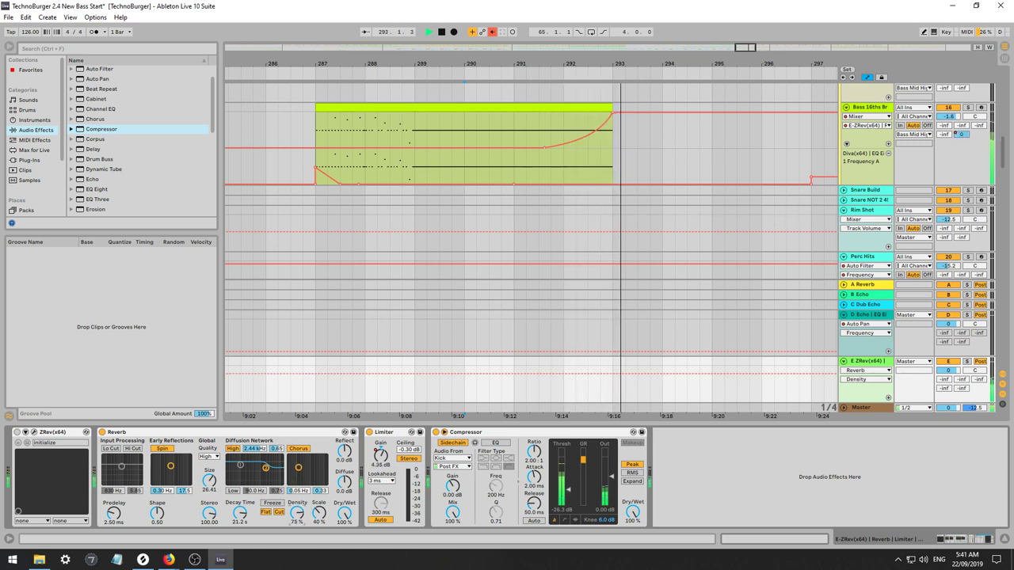
Raise the E ZRev reverb density and lift the Limiter Gain breakpoint to about 21.6 dB.
{"action": "left_click_drag", "start_coordinate": [298, 514], "coordinate": [300, 519]}
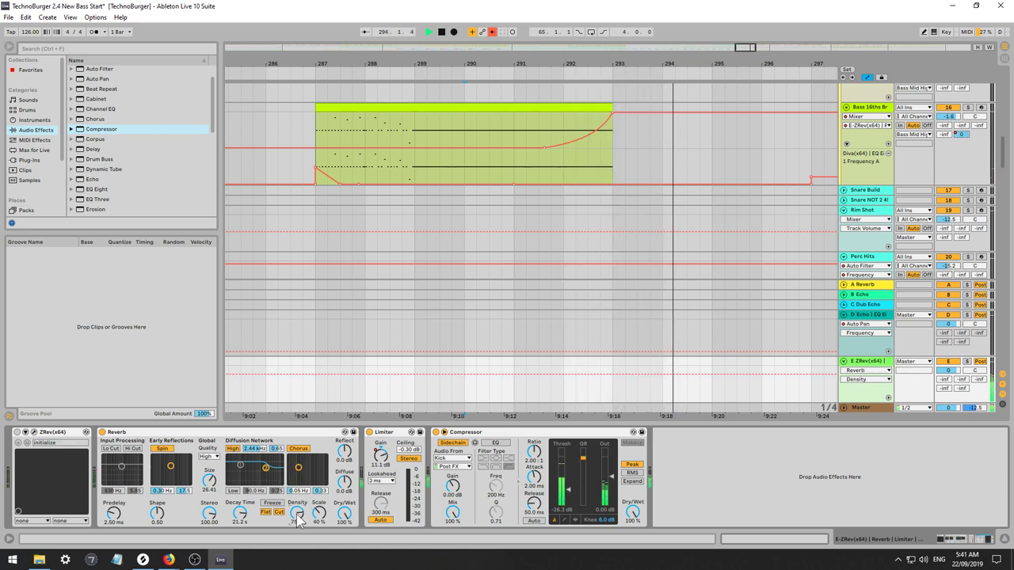
{"action": "left_click", "coordinate": [381, 455]}
{"action": "key", "text": "space"}
{"action": "key", "text": "space"}
{"action": "left_click_drag", "start_coordinate": [657, 375], "coordinate": [636, 371]}
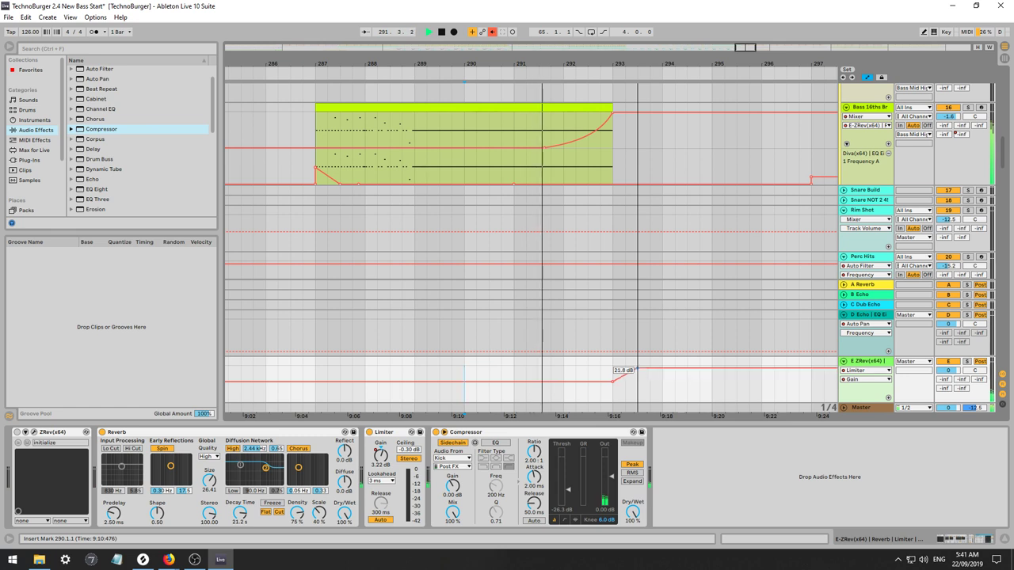
Enlarge the reverb size to 45.84, drop the Limiter Gain breakpoint to 14.0 dB, and re-enable automation.
{"action": "left_click_drag", "start_coordinate": [209, 481], "coordinate": [209, 471]}
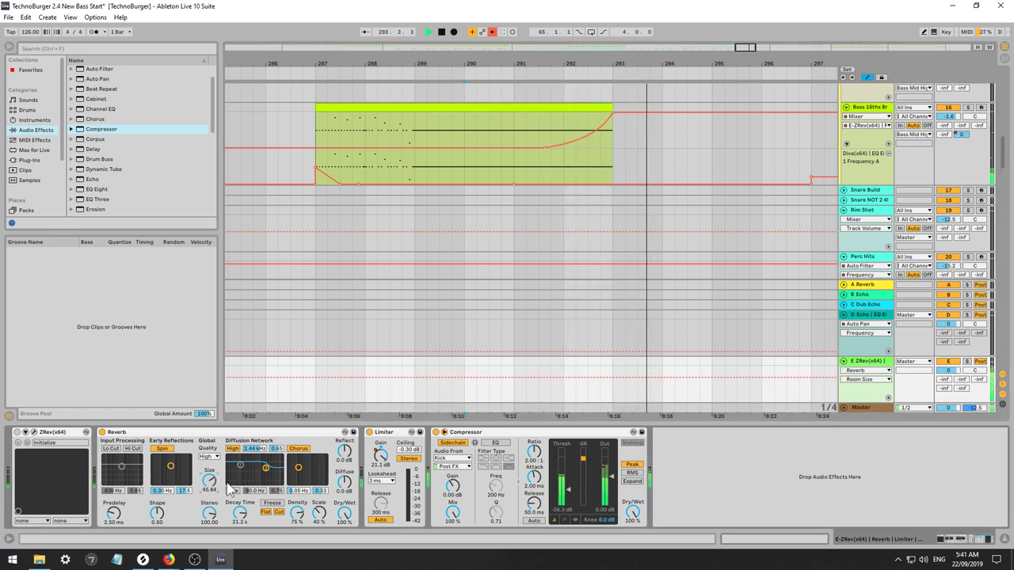
{"action": "left_click", "coordinate": [380, 455]}
{"action": "left_click_drag", "start_coordinate": [638, 367], "coordinate": [634, 373]}
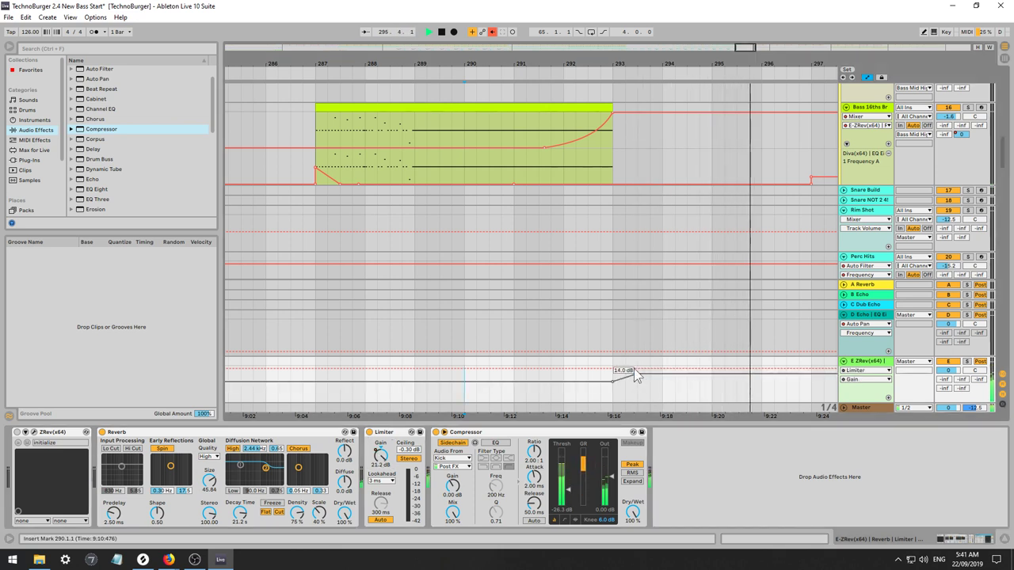
{"action": "left_click", "coordinate": [492, 33]}
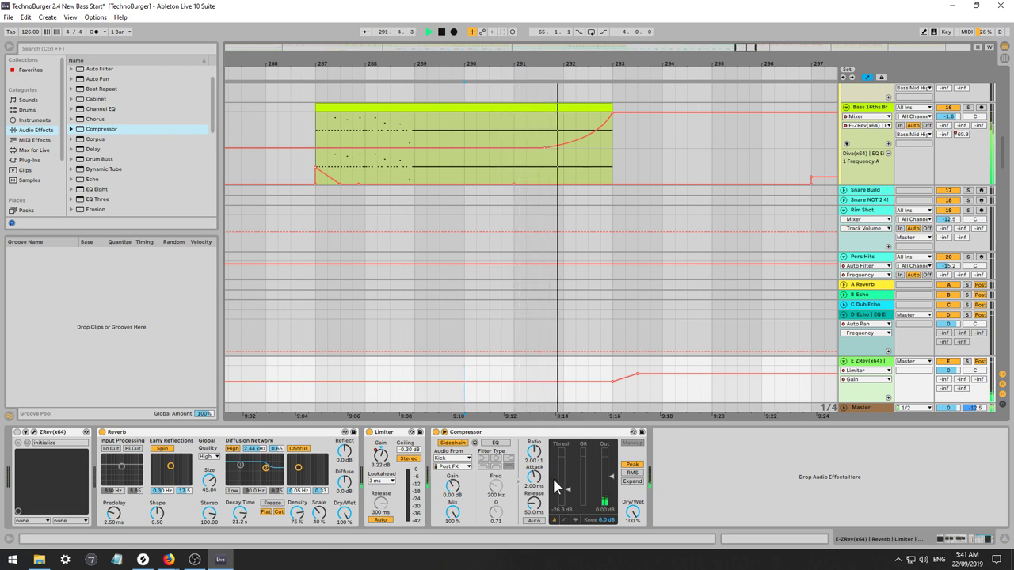
Turn the Compressor ratio up to inf:1 and enlarge the reverb size to 68.33.
{"action": "left_click", "coordinate": [534, 453]}
{"action": "left_click_drag", "start_coordinate": [538, 455], "coordinate": [537, 397]}
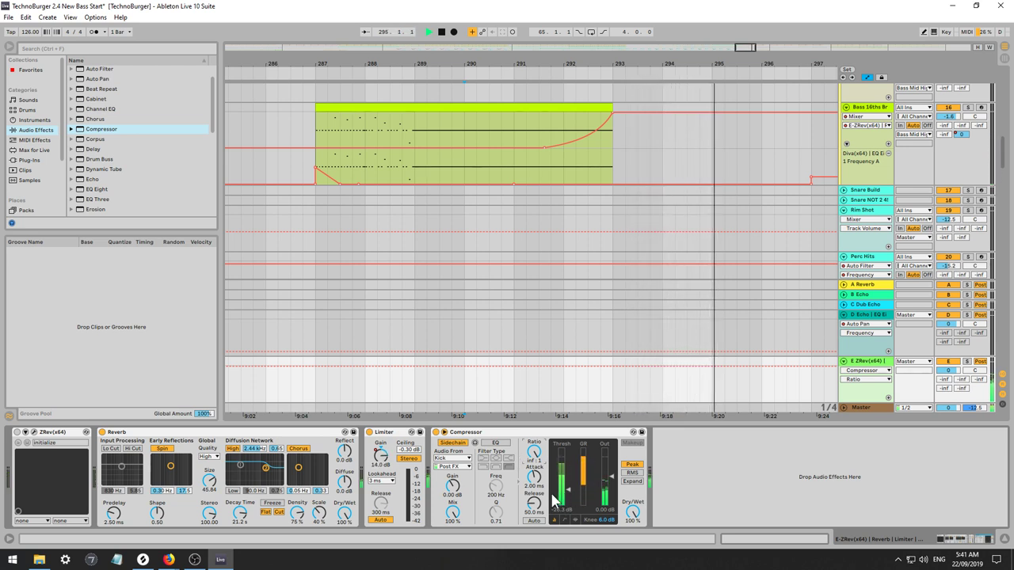
{"action": "key", "text": "space"}
{"action": "key", "text": "space"}
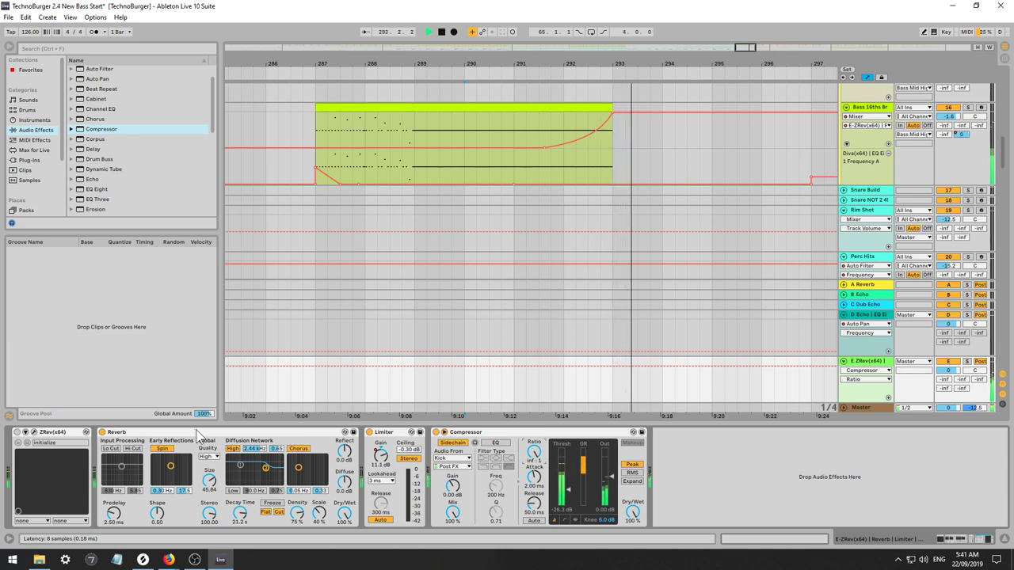
{"action": "left_click_drag", "start_coordinate": [210, 484], "coordinate": [211, 477]}
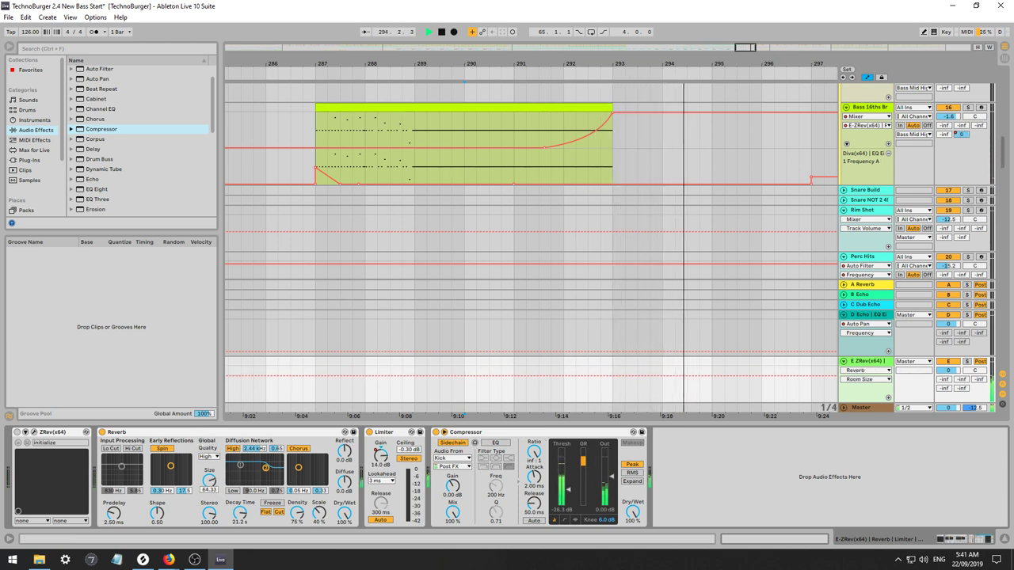
{"action": "key", "text": "space"}
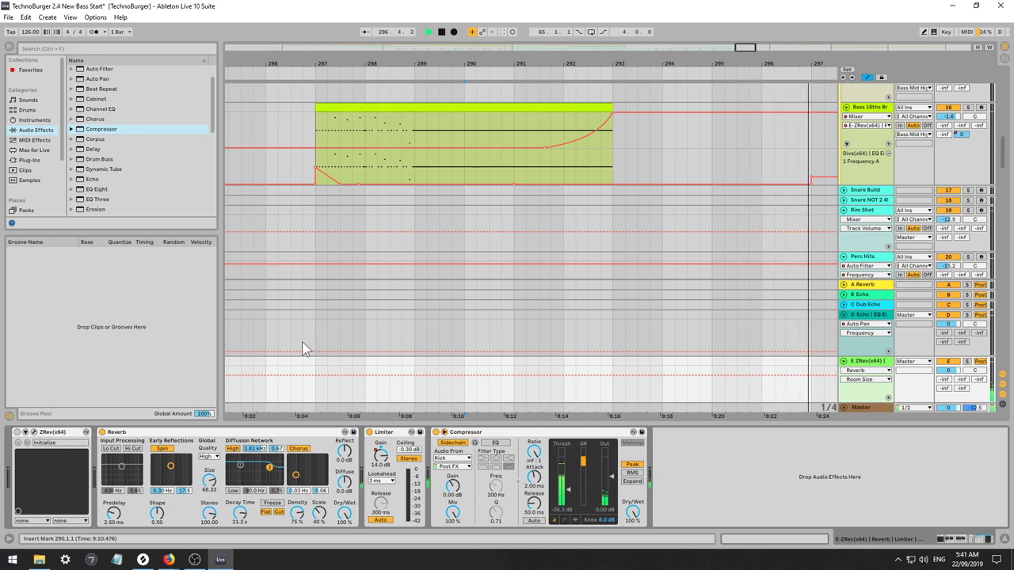
Group the E ZRev Reverb into a new Audio Effect Rack with Ctrl+G.
{"action": "right_click", "coordinate": [214, 434]}
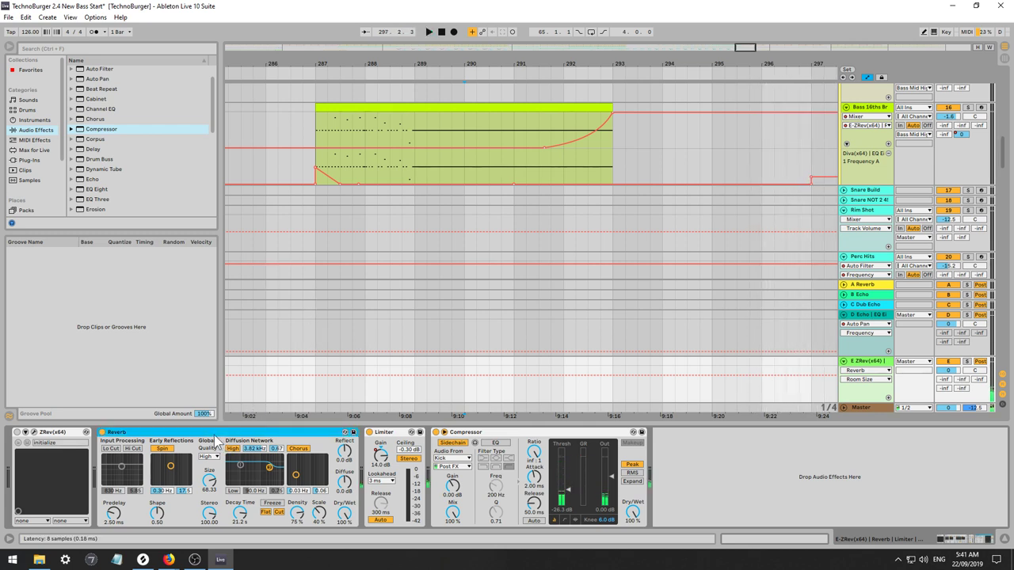
{"action": "left_click", "coordinate": [233, 507]}
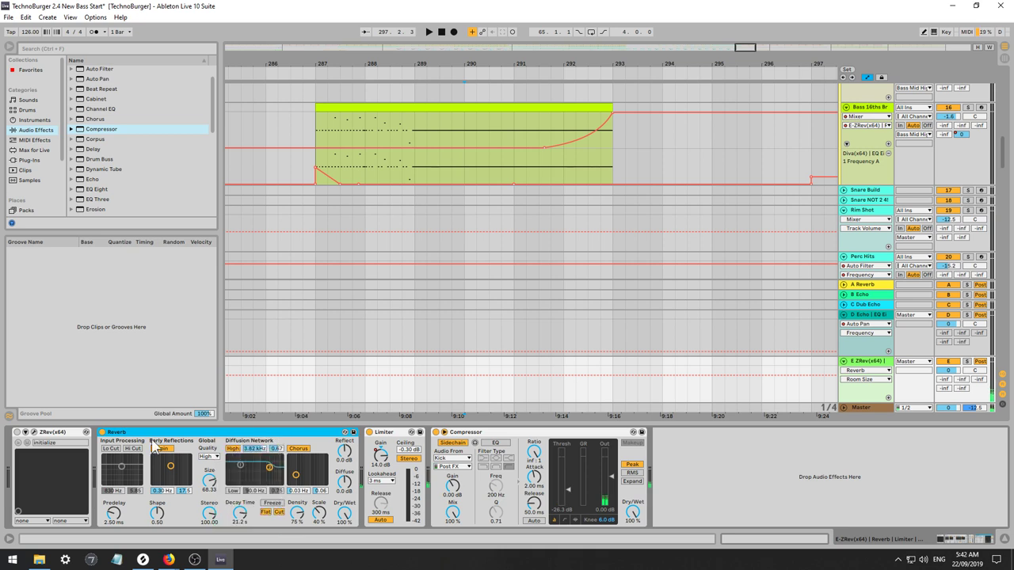
{"action": "key", "text": "ctrl+g"}
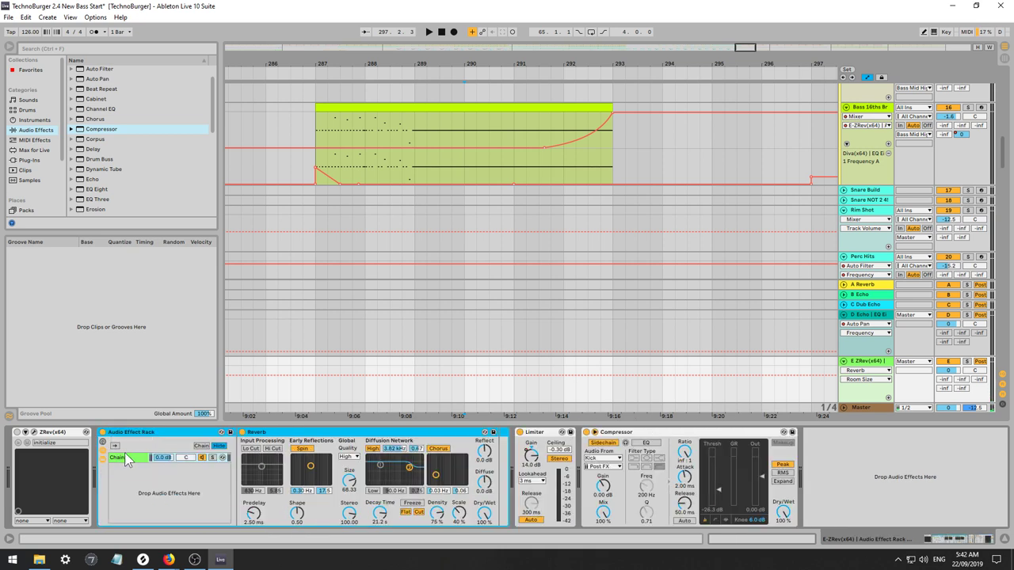
Insert Auto Pan between Reverb and Limiter at 100% amount and 0.70 Hz rate.
{"action": "left_click", "coordinate": [105, 129]}
{"action": "scroll", "coordinate": [110, 136], "scroll_direction": "up", "scroll_amount": 1}
{"action": "left_click_drag", "start_coordinate": [94, 101], "coordinate": [186, 397]}
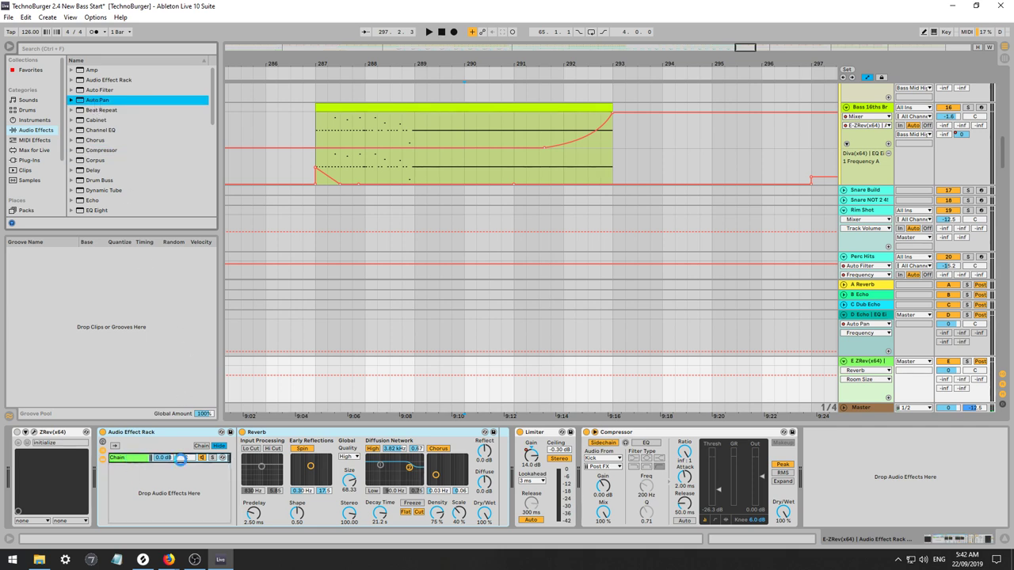
{"action": "left_click_drag", "start_coordinate": [310, 440], "coordinate": [466, 450]}
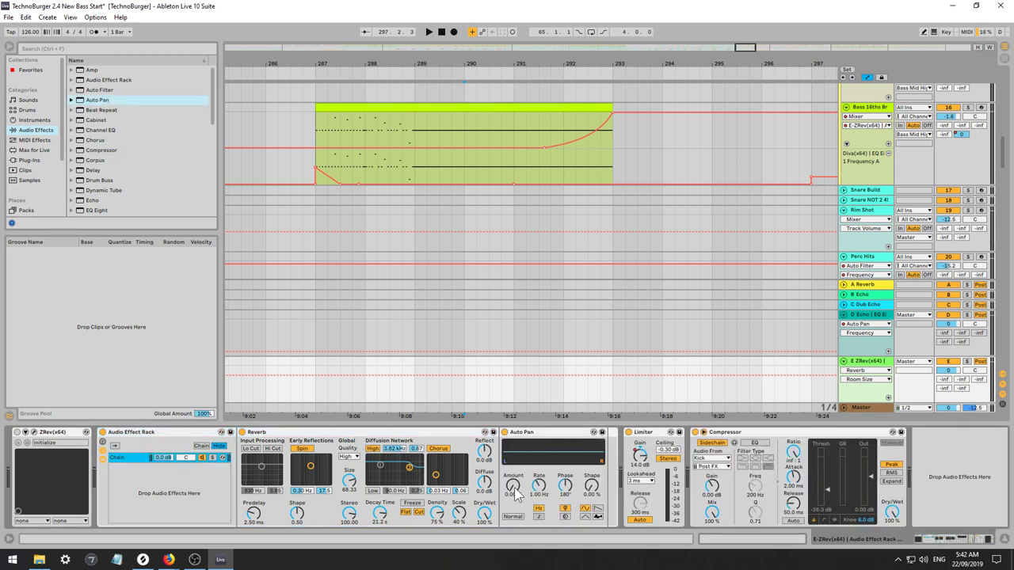
{"action": "left_click_drag", "start_coordinate": [514, 487], "coordinate": [540, 500]}
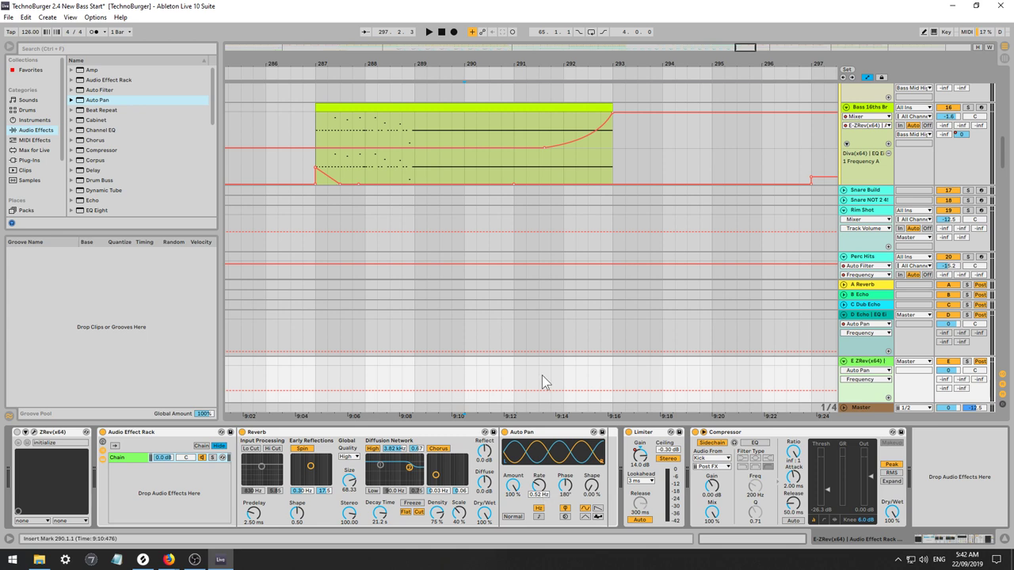
{"action": "type", "text": "0.7"}
{"action": "key", "text": "Return"}
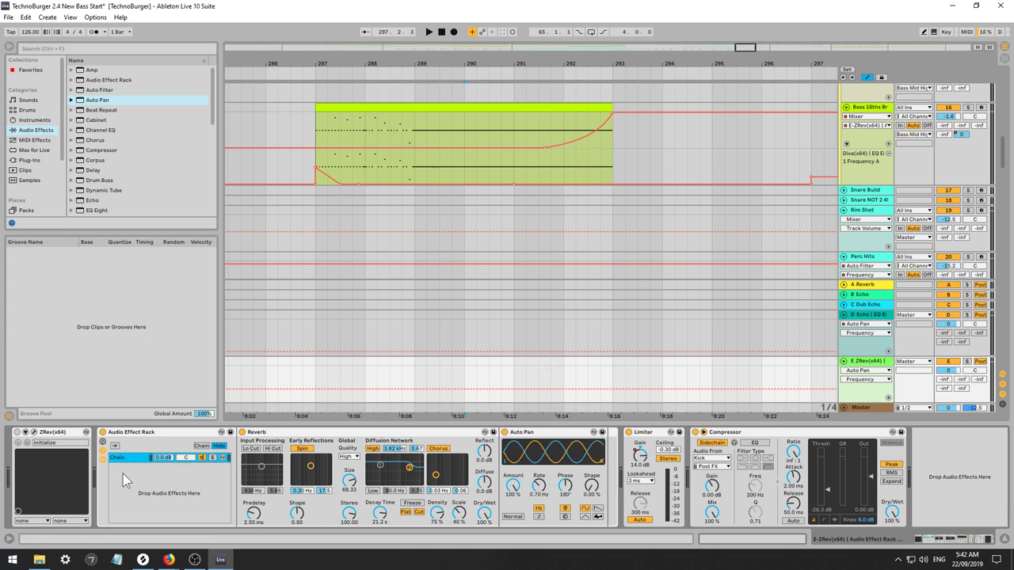
Add a second rack chain, cut Auto Pan amount to about a third, and raise the low diffusion shelf.
{"action": "key", "text": "ctrl+d"}
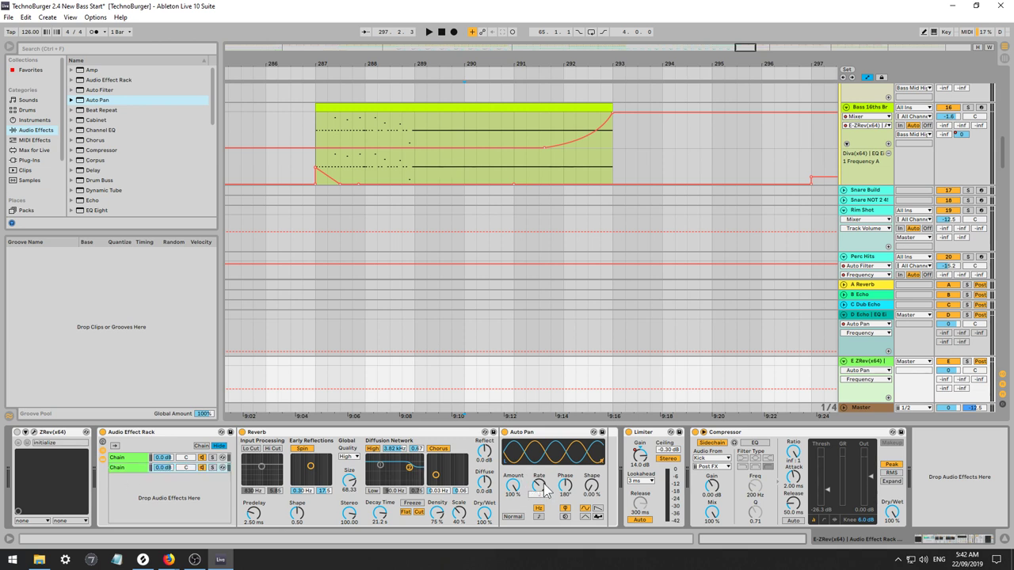
{"action": "key", "text": "Return"}
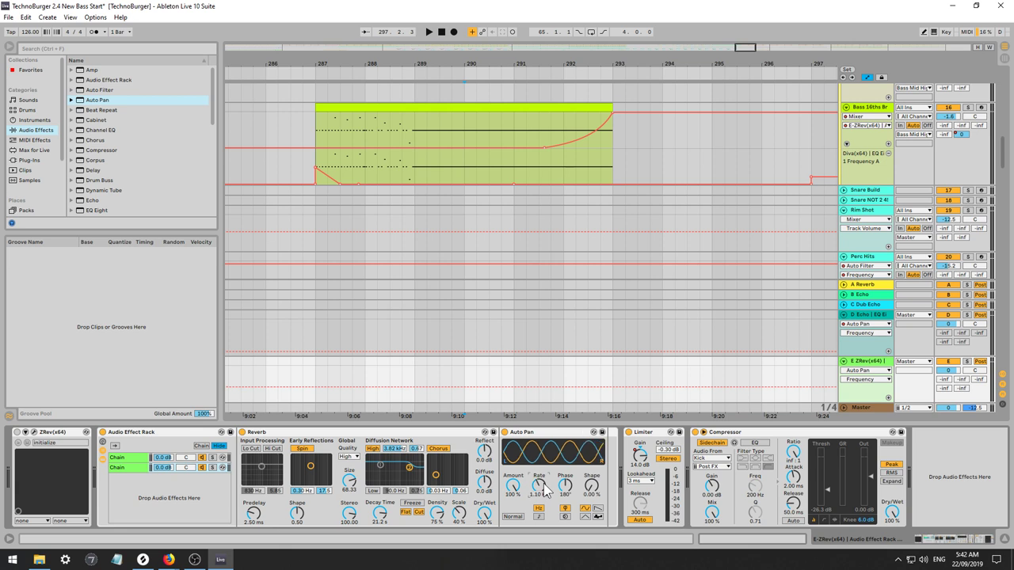
{"action": "key", "text": "space"}
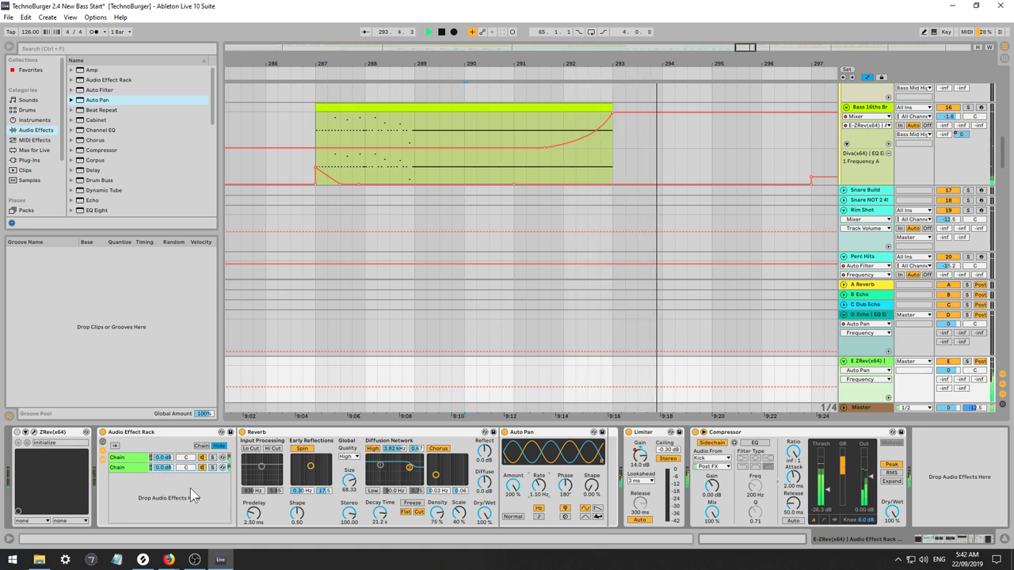
{"action": "left_click_drag", "start_coordinate": [514, 486], "coordinate": [513, 511]}
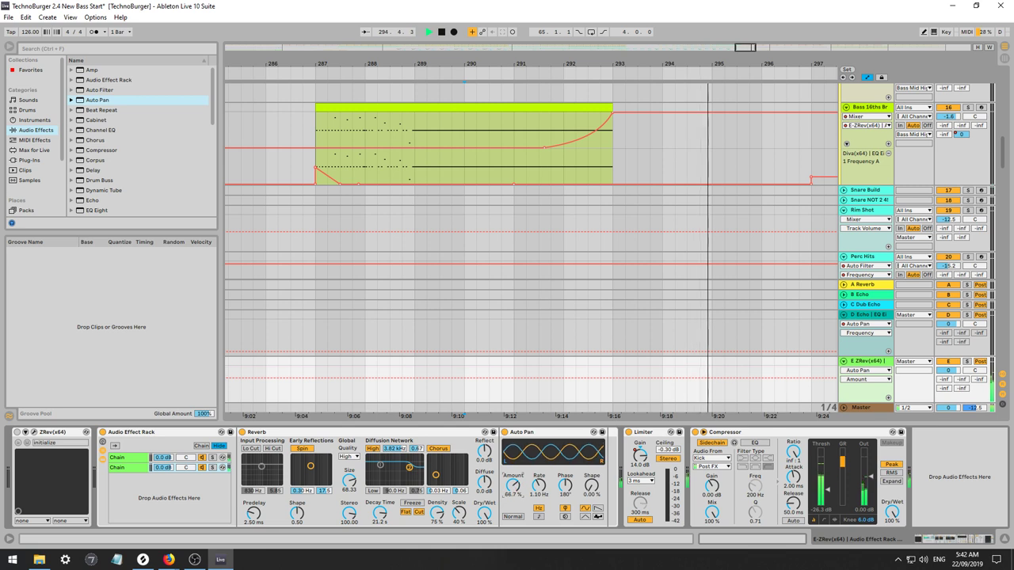
{"action": "left_click", "coordinate": [136, 459]}
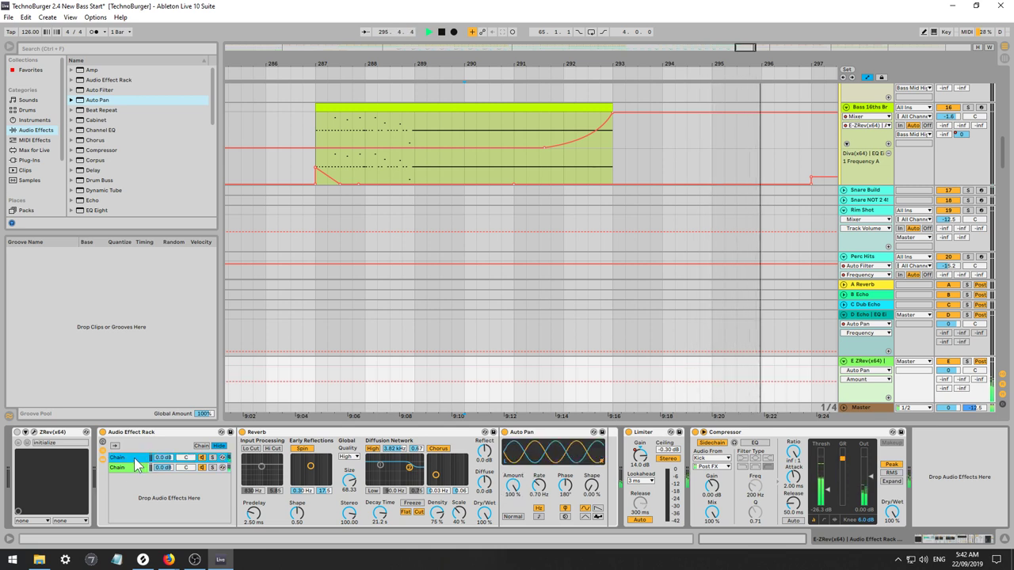
{"action": "left_click_drag", "start_coordinate": [513, 487], "coordinate": [514, 526]}
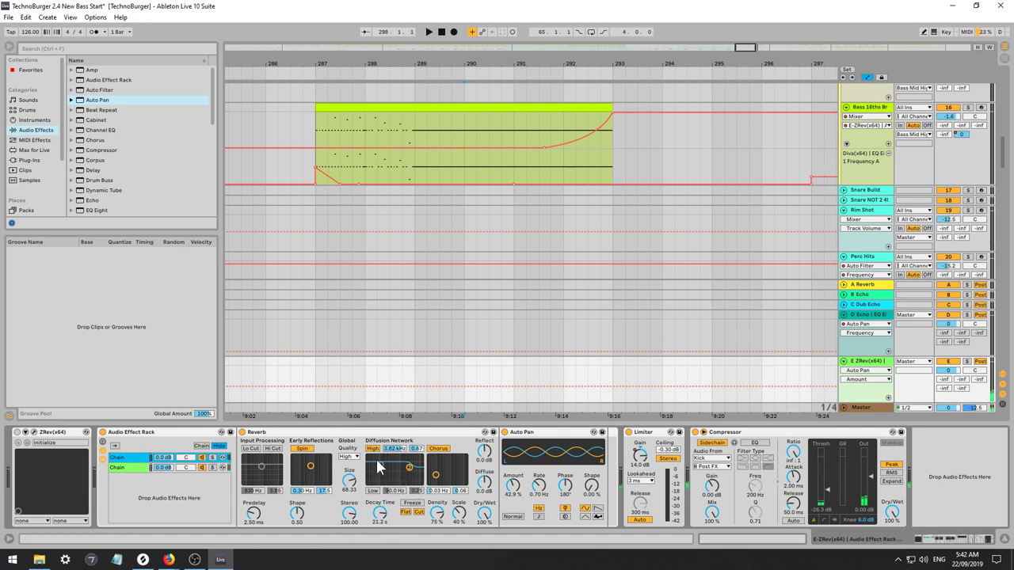
{"action": "left_click_drag", "start_coordinate": [378, 461], "coordinate": [382, 501]}
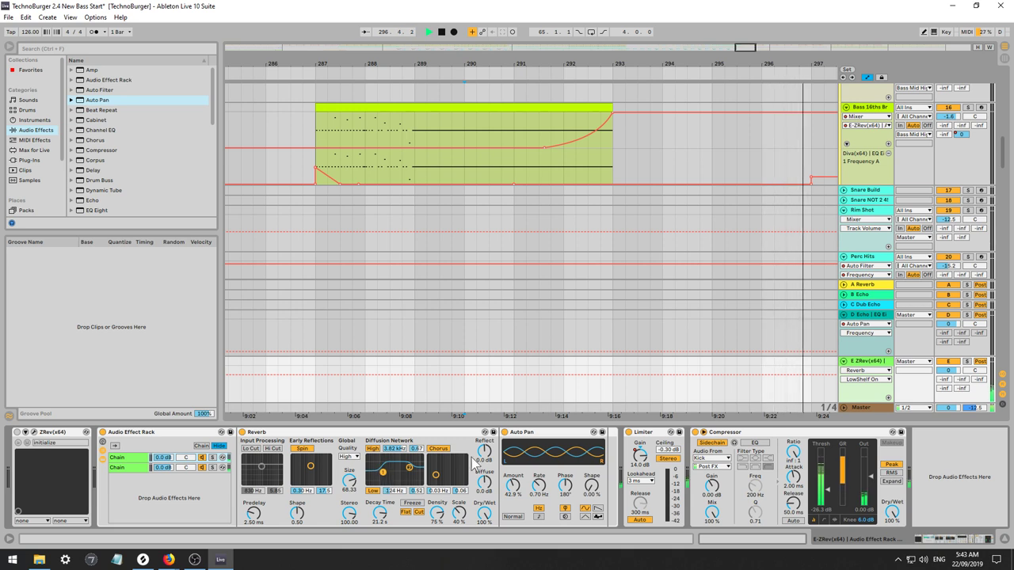
Lower the E ZRev Limiter Gain breakpoint to about 6 dB and re-enable automation.
{"action": "left_click", "coordinate": [642, 455]}
{"action": "key", "text": "space"}
{"action": "key", "text": "space"}
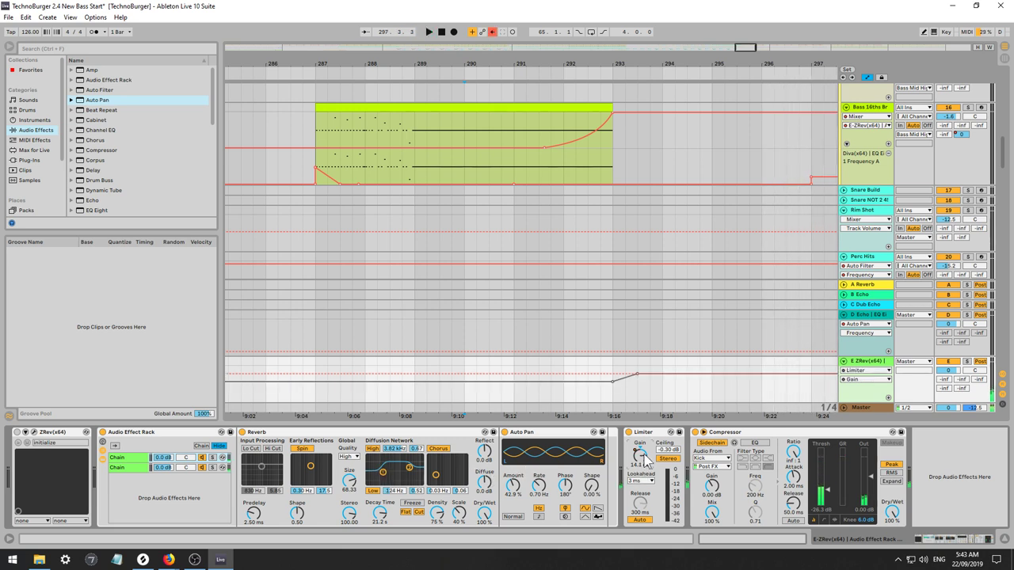
{"action": "key", "text": "space"}
{"action": "left_click_drag", "start_coordinate": [636, 372], "coordinate": [636, 381]}
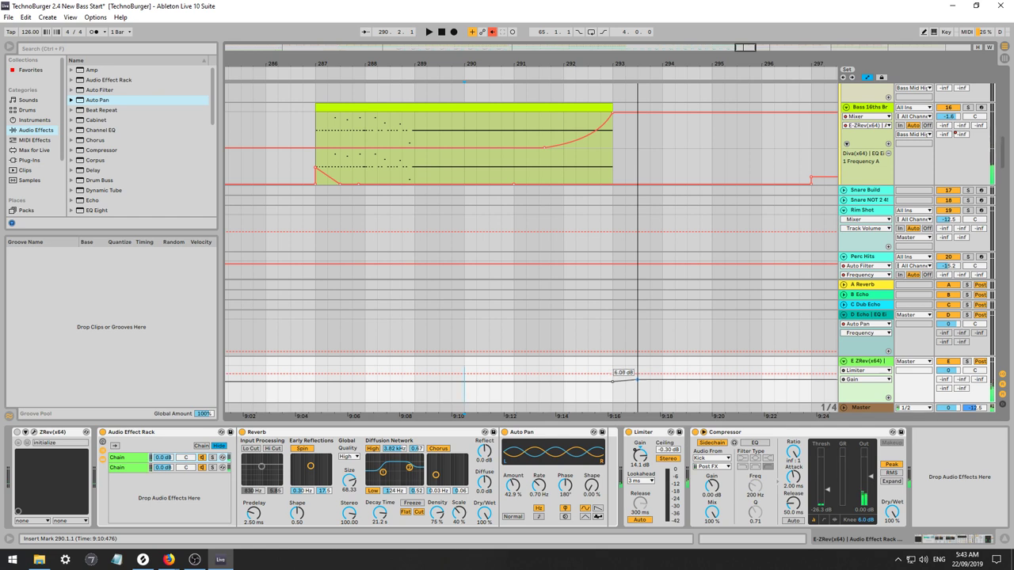
{"action": "left_click", "coordinate": [491, 31]}
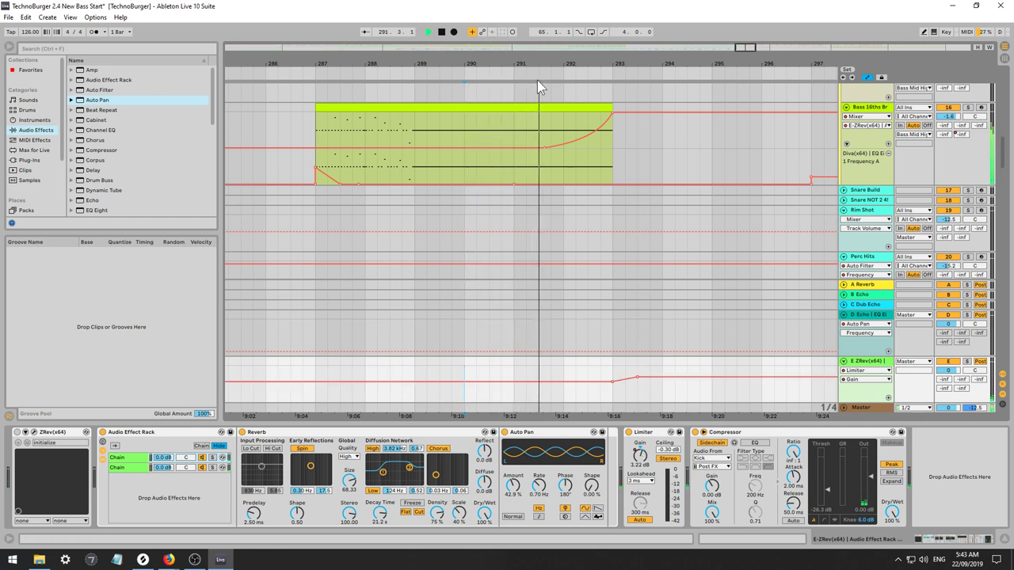
Pull the Limiter Gain breakpoints down to -24.0 dB at bar 293, adding a -24 dB mid-ramp point.
{"action": "left_click", "coordinate": [278, 133]}
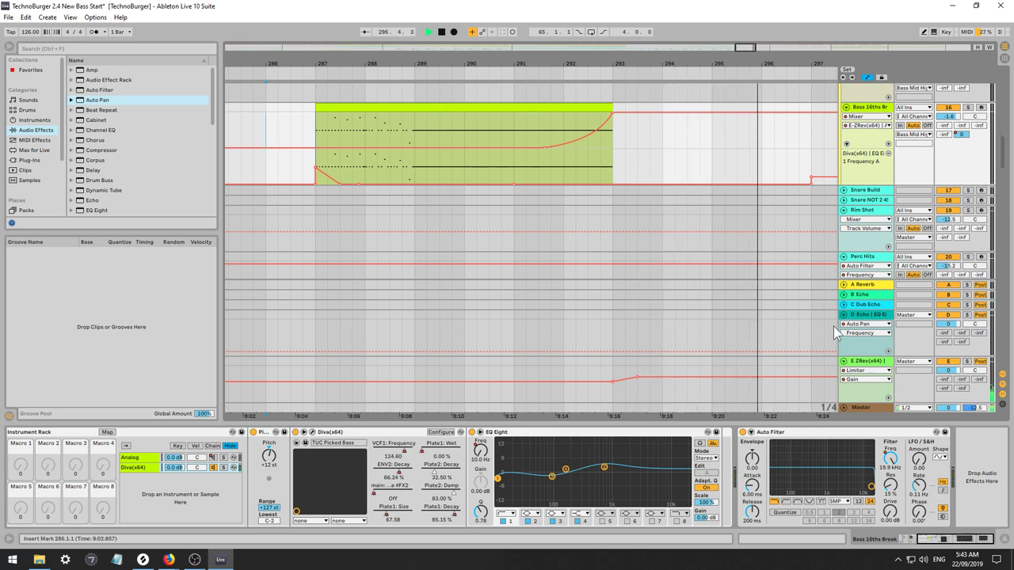
{"action": "left_click", "coordinate": [860, 365]}
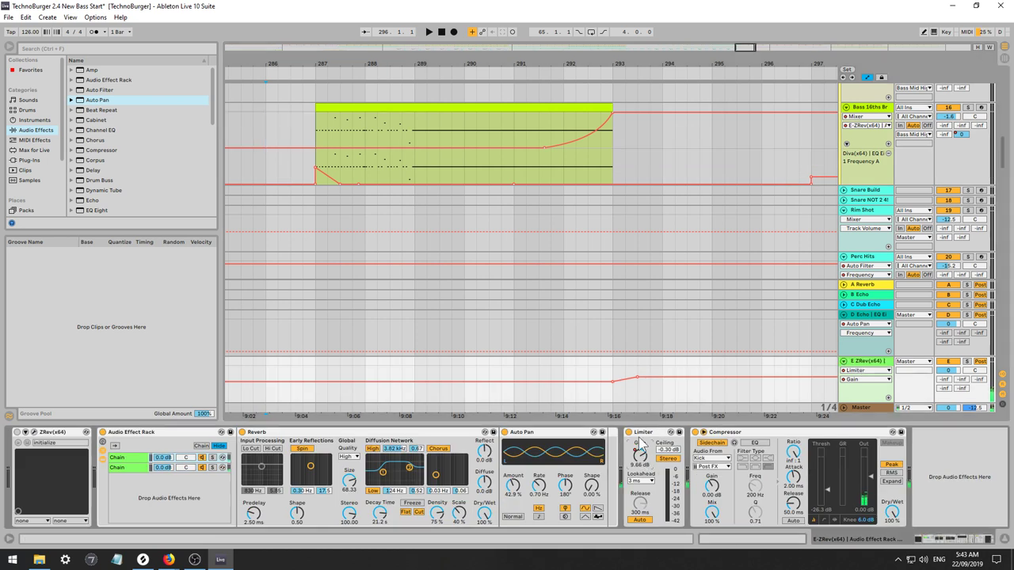
{"action": "left_click_drag", "start_coordinate": [614, 384], "coordinate": [625, 402]}
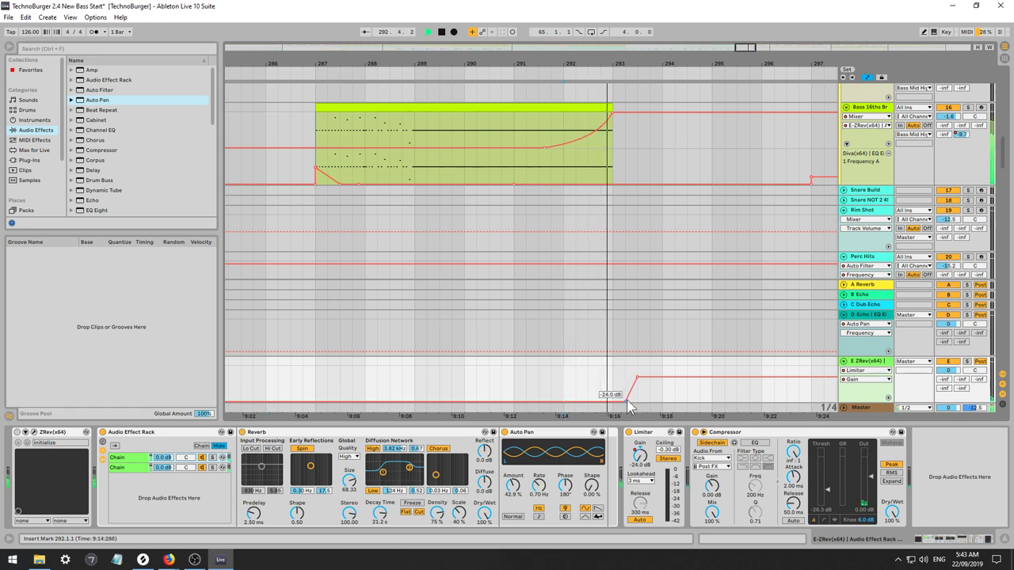
{"action": "left_click_drag", "start_coordinate": [625, 401], "coordinate": [613, 401]}
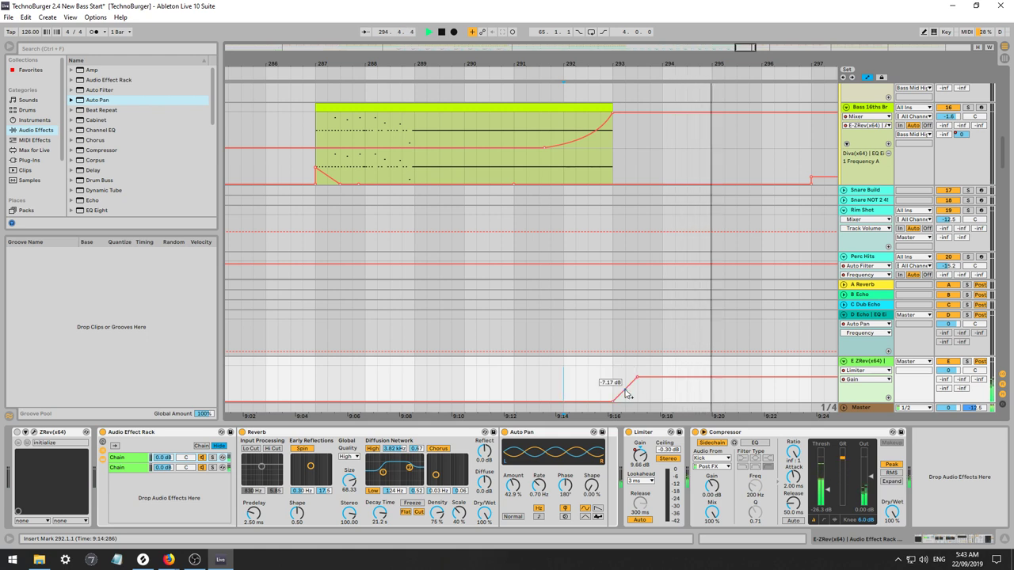
{"action": "mouse_move", "coordinate": [625, 389]}
{"action": "left_mouse_down"}
{"action": "mouse_move", "coordinate": [625, 402]}
{"action": "mouse_move", "coordinate": [625, 384]}
{"action": "left_mouse_up"}
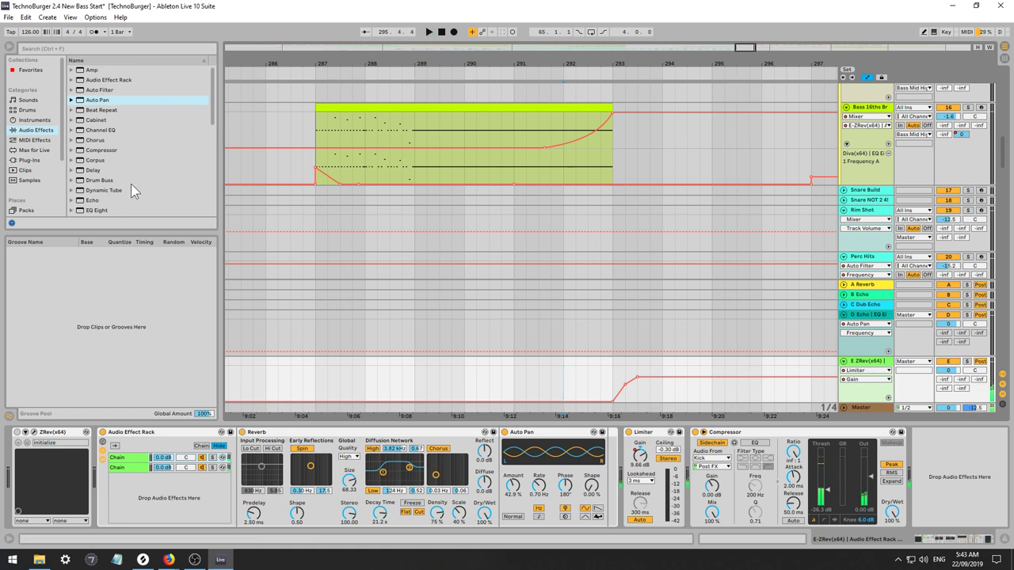
Add Echo as a third rack chain with feedback raised to about 85% and dry/wet adjusted.
{"action": "left_click", "coordinate": [91, 200]}
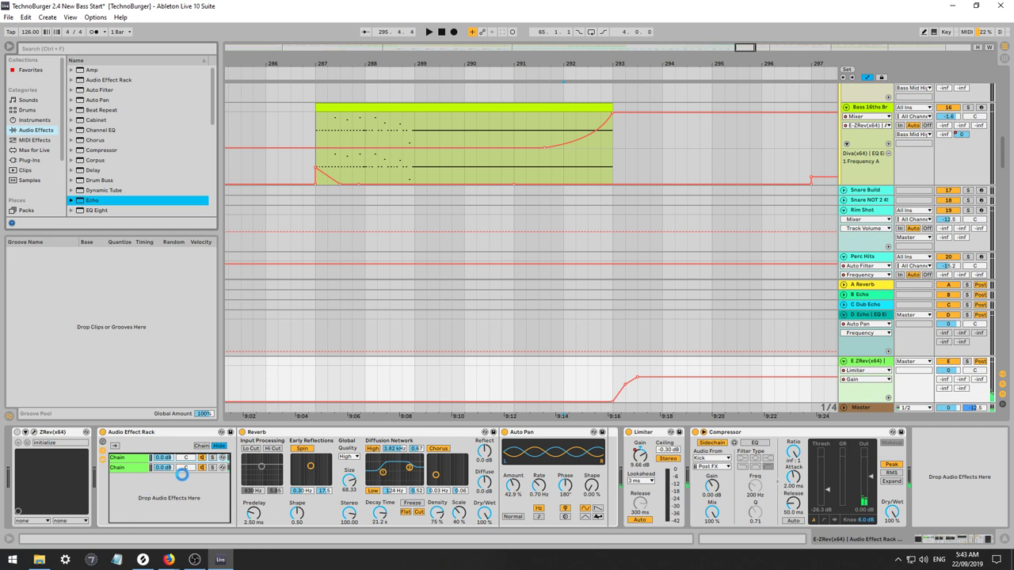
{"action": "left_click_drag", "start_coordinate": [186, 475], "coordinate": [187, 484]}
{"action": "key", "text": "space"}
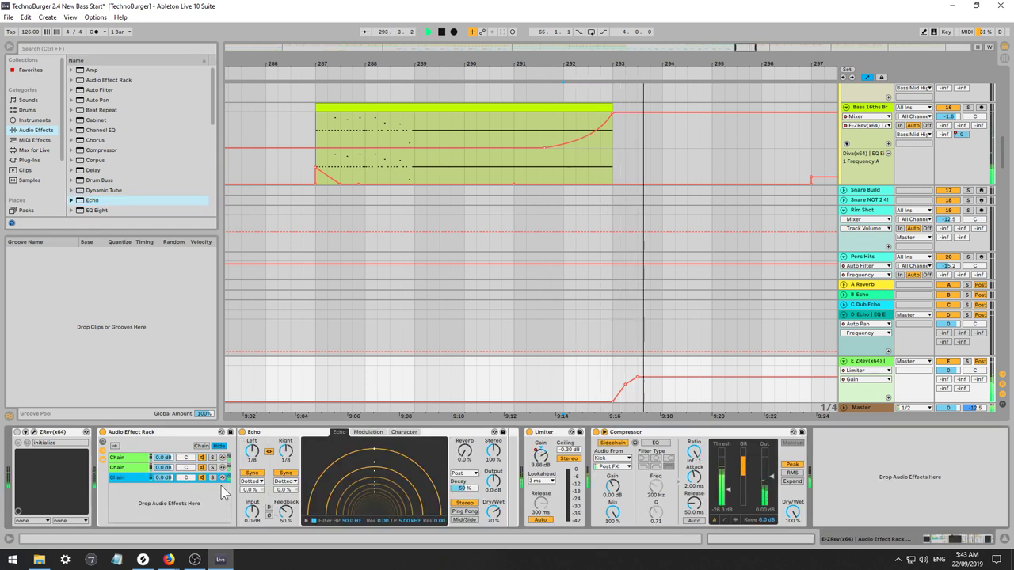
{"action": "key", "text": "space"}
{"action": "key", "text": "space"}
{"action": "left_click_drag", "start_coordinate": [286, 512], "coordinate": [286, 476]}
{"action": "key", "text": "space"}
{"action": "key", "text": "space"}
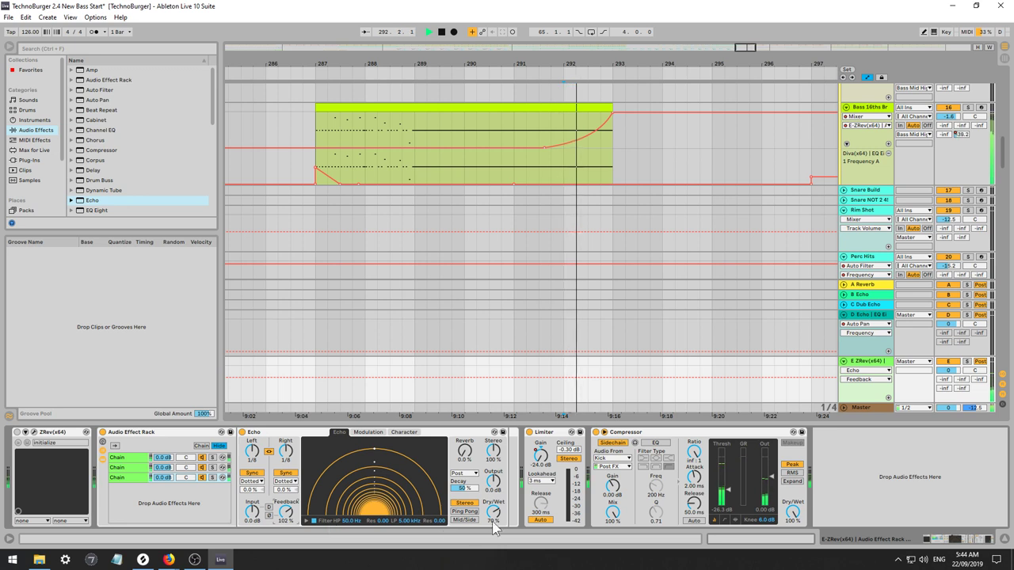
{"action": "left_click_drag", "start_coordinate": [492, 513], "coordinate": [492, 489]}
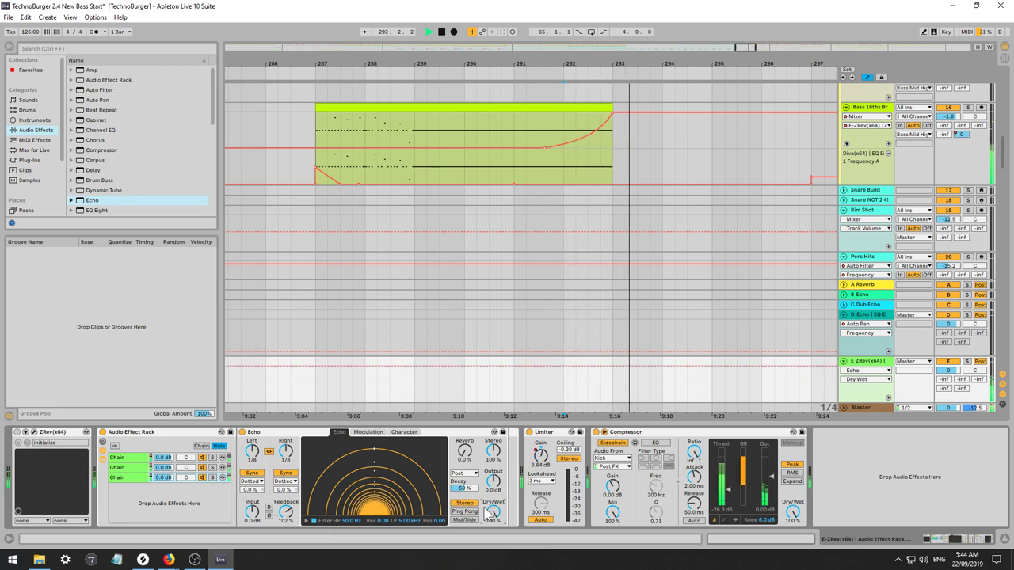
Solo the Echo chain and set input gain 15 dB, mid/side mode, high-pass 170 Hz, low-pass 8.81 kHz.
{"action": "left_click", "coordinate": [212, 478]}
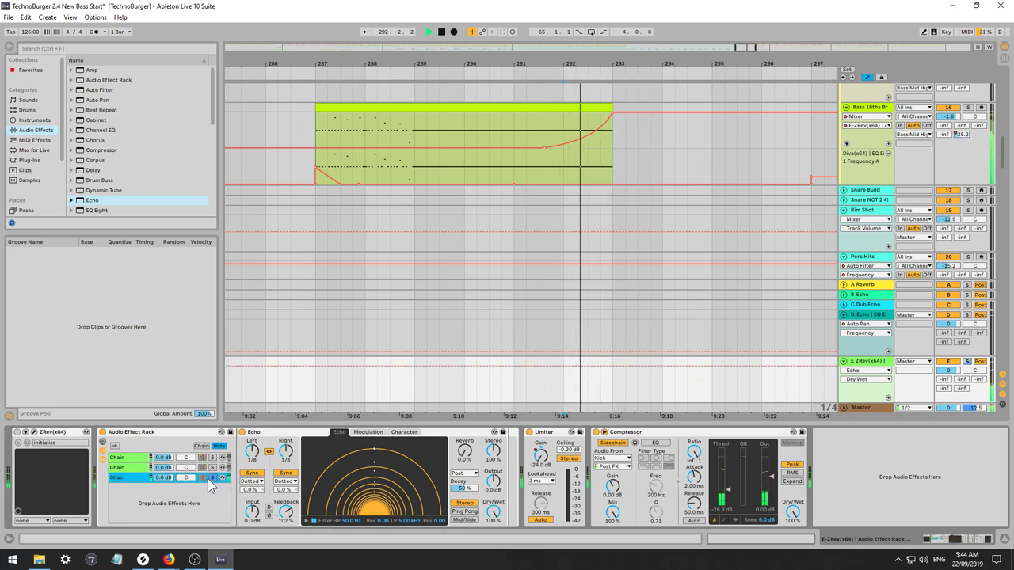
{"action": "left_click_drag", "start_coordinate": [253, 519], "coordinate": [253, 507]}
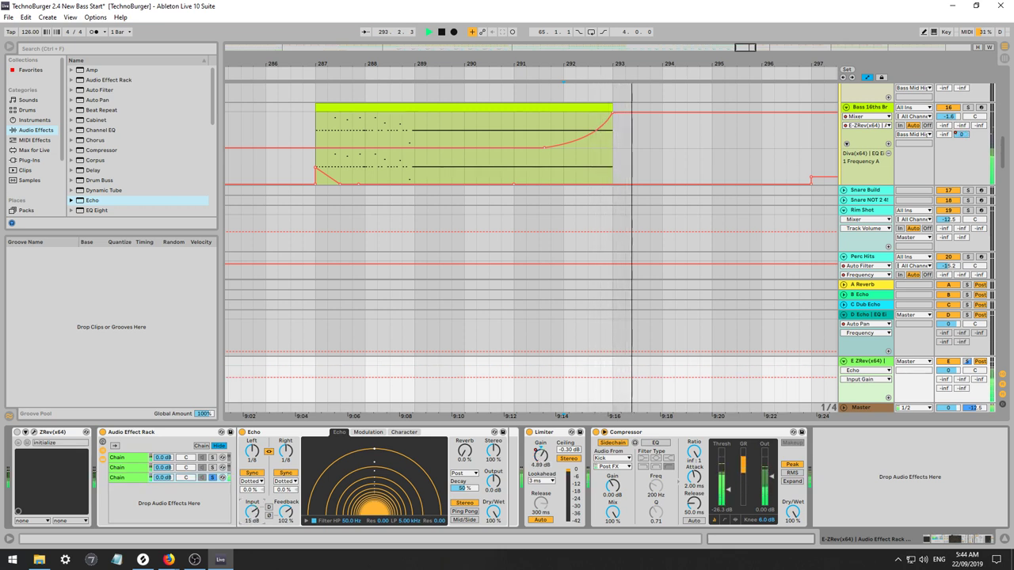
{"action": "left_click", "coordinate": [307, 520]}
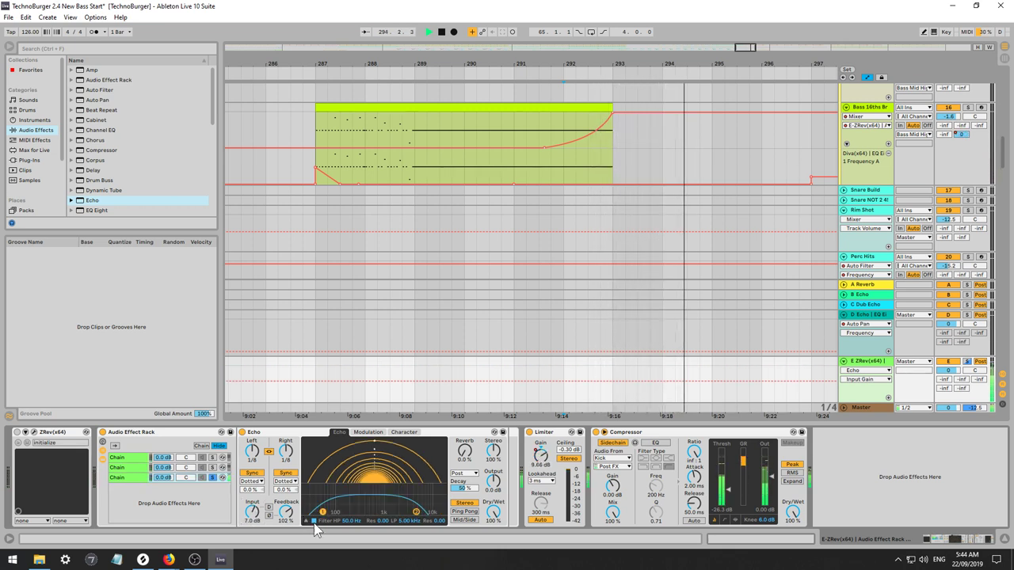
{"action": "left_click_drag", "start_coordinate": [322, 513], "coordinate": [440, 509]}
{"action": "left_click_drag", "start_coordinate": [285, 514], "coordinate": [285, 526]}
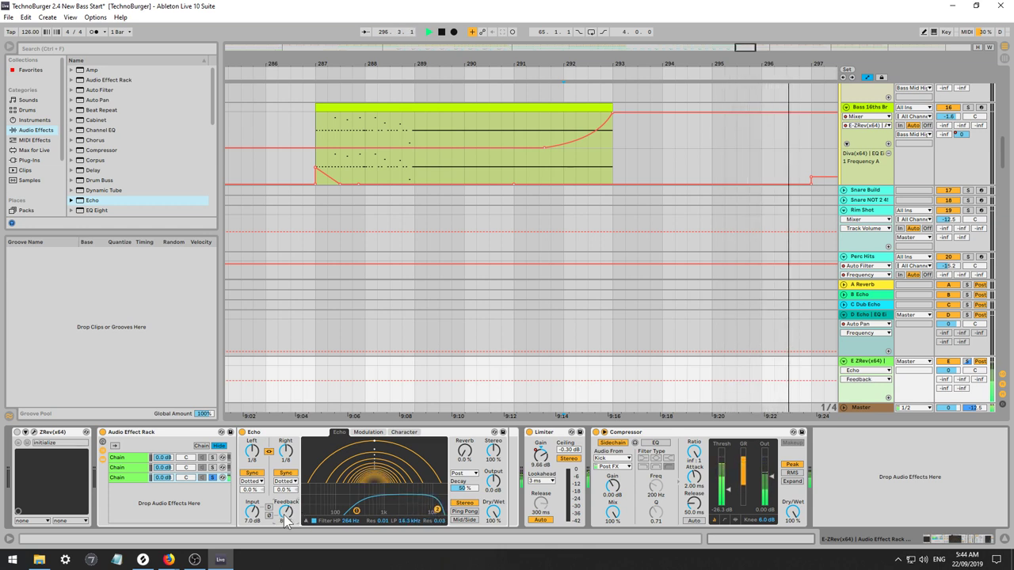
{"action": "left_click", "coordinate": [470, 519]}
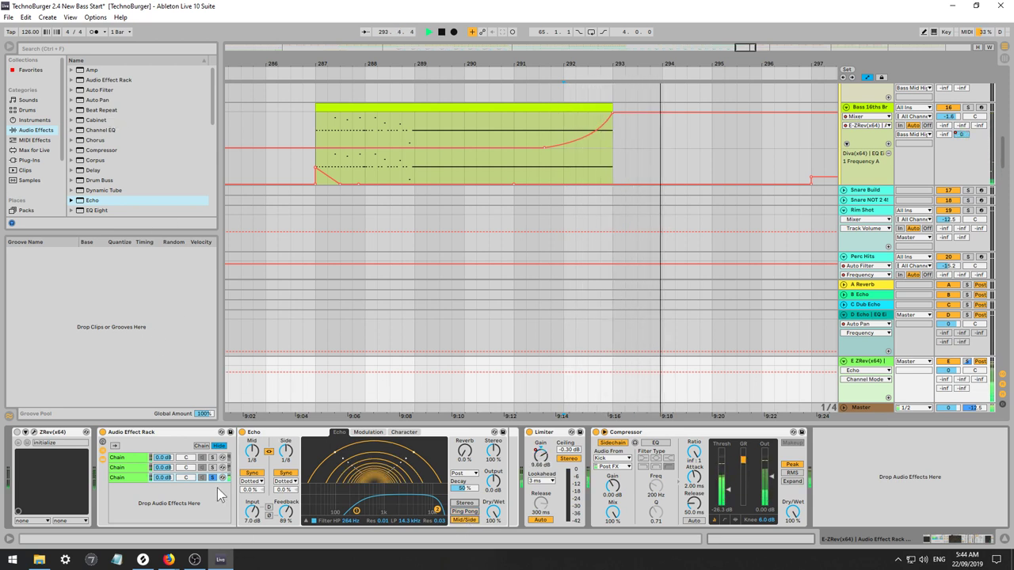
{"action": "left_click_drag", "start_coordinate": [286, 514], "coordinate": [286, 512]}
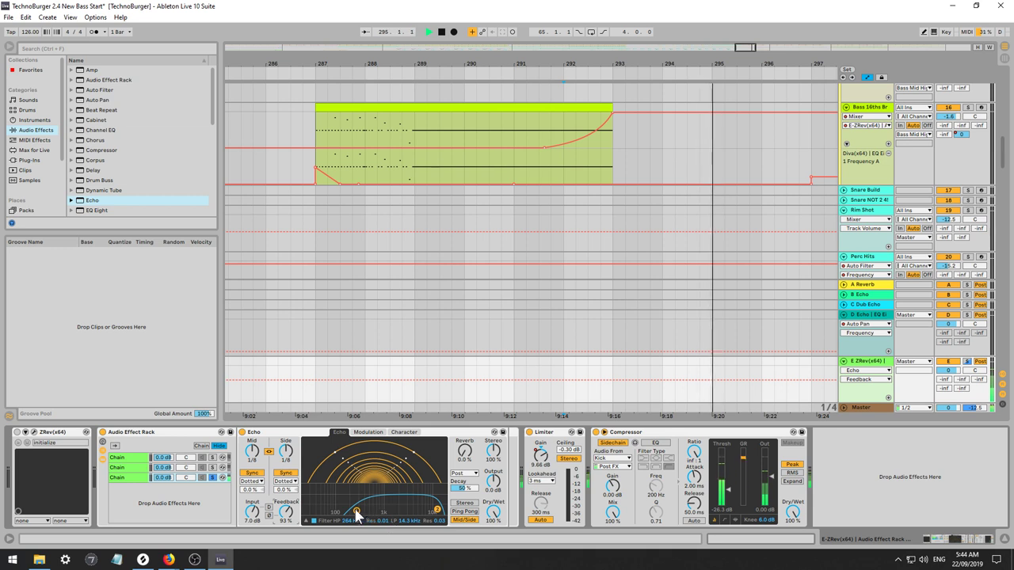
{"action": "left_click_drag", "start_coordinate": [356, 511], "coordinate": [348, 512]}
{"action": "left_click_drag", "start_coordinate": [420, 522], "coordinate": [419, 536]}
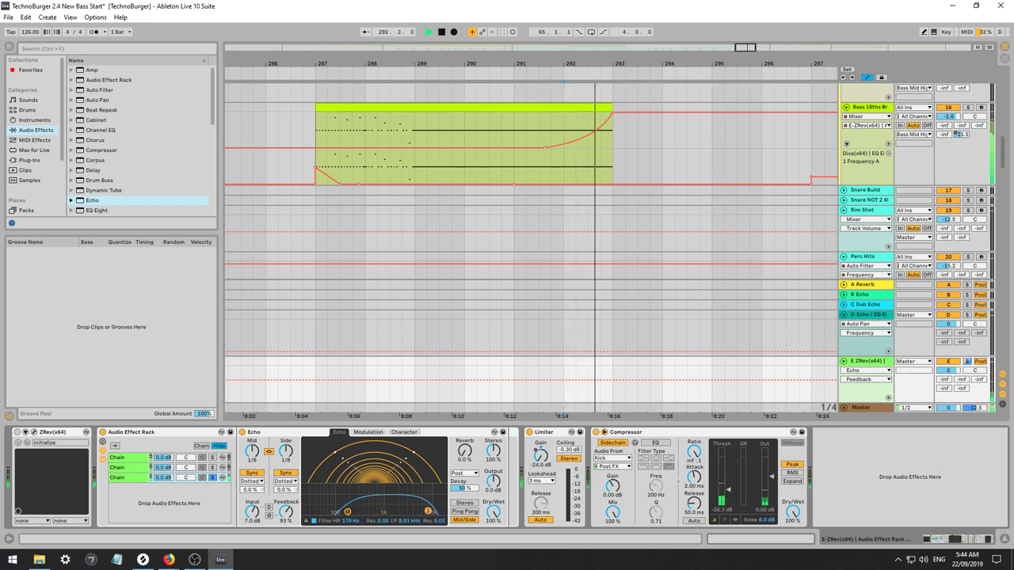
{"action": "key", "text": "space"}
Insert Auto Pan before the Echo, using a tempo-synced sawtooth at 98.4% amount.
{"action": "left_click_drag", "start_coordinate": [98, 100], "coordinate": [303, 539]}
{"action": "left_click_drag", "start_coordinate": [277, 484], "coordinate": [278, 421]}
{"action": "left_click_drag", "start_coordinate": [251, 486], "coordinate": [250, 451]}
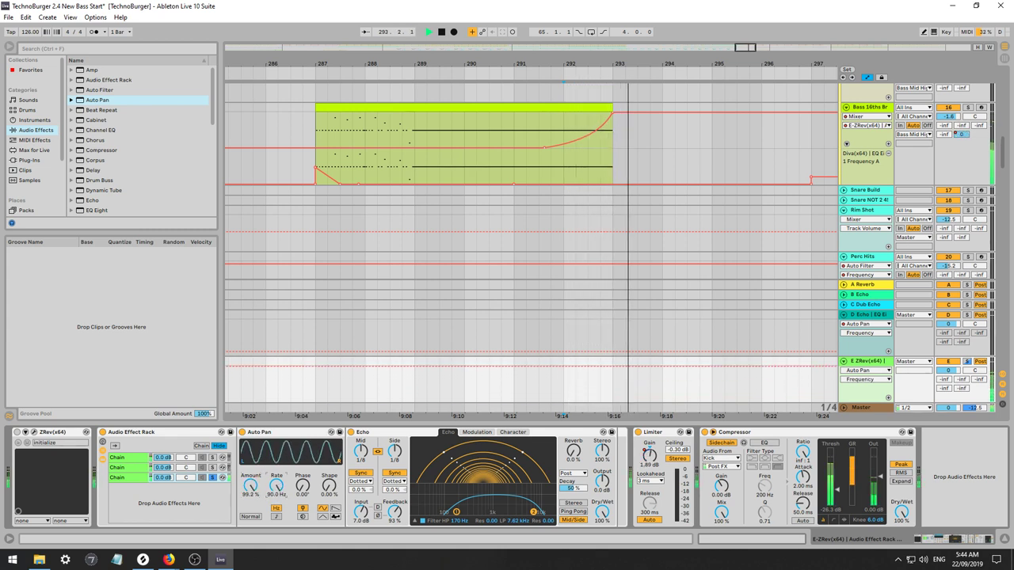
{"action": "left_click_drag", "start_coordinate": [277, 485], "coordinate": [250, 499]}
{"action": "key", "text": "space"}
{"action": "key", "text": "space"}
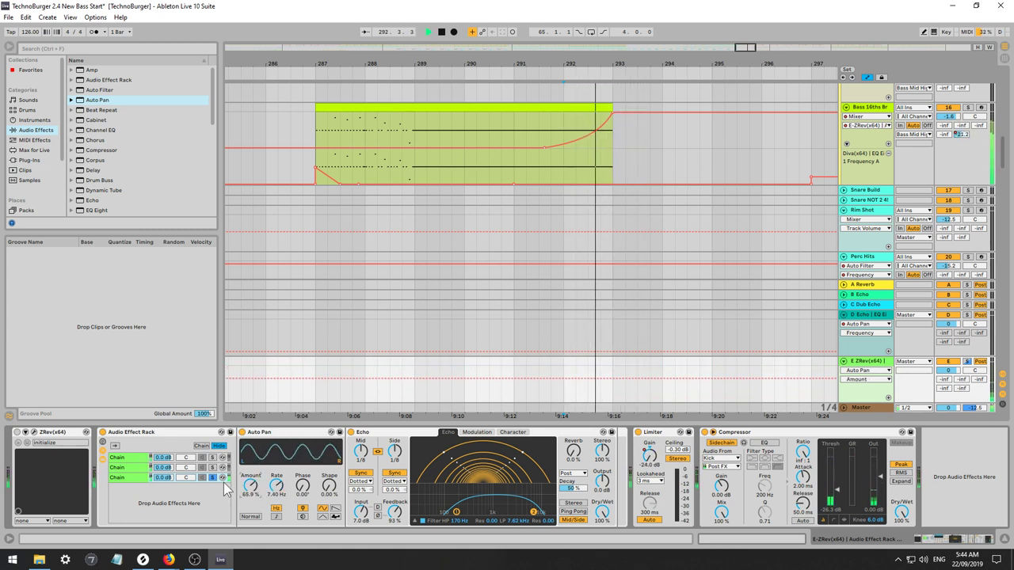
{"action": "left_click", "coordinate": [335, 509]}
{"action": "left_click_drag", "start_coordinate": [275, 487], "coordinate": [275, 467]}
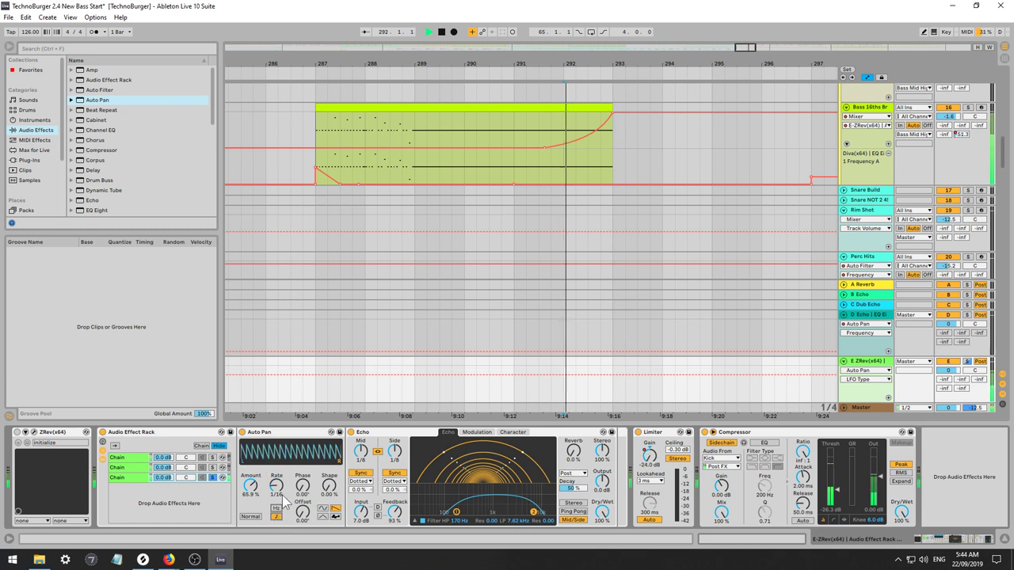
{"action": "left_click", "coordinate": [276, 517]}
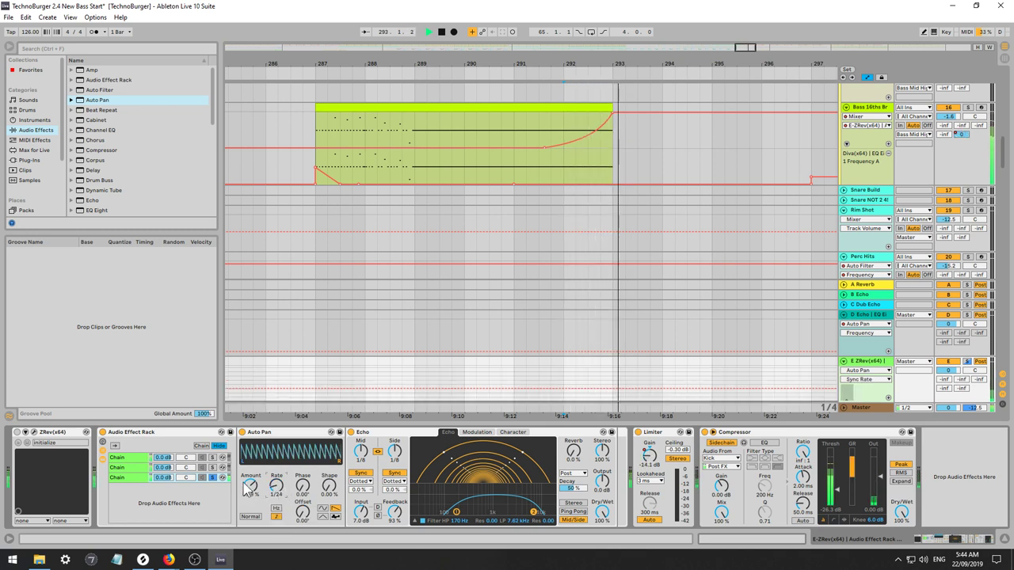
{"action": "left_click_drag", "start_coordinate": [256, 499], "coordinate": [258, 493]}
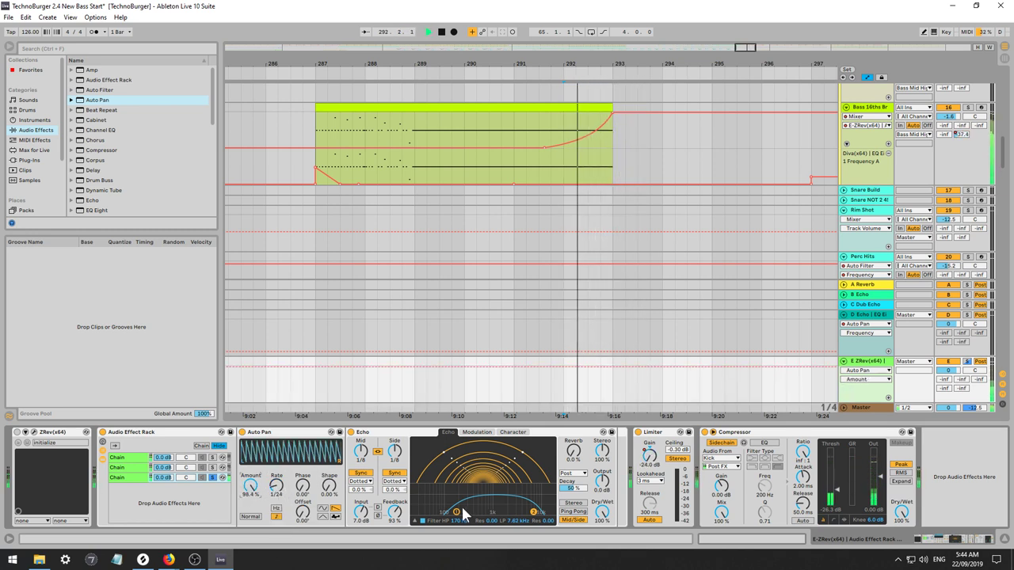
Set the Echo high-pass to 46.1 Hz and mid delay to 1/4, then fine-tune Auto Pan's synced rate.
{"action": "left_click_drag", "start_coordinate": [456, 512], "coordinate": [430, 511]}
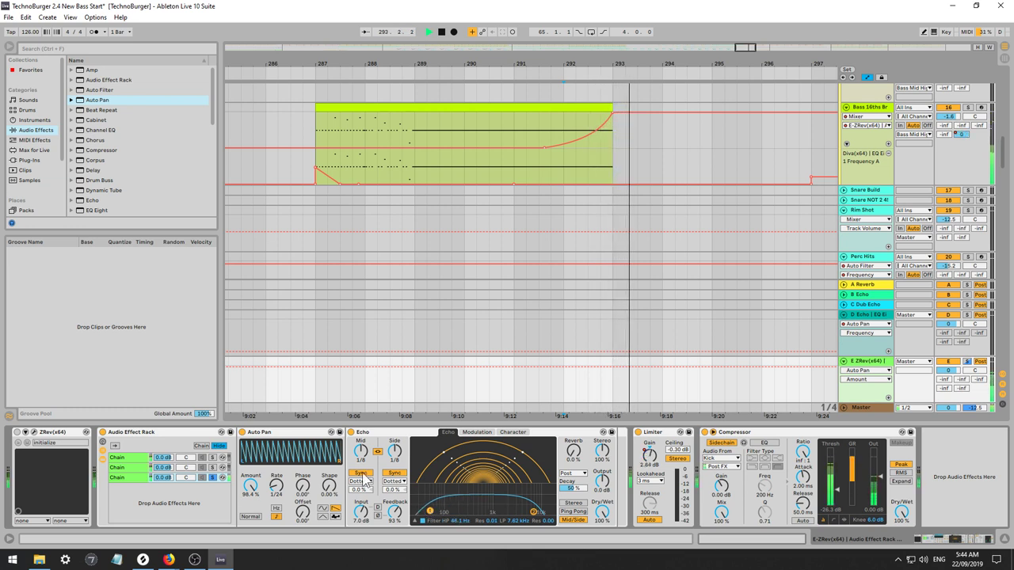
{"action": "left_click_drag", "start_coordinate": [360, 453], "coordinate": [361, 445]}
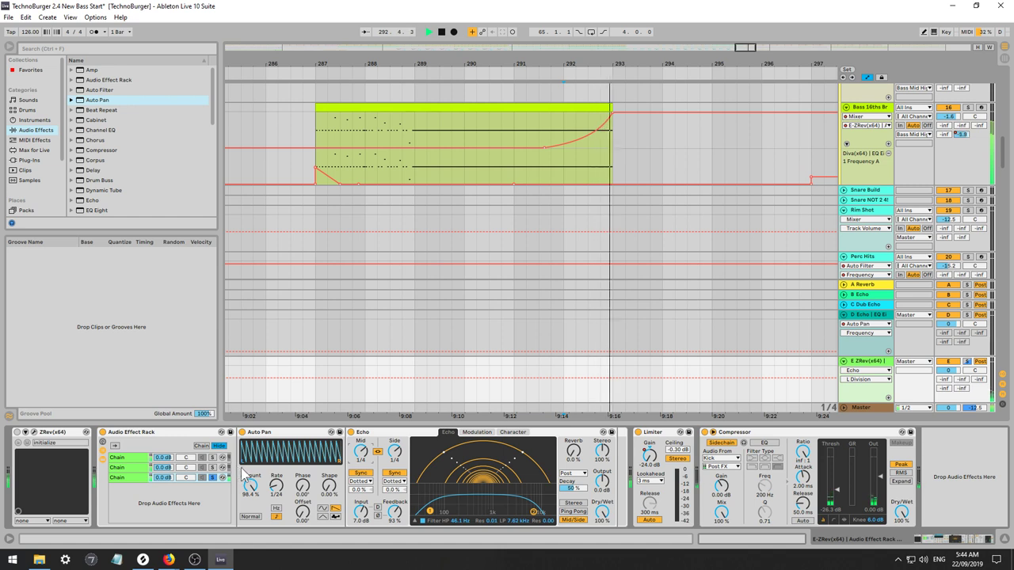
{"action": "left_click", "coordinate": [967, 361]}
{"action": "left_click", "coordinate": [967, 362]}
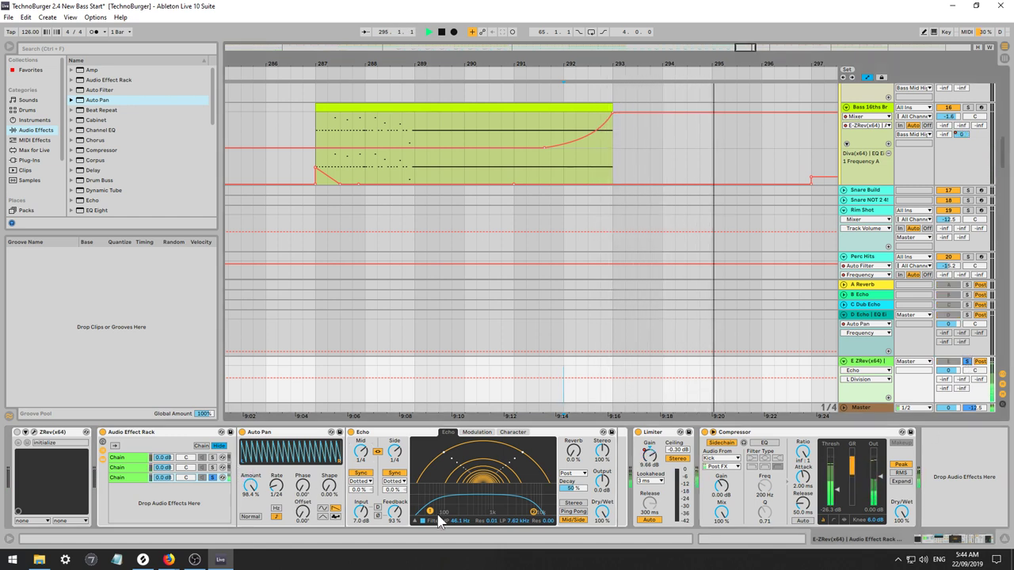
{"action": "left_click", "coordinate": [273, 487]}
{"action": "key", "text": "space"}
{"action": "key", "text": "space"}
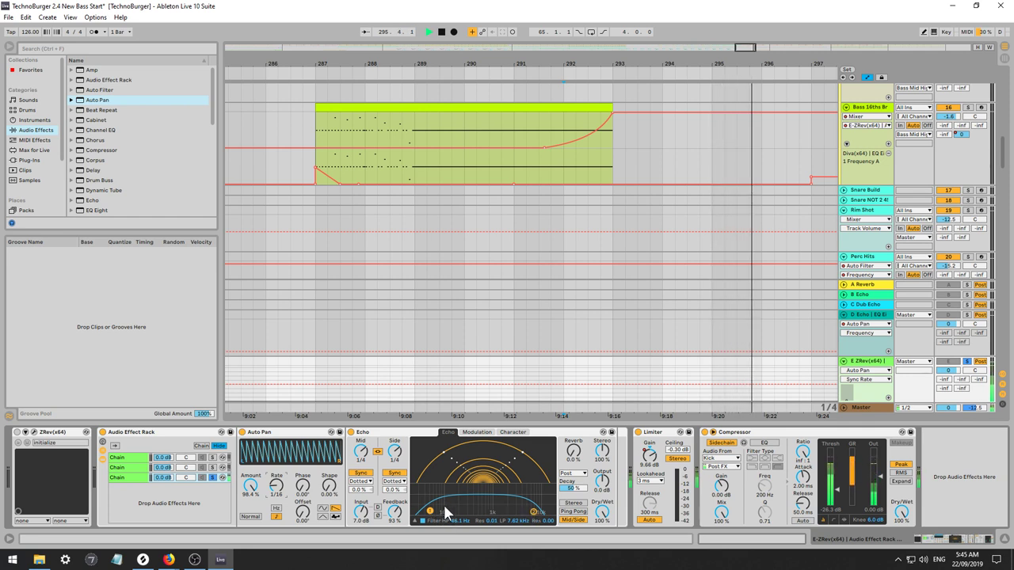
{"action": "left_click", "coordinate": [579, 457]}
Turn on Echo's Character Noise at 7.6% amount with 27% morph, then show the rack's first chain.
{"action": "left_click", "coordinate": [478, 432]}
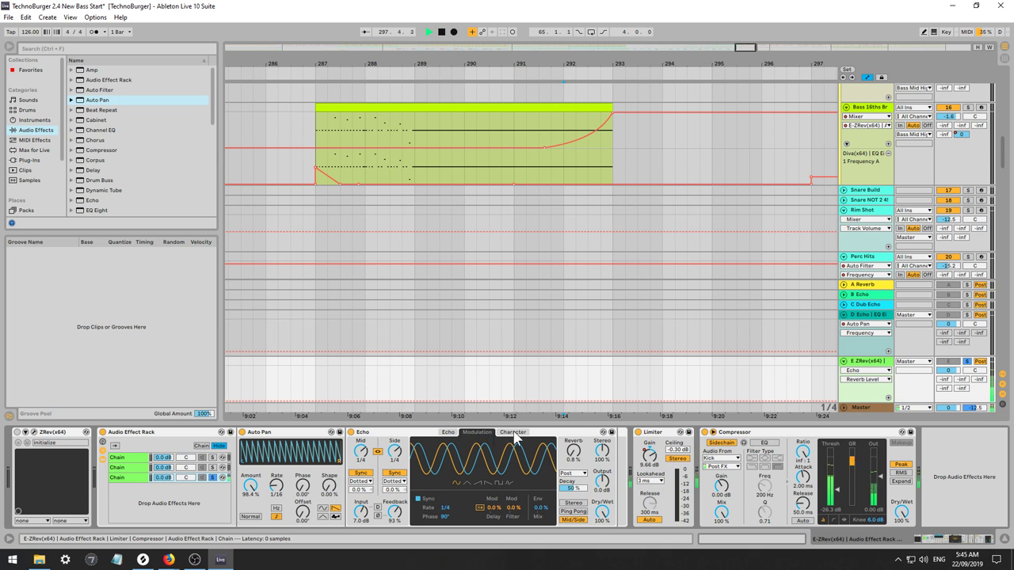
{"action": "left_click", "coordinate": [513, 432]}
{"action": "left_click", "coordinate": [415, 481]}
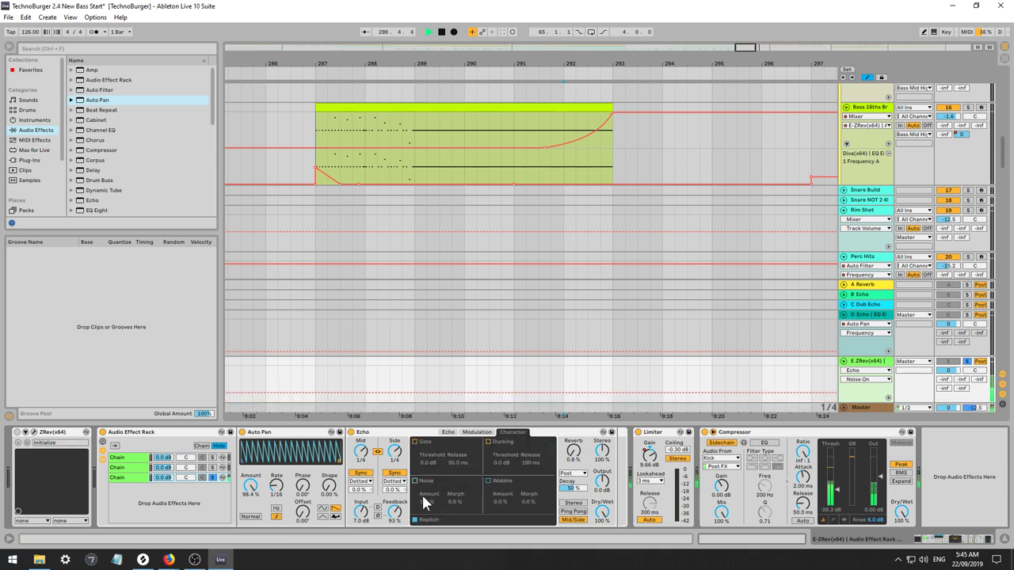
{"action": "left_click", "coordinate": [416, 482]}
{"action": "left_click_drag", "start_coordinate": [425, 503], "coordinate": [450, 503]}
{"action": "key", "text": "space"}
{"action": "key", "text": "space"}
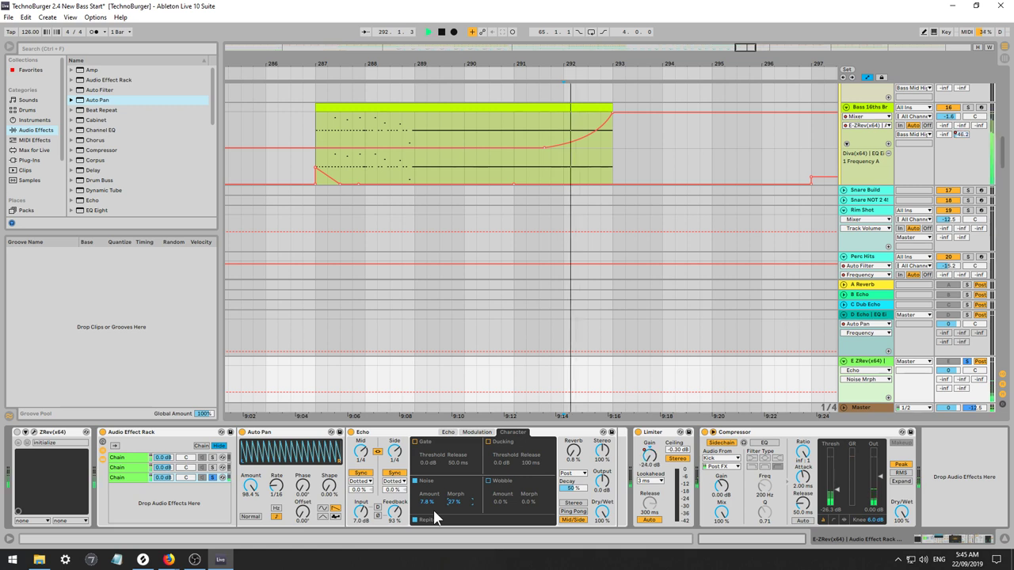
{"action": "left_click", "coordinate": [222, 459]}
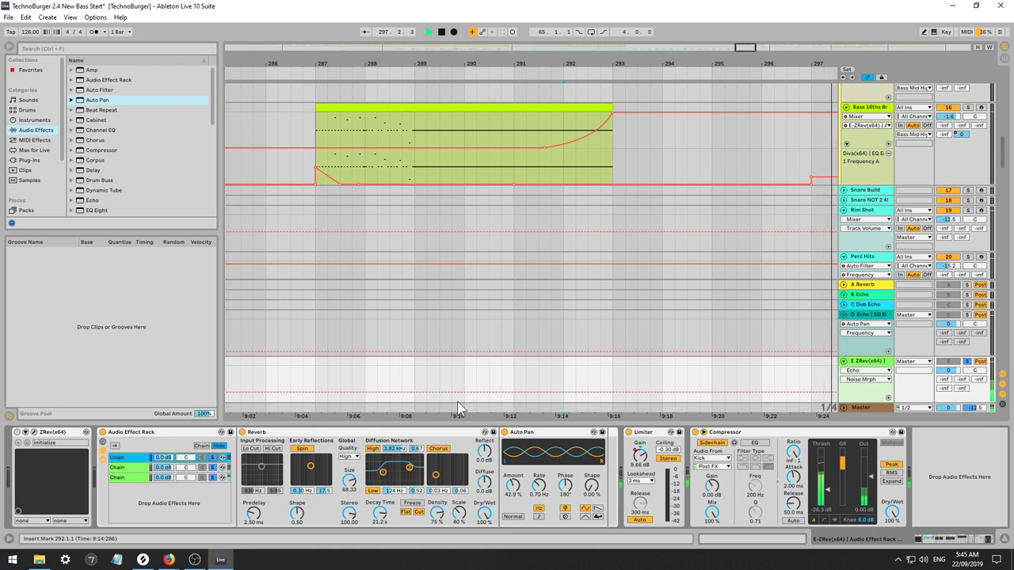
Delete the Echo and Auto Pan devices from the rack's third chain.
{"action": "left_click", "coordinate": [134, 478]}
{"action": "left_click", "coordinate": [379, 435]}
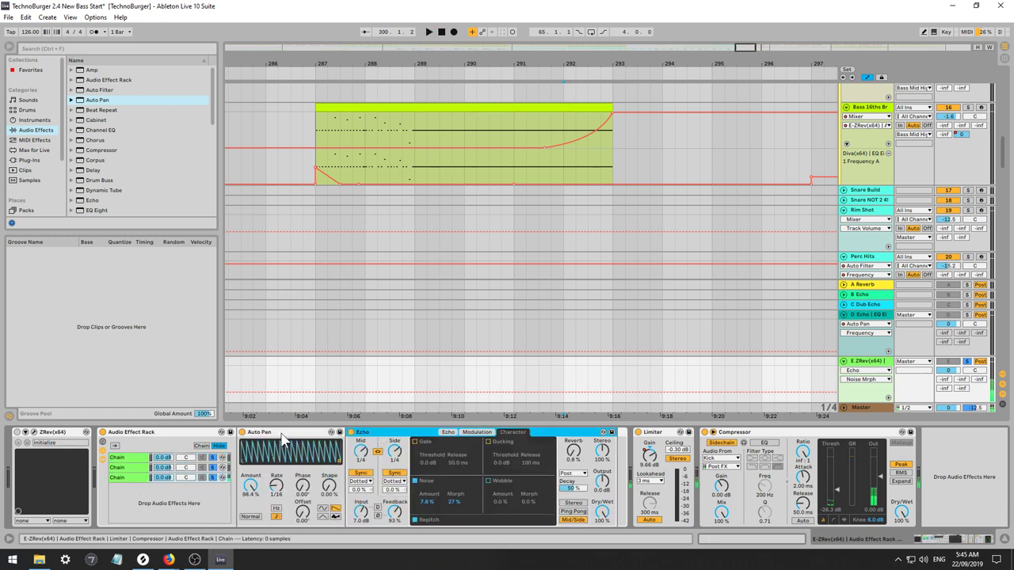
{"action": "key", "text": "Delete"}
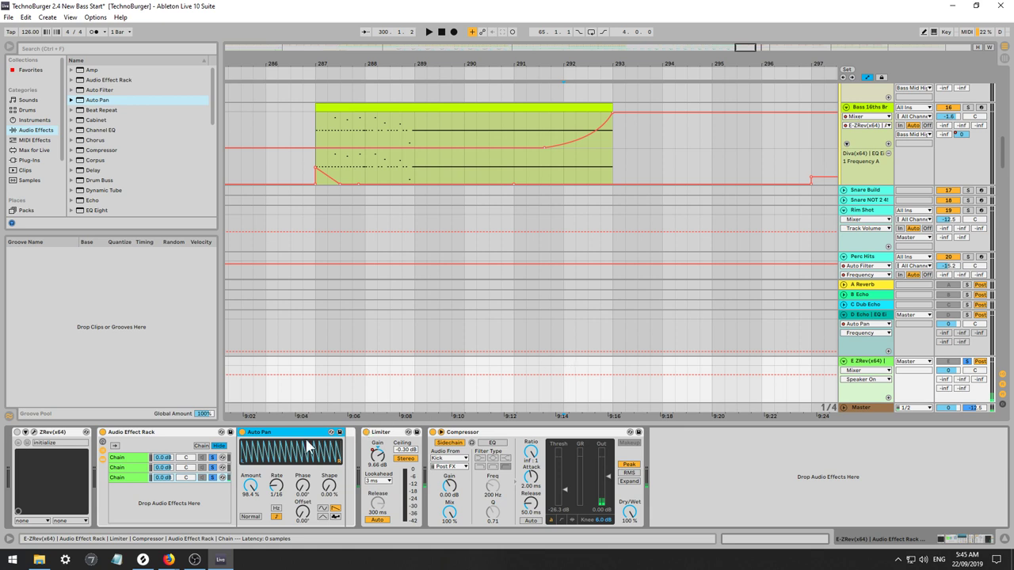
{"action": "key", "text": "Delete"}
{"action": "left_click", "coordinate": [213, 481]}
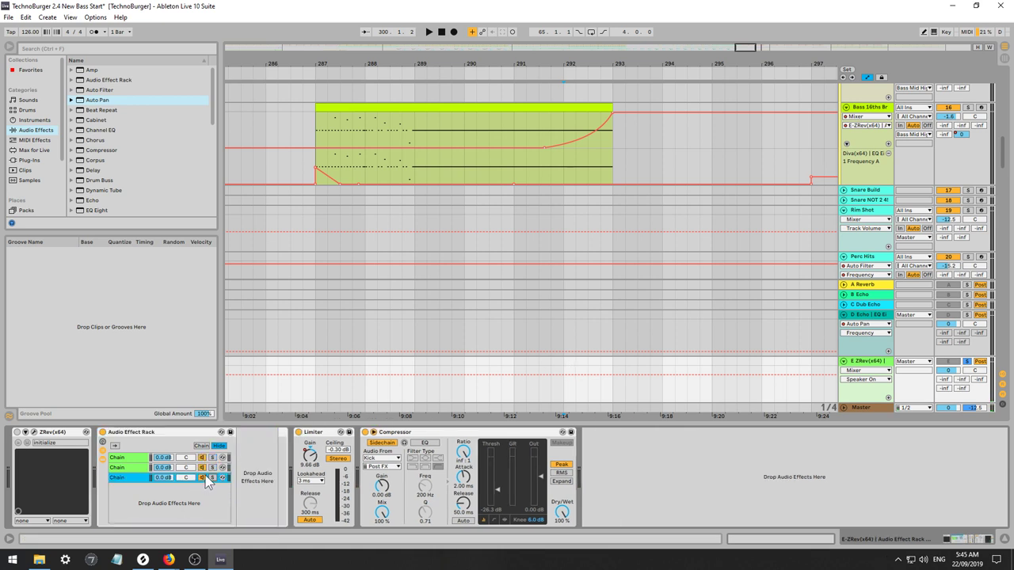
Audition from bar 292, then show the Bass 16ths Break track's devices and play from bar 287.
{"action": "key", "text": "space"}
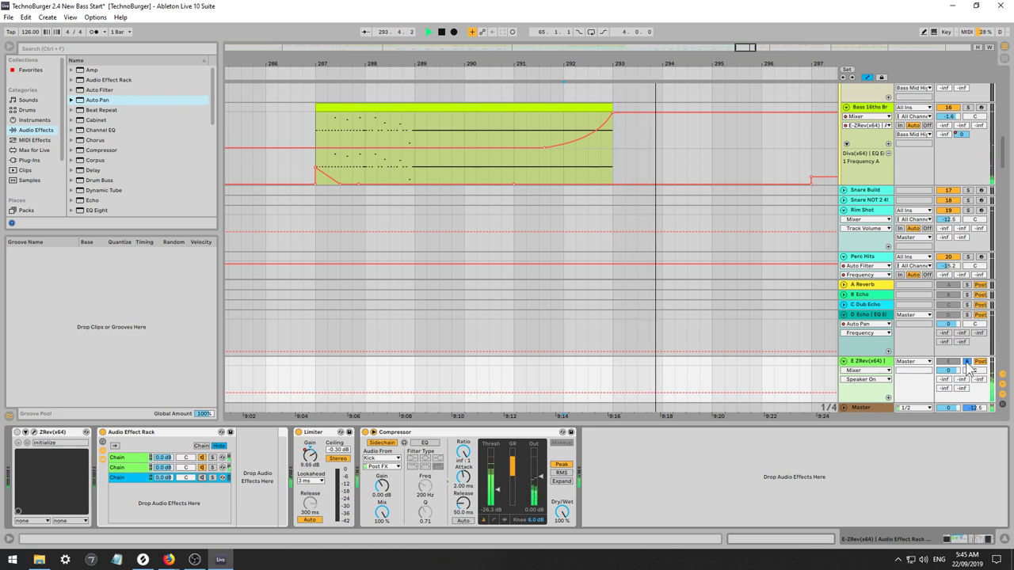
{"action": "key", "text": "space"}
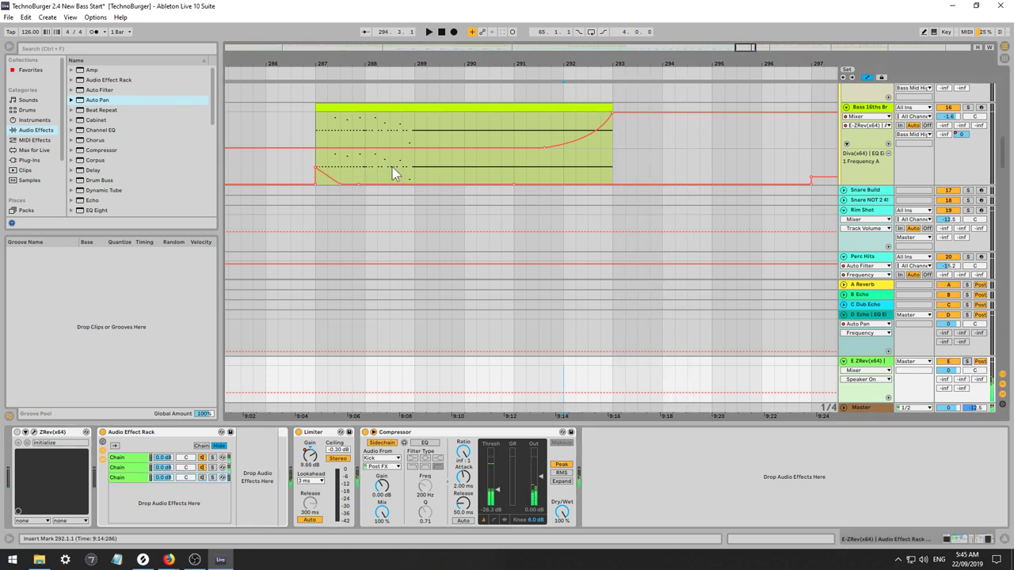
{"action": "left_click", "coordinate": [315, 123]}
{"action": "key", "text": "space"}
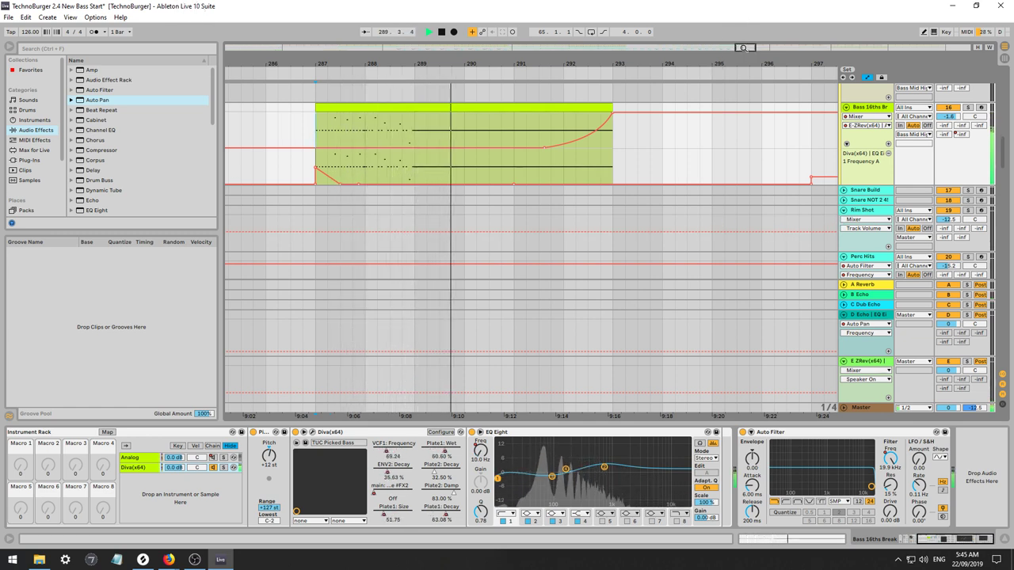
Bend the Diva VCF1: Frequency rise into a curve, setting the bar 293 breakpoint to 0.77.
{"action": "left_click_drag", "start_coordinate": [743, 48], "coordinate": [743, 62]}
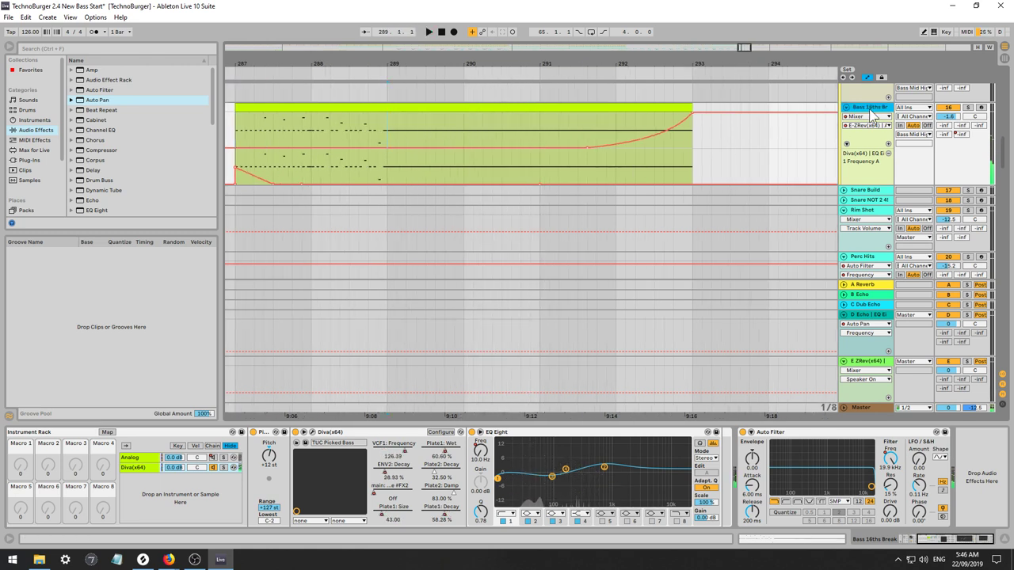
{"action": "left_click", "coordinate": [412, 458]}
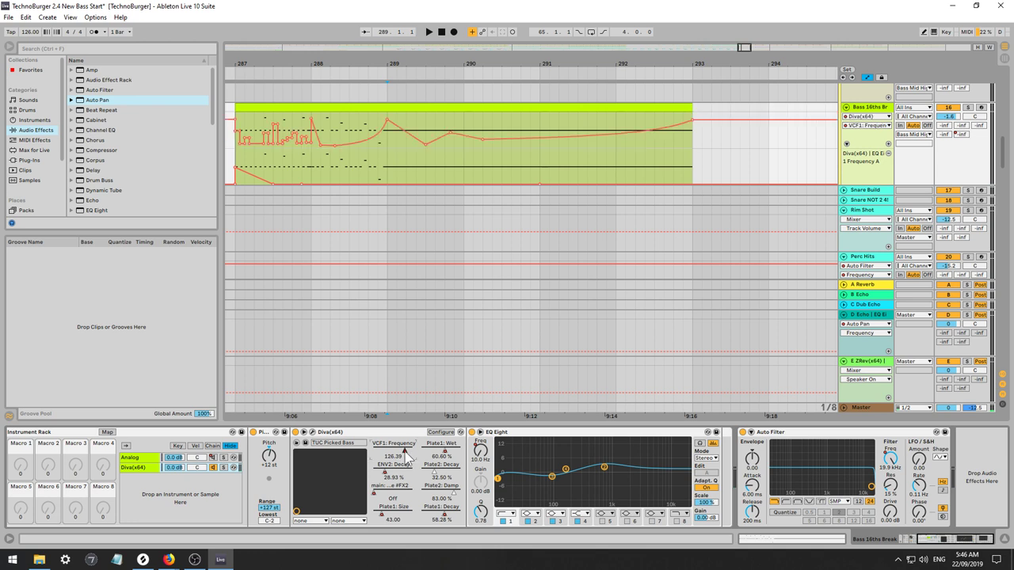
{"action": "key", "text": "space"}
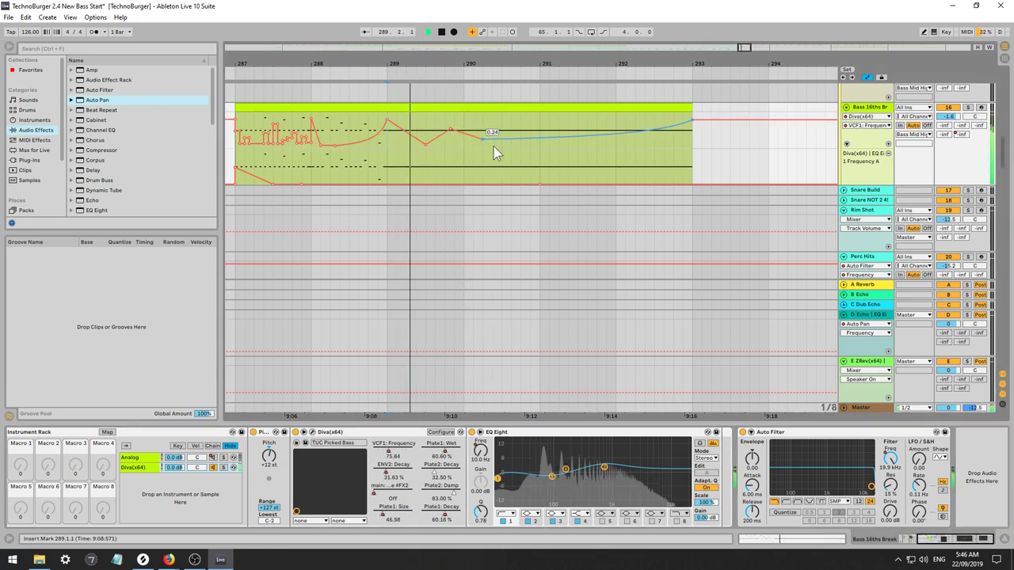
{"action": "mouse_move", "coordinate": [520, 138]}
{"action": "left_mouse_down"}
{"action": "mouse_move", "coordinate": [530, 138]}
{"action": "mouse_move", "coordinate": [515, 136]}
{"action": "left_mouse_up"}
{"action": "left_click_drag", "start_coordinate": [620, 127], "coordinate": [620, 135]}
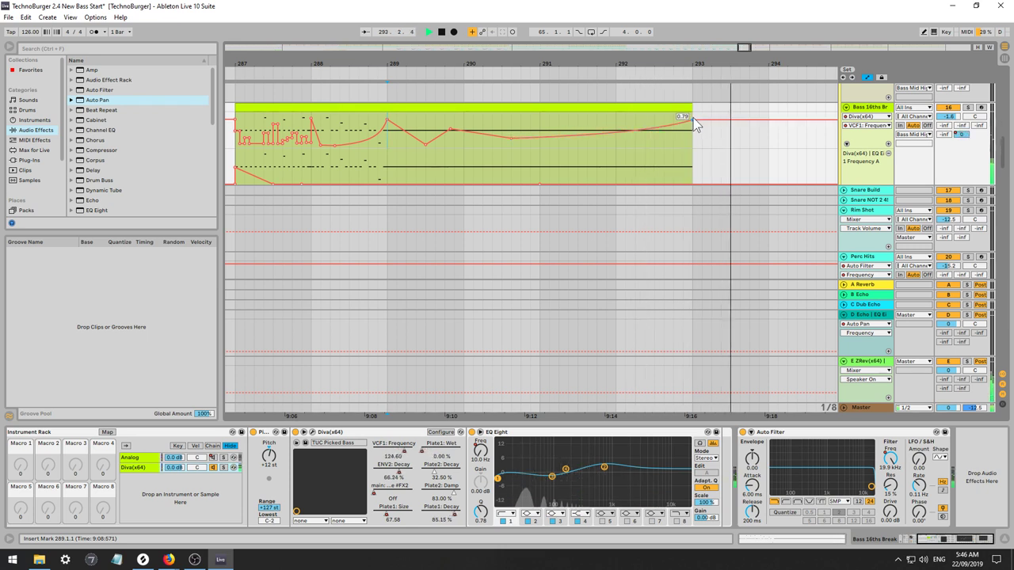
{"action": "left_click_drag", "start_coordinate": [692, 120], "coordinate": [692, 118]}
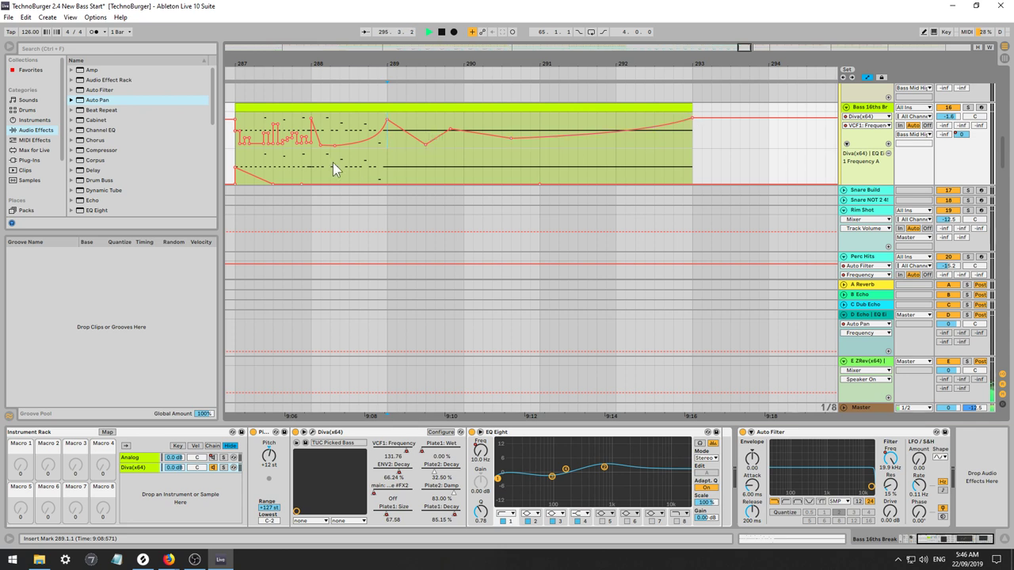
Drop the 0.26 frequency breakpoint to 0.00 and the end breakpoint to 0.70.
{"action": "key", "text": "space"}
{"action": "key", "text": "space"}
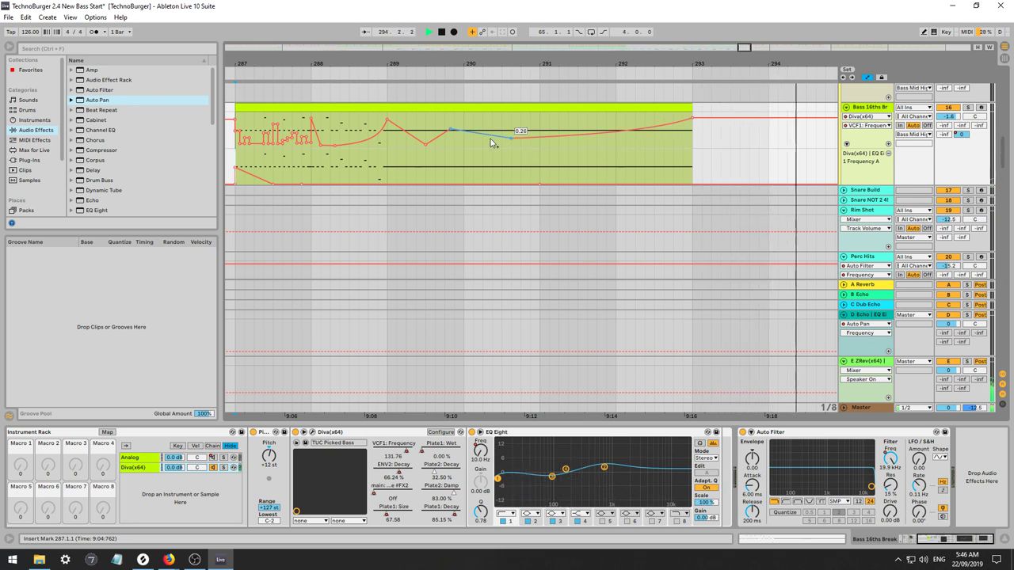
{"action": "left_click_drag", "start_coordinate": [512, 141], "coordinate": [512, 147]}
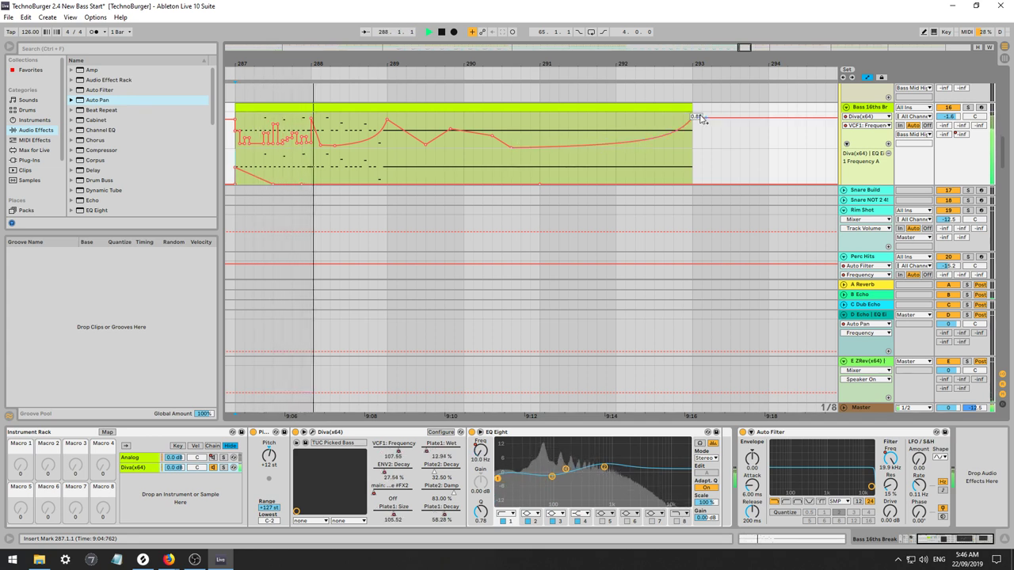
{"action": "left_click_drag", "start_coordinate": [689, 117], "coordinate": [692, 124]}
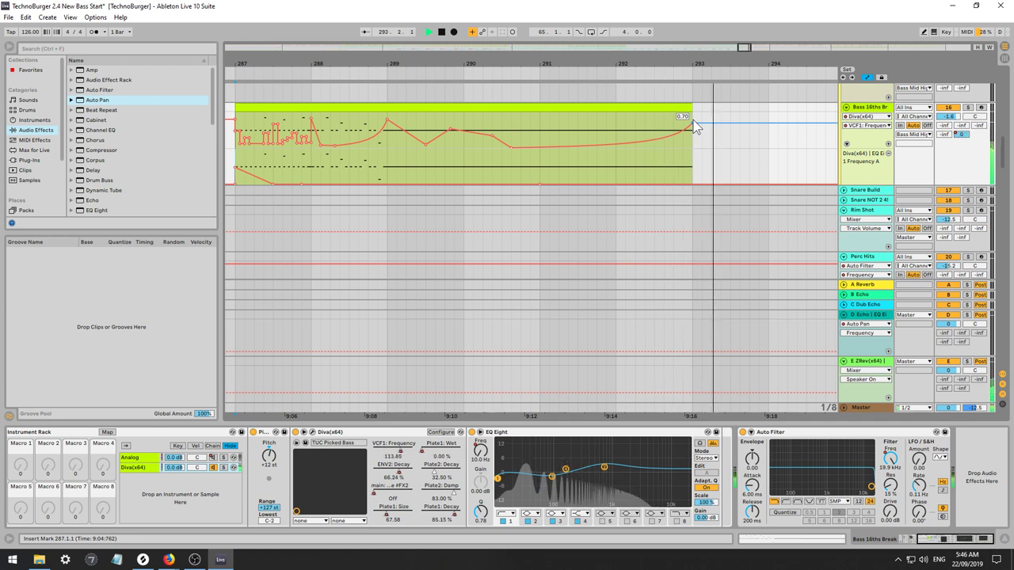
{"action": "left_click", "coordinate": [424, 450]}
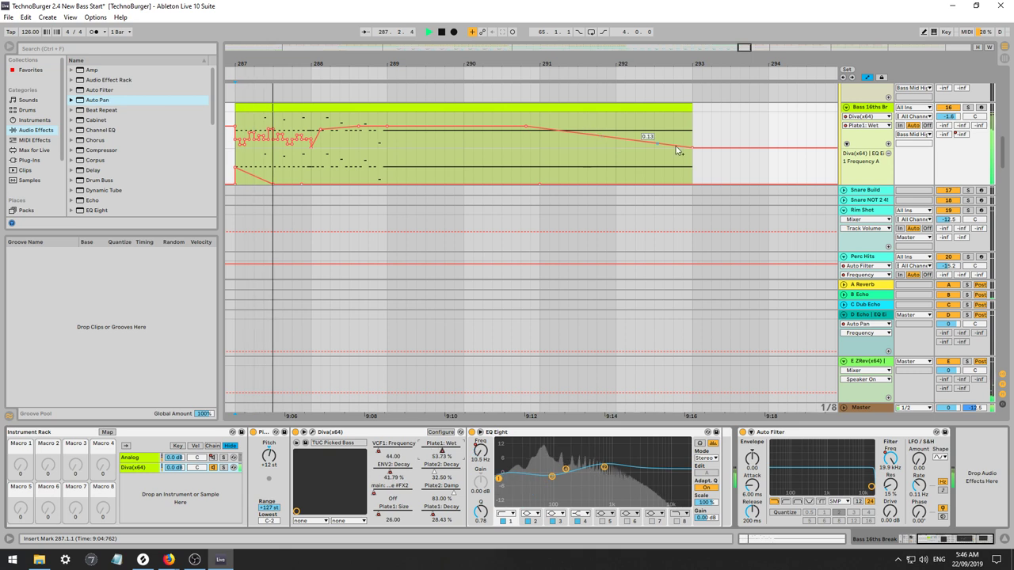
Set the Plate1: Wet end breakpoint to 0.30 and the Plate1: Decay end breakpoint to 0.52.
{"action": "left_click_drag", "start_coordinate": [692, 148], "coordinate": [693, 137]}
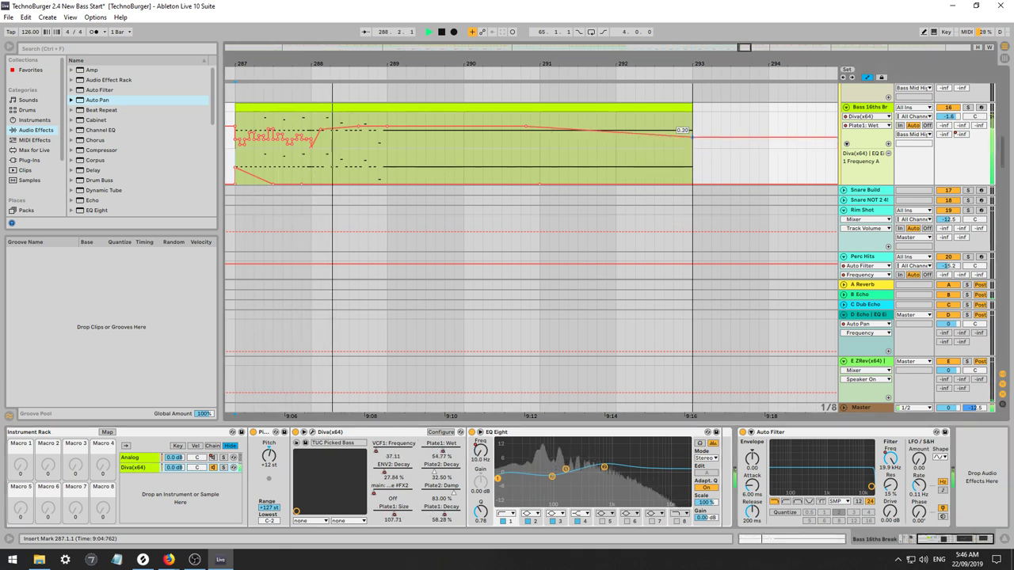
{"action": "left_click", "coordinate": [449, 515]}
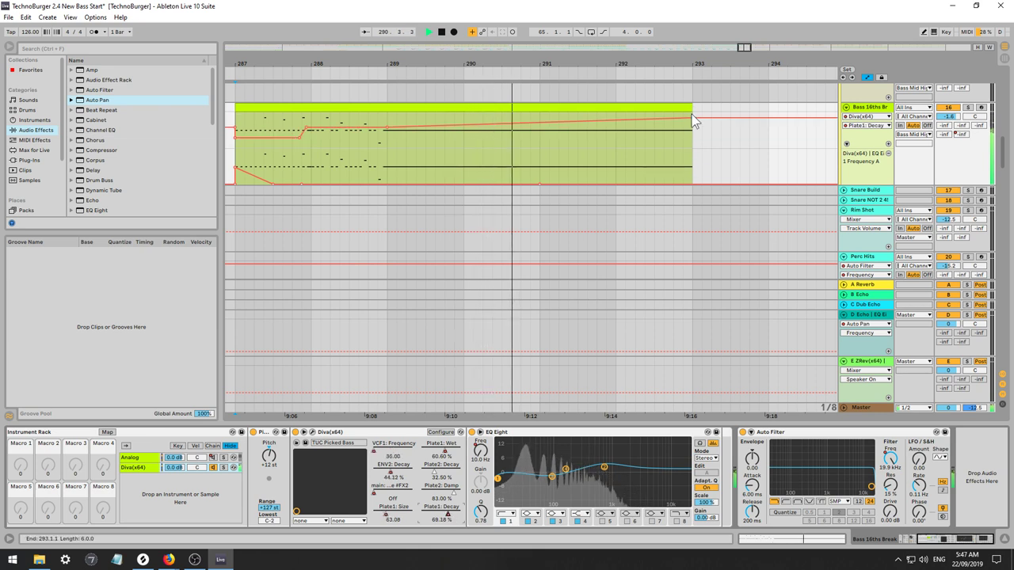
{"action": "left_click_drag", "start_coordinate": [692, 114], "coordinate": [692, 126]}
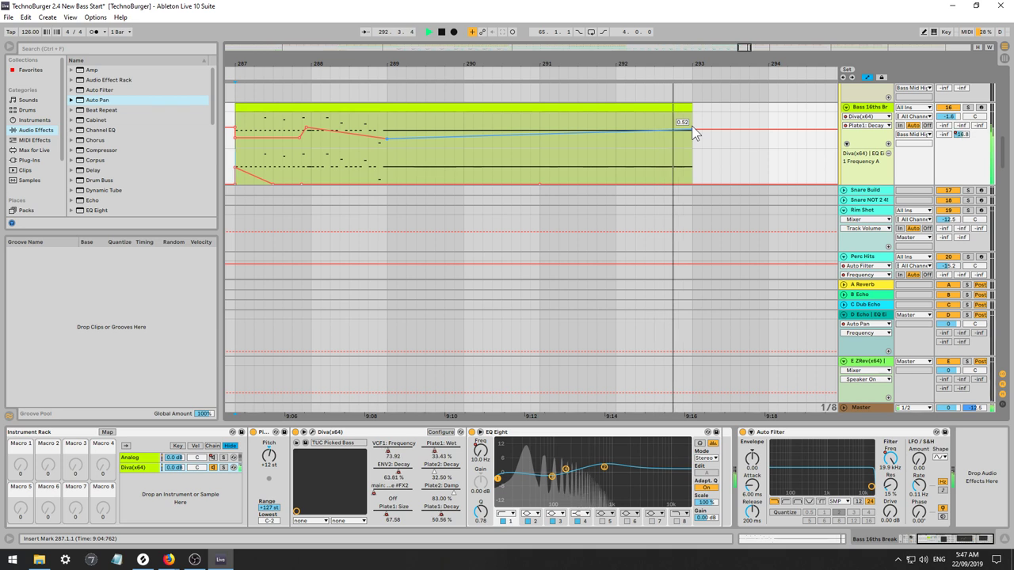
{"action": "key", "text": "space"}
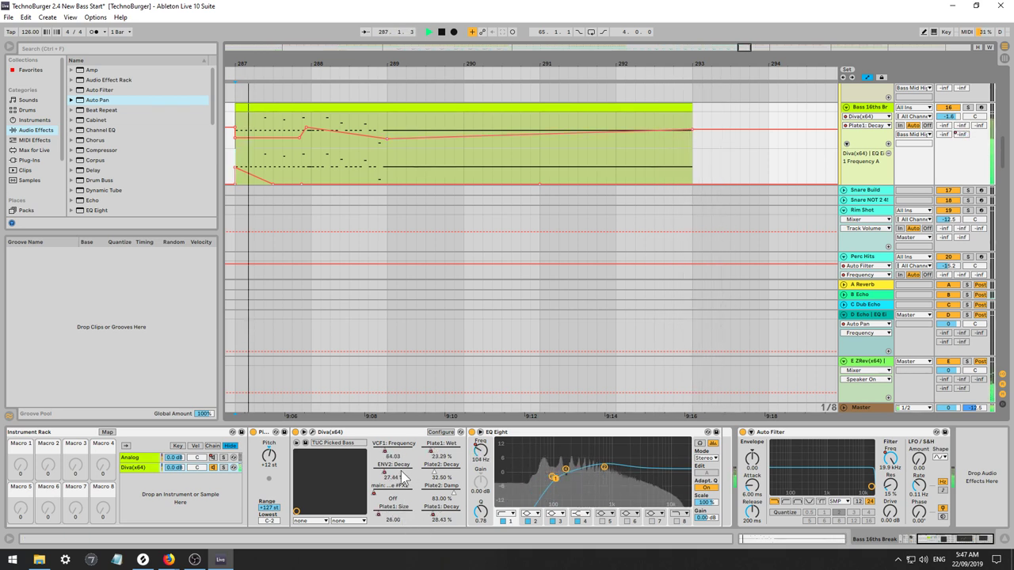
Review Diva's FX2 switch, Plate1: Size, ENV2: Decay and Plate2: Decay automation lanes.
{"action": "left_click", "coordinate": [376, 496]}
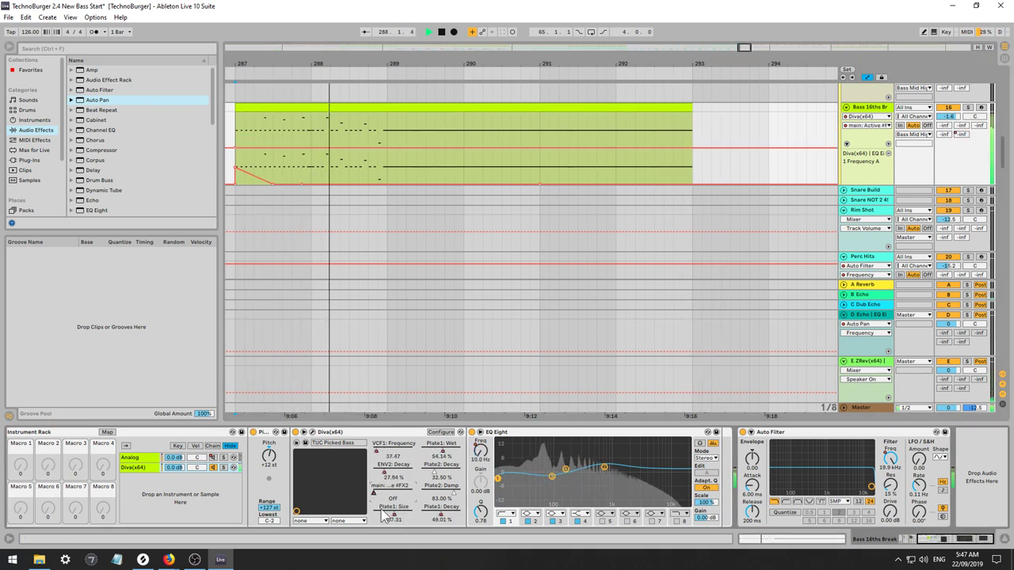
{"action": "left_click", "coordinate": [396, 513]}
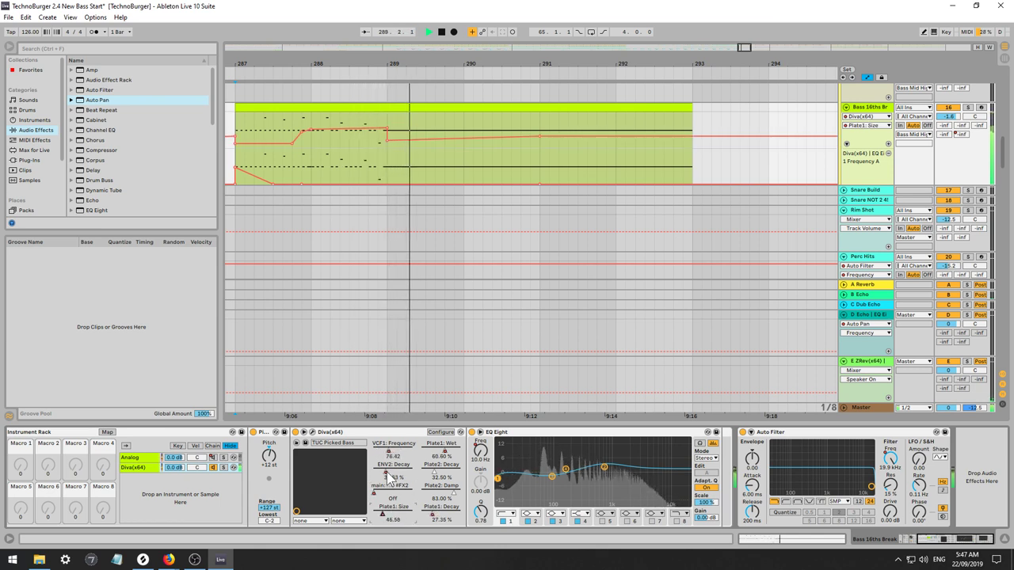
{"action": "left_click", "coordinate": [388, 474]}
{"action": "left_click", "coordinate": [446, 452]}
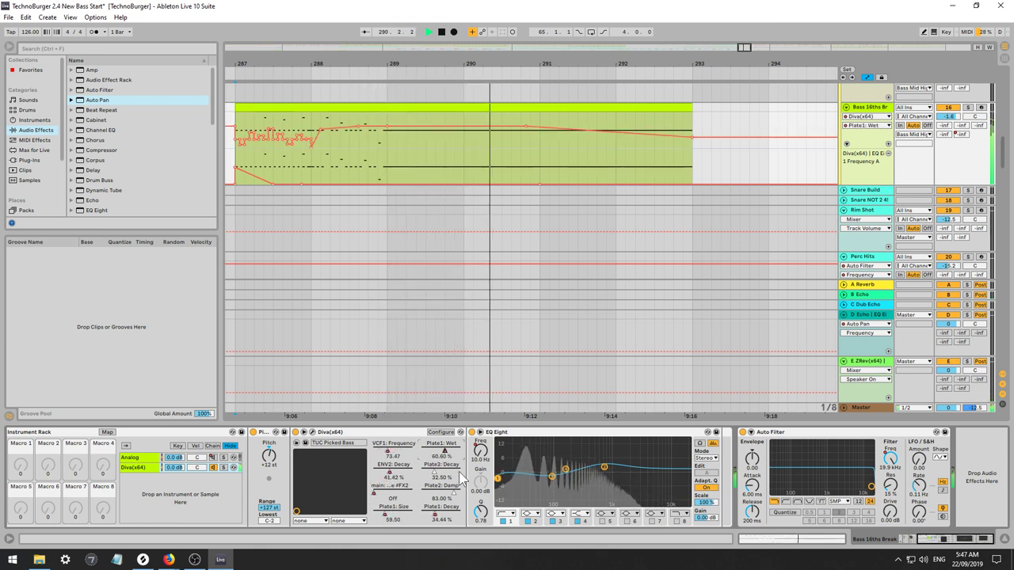
{"action": "left_click", "coordinate": [441, 479]}
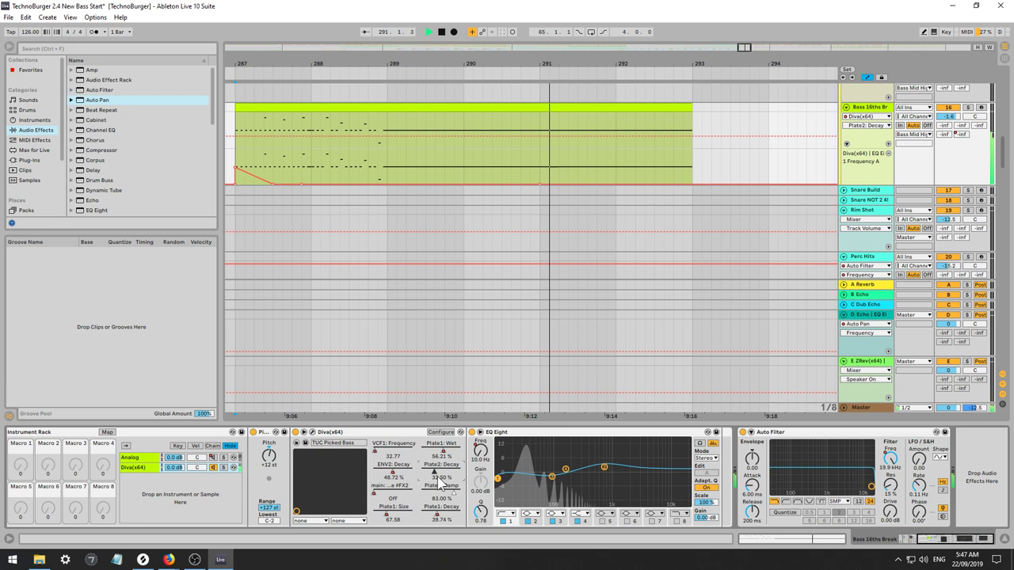
{"action": "left_click", "coordinate": [441, 518]}
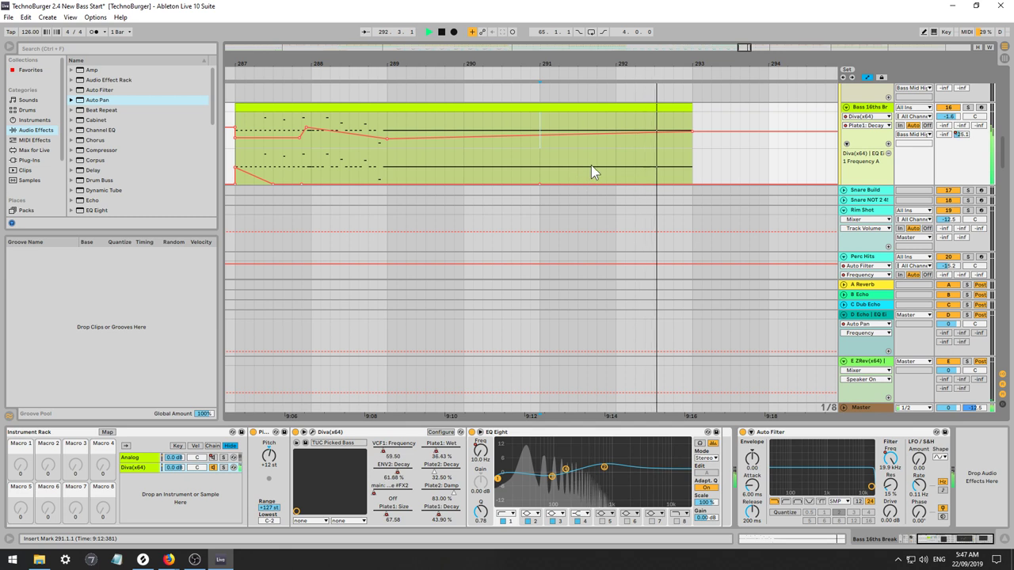
Add a VCF1: Frequency breakpoint raised to 0.57 and replay from bar 291.
{"action": "left_click", "coordinate": [401, 451]}
{"action": "key", "text": "space"}
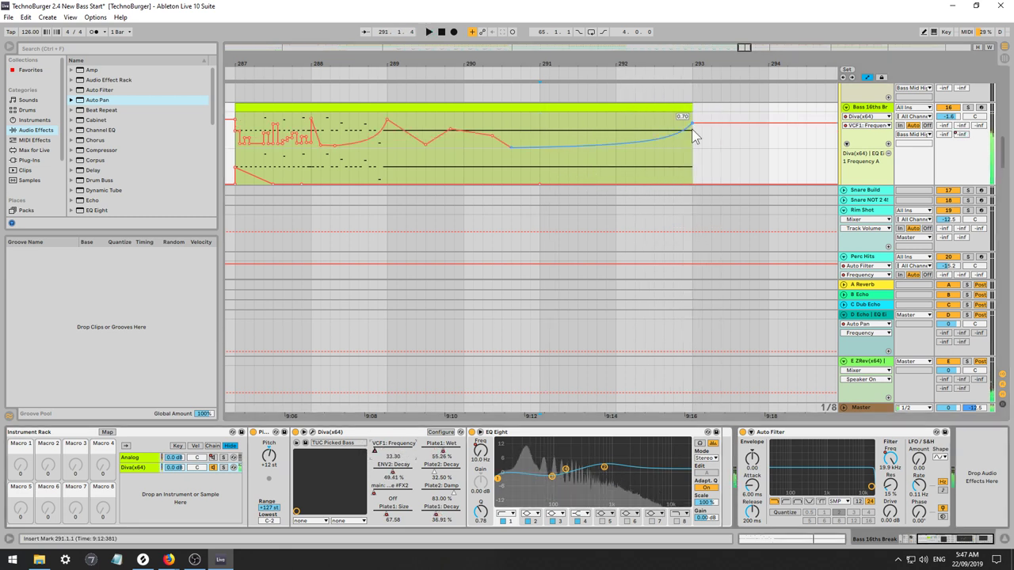
{"action": "key", "text": "space"}
{"action": "key", "text": "space"}
{"action": "left_click_drag", "start_coordinate": [583, 148], "coordinate": [596, 113]}
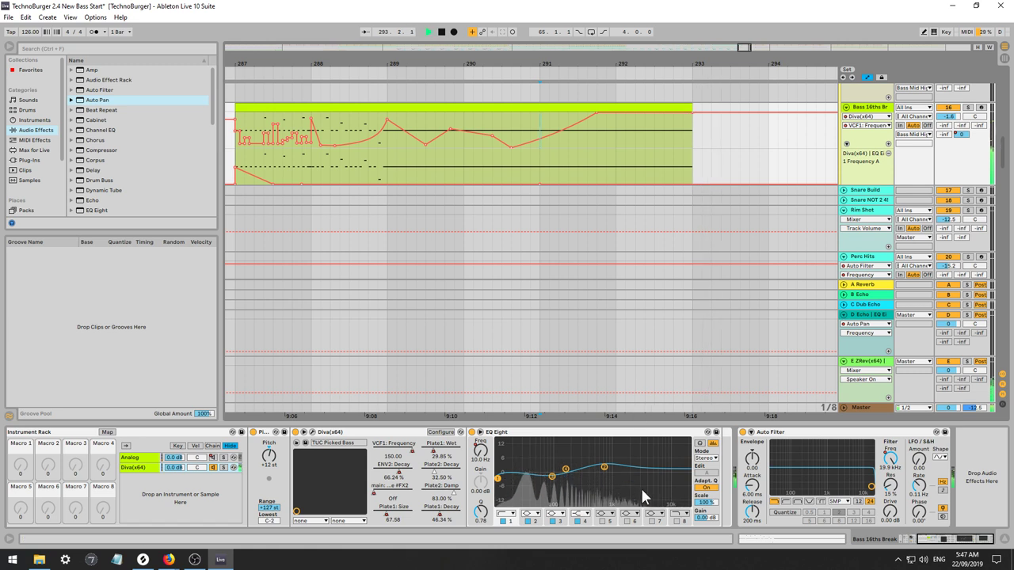
{"action": "key", "text": "space"}
{"action": "key", "text": "space"}
Add a second Auto Filter to the Bass 16ths Break track.
{"action": "key", "text": "space"}
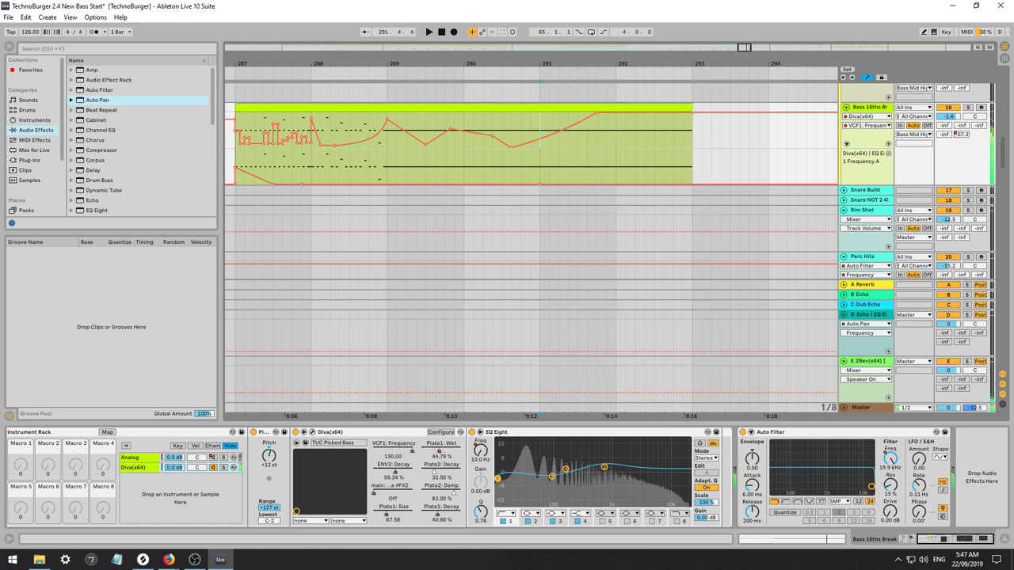
{"action": "left_click", "coordinate": [838, 467]}
{"action": "key", "text": "space"}
{"action": "left_click_drag", "start_coordinate": [129, 91], "coordinate": [746, 435]}
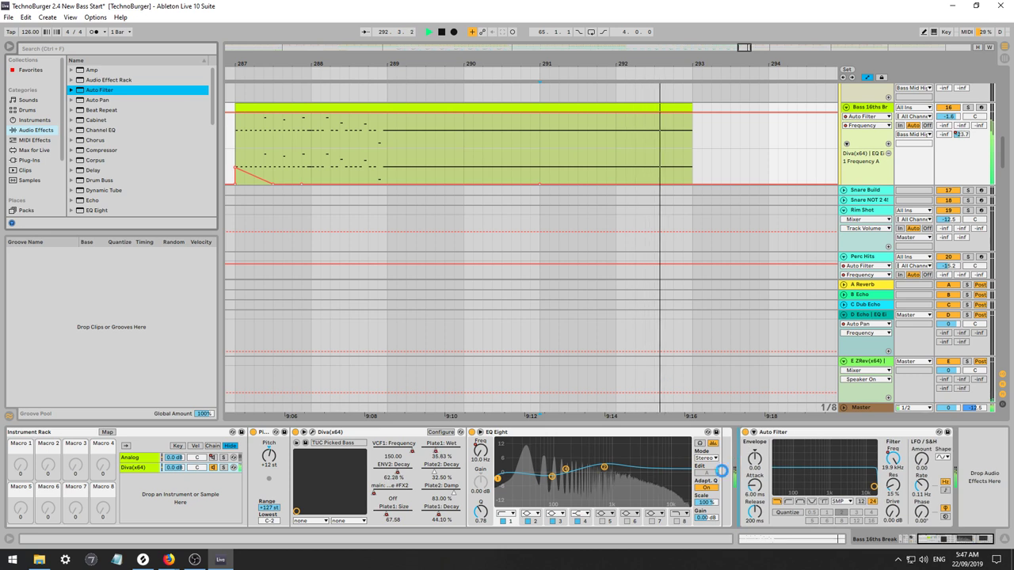
Adjust the new filter's cutoff, then automate its frequency ramping down after bar 291 to 31.6 Hz.
{"action": "key", "text": "space"}
{"action": "mouse_move", "coordinate": [858, 488]}
{"action": "left_mouse_down"}
{"action": "mouse_move", "coordinate": [804, 484]}
{"action": "mouse_move", "coordinate": [859, 489]}
{"action": "left_mouse_up"}
{"action": "key", "text": "space"}
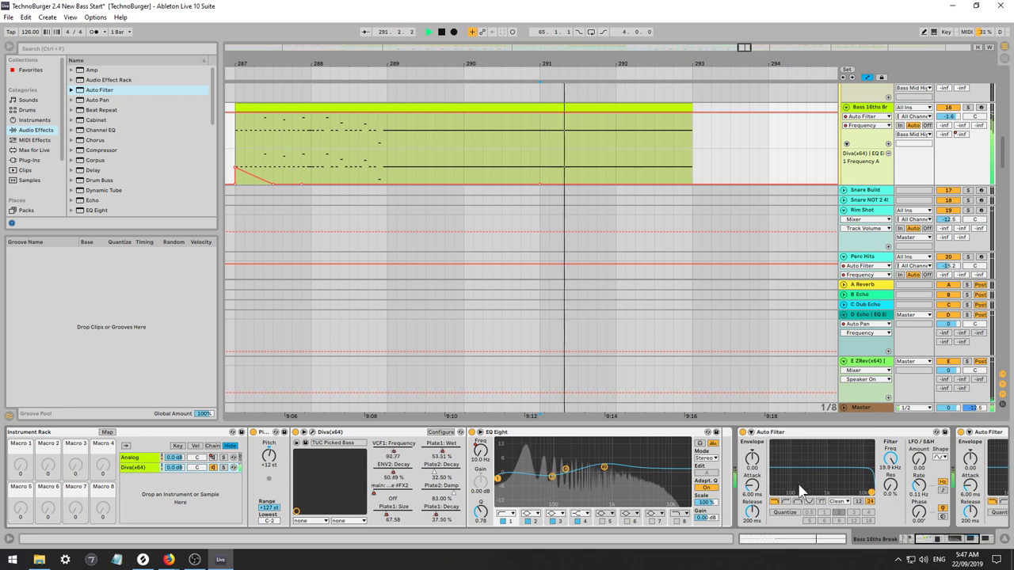
{"action": "key", "text": "space"}
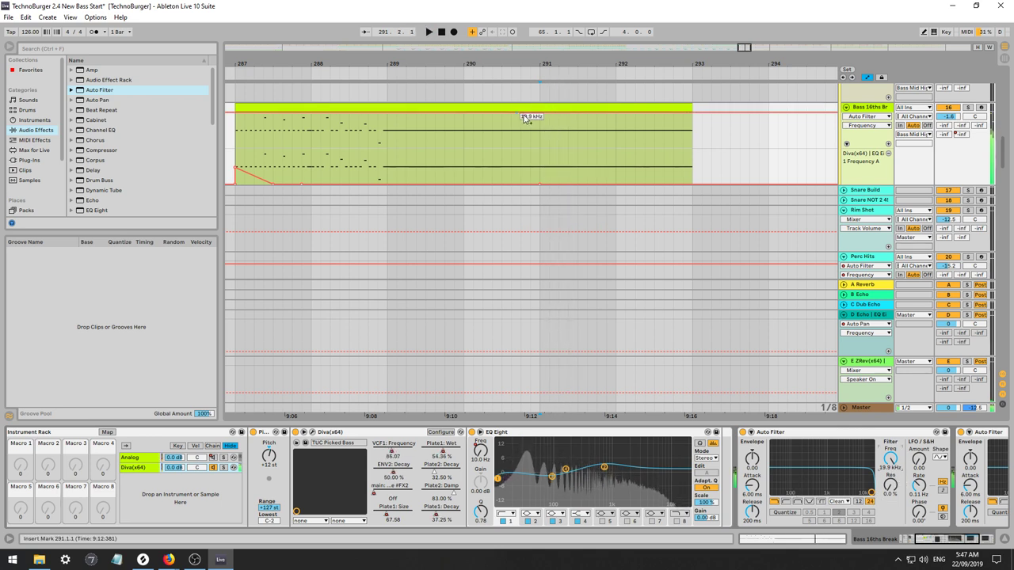
{"action": "left_click", "coordinate": [542, 113]}
{"action": "left_click_drag", "start_coordinate": [588, 113], "coordinate": [588, 148]}
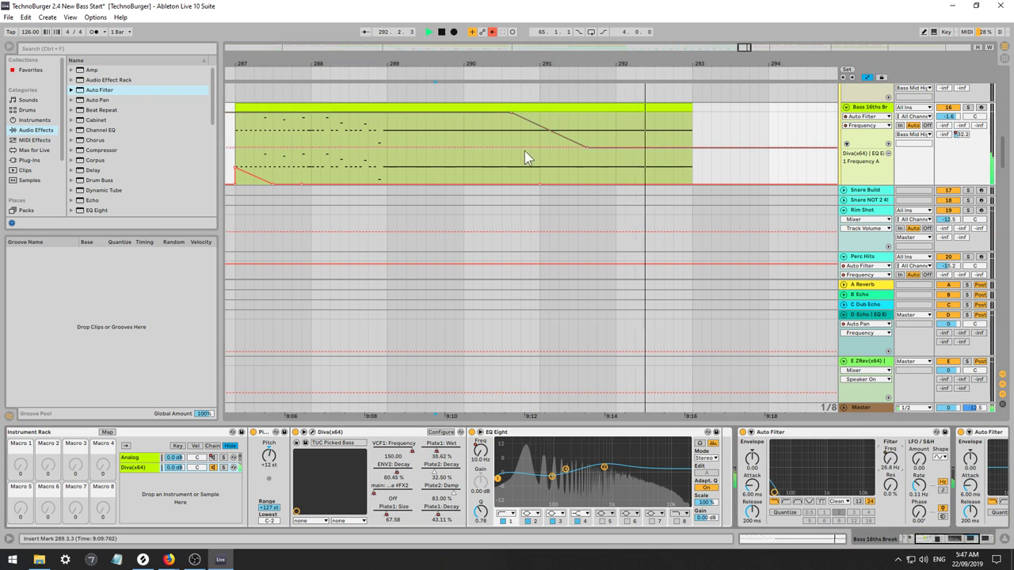
{"action": "left_click_drag", "start_coordinate": [587, 149], "coordinate": [587, 147]}
Re-enable the automation, sweep the frequency back up by bar 293, and raise resonance to about 18%.
{"action": "key", "text": "space"}
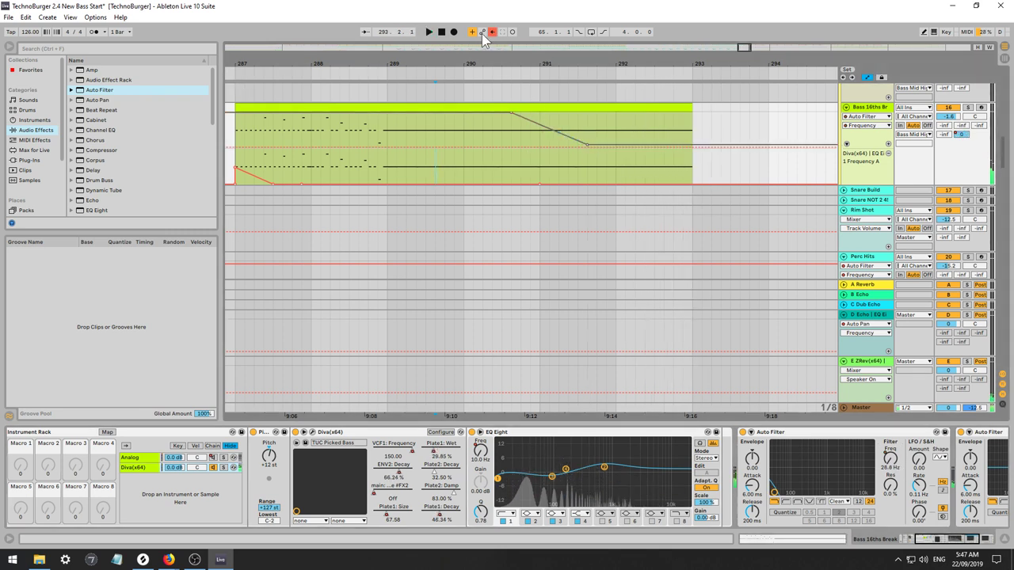
{"action": "left_click", "coordinate": [492, 32]}
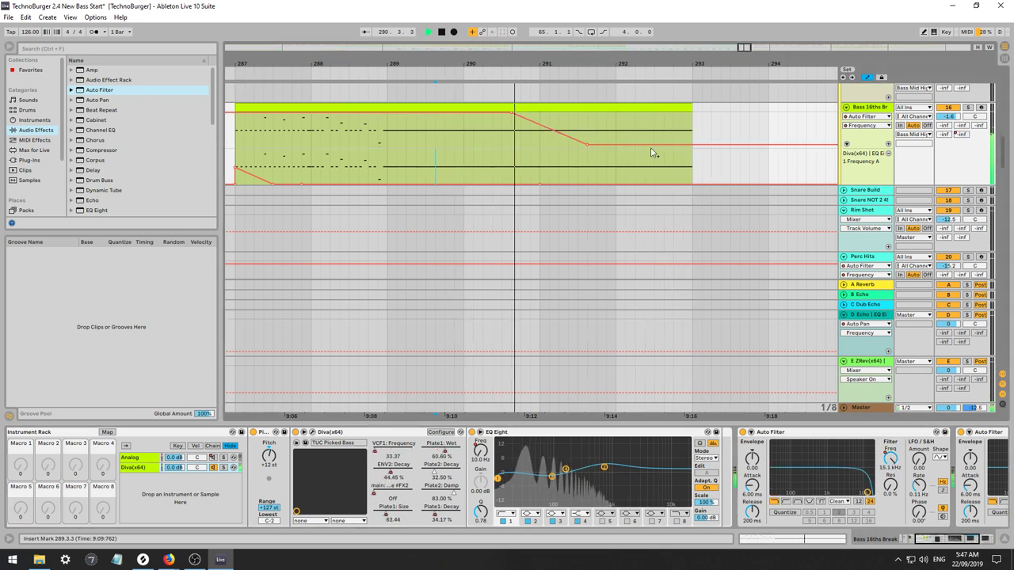
{"action": "left_click_drag", "start_coordinate": [692, 145], "coordinate": [642, 138]}
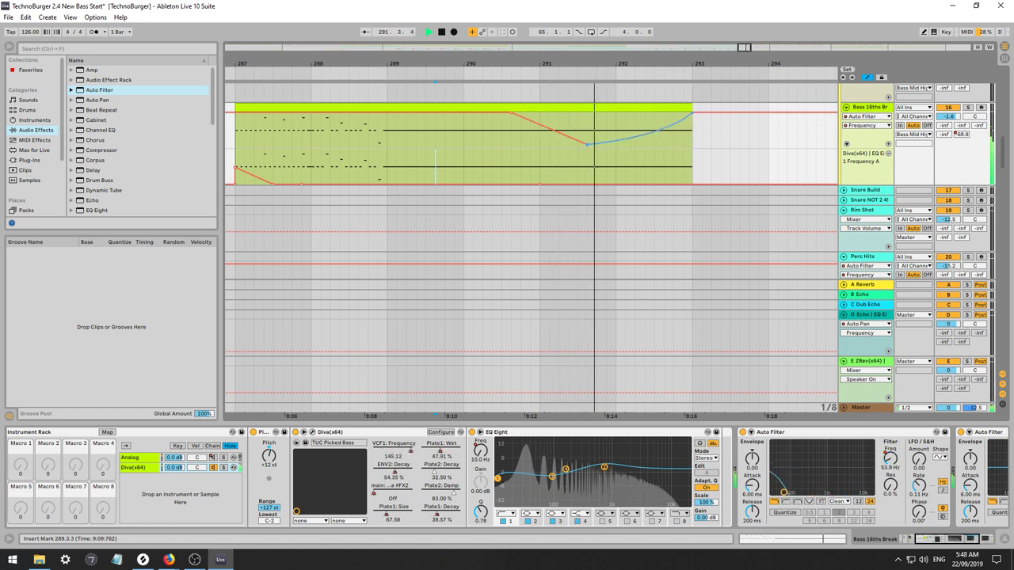
{"action": "left_click_drag", "start_coordinate": [890, 485], "coordinate": [890, 465]}
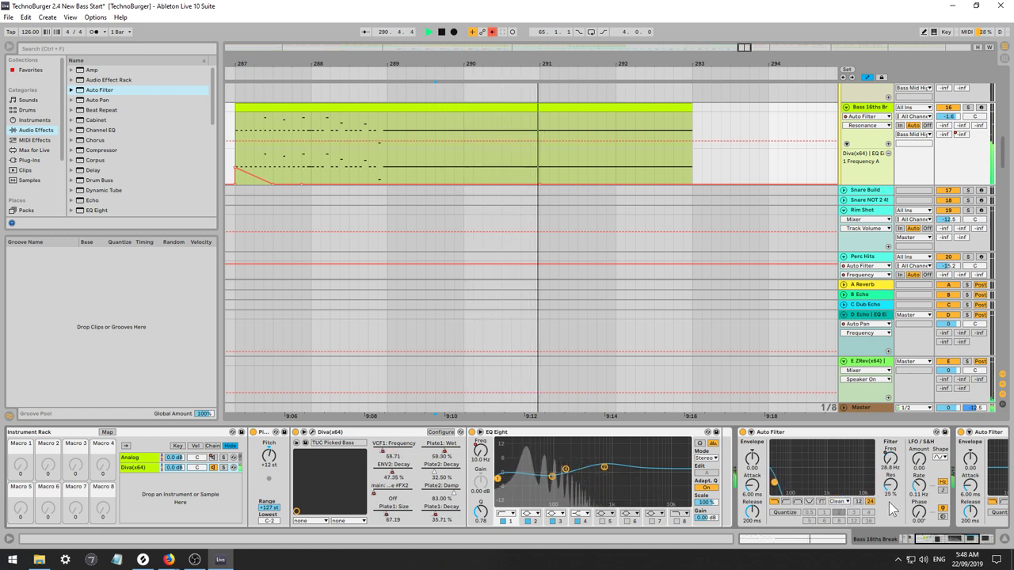
{"action": "key", "text": "space"}
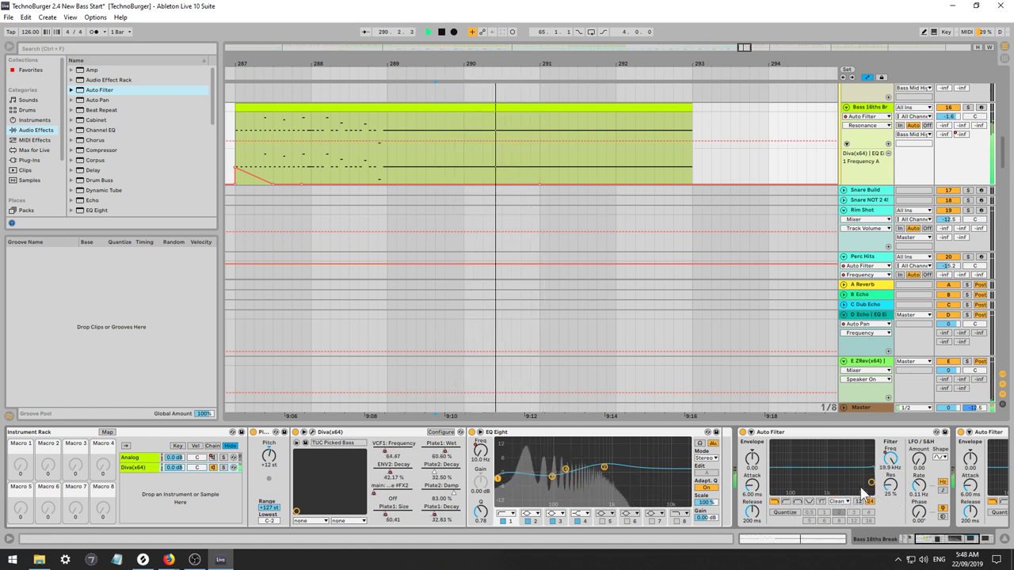
Try the OSR filter circuit with about 7 dB drive, then the MS2 circuit with slightly adjusted drive.
{"action": "left_click", "coordinate": [838, 501]}
{"action": "left_click", "coordinate": [836, 515]}
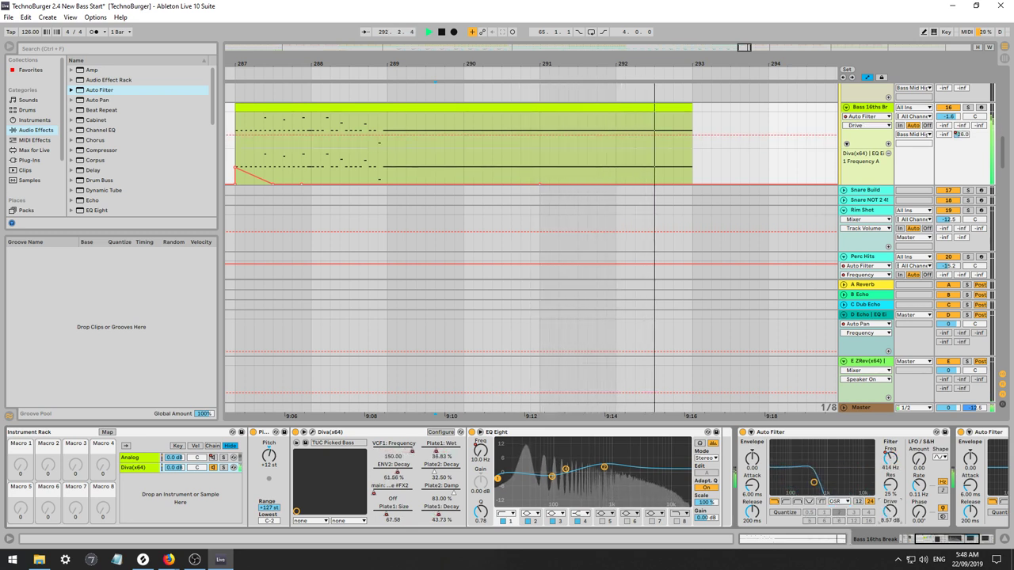
{"action": "left_click_drag", "start_coordinate": [885, 513], "coordinate": [886, 516]}
{"action": "key", "text": "space"}
{"action": "left_click", "coordinate": [839, 502]}
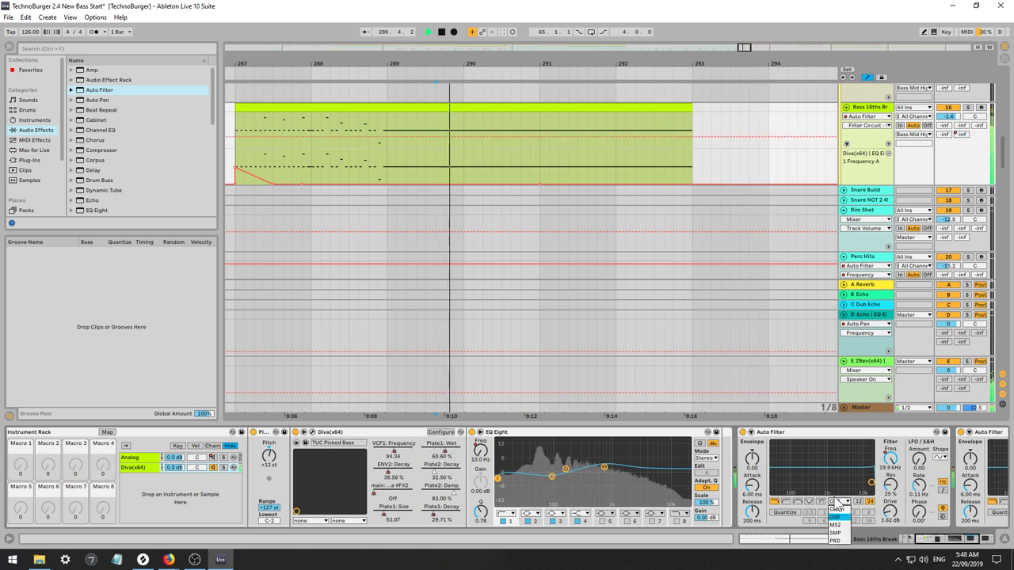
{"action": "left_click", "coordinate": [838, 525]}
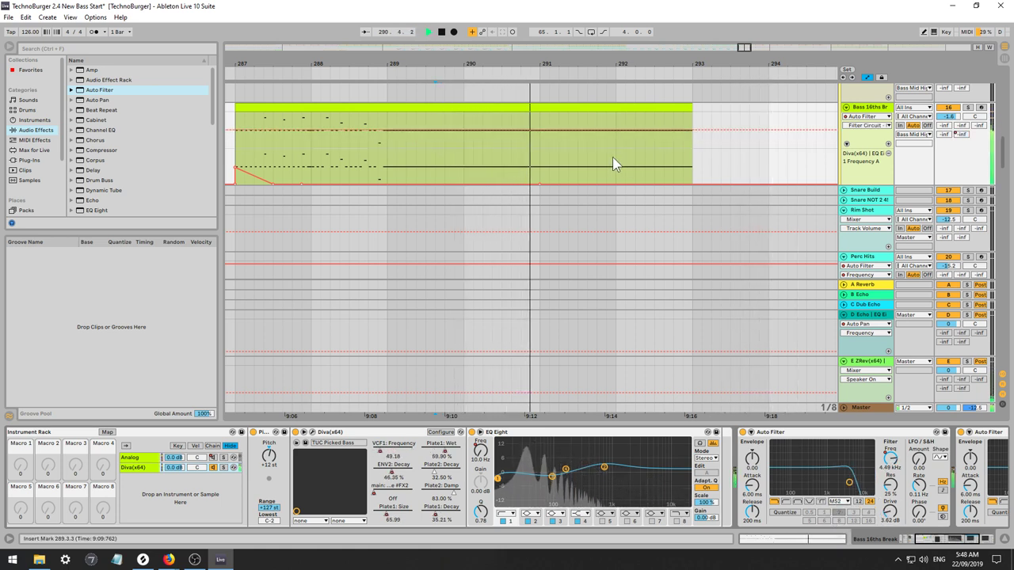
{"action": "left_click_drag", "start_coordinate": [890, 513], "coordinate": [890, 492]}
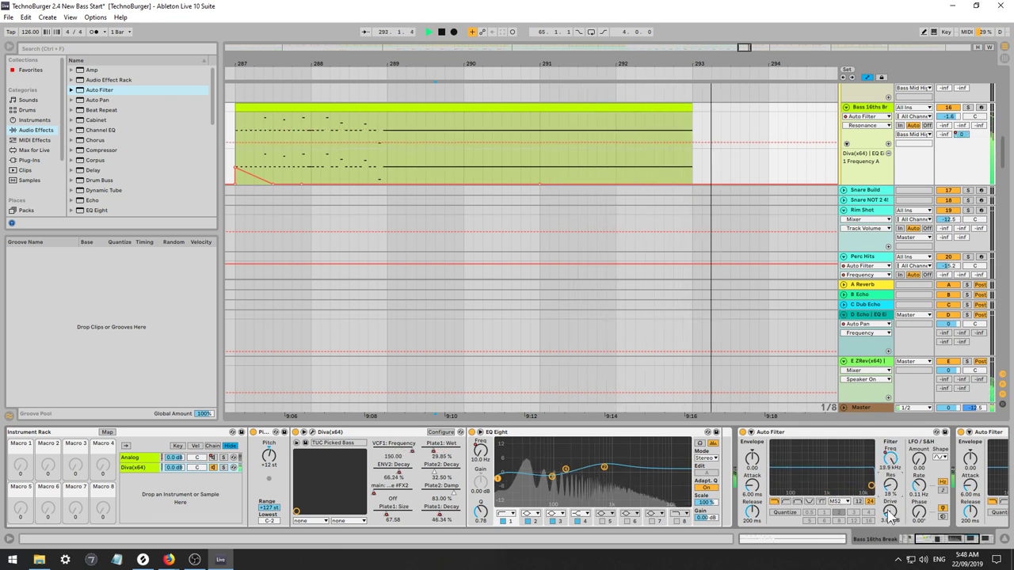
Try the SMP circuit, settle on PRD, and show the Auto Filter frequency automation envelope.
{"action": "left_click", "coordinate": [841, 502]}
{"action": "left_click", "coordinate": [833, 513]}
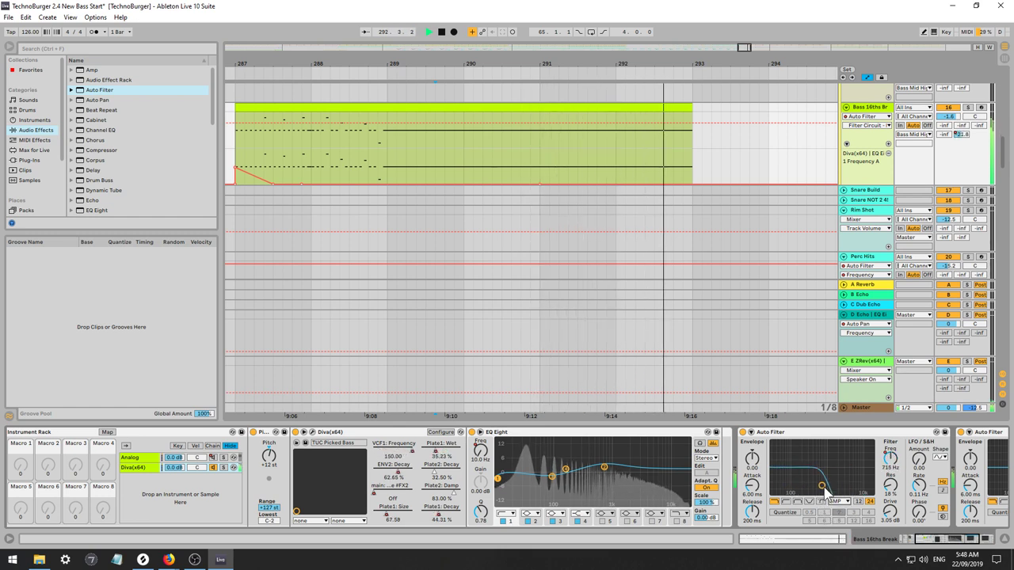
{"action": "left_click", "coordinate": [838, 501]}
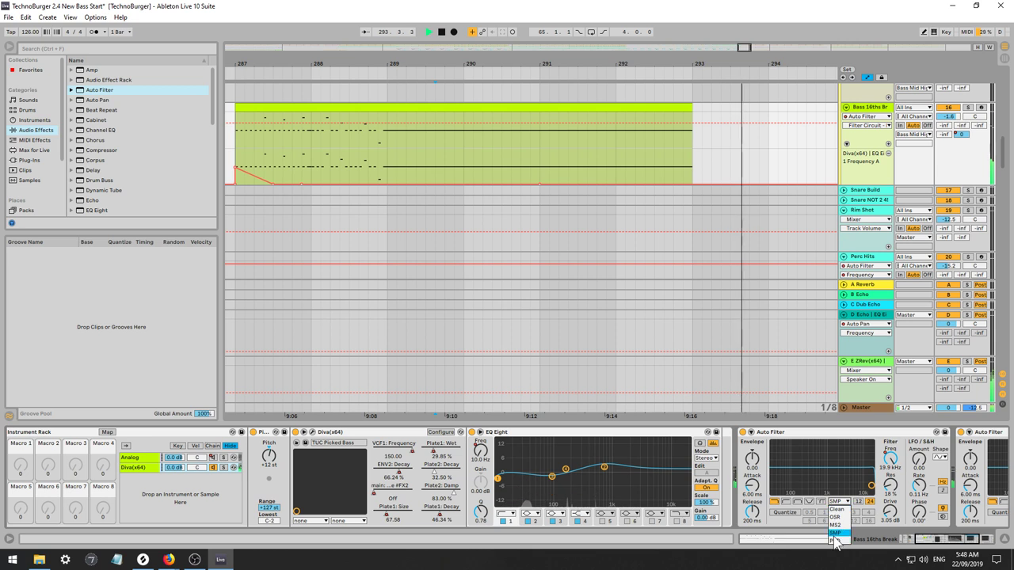
{"action": "left_click", "coordinate": [835, 540]}
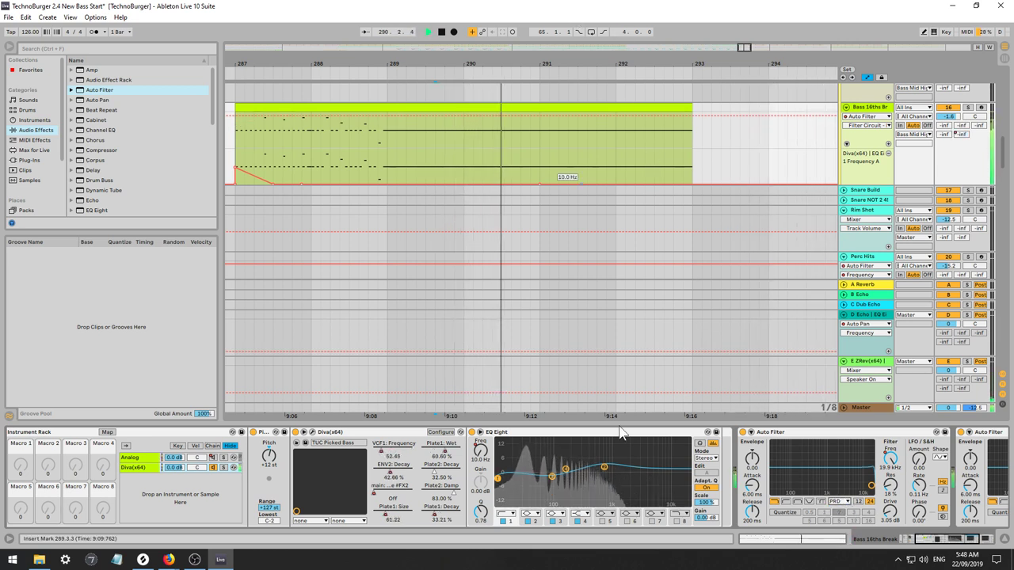
{"action": "left_click", "coordinate": [883, 469]}
Curve the frequency ramp, lower its breakpoint to 26.0 Hz, then straighten the ramp before bar 293.
{"action": "left_click_drag", "start_coordinate": [660, 127], "coordinate": [660, 145]}
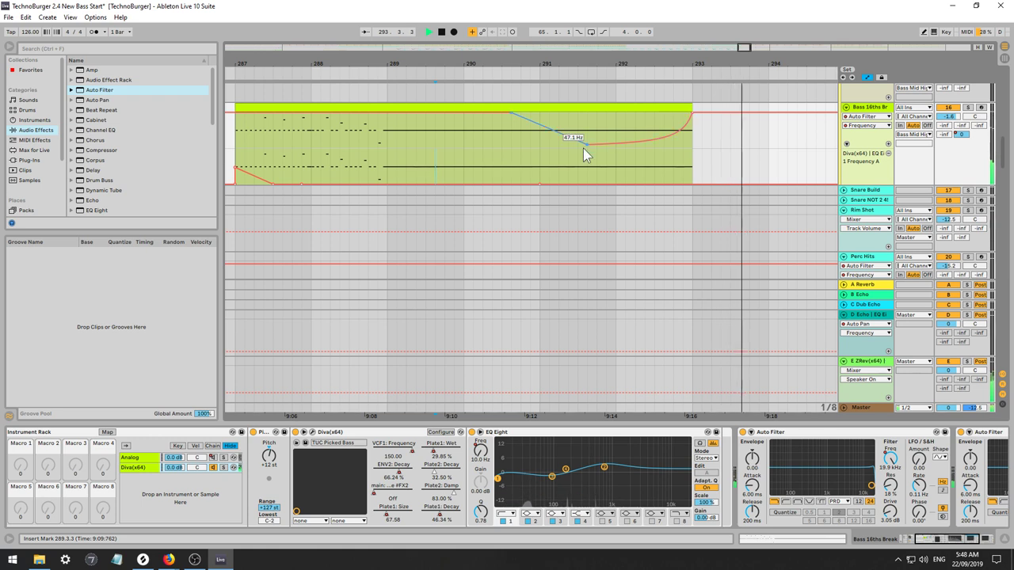
{"action": "key", "text": "space"}
{"action": "key", "text": "space"}
{"action": "left_click_drag", "start_coordinate": [587, 145], "coordinate": [588, 137]}
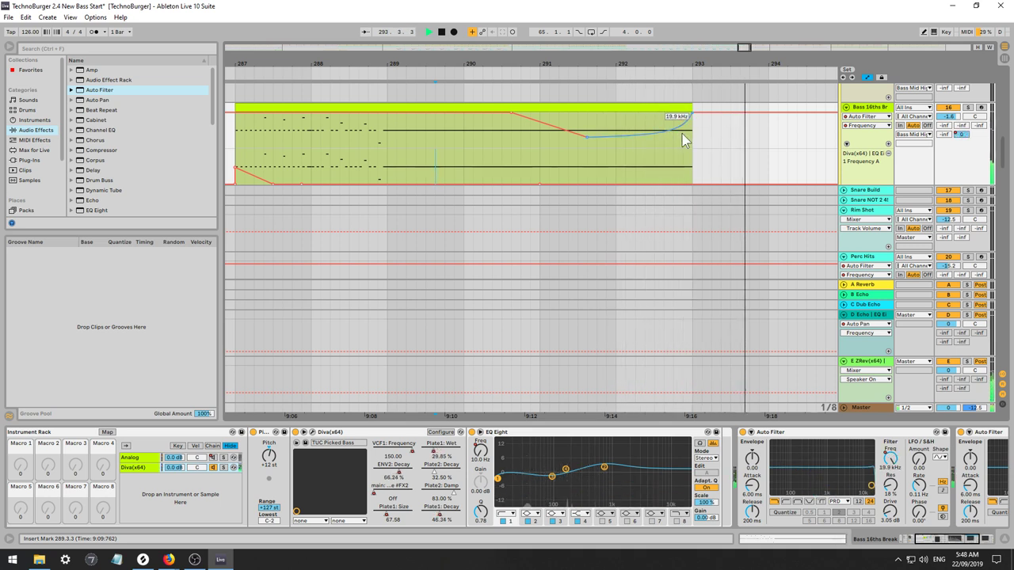
{"action": "left_click_drag", "start_coordinate": [680, 131], "coordinate": [681, 116]}
{"action": "key", "text": "space"}
{"action": "key", "text": "space"}
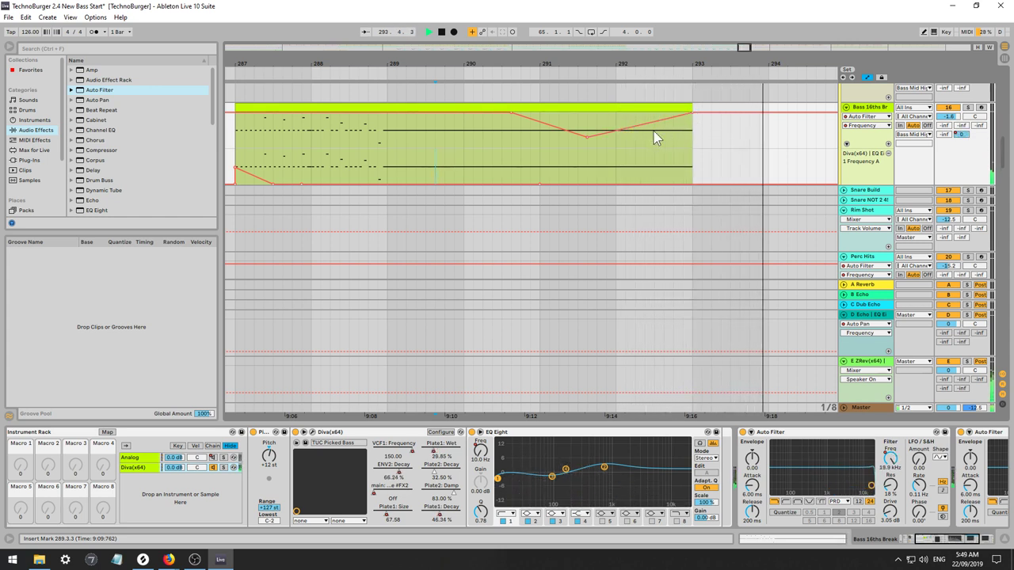
Set the start point at 292.1.1 and audition the dip repeatedly from bar 292.
{"action": "left_click", "coordinate": [618, 143]}
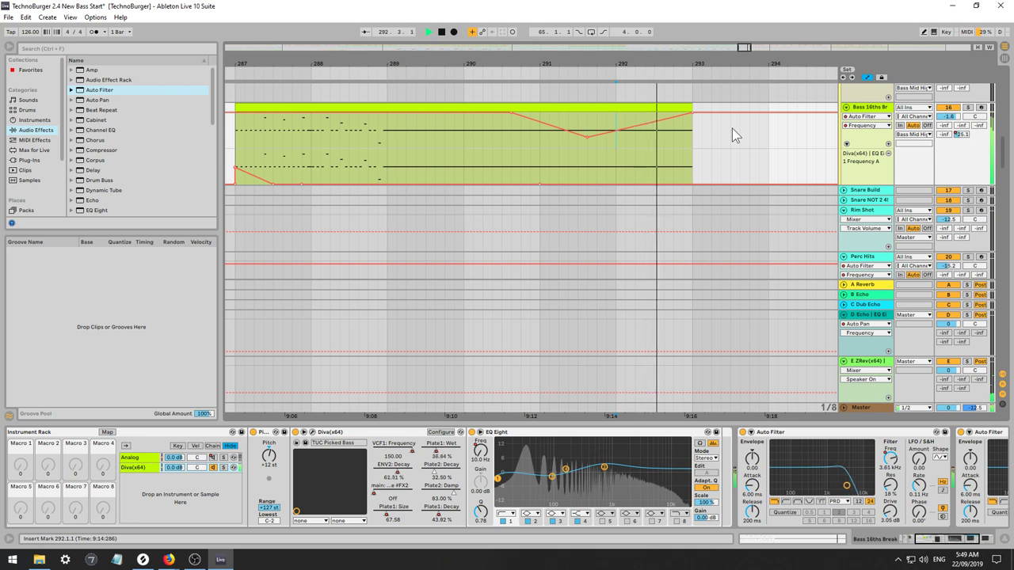
{"action": "key", "text": "space"}
{"action": "key", "text": "space"}
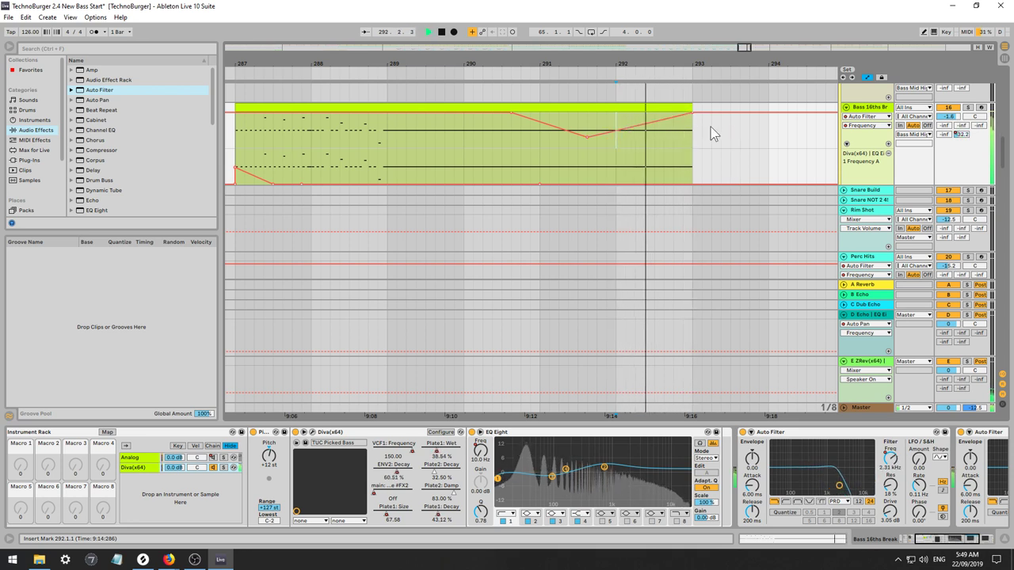
{"action": "key", "text": "space"}
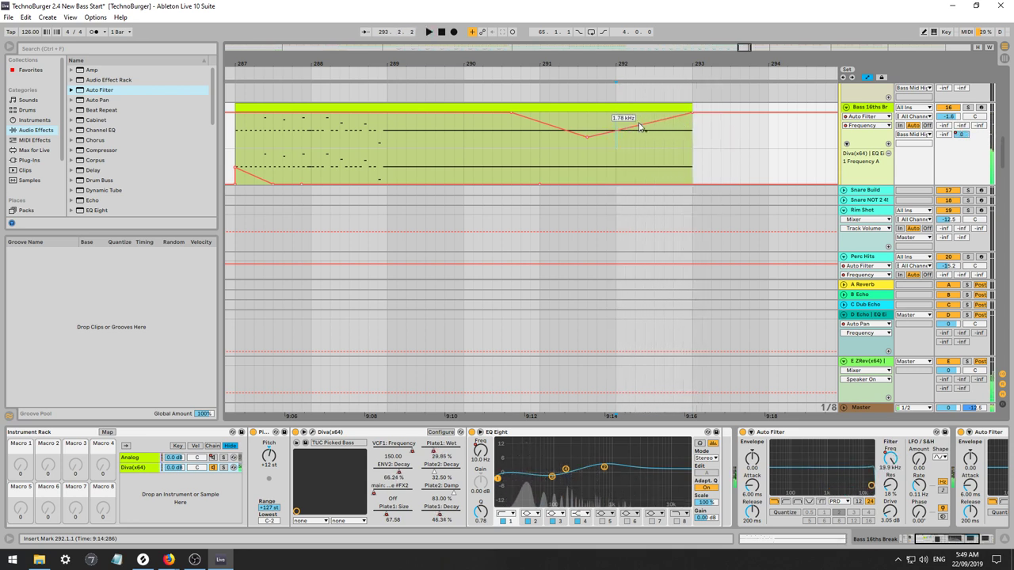
{"action": "key", "text": "space"}
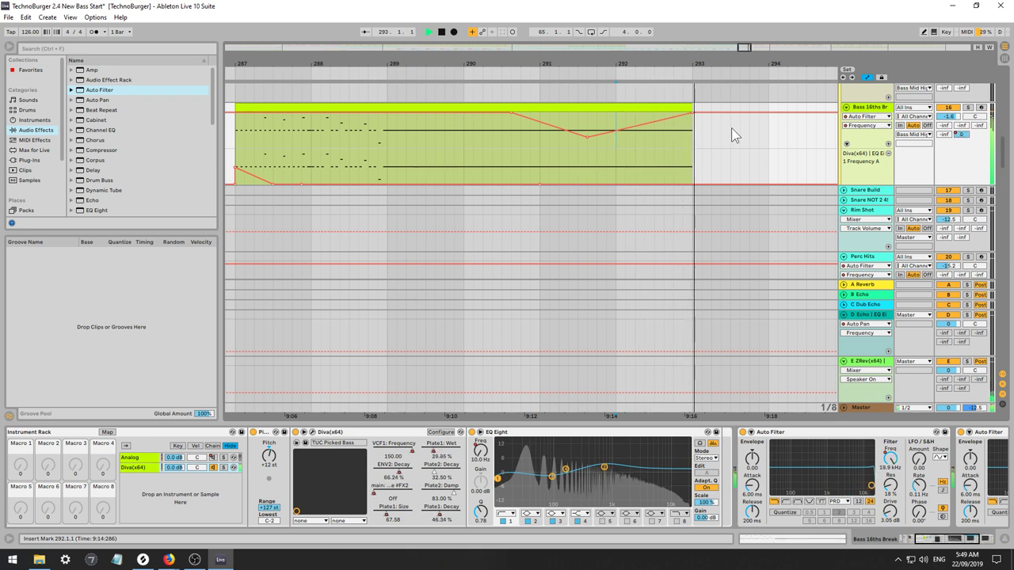
{"action": "key", "text": "space"}
{"action": "key", "text": "space"}
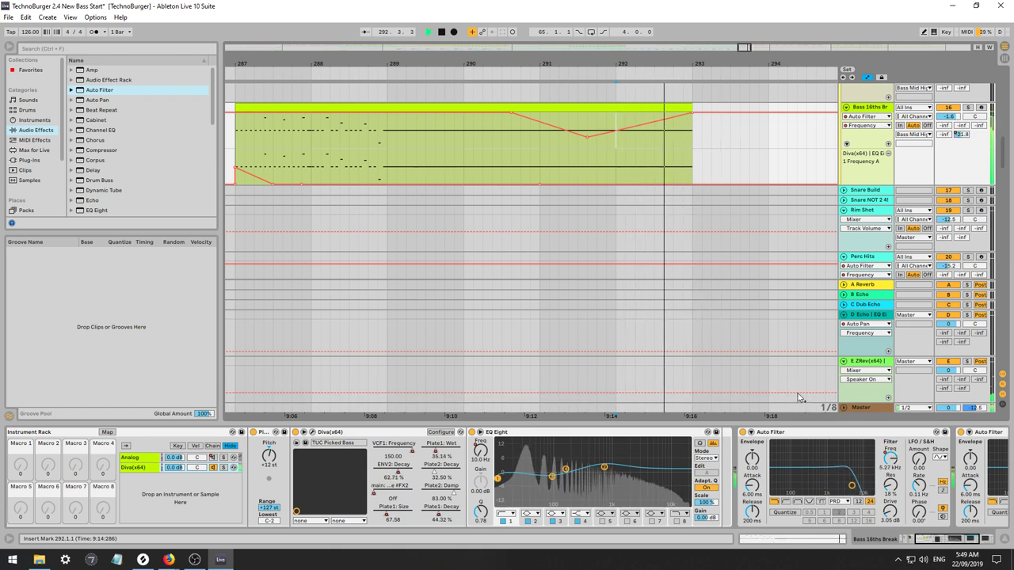
{"action": "left_click_drag", "start_coordinate": [936, 540], "coordinate": [958, 540]}
{"action": "key", "text": "space"}
{"action": "key", "text": "space"}
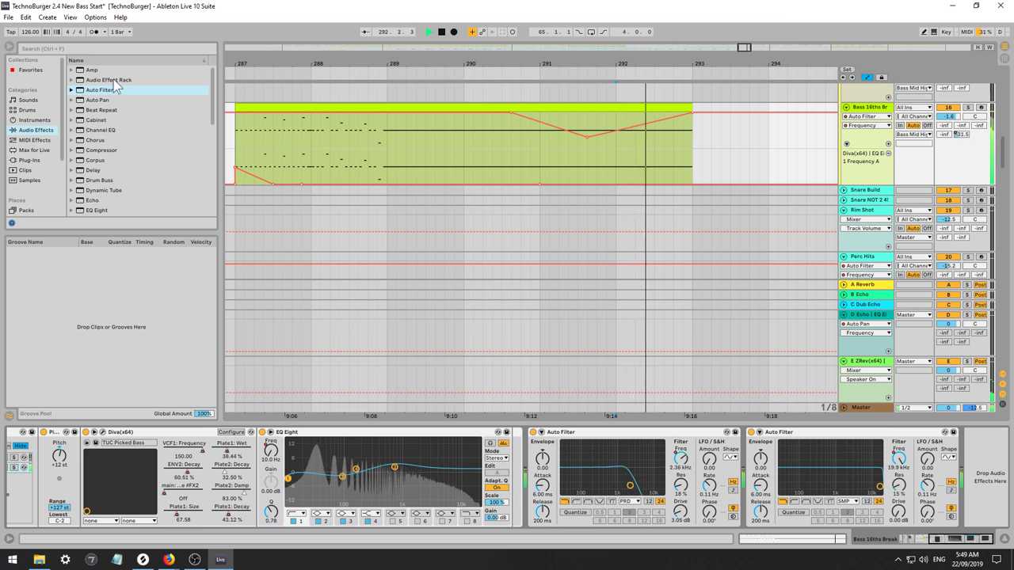
Trial a third Auto Filter with frequency breakpoints at bars 292–293, then delete it.
{"action": "left_click_drag", "start_coordinate": [101, 91], "coordinate": [745, 466]}
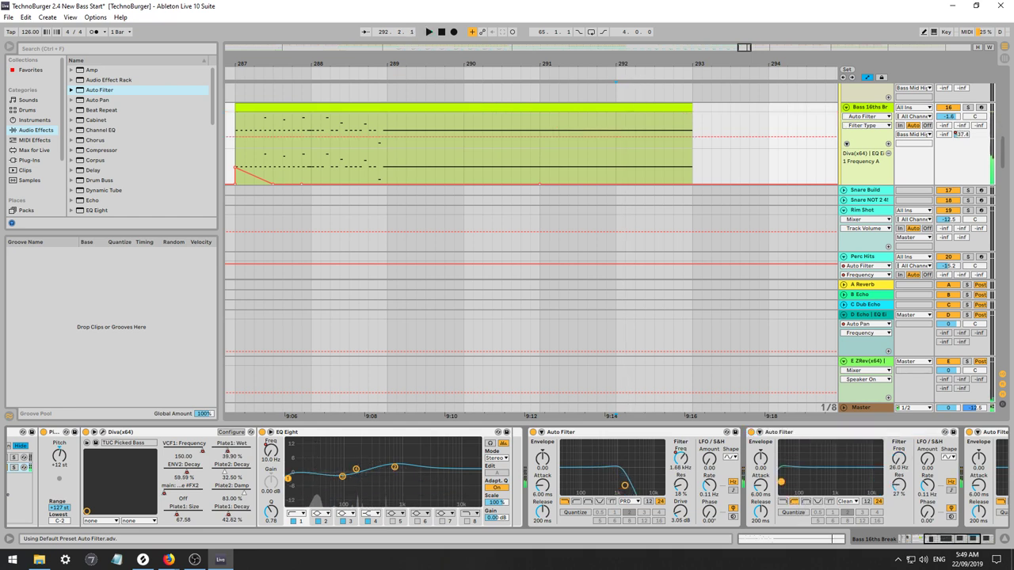
{"action": "key", "text": "space"}
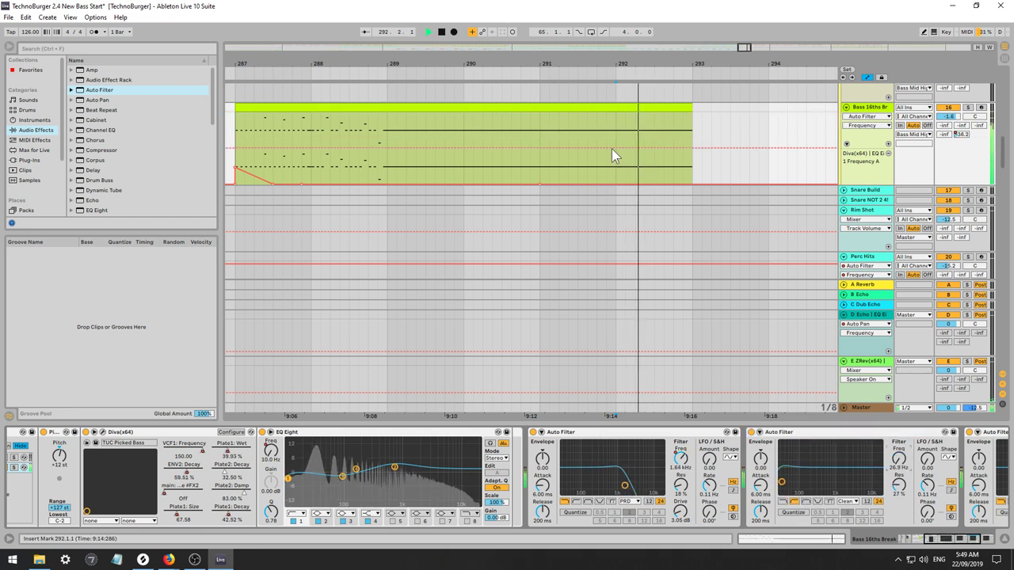
{"action": "left_click", "coordinate": [614, 147]}
{"action": "mouse_move", "coordinate": [624, 148]}
{"action": "left_mouse_down"}
{"action": "mouse_move", "coordinate": [692, 144]}
{"action": "mouse_move", "coordinate": [623, 138]}
{"action": "mouse_move", "coordinate": [622, 117]}
{"action": "mouse_move", "coordinate": [623, 147]}
{"action": "left_mouse_up"}
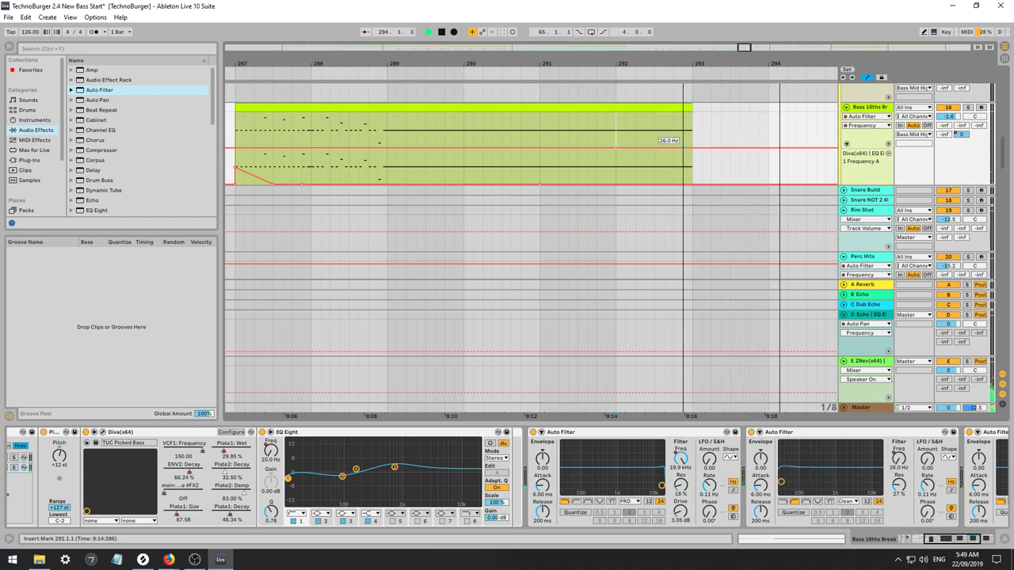
{"action": "key", "text": "space"}
{"action": "left_click", "coordinate": [784, 434]}
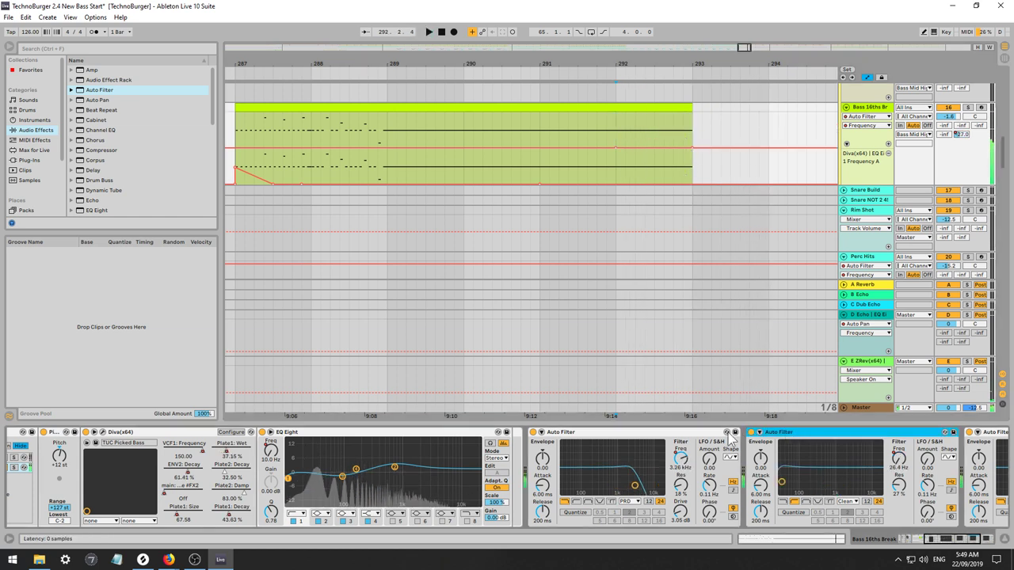
Automate EQ Eight output gain to drop after bar 292, settling the lowered level at -3.39 dB.
{"action": "left_click_drag", "start_coordinate": [500, 520], "coordinate": [501, 519]}
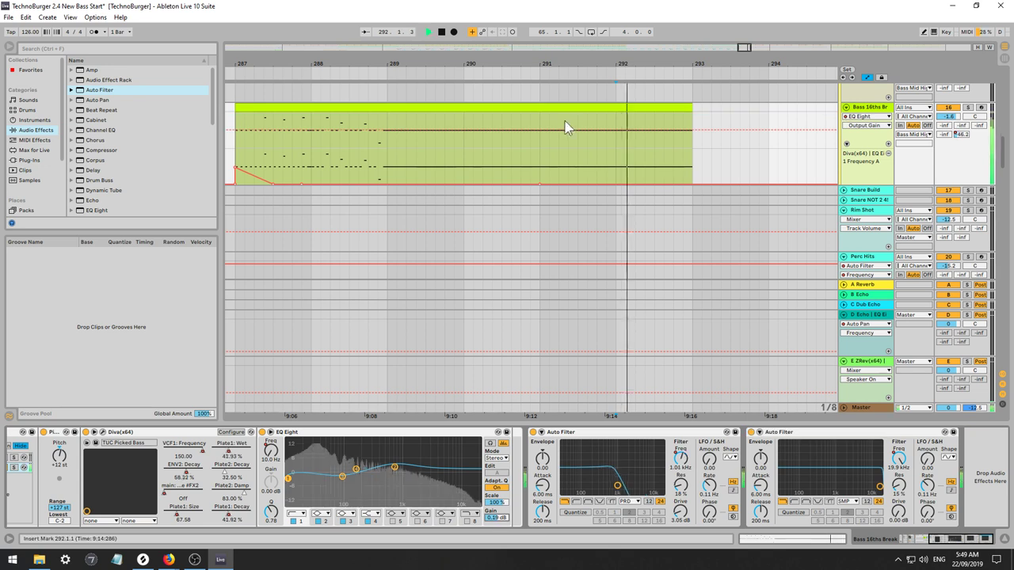
{"action": "key", "text": "space"}
{"action": "key", "text": "space"}
{"action": "left_click", "coordinate": [607, 130]}
{"action": "mouse_move", "coordinate": [616, 130]}
{"action": "left_mouse_down"}
{"action": "mouse_move", "coordinate": [616, 143]}
{"action": "mouse_move", "coordinate": [607, 131]}
{"action": "mouse_move", "coordinate": [626, 143]}
{"action": "left_mouse_up"}
{"action": "key", "text": "space"}
{"action": "key", "text": "space"}
{"action": "key", "text": "space"}
{"action": "key", "text": "space"}
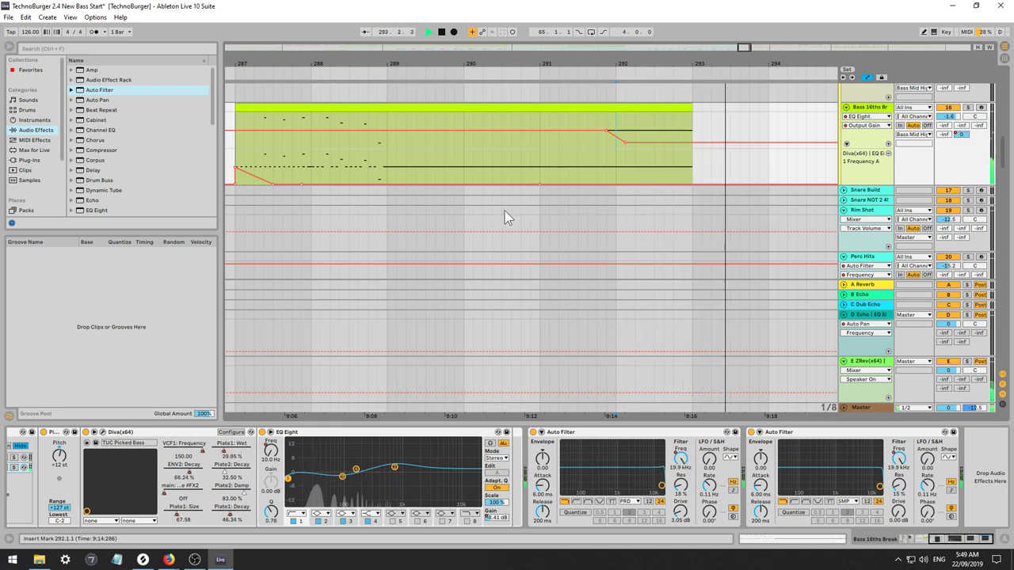
{"action": "left_click", "coordinate": [531, 155]}
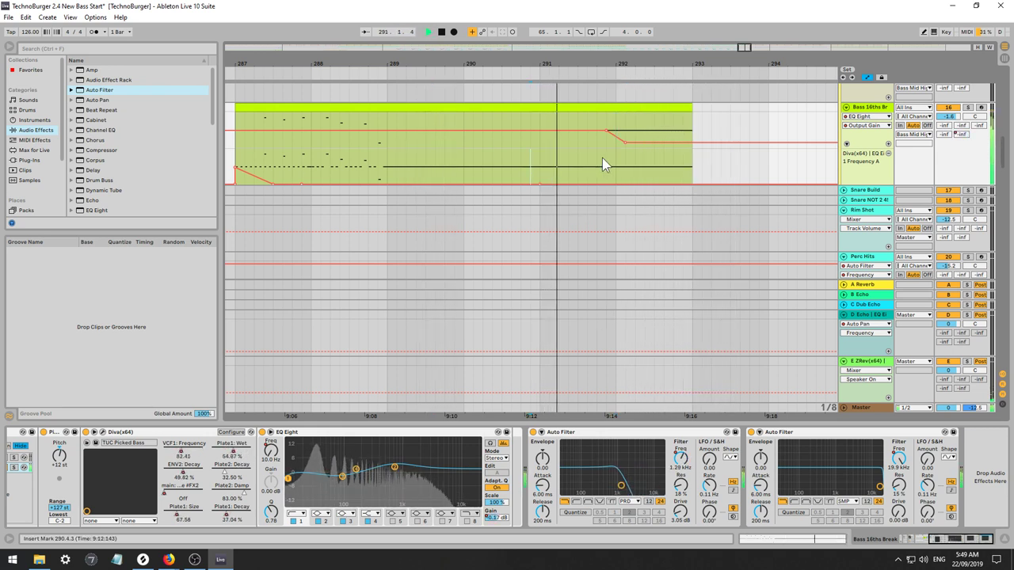
{"action": "left_click_drag", "start_coordinate": [625, 143], "coordinate": [626, 135]}
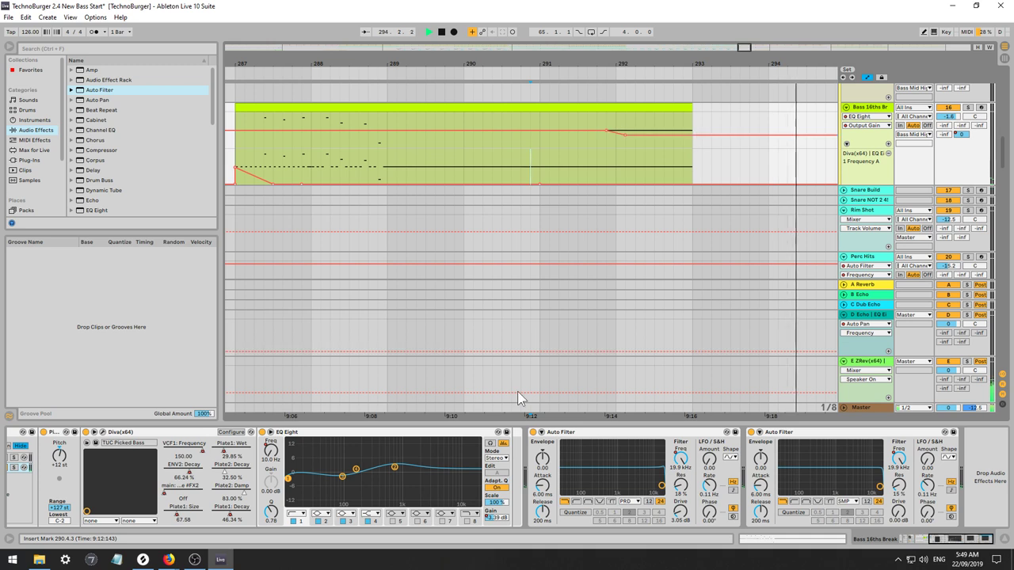
Switch off the first Auto Filter and reshape Diva's VCF1: Frequency envelope, lowering the final point to 0.64.
{"action": "left_click", "coordinate": [533, 432]}
{"action": "key", "text": "space"}
{"action": "key", "text": "space"}
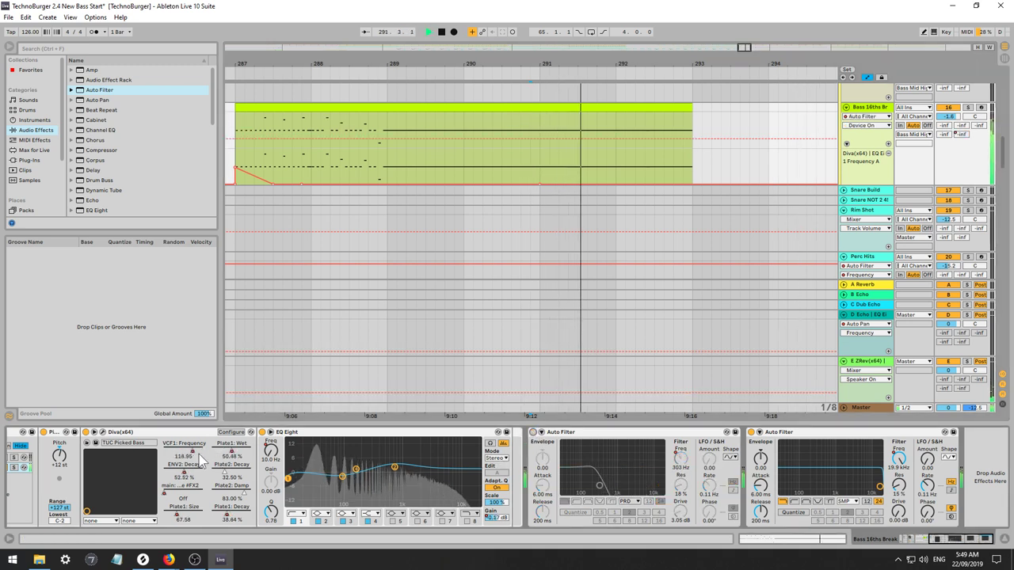
{"action": "left_click", "coordinate": [200, 454]}
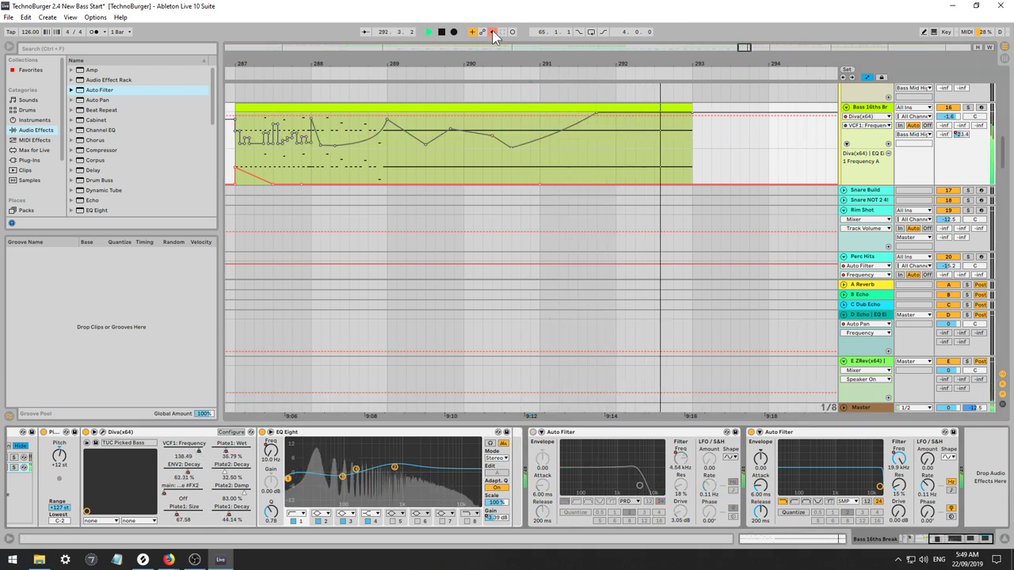
{"action": "left_click_drag", "start_coordinate": [600, 114], "coordinate": [651, 139]}
{"action": "left_click", "coordinate": [654, 132]}
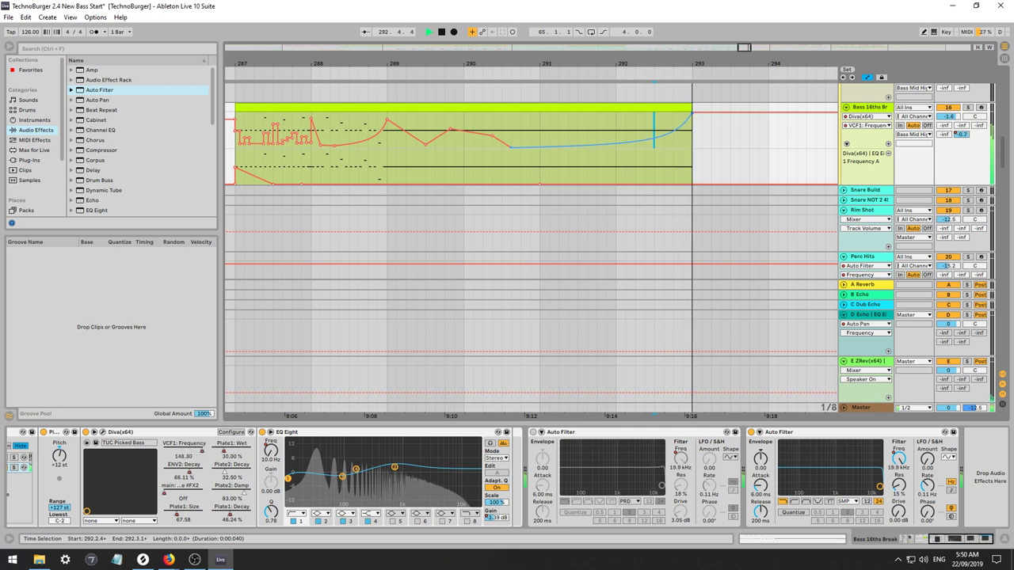
{"action": "left_click_drag", "start_coordinate": [693, 112], "coordinate": [693, 134]}
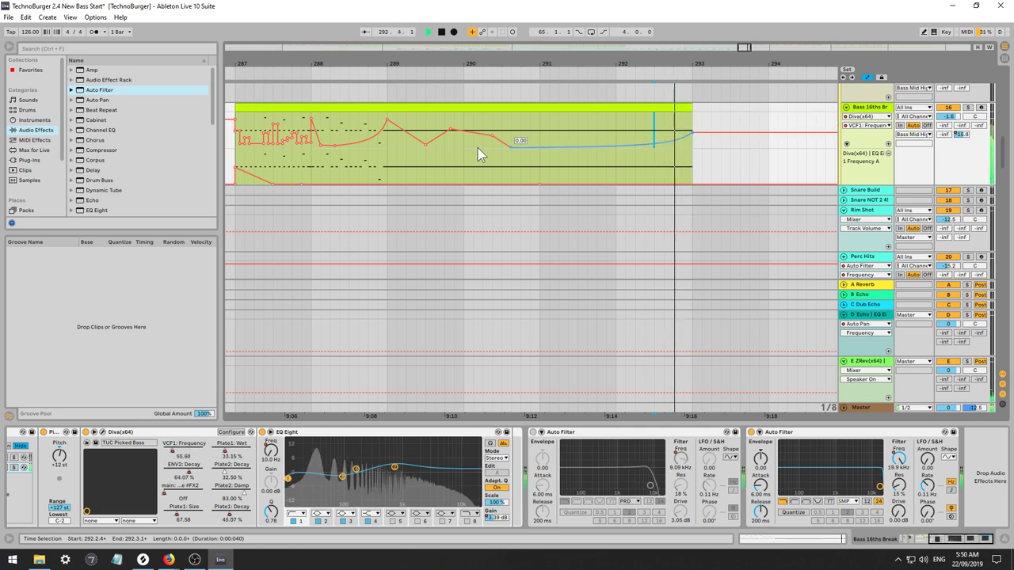
Add a breakpoint to the lower envelope line at 288.4.3.
{"action": "key", "text": "space"}
{"action": "left_click", "coordinate": [255, 105]}
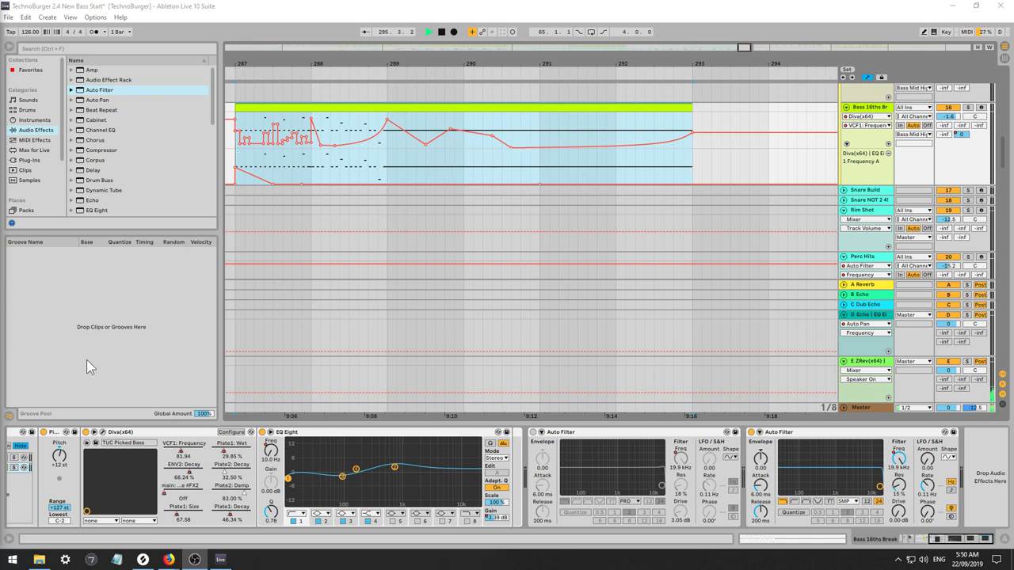
{"action": "left_click", "coordinate": [465, 175]}
{"action": "key", "text": "space"}
{"action": "key", "text": "space"}
{"action": "key", "text": "space"}
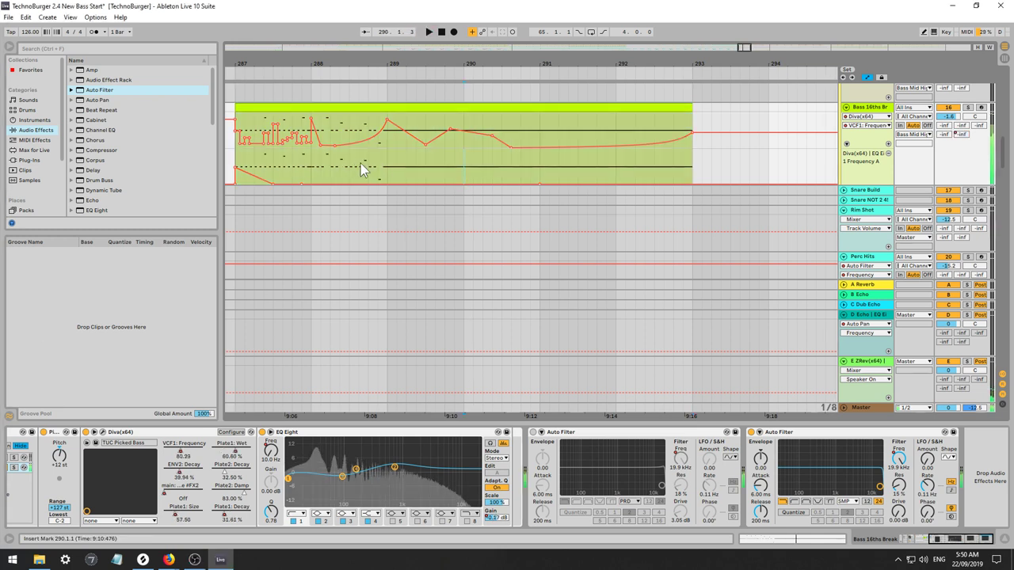
{"action": "left_click", "coordinate": [381, 165]}
{"action": "left_click", "coordinate": [381, 165]}
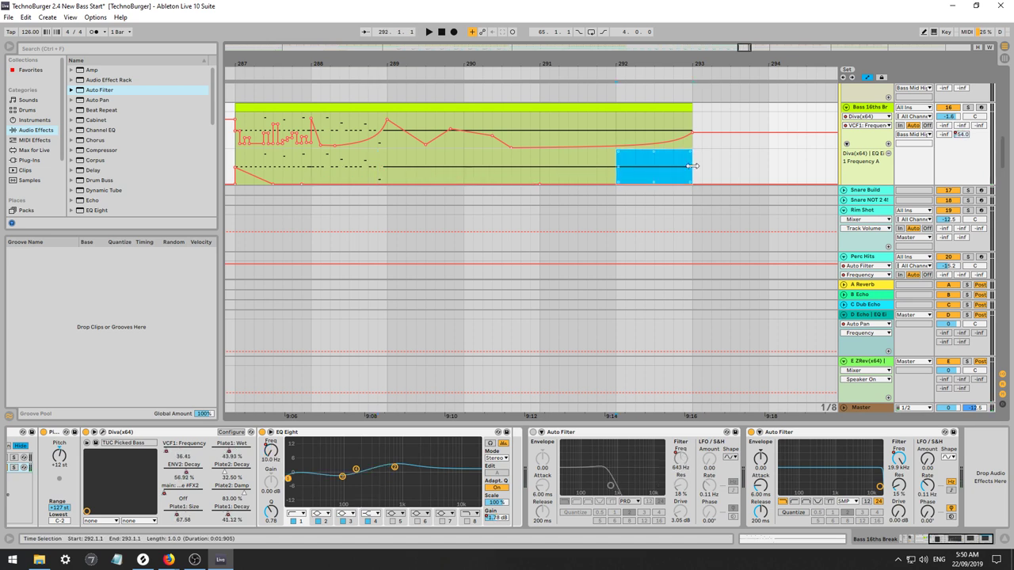
Flatten Diva's Plate1: Decay at 25.45% and Plate1: Wet by removing their end breakpoints.
{"action": "left_click", "coordinate": [228, 517]}
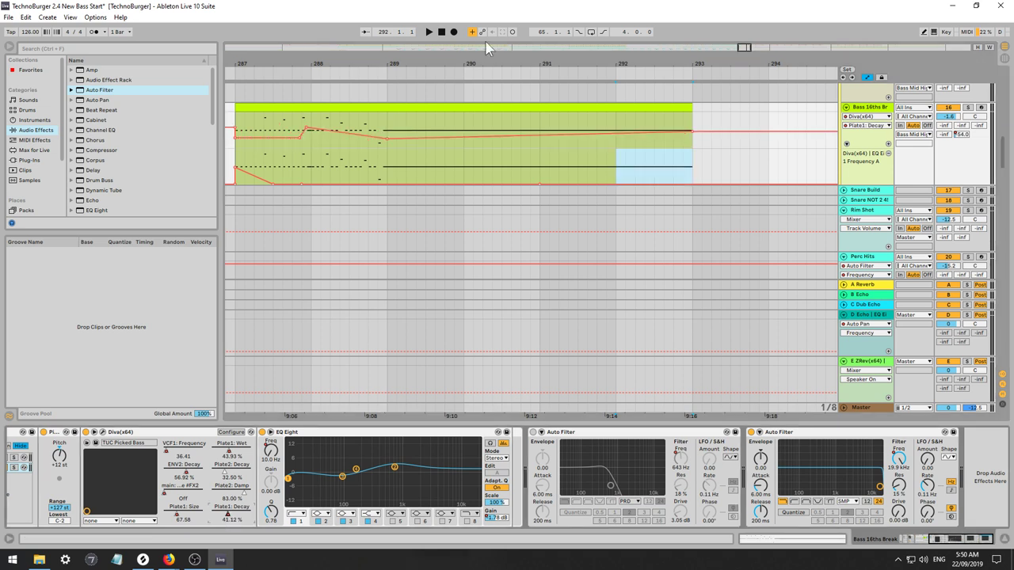
{"action": "left_click", "coordinate": [693, 138]}
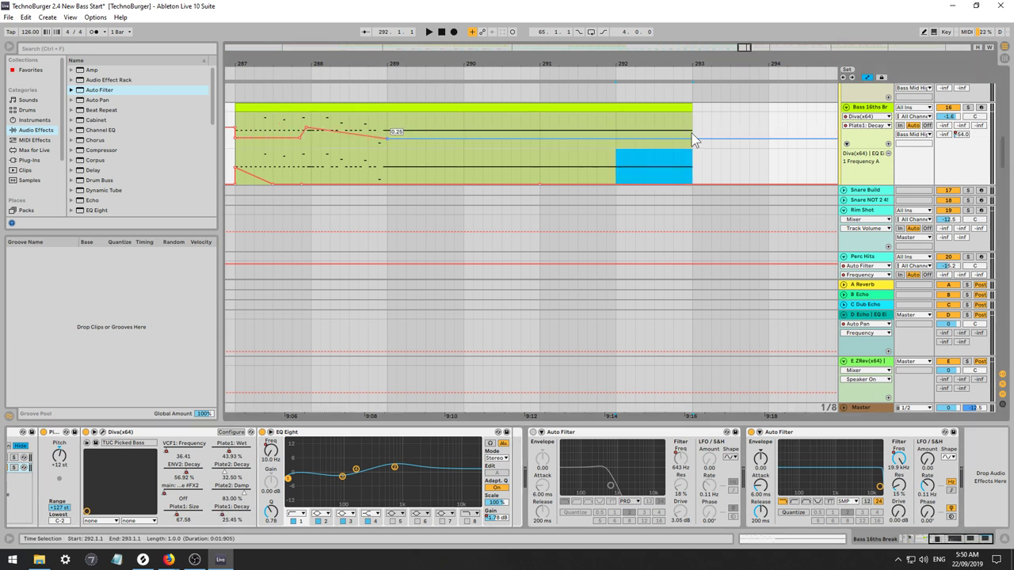
{"action": "left_click", "coordinate": [242, 498]}
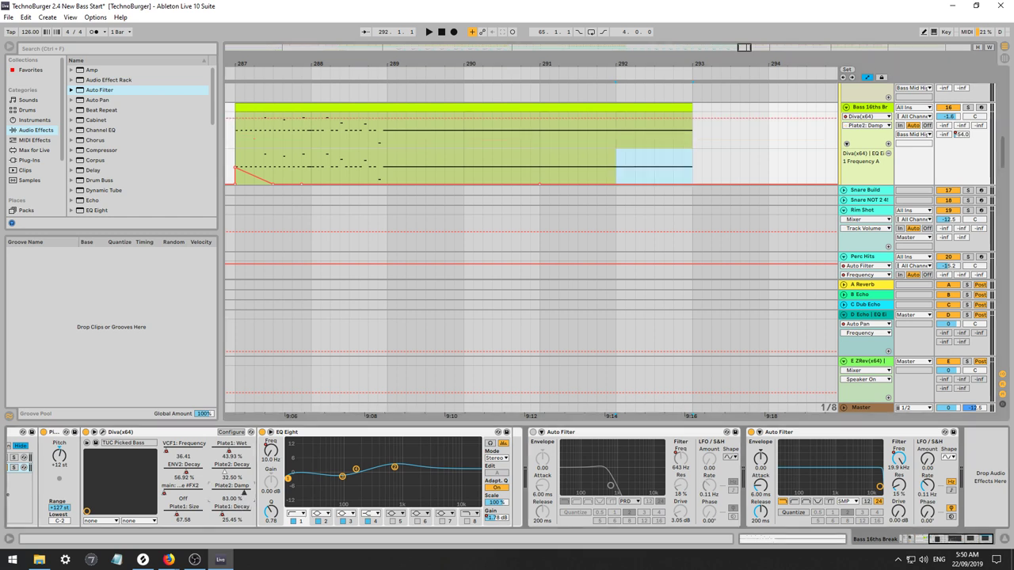
{"action": "left_click", "coordinate": [230, 455]}
{"action": "left_click", "coordinate": [691, 138]}
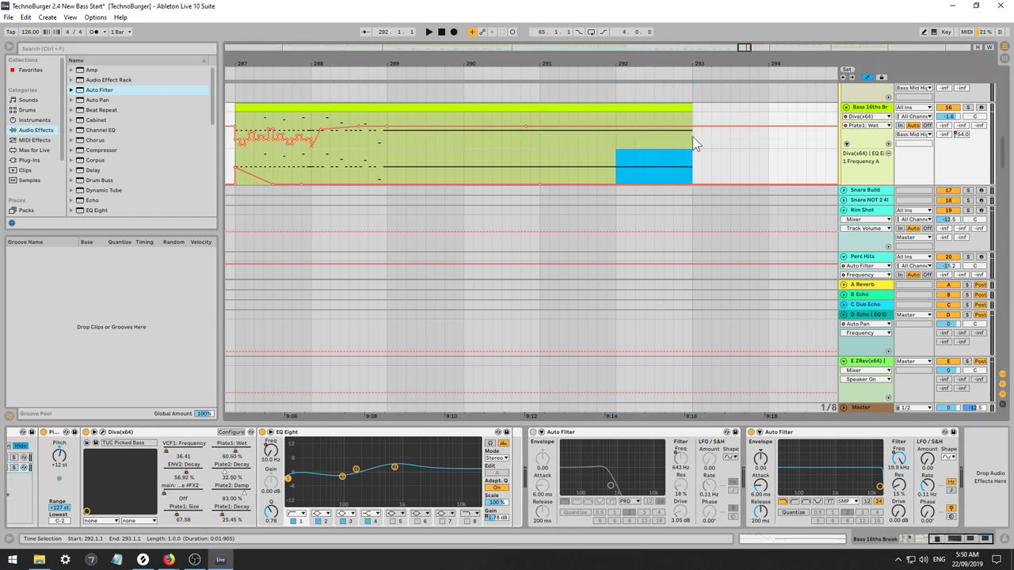
On the Plate1: Size lane, slope the step near bar 289 and select bars 290 to 293.
{"action": "left_click", "coordinate": [181, 520]}
{"action": "left_click_drag", "start_coordinate": [741, 160], "coordinate": [521, 145]}
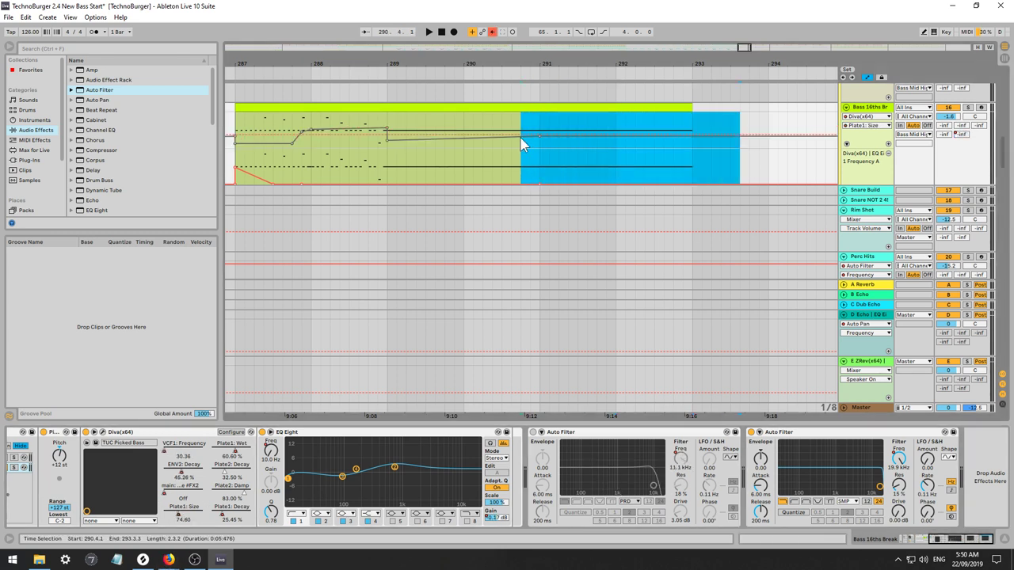
{"action": "left_click", "coordinate": [386, 139]}
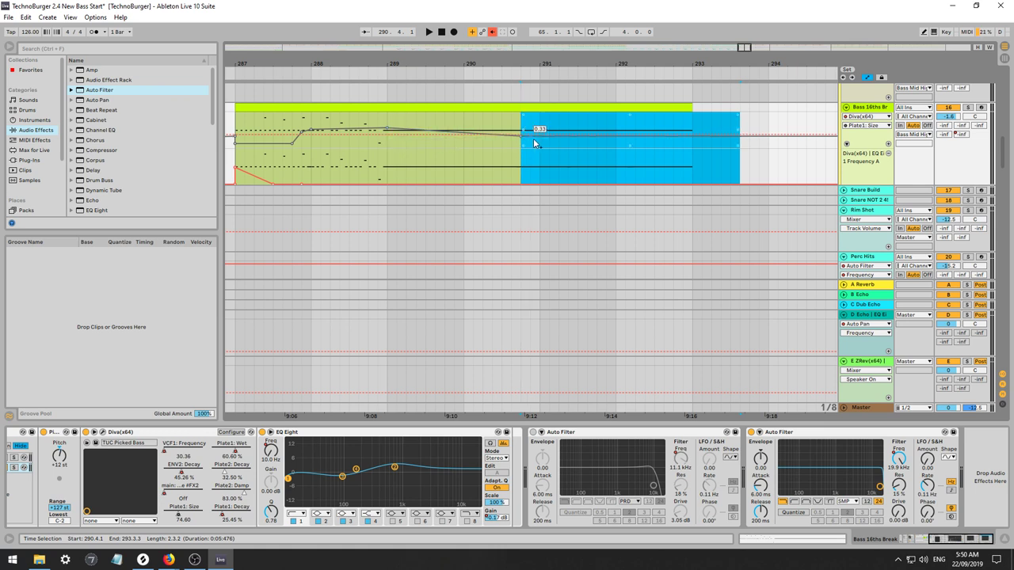
{"action": "left_click_drag", "start_coordinate": [759, 167], "coordinate": [489, 133]}
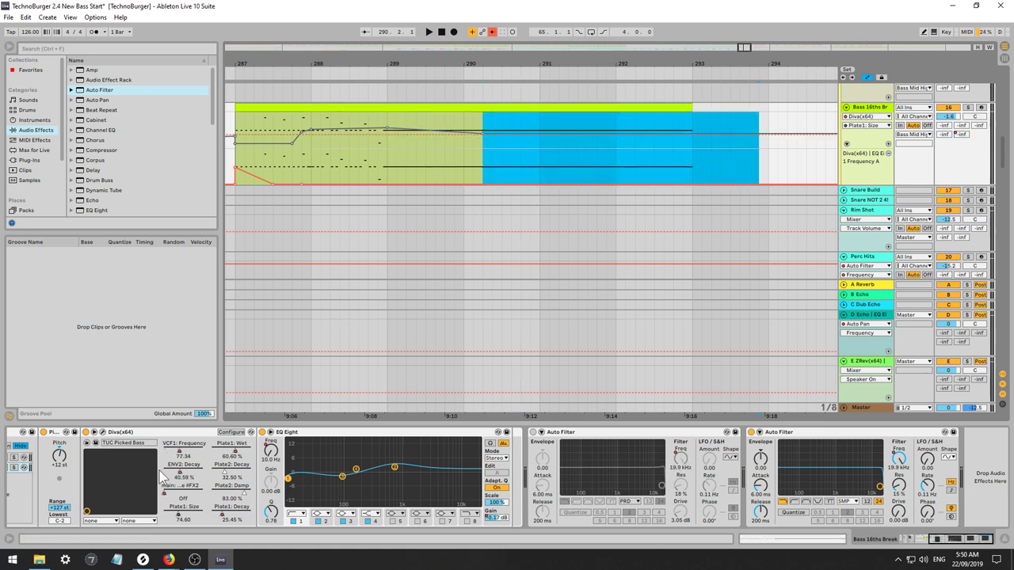
Widen the selection to bars 289–294, then clear it and set the start near bar 288.
{"action": "left_click_drag", "start_coordinate": [796, 150], "coordinate": [389, 146]}
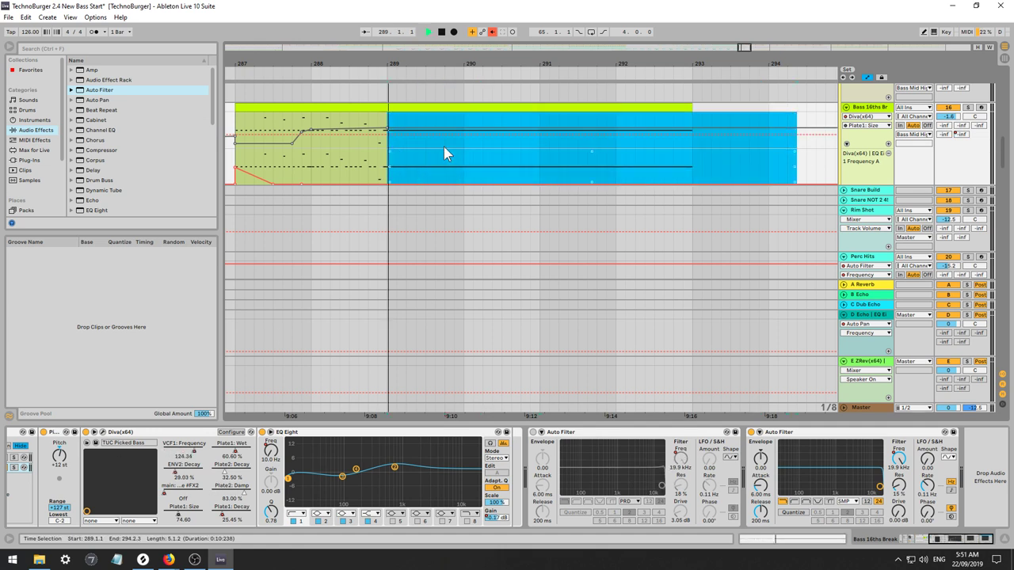
{"action": "key", "text": "space"}
{"action": "key", "text": "space"}
{"action": "key", "text": "space"}
{"action": "left_click", "coordinate": [330, 159]}
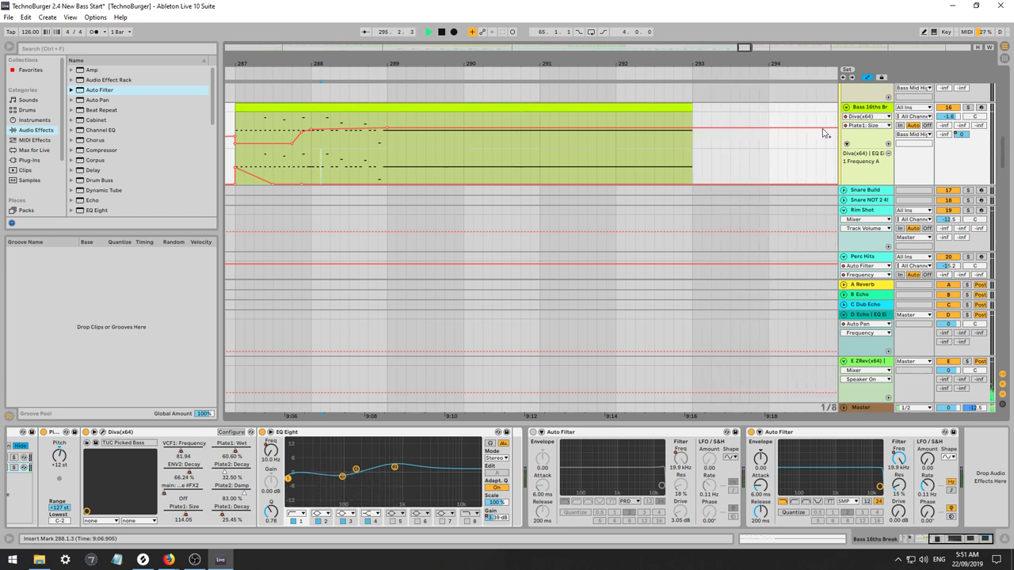
Zoom out, audition from bar 271, and duplicate the Bass 16ths Break track with Ctrl+D.
{"action": "left_click_drag", "start_coordinate": [746, 49], "coordinate": [753, 49]}
{"action": "key", "text": "space"}
{"action": "left_click", "coordinate": [559, 121]}
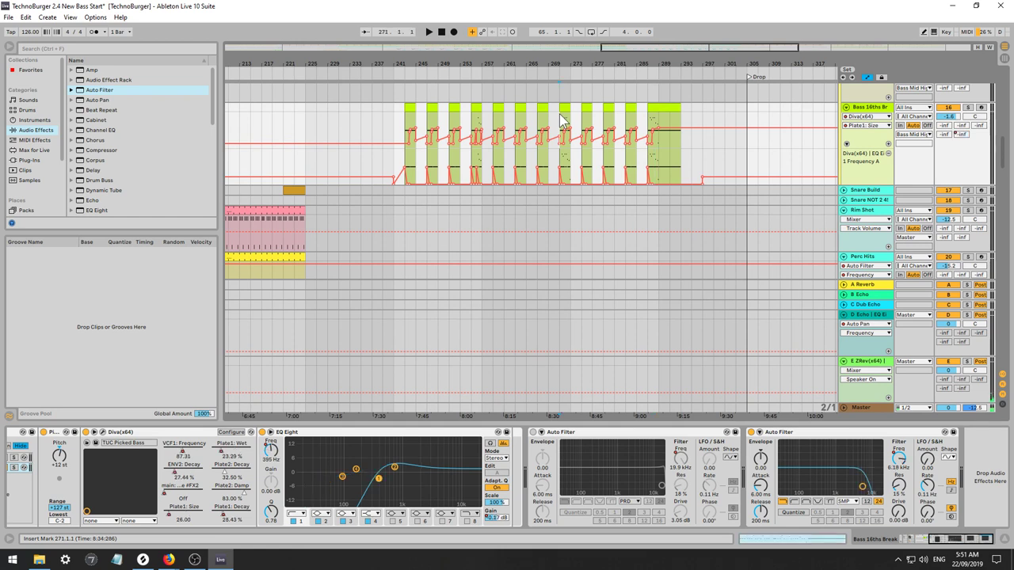
{"action": "key", "text": "space"}
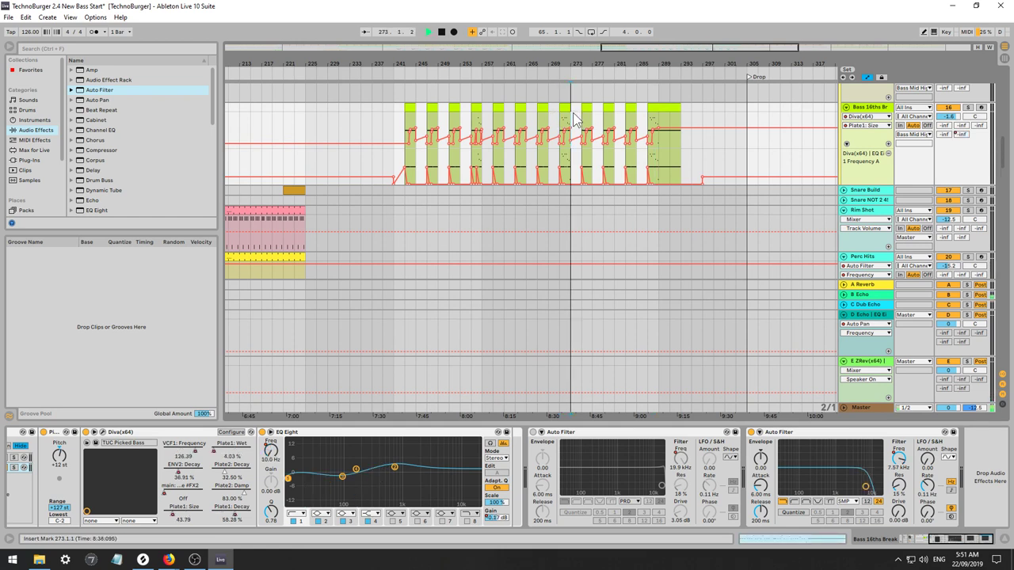
{"action": "left_click_drag", "start_coordinate": [676, 67], "coordinate": [478, 62]}
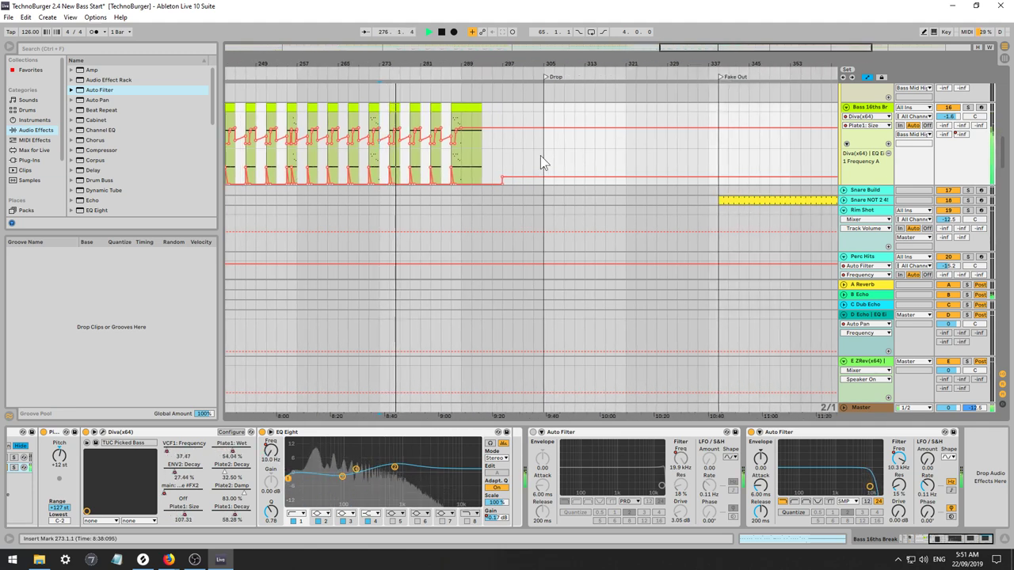
{"action": "left_click_drag", "start_coordinate": [765, 50], "coordinate": [727, 52]}
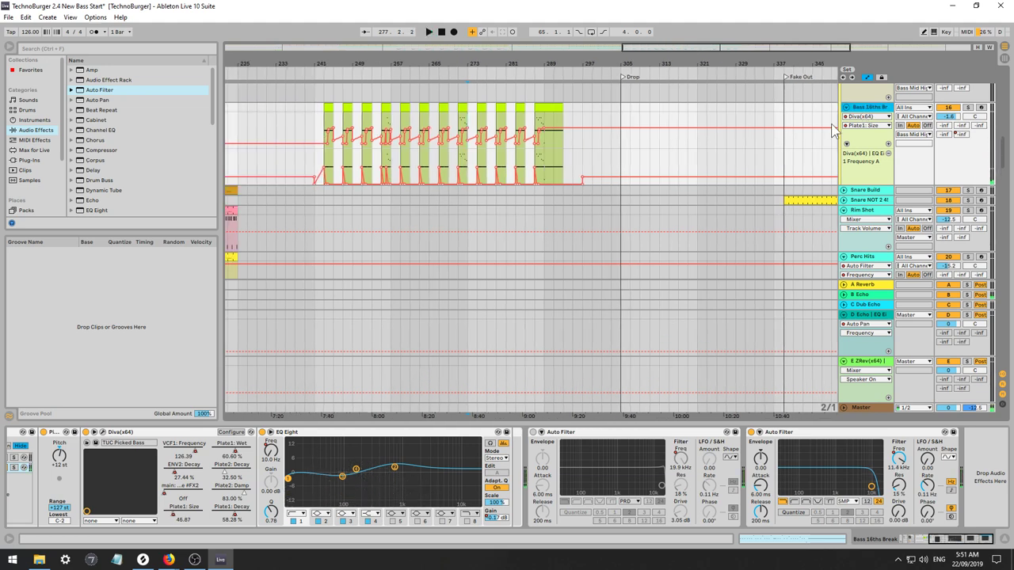
{"action": "key", "text": "ctrl+d"}
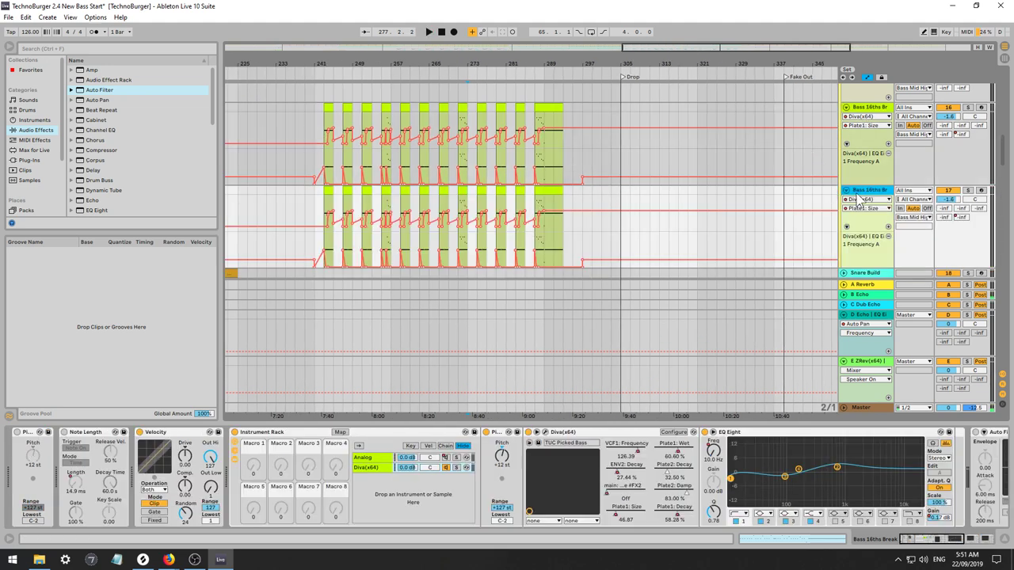
{"action": "left_click", "coordinate": [545, 434]}
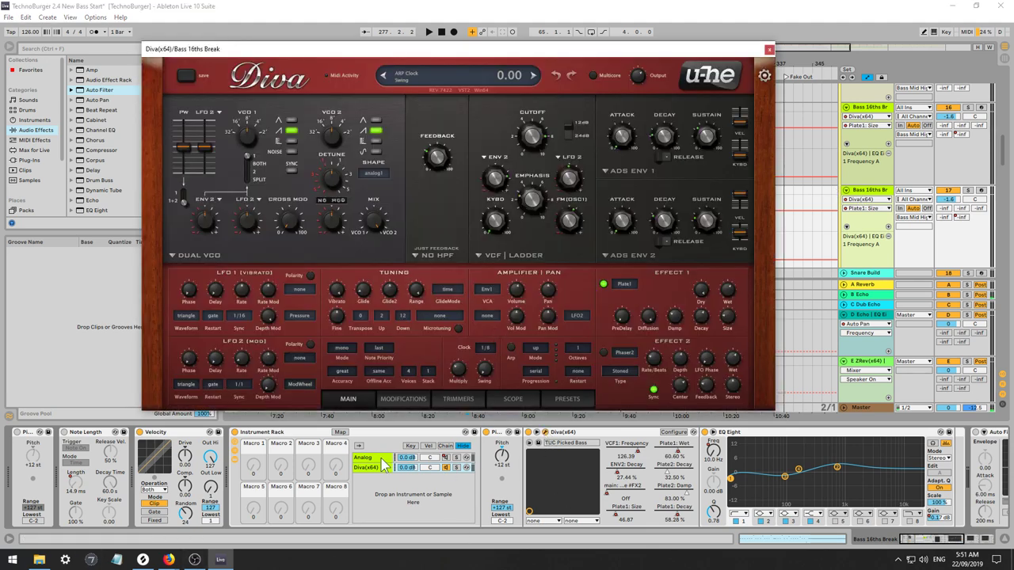
{"action": "left_click", "coordinate": [368, 469]}
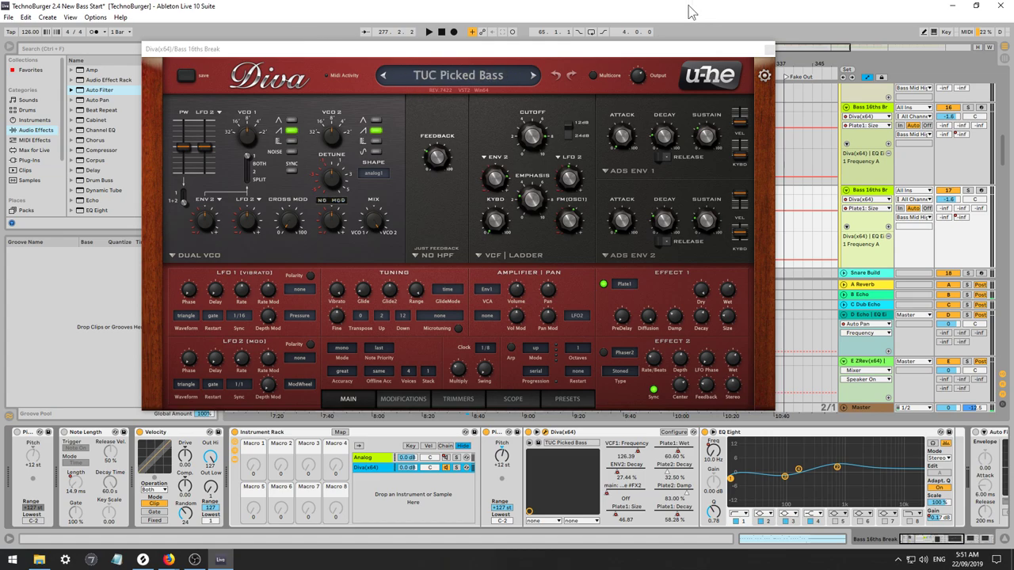
{"action": "left_click_drag", "start_coordinate": [617, 54], "coordinate": [698, 149]}
{"action": "mouse_move", "coordinate": [414, 230]}
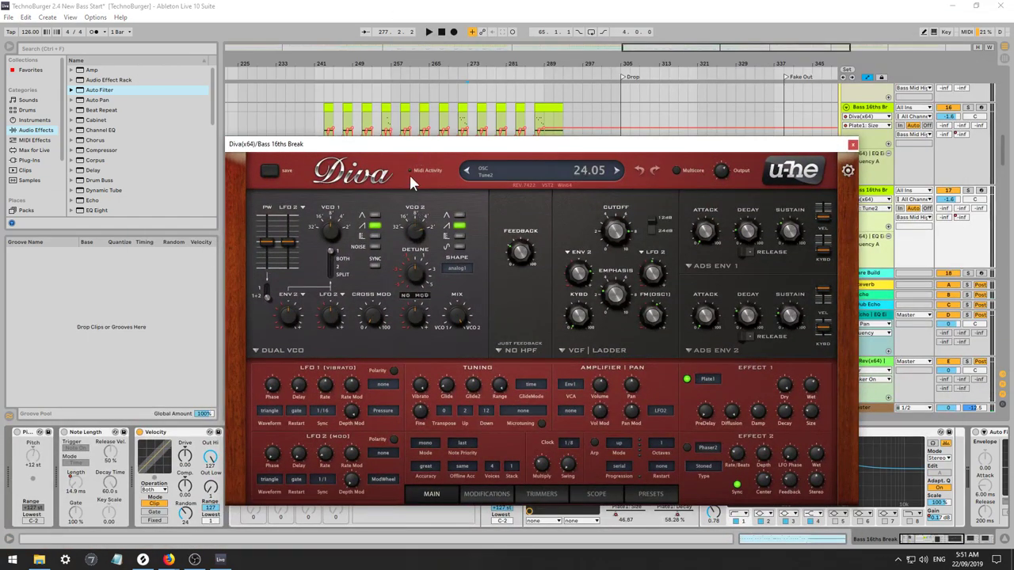
{"action": "left_click", "coordinate": [851, 145]}
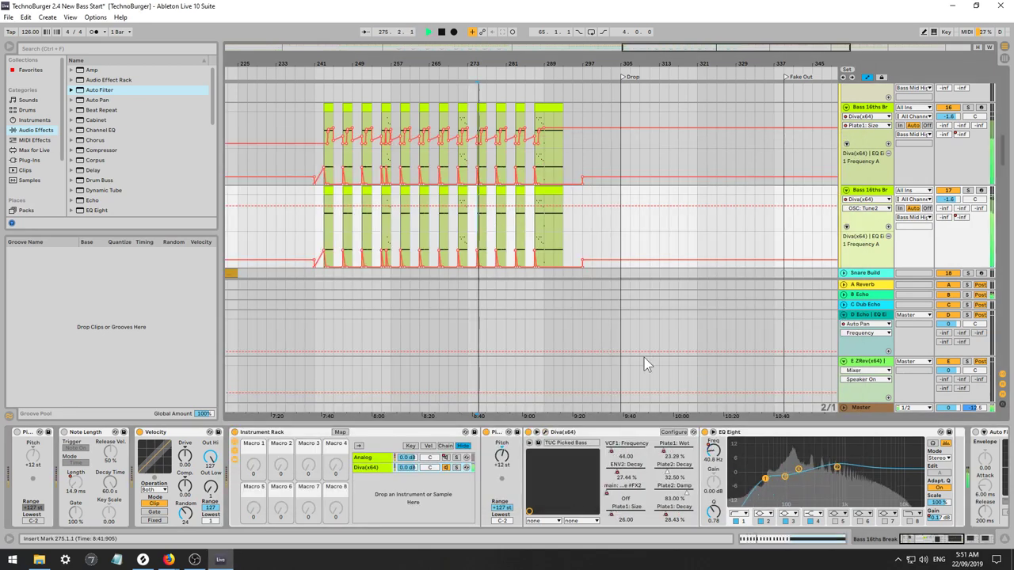
Delete the copy's EQ Eight Frequency A automation.
{"action": "left_click", "coordinate": [940, 518]}
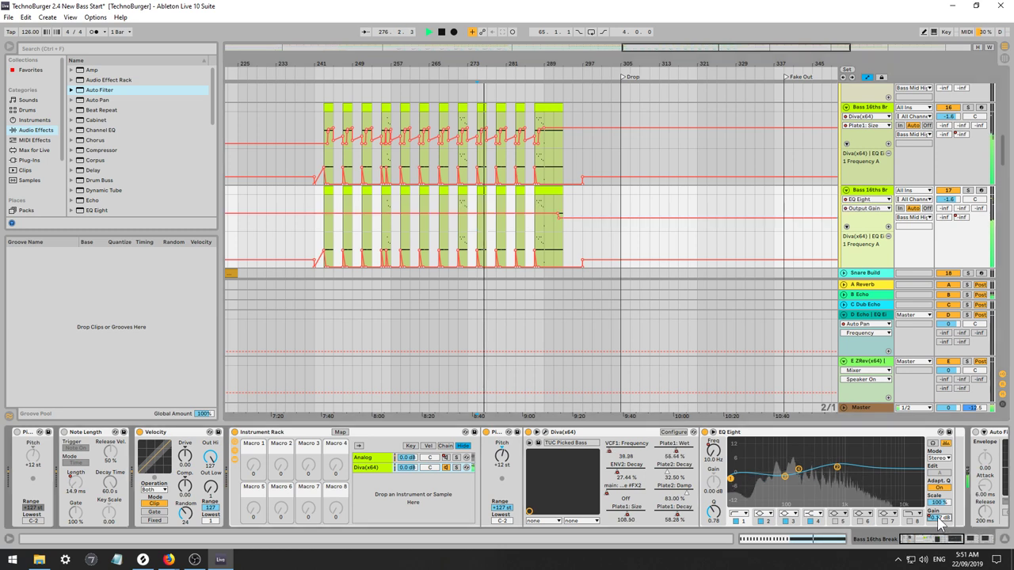
{"action": "right_click", "coordinate": [730, 479]}
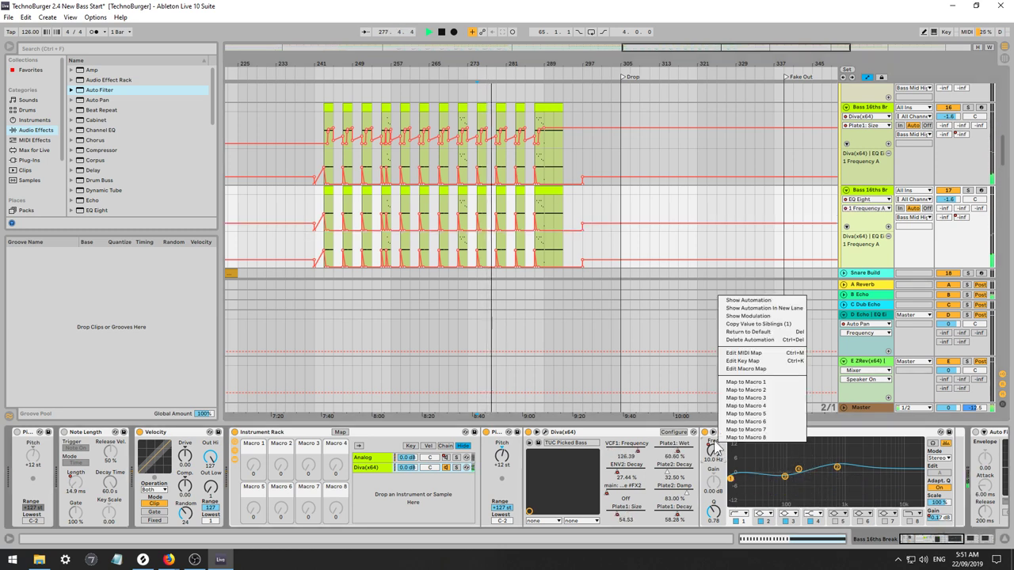
{"action": "left_click", "coordinate": [751, 341]}
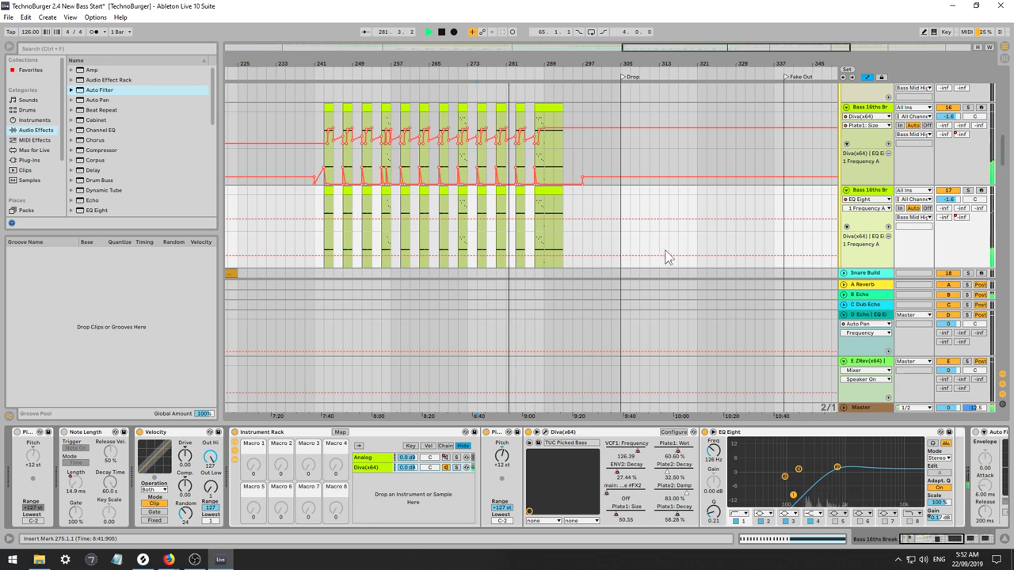
Lower the copied bass track's volume and solo it for auditioning.
{"action": "left_click", "coordinate": [968, 190]}
{"action": "left_click", "coordinate": [968, 190]}
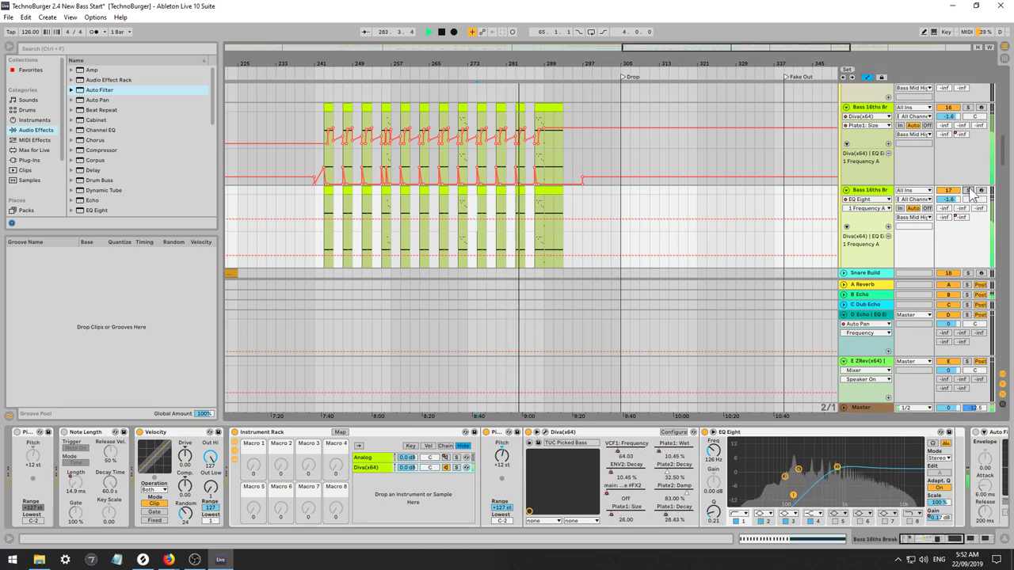
{"action": "key", "text": "space"}
{"action": "left_click_drag", "start_coordinate": [950, 200], "coordinate": [950, 223]}
{"action": "key", "text": "space"}
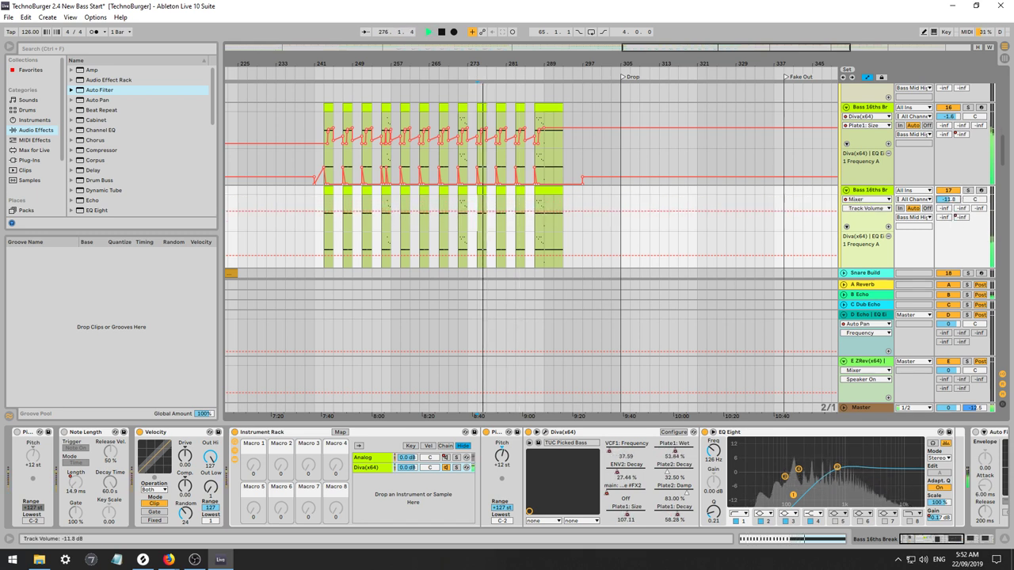
{"action": "left_click", "coordinate": [968, 191]}
{"action": "key", "text": "space"}
{"action": "key", "text": "space"}
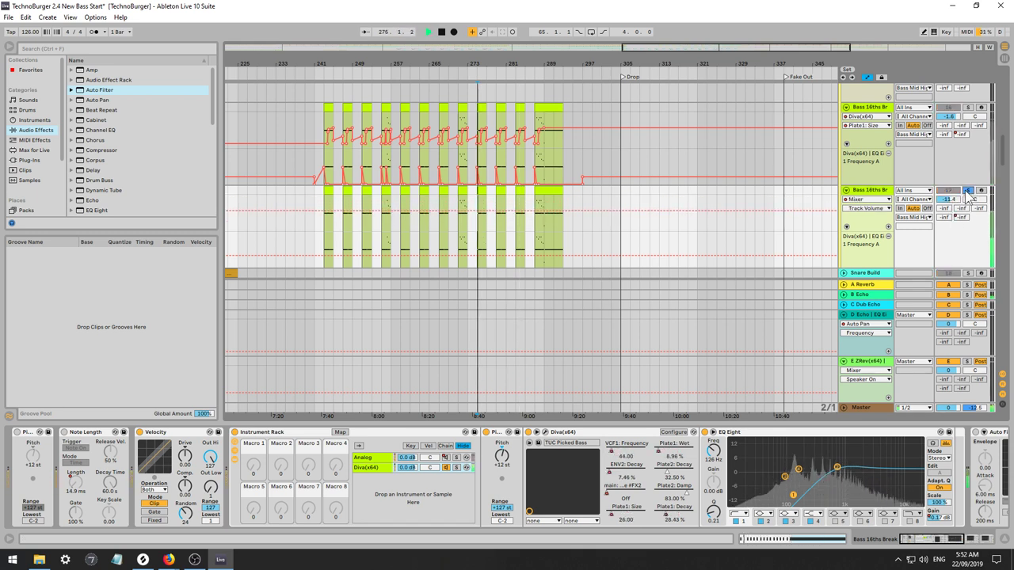
Bring Diva into the device view and show its Plate1: Wet automation lane.
{"action": "mouse_move", "coordinate": [915, 539]}
{"action": "left_mouse_down"}
{"action": "mouse_move", "coordinate": [932, 539]}
{"action": "mouse_move", "coordinate": [910, 537]}
{"action": "left_mouse_up"}
{"action": "left_click", "coordinate": [912, 541]}
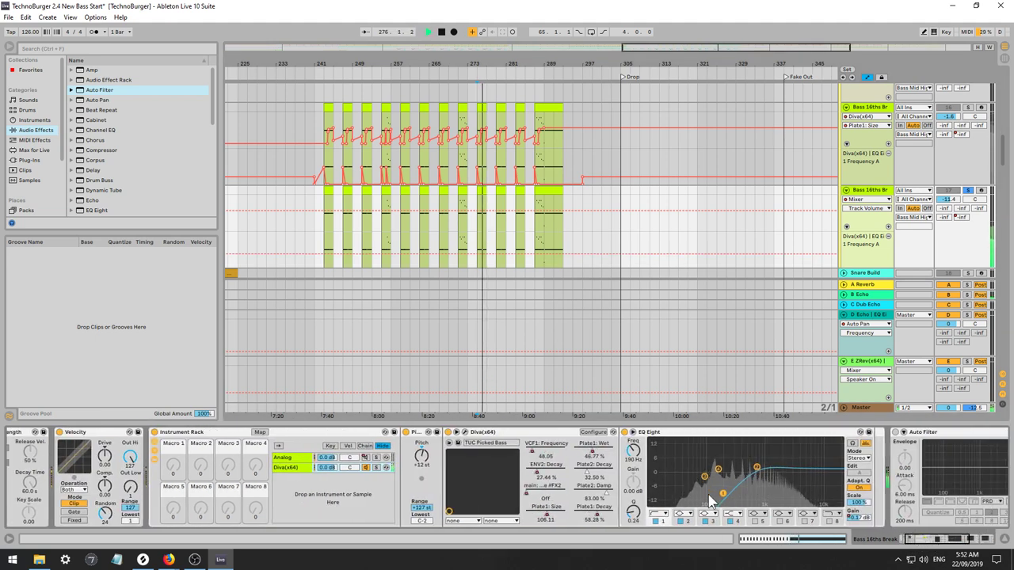
{"action": "key", "text": "space"}
{"action": "right_click", "coordinate": [594, 453]}
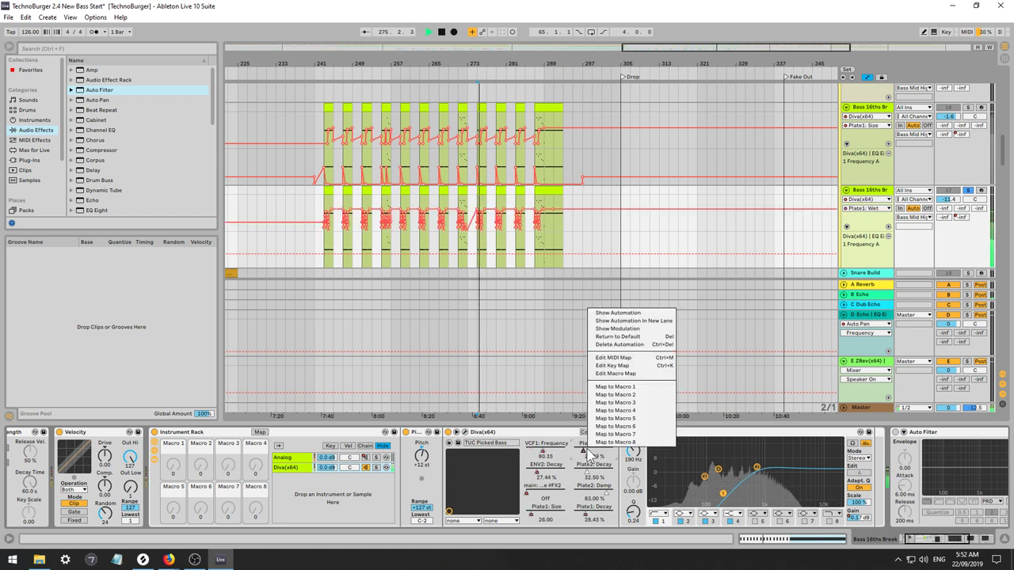
{"action": "left_click", "coordinate": [612, 358]}
Delete the copy's Diva Plate1: Decay and Plate1: Size automation.
{"action": "right_click", "coordinate": [595, 525]}
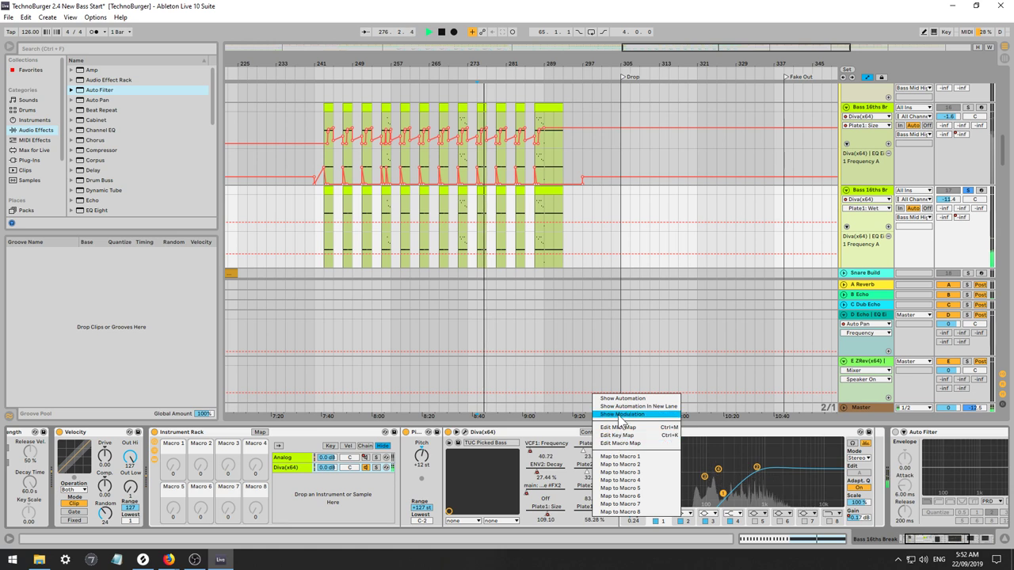
{"action": "left_click", "coordinate": [566, 508]}
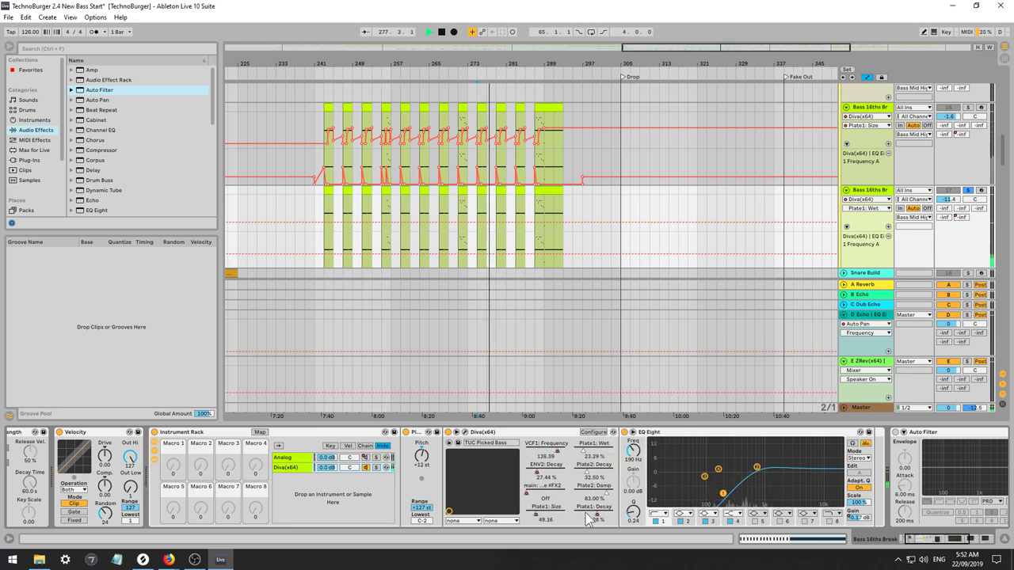
{"action": "right_click", "coordinate": [588, 509]}
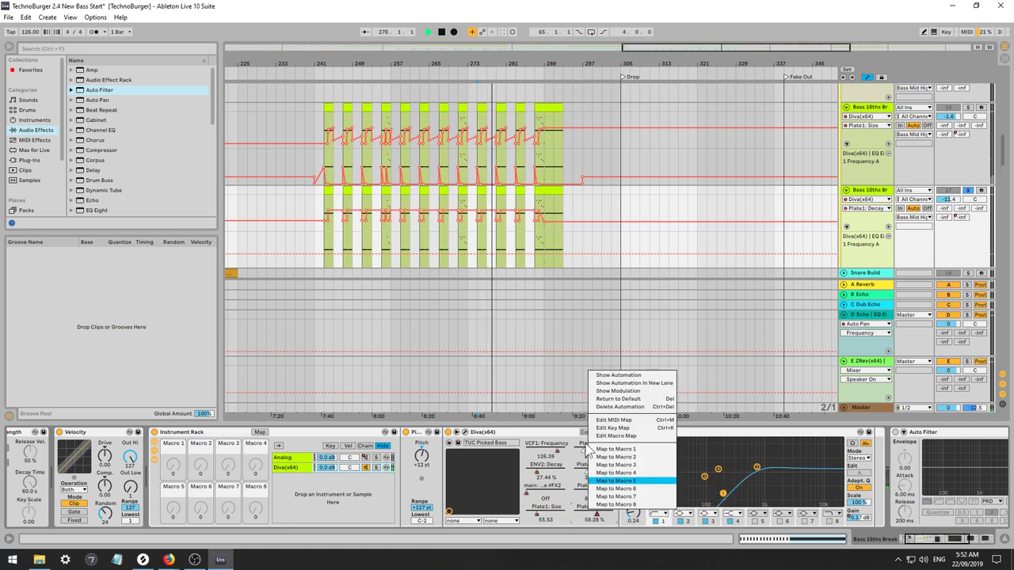
{"action": "left_click", "coordinate": [633, 406]}
{"action": "right_click", "coordinate": [550, 513]}
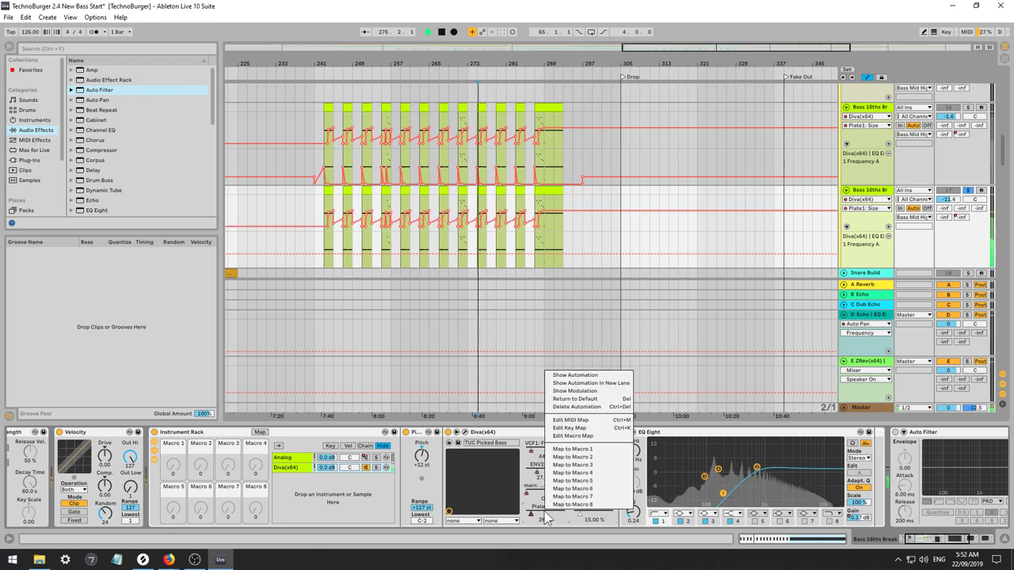
{"action": "left_click", "coordinate": [584, 414]}
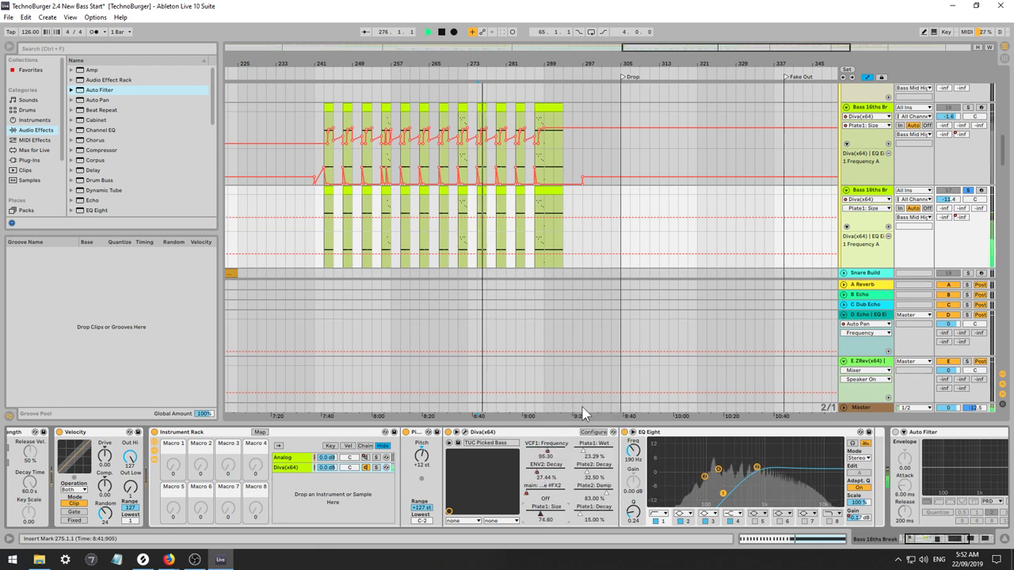
{"action": "left_click", "coordinate": [594, 453]}
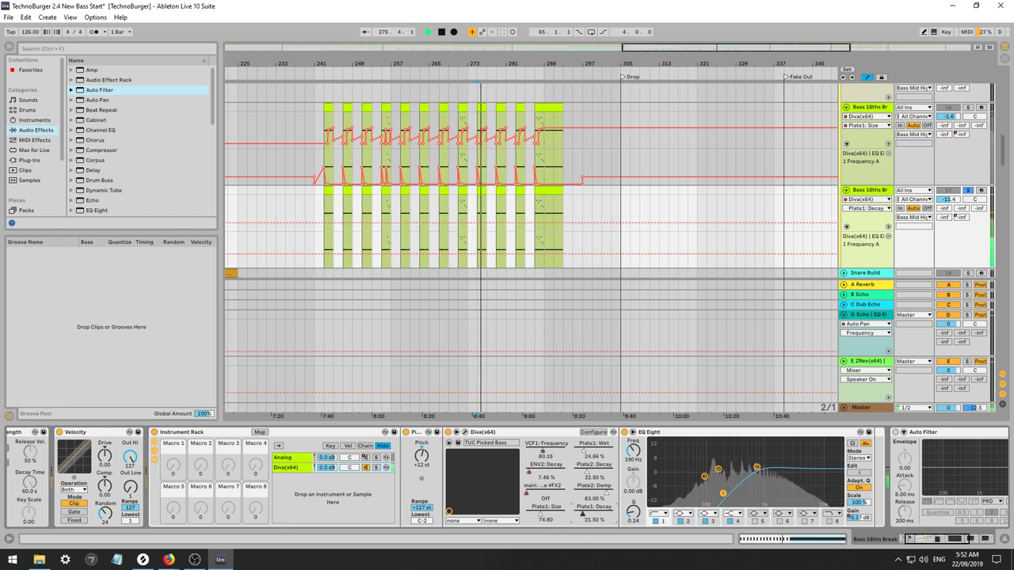
Delete Diva's ENV2: Decay and second-effect automation, switch that effect off, and set ENV2: Decay near 30%.
{"action": "right_click", "coordinate": [549, 450]}
{"action": "left_click", "coordinate": [579, 356]}
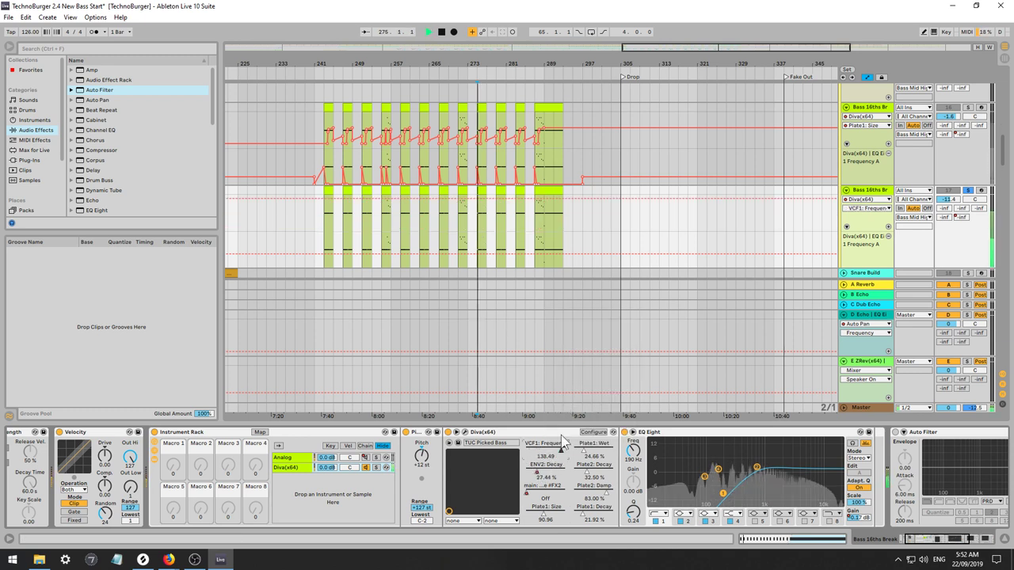
{"action": "right_click", "coordinate": [549, 474]}
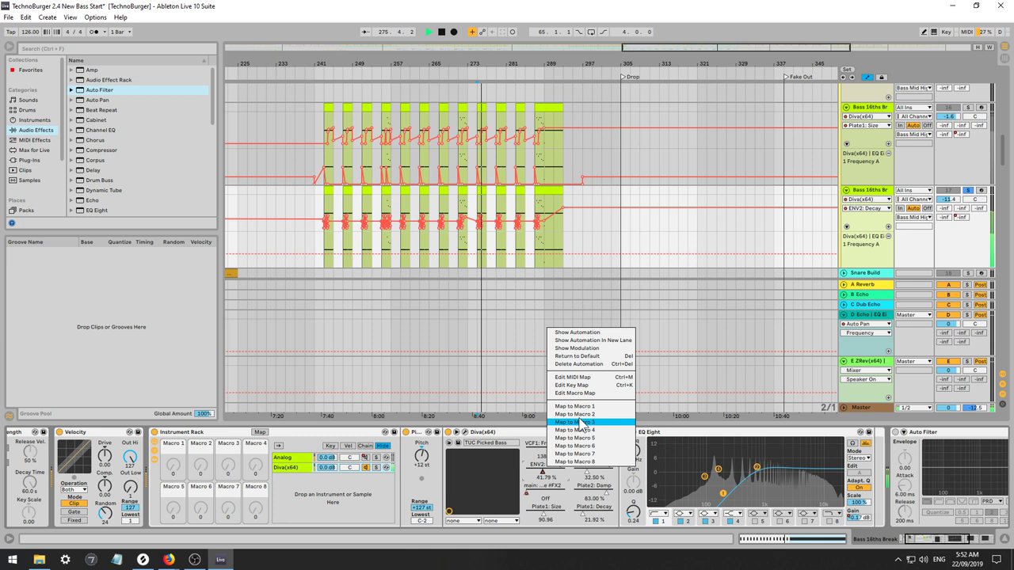
{"action": "left_click", "coordinate": [576, 358]}
{"action": "left_click", "coordinate": [539, 458]}
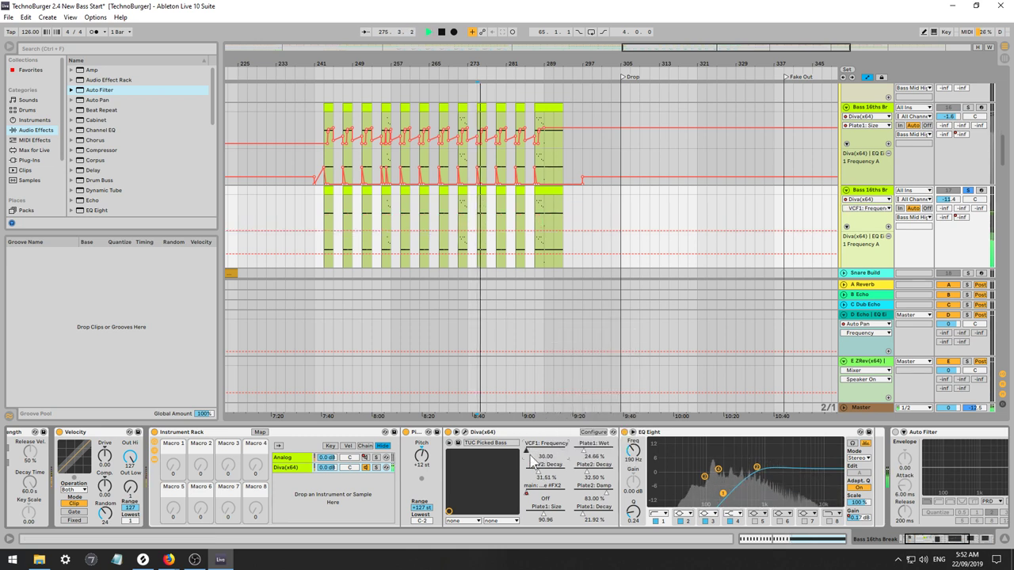
{"action": "right_click", "coordinate": [541, 487]}
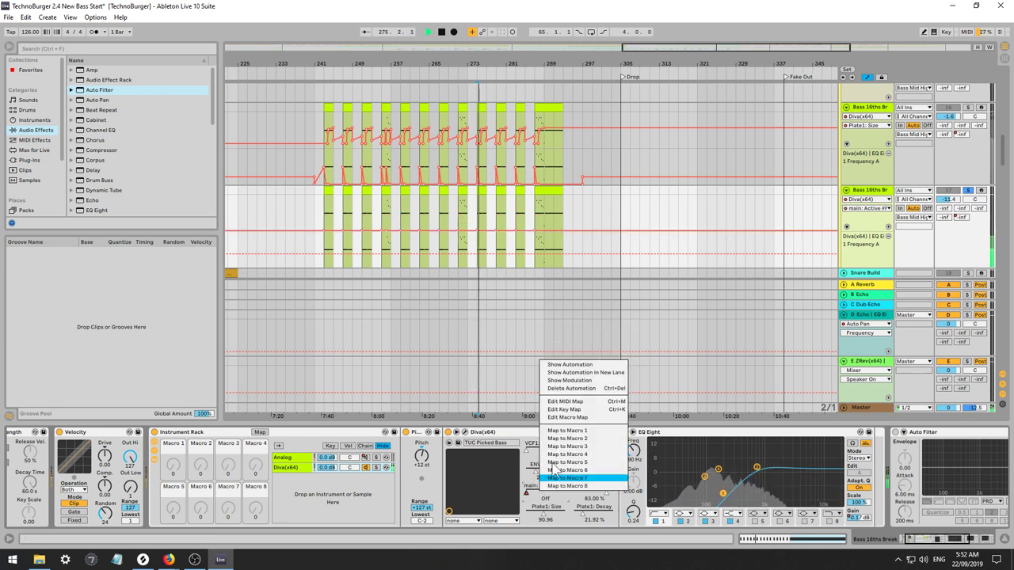
{"action": "left_click", "coordinate": [574, 389]}
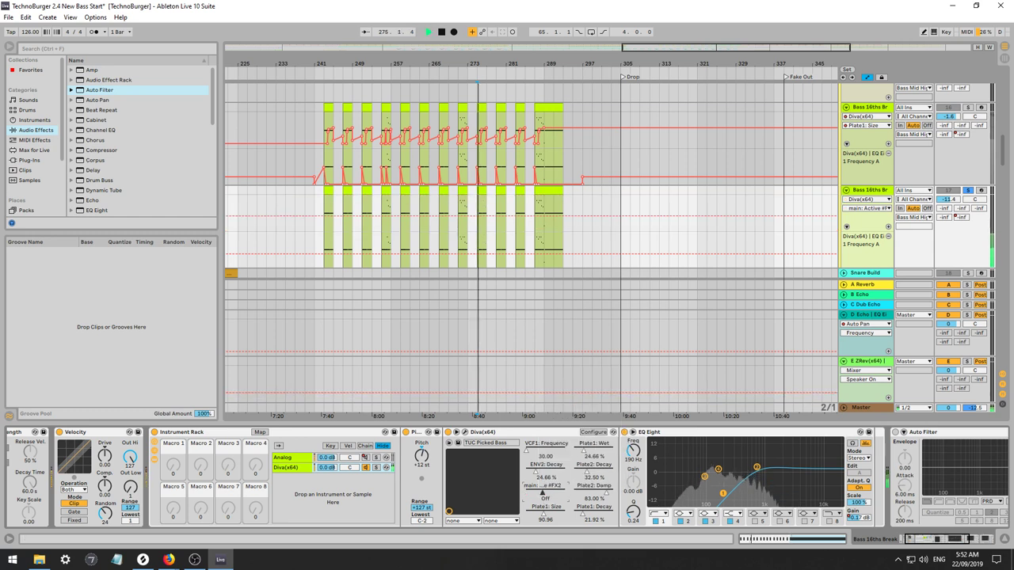
{"action": "left_click", "coordinate": [529, 493]}
{"action": "key", "text": "space"}
{"action": "left_click_drag", "start_coordinate": [544, 471], "coordinate": [542, 471]}
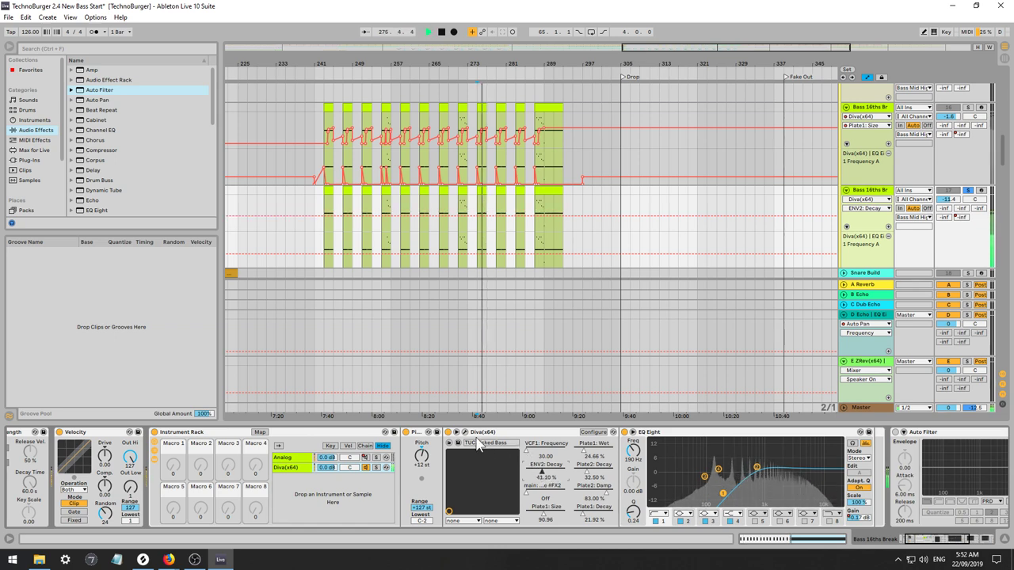
In Diva, raise oscillator 2 detune slightly and switch on its pulse shape.
{"action": "left_click", "coordinate": [465, 432]}
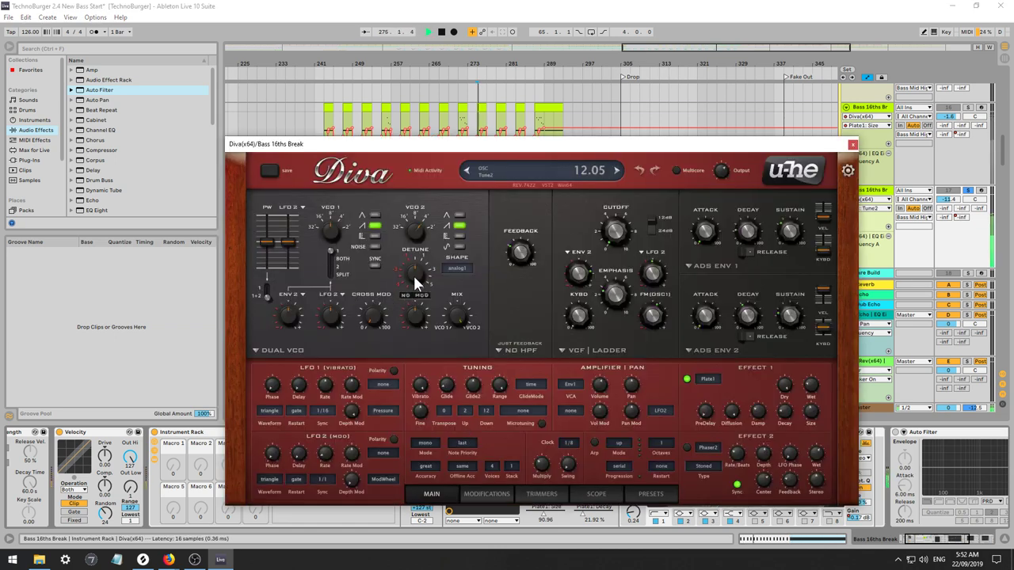
{"action": "mouse_move", "coordinate": [411, 272]}
{"action": "left_mouse_down"}
{"action": "mouse_move", "coordinate": [408, 263]}
{"action": "mouse_move", "coordinate": [407, 287]}
{"action": "left_mouse_up"}
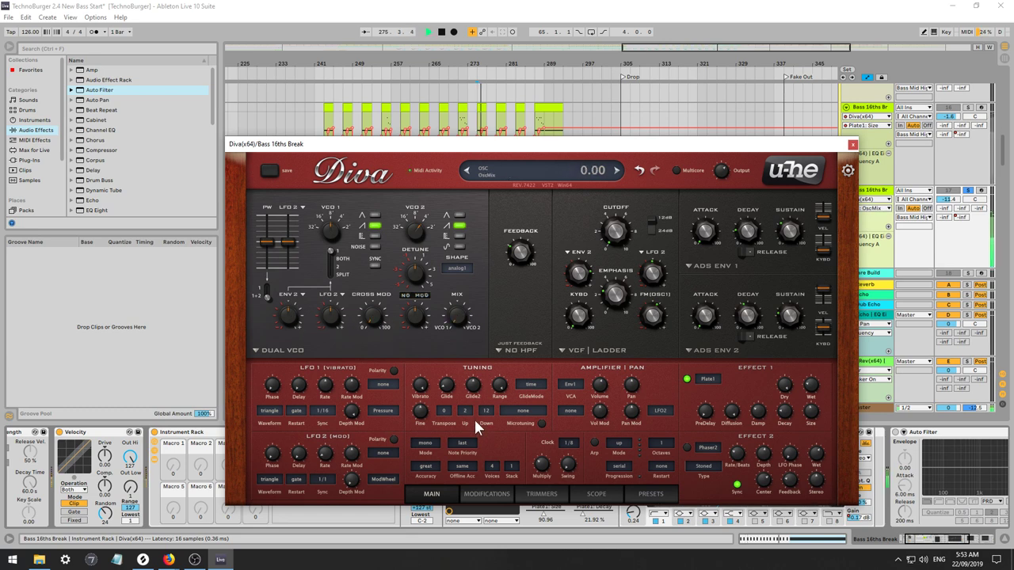
{"action": "left_click", "coordinate": [459, 236]}
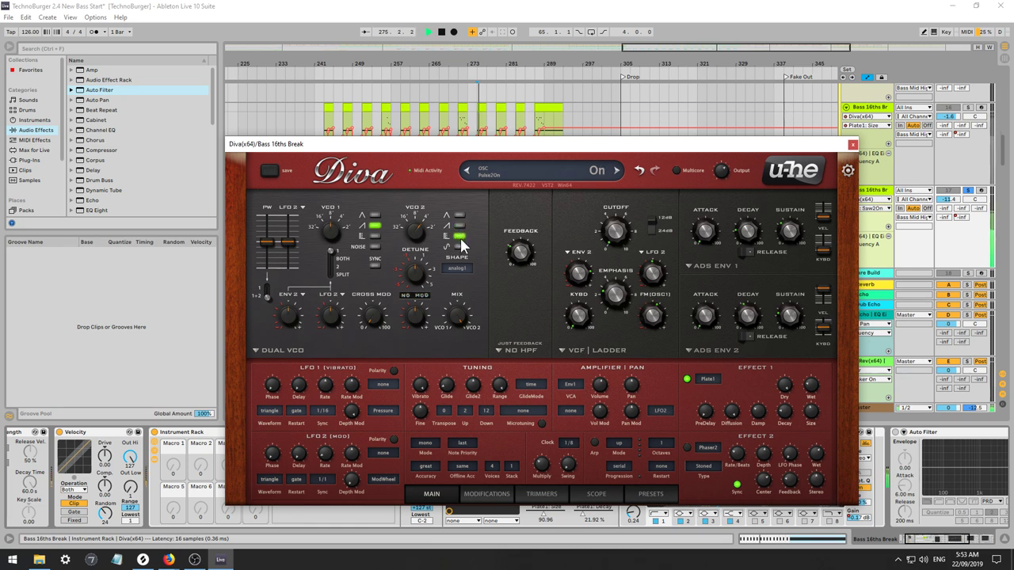
{"action": "left_click", "coordinate": [460, 228]}
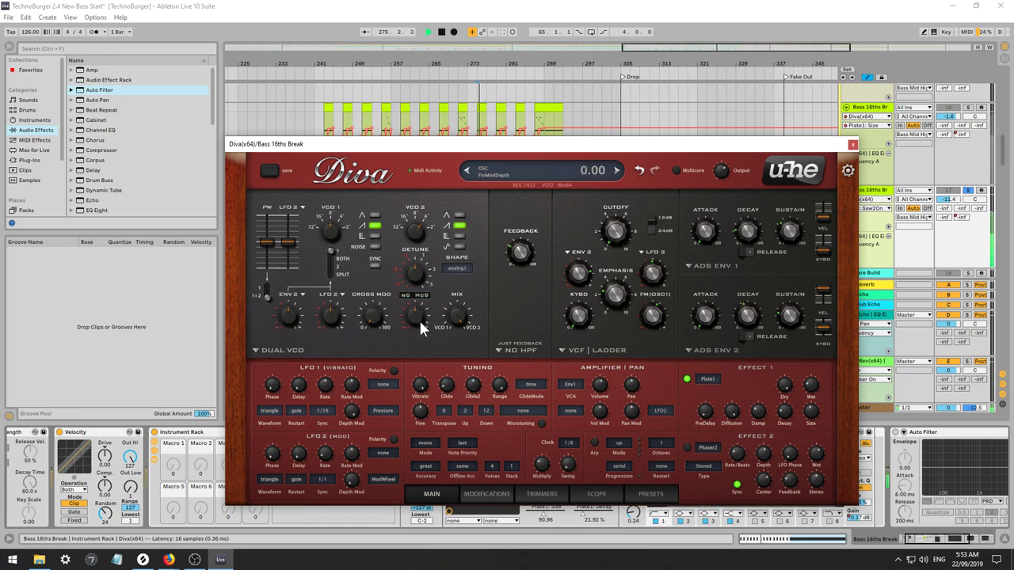
Unsolo the duplicated track, raise its volume to -9.8 dB, and close Diva.
{"action": "key", "text": "space"}
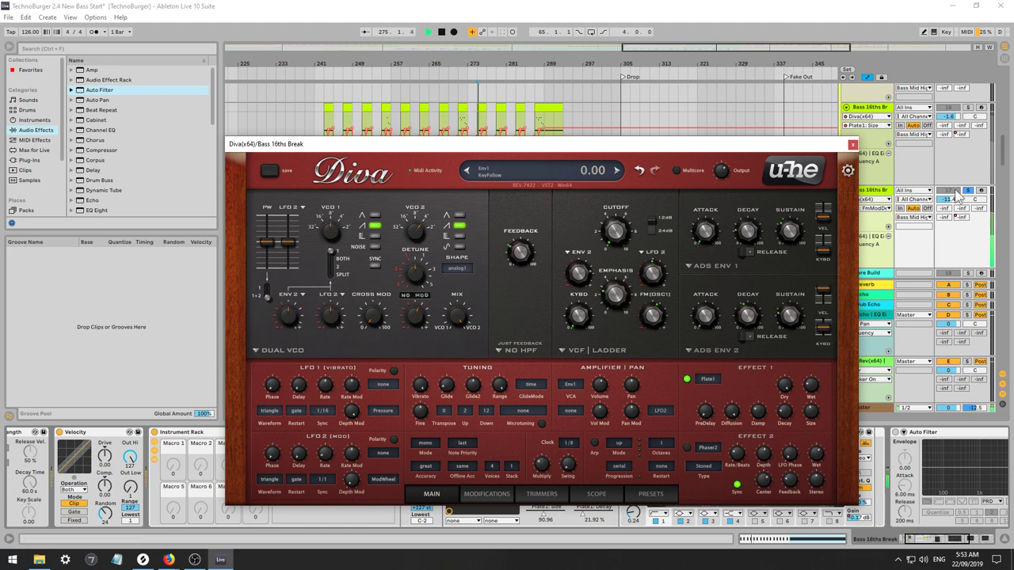
{"action": "left_click", "coordinate": [969, 191]}
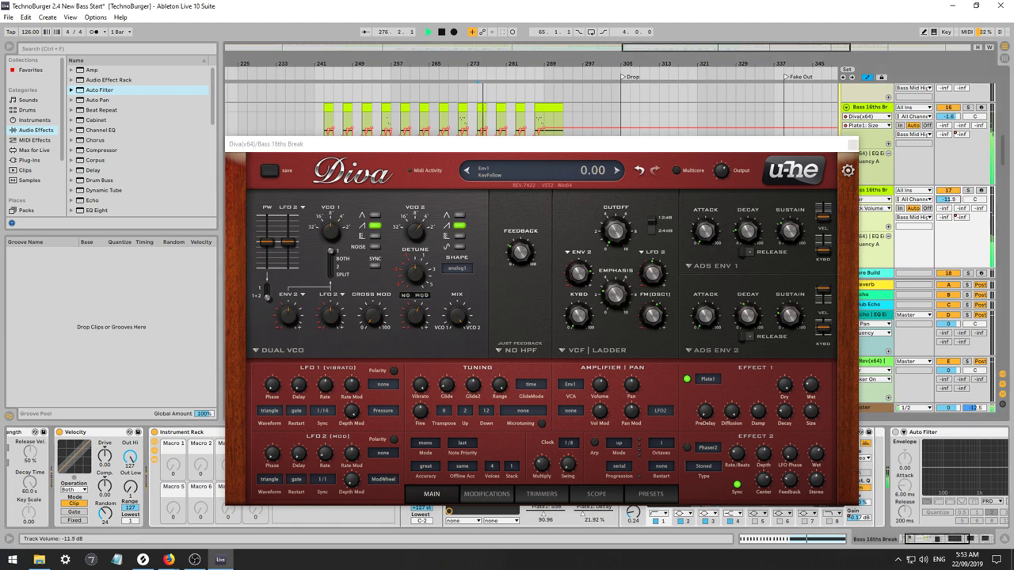
{"action": "left_click_drag", "start_coordinate": [948, 200], "coordinate": [948, 197]}
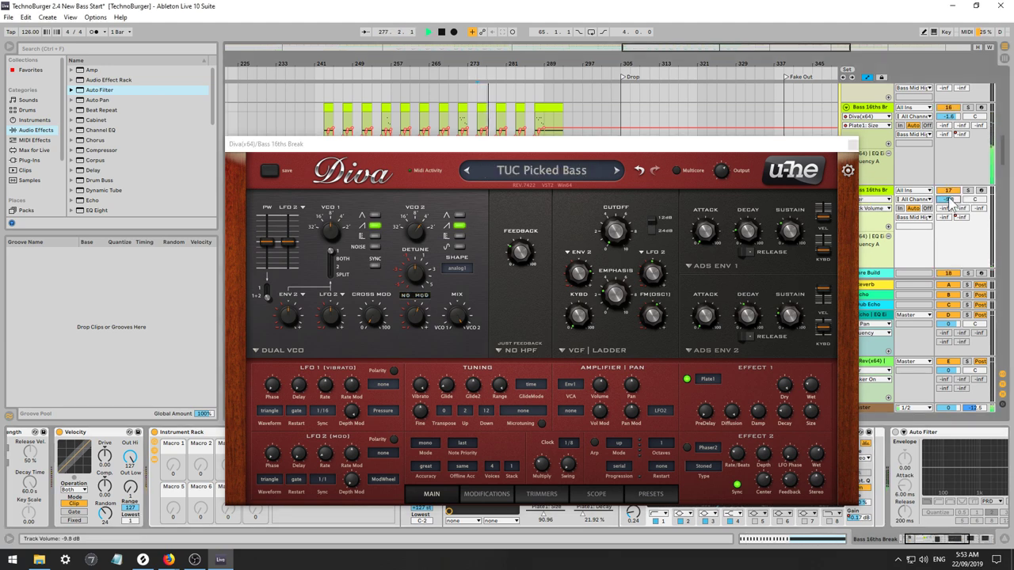
{"action": "left_click", "coordinate": [852, 147]}
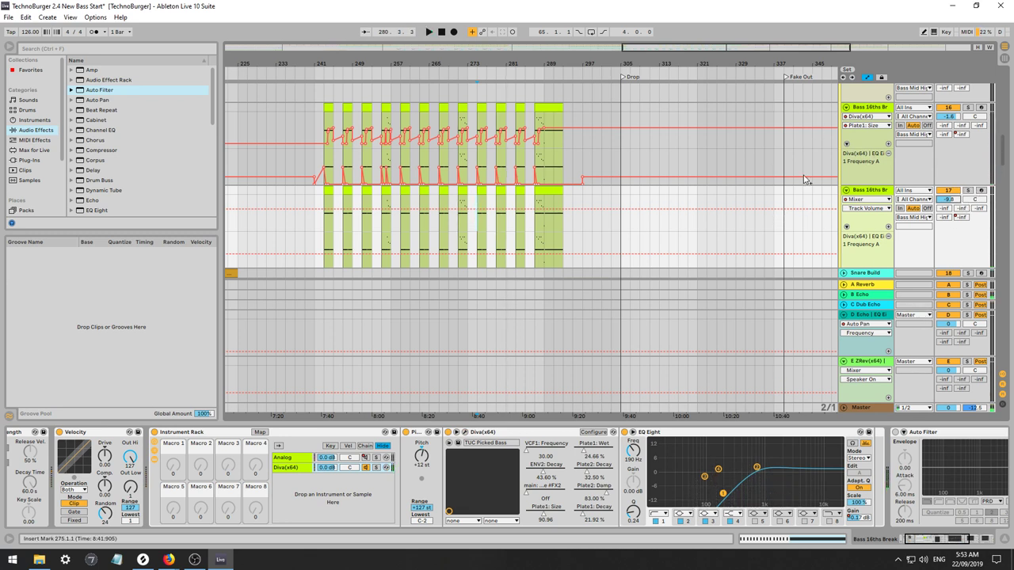
Audition the soloed duplicate bass track from around bar 275, then reopen its Diva editor.
{"action": "left_click", "coordinate": [536, 233]}
{"action": "key", "text": "space"}
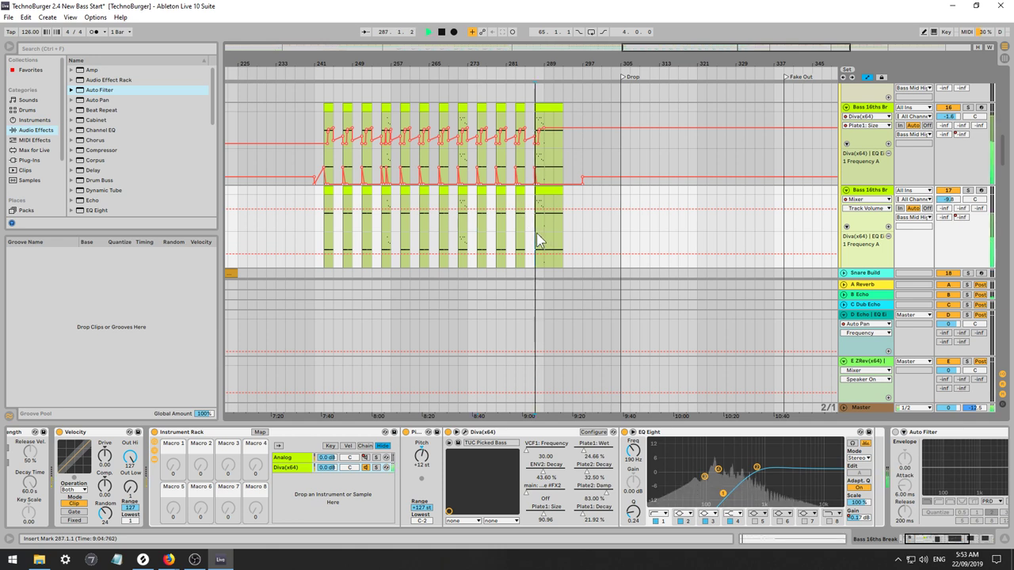
{"action": "left_click", "coordinate": [476, 225]}
{"action": "left_click", "coordinate": [968, 191]}
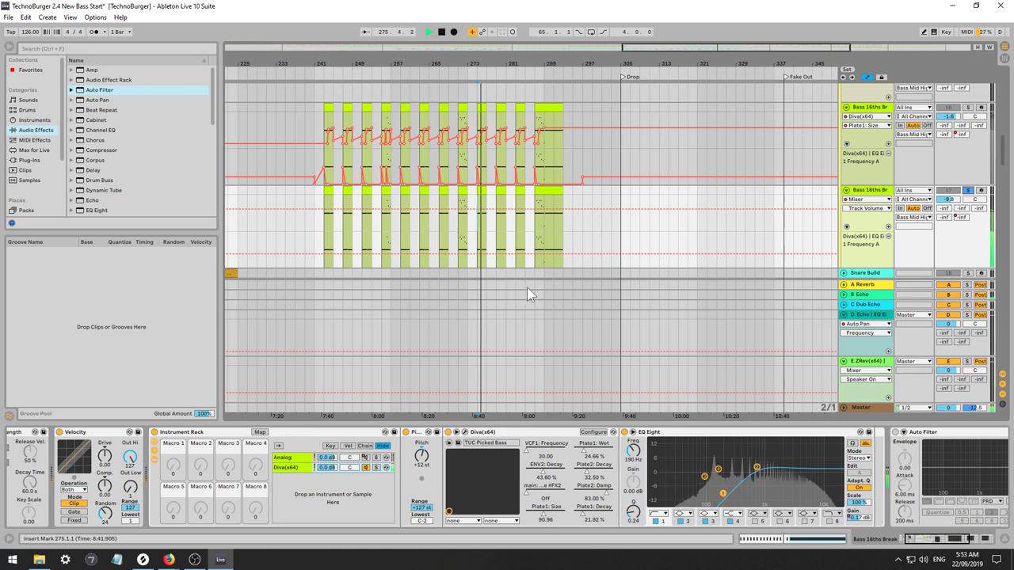
{"action": "key", "text": "space"}
{"action": "scroll", "coordinate": [122, 172], "scroll_direction": "down", "scroll_amount": 5}
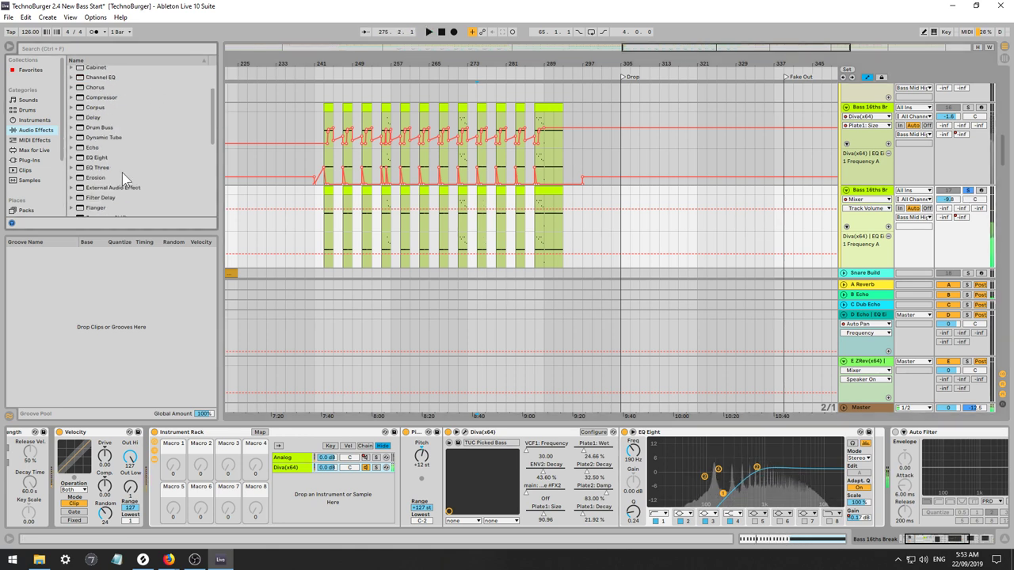
{"action": "left_click", "coordinate": [465, 432]}
Switch on Diva's second effect with Phaser2 as its module.
{"action": "key", "text": "space"}
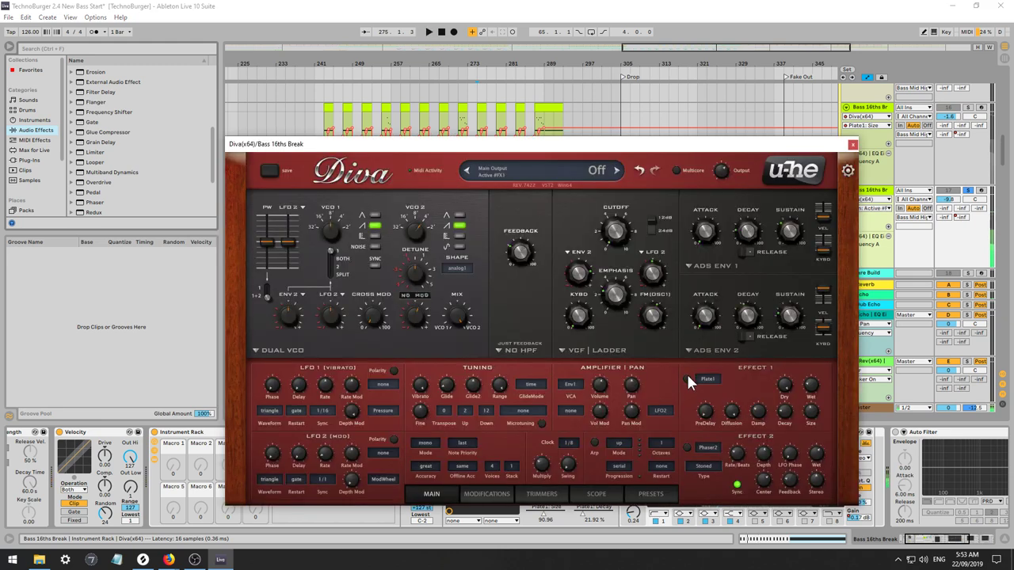
{"action": "left_click", "coordinate": [708, 448]}
{"action": "left_click", "coordinate": [687, 448]}
{"action": "key", "text": "space"}
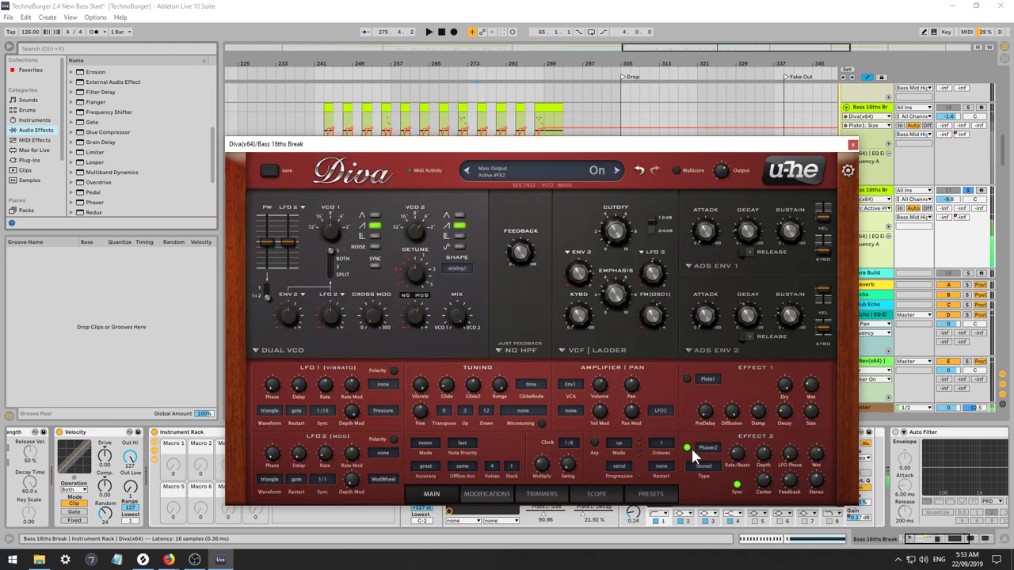
{"action": "key", "text": "space"}
{"action": "left_click", "coordinate": [707, 448]}
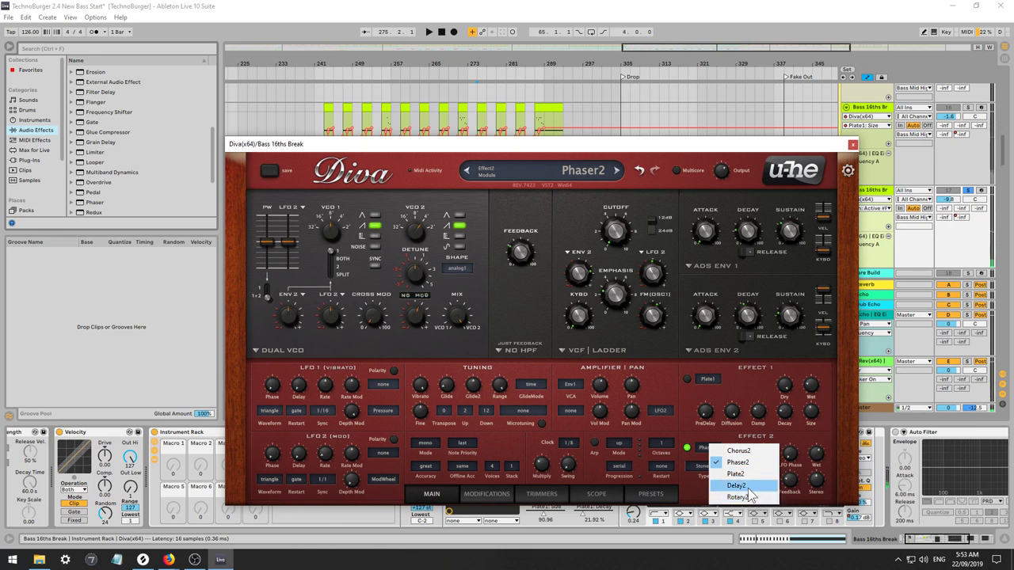
{"action": "left_click", "coordinate": [740, 464]}
Audition the Flanged phaser type, settle on Stoned, and shorten ENV2 decay to 59.60%.
{"action": "left_click", "coordinate": [705, 466]}
{"action": "left_click", "coordinate": [736, 479]}
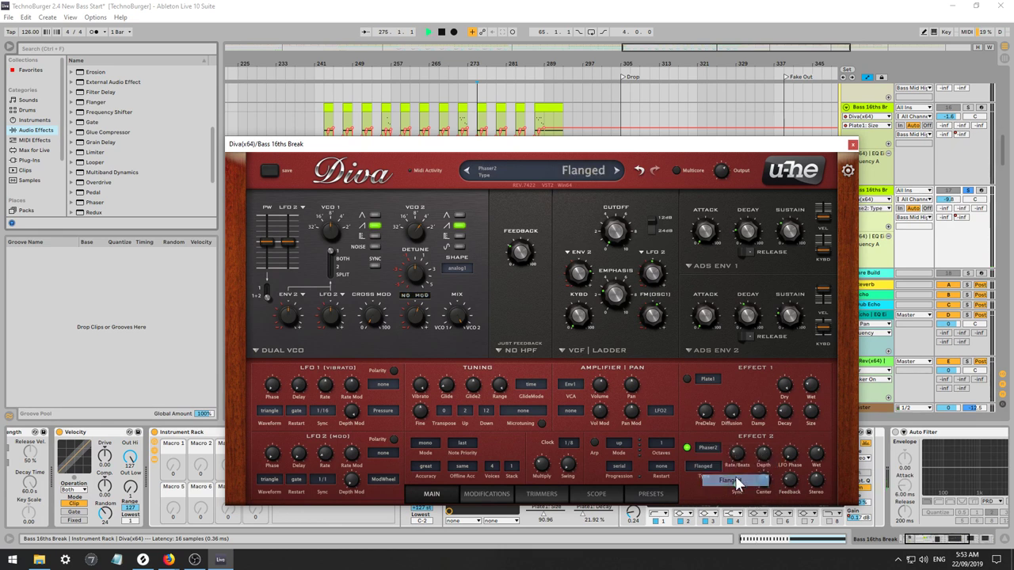
{"action": "key", "text": "space"}
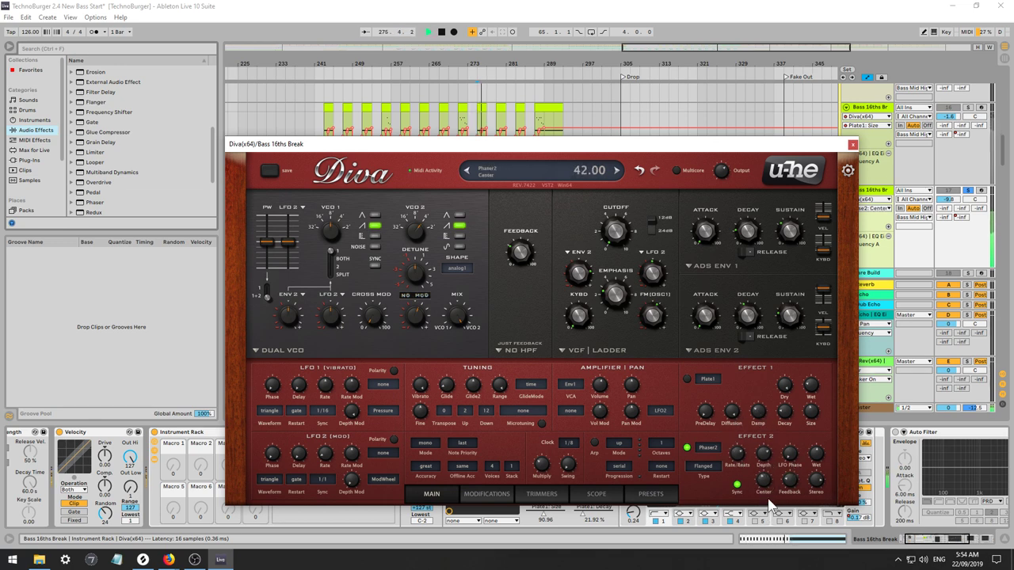
{"action": "left_click", "coordinate": [705, 471]}
{"action": "left_click", "coordinate": [711, 464]}
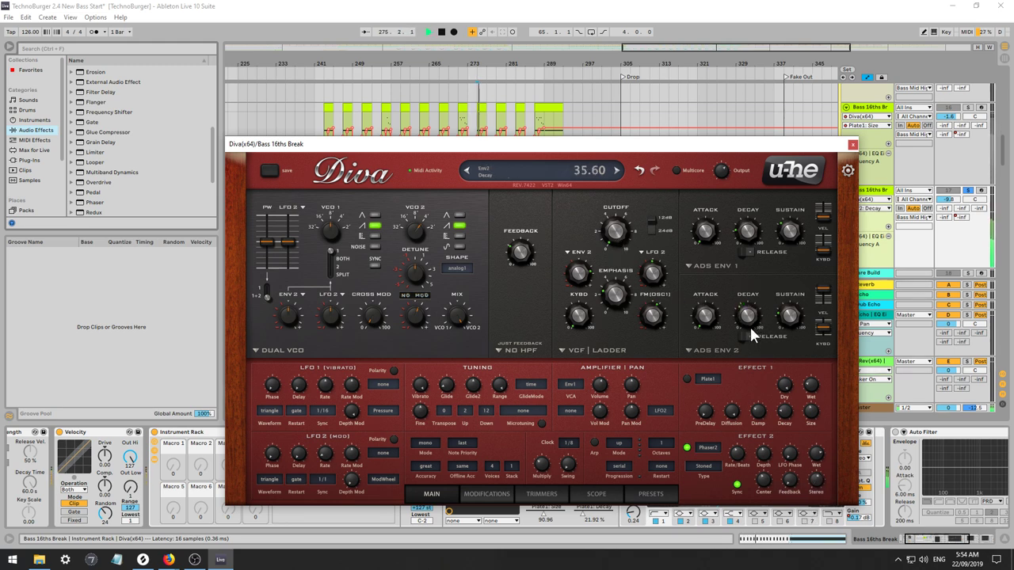
{"action": "left_click_drag", "start_coordinate": [746, 318], "coordinate": [747, 343]}
{"action": "left_click", "coordinate": [853, 145]}
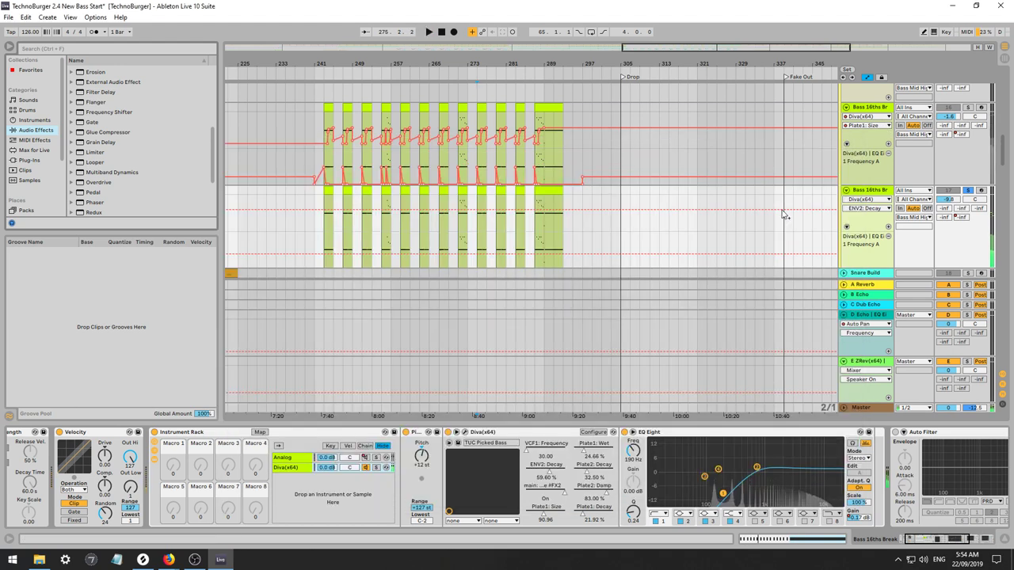
Find Diva(x64) in the Plug-ins list and load a new instance onto the Bass 16ths Break track.
{"action": "left_click", "coordinate": [481, 434]}
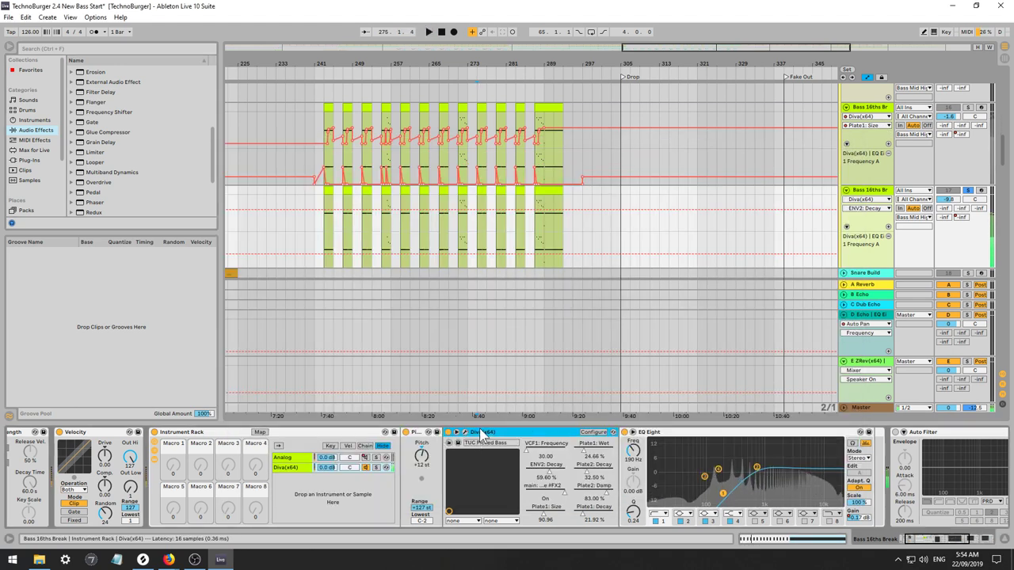
{"action": "left_click", "coordinate": [36, 150]}
{"action": "left_click", "coordinate": [32, 160]}
{"action": "scroll", "coordinate": [123, 151], "scroll_direction": "up", "scroll_amount": 8}
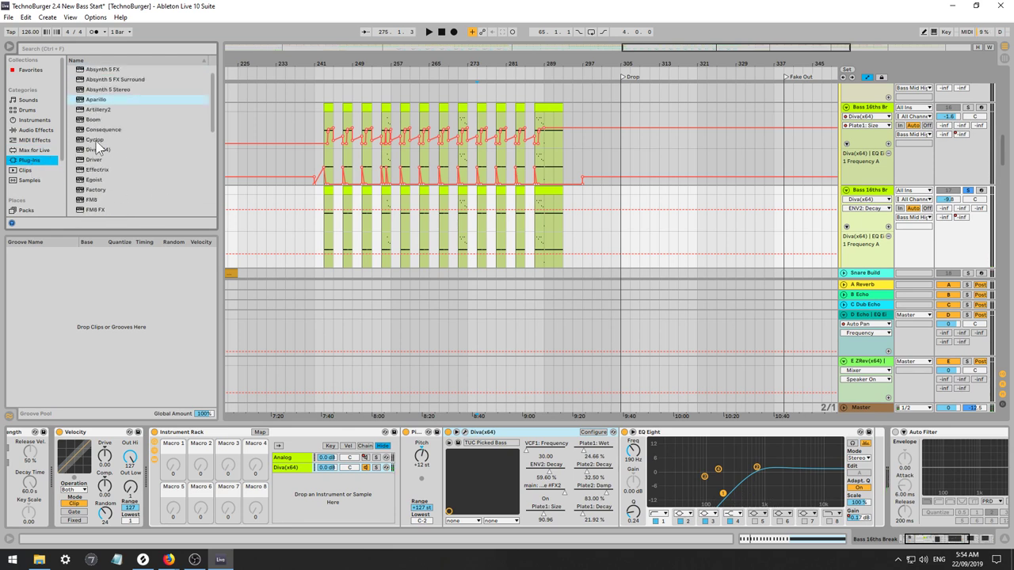
{"action": "left_click_drag", "start_coordinate": [96, 150], "coordinate": [112, 153]}
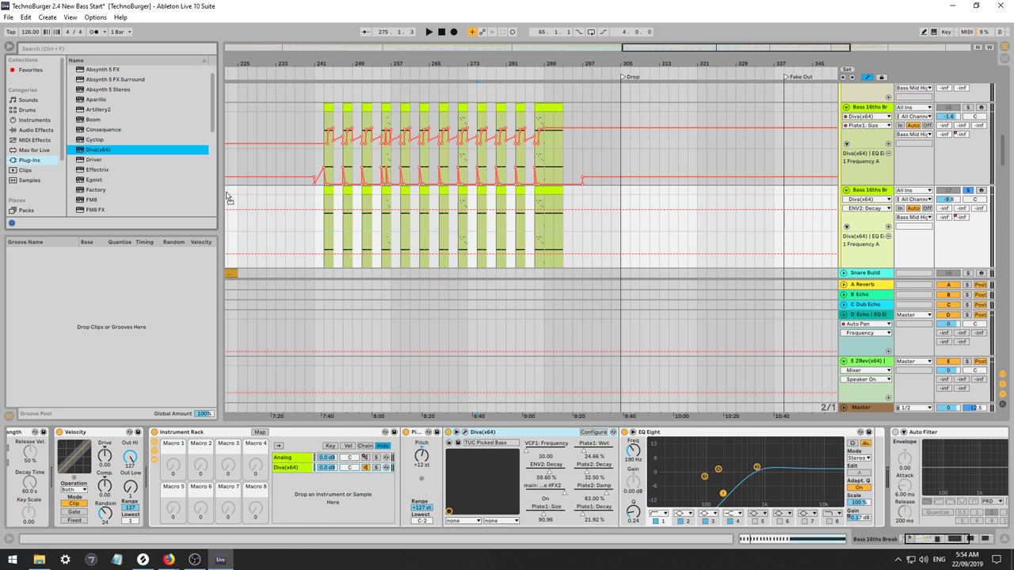
{"action": "left_click", "coordinate": [481, 441]}
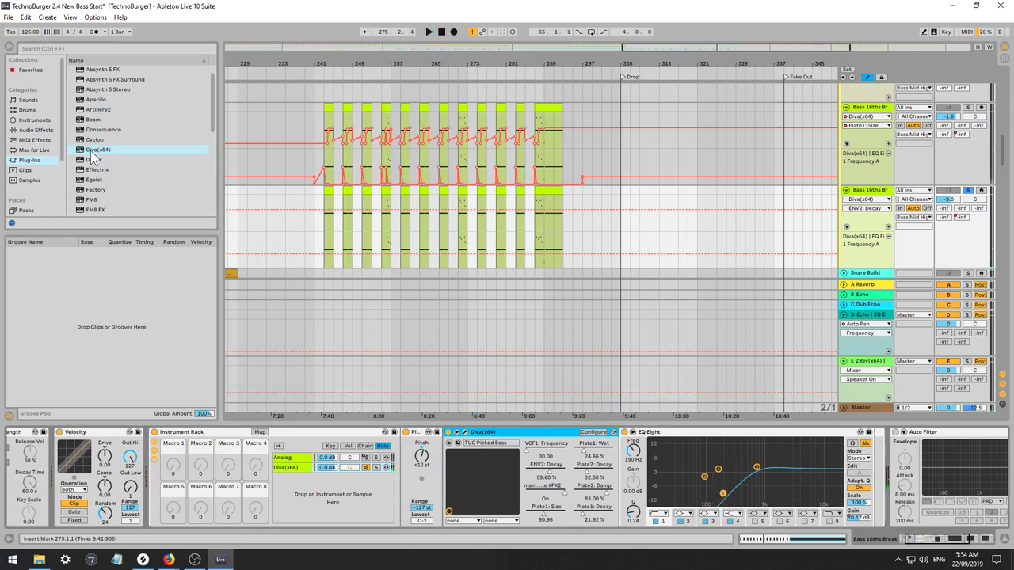
{"action": "double_click", "coordinate": [91, 152]}
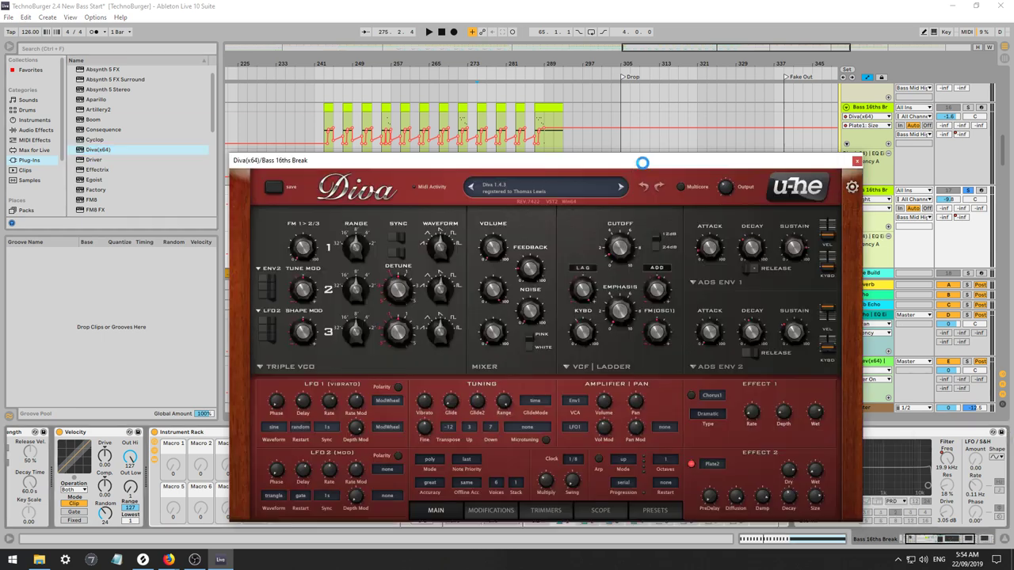
Raise Diva's filter cutoff to about 116 and set the voice mode to mono.
{"action": "key", "text": "space"}
{"action": "left_click_drag", "start_coordinate": [632, 165], "coordinate": [583, 85]}
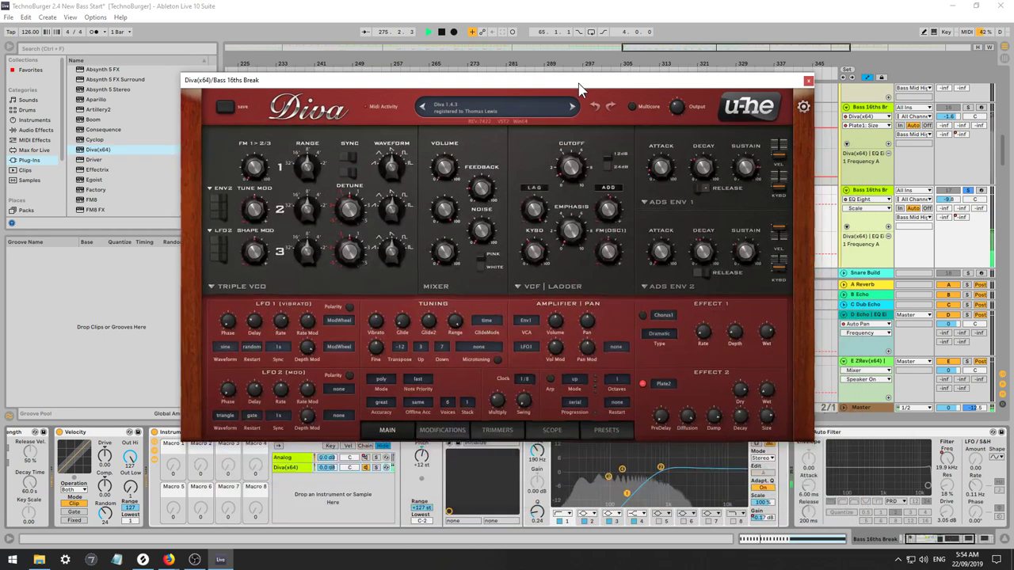
{"action": "left_click_drag", "start_coordinate": [590, 169], "coordinate": [565, 83]}
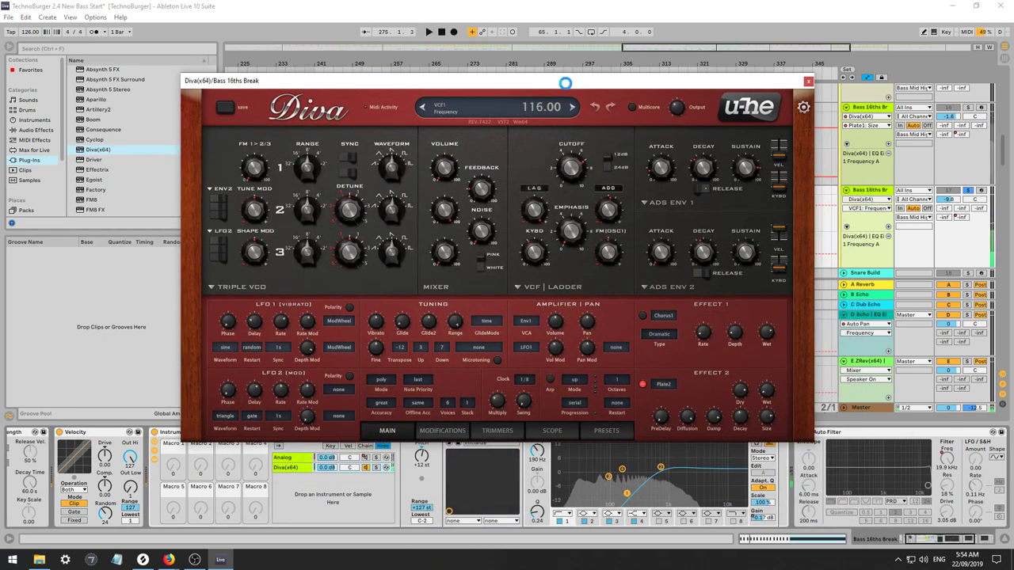
{"action": "key", "text": "space"}
{"action": "key", "text": "space"}
{"action": "left_click_drag", "start_coordinate": [673, 182], "coordinate": [681, 246]}
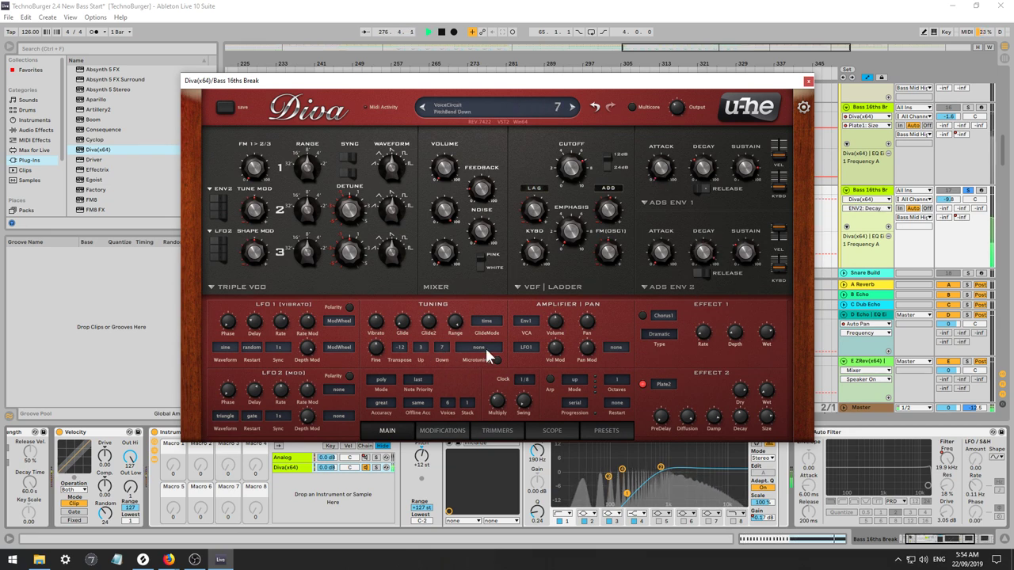
{"action": "left_click", "coordinate": [385, 380]}
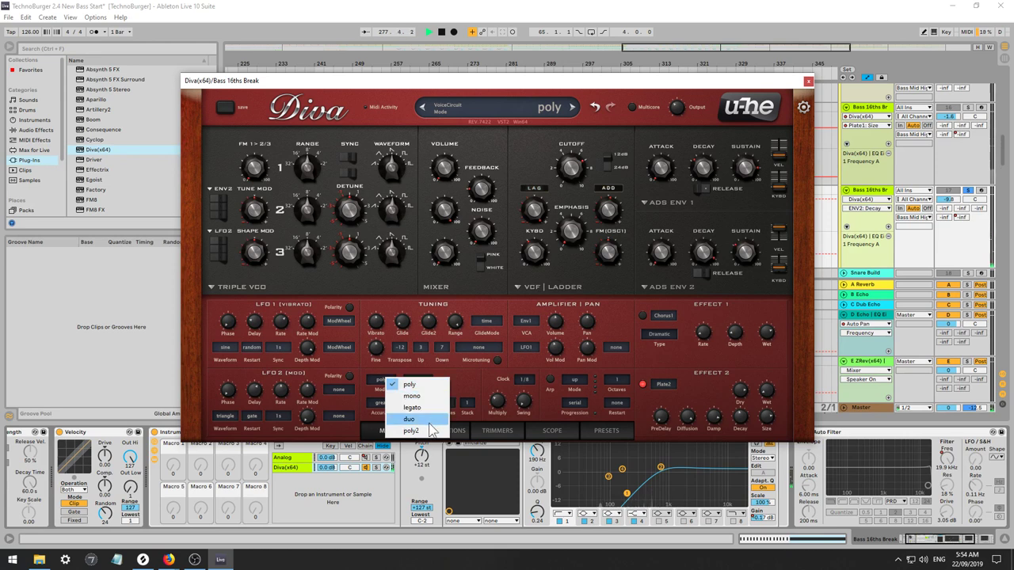
{"action": "left_click", "coordinate": [425, 398]}
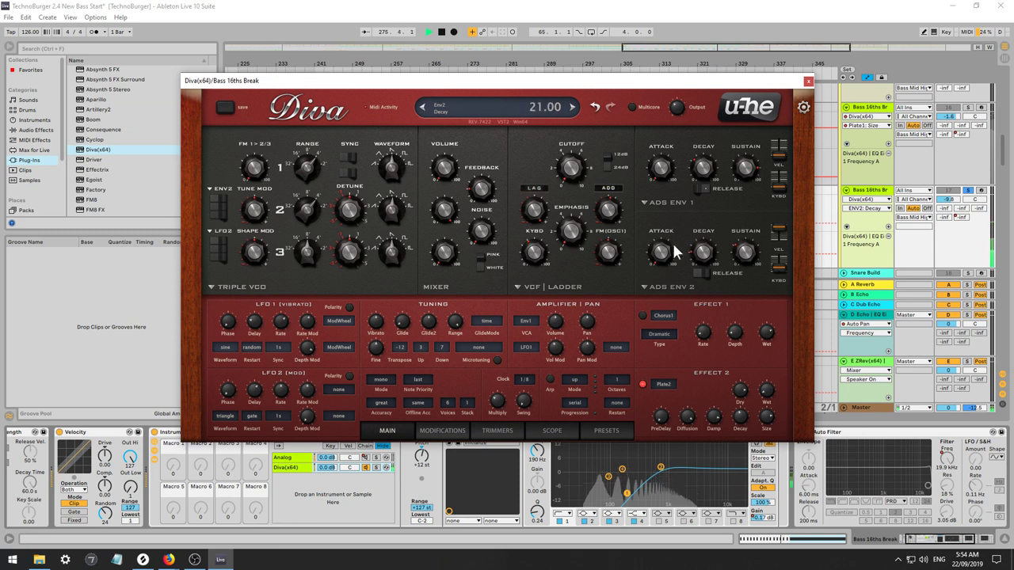
Set the filter modulation source to Env2 and switch off Diva's second effect.
{"action": "double_click", "coordinate": [536, 188]}
{"action": "left_click", "coordinate": [535, 188]}
{"action": "left_click", "coordinate": [529, 163]}
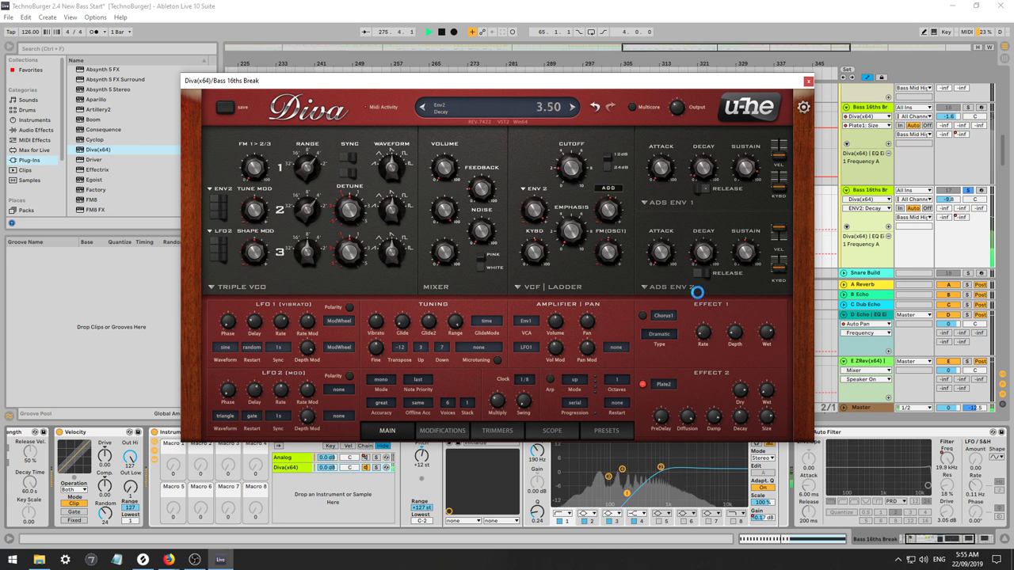
{"action": "left_click", "coordinate": [642, 384]}
{"action": "key", "text": "space"}
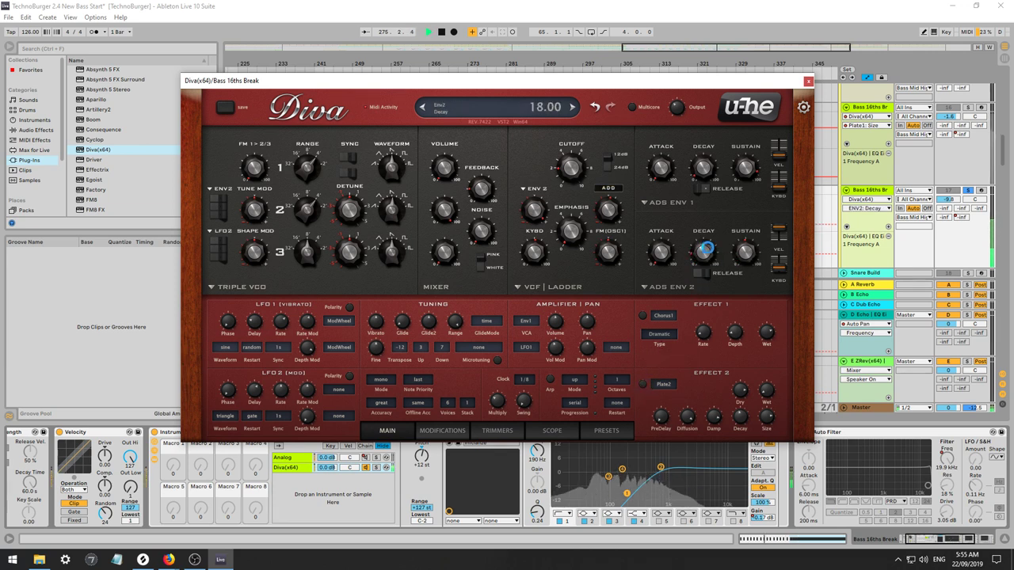
{"action": "left_click", "coordinate": [808, 82]}
Open the bar 275–277 clip in detail and choose MIDI Ctrl as its envelope source.
{"action": "left_click", "coordinate": [480, 210]}
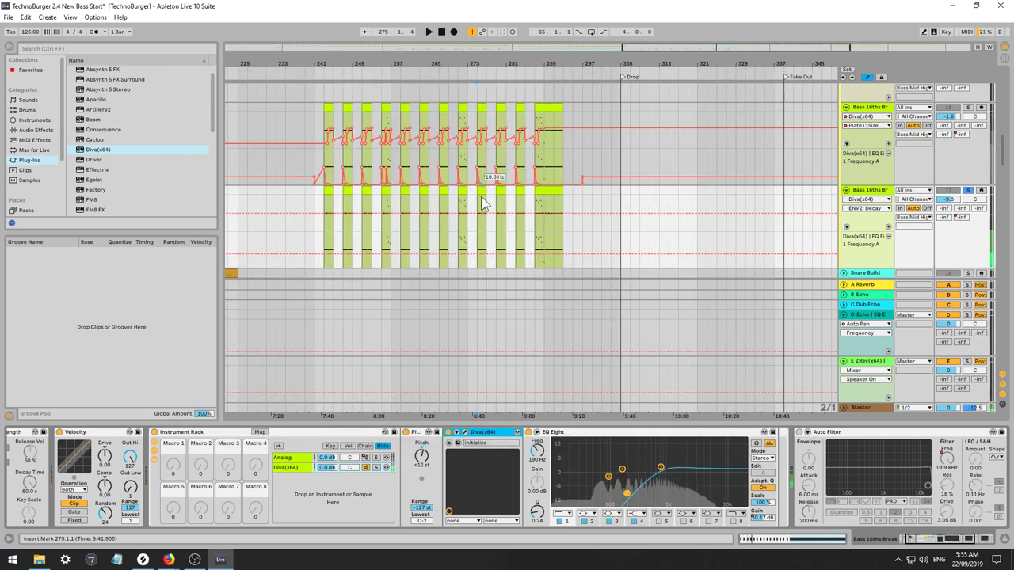
{"action": "double_click", "coordinate": [480, 189]}
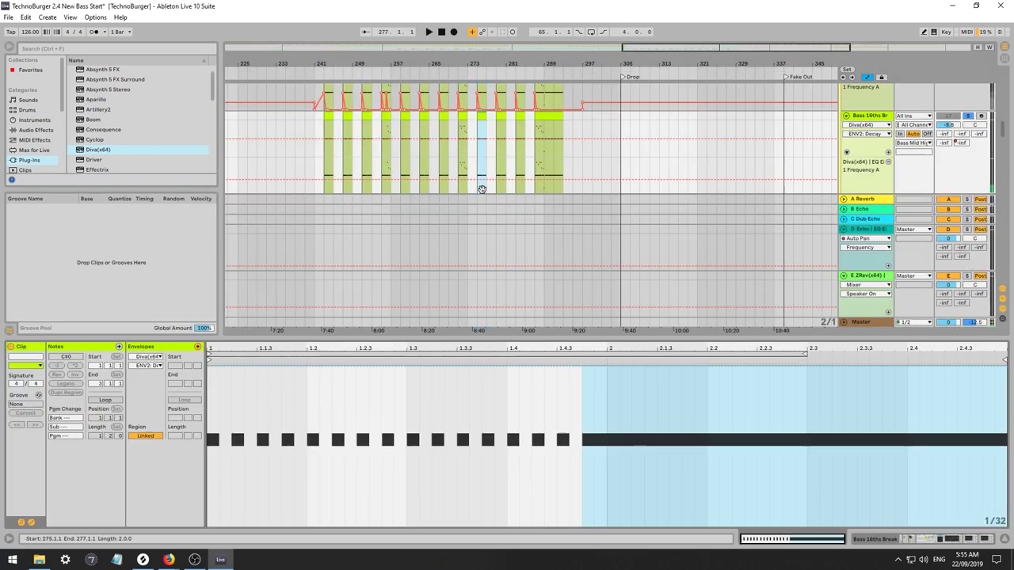
{"action": "left_click", "coordinate": [151, 356]}
{"action": "left_click", "coordinate": [163, 365]}
{"action": "key", "text": "space"}
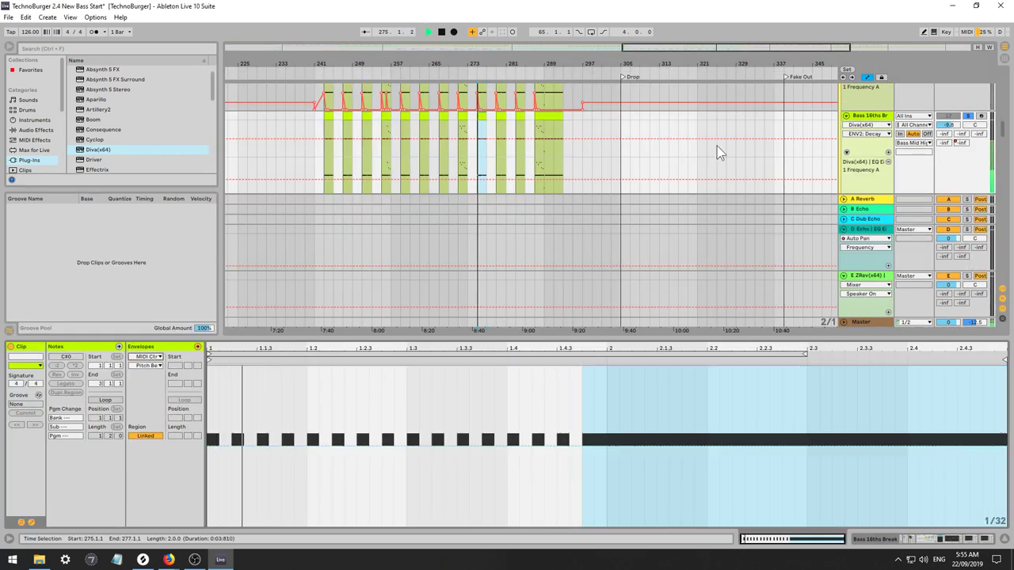
Raise the Bass 16ths Break track volume to -6.2 dB and solo it.
{"action": "left_click", "coordinate": [949, 116]}
{"action": "left_click", "coordinate": [967, 117]}
{"action": "key", "text": "space"}
{"action": "key", "text": "space"}
{"action": "left_click_drag", "start_coordinate": [949, 125], "coordinate": [949, 116]}
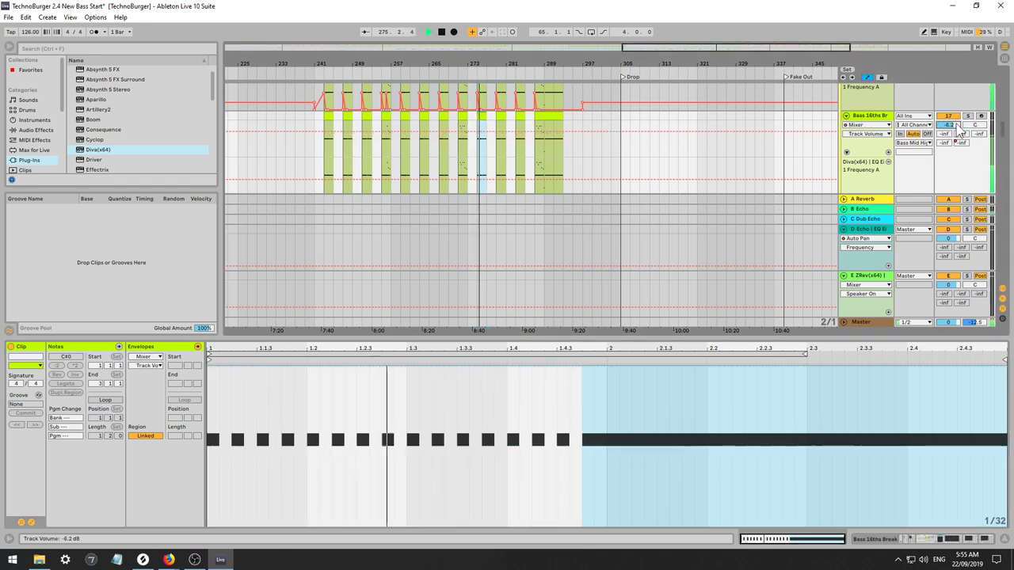
{"action": "left_click", "coordinate": [968, 117]}
{"action": "double_click", "coordinate": [871, 115]}
{"action": "key", "text": "space"}
{"action": "key", "text": "space"}
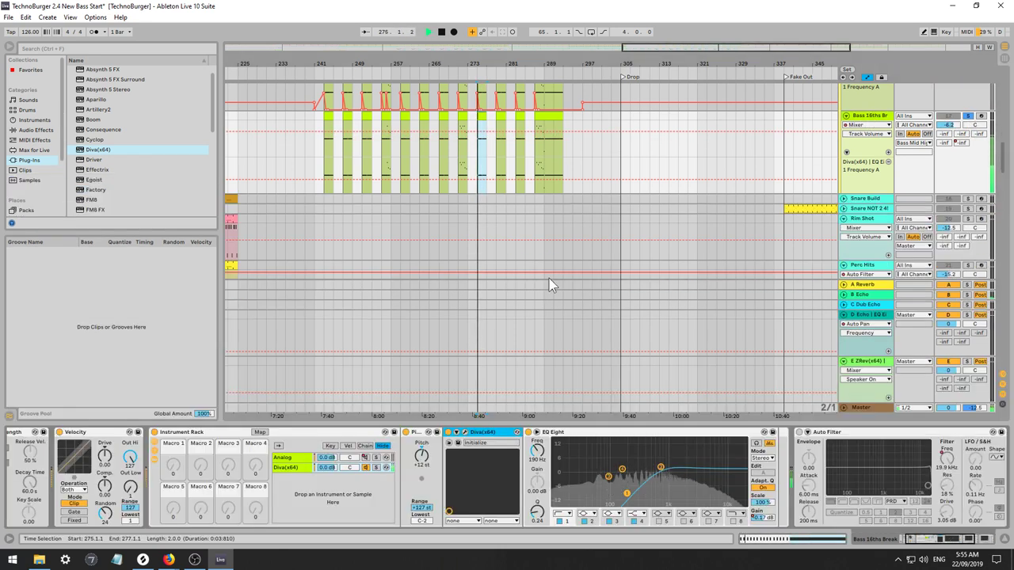
{"action": "key", "text": "space"}
Insert a Flanger from Audio Effects right after EQ Eight.
{"action": "left_click", "coordinate": [37, 132]}
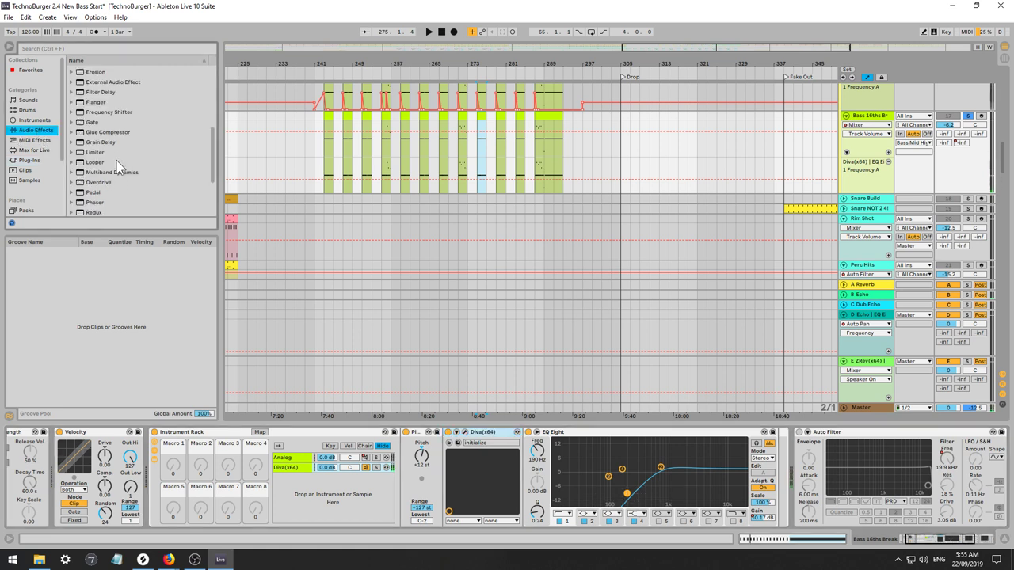
{"action": "scroll", "coordinate": [116, 170], "scroll_direction": "down", "scroll_amount": 2}
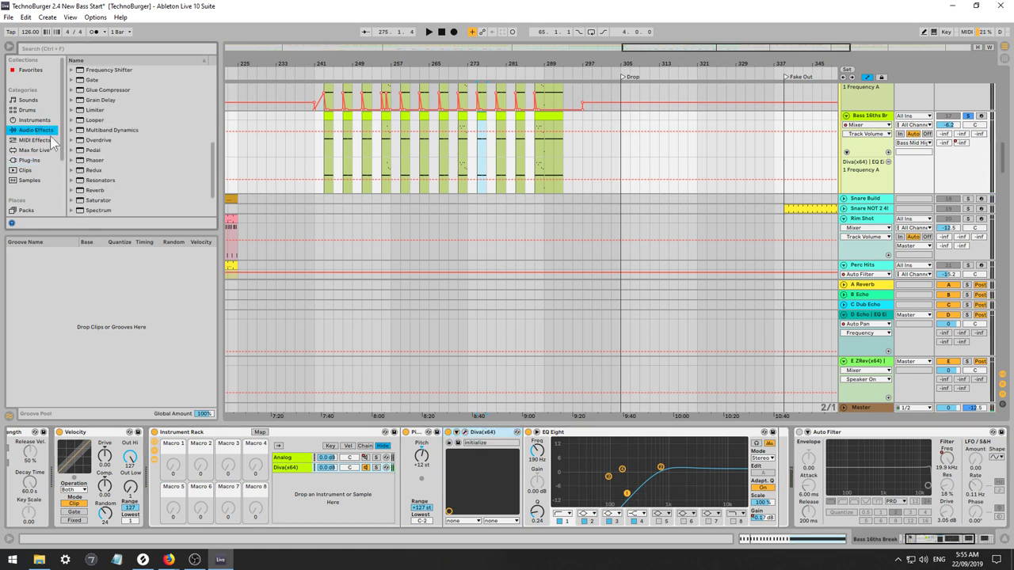
{"action": "scroll", "coordinate": [119, 119], "scroll_direction": "up", "scroll_amount": 4}
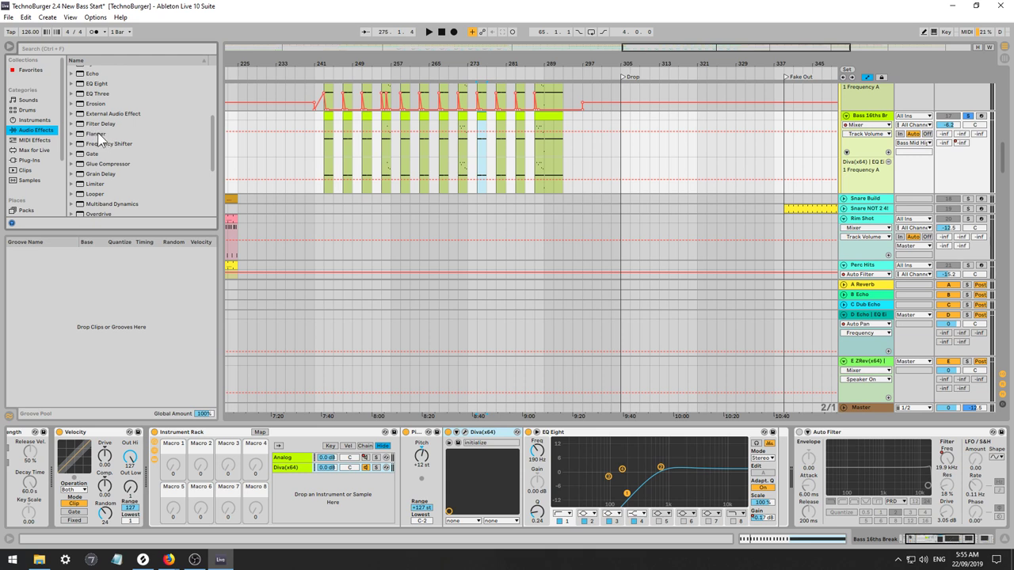
{"action": "left_click_drag", "start_coordinate": [97, 132], "coordinate": [790, 467]}
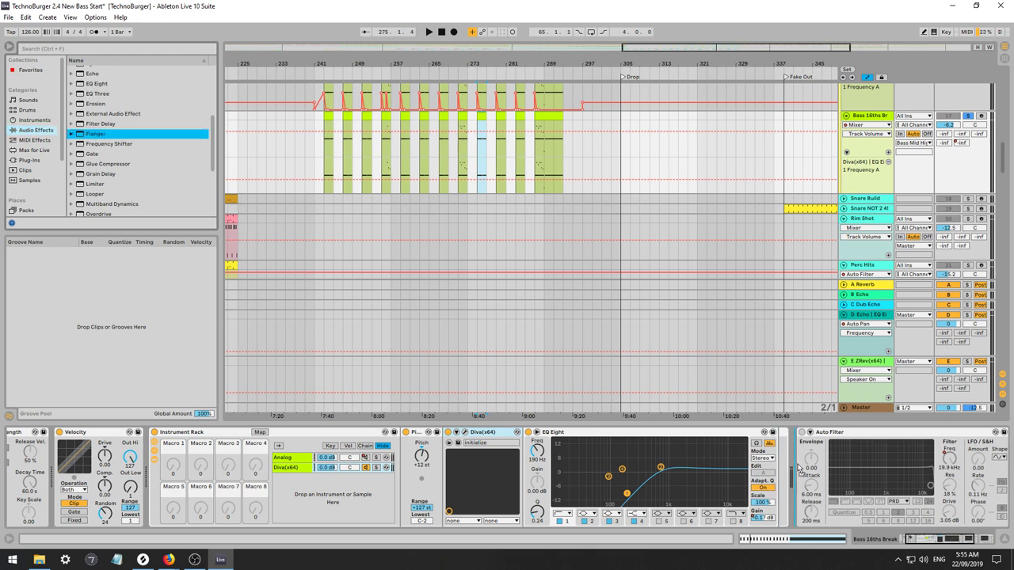
{"action": "left_click_drag", "start_coordinate": [789, 467], "coordinate": [792, 475]}
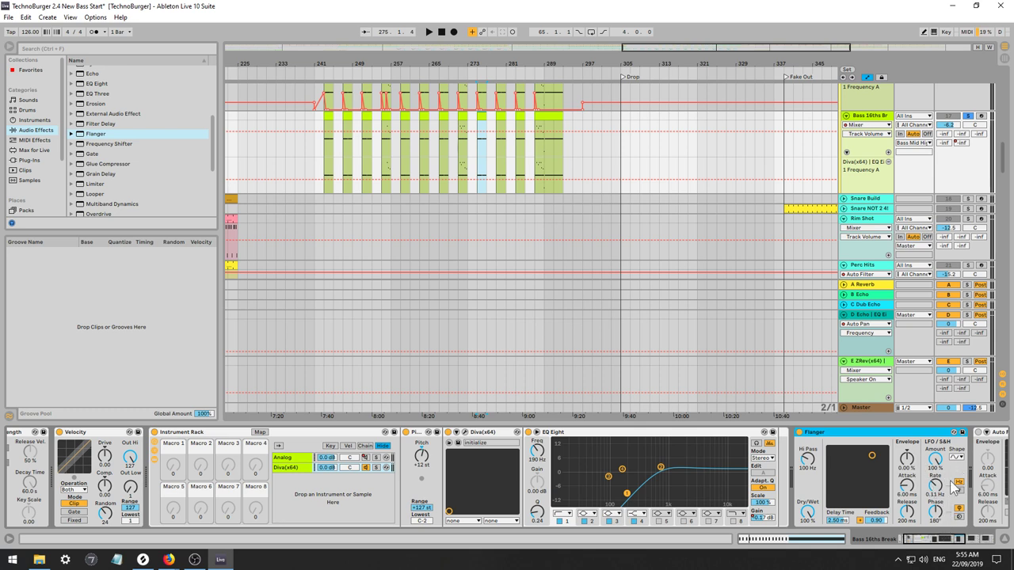
Sync the Flanger LFO to tempo and set 2.21 ms delay with 0.26 feedback.
{"action": "left_click_drag", "start_coordinate": [935, 486], "coordinate": [935, 511]}
{"action": "key", "text": "space"}
{"action": "key", "text": "space"}
{"action": "left_click_drag", "start_coordinate": [872, 455], "coordinate": [858, 487]}
{"action": "key", "text": "space"}
{"action": "key", "text": "space"}
{"action": "left_click_drag", "start_coordinate": [935, 486], "coordinate": [935, 460]}
{"action": "key", "text": "space"}
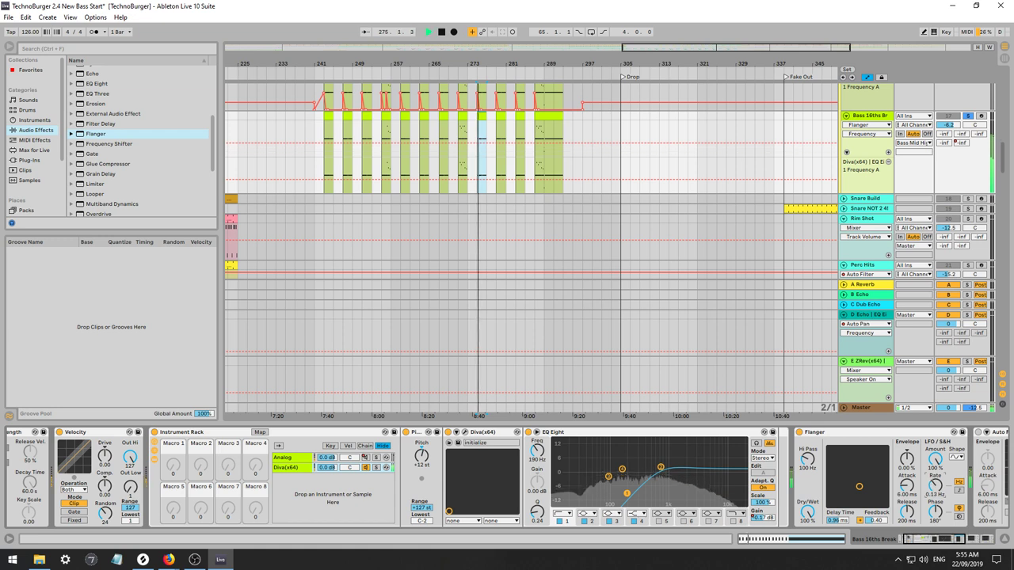
{"action": "left_click", "coordinate": [960, 492]}
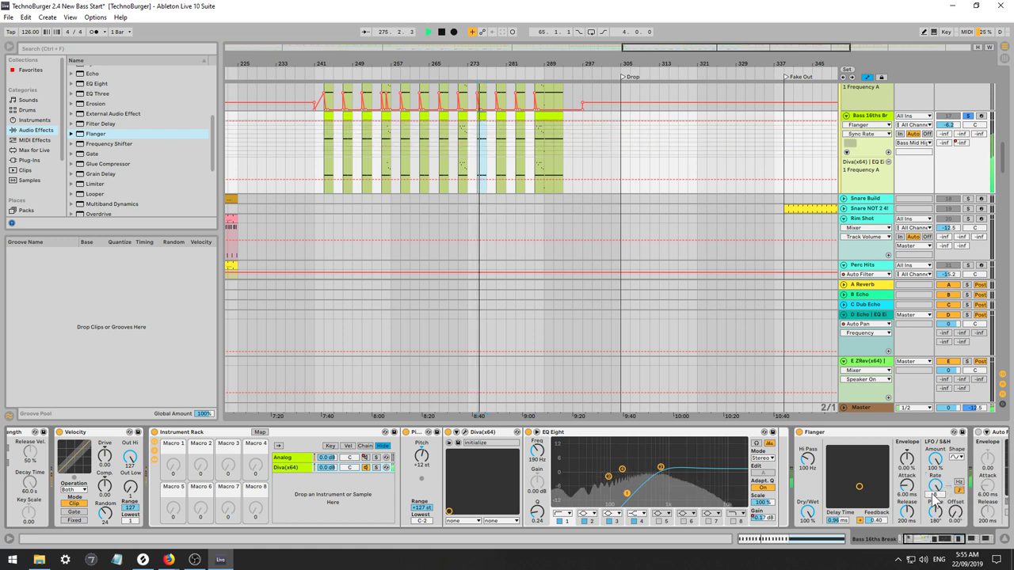
{"action": "left_click_drag", "start_coordinate": [860, 486], "coordinate": [857, 502]}
{"action": "key", "text": "space"}
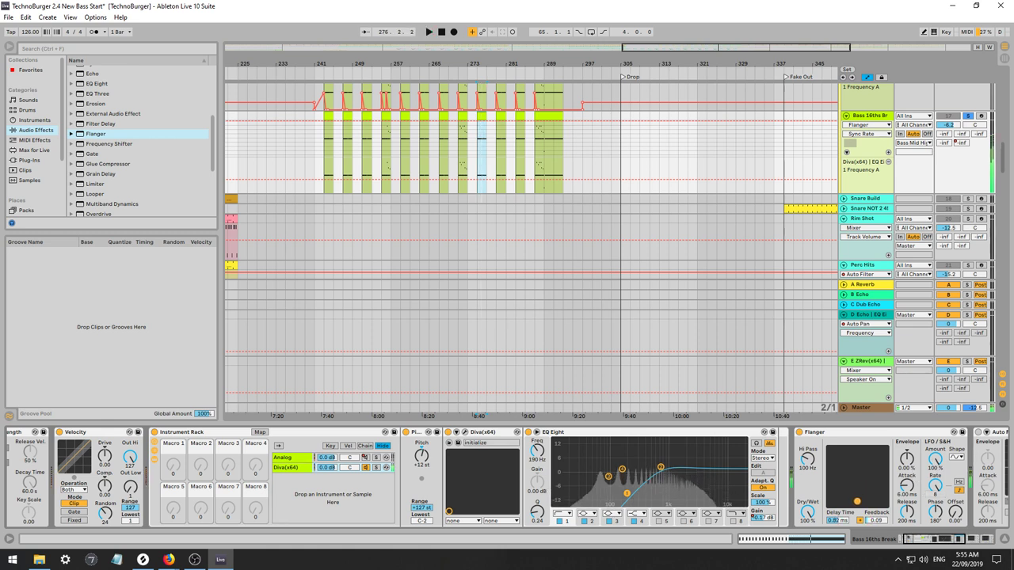
{"action": "key", "text": "space"}
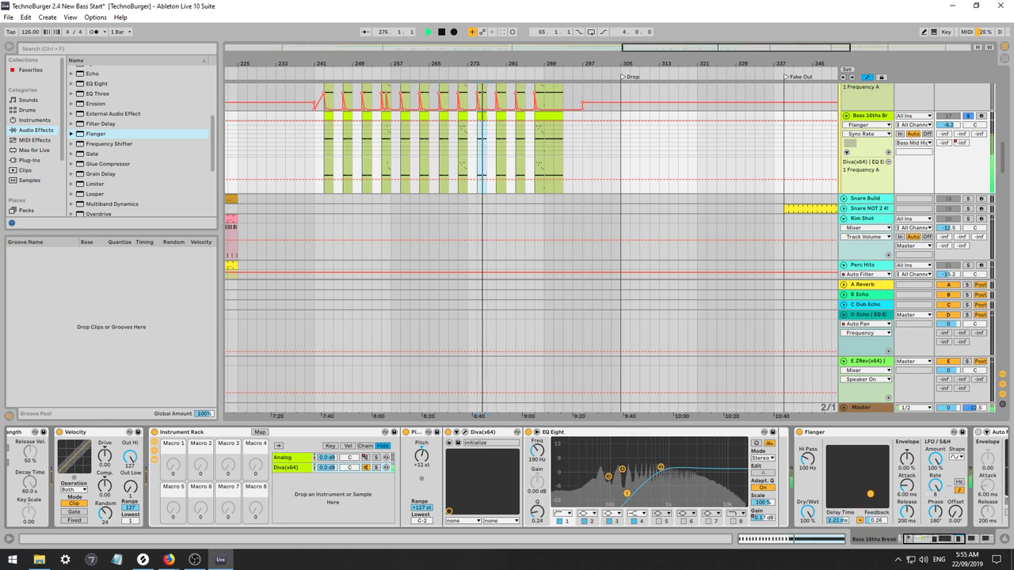
{"action": "left_click", "coordinate": [894, 448]}
{"action": "key", "text": "space"}
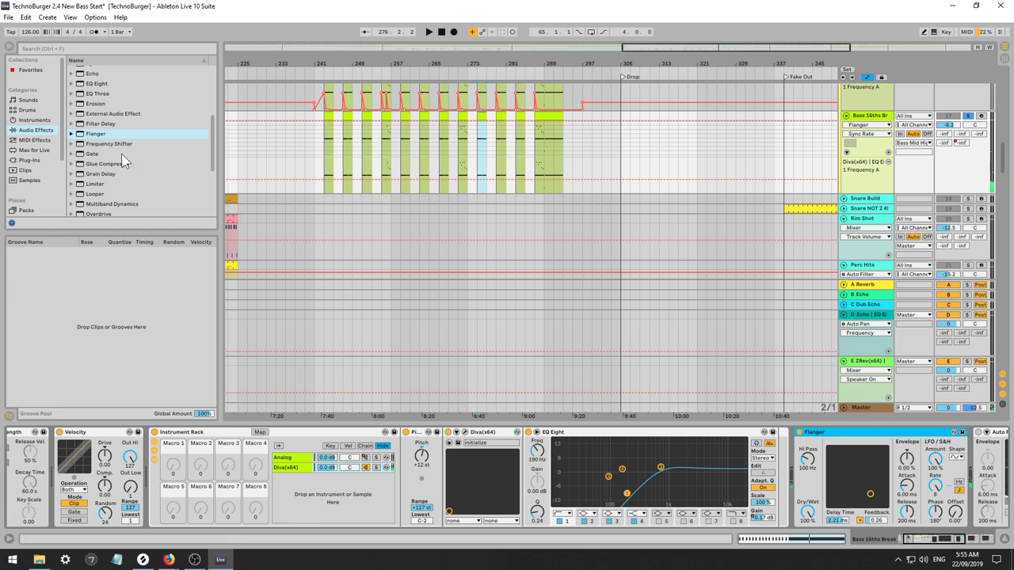
Replace the Flanger with a Phaser, LFO amount 88.3% and synced to tempo.
{"action": "key", "text": "Delete"}
{"action": "scroll", "coordinate": [122, 163], "scroll_direction": "down", "scroll_amount": 2}
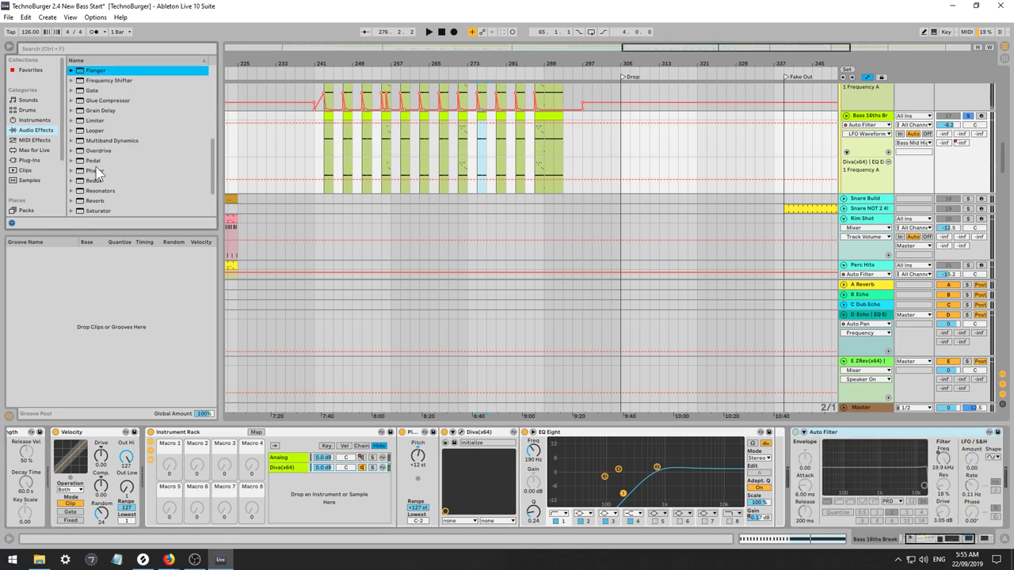
{"action": "mouse_move", "coordinate": [99, 171]}
{"action": "left_mouse_down"}
{"action": "mouse_move", "coordinate": [212, 188]}
{"action": "mouse_move", "coordinate": [790, 471]}
{"action": "left_mouse_up"}
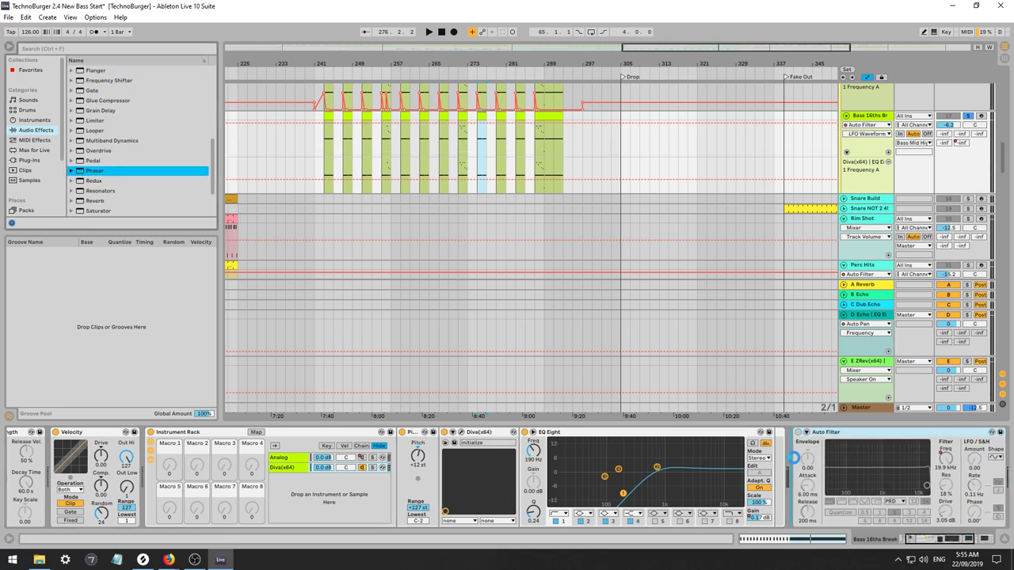
{"action": "key", "text": "space"}
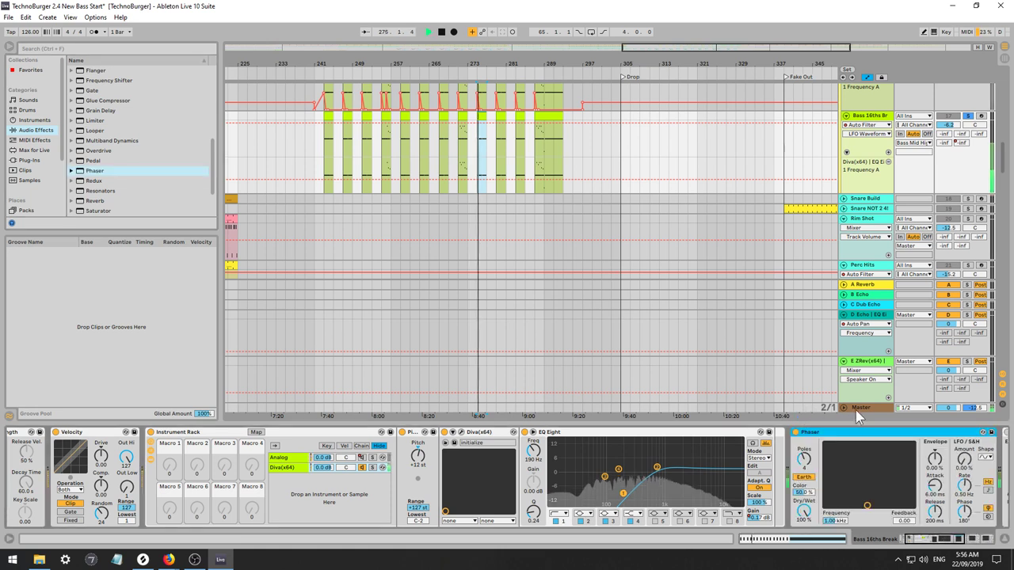
{"action": "left_click_drag", "start_coordinate": [982, 467], "coordinate": [982, 412]}
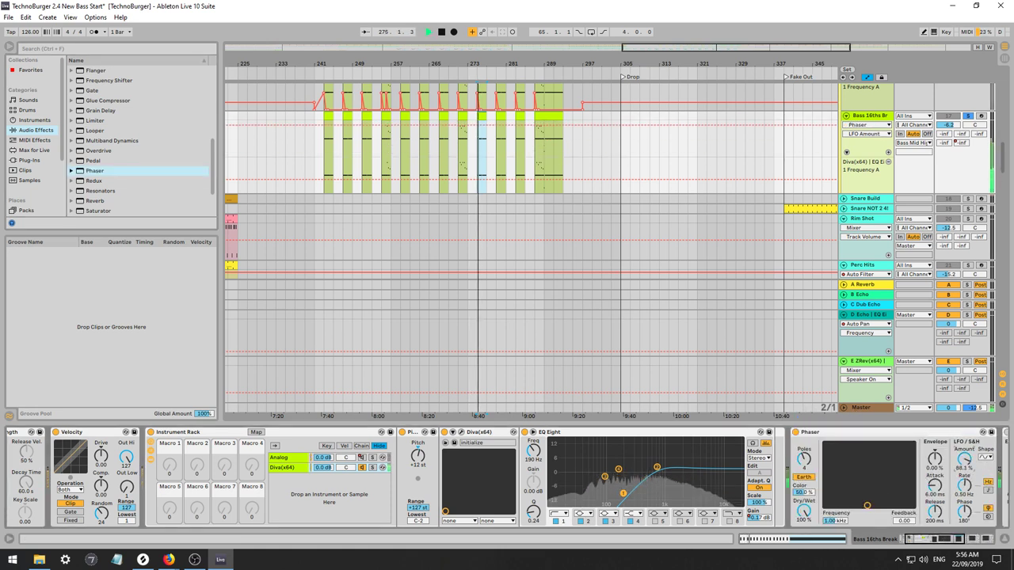
{"action": "left_click", "coordinate": [986, 491]}
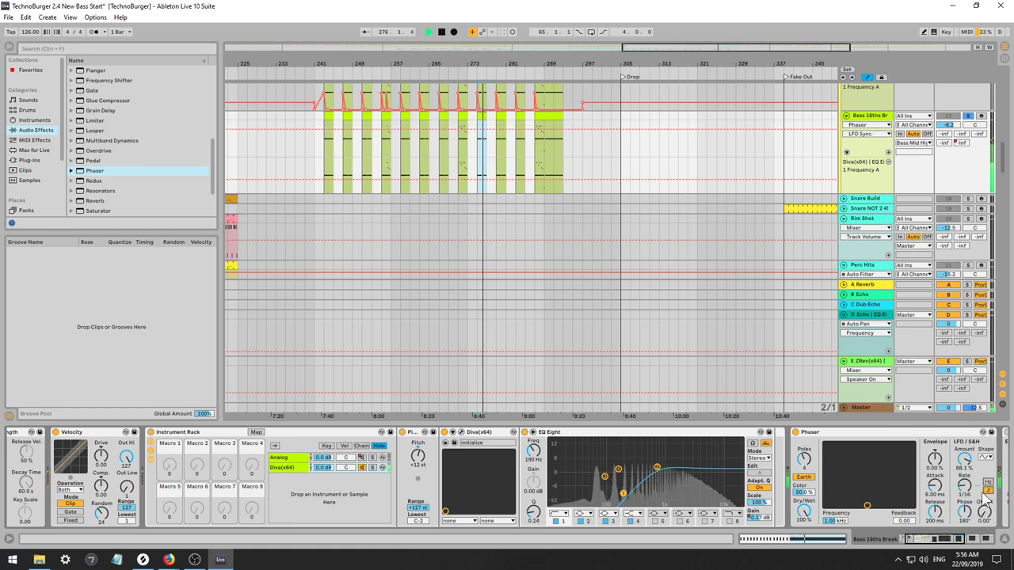
Reduce the Phaser poles, set colour to about 60% and feedback to 0.58, keeping Earth mode.
{"action": "left_click_drag", "start_coordinate": [804, 459], "coordinate": [810, 489]}
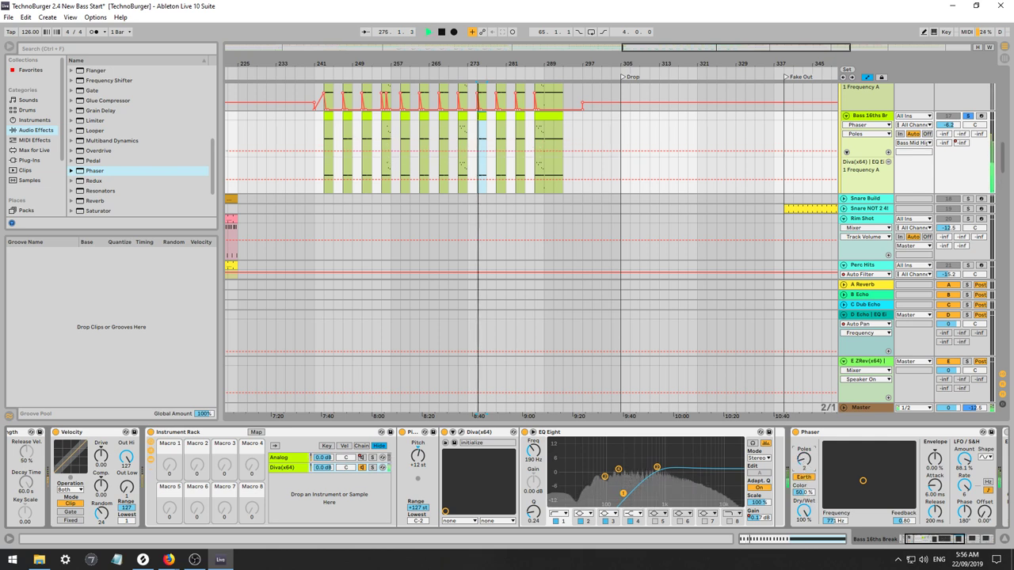
{"action": "left_click_drag", "start_coordinate": [804, 493], "coordinate": [804, 517]}
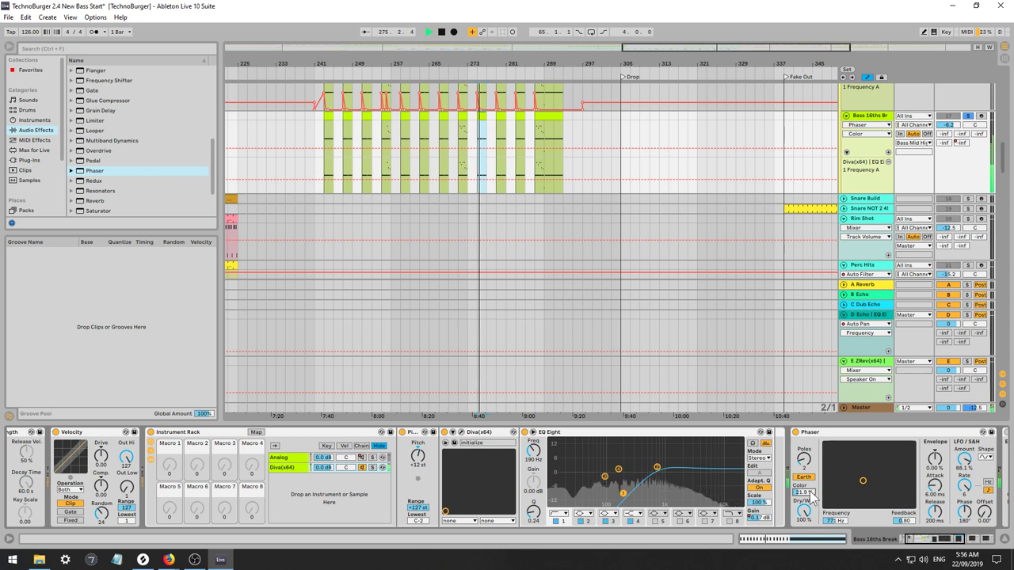
{"action": "left_click_drag", "start_coordinate": [809, 494], "coordinate": [810, 452]}
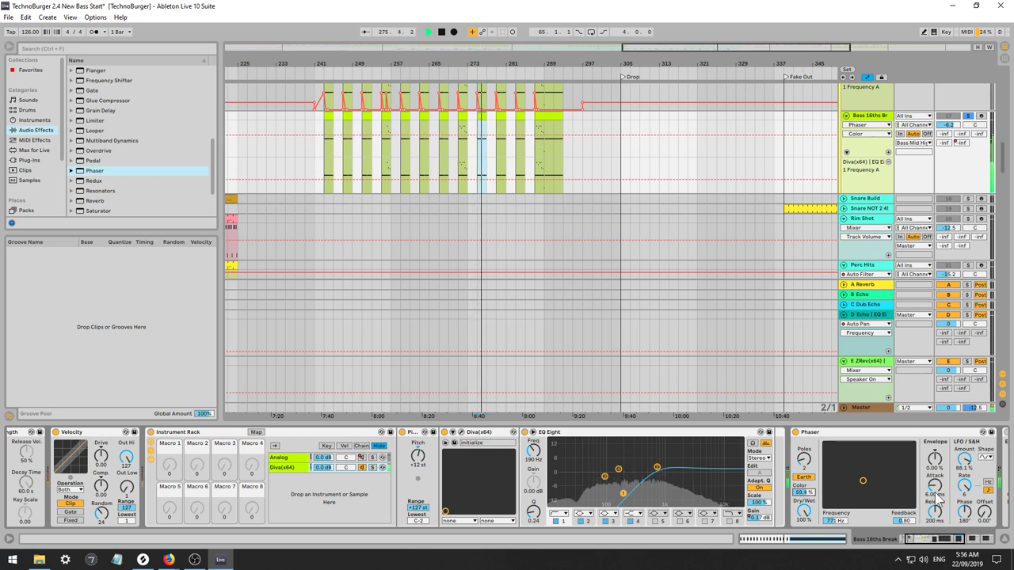
{"action": "left_click_drag", "start_coordinate": [907, 519], "coordinate": [907, 543]}
{"action": "key", "text": "space"}
{"action": "key", "text": "space"}
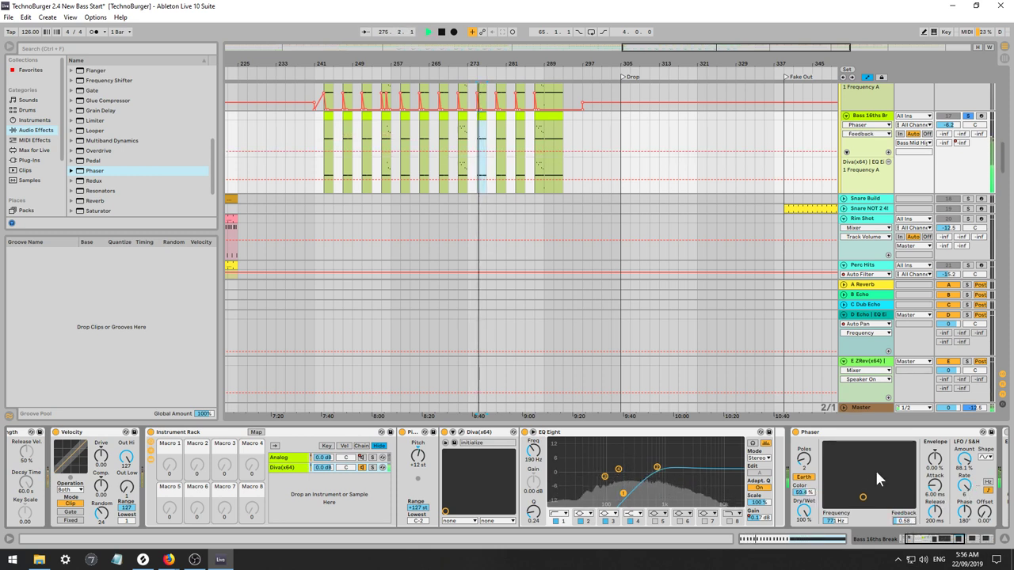
{"action": "left_click", "coordinate": [804, 477]}
{"action": "left_click", "coordinate": [805, 477]}
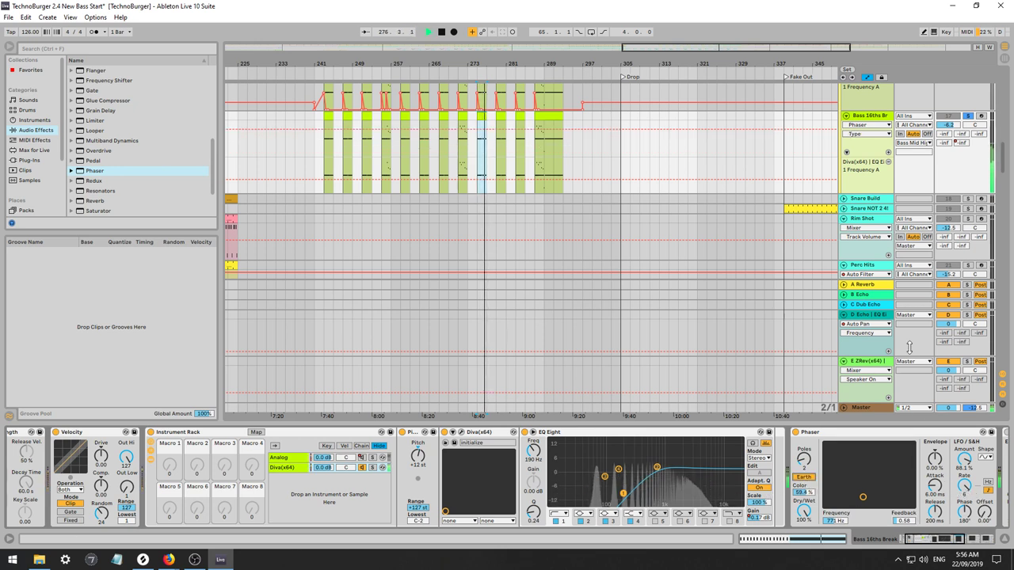
Unsolo the track at -3.8 dB and boost an EQ Eight band to 408 Hz, +10.8 dB.
{"action": "left_click", "coordinate": [968, 118]}
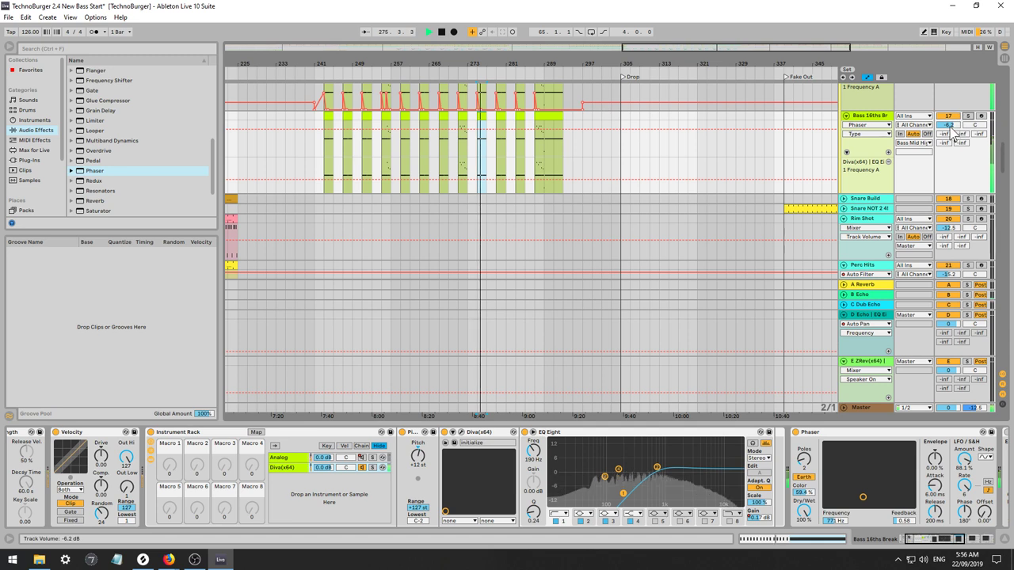
{"action": "left_click_drag", "start_coordinate": [951, 126], "coordinate": [950, 124]}
{"action": "key", "text": "space"}
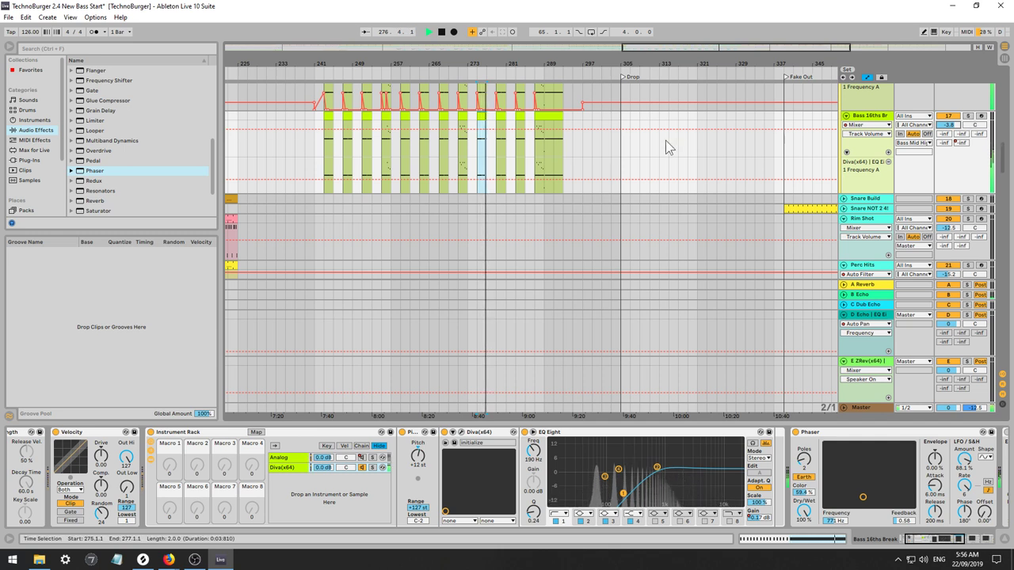
{"action": "left_click", "coordinate": [437, 149]}
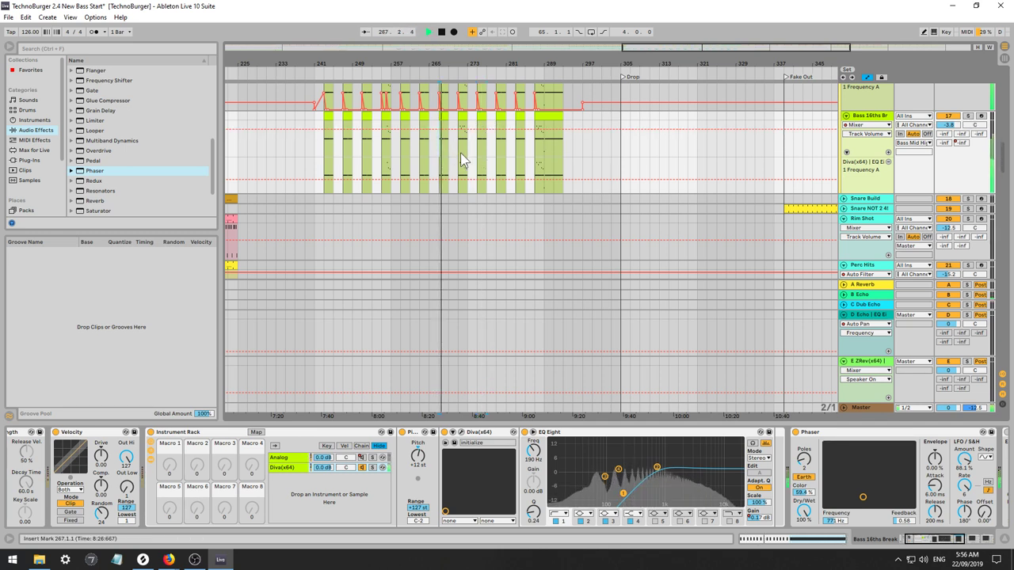
{"action": "left_click", "coordinate": [967, 117]}
{"action": "left_click", "coordinate": [955, 116]}
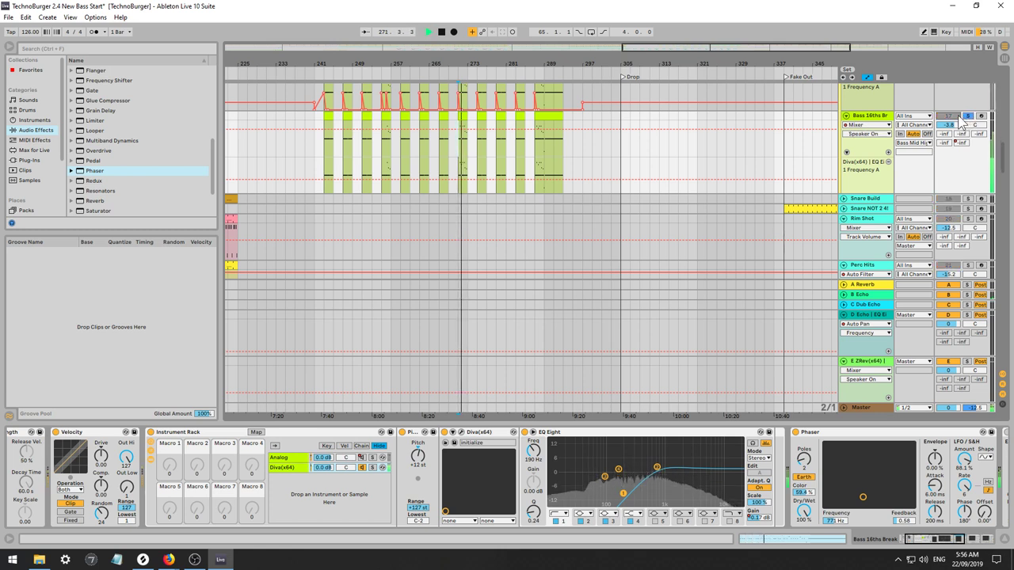
{"action": "left_click", "coordinate": [955, 117]}
{"action": "left_click", "coordinate": [966, 117]}
{"action": "key", "text": "space"}
{"action": "key", "text": "space"}
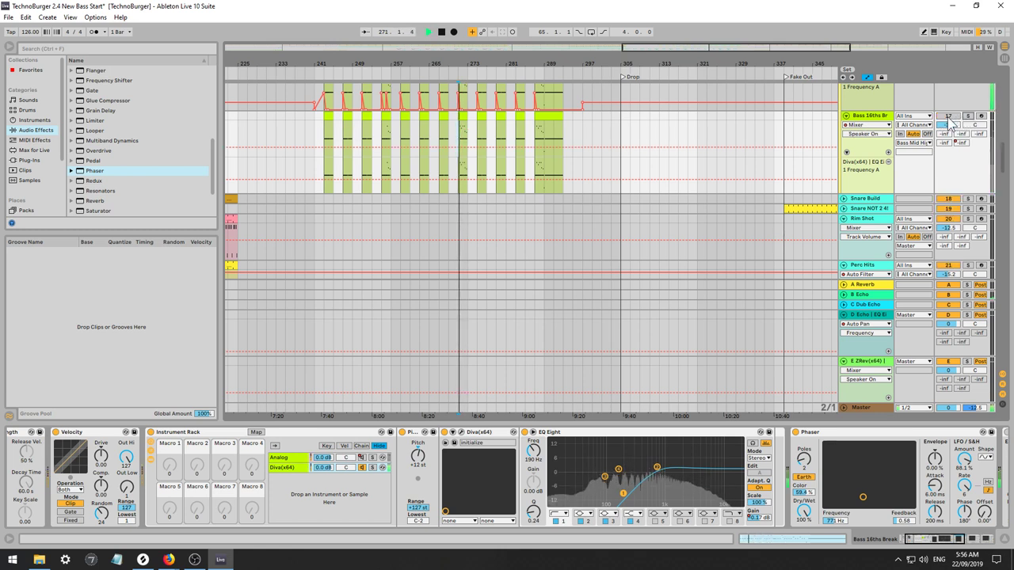
{"action": "left_click_drag", "start_coordinate": [624, 495], "coordinate": [642, 450]}
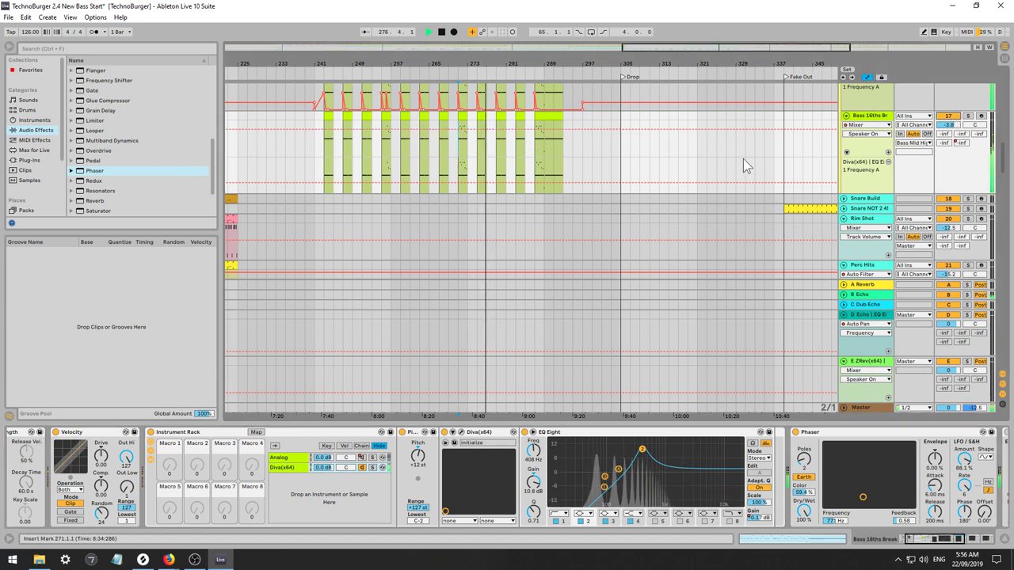
{"action": "scroll", "coordinate": [670, 183], "scroll_direction": "up", "scroll_amount": 2}
Select the original Bass 16ths Break track and briefly open its Diva editor.
{"action": "left_click", "coordinate": [862, 97]}
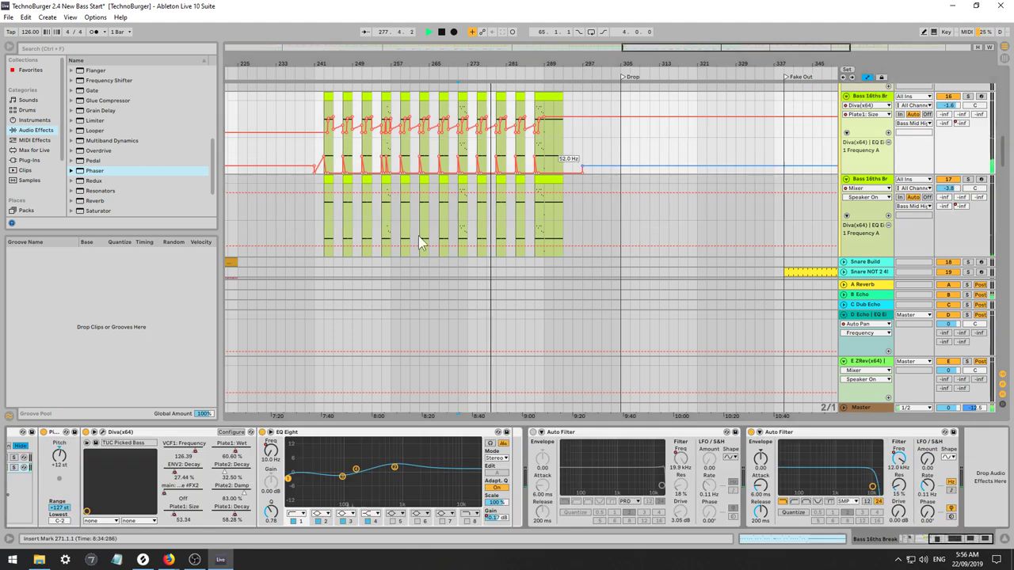
{"action": "left_click", "coordinate": [103, 432]}
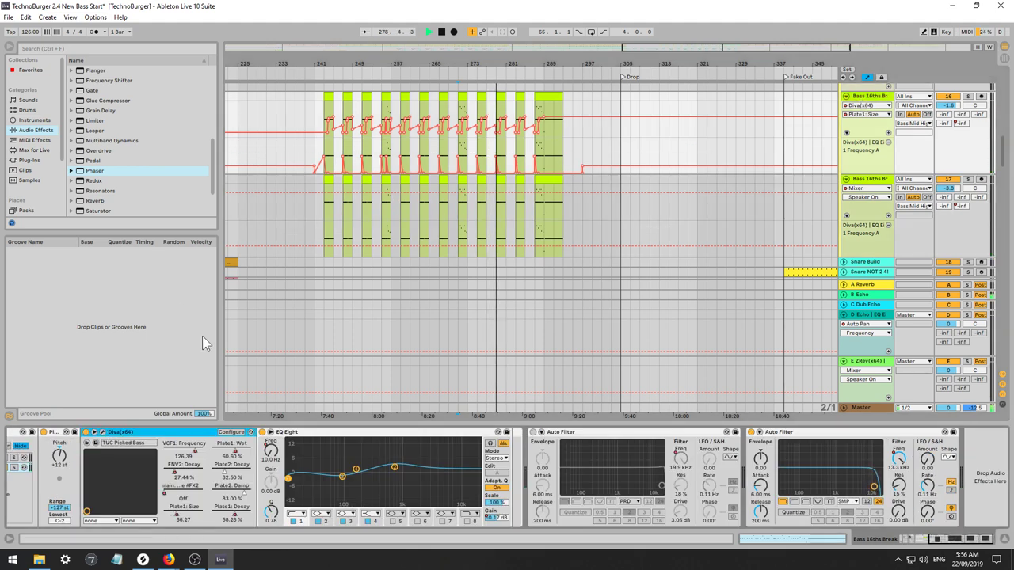
{"action": "left_click", "coordinate": [93, 432]}
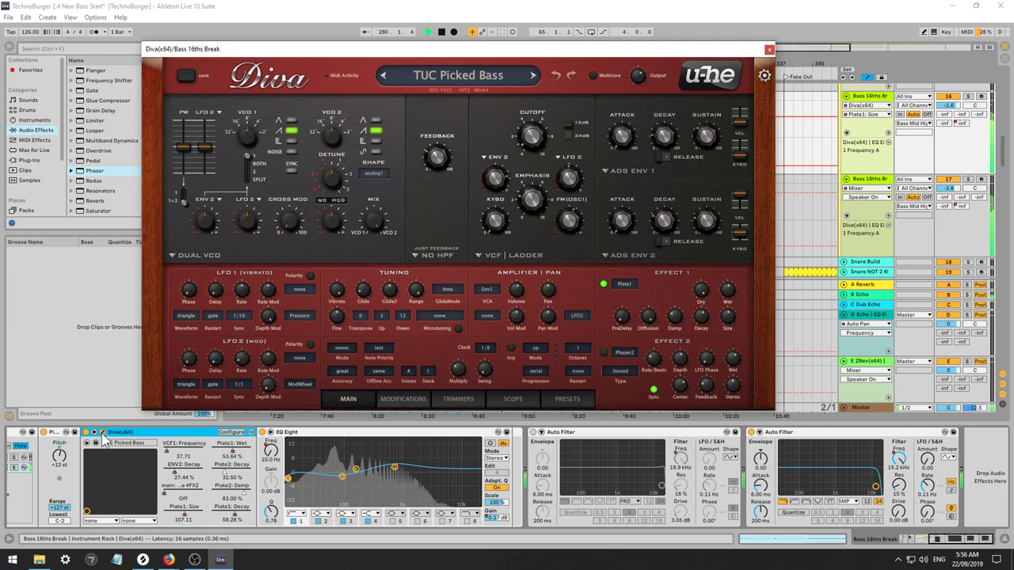
{"action": "left_click", "coordinate": [769, 49]}
Fade the second bass track's volume to -inf dB after its last clip and audition from bar 291.
{"action": "mouse_move", "coordinate": [948, 188]}
{"action": "left_mouse_down"}
{"action": "mouse_move", "coordinate": [949, 233]}
{"action": "mouse_move", "coordinate": [945, 198]}
{"action": "left_mouse_up"}
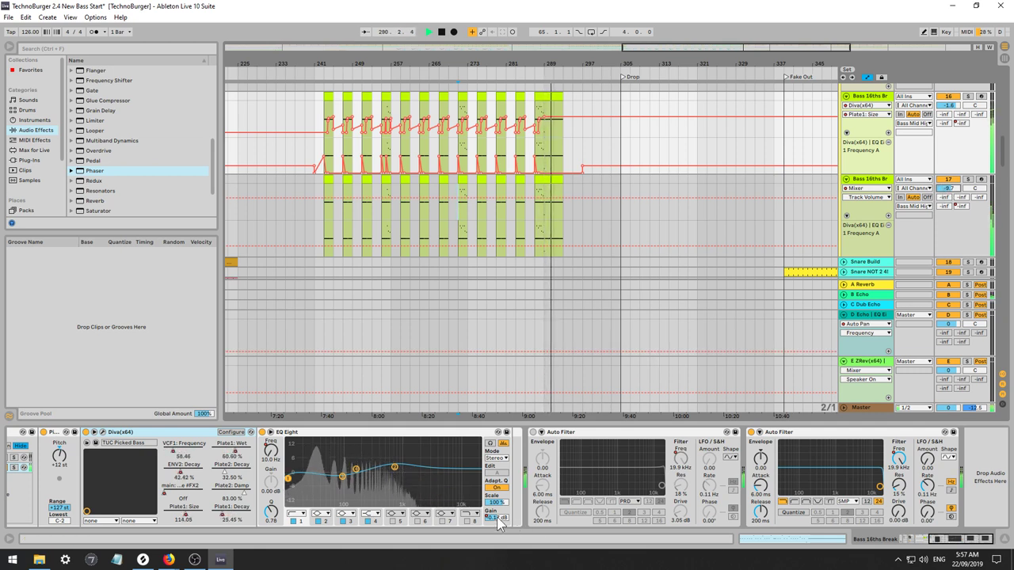
{"action": "left_click_drag", "start_coordinate": [536, 203], "coordinate": [554, 220]}
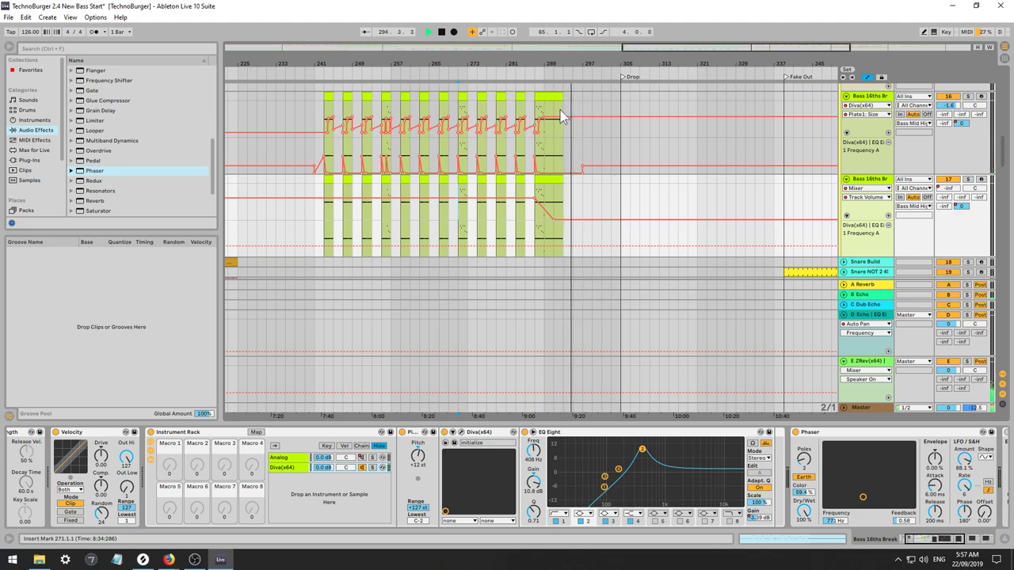
{"action": "left_click", "coordinate": [546, 133]}
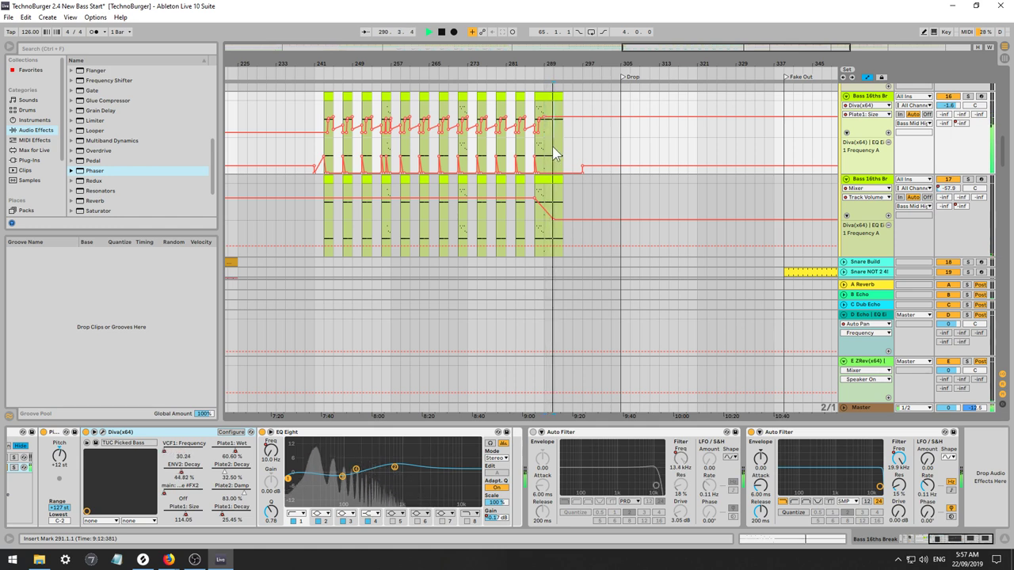
{"action": "left_click", "coordinate": [552, 159]}
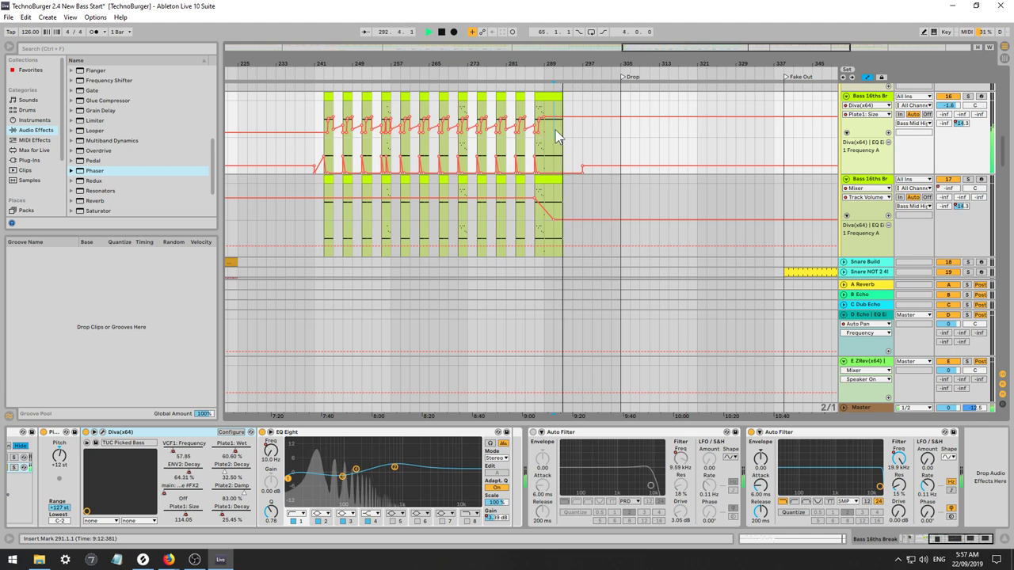
{"action": "key", "text": "space"}
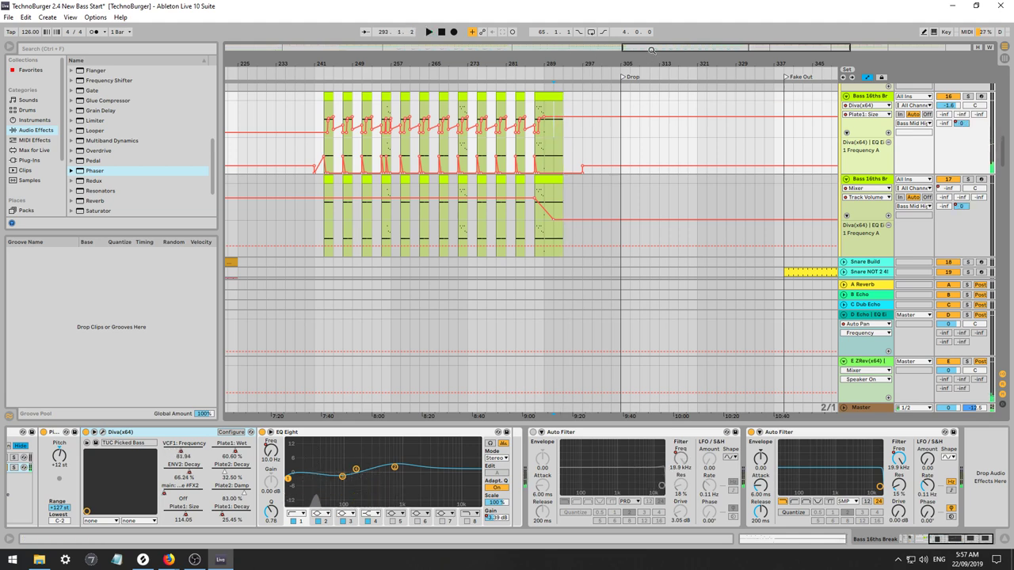
{"action": "left_click_drag", "start_coordinate": [651, 50], "coordinate": [702, 72]}
{"action": "key", "text": "space"}
{"action": "key", "text": "space"}
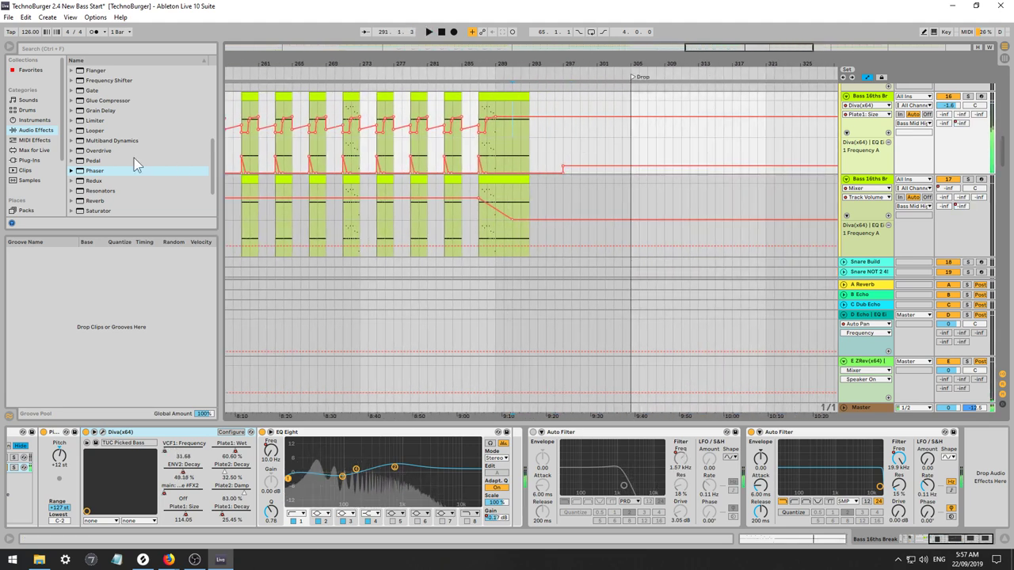
Load a Filter Delay from Audio Effects onto the Diva bass track.
{"action": "left_click", "coordinate": [117, 171]}
{"action": "scroll", "coordinate": [120, 151], "scroll_direction": "up", "scroll_amount": 2}
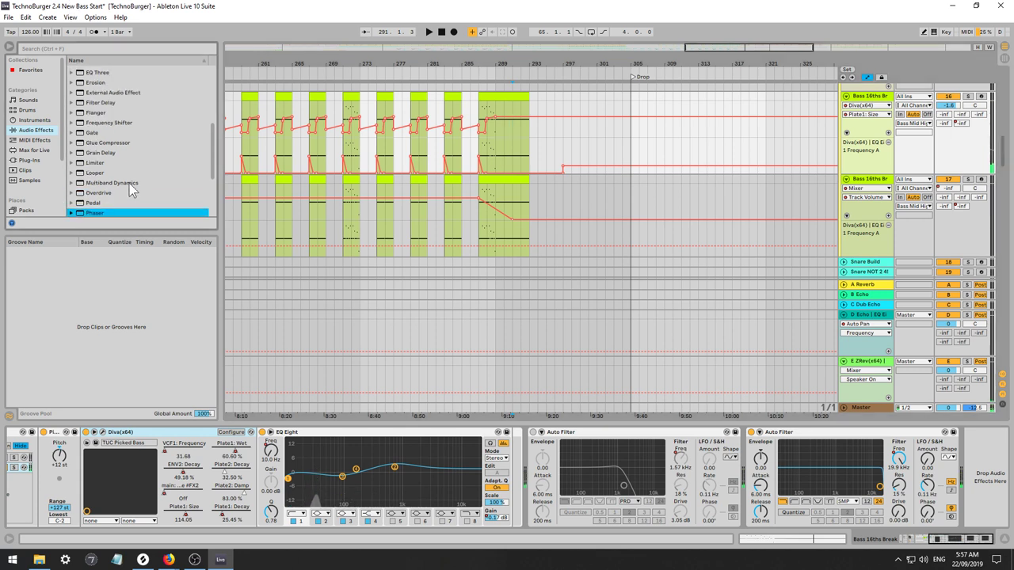
{"action": "left_click", "coordinate": [95, 103]}
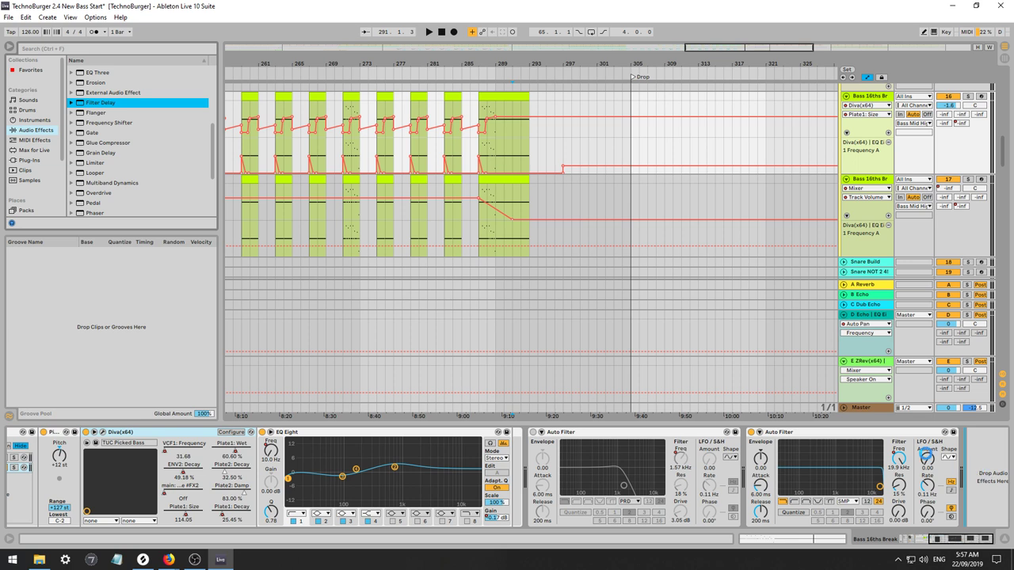
{"action": "key", "text": "Return"}
{"action": "key", "text": "space"}
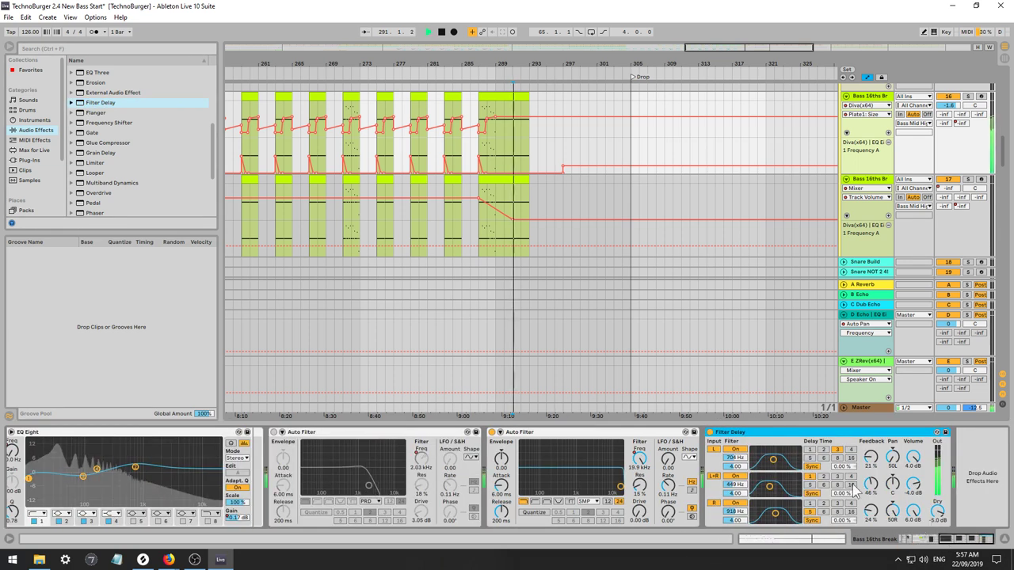
Set the left filter to 5.33 kHz, both delays to free time, Dry -21 dB, left delay 24.4 ms.
{"action": "left_click_drag", "start_coordinate": [790, 468], "coordinate": [805, 464]}
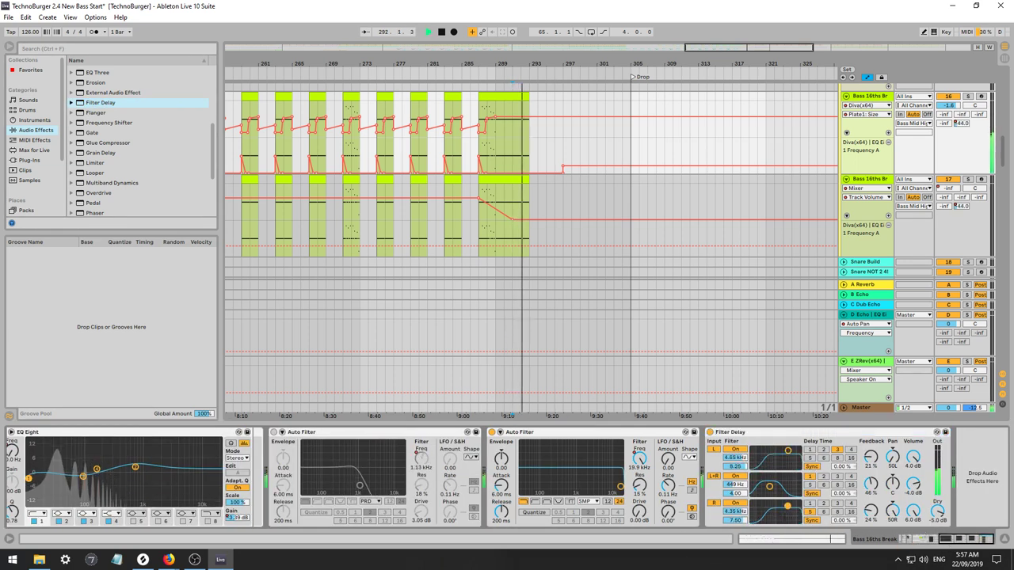
{"action": "left_click", "coordinate": [812, 467]}
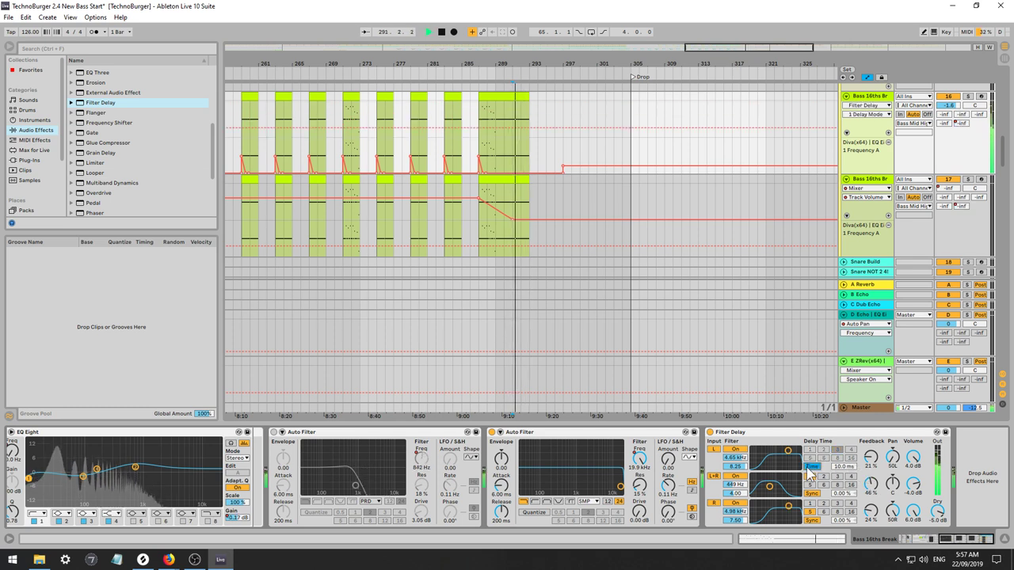
{"action": "left_click", "coordinate": [811, 520]}
{"action": "left_click_drag", "start_coordinate": [937, 511], "coordinate": [937, 532]}
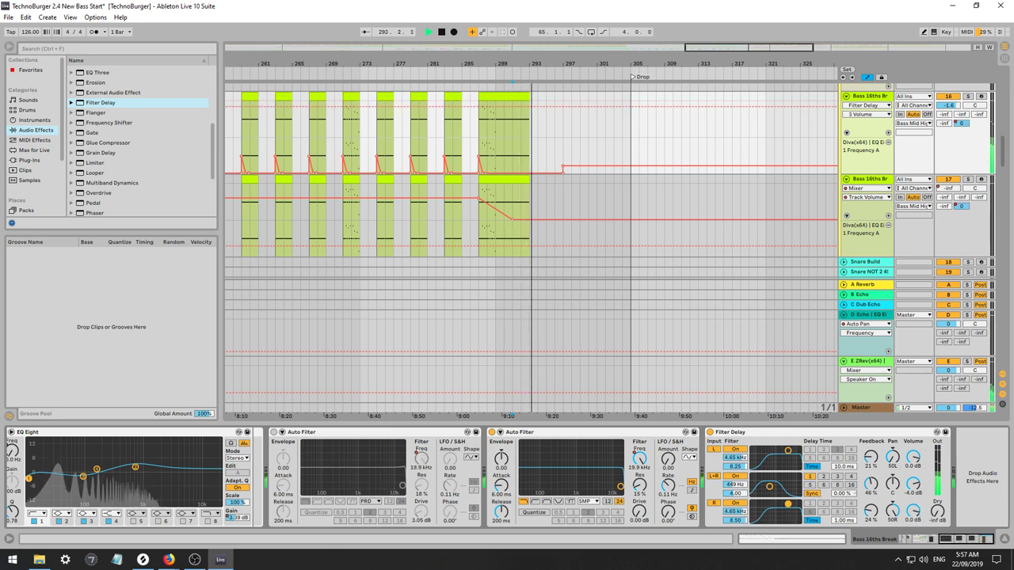
{"action": "key", "text": "space"}
{"action": "key", "text": "space"}
{"action": "left_click_drag", "start_coordinate": [843, 467], "coordinate": [844, 455]}
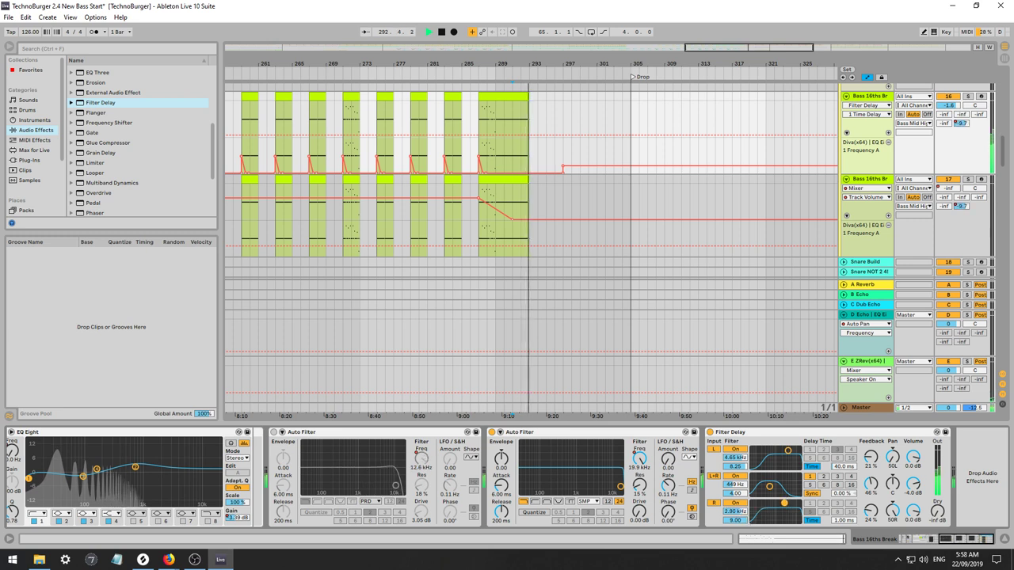
Switch the Filter Delay off and delete it from the chain.
{"action": "left_click", "coordinate": [710, 433]}
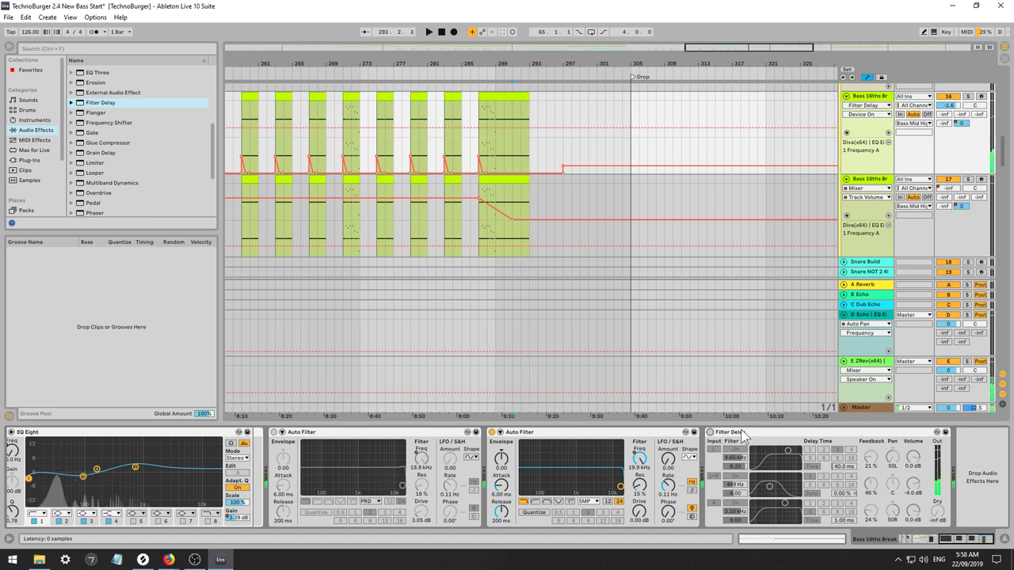
{"action": "left_click", "coordinate": [742, 435]}
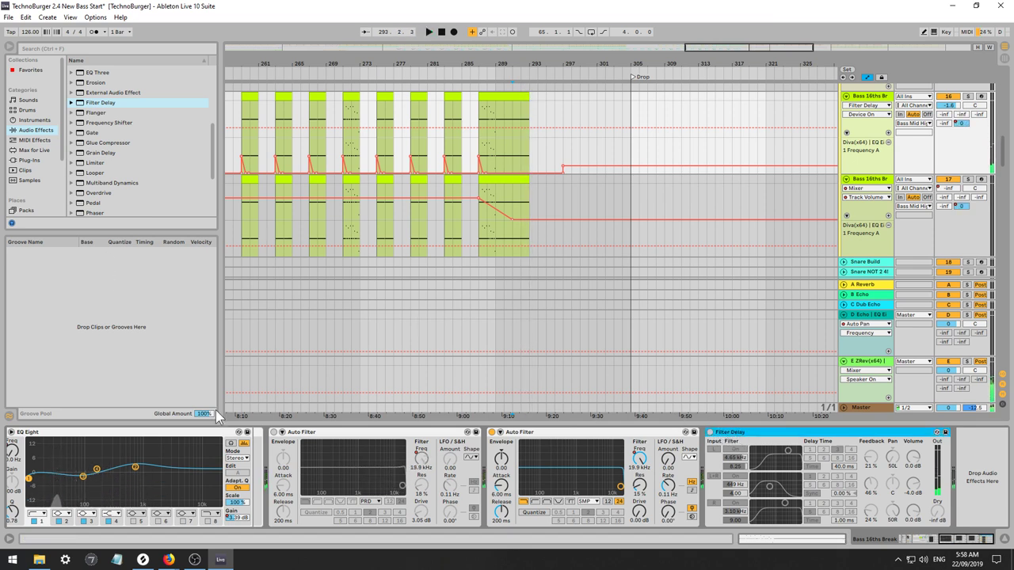
{"action": "key", "text": "Delete"}
Add an EQ Eight to the end of the chain and set it to L/R mode.
{"action": "left_click", "coordinate": [131, 102]}
{"action": "scroll", "coordinate": [115, 186], "scroll_direction": "up", "scroll_amount": 3}
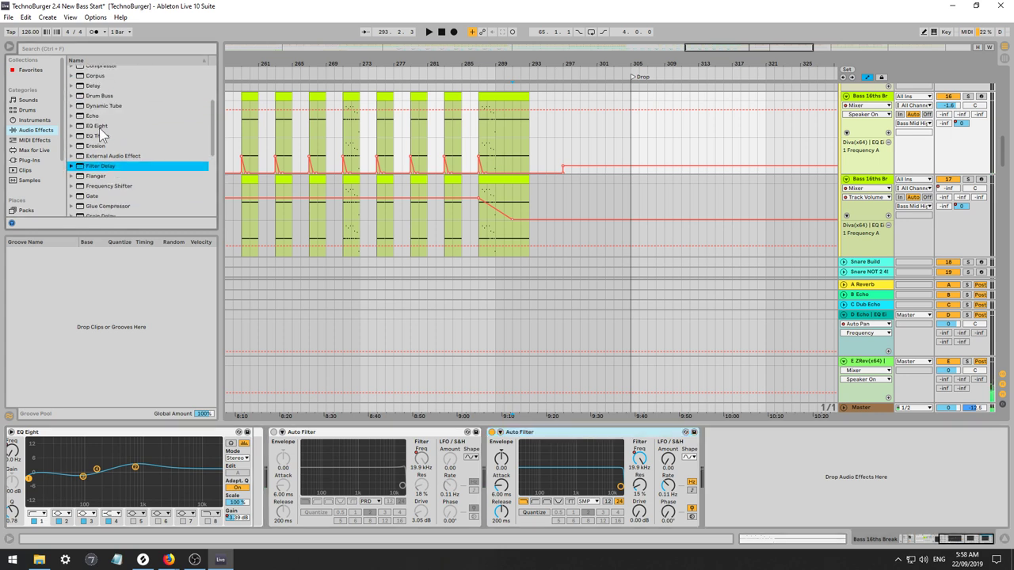
{"action": "left_click_drag", "start_coordinate": [94, 130], "coordinate": [656, 501]}
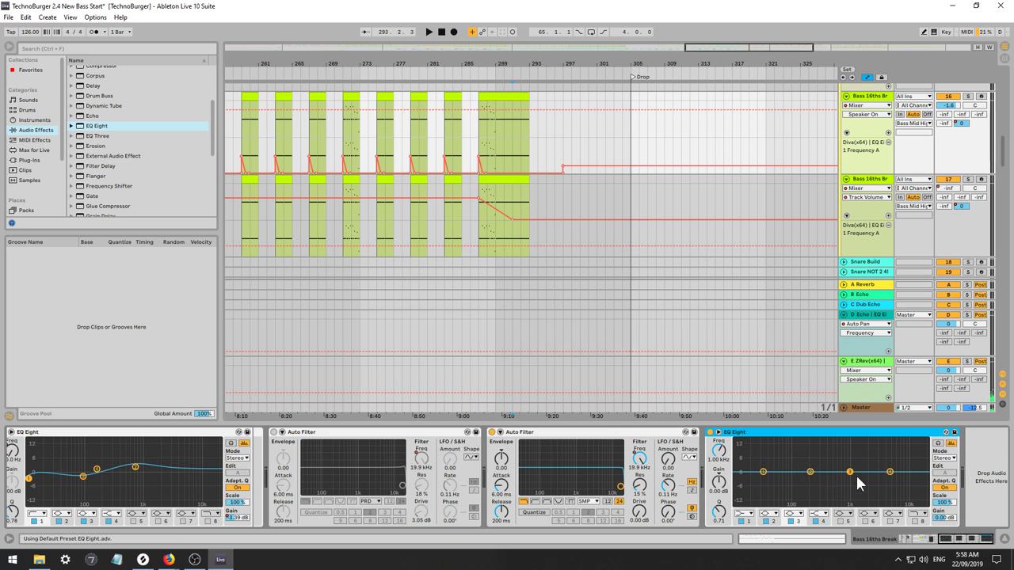
{"action": "left_click", "coordinate": [945, 457]}
{"action": "left_click", "coordinate": [941, 475]}
Carve a deep notch around 160 Hz and sweep its frequency up to 22.0 kHz.
{"action": "key", "text": "space"}
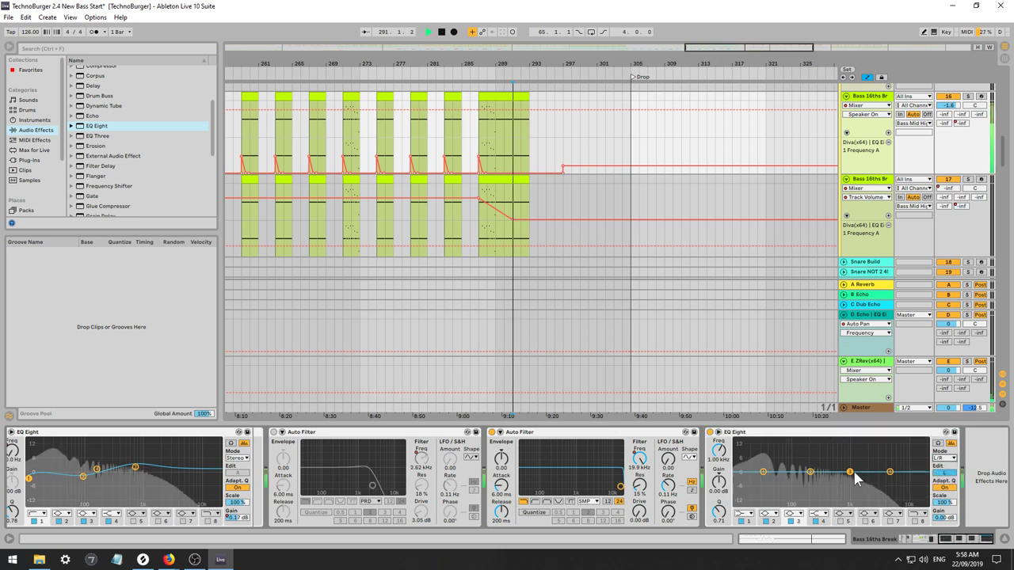
{"action": "left_click_drag", "start_coordinate": [810, 472], "coordinate": [804, 497]}
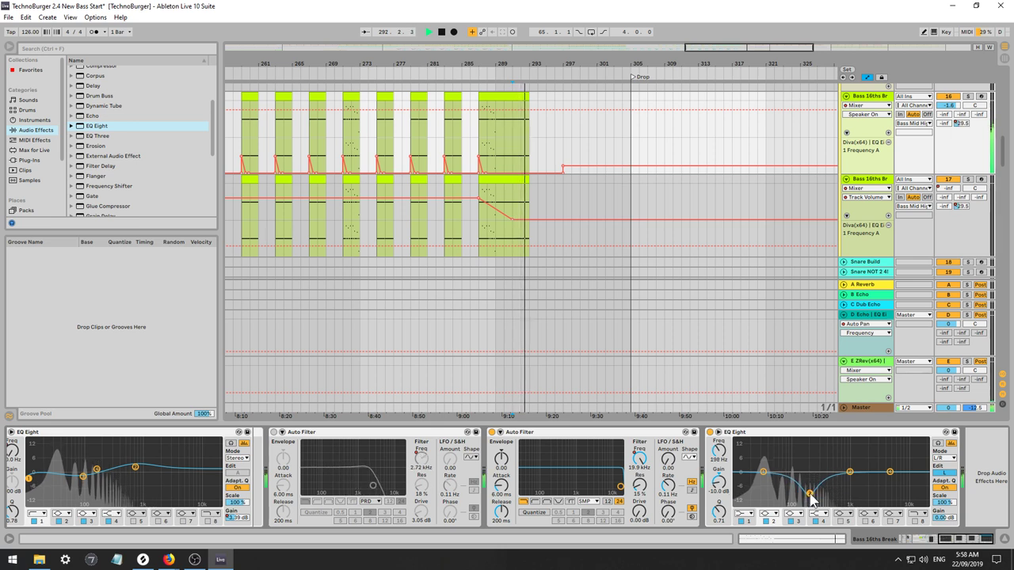
{"action": "key", "text": "space"}
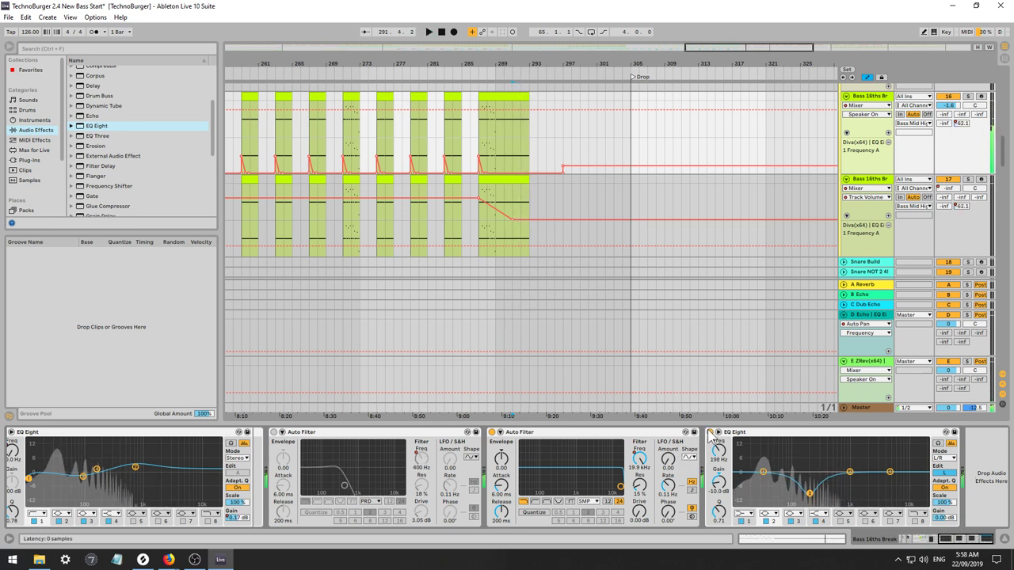
{"action": "key", "text": "space"}
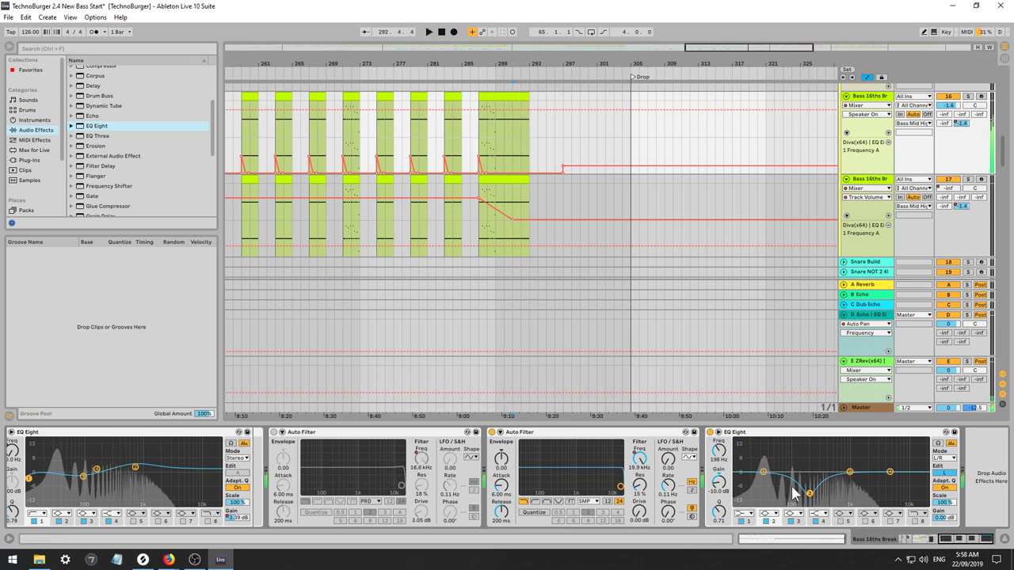
{"action": "left_click_drag", "start_coordinate": [718, 454], "coordinate": [718, 458]}
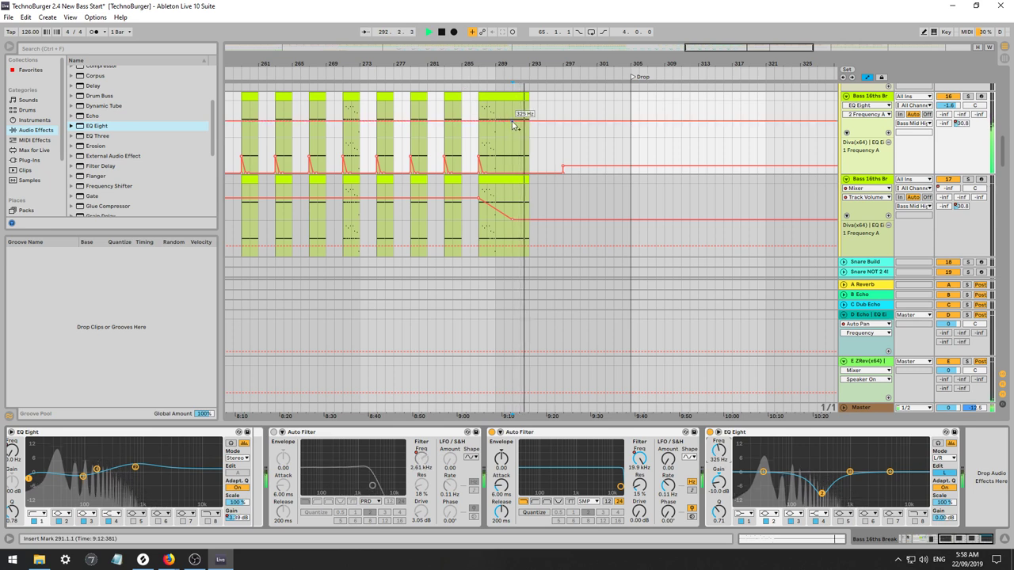
{"action": "mouse_move", "coordinate": [513, 125]}
{"action": "left_mouse_down"}
{"action": "mouse_move", "coordinate": [523, 101]}
{"action": "mouse_move", "coordinate": [532, 118]}
{"action": "mouse_move", "coordinate": [521, 129]}
{"action": "left_mouse_up"}
{"action": "key", "text": "space"}
{"action": "key", "text": "space"}
Cut a dip near 2.30 kHz on the other channel and automate its frequency down to 87.9 Hz at bar 293.
{"action": "key", "text": "space"}
{"action": "key", "text": "space"}
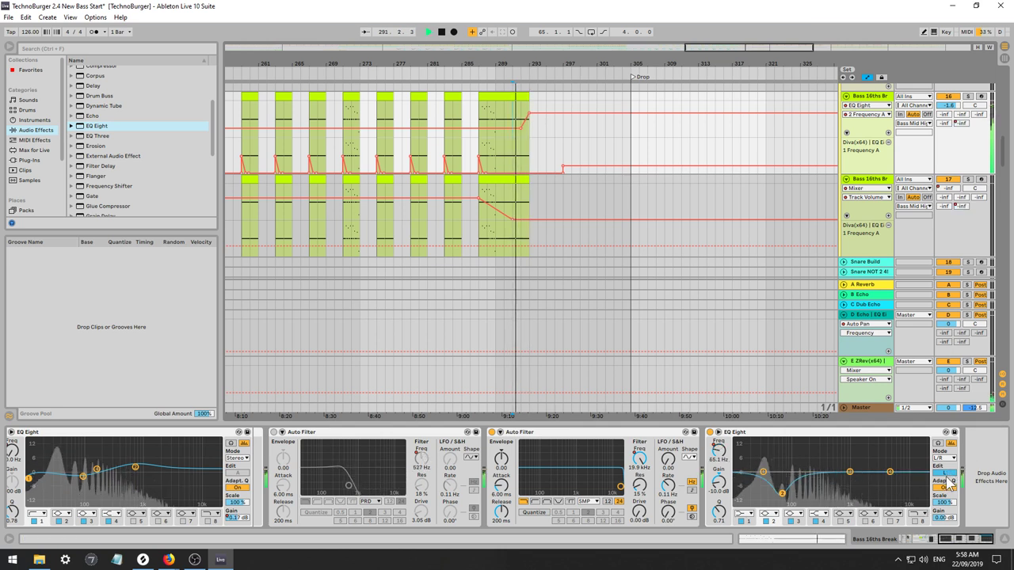
{"action": "left_click", "coordinate": [945, 474]}
{"action": "left_click_drag", "start_coordinate": [867, 473], "coordinate": [876, 497]}
{"action": "key", "text": "space"}
{"action": "key", "text": "space"}
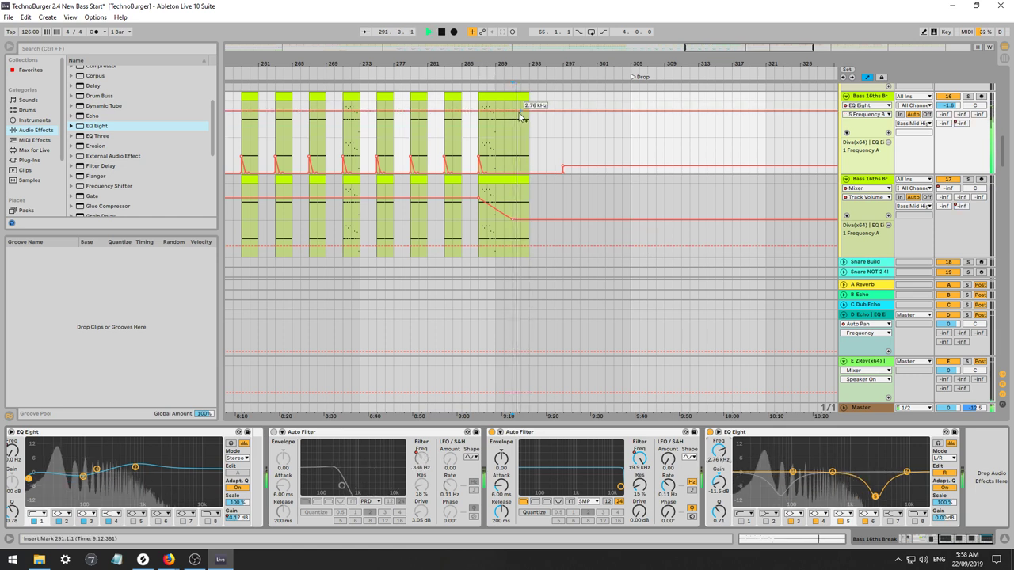
{"action": "left_click", "coordinate": [514, 112]}
{"action": "left_click_drag", "start_coordinate": [529, 112], "coordinate": [529, 127]}
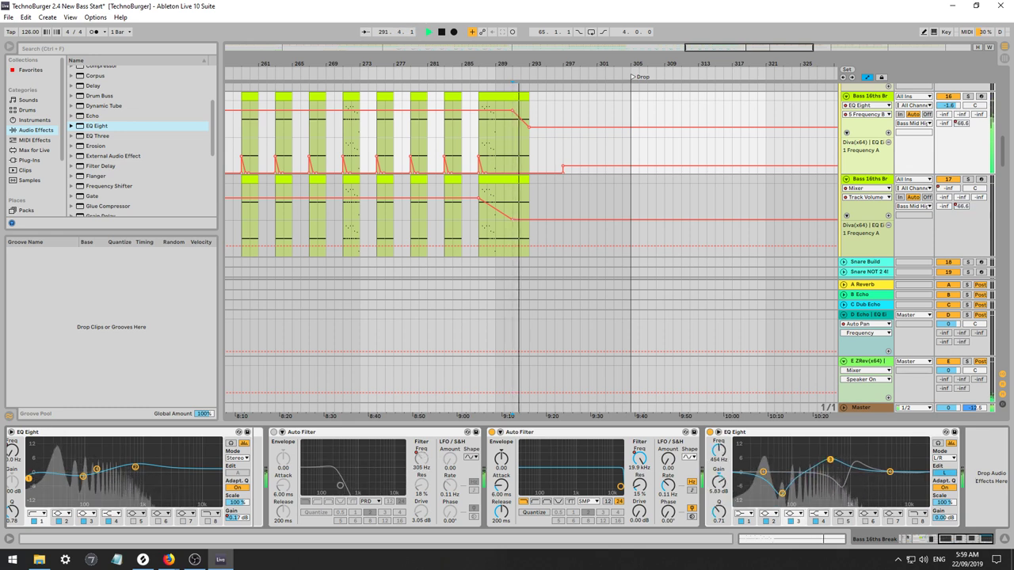
Show band 4's frequency automation on the right channel and audition the sweep from bar 291.
{"action": "left_click", "coordinate": [944, 475]}
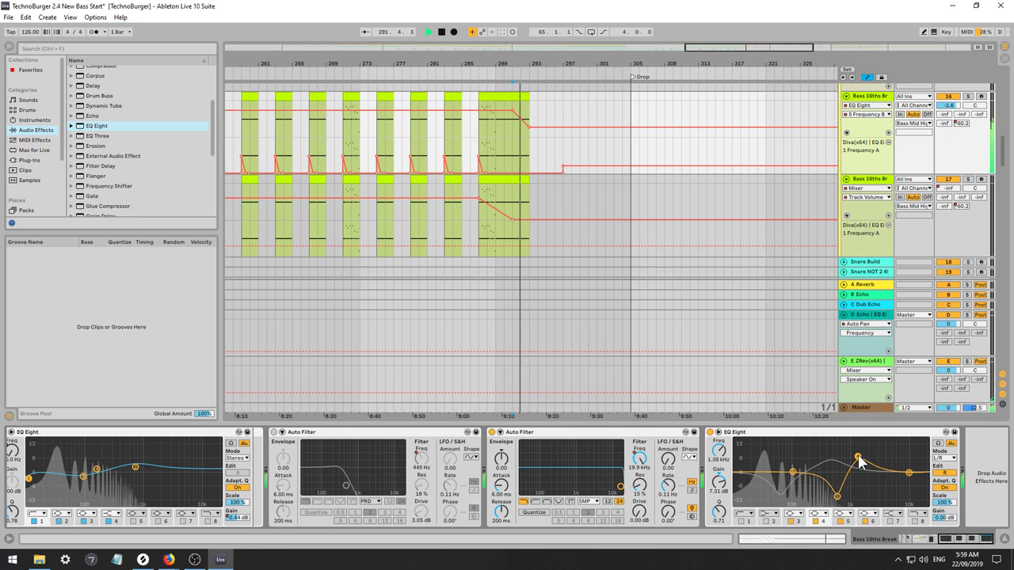
{"action": "key", "text": "space"}
{"action": "key", "text": "space"}
{"action": "left_click", "coordinate": [722, 455]}
{"action": "key", "text": "space"}
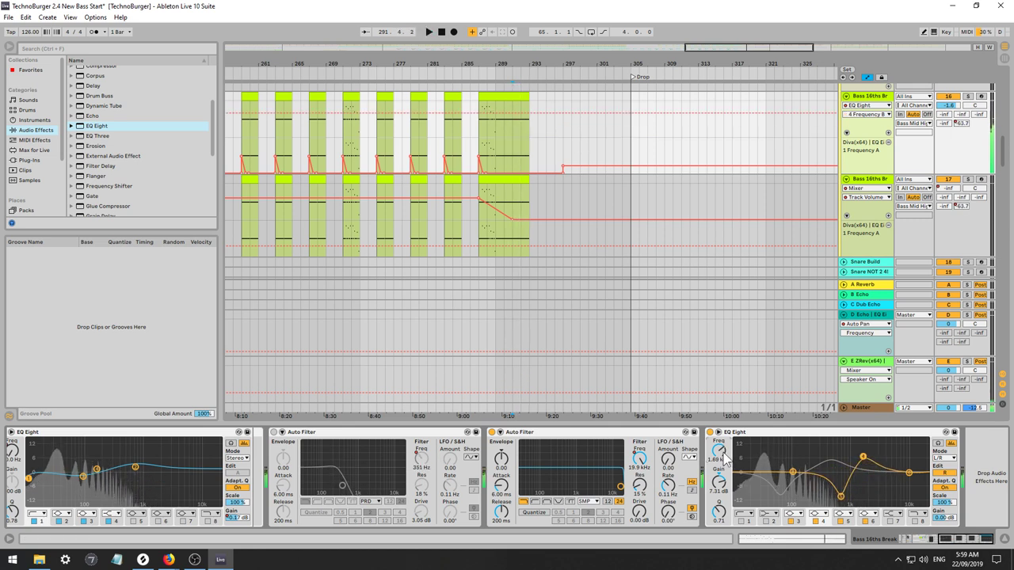
{"action": "left_click", "coordinate": [517, 115]}
{"action": "key", "text": "space"}
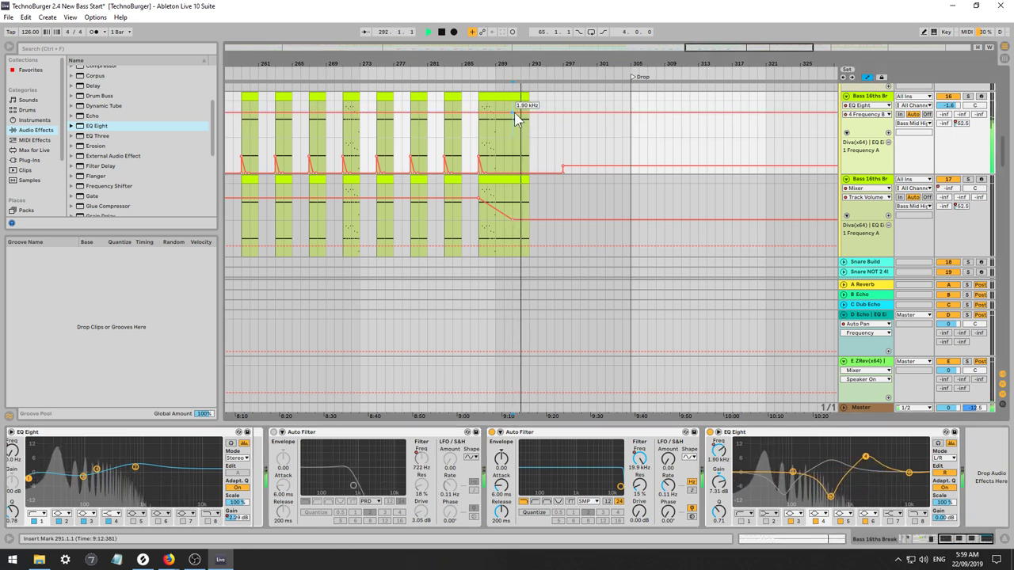
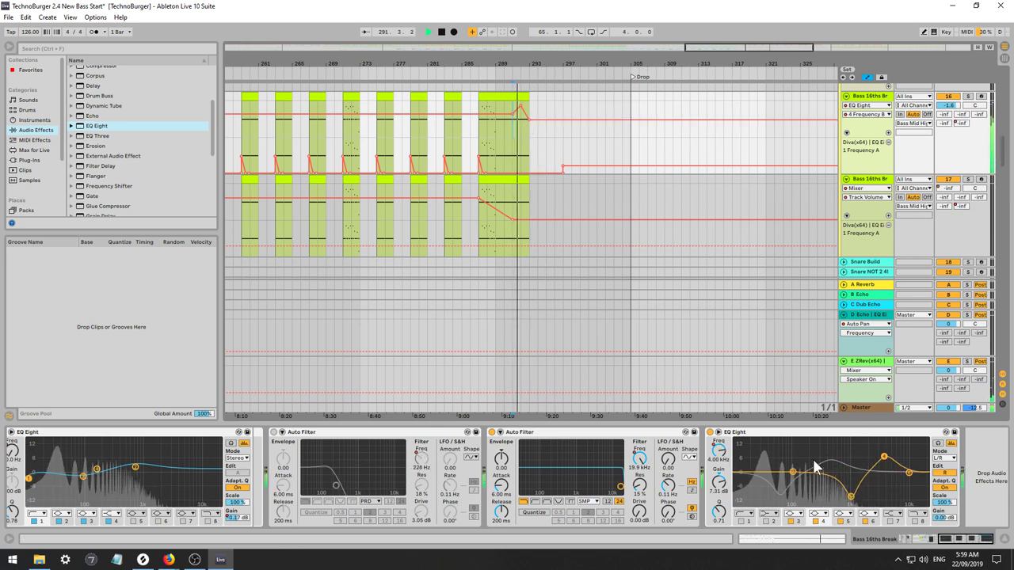
Audition the E ZRev return soloed, then play the Bass 16ths track from bar 292.
{"action": "left_click", "coordinate": [867, 366]}
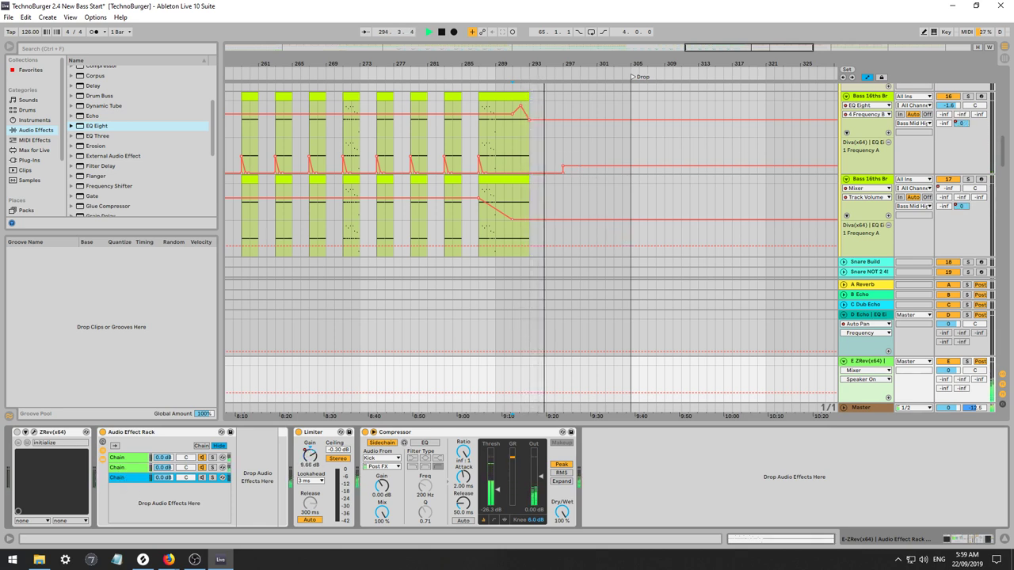
{"action": "left_click", "coordinate": [967, 363]}
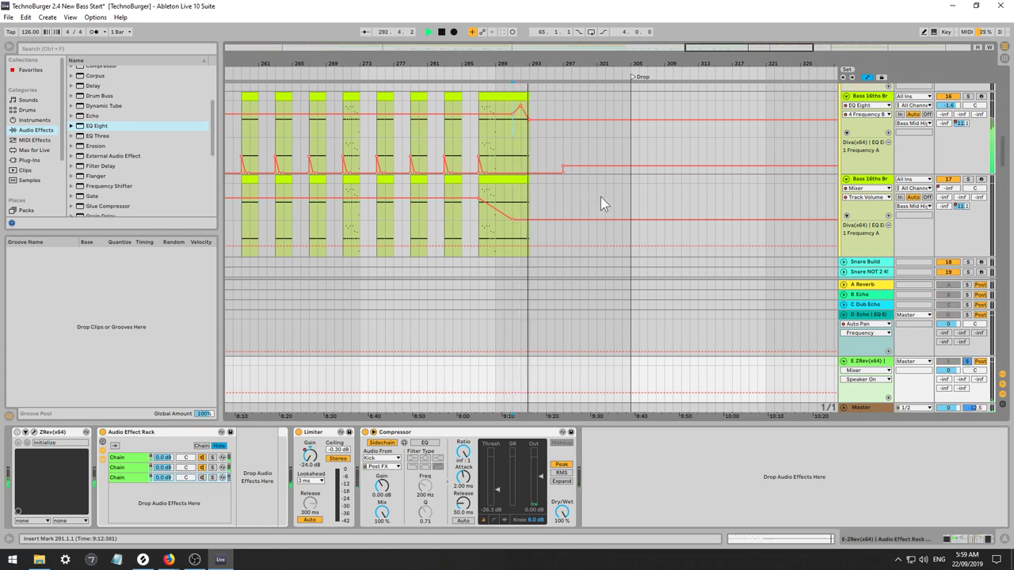
{"action": "left_click", "coordinate": [967, 362]}
{"action": "left_click", "coordinate": [523, 125]}
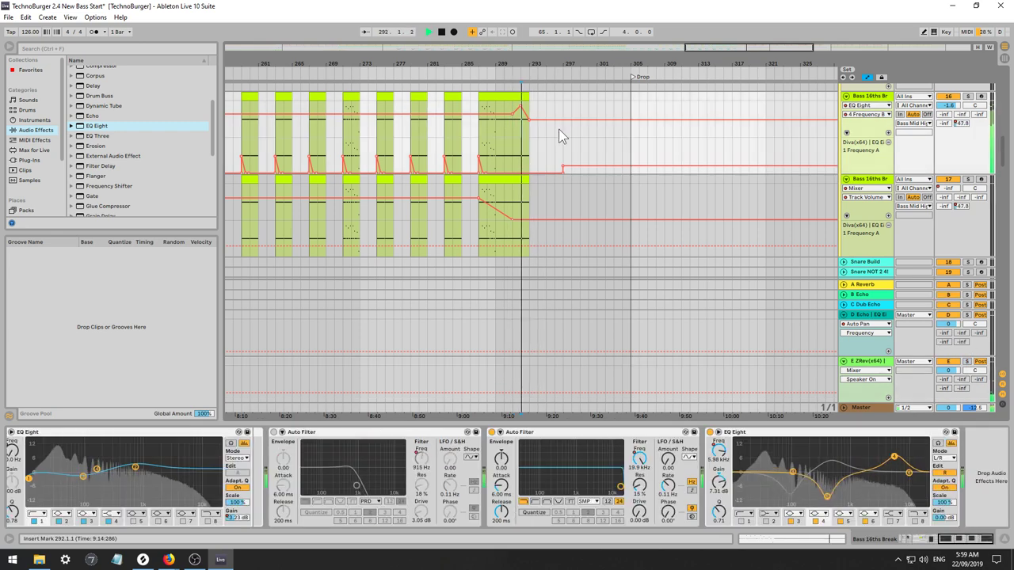
{"action": "key", "text": "space"}
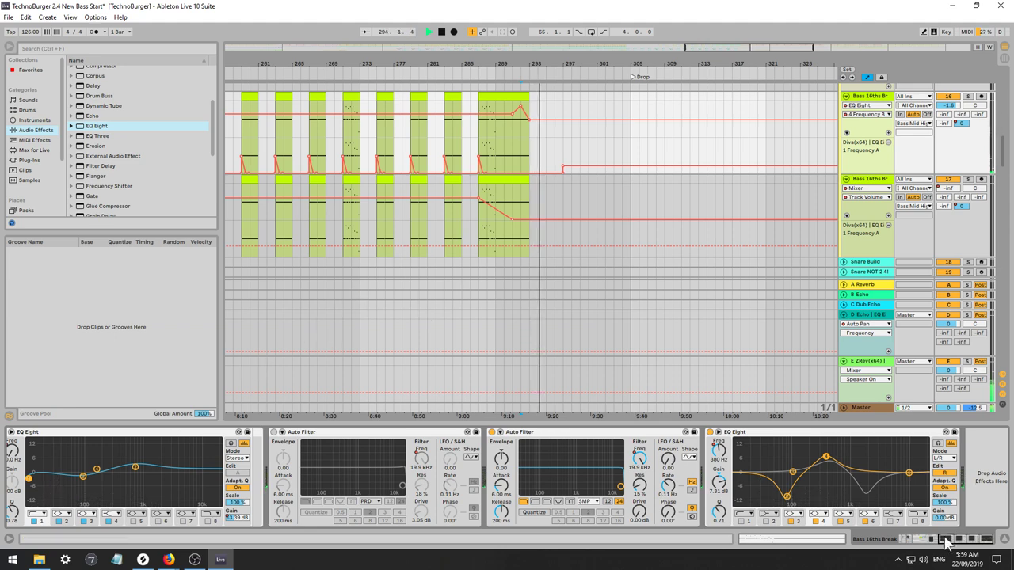
{"action": "key", "text": "space"}
{"action": "key", "text": "space"}
Show Diva's VCF1: Frequency automation and re-enable the overridden automation.
{"action": "left_click", "coordinate": [911, 539]}
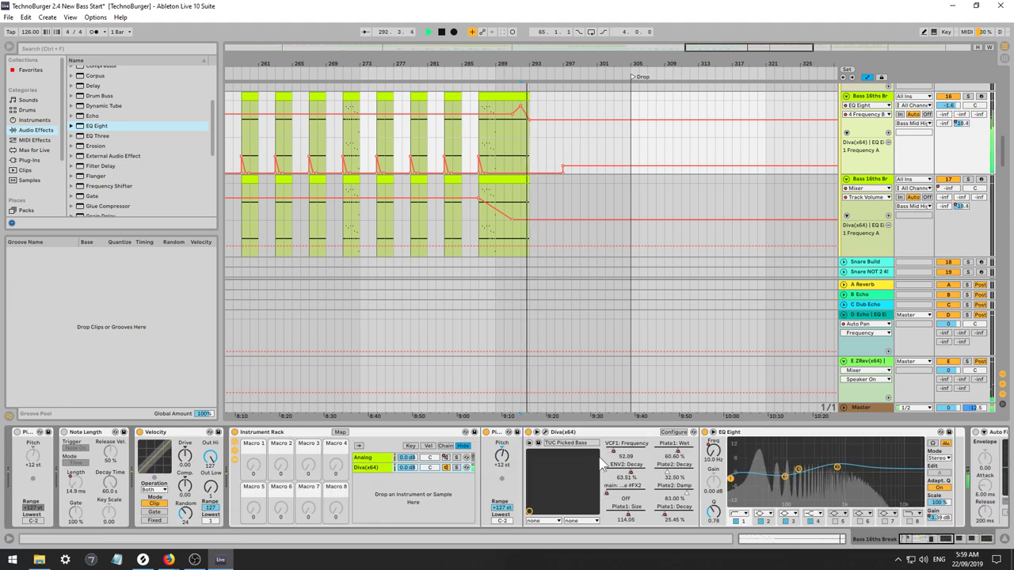
{"action": "left_click", "coordinate": [618, 453]}
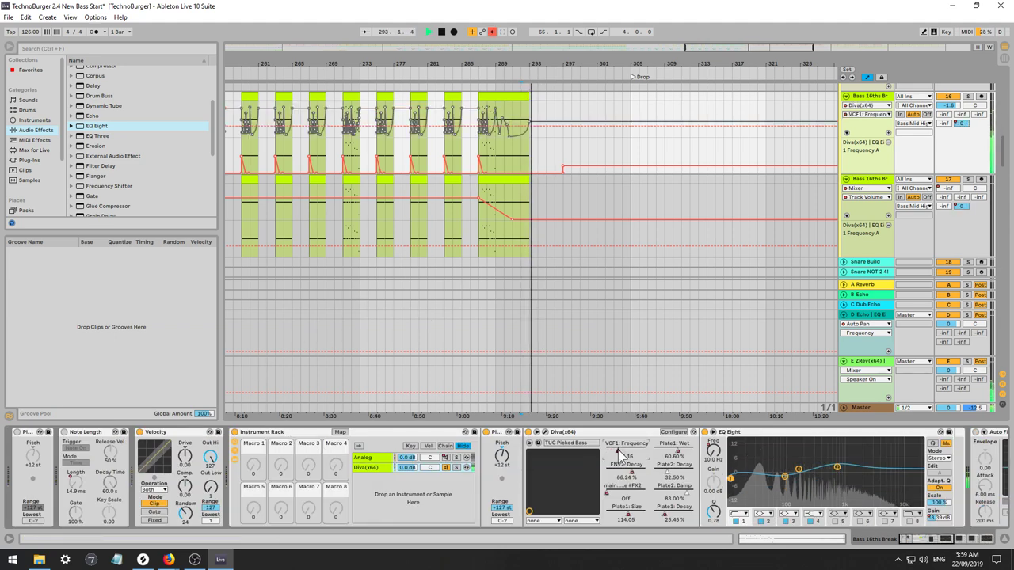
{"action": "left_click", "coordinate": [491, 32]}
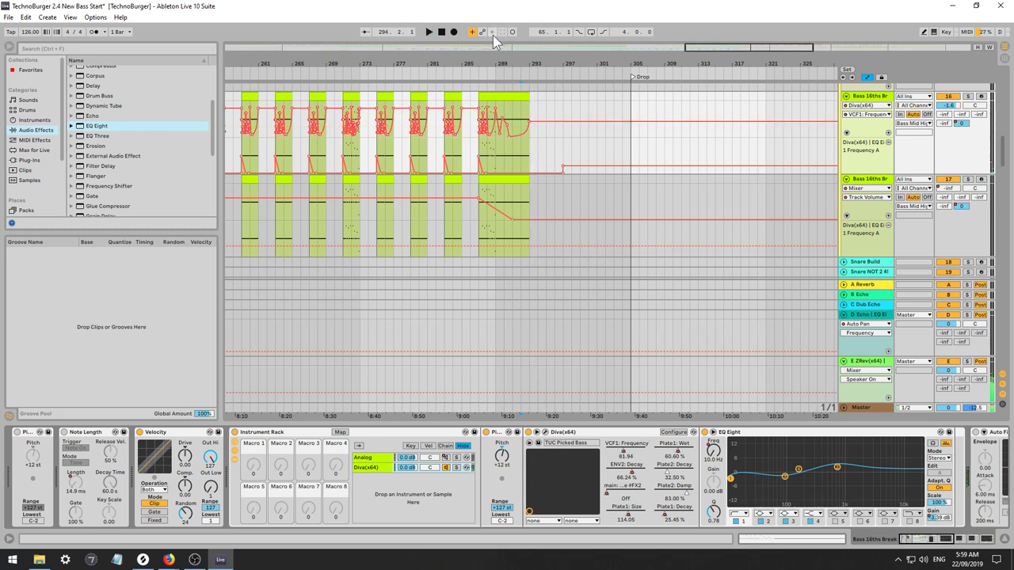
Audition the soloed Bass 16ths Break tracks, briefly silencing track 16.
{"action": "left_click", "coordinate": [967, 97]}
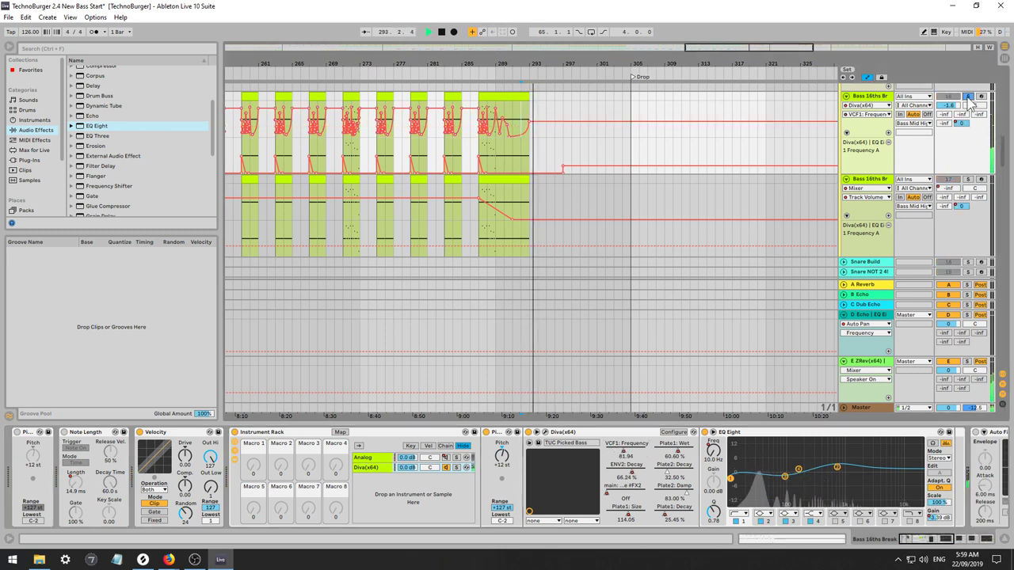
{"action": "left_click", "coordinate": [968, 97]}
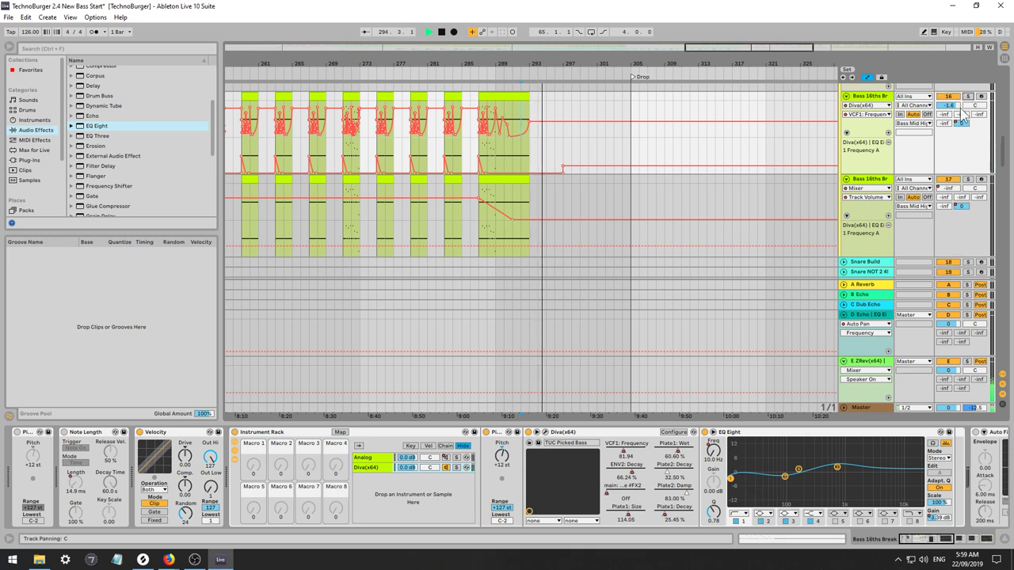
{"action": "left_click", "coordinate": [967, 179]}
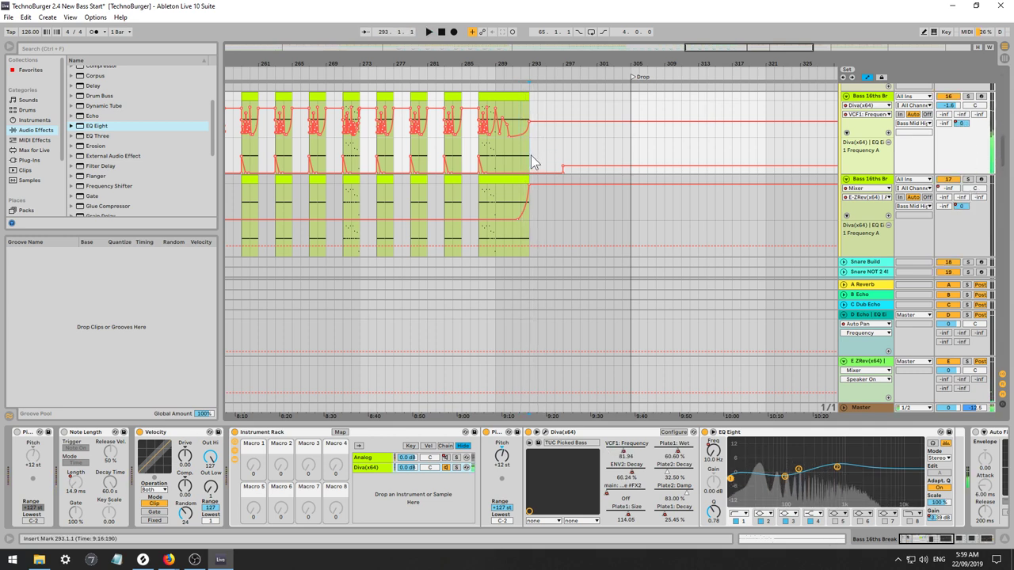
{"action": "key", "text": "space"}
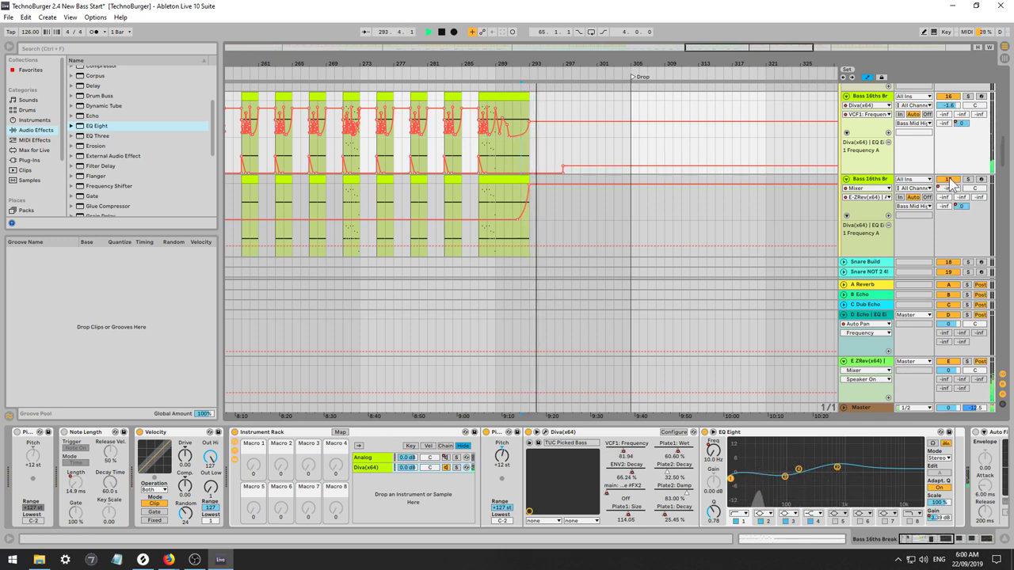
{"action": "left_click", "coordinate": [947, 98]}
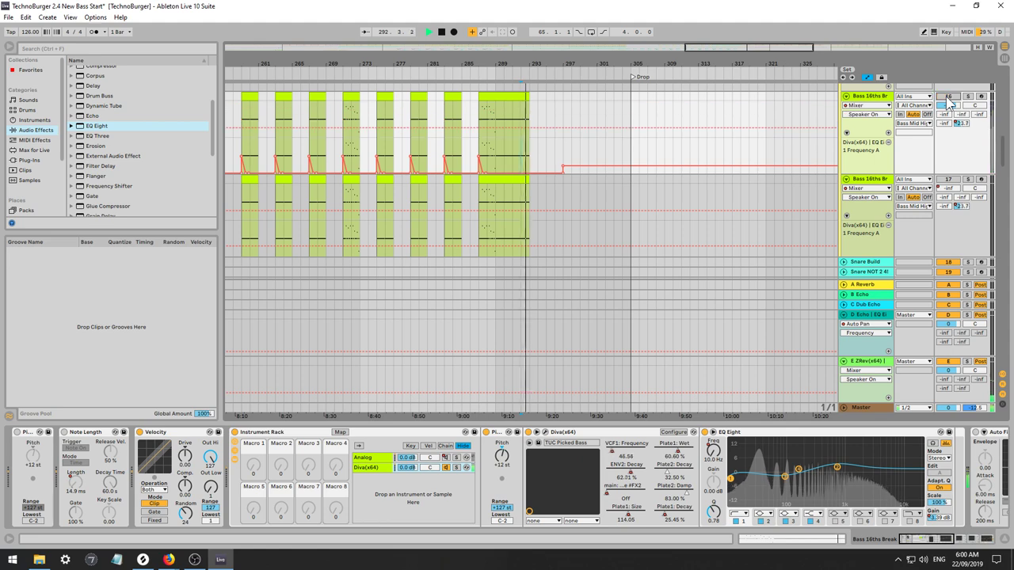
{"action": "left_click", "coordinate": [948, 97]}
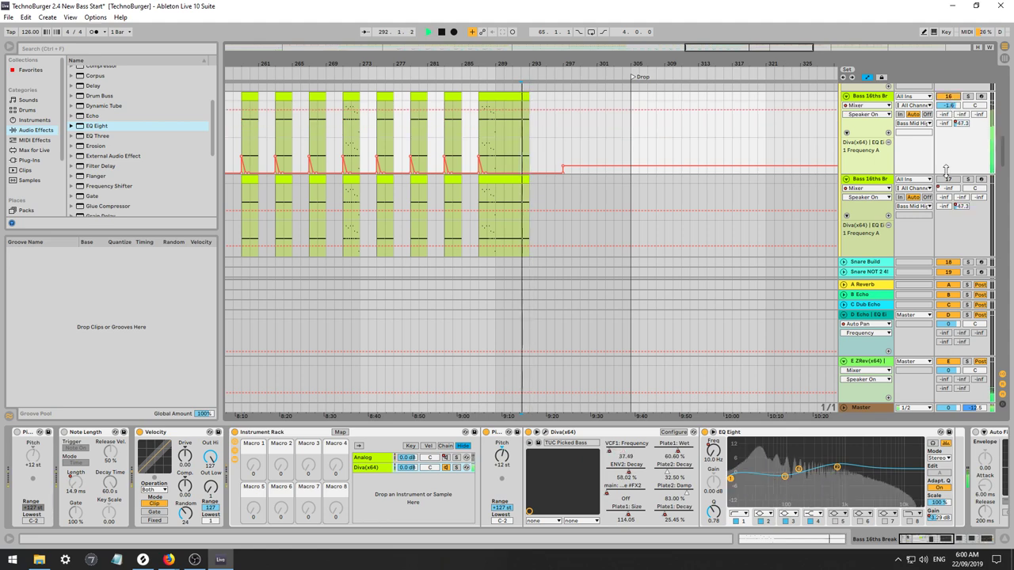
Briefly solo Bass Saw Wub, then reactivate its clip at bars 289–293 and play it.
{"action": "scroll", "coordinate": [973, 156], "scroll_direction": "up", "scroll_amount": 8}
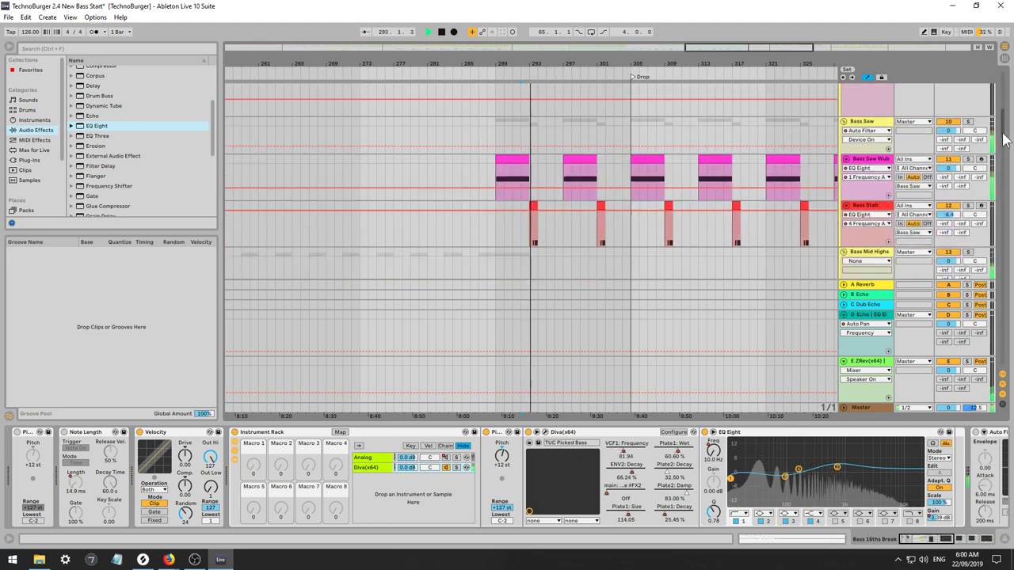
{"action": "left_click", "coordinate": [972, 156]}
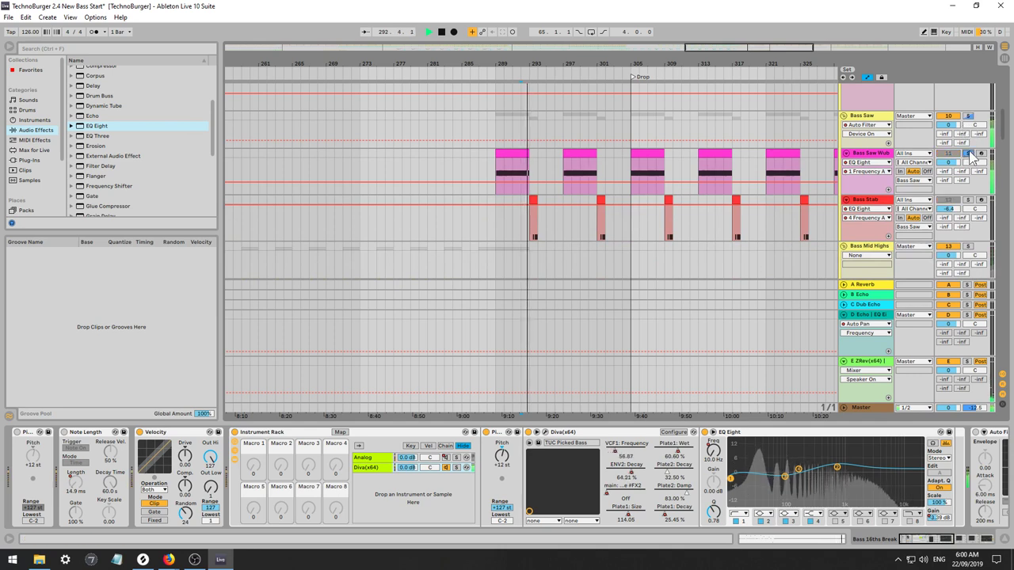
{"action": "left_click", "coordinate": [972, 156]}
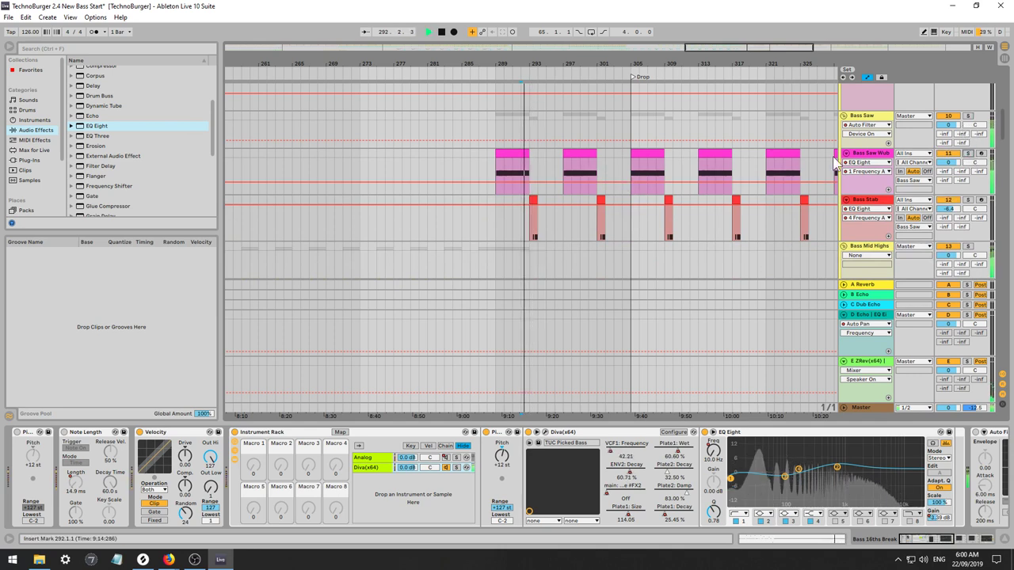
{"action": "key", "text": "space"}
{"action": "left_click", "coordinate": [524, 163]}
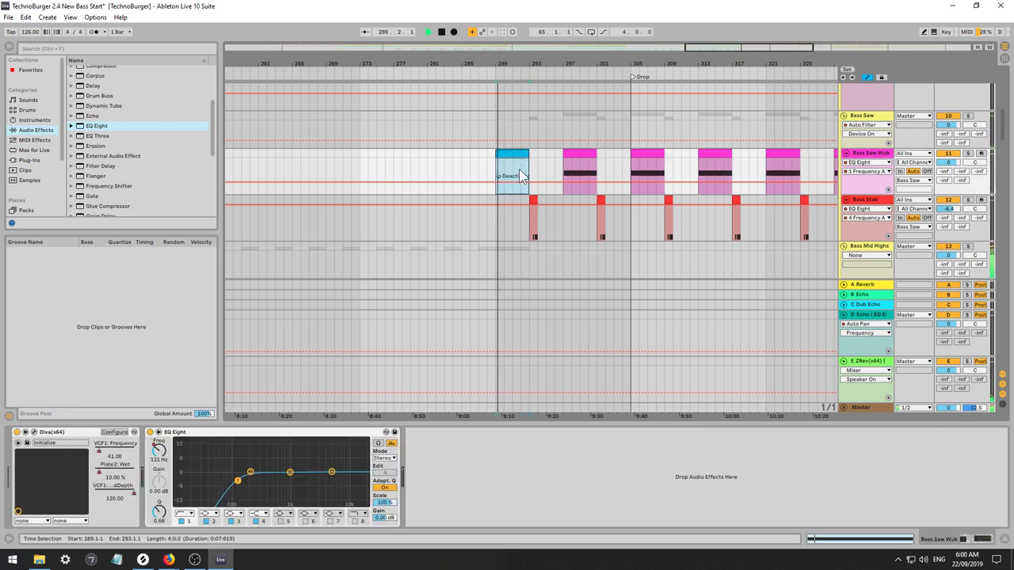
{"action": "left_click", "coordinate": [521, 176]}
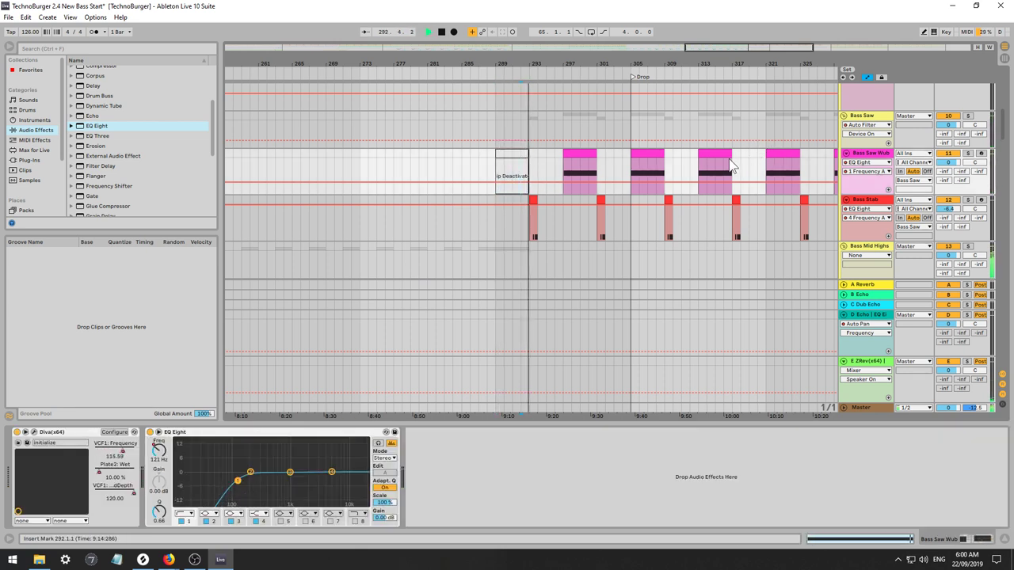
{"action": "left_click", "coordinate": [519, 155]}
{"action": "key", "text": "0"}
{"action": "key", "text": "space"}
{"action": "key", "text": "space"}
Edit Bass Saw Wub's VCF1: Frequency ramp: add a 0.20 breakpoint, delete extras, raise one to 0.58.
{"action": "left_click", "coordinate": [867, 153]}
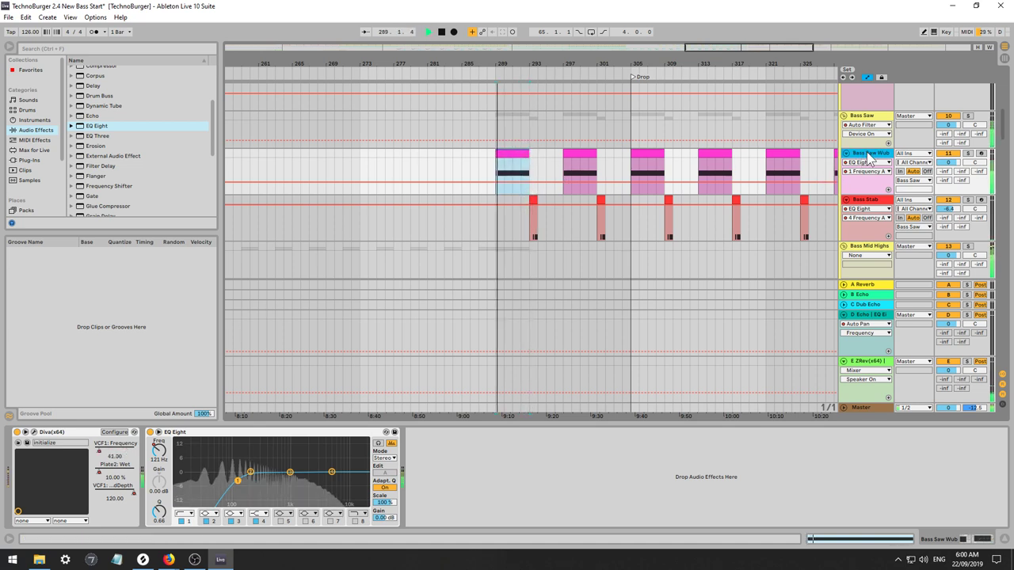
{"action": "left_click", "coordinate": [100, 452]}
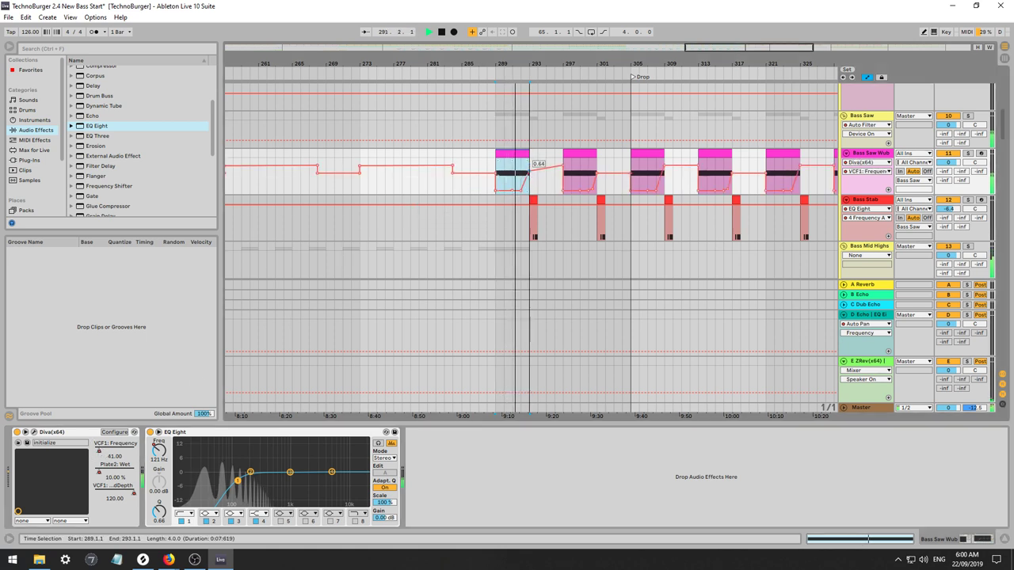
{"action": "left_click_drag", "start_coordinate": [724, 53], "coordinate": [741, 120]}
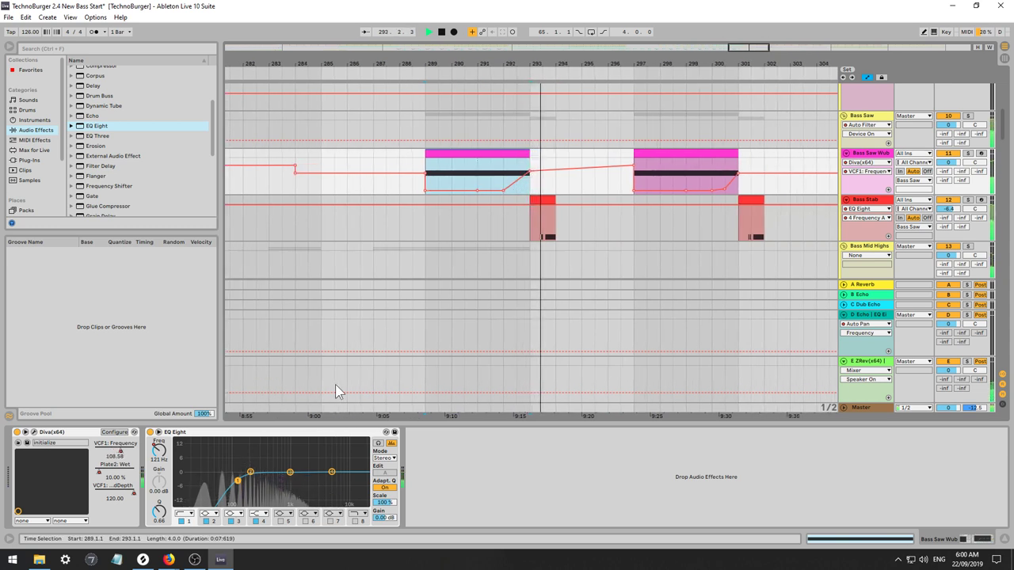
{"action": "left_click", "coordinate": [519, 180]}
{"action": "left_click_drag", "start_coordinate": [519, 182], "coordinate": [507, 186]}
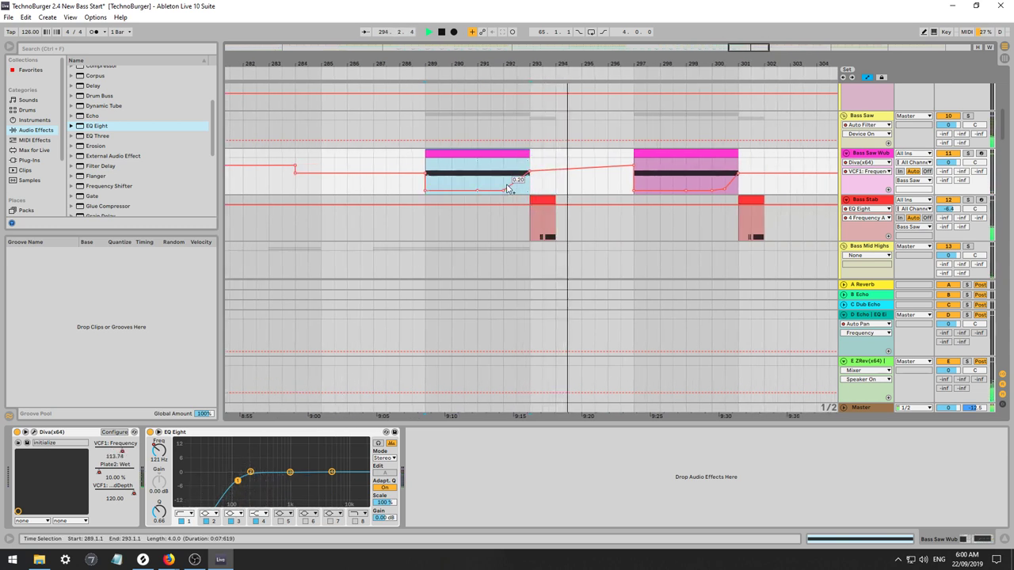
{"action": "left_click", "coordinate": [506, 176]}
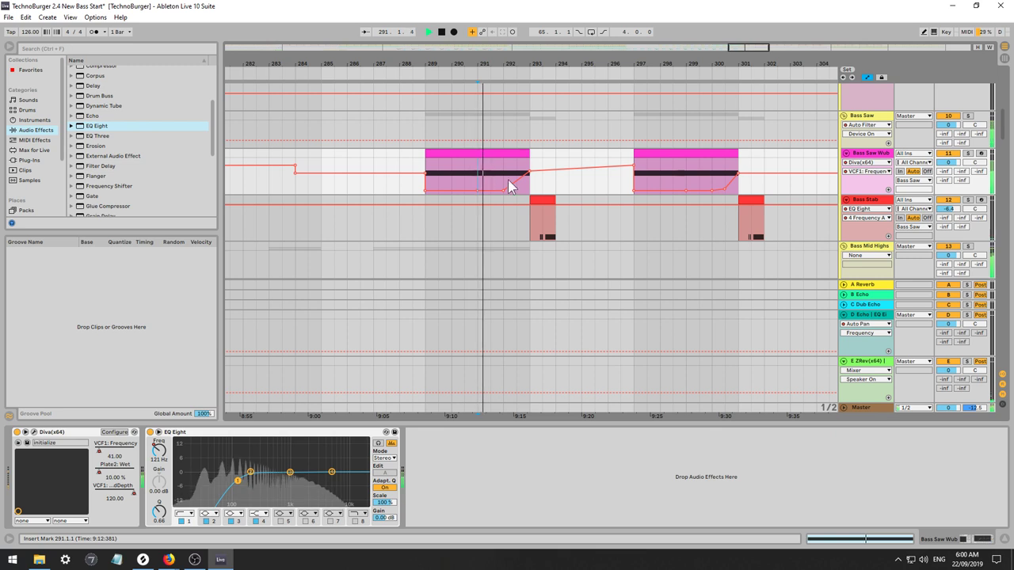
{"action": "left_click", "coordinate": [503, 192]}
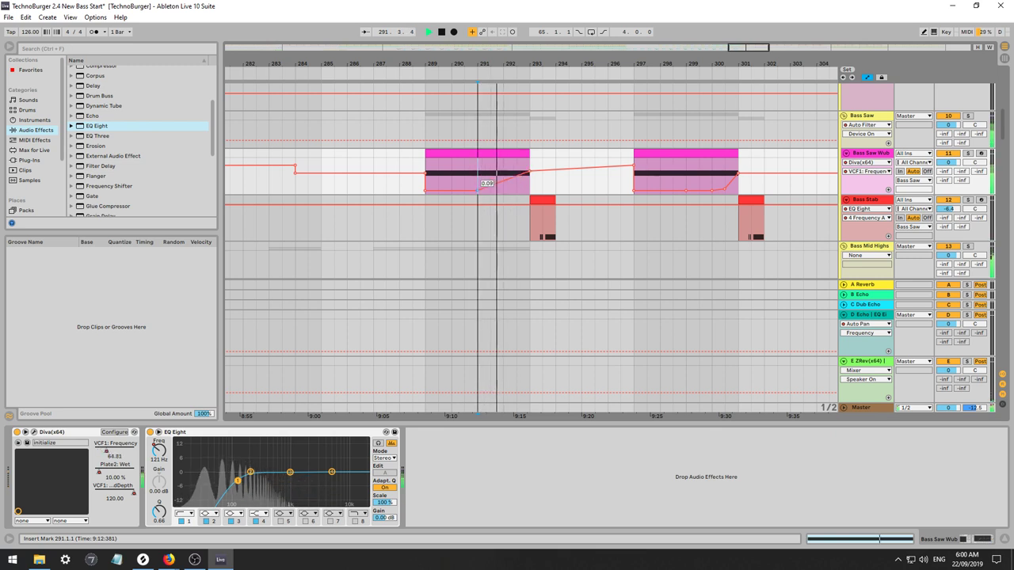
{"action": "left_click", "coordinate": [529, 172]}
{"action": "left_click_drag", "start_coordinate": [519, 176], "coordinate": [517, 172]}
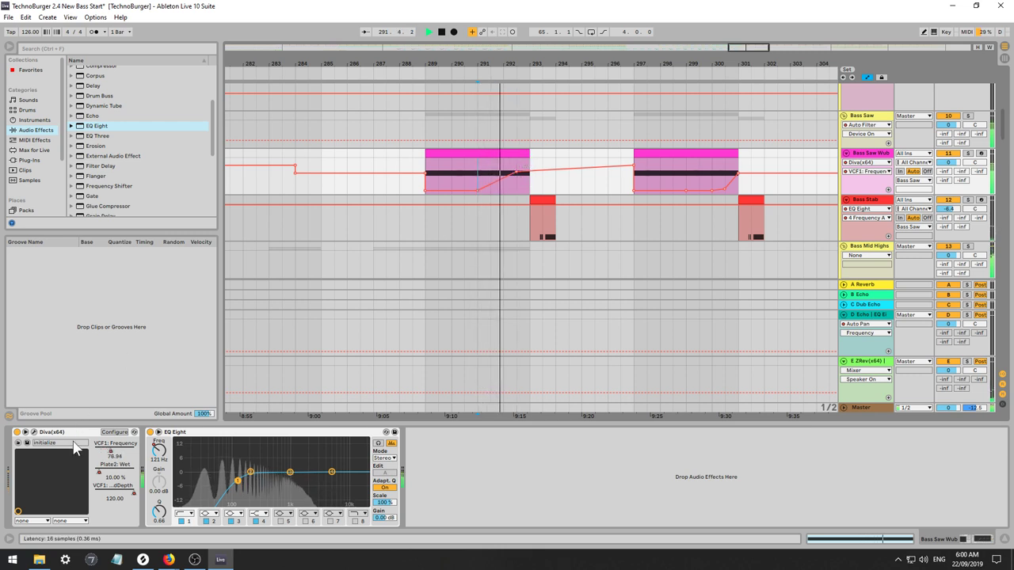
Look at Diva's synth panel, then try curving the ramp into bar 293 and undo it.
{"action": "left_click", "coordinate": [34, 431]}
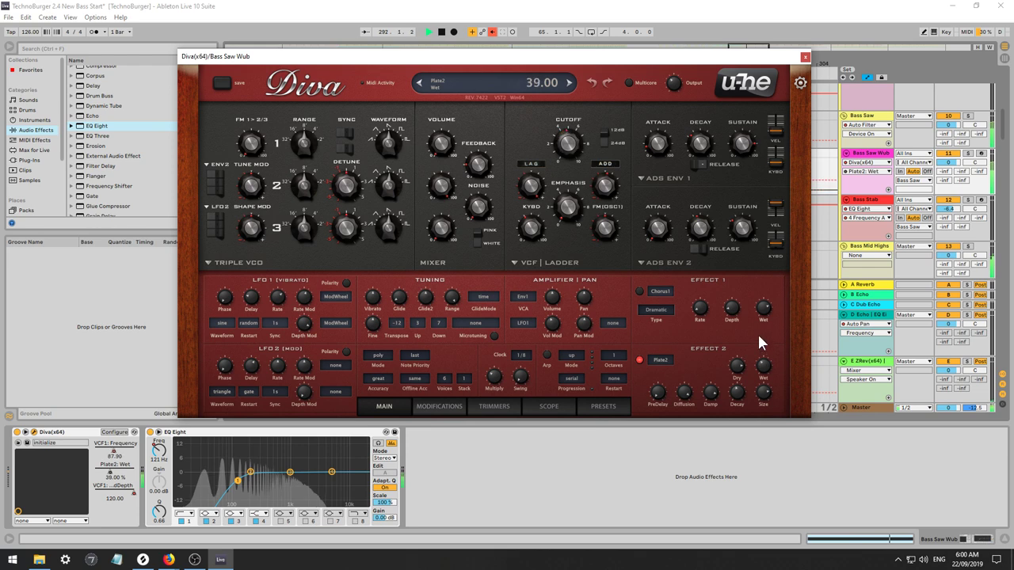
{"action": "left_click", "coordinate": [805, 57]}
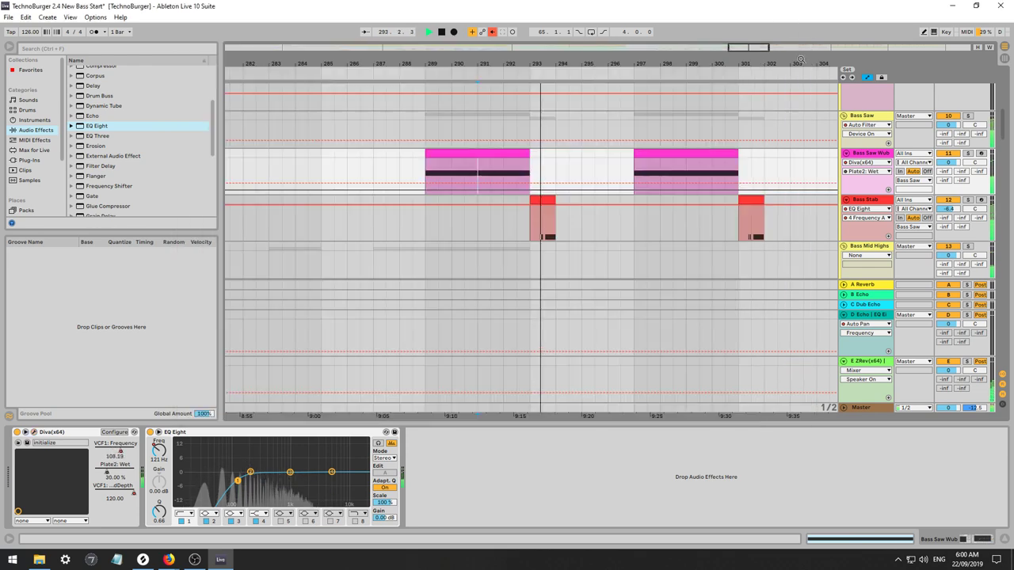
{"action": "left_click", "coordinate": [110, 457]}
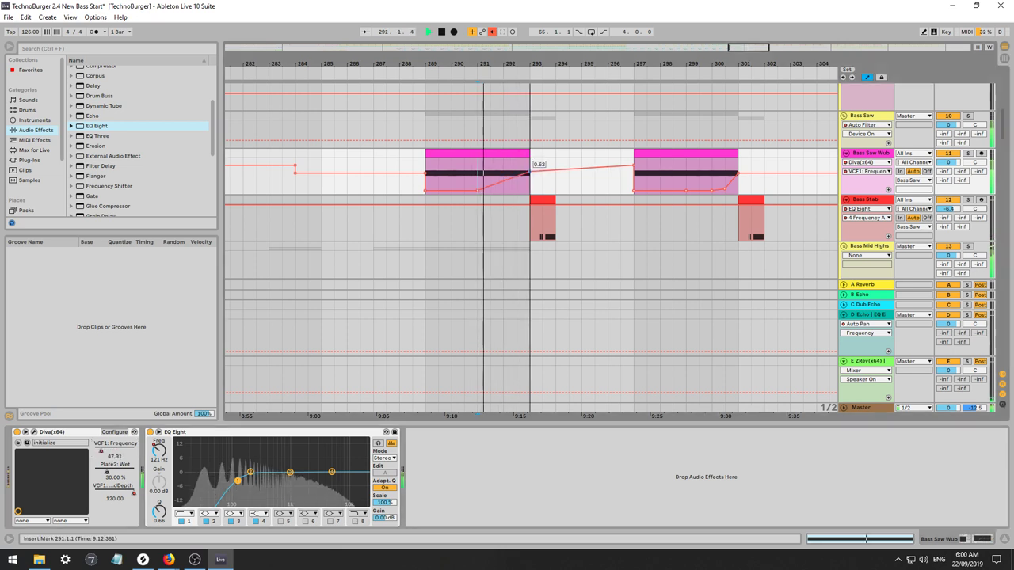
{"action": "left_click_drag", "start_coordinate": [530, 172], "coordinate": [518, 187]}
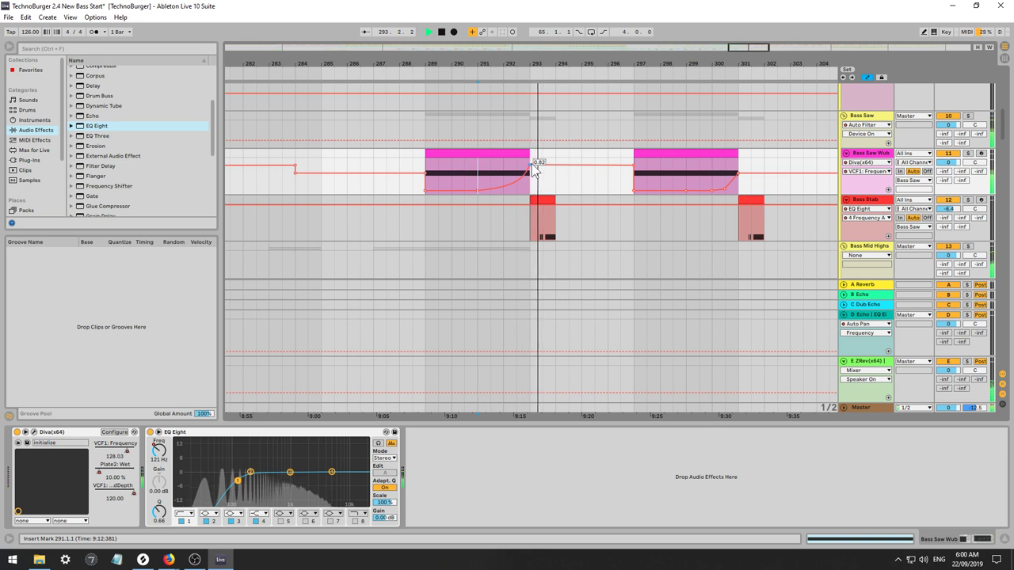
{"action": "key", "text": "ctrl+z"}
Deactivate the clip at bars 289–293 and replay from bar 289.
{"action": "left_click", "coordinate": [511, 151]}
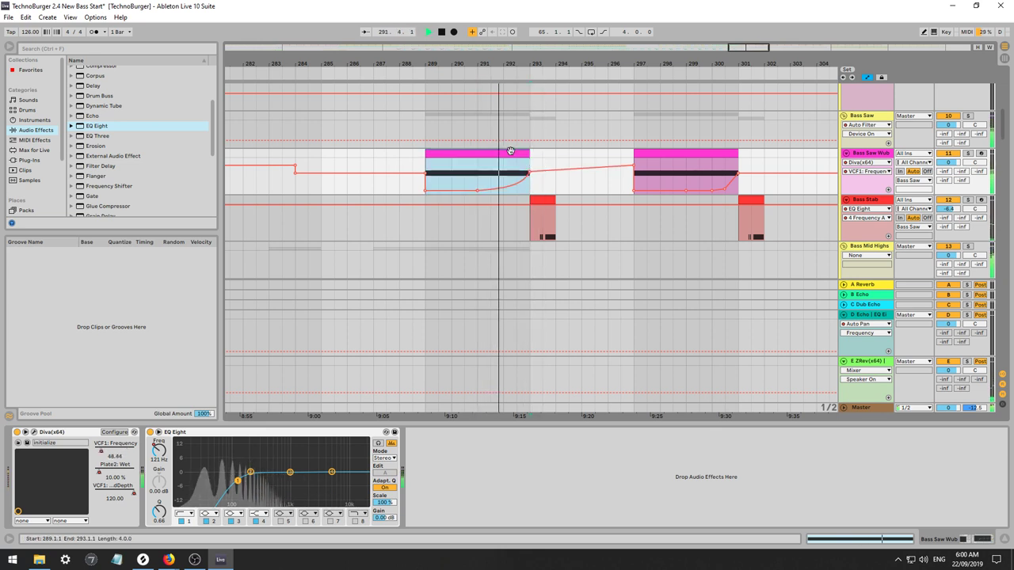
{"action": "key", "text": "0"}
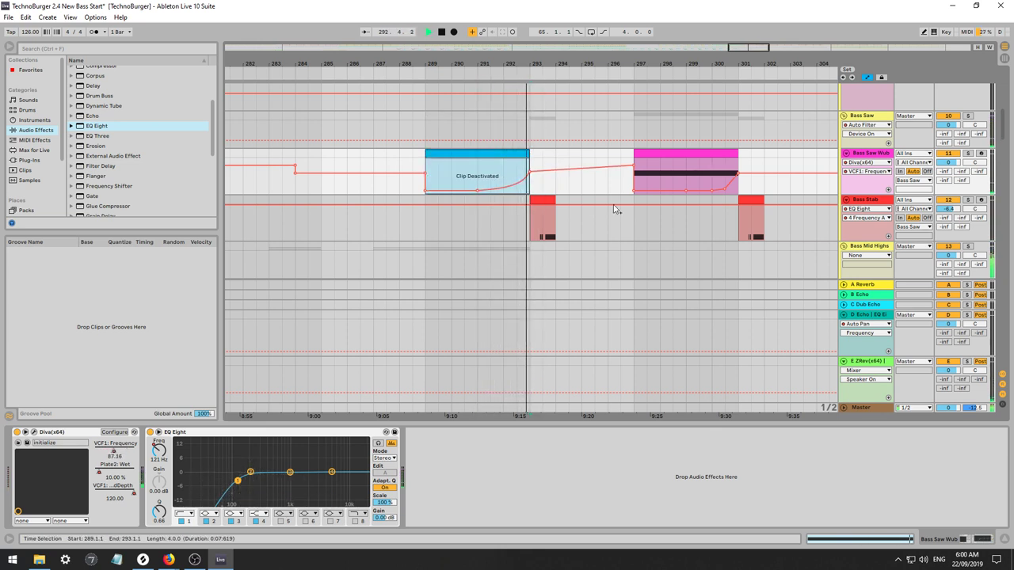
{"action": "mouse_move", "coordinate": [1002, 125]}
{"action": "left_mouse_down"}
{"action": "mouse_move", "coordinate": [1011, 184]}
{"action": "mouse_move", "coordinate": [1006, 128]}
{"action": "mouse_move", "coordinate": [1005, 144]}
{"action": "left_mouse_up"}
{"action": "key", "text": "space"}
{"action": "key", "text": "space"}
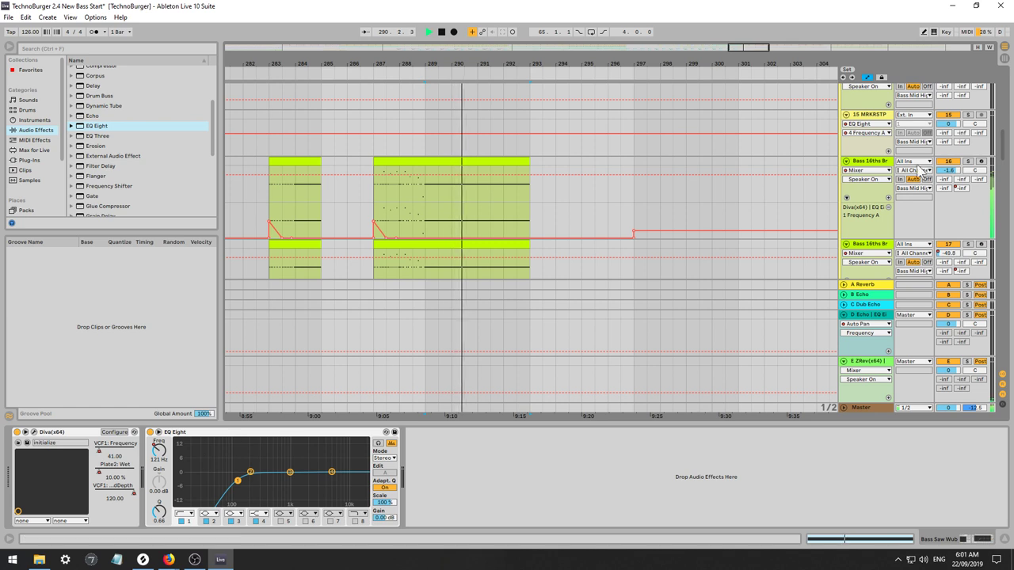
Raise the Bass 16ths Break Diva VCF1: Frequency end breakpoint to 0.75 and reshape the curve.
{"action": "left_click", "coordinate": [876, 162]}
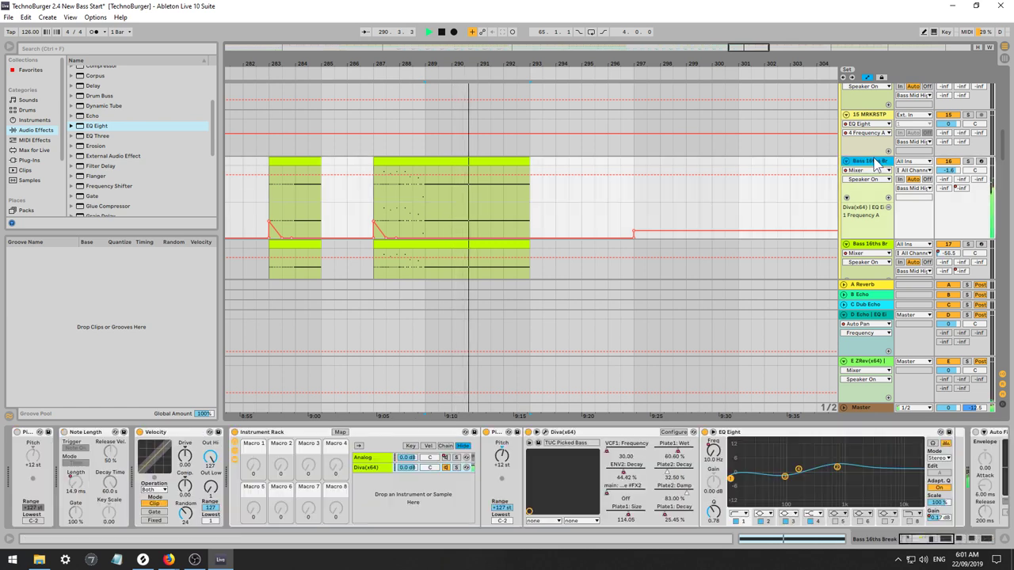
{"action": "left_click", "coordinate": [630, 460]}
{"action": "left_click_drag", "start_coordinate": [529, 185], "coordinate": [529, 172]}
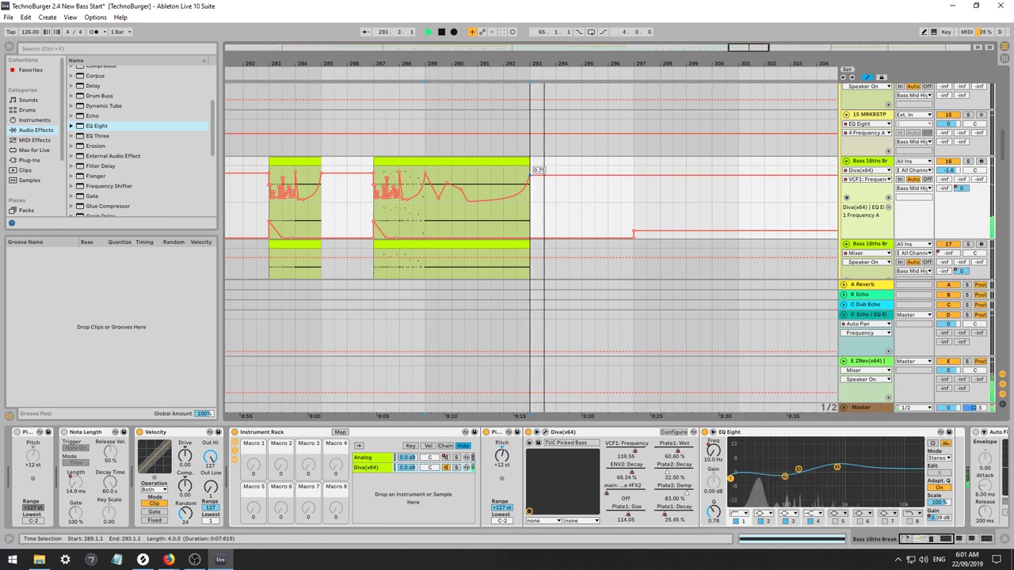
{"action": "left_click", "coordinate": [466, 182]}
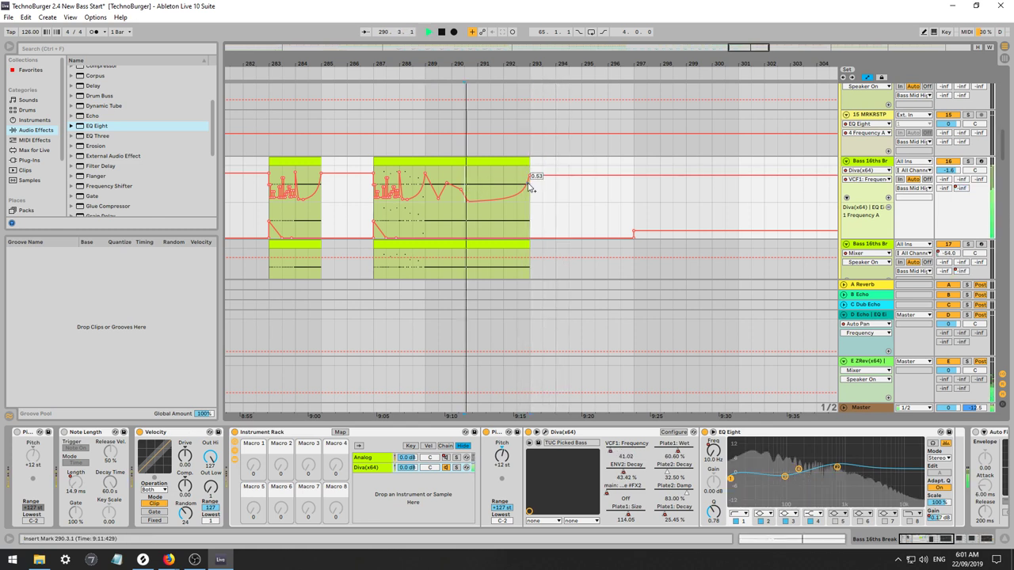
{"action": "left_click_drag", "start_coordinate": [530, 176], "coordinate": [505, 199]}
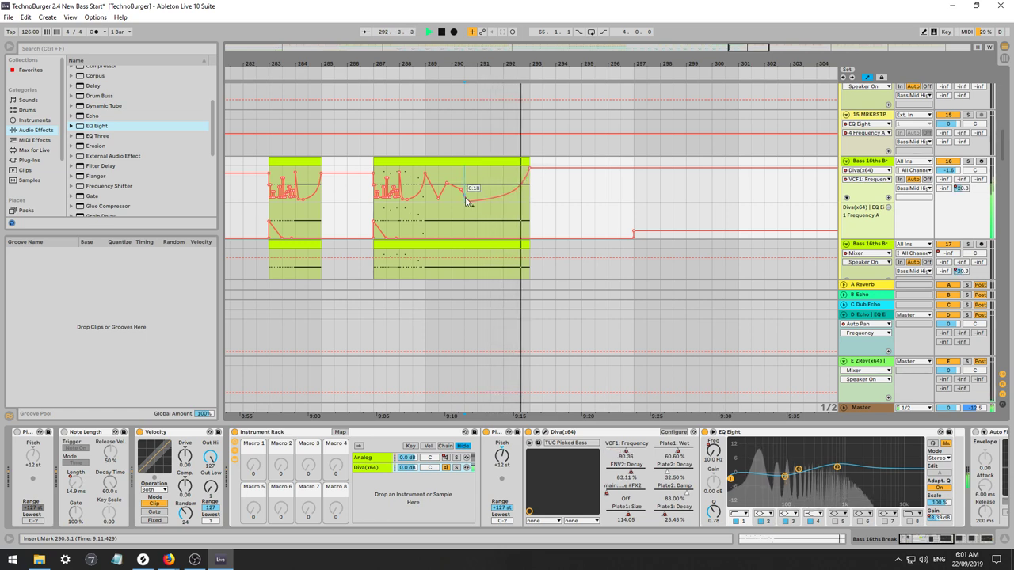
Switch off and delete the trailing EQ Eight in the Bass 16ths Break chain.
{"action": "left_click_drag", "start_coordinate": [938, 538], "coordinate": [973, 536]}
{"action": "key", "text": "space"}
{"action": "key", "text": "space"}
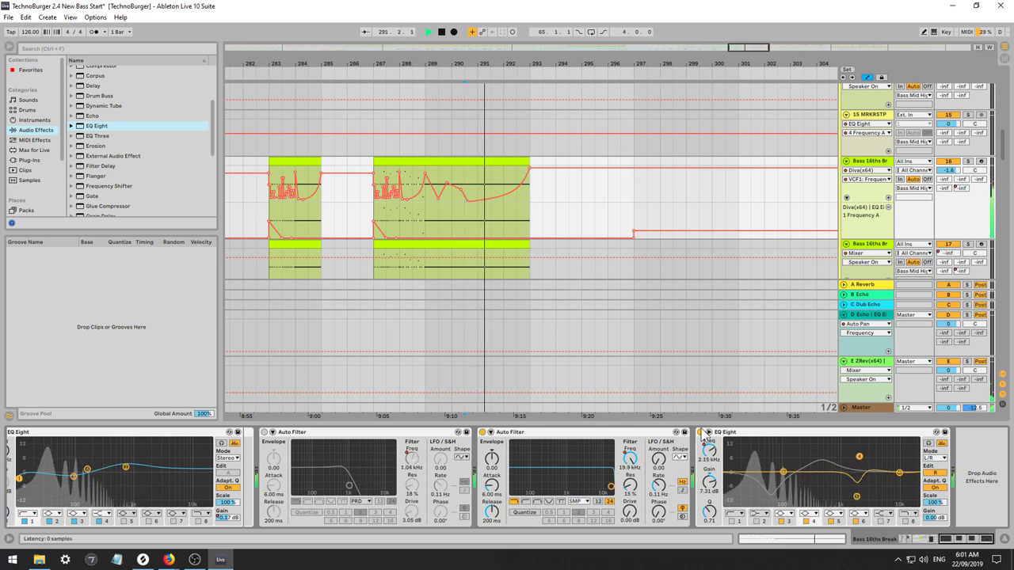
{"action": "left_click", "coordinate": [701, 432]}
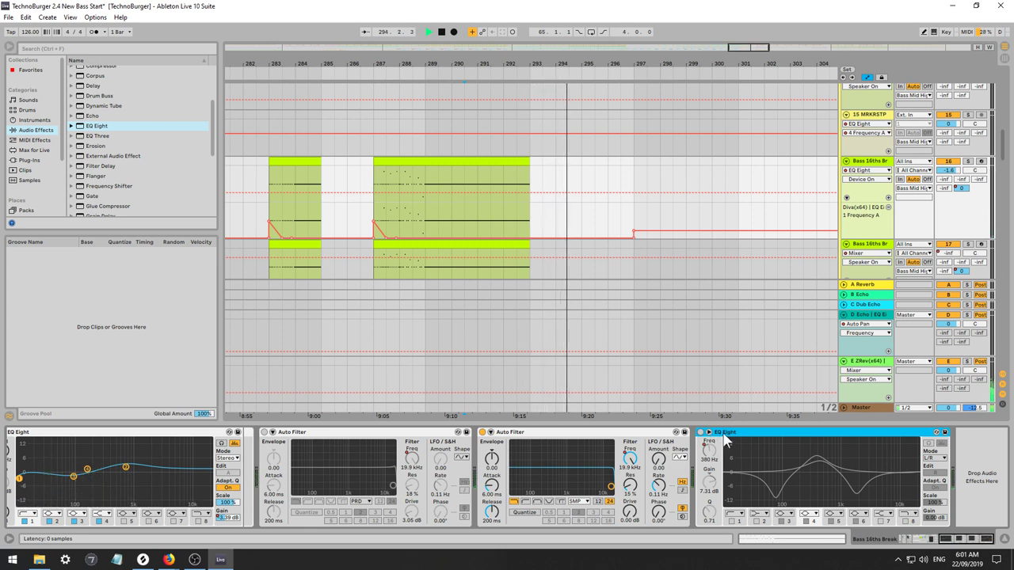
{"action": "key", "text": "Delete"}
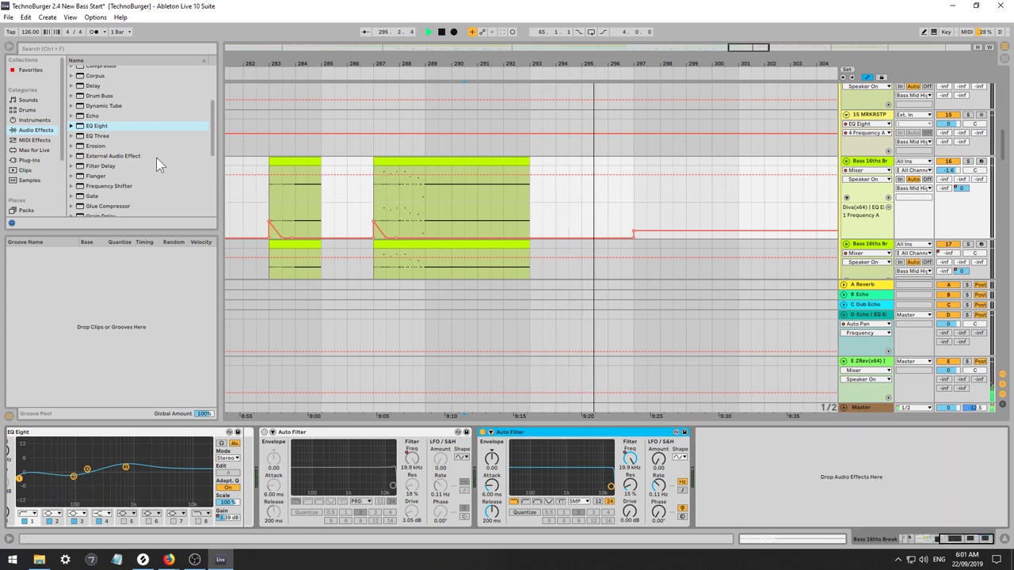
{"action": "left_click", "coordinate": [514, 188]}
{"action": "key", "text": "space"}
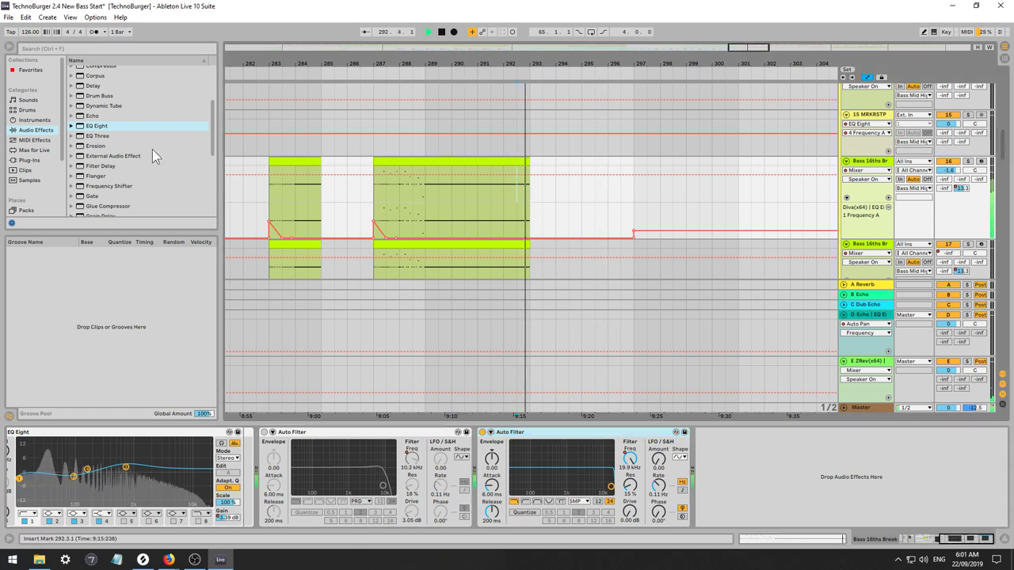
{"action": "scroll", "coordinate": [139, 171], "scroll_direction": "down", "scroll_amount": 3}
{"action": "scroll", "coordinate": [121, 190], "scroll_direction": "down", "scroll_amount": 2}
{"action": "key", "text": "space"}
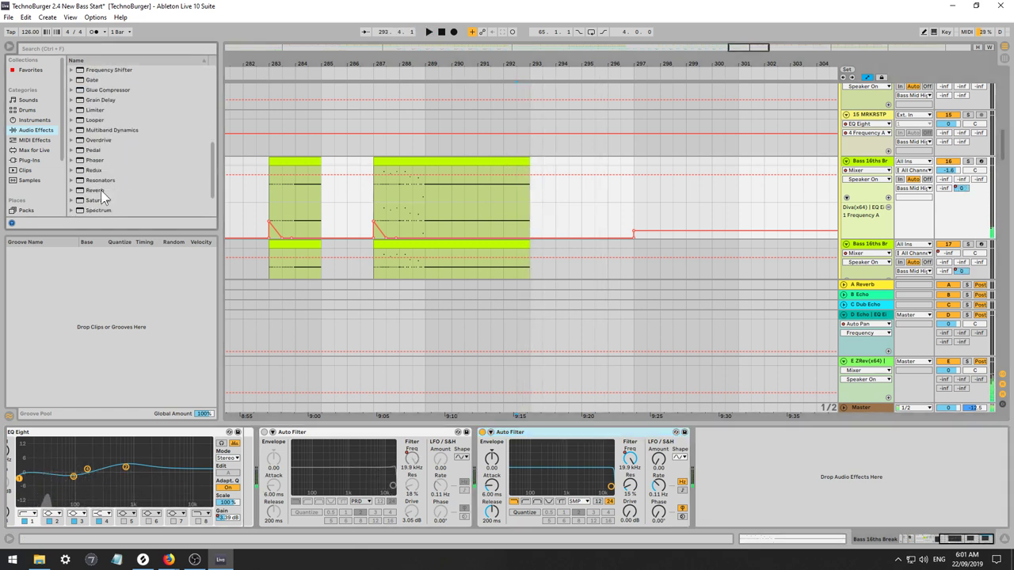
{"action": "left_click_drag", "start_coordinate": [101, 190], "coordinate": [899, 491]}
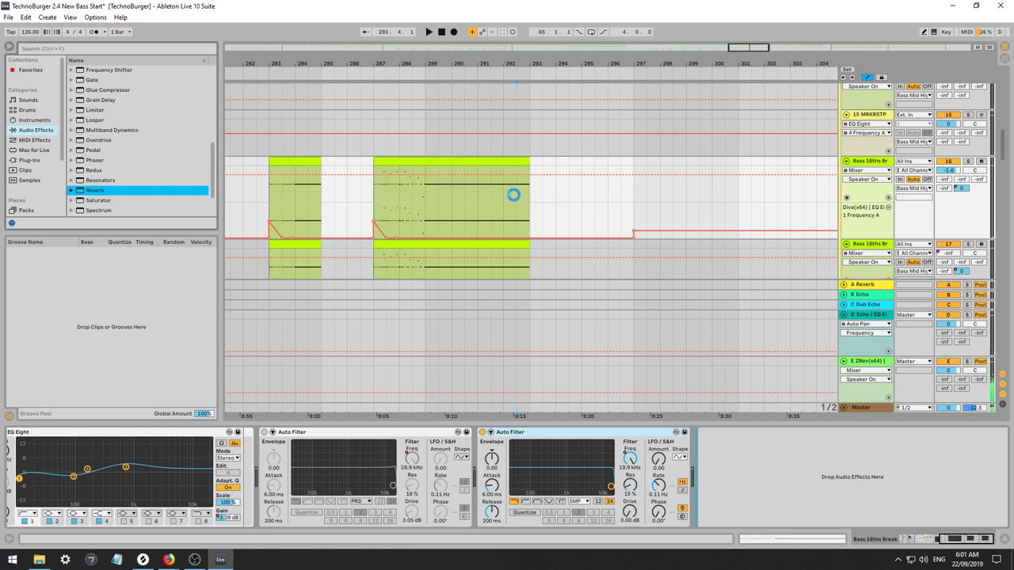
{"action": "key", "text": "space"}
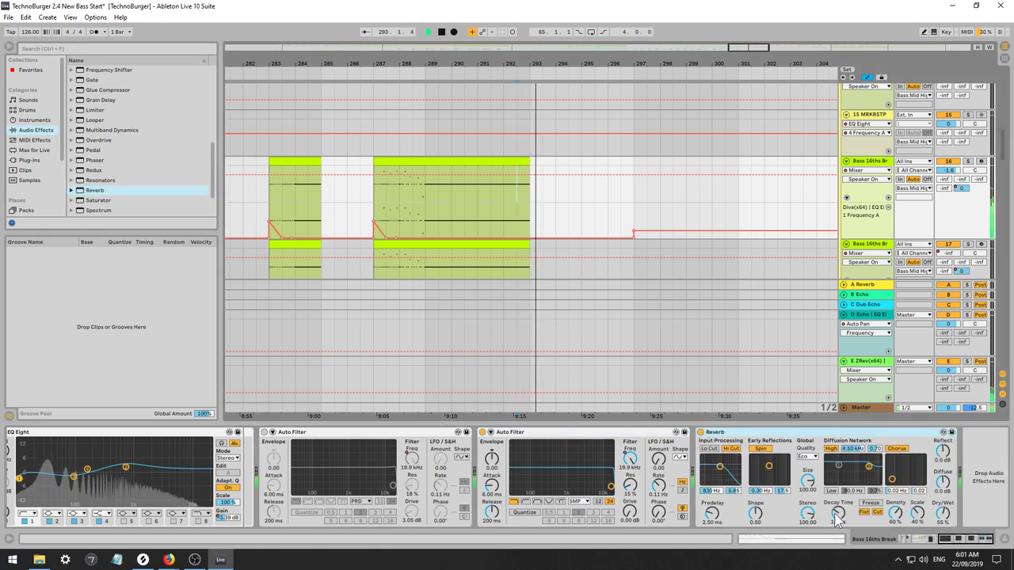
{"action": "key", "text": "space"}
{"action": "left_click_drag", "start_coordinate": [836, 515], "coordinate": [836, 459]}
{"action": "key", "text": "space"}
{"action": "left_click", "coordinate": [730, 450]}
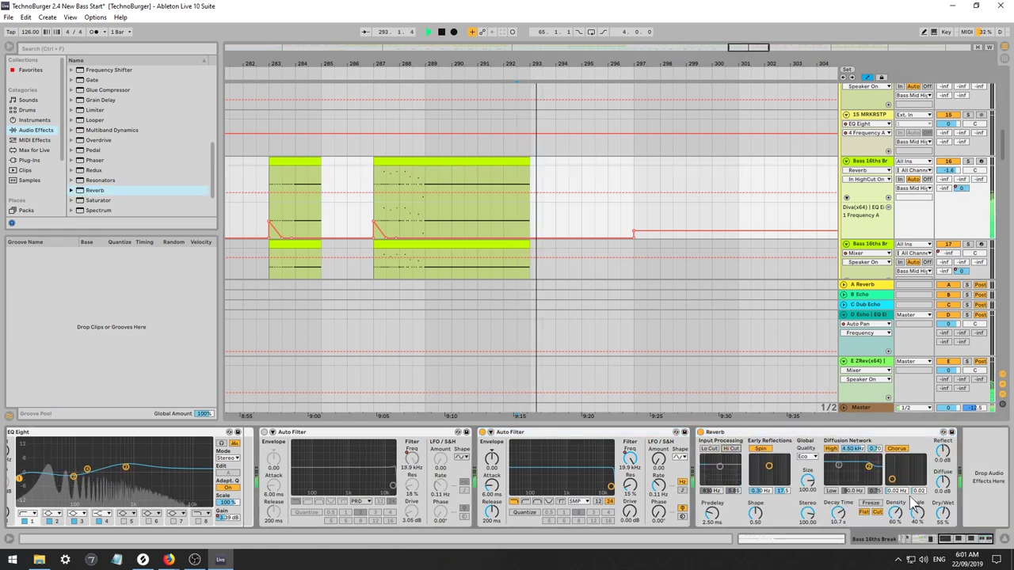
{"action": "key", "text": "space"}
{"action": "key", "text": "space"}
{"action": "left_click_drag", "start_coordinate": [943, 514], "coordinate": [943, 549]}
{"action": "key", "text": "space"}
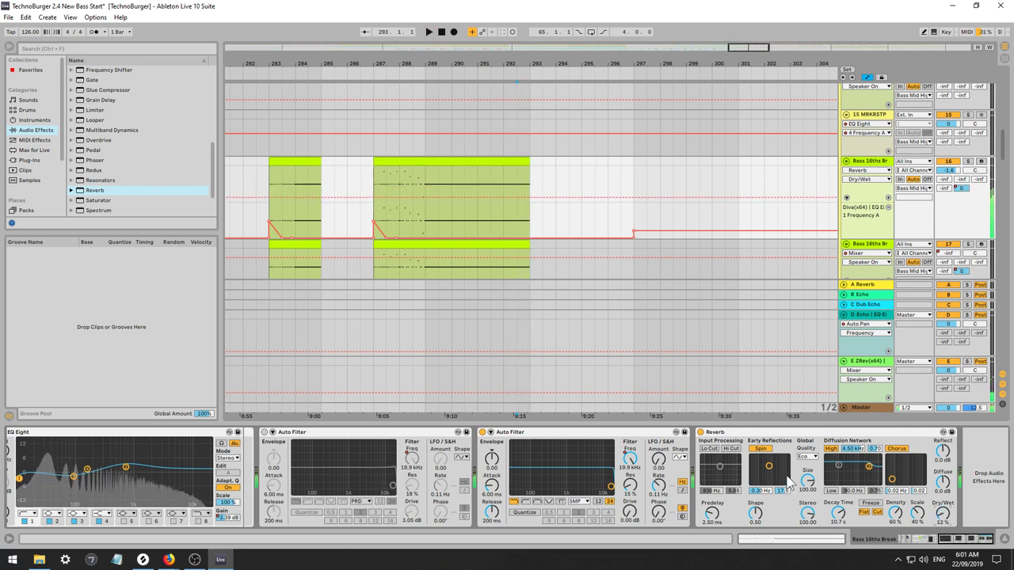
{"action": "left_click", "coordinate": [784, 489]}
{"action": "key", "text": "space"}
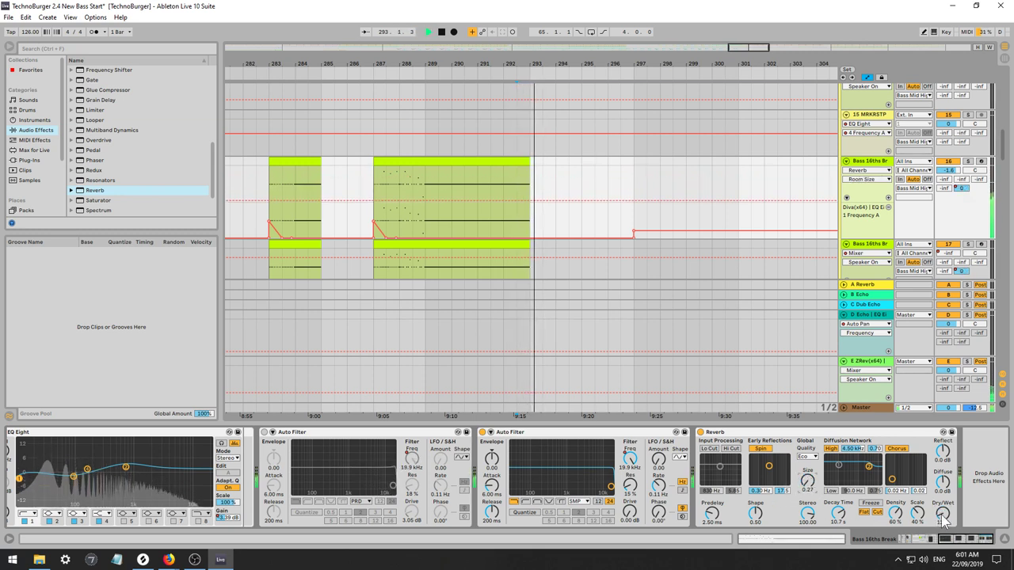
{"action": "key", "text": "space"}
{"action": "key", "text": "space"}
{"action": "left_click_drag", "start_coordinate": [943, 516], "coordinate": [943, 495]}
{"action": "key", "text": "space"}
{"action": "key", "text": "space"}
{"action": "left_click_drag", "start_coordinate": [807, 482], "coordinate": [807, 477]}
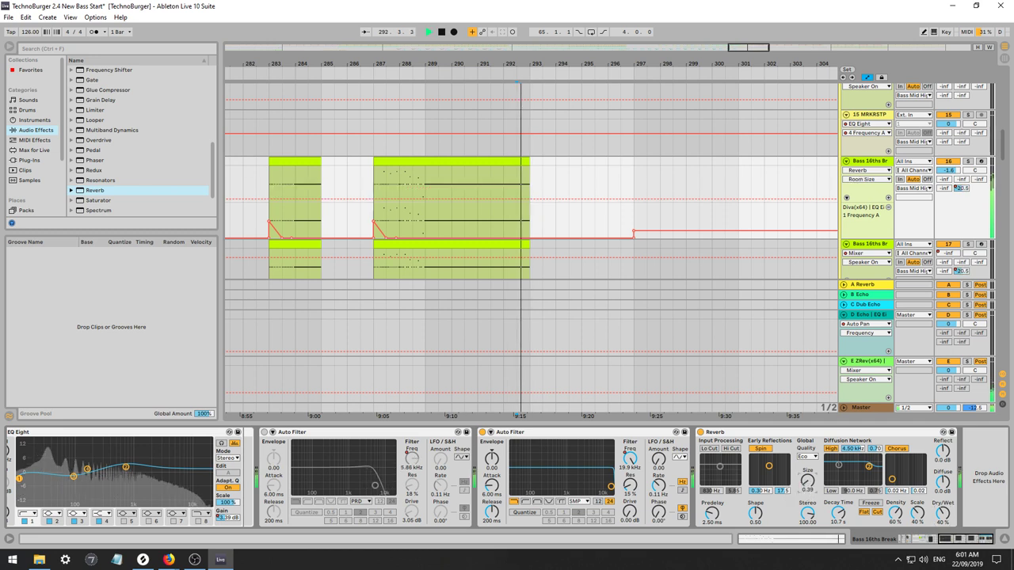
{"action": "left_click", "coordinate": [808, 457]}
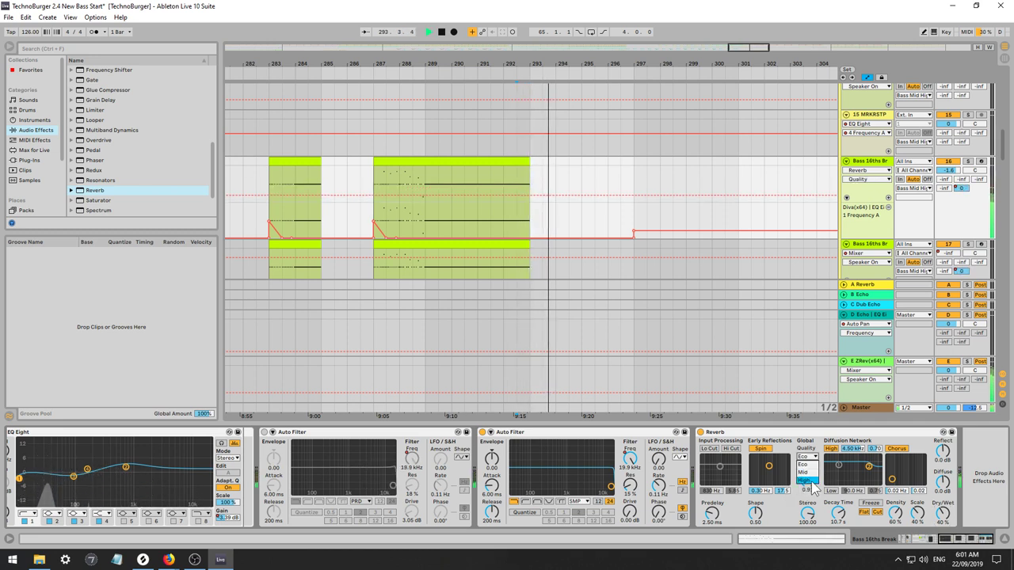
{"action": "left_click", "coordinate": [808, 482]}
{"action": "left_click_drag", "start_coordinate": [943, 513], "coordinate": [943, 508]}
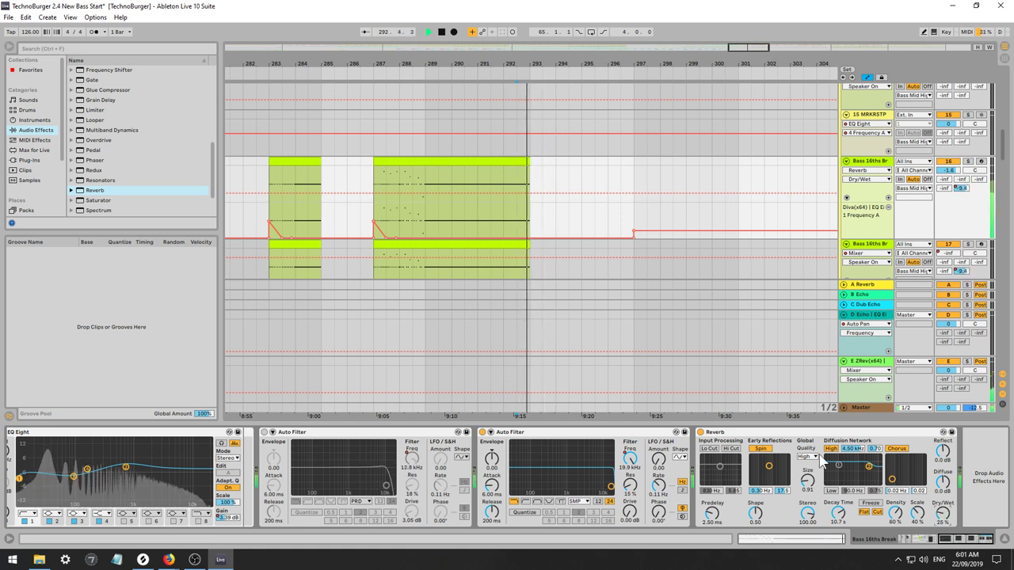
{"action": "left_click", "coordinate": [766, 436]}
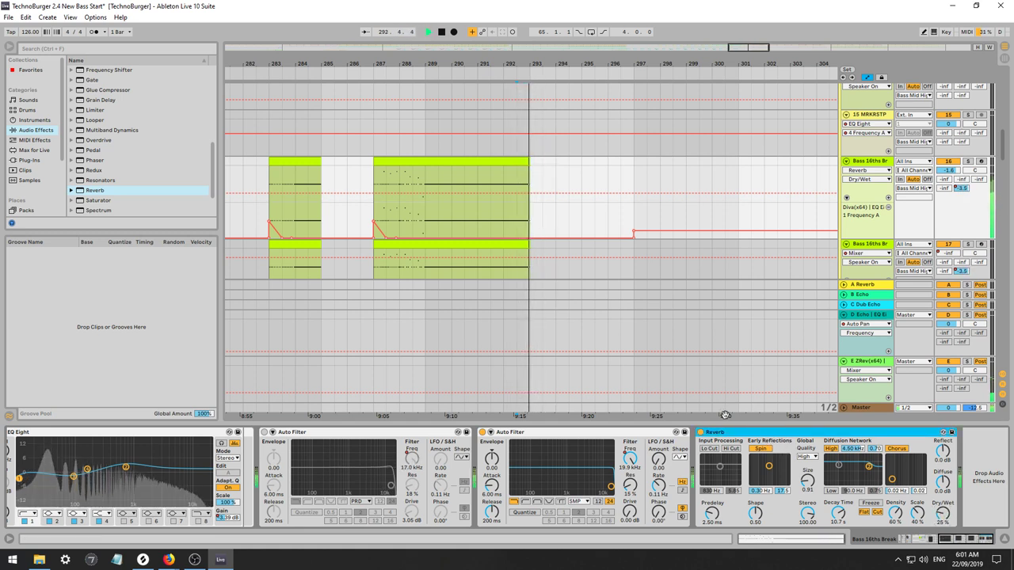
{"action": "key", "text": "Delete"}
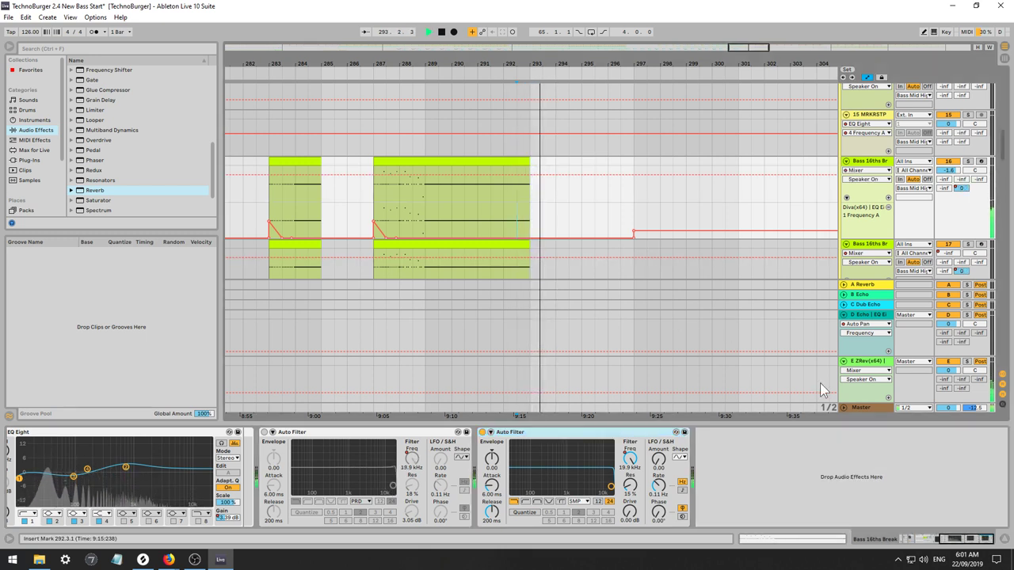
{"action": "key", "text": "space"}
Insert a new return track via the Create menu.
{"action": "left_click", "coordinate": [45, 17]}
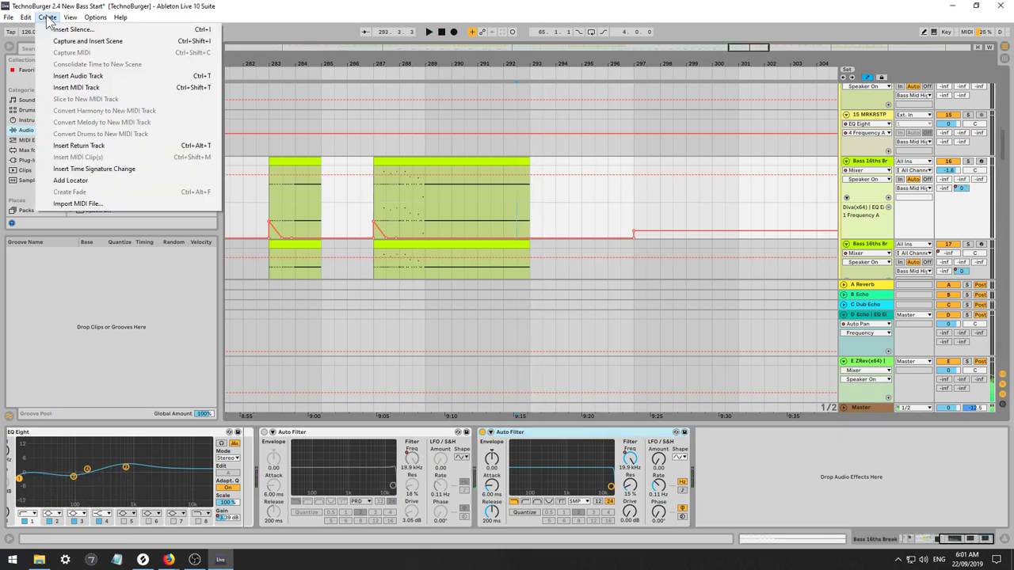
{"action": "left_click", "coordinate": [108, 146]}
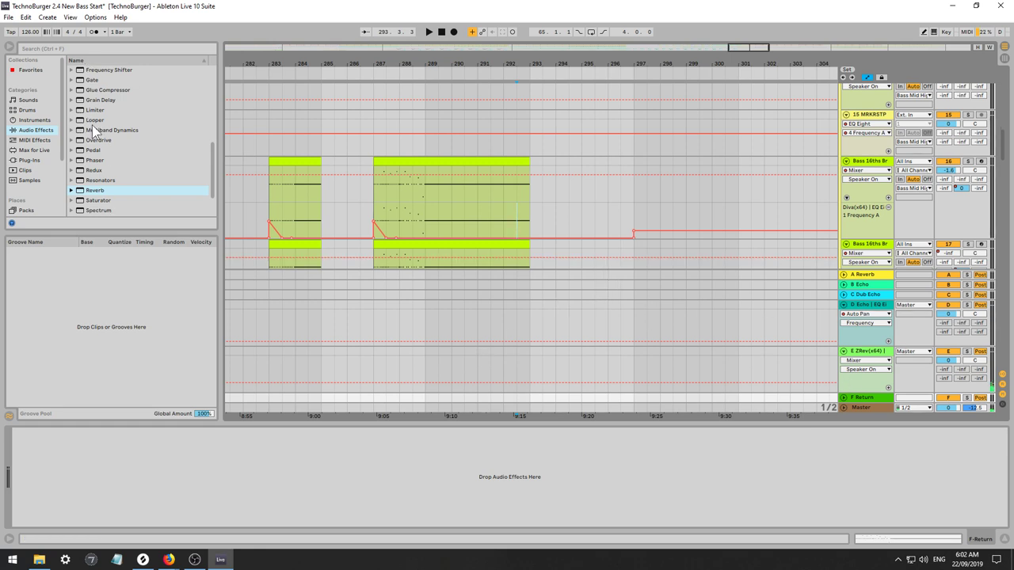
{"action": "scroll", "coordinate": [93, 130], "scroll_direction": "up", "scroll_amount": 6}
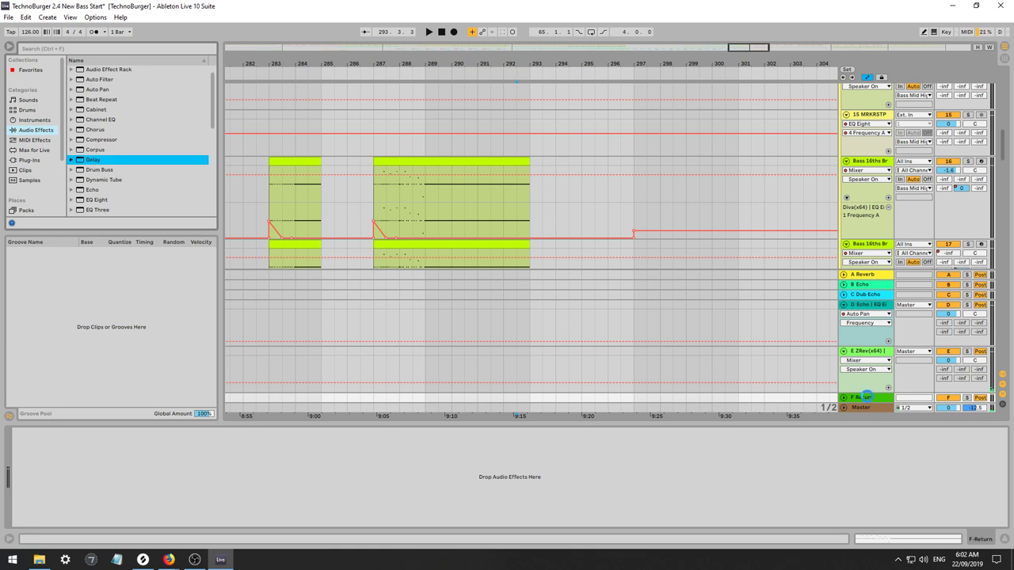
Draw Bass 16ths Break's F-Delay send ramping up to 0.0 dB at the clip end.
{"action": "left_click", "coordinate": [515, 218]}
{"action": "key", "text": "space"}
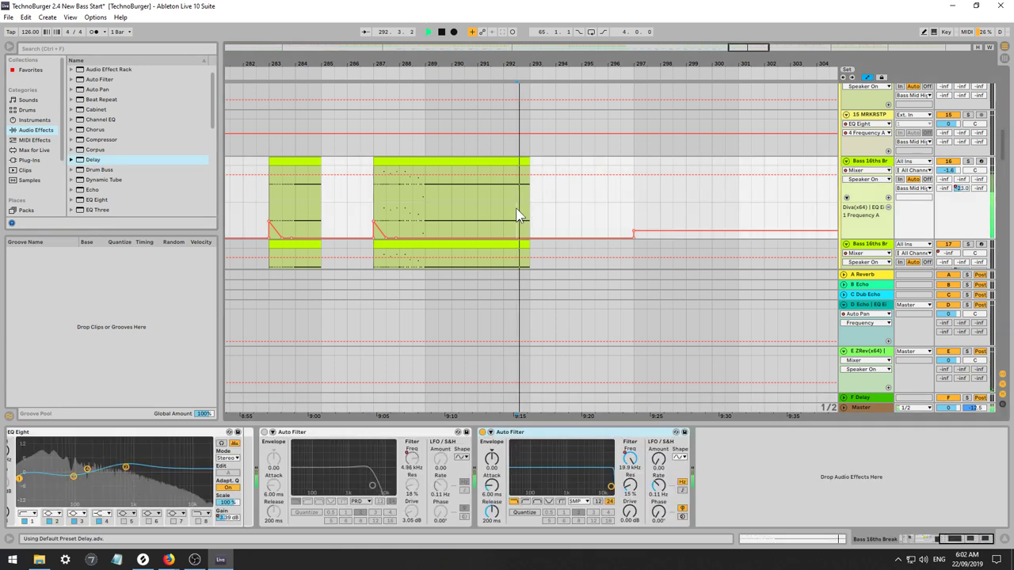
{"action": "left_click", "coordinate": [979, 189]}
{"action": "key", "text": "space"}
{"action": "key", "text": "space"}
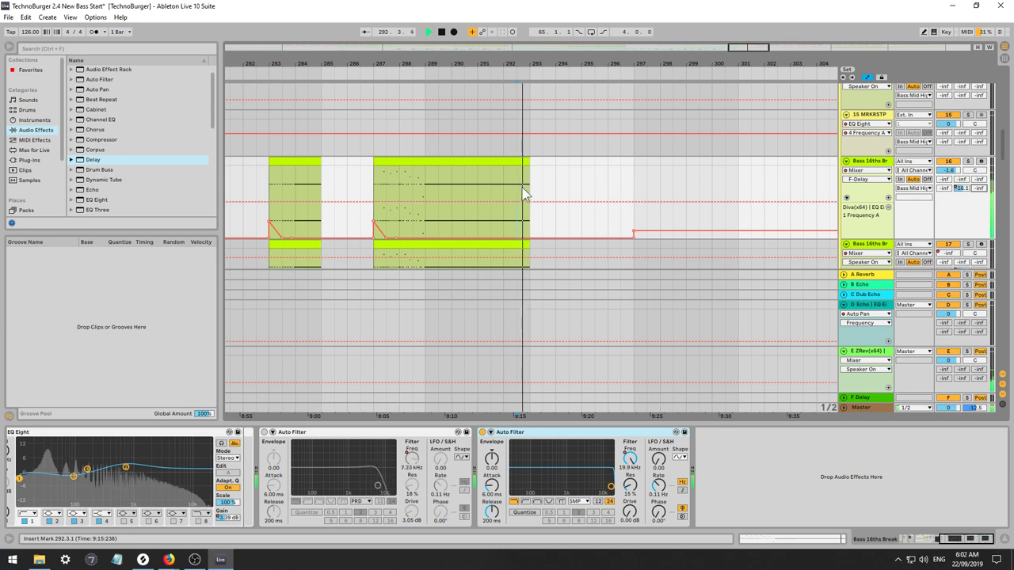
{"action": "key", "text": "space"}
{"action": "key", "text": "space"}
{"action": "left_click_drag", "start_coordinate": [519, 204], "coordinate": [526, 166]}
{"action": "key", "text": "space"}
{"action": "key", "text": "space"}
{"action": "left_click", "coordinate": [860, 397]}
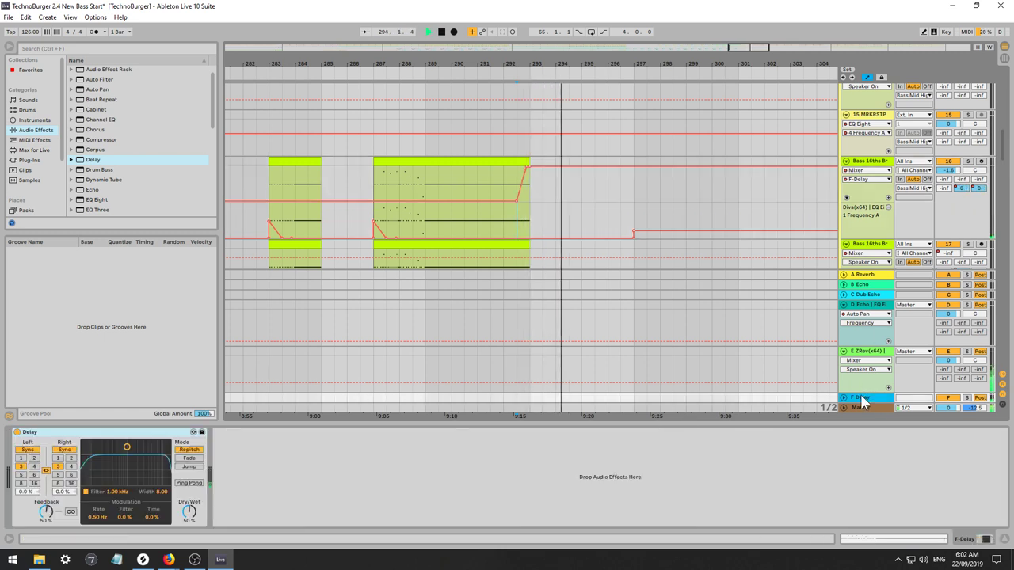
{"action": "key", "text": "space"}
Set the Delay's left time to 1 sixteenth, feedback to 82% and filter width to 8.78.
{"action": "left_click", "coordinate": [21, 459]}
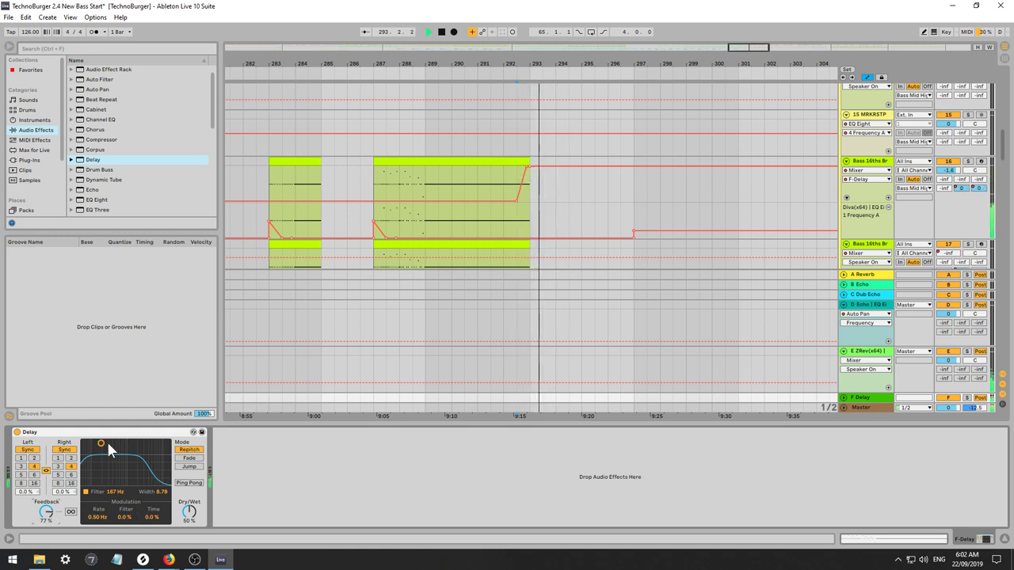
{"action": "key", "text": "space"}
{"action": "key", "text": "space"}
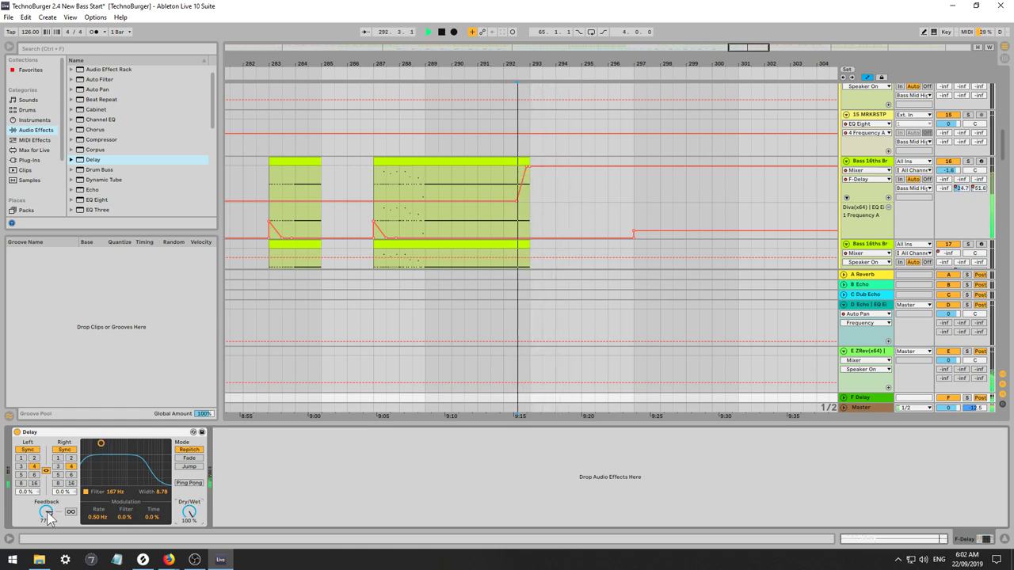
{"action": "left_click_drag", "start_coordinate": [47, 514], "coordinate": [47, 504]}
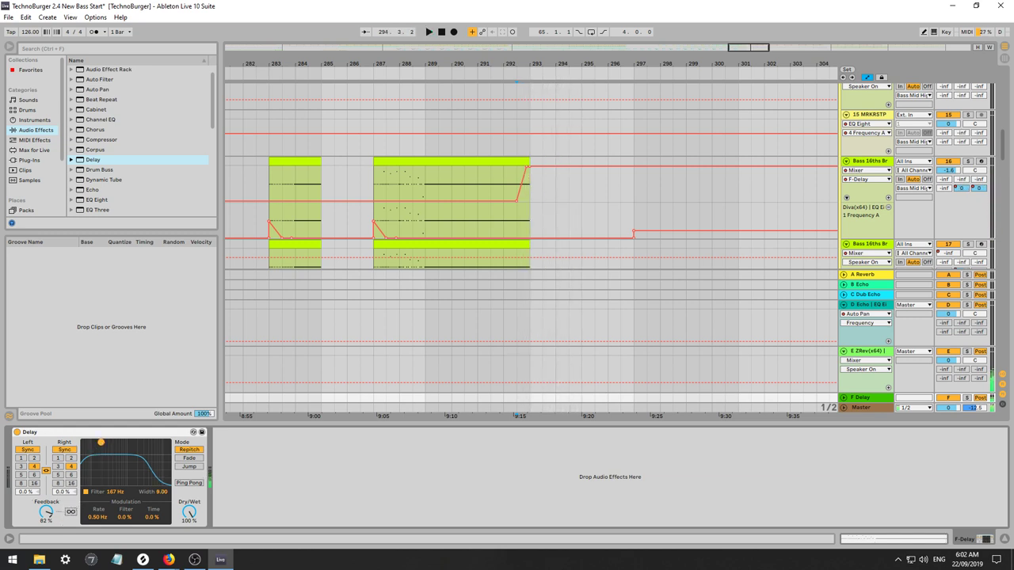
{"action": "left_click_drag", "start_coordinate": [101, 442], "coordinate": [103, 449]}
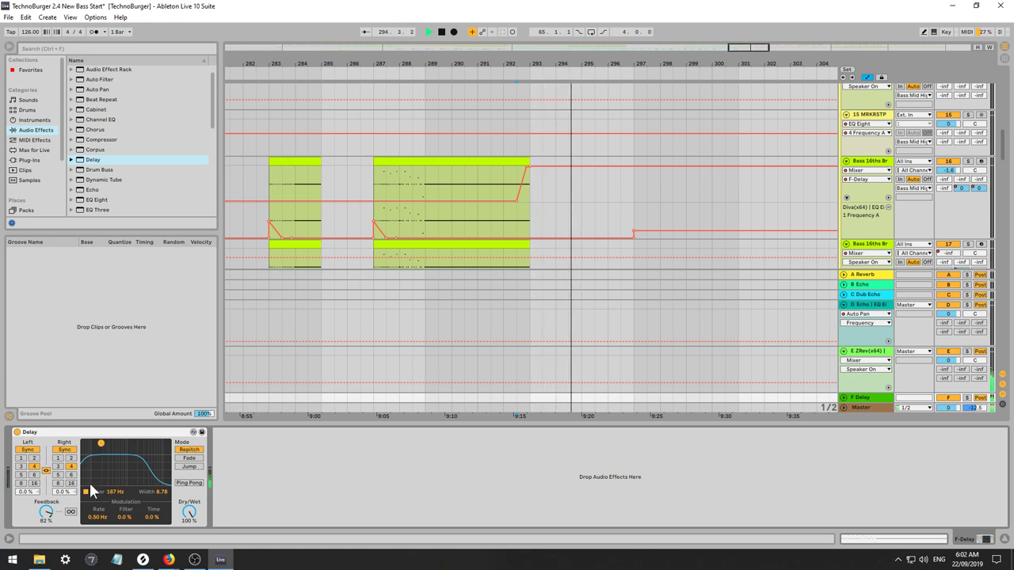
{"action": "left_click", "coordinate": [126, 158]}
{"action": "scroll", "coordinate": [126, 158], "scroll_direction": "down", "scroll_amount": 2}
{"action": "scroll", "coordinate": [127, 159], "scroll_direction": "up", "scroll_amount": 2}
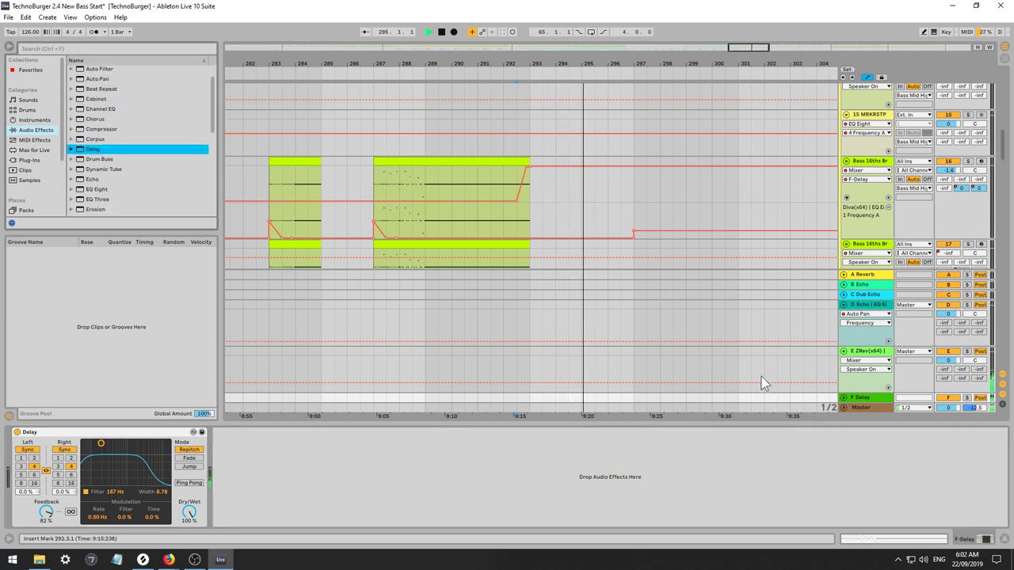
Inspect the E ZRev return's Compressor, then the C Dub Echo and Bass 16ths Break device chains.
{"action": "left_click", "coordinate": [867, 363]}
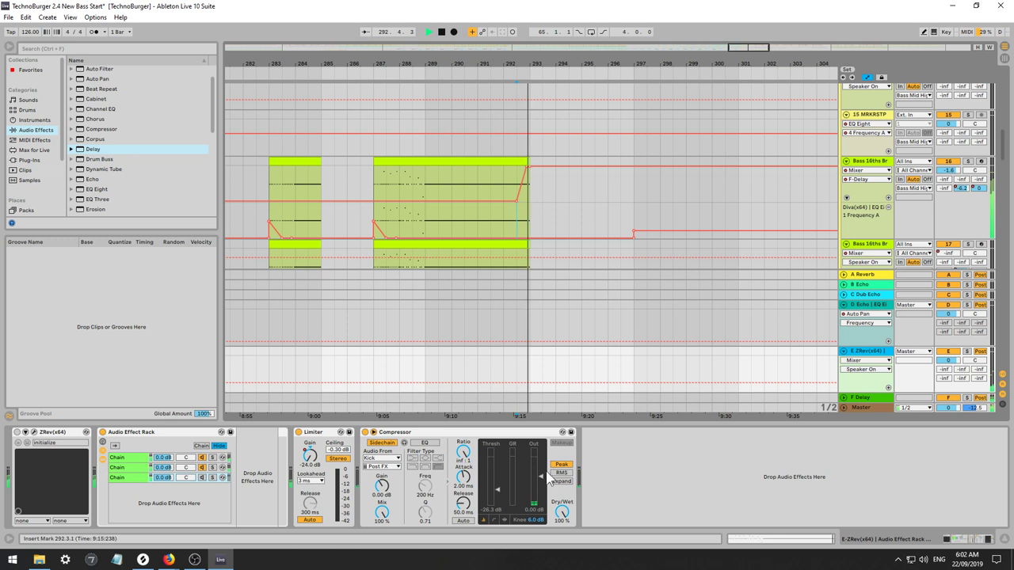
{"action": "left_click", "coordinate": [399, 435]}
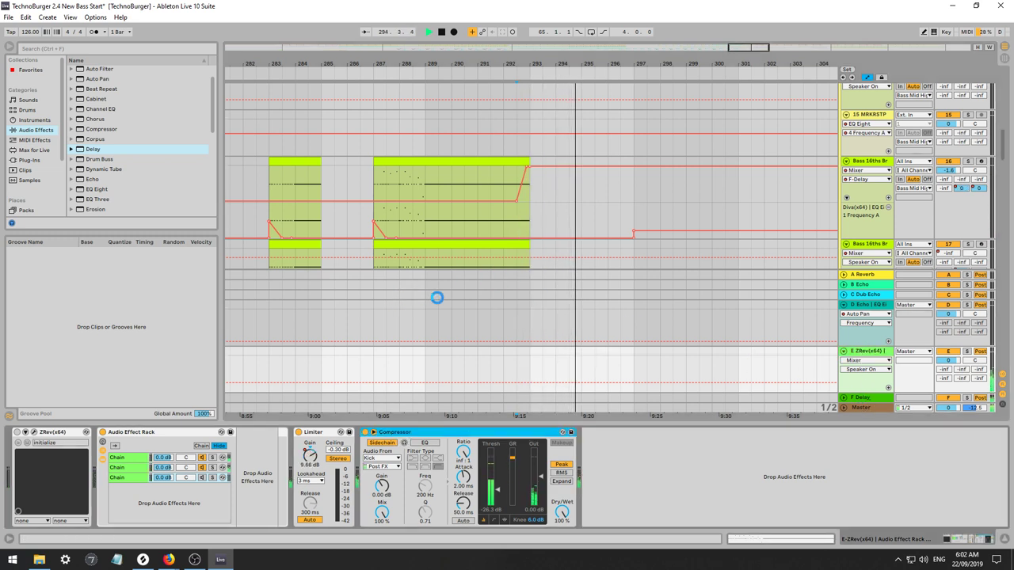
{"action": "left_click", "coordinate": [428, 295]}
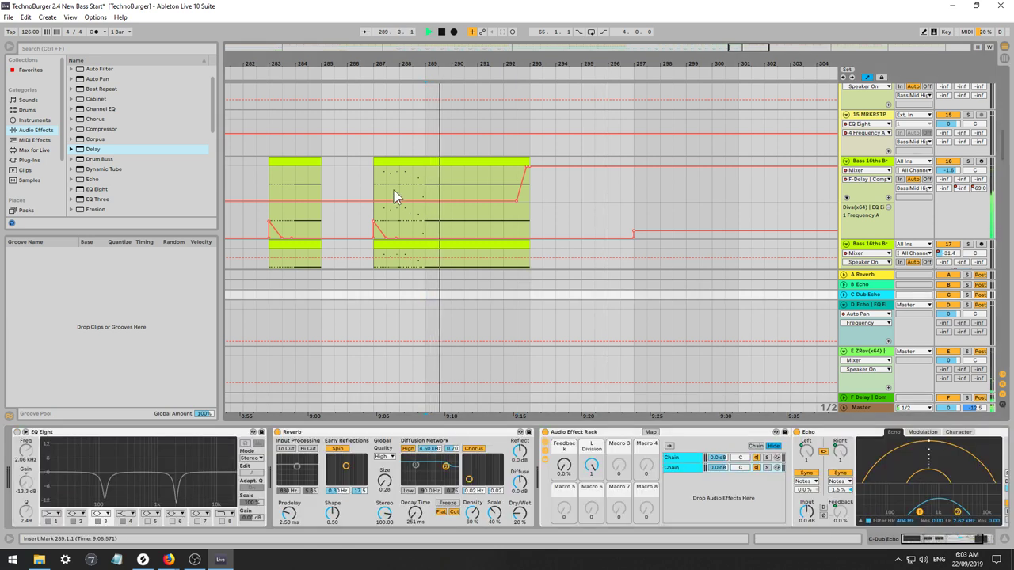
{"action": "left_click", "coordinate": [369, 187]}
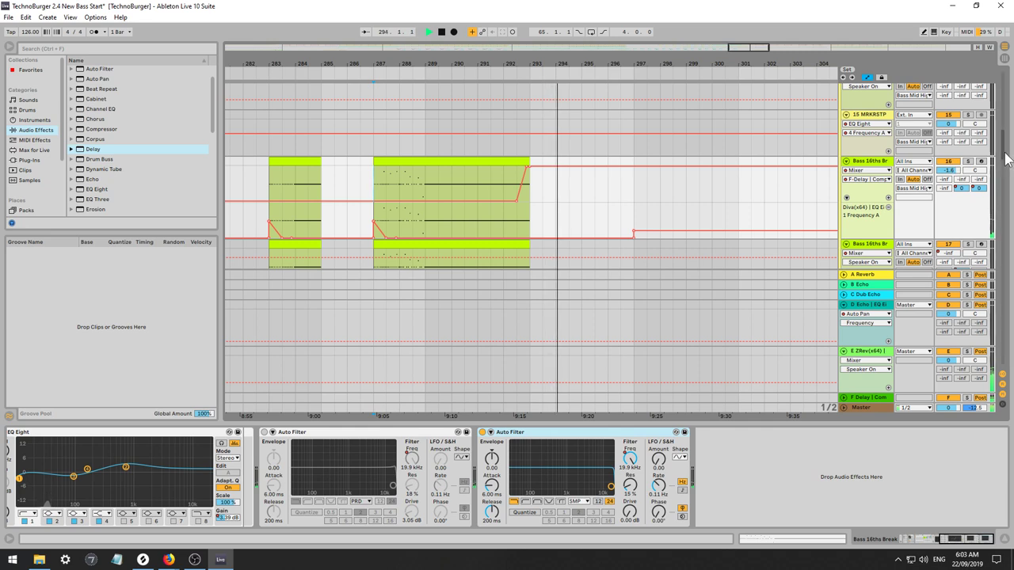
Reactivate the greyed Bass Saw Wub clip at bars 289–293 and play from bar 291.
{"action": "scroll", "coordinate": [1006, 150], "scroll_direction": "up", "scroll_amount": 5}
{"action": "scroll", "coordinate": [1006, 151], "scroll_direction": "up", "scroll_amount": 5}
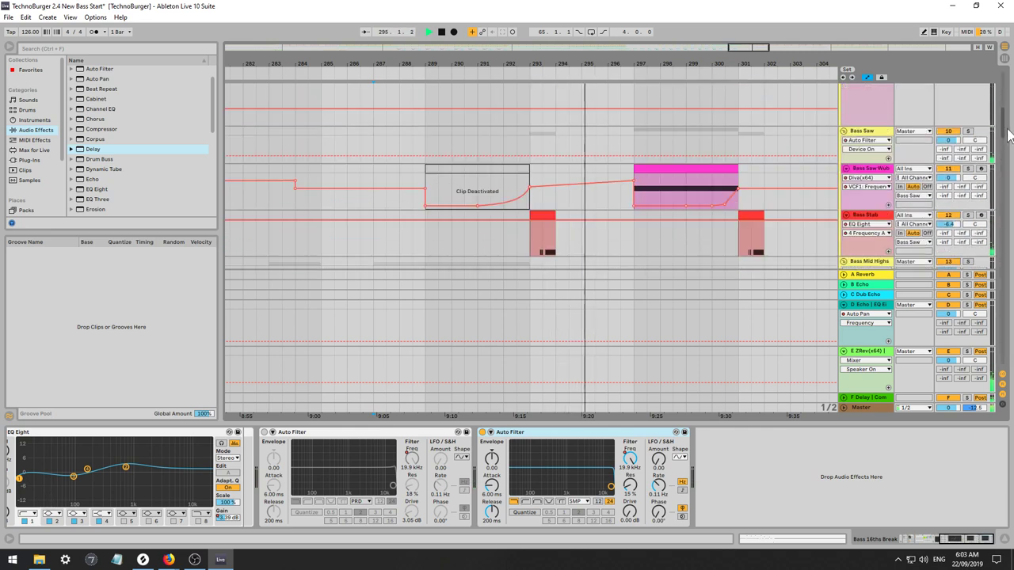
{"action": "key", "text": "space"}
{"action": "left_click", "coordinate": [509, 170]}
{"action": "left_click", "coordinate": [469, 168]}
{"action": "key", "text": "0"}
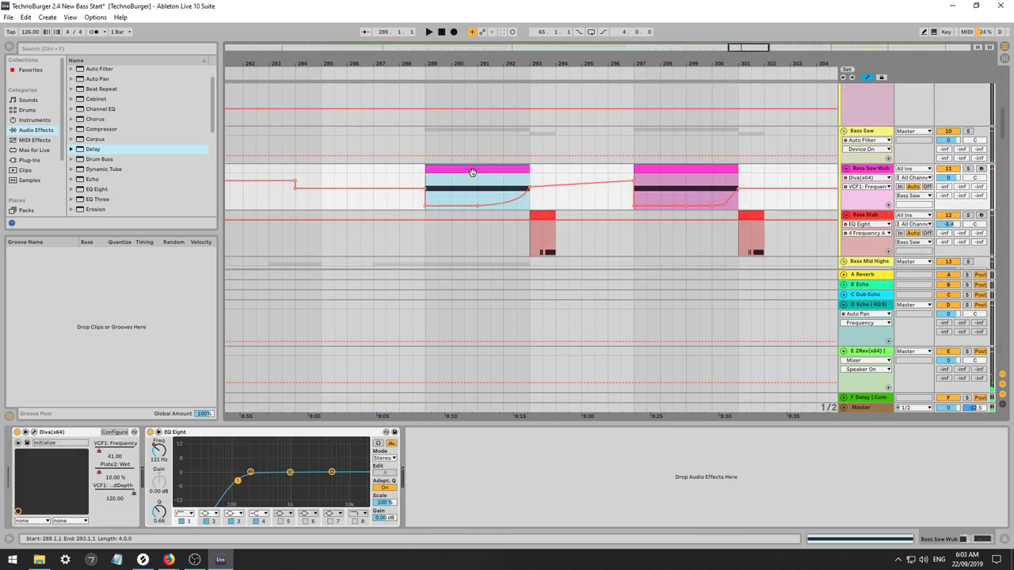
{"action": "left_click", "coordinate": [481, 192]}
{"action": "key", "text": "space"}
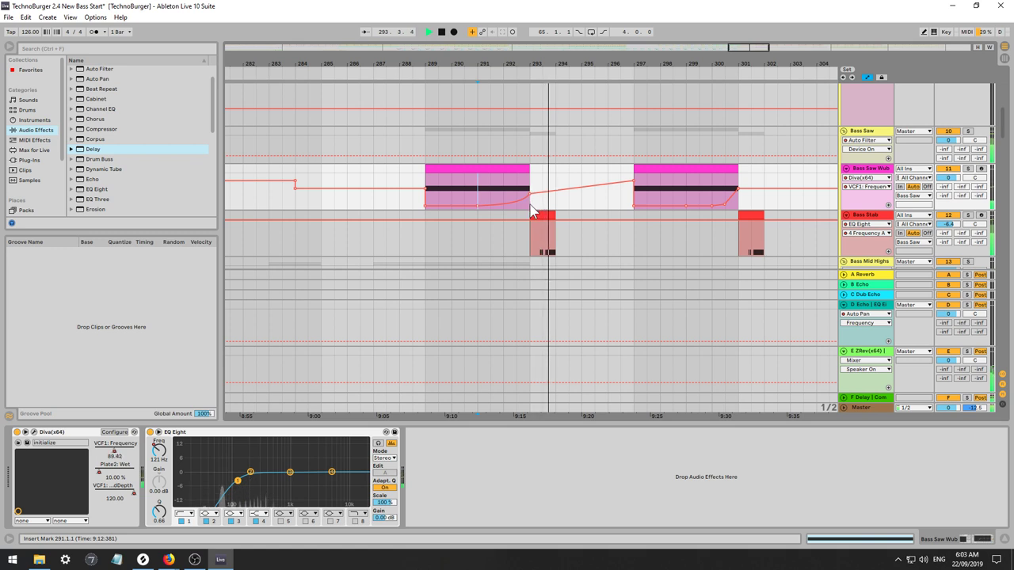
Select the Bass Stab track and move the playback start to 292.3.1.
{"action": "left_click", "coordinate": [531, 252]}
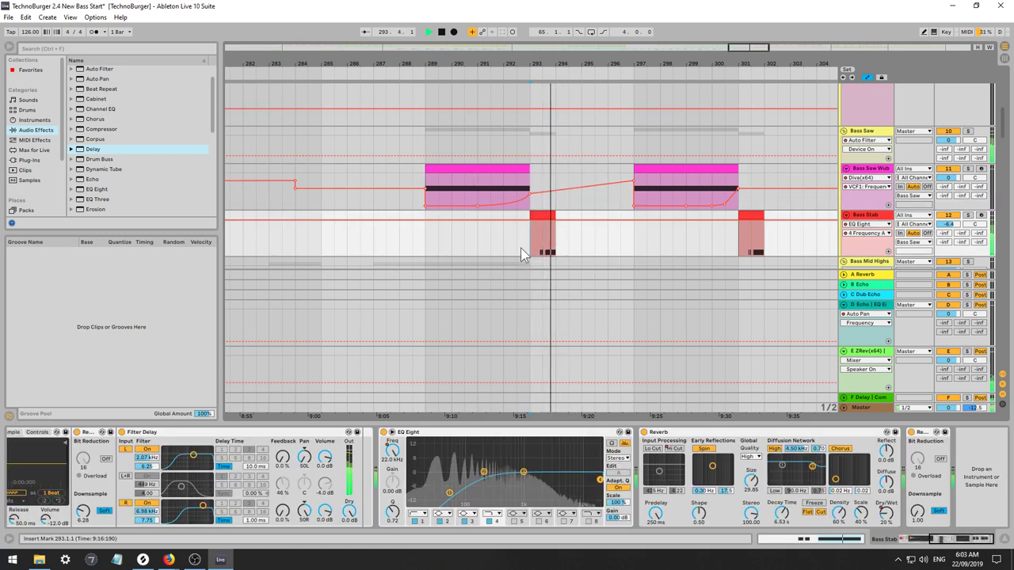
{"action": "left_click", "coordinate": [519, 252]}
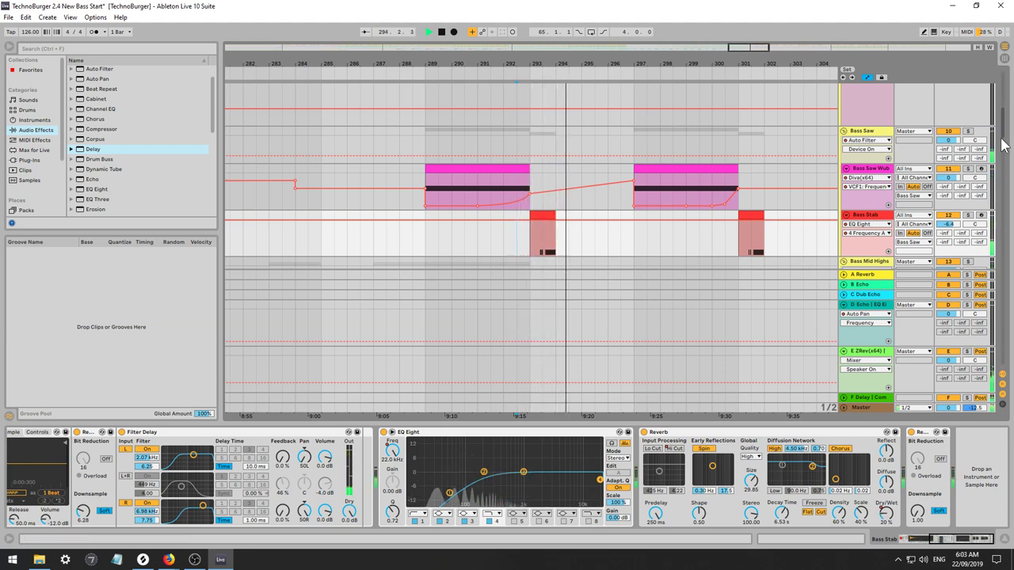
{"action": "left_click_drag", "start_coordinate": [1002, 140], "coordinate": [989, 334]}
Duplicate the E ZRev return's Compressor, checking the Bass Stab track along the way.
{"action": "key", "text": "space"}
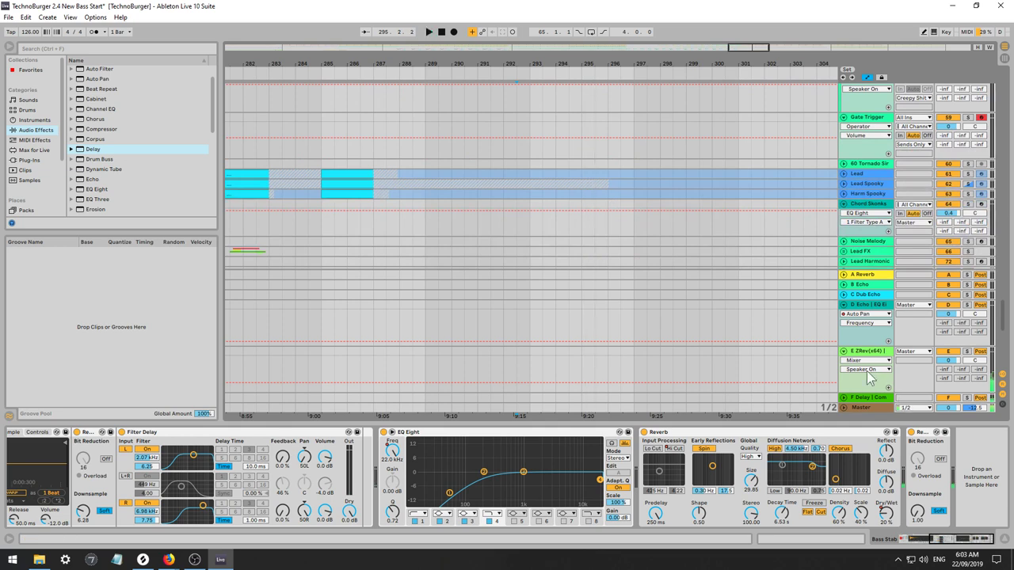
{"action": "left_click", "coordinate": [867, 351]}
{"action": "left_click", "coordinate": [423, 432]}
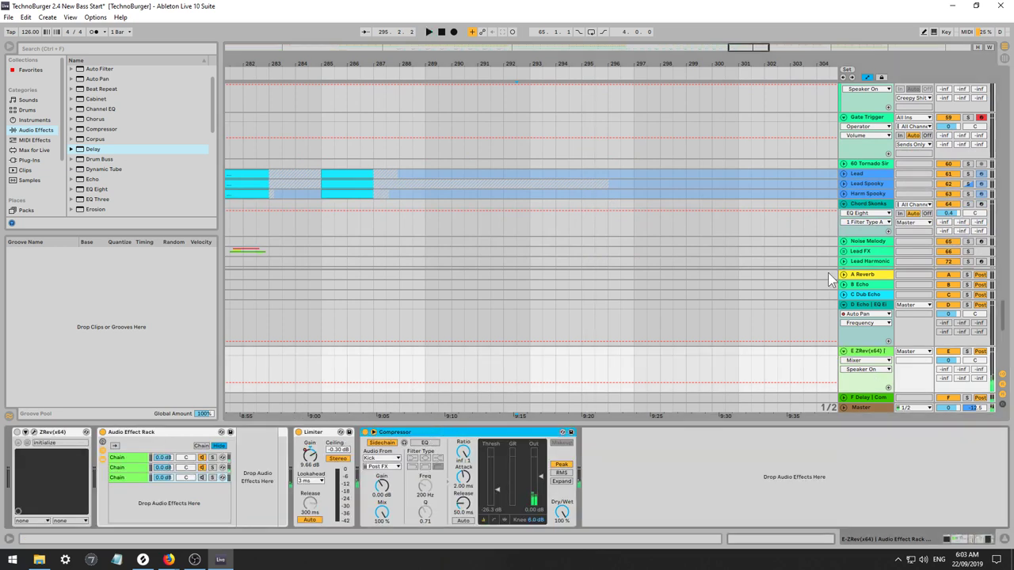
{"action": "key", "text": "ctrl+d"}
{"action": "scroll", "coordinate": [1002, 316], "scroll_direction": "up", "scroll_amount": 10}
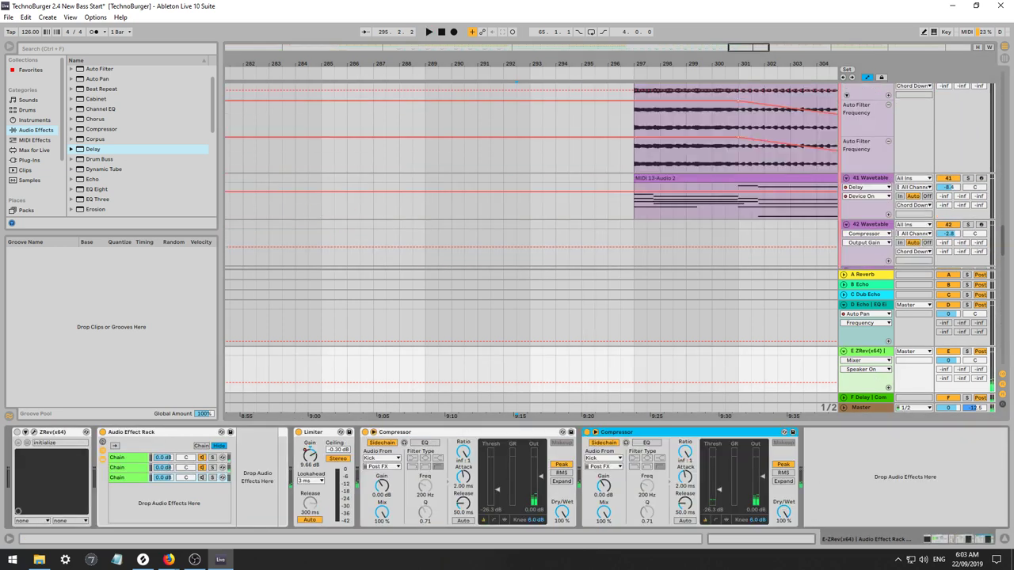
{"action": "scroll", "coordinate": [1003, 317], "scroll_direction": "up", "scroll_amount": 10}
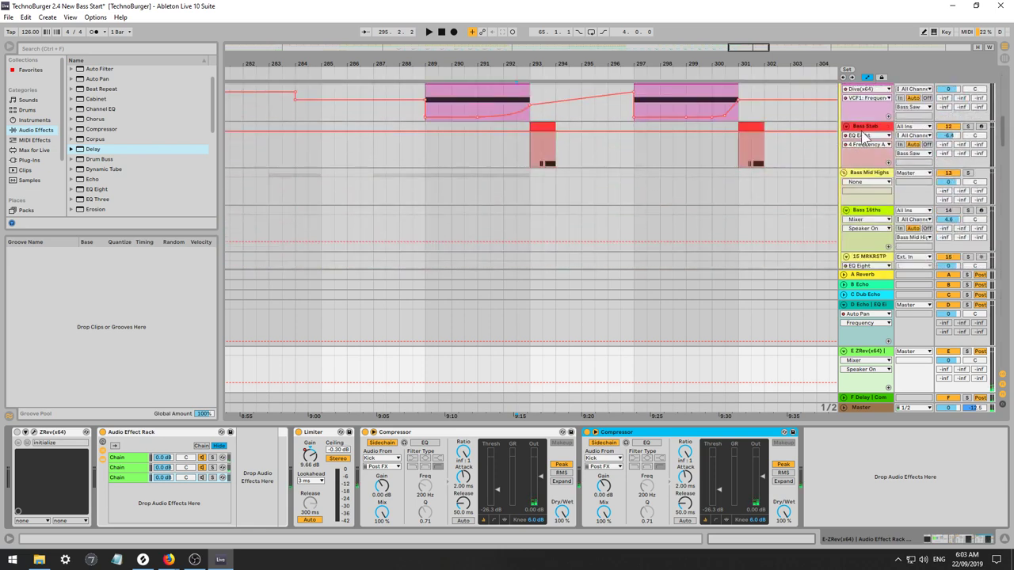
{"action": "left_click", "coordinate": [869, 133]}
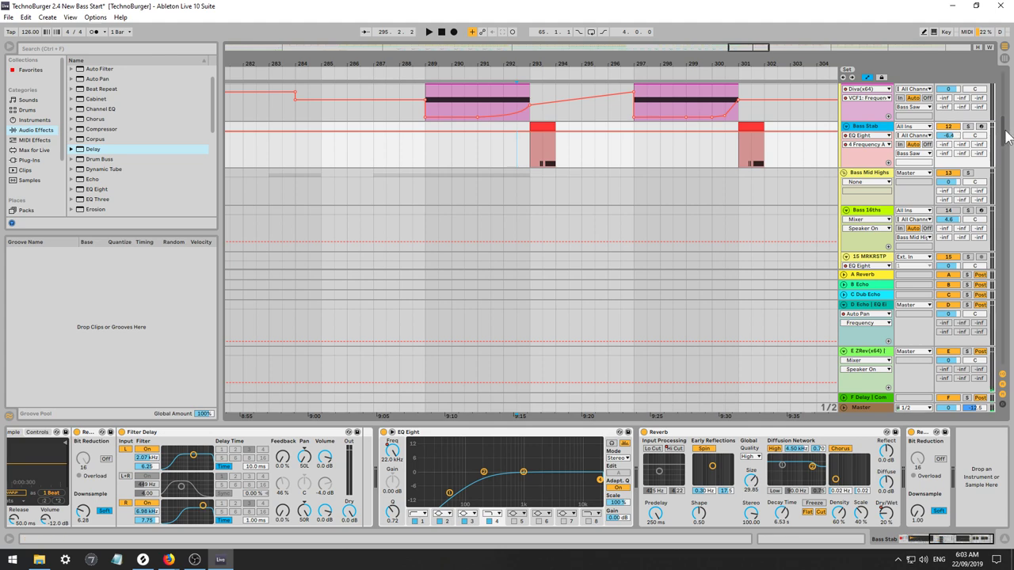
{"action": "scroll", "coordinate": [1002, 136], "scroll_direction": "down", "scroll_amount": 15}
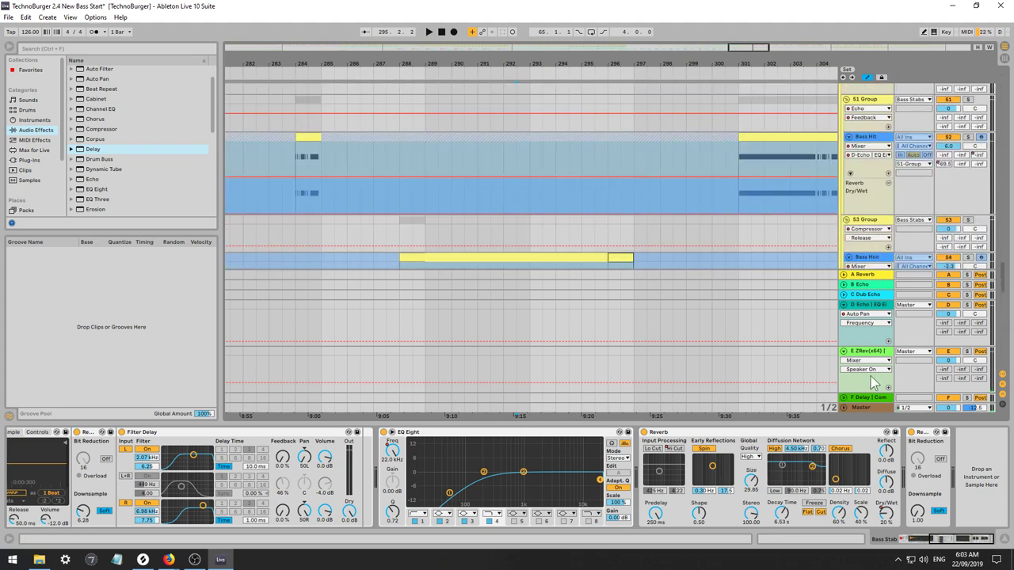
{"action": "left_click", "coordinate": [862, 354]}
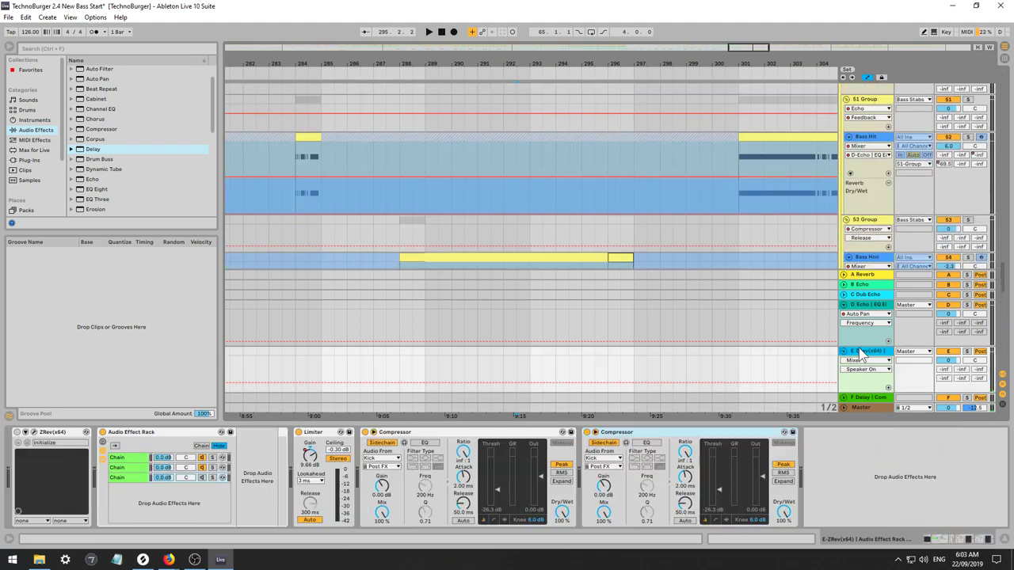
Sidechain the copy from Bass Stab Pre FX with 0.11 ms attack and 17.5 ms release, auditioning soloed.
{"action": "left_click", "coordinate": [608, 459]}
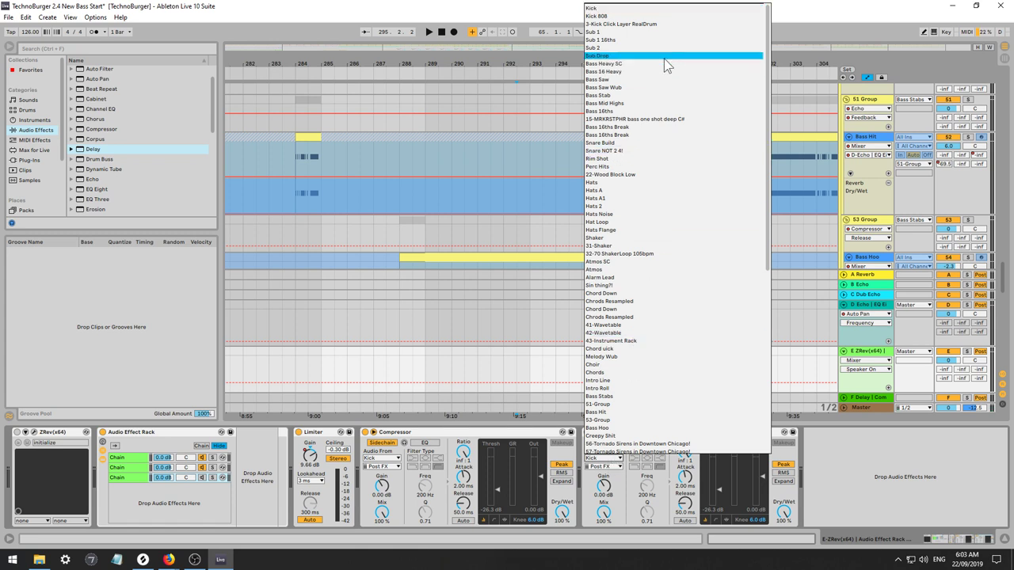
{"action": "left_click", "coordinate": [619, 95]}
{"action": "key", "text": "space"}
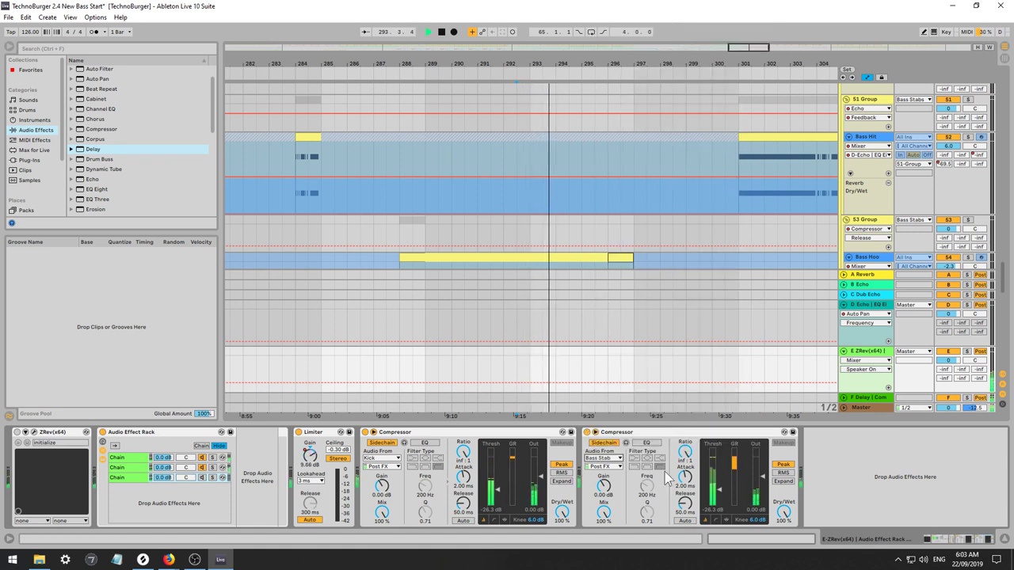
{"action": "left_click", "coordinate": [607, 468]}
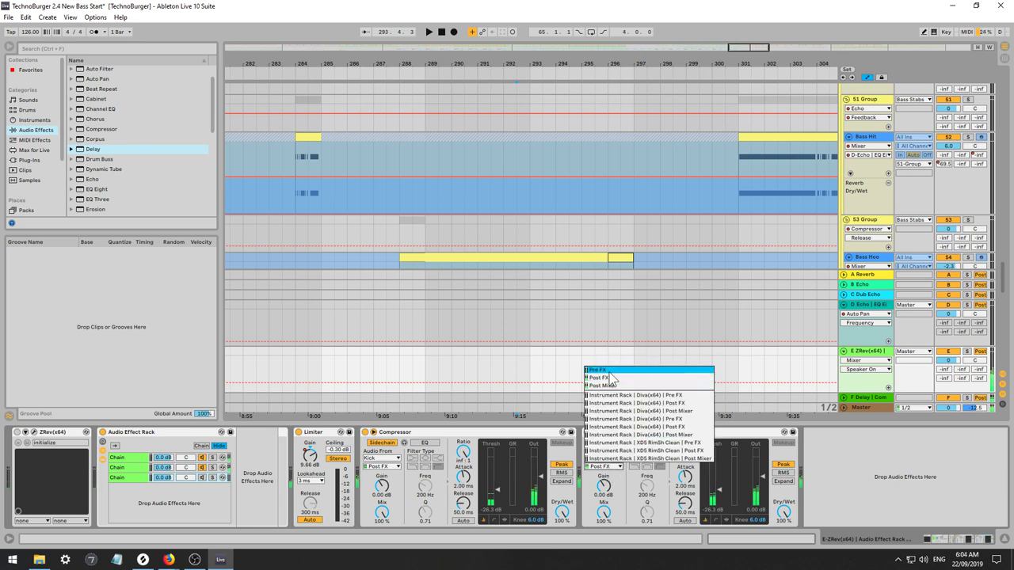
{"action": "left_click", "coordinate": [676, 499]}
{"action": "left_click", "coordinate": [686, 455]}
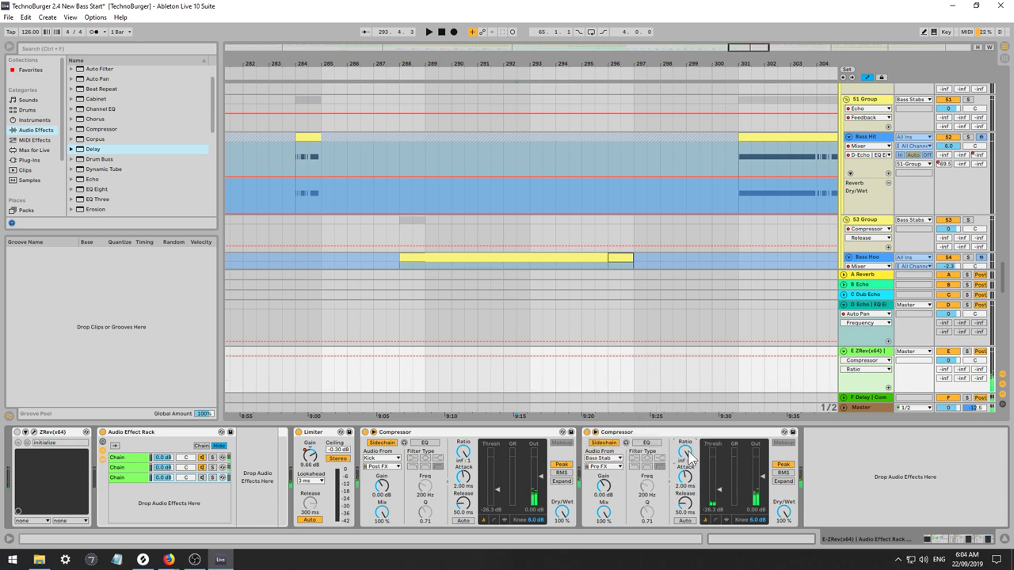
{"action": "left_click_drag", "start_coordinate": [685, 508], "coordinate": [685, 526]}
{"action": "left_click_drag", "start_coordinate": [685, 480], "coordinate": [714, 519]}
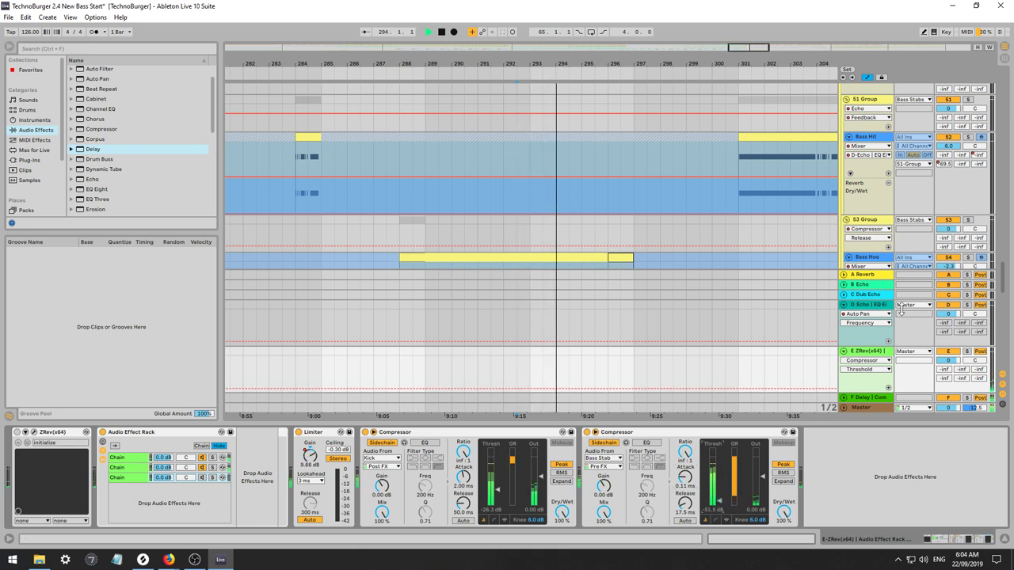
{"action": "left_click", "coordinate": [967, 351]}
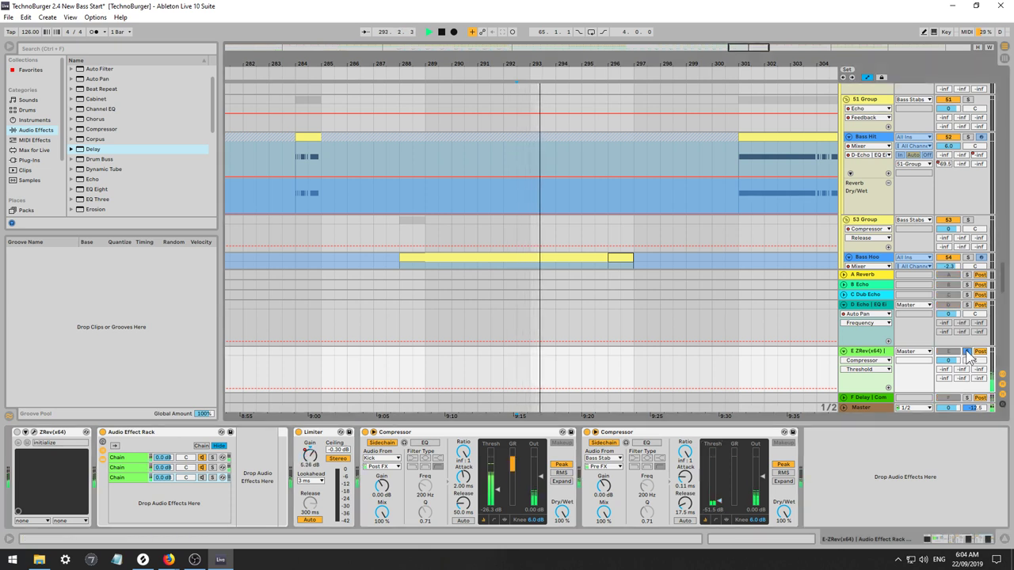
{"action": "left_click", "coordinate": [966, 352]}
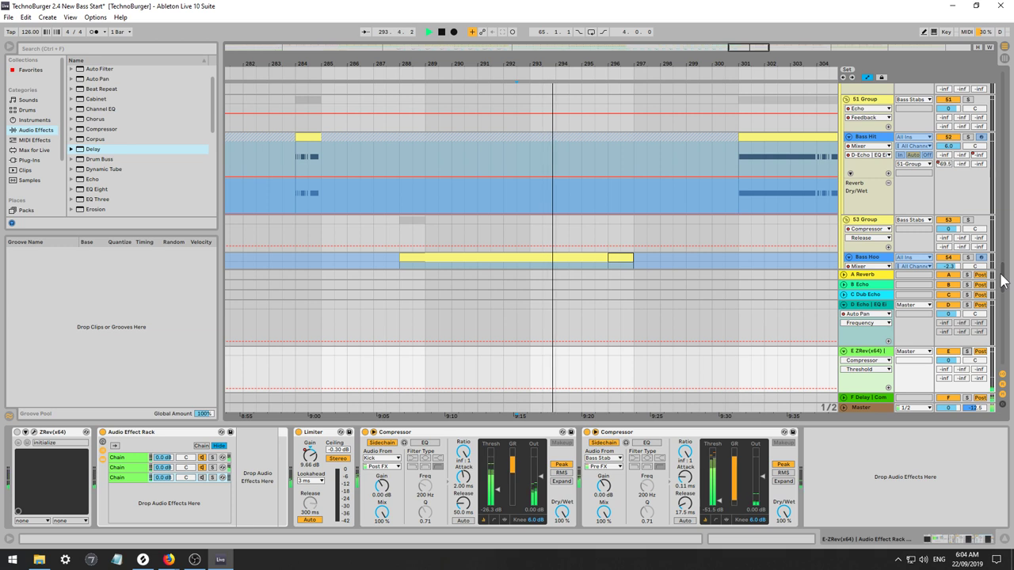
Raise the second compressor's threshold to -38.9 dB.
{"action": "left_click", "coordinate": [708, 432]}
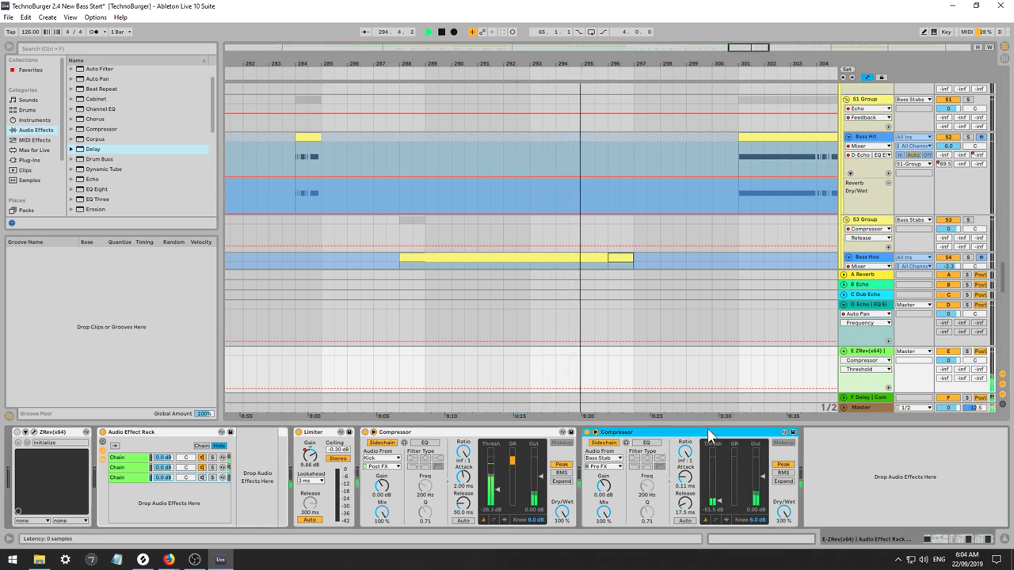
{"action": "left_click_drag", "start_coordinate": [717, 507], "coordinate": [717, 496]}
{"action": "left_click", "coordinate": [695, 433]}
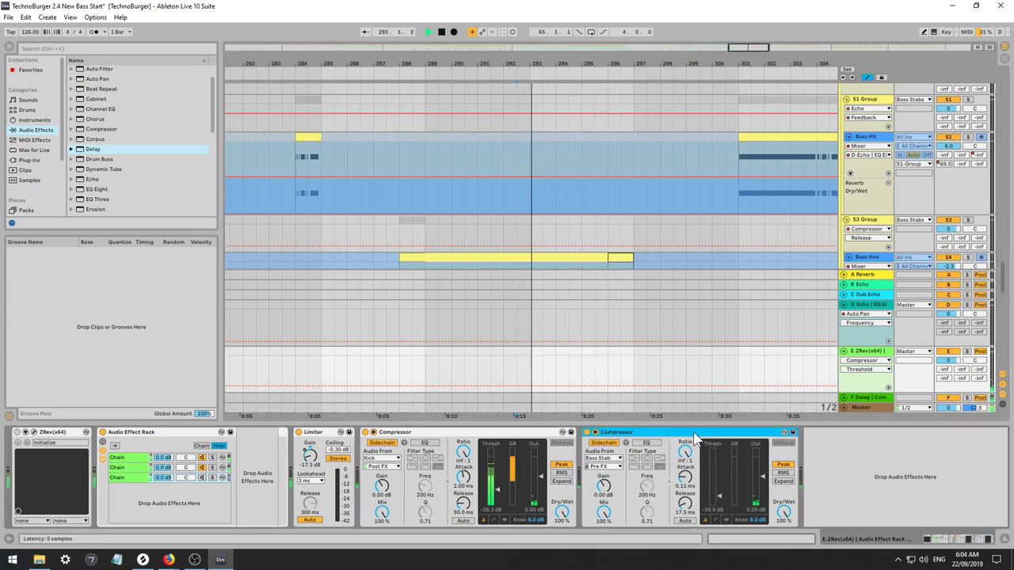
{"action": "key", "text": "space"}
Unfold the Chord Down group and play from bar 292.
{"action": "left_click_drag", "start_coordinate": [1002, 282], "coordinate": [1012, 193]}
{"action": "key", "text": "space"}
{"action": "scroll", "coordinate": [879, 165], "scroll_direction": "up", "scroll_amount": 1}
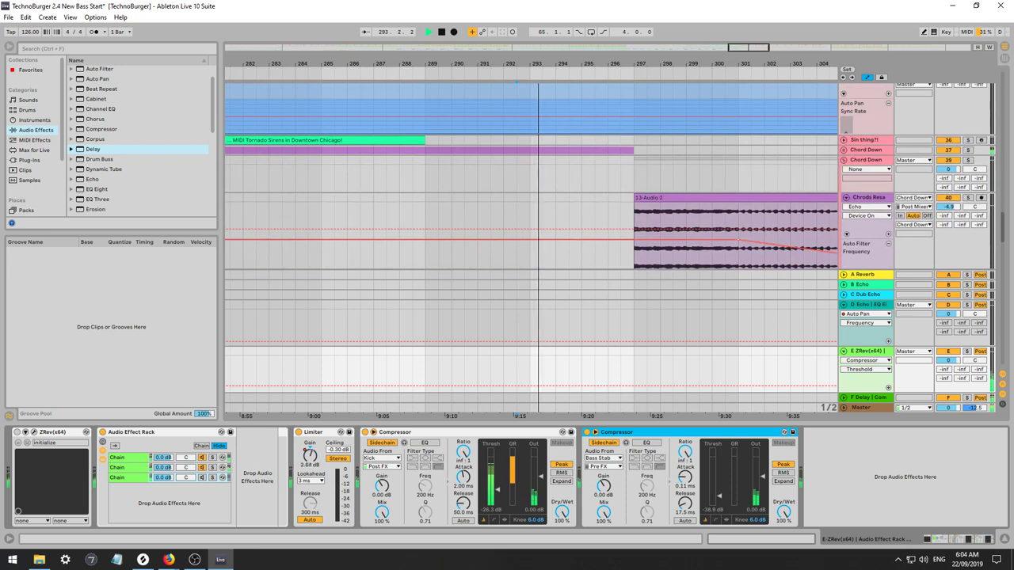
{"action": "left_click", "coordinate": [844, 150]}
{"action": "key", "text": "space"}
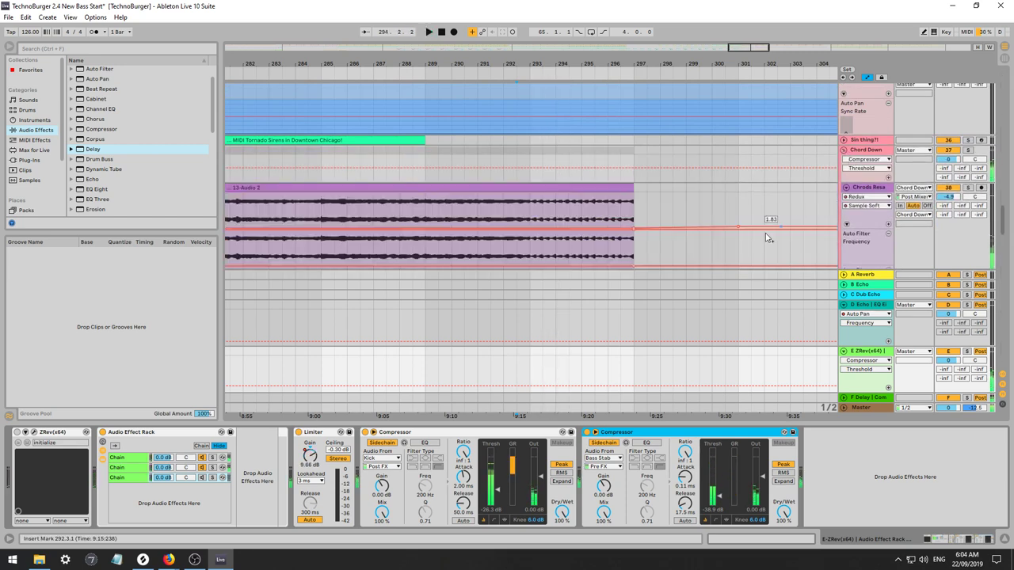
{"action": "scroll", "coordinate": [700, 171], "scroll_direction": "up", "scroll_amount": 2}
{"action": "scroll", "coordinate": [783, 240], "scroll_direction": "down", "scroll_amount": 8}
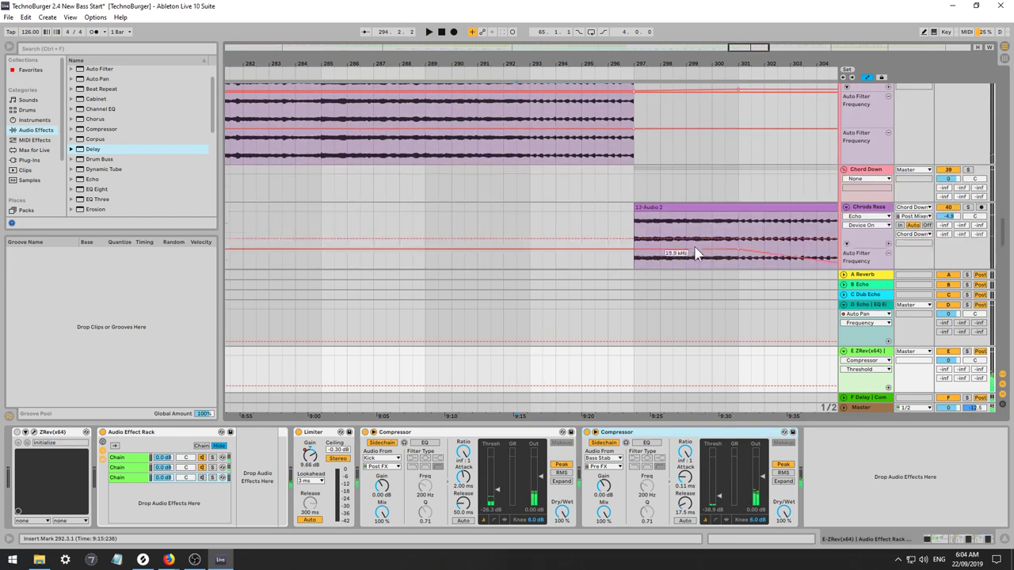
{"action": "key", "text": "space"}
{"action": "scroll", "coordinate": [687, 214], "scroll_direction": "down", "scroll_amount": 10}
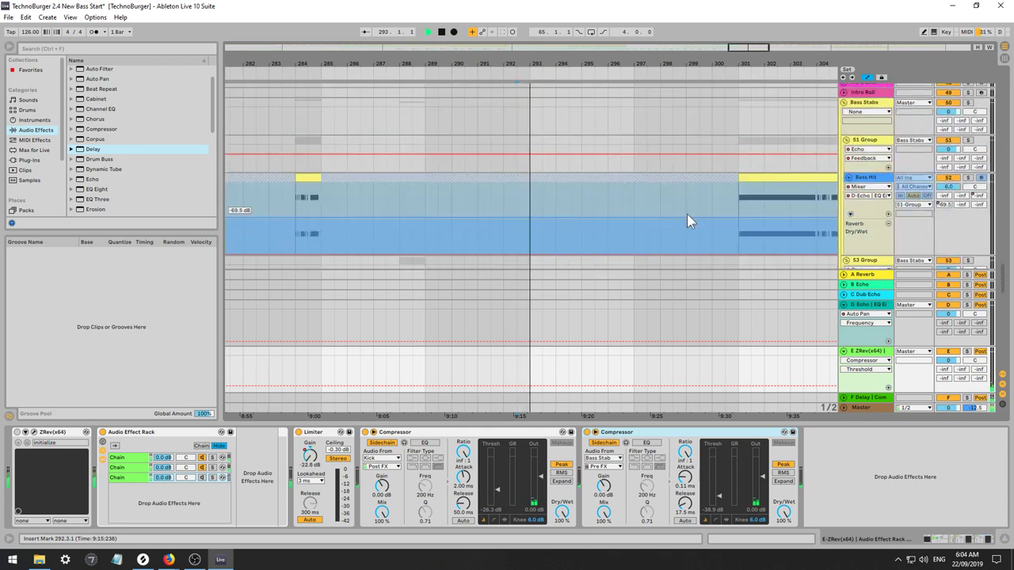
{"action": "scroll", "coordinate": [688, 205], "scroll_direction": "down", "scroll_amount": 7}
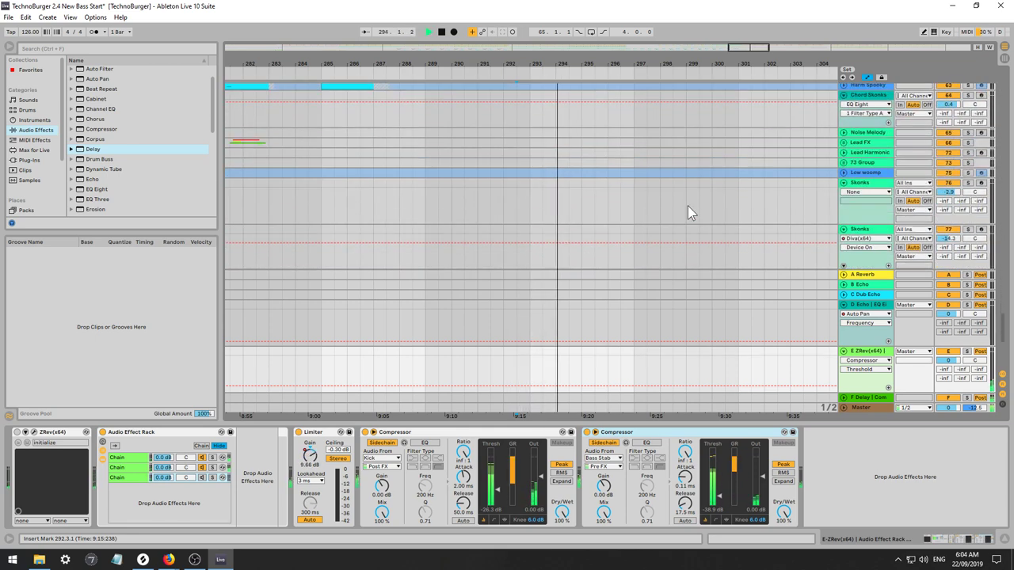
{"action": "scroll", "coordinate": [688, 205], "scroll_direction": "up", "scroll_amount": 2}
Briefly expand and collapse the Lead, Lead Spooky and Low woomp tracks to inspect them.
{"action": "left_click", "coordinate": [844, 128]}
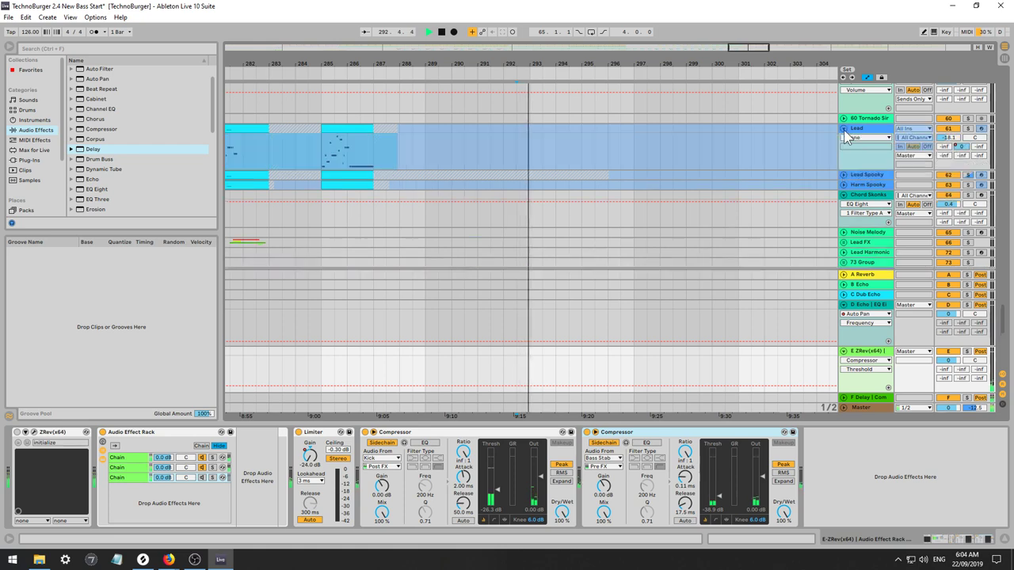
{"action": "left_click", "coordinate": [844, 129]}
{"action": "left_click", "coordinate": [844, 139]}
{"action": "left_click", "coordinate": [844, 139]}
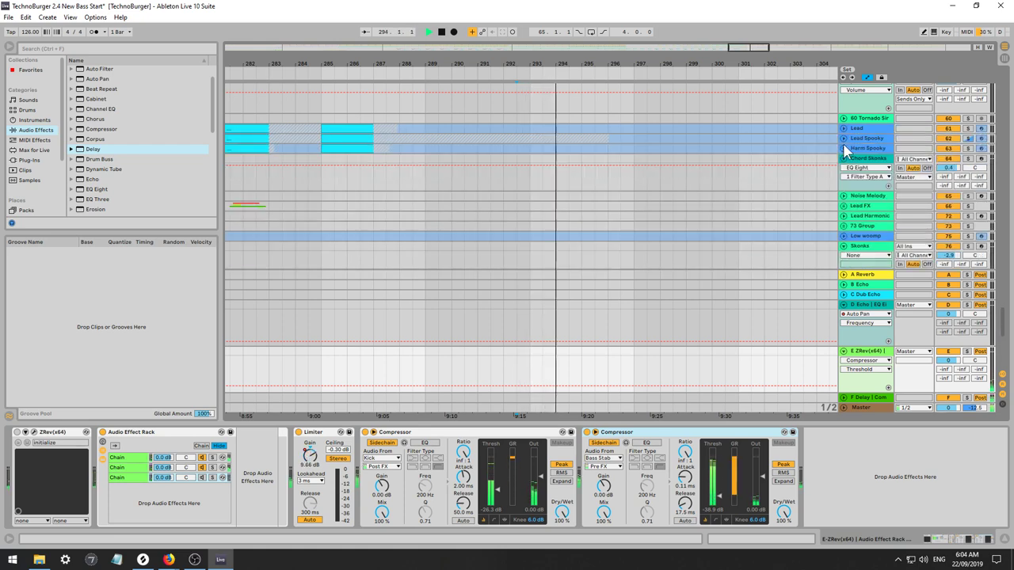
{"action": "left_click", "coordinate": [843, 142]}
{"action": "key", "text": "space"}
{"action": "left_click", "coordinate": [844, 238]}
{"action": "left_click", "coordinate": [844, 237]}
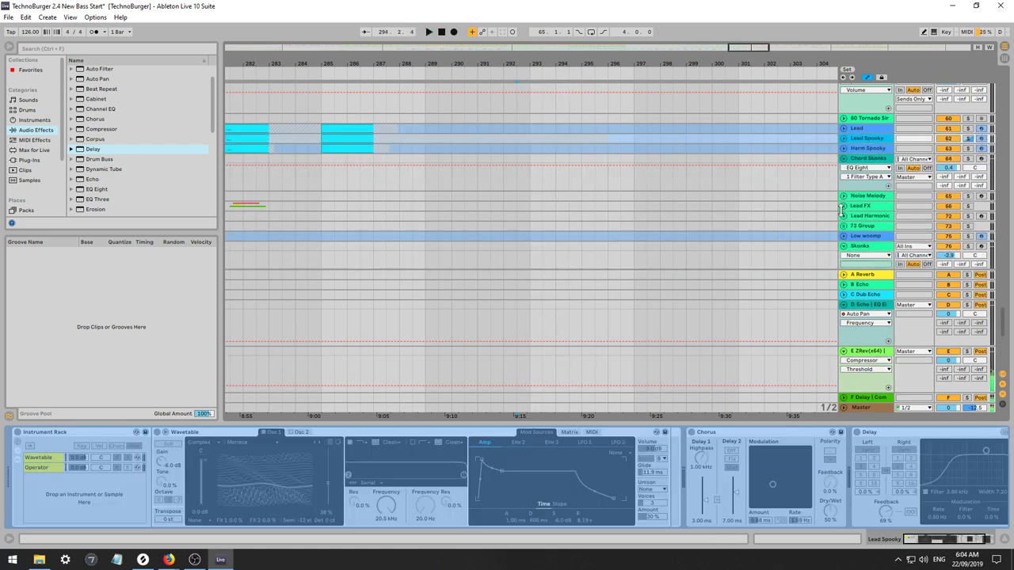
Bring the Chords Resampled track's effect chain into view.
{"action": "scroll", "coordinate": [845, 205], "scroll_direction": "down", "scroll_amount": 10}
{"action": "key", "text": "space"}
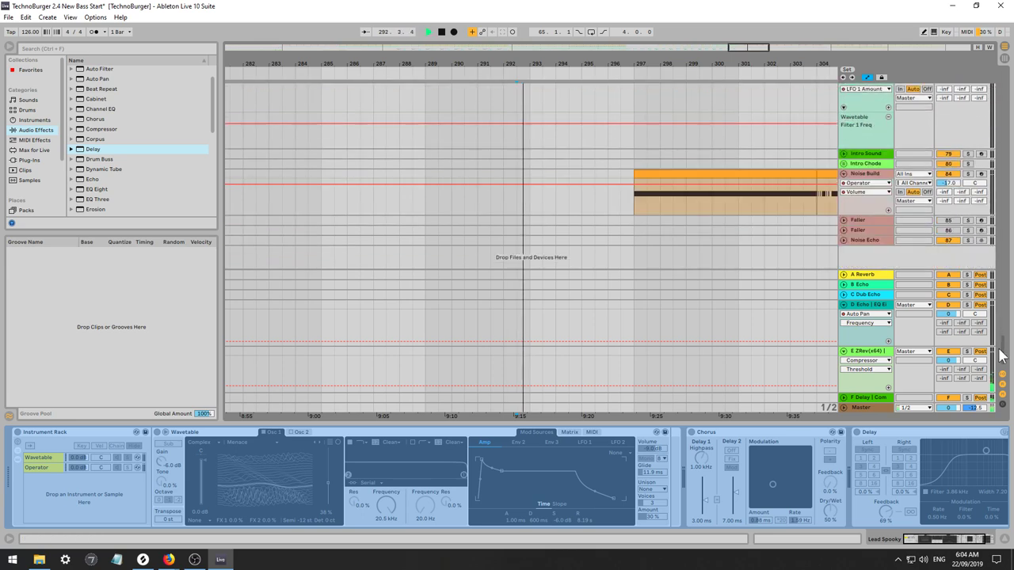
{"action": "scroll", "coordinate": [1005, 268], "scroll_direction": "up", "scroll_amount": 10}
{"action": "scroll", "coordinate": [1005, 268], "scroll_direction": "up", "scroll_amount": 5}
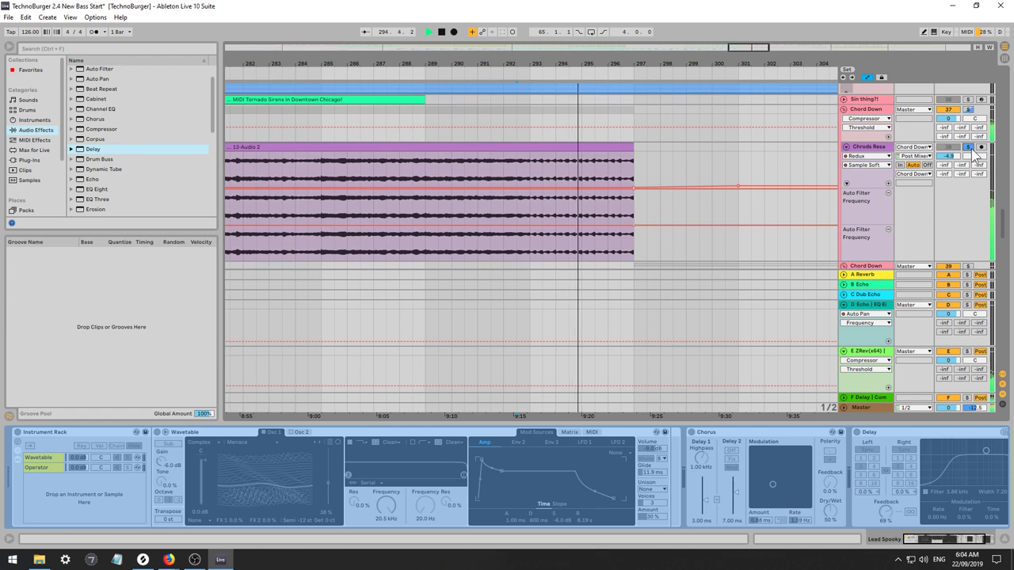
{"action": "left_click", "coordinate": [874, 149]}
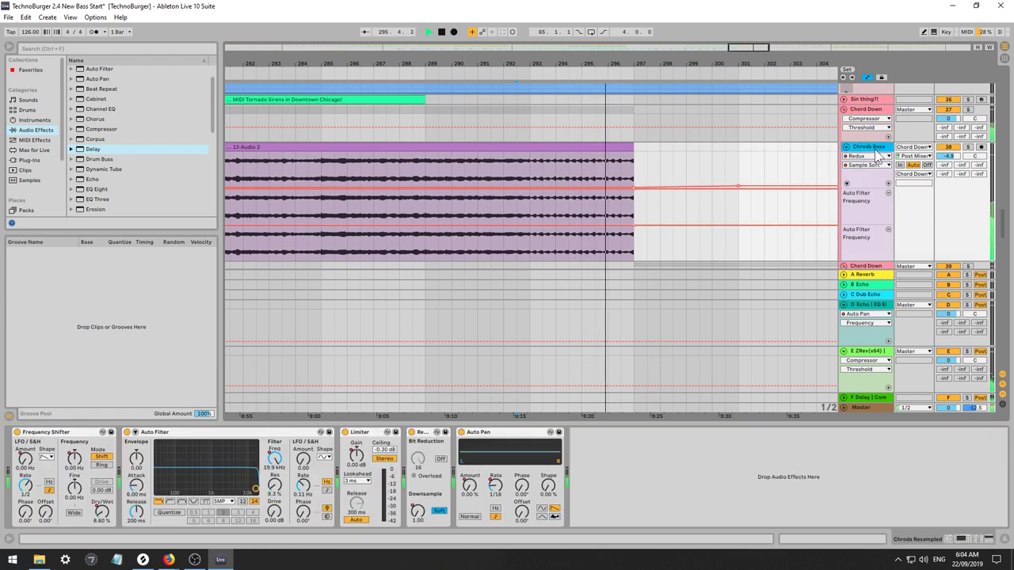
{"action": "left_click", "coordinate": [595, 479]}
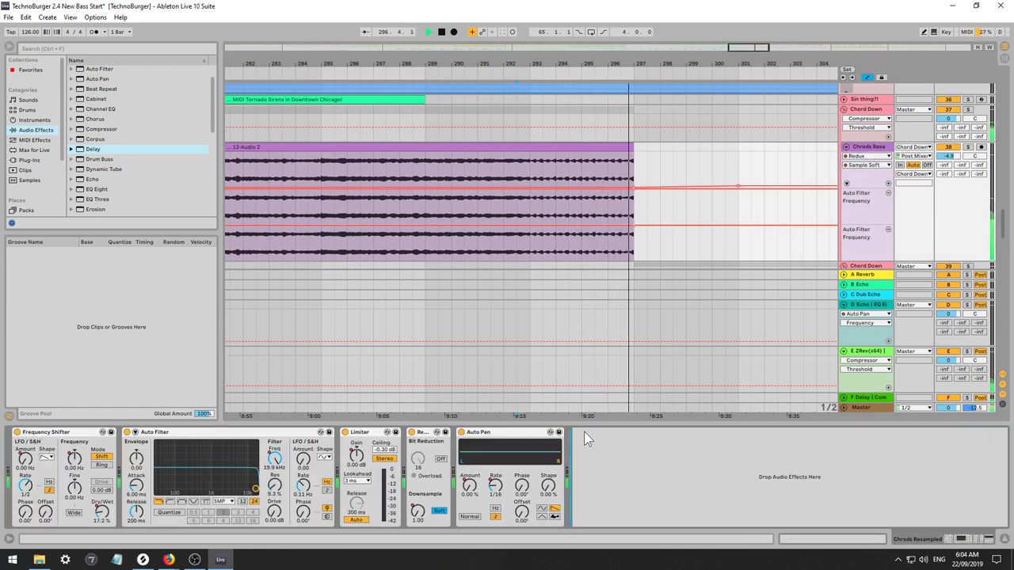
Replay from bar 289 while raising the compressor threshold and shortening its release.
{"action": "left_click", "coordinate": [430, 177]}
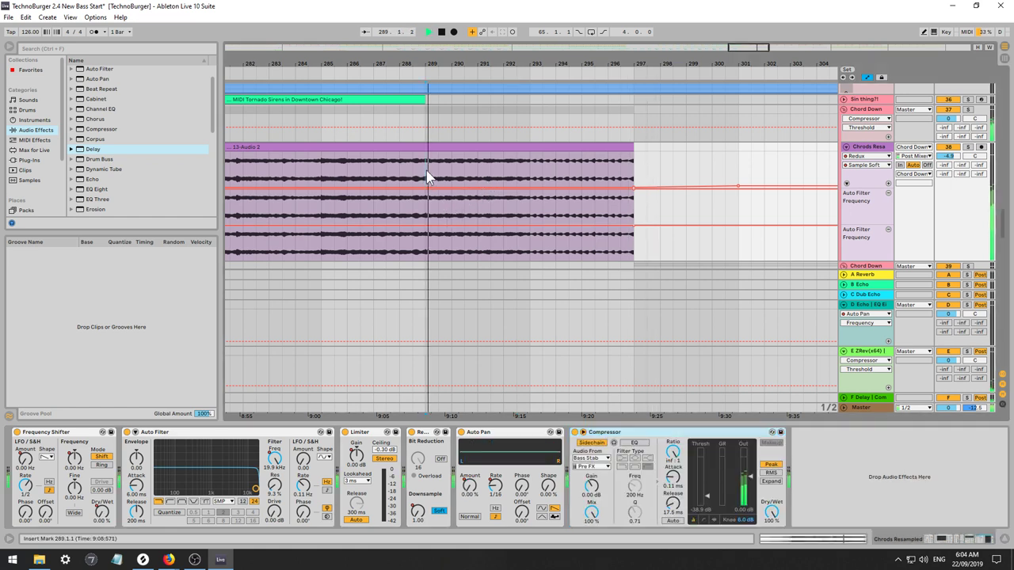
{"action": "scroll", "coordinate": [673, 174], "scroll_direction": "up", "scroll_amount": 1}
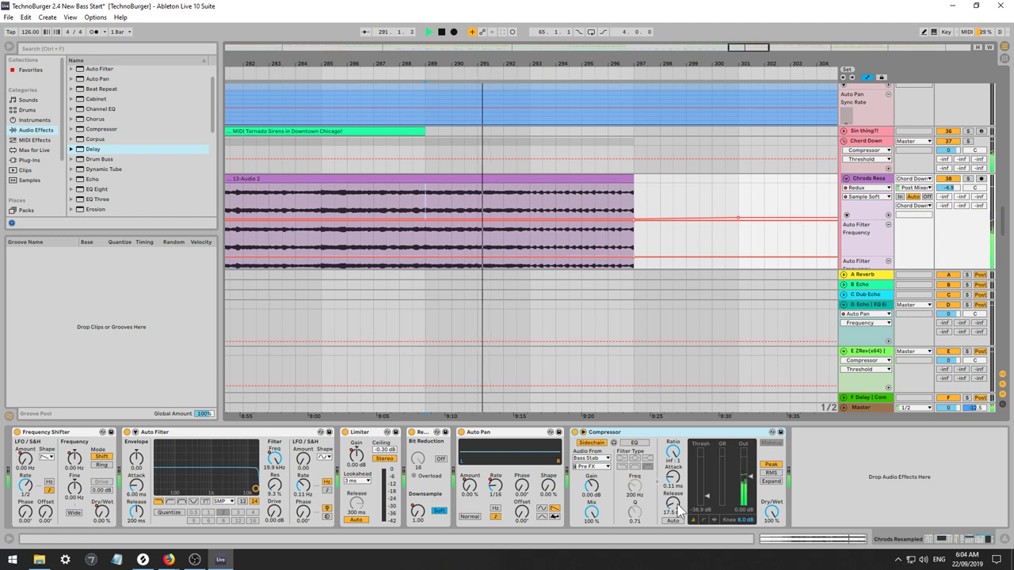
{"action": "left_click_drag", "start_coordinate": [707, 496], "coordinate": [707, 486]}
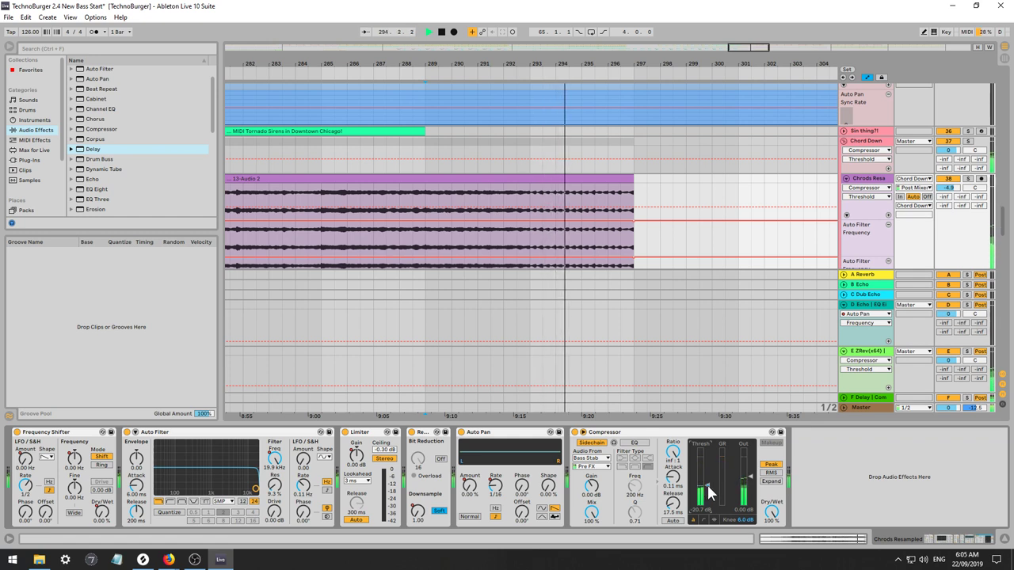
{"action": "left_click_drag", "start_coordinate": [680, 497], "coordinate": [679, 539]}
{"action": "left_click_drag", "start_coordinate": [707, 486], "coordinate": [707, 473]}
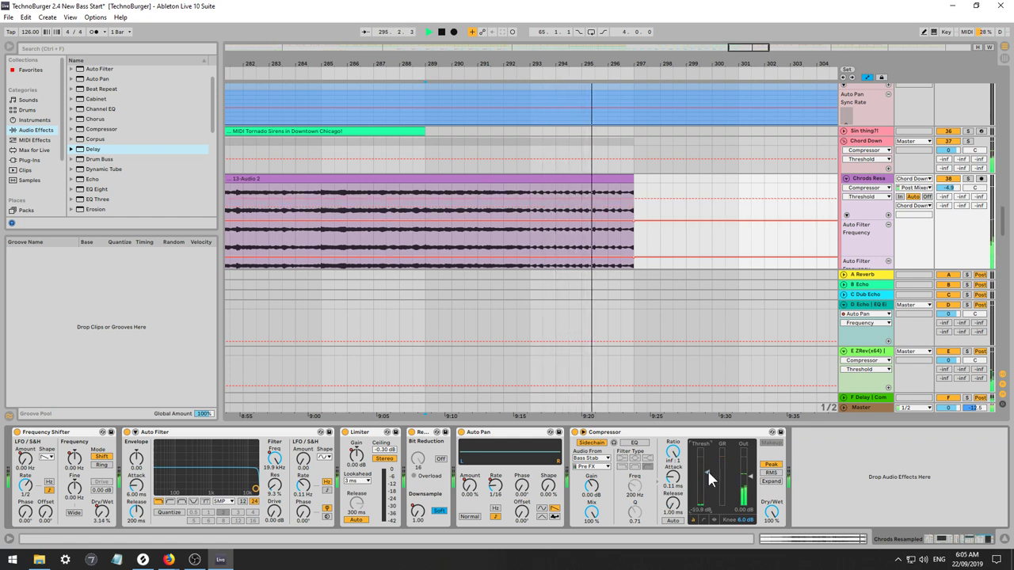
{"action": "key", "text": "space"}
{"action": "key", "text": "space"}
Replay from bar 293 with Chord Down soloed, settling the threshold at -28.1 dB and release at 53.6 ms.
{"action": "left_click_drag", "start_coordinate": [503, 192], "coordinate": [489, 212]}
{"action": "left_click", "coordinate": [532, 193]}
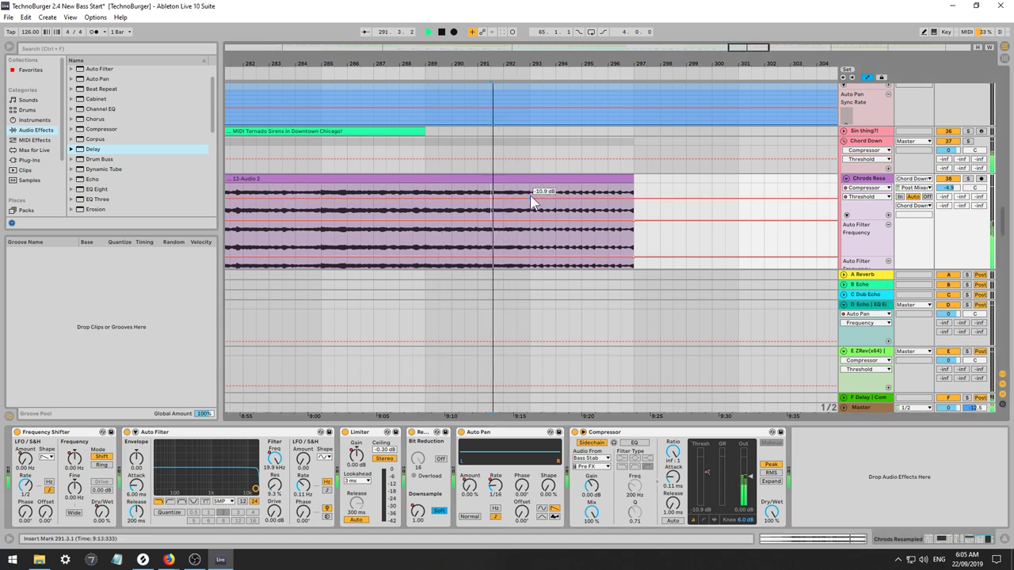
{"action": "key", "text": "space"}
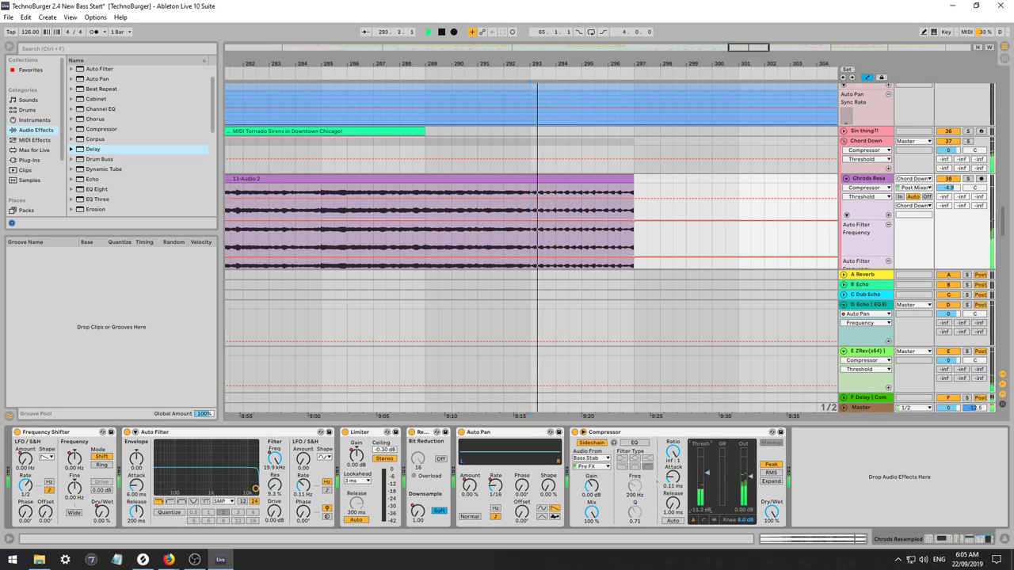
{"action": "left_click", "coordinate": [968, 180]}
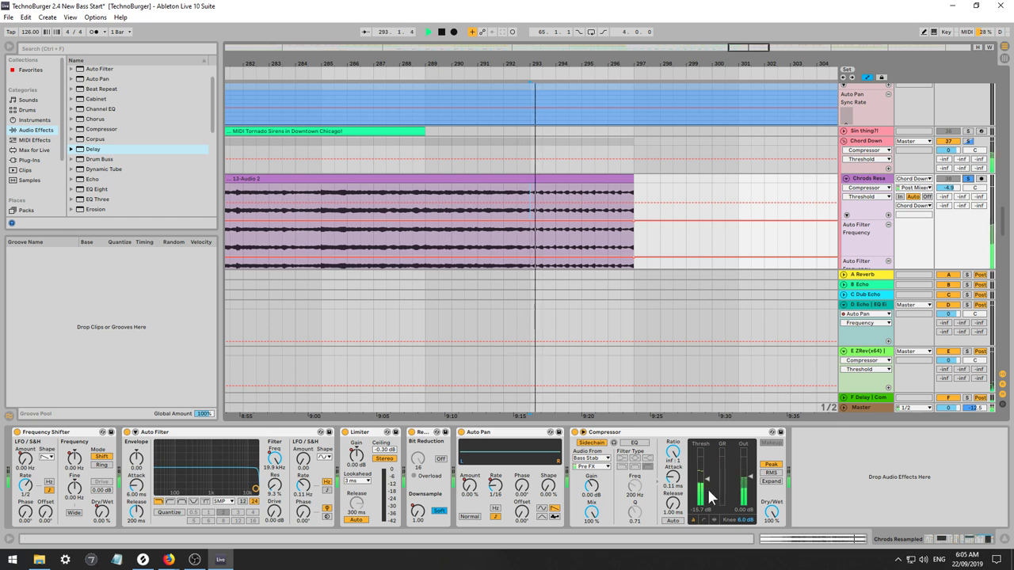
{"action": "mouse_move", "coordinate": [708, 491]}
{"action": "left_mouse_down"}
{"action": "mouse_move", "coordinate": [708, 511]}
{"action": "mouse_move", "coordinate": [673, 500]}
{"action": "mouse_move", "coordinate": [672, 473]}
{"action": "left_mouse_up"}
{"action": "key", "text": "space"}
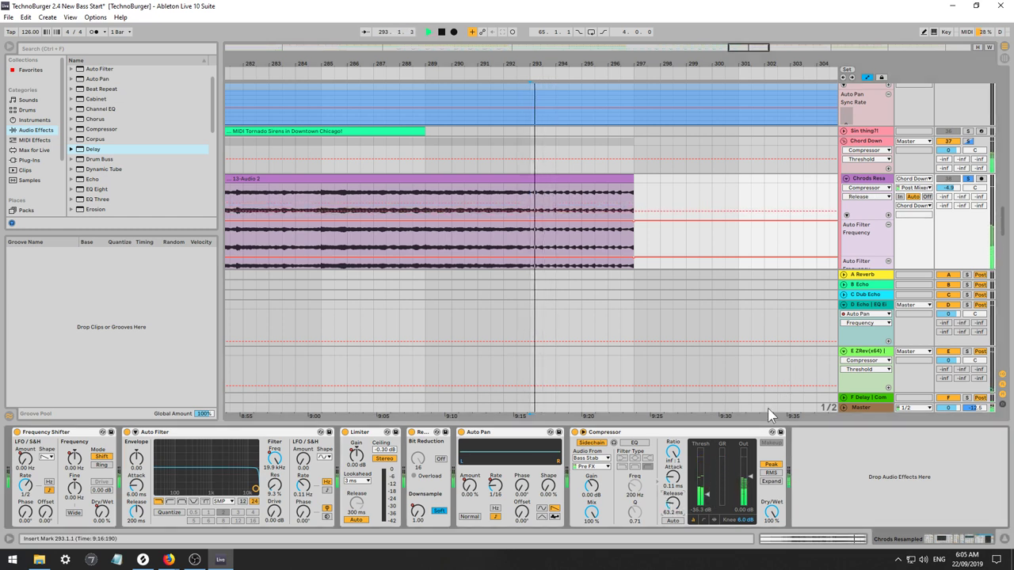
{"action": "key", "text": "space"}
{"action": "key", "text": "space"}
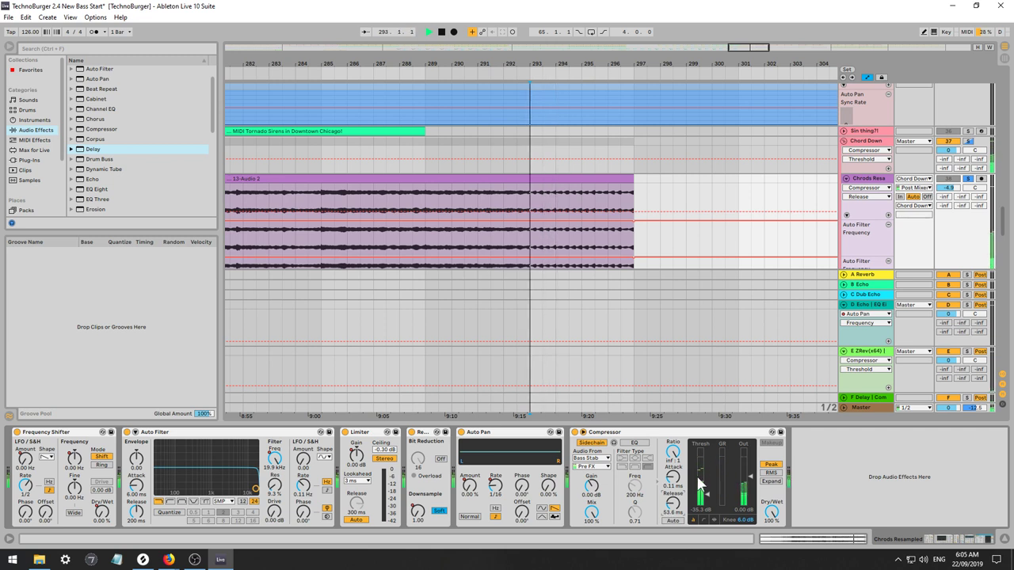
{"action": "left_click_drag", "start_coordinate": [707, 495], "coordinate": [702, 468]}
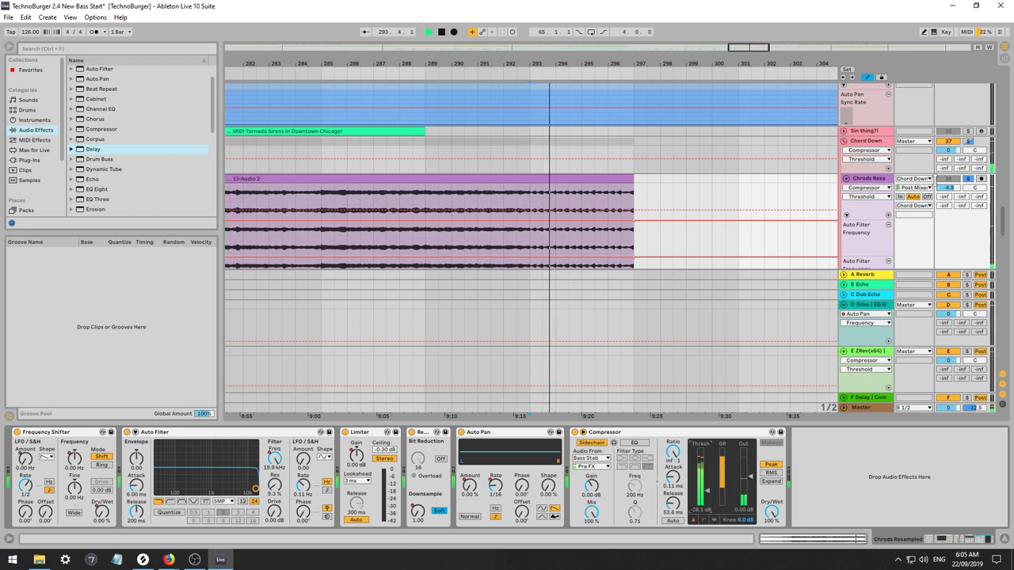
{"action": "key", "text": "space"}
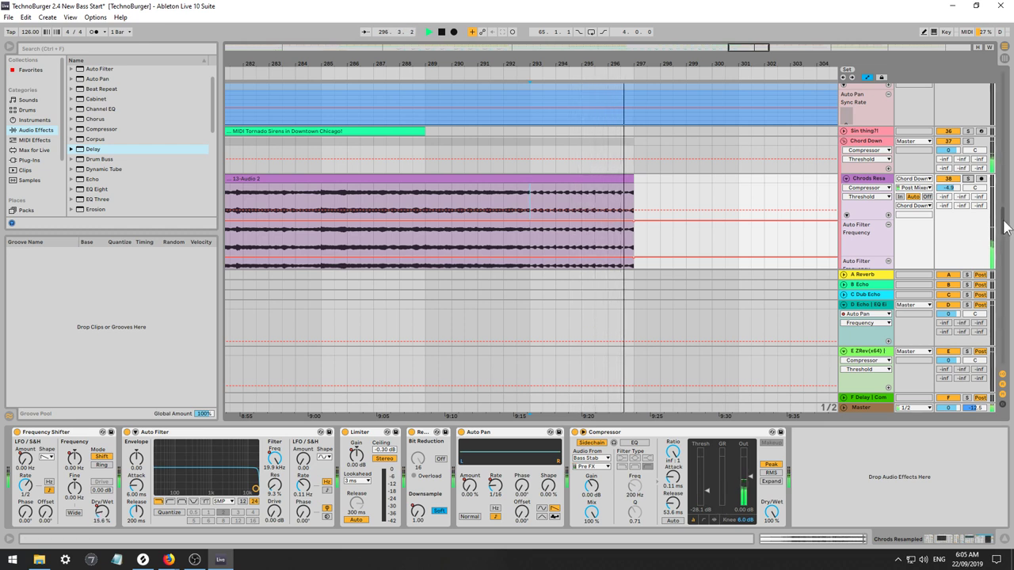
Draw a Threshold automation step over 292.4.1–293.1.1 and raise it to -5.94 dB.
{"action": "key", "text": "space"}
{"action": "key", "text": "space"}
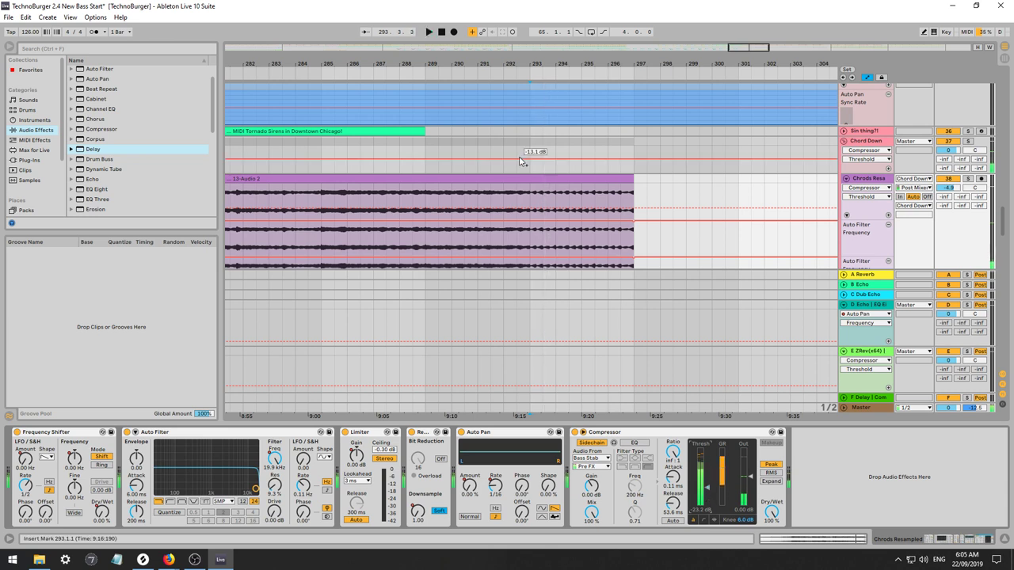
{"action": "left_click", "coordinate": [561, 206]}
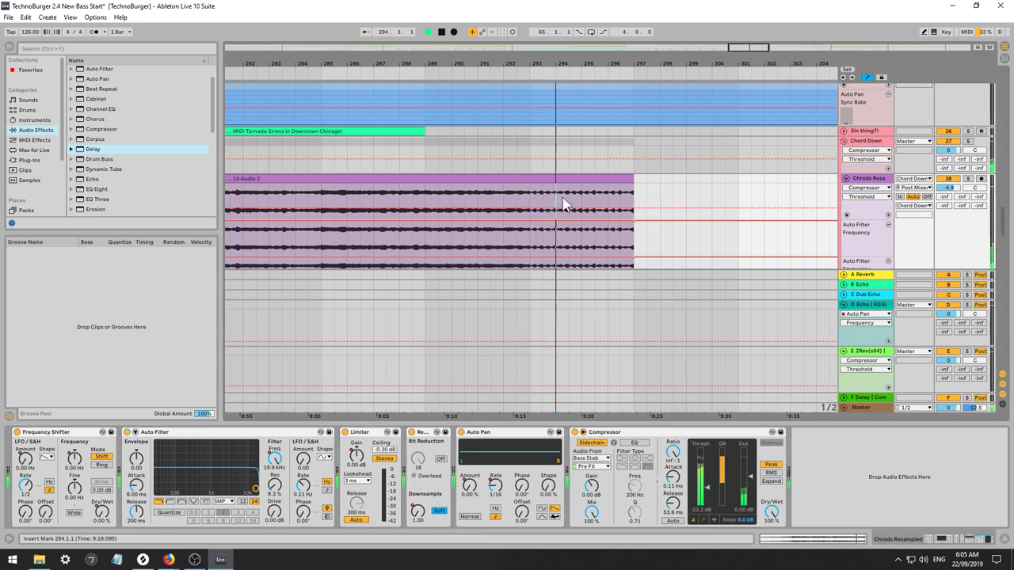
{"action": "left_click", "coordinate": [535, 205]}
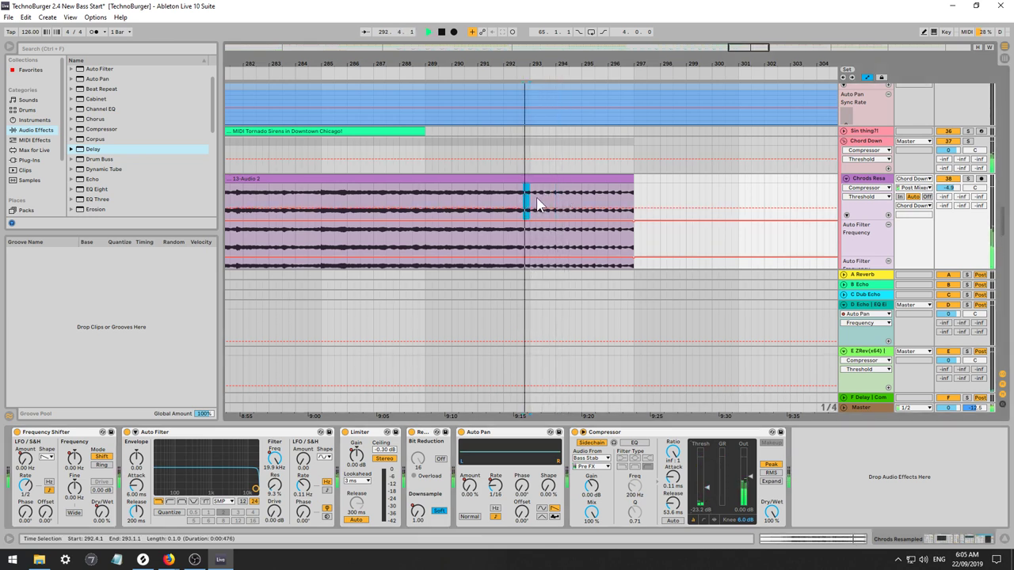
{"action": "key", "text": "b"}
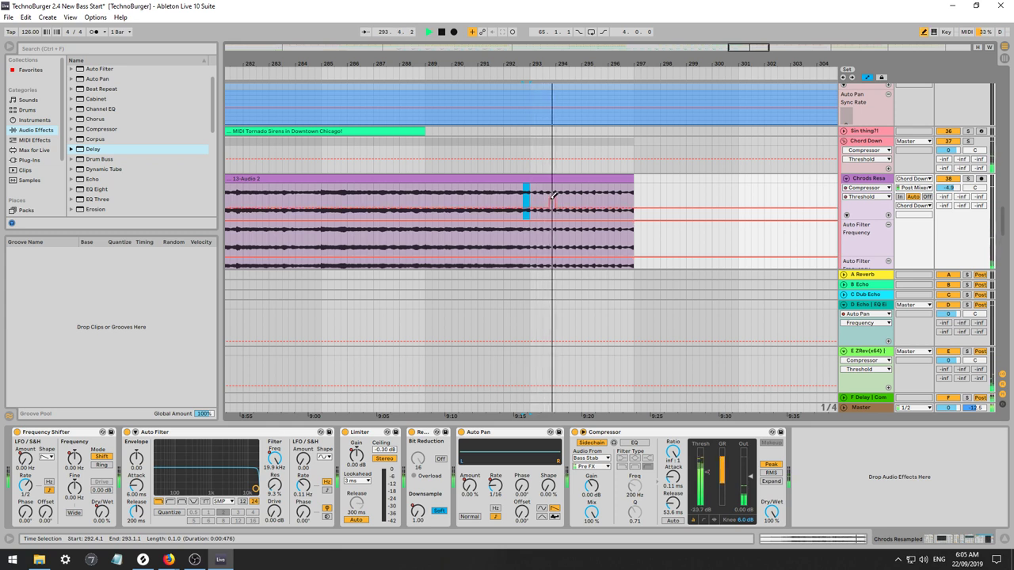
{"action": "key", "text": "space"}
{"action": "key", "text": "b"}
{"action": "left_click", "coordinate": [556, 208]}
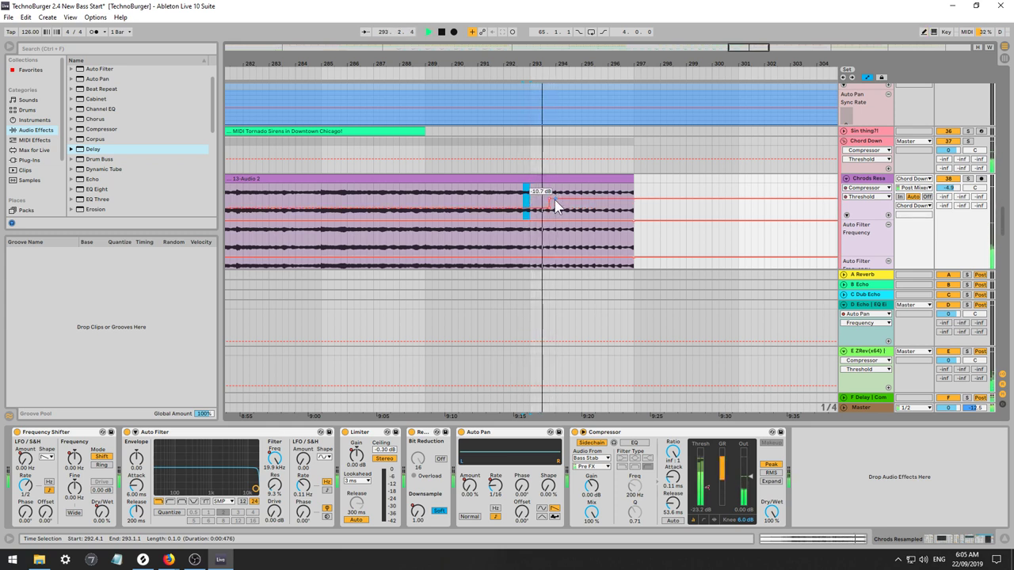
{"action": "left_click_drag", "start_coordinate": [556, 199], "coordinate": [551, 194]}
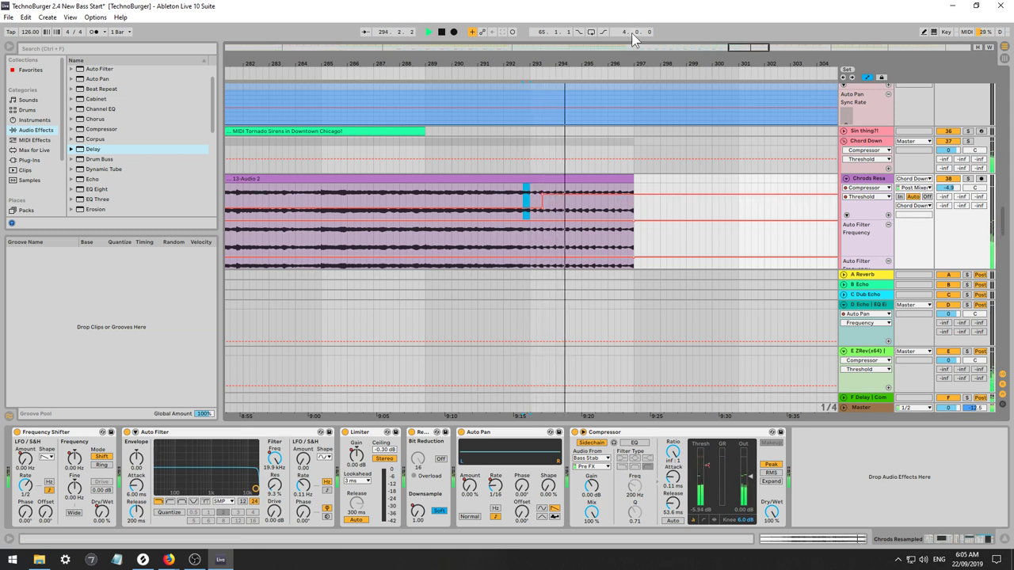
{"action": "left_click_drag", "start_coordinate": [764, 49], "coordinate": [760, 8]}
Show the Alarm Lead track's devices and start playback from bar 173, then bar 177.
{"action": "key", "text": "space"}
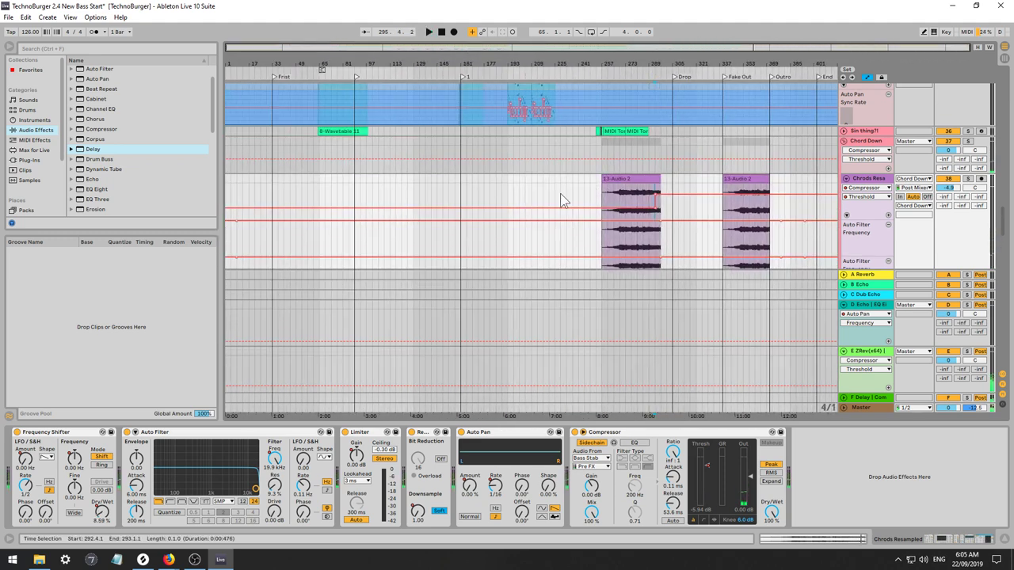
{"action": "scroll", "coordinate": [554, 194], "scroll_direction": "up", "scroll_amount": 2}
{"action": "left_click", "coordinate": [460, 119]}
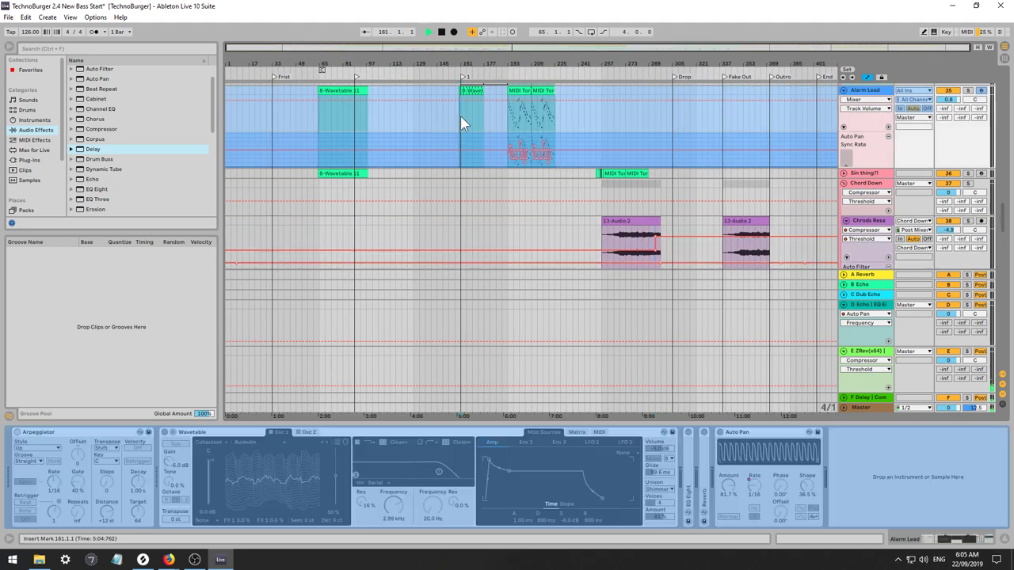
{"action": "left_click", "coordinate": [479, 118]}
{"action": "key", "text": "space"}
{"action": "left_click", "coordinate": [484, 119]}
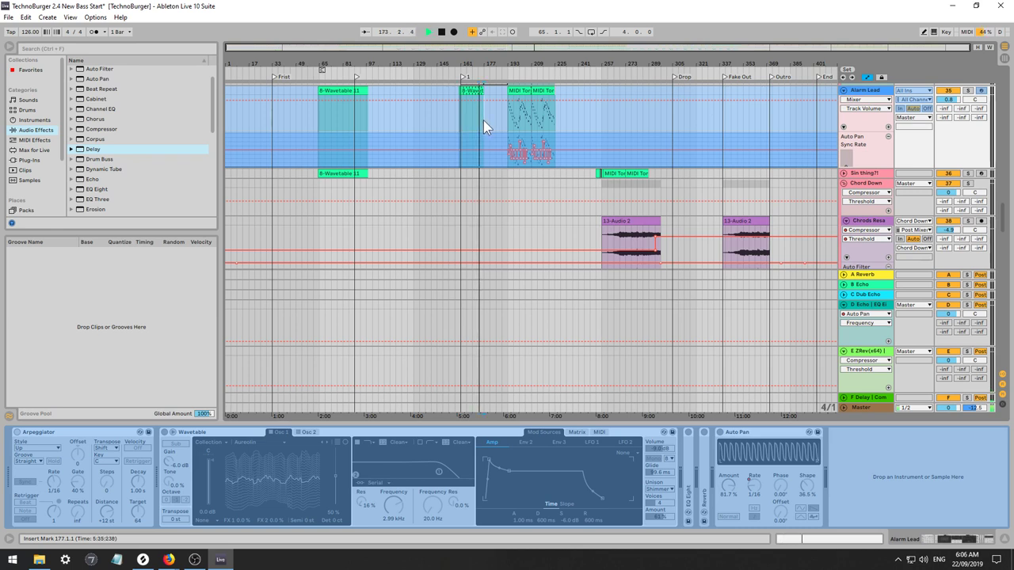
Jump playback through bars 193, 209 and 221, then switch to the Session mixer.
{"action": "left_click", "coordinate": [507, 125]}
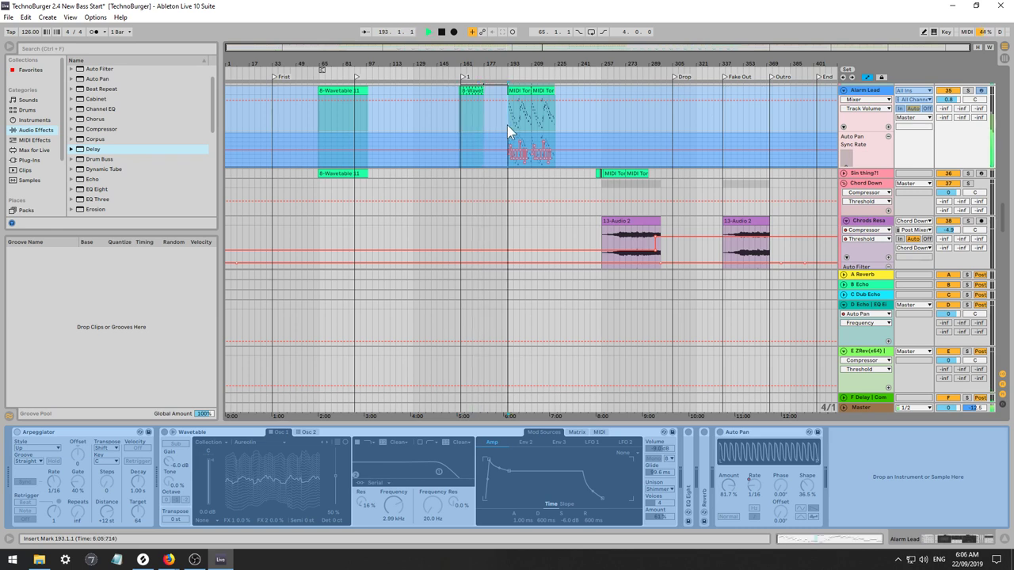
{"action": "left_click", "coordinate": [531, 124]}
{"action": "left_click", "coordinate": [549, 123]}
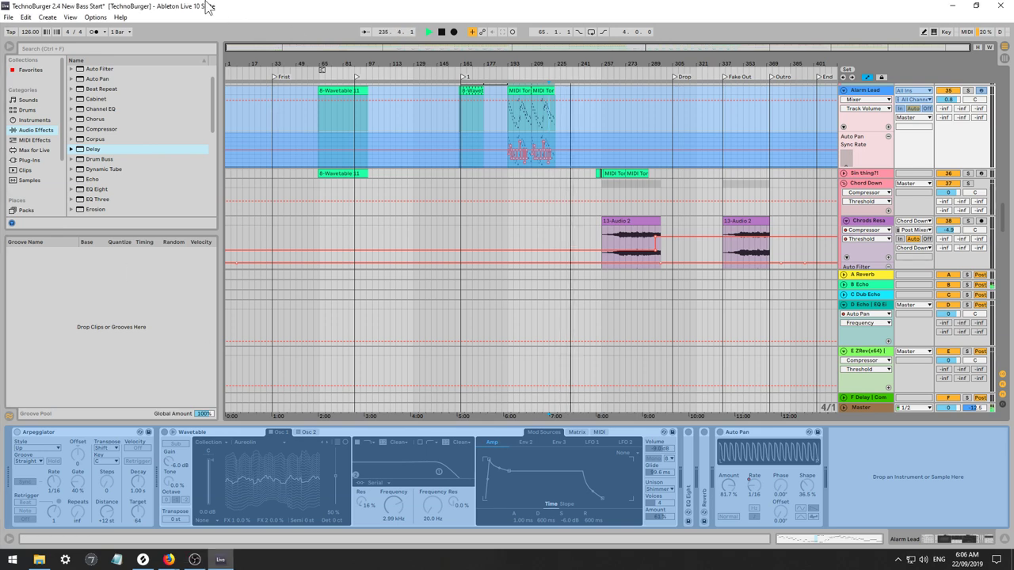
{"action": "key", "text": "Tab"}
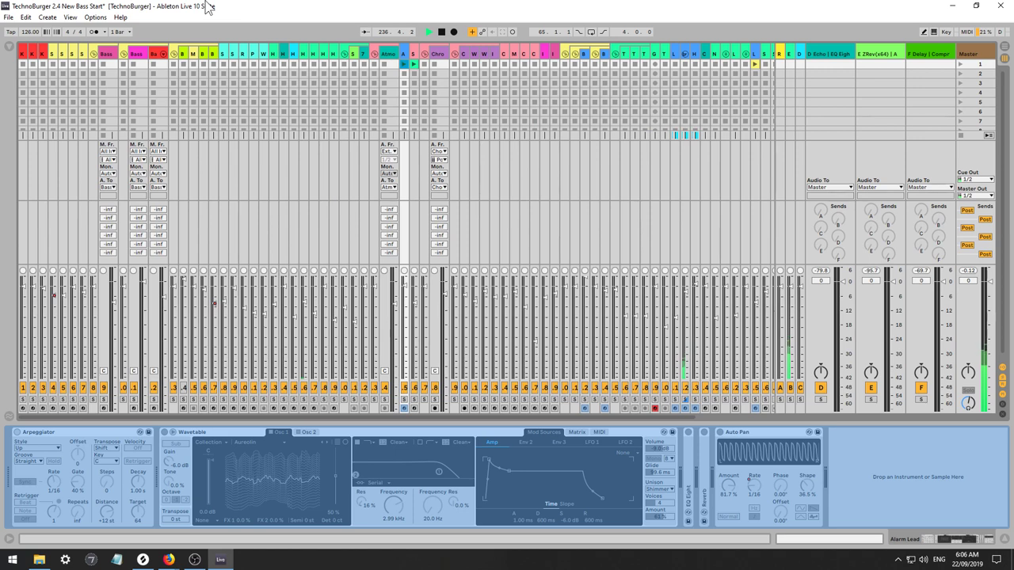
Select the Master track to enlarge its spectrum, then return to Arrangement with the selection cleared.
{"action": "left_click", "coordinate": [967, 54]}
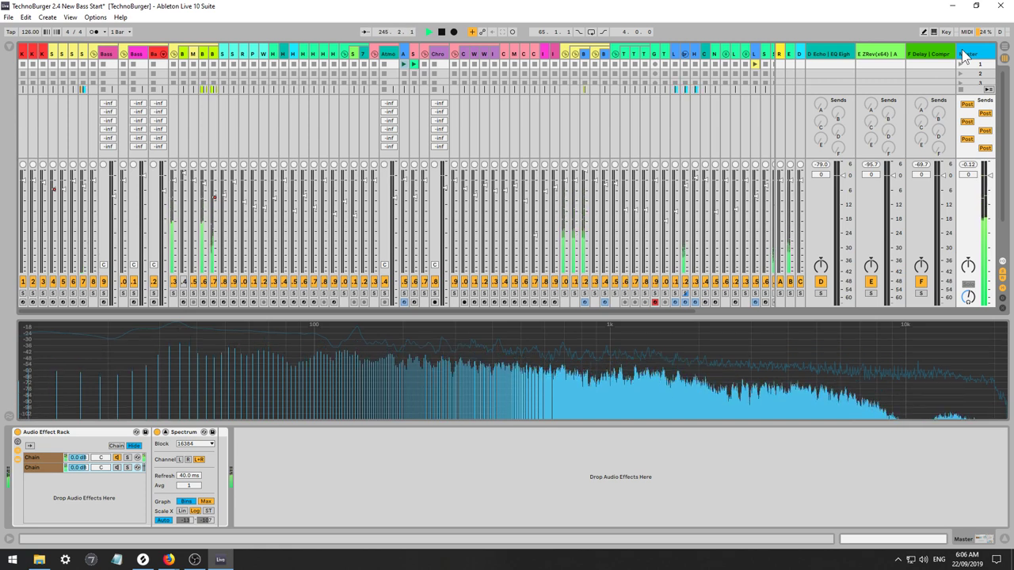
{"action": "key", "text": "Tab"}
{"action": "left_click", "coordinate": [697, 155]}
Fold the D Echo and E ZRev lanes, zoom onto bars 221–321, and select Bass 16ths Break.
{"action": "scroll", "coordinate": [695, 153], "scroll_direction": "down", "scroll_amount": 3}
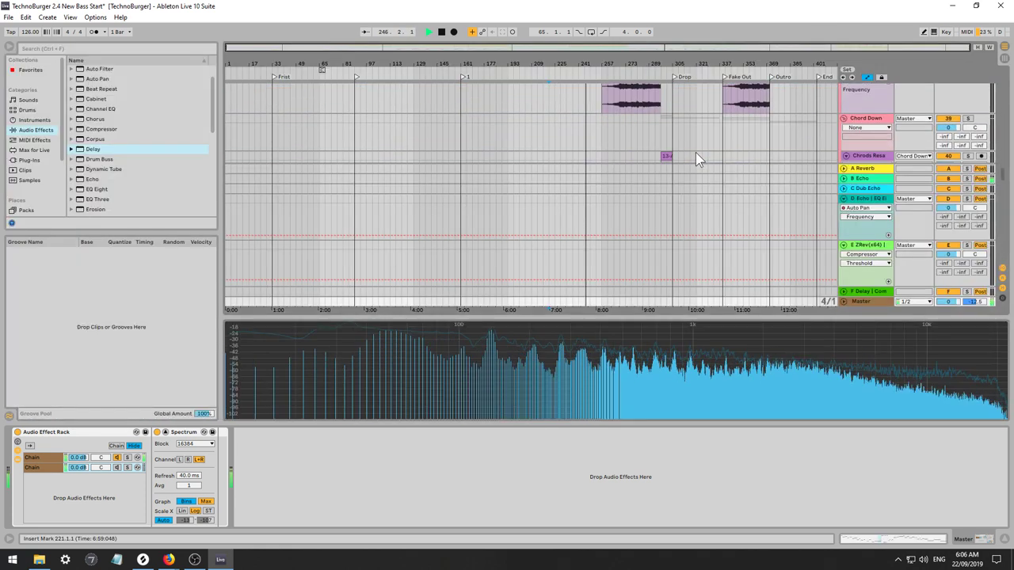
{"action": "left_click", "coordinate": [844, 199]}
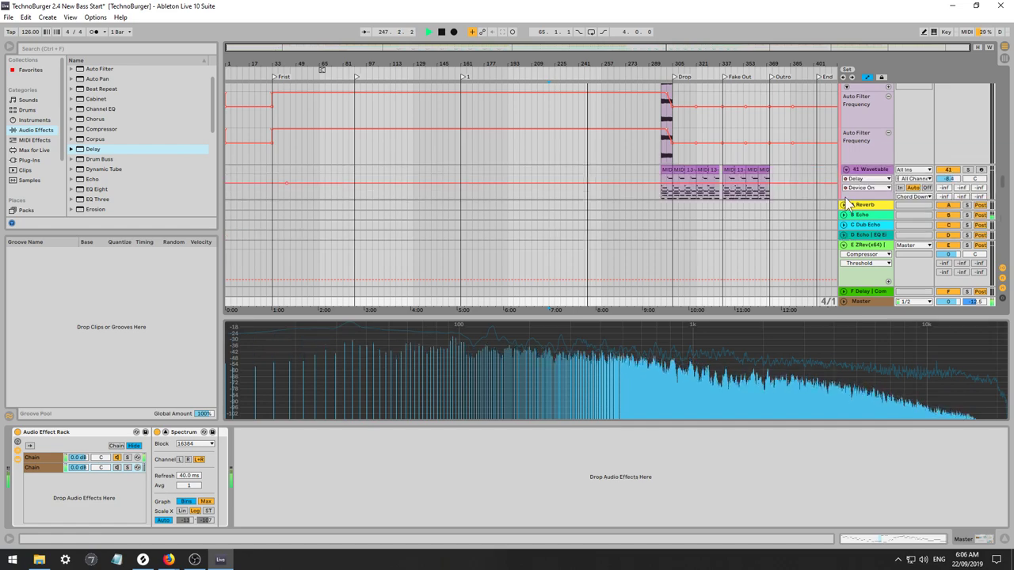
{"action": "left_click", "coordinate": [844, 246]}
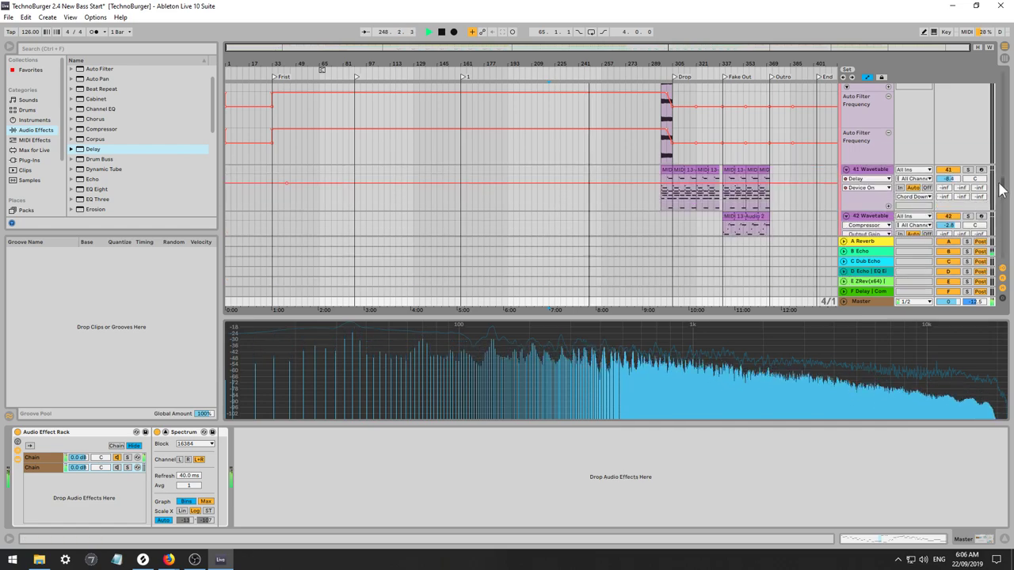
{"action": "left_click_drag", "start_coordinate": [1000, 182], "coordinate": [999, 122]}
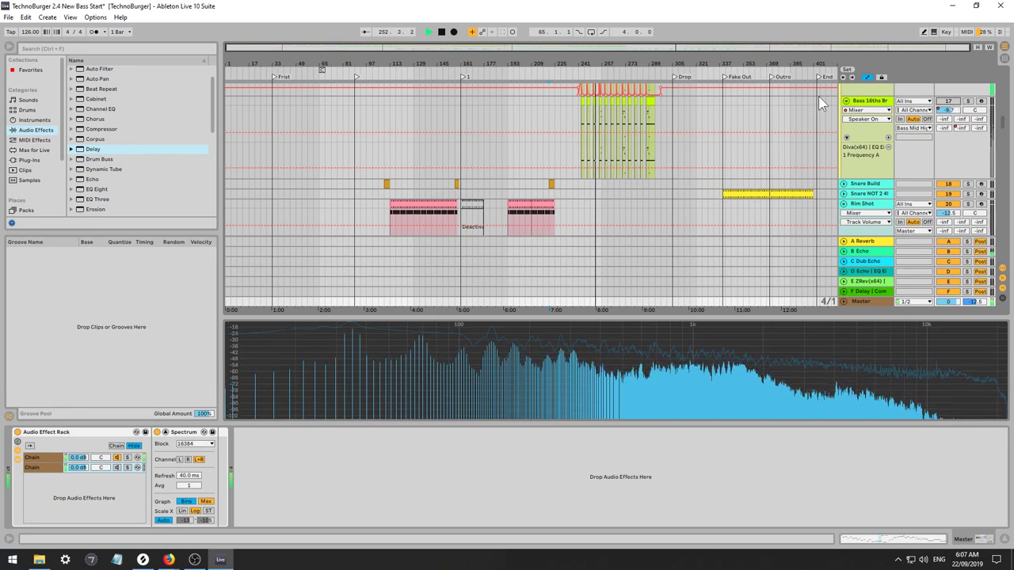
{"action": "left_click_drag", "start_coordinate": [724, 48], "coordinate": [778, 59]}
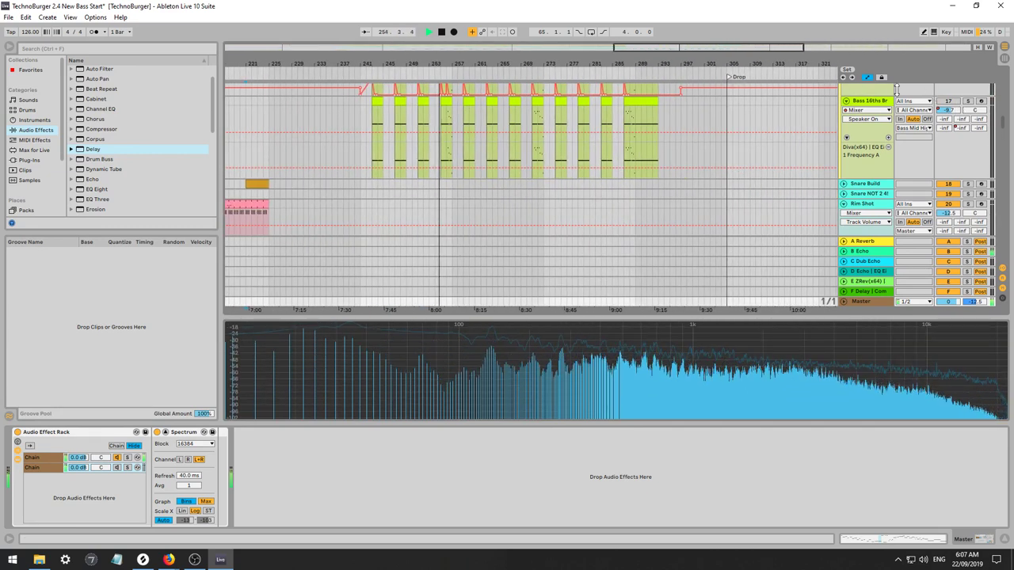
{"action": "left_click", "coordinate": [870, 102]}
{"action": "scroll", "coordinate": [872, 125], "scroll_direction": "up", "scroll_amount": 3}
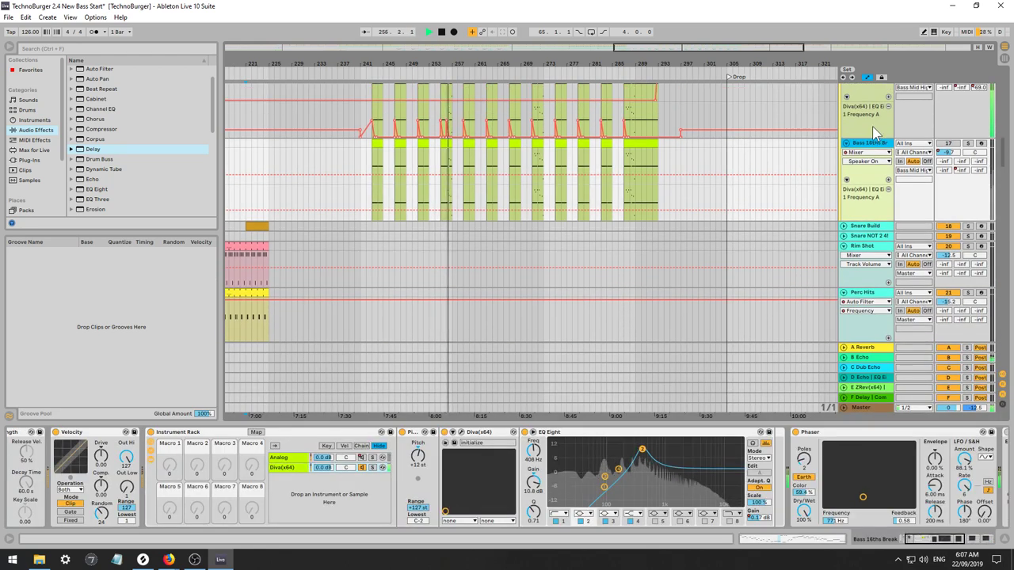
Select the Snare Build track to show its Linn Snare Simpler.
{"action": "key", "text": "Down"}
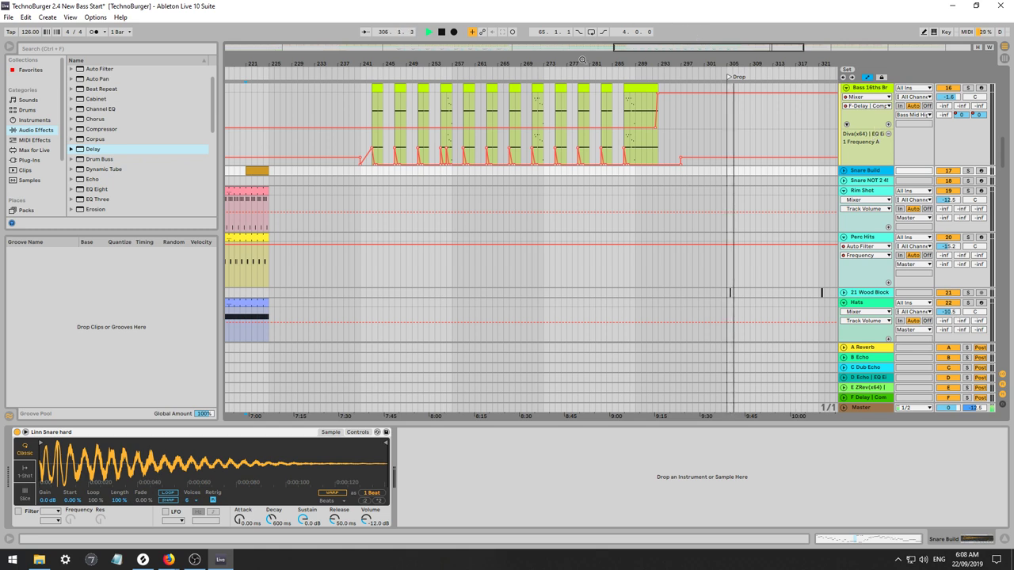
Scroll the overview and track list to tracks 40–42 and their MIDI 13-Audio 2 clips.
{"action": "left_click_drag", "start_coordinate": [663, 49], "coordinate": [674, 50]}
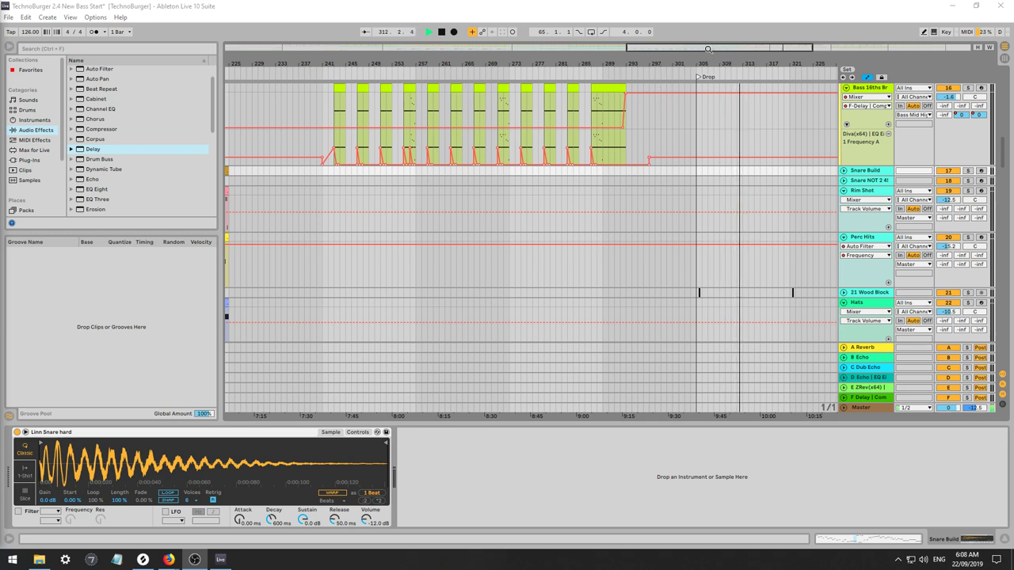
{"action": "left_click_drag", "start_coordinate": [708, 50], "coordinate": [786, 53]}
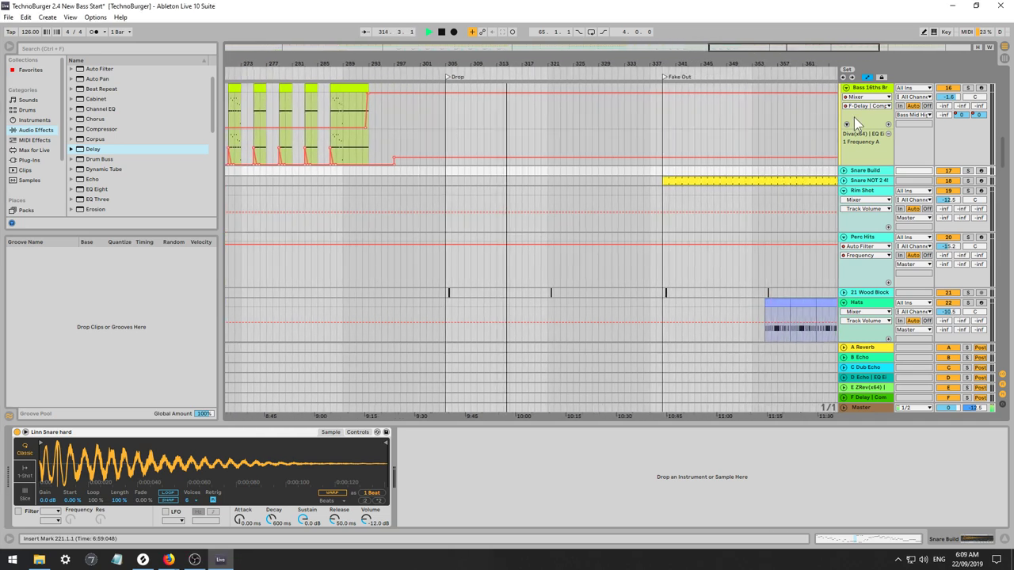
{"action": "left_click_drag", "start_coordinate": [1006, 149], "coordinate": [1003, 174]}
{"action": "scroll", "coordinate": [945, 170], "scroll_direction": "up", "scroll_amount": 10}
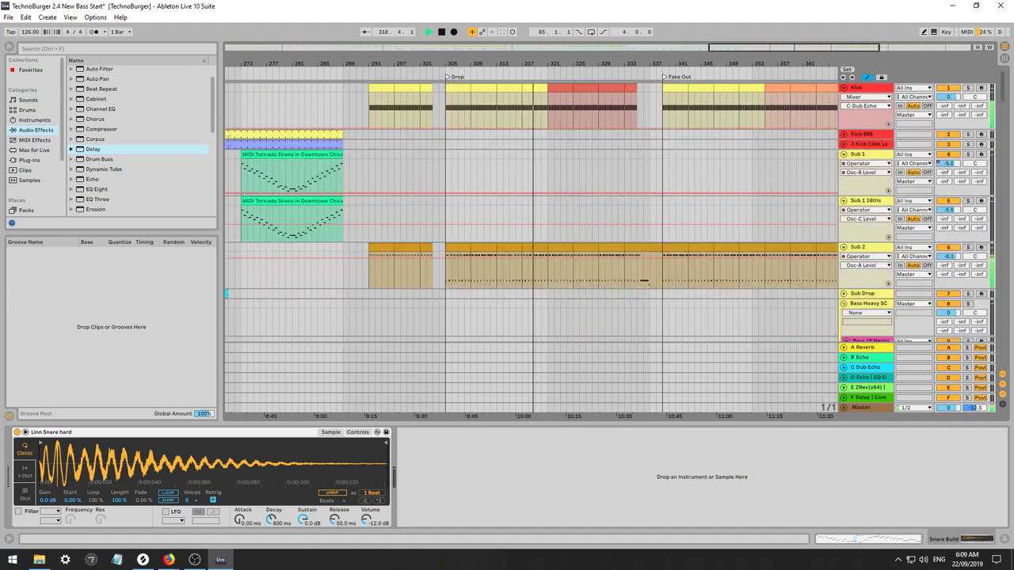
{"action": "left_click_drag", "start_coordinate": [999, 90], "coordinate": [1006, 252]}
On 40 Wavetable, adjust filter resonance and envelope 2 attack, re-enabling automation after each change.
{"action": "left_click", "coordinate": [876, 175]}
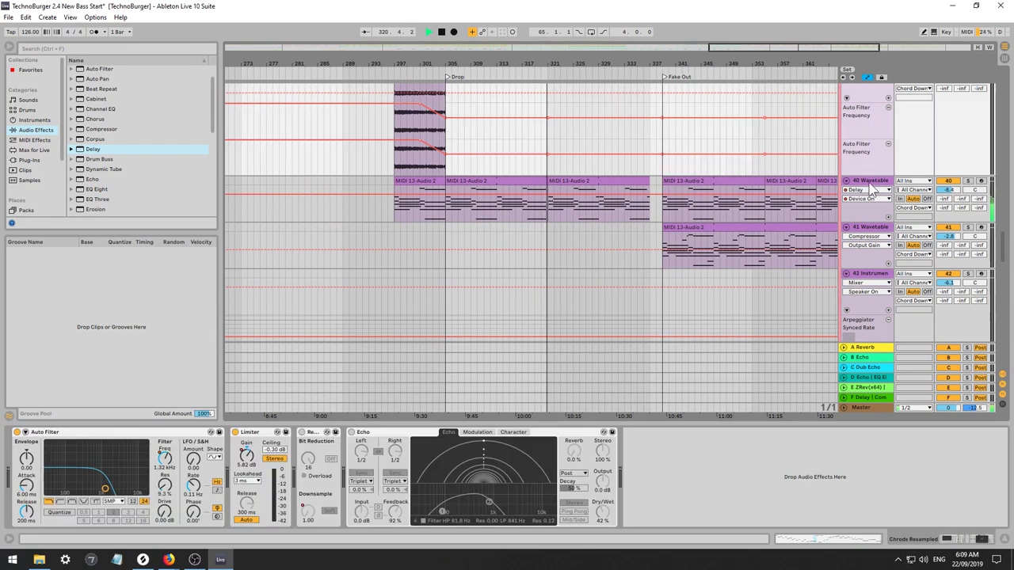
{"action": "left_click", "coordinate": [870, 181]}
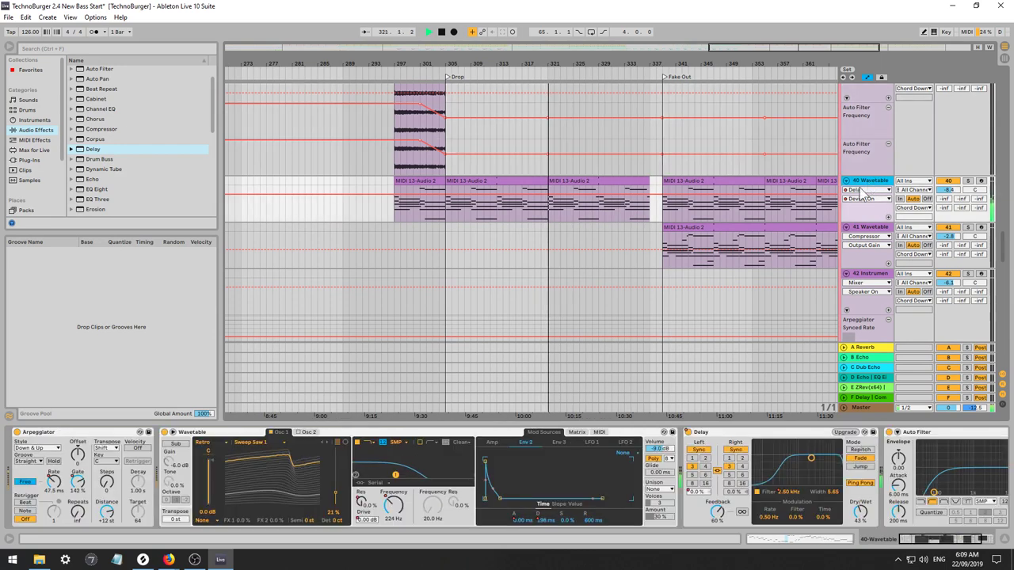
{"action": "left_click", "coordinate": [362, 505]}
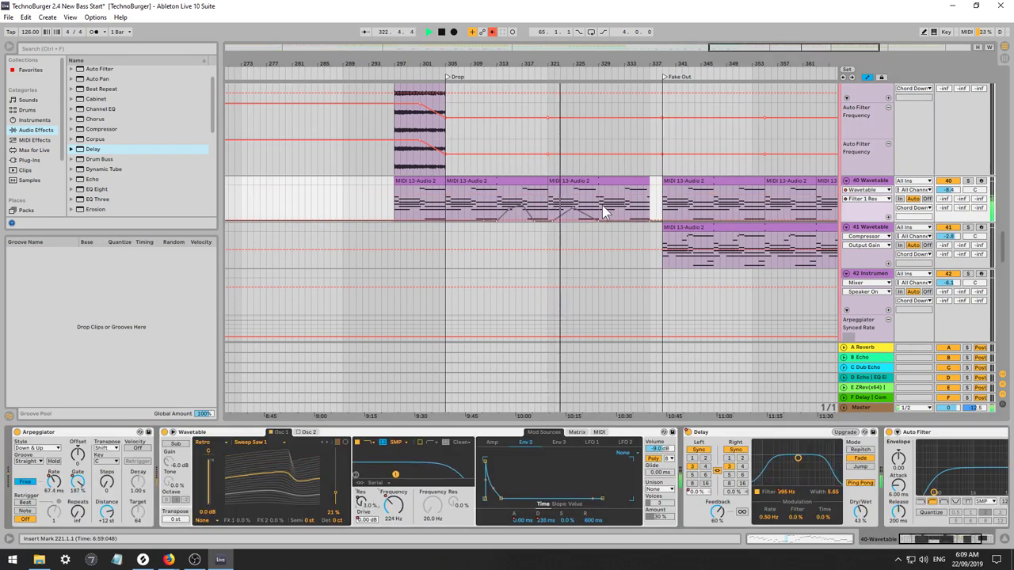
{"action": "left_click_drag", "start_coordinate": [600, 207], "coordinate": [515, 216]}
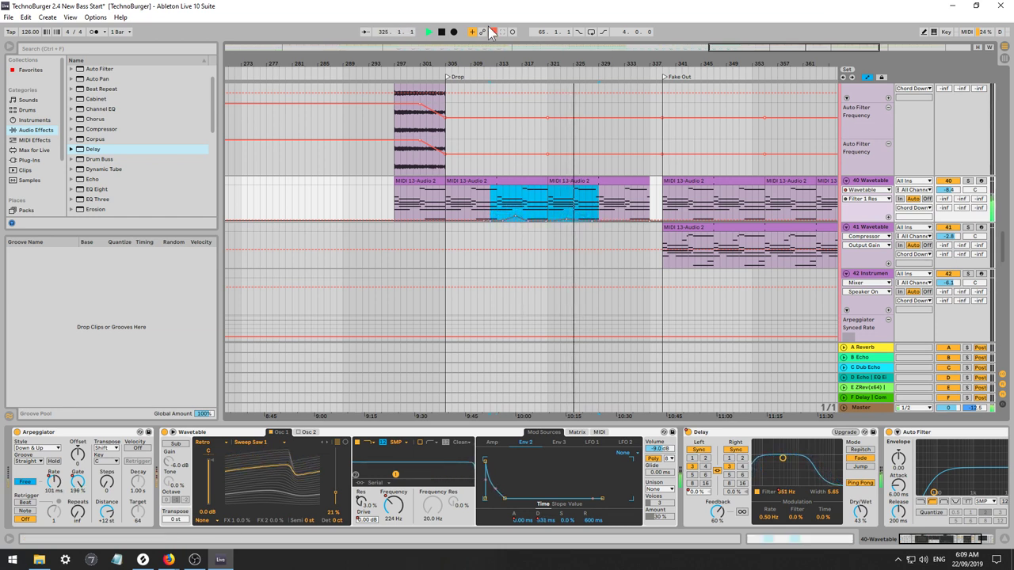
{"action": "left_click", "coordinate": [493, 33]}
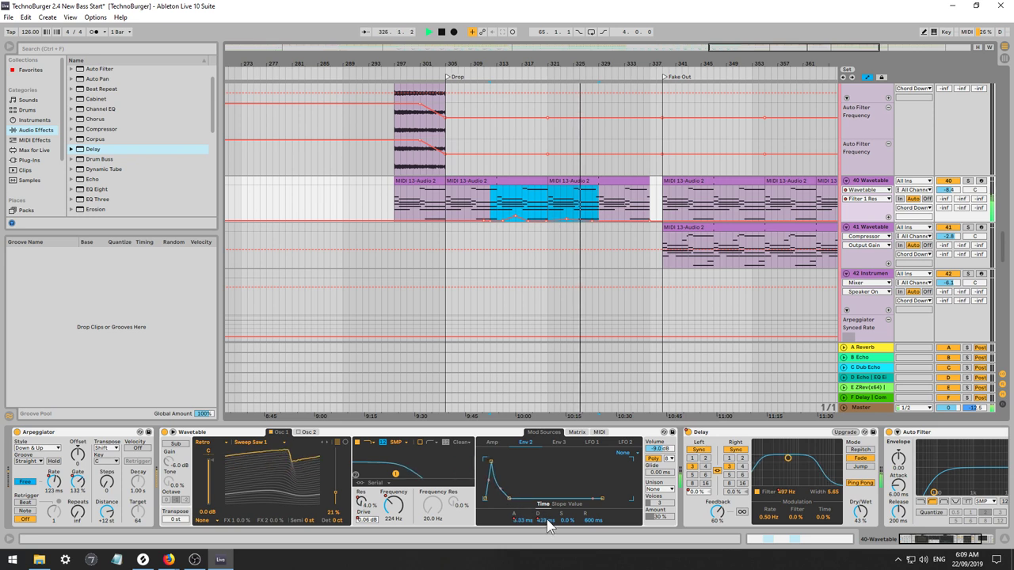
{"action": "left_click", "coordinate": [522, 521]}
{"action": "left_click_drag", "start_coordinate": [617, 209], "coordinate": [562, 210]}
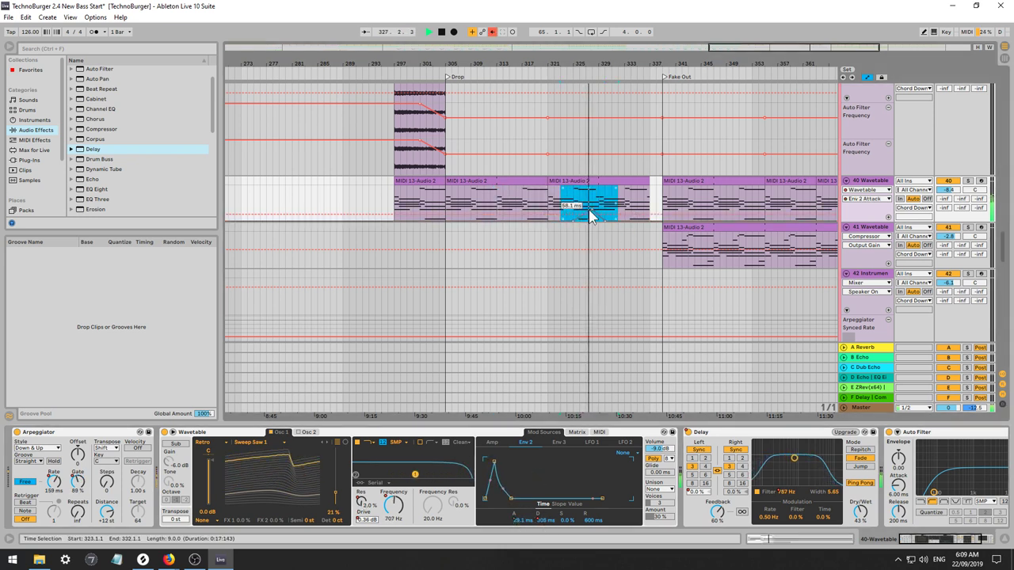
{"action": "left_click", "coordinate": [492, 32]}
{"action": "left_click", "coordinate": [546, 521]}
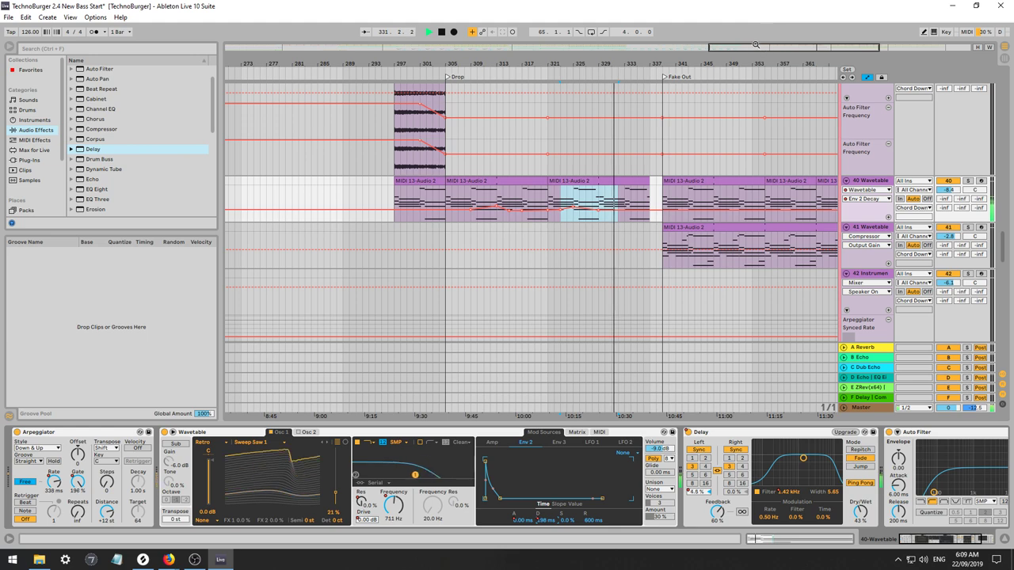
Lower track 41's volume, solo it, and select its clip to show its Wavetable.
{"action": "left_click_drag", "start_coordinate": [754, 47], "coordinate": [797, 47]}
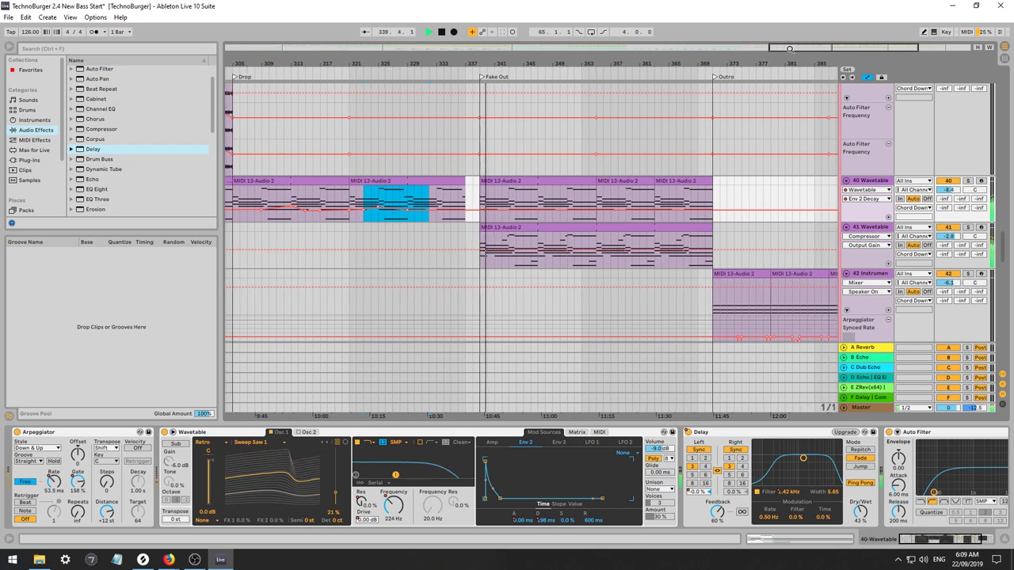
{"action": "mouse_move", "coordinate": [956, 239]}
{"action": "left_mouse_down"}
{"action": "mouse_move", "coordinate": [956, 255]}
{"action": "mouse_move", "coordinate": [956, 246]}
{"action": "left_mouse_up"}
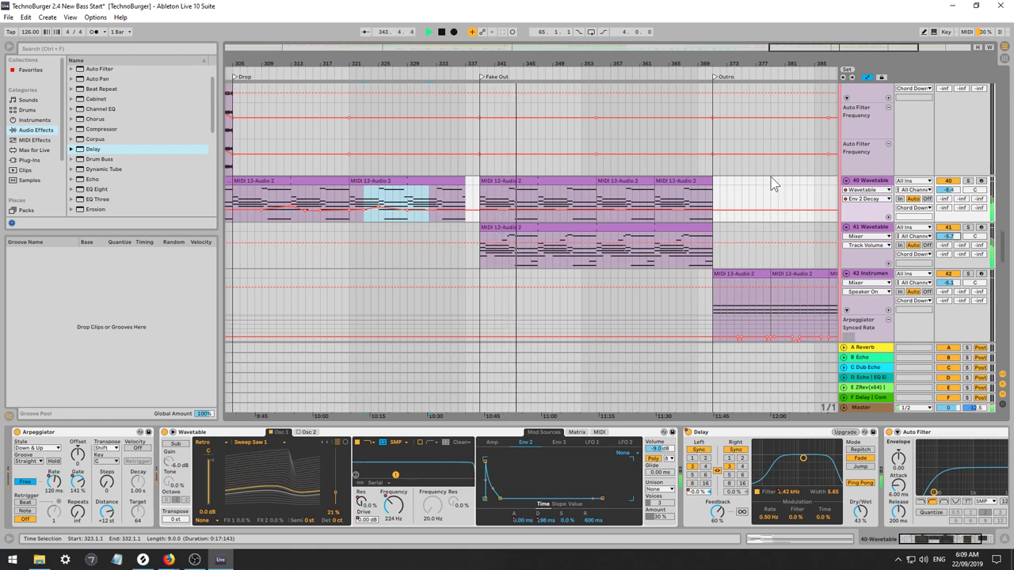
{"action": "left_click_drag", "start_coordinate": [308, 63], "coordinate": [226, 75]}
{"action": "key", "text": "space"}
{"action": "left_click", "coordinate": [969, 228]}
{"action": "key", "text": "space"}
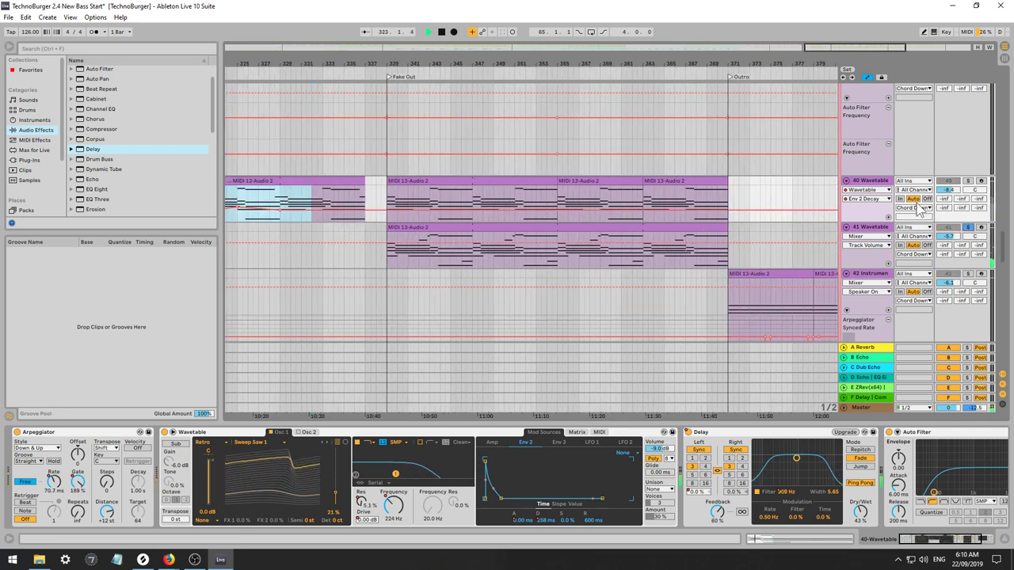
{"action": "left_click", "coordinate": [388, 259]}
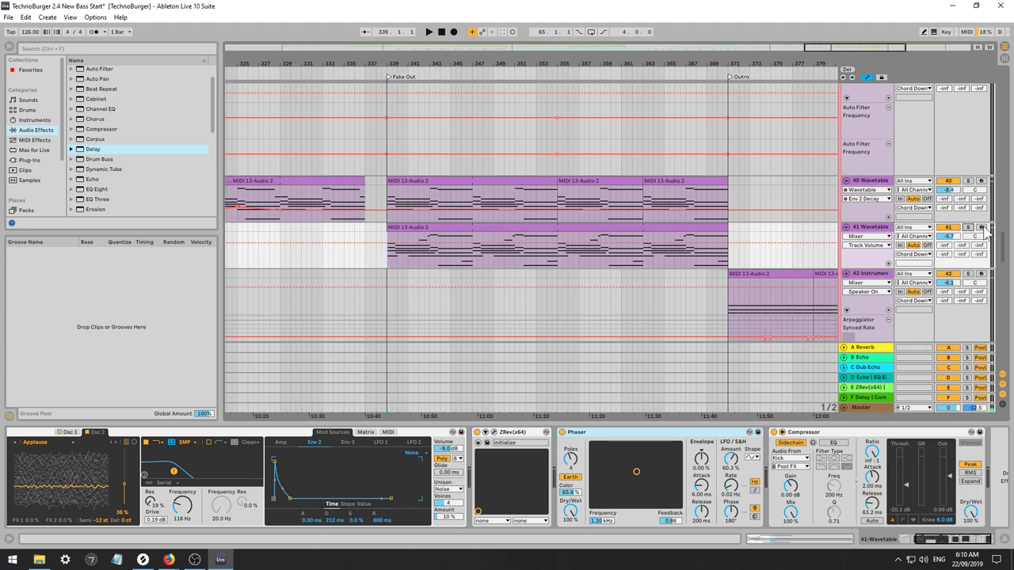
Inspect the Bass Stabs track and the 50 Group's Echo effect.
{"action": "left_click_drag", "start_coordinate": [1004, 255], "coordinate": [1002, 85]}
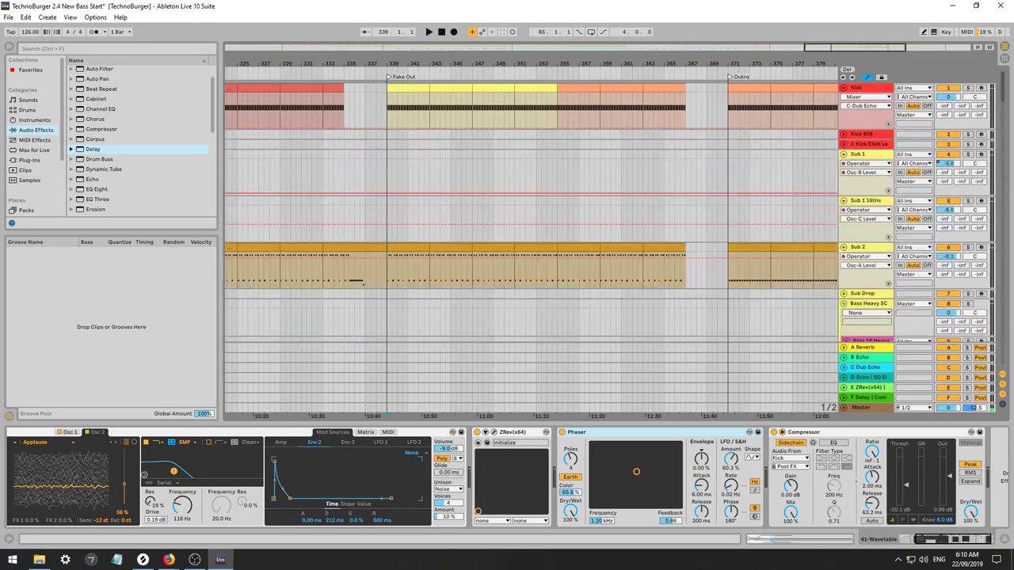
{"action": "scroll", "coordinate": [1009, 283], "scroll_direction": "down", "scroll_amount": 15}
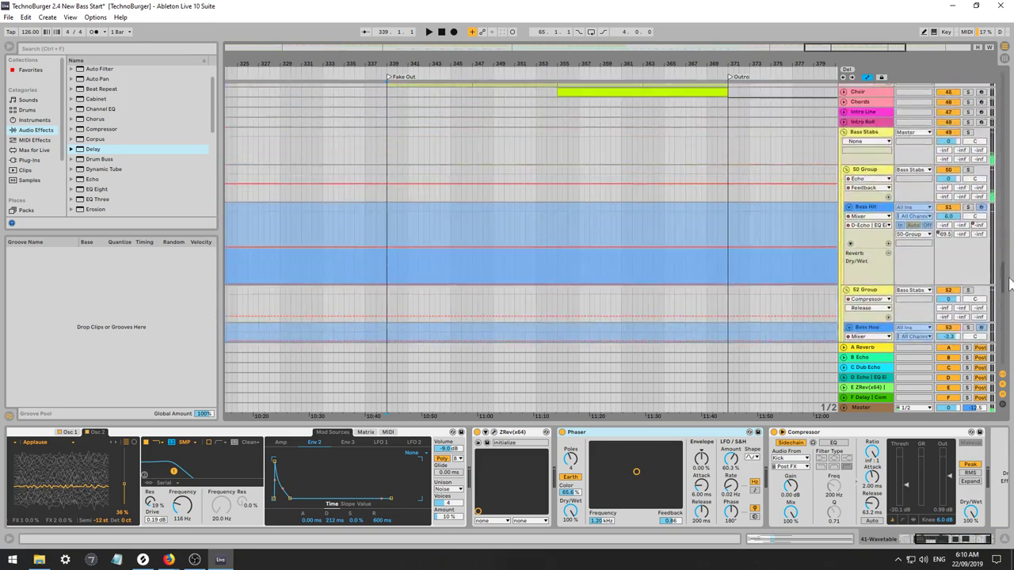
{"action": "scroll", "coordinate": [1009, 284], "scroll_direction": "up", "scroll_amount": 3}
{"action": "left_click", "coordinate": [870, 239]}
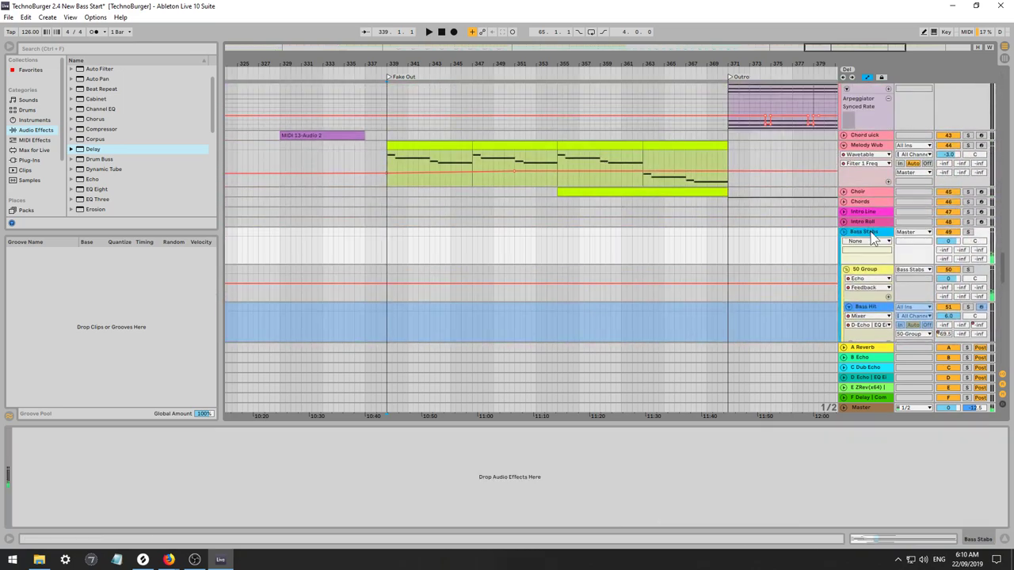
{"action": "left_click", "coordinate": [869, 273]}
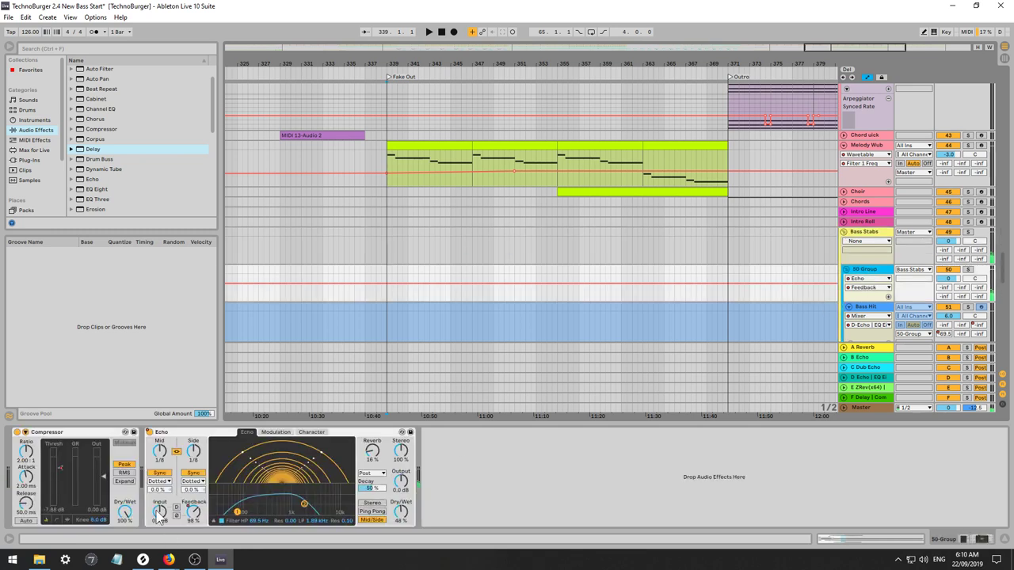
{"action": "left_click", "coordinate": [154, 438]}
Play from bar 339, stop, and show 40 Wavetable's Arpeggiator, Wavetable, Delay and Auto Filter chain.
{"action": "key", "text": "space"}
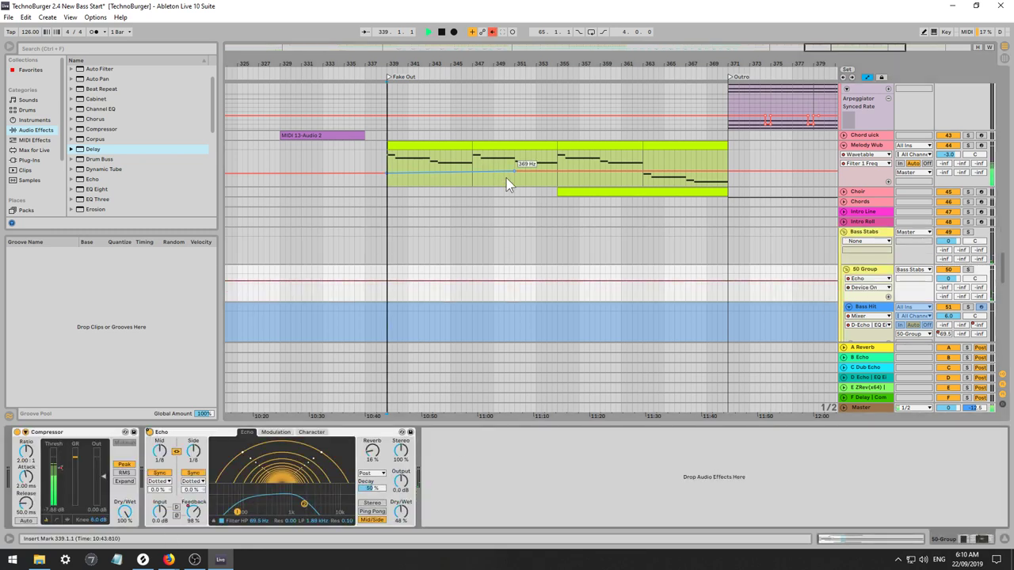
{"action": "scroll", "coordinate": [487, 151], "scroll_direction": "up", "scroll_amount": 5}
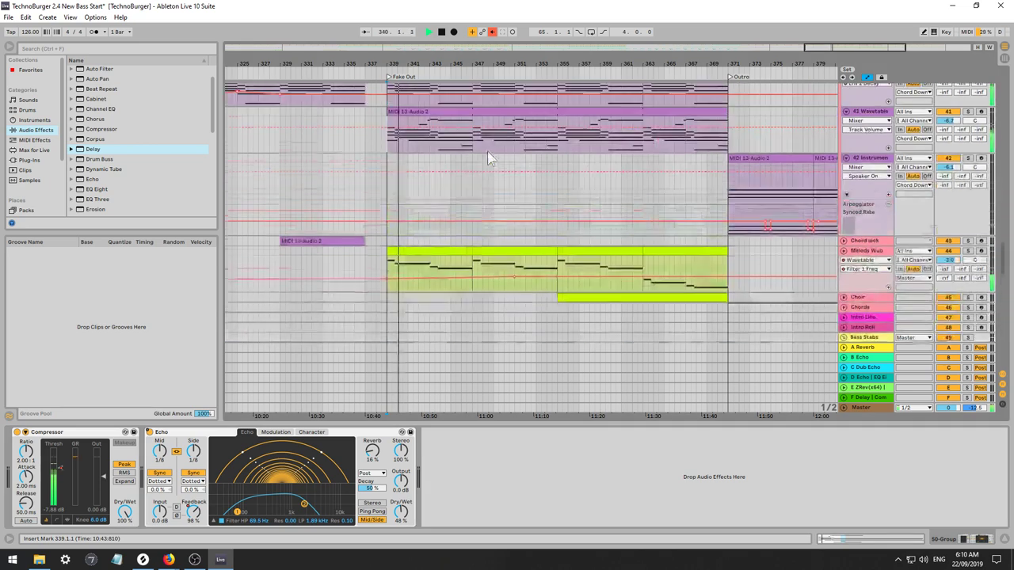
{"action": "key", "text": "space"}
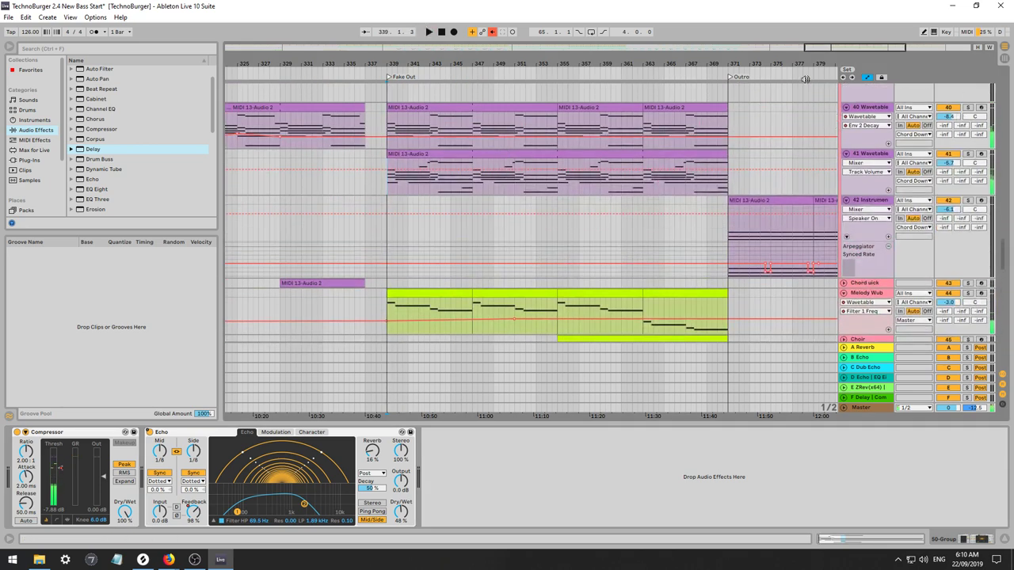
{"action": "left_click", "coordinate": [869, 110]}
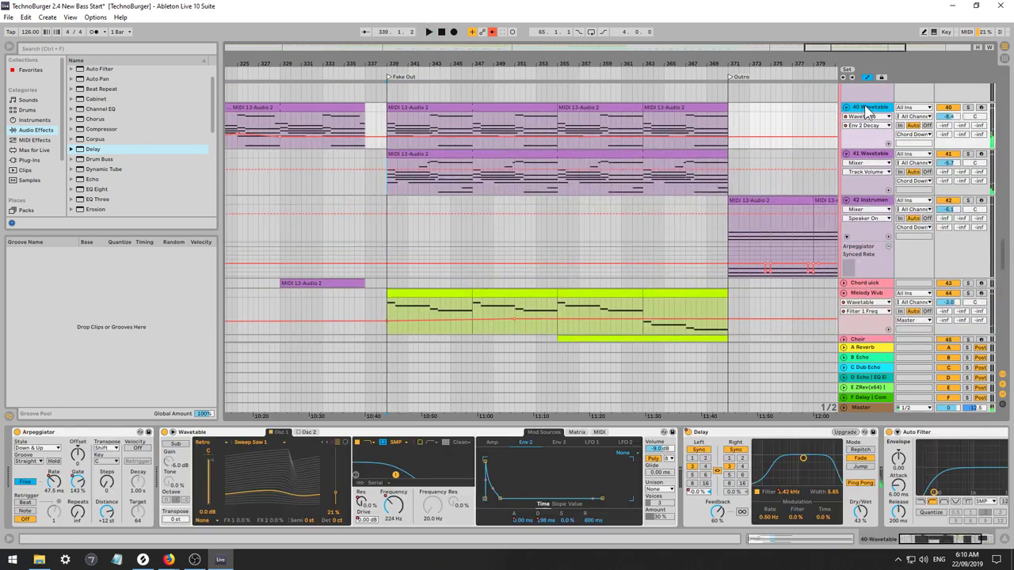
Insert a new MIDI track and move the bar 339–371 chord clips onto it.
{"action": "key", "text": "ctrl+shift+t"}
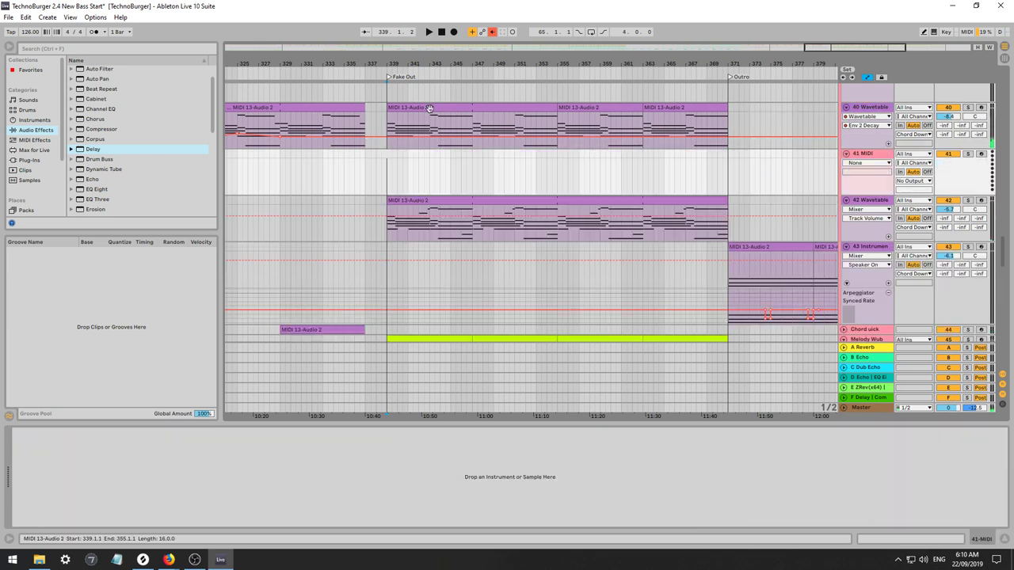
{"action": "left_click_drag", "start_coordinate": [432, 108], "coordinate": [431, 162]}
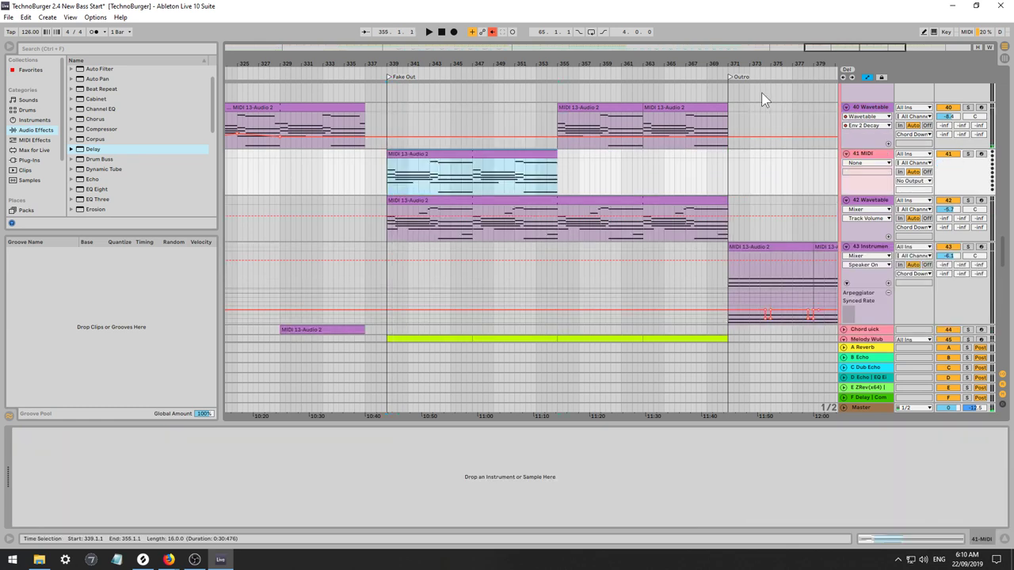
{"action": "left_click", "coordinate": [608, 121]}
{"action": "left_click", "coordinate": [650, 110], "text": "shift"}
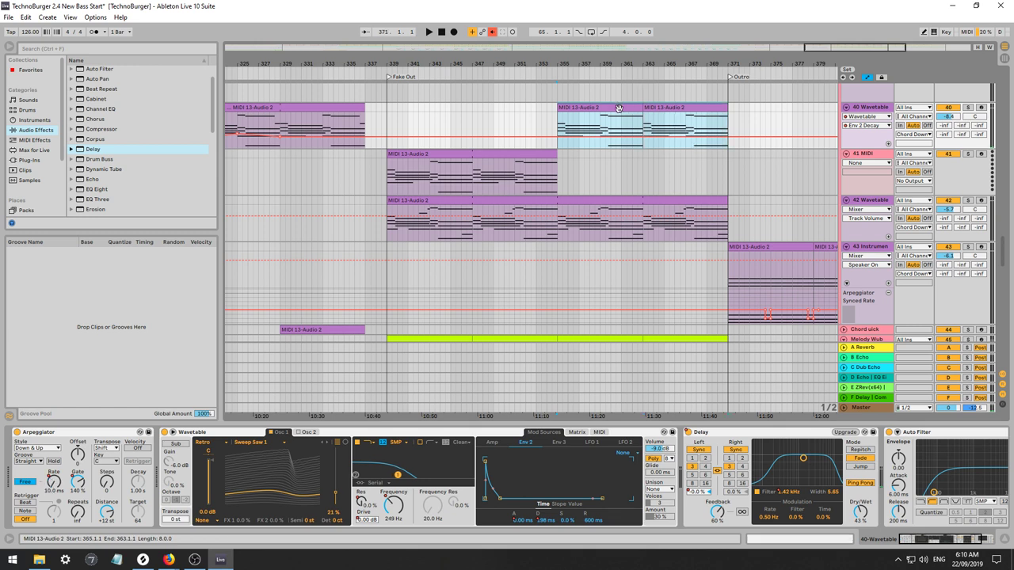
{"action": "left_click_drag", "start_coordinate": [608, 130], "coordinate": [610, 166]}
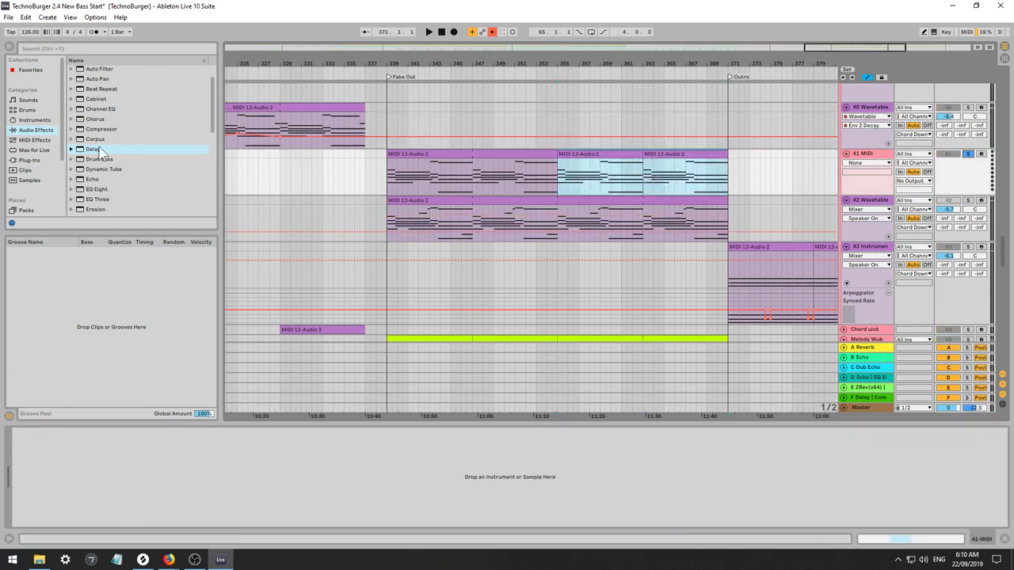
Load a default Wavetable instrument from Instruments onto track 41.
{"action": "left_click", "coordinate": [35, 119]}
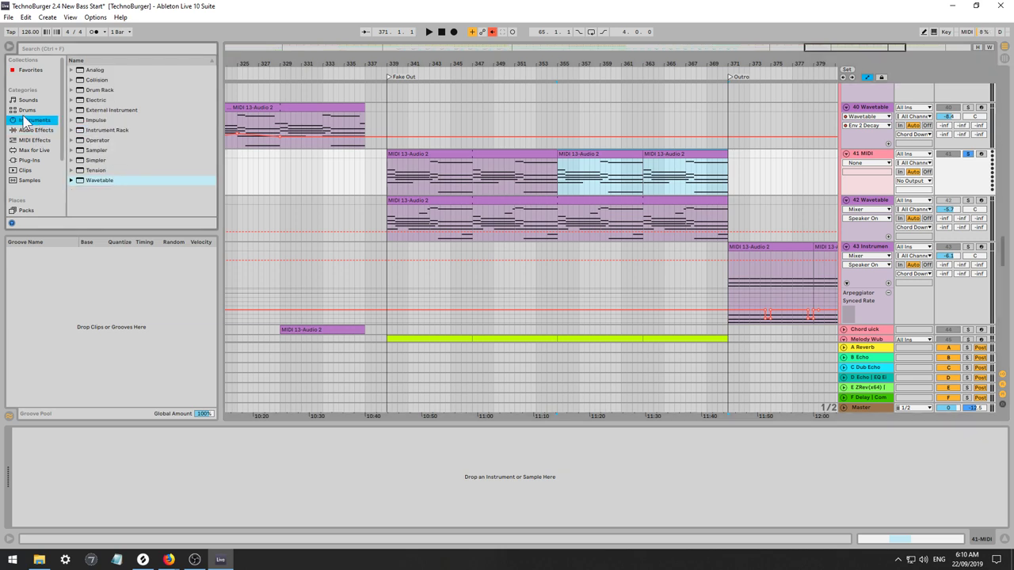
{"action": "left_click", "coordinate": [106, 181]}
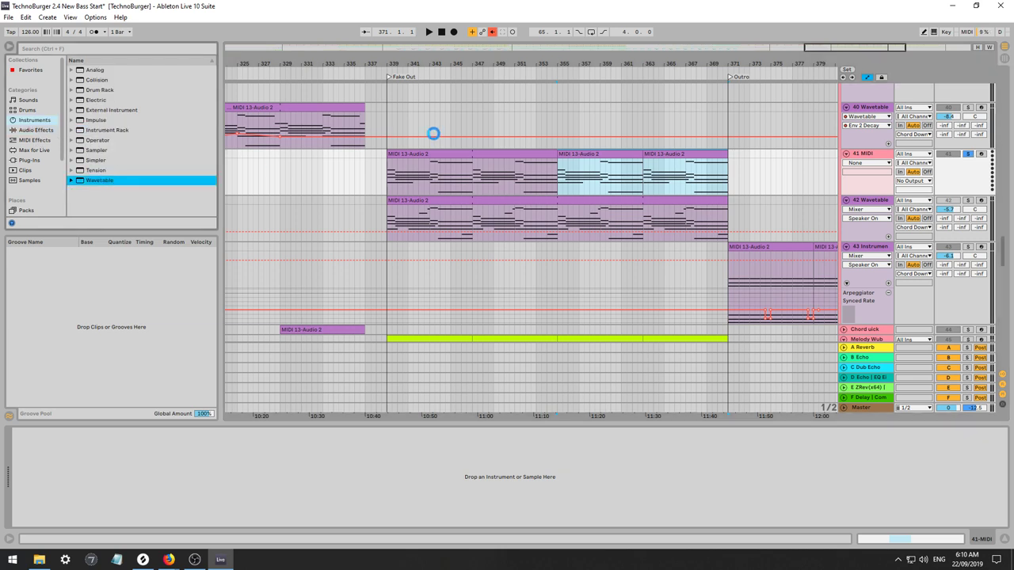
{"action": "left_click_drag", "start_coordinate": [391, 172], "coordinate": [383, 178]}
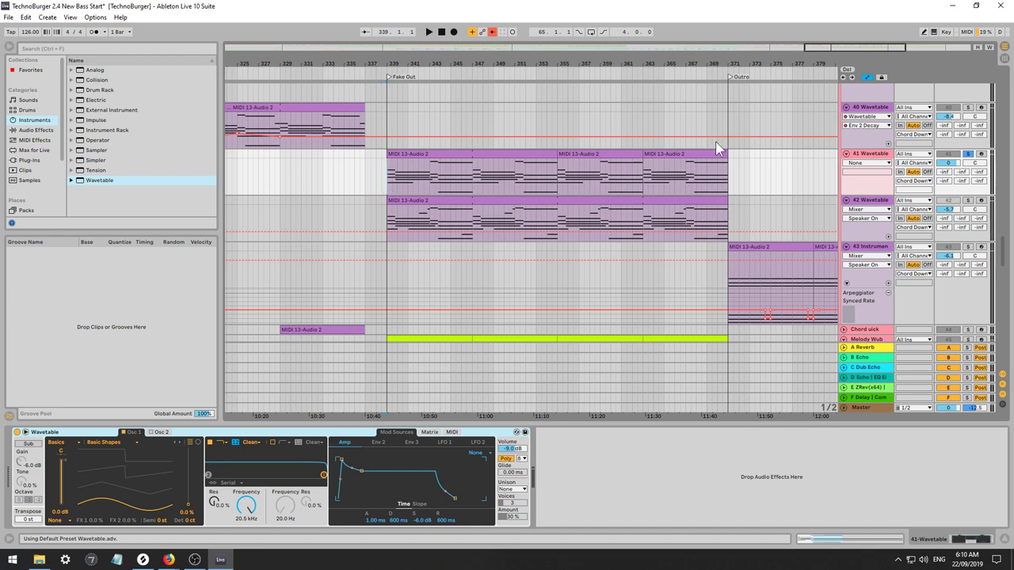
Solo track 41 and lower its volume to about -9 dB while auditioning it.
{"action": "key", "text": "space"}
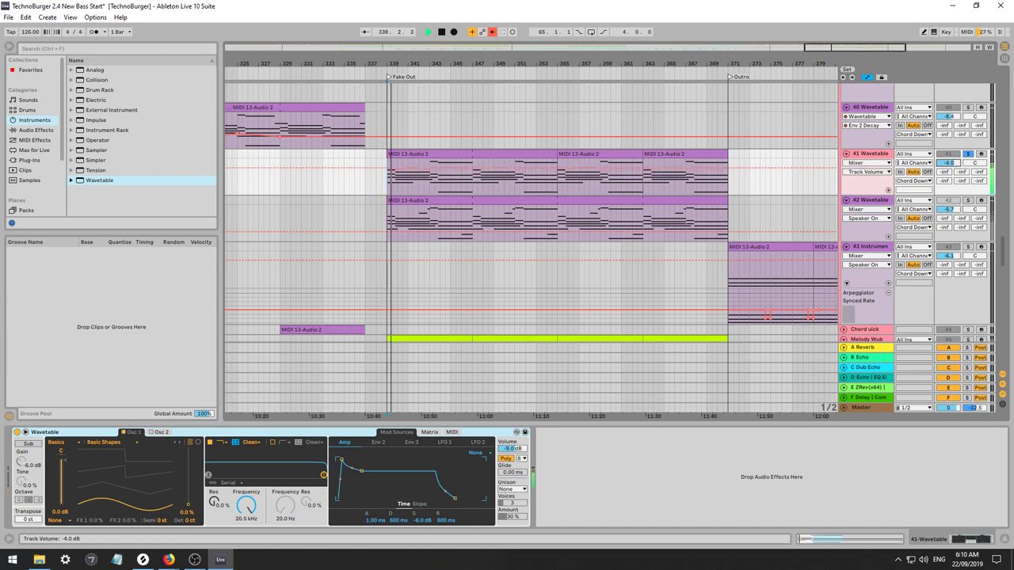
{"action": "mouse_move", "coordinate": [948, 163]}
{"action": "left_mouse_down"}
{"action": "mouse_move", "coordinate": [960, 173]}
{"action": "mouse_move", "coordinate": [957, 148]}
{"action": "mouse_move", "coordinate": [963, 164]}
{"action": "left_mouse_up"}
{"action": "key", "text": "space"}
{"action": "key", "text": "space"}
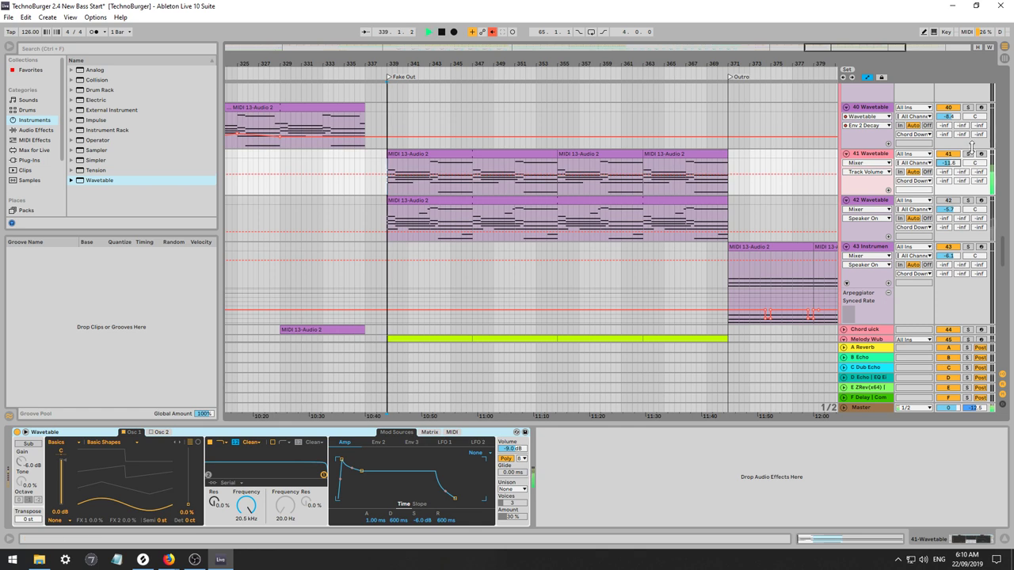
{"action": "left_click", "coordinate": [967, 153]}
{"action": "key", "text": "space"}
{"action": "left_click_drag", "start_coordinate": [951, 162], "coordinate": [952, 157]}
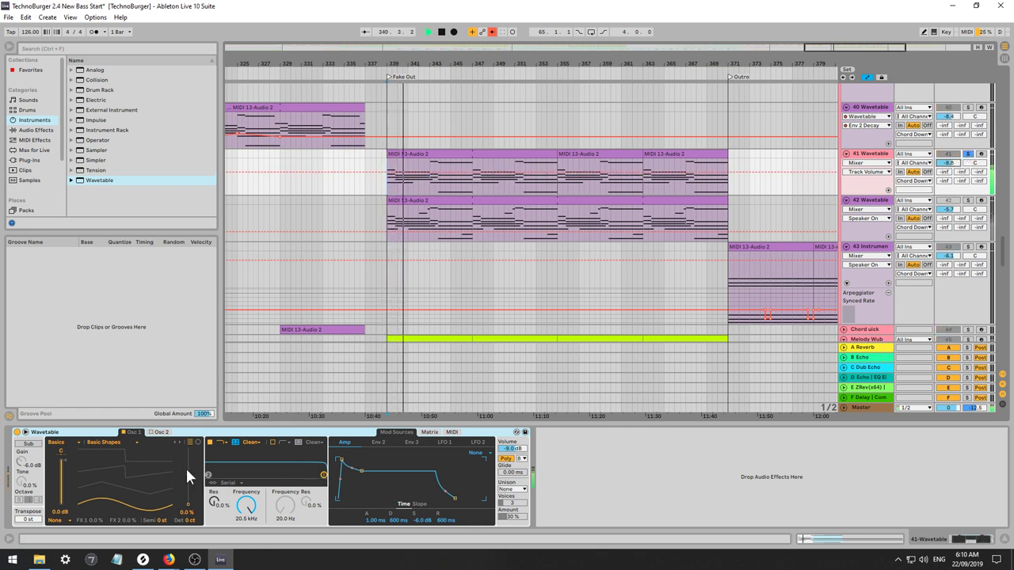
Raise Wavetable's Osc 1 position to 31% and replay the section.
{"action": "left_click_drag", "start_coordinate": [182, 491], "coordinate": [183, 462]}
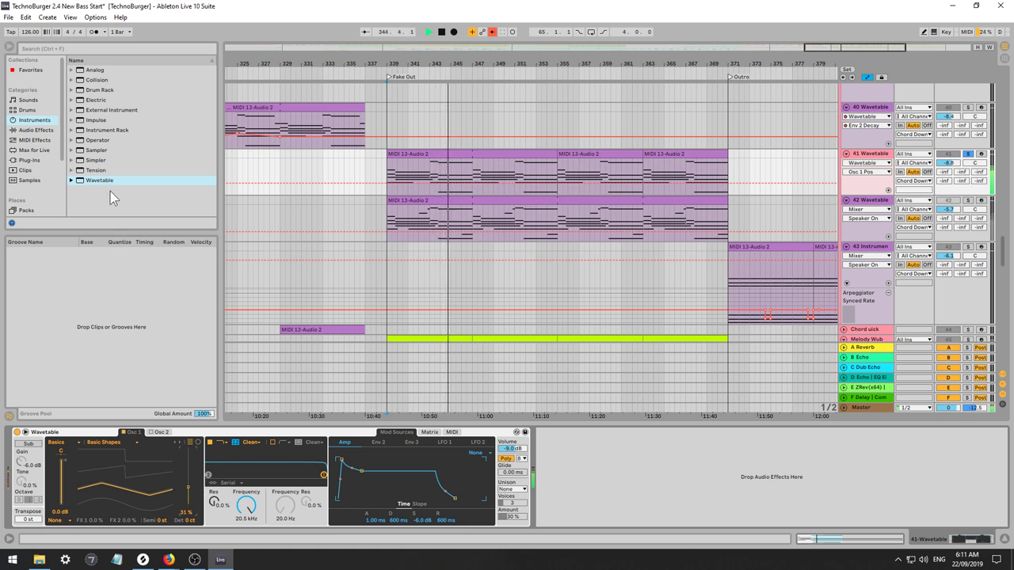
{"action": "left_click", "coordinate": [643, 491]}
{"action": "key", "text": "space"}
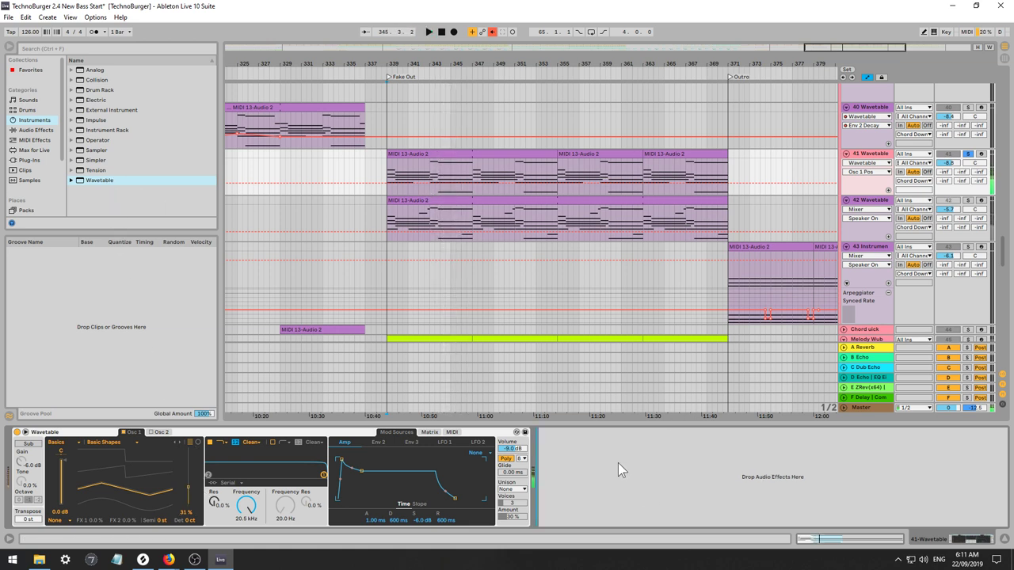
{"action": "key", "text": "space"}
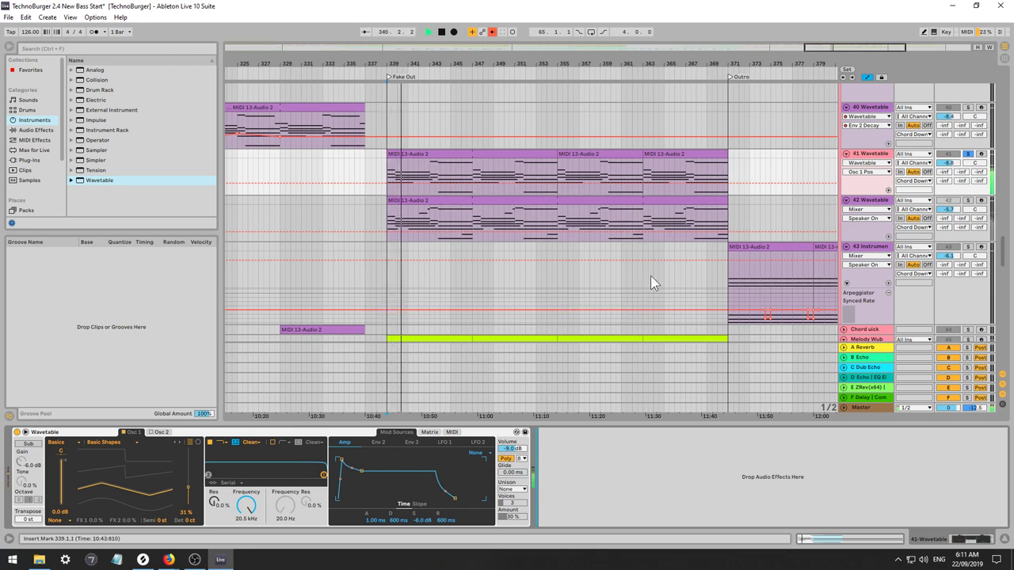
Clear the aftertouch-to-pitch amount in Wavetable's MIDI modulation matrix.
{"action": "left_click", "coordinate": [432, 434]}
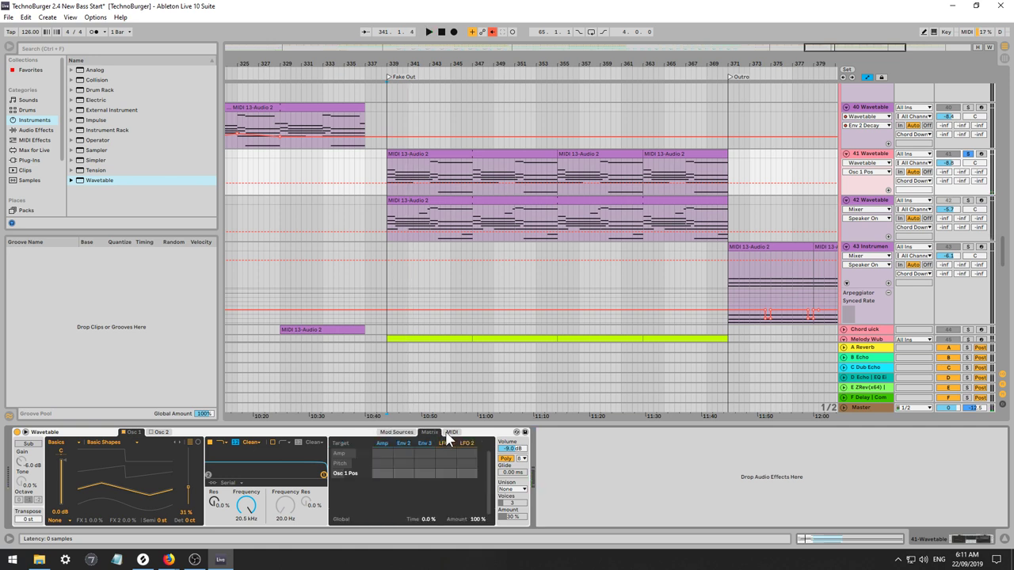
{"action": "left_click", "coordinate": [449, 433]}
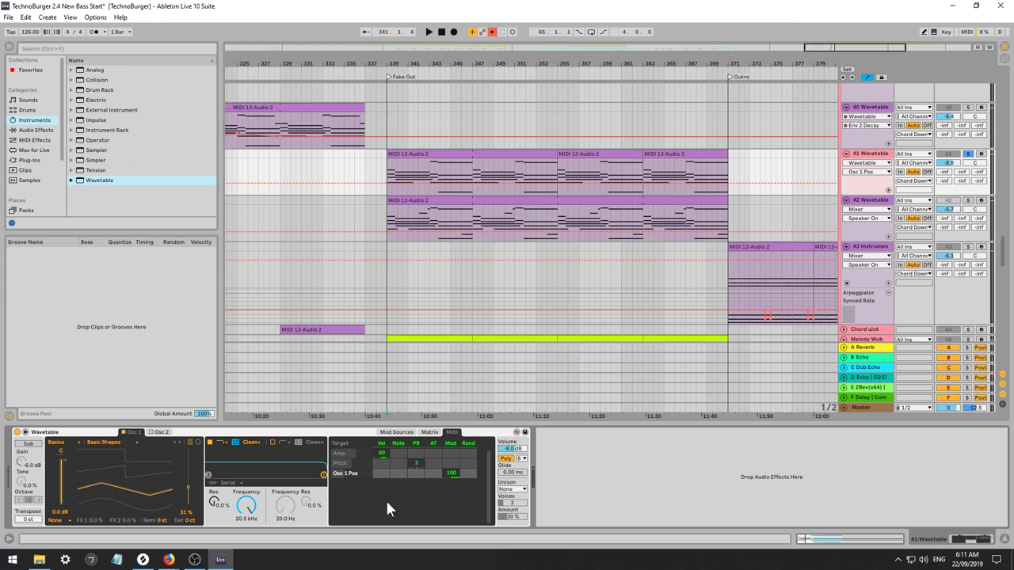
{"action": "double_click", "coordinate": [433, 464]}
{"action": "left_click", "coordinate": [25, 433]}
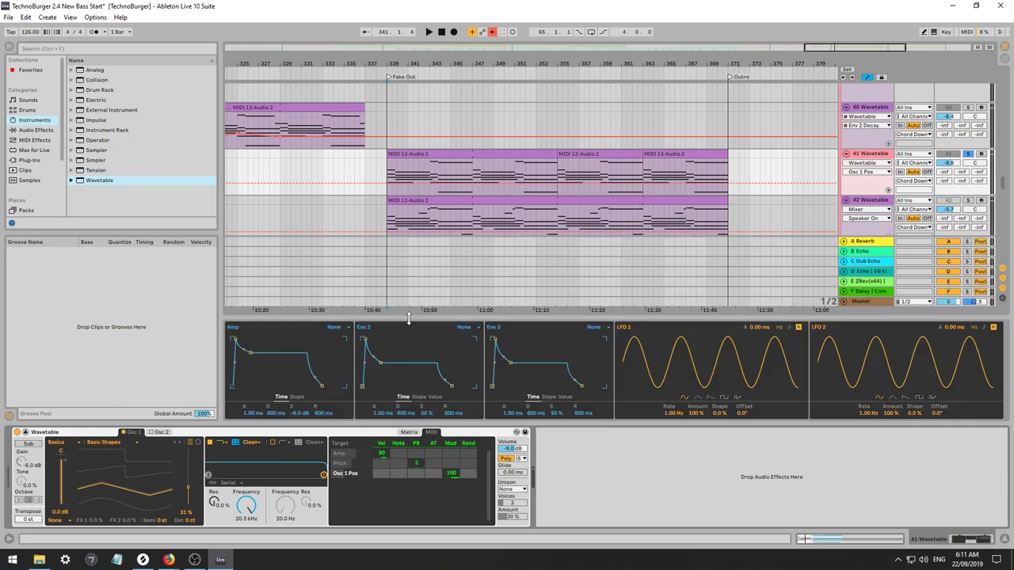
{"action": "left_click_drag", "start_coordinate": [409, 317], "coordinate": [413, 67]}
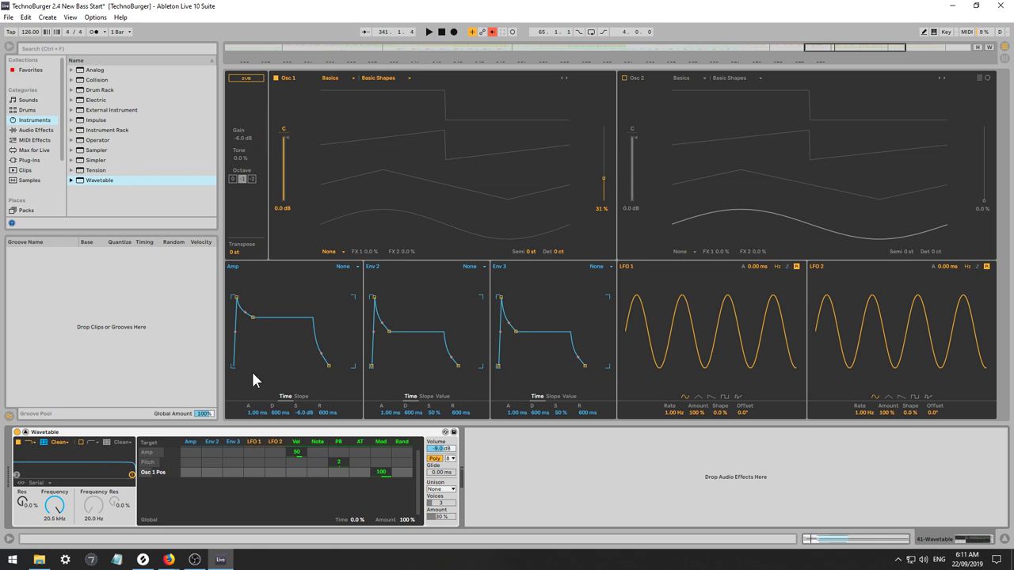
{"action": "left_click", "coordinate": [25, 432]}
{"action": "key", "text": "space"}
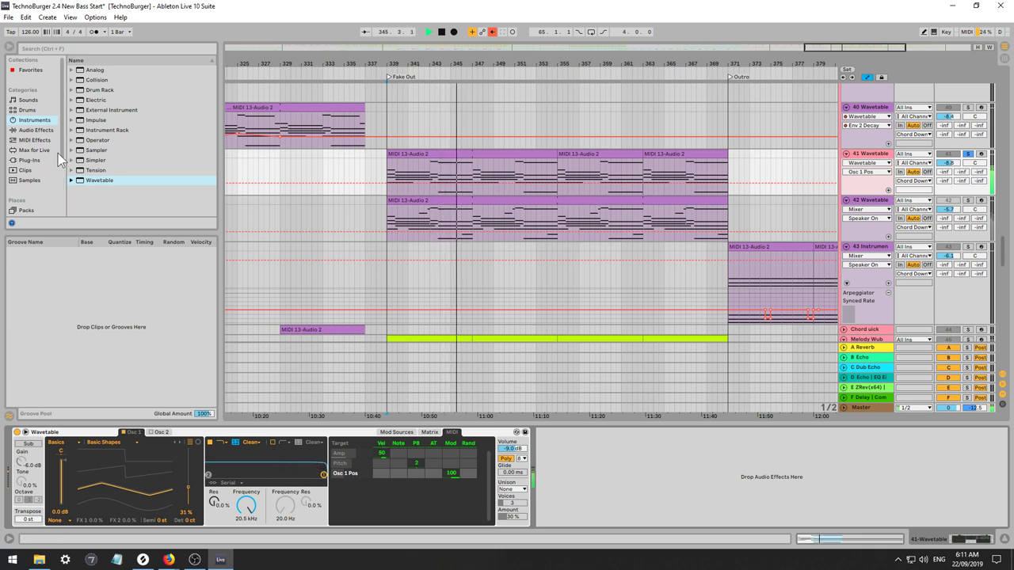
Stop playback and browse the MIDI Effects and Plug-ins lists.
{"action": "key", "text": "space"}
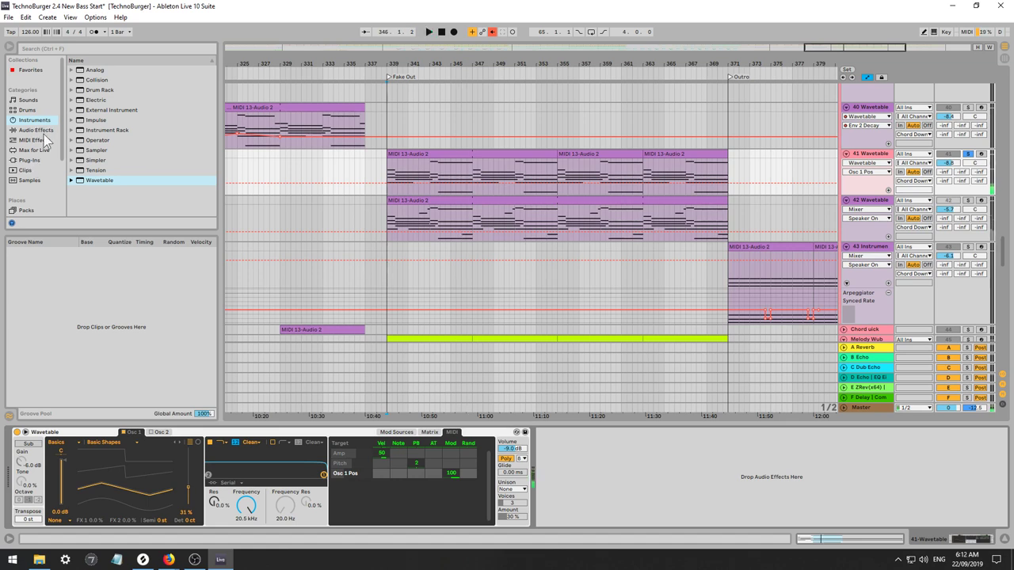
{"action": "left_click", "coordinate": [35, 140]}
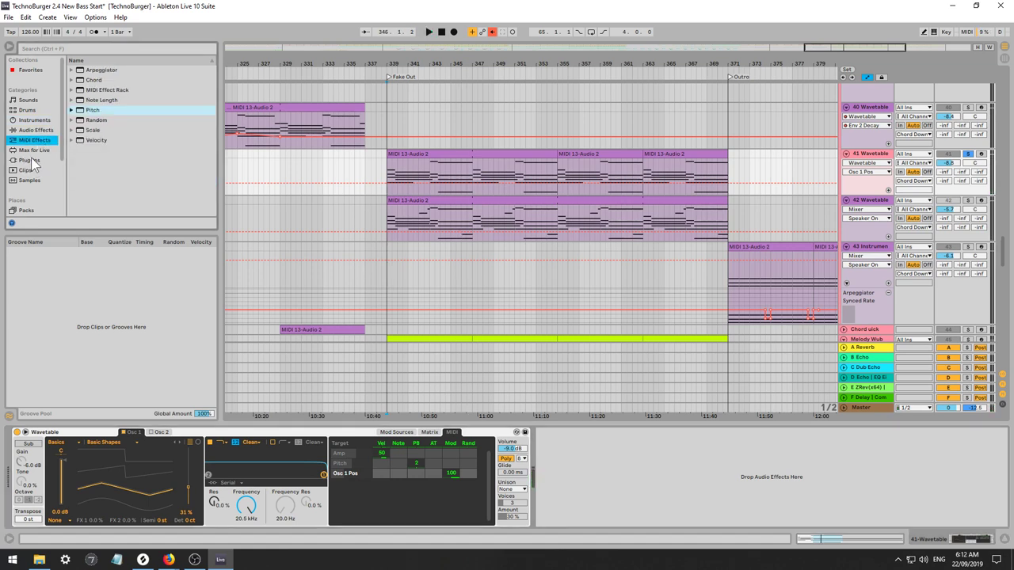
{"action": "left_click", "coordinate": [30, 160]}
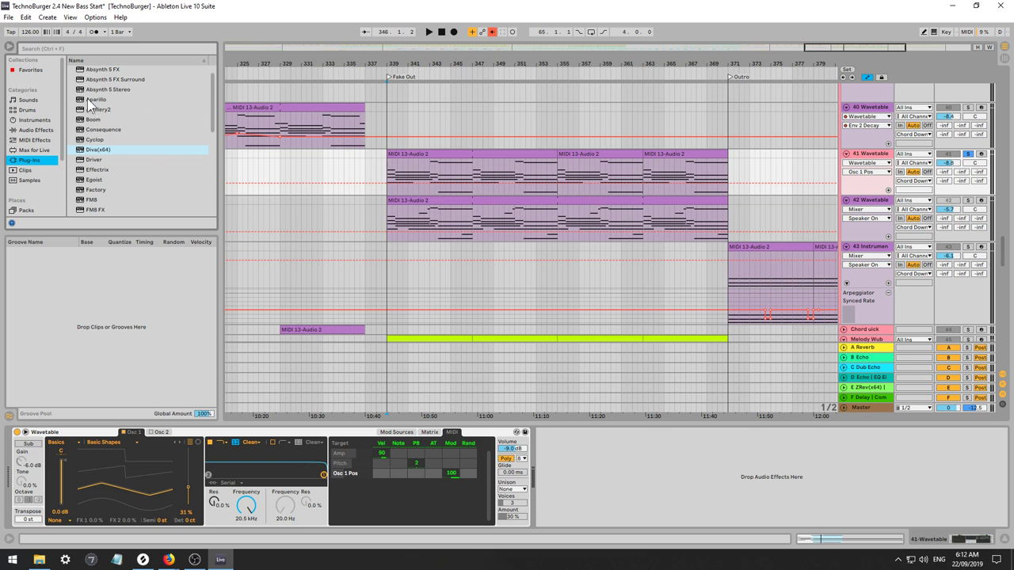
{"action": "scroll", "coordinate": [131, 162], "scroll_direction": "down", "scroll_amount": 2}
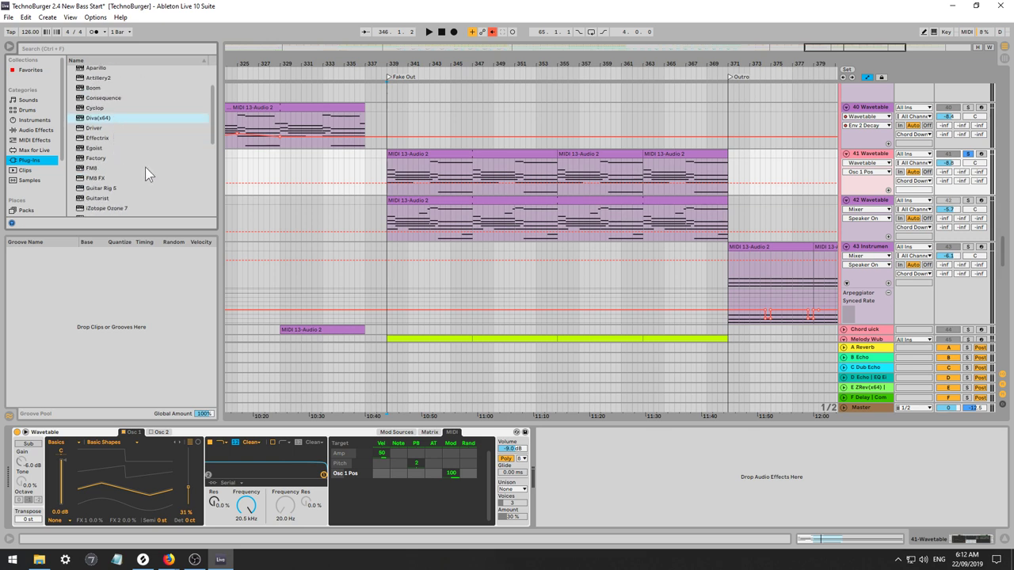
{"action": "scroll", "coordinate": [145, 166], "scroll_direction": "down", "scroll_amount": 3}
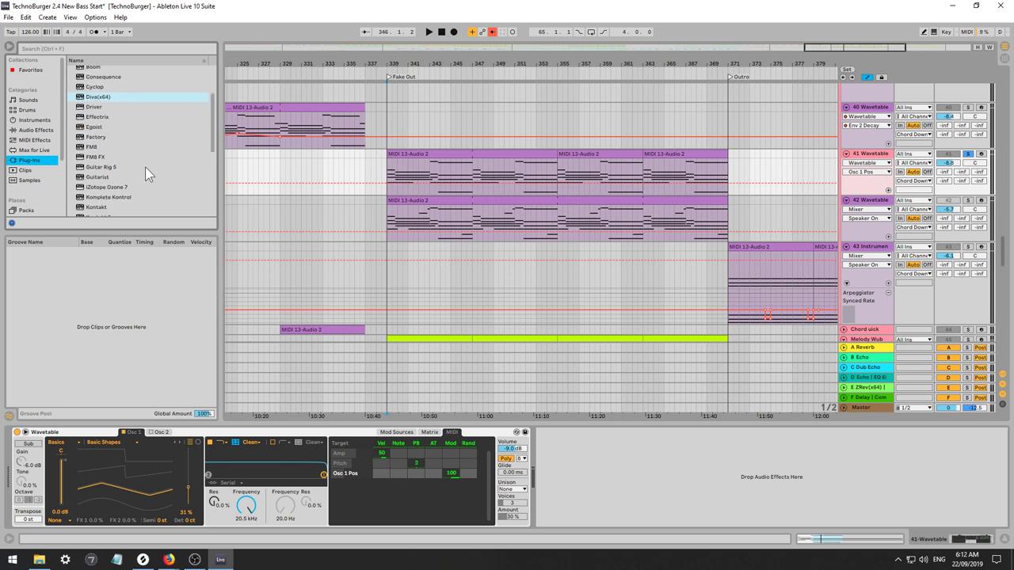
{"action": "scroll", "coordinate": [146, 167], "scroll_direction": "down", "scroll_amount": 3}
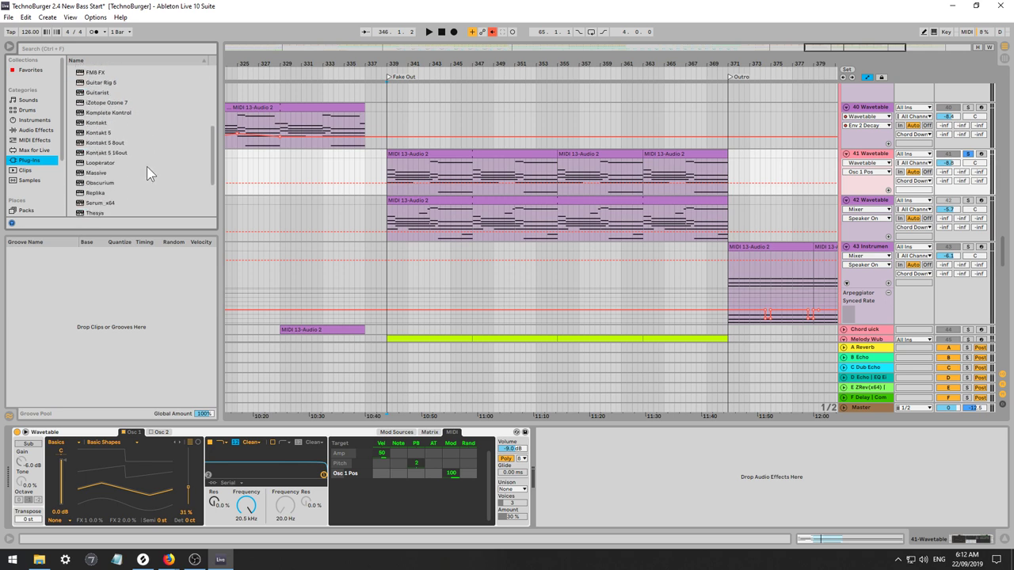
{"action": "scroll", "coordinate": [146, 166], "scroll_direction": "down", "scroll_amount": 3}
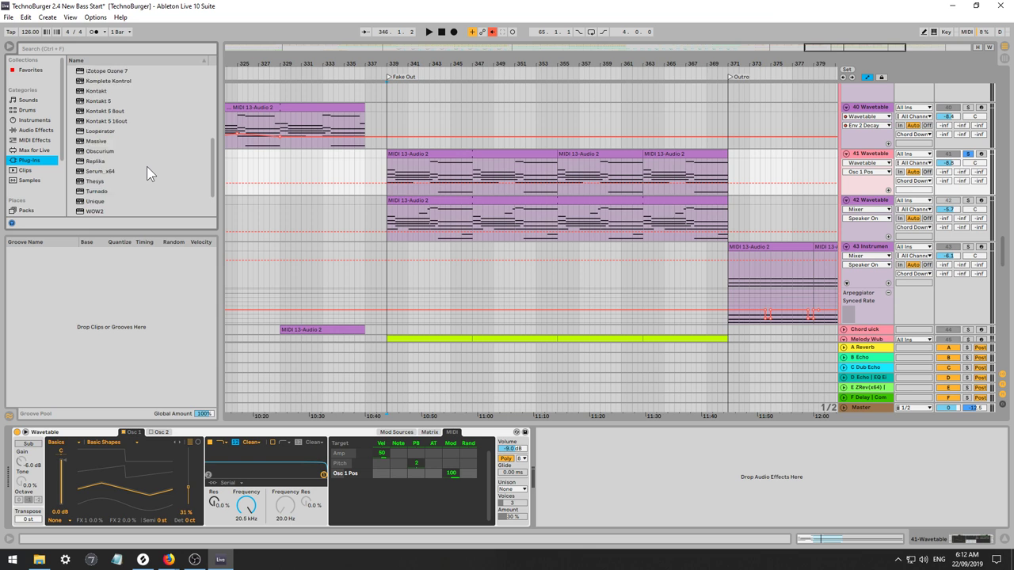
{"action": "scroll", "coordinate": [147, 166], "scroll_direction": "down", "scroll_amount": 3}
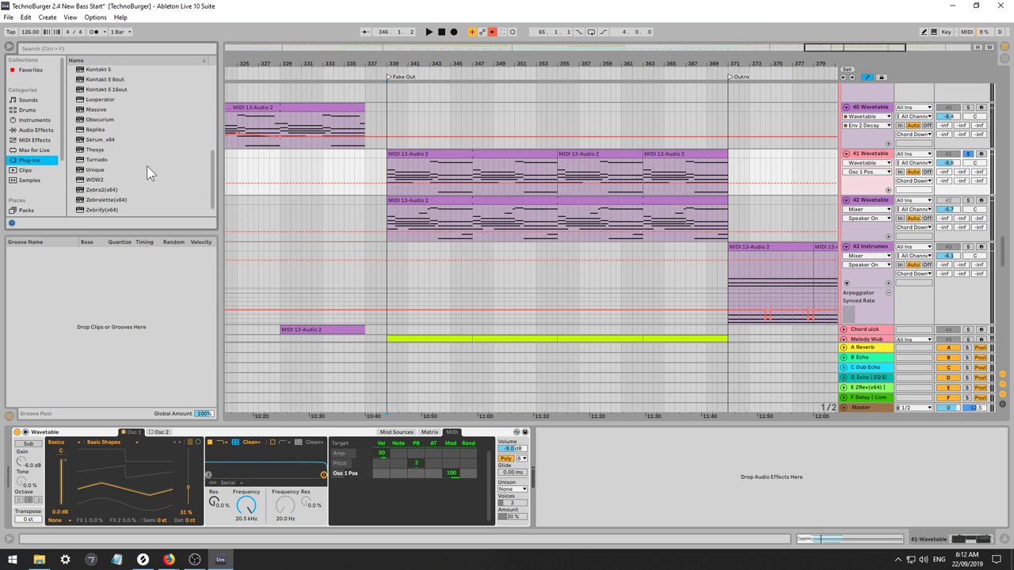
{"action": "scroll", "coordinate": [146, 165], "scroll_direction": "down", "scroll_amount": 1}
{"action": "scroll", "coordinate": [148, 165], "scroll_direction": "up", "scroll_amount": 2}
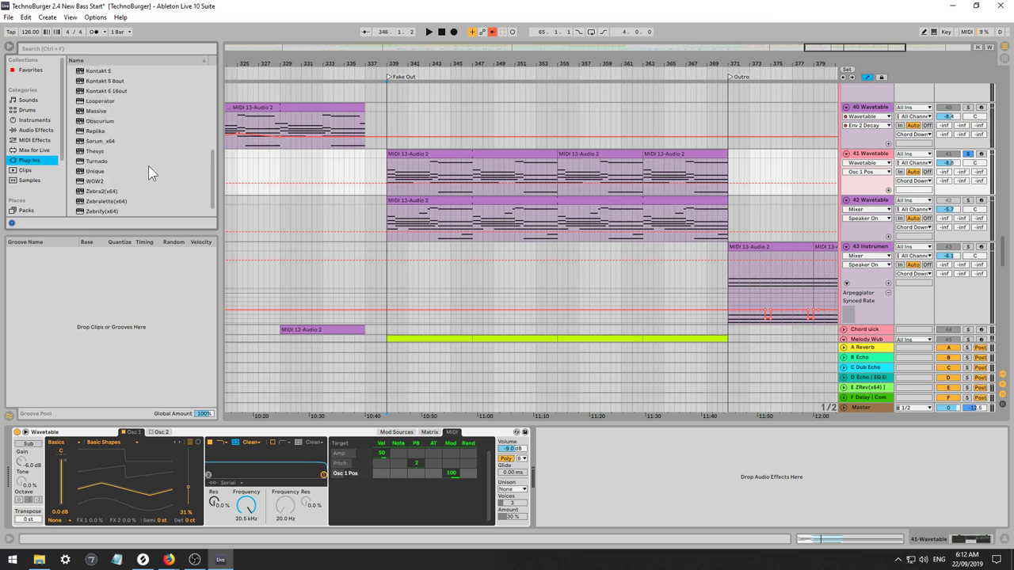
Replay the chord section from the bar 339 marker, then show the MIDI effects list.
{"action": "key", "text": "space"}
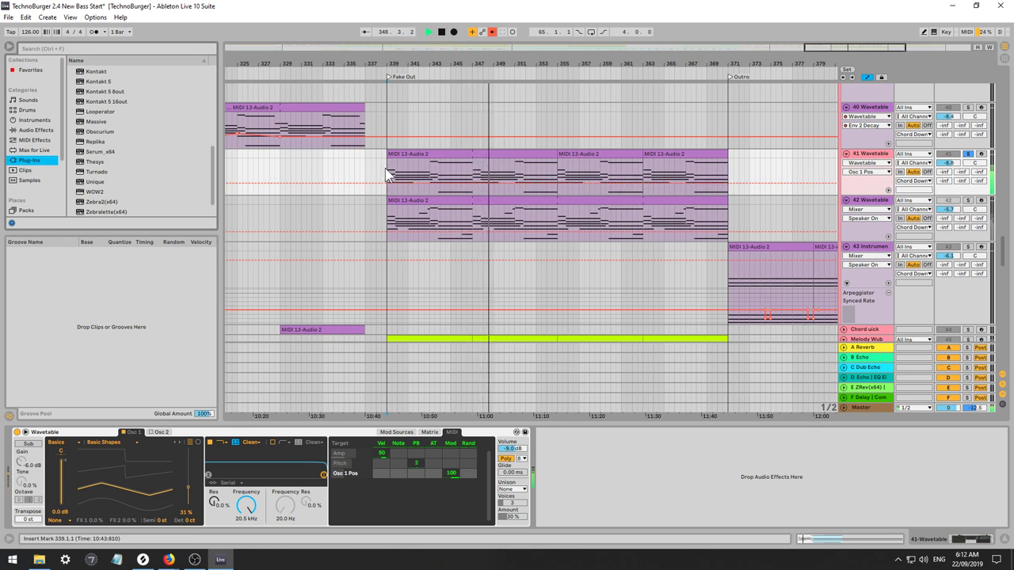
{"action": "key", "text": "space"}
{"action": "key", "text": "space"}
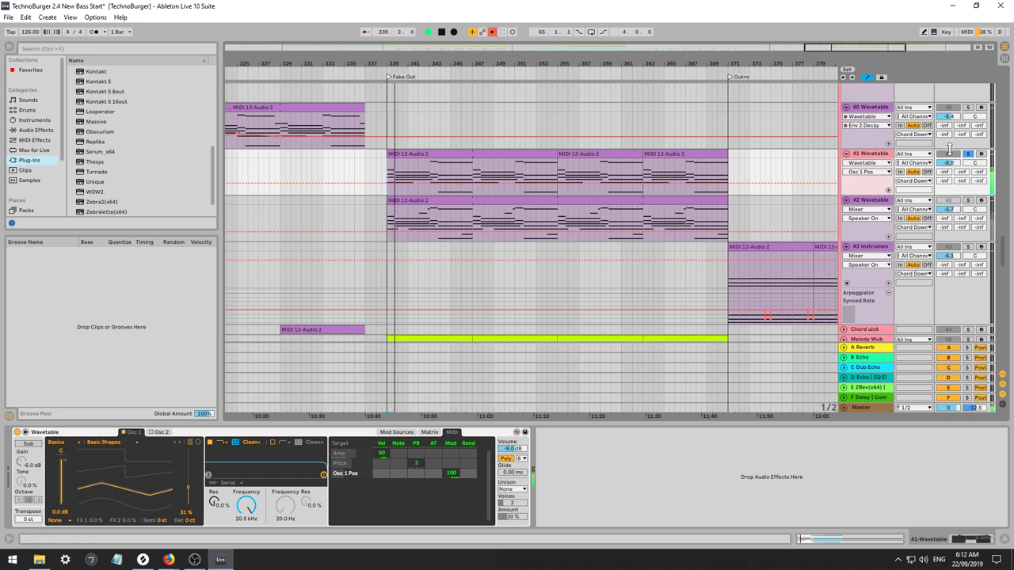
{"action": "key", "text": "space"}
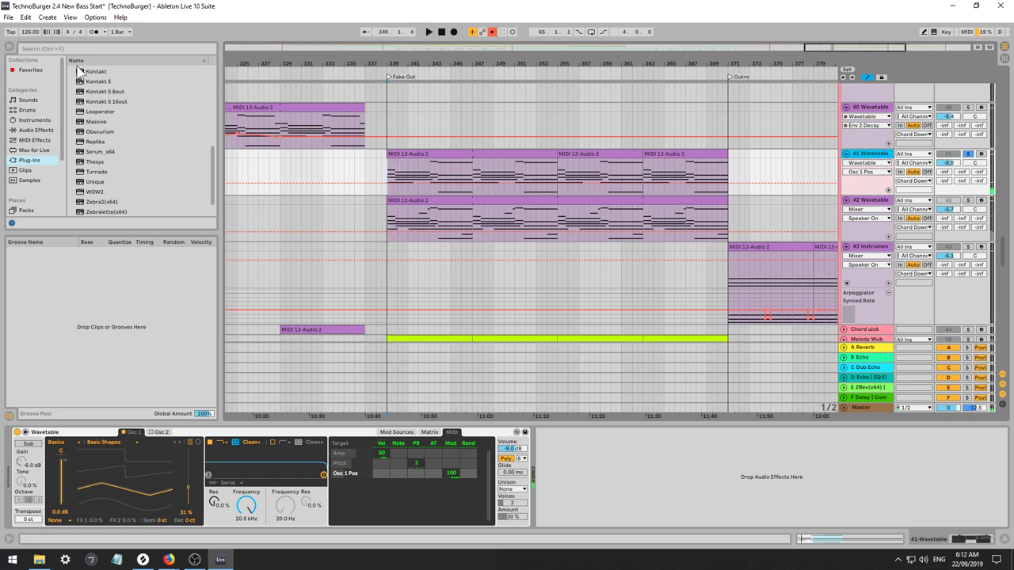
{"action": "left_click", "coordinate": [35, 141]}
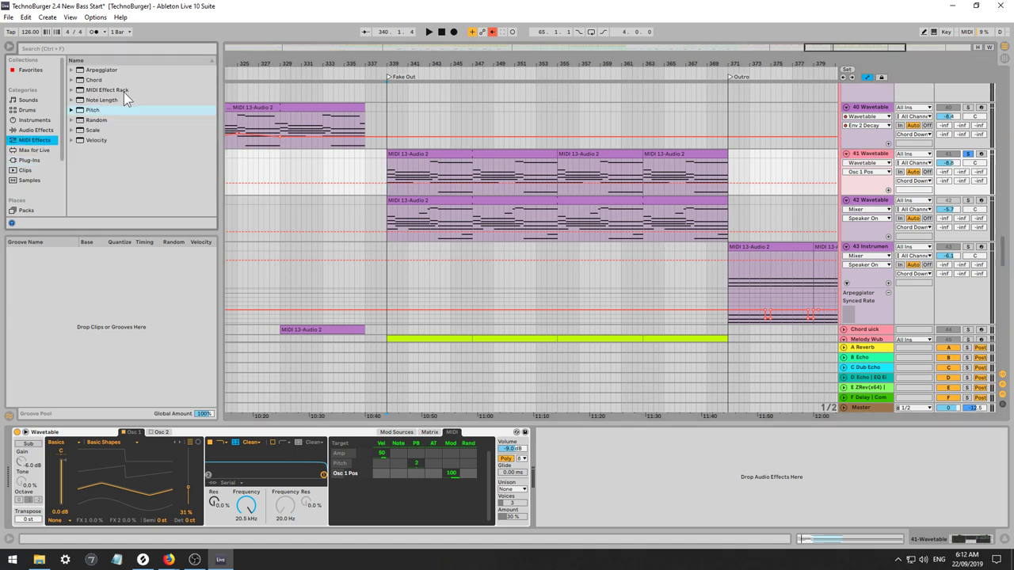
Audition from bar 339, split track 41's chord clip at bar 347, and open the first half.
{"action": "left_click", "coordinate": [387, 170]}
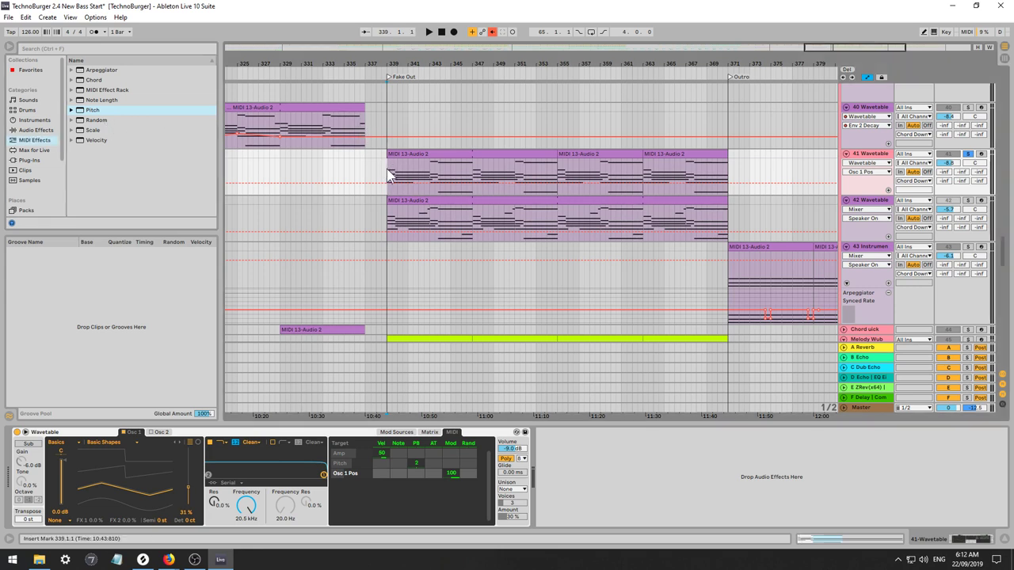
{"action": "key", "text": "space"}
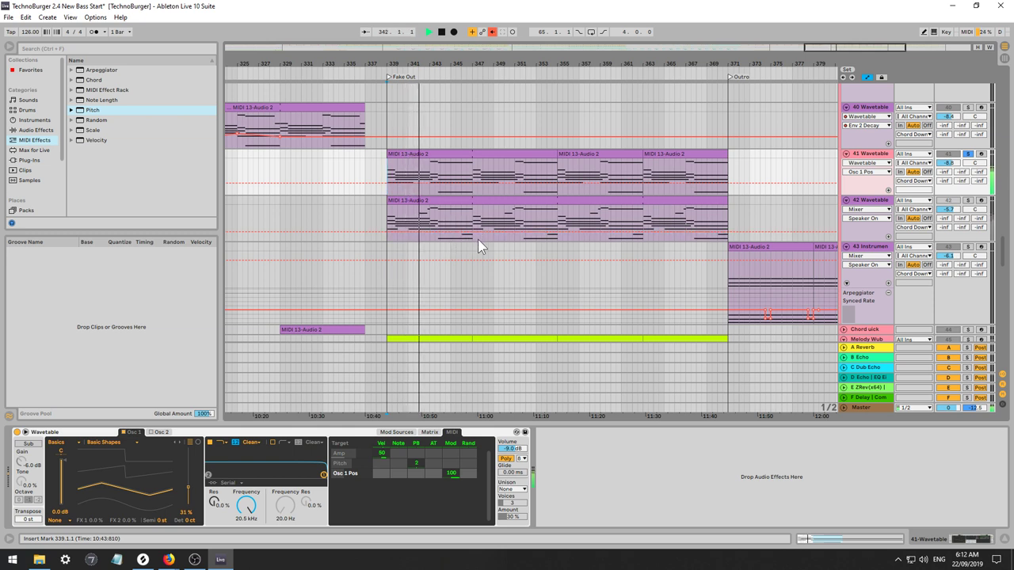
{"action": "key", "text": "space"}
{"action": "left_click", "coordinate": [453, 155]}
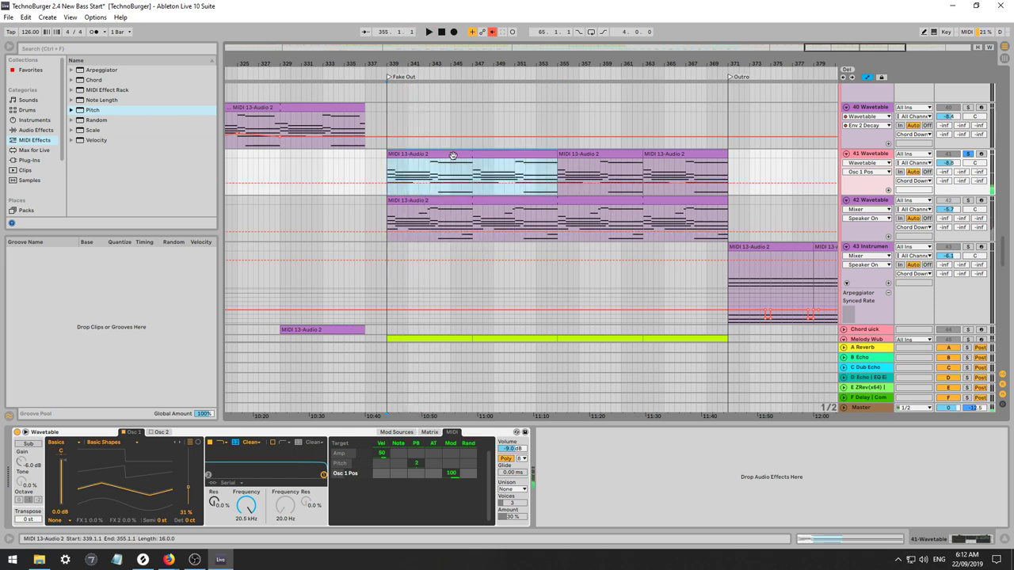
{"action": "left_click", "coordinate": [477, 171]}
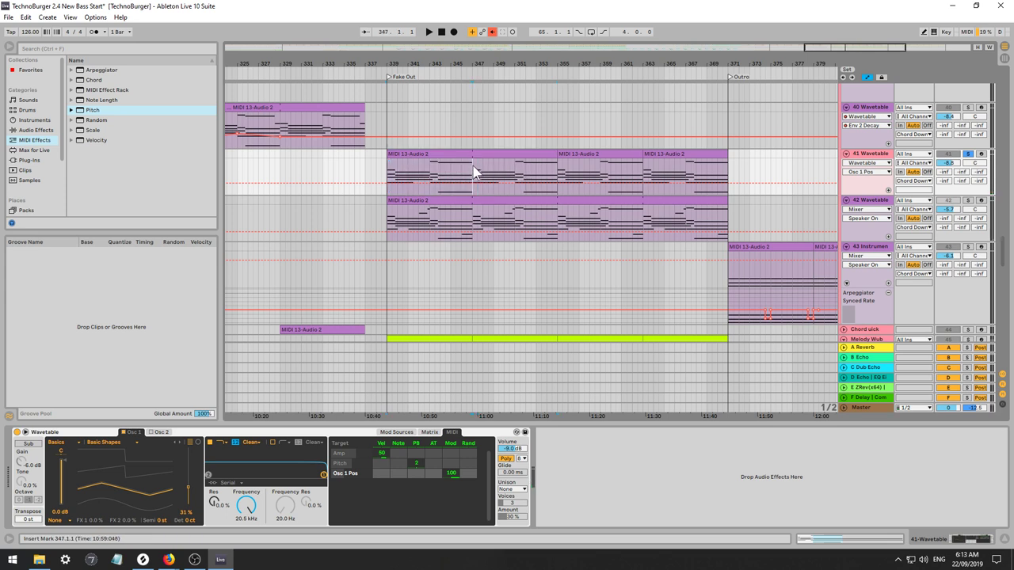
{"action": "key", "text": "ctrl+e"}
{"action": "double_click", "coordinate": [454, 182]}
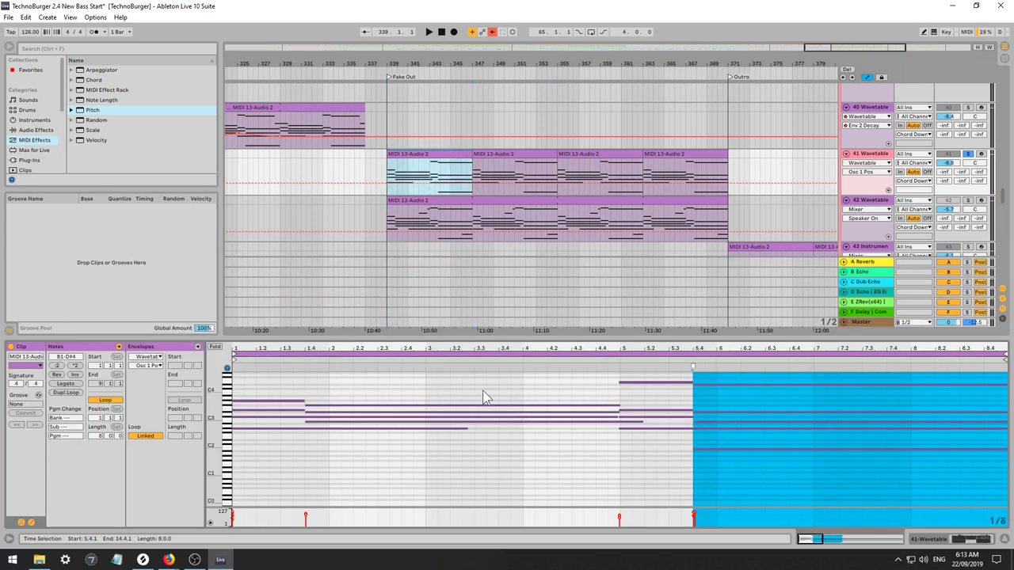
{"action": "key", "text": "space"}
Select track 41 and fold track 42 out of the way.
{"action": "left_click", "coordinate": [879, 153]}
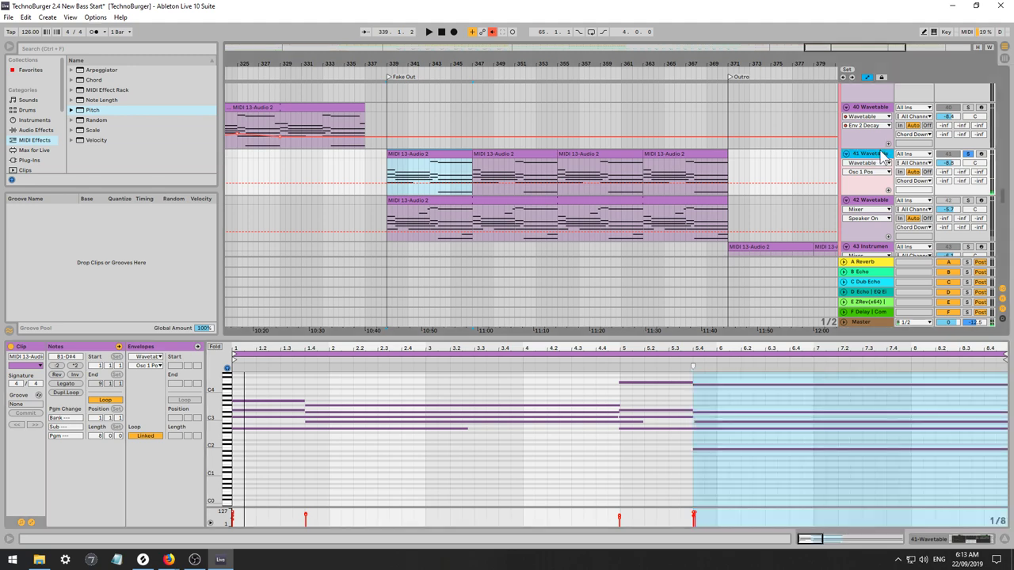
{"action": "scroll", "coordinate": [877, 184], "scroll_direction": "down", "scroll_amount": 2}
{"action": "scroll", "coordinate": [876, 183], "scroll_direction": "up", "scroll_amount": 2}
{"action": "scroll", "coordinate": [877, 186], "scroll_direction": "up", "scroll_amount": 3}
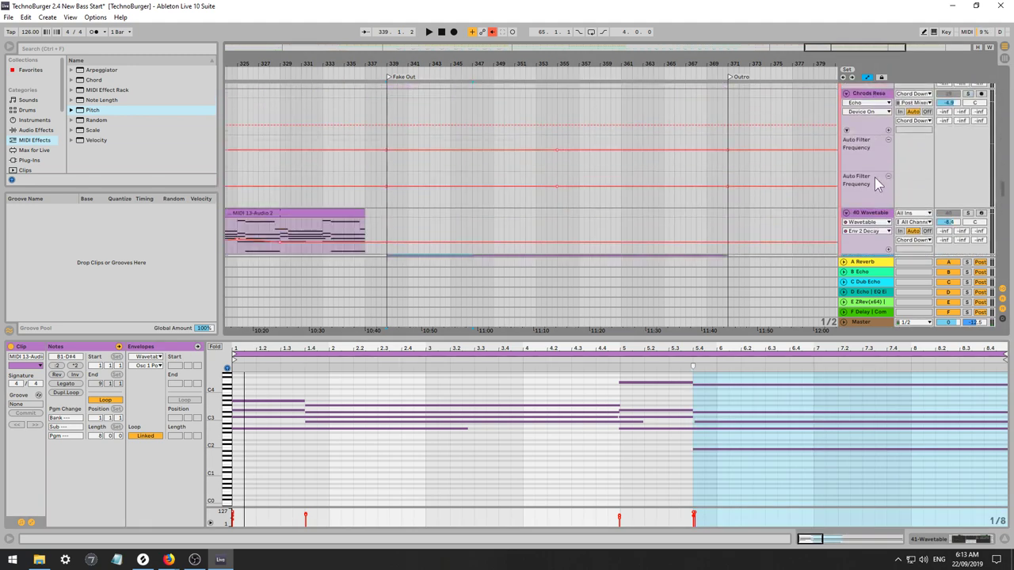
{"action": "scroll", "coordinate": [871, 202], "scroll_direction": "down", "scroll_amount": 3}
{"action": "scroll", "coordinate": [865, 218], "scroll_direction": "up", "scroll_amount": 1}
{"action": "scroll", "coordinate": [866, 217], "scroll_direction": "down", "scroll_amount": 1}
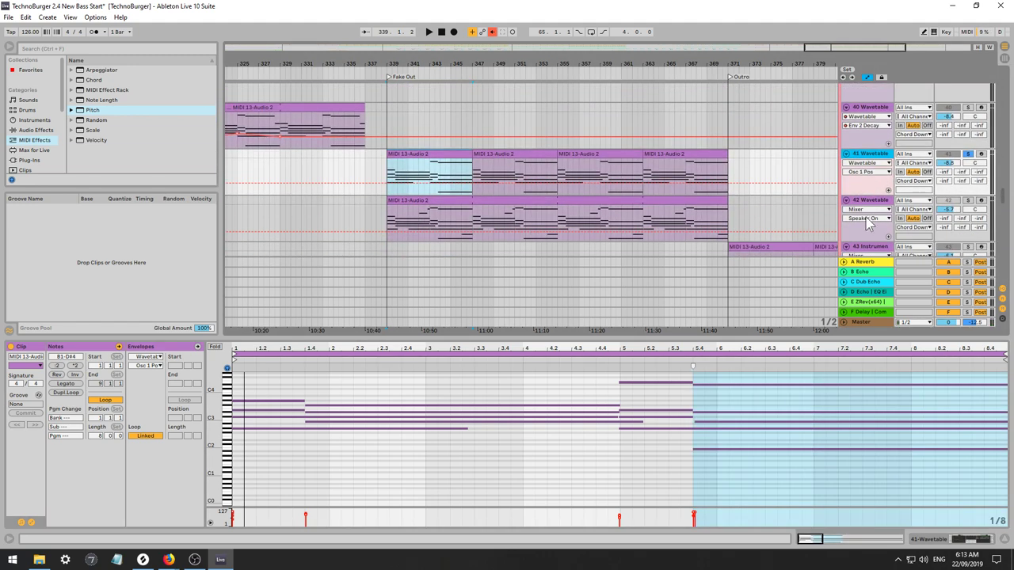
{"action": "left_click", "coordinate": [845, 201]}
Fold track 43 and move track 41 below tracks 42 and 43.
{"action": "left_click", "coordinate": [845, 210]}
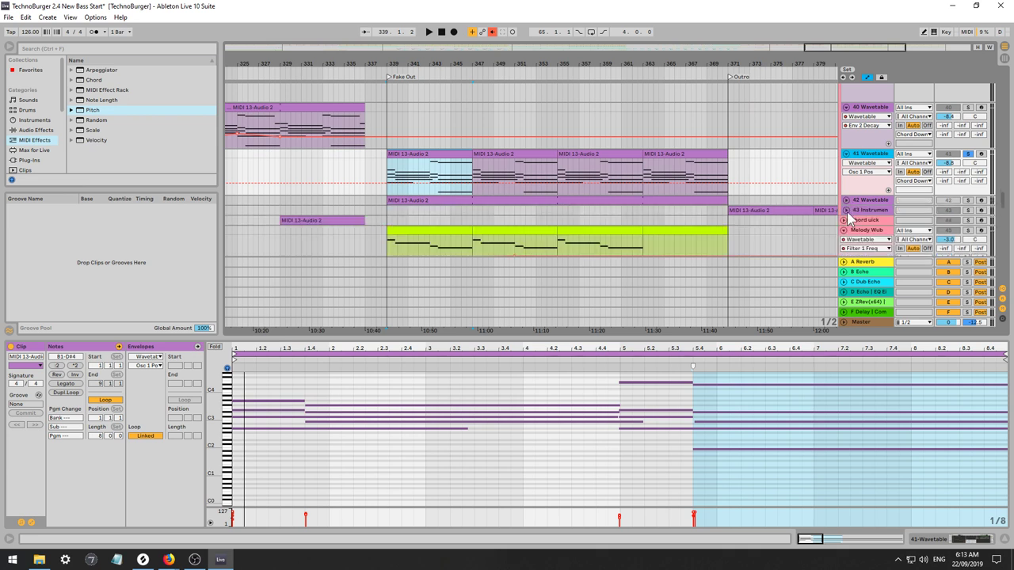
{"action": "left_click_drag", "start_coordinate": [855, 158], "coordinate": [846, 218]}
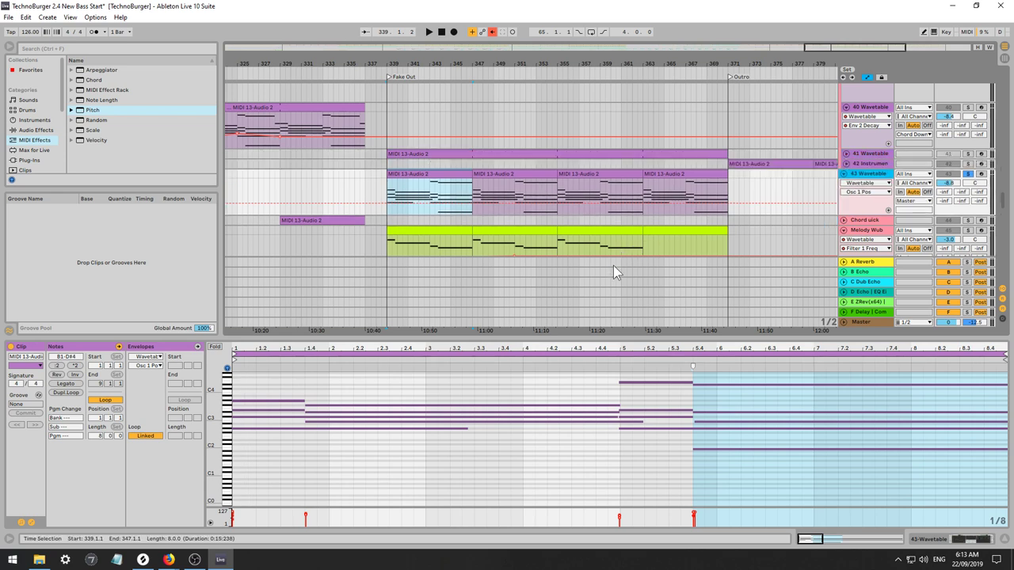
{"action": "key", "text": "space"}
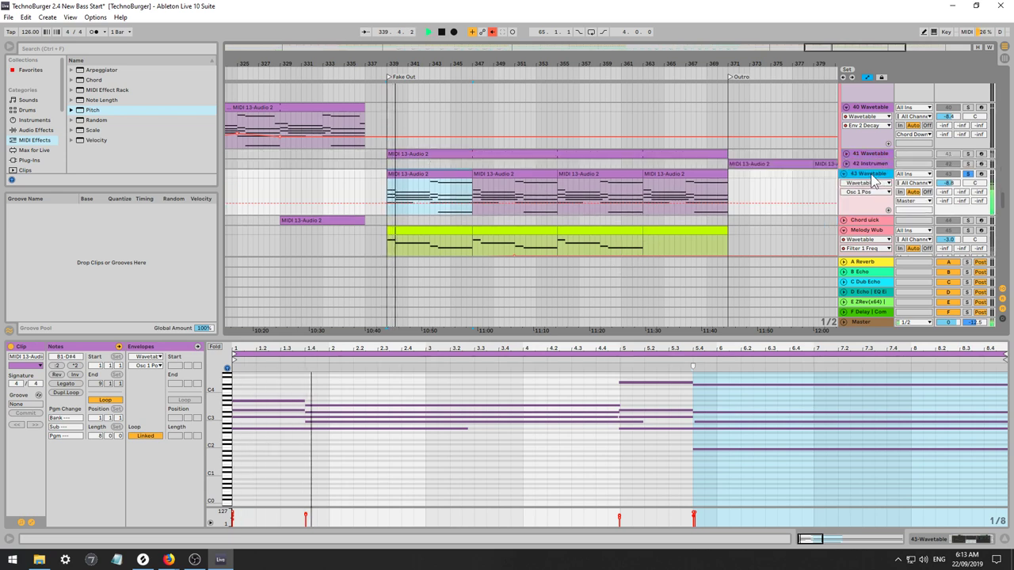
{"action": "key", "text": "space"}
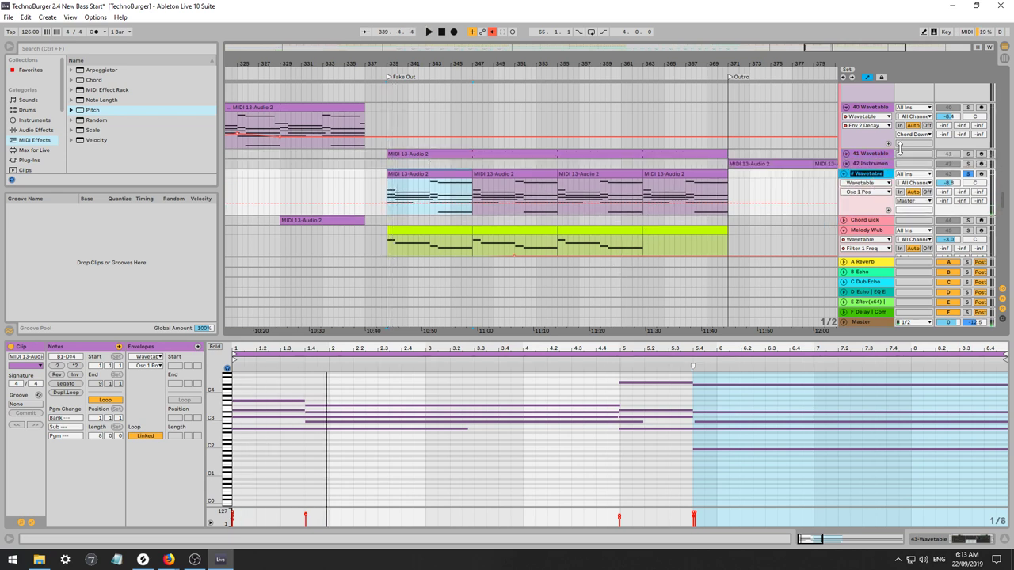
Rename the moved track to '1' and duplicate it twice with Ctrl+D.
{"action": "type", "text": "1"}
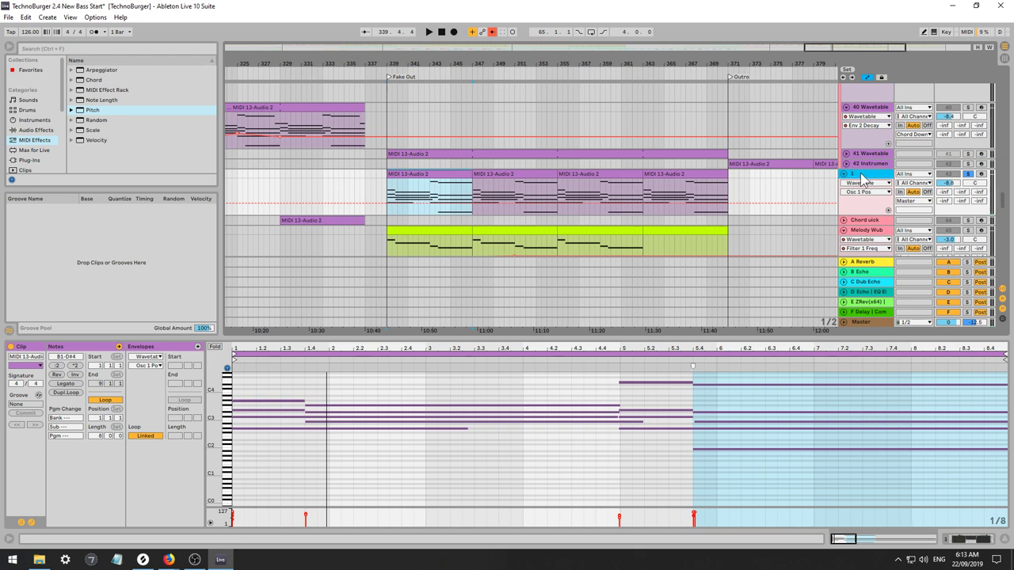
{"action": "key", "text": "ctrl+d"}
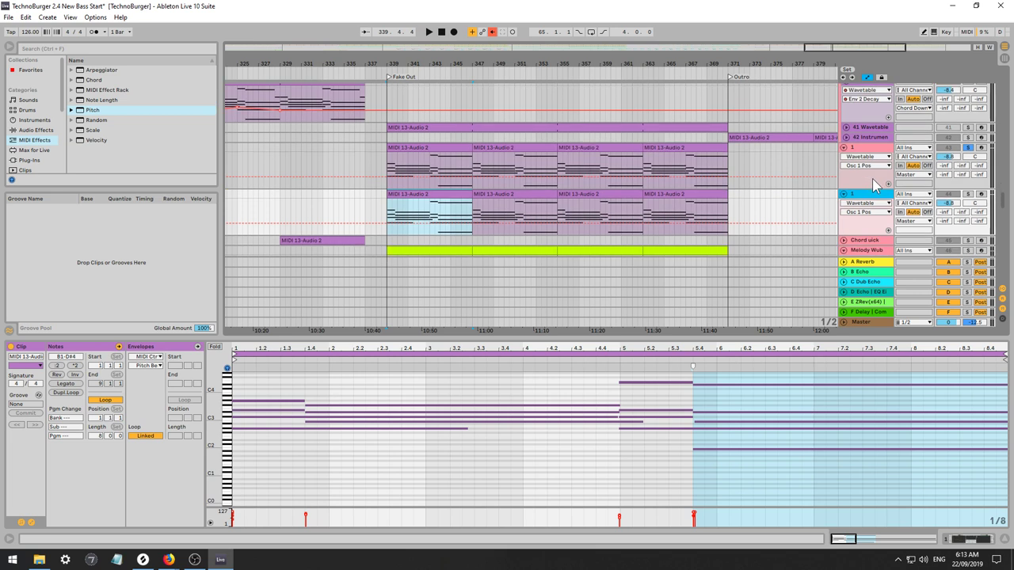
{"action": "key", "text": "ctrl+d"}
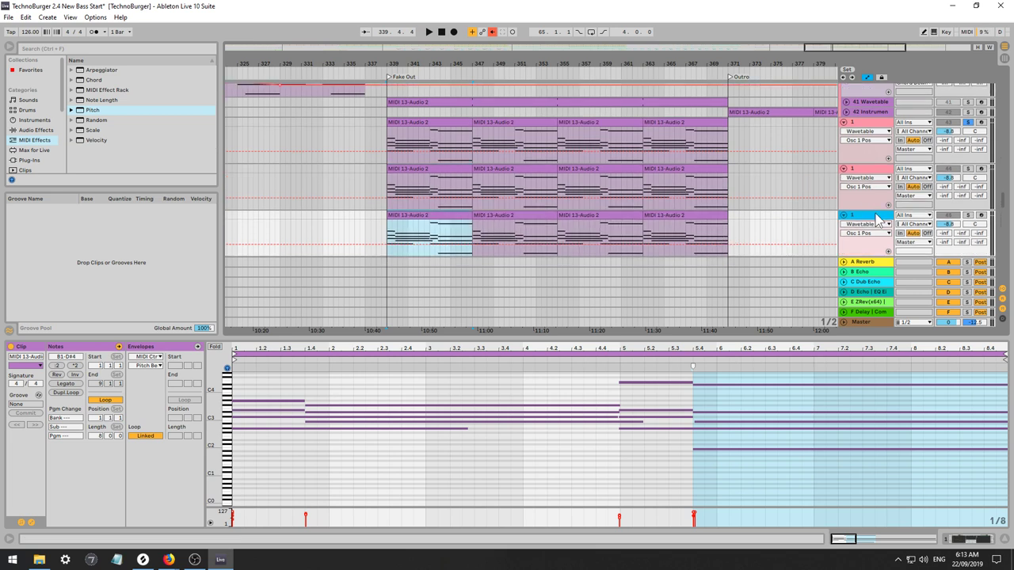
Delete the two duplicate copies of track 1, keeping the original.
{"action": "left_click", "coordinate": [862, 161]}
{"action": "left_click", "coordinate": [863, 175]}
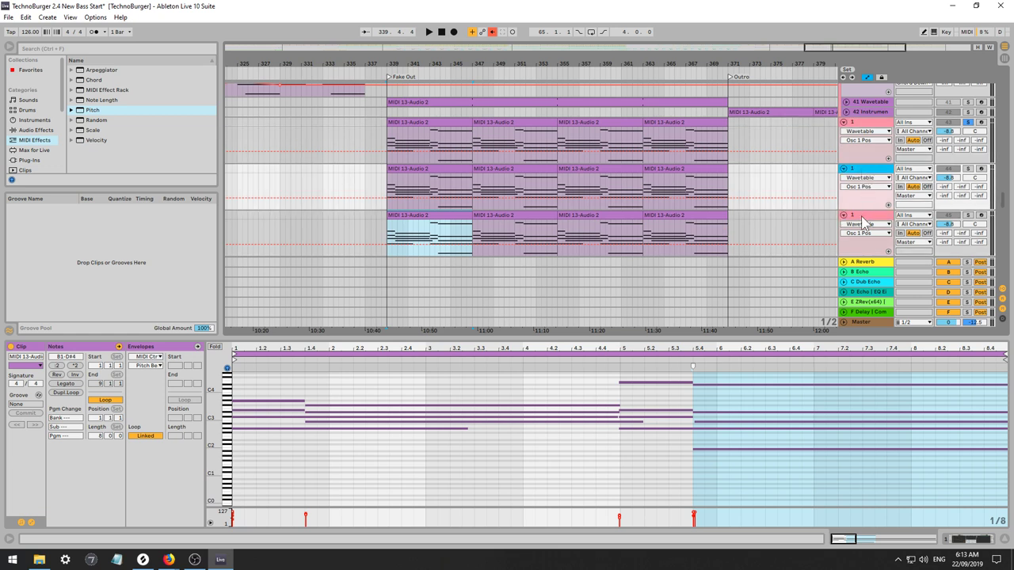
{"action": "left_click", "coordinate": [862, 220], "text": "shift"}
{"action": "left_click_drag", "start_coordinate": [444, 44], "coordinate": [387, 46]}
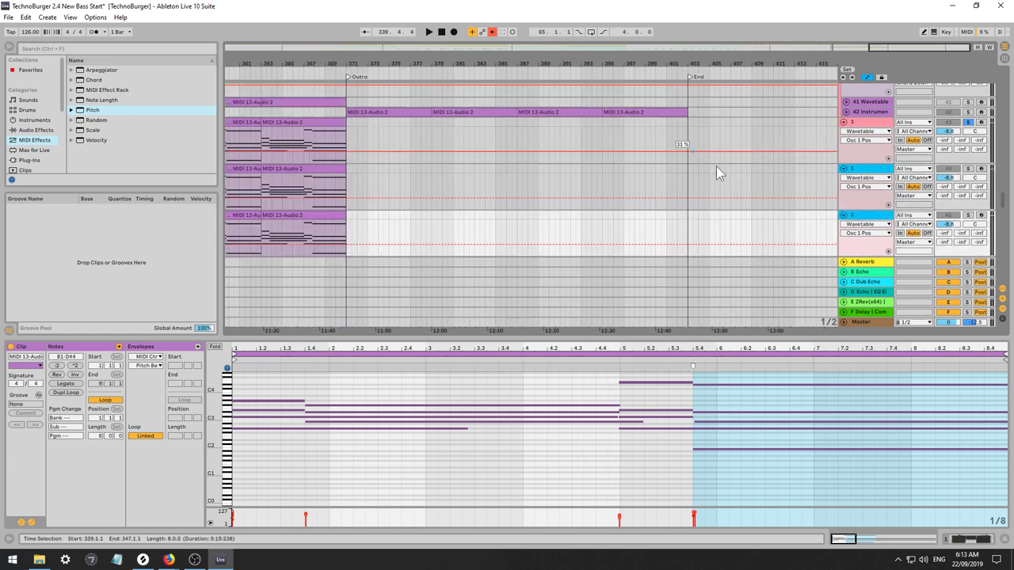
{"action": "left_click_drag", "start_coordinate": [561, 51], "coordinate": [632, 62]}
{"action": "left_click", "coordinate": [868, 179]}
{"action": "left_click", "coordinate": [851, 168]}
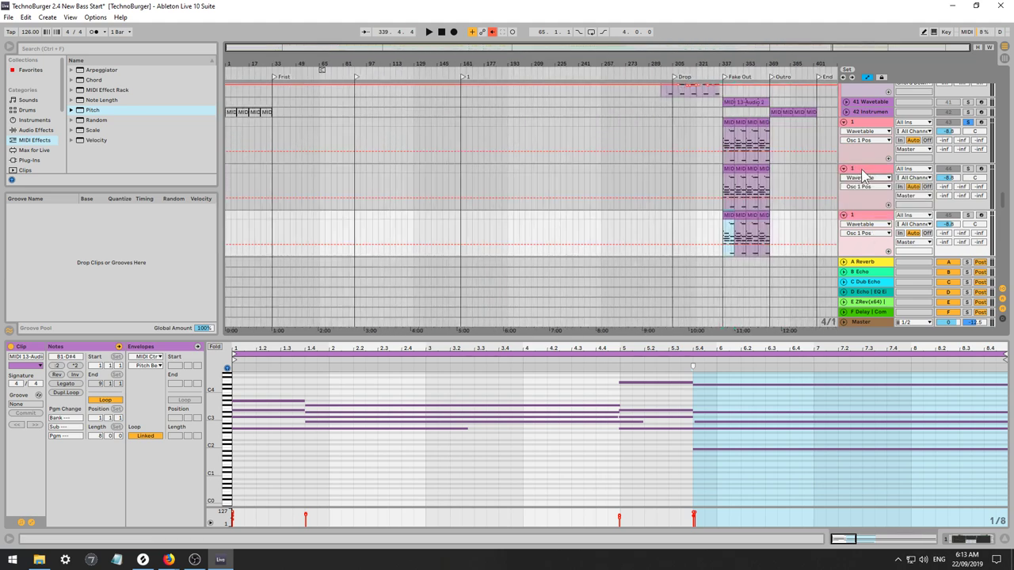
{"action": "left_click", "coordinate": [860, 169]}
{"action": "left_click", "coordinate": [860, 216], "text": "shift"}
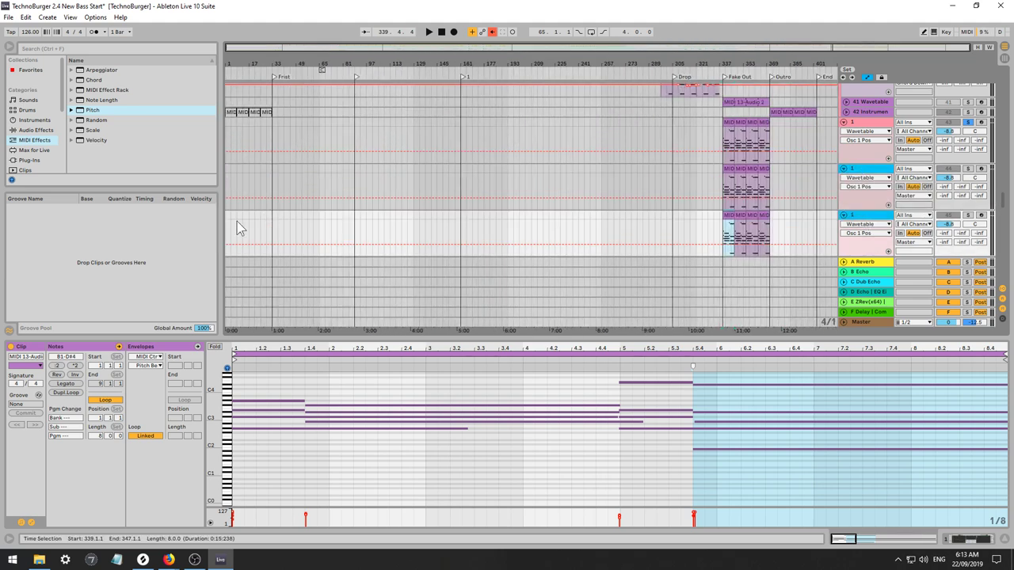
{"action": "key", "text": "Delete"}
{"action": "left_click", "coordinate": [261, 232]}
Unsolo track 1, play the intro from bar 29, and toggle Intro Line off and on.
{"action": "left_click", "coordinate": [269, 189]}
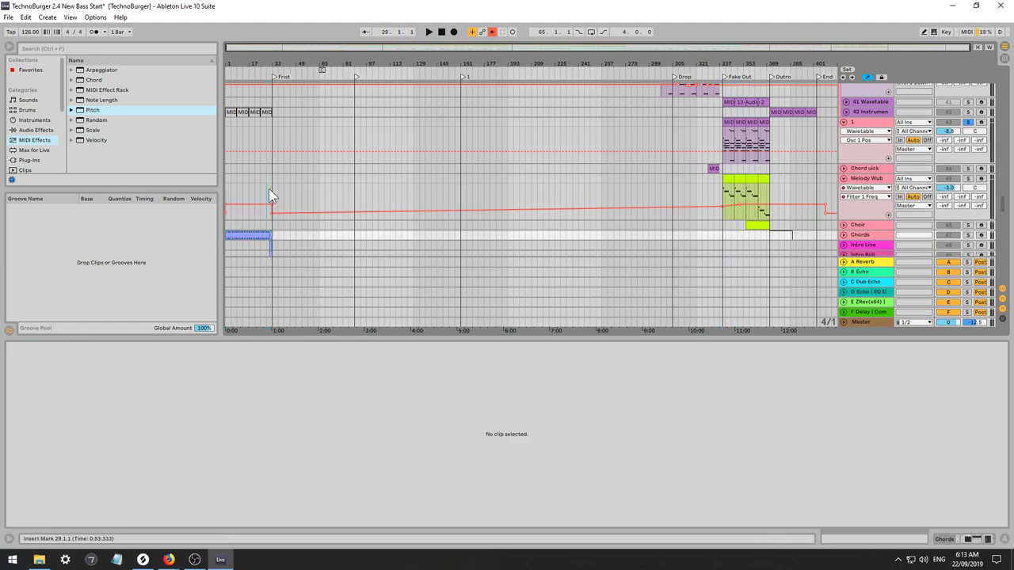
{"action": "left_click_drag", "start_coordinate": [255, 62], "coordinate": [366, 174]}
{"action": "key", "text": "space"}
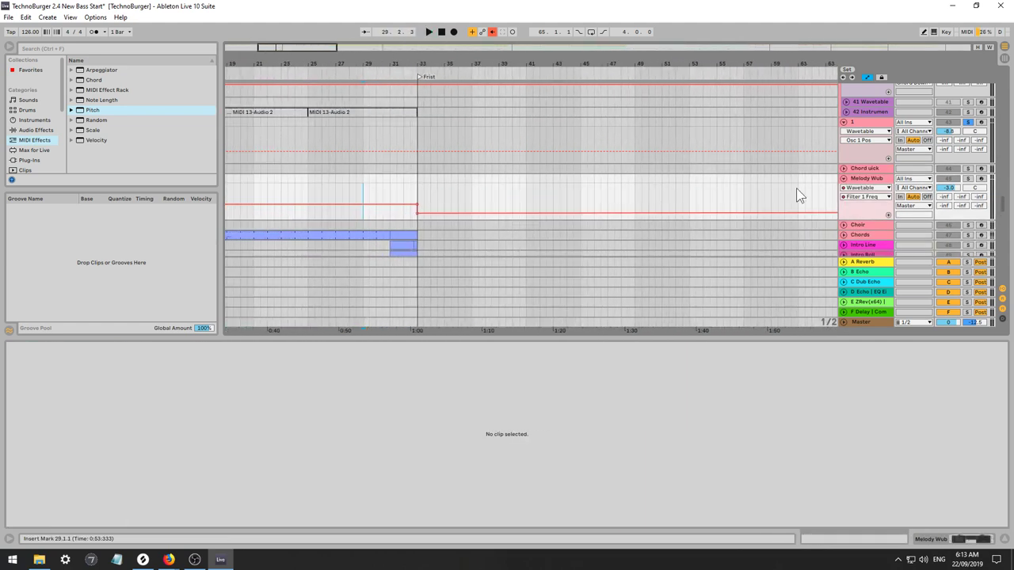
{"action": "left_click", "coordinate": [968, 122]}
{"action": "key", "text": "space"}
{"action": "scroll", "coordinate": [515, 143], "scroll_direction": "down", "scroll_amount": 3}
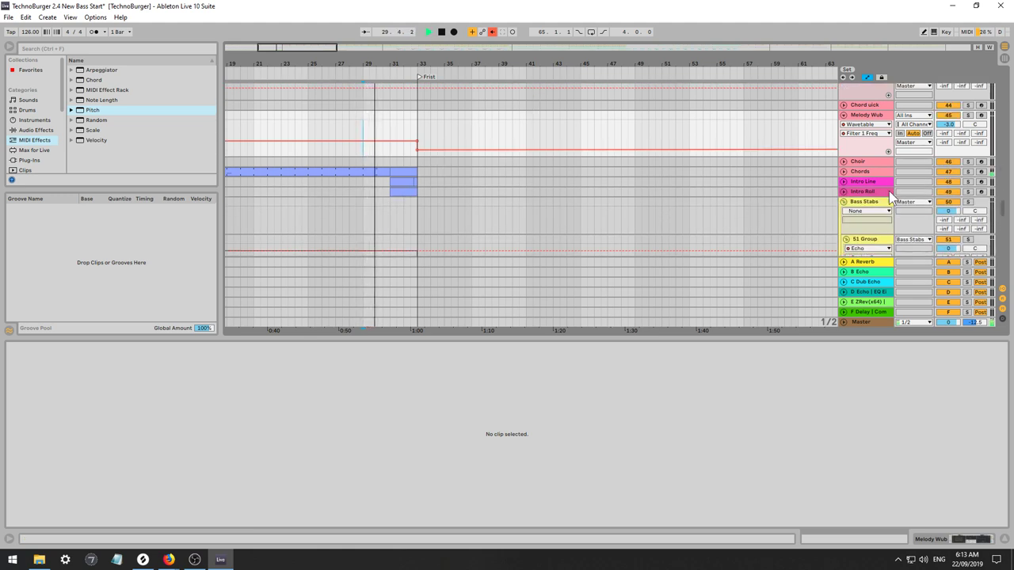
{"action": "left_click", "coordinate": [949, 182]}
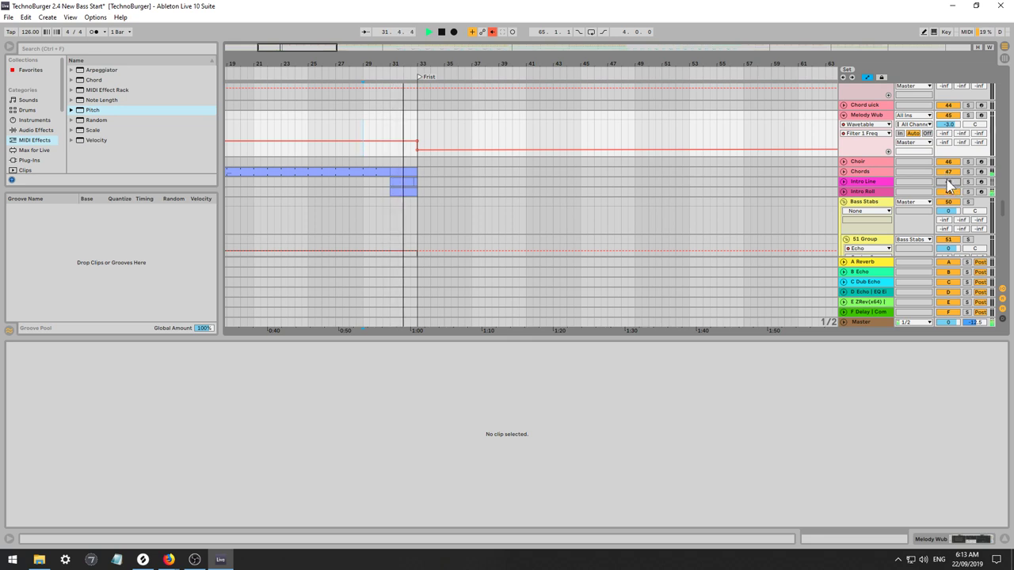
{"action": "left_click", "coordinate": [949, 182]}
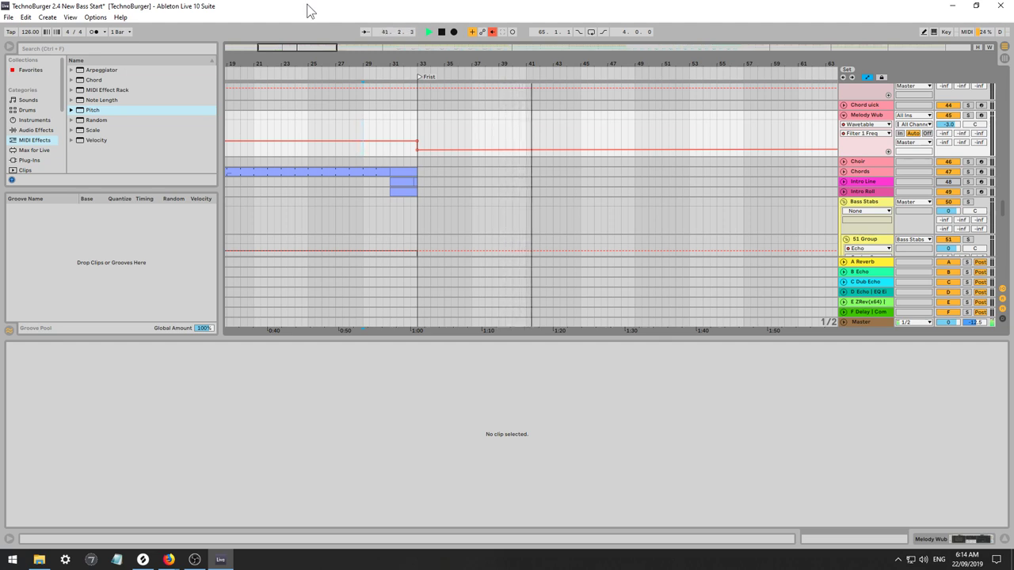
{"action": "left_click_drag", "start_coordinate": [304, 67], "coordinate": [321, 70]}
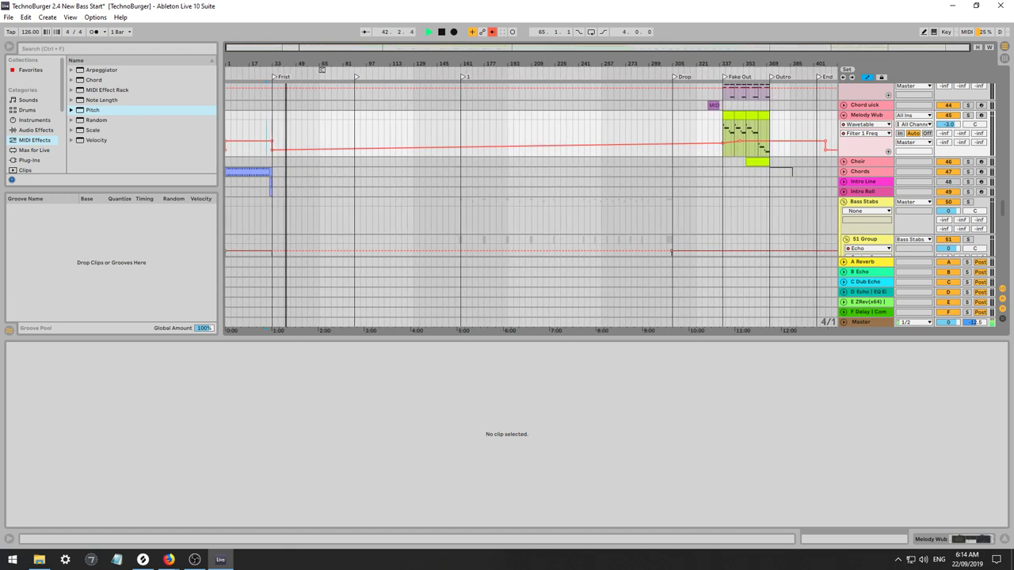
{"action": "left_click_drag", "start_coordinate": [1003, 215], "coordinate": [1004, 201]}
Load the Aparillo plug-in onto track 1 in place of its Wavetable instrument.
{"action": "left_click", "coordinate": [879, 179]}
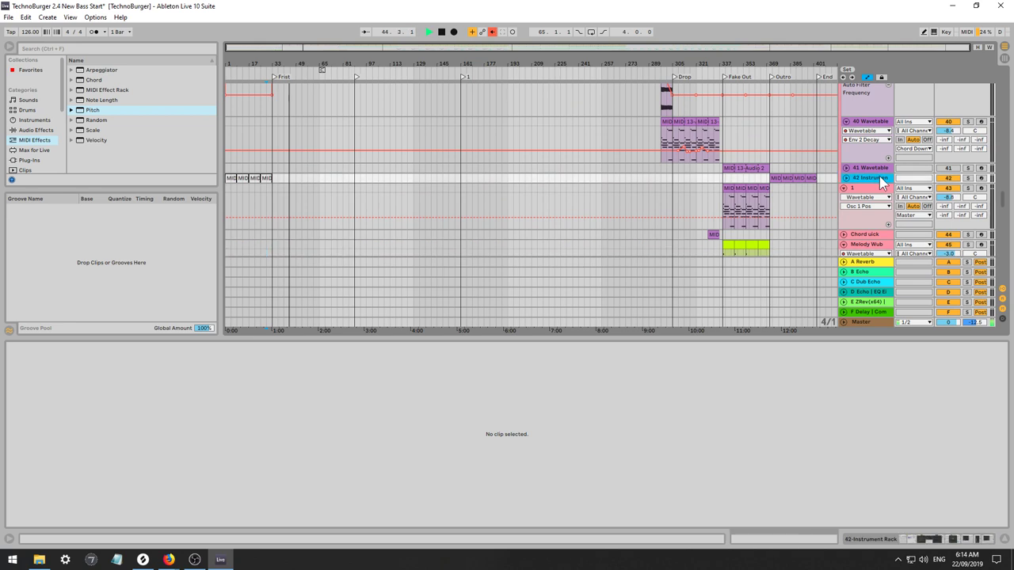
{"action": "double_click", "coordinate": [880, 179]}
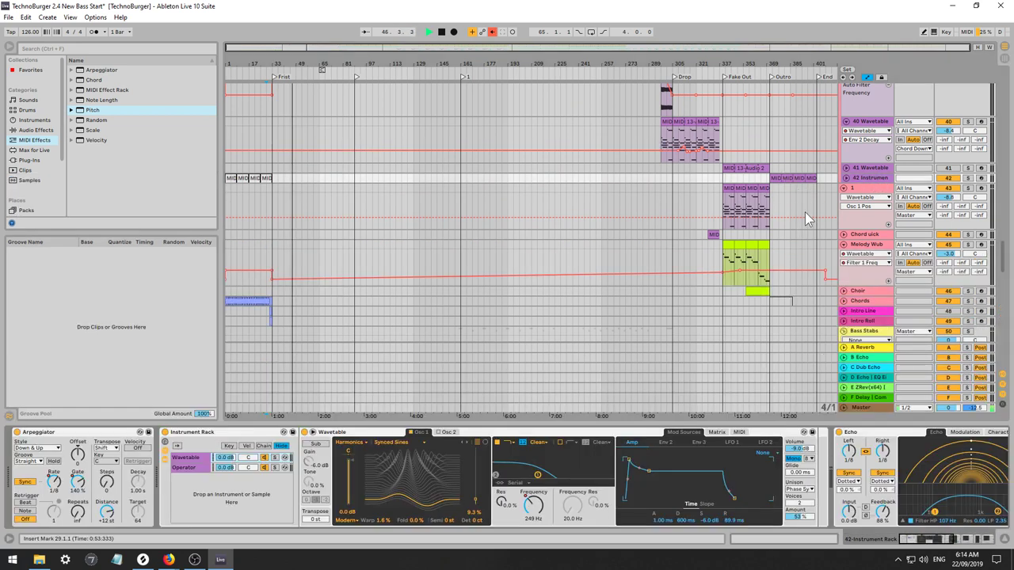
{"action": "left_click", "coordinate": [872, 192]}
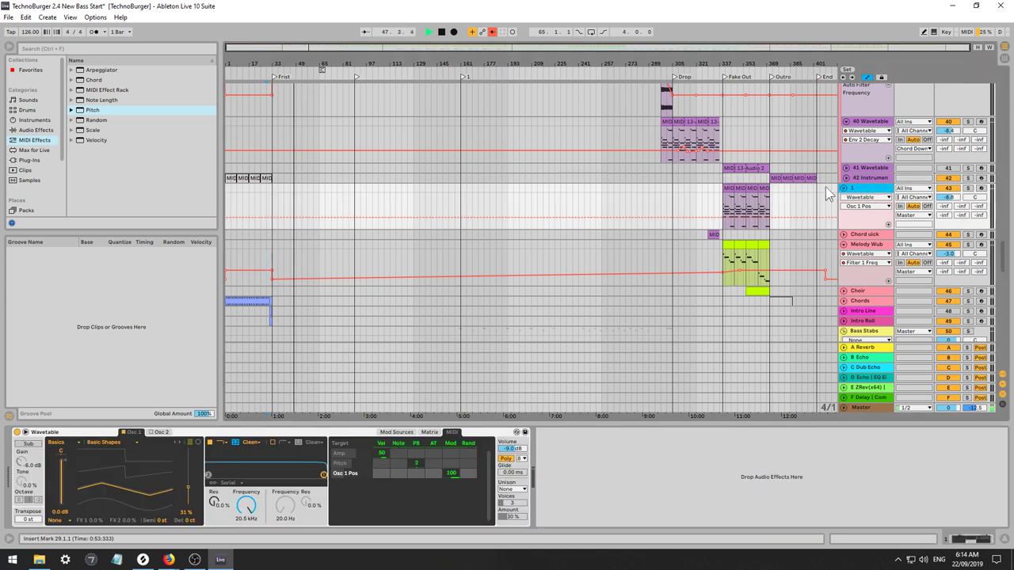
{"action": "left_click", "coordinate": [35, 121]}
{"action": "left_click", "coordinate": [30, 161]}
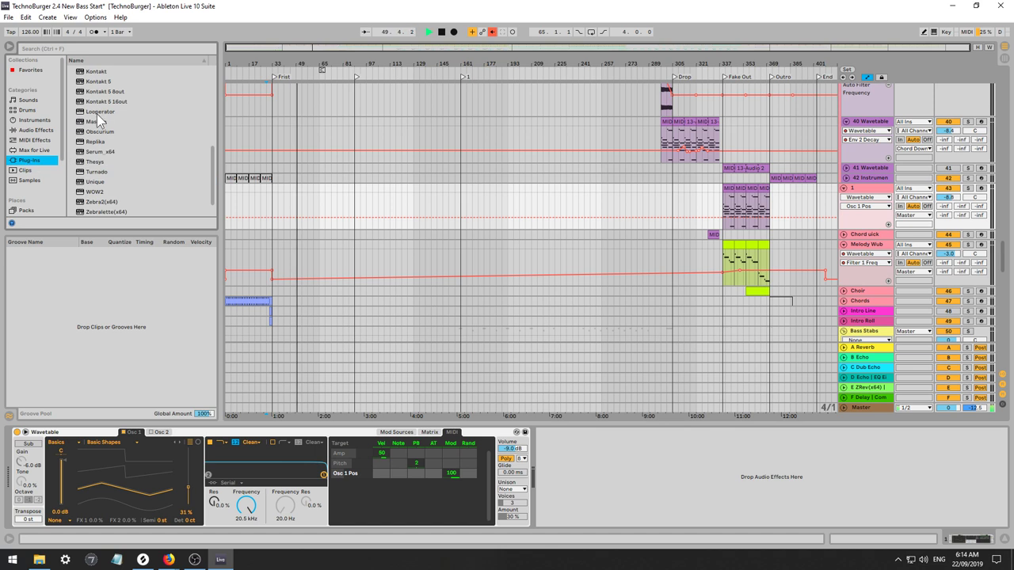
{"action": "scroll", "coordinate": [173, 148], "scroll_direction": "up", "scroll_amount": 2}
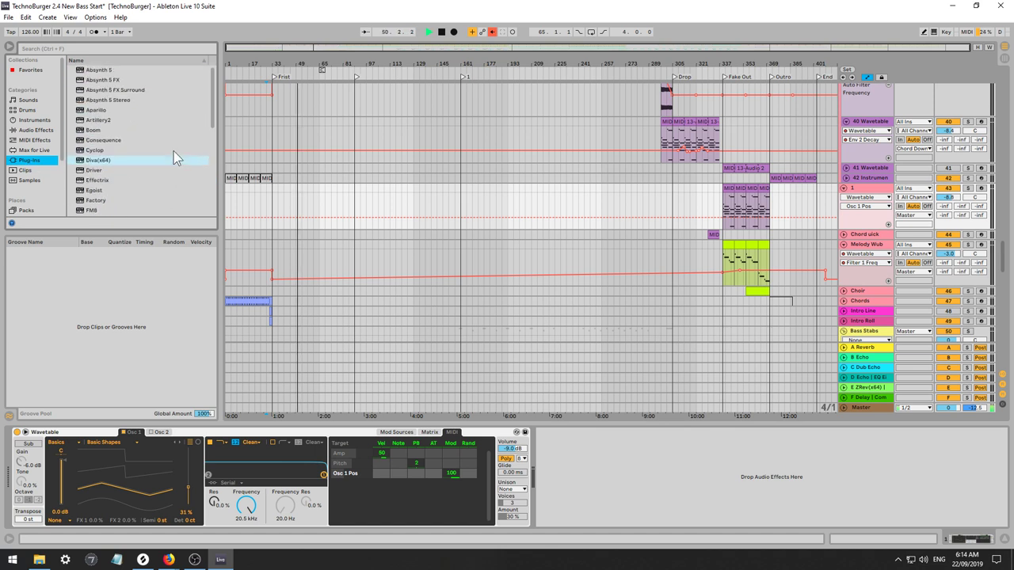
{"action": "left_click", "coordinate": [102, 110]}
{"action": "left_click_drag", "start_coordinate": [37, 444], "coordinate": [44, 446]}
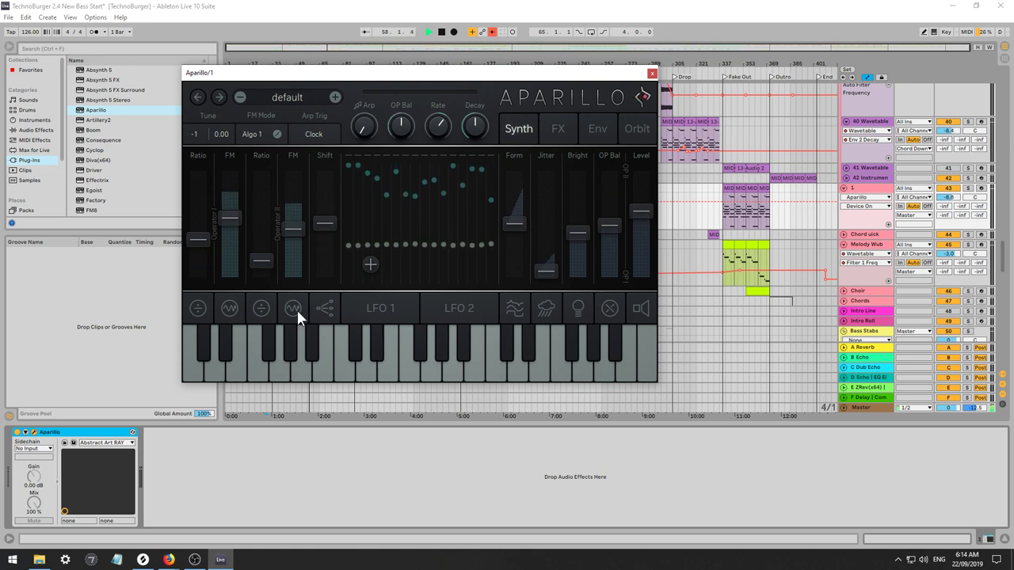
Inspect Aparillo's modulation settings for ratios, FM amount, Shift, both LFOs and formant.
{"action": "left_click", "coordinate": [199, 309]}
{"action": "left_click", "coordinate": [227, 309]}
{"action": "left_click", "coordinate": [254, 314]}
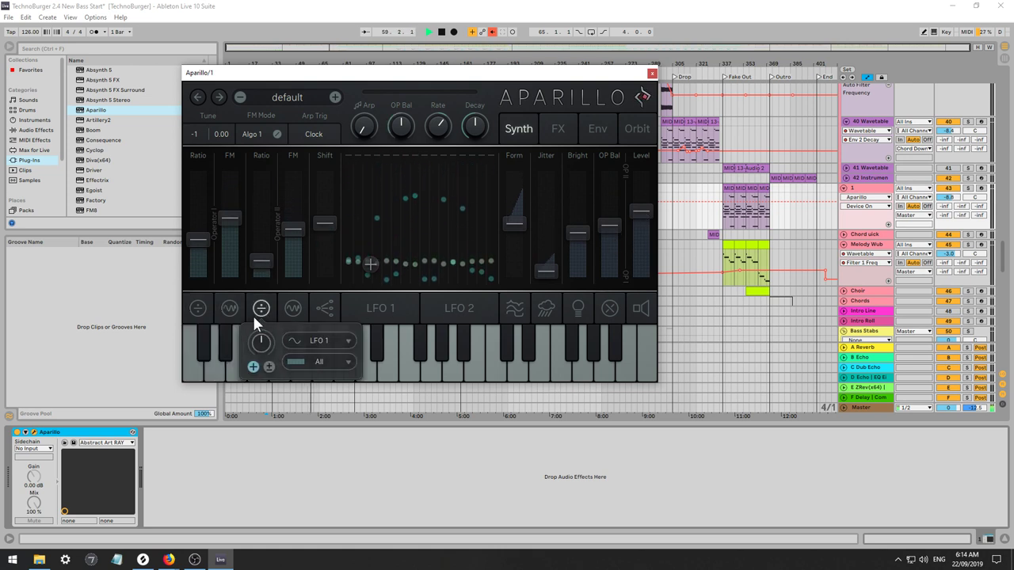
{"action": "left_click", "coordinate": [318, 307]}
{"action": "left_click", "coordinate": [382, 307]}
{"action": "left_click", "coordinate": [463, 307]}
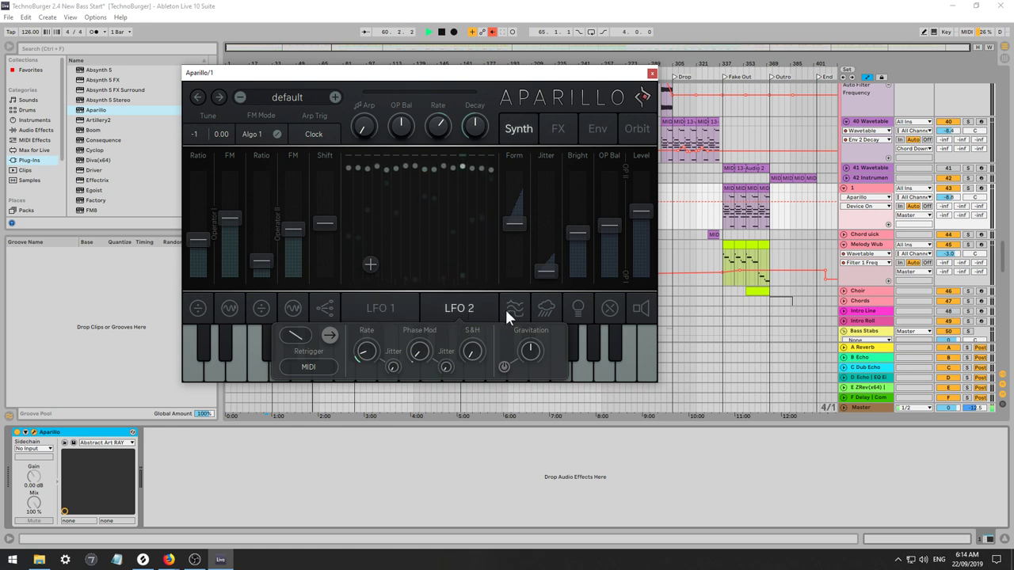
{"action": "left_click", "coordinate": [515, 311]}
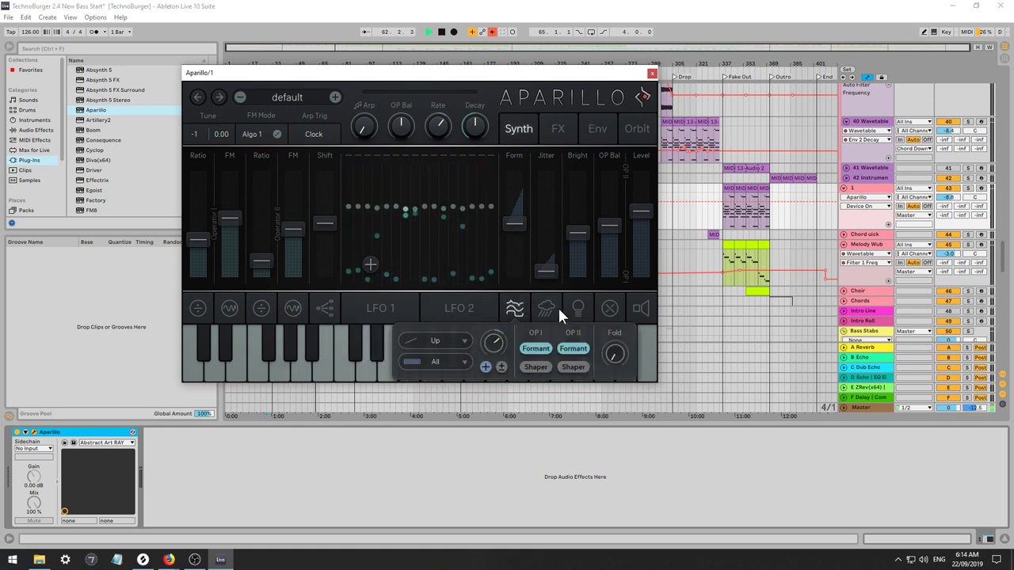
{"action": "mouse_move", "coordinate": [562, 311]}
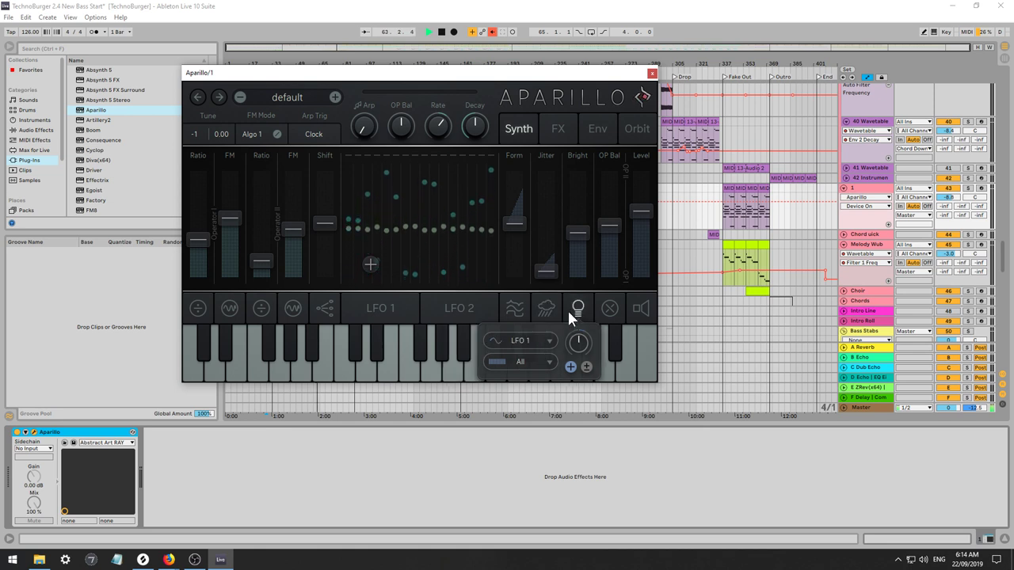
{"action": "mouse_move", "coordinate": [639, 311]}
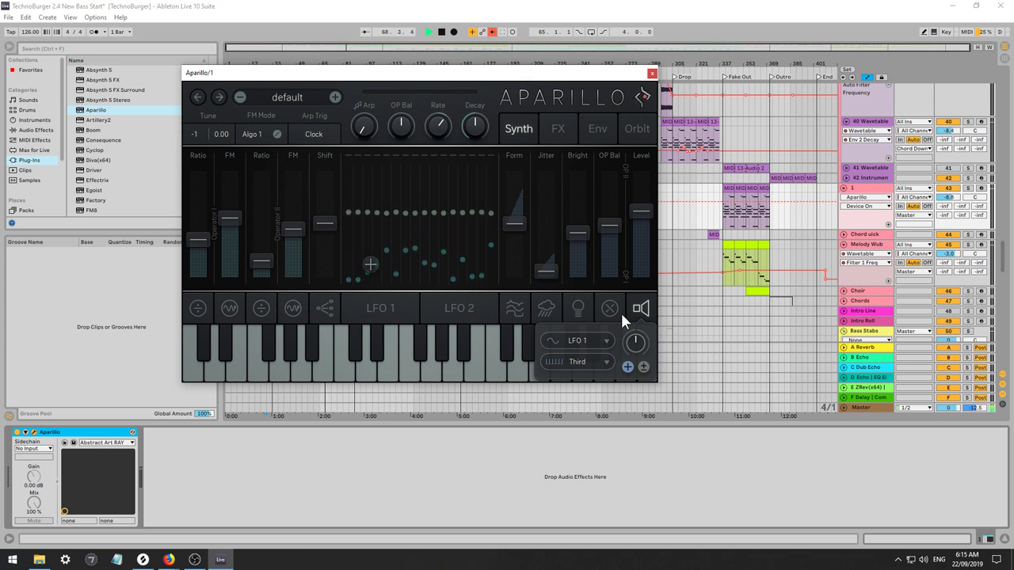
Look over Aparillo's FX and Env pages, then close its editor window.
{"action": "key", "text": "alt+Tab"}
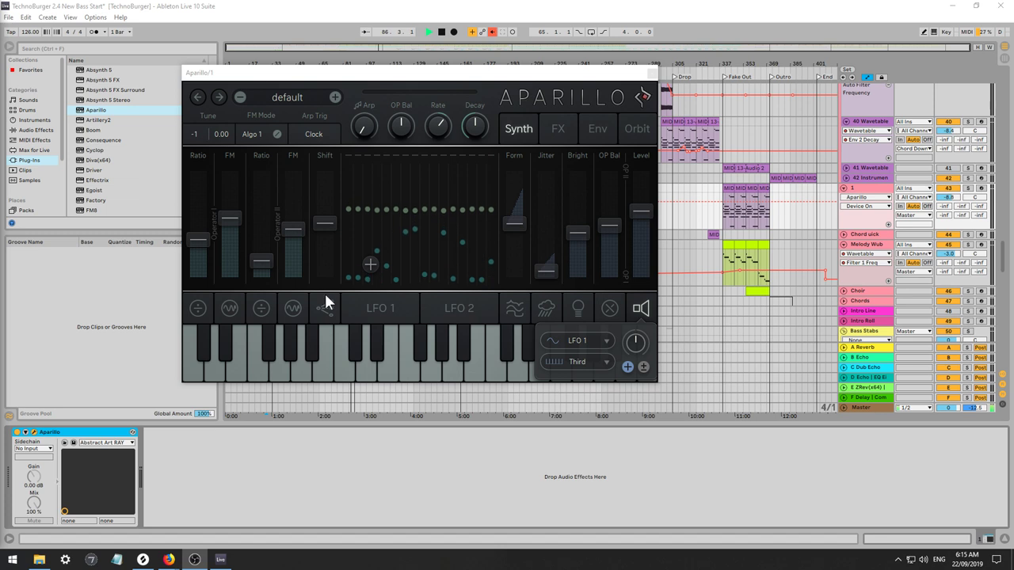
{"action": "left_click", "coordinate": [558, 129]}
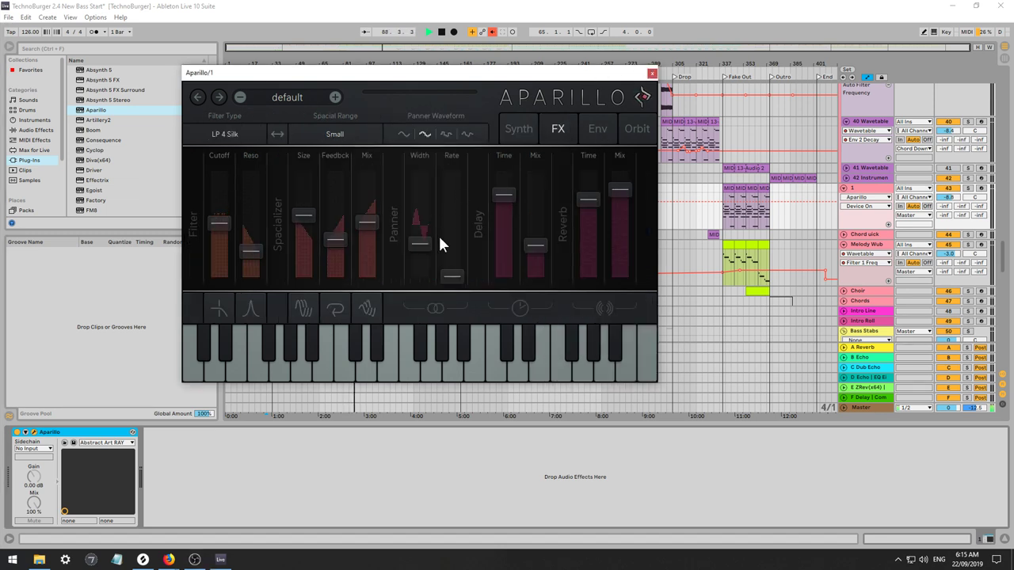
{"action": "left_click", "coordinate": [599, 129]}
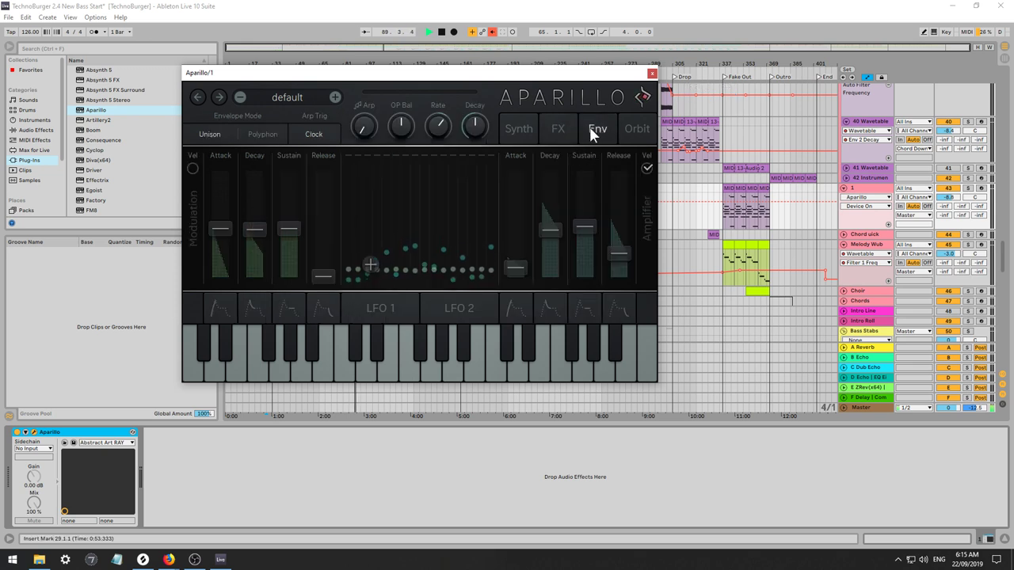
{"action": "left_click", "coordinate": [571, 127]}
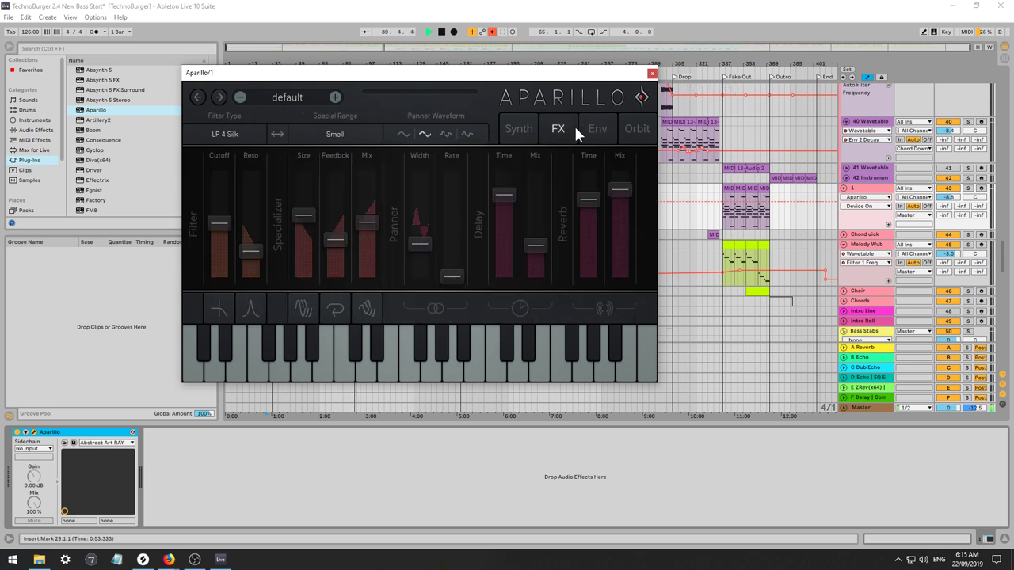
{"action": "left_click", "coordinate": [653, 77]}
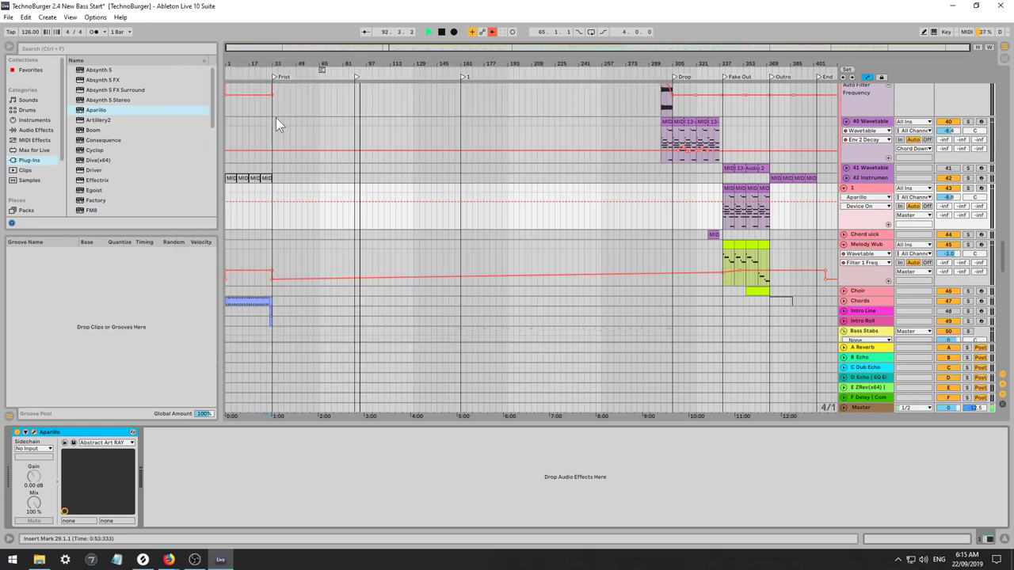
Replace Aparillo on track 1 with Operator and raise its spread to 28%.
{"action": "left_click", "coordinate": [46, 121]}
{"action": "left_click", "coordinate": [96, 141]}
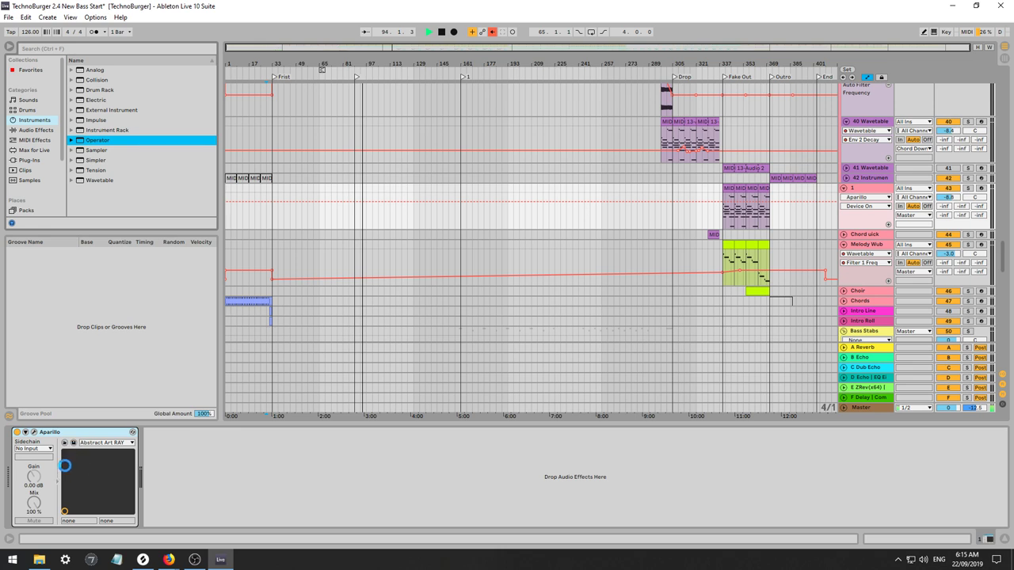
{"action": "left_click_drag", "start_coordinate": [65, 466], "coordinate": [71, 472]}
{"action": "left_click", "coordinate": [343, 499]}
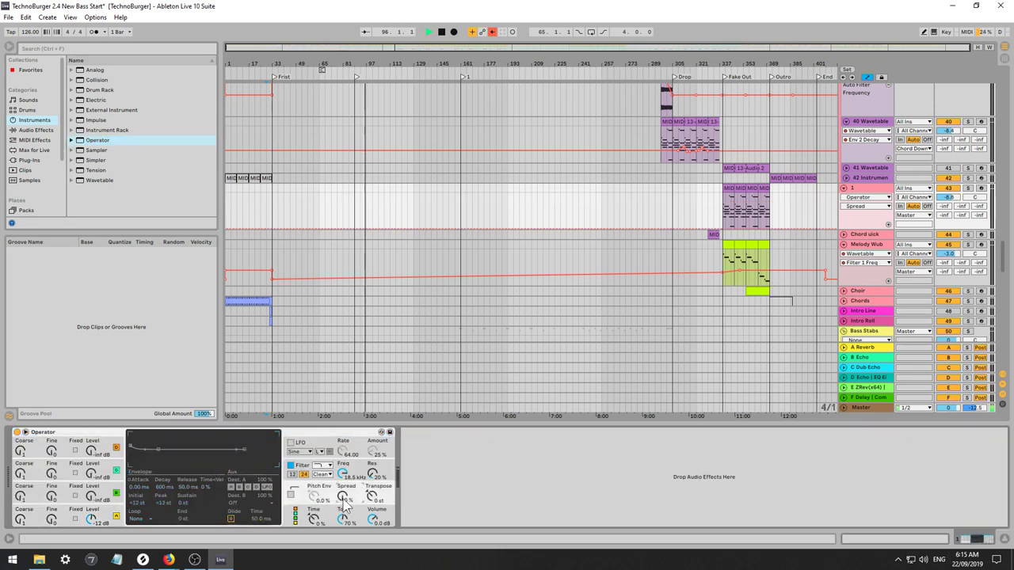
{"action": "mouse_move", "coordinate": [356, 501]}
{"action": "left_mouse_down"}
{"action": "mouse_move", "coordinate": [356, 483]}
{"action": "mouse_move", "coordinate": [356, 494]}
{"action": "left_mouse_up"}
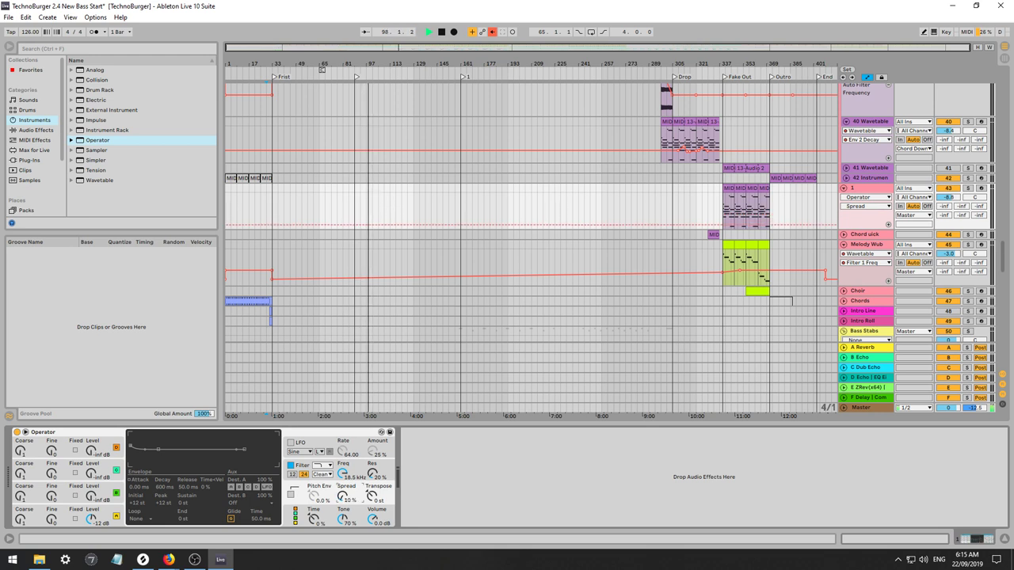
Route Operator's velocity to pan, then solo track 1 and audition its first chord clip.
{"action": "left_click", "coordinate": [312, 511]}
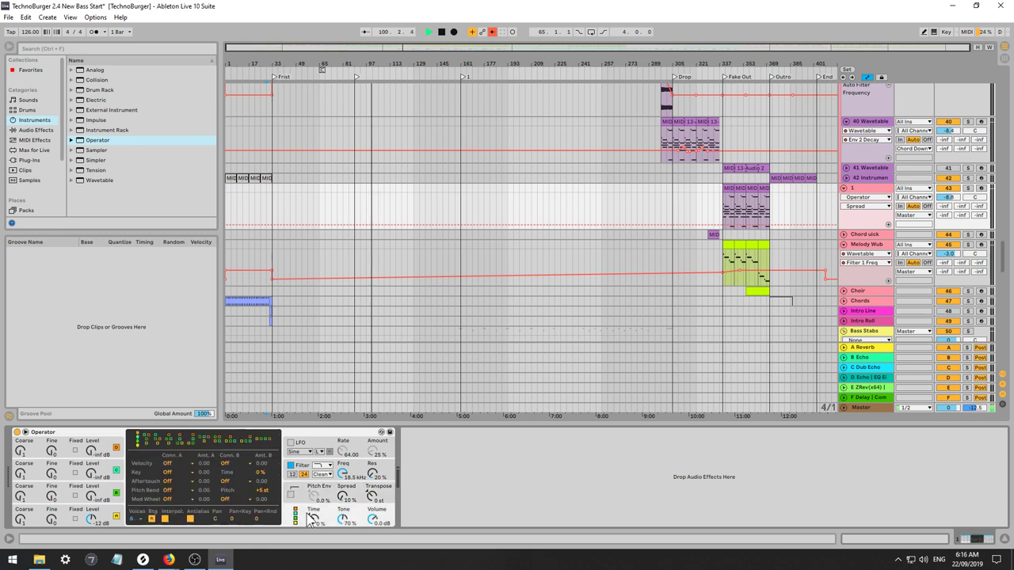
{"action": "left_click", "coordinate": [168, 463]}
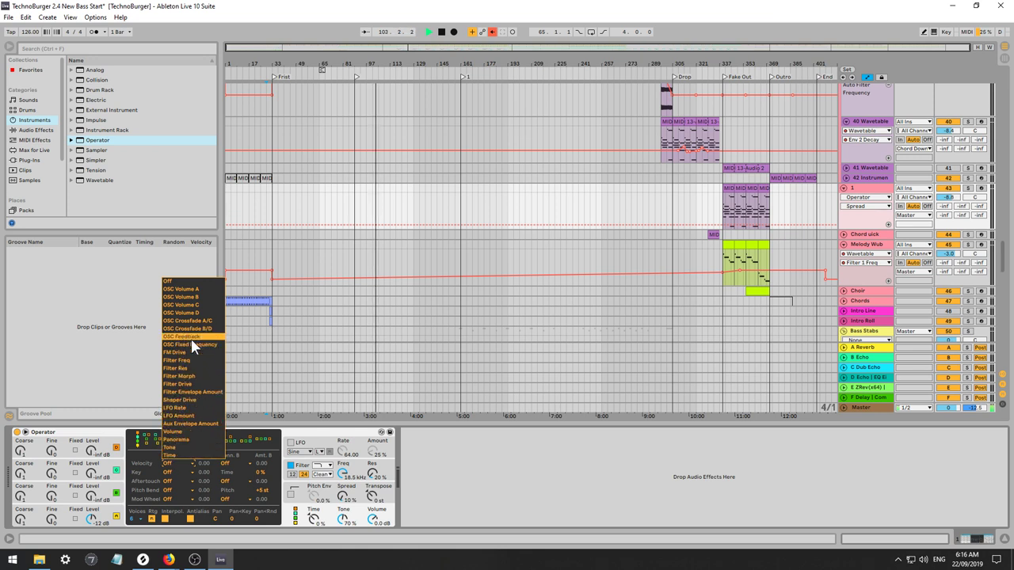
{"action": "left_click", "coordinate": [194, 440]}
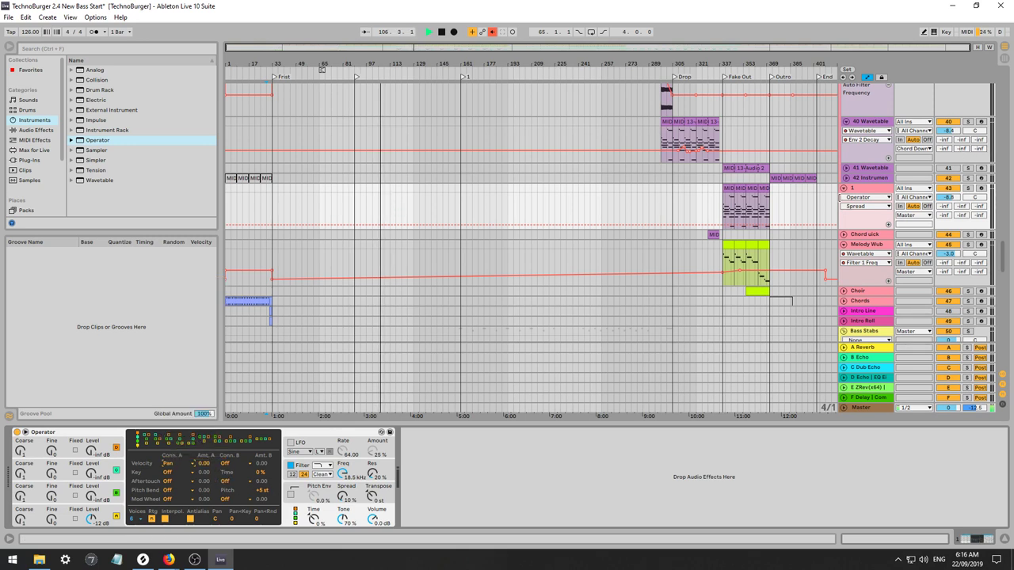
{"action": "key", "text": "space"}
{"action": "left_click", "coordinate": [724, 214]}
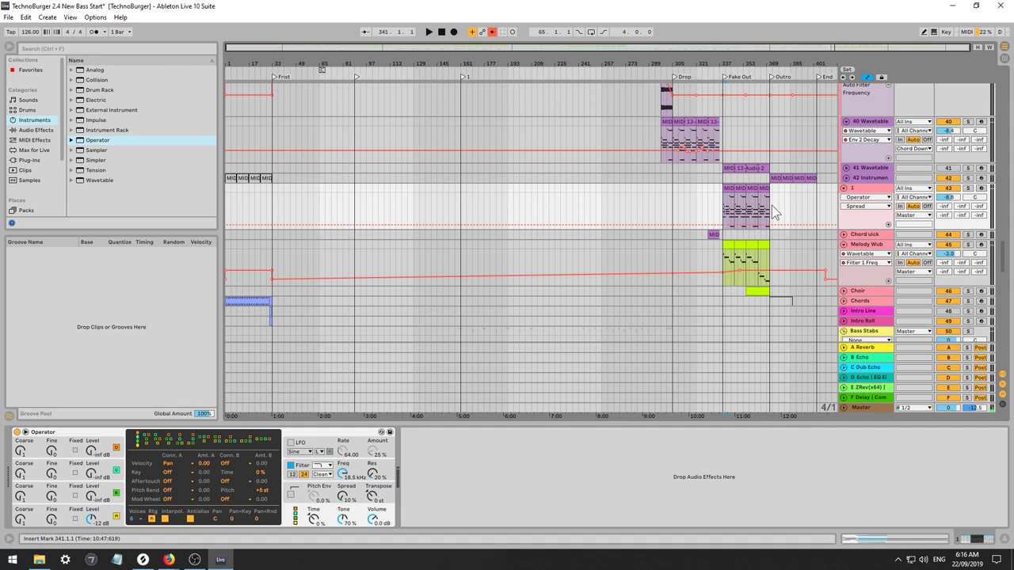
{"action": "left_click", "coordinate": [728, 189]}
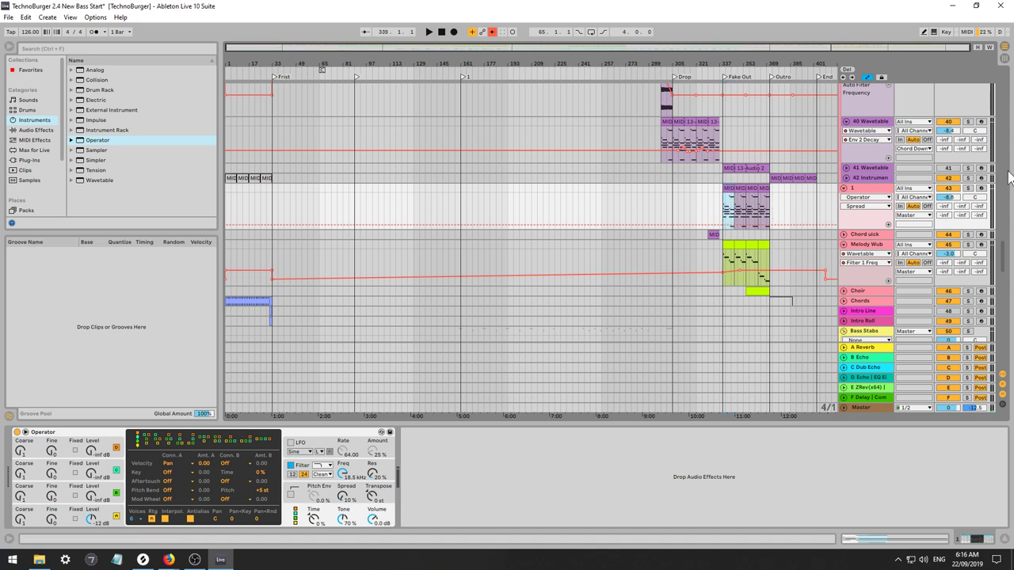
{"action": "left_click", "coordinate": [968, 188]}
{"action": "key", "text": "space"}
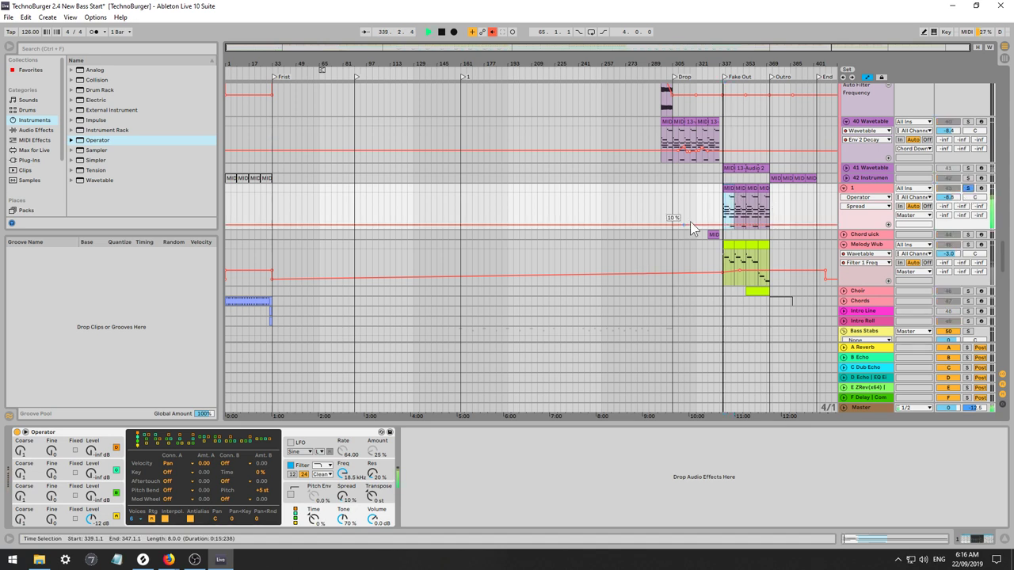
{"action": "key", "text": "space"}
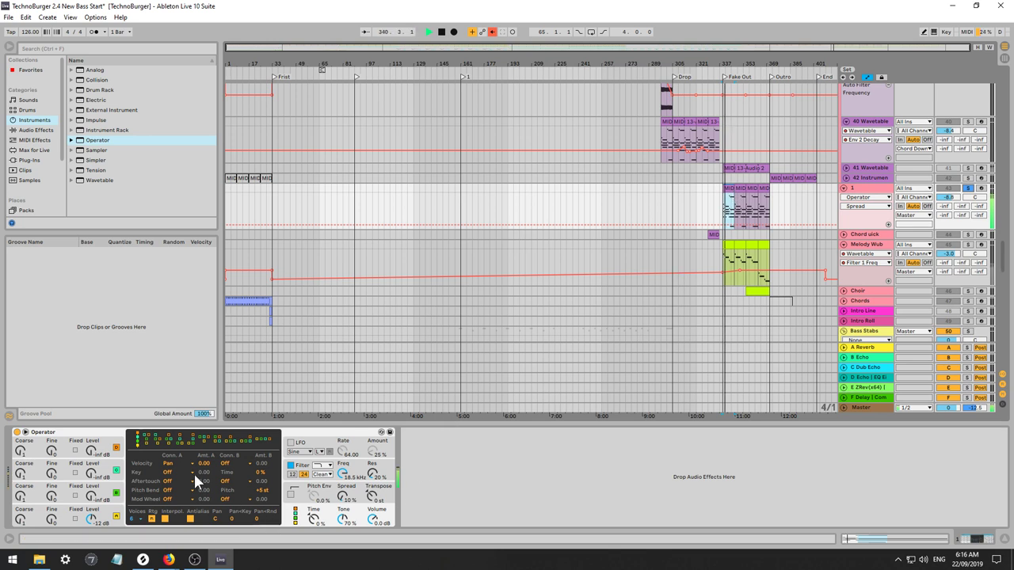
Set the velocity-to-pan amount to 100 and lower Operator's spread back to 0%.
{"action": "left_click_drag", "start_coordinate": [200, 463], "coordinate": [199, 412]}
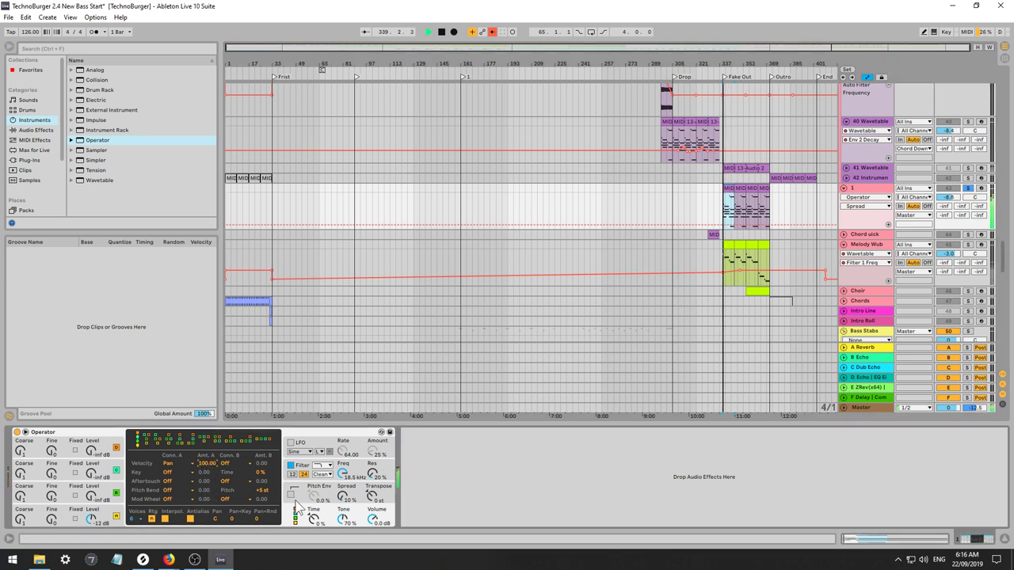
{"action": "key", "text": "space"}
{"action": "left_click_drag", "start_coordinate": [345, 498], "coordinate": [345, 515]}
{"action": "key", "text": "space"}
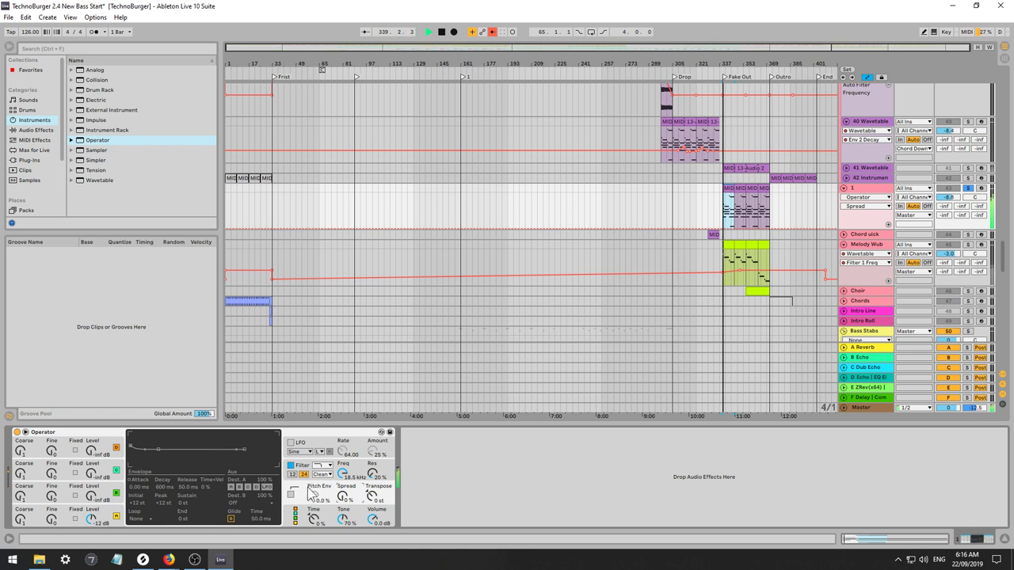
{"action": "key", "text": "space"}
Open the chord clip in the note editor and select the G#3 note at its start.
{"action": "key", "text": "space"}
{"action": "left_click", "coordinate": [305, 505]}
{"action": "key", "text": "space"}
{"action": "key", "text": "space"}
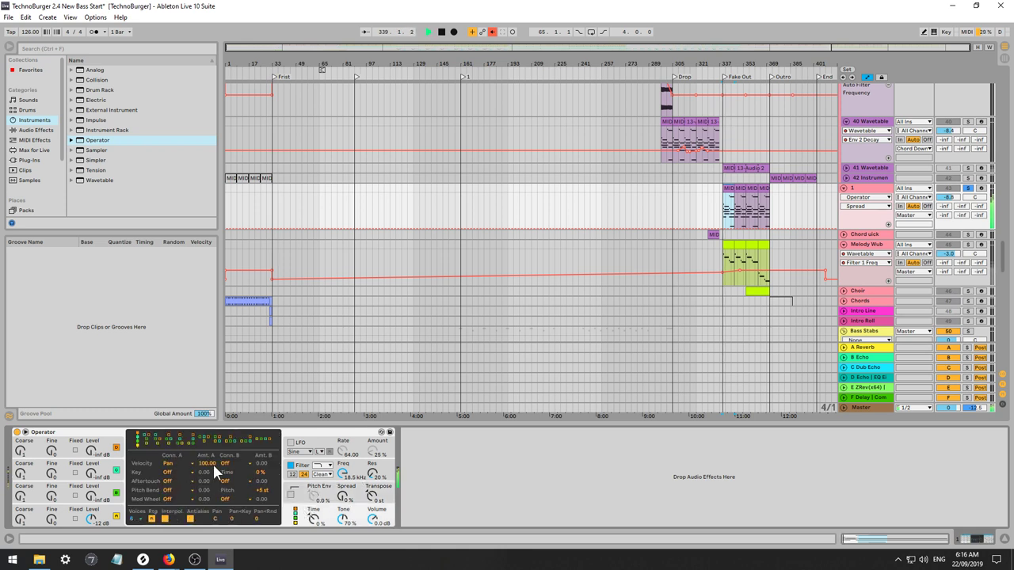
{"action": "double_click", "coordinate": [729, 189]}
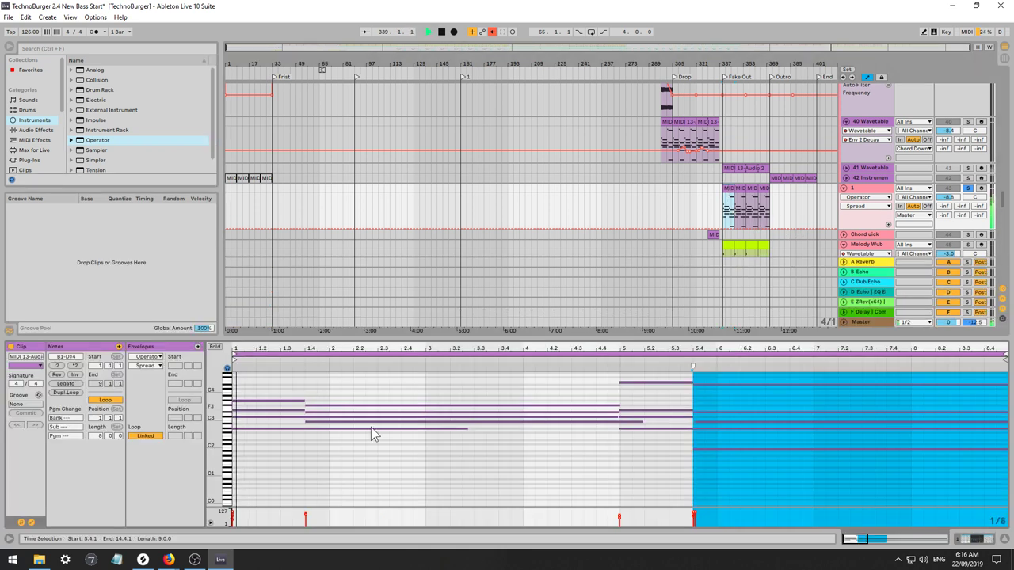
{"action": "left_click", "coordinate": [242, 402]}
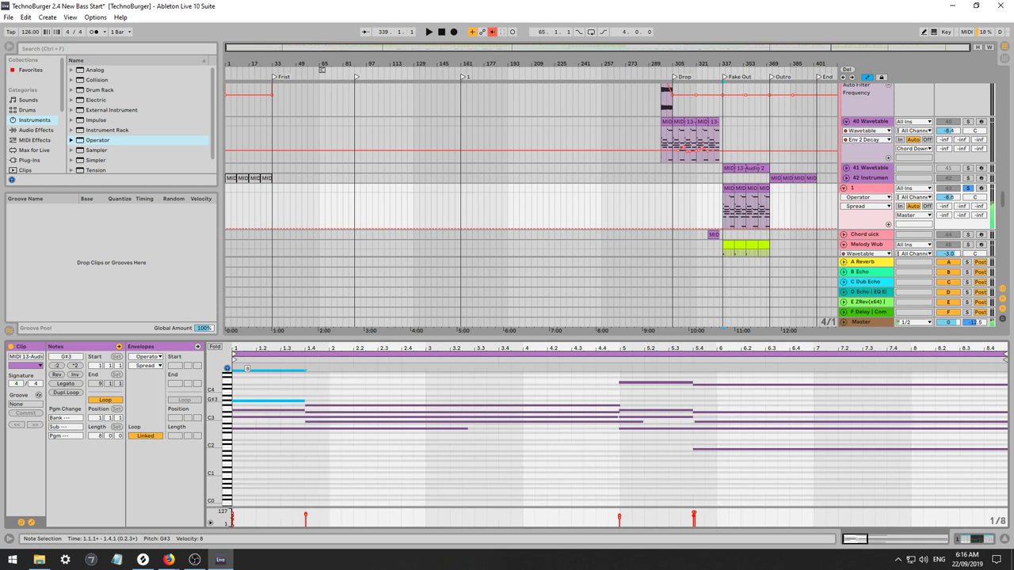
Select the opening chord notes and audition them from beat 1.1.3.
{"action": "left_click", "coordinate": [245, 430]}
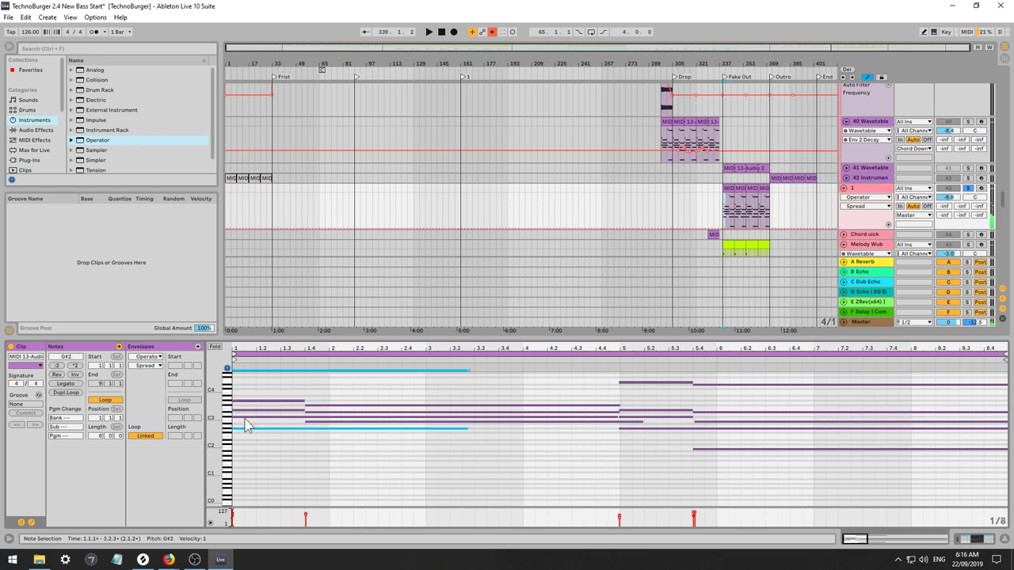
{"action": "left_click", "coordinate": [245, 417]}
{"action": "left_click", "coordinate": [246, 430], "text": "shift"}
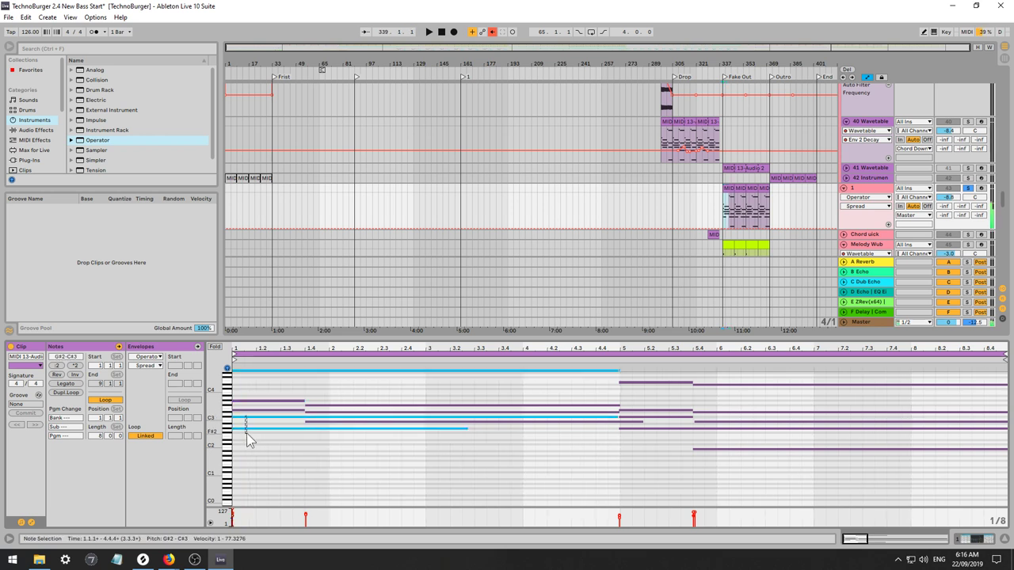
{"action": "left_click_drag", "start_coordinate": [251, 415], "coordinate": [246, 431]}
{"action": "left_click", "coordinate": [247, 422]}
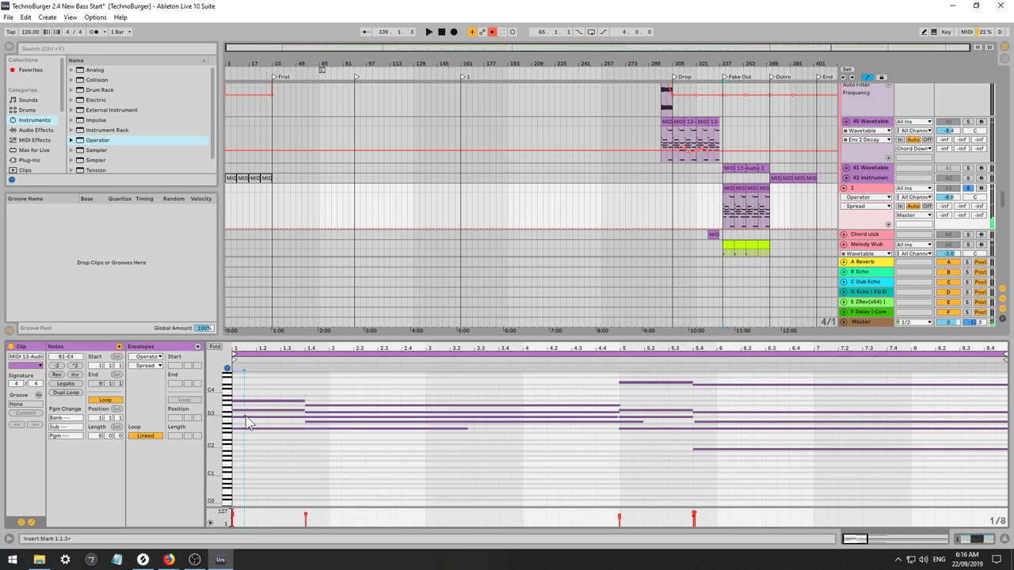
{"action": "left_click", "coordinate": [246, 418]}
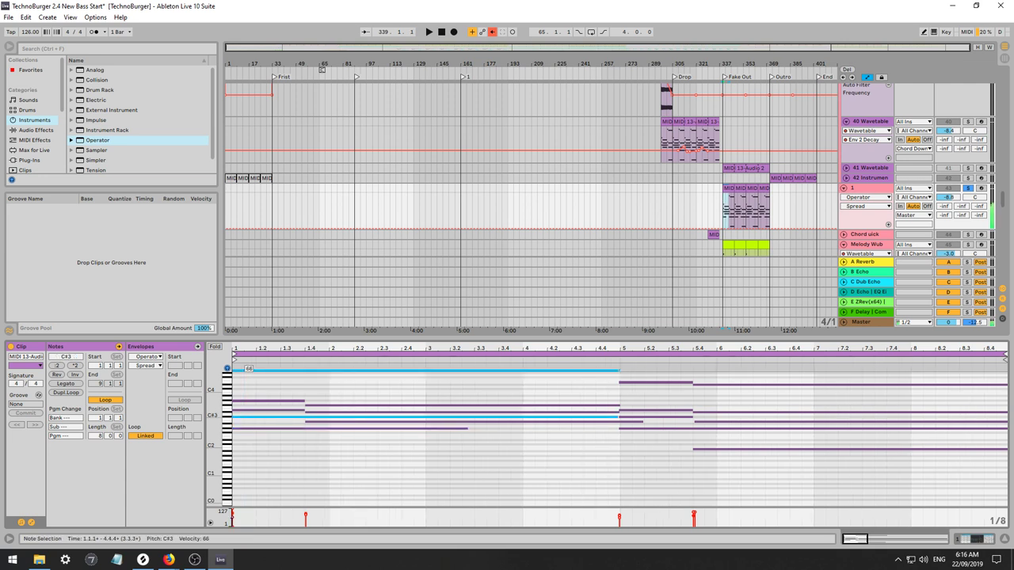
{"action": "left_click", "coordinate": [243, 409]}
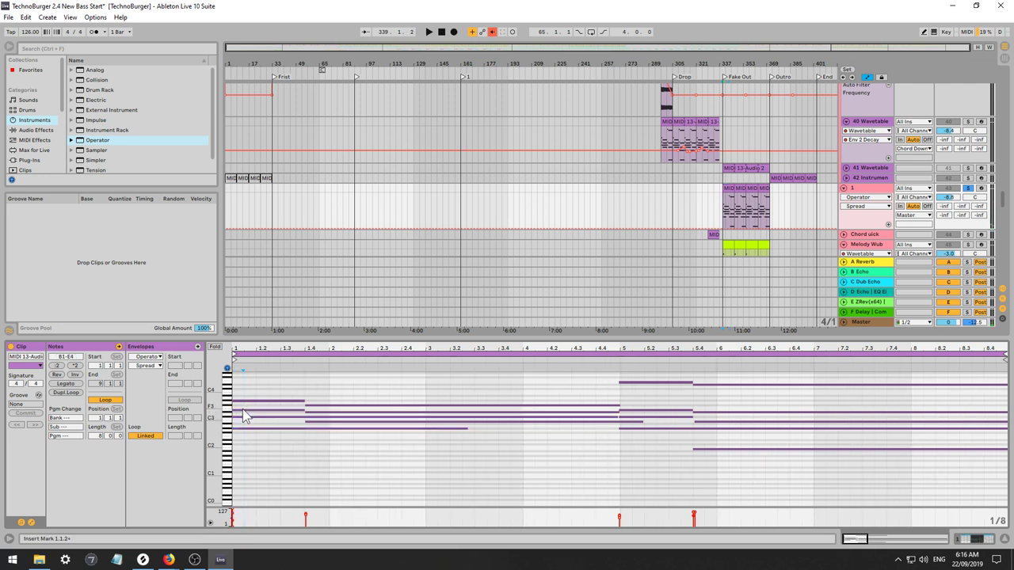
{"action": "left_click", "coordinate": [246, 412]}
{"action": "key", "text": "space"}
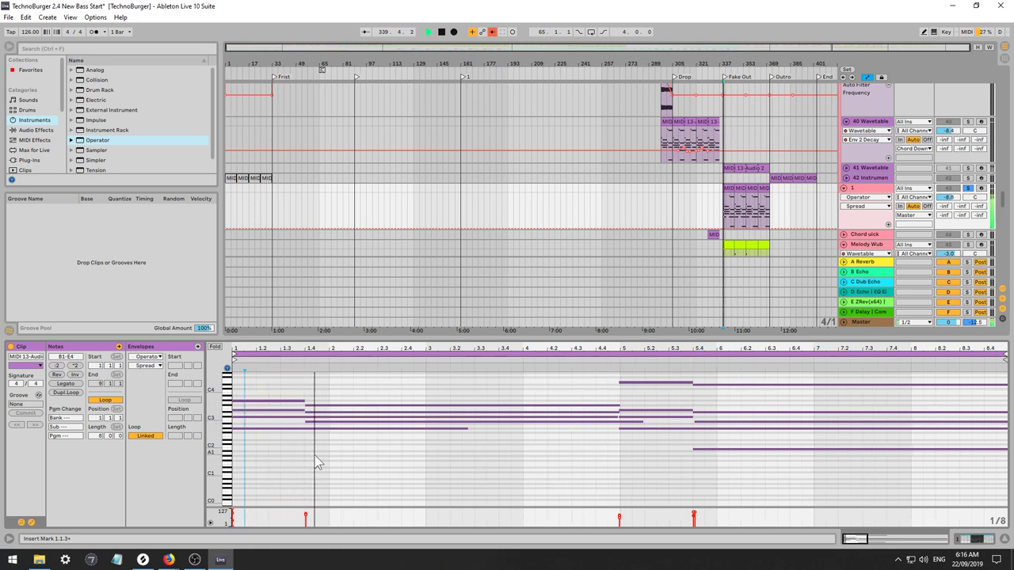
{"action": "key", "text": "space"}
{"action": "key", "text": "space"}
{"action": "key", "text": "space"}
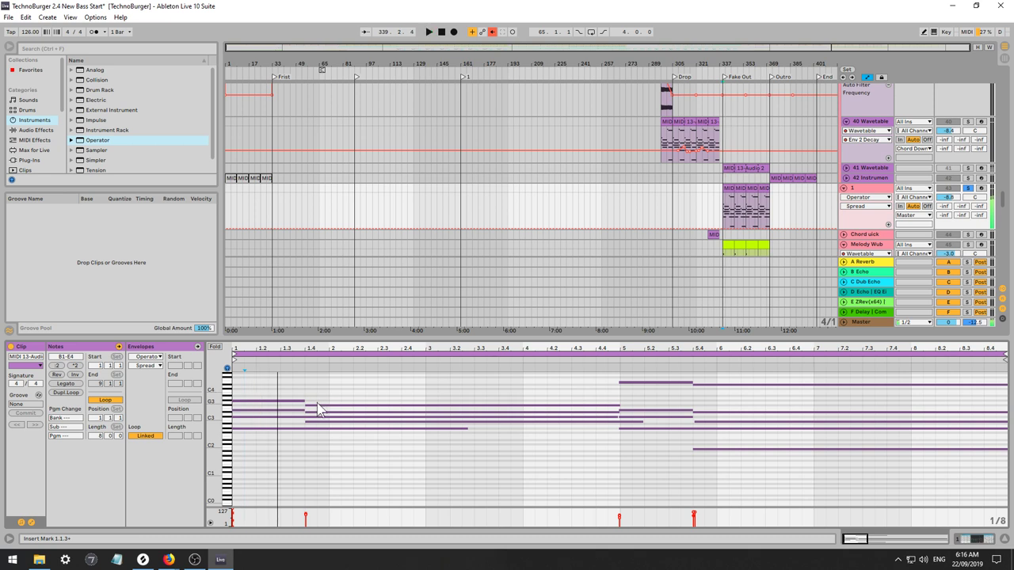
Shorten the G#2 note to end at 1.4 and add a second G#2 running to bar 5.
{"action": "left_click", "coordinate": [317, 407]}
{"action": "left_click", "coordinate": [315, 412]}
{"action": "left_click", "coordinate": [317, 406]}
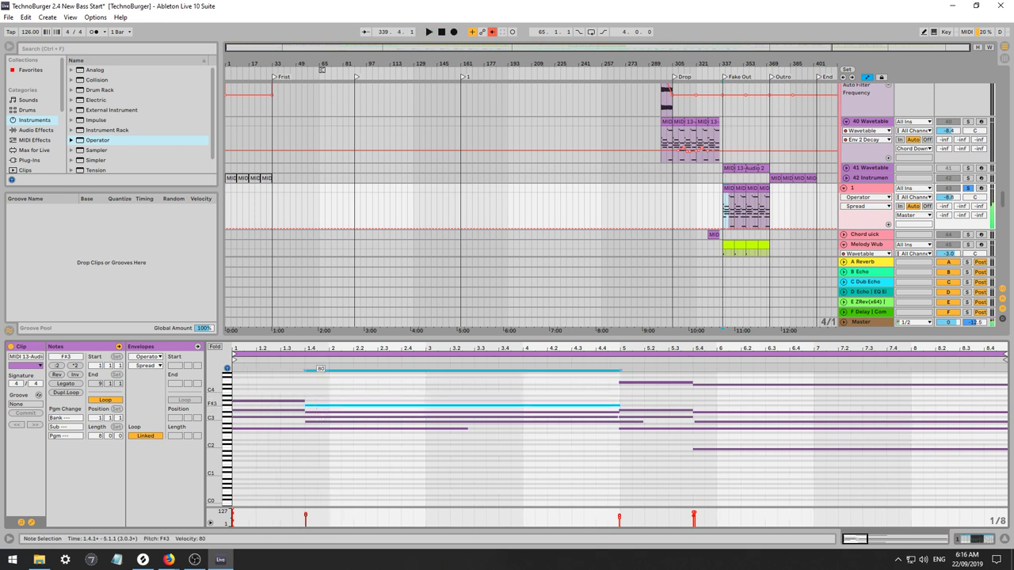
{"action": "left_click", "coordinate": [317, 404]}
{"action": "left_click", "coordinate": [316, 406]}
{"action": "left_click", "coordinate": [316, 408]}
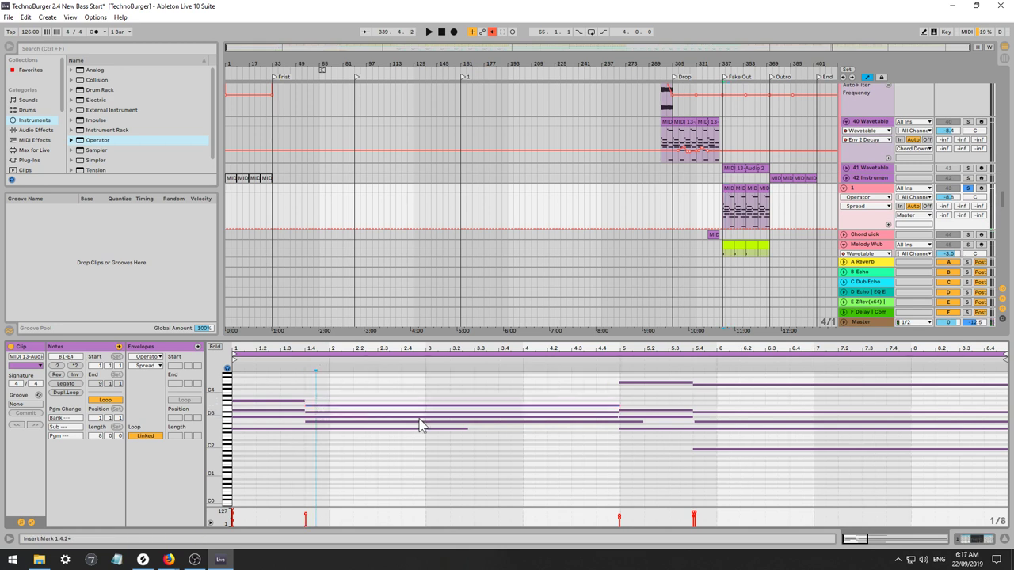
{"action": "left_click", "coordinate": [467, 429]}
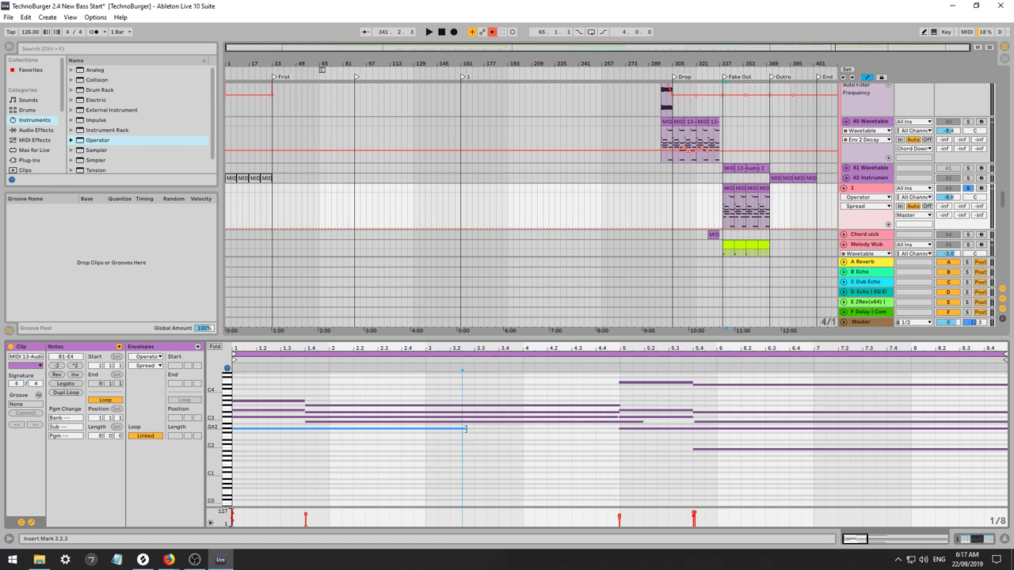
{"action": "left_click_drag", "start_coordinate": [465, 429], "coordinate": [583, 399]}
{"action": "double_click", "coordinate": [309, 429]}
{"action": "left_click", "coordinate": [593, 431]}
{"action": "left_click", "coordinate": [575, 434]}
{"action": "left_click", "coordinate": [570, 429]}
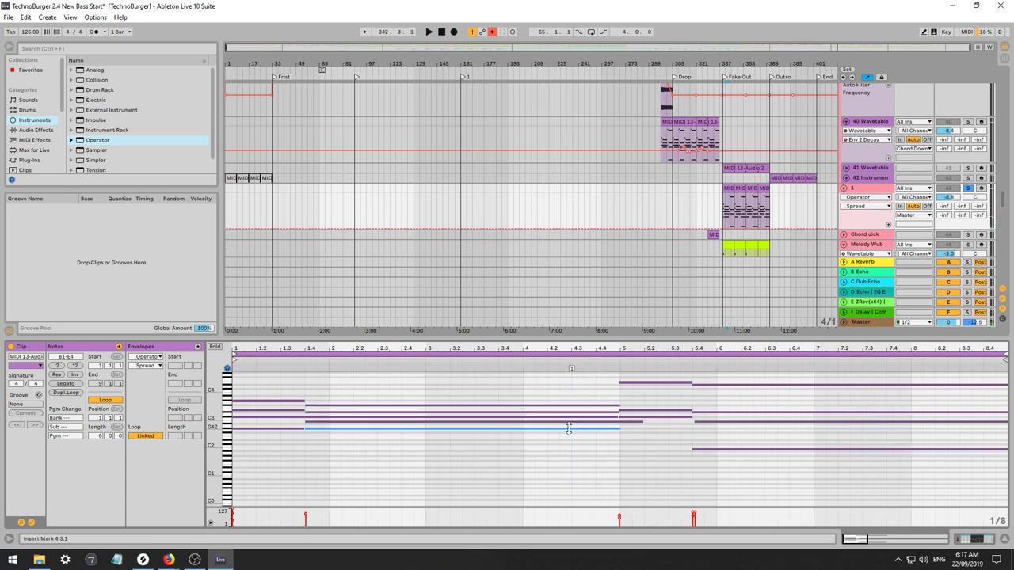
Lower the B2 note's velocity to 56 and set the D#3 note's velocity to 90.
{"action": "left_click", "coordinate": [317, 423], "text": "shift"}
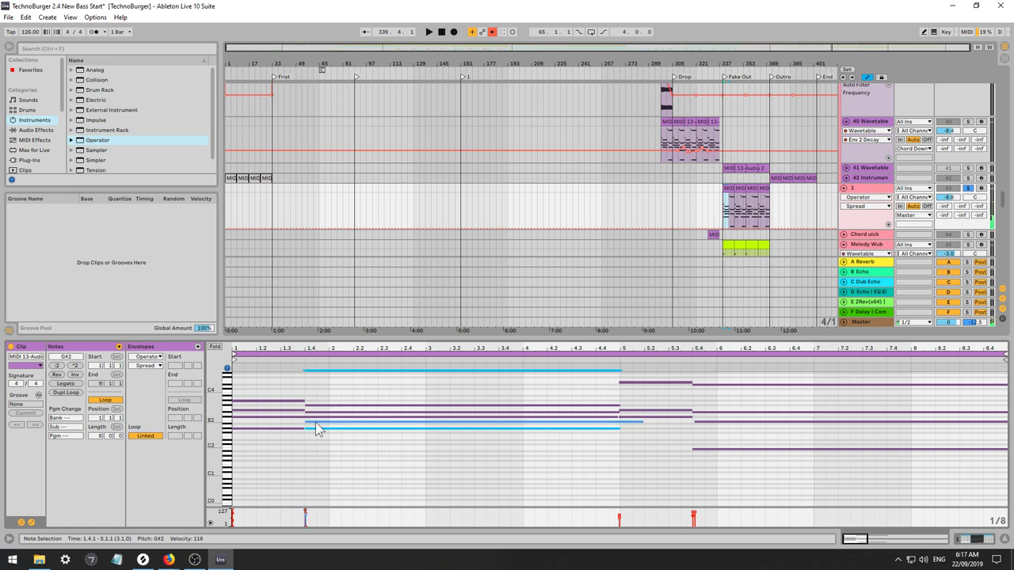
{"action": "left_click_drag", "start_coordinate": [306, 515], "coordinate": [306, 518]}
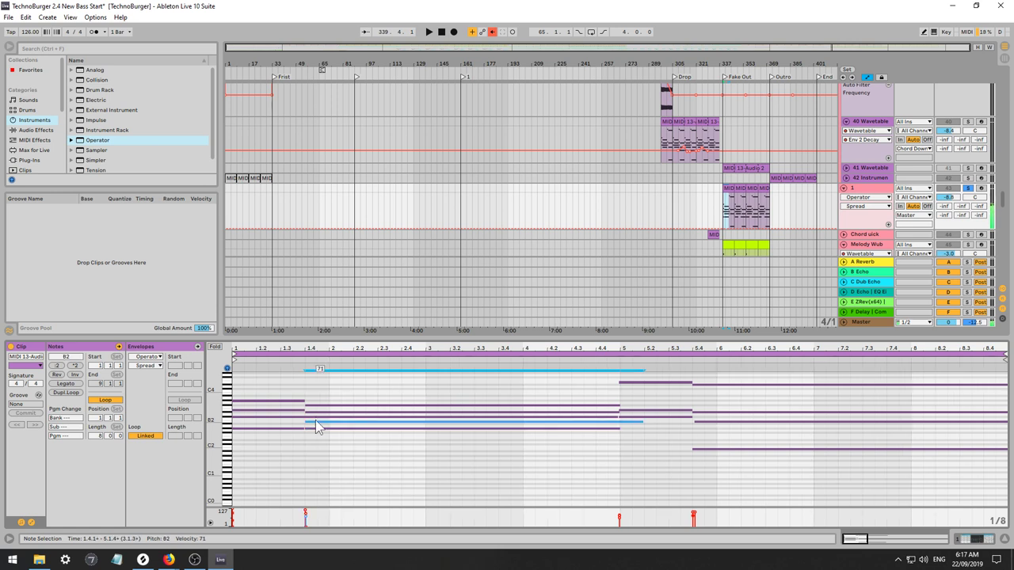
{"action": "left_click_drag", "start_coordinate": [314, 412], "coordinate": [314, 420]}
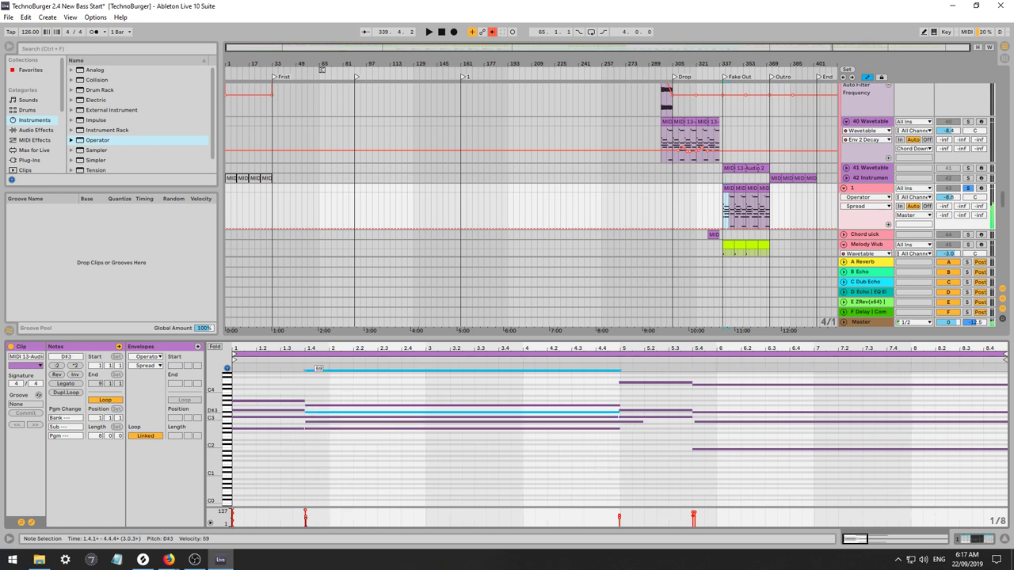
{"action": "left_click", "coordinate": [314, 419]}
{"action": "left_click", "coordinate": [314, 420]}
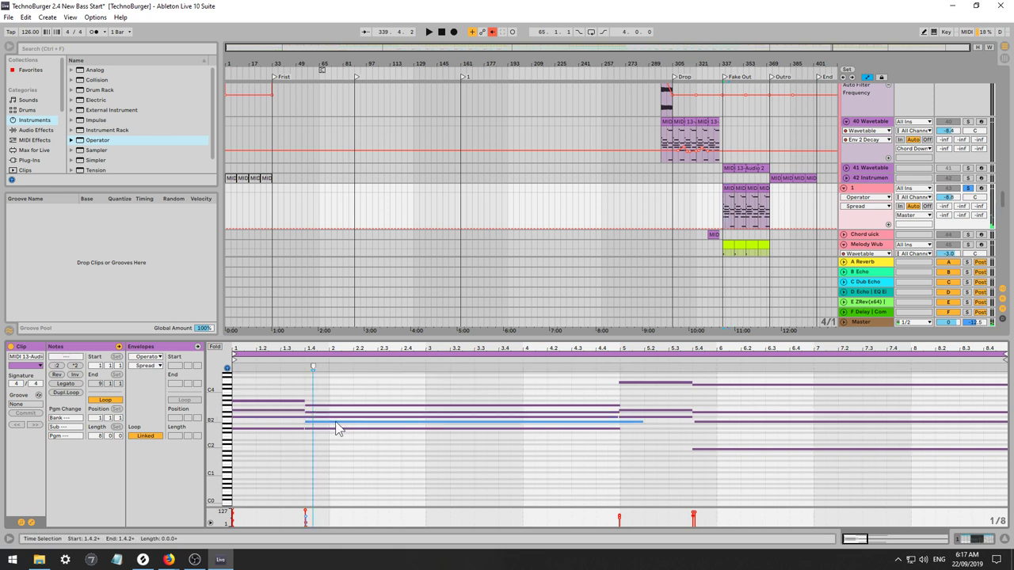
{"action": "key", "text": "ctrl+z"}
{"action": "left_click_drag", "start_coordinate": [314, 417], "coordinate": [316, 411]}
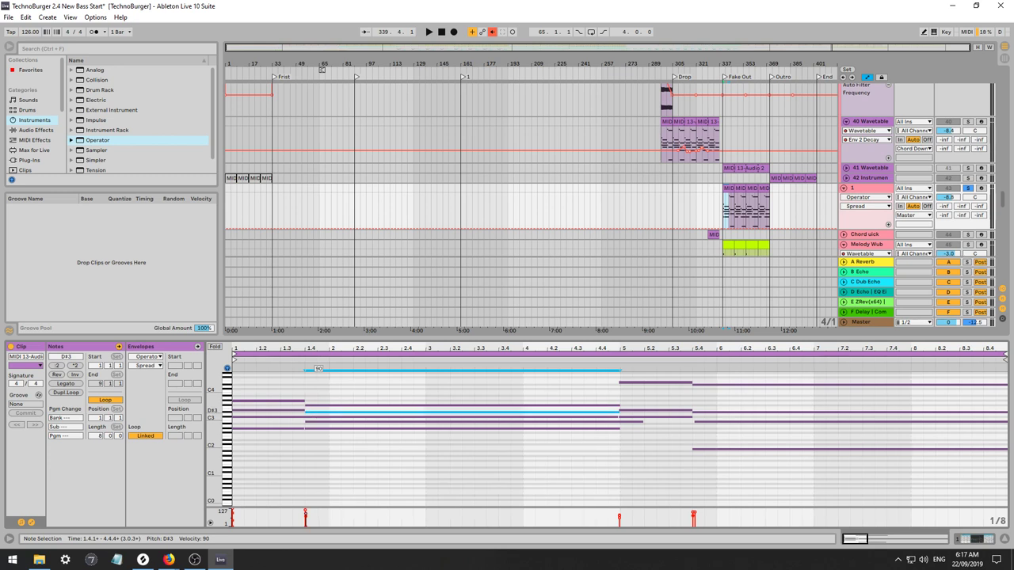
{"action": "key", "text": "space"}
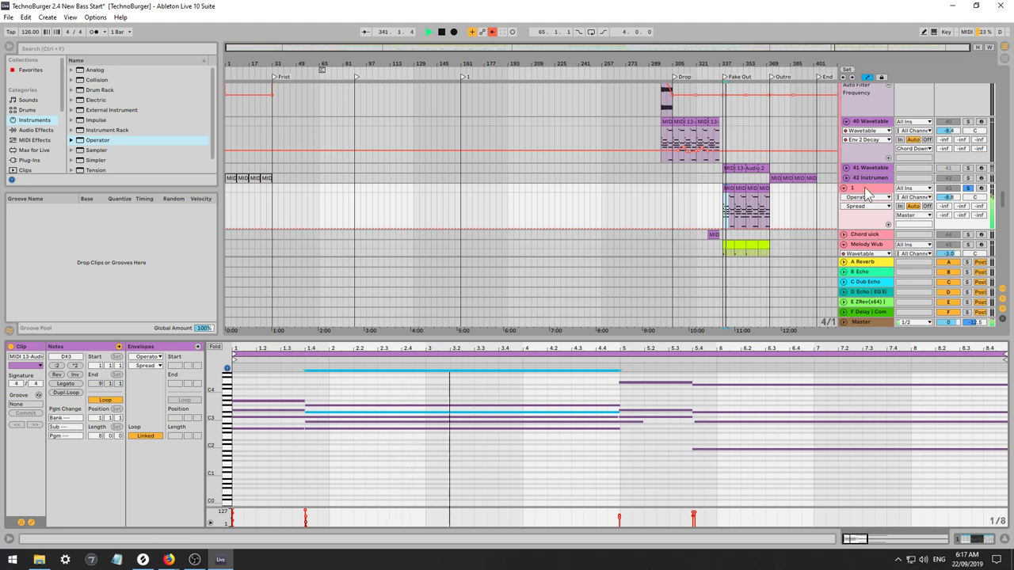
Show track 1's Operator and set its automation to Filter Freq.
{"action": "left_click", "coordinate": [855, 185]}
{"action": "key", "text": "space"}
{"action": "left_click", "coordinate": [102, 500]}
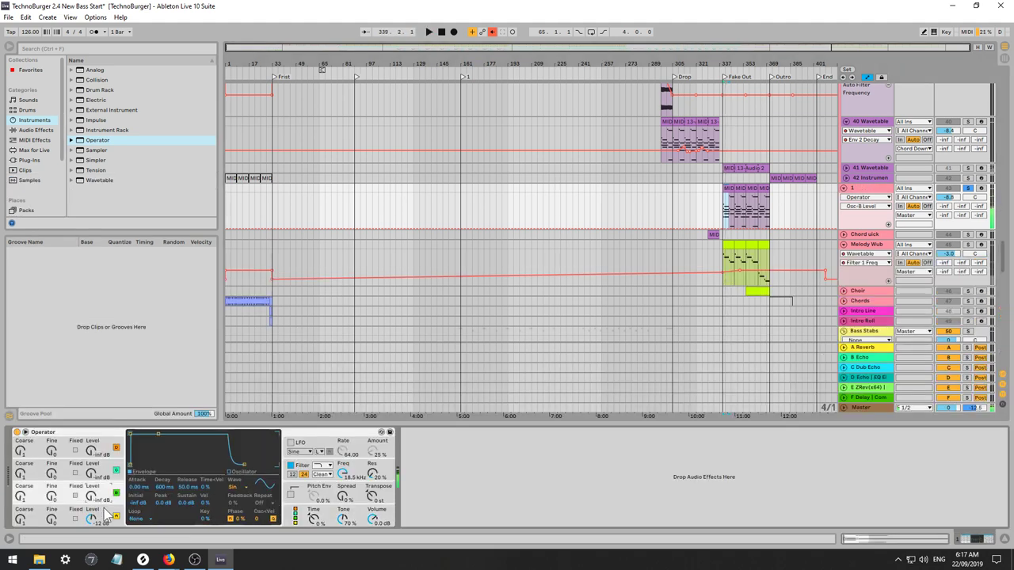
{"action": "left_click", "coordinate": [105, 507]}
{"action": "left_click", "coordinate": [236, 487]}
{"action": "left_click", "coordinate": [259, 458]}
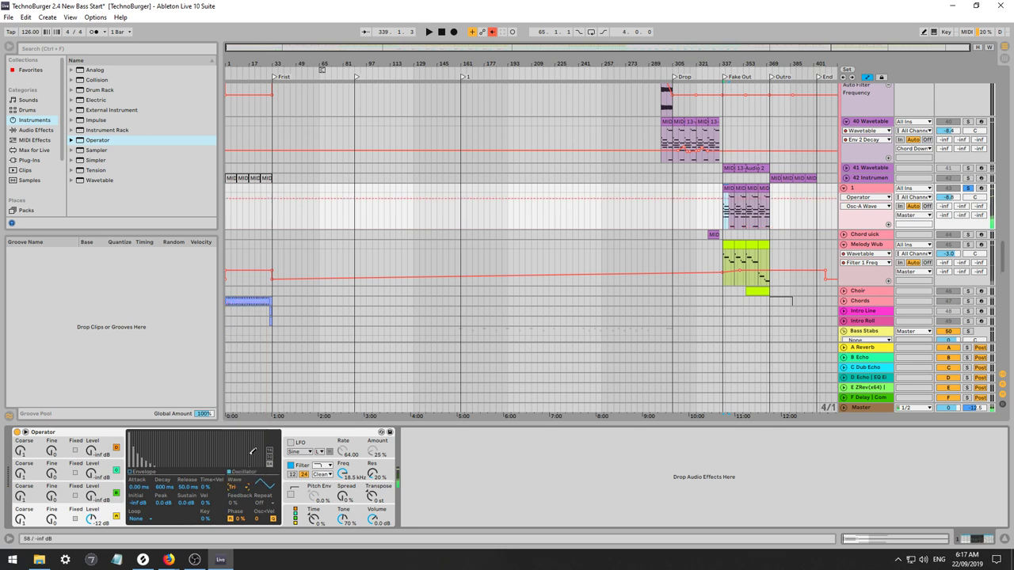
{"action": "key", "text": "space"}
{"action": "left_click", "coordinate": [343, 475]}
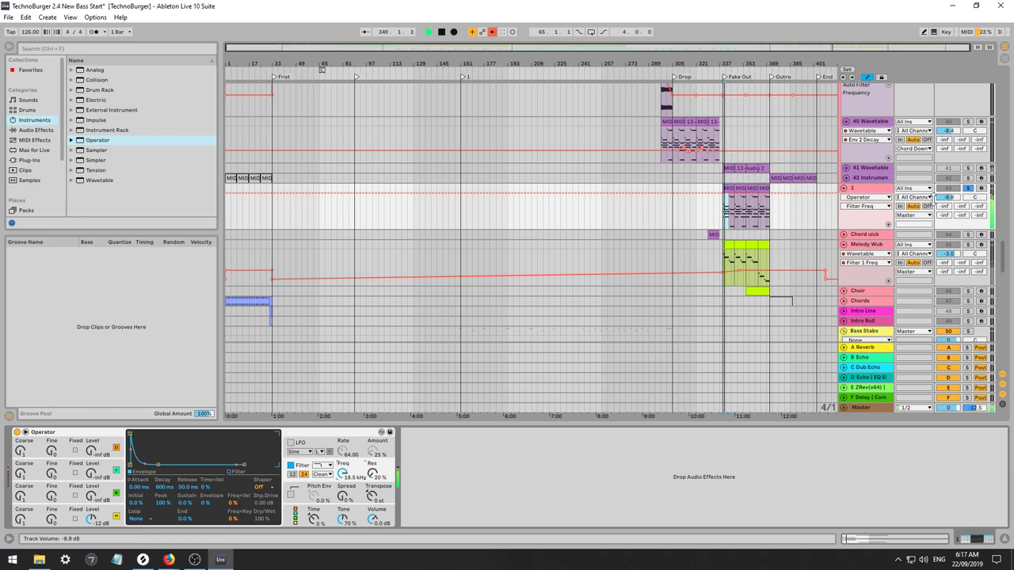
Reopen the MIDI 13-Audio 2 chord clip's notes in Clip View.
{"action": "left_click", "coordinate": [861, 179]}
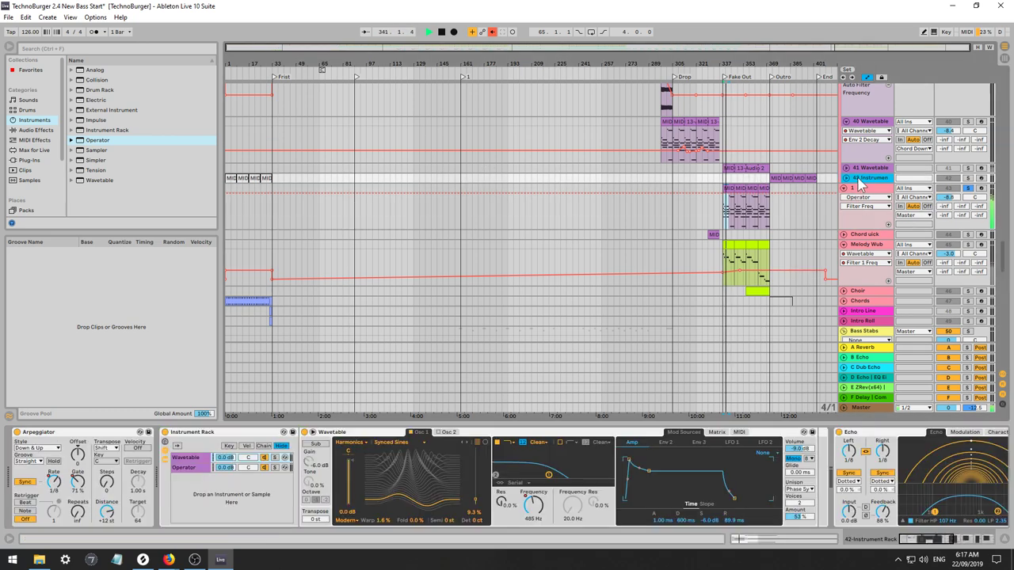
{"action": "left_click", "coordinate": [863, 193]}
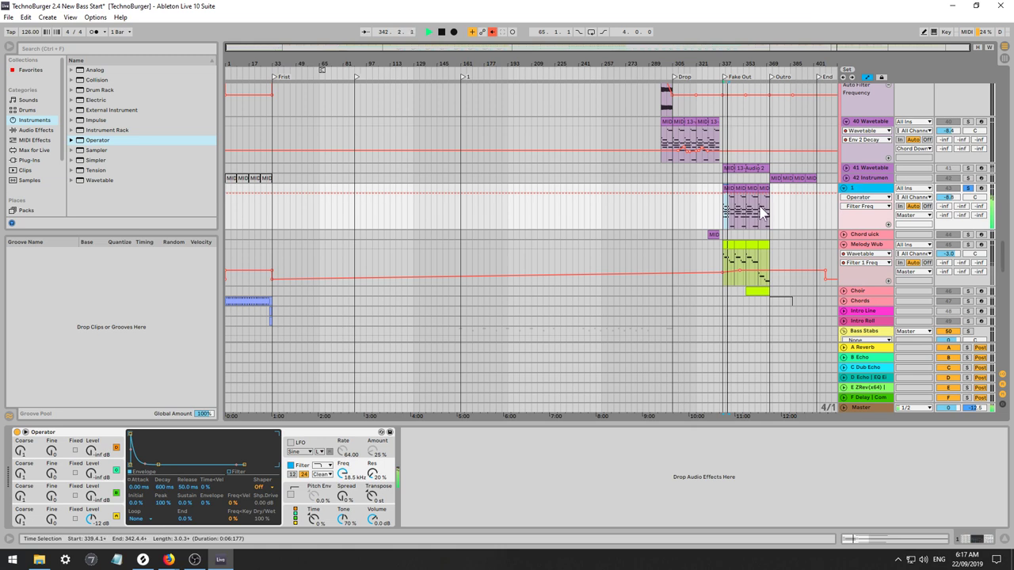
{"action": "left_click", "coordinate": [729, 188]}
{"action": "double_click", "coordinate": [729, 188]}
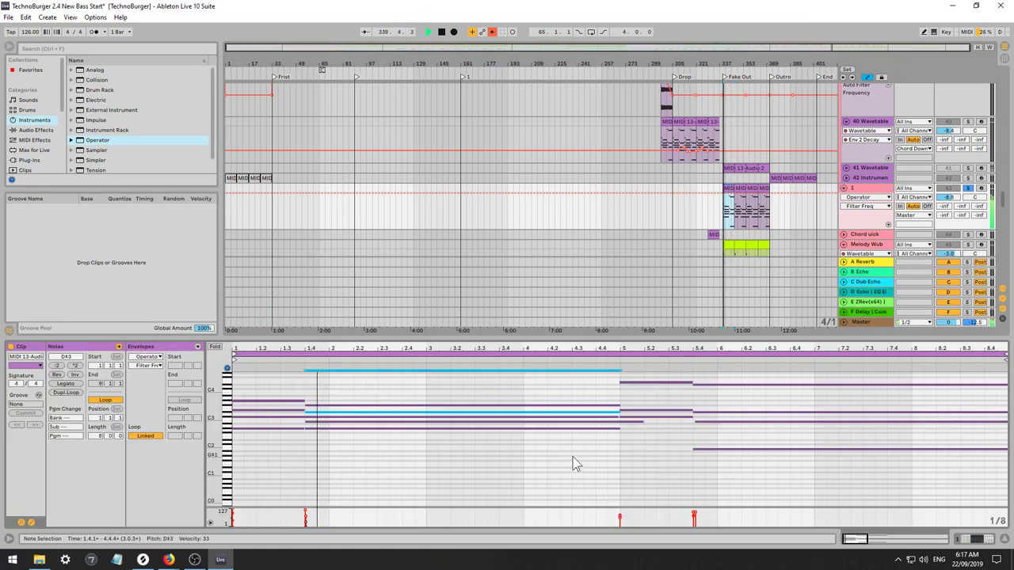
Lengthen the bar-5 B2 stab note to 5.3.1 and fold the editor to used pitches.
{"action": "left_click", "coordinate": [619, 429]}
{"action": "key", "text": "space"}
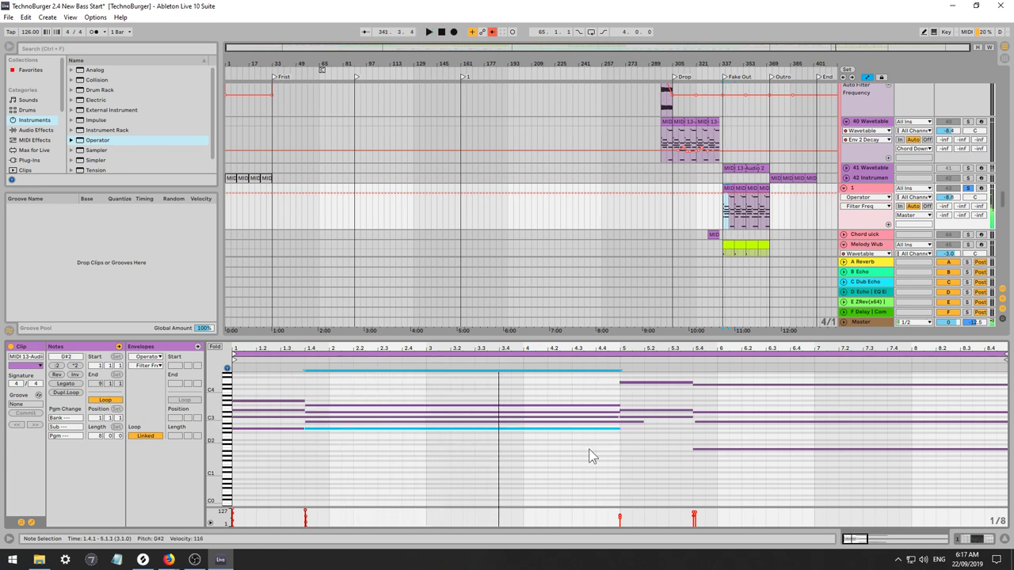
{"action": "left_click", "coordinate": [620, 421]}
{"action": "key", "text": "space"}
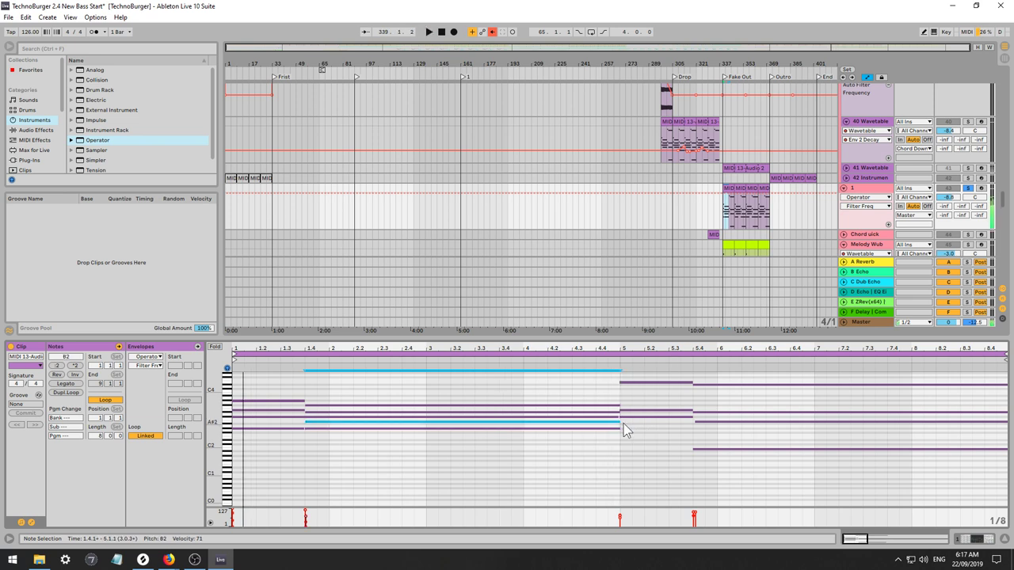
{"action": "left_click", "coordinate": [623, 421]}
{"action": "left_click_drag", "start_coordinate": [654, 427], "coordinate": [670, 426]}
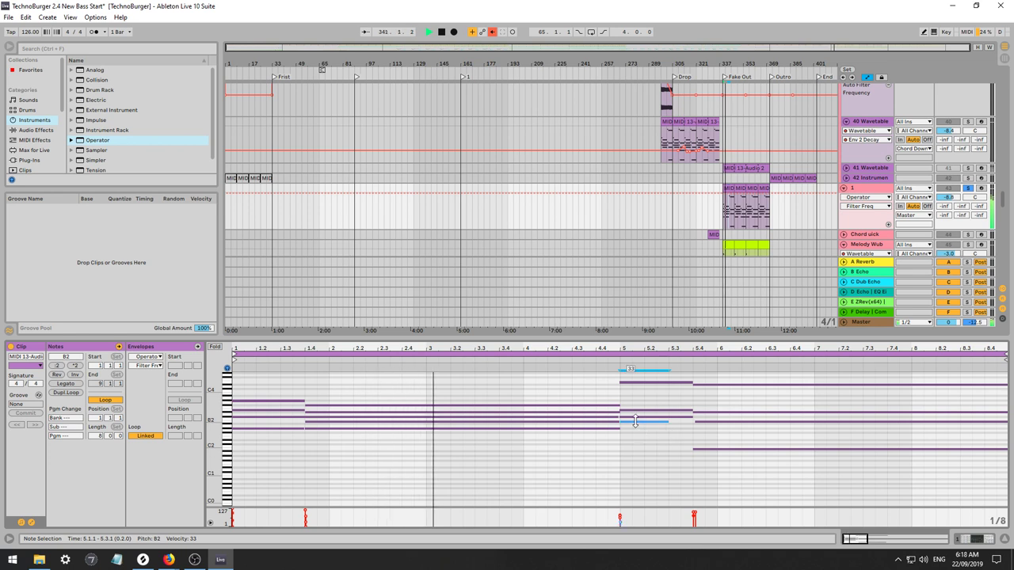
{"action": "left_click", "coordinate": [635, 428]}
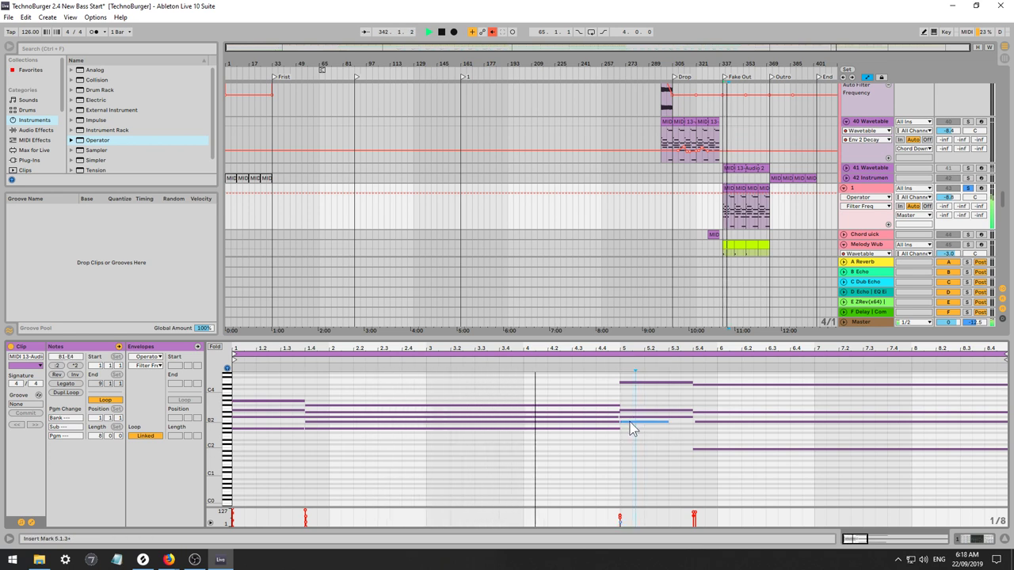
{"action": "key", "text": "space"}
{"action": "left_click", "coordinate": [215, 348]}
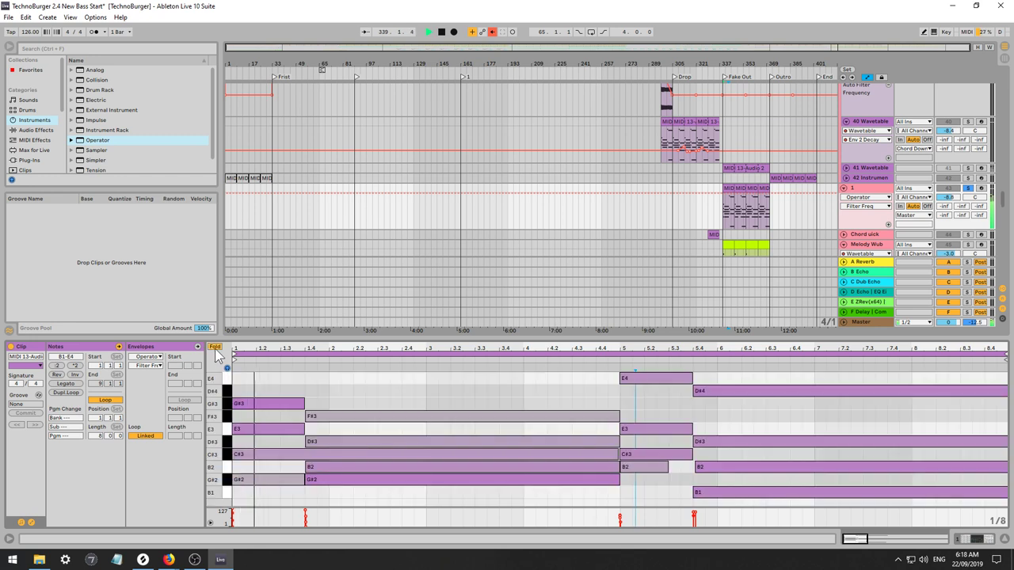
{"action": "key", "text": "space"}
Lower the bar-5 C#3 velocity and adjust the E3 and E4 note velocities.
{"action": "left_click", "coordinate": [643, 468]}
{"action": "left_click_drag", "start_coordinate": [632, 468], "coordinate": [641, 495]}
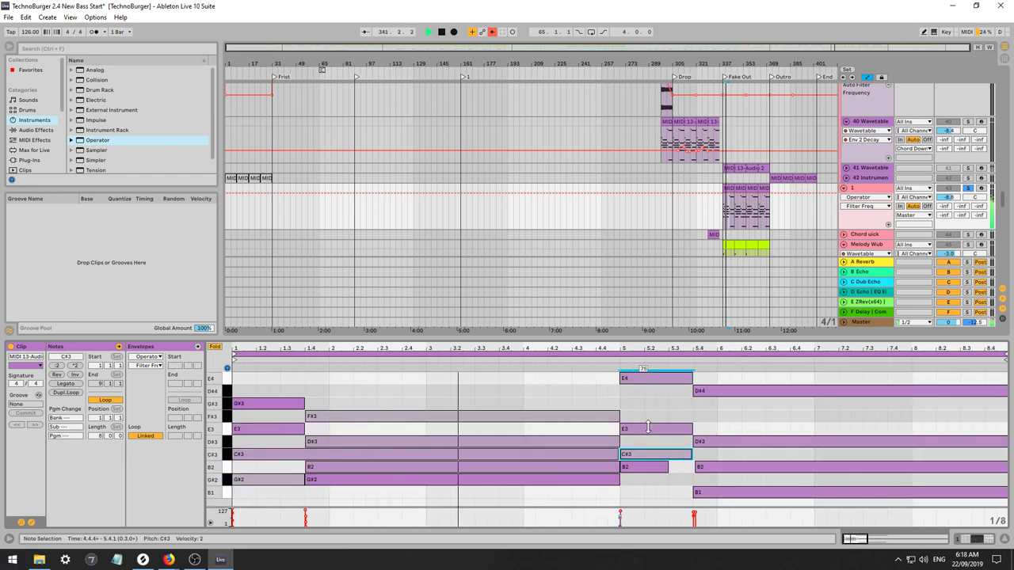
{"action": "left_click_drag", "start_coordinate": [643, 428], "coordinate": [643, 417]}
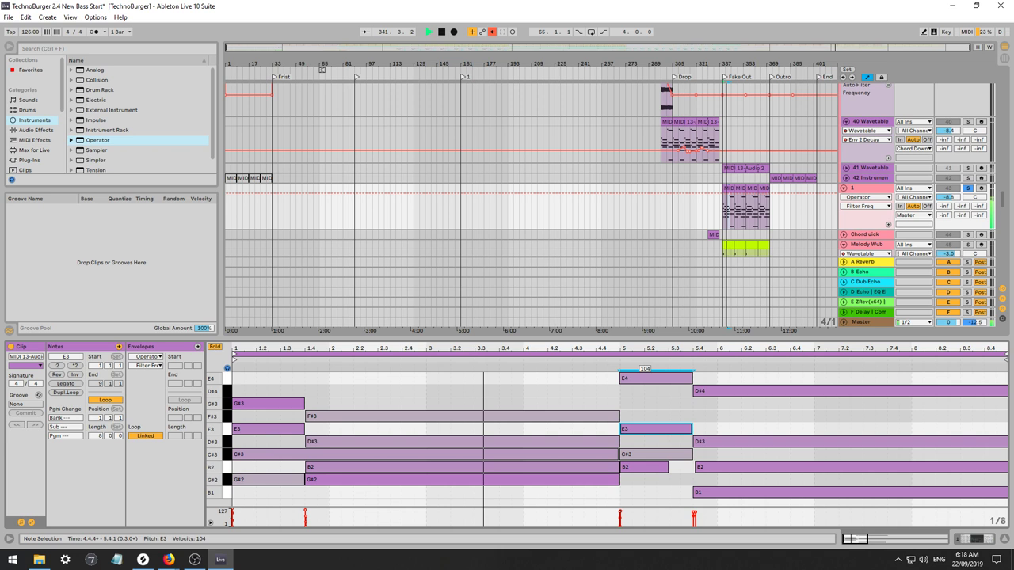
{"action": "left_click", "coordinate": [645, 378]}
{"action": "left_click_drag", "start_coordinate": [645, 377], "coordinate": [645, 373]}
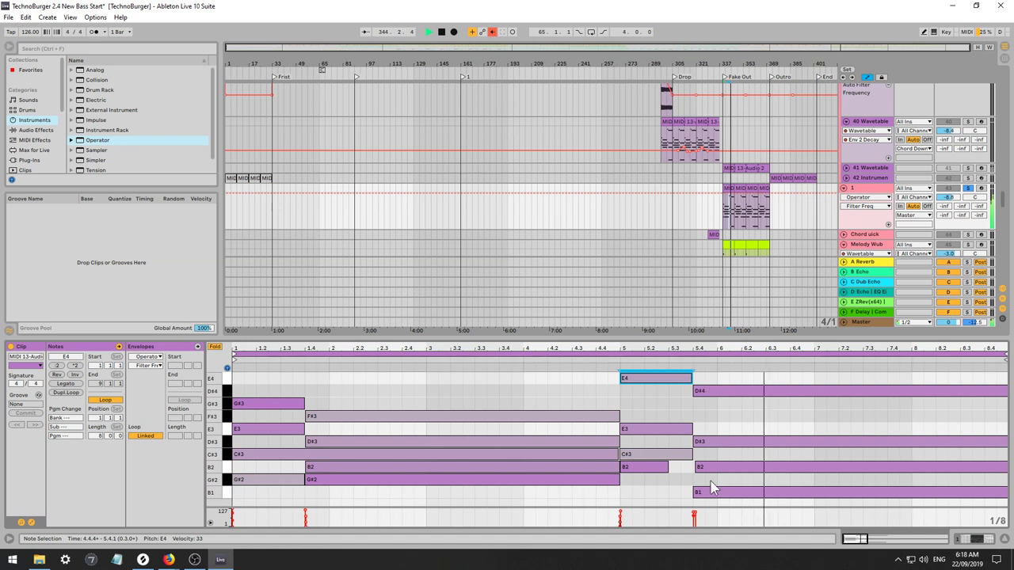
Lower the B1 and B2 velocities at 5.4, then recheck the bar-5 chord notes.
{"action": "left_click_drag", "start_coordinate": [709, 491], "coordinate": [708, 548]}
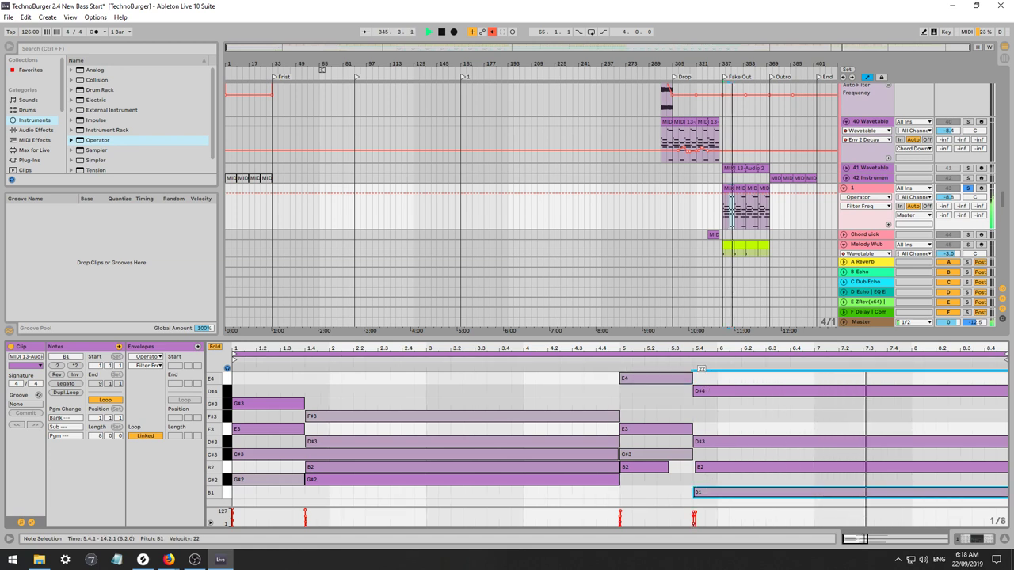
{"action": "left_click", "coordinate": [708, 467]}
{"action": "left_click_drag", "start_coordinate": [709, 468], "coordinate": [708, 497]}
{"action": "left_click", "coordinate": [717, 442]}
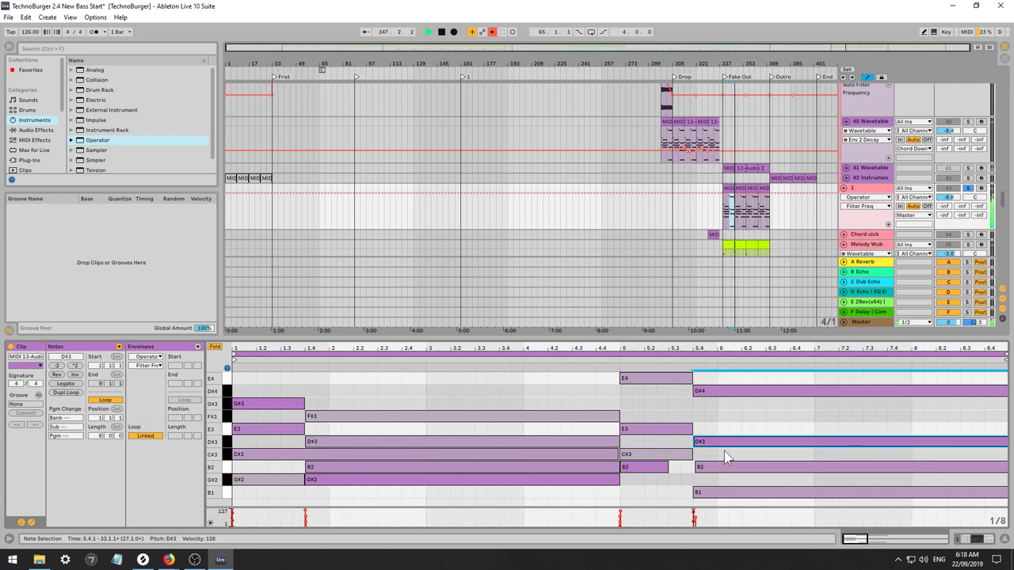
{"action": "left_click", "coordinate": [723, 391]}
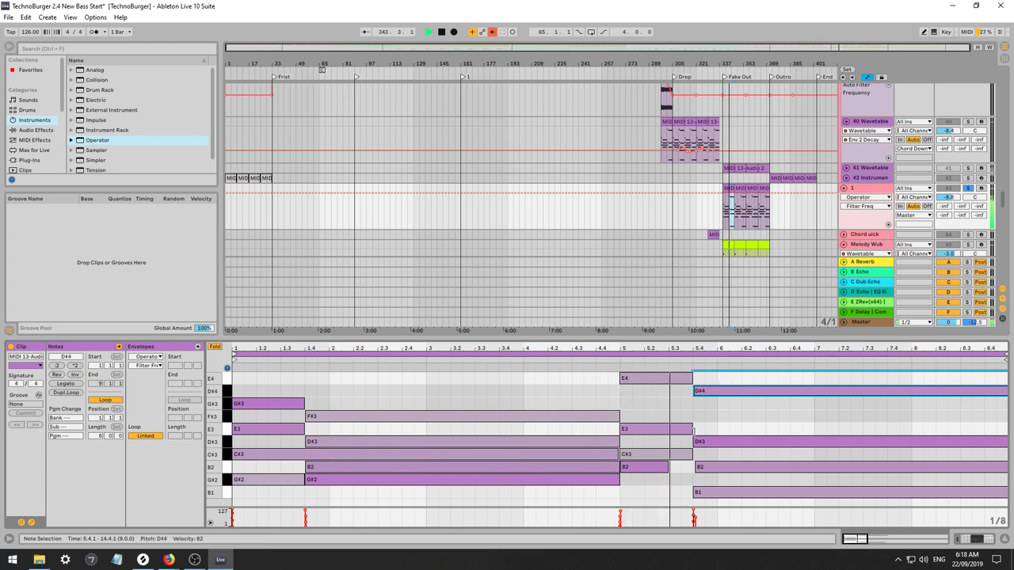
{"action": "key", "text": "space"}
{"action": "left_click", "coordinate": [642, 468]}
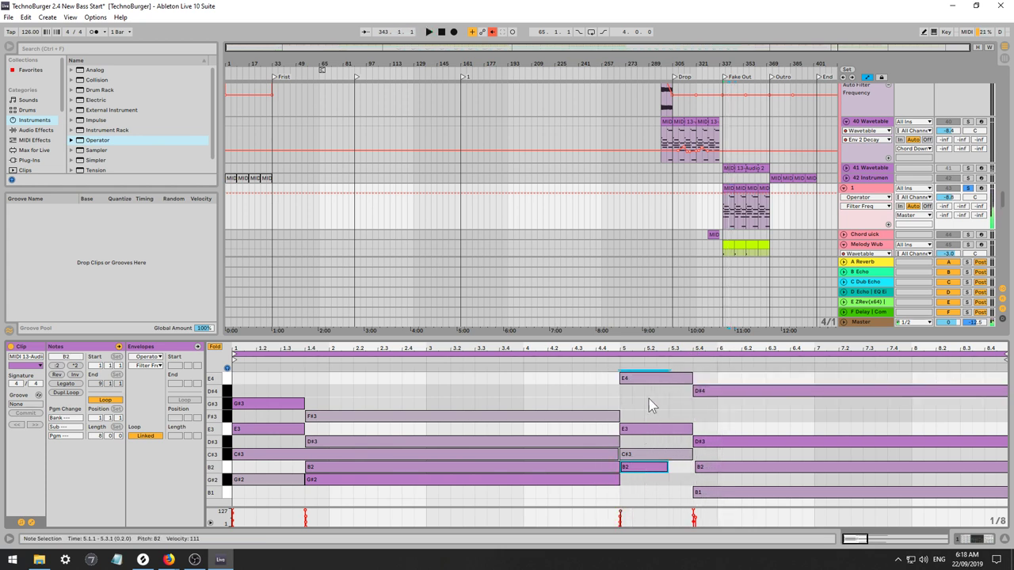
{"action": "left_click", "coordinate": [646, 381]}
{"action": "left_click", "coordinate": [644, 430]}
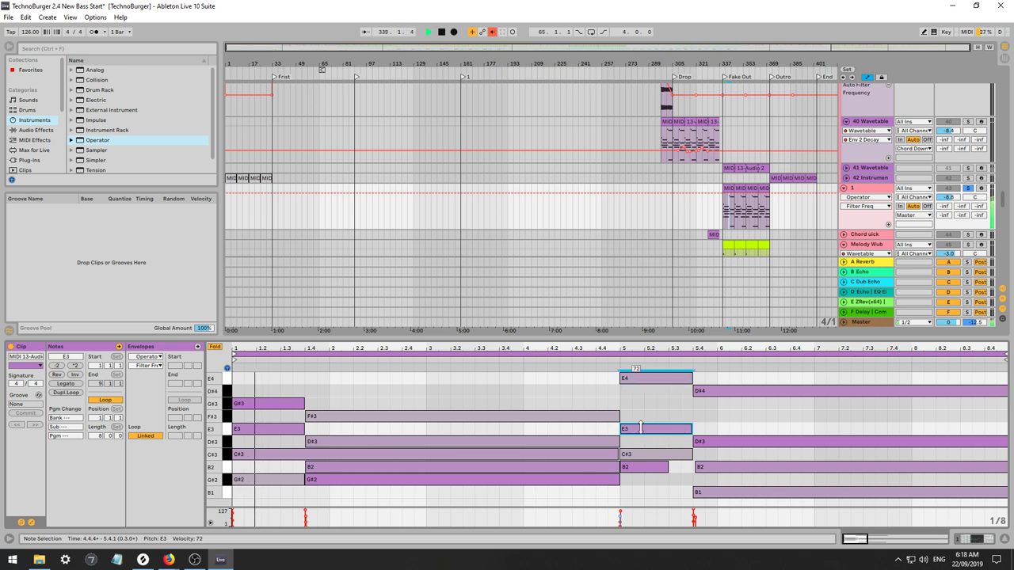
{"action": "key", "text": "space"}
Load Compressor from Audio Effects onto track 1's chain and reopen the MIDI 13-Audio 2 clip.
{"action": "double_click", "coordinate": [861, 188]}
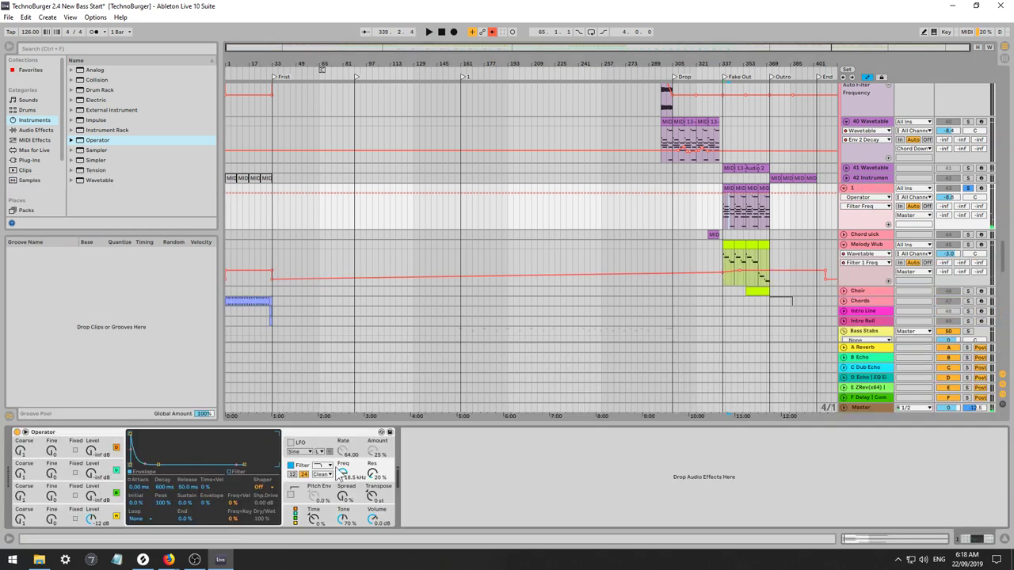
{"action": "left_click", "coordinate": [309, 512]}
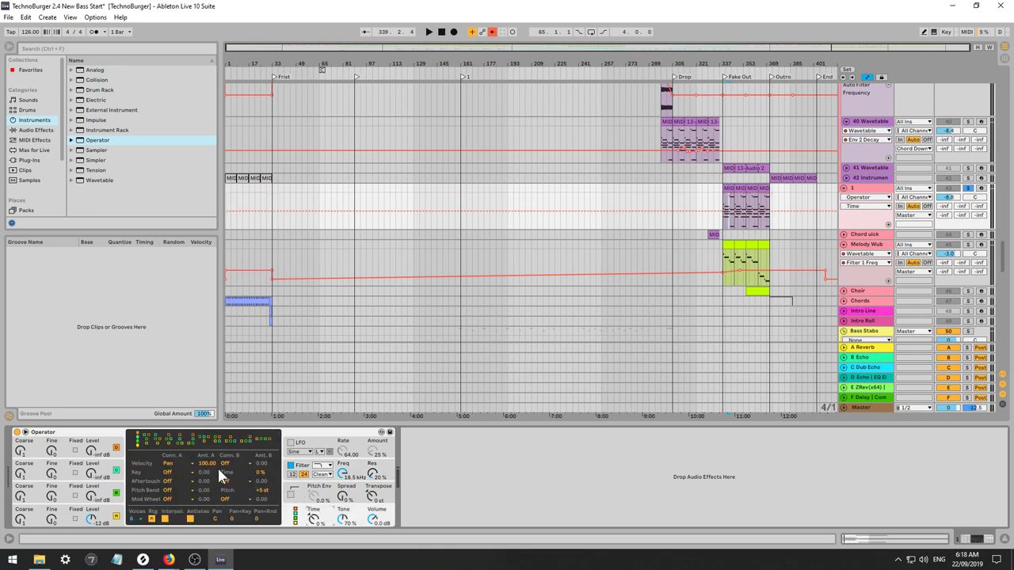
{"action": "left_click", "coordinate": [865, 191]}
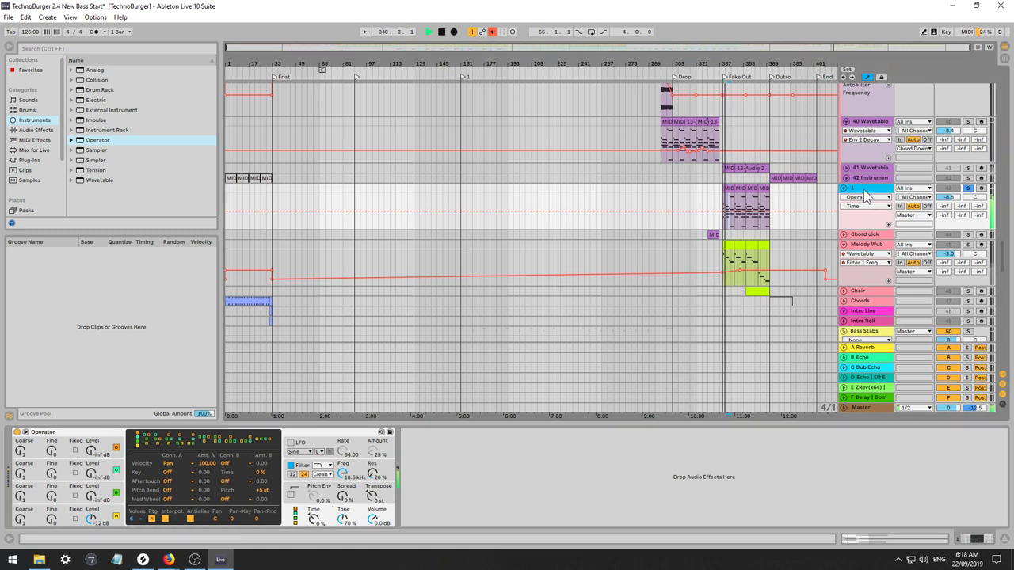
{"action": "double_click", "coordinate": [864, 191]}
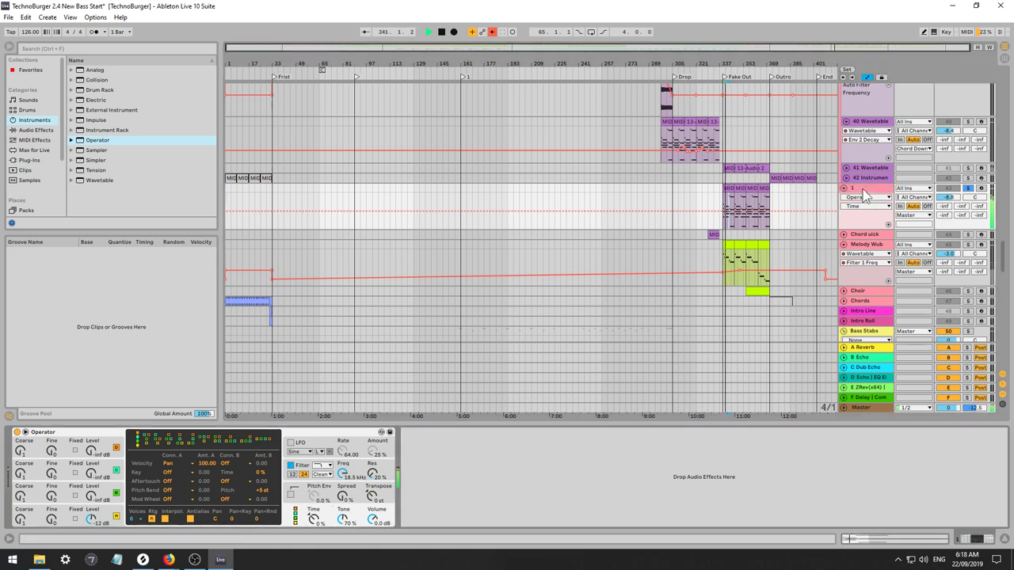
{"action": "left_click", "coordinate": [38, 130]}
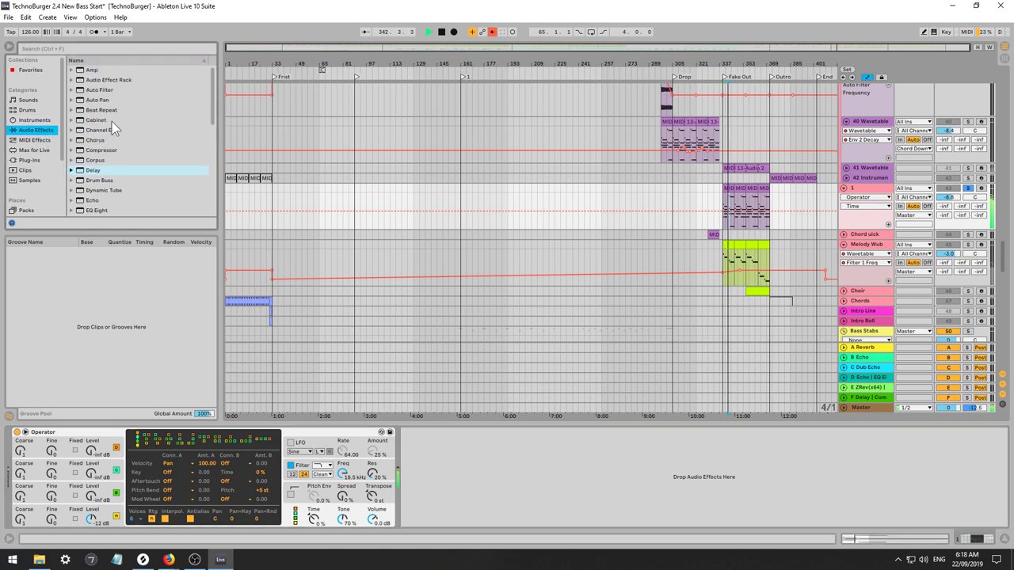
{"action": "left_click", "coordinate": [103, 151]}
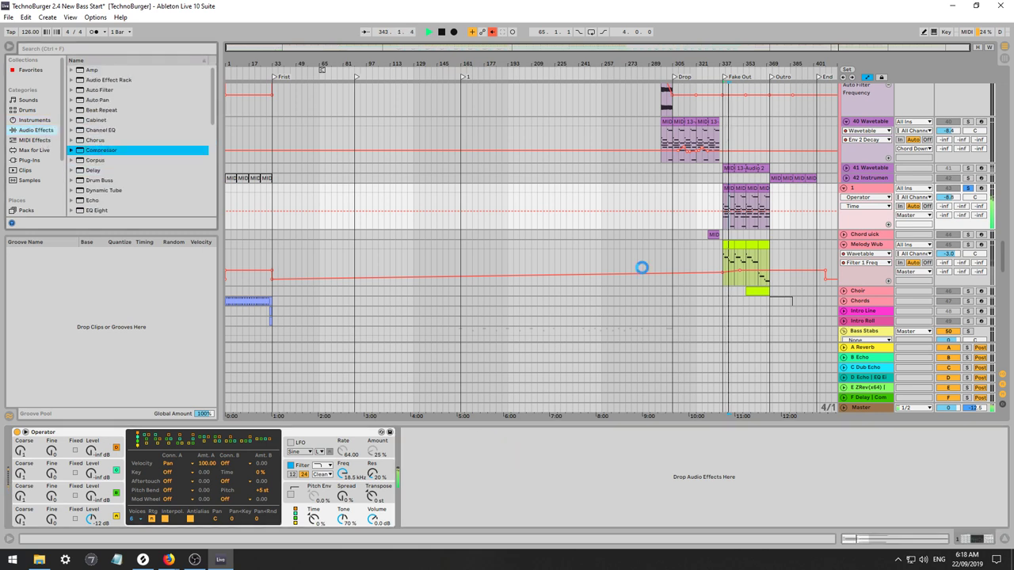
{"action": "double_click", "coordinate": [730, 190]}
{"action": "key", "text": "space"}
{"action": "key", "text": "space"}
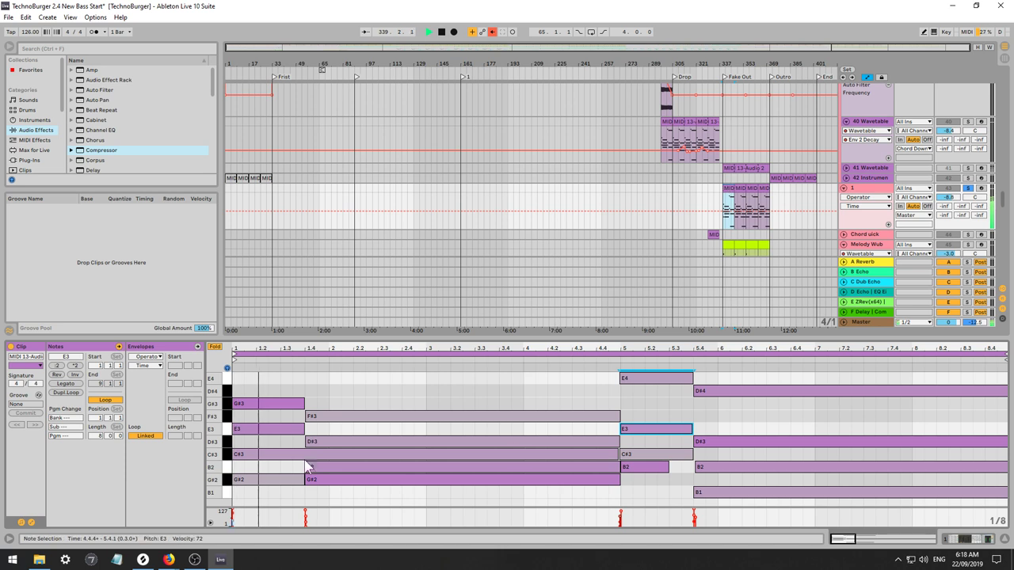
Unfold the piano roll and move the bar-5 B2 stab note down to A2.
{"action": "left_click", "coordinate": [215, 346]}
{"action": "left_click", "coordinate": [601, 430]}
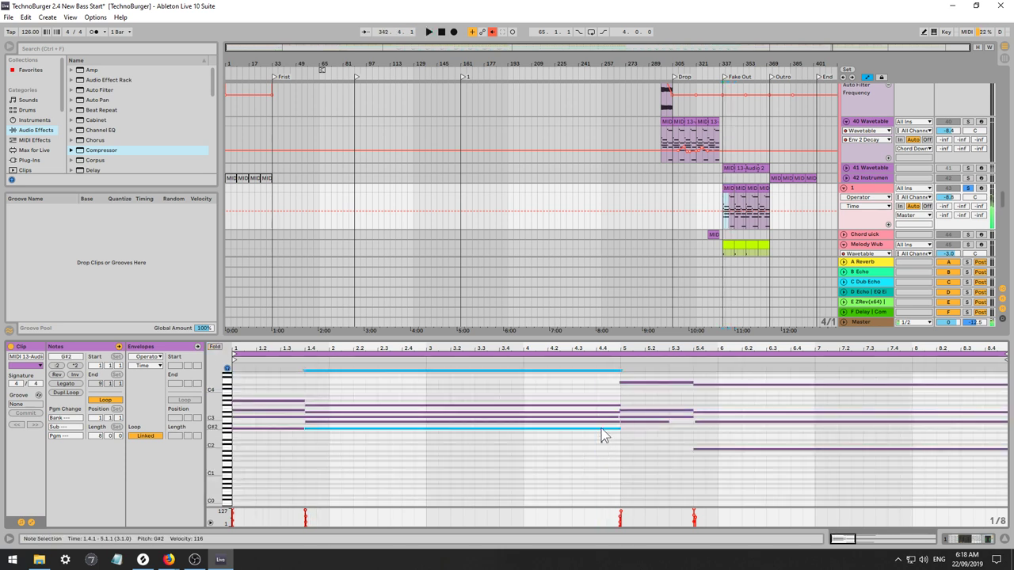
{"action": "left_click", "coordinate": [630, 422]}
{"action": "key", "text": "space"}
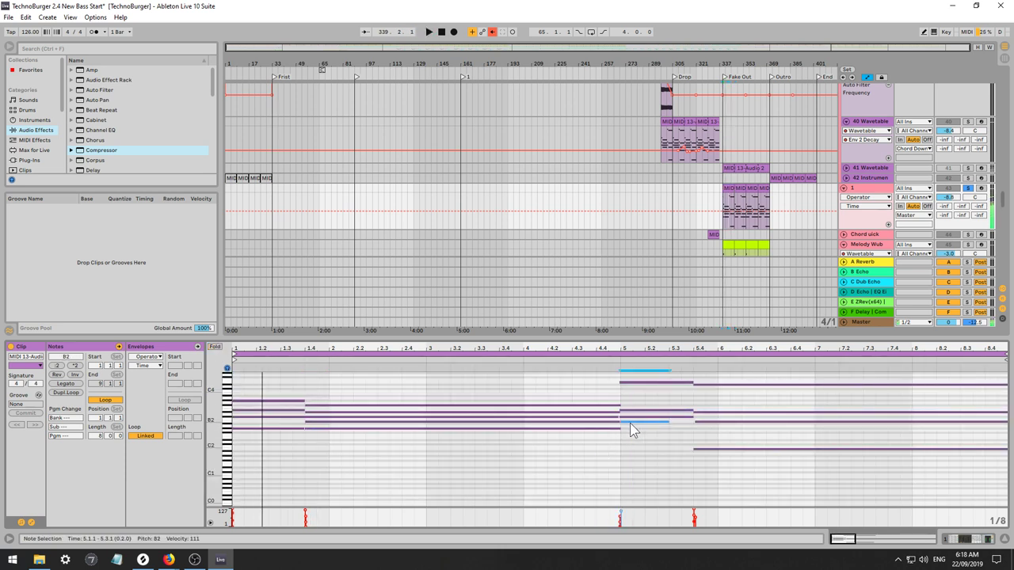
{"action": "key", "text": "space"}
{"action": "key", "text": "space"}
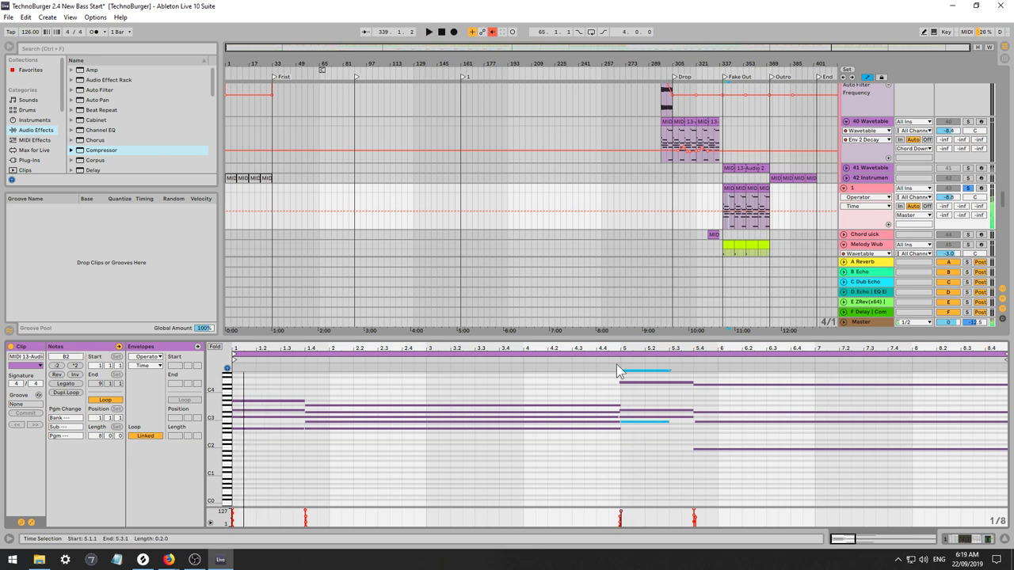
{"action": "left_click", "coordinate": [610, 359]}
{"action": "key", "text": "space"}
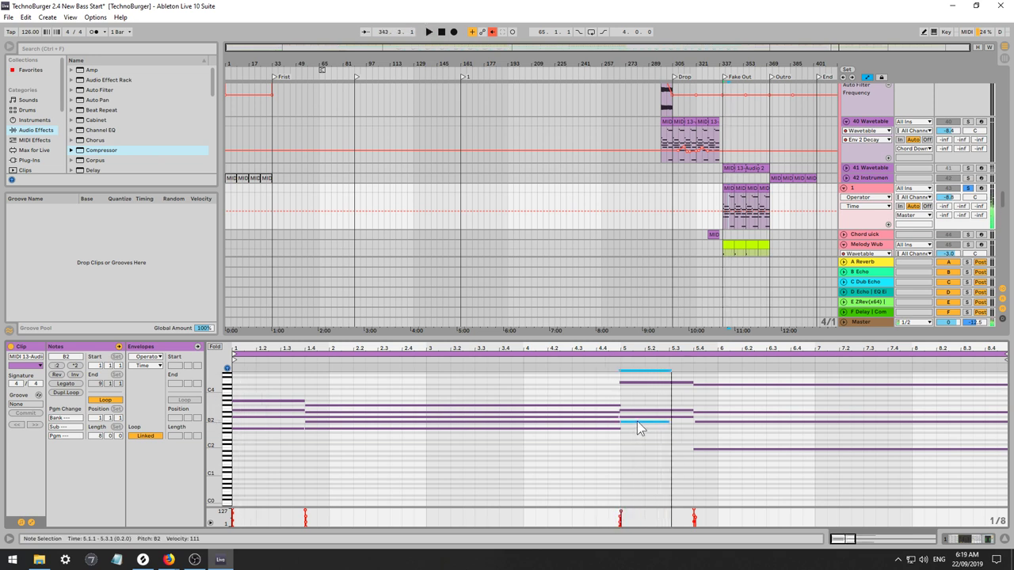
{"action": "left_click_drag", "start_coordinate": [636, 422], "coordinate": [658, 446]}
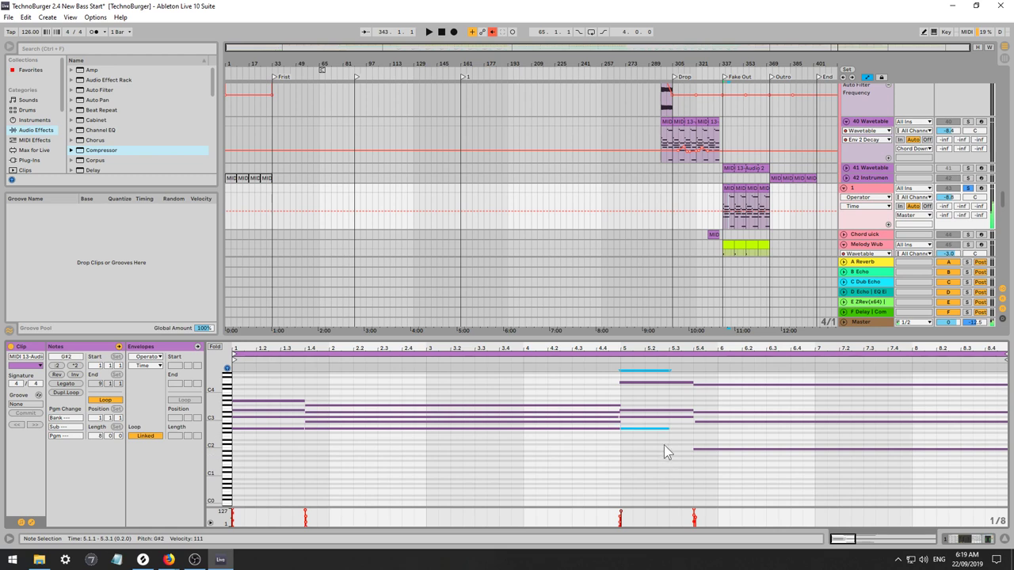
{"action": "key", "text": "space"}
{"action": "key", "text": "space"}
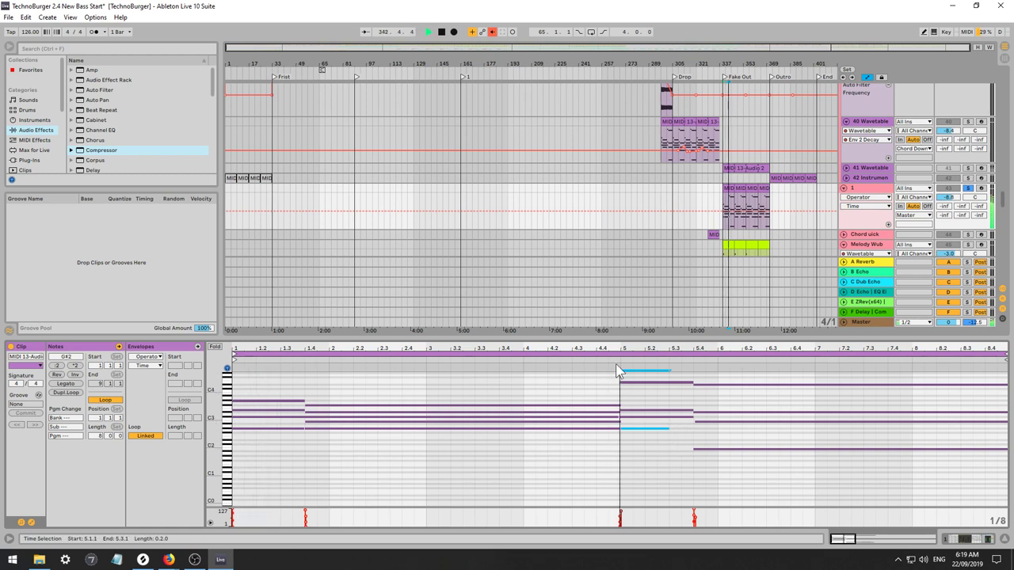
{"action": "key", "text": "space"}
Lower the bar-5 E4 note to D#4 and the long 5.4 D#4 note to B3.
{"action": "left_click_drag", "start_coordinate": [657, 374], "coordinate": [659, 399]}
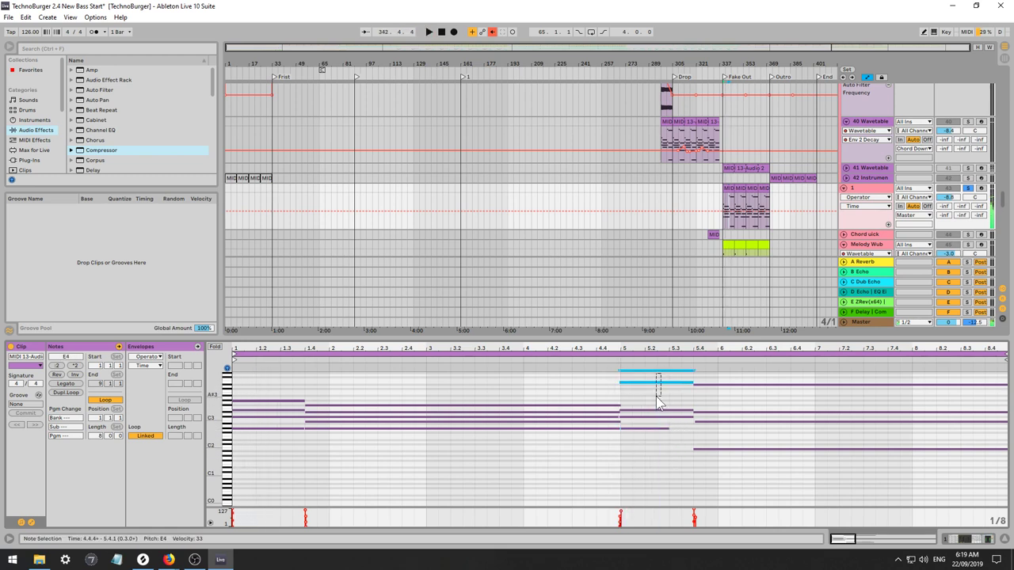
{"action": "key", "text": "Down"}
{"action": "key", "text": "Up"}
{"action": "key", "text": "Down"}
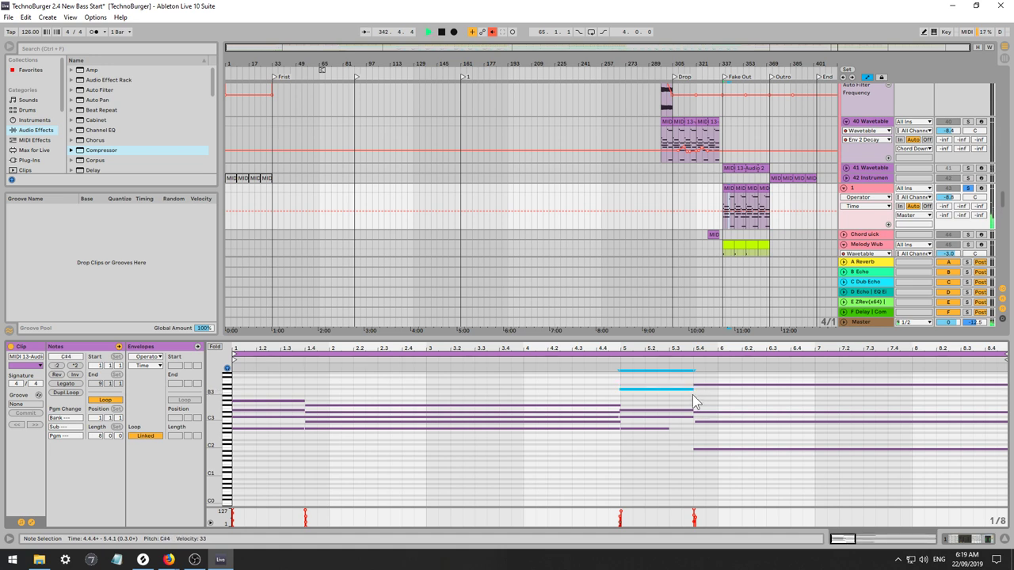
{"action": "left_click", "coordinate": [685, 396]}
{"action": "left_click_drag", "start_coordinate": [685, 396], "coordinate": [716, 375]}
{"action": "key", "text": "Down"}
{"action": "key", "text": "Down"}
{"action": "key", "text": "Down"}
{"action": "key", "text": "Down"}
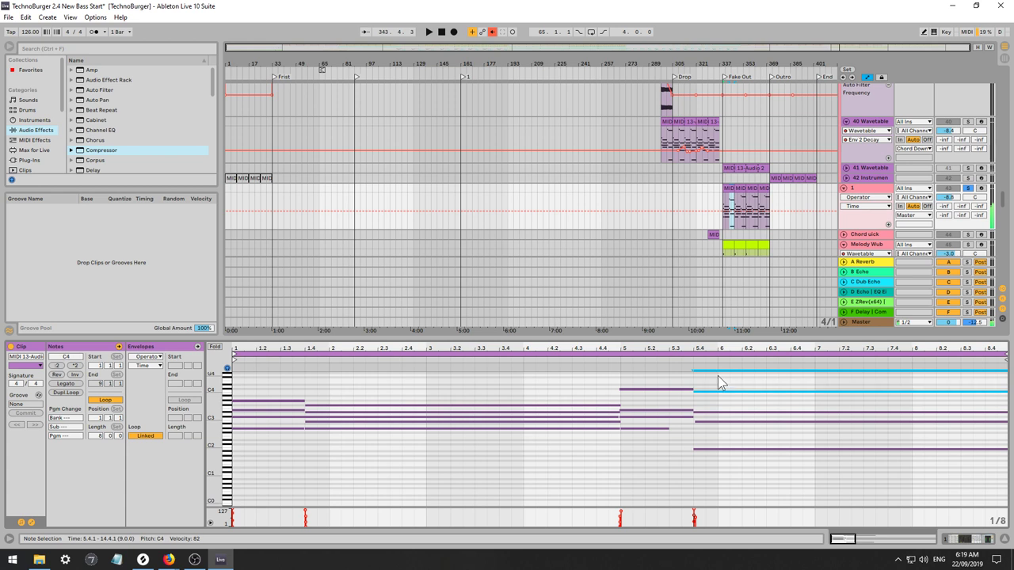
Add short F2 and D#2 notes at 5.3.1 and 5.3.3, then audition from bar 5.
{"action": "left_click", "coordinate": [605, 362]}
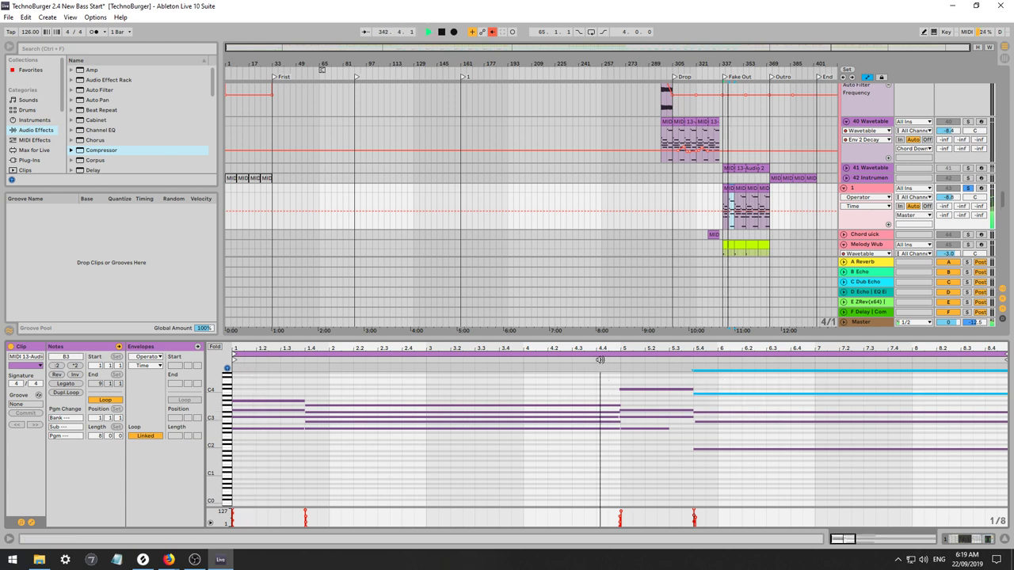
{"action": "double_click", "coordinate": [671, 436]}
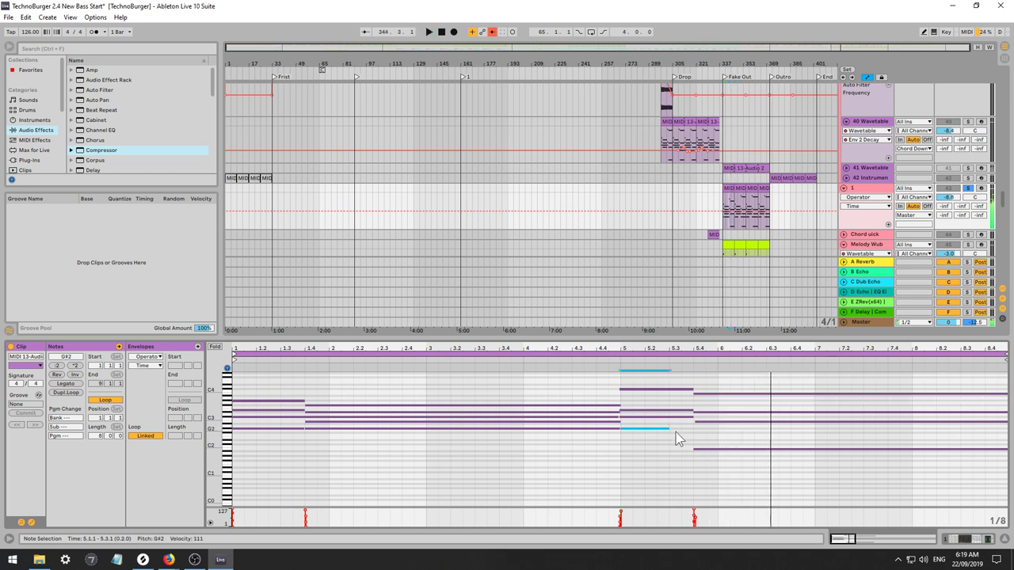
{"action": "key", "text": "space"}
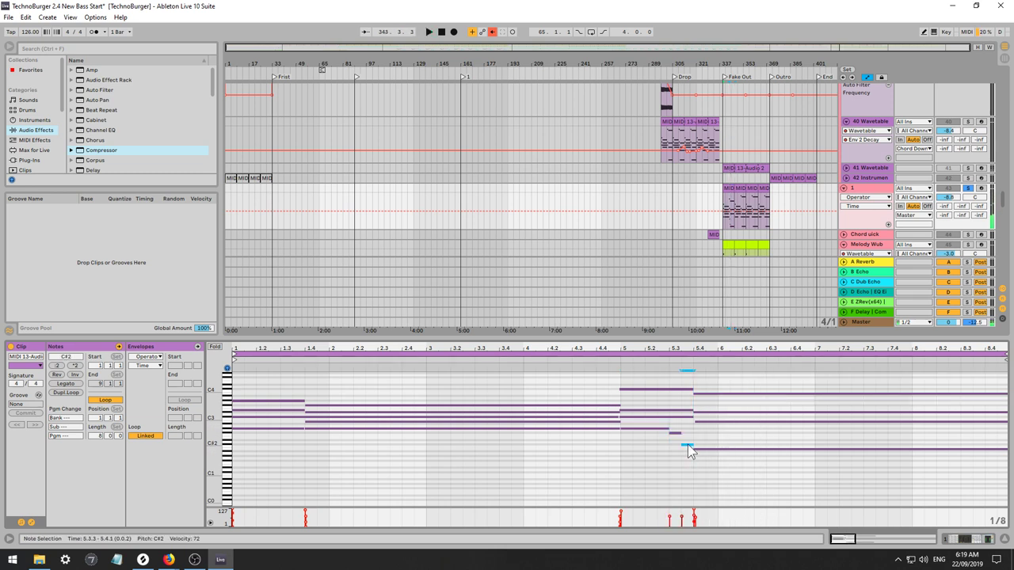
{"action": "double_click", "coordinate": [687, 440]}
{"action": "key", "text": "space"}
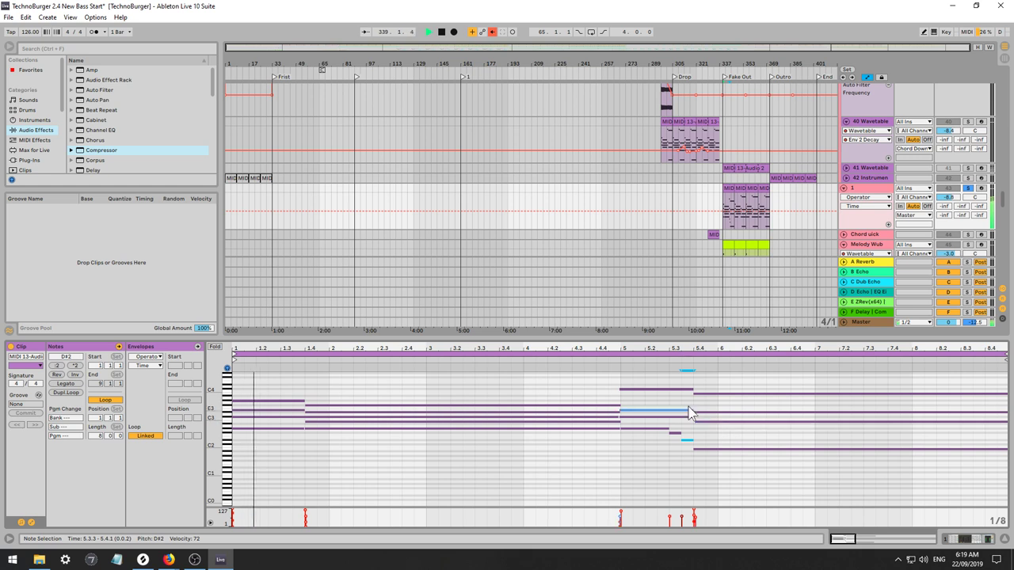
{"action": "left_click", "coordinate": [615, 362]}
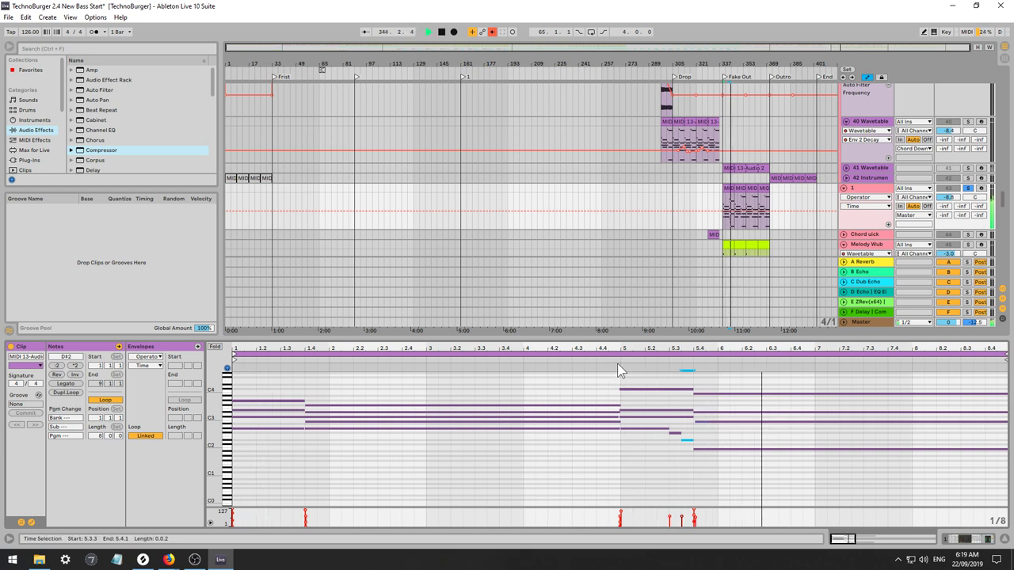
{"action": "left_click", "coordinate": [602, 360]}
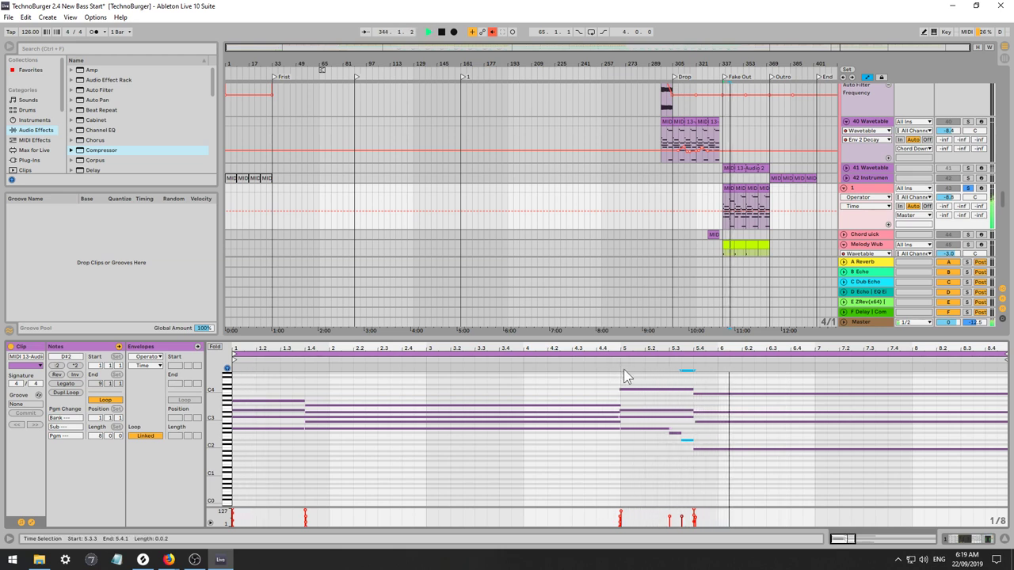
Add an E2 note at 7.1 lasting to about 8.4 and duplicate the F#2 stab through 8.4.
{"action": "key", "text": "space"}
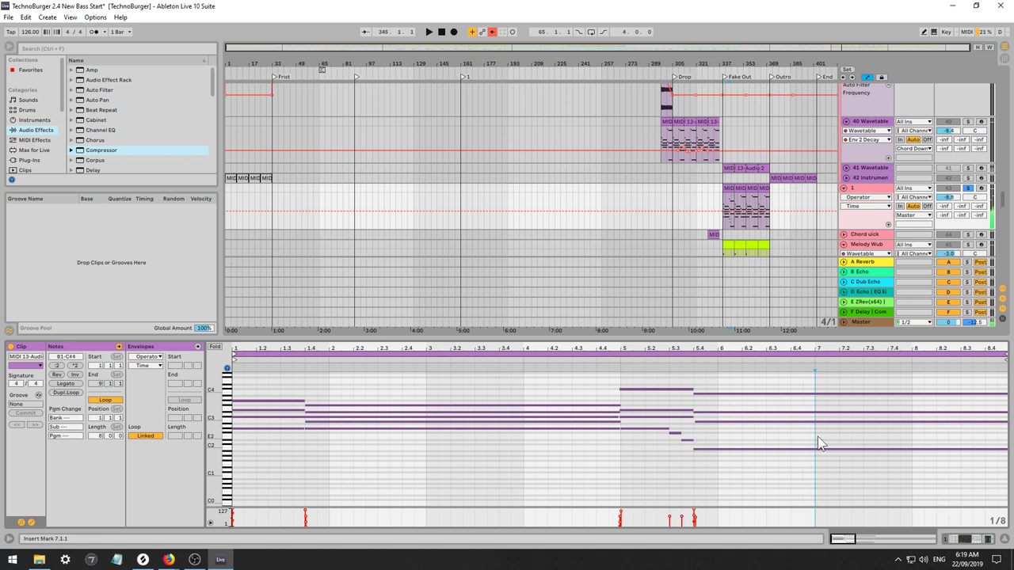
{"action": "double_click", "coordinate": [820, 438]}
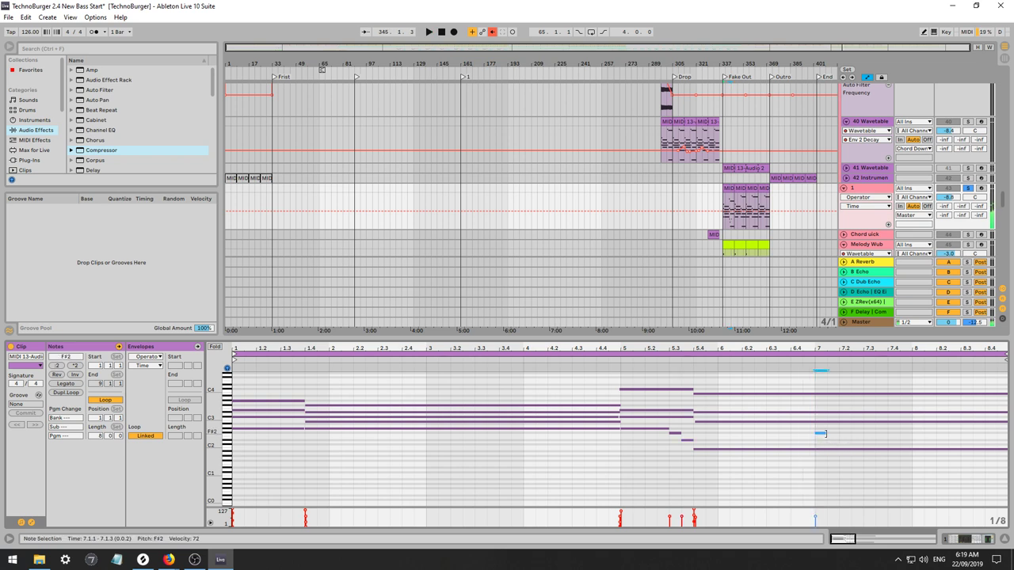
{"action": "left_click_drag", "start_coordinate": [825, 433], "coordinate": [747, 446]}
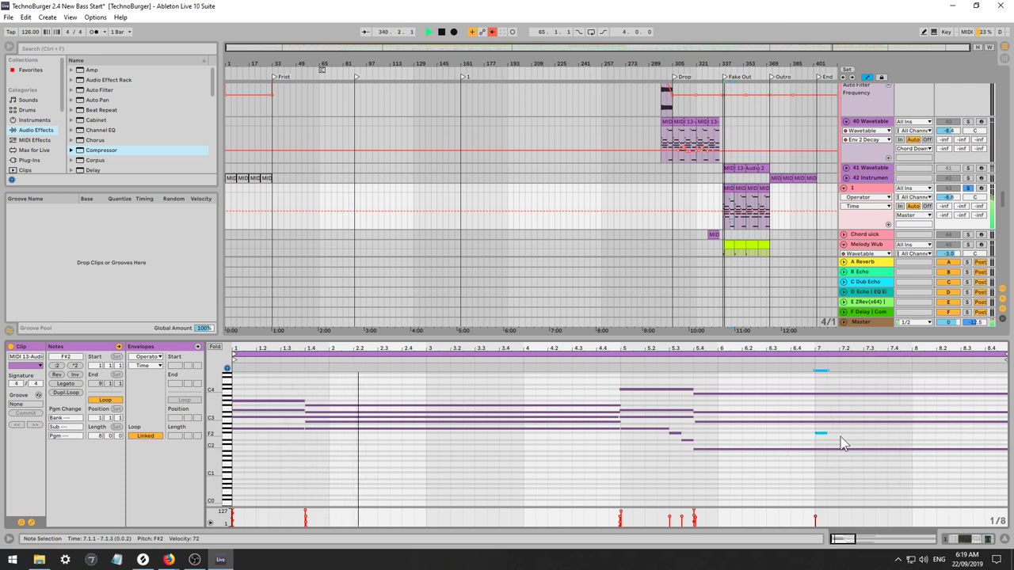
{"action": "left_click_drag", "start_coordinate": [840, 439], "coordinate": [819, 428]}
{"action": "key", "text": "ctrl+d"}
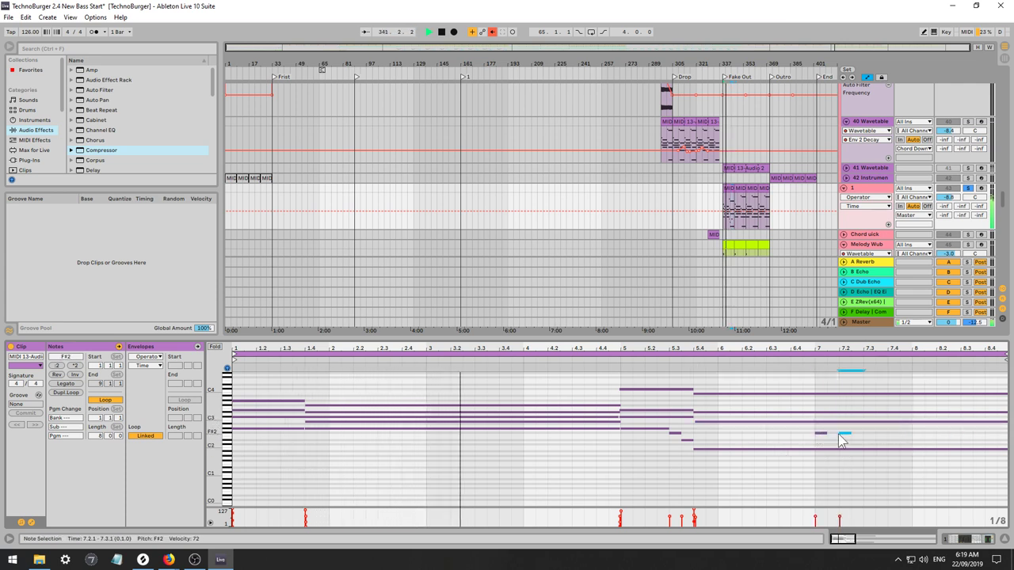
{"action": "key", "text": "ctrl+d"}
{"action": "key", "text": "ctrl+d"}
{"action": "key", "text": "ctrl+d"}
{"action": "key", "text": "ctrl+d"}
{"action": "key", "text": "ctrl+d"}
{"action": "key", "text": "ctrl+d"}
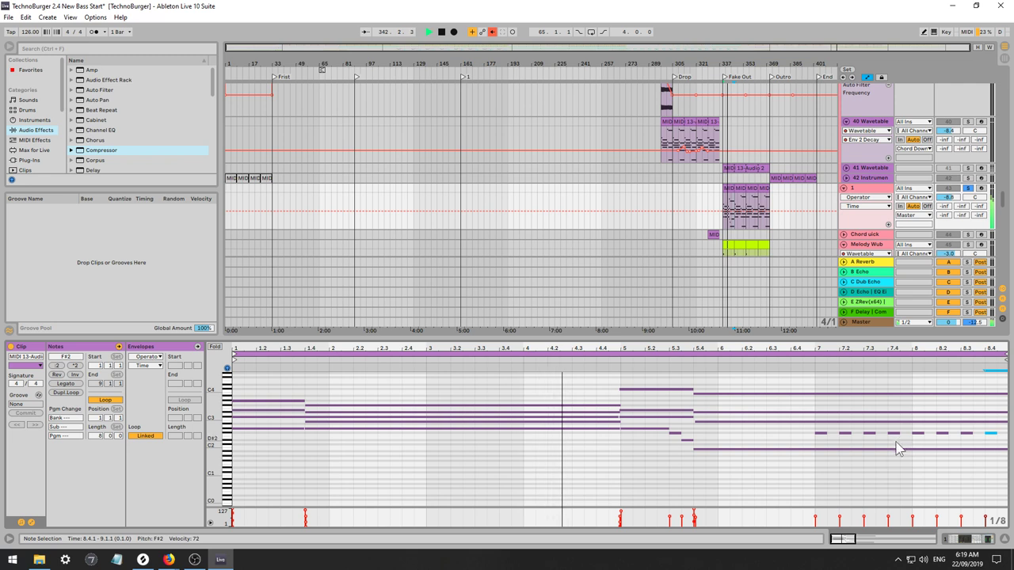
Give each F#2 stab from 7.2 to 8.4 a different velocity, including 15 at 7.3.1.
{"action": "left_click_drag", "start_coordinate": [849, 426], "coordinate": [871, 482]}
{"action": "left_click", "coordinate": [844, 434]}
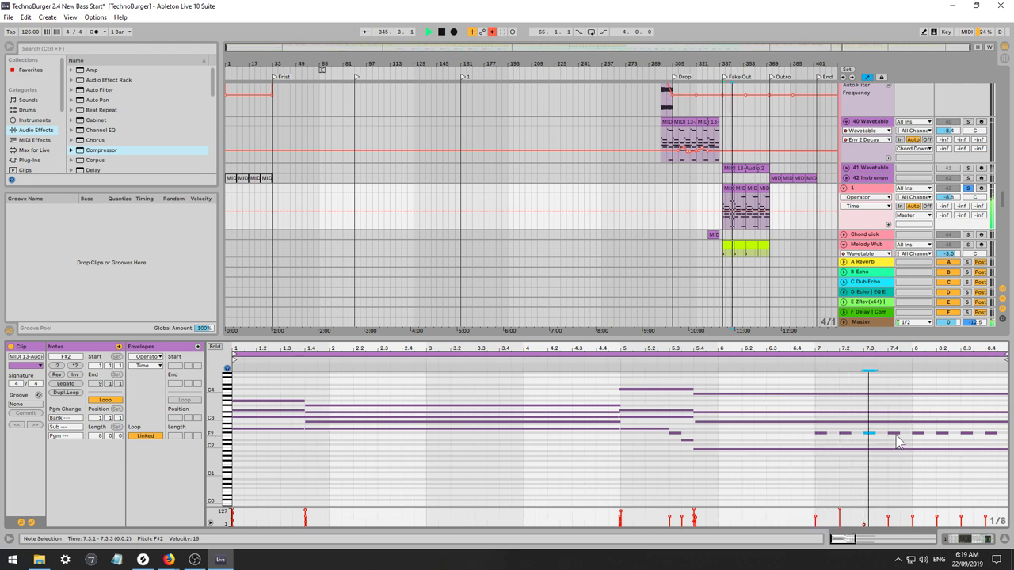
{"action": "left_click", "coordinate": [894, 434]}
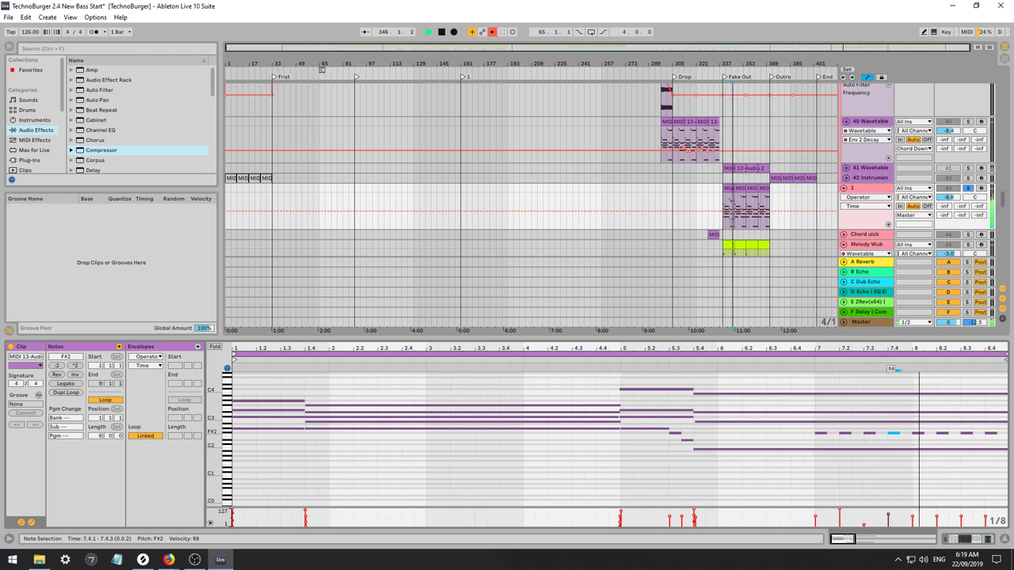
{"action": "left_click", "coordinate": [917, 432]}
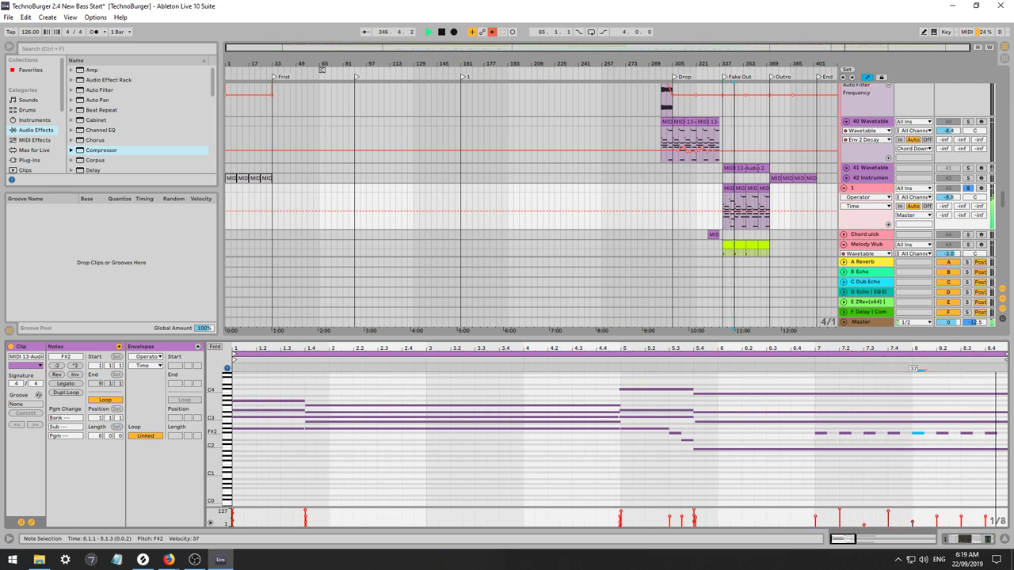
{"action": "left_click", "coordinate": [966, 434]}
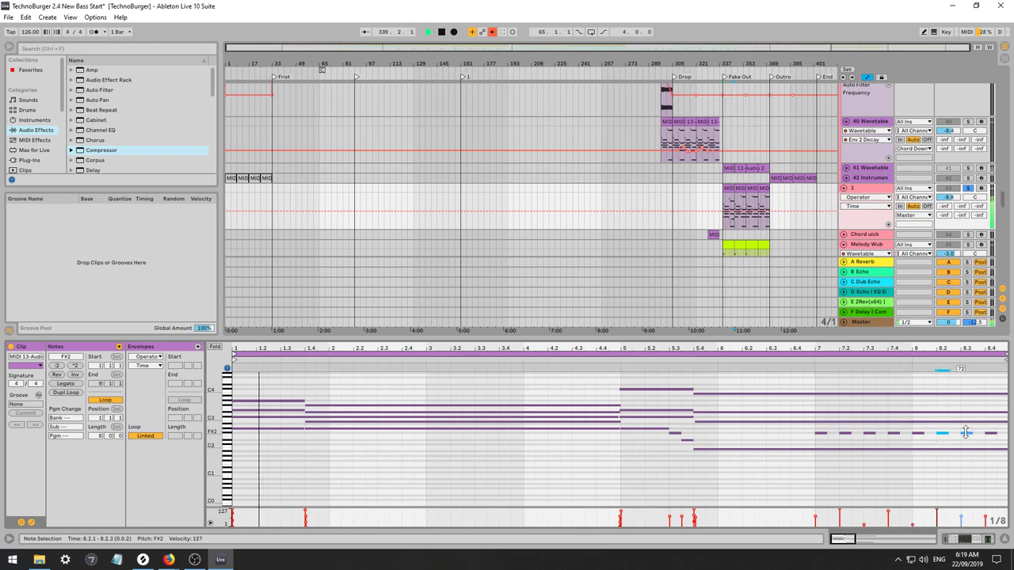
{"action": "left_click", "coordinate": [990, 432]}
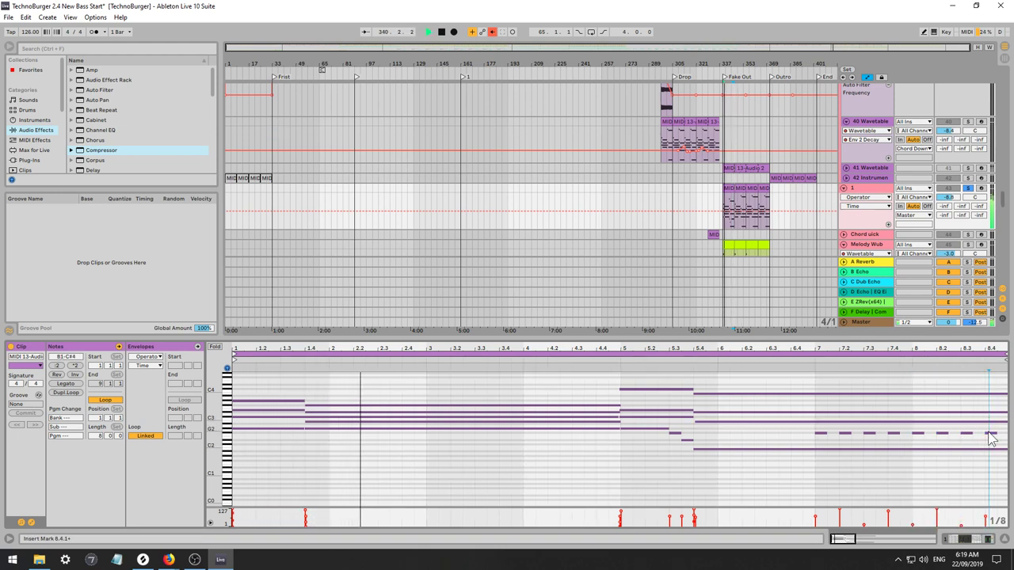
{"action": "left_click", "coordinate": [990, 433]}
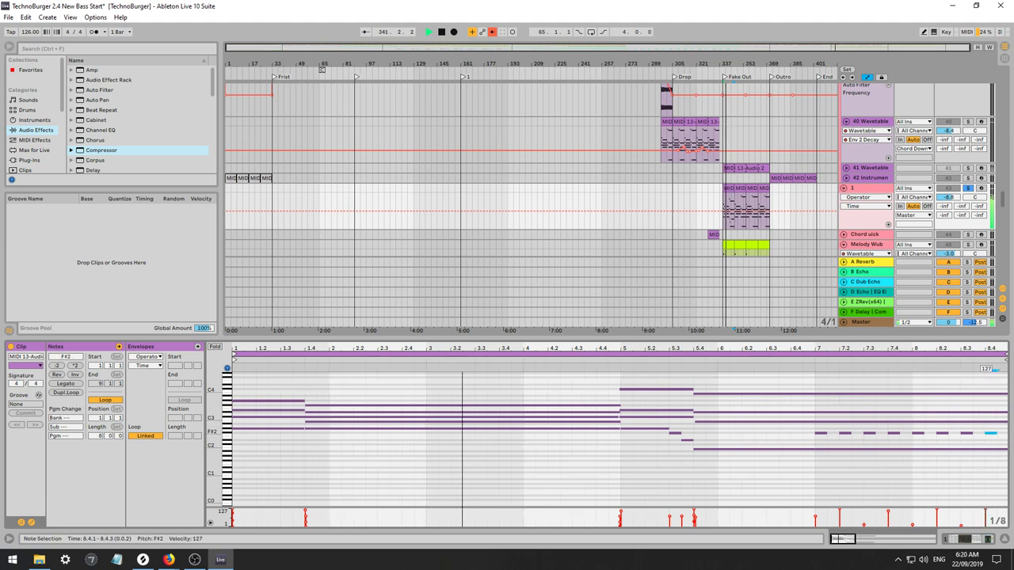
{"action": "left_click", "coordinate": [861, 188]}
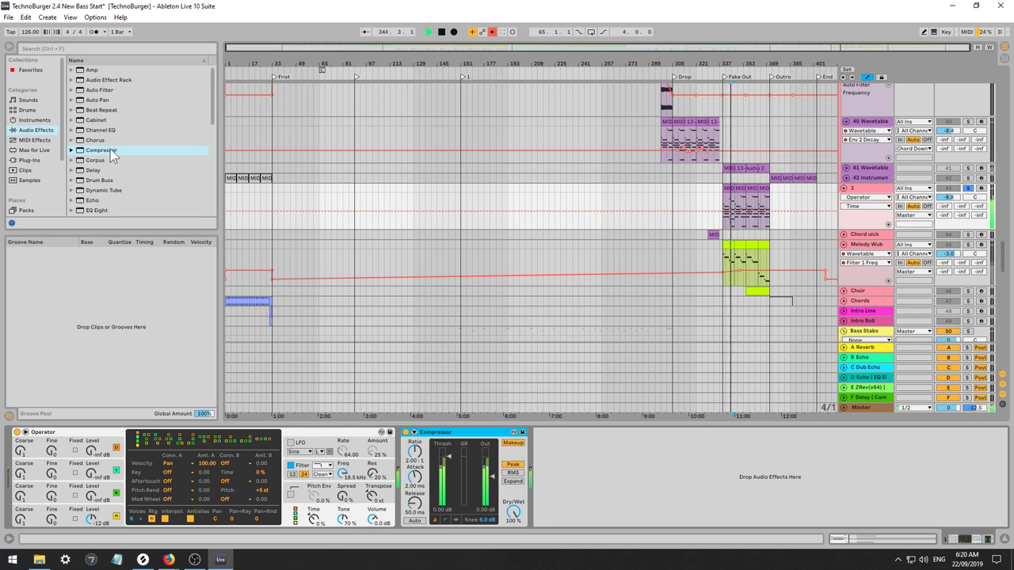
Sidechain the Compressor from Kick with ratio inf:1 and threshold -14.3 dB.
{"action": "left_click", "coordinate": [413, 432]}
{"action": "left_click", "coordinate": [412, 449]}
{"action": "left_click", "coordinate": [422, 458]}
{"action": "scroll", "coordinate": [428, 48], "scroll_direction": "up", "scroll_amount": 10}
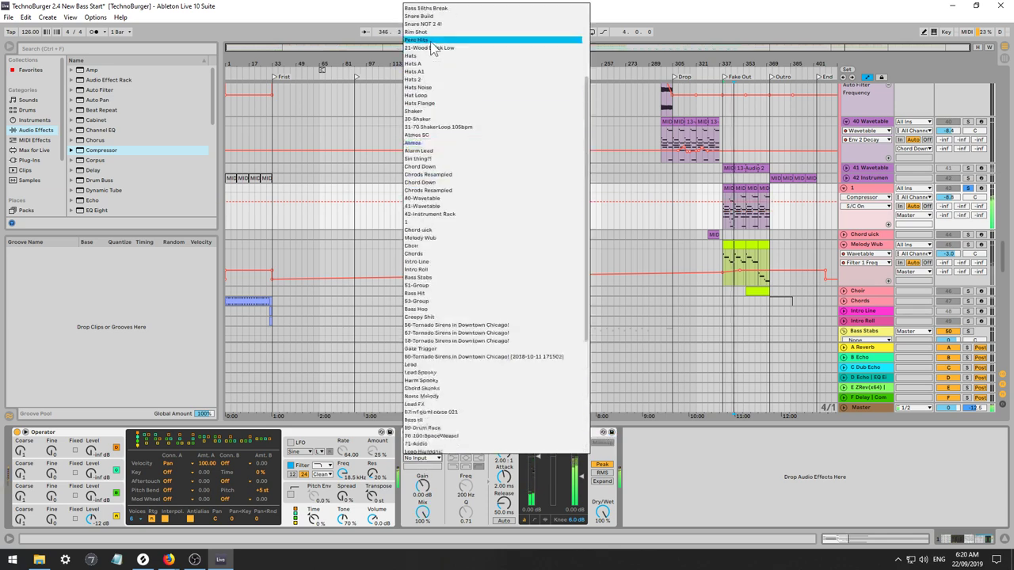
{"action": "left_click", "coordinate": [430, 11]}
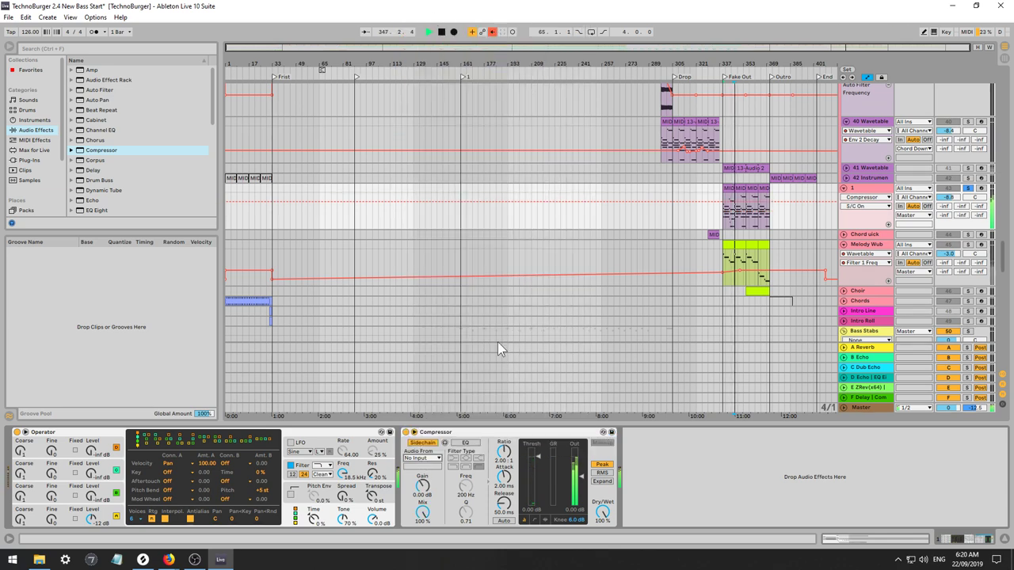
{"action": "left_click_drag", "start_coordinate": [503, 455], "coordinate": [503, 372]}
{"action": "left_click_drag", "start_coordinate": [531, 477], "coordinate": [532, 495]}
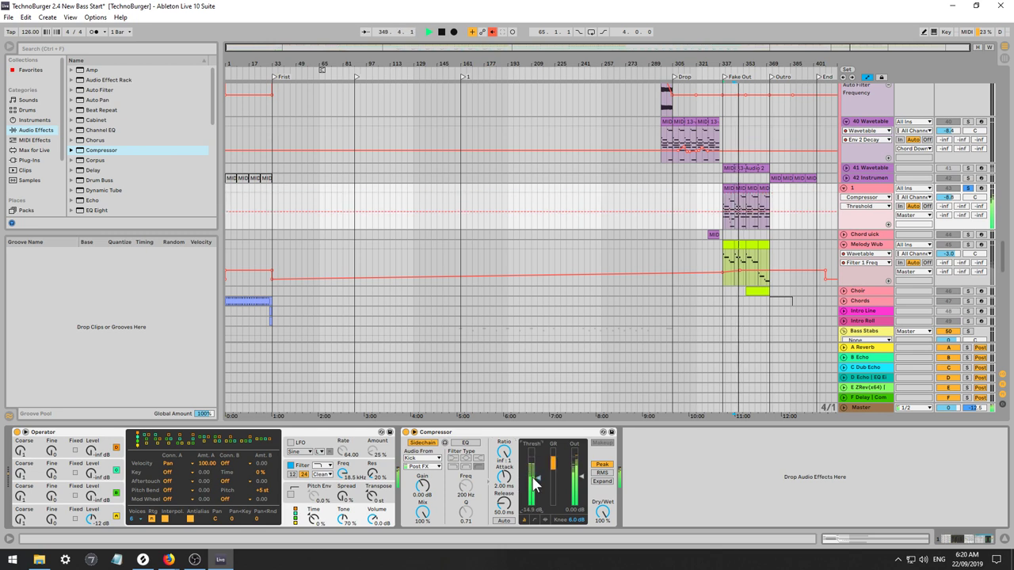
{"action": "key", "text": "space"}
Play the stab clip and lower the Compressor threshold while toggling track 1's solo.
{"action": "left_click", "coordinate": [729, 188]}
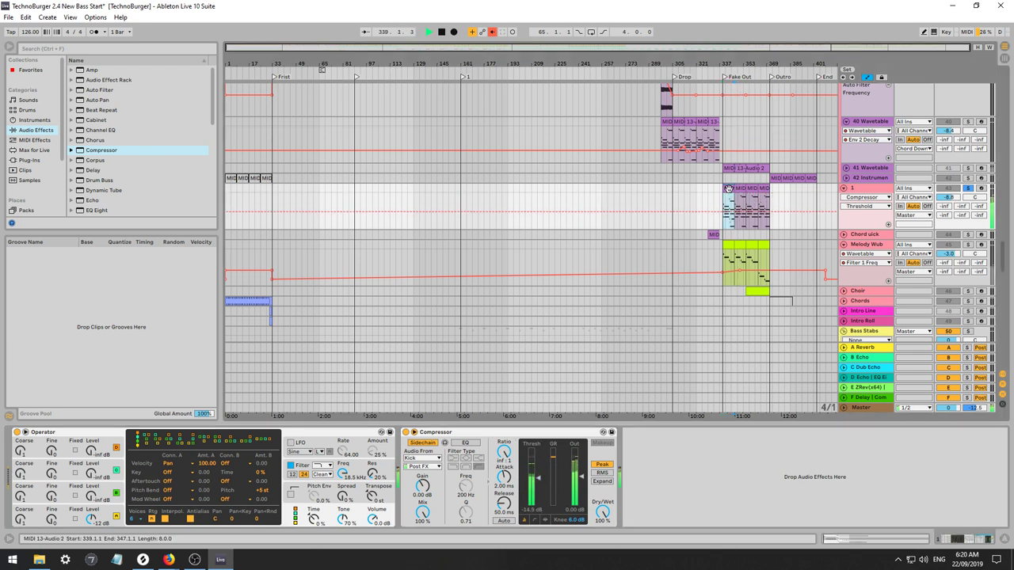
{"action": "key", "text": "space"}
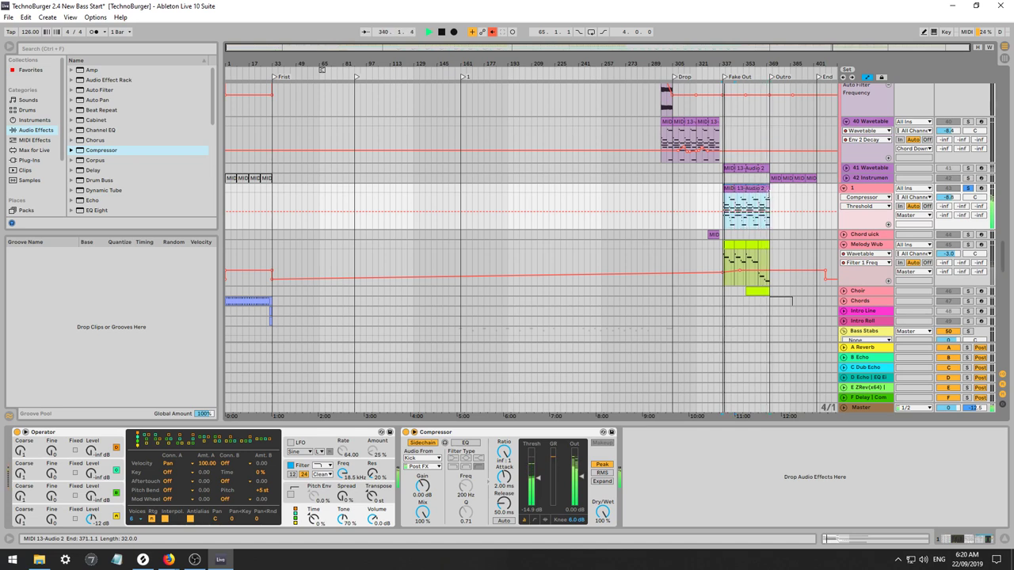
{"action": "left_click", "coordinate": [968, 190]}
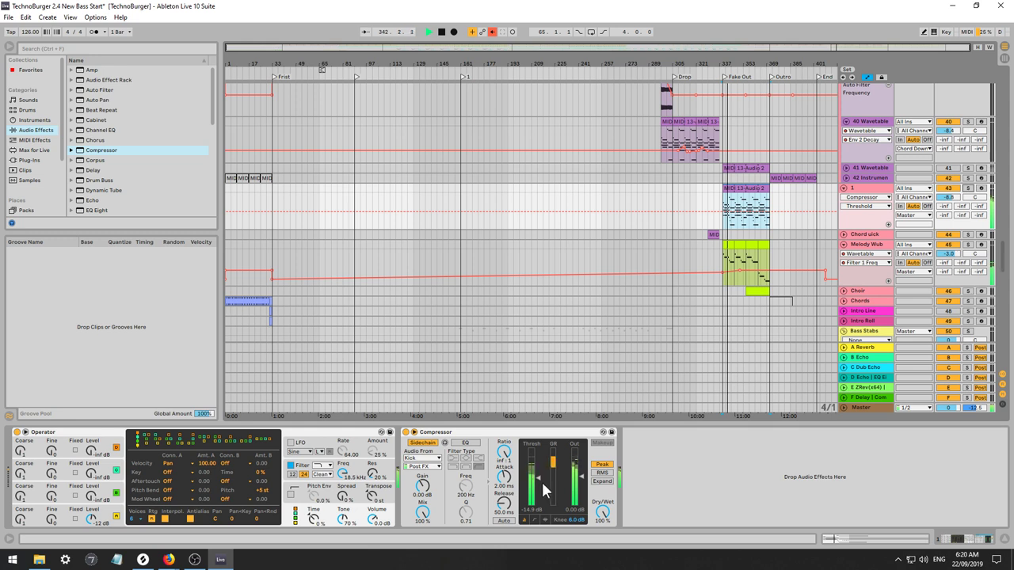
{"action": "left_click_drag", "start_coordinate": [541, 480], "coordinate": [539, 489]}
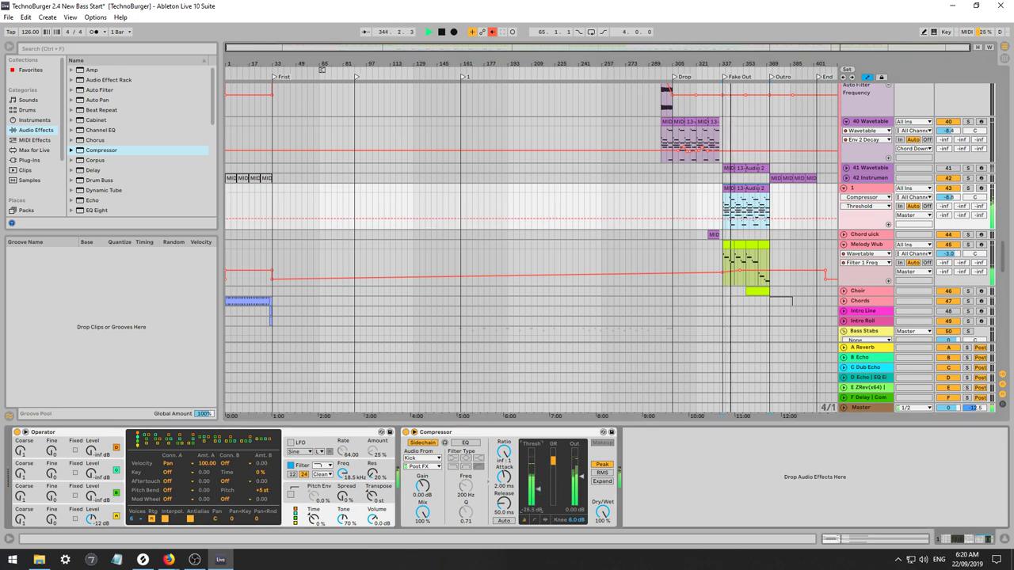
{"action": "left_click", "coordinate": [967, 187]}
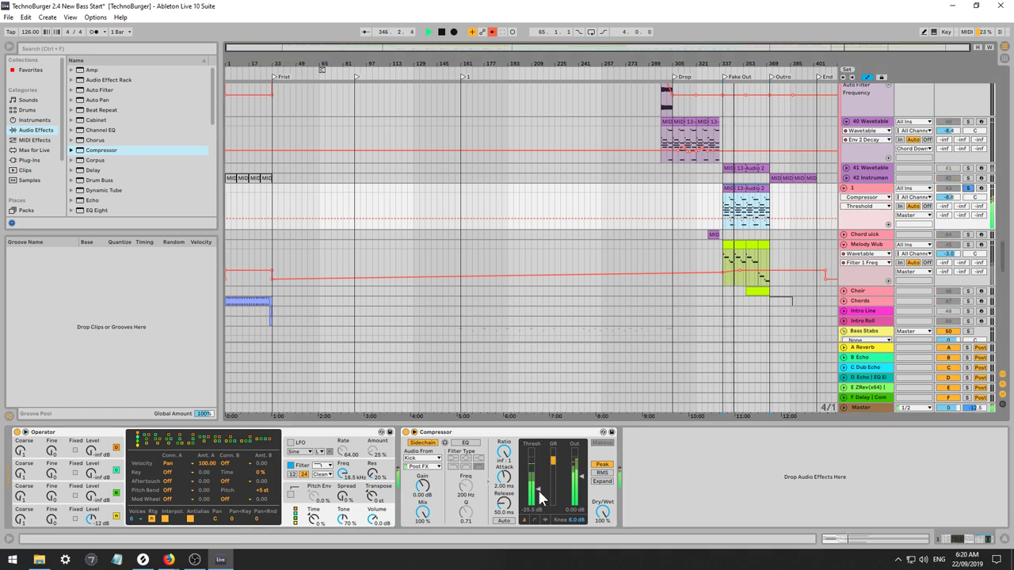
{"action": "left_click_drag", "start_coordinate": [539, 490], "coordinate": [539, 493]}
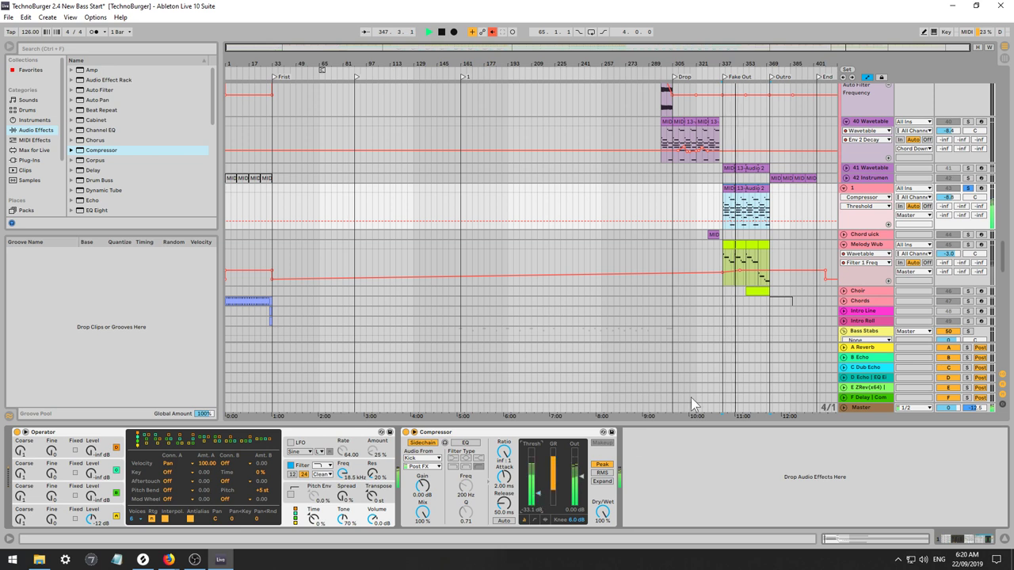
{"action": "left_click", "coordinate": [967, 188]}
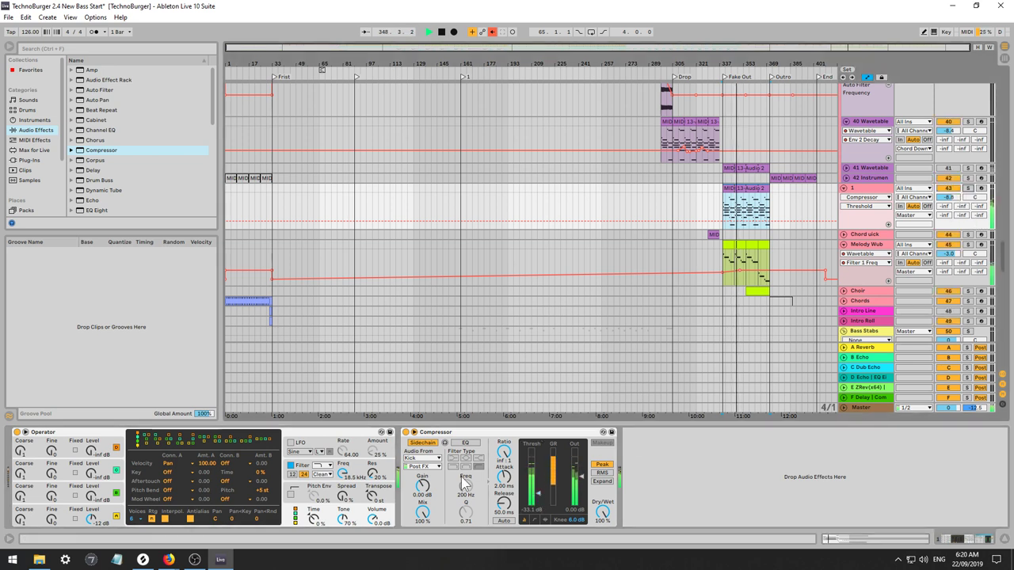
Enable the sidechain EQ at 320 Hz, Q 1.43, and drop the threshold to -36.5 dB.
{"action": "left_click", "coordinate": [466, 442]}
{"action": "left_click", "coordinate": [466, 467]}
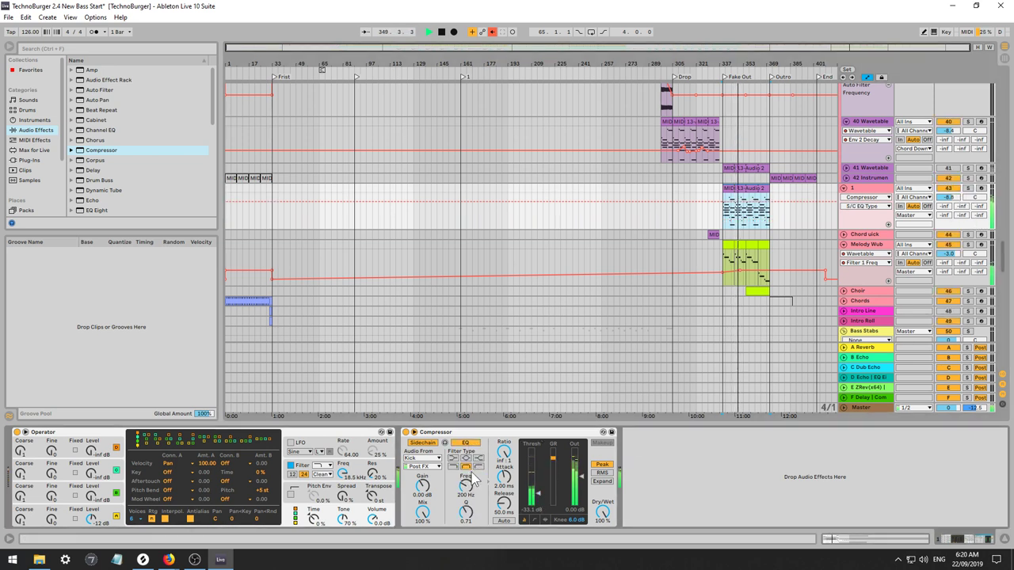
{"action": "left_click_drag", "start_coordinate": [473, 480], "coordinate": [473, 472]}
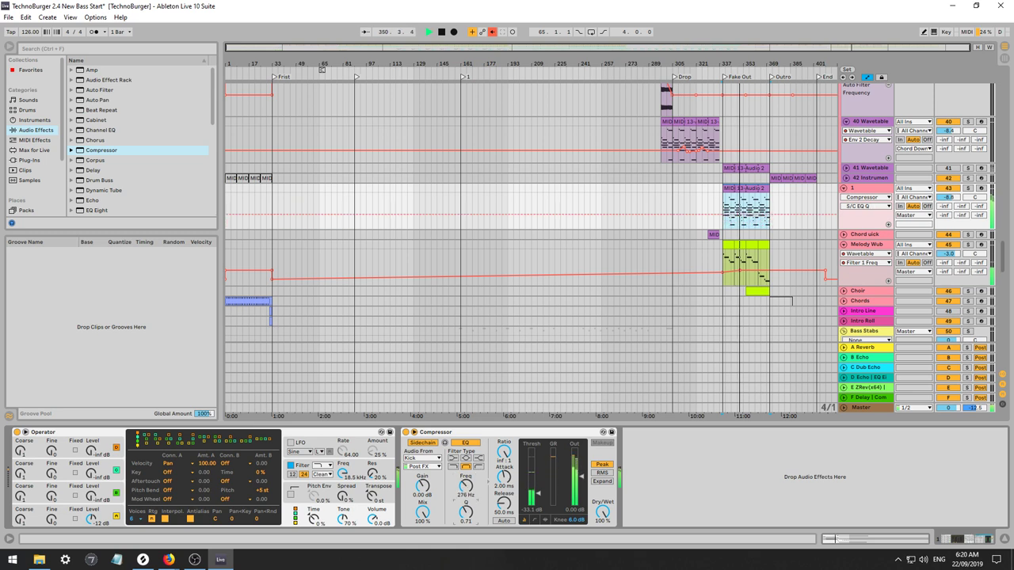
{"action": "left_click_drag", "start_coordinate": [466, 513], "coordinate": [465, 487]}
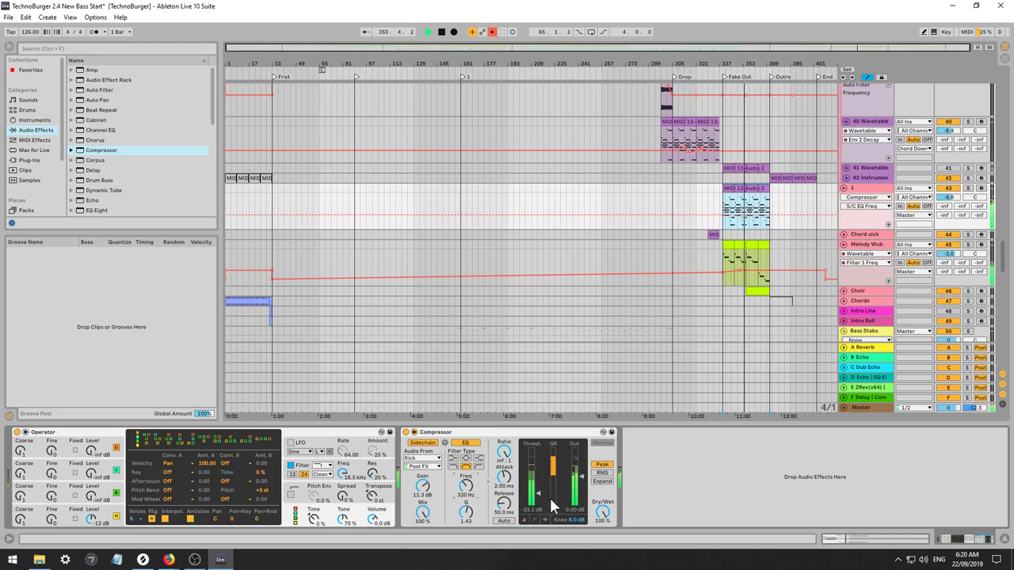
{"action": "left_click_drag", "start_coordinate": [544, 512], "coordinate": [543, 525]}
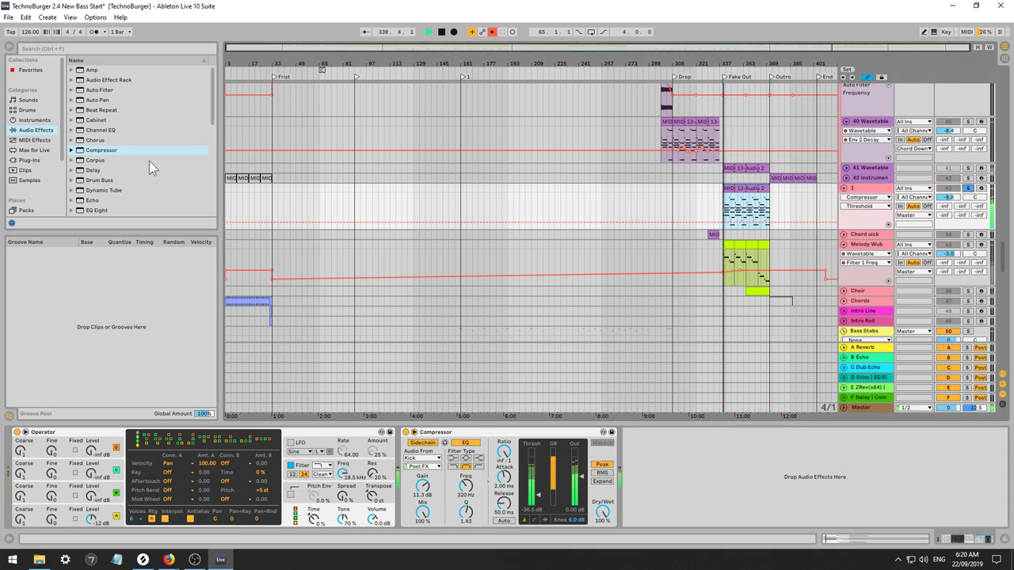
{"action": "scroll", "coordinate": [149, 165], "scroll_direction": "down", "scroll_amount": 3}
{"action": "scroll", "coordinate": [150, 155], "scroll_direction": "down", "scroll_amount": 3}
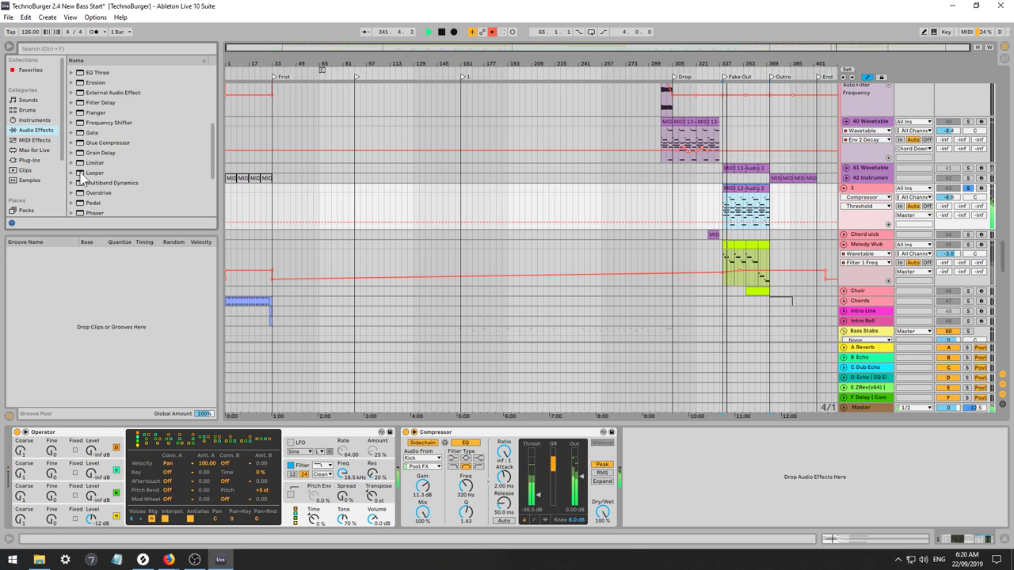
{"action": "scroll", "coordinate": [107, 197], "scroll_direction": "down", "scroll_amount": 2}
{"action": "left_click_drag", "start_coordinate": [100, 169], "coordinate": [104, 171]}
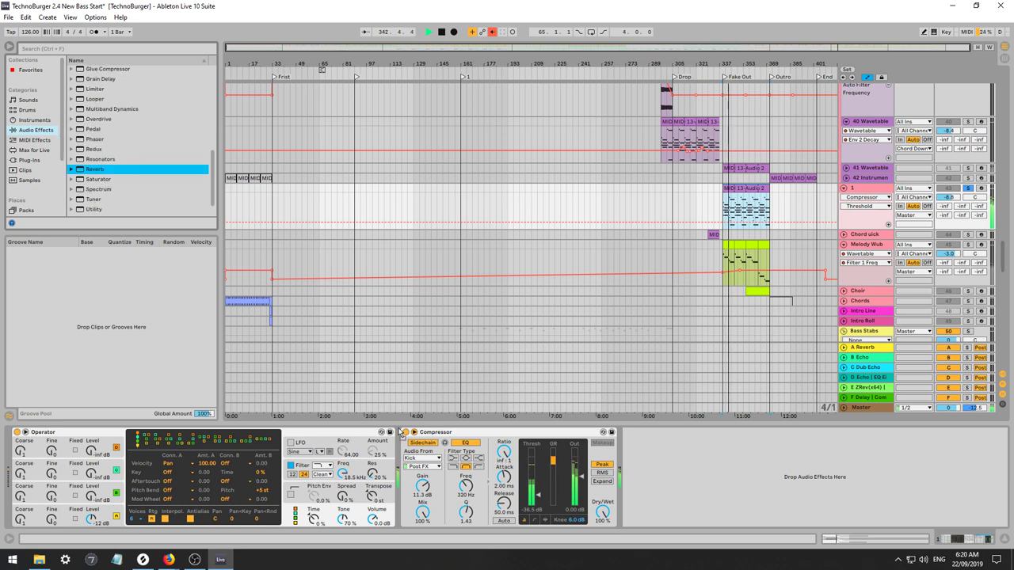
Insert Reverb between Operator and Compressor with a shorter decay and its dry/wet turned well down.
{"action": "left_click_drag", "start_coordinate": [398, 430], "coordinate": [396, 442]}
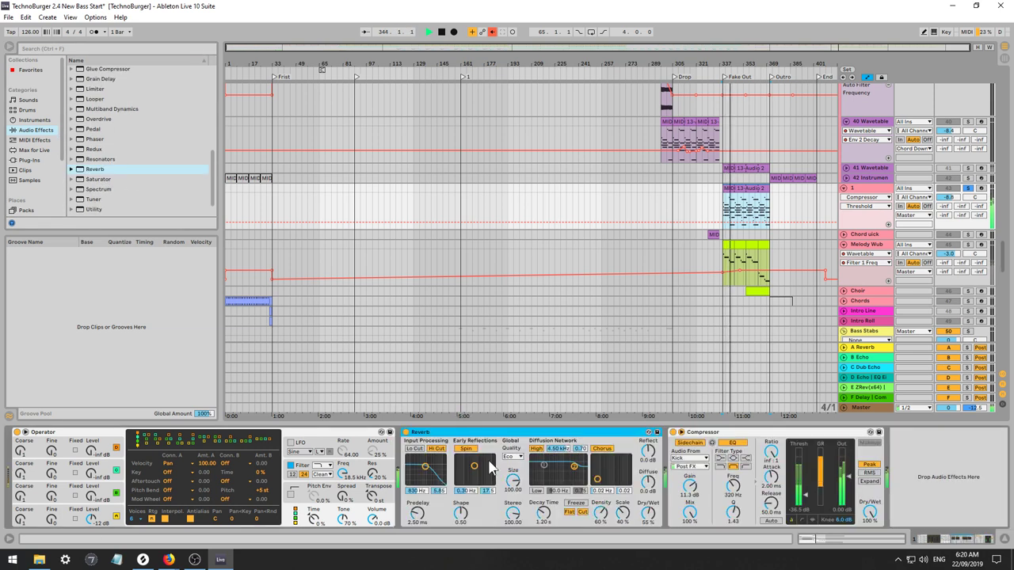
{"action": "left_click_drag", "start_coordinate": [544, 514], "coordinate": [544, 528]}
{"action": "mouse_move", "coordinate": [648, 514]}
{"action": "left_mouse_down"}
{"action": "mouse_move", "coordinate": [648, 564]}
{"action": "mouse_move", "coordinate": [648, 526]}
{"action": "left_mouse_up"}
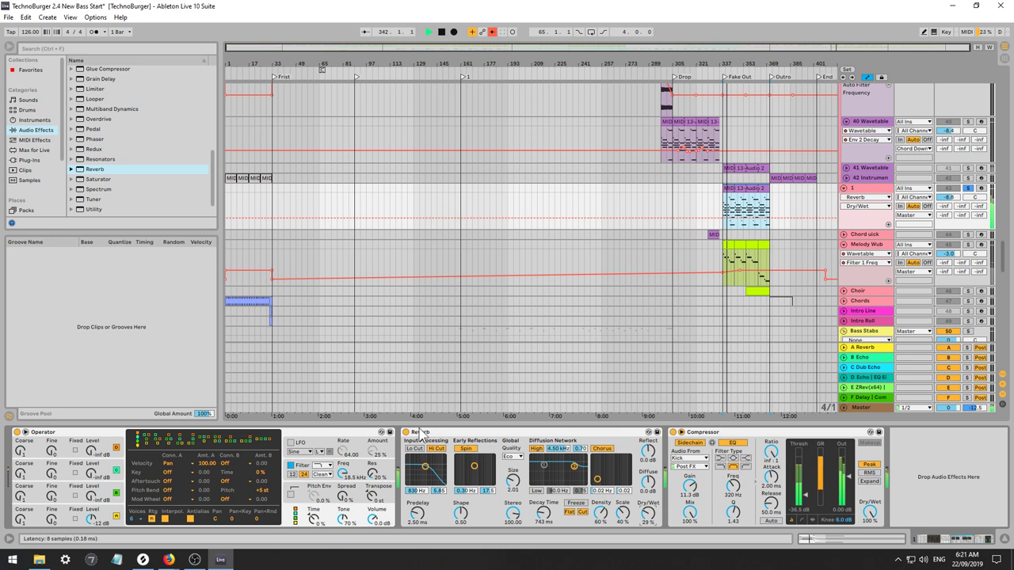
Lower Operator's filter frequency slightly and raise oscillator B's level to -18 dB.
{"action": "left_click", "coordinate": [108, 514]}
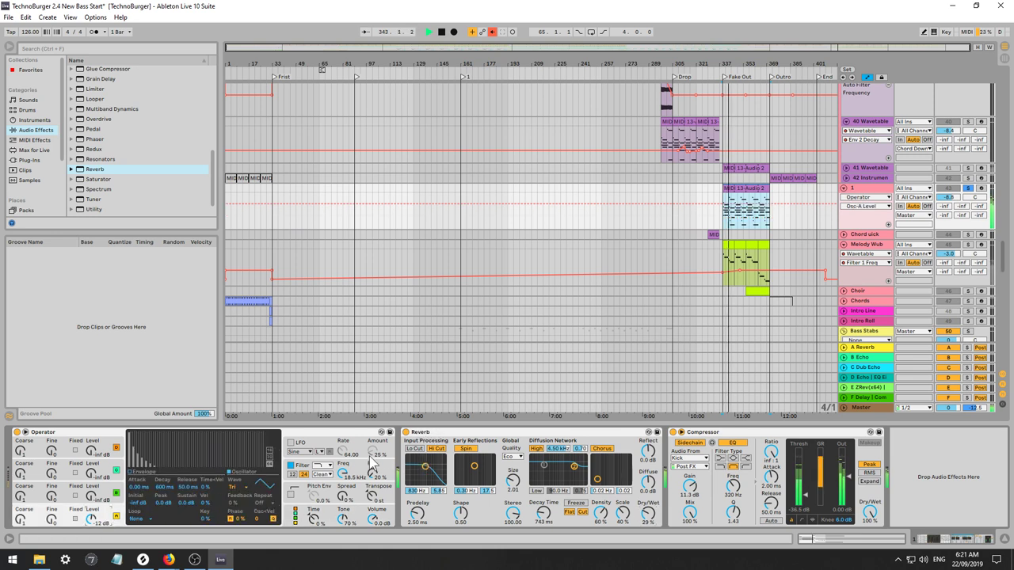
{"action": "mouse_move", "coordinate": [343, 474]}
{"action": "left_mouse_down"}
{"action": "mouse_move", "coordinate": [343, 523]}
{"action": "mouse_move", "coordinate": [343, 472]}
{"action": "left_mouse_up"}
{"action": "left_click", "coordinate": [105, 512]}
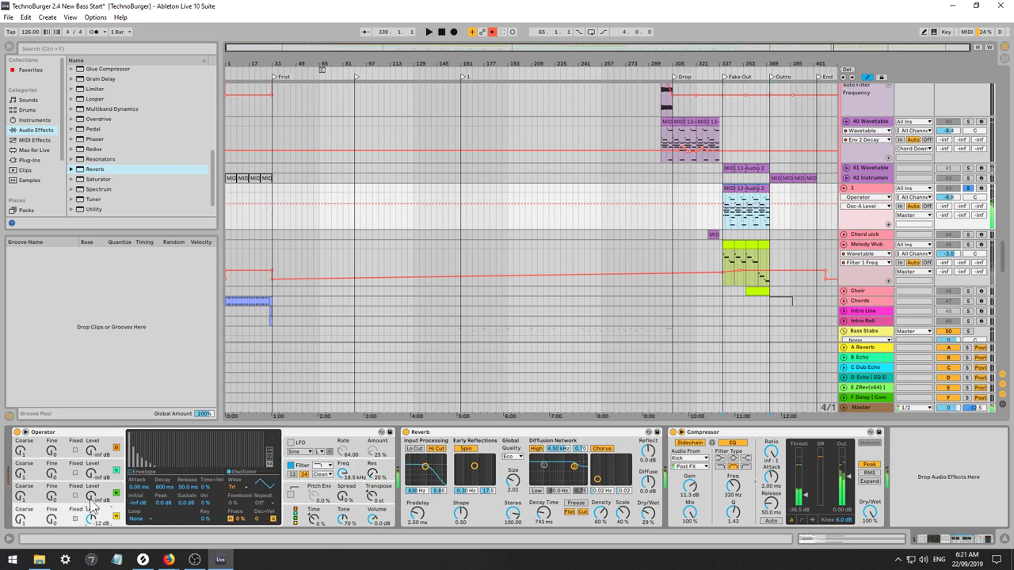
{"action": "left_click_drag", "start_coordinate": [93, 496], "coordinate": [92, 472]}
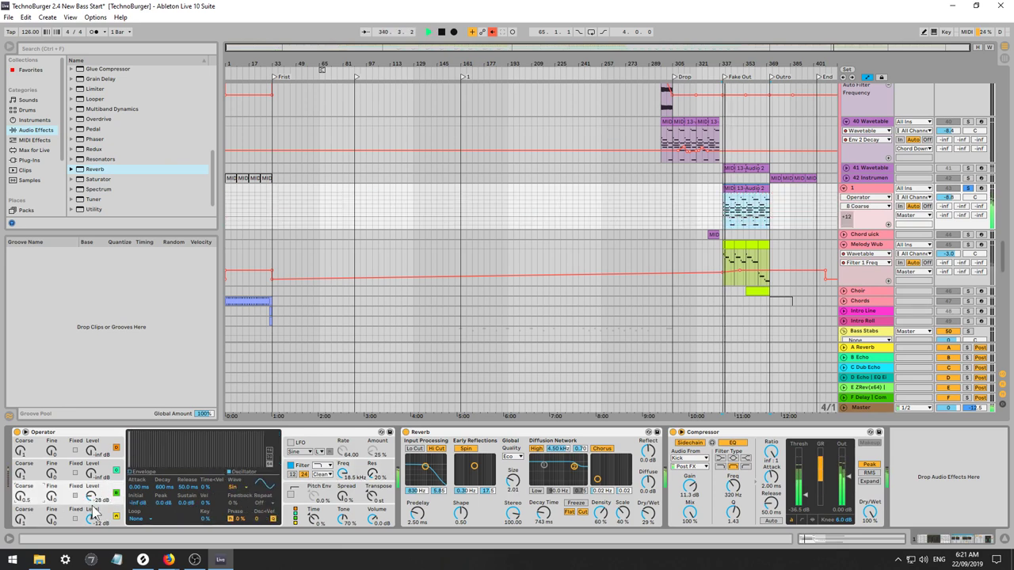
{"action": "mouse_move", "coordinate": [92, 499]}
{"action": "left_mouse_down"}
{"action": "mouse_move", "coordinate": [91, 481]}
{"action": "mouse_move", "coordinate": [145, 472]}
{"action": "mouse_move", "coordinate": [252, 471]}
{"action": "left_mouse_up"}
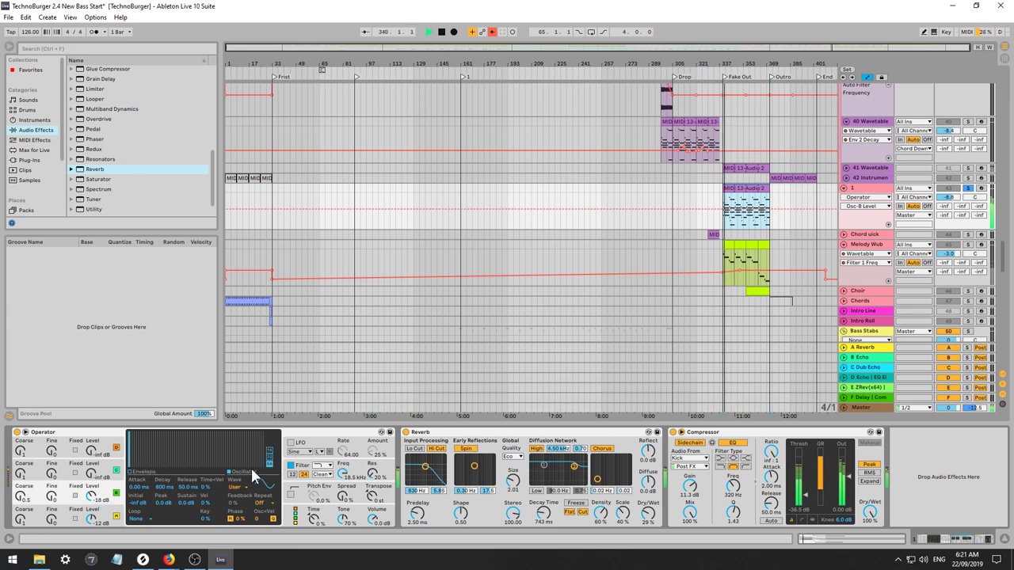
Switch oscillator B to a triangle wave at coarse 1 and drop its level to -13 dB.
{"action": "left_click", "coordinate": [241, 486]}
{"action": "left_click", "coordinate": [235, 468]}
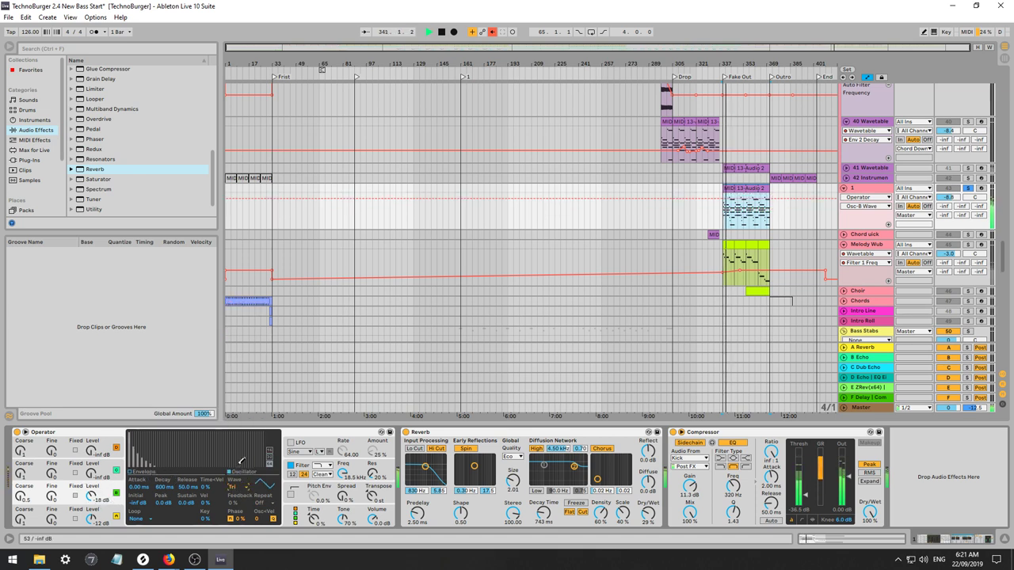
{"action": "left_click_drag", "start_coordinate": [91, 499], "coordinate": [91, 491]}
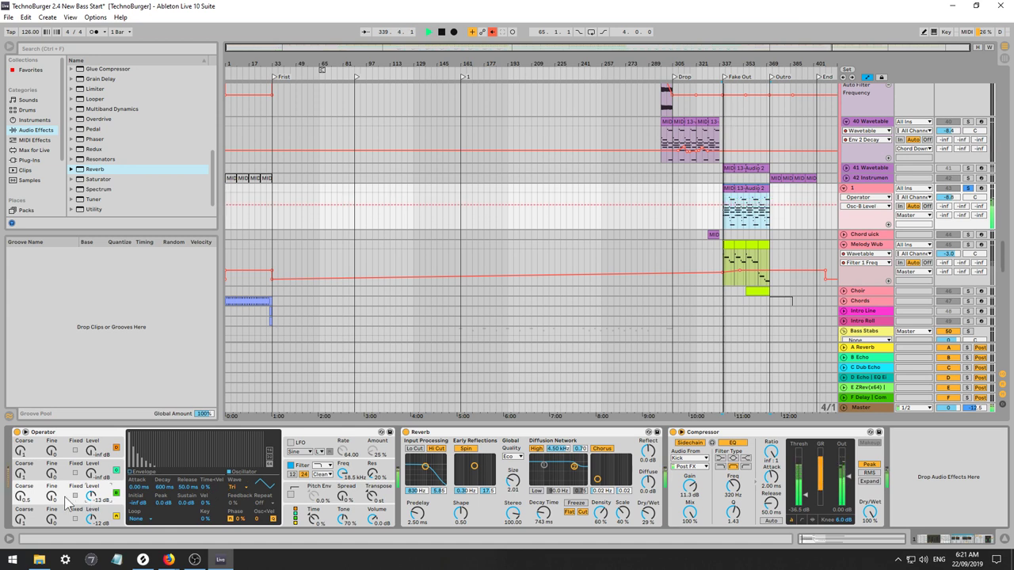
{"action": "left_click_drag", "start_coordinate": [20, 498], "coordinate": [20, 493]}
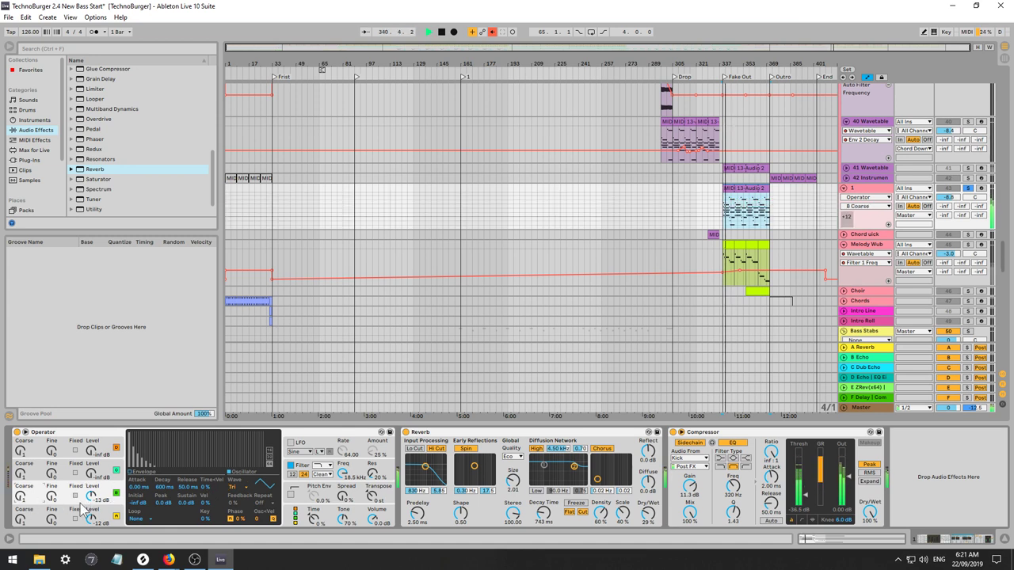
{"action": "left_click_drag", "start_coordinate": [92, 497], "coordinate": [92, 523]}
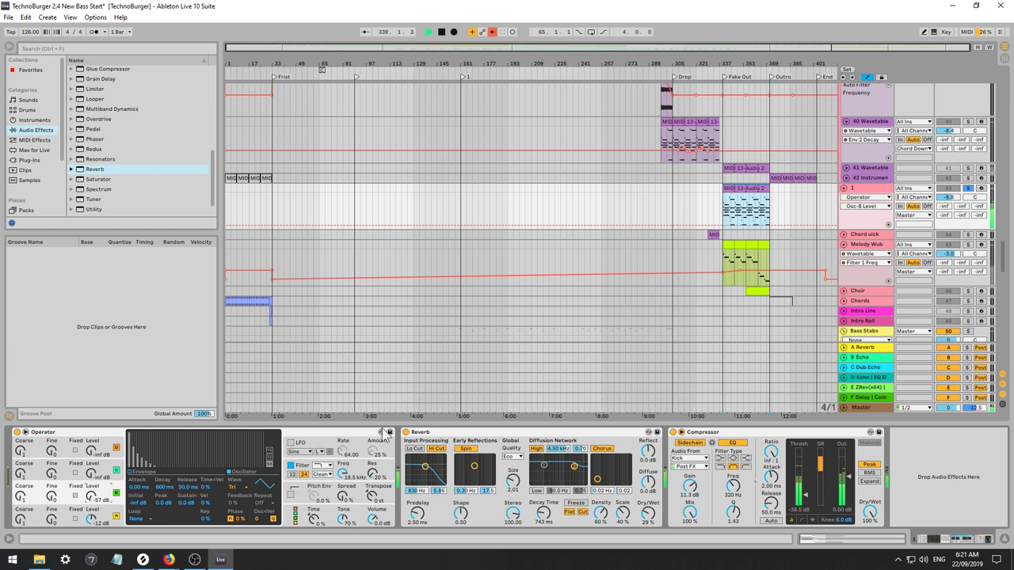
Bypass the Reverb and Compressor devices and nudge oscillator B's level.
{"action": "left_click", "coordinate": [406, 432]}
{"action": "key", "text": "space"}
{"action": "left_click", "coordinate": [674, 433]}
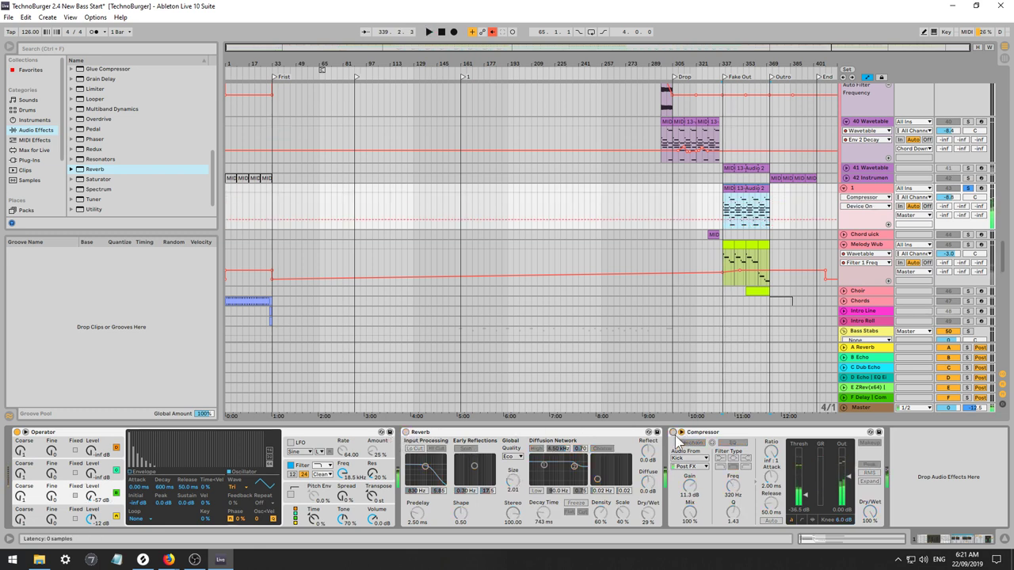
{"action": "mouse_move", "coordinate": [92, 497]}
{"action": "left_mouse_down"}
{"action": "mouse_move", "coordinate": [92, 477]}
{"action": "mouse_move", "coordinate": [92, 502]}
{"action": "left_mouse_up"}
{"action": "key", "text": "space"}
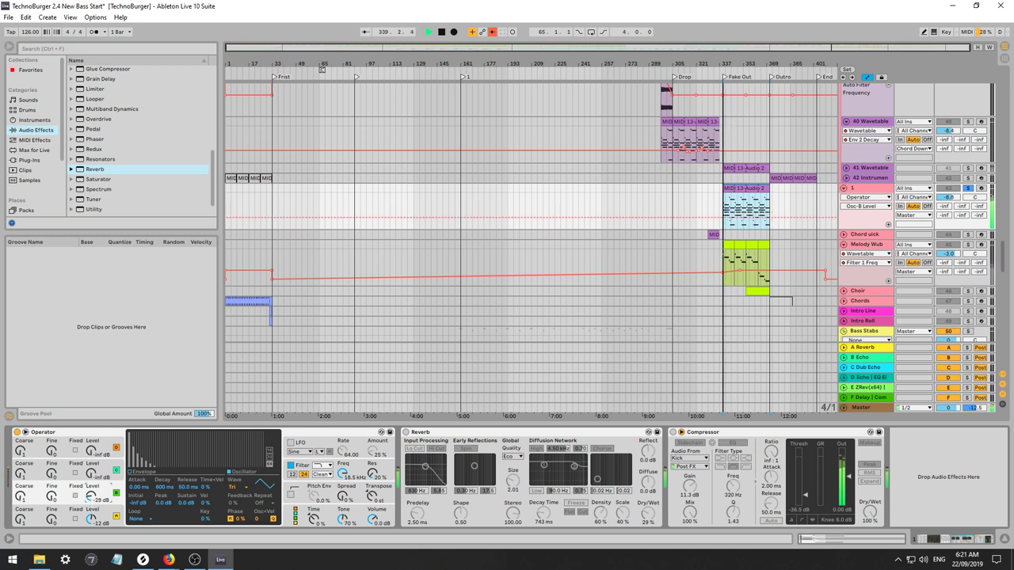
Enable Operator's LFO targeting Vol B, with higher amount and rate, and oscillator B at -37 dB.
{"action": "left_click", "coordinate": [291, 443]}
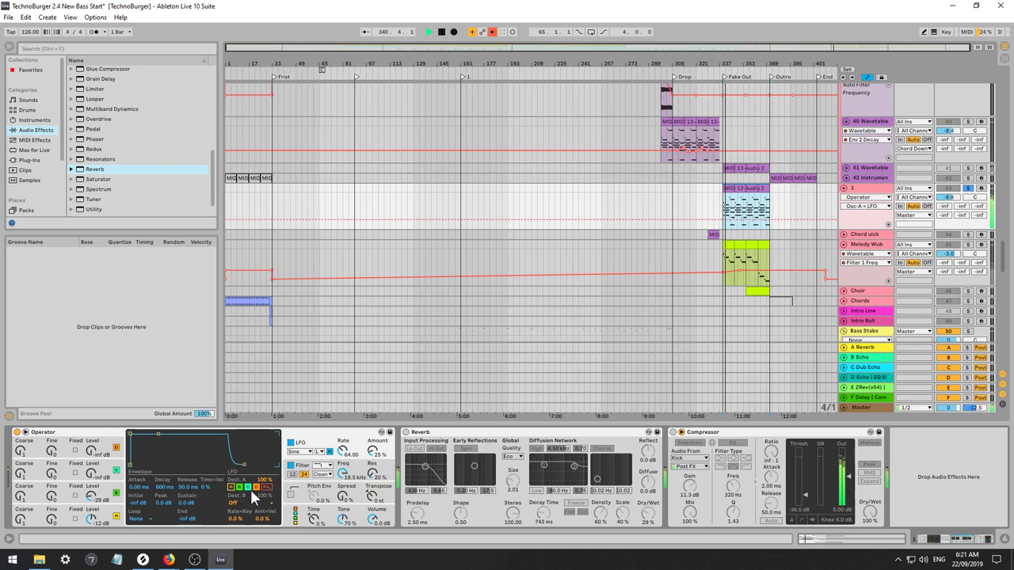
{"action": "left_click", "coordinate": [256, 488]}
{"action": "left_click", "coordinate": [248, 487]}
{"action": "left_click", "coordinate": [240, 488]}
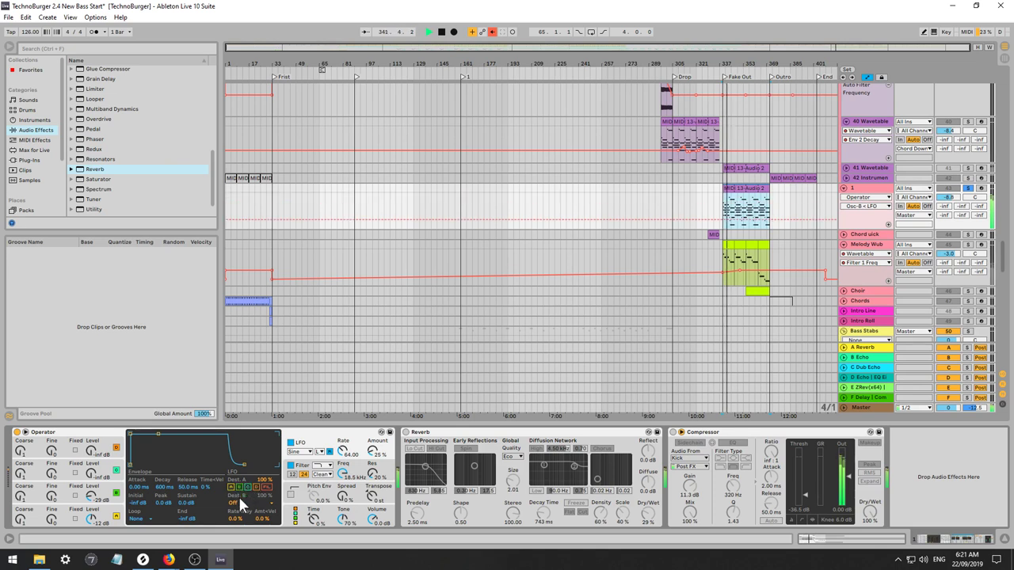
{"action": "left_click", "coordinate": [237, 502]}
{"action": "left_click", "coordinate": [261, 338]}
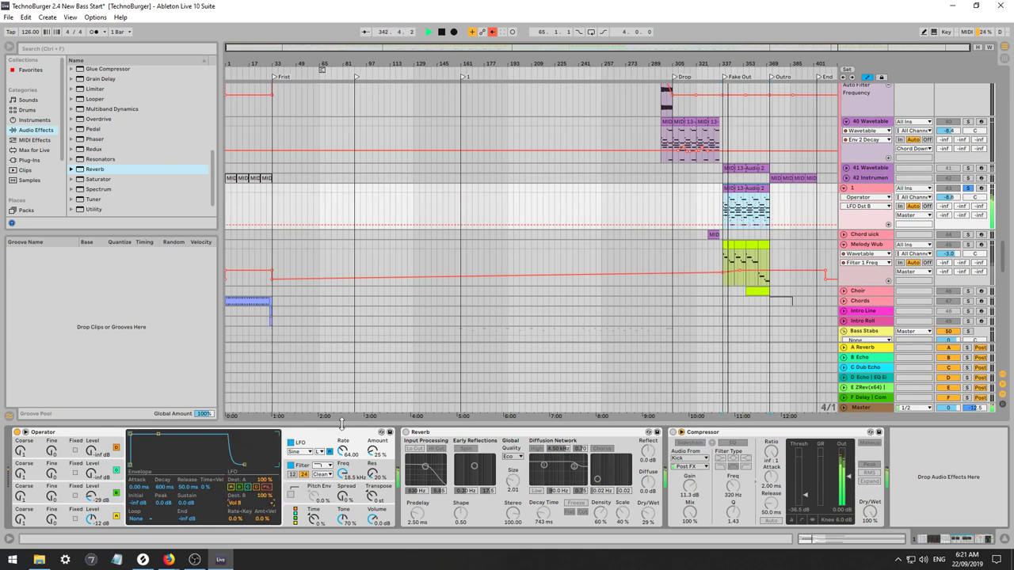
{"action": "left_click_drag", "start_coordinate": [373, 453], "coordinate": [342, 431]}
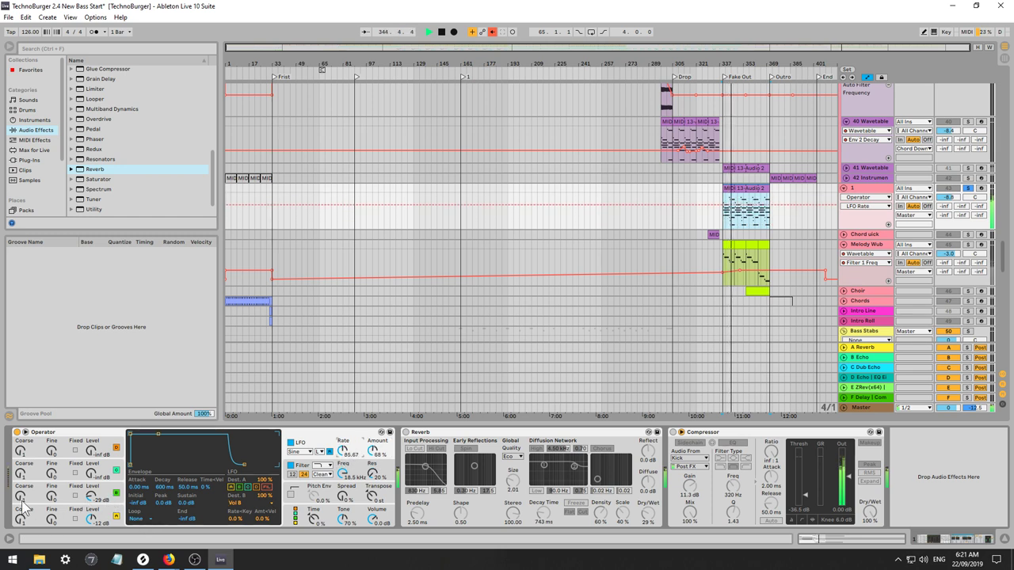
{"action": "left_click_drag", "start_coordinate": [92, 497], "coordinate": [92, 505]}
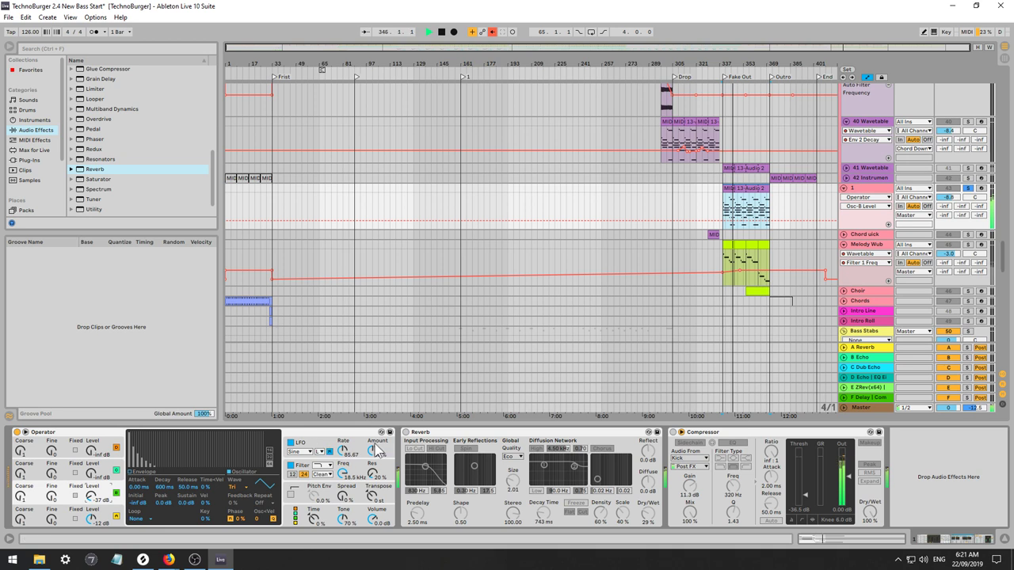
{"action": "mouse_move", "coordinate": [374, 451]}
{"action": "left_mouse_down"}
{"action": "mouse_move", "coordinate": [373, 464]}
{"action": "mouse_move", "coordinate": [342, 435]}
{"action": "mouse_move", "coordinate": [373, 451]}
{"action": "mouse_move", "coordinate": [342, 468]}
{"action": "mouse_move", "coordinate": [342, 495]}
{"action": "mouse_move", "coordinate": [373, 446]}
{"action": "left_mouse_up"}
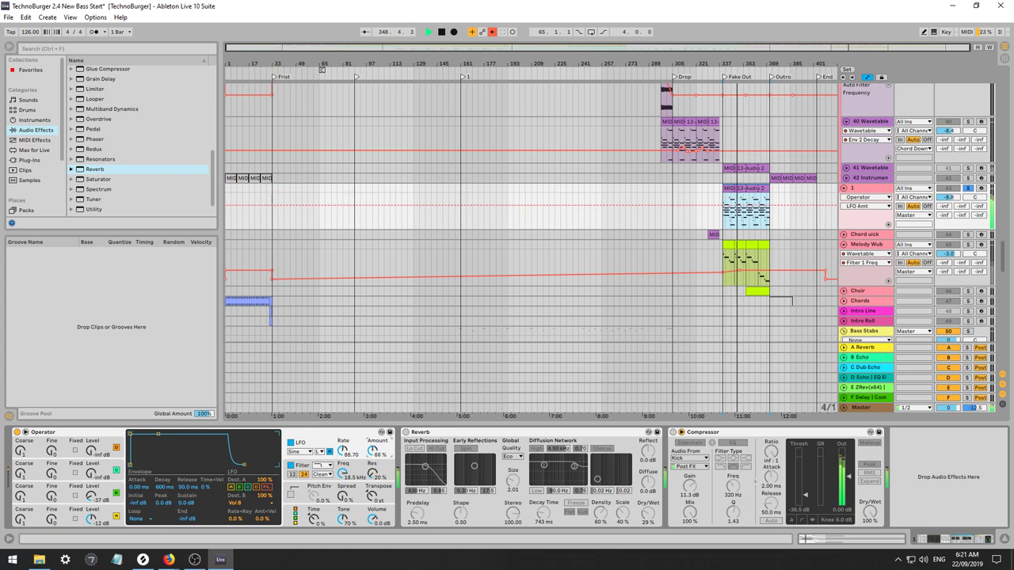
Set oscillator C to Noise White, mixed in quietly at -44 dB.
{"action": "left_click", "coordinate": [320, 522]}
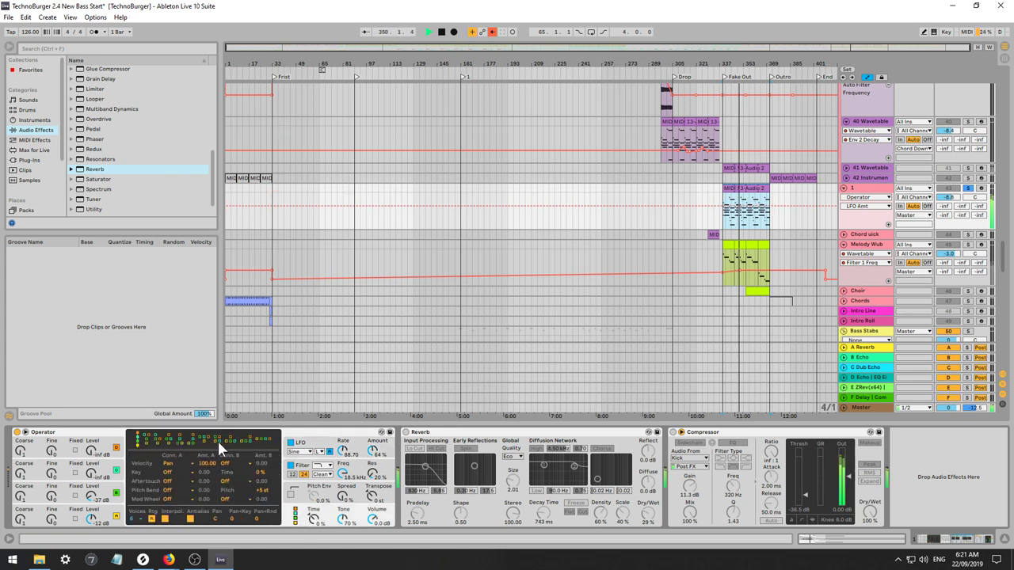
{"action": "left_click", "coordinate": [93, 474]}
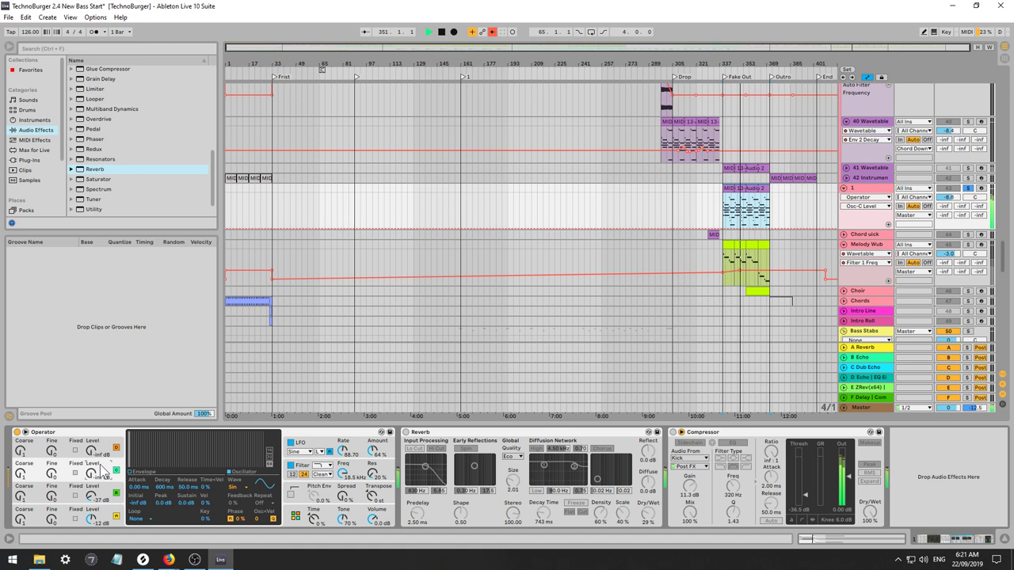
{"action": "left_click", "coordinate": [233, 487]}
{"action": "left_click", "coordinate": [238, 480]}
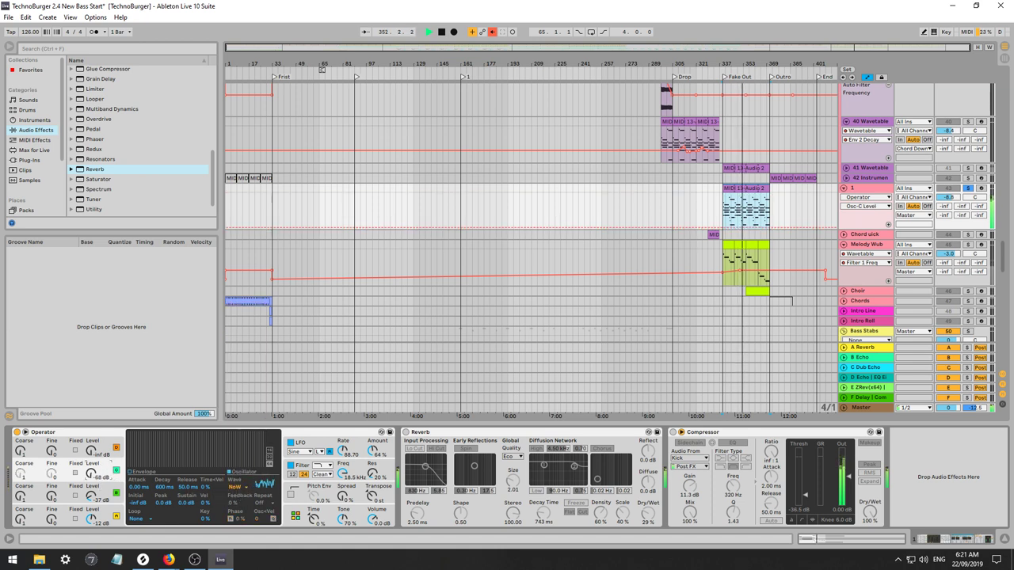
{"action": "mouse_move", "coordinate": [93, 474]}
{"action": "left_mouse_down"}
{"action": "mouse_move", "coordinate": [93, 461]}
{"action": "mouse_move", "coordinate": [92, 478]}
{"action": "left_mouse_up"}
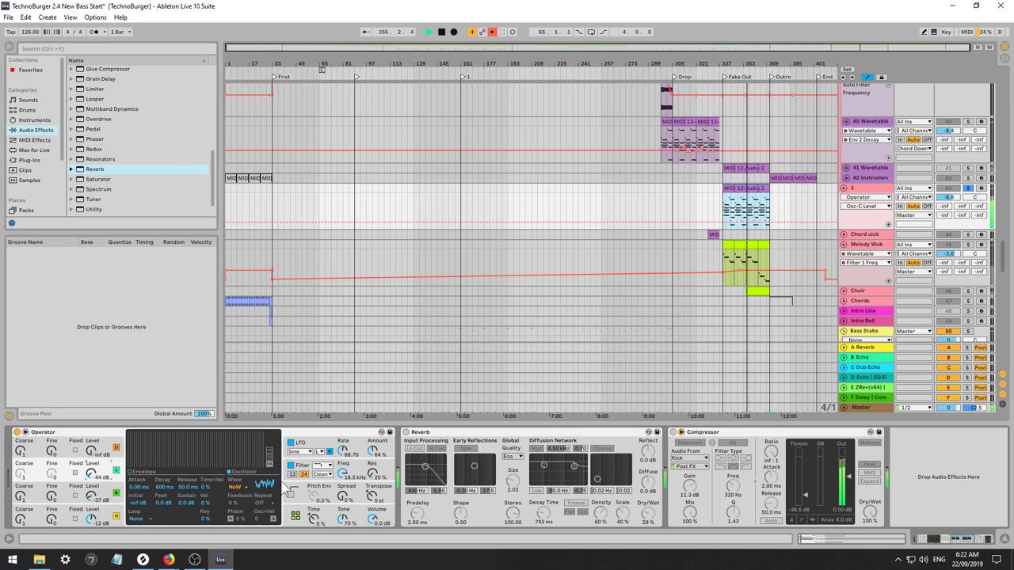
{"action": "mouse_move", "coordinate": [346, 473]}
{"action": "left_mouse_down"}
{"action": "mouse_move", "coordinate": [346, 482]}
{"action": "mouse_move", "coordinate": [346, 471]}
{"action": "left_mouse_up"}
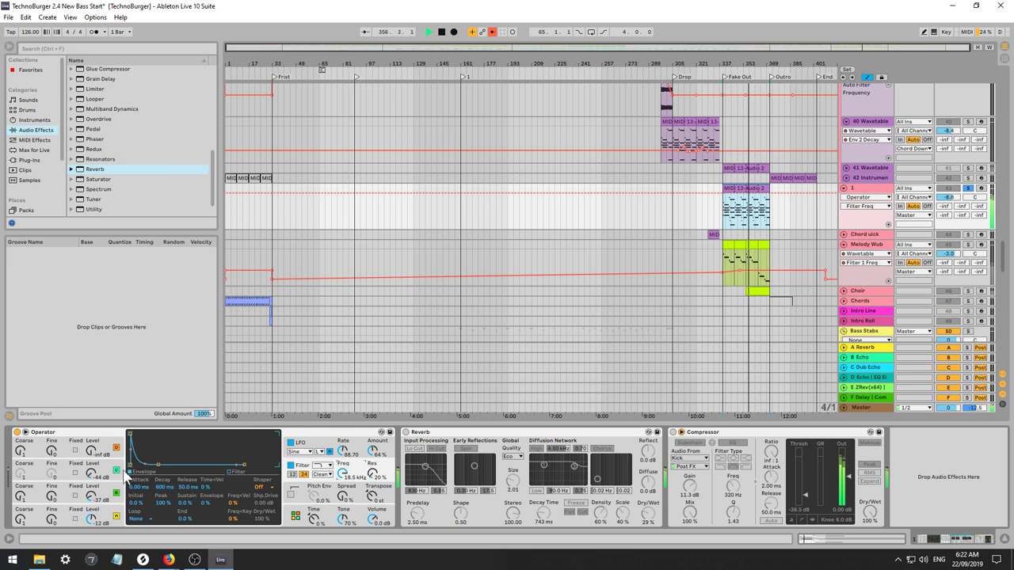
{"action": "left_click_drag", "start_coordinate": [92, 474], "coordinate": [92, 482]}
{"action": "left_click", "coordinate": [49, 433]}
Group Operator into an Instrument Rack with Ctrl+G and add a second Operator chain.
{"action": "key", "text": "space"}
{"action": "right_click", "coordinate": [51, 433]}
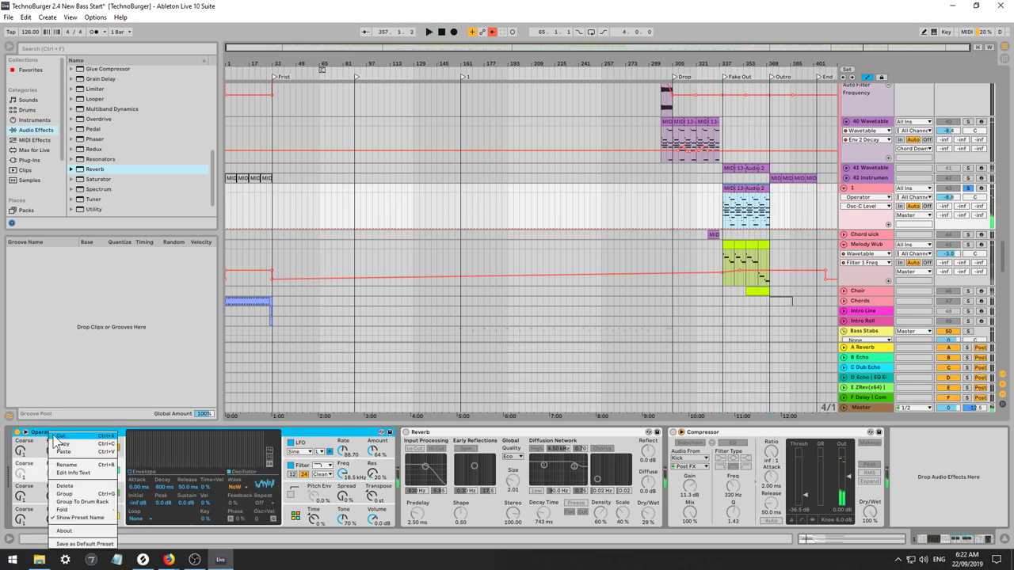
{"action": "key", "text": "Escape"}
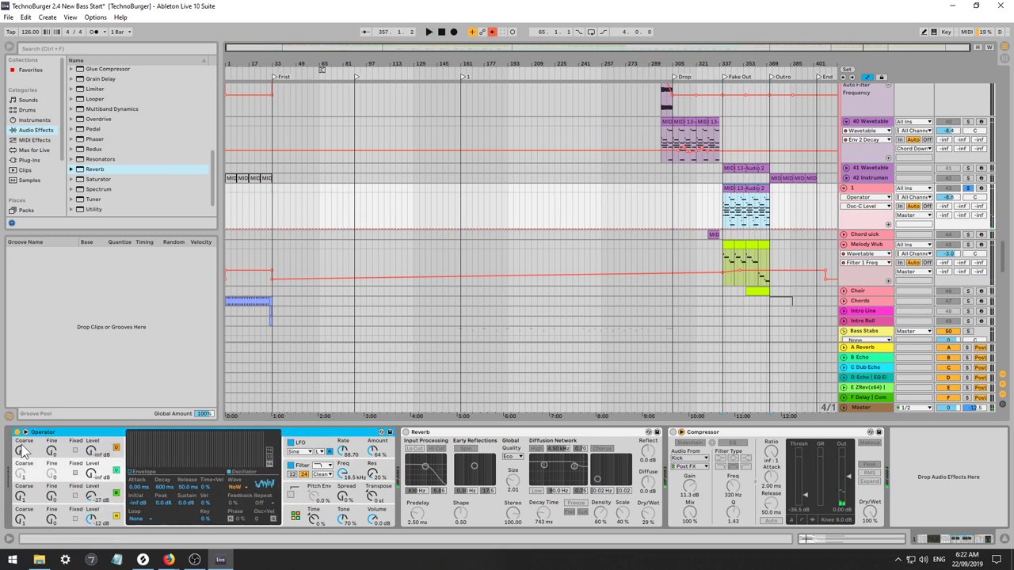
{"action": "key", "text": "ctrl+g"}
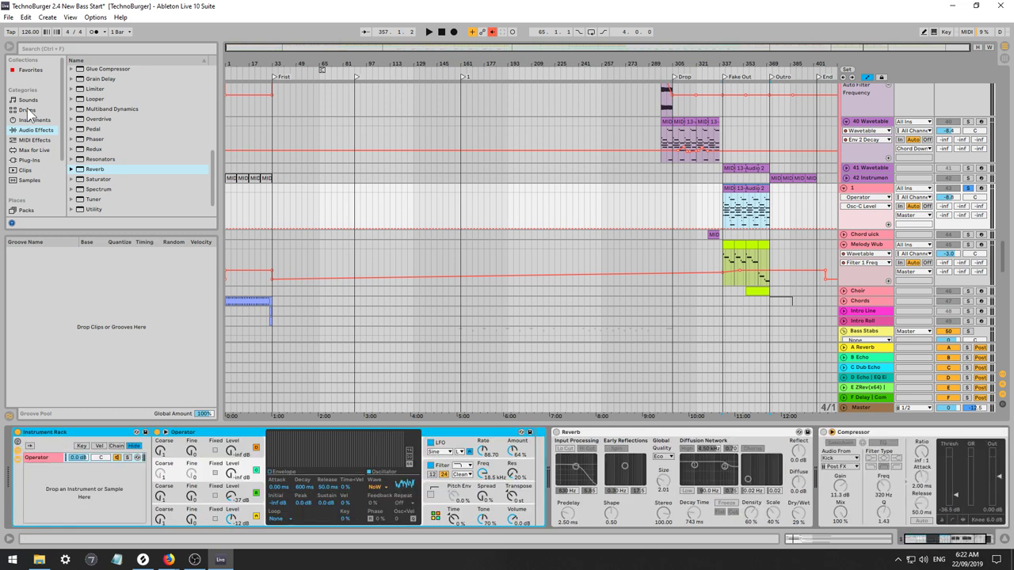
{"action": "left_click", "coordinate": [35, 120]}
{"action": "left_click_drag", "start_coordinate": [101, 141], "coordinate": [52, 501]}
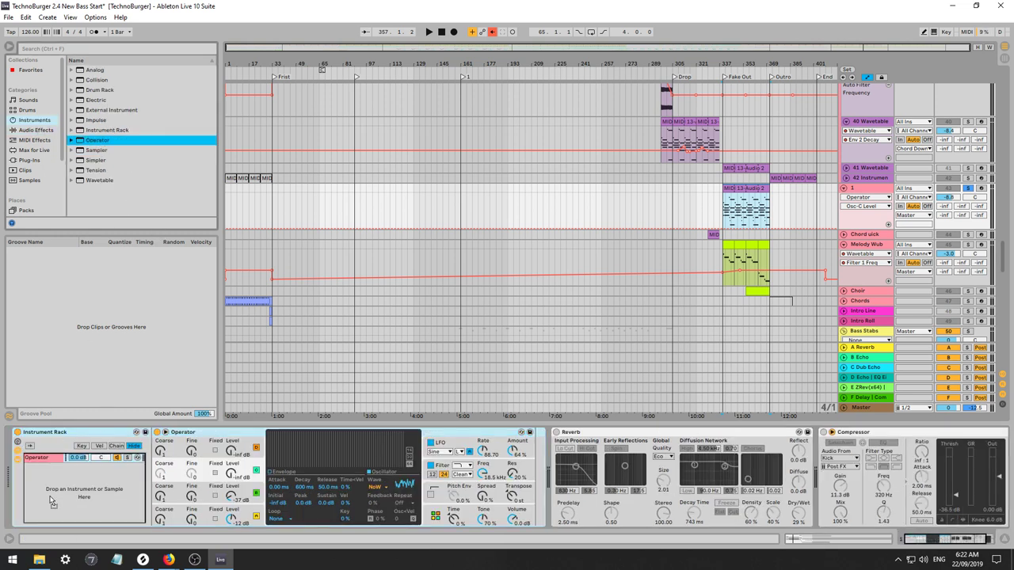
{"action": "left_click_drag", "start_coordinate": [79, 458], "coordinate": [79, 460]}
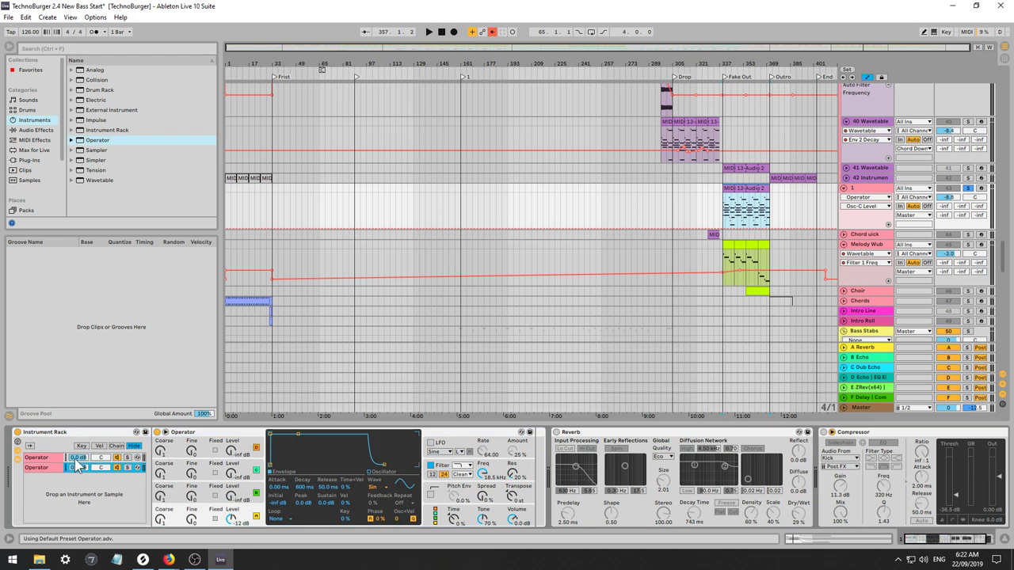
Set the rack's chain volumes to -6 dB and audition the layered chains.
{"action": "type", "text": "-6"}
{"action": "key", "text": "Return"}
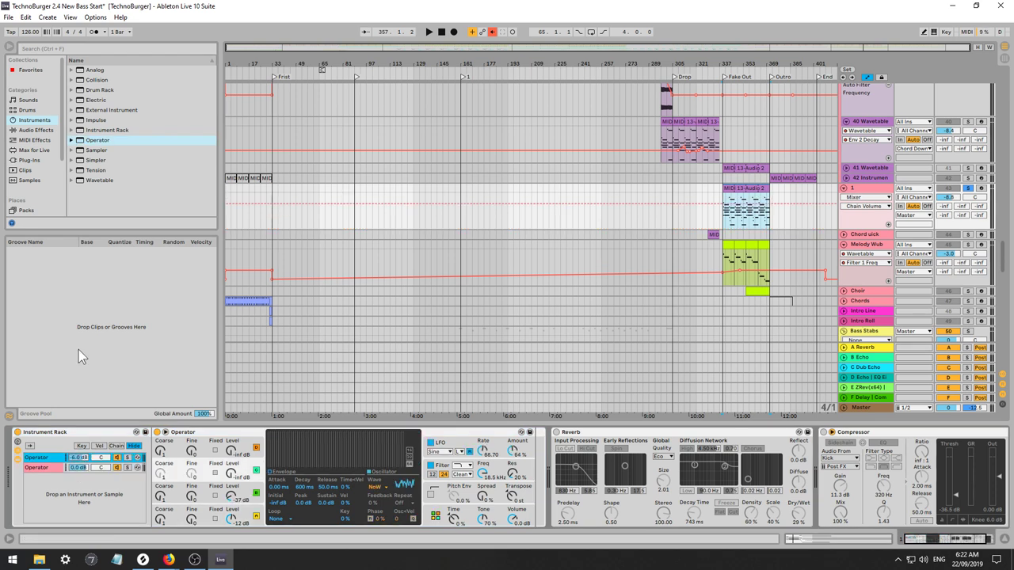
{"action": "key", "text": "Down"}
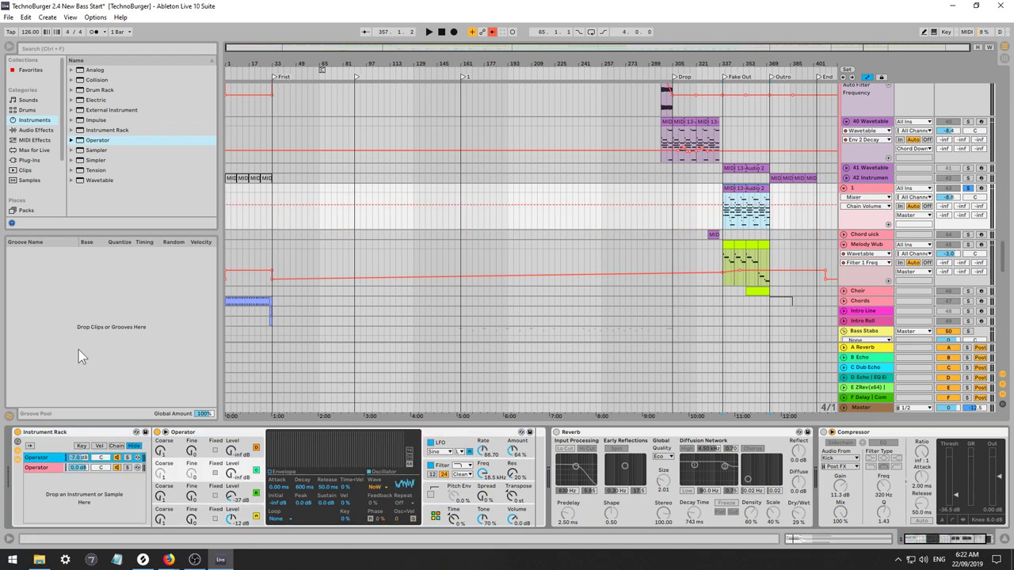
{"action": "left_click", "coordinate": [85, 469]}
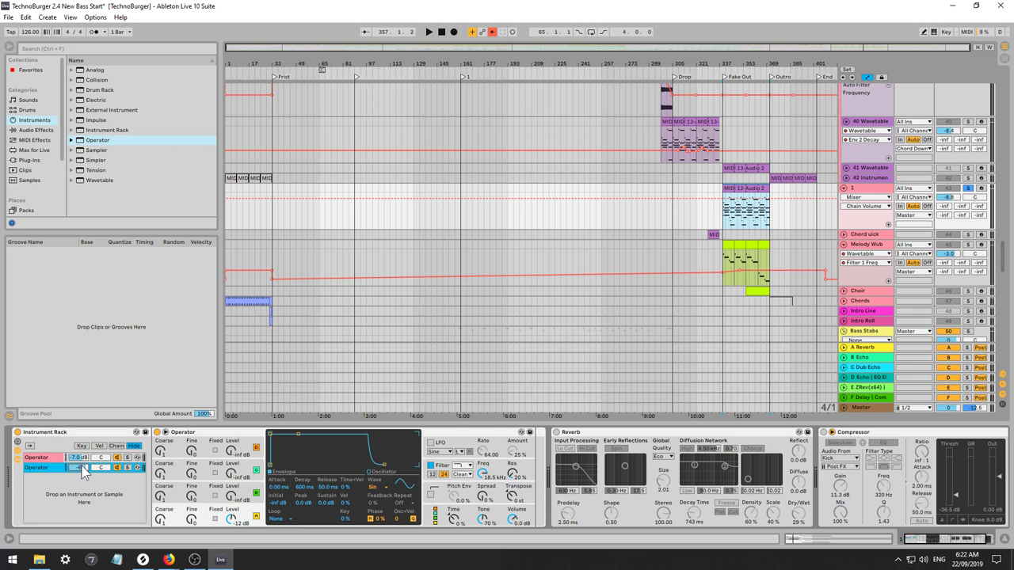
{"action": "type", "text": "-6"}
{"action": "key", "text": "Return"}
{"action": "key", "text": "space"}
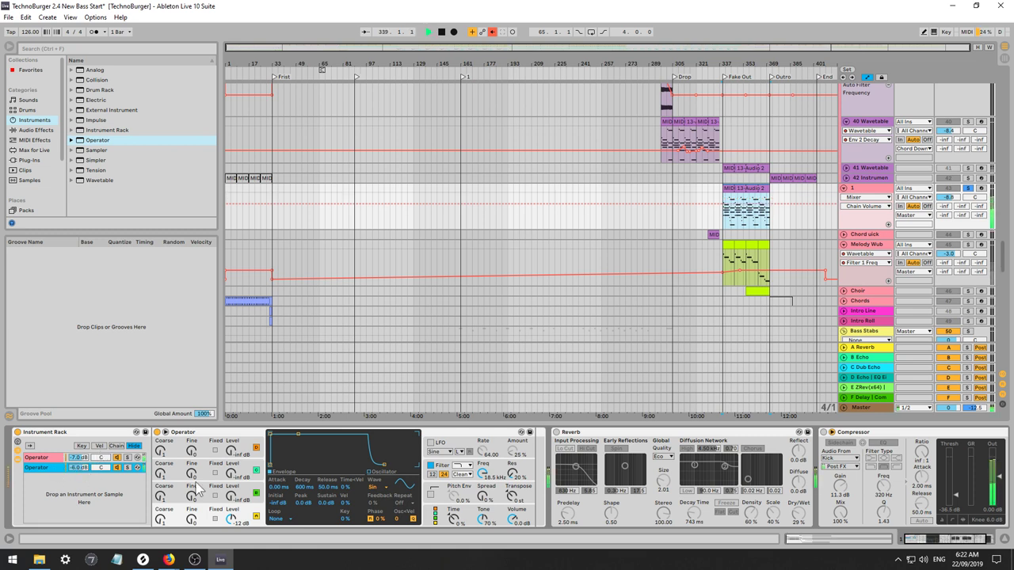
Make the second Operator white noise, filter cutoff near 3.11 kHz, volume -18 dB, LFO on.
{"action": "left_click", "coordinate": [377, 487]}
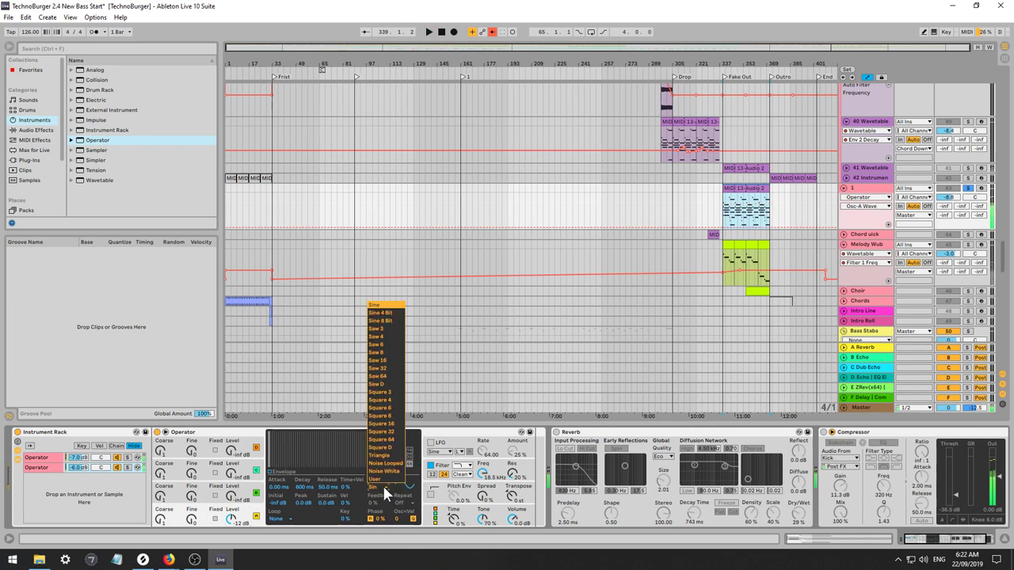
{"action": "left_click", "coordinate": [384, 469]}
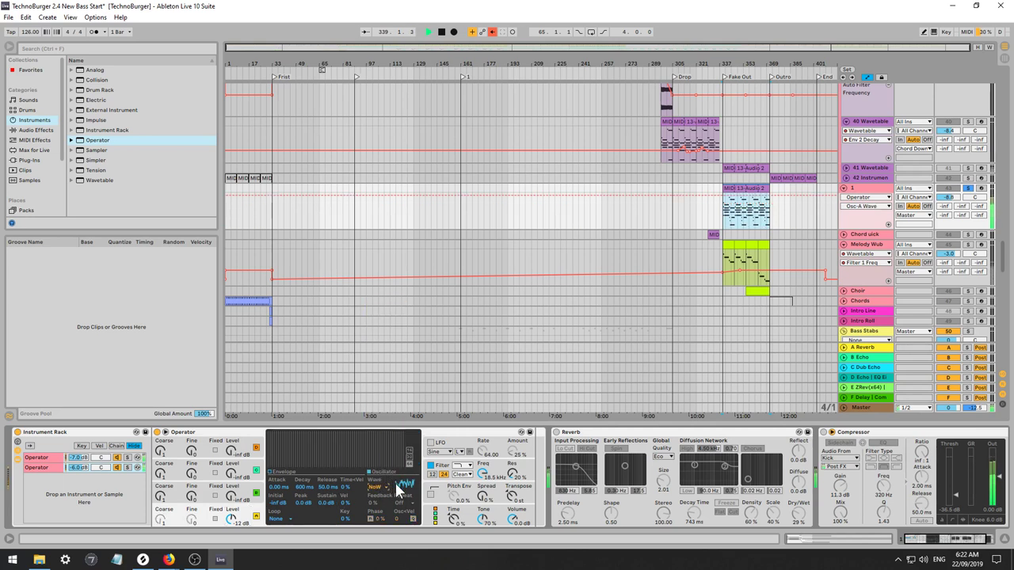
{"action": "left_click", "coordinate": [484, 473]}
{"action": "left_click_drag", "start_coordinate": [483, 474], "coordinate": [483, 460]}
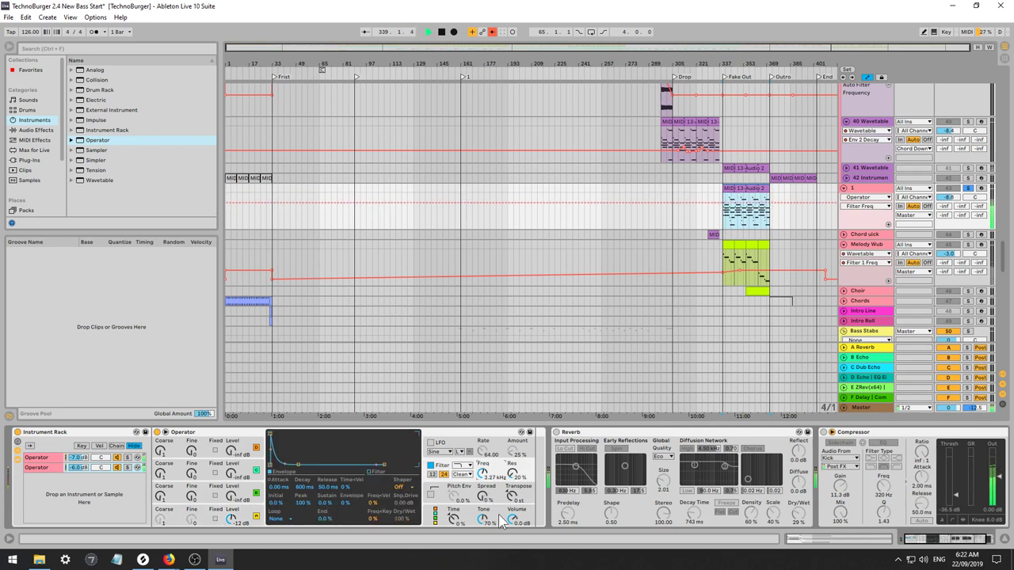
{"action": "left_click_drag", "start_coordinate": [512, 519], "coordinate": [513, 546]}
{"action": "left_click_drag", "start_coordinate": [483, 473], "coordinate": [487, 468]}
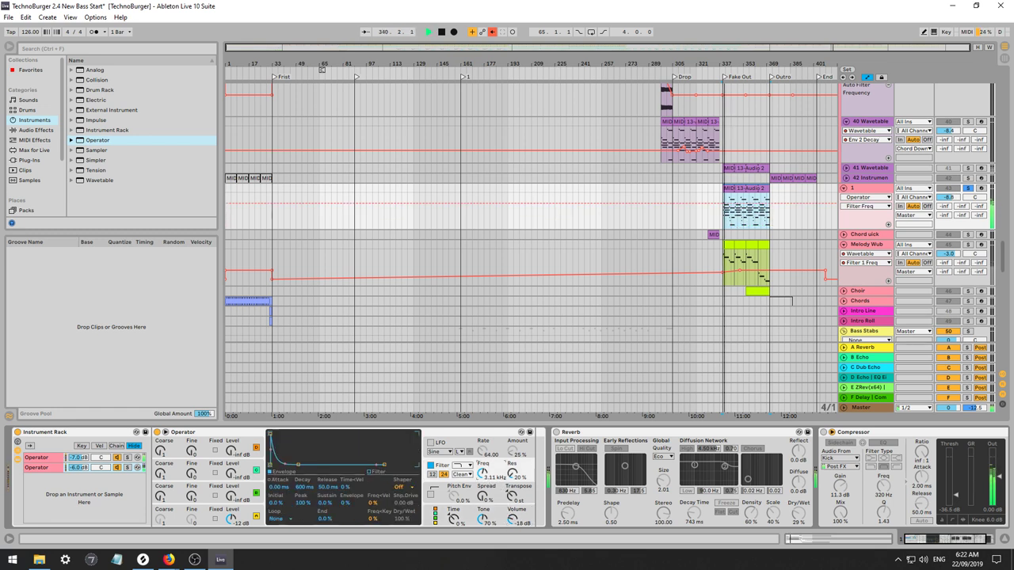
{"action": "left_click", "coordinate": [430, 442]}
{"action": "left_click", "coordinate": [438, 452]}
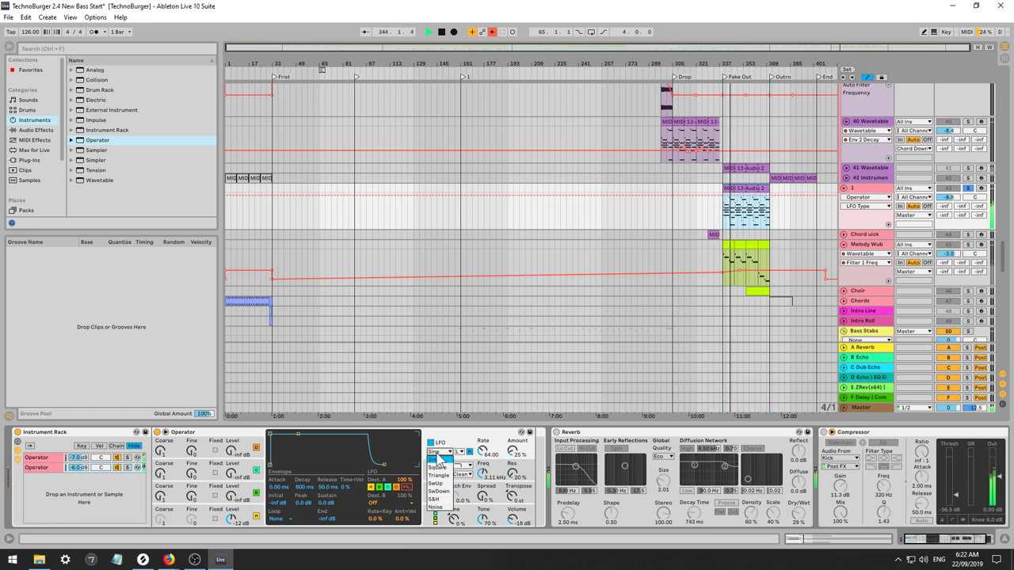
Route the LFO to oscillator C and the filter with more amount, and lower cutoff to 2.80 kHz.
{"action": "left_click", "coordinate": [438, 507]}
{"action": "left_click", "coordinate": [388, 487]}
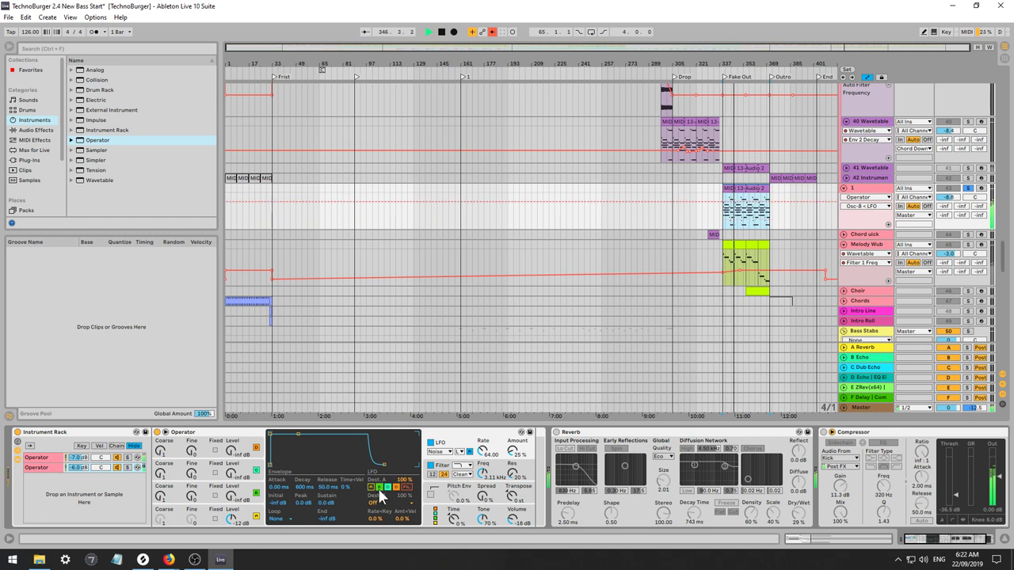
{"action": "left_click", "coordinate": [407, 487]}
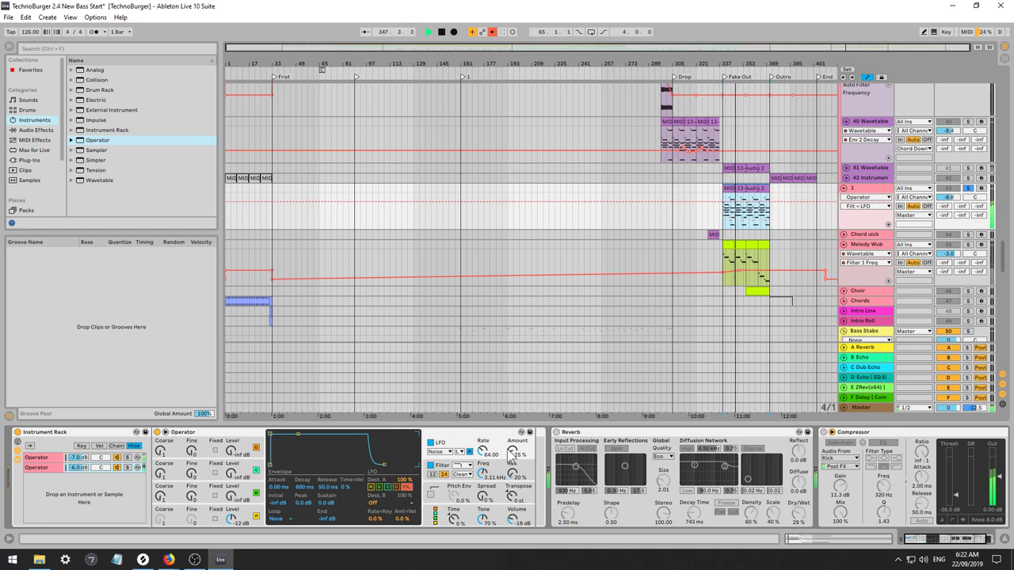
{"action": "mouse_move", "coordinate": [519, 453]}
{"action": "left_mouse_down"}
{"action": "mouse_move", "coordinate": [514, 429]}
{"action": "mouse_move", "coordinate": [519, 440]}
{"action": "left_mouse_up"}
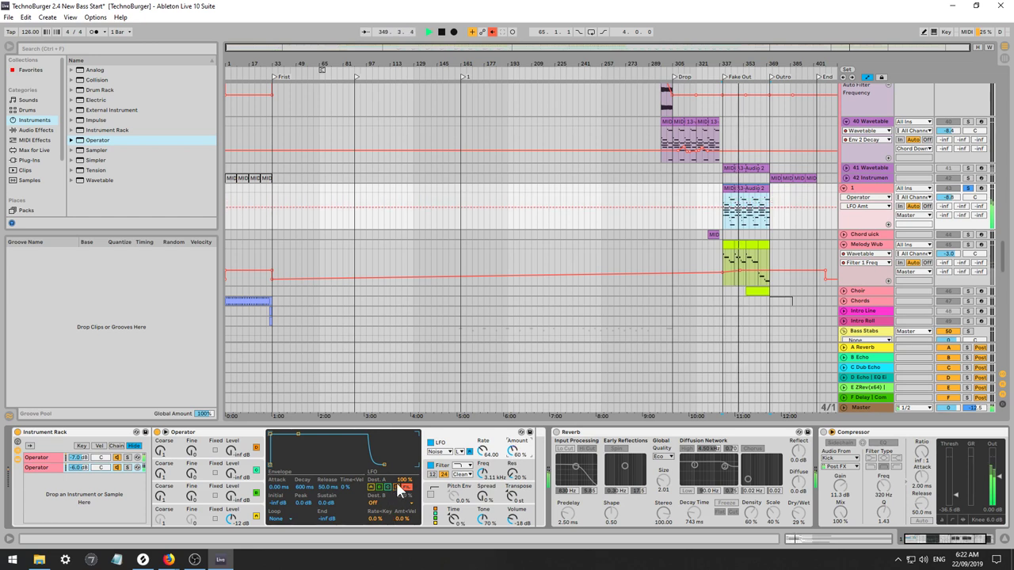
{"action": "key", "text": "space"}
{"action": "key", "text": "space"}
{"action": "left_click_drag", "start_coordinate": [482, 474], "coordinate": [483, 477]}
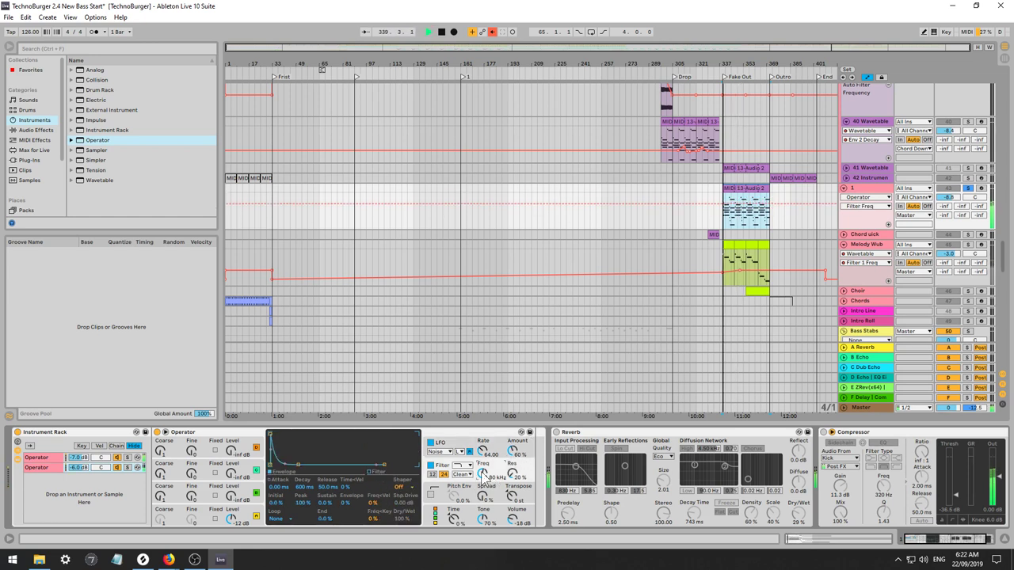
{"action": "key", "text": "space"}
Set the LFO to S&H without retrigger, 34% amount, rate 105.83, envelope decay 2.38 s.
{"action": "left_click", "coordinate": [469, 453]}
{"action": "left_click", "coordinate": [440, 452]}
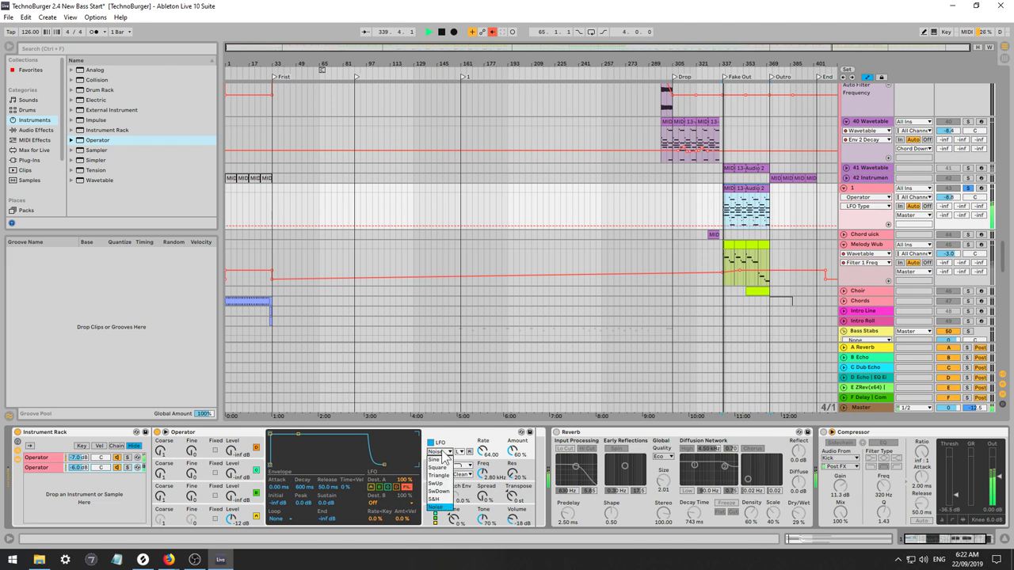
{"action": "left_click", "coordinate": [436, 501]}
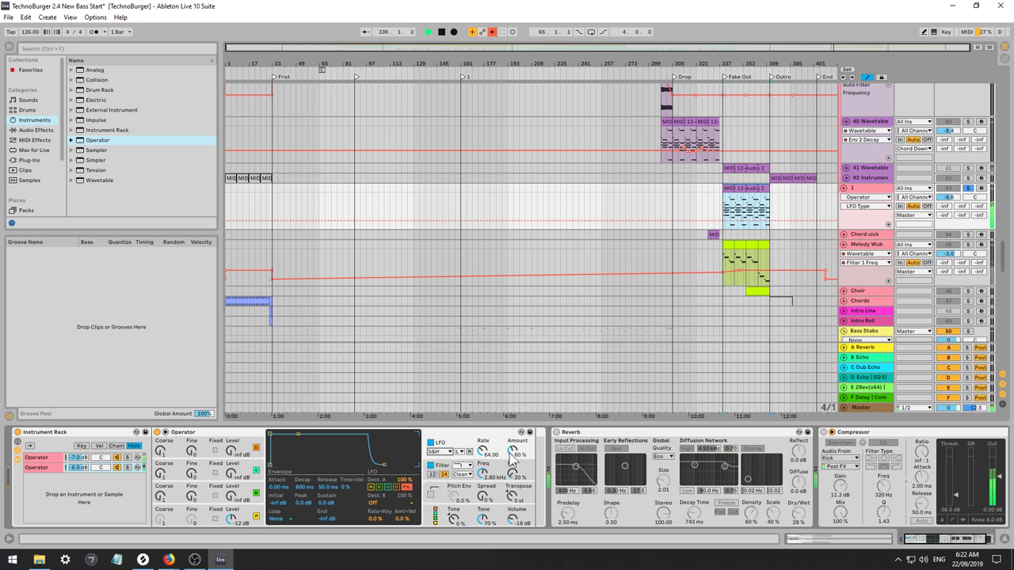
{"action": "left_click_drag", "start_coordinate": [514, 460], "coordinate": [514, 479]}
{"action": "left_click_drag", "start_coordinate": [484, 454], "coordinate": [516, 458]}
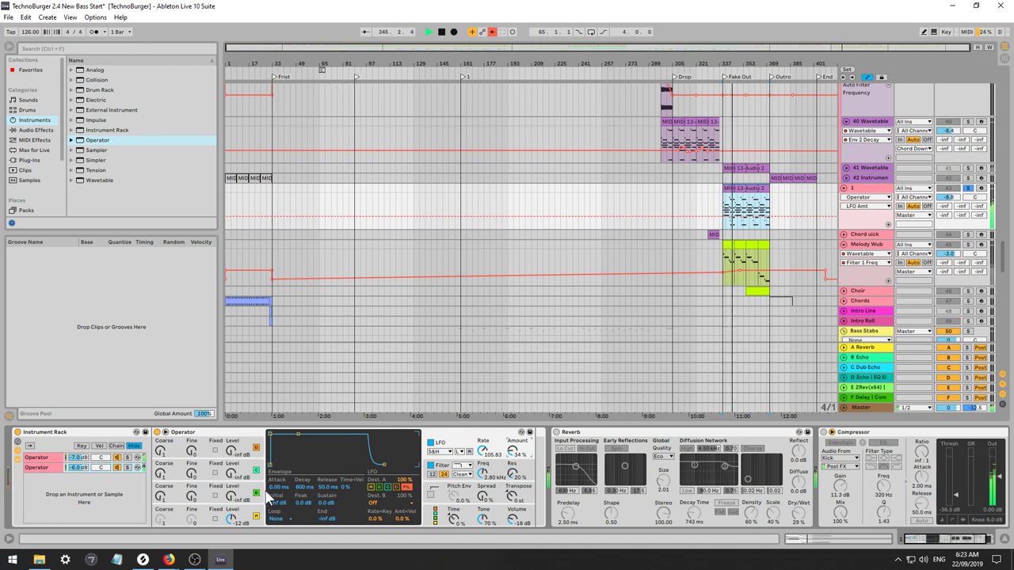
{"action": "left_click_drag", "start_coordinate": [296, 431], "coordinate": [296, 454]}
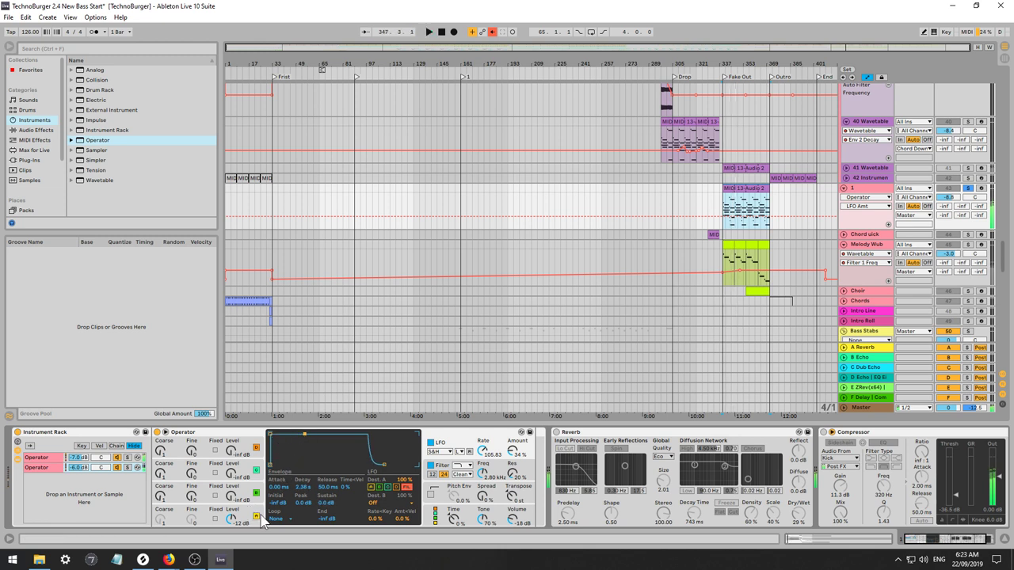
Shorten Operator's envelope decay to 800 ms, raise volume to -7.0 dB, and set the filter to 3.44 kHz.
{"action": "left_click", "coordinate": [252, 511]}
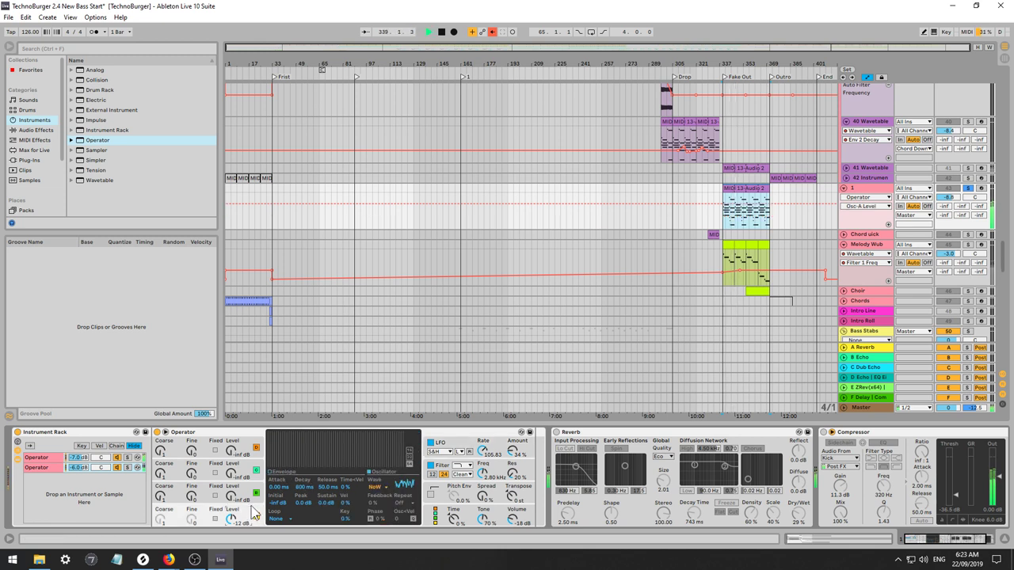
{"action": "left_click", "coordinate": [277, 472]}
{"action": "left_click_drag", "start_coordinate": [296, 433], "coordinate": [302, 445]}
{"action": "left_click_drag", "start_coordinate": [516, 522], "coordinate": [516, 518]}
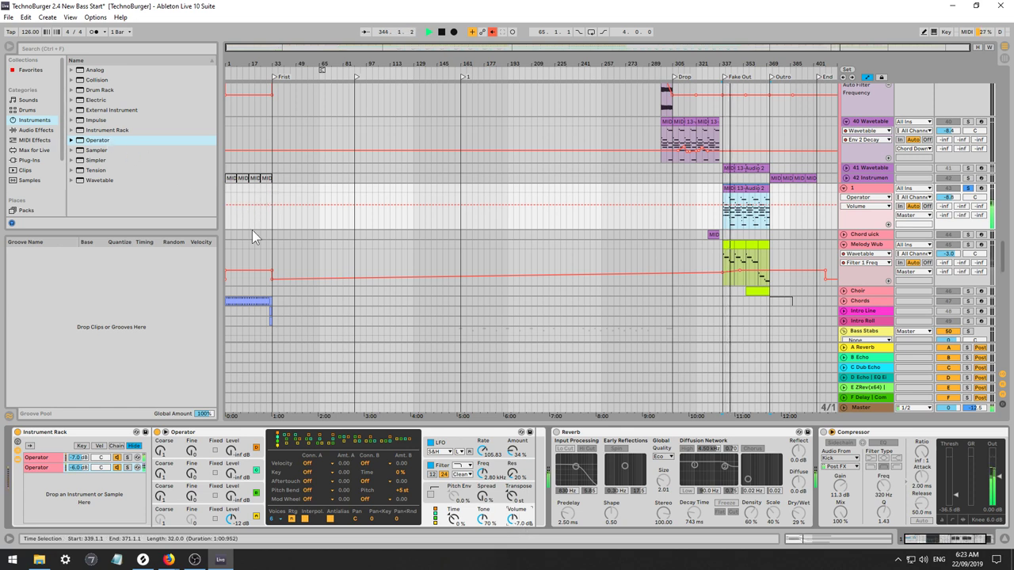
{"action": "mouse_move", "coordinate": [483, 473]}
{"action": "left_mouse_down"}
{"action": "mouse_move", "coordinate": [484, 487]}
{"action": "mouse_move", "coordinate": [480, 471]}
{"action": "left_mouse_up"}
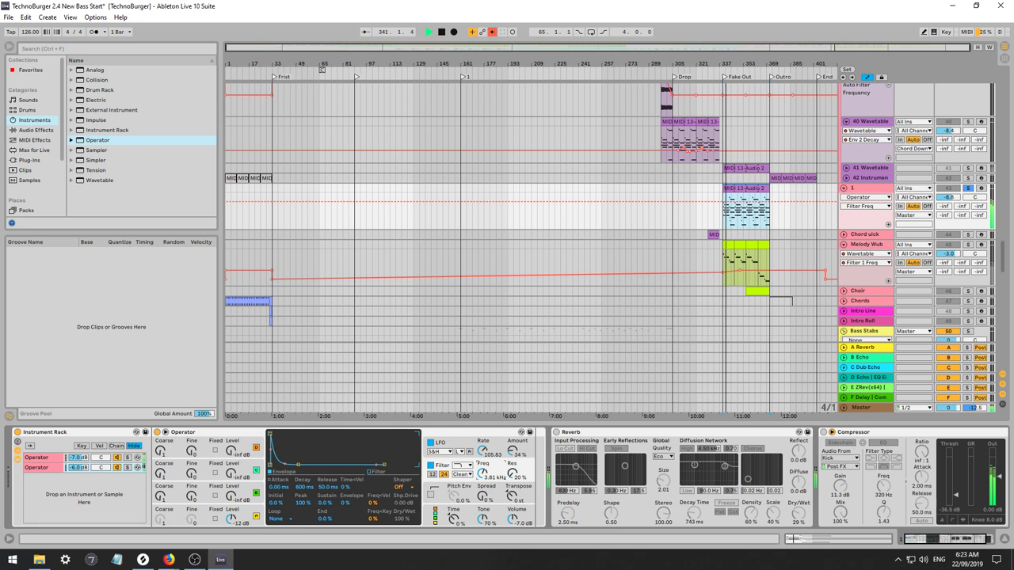
{"action": "mouse_move", "coordinate": [483, 475]}
{"action": "left_mouse_down"}
{"action": "mouse_move", "coordinate": [483, 466]}
{"action": "mouse_move", "coordinate": [512, 493]}
{"action": "mouse_move", "coordinate": [483, 468]}
{"action": "mouse_move", "coordinate": [512, 469]}
{"action": "mouse_move", "coordinate": [491, 485]}
{"action": "left_mouse_up"}
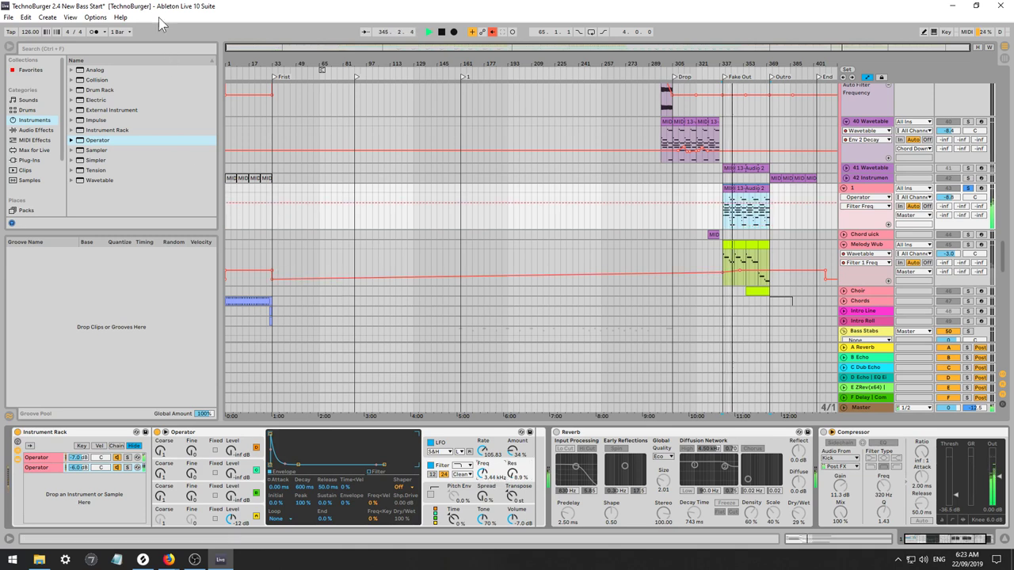
Play bars 339–371 to audition, then unsolo track 1.
{"action": "left_click", "coordinate": [752, 289]}
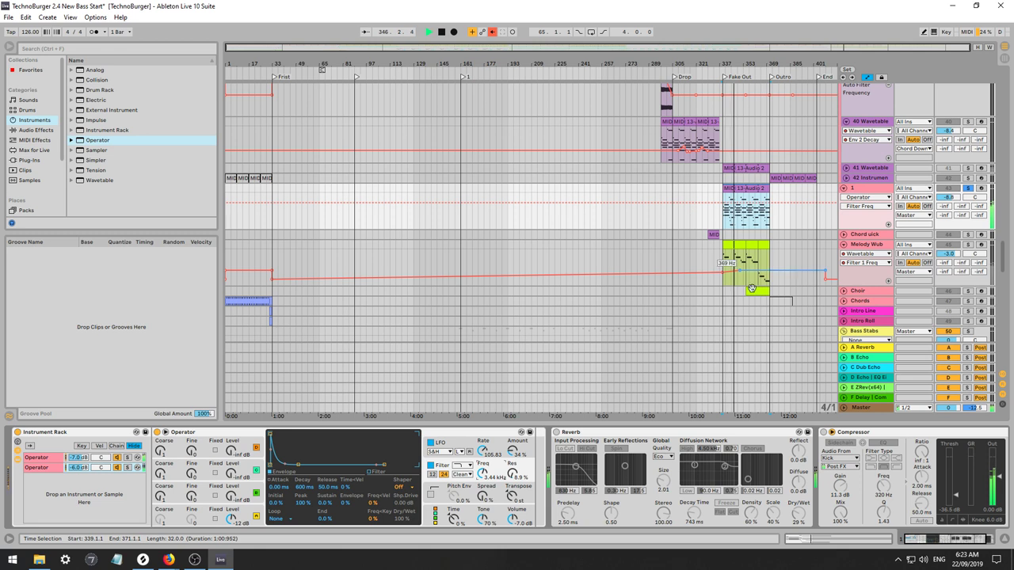
{"action": "key", "text": "space"}
{"action": "key", "text": "space"}
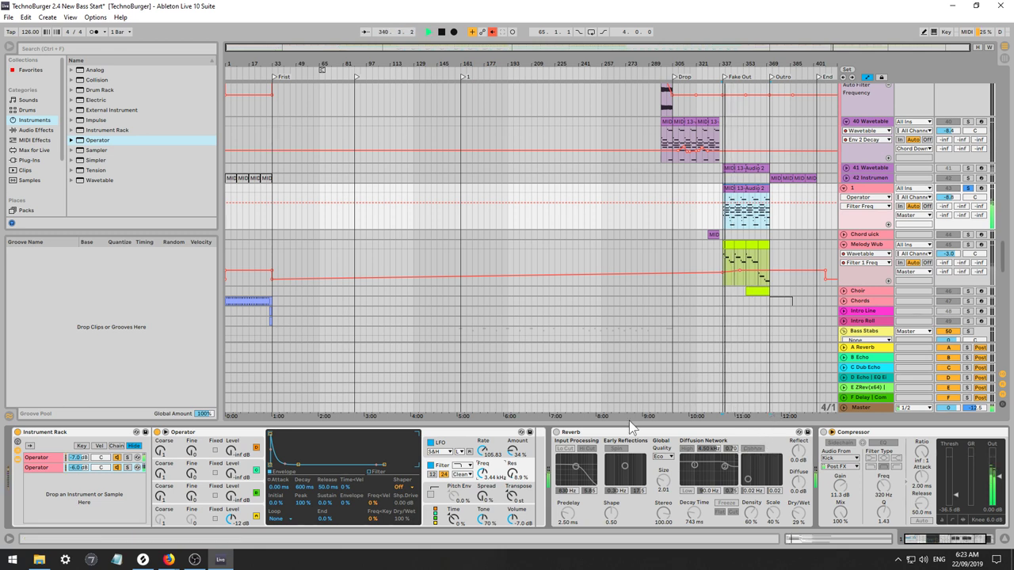
{"action": "key", "text": "space"}
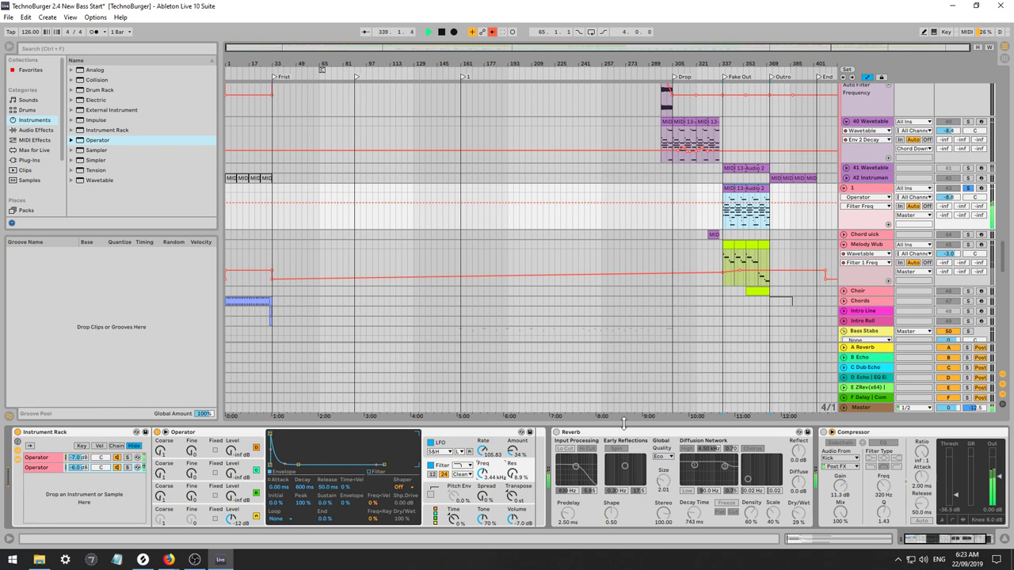
{"action": "left_click", "coordinate": [968, 188]}
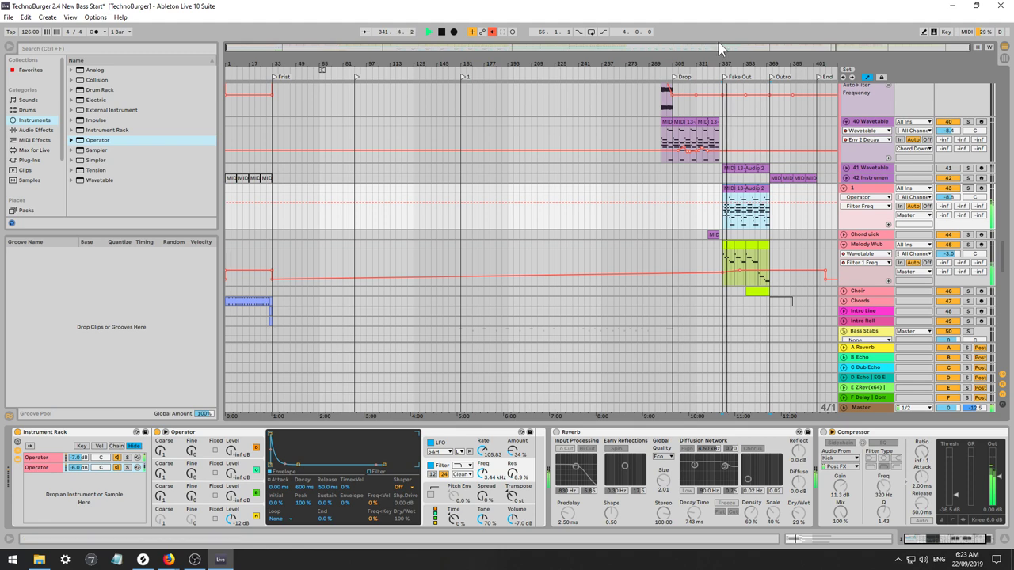
Raise track 1 to -5.3 dB, solo it, and open its MIDI 13-Audio 2 clip's notes.
{"action": "left_click_drag", "start_coordinate": [723, 48], "coordinate": [816, 139]}
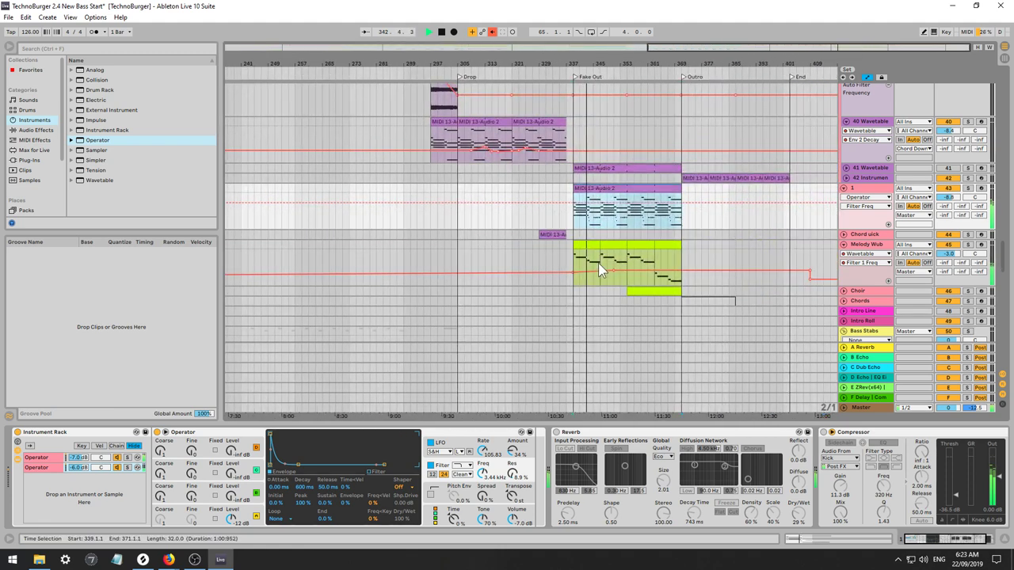
{"action": "left_click_drag", "start_coordinate": [948, 198], "coordinate": [947, 188]}
{"action": "left_click", "coordinate": [968, 188]}
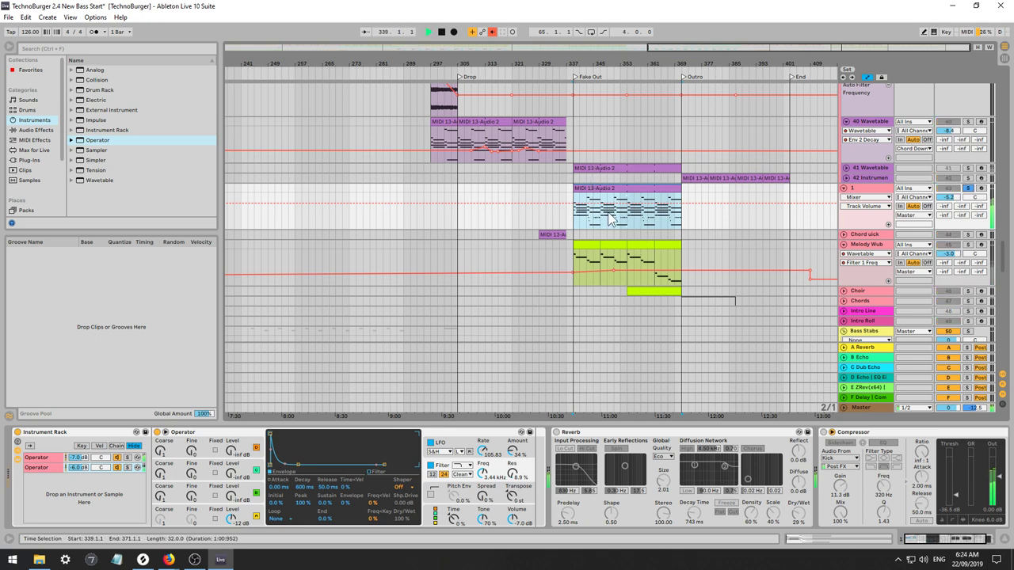
{"action": "left_click", "coordinate": [585, 188]}
{"action": "double_click", "coordinate": [584, 188]}
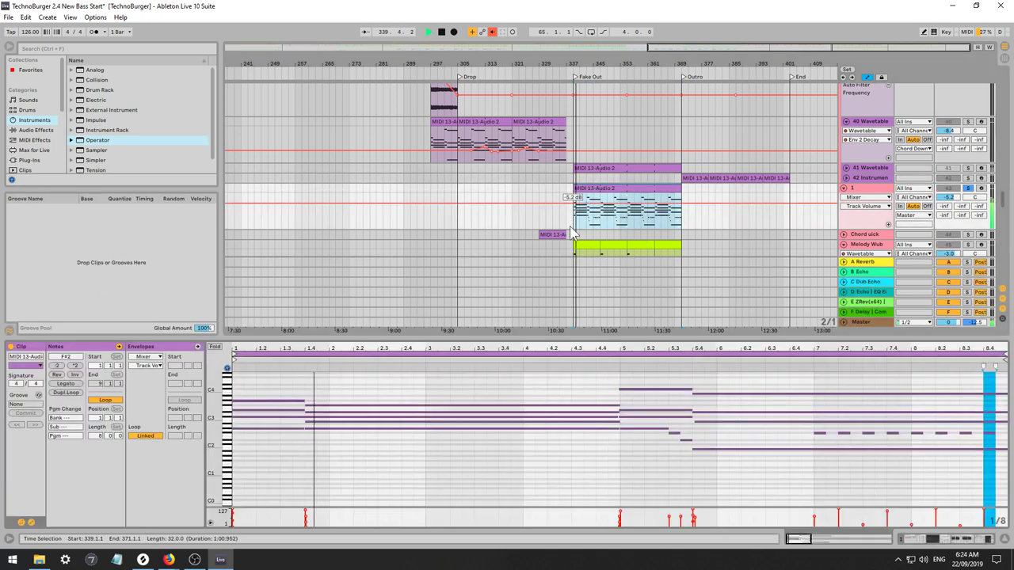
Lower the bar-5 C#4 note to G#3 and the long B3 note to F#3, then audition.
{"action": "left_click", "coordinate": [297, 404]}
{"action": "left_click", "coordinate": [317, 398]}
{"action": "left_click", "coordinate": [318, 406]}
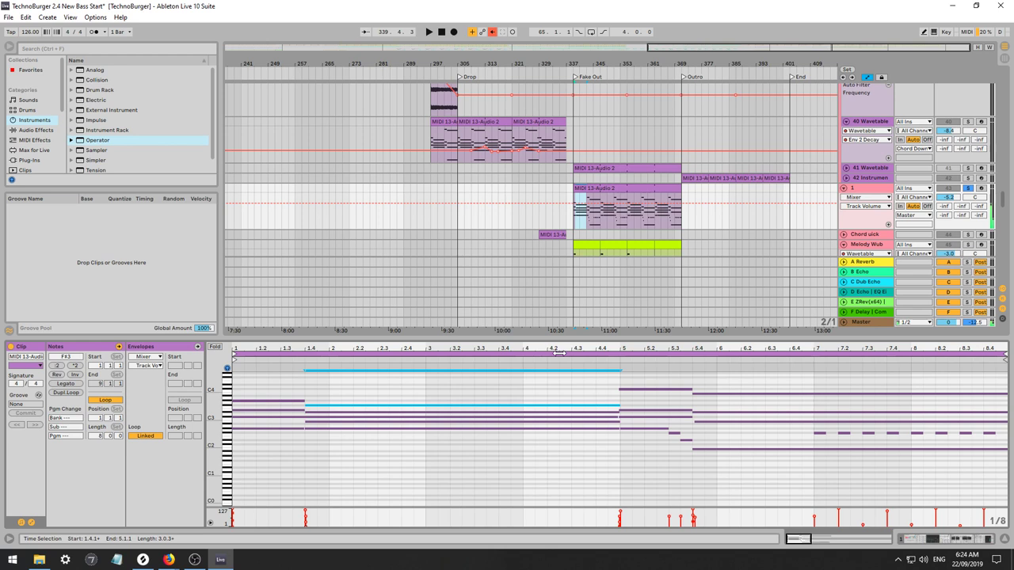
{"action": "left_click", "coordinate": [646, 384]}
{"action": "left_click", "coordinate": [649, 389]}
{"action": "key", "text": "Down"}
{"action": "key", "text": "Down"}
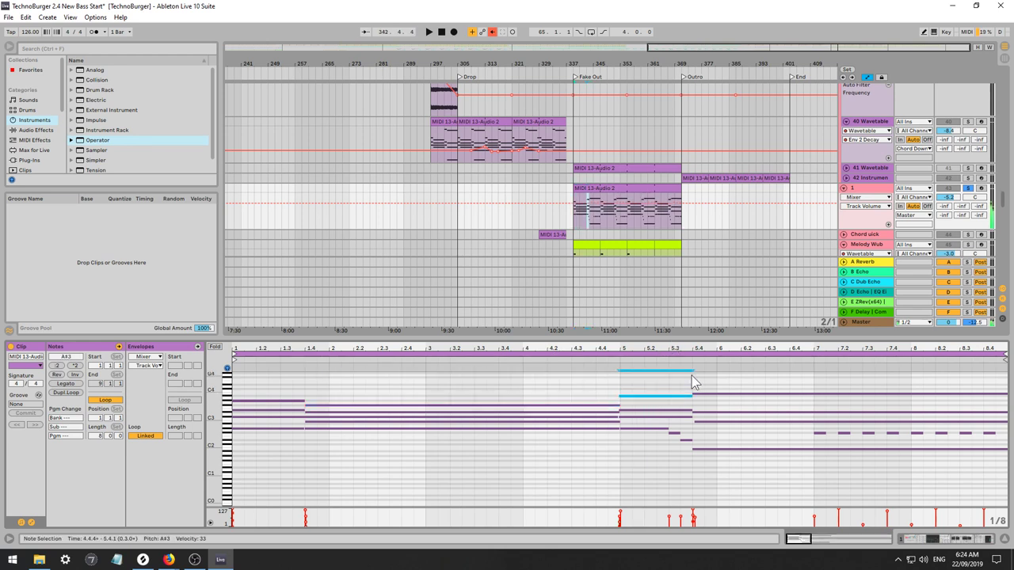
{"action": "left_click_drag", "start_coordinate": [692, 382], "coordinate": [689, 388]}
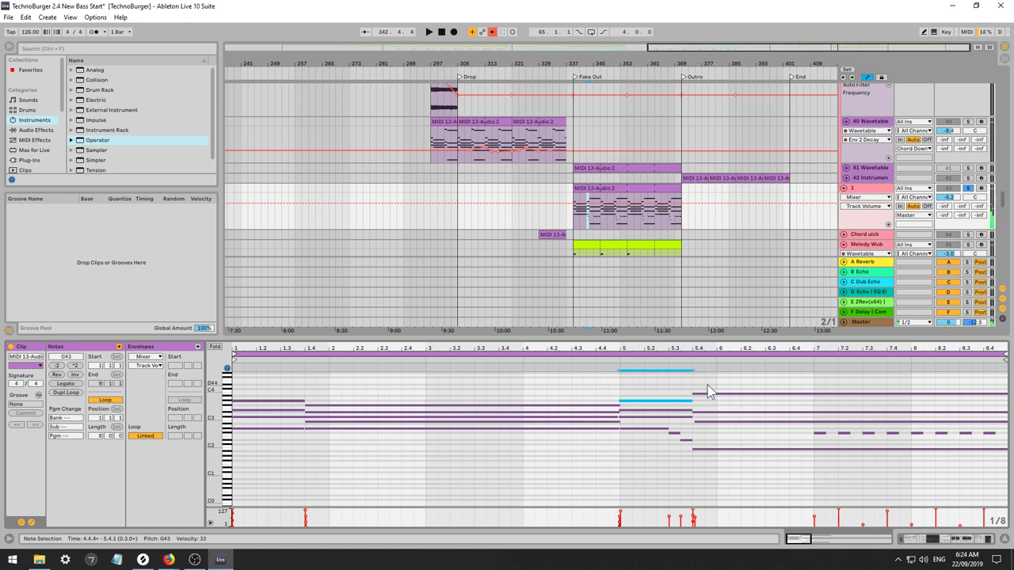
{"action": "left_click", "coordinate": [707, 394]}
{"action": "key", "text": "Down"}
{"action": "key", "text": "Down"}
{"action": "key", "text": "Down"}
{"action": "key", "text": "Down"}
{"action": "key", "text": "Down"}
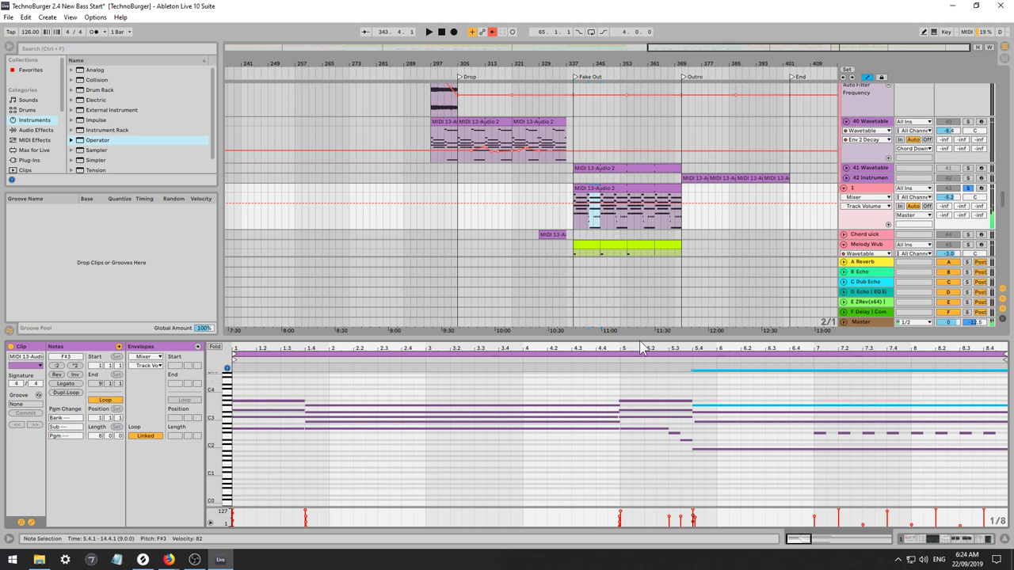
{"action": "key", "text": "space"}
{"action": "left_click", "coordinate": [642, 349]}
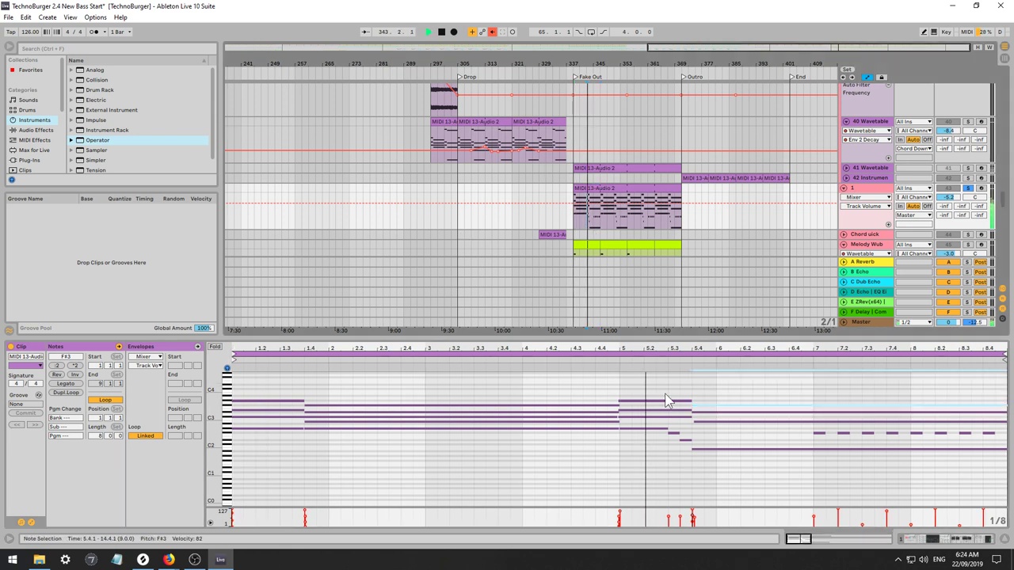
{"action": "key", "text": "space"}
Select the bar-5 chord notes and try different pitches for the low bass note during playback.
{"action": "left_click_drag", "start_coordinate": [261, 392], "coordinate": [325, 420]}
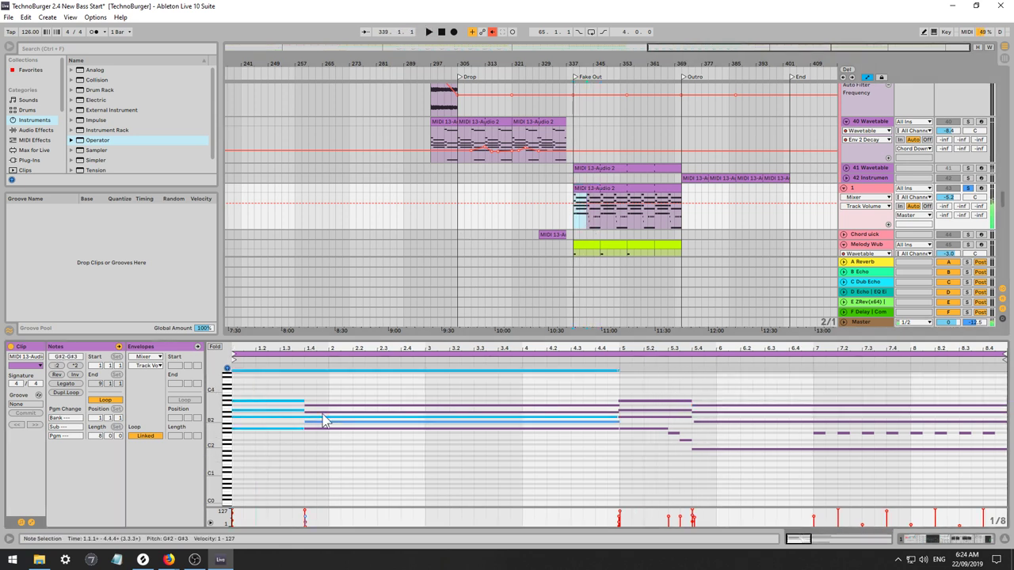
{"action": "left_click_drag", "start_coordinate": [362, 378], "coordinate": [373, 448]}
{"action": "left_click_drag", "start_coordinate": [642, 400], "coordinate": [635, 434]}
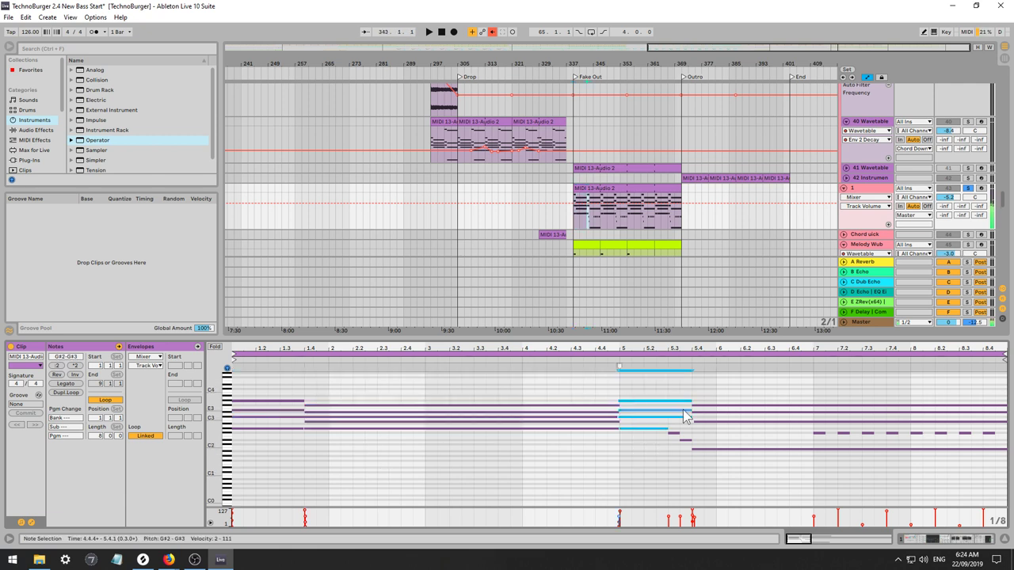
{"action": "key", "text": "space"}
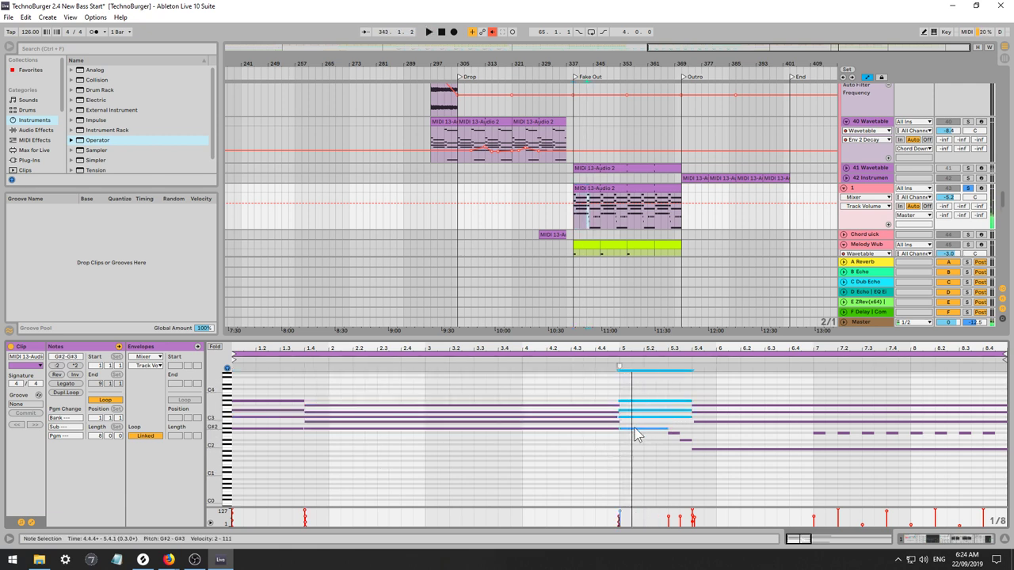
{"action": "left_click", "coordinate": [635, 431]}
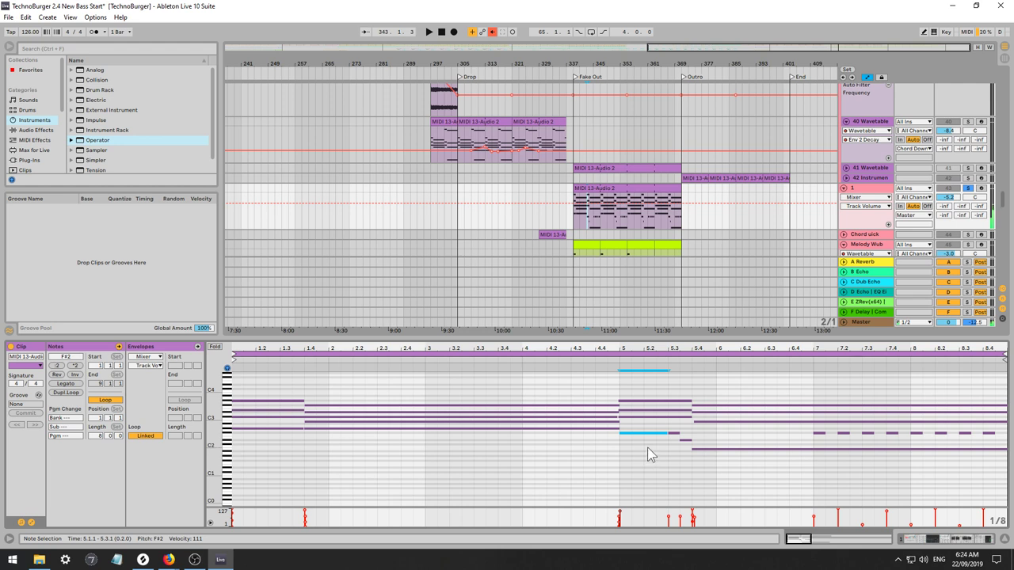
{"action": "key", "text": "Down"}
{"action": "key", "text": "Down"}
{"action": "key", "text": "Down"}
{"action": "key", "text": "Down"}
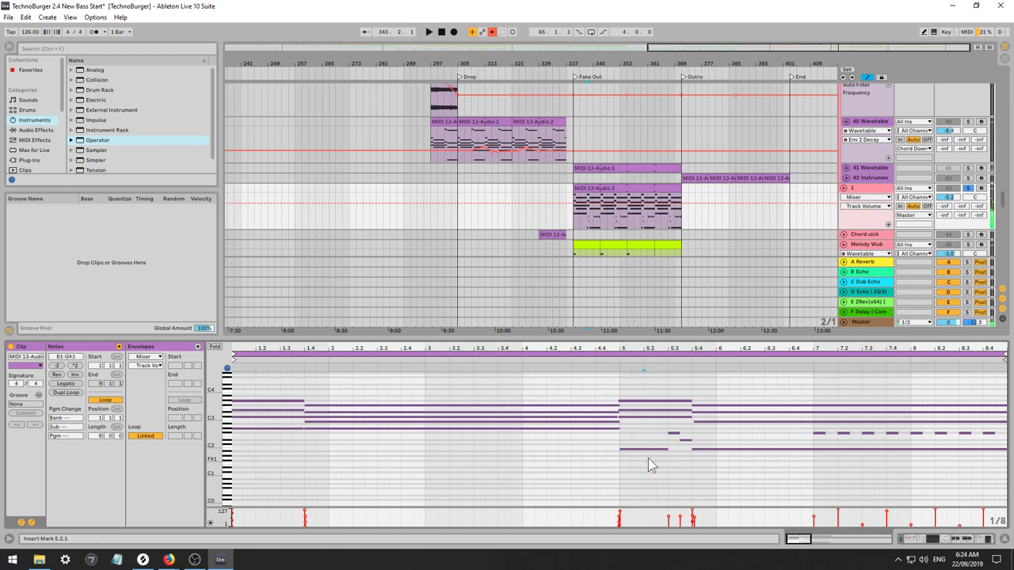
{"action": "key", "text": "Down"}
{"action": "key", "text": "Up"}
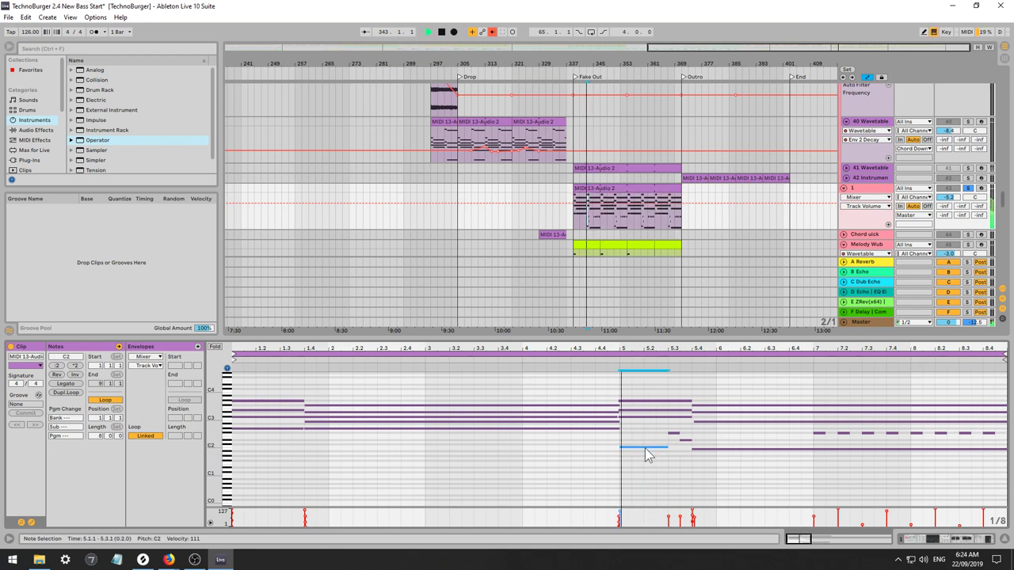
{"action": "key", "text": "Up"}
{"action": "key", "text": "space"}
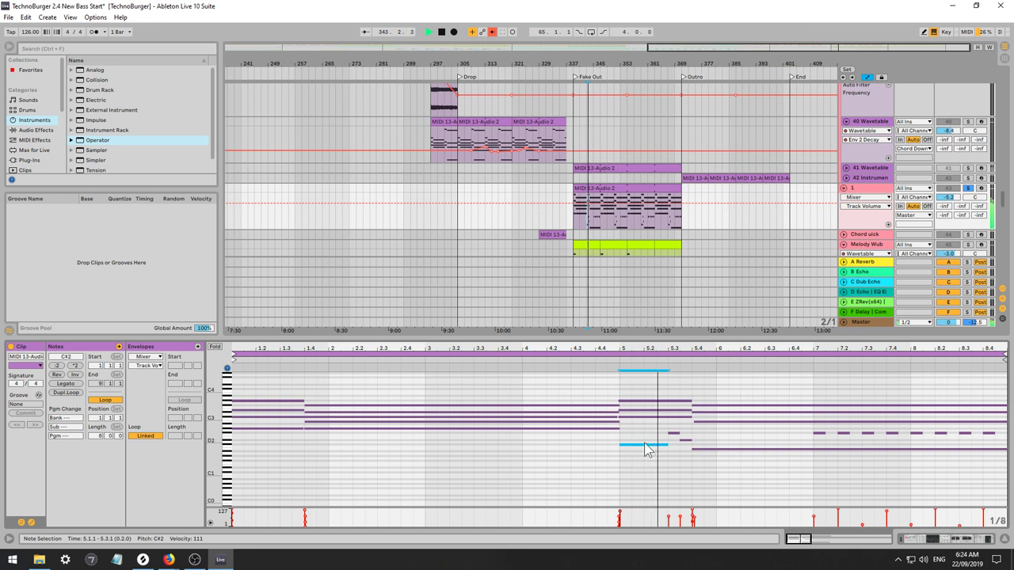
{"action": "key", "text": "space"}
Set the bass note to B1, raise A#2 to B2 and C#3 to D#3.
{"action": "left_click", "coordinate": [719, 421]}
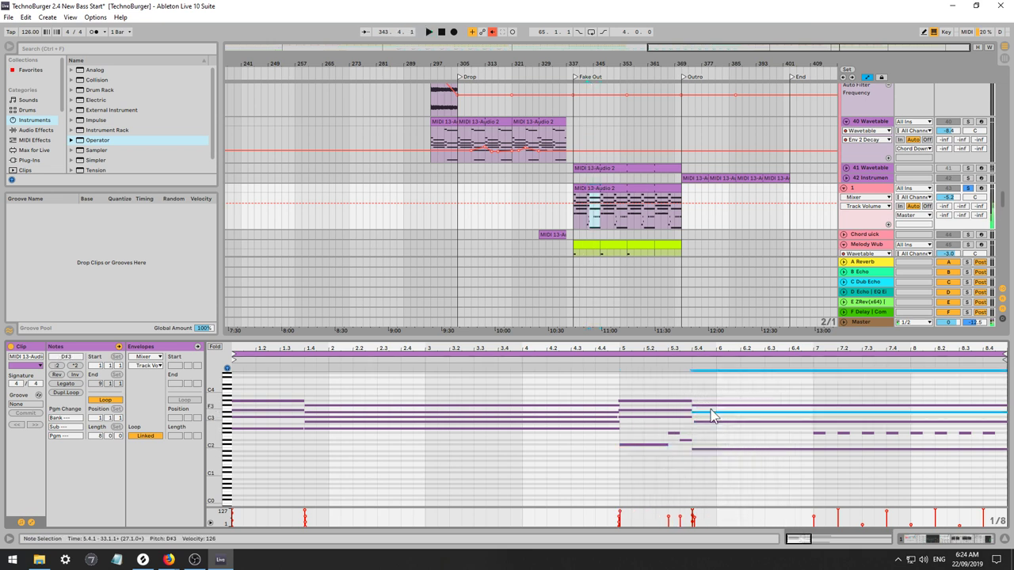
{"action": "left_click", "coordinate": [708, 455]}
{"action": "key", "text": "Up"}
{"action": "key", "text": "Up"}
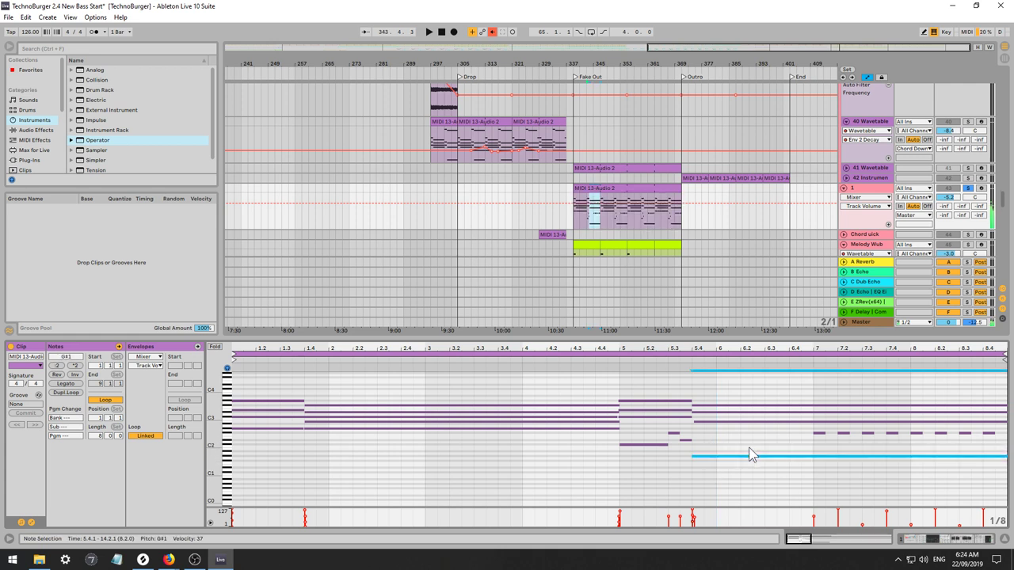
{"action": "key", "text": "Up"}
{"action": "key", "text": "Up"}
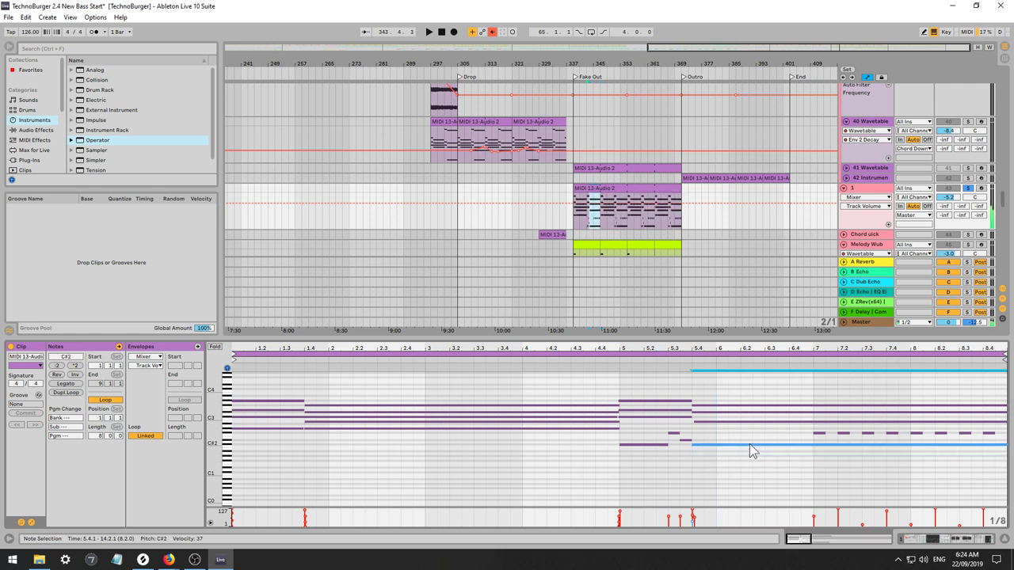
{"action": "key", "text": "Down"}
{"action": "key", "text": "Down"}
{"action": "key", "text": "Down"}
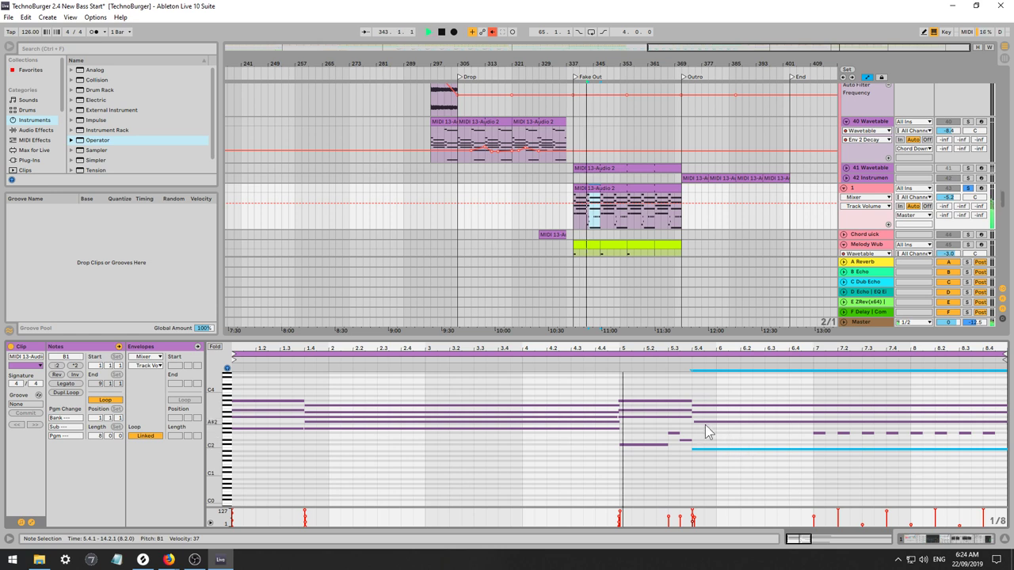
{"action": "left_click", "coordinate": [709, 425]}
{"action": "key", "text": "Up"}
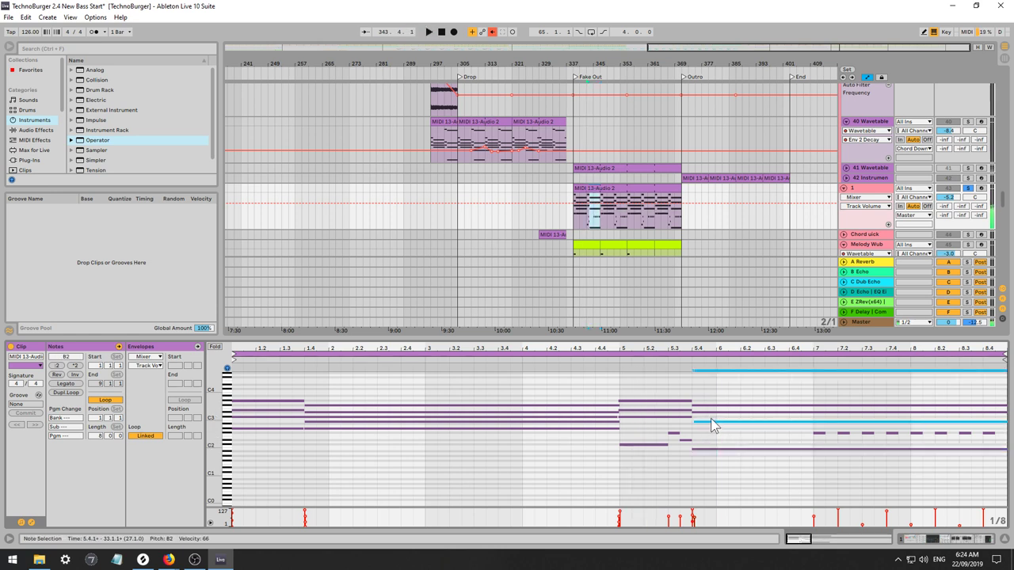
{"action": "left_click", "coordinate": [704, 413]}
{"action": "left_click", "coordinate": [706, 416]}
{"action": "key", "text": "Up"}
{"action": "key", "text": "Up"}
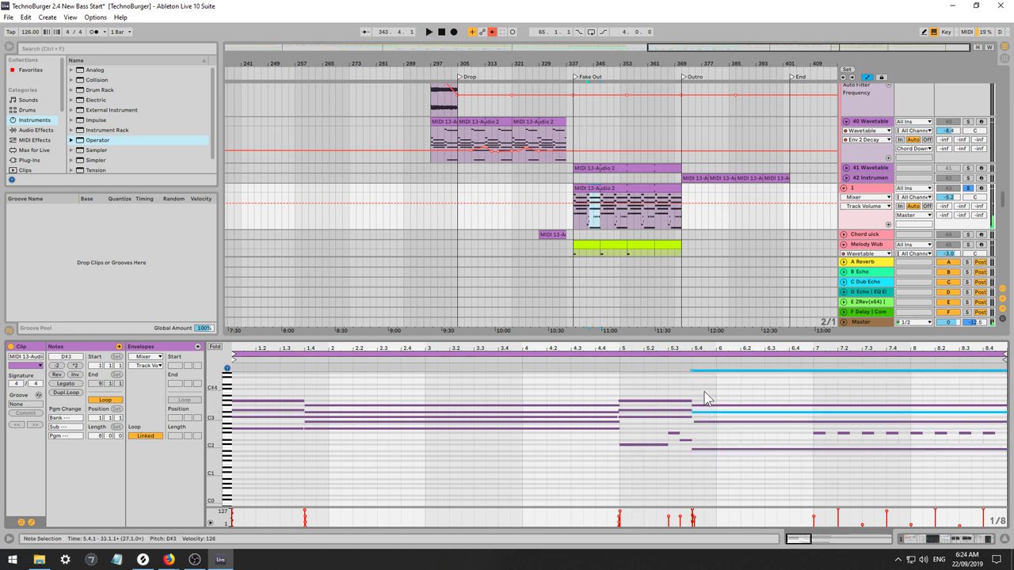
{"action": "left_click", "coordinate": [702, 401]}
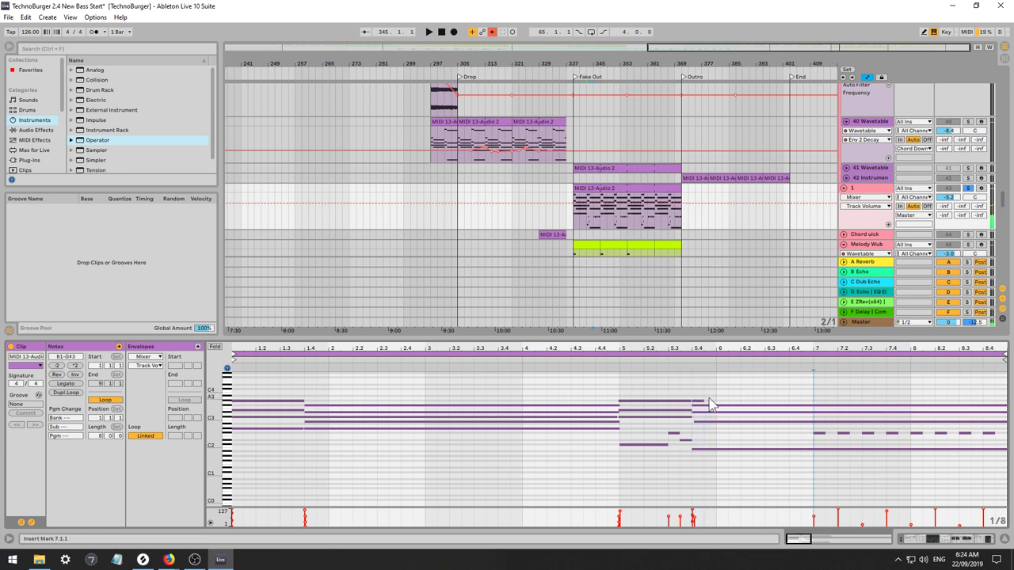
Add a short new note at 5.4.1 and raise it to B3.
{"action": "double_click", "coordinate": [702, 400]}
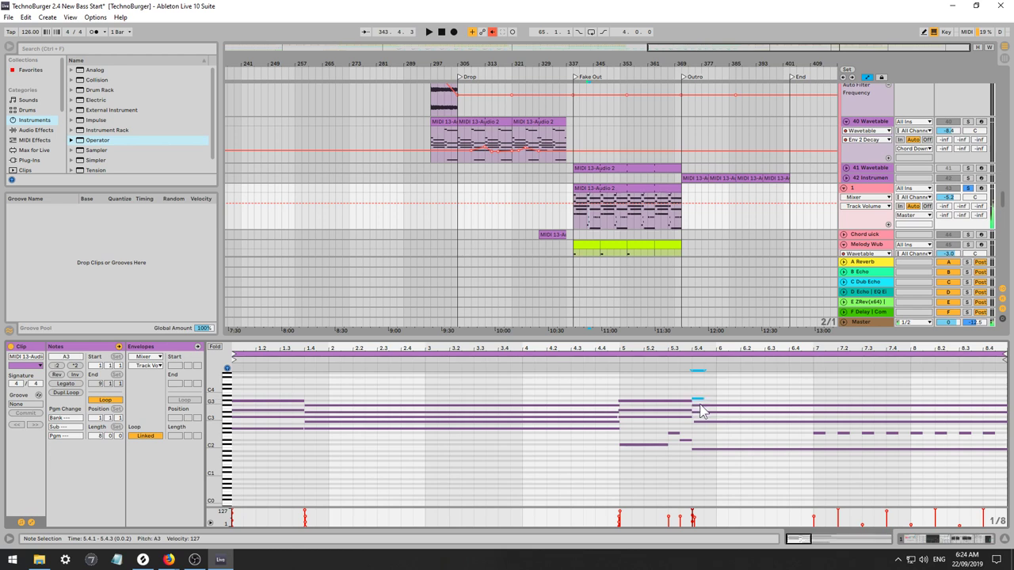
{"action": "key", "text": "Up"}
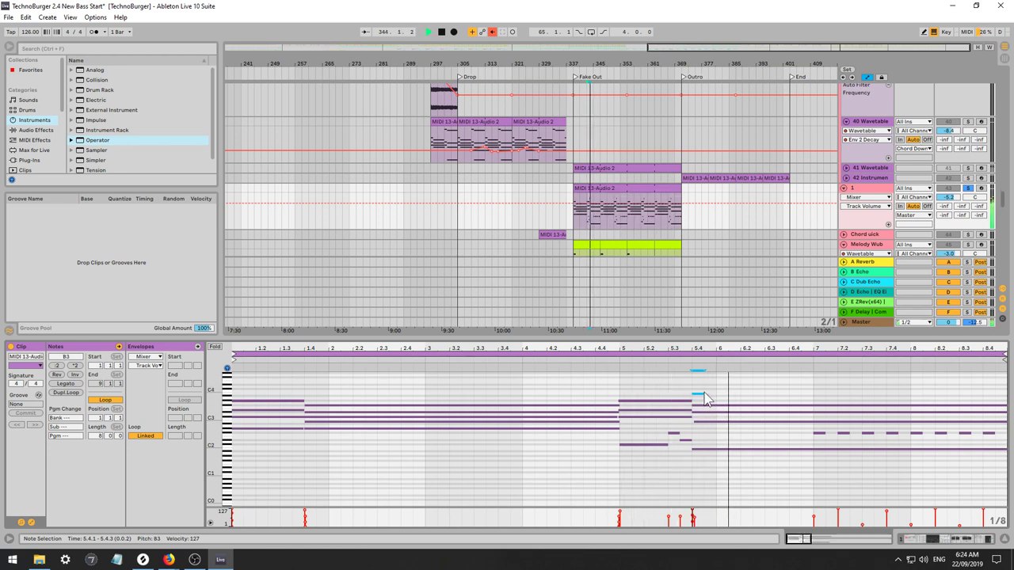
{"action": "left_click", "coordinate": [701, 402]}
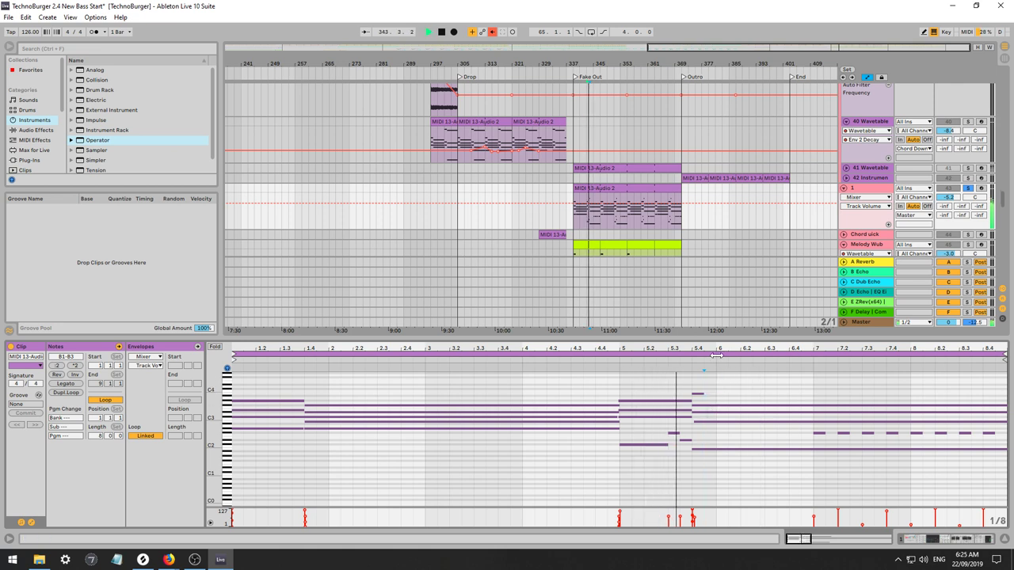
Lengthen the B3 note so it ends at 6.4.3 and audition it.
{"action": "left_click_drag", "start_coordinate": [710, 346], "coordinate": [684, 347]}
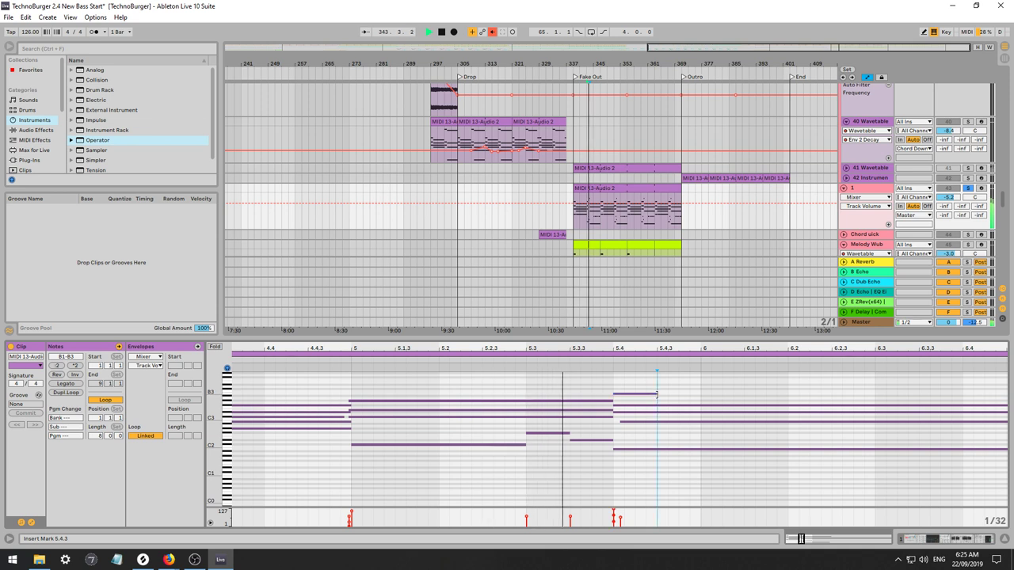
{"action": "left_click_drag", "start_coordinate": [657, 394], "coordinate": [1006, 392]}
{"action": "key", "text": "space"}
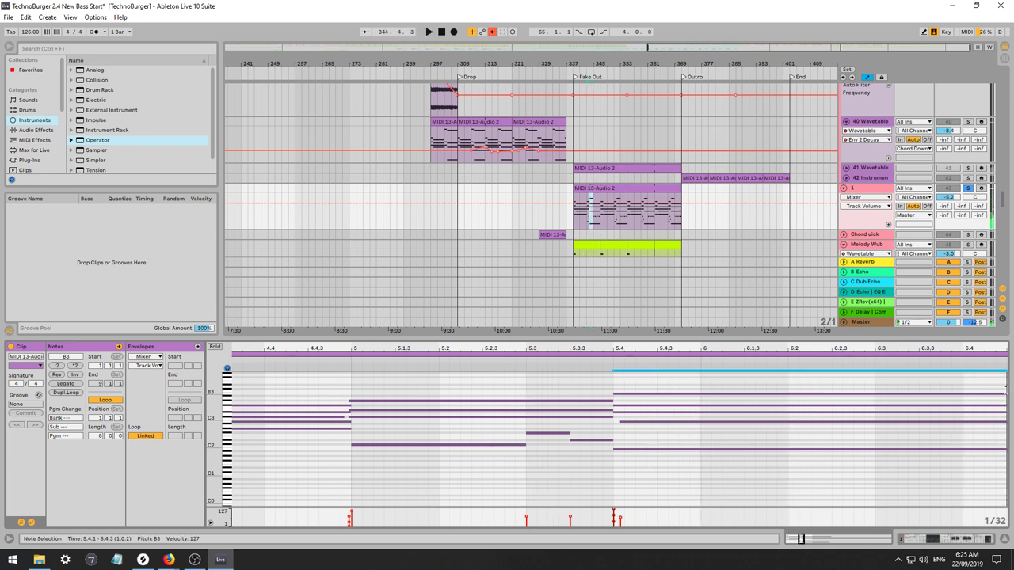
{"action": "key", "text": "space"}
{"action": "scroll", "coordinate": [610, 399], "scroll_direction": "up", "scroll_amount": 1}
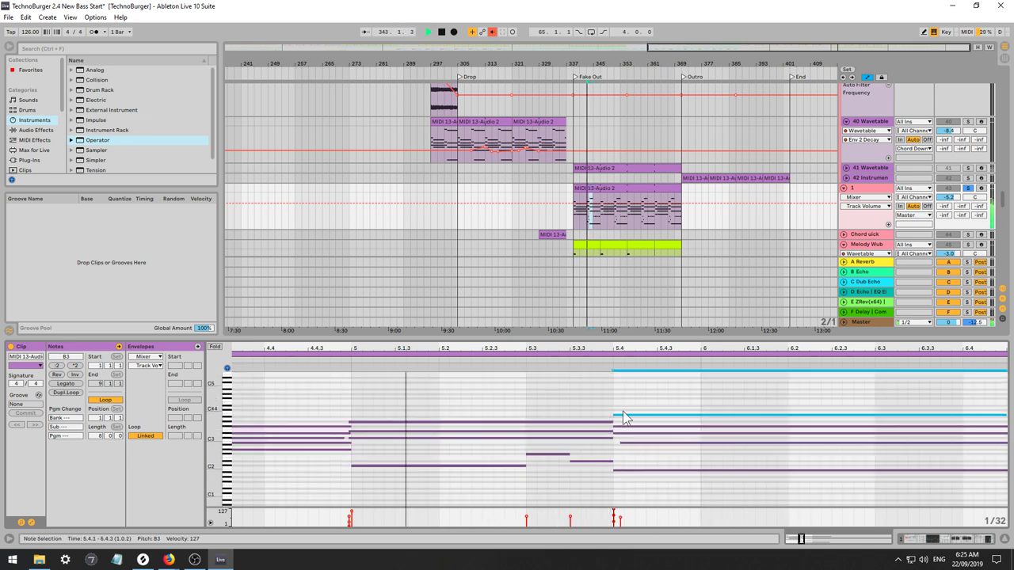
{"action": "key", "text": "space"}
Add a descending run of short notes, G#4 down to C#4, from 5.3.3 into 5.4.
{"action": "double_click", "coordinate": [611, 410]}
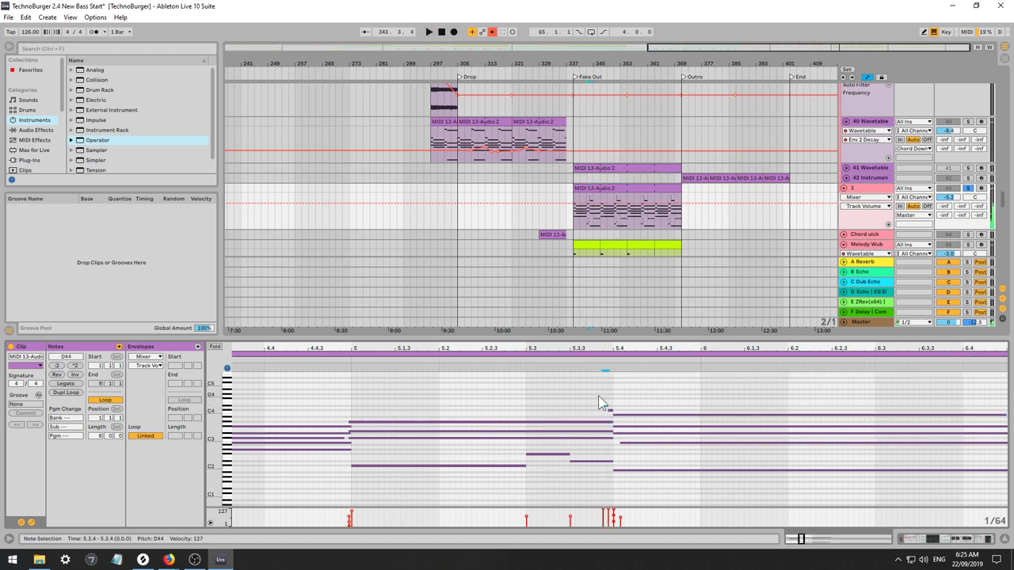
{"action": "double_click", "coordinate": [600, 400]}
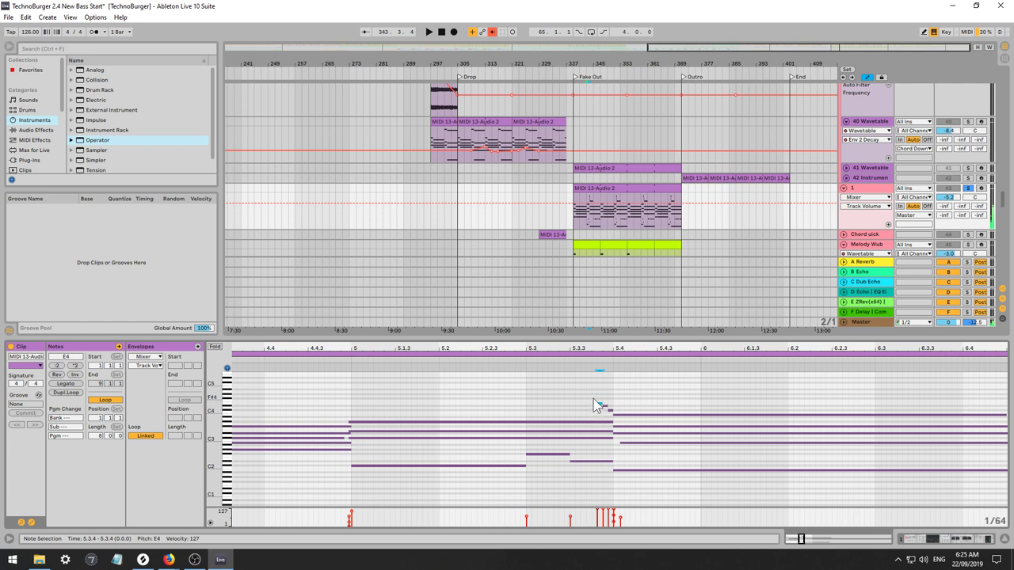
{"action": "double_click", "coordinate": [590, 397]}
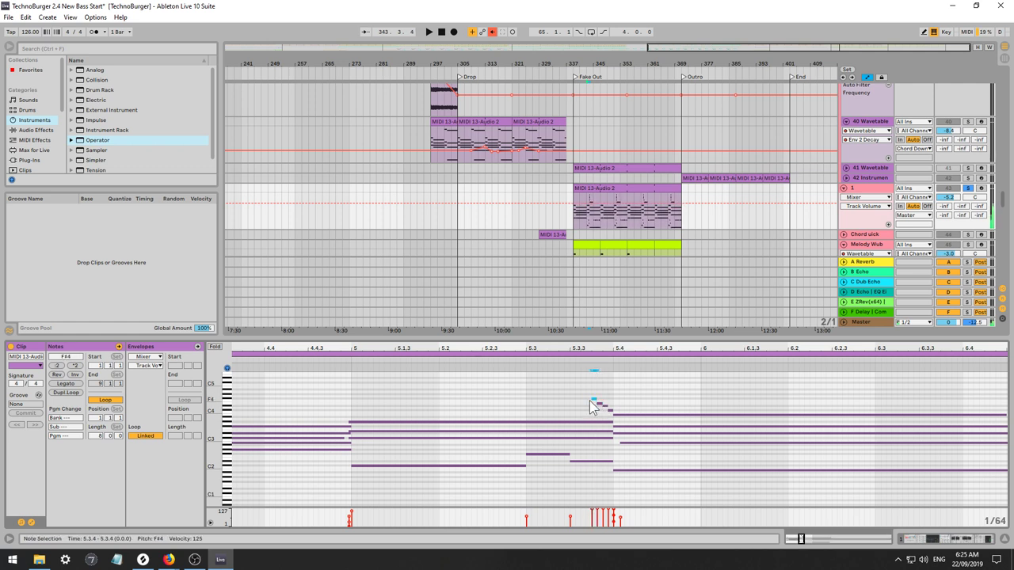
{"action": "double_click", "coordinate": [588, 396]}
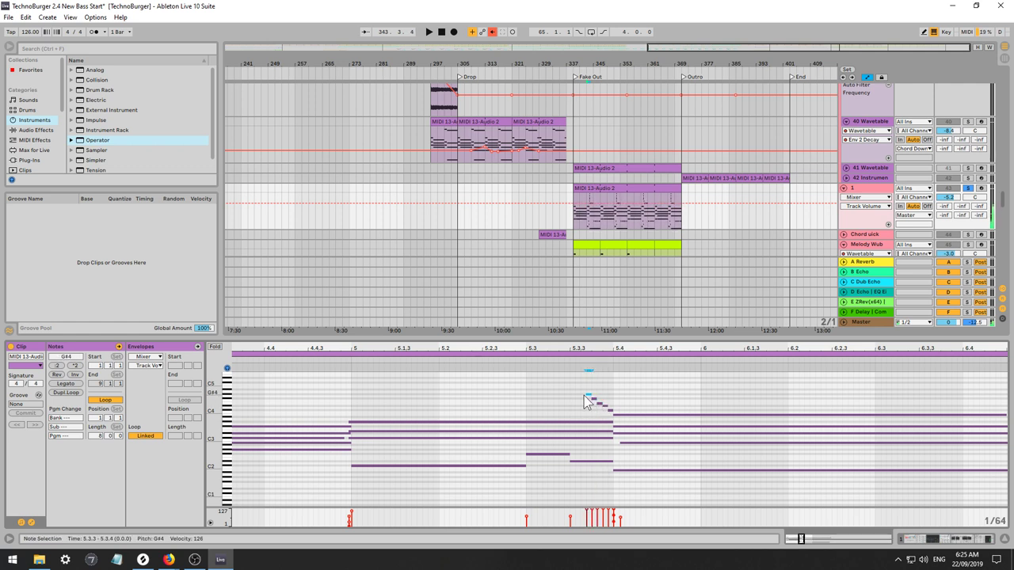
{"action": "key", "text": "space"}
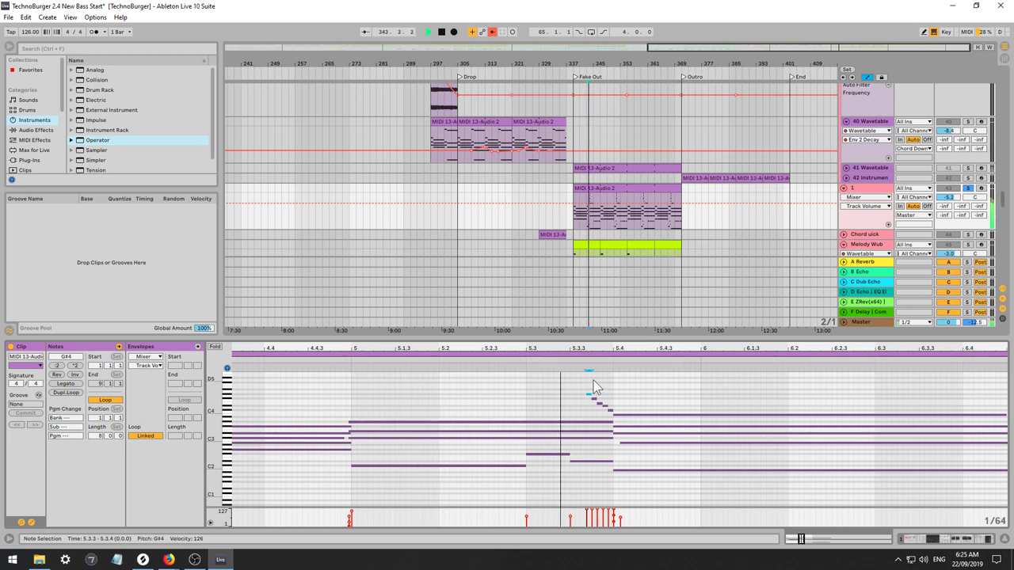
{"action": "left_click_drag", "start_coordinate": [583, 396], "coordinate": [610, 410]}
{"action": "key", "text": "space"}
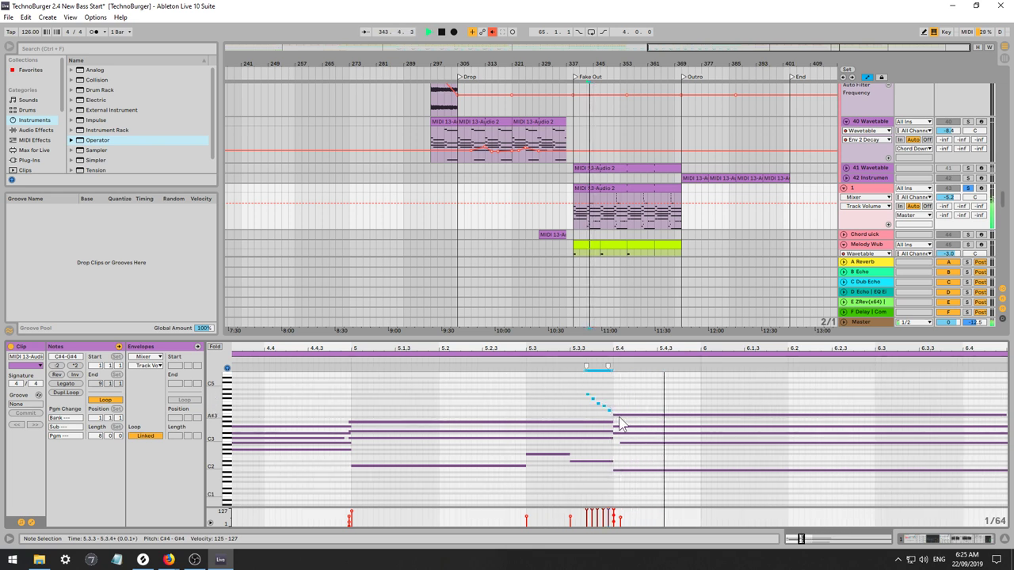
{"action": "left_click", "coordinate": [622, 396]}
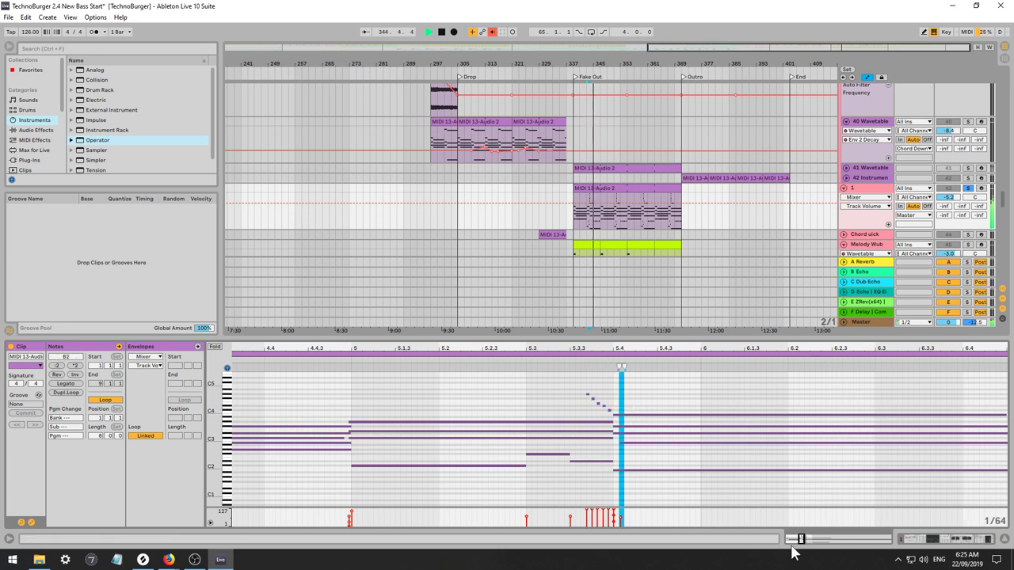
Audition the clip from its start, zooming in on the opening bars.
{"action": "mouse_move", "coordinate": [792, 541]}
{"action": "left_mouse_down"}
{"action": "mouse_move", "coordinate": [790, 532]}
{"action": "mouse_move", "coordinate": [801, 544]}
{"action": "left_mouse_up"}
{"action": "key", "text": "space"}
{"action": "key", "text": "space"}
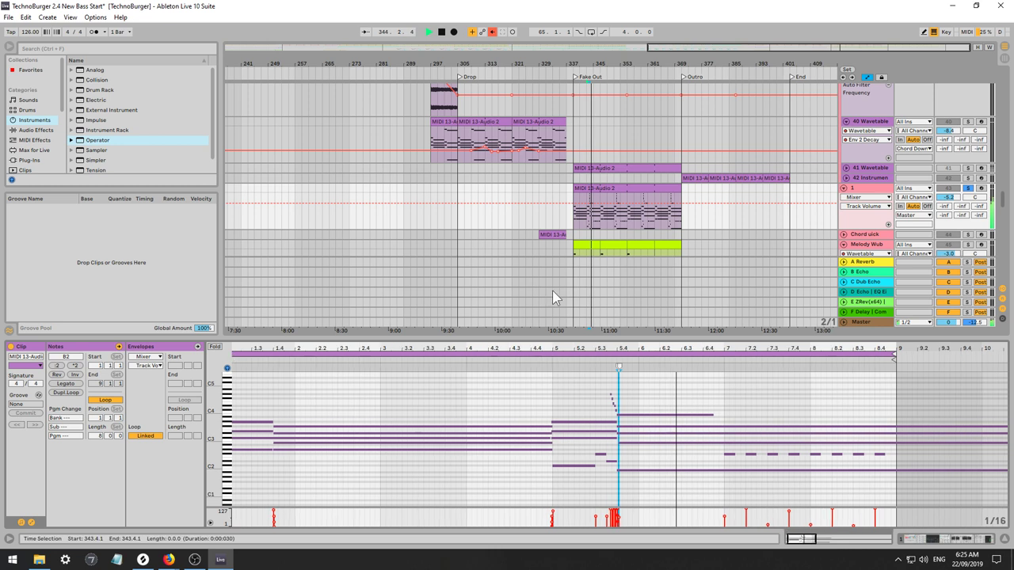
{"action": "left_click", "coordinate": [574, 223]}
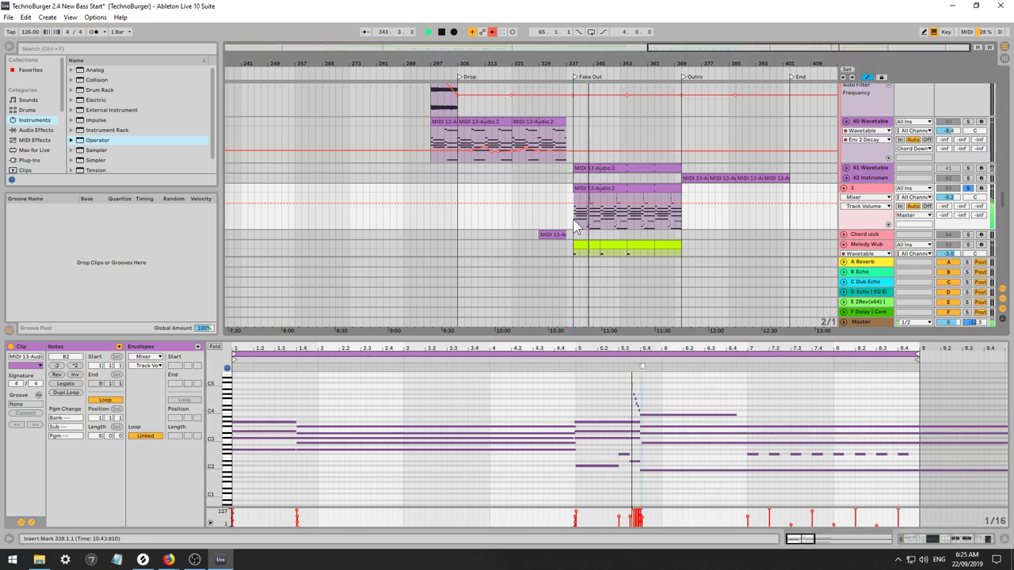
{"action": "key", "text": "space"}
{"action": "key", "text": "space"}
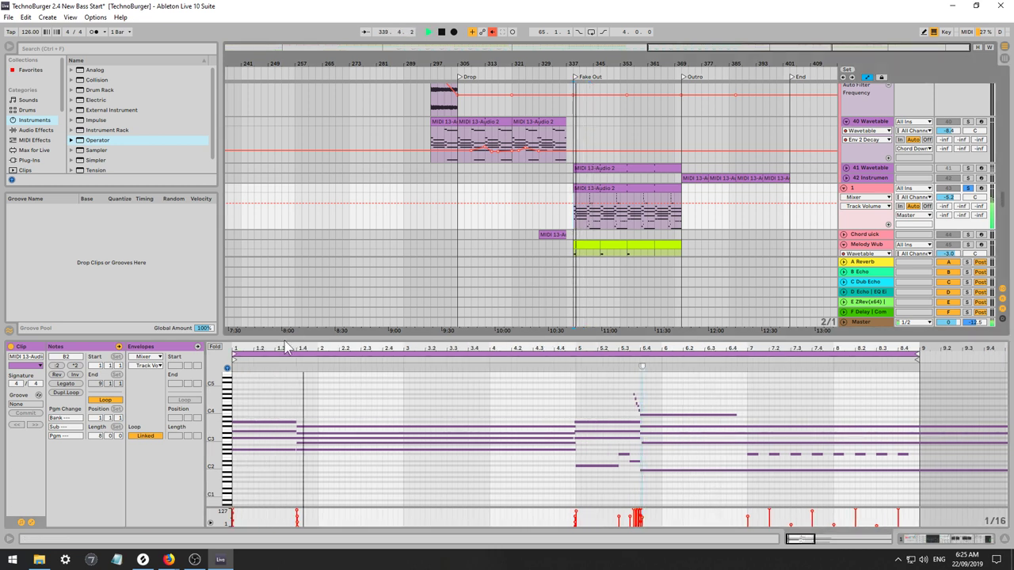
{"action": "left_click_drag", "start_coordinate": [287, 348], "coordinate": [288, 390]}
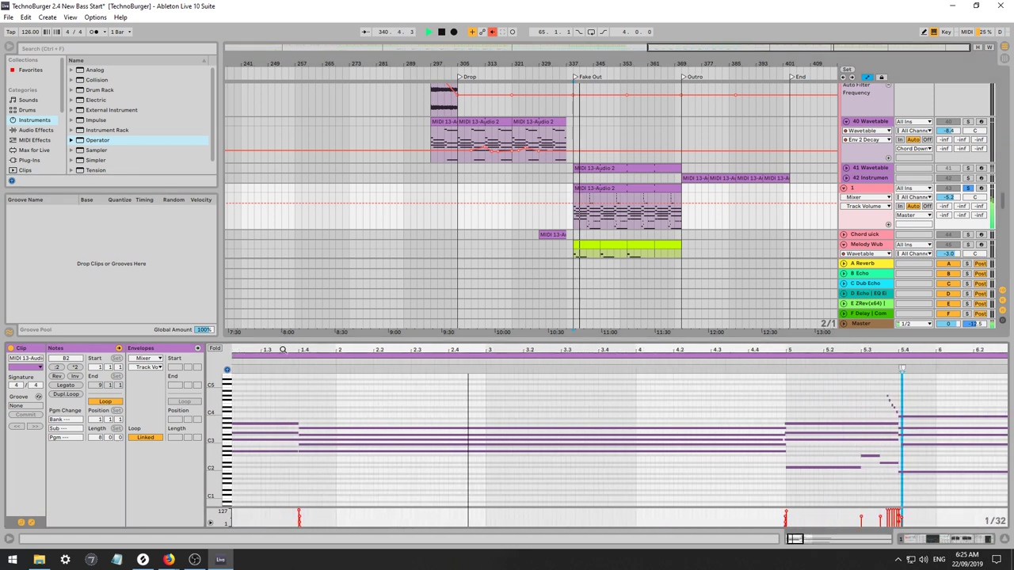
{"action": "key", "text": "space"}
{"action": "left_click_drag", "start_coordinate": [412, 469], "coordinate": [441, 470]}
{"action": "key", "text": "space"}
{"action": "left_click", "coordinate": [450, 476]}
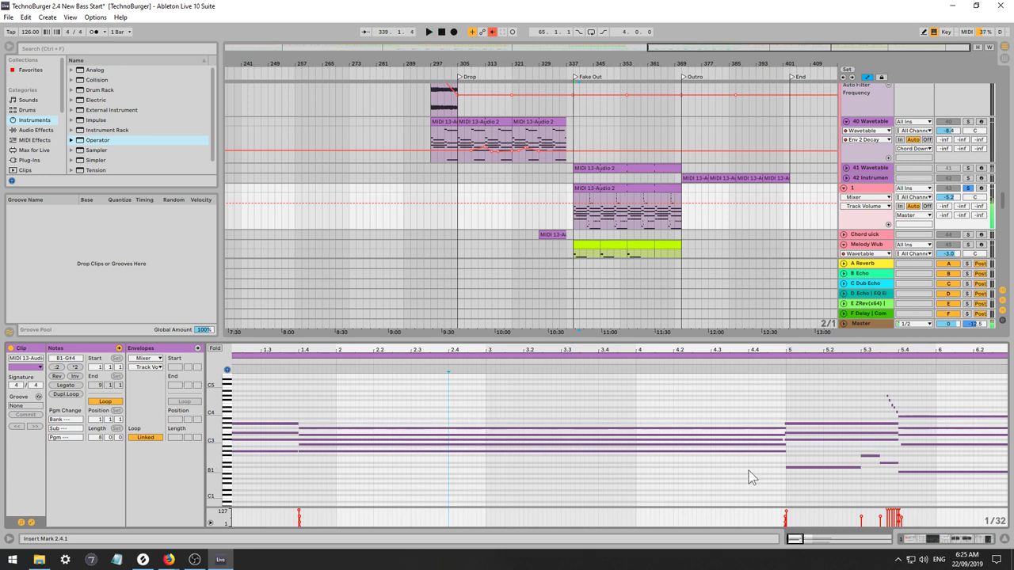
Shorten the five long G#2–F#3 chord notes from 5.1.1 back to 3.1.1 and play them.
{"action": "left_click_drag", "start_coordinate": [749, 471], "coordinate": [762, 429]}
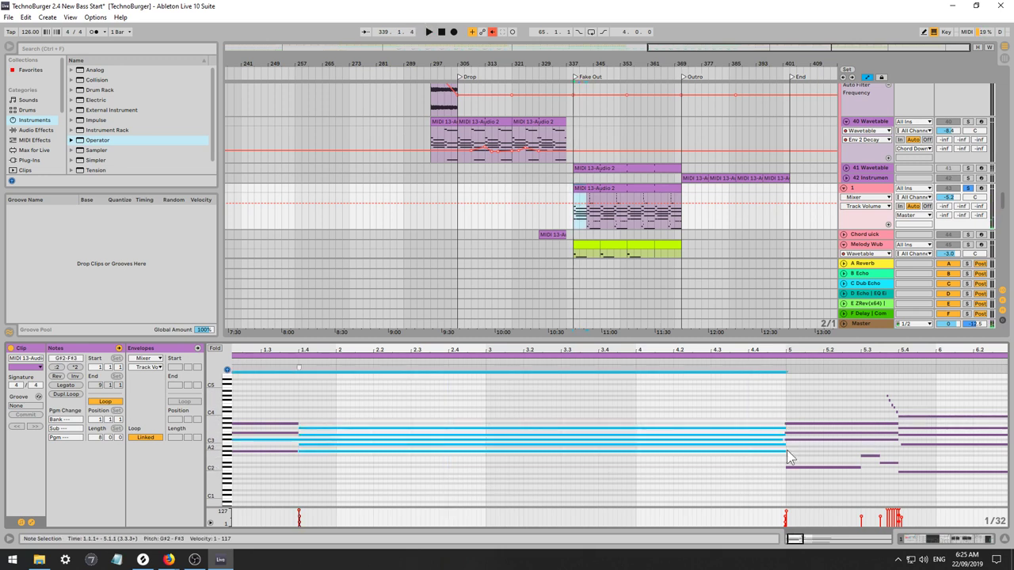
{"action": "left_click", "coordinate": [787, 452]}
{"action": "left_click_drag", "start_coordinate": [783, 467], "coordinate": [780, 429]}
{"action": "left_click", "coordinate": [784, 450]}
{"action": "left_click_drag", "start_coordinate": [644, 450], "coordinate": [648, 426]}
{"action": "left_click_drag", "start_coordinate": [785, 451], "coordinate": [485, 451]}
{"action": "key", "text": "space"}
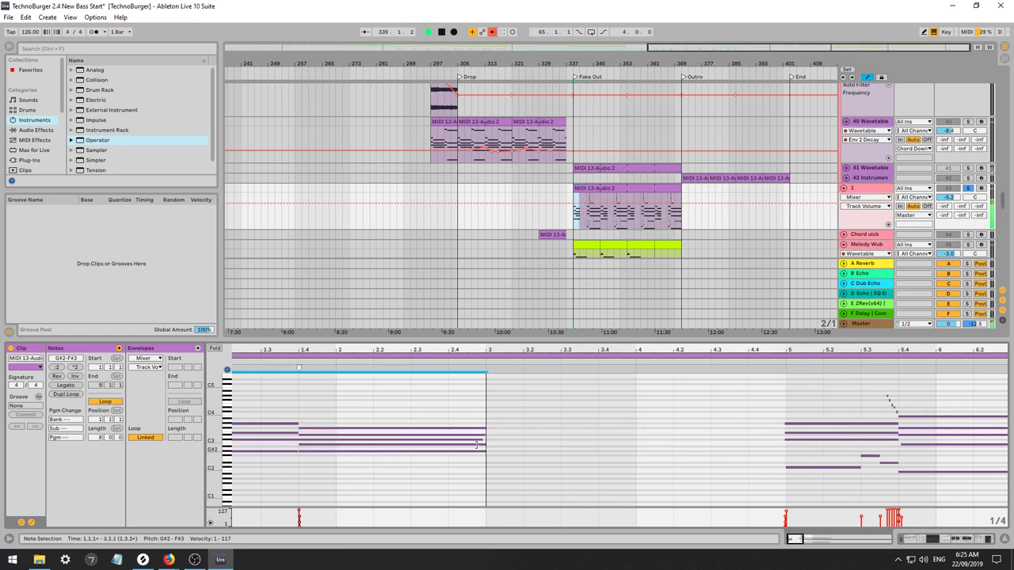
Reselect the five shortened chord notes while replaying the clip.
{"action": "left_click", "coordinate": [334, 408]}
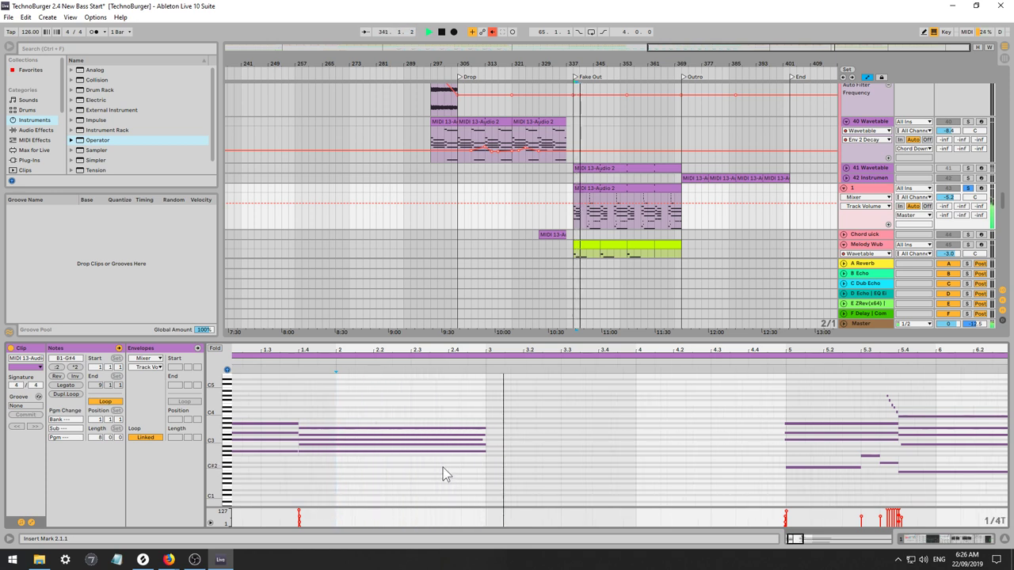
{"action": "key", "text": "space"}
{"action": "key", "text": "space"}
{"action": "left_click_drag", "start_coordinate": [424, 465], "coordinate": [560, 445]}
{"action": "key", "text": "space"}
{"action": "left_click_drag", "start_coordinate": [479, 462], "coordinate": [458, 411]}
Copy the chord two semitones higher into bar 2, then delete the long 2.2–4.2 note.
{"action": "left_click_drag", "start_coordinate": [306, 437], "coordinate": [491, 452]}
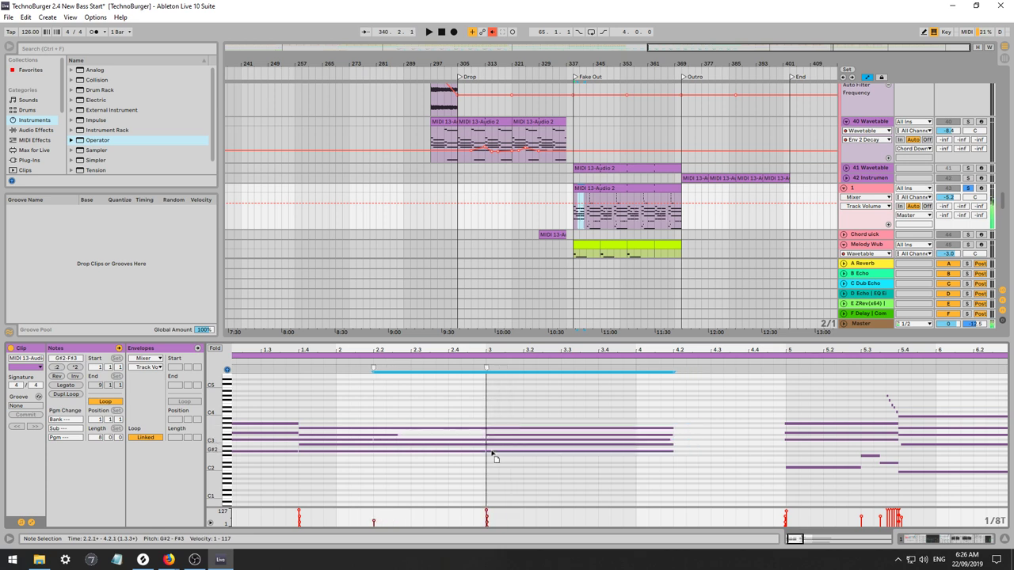
{"action": "left_click", "coordinate": [544, 449]}
{"action": "left_click", "coordinate": [711, 441]}
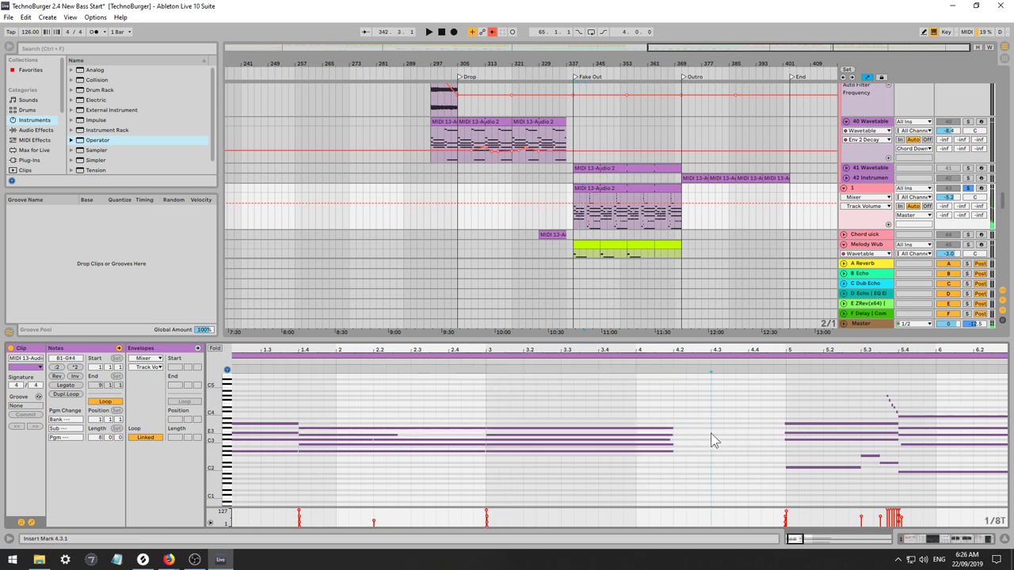
{"action": "left_click", "coordinate": [465, 441]}
{"action": "key", "text": "Delete"}
Extend the D#3 note to end at bar 3 and replay the clip.
{"action": "left_click_drag", "start_coordinate": [232, 440], "coordinate": [488, 449]}
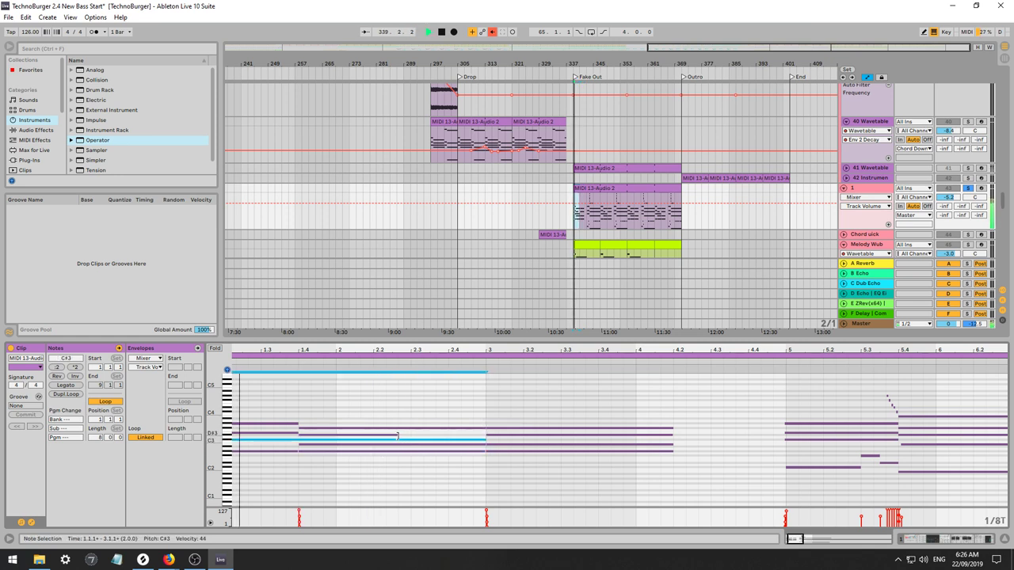
{"action": "left_click_drag", "start_coordinate": [395, 435], "coordinate": [325, 434]}
{"action": "key", "text": "space"}
{"action": "key", "text": "space"}
{"action": "key", "text": "space"}
{"action": "key", "text": "space"}
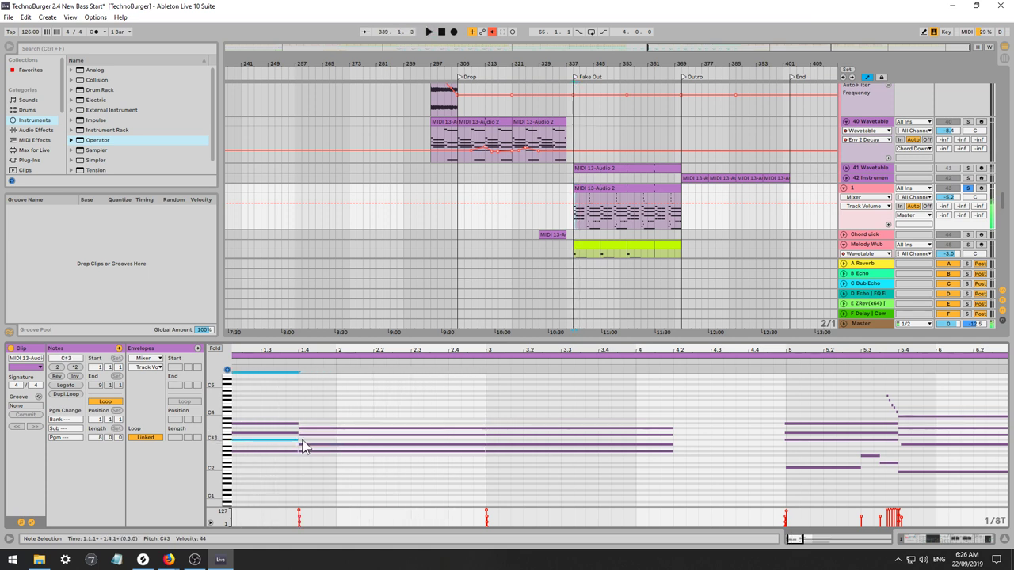
Add C#3 notes from 1.4 to bar 3 and from bar 3 to about 4.1.3.
{"action": "double_click", "coordinate": [303, 440]}
{"action": "left_click_drag", "start_coordinate": [309, 441], "coordinate": [485, 439]}
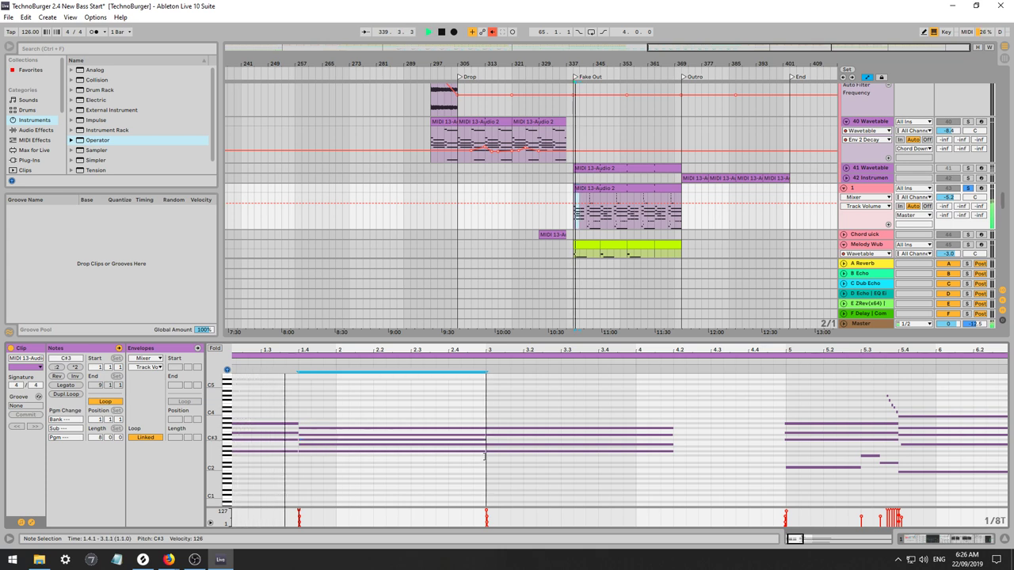
{"action": "double_click", "coordinate": [491, 440]}
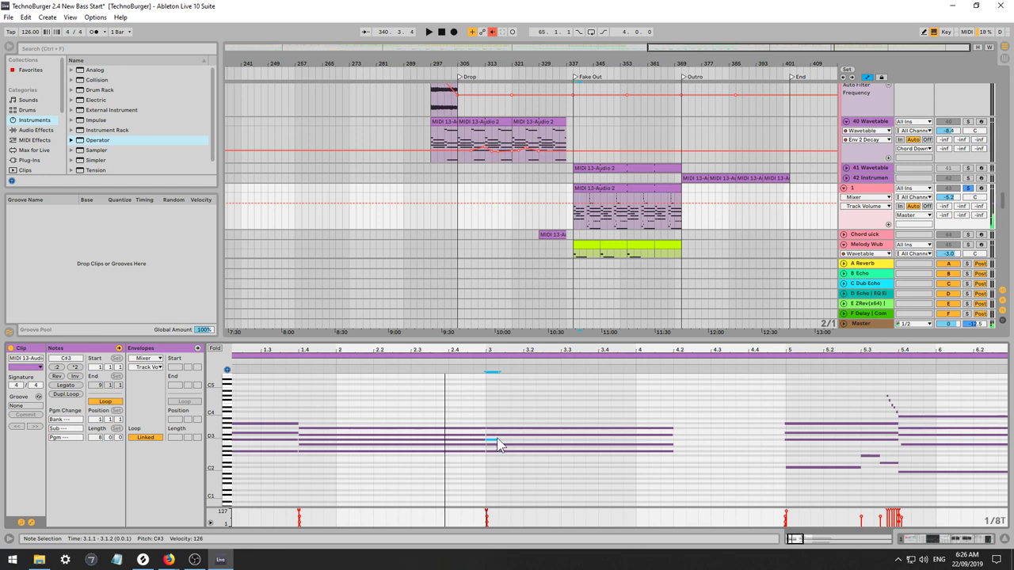
{"action": "left_click", "coordinate": [499, 445]}
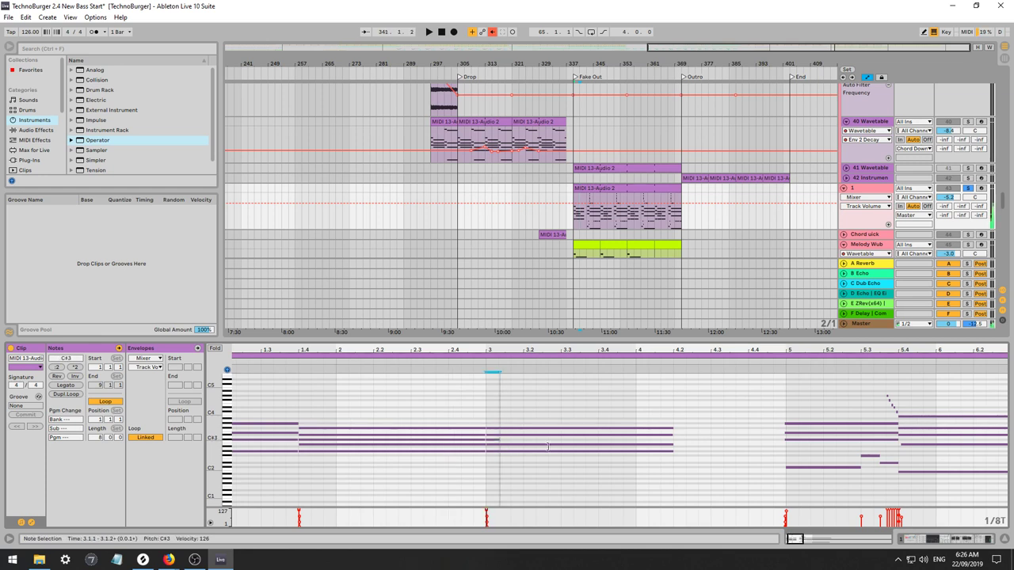
{"action": "left_click_drag", "start_coordinate": [497, 441], "coordinate": [654, 486]}
{"action": "key", "text": "space"}
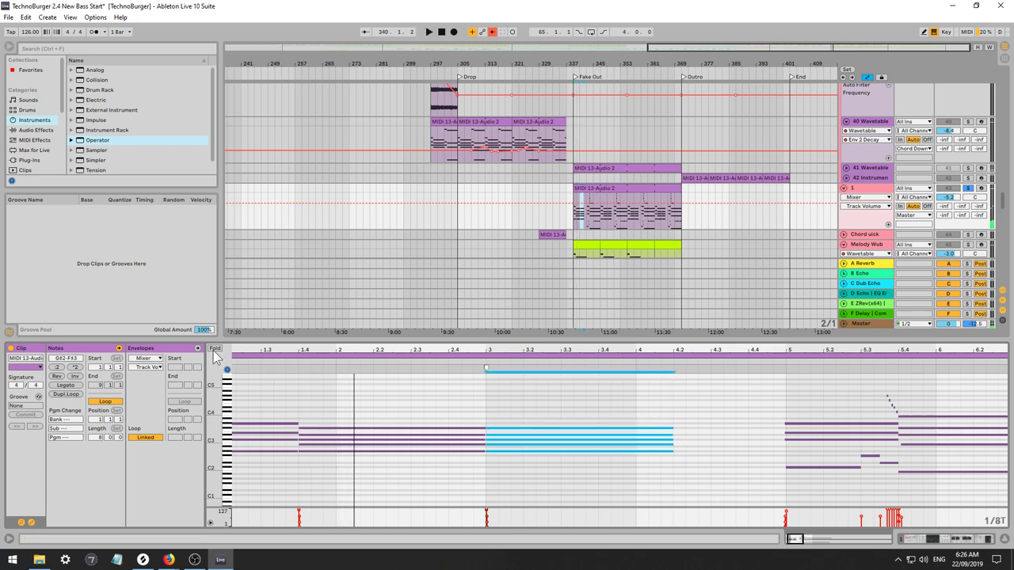
Fold the piano roll, cut the bar-3 chord to a stab, and repeat it with Ctrl+D, holding the last one.
{"action": "left_click", "coordinate": [213, 349]}
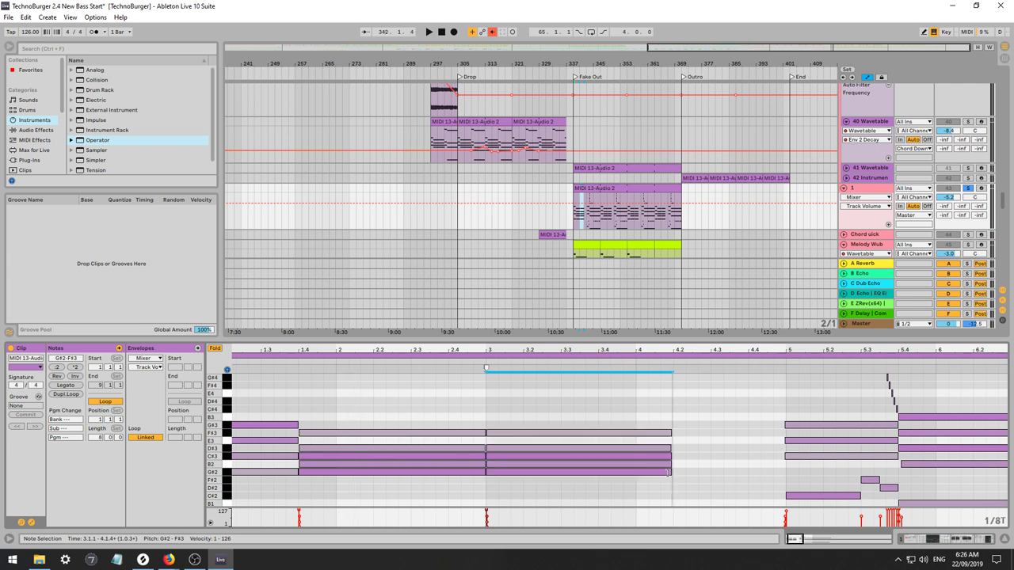
{"action": "left_click_drag", "start_coordinate": [673, 474], "coordinate": [484, 472]}
{"action": "key", "text": "space"}
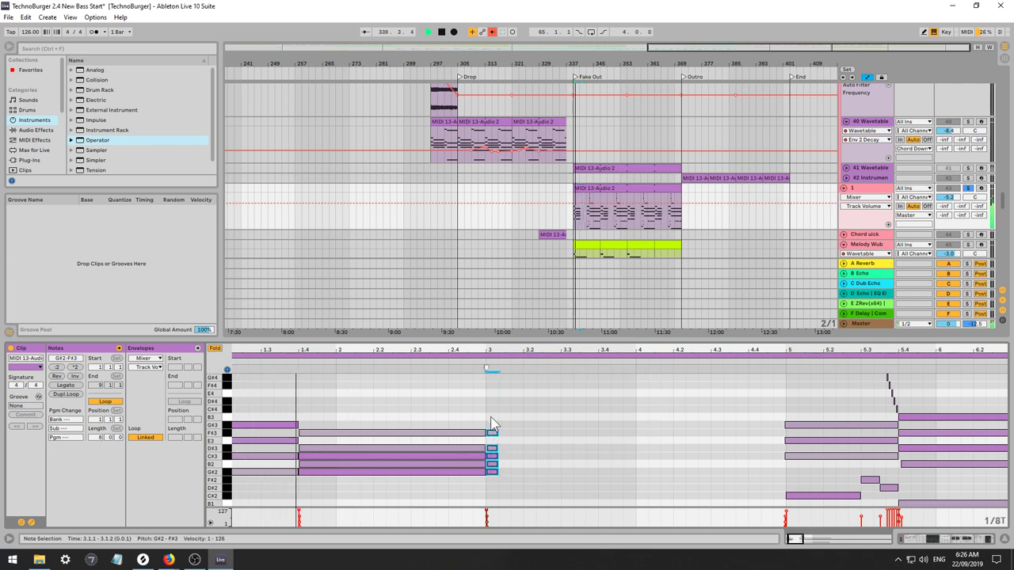
{"action": "key", "text": "ctrl+d"}
{"action": "key", "text": "ctrl+d"}
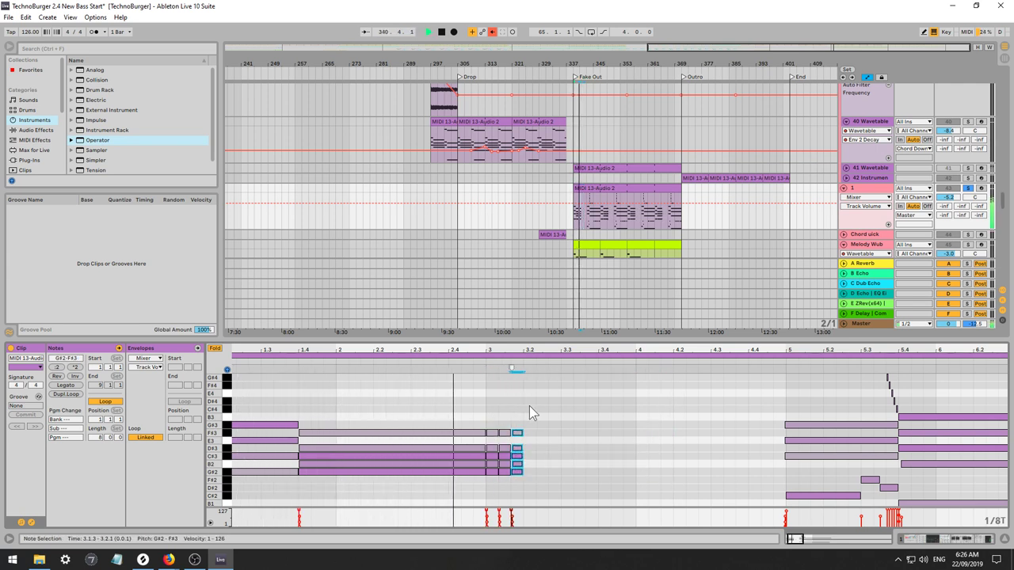
{"action": "key", "text": "ctrl+d"}
{"action": "key", "text": "ctrl+d"}
{"action": "key", "text": "ctrl+d"}
{"action": "key", "text": "ctrl+d"}
{"action": "key", "text": "ctrl+d"}
{"action": "key", "text": "ctrl+d"}
{"action": "key", "text": "ctrl+d"}
{"action": "key", "text": "ctrl+d"}
{"action": "key", "text": "ctrl+d"}
{"action": "key", "text": "ctrl+d"}
{"action": "key", "text": "ctrl+d"}
{"action": "key", "text": "ctrl+d"}
{"action": "key", "text": "ctrl+d"}
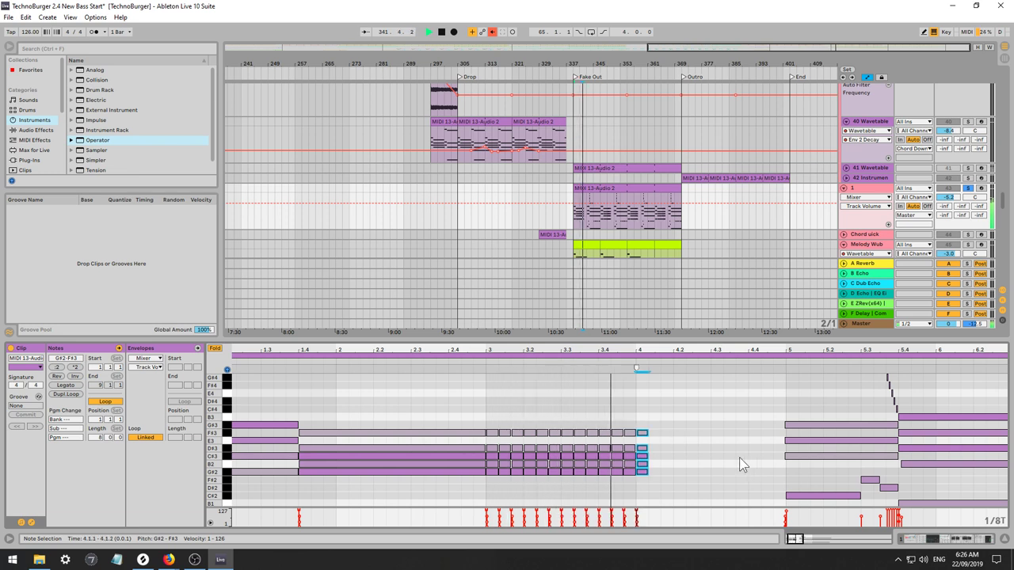
{"action": "key", "text": "ctrl+d"}
{"action": "key", "text": "ctrl+d"}
{"action": "key", "text": "ctrl+d"}
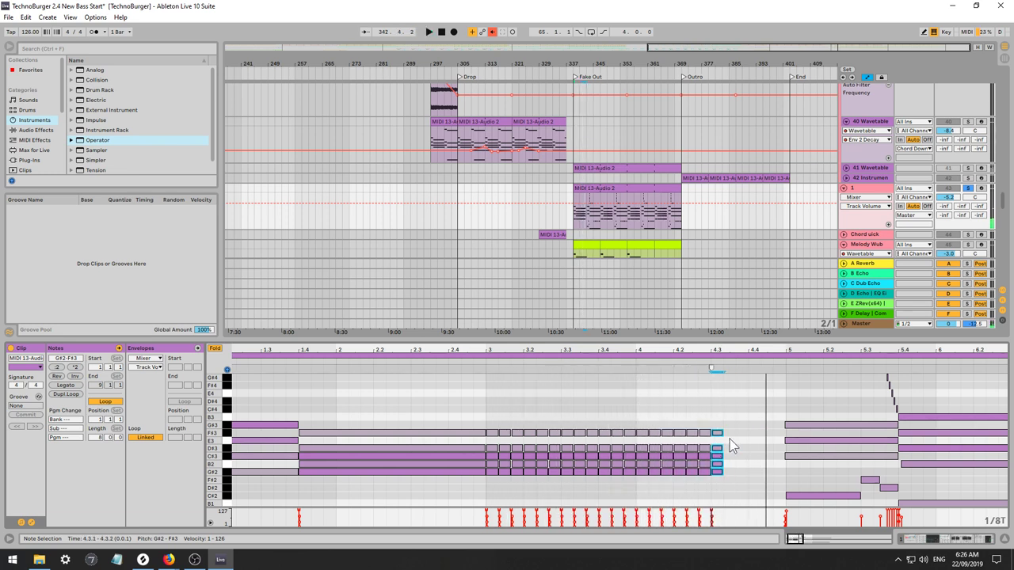
{"action": "left_click_drag", "start_coordinate": [722, 433], "coordinate": [782, 435]}
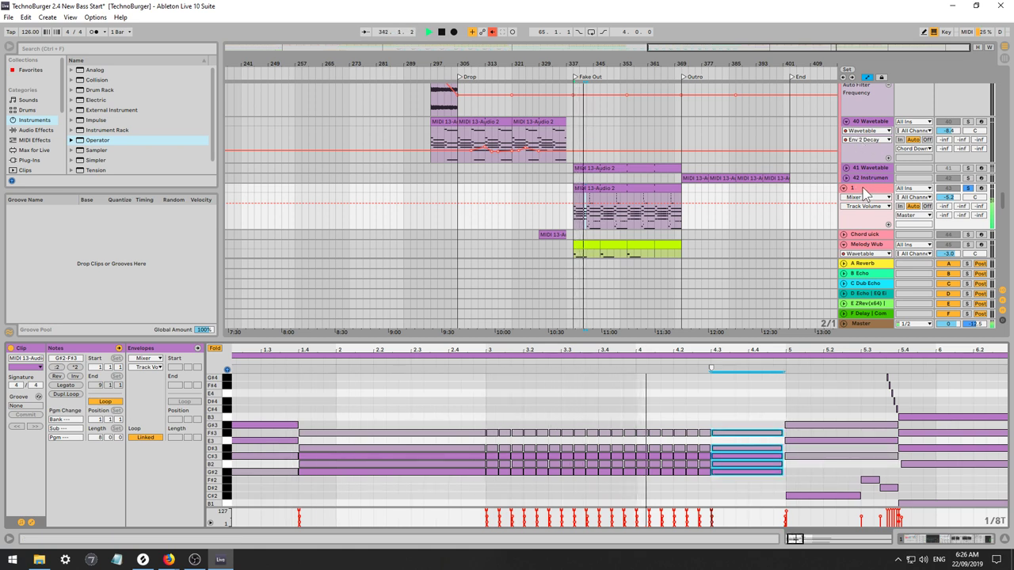
Add a Velocity MIDI effect from the browser to the chord rack's first Operator chain.
{"action": "key", "text": "shift+Tab"}
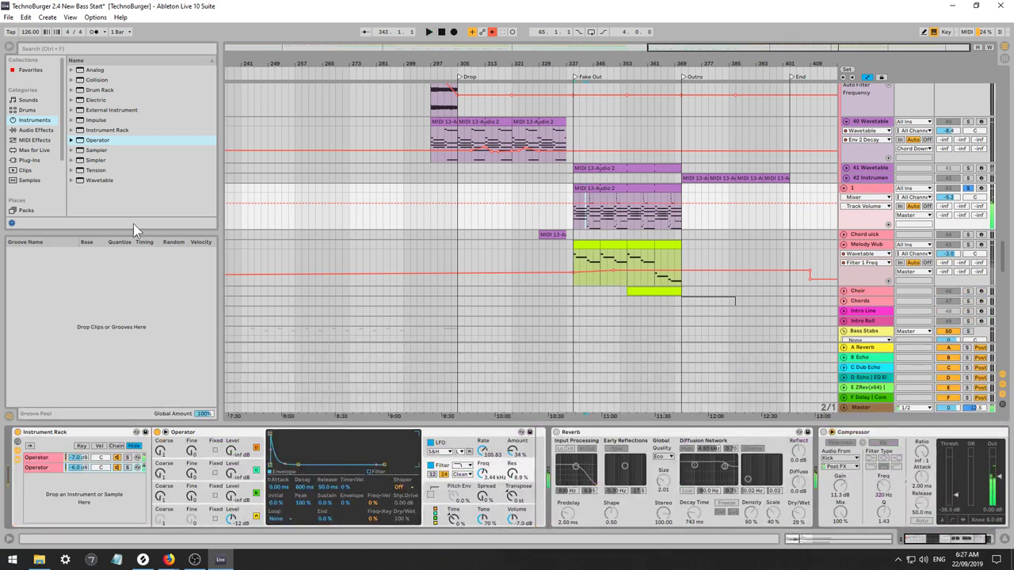
{"action": "left_click", "coordinate": [40, 140]}
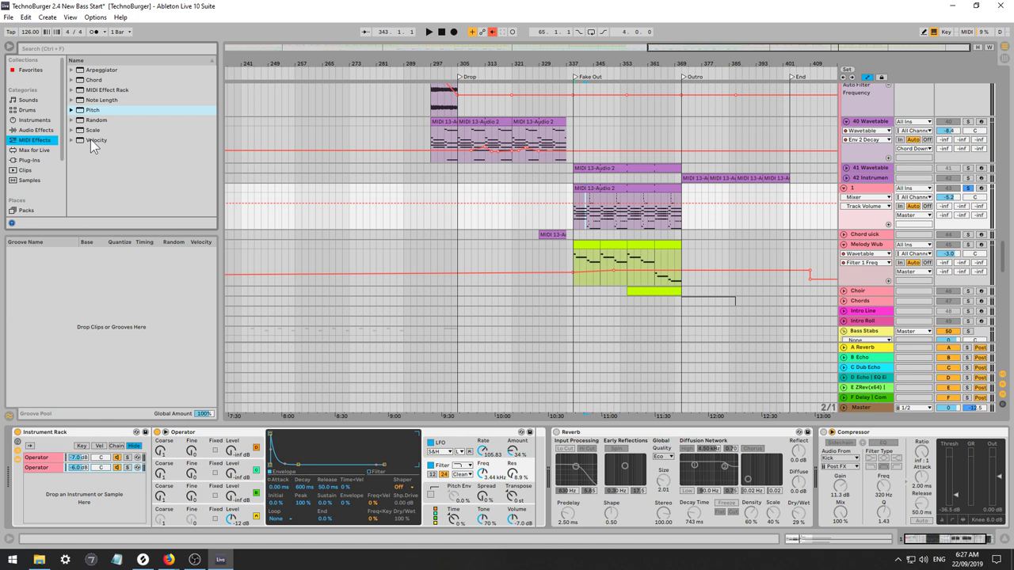
{"action": "left_click_drag", "start_coordinate": [92, 143], "coordinate": [58, 371]}
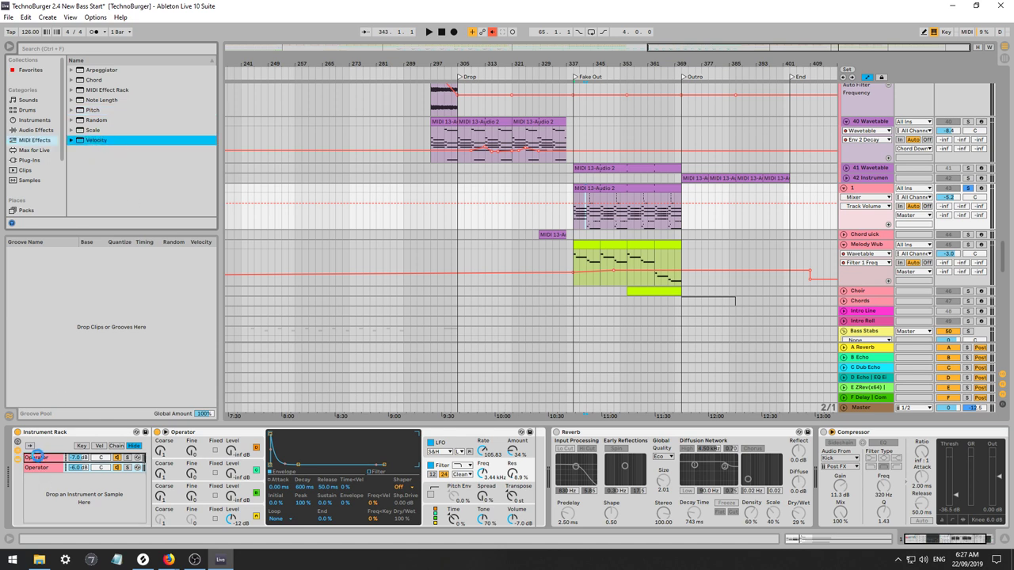
{"action": "left_click", "coordinate": [32, 469]}
{"action": "left_click", "coordinate": [52, 460]}
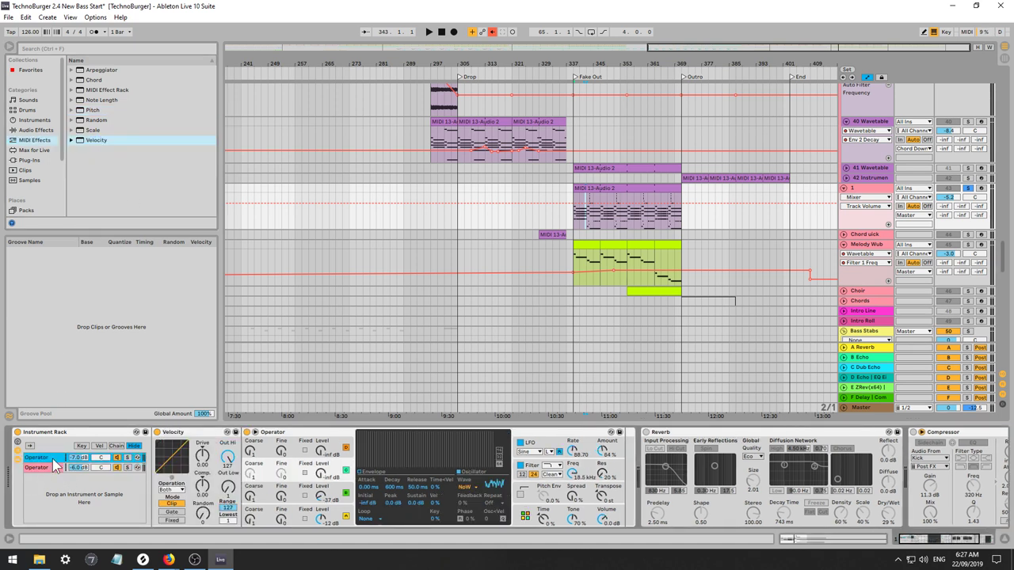
Raise Velocity Random and start adjusting Comp while zooming to the Fake Out section.
{"action": "left_click", "coordinate": [202, 514]}
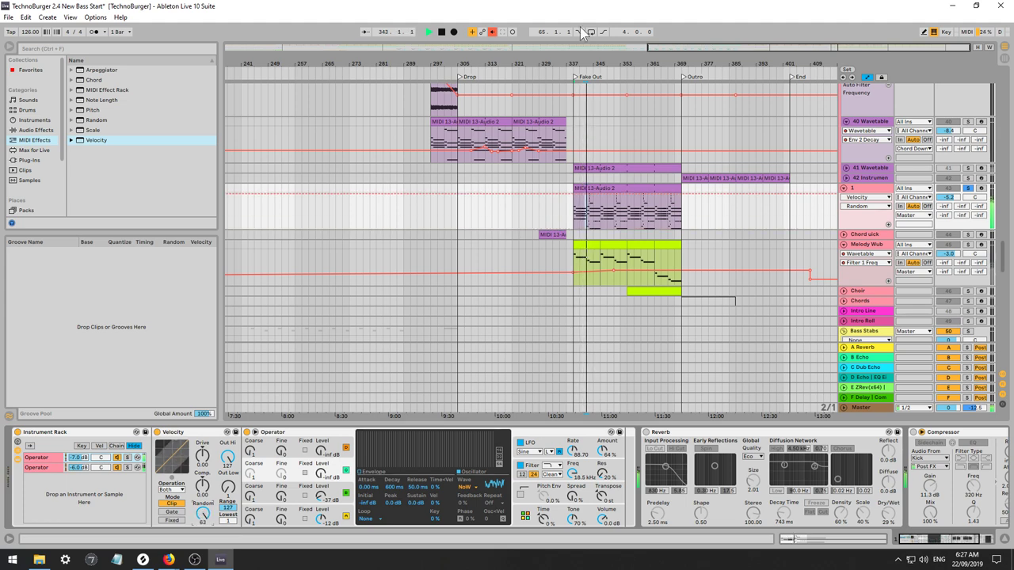
{"action": "key", "text": "space"}
{"action": "left_click_drag", "start_coordinate": [672, 46], "coordinate": [633, 144]}
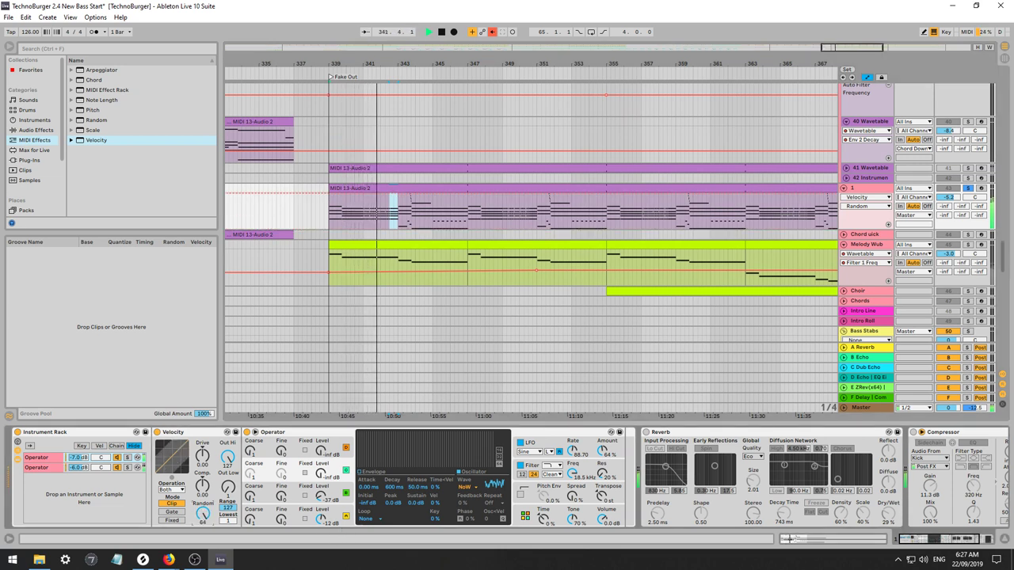
{"action": "left_click_drag", "start_coordinate": [203, 486], "coordinate": [203, 481]}
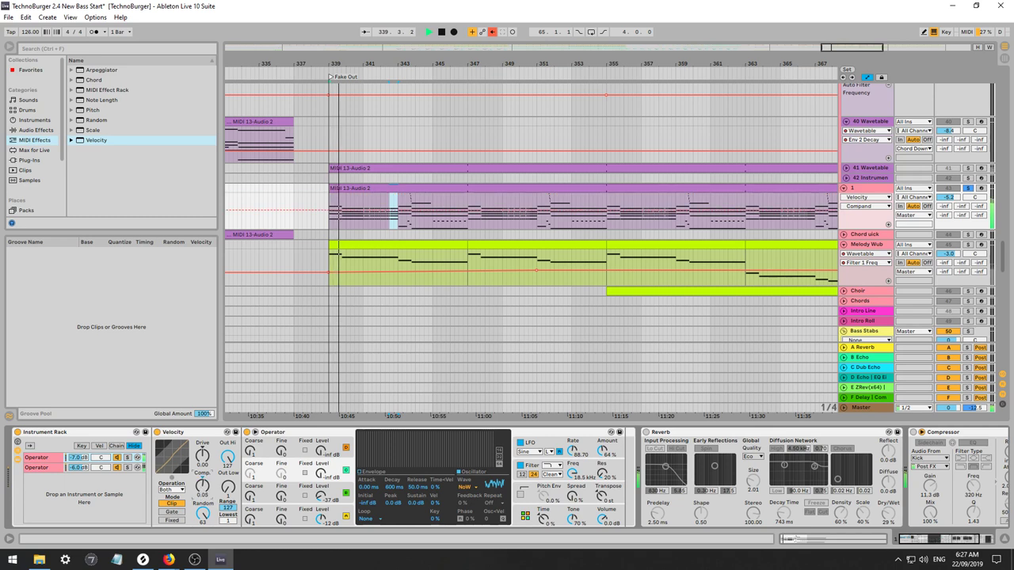
{"action": "key", "text": "space"}
Set Velocity Comp to -0.65 and Drive to -0.11, returning Random to 0, auditioning near bar 341.
{"action": "left_click", "coordinate": [365, 221]}
{"action": "key", "text": "space"}
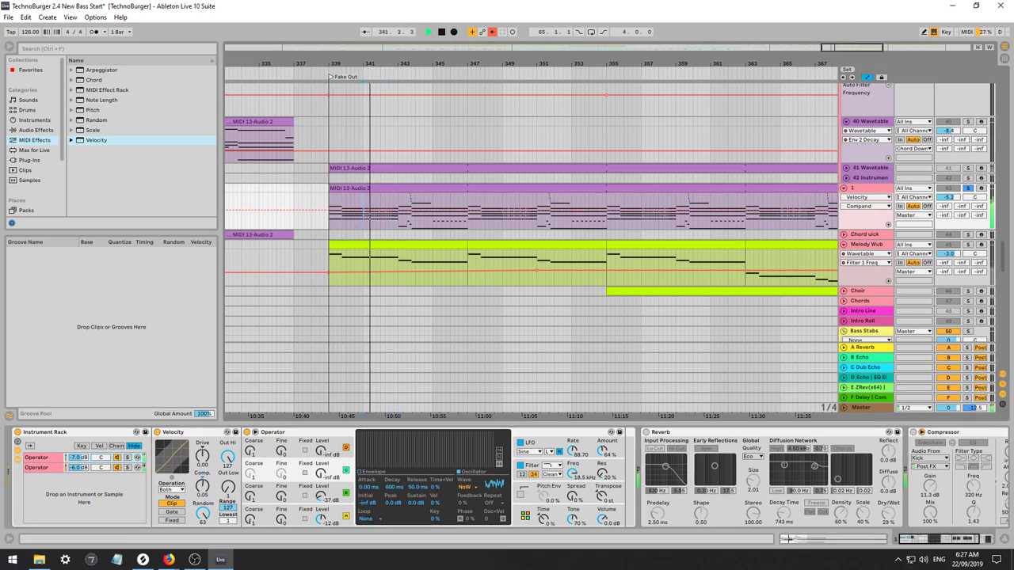
{"action": "key", "text": "space"}
{"action": "key", "text": "space"}
{"action": "left_click_drag", "start_coordinate": [205, 485], "coordinate": [203, 536]}
{"action": "left_click", "coordinate": [204, 457]}
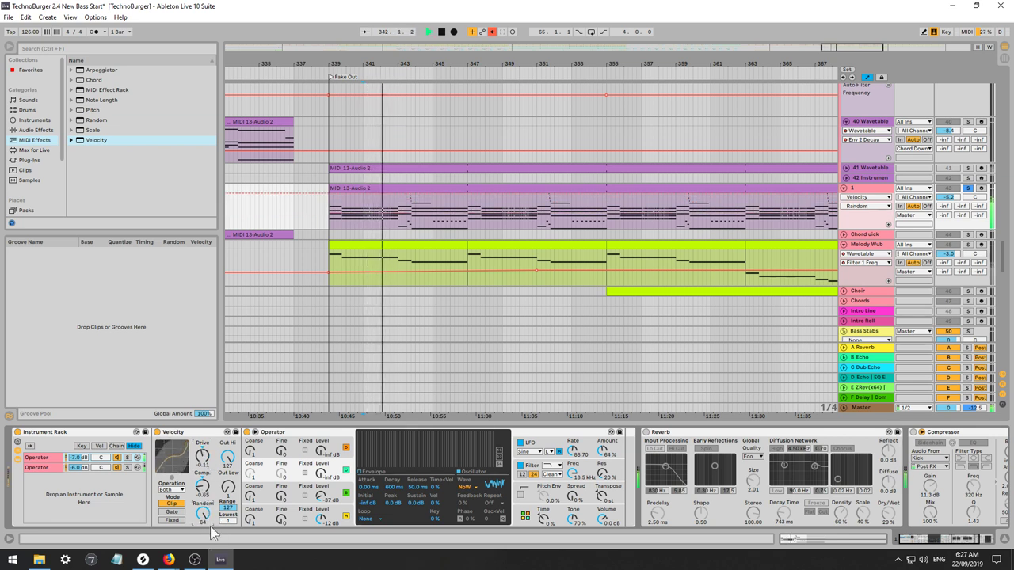
{"action": "left_click", "coordinate": [365, 219]}
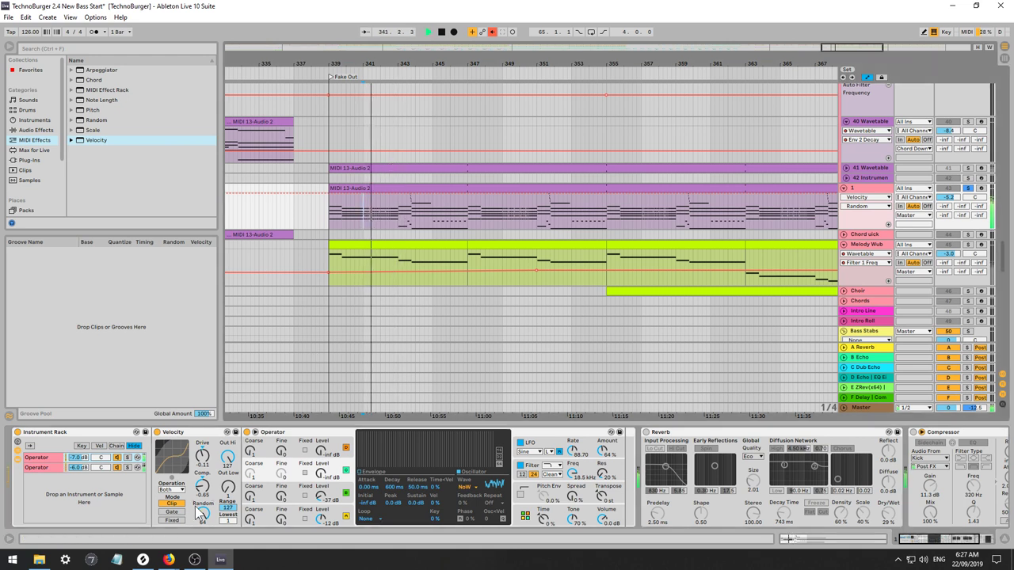
{"action": "left_click_drag", "start_coordinate": [202, 513], "coordinate": [202, 558]}
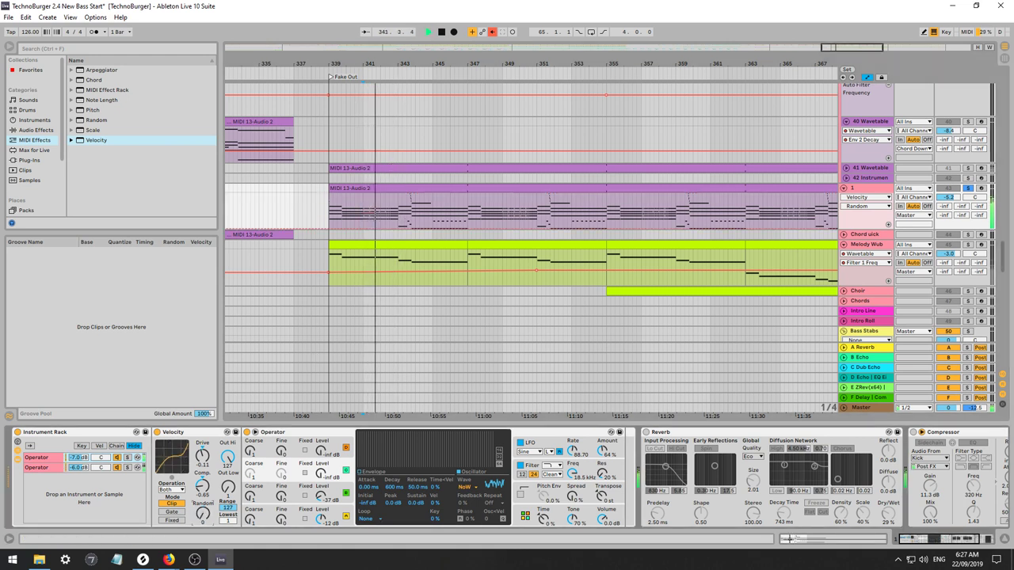
{"action": "double_click", "coordinate": [363, 188]}
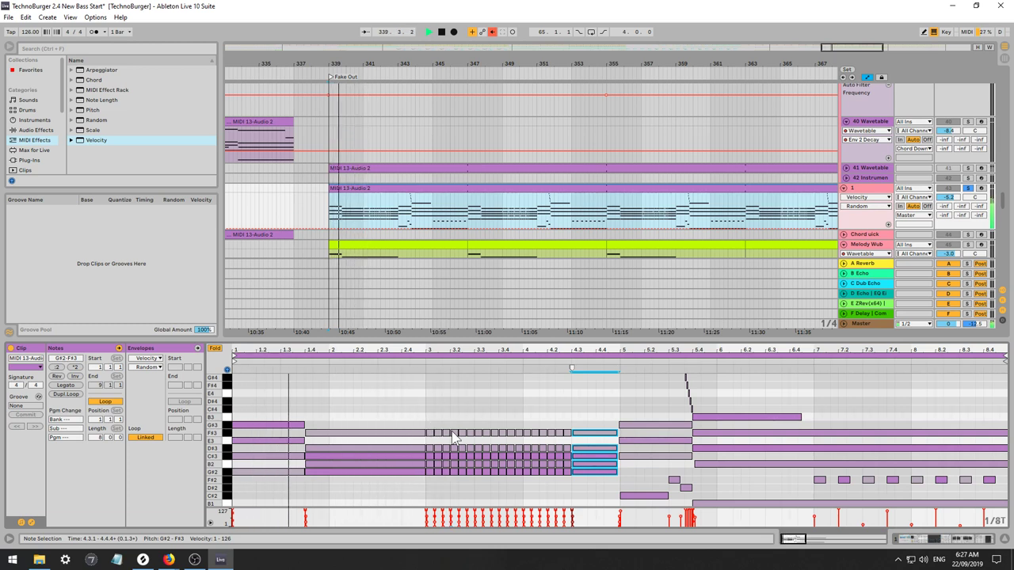
Select the long held chord notes and end them at 2.4.3.
{"action": "left_click_drag", "start_coordinate": [430, 424], "coordinate": [435, 463]}
{"action": "key", "text": "space"}
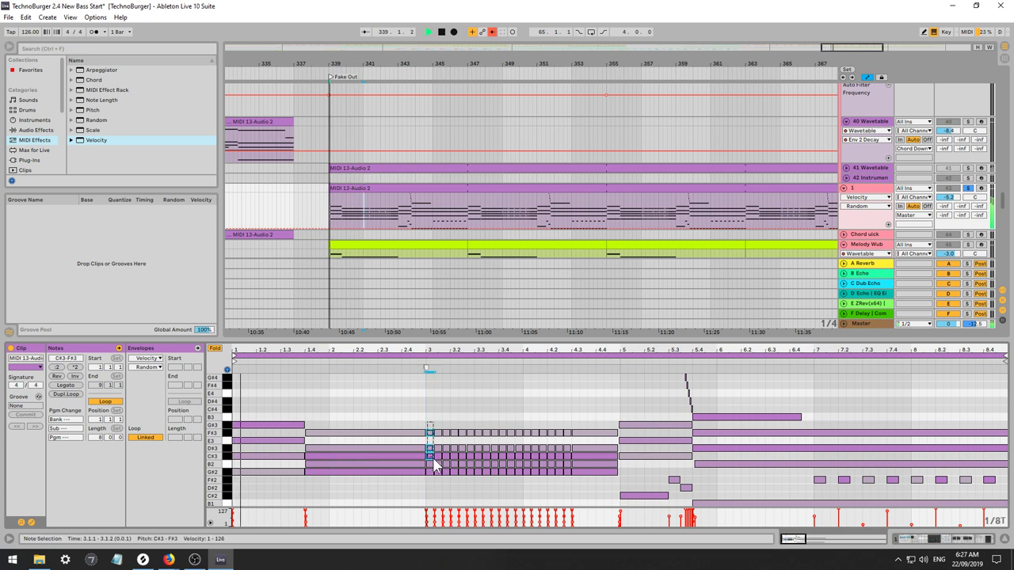
{"action": "key", "text": "space"}
{"action": "mouse_move", "coordinate": [410, 503]}
{"action": "left_mouse_down"}
{"action": "mouse_move", "coordinate": [418, 424]}
{"action": "mouse_move", "coordinate": [413, 507]}
{"action": "left_mouse_up"}
{"action": "left_click", "coordinate": [423, 432]}
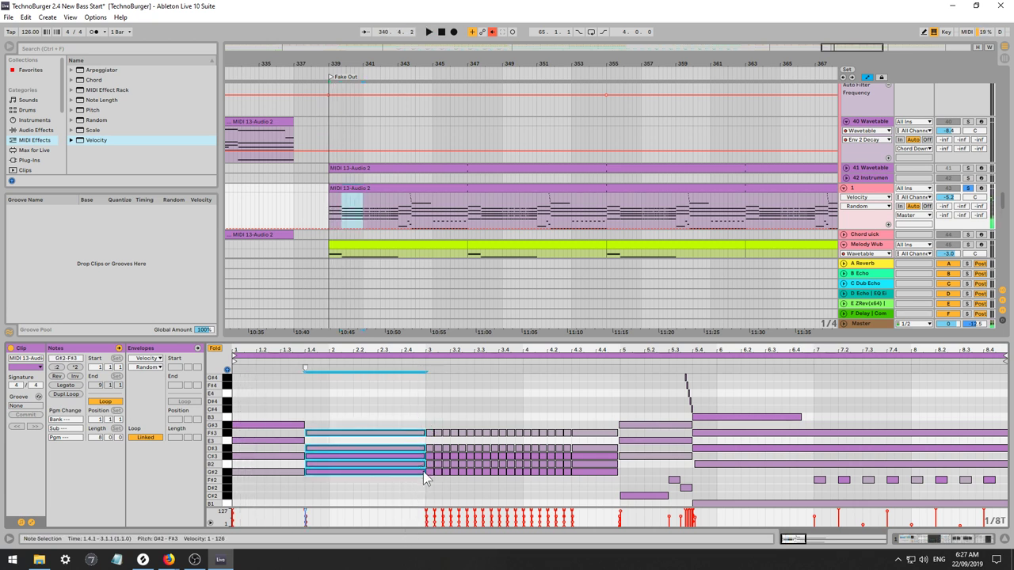
{"action": "left_click_drag", "start_coordinate": [424, 470], "coordinate": [401, 471]}
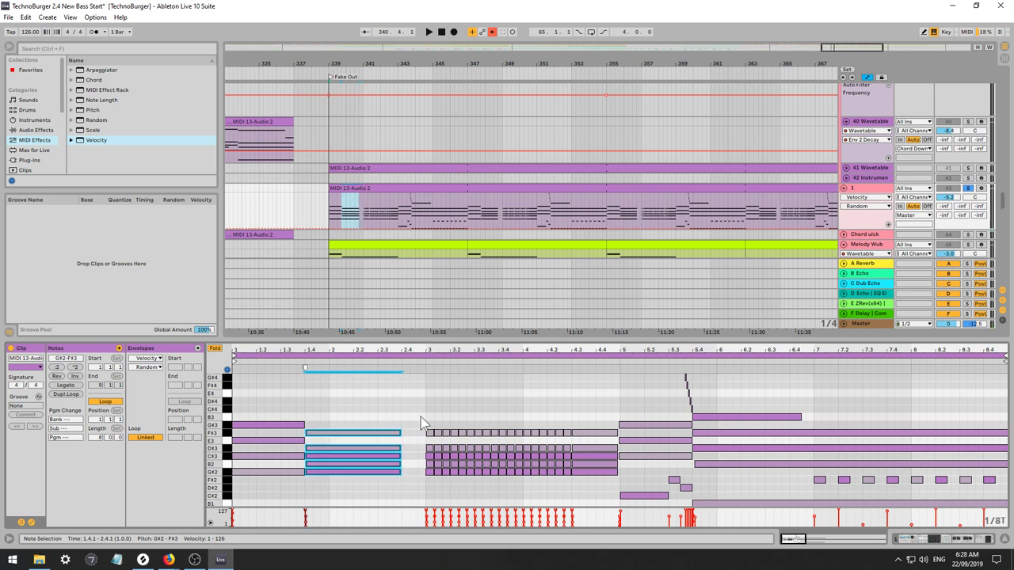
Audition the bar-3 stabs, selecting the held chord and the stabs starting at 3.3.
{"action": "left_click_drag", "start_coordinate": [420, 417], "coordinate": [406, 470]}
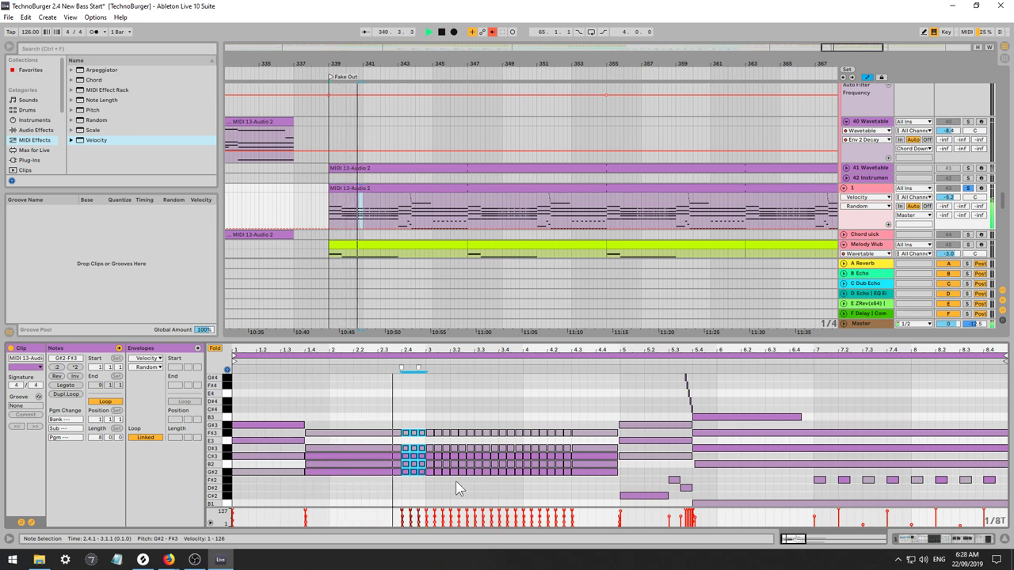
{"action": "key", "text": "space"}
{"action": "left_click", "coordinate": [451, 482]}
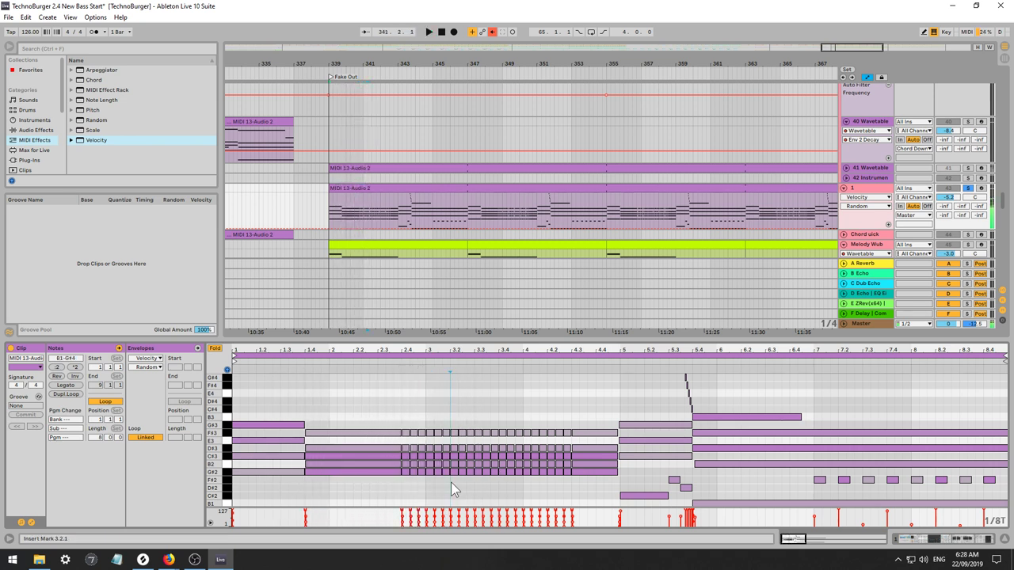
{"action": "key", "text": "space"}
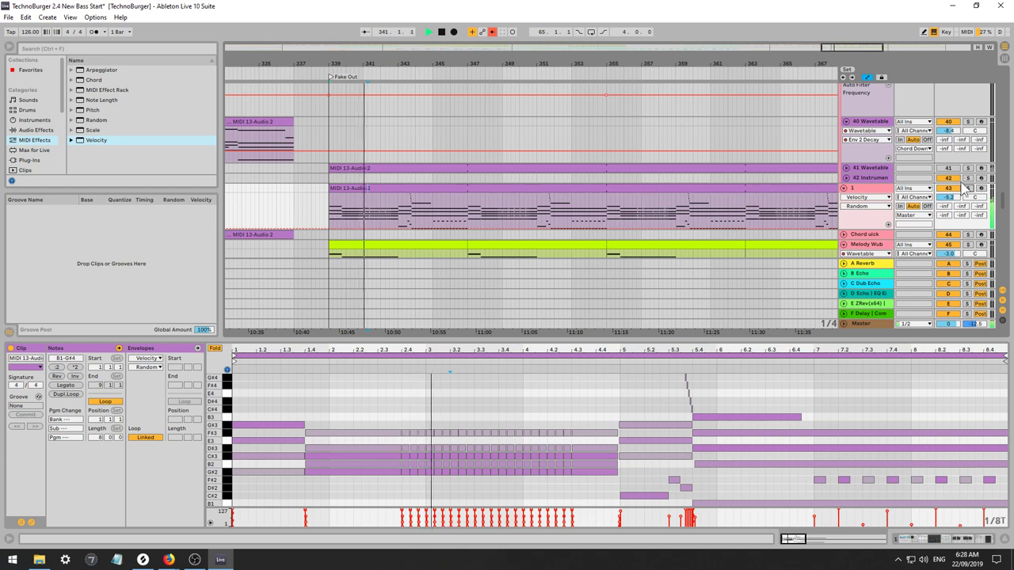
{"action": "left_click_drag", "start_coordinate": [385, 420], "coordinate": [409, 469]}
{"action": "key", "text": "space"}
{"action": "left_click_drag", "start_coordinate": [479, 415], "coordinate": [612, 470]}
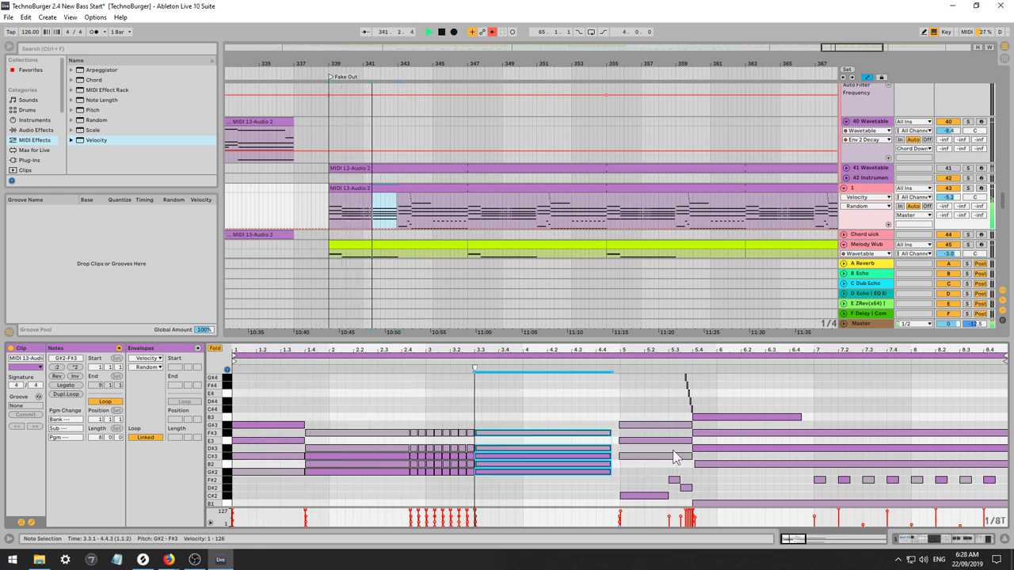
{"action": "left_click", "coordinate": [864, 190]}
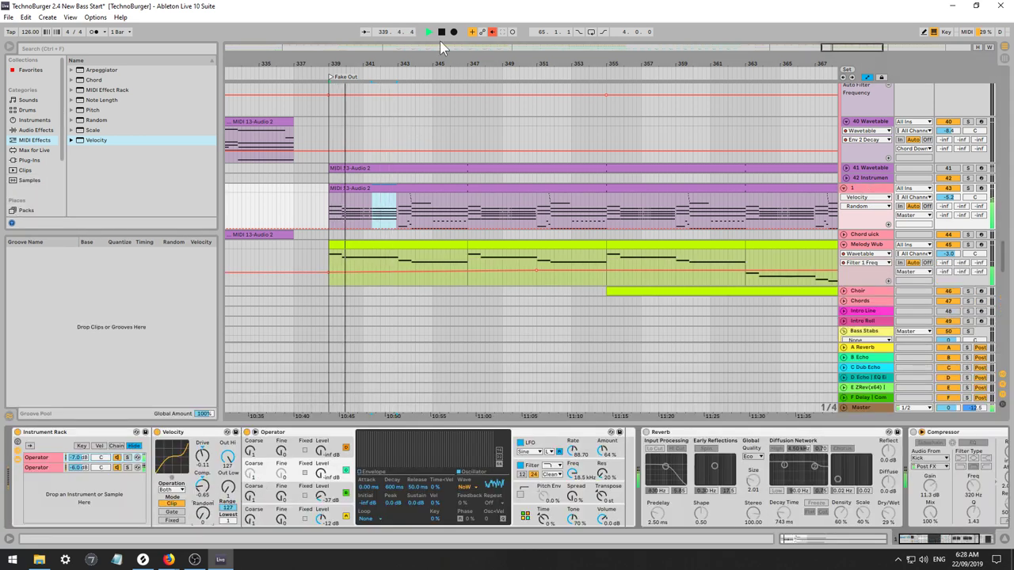
Zoom to bars 338–344 and pencil stepped Velocity Random automation rising to 64 in the stab clip.
{"action": "left_click", "coordinate": [418, 46]}
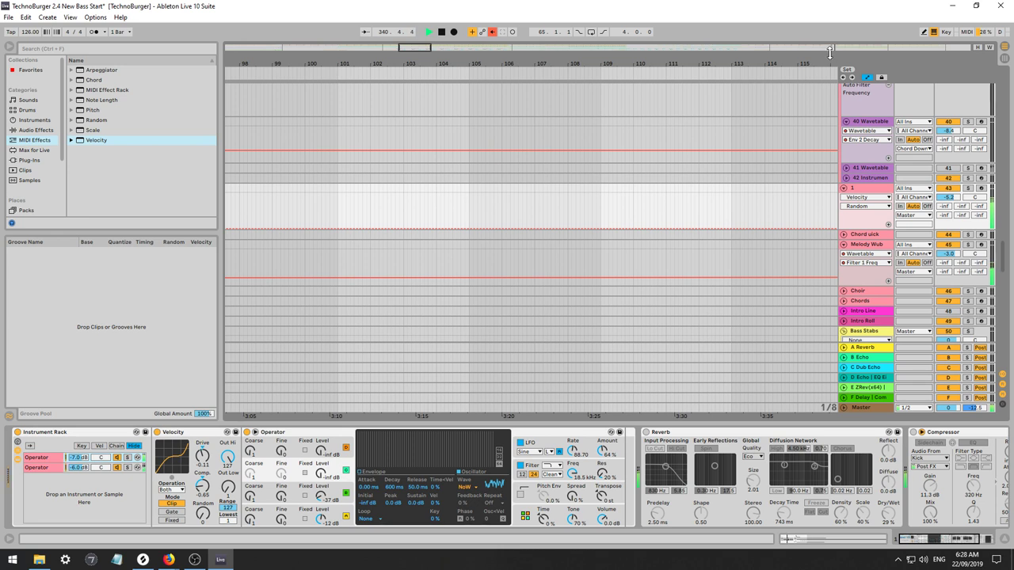
{"action": "left_click", "coordinate": [829, 48]}
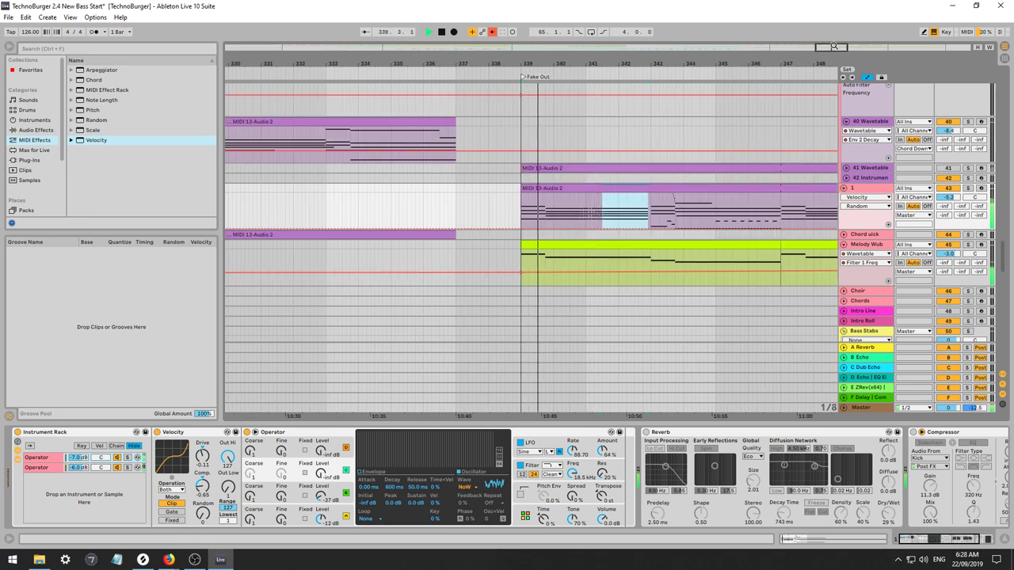
{"action": "left_click_drag", "start_coordinate": [834, 46], "coordinate": [838, 87]}
{"action": "key", "text": "b"}
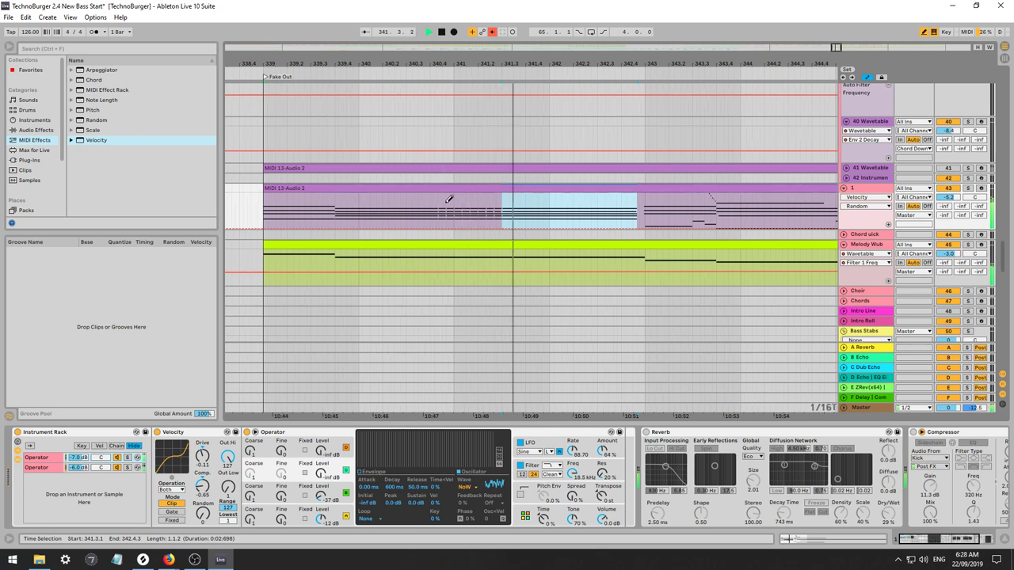
{"action": "mouse_move", "coordinate": [443, 201]}
{"action": "left_mouse_down"}
{"action": "mouse_move", "coordinate": [501, 185]}
{"action": "mouse_move", "coordinate": [442, 168]}
{"action": "mouse_move", "coordinate": [454, 192]}
{"action": "left_mouse_up"}
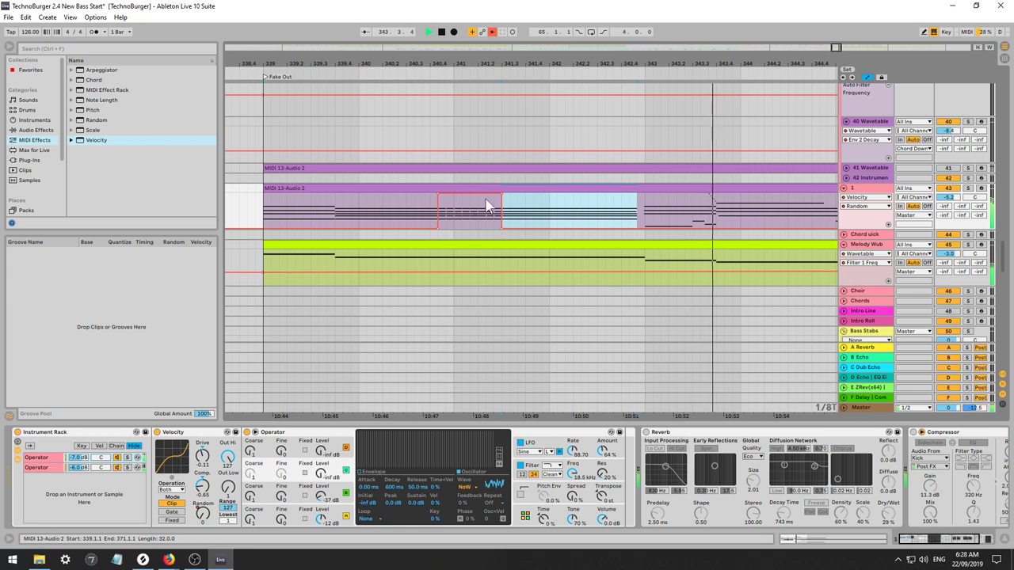
Solo track 1 and play it from a start point in the stab clip.
{"action": "left_click", "coordinate": [422, 214]}
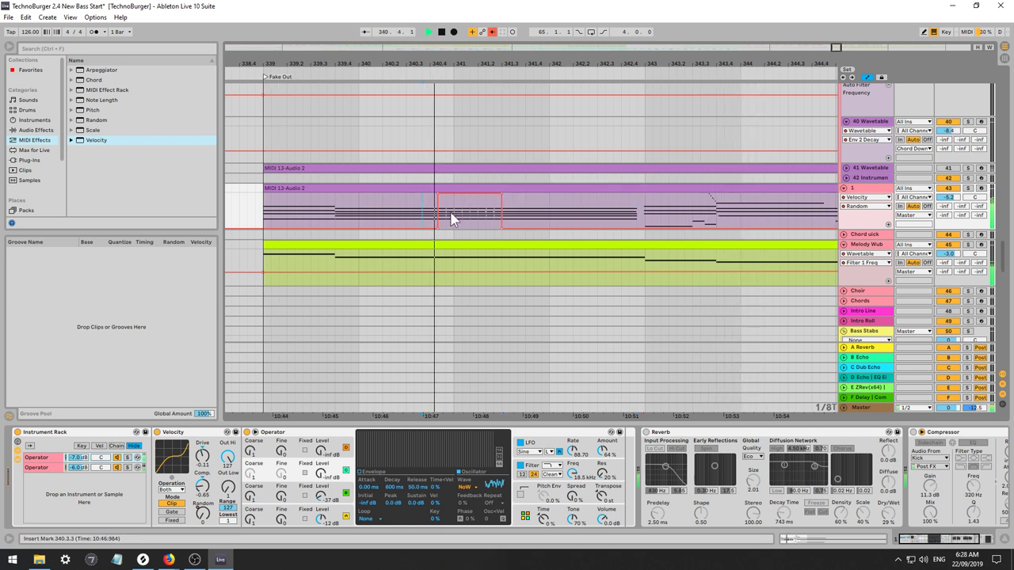
{"action": "left_click", "coordinate": [968, 189]}
{"action": "key", "text": "space"}
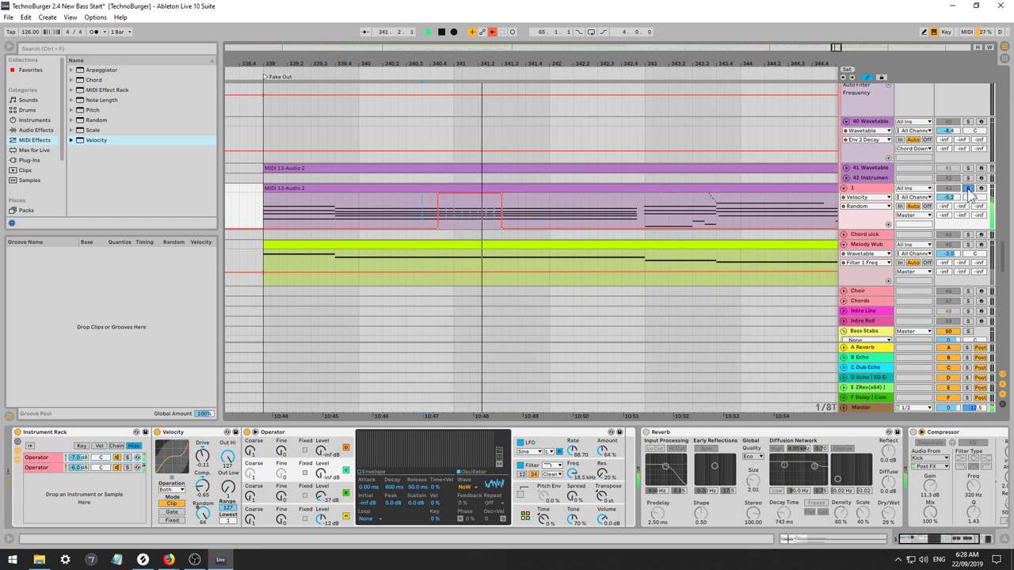
Try stepped filter frequency automation on the second Operator chain, then undo it.
{"action": "left_click", "coordinate": [36, 468]}
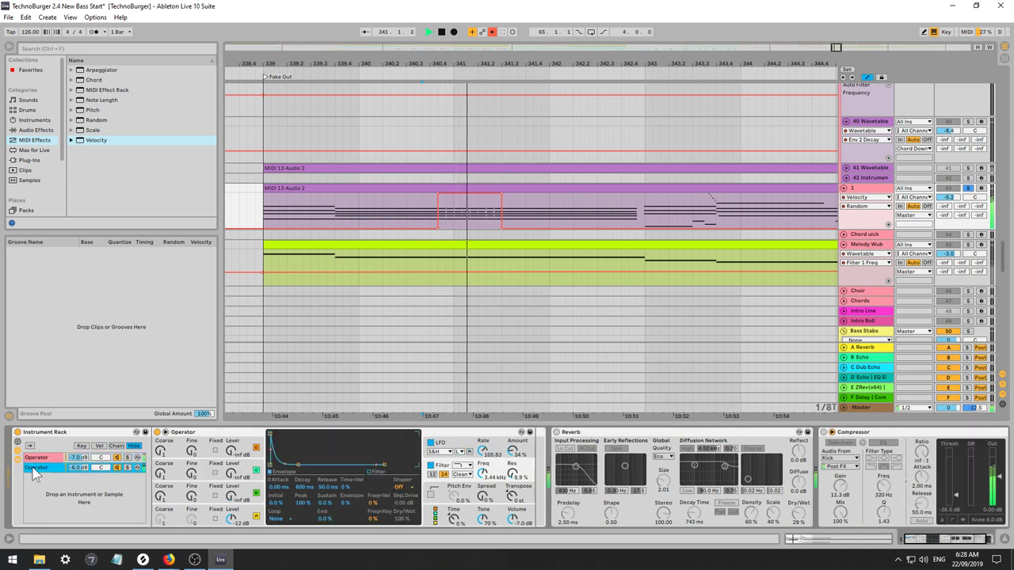
{"action": "left_click", "coordinate": [485, 474]}
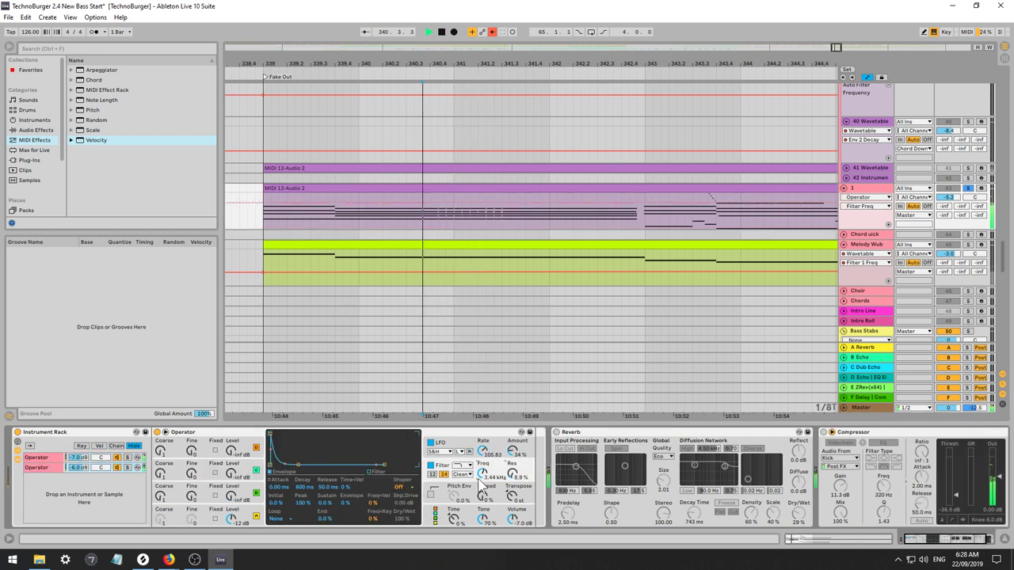
{"action": "key", "text": "space"}
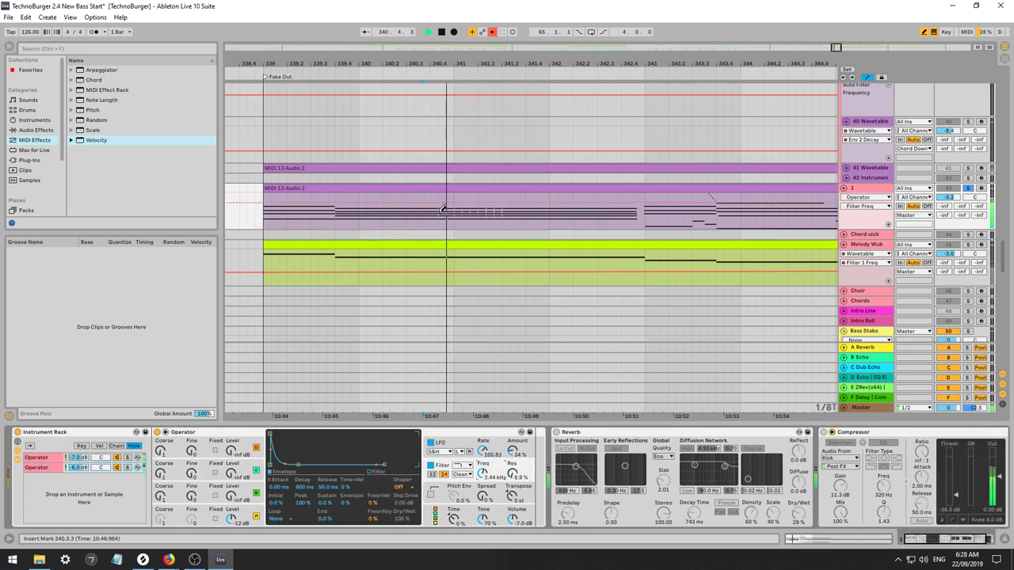
{"action": "left_click", "coordinate": [442, 212]}
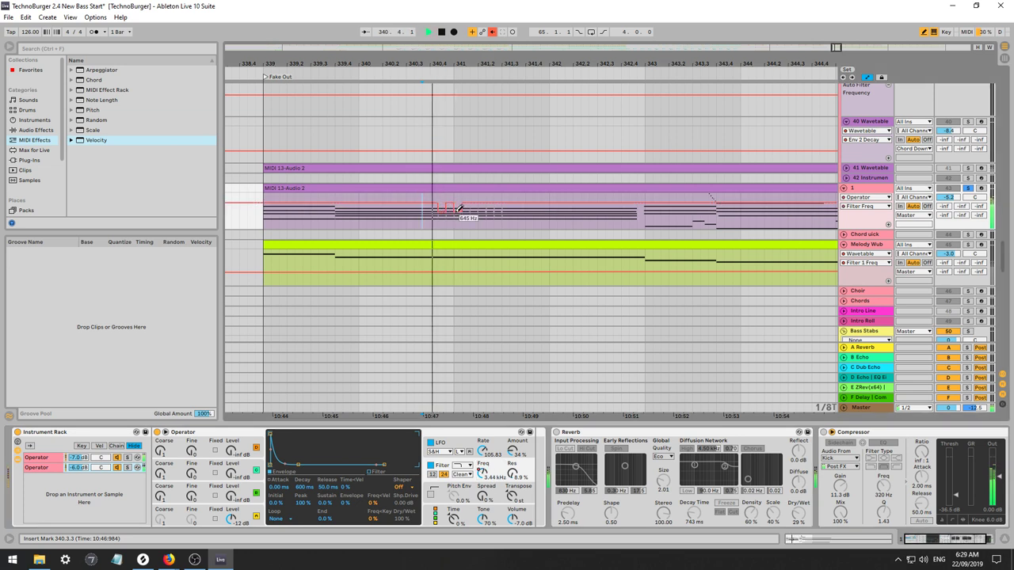
{"action": "mouse_move", "coordinate": [460, 208]}
{"action": "left_mouse_down"}
{"action": "mouse_move", "coordinate": [489, 203]}
{"action": "mouse_move", "coordinate": [440, 204]}
{"action": "left_mouse_up"}
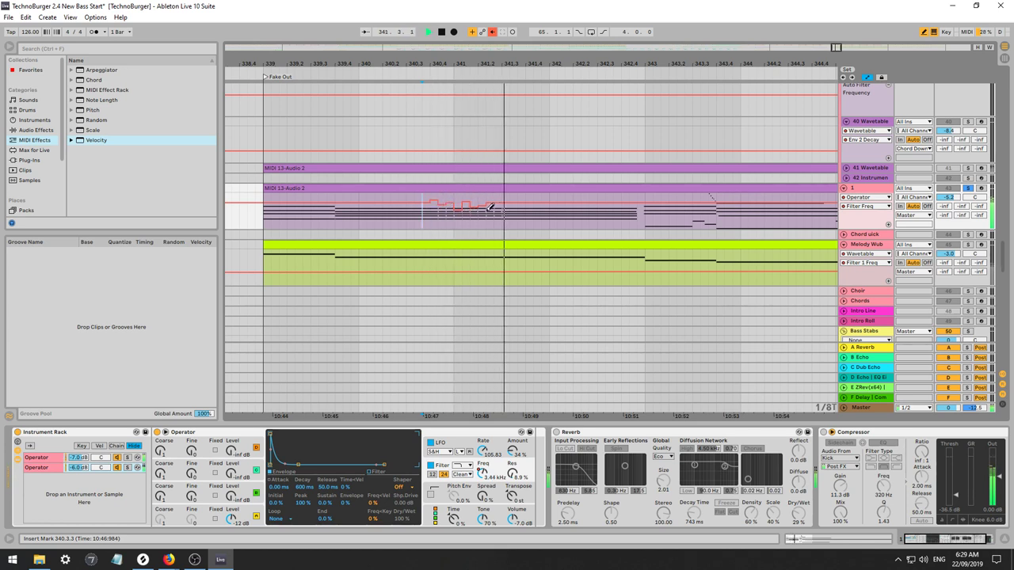
{"action": "key", "text": "b"}
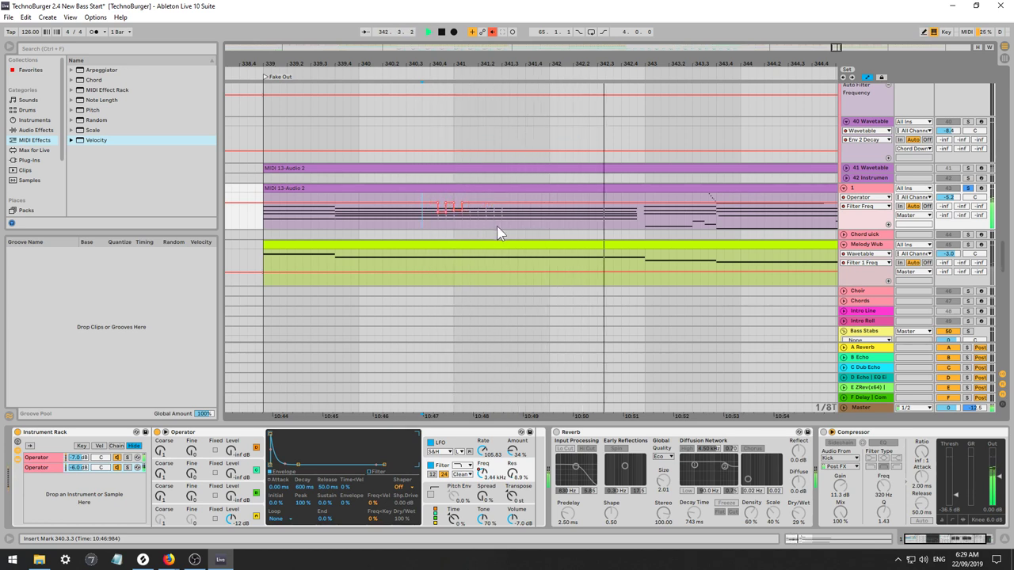
{"action": "key", "text": "ctrl+z"}
{"action": "key", "text": "ctrl+z"}
{"action": "key", "text": "space"}
{"action": "key", "text": "space"}
Pull the oscillator A envelope Sustain automation down to -33 dB.
{"action": "key", "text": "space"}
{"action": "key", "text": "space"}
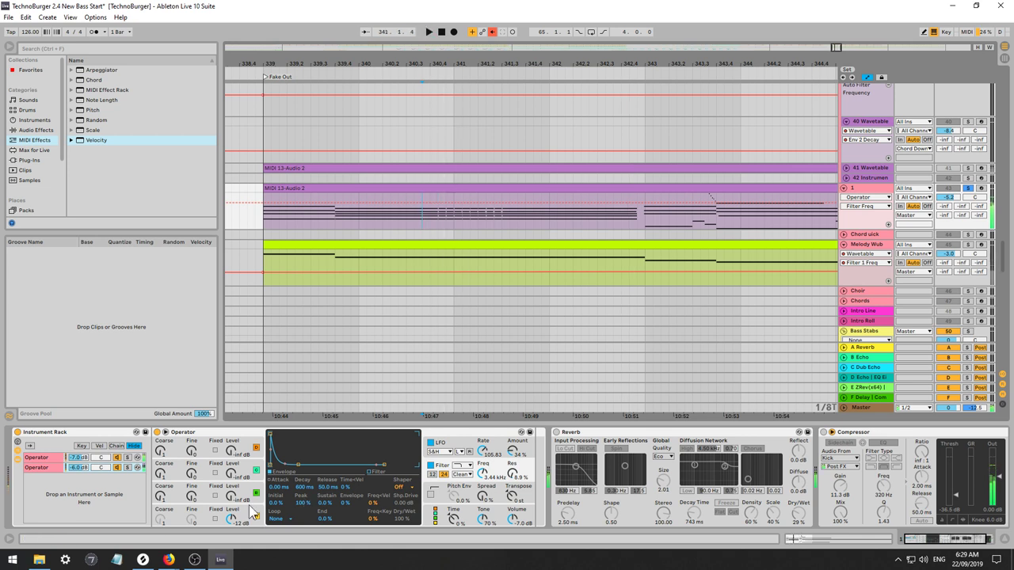
{"action": "left_click", "coordinate": [236, 521]}
{"action": "key", "text": "space"}
{"action": "key", "text": "space"}
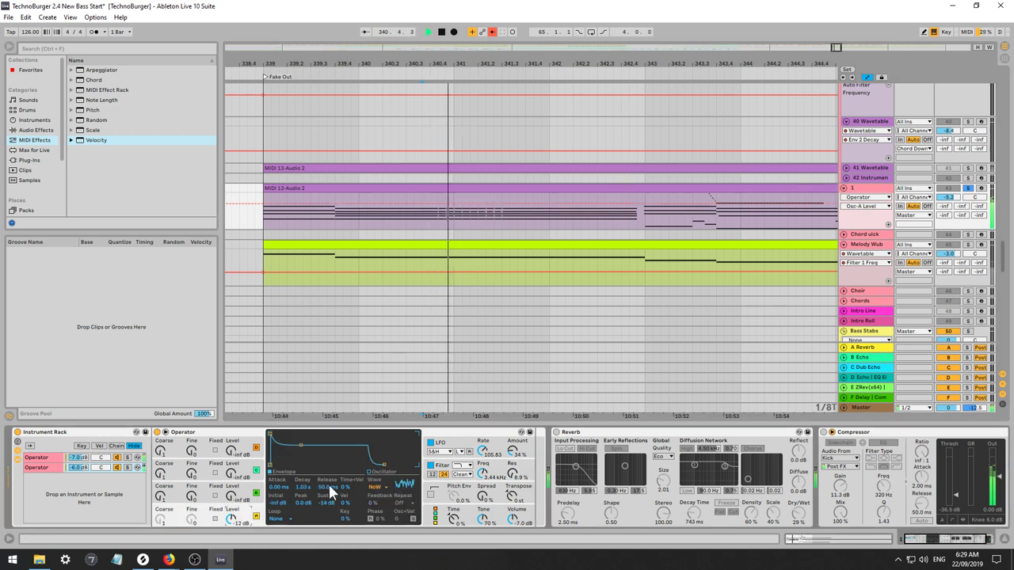
{"action": "key", "text": "space"}
{"action": "left_click", "coordinate": [327, 502]}
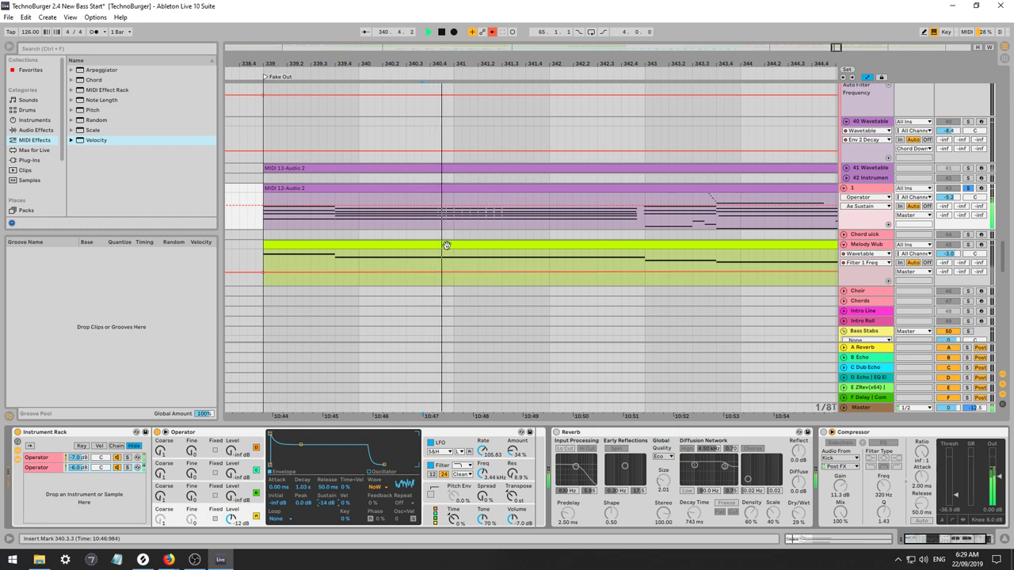
{"action": "left_click_drag", "start_coordinate": [447, 207], "coordinate": [447, 215]}
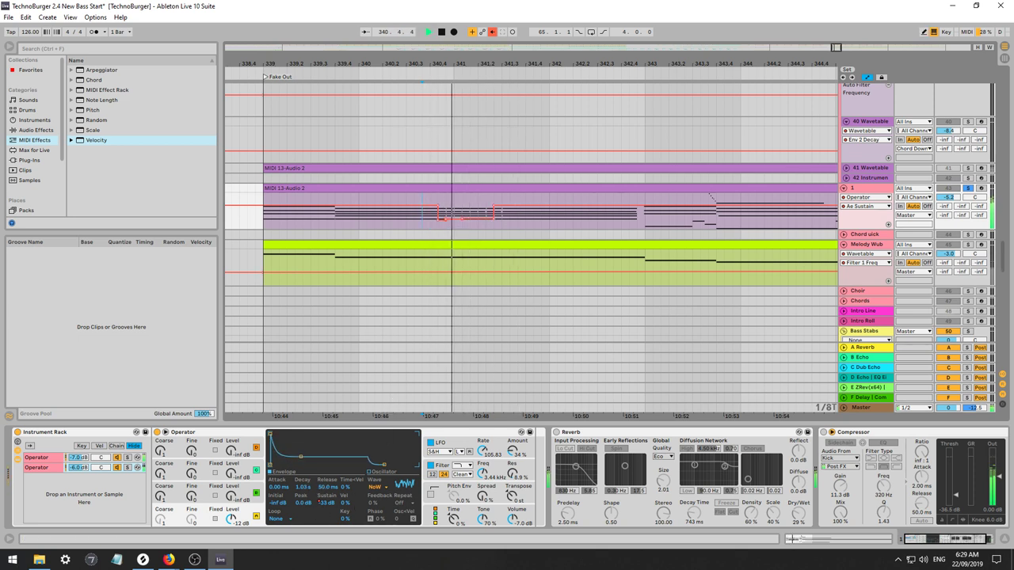
Pencil stepped, mostly short envelope Decay automation between about 340.4 and 341.3.
{"action": "key", "text": "space"}
{"action": "key", "text": "space"}
{"action": "key", "text": "space"}
{"action": "key", "text": "space"}
{"action": "key", "text": "b"}
{"action": "mouse_move", "coordinate": [434, 225]}
{"action": "left_mouse_down"}
{"action": "mouse_move", "coordinate": [481, 216]}
{"action": "mouse_move", "coordinate": [438, 214]}
{"action": "mouse_move", "coordinate": [494, 217]}
{"action": "mouse_move", "coordinate": [459, 210]}
{"action": "mouse_move", "coordinate": [468, 200]}
{"action": "mouse_move", "coordinate": [475, 208]}
{"action": "left_mouse_up"}
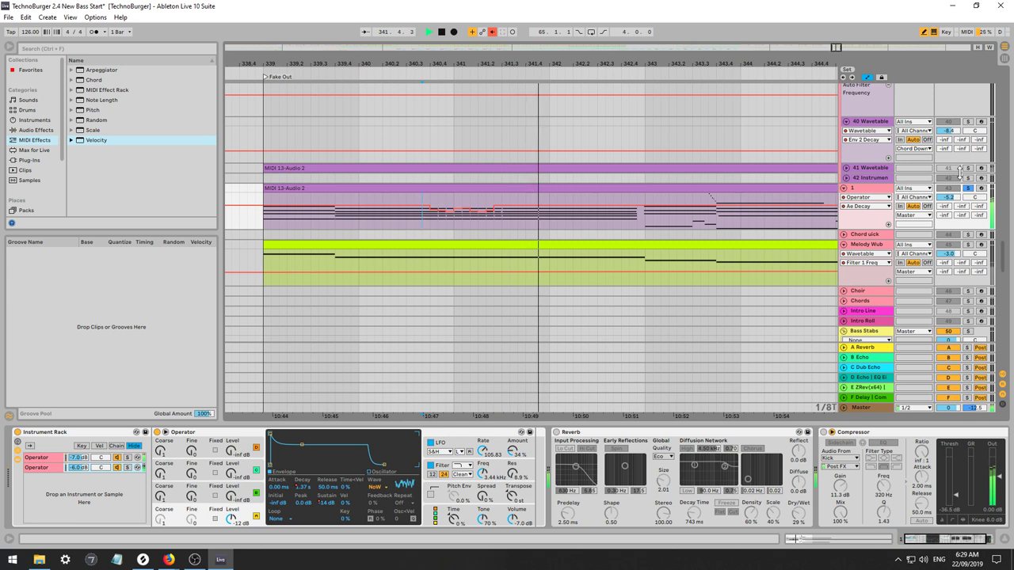
{"action": "key", "text": "space"}
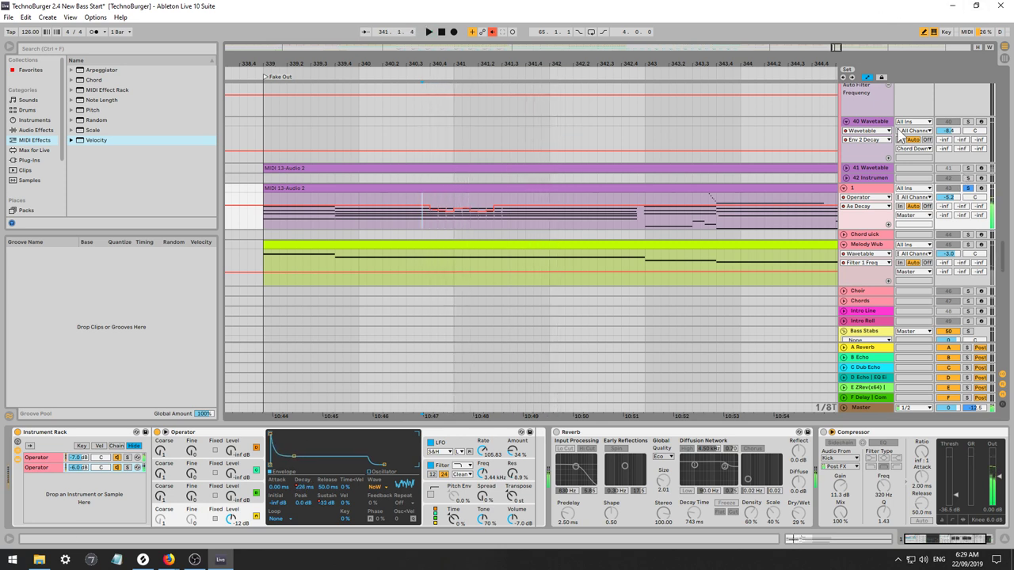
{"action": "left_click", "coordinate": [861, 196]}
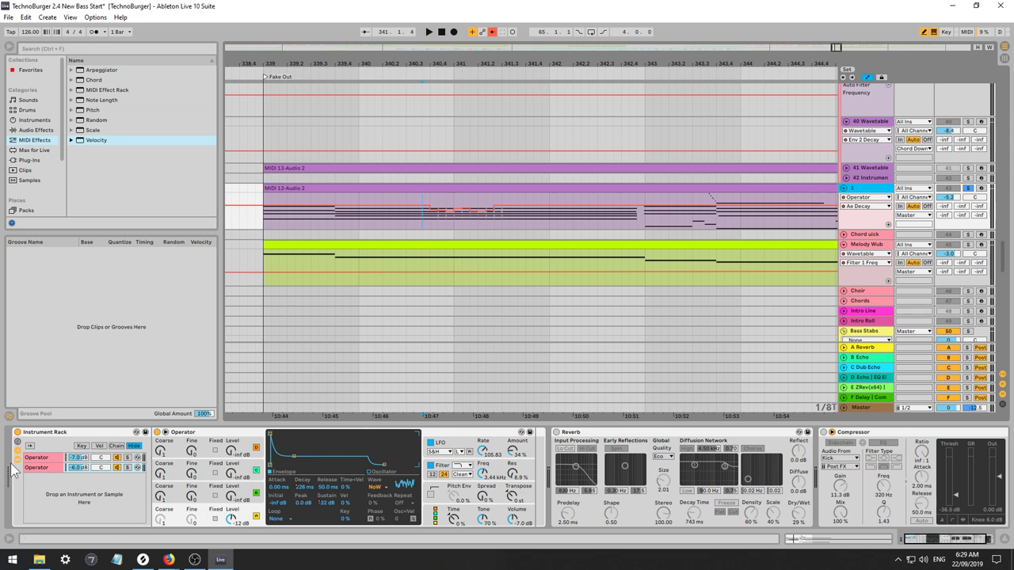
Switch the first Operator chain's oscillator wave to Saw D and audition it from the clip start.
{"action": "left_click", "coordinate": [39, 459]}
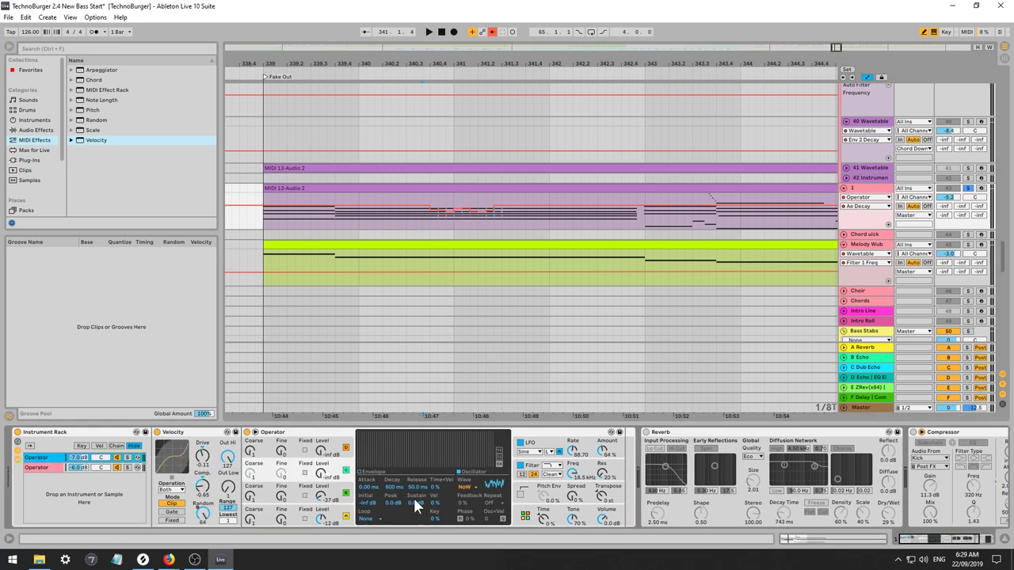
{"action": "left_click", "coordinate": [300, 513]}
{"action": "left_click", "coordinate": [472, 488]}
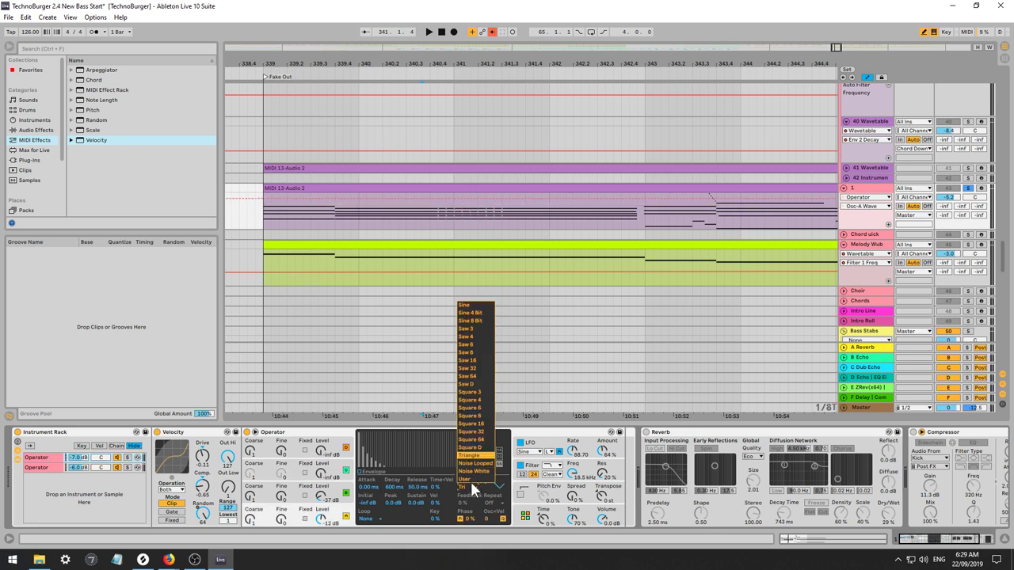
{"action": "left_click", "coordinate": [471, 386]}
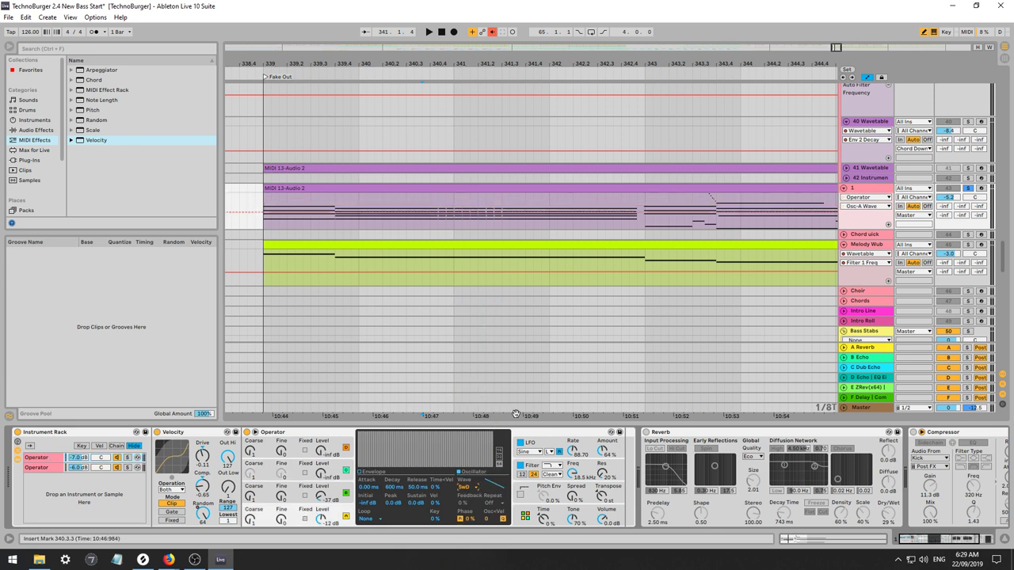
{"action": "key", "text": "space"}
{"action": "left_click", "coordinate": [573, 475]}
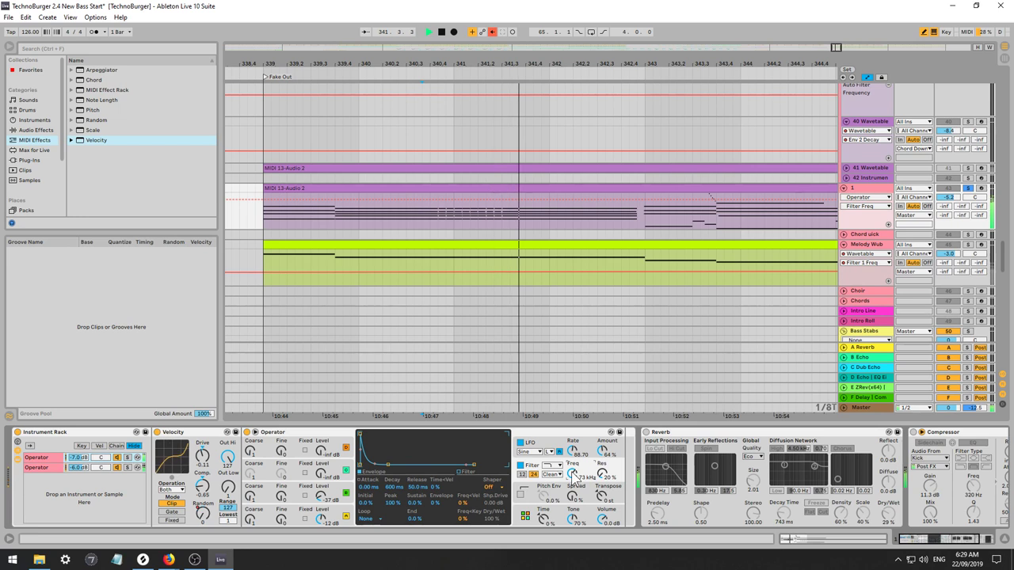
{"action": "left_click", "coordinate": [266, 226]}
{"action": "key", "text": "space"}
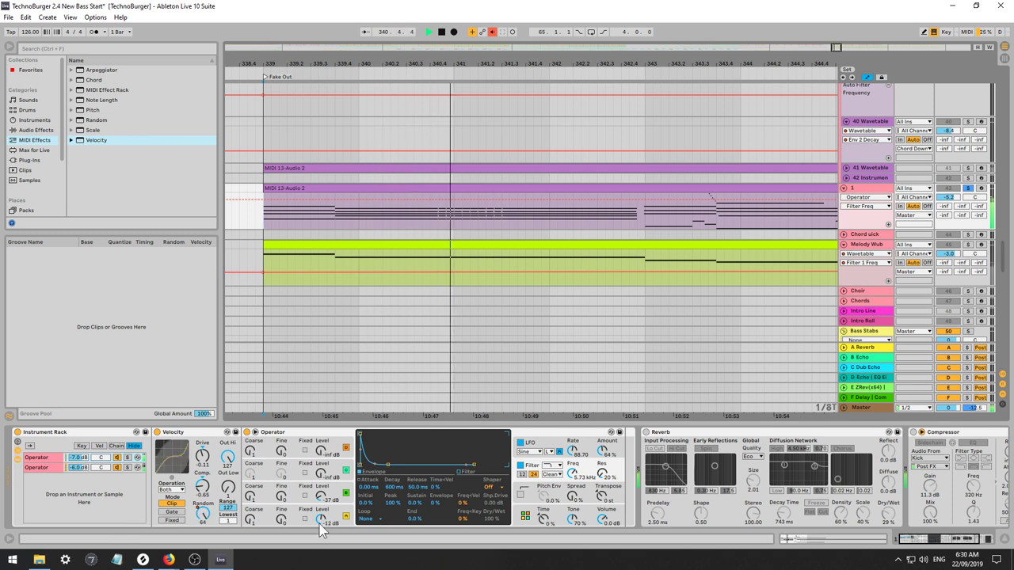
{"action": "key", "text": "space"}
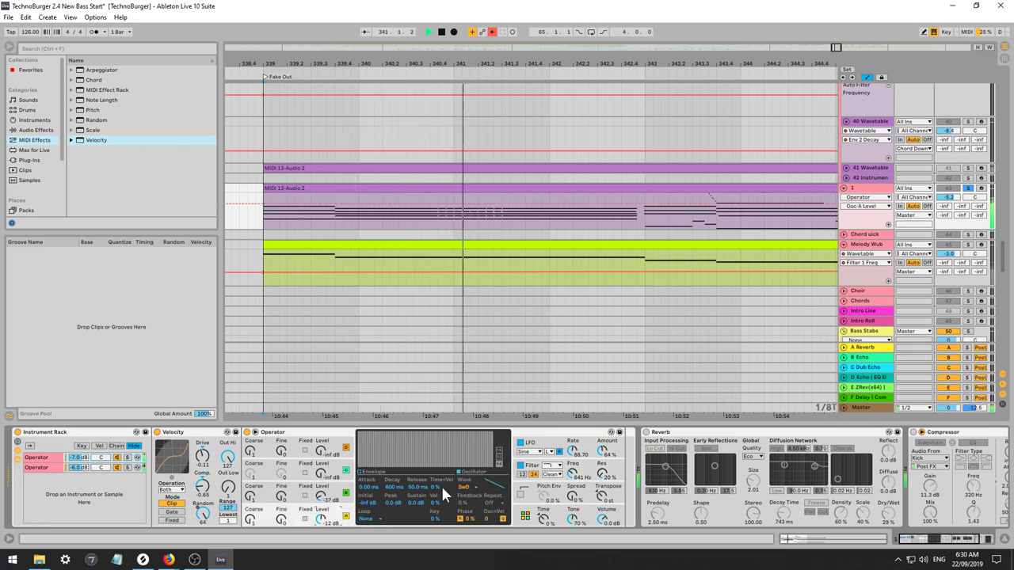
Revert the wave to Tri, drop oscillator B's level to -inf dB, and show the LFO settings.
{"action": "left_click", "coordinate": [472, 486]}
{"action": "left_click", "coordinate": [478, 455]}
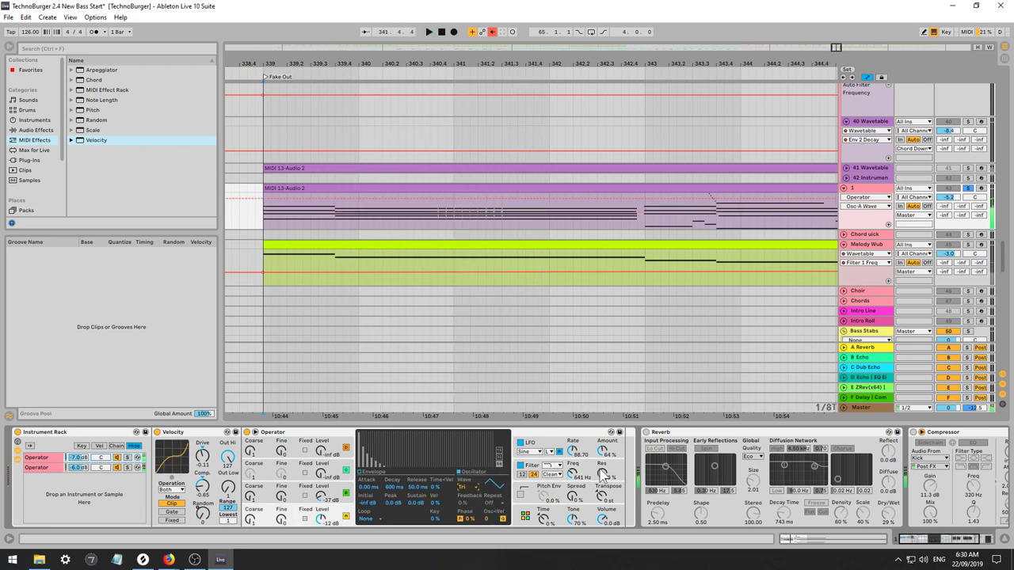
{"action": "key", "text": "space"}
{"action": "left_click_drag", "start_coordinate": [572, 474], "coordinate": [573, 423]}
{"action": "key", "text": "space"}
{"action": "key", "text": "space"}
{"action": "left_click_drag", "start_coordinate": [321, 496], "coordinate": [322, 523]}
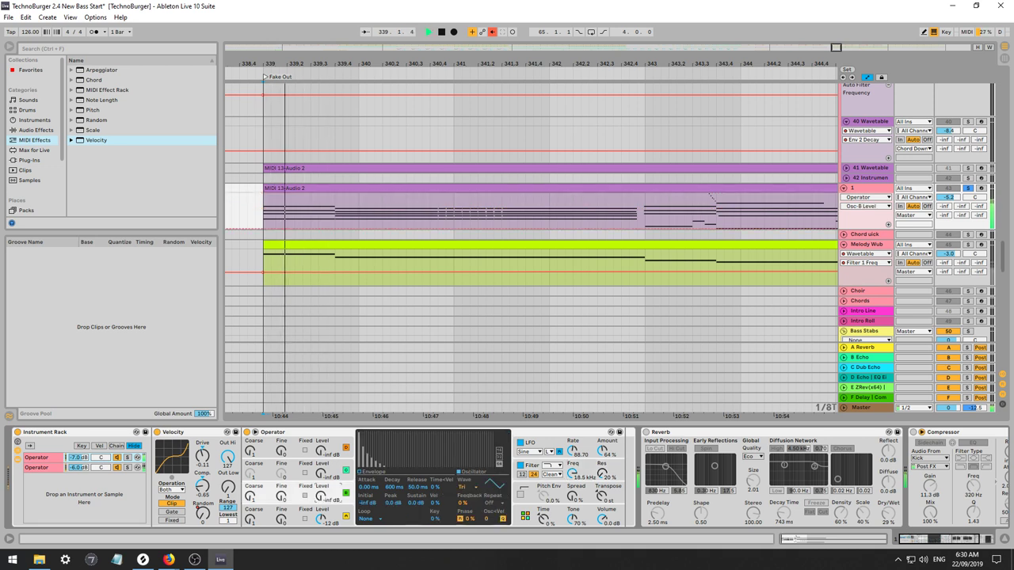
{"action": "left_click", "coordinate": [549, 445]}
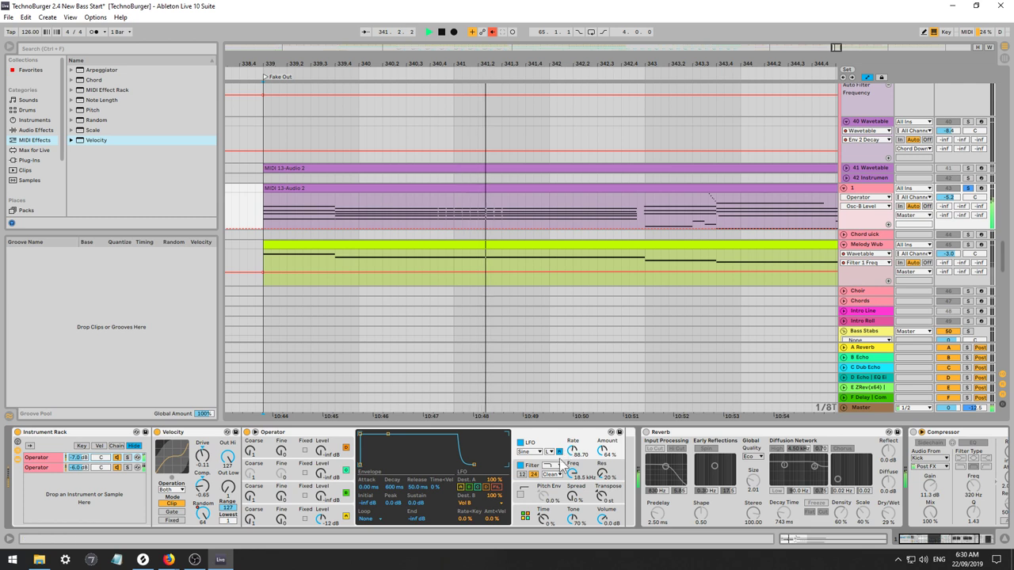
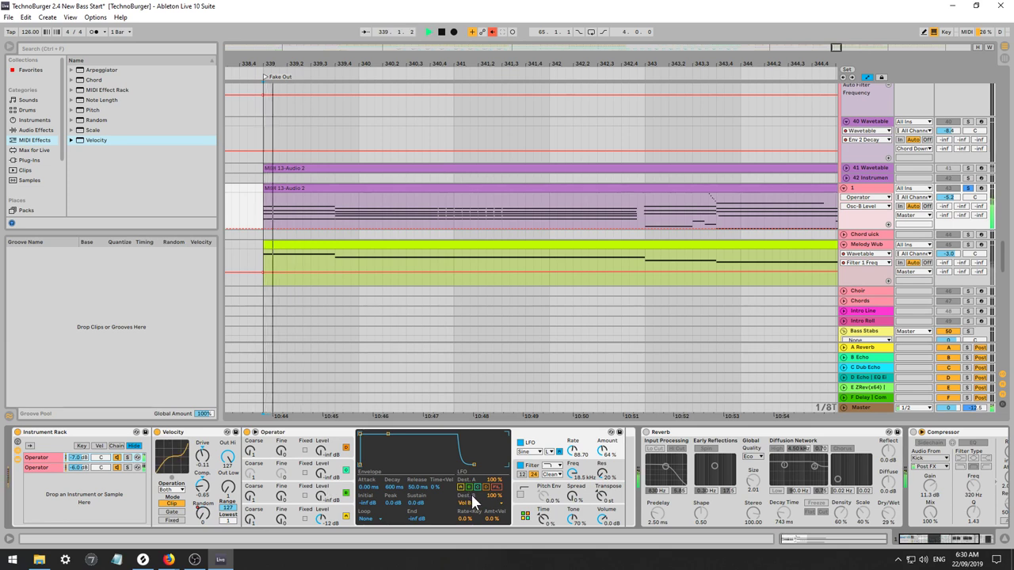
Turn off the LFO's second destination and raise the LFO amount to 97%, auditioning the result.
{"action": "key", "text": "space"}
{"action": "left_click", "coordinate": [467, 502]}
{"action": "left_click", "coordinate": [468, 322]}
{"action": "key", "text": "space"}
{"action": "left_click_drag", "start_coordinate": [604, 452], "coordinate": [604, 417]}
{"action": "key", "text": "space"}
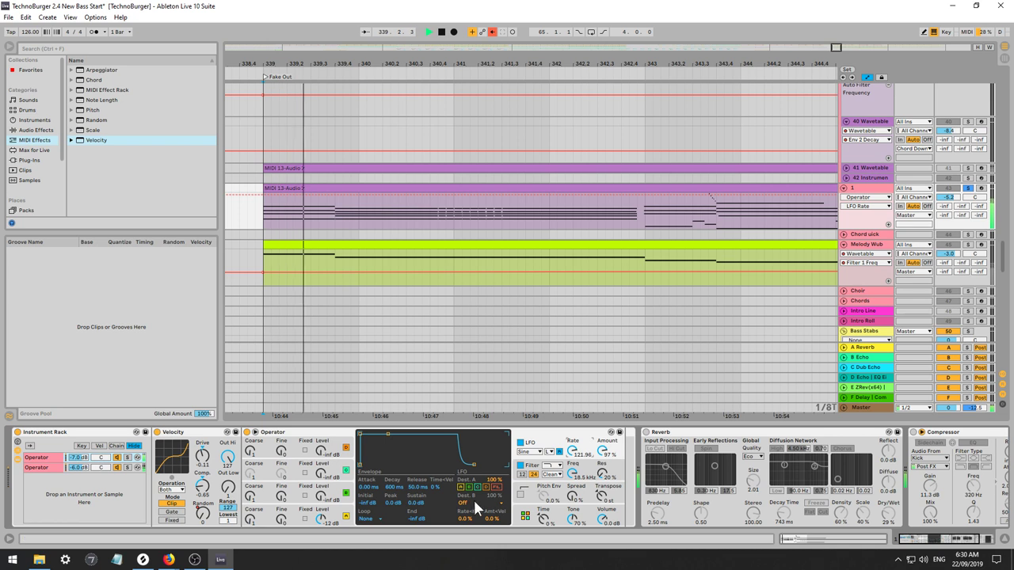
Route LFO Dest. B to Vol A, lower Amount to 20% and raise Rate to about 101.80.
{"action": "left_click", "coordinate": [467, 502]}
{"action": "left_click", "coordinate": [476, 329]}
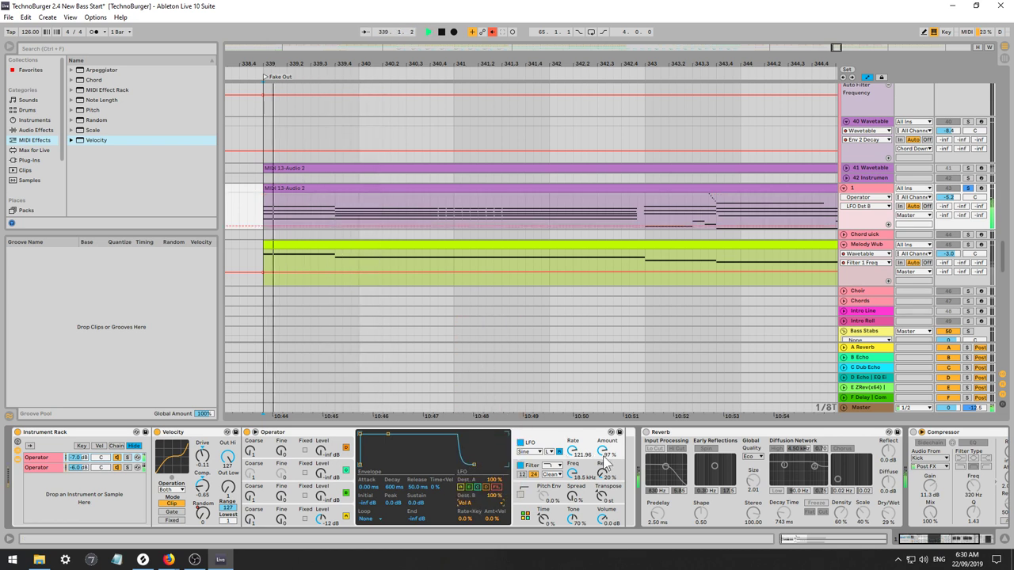
{"action": "key", "text": "space"}
{"action": "left_click_drag", "start_coordinate": [603, 454], "coordinate": [604, 495]}
{"action": "key", "text": "space"}
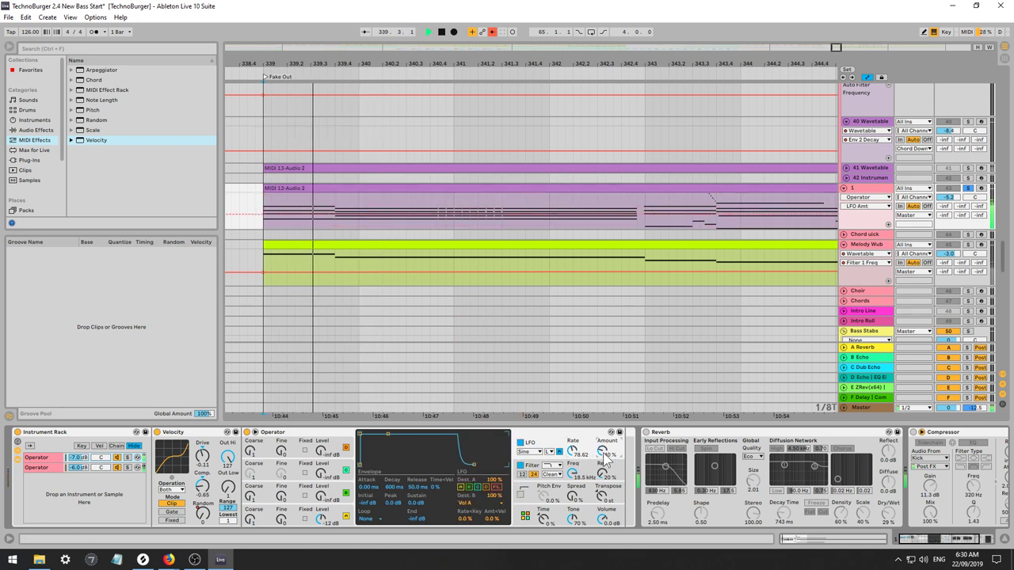
{"action": "key", "text": "space"}
{"action": "left_click_drag", "start_coordinate": [574, 452], "coordinate": [601, 462]}
{"action": "key", "text": "space"}
{"action": "key", "text": "space"}
{"action": "key", "text": "space"}
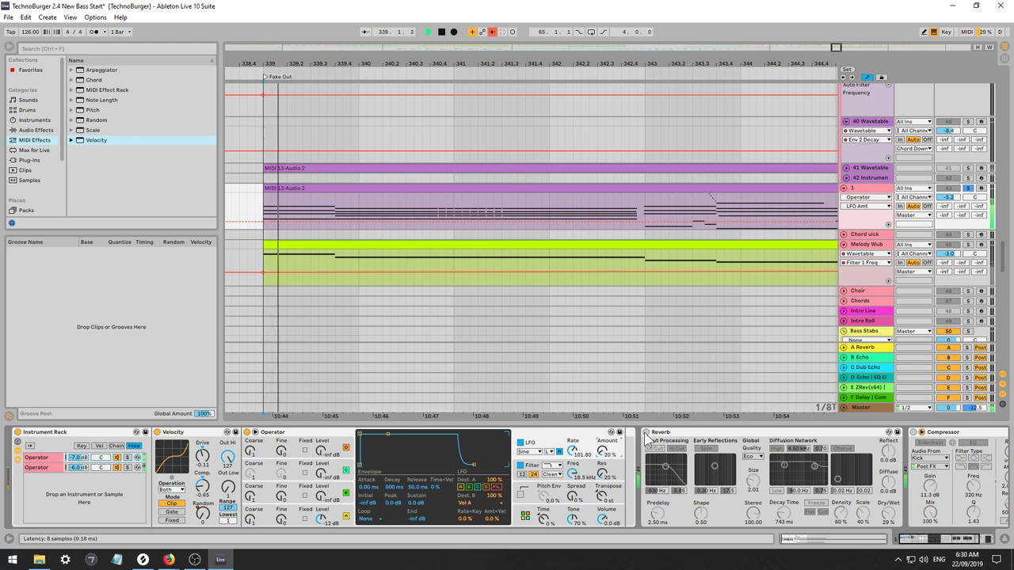
Give the Reverb High quality, size 3.95 and 2.20 s decay, then bypass it.
{"action": "left_click", "coordinate": [645, 433]}
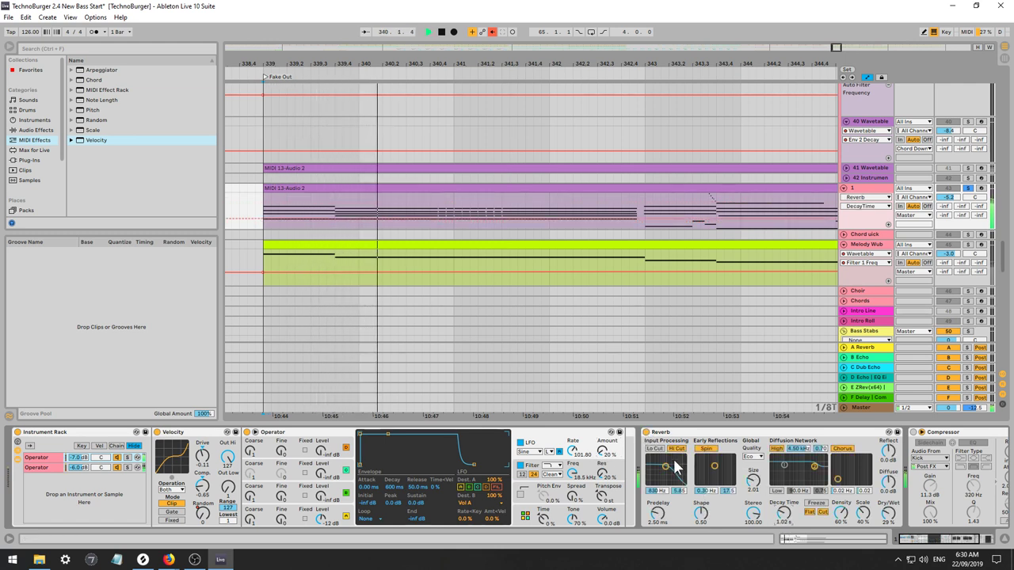
{"action": "left_click", "coordinate": [755, 458]}
{"action": "left_click", "coordinate": [749, 480]}
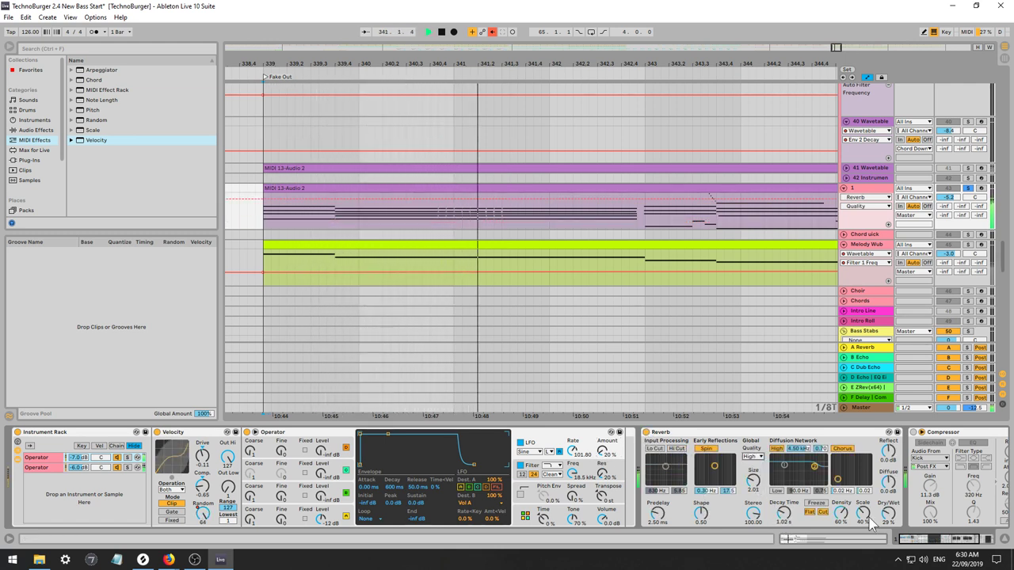
{"action": "mouse_move", "coordinate": [759, 488]}
{"action": "left_mouse_down"}
{"action": "mouse_move", "coordinate": [759, 459]}
{"action": "mouse_move", "coordinate": [759, 471]}
{"action": "left_mouse_up"}
{"action": "left_click_drag", "start_coordinate": [783, 514], "coordinate": [783, 523]}
{"action": "left_click", "coordinate": [648, 433]}
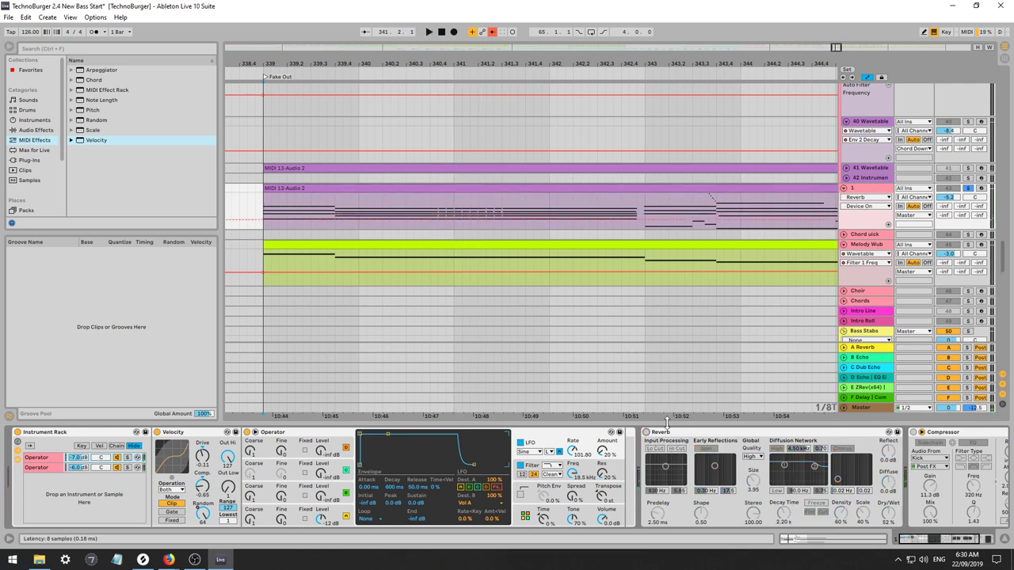
{"action": "key", "text": "space"}
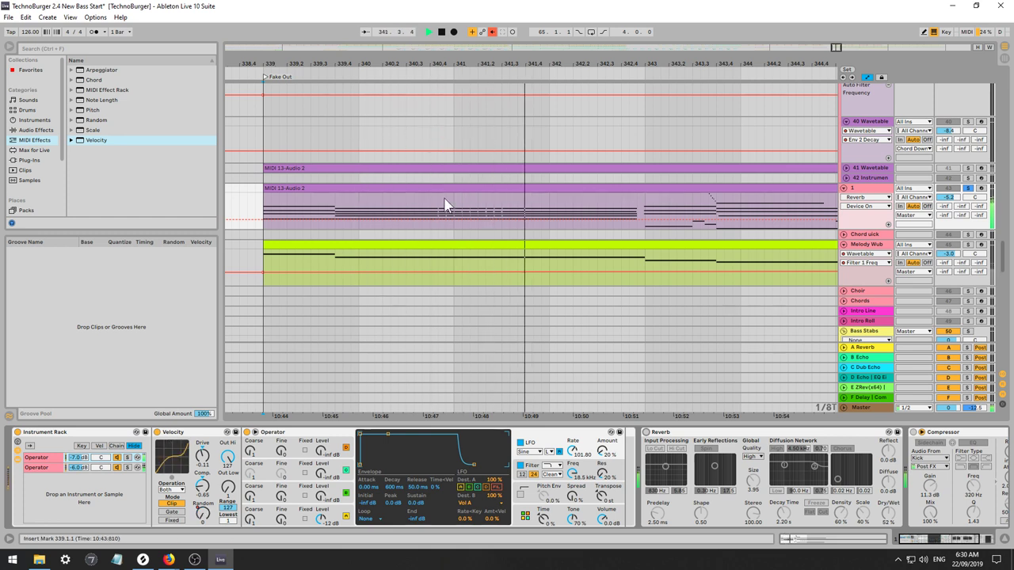
Show Osc A's envelope and pull an Ae Decay automation breakpoint down to about 52.3 ms.
{"action": "left_click", "coordinate": [333, 519]}
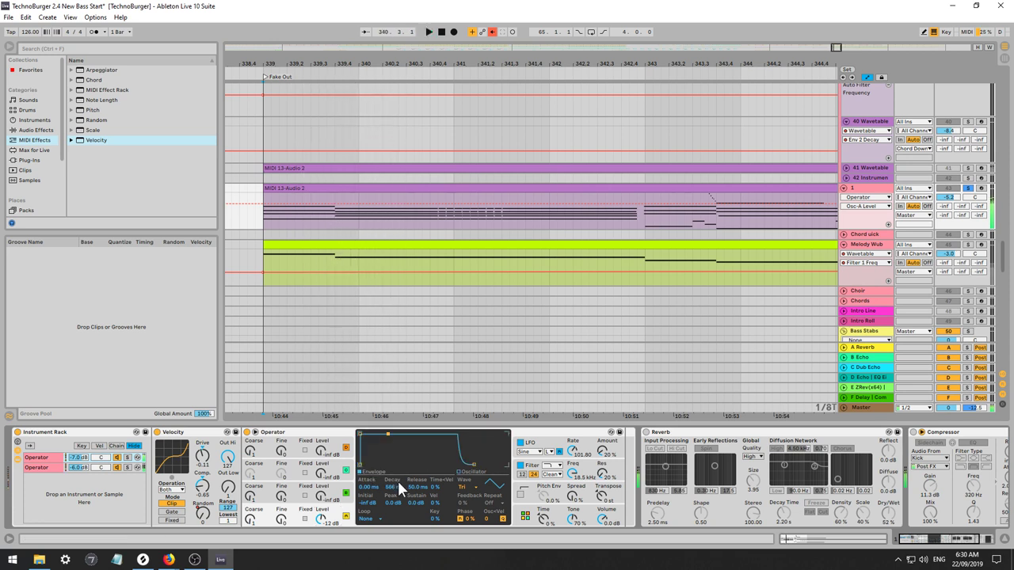
{"action": "left_click_drag", "start_coordinate": [394, 486], "coordinate": [394, 489]}
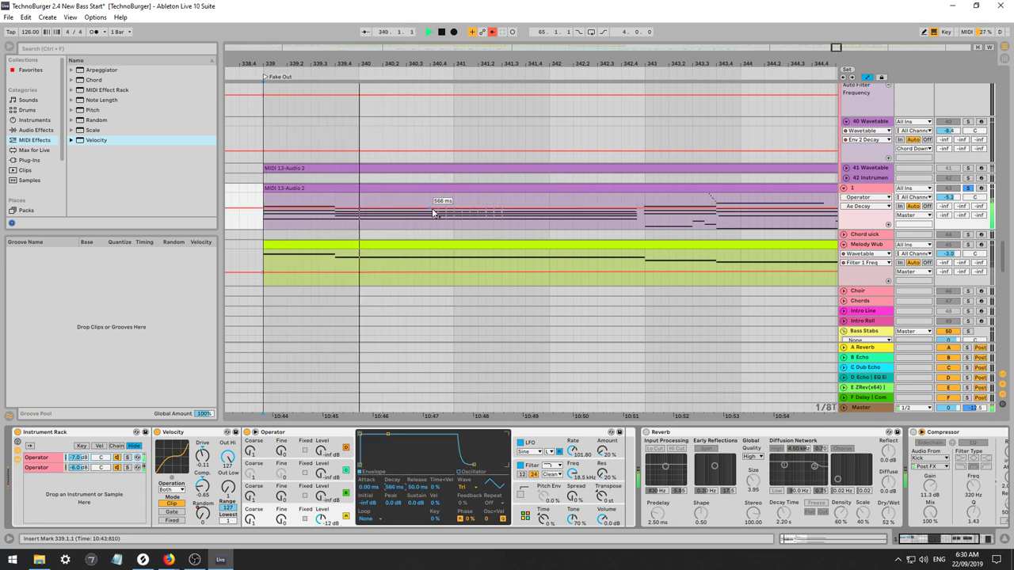
{"action": "left_click", "coordinate": [431, 217]}
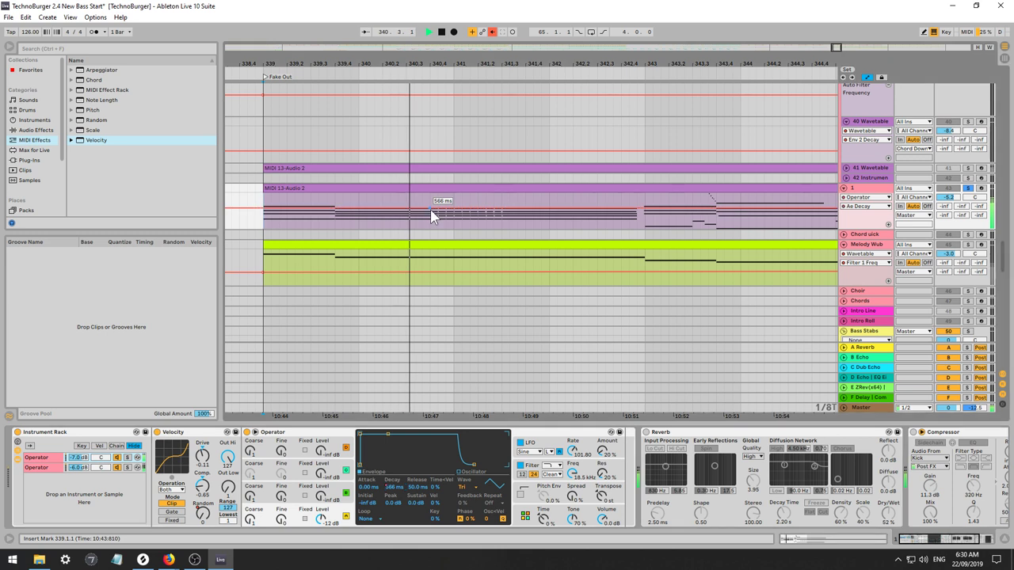
{"action": "left_click", "coordinate": [510, 211]}
{"action": "left_click_drag", "start_coordinate": [472, 209], "coordinate": [463, 216]}
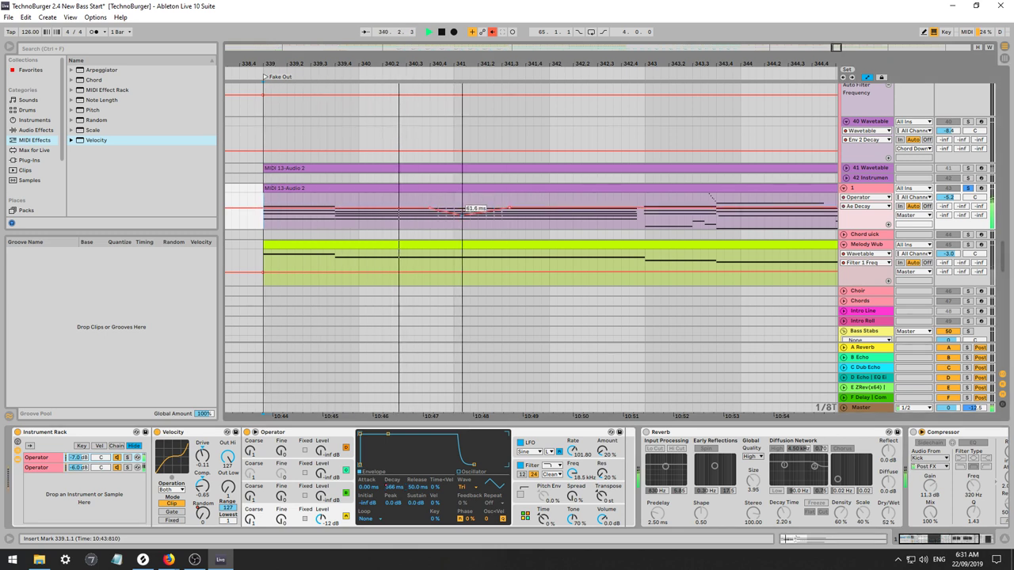
Add an Ae Sustain automation breakpoint and drag it down into a dip near bar 340.4.
{"action": "left_click", "coordinate": [416, 503]}
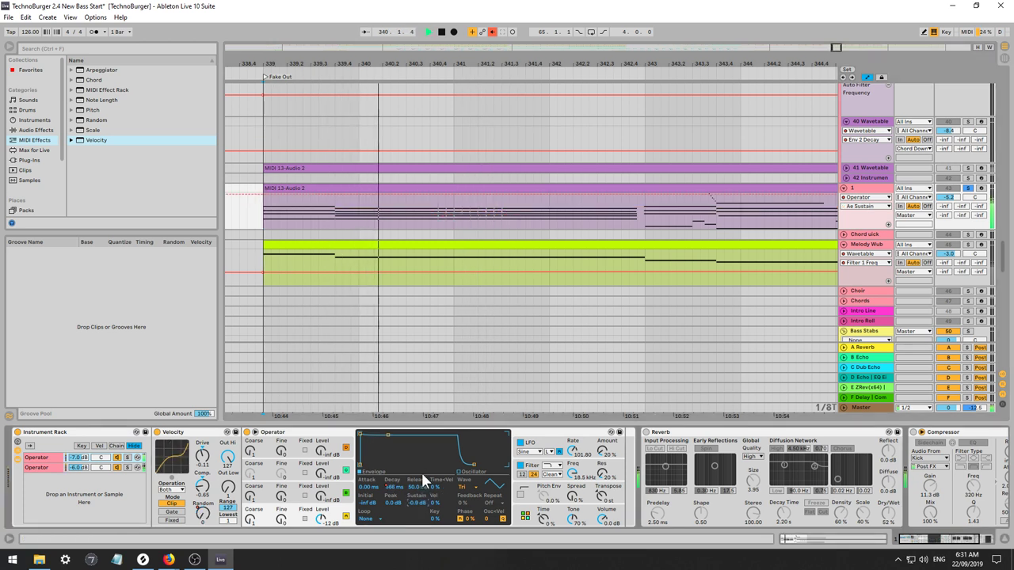
{"action": "left_click", "coordinate": [430, 197]}
{"action": "key", "text": "space"}
{"action": "key", "text": "space"}
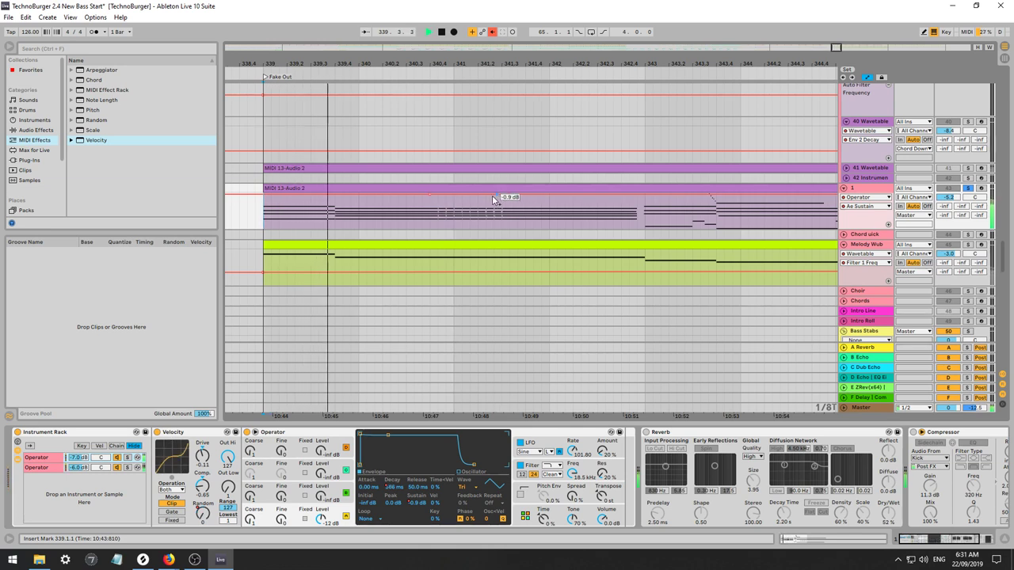
{"action": "mouse_move", "coordinate": [478, 195]}
{"action": "left_mouse_down"}
{"action": "mouse_move", "coordinate": [471, 212]}
{"action": "mouse_move", "coordinate": [462, 206]}
{"action": "left_mouse_up"}
{"action": "key", "text": "space"}
{"action": "key", "text": "space"}
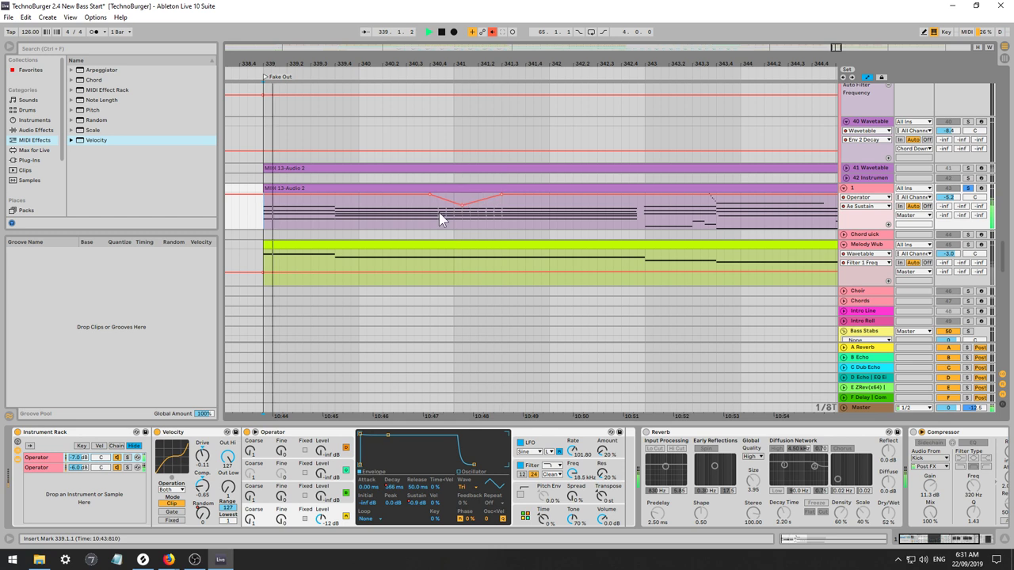
{"action": "left_click", "coordinate": [433, 215]}
{"action": "key", "text": "space"}
{"action": "key", "text": "space"}
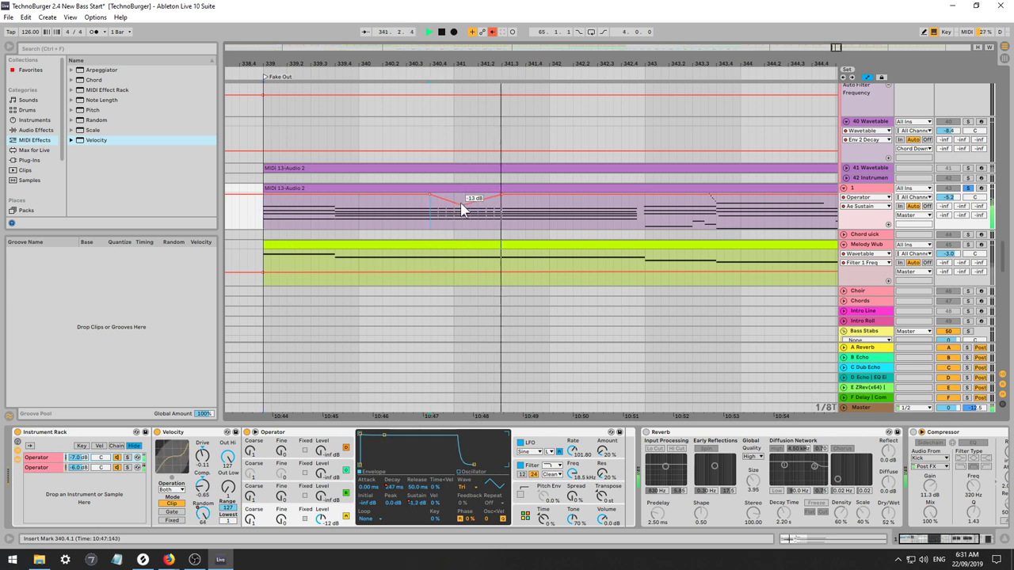
{"action": "key", "text": "space"}
{"action": "key", "text": "space"}
Return to the Ae Decay lane and move the dip breakpoint up and right, auditioning from bar 339.
{"action": "left_click", "coordinate": [394, 487]}
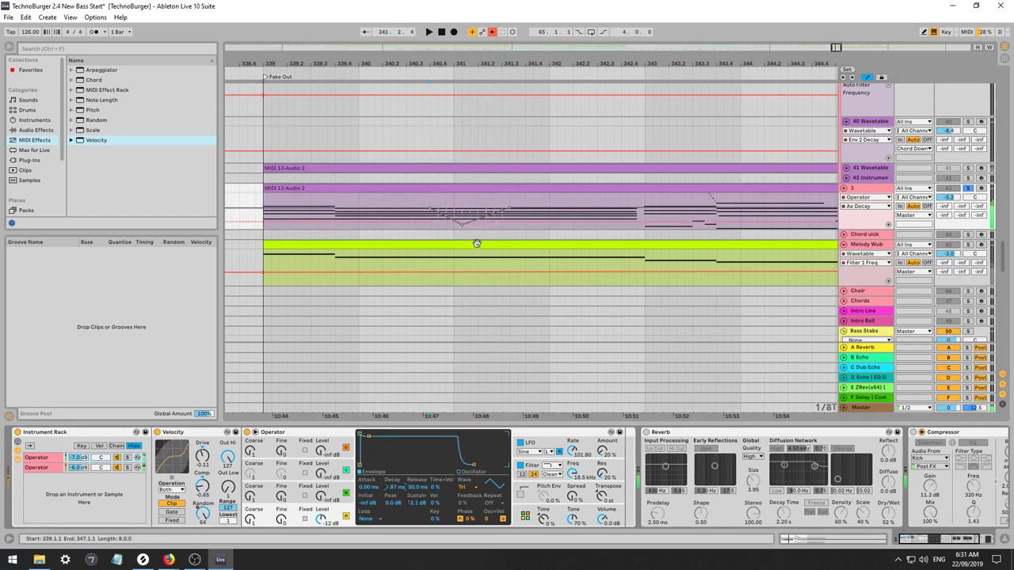
{"action": "left_click", "coordinate": [462, 180]}
{"action": "key", "text": "space"}
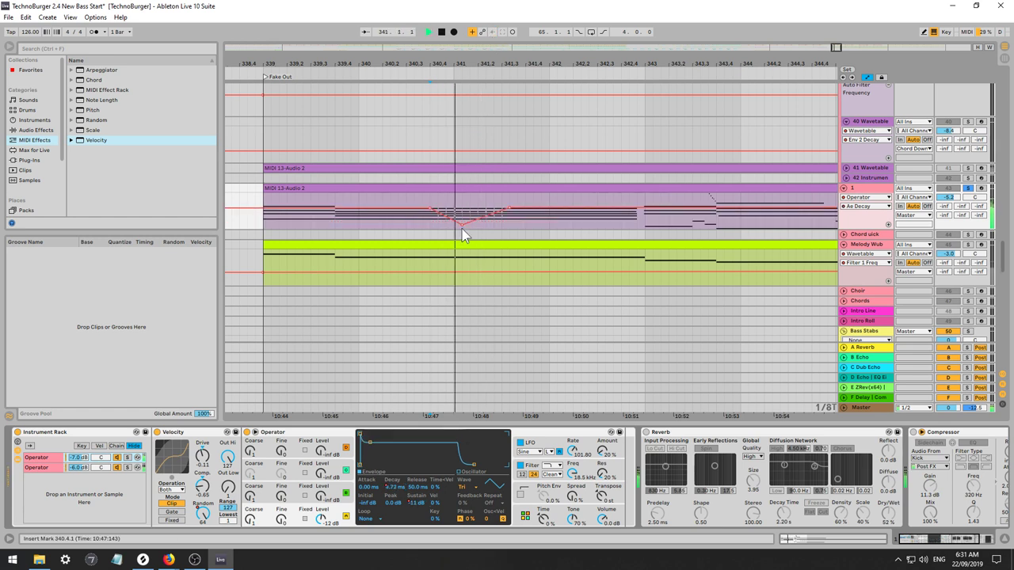
{"action": "key", "text": "space"}
{"action": "key", "text": "space"}
{"action": "left_click_drag", "start_coordinate": [463, 225], "coordinate": [470, 216]}
{"action": "key", "text": "space"}
{"action": "key", "text": "space"}
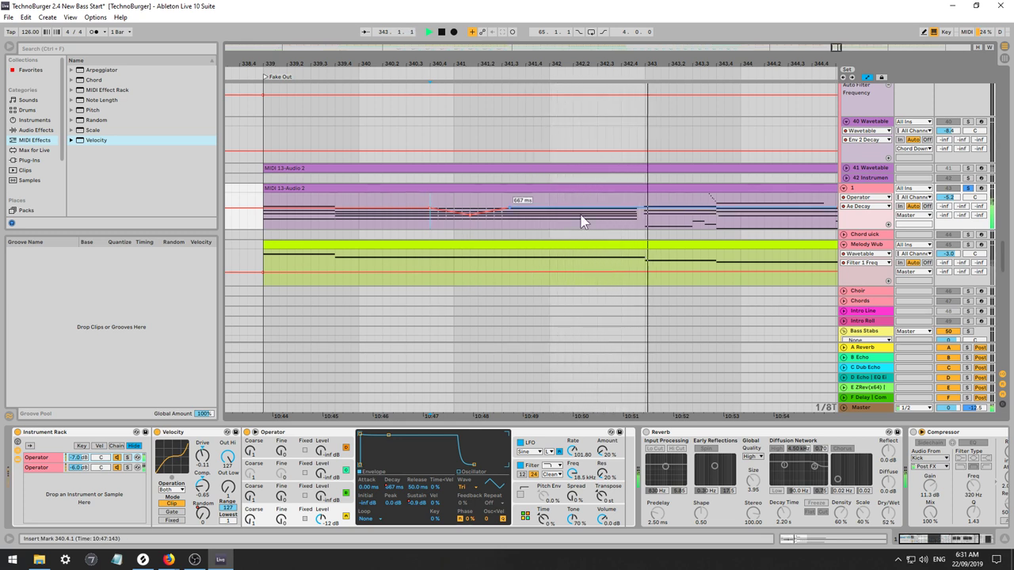
{"action": "key", "text": "space"}
{"action": "key", "text": "space"}
{"action": "left_click", "coordinate": [264, 224]}
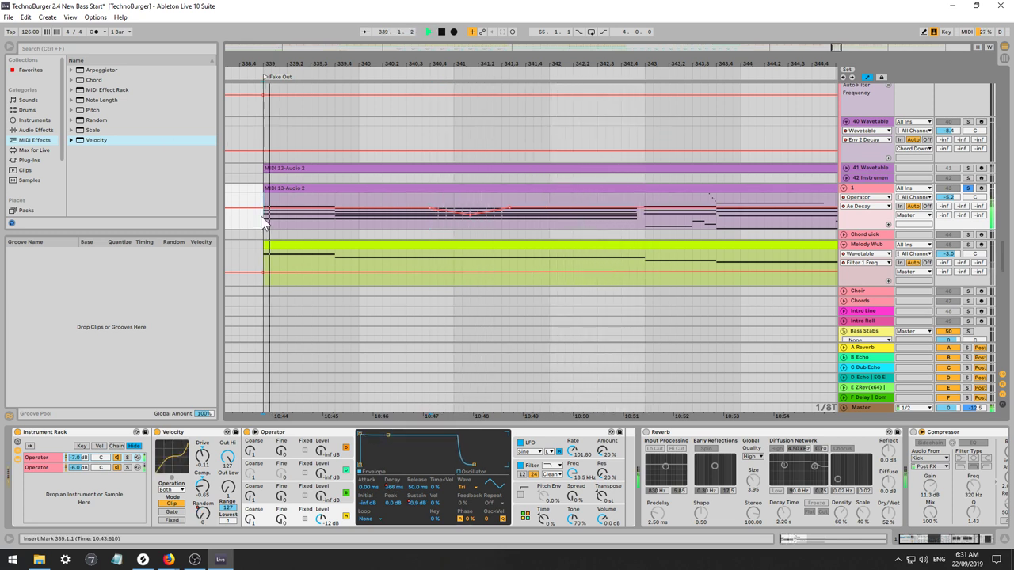
Insert Auto Pan from Audio Effects before the Reverb and show its Amount automation.
{"action": "left_click", "coordinate": [28, 131]}
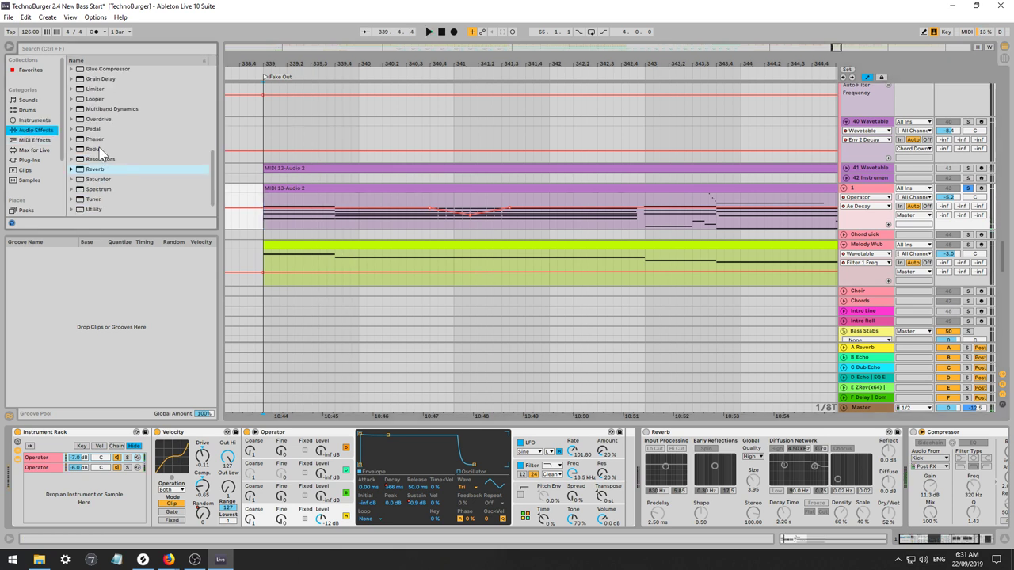
{"action": "scroll", "coordinate": [101, 152], "scroll_direction": "up", "scroll_amount": 7}
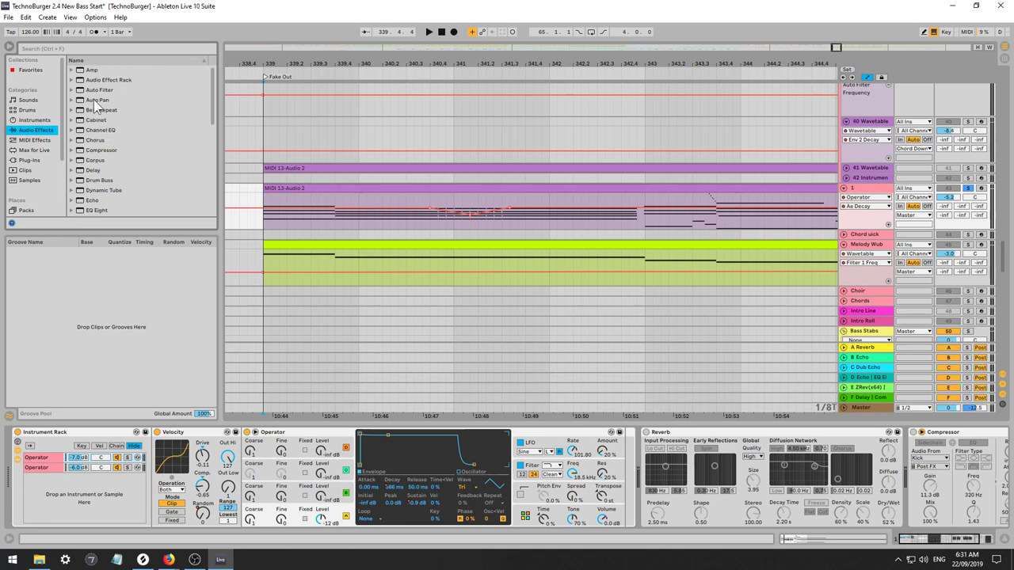
{"action": "left_click_drag", "start_coordinate": [95, 100], "coordinate": [582, 490]}
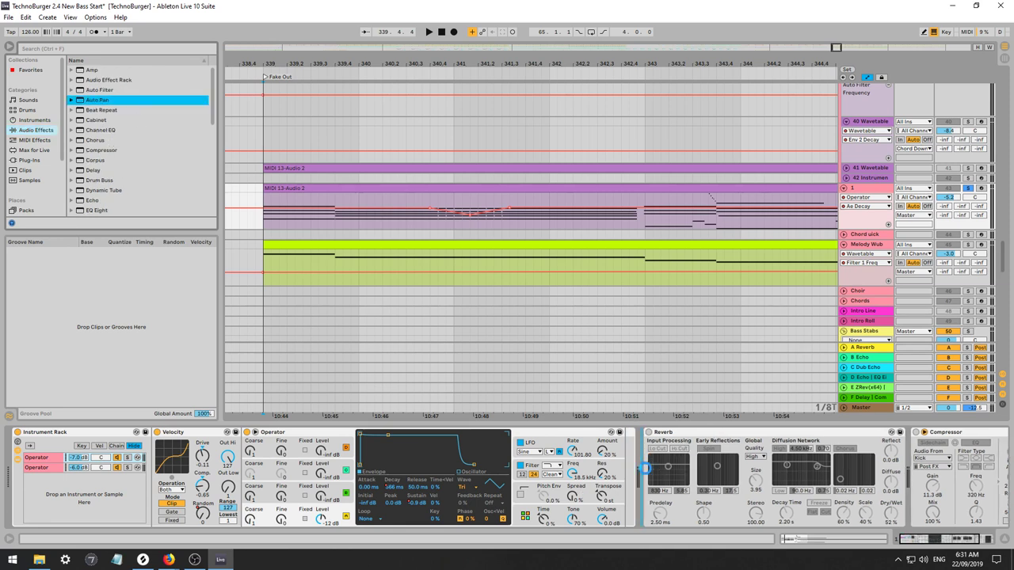
{"action": "left_click_drag", "start_coordinate": [645, 467], "coordinate": [646, 468]}
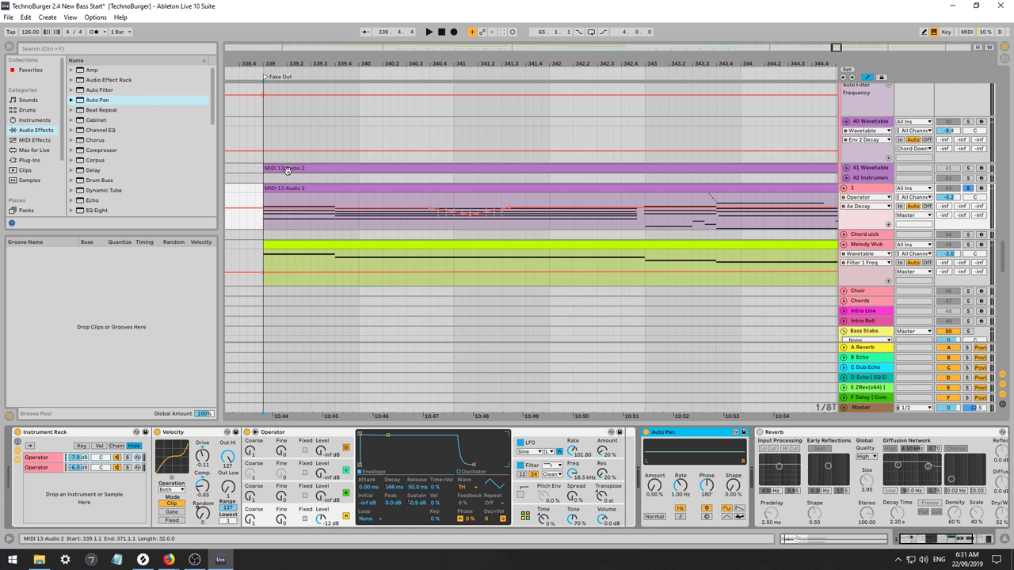
{"action": "left_click", "coordinate": [658, 487]}
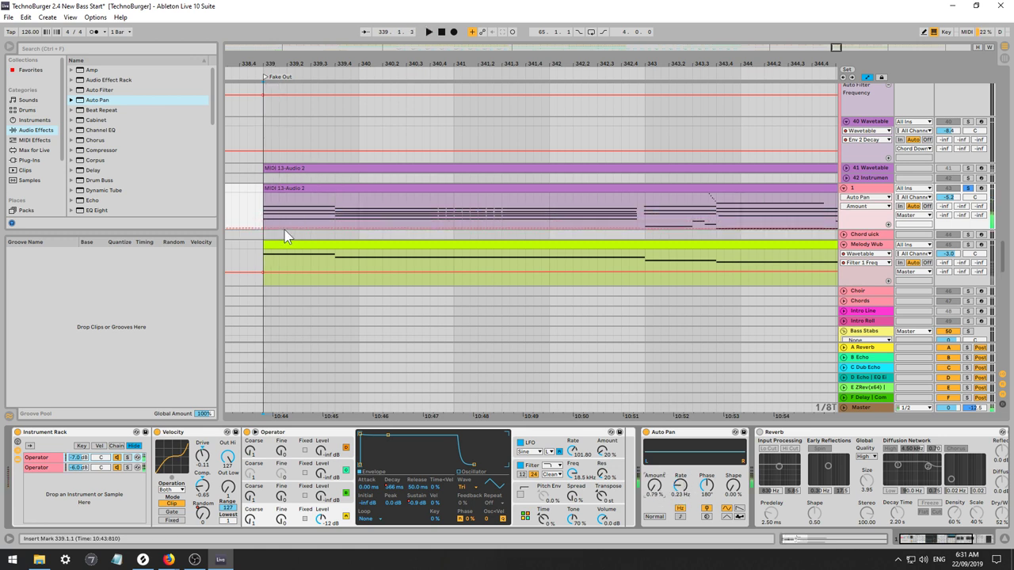
Raise the Auto Pan rate, set Amount to 14.3%, and pull the Amount breakpoint to 0%.
{"action": "left_click_drag", "start_coordinate": [301, 230], "coordinate": [335, 201]}
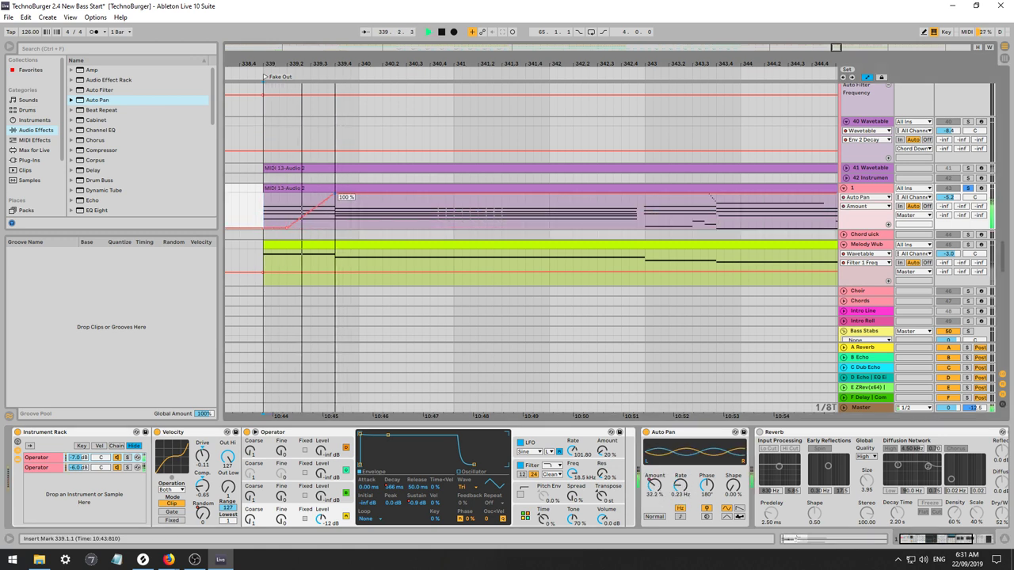
{"action": "key", "text": "space"}
{"action": "key", "text": "space"}
{"action": "left_click_drag", "start_coordinate": [680, 486], "coordinate": [680, 427]}
{"action": "key", "text": "space"}
{"action": "key", "text": "space"}
{"action": "left_click_drag", "start_coordinate": [654, 485], "coordinate": [654, 475]}
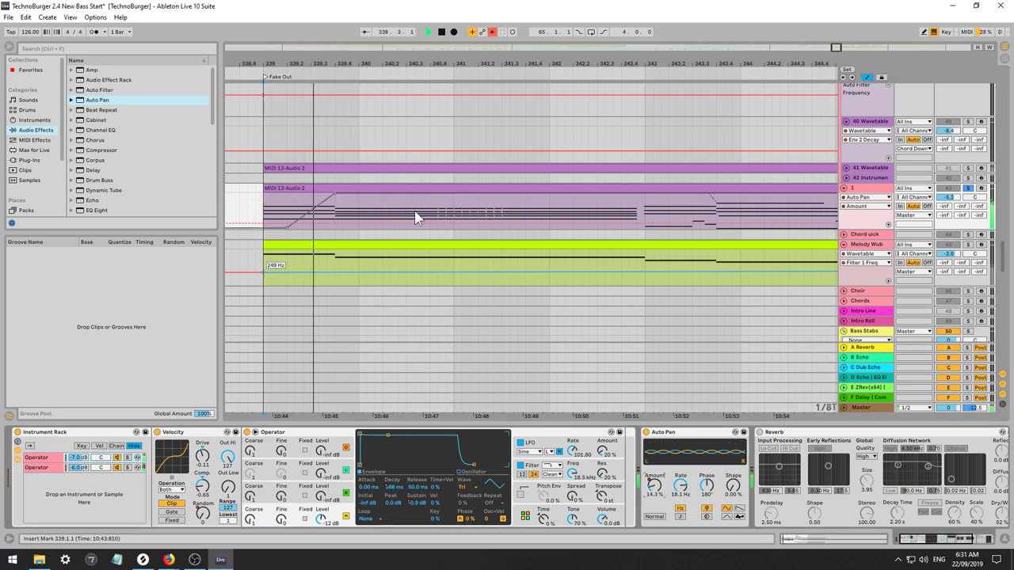
{"action": "left_click_drag", "start_coordinate": [340, 208], "coordinate": [344, 234]}
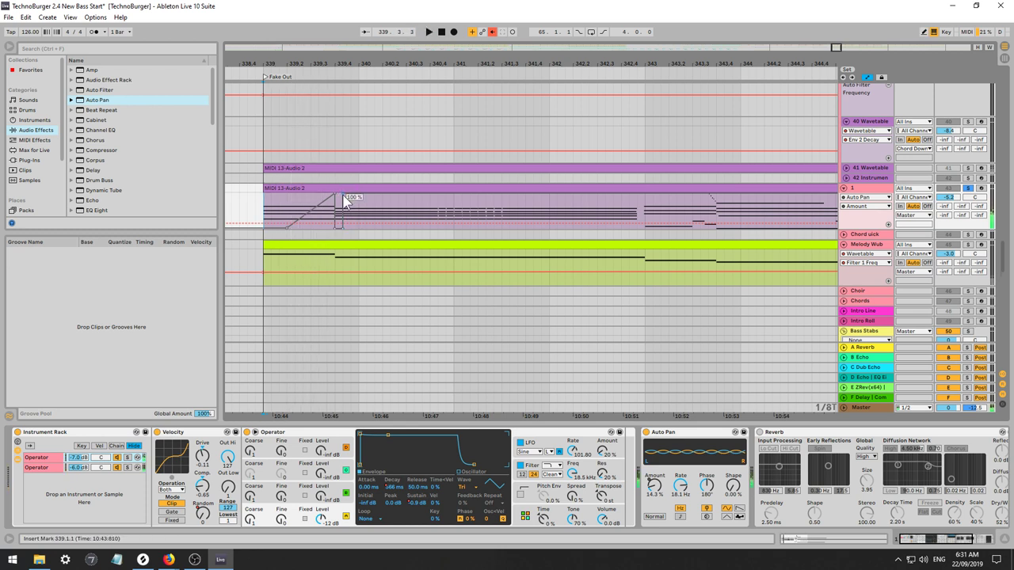
Re-enable the overridden automation and audition the Amount ramp.
{"action": "key", "text": "space"}
{"action": "left_click", "coordinate": [492, 32]}
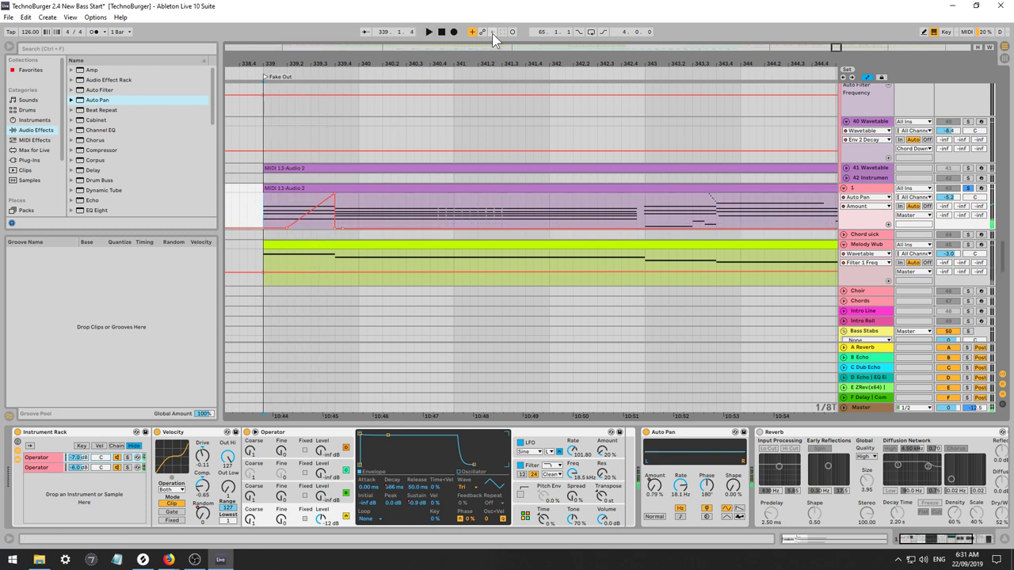
{"action": "key", "text": "space"}
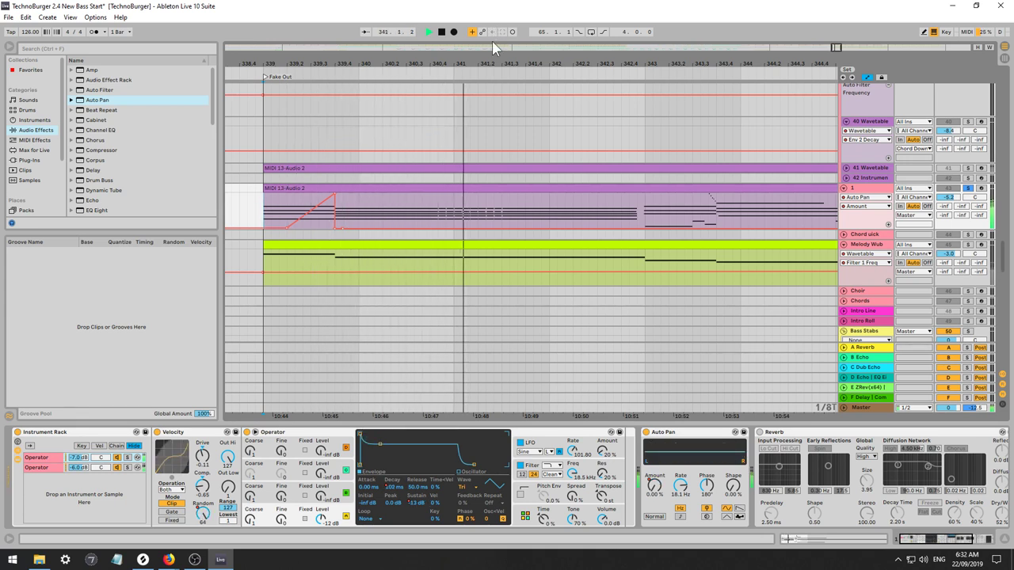
{"action": "key", "text": "space"}
{"action": "key", "text": "space"}
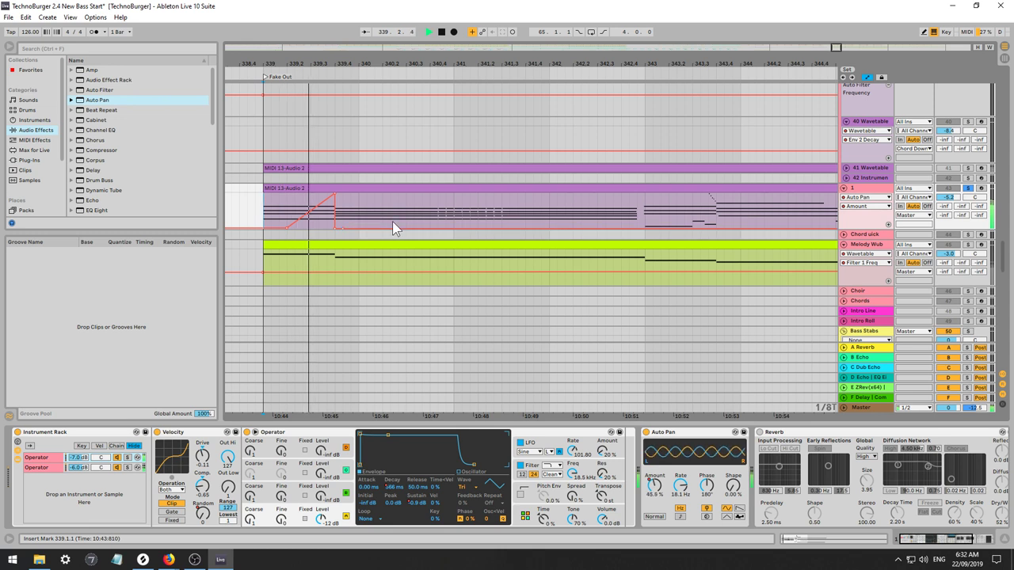
{"action": "key", "text": "space"}
{"action": "key", "text": "space"}
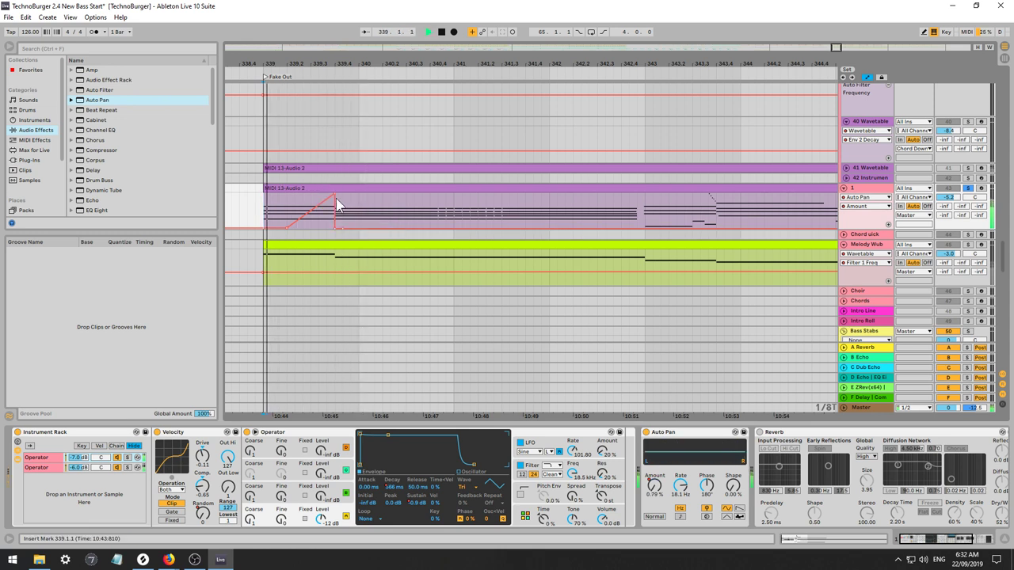
Delete the ramp's top breakpoint and add a new one, raising it into a peak near bar 342.
{"action": "left_click", "coordinate": [335, 195]}
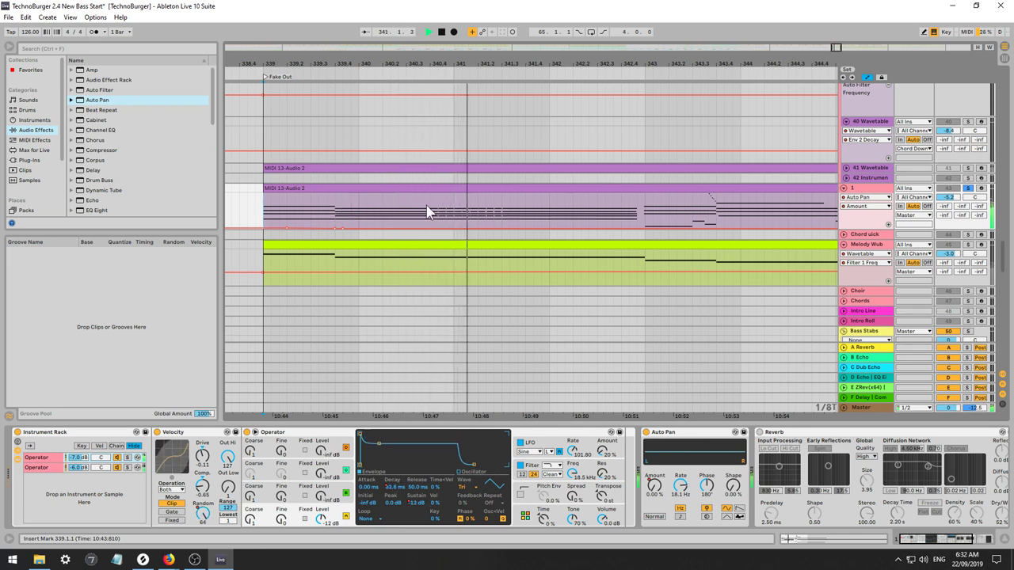
{"action": "left_click", "coordinate": [523, 228]}
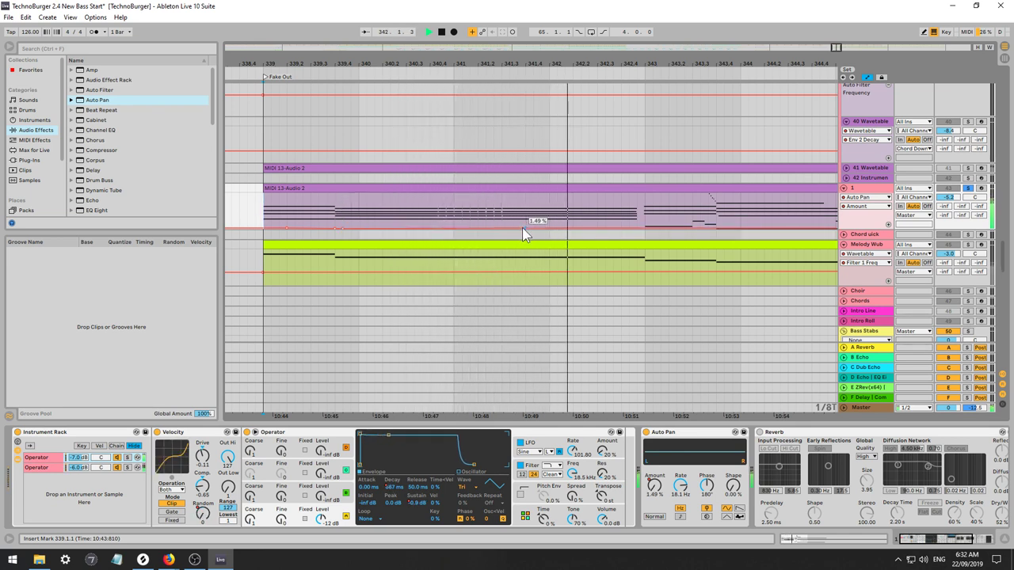
{"action": "key", "text": "space"}
{"action": "key", "text": "space"}
{"action": "left_click_drag", "start_coordinate": [537, 228], "coordinate": [580, 227]}
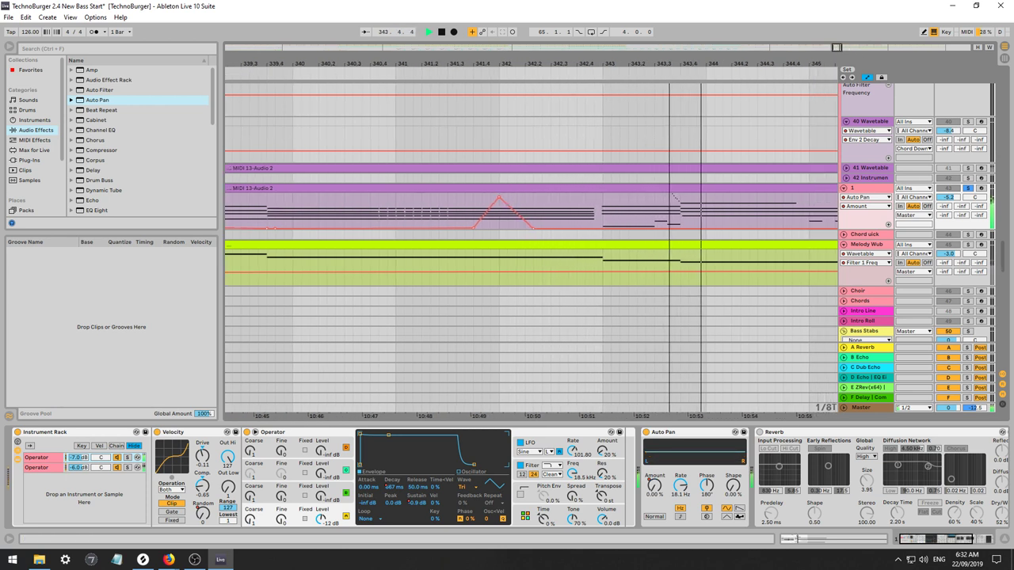
{"action": "key", "text": "space"}
Open track 1's MIDI clip and zoom in on the notes around 5.3, auditioning the passage.
{"action": "double_click", "coordinate": [645, 188]}
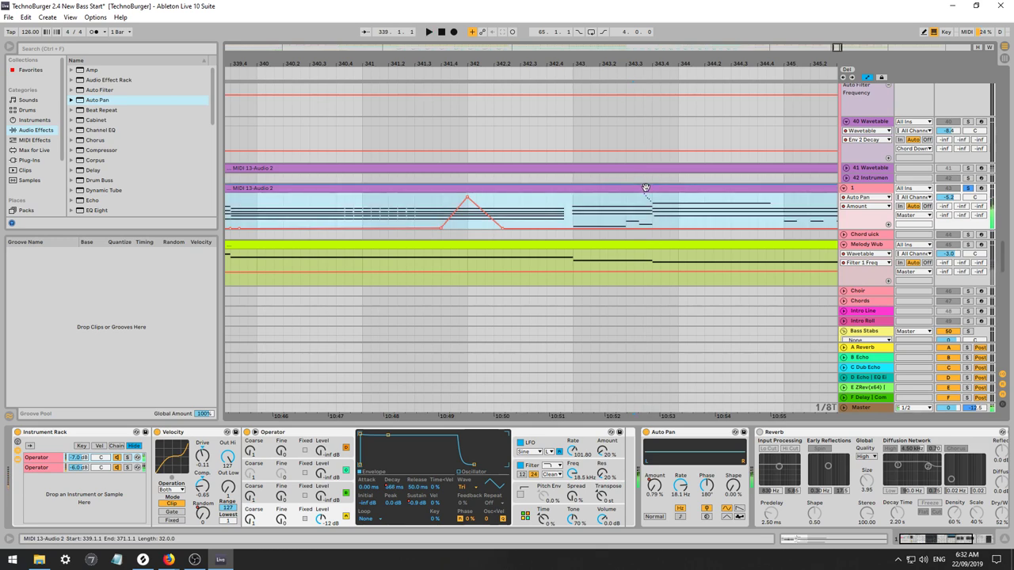
{"action": "left_click", "coordinate": [663, 379]}
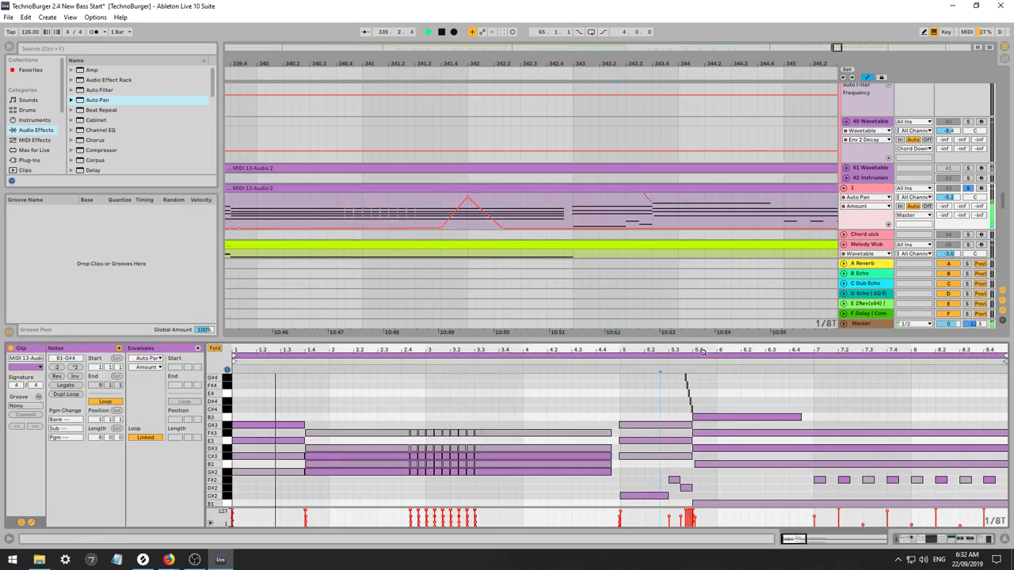
{"action": "left_click_drag", "start_coordinate": [702, 352], "coordinate": [638, 414]}
{"action": "key", "text": "space"}
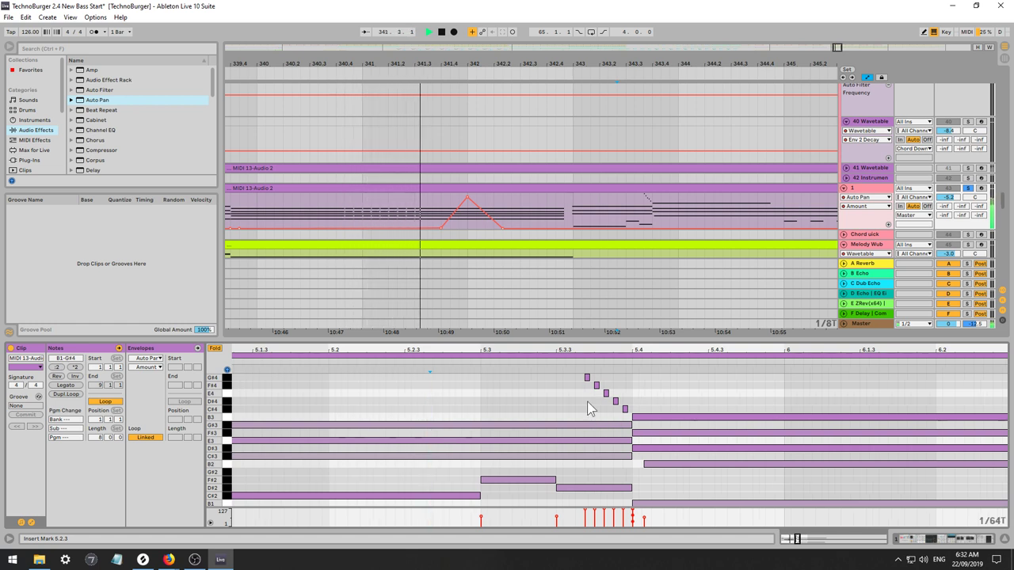
{"action": "key", "text": "space"}
{"action": "left_click", "coordinate": [582, 400]}
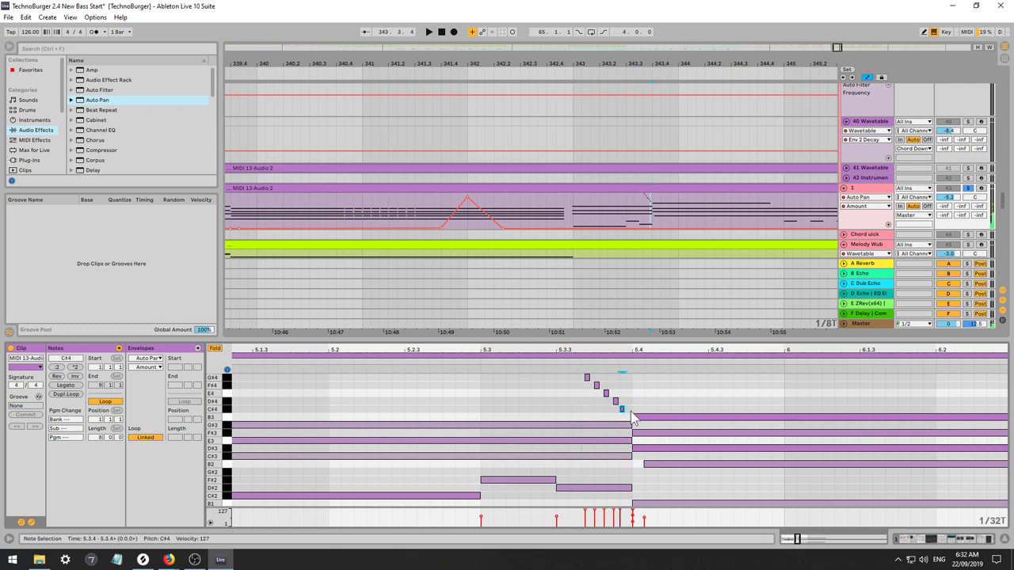
Show all piano keys, select the short notes before 5.4, transpose G#4 to D#4 and add a D#4 note.
{"action": "left_click", "coordinate": [216, 352]}
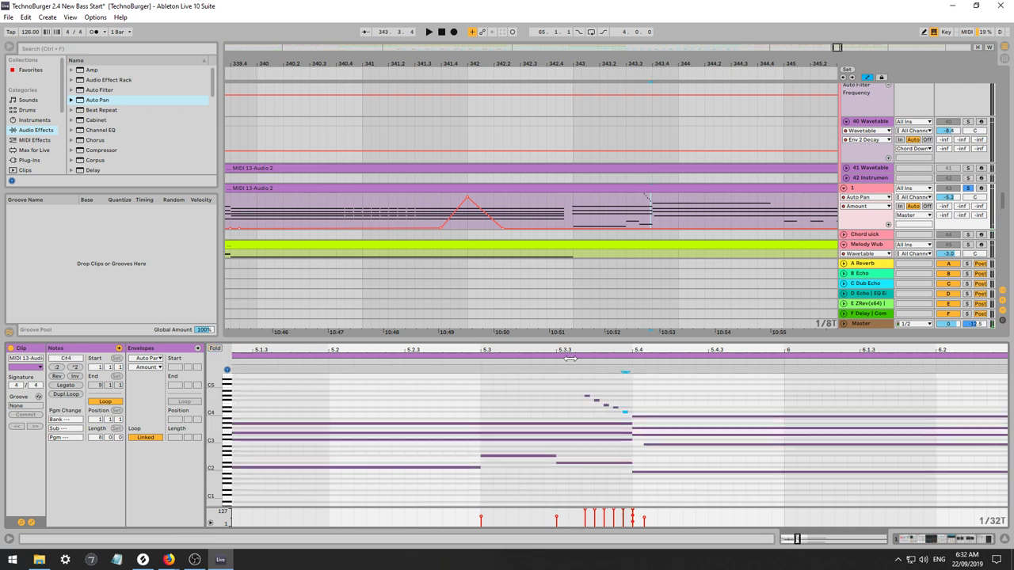
{"action": "left_click", "coordinate": [639, 418]}
{"action": "left_click", "coordinate": [625, 411]}
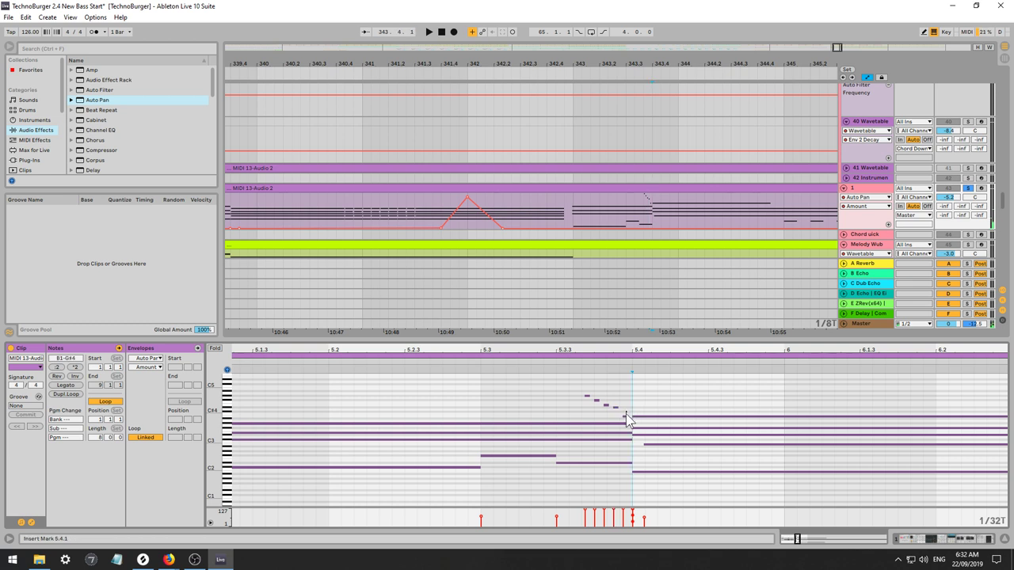
{"action": "left_click_drag", "start_coordinate": [625, 411], "coordinate": [621, 423]}
{"action": "left_click", "coordinate": [631, 412]}
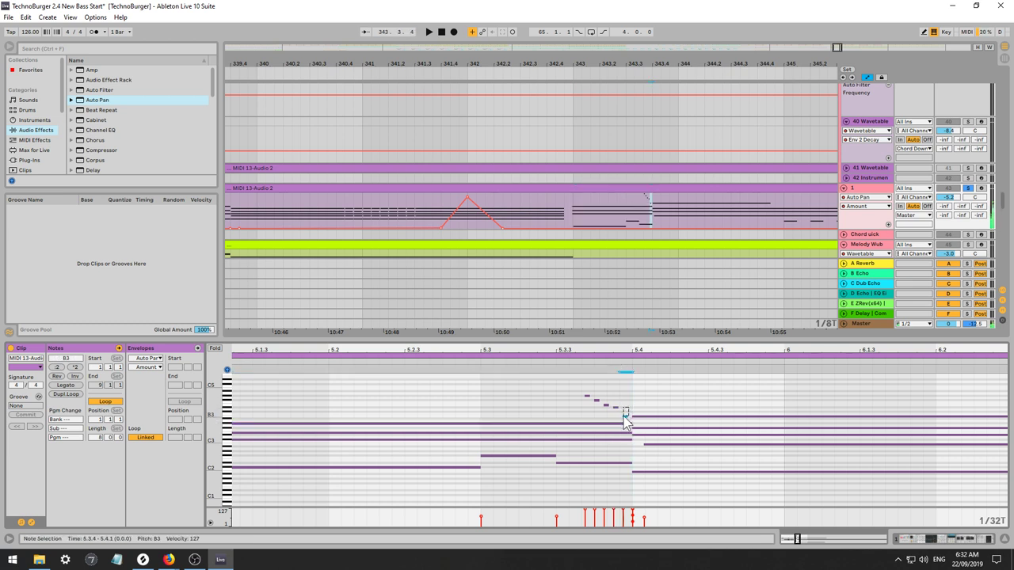
{"action": "left_click_drag", "start_coordinate": [624, 403], "coordinate": [585, 409]}
{"action": "key", "text": "Down"}
{"action": "key", "text": "Down"}
{"action": "key", "text": "Down"}
{"action": "key", "text": "Down"}
{"action": "key", "text": "Down"}
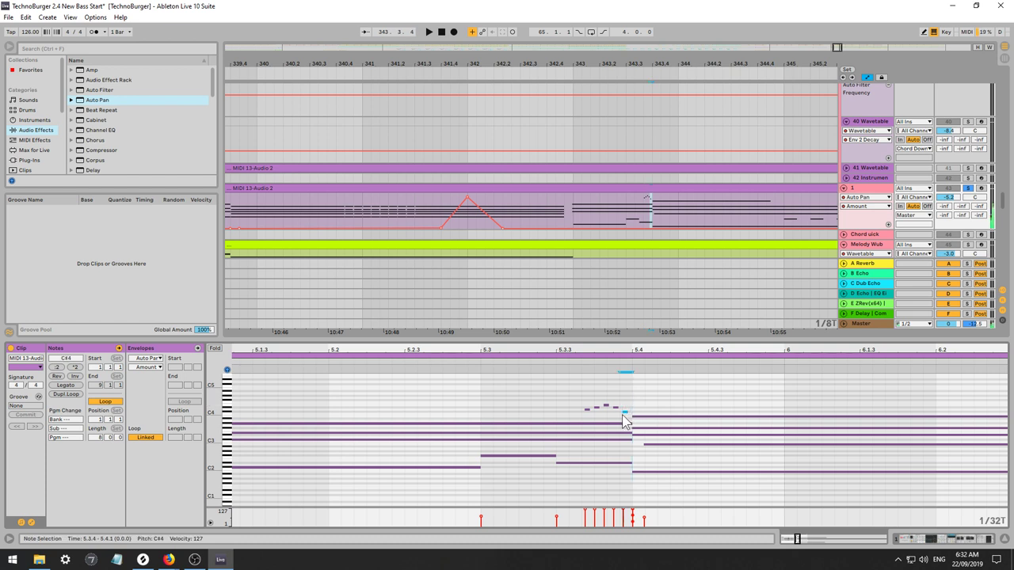
{"action": "double_click", "coordinate": [616, 410]}
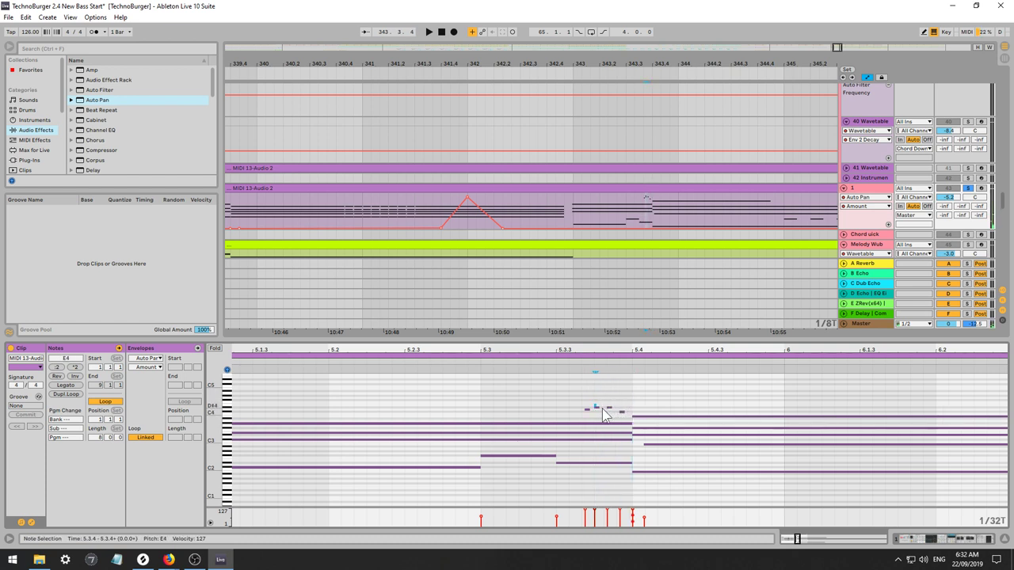
{"action": "left_click", "coordinate": [598, 409]}
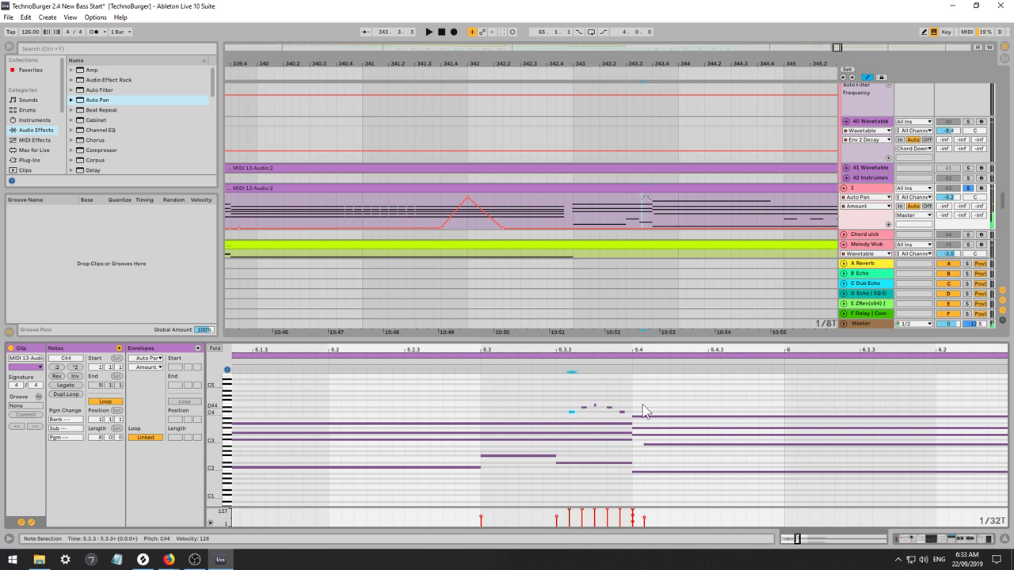
Audition the edited C#4–E4 figure from 343.3 and deselect the notes.
{"action": "left_click", "coordinate": [632, 215]}
{"action": "key", "text": "space"}
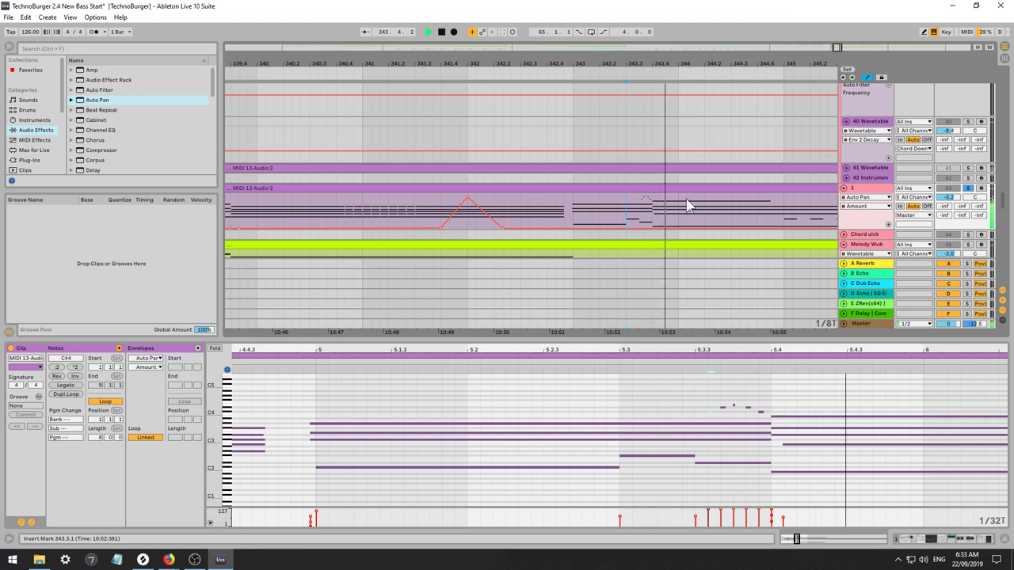
{"action": "key", "text": "space"}
{"action": "key", "text": "space"}
{"action": "key", "text": "space"}
{"action": "left_click_drag", "start_coordinate": [693, 388], "coordinate": [762, 413]}
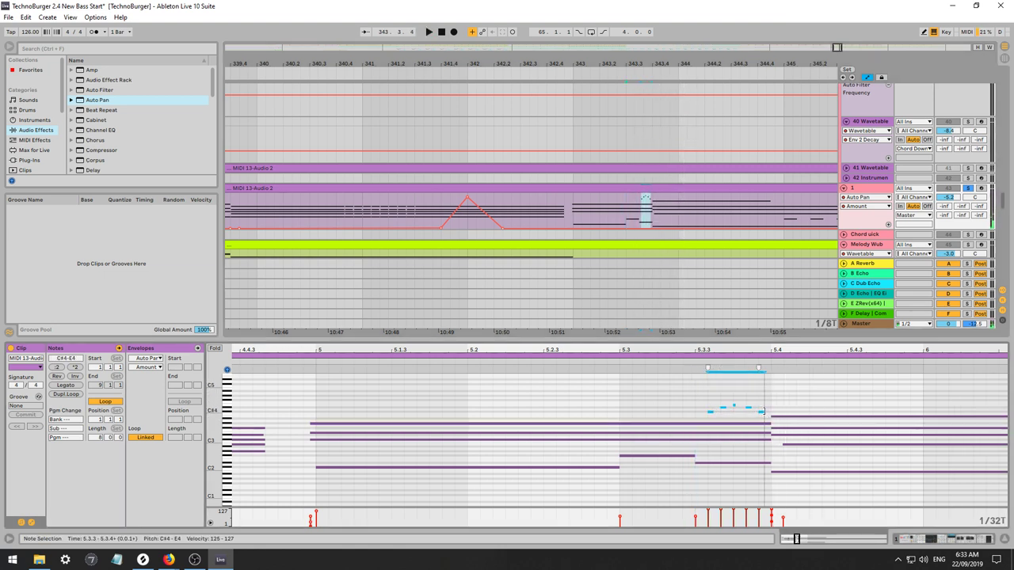
{"action": "left_click", "coordinate": [745, 400]}
{"action": "left_click", "coordinate": [709, 420]}
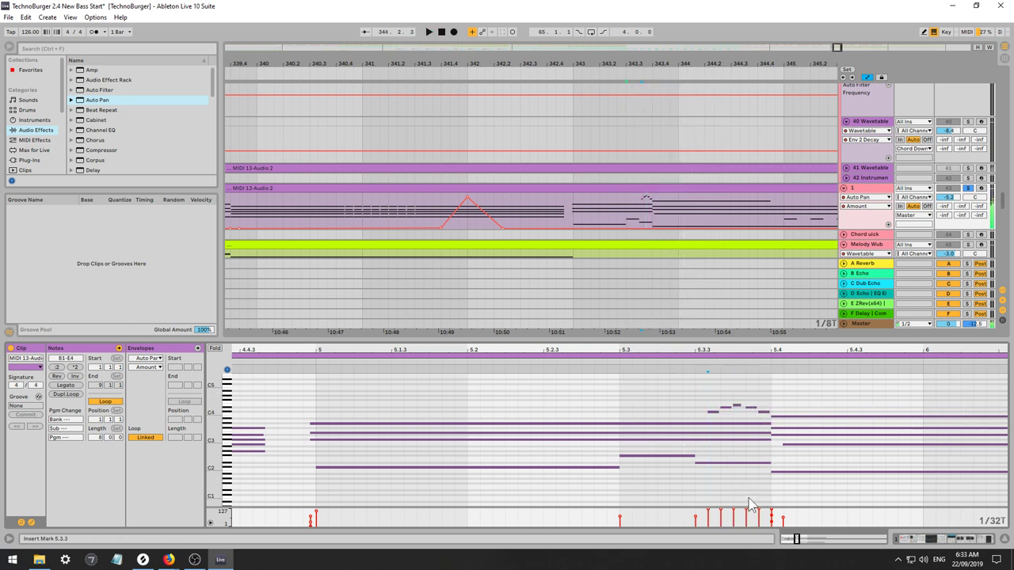
{"action": "key", "text": "space"}
Show track 1's device chain, select the second Operator chain and open its global matrix.
{"action": "left_click", "coordinate": [869, 200]}
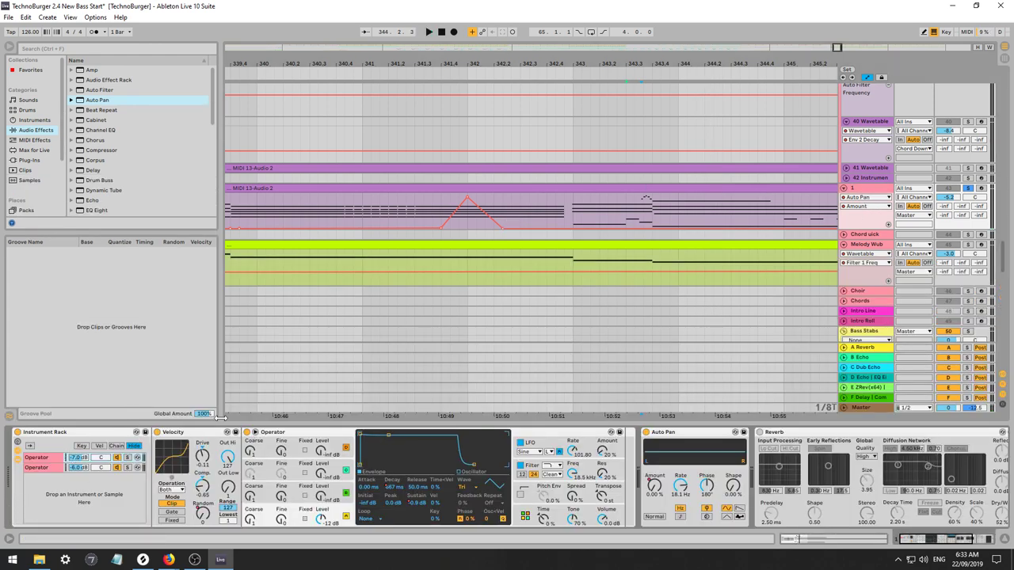
{"action": "key", "text": "space"}
{"action": "left_click", "coordinate": [72, 468]}
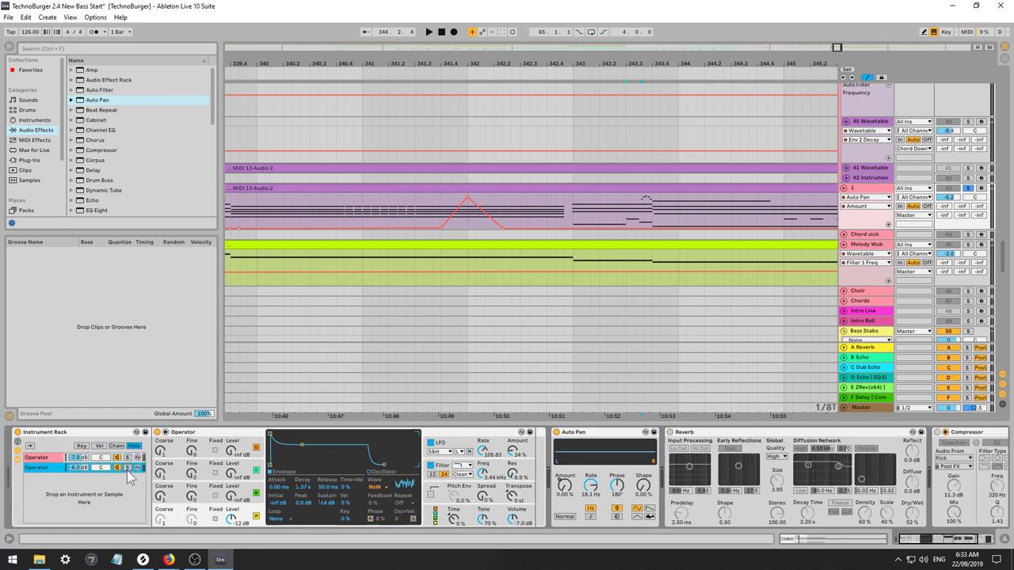
{"action": "key", "text": "space"}
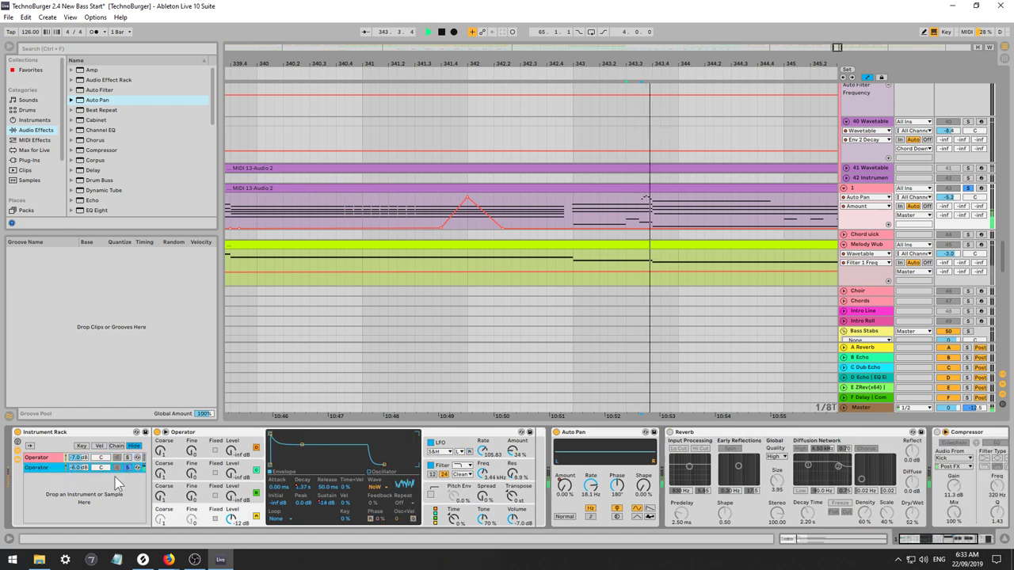
{"action": "key", "text": "space"}
{"action": "left_click", "coordinate": [436, 520]}
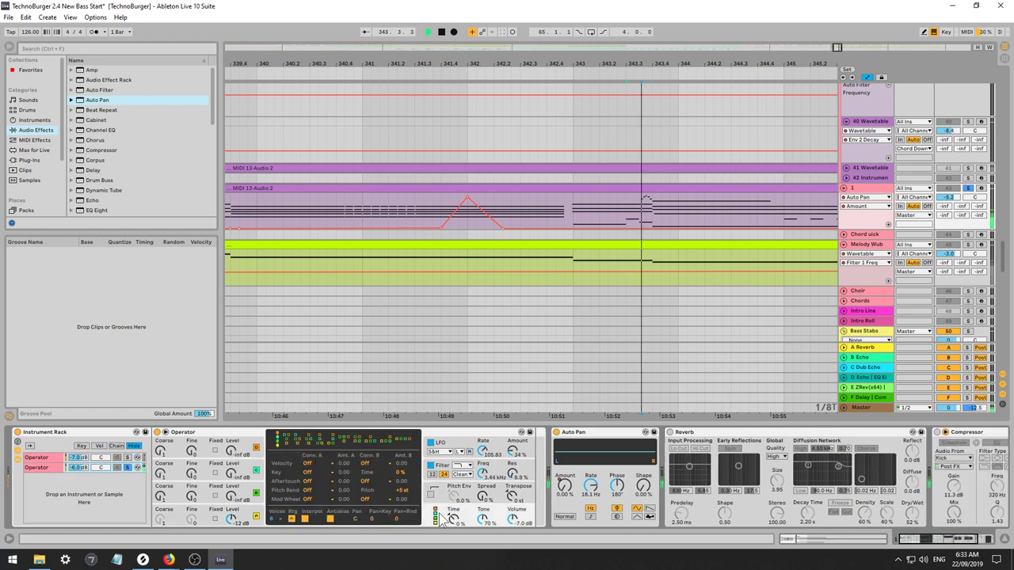
Route Velocity Conn. A to Pan, after briefly trying Volume, and audition the change.
{"action": "left_click", "coordinate": [322, 464]}
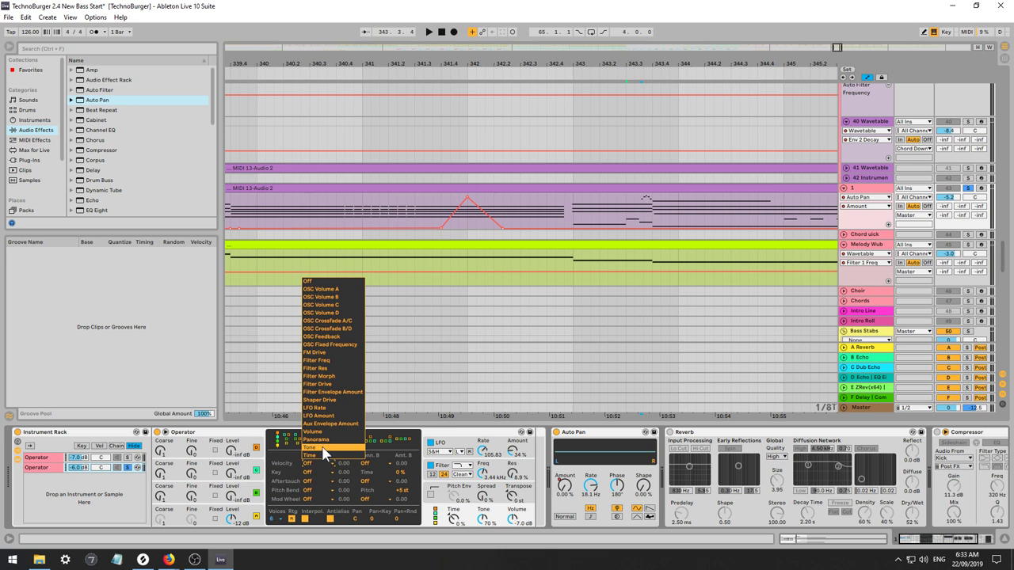
{"action": "left_click", "coordinate": [328, 439]}
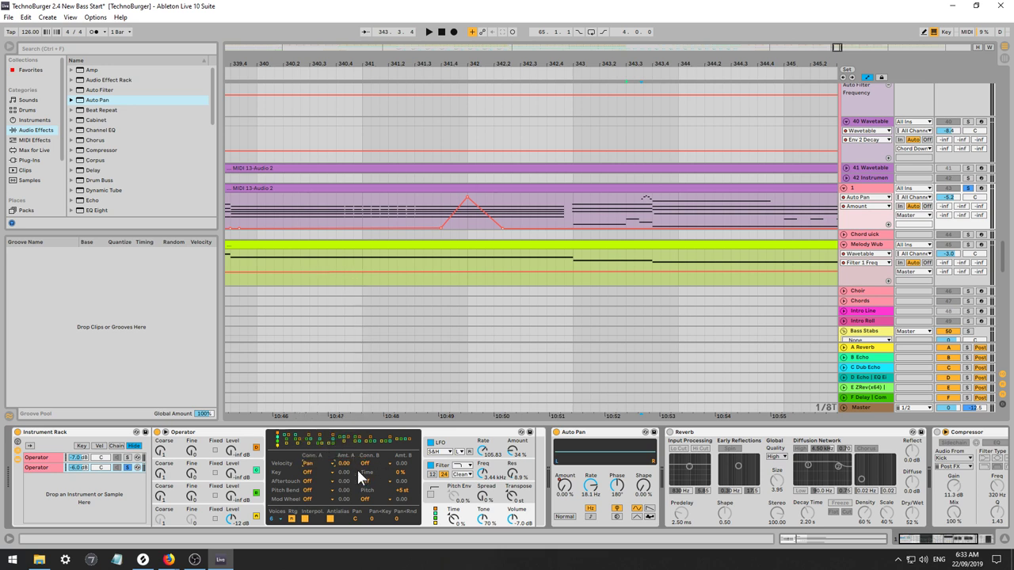
{"action": "left_click", "coordinate": [318, 464]}
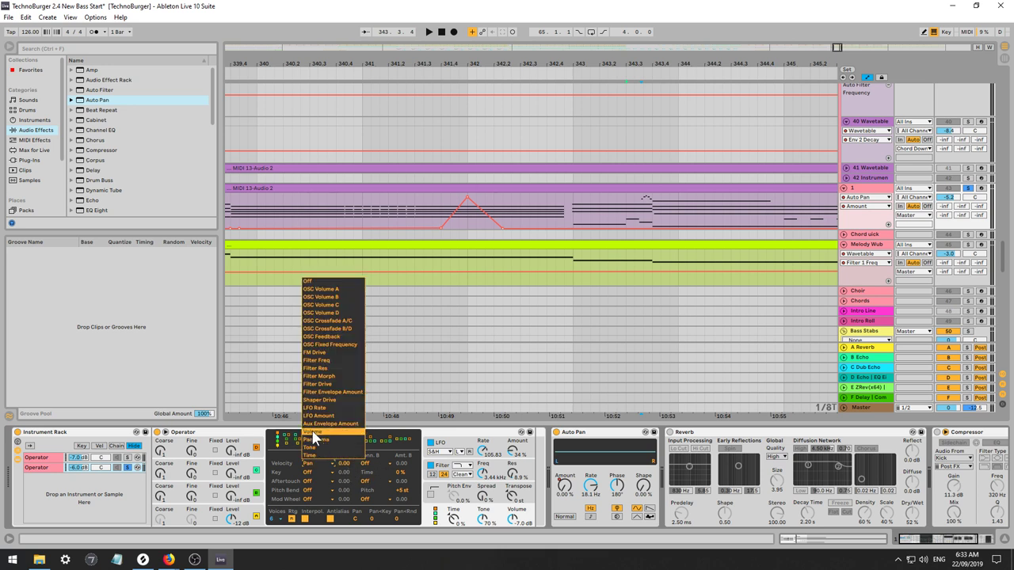
{"action": "left_click", "coordinate": [314, 433]}
{"action": "left_click", "coordinate": [312, 462]}
{"action": "left_click", "coordinate": [325, 440]}
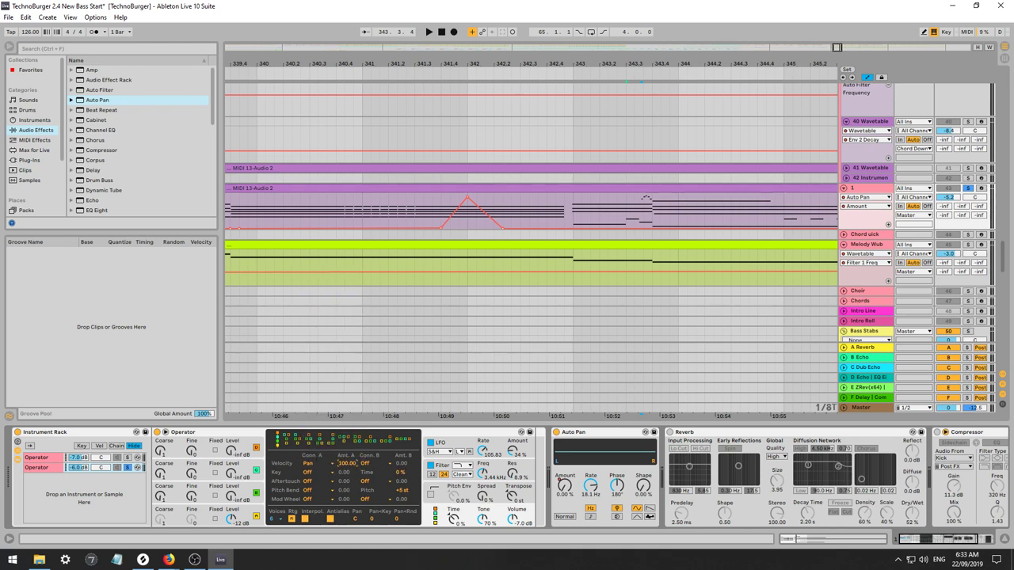
{"action": "key", "text": "space"}
{"action": "left_click_drag", "start_coordinate": [837, 47], "coordinate": [837, 33]}
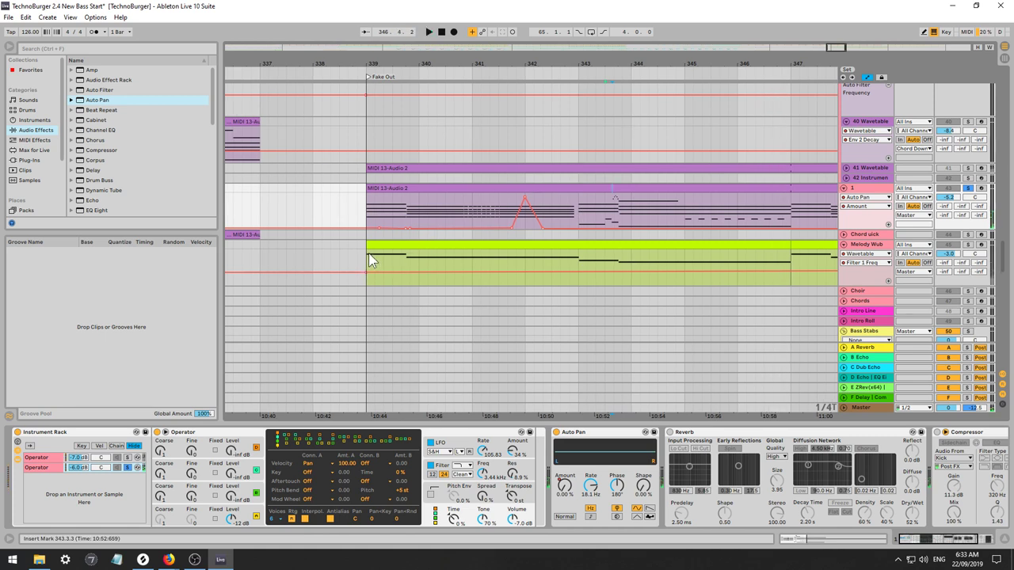
Toggle the Operator LFO's filter modulation and audition it from bar 339.
{"action": "left_click", "coordinate": [368, 255]}
{"action": "key", "text": "space"}
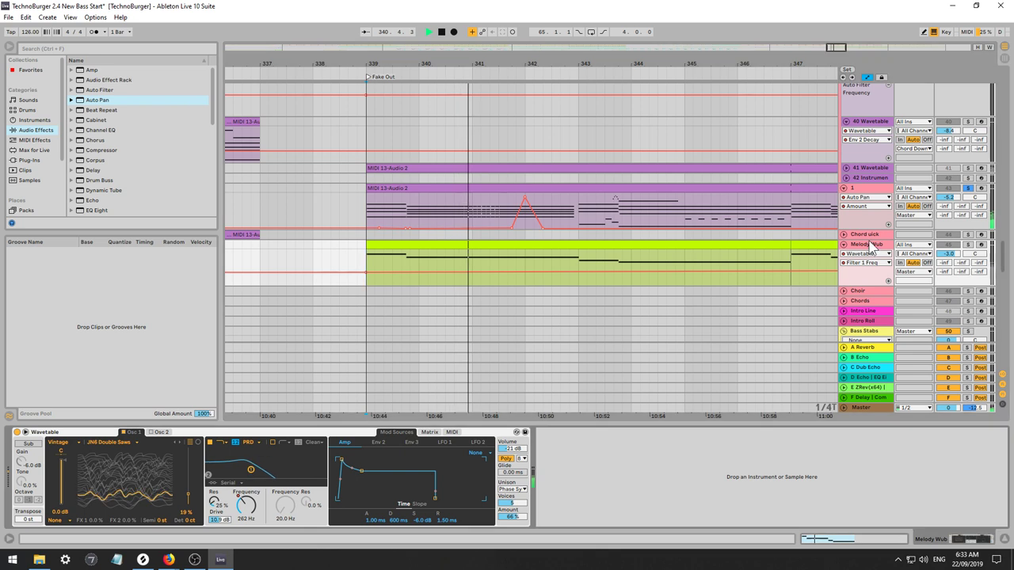
{"action": "left_click", "coordinate": [869, 190]}
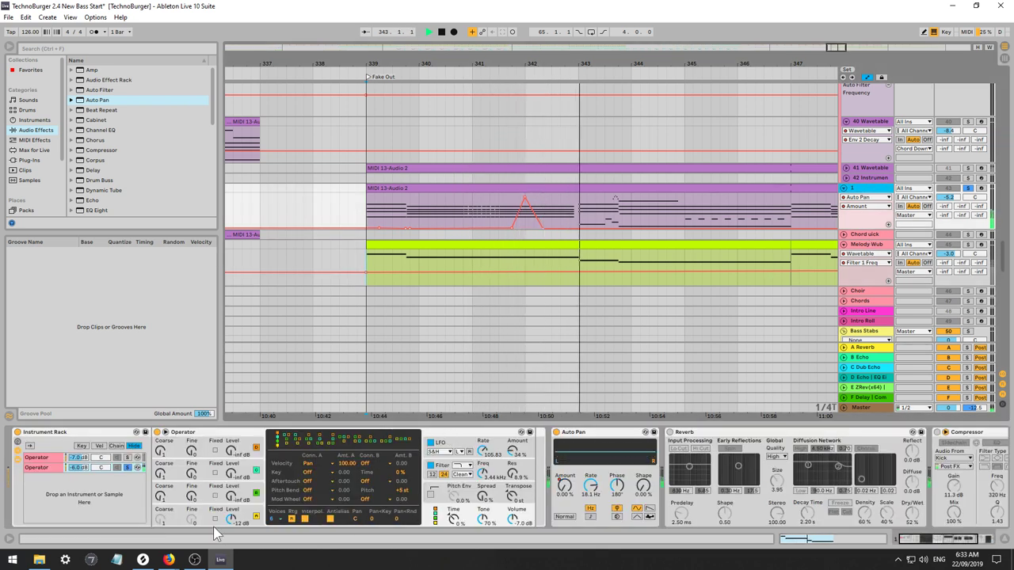
{"action": "left_click", "coordinate": [450, 448]}
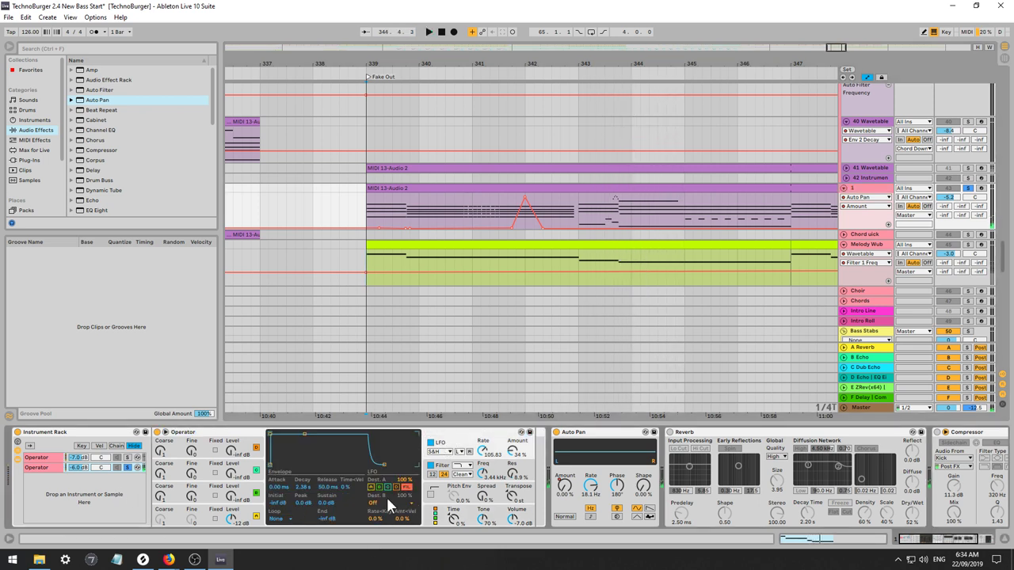
{"action": "key", "text": "space"}
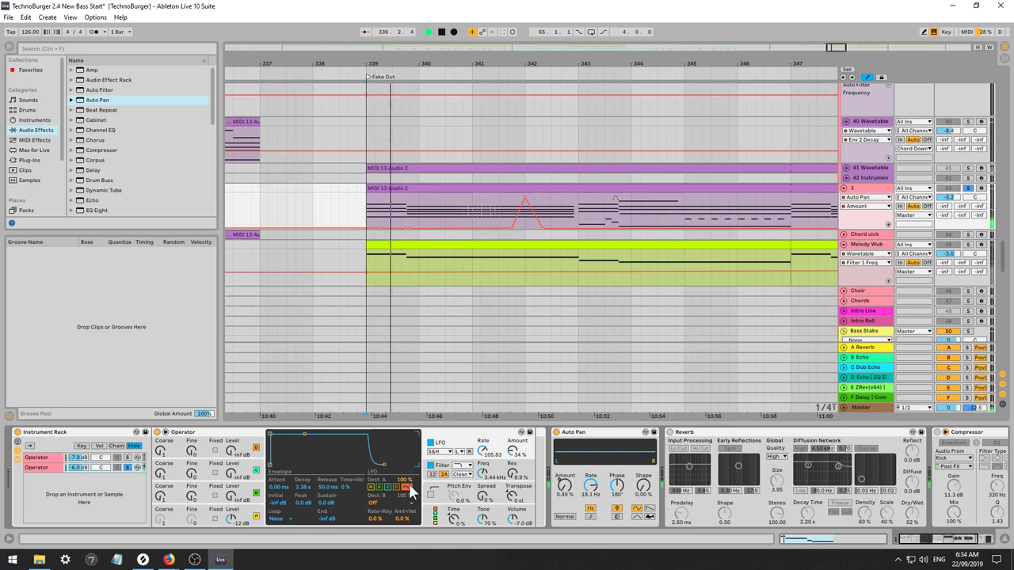
{"action": "left_click", "coordinate": [408, 487]}
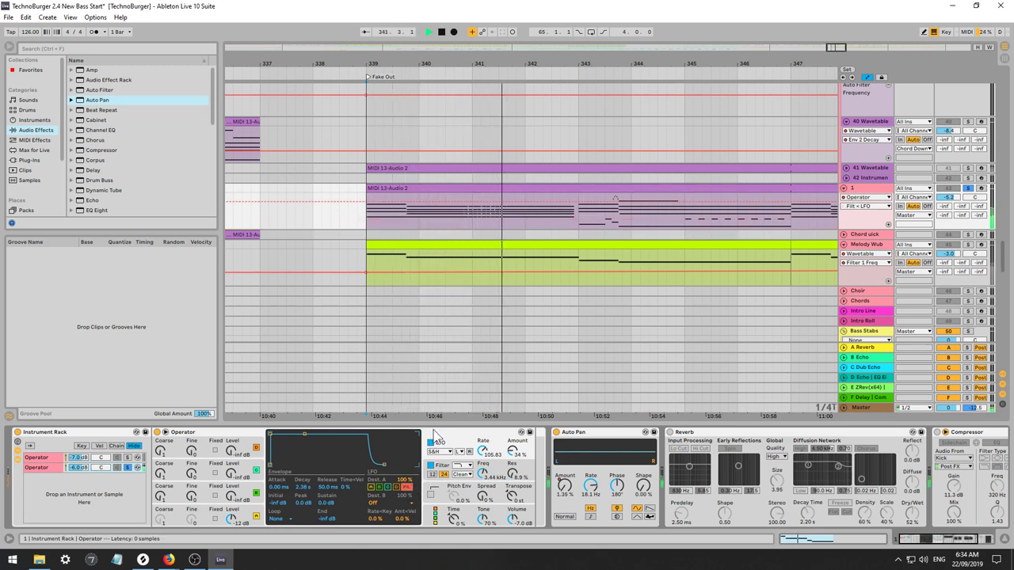
{"action": "key", "text": "space"}
{"action": "key", "text": "space"}
{"action": "left_click", "coordinate": [482, 499]}
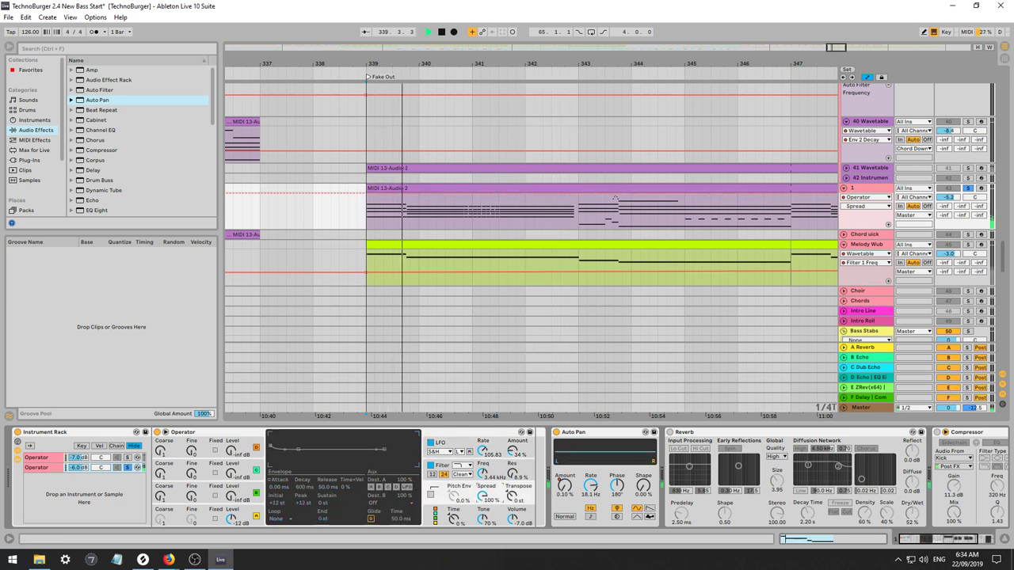
{"action": "key", "text": "space"}
{"action": "key", "text": "space"}
{"action": "left_click", "coordinate": [448, 439]}
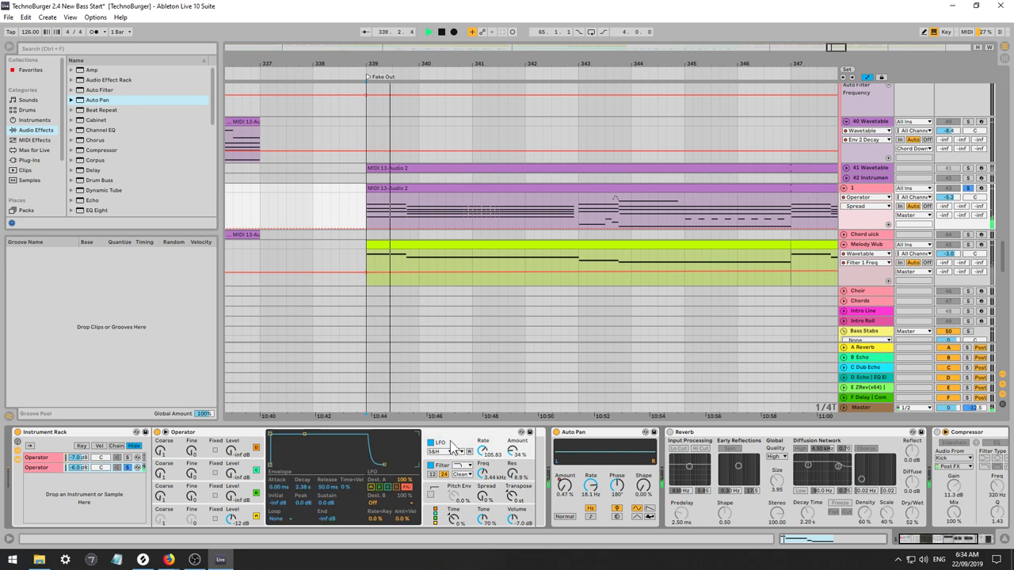
Raise Operator's velocity-to-pan amount from -100 to 100 in the global matrix.
{"action": "left_click", "coordinate": [436, 519]}
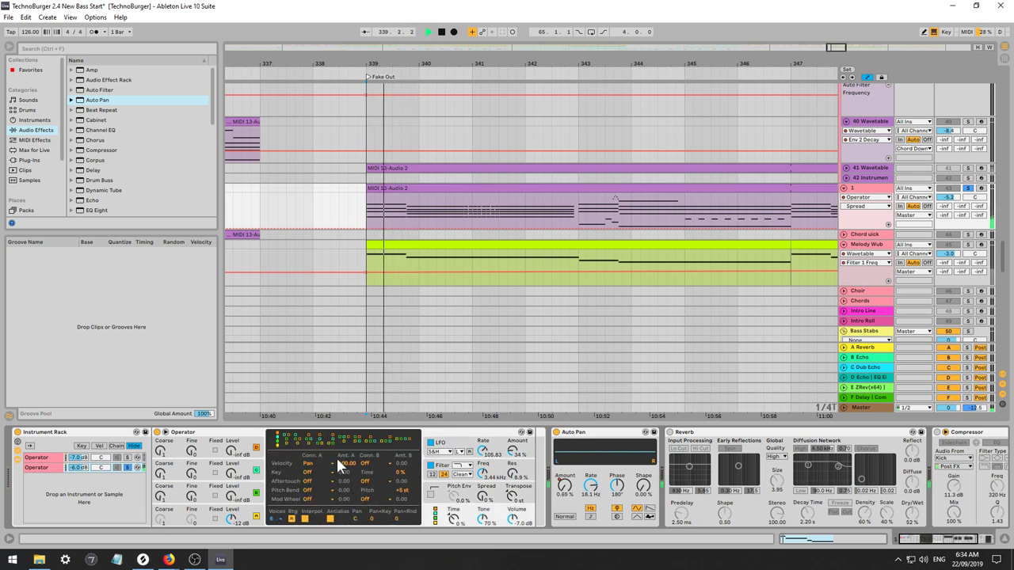
{"action": "key", "text": "space"}
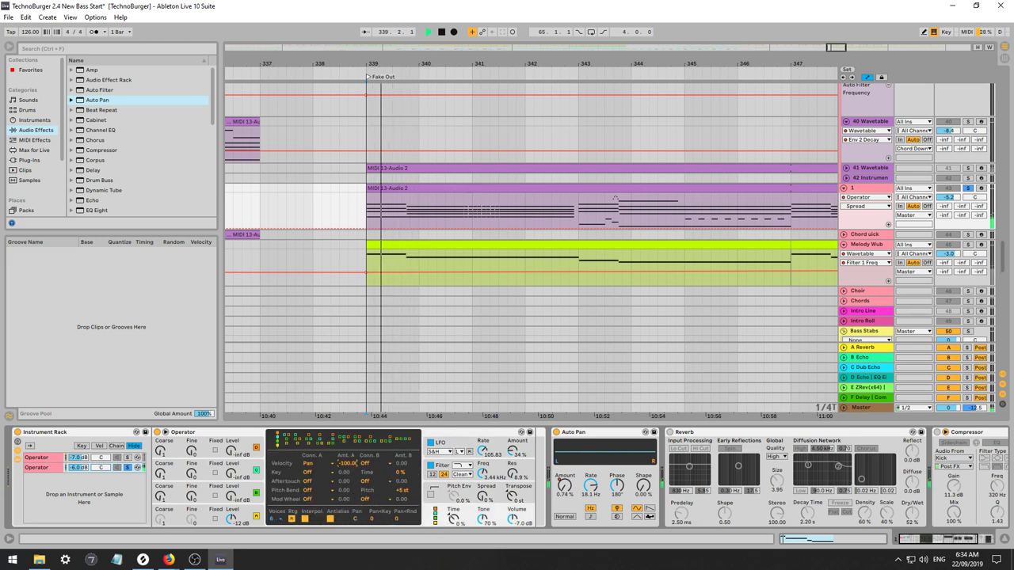
{"action": "key", "text": "space"}
{"action": "key", "text": "space"}
{"action": "mouse_move", "coordinate": [349, 462]}
{"action": "left_mouse_down"}
{"action": "mouse_move", "coordinate": [348, 361]}
{"action": "mouse_move", "coordinate": [349, 460]}
{"action": "left_mouse_up"}
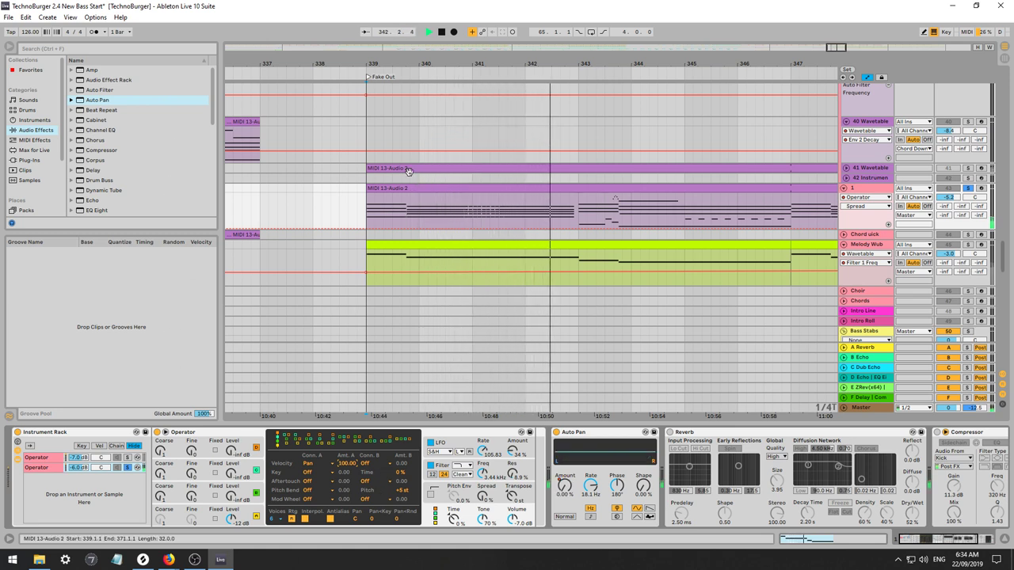
{"action": "key", "text": "space"}
Unsolo the chord stab track and the rack's second chain.
{"action": "left_click", "coordinate": [968, 188]}
{"action": "key", "text": "space"}
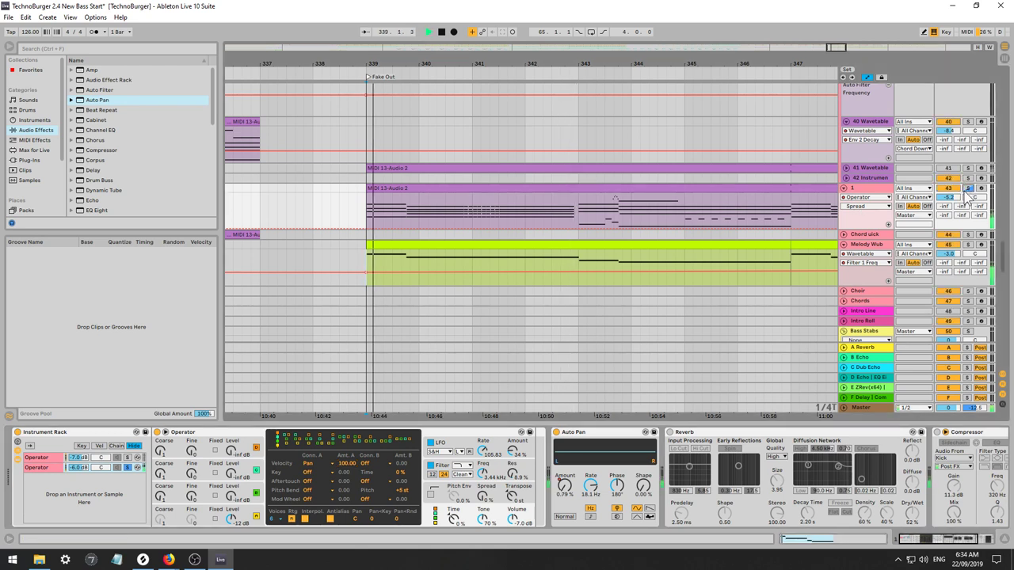
{"action": "left_click", "coordinate": [129, 468]}
{"action": "key", "text": "space"}
{"action": "key", "text": "space"}
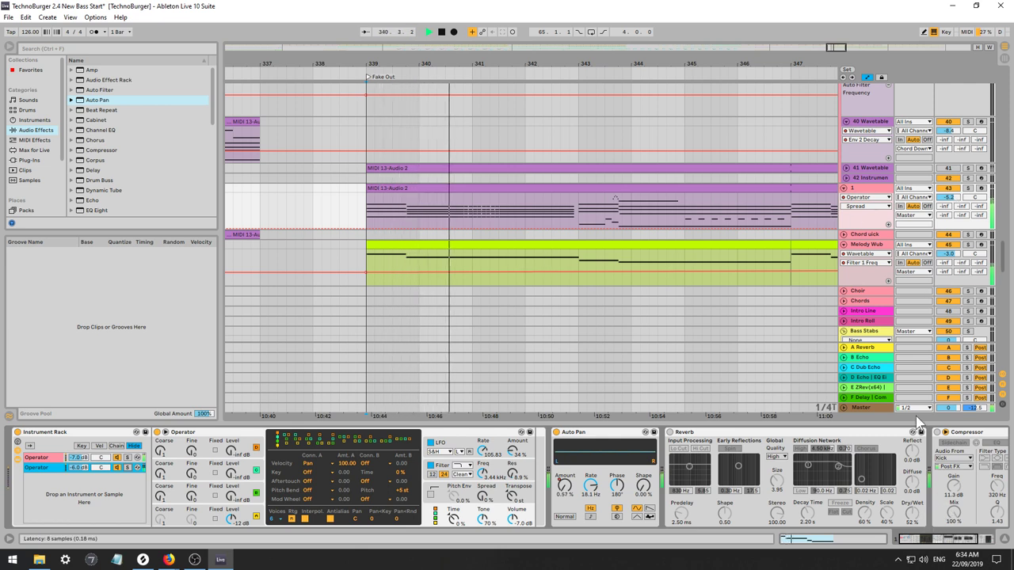
Show the Compressor Threshold automation (about -19.1 dB), then switch the lane to Track Volume.
{"action": "left_click", "coordinate": [939, 436]}
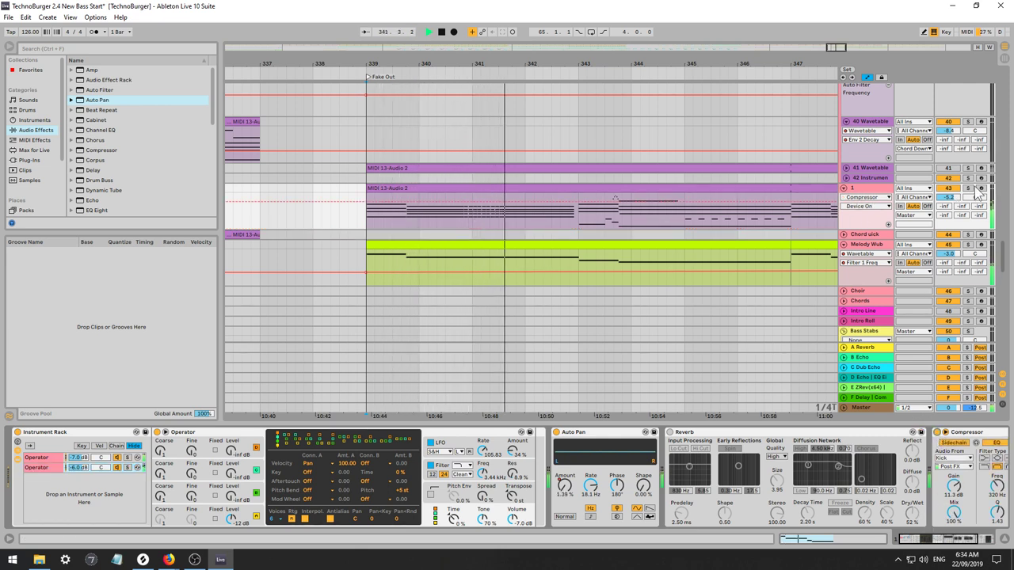
{"action": "left_click_drag", "start_coordinate": [931, 540], "coordinate": [946, 539]}
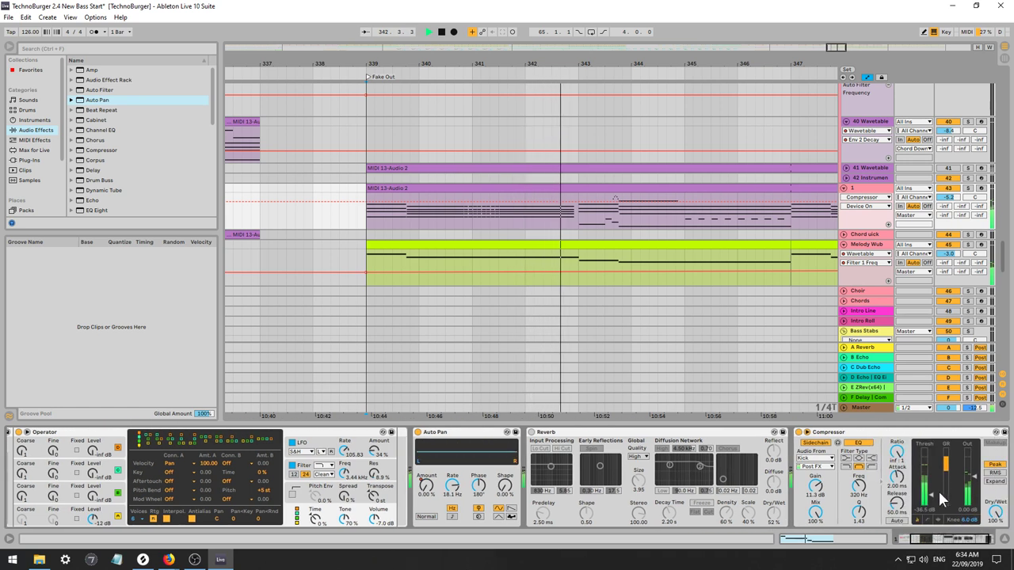
{"action": "left_click", "coordinate": [934, 485]}
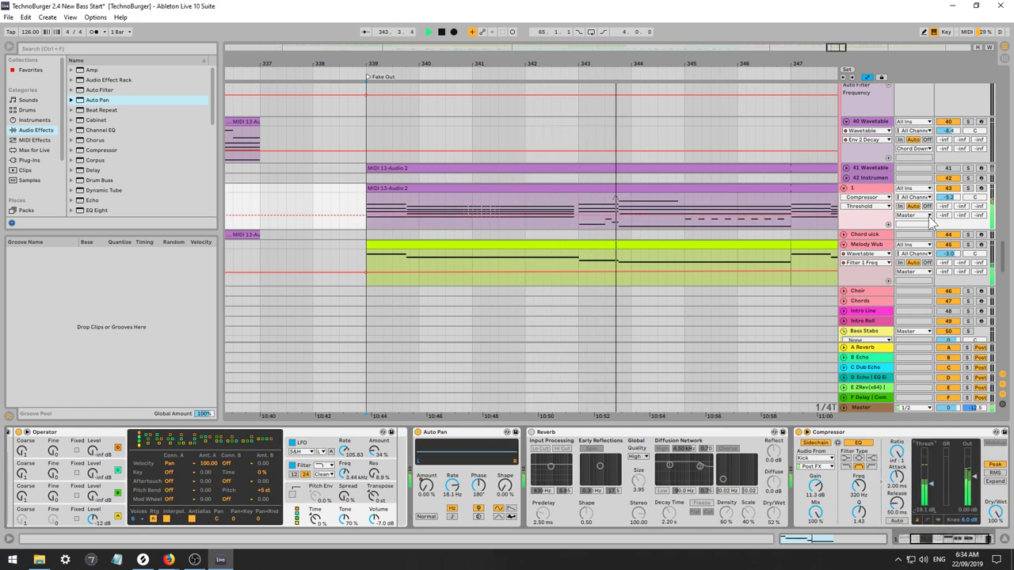
{"action": "left_click", "coordinate": [955, 197]}
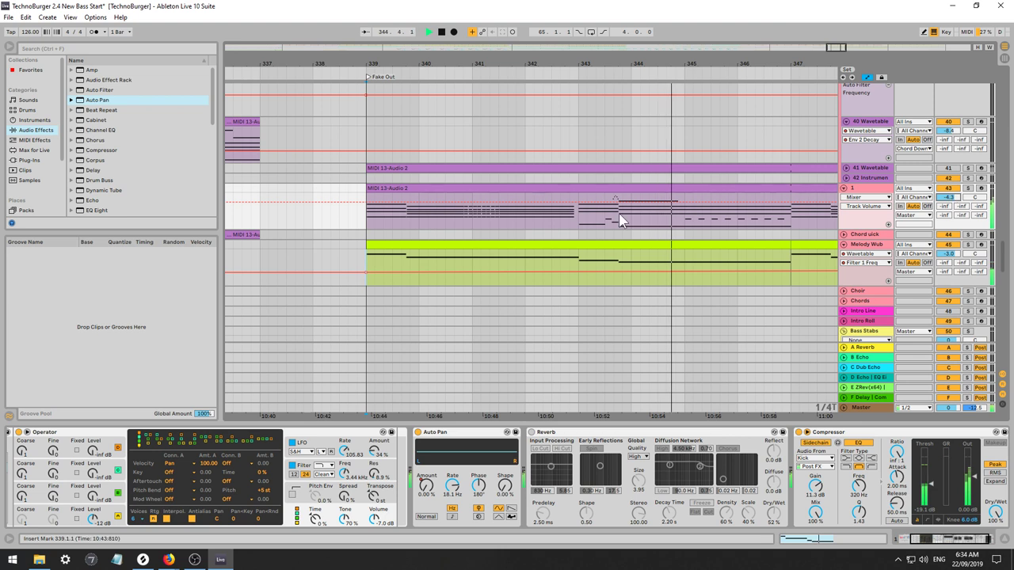
Open the MIDI 13-Audio 2 clip's notes, audition from bar 339, and add a short B3 at 6.4.3.
{"action": "double_click", "coordinate": [617, 185]}
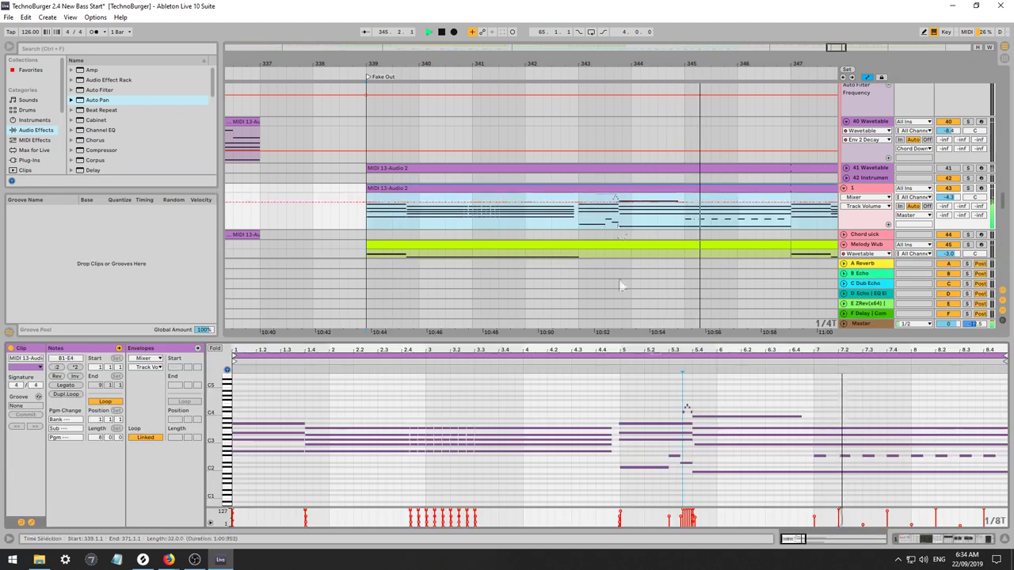
{"action": "left_click", "coordinate": [684, 410]}
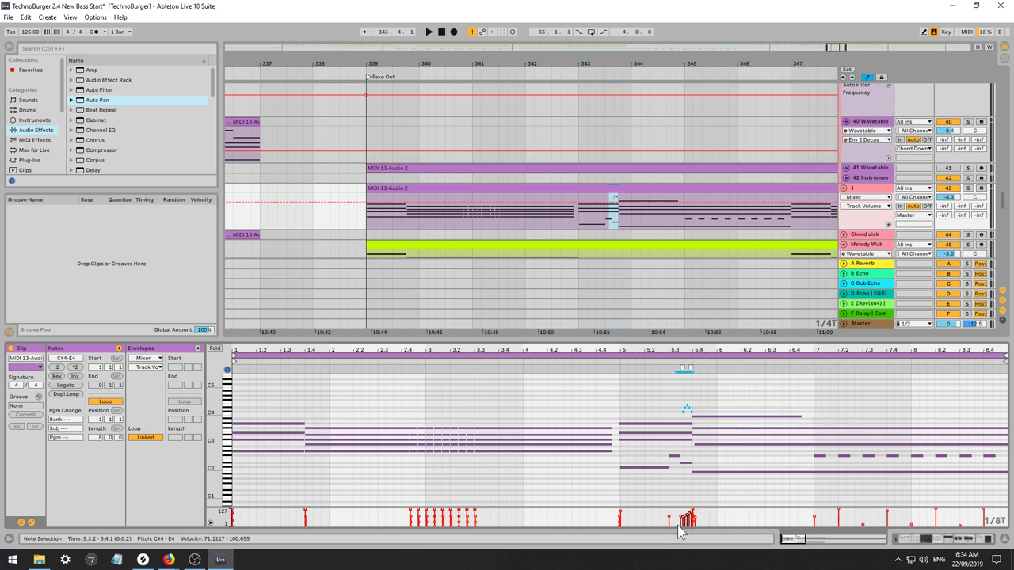
{"action": "key", "text": "space"}
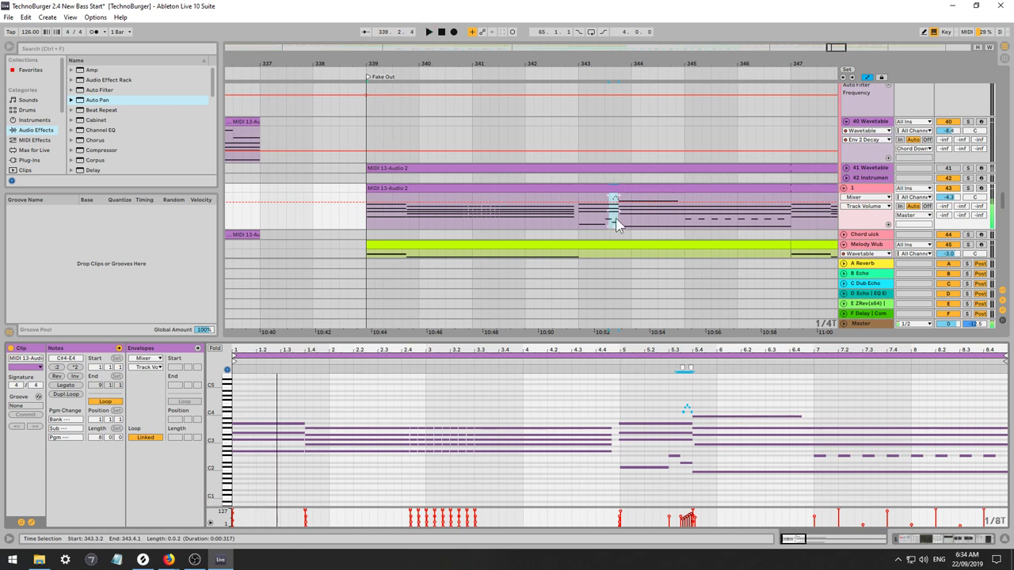
{"action": "key", "text": "space"}
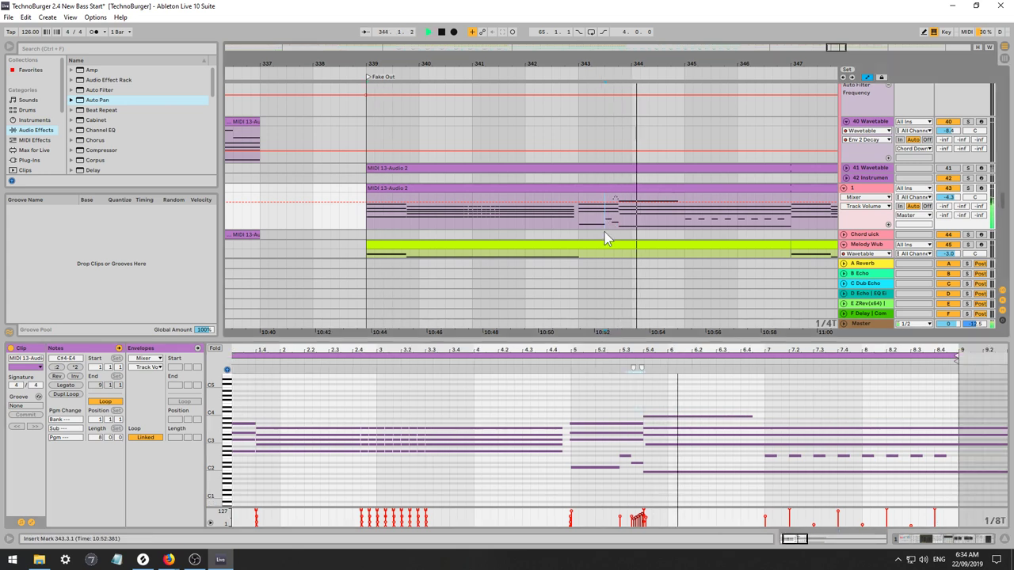
{"action": "left_click", "coordinate": [673, 437]}
{"action": "left_click", "coordinate": [773, 408]}
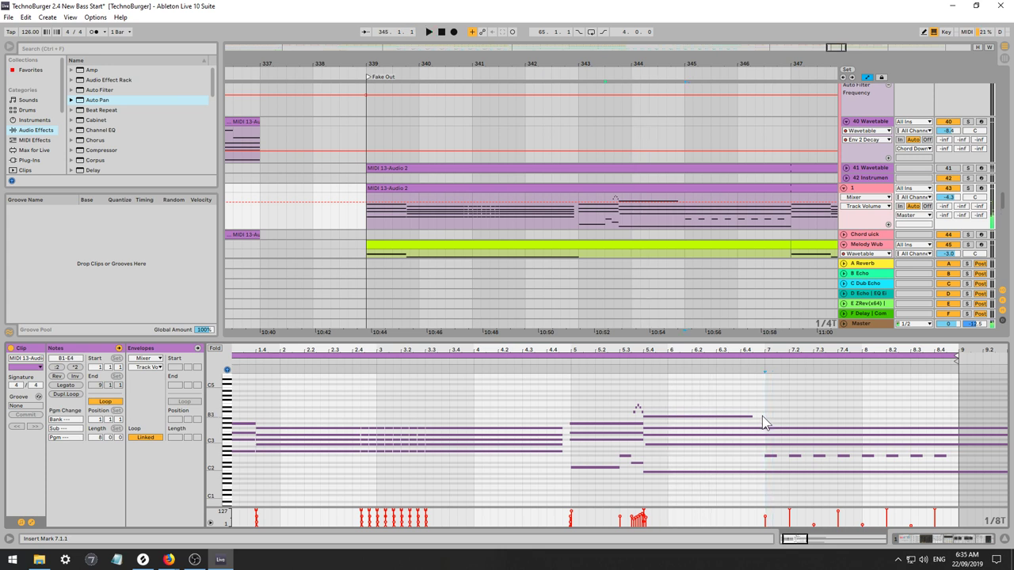
{"action": "double_click", "coordinate": [762, 415]}
Add a second short B3 at 7.1.3 and repeat the pair of short B3 notes up to bar 9.
{"action": "double_click", "coordinate": [783, 417]}
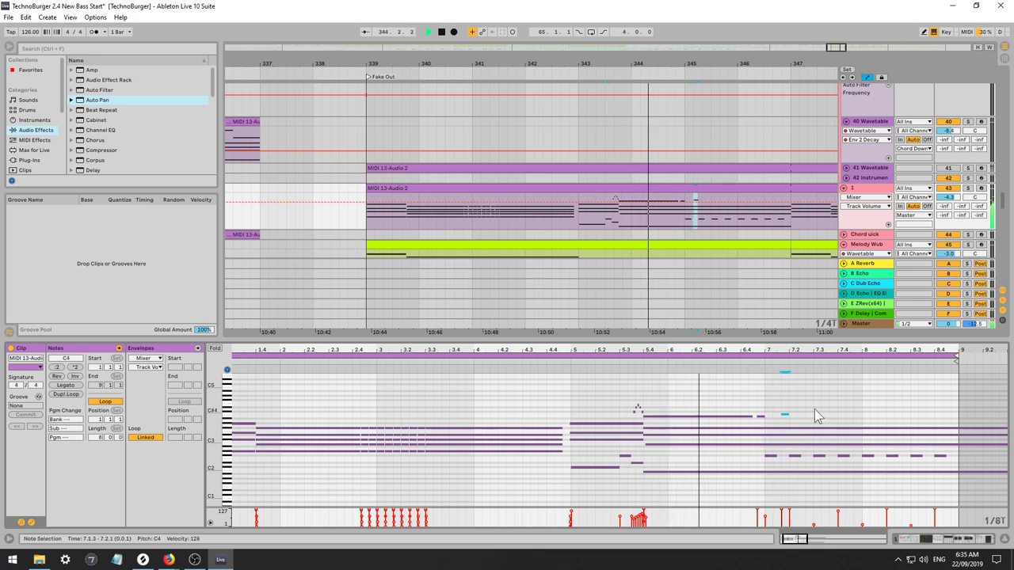
{"action": "key", "text": "Up"}
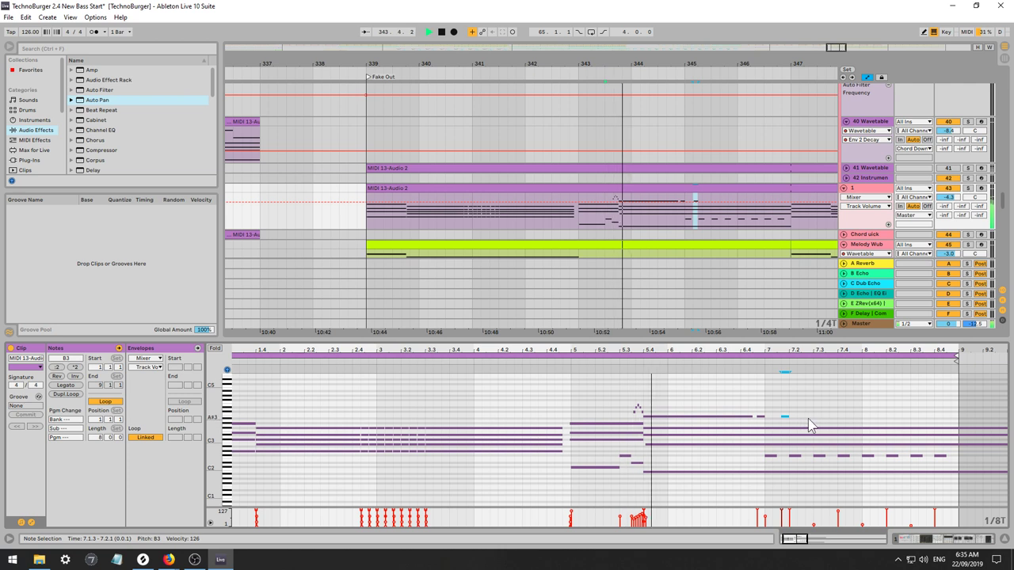
{"action": "key", "text": "Delete"}
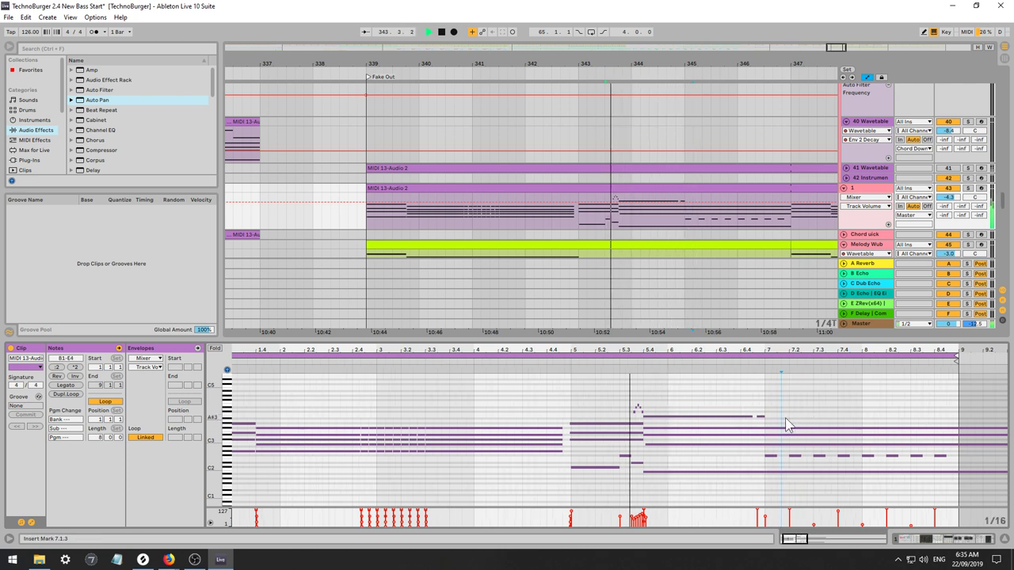
{"action": "double_click", "coordinate": [785, 415]}
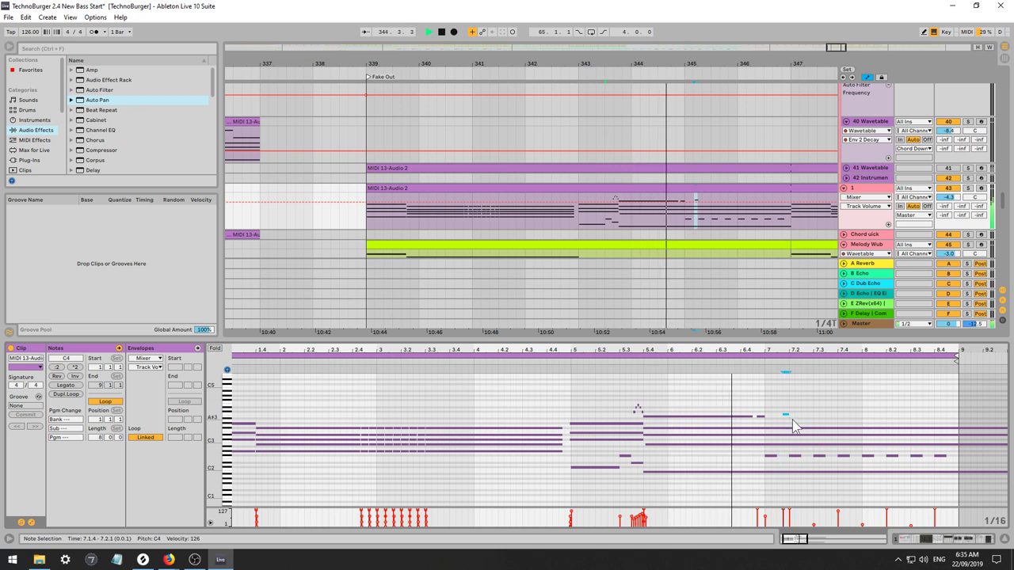
{"action": "key", "text": "Delete"}
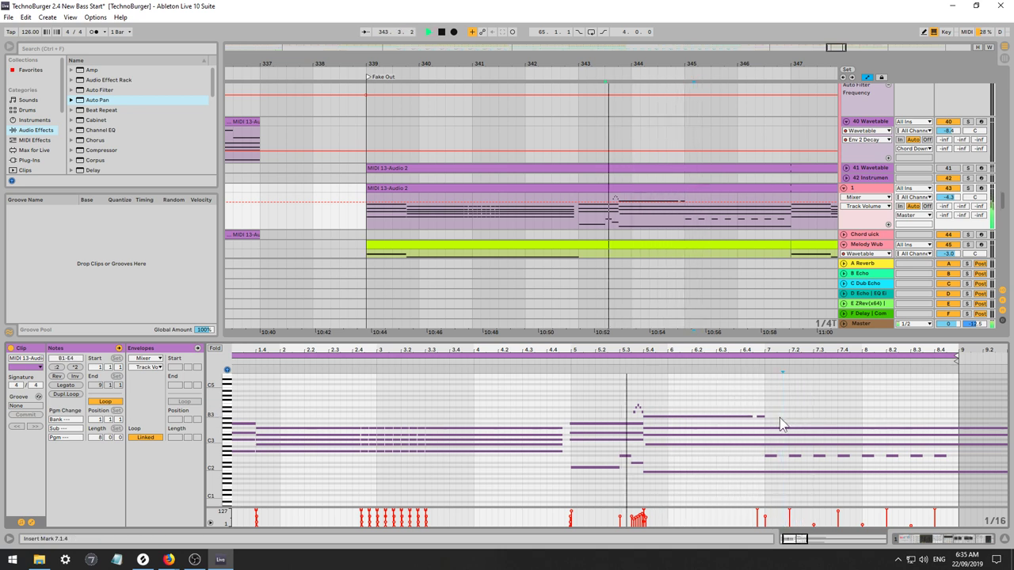
{"action": "double_click", "coordinate": [781, 418]}
{"action": "left_click", "coordinate": [760, 417], "text": "shift"}
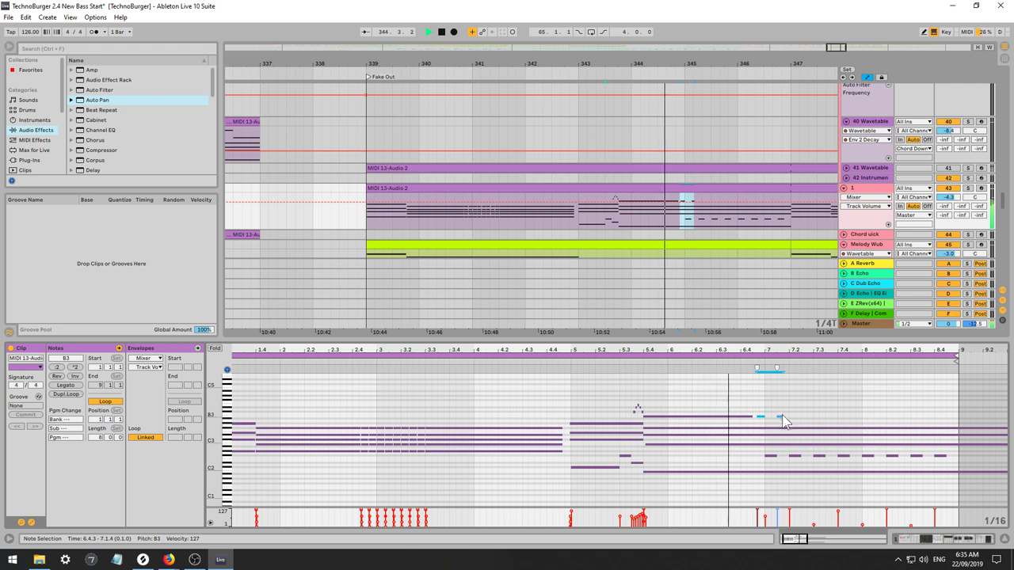
{"action": "left_click_drag", "start_coordinate": [778, 412], "coordinate": [795, 420]}
{"action": "key", "text": "space"}
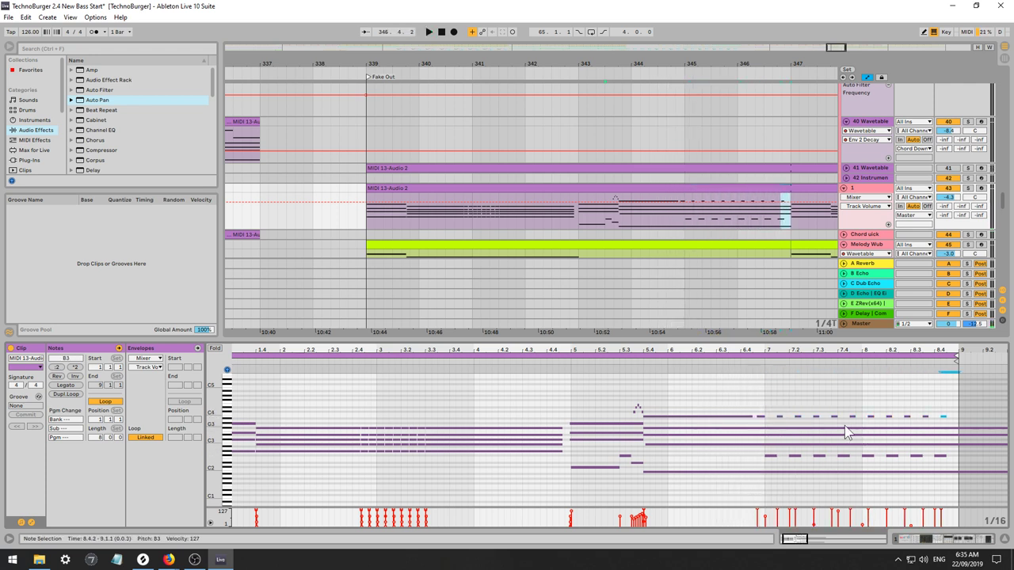
Ramp the repeated short B3 notes' velocities from 33 to 114, then zoom out the arrangement.
{"action": "key", "text": "space"}
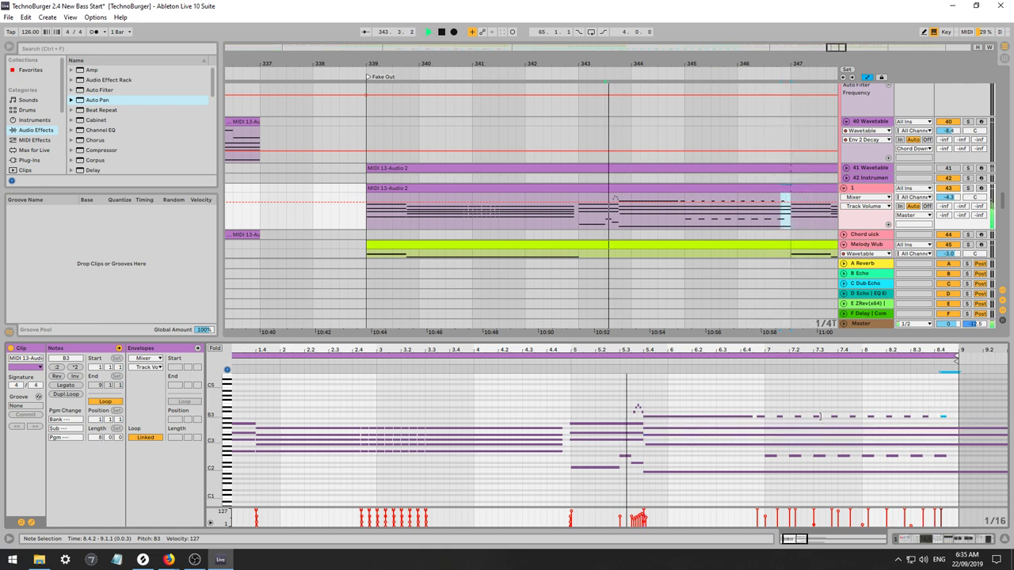
{"action": "left_click", "coordinate": [215, 349]}
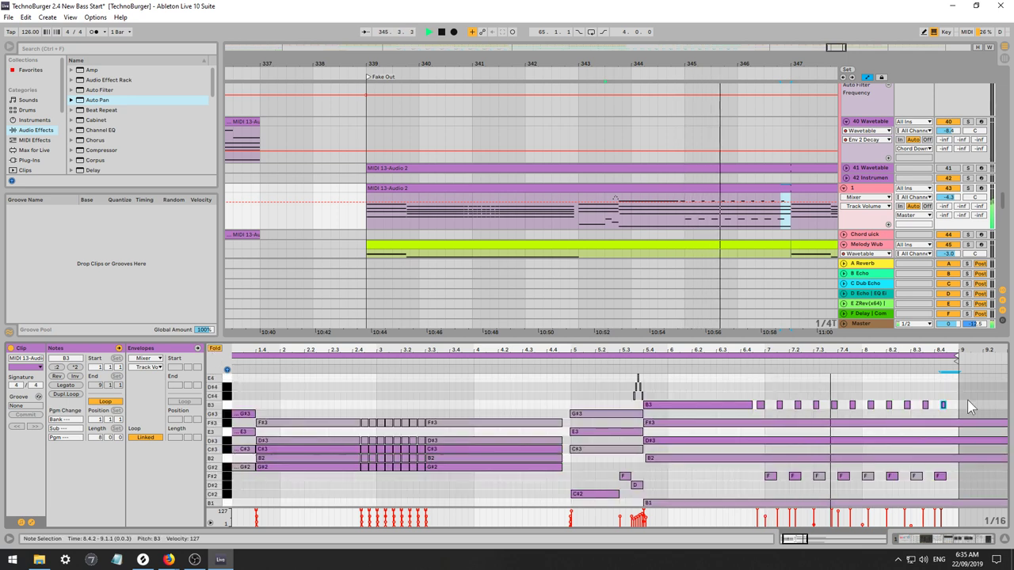
{"action": "left_click_drag", "start_coordinate": [971, 407], "coordinate": [764, 409]}
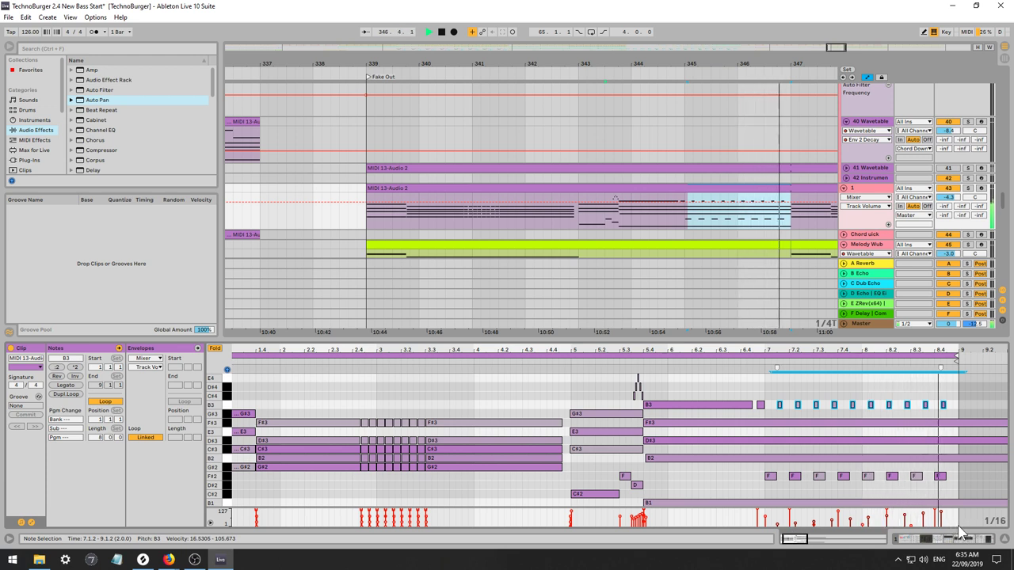
{"action": "left_click_drag", "start_coordinate": [840, 507], "coordinate": [748, 497]}
{"action": "key", "text": "space"}
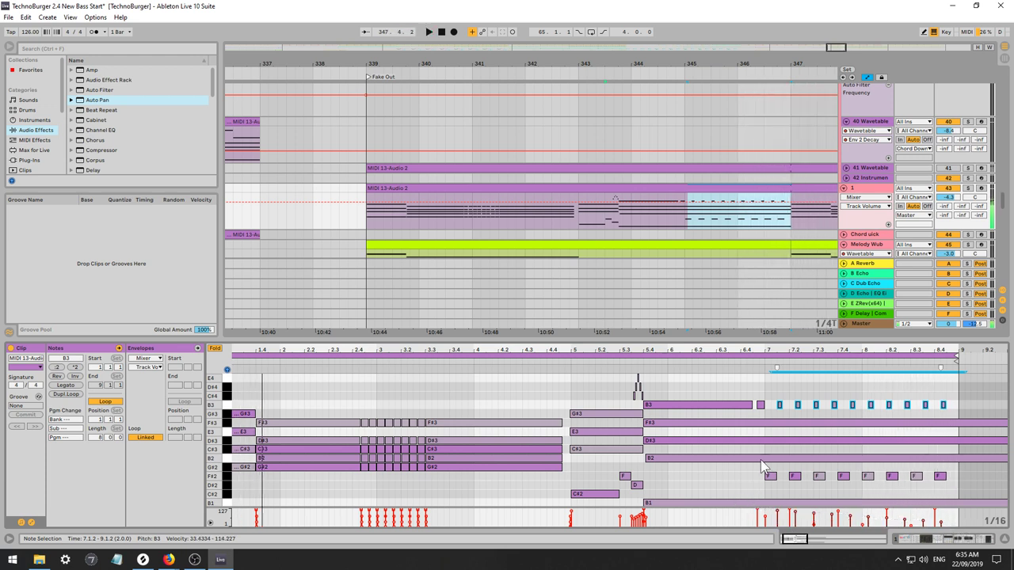
{"action": "key", "text": "space"}
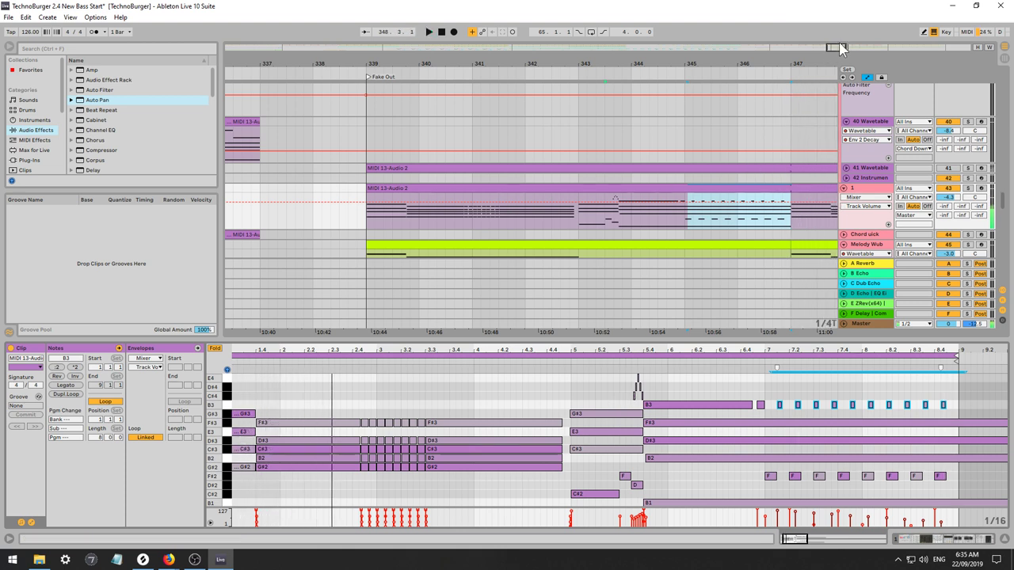
{"action": "left_click_drag", "start_coordinate": [836, 49], "coordinate": [836, 93]}
Show track 1's device chain and play the section from bar 339.
{"action": "left_click", "coordinate": [858, 199]}
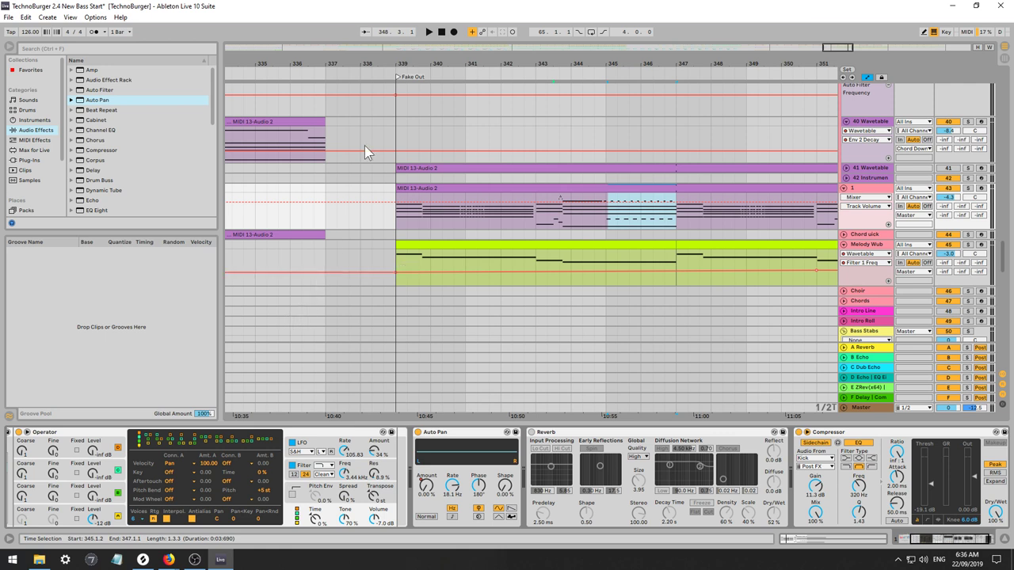
{"action": "left_click", "coordinate": [400, 225]}
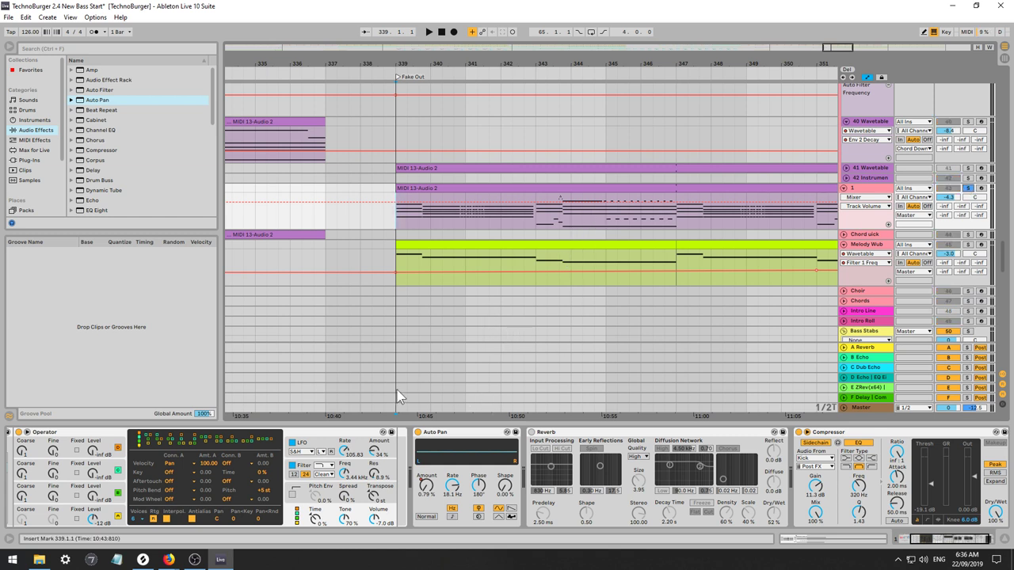
{"action": "key", "text": "space"}
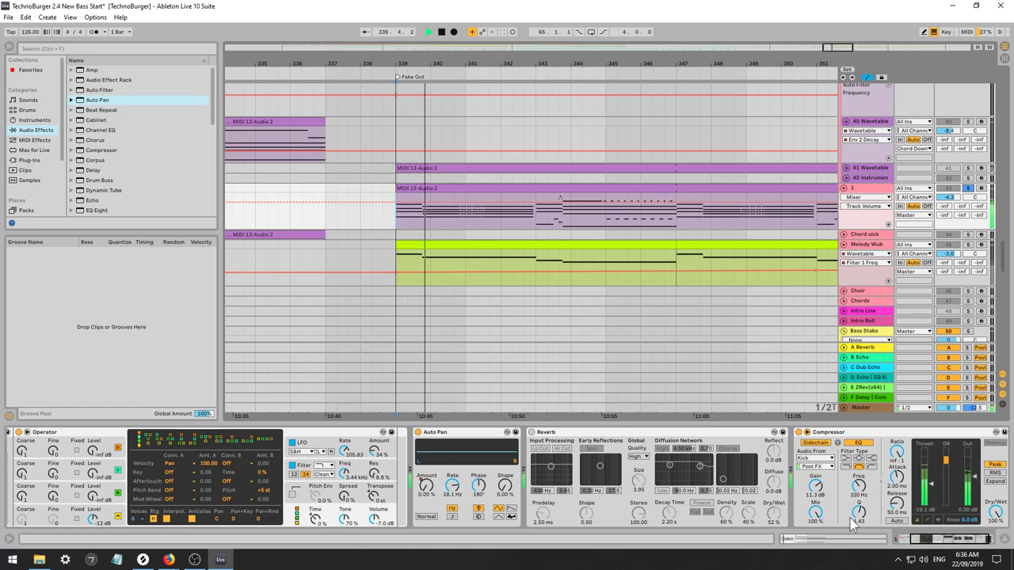
{"action": "scroll", "coordinate": [744, 527], "scroll_direction": "up", "scroll_amount": 3}
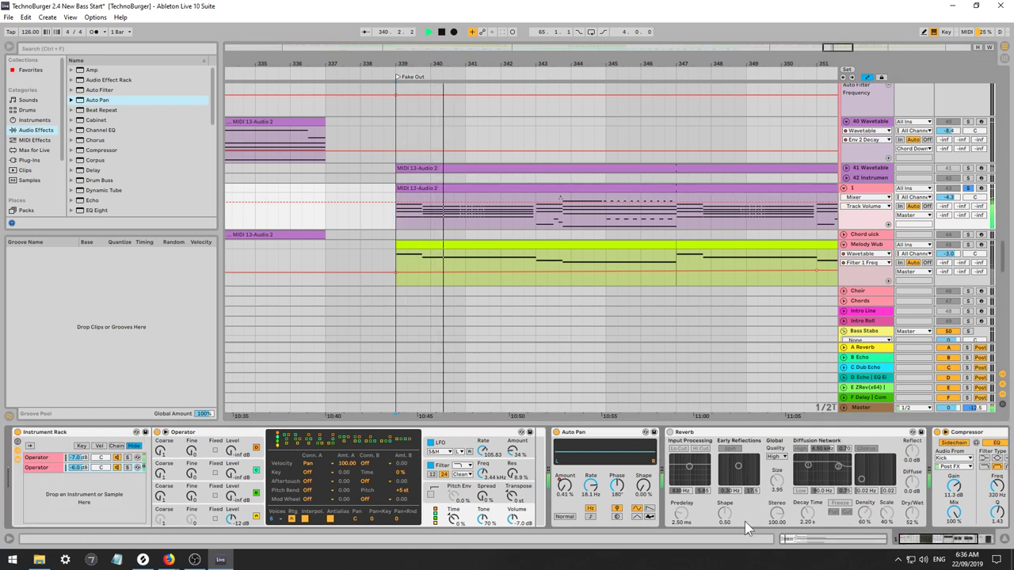
On the rack's second Operator chain, pick a different filter type and lower the cutoff to 1.50 kHz.
{"action": "left_click", "coordinate": [49, 469]}
{"action": "key", "text": "space"}
{"action": "left_click", "coordinate": [461, 471]}
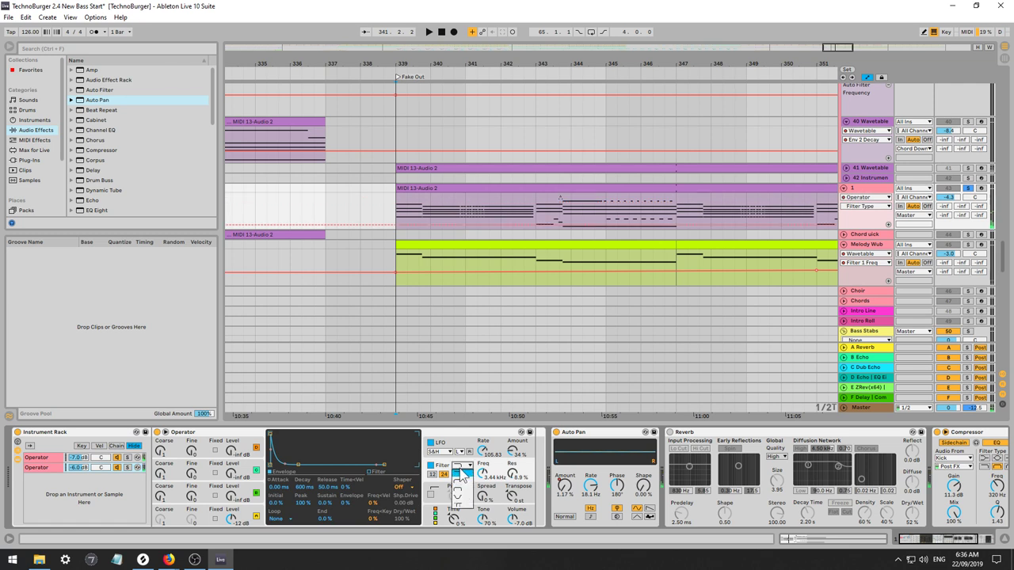
{"action": "left_click", "coordinate": [460, 491]}
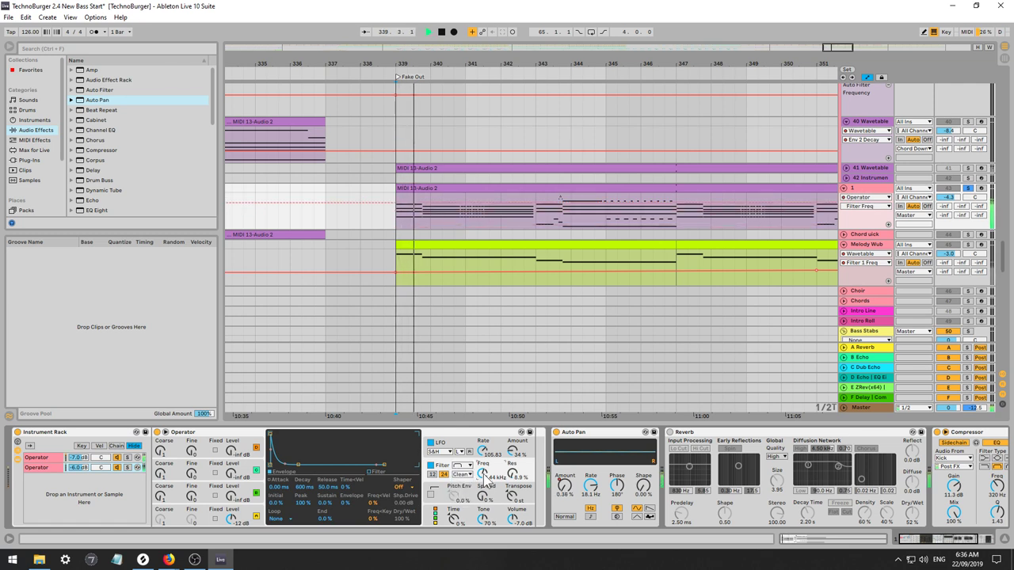
{"action": "mouse_move", "coordinate": [482, 475]}
{"action": "left_mouse_down"}
{"action": "mouse_move", "coordinate": [482, 499]}
{"action": "mouse_move", "coordinate": [487, 484]}
{"action": "left_mouse_up"}
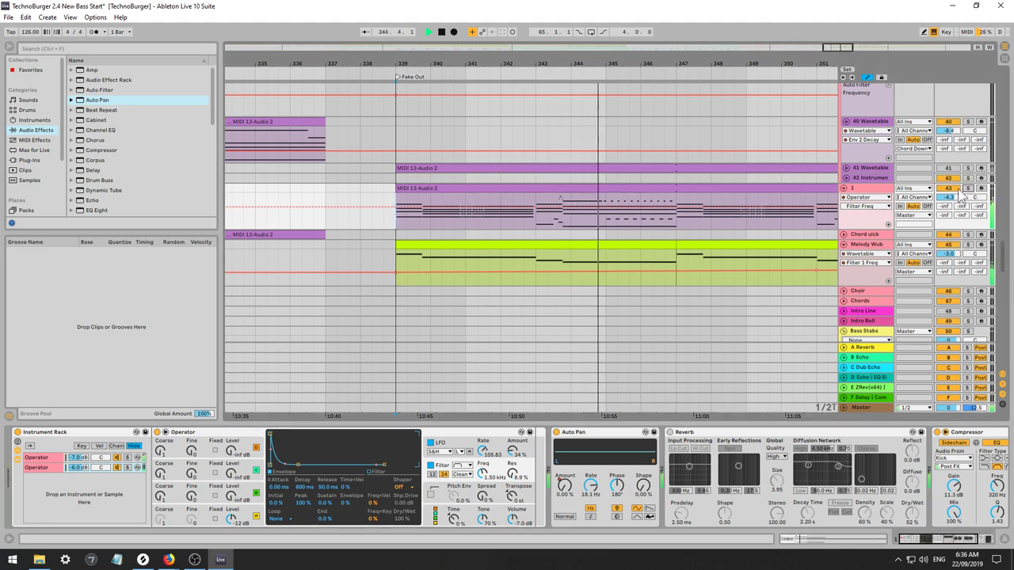
{"action": "key", "text": "space"}
Zoom in on the clip's short notes near 5.3 and try transposing them, undoing back to C#4–E4.
{"action": "double_click", "coordinate": [579, 191]}
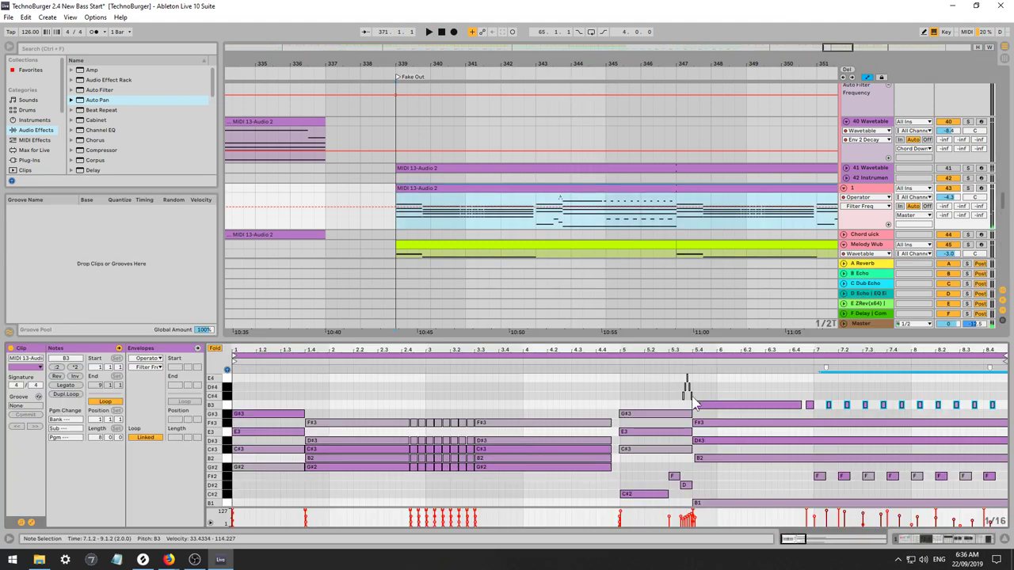
{"action": "left_click_drag", "start_coordinate": [716, 350], "coordinate": [704, 396]}
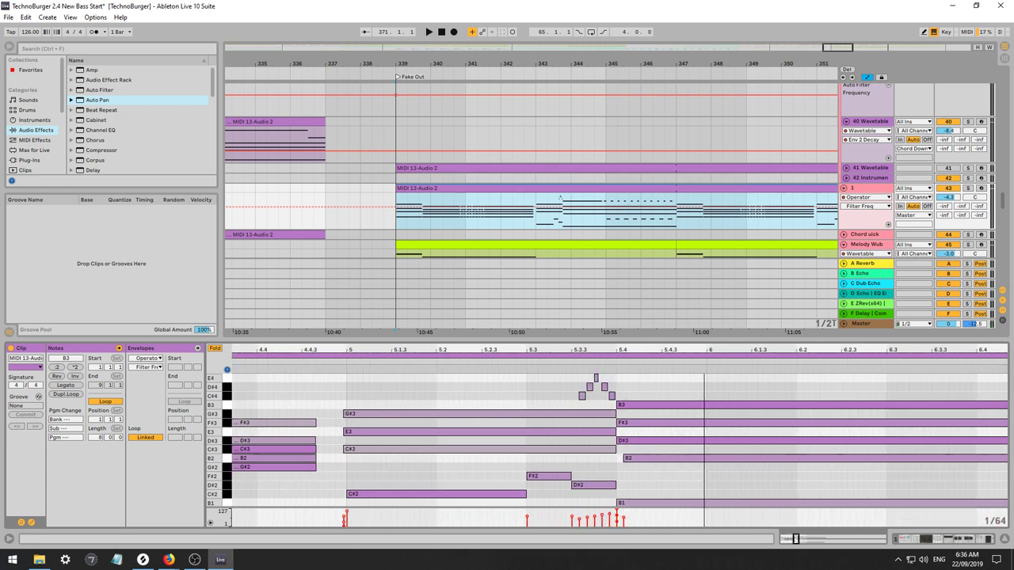
{"action": "mouse_move", "coordinate": [550, 395]}
{"action": "left_mouse_down"}
{"action": "mouse_move", "coordinate": [594, 395]}
{"action": "mouse_move", "coordinate": [616, 373]}
{"action": "left_mouse_up"}
{"action": "left_click", "coordinate": [587, 397]}
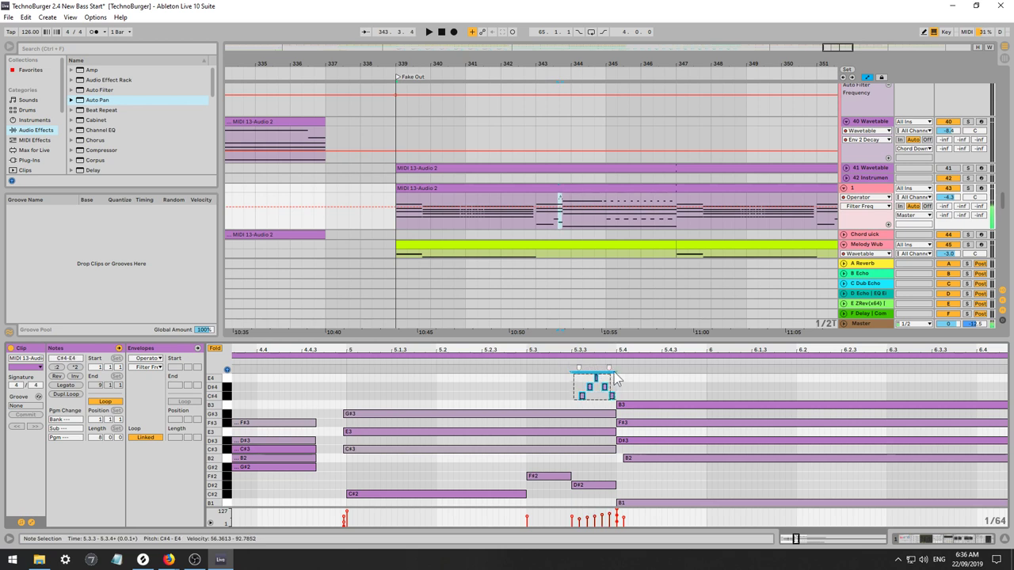
{"action": "key", "text": "shift+Down"}
{"action": "key", "text": "shift+Down"}
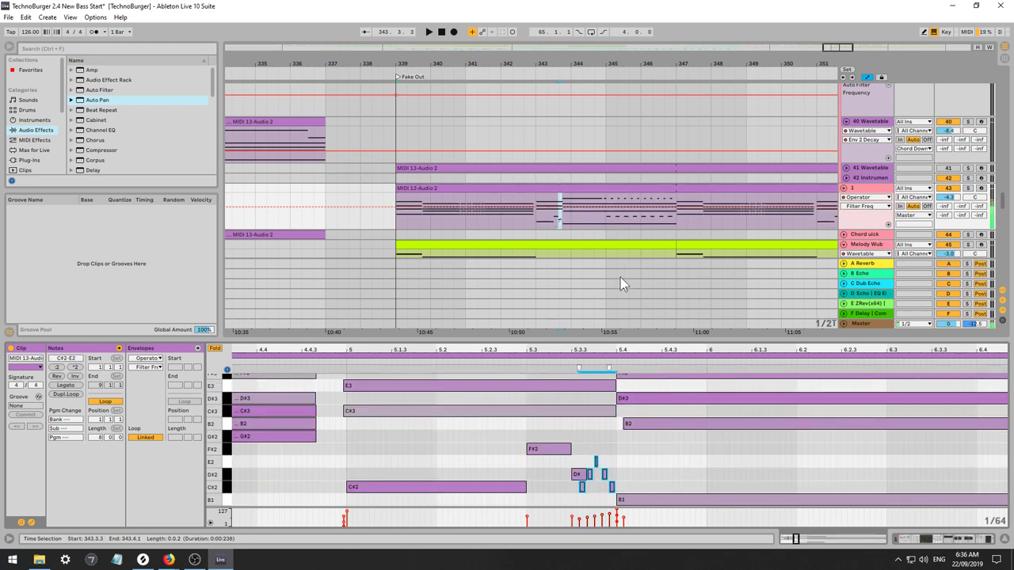
{"action": "left_click", "coordinate": [552, 226]}
{"action": "key", "text": "ctrl+z"}
{"action": "key", "text": "ctrl+z"}
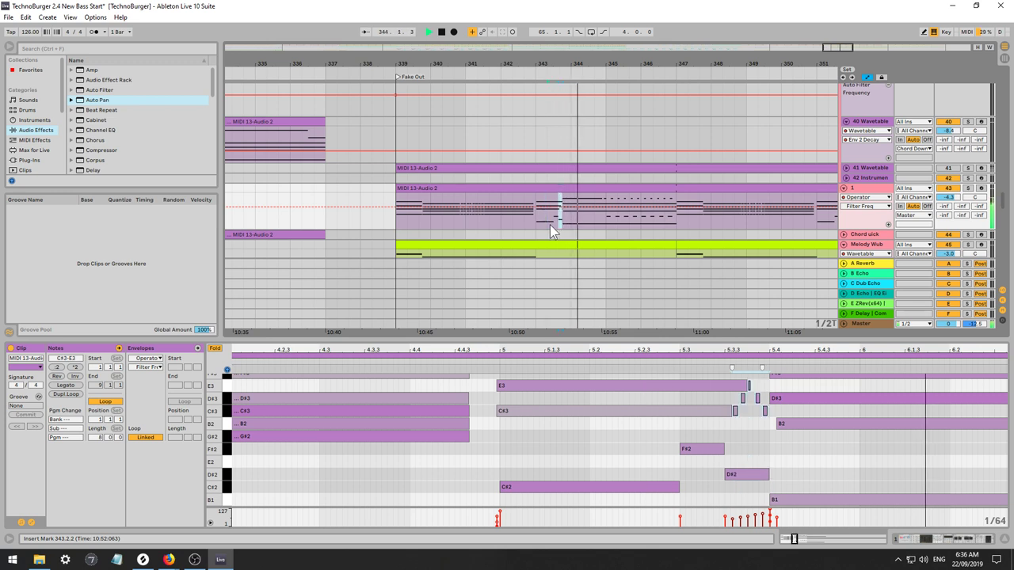
{"action": "scroll", "coordinate": [839, 463], "scroll_direction": "up", "scroll_amount": 1}
{"action": "key", "text": "space"}
{"action": "key", "text": "space"}
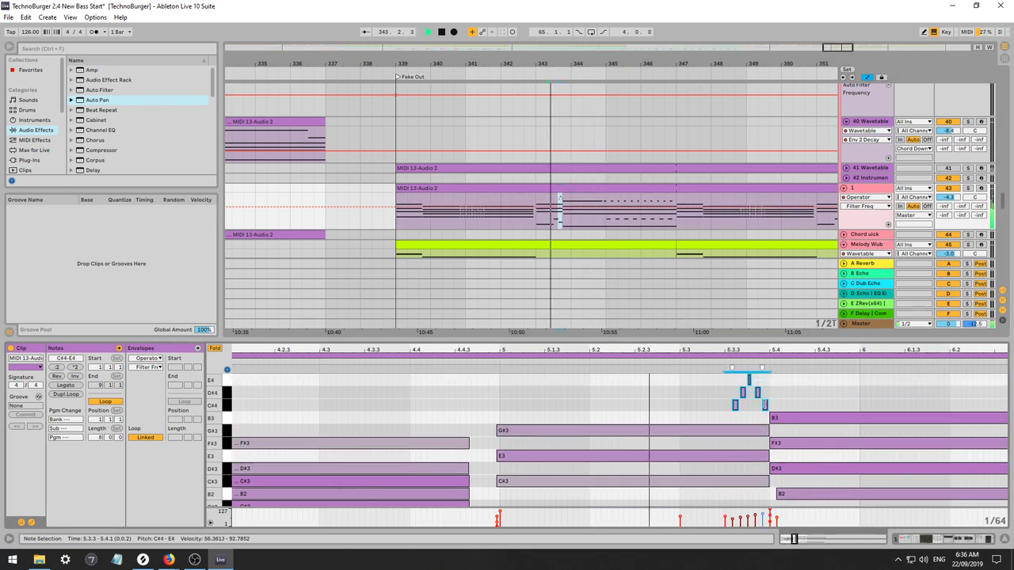
{"action": "key", "text": "space"}
Unfold the piano roll and transpose the short note at 5.3.4 down to A#3.
{"action": "left_click", "coordinate": [742, 407]}
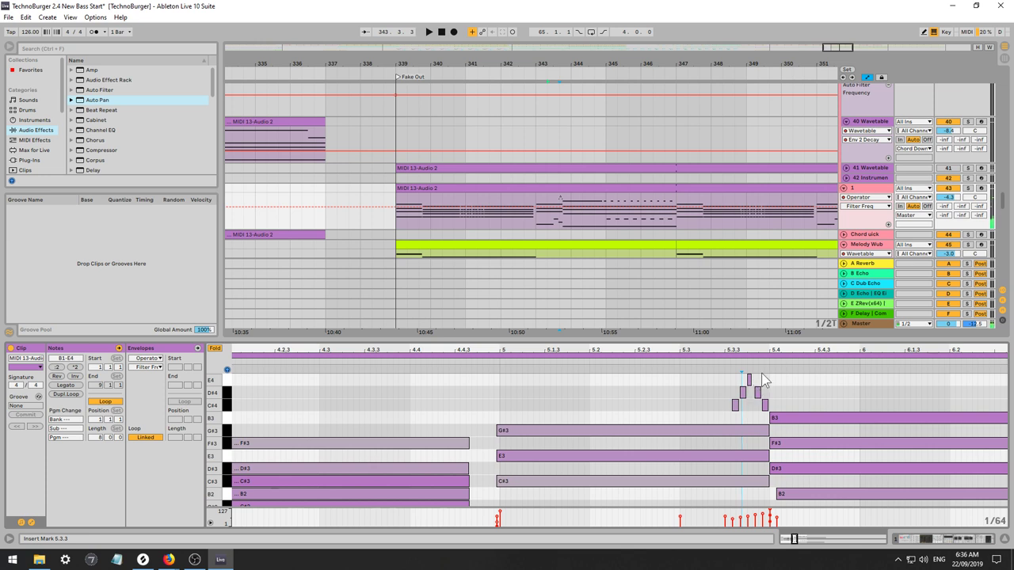
{"action": "left_click", "coordinate": [214, 350]}
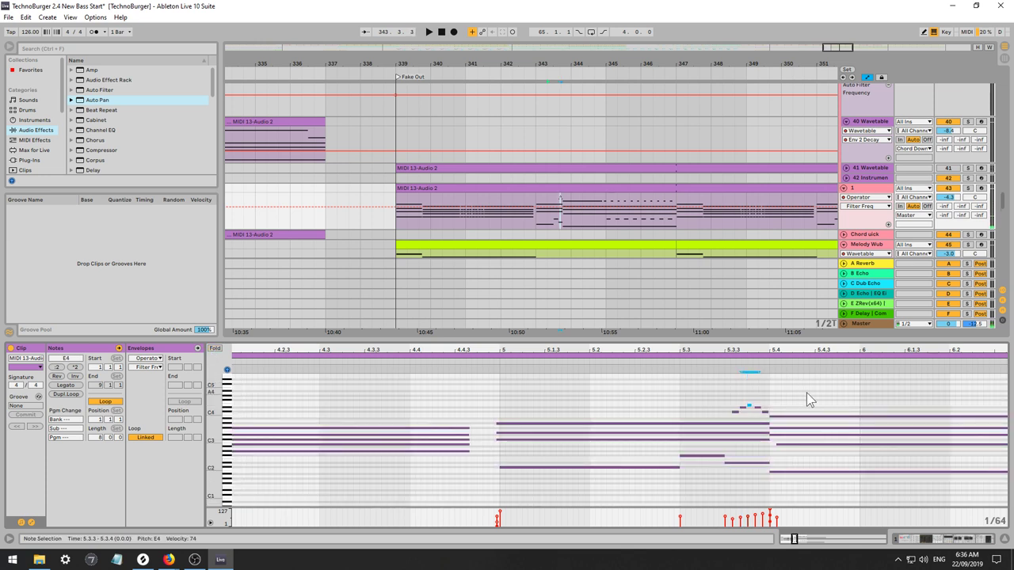
{"action": "left_click", "coordinate": [754, 408]}
{"action": "left_click", "coordinate": [758, 408]}
{"action": "key", "text": "Down"}
{"action": "key", "text": "Down"}
{"action": "key", "text": "Down"}
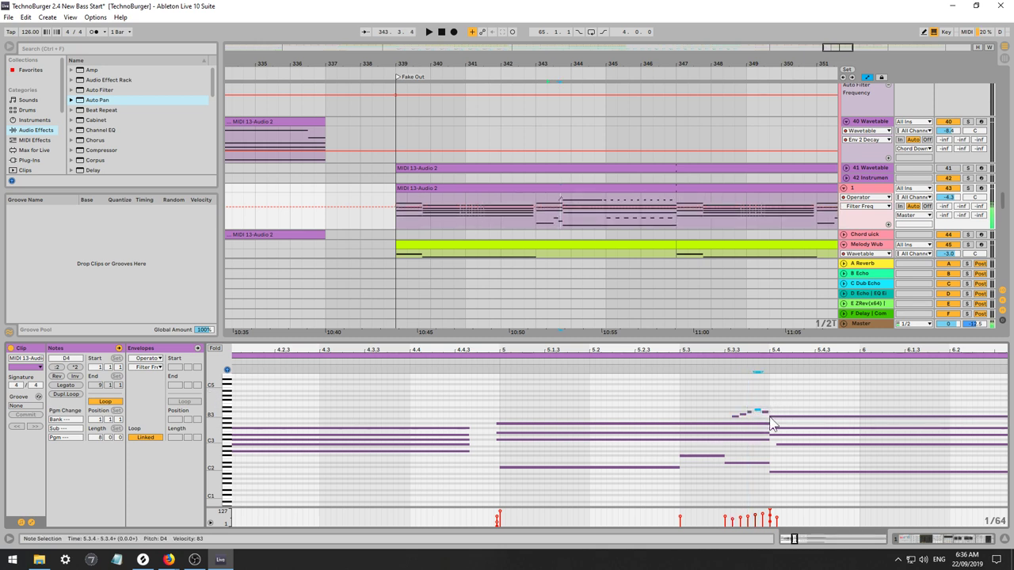
{"action": "key", "text": "Down"}
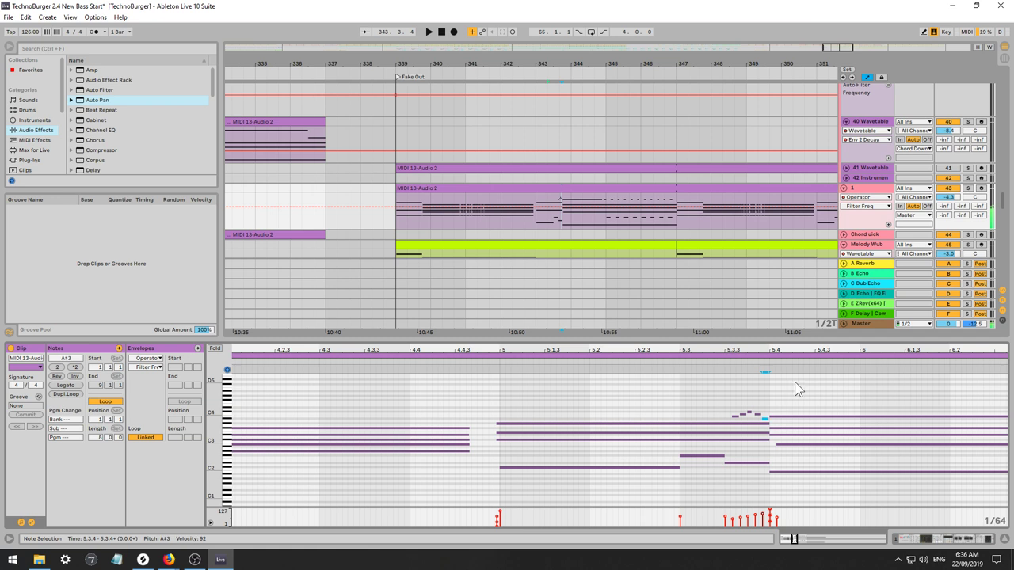
{"action": "key", "text": "space"}
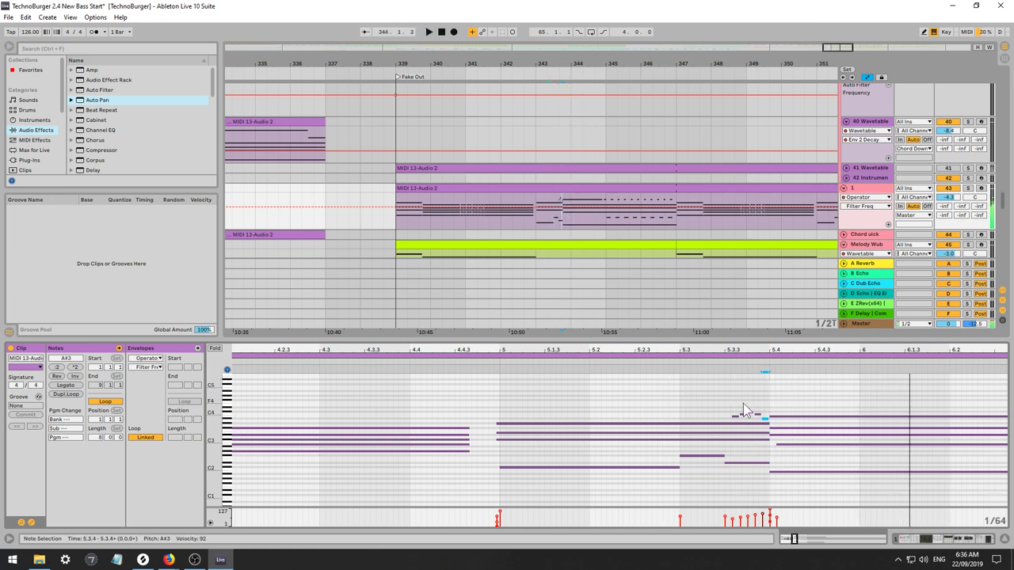
{"action": "key", "text": "space"}
Select the short B3 and C4 pickup notes and try stretching their starts earlier, then later.
{"action": "mouse_move", "coordinate": [744, 408]}
{"action": "left_mouse_down"}
{"action": "mouse_move", "coordinate": [726, 425]}
{"action": "mouse_move", "coordinate": [740, 415]}
{"action": "left_mouse_up"}
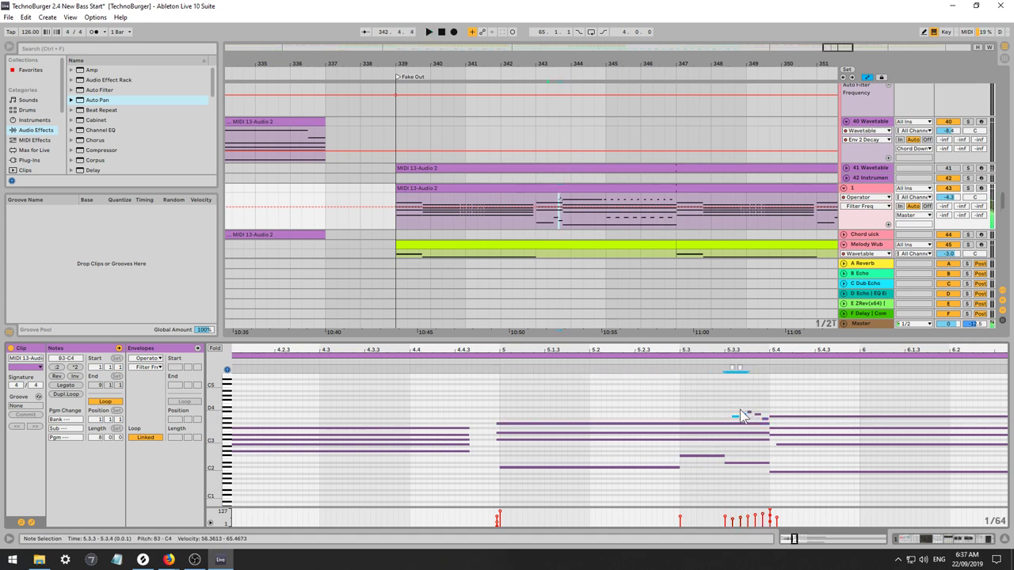
{"action": "key", "text": "space"}
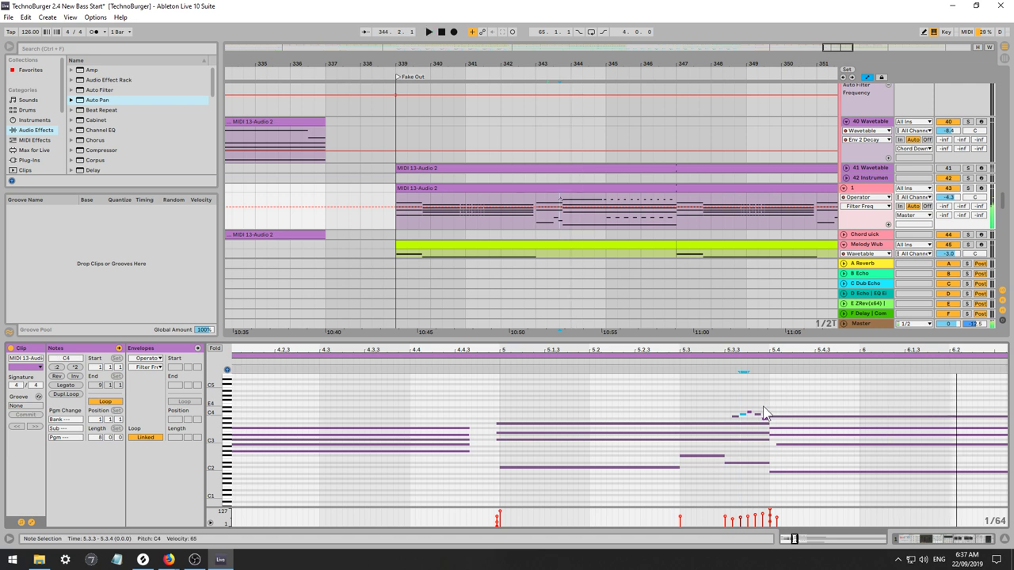
{"action": "left_click", "coordinate": [748, 415]}
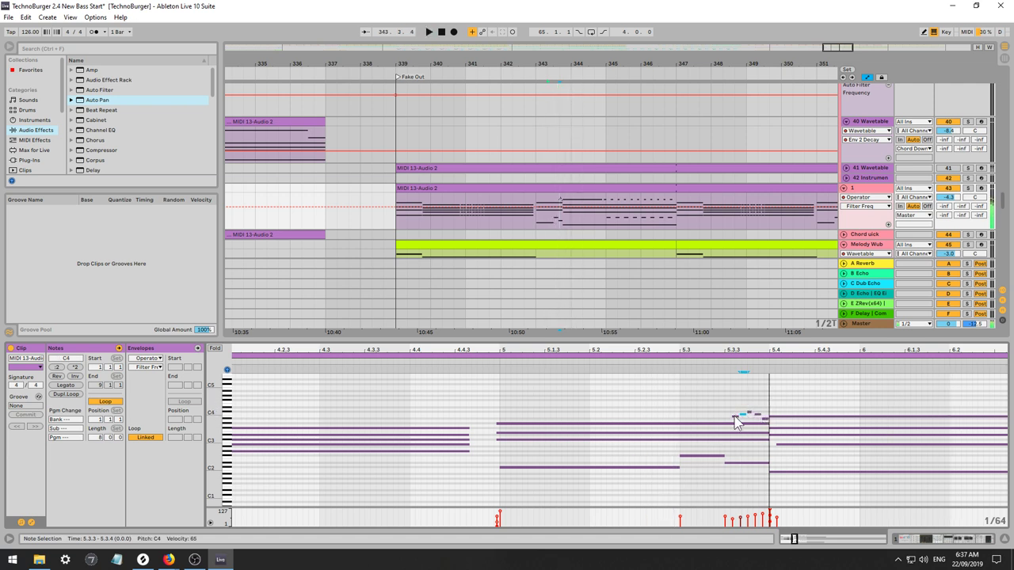
{"action": "left_click", "coordinate": [736, 417]}
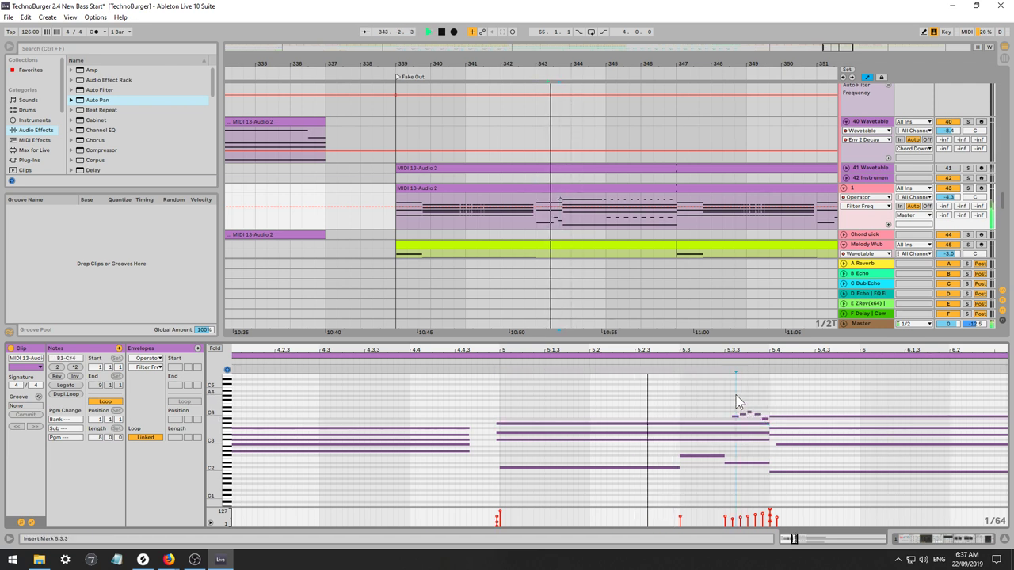
{"action": "left_click_drag", "start_coordinate": [725, 399], "coordinate": [744, 421]}
{"action": "key", "text": "space"}
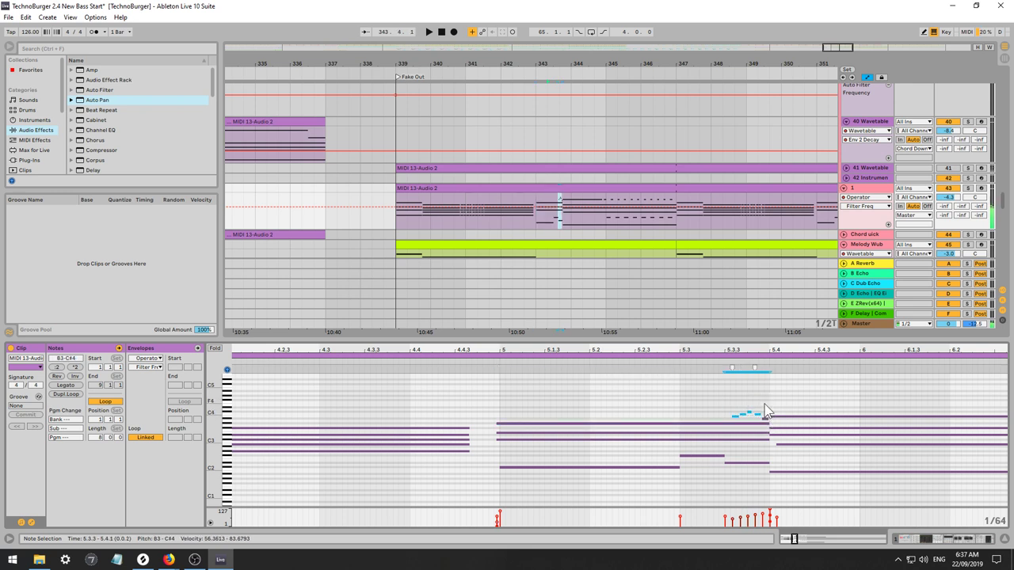
{"action": "left_click_drag", "start_coordinate": [732, 418], "coordinate": [727, 422]}
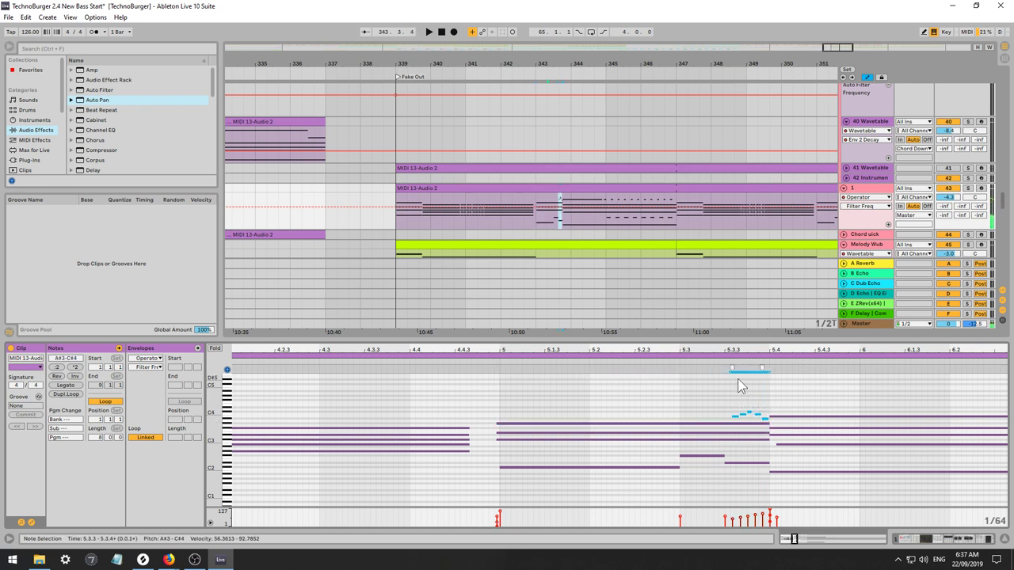
{"action": "mouse_move", "coordinate": [732, 367]}
{"action": "left_mouse_down"}
{"action": "mouse_move", "coordinate": [744, 367]}
{"action": "mouse_move", "coordinate": [710, 373]}
{"action": "mouse_move", "coordinate": [718, 373]}
{"action": "left_mouse_up"}
{"action": "key", "text": "space"}
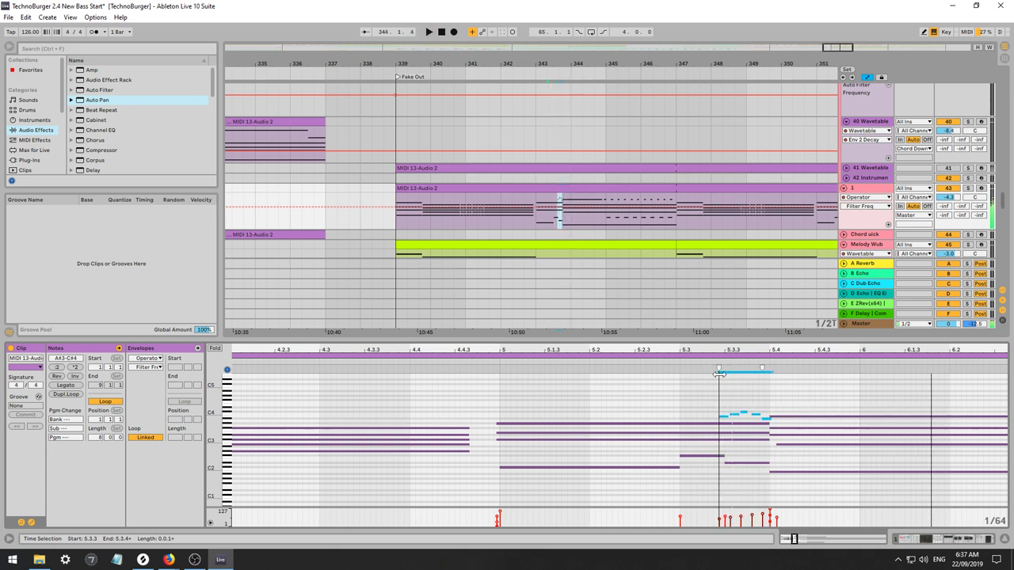
{"action": "left_click_drag", "start_coordinate": [718, 373], "coordinate": [741, 372]}
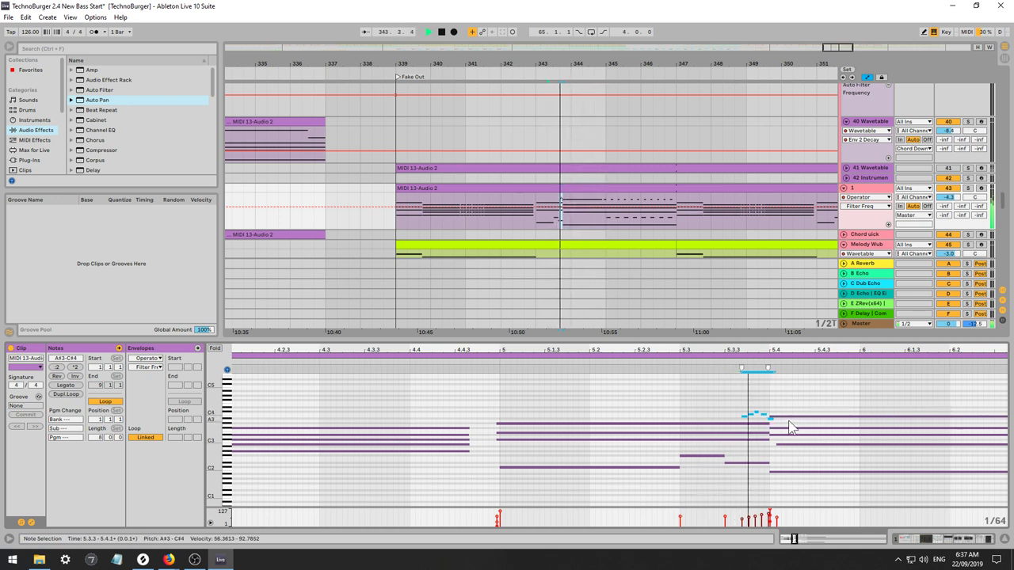
{"action": "key", "text": "space"}
{"action": "key", "text": "space"}
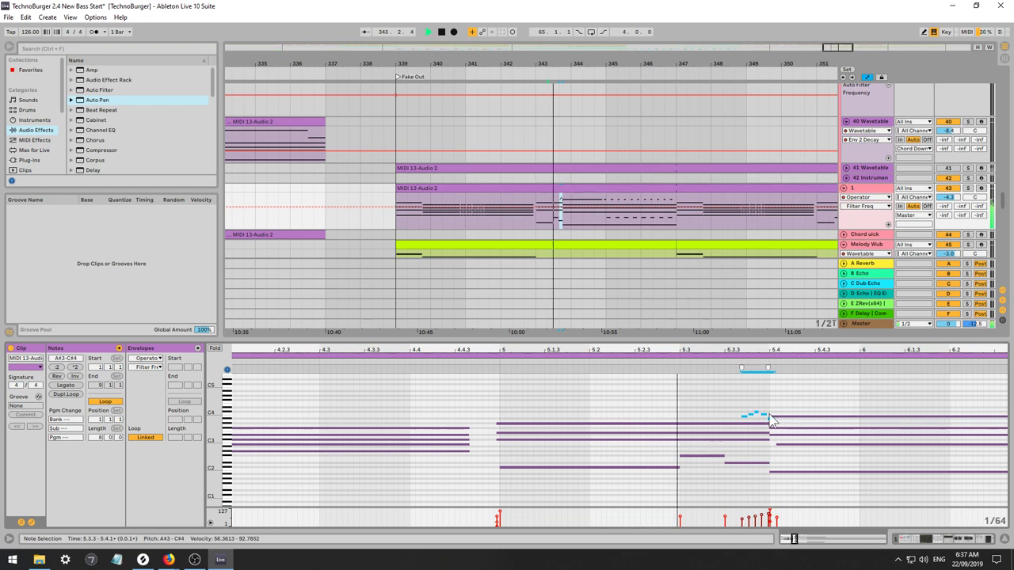
Delete the selected short pickup notes and set the playback start at 5.4.1.
{"action": "key", "text": "Delete"}
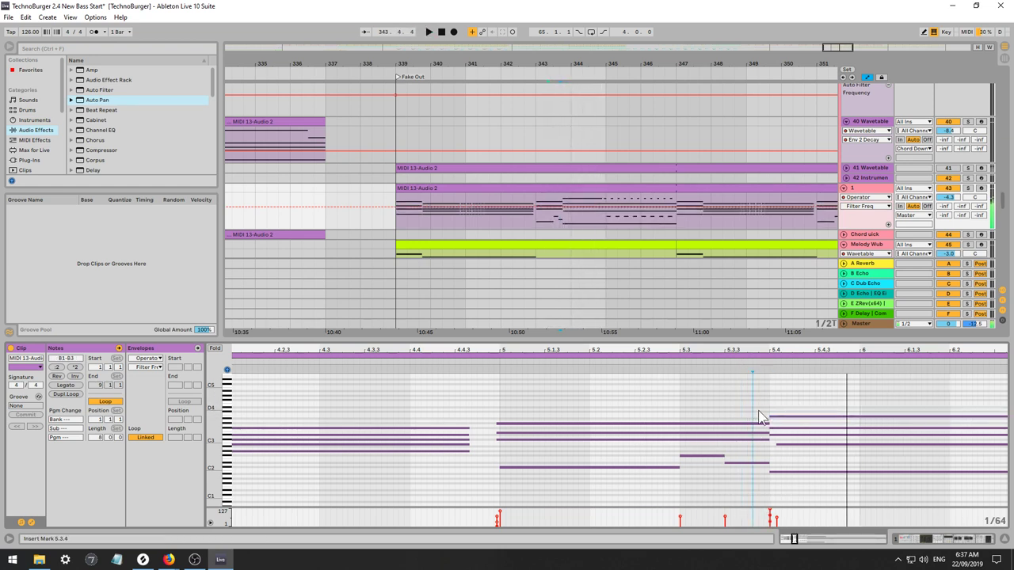
{"action": "left_click", "coordinate": [773, 418]}
{"action": "left_click", "coordinate": [768, 425]}
{"action": "key", "text": "space"}
{"action": "left_click", "coordinate": [771, 417]}
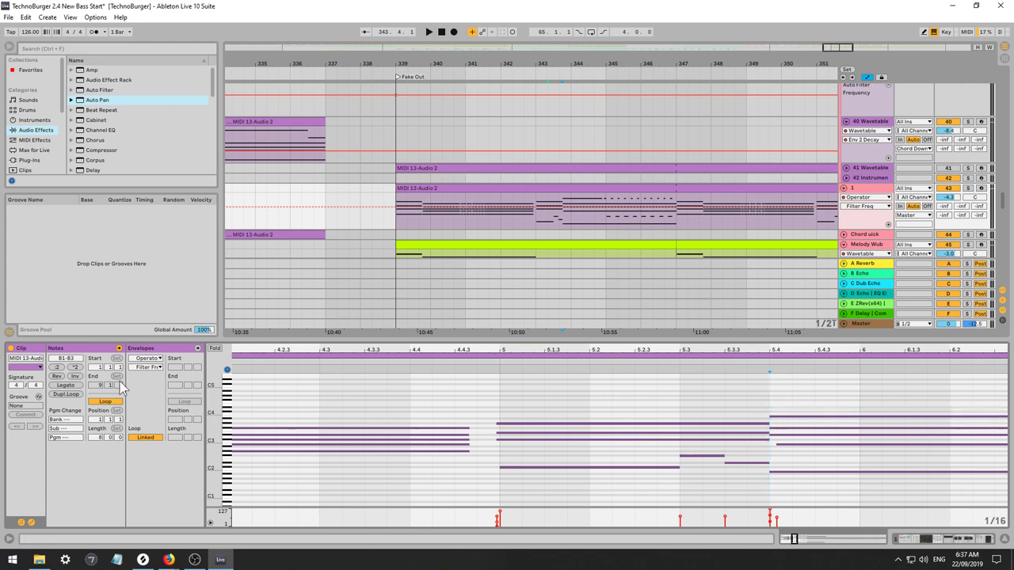
Fold the piano roll, set the grid to 1/32, and nudge the F#3 note's start later.
{"action": "left_click", "coordinate": [215, 349]}
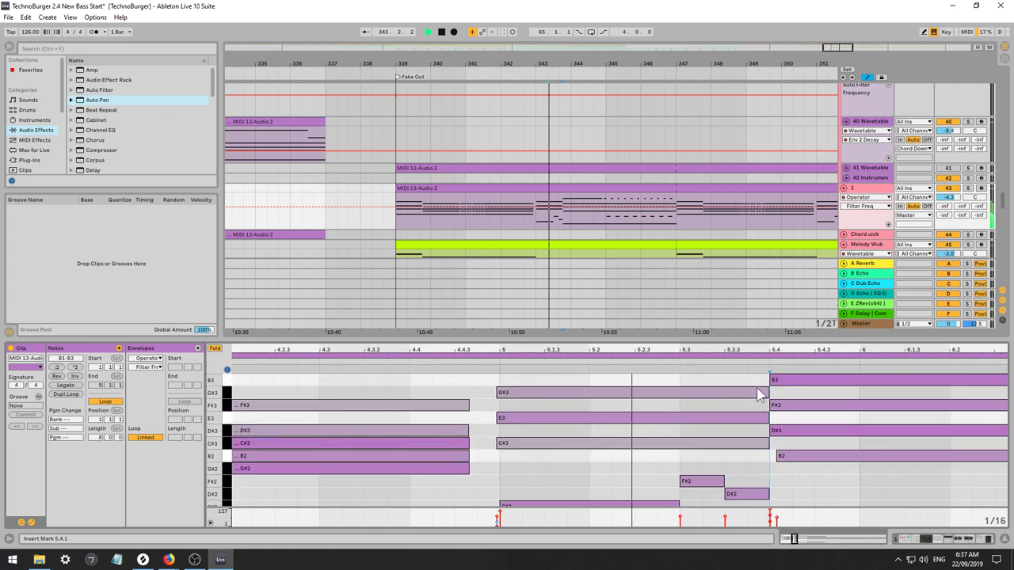
{"action": "mouse_move", "coordinate": [771, 381]}
{"action": "left_mouse_down"}
{"action": "mouse_move", "coordinate": [722, 381]}
{"action": "mouse_move", "coordinate": [770, 381]}
{"action": "left_mouse_up"}
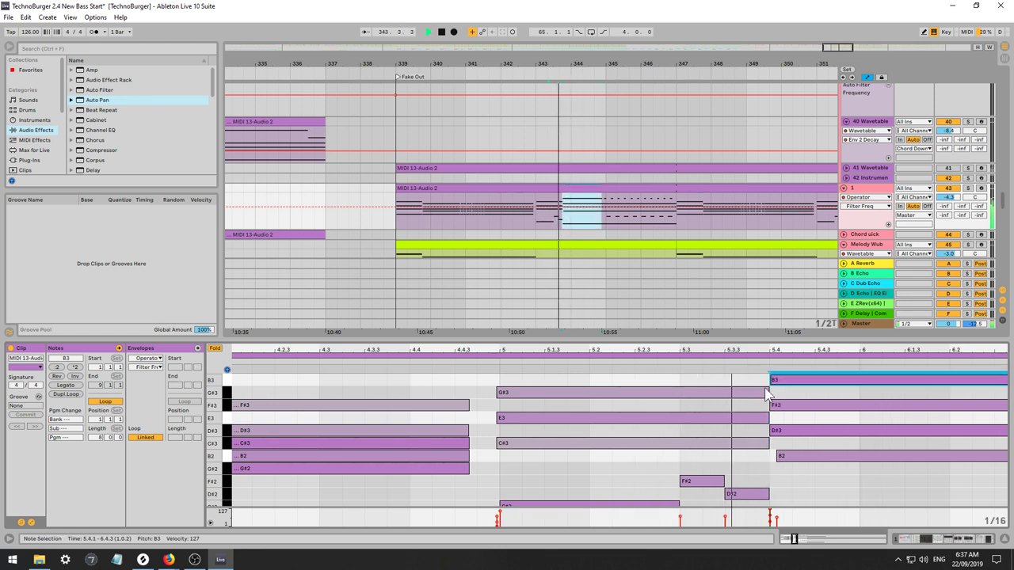
{"action": "key", "text": "ctrl+1"}
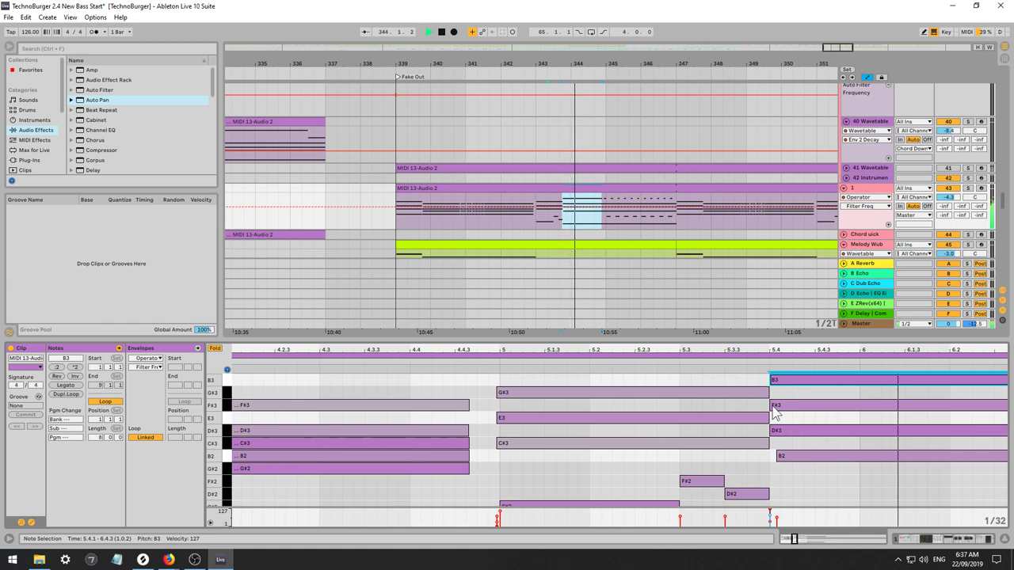
{"action": "left_click", "coordinate": [772, 405]}
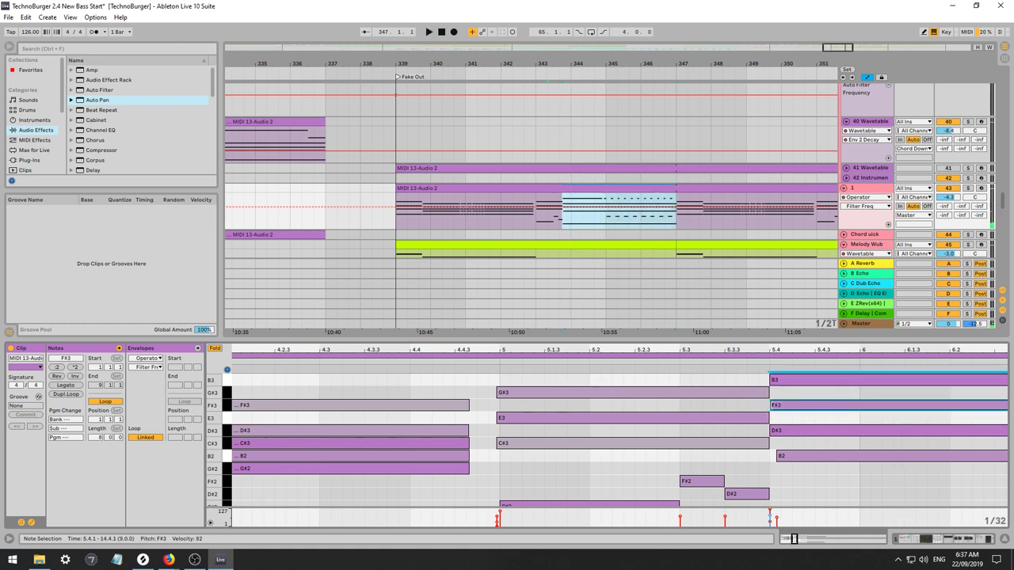
{"action": "left_click_drag", "start_coordinate": [771, 405], "coordinate": [803, 457]}
{"action": "left_click", "coordinate": [779, 457]}
{"action": "key", "text": "space"}
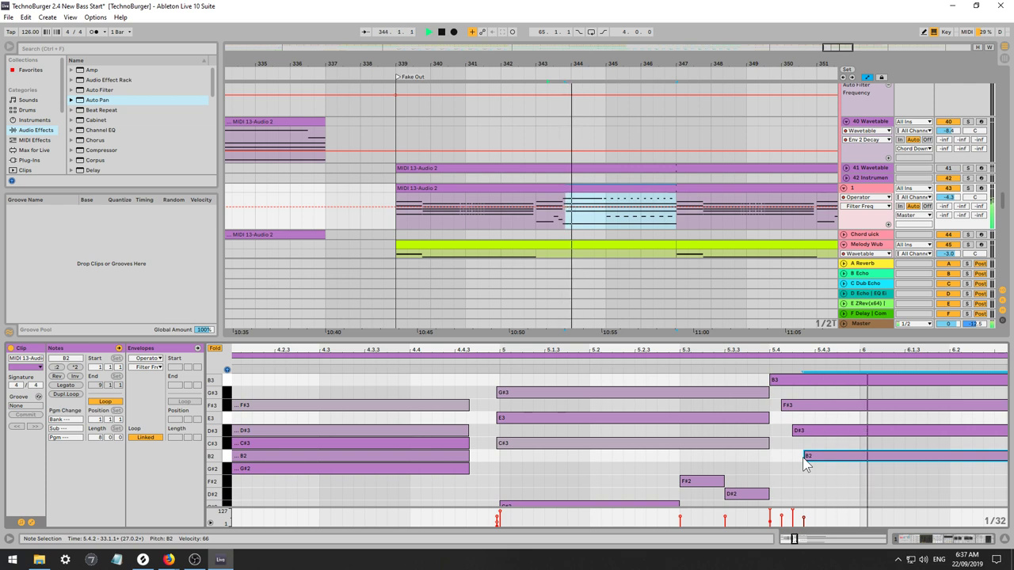
{"action": "key", "text": "space"}
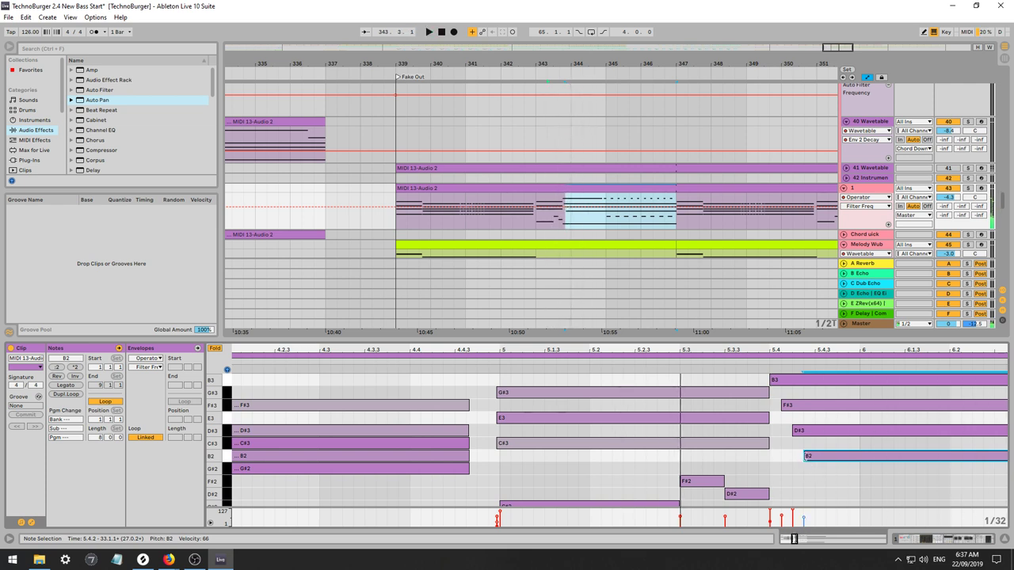
Stagger the chord: B2 starting at 6.1.1, D#3 at 6.1, and F#3 at 5.4.2.
{"action": "left_click_drag", "start_coordinate": [803, 457], "coordinate": [864, 457]}
{"action": "key", "text": "space"}
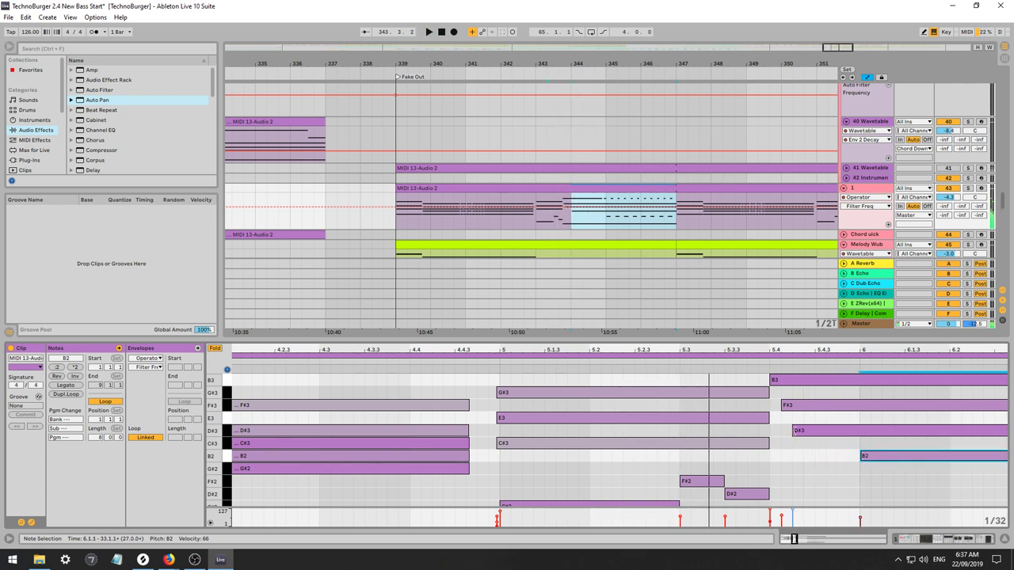
{"action": "left_click_drag", "start_coordinate": [795, 430], "coordinate": [839, 430]}
{"action": "left_click", "coordinate": [784, 406]}
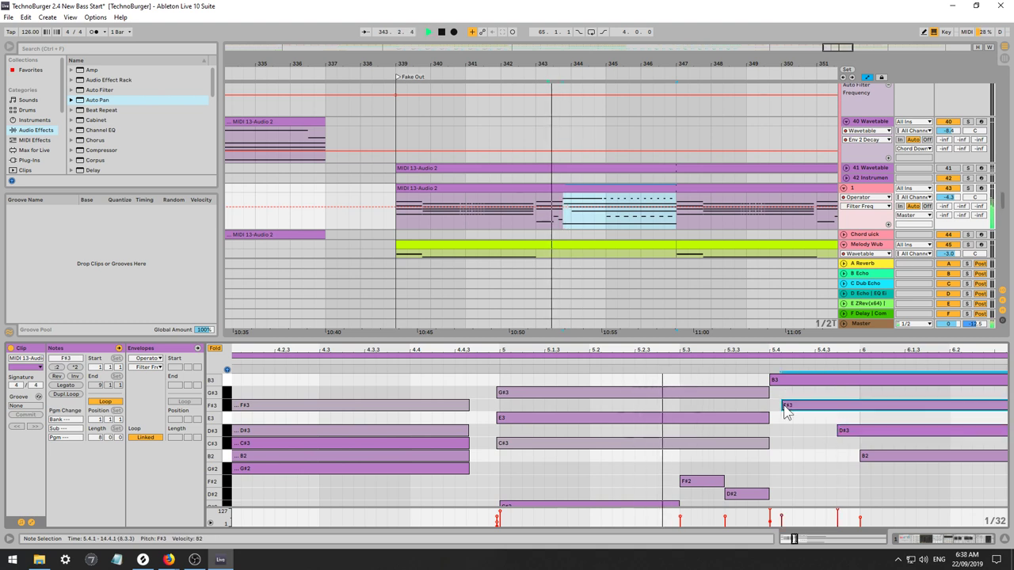
{"action": "key", "text": "space"}
{"action": "key", "text": "space"}
{"action": "mouse_move", "coordinate": [783, 406]}
{"action": "left_mouse_down"}
{"action": "mouse_move", "coordinate": [817, 406]}
{"action": "mouse_move", "coordinate": [797, 407]}
{"action": "left_mouse_up"}
{"action": "key", "text": "space"}
{"action": "key", "text": "space"}
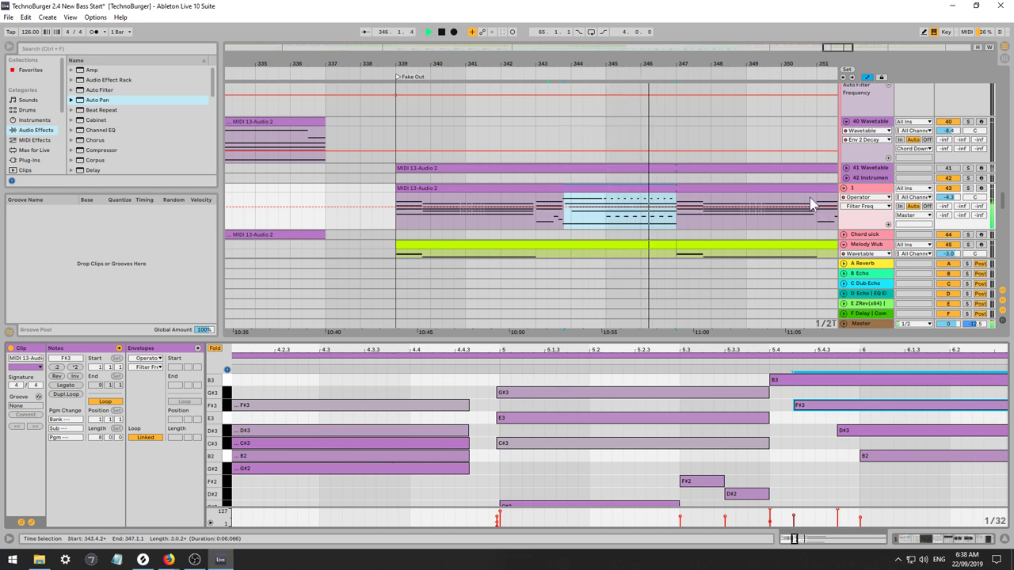
Solo track 1, play from bar 339, and show its device chain.
{"action": "left_click", "coordinate": [967, 189]}
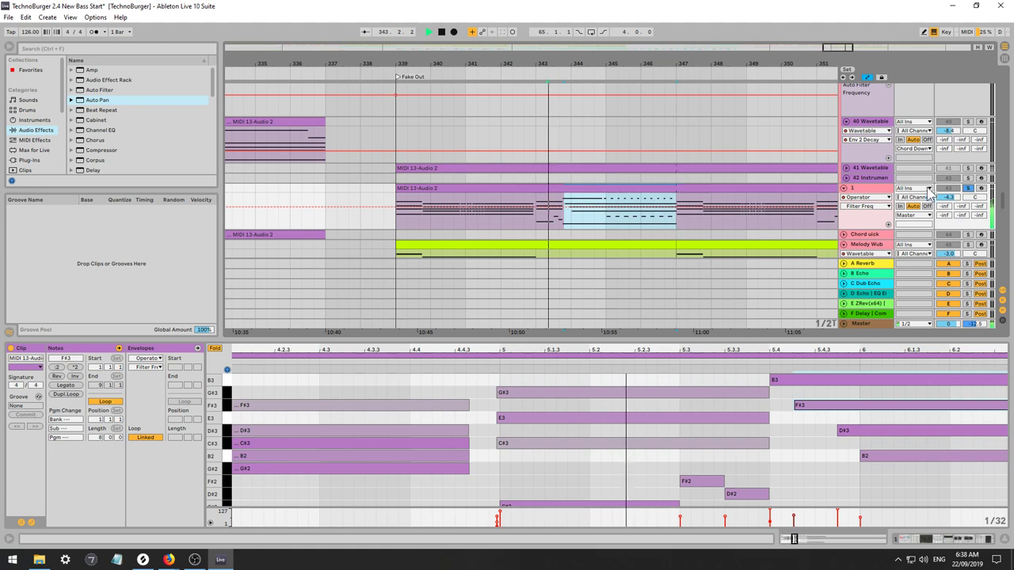
{"action": "left_click", "coordinate": [398, 222]}
{"action": "key", "text": "space"}
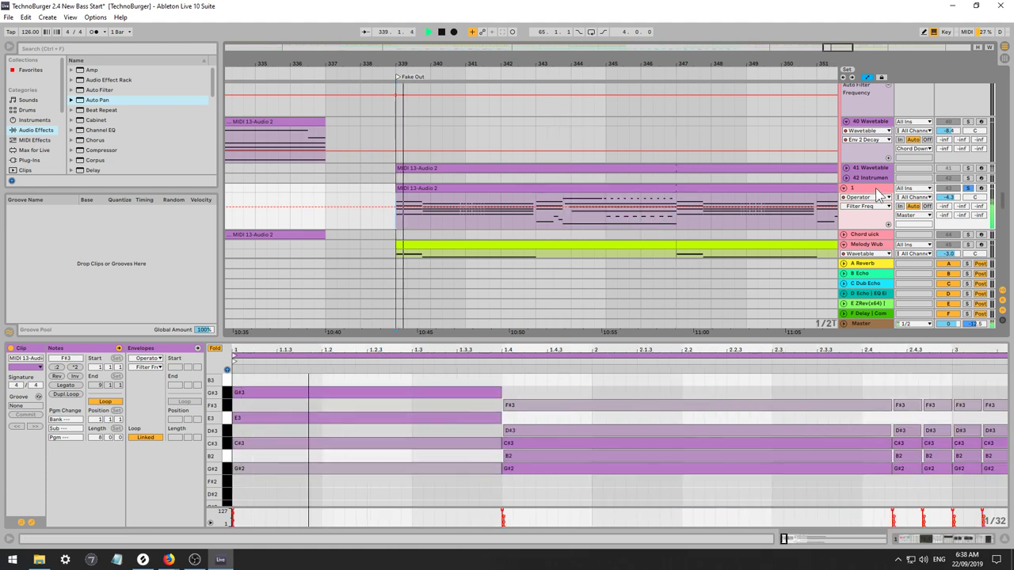
{"action": "left_click", "coordinate": [876, 187]}
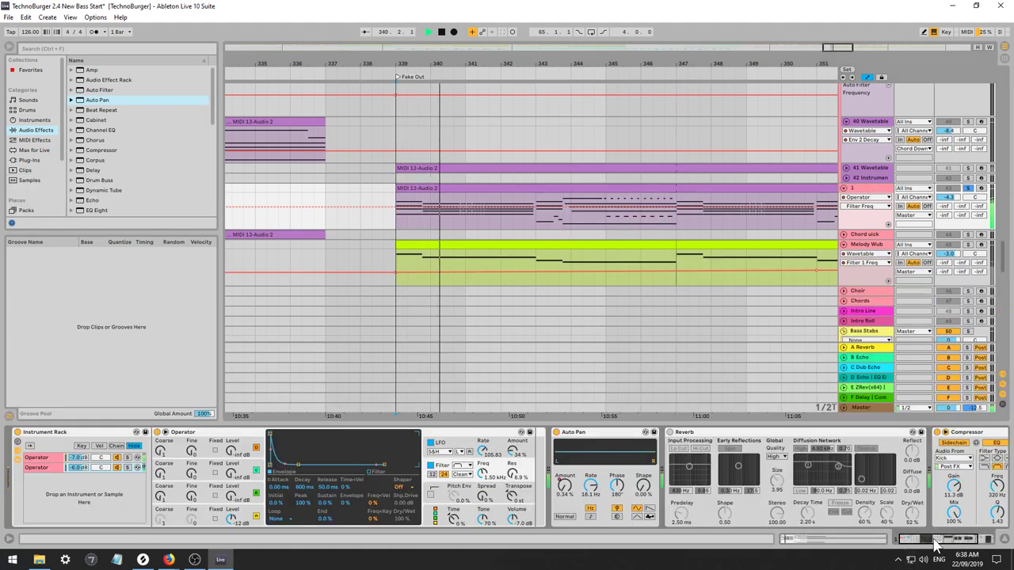
Select the rack's other Operator chain and set its oscillator wave to User harmonics.
{"action": "mouse_move", "coordinate": [935, 544]}
{"action": "left_mouse_down"}
{"action": "mouse_move", "coordinate": [961, 544]}
{"action": "mouse_move", "coordinate": [925, 542]}
{"action": "left_mouse_up"}
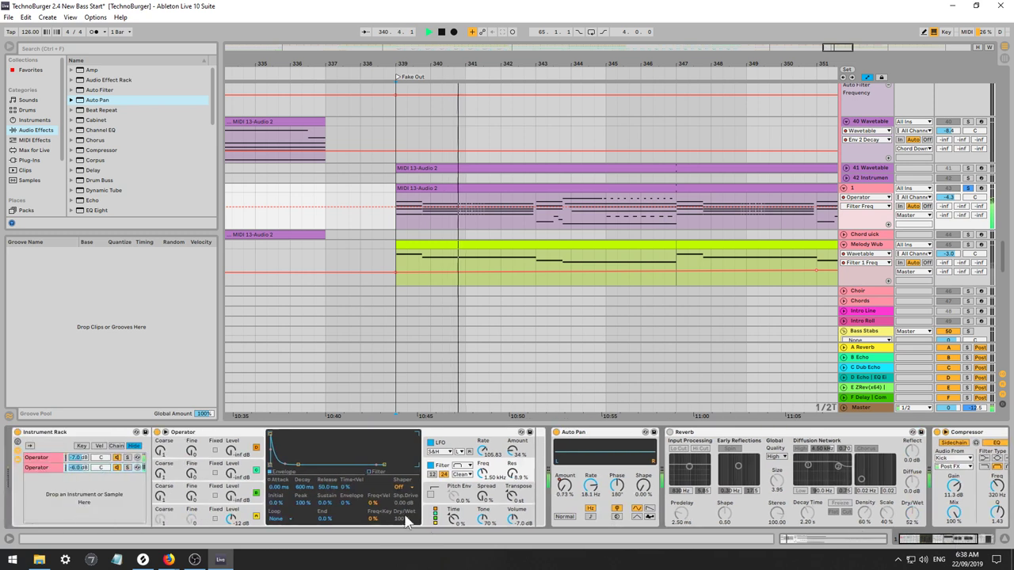
{"action": "left_click", "coordinate": [38, 466]}
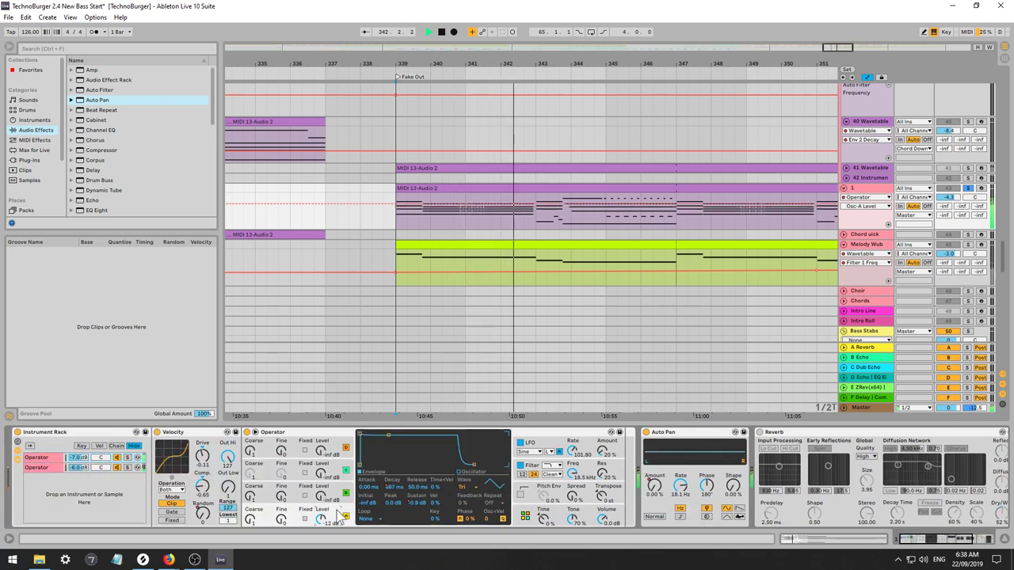
{"action": "left_click", "coordinate": [448, 469]}
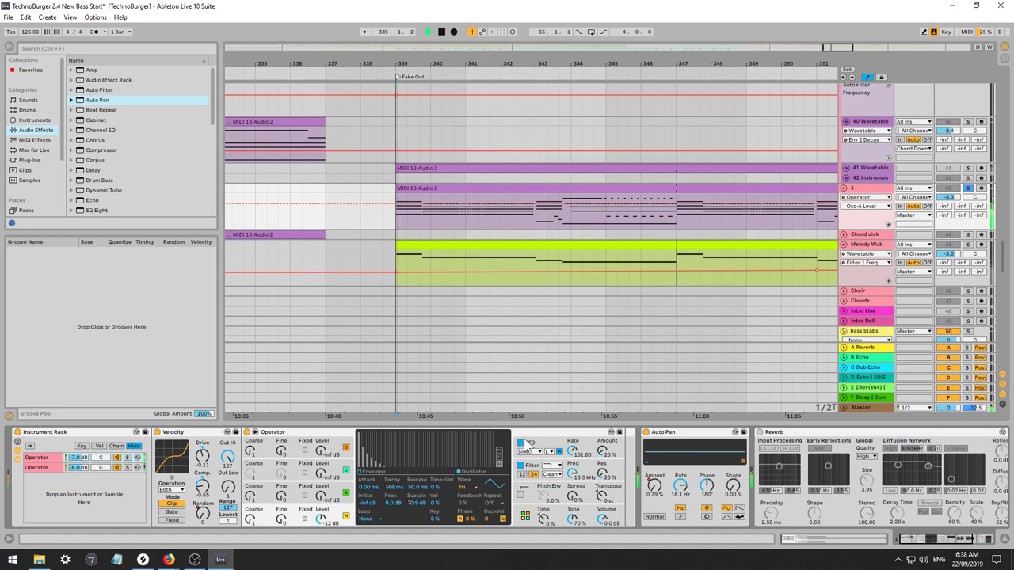
{"action": "left_click", "coordinate": [499, 455]}
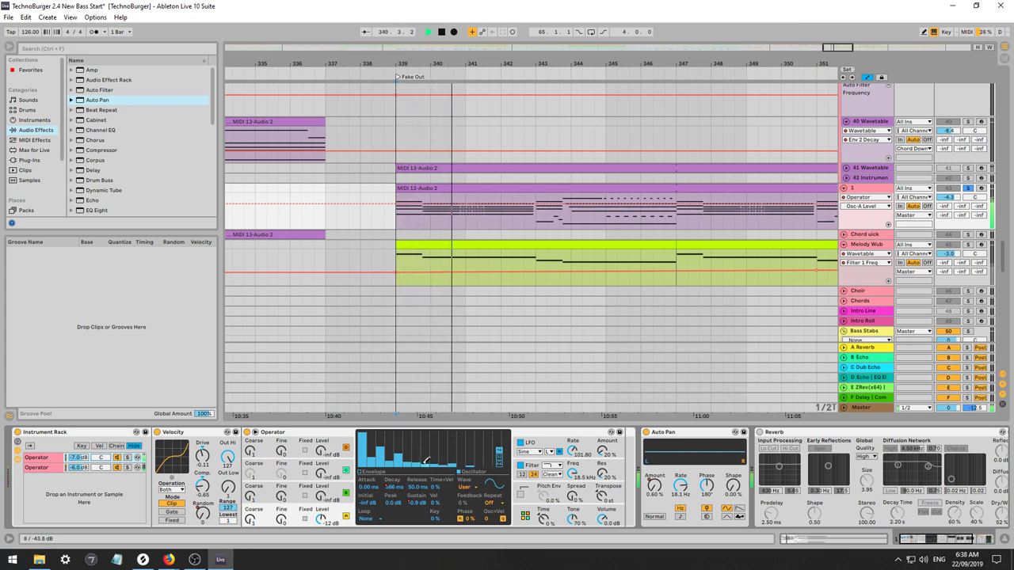
{"action": "key", "text": "space"}
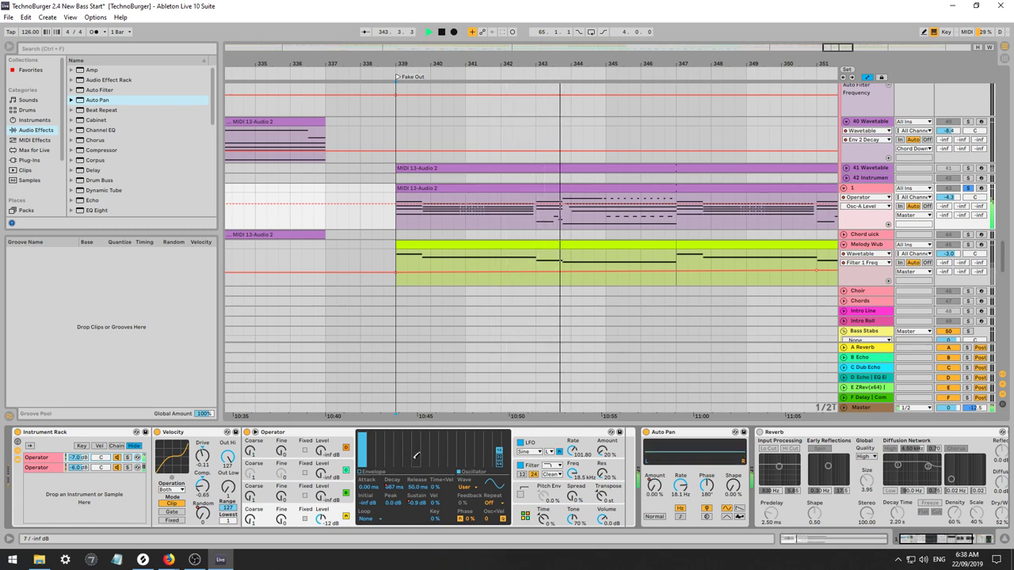
Set oscillator A's coarse tuning to 0.5 and choose the Square D waveform.
{"action": "left_click", "coordinate": [547, 448]}
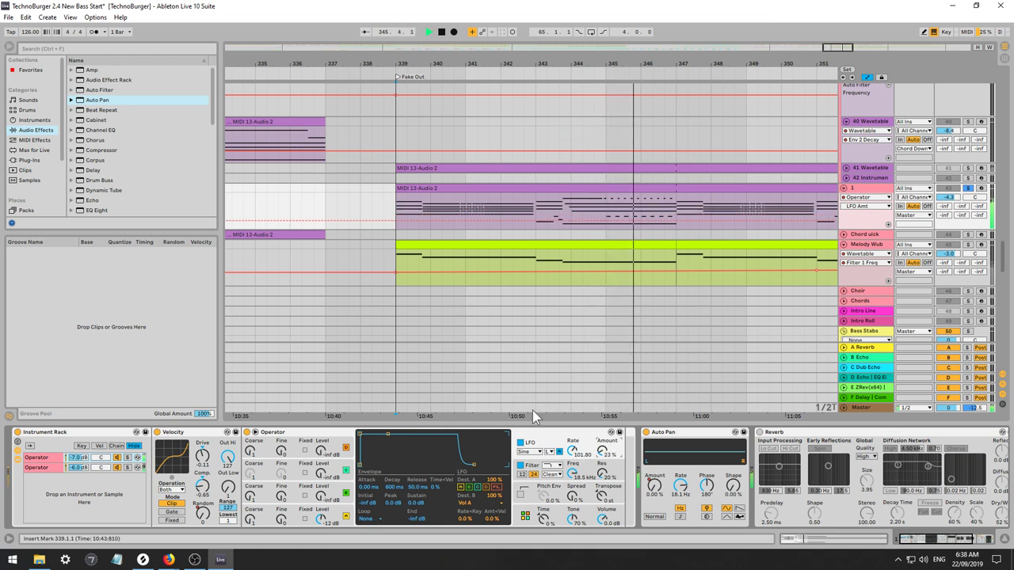
{"action": "left_click", "coordinate": [346, 493]}
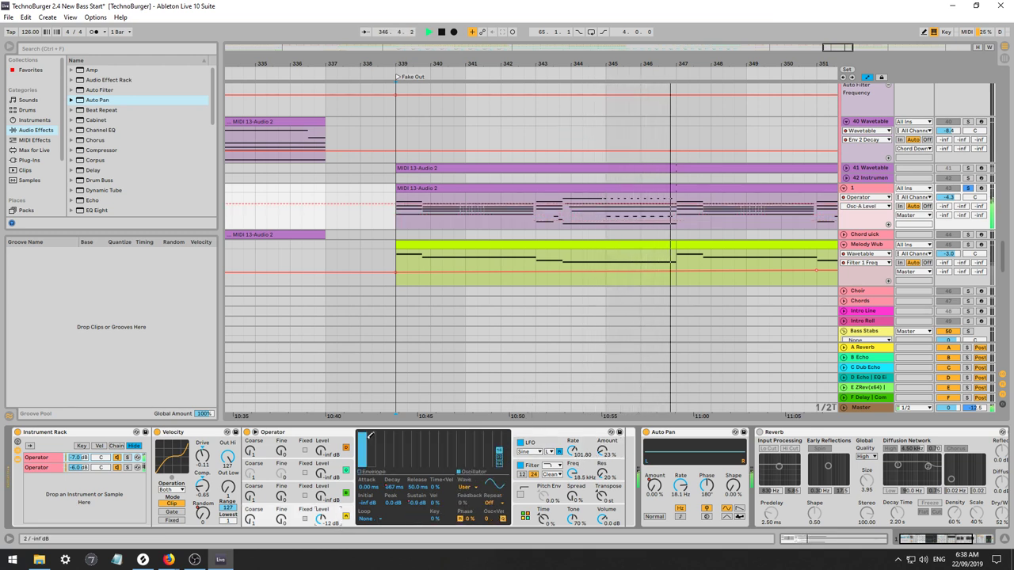
{"action": "left_click_drag", "start_coordinate": [255, 524], "coordinate": [255, 532]}
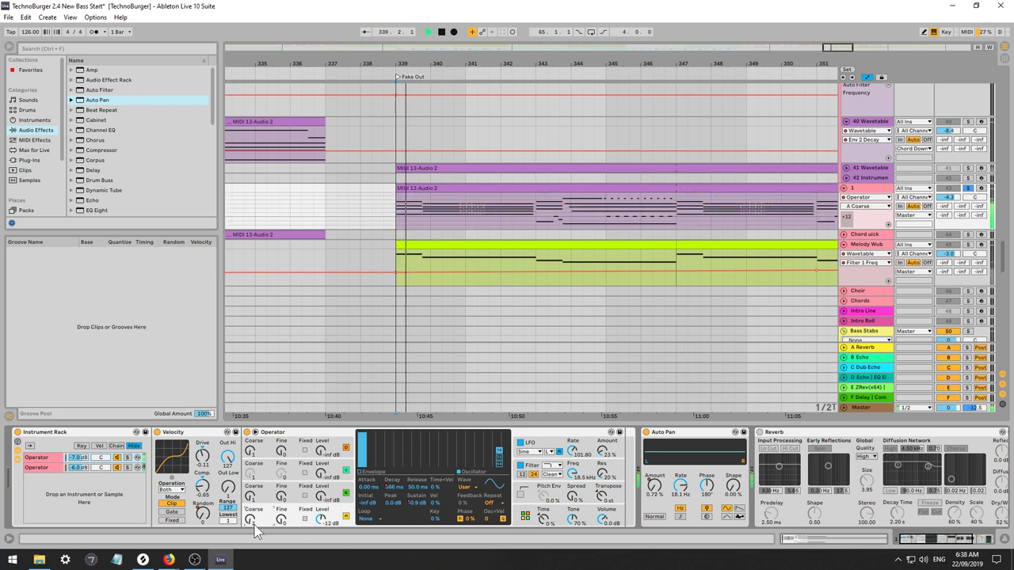
{"action": "left_click", "coordinate": [465, 486]}
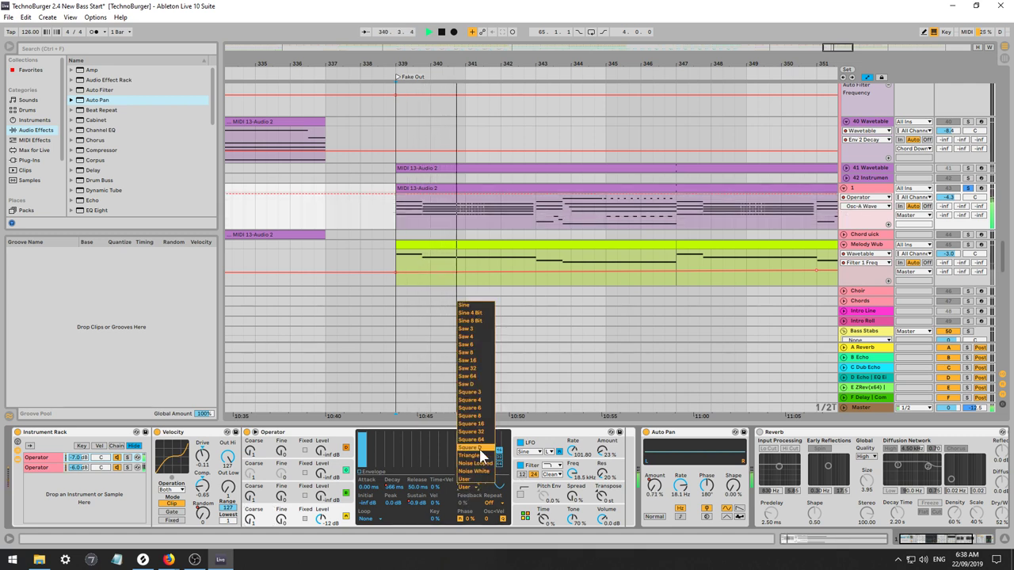
{"action": "left_click", "coordinate": [480, 450]}
{"action": "key", "text": "space"}
{"action": "key", "text": "space"}
Remove filter resonance, set envelope amount to 100%, lengthen the attack, and lower cutoff to 471 Hz.
{"action": "left_click_drag", "start_coordinate": [576, 473], "coordinate": [576, 524]}
{"action": "left_click_drag", "start_coordinate": [600, 475], "coordinate": [573, 462]}
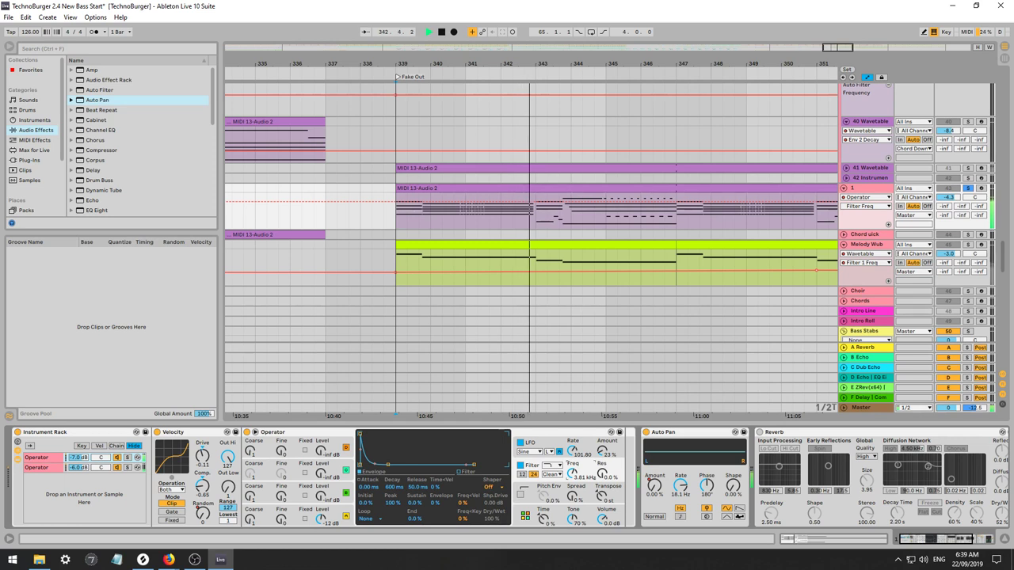
{"action": "left_click_drag", "start_coordinate": [573, 474], "coordinate": [573, 477]}
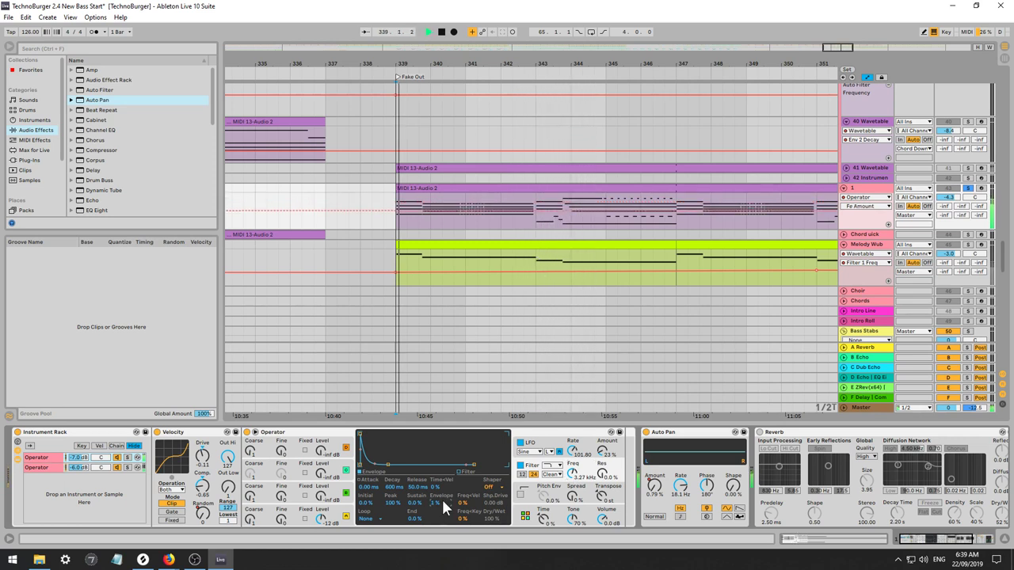
{"action": "left_click_drag", "start_coordinate": [433, 500], "coordinate": [430, 498]}
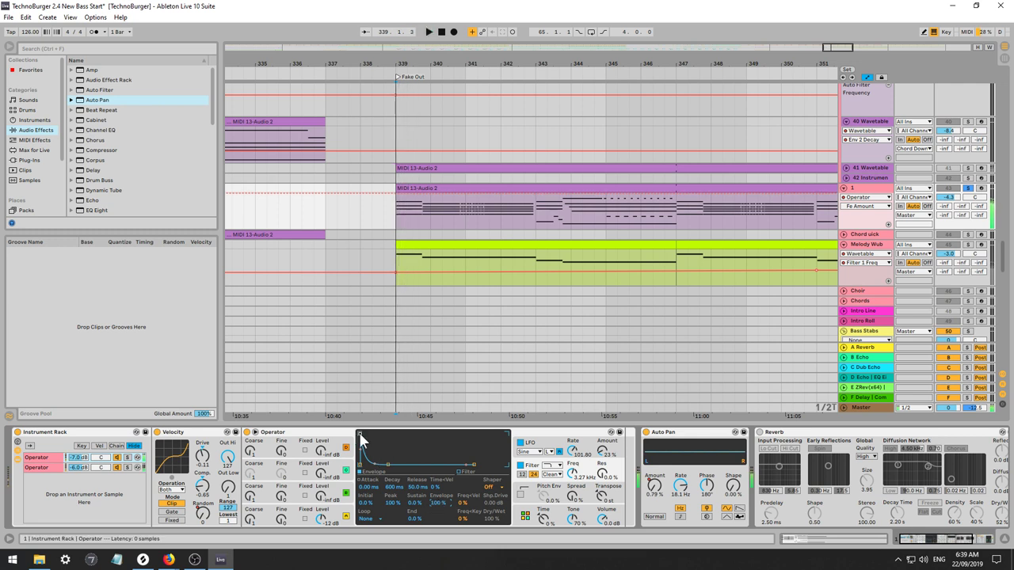
{"action": "key", "text": "space"}
{"action": "left_click_drag", "start_coordinate": [375, 434], "coordinate": [389, 434]}
{"action": "left_click_drag", "start_coordinate": [369, 480], "coordinate": [369, 469]}
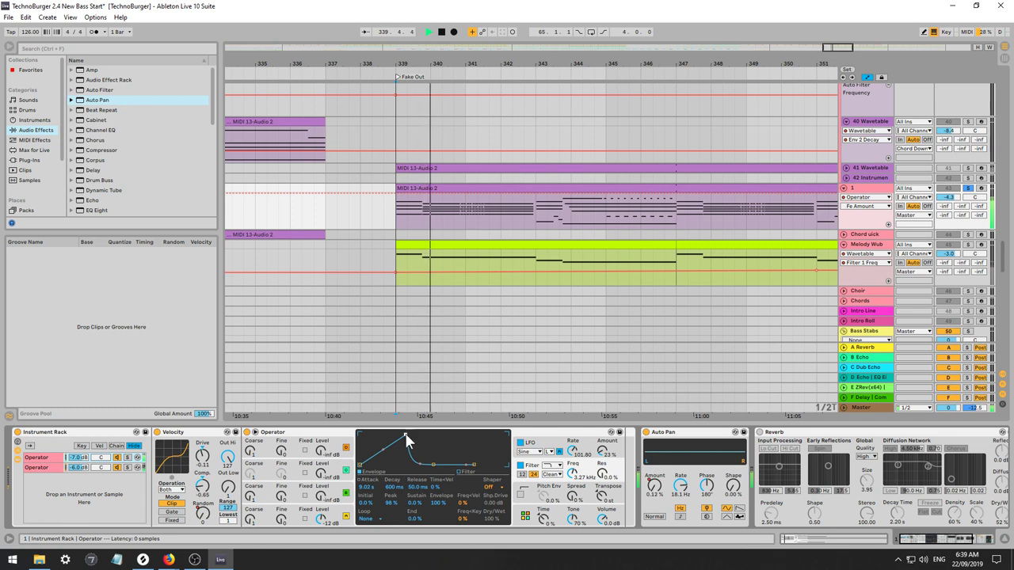
{"action": "left_click_drag", "start_coordinate": [571, 473], "coordinate": [571, 501]}
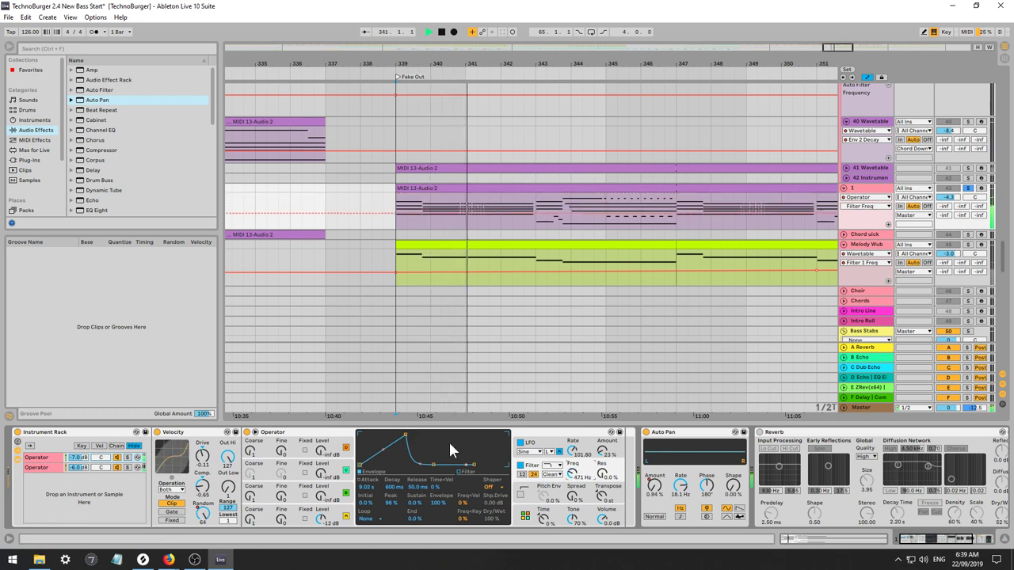
{"action": "left_click_drag", "start_coordinate": [405, 435], "coordinate": [408, 435]}
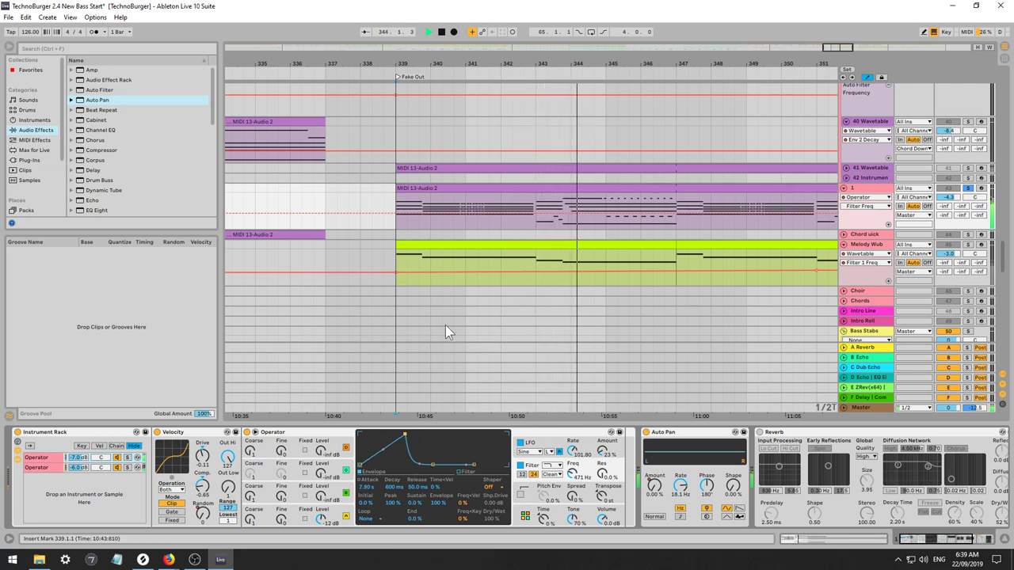
{"action": "left_click", "coordinate": [458, 227]}
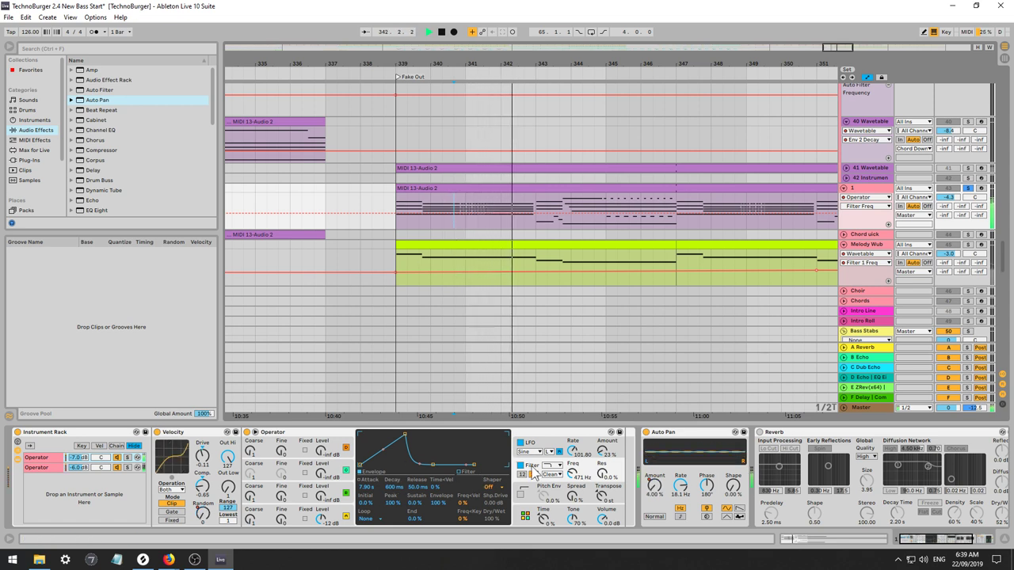
Switch the Reverb on and set its decay time to 2.52 s.
{"action": "left_click", "coordinate": [759, 432]}
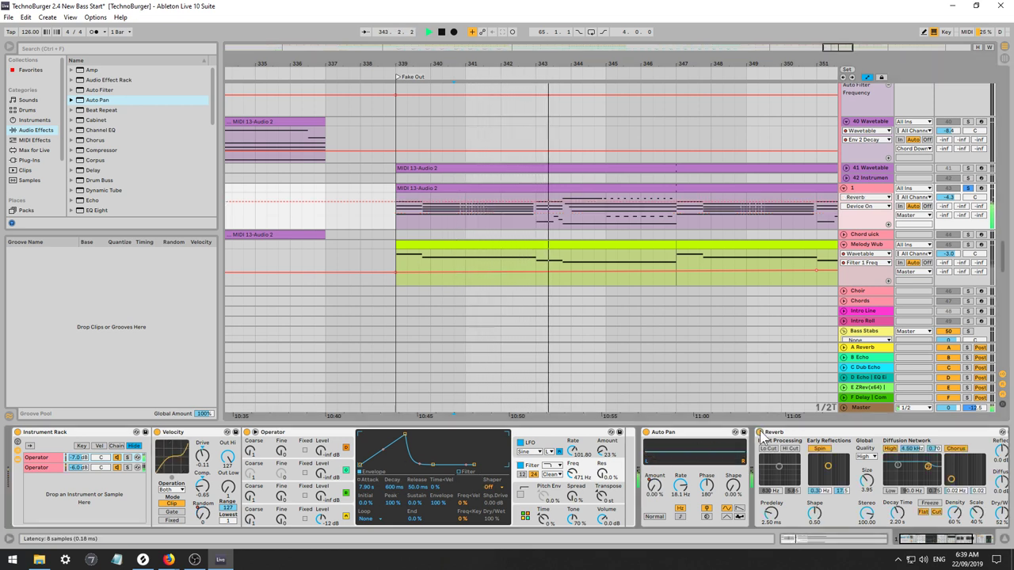
{"action": "key", "text": "space"}
{"action": "key", "text": "space"}
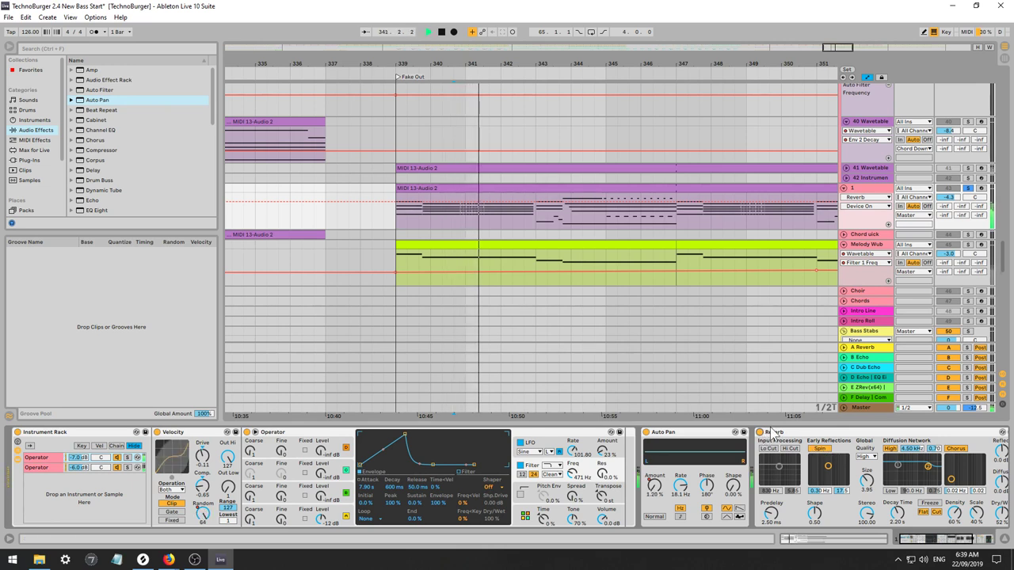
{"action": "left_click_drag", "start_coordinate": [897, 513], "coordinate": [896, 517]}
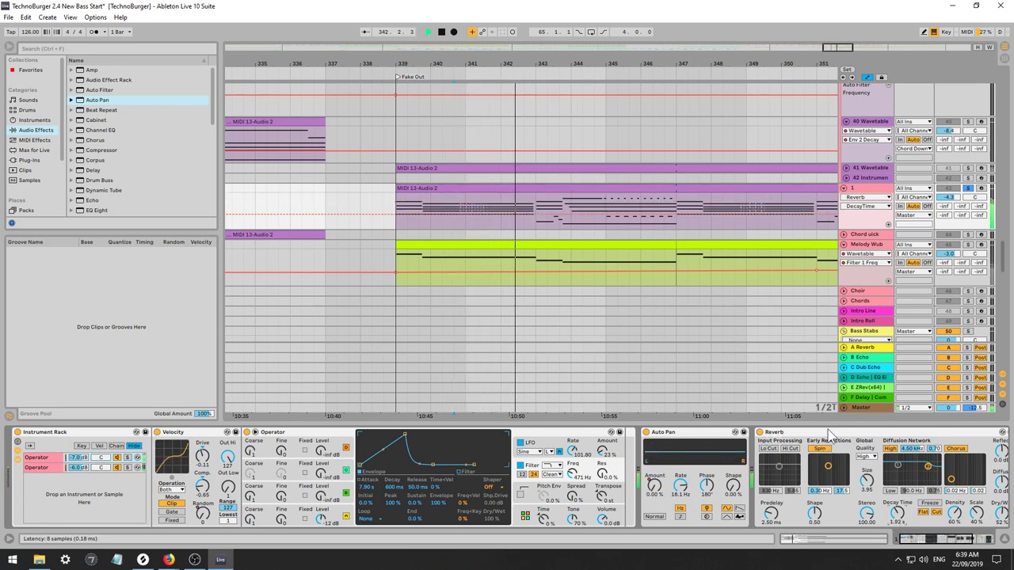
{"action": "left_click", "coordinate": [829, 433]}
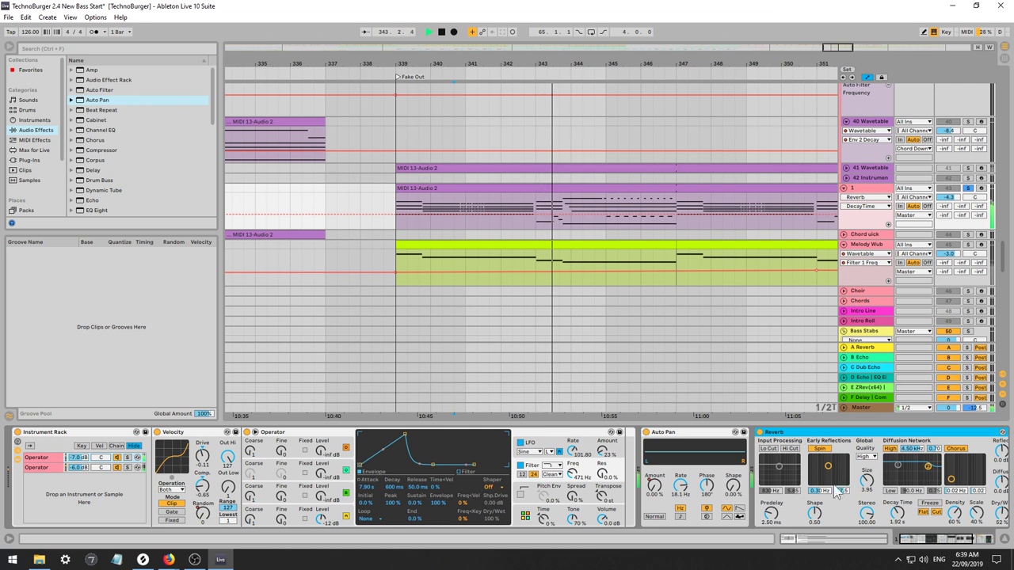
{"action": "left_click", "coordinate": [1000, 515]}
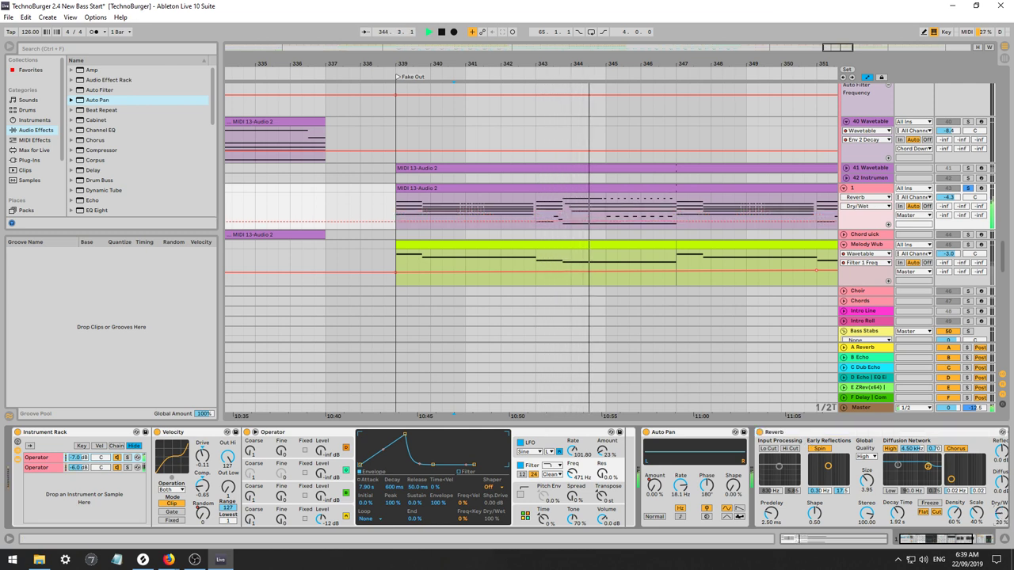
{"action": "left_click_drag", "start_coordinate": [897, 515], "coordinate": [897, 507]}
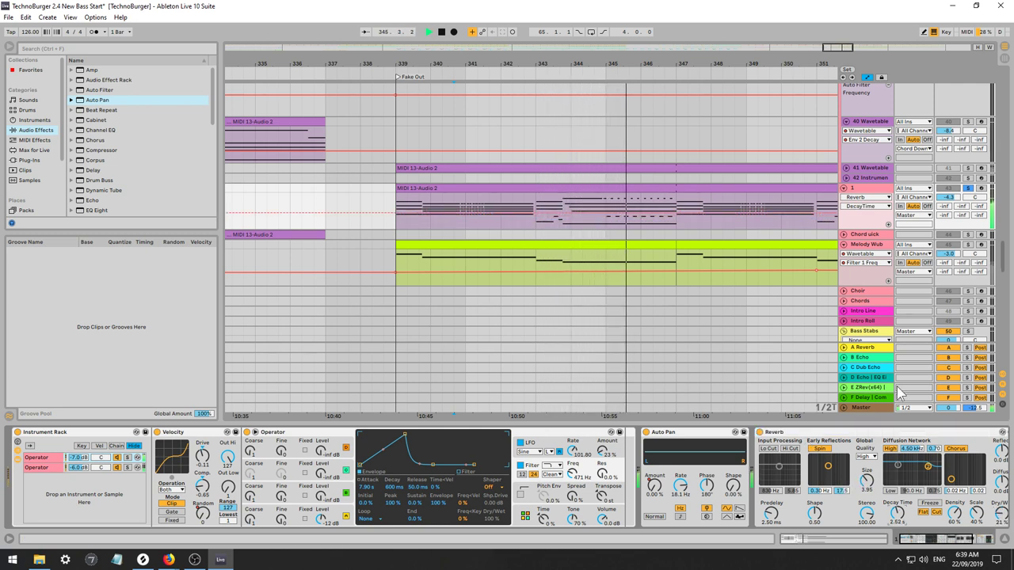
Lower track 1's volume to -7.0 dB against the full mix, then solo it again.
{"action": "left_click", "coordinate": [968, 189]}
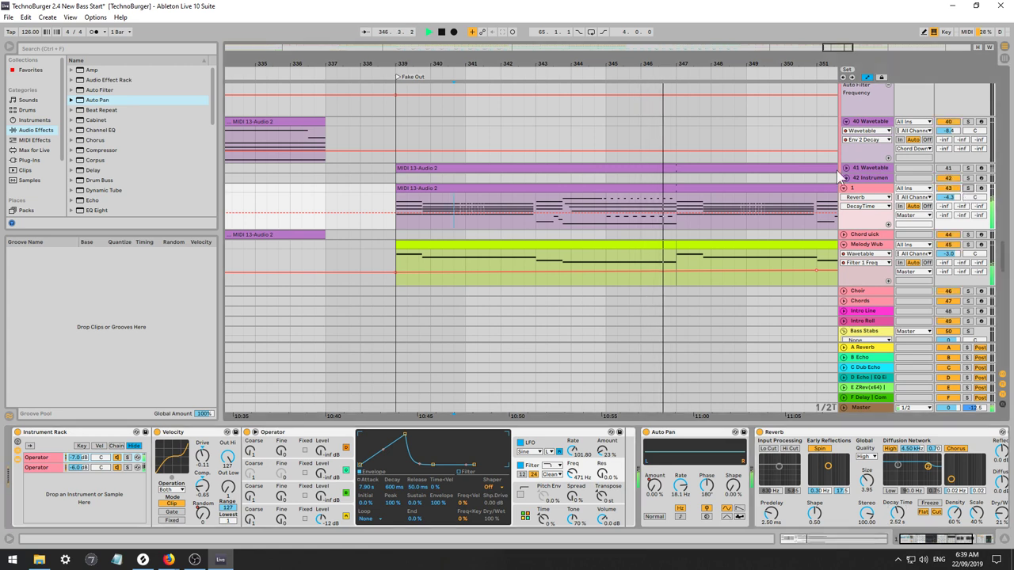
{"action": "left_click_drag", "start_coordinate": [948, 197], "coordinate": [948, 206]}
{"action": "left_click_drag", "start_coordinate": [837, 47], "coordinate": [843, 40]}
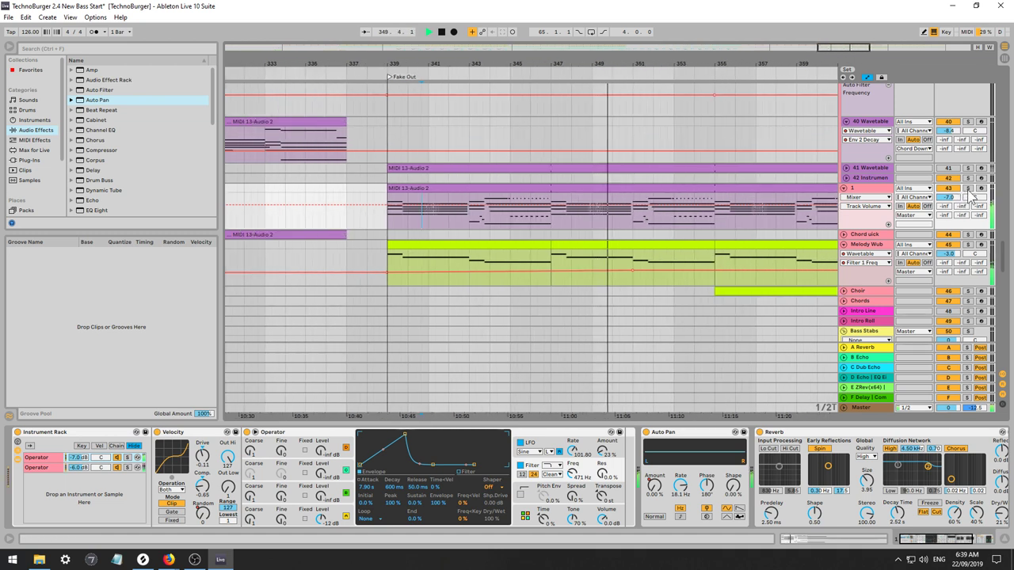
{"action": "left_click", "coordinate": [967, 188]}
{"action": "key", "text": "space"}
{"action": "key", "text": "space"}
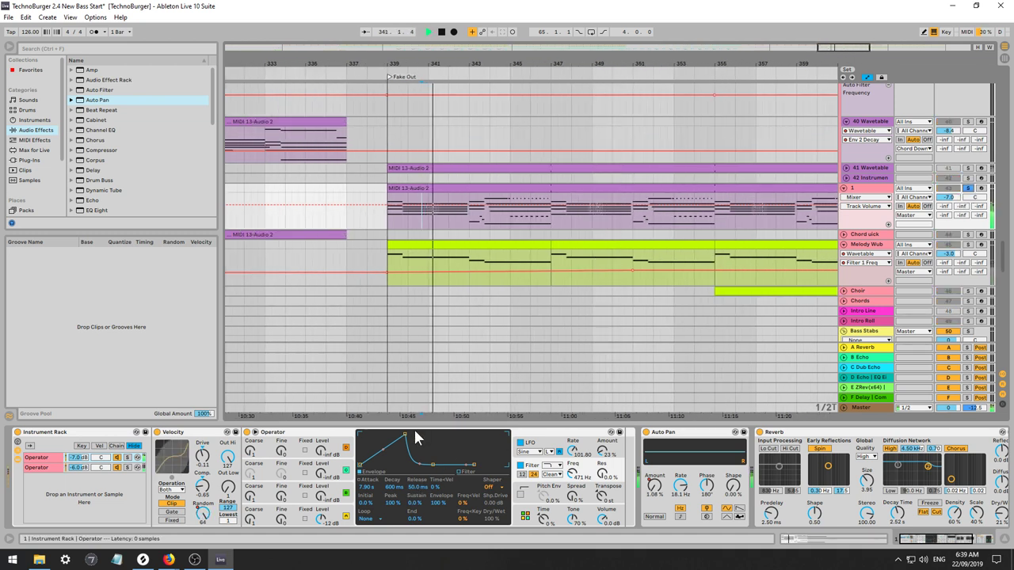
{"action": "key", "text": "space"}
{"action": "key", "text": "space"}
Set Operator's envelope attack to 0 ms and unsolo track 1, playing from bar 339.
{"action": "left_click_drag", "start_coordinate": [405, 438], "coordinate": [360, 434]}
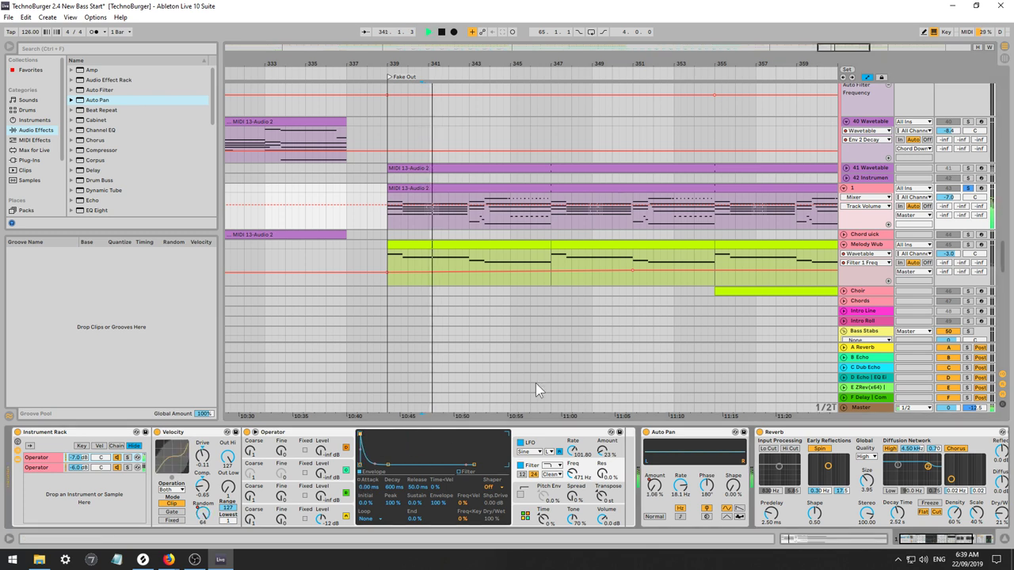
{"action": "left_click", "coordinate": [968, 189]}
{"action": "key", "text": "space"}
{"action": "key", "text": "space"}
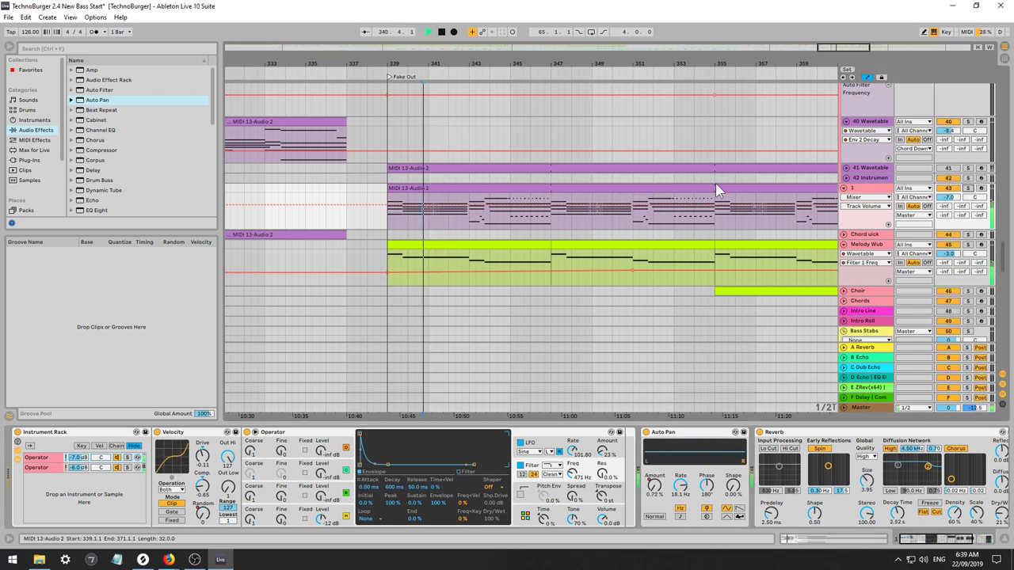
{"action": "key", "text": "space"}
{"action": "left_click", "coordinate": [385, 223]}
{"action": "key", "text": "space"}
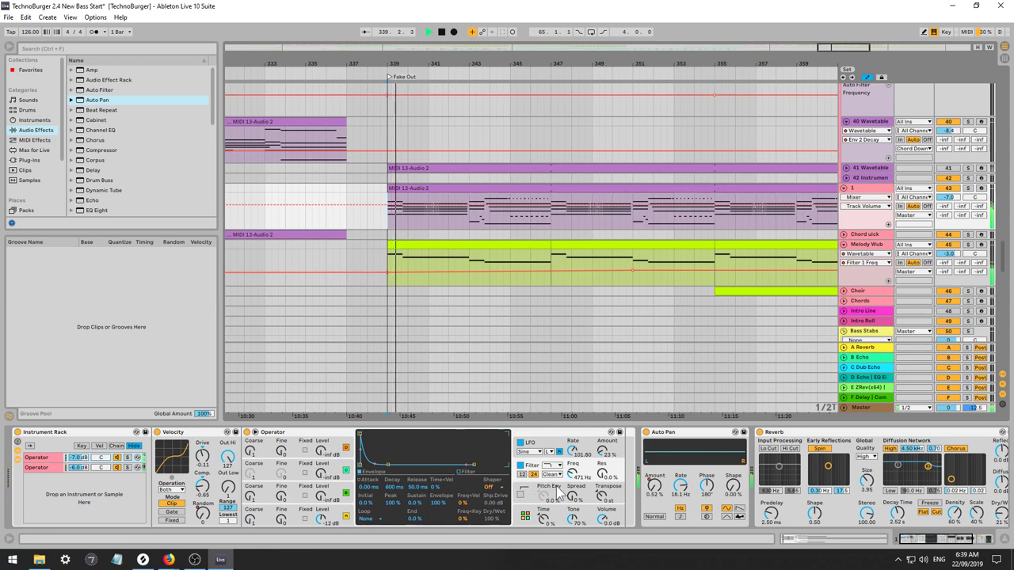
Reduce the filter envelope amount to 66% and bypass the Reverb.
{"action": "left_click", "coordinate": [576, 475]}
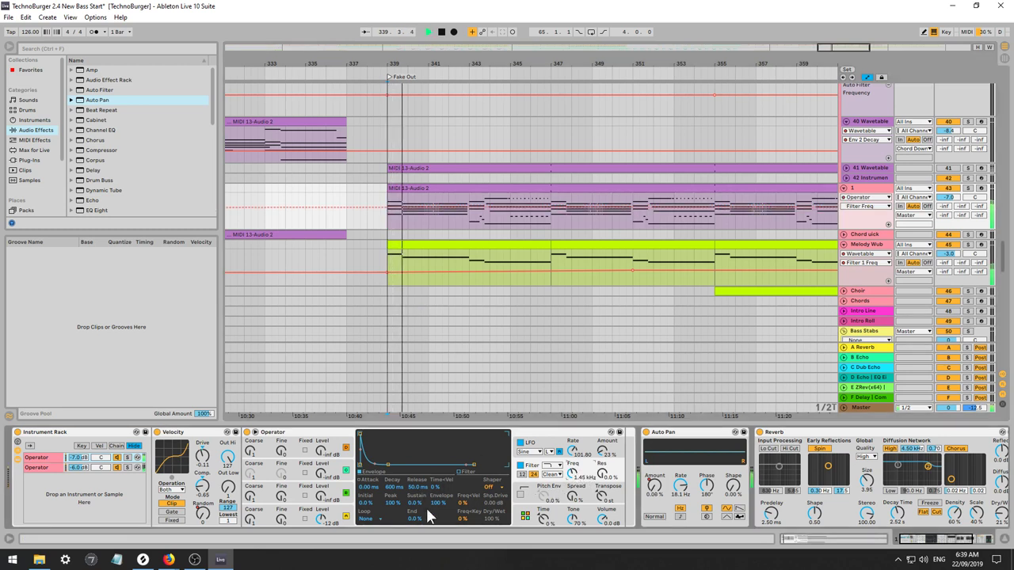
{"action": "key", "text": "space"}
{"action": "key", "text": "space"}
{"action": "left_click_drag", "start_coordinate": [435, 503], "coordinate": [434, 531]}
{"action": "key", "text": "space"}
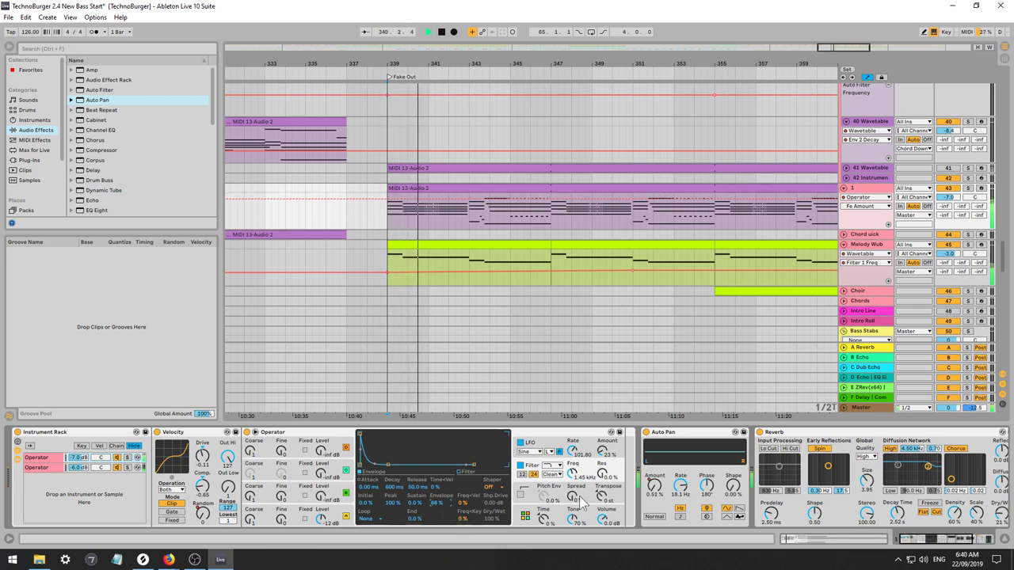
{"action": "key", "text": "space"}
{"action": "left_click", "coordinate": [759, 432]}
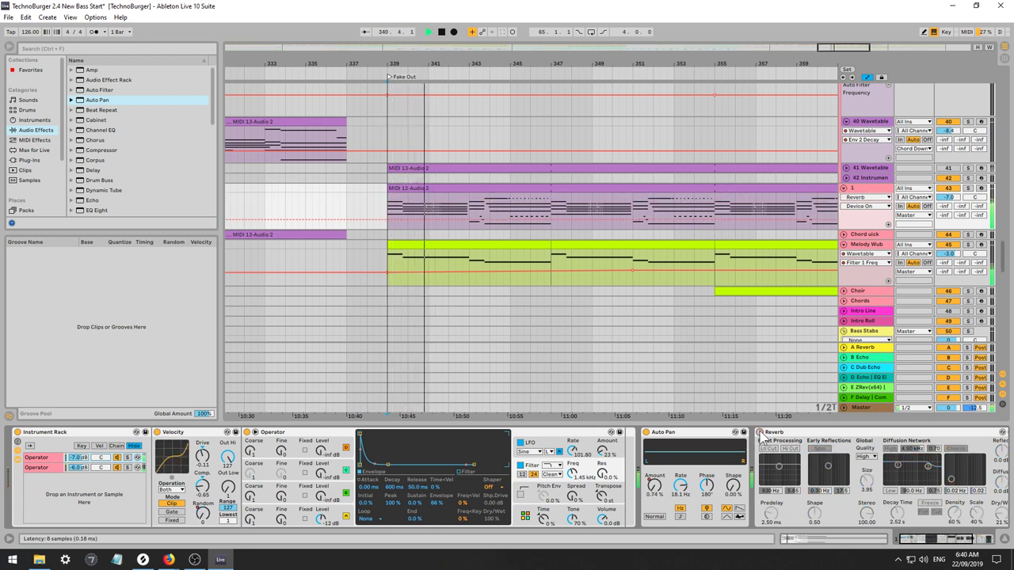
{"action": "key", "text": "space"}
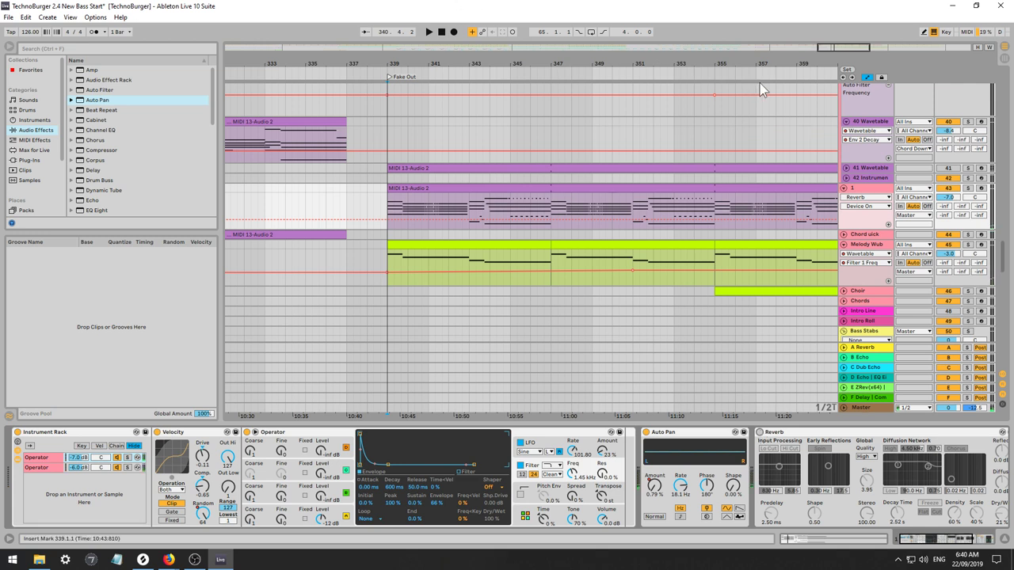
Duplicate the MIDI 13-Audio 2 clip so the copy starts at bar 371.
{"action": "left_click_drag", "start_coordinate": [839, 48], "coordinate": [855, 30]}
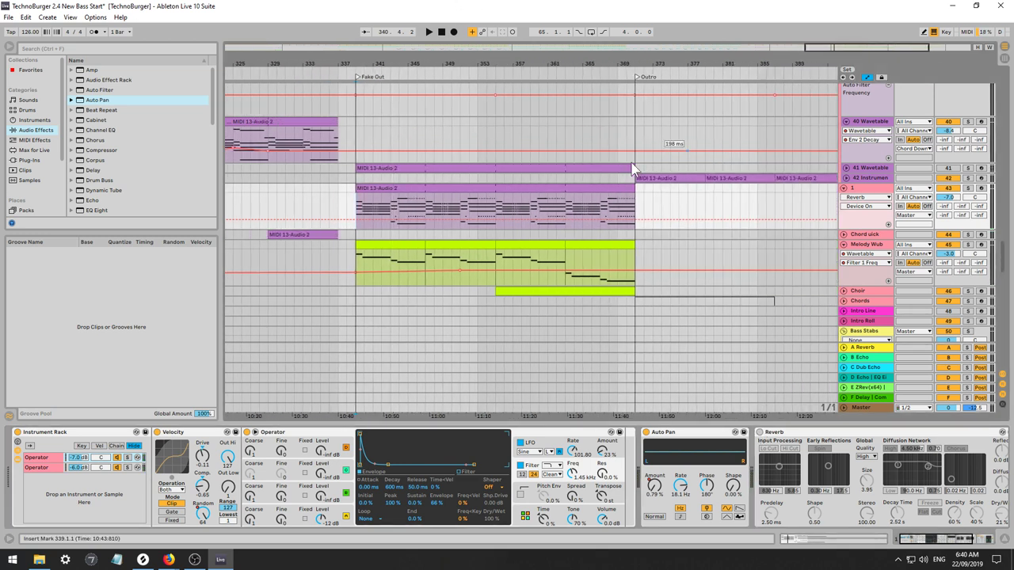
{"action": "left_click", "coordinate": [428, 188]}
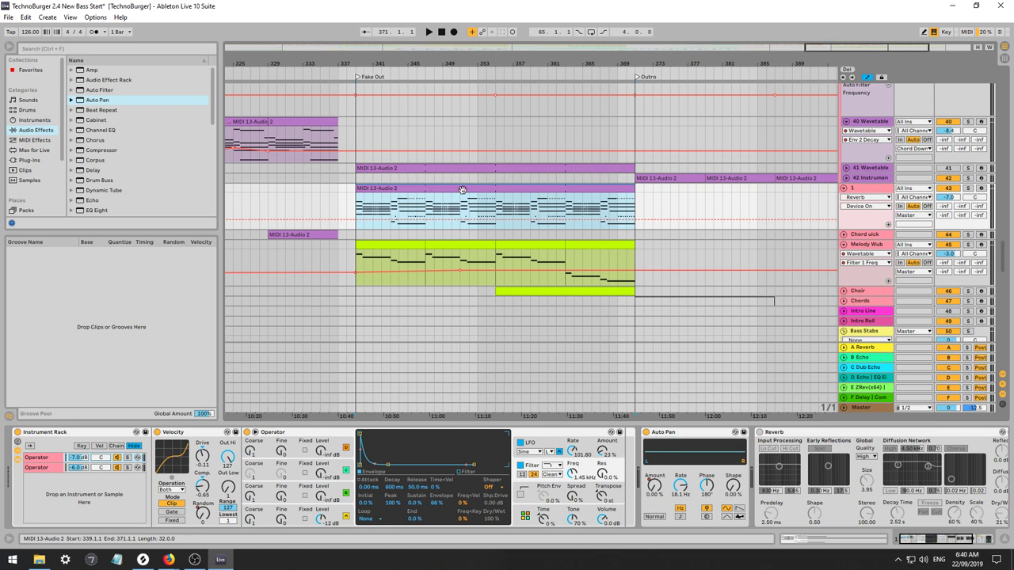
{"action": "key", "text": "ctrl+d"}
{"action": "left_click", "coordinate": [438, 208]}
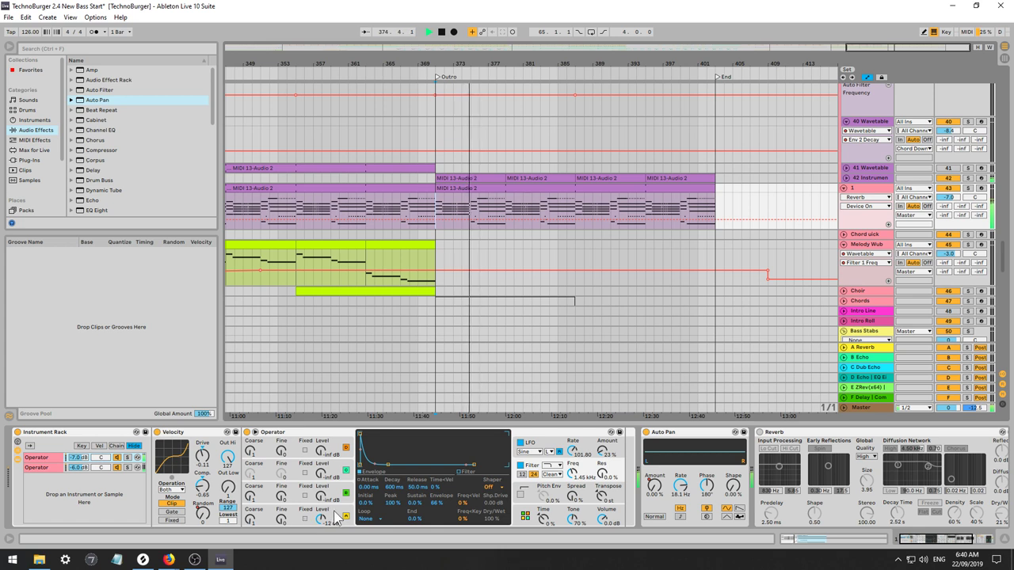
Switch Operator's oscillator A to a triangle wave and replay from bar 371.
{"action": "left_click", "coordinate": [338, 519]}
{"action": "left_click", "coordinate": [469, 488]}
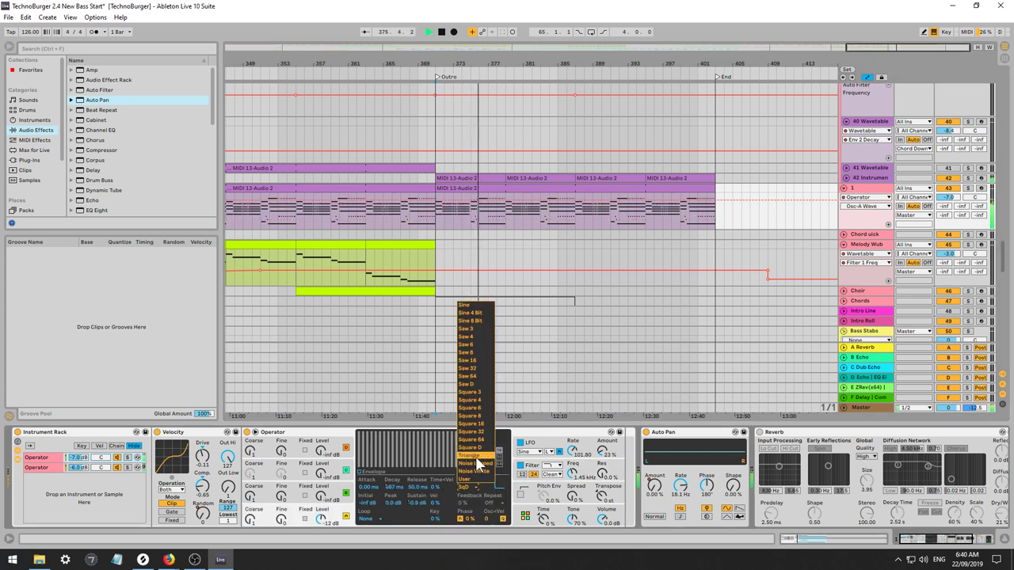
{"action": "left_click", "coordinate": [476, 457]}
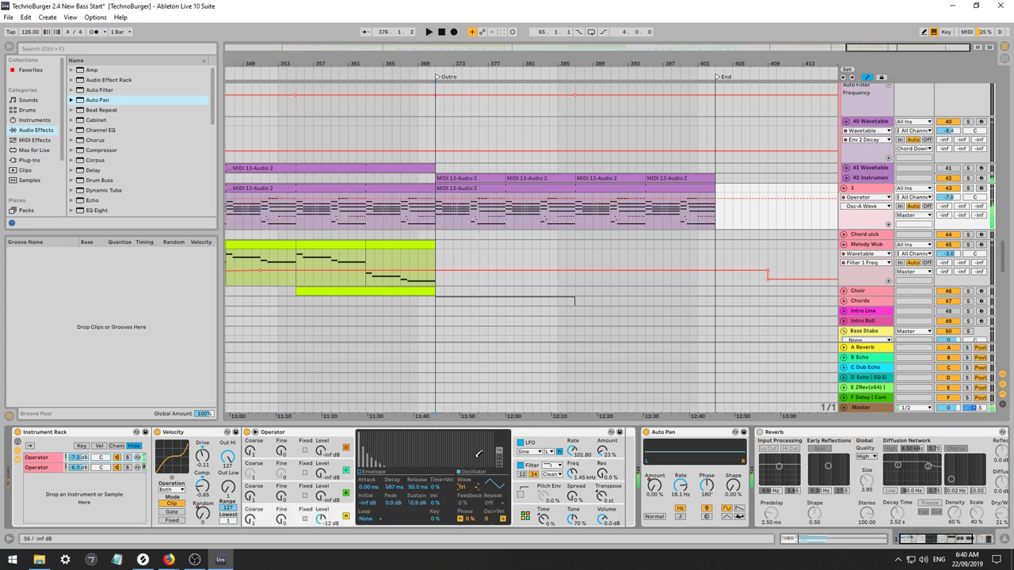
{"action": "left_click", "coordinate": [524, 475]}
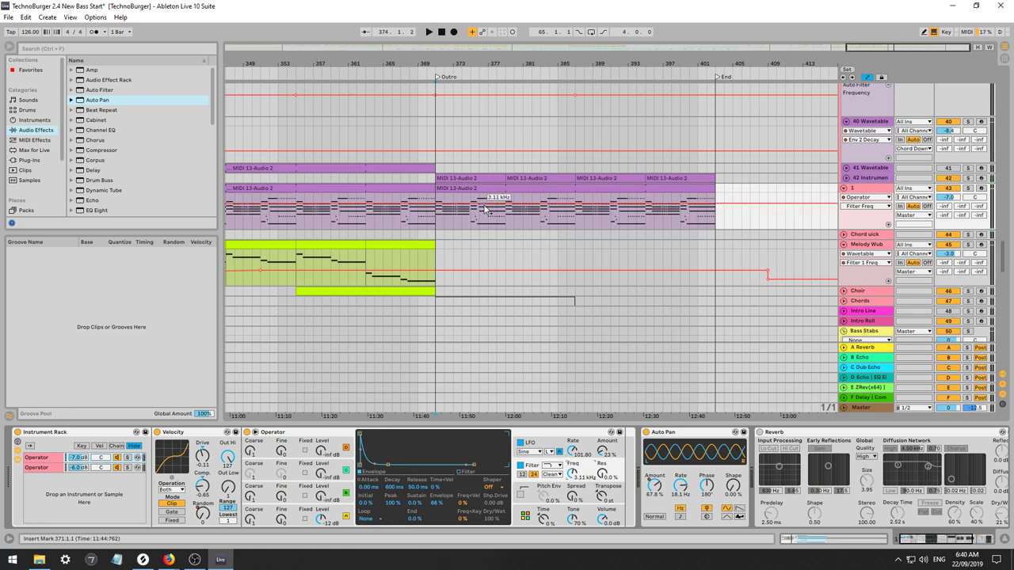
{"action": "key", "text": "space"}
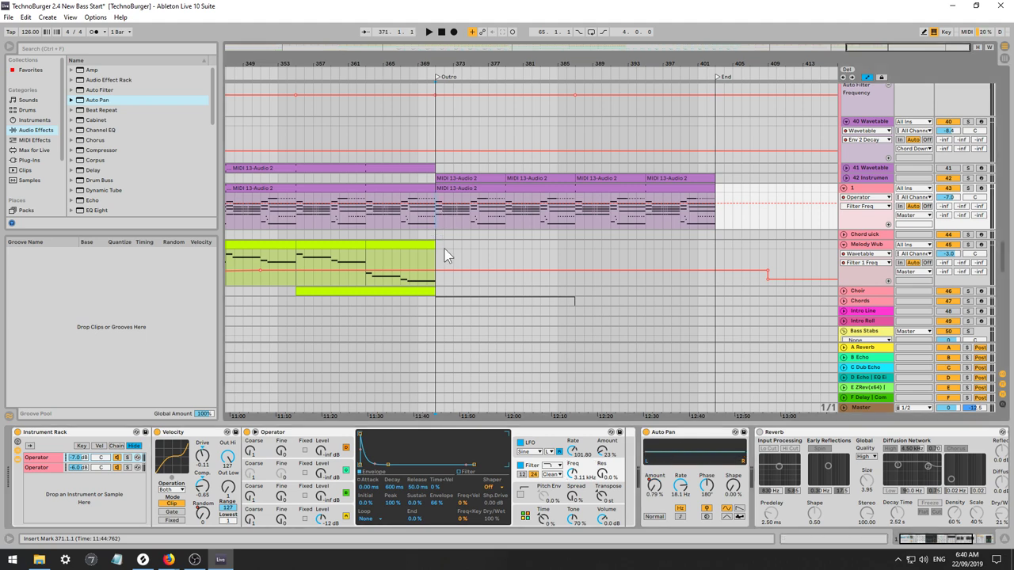
{"action": "scroll", "coordinate": [475, 261], "scroll_direction": "down", "scroll_amount": 1}
{"action": "key", "text": "space"}
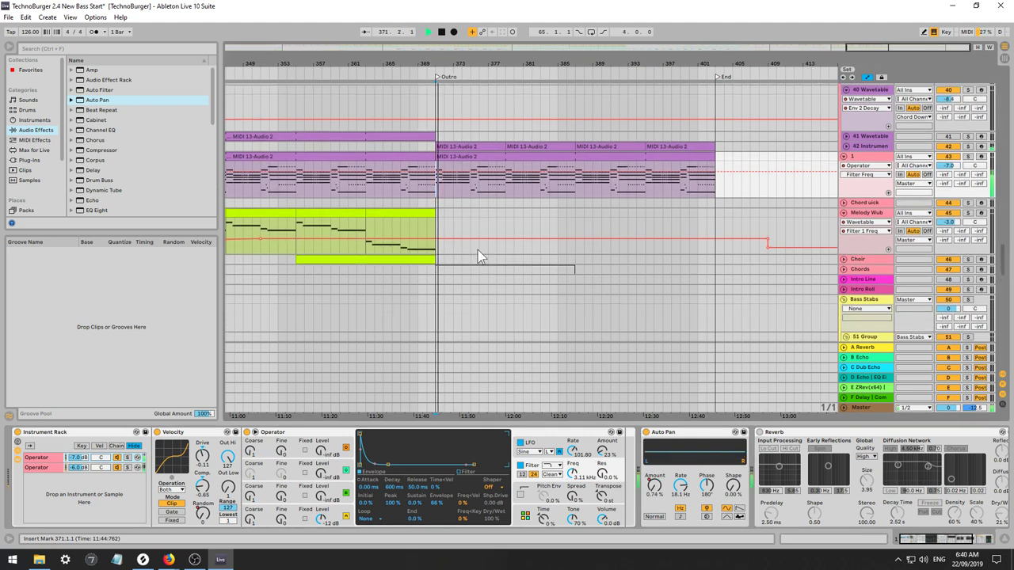
{"action": "scroll", "coordinate": [478, 252], "scroll_direction": "up", "scroll_amount": 2}
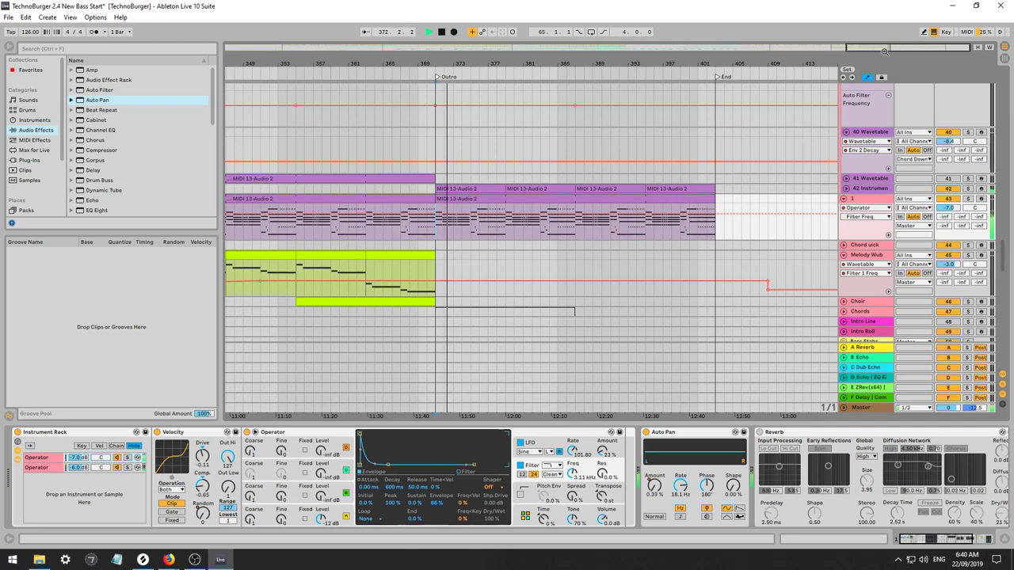
Zoom out the arrangement and start playback from around bar 319.
{"action": "left_click_drag", "start_coordinate": [885, 52], "coordinate": [881, 24]}
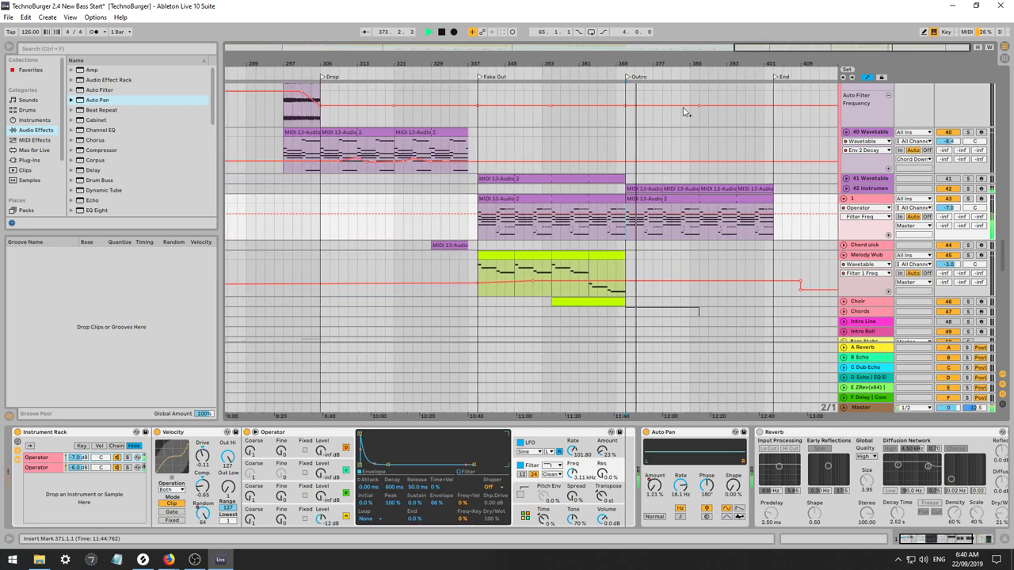
{"action": "key", "text": "space"}
{"action": "left_click_drag", "start_coordinate": [630, 226], "coordinate": [644, 230]}
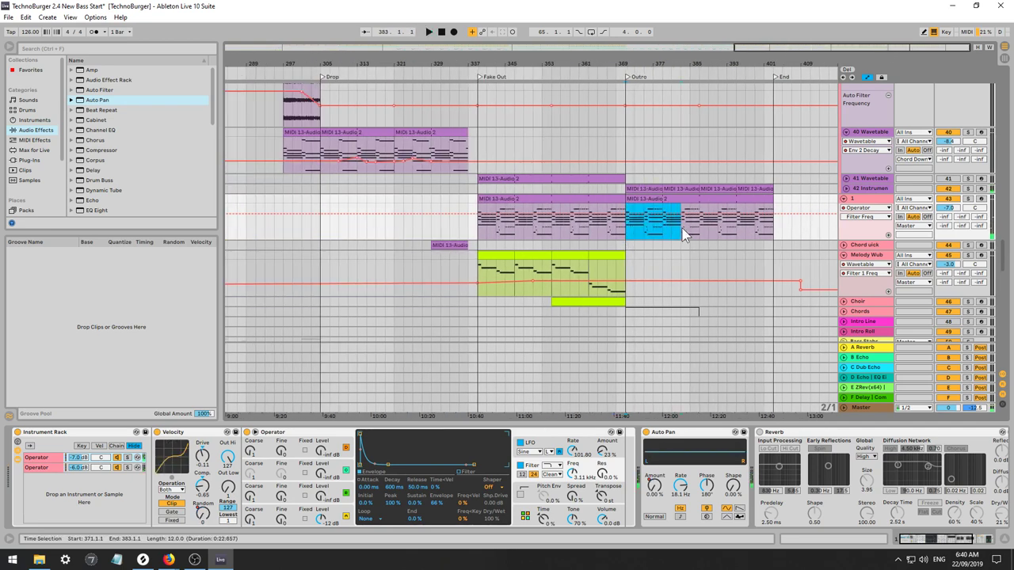
{"action": "left_click", "coordinate": [385, 223]}
{"action": "key", "text": "space"}
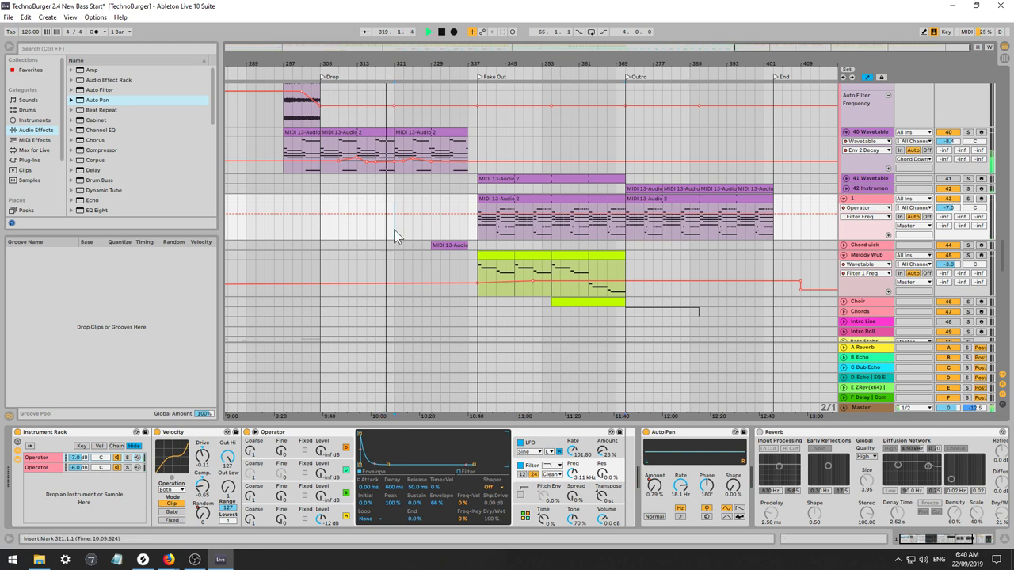
Move the MIDI 13-Audio 2 clip to start at bar 321 and trim it to end at bar 337.
{"action": "left_click", "coordinate": [511, 231]}
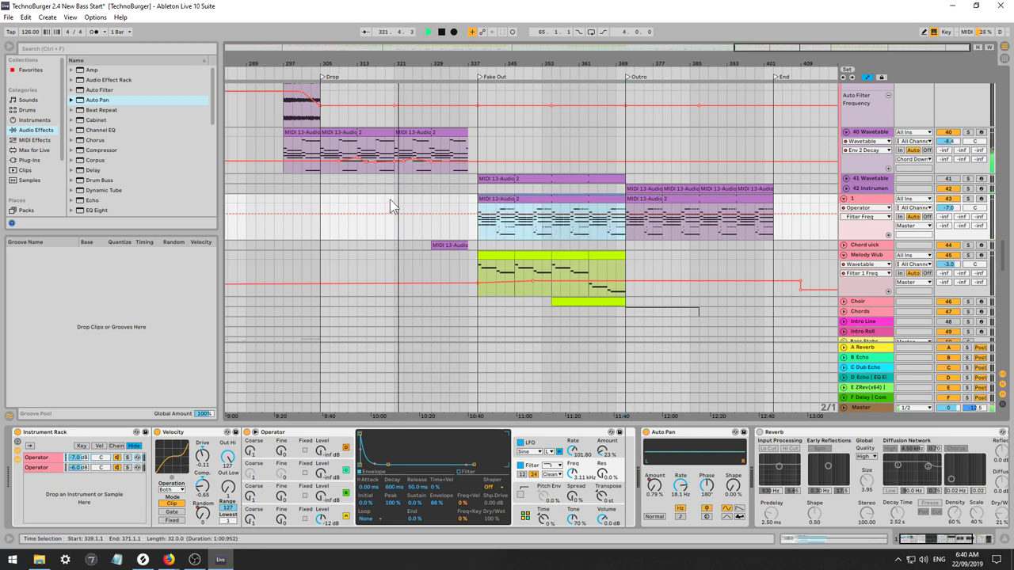
{"action": "left_click_drag", "start_coordinate": [547, 214], "coordinate": [463, 214]}
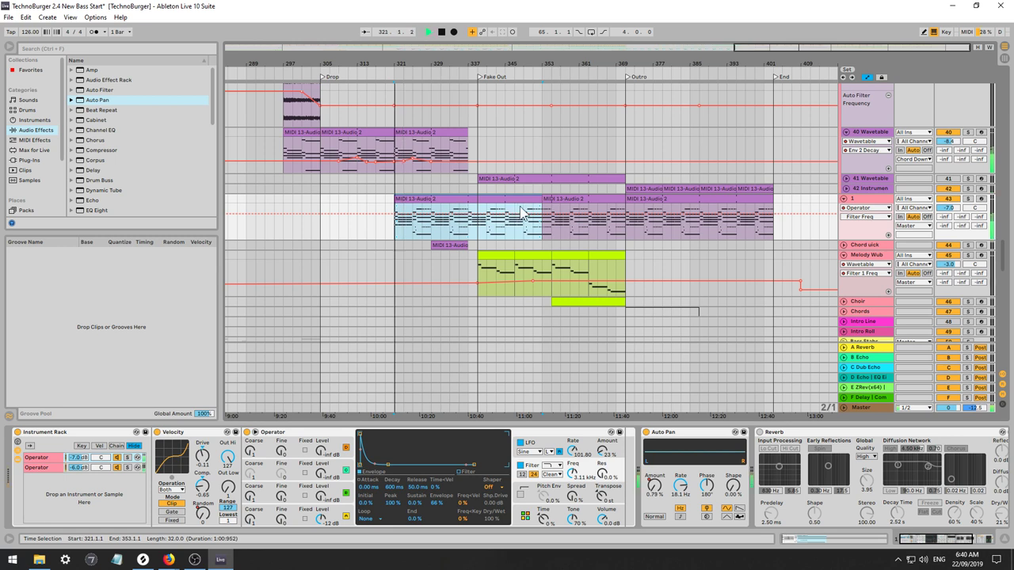
{"action": "left_click_drag", "start_coordinate": [540, 199], "coordinate": [468, 199]}
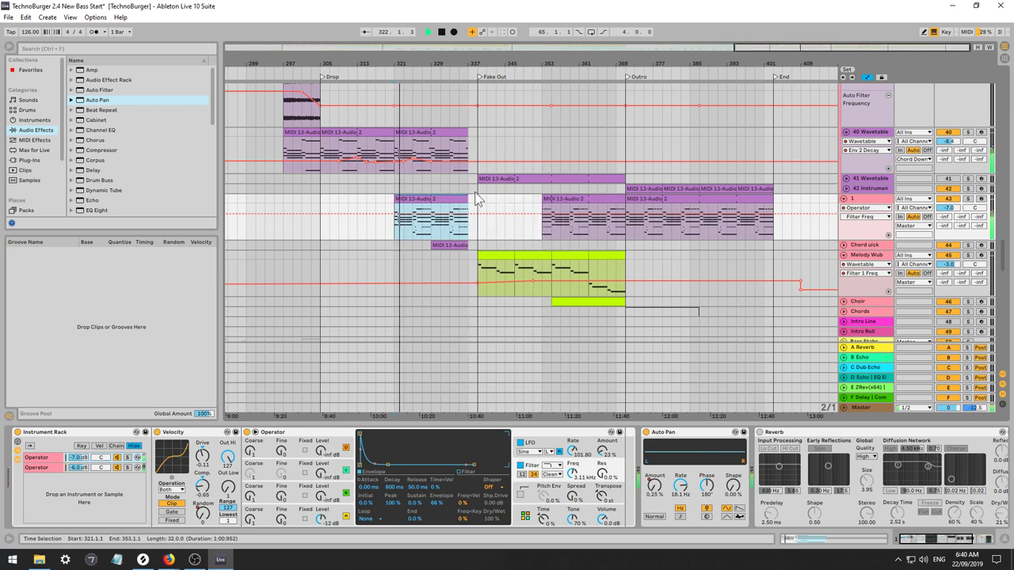
{"action": "left_click", "coordinate": [119, 468]}
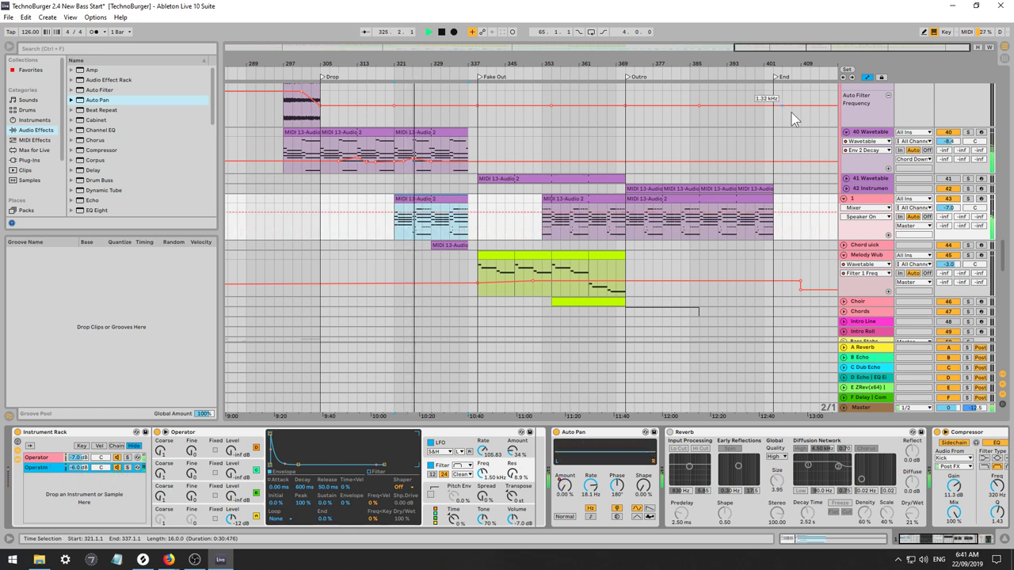
Raise the Operator chain to -5 dB, open the filter to 12.3 kHz, and add a 2.04 kHz automation point.
{"action": "left_click_drag", "start_coordinate": [84, 459], "coordinate": [84, 455]}
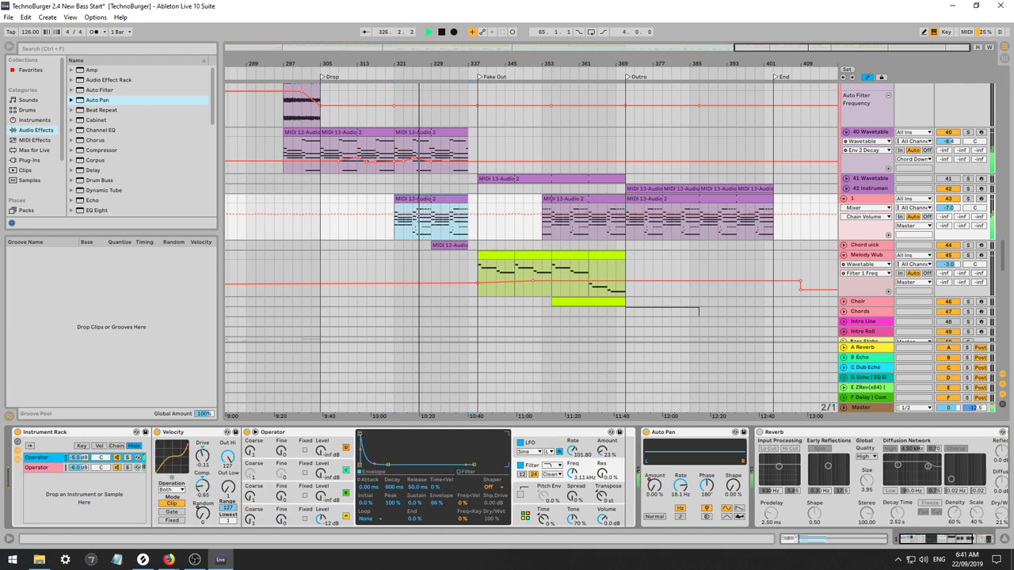
{"action": "key", "text": "space"}
{"action": "key", "text": "space"}
{"action": "left_click_drag", "start_coordinate": [573, 476], "coordinate": [573, 452]}
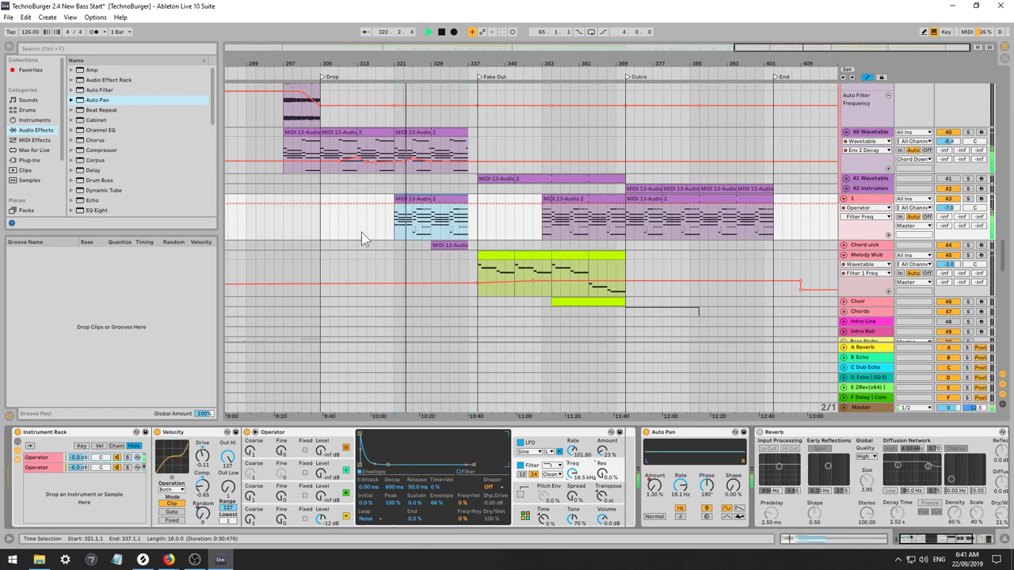
{"action": "left_click", "coordinate": [429, 199]}
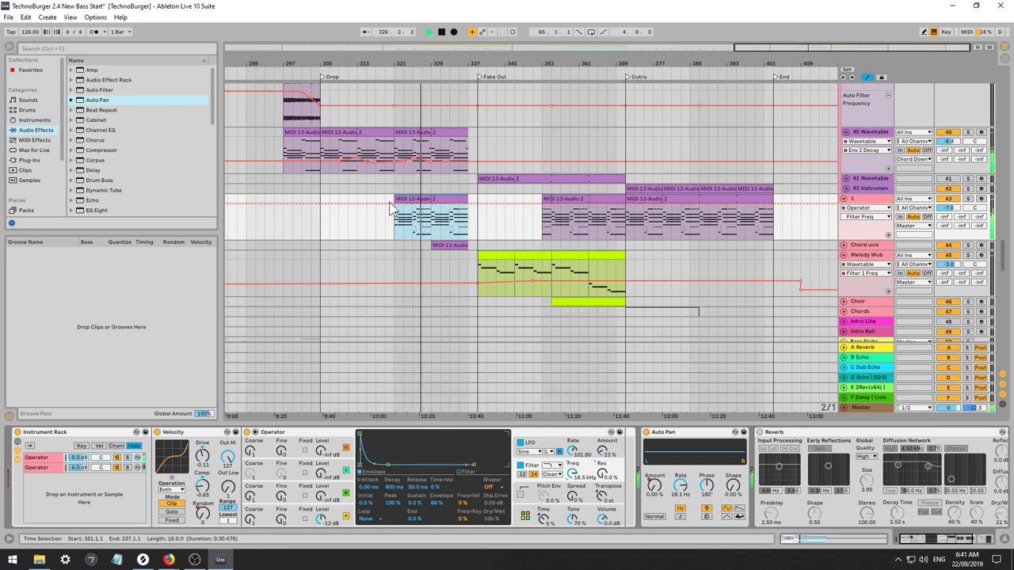
{"action": "left_click_drag", "start_coordinate": [391, 203], "coordinate": [396, 235]}
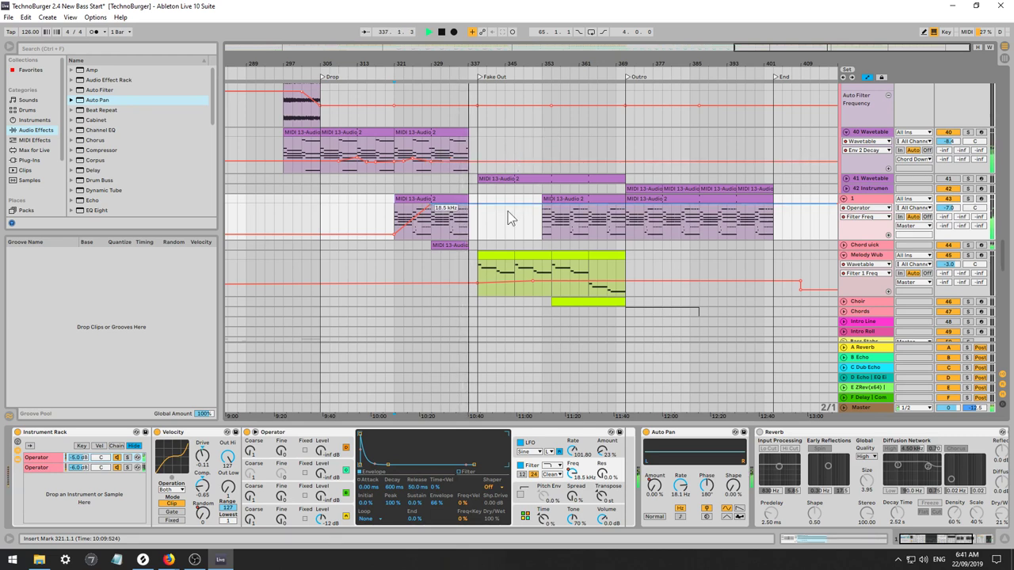
Delete the chord clip at bar 321 and extend the later clip back to bar 337.
{"action": "left_click", "coordinate": [449, 198]}
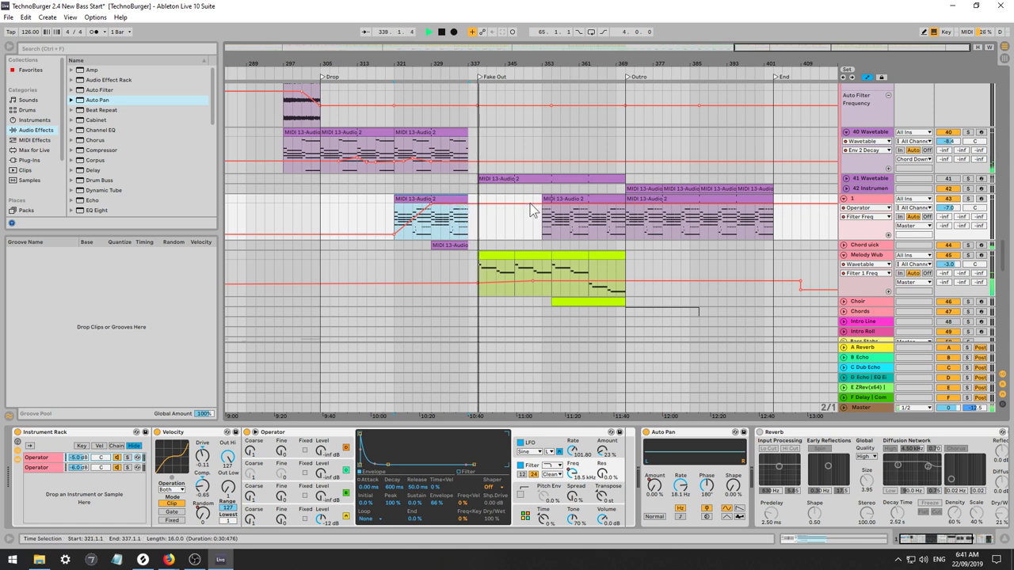
{"action": "key", "text": "Delete"}
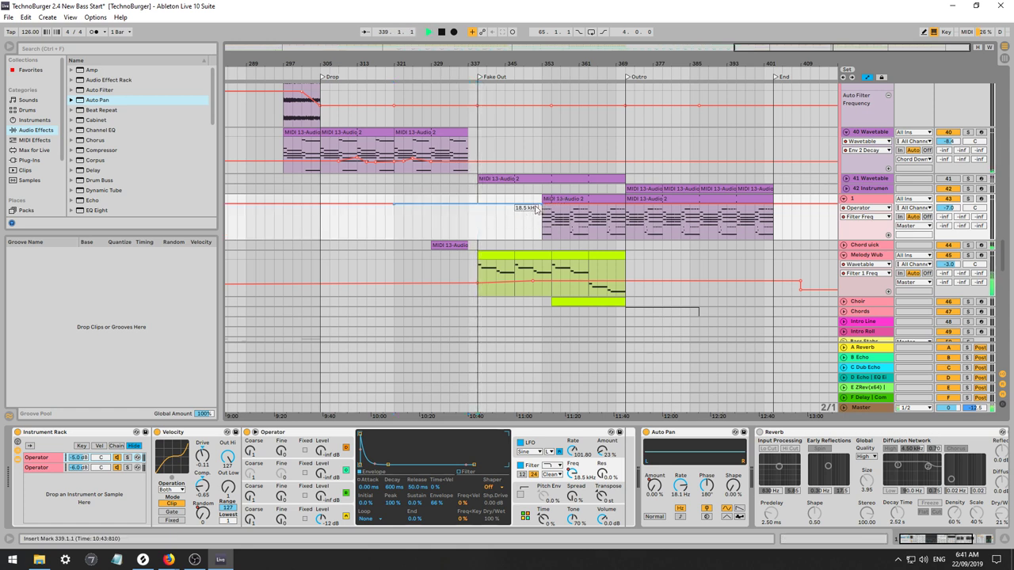
{"action": "left_click_drag", "start_coordinate": [542, 200], "coordinate": [477, 200]}
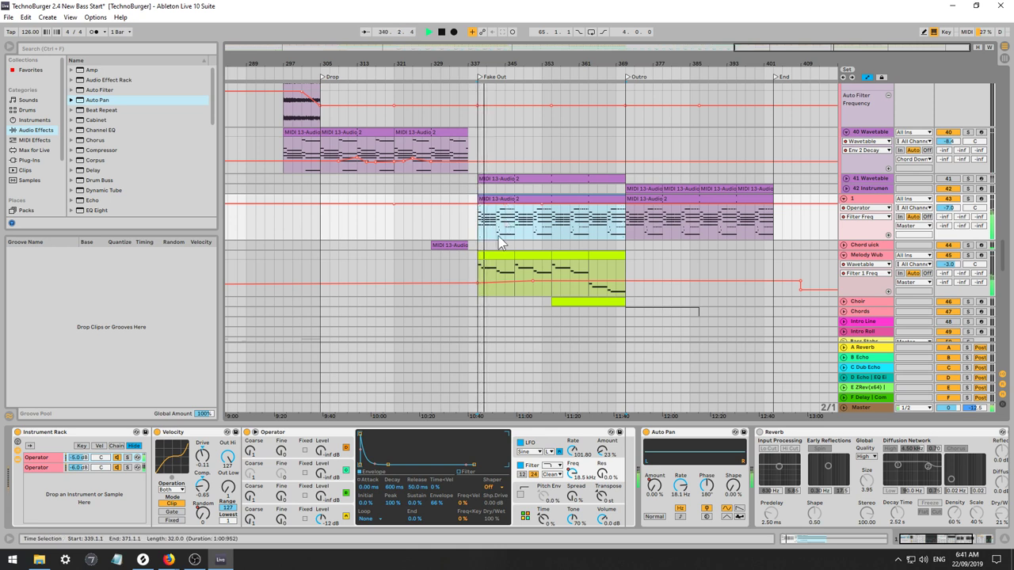
{"action": "key", "text": "space"}
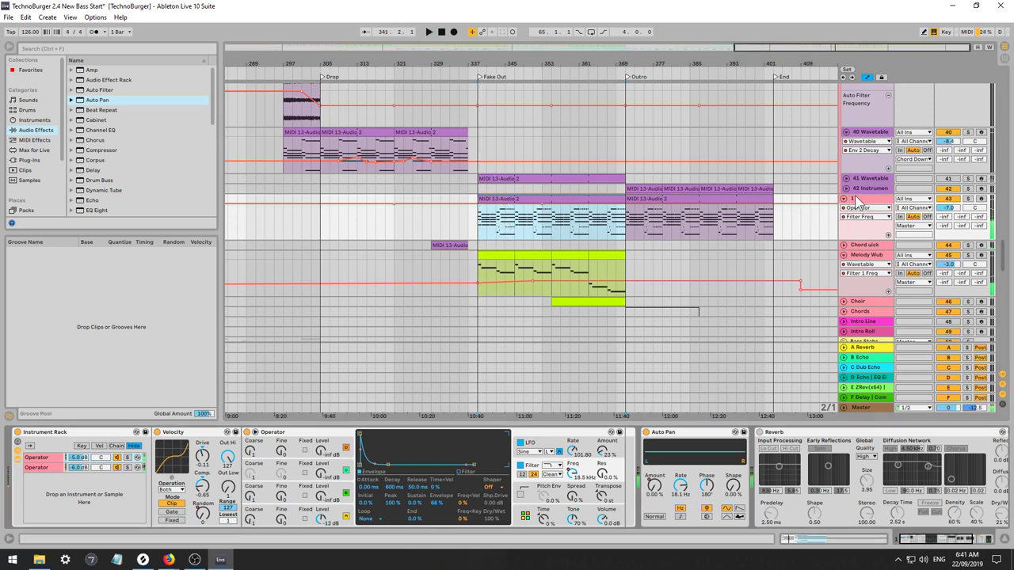
{"action": "key", "text": "space"}
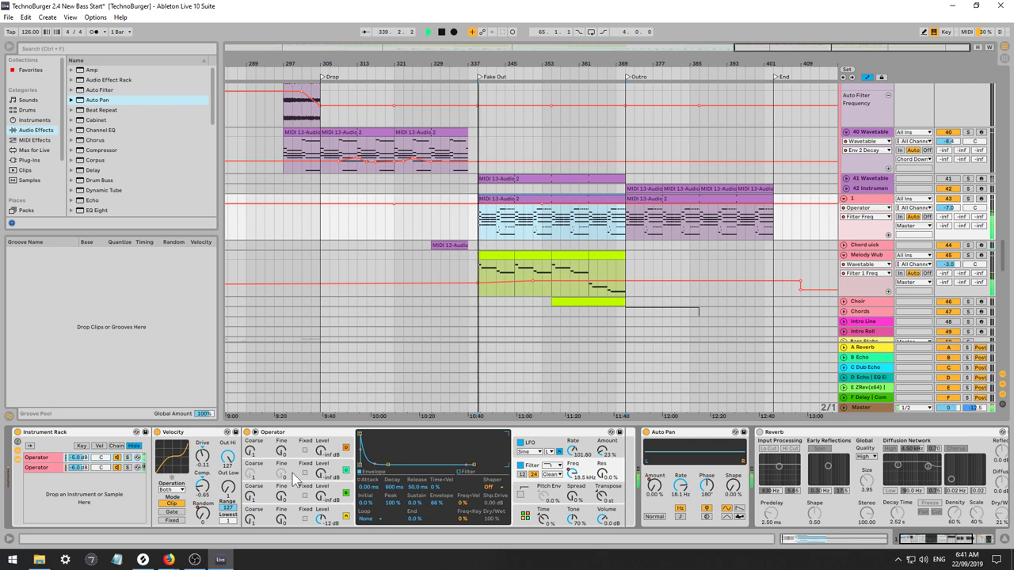
Insert an Arpeggiator from MIDI Effects before track 1's Instrument Rack.
{"action": "left_click", "coordinate": [35, 139]}
{"action": "left_click", "coordinate": [90, 70]}
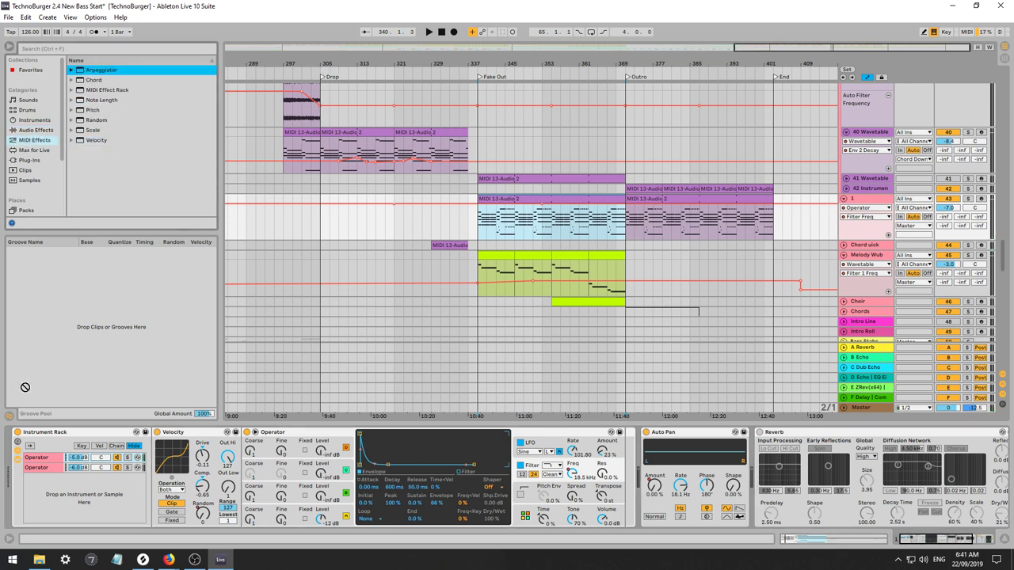
{"action": "left_click_drag", "start_coordinate": [24, 387], "coordinate": [24, 460]}
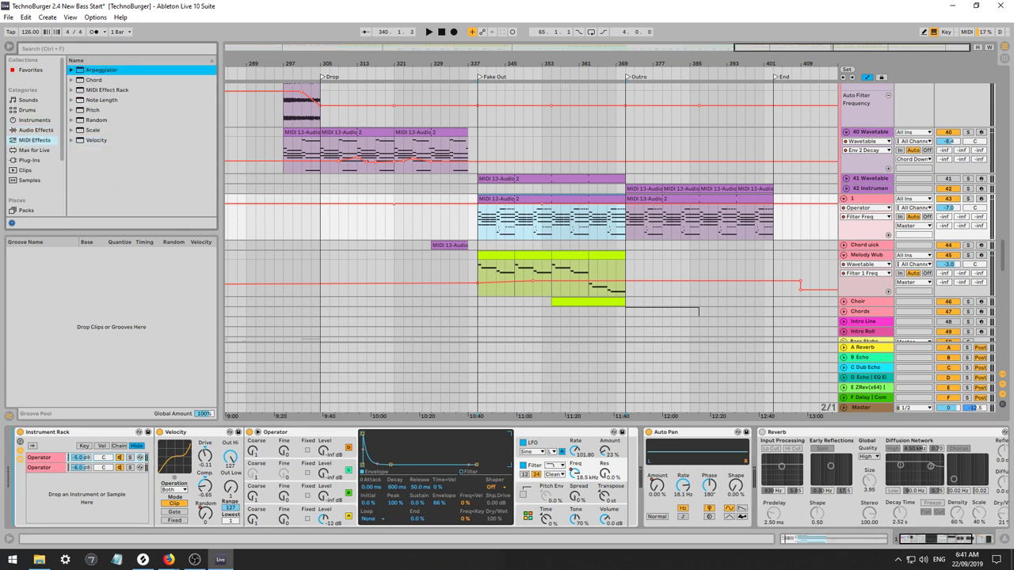
{"action": "left_click_drag", "start_coordinate": [12, 501], "coordinate": [54, 485]}
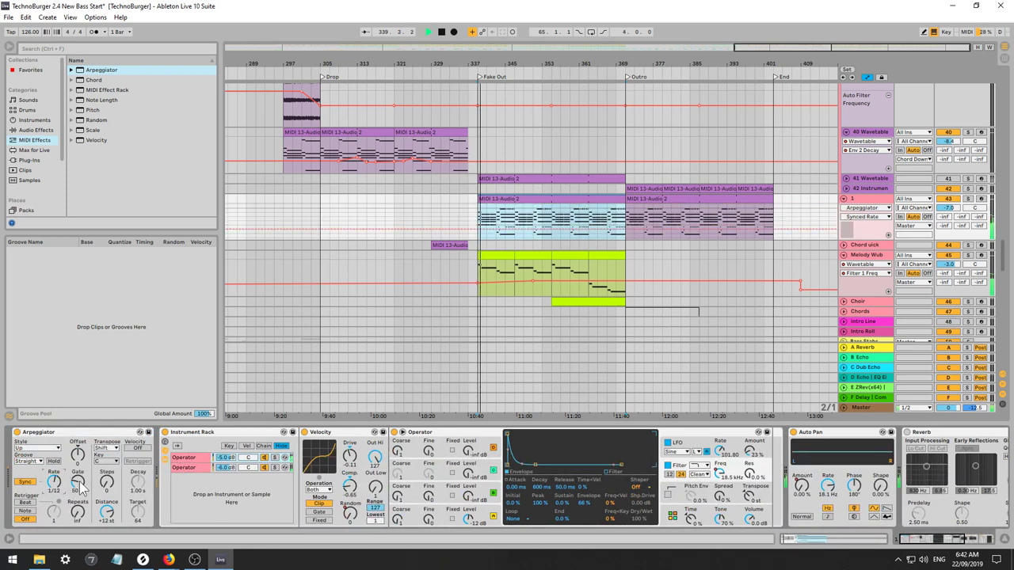
Set the Arpeggiator to Chord Trigger style, 1/12 rate, 42% gate, with some velocity randomisation.
{"action": "left_click", "coordinate": [37, 449]}
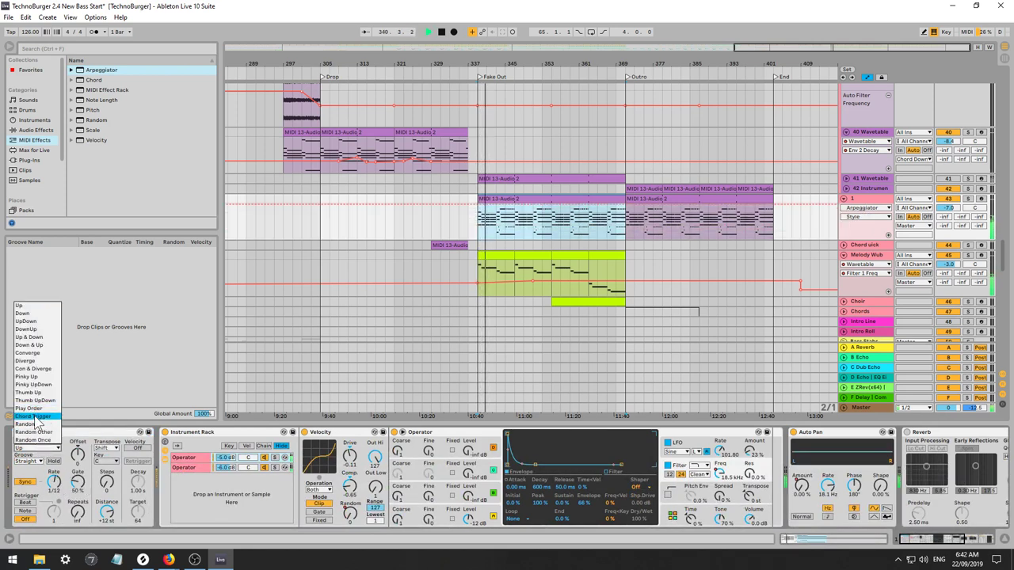
{"action": "left_click", "coordinate": [33, 415]}
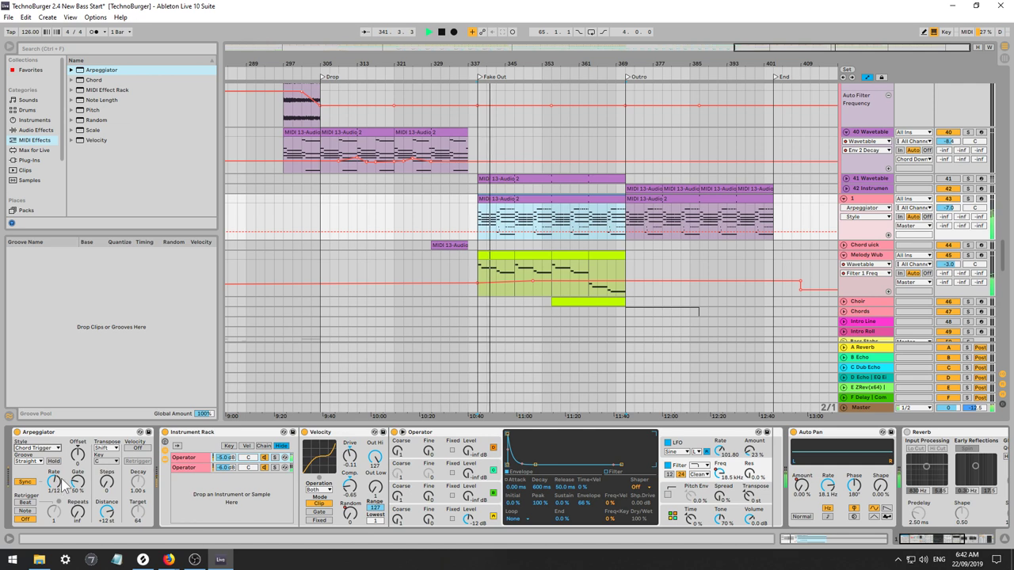
{"action": "key", "text": "Down"}
{"action": "key", "text": "Down"}
{"action": "left_click", "coordinate": [55, 481]}
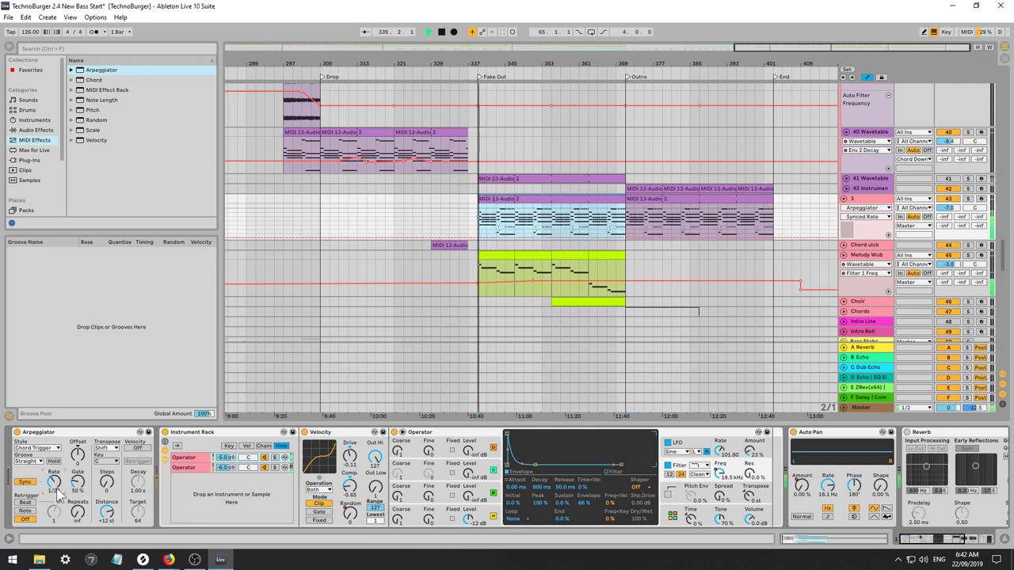
{"action": "key", "text": "Up"}
{"action": "key", "text": "Up"}
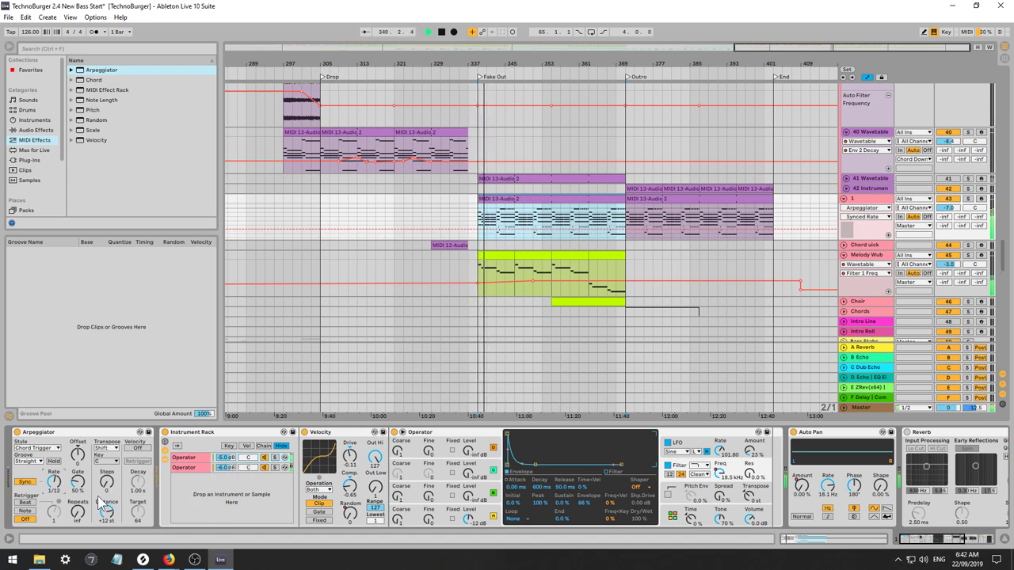
{"action": "left_click_drag", "start_coordinate": [78, 481], "coordinate": [78, 476]}
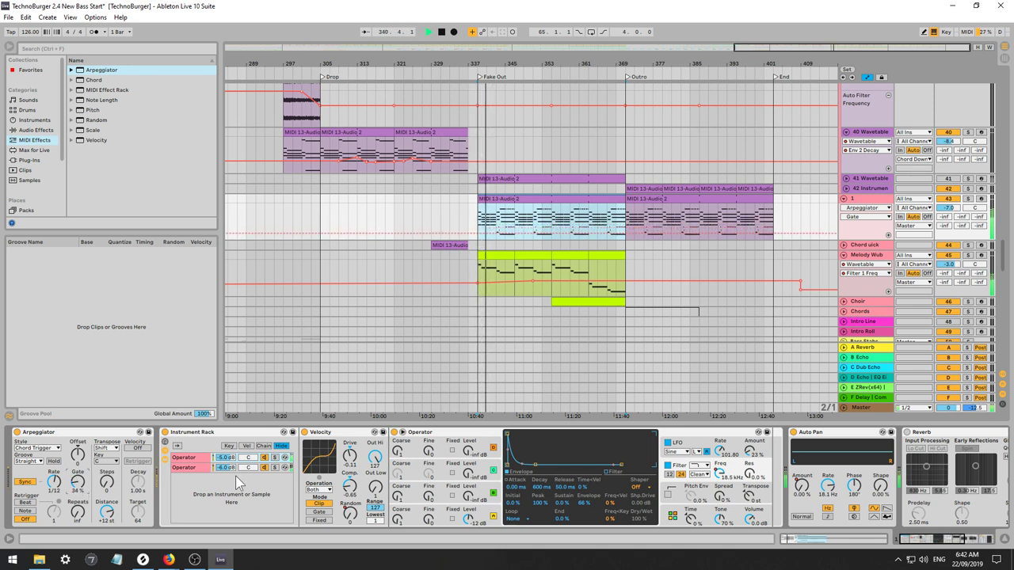
{"action": "left_click_drag", "start_coordinate": [78, 482], "coordinate": [78, 478]}
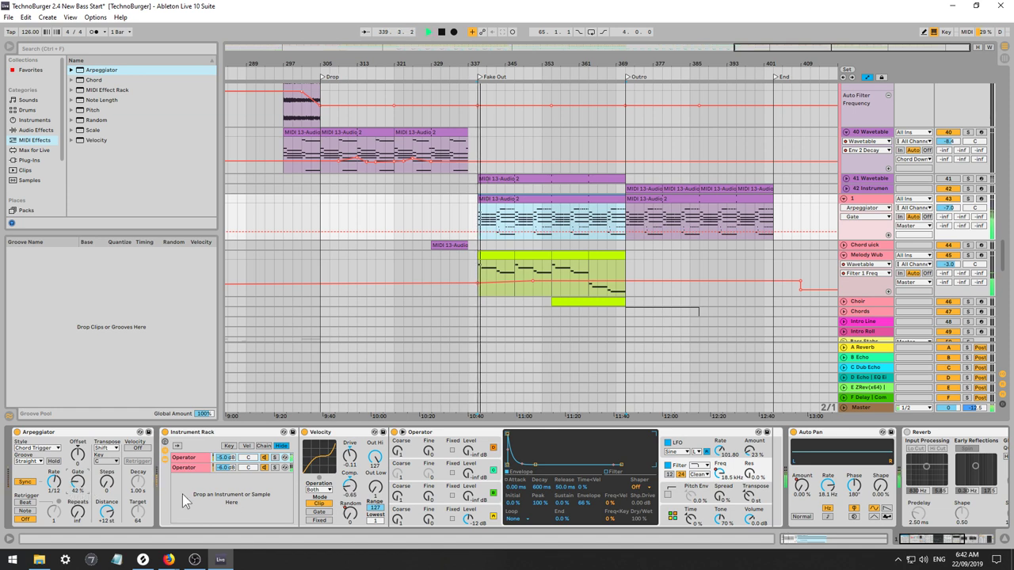
{"action": "mouse_move", "coordinate": [352, 515]}
{"action": "left_mouse_down"}
{"action": "mouse_move", "coordinate": [353, 501]}
{"action": "mouse_move", "coordinate": [353, 526]}
{"action": "left_mouse_up"}
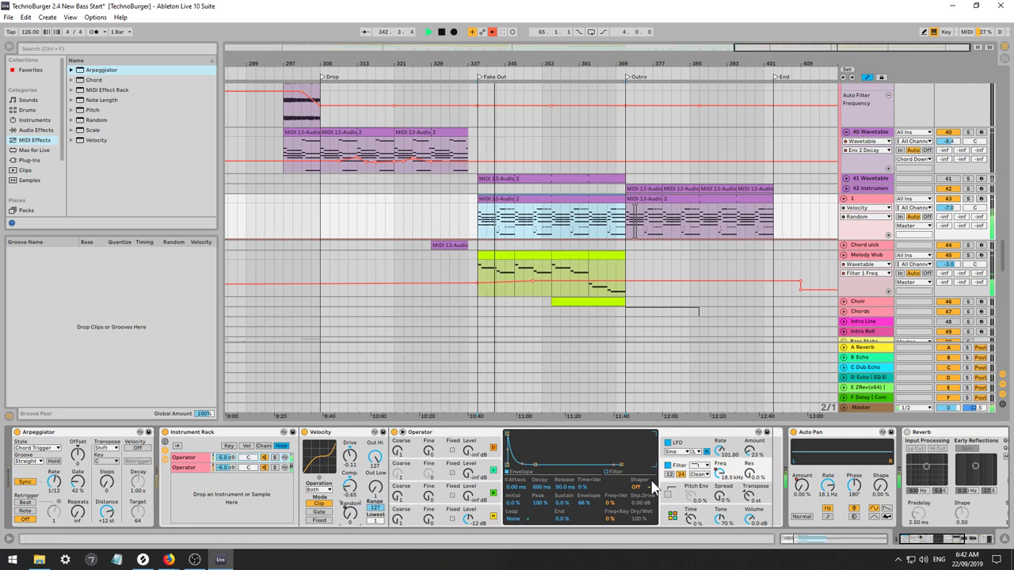
Delete Operator's filter frequency automation and lengthen the envelope release.
{"action": "right_click", "coordinate": [721, 472]}
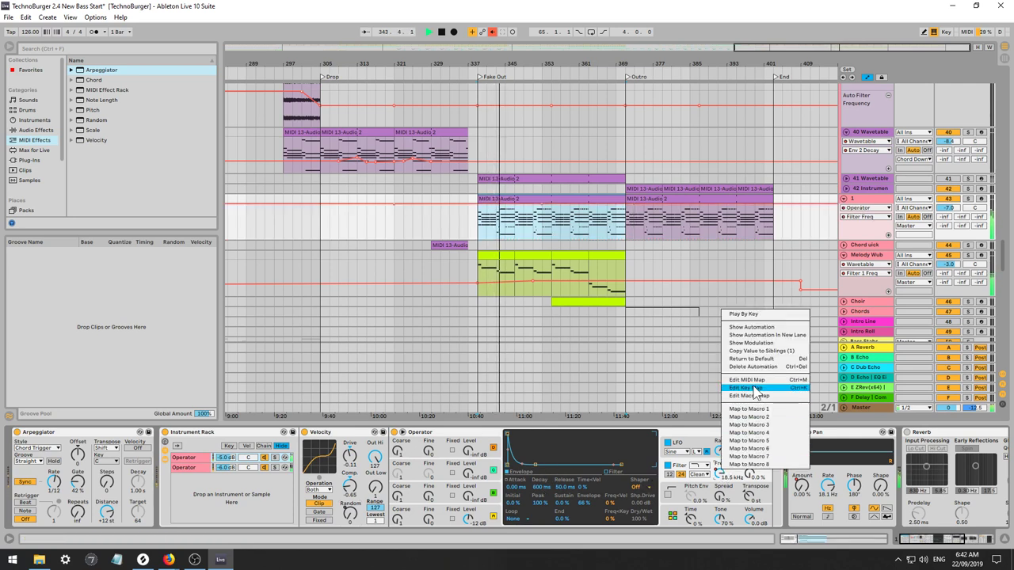
{"action": "left_click", "coordinate": [737, 368]}
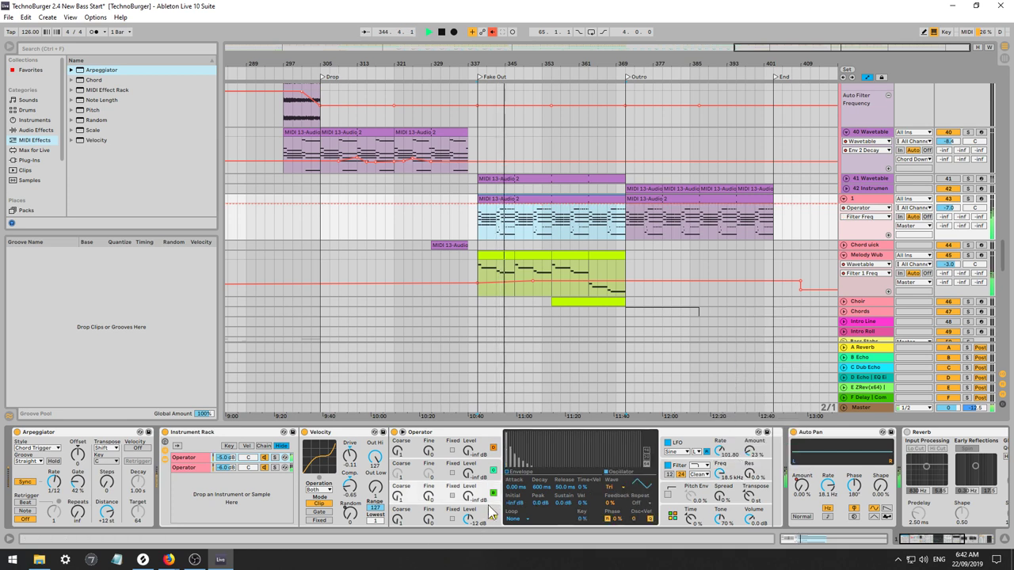
{"action": "left_click", "coordinate": [507, 472]}
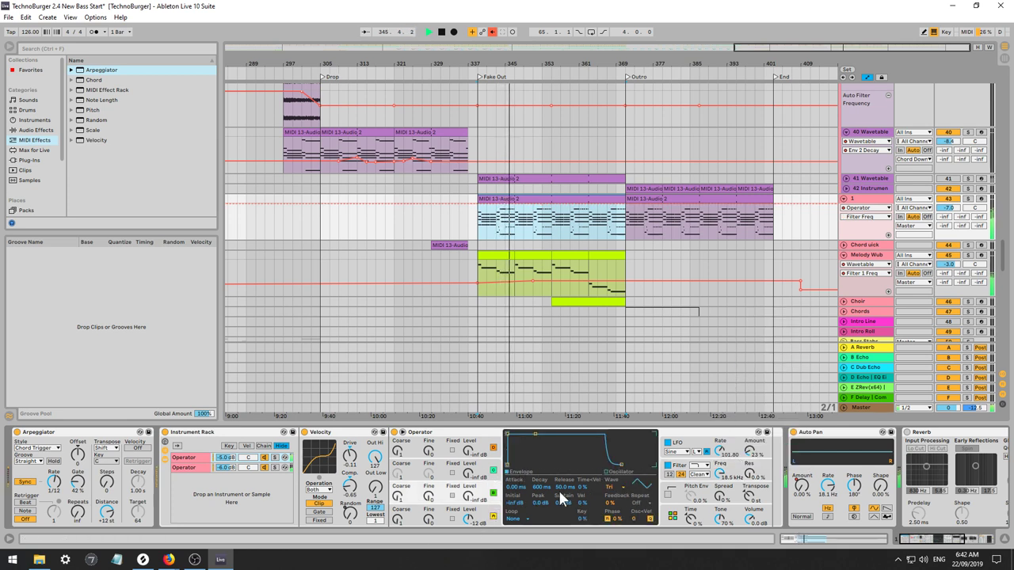
{"action": "left_click_drag", "start_coordinate": [571, 494], "coordinate": [572, 460]}
{"action": "left_click", "coordinate": [476, 519]}
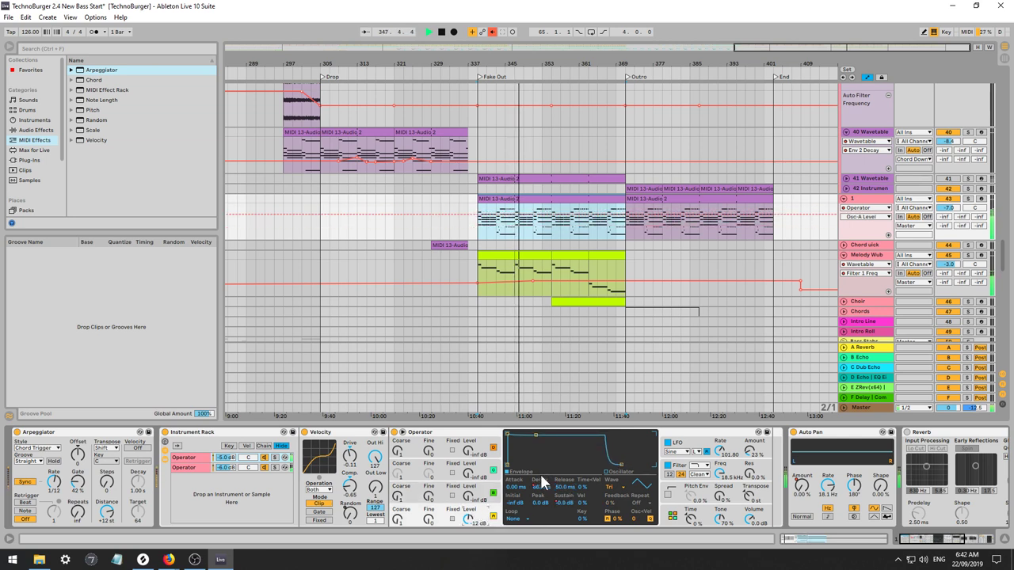
{"action": "left_click_drag", "start_coordinate": [566, 494], "coordinate": [566, 435]}
Try glide at 132 ms, then turn glide back off and replay the Fake Out section.
{"action": "left_click", "coordinate": [676, 515]}
{"action": "left_click", "coordinate": [677, 497]}
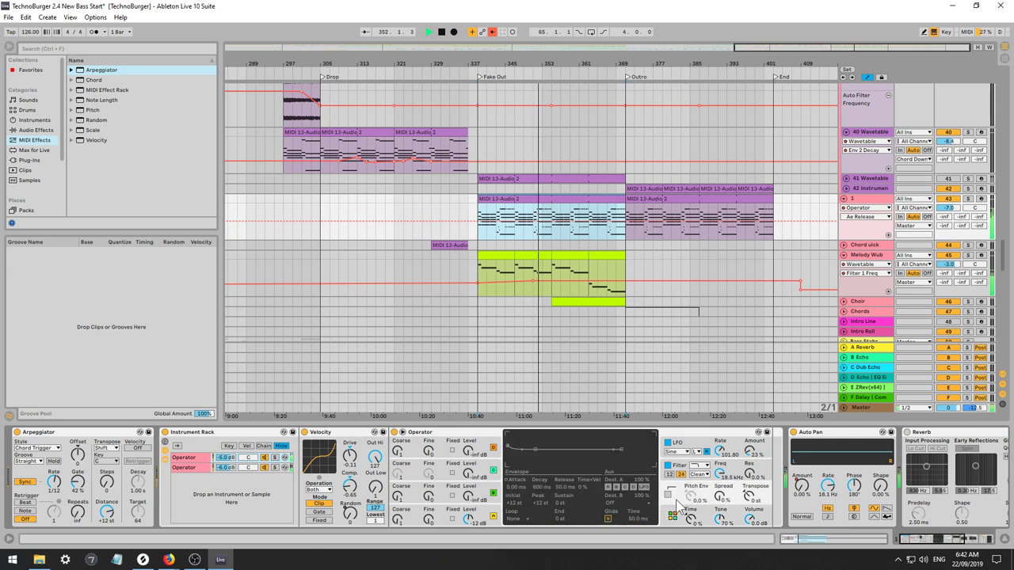
{"action": "key", "text": "space"}
{"action": "left_click", "coordinate": [607, 520]}
{"action": "key", "text": "space"}
{"action": "mouse_move", "coordinate": [638, 519]}
{"action": "left_mouse_down"}
{"action": "mouse_move", "coordinate": [638, 505]}
{"action": "mouse_move", "coordinate": [637, 523]}
{"action": "left_mouse_up"}
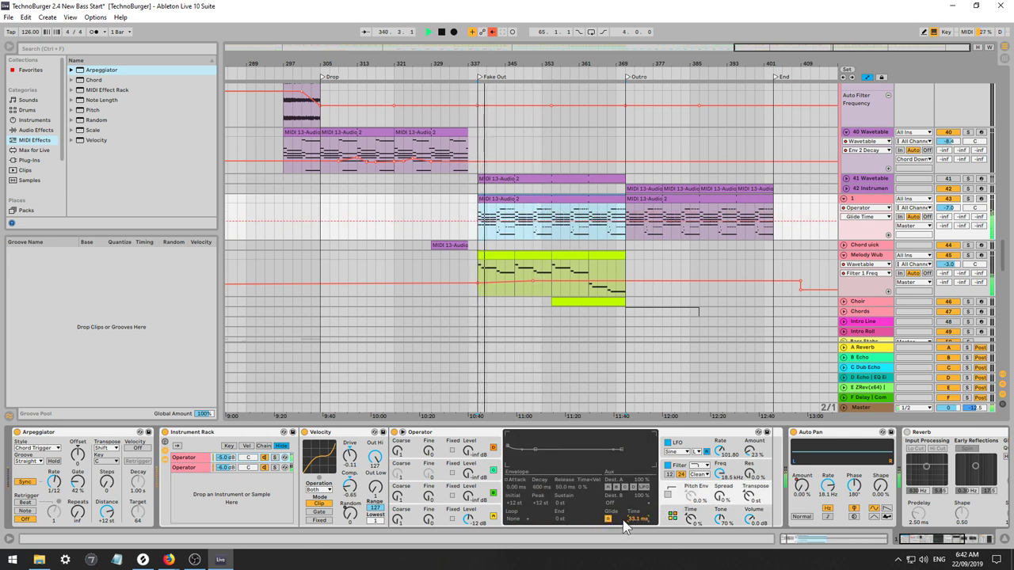
{"action": "left_click", "coordinate": [609, 520]}
{"action": "key", "text": "space"}
{"action": "key", "text": "space"}
Set oscillator A to SwD, bring the filter down to about 138 Hz, and reduce envelope amount to 58%.
{"action": "left_click", "coordinate": [482, 519]}
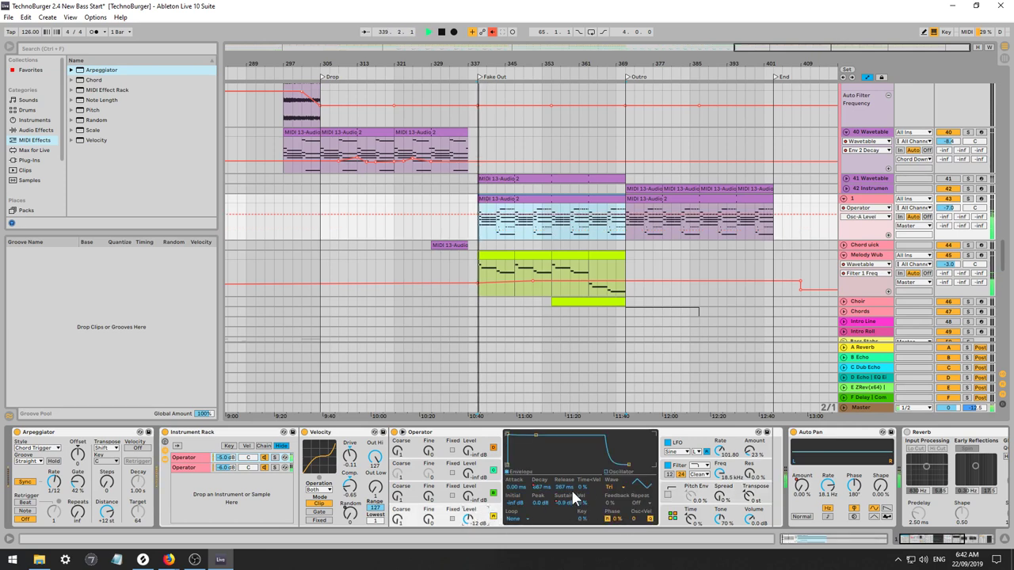
{"action": "left_click", "coordinate": [618, 489]}
{"action": "left_click", "coordinate": [623, 390]}
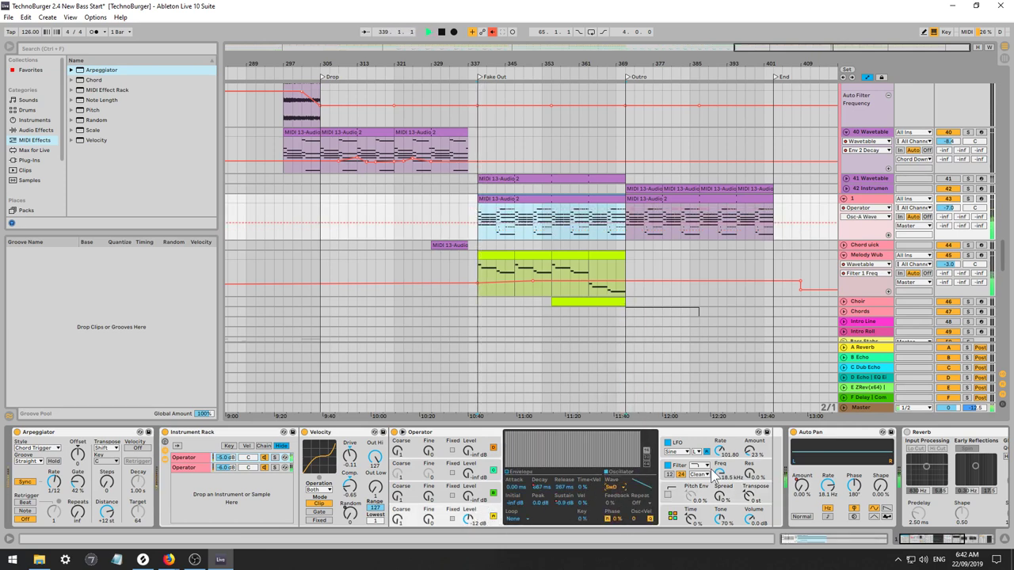
{"action": "mouse_move", "coordinate": [720, 475]}
{"action": "left_mouse_down"}
{"action": "mouse_move", "coordinate": [720, 507]}
{"action": "mouse_move", "coordinate": [720, 464]}
{"action": "left_mouse_up"}
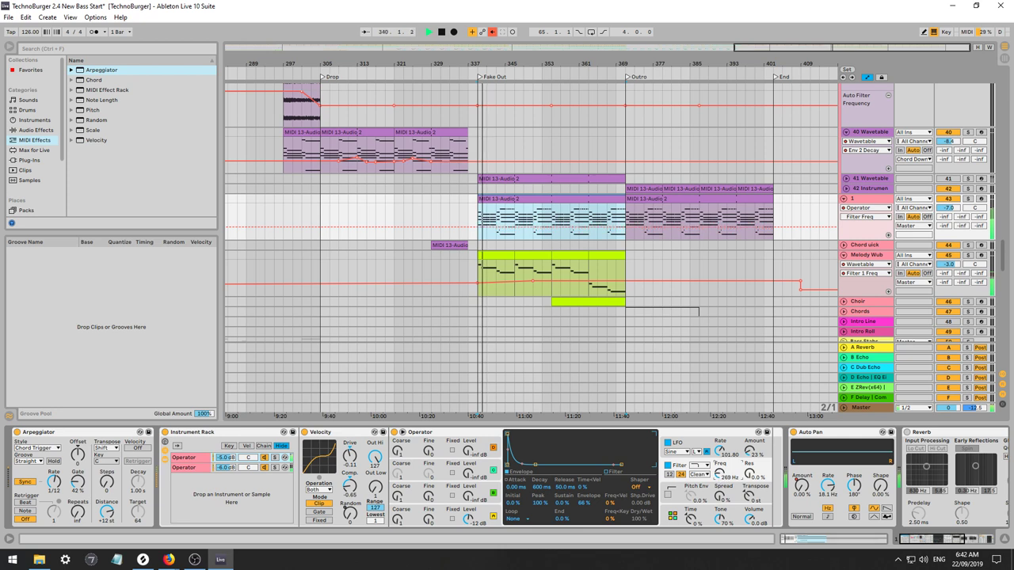
{"action": "left_click", "coordinate": [584, 503]}
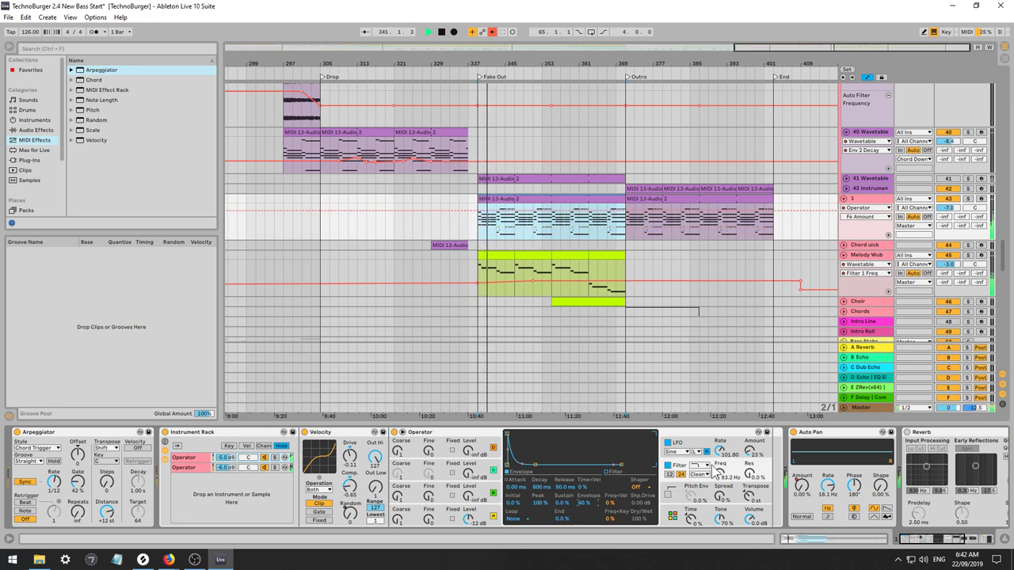
{"action": "left_click_drag", "start_coordinate": [720, 474], "coordinate": [720, 477]}
{"action": "left_click_drag", "start_coordinate": [592, 508], "coordinate": [593, 511]}
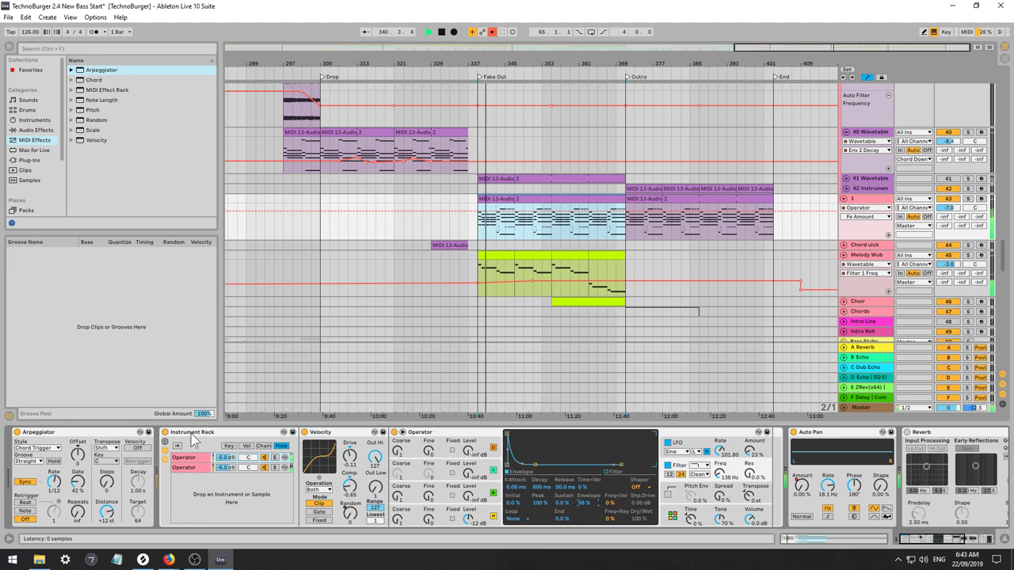
Stretch the G#2–F#3 chord notes from 1.4 out to bar 5, then show track 1's devices.
{"action": "double_click", "coordinate": [507, 294]}
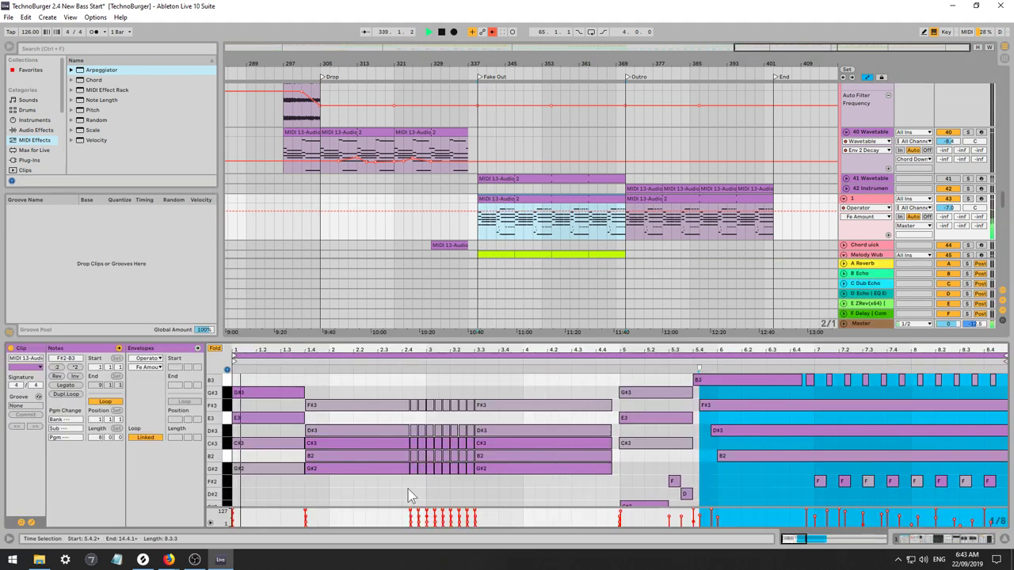
{"action": "left_click_drag", "start_coordinate": [411, 495], "coordinate": [307, 369]}
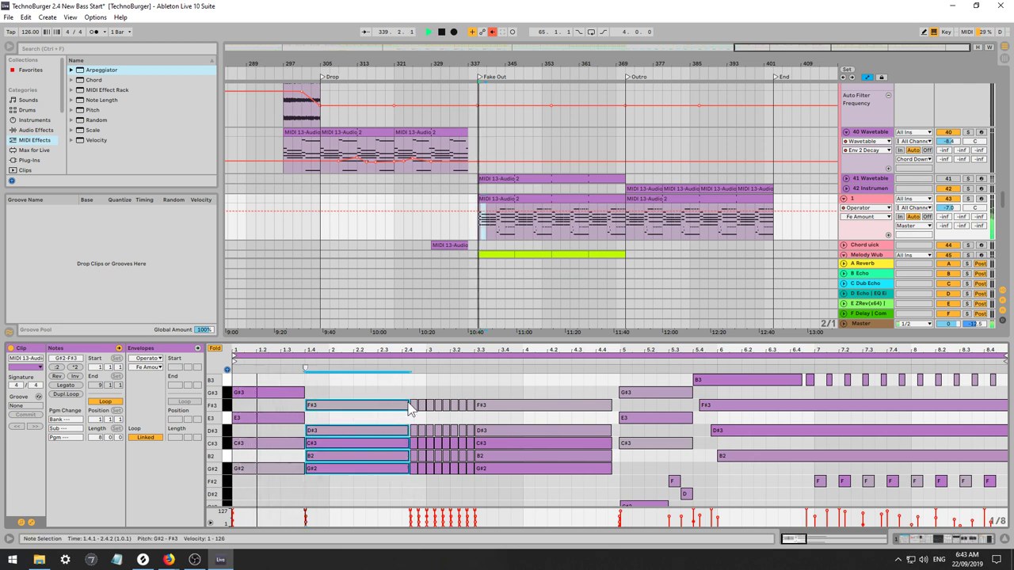
{"action": "left_click_drag", "start_coordinate": [409, 400], "coordinate": [621, 422]}
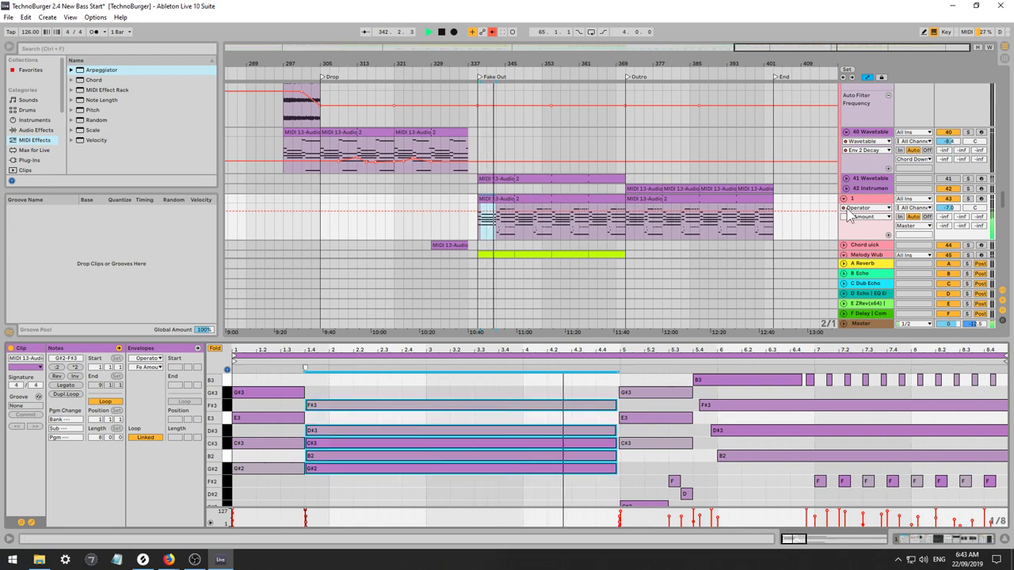
{"action": "double_click", "coordinate": [869, 200]}
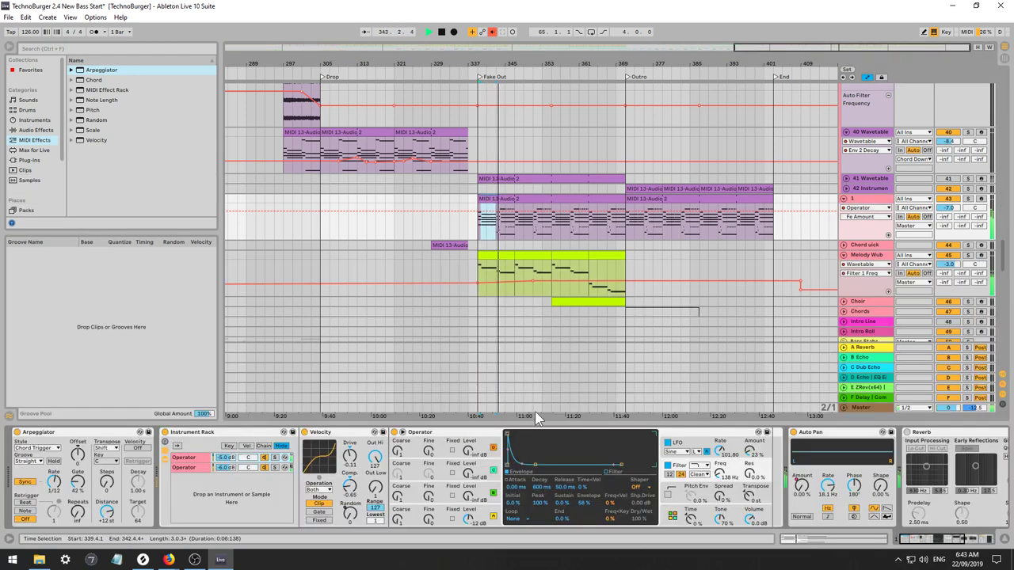
Give the Reverb a 778 ms decay, 0.50 ms predelay, 3.11 kHz high damping and 59% Dry/Wet.
{"action": "left_click", "coordinate": [54, 483]}
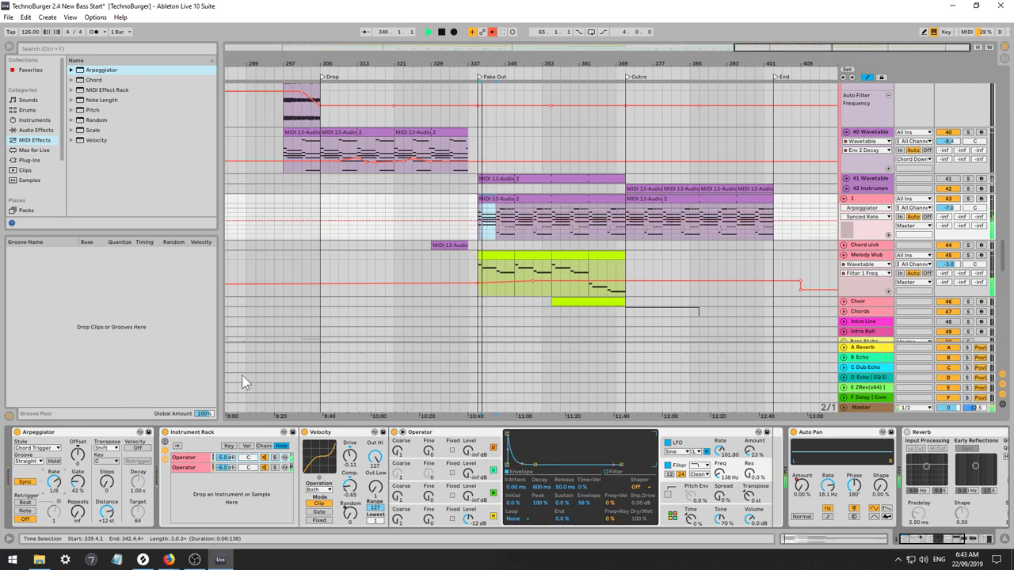
{"action": "left_click", "coordinate": [913, 444]}
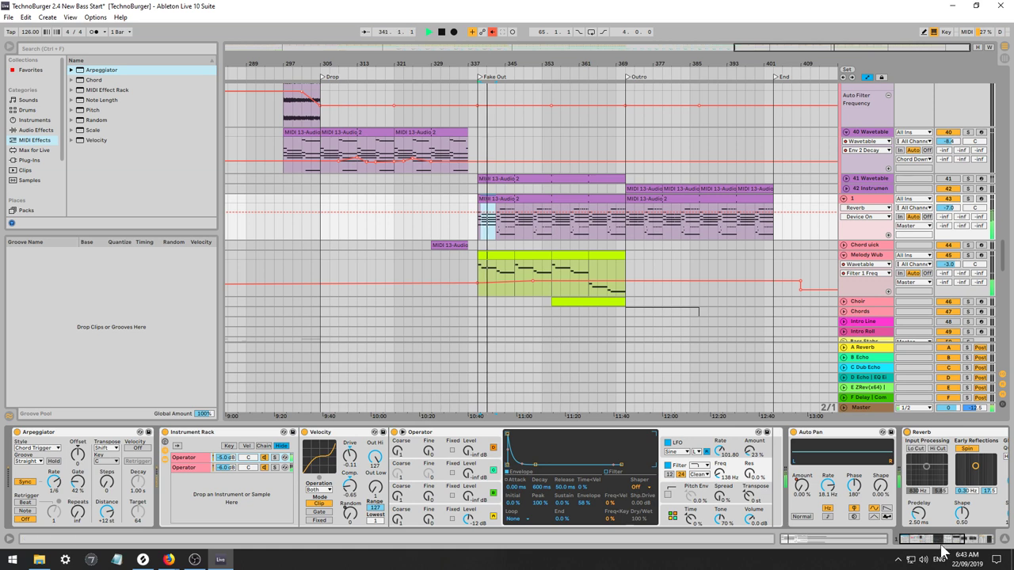
{"action": "left_click_drag", "start_coordinate": [942, 547], "coordinate": [967, 545]}
{"action": "left_click", "coordinate": [787, 515]}
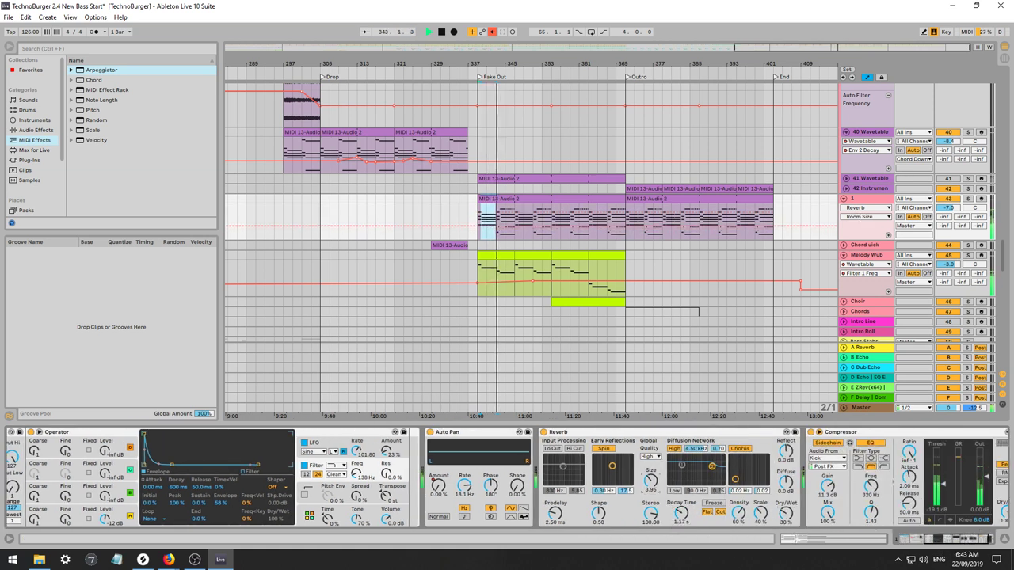
{"action": "left_click", "coordinate": [680, 514]}
{"action": "left_click_drag", "start_coordinate": [679, 517], "coordinate": [679, 507]}
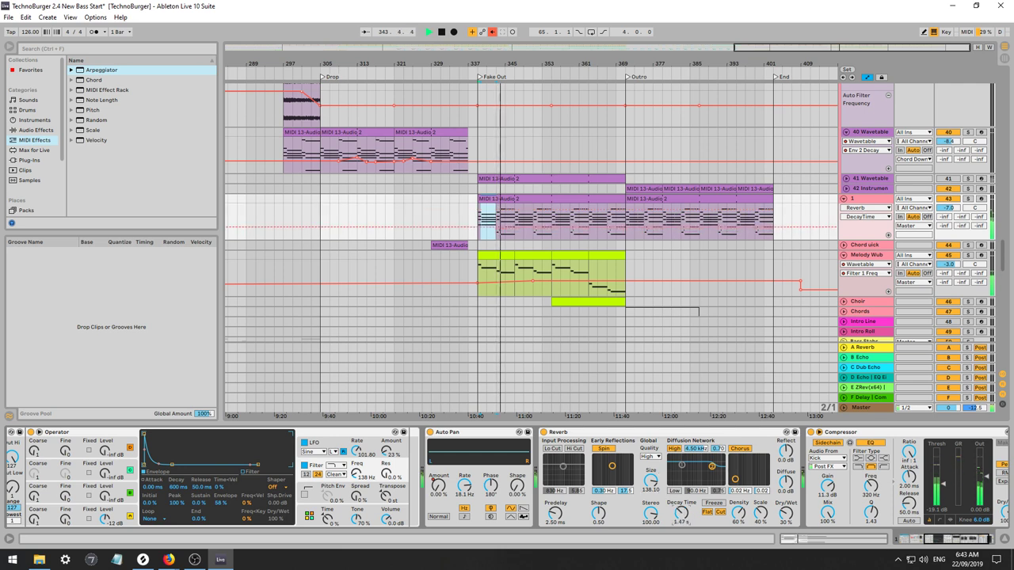
{"action": "left_click", "coordinate": [784, 516]}
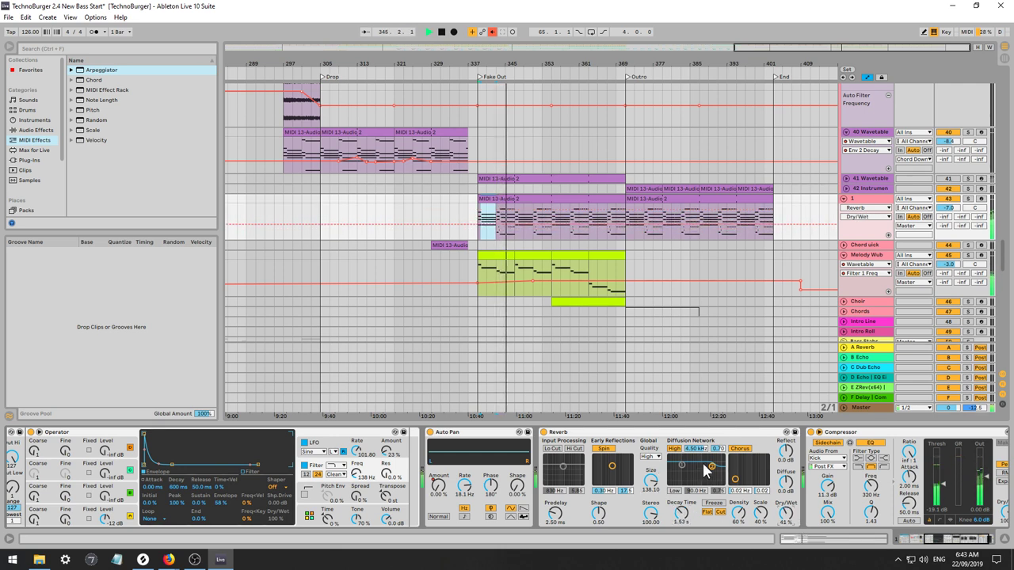
{"action": "mouse_move", "coordinate": [712, 467]}
{"action": "left_mouse_down"}
{"action": "mouse_move", "coordinate": [702, 466]}
{"action": "mouse_move", "coordinate": [709, 462]}
{"action": "left_mouse_up"}
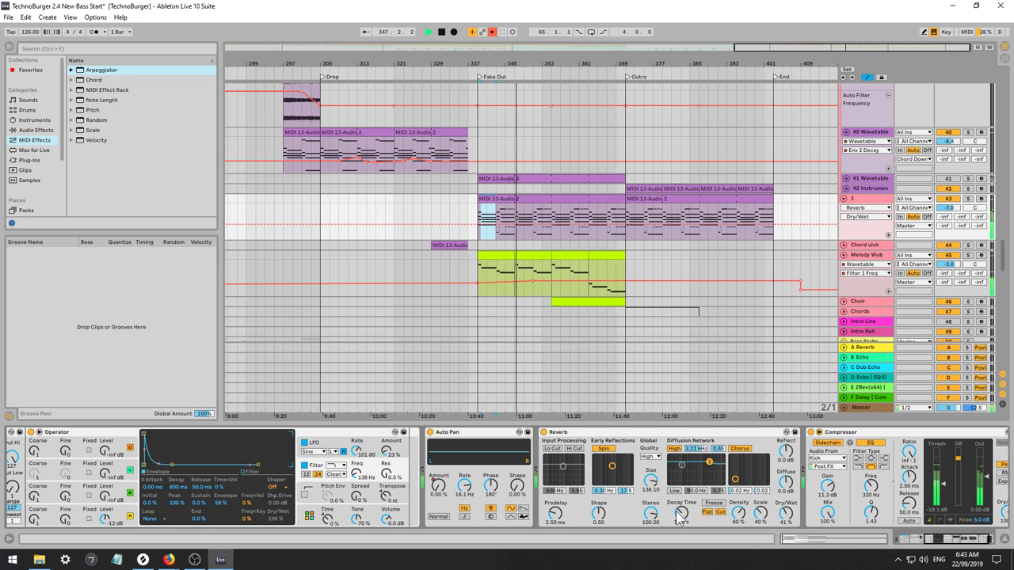
{"action": "left_click_drag", "start_coordinate": [677, 510], "coordinate": [677, 493]}
{"action": "left_click_drag", "start_coordinate": [555, 513], "coordinate": [555, 550]}
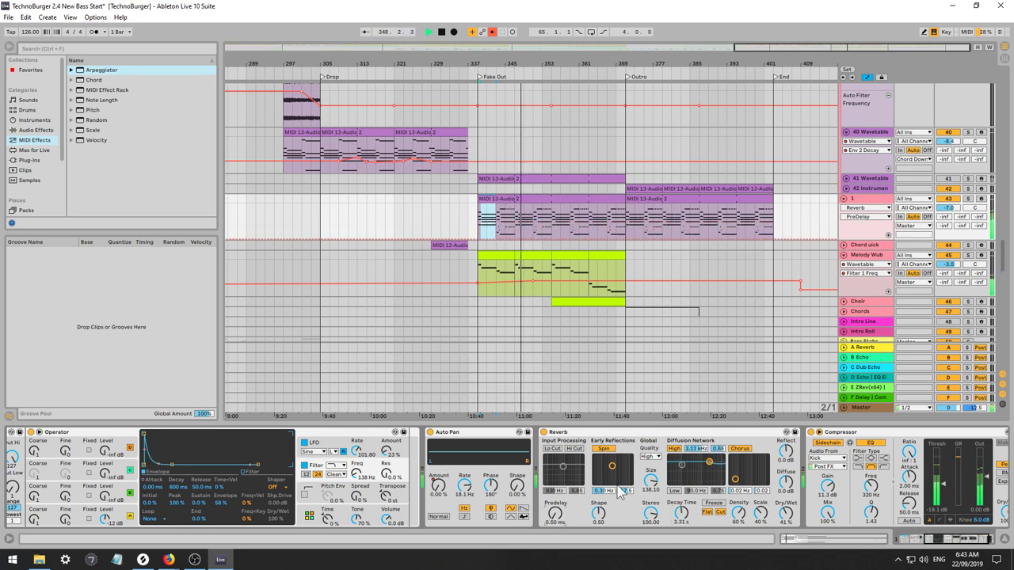
{"action": "left_click_drag", "start_coordinate": [681, 514], "coordinate": [682, 551]}
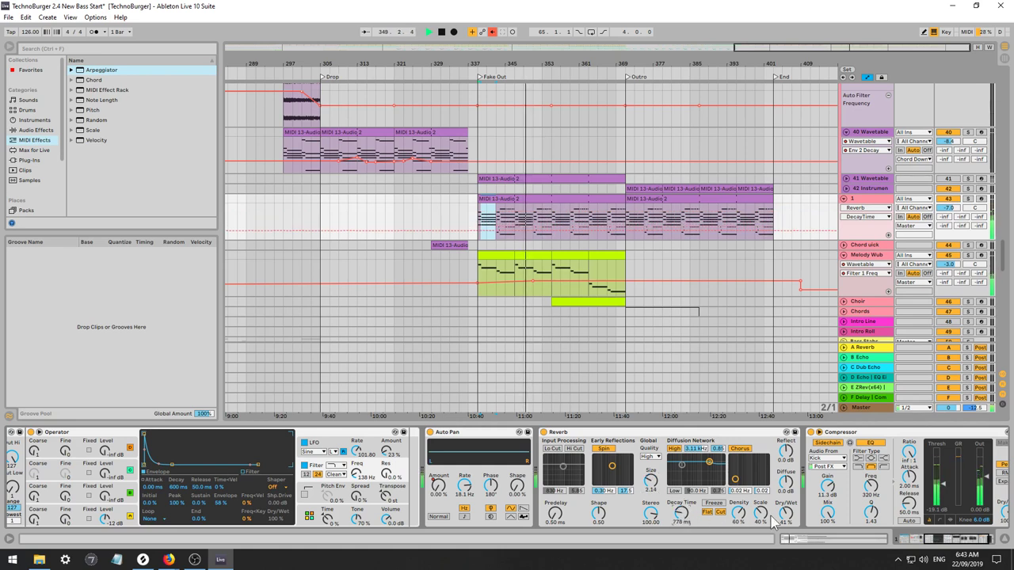
{"action": "left_click_drag", "start_coordinate": [786, 522], "coordinate": [791, 513]}
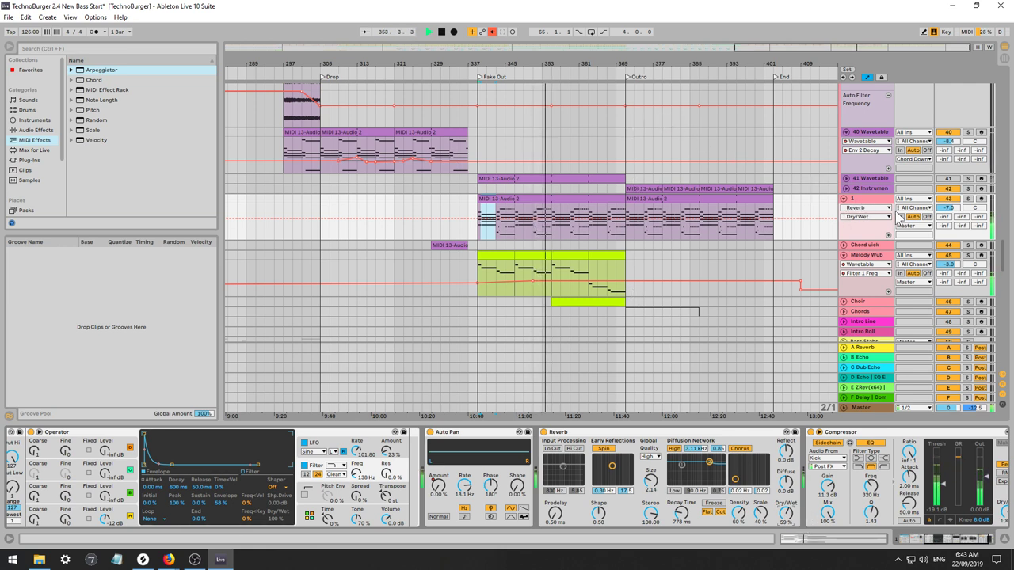
Solo track 1 and stop playback.
{"action": "left_click", "coordinate": [968, 199]}
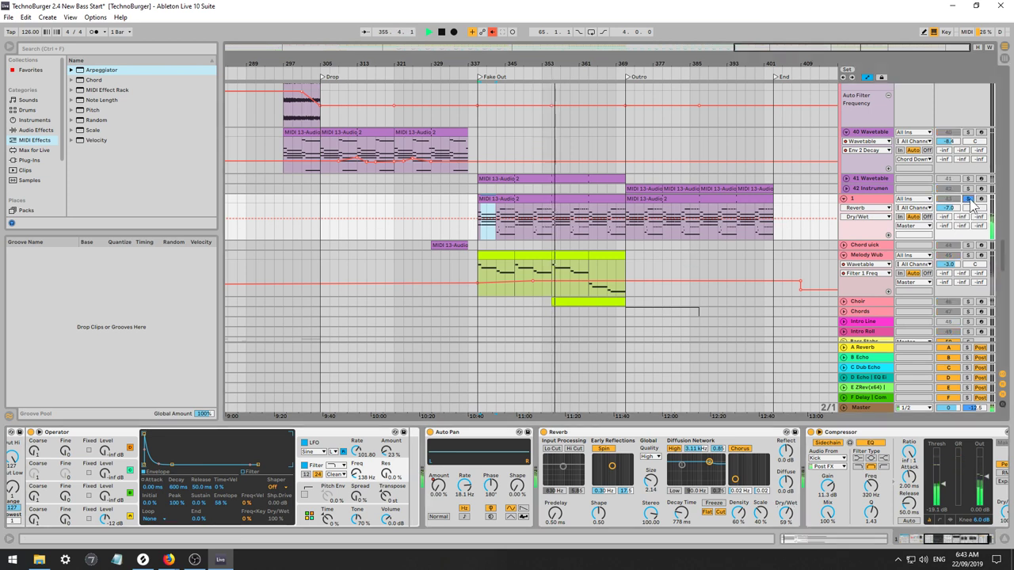
{"action": "left_click", "coordinate": [968, 199]}
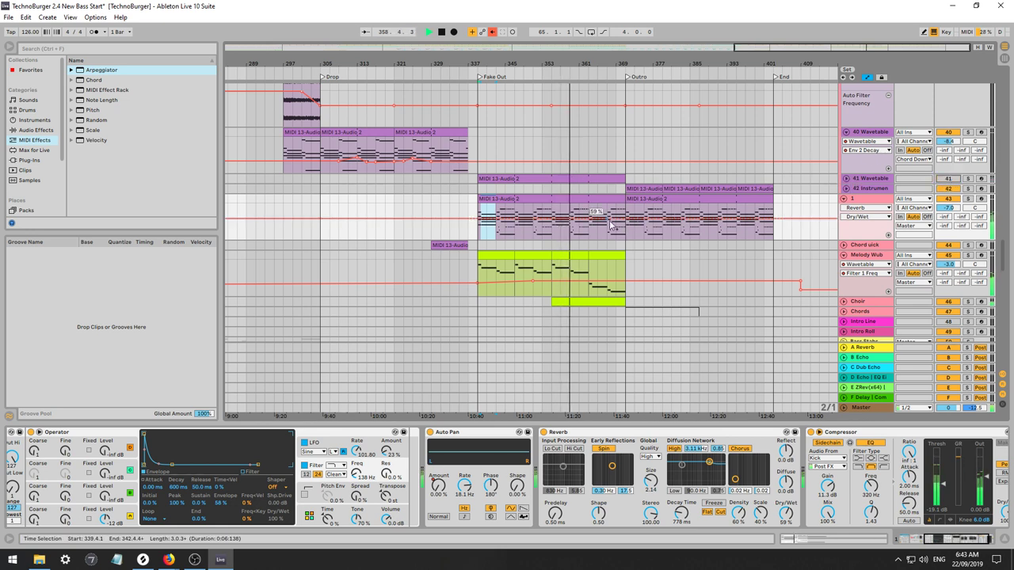
{"action": "left_click", "coordinate": [968, 200]}
{"action": "key", "text": "space"}
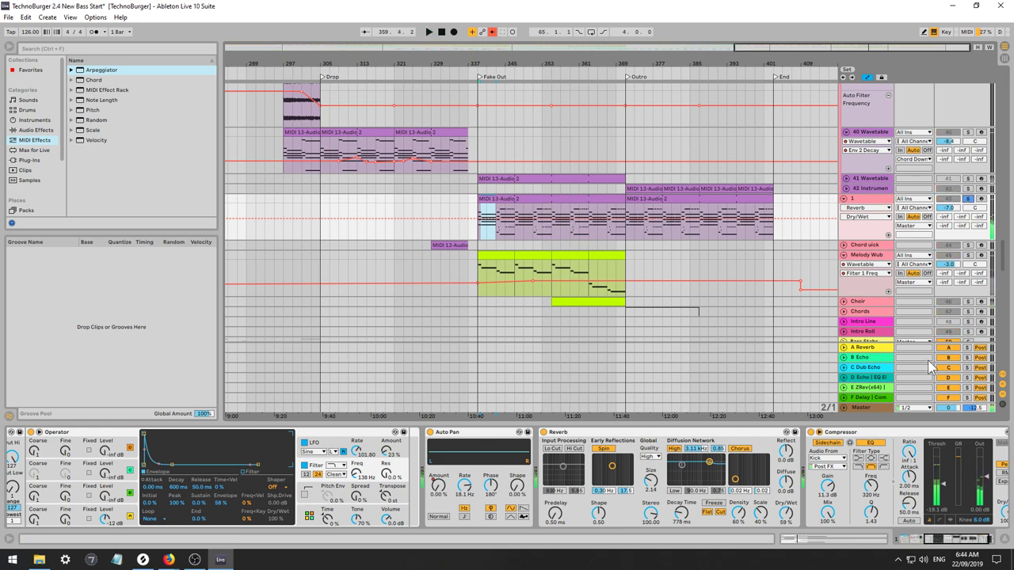
{"action": "scroll", "coordinate": [939, 514], "scroll_direction": "up", "scroll_amount": 5}
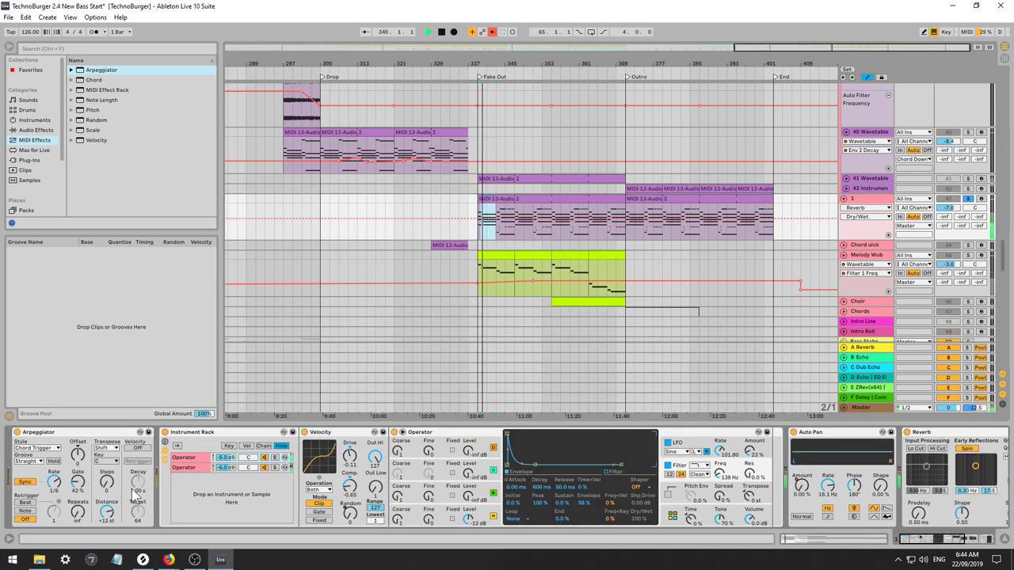
Lower Operator's filter to 81.9 Hz with 30% resonance and a longer envelope decay.
{"action": "left_click", "coordinate": [749, 476]}
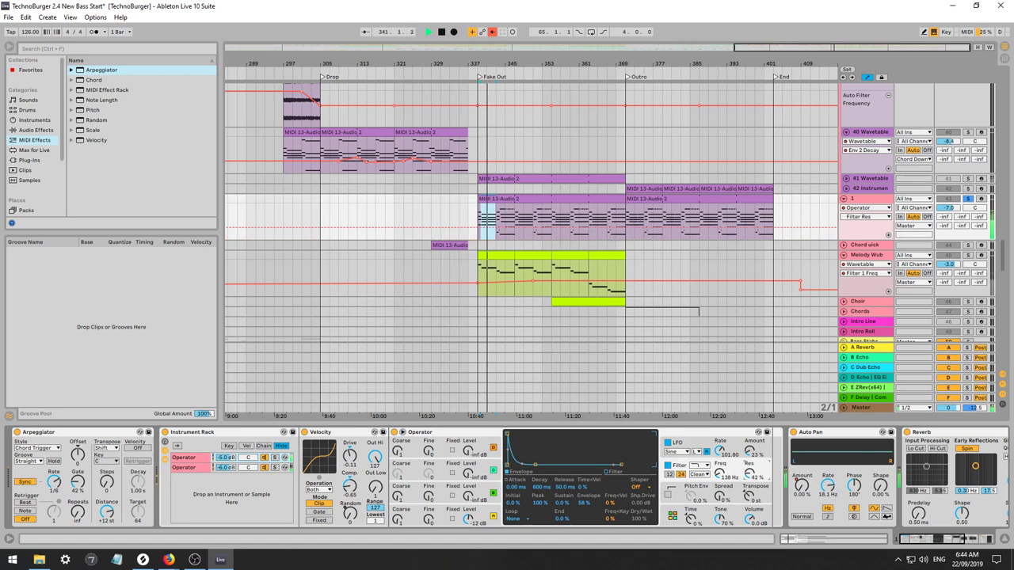
{"action": "left_click_drag", "start_coordinate": [749, 474], "coordinate": [722, 468]}
{"action": "left_click_drag", "start_coordinate": [541, 487], "coordinate": [541, 493]}
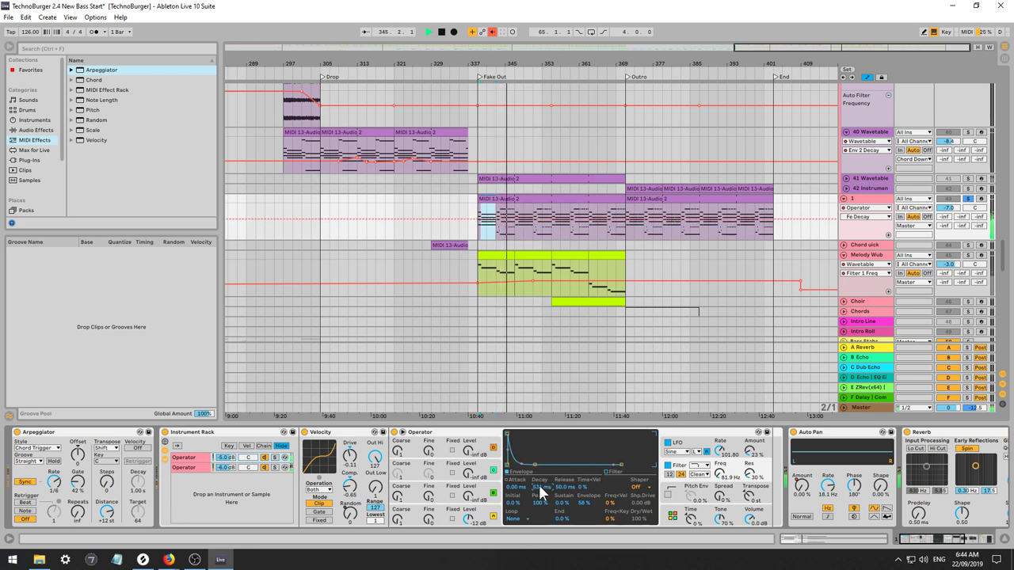
{"action": "left_click", "coordinate": [683, 443]}
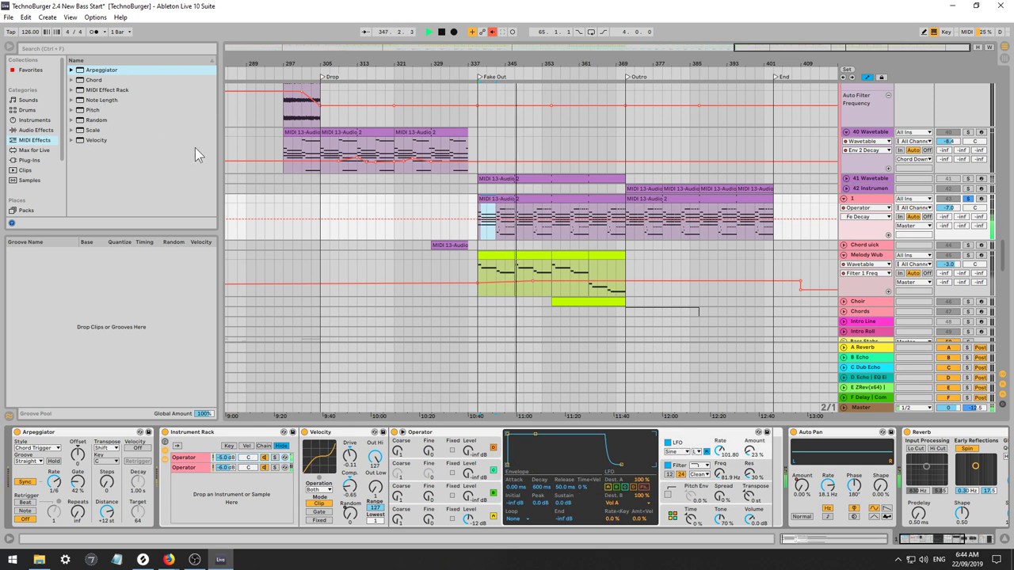
Insert a Delay from Audio Effects between Operator and Auto Pan.
{"action": "left_click", "coordinate": [36, 130]}
{"action": "scroll", "coordinate": [144, 185], "scroll_direction": "down", "scroll_amount": 2}
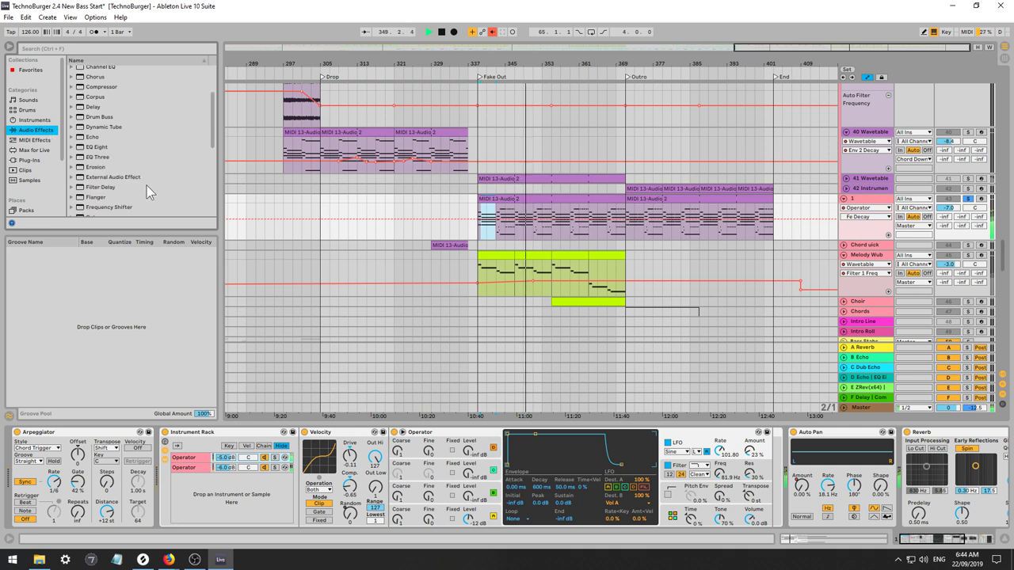
{"action": "scroll", "coordinate": [147, 187], "scroll_direction": "up", "scroll_amount": 2}
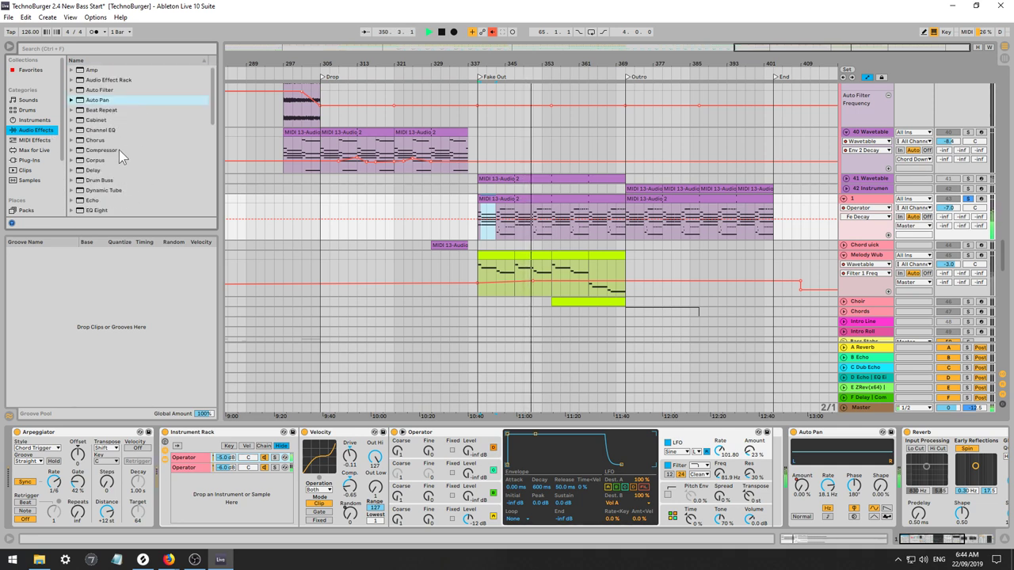
{"action": "left_click_drag", "start_coordinate": [94, 173], "coordinate": [103, 169]}
{"action": "left_click_drag", "start_coordinate": [617, 360], "coordinate": [774, 469]}
{"action": "key", "text": "space"}
Switch the Delay to millisecond times of about 1.00 ms with a 100% wet mix.
{"action": "left_click", "coordinate": [804, 449]}
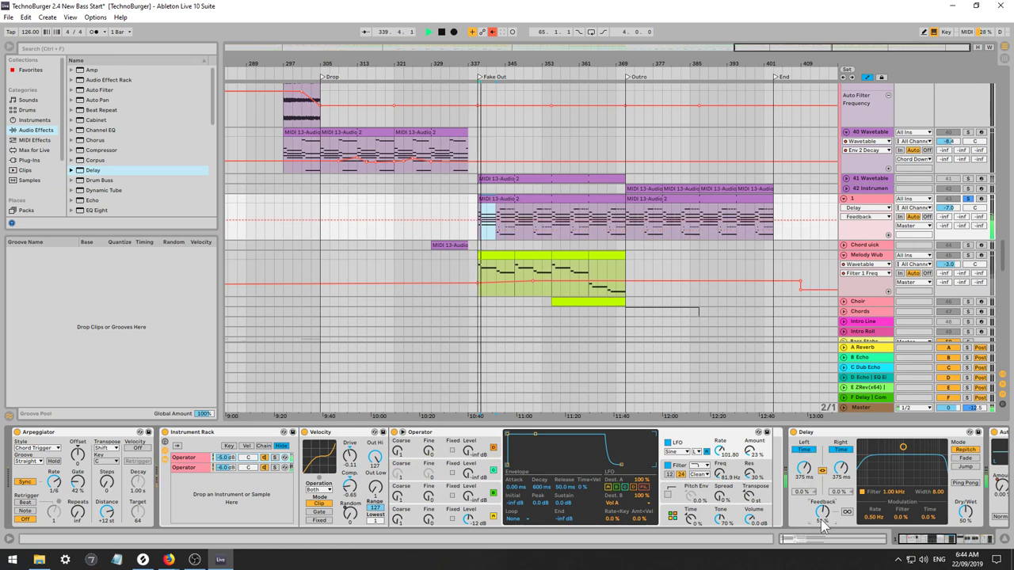
{"action": "left_click", "coordinate": [822, 512]}
{"action": "left_click_drag", "start_coordinate": [967, 511], "coordinate": [968, 464]}
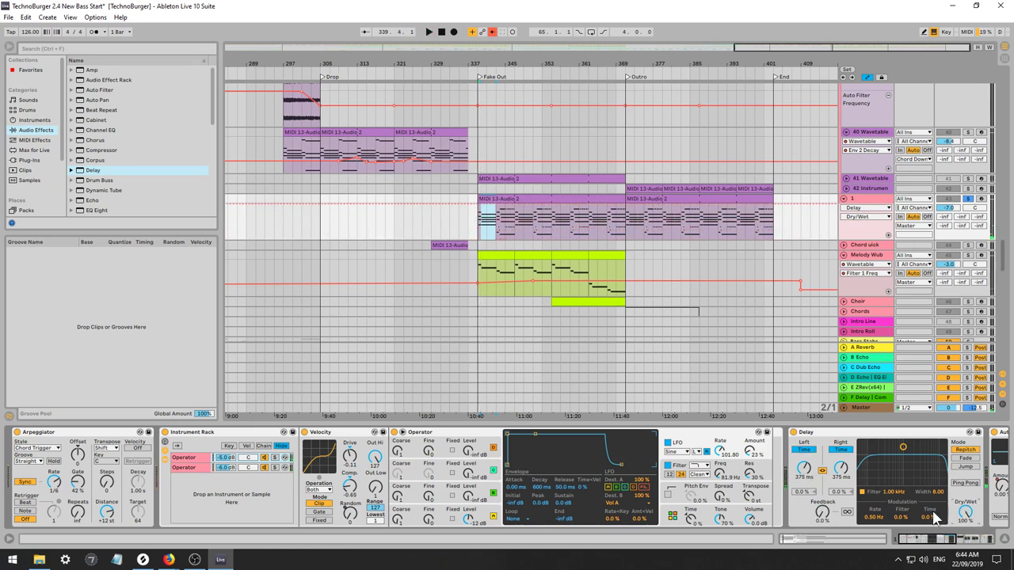
{"action": "key", "text": "space"}
{"action": "left_click_drag", "start_coordinate": [801, 473], "coordinate": [801, 554]}
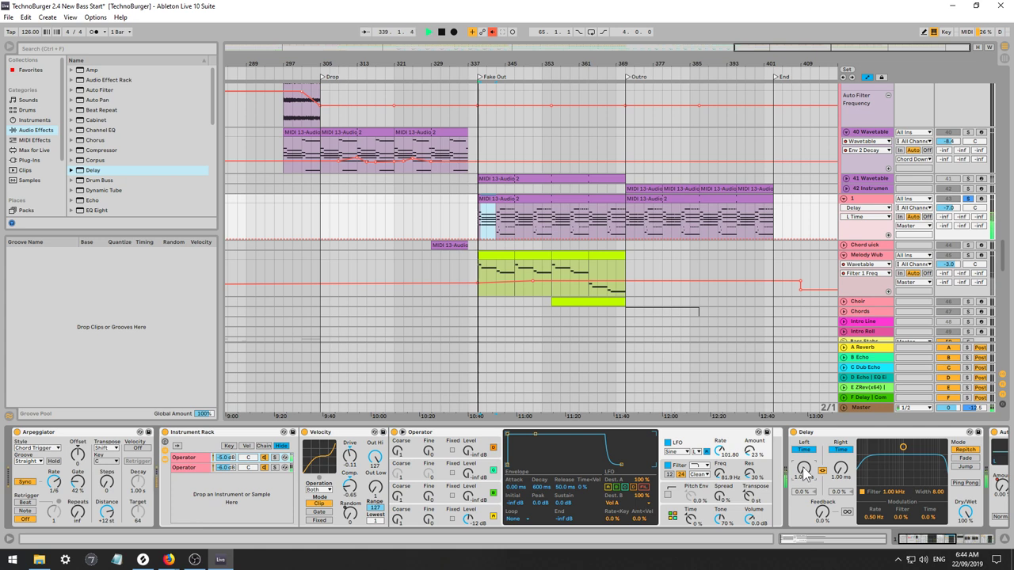
{"action": "left_click_drag", "start_coordinate": [803, 468], "coordinate": [803, 459]}
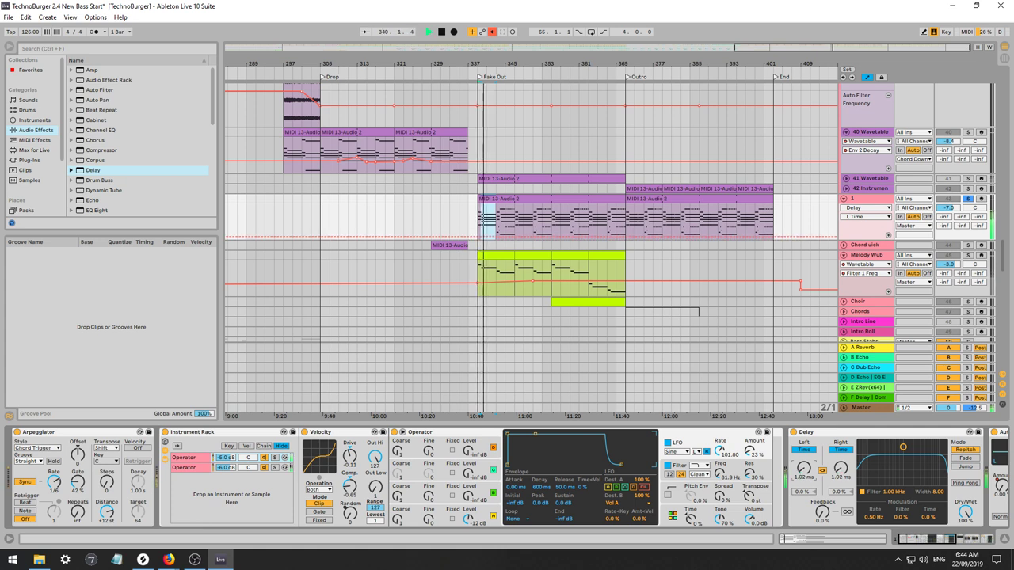
Add the LFO.amxd Max for Live device and map it to the Delay's left time.
{"action": "left_click", "coordinate": [36, 49]}
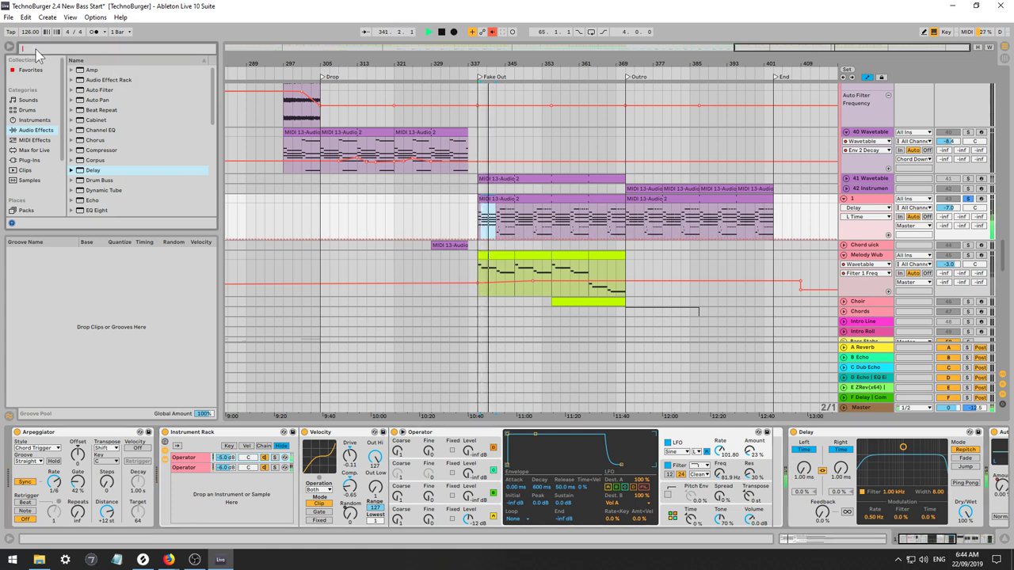
{"action": "type", "text": "lfo"}
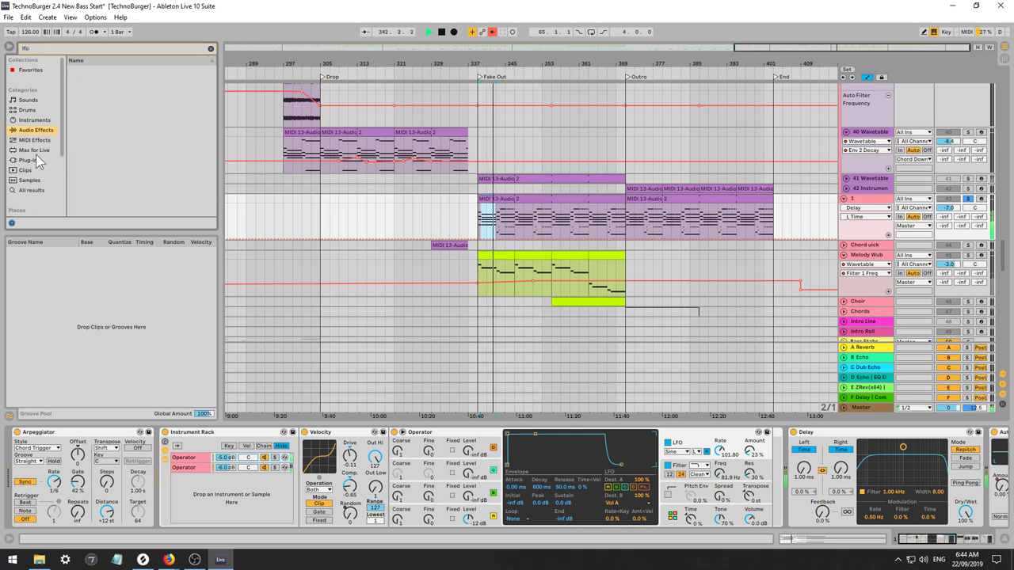
{"action": "left_click", "coordinate": [38, 150]}
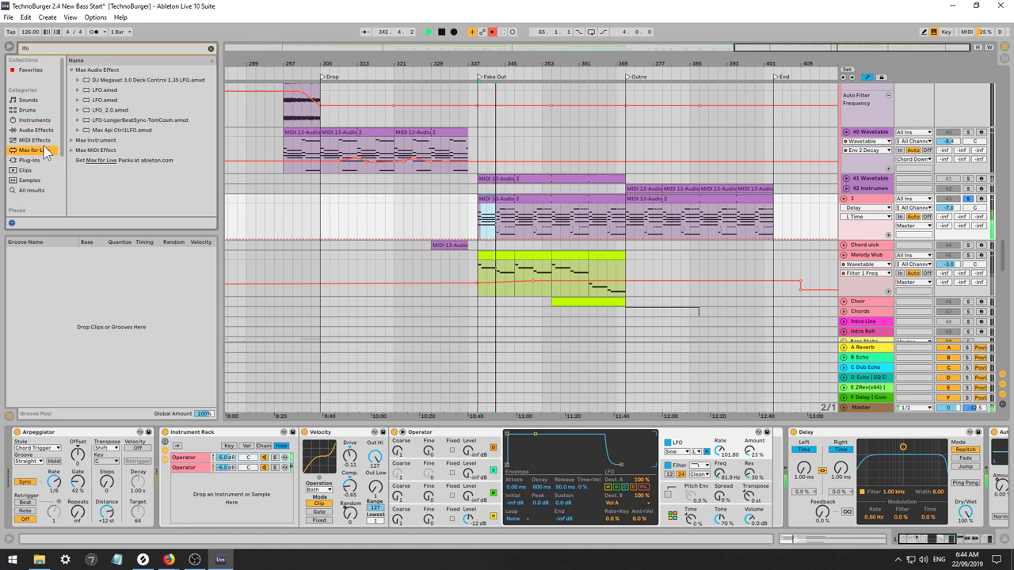
{"action": "left_click", "coordinate": [96, 90]}
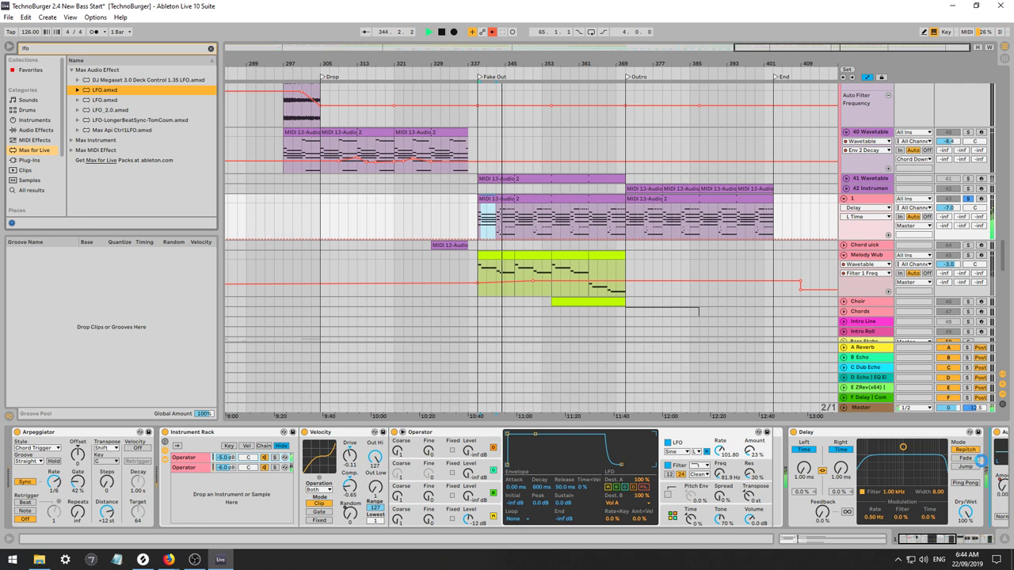
{"action": "left_click_drag", "start_coordinate": [919, 435], "coordinate": [920, 437]}
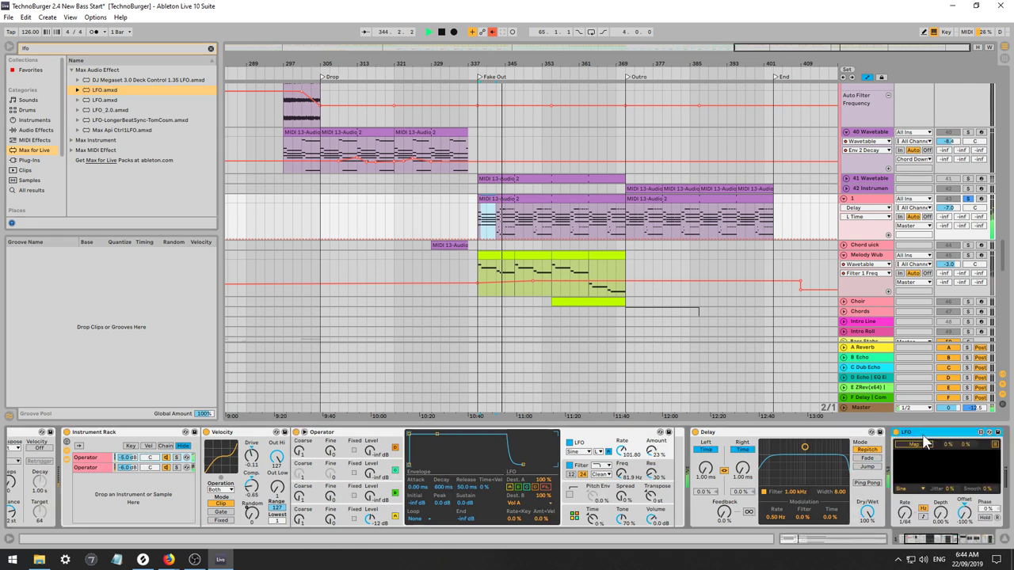
{"action": "left_click", "coordinate": [919, 444]}
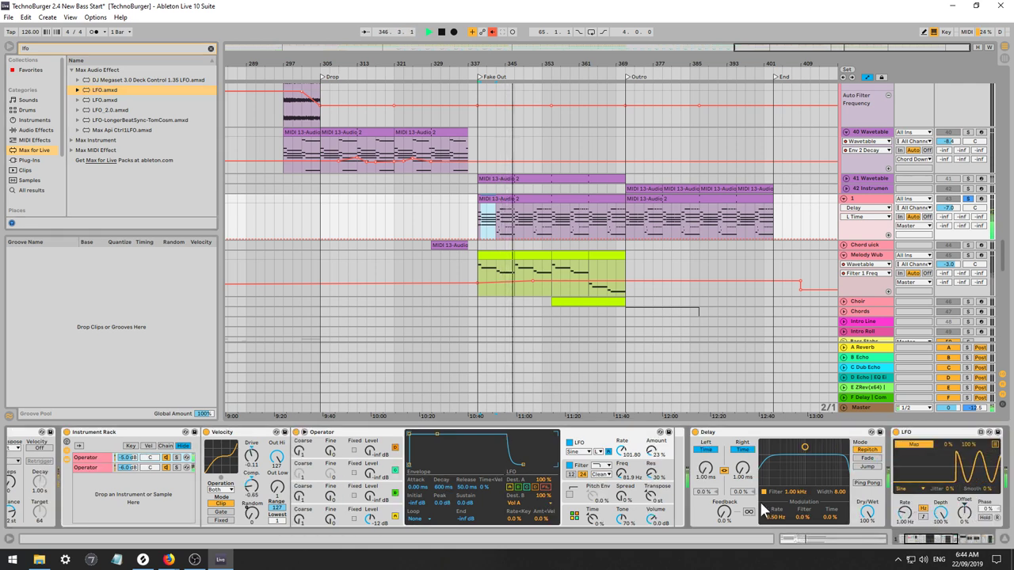
{"action": "left_click", "coordinate": [705, 469]}
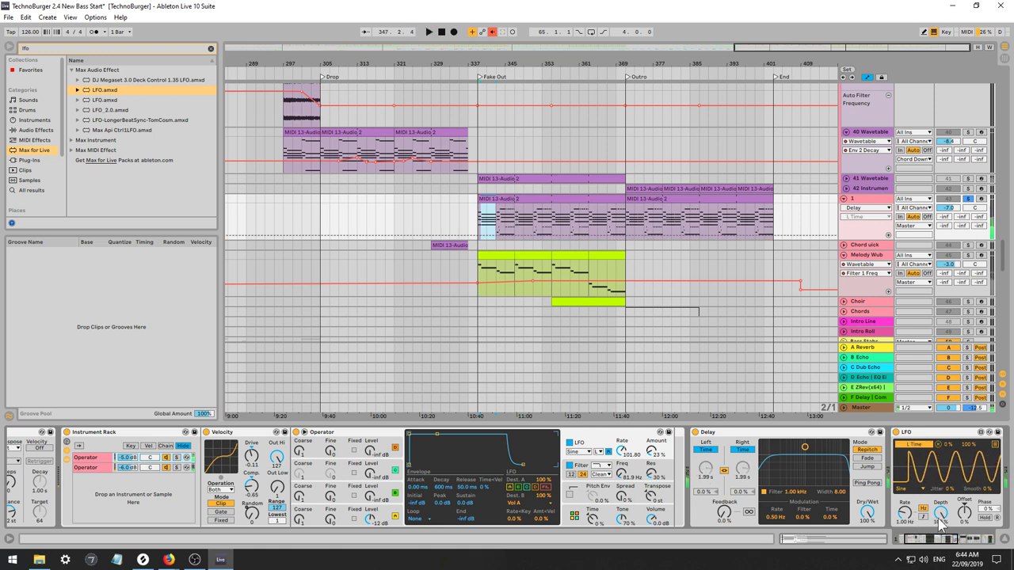
Tune the LFO's offset, depth, shape and phase, ending near -80% offset and 34.6% depth.
{"action": "left_click_drag", "start_coordinate": [965, 511], "coordinate": [940, 536]}
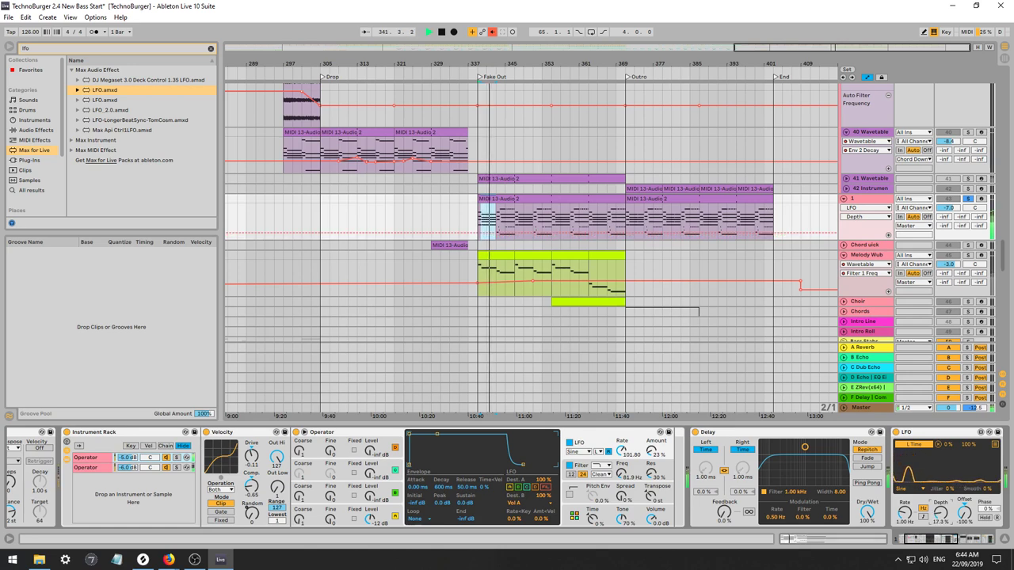
{"action": "left_click", "coordinate": [916, 490]}
{"action": "left_click", "coordinate": [911, 540]}
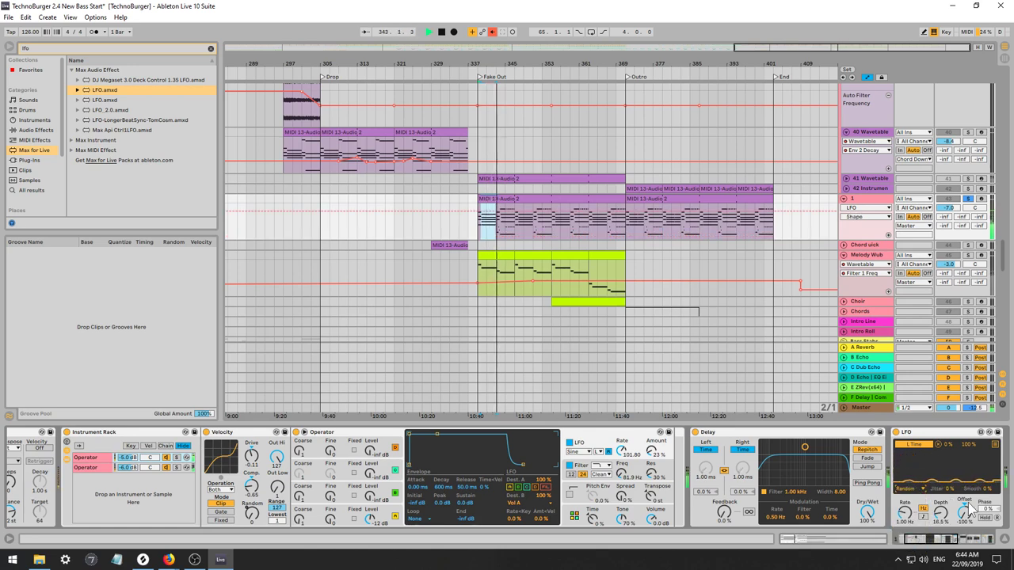
{"action": "left_click_drag", "start_coordinate": [960, 519], "coordinate": [960, 554]}
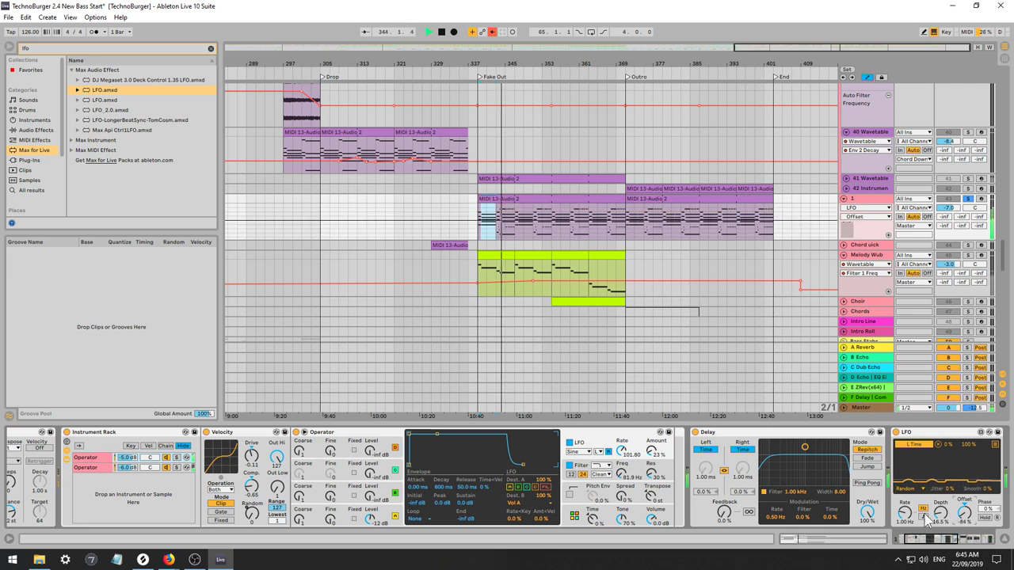
{"action": "mouse_move", "coordinate": [941, 521]}
{"action": "left_mouse_down"}
{"action": "mouse_move", "coordinate": [942, 499]}
{"action": "mouse_move", "coordinate": [965, 546]}
{"action": "mouse_move", "coordinate": [941, 504]}
{"action": "left_mouse_up"}
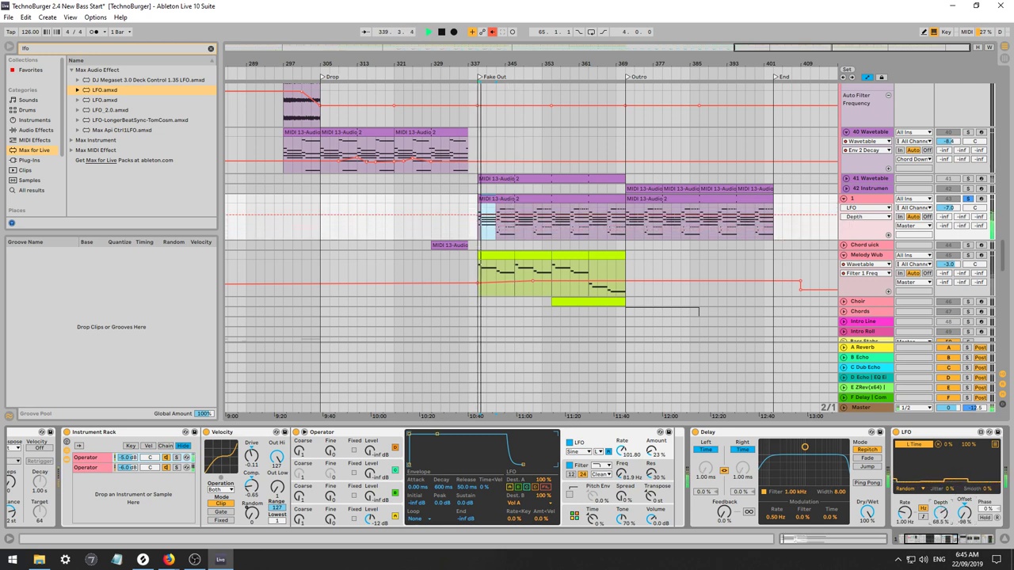
{"action": "mouse_move", "coordinate": [965, 522]}
{"action": "left_mouse_down"}
{"action": "mouse_move", "coordinate": [943, 521]}
{"action": "mouse_move", "coordinate": [942, 540]}
{"action": "mouse_move", "coordinate": [906, 509]}
{"action": "mouse_move", "coordinate": [941, 534]}
{"action": "mouse_move", "coordinate": [948, 512]}
{"action": "left_mouse_up"}
{"action": "left_click", "coordinate": [964, 517]}
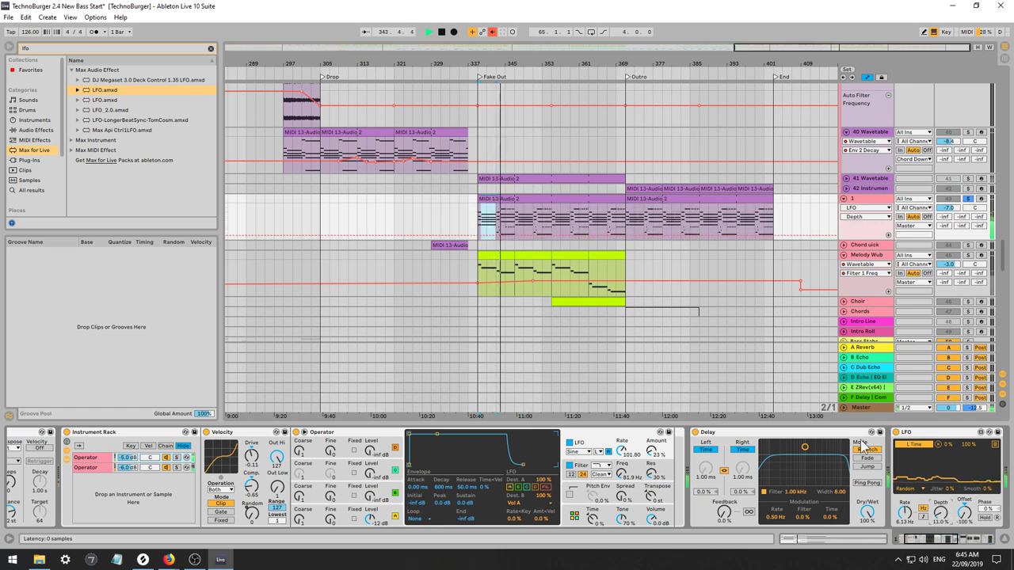
{"action": "left_click", "coordinate": [994, 511]}
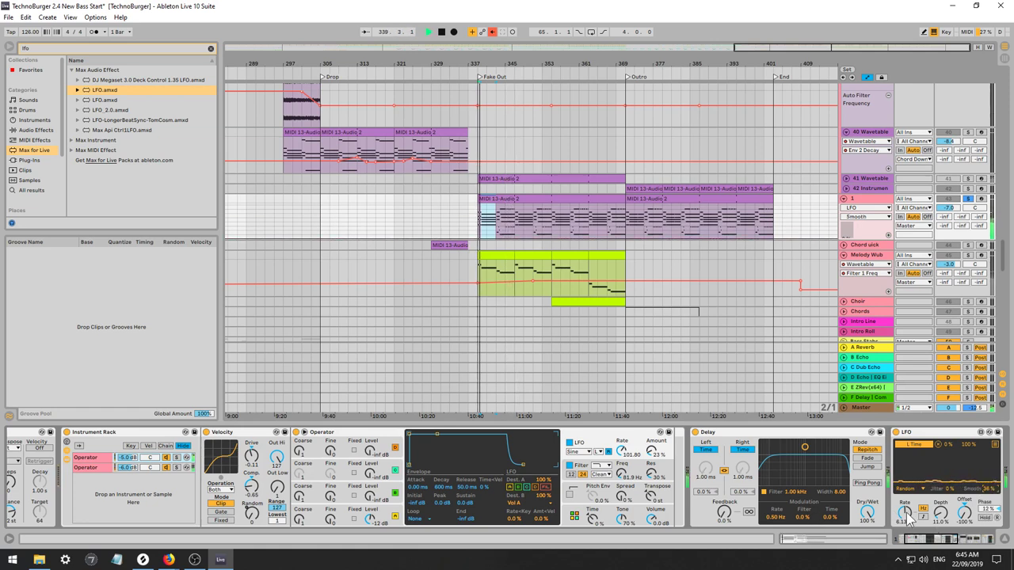
{"action": "mouse_move", "coordinate": [941, 515]}
{"action": "left_mouse_down"}
{"action": "mouse_move", "coordinate": [940, 504]}
{"action": "mouse_move", "coordinate": [940, 522]}
{"action": "mouse_move", "coordinate": [966, 538]}
{"action": "mouse_move", "coordinate": [940, 516]}
{"action": "left_mouse_up"}
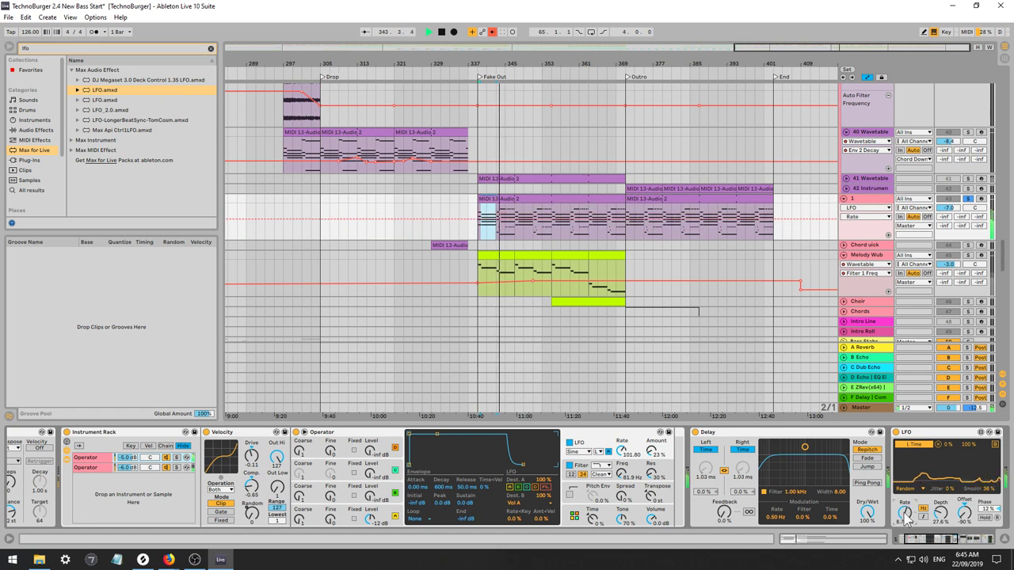
{"action": "left_click_drag", "start_coordinate": [966, 523], "coordinate": [966, 515]}
{"action": "left_click", "coordinate": [940, 513]}
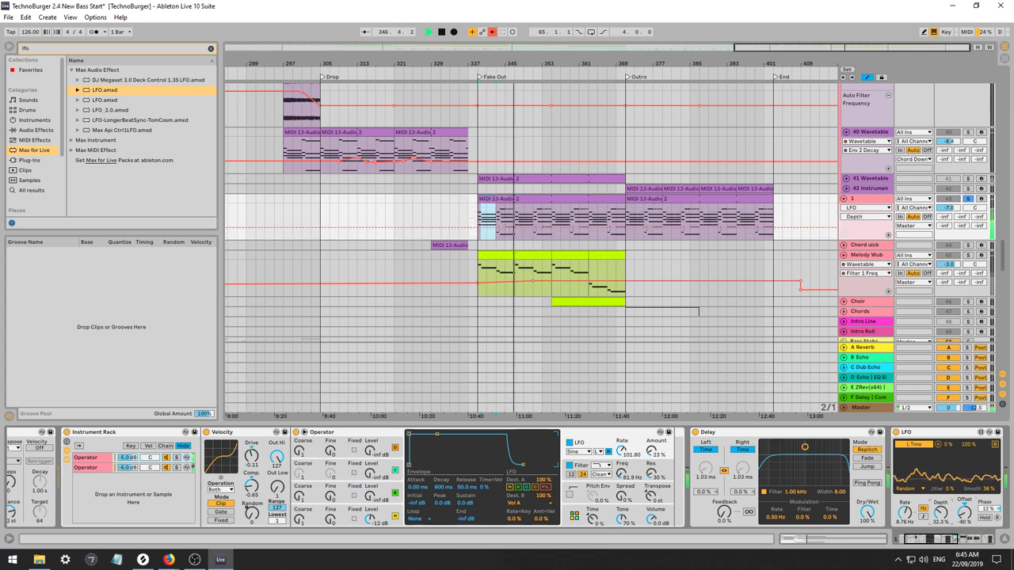
Group the Delay into an audio effect rack and show its chain list.
{"action": "right_click", "coordinate": [729, 433]}
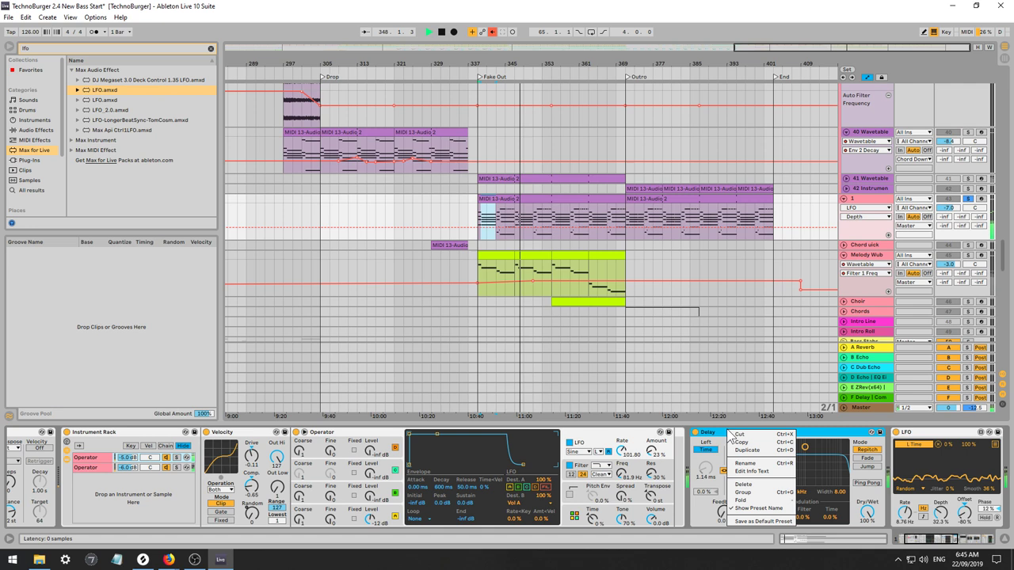
{"action": "left_click", "coordinate": [742, 492]}
{"action": "key", "text": "ctrl+g"}
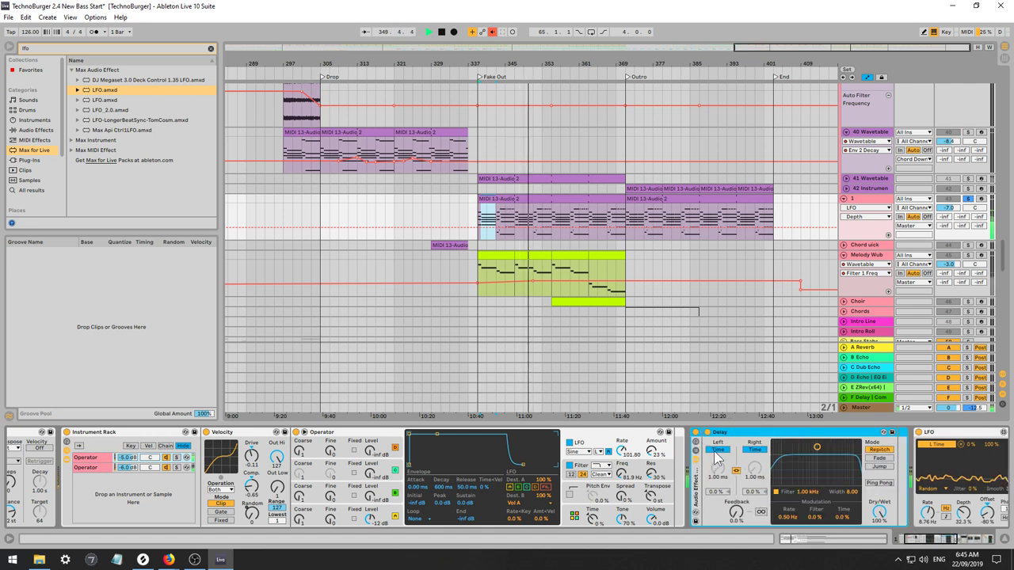
{"action": "left_click", "coordinate": [696, 451]}
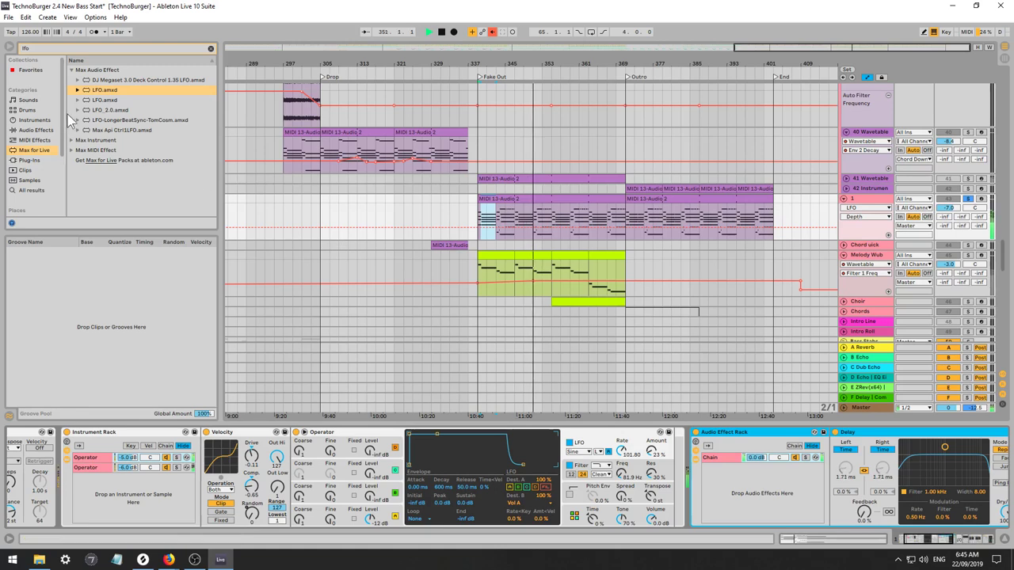
{"action": "left_click", "coordinate": [25, 140]}
{"action": "left_click", "coordinate": [31, 130]}
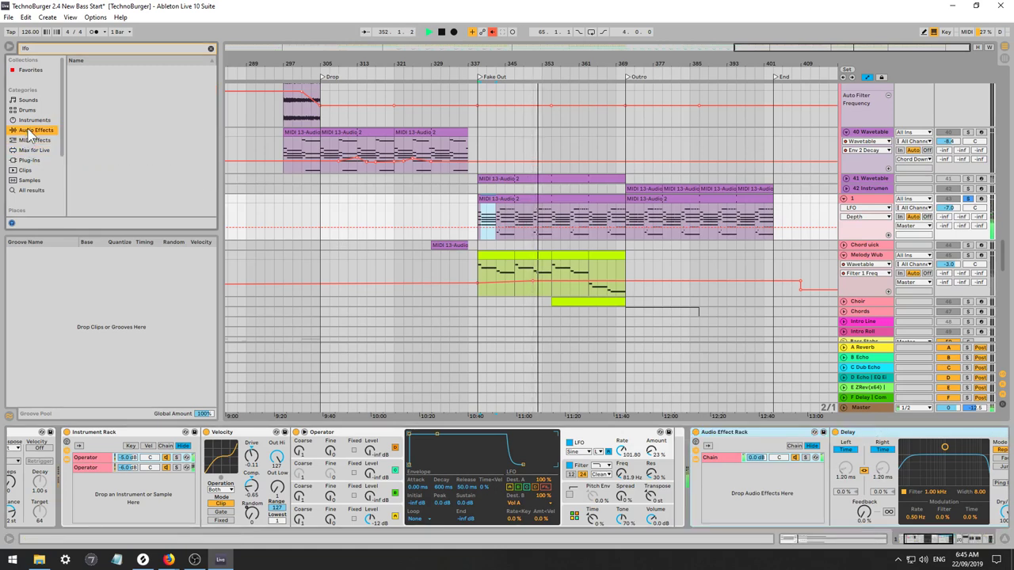
{"action": "left_click", "coordinate": [211, 49]}
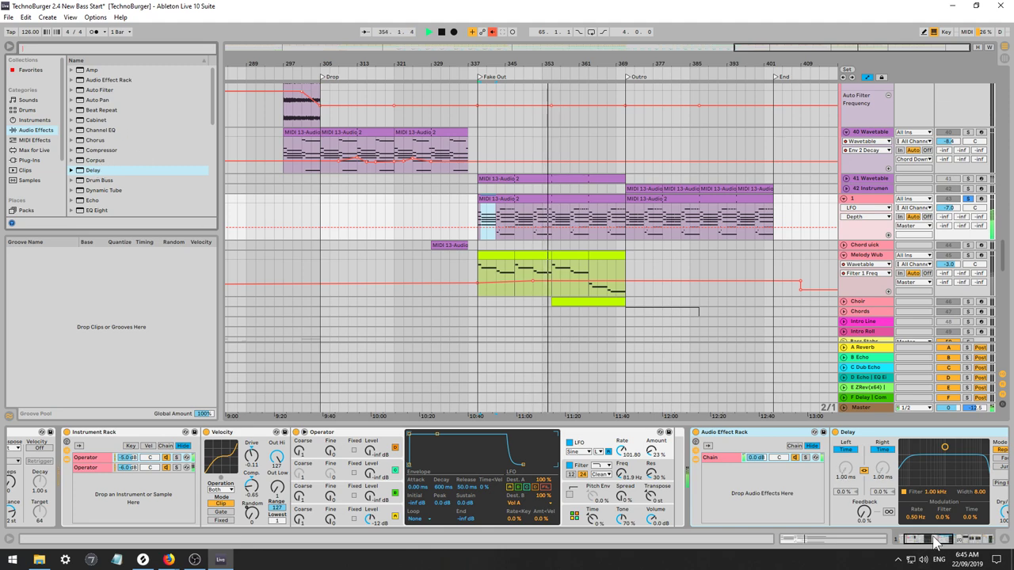
Return the LFO to a sine at 3.13 Hz and place EQ Eight right after the Delay.
{"action": "left_click_drag", "start_coordinate": [933, 538], "coordinate": [959, 538]}
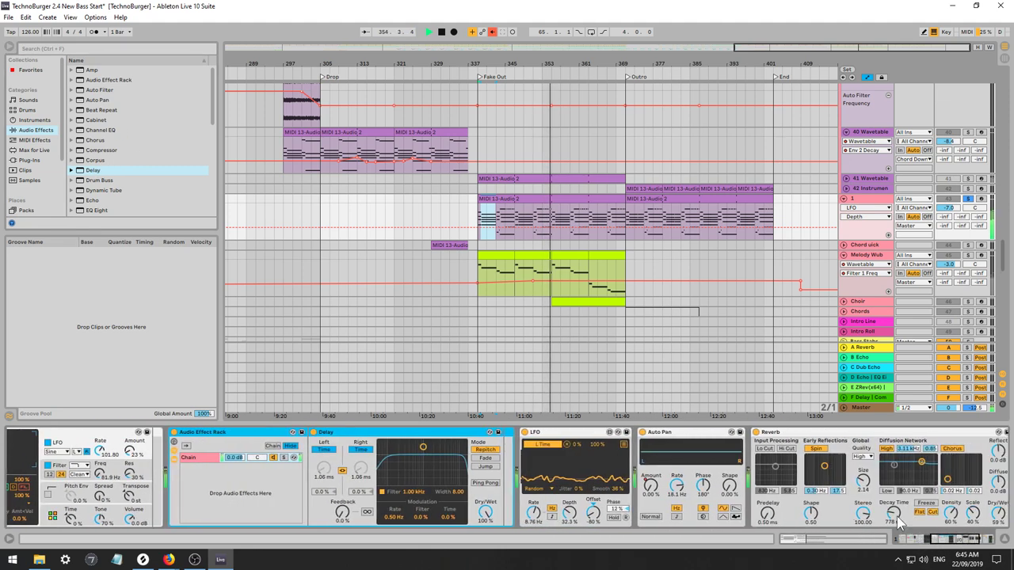
{"action": "left_click", "coordinate": [543, 488]}
{"action": "left_click", "coordinate": [540, 500]}
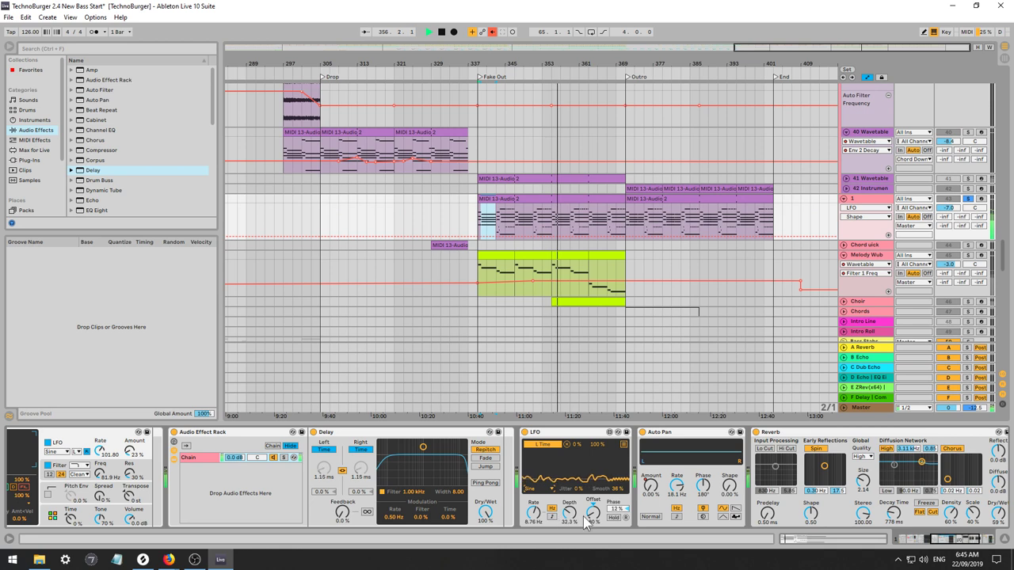
{"action": "left_click_drag", "start_coordinate": [533, 513], "coordinate": [569, 499]}
{"action": "left_click", "coordinate": [569, 513]}
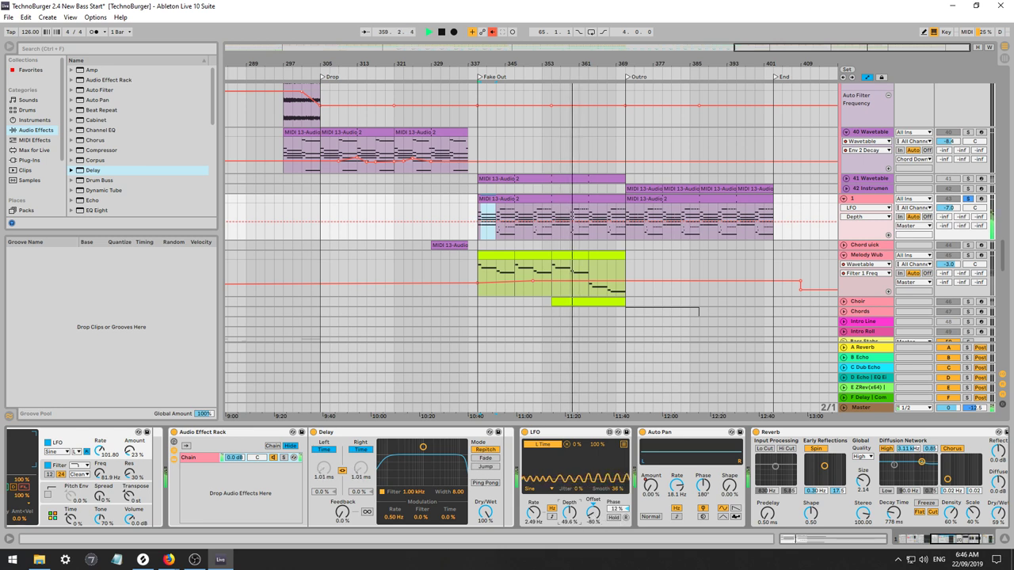
{"action": "left_click", "coordinate": [593, 513]}
{"action": "left_click", "coordinate": [534, 513]}
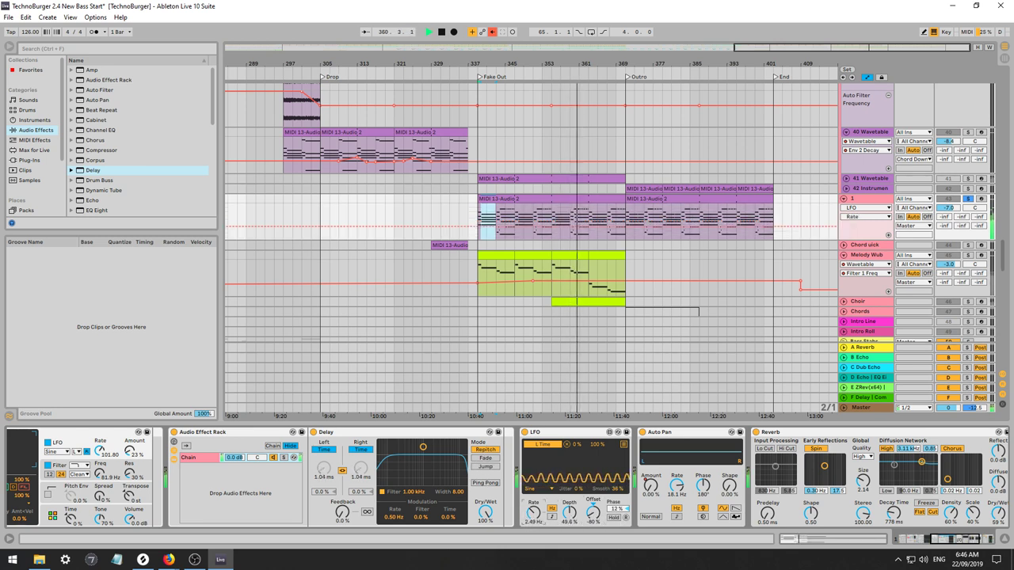
{"action": "left_click_drag", "start_coordinate": [534, 514], "coordinate": [534, 510]}
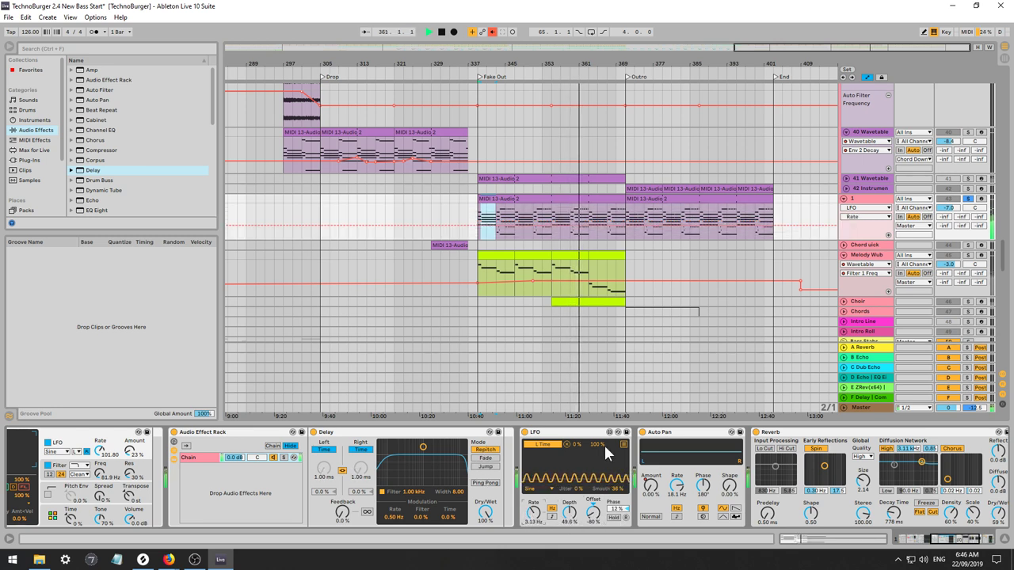
{"action": "left_click", "coordinate": [325, 448]}
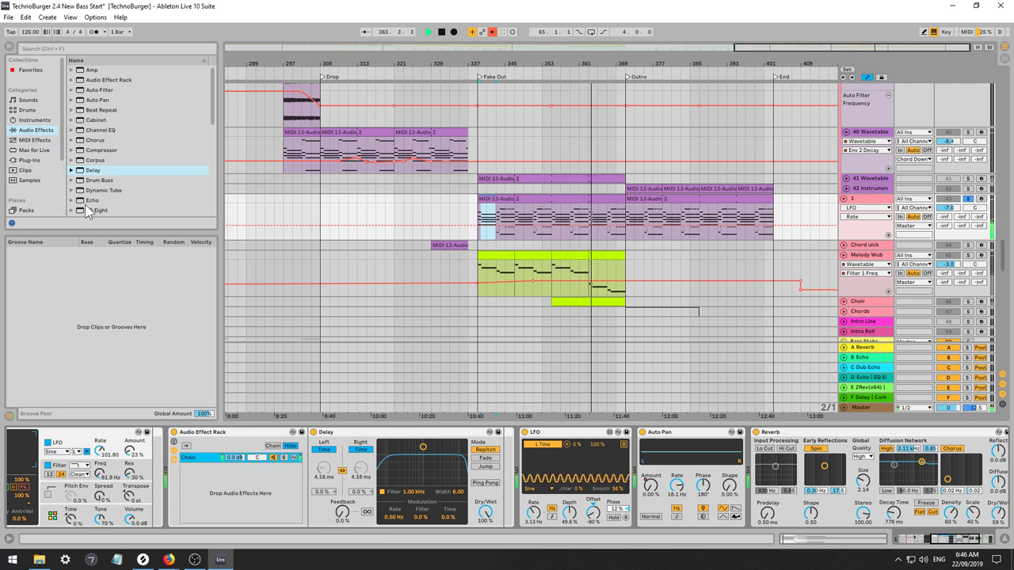
{"action": "left_click_drag", "start_coordinate": [91, 211], "coordinate": [221, 458]}
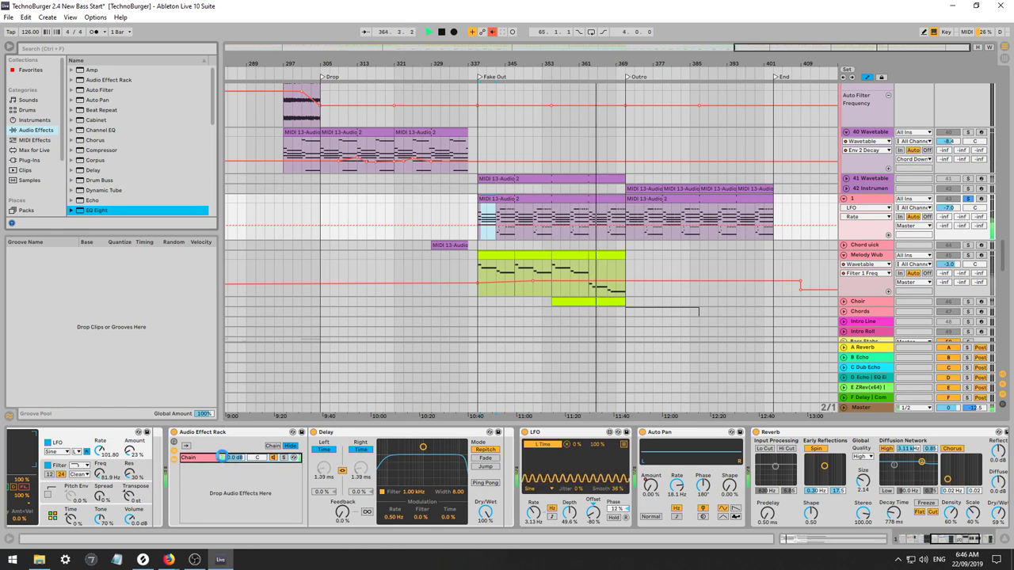
{"action": "left_click_drag", "start_coordinate": [475, 489], "coordinate": [624, 481]}
Make EQ Eight band 1 a low cut near 352 Hz; enable band 7 at 4.08 kHz with wider Q.
{"action": "left_click", "coordinate": [544, 513]}
{"action": "left_click", "coordinate": [543, 457]}
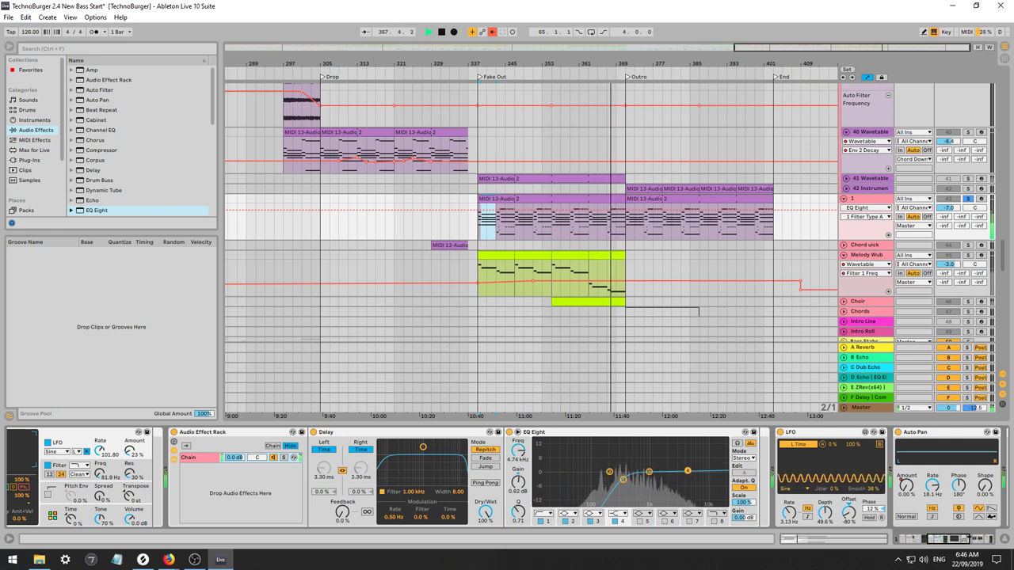
{"action": "left_click", "coordinate": [691, 513]}
{"action": "left_click", "coordinate": [691, 505]}
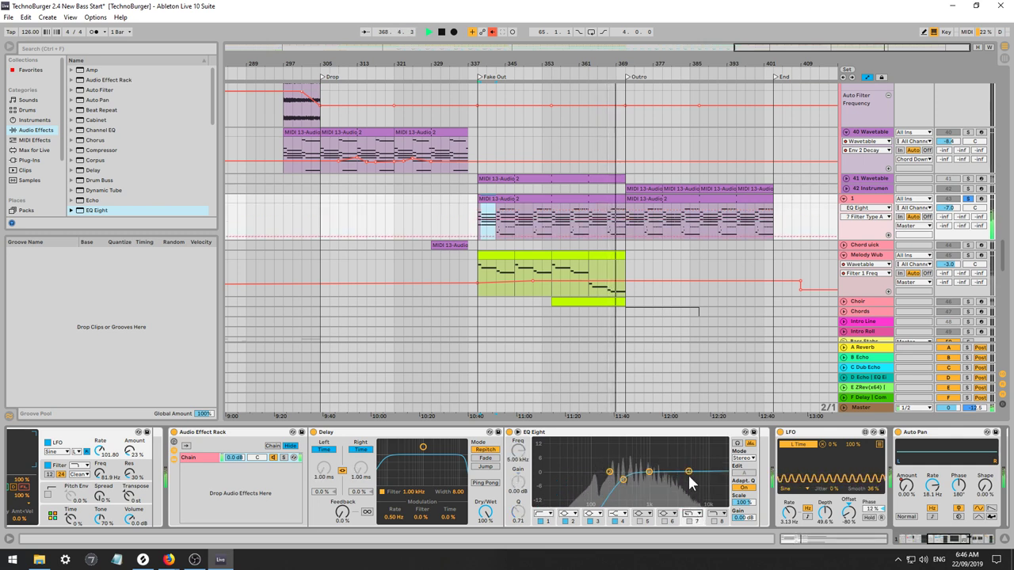
{"action": "left_click", "coordinate": [689, 521]}
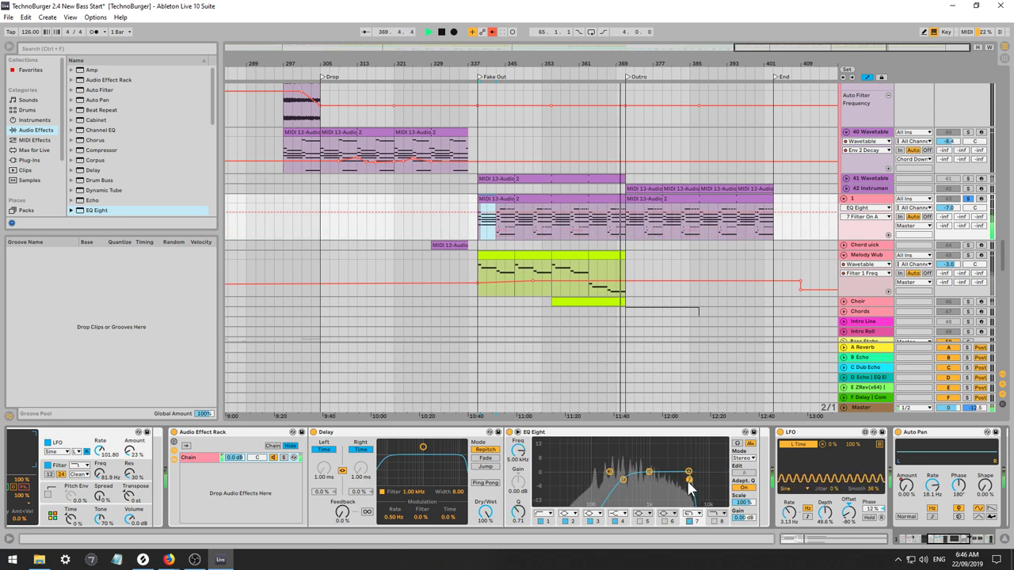
{"action": "left_click_drag", "start_coordinate": [690, 480], "coordinate": [636, 471]}
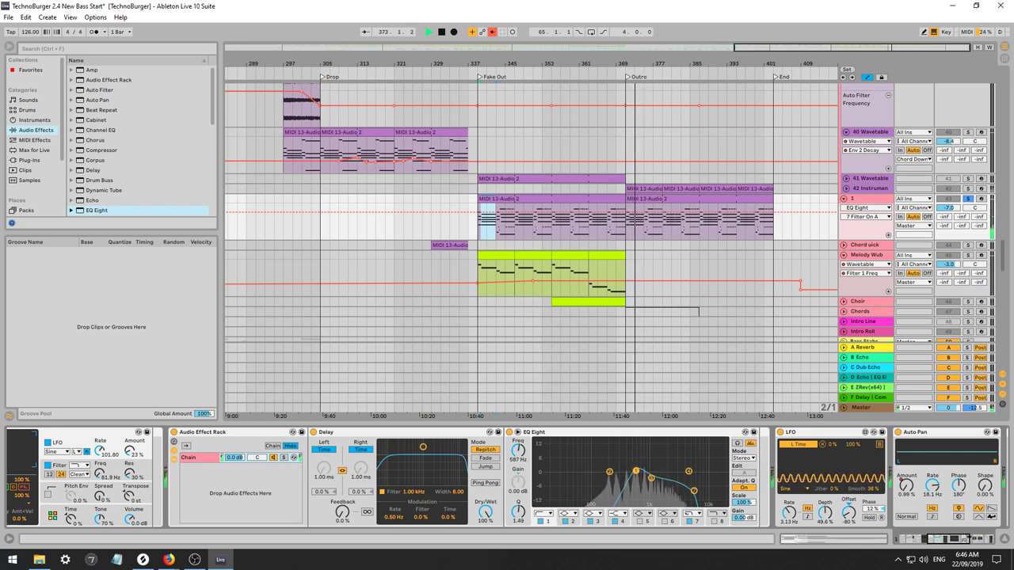
Duplicate the effect chain inside the rack and show the second chain's devices.
{"action": "right_click", "coordinate": [202, 489]}
{"action": "left_click", "coordinate": [209, 492]}
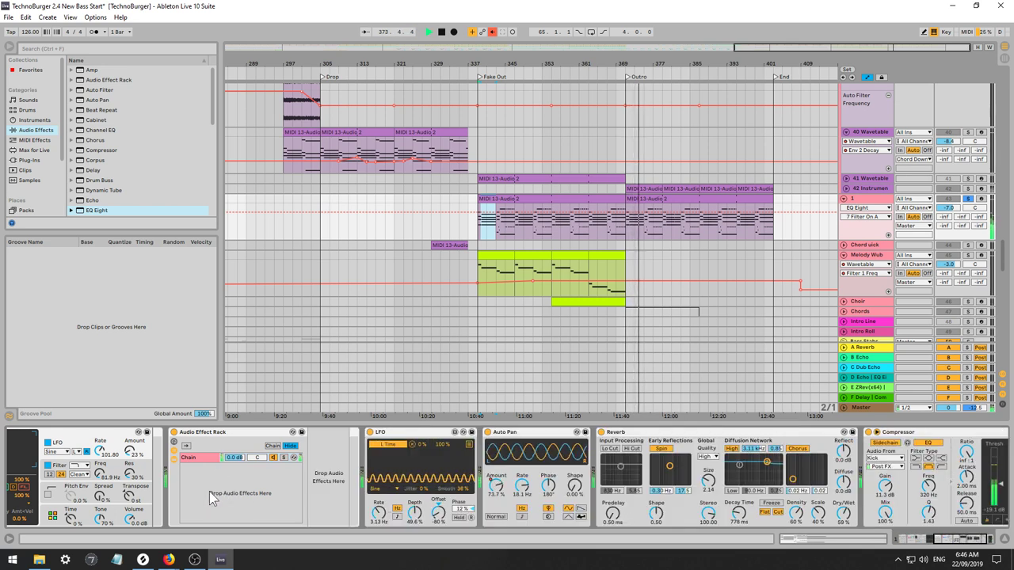
{"action": "key", "text": "space"}
{"action": "key", "text": "space"}
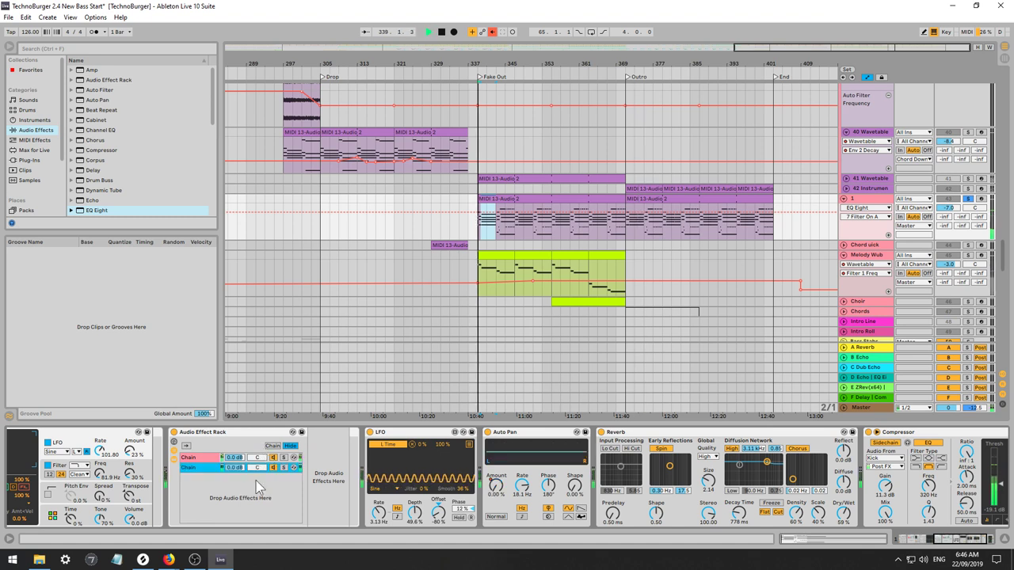
{"action": "left_click", "coordinate": [198, 467]}
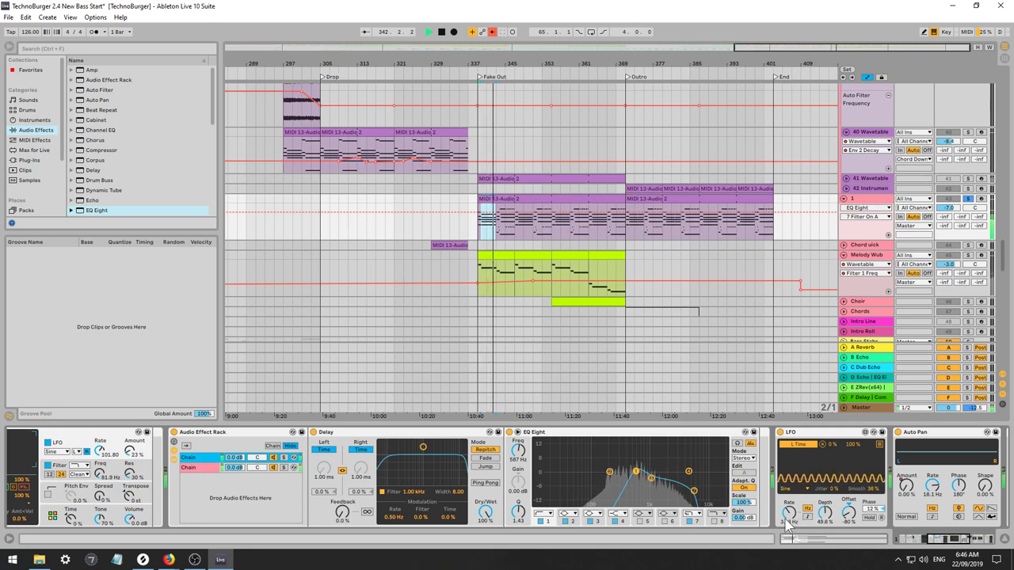
Give the LFO a Random shape: 33.1% depth, about 2.36 Hz, 0% phase, 8% jitter; replay from bar 337.
{"action": "left_click_drag", "start_coordinate": [789, 514], "coordinate": [824, 525]}
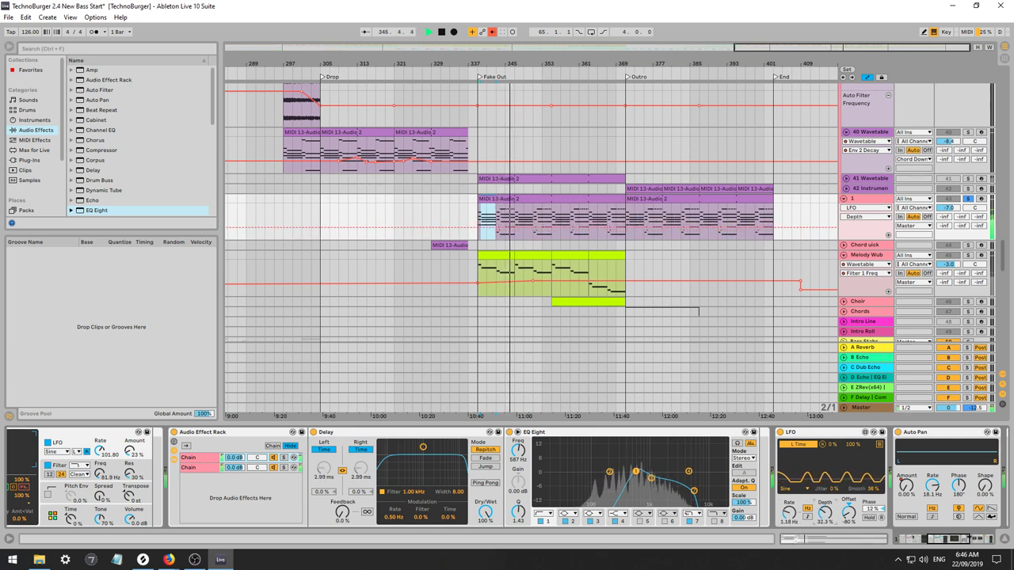
{"action": "left_click", "coordinate": [789, 514]}
{"action": "left_click", "coordinate": [792, 490]}
{"action": "left_click", "coordinate": [798, 543]}
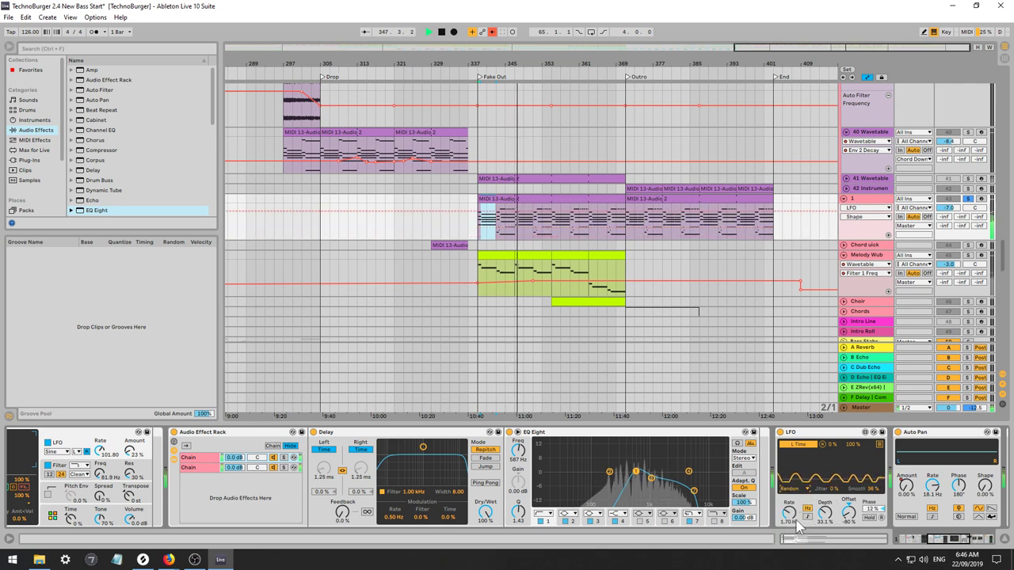
{"action": "left_click_drag", "start_coordinate": [789, 514], "coordinate": [789, 505]}
{"action": "left_click_drag", "start_coordinate": [871, 489], "coordinate": [874, 519]}
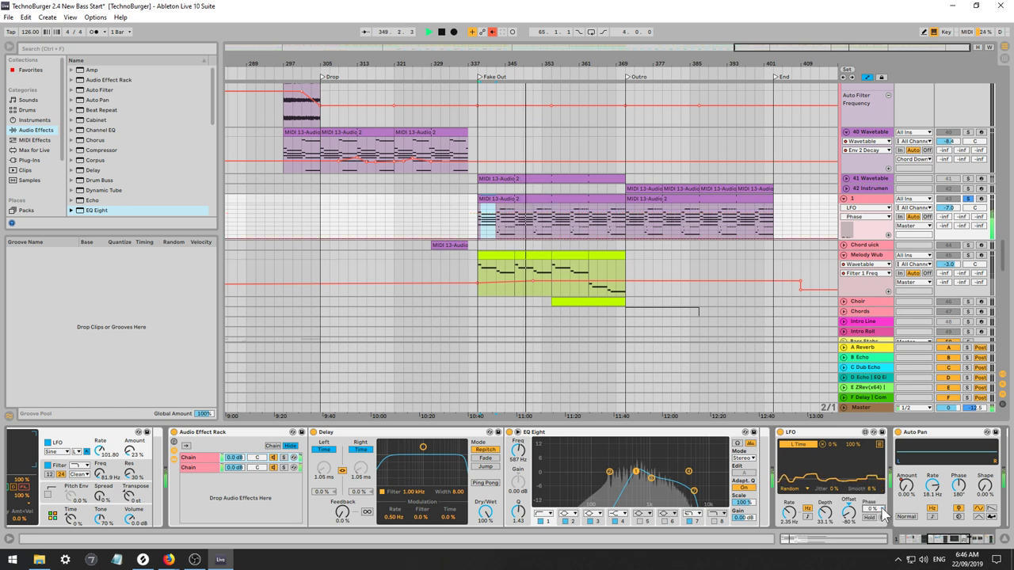
{"action": "left_click", "coordinate": [833, 488]}
{"action": "mouse_move", "coordinate": [832, 488]}
{"action": "left_mouse_down"}
{"action": "mouse_move", "coordinate": [833, 432]}
{"action": "mouse_move", "coordinate": [833, 480]}
{"action": "left_mouse_up"}
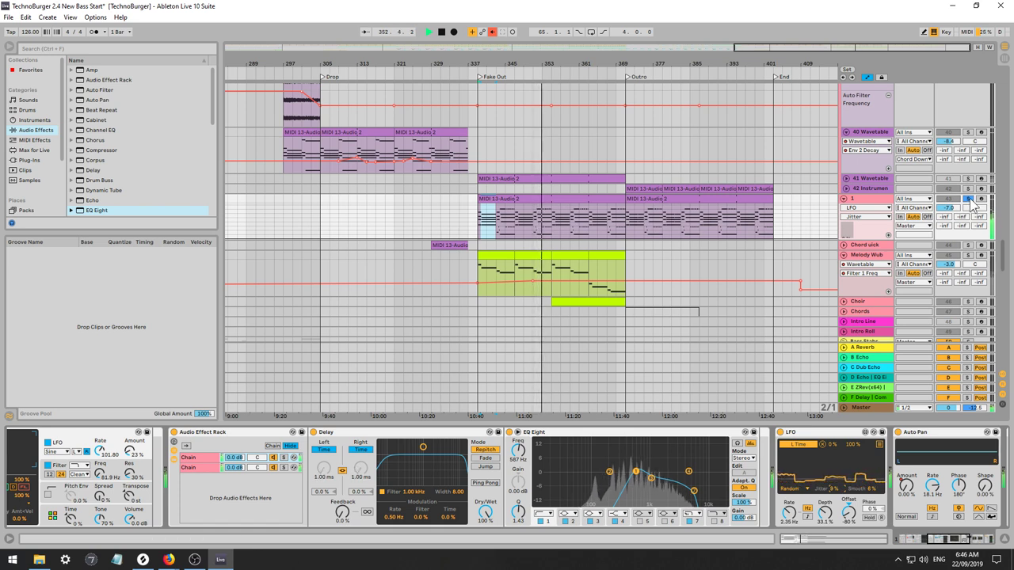
{"action": "left_click", "coordinate": [471, 220]}
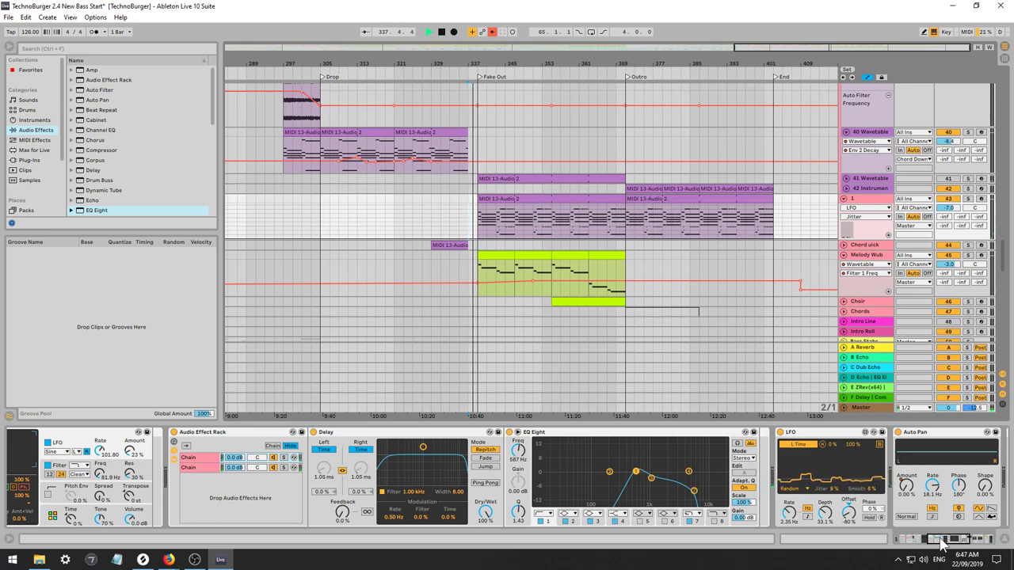
{"action": "left_click_drag", "start_coordinate": [935, 539], "coordinate": [896, 536]}
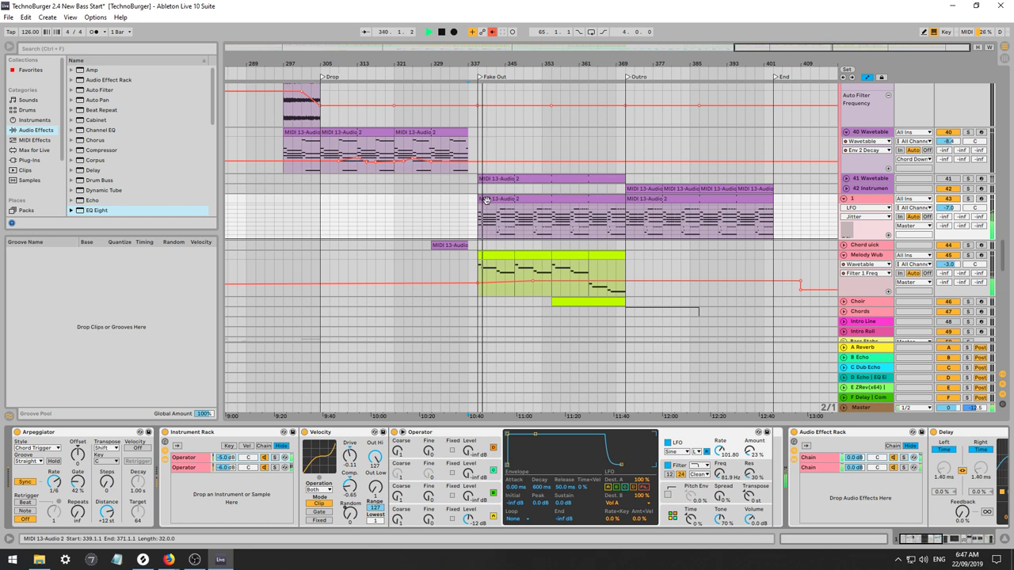
Compare the sound by bypassing and re-enabling the Arpeggiator and Velocity devices, starting at bar 339.
{"action": "left_click", "coordinate": [17, 432]}
{"action": "left_click", "coordinate": [17, 433]}
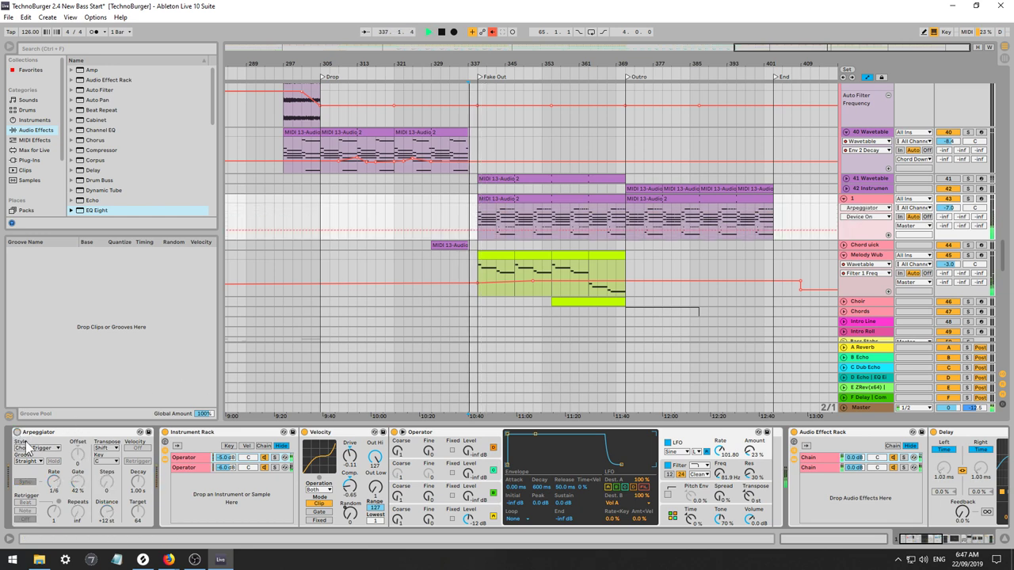
{"action": "left_click", "coordinate": [22, 446]}
{"action": "left_click", "coordinate": [21, 446]}
{"action": "left_click", "coordinate": [17, 433]}
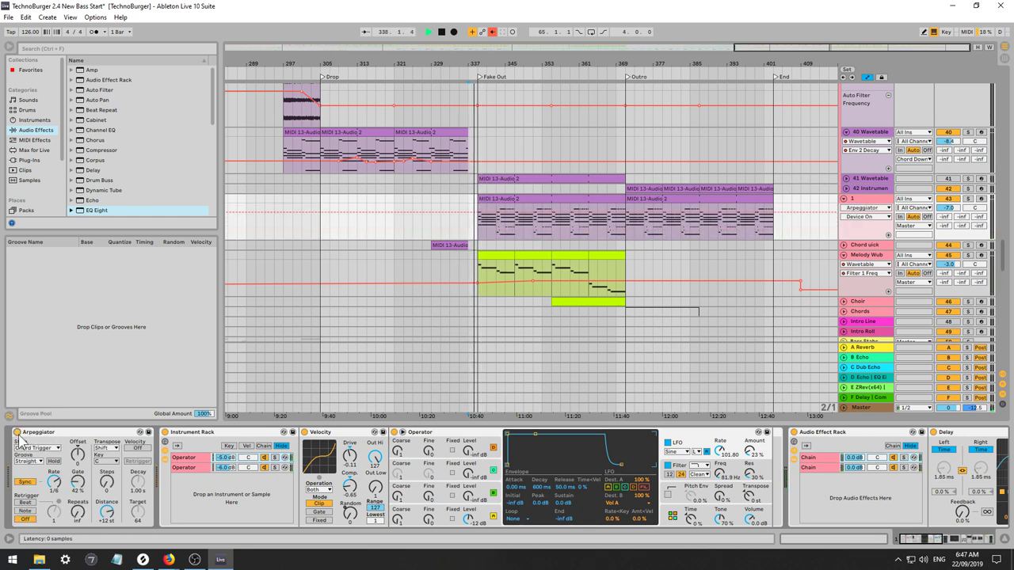
{"action": "left_click", "coordinate": [479, 230]}
{"action": "key", "text": "space"}
{"action": "key", "text": "space"}
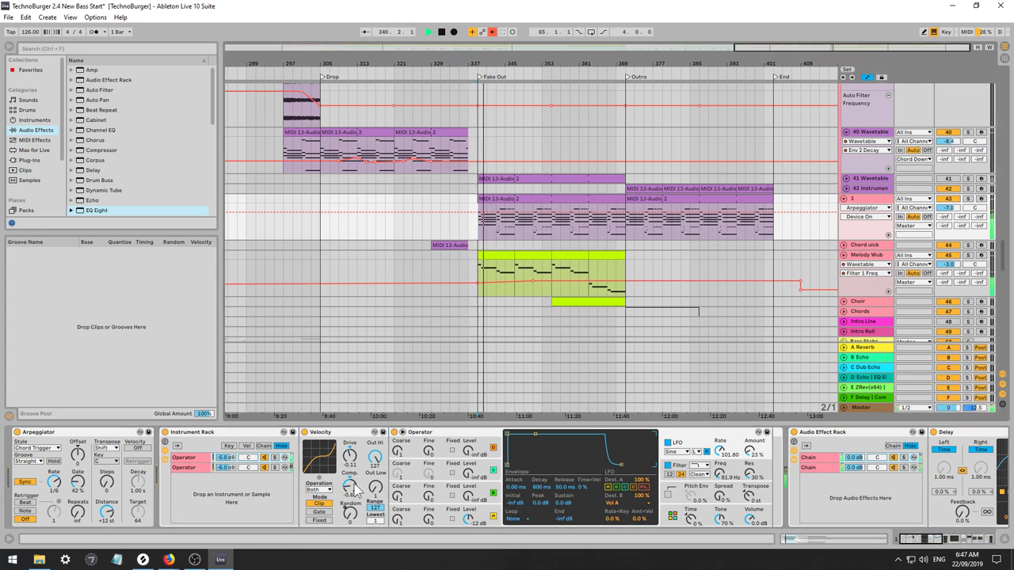
{"action": "left_click", "coordinate": [305, 433]}
{"action": "left_click", "coordinate": [305, 433]}
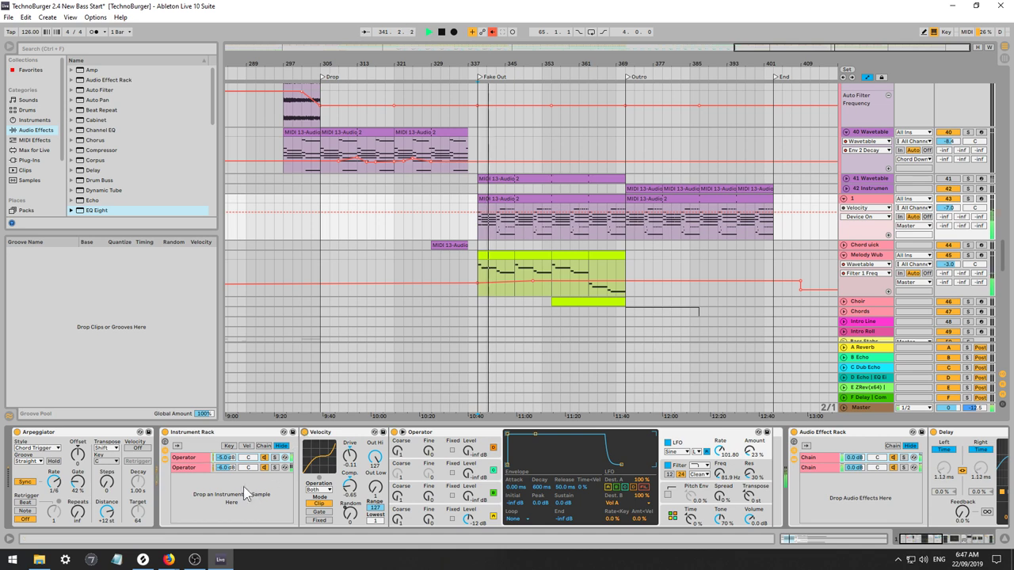
Inspect the second Operator chain's filter frequency and resonance, then stop playback.
{"action": "left_click", "coordinate": [266, 469]}
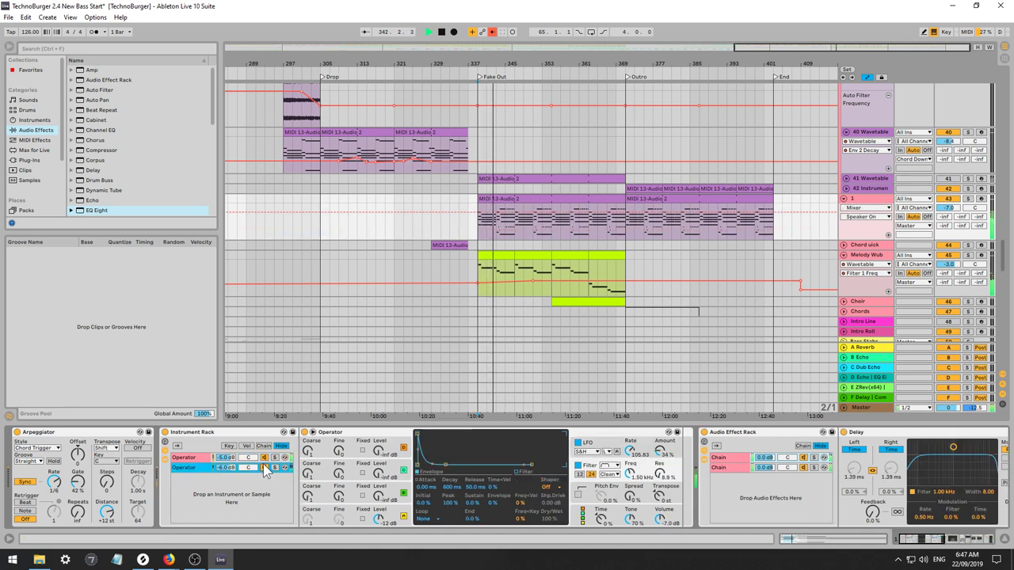
{"action": "left_click", "coordinate": [665, 478]}
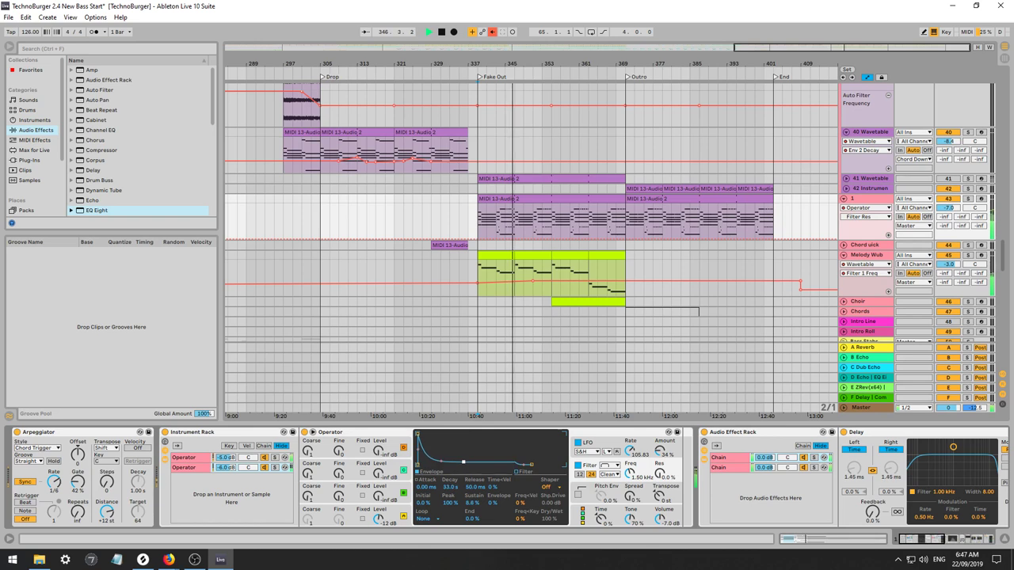
{"action": "left_click", "coordinate": [632, 467]}
{"action": "key", "text": "space"}
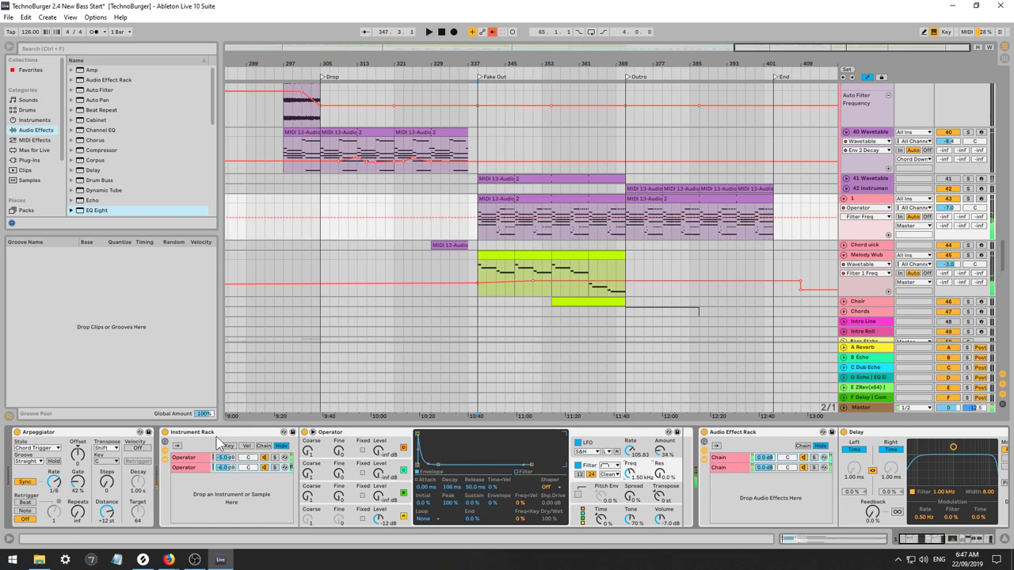
On the first Operator, set filter envelope decay to 2.29 s, cutoff to 83.2 Hz, and adjust envelope amount.
{"action": "left_click", "coordinate": [276, 459]}
{"action": "left_click", "coordinate": [685, 469]}
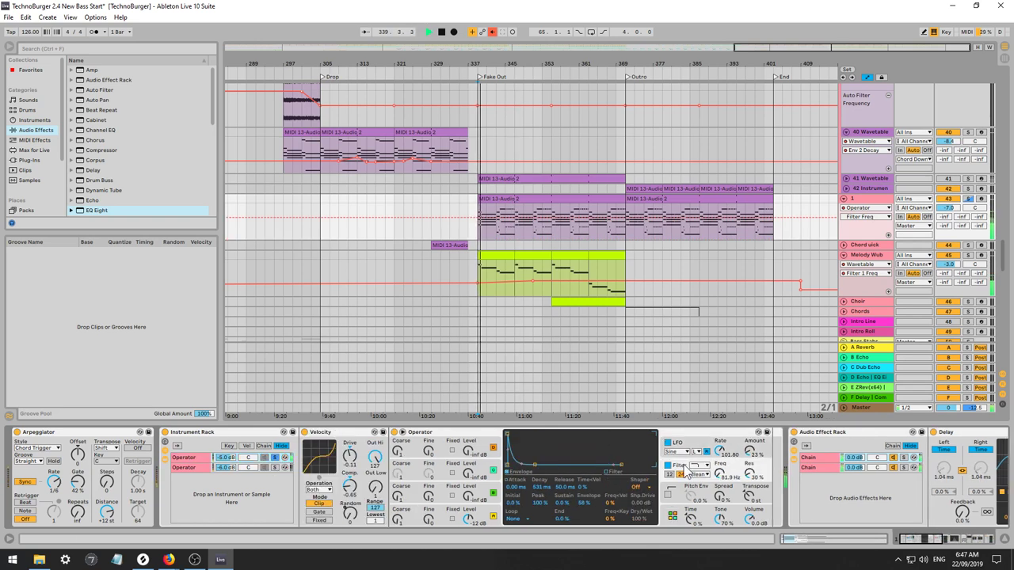
{"action": "key", "text": "space"}
{"action": "key", "text": "space"}
{"action": "left_click_drag", "start_coordinate": [542, 488], "coordinate": [541, 467]}
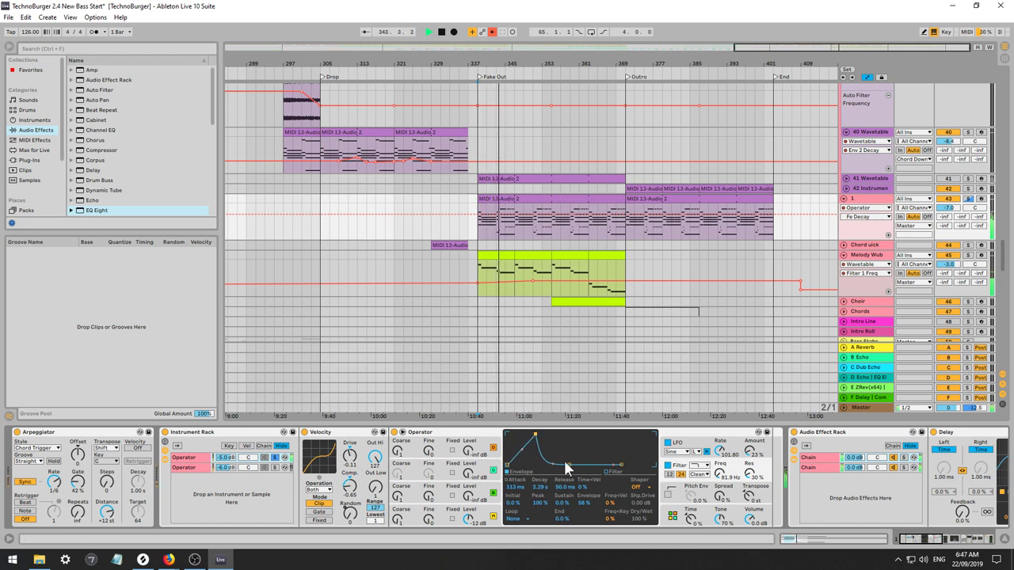
{"action": "left_click_drag", "start_coordinate": [715, 473], "coordinate": [717, 509]}
{"action": "left_click", "coordinate": [584, 504]}
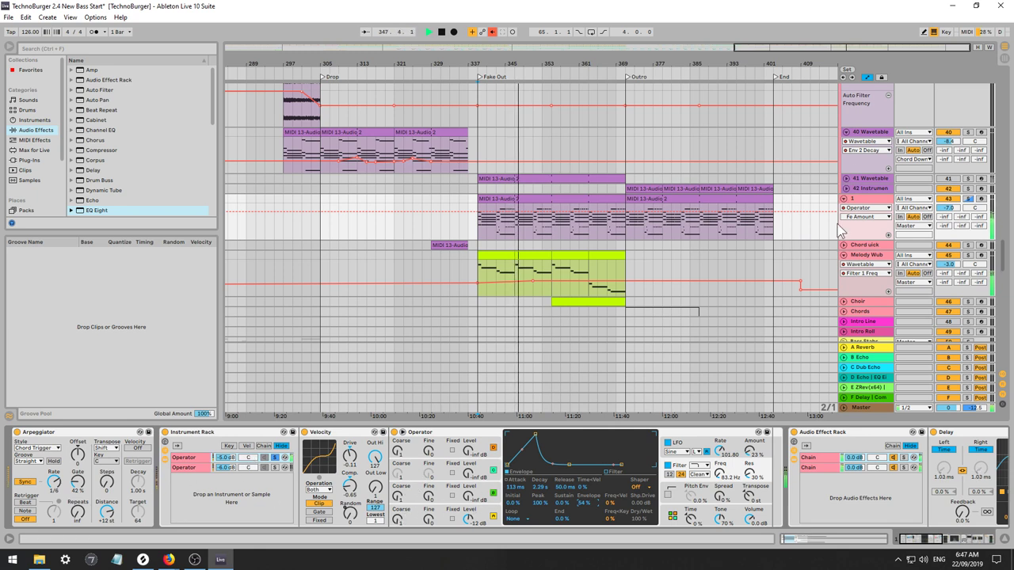
Switch off both effect chains, check the second chain's LFO, and reset playback start near bar 339.
{"action": "left_click", "coordinate": [269, 458]}
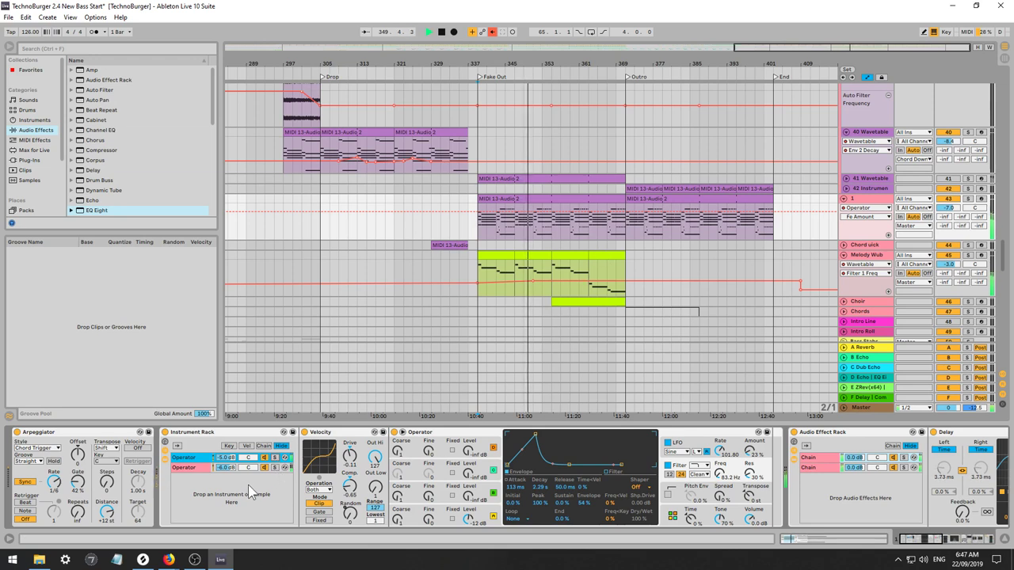
{"action": "left_click", "coordinate": [257, 467]}
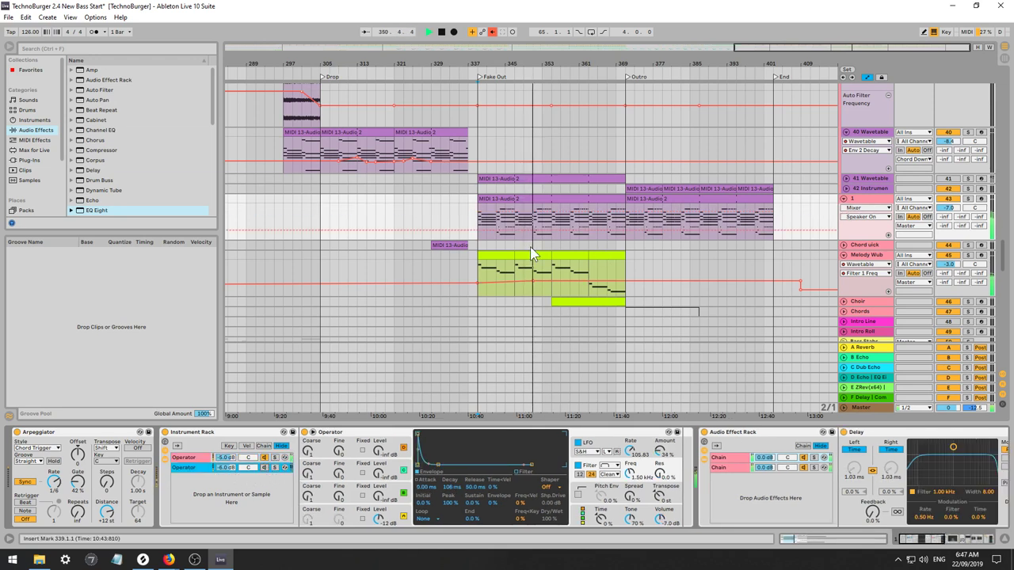
{"action": "left_click", "coordinate": [803, 468]}
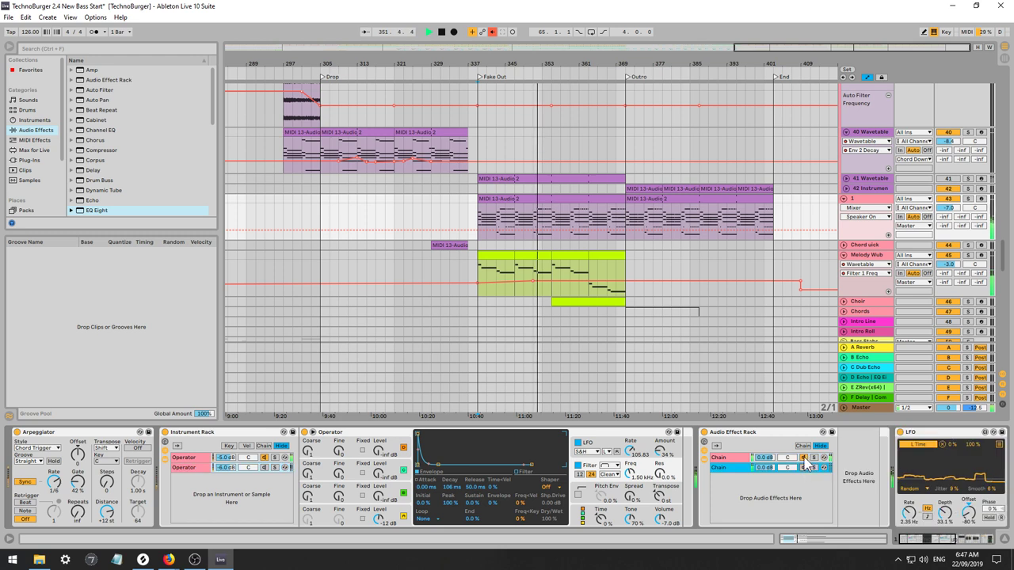
{"action": "left_click", "coordinate": [803, 458]}
{"action": "left_click", "coordinate": [801, 468]}
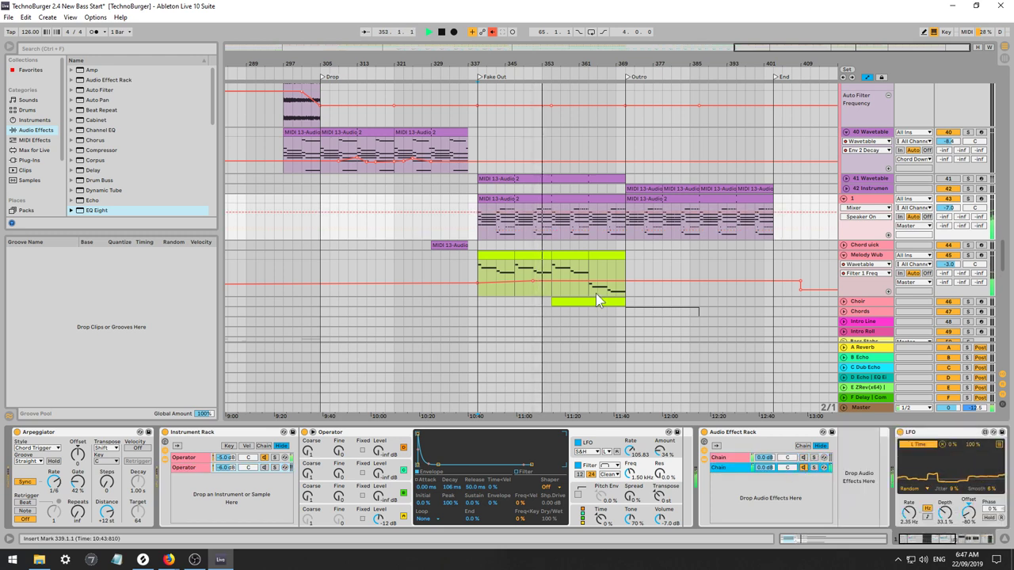
{"action": "left_click", "coordinate": [480, 236]}
{"action": "key", "text": "space"}
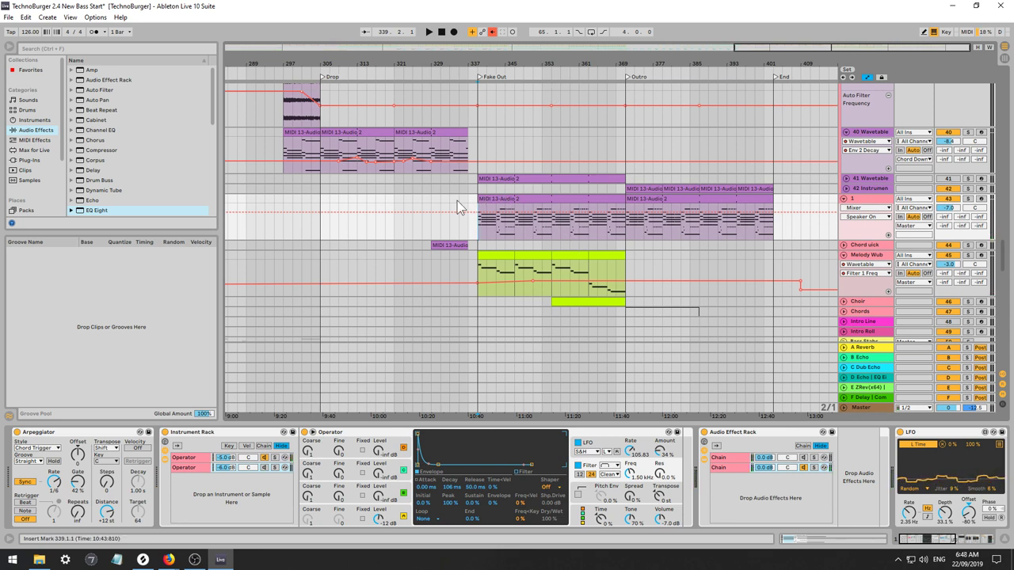
{"action": "left_click", "coordinate": [432, 225]}
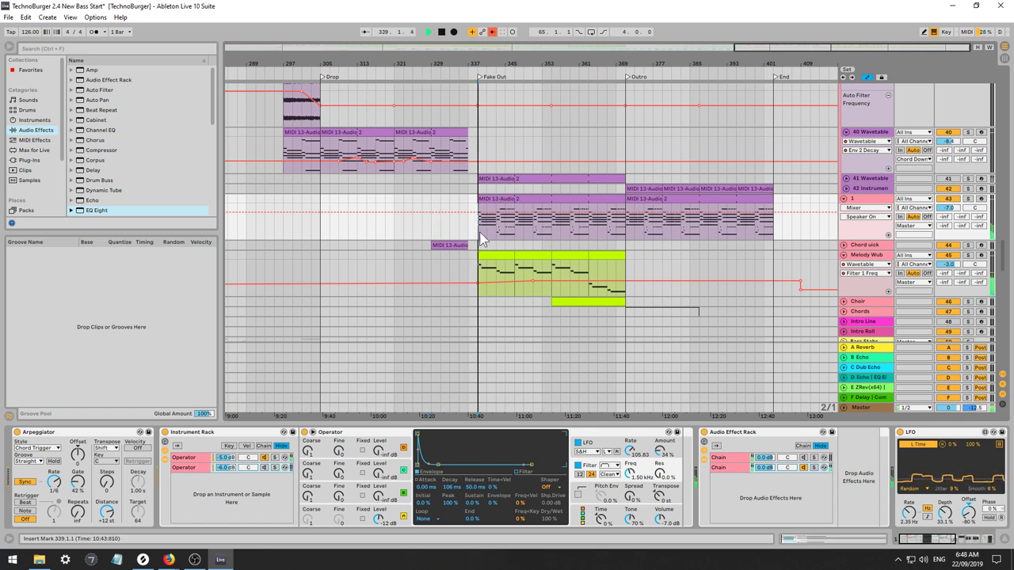
{"action": "left_click", "coordinate": [491, 252]}
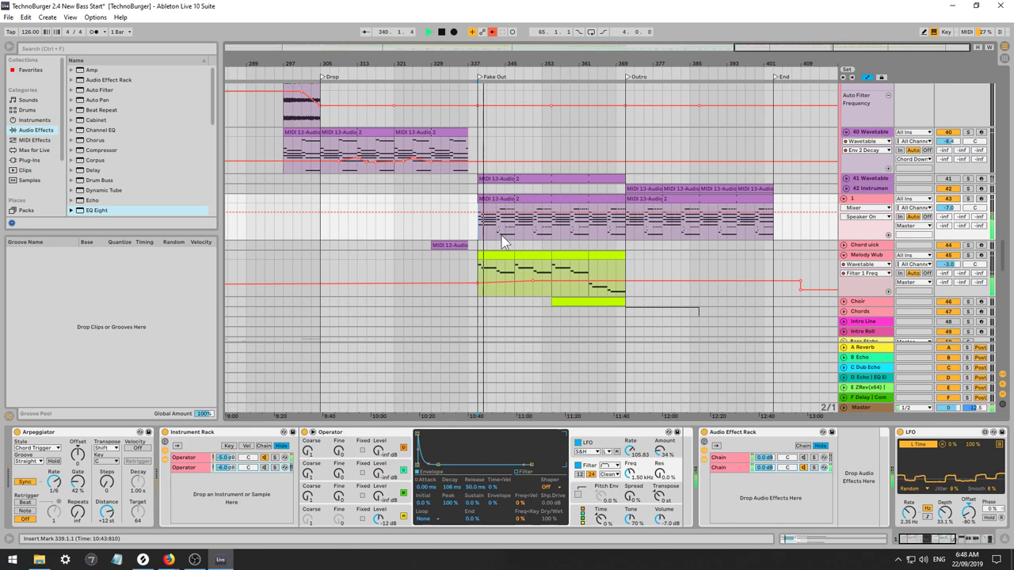
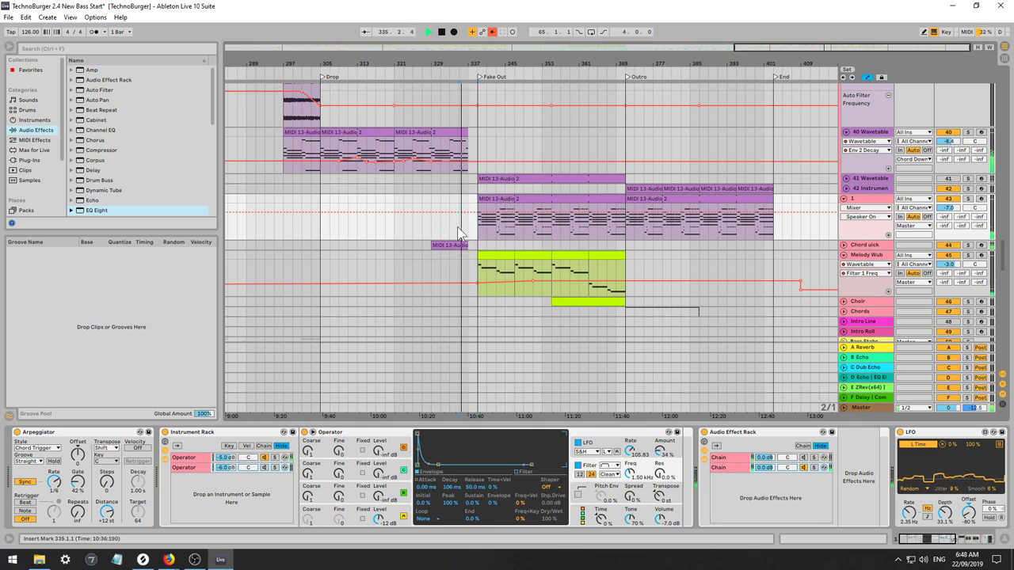
Scroll up to the Kick and Sub bass tracks and start playback.
{"action": "left_click_drag", "start_coordinate": [1001, 252], "coordinate": [995, 76]}
{"action": "key", "text": "space"}
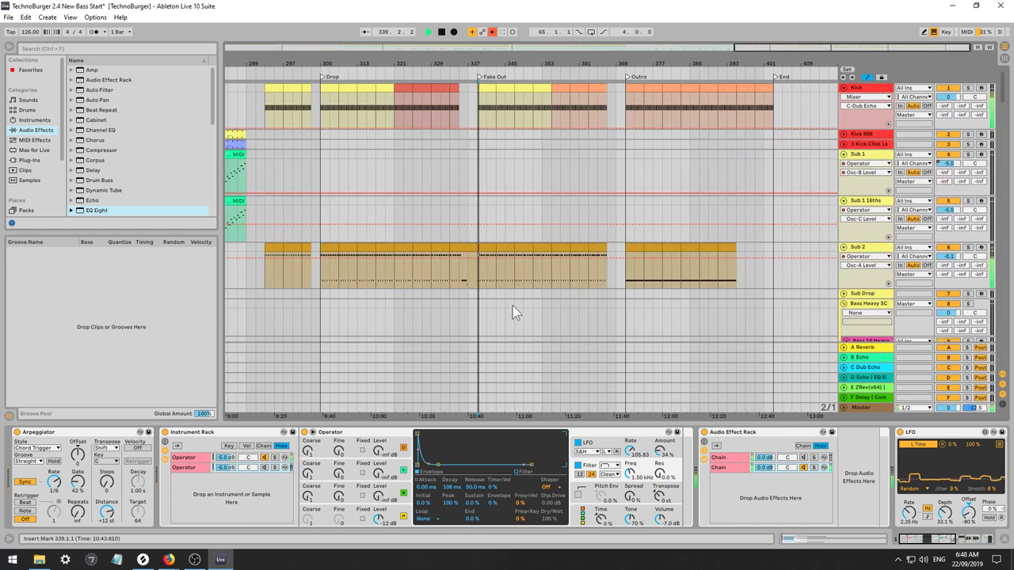
Solo Sub 2 over bars 339–347 and transpose its whole clip up an octave.
{"action": "left_click", "coordinate": [489, 282]}
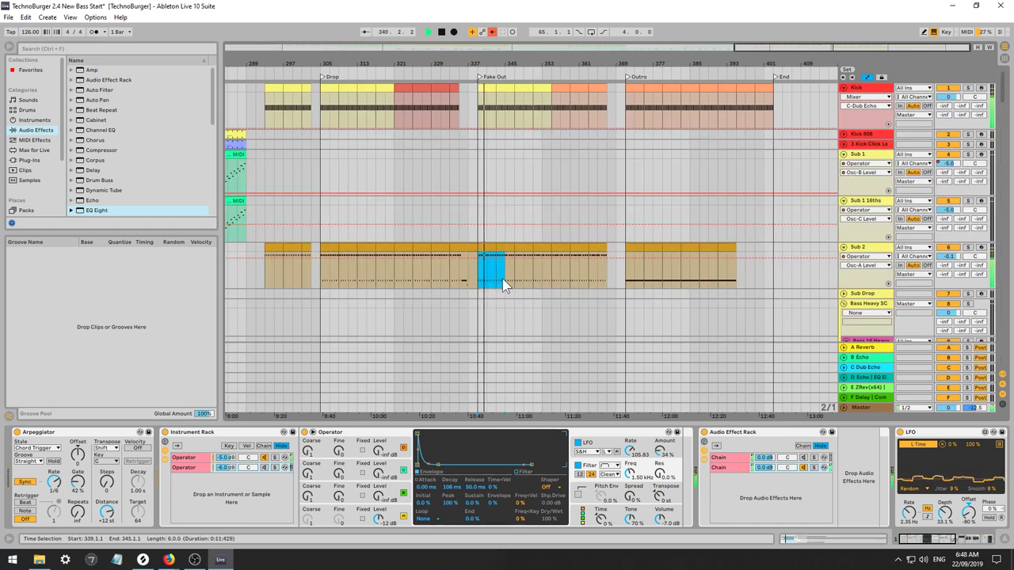
{"action": "left_click", "coordinate": [517, 276], "text": "shift"}
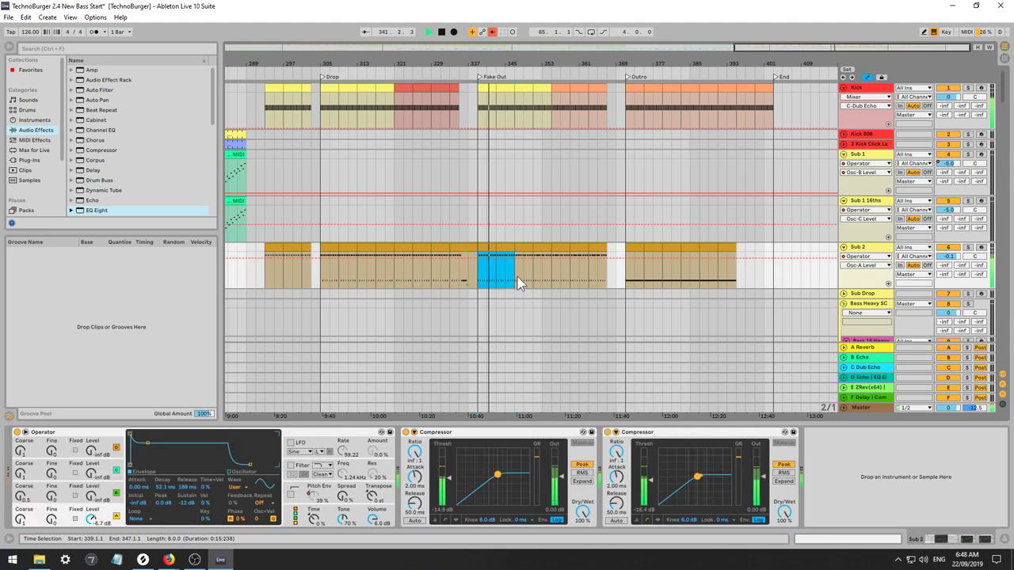
{"action": "left_click", "coordinate": [967, 248]}
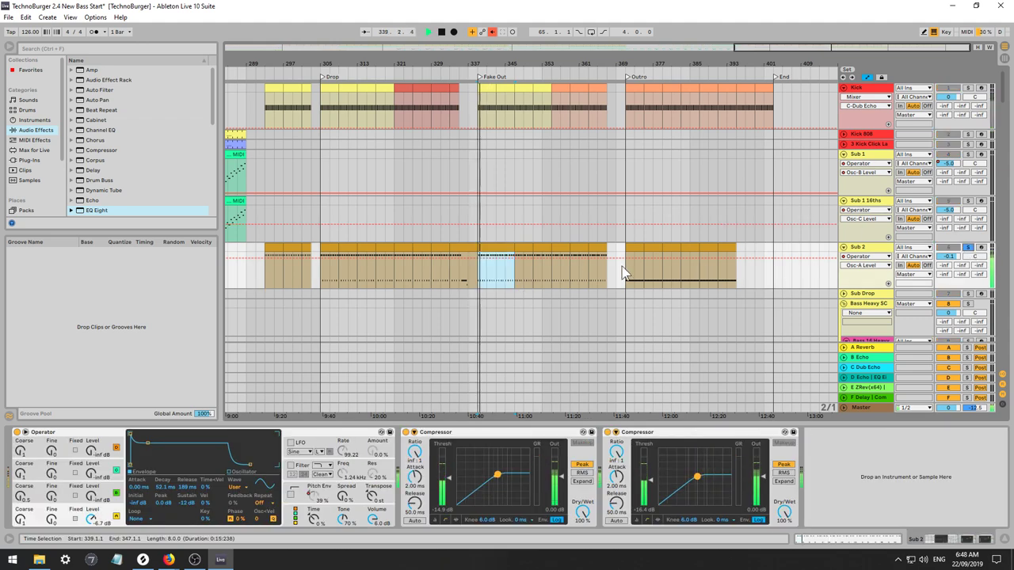
{"action": "double_click", "coordinate": [503, 250]}
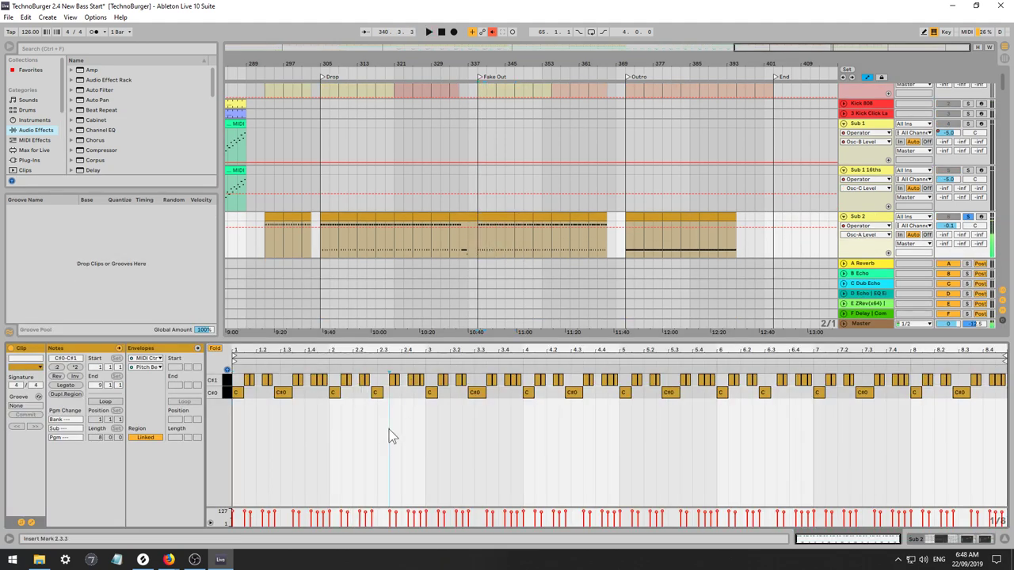
{"action": "left_click", "coordinate": [214, 348]}
{"action": "key", "text": "ctrl+a"}
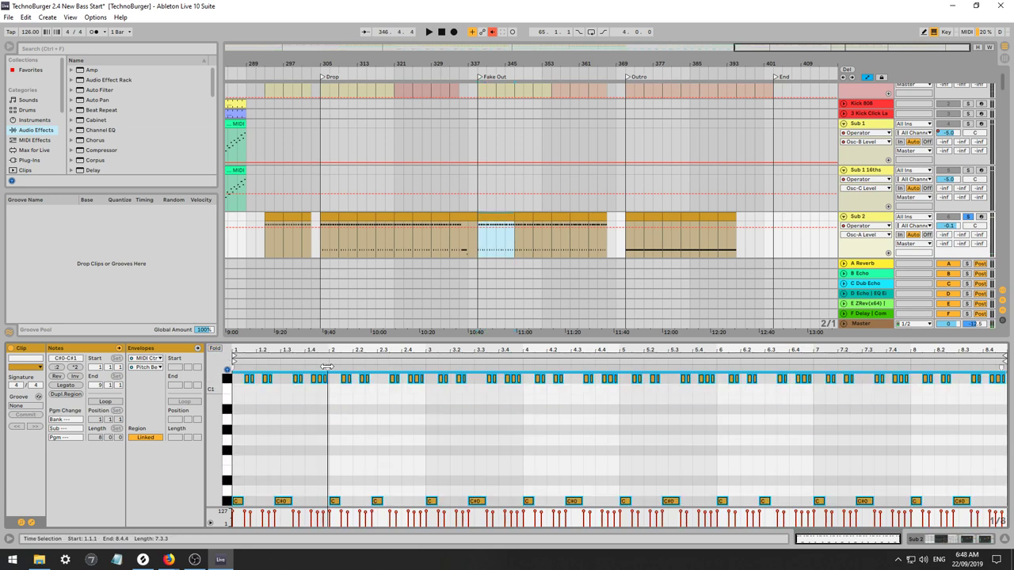
{"action": "key", "text": "shift+Up"}
Audition the transposed bass line from bar 339 and zoom the note editor out.
{"action": "key", "text": "space"}
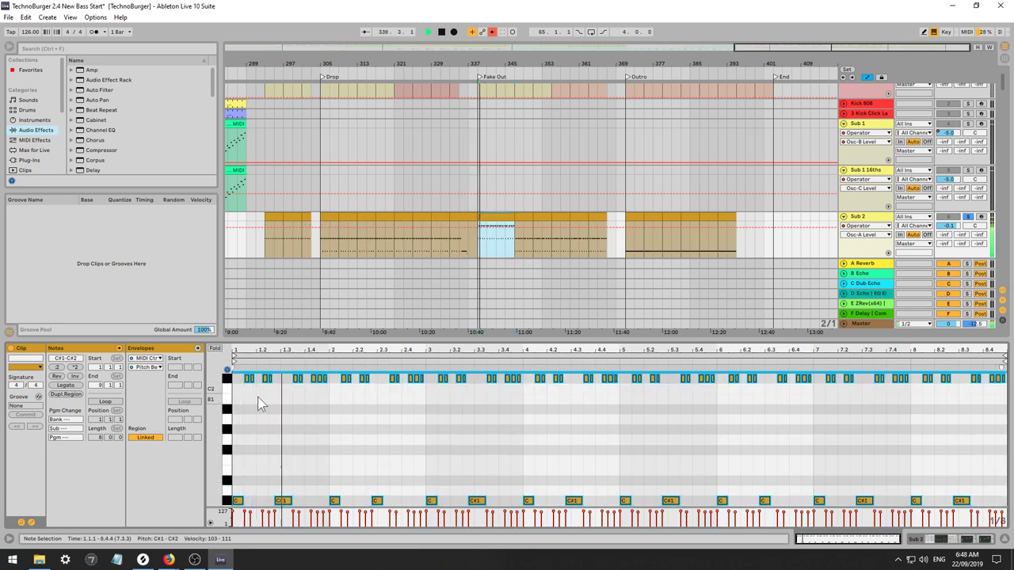
{"action": "key", "text": "space"}
{"action": "left_click", "coordinate": [316, 430]}
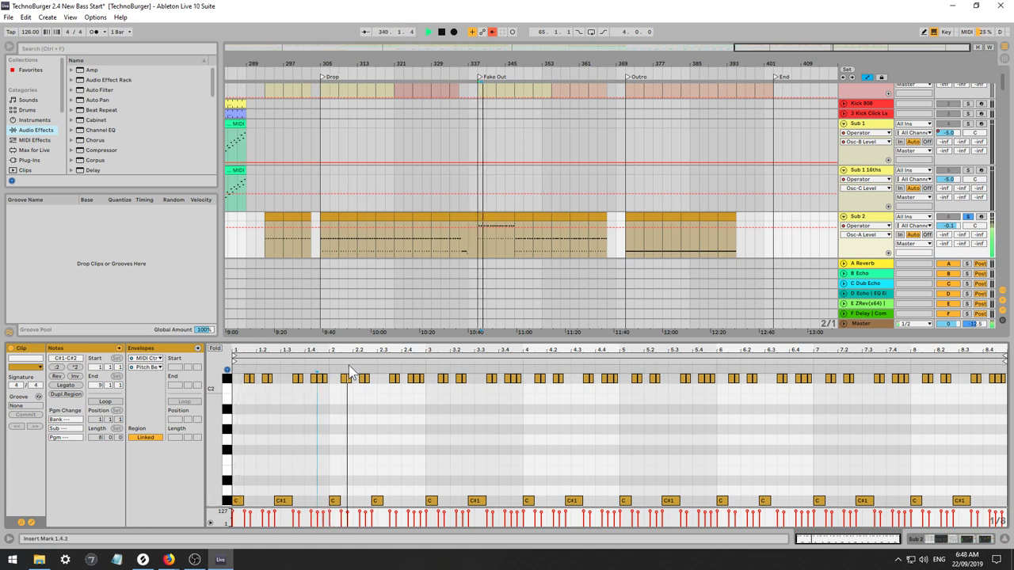
{"action": "key", "text": "space"}
{"action": "left_click_drag", "start_coordinate": [213, 420], "coordinate": [194, 420]}
{"action": "key", "text": "space"}
{"action": "key", "text": "space"}
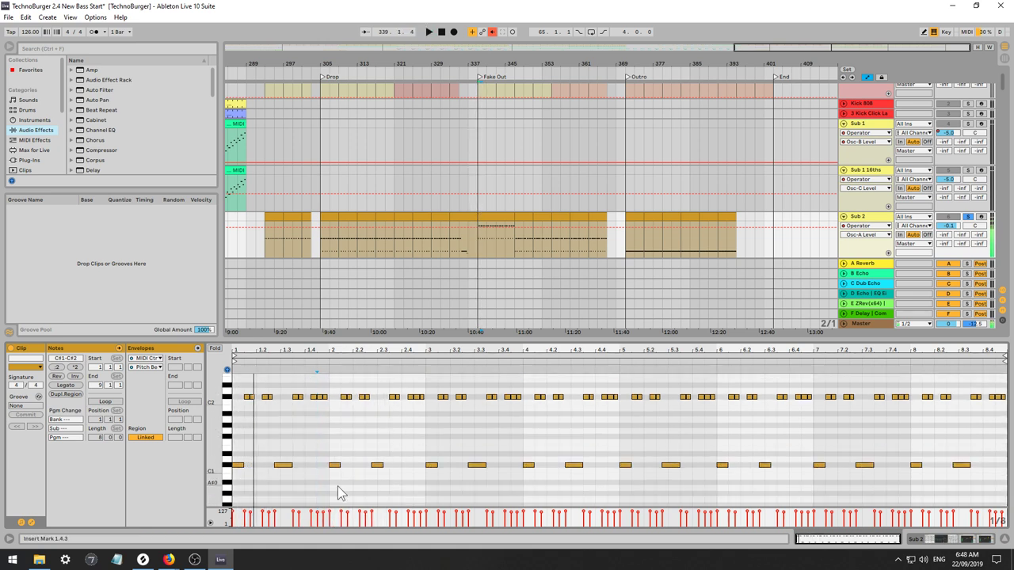
Nudge the bar 2–4 notes down and back up by semitones, auditioning from bar 339.
{"action": "left_click_drag", "start_coordinate": [337, 486], "coordinate": [520, 363]}
{"action": "key", "text": "Down"}
{"action": "key", "text": "Down"}
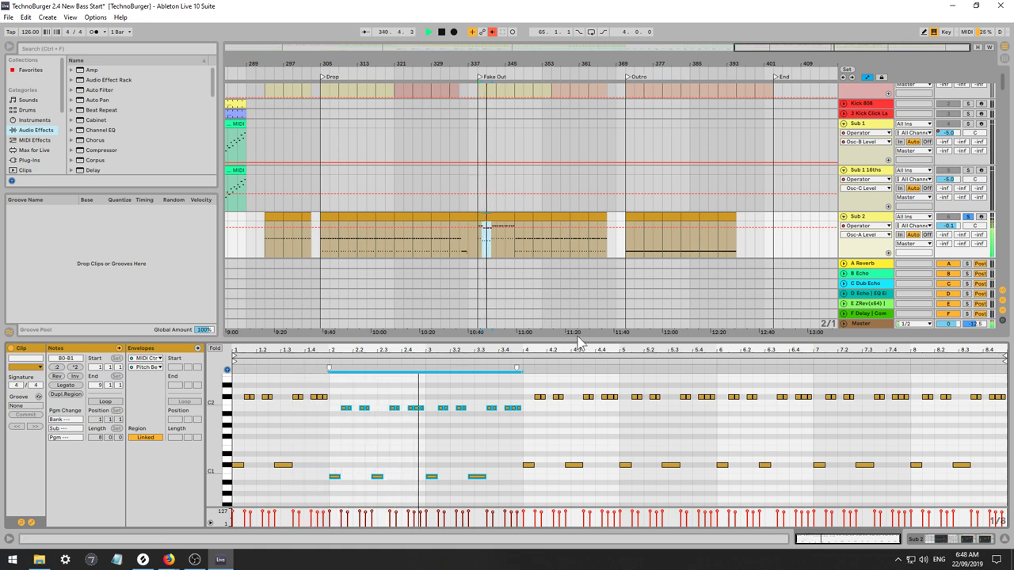
{"action": "key", "text": "Up"}
{"action": "key", "text": "space"}
{"action": "key", "text": "space"}
{"action": "key", "text": "Up"}
{"action": "key", "text": "space"}
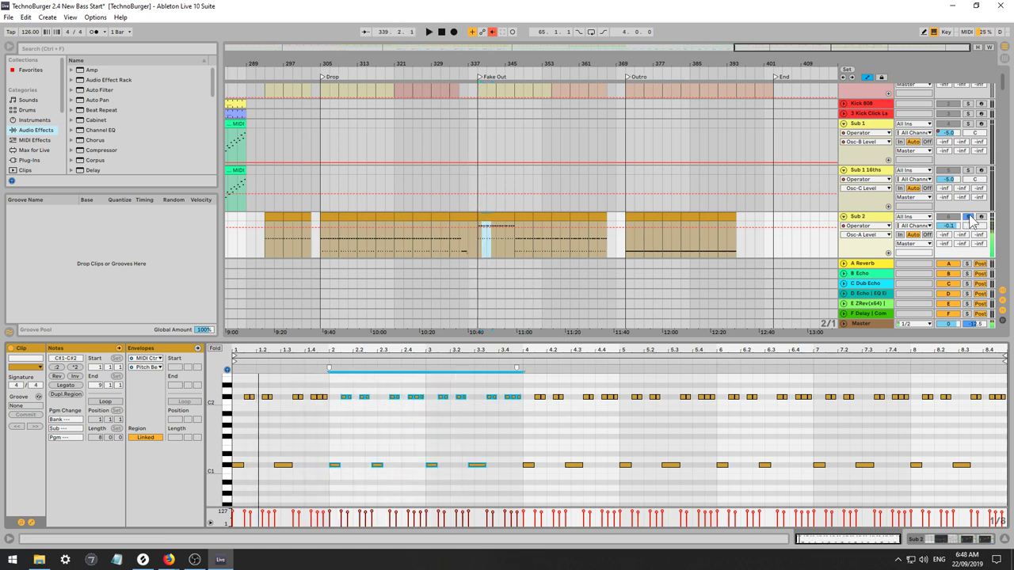
{"action": "key", "text": "space"}
Unsolo Sub 2 and lower the bar 2–4 notes one semitone, then audition.
{"action": "left_click", "coordinate": [865, 170]}
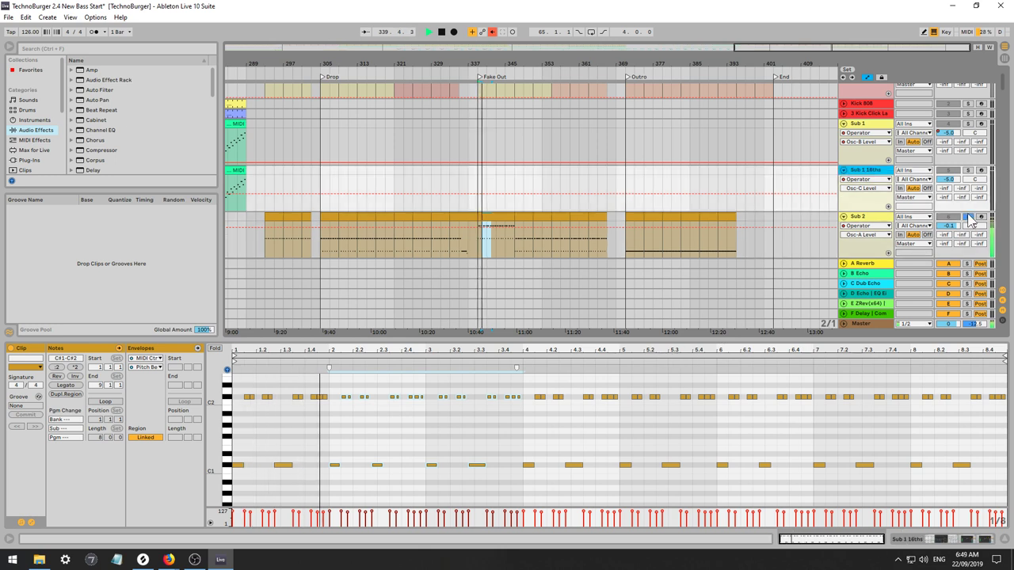
{"action": "left_click", "coordinate": [968, 218]}
{"action": "key", "text": "space"}
{"action": "key", "text": "space"}
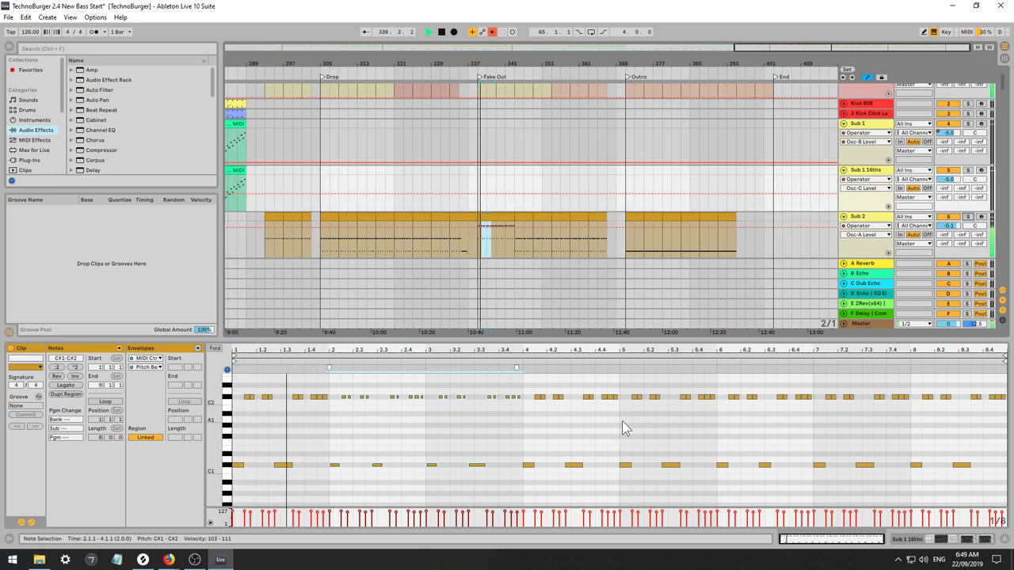
{"action": "key", "text": "space"}
{"action": "left_click_drag", "start_coordinate": [519, 483], "coordinate": [338, 363]}
{"action": "key", "text": "Down"}
{"action": "key", "text": "space"}
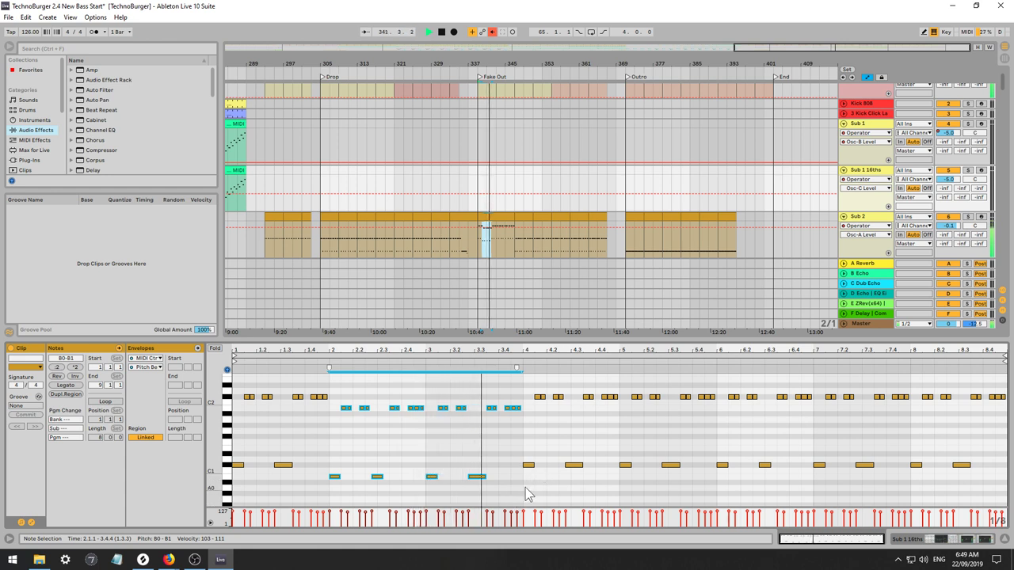
{"action": "key", "text": "space"}
Lower bar 4 two semitones, and bars 5 and 6–8 five semitones each.
{"action": "left_click_drag", "start_coordinate": [523, 484], "coordinate": [614, 397]}
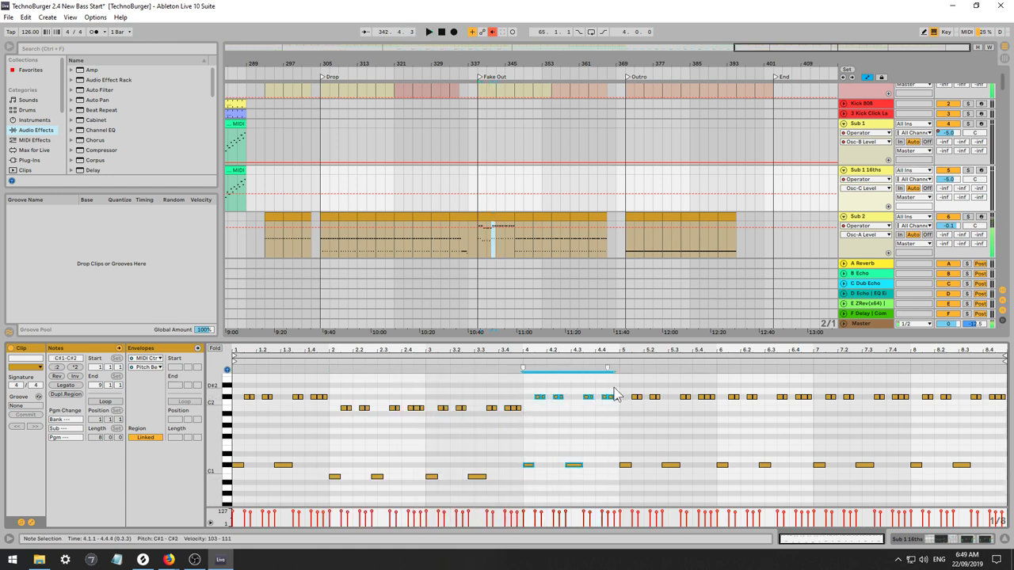
{"action": "left_click_drag", "start_coordinate": [618, 502], "coordinate": [524, 370]}
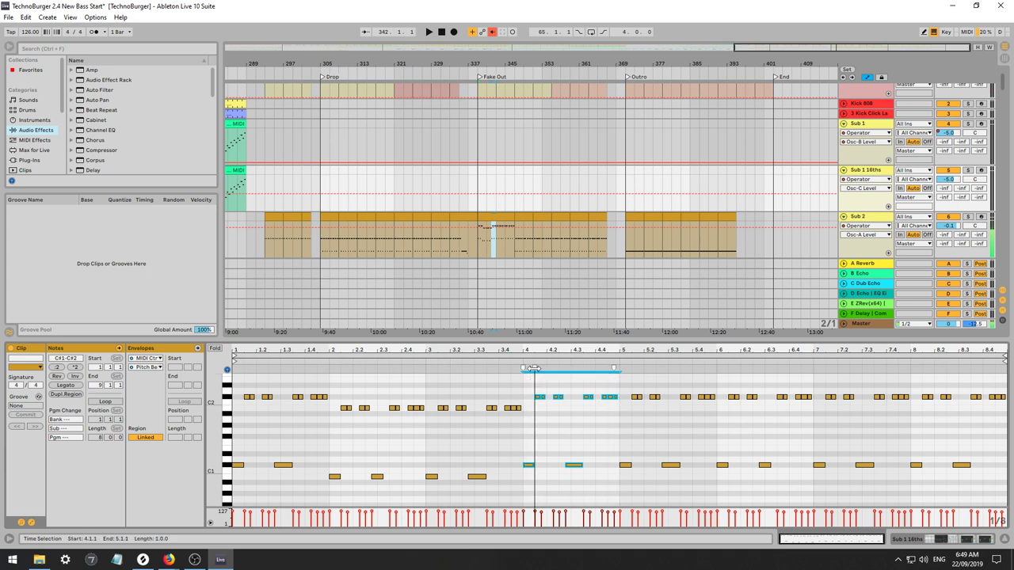
{"action": "key", "text": "Down"}
{"action": "key", "text": "Down"}
{"action": "left_click_drag", "start_coordinate": [616, 478], "coordinate": [721, 386]}
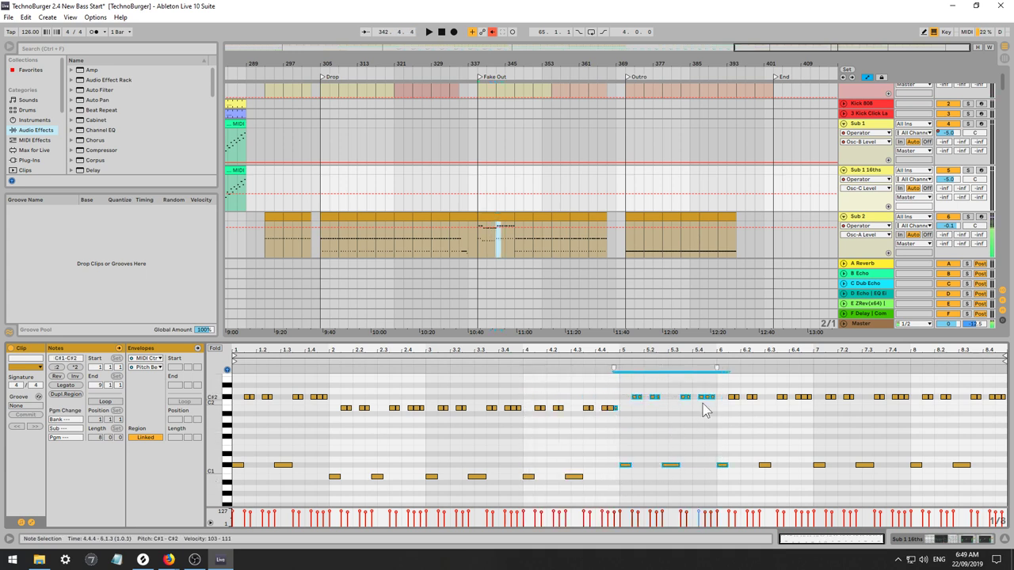
{"action": "left_click_drag", "start_coordinate": [634, 478], "coordinate": [715, 364]}
{"action": "key", "text": "Down"}
{"action": "key", "text": "Down"}
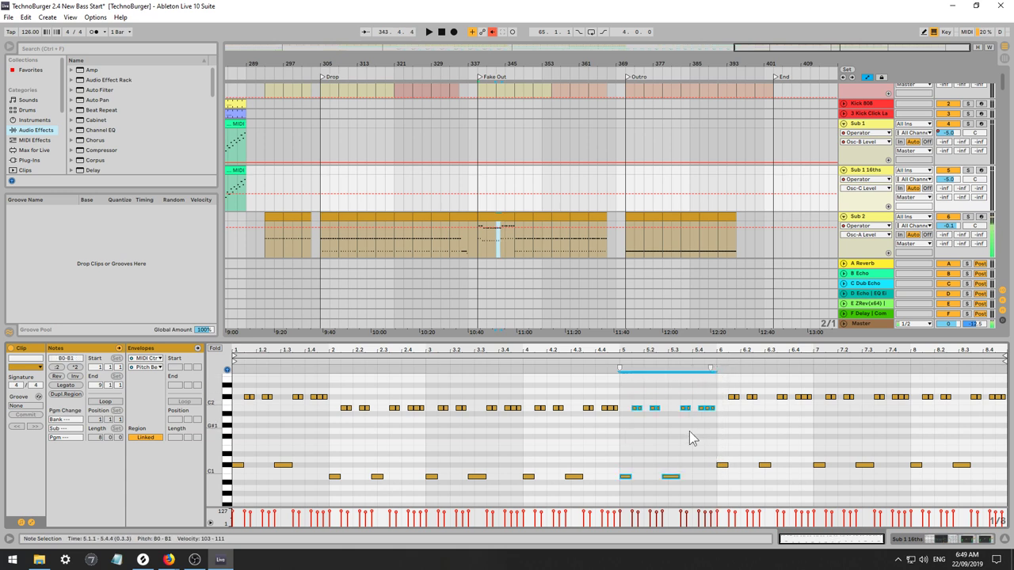
{"action": "key", "text": "Down"}
{"action": "key", "text": "Down"}
{"action": "key", "text": "Down"}
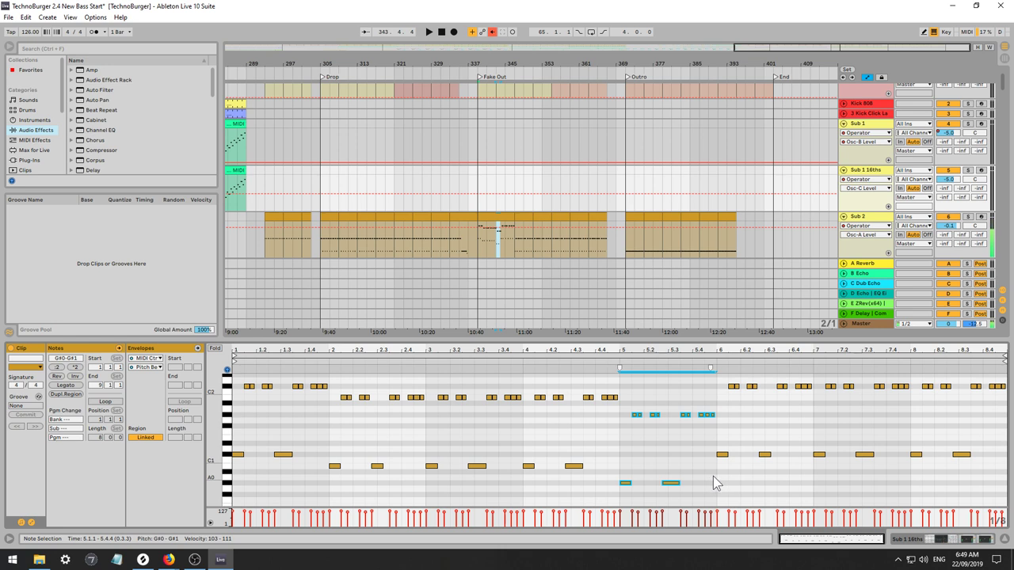
{"action": "left_click_drag", "start_coordinate": [715, 483], "coordinate": [1003, 372]}
{"action": "key", "text": "Down"}
{"action": "key", "text": "Down"}
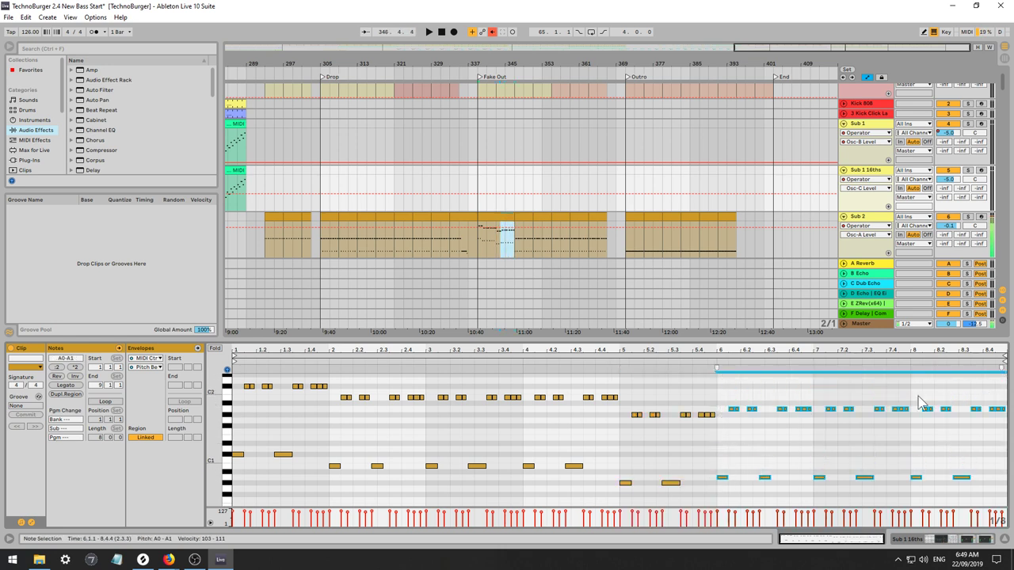
{"action": "key", "text": "Down"}
{"action": "key", "text": "Down"}
{"action": "key", "text": "Down"}
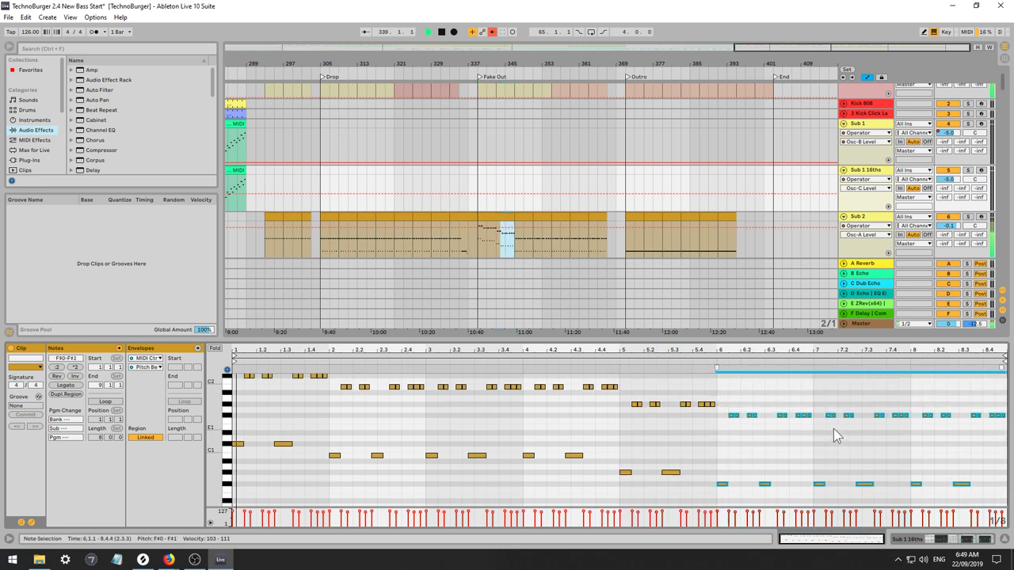
Drop the whole clip an octave, raise bars 5–8 back an octave and bars 6–8 one semitone.
{"action": "left_click", "coordinate": [427, 428]}
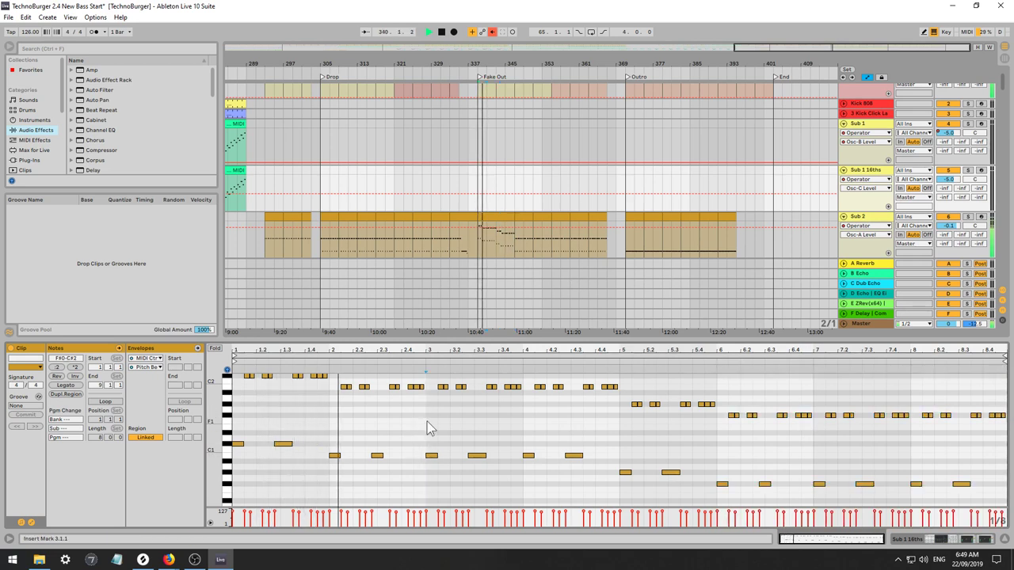
{"action": "key", "text": "ctrl+a"}
{"action": "key", "text": "shift+Down"}
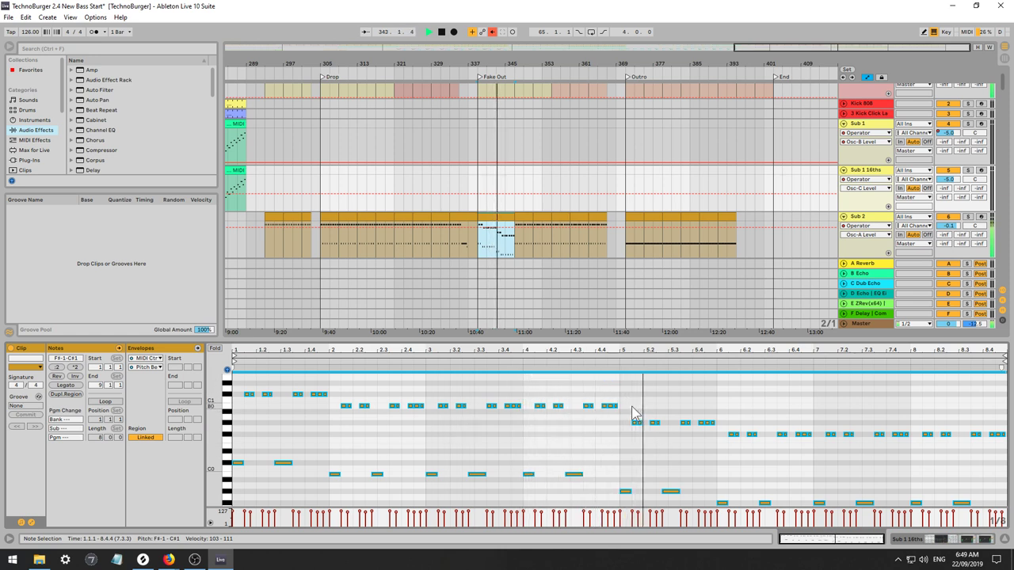
{"action": "left_click_drag", "start_coordinate": [623, 412], "coordinate": [1005, 504]}
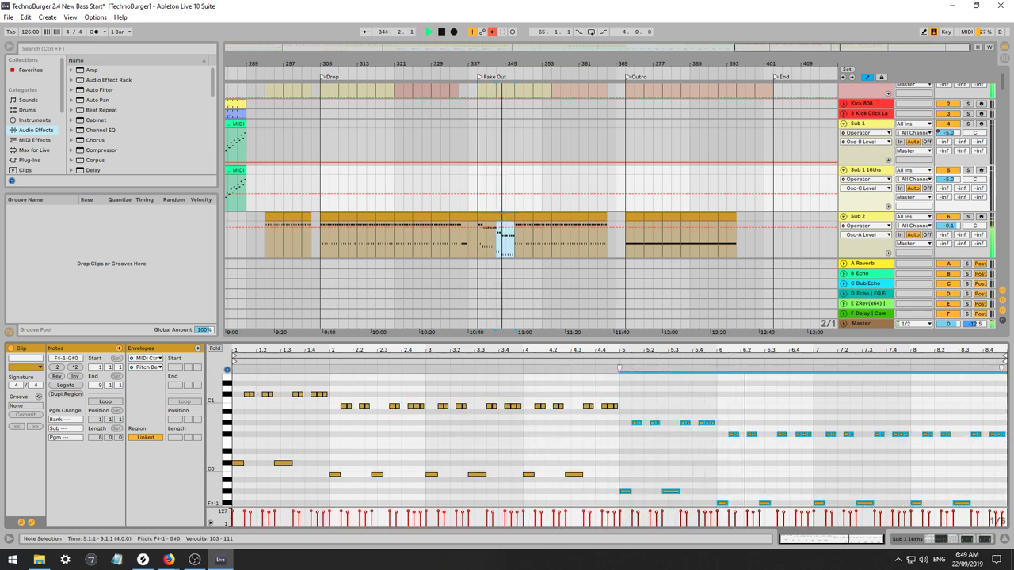
{"action": "key", "text": "shift+Up"}
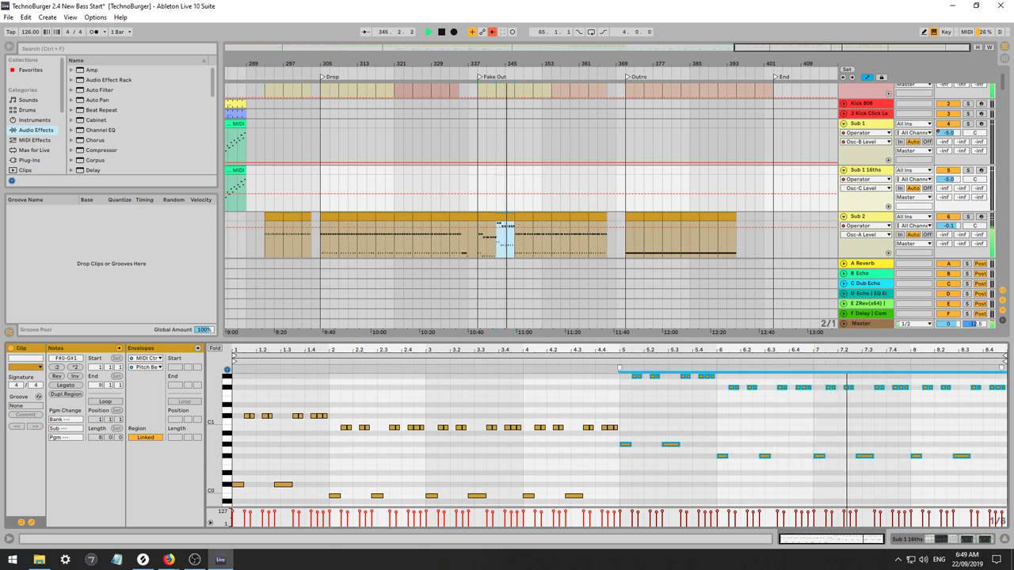
{"action": "left_click_drag", "start_coordinate": [335, 404], "coordinate": [343, 514]}
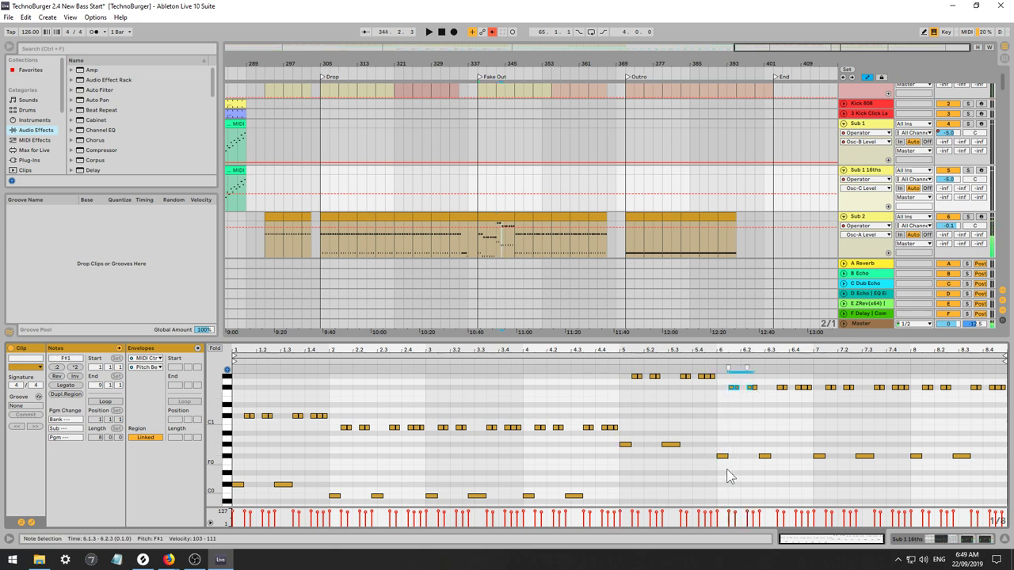
{"action": "left_click_drag", "start_coordinate": [714, 489], "coordinate": [1004, 381]}
{"action": "key", "text": "Up"}
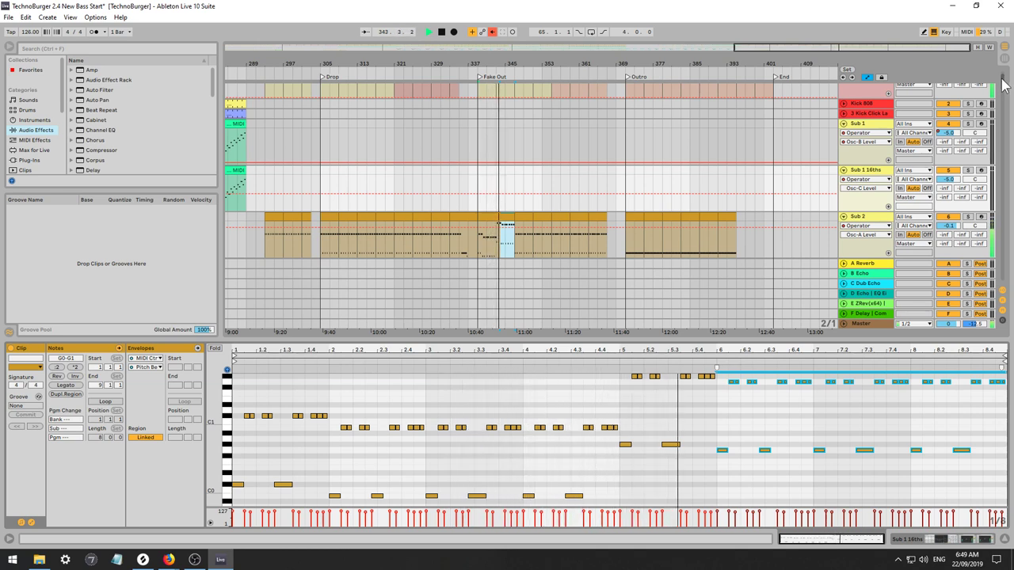
Lower the bars 6–8 notes several semitones and check the note at 5.2.3.
{"action": "key", "text": "space"}
{"action": "left_click", "coordinate": [718, 466]}
{"action": "left_click", "coordinate": [634, 458]}
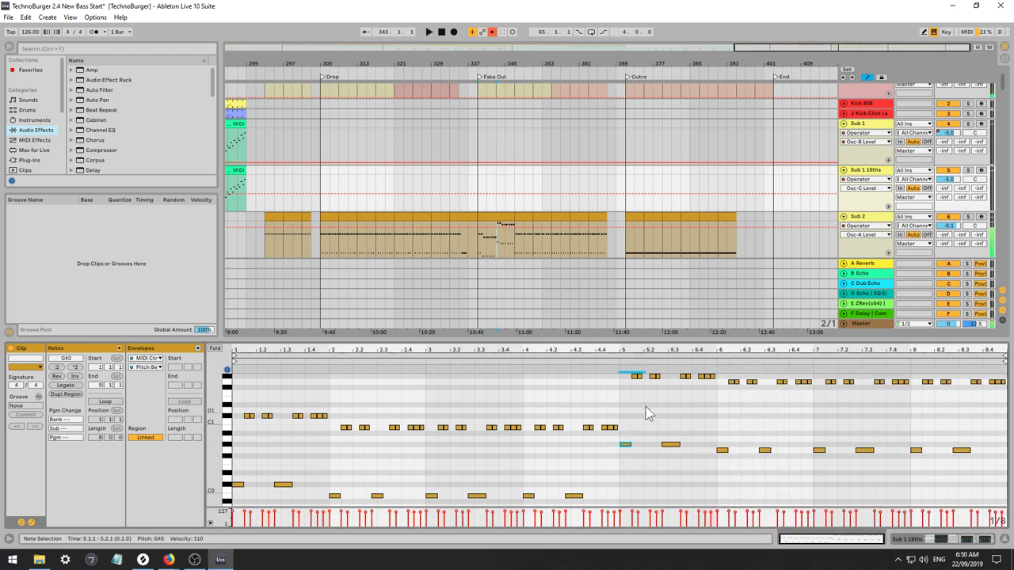
{"action": "left_click_drag", "start_coordinate": [707, 472], "coordinate": [726, 438]}
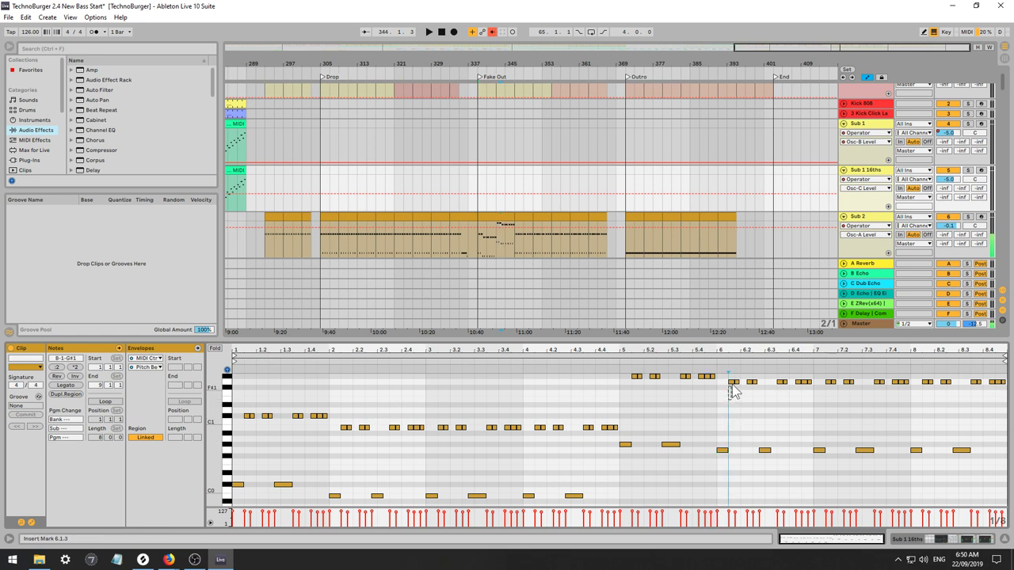
{"action": "left_click_drag", "start_coordinate": [733, 385], "coordinate": [743, 376]}
{"action": "left_click_drag", "start_coordinate": [722, 475], "coordinate": [1003, 376]}
{"action": "key", "text": "Down"}
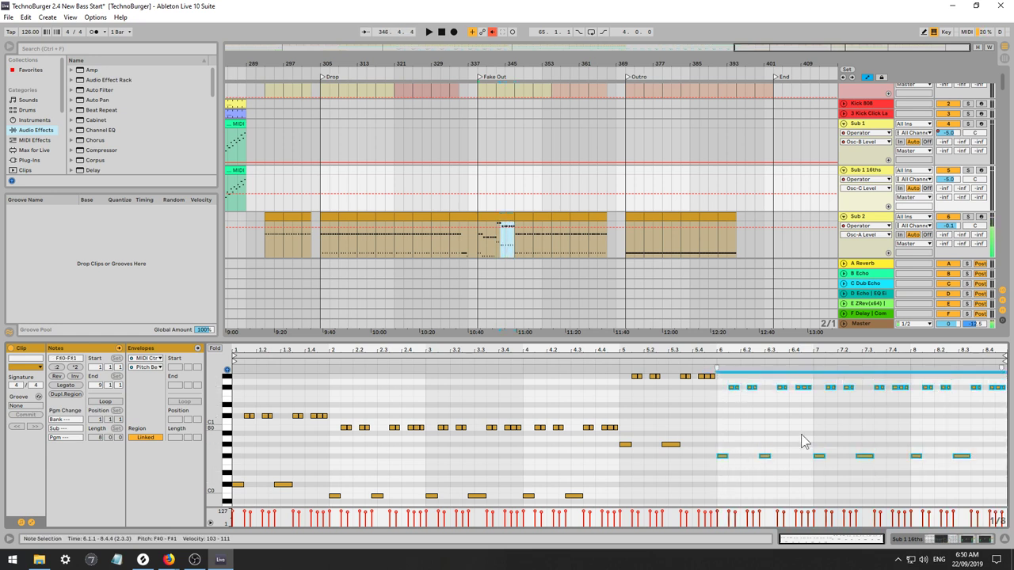
{"action": "left_click", "coordinate": [728, 408]}
{"action": "left_click_drag", "start_coordinate": [723, 478], "coordinate": [997, 378]}
{"action": "key", "text": "Down"}
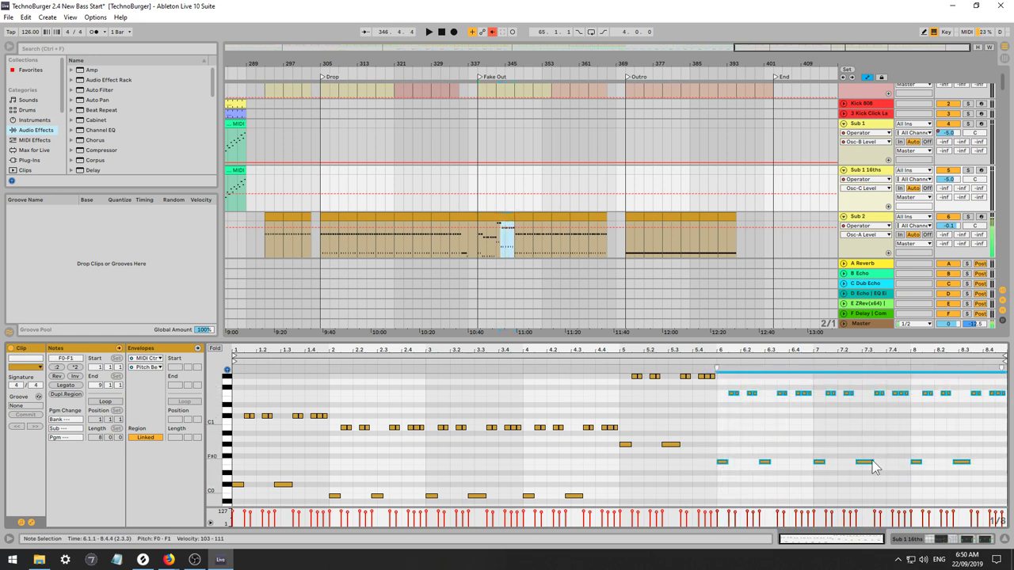
{"action": "key", "text": "Down"}
{"action": "key", "text": "Down"}
{"action": "left_click_drag", "start_coordinate": [715, 483], "coordinate": [1011, 392]}
{"action": "left_click_drag", "start_coordinate": [690, 473], "coordinate": [657, 443]}
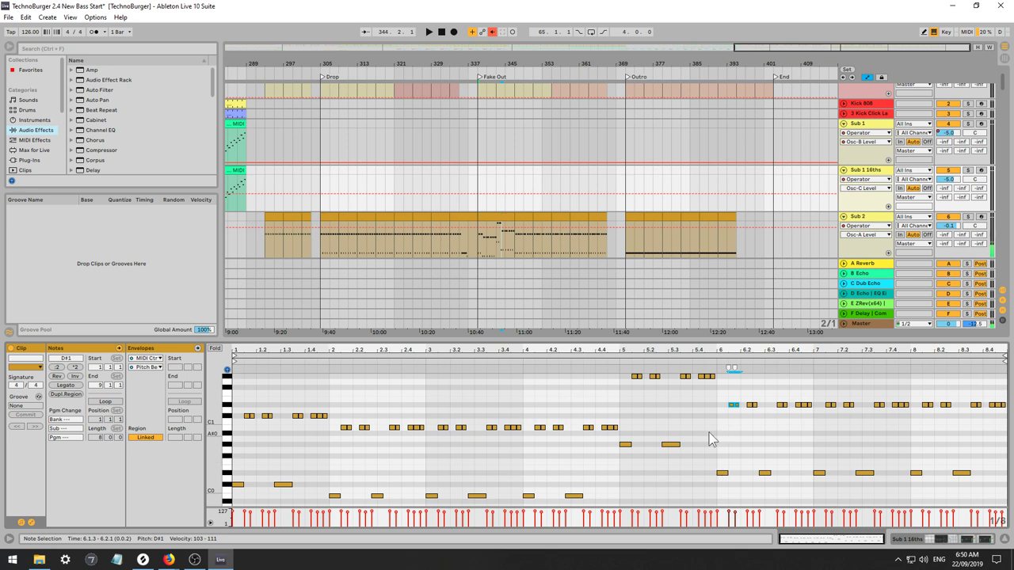
Audition the Fake Out section, then duplicate the Sub 2 section from bar 339 twice toward the Outro.
{"action": "key", "text": "space"}
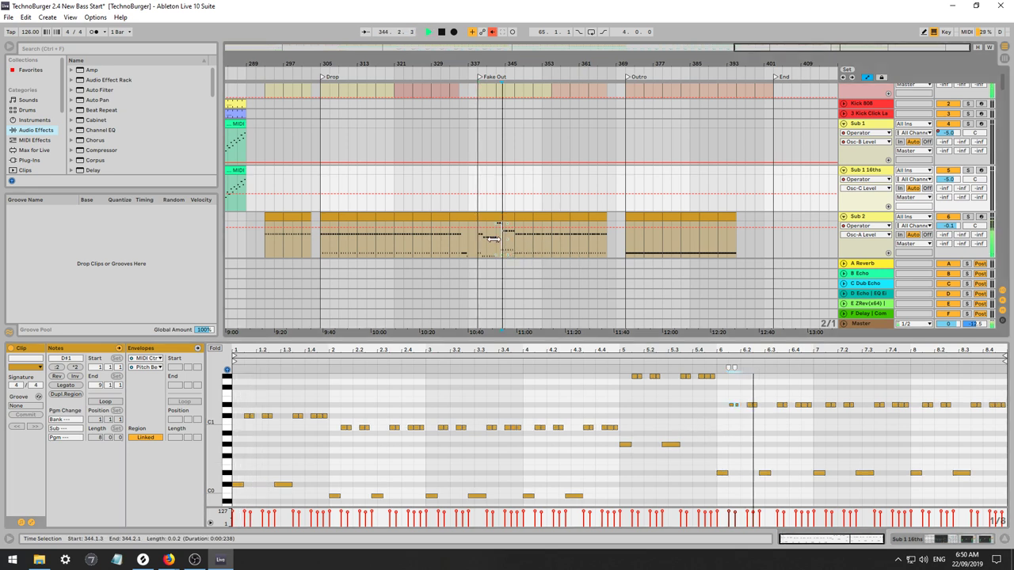
{"action": "key", "text": "space"}
{"action": "left_click", "coordinate": [501, 252]}
{"action": "key", "text": "space"}
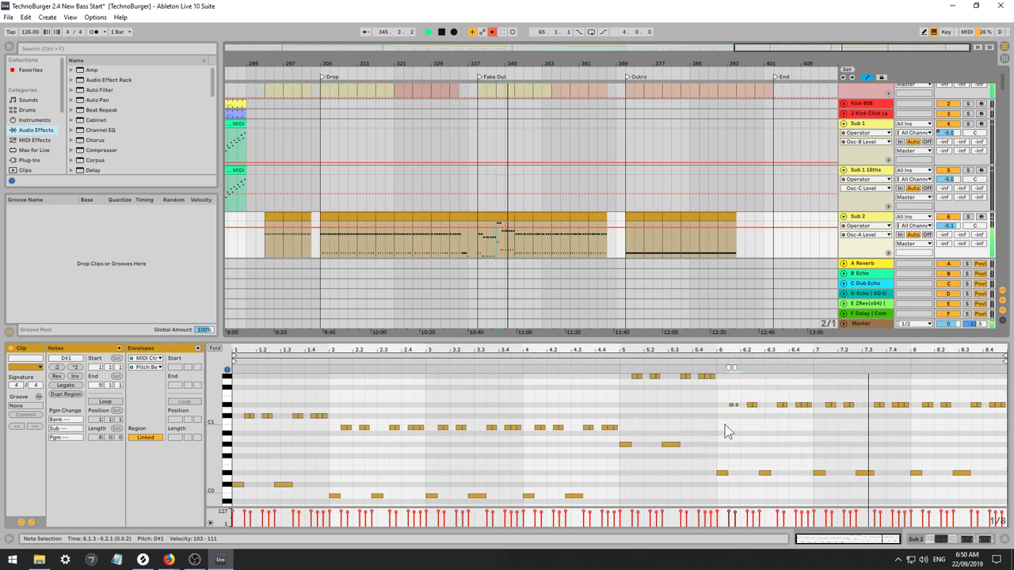
{"action": "left_click", "coordinate": [496, 218]}
{"action": "key", "text": "ctrl+d"}
{"action": "key", "text": "ctrl+d"}
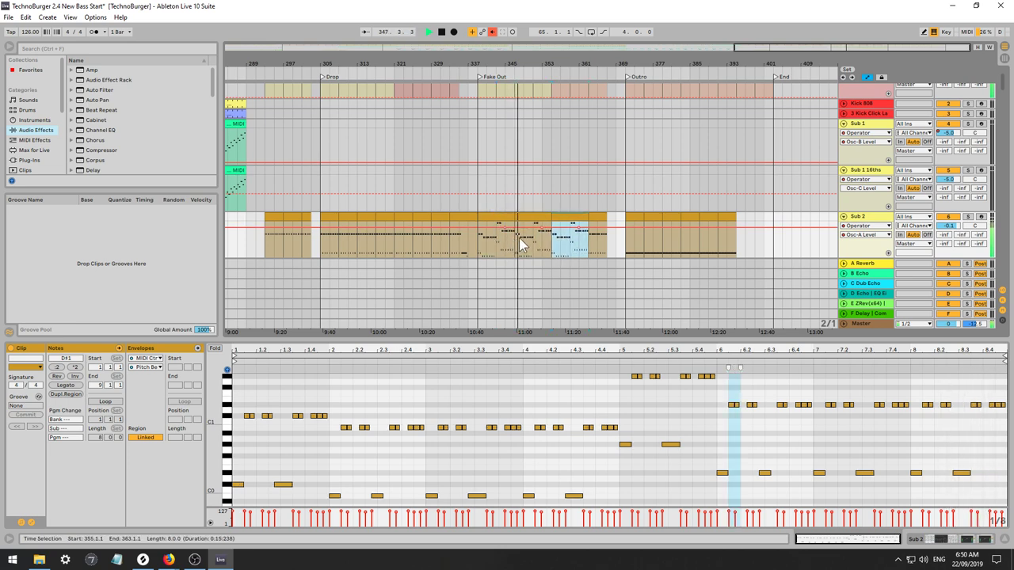
{"action": "key", "text": "ctrl+d"}
Open track 1's device chain and compare it with the Arpeggiator and Operator filter bypassed.
{"action": "left_click_drag", "start_coordinate": [1003, 94], "coordinate": [996, 192]}
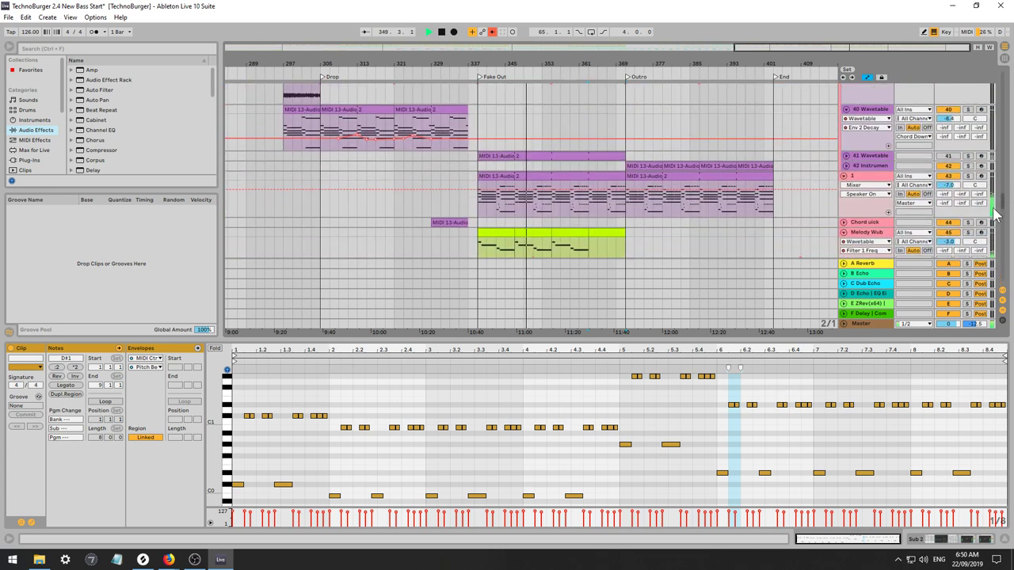
{"action": "left_click", "coordinate": [877, 182]}
{"action": "double_click", "coordinate": [875, 179]}
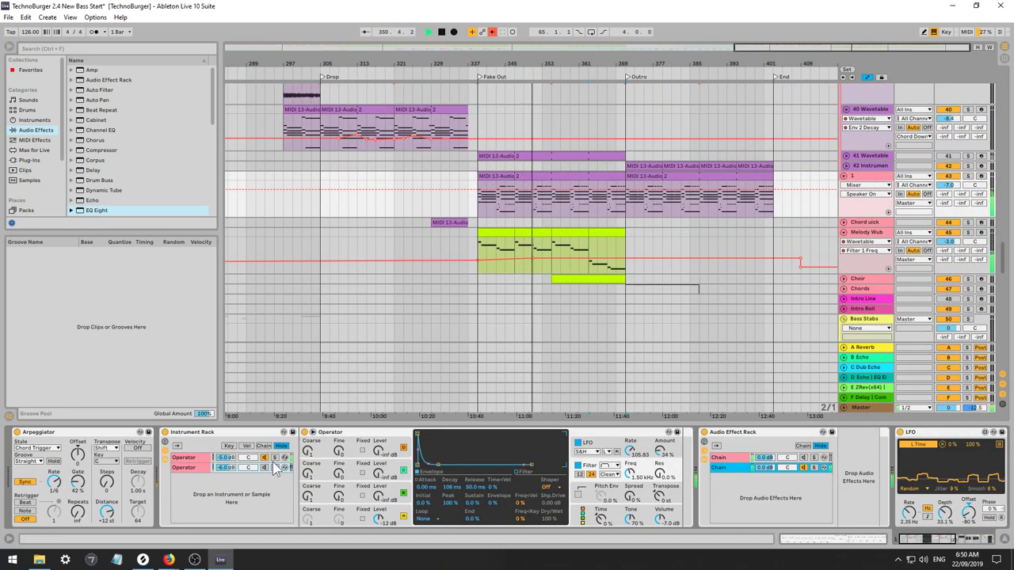
{"action": "left_click", "coordinate": [17, 432]}
{"action": "key", "text": "space"}
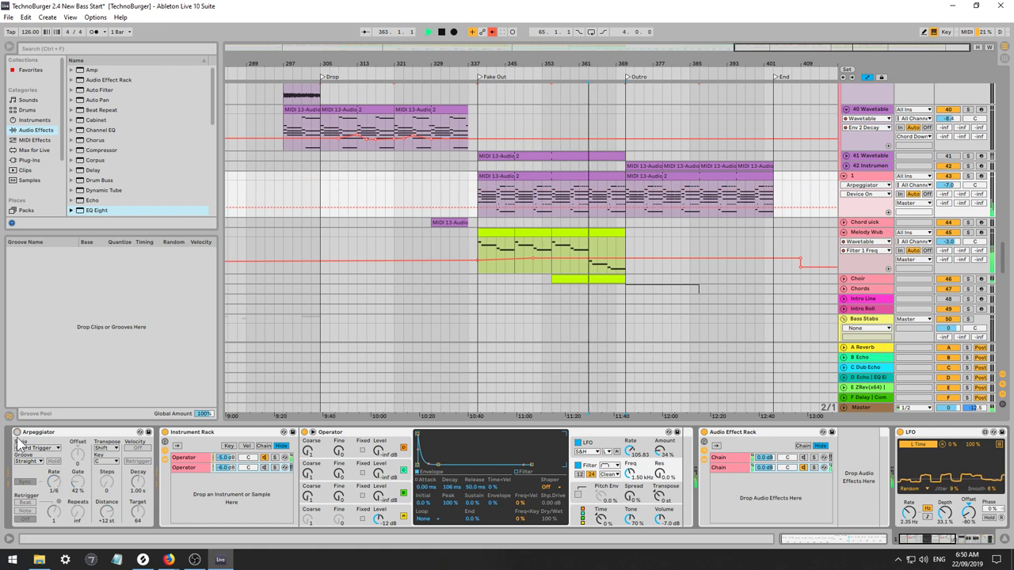
{"action": "left_click", "coordinate": [17, 432]}
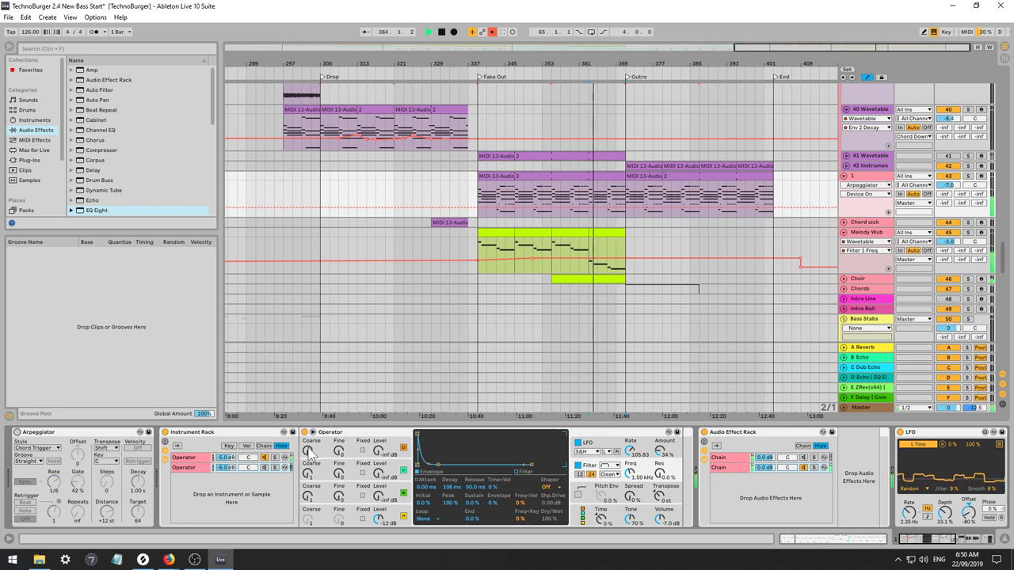
{"action": "key", "text": "space"}
{"action": "left_click", "coordinate": [579, 465]}
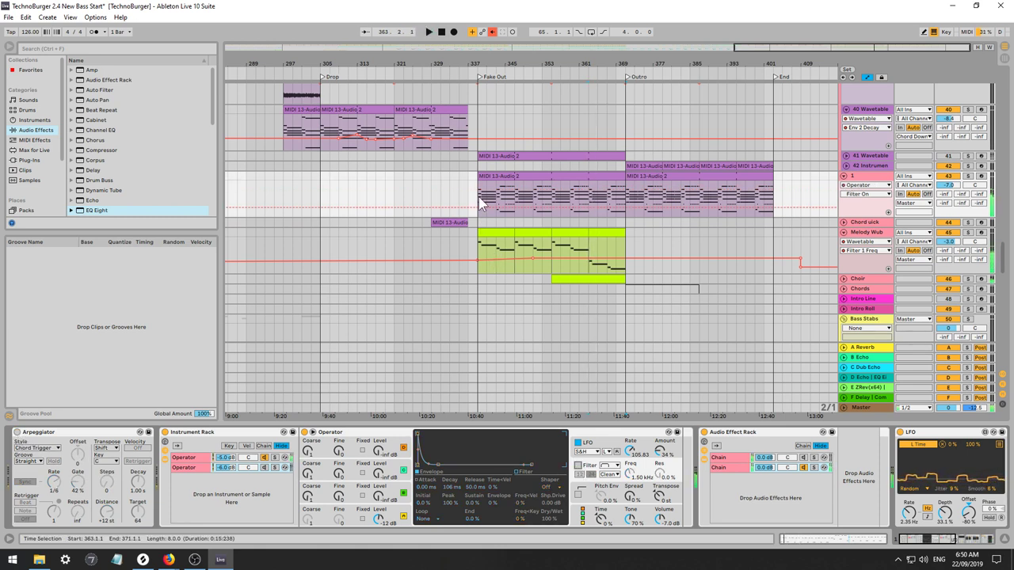
{"action": "key", "text": "space"}
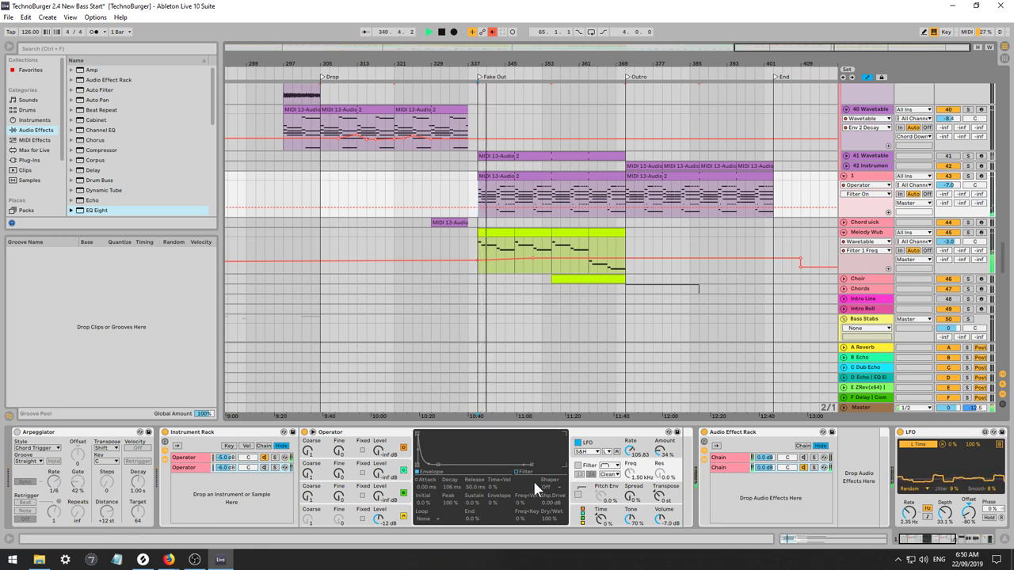
Enlarge the reverb size, shorten its decay slightly and adjust its dry/wet mix.
{"action": "left_click", "coordinate": [186, 458]}
{"action": "left_click", "coordinate": [723, 475]}
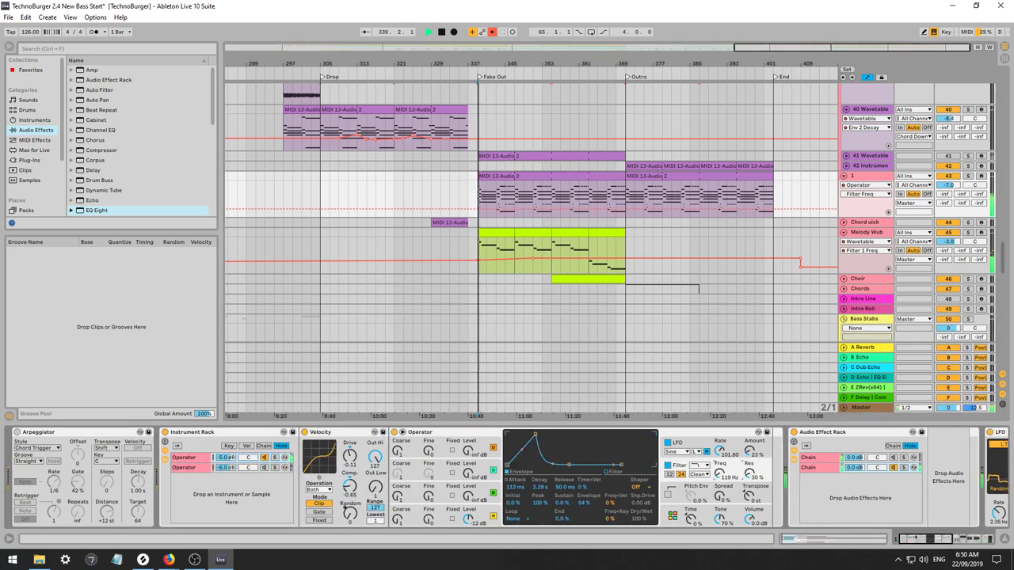
{"action": "left_click_drag", "start_coordinate": [933, 536], "coordinate": [978, 544]}
{"action": "left_click", "coordinate": [628, 515]}
{"action": "key", "text": "space"}
{"action": "key", "text": "space"}
{"action": "left_click_drag", "start_coordinate": [628, 515], "coordinate": [628, 517]}
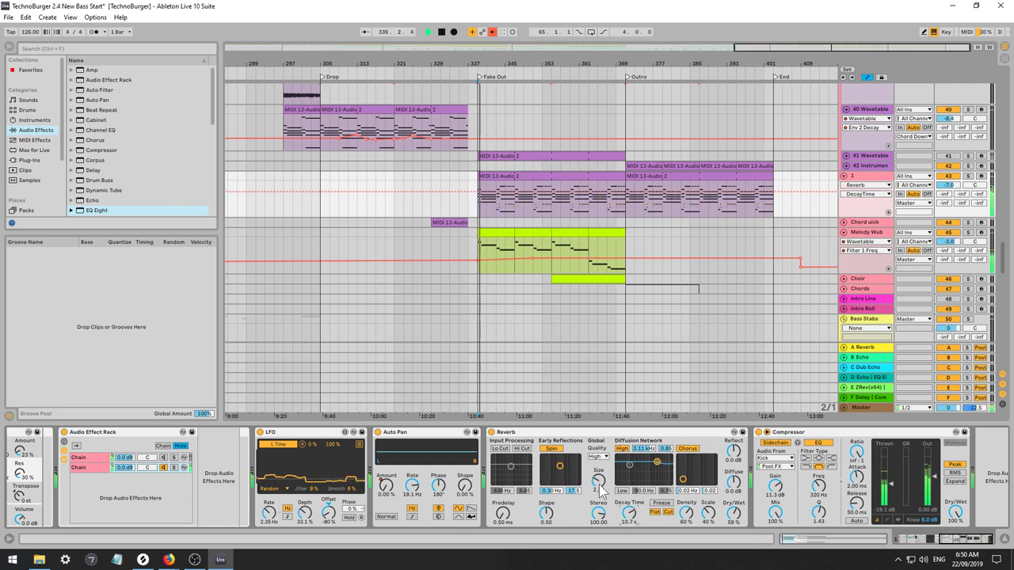
{"action": "left_click_drag", "start_coordinate": [599, 481], "coordinate": [599, 444]}
{"action": "left_click_drag", "start_coordinate": [733, 513], "coordinate": [734, 548]}
{"action": "key", "text": "space"}
{"action": "key", "text": "space"}
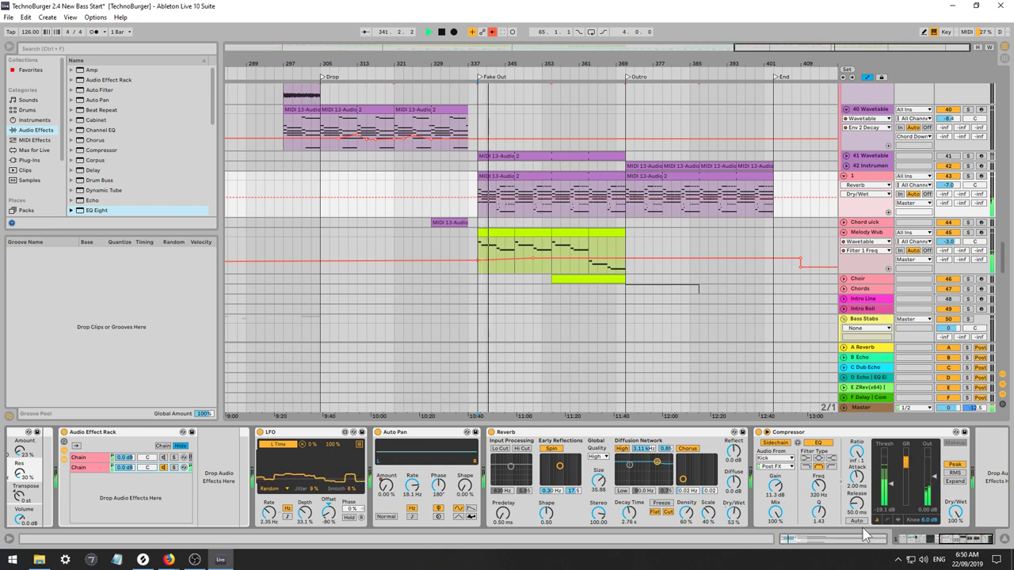
{"action": "left_click_drag", "start_coordinate": [963, 540], "coordinate": [897, 541]}
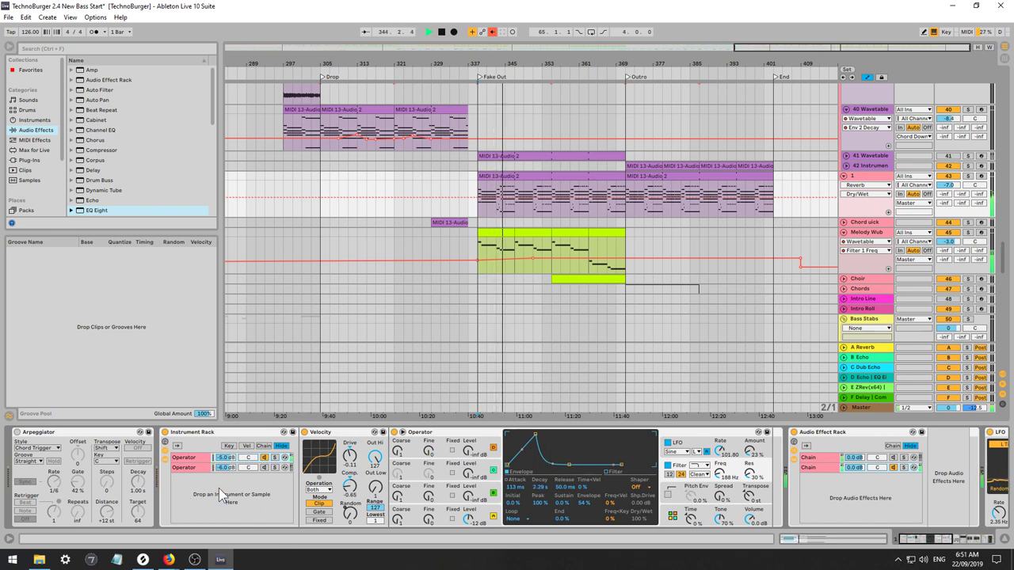
Set oscillator A coarse to 0.5, lengthen the filter envelope attack, zero Spread, and raise reverb Dry/Wet to 66%.
{"action": "left_click_drag", "start_coordinate": [400, 502], "coordinate": [400, 507]}
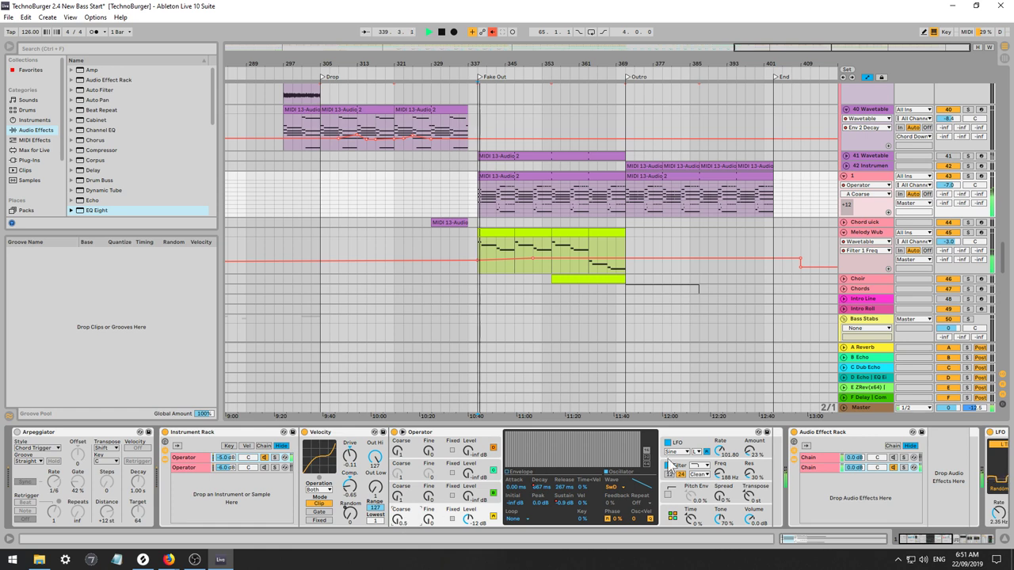
{"action": "left_click", "coordinate": [724, 476]}
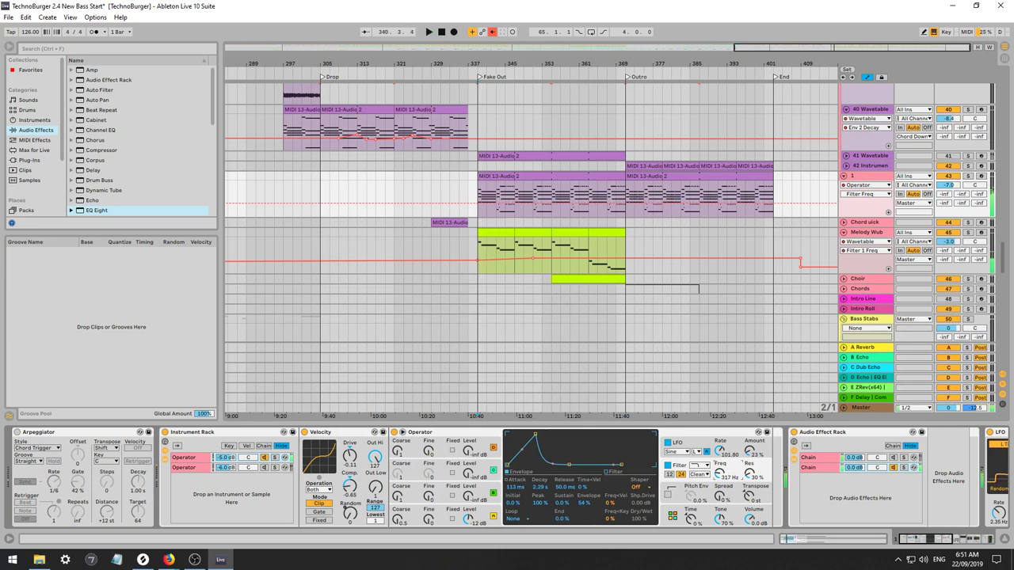
{"action": "key", "text": "space"}
{"action": "left_click_drag", "start_coordinate": [515, 487], "coordinate": [515, 477]}
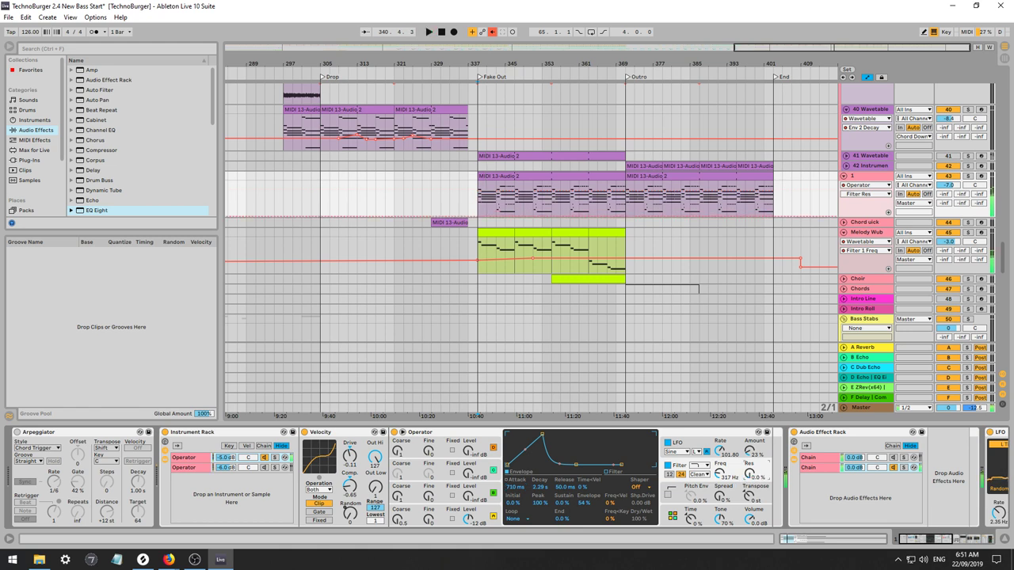
{"action": "left_click_drag", "start_coordinate": [580, 508], "coordinate": [581, 505]}
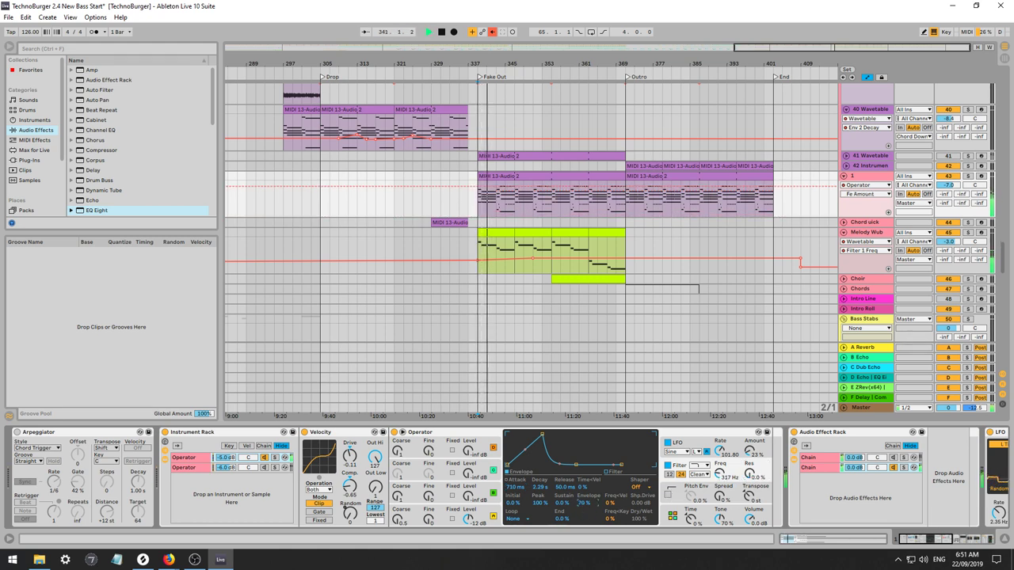
{"action": "left_click", "coordinate": [721, 499]}
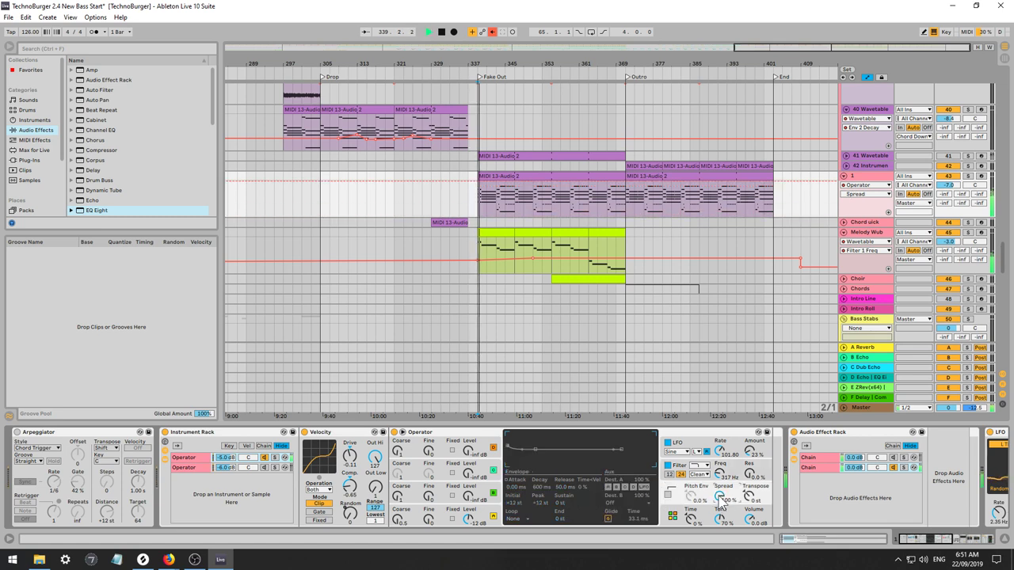
{"action": "left_click_drag", "start_coordinate": [720, 498], "coordinate": [719, 501]}
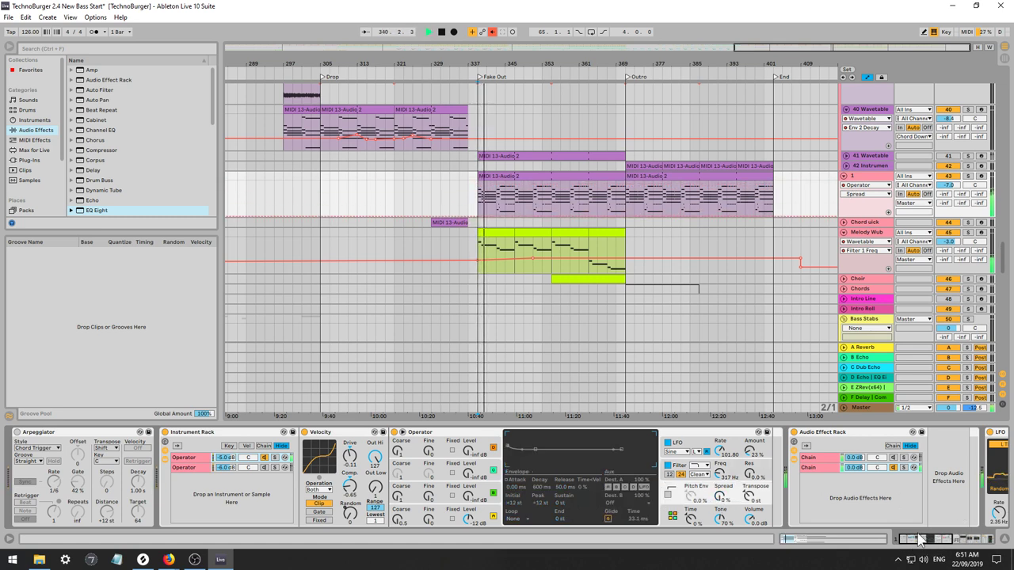
{"action": "left_click_drag", "start_coordinate": [923, 541], "coordinate": [999, 542]}
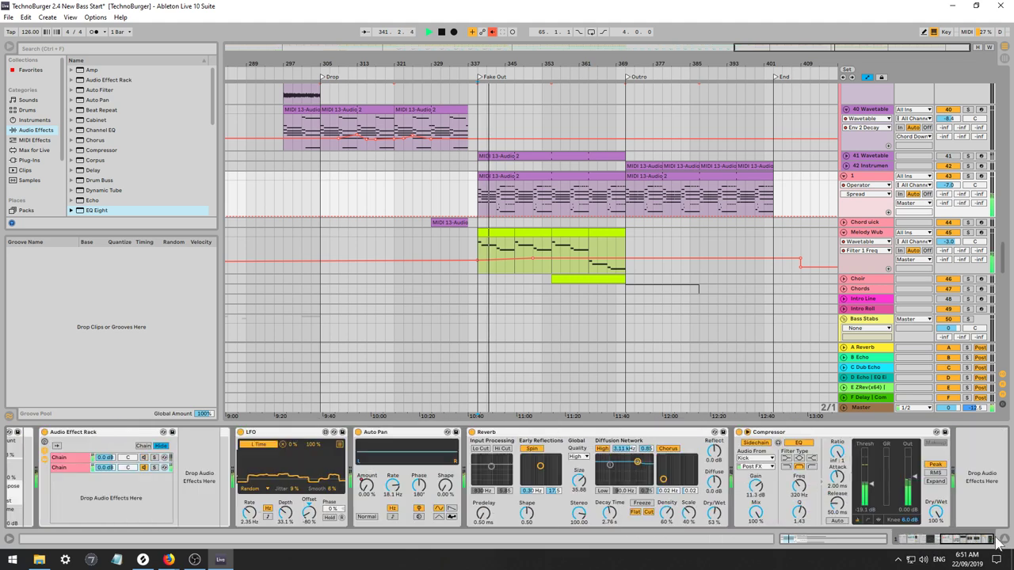
{"action": "left_click_drag", "start_coordinate": [721, 508], "coordinate": [722, 495]}
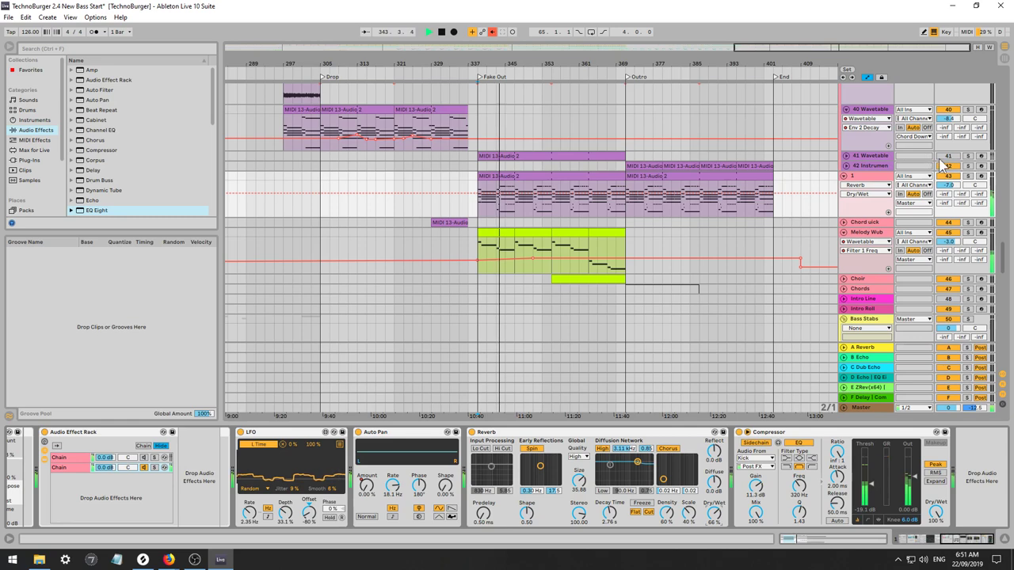
Delete the top B3 notes from the MIDI 13-Audio 2 clip at bar 337, then return to track 1's devices.
{"action": "left_click", "coordinate": [493, 175]}
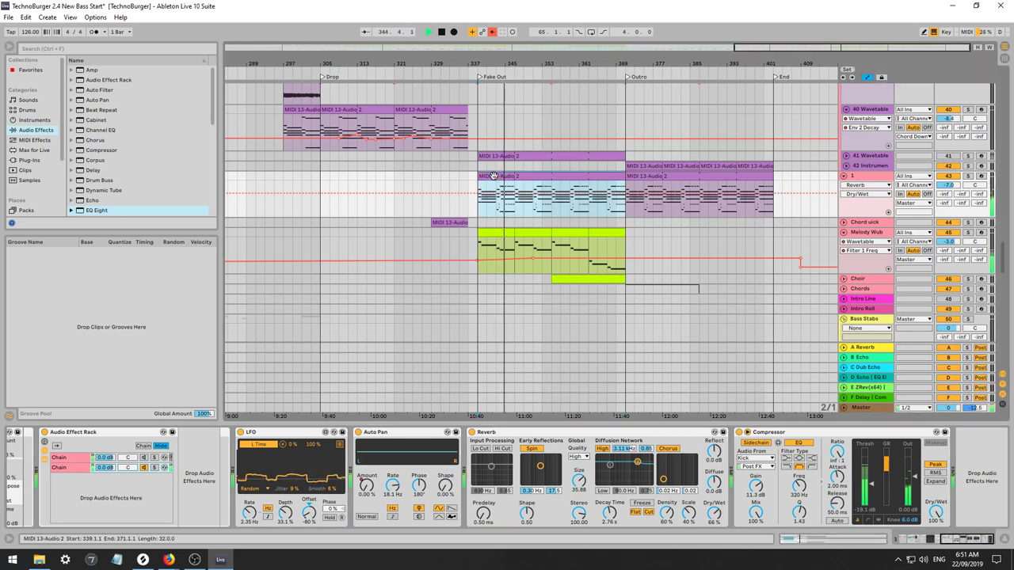
{"action": "double_click", "coordinate": [494, 176]}
{"action": "key", "text": "space"}
{"action": "left_click_drag", "start_coordinate": [691, 404], "coordinate": [1008, 426]}
{"action": "key", "text": "Delete"}
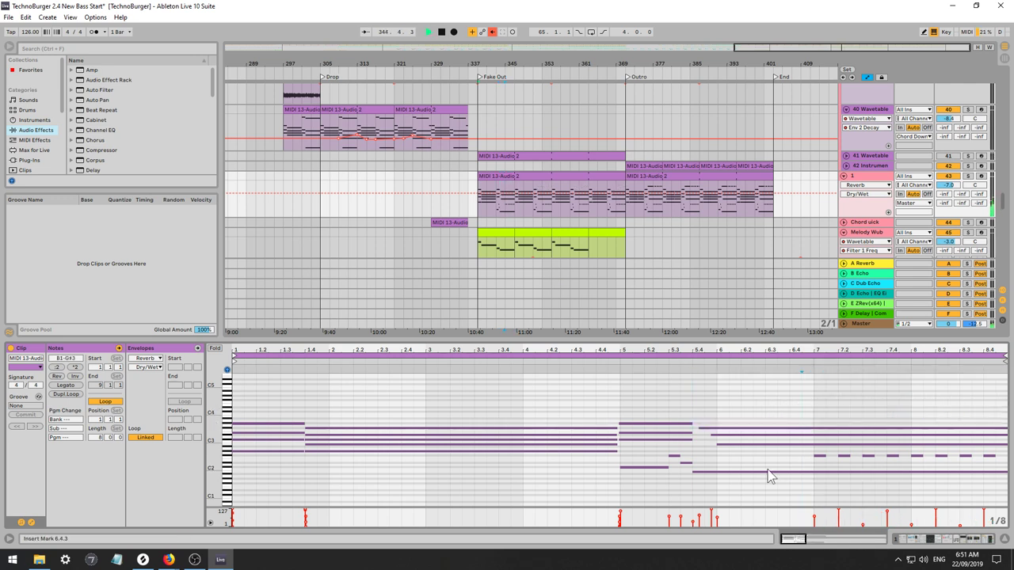
{"action": "key", "text": "space"}
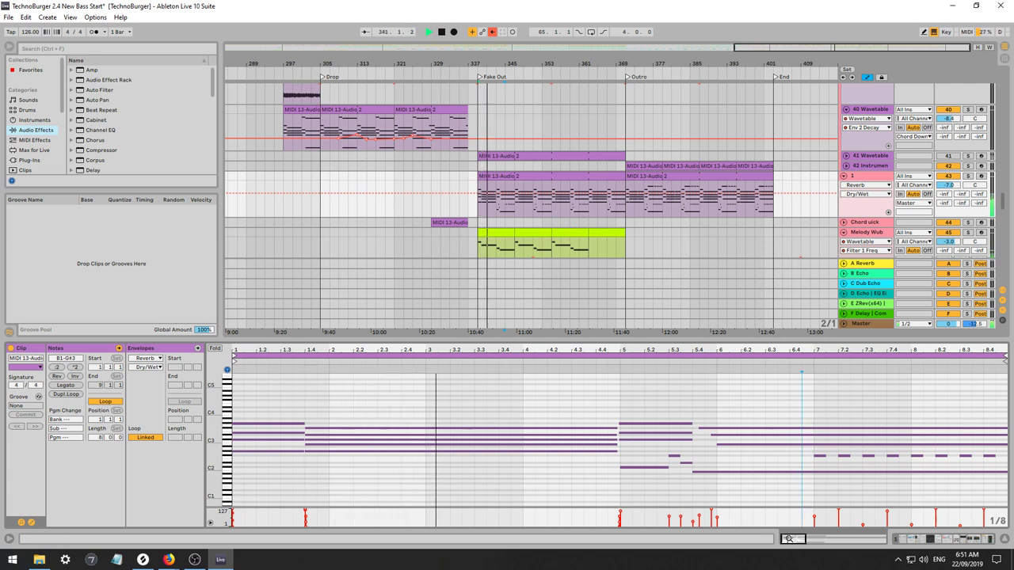
{"action": "left_click_drag", "start_coordinate": [789, 538], "coordinate": [790, 544]}
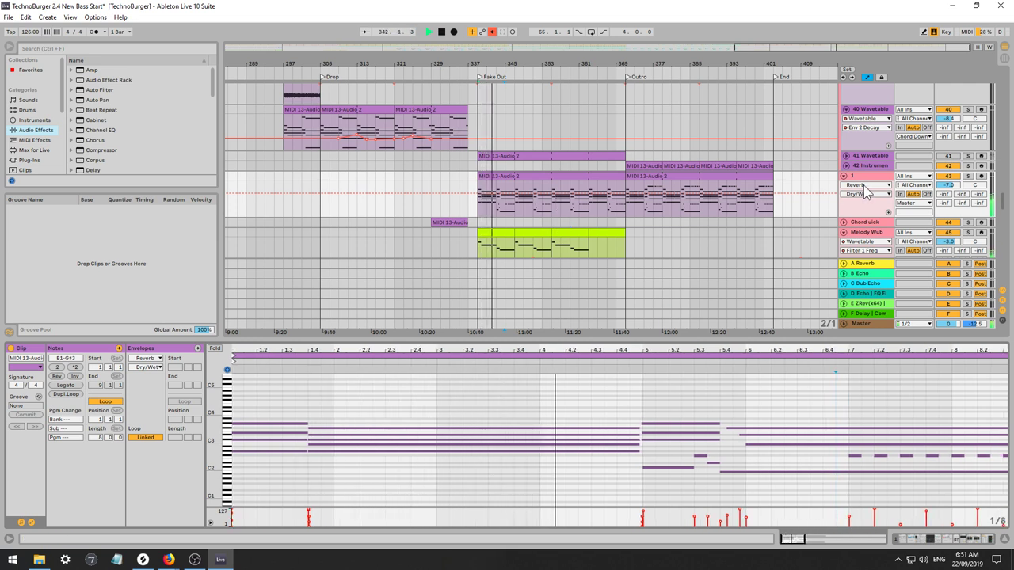
{"action": "left_click", "coordinate": [854, 175]}
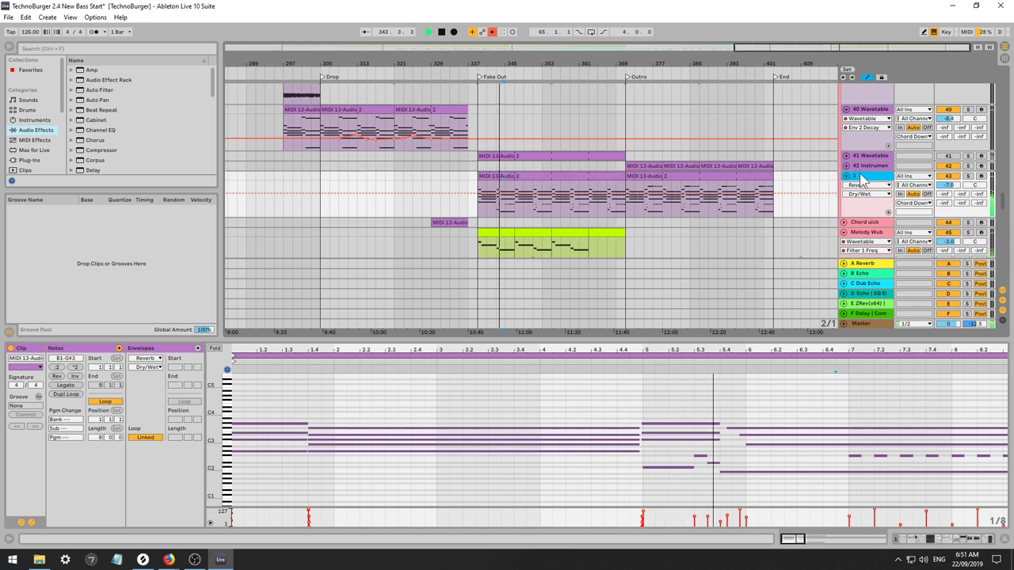
{"action": "key", "text": "space"}
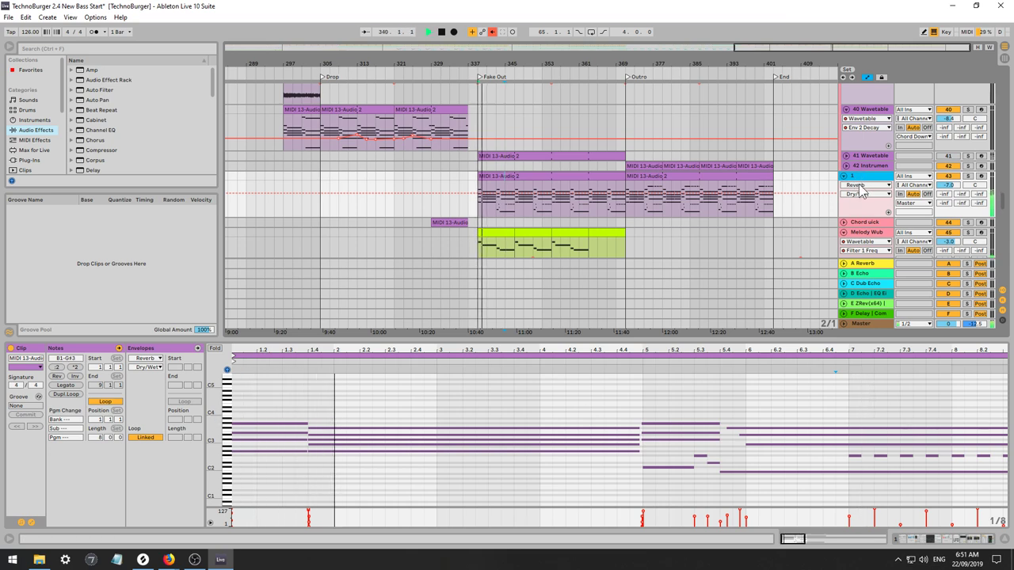
{"action": "left_click", "coordinate": [856, 178]}
{"action": "key", "text": "space"}
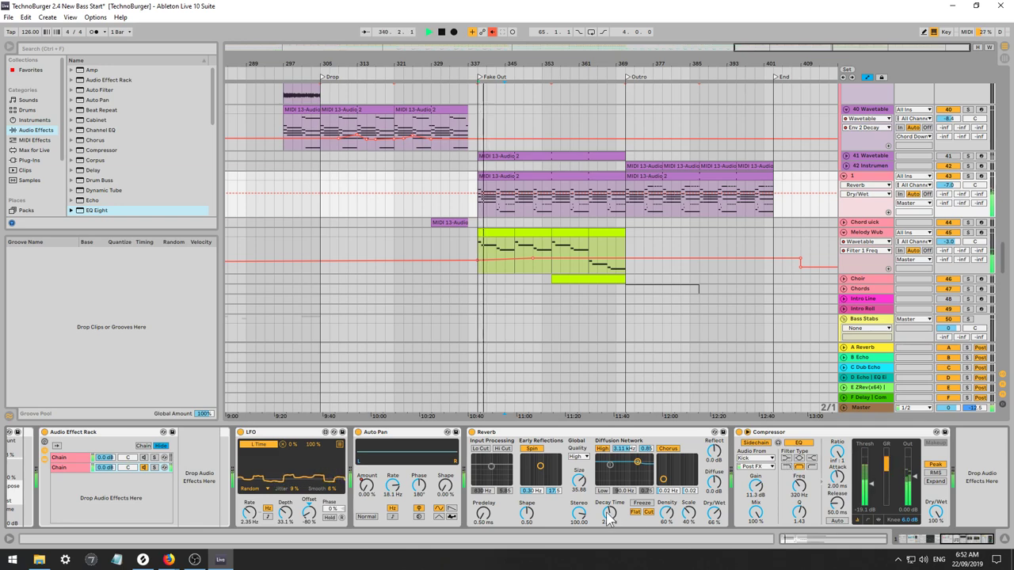
Lengthen the reverb decay to 4.76 s and give Operator's oscillator D a square waveform.
{"action": "left_click_drag", "start_coordinate": [609, 519], "coordinate": [609, 500]}
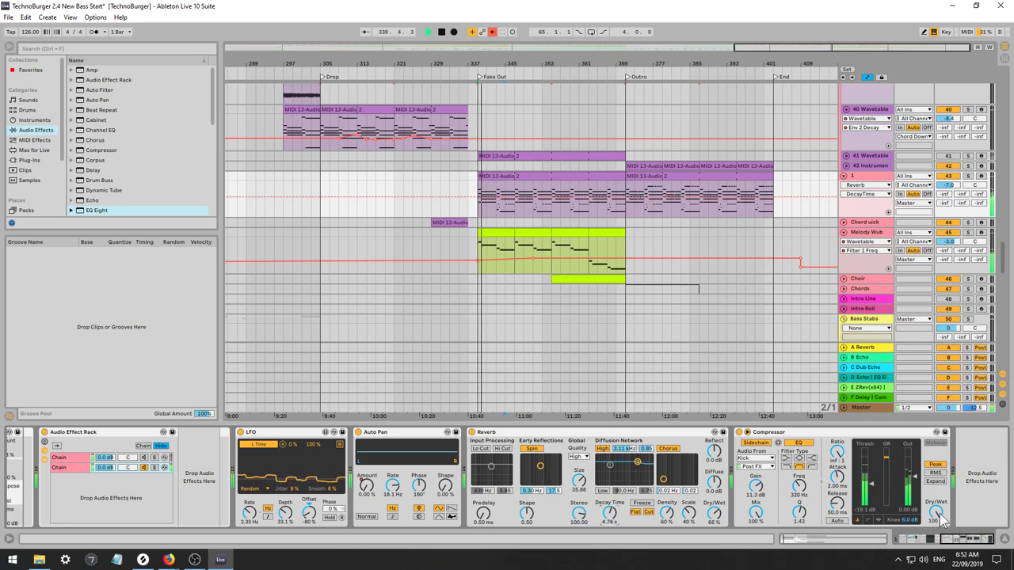
{"action": "left_click_drag", "start_coordinate": [954, 540], "coordinate": [913, 540]}
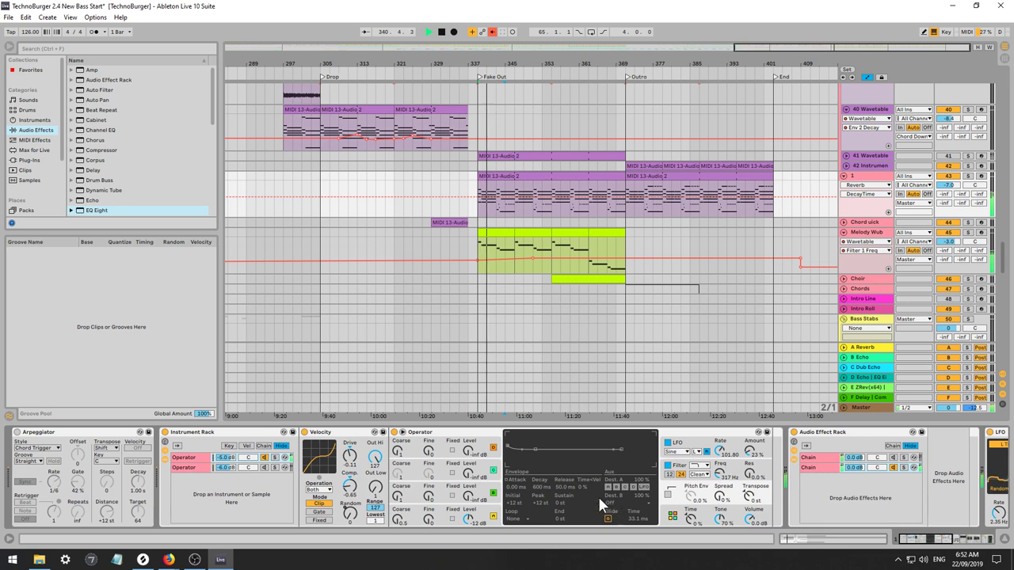
{"action": "left_click", "coordinate": [473, 515]}
{"action": "left_click", "coordinate": [613, 488]}
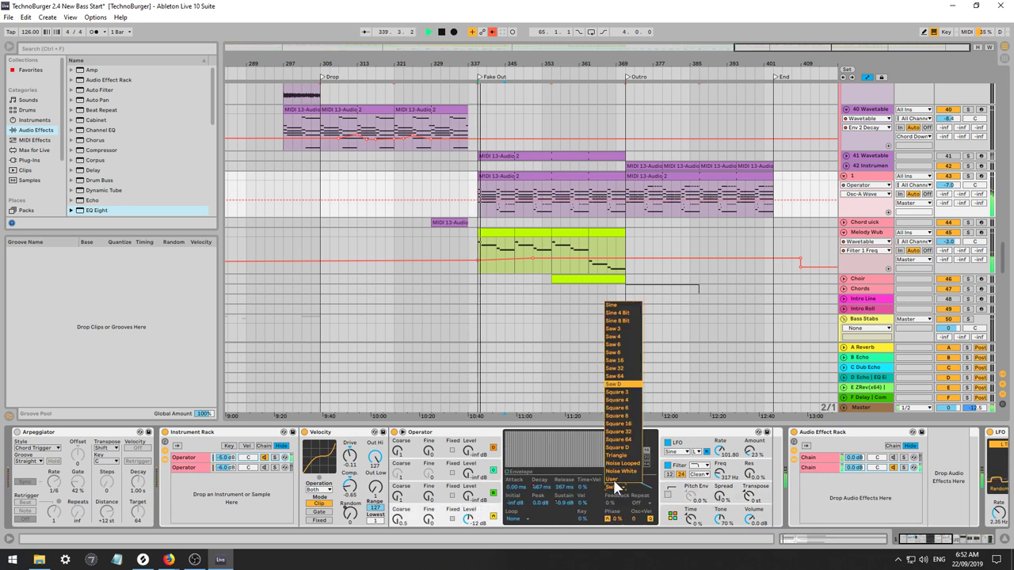
{"action": "left_click", "coordinate": [634, 448]}
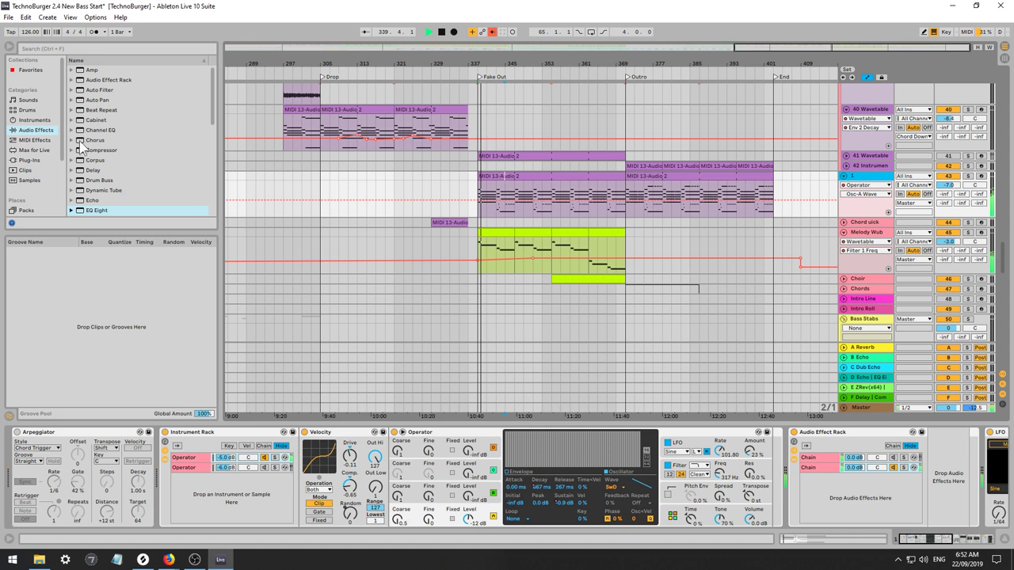
Duplicate track 1 and browse the Drums and instrument categories.
{"action": "key", "text": "ctrl+d"}
{"action": "left_click", "coordinate": [34, 111]}
{"action": "left_click", "coordinate": [37, 121]}
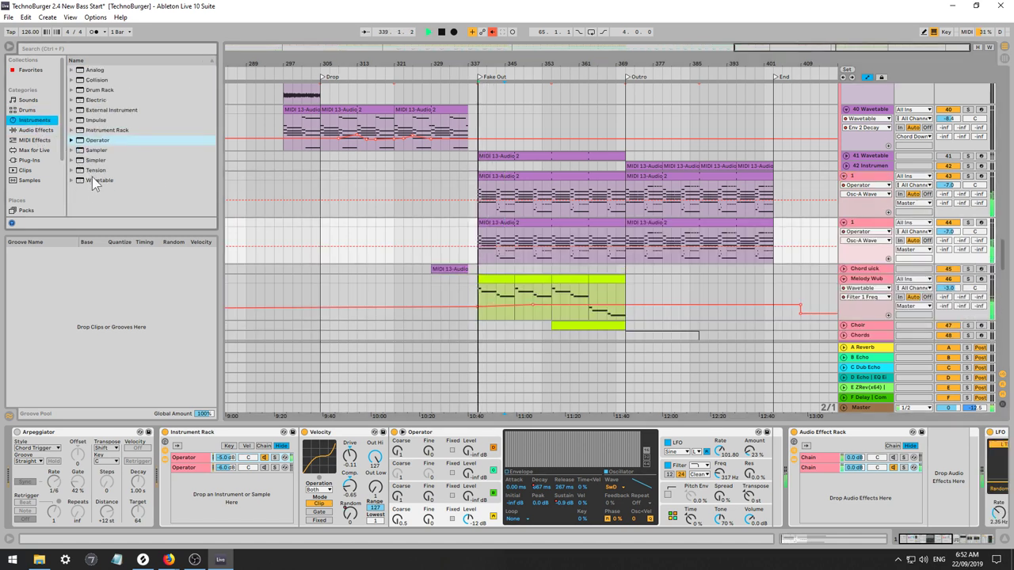
Solo the duplicate track, load the Aparillo plug-in onto it, and lower the first operator's FM amount.
{"action": "left_click", "coordinate": [968, 224]}
{"action": "key", "text": "space"}
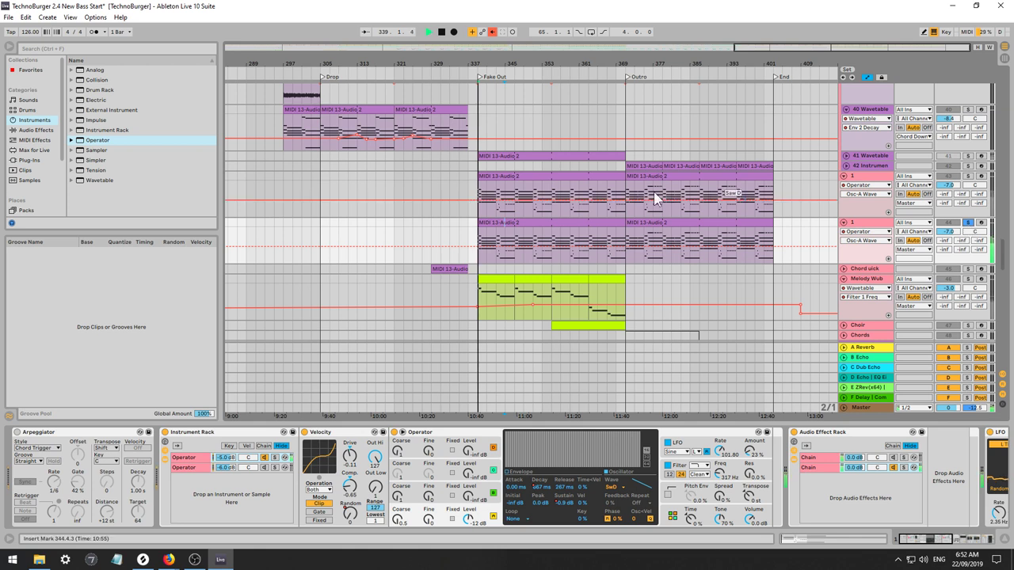
{"action": "left_click", "coordinate": [30, 160]}
{"action": "left_click", "coordinate": [95, 112]}
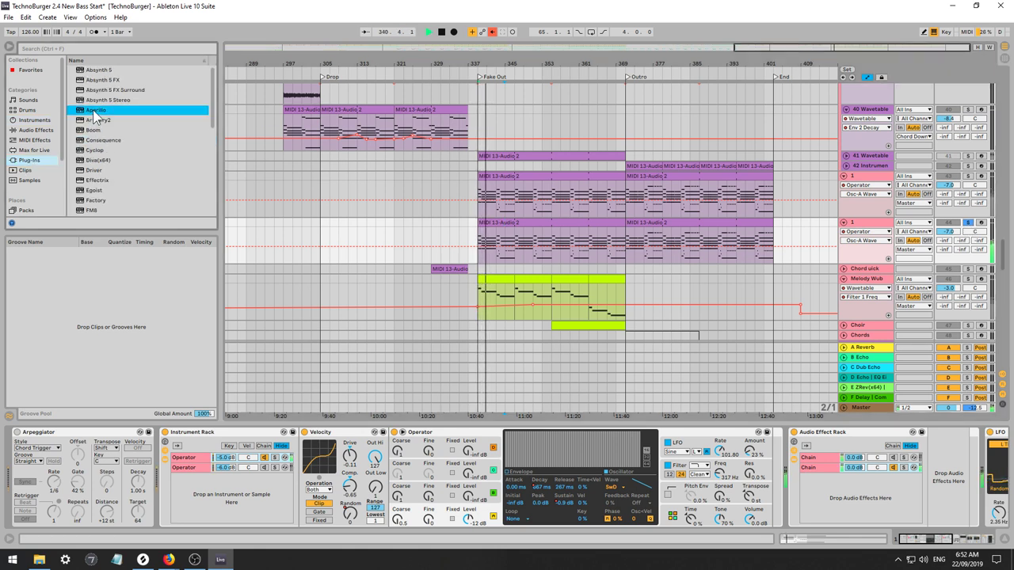
{"action": "double_click", "coordinate": [94, 111]}
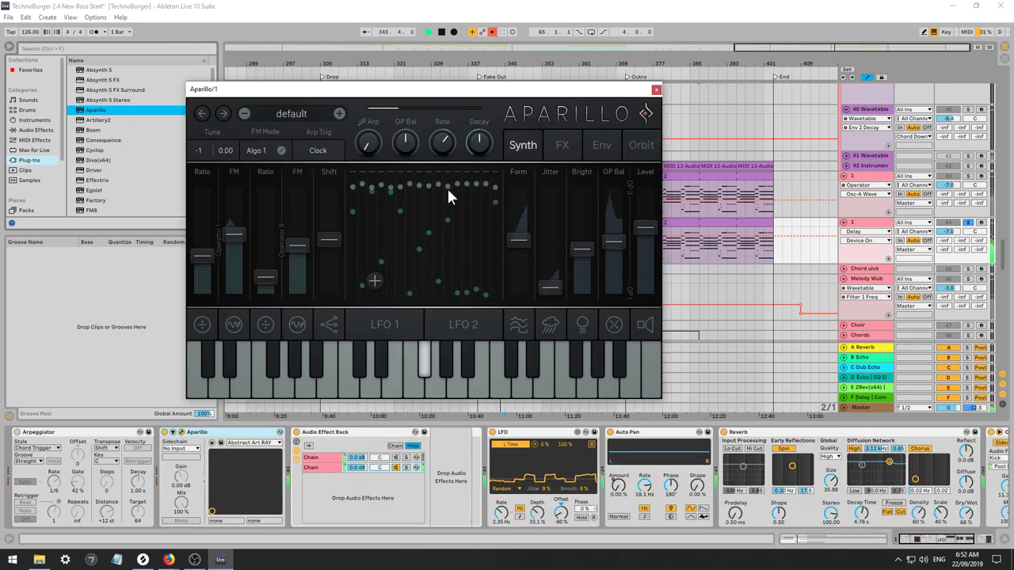
{"action": "key", "text": "space"}
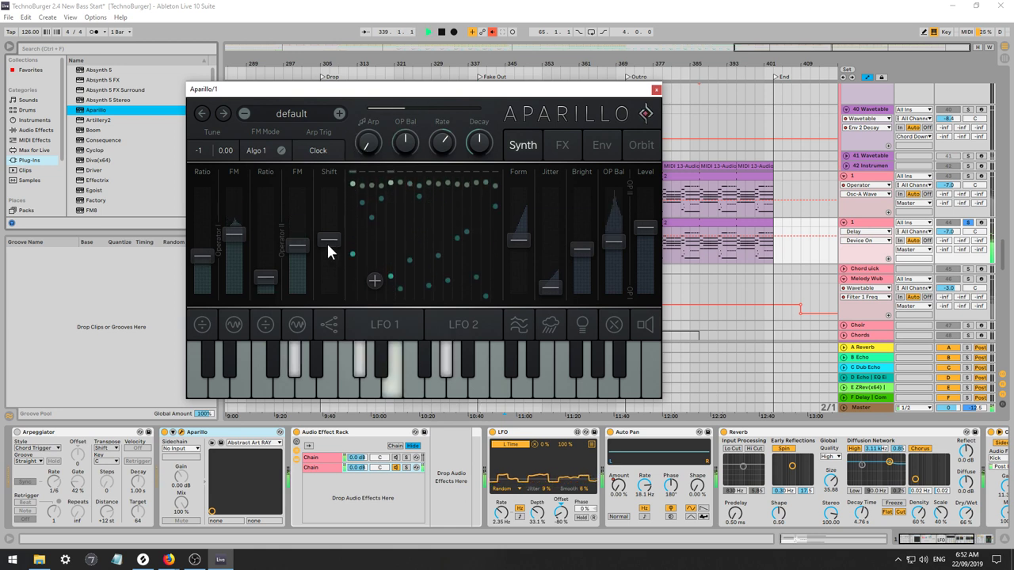
{"action": "left_click_drag", "start_coordinate": [235, 240], "coordinate": [237, 267]}
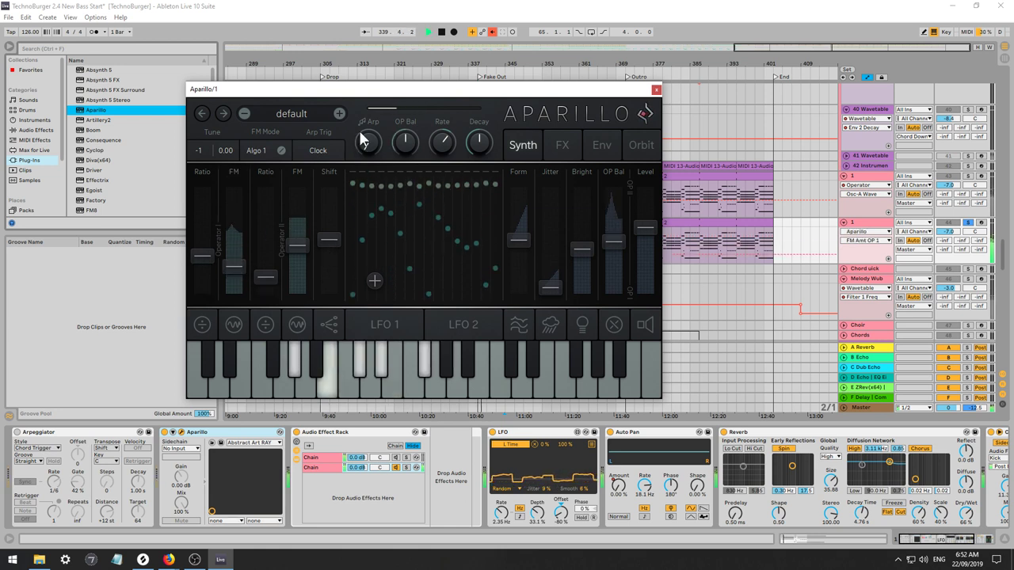
Audition the Introduction DF and Account Solonn MA presets, settling on Adrift under the stars EV.
{"action": "left_click", "coordinate": [306, 111]}
{"action": "mouse_move", "coordinate": [298, 146]}
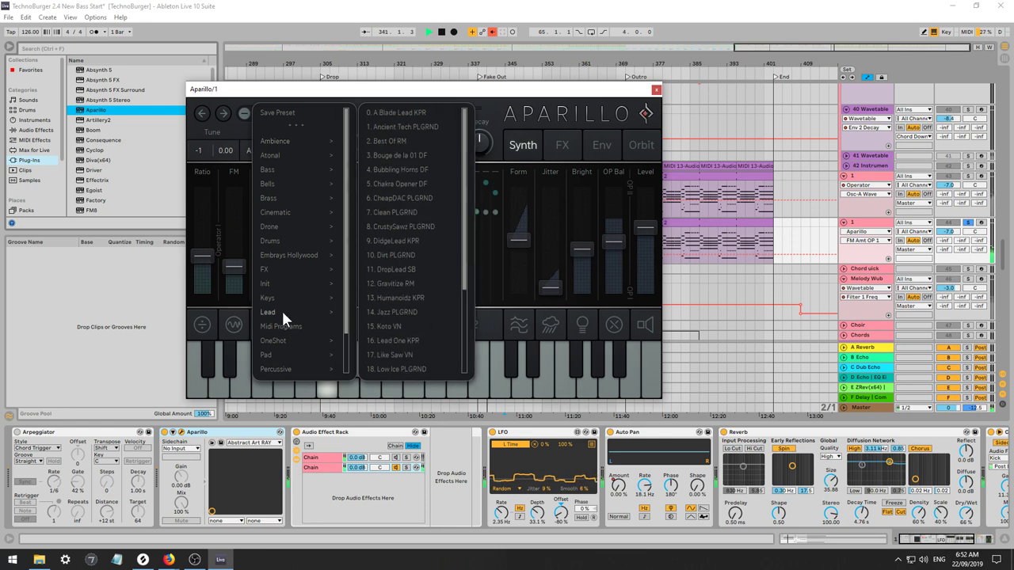
{"action": "mouse_move", "coordinate": [291, 222]}
{"action": "mouse_move", "coordinate": [286, 355]}
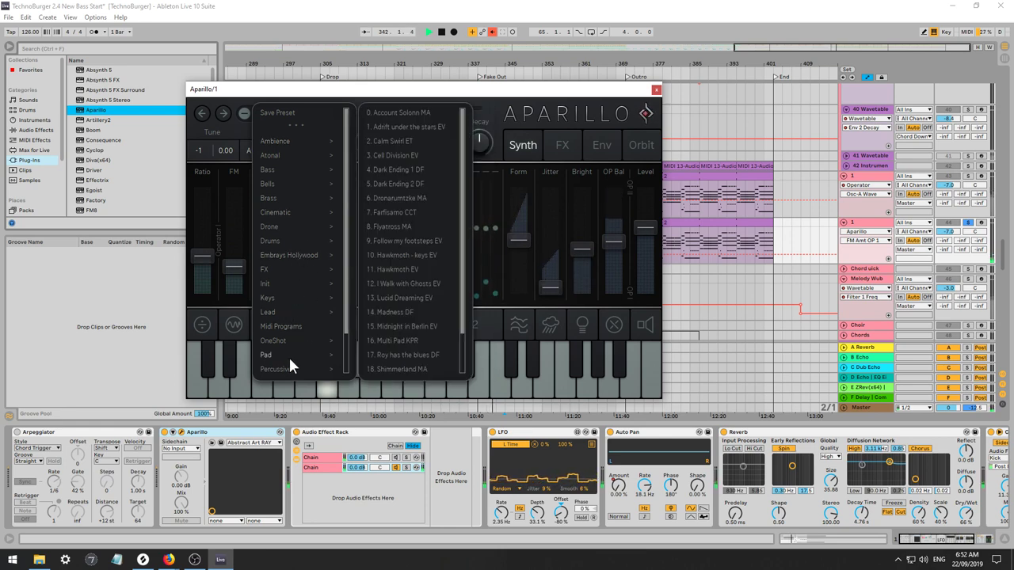
{"action": "left_click", "coordinate": [385, 337]}
{"action": "key", "text": "space"}
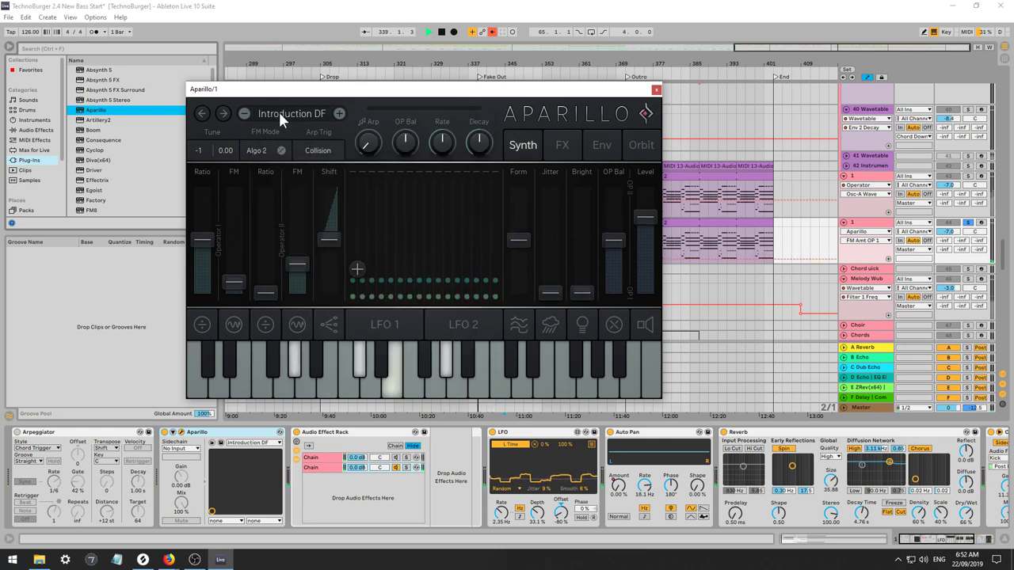
{"action": "left_click", "coordinate": [279, 112]}
{"action": "mouse_move", "coordinate": [272, 353]}
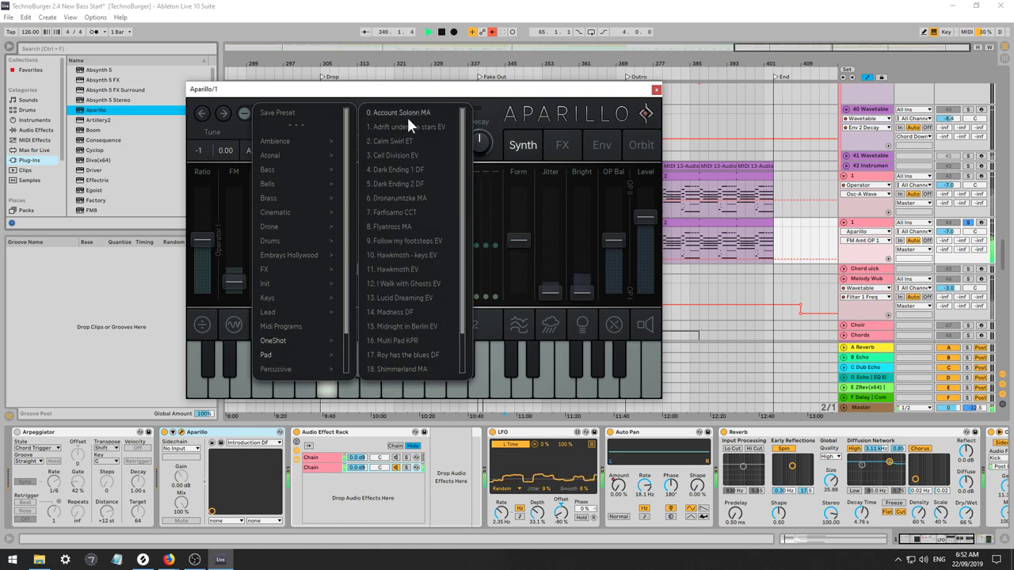
{"action": "left_click", "coordinate": [403, 113]}
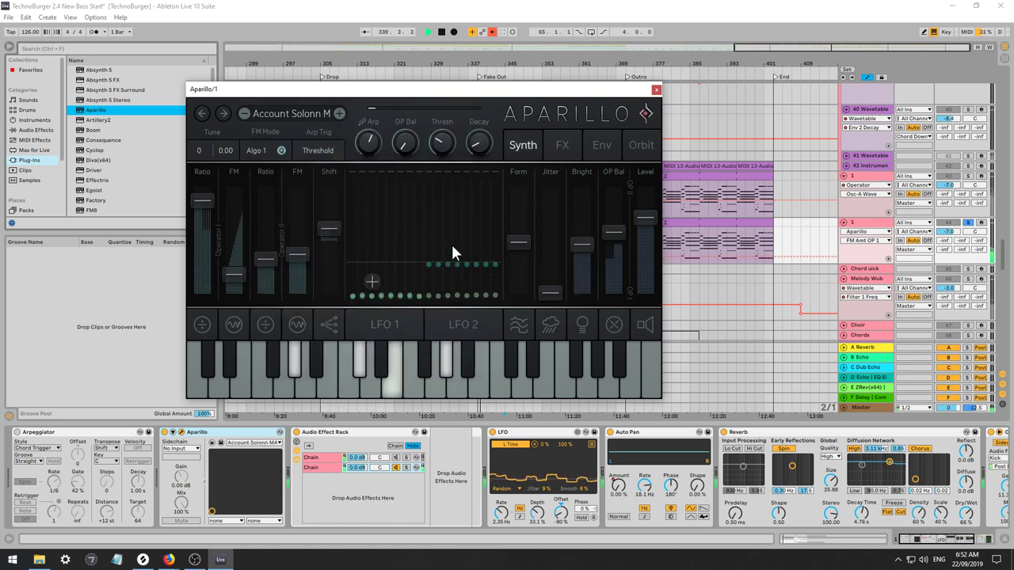
{"action": "left_click", "coordinate": [338, 113]}
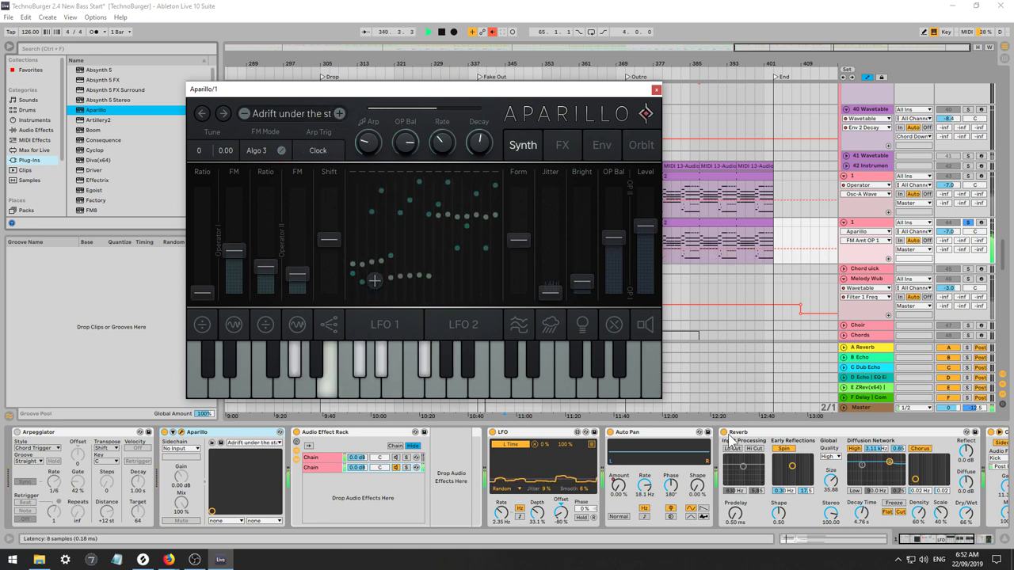
Delete the LFO, Audio Effect Rack and Auto Pan devices, and switch Aparillo to Orbit view.
{"action": "left_click", "coordinate": [524, 442]}
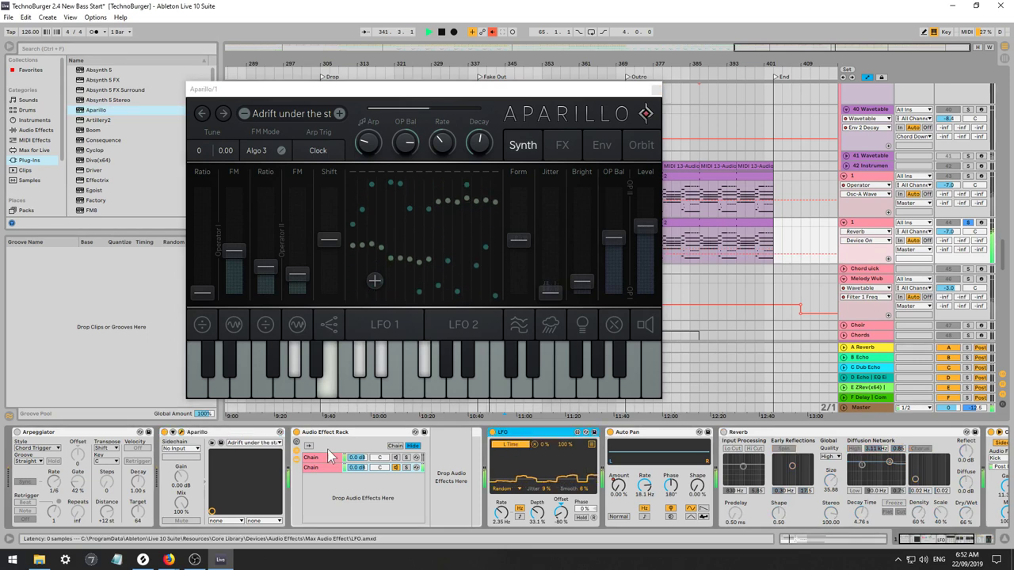
{"action": "key", "text": "Delete"}
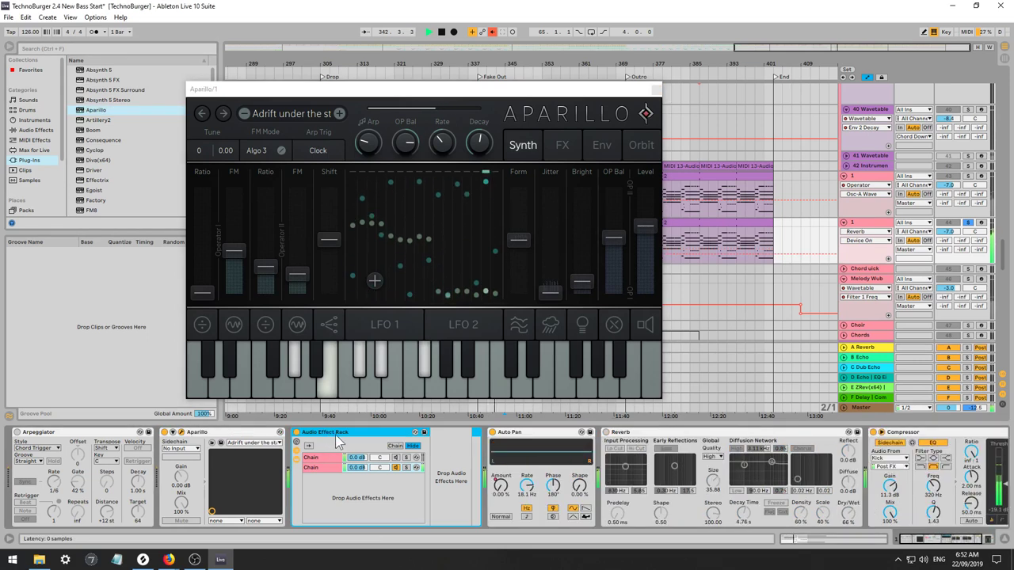
{"action": "key", "text": "Delete"}
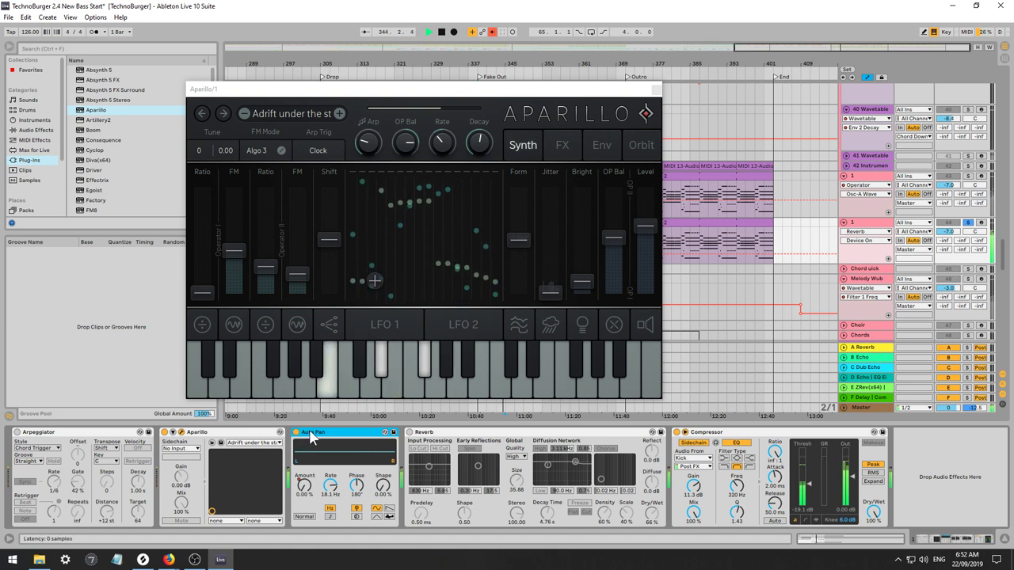
{"action": "key", "text": "Delete"}
{"action": "left_click", "coordinate": [642, 145]}
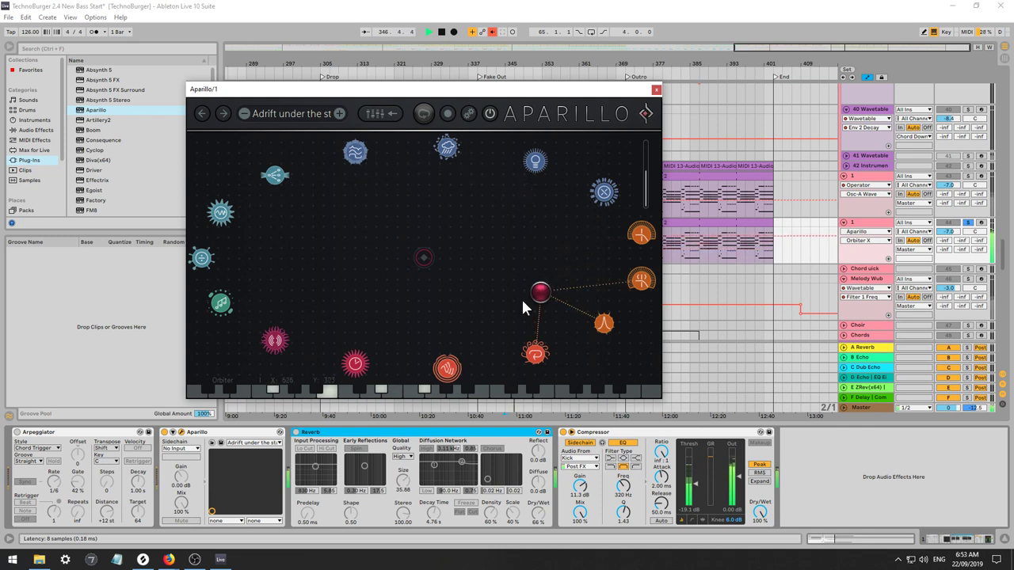
Drag the orbiter ball, then play the Orbiter track's MIDI clip with the track soloed.
{"action": "left_click_drag", "start_coordinate": [523, 307], "coordinate": [468, 339]}
{"action": "left_click_drag", "start_coordinate": [333, 336], "coordinate": [328, 313]}
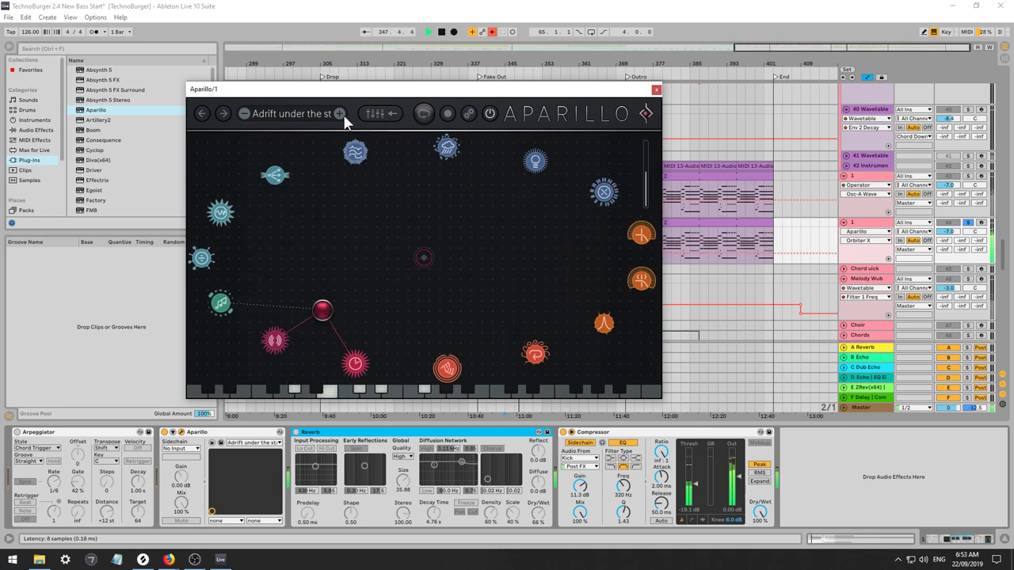
{"action": "left_click", "coordinate": [968, 224]}
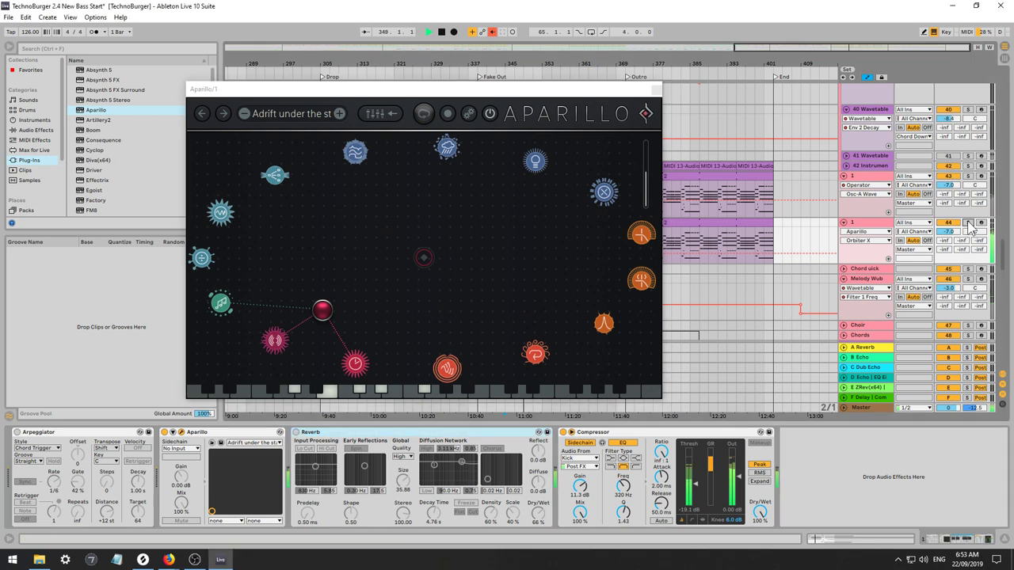
{"action": "left_click_drag", "start_coordinate": [595, 99], "coordinate": [648, 276]}
{"action": "left_click", "coordinate": [489, 226]}
{"action": "key", "text": "space"}
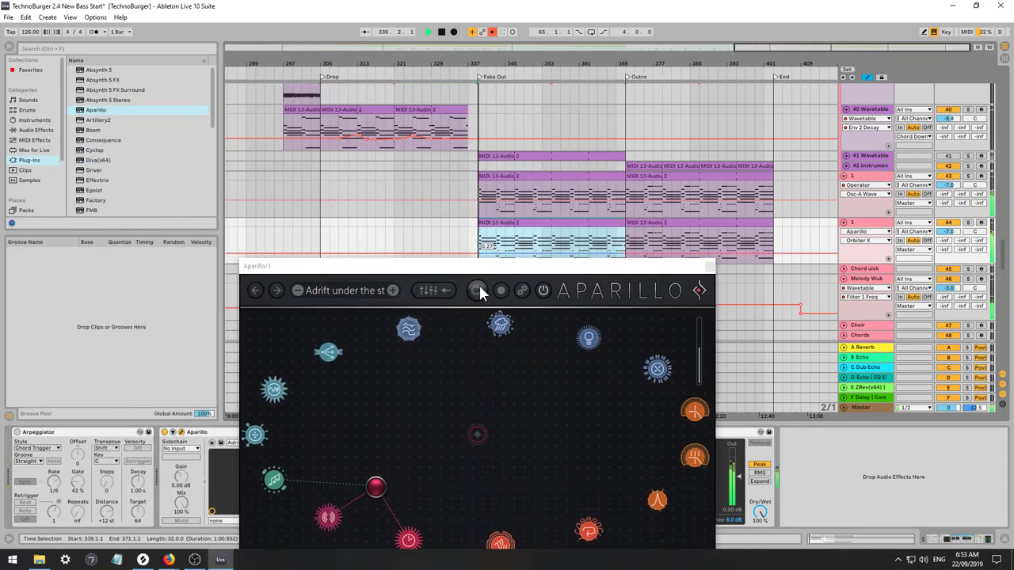
{"action": "left_click", "coordinate": [969, 224]}
Step through presets from Calm Swirl ET and Dark Ending 1/2 DF to Follow my footsteps EV.
{"action": "left_click", "coordinate": [390, 290]}
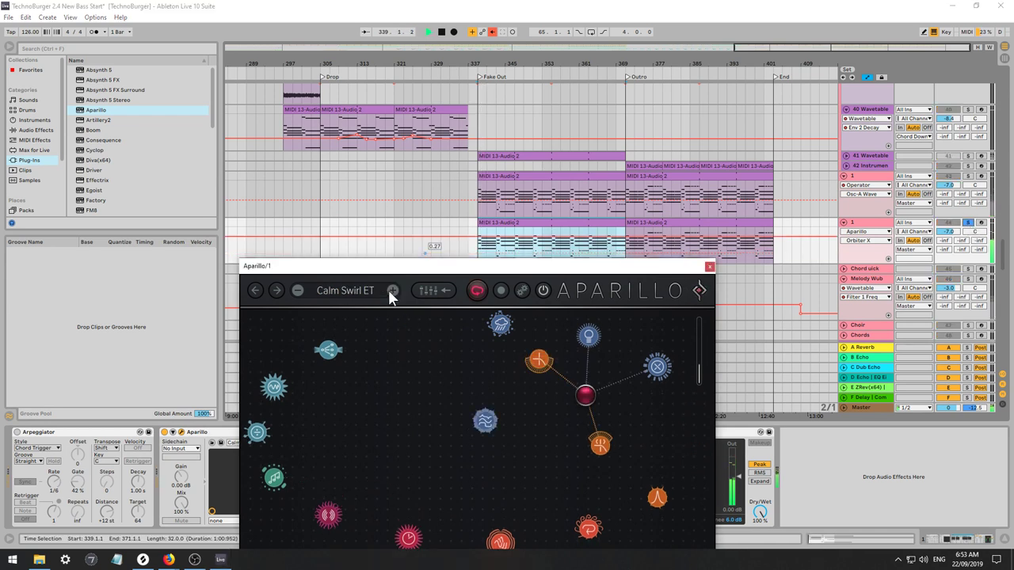
{"action": "left_click", "coordinate": [390, 290]}
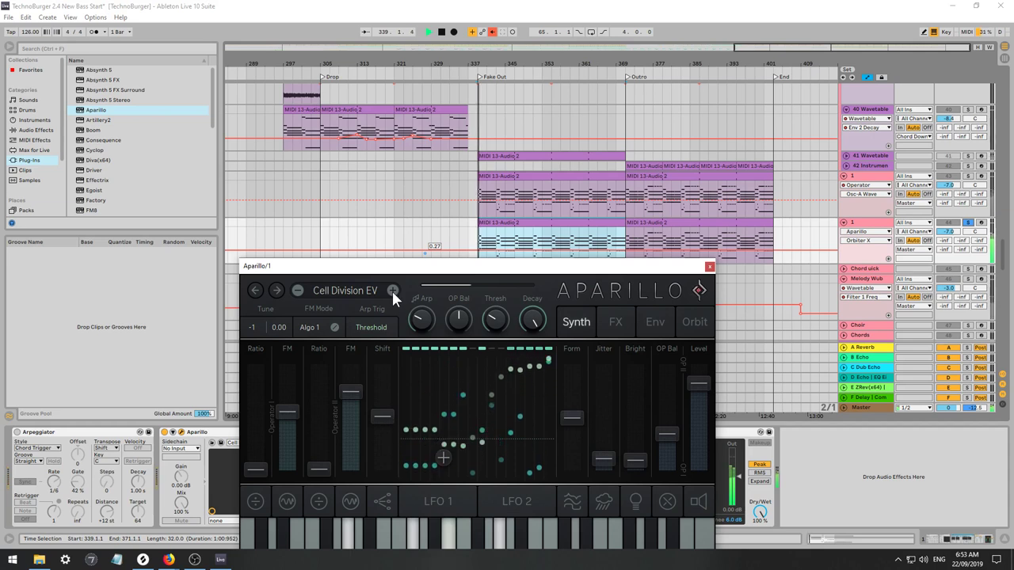
{"action": "left_click", "coordinate": [392, 290]}
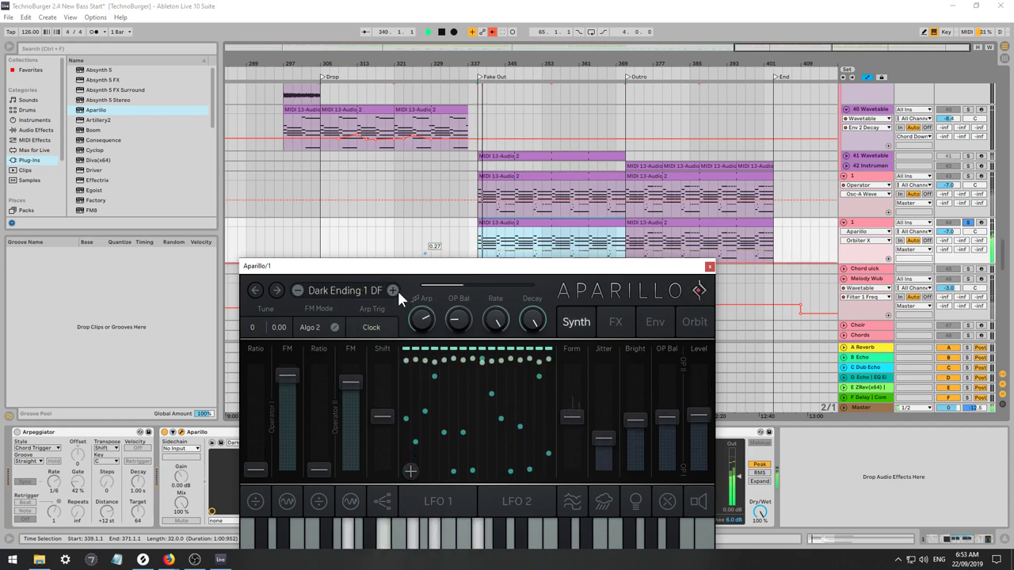
{"action": "left_click", "coordinate": [391, 290]}
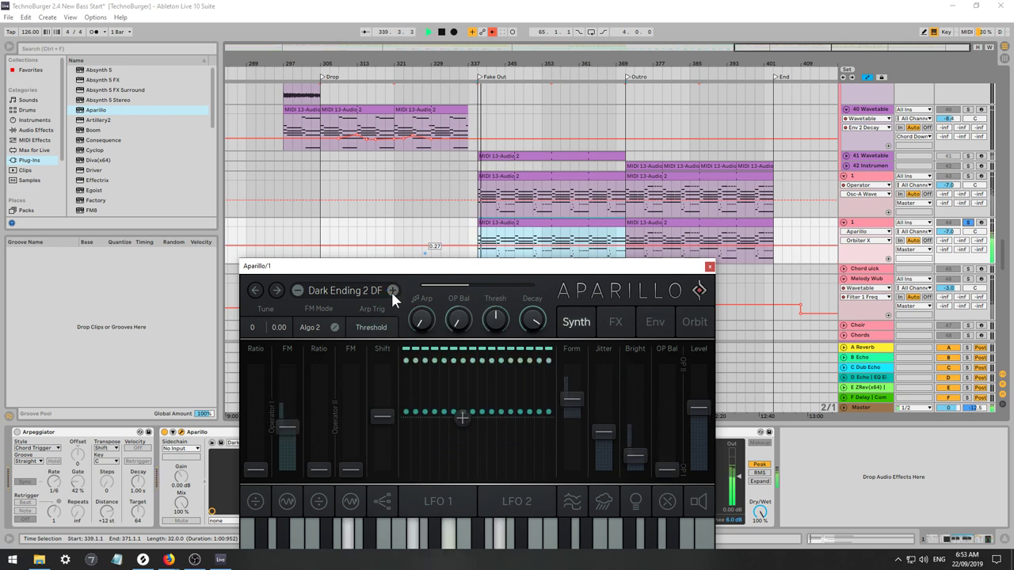
{"action": "left_click", "coordinate": [391, 290]}
{"action": "left_click", "coordinate": [392, 291]}
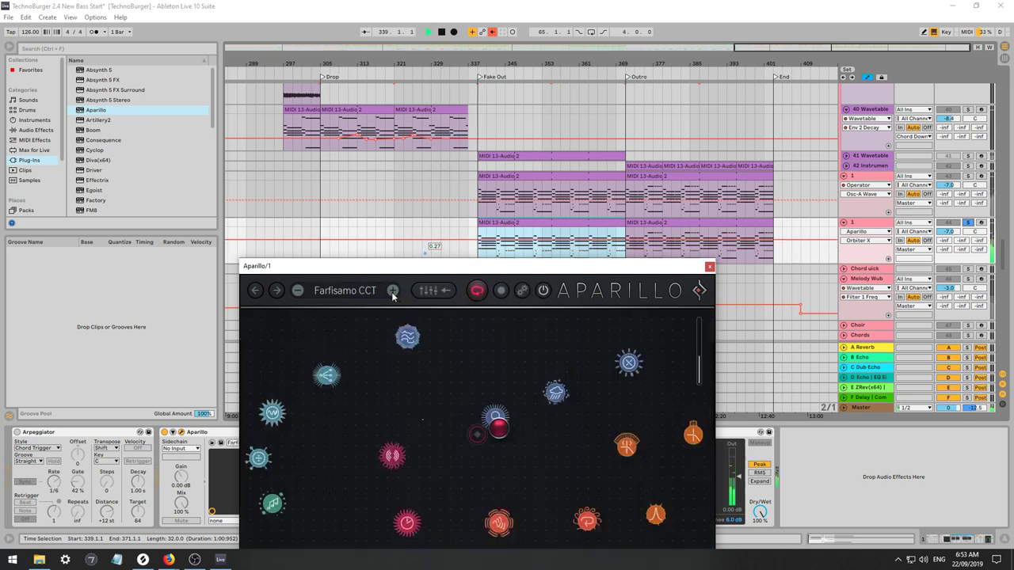
{"action": "left_click", "coordinate": [391, 290]}
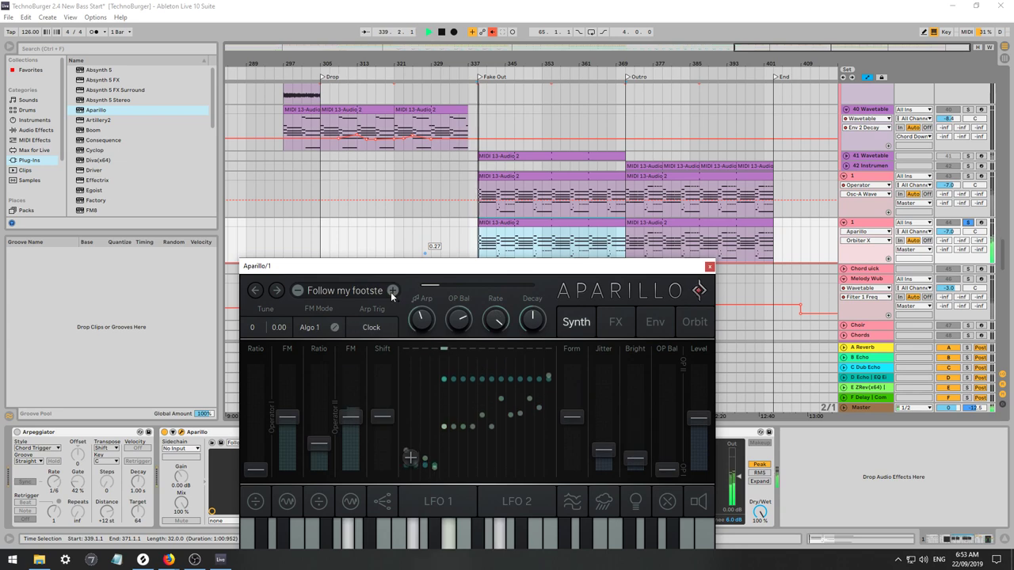
Load Hawkmoth - keys and drag the orbiter ball between nodes, soloed and in the mix.
{"action": "left_click_drag", "start_coordinate": [406, 269], "coordinate": [358, 261]}
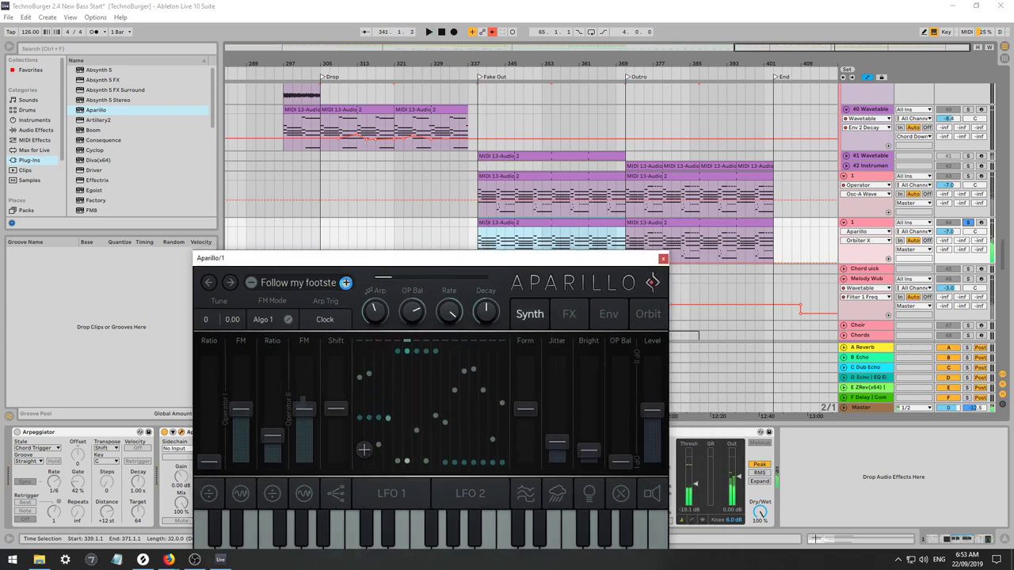
{"action": "left_click", "coordinate": [346, 284]}
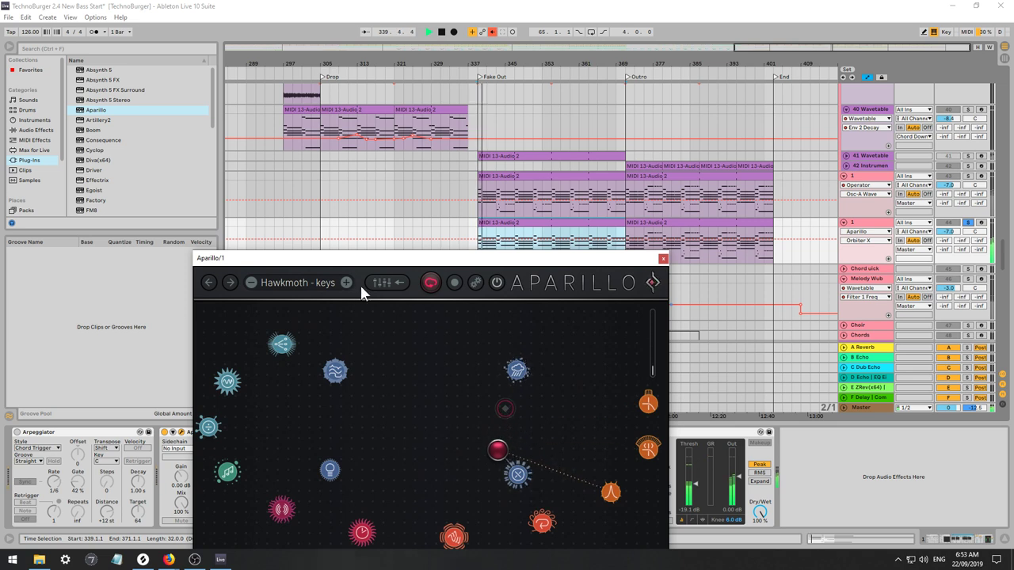
{"action": "left_click", "coordinate": [428, 283]}
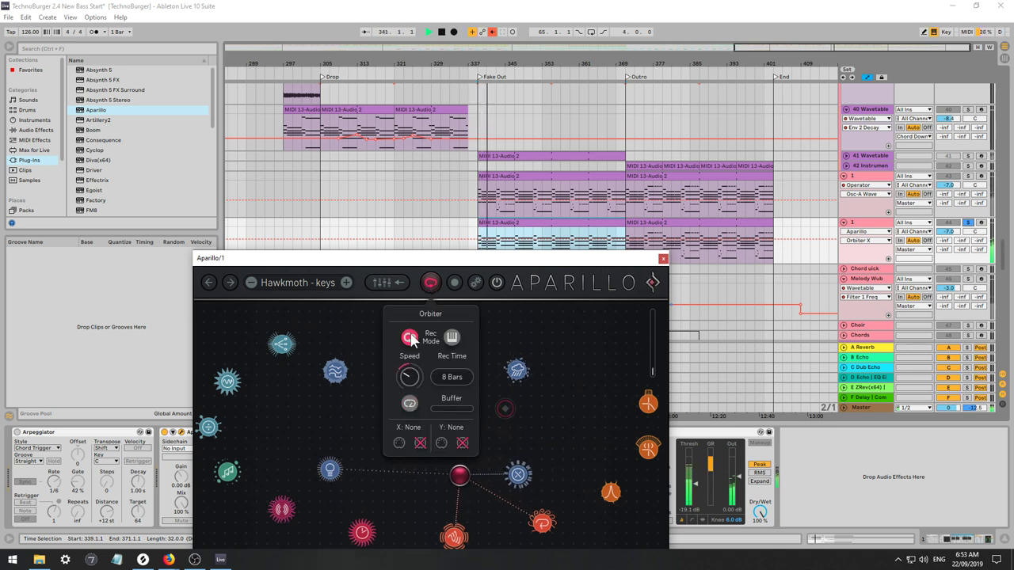
{"action": "left_click_drag", "start_coordinate": [458, 475], "coordinate": [628, 479]}
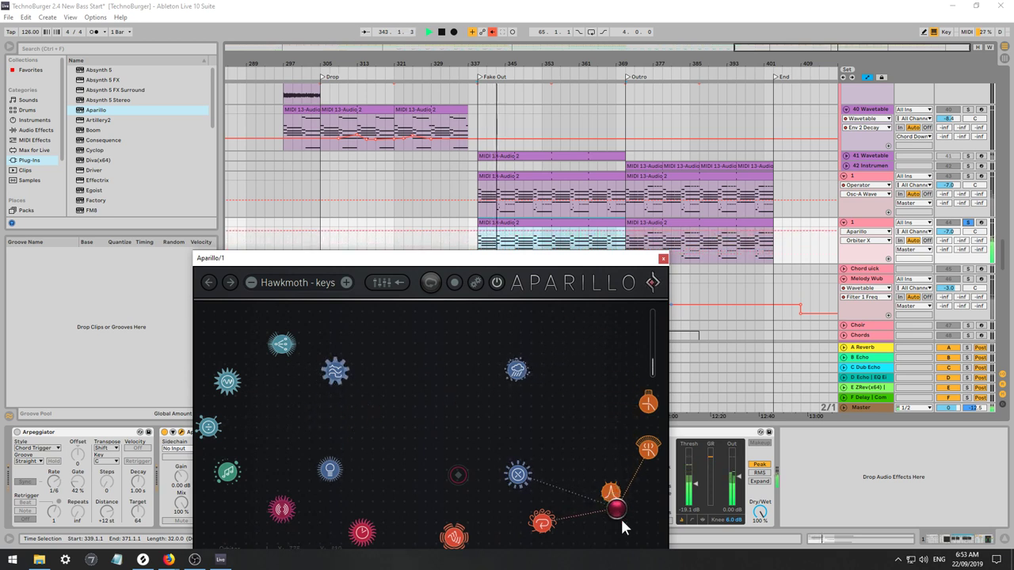
{"action": "left_click_drag", "start_coordinate": [620, 516], "coordinate": [212, 388]}
{"action": "left_click", "coordinate": [968, 223]}
{"action": "left_click", "coordinate": [419, 396]}
{"action": "left_click_drag", "start_coordinate": [215, 475], "coordinate": [489, 385]}
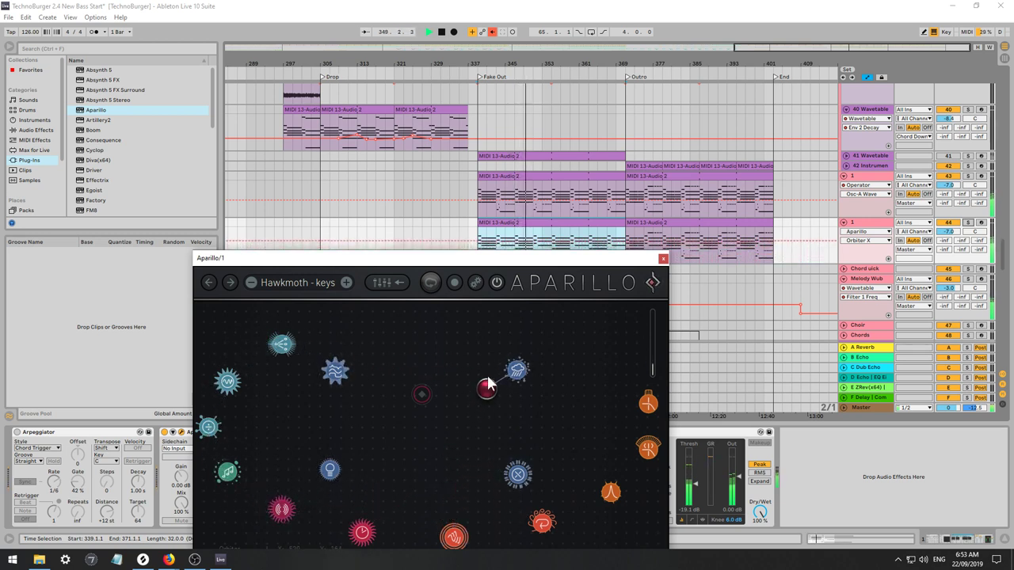
Move the orbiter ball toward the lower left while soloed, stop playback and show the Synth page.
{"action": "left_click_drag", "start_coordinate": [501, 259], "coordinate": [453, 104]}
{"action": "left_click", "coordinate": [968, 224]}
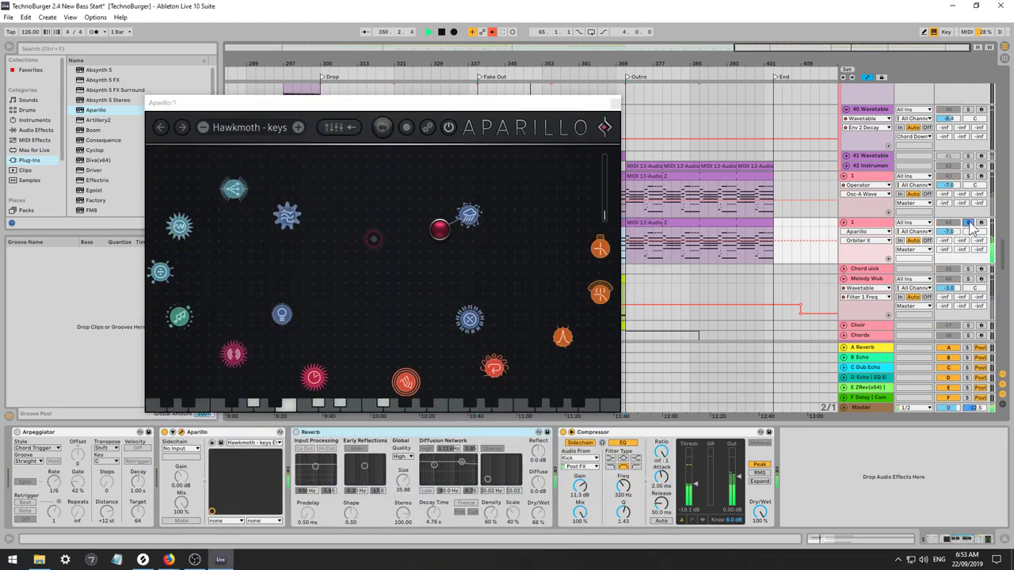
{"action": "left_click_drag", "start_coordinate": [440, 229], "coordinate": [451, 295]}
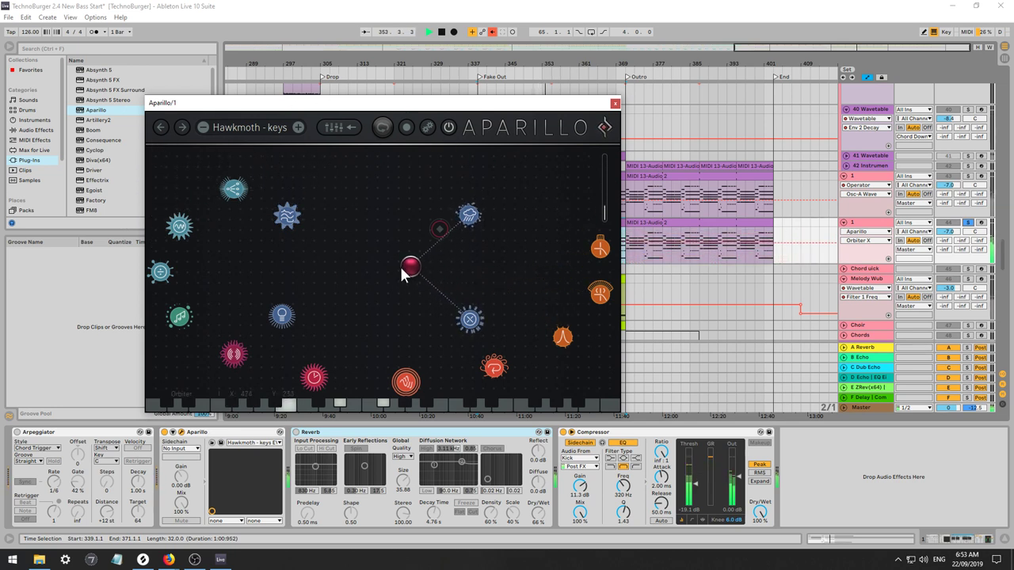
{"action": "left_click", "coordinate": [408, 7]}
{"action": "key", "text": "space"}
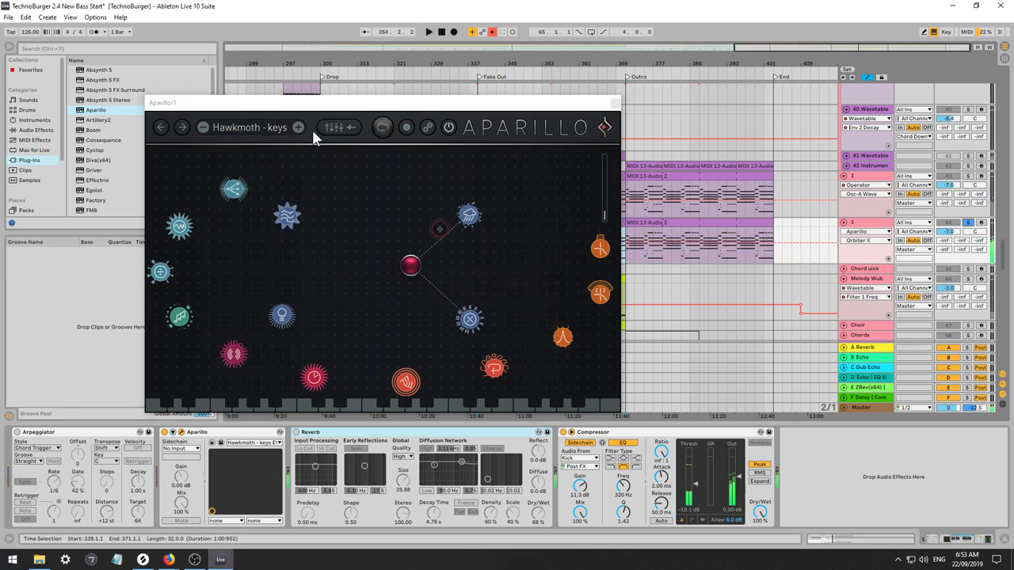
{"action": "left_click", "coordinate": [382, 128]}
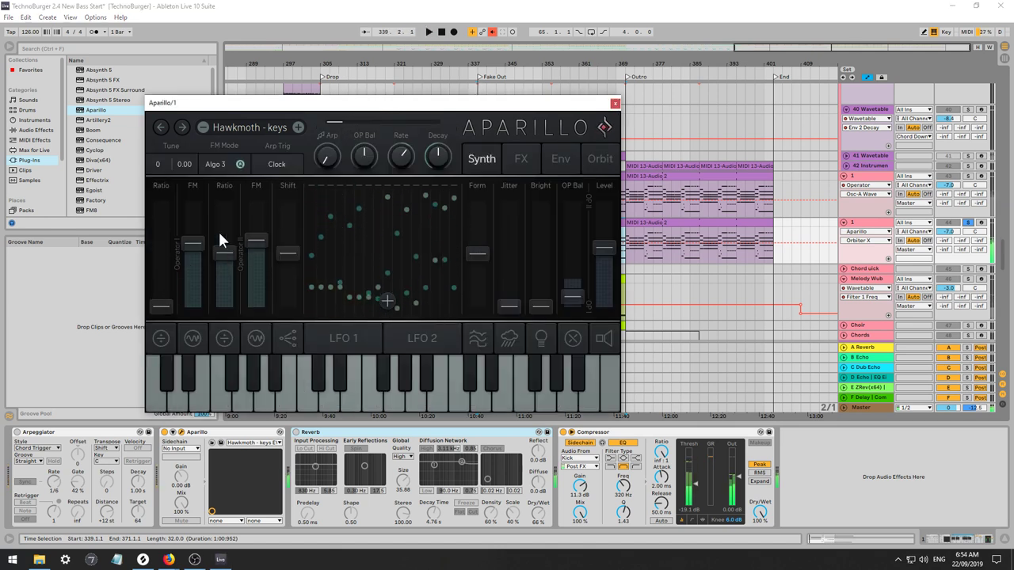
Audition FM Mode Algo 2 during playback, then return it to Algo 3.
{"action": "left_click", "coordinate": [218, 169]}
{"action": "key", "text": "space"}
{"action": "left_click", "coordinate": [219, 167]}
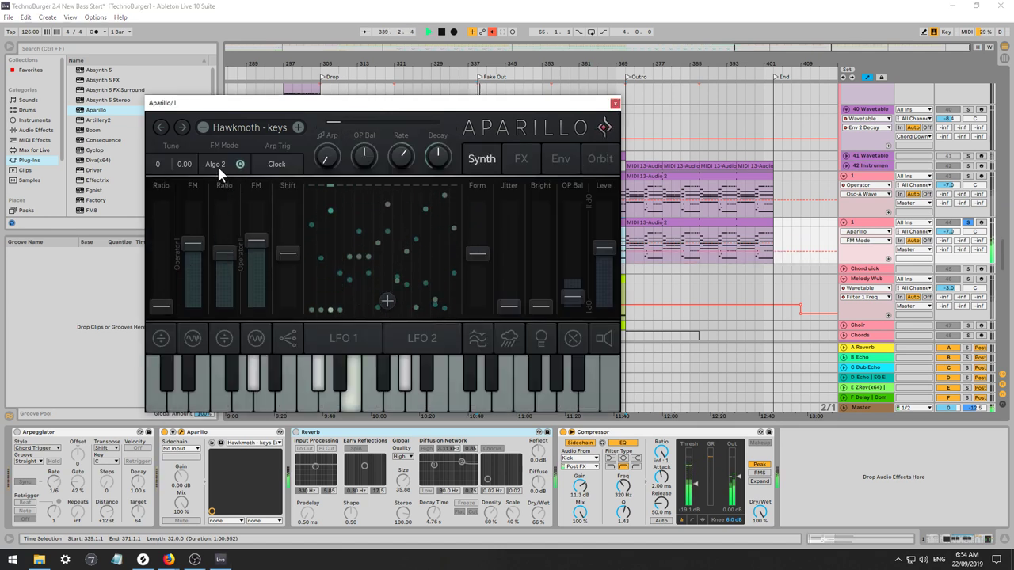
{"action": "left_click", "coordinate": [218, 164]}
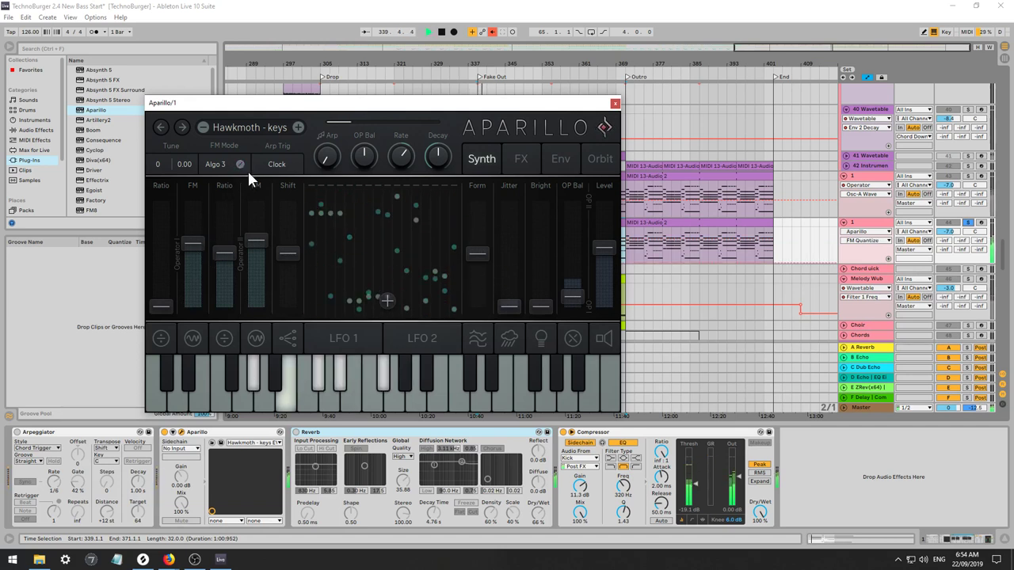
{"action": "key", "text": "space"}
{"action": "key", "text": "space"}
Set OP Bal to 45.0 %, drop Jitter near minimum, and set Operator II Ratio to 3.25.
{"action": "left_click_drag", "start_coordinate": [571, 295], "coordinate": [502, 311]}
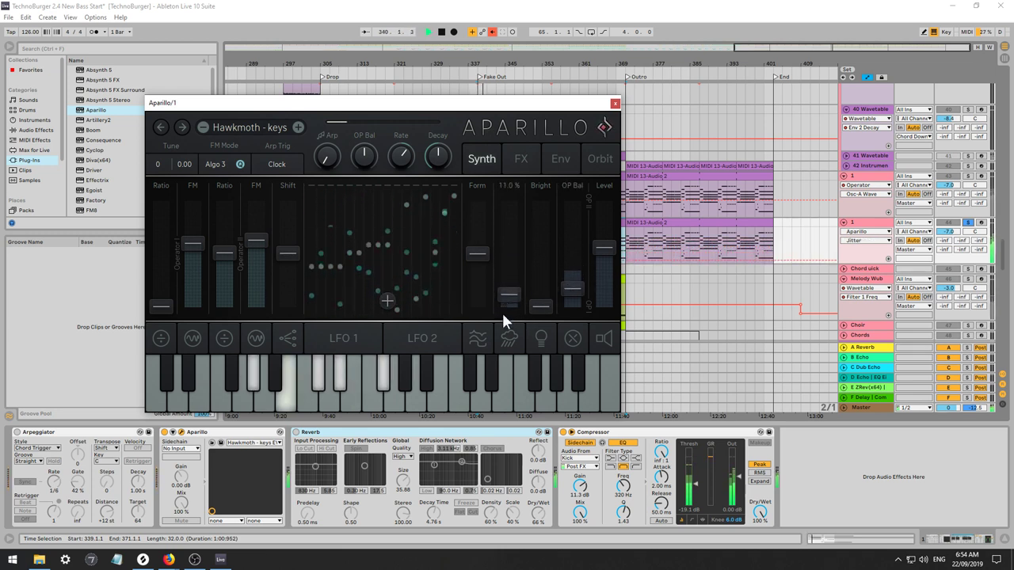
{"action": "left_click", "coordinate": [509, 339]}
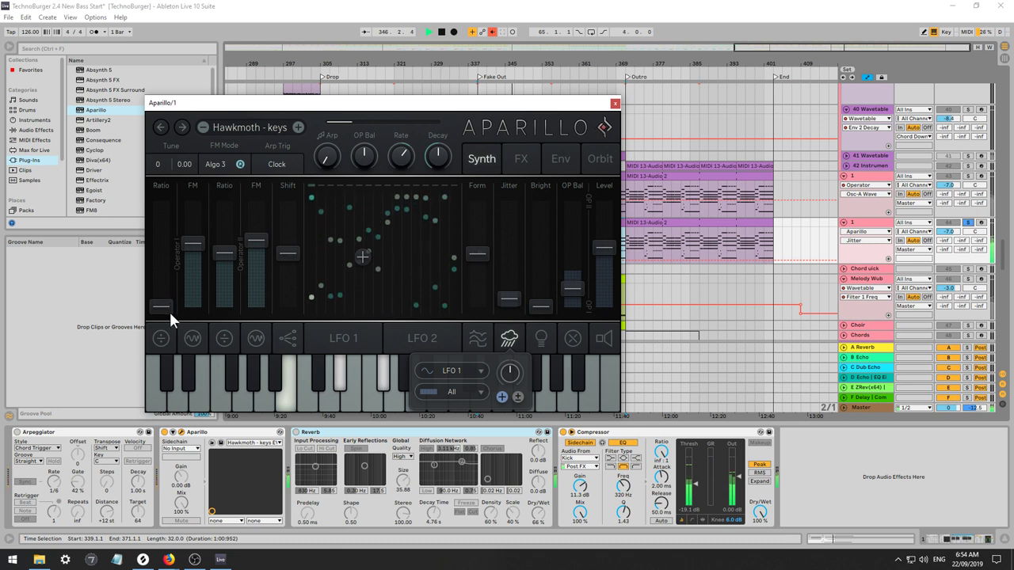
{"action": "left_click_drag", "start_coordinate": [223, 254], "coordinate": [218, 299]}
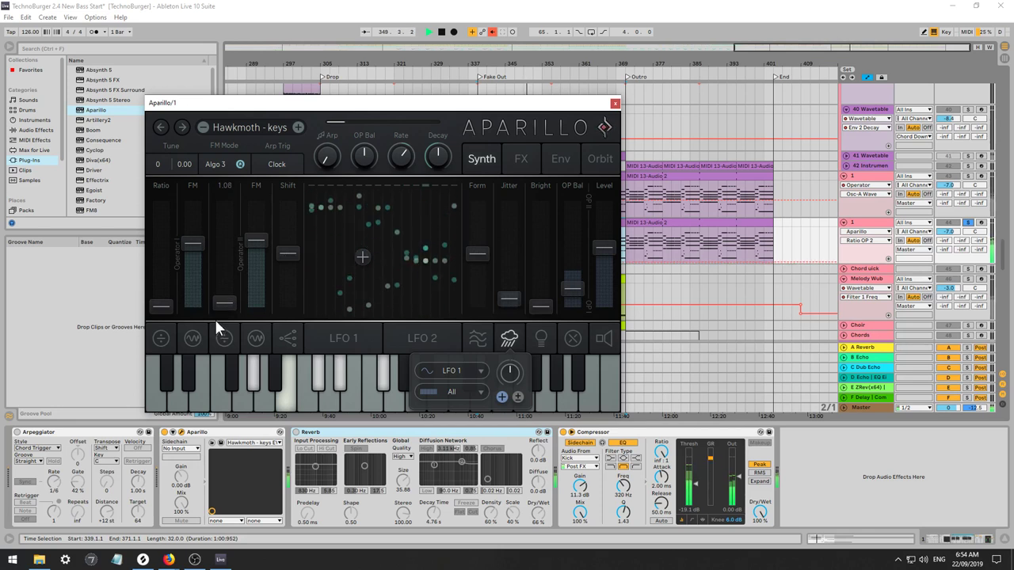
{"action": "left_click_drag", "start_coordinate": [217, 306], "coordinate": [221, 254]}
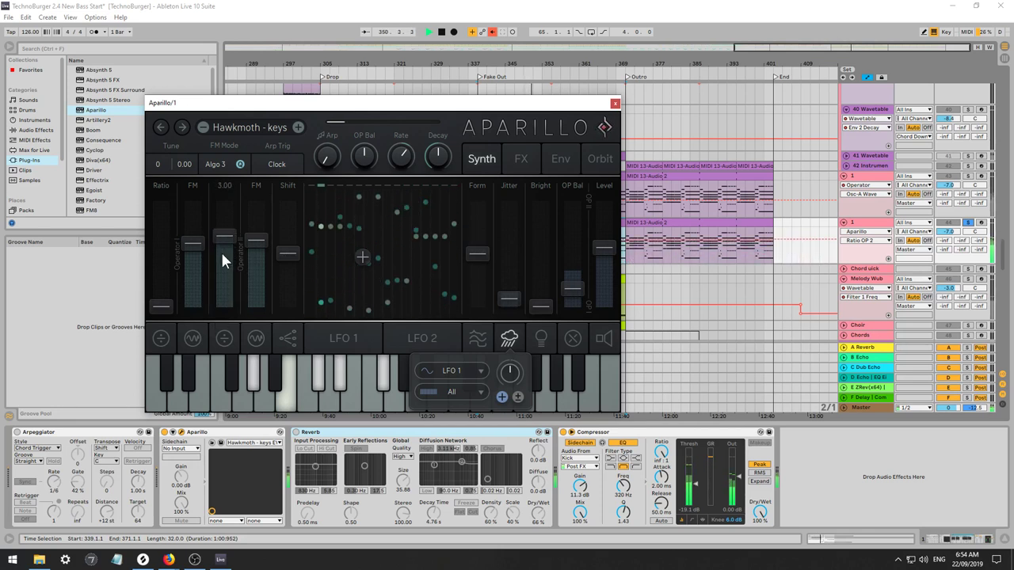
{"action": "left_click_drag", "start_coordinate": [221, 252], "coordinate": [227, 247]}
In Shift's modulation panel, try the Whole voice mode, then return it to Unison.
{"action": "left_click", "coordinate": [280, 331]}
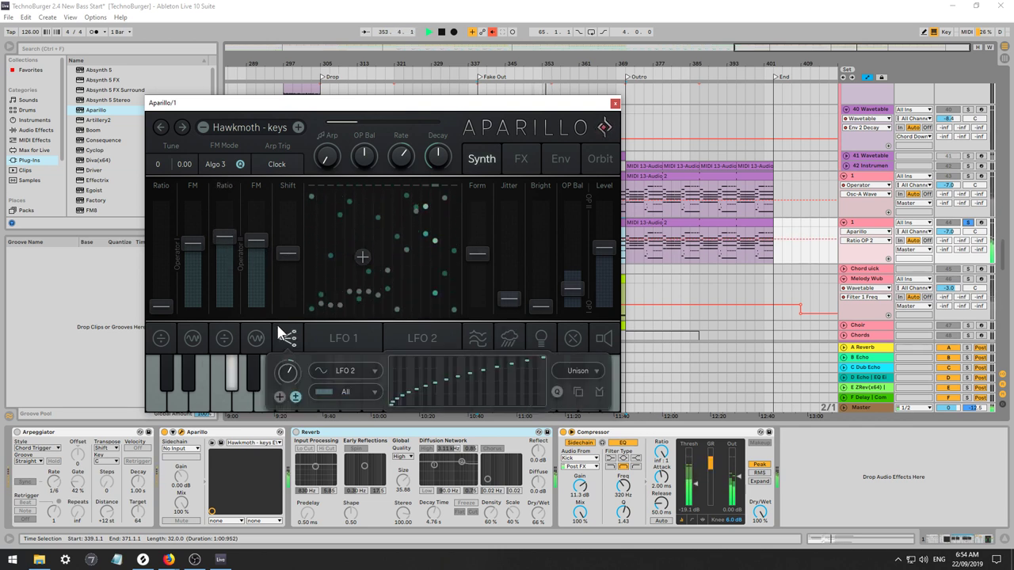
{"action": "left_click", "coordinate": [577, 370]}
{"action": "left_click", "coordinate": [572, 365]}
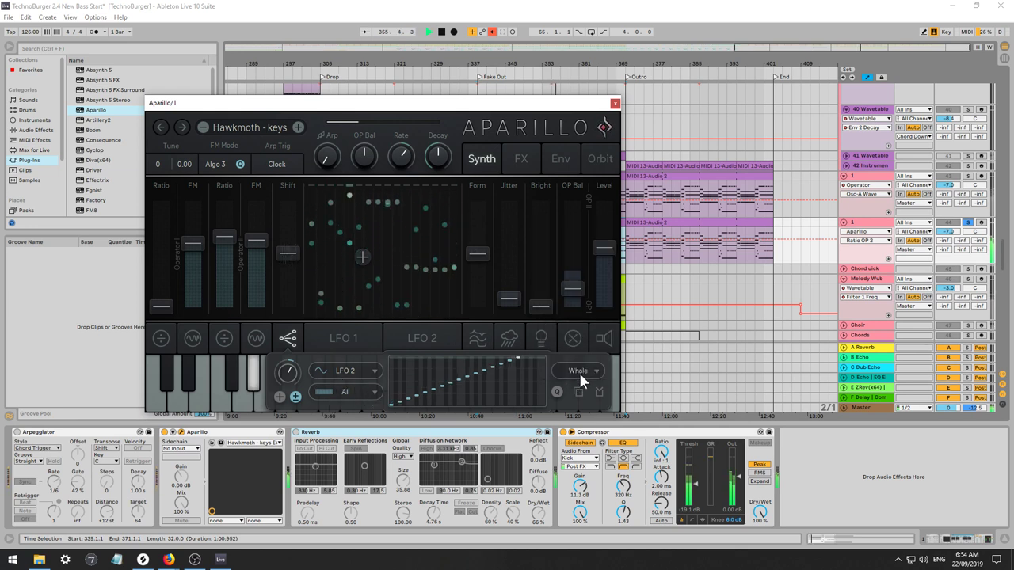
{"action": "left_click", "coordinate": [580, 370]}
{"action": "left_click", "coordinate": [580, 371]}
{"action": "left_click", "coordinate": [579, 371]}
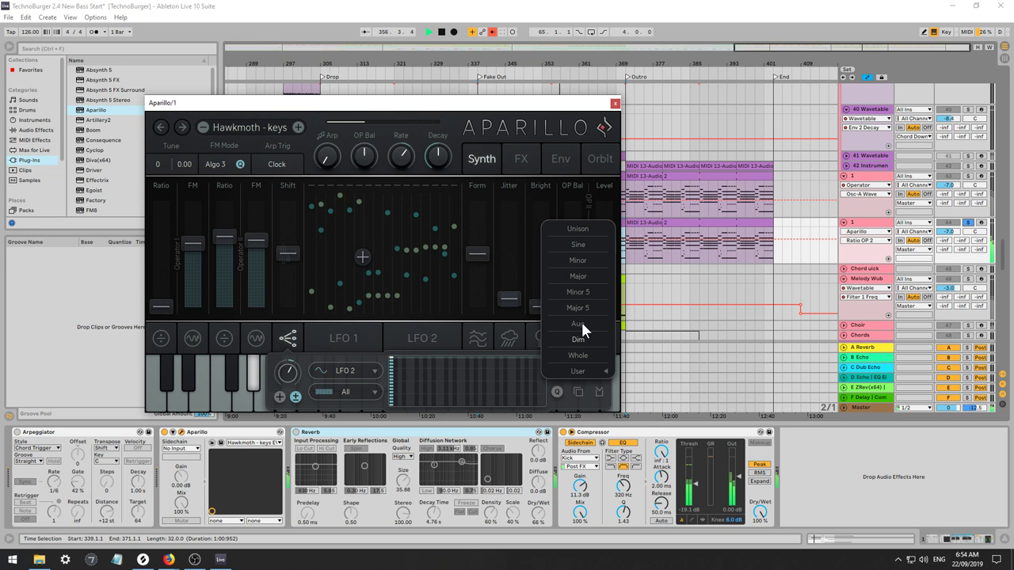
{"action": "left_click", "coordinate": [577, 228]}
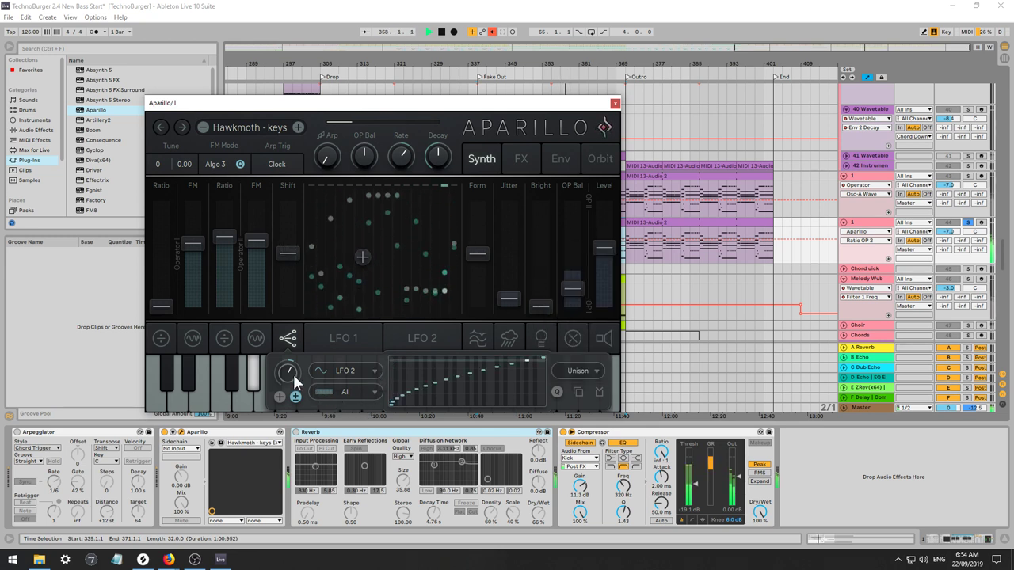
Set the Shift modulation amount to 20.0 % and its source to LFO 1 instead of Lin.
{"action": "mouse_move", "coordinate": [293, 375]}
{"action": "left_mouse_down"}
{"action": "mouse_move", "coordinate": [284, 353]}
{"action": "mouse_move", "coordinate": [288, 376]}
{"action": "left_mouse_up"}
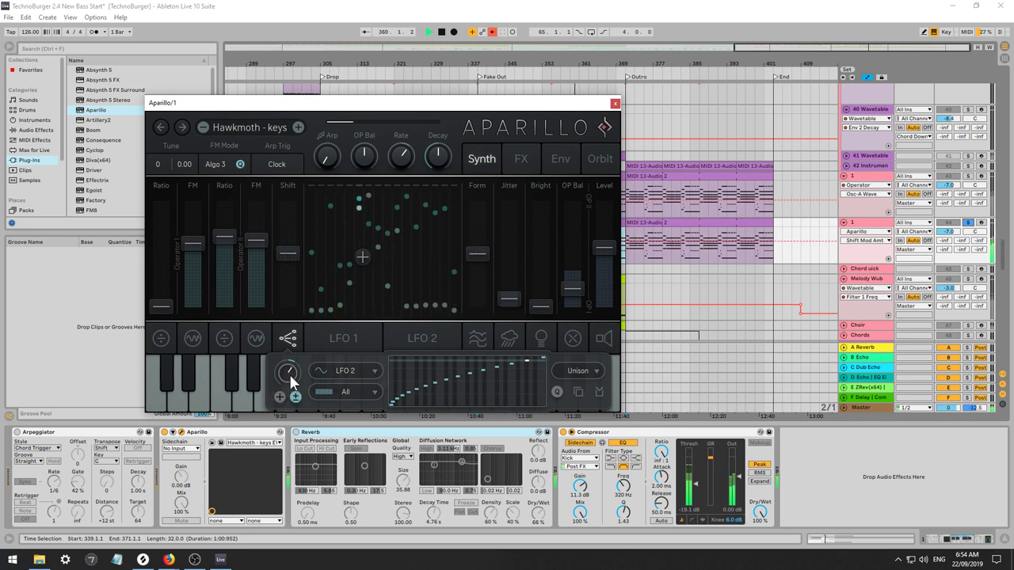
{"action": "left_click", "coordinate": [343, 371]}
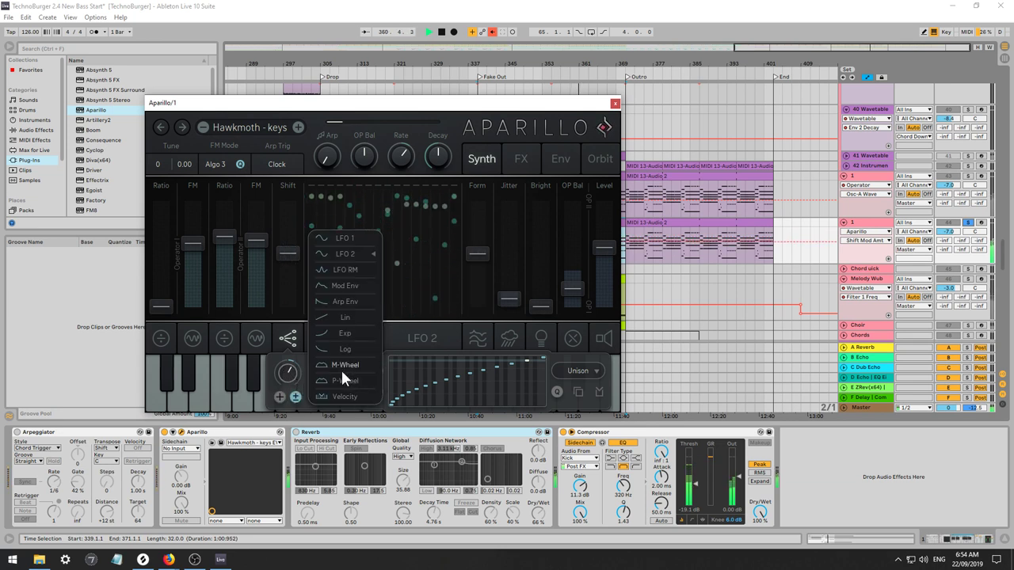
{"action": "left_click", "coordinate": [333, 319]}
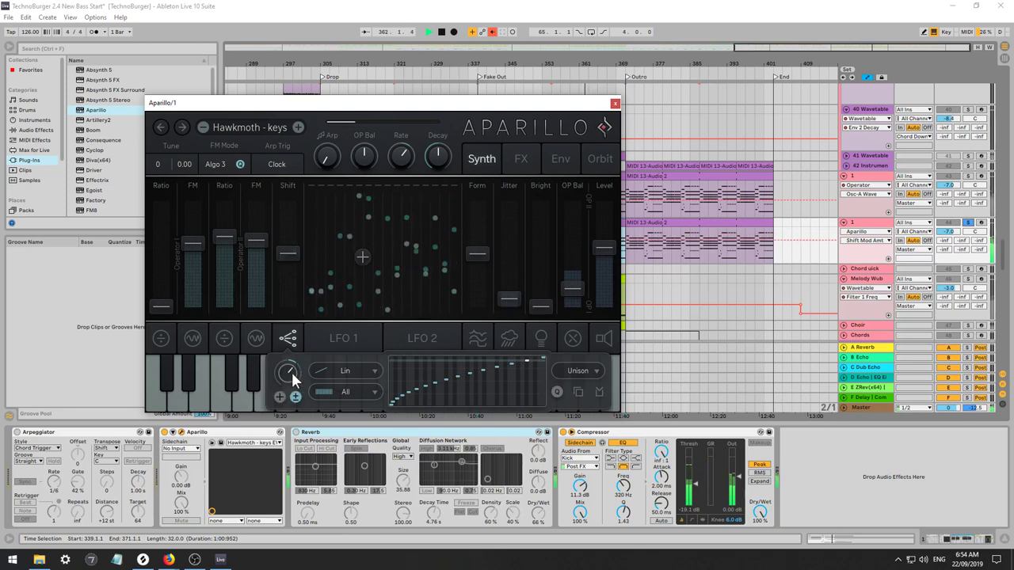
{"action": "left_click", "coordinate": [328, 373]}
{"action": "left_click", "coordinate": [343, 238]}
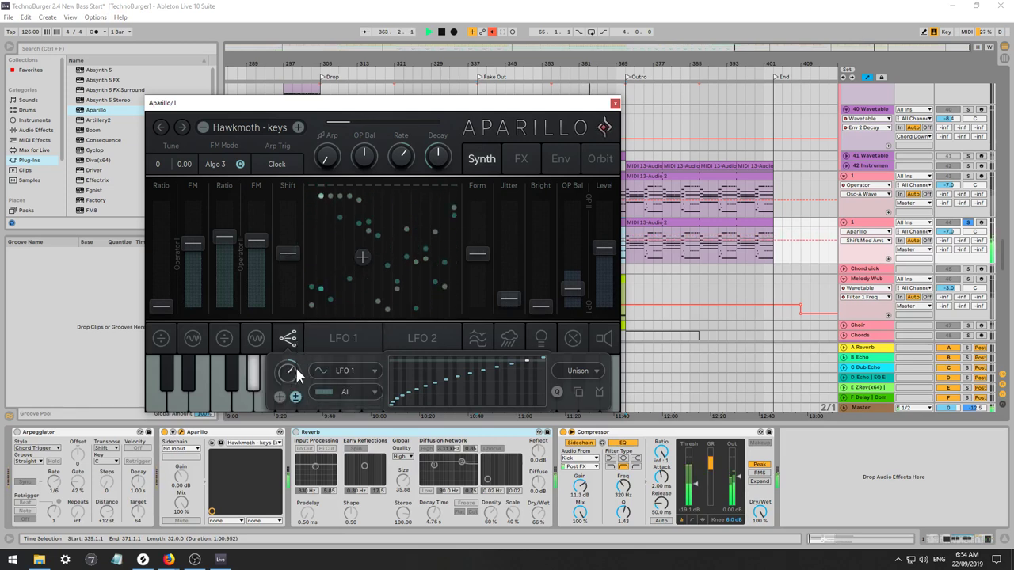
{"action": "mouse_move", "coordinate": [290, 375]}
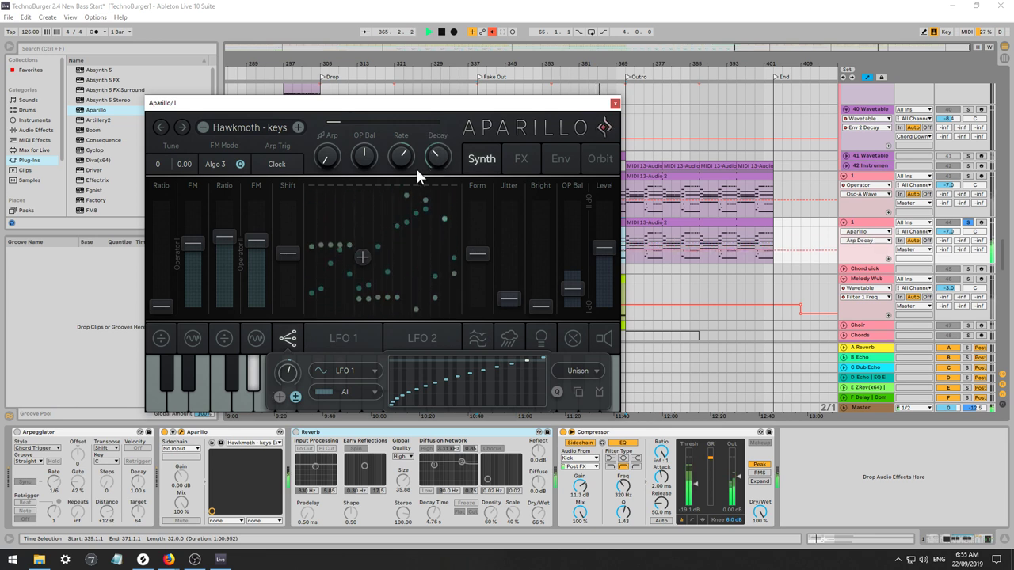
Set arp OP Bal to 71.5 %, decay to 1.31 s, and arp mix to 29.6 %.
{"action": "left_click_drag", "start_coordinate": [338, 155], "coordinate": [332, 133]}
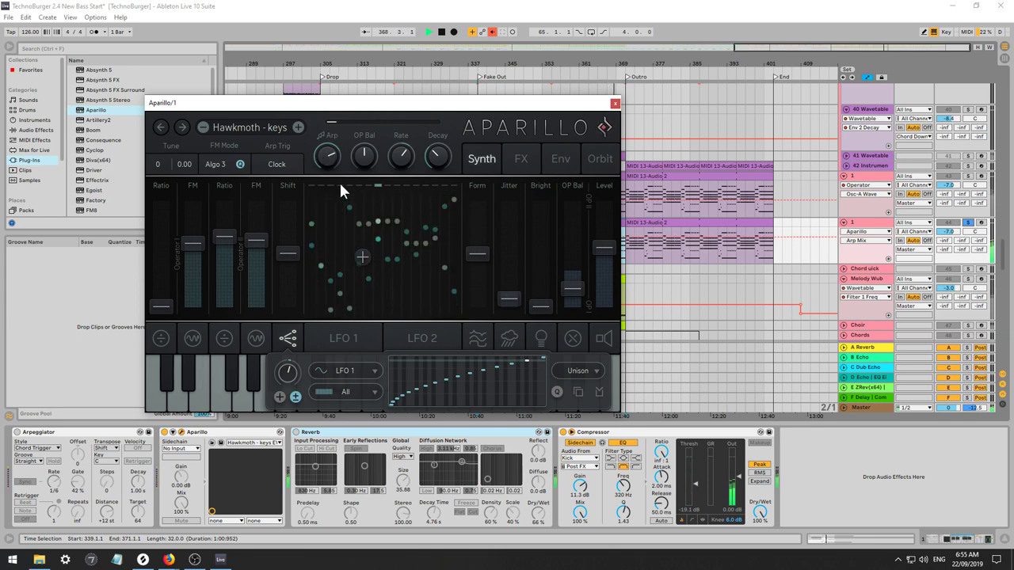
{"action": "left_click_drag", "start_coordinate": [369, 153], "coordinate": [367, 143]}
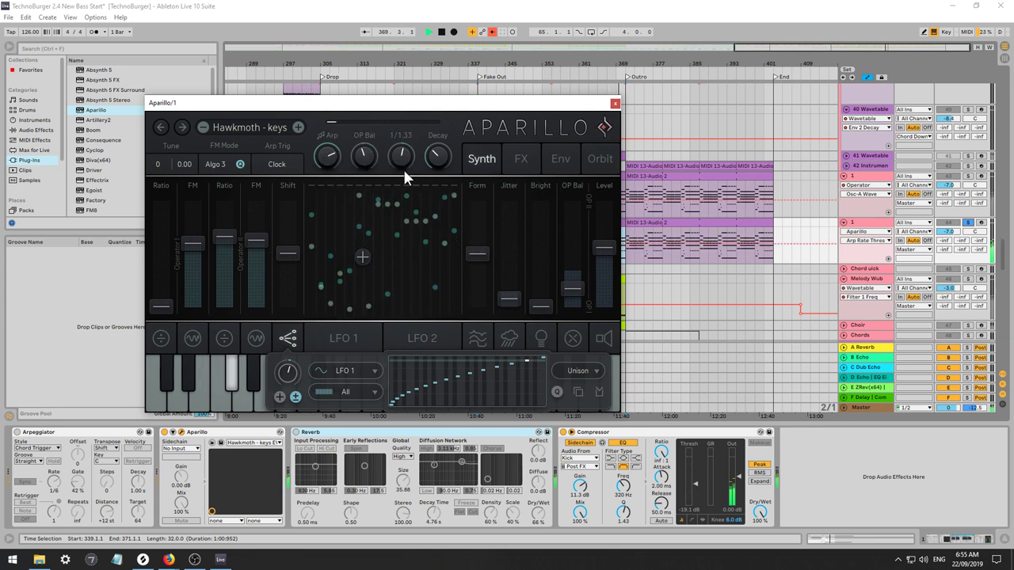
{"action": "left_click_drag", "start_coordinate": [436, 157], "coordinate": [432, 123]}
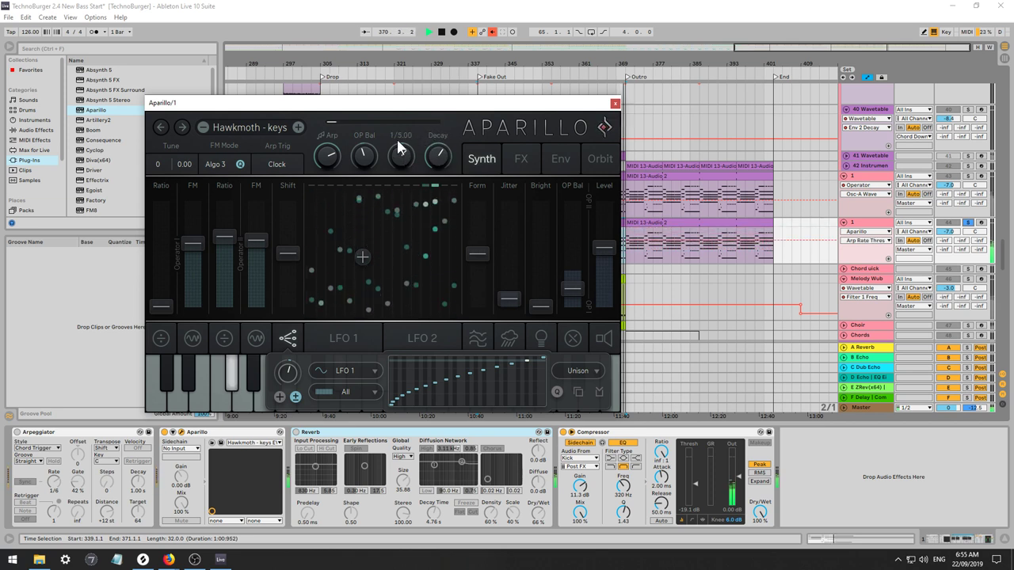
{"action": "left_click_drag", "start_coordinate": [327, 157], "coordinate": [393, 177]}
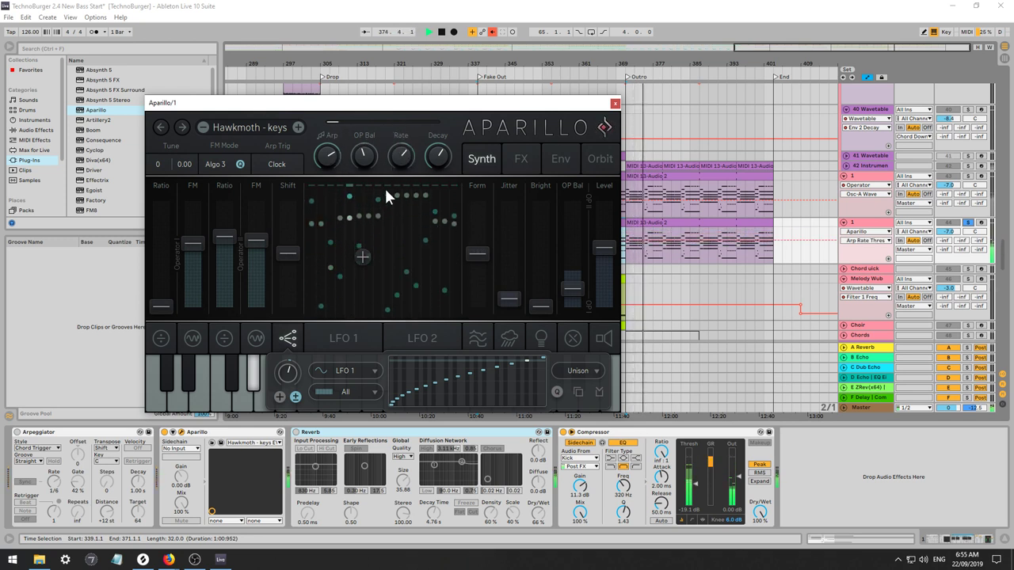
{"action": "mouse_move", "coordinate": [331, 158]}
{"action": "left_mouse_down"}
{"action": "mouse_move", "coordinate": [332, 187]}
{"action": "mouse_move", "coordinate": [331, 175]}
{"action": "left_mouse_up"}
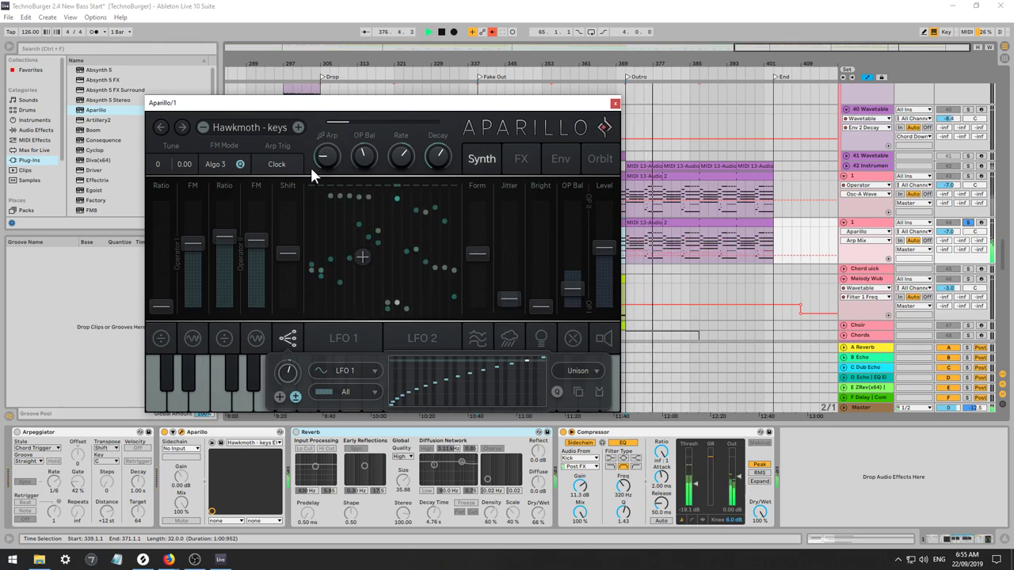
Switch Arp Trig from Clock through Threshold to Collision and nudge the arp mix up.
{"action": "left_click", "coordinate": [290, 164]}
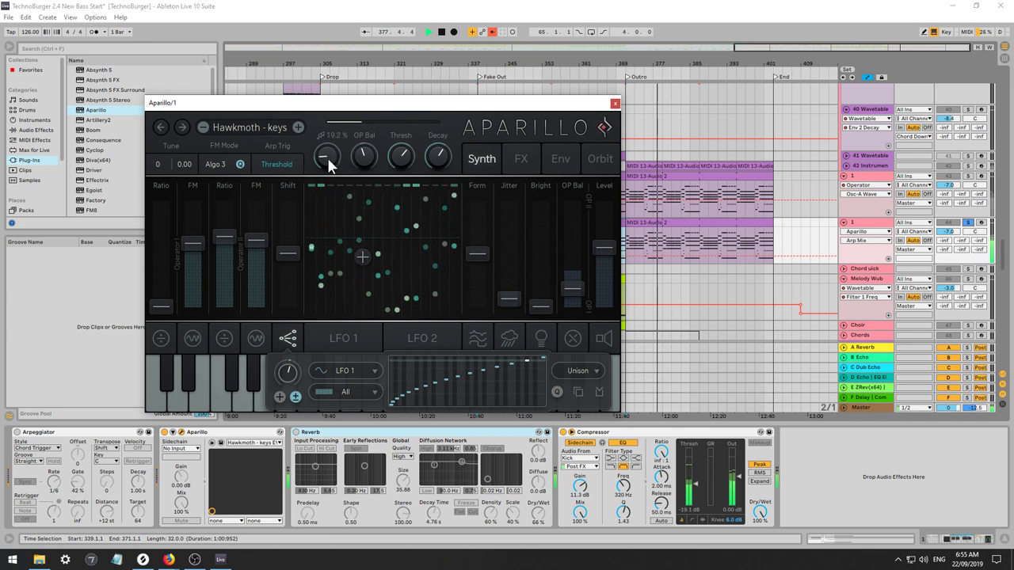
{"action": "left_click_drag", "start_coordinate": [329, 161], "coordinate": [331, 150]}
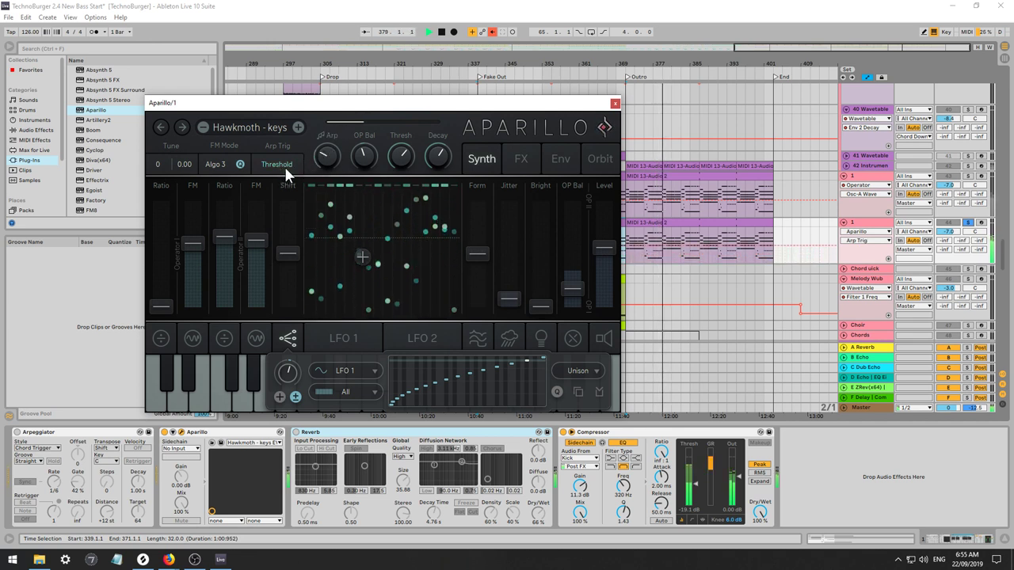
{"action": "left_click", "coordinate": [284, 164]}
{"action": "left_click", "coordinate": [324, 159]}
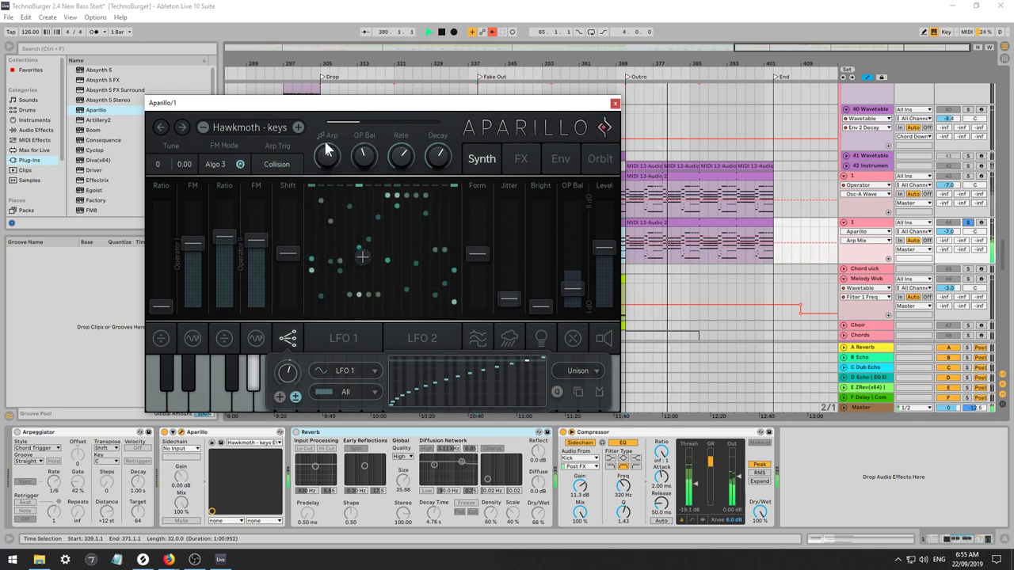
Set arp OP Bal to 36.7 %, lengthen decay, arp mix to 59.2 %, keeping Collision trigger.
{"action": "left_click", "coordinate": [363, 158]}
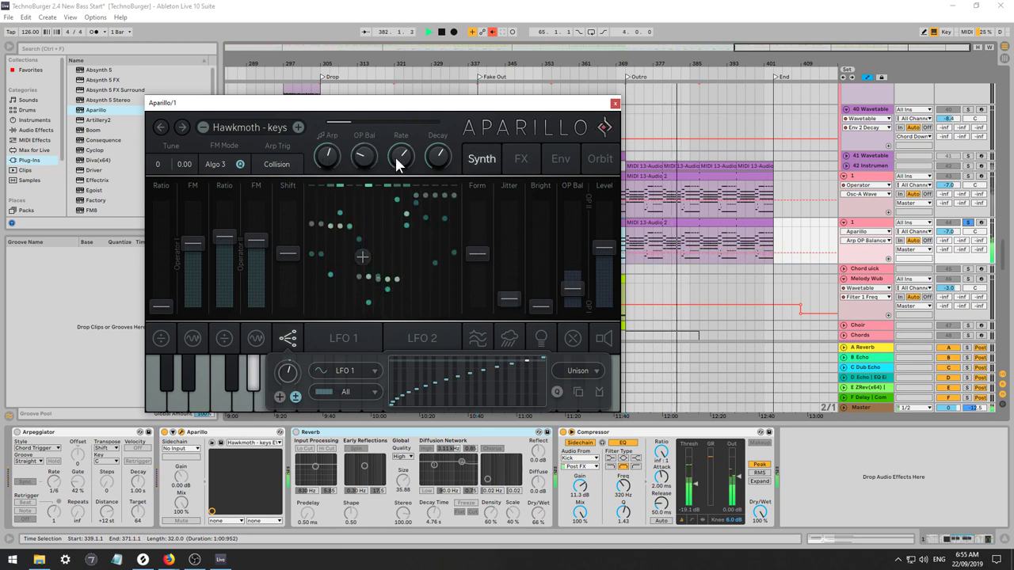
{"action": "left_click", "coordinate": [437, 160]}
{"action": "left_click_drag", "start_coordinate": [430, 169], "coordinate": [430, 130]}
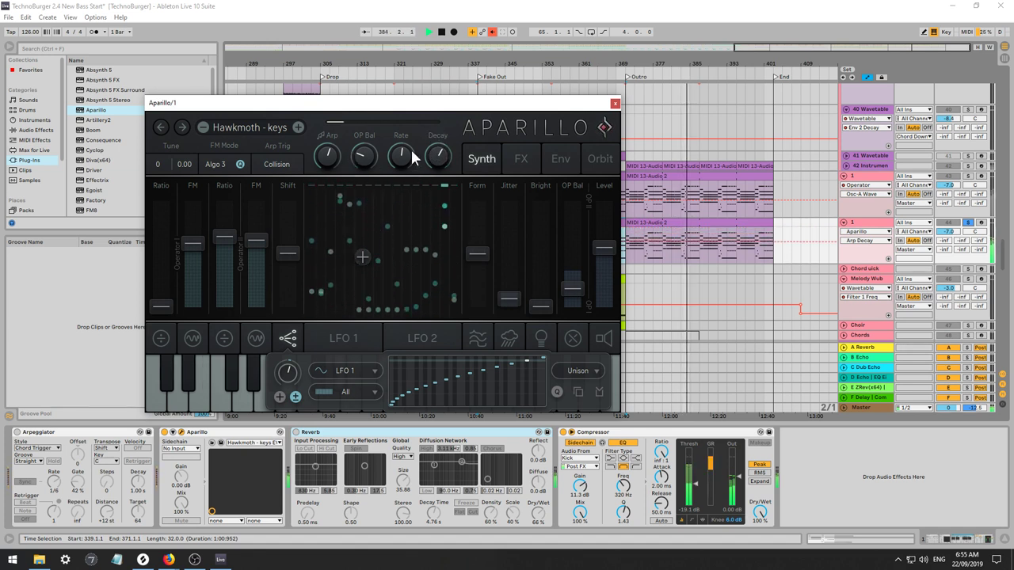
{"action": "left_click", "coordinate": [330, 150]}
{"action": "left_click", "coordinate": [286, 166]}
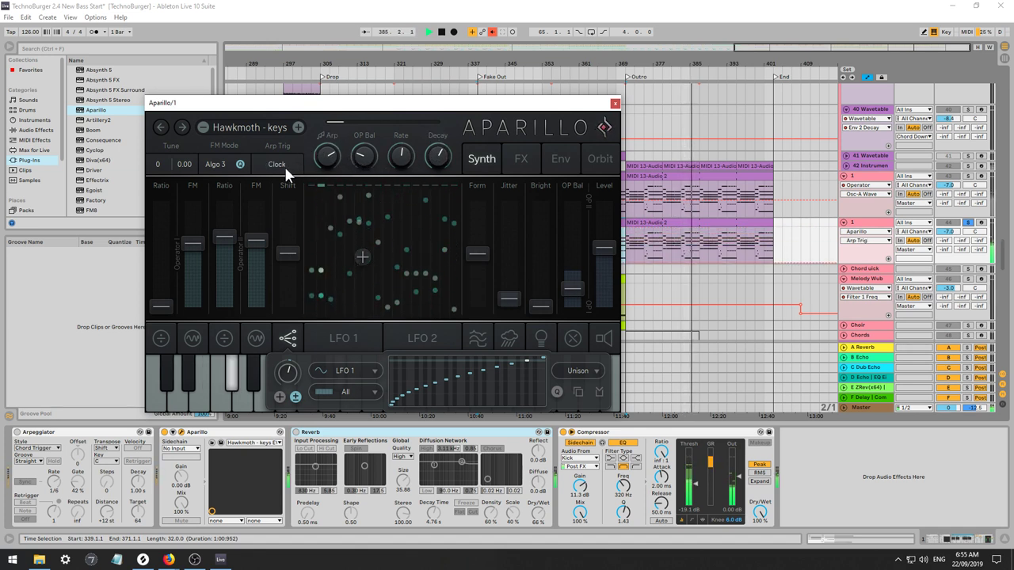
{"action": "left_click", "coordinate": [288, 165]}
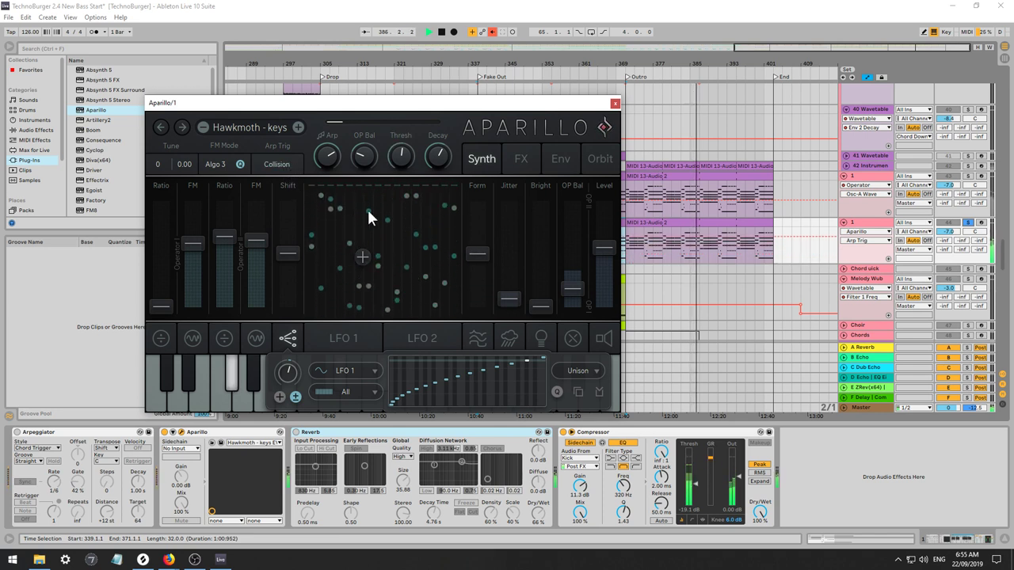
On the FX page, set delay mix 61.5 %, autopan 56.5 %, spacializer mix about 59 %.
{"action": "left_click", "coordinate": [513, 156]}
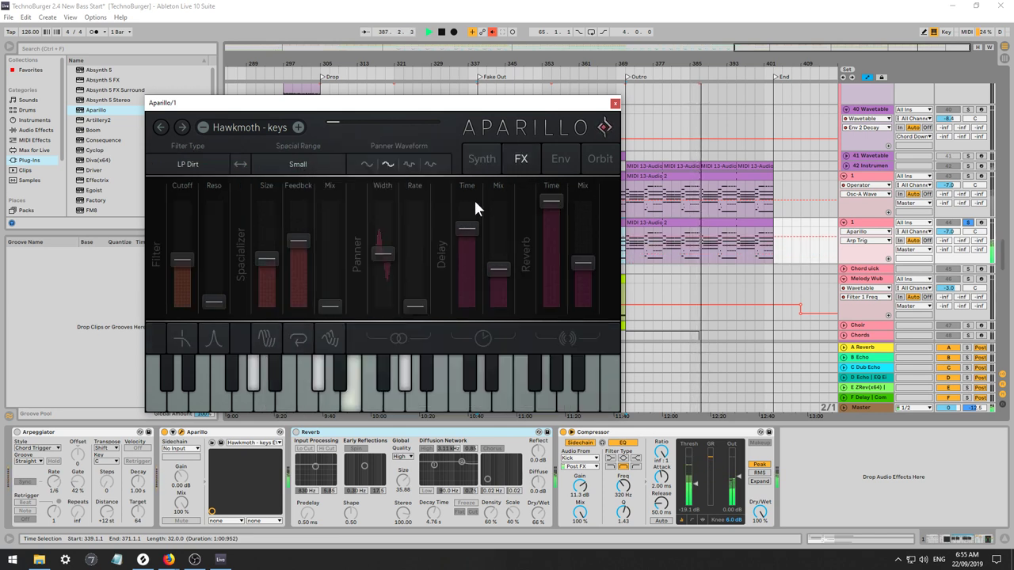
{"action": "left_click_drag", "start_coordinate": [490, 267], "coordinate": [489, 244]}
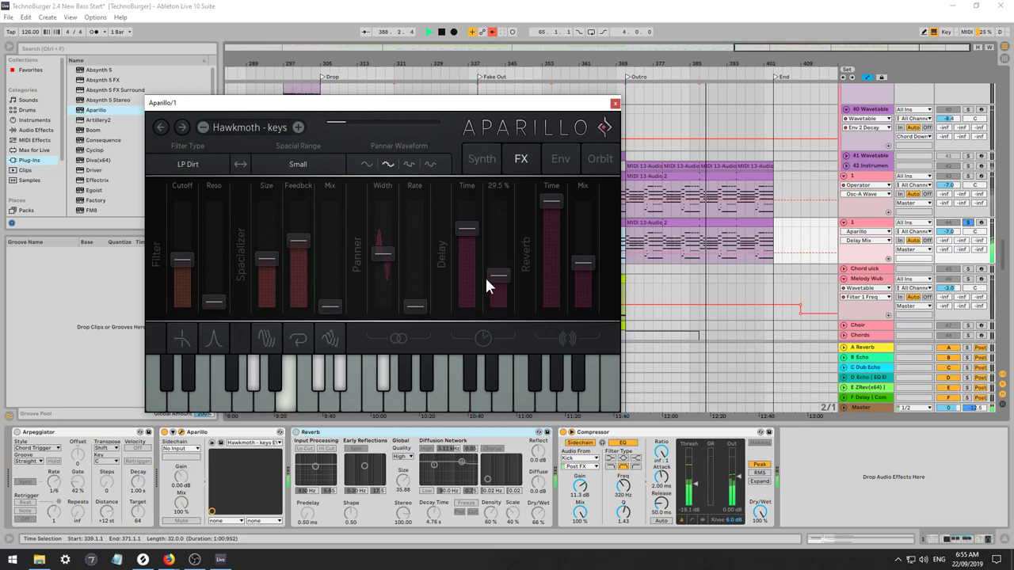
{"action": "mouse_move", "coordinate": [384, 259]}
{"action": "left_mouse_down"}
{"action": "mouse_move", "coordinate": [384, 230]}
{"action": "mouse_move", "coordinate": [385, 253]}
{"action": "left_mouse_up"}
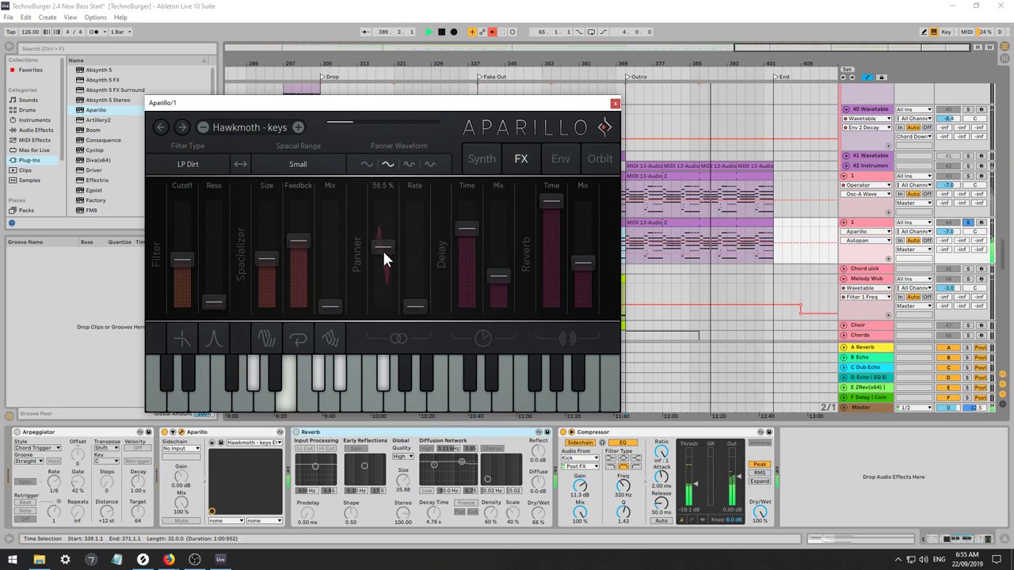
{"action": "left_click_drag", "start_coordinate": [337, 303], "coordinate": [324, 235]}
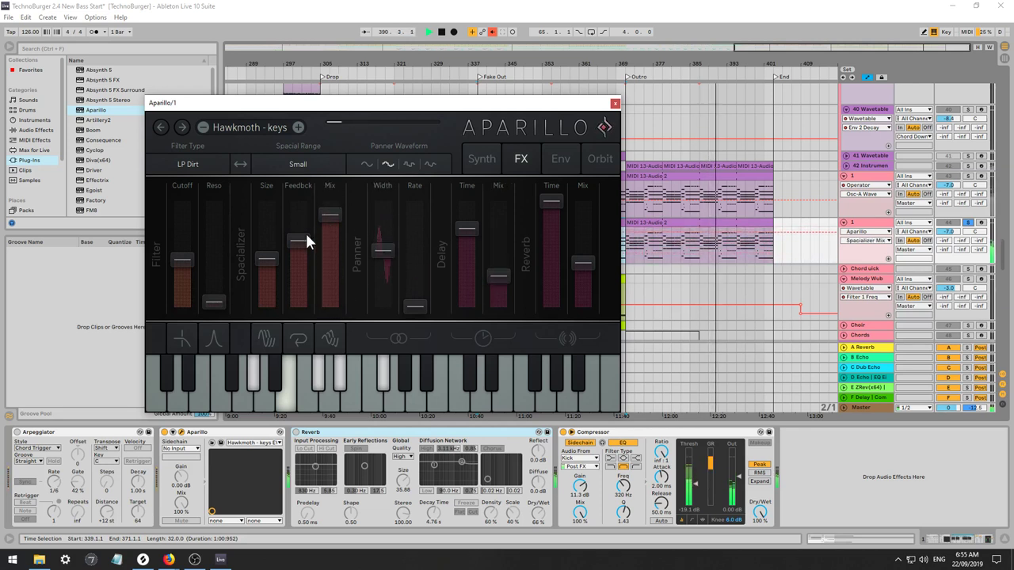
{"action": "left_click_drag", "start_coordinate": [265, 223], "coordinate": [266, 210]}
{"action": "left_click_drag", "start_coordinate": [291, 242], "coordinate": [291, 261]}
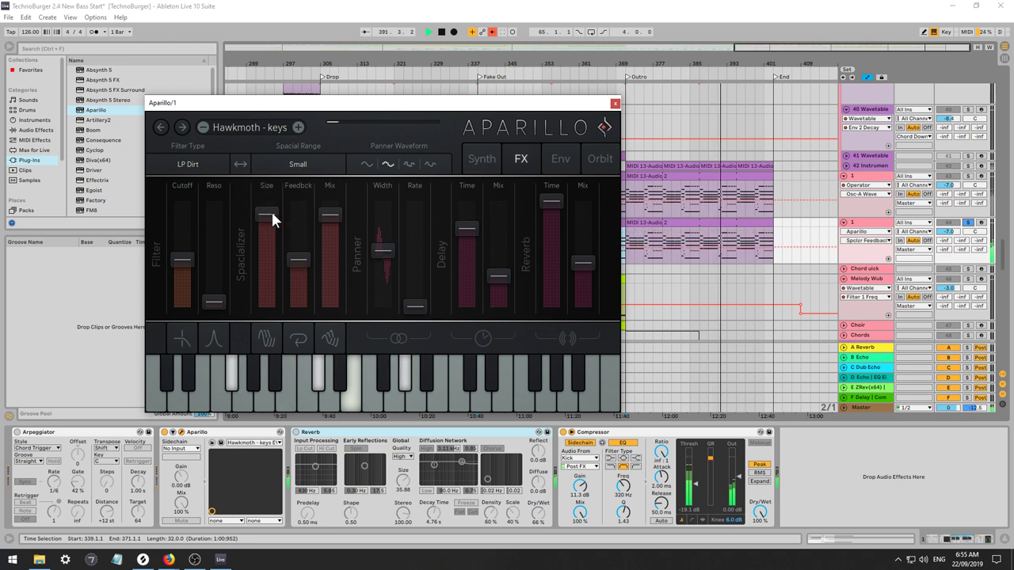
{"action": "left_click_drag", "start_coordinate": [271, 210], "coordinate": [324, 244]}
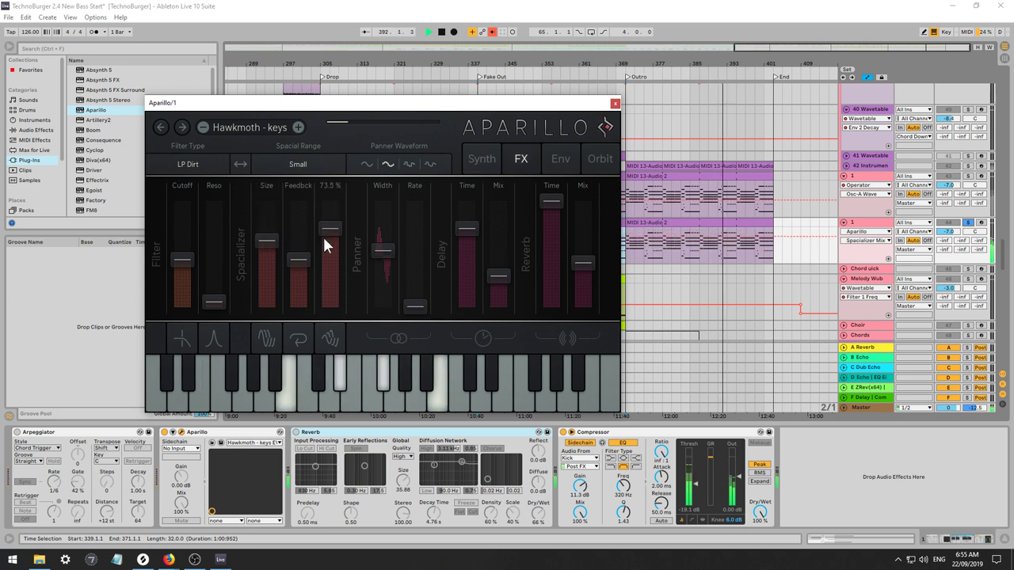
Set the spacial range to Large and raise the filter cutoff to 3.87 kHz.
{"action": "left_click", "coordinate": [291, 166]}
{"action": "left_click", "coordinate": [300, 186]}
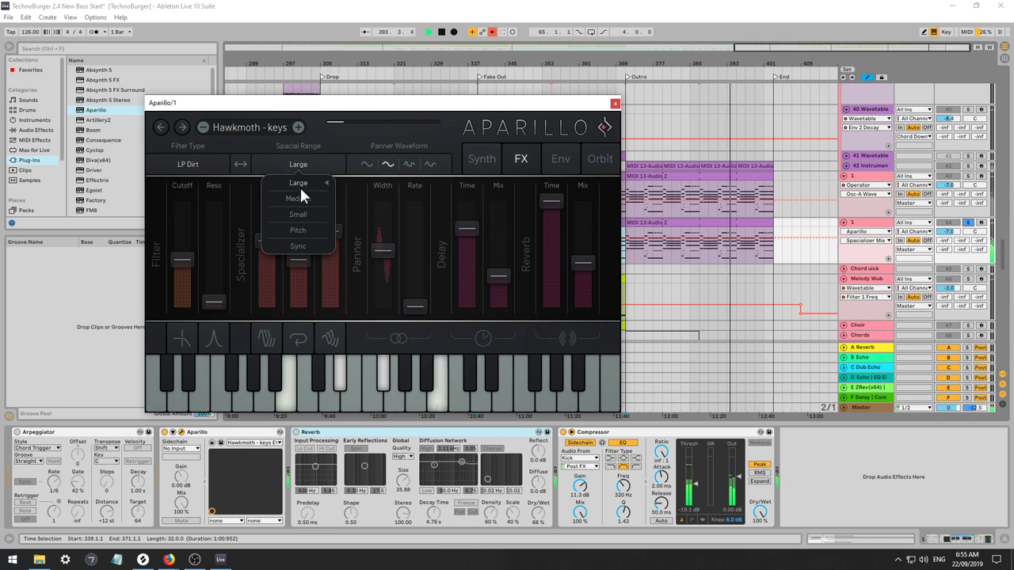
{"action": "left_click", "coordinate": [299, 184]}
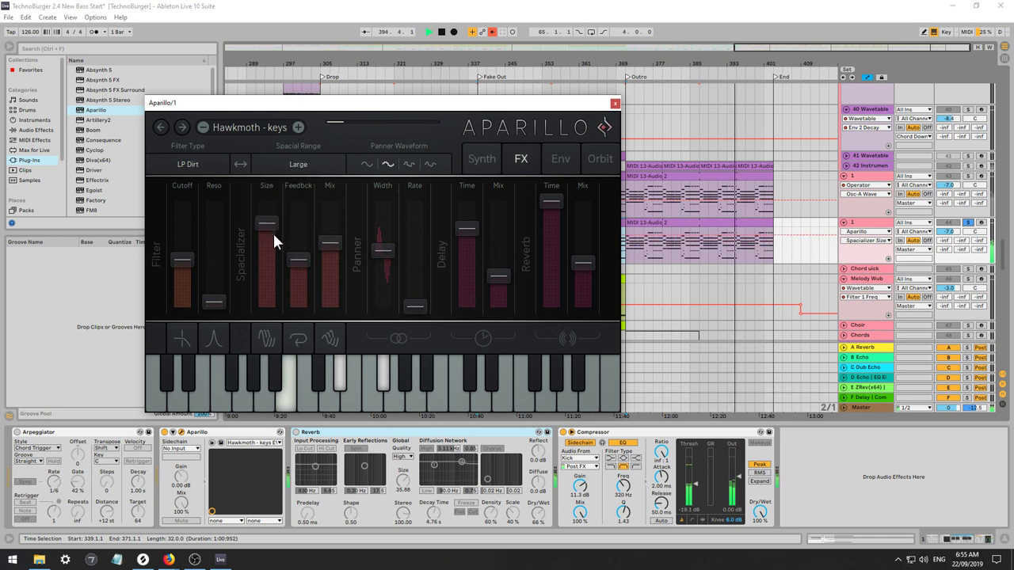
{"action": "mouse_move", "coordinate": [182, 259]}
{"action": "left_mouse_down"}
{"action": "mouse_move", "coordinate": [172, 230]}
{"action": "mouse_move", "coordinate": [185, 250]}
{"action": "left_mouse_up"}
Start playback from bar 339 with the Aparillo track soloed.
{"action": "left_click", "coordinate": [967, 224]}
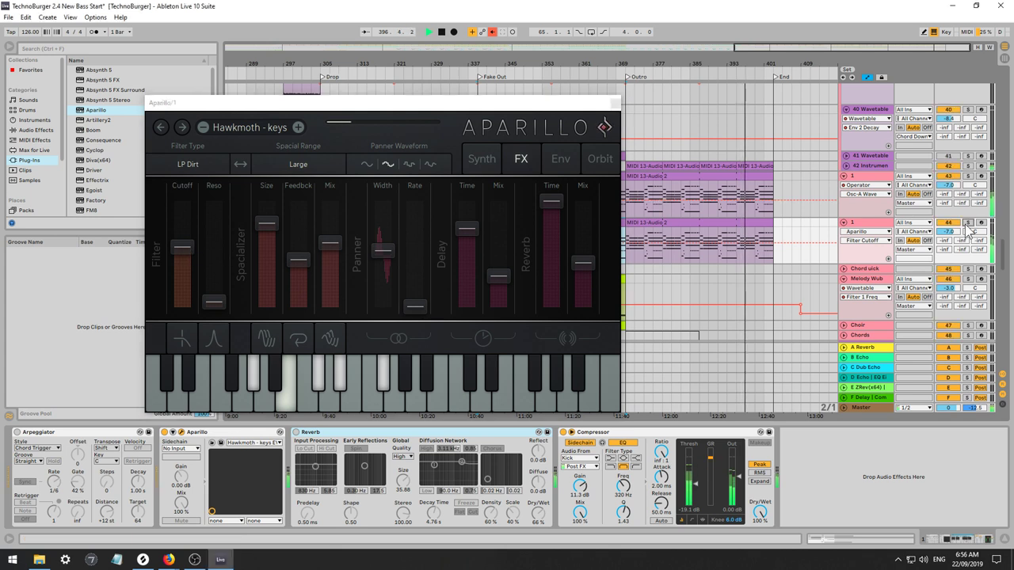
{"action": "left_click", "coordinate": [646, 224]}
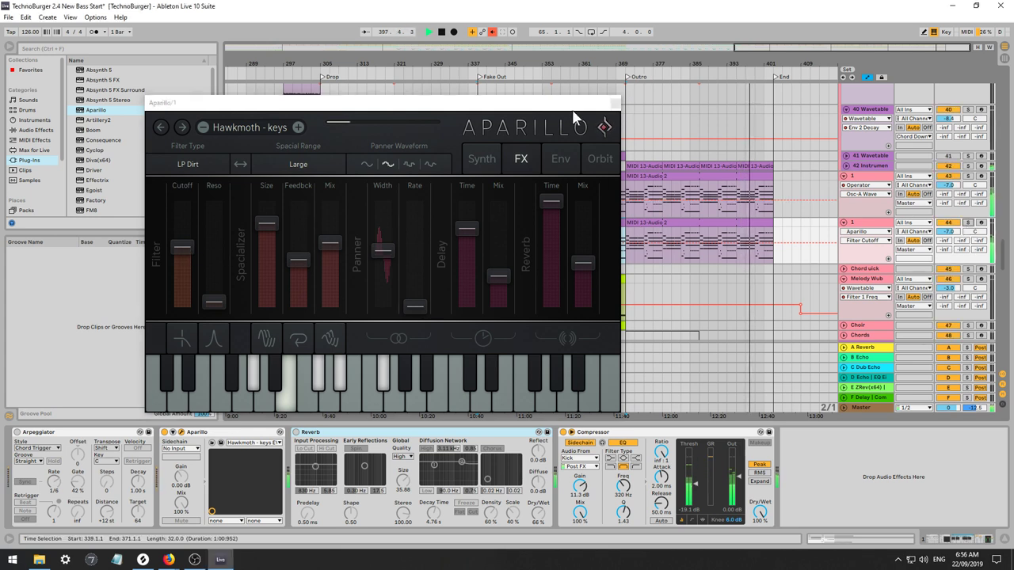
{"action": "left_click_drag", "start_coordinate": [568, 106], "coordinate": [451, 124]}
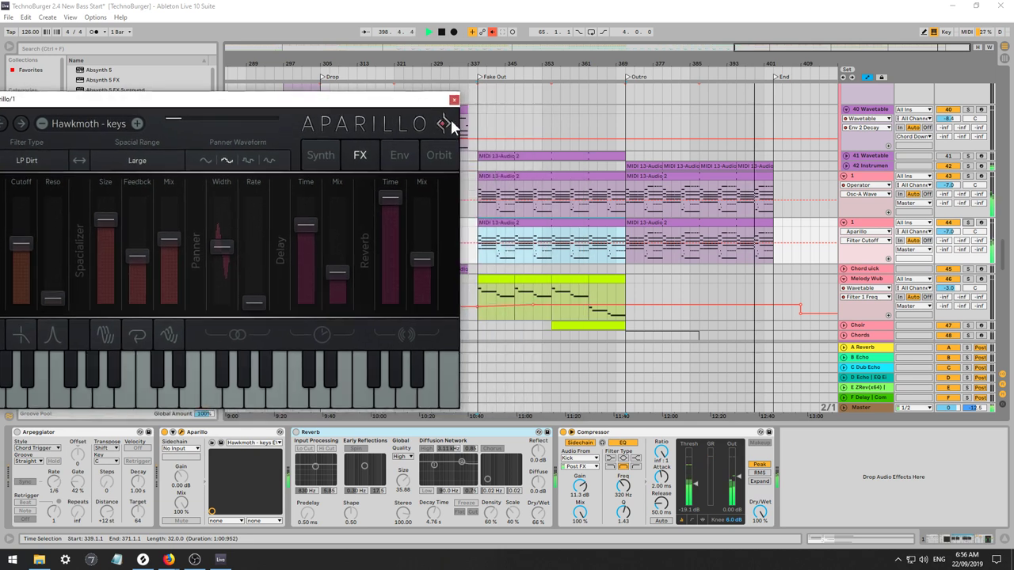
{"action": "left_click", "coordinate": [478, 239]}
{"action": "key", "text": "space"}
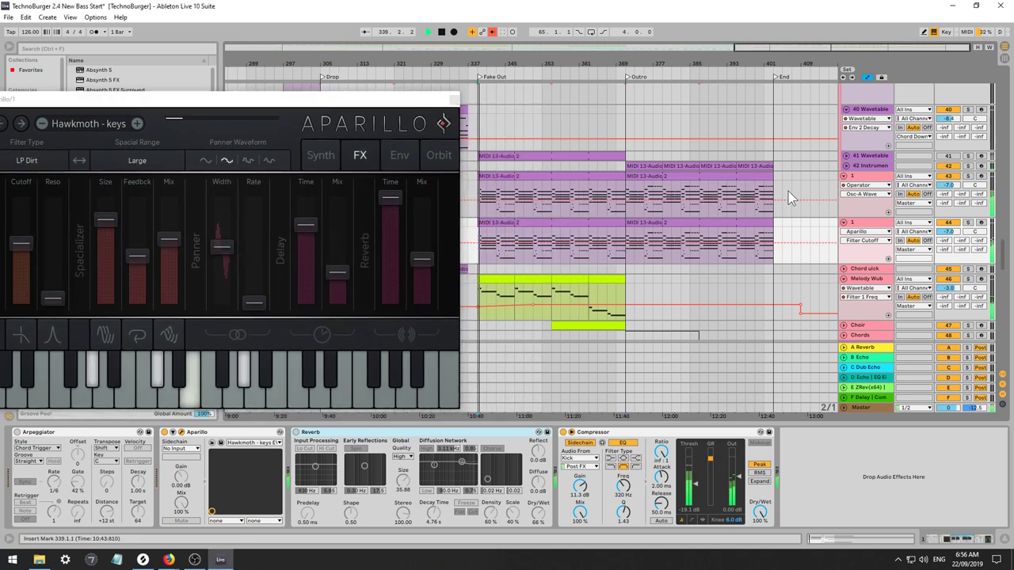
{"action": "left_click", "coordinate": [967, 222]}
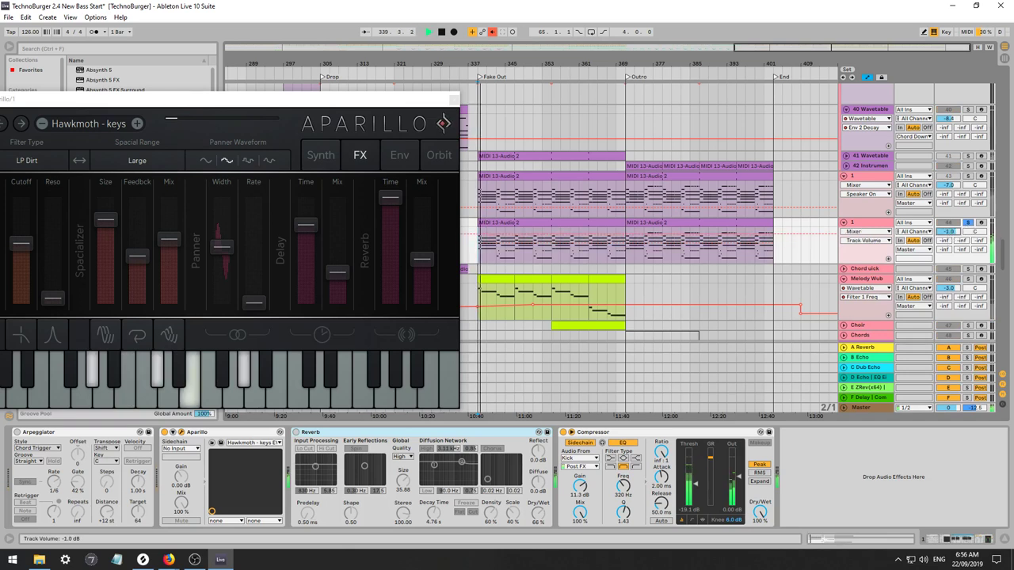
Shorten the delay and reverb times and raise the reverb mix to full.
{"action": "left_click_drag", "start_coordinate": [331, 267], "coordinate": [334, 284]}
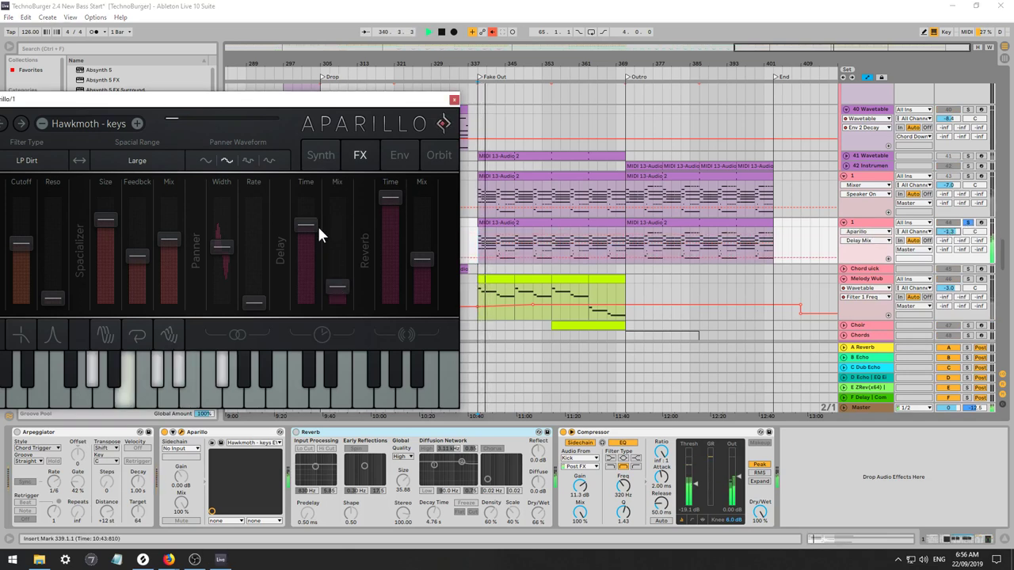
{"action": "left_click_drag", "start_coordinate": [317, 225], "coordinate": [361, 245]}
{"action": "left_click_drag", "start_coordinate": [422, 259], "coordinate": [419, 290]}
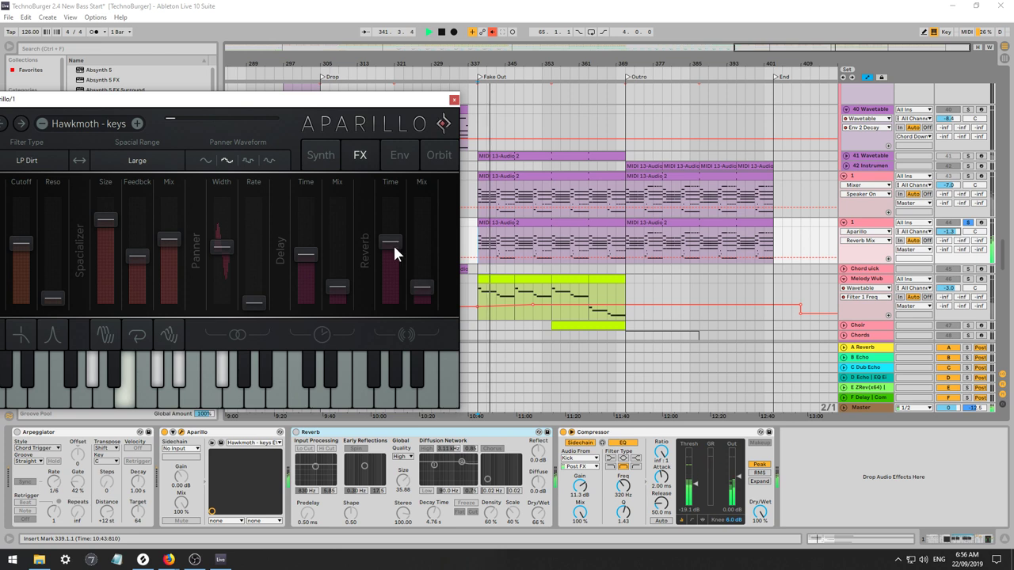
{"action": "left_click_drag", "start_coordinate": [393, 246], "coordinate": [408, 229]}
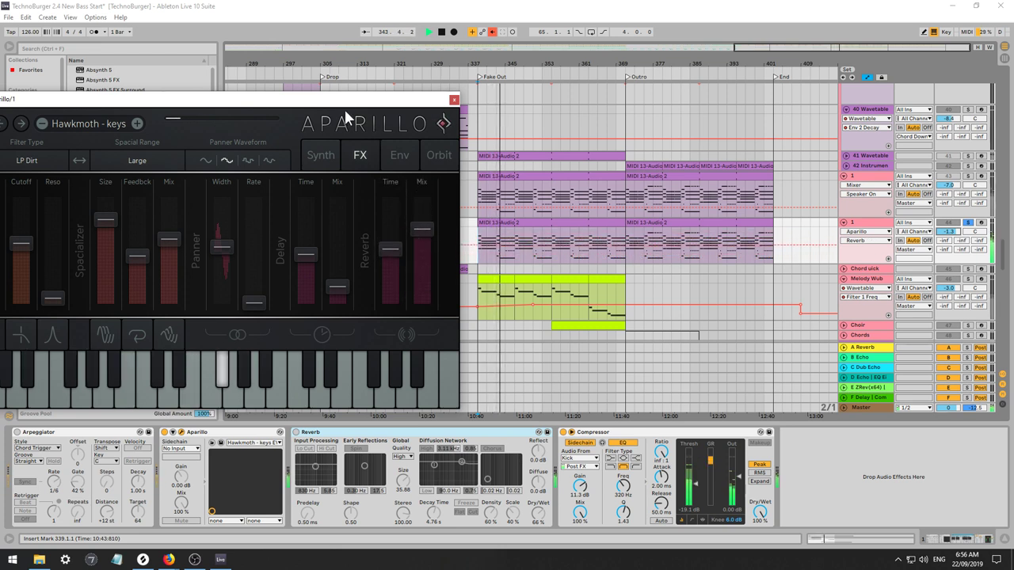
In the Orbit view, move the orbiter beside the right-hand nodes.
{"action": "left_click_drag", "start_coordinate": [344, 103], "coordinate": [526, 90]}
{"action": "left_click", "coordinate": [506, 144]}
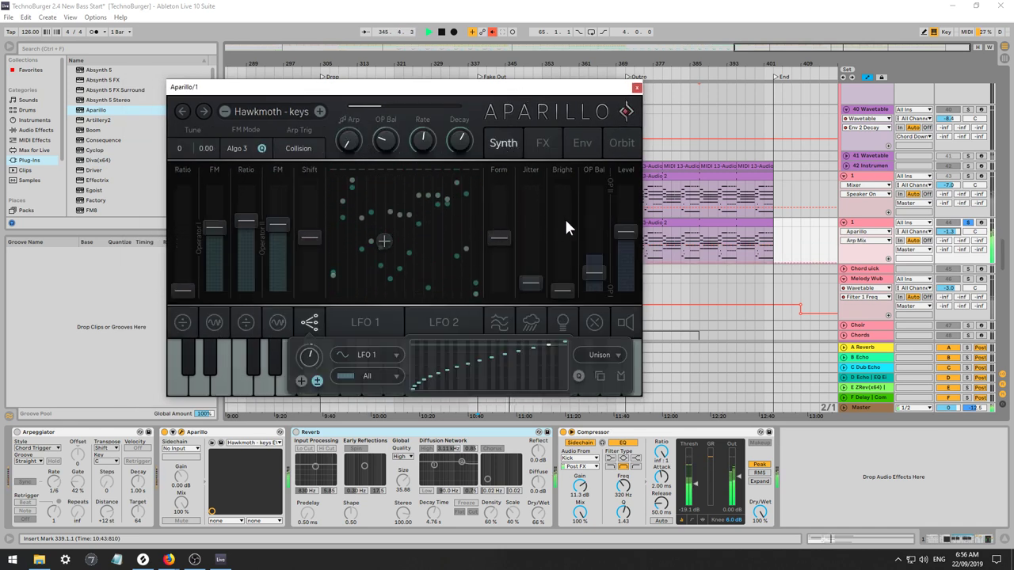
{"action": "left_click", "coordinate": [611, 144]}
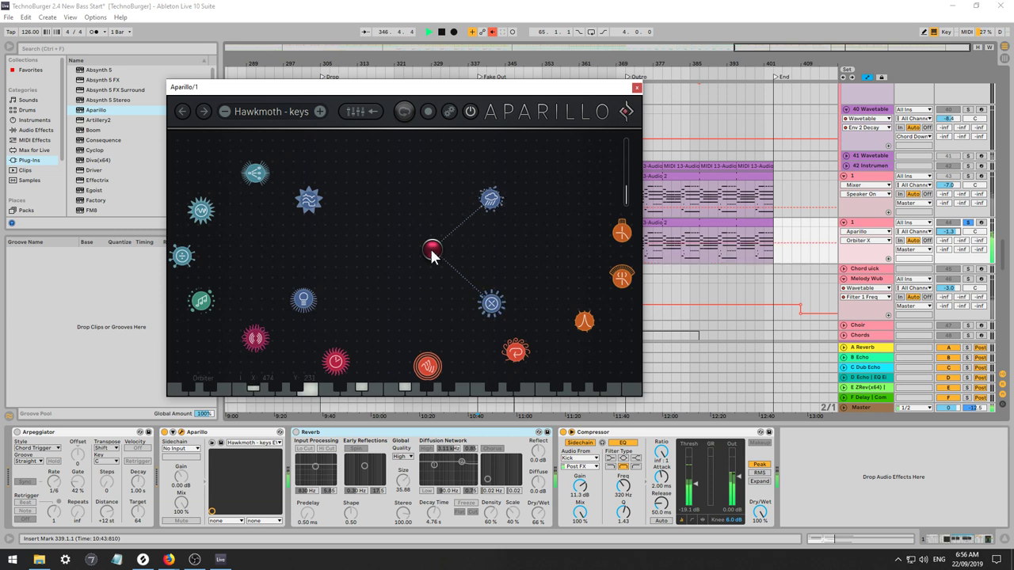
{"action": "left_click_drag", "start_coordinate": [431, 255], "coordinate": [519, 235]}
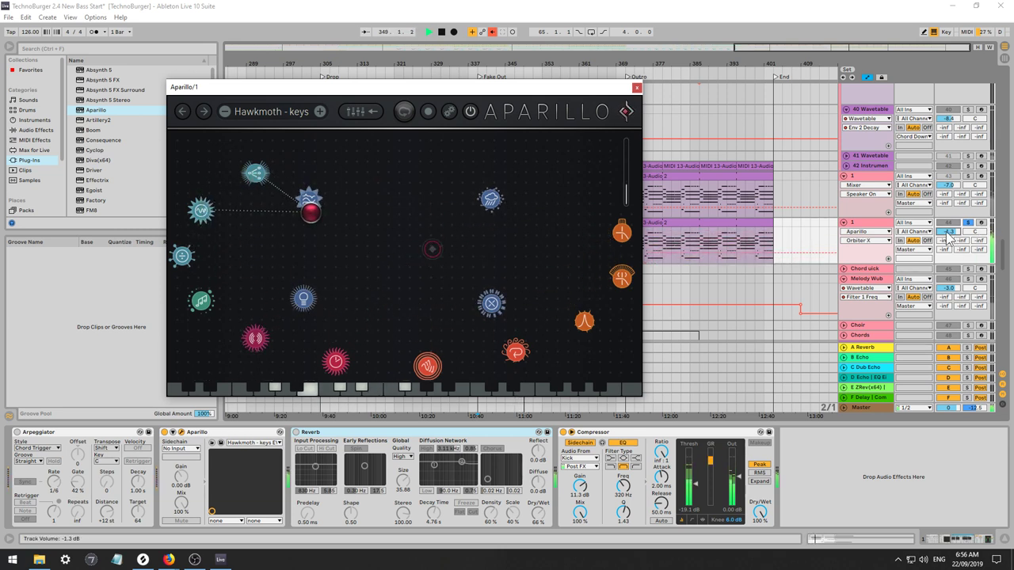
Lower track 1 to -6.0 dB, unsolo it, play the full mix, and close Aparillo.
{"action": "left_click_drag", "start_coordinate": [949, 238], "coordinate": [948, 235]}
{"action": "left_click", "coordinate": [968, 224]}
{"action": "key", "text": "space"}
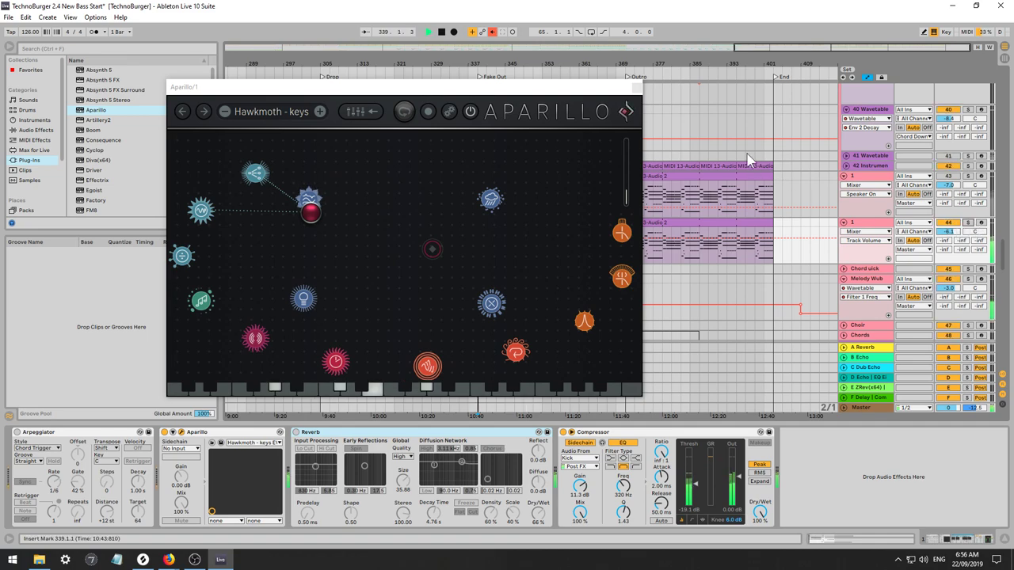
{"action": "left_click", "coordinate": [636, 87]}
{"action": "left_click_drag", "start_coordinate": [1004, 253], "coordinate": [968, 77]}
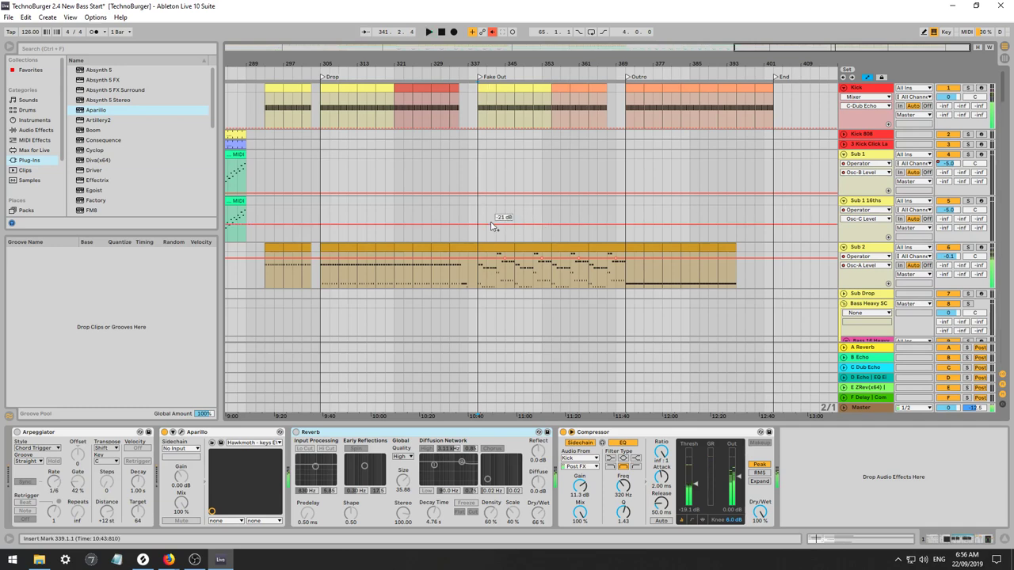
Loop the Sub 2 clip to 1 bar and extend the time selection across it.
{"action": "double_click", "coordinate": [488, 247]}
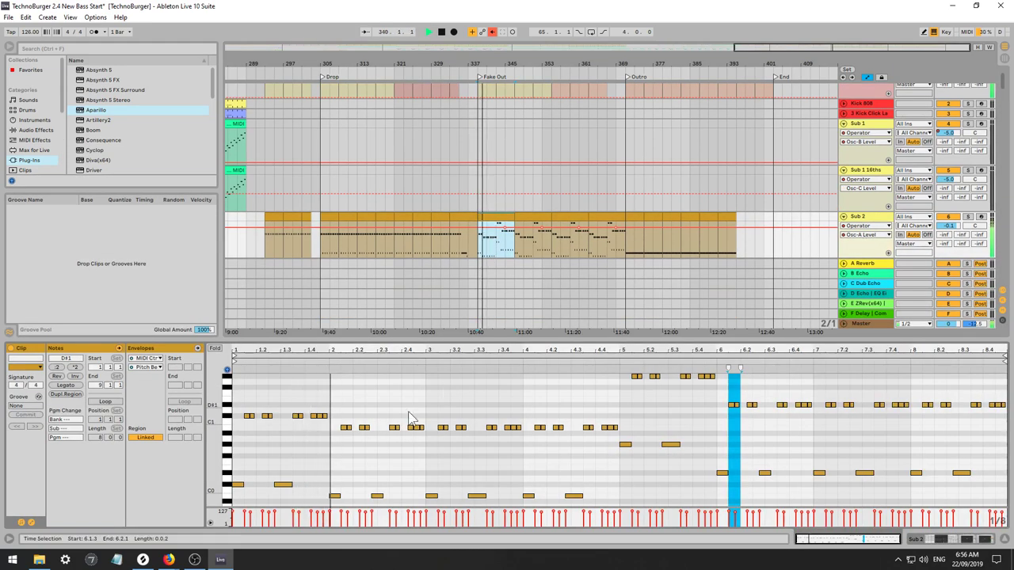
{"action": "key", "text": "space"}
{"action": "key", "text": "Left"}
{"action": "key", "text": "Left"}
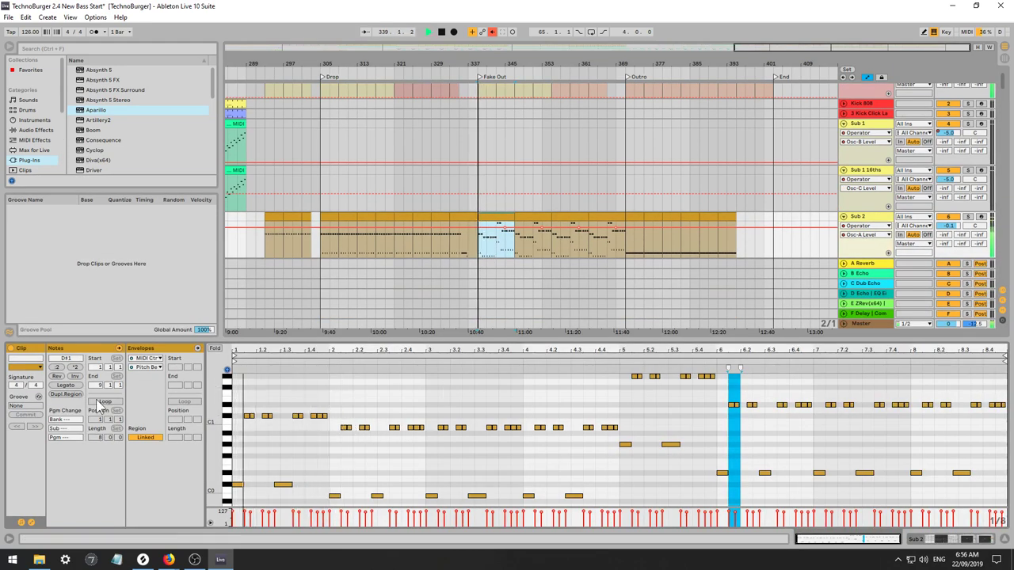
{"action": "left_click", "coordinate": [107, 403]}
{"action": "left_click_drag", "start_coordinate": [101, 439], "coordinate": [102, 461]}
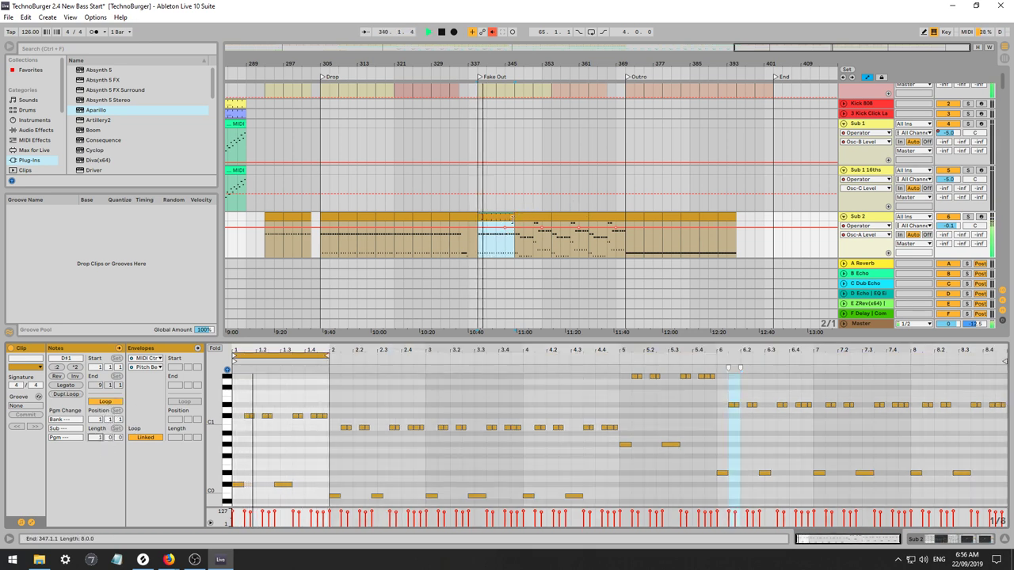
{"action": "left_click_drag", "start_coordinate": [511, 215], "coordinate": [625, 215]}
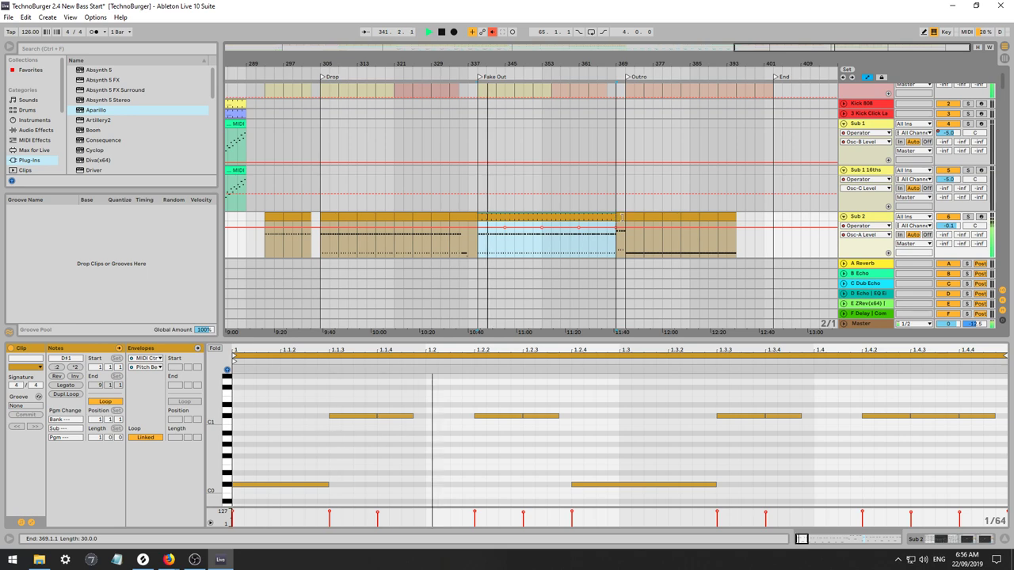
Scroll down the tracks, stop playback, and select Melody Wub to show its device chain.
{"action": "scroll", "coordinate": [871, 180], "scroll_direction": "down", "scroll_amount": 10}
{"action": "key", "text": "space"}
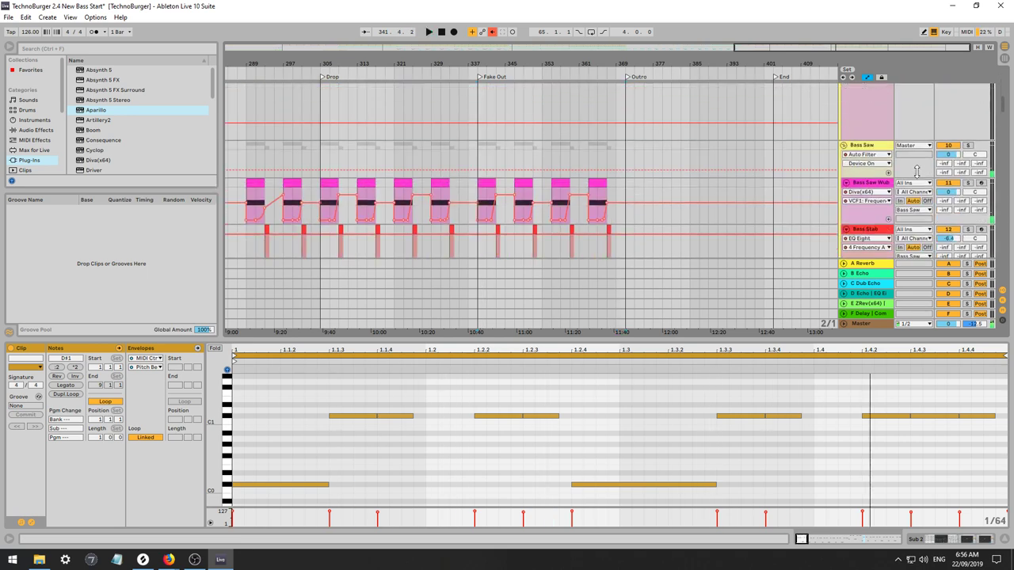
{"action": "scroll", "coordinate": [933, 170], "scroll_direction": "down", "scroll_amount": 15}
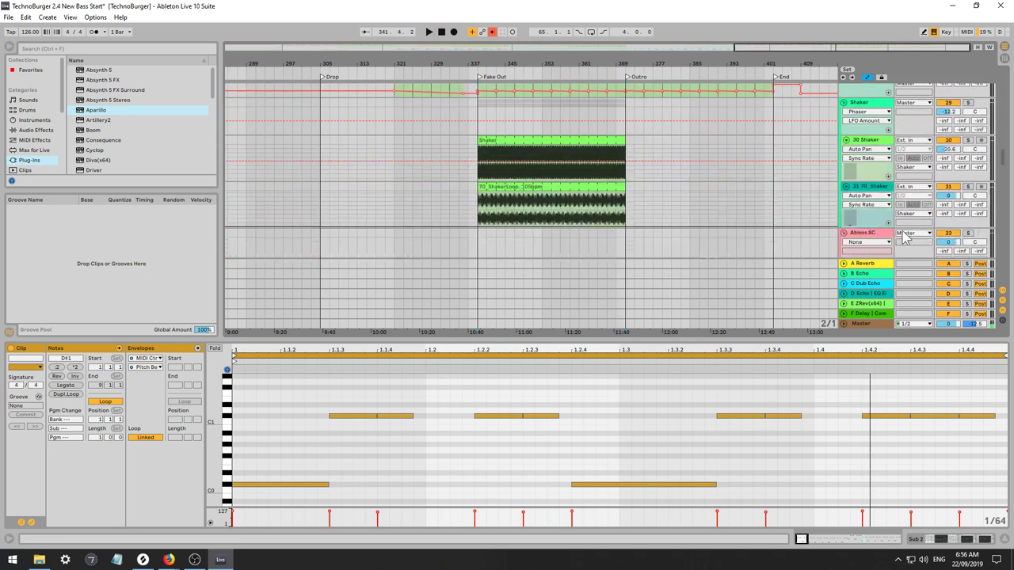
{"action": "left_click_drag", "start_coordinate": [1004, 160], "coordinate": [986, 199]}
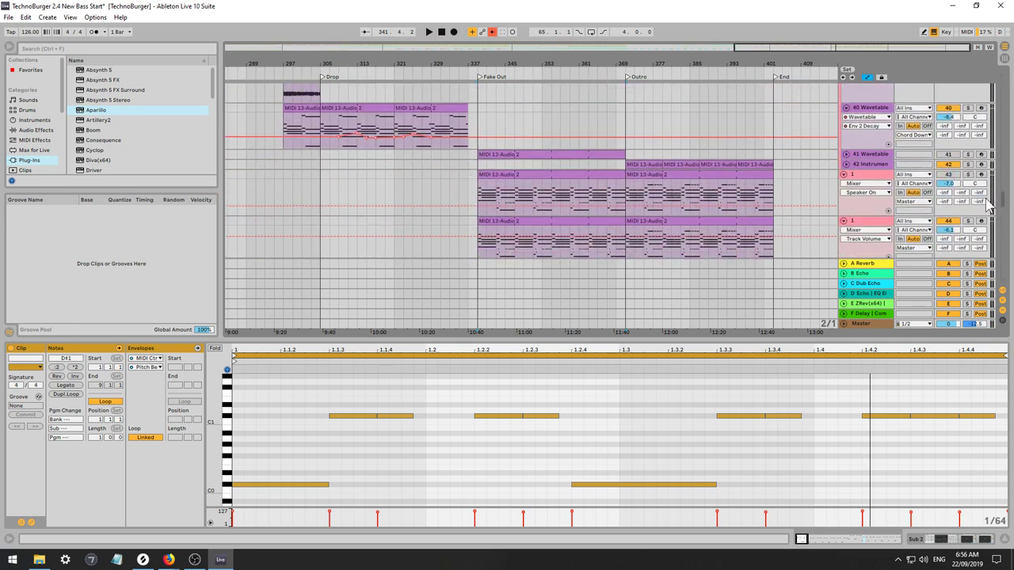
{"action": "scroll", "coordinate": [889, 198], "scroll_direction": "down", "scroll_amount": 2}
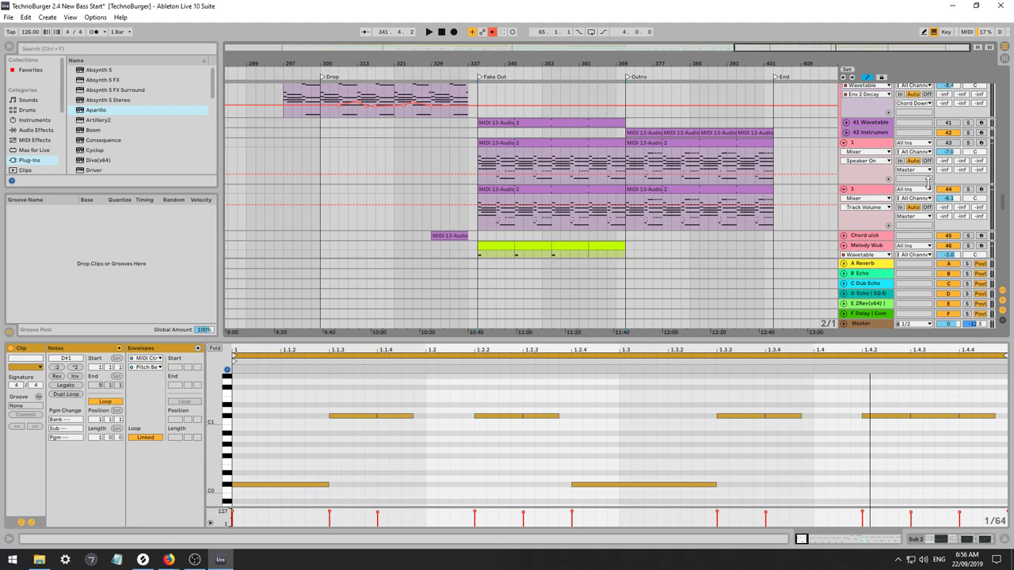
{"action": "left_click", "coordinate": [932, 182]}
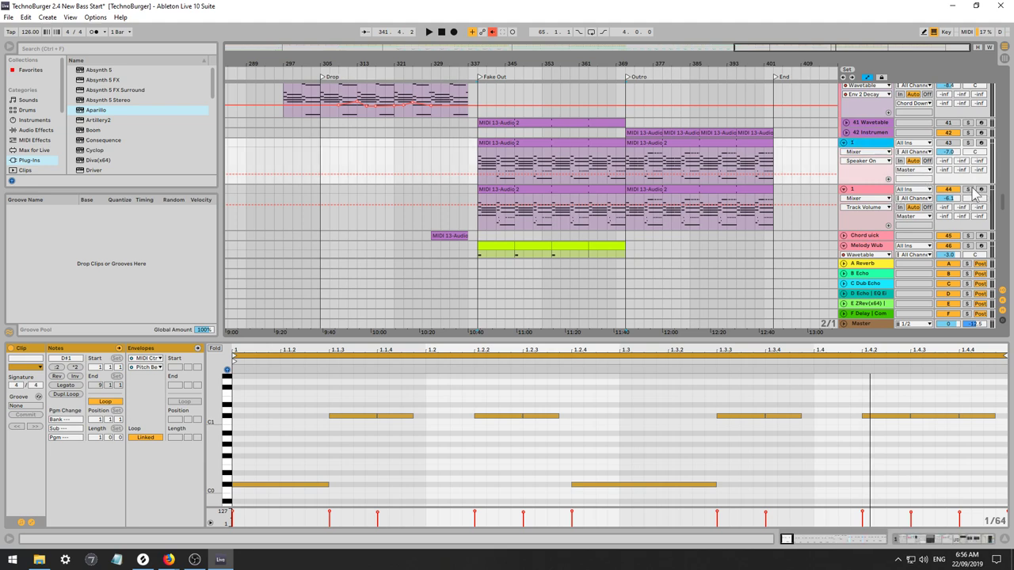
{"action": "left_click", "coordinate": [869, 195]}
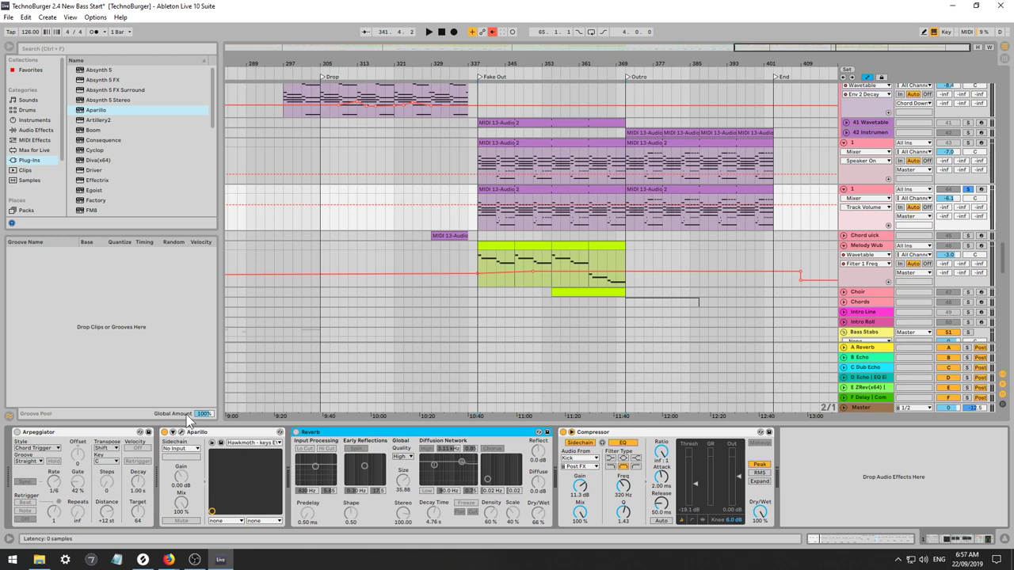
Open Aparillo during playback and randomise the orbs' positions and radii.
{"action": "left_click", "coordinate": [182, 432]}
{"action": "key", "text": "space"}
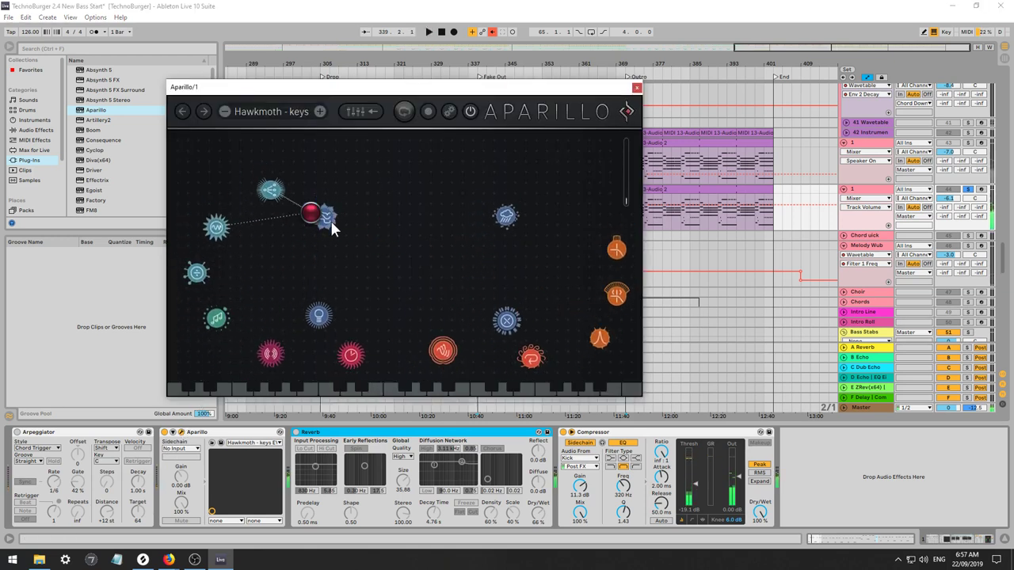
{"action": "left_click", "coordinate": [405, 112]}
{"action": "left_click", "coordinate": [428, 113]}
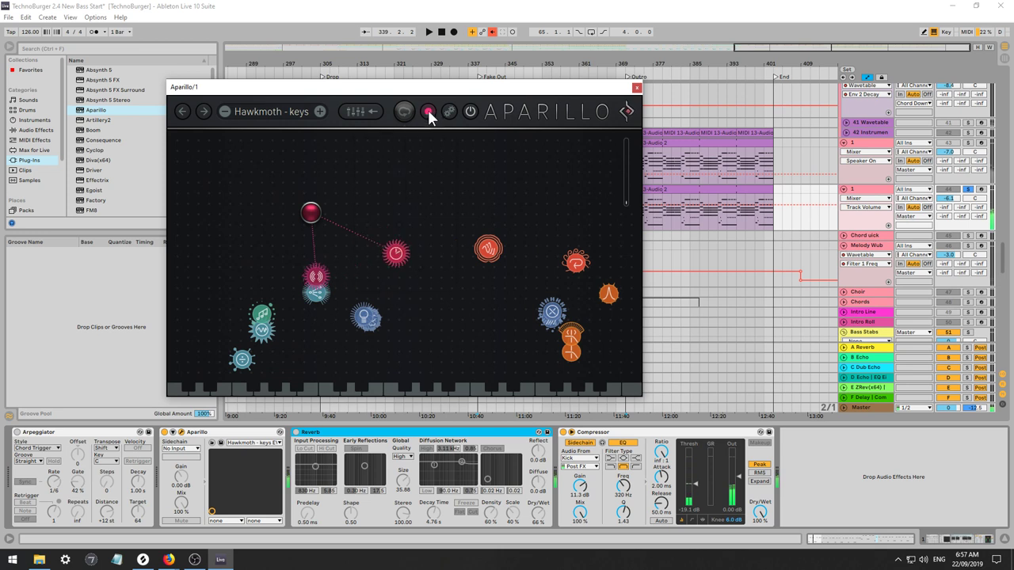
{"action": "left_click", "coordinate": [450, 112]}
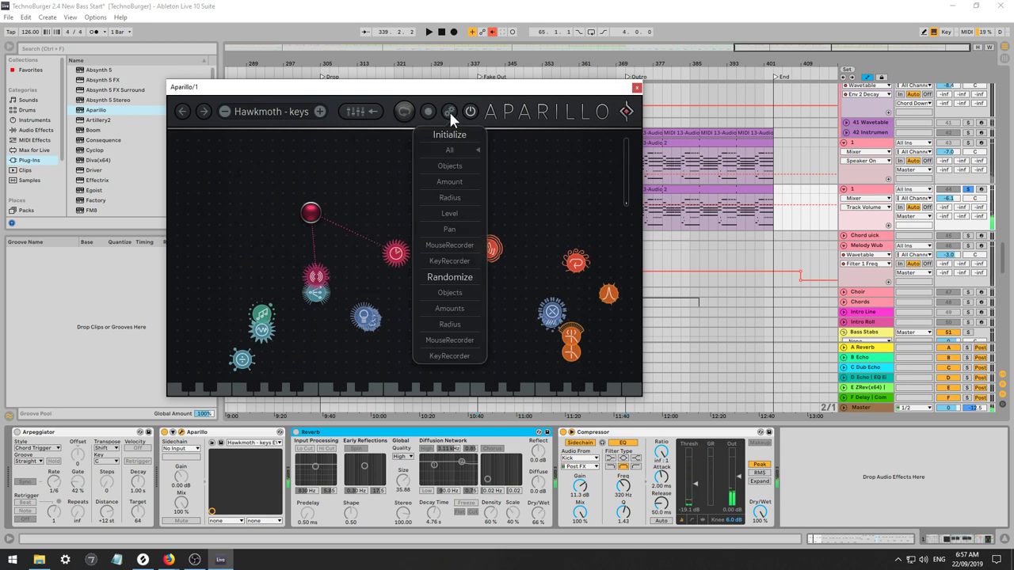
{"action": "left_click", "coordinate": [455, 291]}
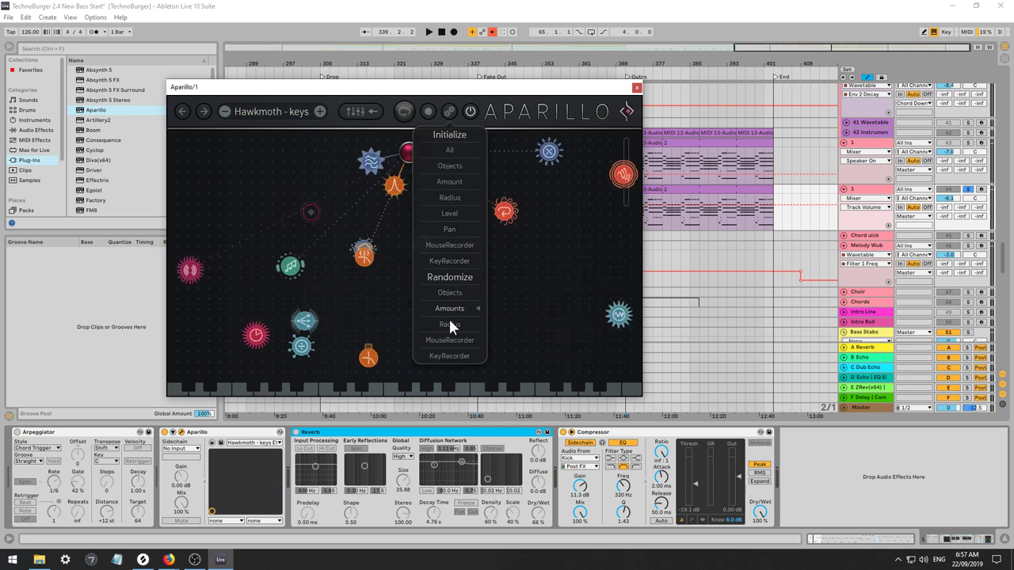
{"action": "left_click", "coordinate": [450, 325]}
{"action": "key", "text": "space"}
Reposition the red orbiter, then step past Hawkmoth EV to I Walk with Ghosts.
{"action": "left_click_drag", "start_coordinate": [410, 150], "coordinate": [275, 219]}
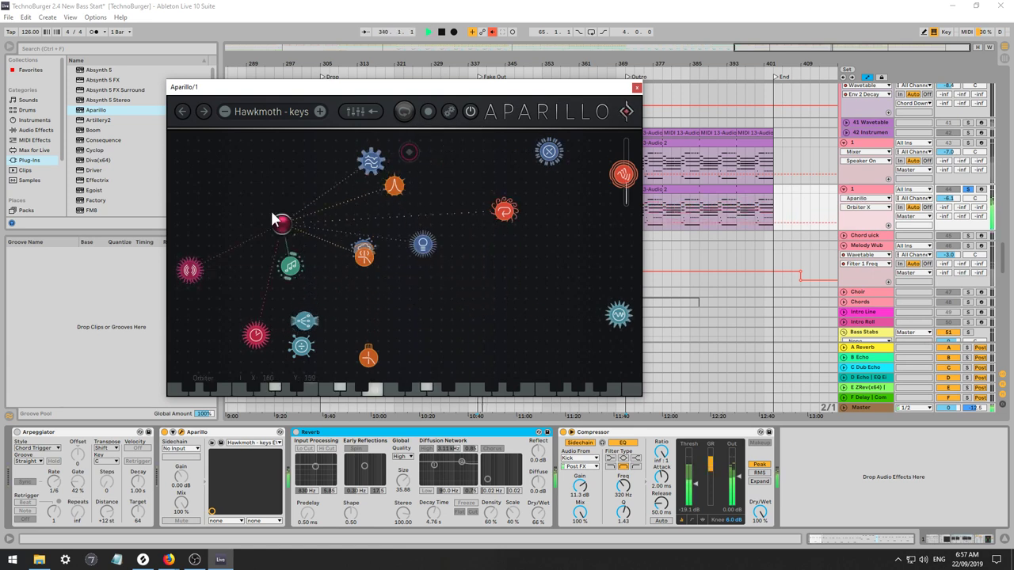
{"action": "left_click", "coordinate": [318, 112]}
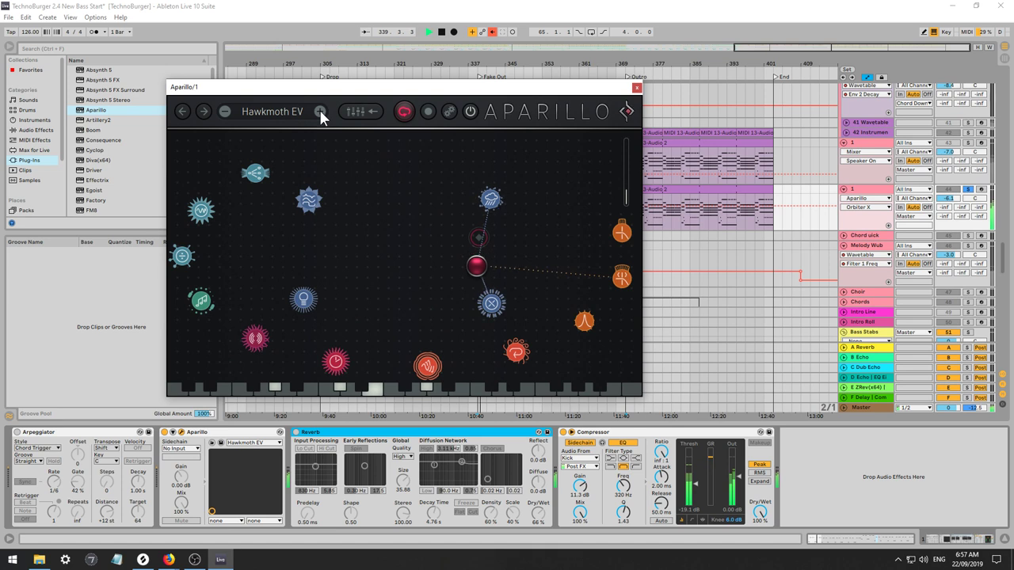
{"action": "left_click", "coordinate": [320, 112]}
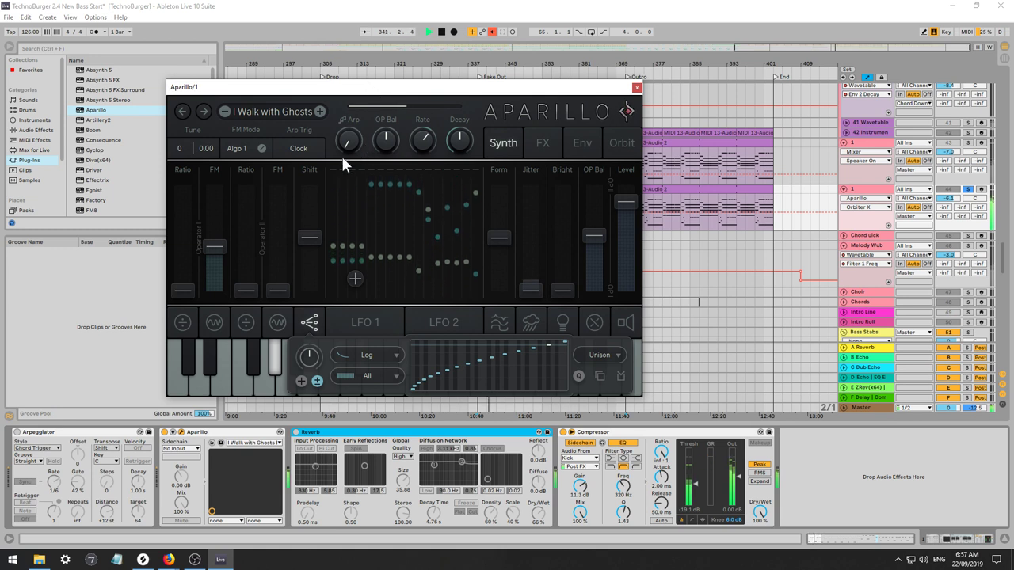
Raise Jitter to about 28% on the Synth page.
{"action": "left_click_drag", "start_coordinate": [539, 297], "coordinate": [529, 261]}
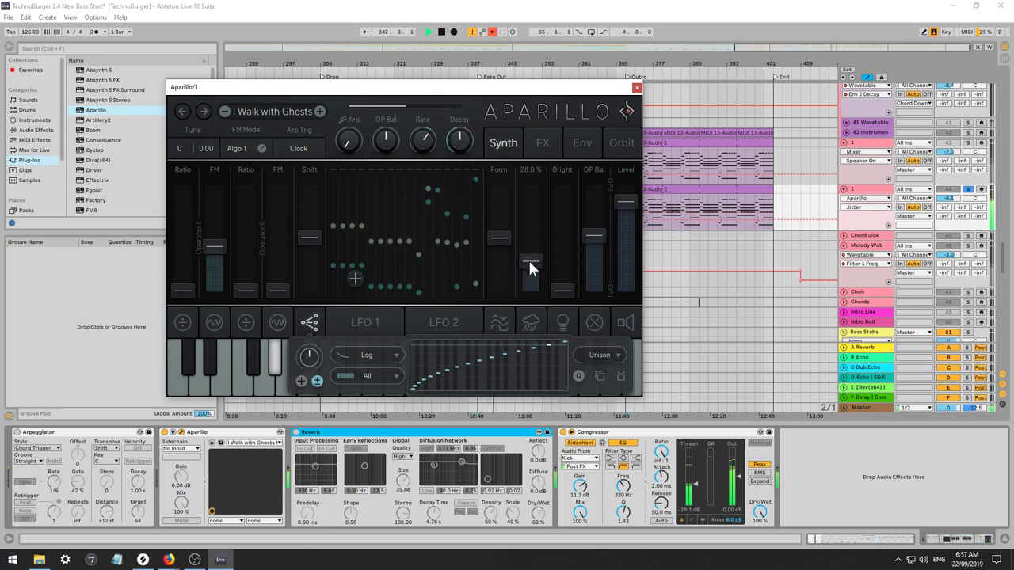
{"action": "left_click", "coordinate": [610, 143]}
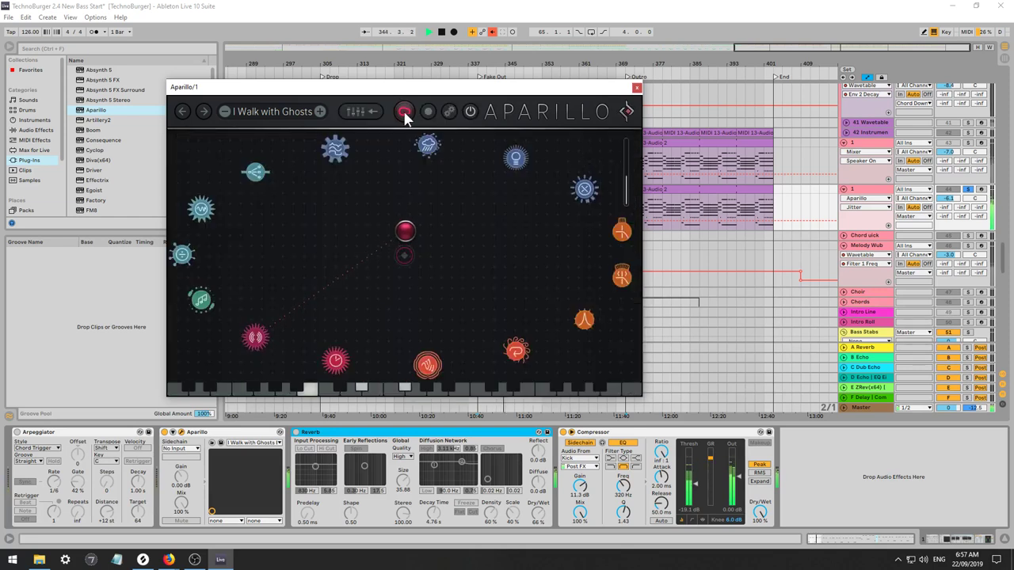
{"action": "left_click", "coordinate": [373, 113]}
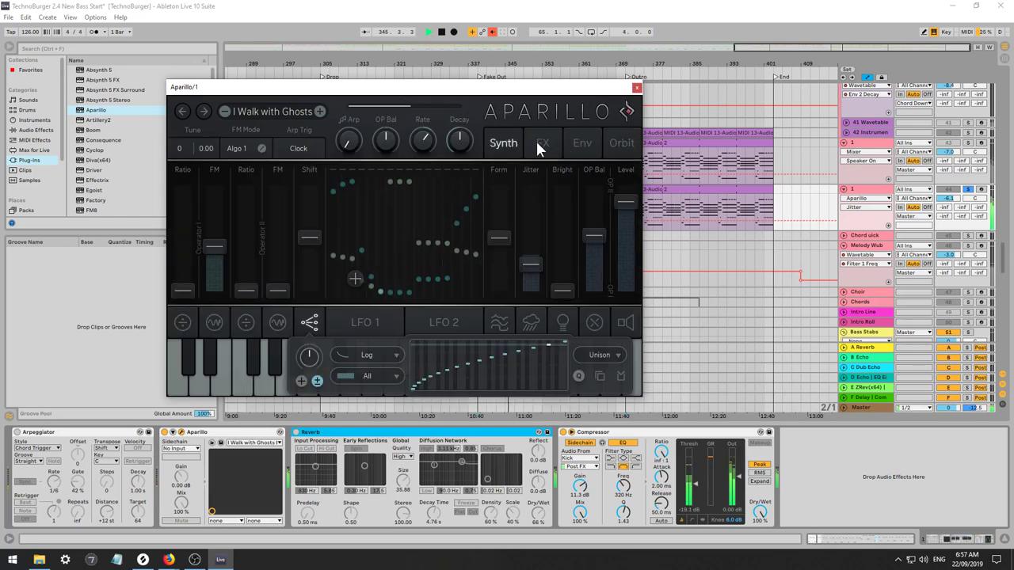
Lower the reverb time on the FX page and move the orbiter node down and right.
{"action": "left_click", "coordinate": [541, 143]}
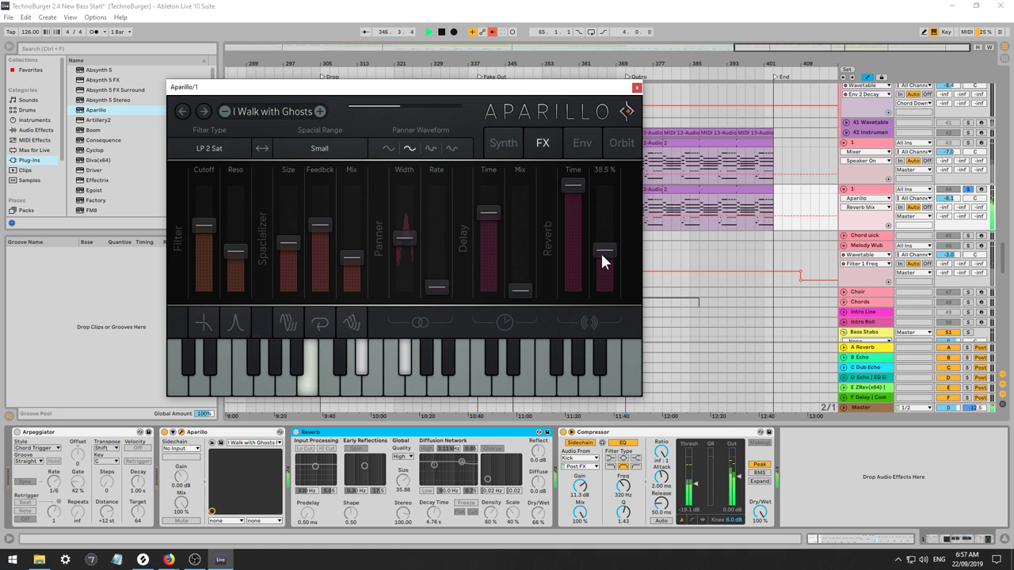
{"action": "left_click_drag", "start_coordinate": [575, 194], "coordinate": [579, 215]}
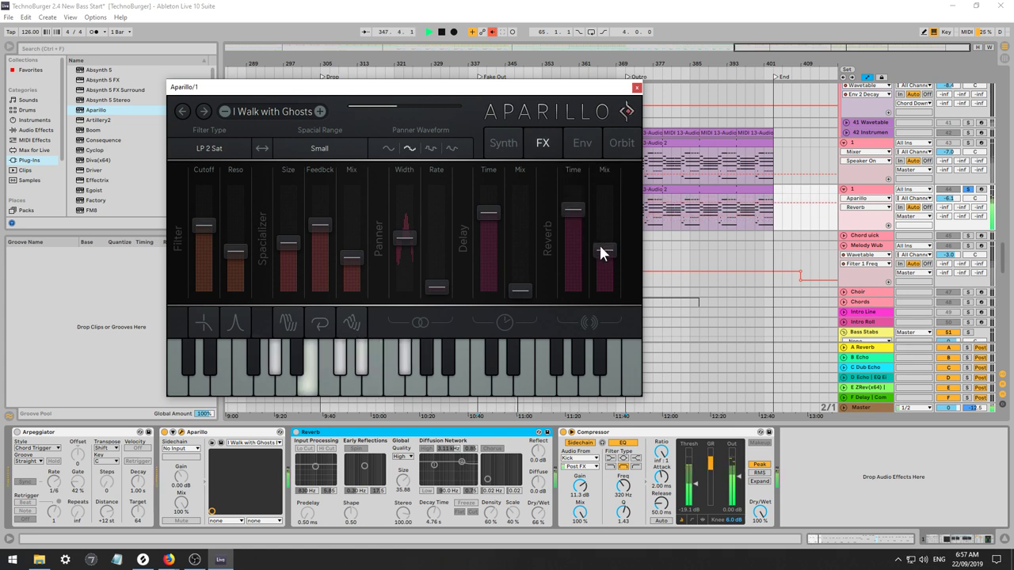
{"action": "left_click", "coordinate": [615, 143]}
{"action": "left_click", "coordinate": [411, 112]}
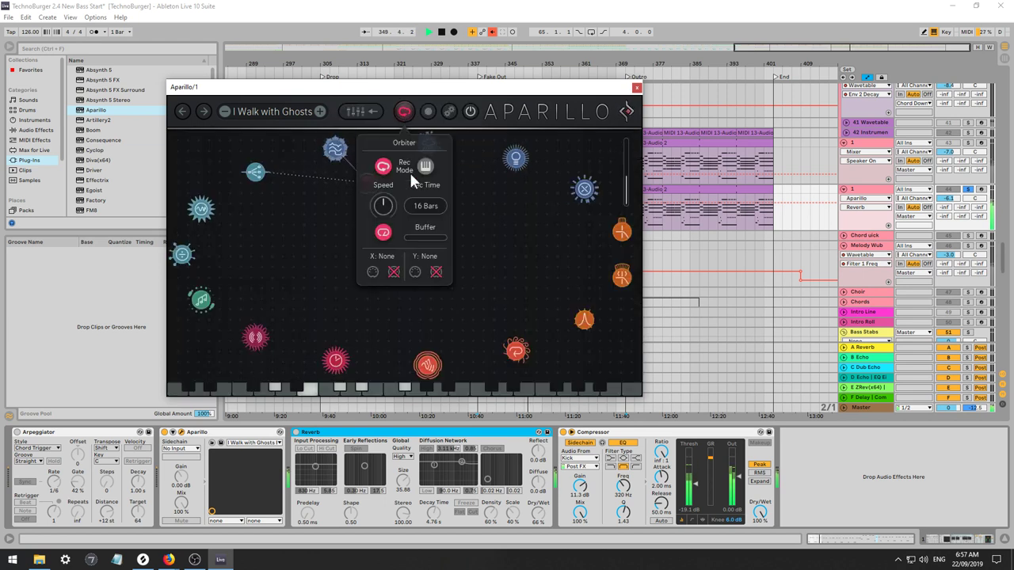
{"action": "left_click_drag", "start_coordinate": [351, 193], "coordinate": [422, 260]}
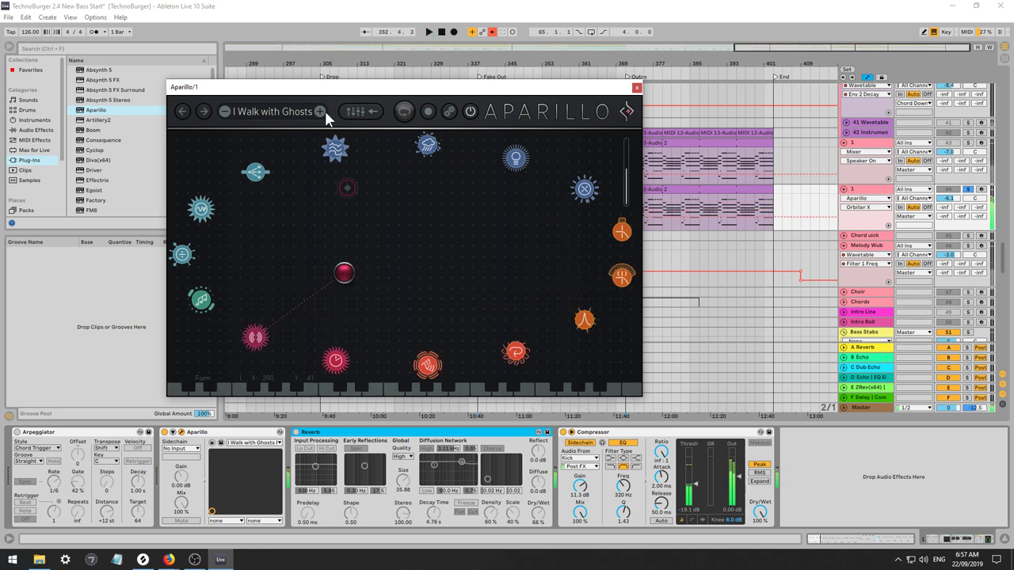
Step through Aparillo presets from Lucid Dreaming E via Swarm CCT to The Dreamer Awakes.
{"action": "left_click", "coordinate": [321, 111]}
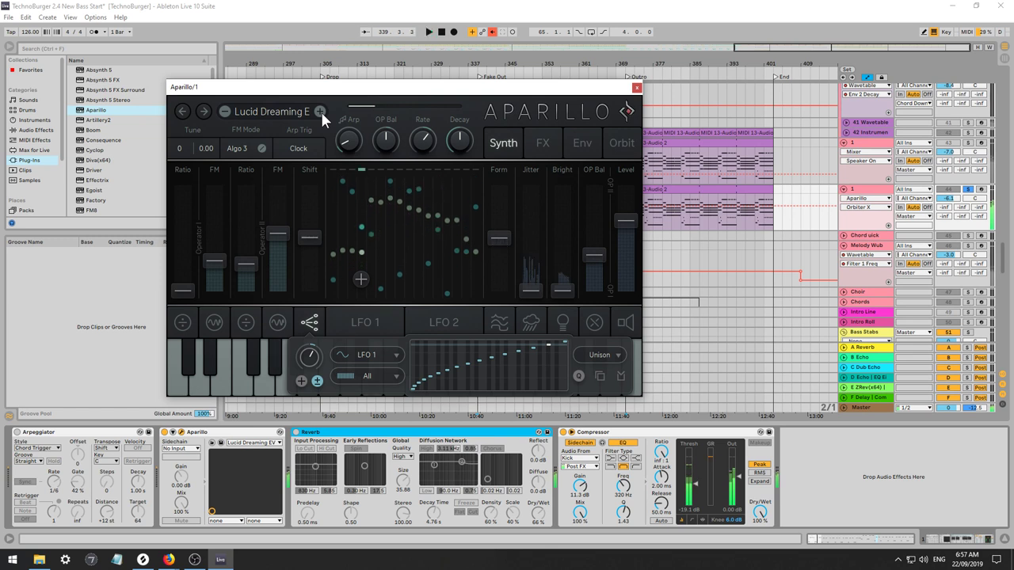
{"action": "left_click", "coordinate": [320, 112]}
{"action": "left_click", "coordinate": [320, 111]}
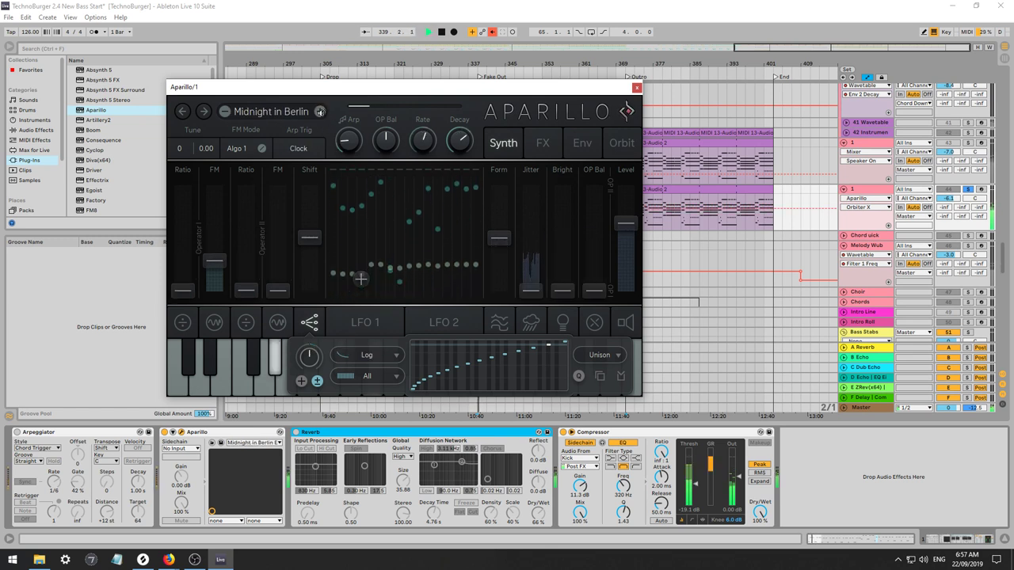
{"action": "left_click", "coordinate": [320, 112]}
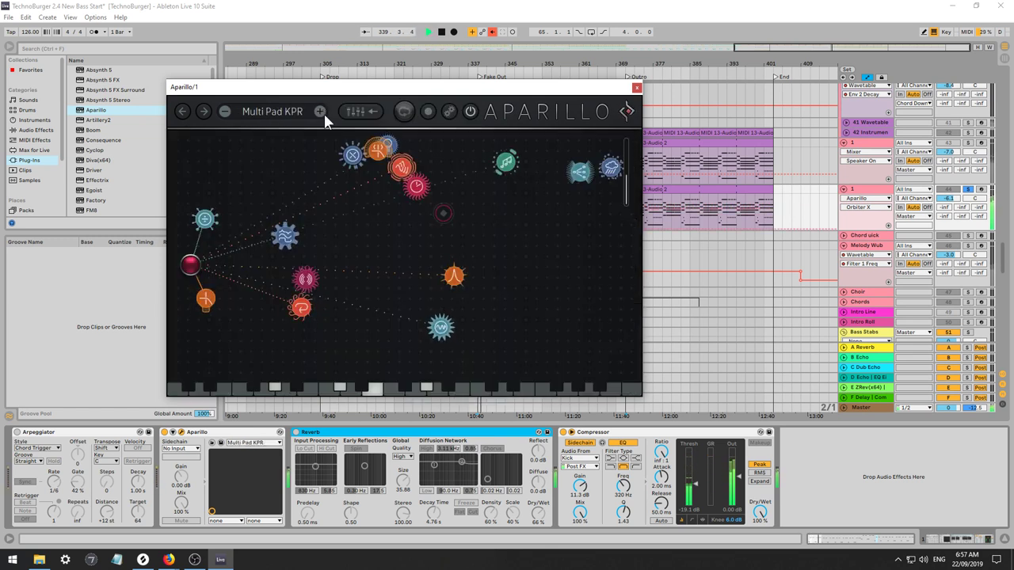
{"action": "left_click", "coordinate": [325, 115]}
{"action": "left_click", "coordinate": [320, 112]}
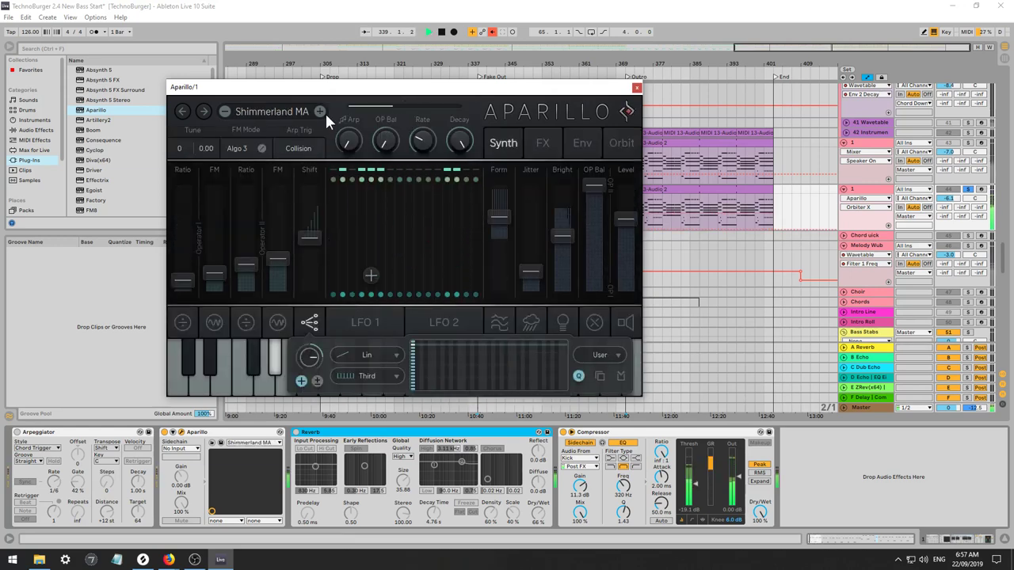
{"action": "left_click", "coordinate": [321, 112]}
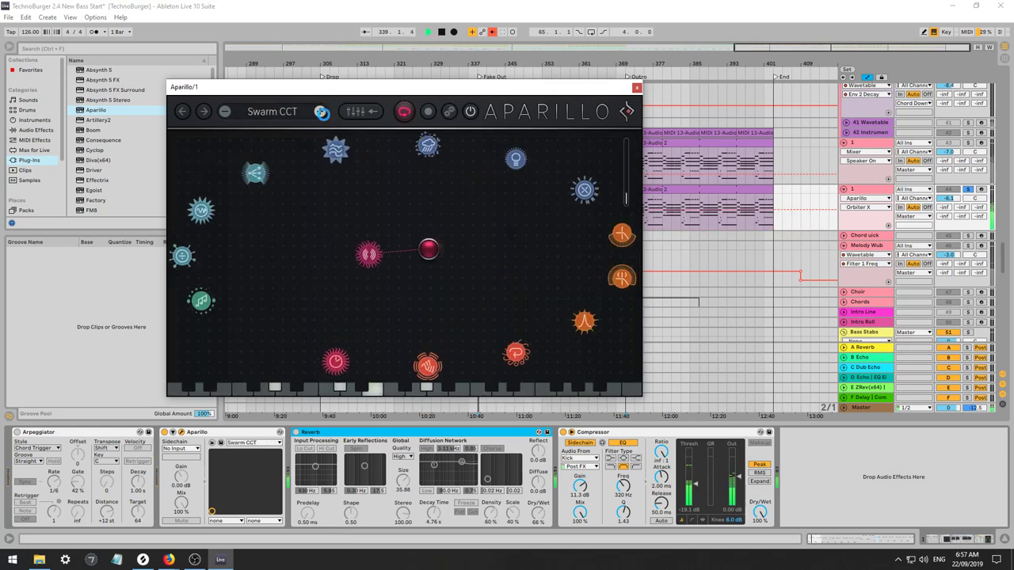
{"action": "left_click", "coordinate": [320, 112]}
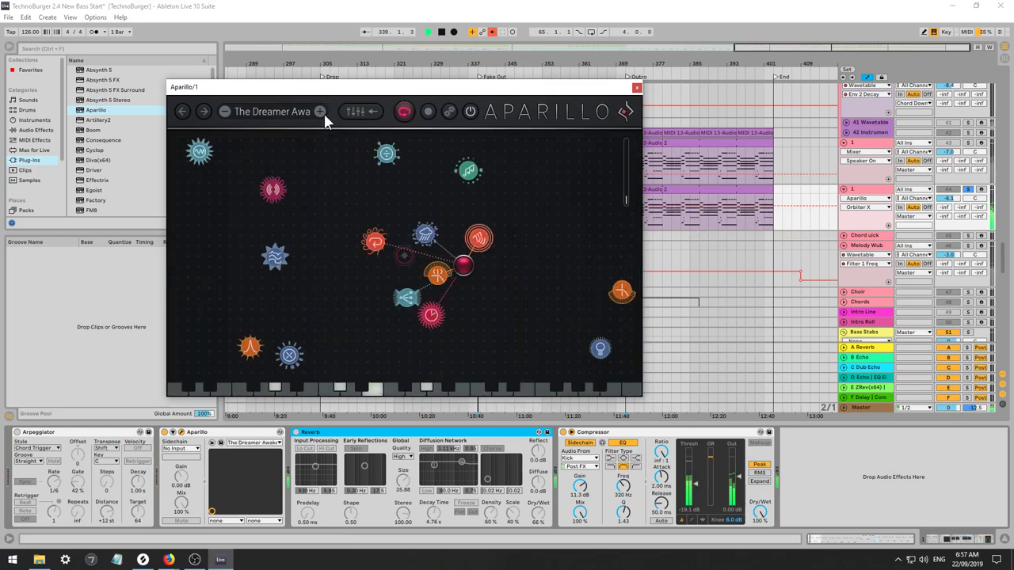
Return to Swarm CCT, check the orbiter settings, then advance again to The Dreamer Awakes.
{"action": "left_click", "coordinate": [225, 112]}
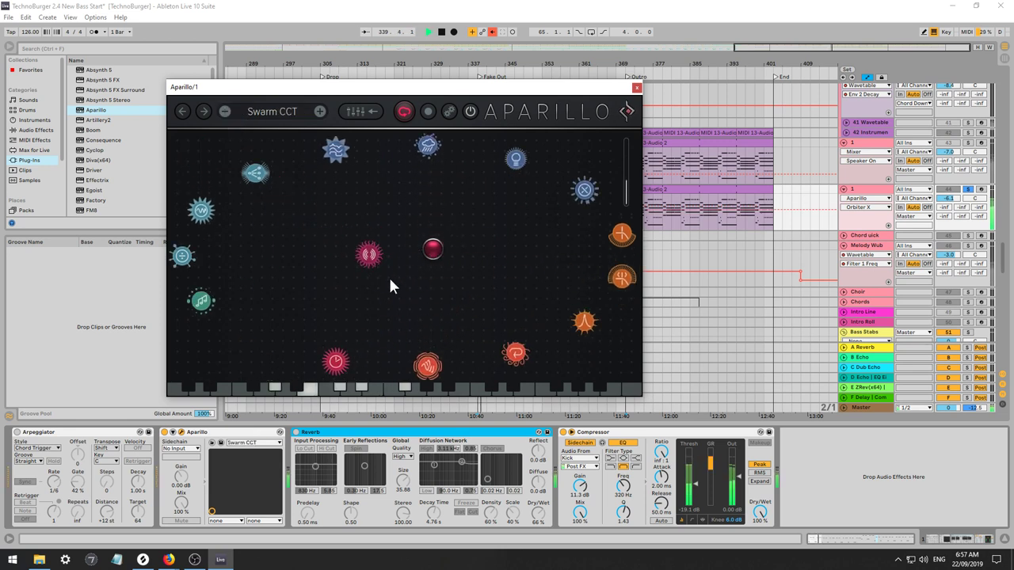
{"action": "left_click", "coordinate": [404, 115]}
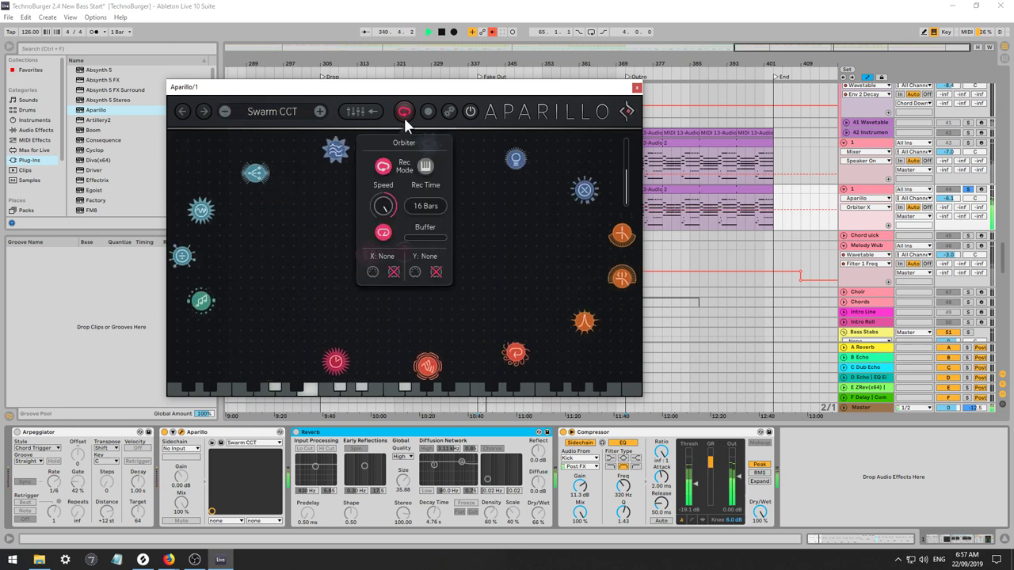
{"action": "left_click", "coordinate": [490, 230]}
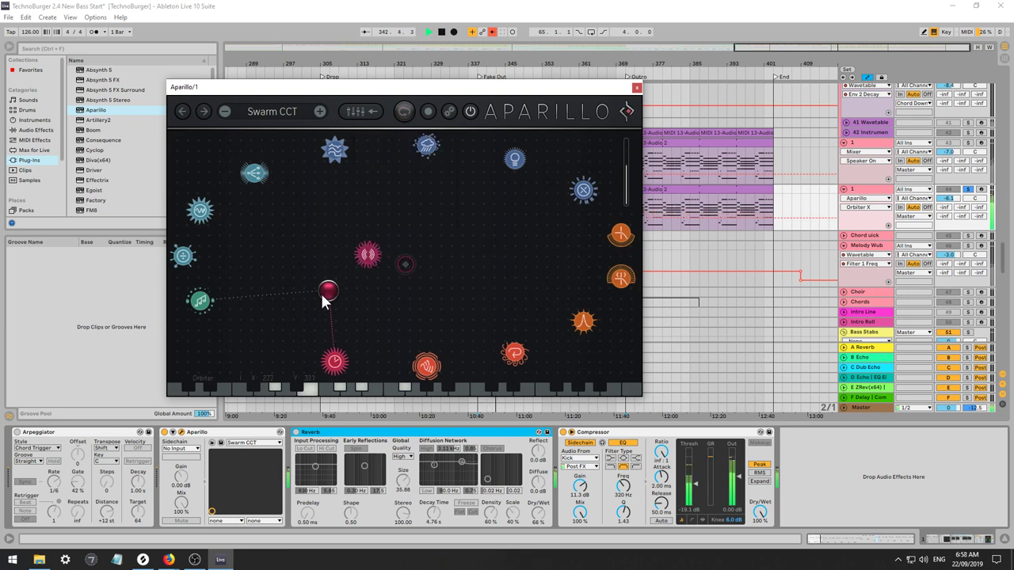
{"action": "left_click", "coordinate": [948, 198]}
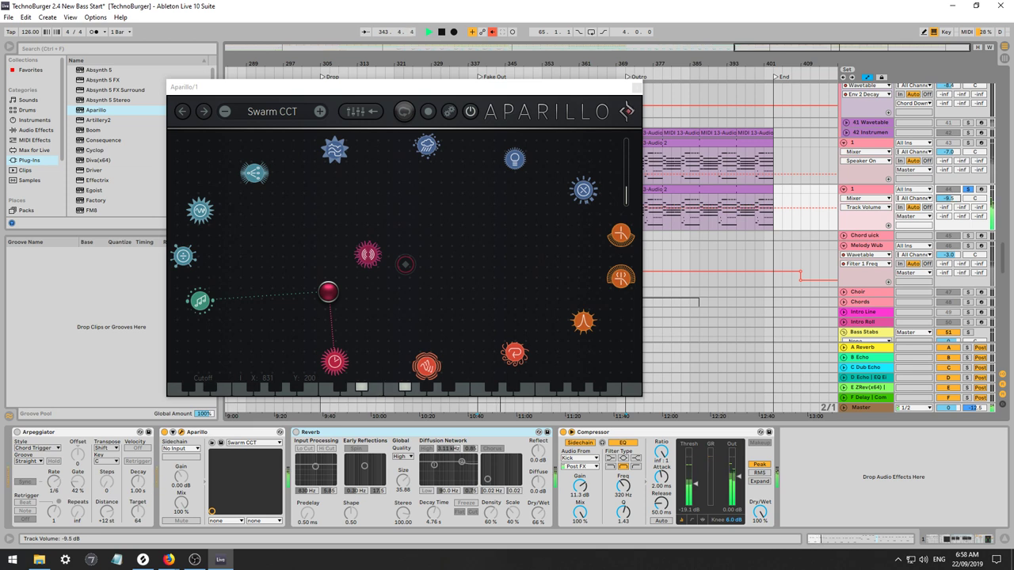
{"action": "left_click", "coordinate": [342, 304]}
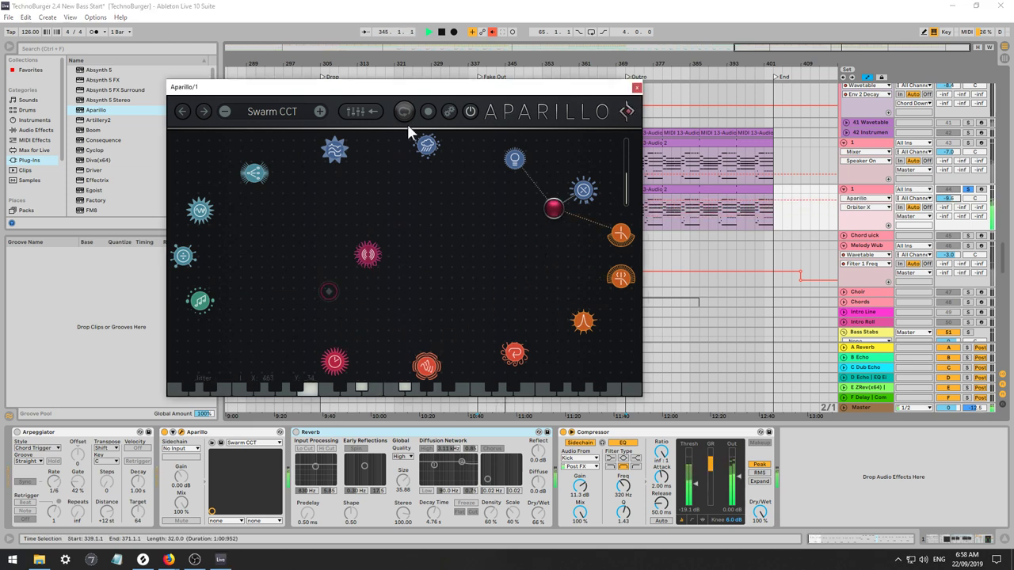
{"action": "left_click", "coordinate": [320, 112]}
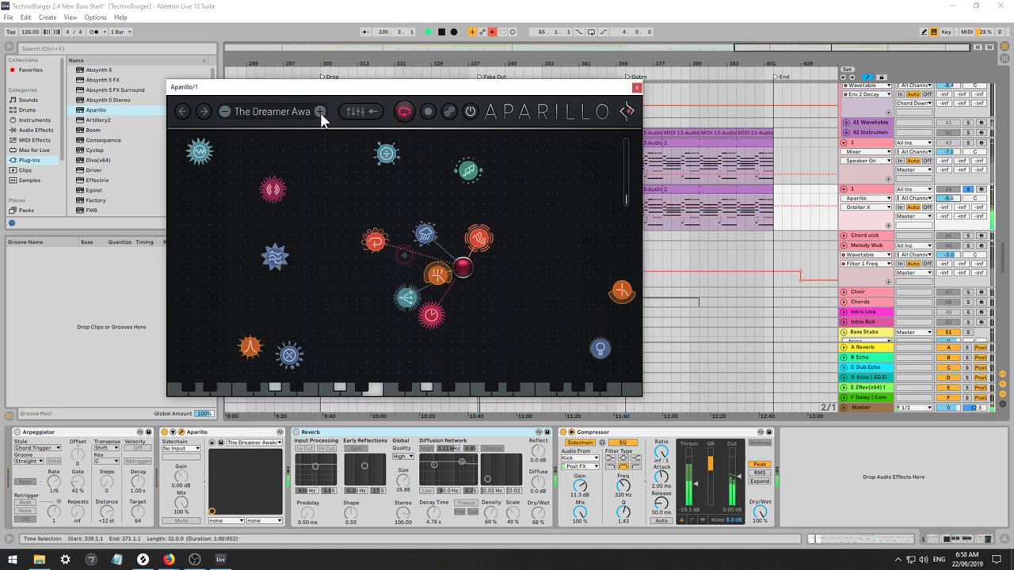
Stop the orbiter's recorded motion, drag it among new nodes, and randomize the orbit objects.
{"action": "left_click", "coordinate": [404, 115]}
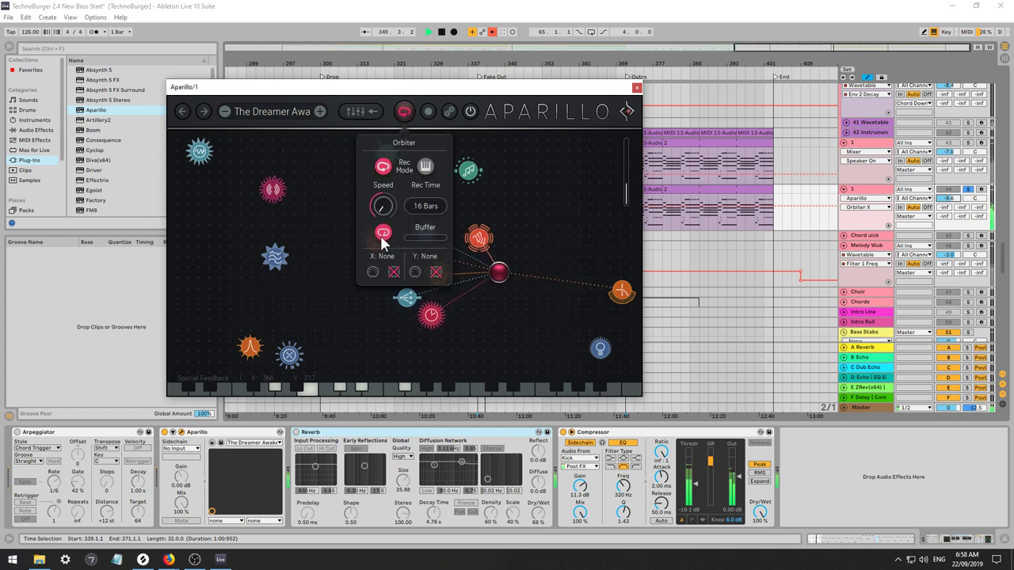
{"action": "left_click", "coordinate": [382, 168]}
{"action": "left_click_drag", "start_coordinate": [519, 278], "coordinate": [587, 355]}
{"action": "left_click_drag", "start_coordinate": [610, 310], "coordinate": [591, 210]}
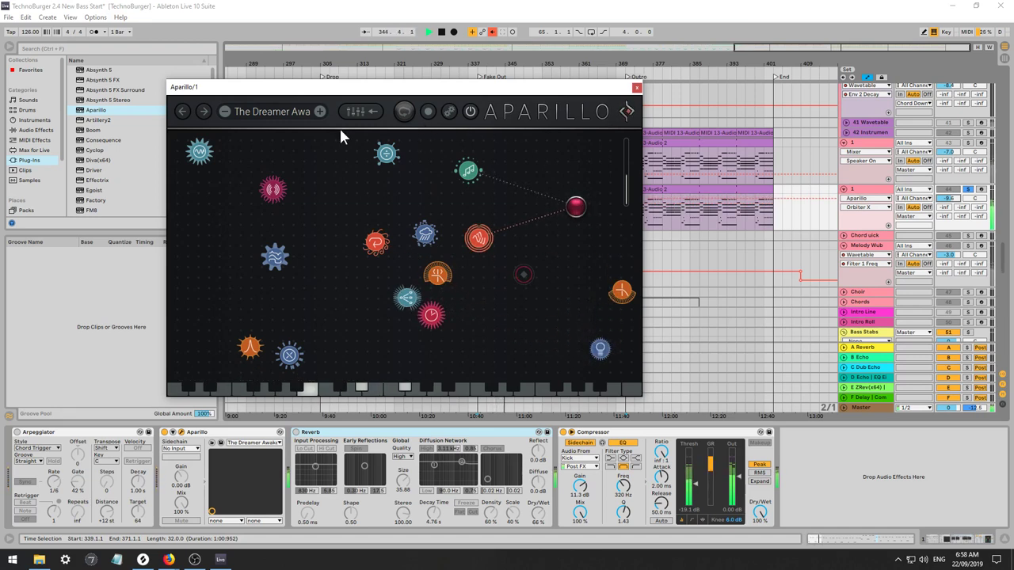
{"action": "left_click", "coordinate": [450, 112]}
{"action": "left_click", "coordinate": [458, 295]}
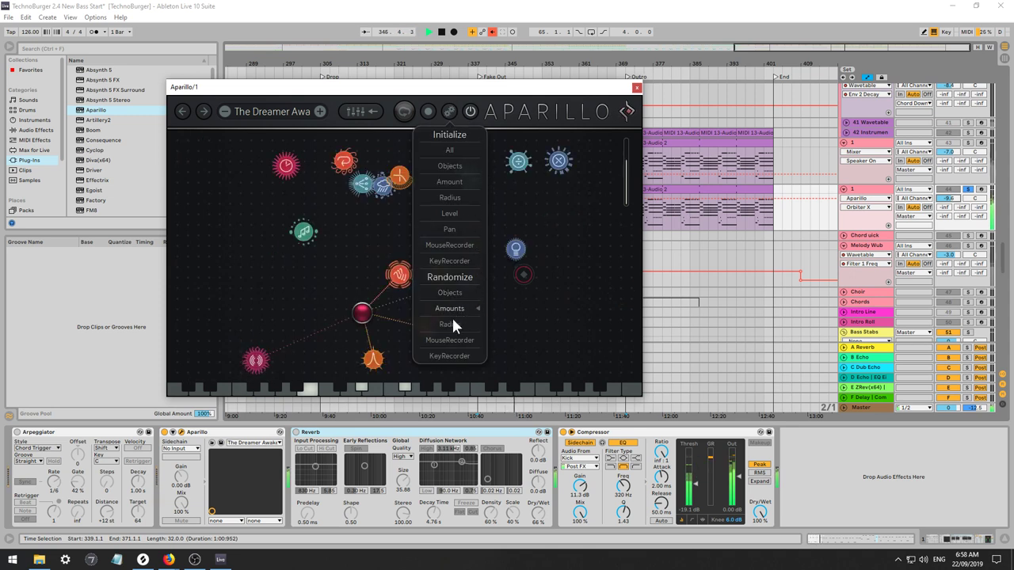
{"action": "left_click", "coordinate": [349, 318]}
{"action": "left_click_drag", "start_coordinate": [373, 322], "coordinate": [476, 227]}
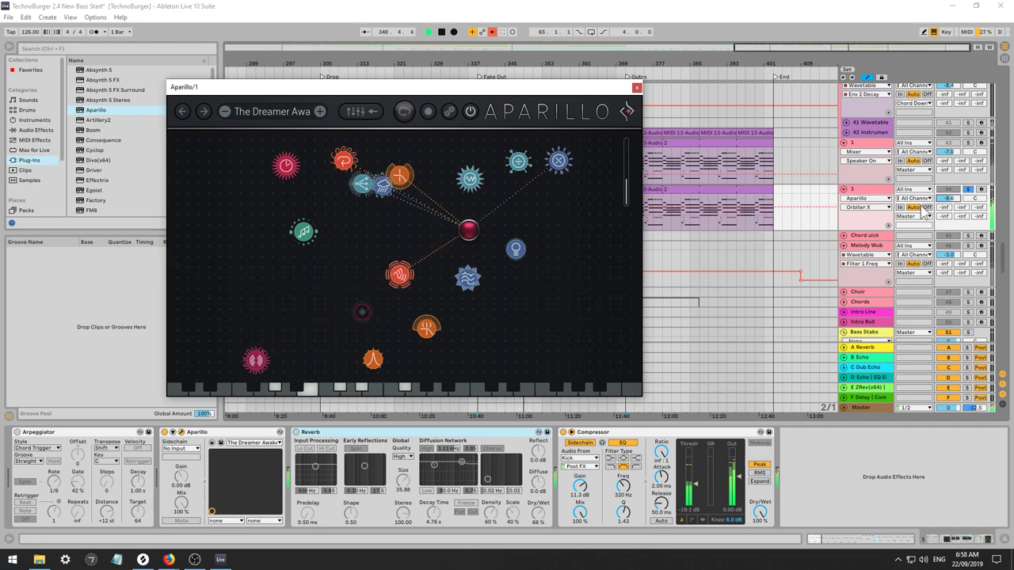
Lower Aparillo's reverb mix and time on the effects page, auditioning with the track soloed.
{"action": "left_click", "coordinate": [355, 111]}
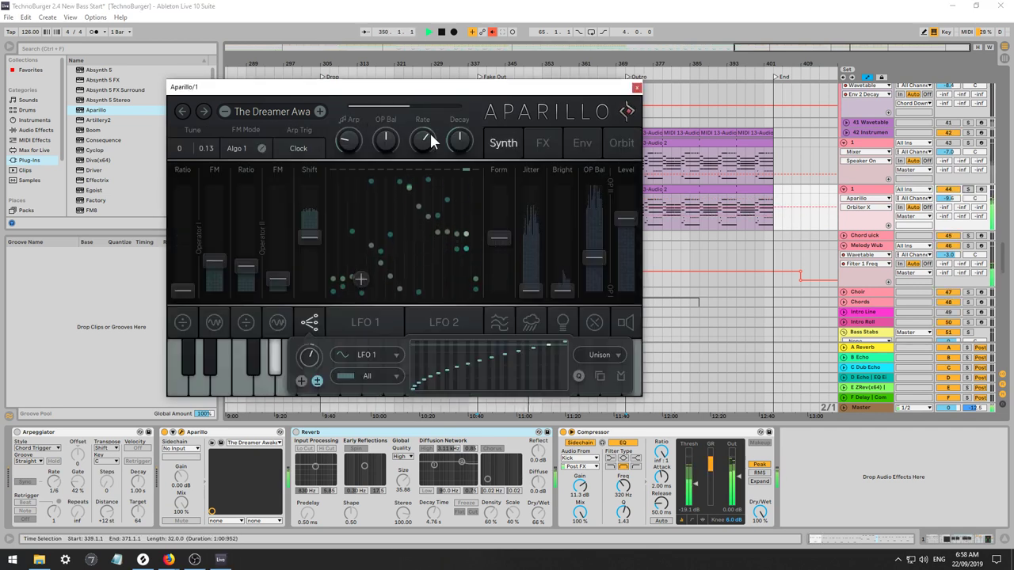
{"action": "left_click", "coordinate": [544, 143]}
{"action": "left_click_drag", "start_coordinate": [607, 230], "coordinate": [605, 259]}
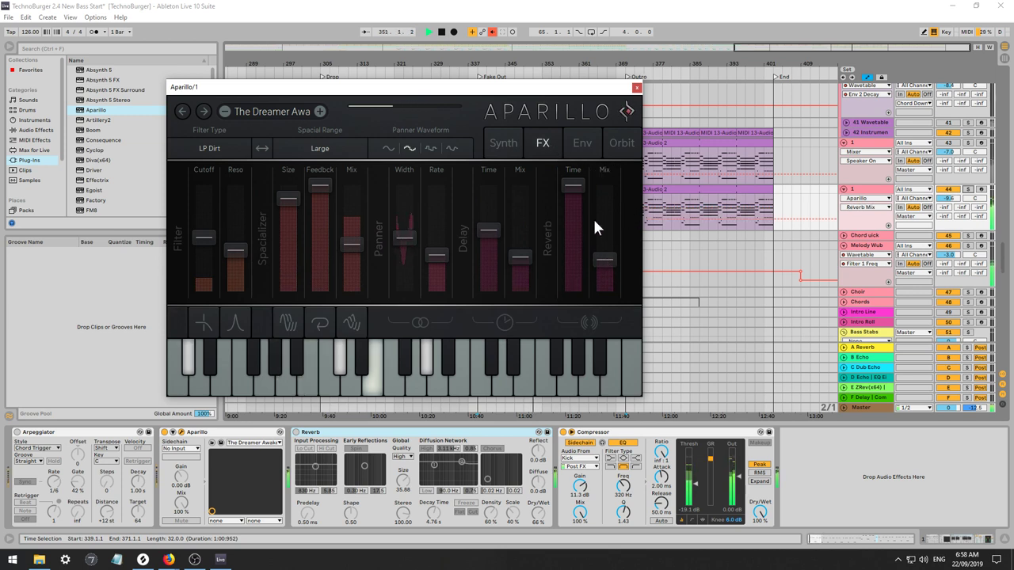
{"action": "left_click_drag", "start_coordinate": [576, 205], "coordinate": [576, 206]}
{"action": "left_click_drag", "start_coordinate": [604, 263], "coordinate": [599, 252]}
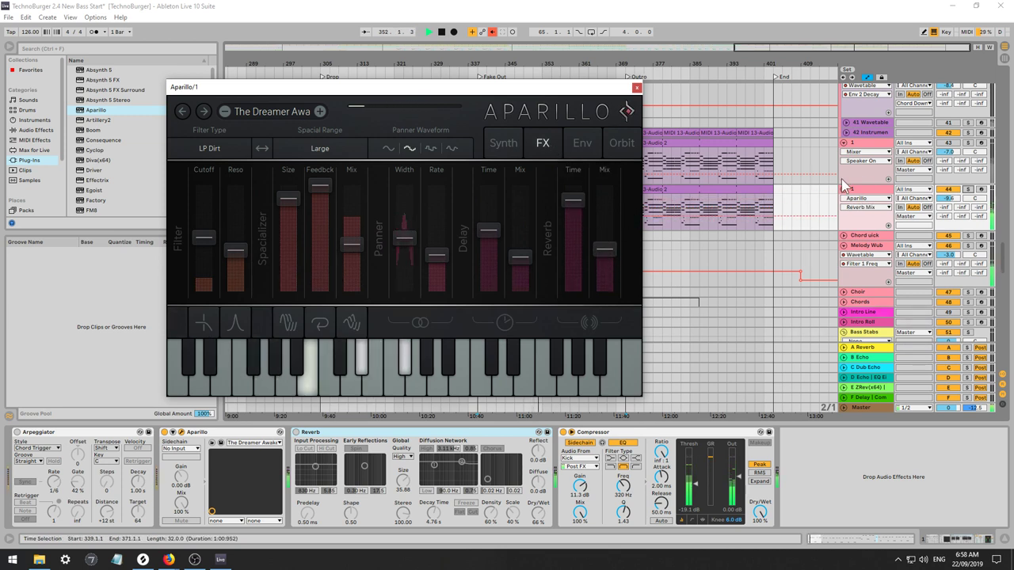
{"action": "left_click", "coordinate": [967, 190]}
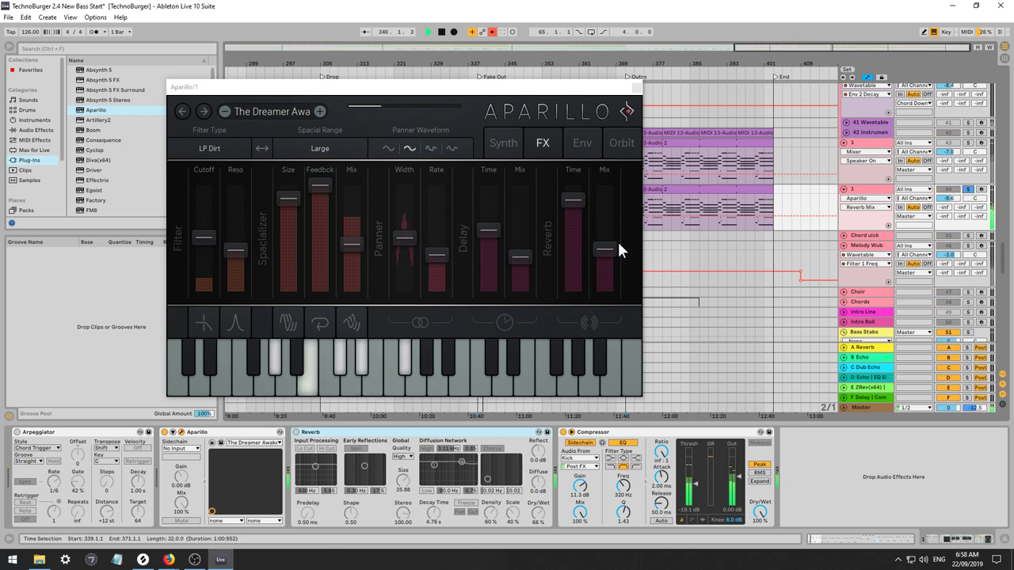
{"action": "mouse_move", "coordinate": [600, 249]}
{"action": "left_mouse_down"}
{"action": "mouse_move", "coordinate": [598, 231]}
{"action": "mouse_move", "coordinate": [600, 247]}
{"action": "left_mouse_up"}
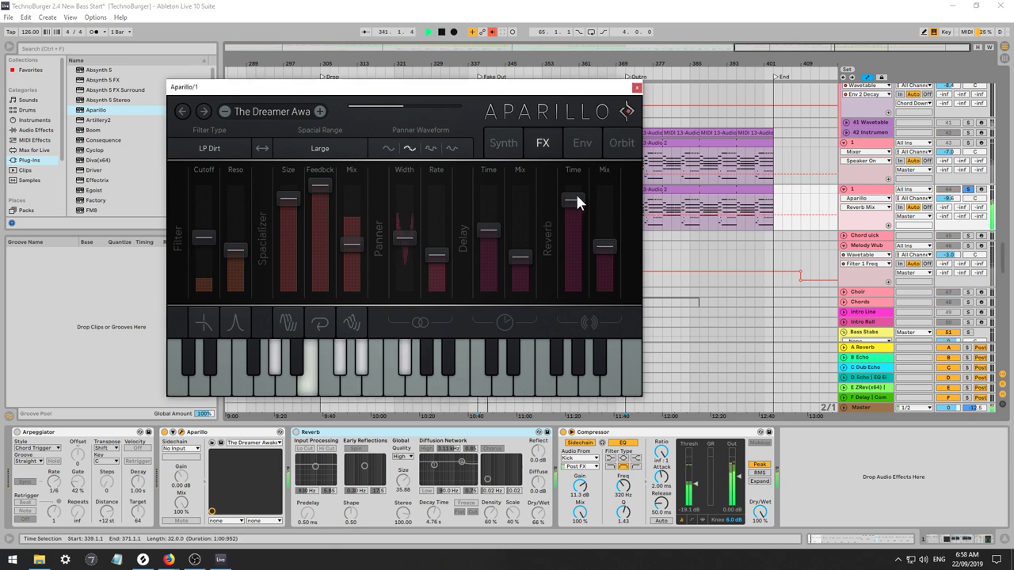
{"action": "left_click_drag", "start_coordinate": [573, 195], "coordinate": [572, 205]}
{"action": "key", "text": "space"}
Audition eighteen successive Aparillo presets during playback, stop on Jewels KPR, and close the plugin window.
{"action": "left_click", "coordinate": [319, 111]}
{"action": "key", "text": "space"}
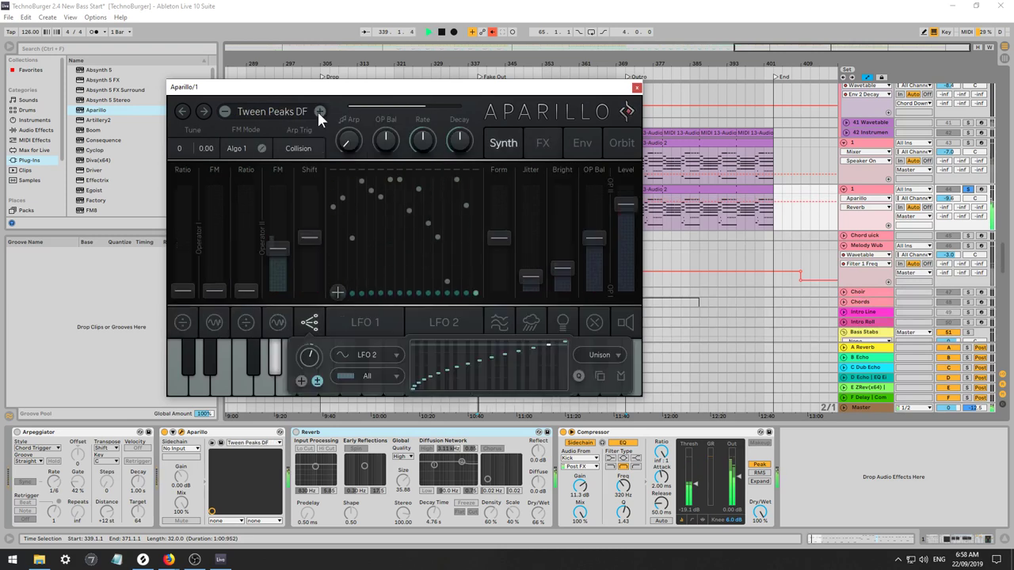
{"action": "left_click", "coordinate": [320, 112]}
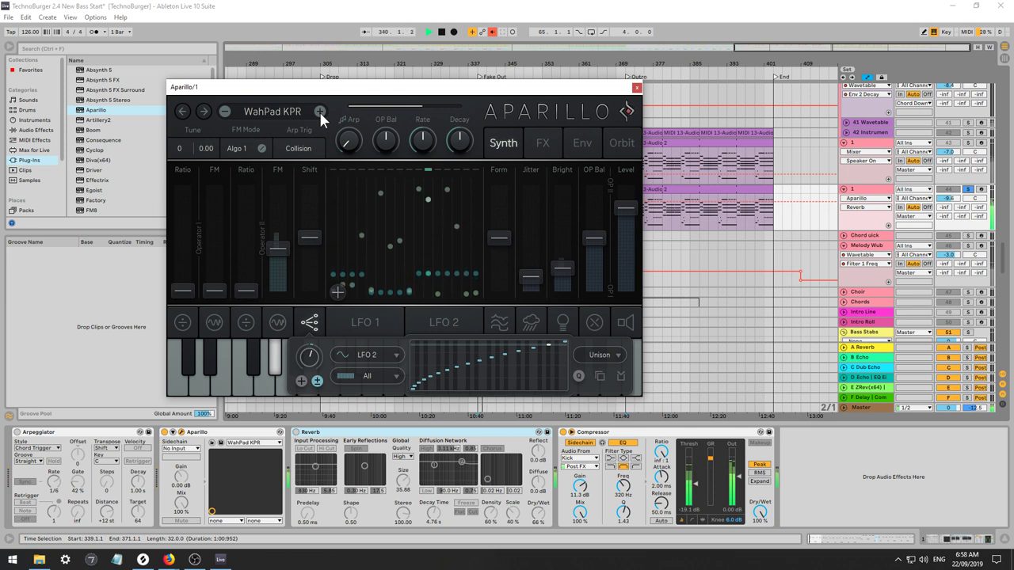
{"action": "left_click", "coordinate": [319, 111]}
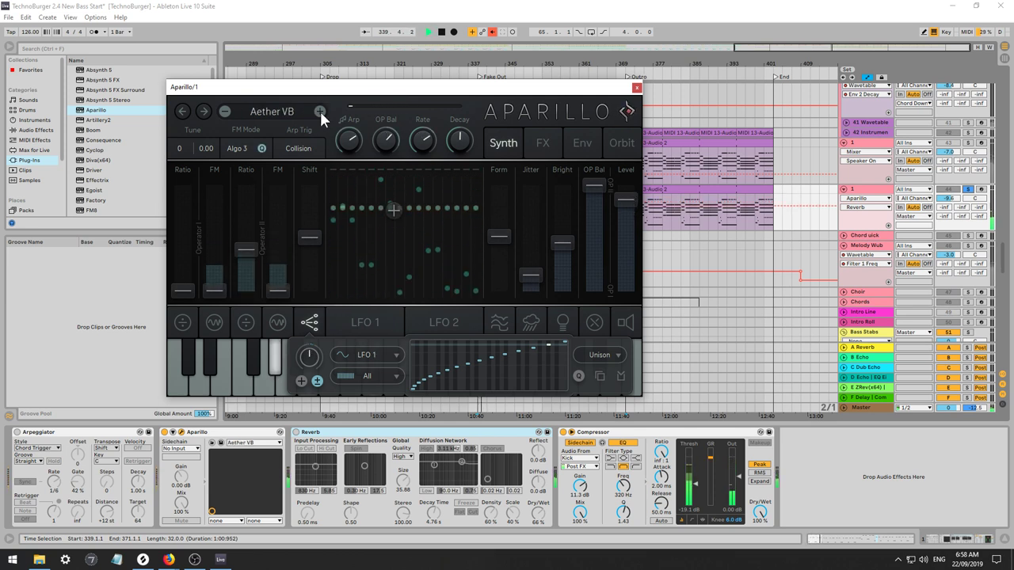
{"action": "left_click", "coordinate": [320, 112]}
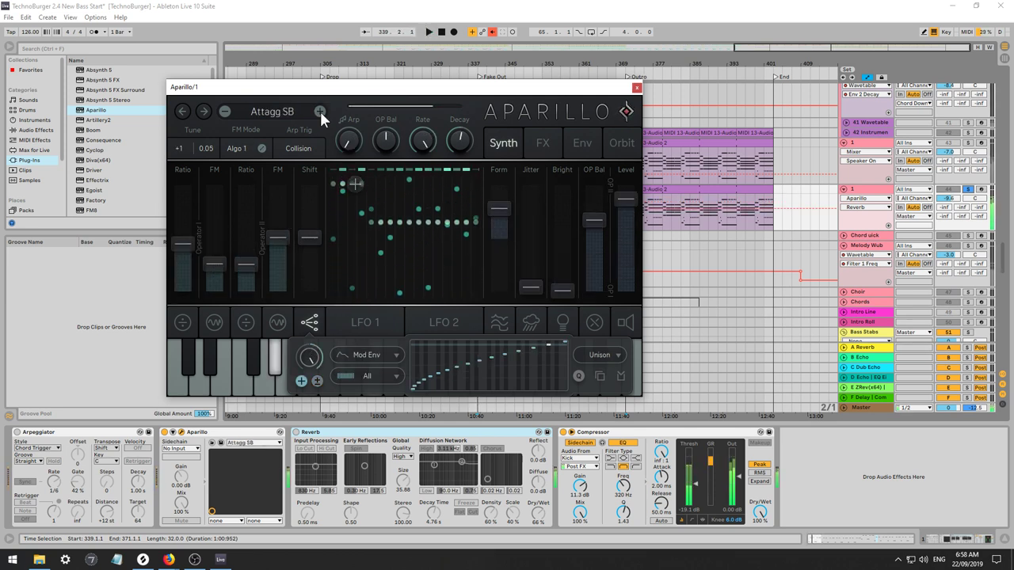
{"action": "left_click", "coordinate": [319, 111]}
{"action": "key", "text": "space"}
{"action": "left_click", "coordinate": [320, 112]}
{"action": "left_click", "coordinate": [319, 111]}
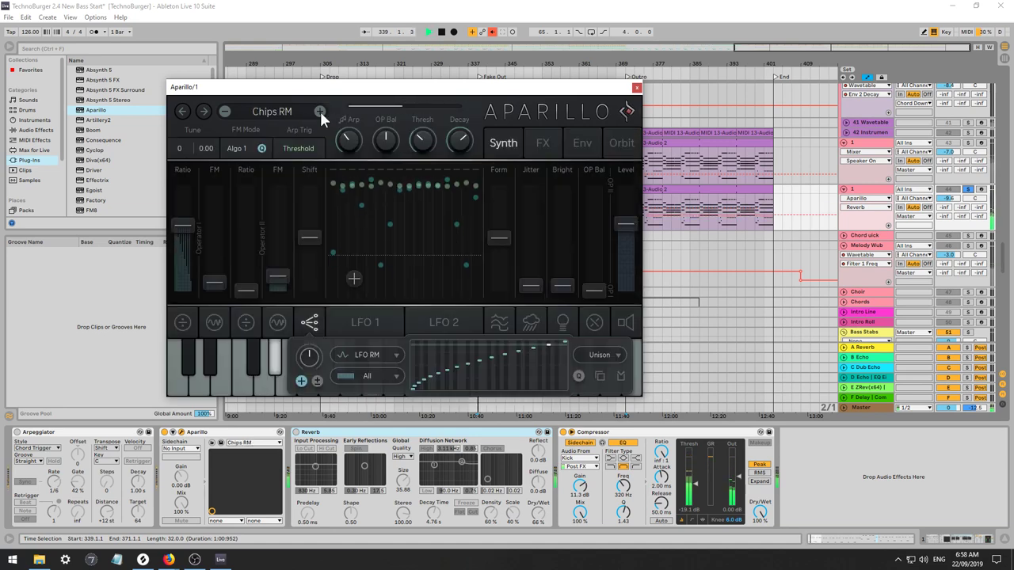
{"action": "left_click", "coordinate": [320, 112]}
{"action": "left_click", "coordinate": [319, 112]}
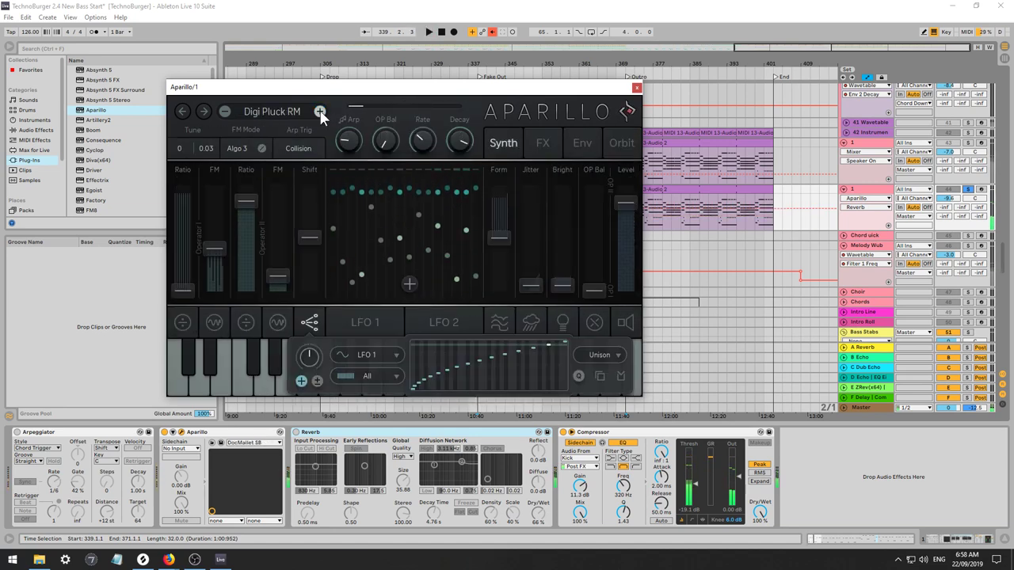
{"action": "left_click", "coordinate": [320, 112]}
{"action": "left_click", "coordinate": [319, 112]}
{"action": "left_click", "coordinate": [319, 111]}
{"action": "left_click", "coordinate": [319, 112]}
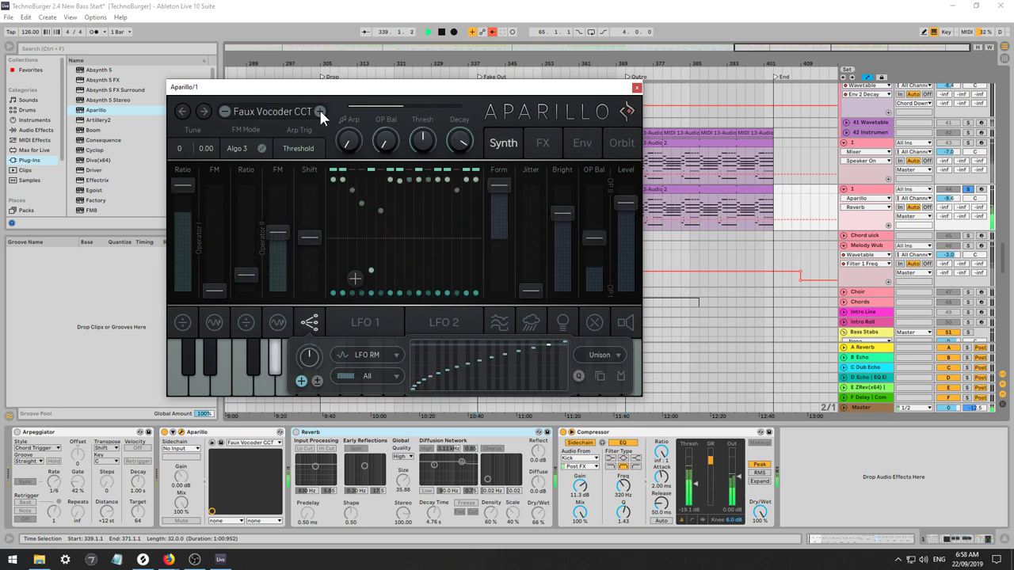
{"action": "left_click", "coordinate": [319, 112]}
{"action": "left_click", "coordinate": [320, 111]}
{"action": "left_click", "coordinate": [319, 111]}
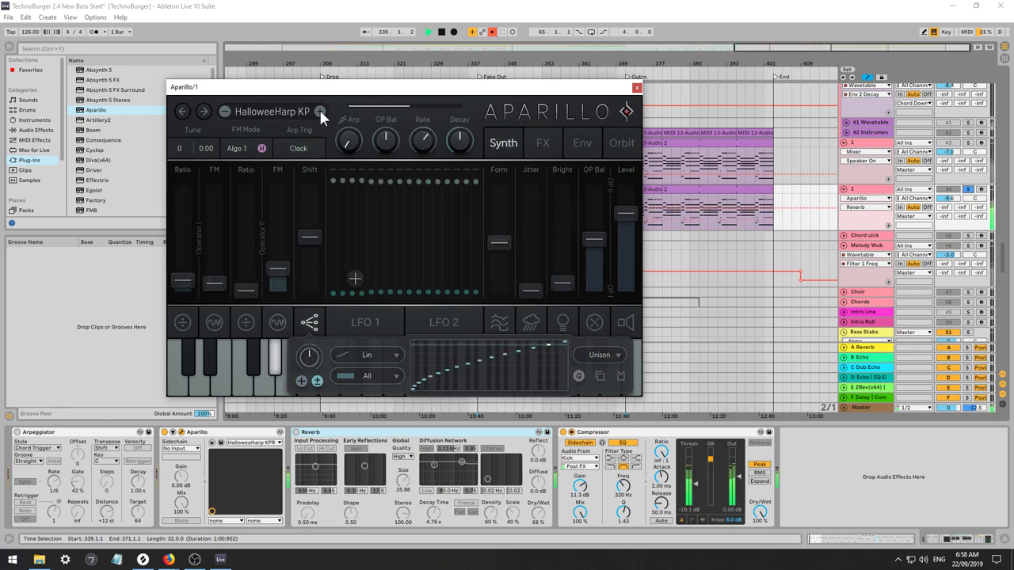
{"action": "left_click", "coordinate": [320, 112]}
{"action": "left_click", "coordinate": [320, 112]}
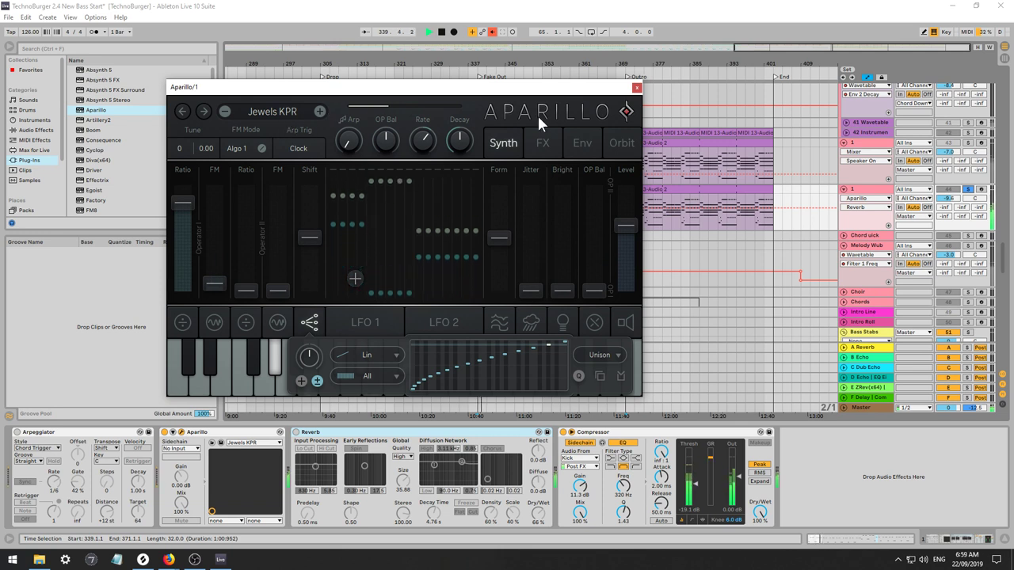
{"action": "left_click", "coordinate": [636, 87]}
Open the MIDI 13-Audio 2 clip, select all its notes to share one velocity, then show the track's devices.
{"action": "left_click", "coordinate": [493, 144]}
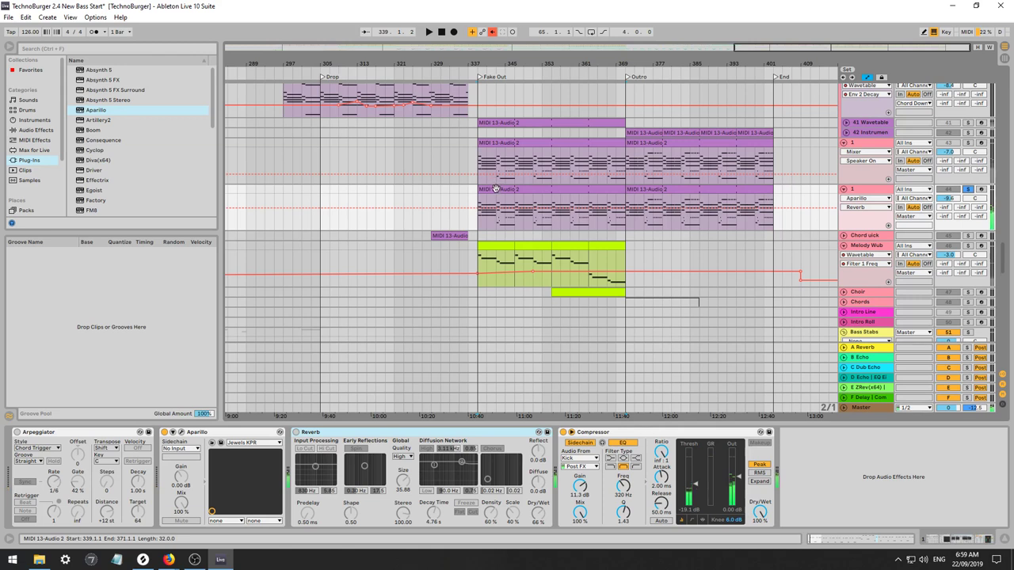
{"action": "double_click", "coordinate": [494, 188]}
{"action": "key", "text": "space"}
{"action": "left_click_drag", "start_coordinate": [304, 410], "coordinate": [295, 428]}
{"action": "left_click", "coordinate": [315, 420]}
{"action": "left_click", "coordinate": [317, 429]}
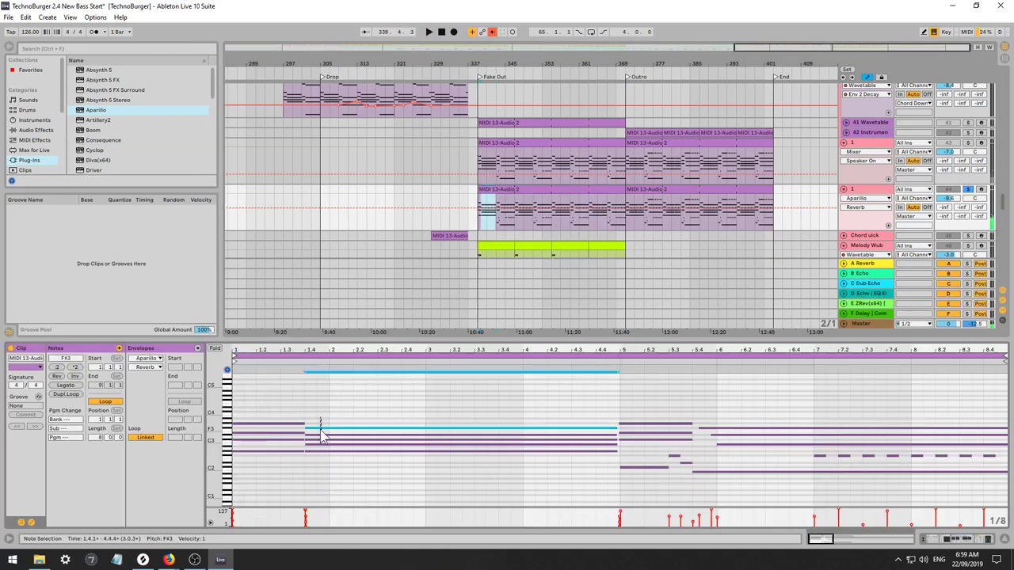
{"action": "key", "text": "ctrl+a"}
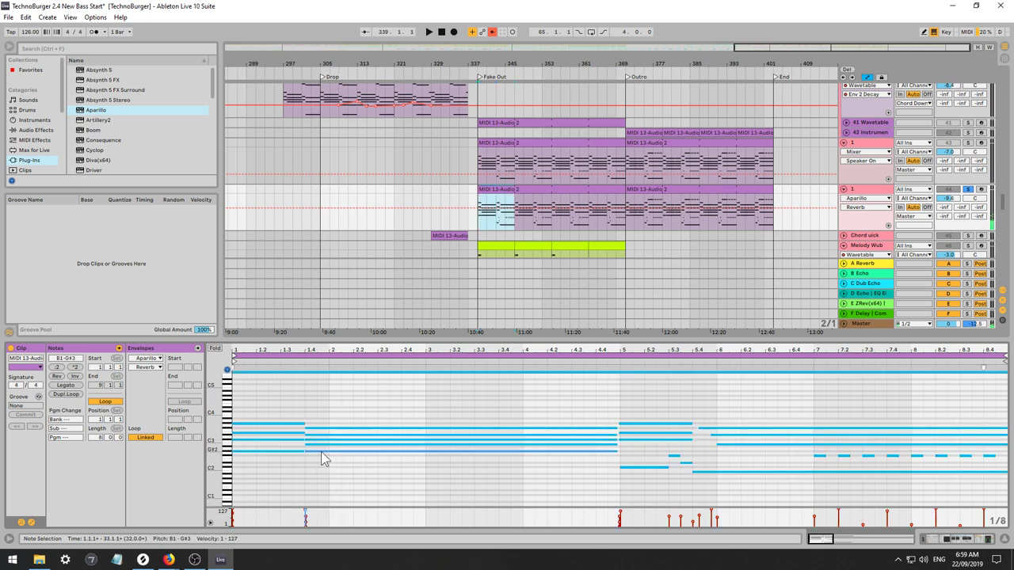
{"action": "left_click", "coordinate": [316, 442]}
{"action": "key", "text": "ctrl+a"}
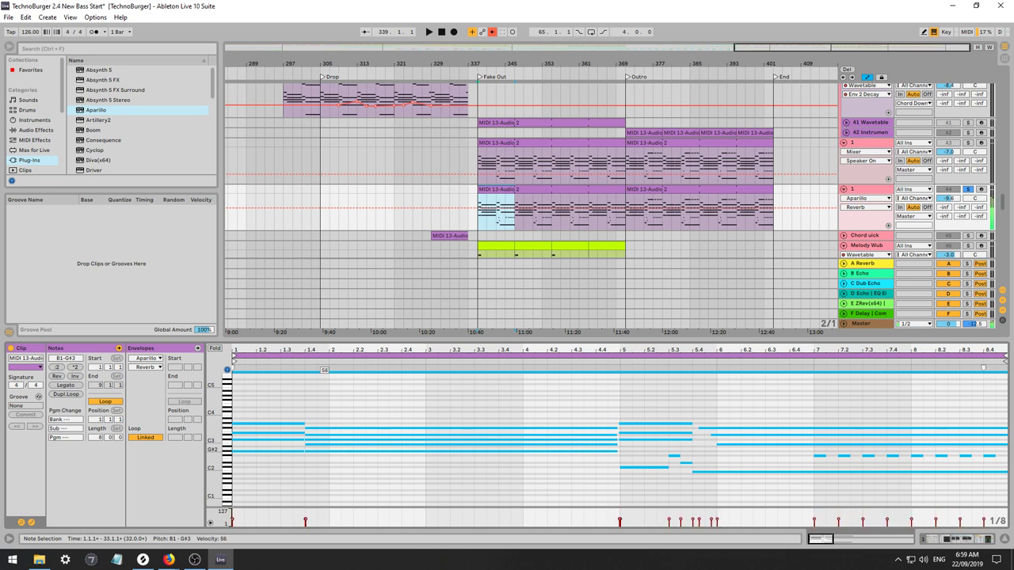
{"action": "key", "text": "space"}
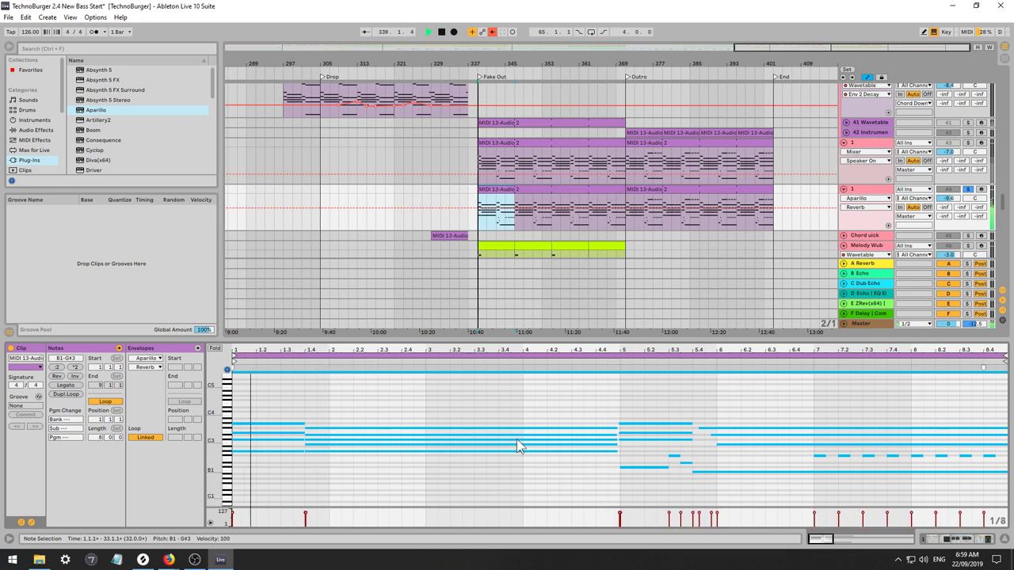
{"action": "double_click", "coordinate": [877, 190]}
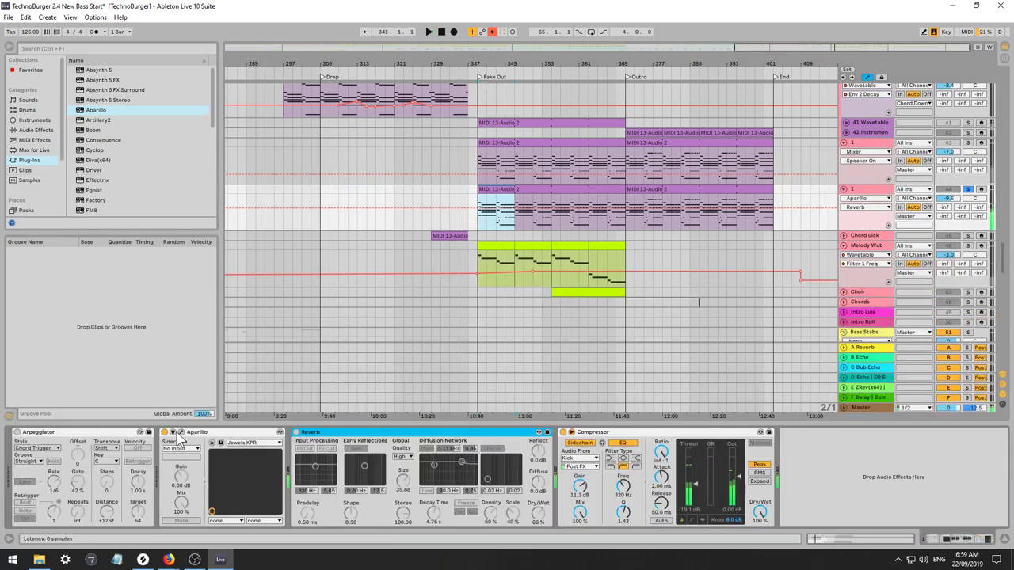
Reopen Aparillo and step through eight successive presets.
{"action": "left_click", "coordinate": [182, 432]}
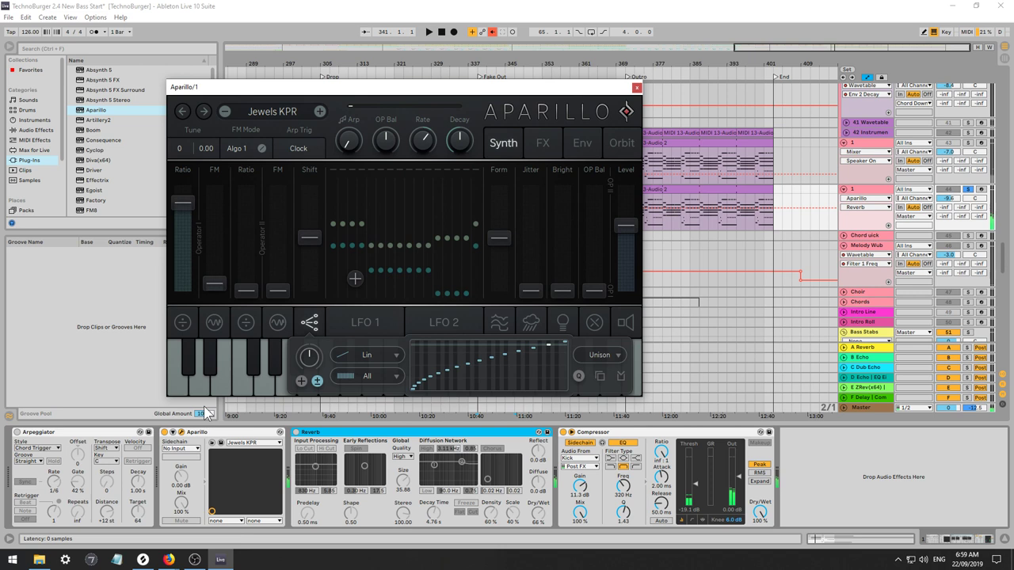
{"action": "left_click", "coordinate": [319, 112]}
{"action": "left_click", "coordinate": [320, 112]}
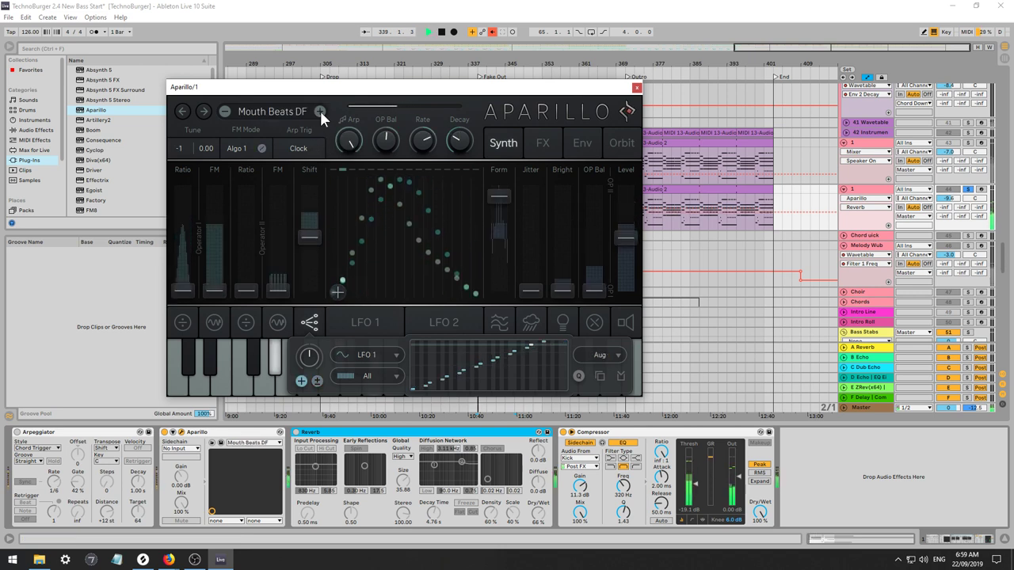
{"action": "left_click", "coordinate": [320, 111]}
{"action": "left_click", "coordinate": [320, 112]}
{"action": "left_click", "coordinate": [320, 112]}
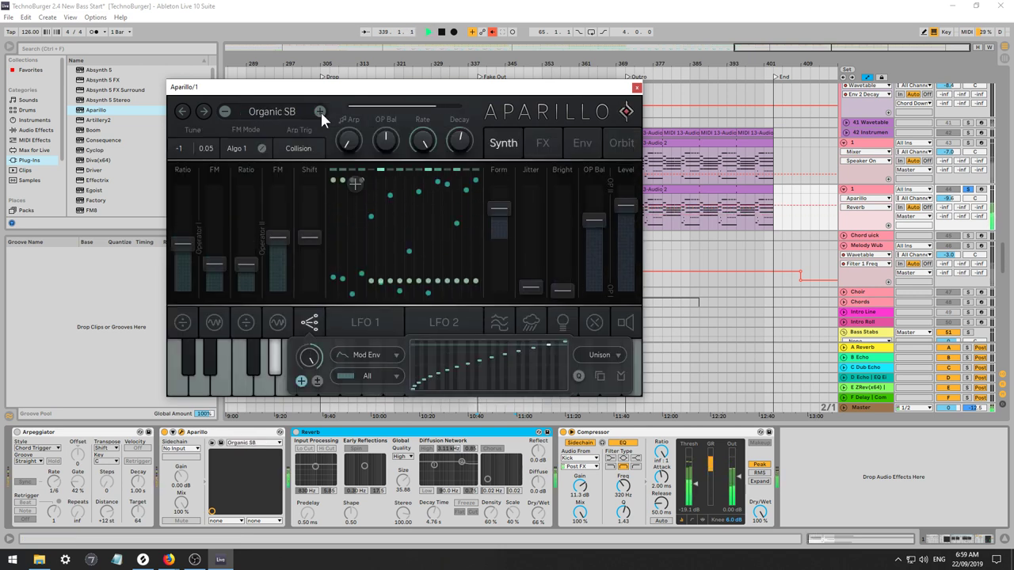
{"action": "left_click", "coordinate": [320, 112]}
{"action": "left_click", "coordinate": [320, 112]}
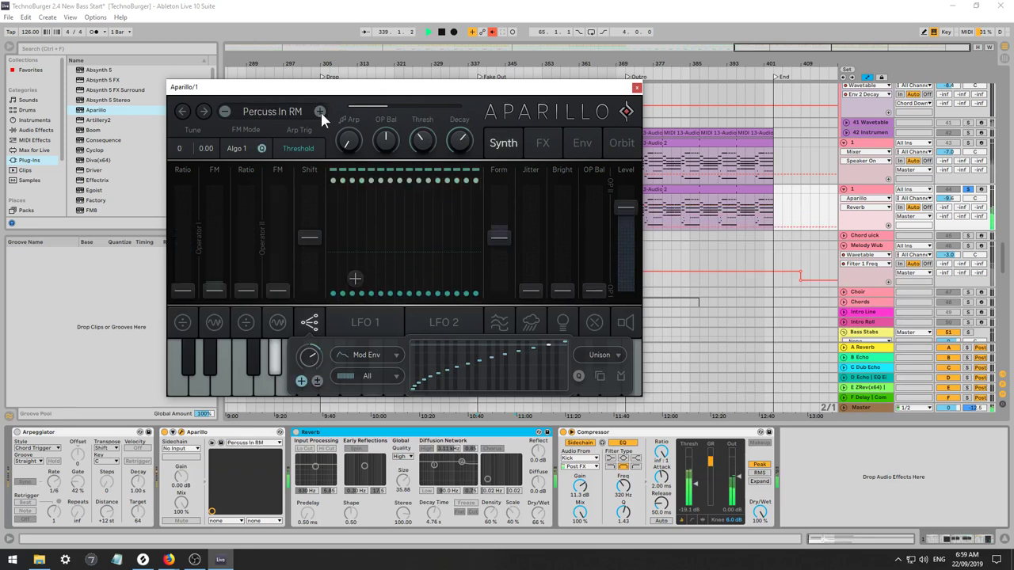
{"action": "left_click", "coordinate": [320, 112]}
Load Ambience preset Abstract Art RAY, then step through Cosmos KPR and Evil Chords DF to Exorcist DS.
{"action": "left_click", "coordinate": [298, 114]}
{"action": "left_click", "coordinate": [268, 139]}
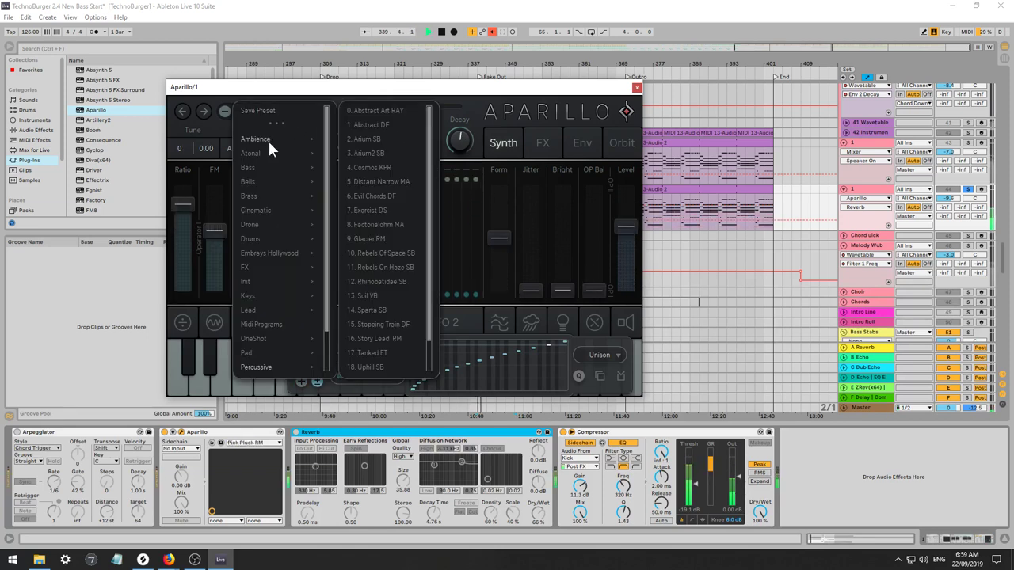
{"action": "left_click", "coordinate": [356, 109]}
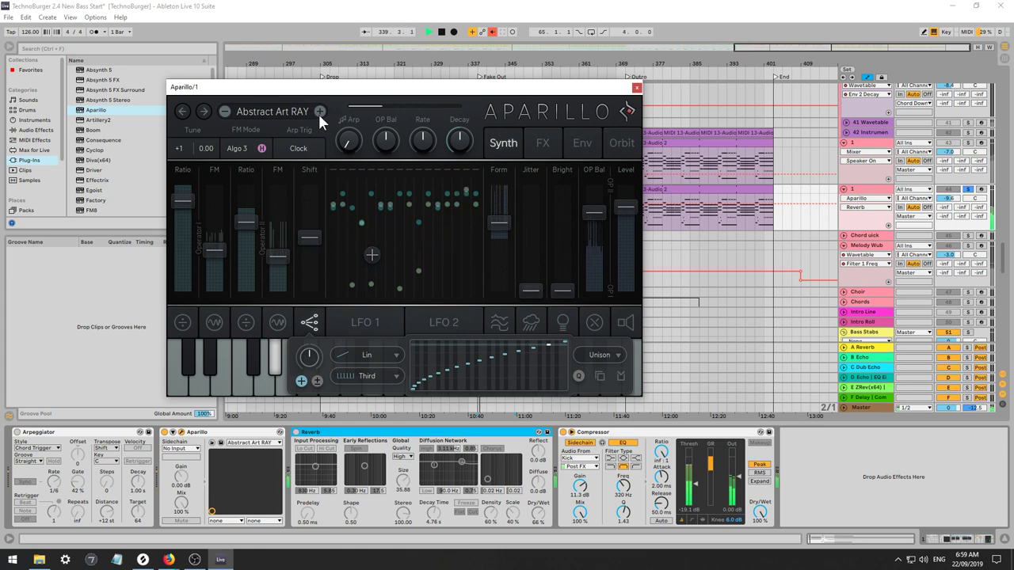
{"action": "left_click", "coordinate": [320, 111]}
{"action": "left_click", "coordinate": [320, 112]}
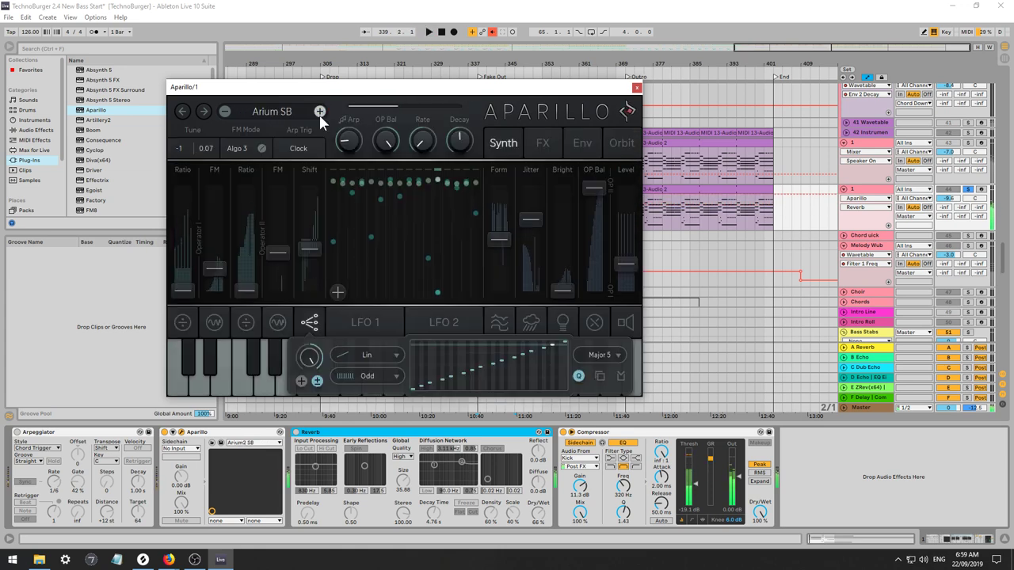
{"action": "left_click", "coordinate": [320, 111]}
{"action": "left_click", "coordinate": [320, 112]}
{"action": "left_click", "coordinate": [320, 112]}
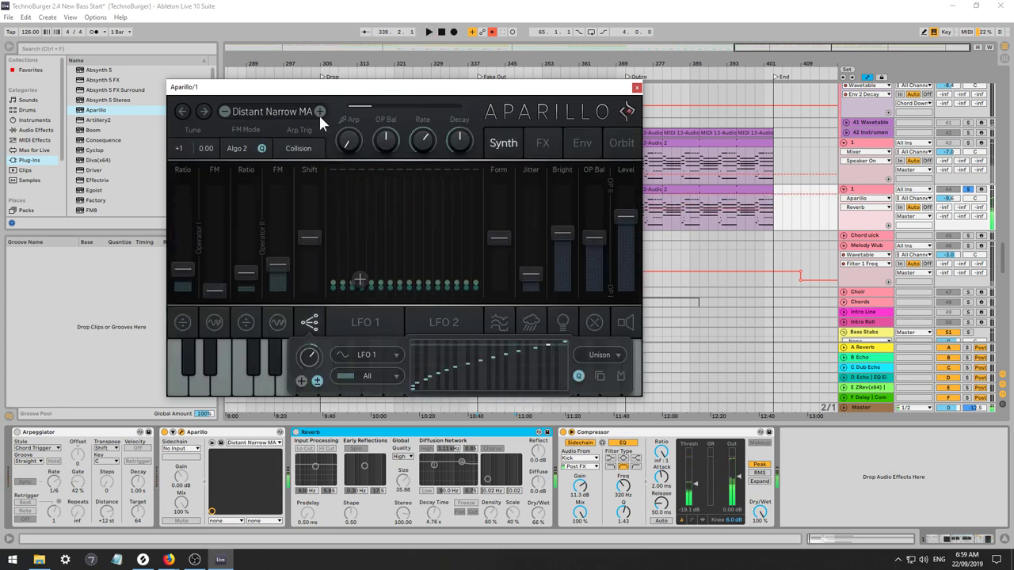
{"action": "left_click", "coordinate": [320, 112]}
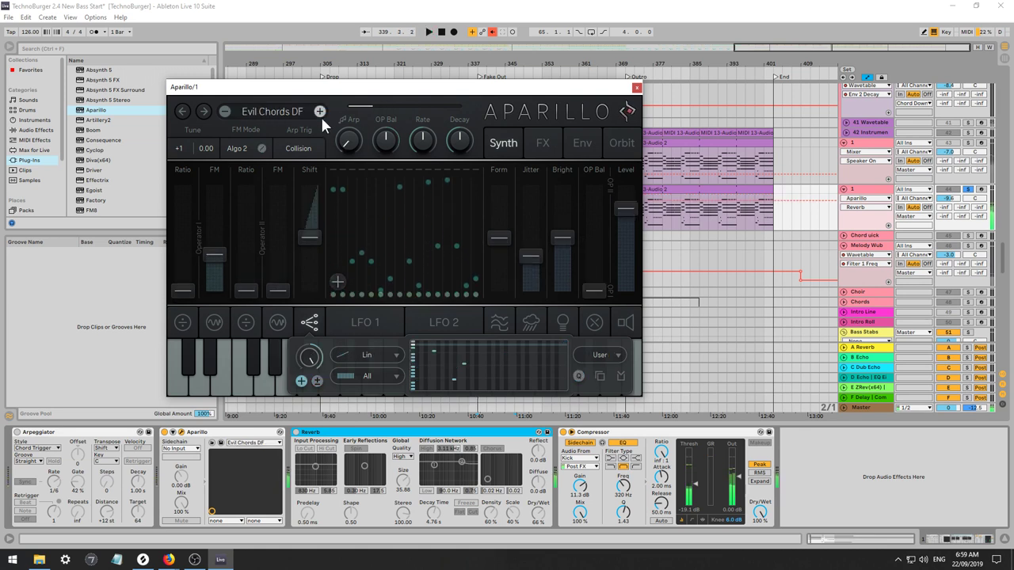
{"action": "left_click", "coordinate": [320, 112]}
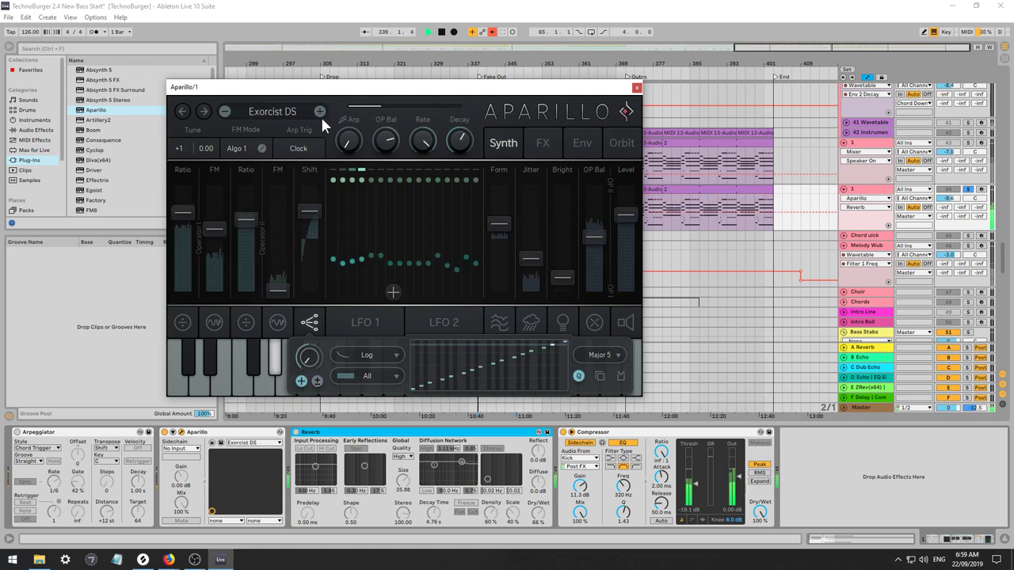
Try Bright Cluster SB, then Cinematic 2049 KPR, stepping on through DesertAtmo PLGR to Dub DF.
{"action": "left_click", "coordinate": [266, 112]}
{"action": "left_click", "coordinate": [351, 147]}
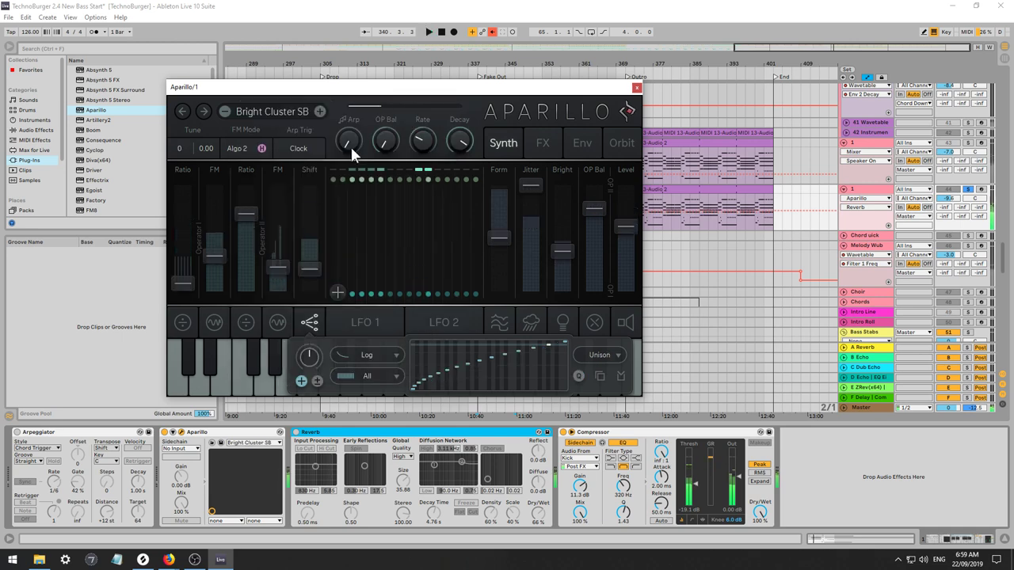
{"action": "left_click", "coordinate": [275, 111]}
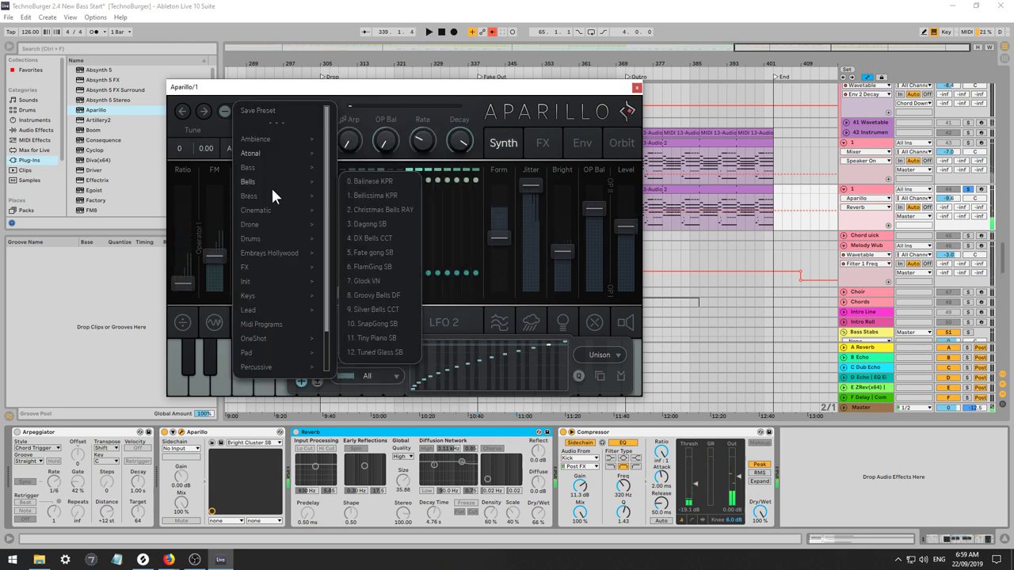
{"action": "mouse_move", "coordinate": [320, 215]}
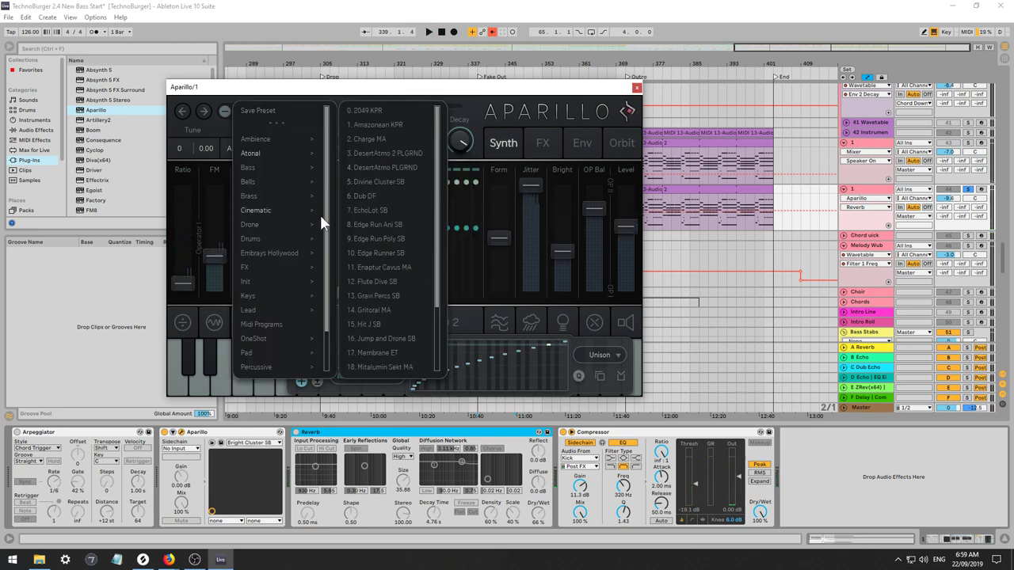
{"action": "left_click", "coordinate": [369, 112]}
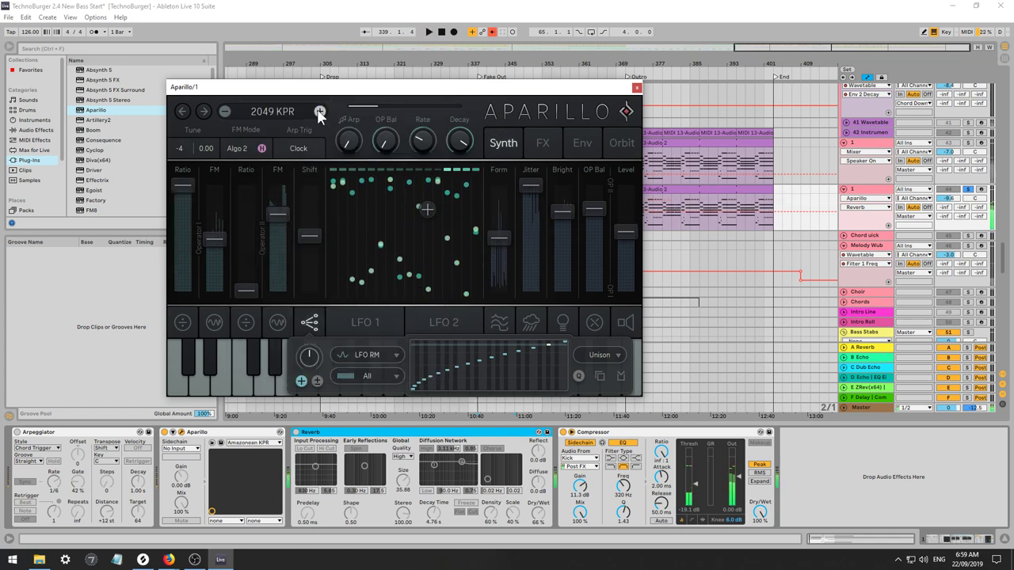
{"action": "left_click", "coordinate": [319, 111]}
{"action": "left_click", "coordinate": [320, 112]}
{"action": "left_click", "coordinate": [319, 112]}
{"action": "key", "text": "space"}
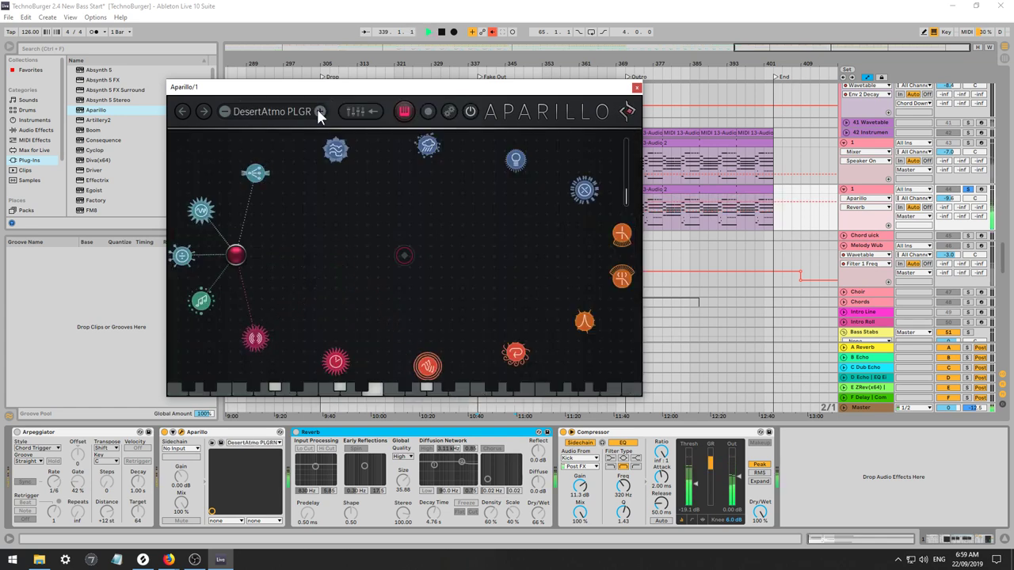
{"action": "left_click", "coordinate": [319, 112]}
{"action": "left_click", "coordinate": [319, 112]}
Load the Air Toxing RM drone and step through Arranging RM and Charger RM to Deep Below ET.
{"action": "left_click", "coordinate": [271, 112]}
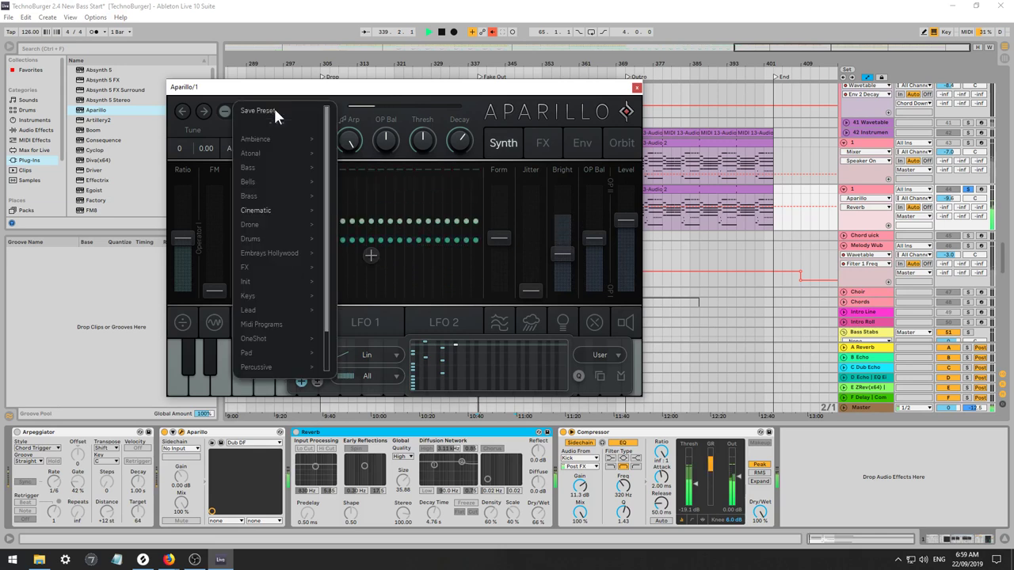
{"action": "mouse_move", "coordinate": [261, 226]}
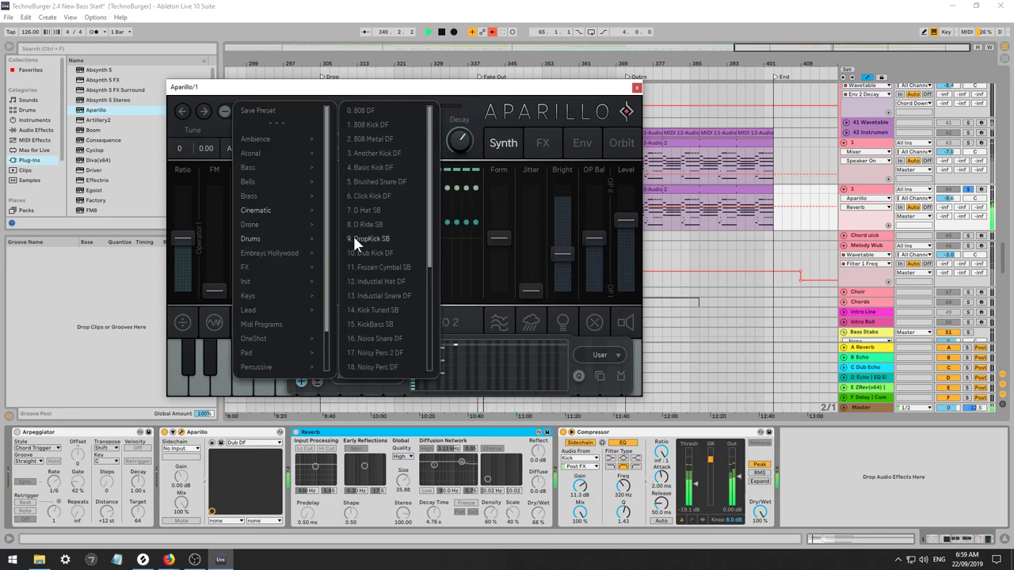
{"action": "left_click", "coordinate": [369, 112]}
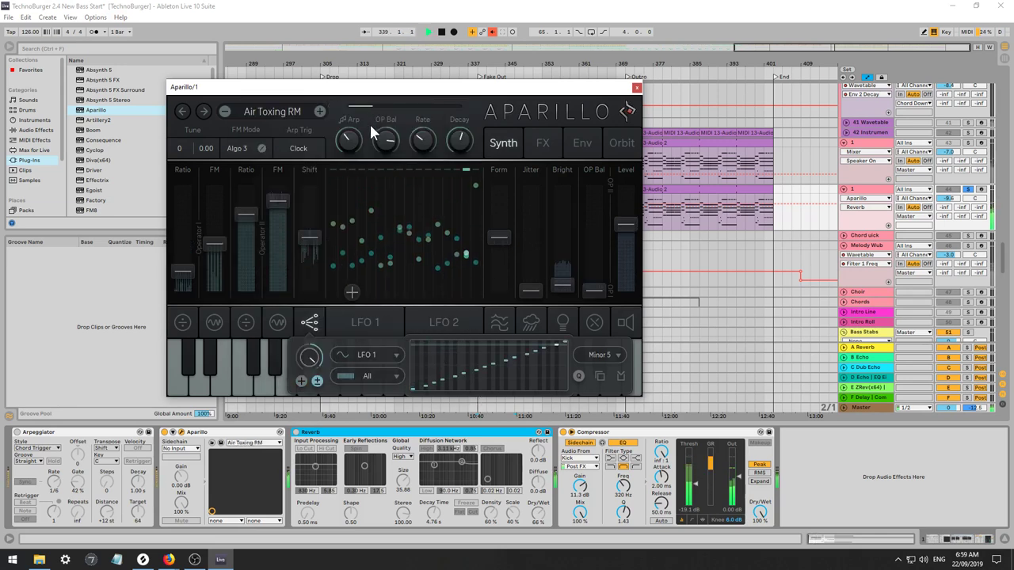
{"action": "left_click", "coordinate": [319, 111]}
{"action": "key", "text": "space"}
{"action": "left_click", "coordinate": [319, 111]}
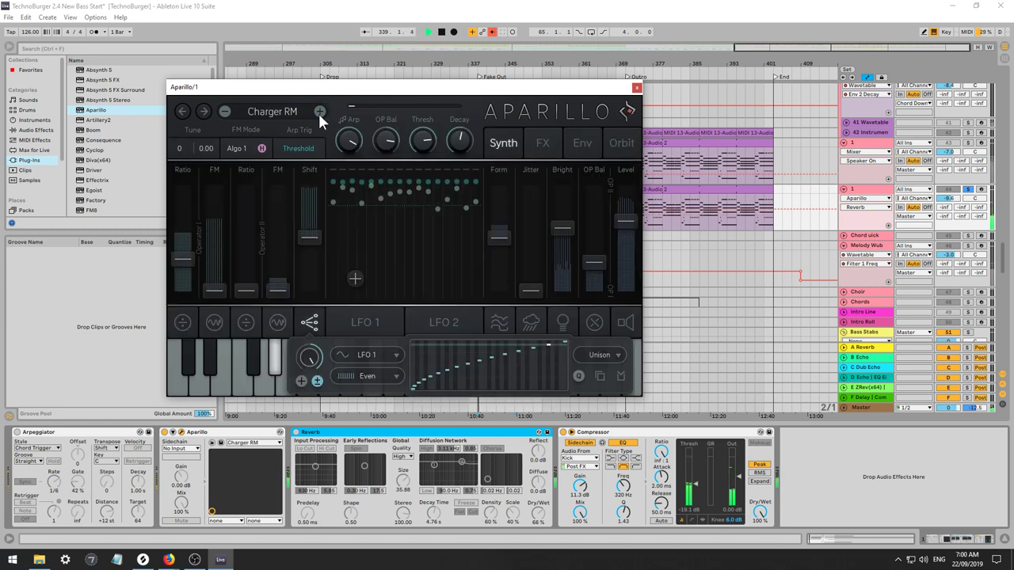
{"action": "left_click", "coordinate": [320, 112]}
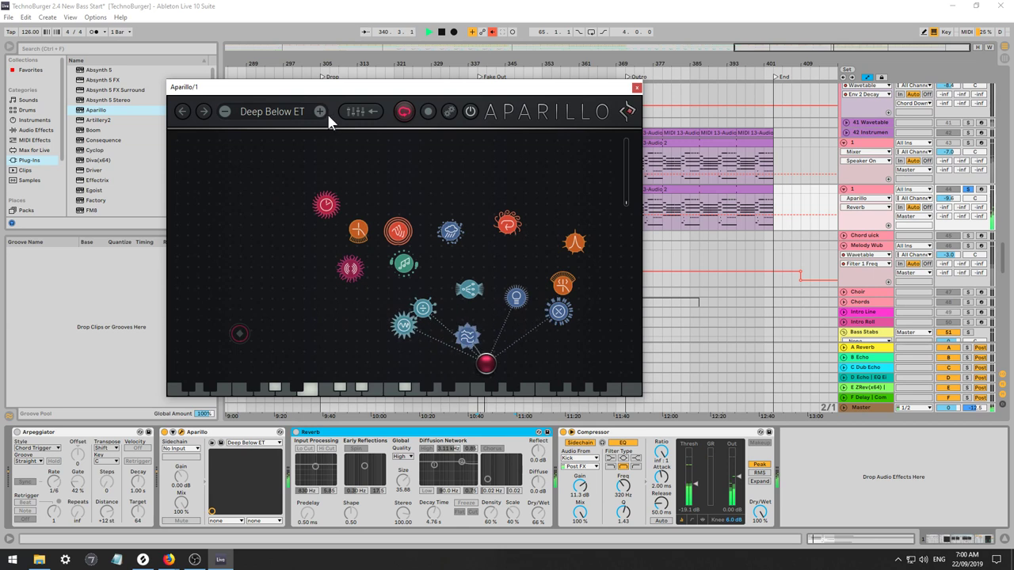
Turn off the orbiter's record mode, stop playback, and move the orb toward the canvas top.
{"action": "left_click", "coordinate": [402, 112]}
{"action": "left_click", "coordinate": [380, 168]}
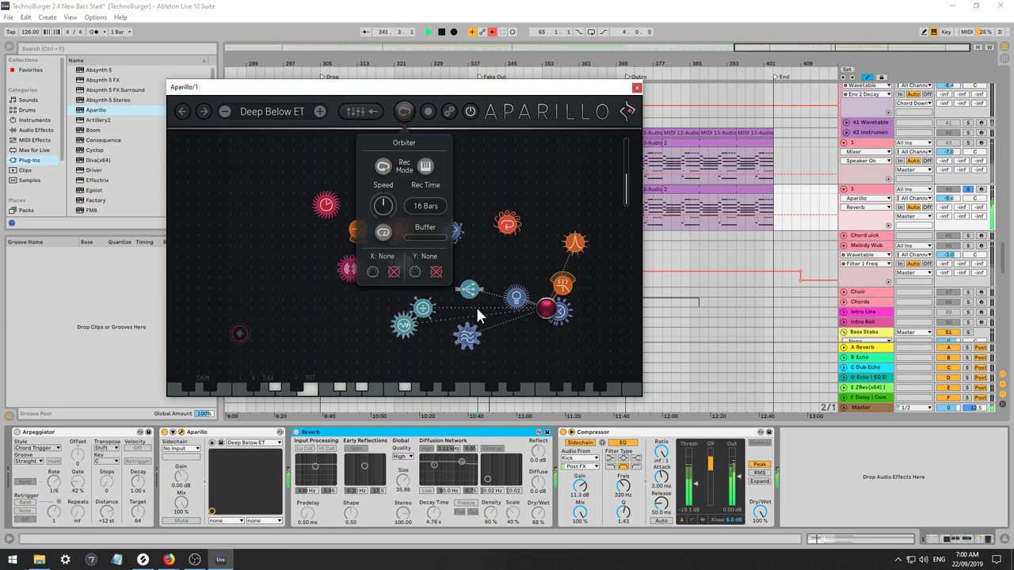
{"action": "left_click", "coordinate": [529, 318]}
{"action": "key", "text": "space"}
{"action": "left_click_drag", "start_coordinate": [542, 309], "coordinate": [448, 170]}
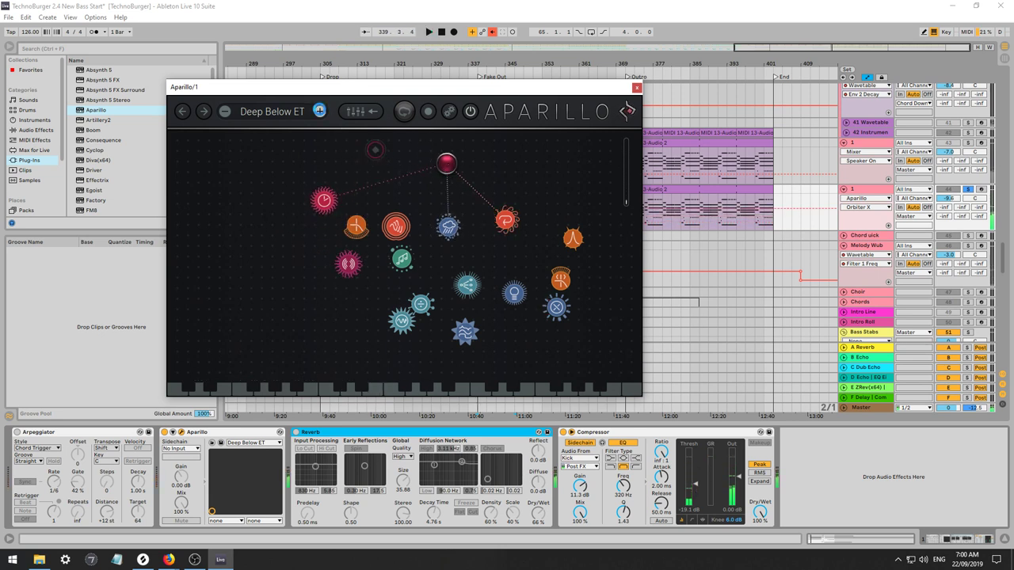
Step presets from Disrupt RM through Fog Mod RM to Skyway V RM, then select track 43 and unsolo track 44.
{"action": "left_click", "coordinate": [320, 112]}
{"action": "left_click", "coordinate": [319, 111]}
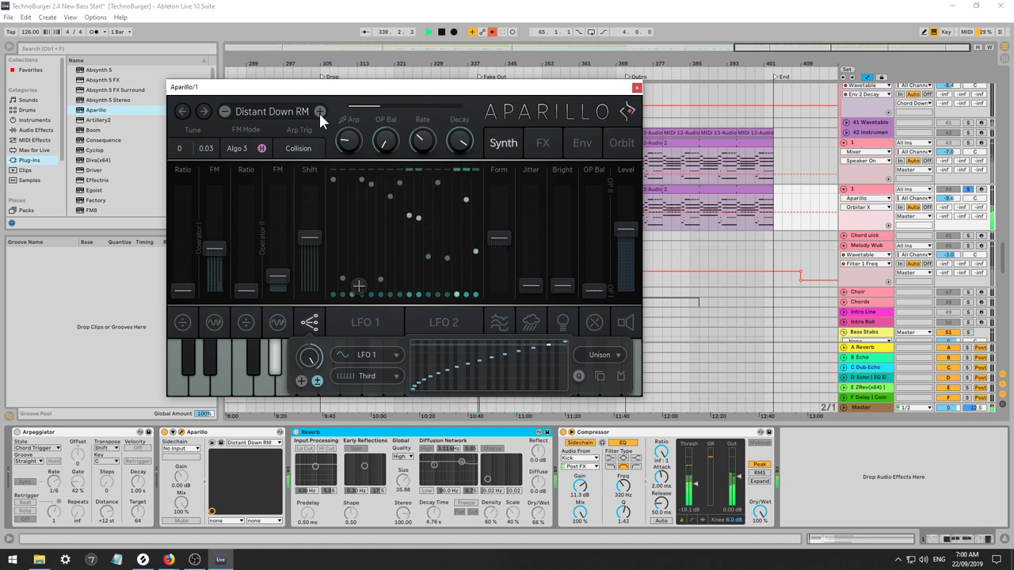
{"action": "left_click", "coordinate": [320, 111]}
{"action": "left_click", "coordinate": [319, 112]}
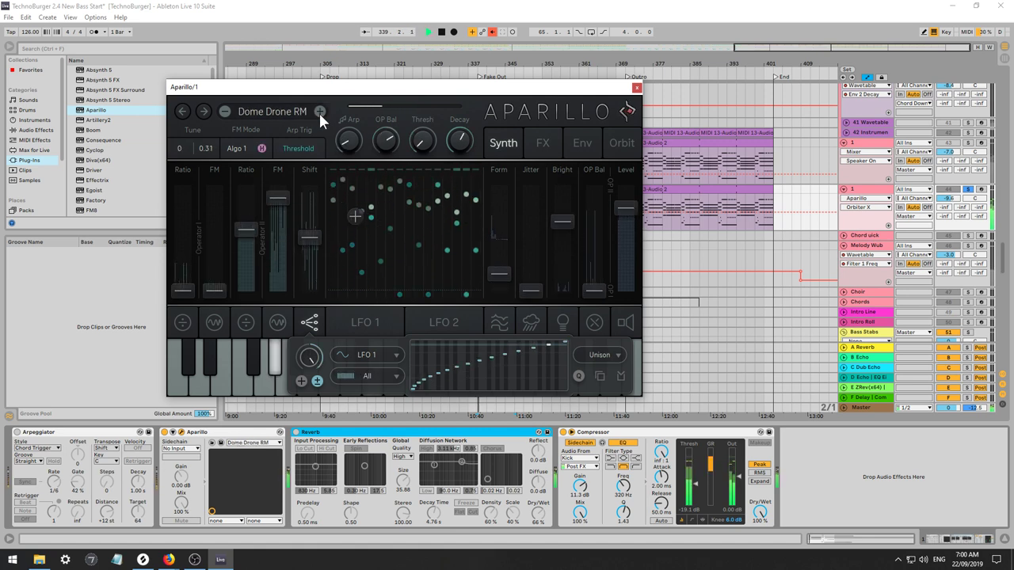
{"action": "left_click", "coordinate": [319, 111]}
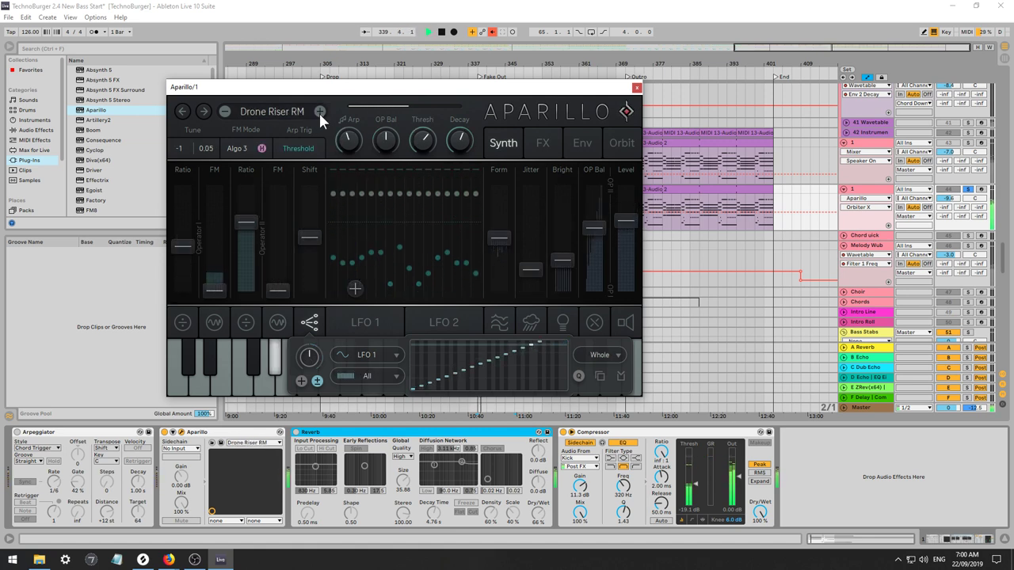
{"action": "left_click", "coordinate": [319, 112]}
{"action": "left_click", "coordinate": [319, 112]}
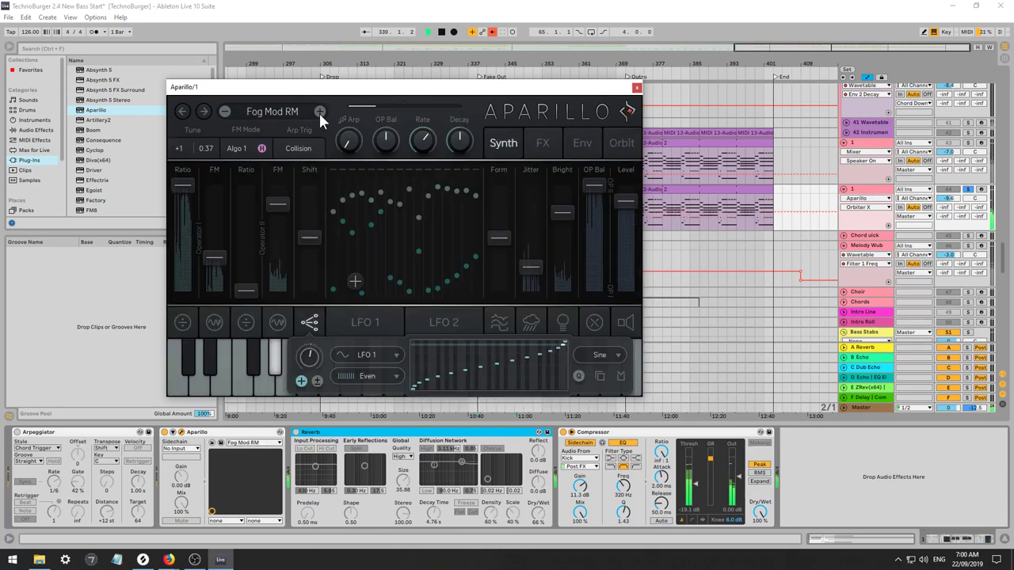
{"action": "left_click", "coordinate": [319, 112]}
{"action": "left_click", "coordinate": [319, 112]}
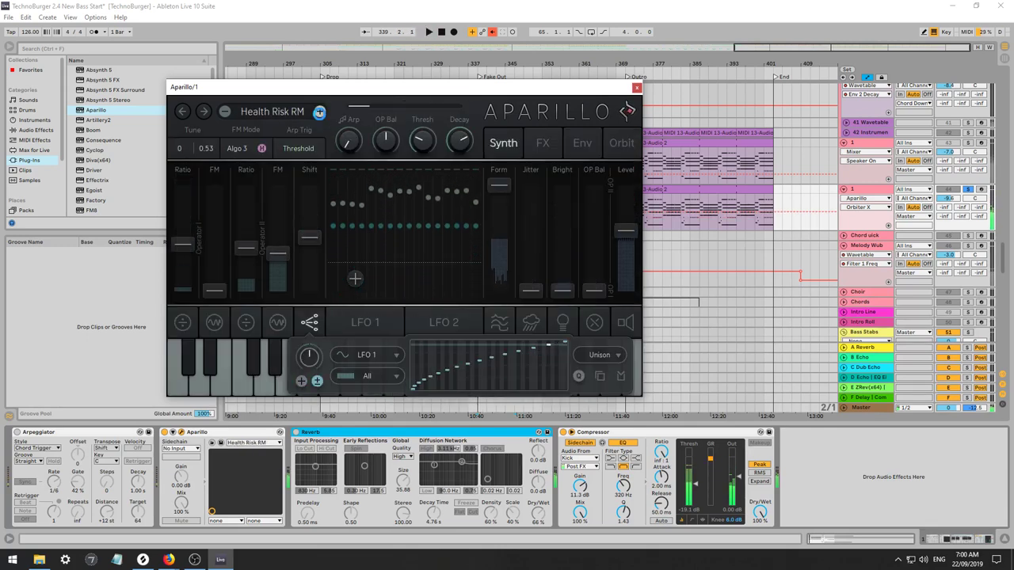
{"action": "left_click", "coordinate": [319, 112]}
{"action": "left_click", "coordinate": [320, 111]}
{"action": "left_click", "coordinate": [320, 113]}
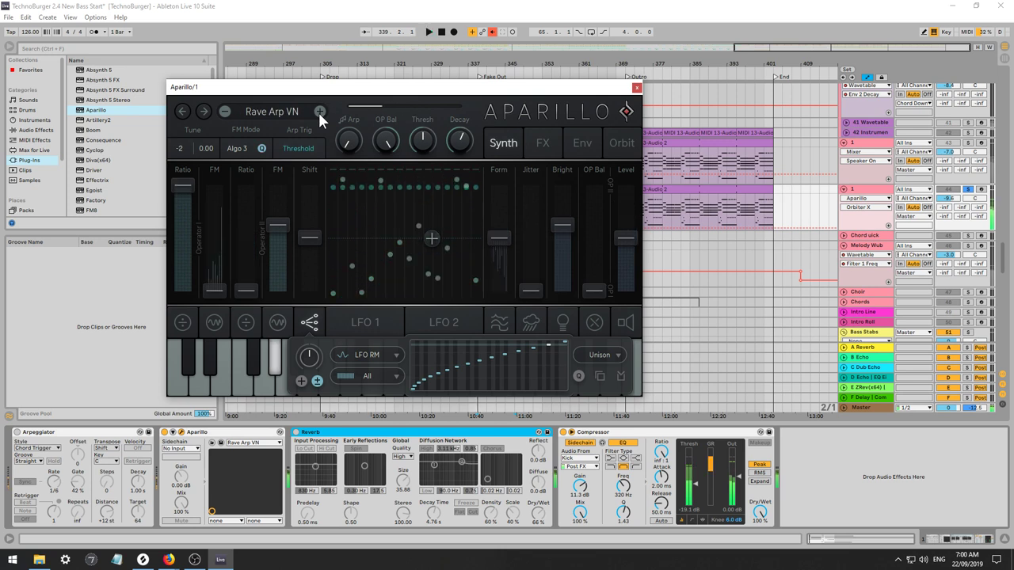
{"action": "left_click", "coordinate": [320, 114]}
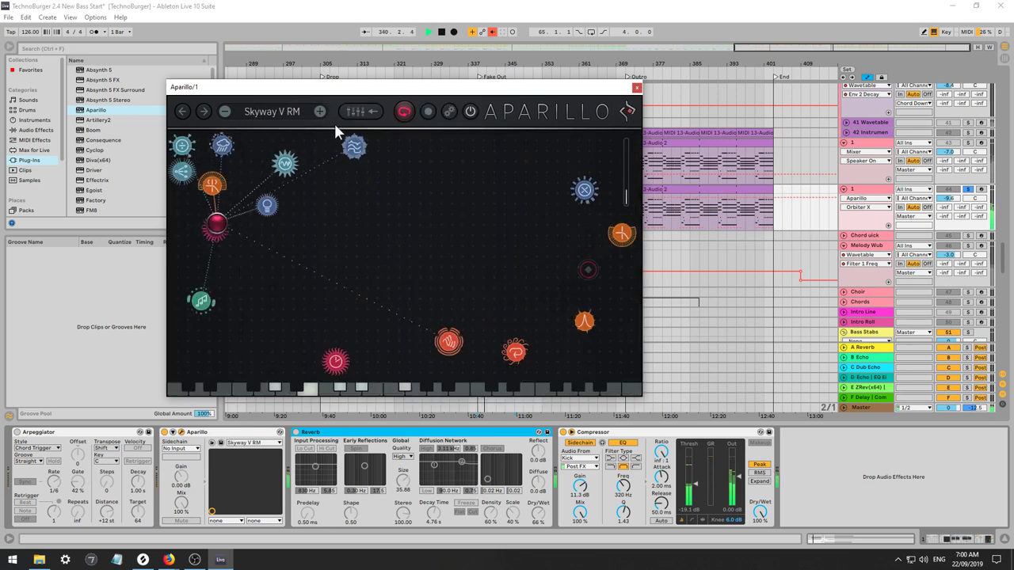
{"action": "left_click", "coordinate": [865, 143]}
{"action": "left_click", "coordinate": [968, 190]}
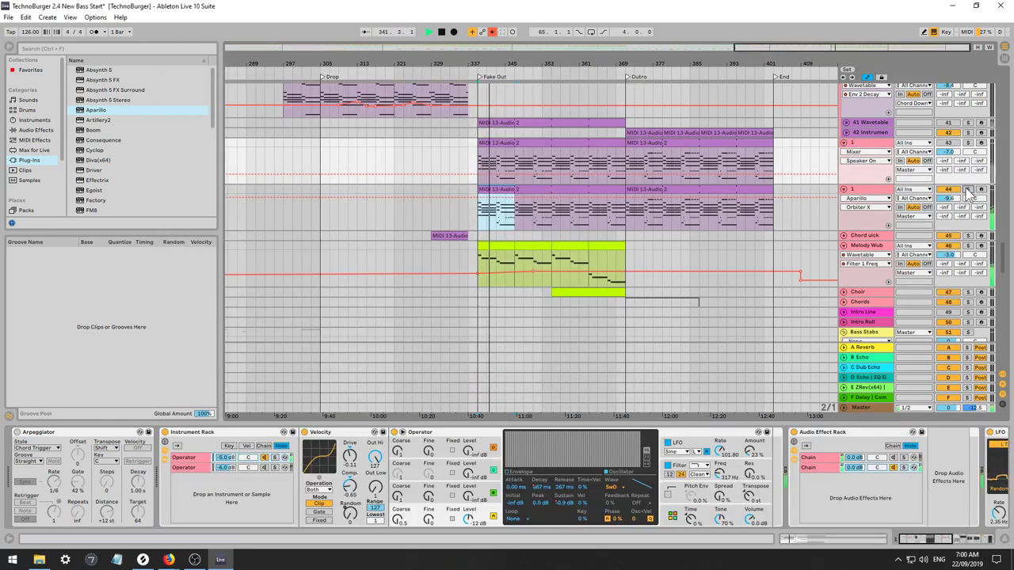
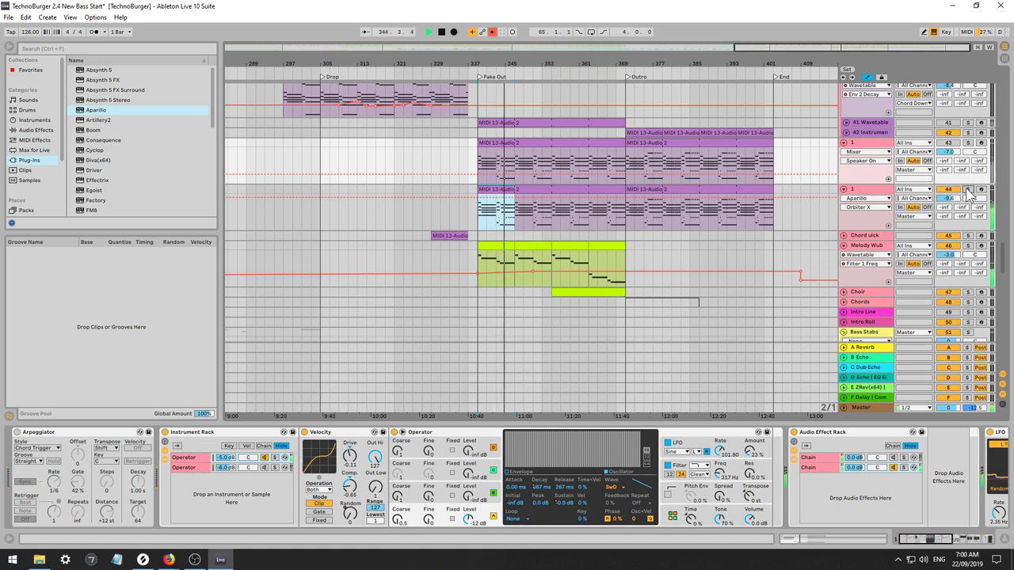
Solo the Aparillo track, open the synth, and audition presets from The Explorer EV past Year 3000 RM.
{"action": "left_click", "coordinate": [968, 191]}
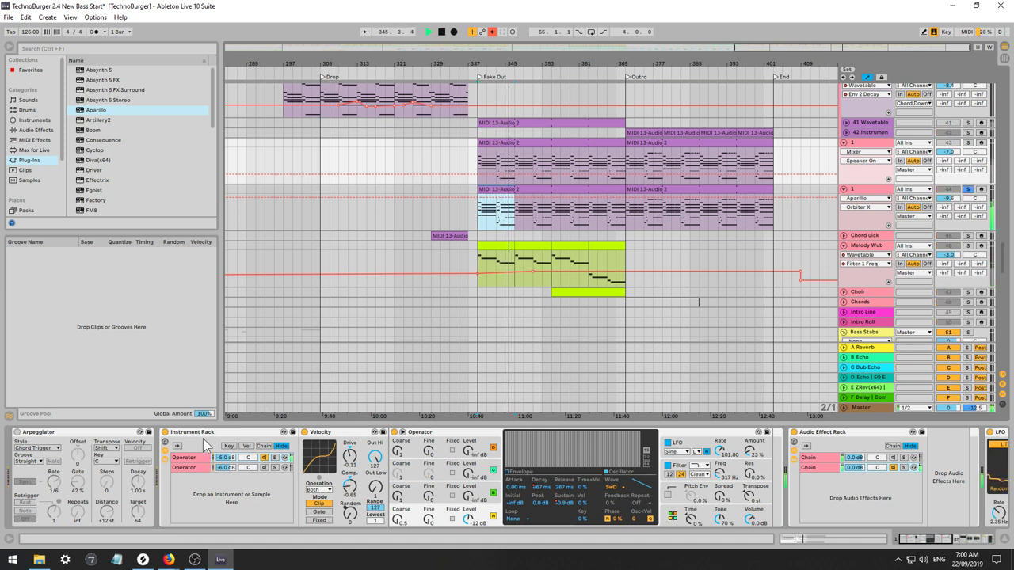
{"action": "left_click", "coordinate": [865, 190]}
{"action": "key", "text": "space"}
{"action": "left_click", "coordinate": [341, 111]}
{"action": "left_click", "coordinate": [320, 111]}
{"action": "key", "text": "space"}
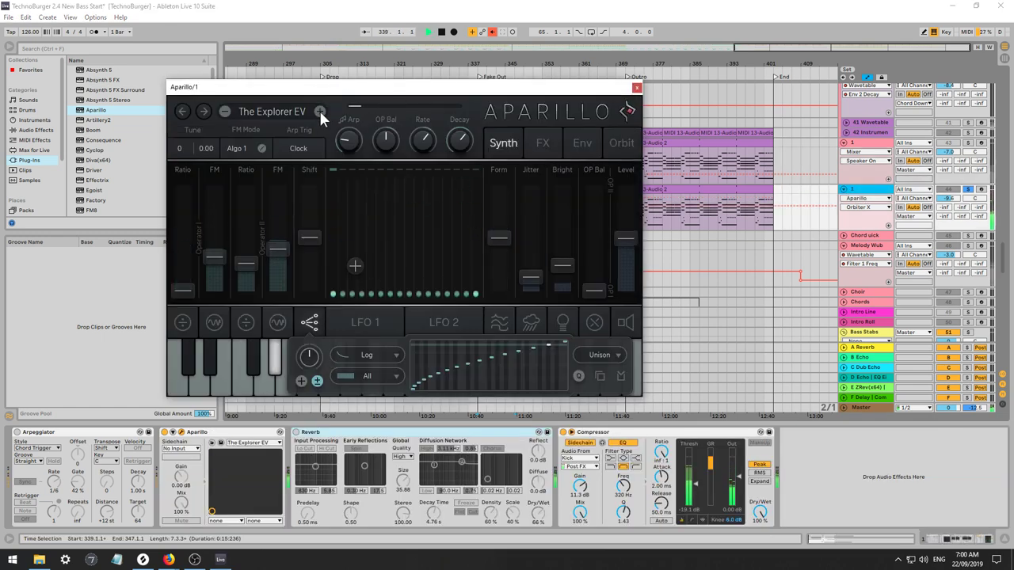
{"action": "left_click", "coordinate": [320, 112]}
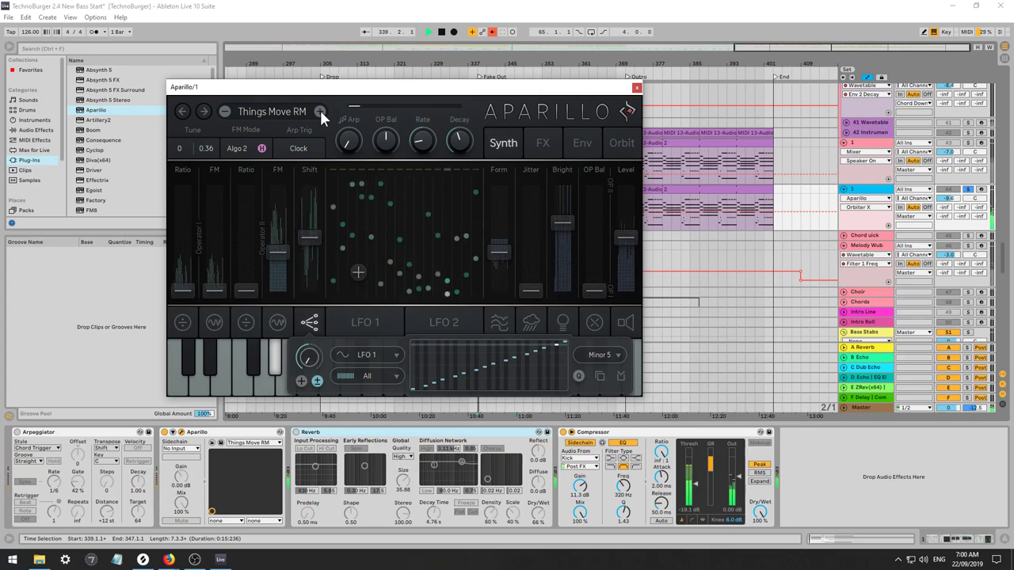
{"action": "left_click", "coordinate": [320, 111]}
{"action": "left_click", "coordinate": [320, 112]}
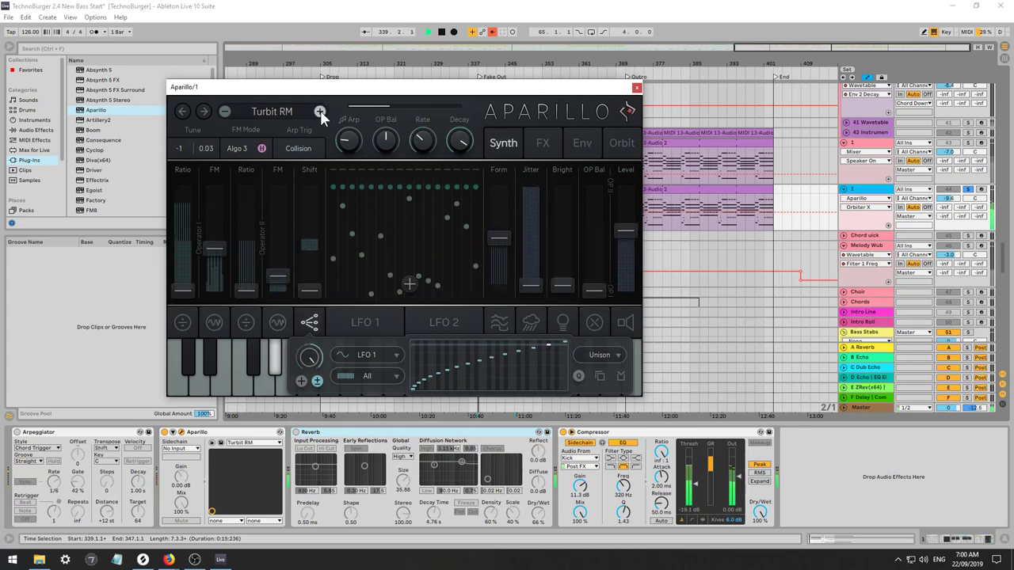
{"action": "left_click", "coordinate": [320, 111]}
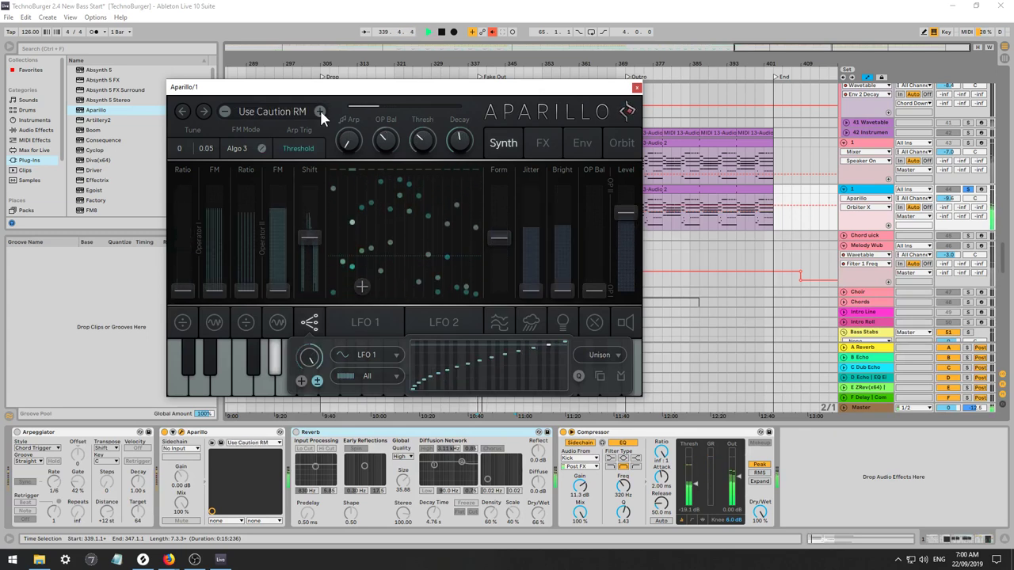
{"action": "left_click", "coordinate": [320, 112]}
{"action": "left_click", "coordinate": [320, 112]}
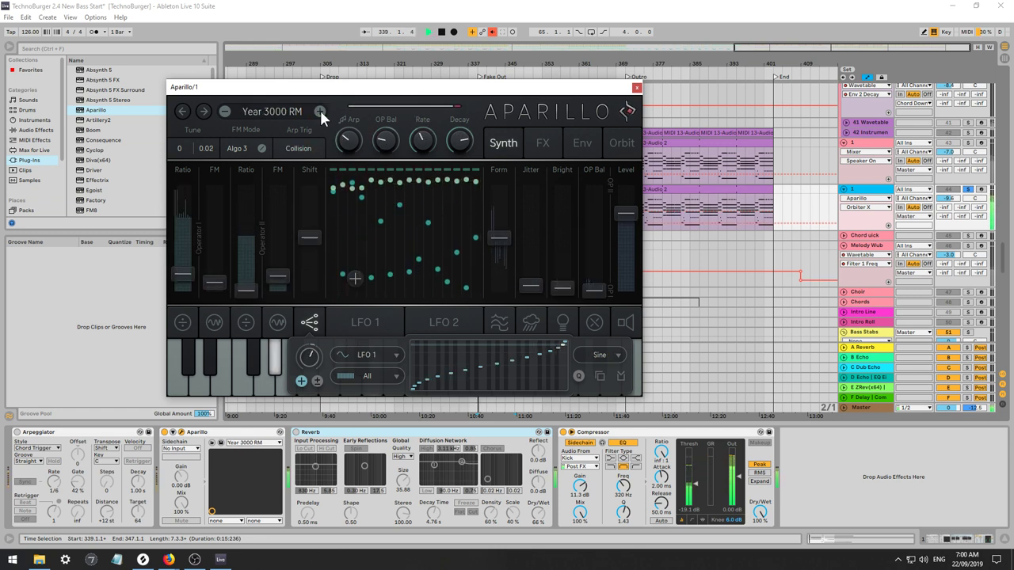
{"action": "left_click", "coordinate": [320, 112]}
{"action": "left_click", "coordinate": [320, 112]}
Load Atmo Caves Jungle from the preset browser and audition onward through Atmo Lords Kingdom to Bass Driver RAY.
{"action": "left_click", "coordinate": [283, 111]}
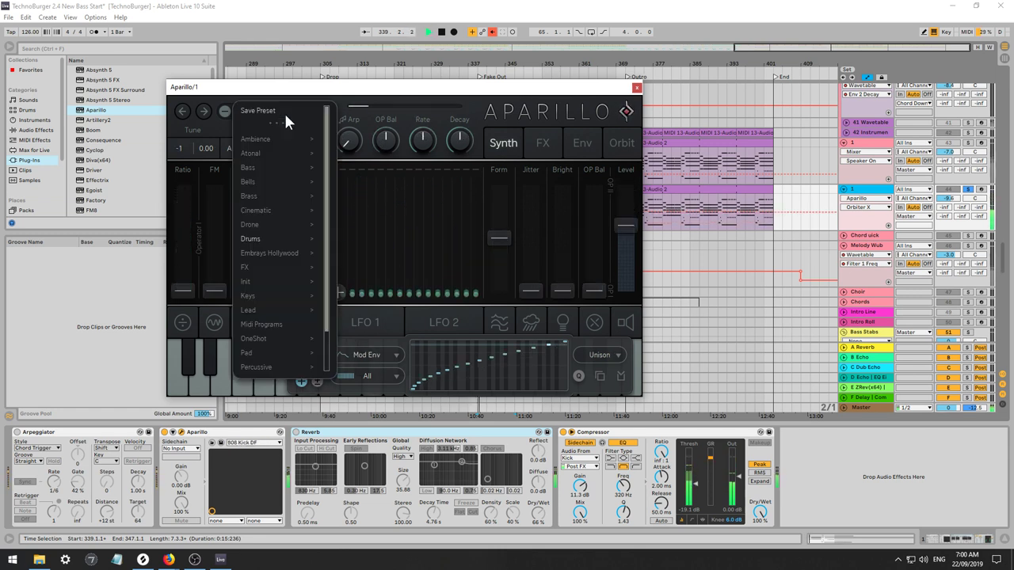
{"action": "mouse_move", "coordinate": [288, 255]}
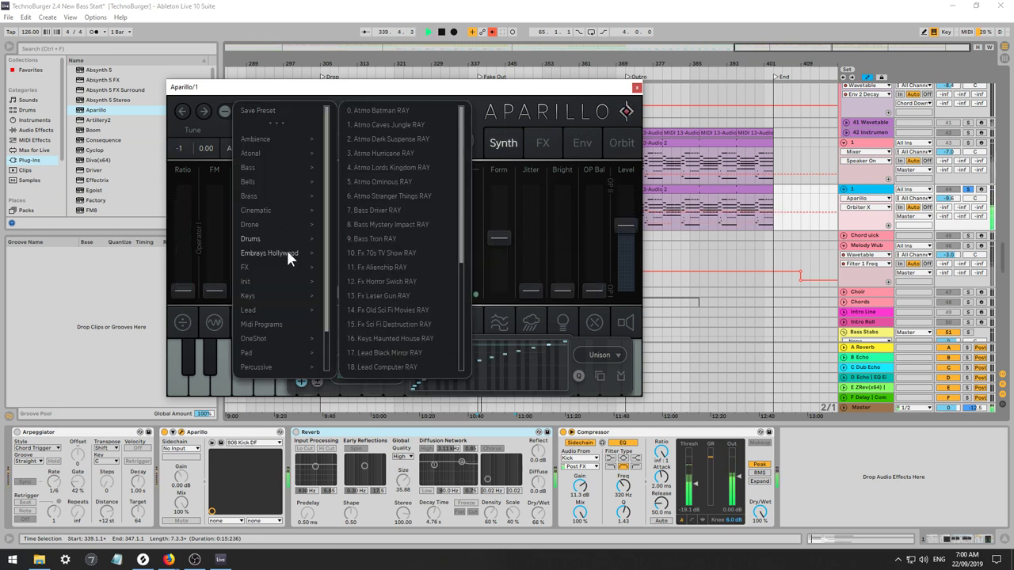
{"action": "left_click", "coordinate": [372, 124]}
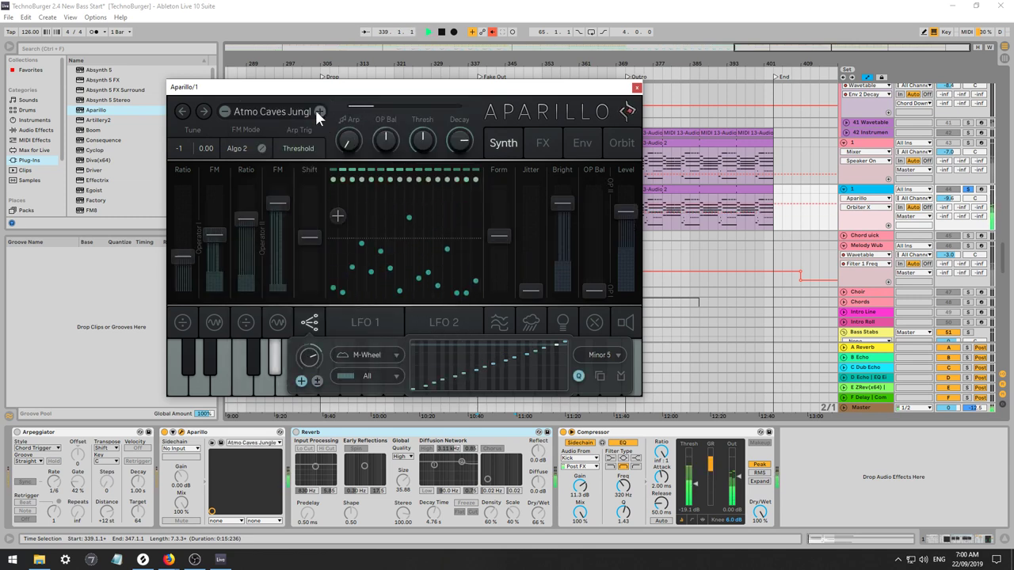
{"action": "left_click", "coordinate": [320, 111]}
{"action": "left_click", "coordinate": [320, 112]}
{"action": "left_click", "coordinate": [320, 112]}
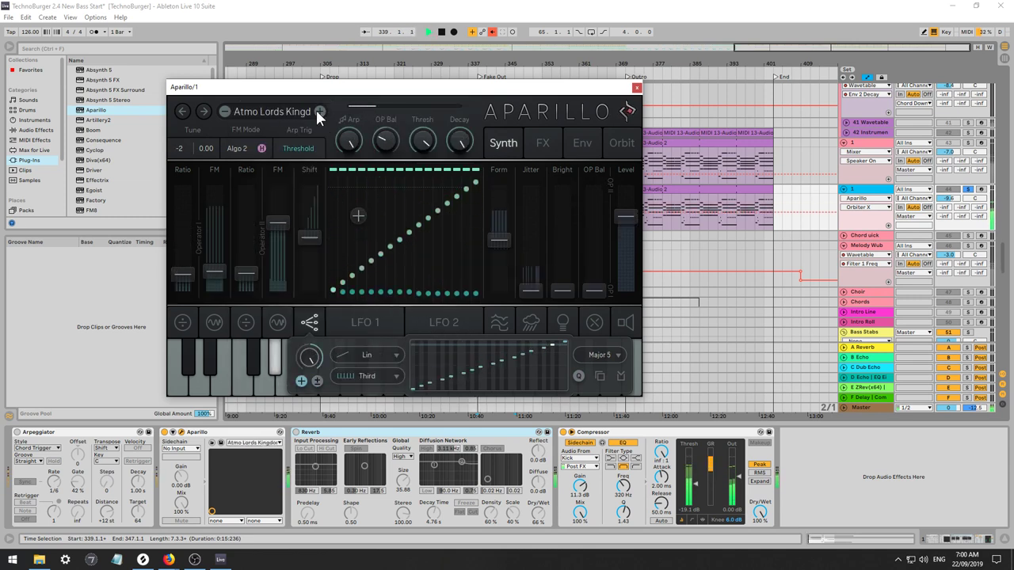
{"action": "left_click", "coordinate": [320, 112]}
{"action": "left_click", "coordinate": [320, 111]}
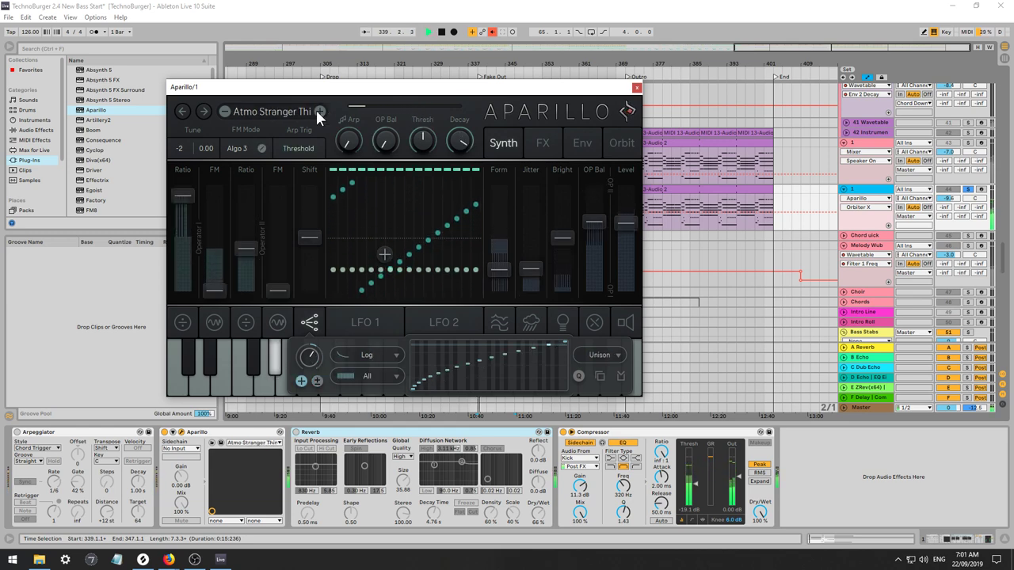
{"action": "left_click", "coordinate": [320, 112]}
{"action": "left_click", "coordinate": [320, 112]}
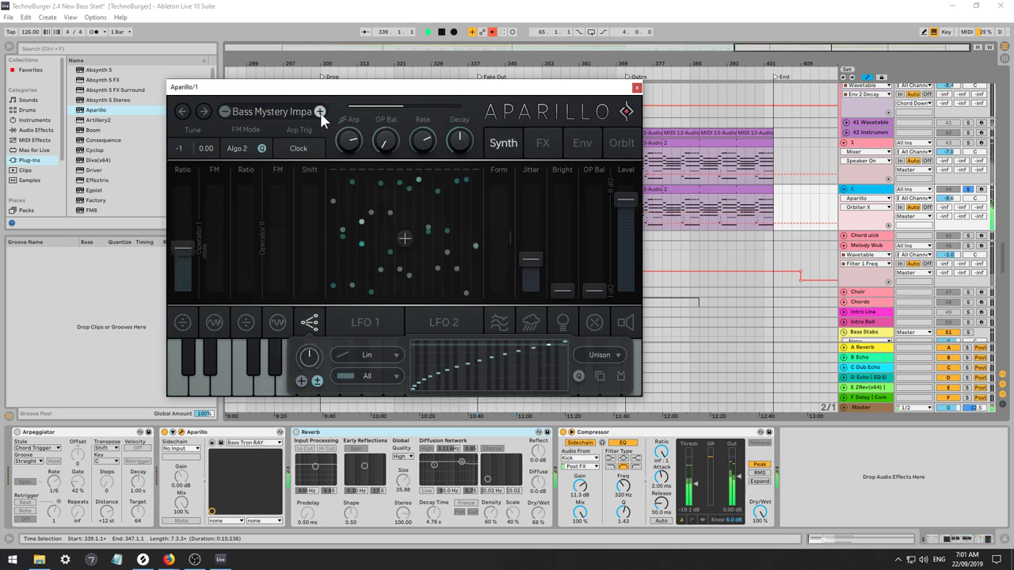
{"action": "left_click", "coordinate": [320, 111]}
Unsolo the Aparillo track, reopen the synth, and audition presets from Fx Alienship RAY onward.
{"action": "left_click", "coordinate": [289, 115]}
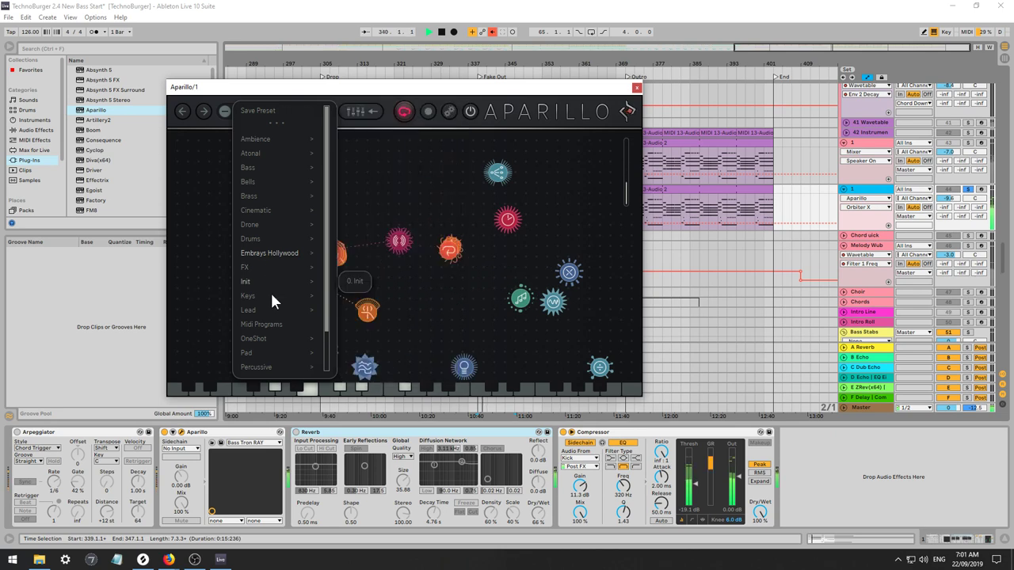
{"action": "mouse_move", "coordinate": [270, 294]}
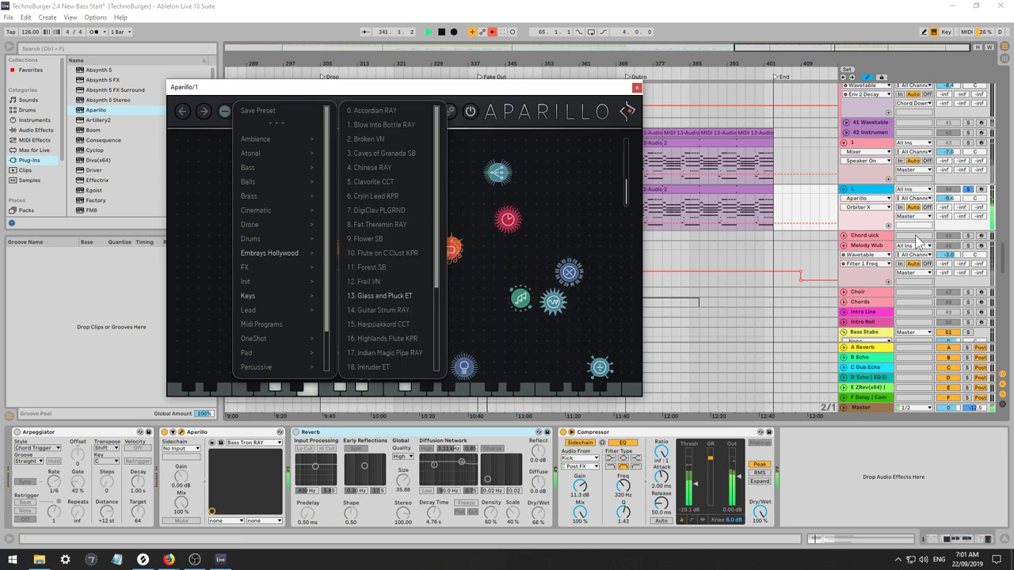
{"action": "left_click", "coordinate": [968, 189]}
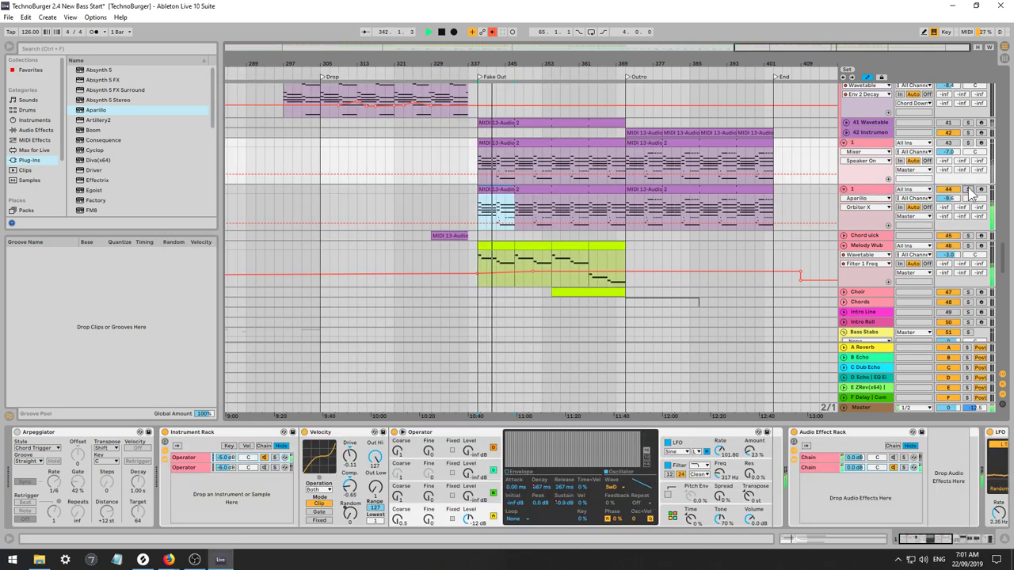
{"action": "left_click", "coordinate": [973, 193]}
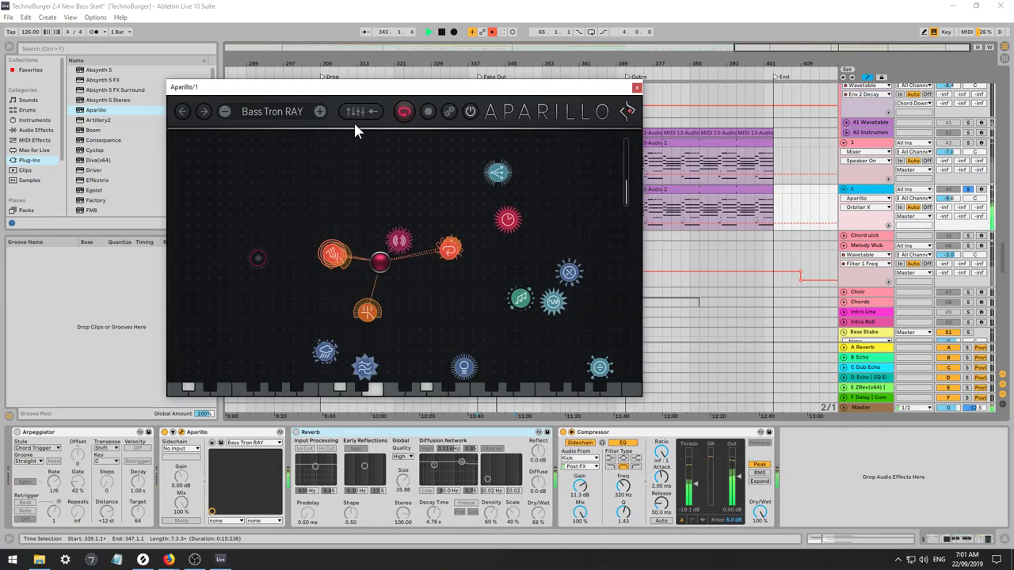
{"action": "left_click", "coordinate": [319, 112]}
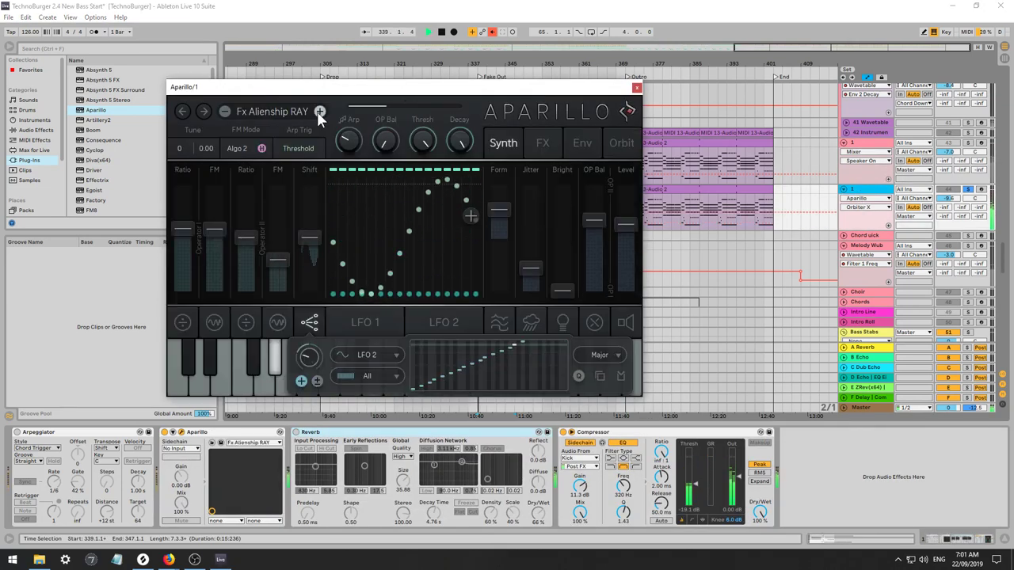
{"action": "left_click", "coordinate": [317, 111]}
{"action": "left_click", "coordinate": [316, 109]}
Load Accordian RAY from the Keys presets and audition onward through Clavorite CCT to DigiClav PLGRND.
{"action": "left_click", "coordinate": [277, 111]}
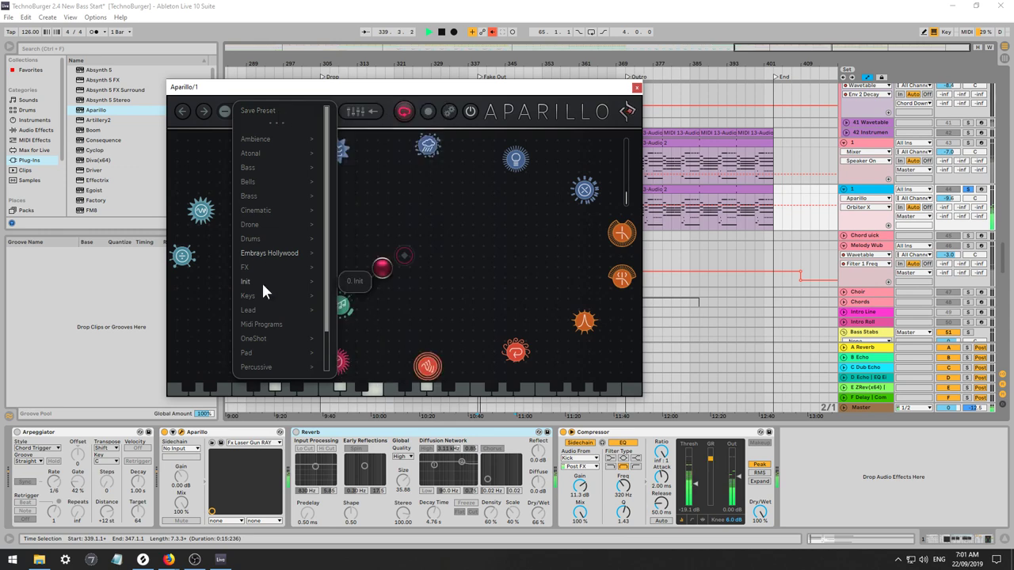
{"action": "mouse_move", "coordinate": [265, 294]}
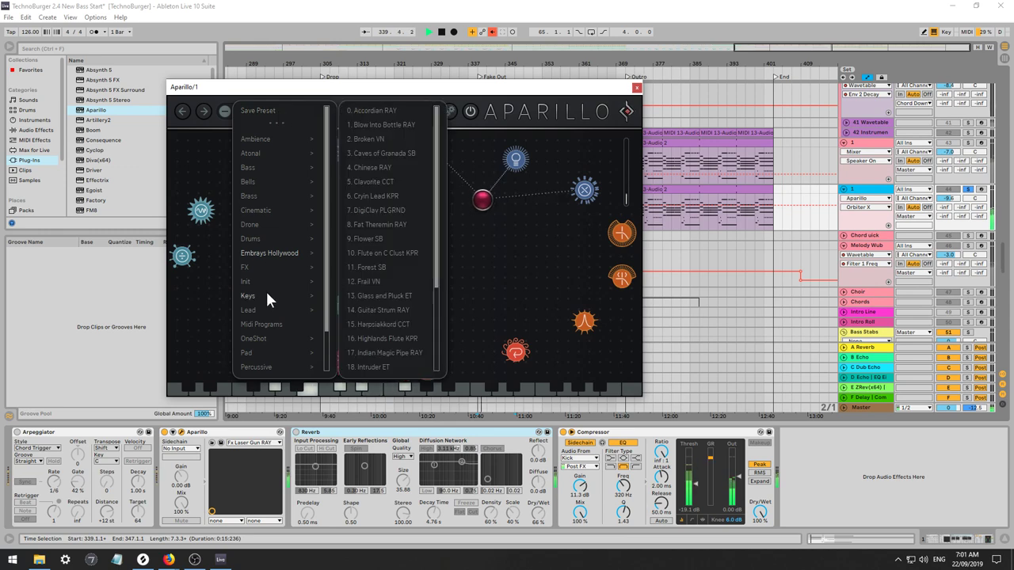
{"action": "left_click", "coordinate": [377, 112]}
{"action": "left_click", "coordinate": [320, 111]}
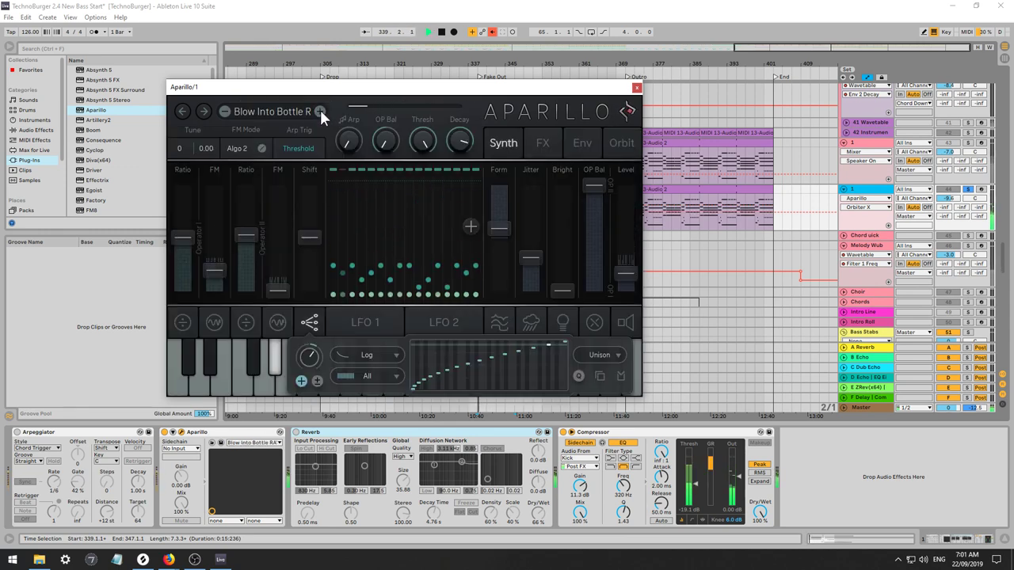
{"action": "left_click", "coordinate": [320, 109]}
{"action": "left_click", "coordinate": [320, 110]}
{"action": "key", "text": "space"}
{"action": "left_click", "coordinate": [320, 110]}
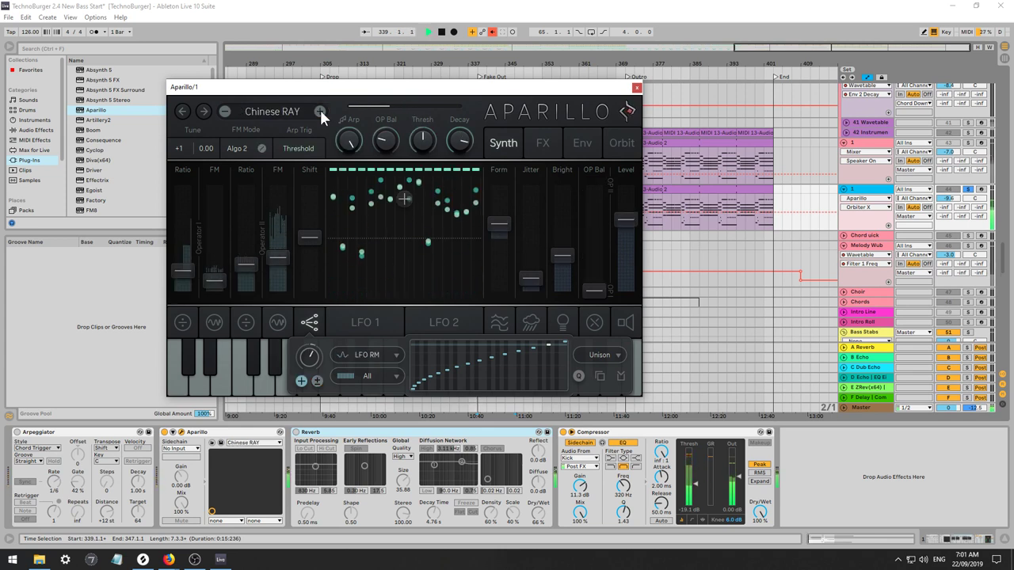
{"action": "left_click", "coordinate": [320, 109]}
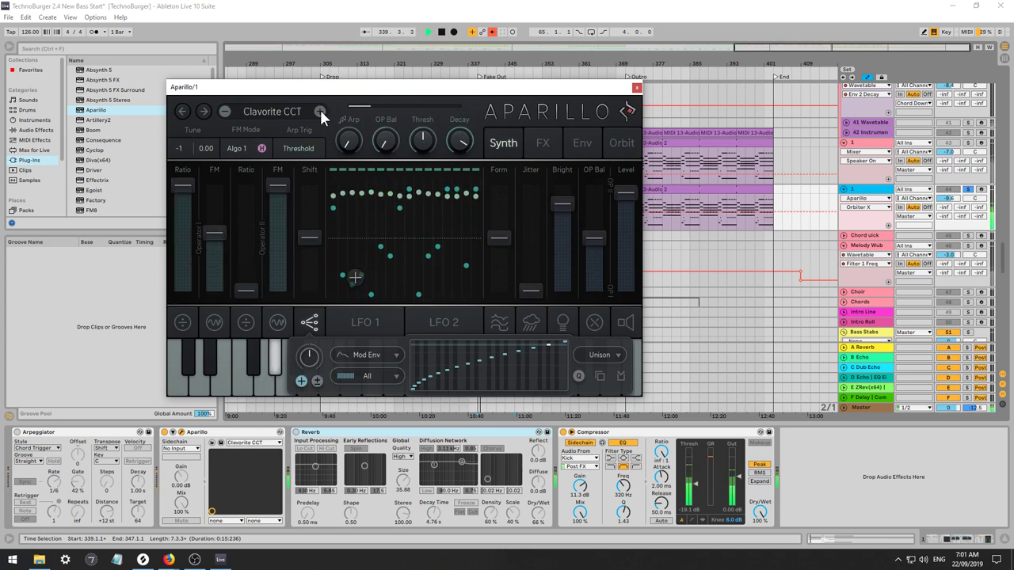
{"action": "left_click", "coordinate": [320, 109]}
{"action": "left_click", "coordinate": [320, 109]}
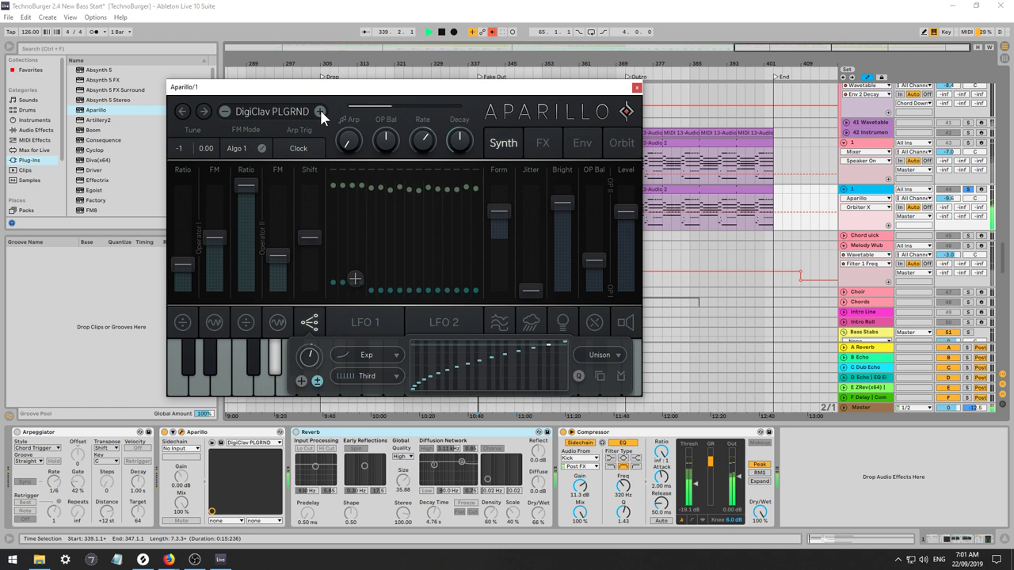
Keep auditioning Aparillo presets up to Guitar Strum RAY.
{"action": "left_click", "coordinate": [320, 110]}
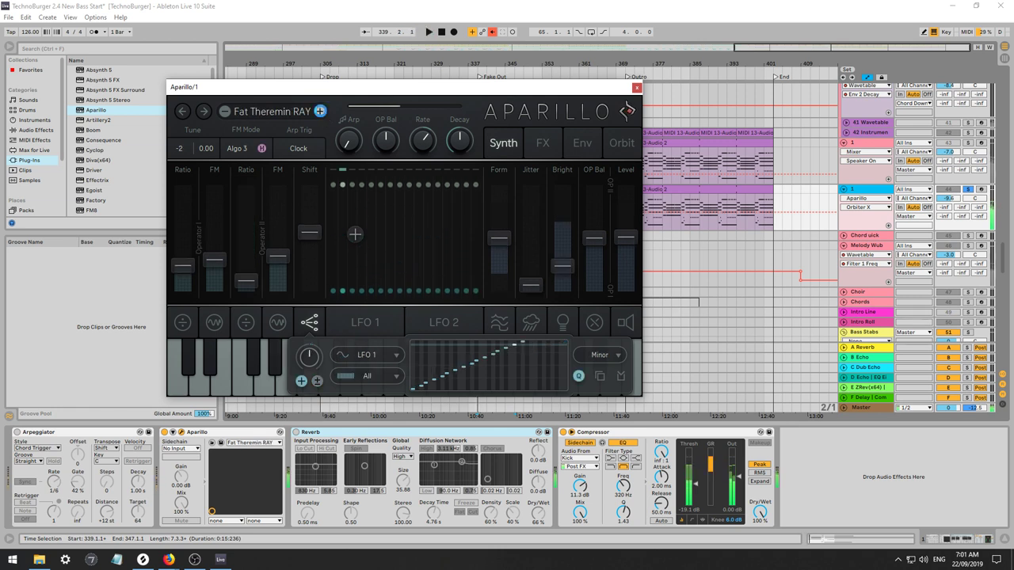
{"action": "left_click", "coordinate": [320, 109]}
{"action": "left_click", "coordinate": [320, 109]}
{"action": "left_click", "coordinate": [320, 110]}
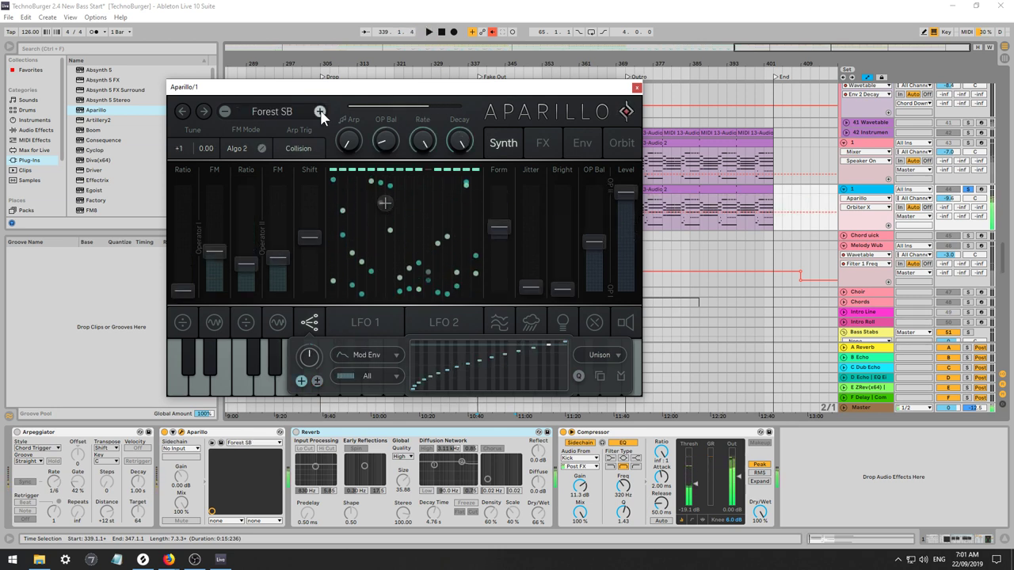
{"action": "left_click", "coordinate": [320, 109]}
{"action": "left_click", "coordinate": [320, 109]}
{"action": "left_click", "coordinate": [320, 110]}
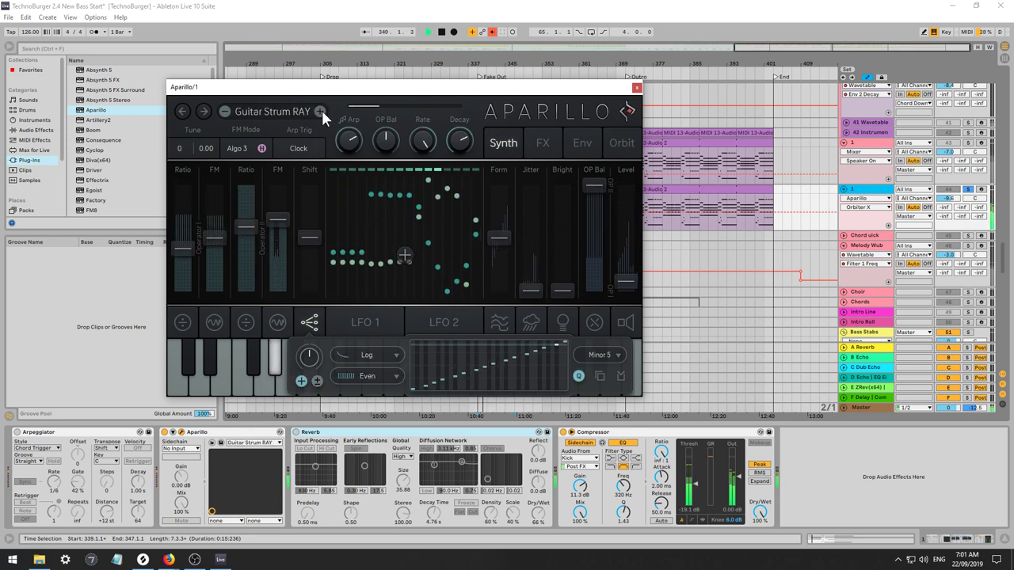
Settle on the Little Stars RAY preset and close the synth window.
{"action": "left_click", "coordinate": [321, 111]}
{"action": "left_click", "coordinate": [320, 110]}
{"action": "left_click", "coordinate": [320, 110]}
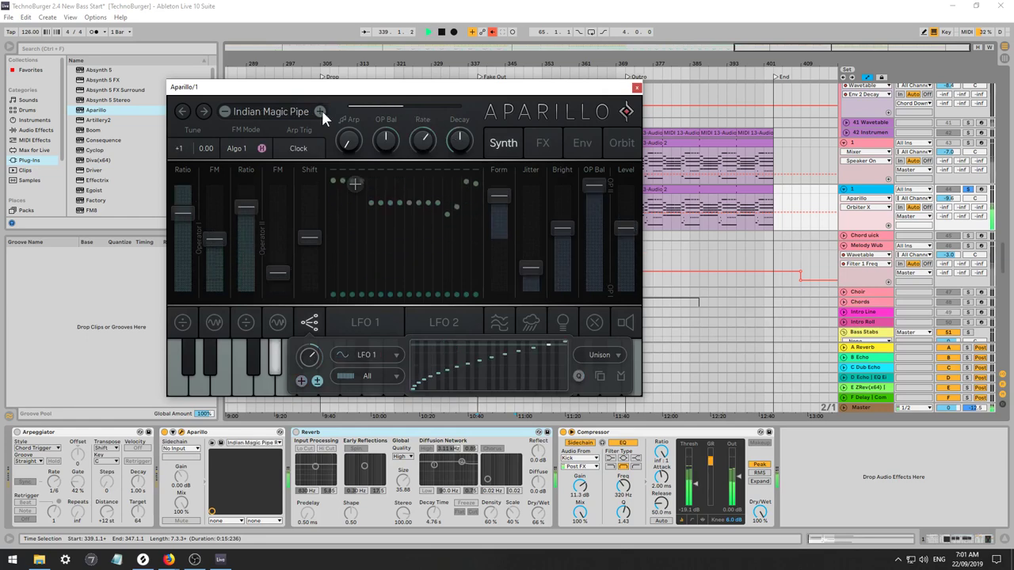
{"action": "left_click", "coordinate": [320, 110]}
{"action": "left_click", "coordinate": [320, 110]}
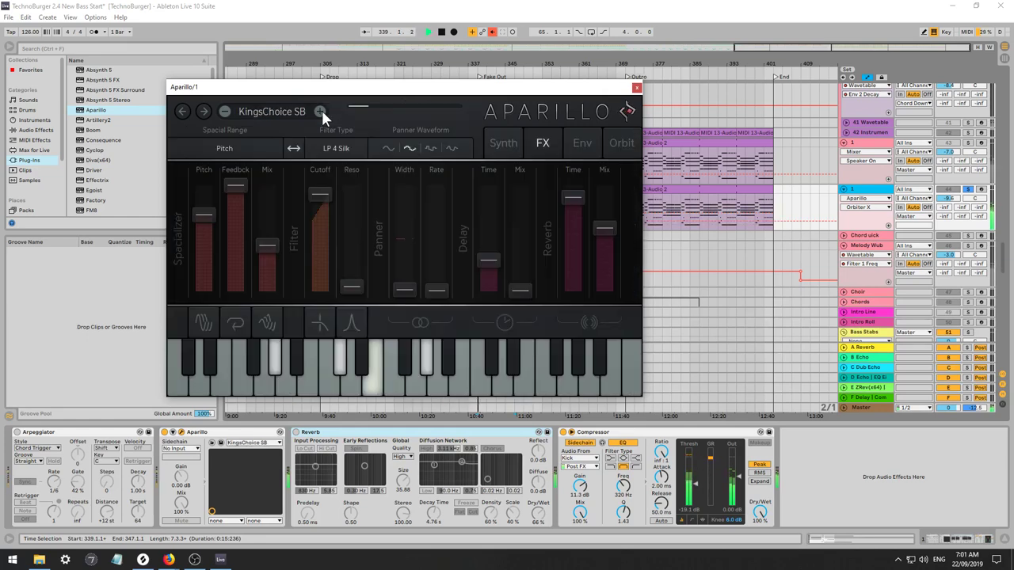
{"action": "left_click", "coordinate": [320, 110]}
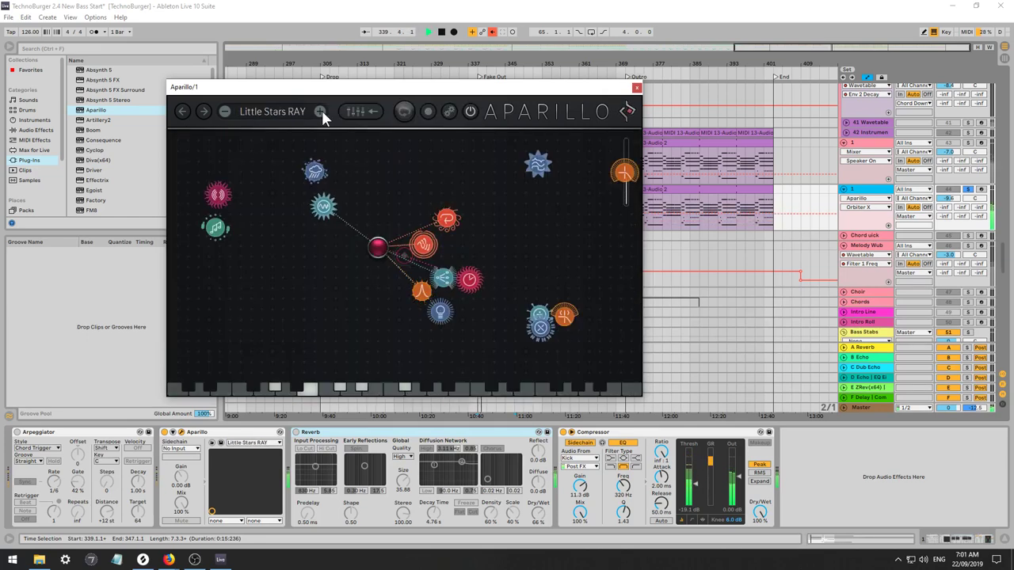
{"action": "left_click", "coordinate": [637, 88]}
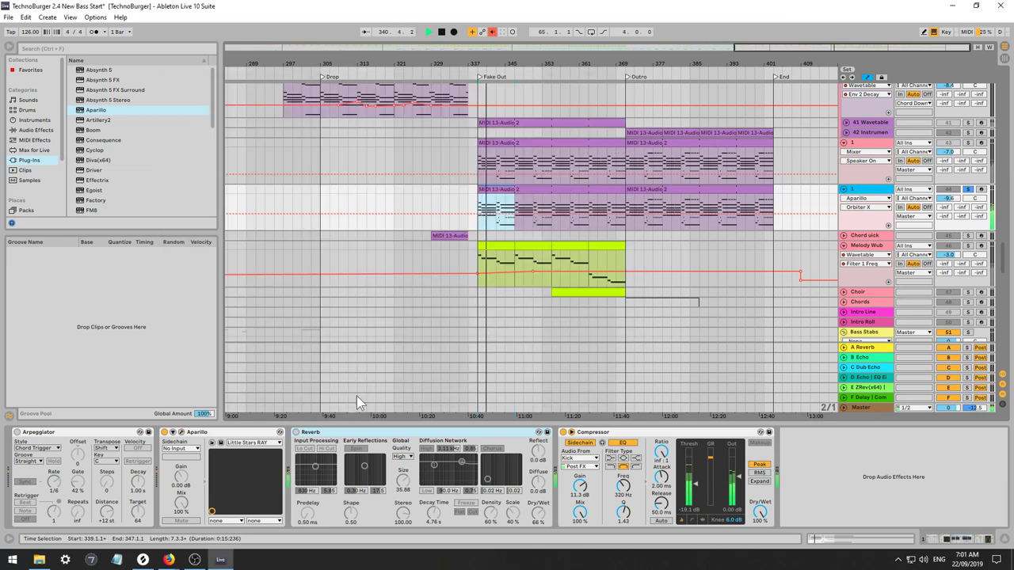
Transpose all notes in the Fake Out clip down an octave to B0–G#2, then show track 1's devices.
{"action": "key", "text": "space"}
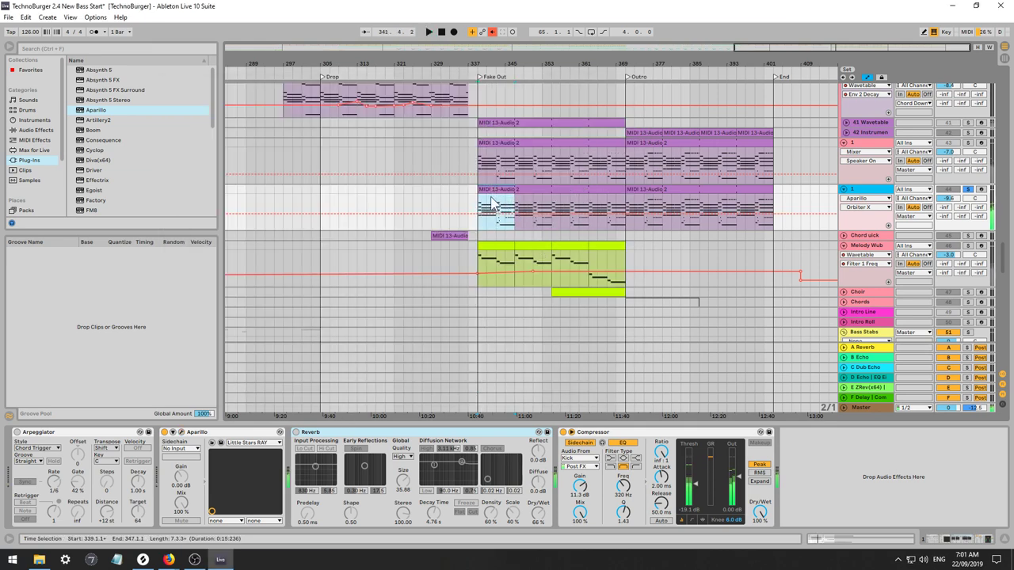
{"action": "double_click", "coordinate": [492, 190]}
{"action": "left_click", "coordinate": [365, 429]}
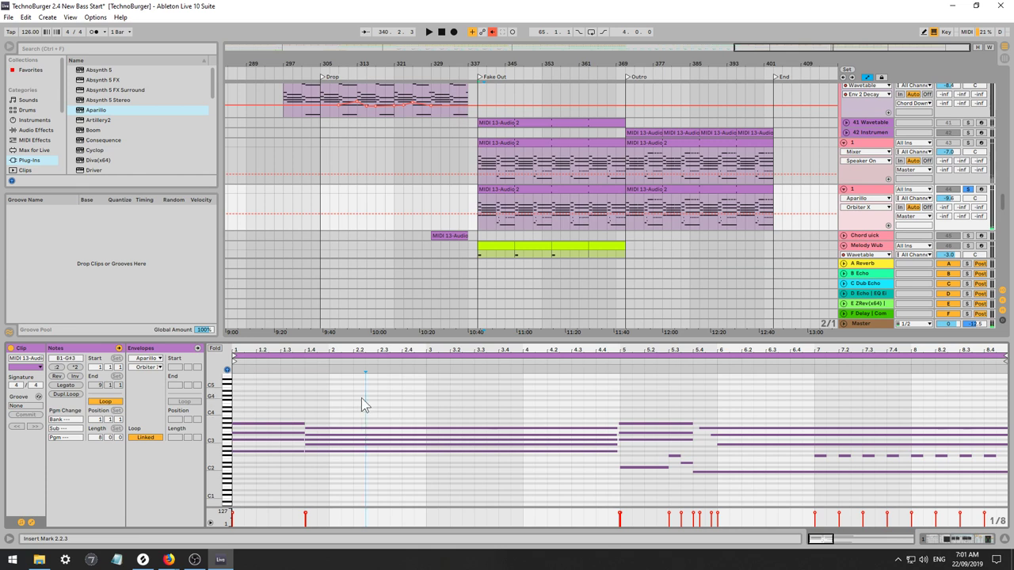
{"action": "key", "text": "ctrl+a"}
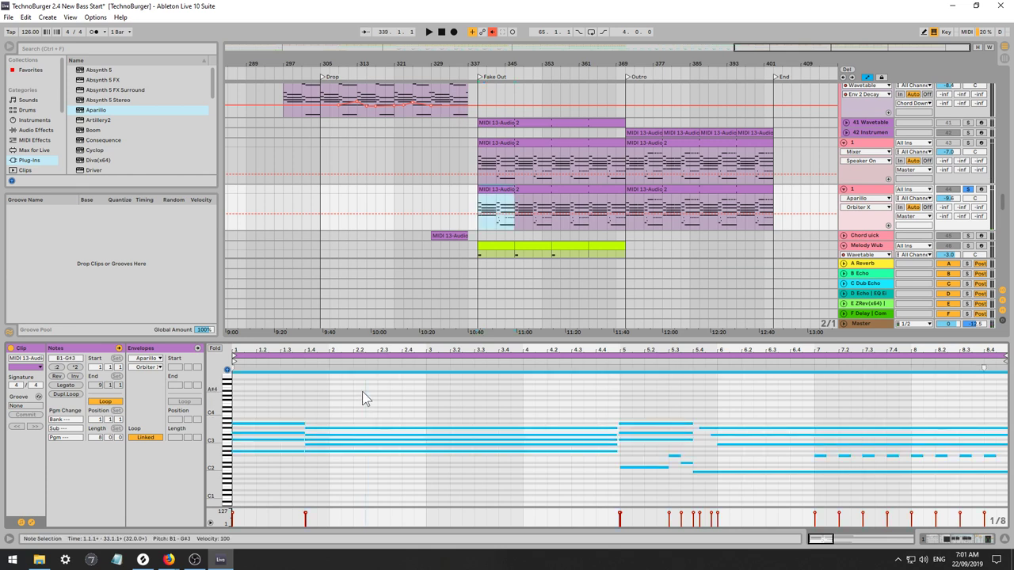
{"action": "key", "text": "shift+Down"}
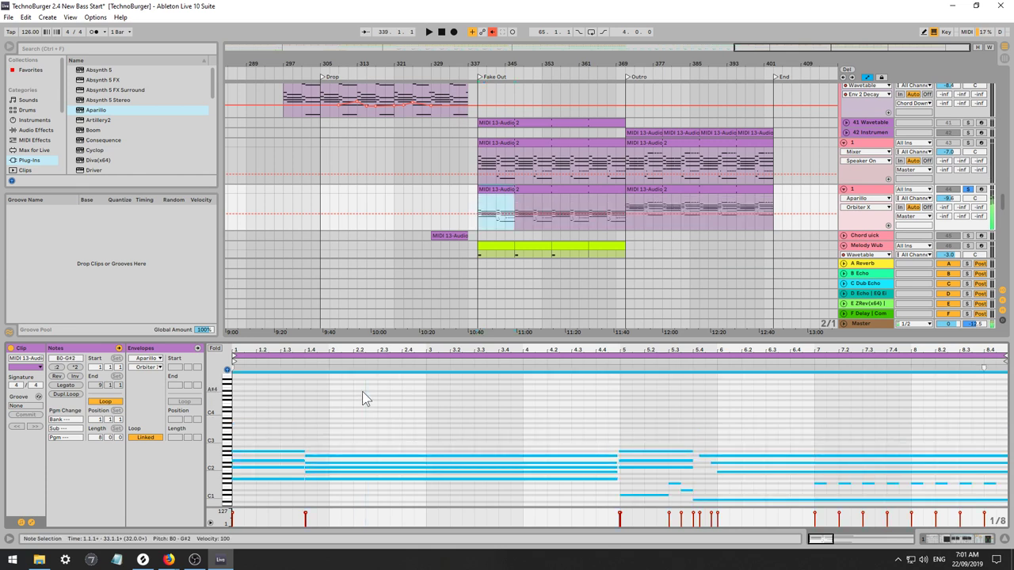
{"action": "key", "text": "space"}
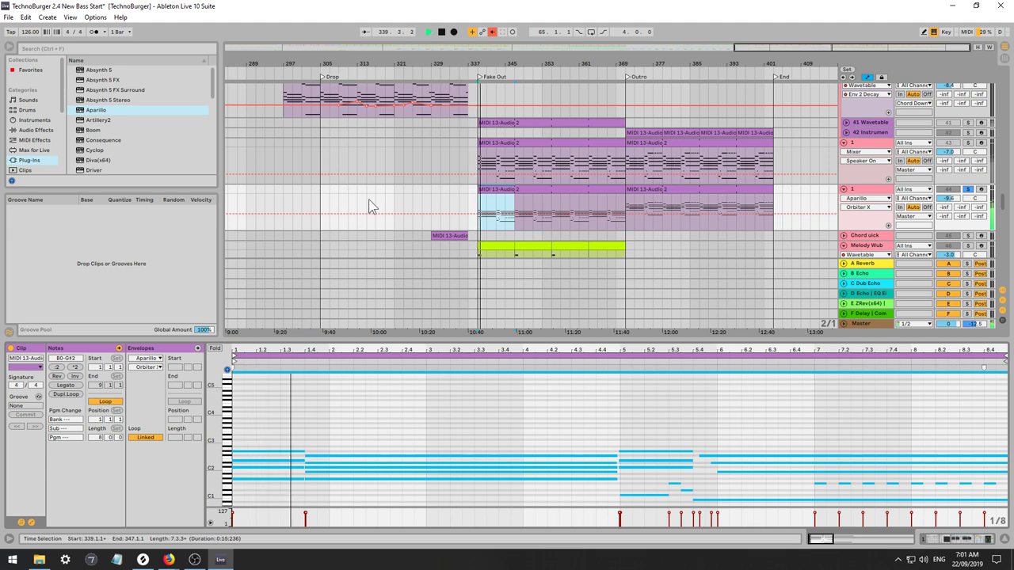
{"action": "left_click", "coordinate": [869, 192]}
{"action": "double_click", "coordinate": [871, 191]}
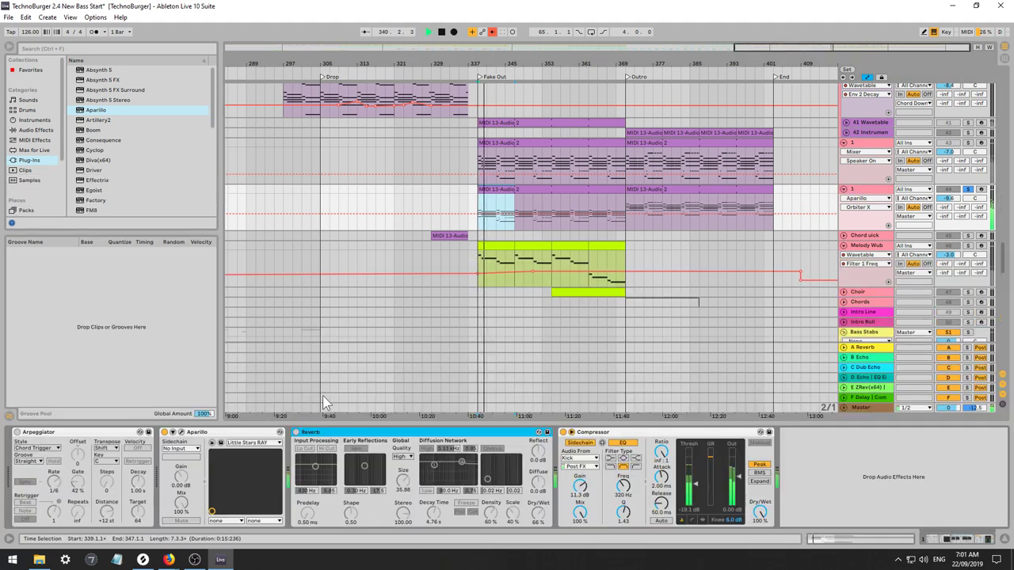
In Aparillo's synth settings, lower the operator ratios and FM amounts, and raise operator balance to 26.5%.
{"action": "left_click", "coordinate": [181, 433]}
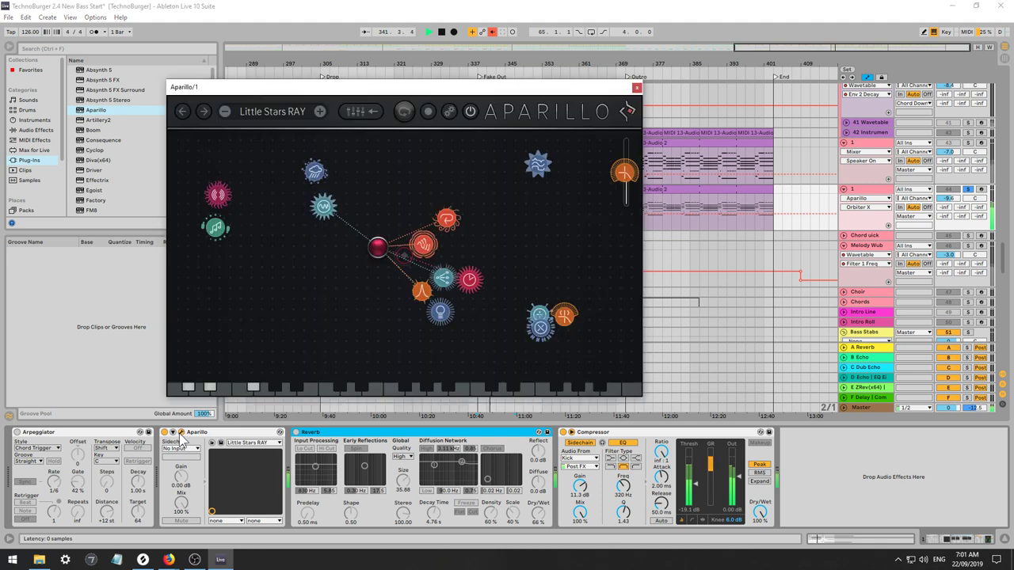
{"action": "left_click", "coordinate": [370, 113]}
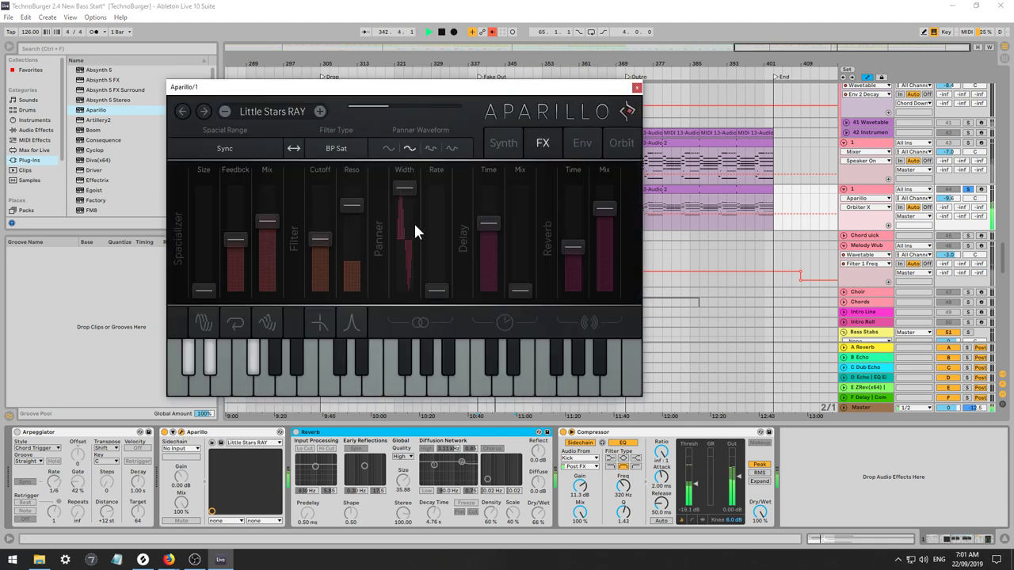
{"action": "left_click", "coordinate": [505, 145]}
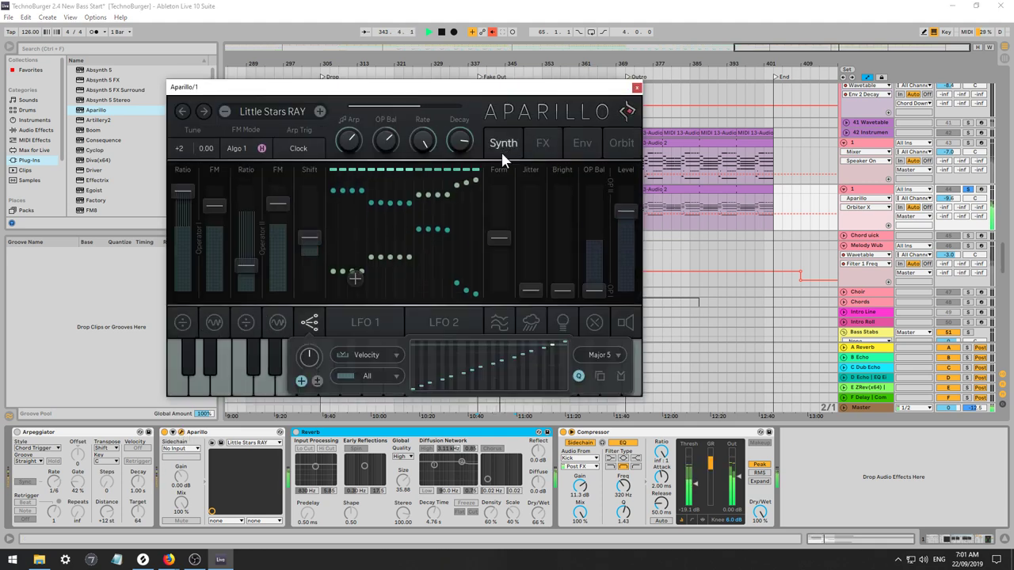
{"action": "key", "text": "space"}
{"action": "key", "text": "space"}
{"action": "left_click_drag", "start_coordinate": [188, 193], "coordinate": [176, 239]}
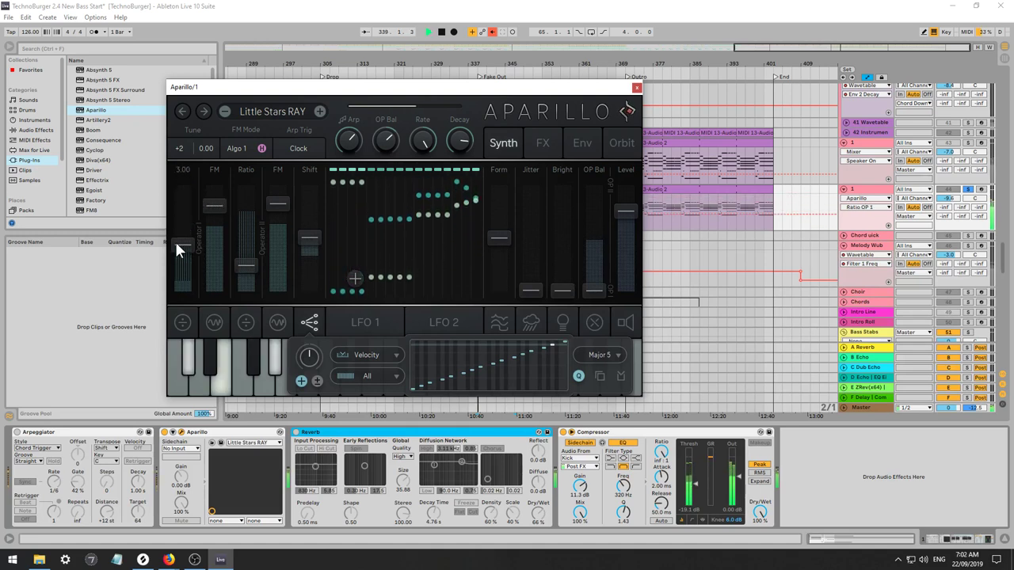
{"action": "left_click_drag", "start_coordinate": [214, 207], "coordinate": [253, 274]}
{"action": "left_click_drag", "start_coordinate": [277, 204], "coordinate": [307, 246]}
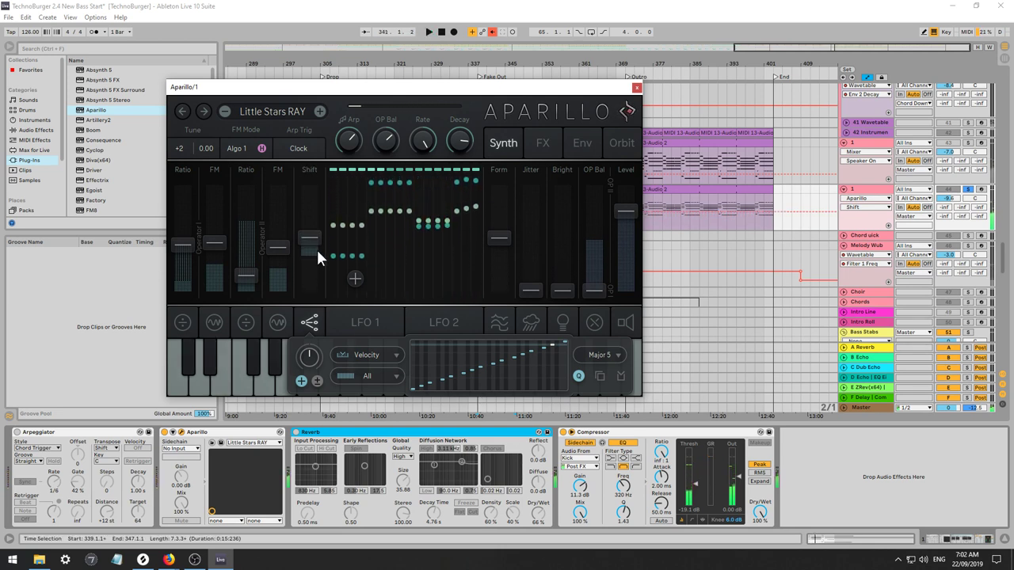
{"action": "key", "text": "space"}
{"action": "left_click_drag", "start_coordinate": [283, 247], "coordinate": [283, 259]}
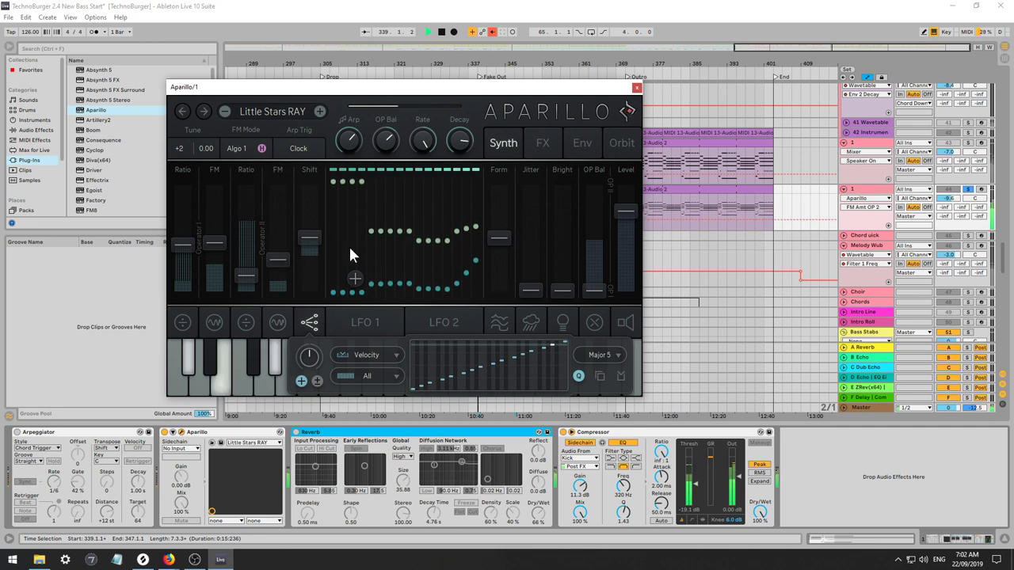
{"action": "mouse_move", "coordinate": [594, 289]}
{"action": "left_mouse_down"}
{"action": "mouse_move", "coordinate": [593, 227]}
{"action": "mouse_move", "coordinate": [600, 290]}
{"action": "mouse_move", "coordinate": [592, 272]}
{"action": "left_mouse_up"}
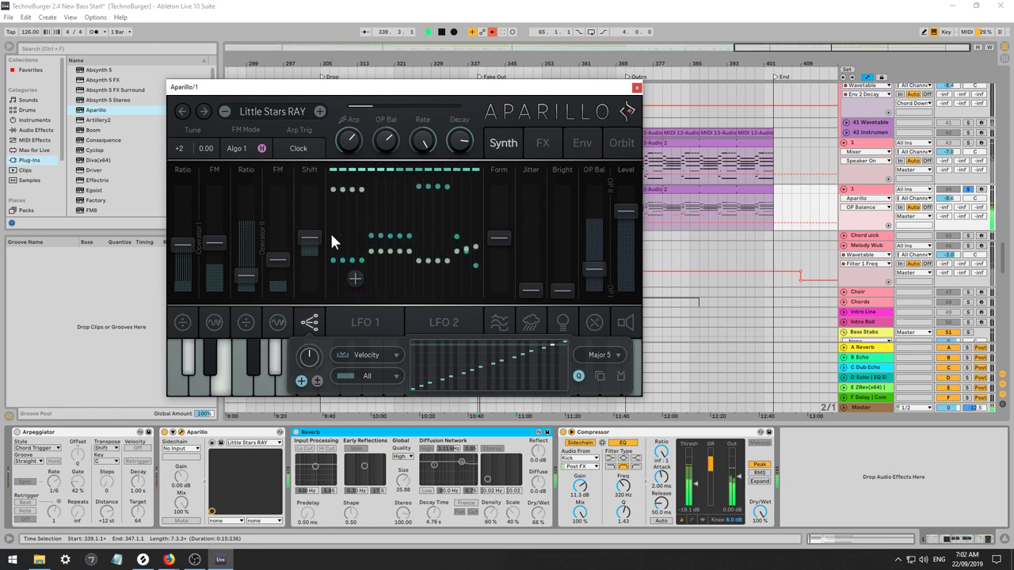
In Aparillo's effects, lower feedback, set filter cutoff to 257 Hz, and reduce the reverb mix.
{"action": "left_click", "coordinate": [548, 145]}
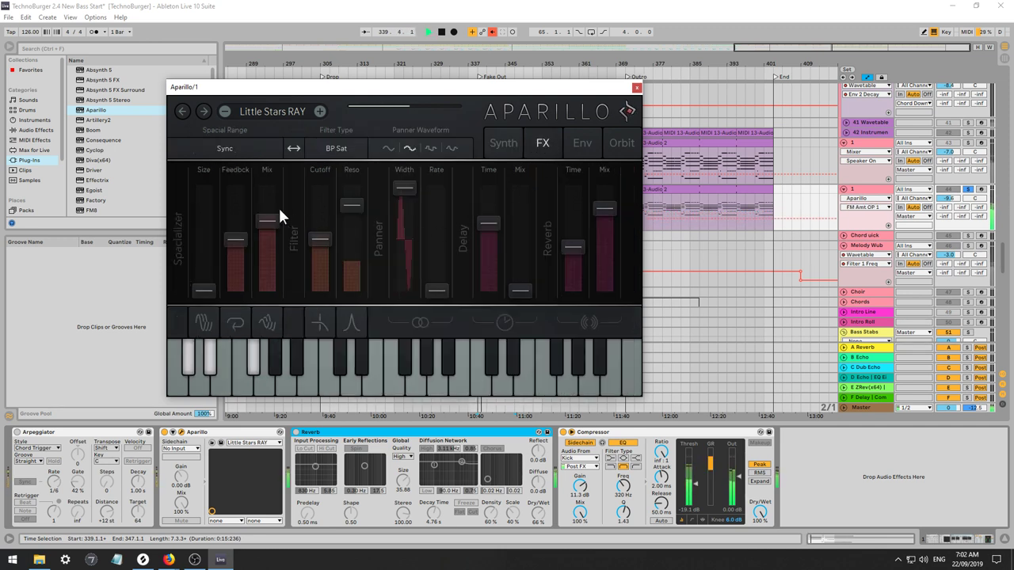
{"action": "left_click_drag", "start_coordinate": [234, 240], "coordinate": [235, 255]}
{"action": "mouse_move", "coordinate": [320, 238]}
{"action": "left_mouse_down"}
{"action": "mouse_move", "coordinate": [315, 263]}
{"action": "mouse_move", "coordinate": [318, 248]}
{"action": "left_mouse_up"}
{"action": "left_click_drag", "start_coordinate": [606, 259], "coordinate": [605, 265]}
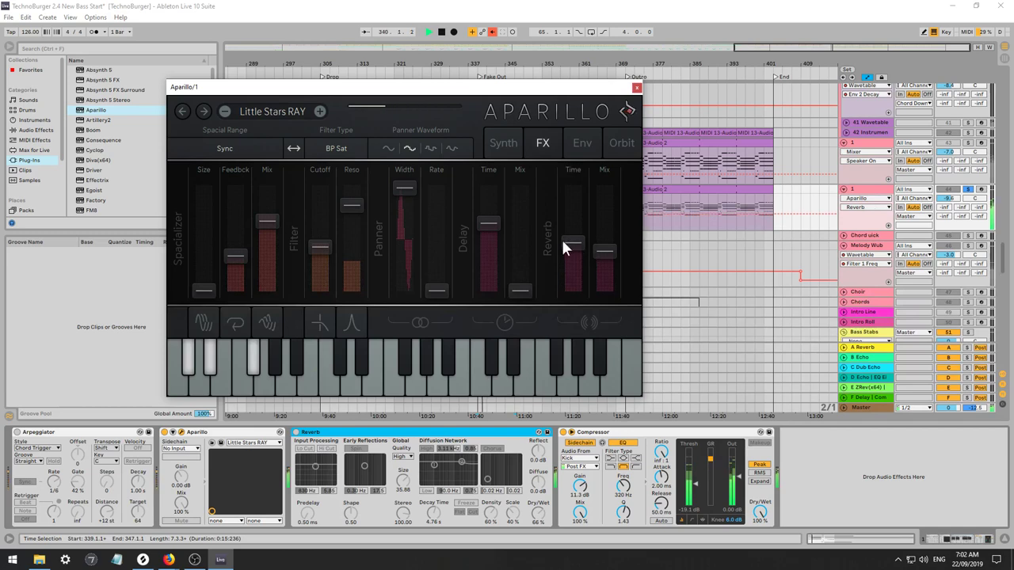
{"action": "left_click", "coordinate": [637, 88]}
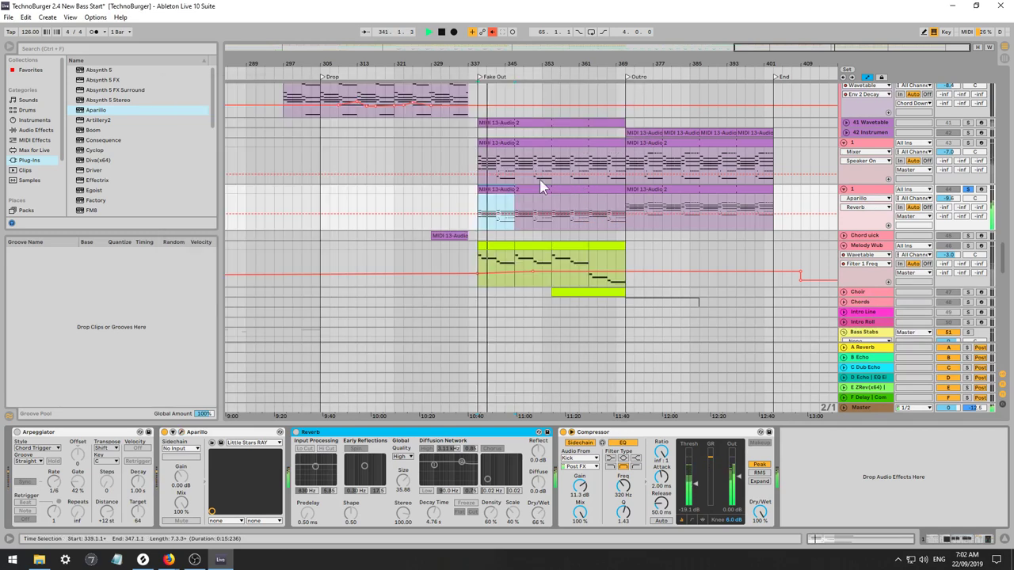
{"action": "double_click", "coordinate": [505, 202]}
{"action": "left_click", "coordinate": [381, 396]}
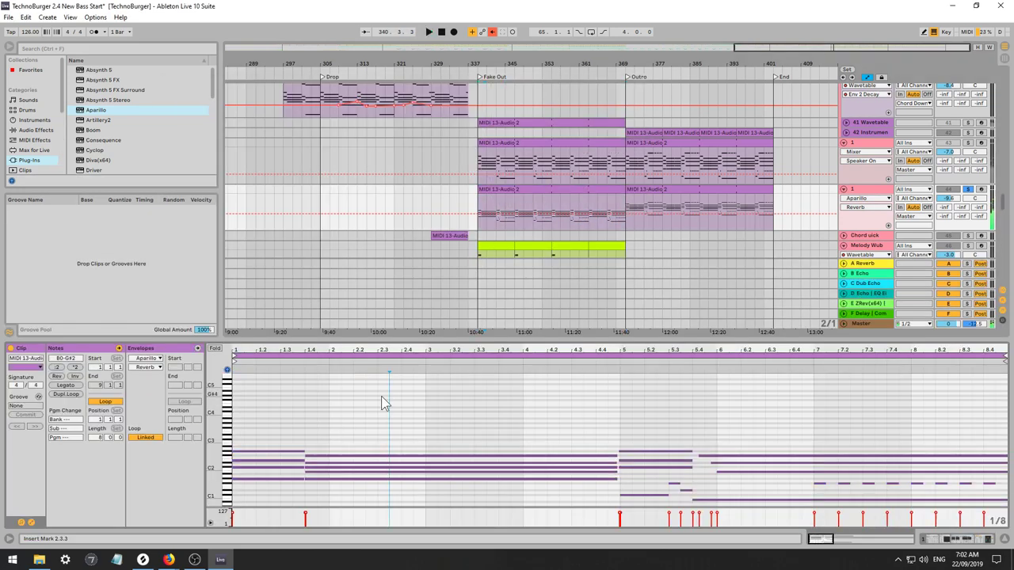
{"action": "key", "text": "ctrl+a"}
{"action": "key", "text": "shift+Down"}
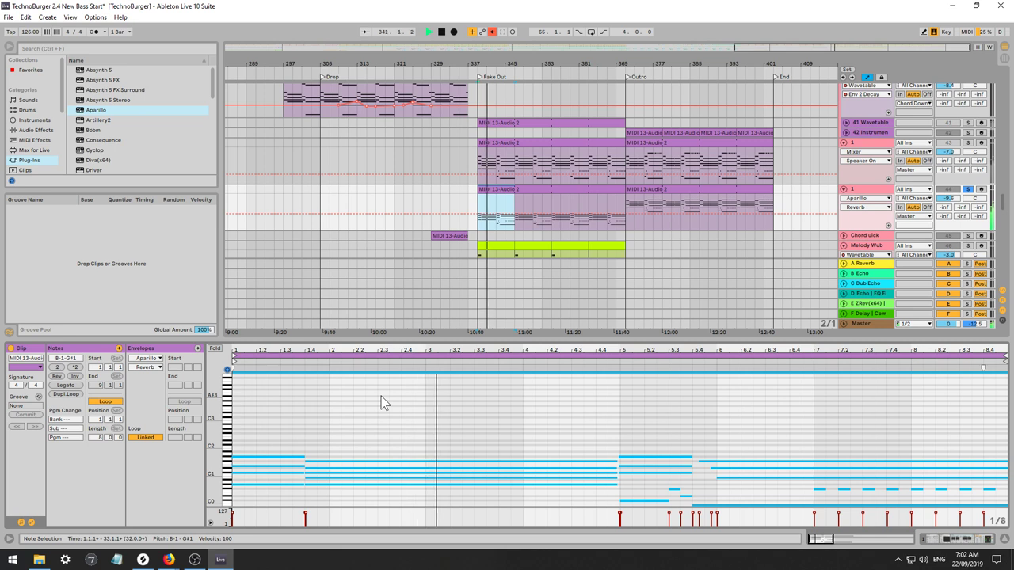
{"action": "key", "text": "space"}
{"action": "key", "text": "shift+Up"}
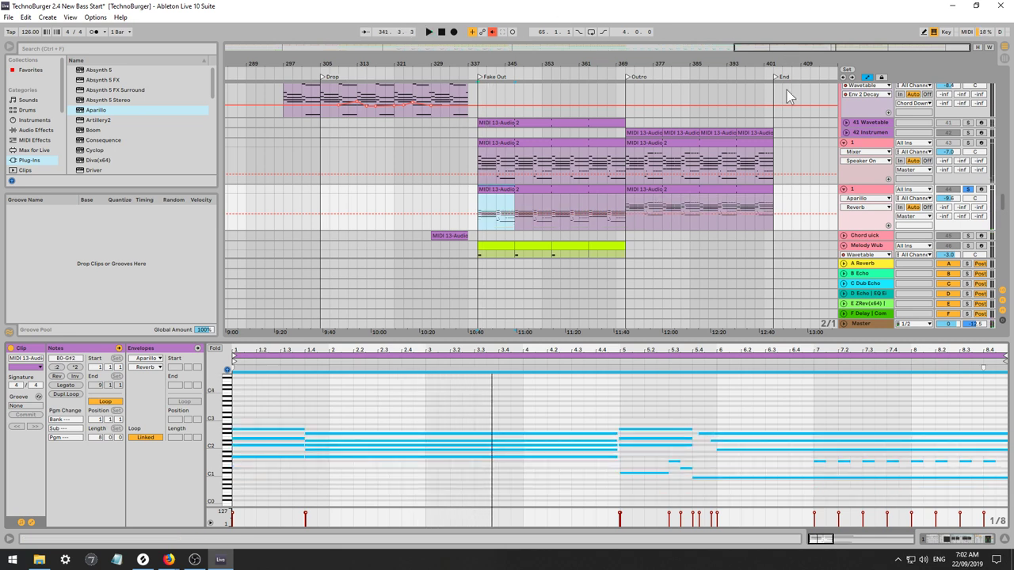
{"action": "left_click", "coordinate": [847, 202]}
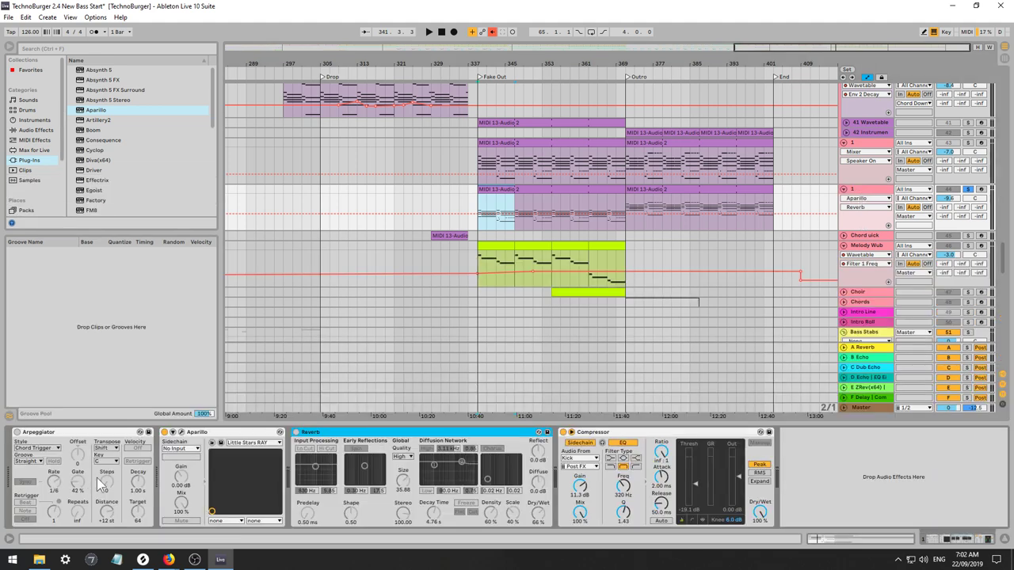
{"action": "left_click", "coordinate": [181, 433]}
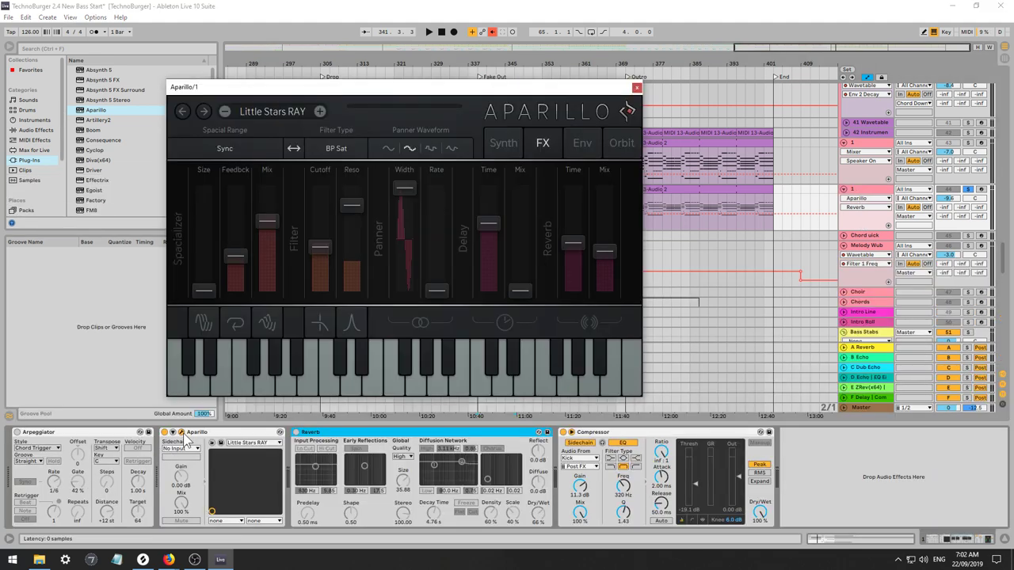
Step through Aparillo presets until Ancient Tech PLG is loaded.
{"action": "left_click", "coordinate": [320, 112]}
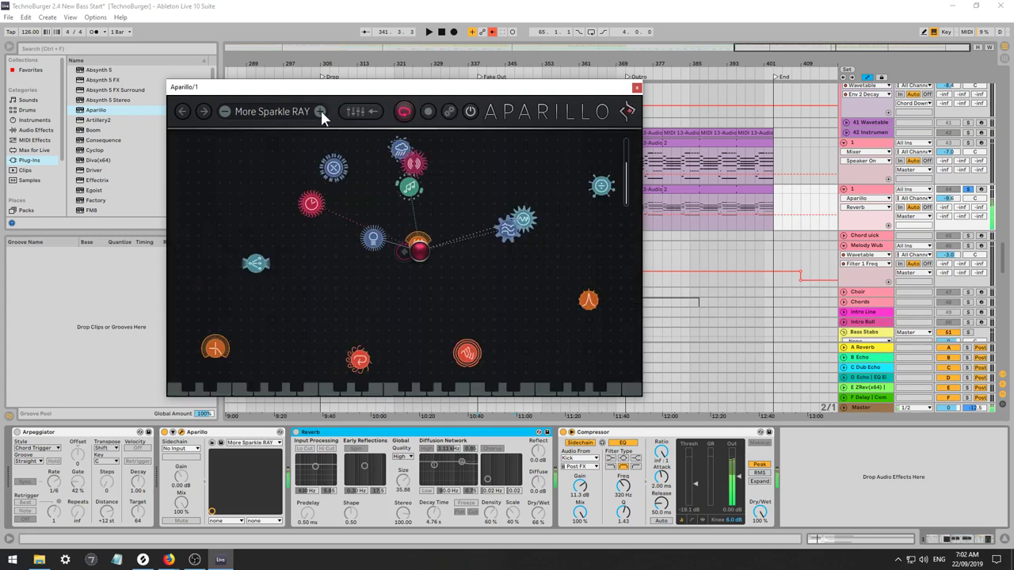
{"action": "left_click", "coordinate": [320, 112]}
{"action": "key", "text": "space"}
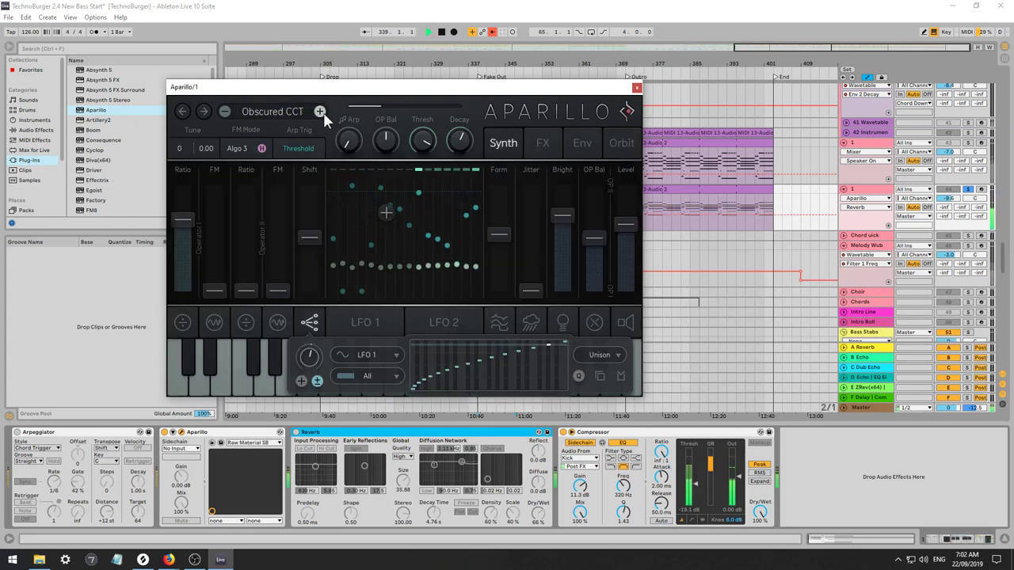
{"action": "left_click", "coordinate": [320, 111]}
{"action": "left_click", "coordinate": [320, 112]}
{"action": "left_click", "coordinate": [320, 112]}
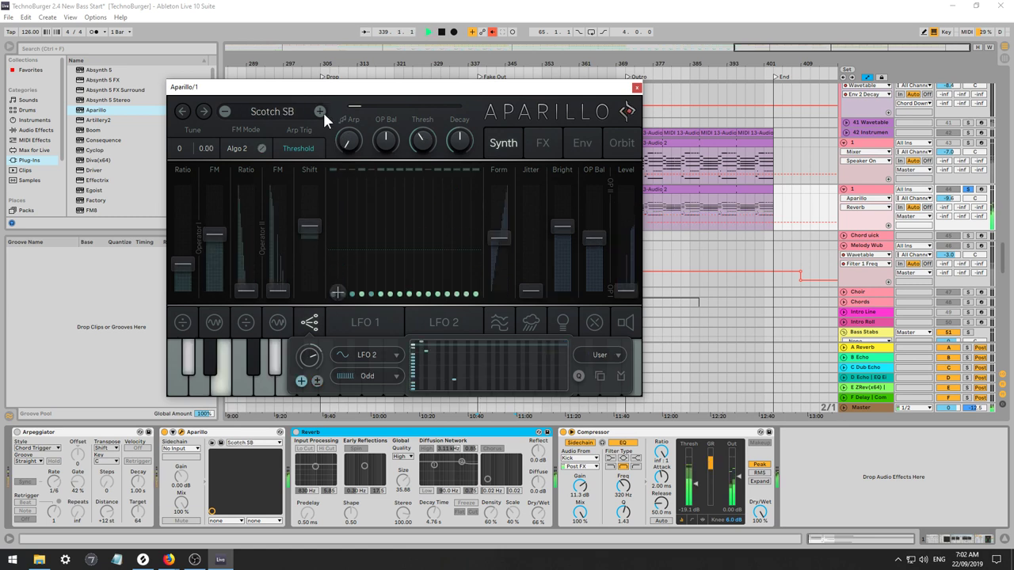
{"action": "key", "text": "space"}
{"action": "left_click", "coordinate": [320, 111]}
{"action": "left_click", "coordinate": [320, 111]}
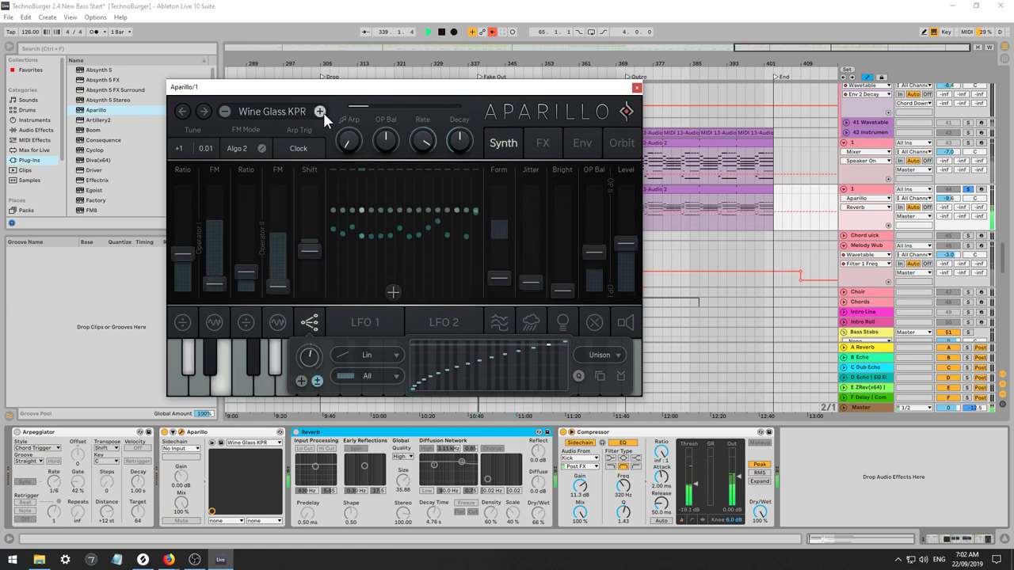
{"action": "left_click", "coordinate": [320, 112]}
{"action": "left_click", "coordinate": [320, 112]}
{"action": "key", "text": "space"}
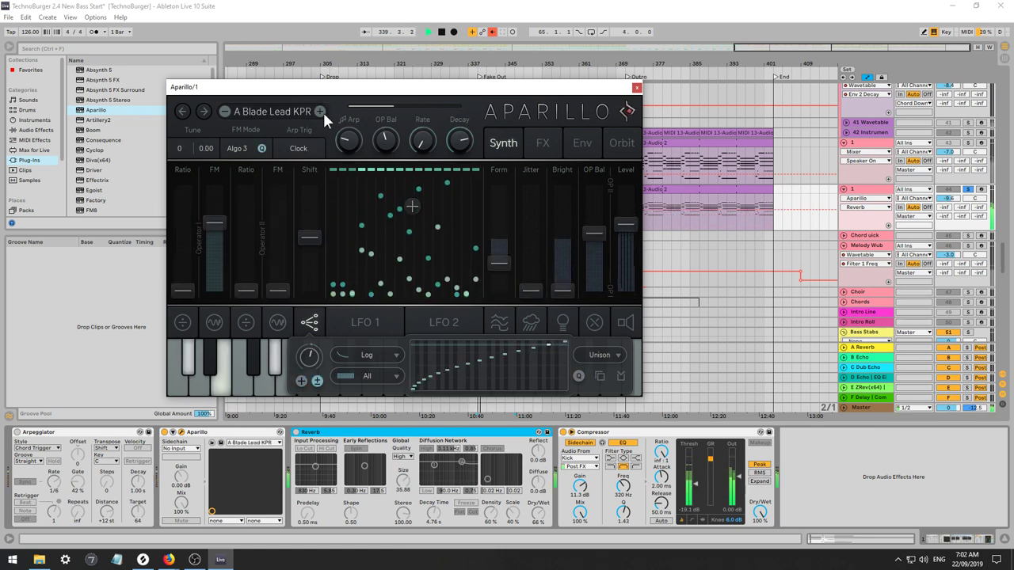
{"action": "left_click", "coordinate": [320, 111]}
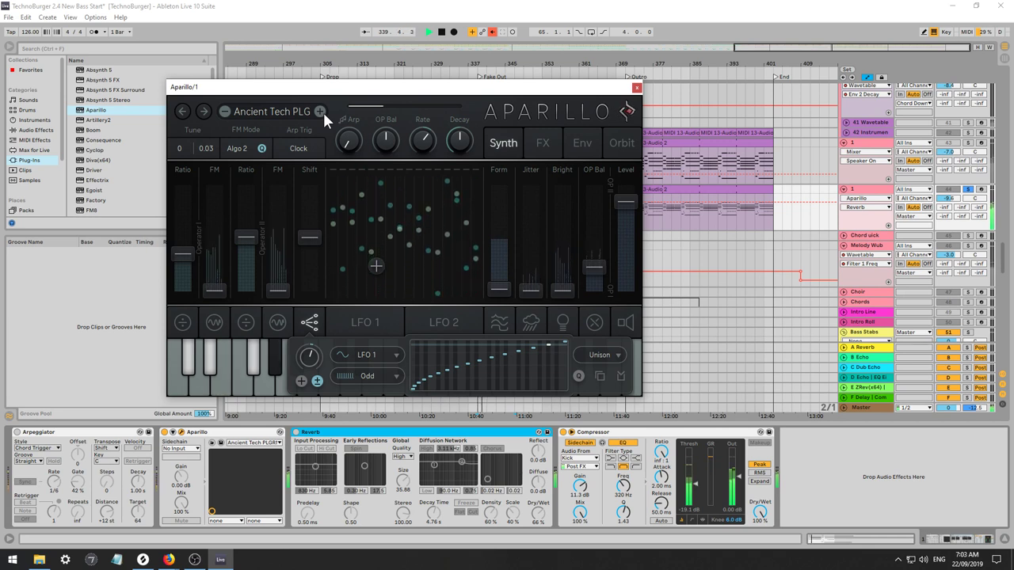
Unsolo track 1, lower its volume to -12.8 dB and the compressor threshold, then close Aparillo.
{"action": "left_click", "coordinate": [968, 190]}
{"action": "left_click_drag", "start_coordinate": [947, 200], "coordinate": [946, 213]}
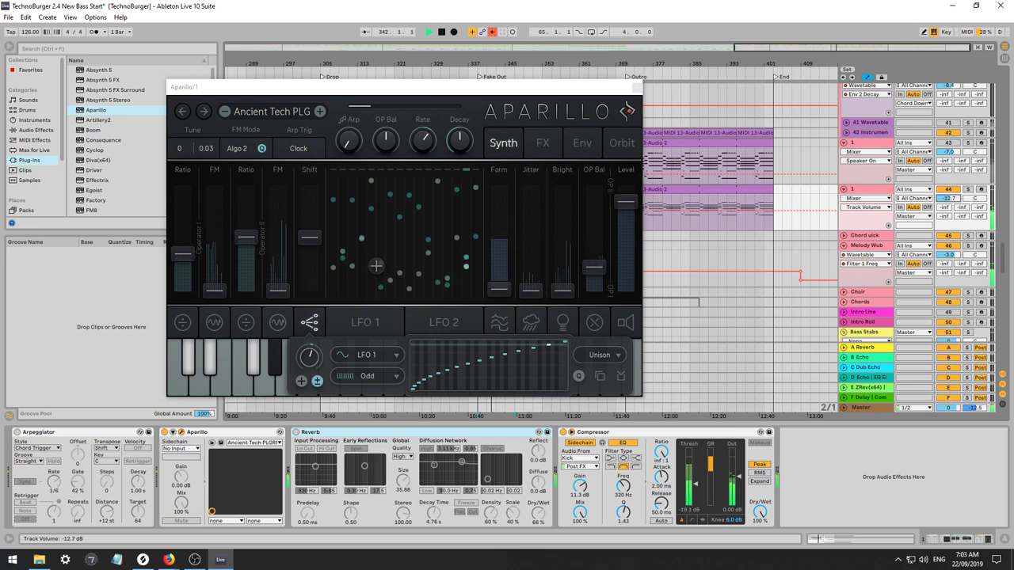
{"action": "left_click_drag", "start_coordinate": [683, 509], "coordinate": [683, 523]}
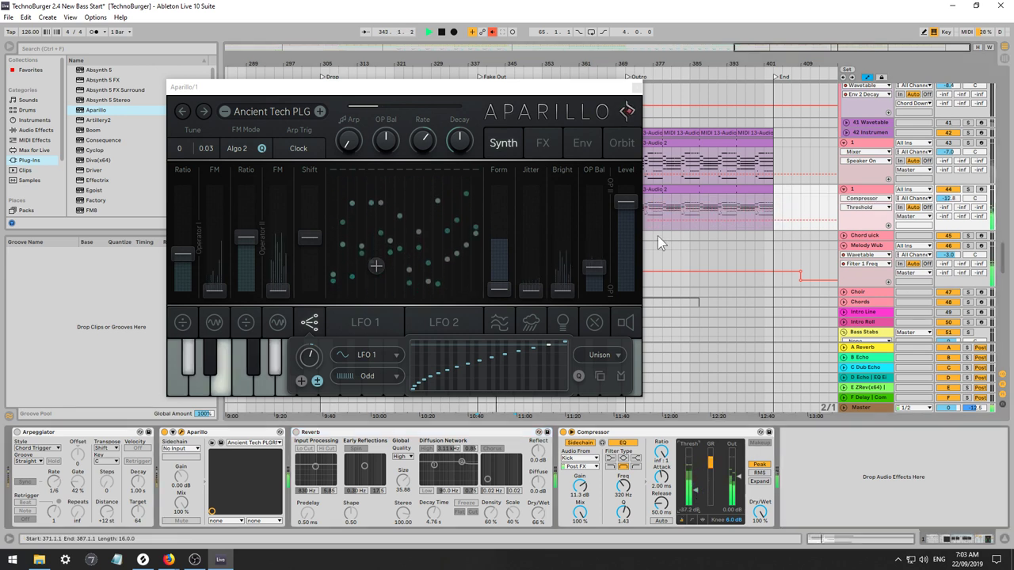
{"action": "left_click", "coordinate": [638, 87]}
Re-solo the track and load Wavetable in place of Aparillo, with Reverb switched on.
{"action": "left_click", "coordinate": [968, 190]}
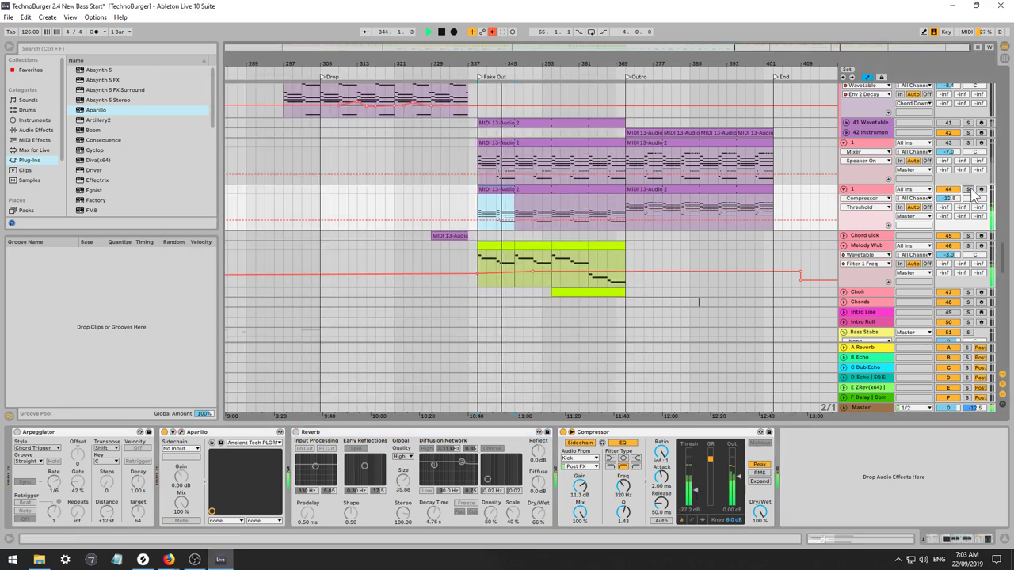
{"action": "key", "text": "space"}
{"action": "scroll", "coordinate": [119, 155], "scroll_direction": "down", "scroll_amount": 7}
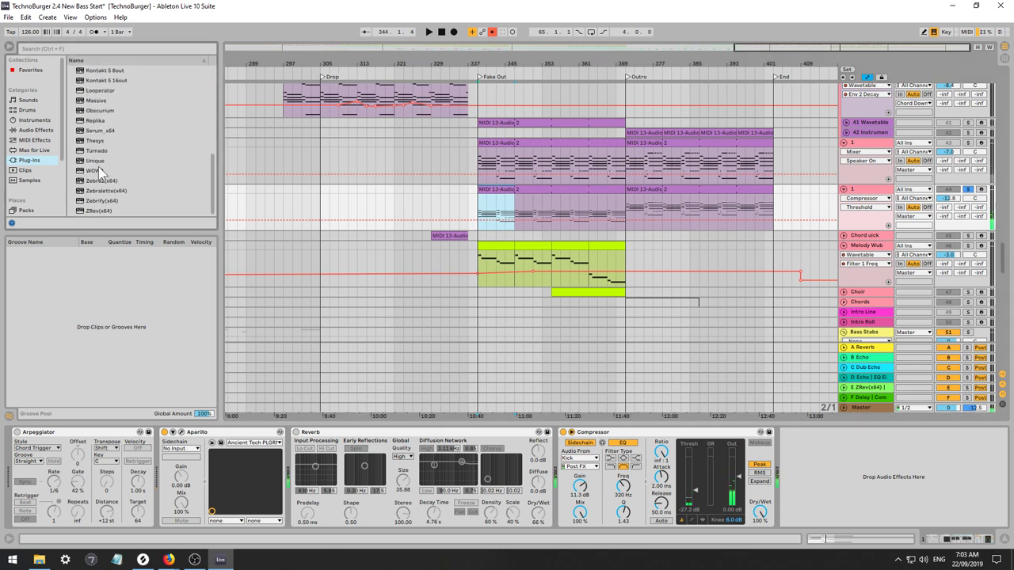
{"action": "left_click", "coordinate": [35, 121]}
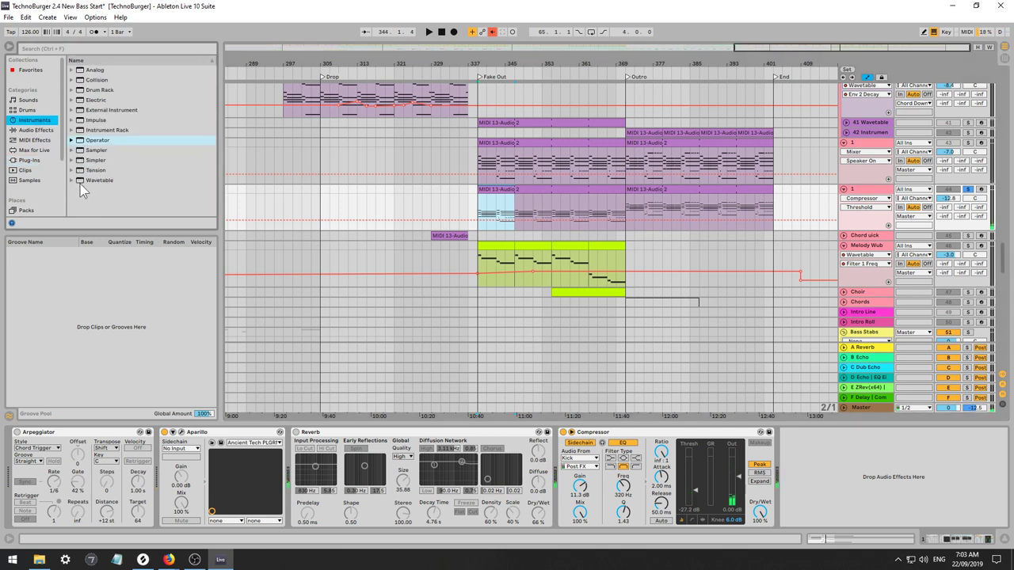
{"action": "left_click_drag", "start_coordinate": [83, 181], "coordinate": [164, 277]}
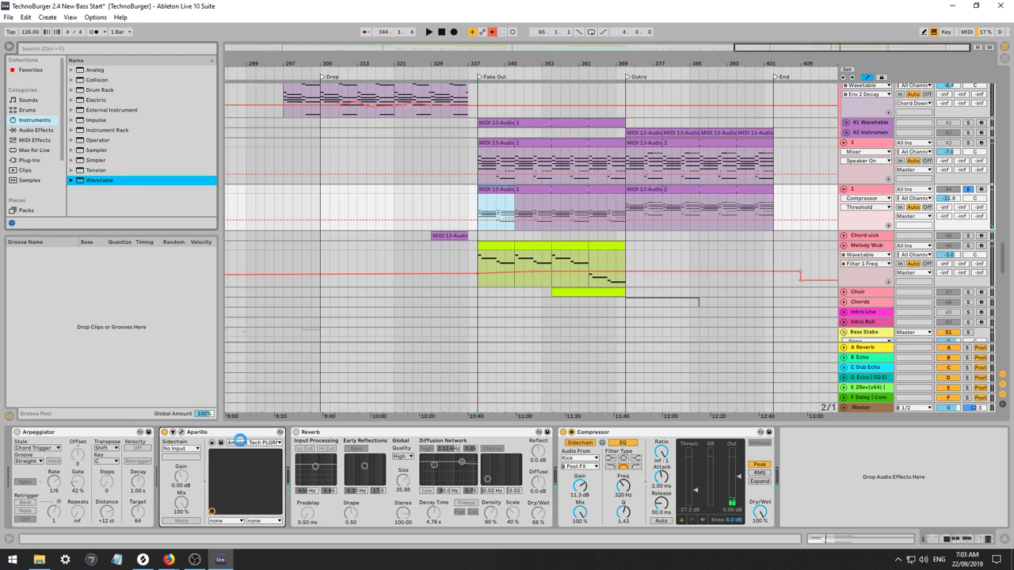
{"action": "left_click_drag", "start_coordinate": [298, 429], "coordinate": [300, 432]}
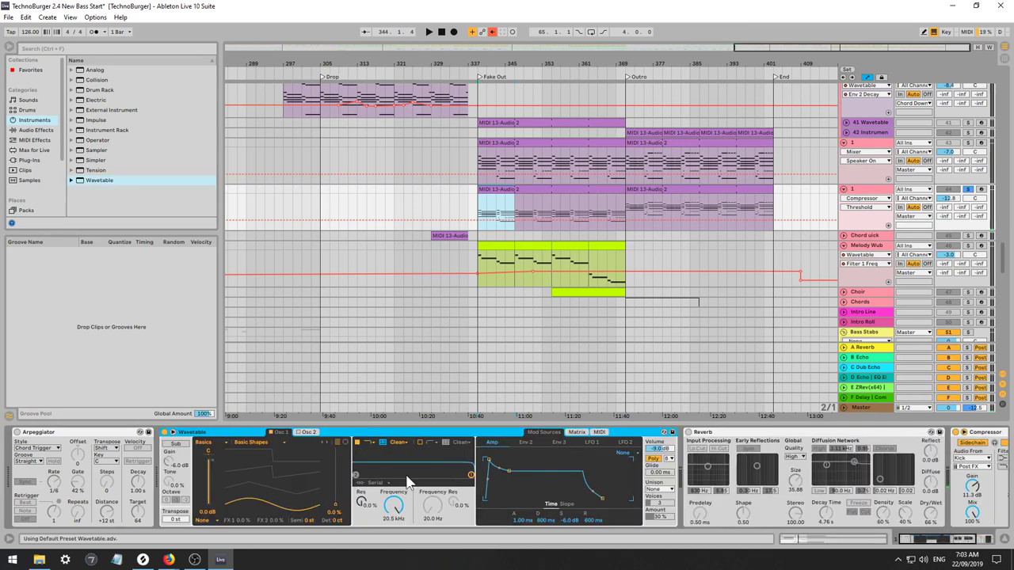
{"action": "left_click", "coordinate": [689, 433]}
{"action": "key", "text": "space"}
Set Osc 1 to the Collection Amber wavetable and route LFO 1 to its position at 45.
{"action": "left_click_drag", "start_coordinate": [332, 476], "coordinate": [334, 448]}
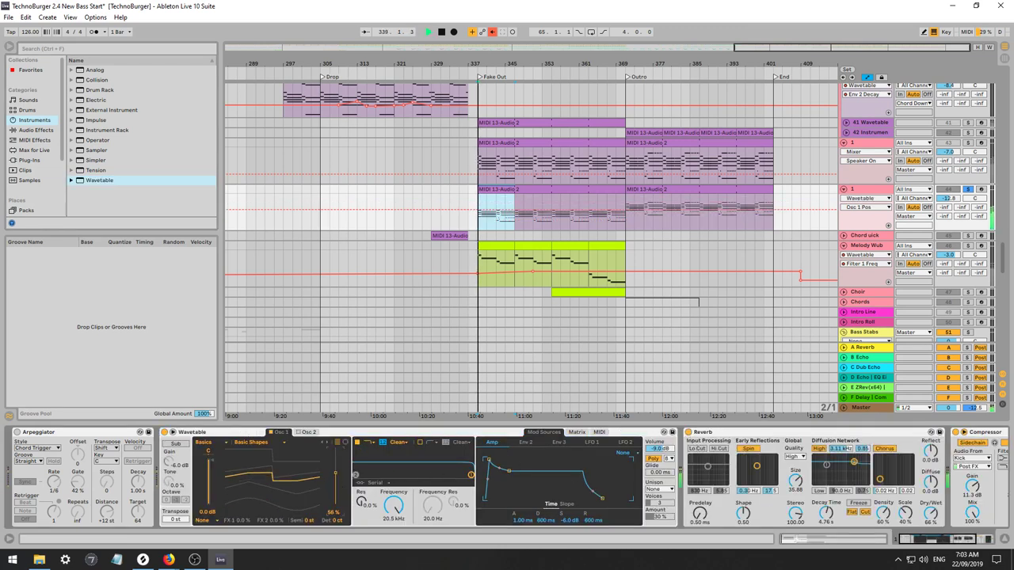
{"action": "left_click", "coordinate": [202, 449]}
{"action": "left_click", "coordinate": [208, 458]}
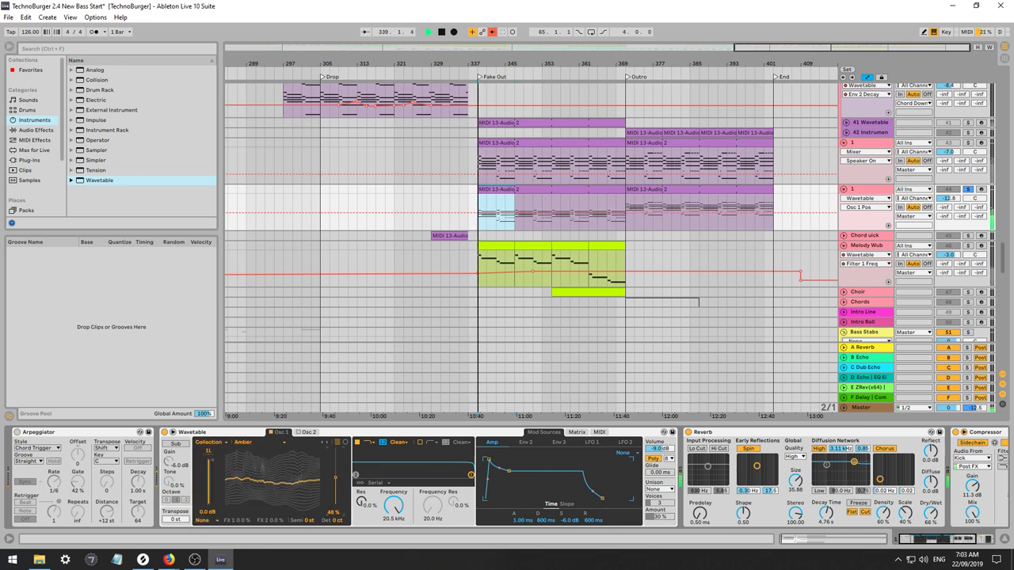
{"action": "left_click", "coordinate": [578, 432]}
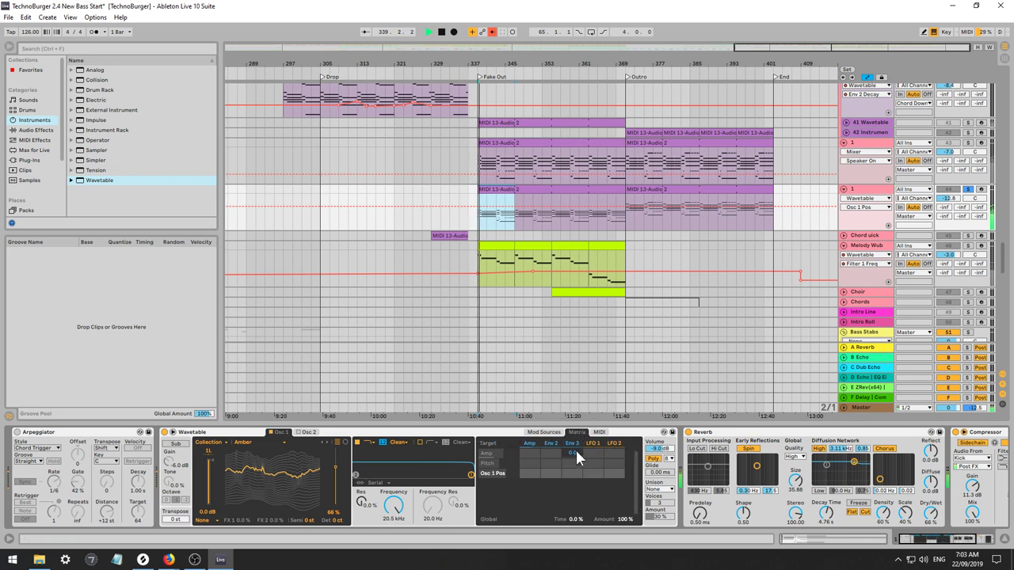
{"action": "left_click_drag", "start_coordinate": [590, 470], "coordinate": [589, 436]}
{"action": "left_click", "coordinate": [545, 434]}
{"action": "left_click", "coordinate": [578, 432]}
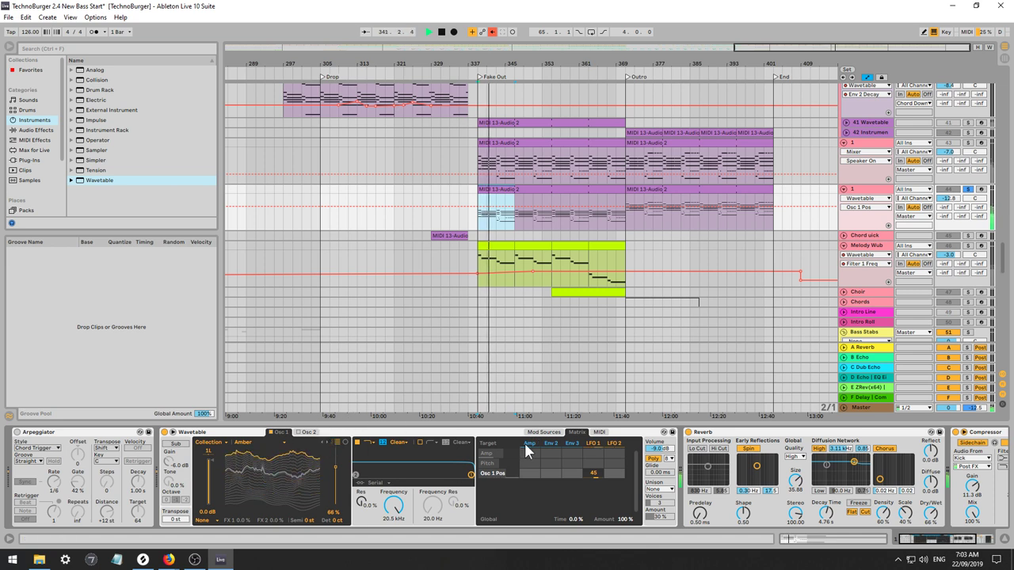
Slow LFO 1 to 0.03 Hz and toggle its retriggering.
{"action": "left_click", "coordinate": [591, 444]}
{"action": "left_click_drag", "start_coordinate": [521, 520], "coordinate": [520, 563]}
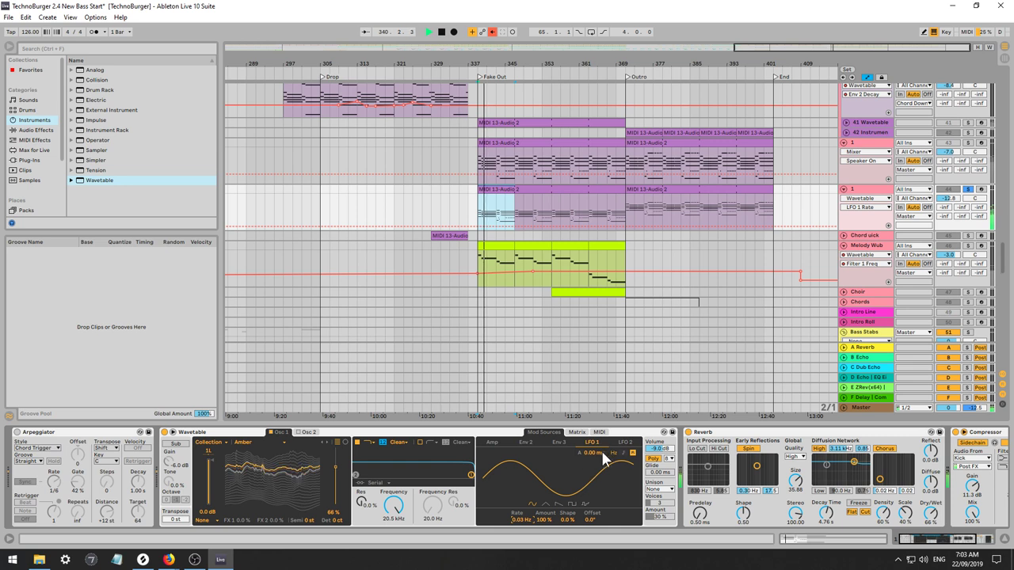
{"action": "left_click", "coordinate": [631, 455]}
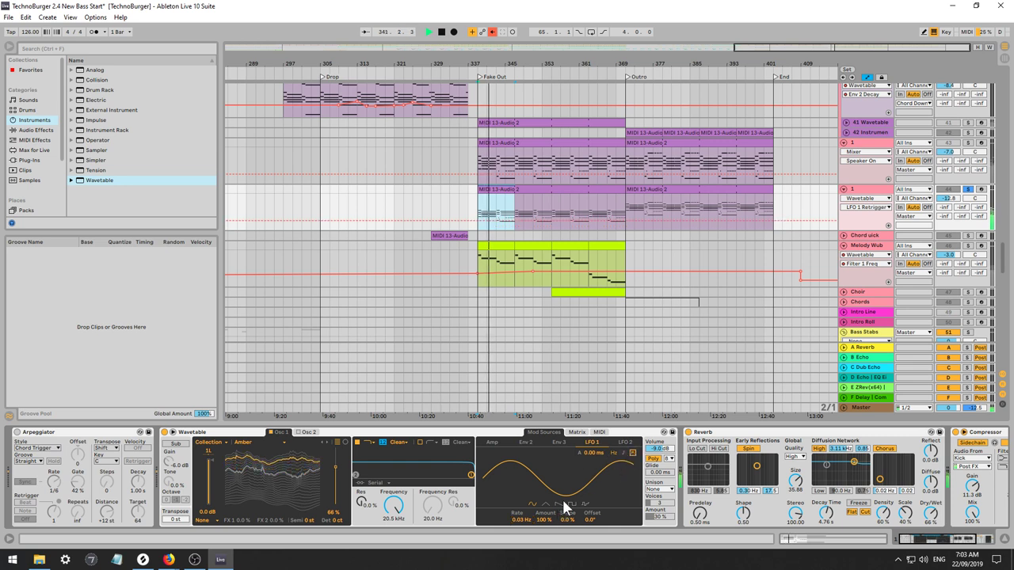
{"action": "left_click", "coordinate": [577, 432]}
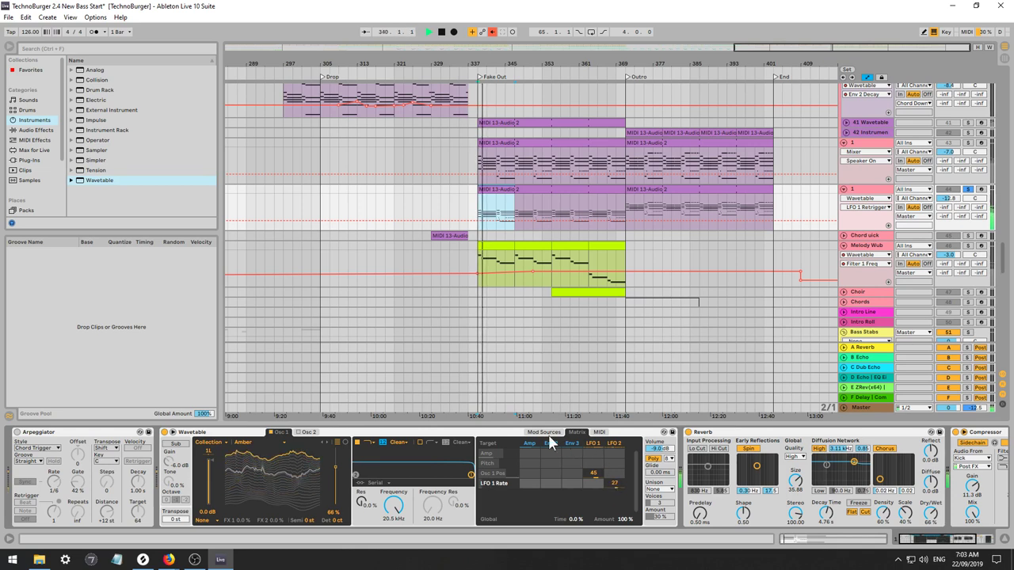
{"action": "left_click", "coordinate": [548, 434]}
Make LFO 2 a slow stepped square at 37% shape; set amp attack to zero, decay 870 ms.
{"action": "left_click", "coordinate": [624, 443]}
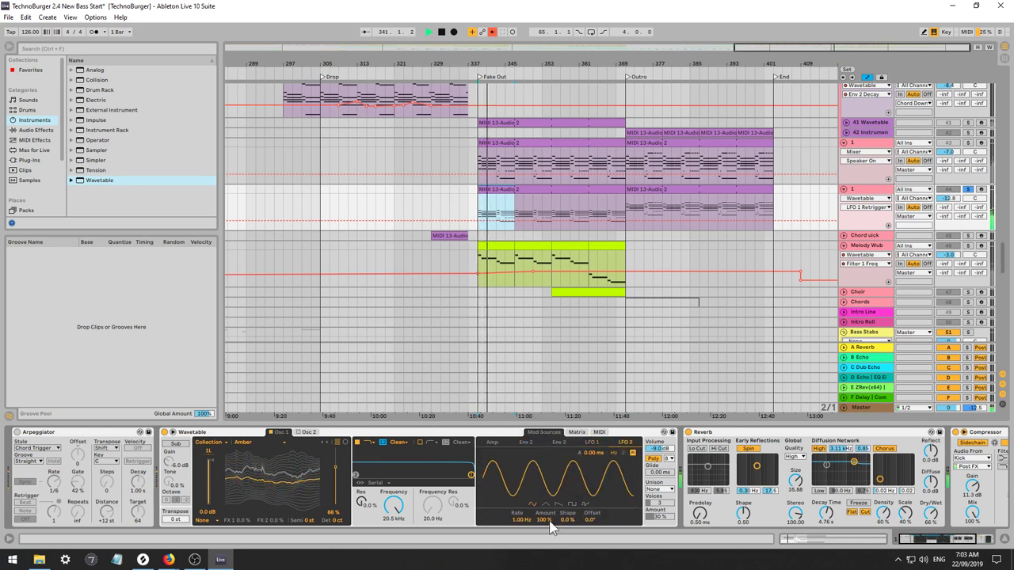
{"action": "left_click_drag", "start_coordinate": [535, 525], "coordinate": [530, 527]}
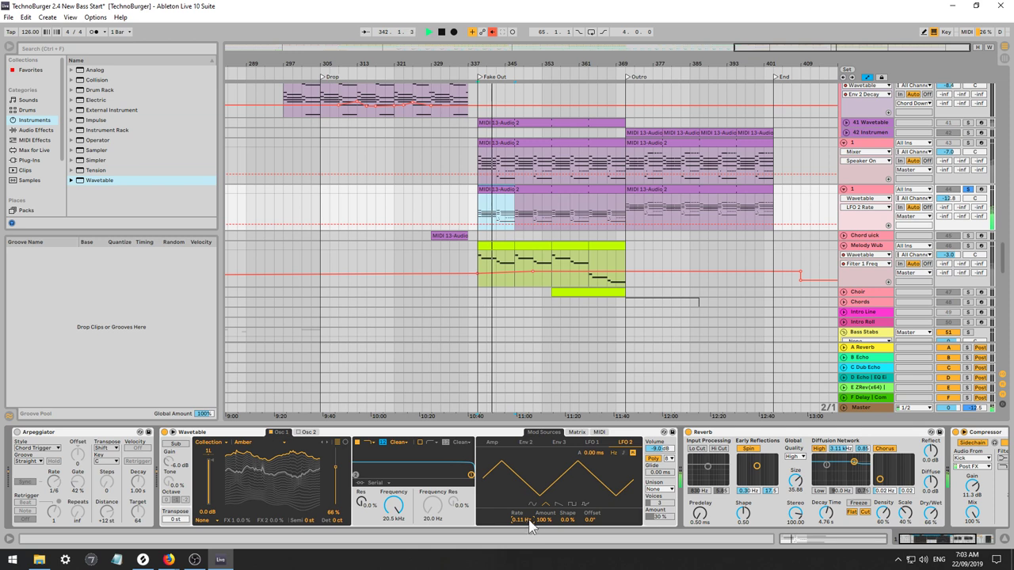
{"action": "left_click", "coordinate": [585, 504]}
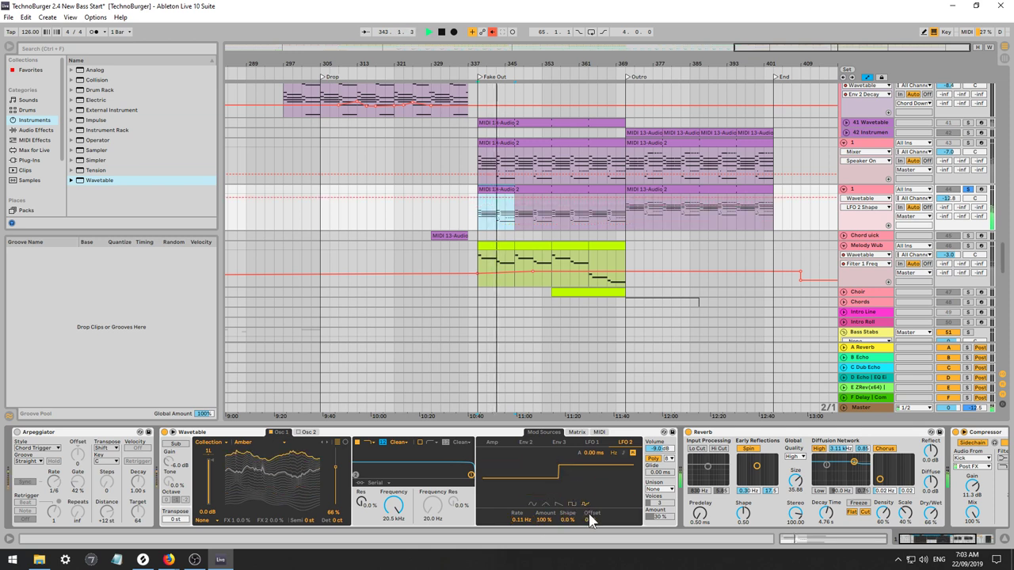
{"action": "left_click_drag", "start_coordinate": [563, 521], "coordinate": [521, 512]}
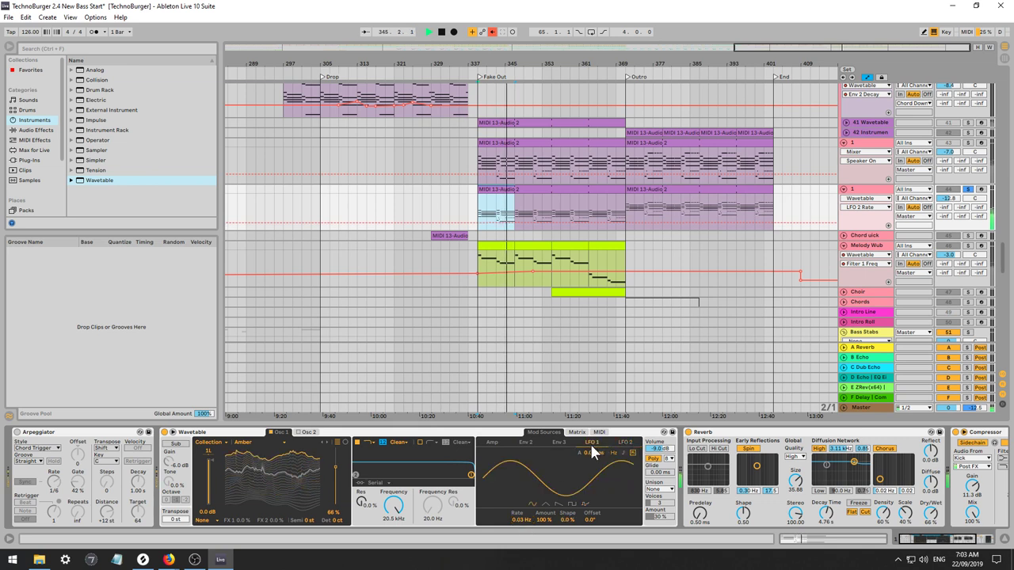
{"action": "left_click", "coordinate": [501, 441]}
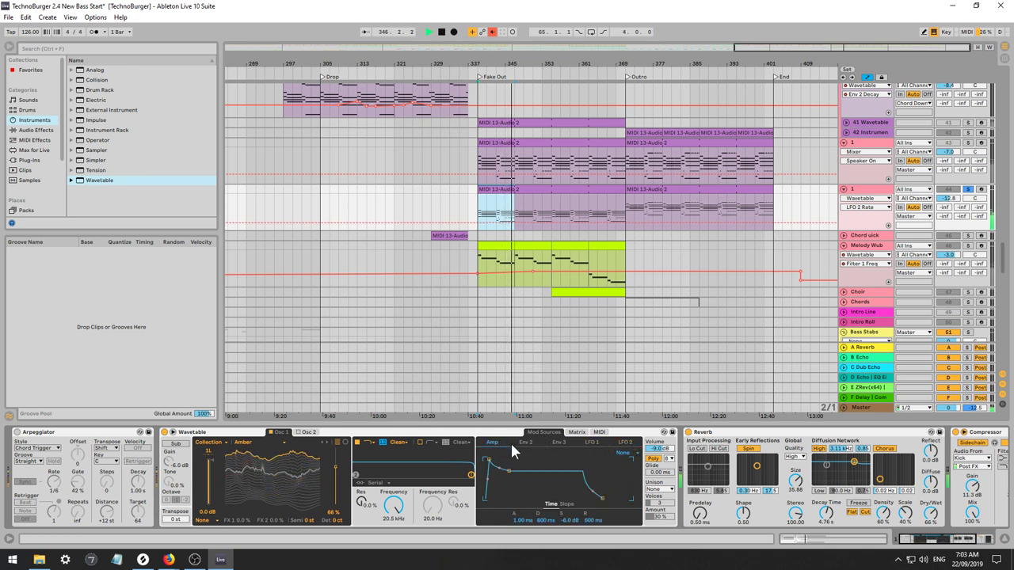
{"action": "left_click_drag", "start_coordinate": [489, 459], "coordinate": [507, 474]}
Enable Osc 2 with the Noise category's Pink Noise wavetable at 67% position.
{"action": "left_click", "coordinate": [300, 431]}
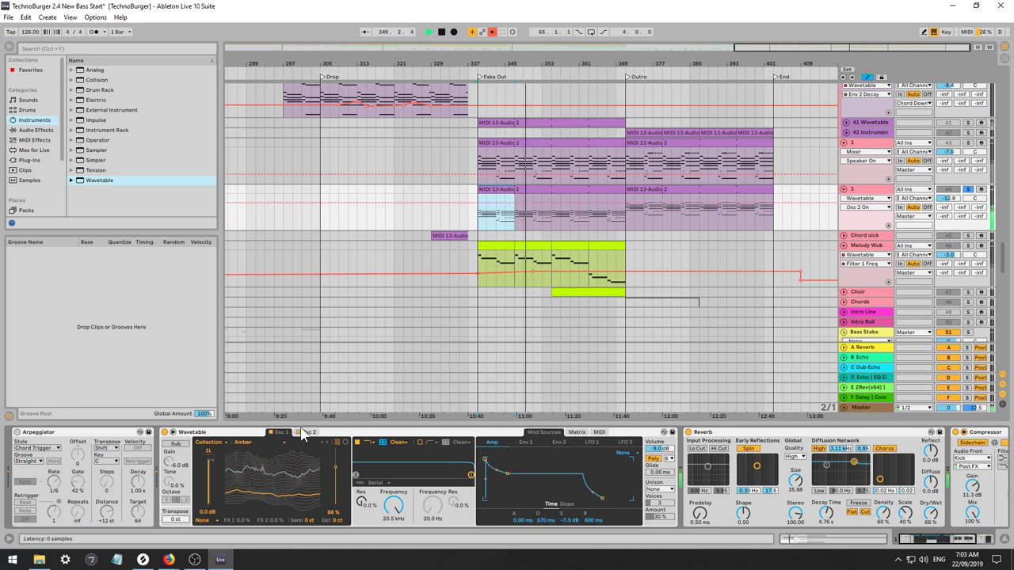
{"action": "left_click", "coordinate": [308, 431]}
{"action": "left_click", "coordinate": [207, 442]}
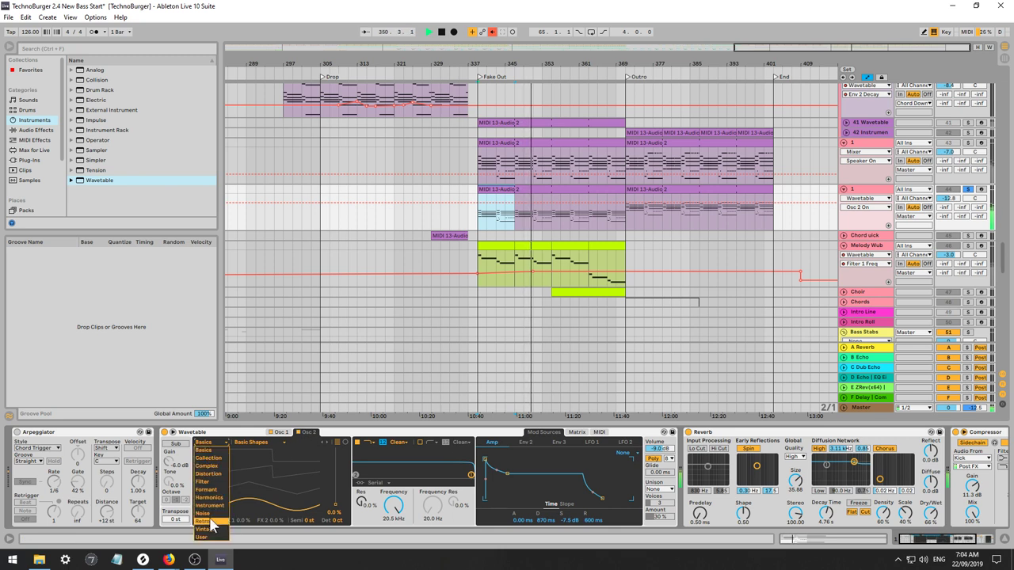
{"action": "left_click", "coordinate": [205, 514]}
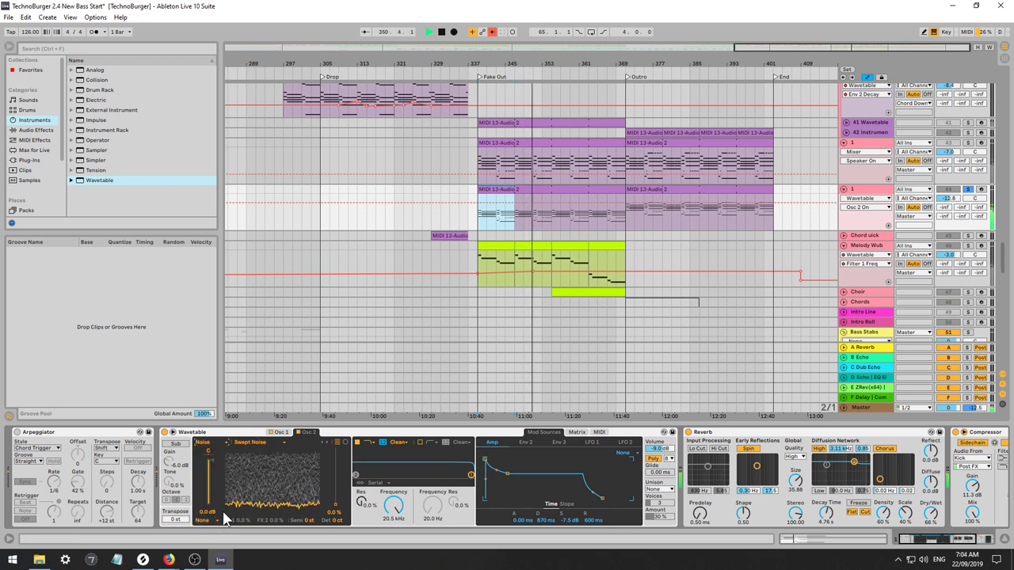
{"action": "left_click", "coordinate": [325, 442]}
{"action": "left_click", "coordinate": [325, 441]}
{"action": "left_click", "coordinate": [325, 442]}
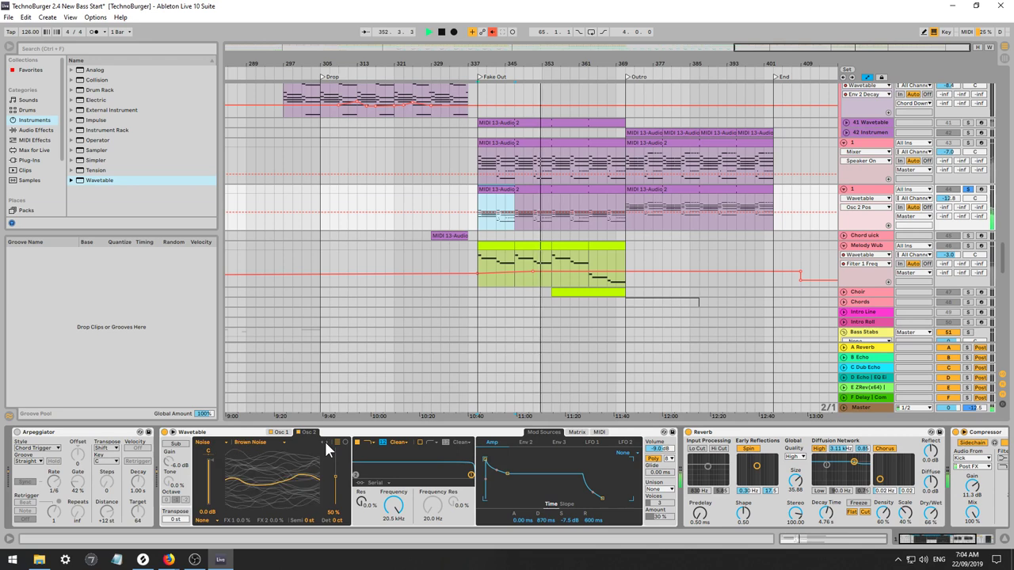
{"action": "left_click", "coordinate": [324, 442]}
{"action": "left_click_drag", "start_coordinate": [335, 478], "coordinate": [335, 467]}
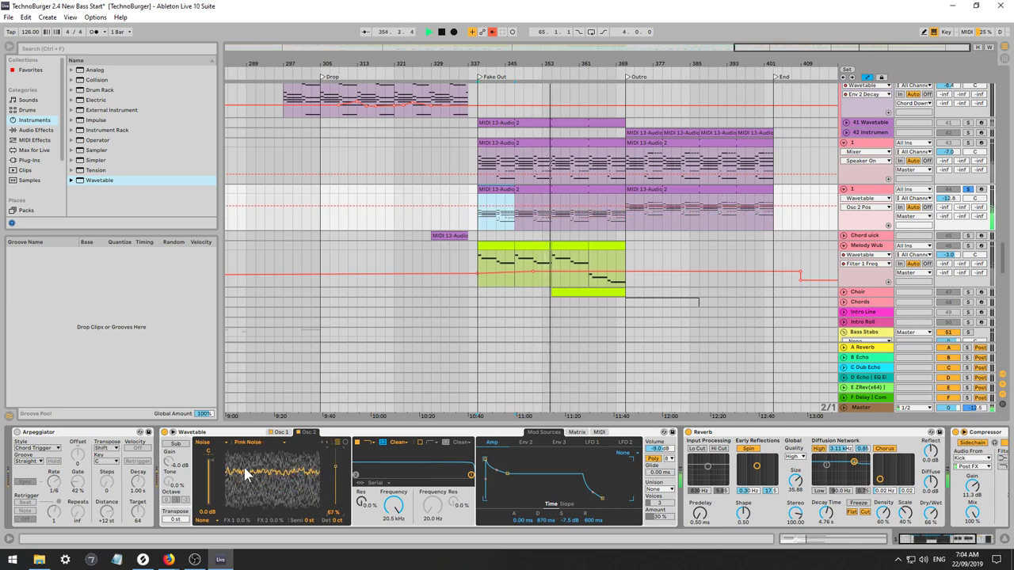
Trim Osc 2 gain to -0.1 dB and check Env 2's gain modulation in the matrix.
{"action": "left_click_drag", "start_coordinate": [210, 466], "coordinate": [210, 468]}
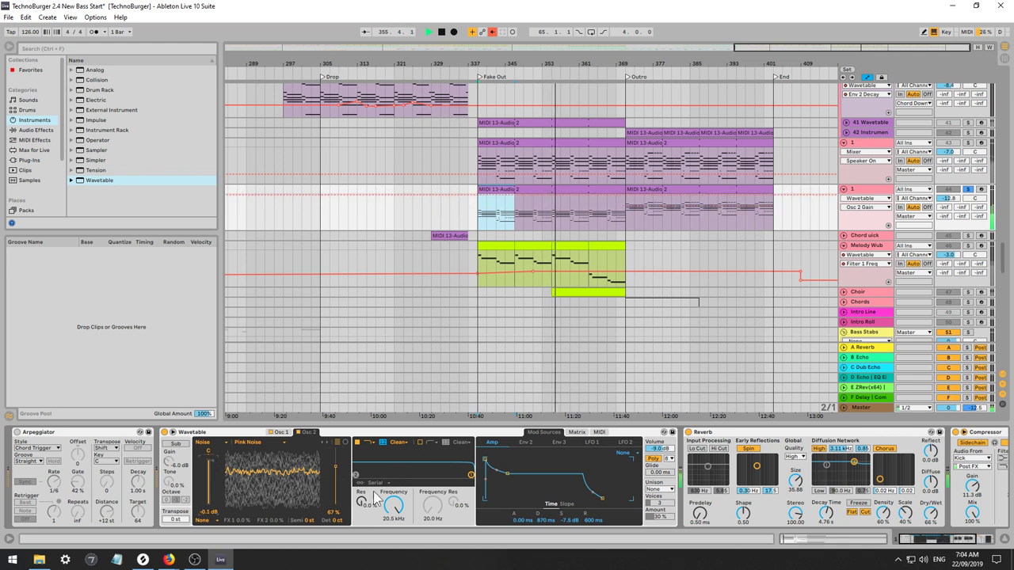
{"action": "left_click", "coordinate": [583, 433]}
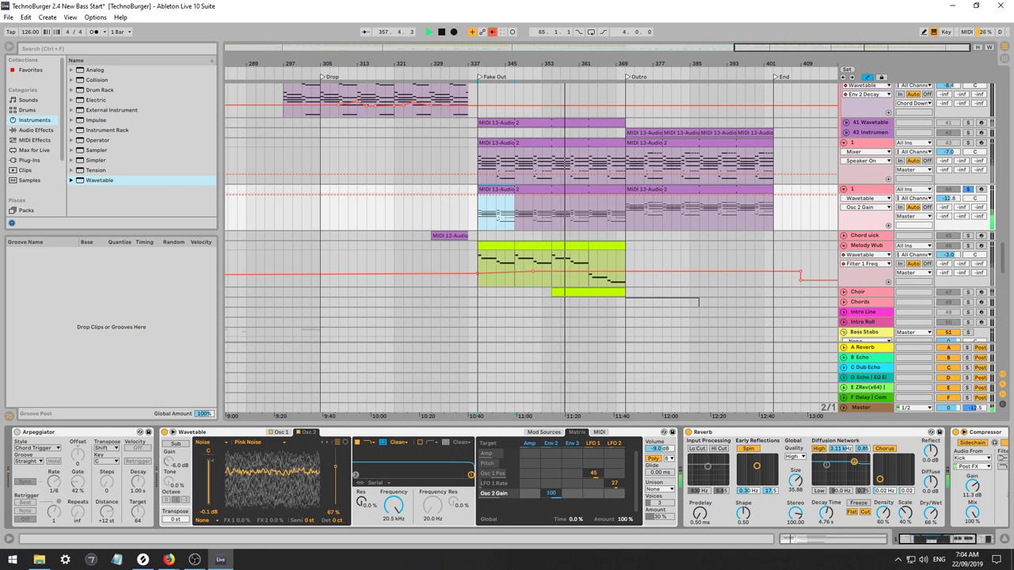
{"action": "key", "text": "space"}
{"action": "left_click", "coordinate": [550, 443]}
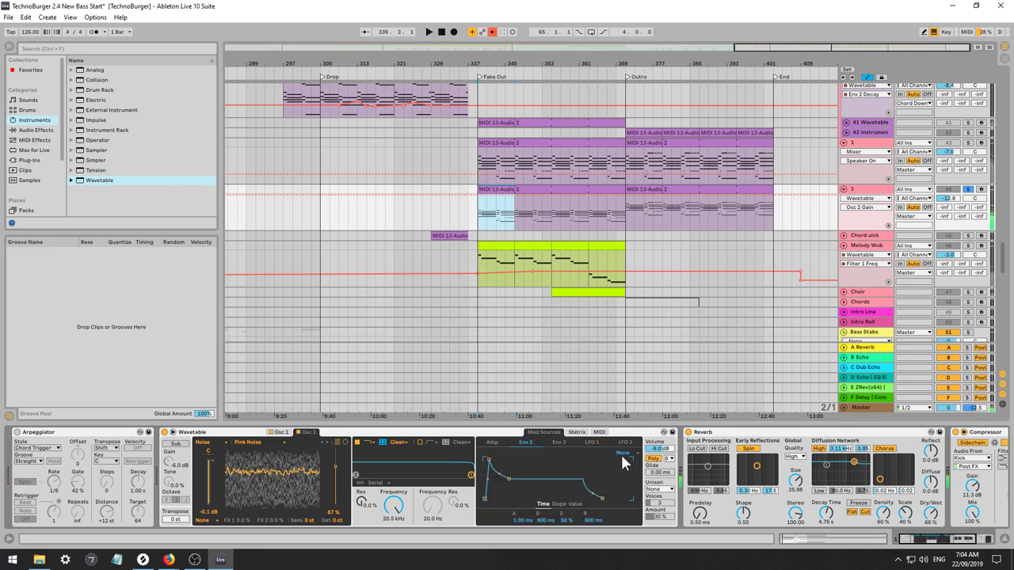
Set Env 2 to Loop mode and reshape its attack, decay and release (about 588 ms).
{"action": "left_click", "coordinate": [622, 477]}
{"action": "key", "text": "space"}
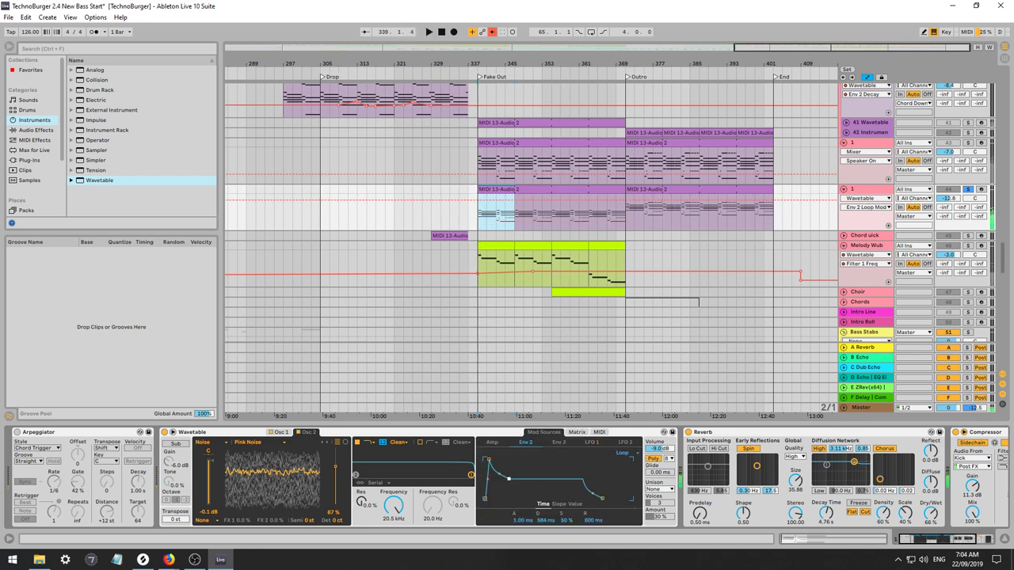
{"action": "left_click_drag", "start_coordinate": [498, 499], "coordinate": [502, 498]}
{"action": "left_click_drag", "start_coordinate": [489, 459], "coordinate": [484, 459]}
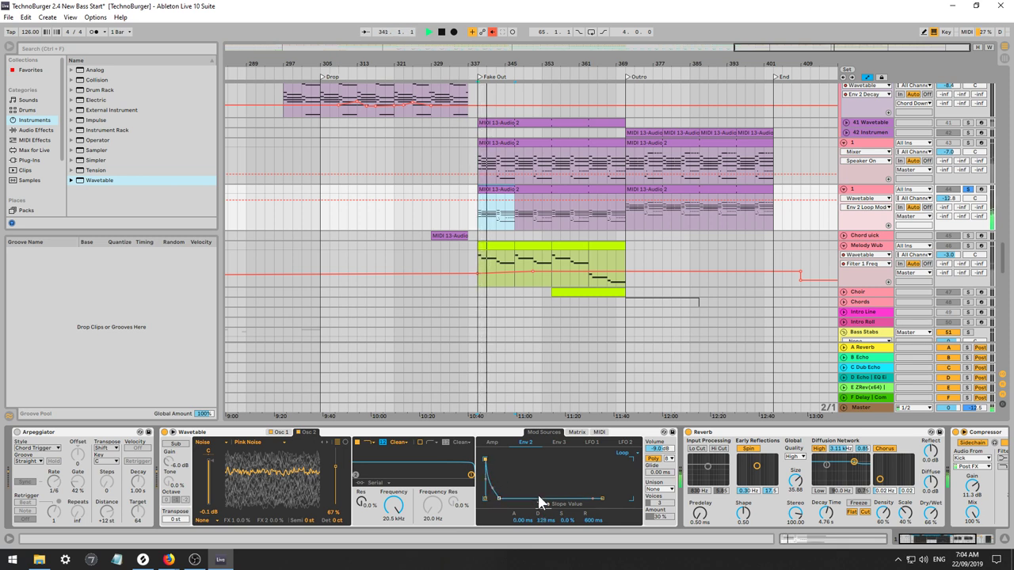
{"action": "left_click_drag", "start_coordinate": [583, 519], "coordinate": [592, 529]}
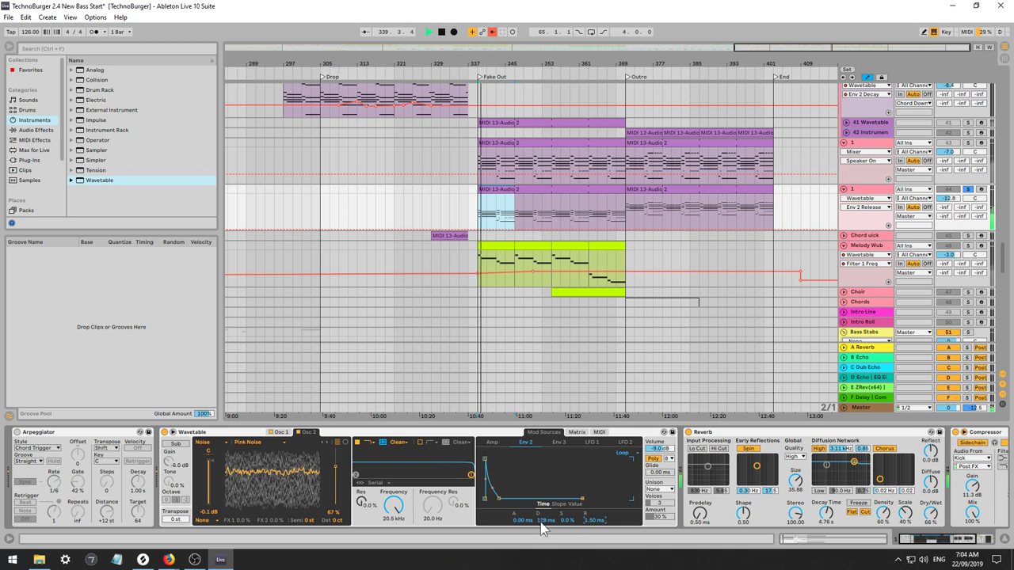
{"action": "left_click_drag", "start_coordinate": [541, 521], "coordinate": [541, 509]}
Route Env 3 to Env 2 Decay in the Matrix at an amount of 95.
{"action": "left_click", "coordinate": [578, 433]}
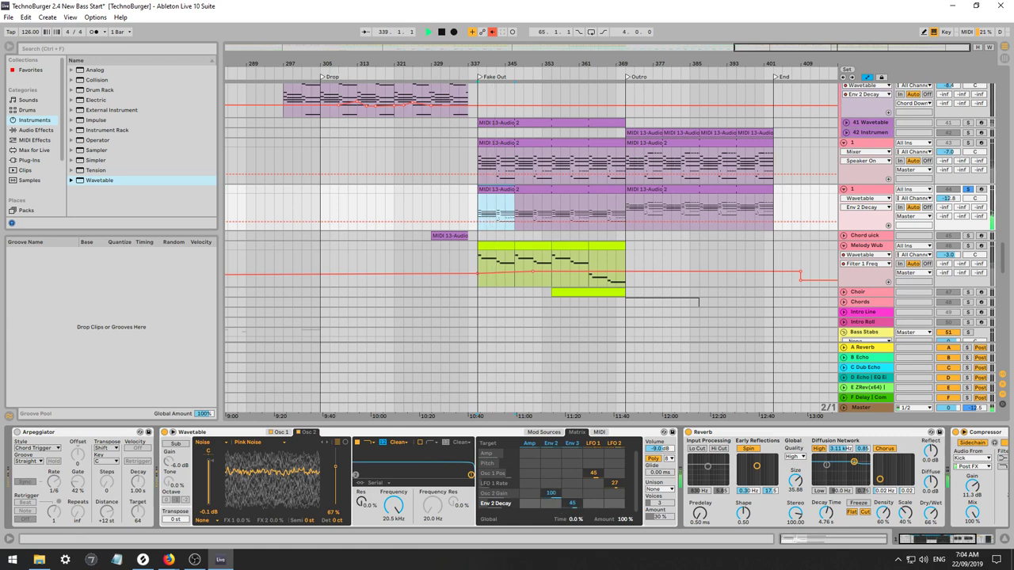
{"action": "left_click", "coordinate": [569, 443]}
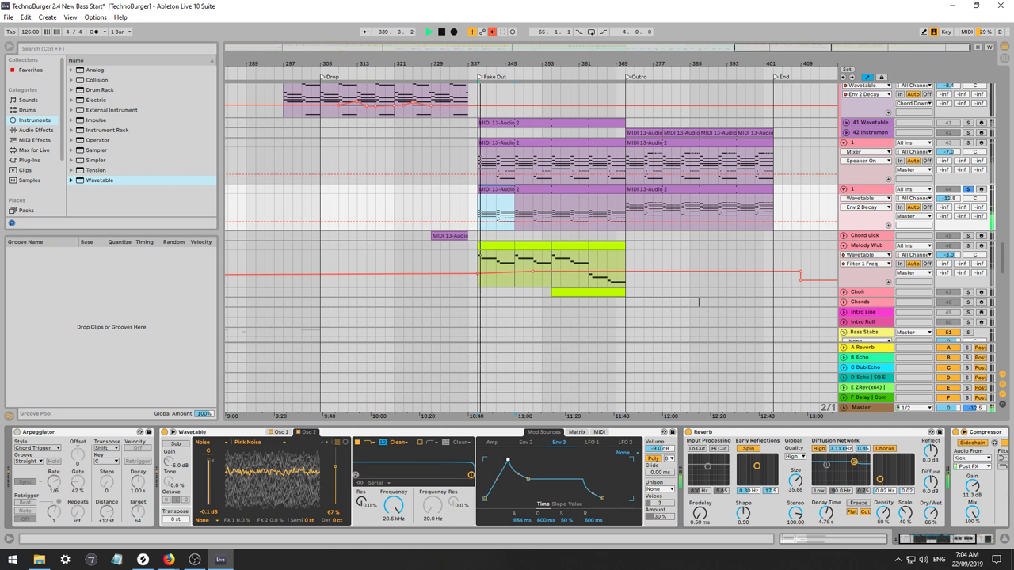
{"action": "left_click", "coordinate": [578, 433]}
{"action": "left_click_drag", "start_coordinate": [573, 503], "coordinate": [572, 493]}
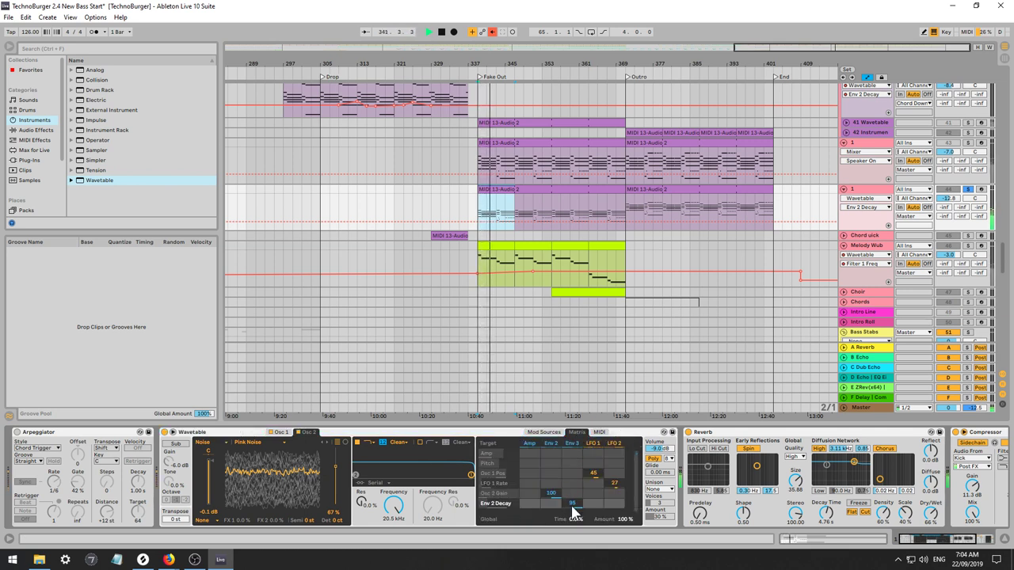
Shorten Env 3's decay with zero sustain and lower Filter 1 cutoff to 755 Hz.
{"action": "left_click", "coordinate": [544, 433]}
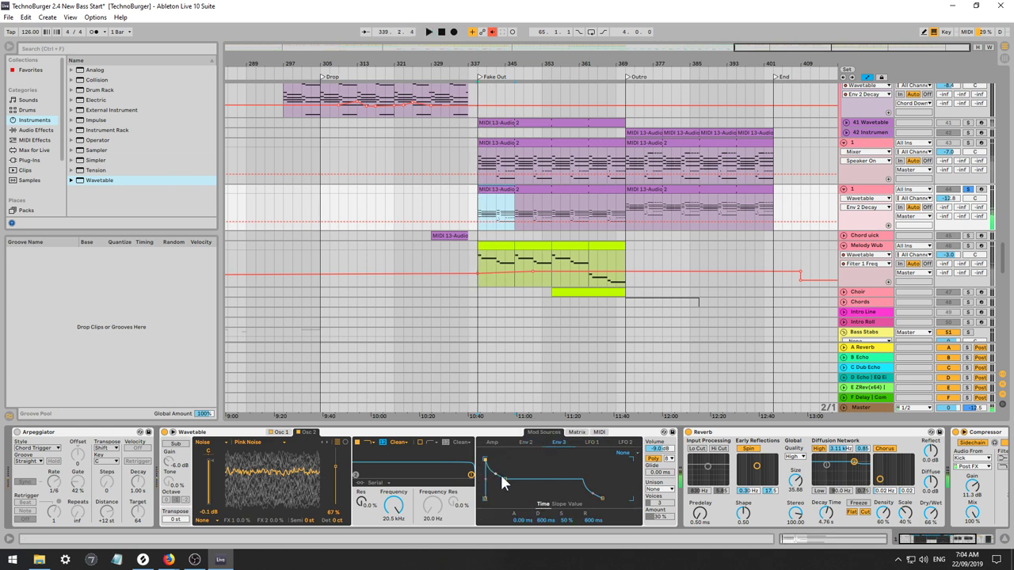
{"action": "key", "text": "space"}
{"action": "left_click_drag", "start_coordinate": [503, 483], "coordinate": [496, 497]}
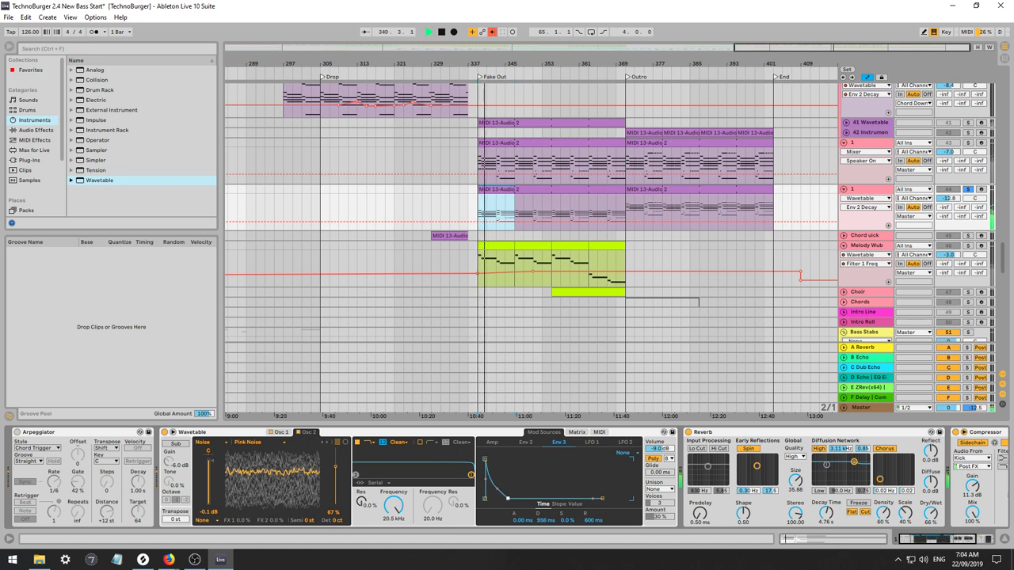
{"action": "left_click_drag", "start_coordinate": [408, 495], "coordinate": [408, 522]}
Raise Env 3's amount on Filter 1 Freq to 86 and drop the cutoff to 202 Hz.
{"action": "left_click", "coordinate": [576, 434]}
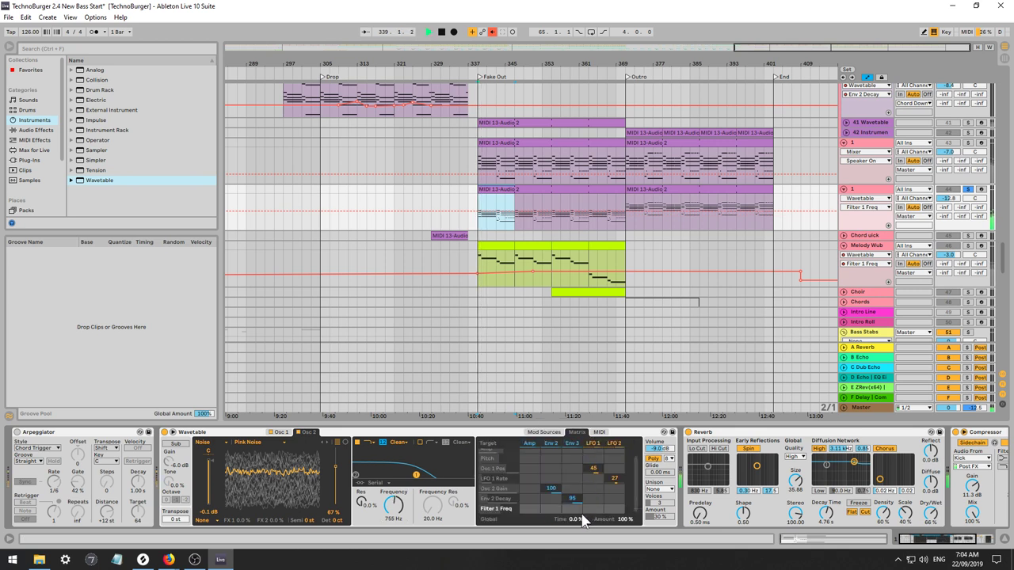
{"action": "key", "text": "space"}
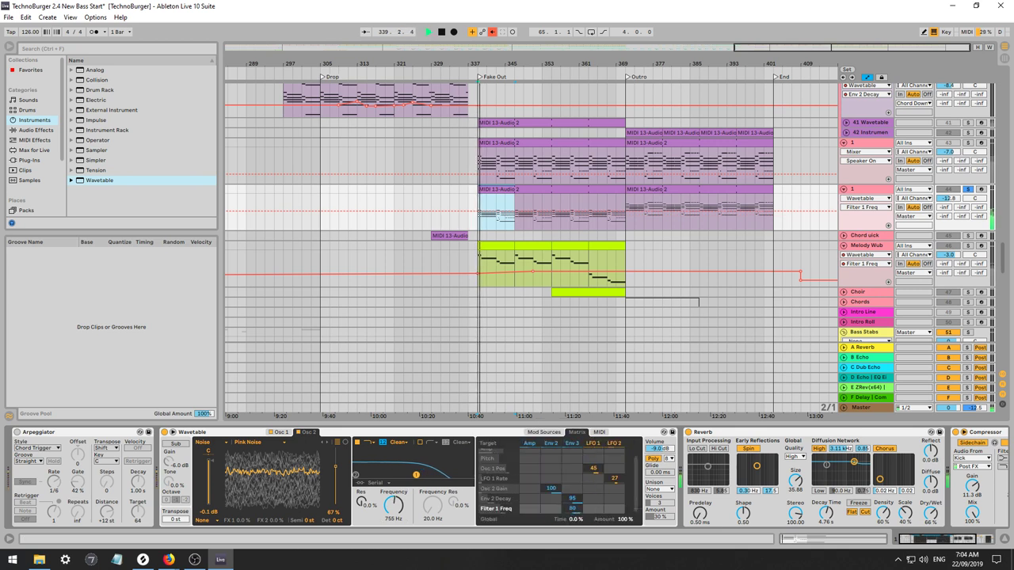
{"action": "key", "text": "space"}
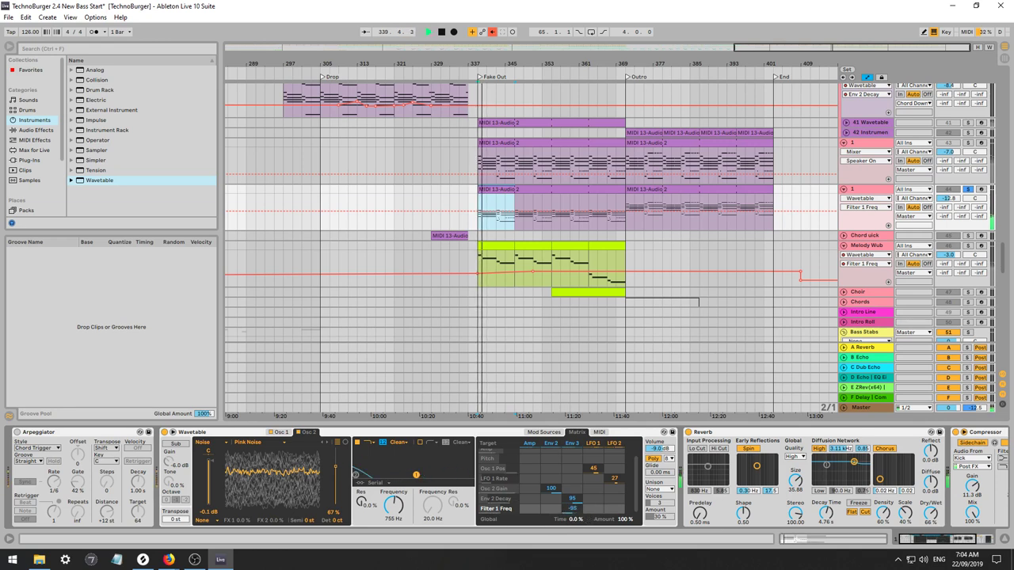
{"action": "left_click_drag", "start_coordinate": [572, 508], "coordinate": [572, 501]}
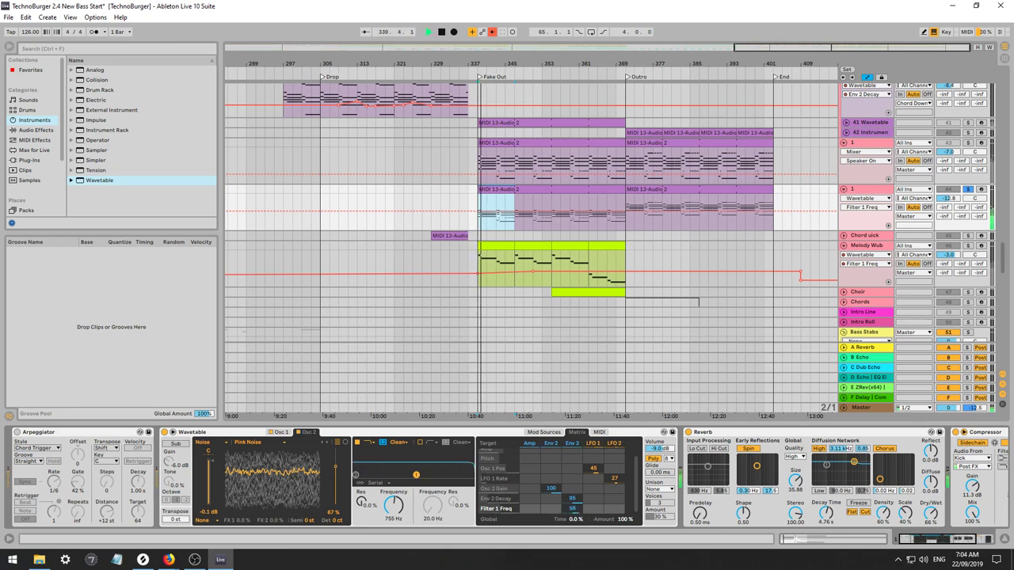
{"action": "key", "text": "space"}
{"action": "left_click_drag", "start_coordinate": [394, 505], "coordinate": [393, 525]}
{"action": "left_click_drag", "start_coordinate": [572, 508], "coordinate": [572, 503]}
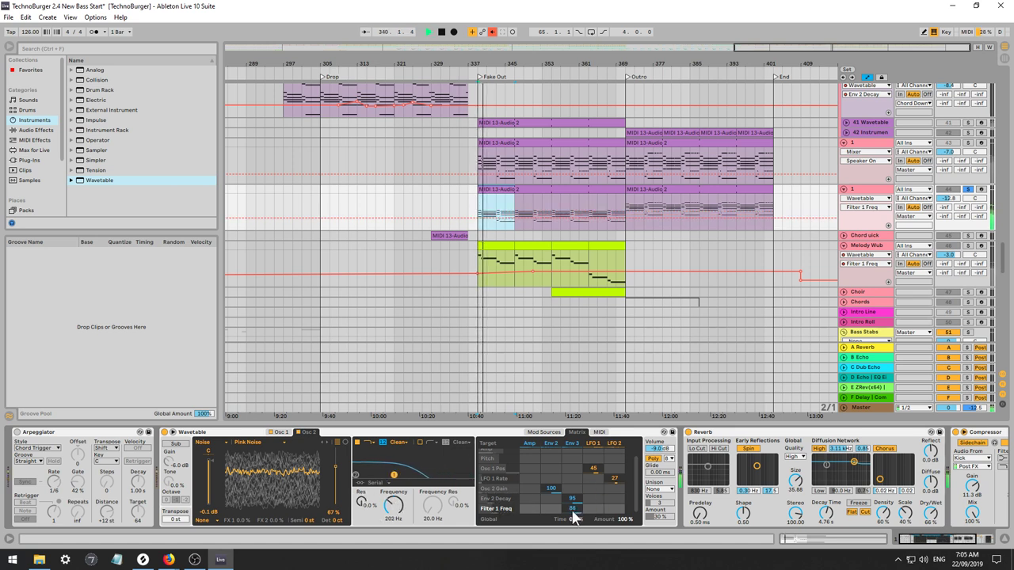
Lengthen the Env 2 attack and the Env 3 attack, reaching 3.06 s.
{"action": "left_click", "coordinate": [550, 443]}
{"action": "key", "text": "space"}
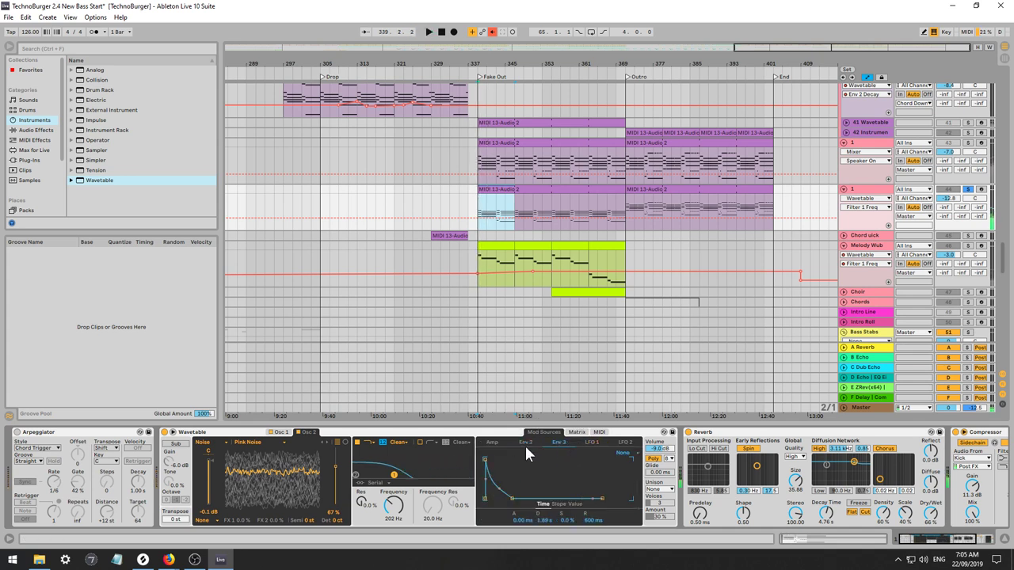
{"action": "left_click", "coordinate": [526, 445]}
{"action": "key", "text": "space"}
{"action": "left_click_drag", "start_coordinate": [485, 461], "coordinate": [513, 461]}
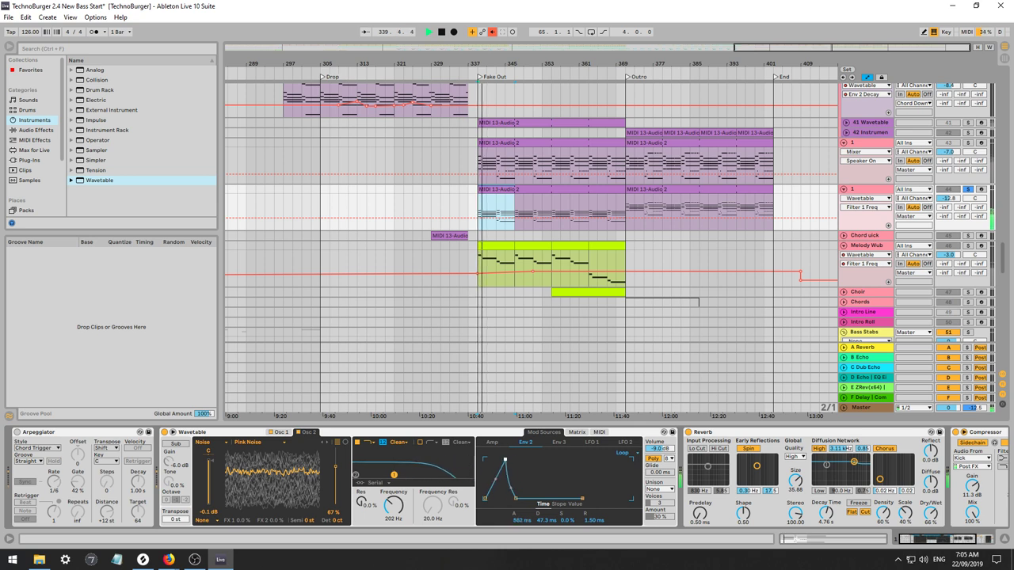
{"action": "left_click", "coordinate": [554, 443]}
{"action": "key", "text": "space"}
{"action": "key", "text": "space"}
{"action": "left_click_drag", "start_coordinate": [486, 460], "coordinate": [508, 461]}
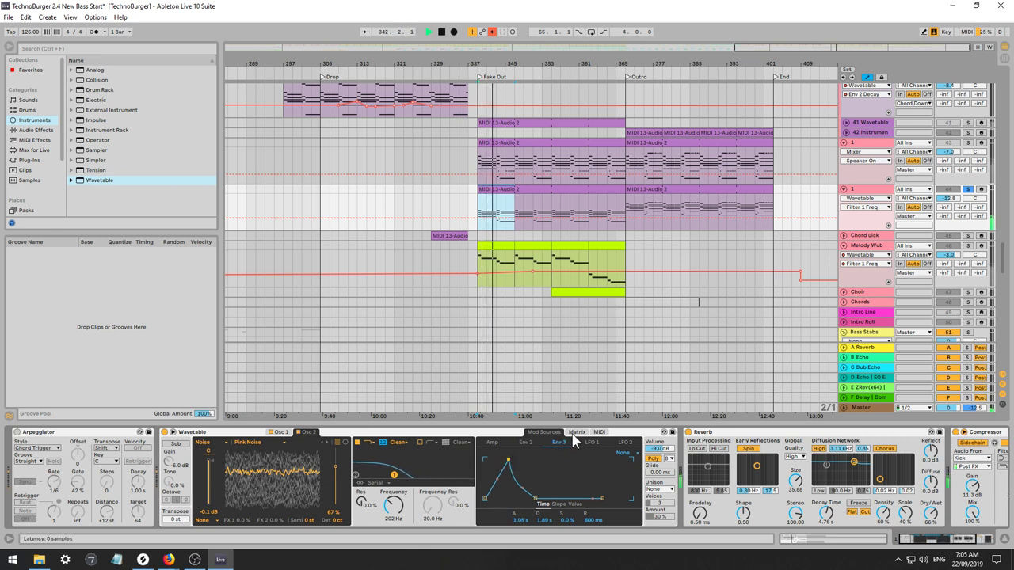
Lengthen the Reverb decay to about 4.34 s and set its Dry/Wet to 62%.
{"action": "left_click", "coordinate": [280, 432]}
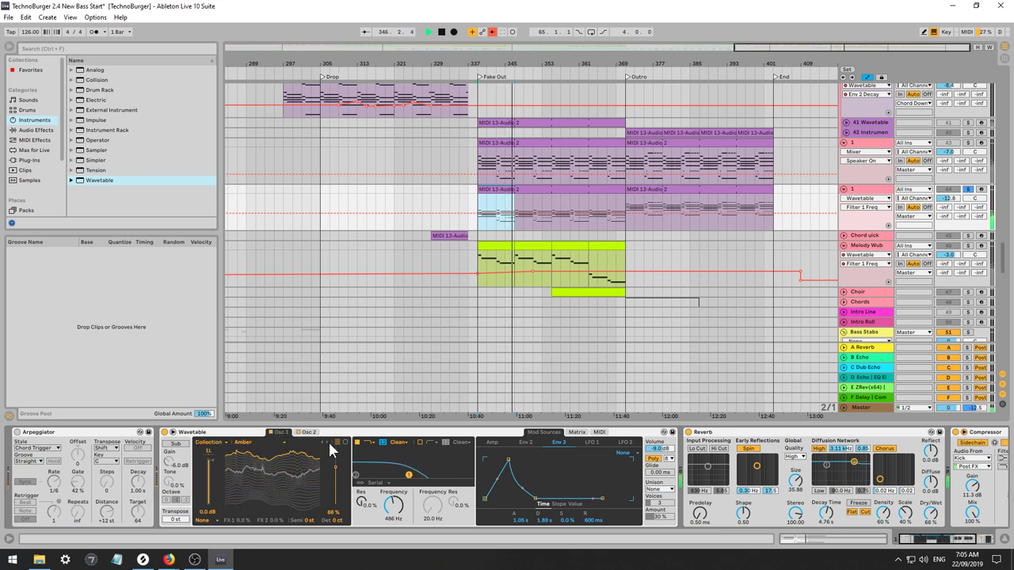
{"action": "left_click", "coordinate": [828, 514]}
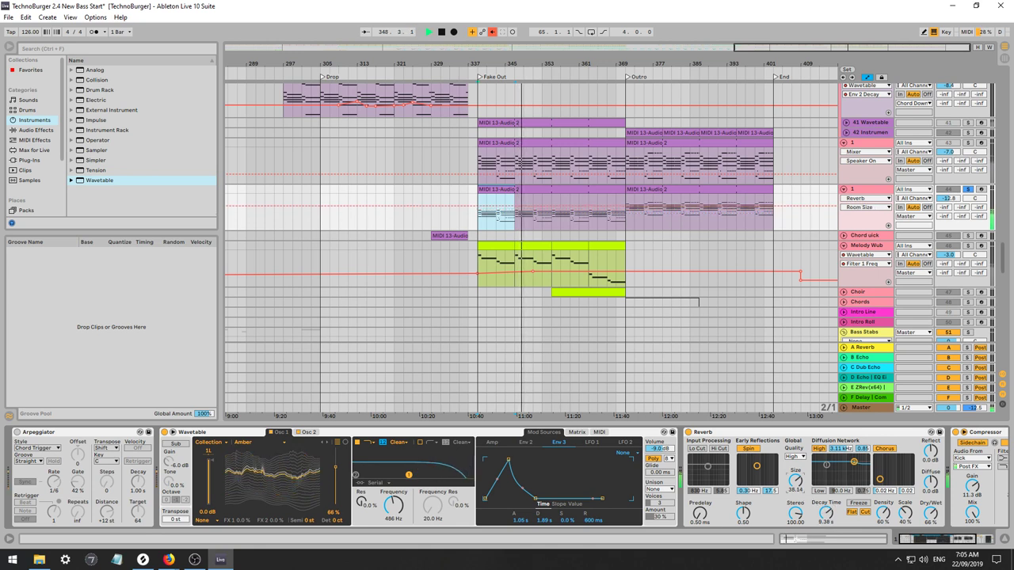
{"action": "left_click_drag", "start_coordinate": [827, 514], "coordinate": [827, 518]}
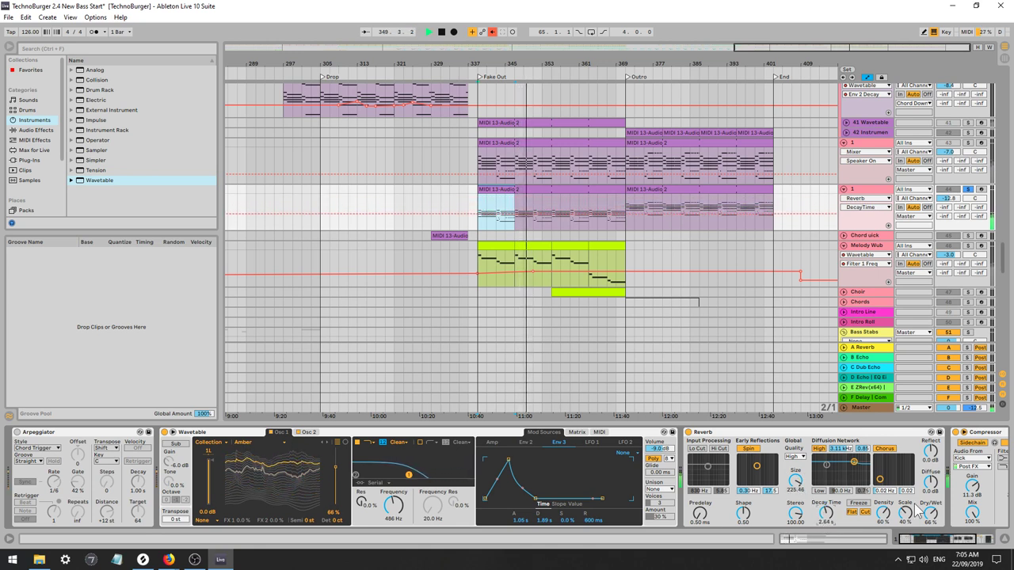
{"action": "left_click_drag", "start_coordinate": [931, 513], "coordinate": [931, 545]}
{"action": "left_click_drag", "start_coordinate": [829, 519], "coordinate": [828, 510]}
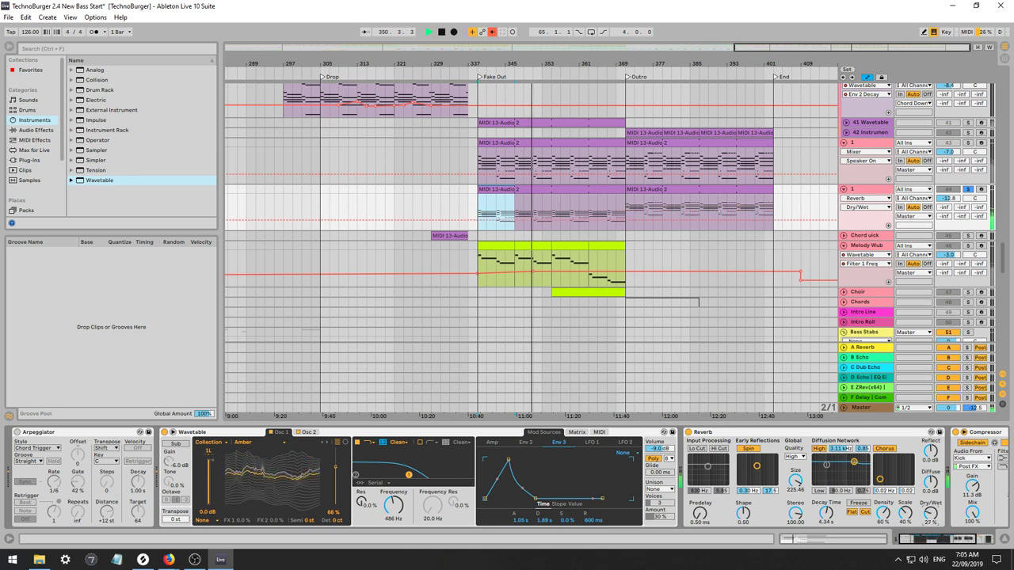
{"action": "left_click_drag", "start_coordinate": [931, 515], "coordinate": [931, 486]}
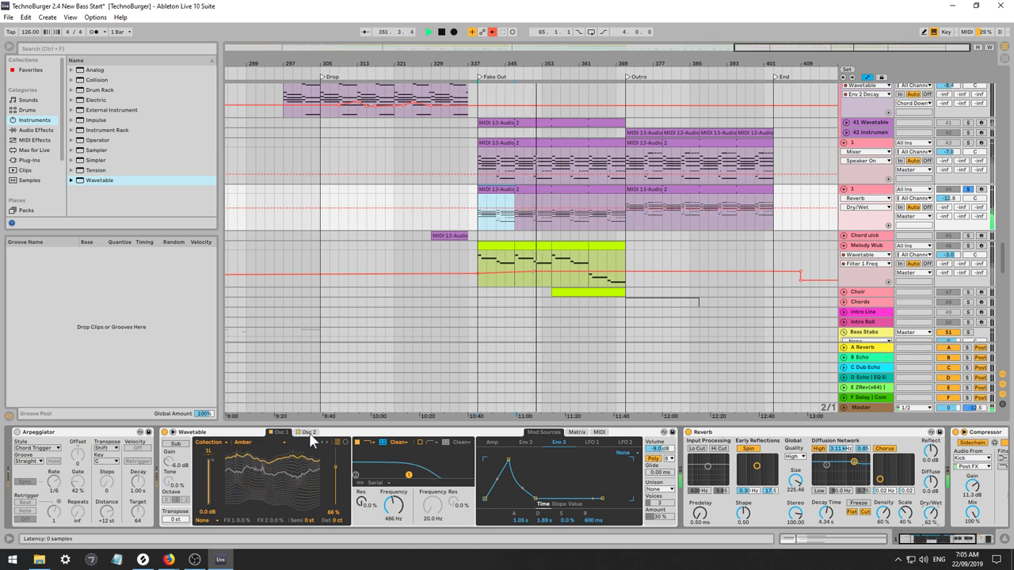
Audition oscillator 2 at +12 semitones and Brown Noise, then reset its transpose to 0 st.
{"action": "left_click", "coordinate": [308, 432]}
{"action": "left_click_drag", "start_coordinate": [309, 530], "coordinate": [311, 528]}
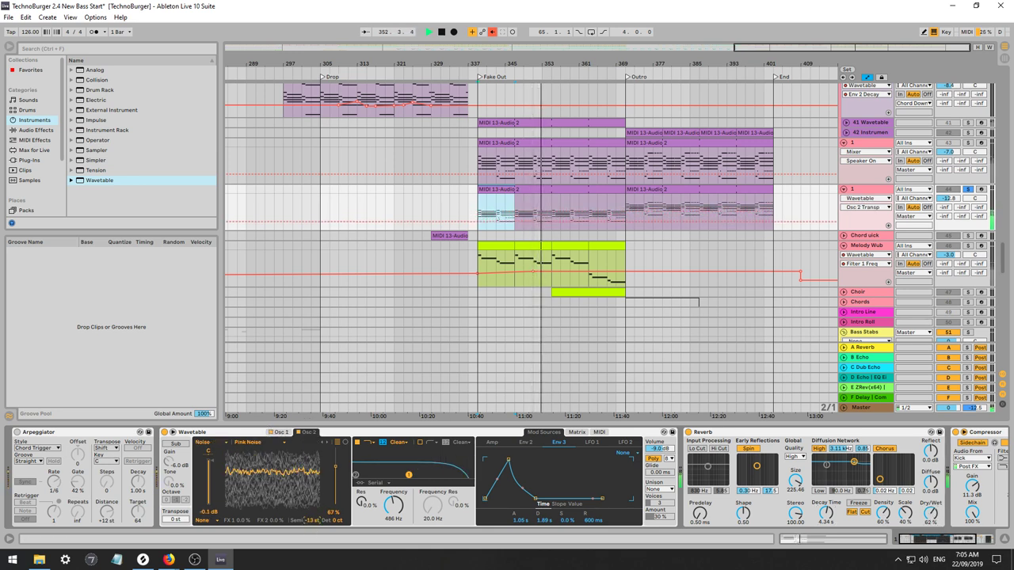
{"action": "key", "text": "space"}
{"action": "key", "text": "space"}
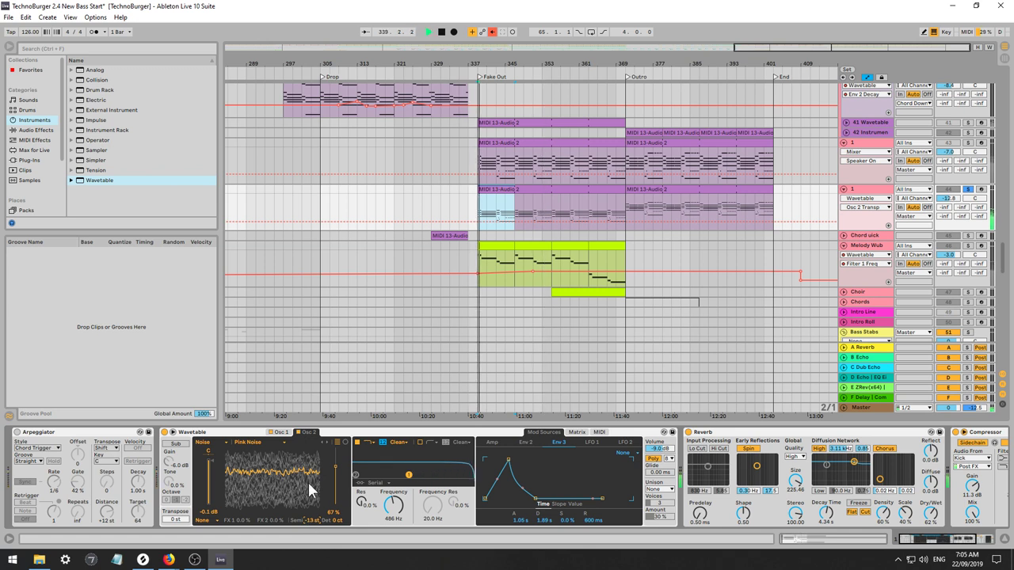
{"action": "type", "text": "12"}
{"action": "key", "text": "Return"}
{"action": "key", "text": "space"}
{"action": "key", "text": "space"}
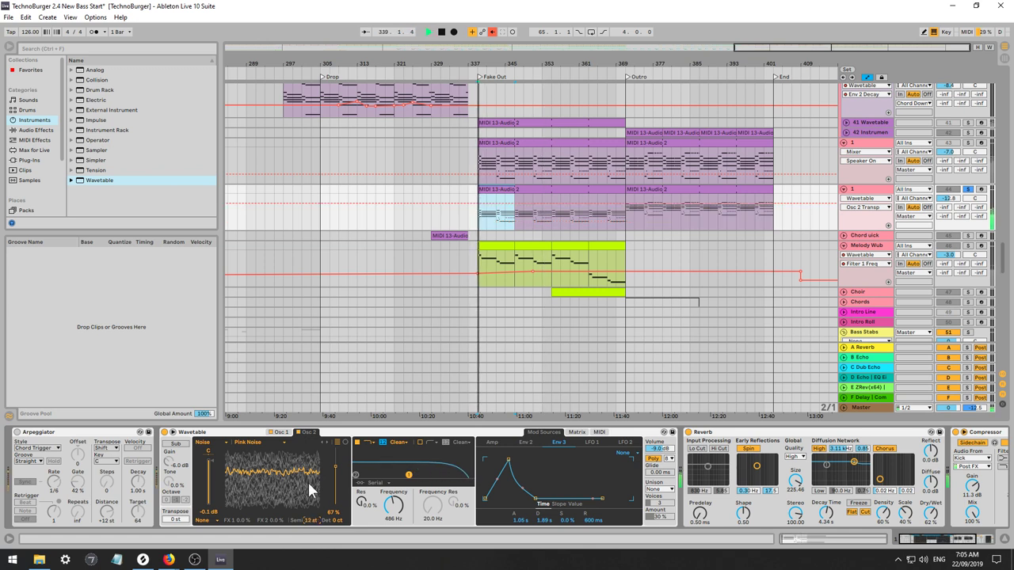
{"action": "left_click", "coordinate": [336, 481]}
{"action": "key", "text": "space"}
{"action": "key", "text": "space"}
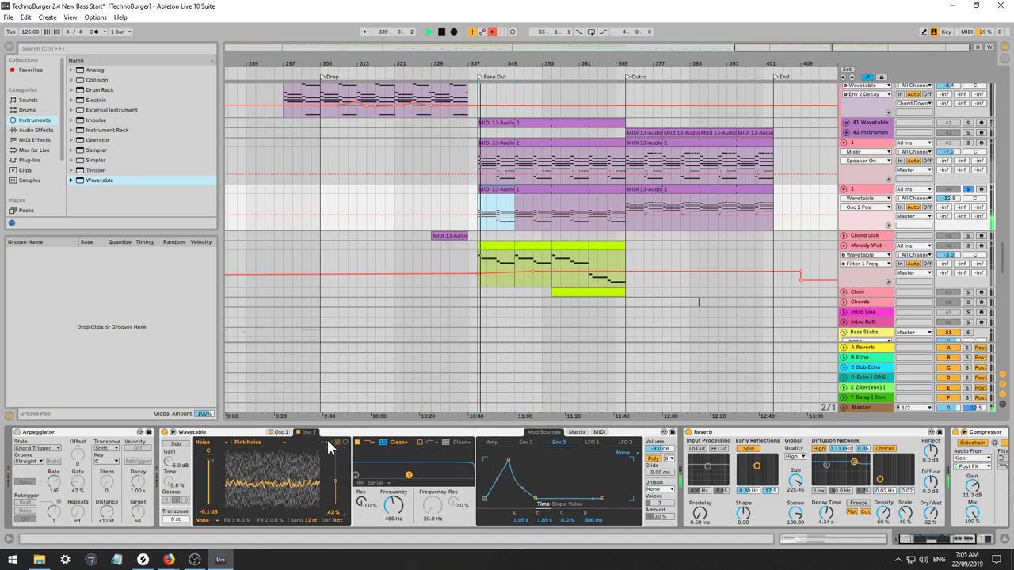
{"action": "left_click", "coordinate": [326, 442]}
{"action": "key", "text": "space"}
{"action": "key", "text": "space"}
{"action": "double_click", "coordinate": [310, 522]}
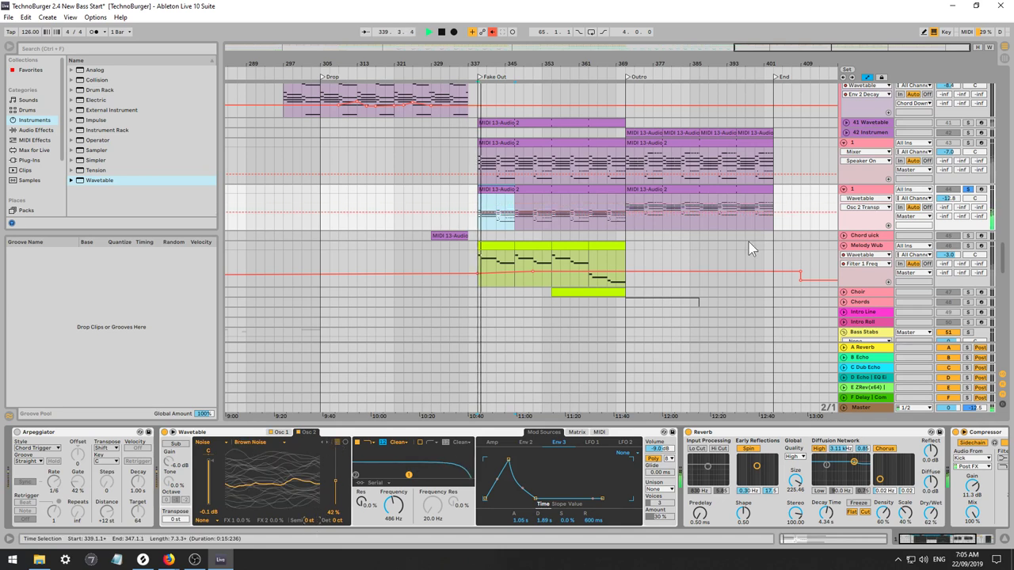
Raise track volume to about -6.4 dB and set oscillator 2 to Applause at 15% position.
{"action": "left_click_drag", "start_coordinate": [948, 200], "coordinate": [949, 190]}
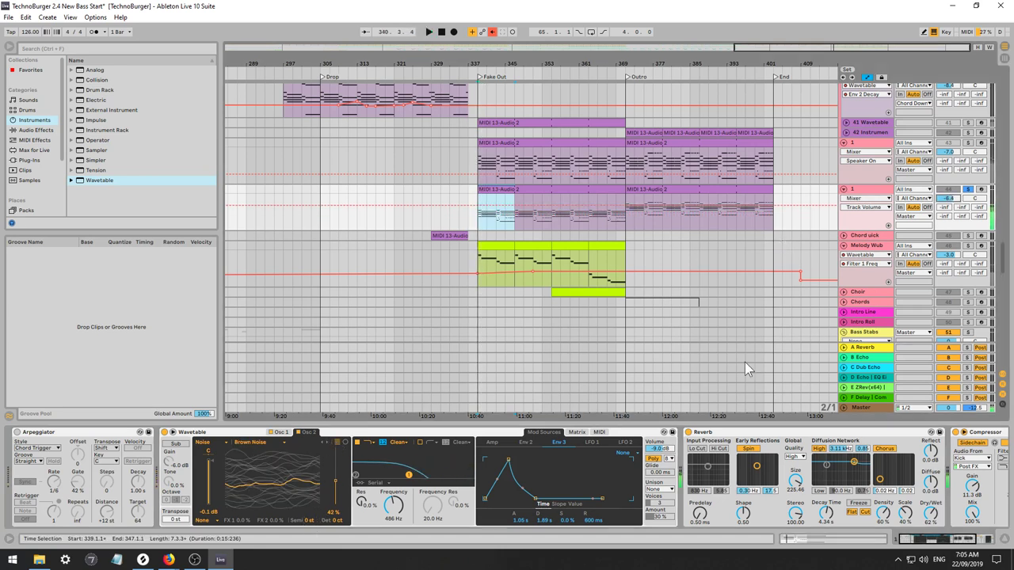
{"action": "left_click", "coordinate": [324, 440]}
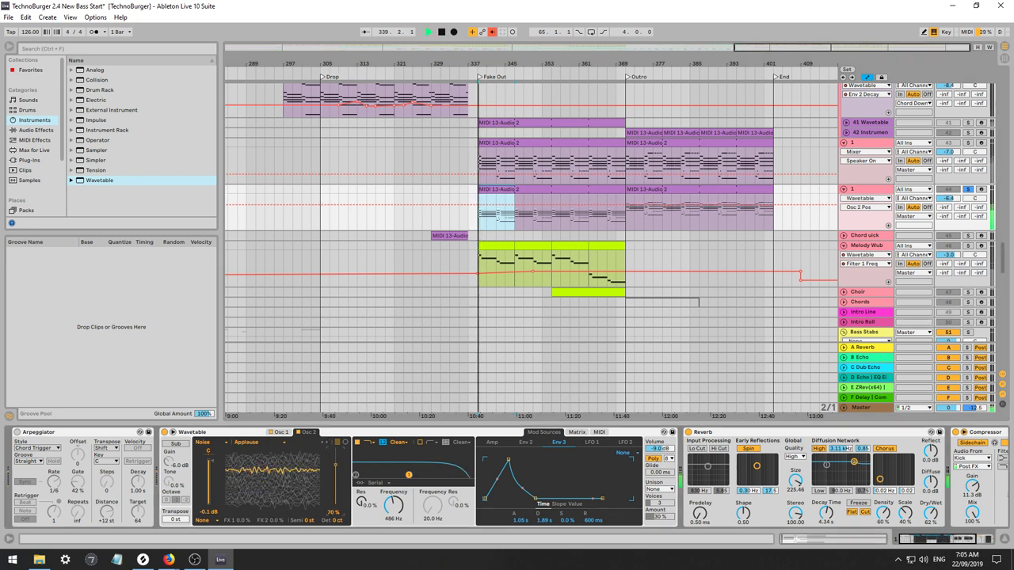
{"action": "left_click_drag", "start_coordinate": [332, 468], "coordinate": [333, 483]}
Route the two filters in Parallel, enable Filter 2 and raise its cutoff.
{"action": "left_click", "coordinate": [377, 484]}
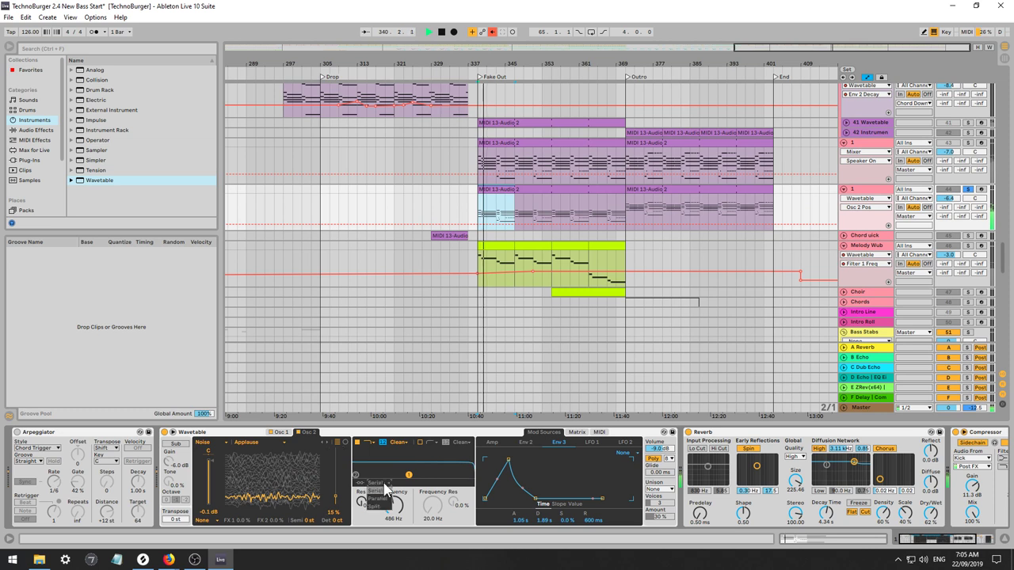
{"action": "left_click", "coordinate": [382, 507]}
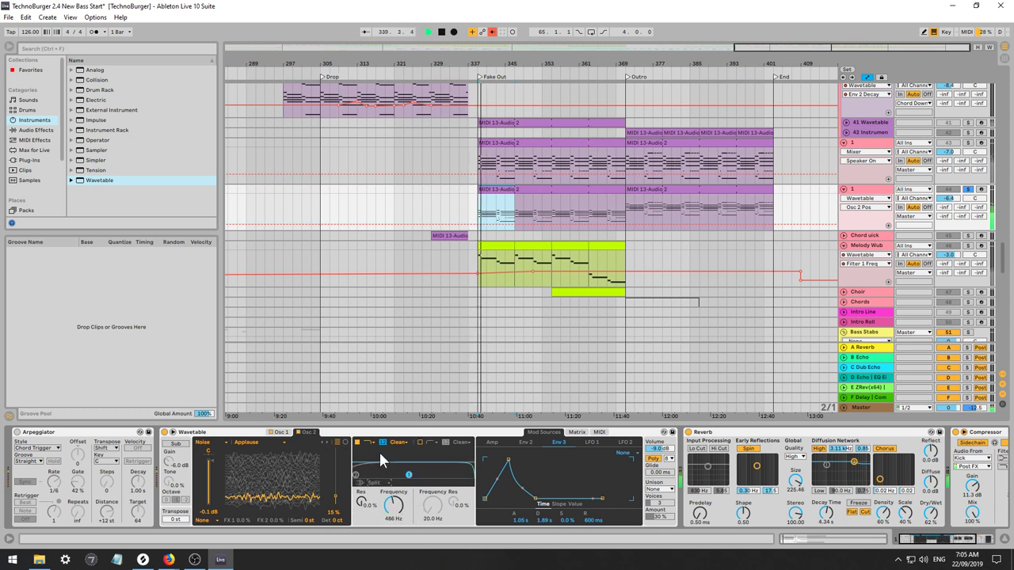
{"action": "left_click", "coordinate": [345, 443]}
{"action": "left_click", "coordinate": [337, 443]}
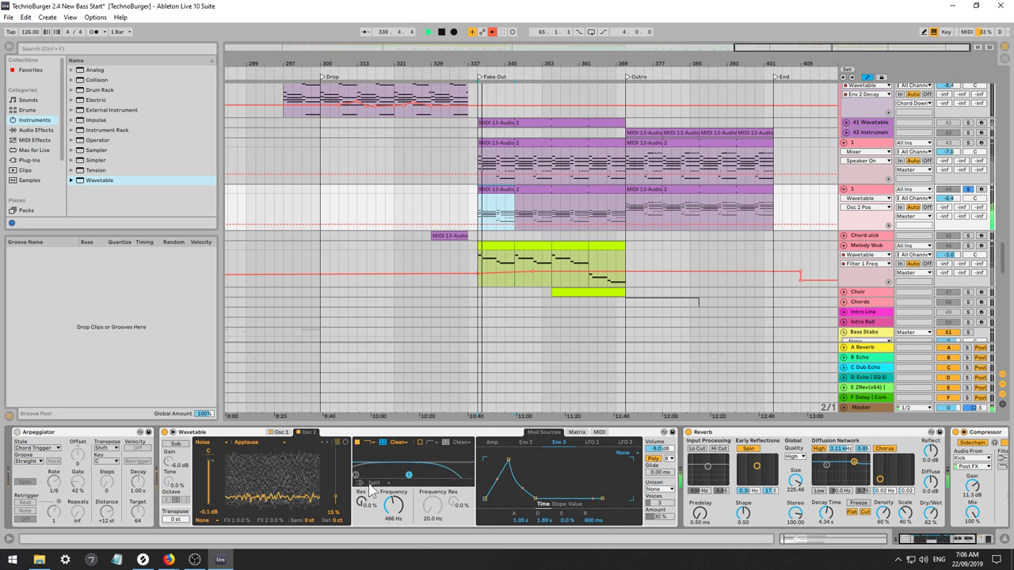
{"action": "left_click", "coordinate": [372, 482]}
{"action": "left_click", "coordinate": [381, 498]}
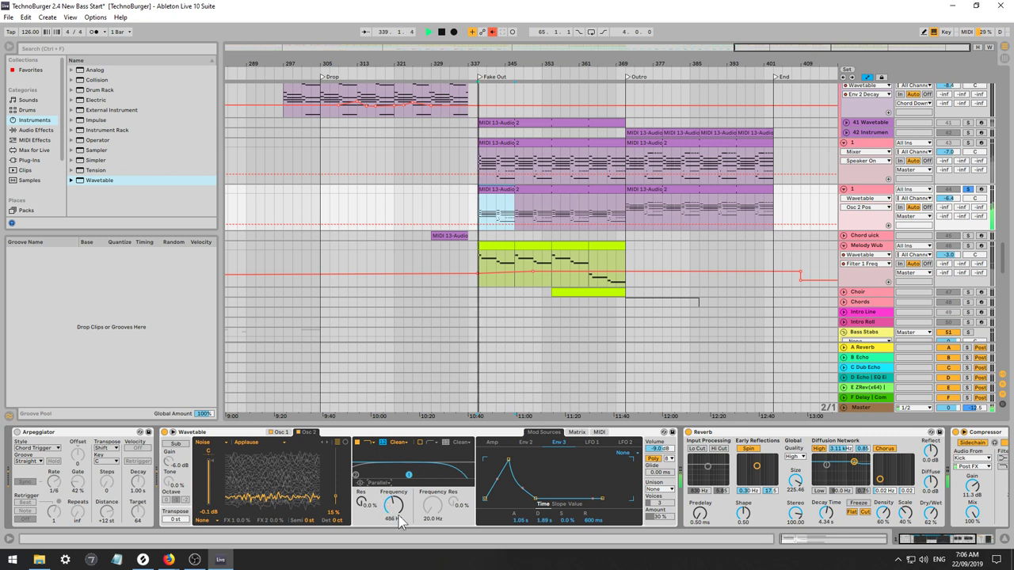
{"action": "left_click", "coordinate": [419, 442]}
{"action": "mouse_move", "coordinate": [432, 506]}
{"action": "left_mouse_down"}
{"action": "mouse_move", "coordinate": [433, 440]}
{"action": "mouse_move", "coordinate": [432, 489]}
{"action": "left_mouse_up"}
Set oscillator 2 to the Crash wavetable at 53% position.
{"action": "left_click", "coordinate": [327, 442]}
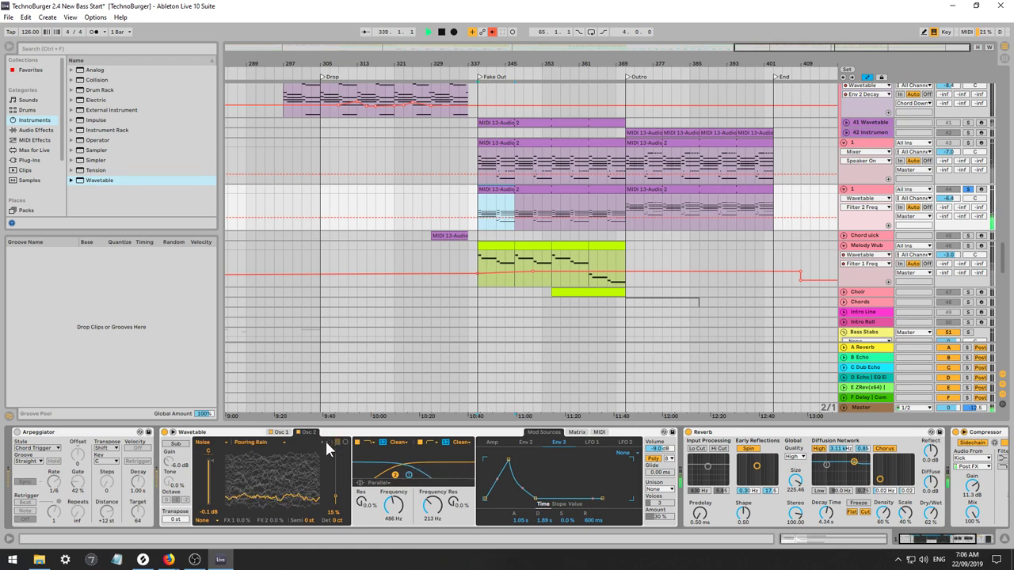
{"action": "left_click_drag", "start_coordinate": [336, 496], "coordinate": [336, 475]}
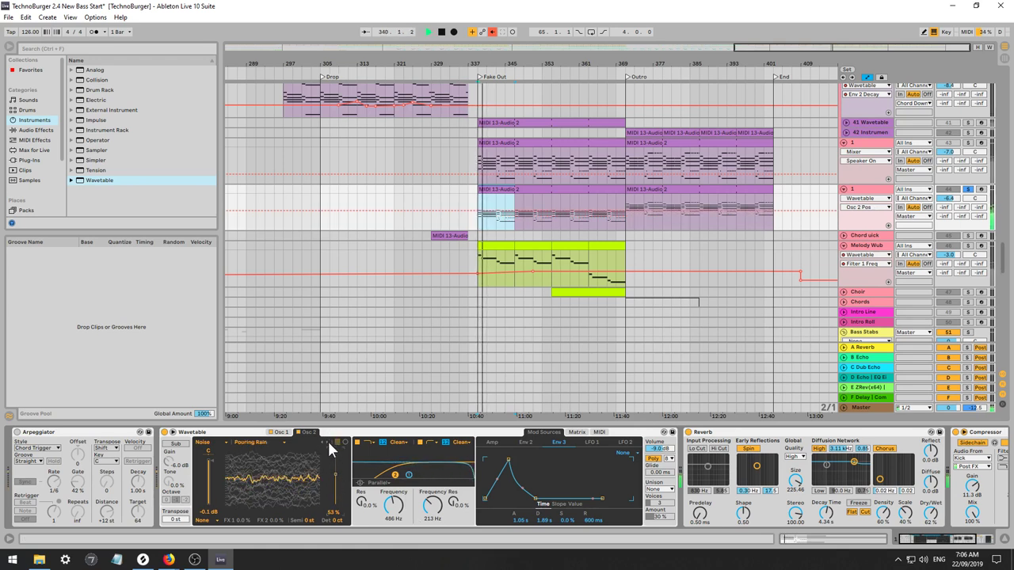
{"action": "left_click", "coordinate": [327, 441]}
Remove Env 2's attack, shorten its decay, and set Env 3 to Loop mode.
{"action": "left_click", "coordinate": [531, 441]}
{"action": "left_click_drag", "start_coordinate": [496, 459], "coordinate": [486, 459]}
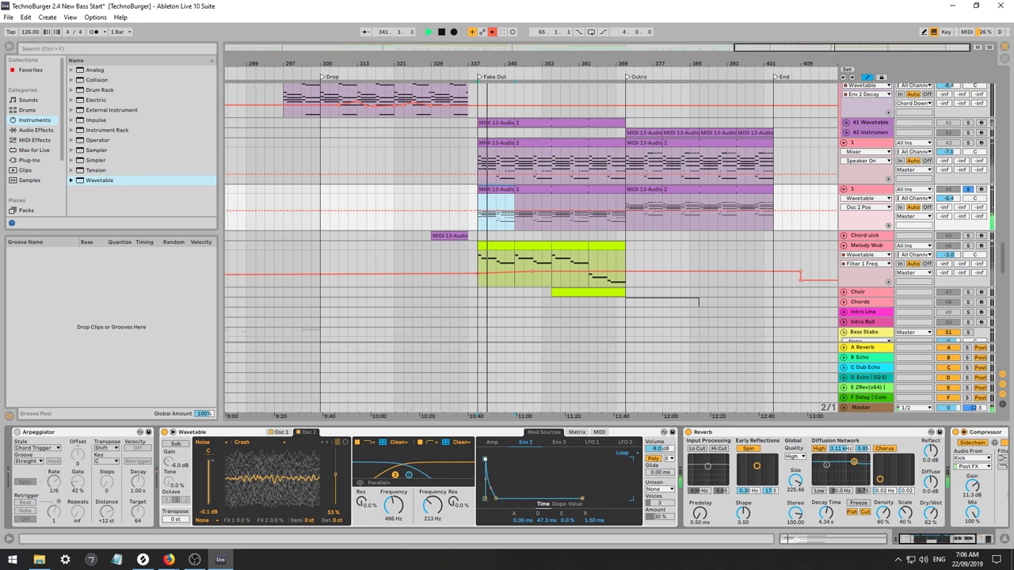
{"action": "left_click_drag", "start_coordinate": [497, 499], "coordinate": [538, 525]}
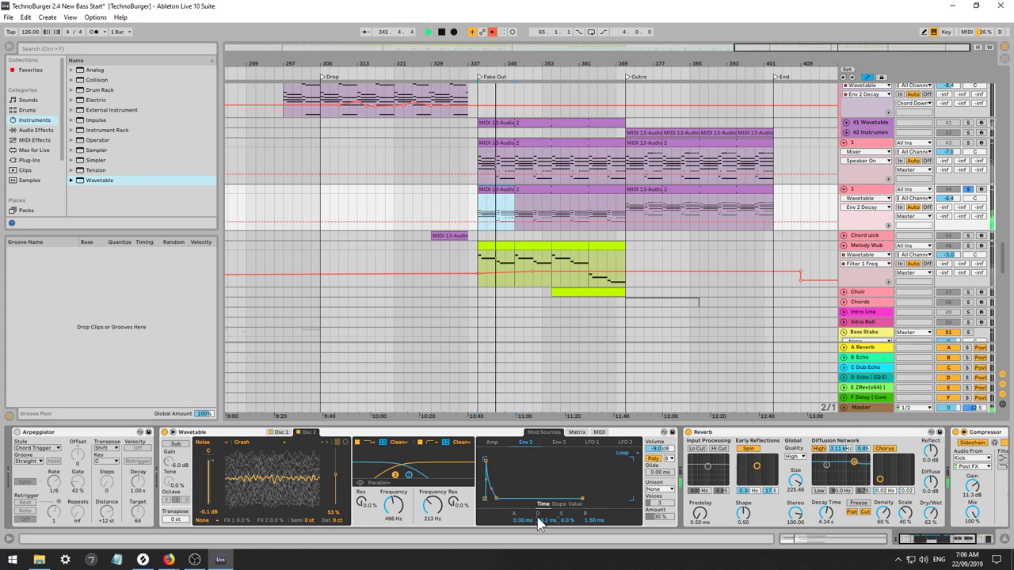
{"action": "left_click", "coordinate": [559, 442]}
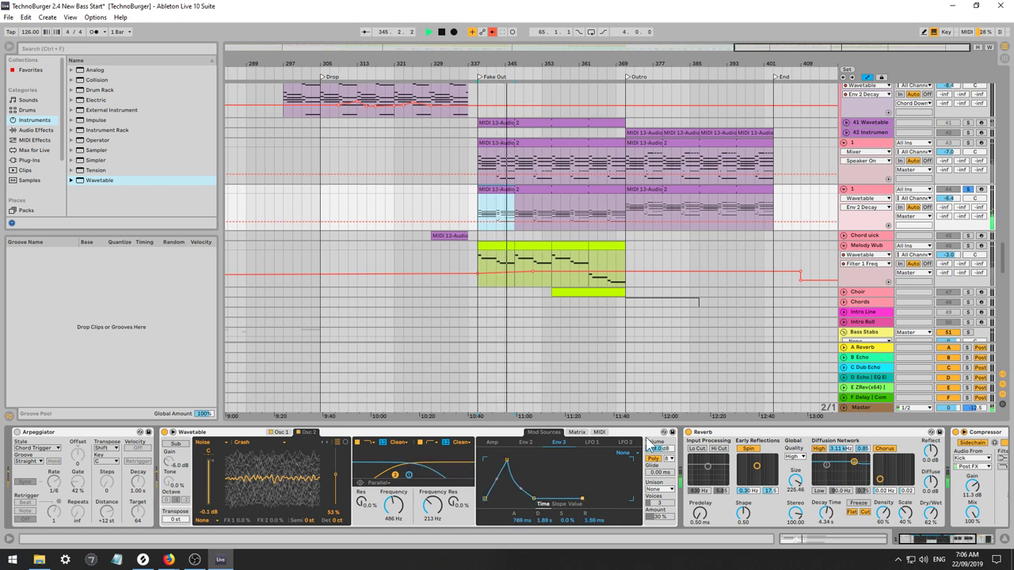
{"action": "left_click", "coordinate": [624, 454]}
{"action": "left_click", "coordinate": [618, 485]}
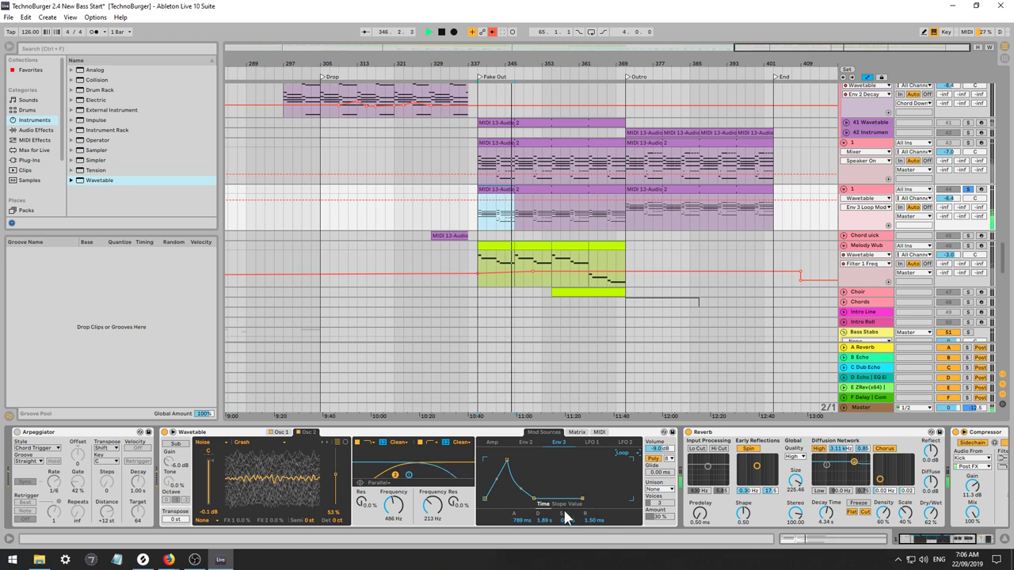
{"action": "left_click", "coordinate": [577, 433]}
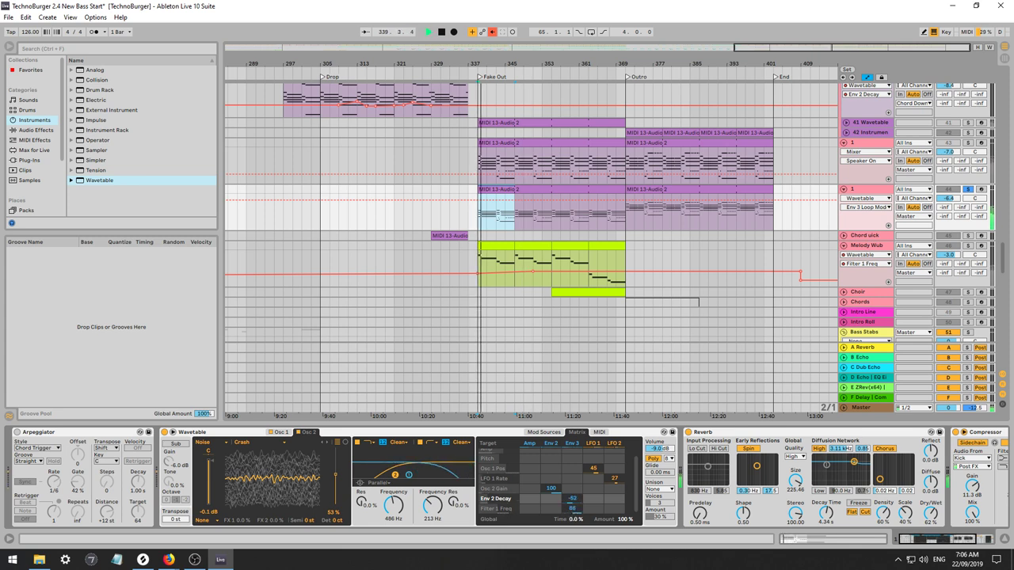
Set oscillator 1's effect to FM at 36%, with LFO 1 modulating FM Amt at 1.6.
{"action": "left_click", "coordinate": [282, 432]}
{"action": "left_click", "coordinate": [201, 521]}
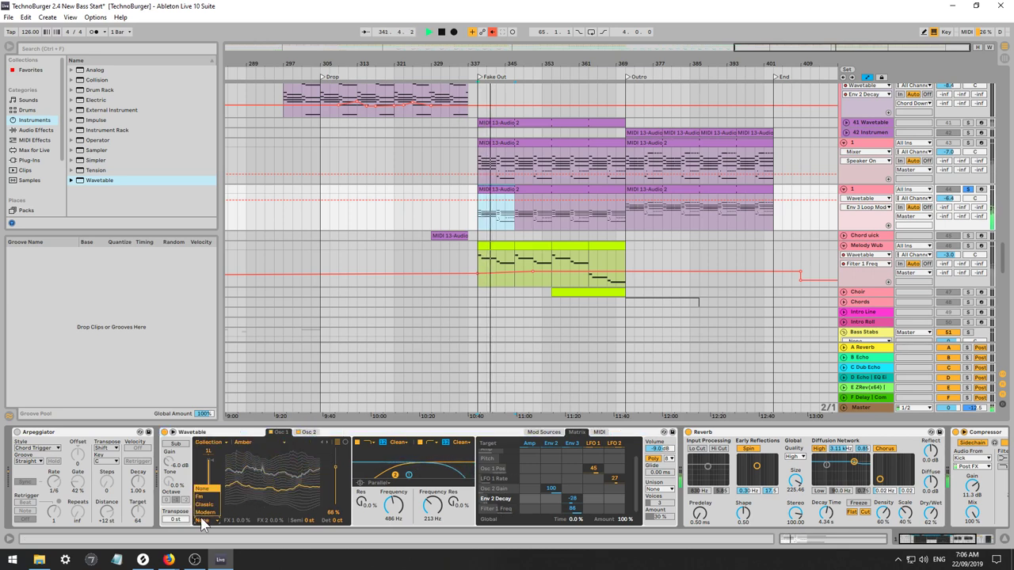
{"action": "left_click", "coordinate": [208, 500]}
{"action": "mouse_move", "coordinate": [269, 526]}
{"action": "left_mouse_down"}
{"action": "mouse_move", "coordinate": [270, 497]}
{"action": "mouse_move", "coordinate": [269, 515]}
{"action": "left_mouse_up"}
{"action": "mouse_move", "coordinate": [593, 509]}
{"action": "left_mouse_down"}
{"action": "mouse_move", "coordinate": [594, 467]}
{"action": "mouse_move", "coordinate": [593, 498]}
{"action": "left_mouse_up"}
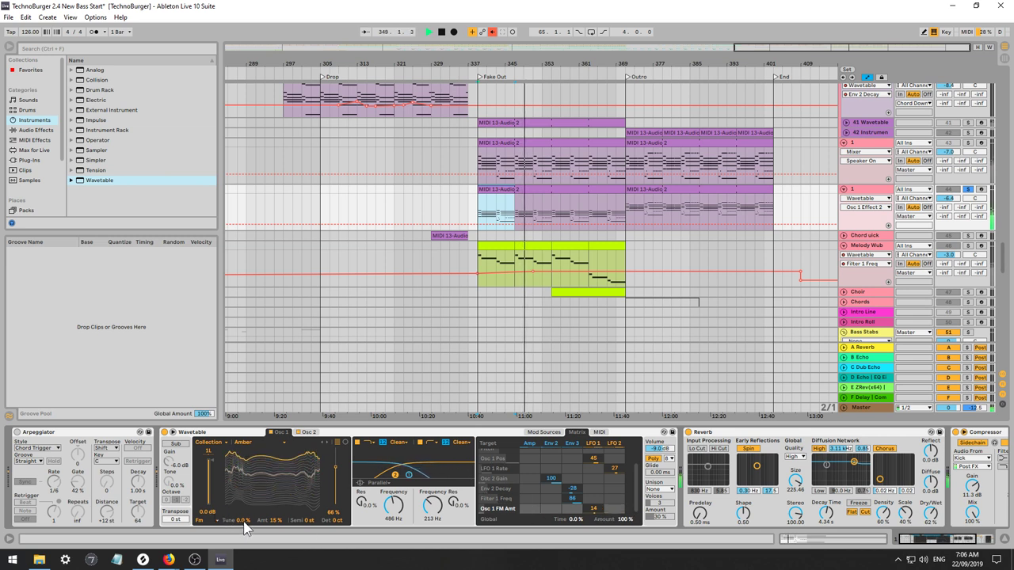
{"action": "left_click_drag", "start_coordinate": [233, 526], "coordinate": [233, 525]}
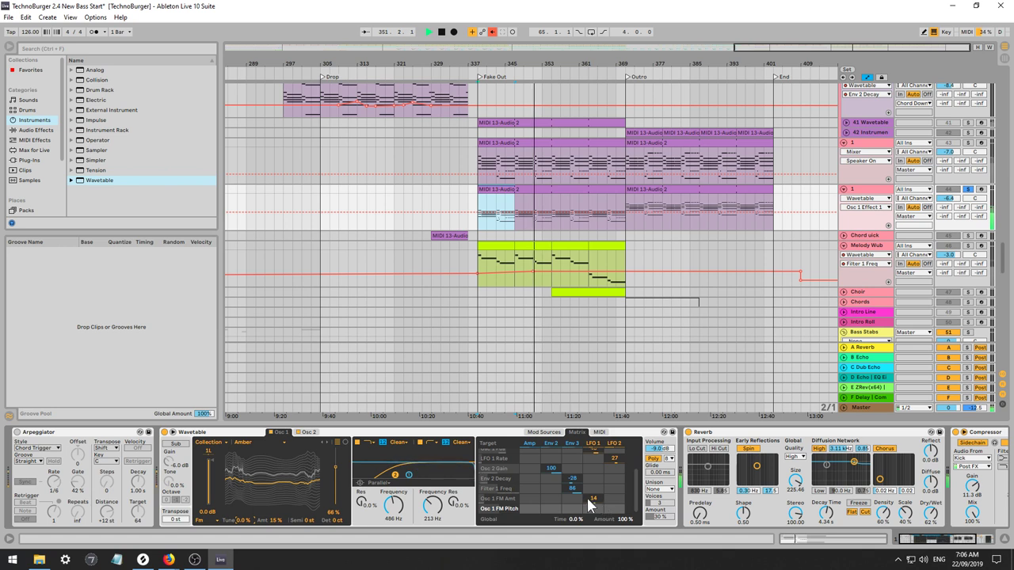
{"action": "left_click_drag", "start_coordinate": [591, 499], "coordinate": [591, 509]}
Switch oscillator 1's effect to Modern, Fold 0%, LFO 1 on Warp at -30, Filter 1 at 1.54 kHz.
{"action": "left_click", "coordinate": [200, 521]}
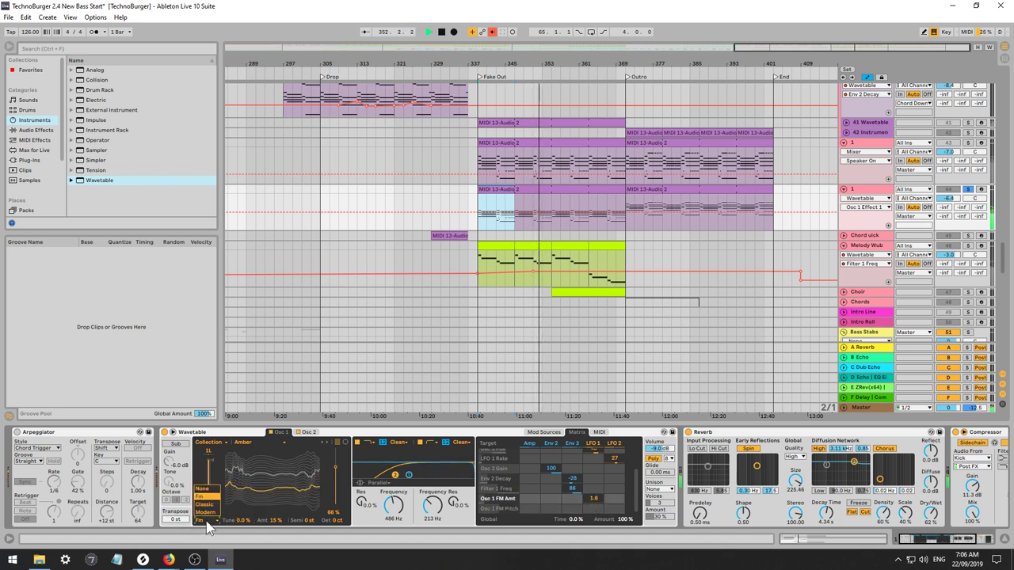
{"action": "left_click", "coordinate": [206, 516]}
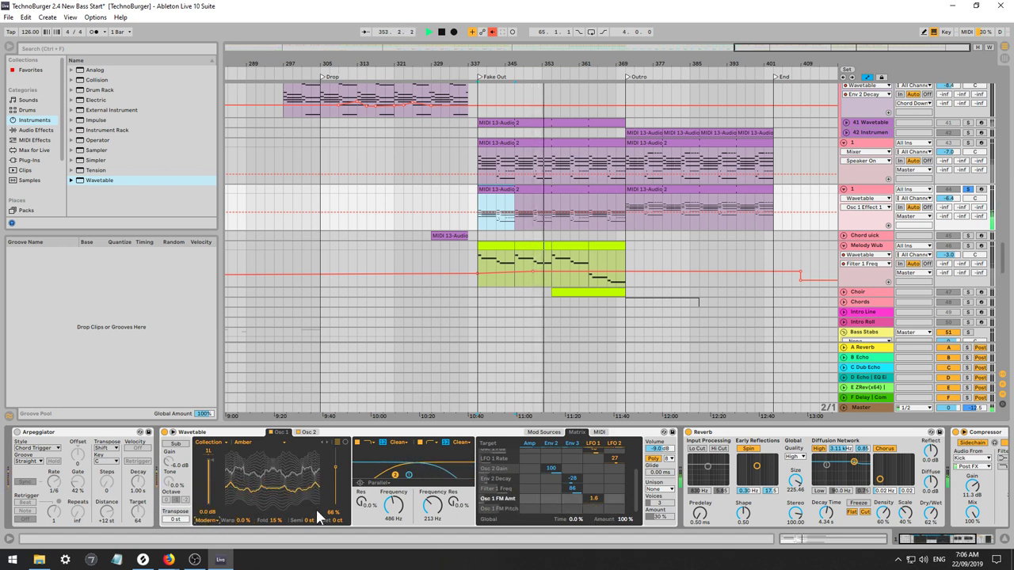
{"action": "mouse_move", "coordinate": [273, 522]}
{"action": "left_mouse_down"}
{"action": "mouse_move", "coordinate": [273, 532]}
{"action": "mouse_move", "coordinate": [269, 499]}
{"action": "mouse_move", "coordinate": [269, 533]}
{"action": "left_mouse_up"}
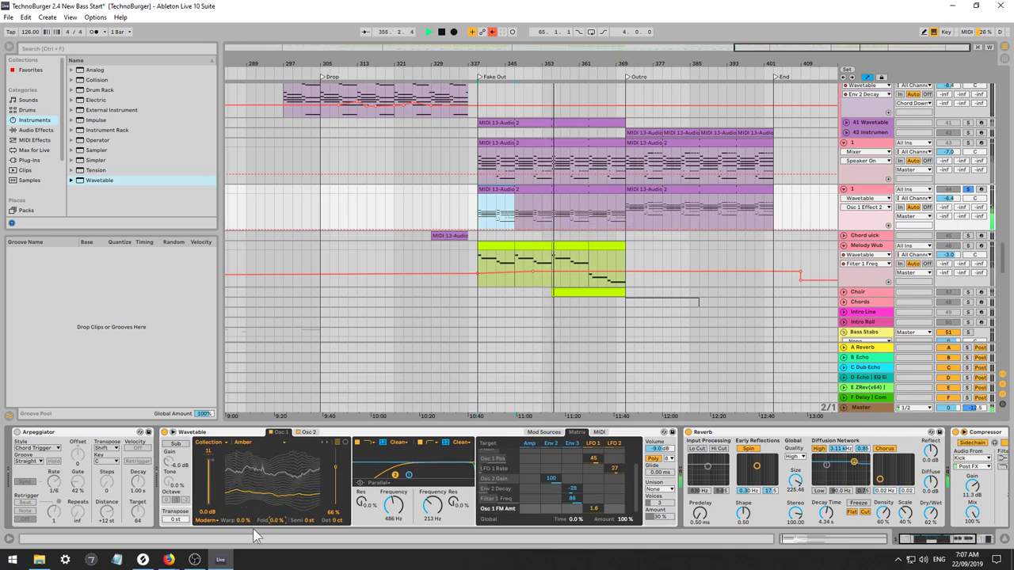
{"action": "left_click", "coordinate": [243, 521]}
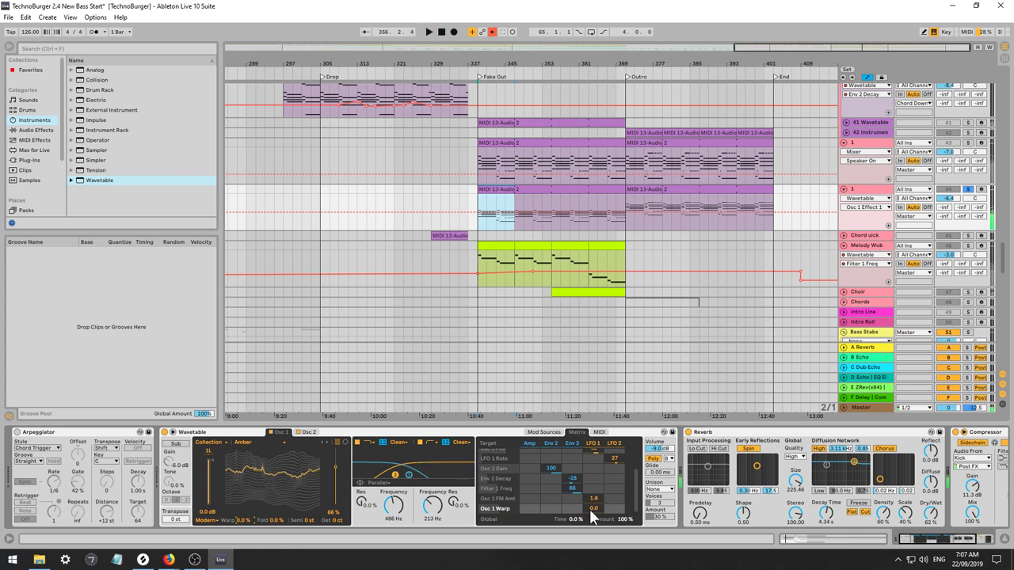
{"action": "left_click_drag", "start_coordinate": [589, 508], "coordinate": [590, 560]}
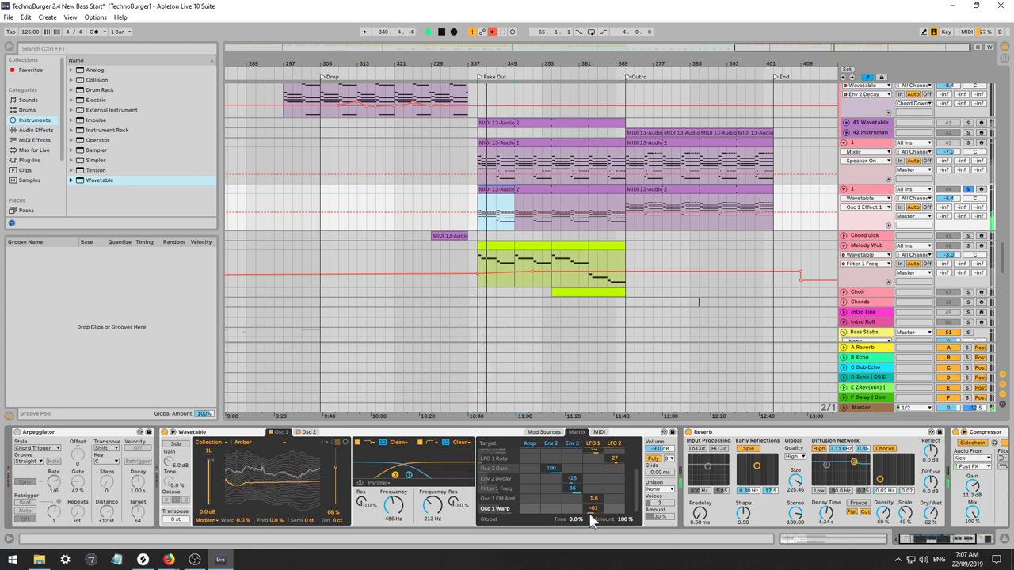
{"action": "left_click_drag", "start_coordinate": [591, 509], "coordinate": [591, 484]}
{"action": "mouse_move", "coordinate": [393, 506]}
{"action": "left_mouse_down"}
{"action": "mouse_move", "coordinate": [394, 476]}
{"action": "mouse_move", "coordinate": [393, 487]}
{"action": "left_mouse_up"}
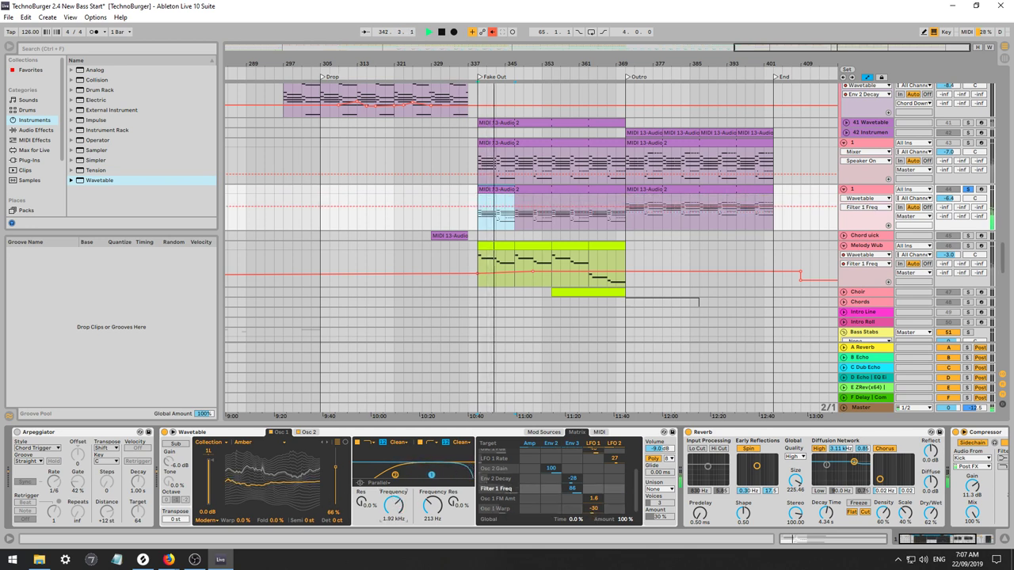
Audition oscillator 1's next wavetable, keep Amber, and step through oscillator 2's noise wavetables.
{"action": "left_click", "coordinate": [326, 438]}
{"action": "left_click", "coordinate": [323, 439]}
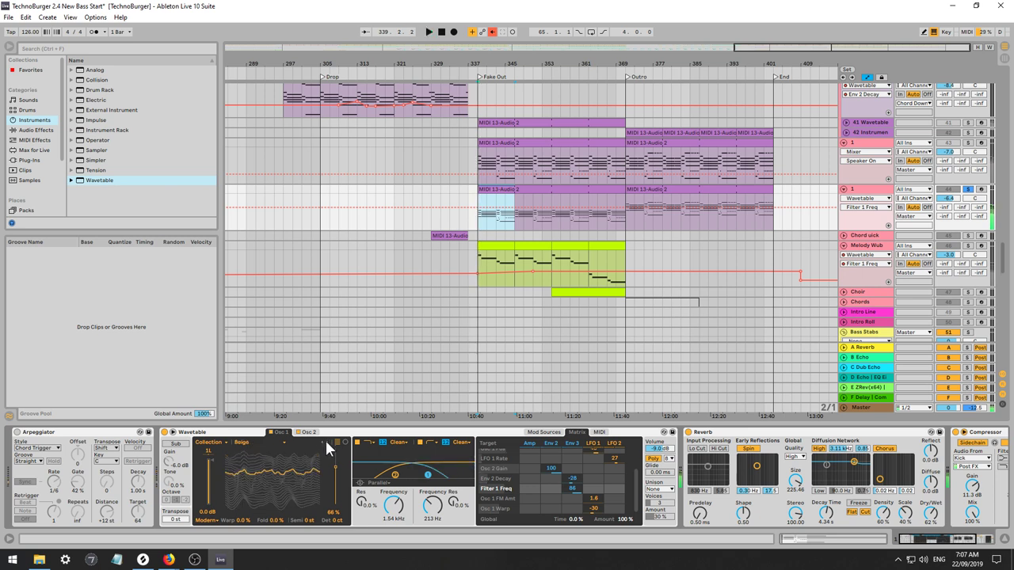
{"action": "left_click", "coordinate": [305, 432]}
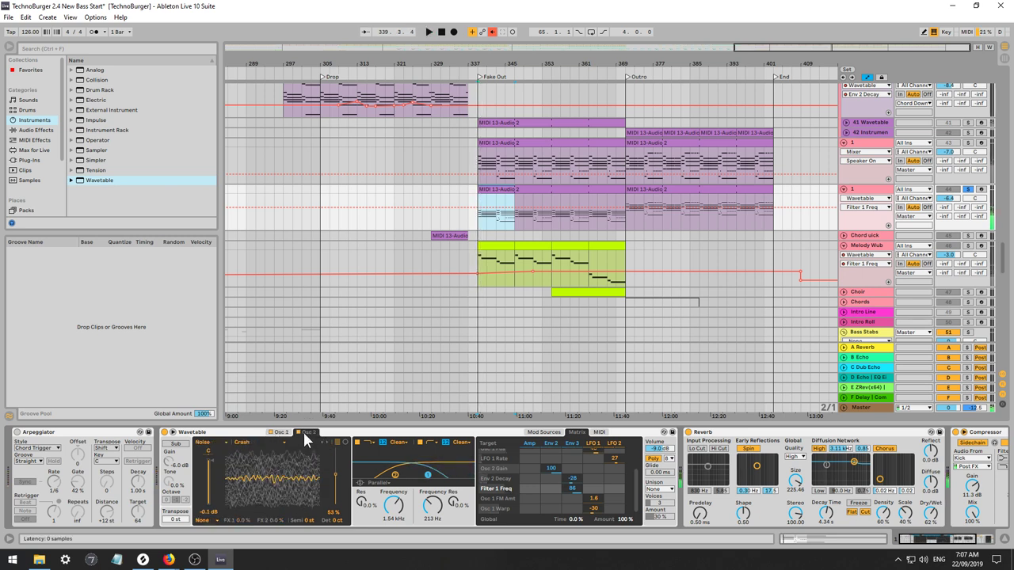
{"action": "left_click", "coordinate": [325, 440]}
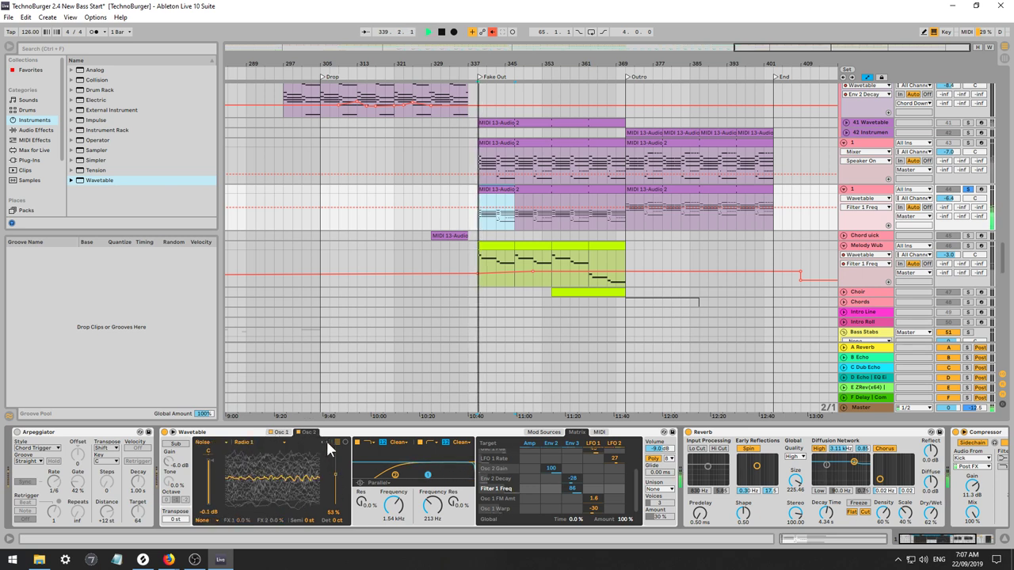
{"action": "left_click", "coordinate": [325, 440]}
{"action": "left_click", "coordinate": [325, 440]}
Put oscillator 2 on the Harmonics Sines 3 wavetable, save the Wavetable preset, and turn off Reverb.
{"action": "left_click", "coordinate": [204, 442]}
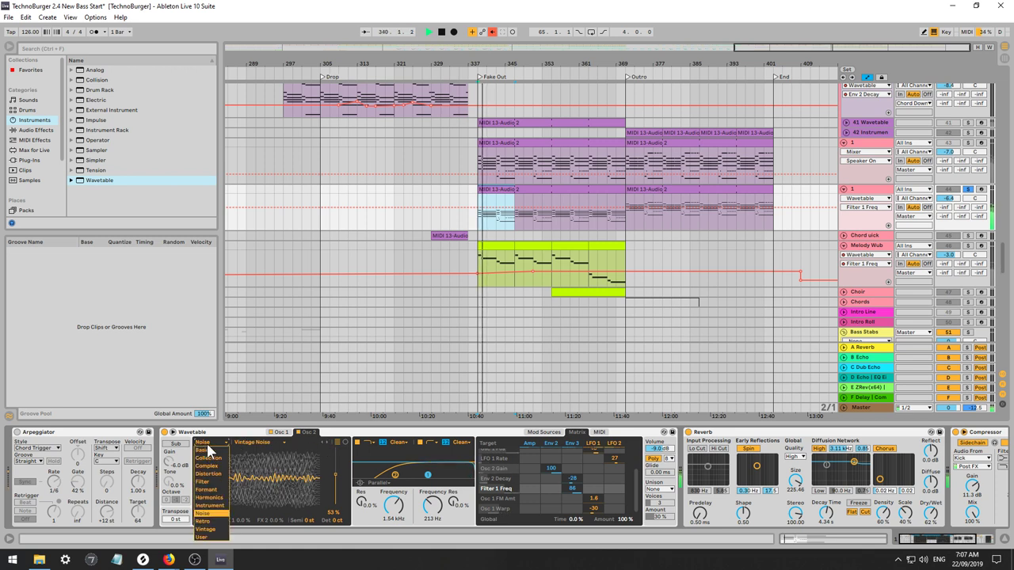
{"action": "left_click", "coordinate": [210, 497]}
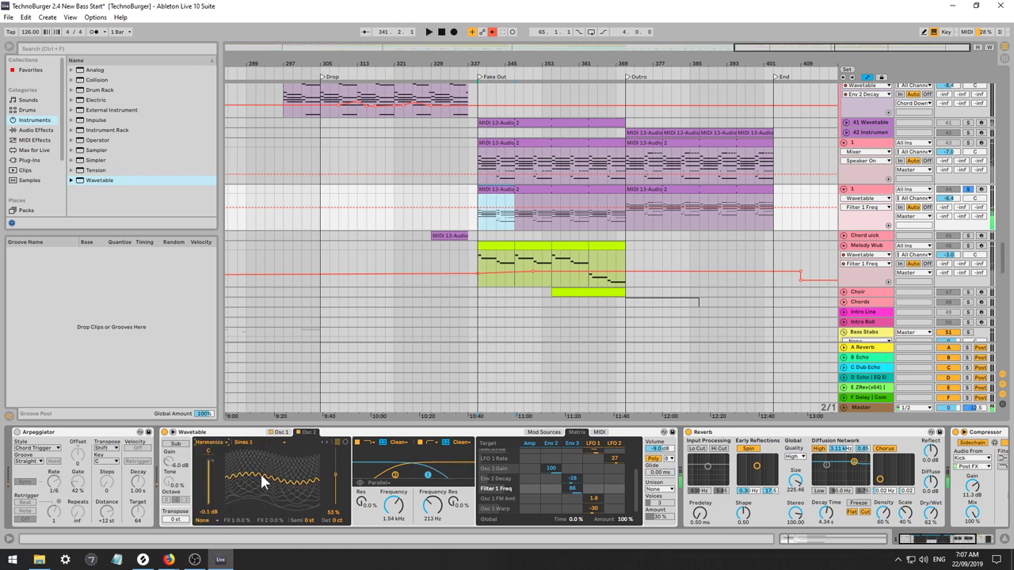
{"action": "left_click_drag", "start_coordinate": [337, 475], "coordinate": [337, 481]}
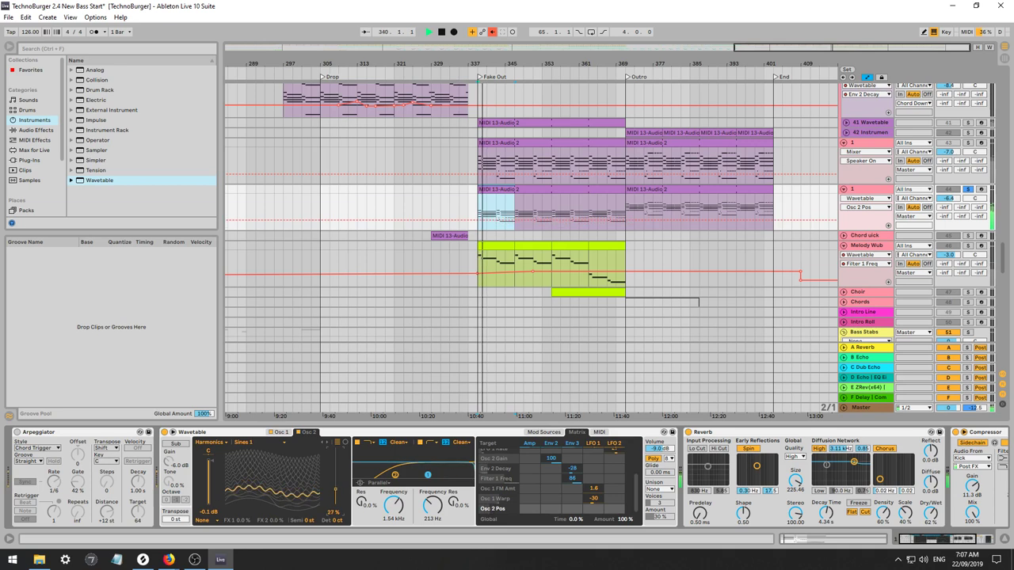
{"action": "left_click", "coordinate": [673, 433]}
{"action": "left_click", "coordinate": [689, 433]}
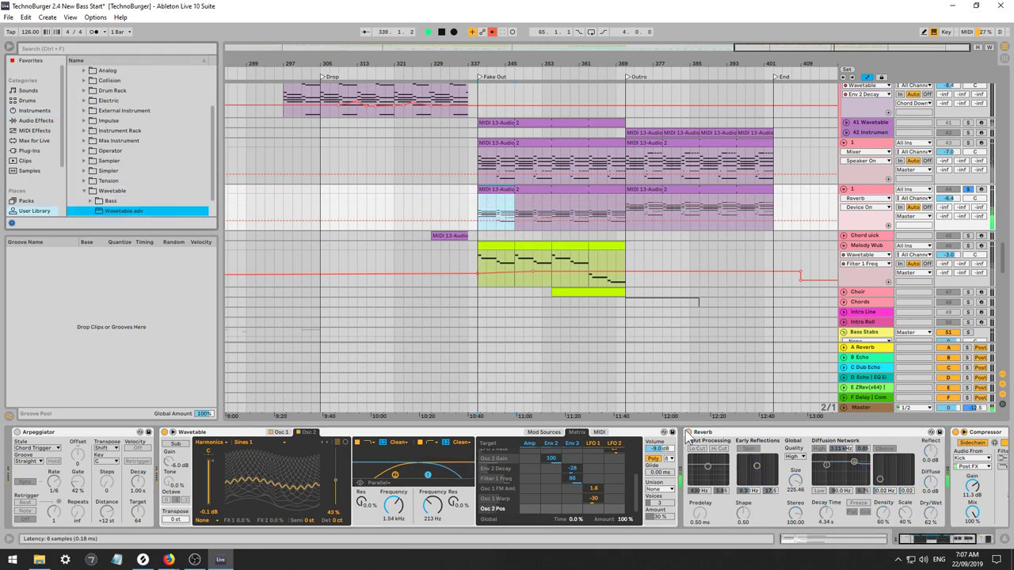
{"action": "mouse_move", "coordinate": [335, 480]}
{"action": "left_mouse_down"}
{"action": "mouse_move", "coordinate": [336, 456]}
{"action": "mouse_move", "coordinate": [335, 469]}
{"action": "left_mouse_up"}
{"action": "left_click", "coordinate": [325, 442]}
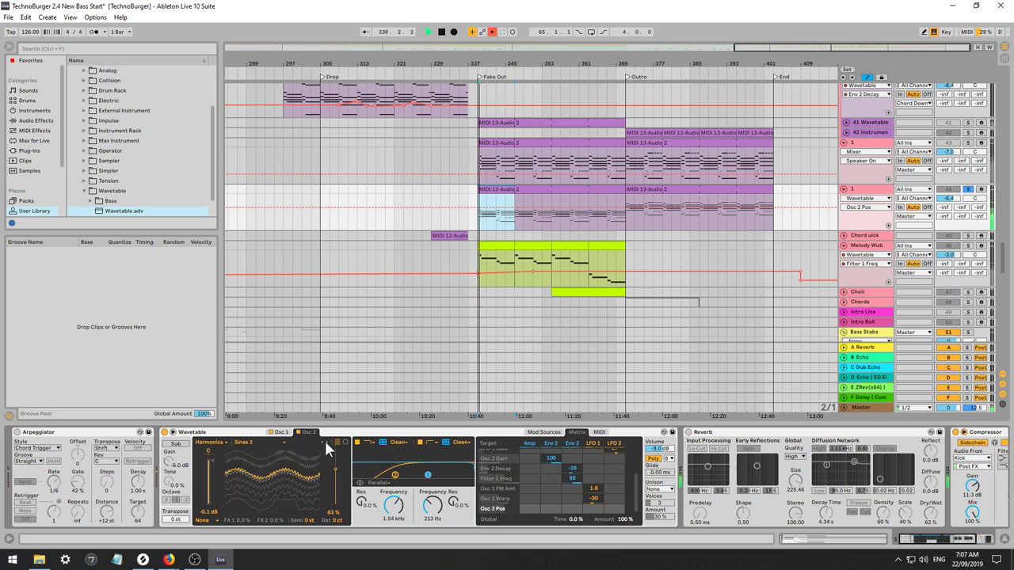
{"action": "left_click", "coordinate": [324, 441]}
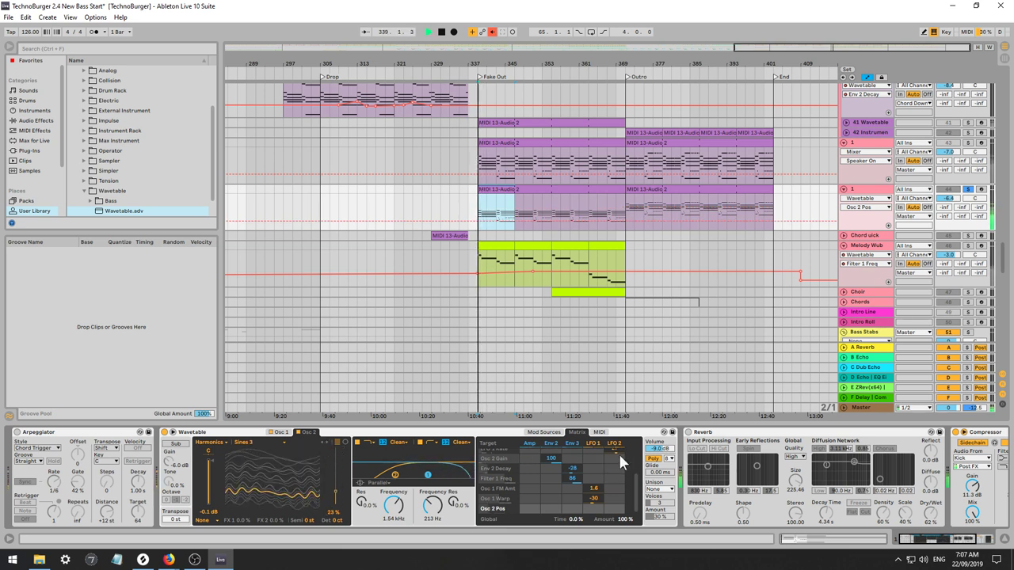
Lengthen Env 2's decay to 635 ms and raise Filter 1 frequency.
{"action": "left_click", "coordinate": [544, 432]}
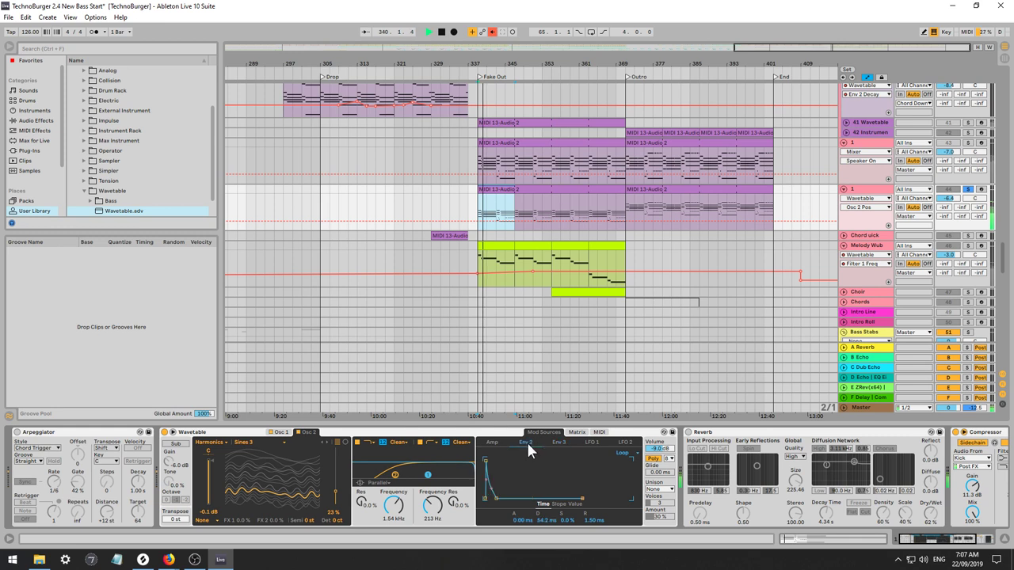
{"action": "left_click_drag", "start_coordinate": [545, 523], "coordinate": [544, 504]}
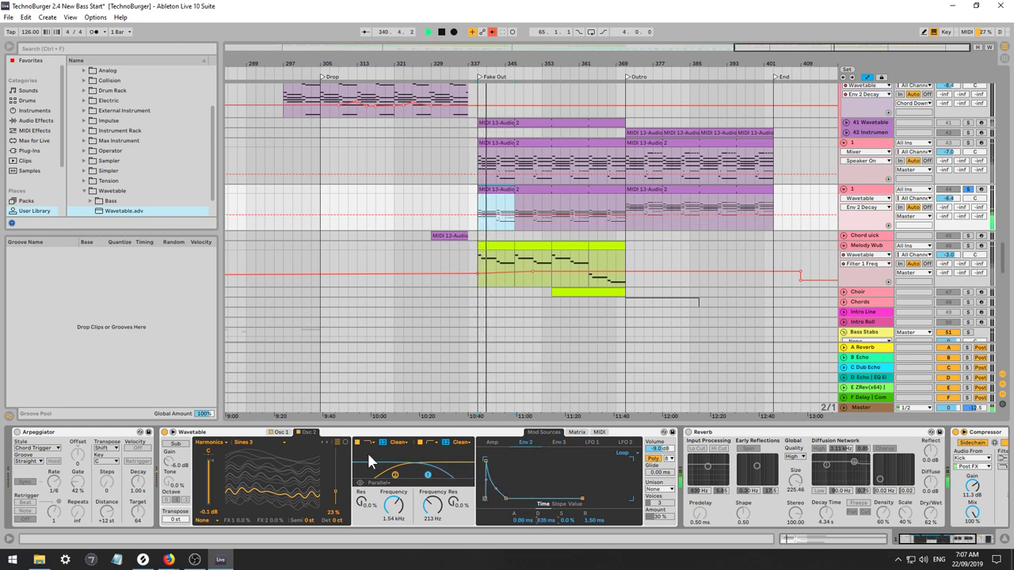
{"action": "left_click_drag", "start_coordinate": [404, 507], "coordinate": [398, 499]}
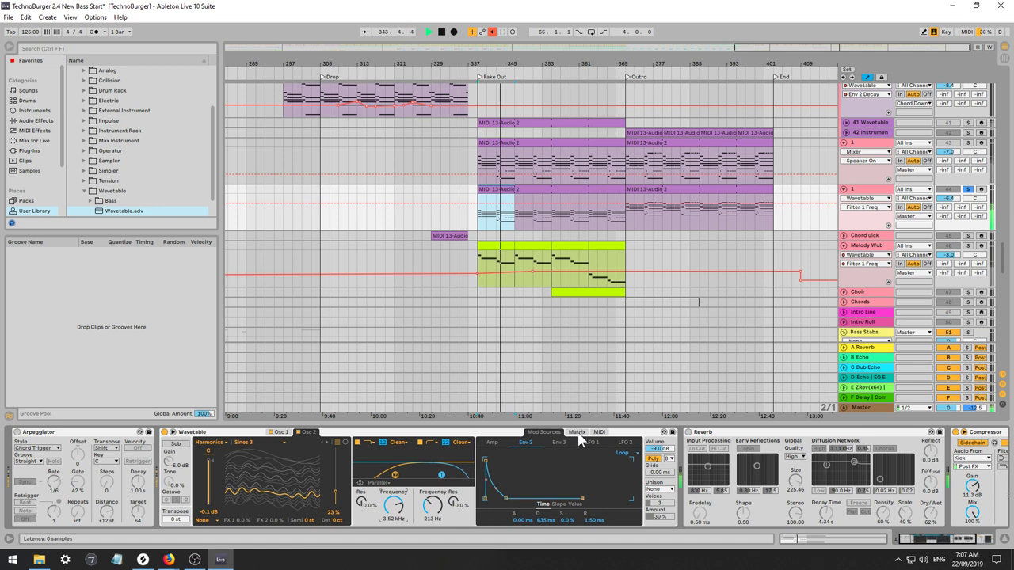
Try then clear Env 2's modulation of Filter 1 Freq, and lower Filter 1 below 1 kHz.
{"action": "left_click", "coordinate": [579, 434]}
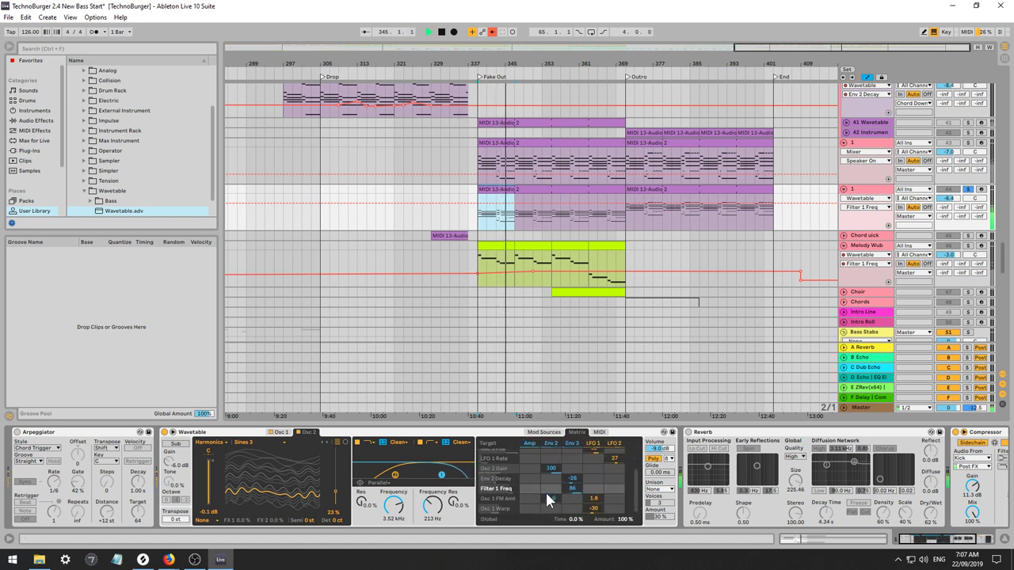
{"action": "left_click_drag", "start_coordinate": [552, 488], "coordinate": [551, 473]}
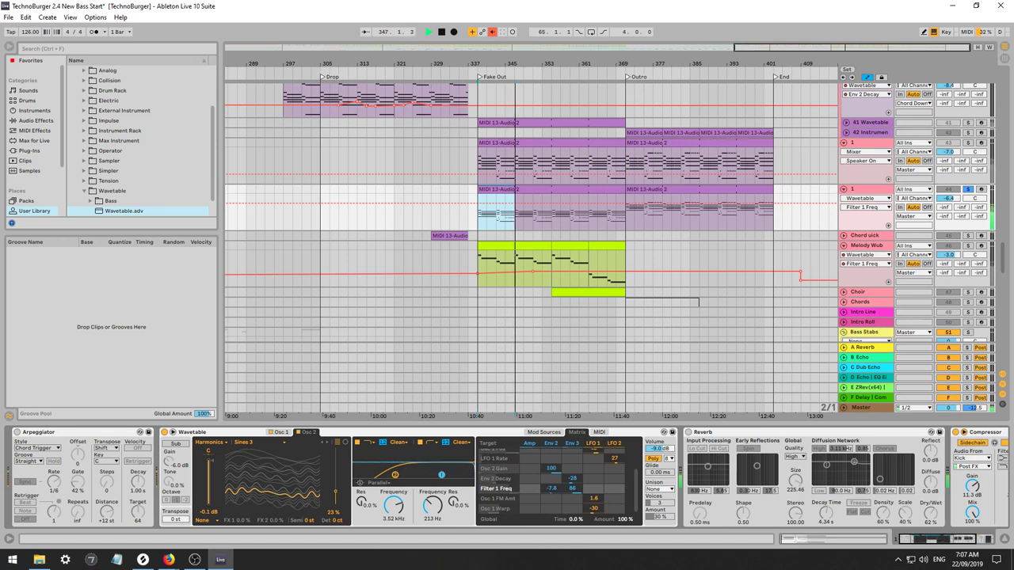
{"action": "left_click_drag", "start_coordinate": [551, 488], "coordinate": [547, 527]}
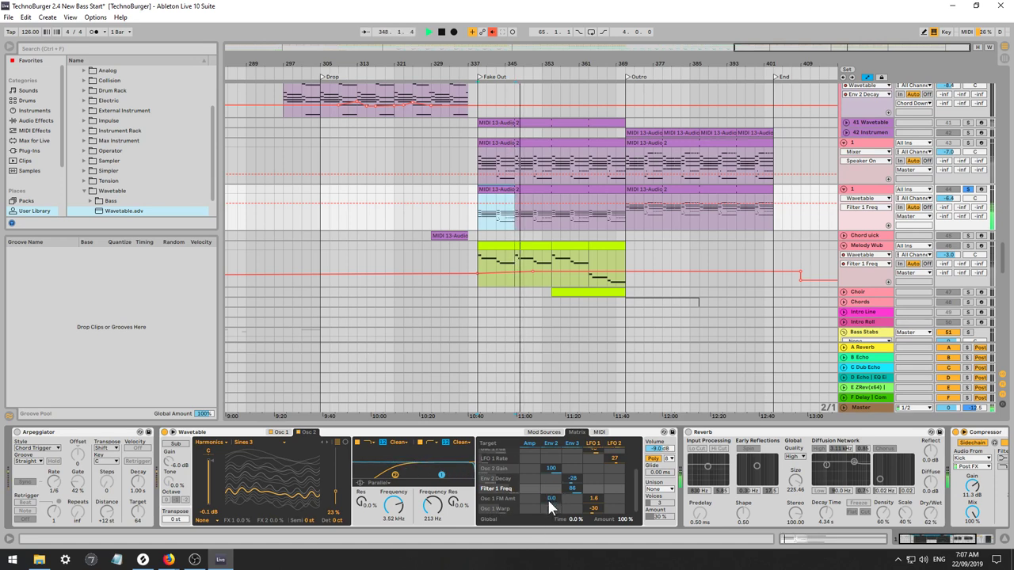
{"action": "left_click_drag", "start_coordinate": [394, 505], "coordinate": [432, 546]}
Lower Filter 1 cutoff, make Env 2 sweep Filter 1 Freq strongly, and set Filter 2 to 40.9 Hz.
{"action": "left_click", "coordinate": [378, 483]}
{"action": "left_click", "coordinate": [380, 490]}
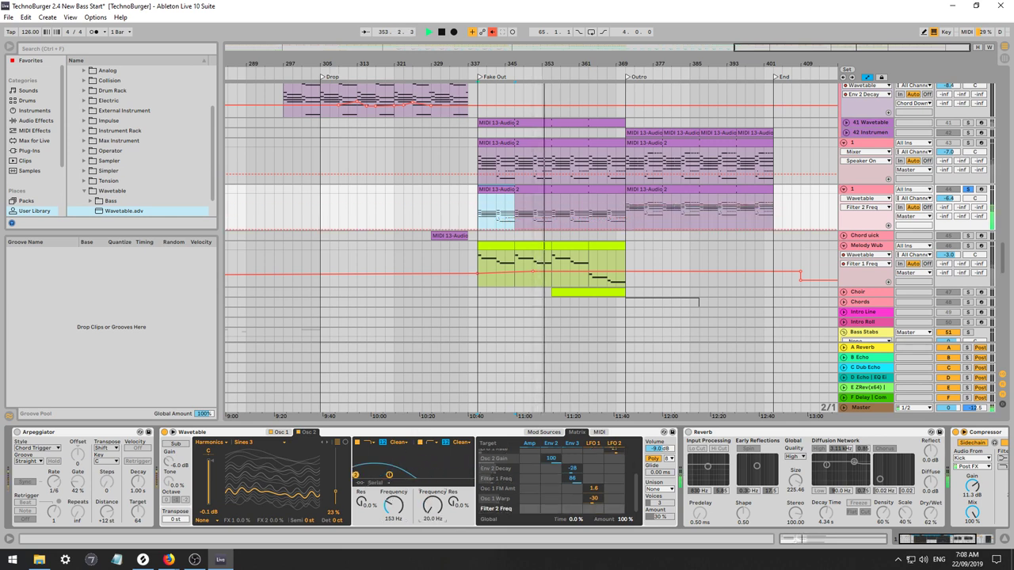
{"action": "mouse_move", "coordinate": [393, 504]}
{"action": "left_mouse_down"}
{"action": "mouse_move", "coordinate": [394, 532]}
{"action": "mouse_move", "coordinate": [394, 498]}
{"action": "left_mouse_up"}
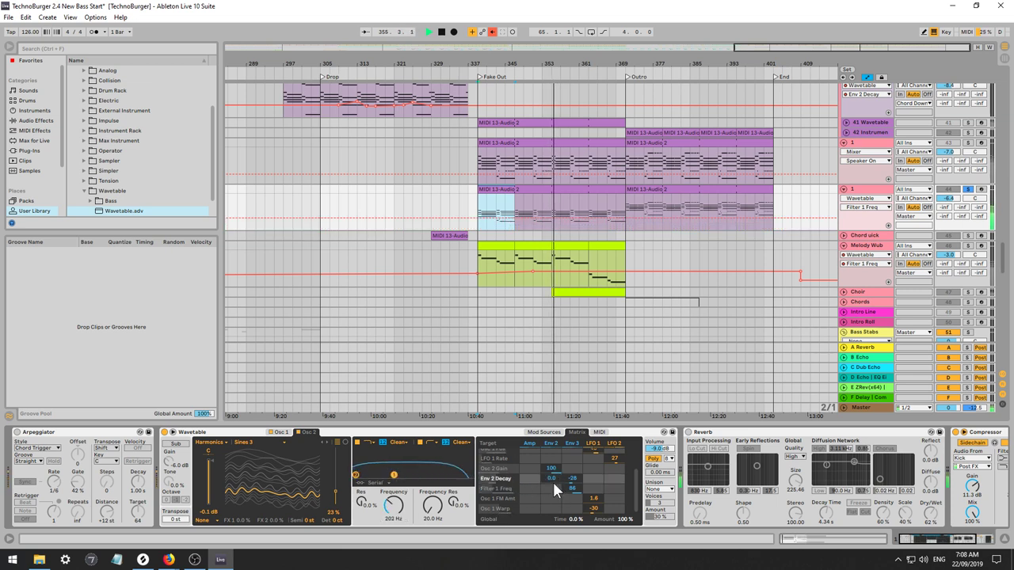
{"action": "left_click_drag", "start_coordinate": [552, 489], "coordinate": [548, 455]}
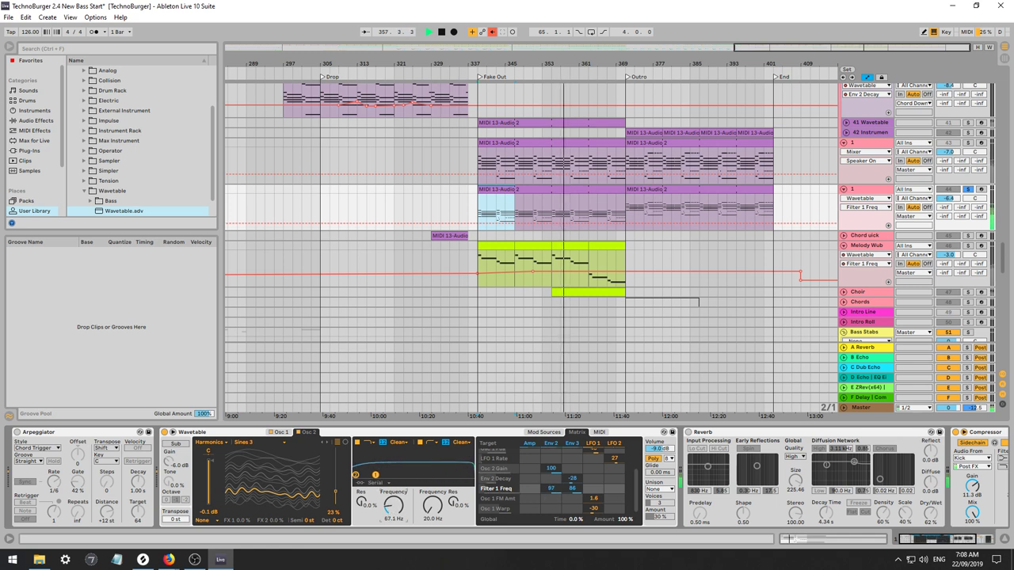
{"action": "left_click_drag", "start_coordinate": [434, 507], "coordinate": [440, 500]}
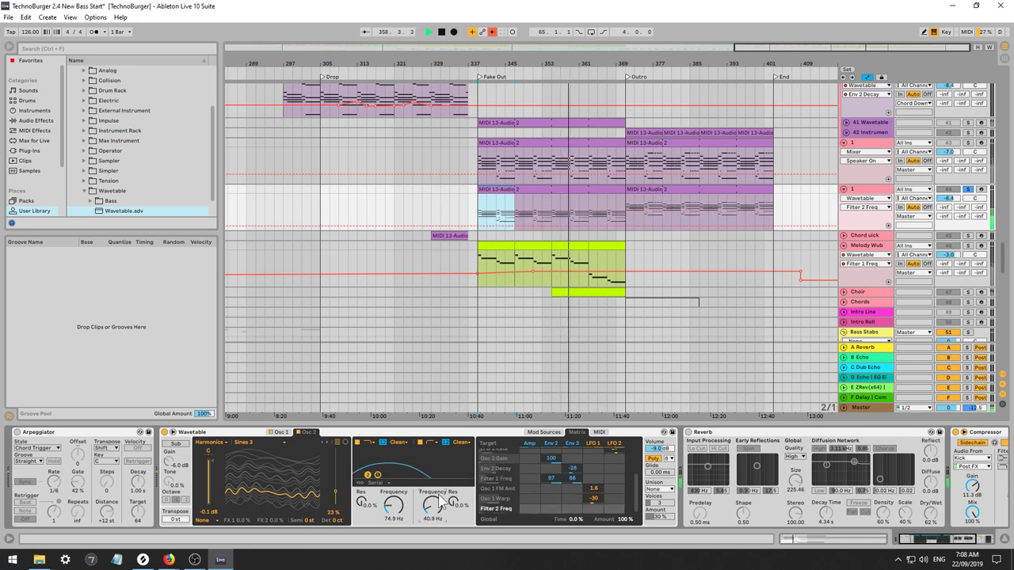
Switch the filters to Split routing and re-enable Reverb, selecting its Decay Time and Dry/Wet.
{"action": "left_click", "coordinate": [376, 485]}
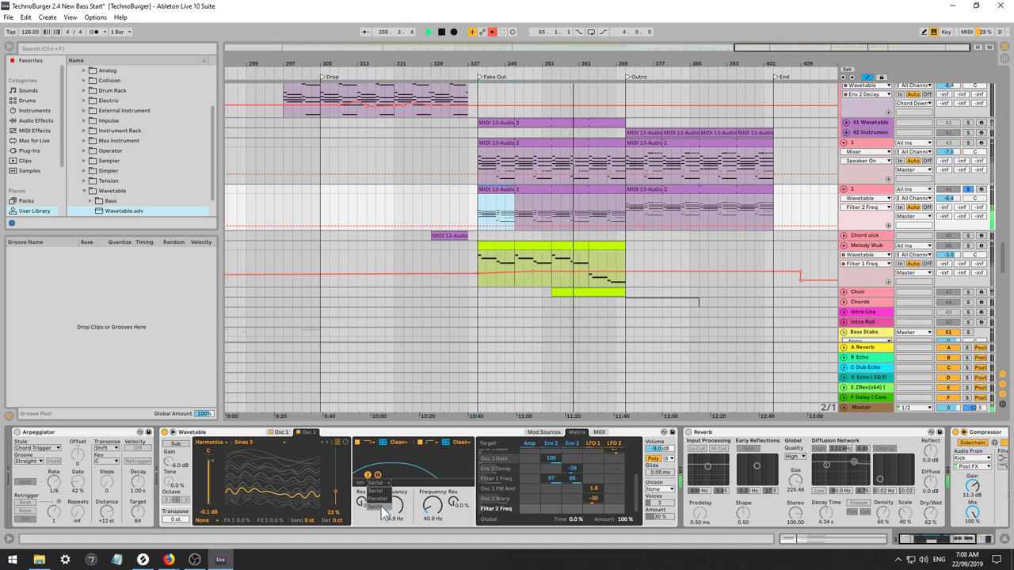
{"action": "left_click", "coordinate": [377, 507]}
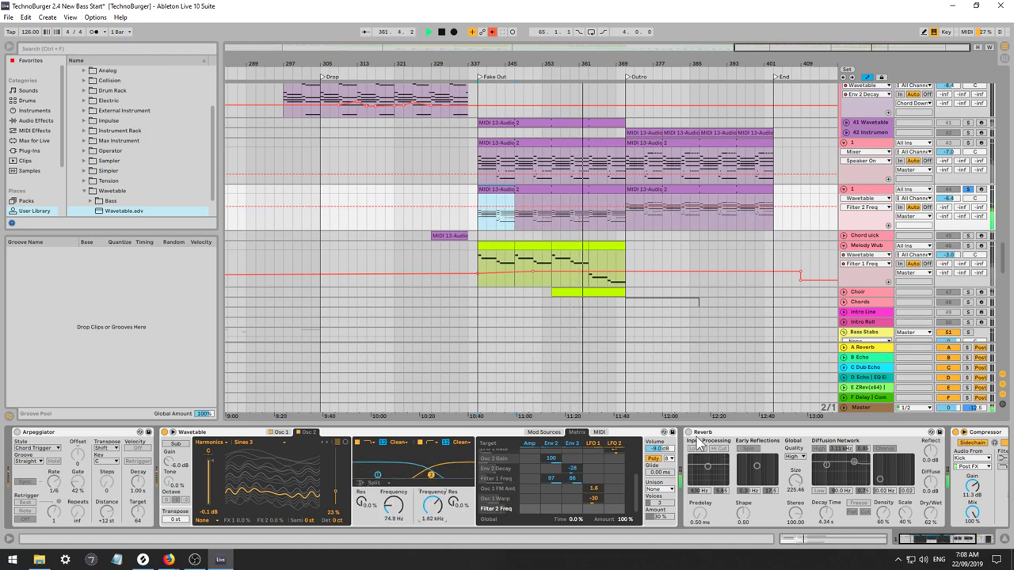
{"action": "left_click", "coordinate": [689, 432]}
{"action": "left_click", "coordinate": [827, 512]}
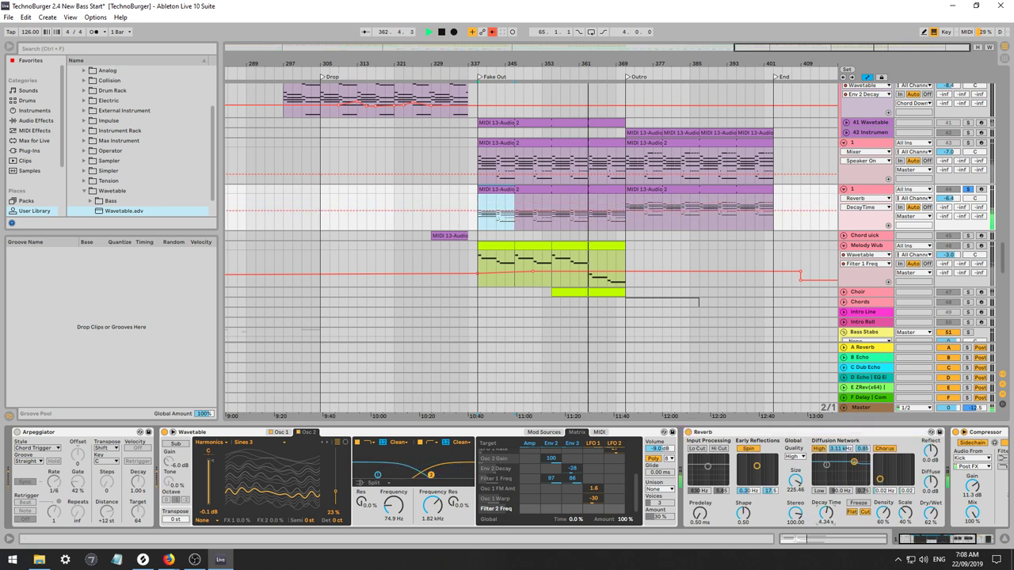
{"action": "left_click", "coordinate": [932, 515]}
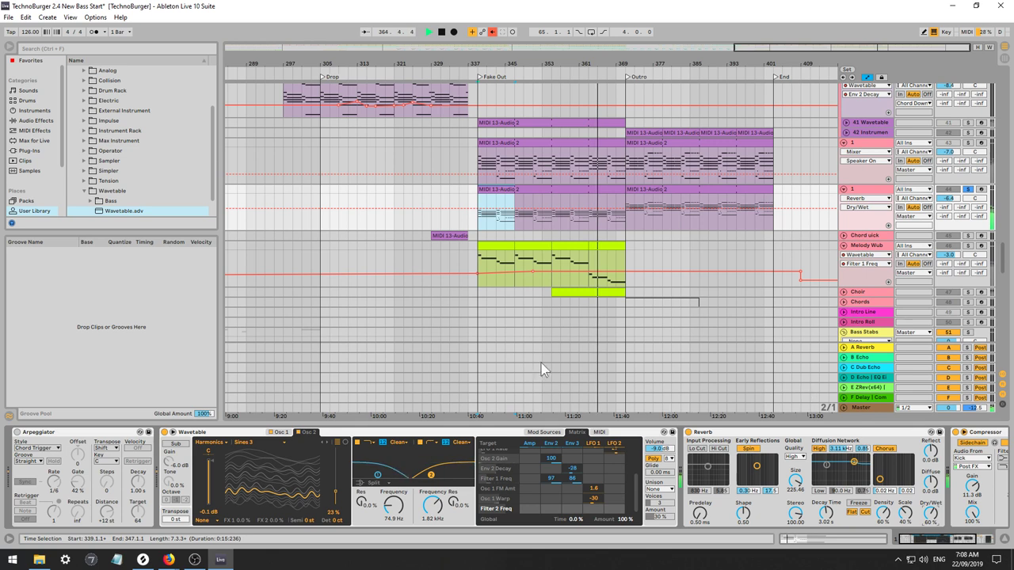
Lengthen Env 2's attack to about 682 ms.
{"action": "left_click", "coordinate": [538, 437]}
{"action": "left_click", "coordinate": [544, 442]}
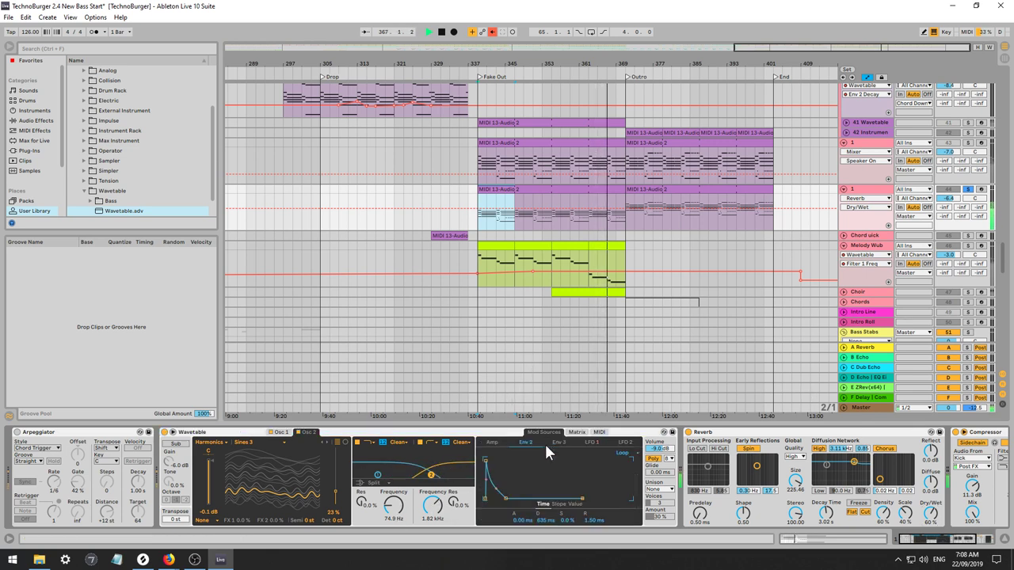
{"action": "mouse_move", "coordinate": [492, 460]}
{"action": "left_mouse_down"}
{"action": "mouse_move", "coordinate": [523, 459]}
{"action": "mouse_move", "coordinate": [507, 459]}
{"action": "left_mouse_up"}
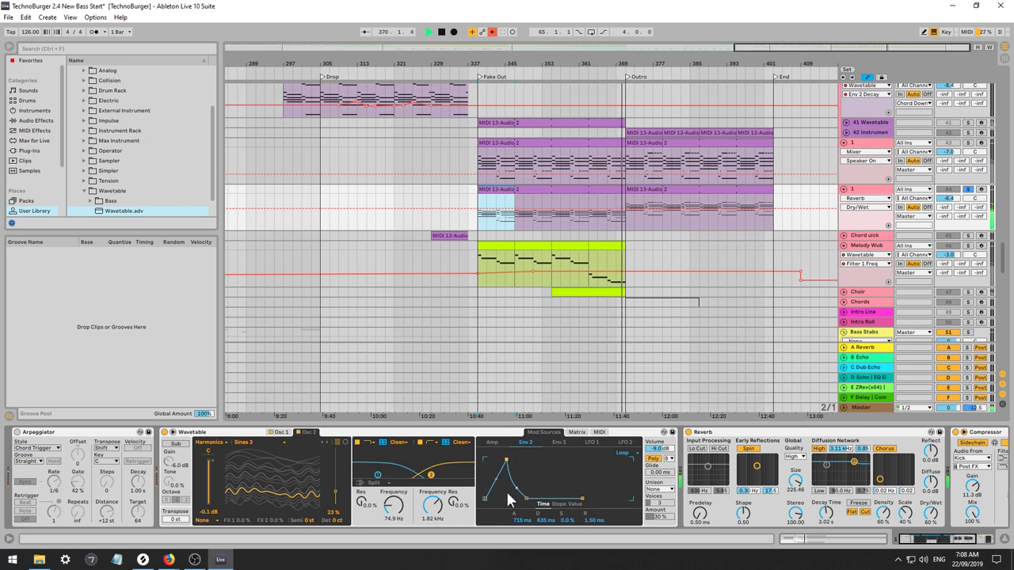
{"action": "left_click_drag", "start_coordinate": [520, 522], "coordinate": [522, 526]}
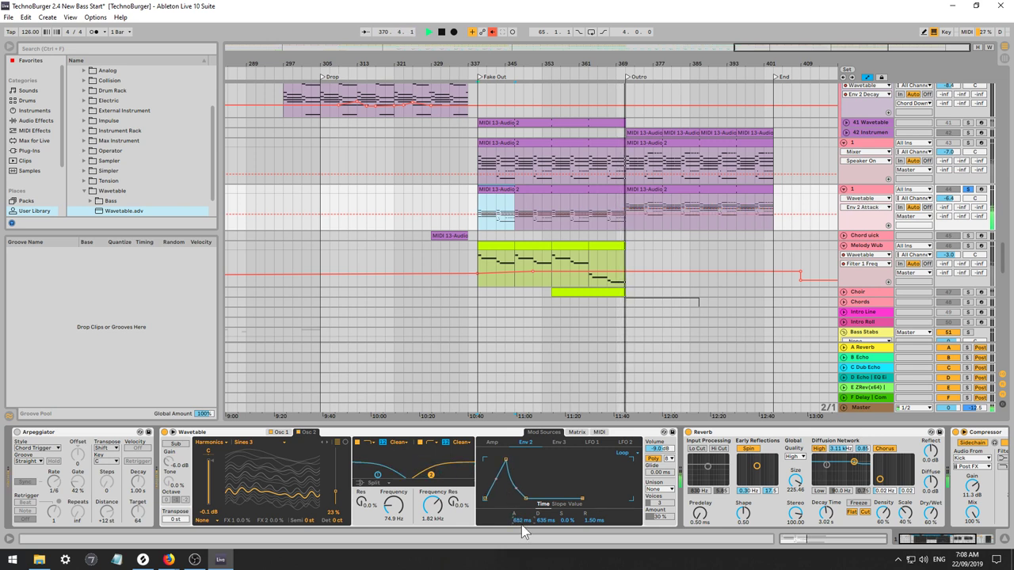
Set Env 3's modulation of Env 2 Attack to -56 and raise Filter 1 to 137 Hz.
{"action": "left_click", "coordinate": [575, 433]}
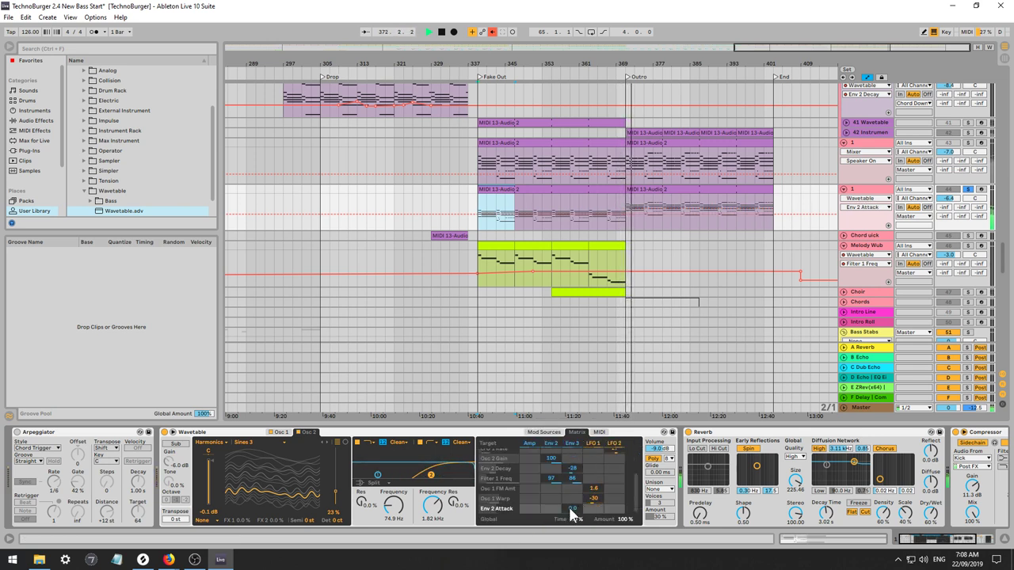
{"action": "key", "text": "space"}
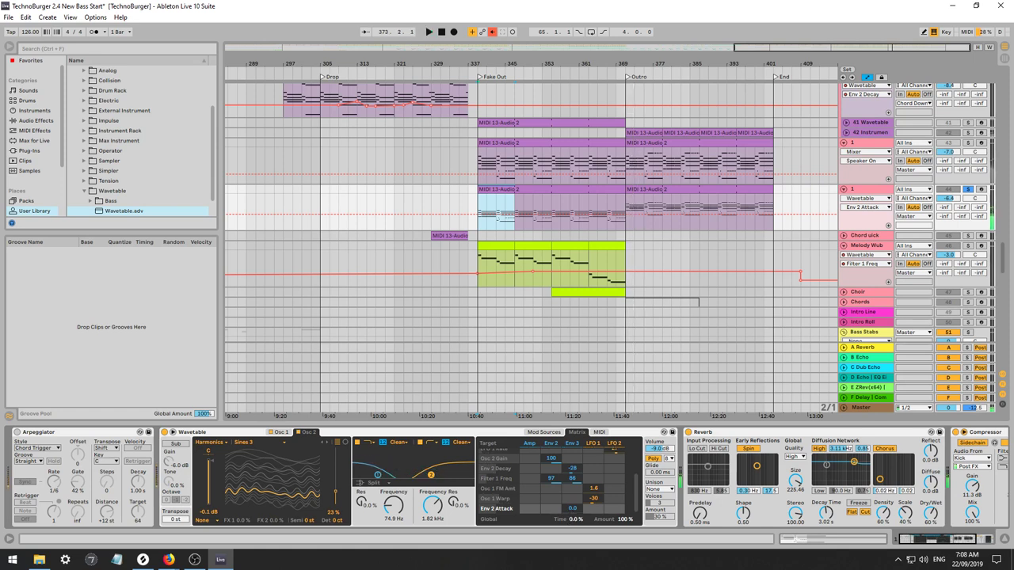
{"action": "mouse_move", "coordinate": [572, 508]}
{"action": "left_mouse_down"}
{"action": "mouse_move", "coordinate": [572, 530]}
{"action": "mouse_move", "coordinate": [572, 519]}
{"action": "left_mouse_up"}
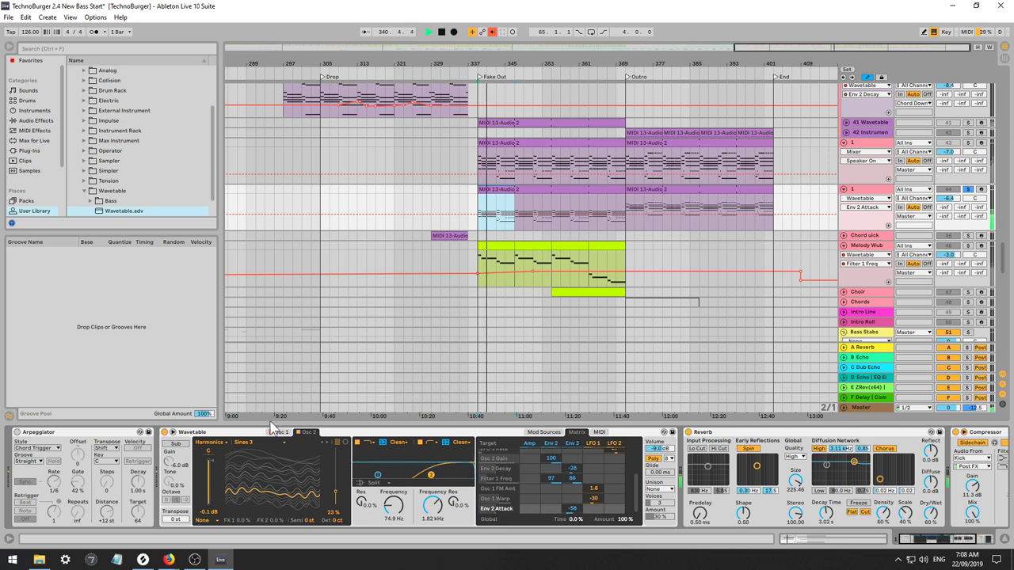
{"action": "left_click_drag", "start_coordinate": [394, 506], "coordinate": [394, 498]}
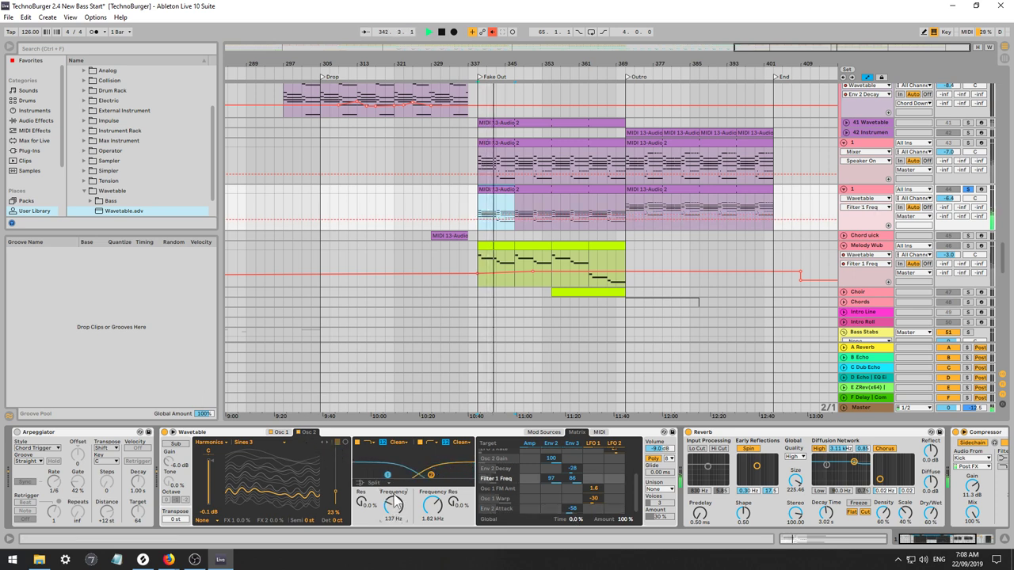
Compare Osc 2 on and off, then move its wavetable from Sines to the Distortion category.
{"action": "left_click", "coordinate": [297, 430]}
{"action": "left_click", "coordinate": [297, 431]}
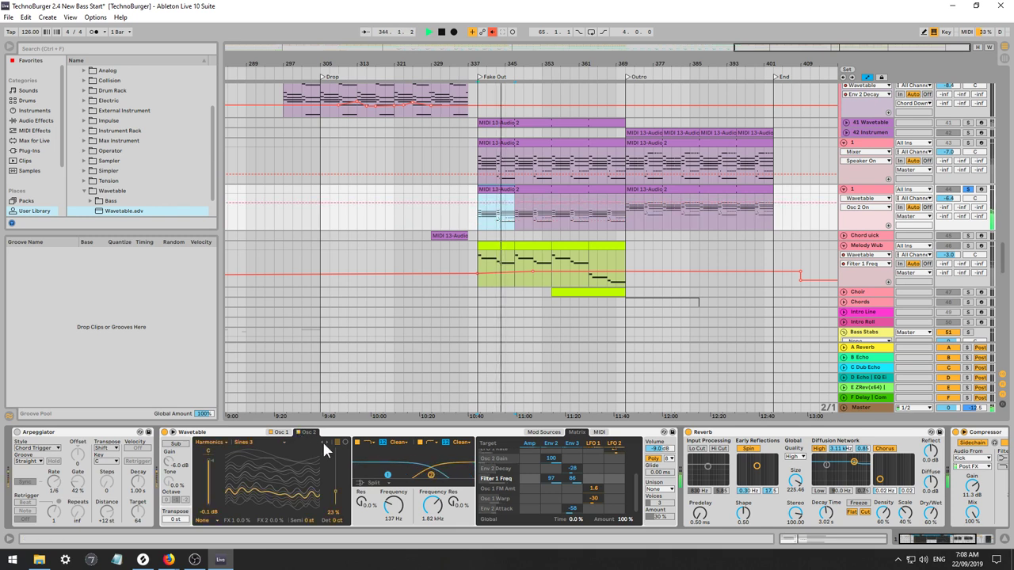
{"action": "left_click", "coordinate": [323, 442]}
{"action": "left_click", "coordinate": [270, 442]}
{"action": "left_click", "coordinate": [219, 444]}
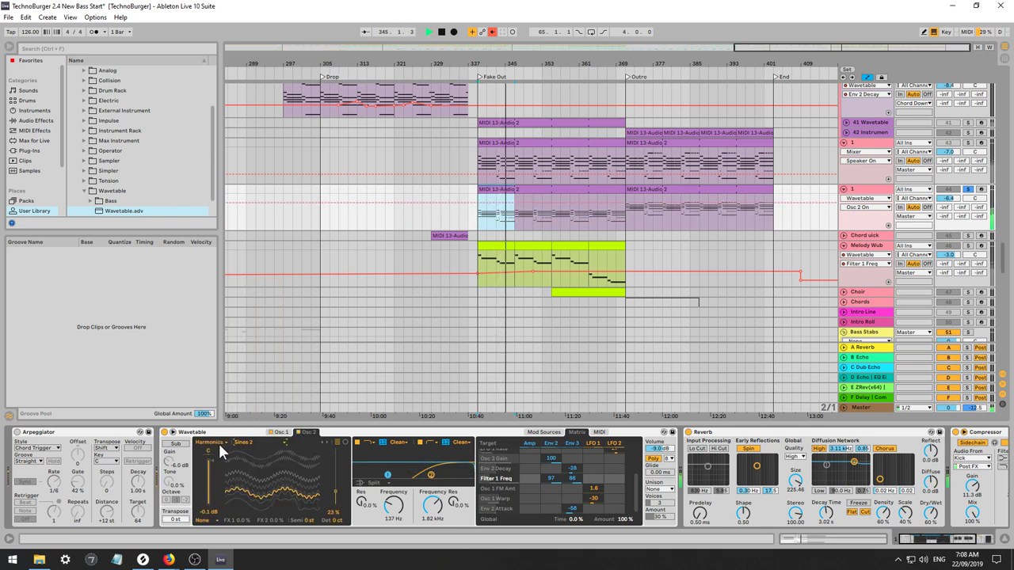
{"action": "left_click", "coordinate": [222, 442]}
{"action": "left_click", "coordinate": [215, 475]}
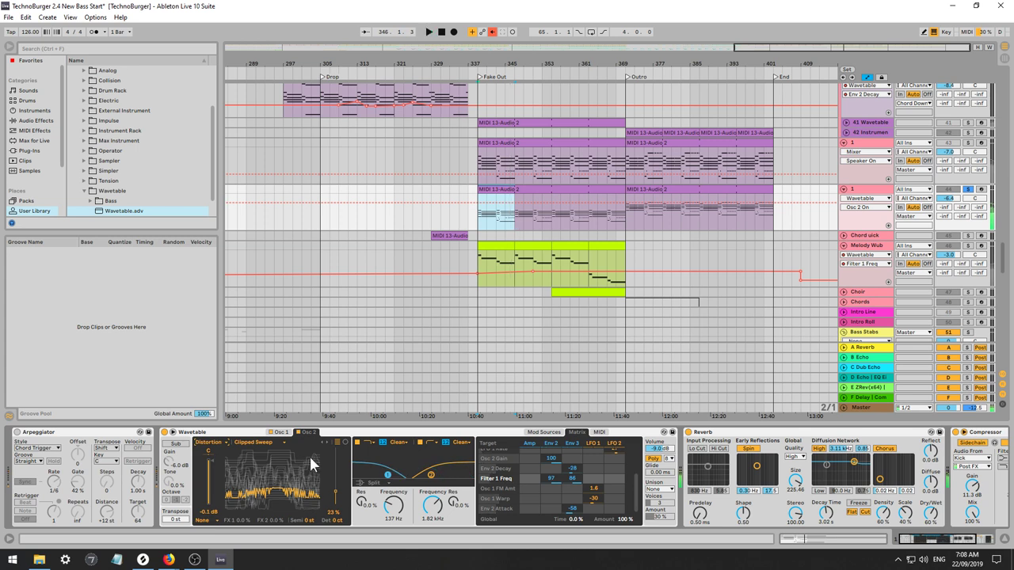
Audition Distortion tables DP Fold, Westcoast Fold, Malice and Wow at 72% then 21% position.
{"action": "left_click_drag", "start_coordinate": [335, 491], "coordinate": [335, 464]}
{"action": "left_click", "coordinate": [324, 441]}
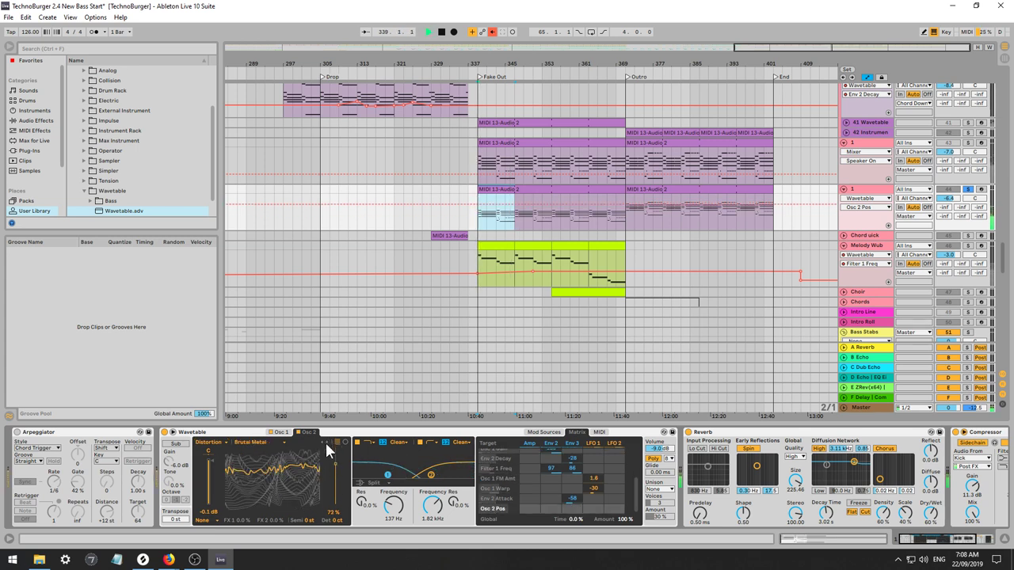
{"action": "left_click", "coordinate": [325, 442]}
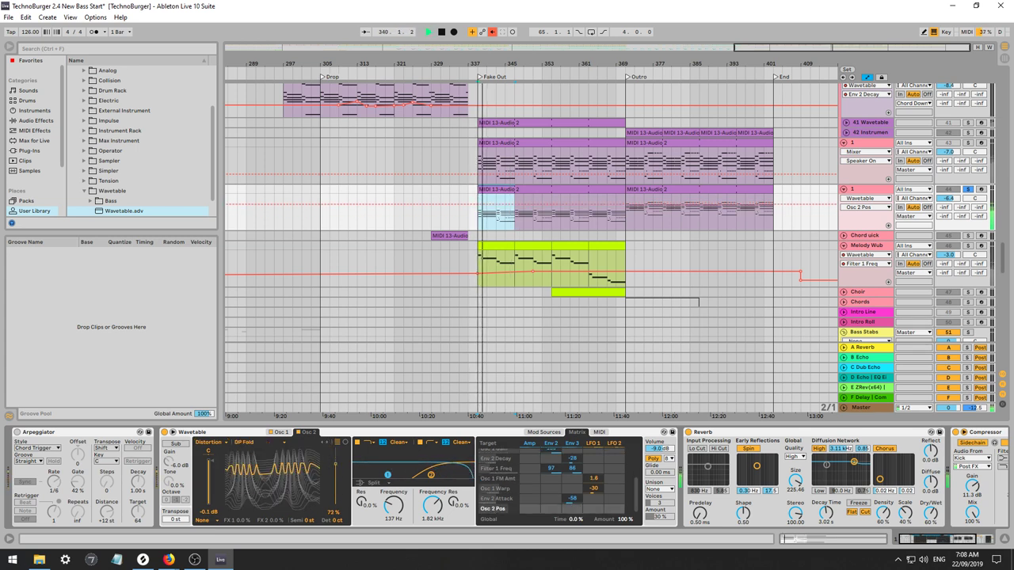
{"action": "left_click", "coordinate": [325, 441]}
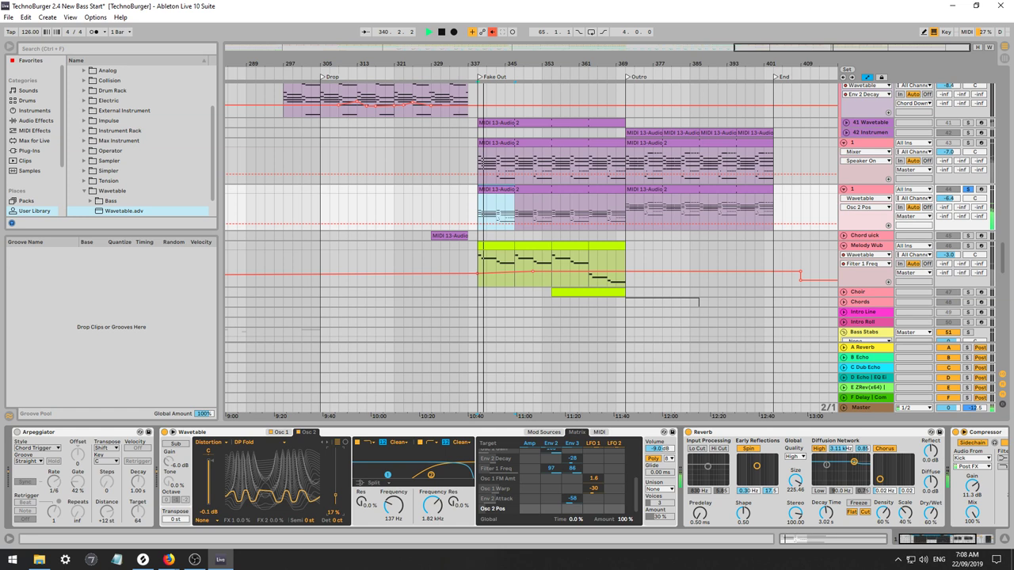
{"action": "left_click", "coordinate": [328, 443]}
{"action": "left_click", "coordinate": [327, 443]}
{"action": "left_click", "coordinate": [327, 443]}
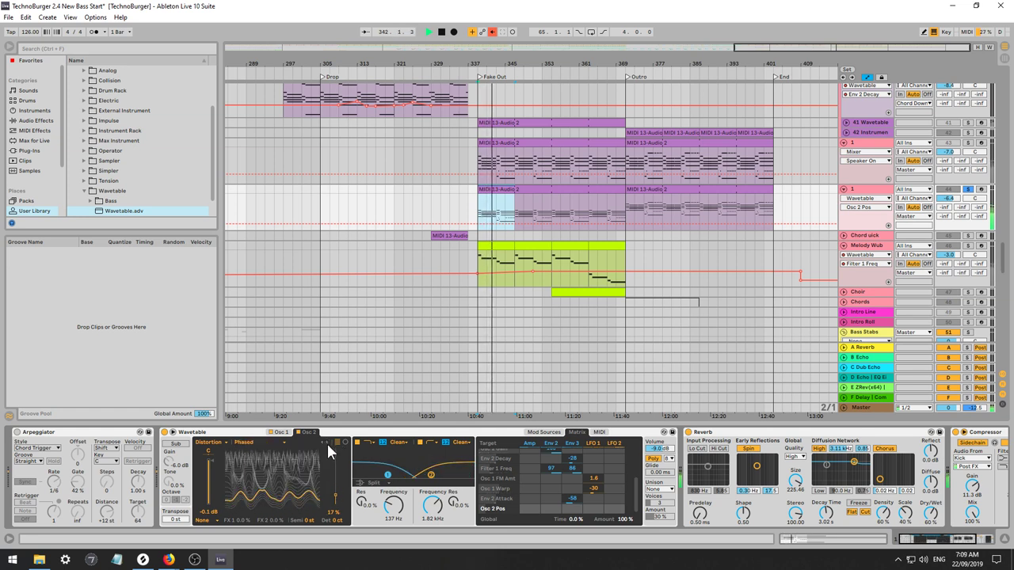
{"action": "left_click", "coordinate": [326, 441]}
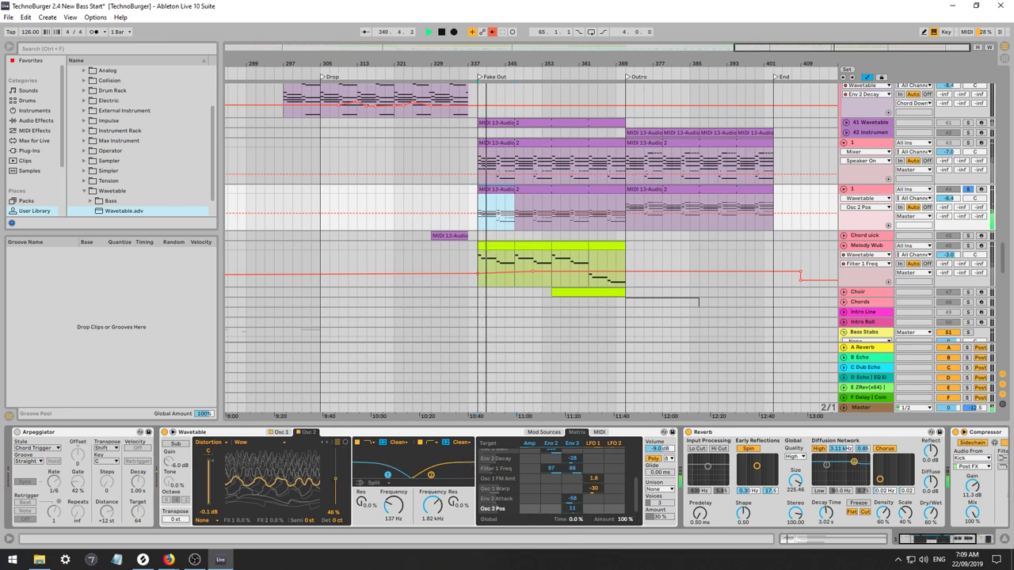
{"action": "left_click_drag", "start_coordinate": [336, 482], "coordinate": [336, 499]}
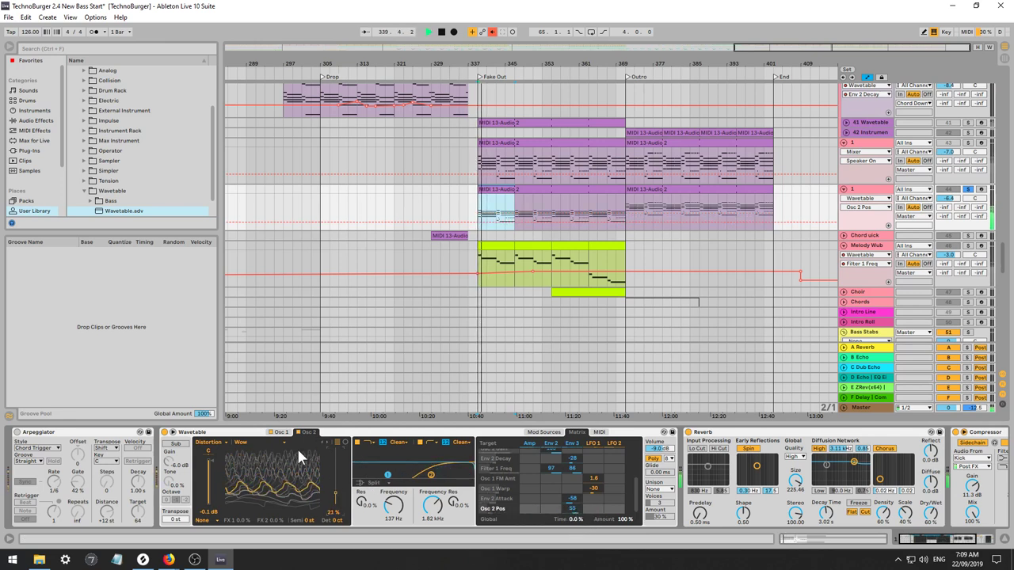
Step Osc 2 via Frequency FM and Sweep 1 to Sweep 4, then re-solo the synth track.
{"action": "left_click", "coordinate": [326, 443]}
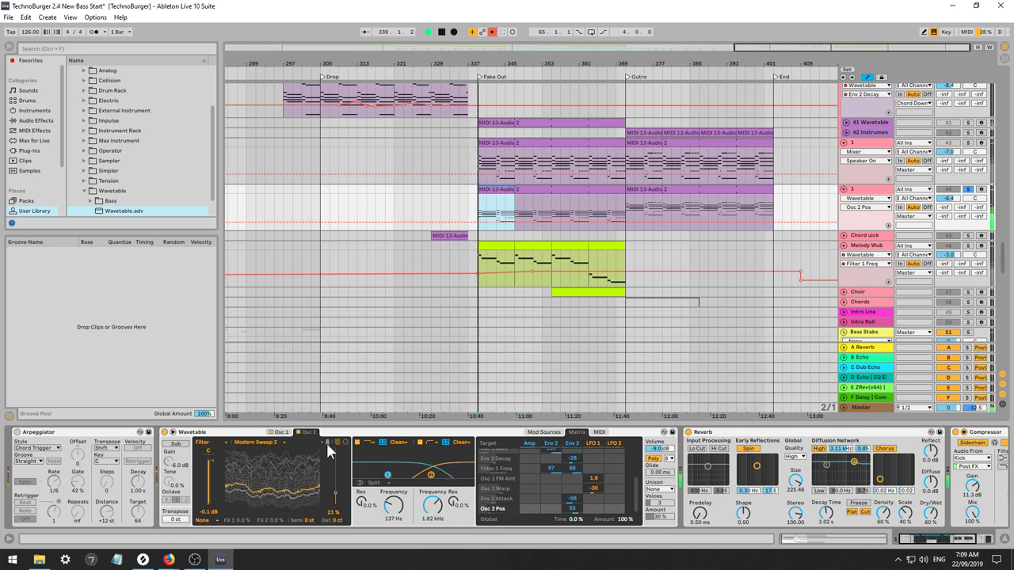
{"action": "key", "text": "space"}
{"action": "key", "text": "space"}
{"action": "left_click", "coordinate": [326, 443]}
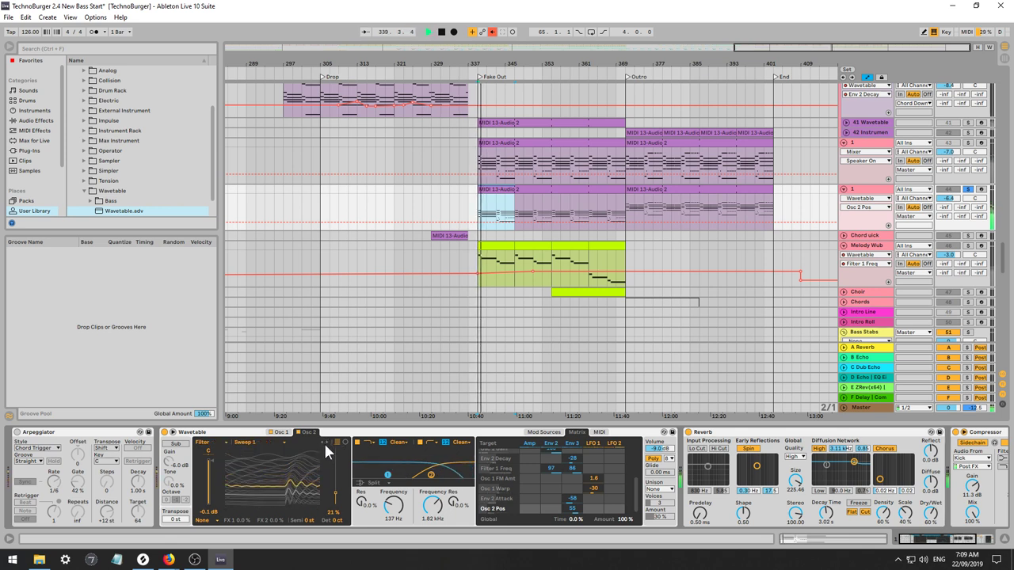
{"action": "left_click", "coordinate": [326, 443]}
{"action": "left_click", "coordinate": [325, 443]}
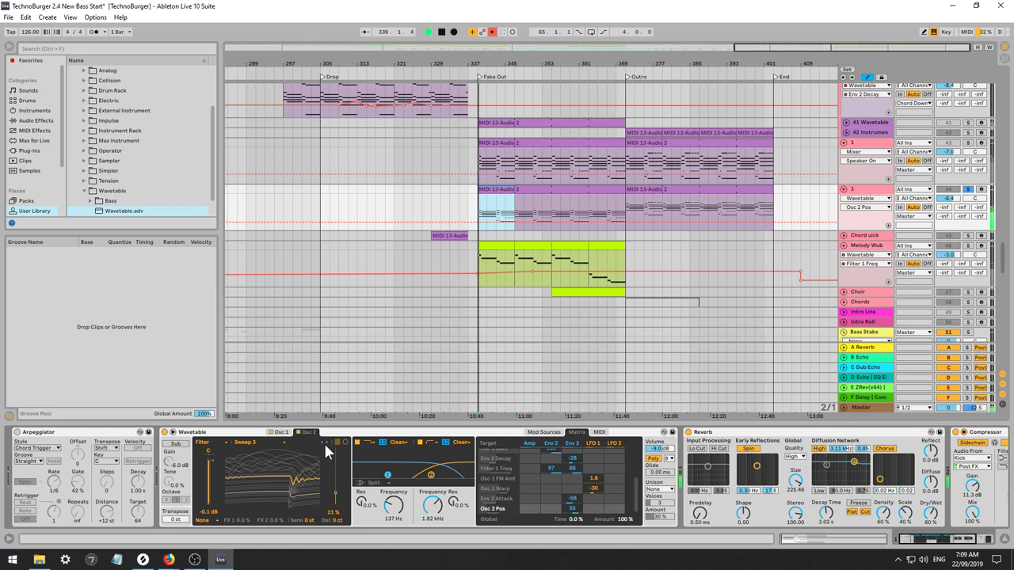
{"action": "left_click", "coordinate": [326, 443]}
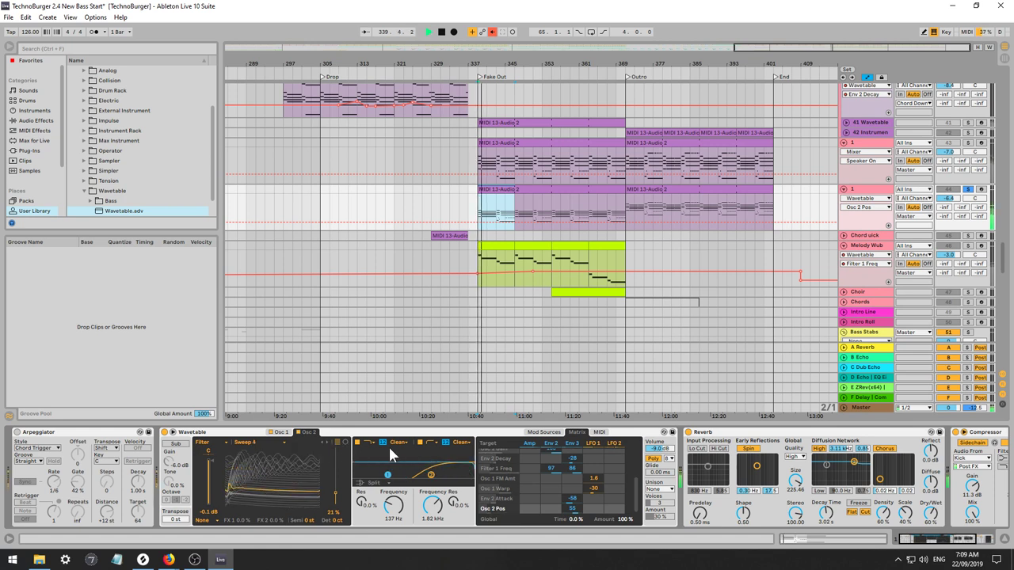
{"action": "left_click", "coordinate": [968, 189]}
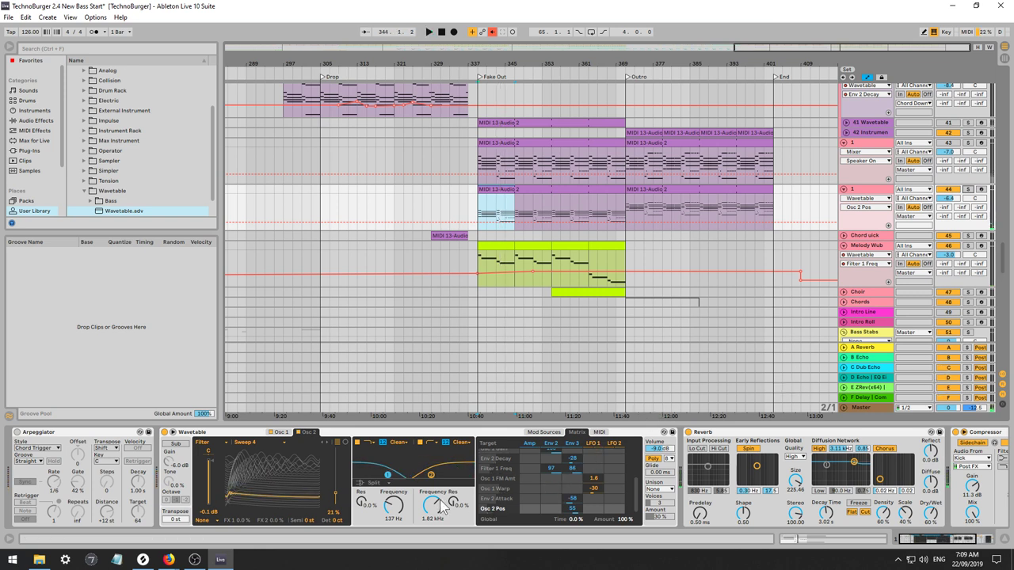
{"action": "left_click", "coordinate": [968, 191]}
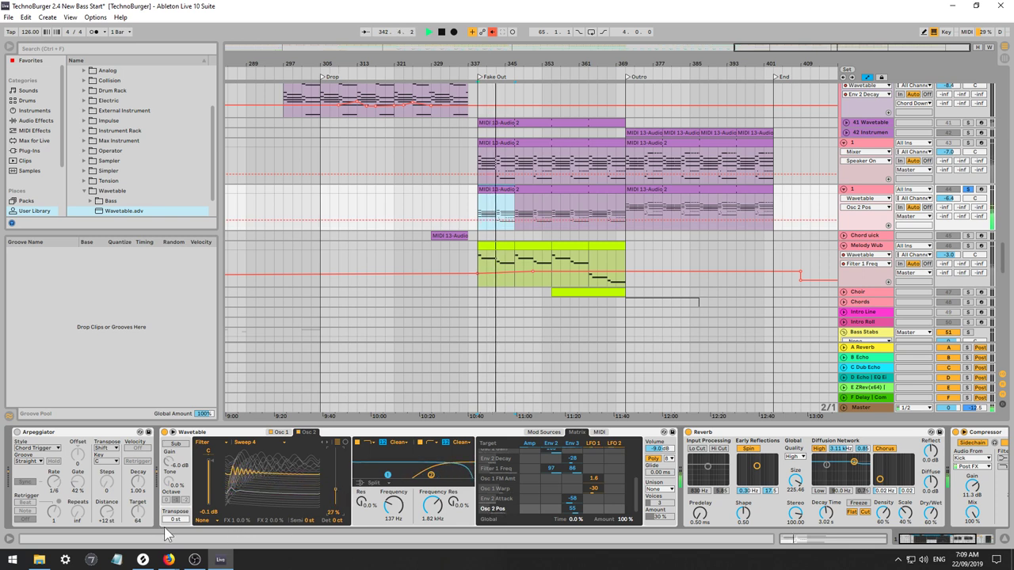
Set Osc 2's effect to Classic mode with -56% pulse width and about 58% sync.
{"action": "left_click", "coordinate": [206, 520]}
{"action": "left_click", "coordinate": [202, 521]}
{"action": "left_click", "coordinate": [203, 520]}
{"action": "left_click", "coordinate": [204, 511]}
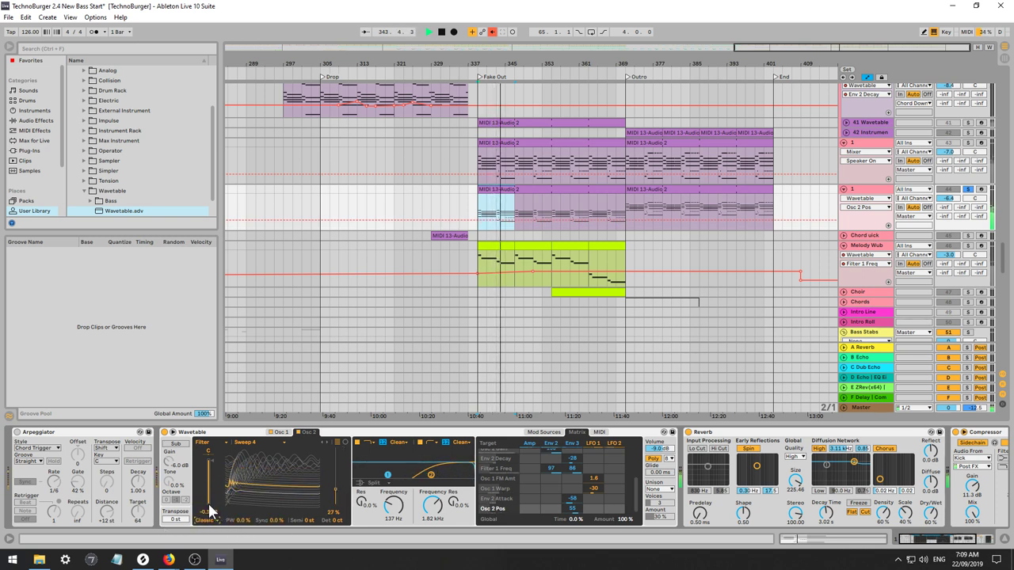
{"action": "left_click_drag", "start_coordinate": [244, 521], "coordinate": [244, 564]}
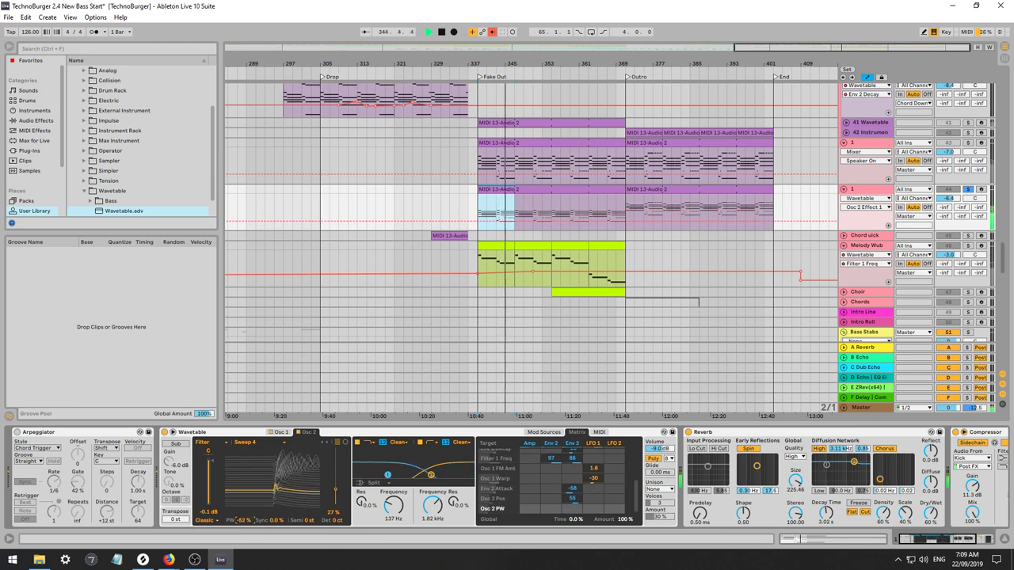
{"action": "left_click_drag", "start_coordinate": [274, 521], "coordinate": [243, 524]}
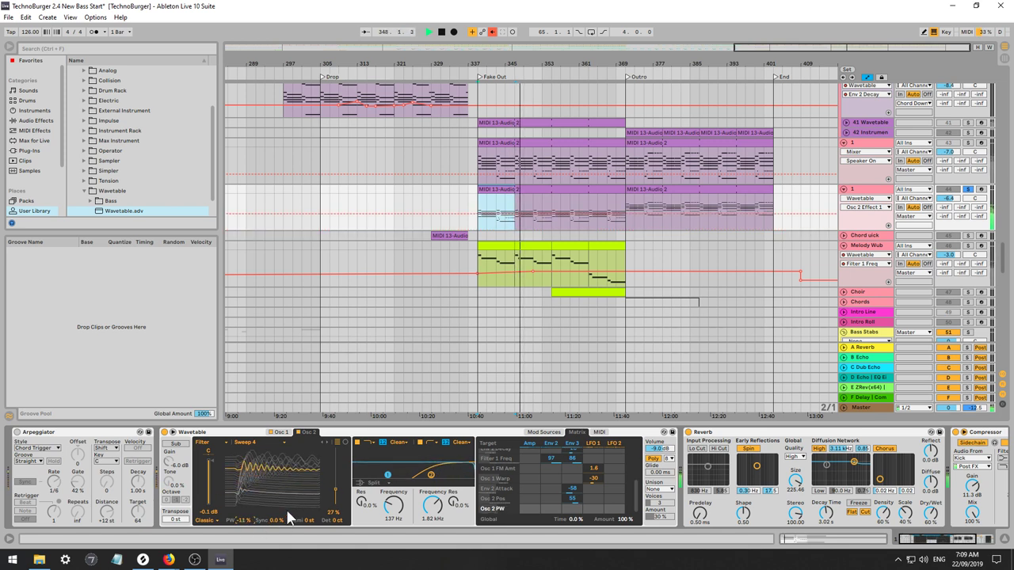
Set reverb mix to 74%, compressor threshold -9.41 dB, less Env 2 filter modulation, resonance ~9%.
{"action": "left_click_drag", "start_coordinate": [930, 512], "coordinate": [975, 542]}
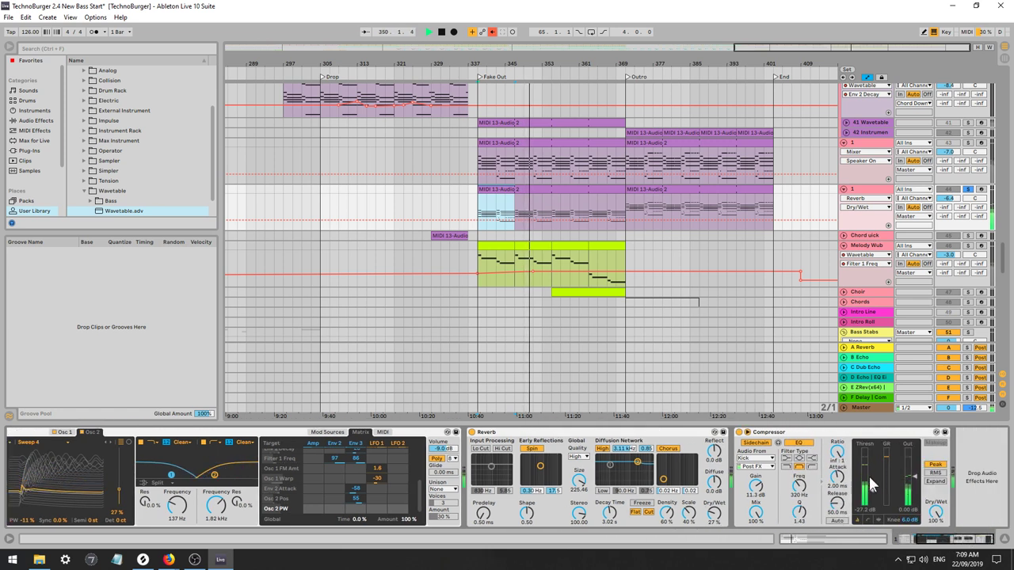
{"action": "left_click_drag", "start_coordinate": [871, 489], "coordinate": [872, 471]}
{"action": "mouse_move", "coordinate": [715, 514]}
{"action": "left_mouse_down"}
{"action": "mouse_move", "coordinate": [714, 476]}
{"action": "mouse_move", "coordinate": [714, 497]}
{"action": "left_mouse_up"}
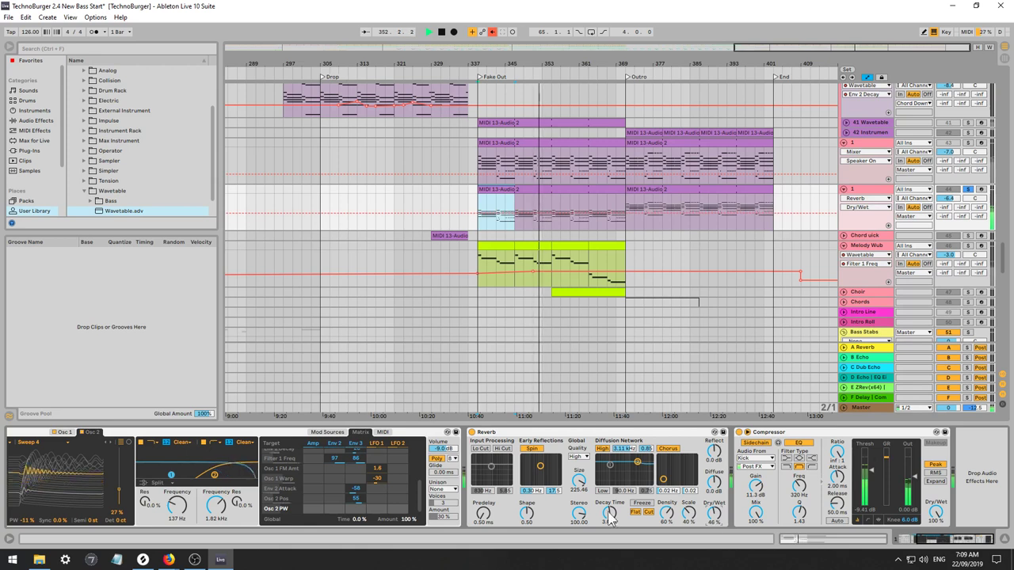
{"action": "left_click_drag", "start_coordinate": [609, 514], "coordinate": [609, 483]}
{"action": "left_click_drag", "start_coordinate": [956, 540], "coordinate": [939, 539]}
{"action": "left_click_drag", "start_coordinate": [550, 459], "coordinate": [551, 491]}
{"action": "mouse_move", "coordinate": [361, 502]}
{"action": "left_mouse_down"}
{"action": "mouse_move", "coordinate": [360, 488]}
{"action": "mouse_move", "coordinate": [360, 508]}
{"action": "left_mouse_up"}
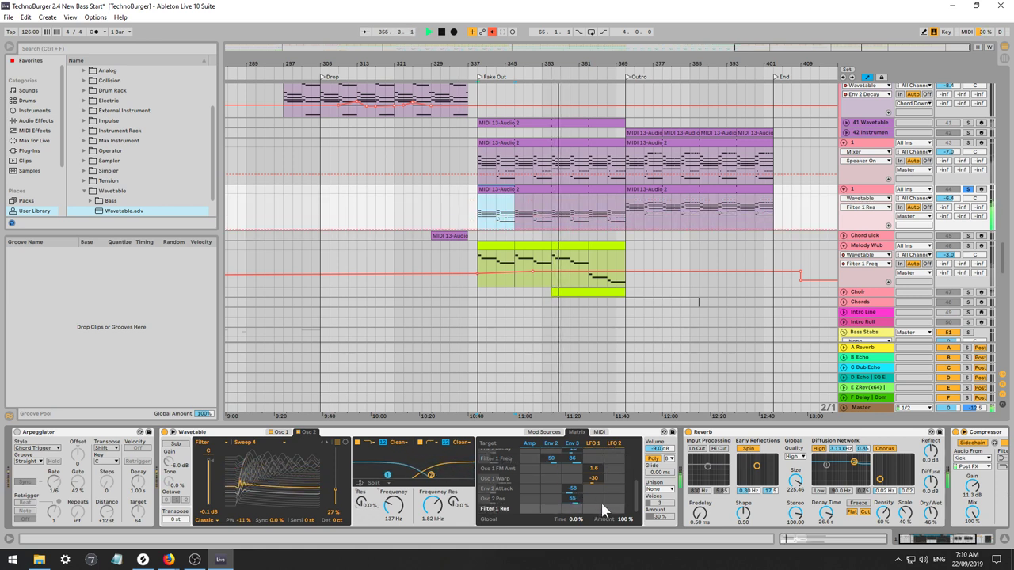
Shrink the reverb room size and trial decay and dry/wet changes, undoing unwanted ones.
{"action": "left_click_drag", "start_coordinate": [828, 513], "coordinate": [828, 540]}
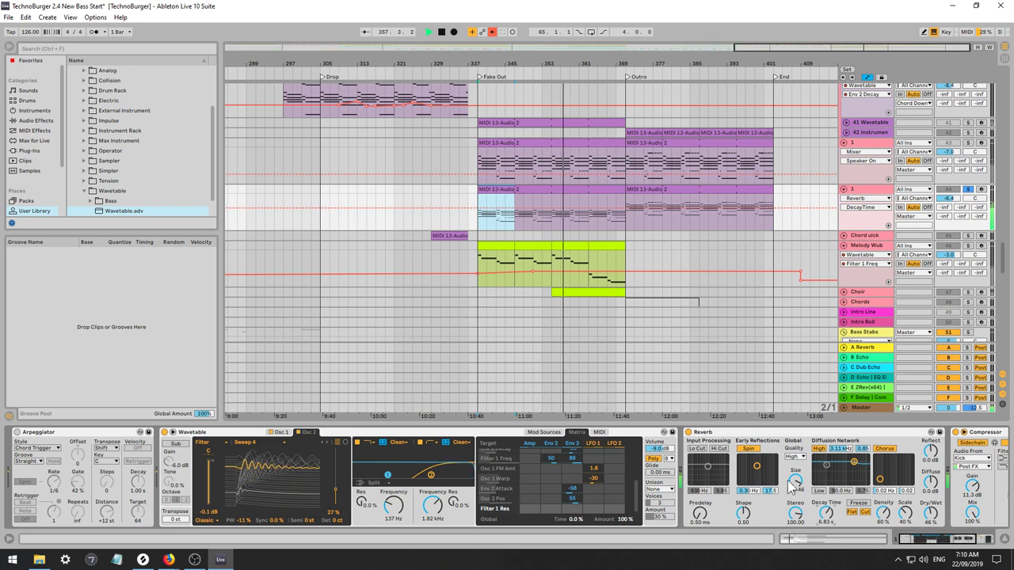
{"action": "left_click_drag", "start_coordinate": [796, 481], "coordinate": [796, 503]}
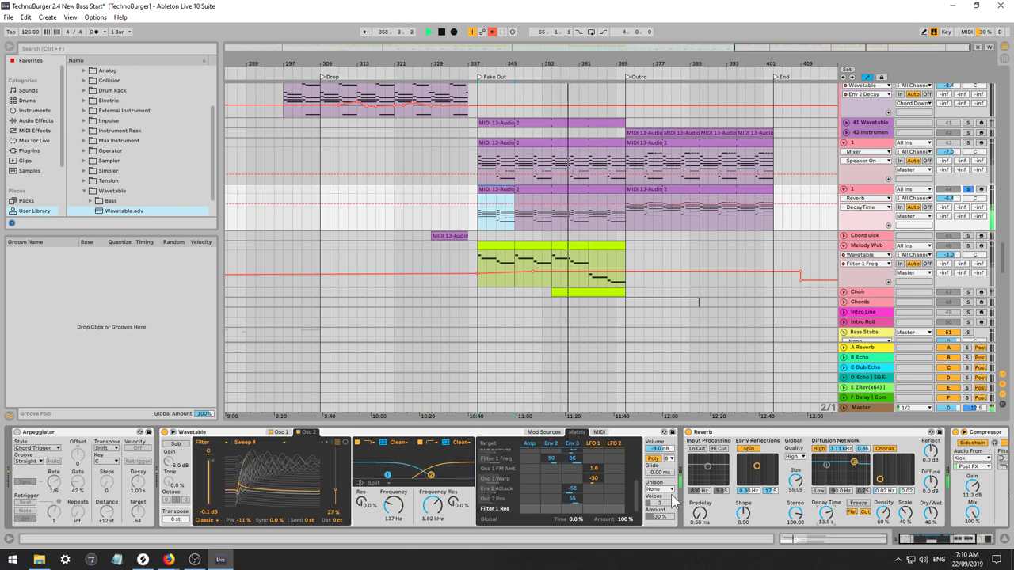
{"action": "key", "text": "ctrl+z"}
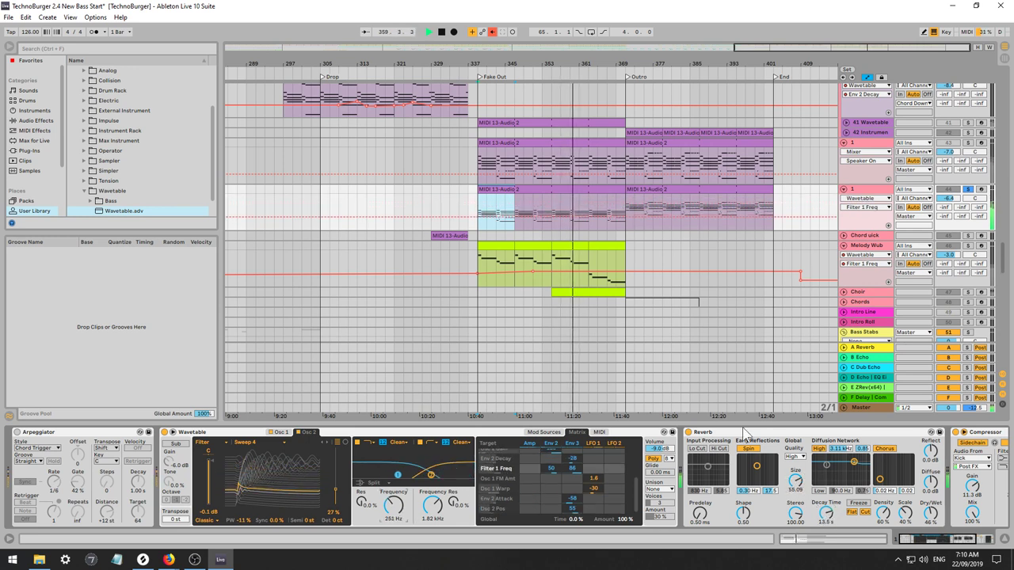
{"action": "key", "text": "ctrl+z"}
{"action": "left_click_drag", "start_coordinate": [826, 513], "coordinate": [826, 489]}
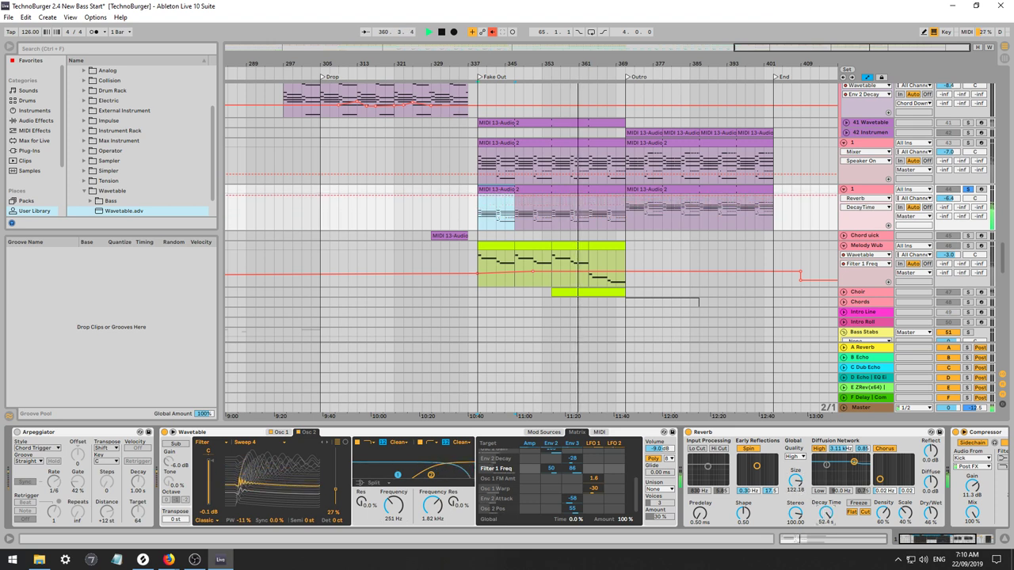
{"action": "left_click_drag", "start_coordinate": [931, 514], "coordinate": [930, 512]}
{"action": "key", "text": "ctrl+z"}
{"action": "key", "text": "ctrl+z"}
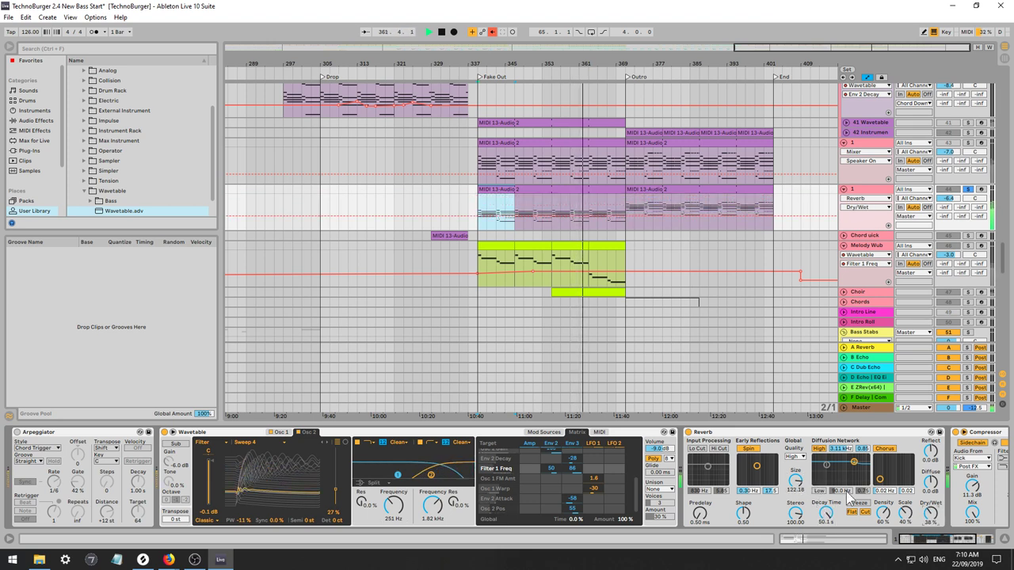
{"action": "key", "text": "ctrl+z"}
{"action": "key", "text": "ctrl+z"}
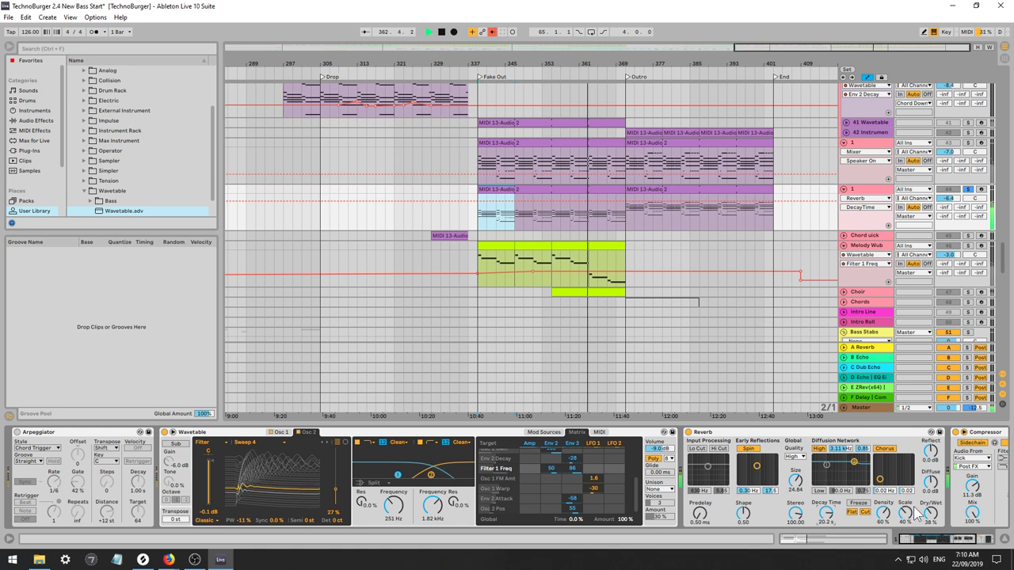
Raise Filter 1 to 265 Hz, set reverb decay to 9.81 s, and audition the result.
{"action": "left_click_drag", "start_coordinate": [393, 507], "coordinate": [394, 505]}
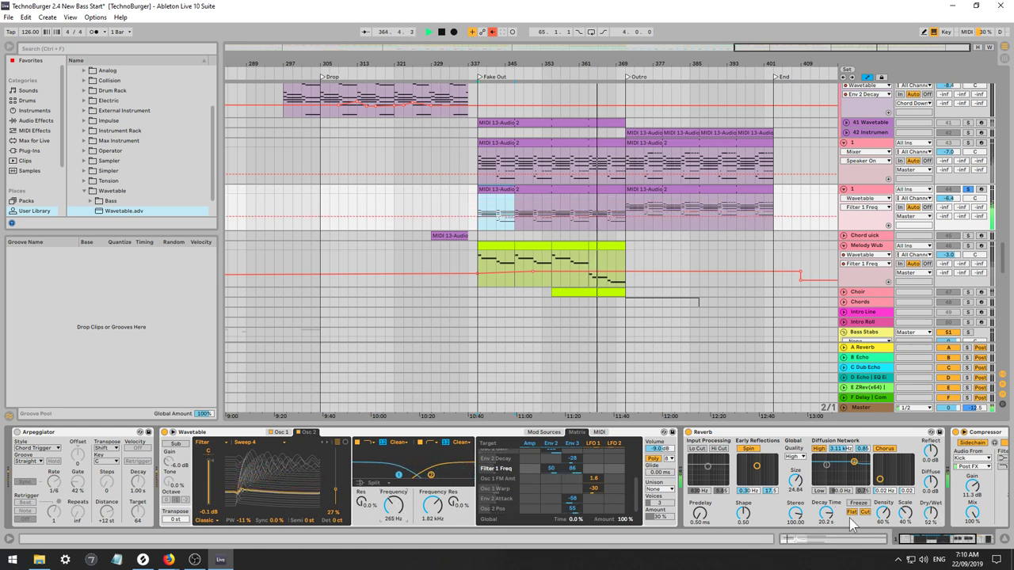
{"action": "key", "text": "ctrl+z"}
{"action": "key", "text": "ctrl+z"}
{"action": "left_click_drag", "start_coordinate": [827, 514], "coordinate": [826, 518]}
{"action": "key", "text": "space"}
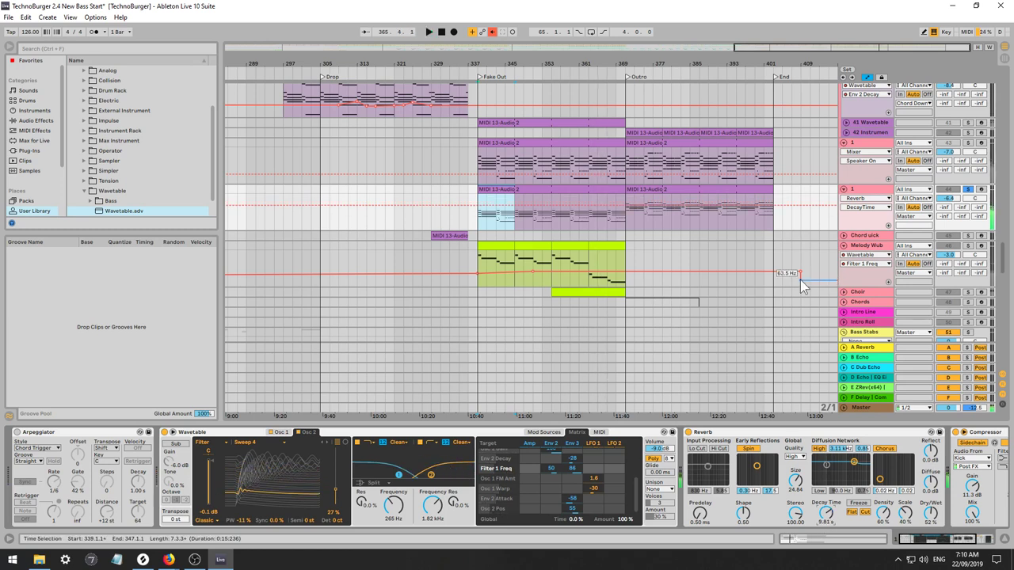
{"action": "key", "text": "space"}
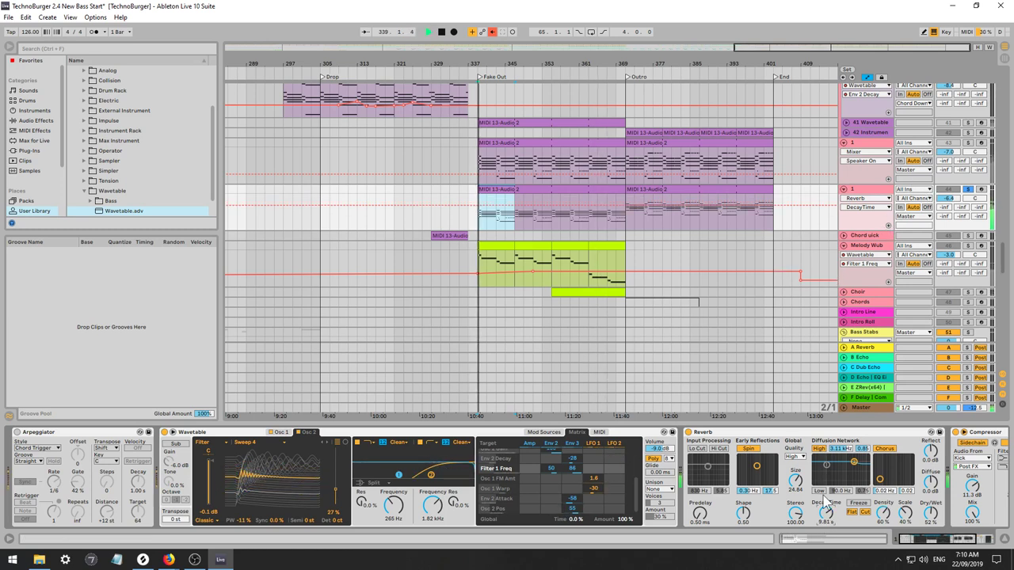
{"action": "key", "text": "space"}
{"action": "key", "text": "space"}
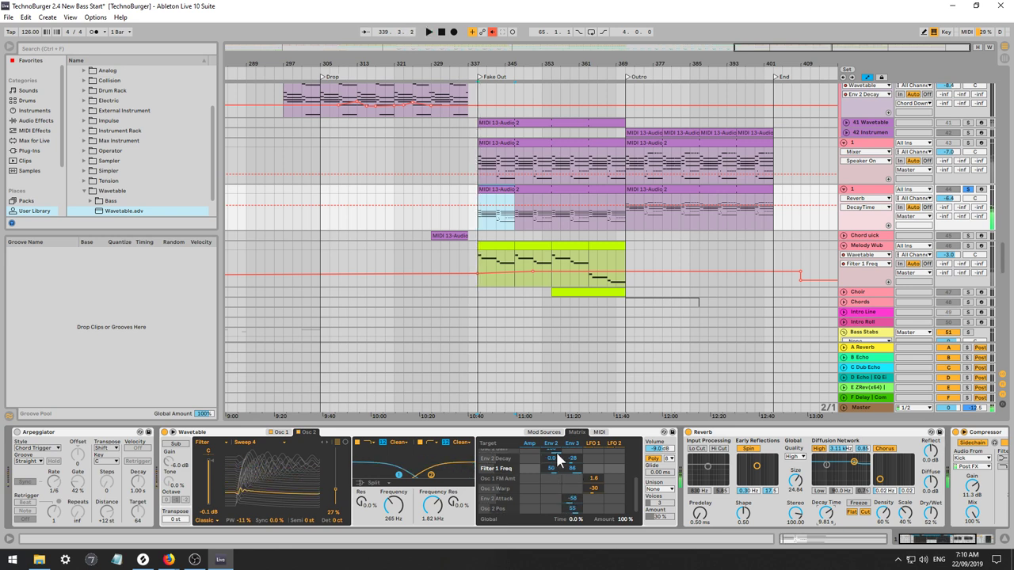
Set Env 2 to 28 and Env 3 to 56 on Filter 1 Freq, reverting the Osc 2 Gain tweak.
{"action": "scroll", "coordinate": [559, 465], "scroll_direction": "up", "scroll_amount": 3}
{"action": "left_click_drag", "start_coordinate": [553, 488], "coordinate": [552, 499]}
{"action": "key", "text": "space"}
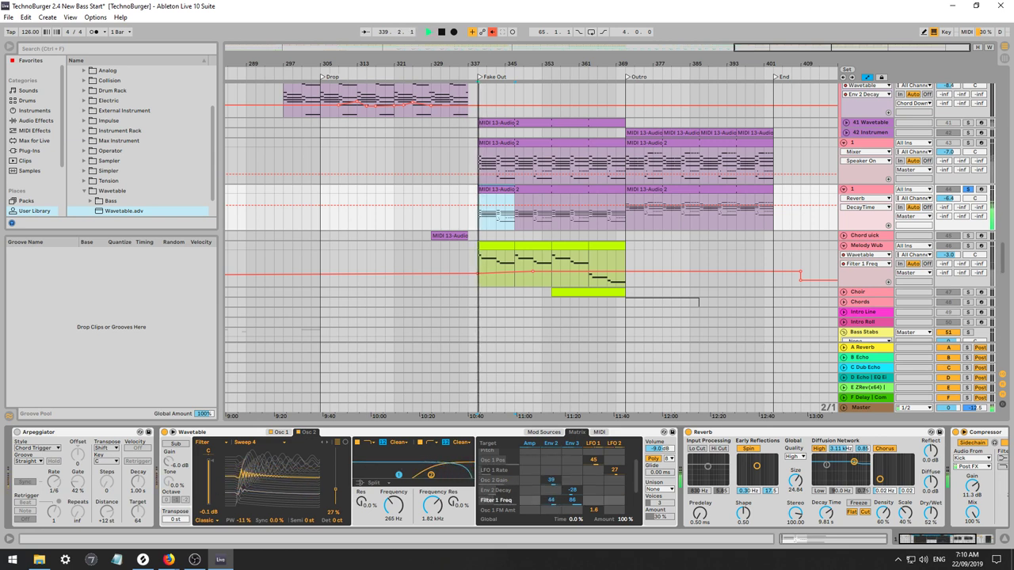
{"action": "key", "text": "ctrl+z"}
{"action": "key", "text": "ctrl+z"}
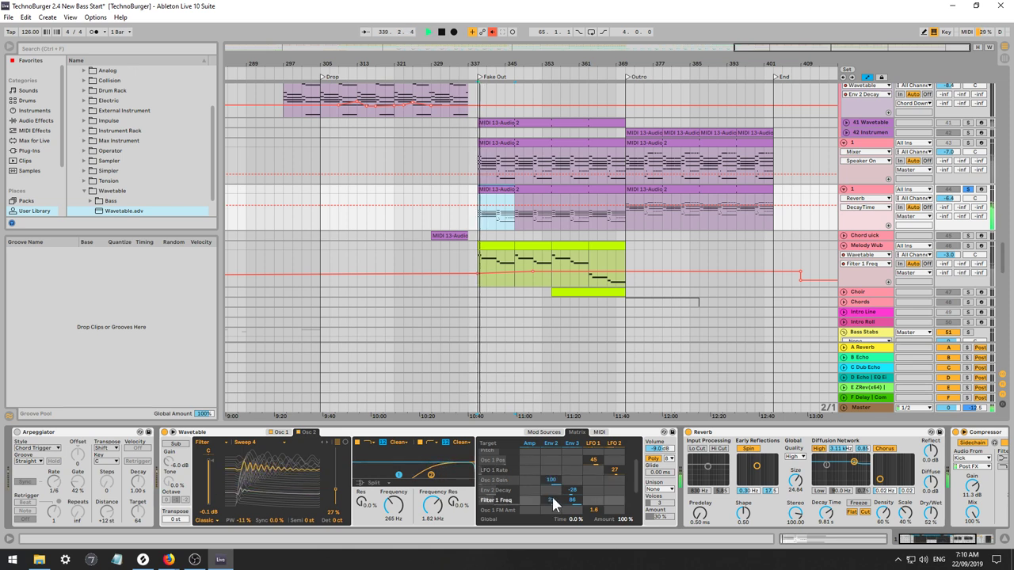
{"action": "mouse_move", "coordinate": [553, 498]}
{"action": "left_mouse_down"}
{"action": "mouse_move", "coordinate": [553, 507]}
{"action": "mouse_move", "coordinate": [571, 501]}
{"action": "left_mouse_up"}
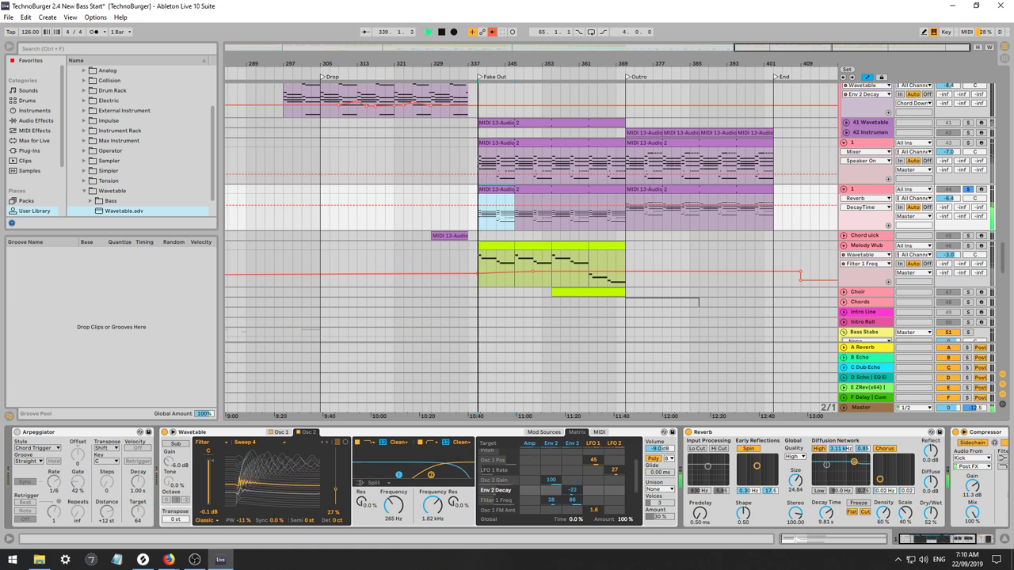
{"action": "left_click_drag", "start_coordinate": [572, 500], "coordinate": [572, 484]}
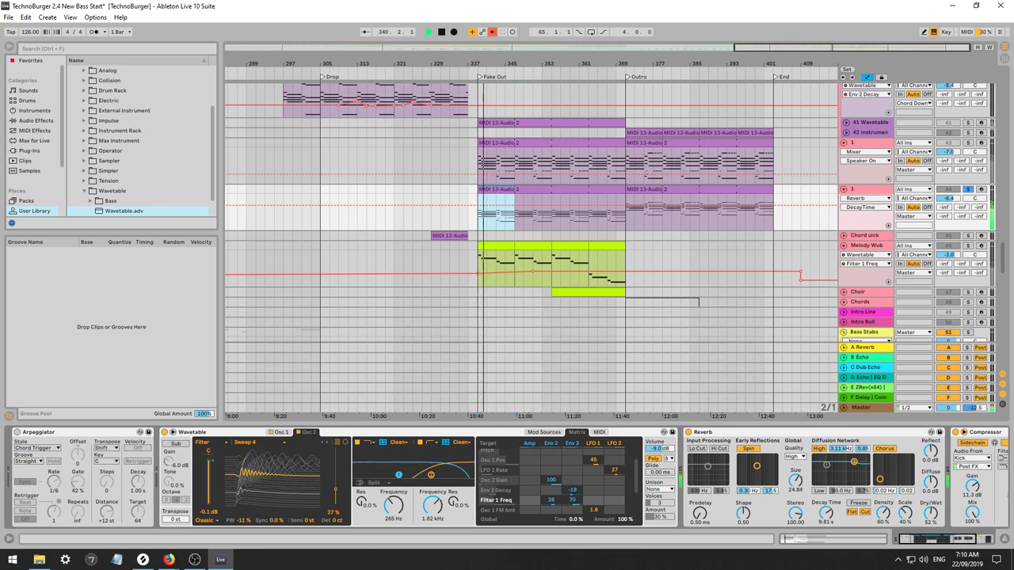
{"action": "scroll", "coordinate": [576, 507], "scroll_direction": "down", "scroll_amount": 2}
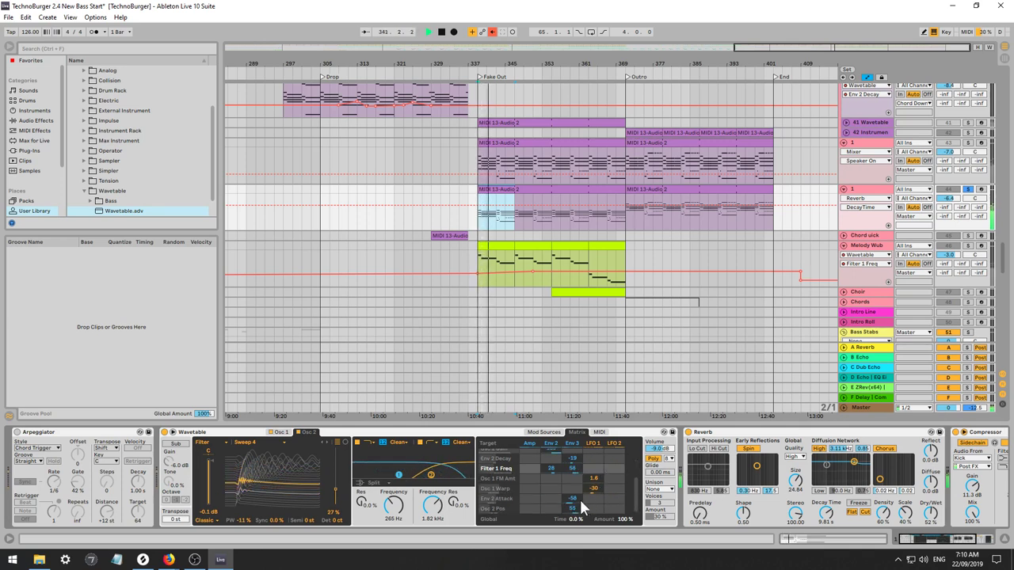
{"action": "mouse_move", "coordinate": [578, 499]}
{"action": "left_mouse_down"}
{"action": "mouse_move", "coordinate": [578, 515]}
{"action": "mouse_move", "coordinate": [572, 491]}
{"action": "left_mouse_up"}
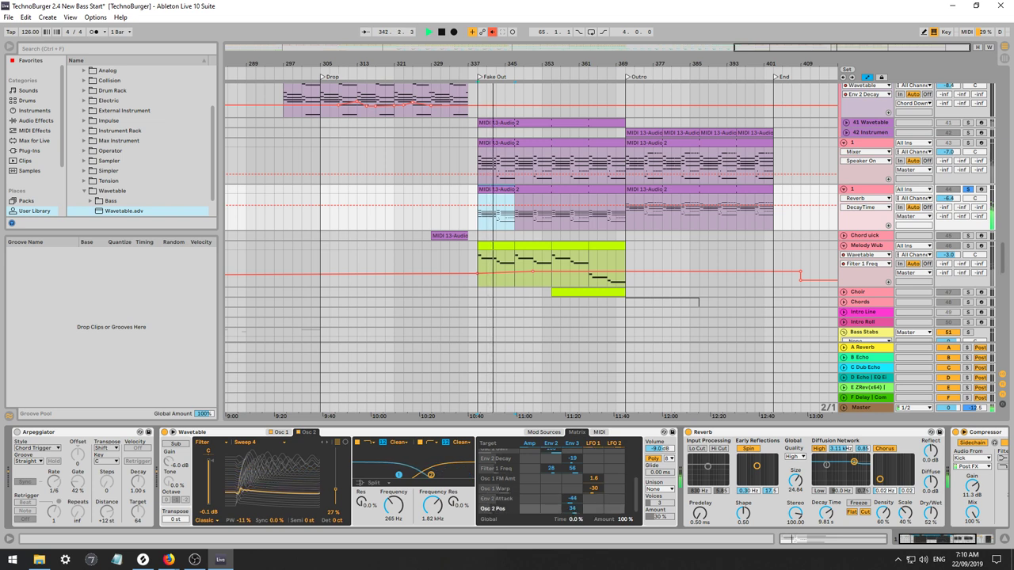
Insert a Phaser from Audio Effects just ahead of the Reverb.
{"action": "left_click", "coordinate": [45, 121]}
{"action": "scroll", "coordinate": [152, 172], "scroll_direction": "down", "scroll_amount": 5}
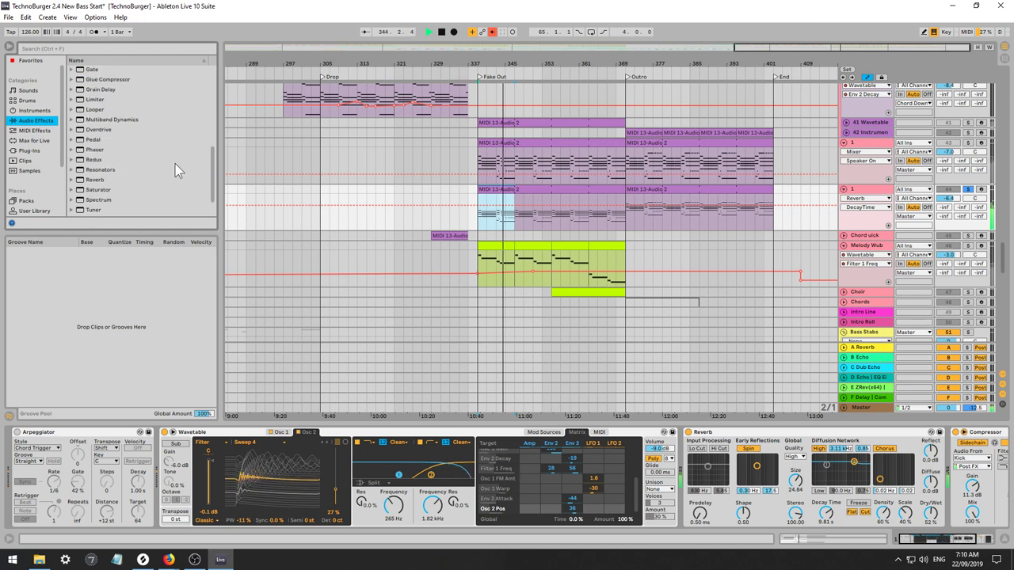
{"action": "left_click_drag", "start_coordinate": [96, 152], "coordinate": [685, 459]}
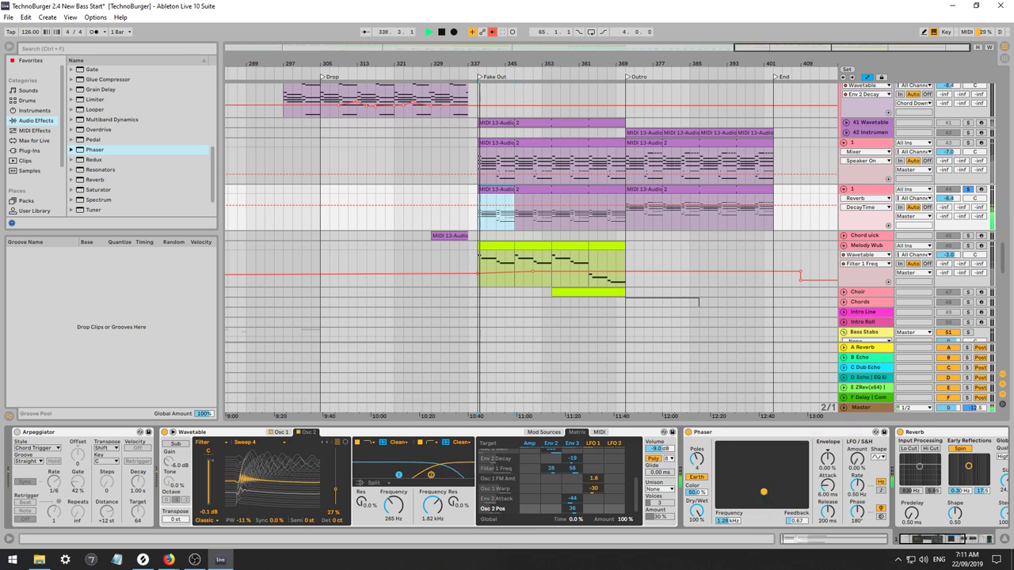
Give the Phaser 100% LFO amount, lower frequency and feedback, one pole, 11.9% dry/wet.
{"action": "left_click_drag", "start_coordinate": [857, 459], "coordinate": [857, 372]}
{"action": "left_click", "coordinate": [697, 515]}
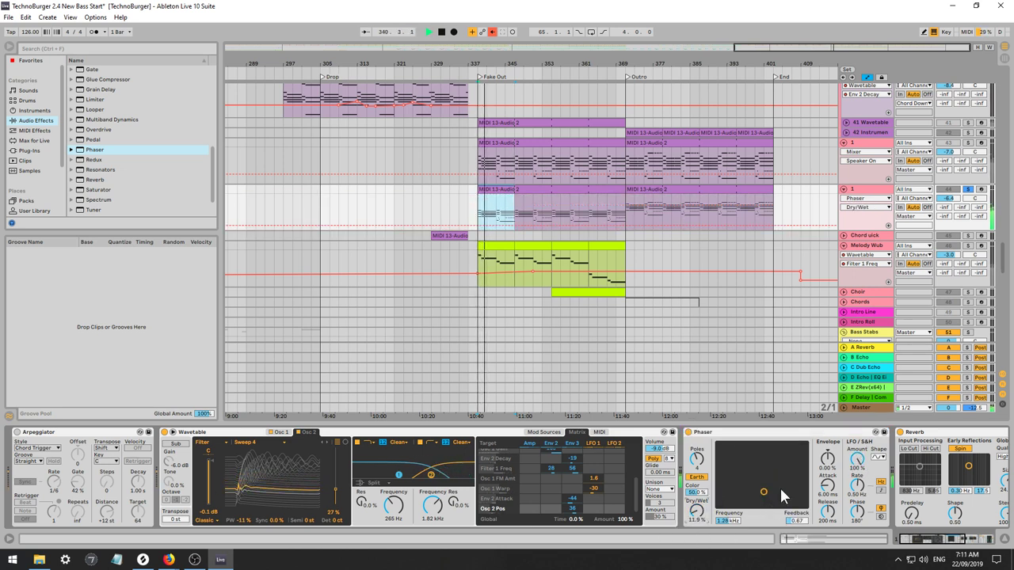
{"action": "left_click", "coordinate": [857, 487]}
{"action": "left_click_drag", "start_coordinate": [763, 478], "coordinate": [750, 499]}
{"action": "left_click_drag", "start_coordinate": [697, 459], "coordinate": [697, 485]}
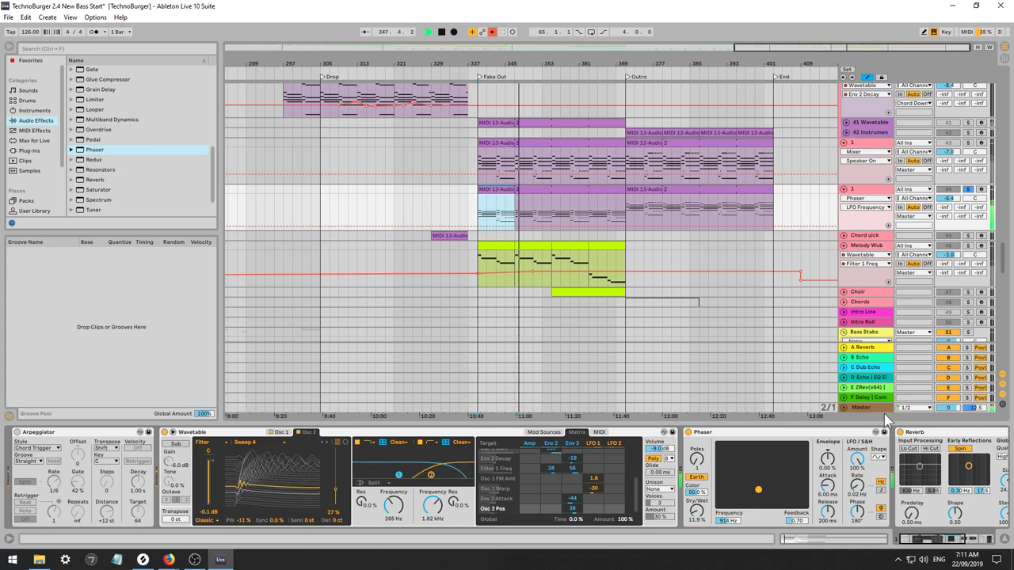
{"action": "key", "text": "space"}
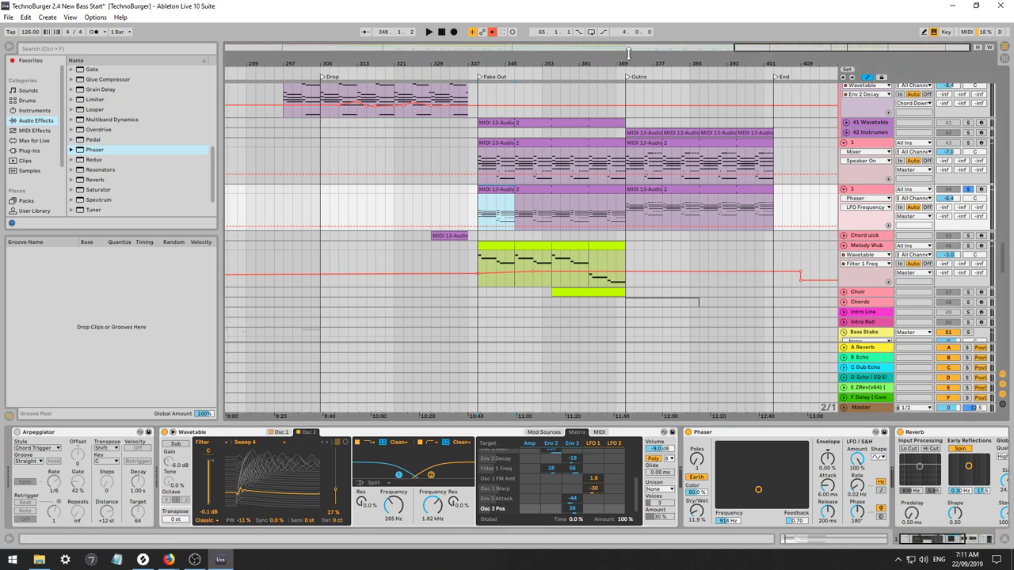
Select the Melody Wub track and scroll through its synth's devices.
{"action": "left_click_drag", "start_coordinate": [782, 47], "coordinate": [821, 48]}
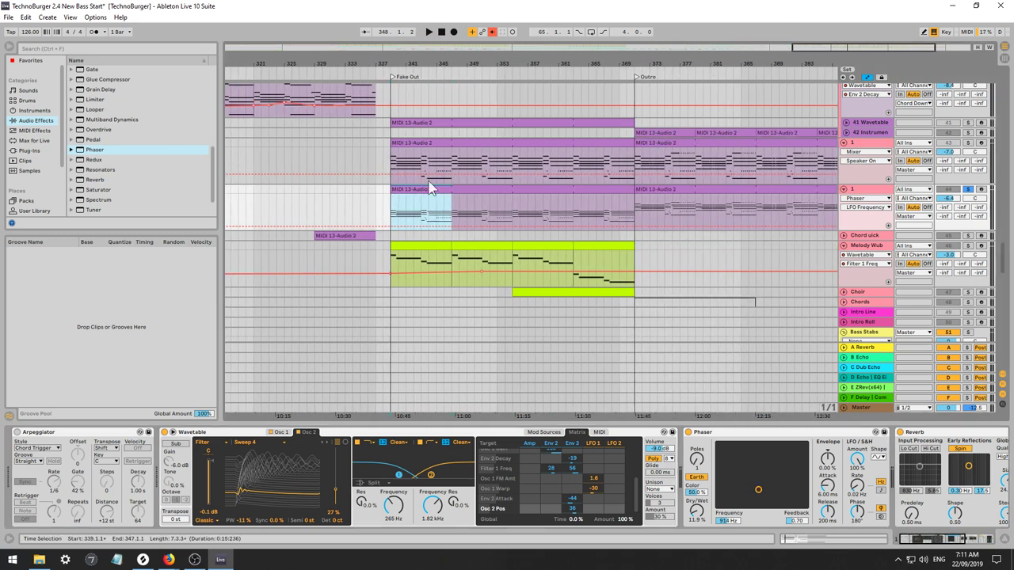
{"action": "left_click", "coordinate": [393, 259]}
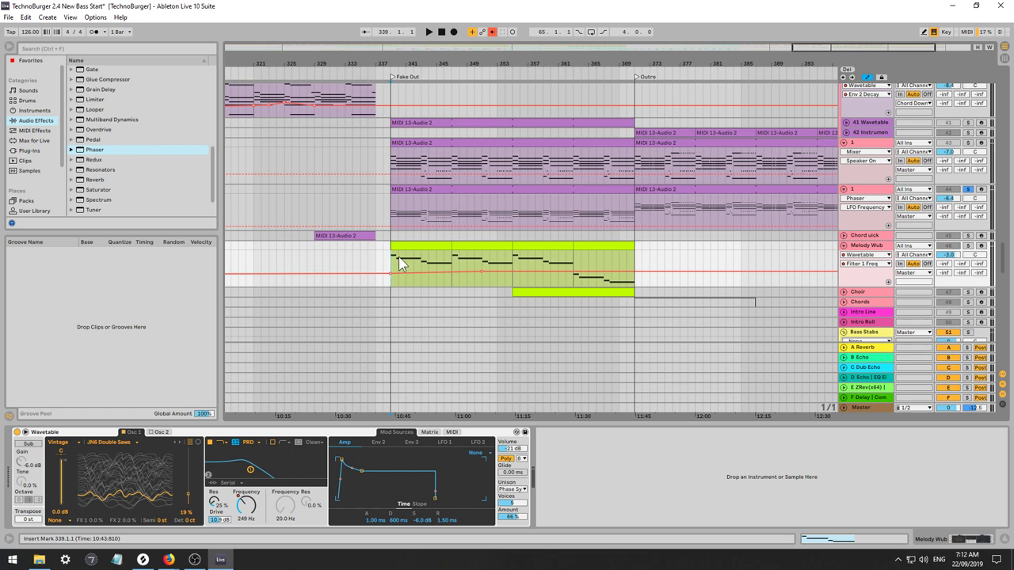
{"action": "scroll", "coordinate": [400, 255], "scroll_direction": "up", "scroll_amount": 1}
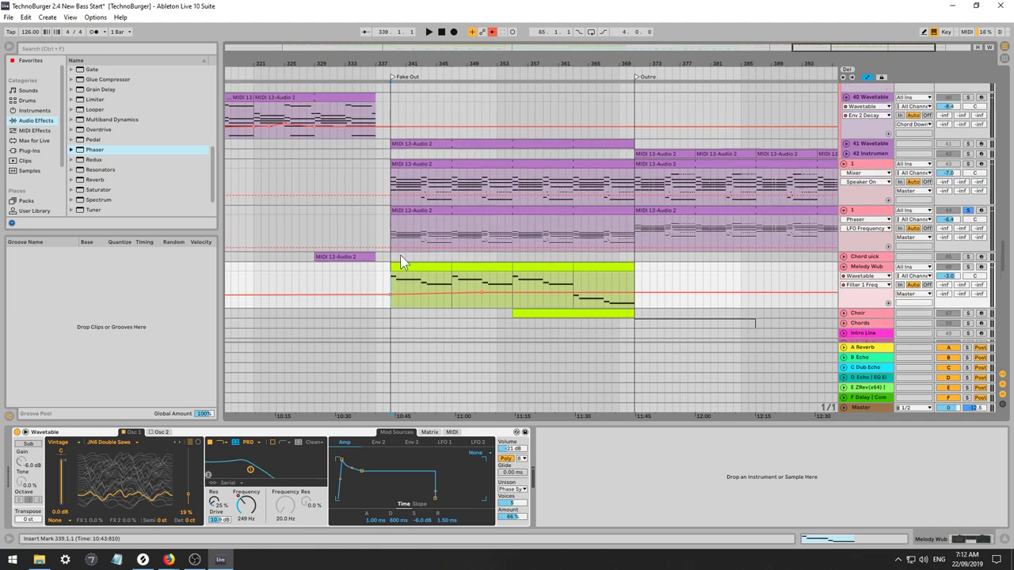
{"action": "scroll", "coordinate": [402, 257], "scroll_direction": "down", "scroll_amount": 1}
{"action": "scroll", "coordinate": [403, 261], "scroll_direction": "down", "scroll_amount": 1}
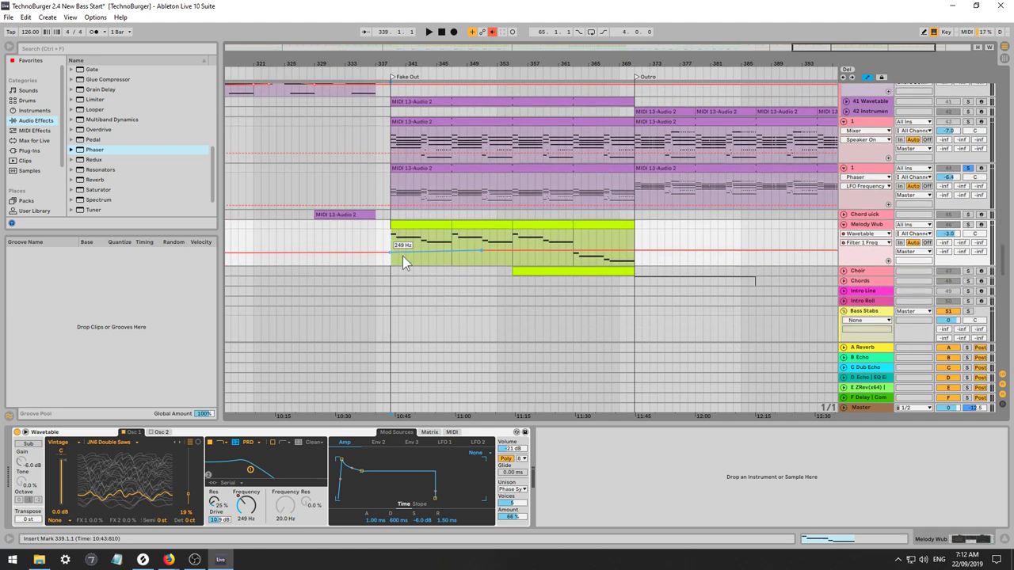
{"action": "scroll", "coordinate": [403, 258], "scroll_direction": "down", "scroll_amount": 2}
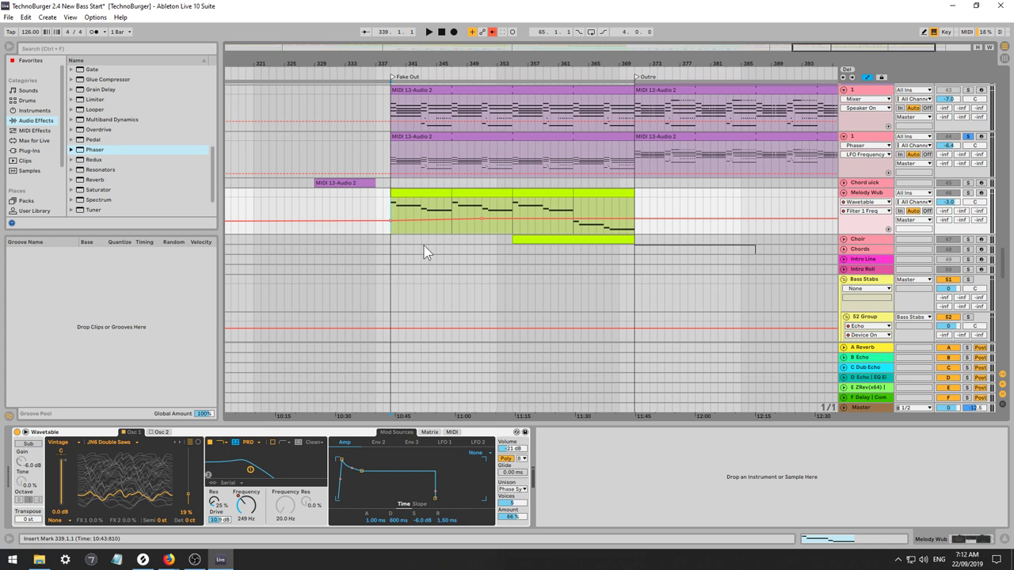
{"action": "scroll", "coordinate": [424, 249], "scroll_direction": "down", "scroll_amount": 1}
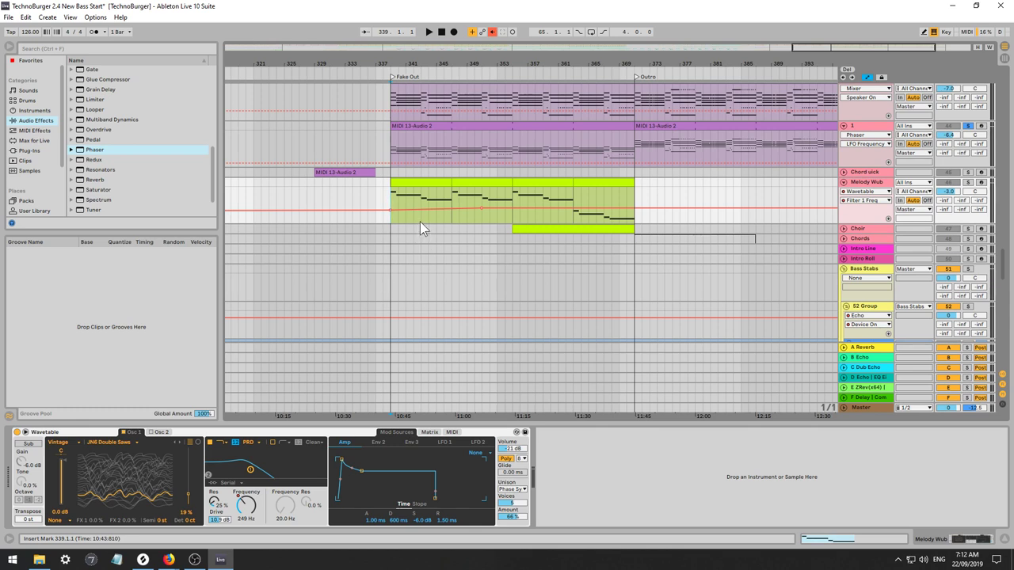
{"action": "scroll", "coordinate": [420, 222], "scroll_direction": "up", "scroll_amount": 2}
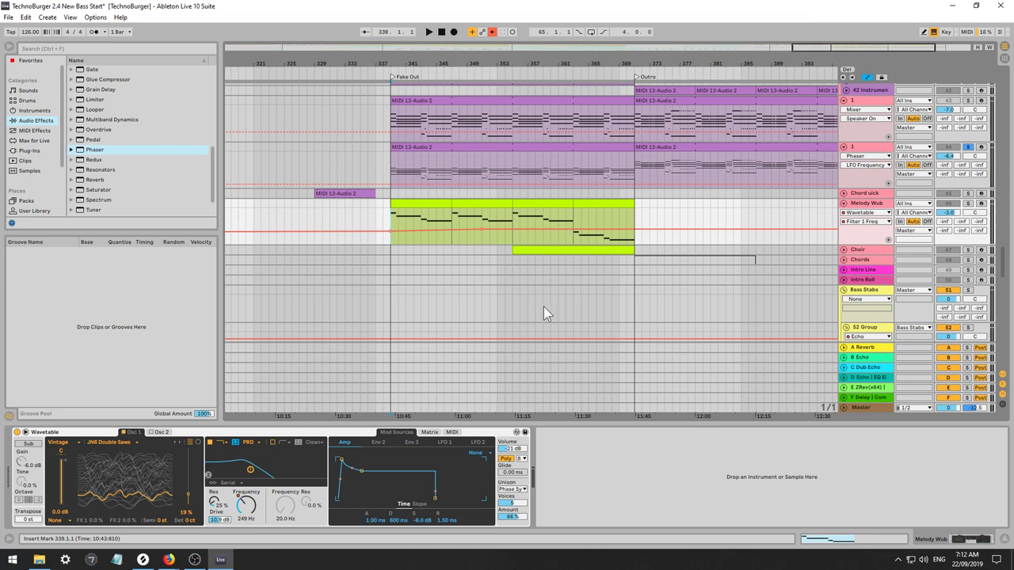
{"action": "scroll", "coordinate": [448, 254], "scroll_direction": "down", "scroll_amount": 1}
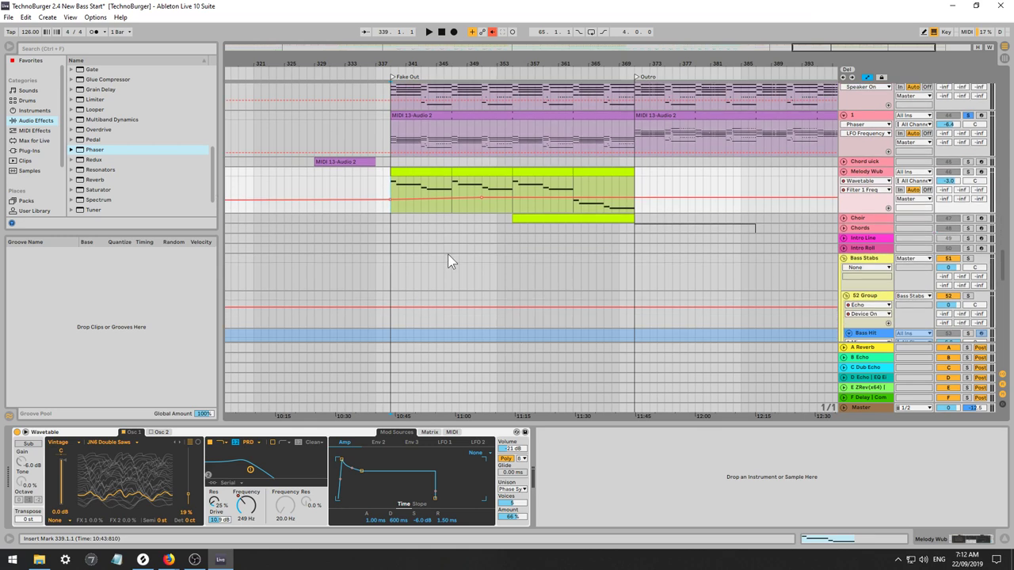
Revisit Intro Line and Melody Wub, play from bar 339, then display track 1's device chain.
{"action": "left_click", "coordinate": [392, 239]}
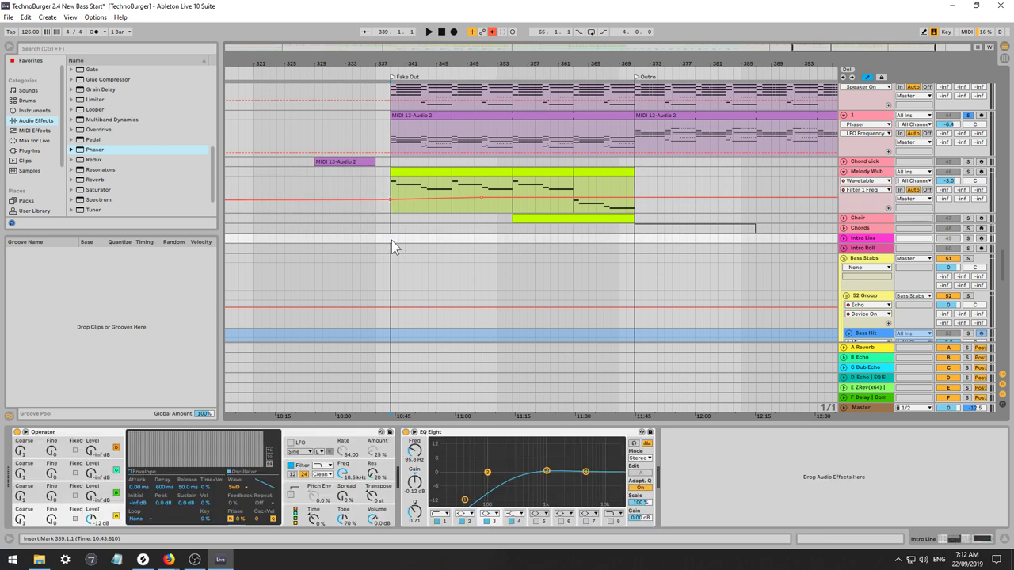
{"action": "left_click", "coordinate": [396, 188]}
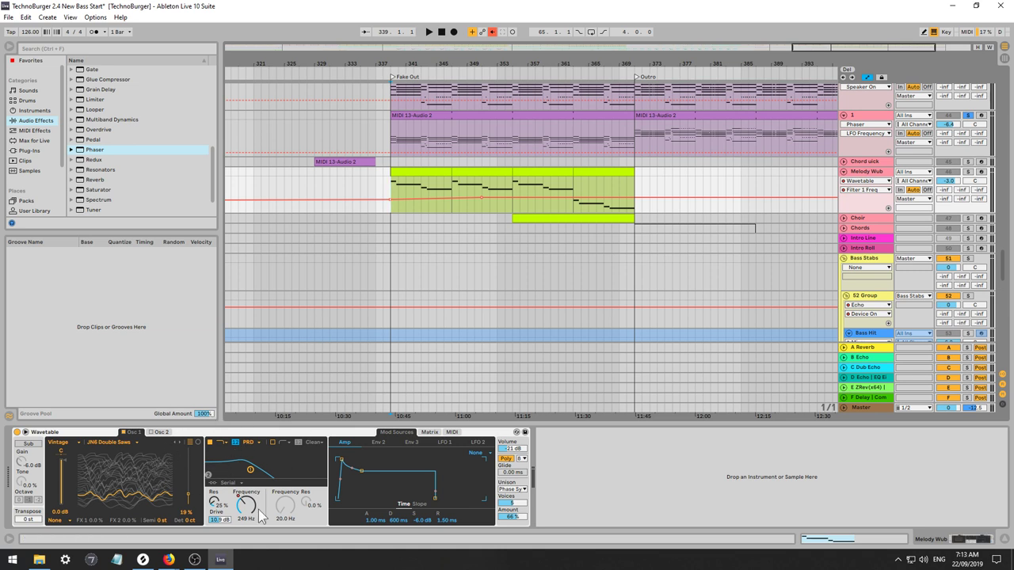
{"action": "key", "text": "space"}
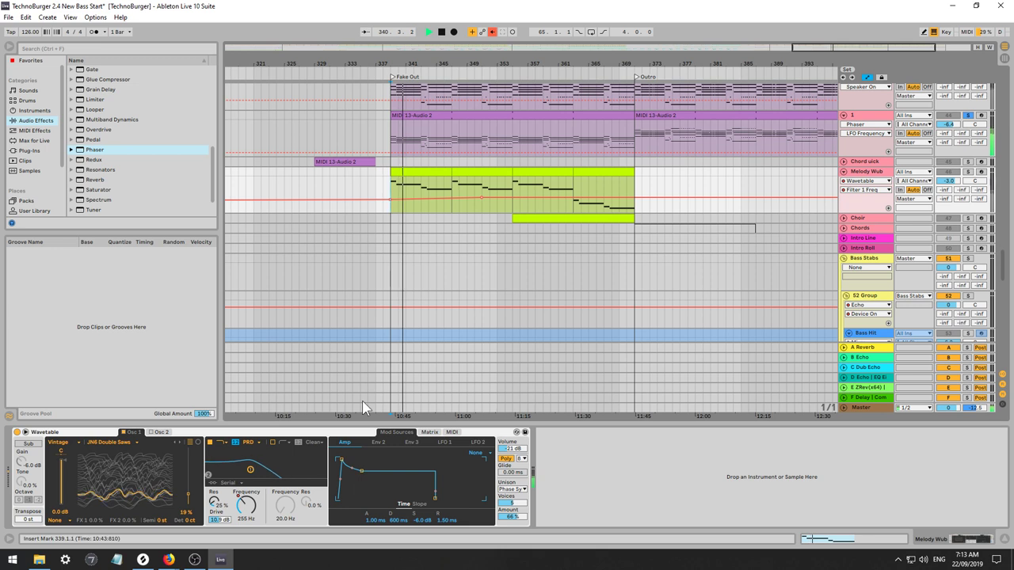
{"action": "left_click", "coordinate": [429, 432]}
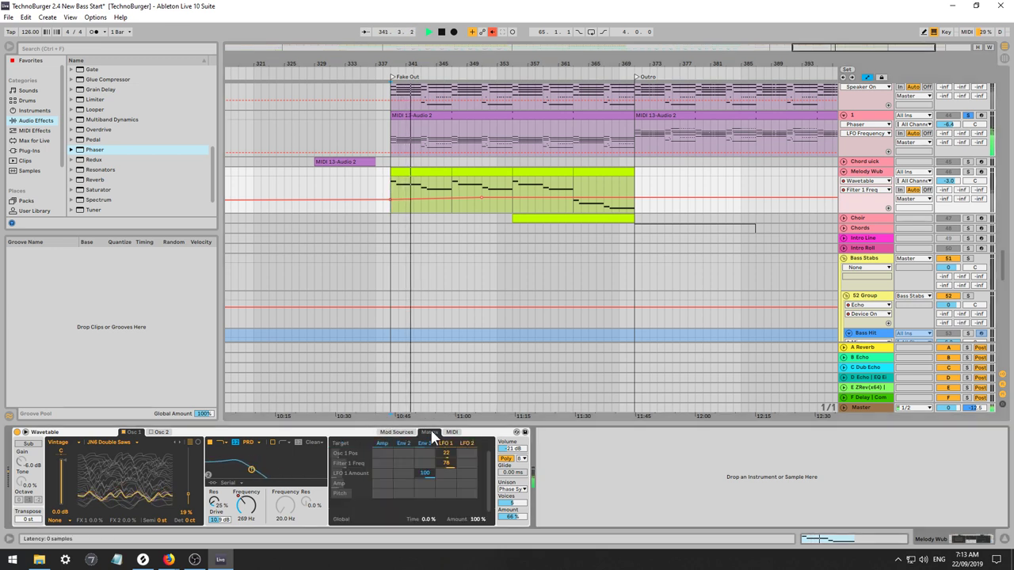
{"action": "left_click", "coordinate": [404, 433]}
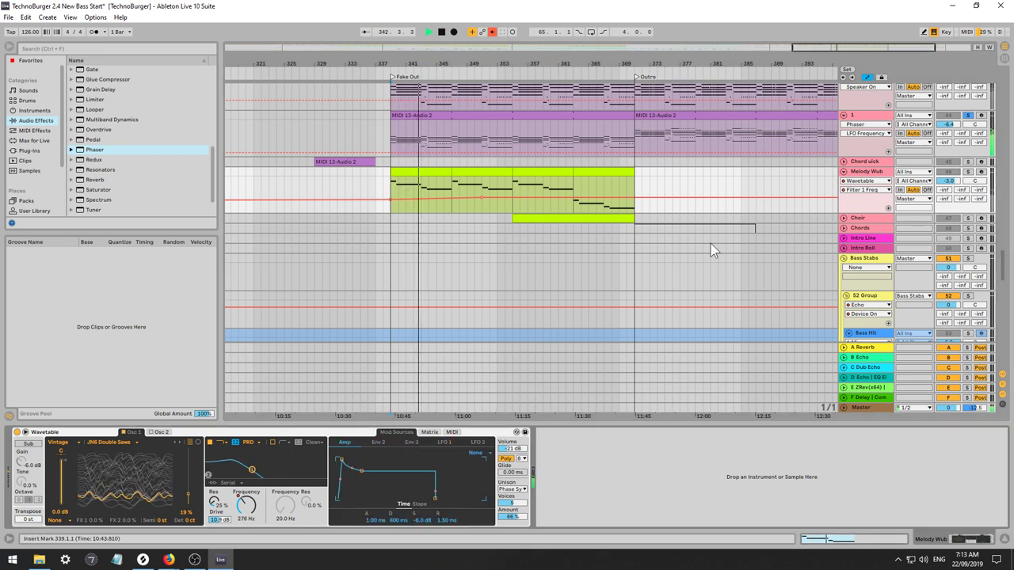
{"action": "left_click", "coordinate": [866, 172]}
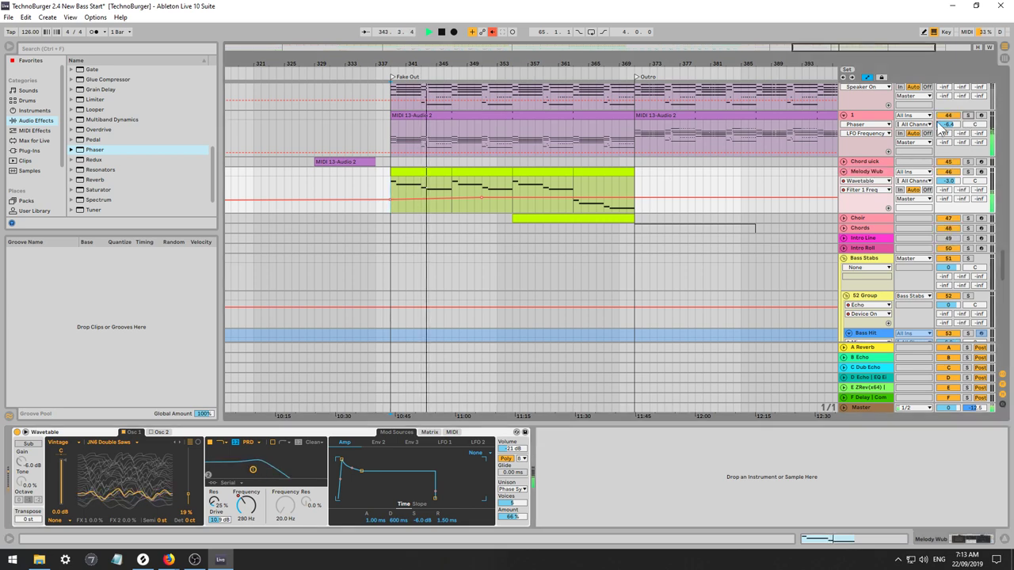
{"action": "left_click", "coordinate": [869, 118]}
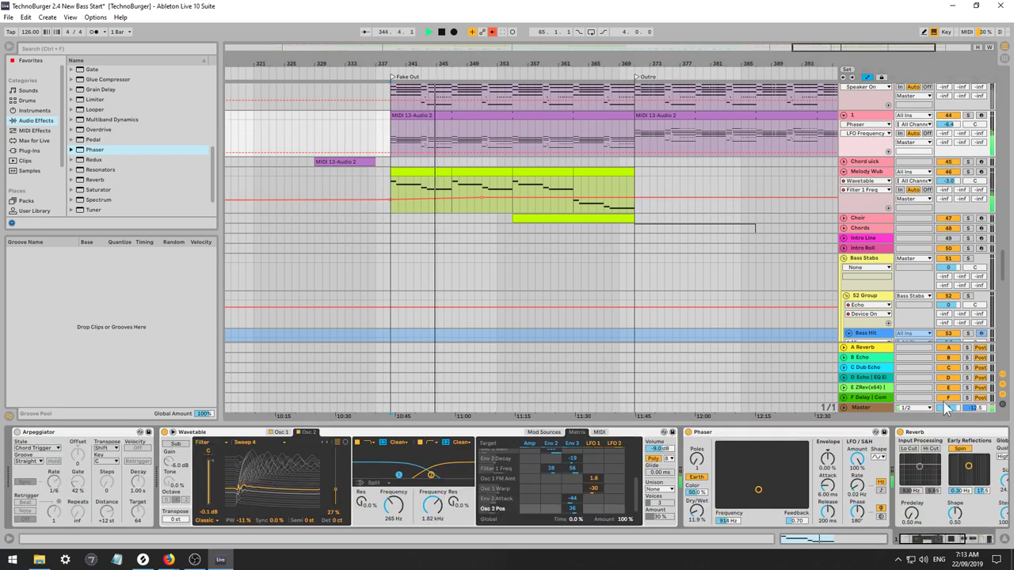
Bring track 1's Compressor into view and solo track 1 to hear it alone.
{"action": "left_click_drag", "start_coordinate": [938, 541], "coordinate": [975, 544]}
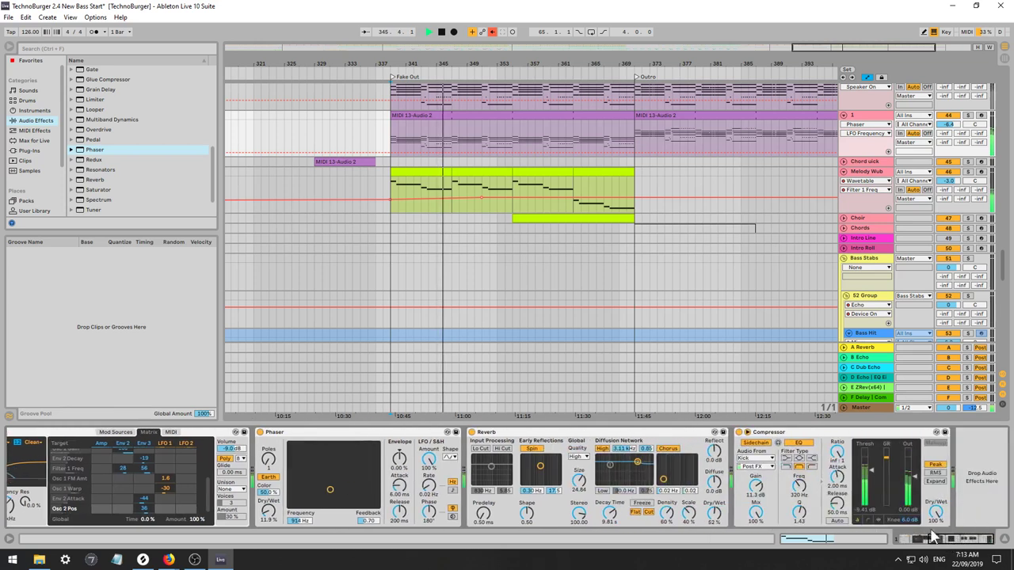
{"action": "left_click_drag", "start_coordinate": [872, 484], "coordinate": [872, 491]}
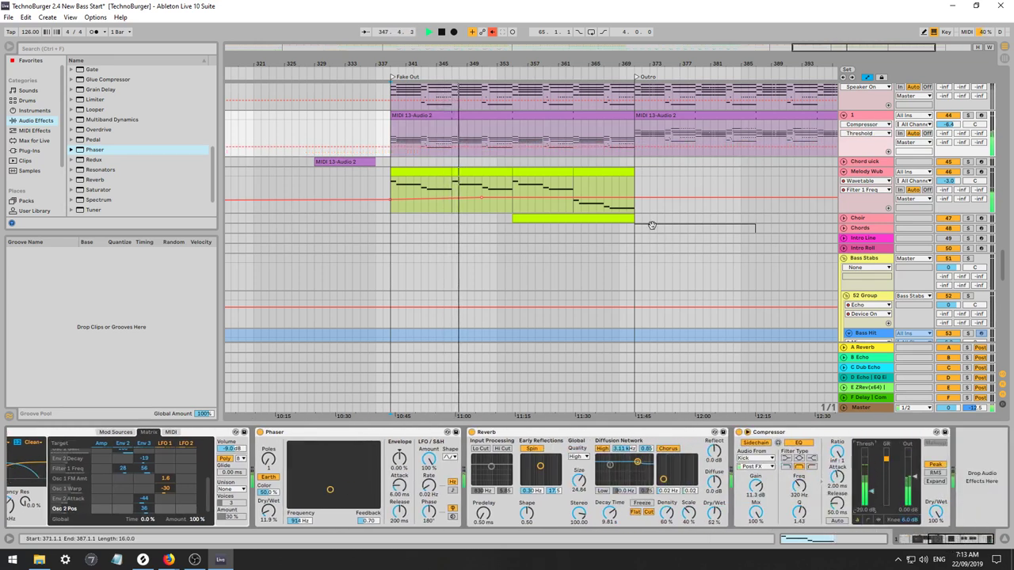
{"action": "scroll", "coordinate": [507, 174], "scroll_direction": "up", "scroll_amount": 2}
{"action": "left_click", "coordinate": [968, 158]}
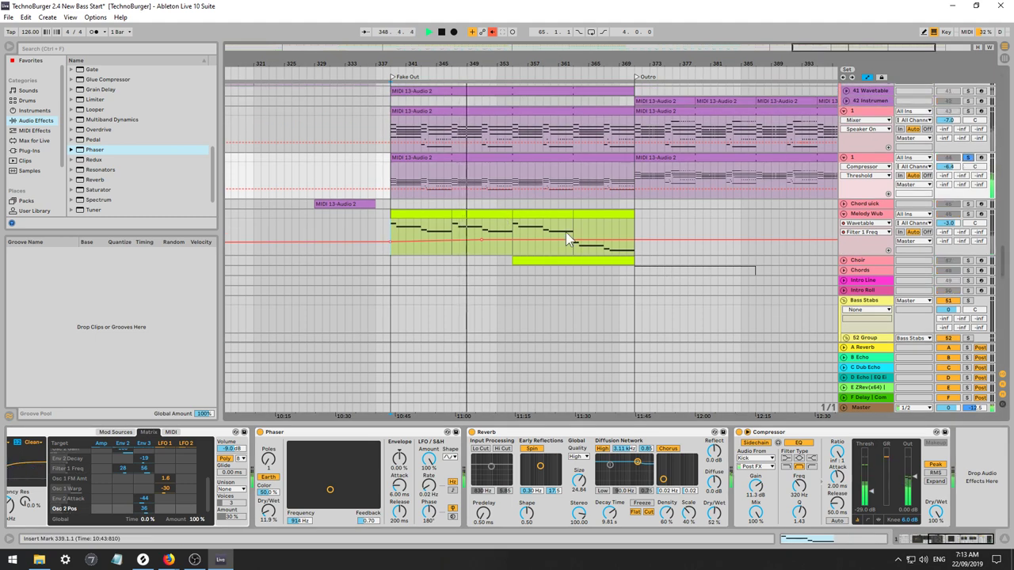
{"action": "key", "text": "space"}
Unsolo track 1 and replay the arrangement from the very beginning.
{"action": "left_click_drag", "start_coordinate": [244, 50], "coordinate": [246, 36]}
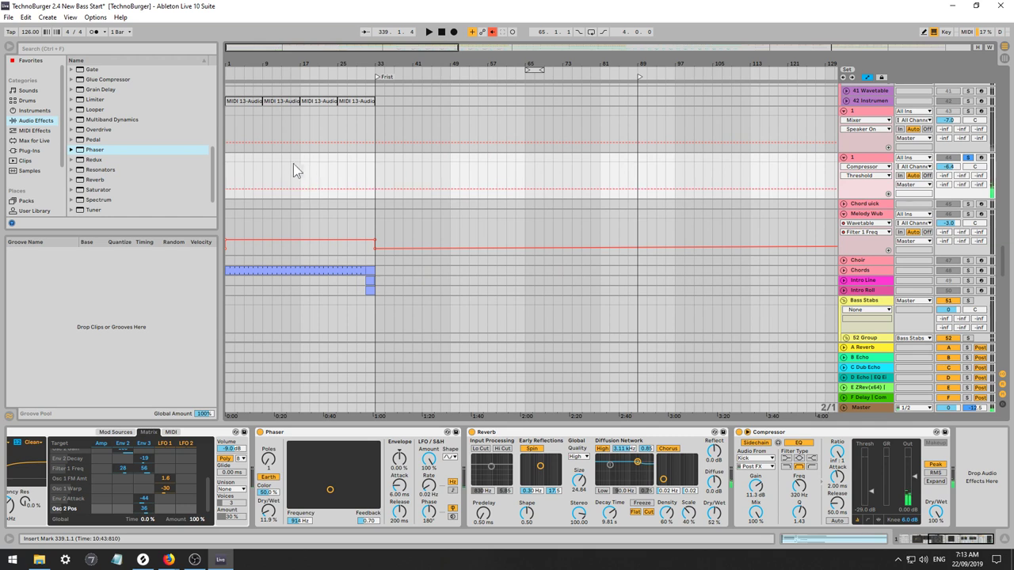
{"action": "left_click", "coordinate": [968, 158]}
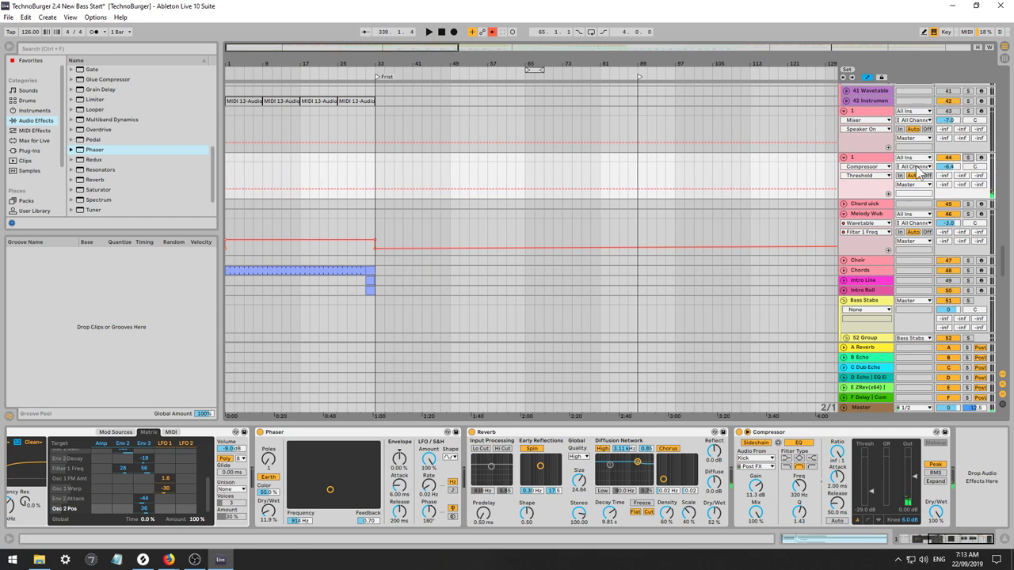
{"action": "left_click", "coordinate": [225, 173]}
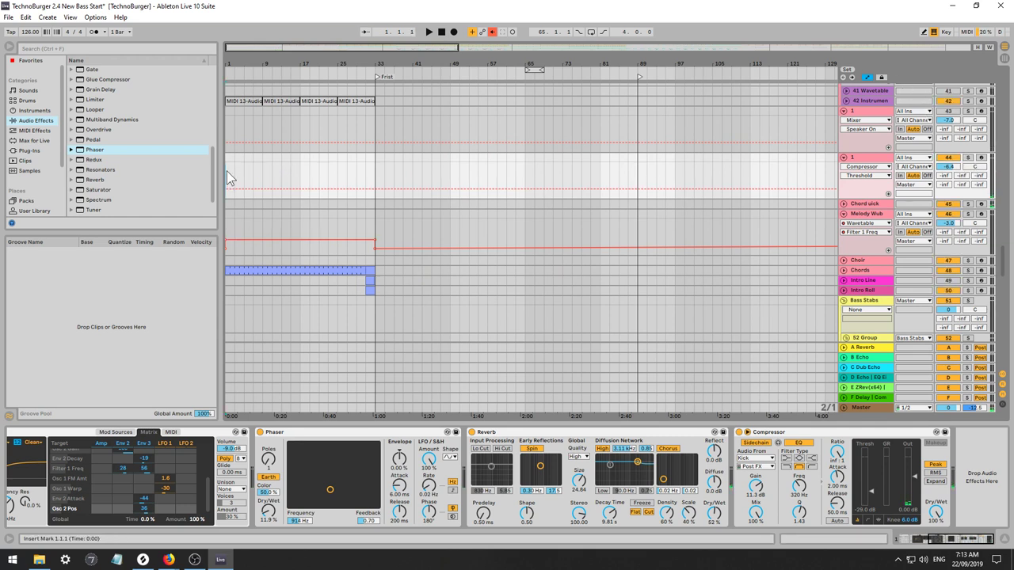
{"action": "key", "text": "space"}
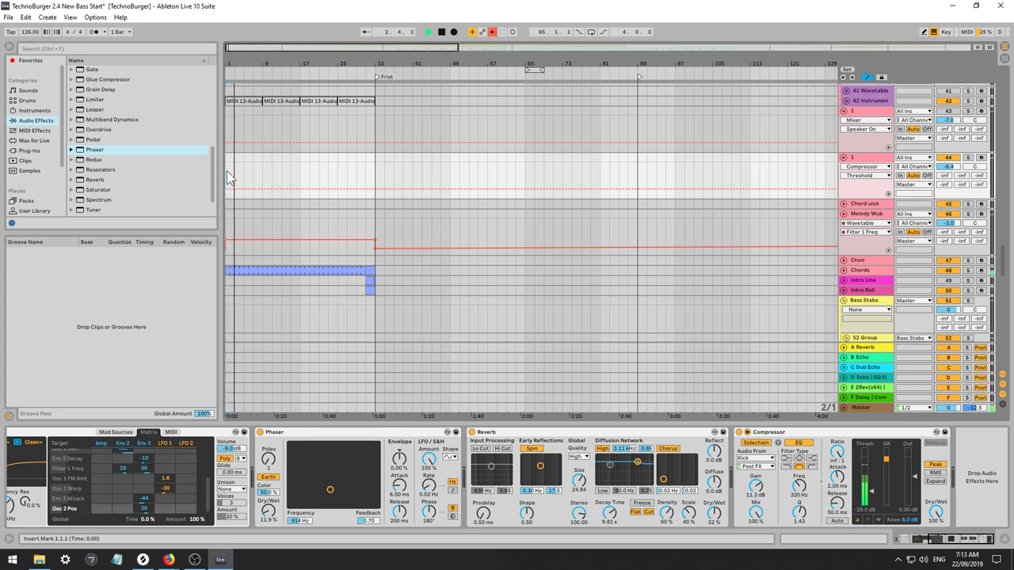
Show the Chords track's devices and automation lanes, with Auto Pan Amount at 100%.
{"action": "scroll", "coordinate": [581, 283], "scroll_direction": "up", "scroll_amount": 5}
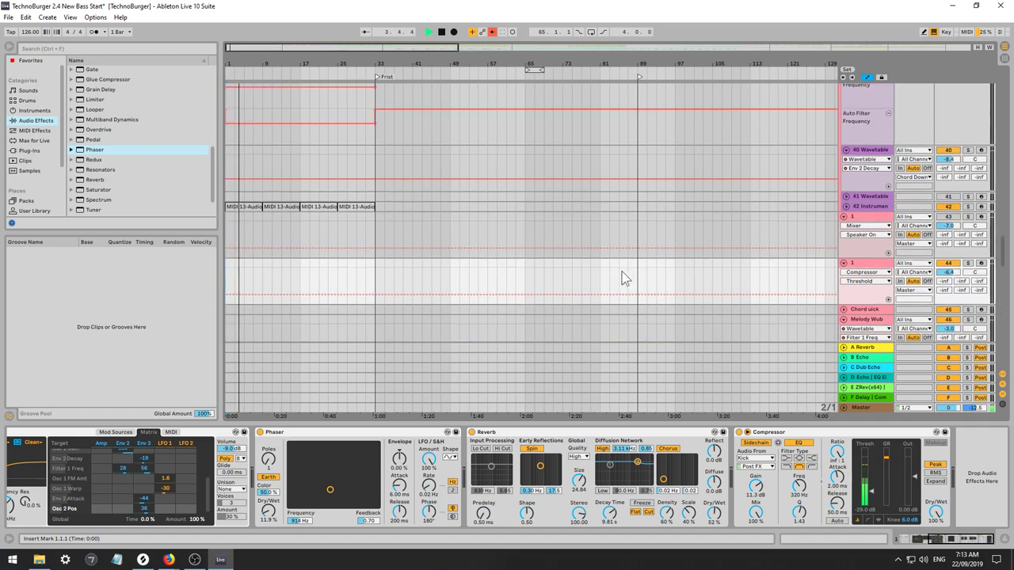
{"action": "scroll", "coordinate": [626, 273], "scroll_direction": "up", "scroll_amount": 6}
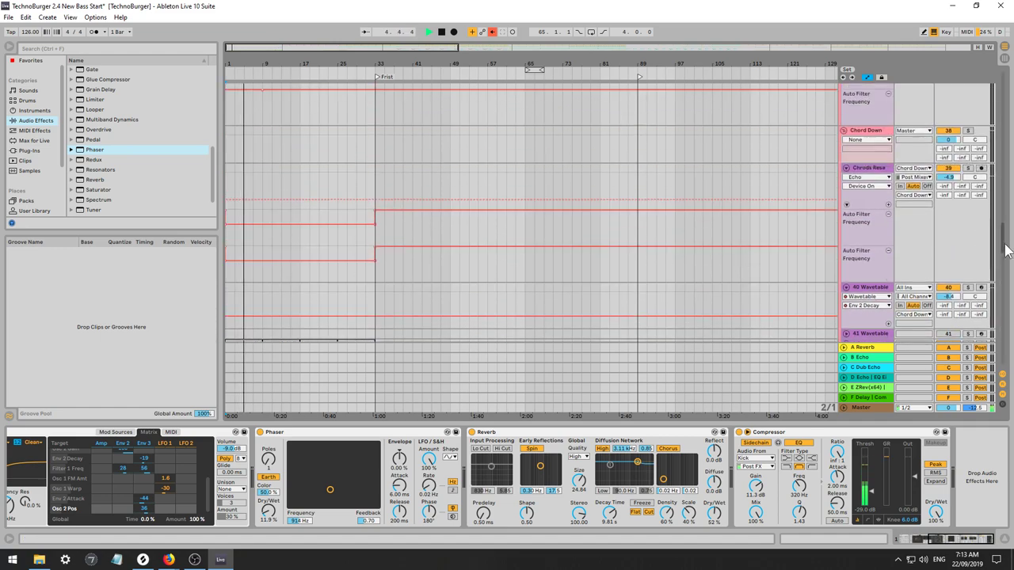
{"action": "left_click_drag", "start_coordinate": [1007, 250], "coordinate": [993, 271]}
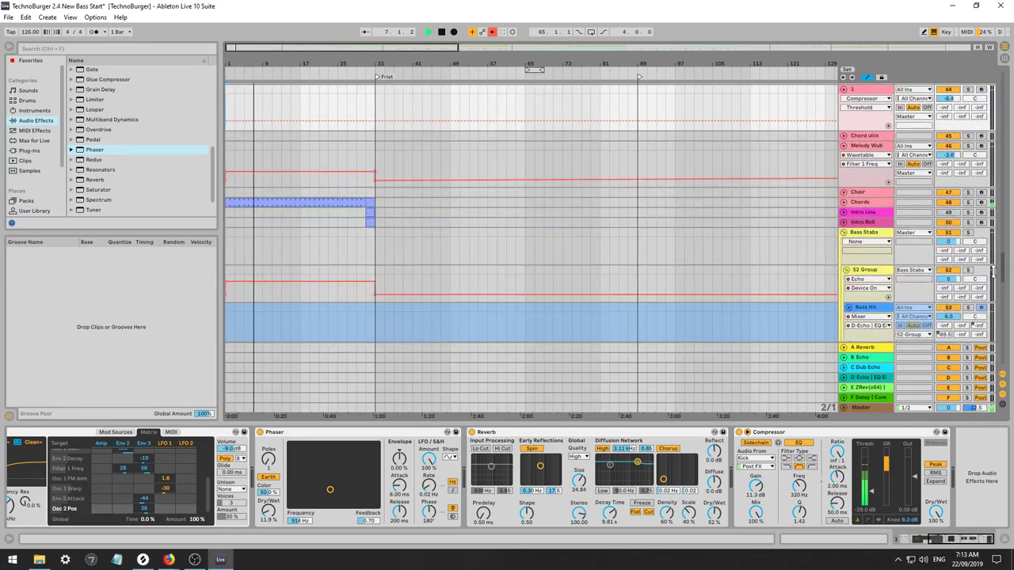
{"action": "left_click", "coordinate": [859, 204]}
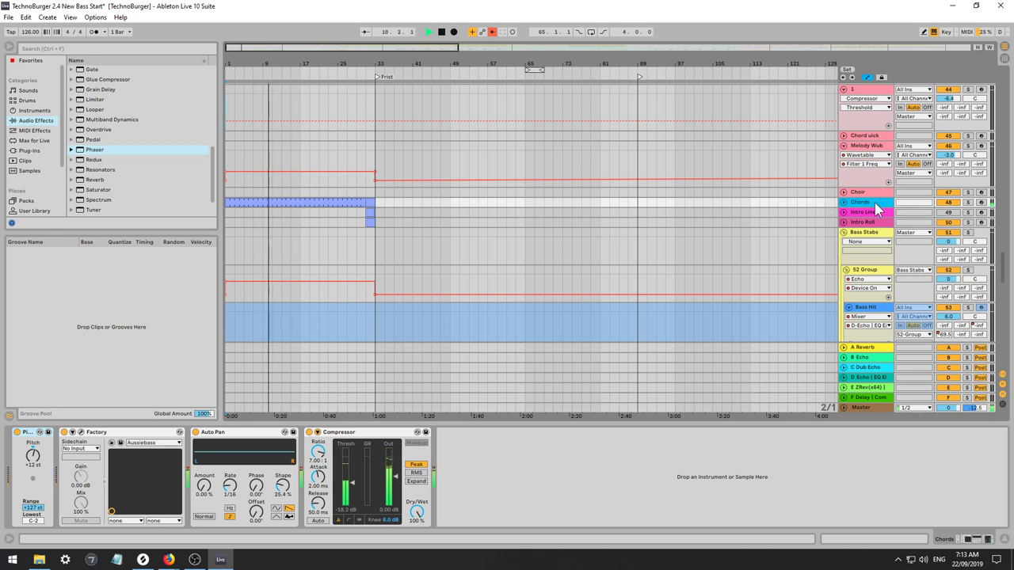
{"action": "left_click", "coordinate": [843, 203]}
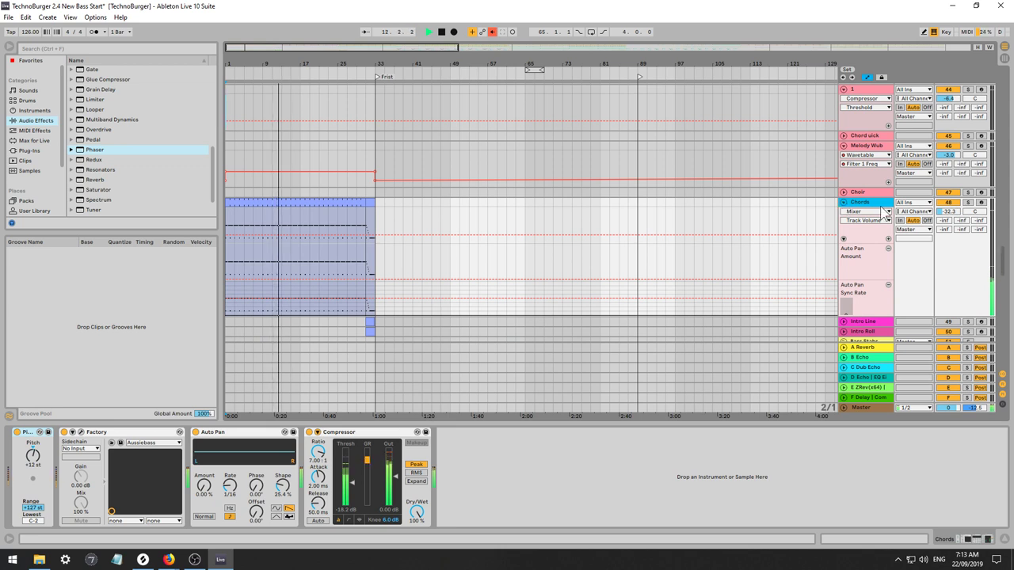
{"action": "left_click_drag", "start_coordinate": [204, 487], "coordinate": [204, 396]}
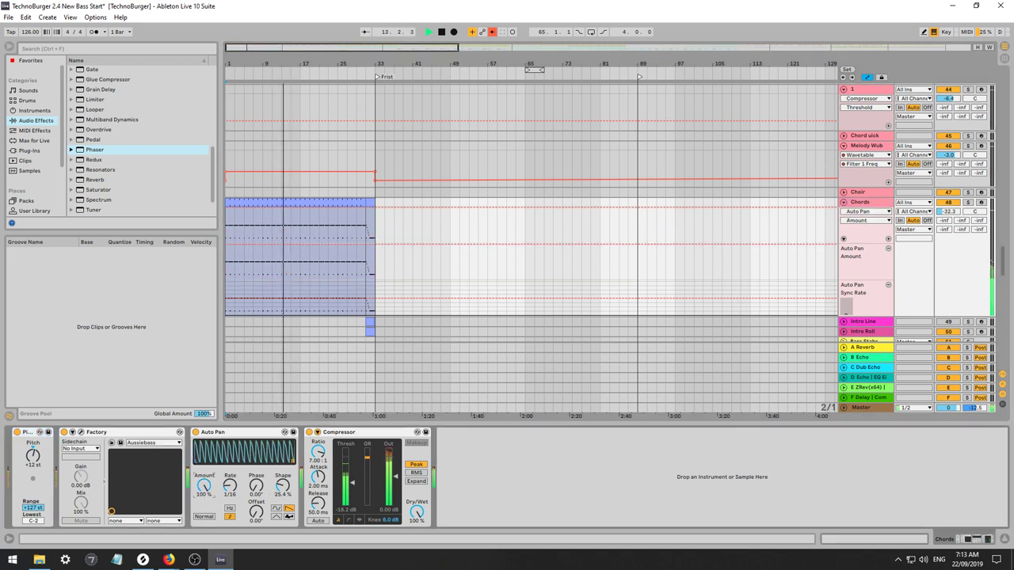
{"action": "scroll", "coordinate": [860, 229], "scroll_direction": "down", "scroll_amount": 5}
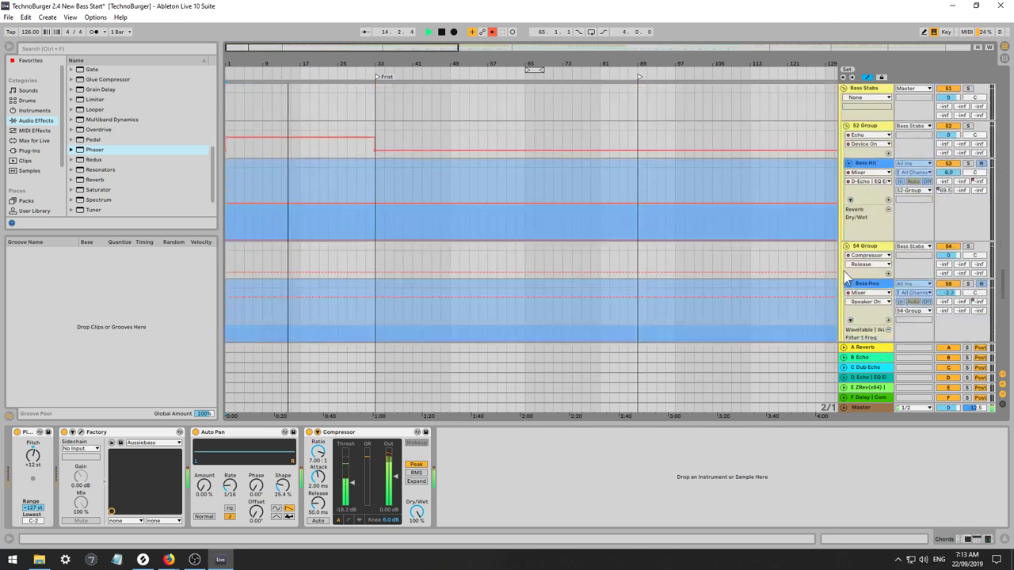
{"action": "scroll", "coordinate": [846, 277], "scroll_direction": "down", "scroll_amount": 10}
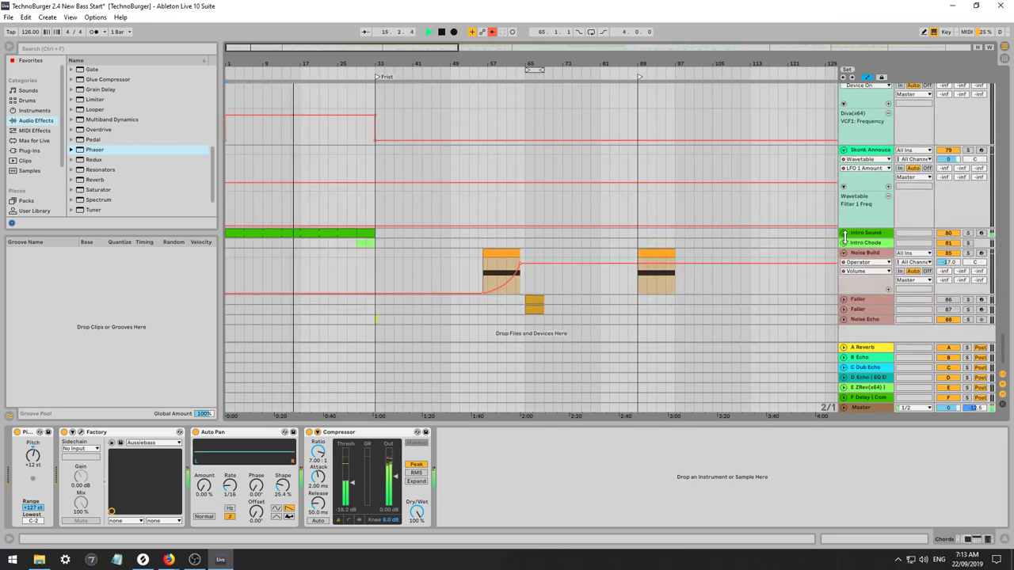
Re-enable Intro Sound's Filter 1 Freq automation and shape a ramp rising from the minimum.
{"action": "left_click", "coordinate": [844, 233]}
{"action": "left_click", "coordinate": [865, 233]}
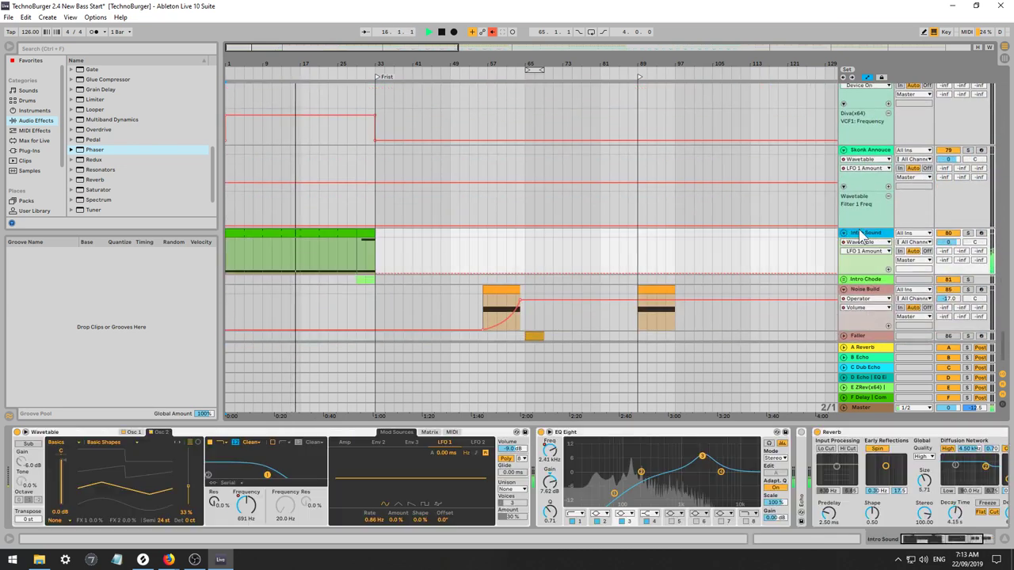
{"action": "left_click", "coordinate": [246, 507]}
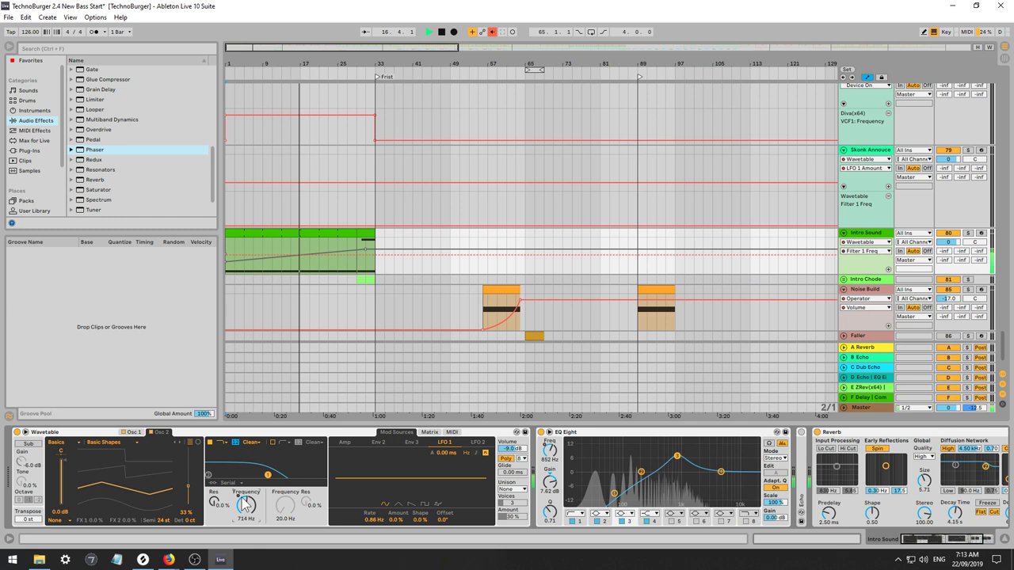
{"action": "left_click", "coordinate": [491, 32]}
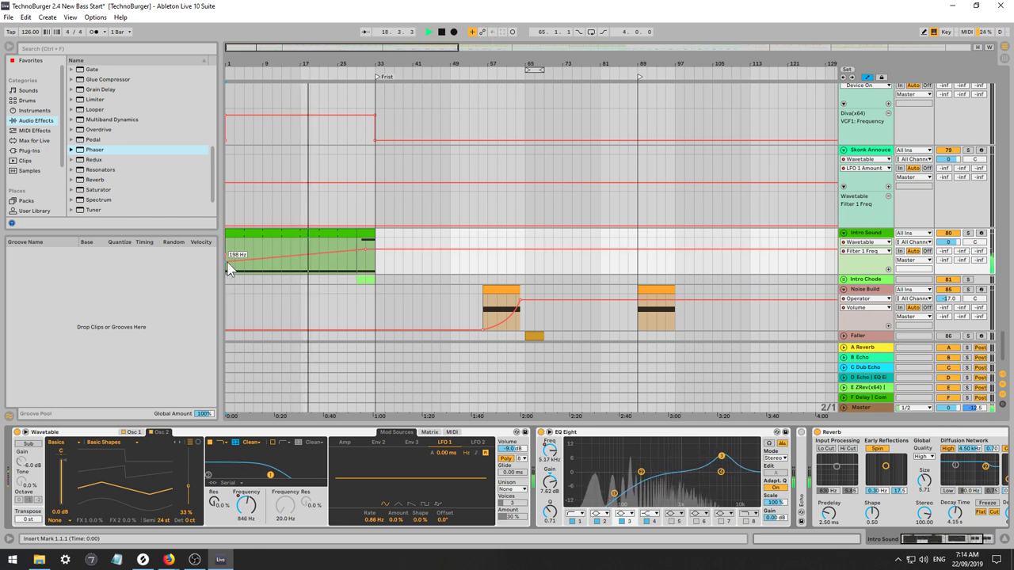
{"action": "left_click_drag", "start_coordinate": [228, 267], "coordinate": [228, 271]}
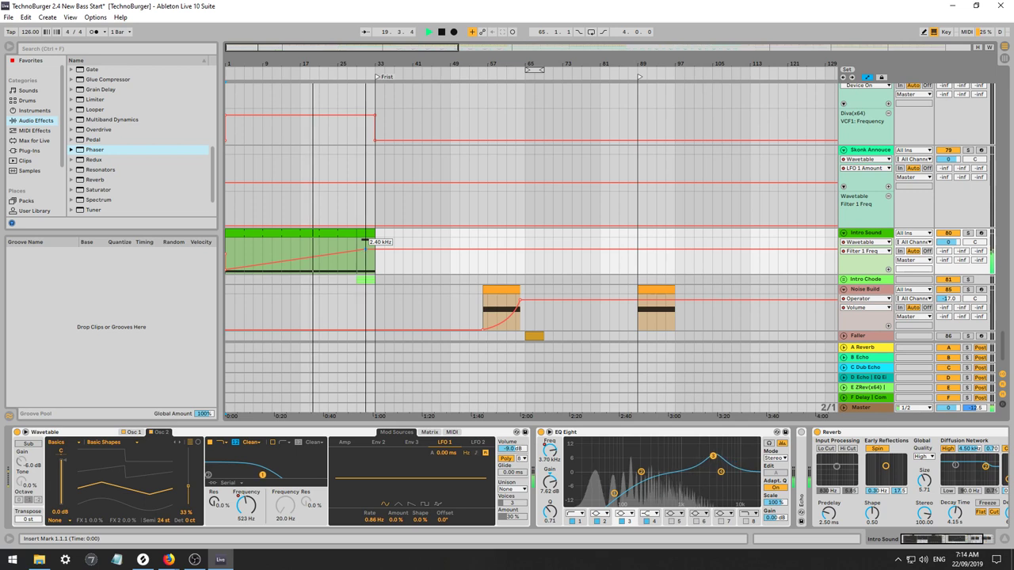
{"action": "left_click_drag", "start_coordinate": [366, 247], "coordinate": [358, 255]}
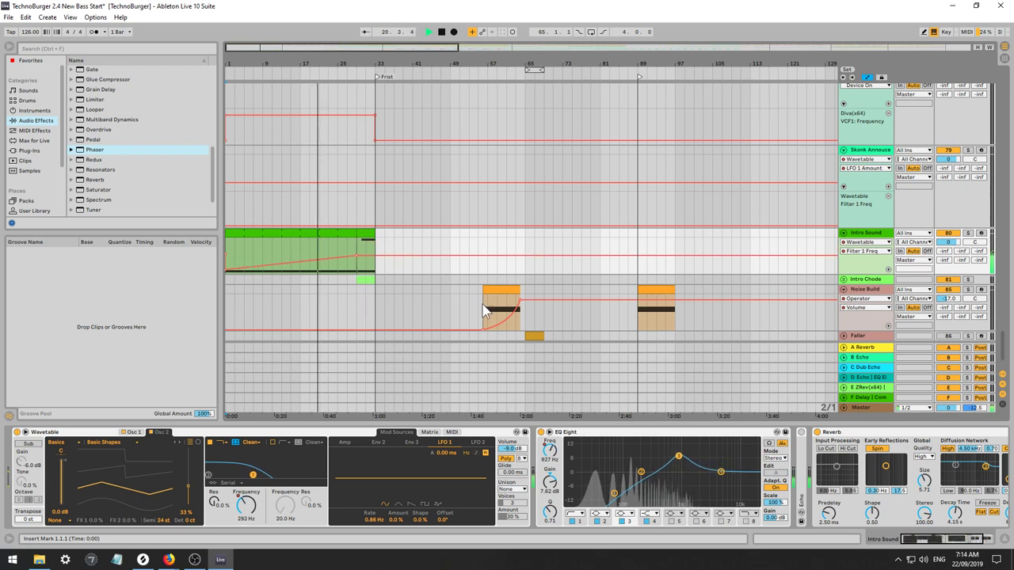
Add a Compressor from Audio Effects to the Intro Sound track.
{"action": "left_click_drag", "start_coordinate": [923, 540], "coordinate": [960, 539]}
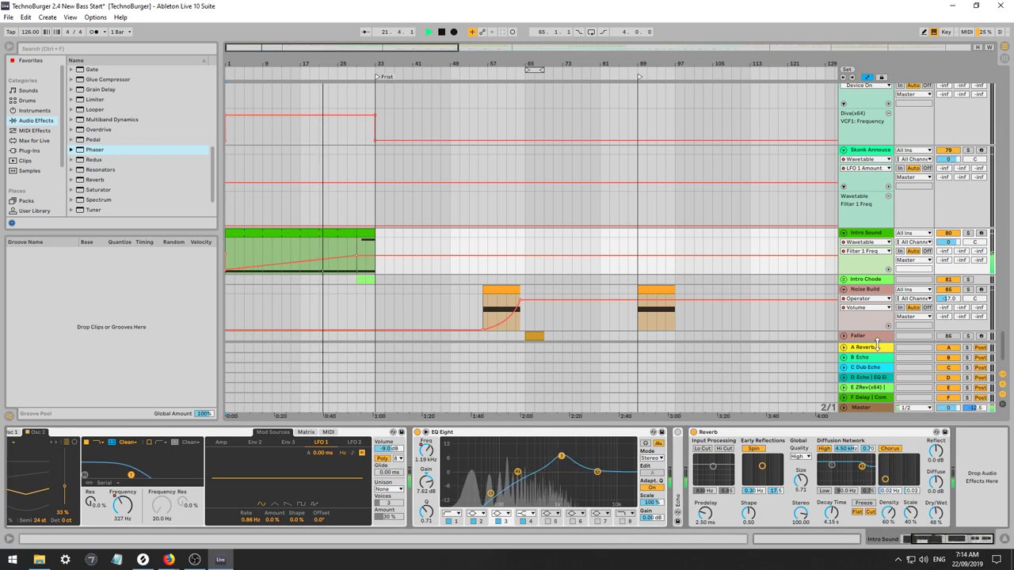
{"action": "left_click", "coordinate": [132, 150]}
{"action": "scroll", "coordinate": [124, 161], "scroll_direction": "up", "scroll_amount": 2}
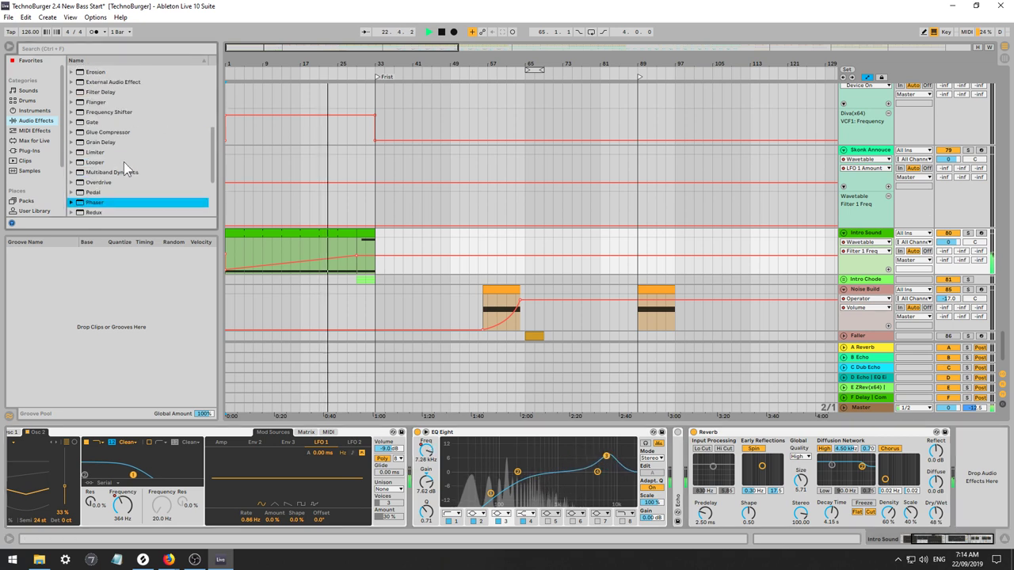
{"action": "scroll", "coordinate": [128, 170], "scroll_direction": "up", "scroll_amount": 5}
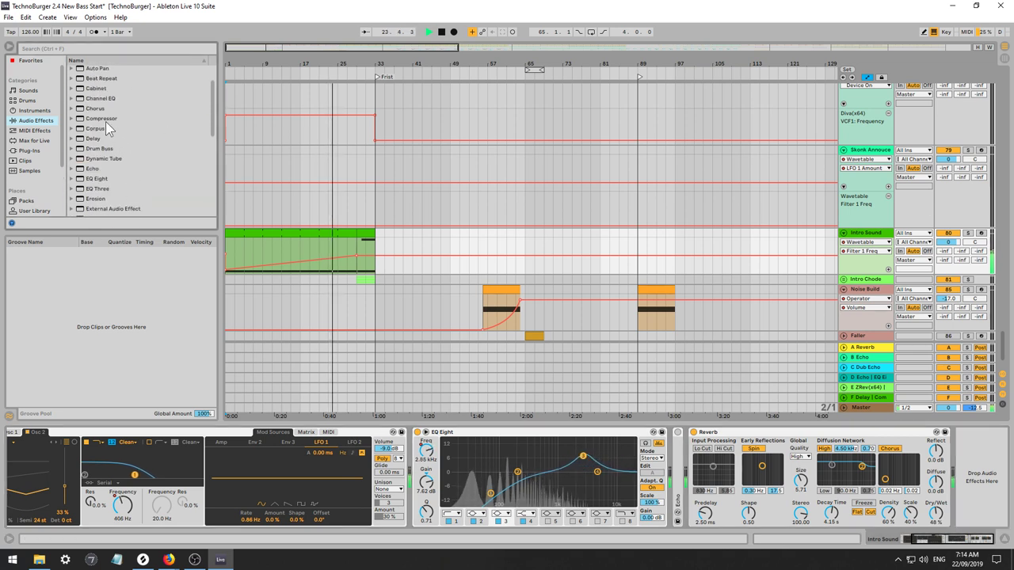
{"action": "left_click", "coordinate": [105, 119]}
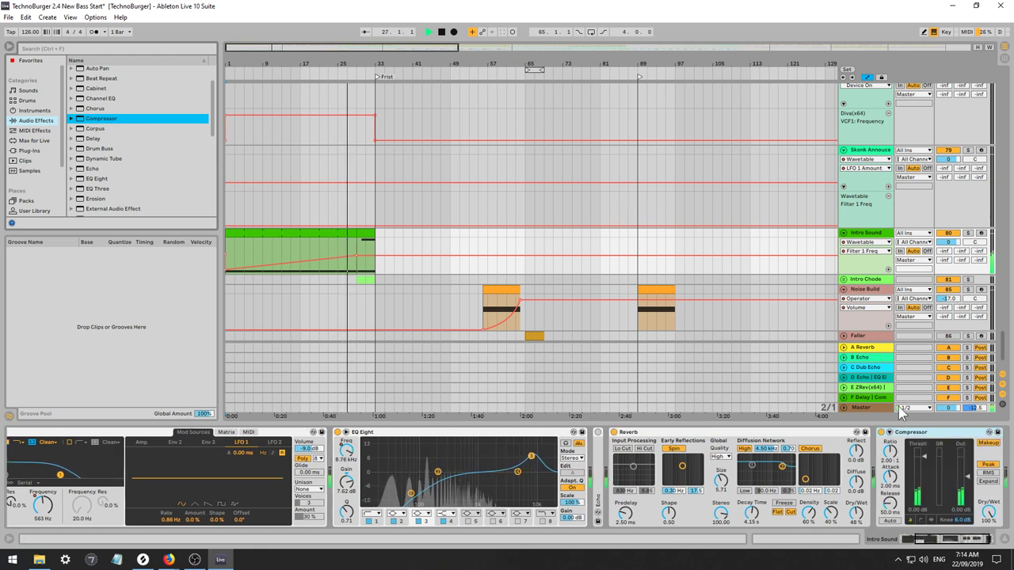
Sidechain the Compressor from Kick at inf:1 ratio with threshold around -25 dB.
{"action": "left_click", "coordinate": [889, 432]}
{"action": "left_click", "coordinate": [895, 443]}
{"action": "left_click", "coordinate": [893, 458]}
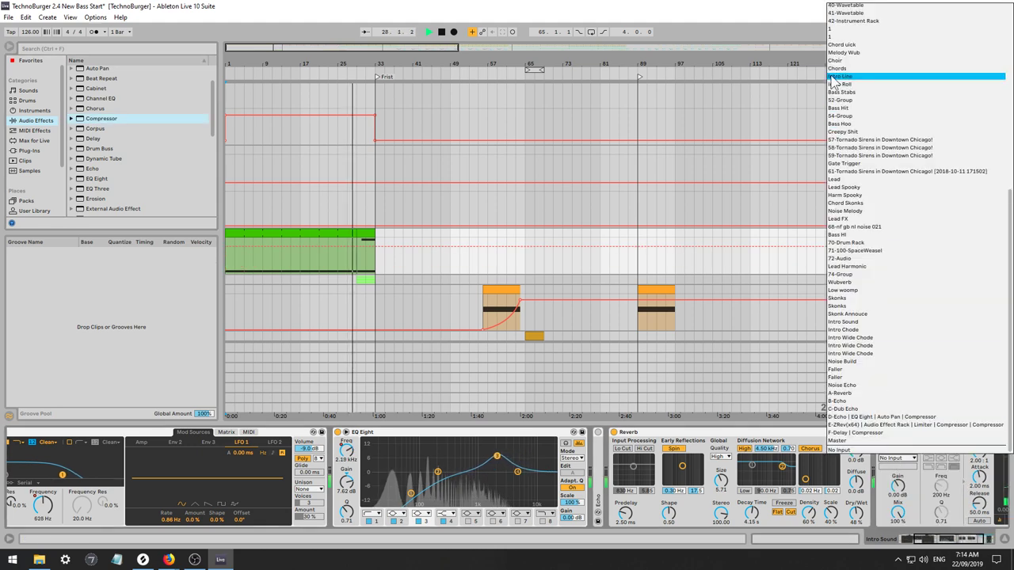
{"action": "scroll", "coordinate": [859, 75], "scroll_direction": "up", "scroll_amount": 10}
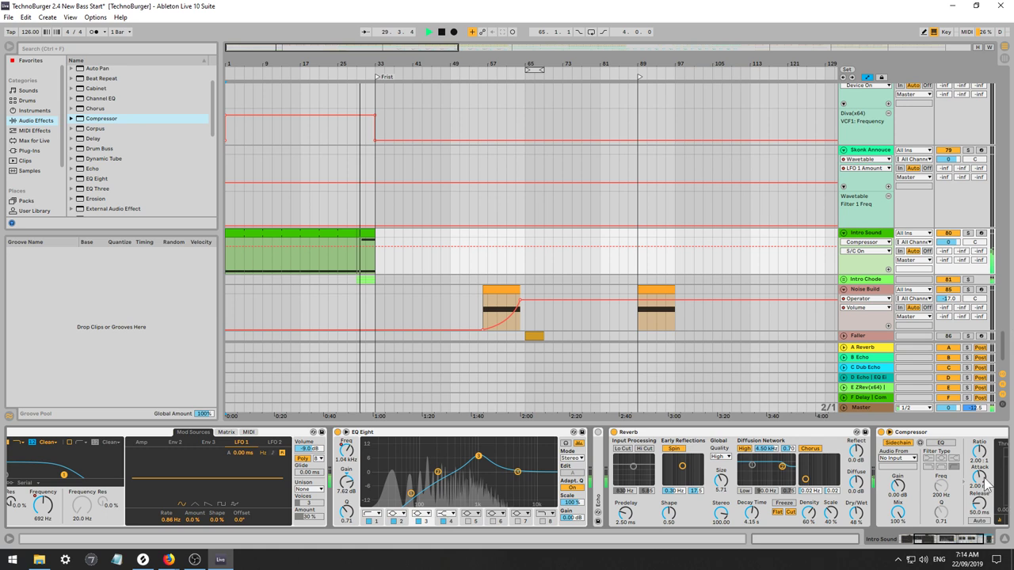
{"action": "left_click_drag", "start_coordinate": [969, 539], "coordinate": [981, 539]}
{"action": "left_click_drag", "start_coordinate": [889, 453], "coordinate": [889, 380]}
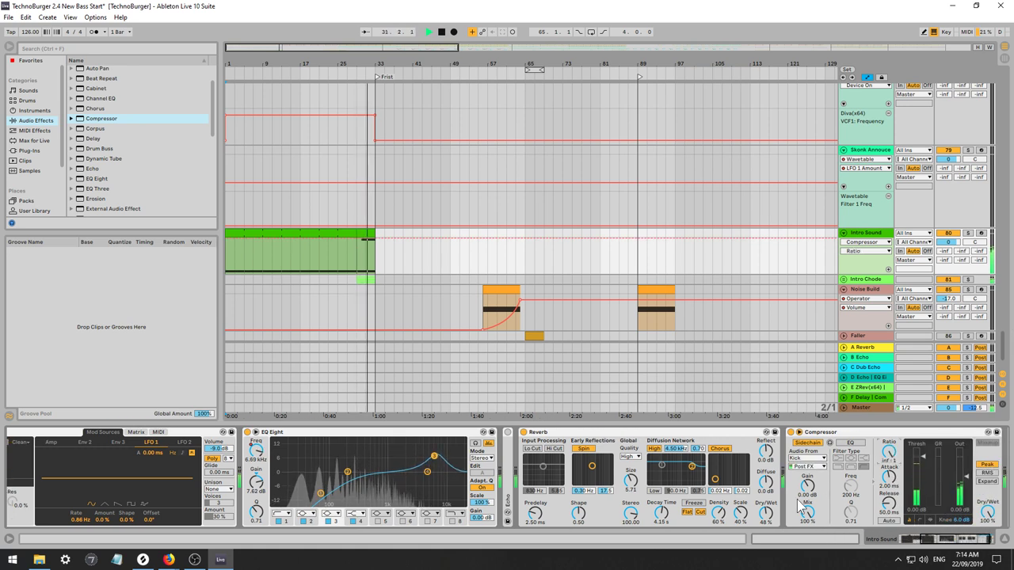
{"action": "mouse_move", "coordinate": [928, 481]}
{"action": "left_mouse_down"}
{"action": "mouse_move", "coordinate": [928, 507]}
{"action": "mouse_move", "coordinate": [923, 488]}
{"action": "left_mouse_up"}
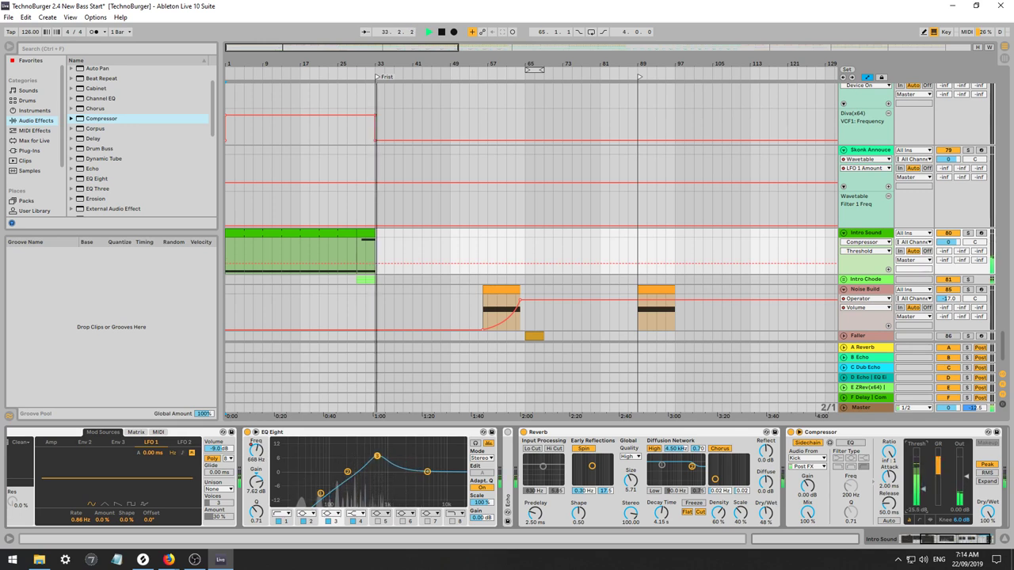
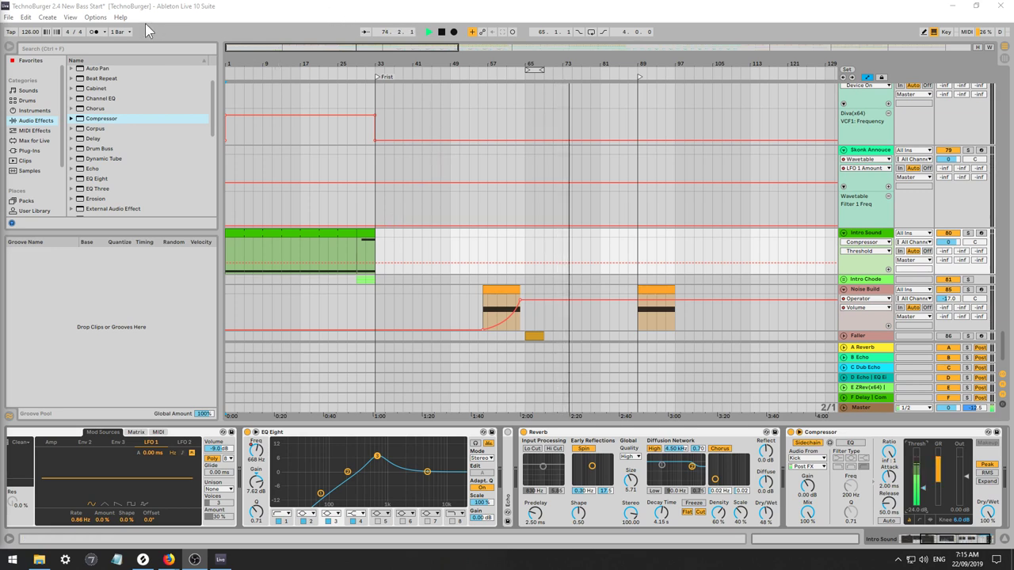
Stop playback, zoom the arrangement out, and scroll the track list down to Chords.
{"action": "key", "text": "space"}
{"action": "left_click", "coordinate": [231, 211]}
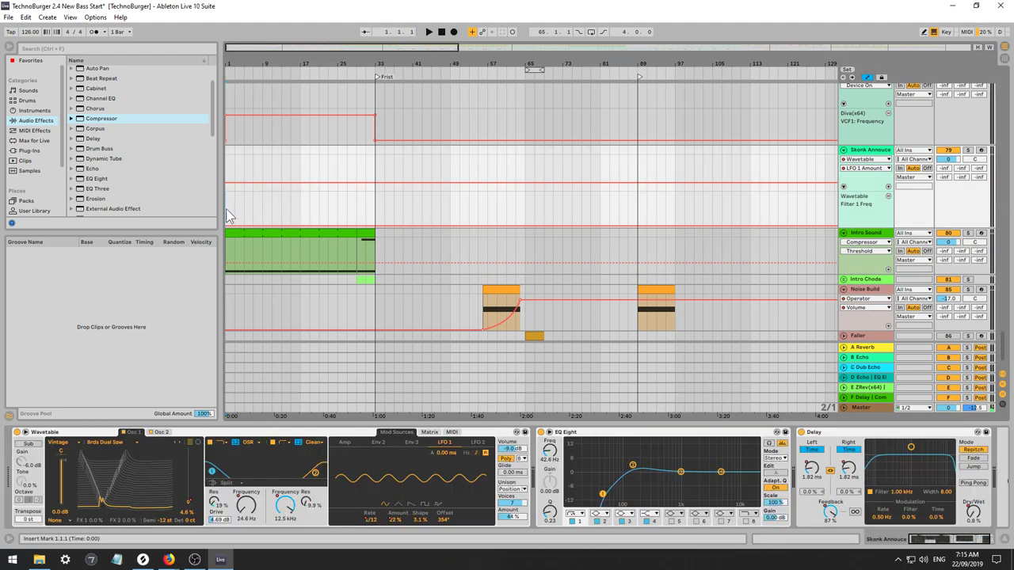
{"action": "left_click_drag", "start_coordinate": [286, 49], "coordinate": [286, 49]}
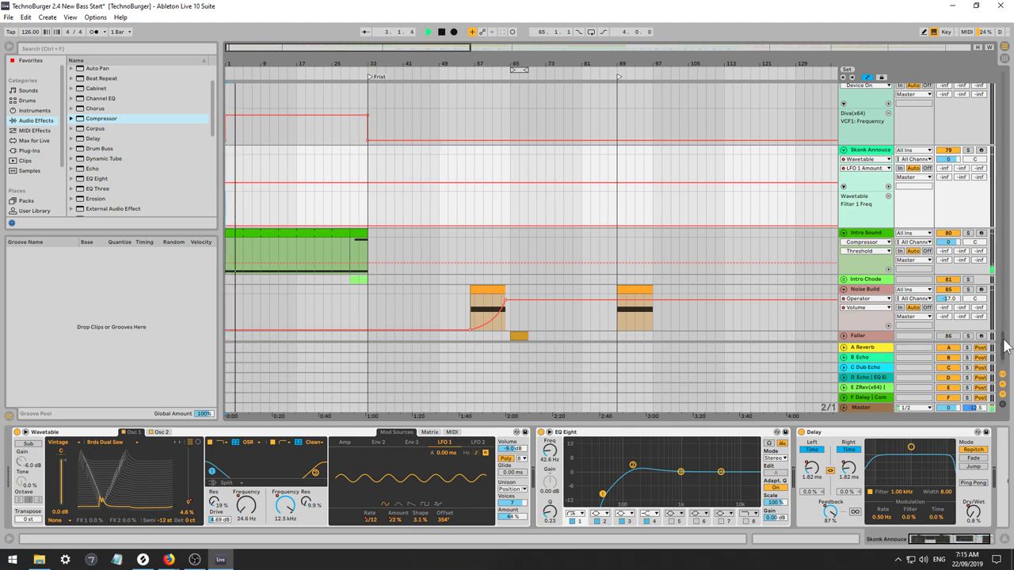
{"action": "left_click_drag", "start_coordinate": [1005, 345], "coordinate": [1004, 113]}
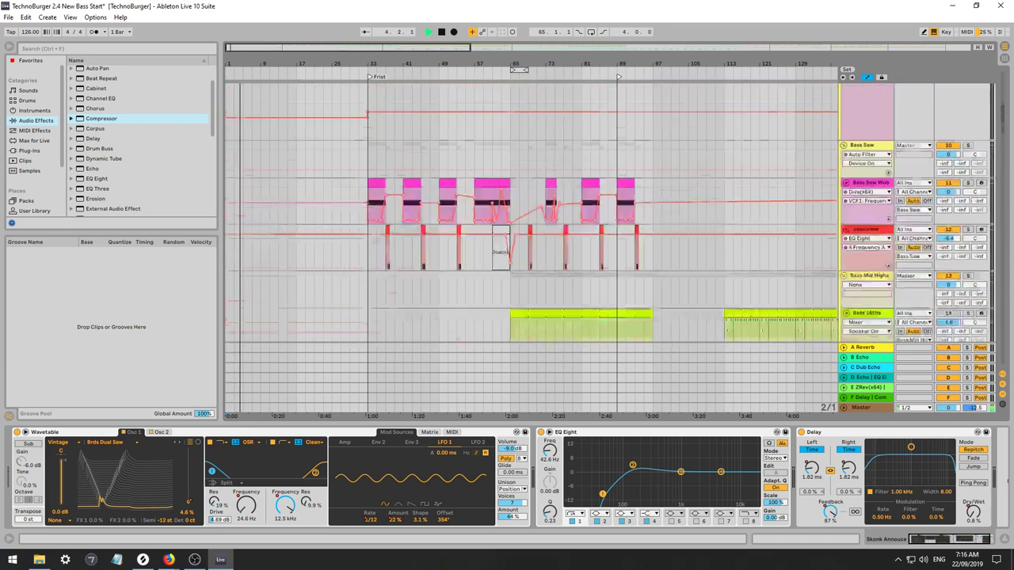
{"action": "scroll", "coordinate": [982, 181], "scroll_direction": "down", "scroll_amount": 6}
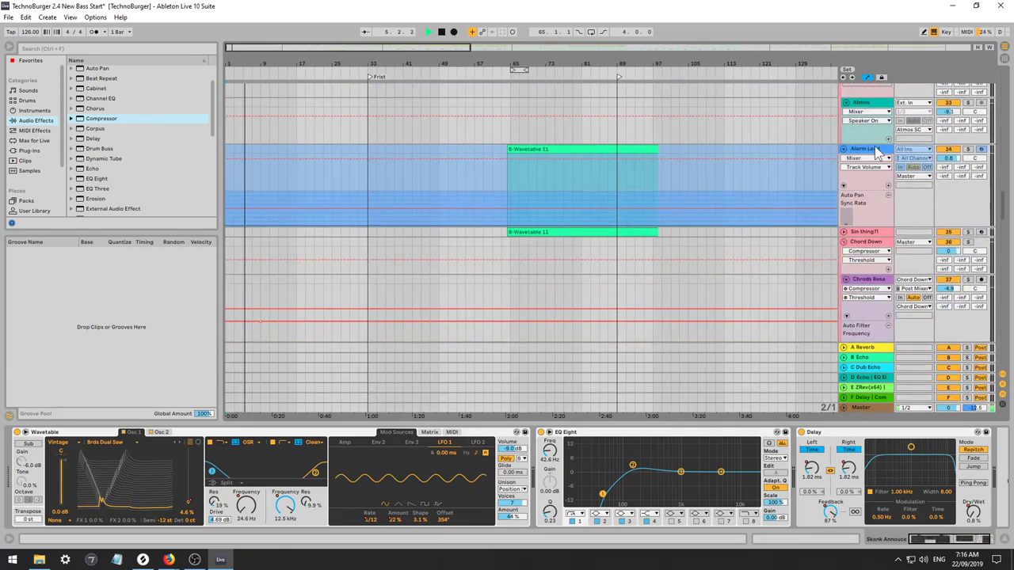
{"action": "scroll", "coordinate": [868, 194], "scroll_direction": "down", "scroll_amount": 5}
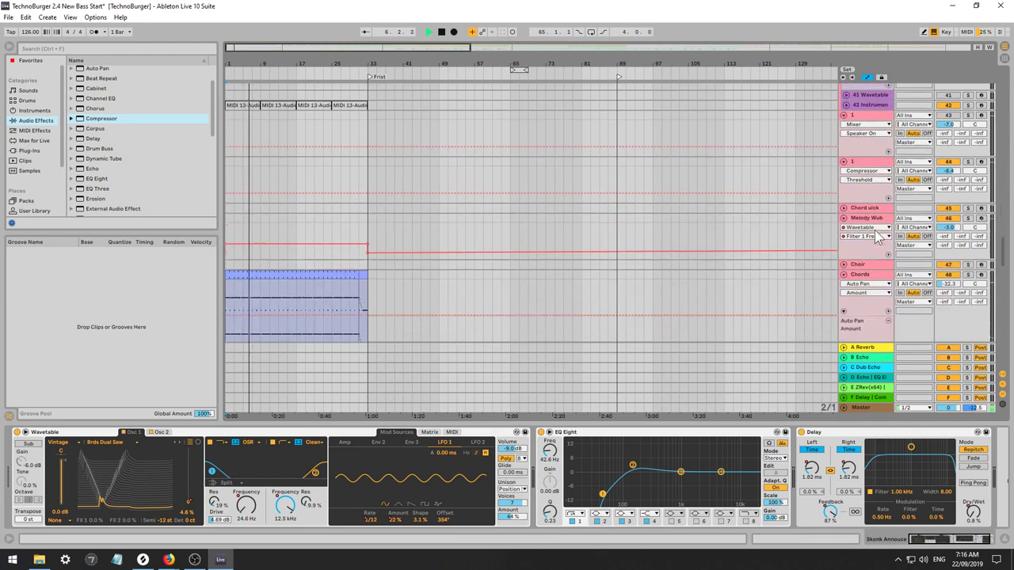
Adjust the Chords track volume and set the compressor Output Gain automation start point to -14 dB.
{"action": "left_click", "coordinate": [870, 223]}
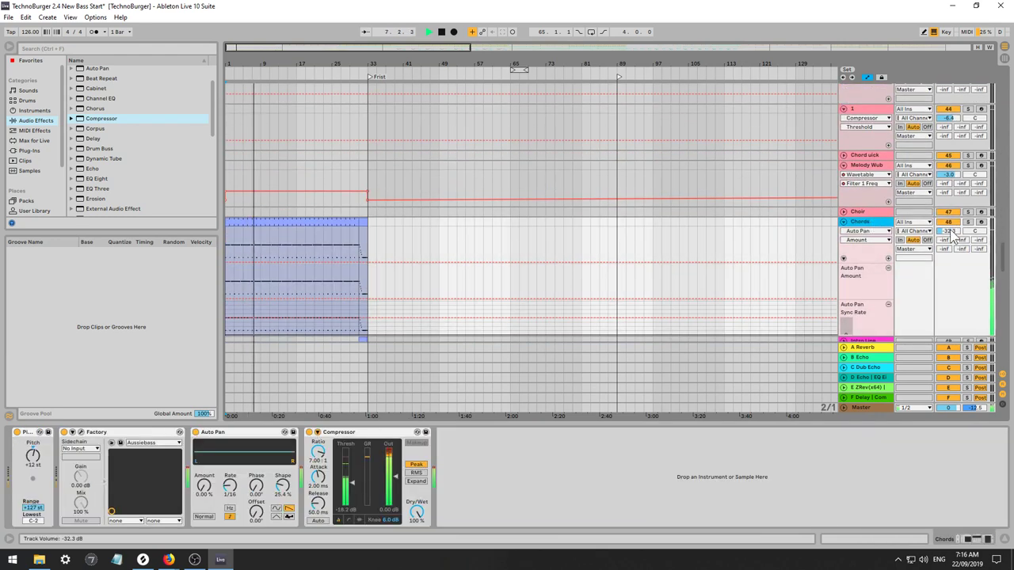
{"action": "left_click_drag", "start_coordinate": [950, 232], "coordinate": [950, 218]}
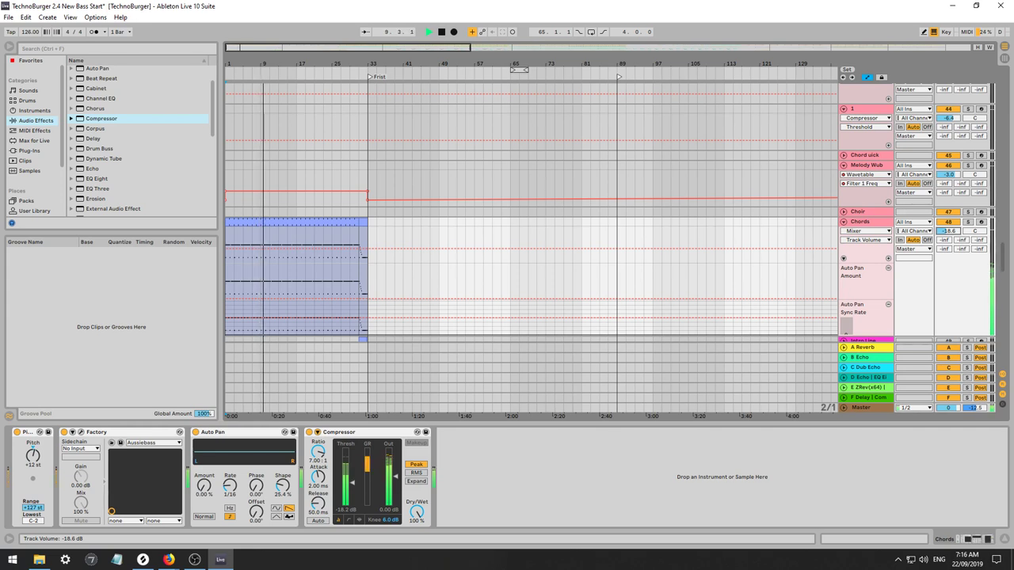
{"action": "left_click_drag", "start_coordinate": [948, 231], "coordinate": [948, 227]}
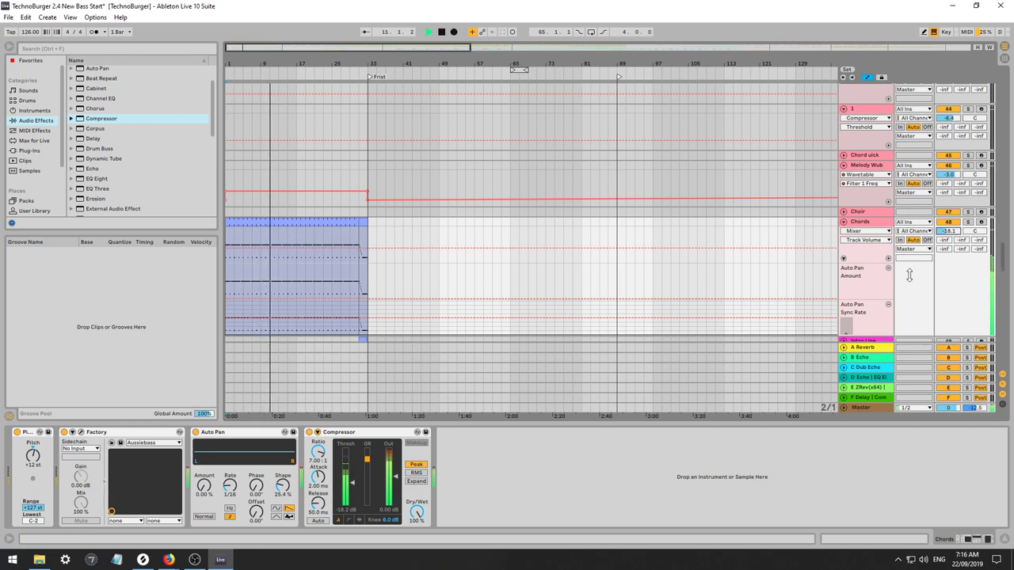
{"action": "left_click", "coordinate": [397, 478]}
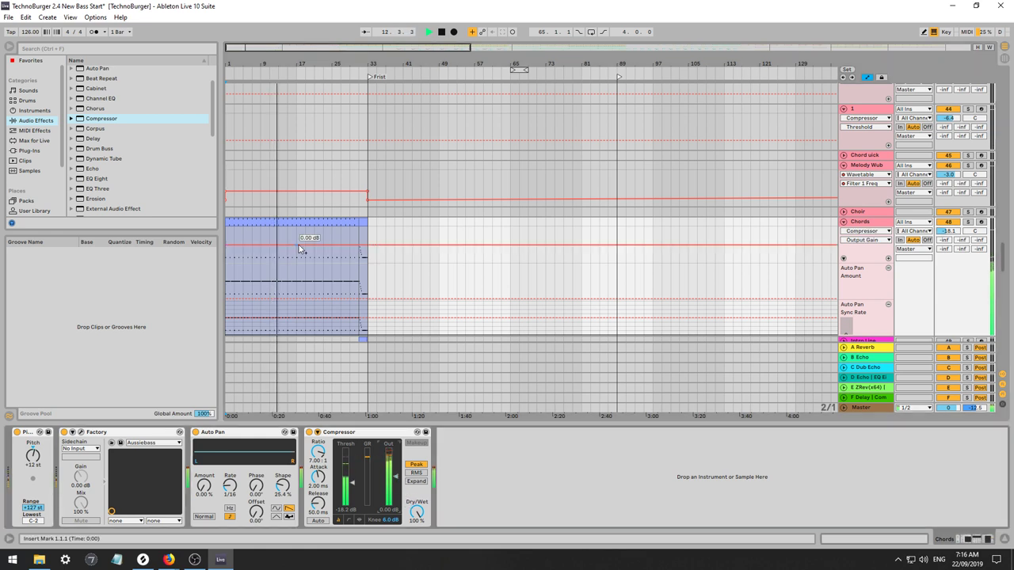
{"action": "left_click", "coordinate": [350, 247]}
{"action": "mouse_move", "coordinate": [231, 246]}
{"action": "left_mouse_down"}
{"action": "mouse_move", "coordinate": [227, 263]}
{"action": "mouse_move", "coordinate": [230, 250]}
{"action": "left_mouse_up"}
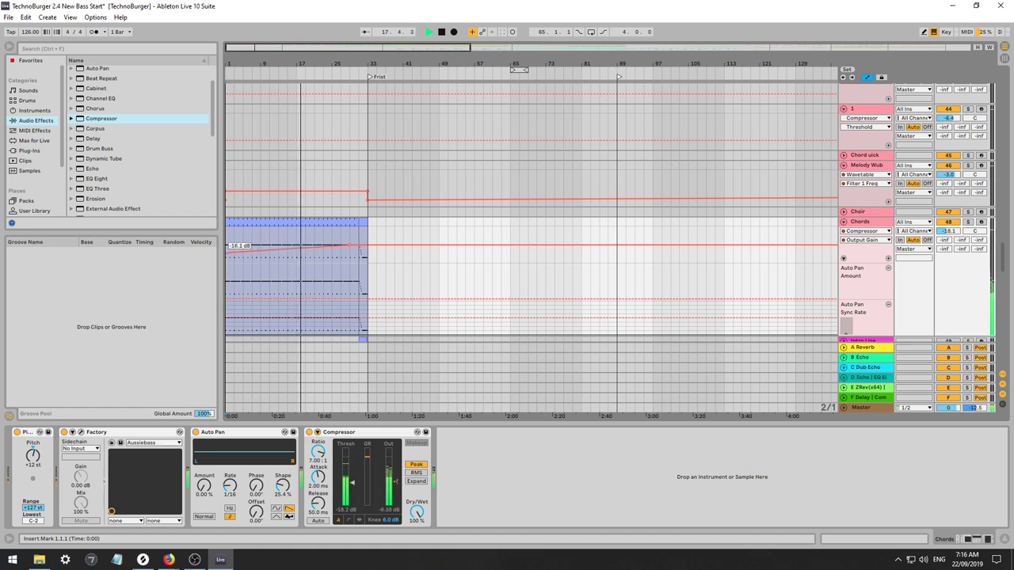
{"action": "left_click_drag", "start_coordinate": [230, 250], "coordinate": [225, 252]}
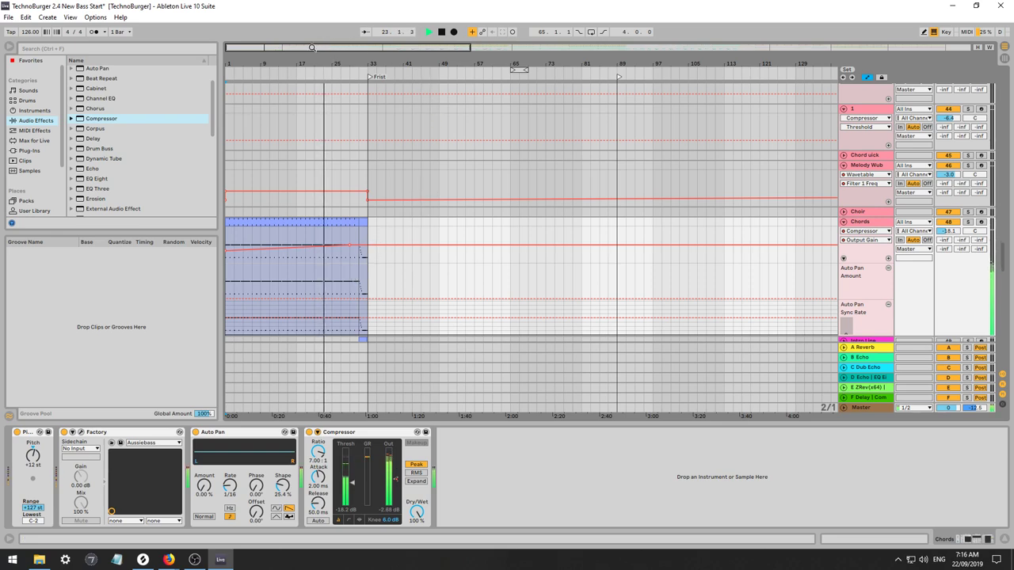
Add a 2.00 dB Output Gain breakpoint at bar 17 and play bars 17–21 from bar 17.
{"action": "left_click_drag", "start_coordinate": [312, 49], "coordinate": [312, 65]}
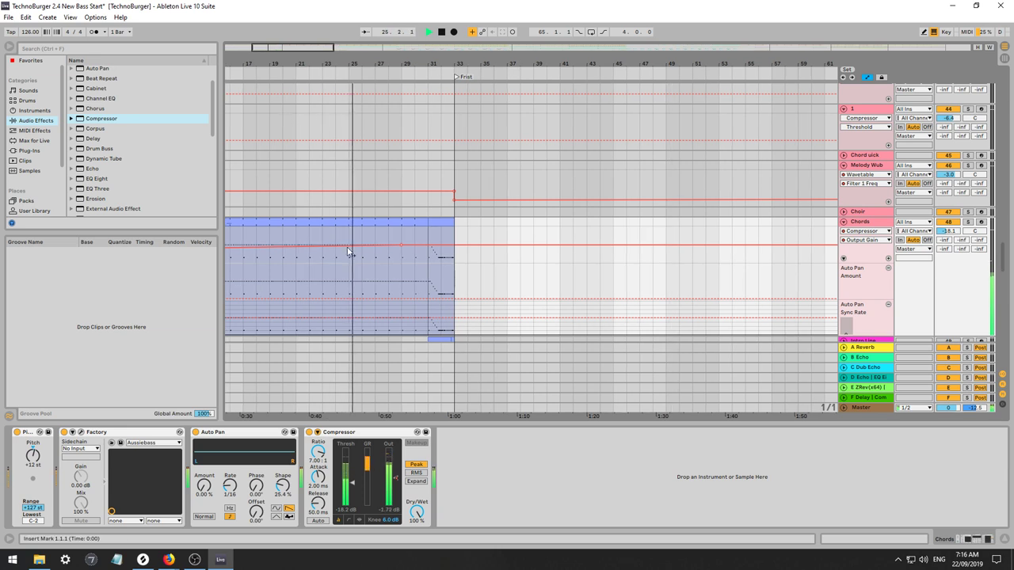
{"action": "key", "text": "space"}
{"action": "left_click_drag", "start_coordinate": [283, 50], "coordinate": [263, 50]}
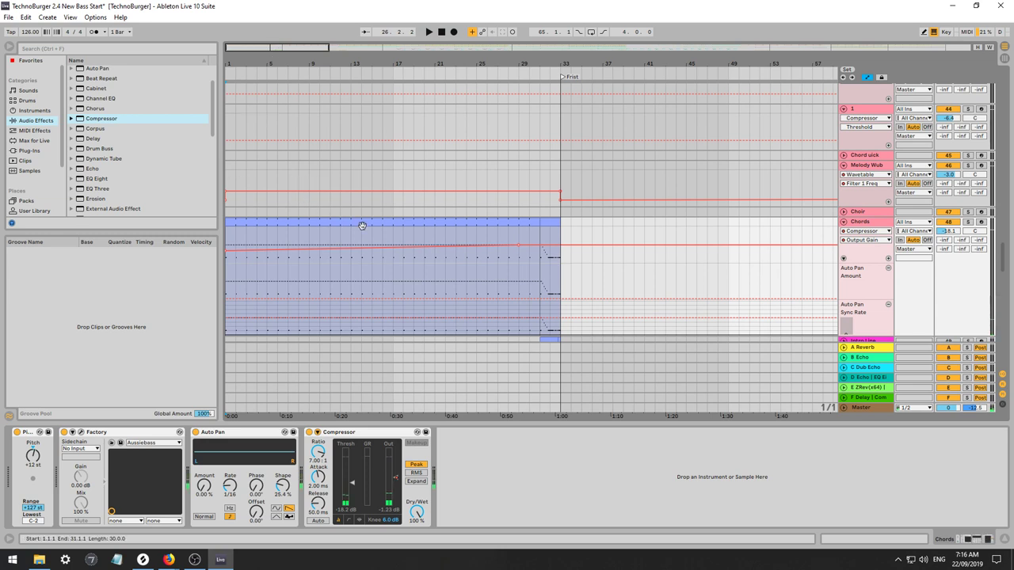
{"action": "key", "text": "space"}
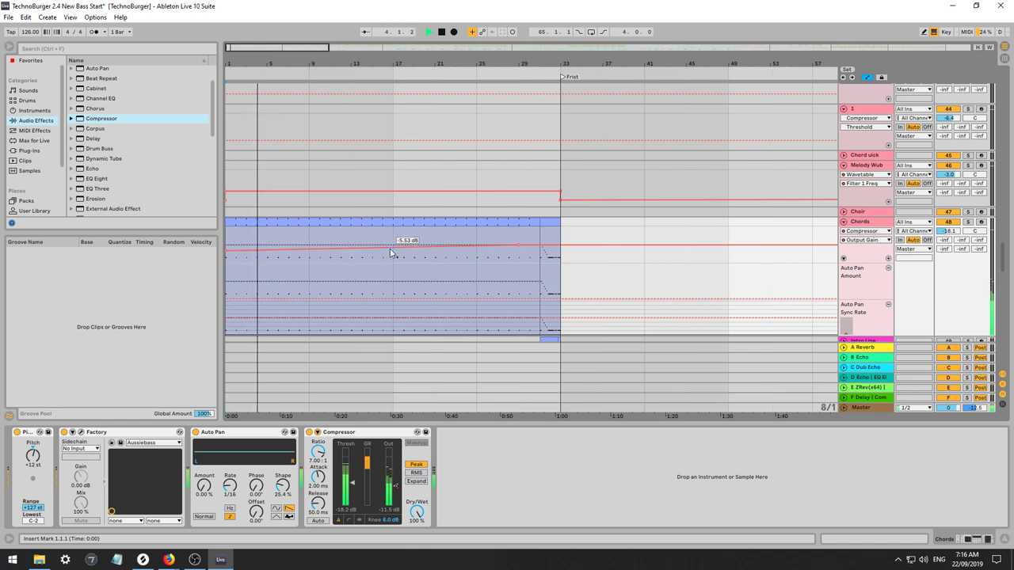
{"action": "left_click_drag", "start_coordinate": [390, 249], "coordinate": [390, 246]}
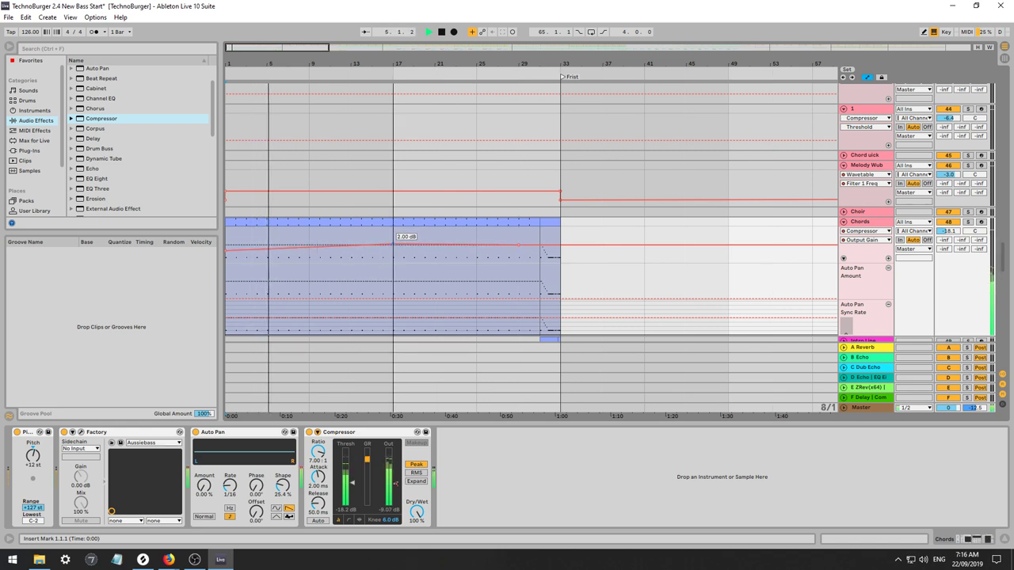
{"action": "left_click", "coordinate": [393, 257]}
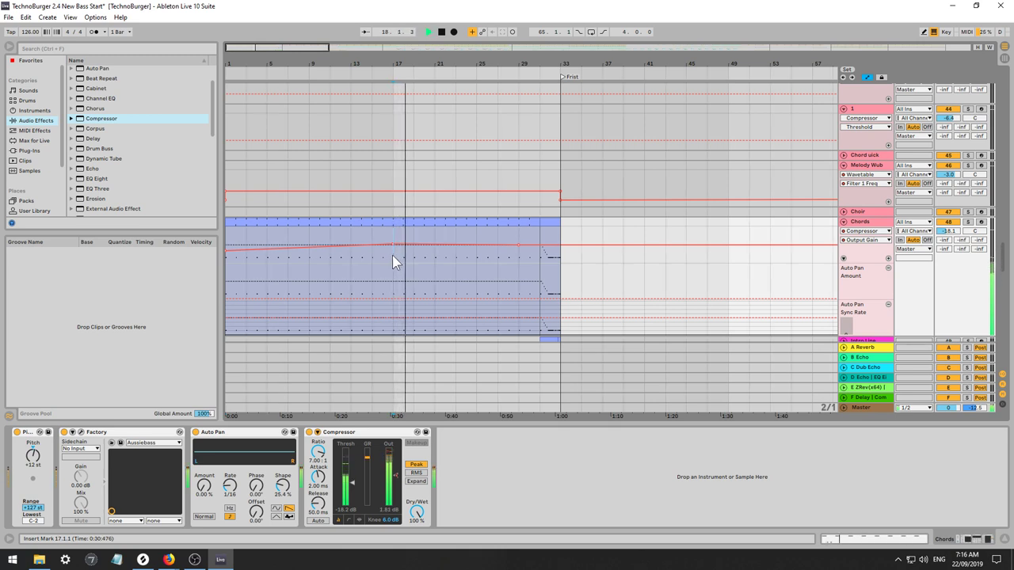
{"action": "left_click_drag", "start_coordinate": [393, 256], "coordinate": [429, 255]}
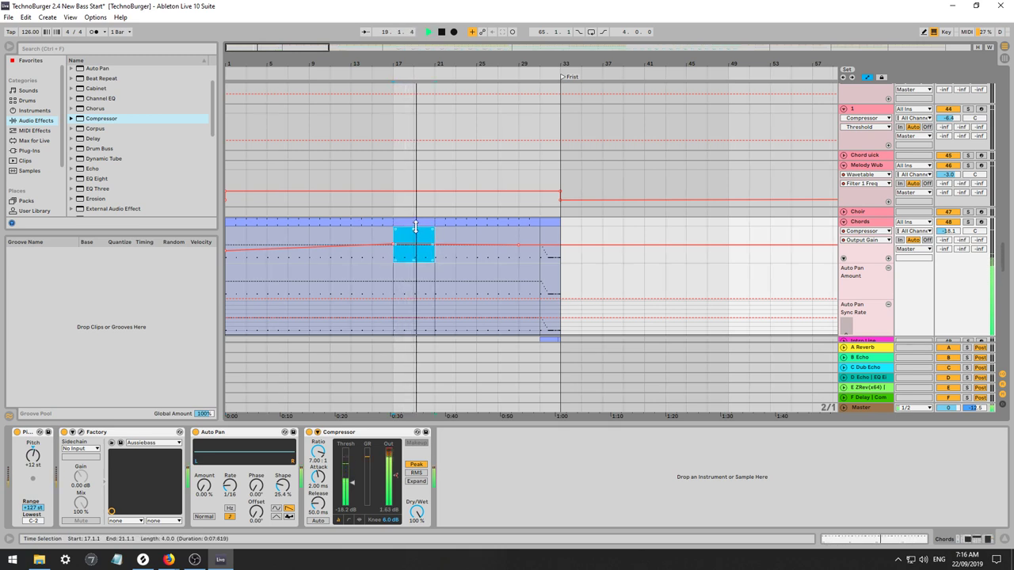
{"action": "key", "text": "space"}
{"action": "key", "text": "space"}
Open the Chords clip's notes and audition the C#2 note at beat 1.2.
{"action": "double_click", "coordinate": [407, 222]}
{"action": "scroll", "coordinate": [370, 432], "scroll_direction": "up", "scroll_amount": 2}
{"action": "key", "text": "space"}
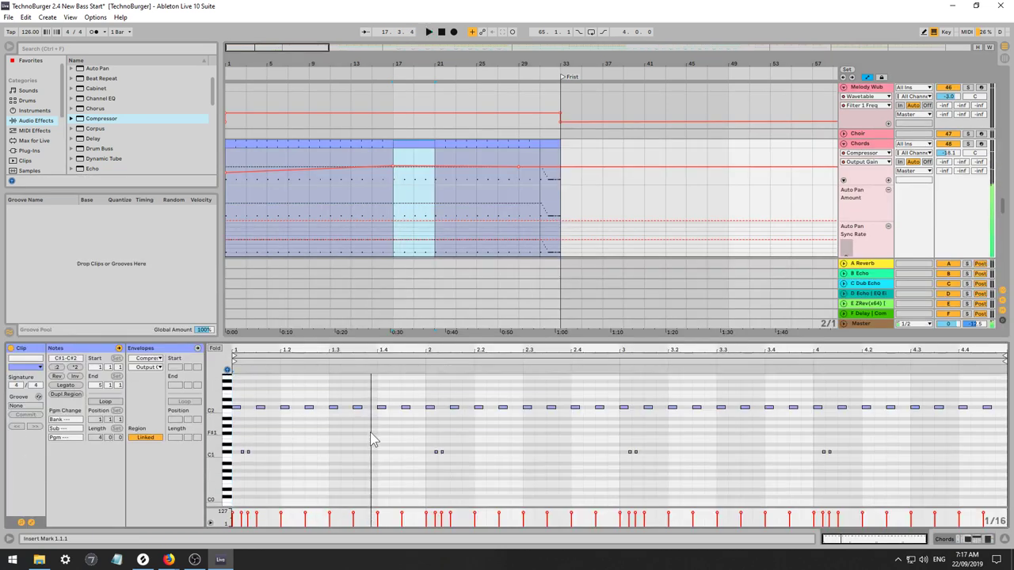
{"action": "scroll", "coordinate": [364, 432], "scroll_direction": "up", "scroll_amount": 1}
{"action": "scroll", "coordinate": [299, 440], "scroll_direction": "up", "scroll_amount": 1}
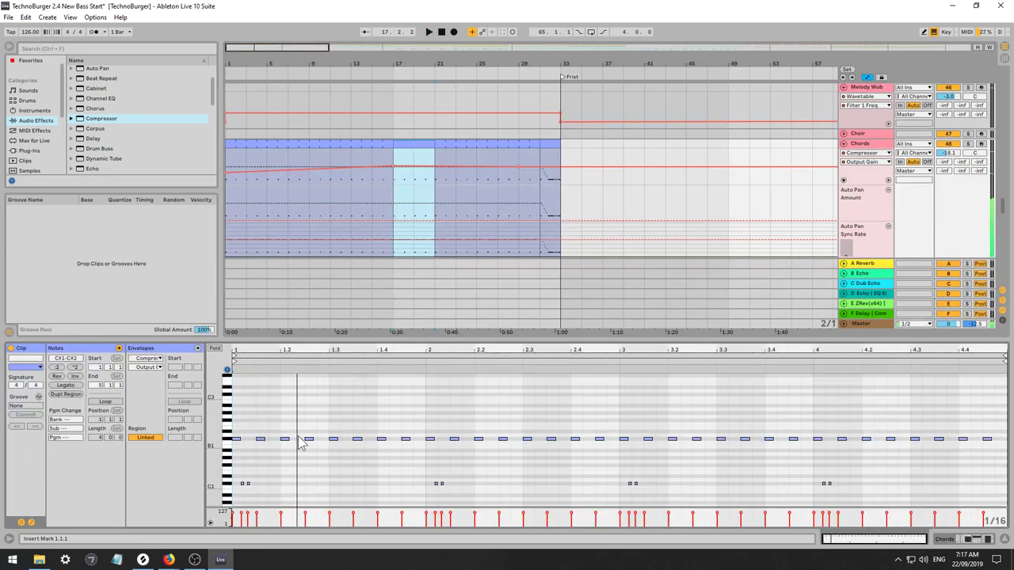
{"action": "left_click", "coordinate": [287, 440]}
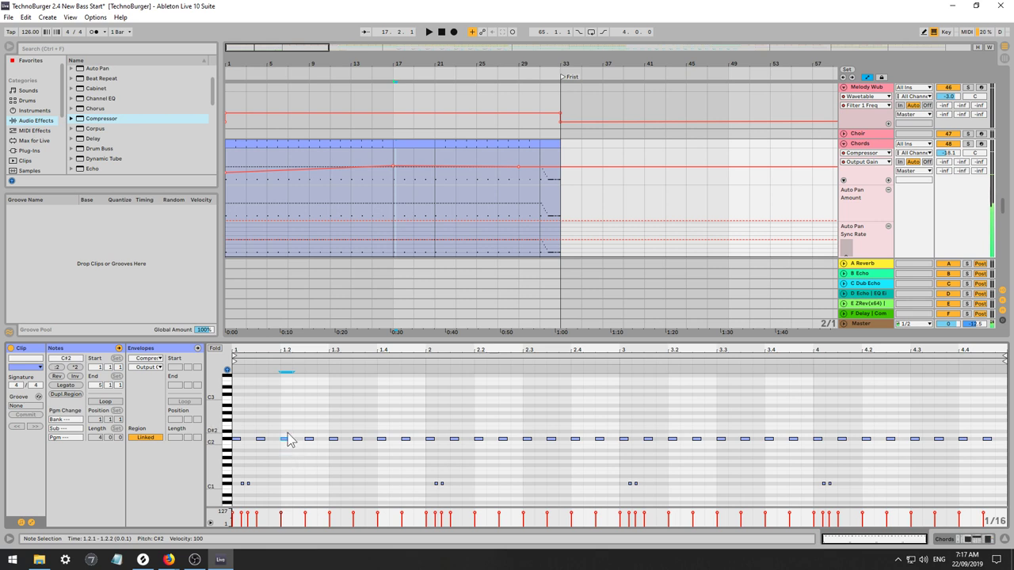
{"action": "key", "text": "space"}
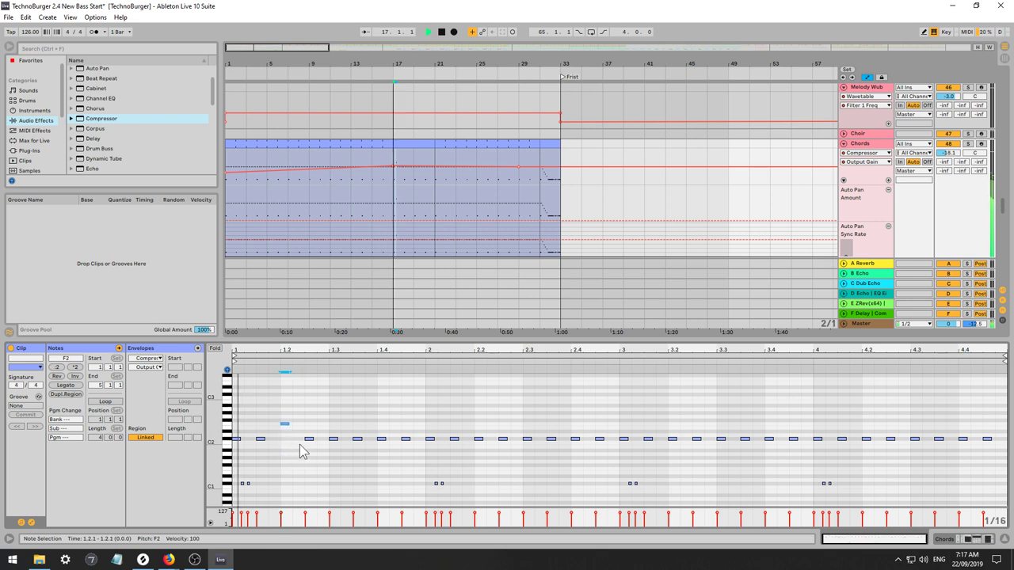
{"action": "key", "text": "space"}
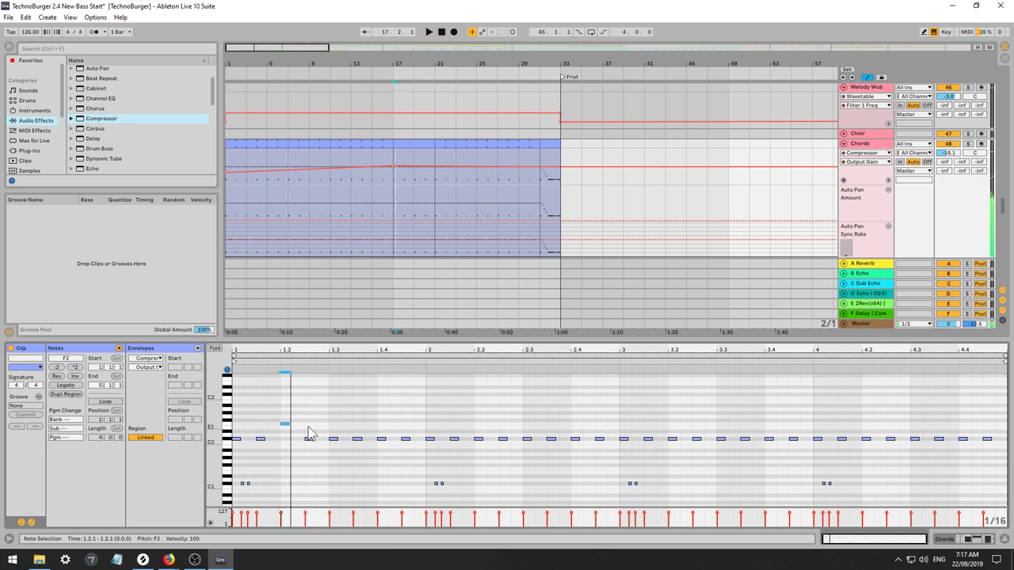
{"action": "key", "text": "space"}
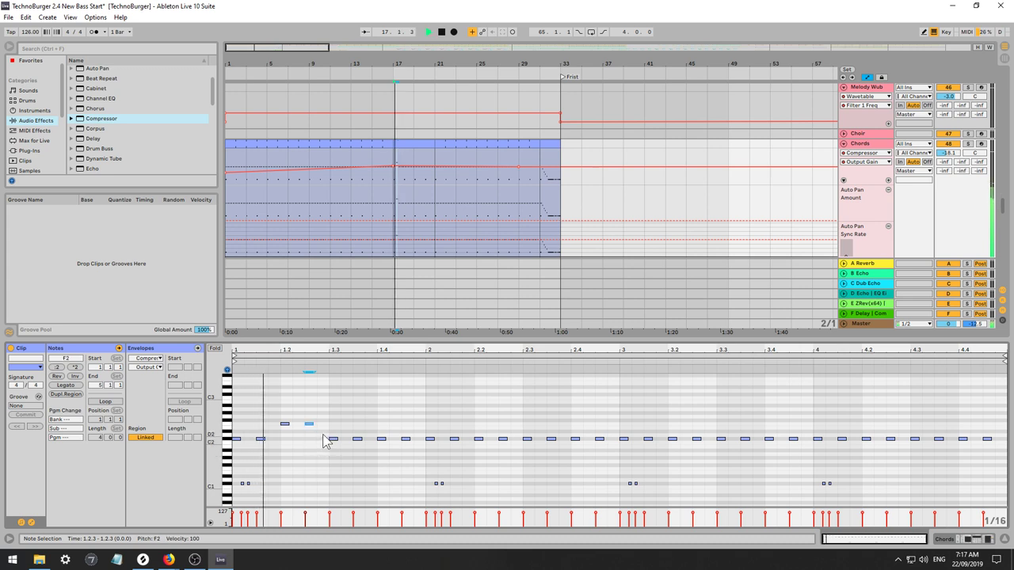
{"action": "key", "text": "space"}
Move the selected note to F2 and add F2 and G2 melody notes at 1.4.2 and 1.4.4.
{"action": "key", "text": "ctrl+z"}
{"action": "key", "text": "ctrl+z"}
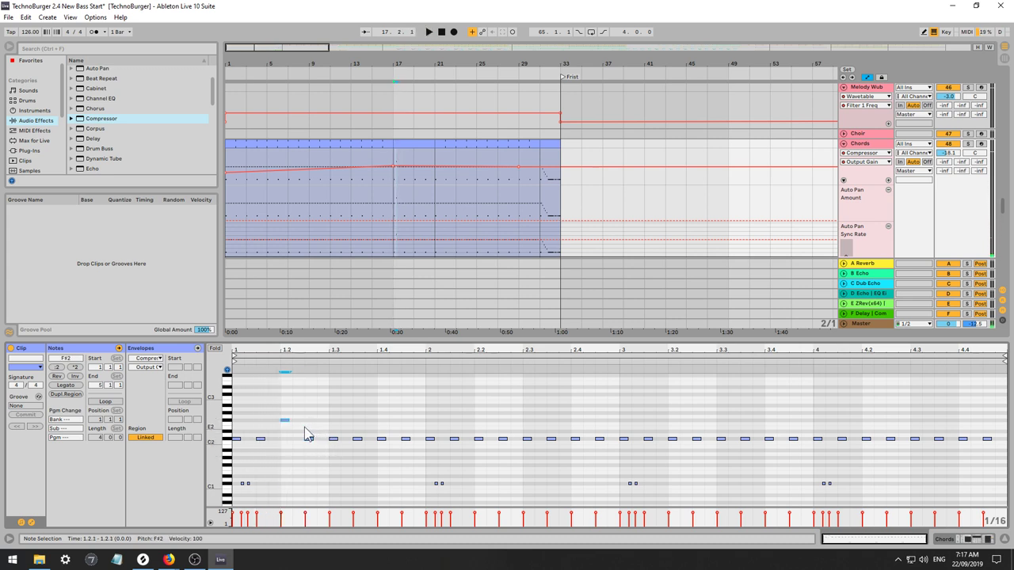
{"action": "key", "text": "Right"}
{"action": "key", "text": "Up"}
{"action": "key", "text": "Up"}
{"action": "key", "text": "Up"}
{"action": "key", "text": "Up"}
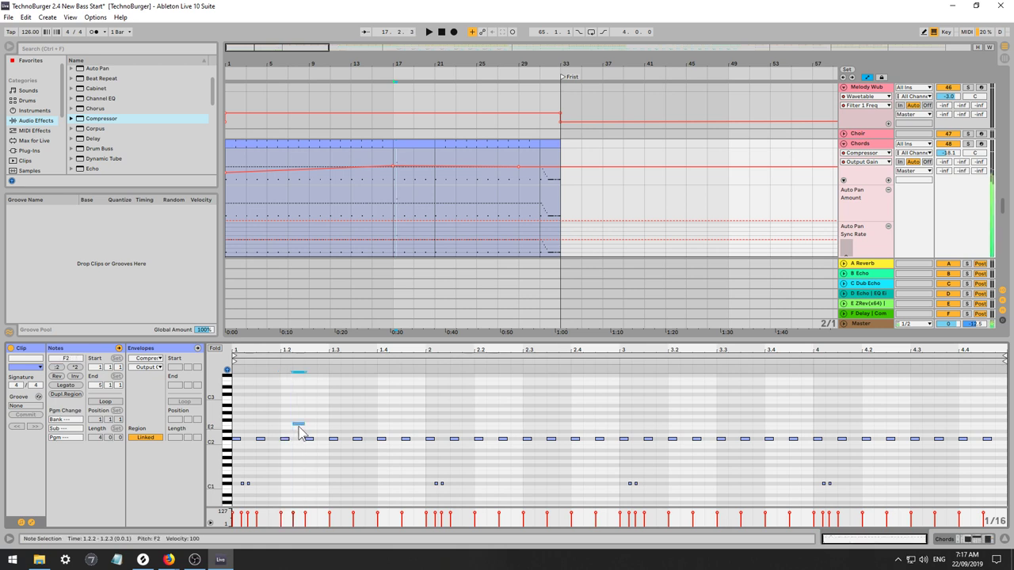
{"action": "key", "text": "space"}
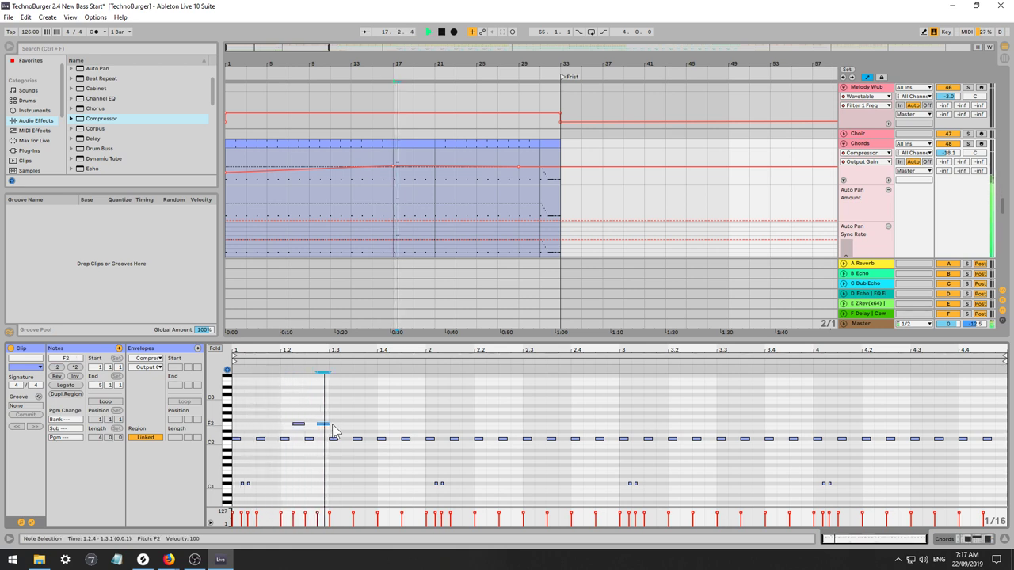
{"action": "double_click", "coordinate": [395, 424]}
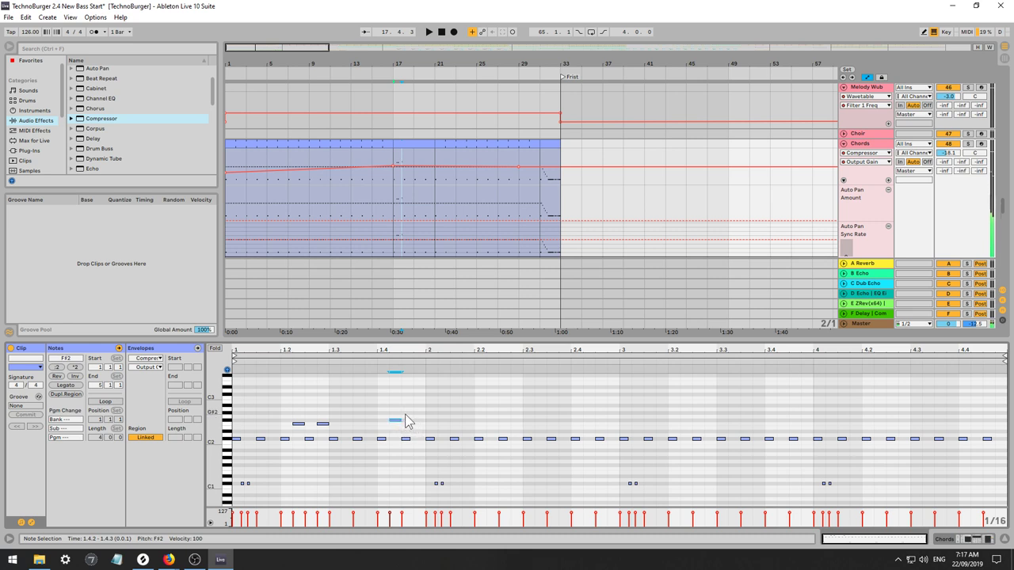
{"action": "key", "text": "space"}
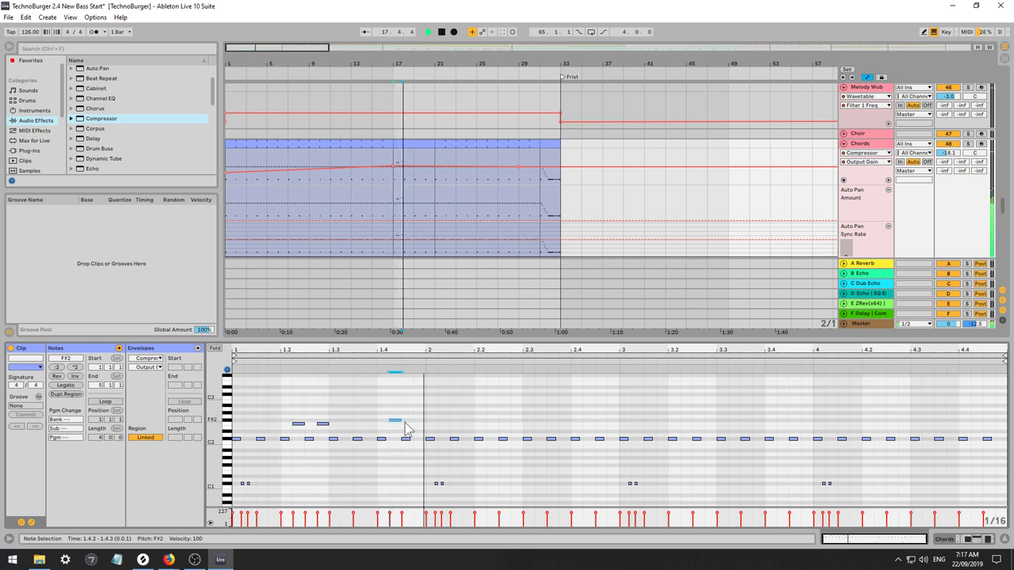
{"action": "double_click", "coordinate": [420, 418]}
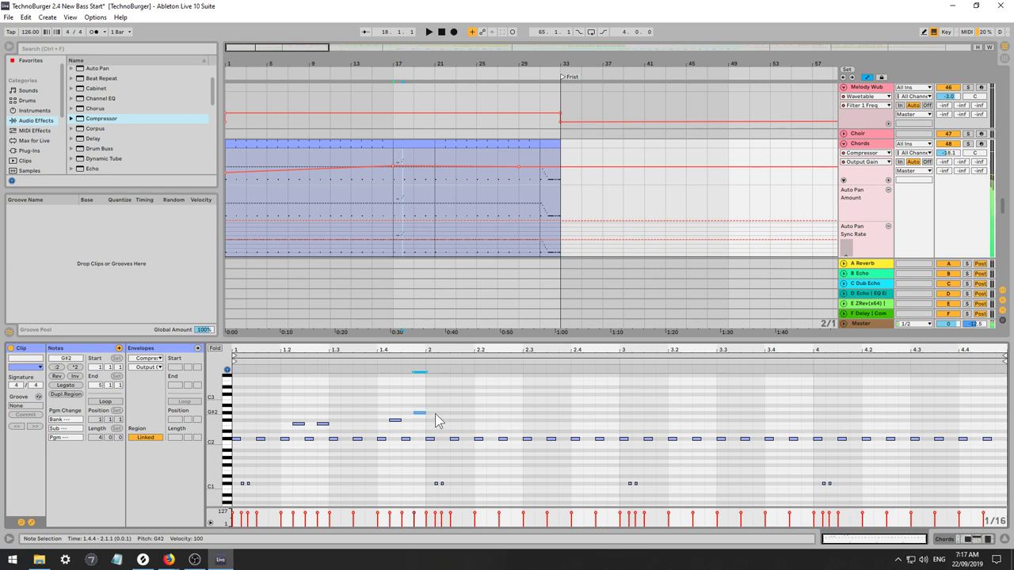
{"action": "key", "text": "Right"}
{"action": "key", "text": "Right"}
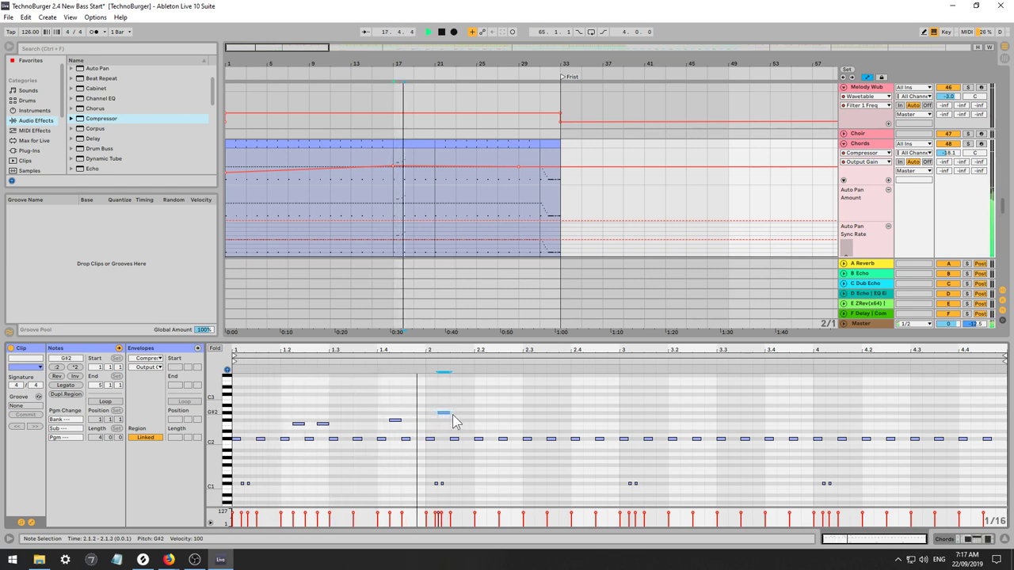
{"action": "key", "text": "space"}
{"action": "mouse_move", "coordinate": [445, 420]}
{"action": "left_mouse_down"}
{"action": "mouse_move", "coordinate": [424, 426]}
{"action": "mouse_move", "coordinate": [436, 422]}
{"action": "left_mouse_up"}
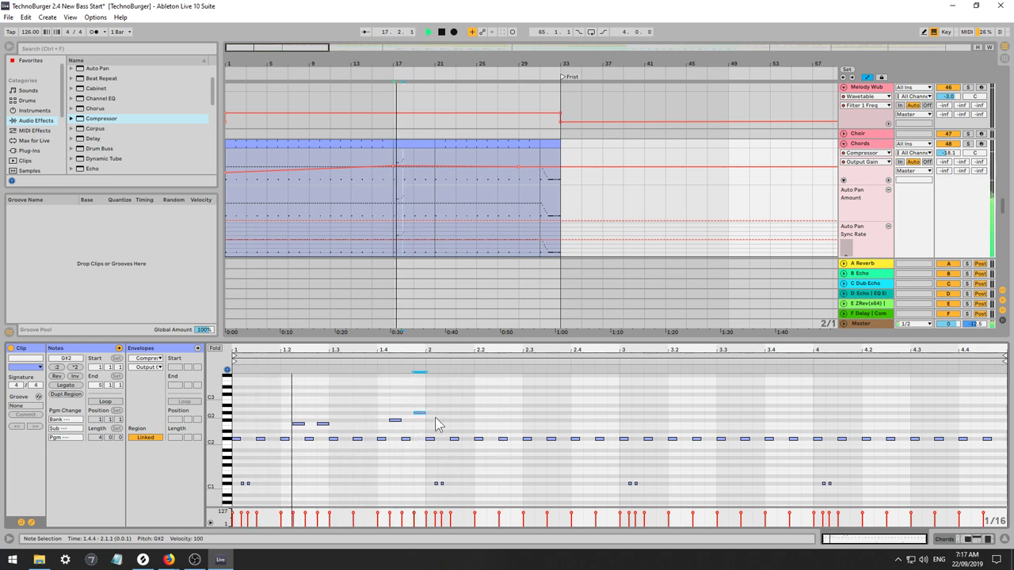
Add a G#2 note near 2.1.4, then undo the upper melody note edits.
{"action": "left_click", "coordinate": [427, 453]}
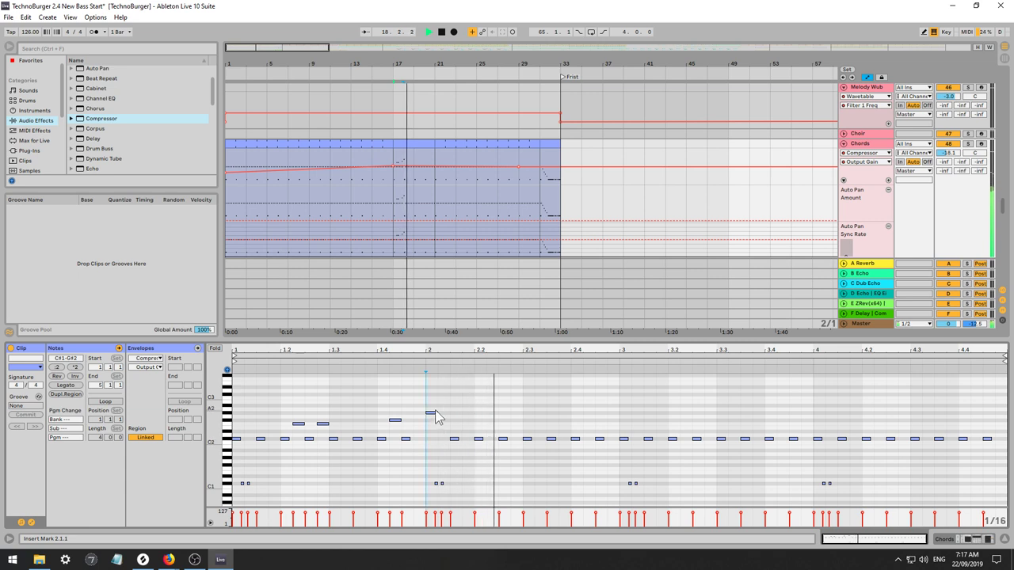
{"action": "key", "text": "space"}
{"action": "left_click", "coordinate": [434, 410]}
{"action": "left_click", "coordinate": [436, 412]}
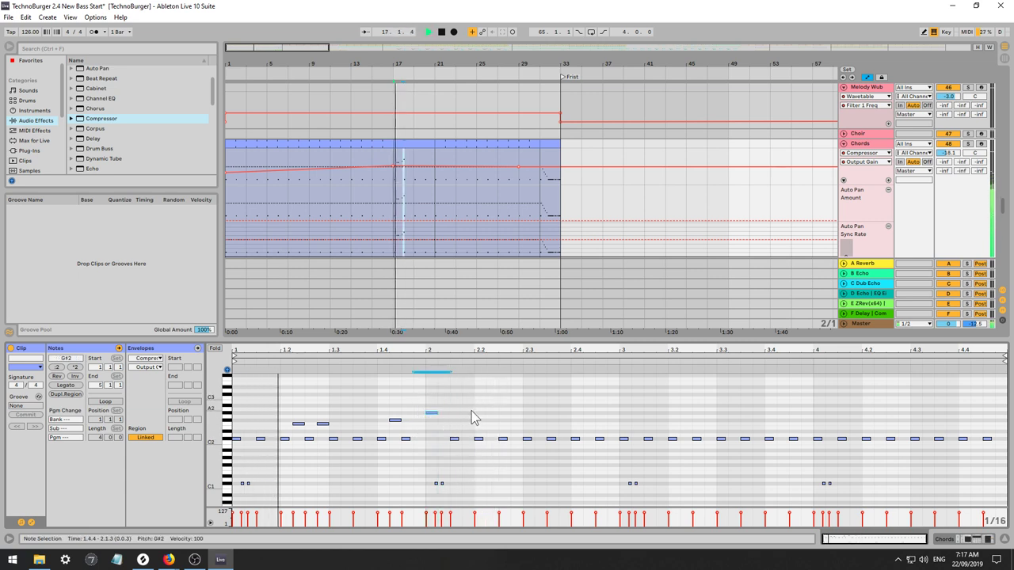
{"action": "double_click", "coordinate": [471, 412]}
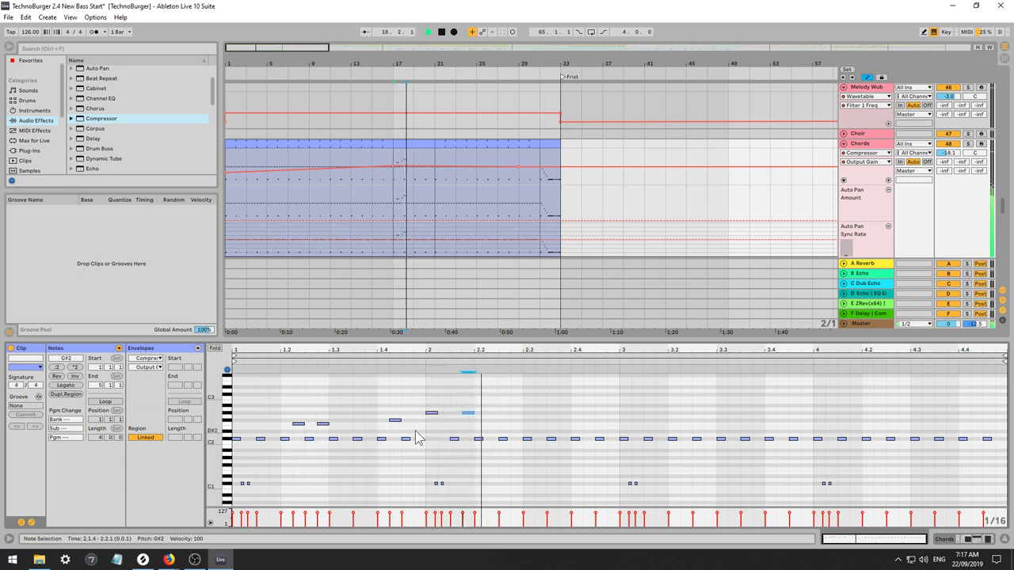
{"action": "key", "text": "Left"}
{"action": "key", "text": "Left"}
{"action": "key", "text": "Left"}
{"action": "key", "text": "Left"}
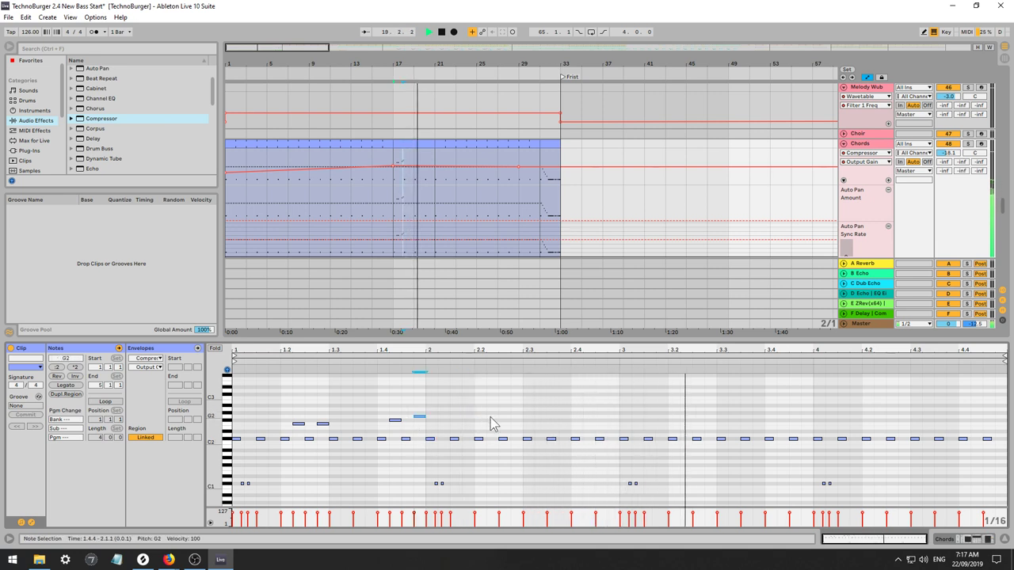
{"action": "key", "text": "space"}
{"action": "key", "text": "ctrl+z"}
{"action": "key", "text": "ctrl+z"}
{"action": "key", "text": "ctrl+z"}
{"action": "key", "text": "ctrl+z"}
{"action": "key", "text": "ctrl+z"}
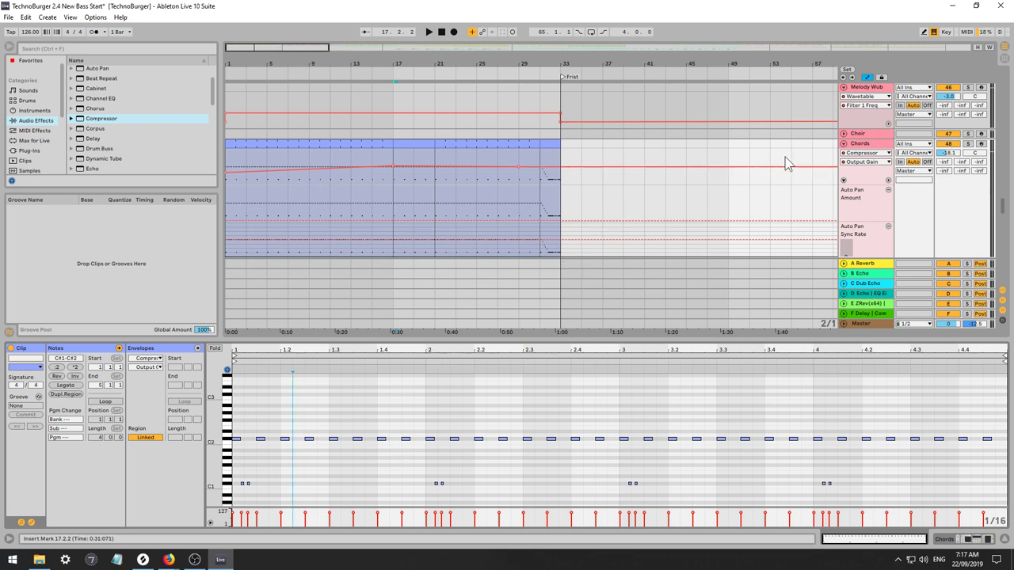
Delete the bars 1–17 portion of the Chords clip so it begins at bar 17.
{"action": "left_click", "coordinate": [868, 146]}
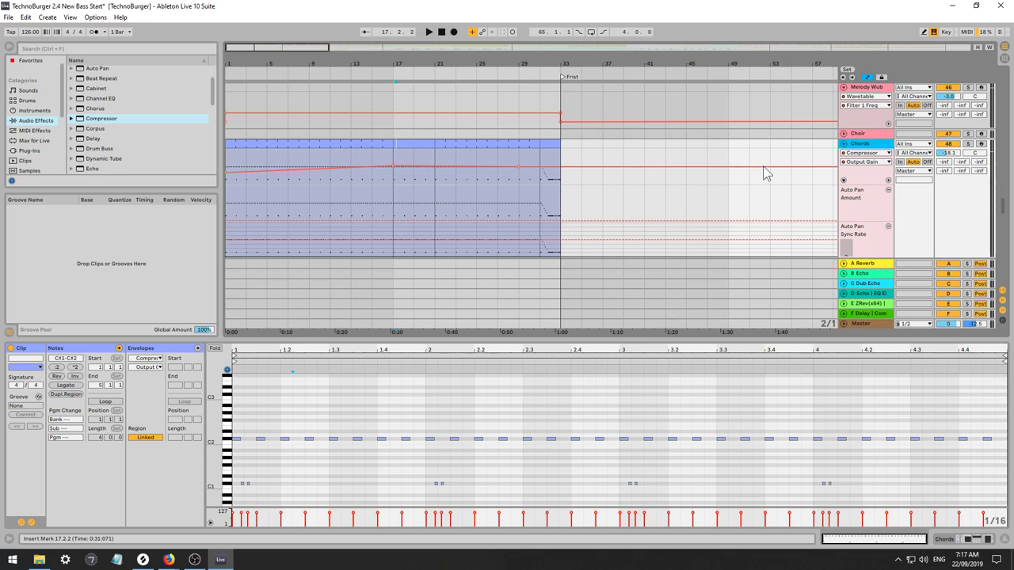
{"action": "scroll", "coordinate": [871, 220], "scroll_direction": "down", "scroll_amount": 3}
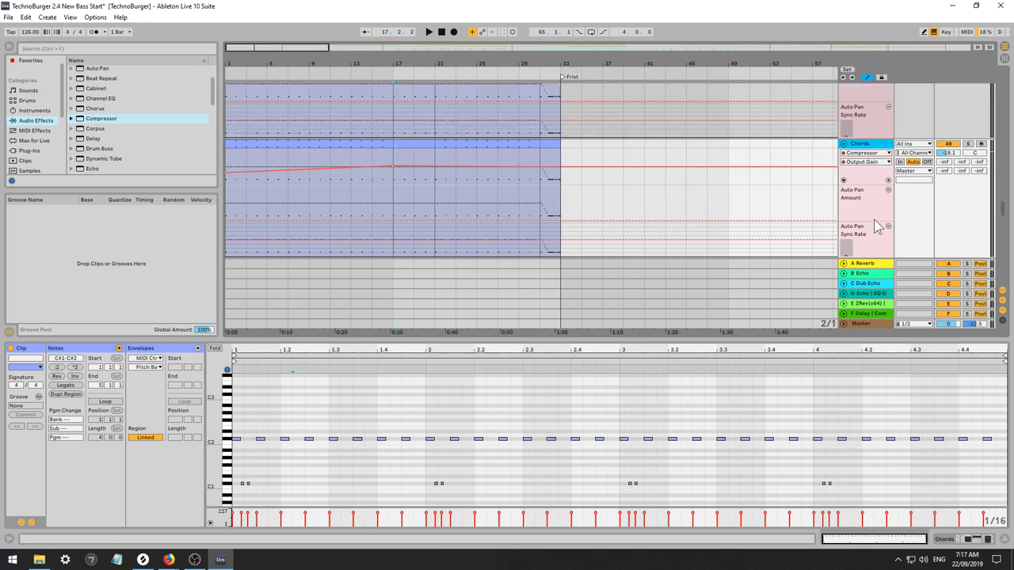
{"action": "scroll", "coordinate": [875, 223], "scroll_direction": "up", "scroll_amount": 5}
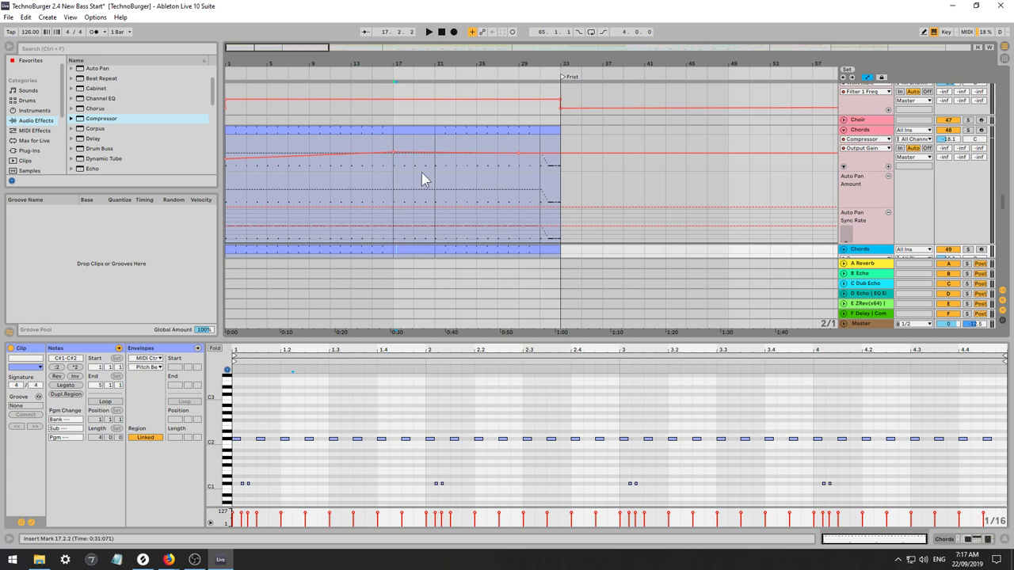
{"action": "key", "text": "space"}
{"action": "left_click", "coordinate": [376, 130]}
{"action": "key", "text": "Delete"}
{"action": "left_click", "coordinate": [419, 129]}
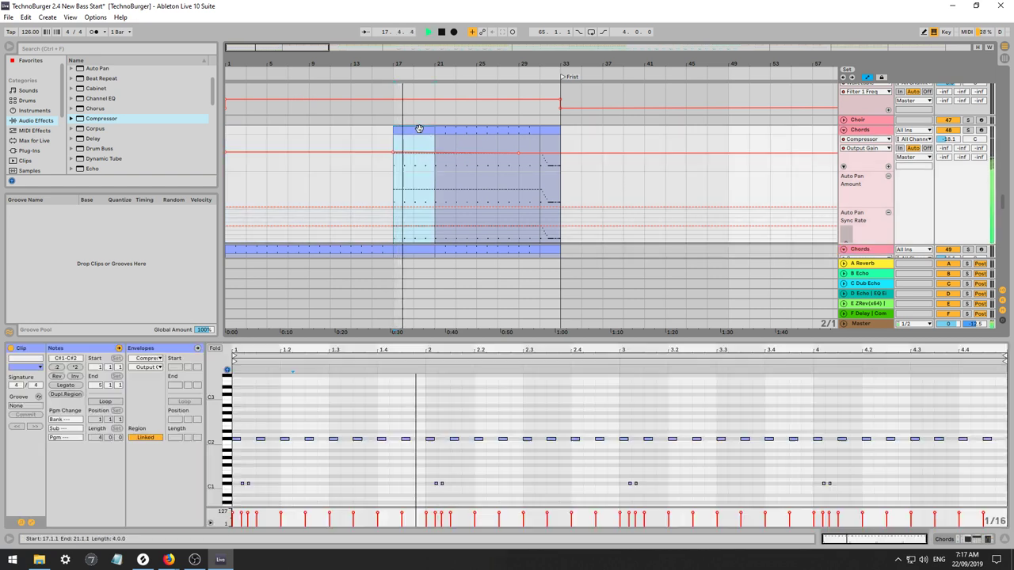
{"action": "key", "text": "space"}
Delete every existing note from the Chords clip.
{"action": "left_click", "coordinate": [236, 417]}
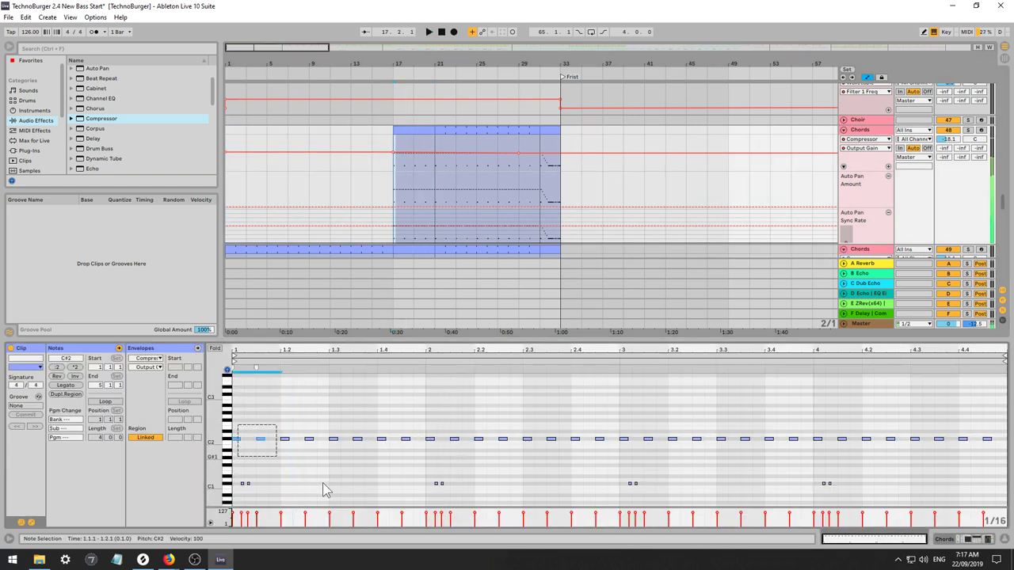
{"action": "key", "text": "ctrl+a"}
{"action": "key", "text": "Delete"}
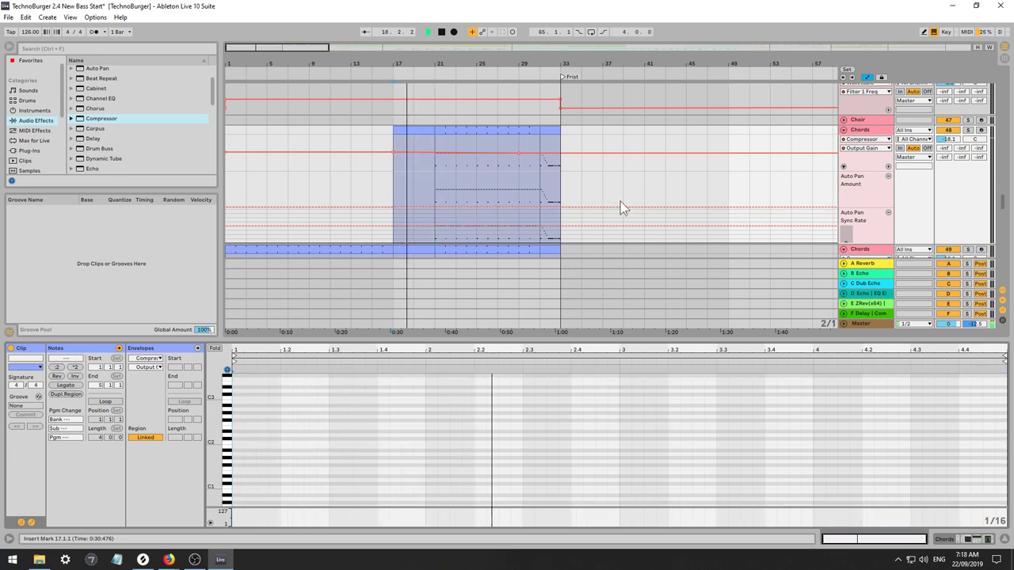
{"action": "key", "text": "space"}
Draw C#2 notes at 1.1.1 and 1.2.1.
{"action": "key", "text": "space"}
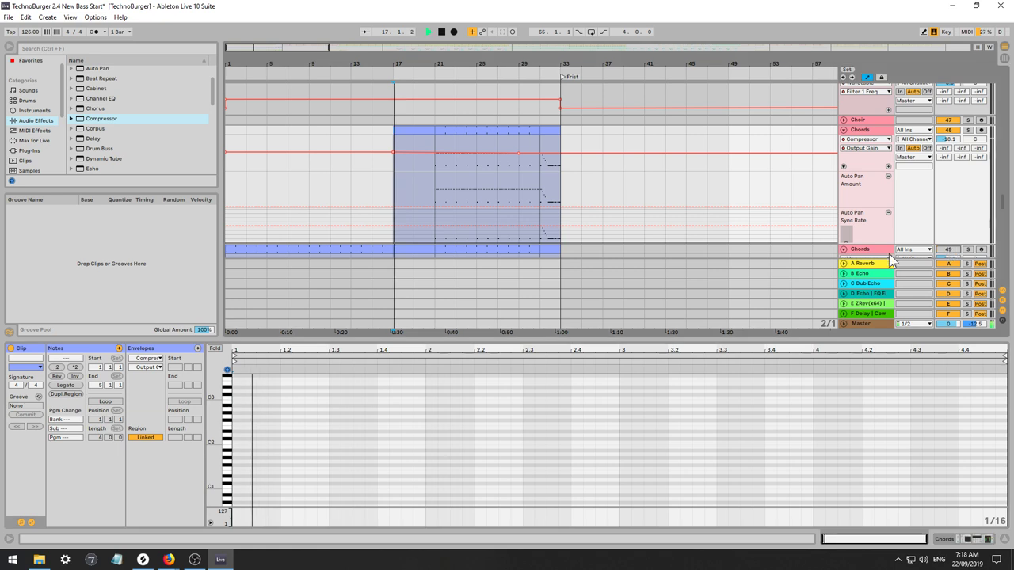
{"action": "double_click", "coordinate": [236, 441]}
{"action": "key", "text": "space"}
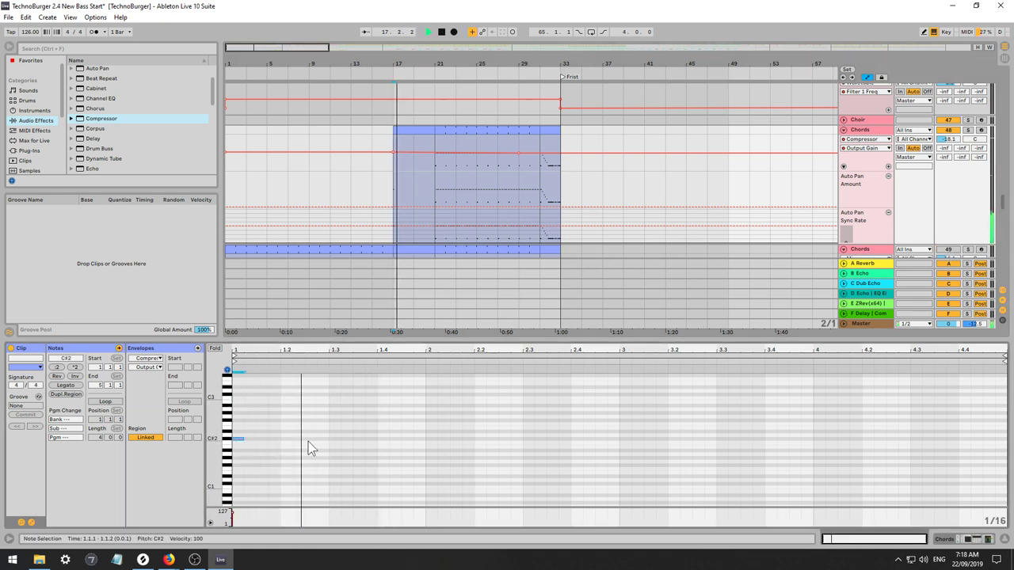
{"action": "key", "text": "space"}
{"action": "key", "text": "space"}
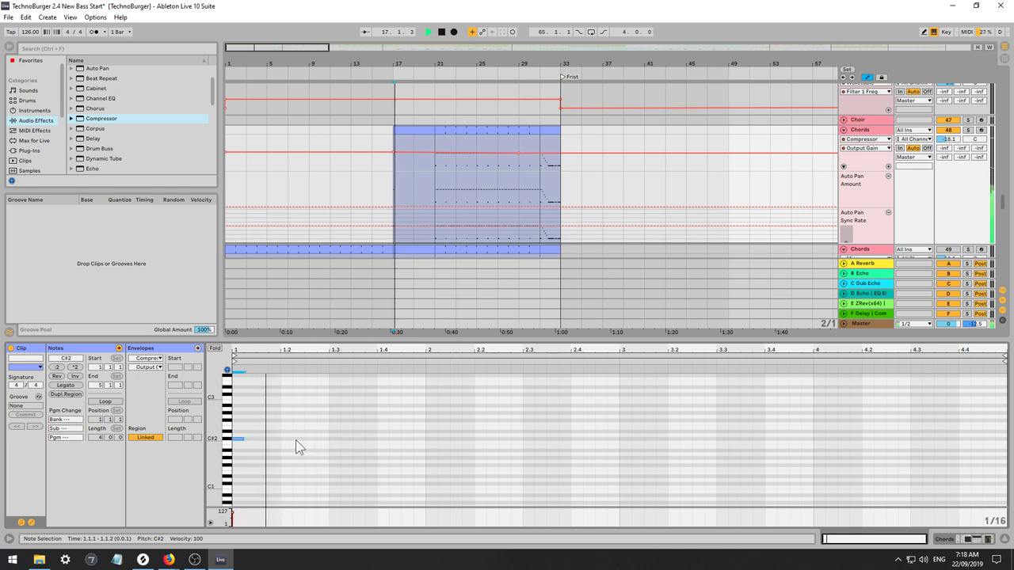
{"action": "double_click", "coordinate": [298, 440]}
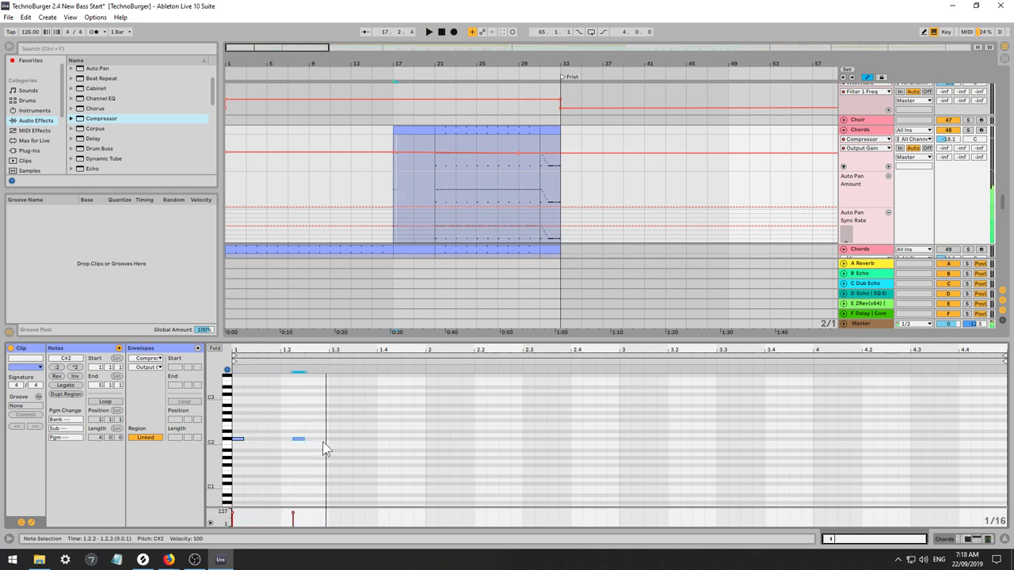
{"action": "left_click_drag", "start_coordinate": [302, 440], "coordinate": [286, 439]}
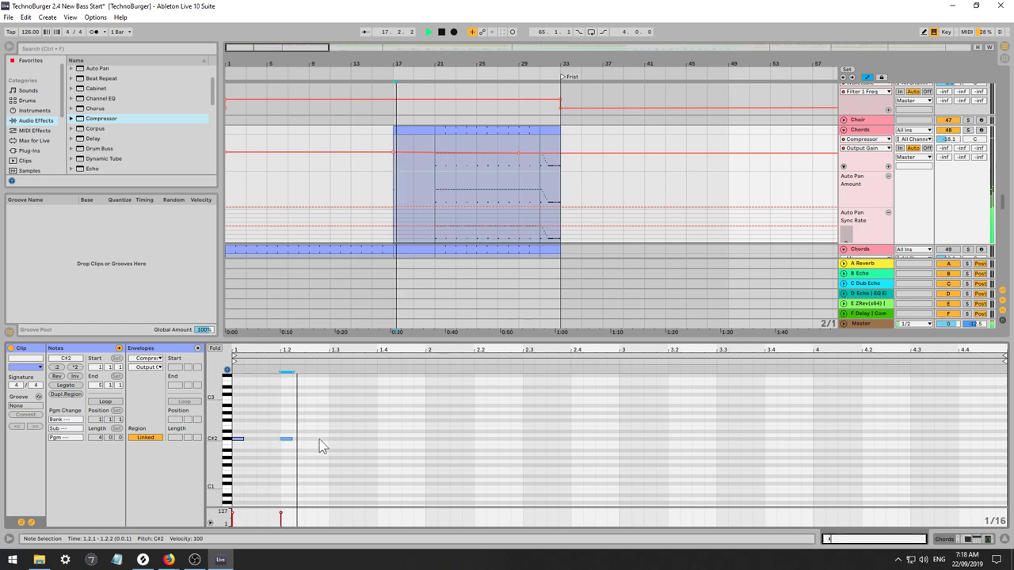
{"action": "left_click", "coordinate": [316, 444]}
{"action": "key", "text": "space"}
{"action": "left_click", "coordinate": [339, 441]}
{"action": "key", "text": "space"}
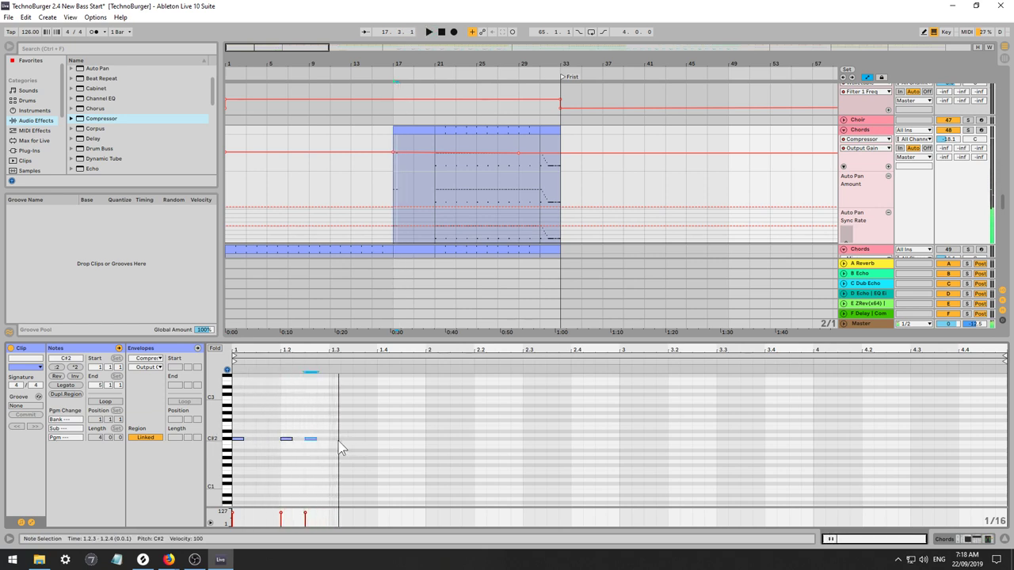
{"action": "key", "text": "space"}
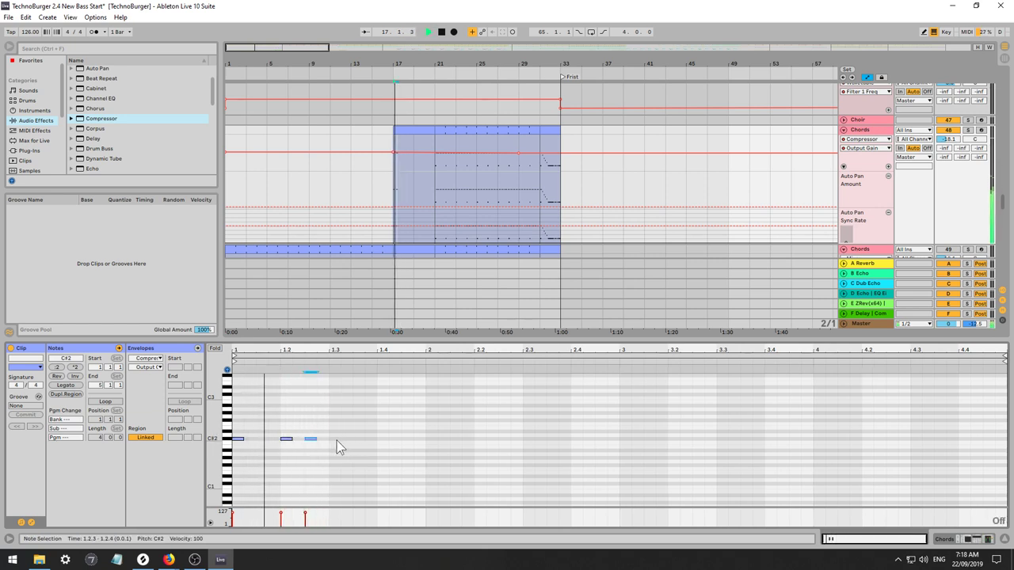
Add more C#2 notes at 1.3.1, 1.3.3, 1.4.2 and 2.1.1.
{"action": "left_click", "coordinate": [312, 440]}
{"action": "left_click", "coordinate": [334, 442]}
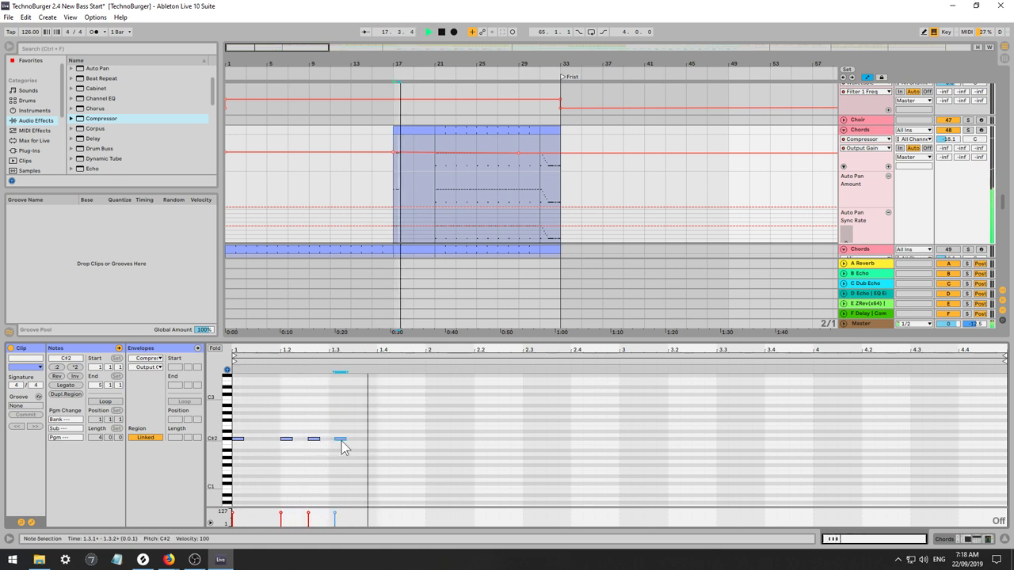
{"action": "double_click", "coordinate": [335, 441]}
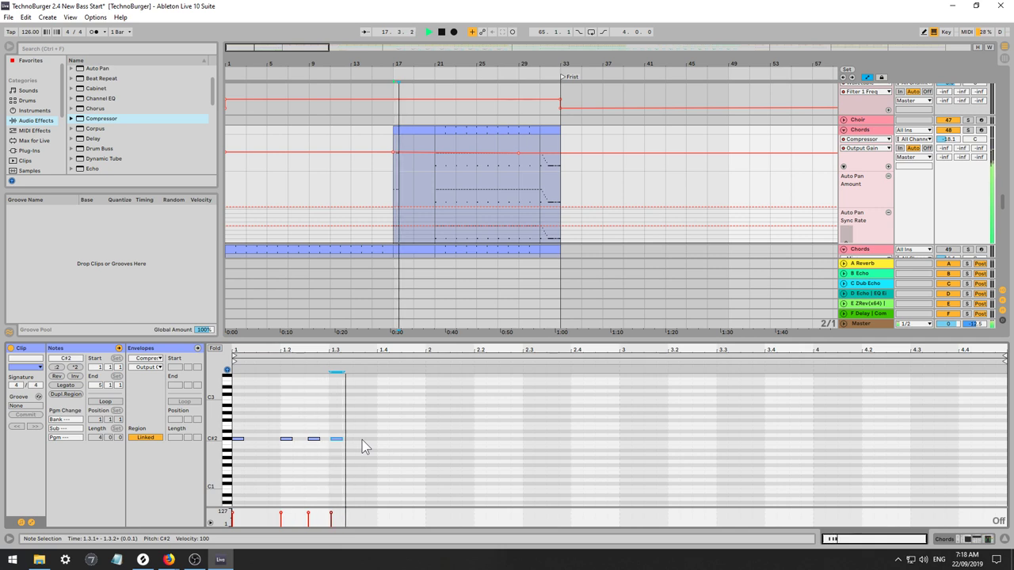
{"action": "left_click", "coordinate": [362, 442]}
{"action": "double_click", "coordinate": [363, 441]}
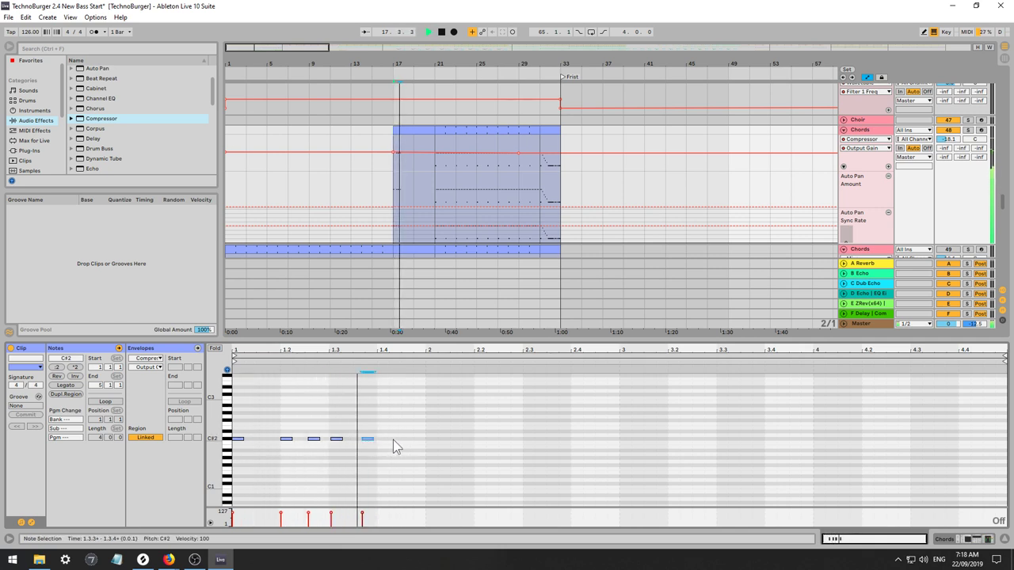
{"action": "left_click", "coordinate": [395, 442]}
{"action": "double_click", "coordinate": [395, 440]}
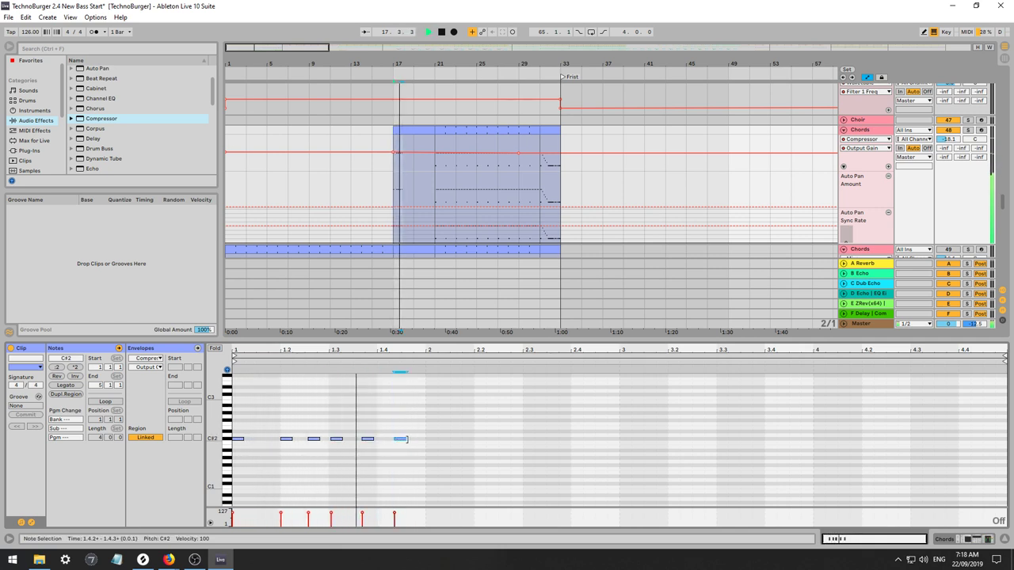
{"action": "left_click", "coordinate": [429, 441]}
{"action": "double_click", "coordinate": [429, 440]}
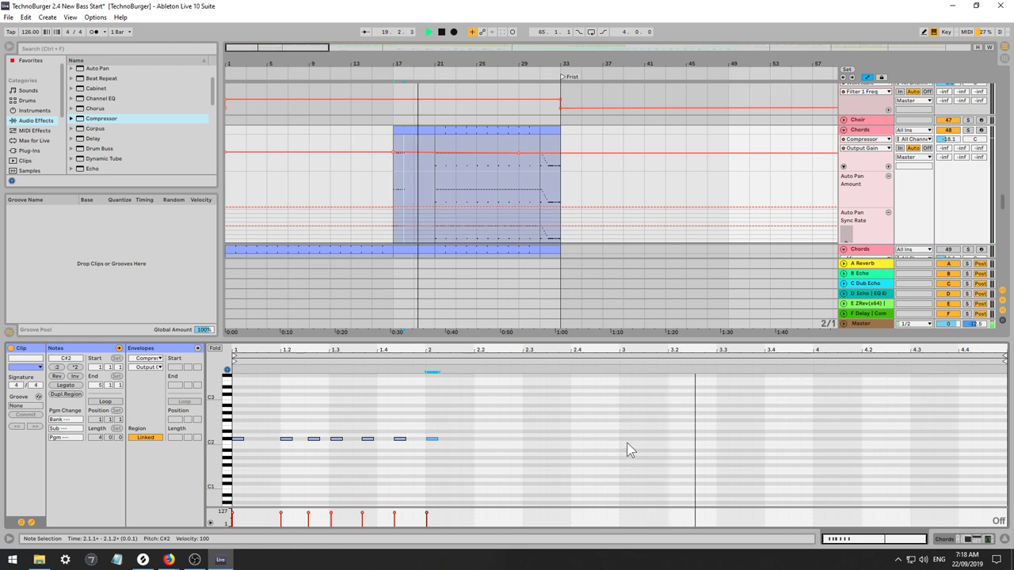
Add C#2 notes at about 3.2.4, 3.3.1, 3.3.4, 3.4.3 and 4.1.2.
{"action": "key", "text": "space"}
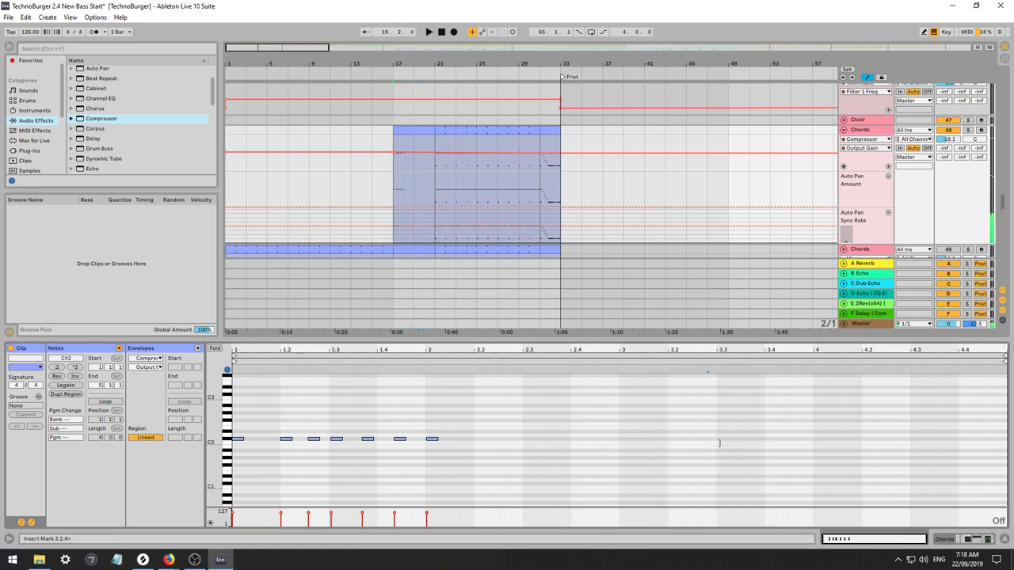
{"action": "double_click", "coordinate": [710, 442]}
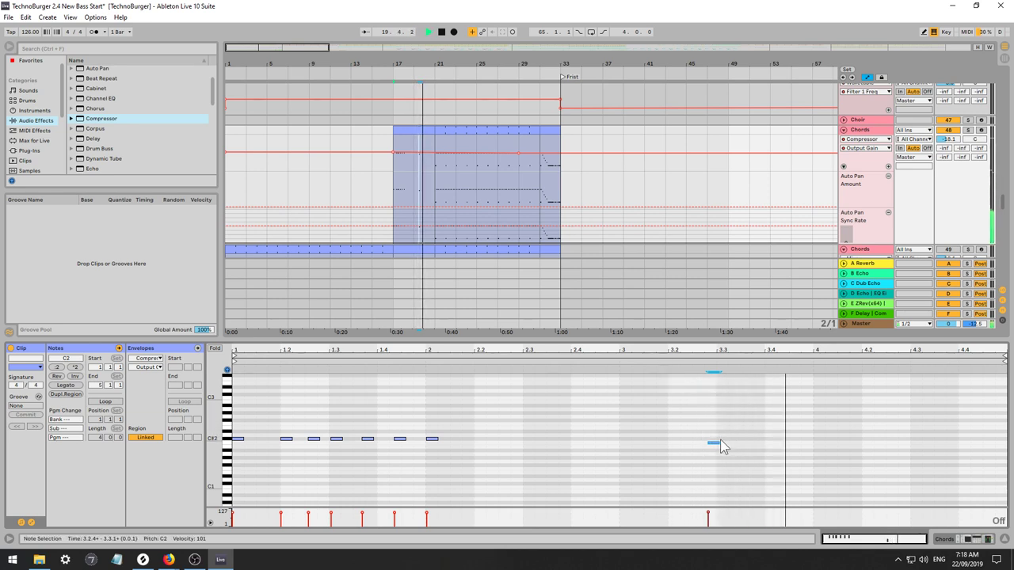
{"action": "left_click", "coordinate": [391, 227]}
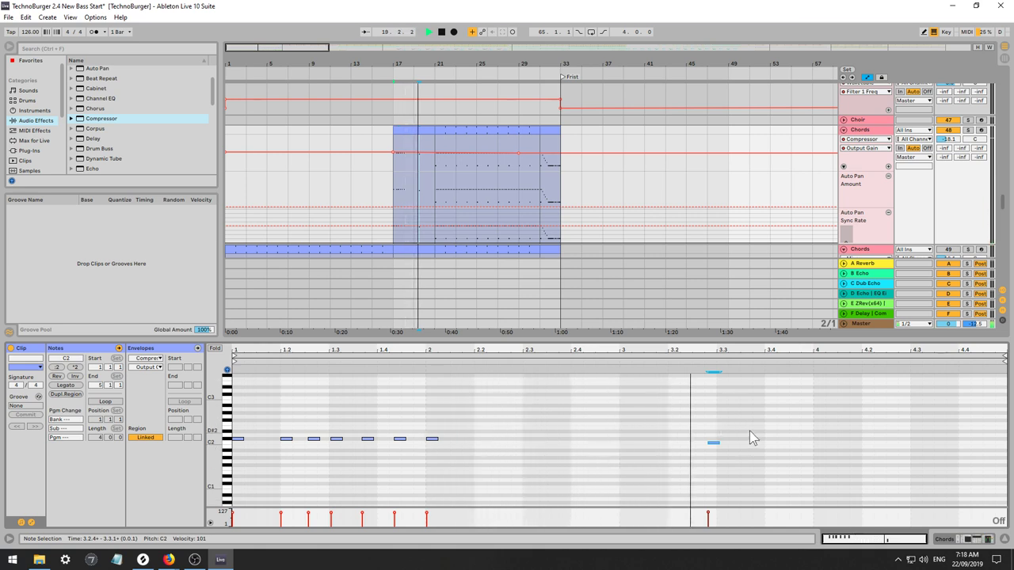
{"action": "key", "text": "Up"}
{"action": "key", "text": "space"}
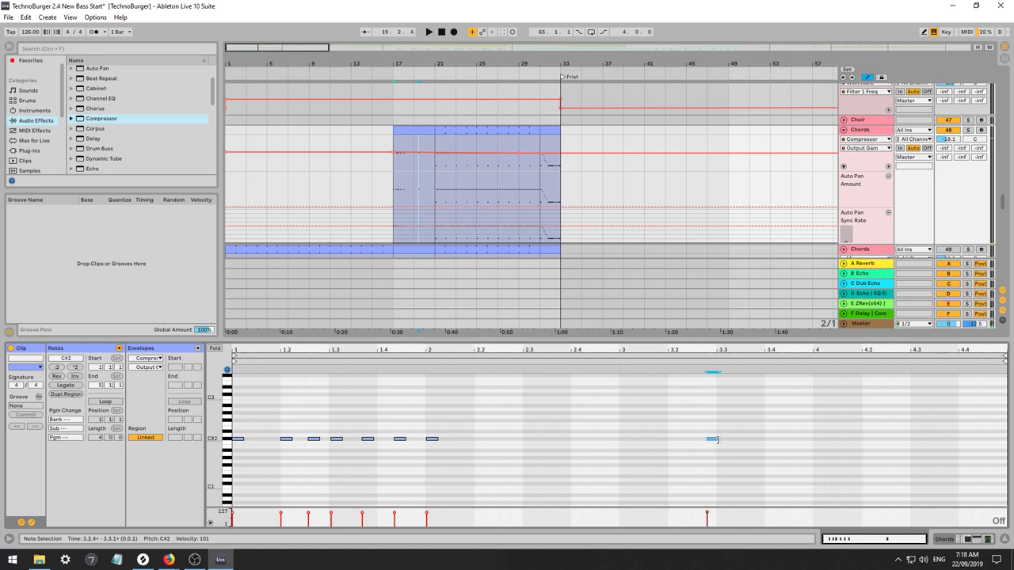
{"action": "left_click_drag", "start_coordinate": [707, 441], "coordinate": [704, 440]}
{"action": "double_click", "coordinate": [723, 439]}
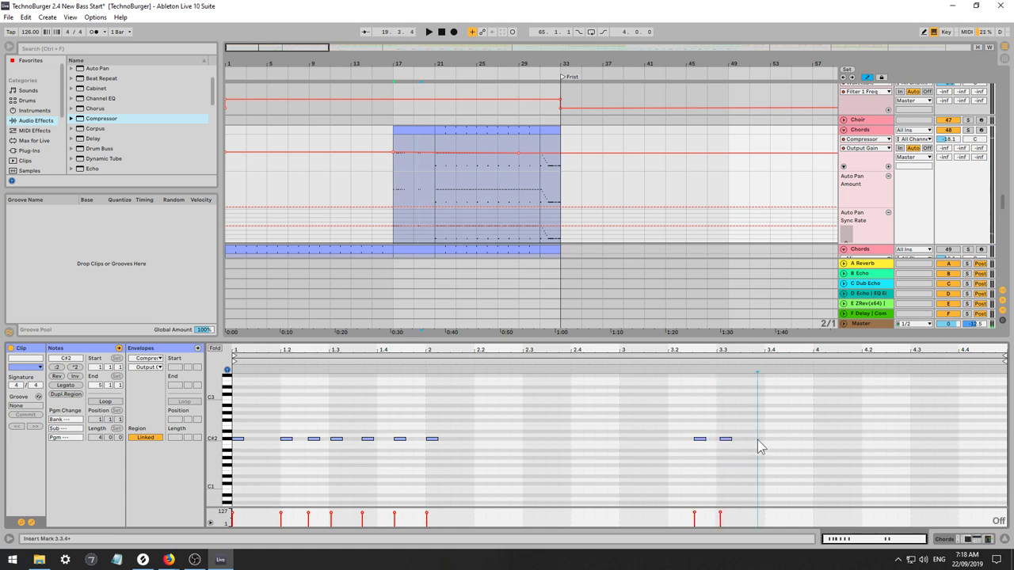
{"action": "double_click", "coordinate": [762, 439]}
{"action": "double_click", "coordinate": [798, 439]}
{"action": "double_click", "coordinate": [838, 439]}
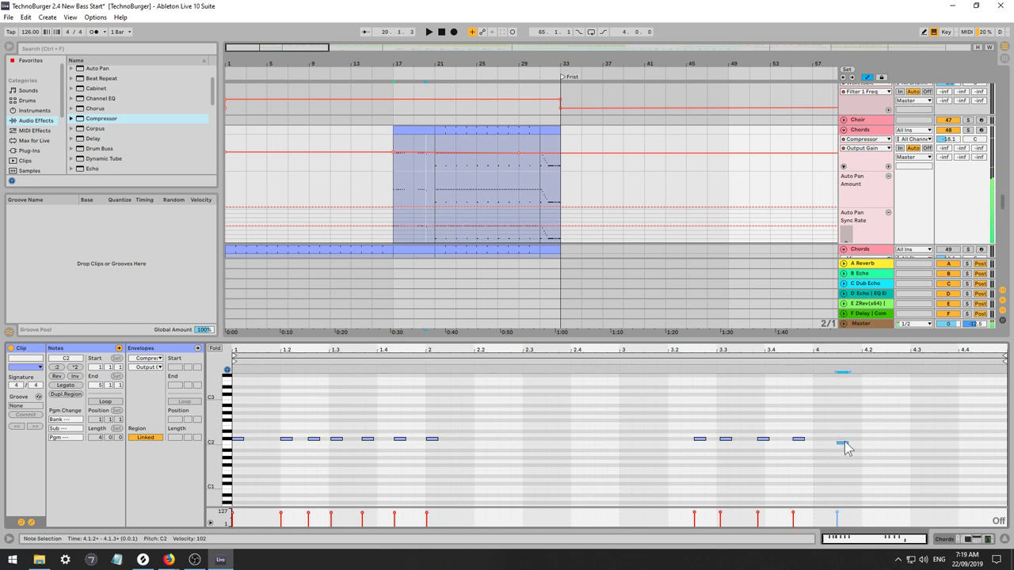
{"action": "key", "text": "space"}
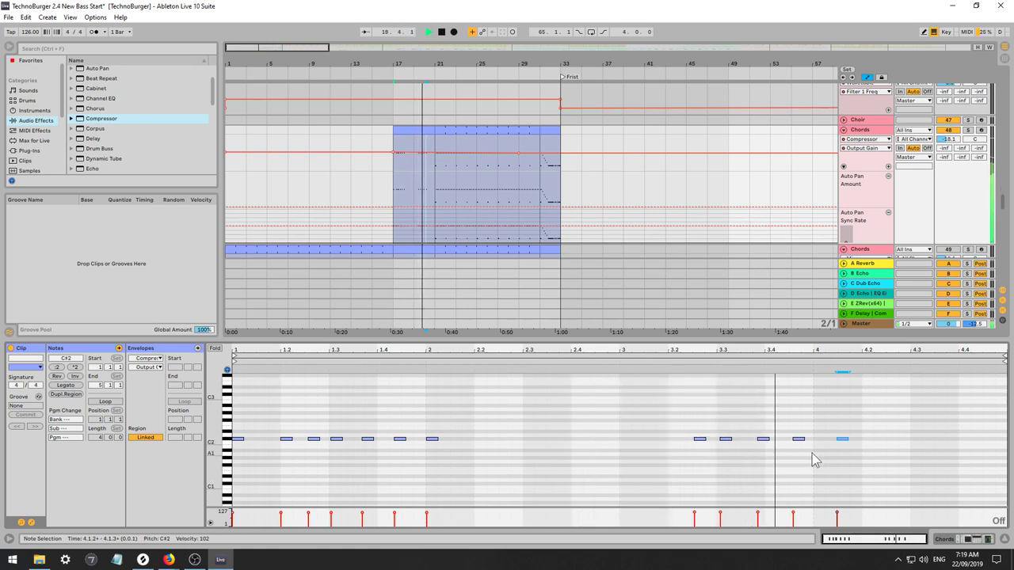
Nudge several late C#2 notes slightly earlier, moving the last one back to 4.1.
{"action": "left_click", "coordinate": [699, 439]}
{"action": "key", "text": "space"}
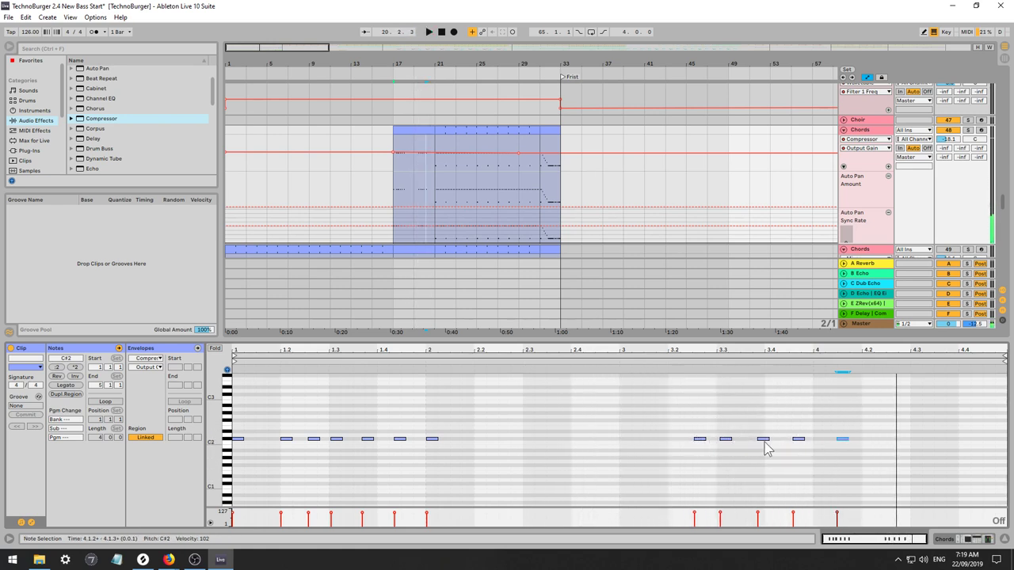
{"action": "left_click_drag", "start_coordinate": [765, 442], "coordinate": [756, 442]}
{"action": "key", "text": "space"}
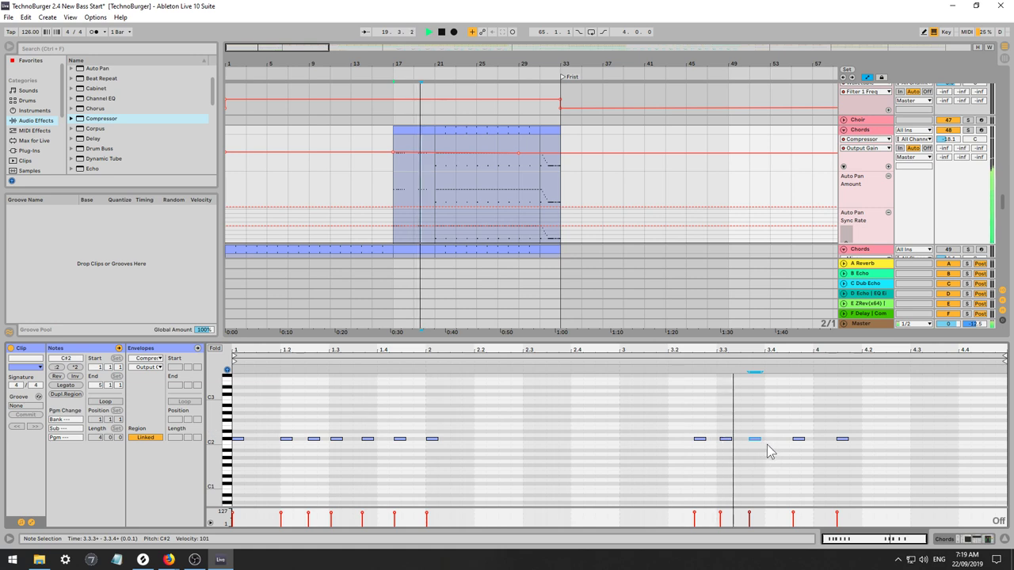
{"action": "key", "text": "space"}
{"action": "left_click_drag", "start_coordinate": [786, 440], "coordinate": [751, 441]}
{"action": "key", "text": "space"}
{"action": "left_click", "coordinate": [755, 440]}
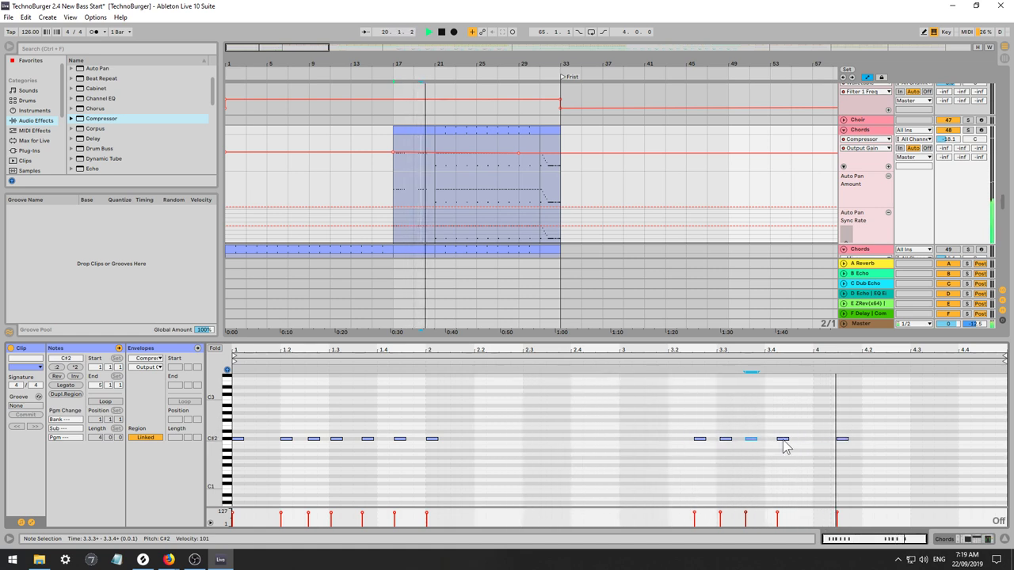
{"action": "left_click_drag", "start_coordinate": [782, 441], "coordinate": [780, 440]}
{"action": "key", "text": "space"}
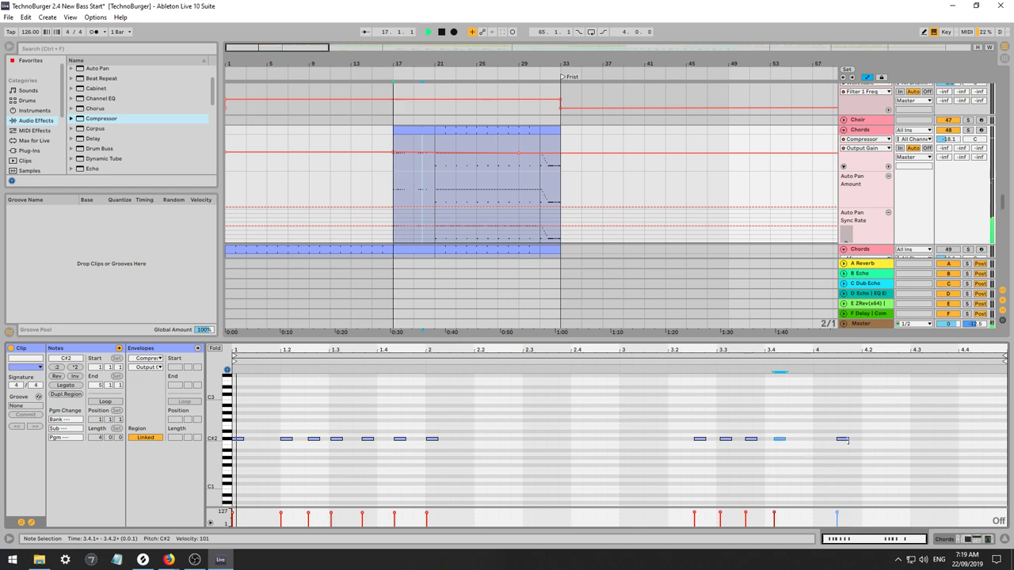
{"action": "key", "text": "space"}
{"action": "left_click_drag", "start_coordinate": [846, 441], "coordinate": [827, 443]}
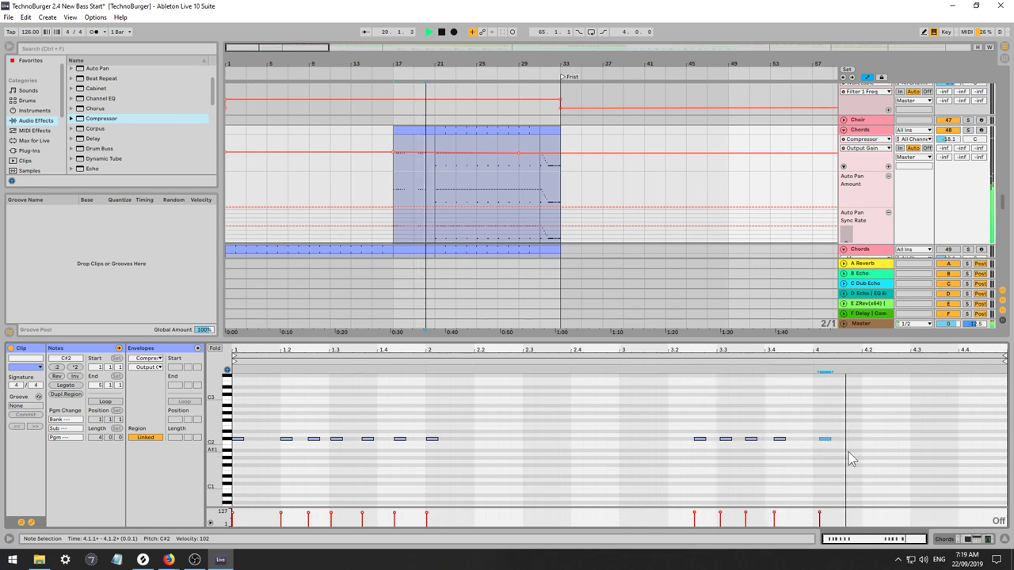
Add a C#2 note at 3.4.4, tighten the neighbouring notes, and solo the Chords track.
{"action": "double_click", "coordinate": [811, 440]}
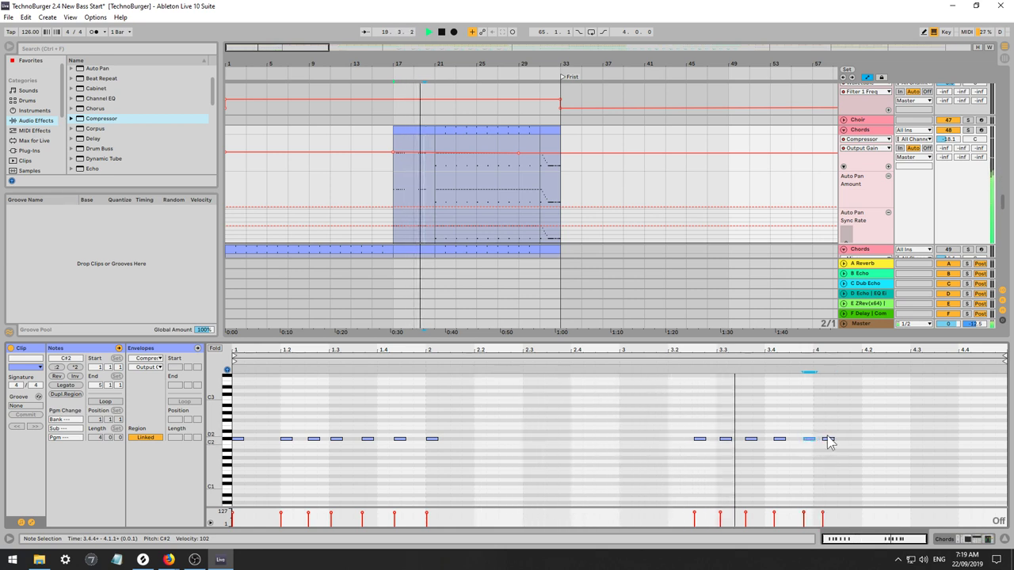
{"action": "key", "text": "space"}
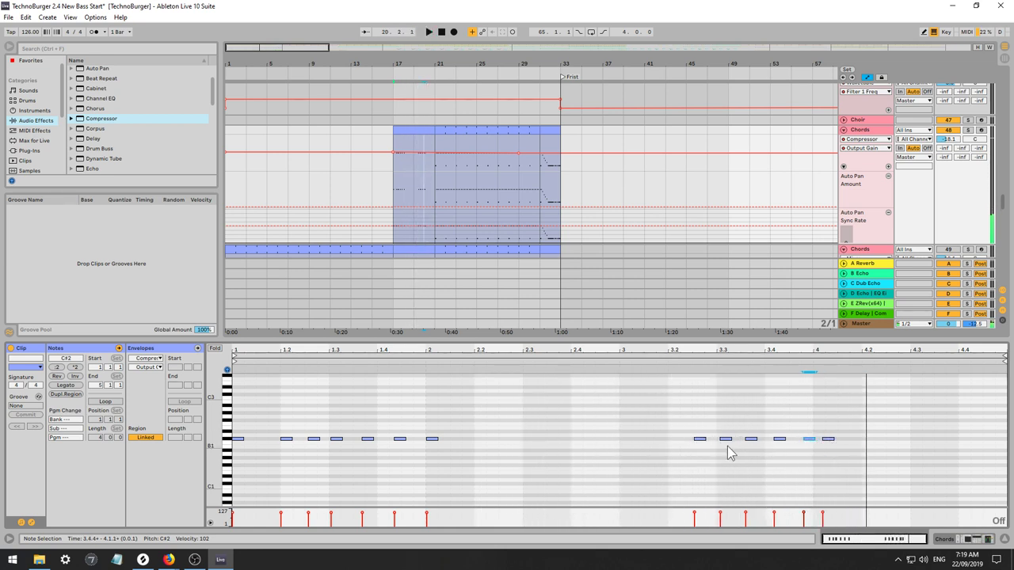
{"action": "left_click_drag", "start_coordinate": [782, 441], "coordinate": [731, 444]}
{"action": "key", "text": "space"}
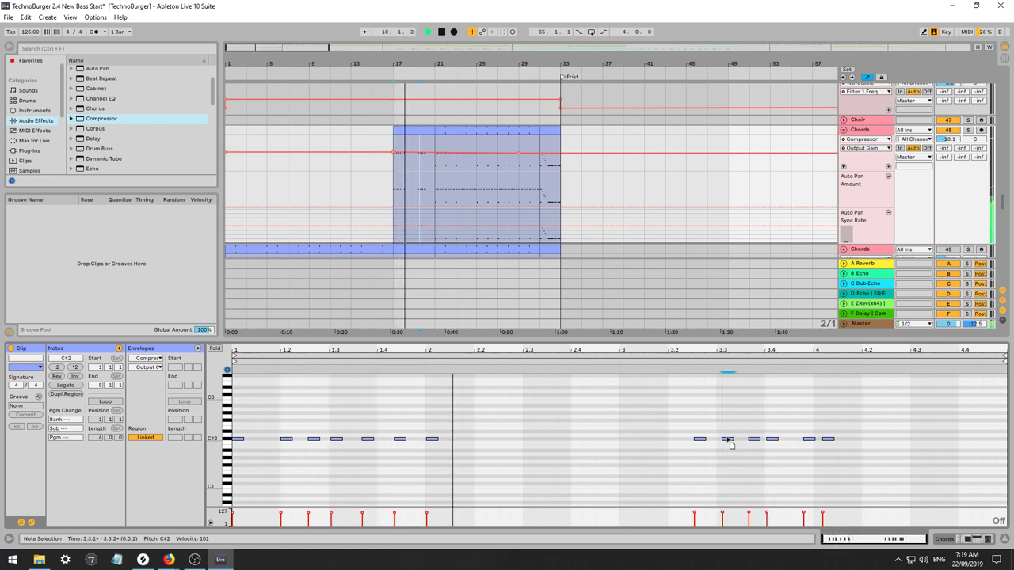
{"action": "left_click", "coordinate": [828, 439]}
{"action": "left_click_drag", "start_coordinate": [828, 442], "coordinate": [827, 442]}
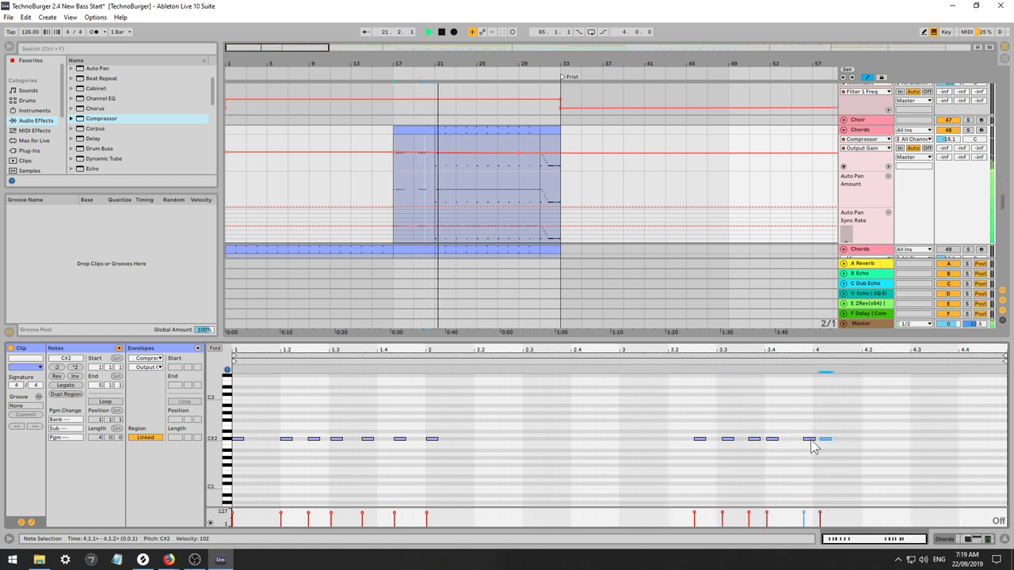
{"action": "key", "text": "space"}
{"action": "key", "text": "space"}
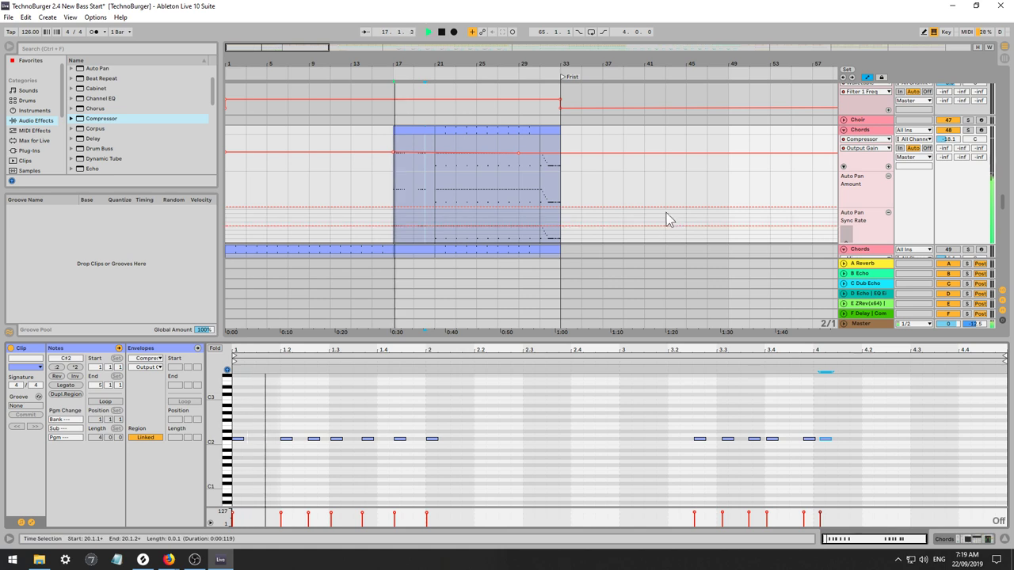
{"action": "left_click", "coordinate": [967, 130]}
In the Chords track's Factory synth Articulation settings, set the pitch-bend range to +12/-12.
{"action": "key", "text": "space"}
{"action": "key", "text": "space"}
{"action": "double_click", "coordinate": [870, 128]}
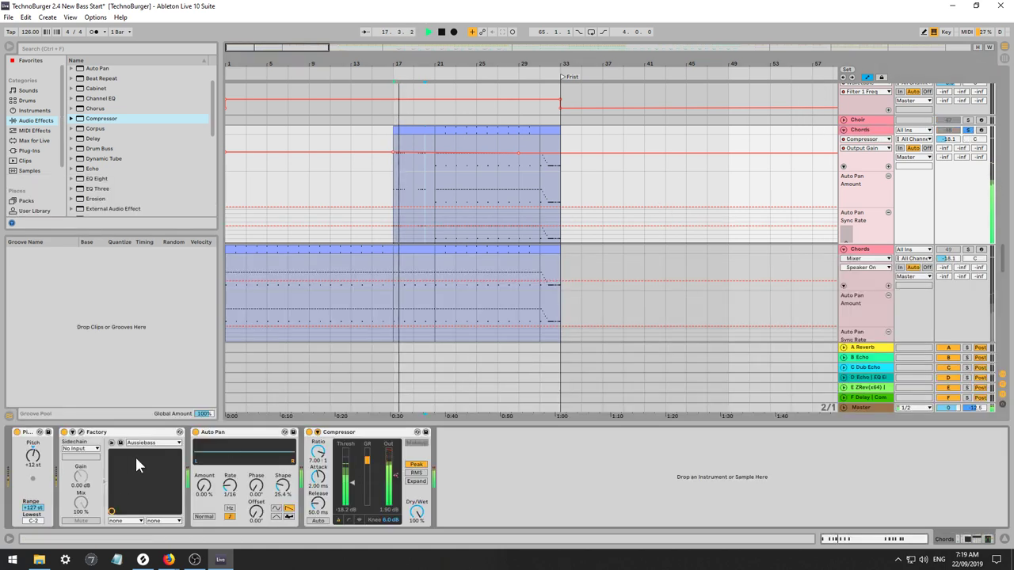
{"action": "key", "text": "space"}
{"action": "left_click", "coordinate": [81, 432]}
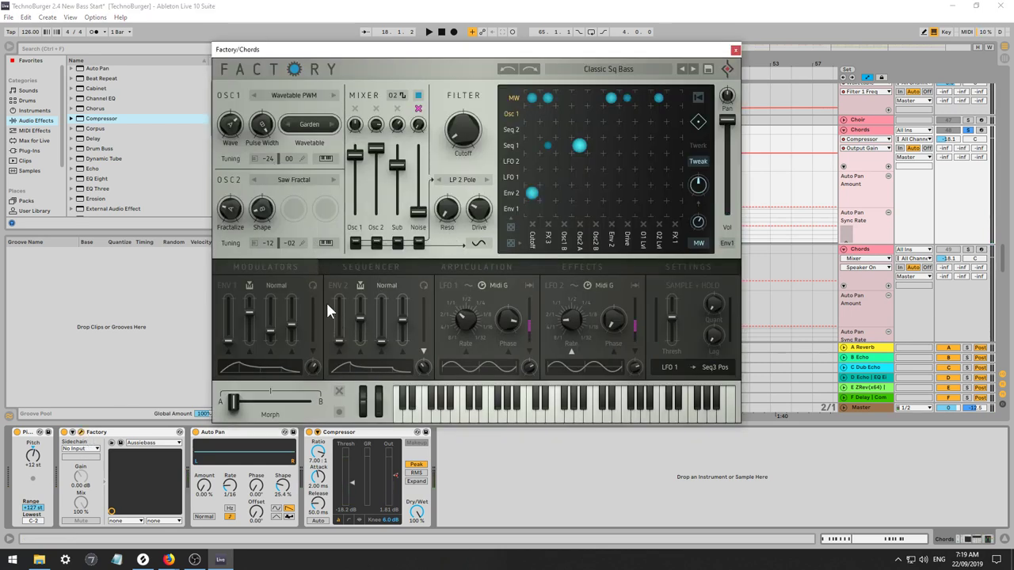
{"action": "left_click", "coordinate": [465, 270]}
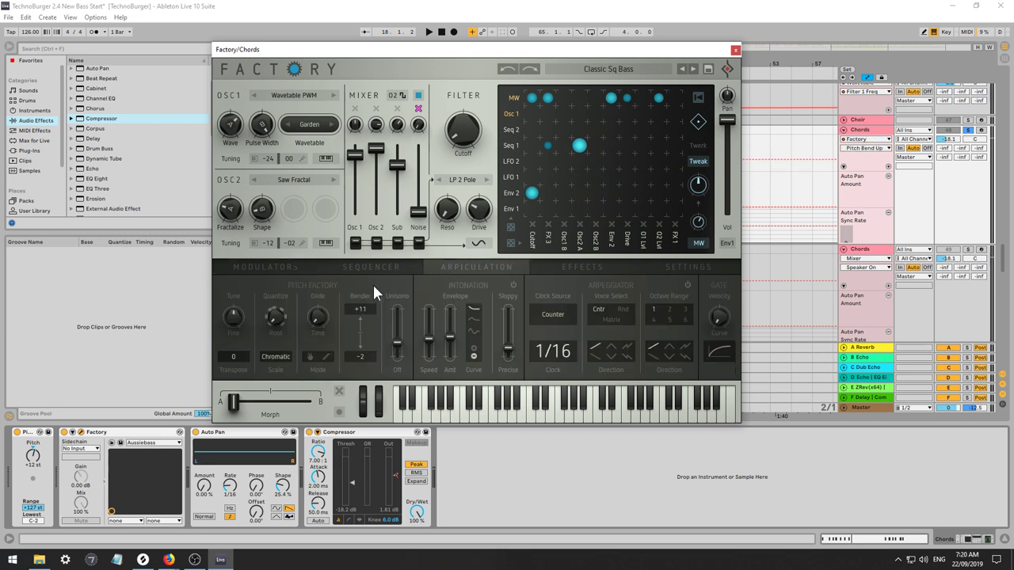
{"action": "left_click_drag", "start_coordinate": [366, 357], "coordinate": [367, 372]}
{"action": "left_click", "coordinate": [736, 50]}
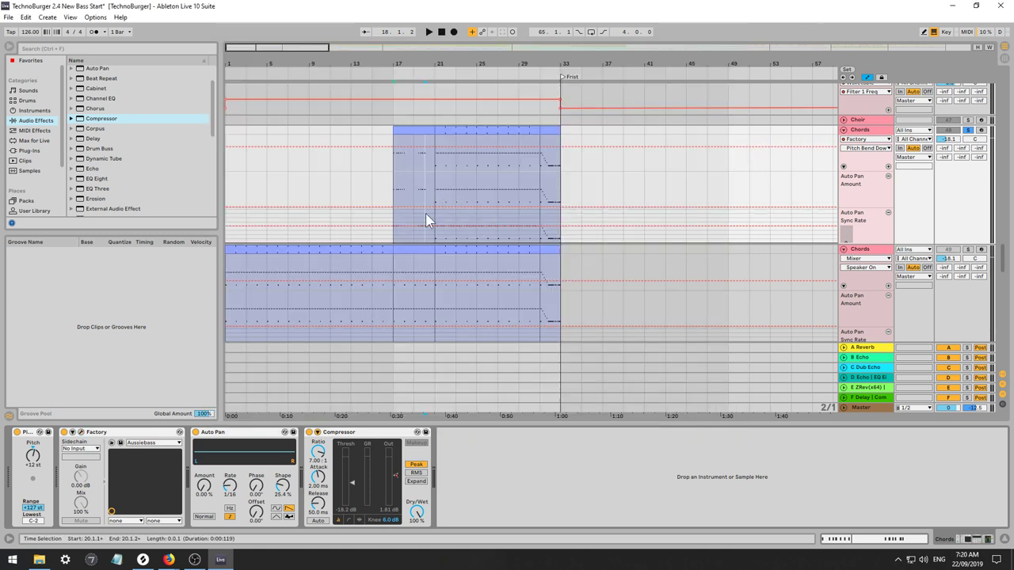
Show the MIDI Ctrl Pitch Bend envelope for the Chords clip.
{"action": "double_click", "coordinate": [412, 130]}
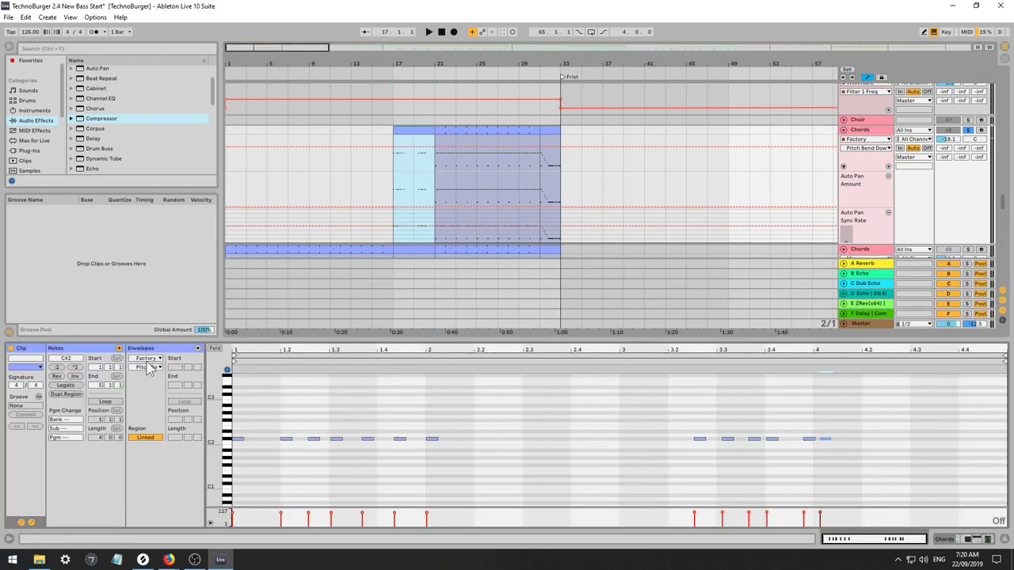
{"action": "left_click", "coordinate": [147, 358]}
{"action": "left_click", "coordinate": [156, 375]}
{"action": "key", "text": "space"}
{"action": "key", "text": "space"}
{"action": "key", "text": "space"}
{"action": "key", "text": "space"}
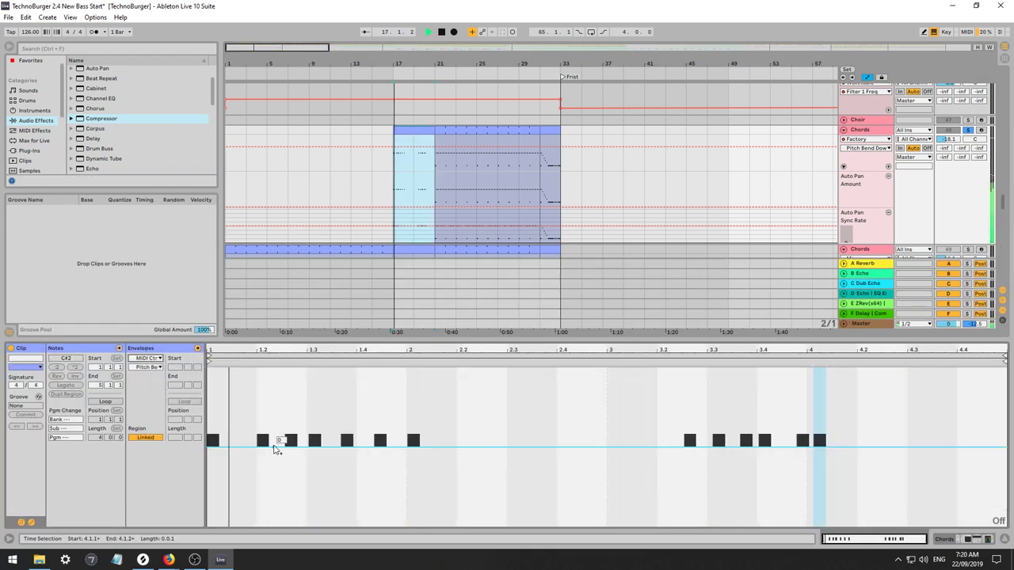
{"action": "key", "text": "space"}
{"action": "key", "text": "space"}
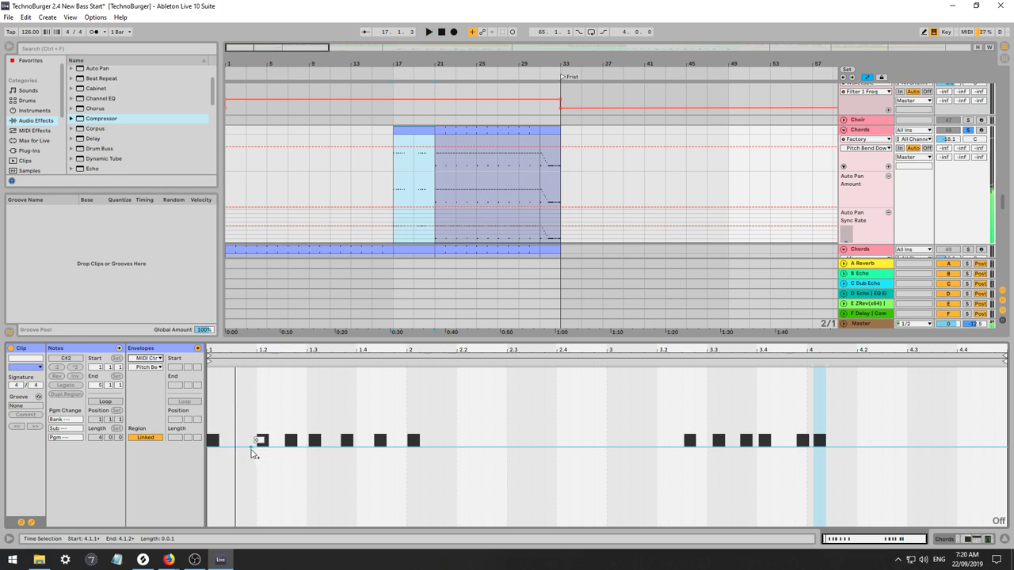
Add breakpoints and raise the pitch bend in steps through 2839 up to 7153 by beat 2.
{"action": "left_click", "coordinate": [252, 448]}
{"action": "key", "text": "space"}
{"action": "mouse_move", "coordinate": [256, 448]}
{"action": "left_mouse_down"}
{"action": "mouse_move", "coordinate": [255, 420]}
{"action": "mouse_move", "coordinate": [262, 435]}
{"action": "left_mouse_up"}
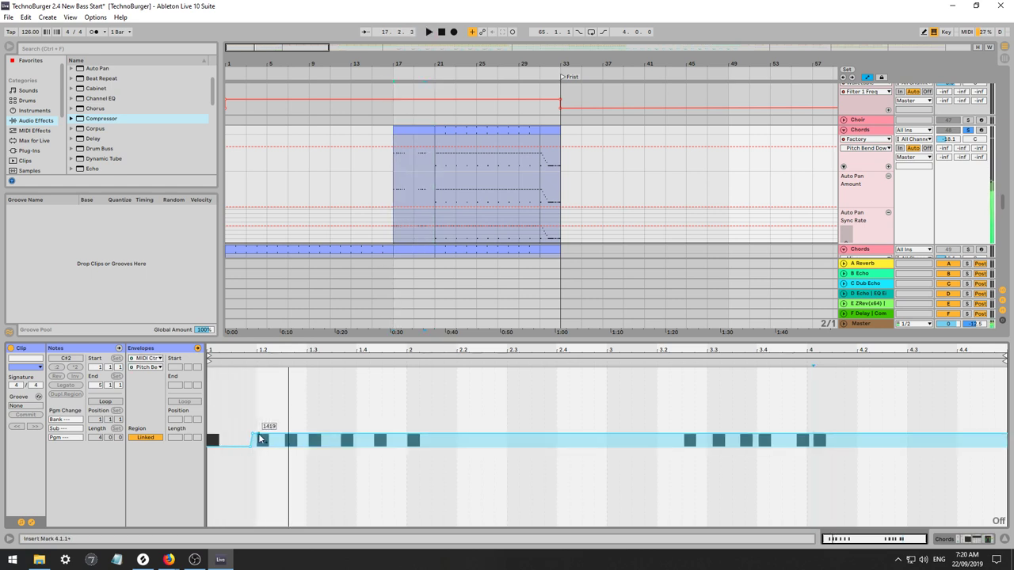
{"action": "key", "text": "space"}
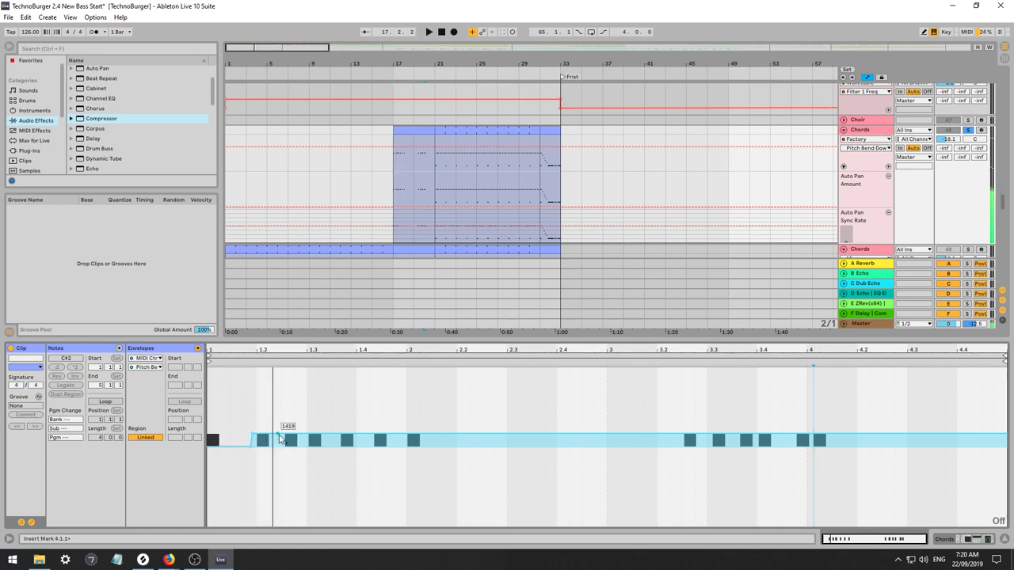
{"action": "left_click_drag", "start_coordinate": [291, 440], "coordinate": [406, 378]}
{"action": "key", "text": "space"}
{"action": "key", "text": "space"}
{"action": "key", "text": "space"}
{"action": "key", "text": "space"}
{"action": "key", "text": "space"}
{"action": "scroll", "coordinate": [924, 195], "scroll_direction": "down", "scroll_amount": 5}
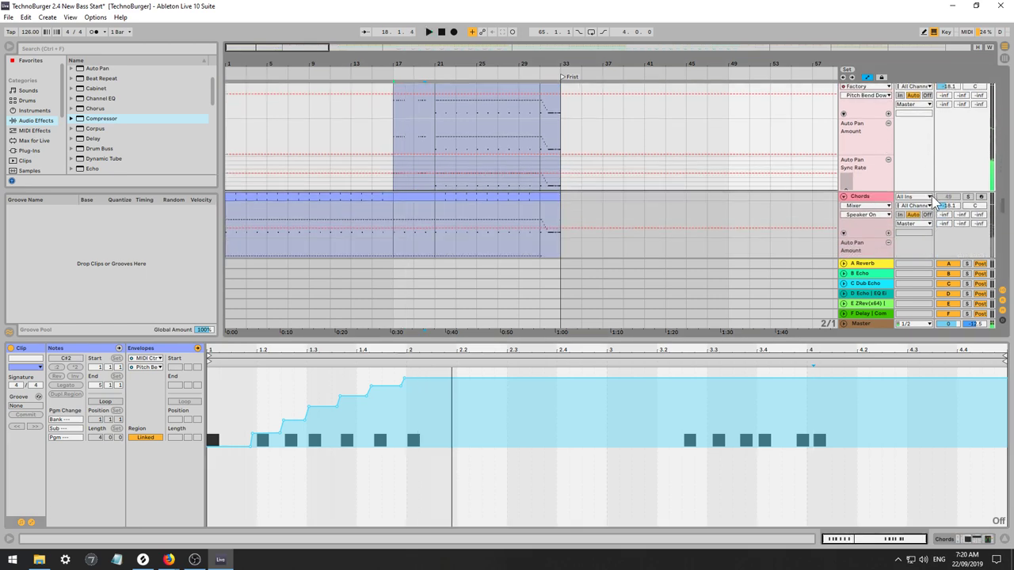
{"action": "key", "text": "space"}
{"action": "scroll", "coordinate": [923, 200], "scroll_direction": "down", "scroll_amount": 10}
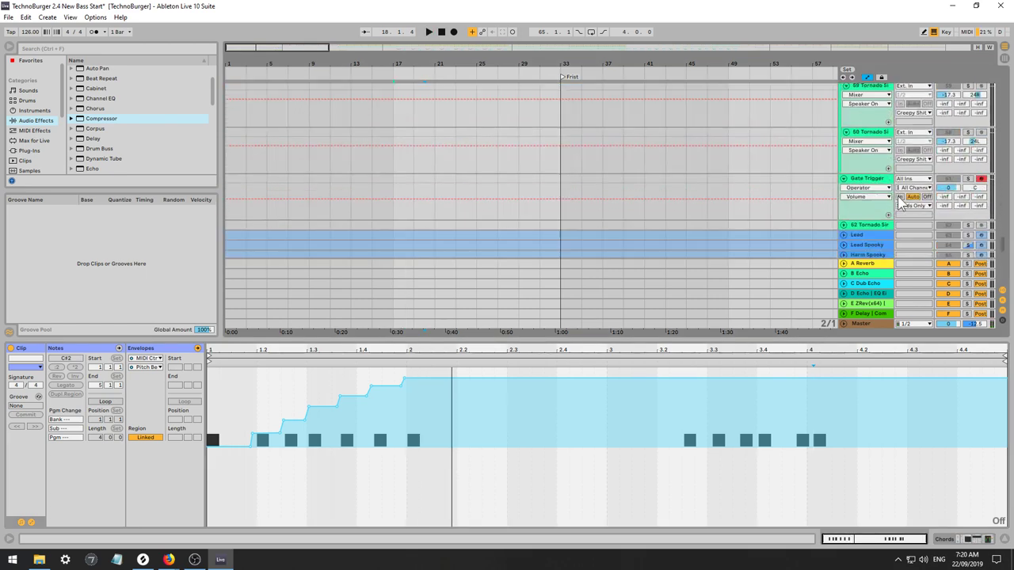
Solo the Intro Sound track and play it briefly.
{"action": "scroll", "coordinate": [907, 214], "scroll_direction": "down", "scroll_amount": 8}
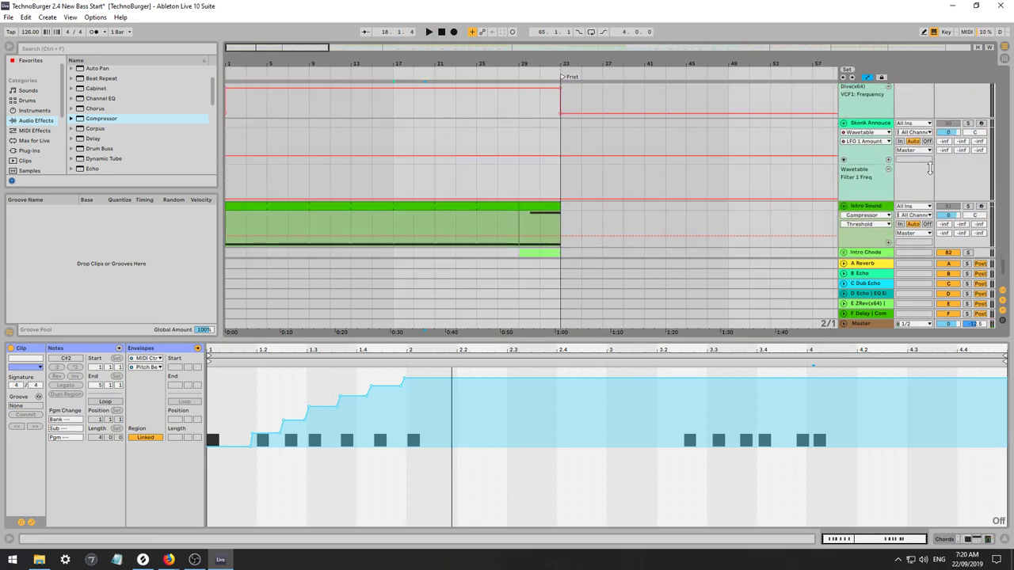
{"action": "left_click", "coordinate": [967, 207]}
{"action": "key", "text": "space"}
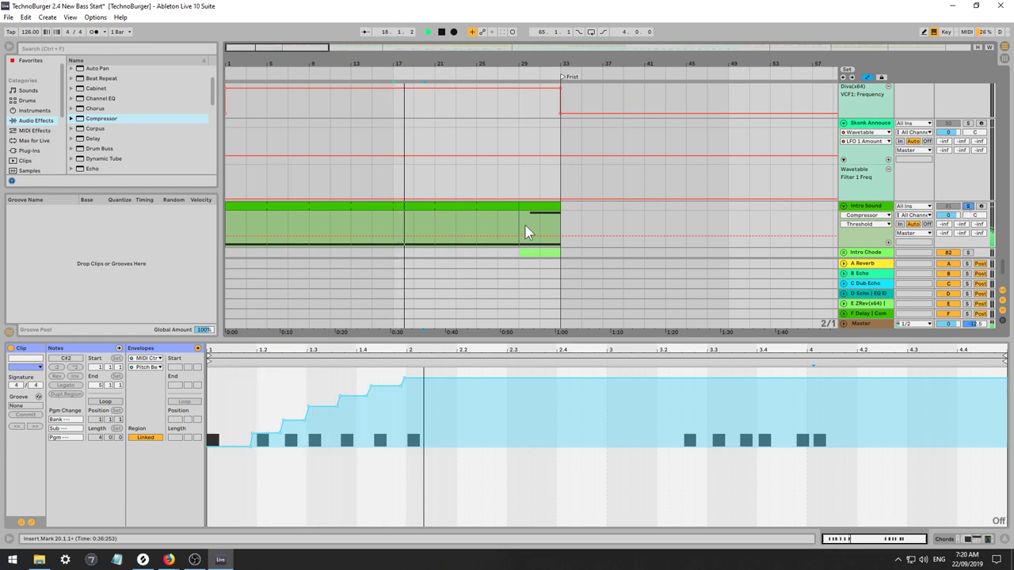
{"action": "key", "text": "space"}
Open the Intro Sound clip and audition it starting from bar 29.
{"action": "left_click", "coordinate": [394, 225]}
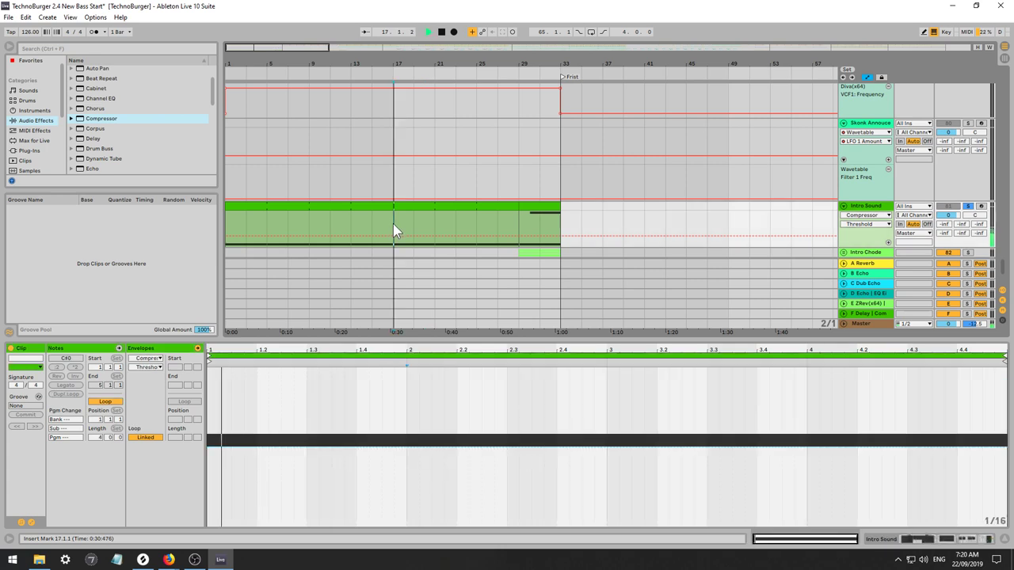
{"action": "left_click", "coordinate": [519, 223]}
{"action": "key", "text": "space"}
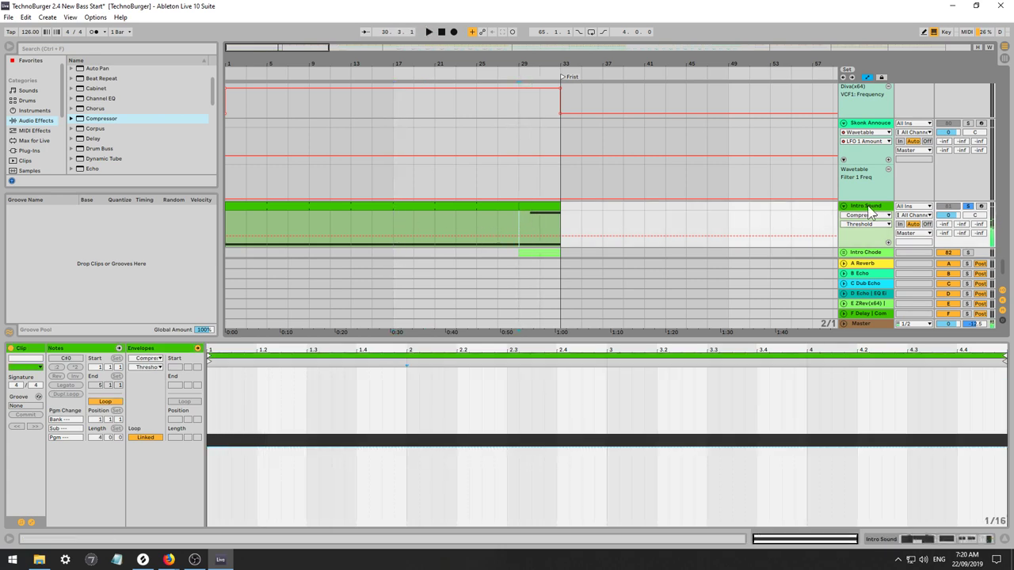
{"action": "key", "text": "space"}
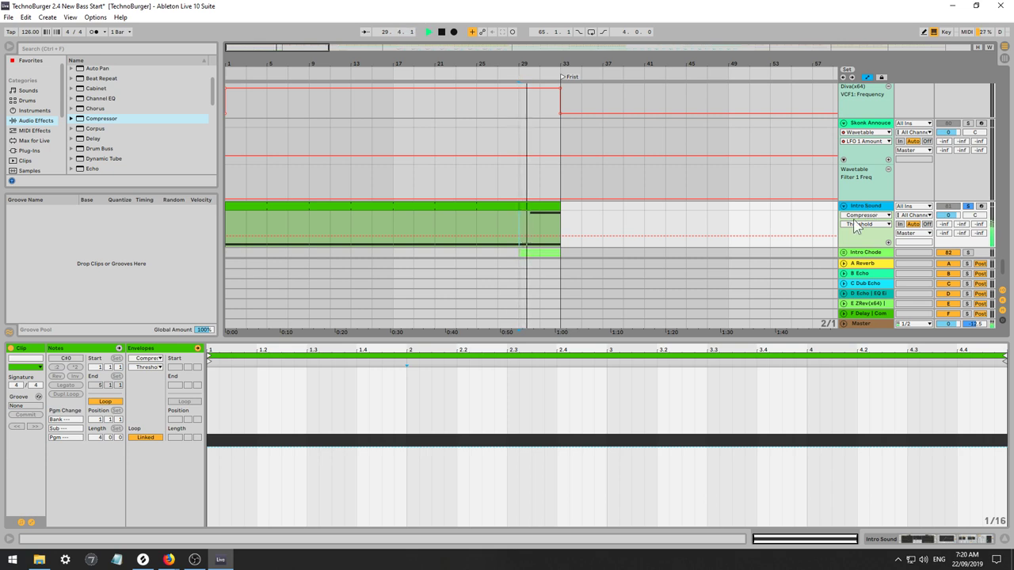
{"action": "key", "text": "space"}
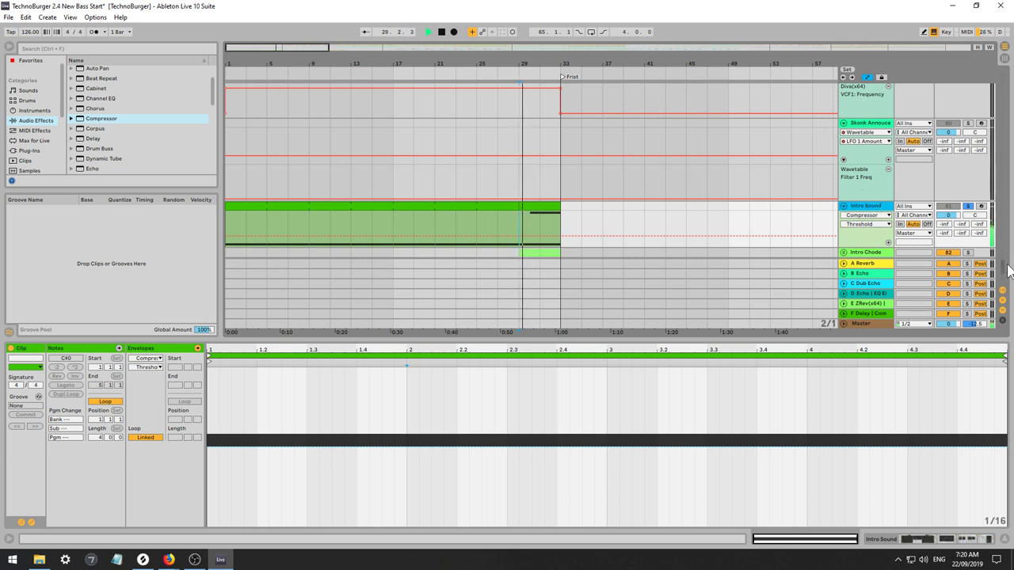
{"action": "key", "text": "space"}
{"action": "left_click_drag", "start_coordinate": [1003, 265], "coordinate": [1002, 204]}
Select bars 29–31 of the Chords clip, collapse automation lanes, and solo the Chords track.
{"action": "key", "text": "space"}
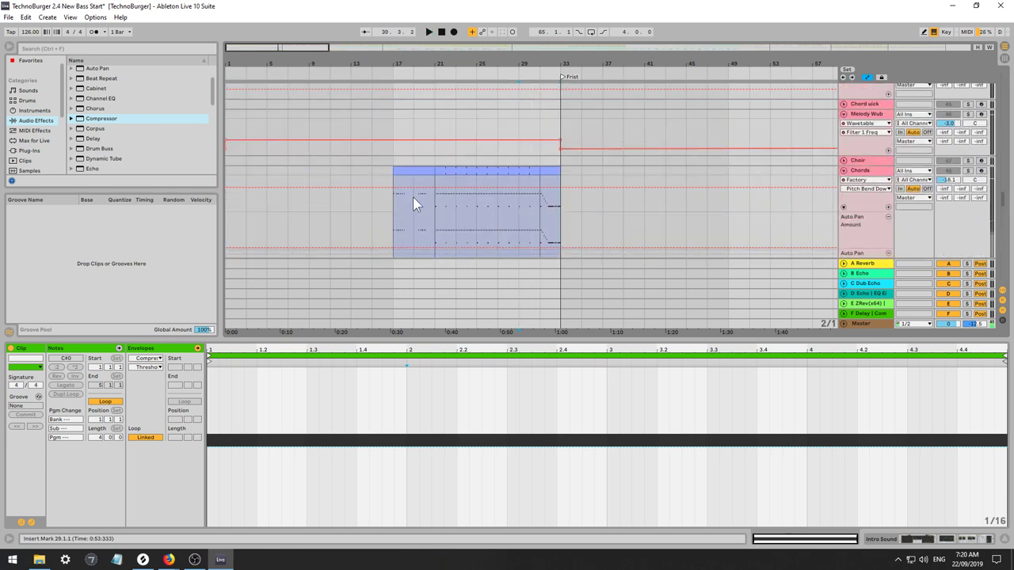
{"action": "left_click_drag", "start_coordinate": [413, 203], "coordinate": [399, 204]}
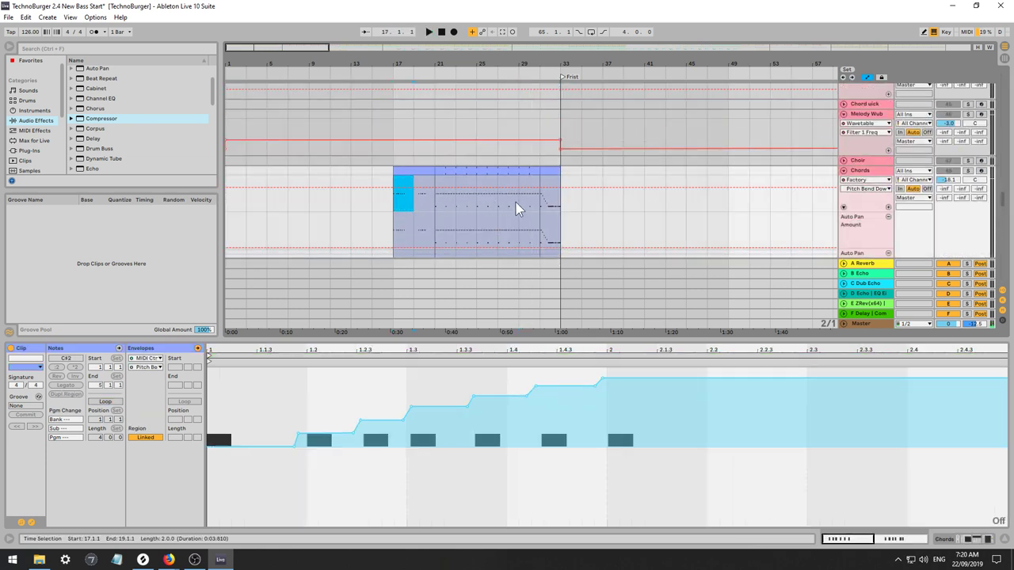
{"action": "left_click", "coordinate": [517, 205]}
{"action": "left_click", "coordinate": [414, 199]}
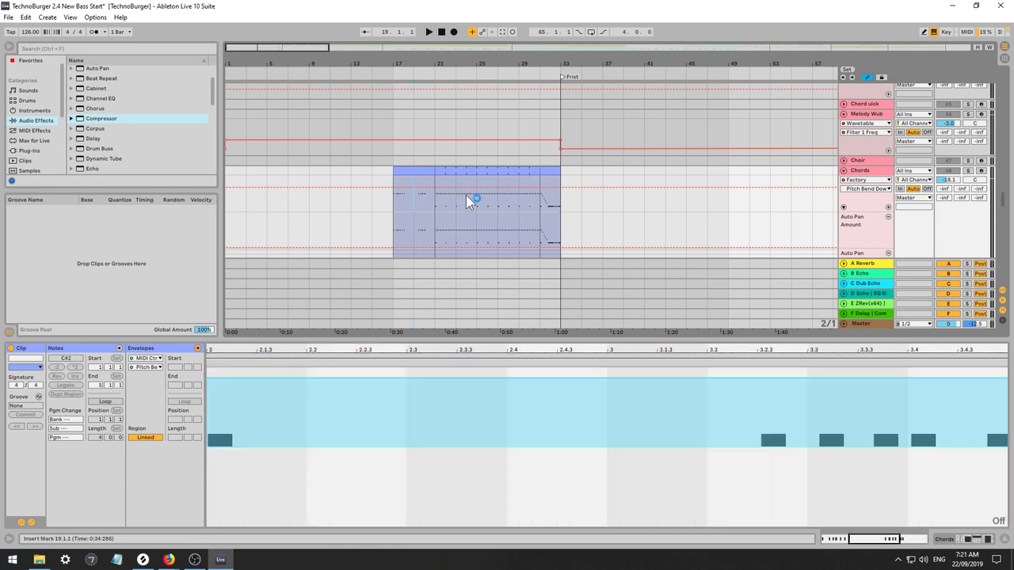
{"action": "key", "text": "a"}
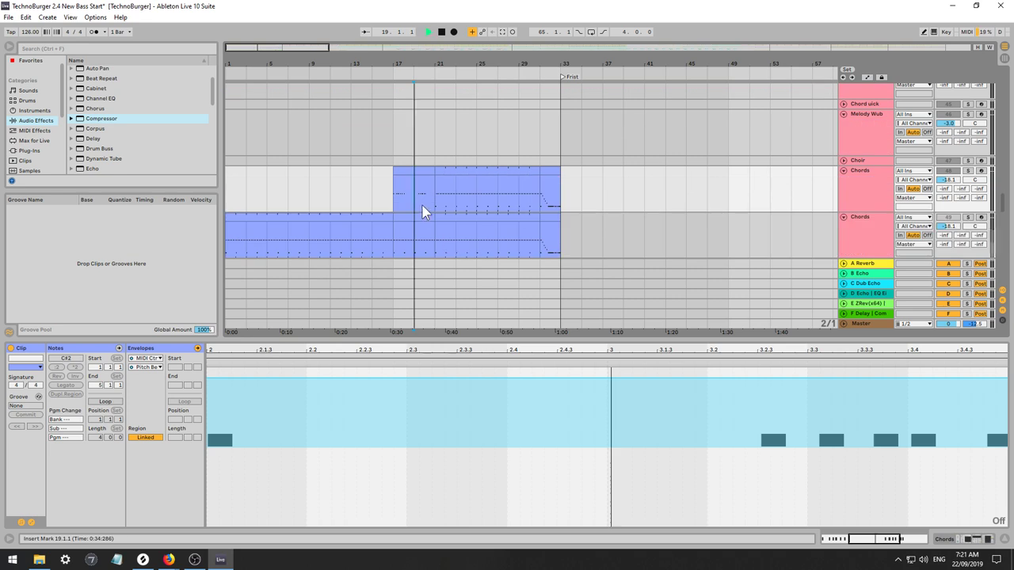
{"action": "left_click_drag", "start_coordinate": [415, 196], "coordinate": [403, 199]}
{"action": "left_click_drag", "start_coordinate": [520, 198], "coordinate": [535, 204]}
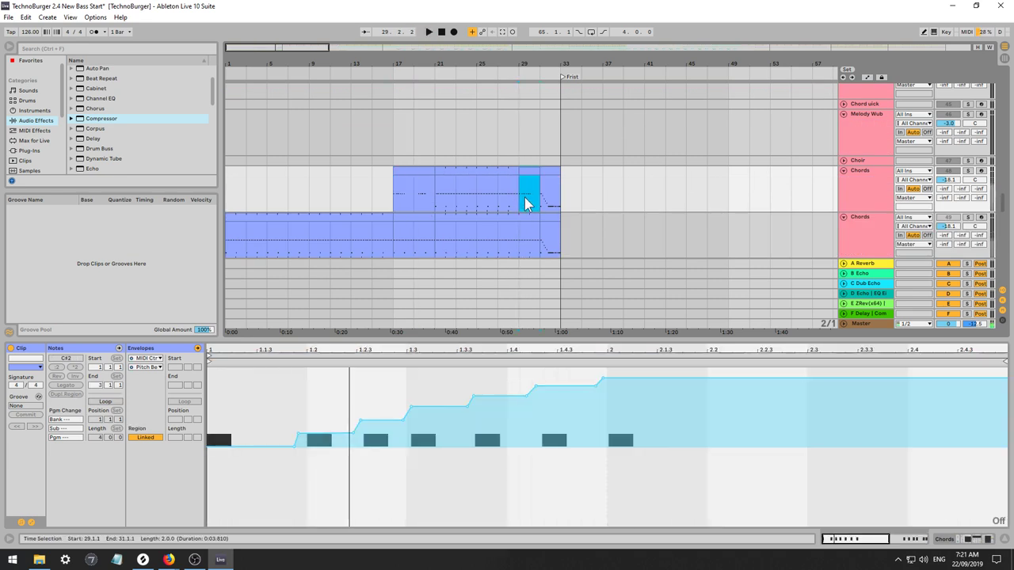
{"action": "left_click", "coordinate": [967, 171]}
Audition the loop start and lower the pitch-bend step at 1.2 to 764.
{"action": "key", "text": "space"}
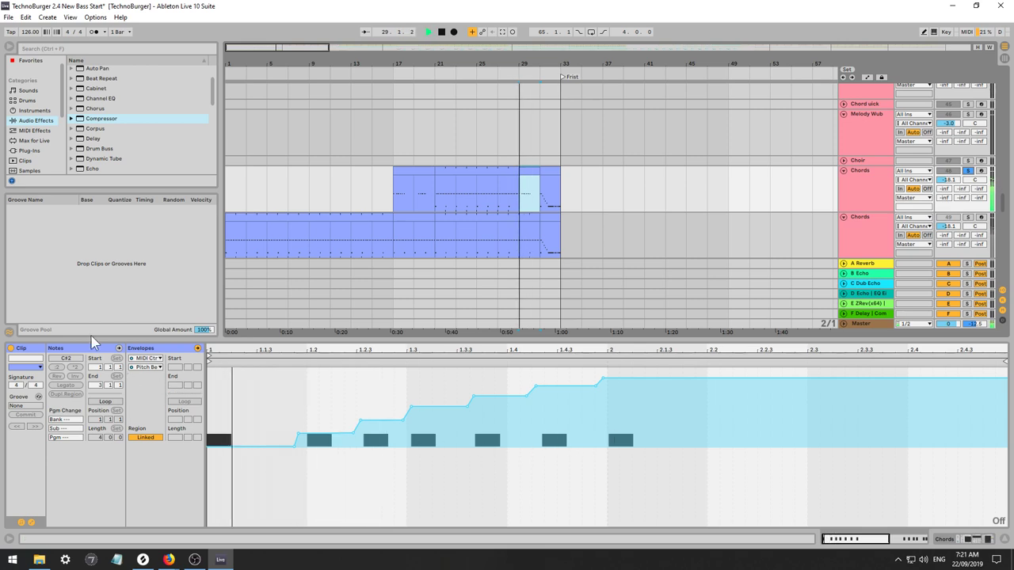
{"action": "key", "text": "space"}
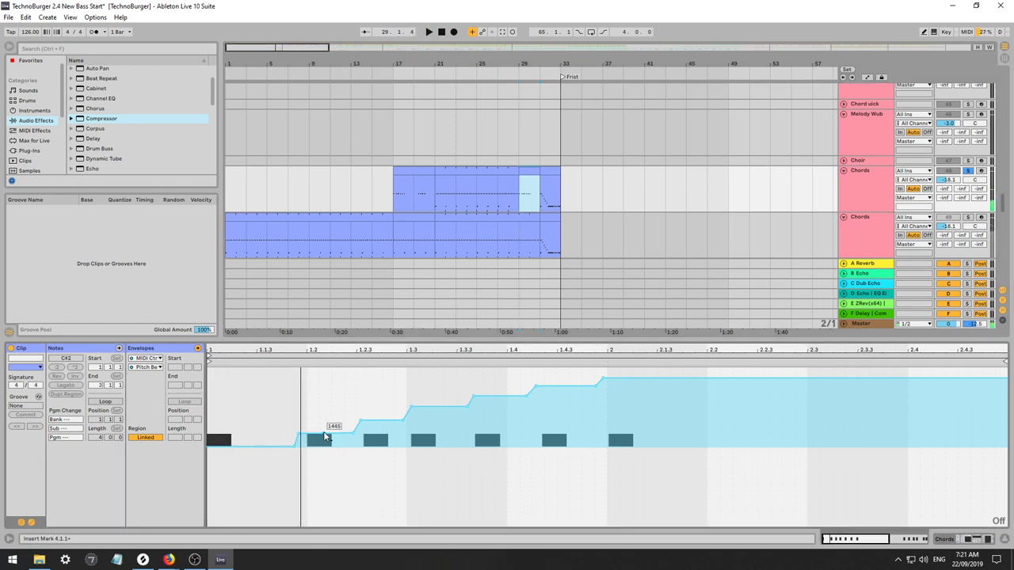
{"action": "key", "text": "space"}
{"action": "key", "text": "space"}
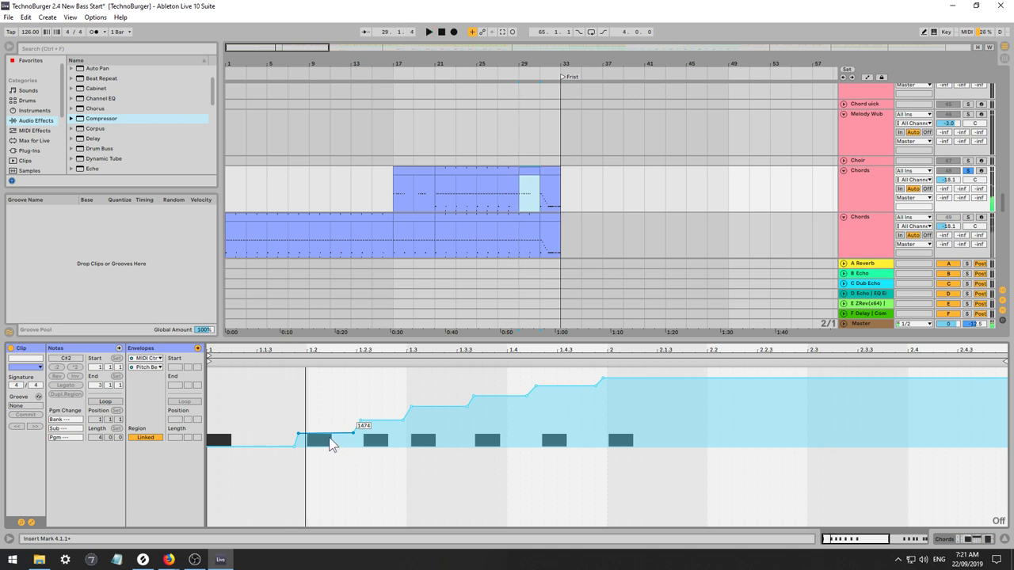
{"action": "key", "text": "space"}
{"action": "key", "text": "space"}
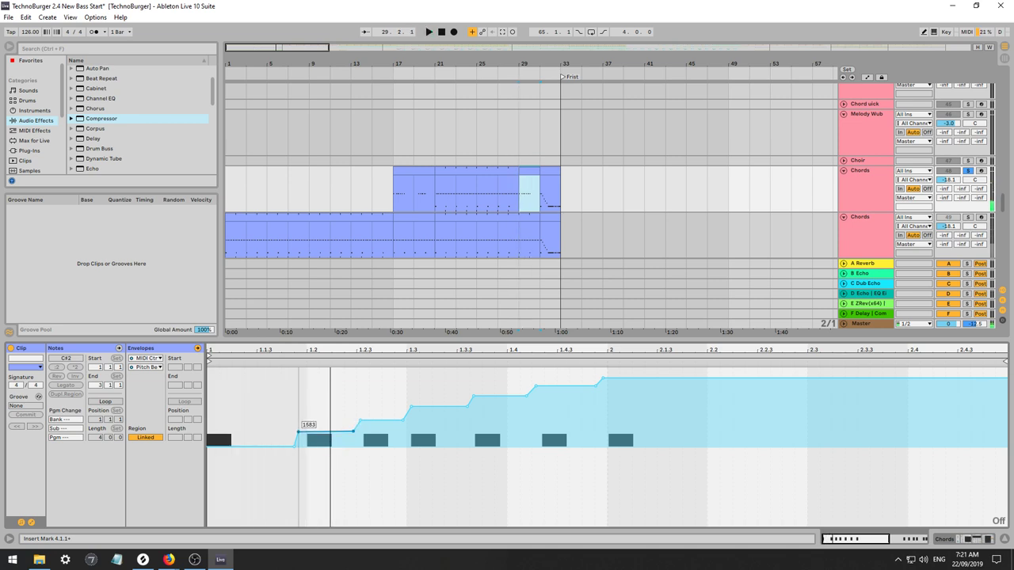
{"action": "left_click_drag", "start_coordinate": [325, 432], "coordinate": [325, 440]}
{"action": "key", "text": "space"}
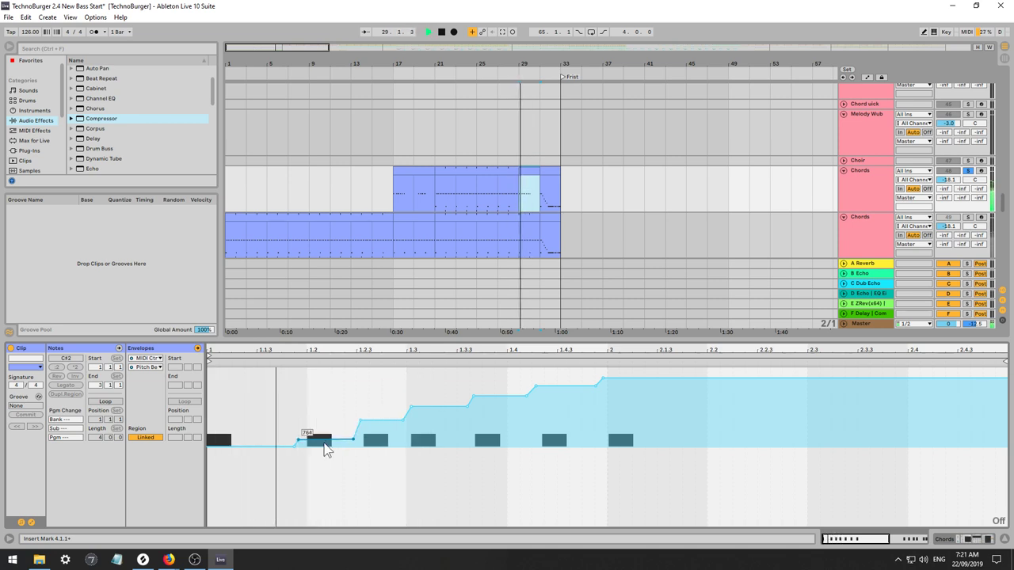
{"action": "key", "text": "space"}
{"action": "key", "text": "space"}
{"action": "key", "text": "space"}
Add a breakpoint after 1.2.3 and raise it, and lower the step after 1.3 slightly.
{"action": "left_click", "coordinate": [376, 423]}
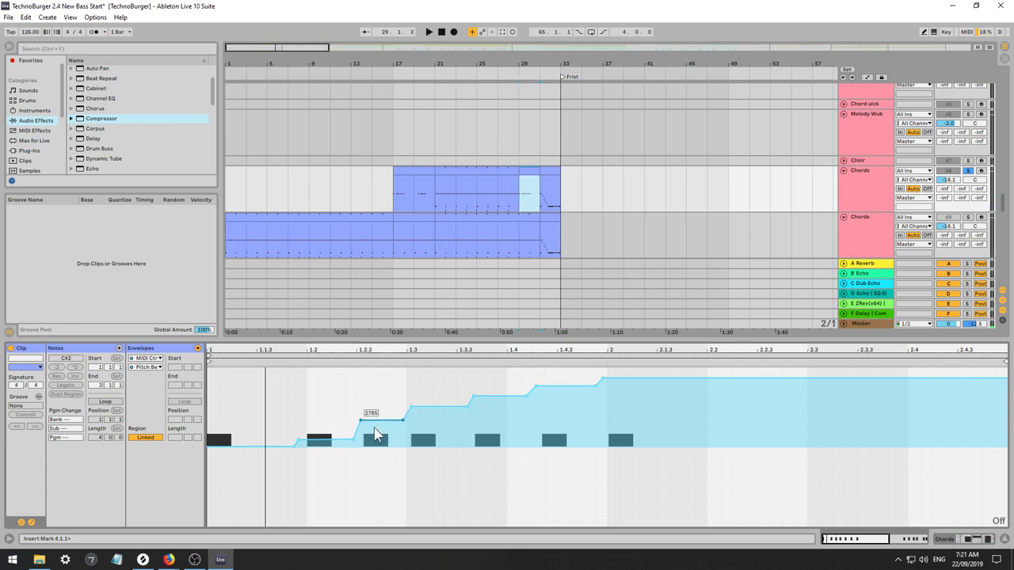
{"action": "key", "text": "space"}
{"action": "left_click_drag", "start_coordinate": [375, 434], "coordinate": [380, 424]}
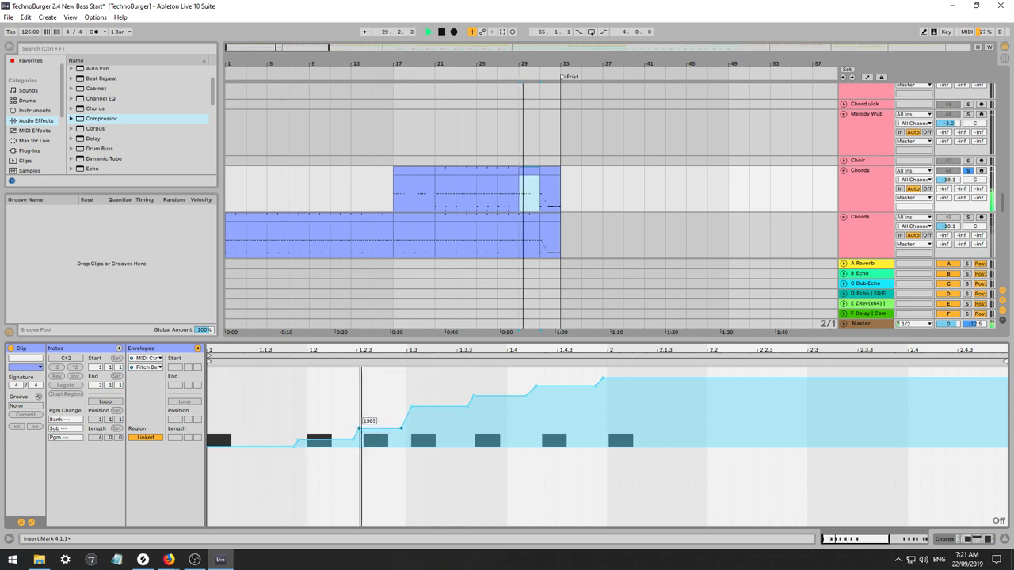
{"action": "key", "text": "space"}
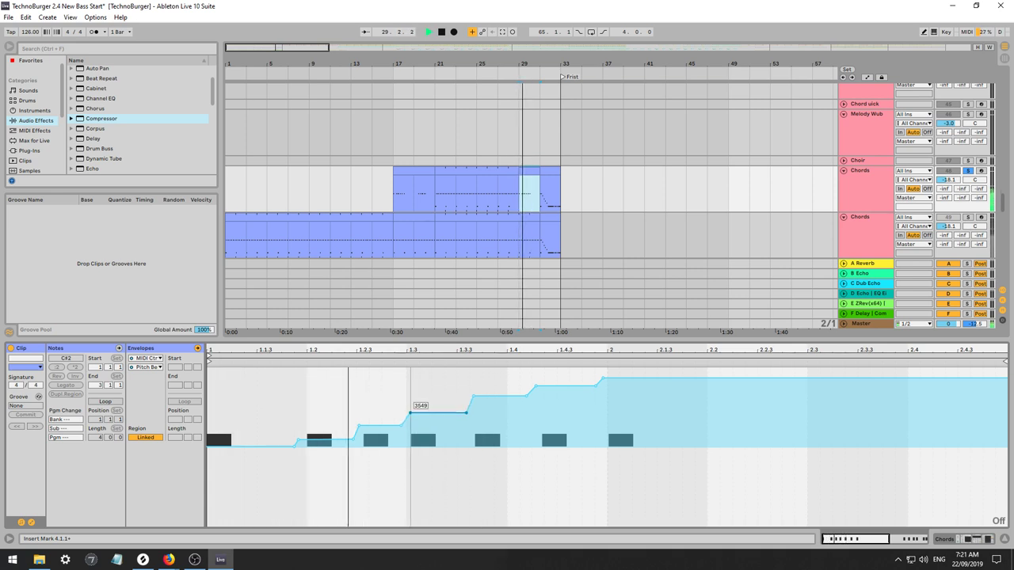
{"action": "left_click_drag", "start_coordinate": [438, 411], "coordinate": [438, 415]}
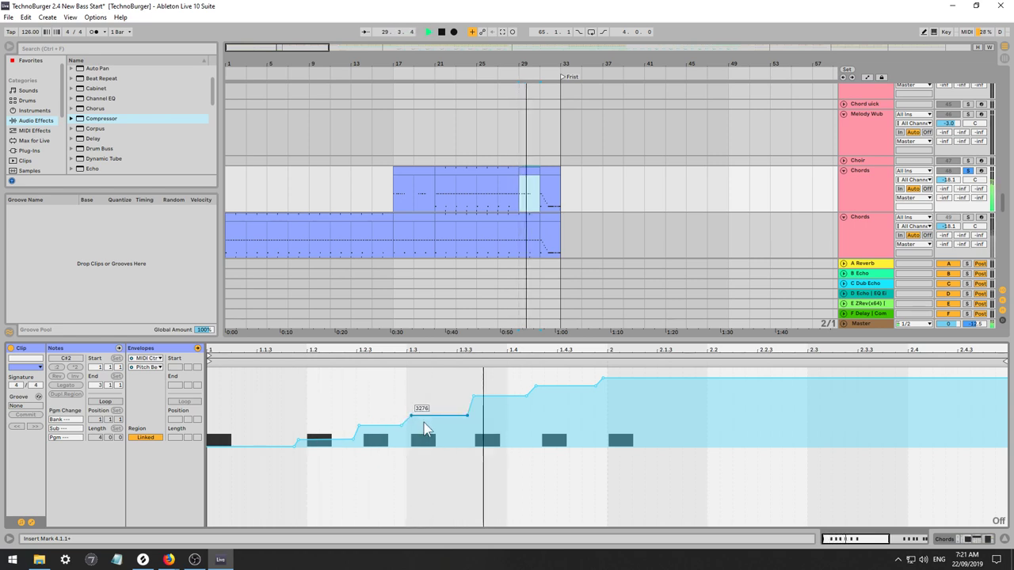
{"action": "key", "text": "space"}
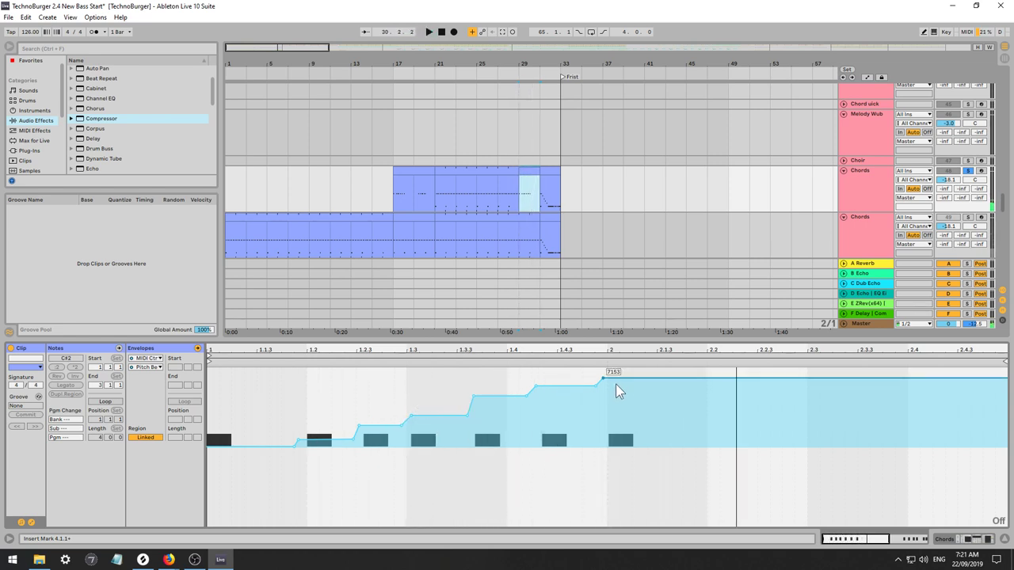
{"action": "key", "text": "space"}
Set pitch-bend steps: top 8191, 1.3.3 4314, 1.2 2512, then 4914, 5897, 5460.
{"action": "left_click_drag", "start_coordinate": [615, 390], "coordinate": [608, 370]}
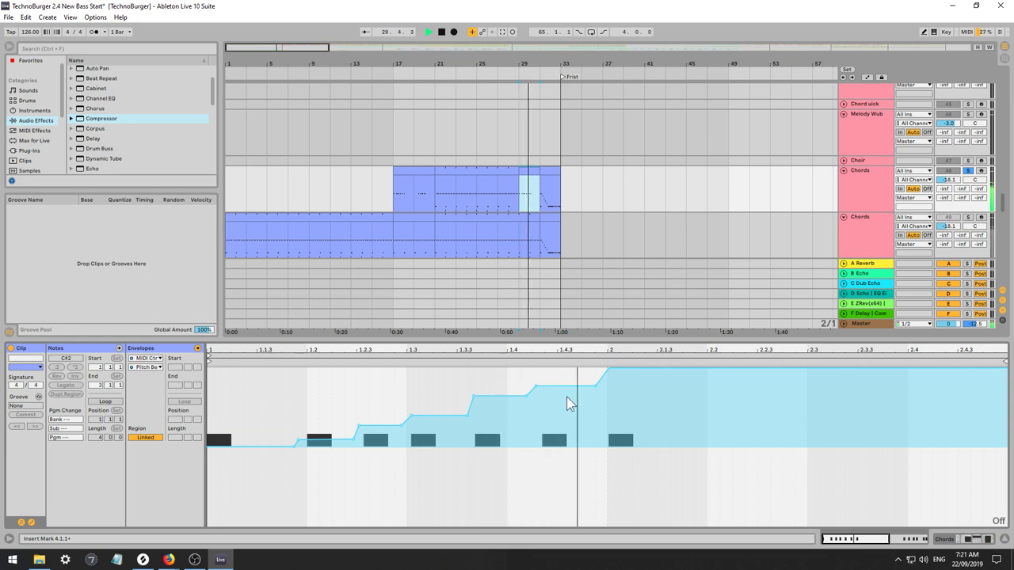
{"action": "key", "text": "space"}
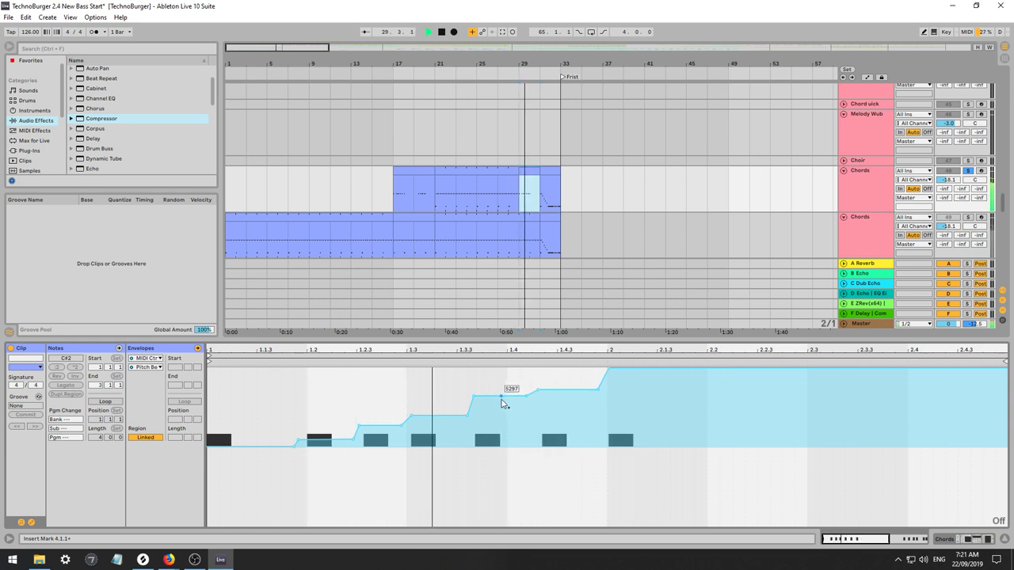
{"action": "left_click_drag", "start_coordinate": [502, 404], "coordinate": [495, 413]}
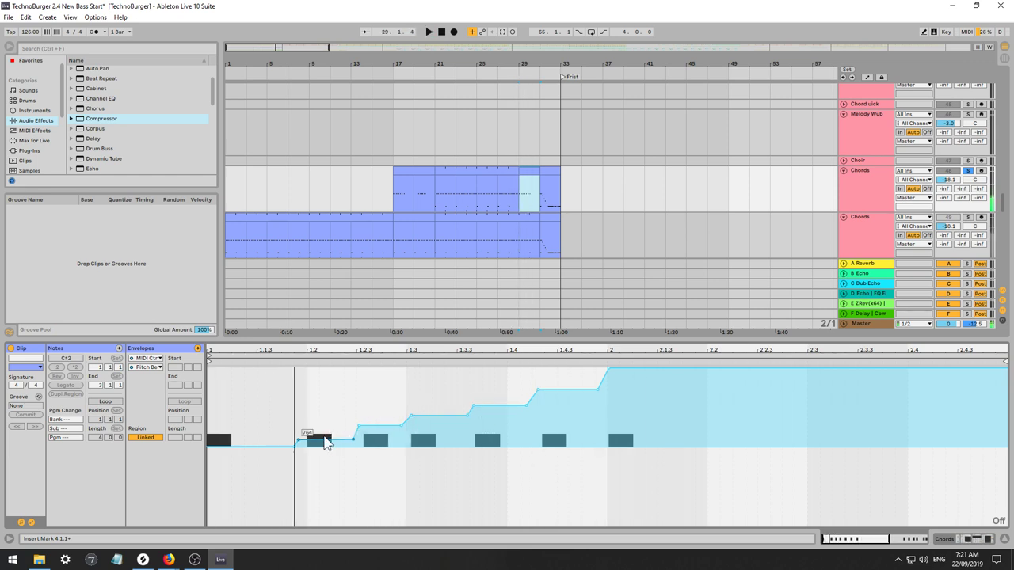
{"action": "left_click_drag", "start_coordinate": [329, 437], "coordinate": [329, 423]}
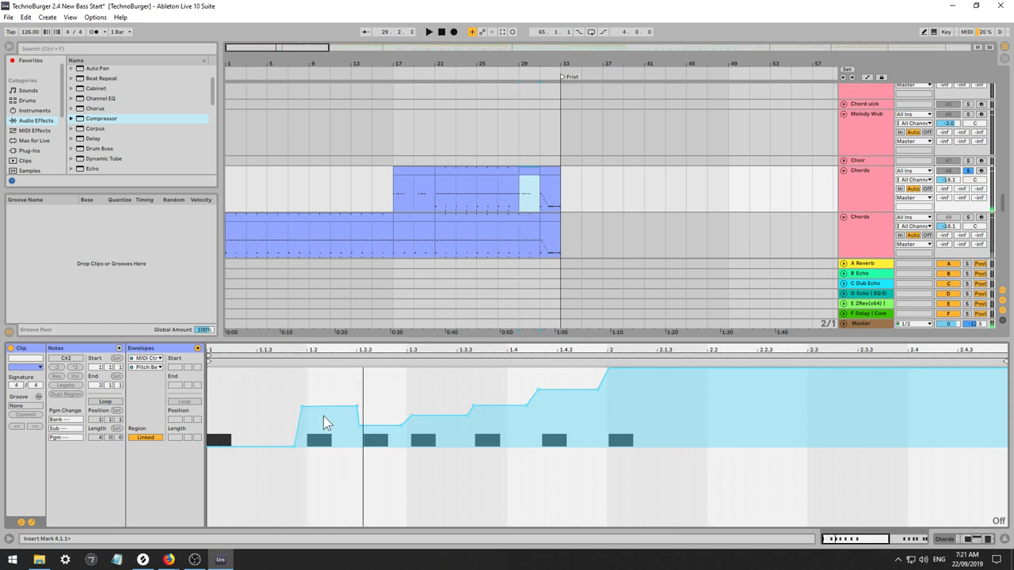
{"action": "left_click_drag", "start_coordinate": [325, 413], "coordinate": [325, 407]}
{"action": "key", "text": "space"}
{"action": "key", "text": "space"}
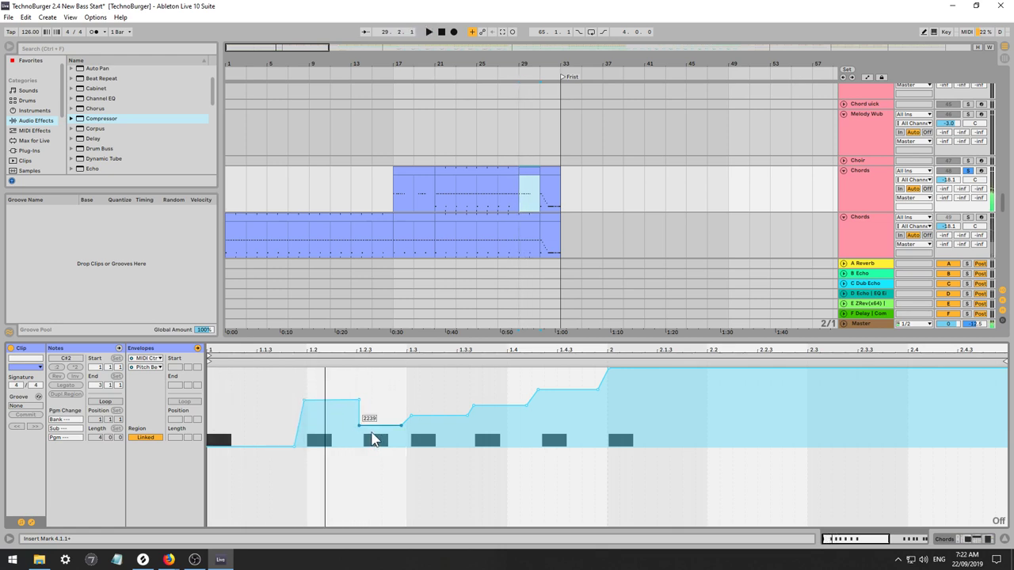
{"action": "left_click_drag", "start_coordinate": [372, 439], "coordinate": [372, 399]}
{"action": "left_click_drag", "start_coordinate": [423, 420], "coordinate": [422, 381]}
Rebalance the pitch-bend steps after 1.2.3, 1.3 and 1.4, setting 1.3.3 to 6935.
{"action": "left_click_drag", "start_coordinate": [497, 405], "coordinate": [541, 375]}
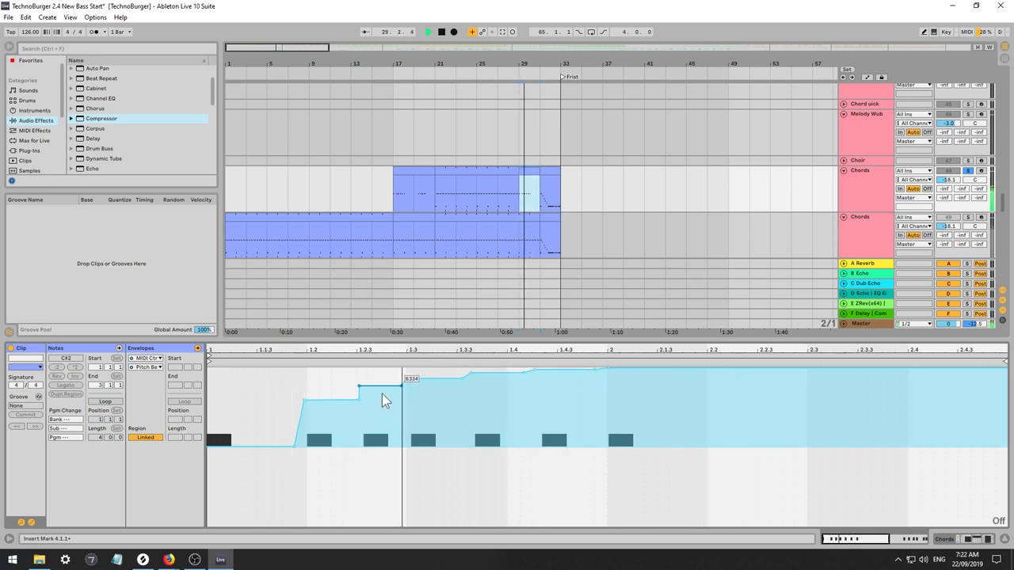
{"action": "left_click_drag", "start_coordinate": [378, 392], "coordinate": [423, 399]}
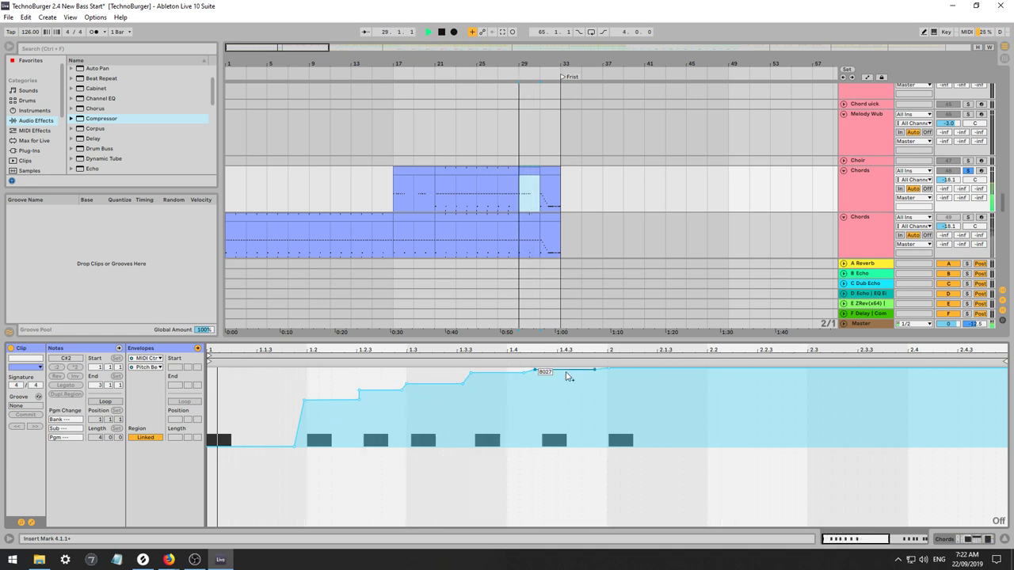
{"action": "left_click_drag", "start_coordinate": [555, 375], "coordinate": [555, 381]}
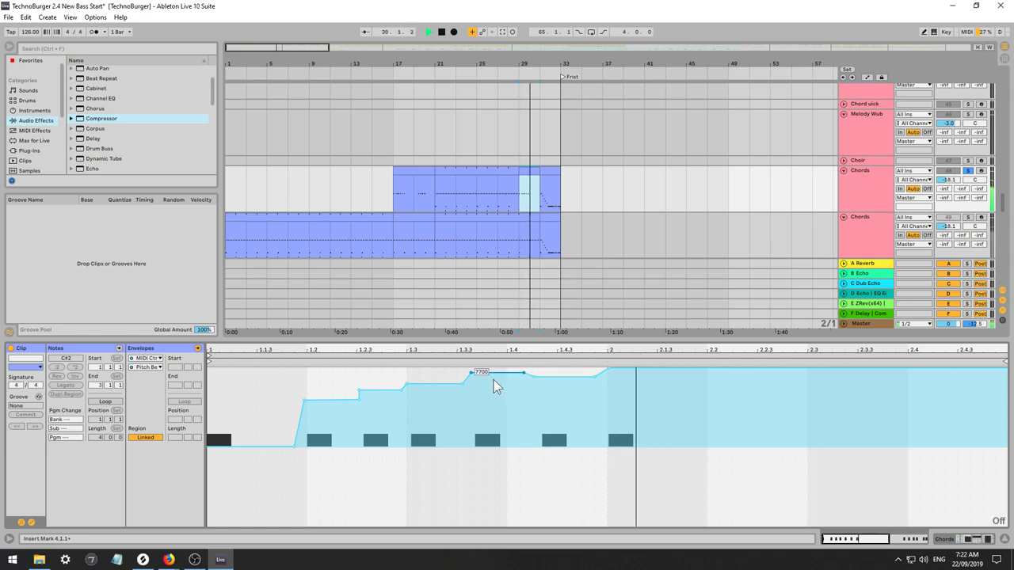
{"action": "left_click_drag", "start_coordinate": [493, 380], "coordinate": [434, 398]}
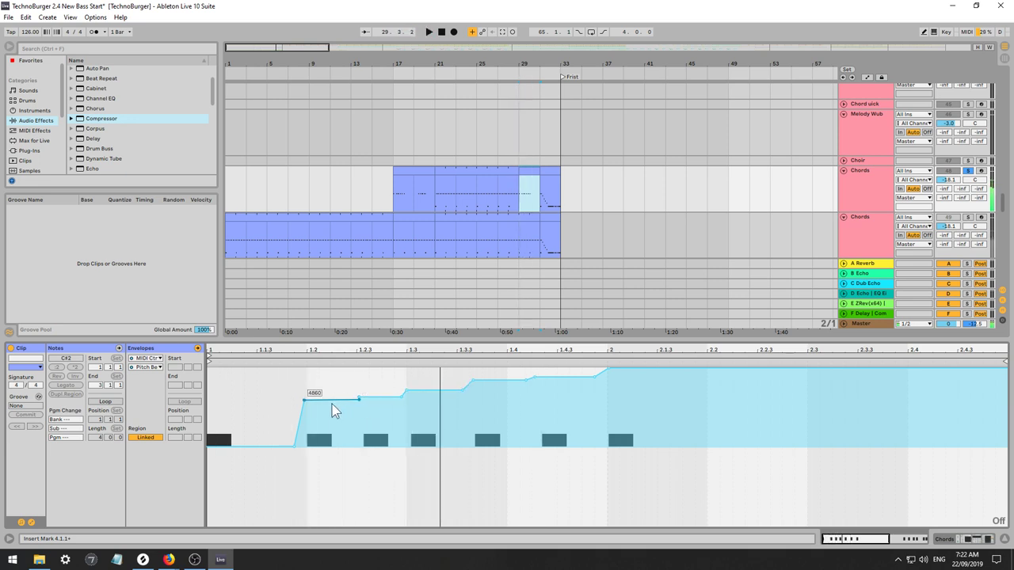
{"action": "left_click_drag", "start_coordinate": [331, 401], "coordinate": [331, 403]}
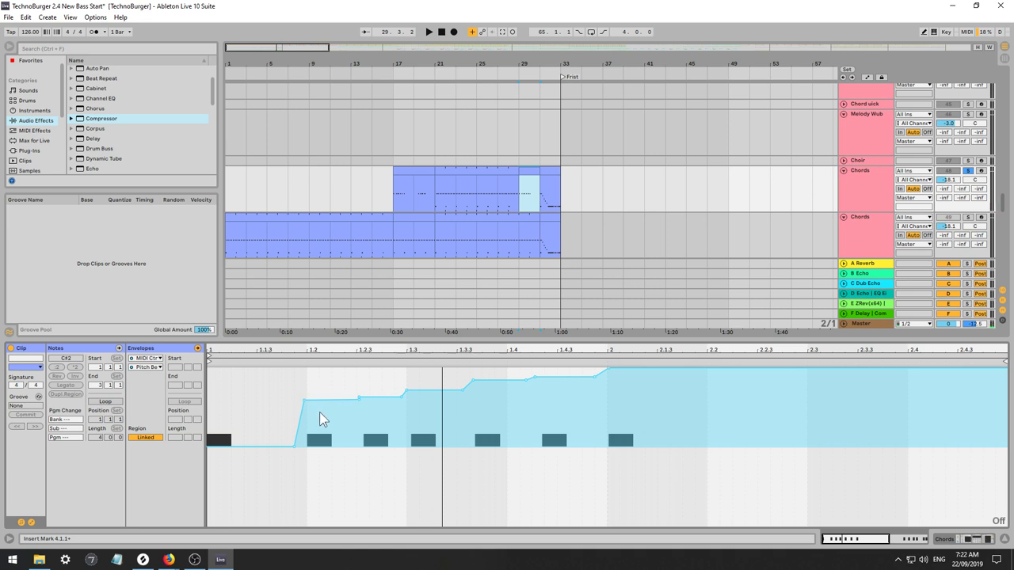
While auditioning, set the 1.2 step to 3822, first step 3221, 1.3 step 5624, flattening 1.4–1.4.3.
{"action": "key", "text": "space"}
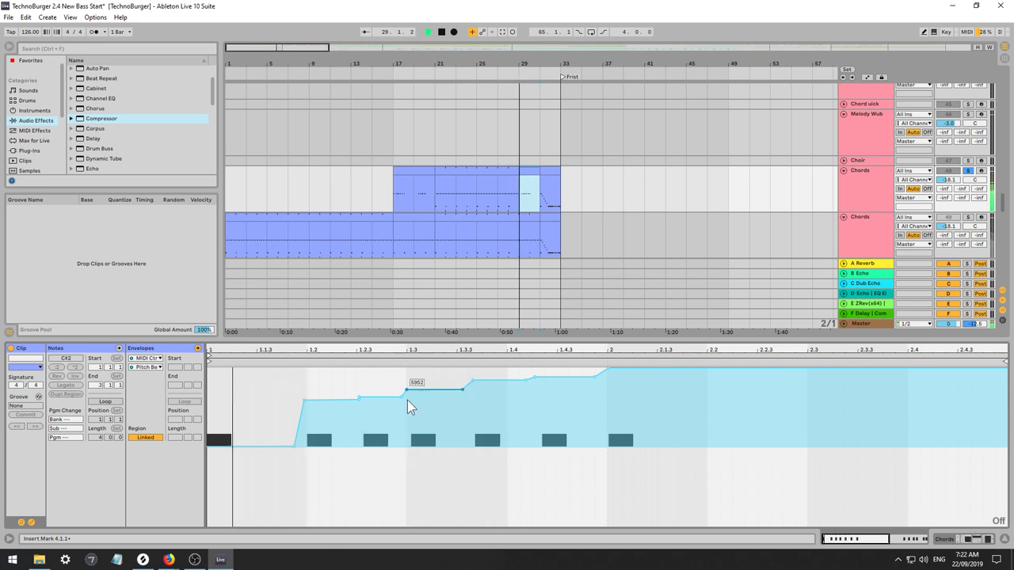
{"action": "left_click_drag", "start_coordinate": [340, 406], "coordinate": [381, 410]}
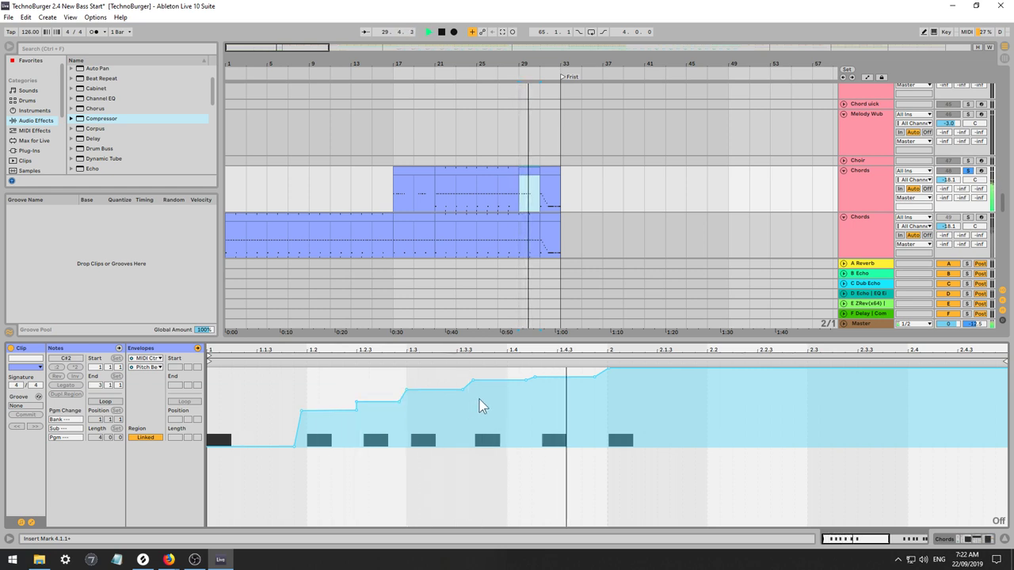
{"action": "left_click_drag", "start_coordinate": [486, 387], "coordinate": [484, 391]}
{"action": "left_click_drag", "start_coordinate": [559, 394], "coordinate": [556, 379]}
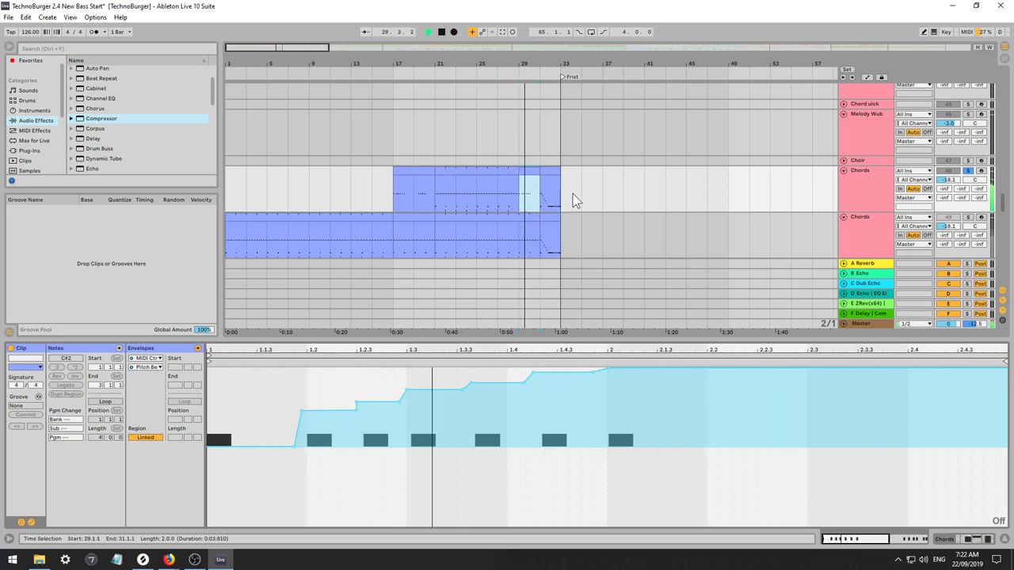
{"action": "key", "text": "space"}
{"action": "key", "text": "space"}
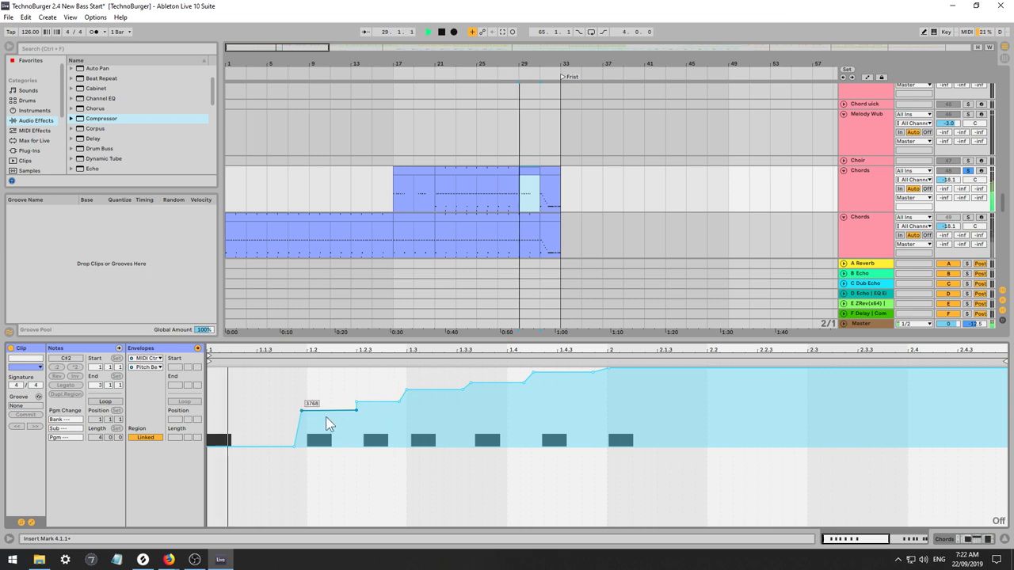
{"action": "left_click_drag", "start_coordinate": [326, 418], "coordinate": [325, 424]}
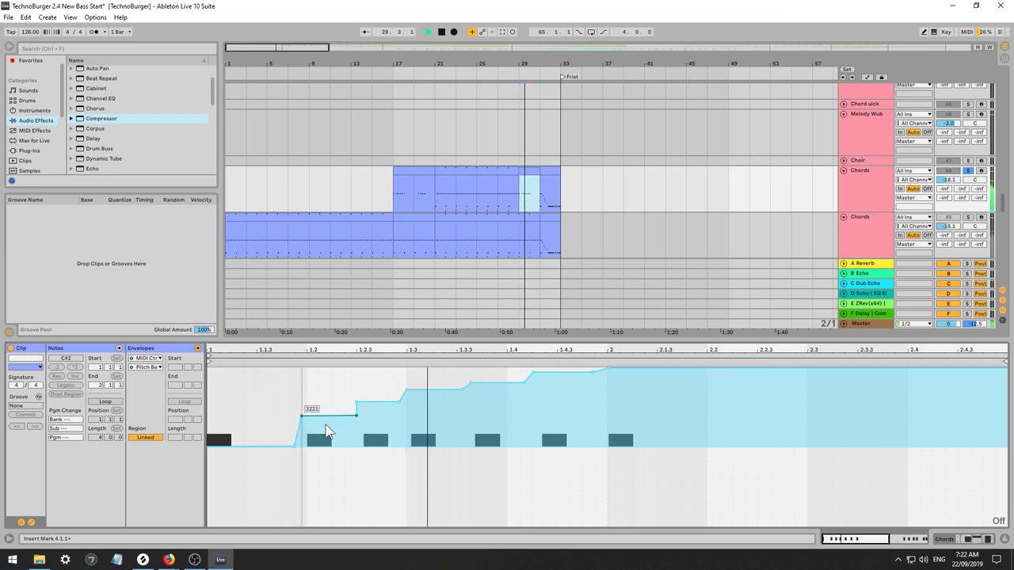
{"action": "left_click_drag", "start_coordinate": [427, 398], "coordinate": [427, 401]}
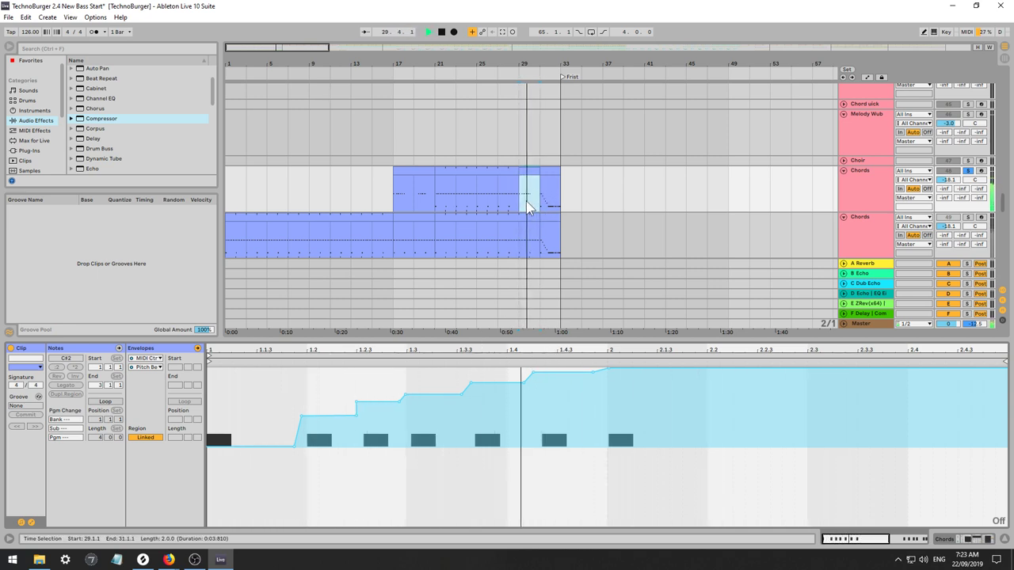
{"action": "key", "text": "space"}
{"action": "key", "text": "space"}
{"action": "key", "text": "space"}
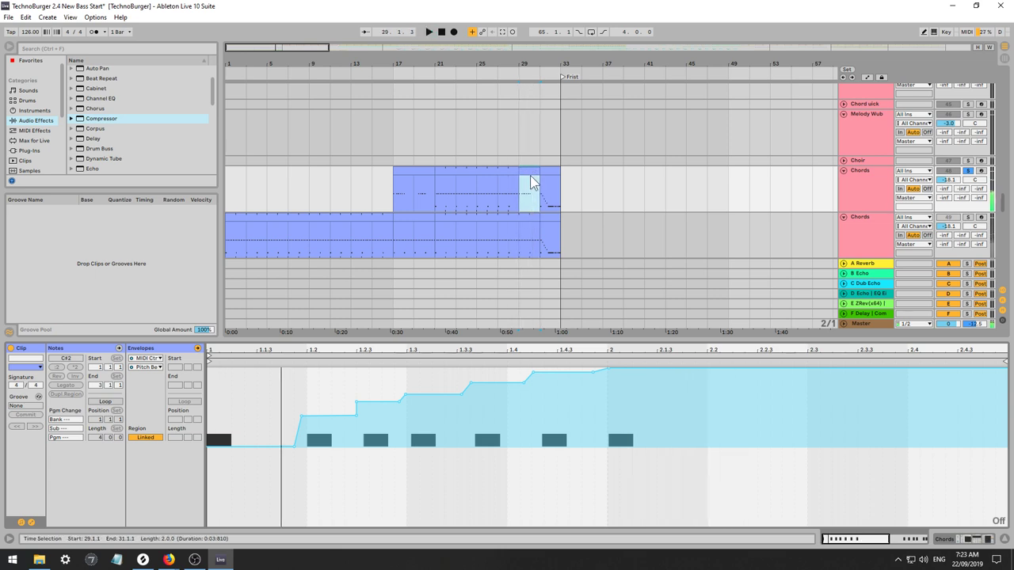
Try moving Chords clip sections to bar 27 and raising a pitch-bend step, then undo.
{"action": "left_click_drag", "start_coordinate": [530, 175], "coordinate": [511, 176]}
{"action": "key", "text": "space"}
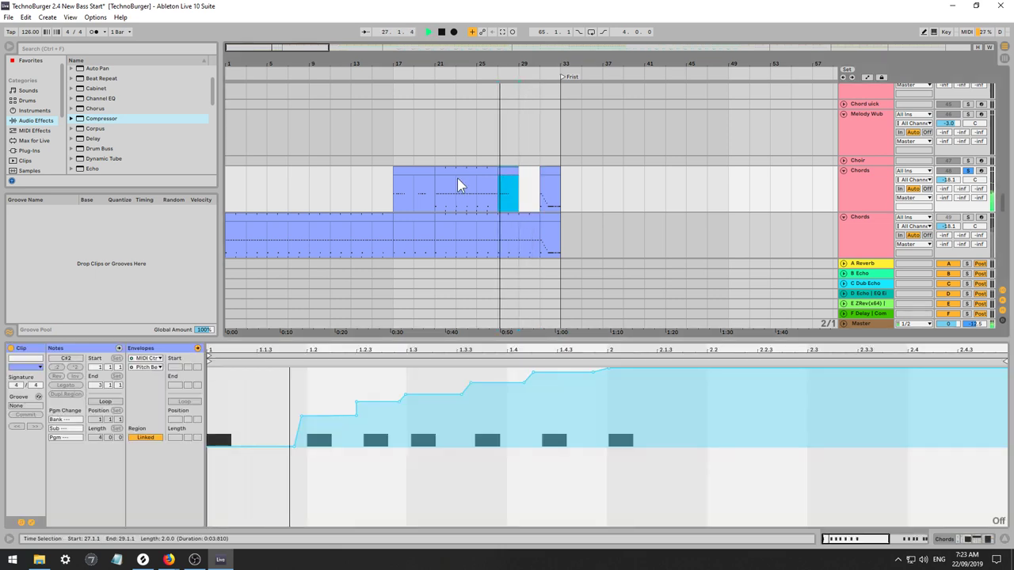
{"action": "left_click", "coordinate": [418, 173]}
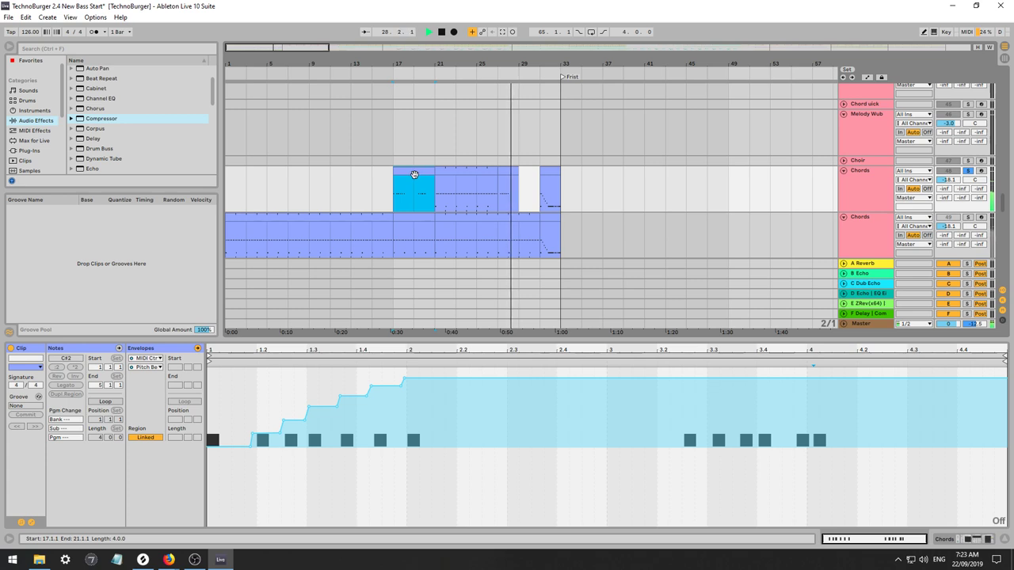
{"action": "left_click_drag", "start_coordinate": [415, 173], "coordinate": [523, 188]}
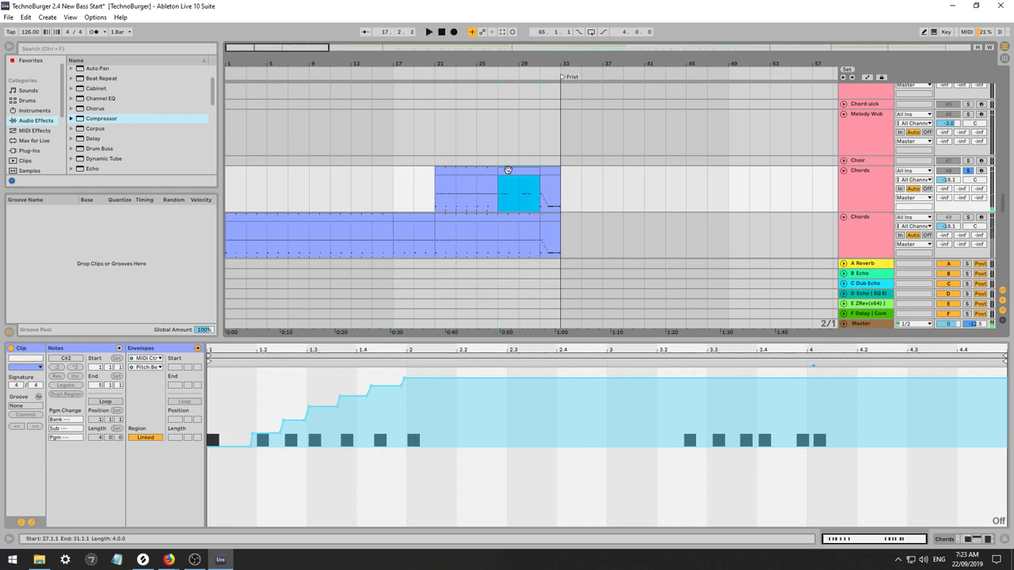
{"action": "key", "text": "space"}
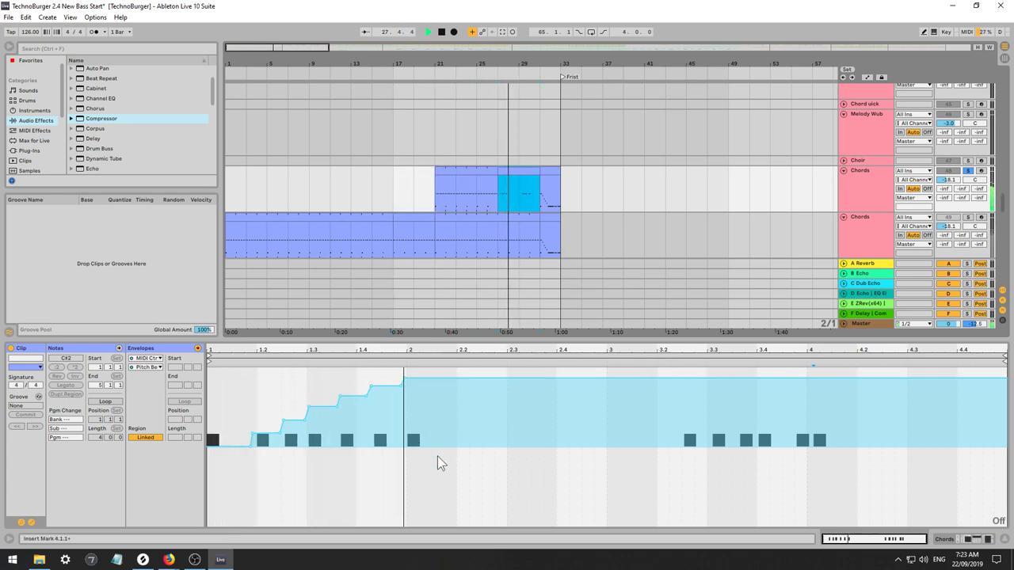
{"action": "left_click", "coordinate": [412, 398]}
{"action": "left_click_drag", "start_coordinate": [416, 384], "coordinate": [417, 366]}
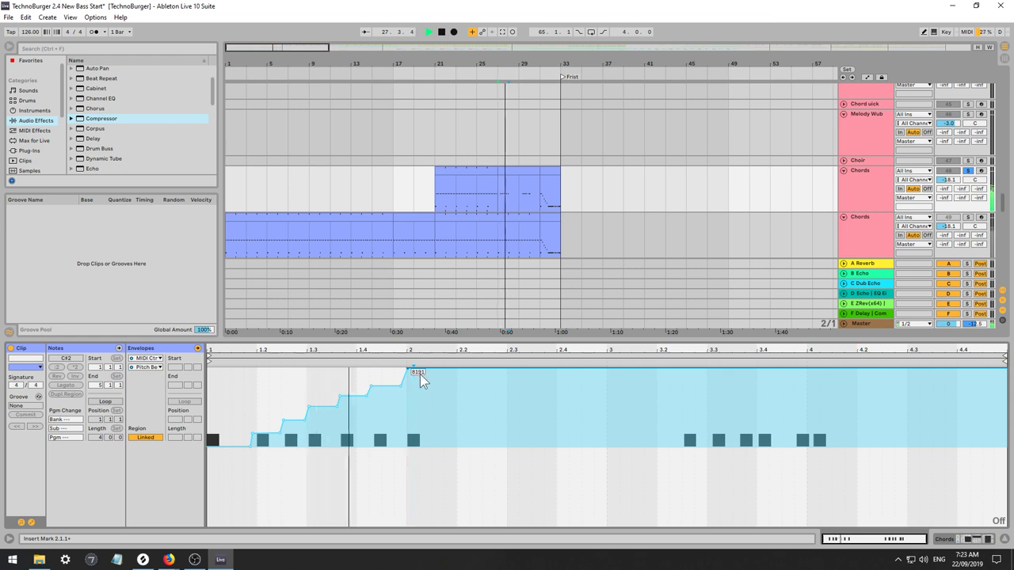
{"action": "key", "text": "space"}
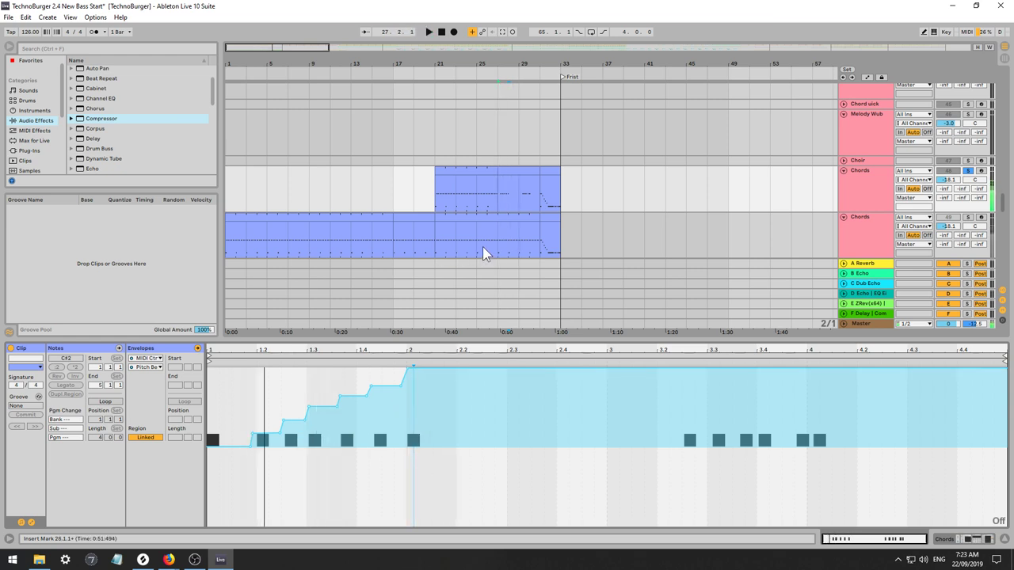
{"action": "key", "text": "ctrl+z"}
{"action": "key", "text": "ctrl+z"}
Move the short Chords clip two bars earlier, from bar 29 to bar 27.
{"action": "left_click", "coordinate": [537, 186]}
{"action": "key", "text": "space"}
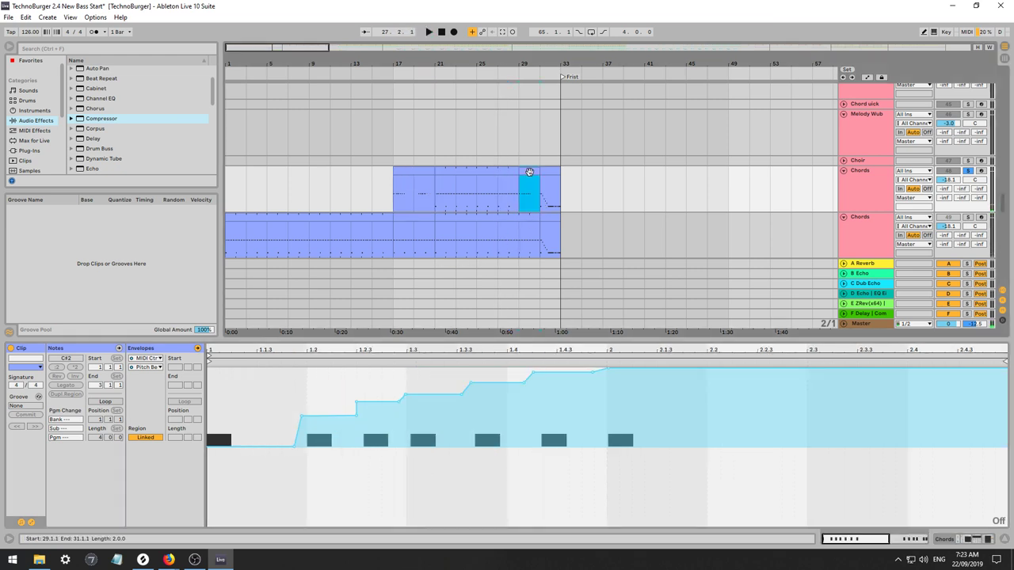
{"action": "mouse_move", "coordinate": [536, 175]}
{"action": "left_mouse_down"}
{"action": "mouse_move", "coordinate": [517, 172]}
{"action": "mouse_move", "coordinate": [539, 175]}
{"action": "left_mouse_up"}
{"action": "key", "text": "space"}
{"action": "key", "text": "space"}
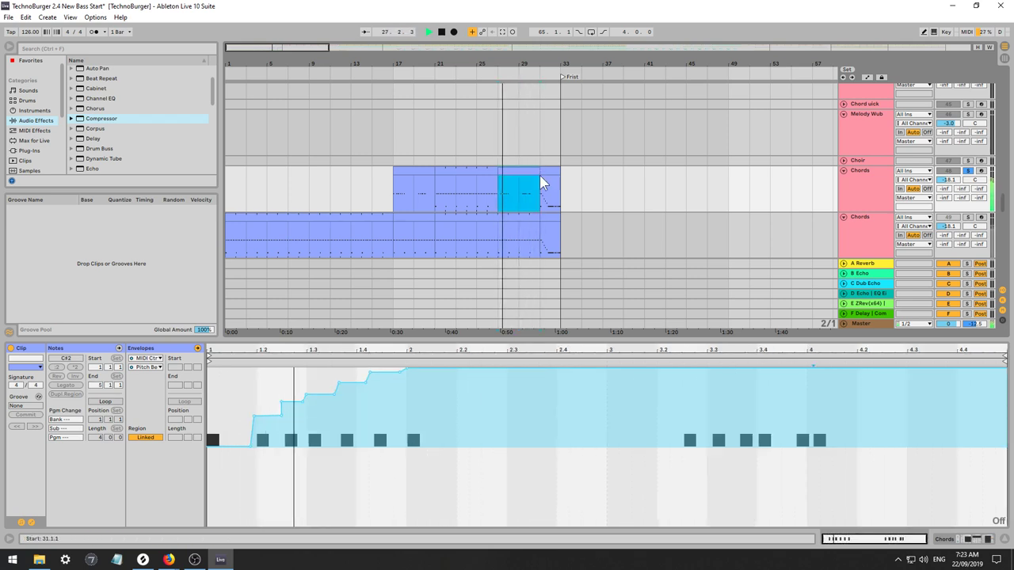
{"action": "left_click", "coordinate": [292, 405]}
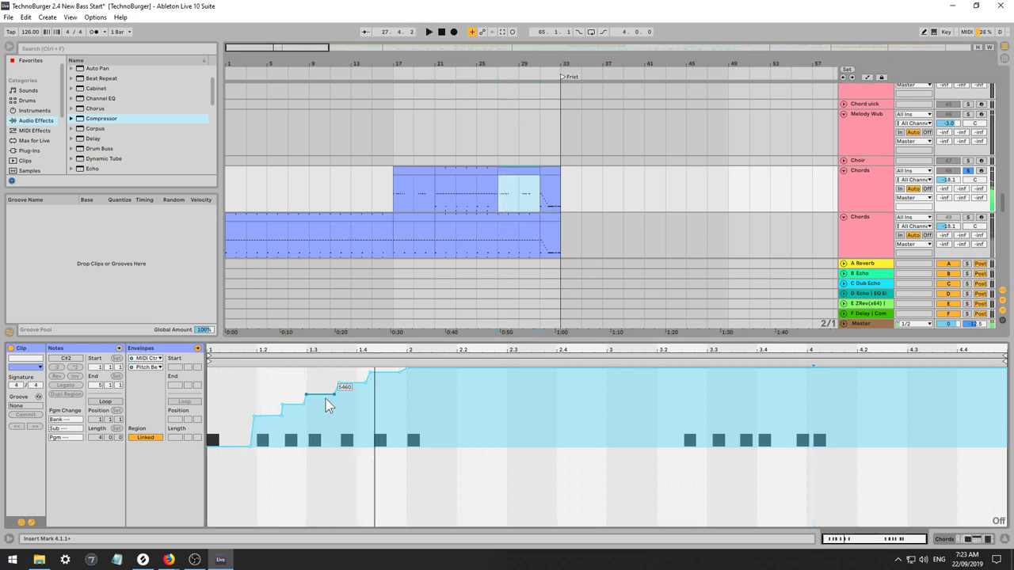
{"action": "left_click_drag", "start_coordinate": [326, 395], "coordinate": [331, 389]}
{"action": "key", "text": "space"}
{"action": "key", "text": "space"}
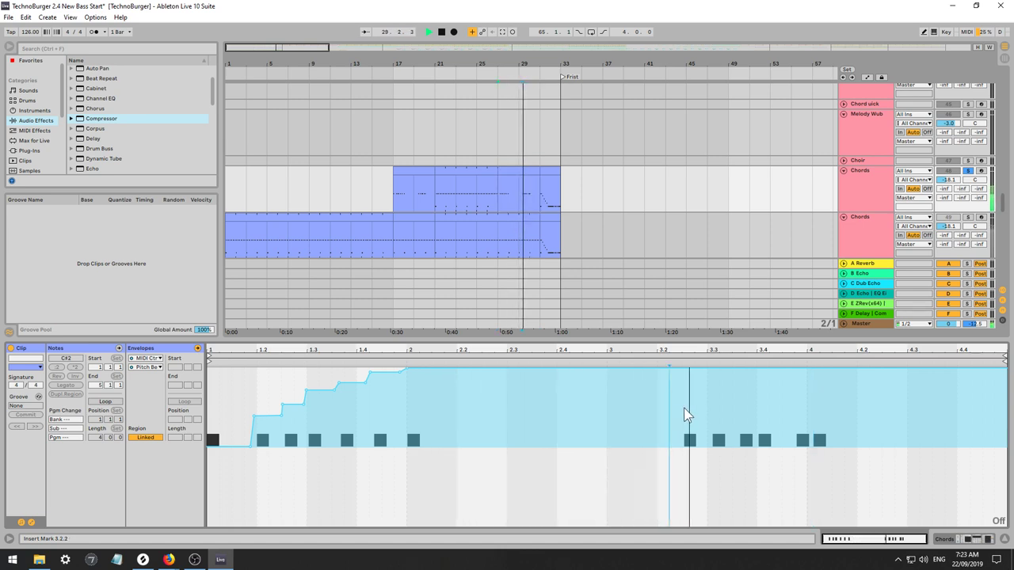
{"action": "key", "text": "space"}
Duplicate the rising pitch-bend section 1.1.1–3.2.3 right after itself.
{"action": "left_click_drag", "start_coordinate": [684, 407], "coordinate": [494, 388]}
{"action": "left_click_drag", "start_coordinate": [397, 388], "coordinate": [198, 374]}
{"action": "key", "text": "ctrl+d"}
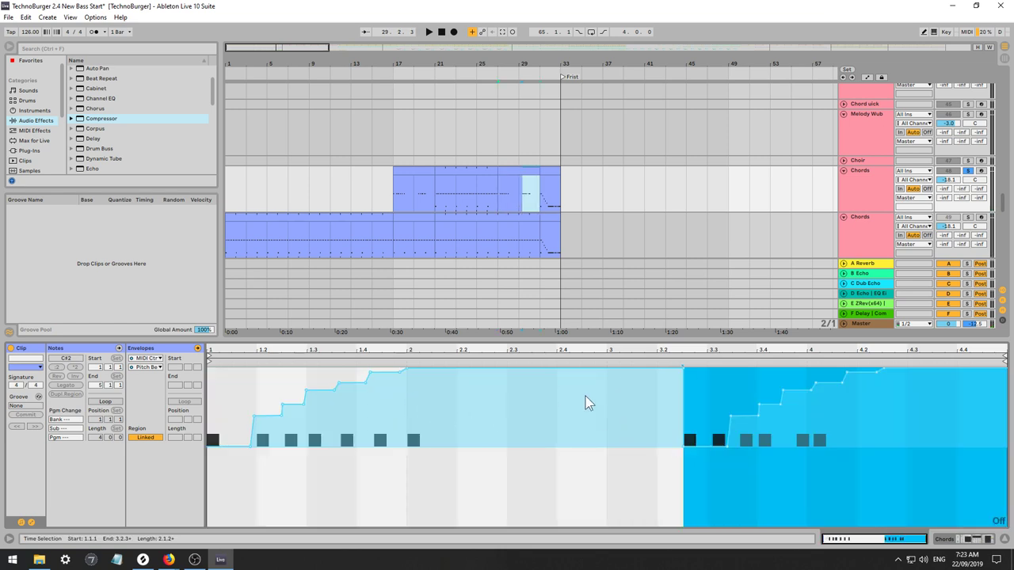
Select the duplicated pitch-bend section and try squeezing and stretching it, undoing the stretch.
{"action": "left_click", "coordinate": [681, 372]}
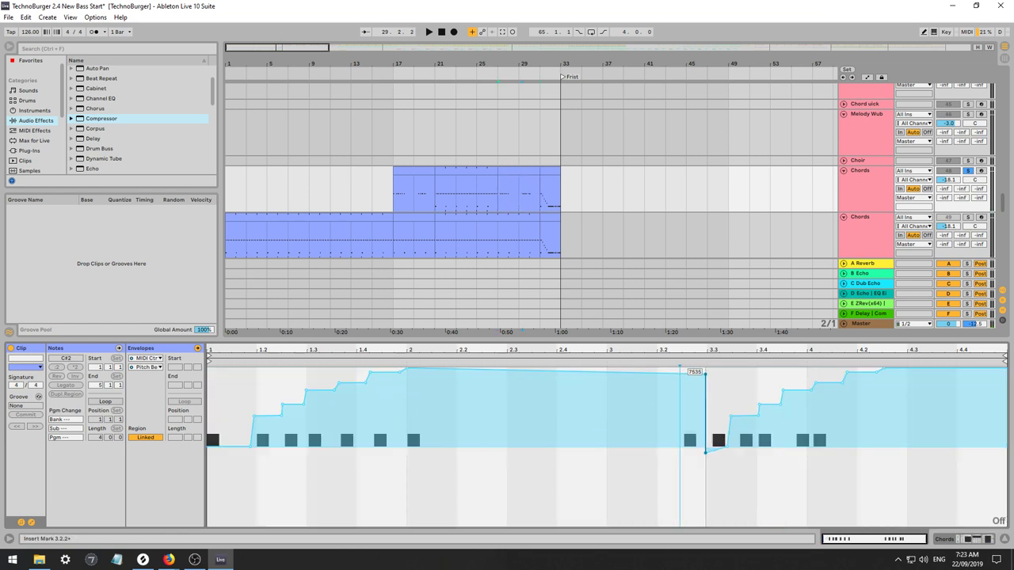
{"action": "left_click_drag", "start_coordinate": [951, 483], "coordinate": [599, 476]}
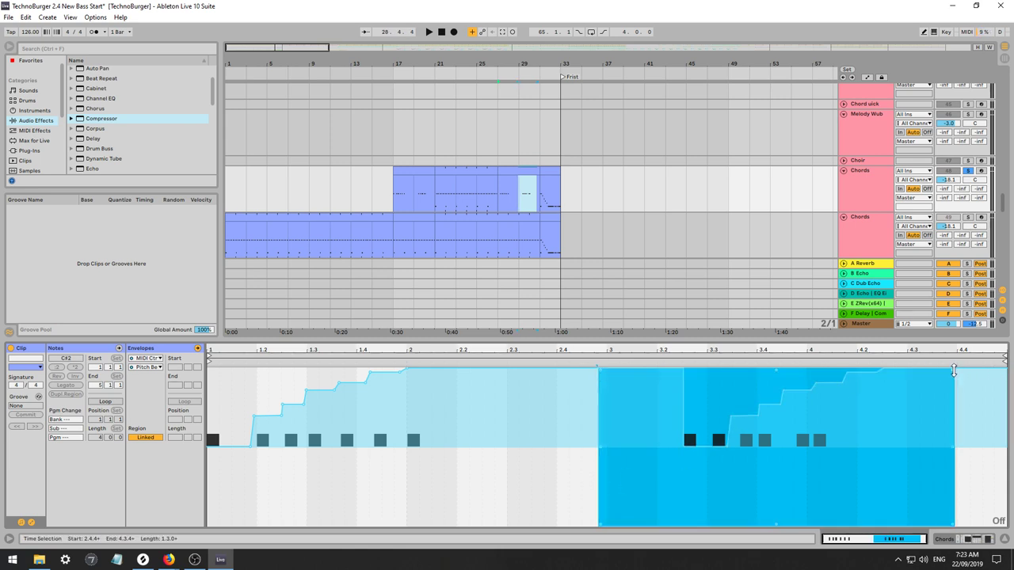
{"action": "left_click_drag", "start_coordinate": [953, 447], "coordinate": [435, 447]}
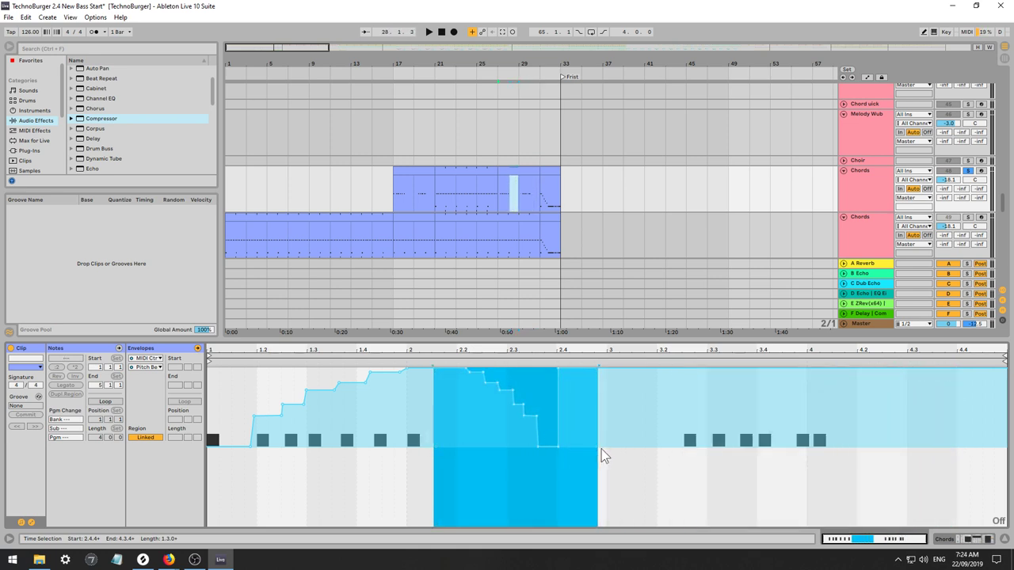
{"action": "left_click_drag", "start_coordinate": [597, 447], "coordinate": [808, 447]}
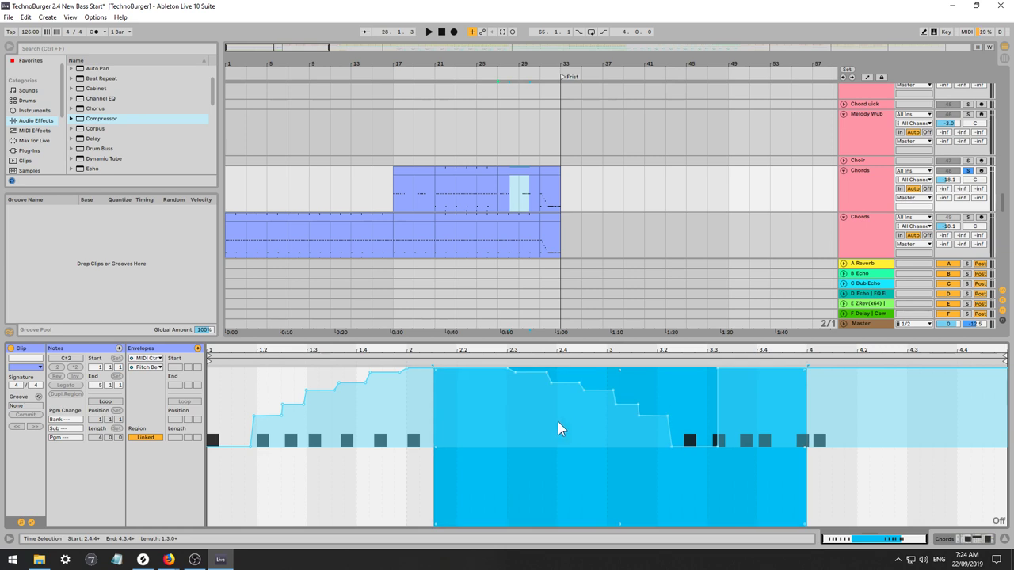
{"action": "left_click_drag", "start_coordinate": [557, 421], "coordinate": [592, 423]}
{"action": "left_click_drag", "start_coordinate": [499, 416], "coordinate": [502, 416]}
{"action": "key", "text": "ctrl+z"}
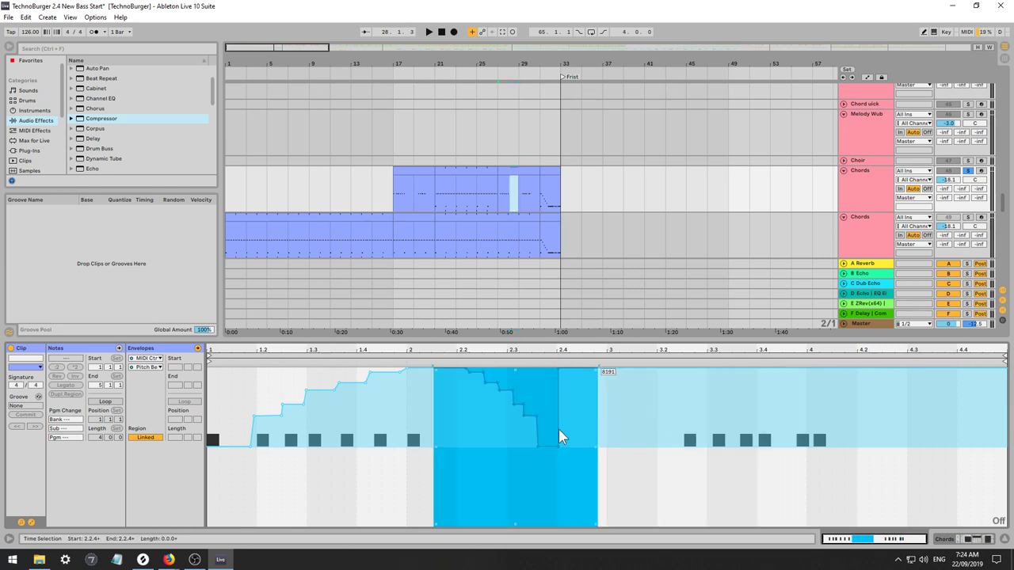
Compress the repeated staircase toward the clip end and audition the envelope.
{"action": "left_click_drag", "start_coordinate": [564, 426], "coordinate": [593, 429]}
{"action": "key", "text": "ctrl+z"}
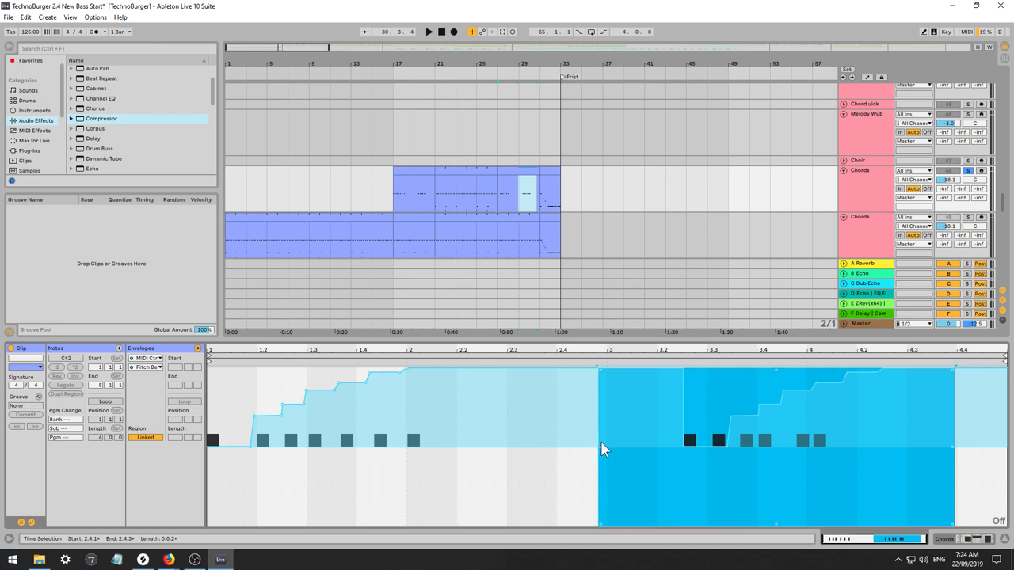
{"action": "left_click_drag", "start_coordinate": [599, 450], "coordinate": [663, 447]}
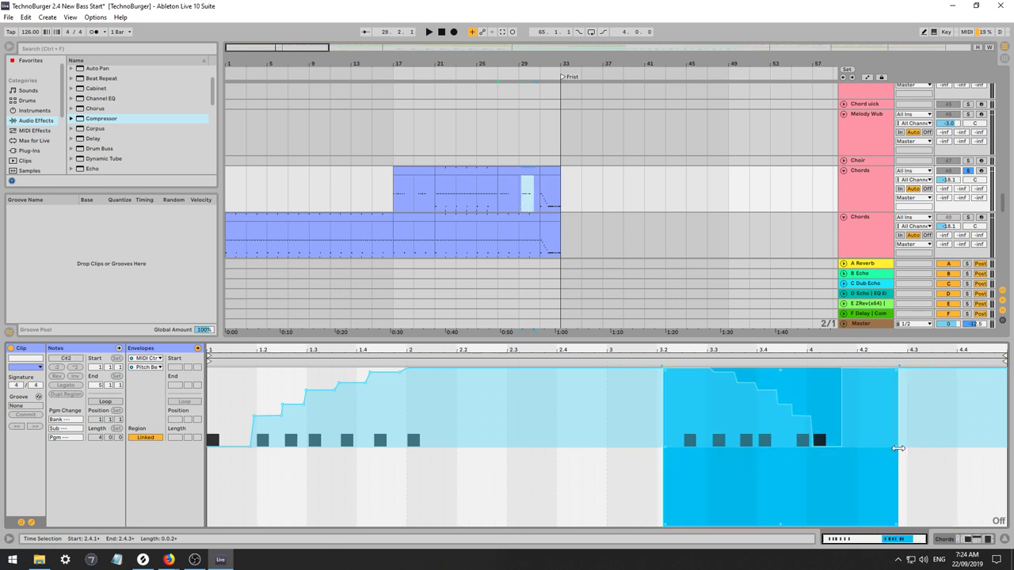
{"action": "key", "text": "space"}
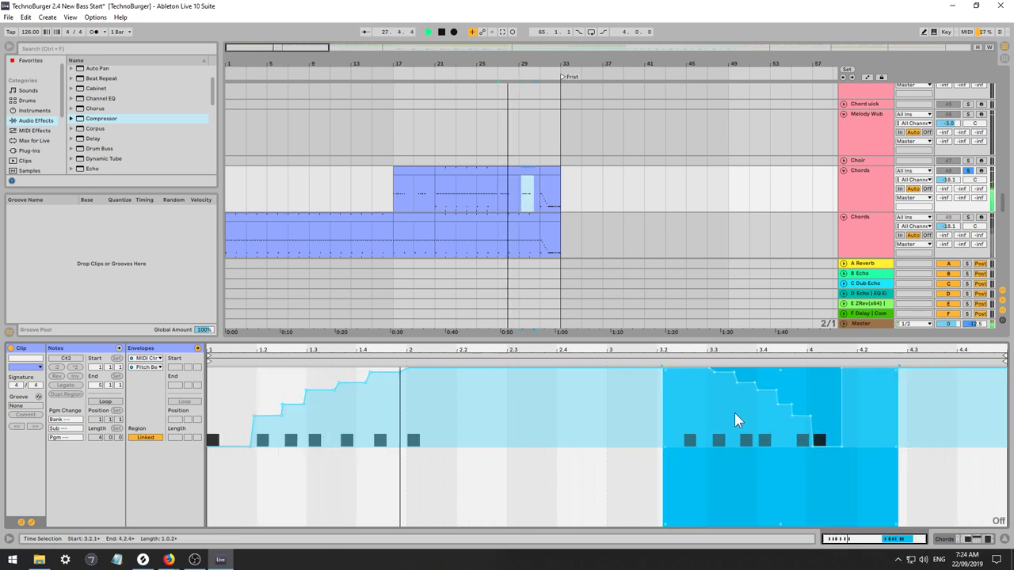
{"action": "left_click", "coordinate": [725, 388]}
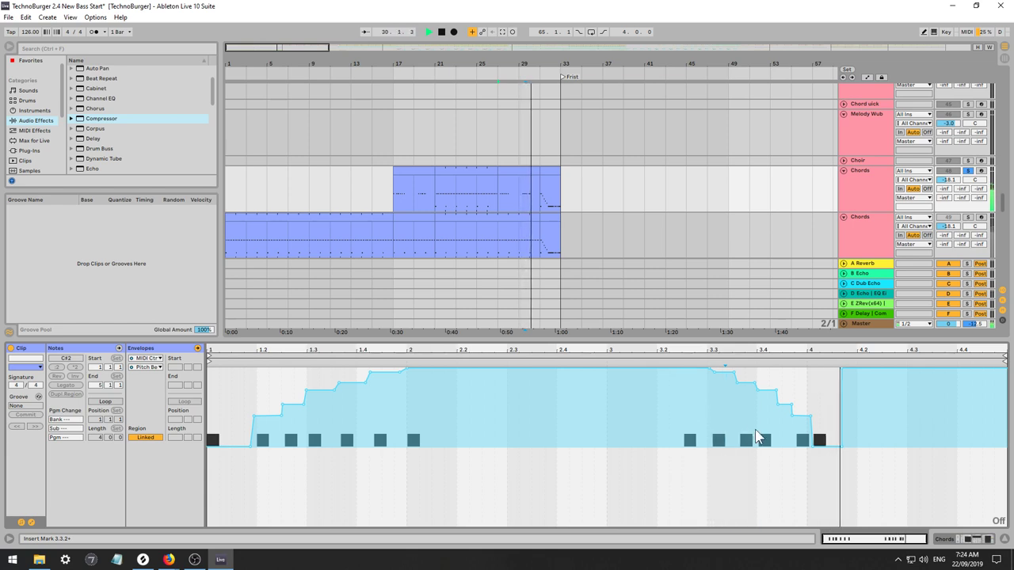
{"action": "left_click", "coordinate": [531, 168]}
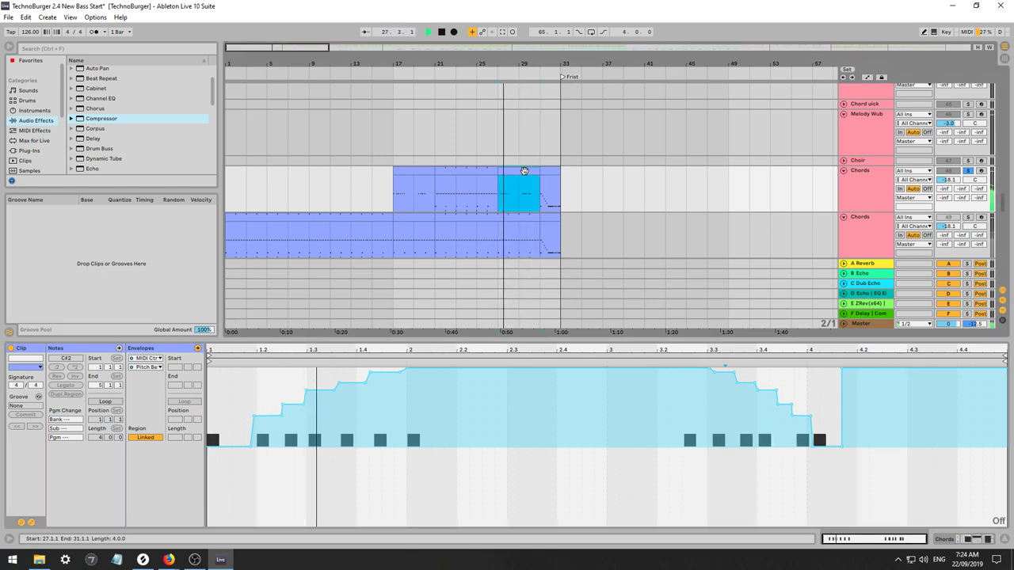
Nudge the last C#2 note slightly later, auditioning from bars 27 and 29.
{"action": "left_click", "coordinate": [91, 356]}
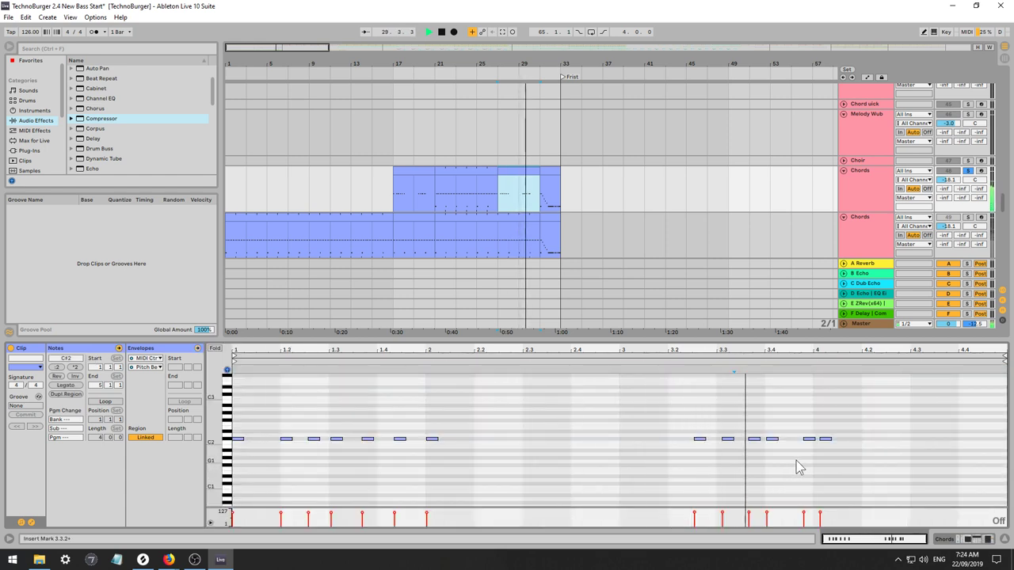
{"action": "left_click", "coordinate": [832, 441]}
{"action": "left_click_drag", "start_coordinate": [828, 440], "coordinate": [830, 439]}
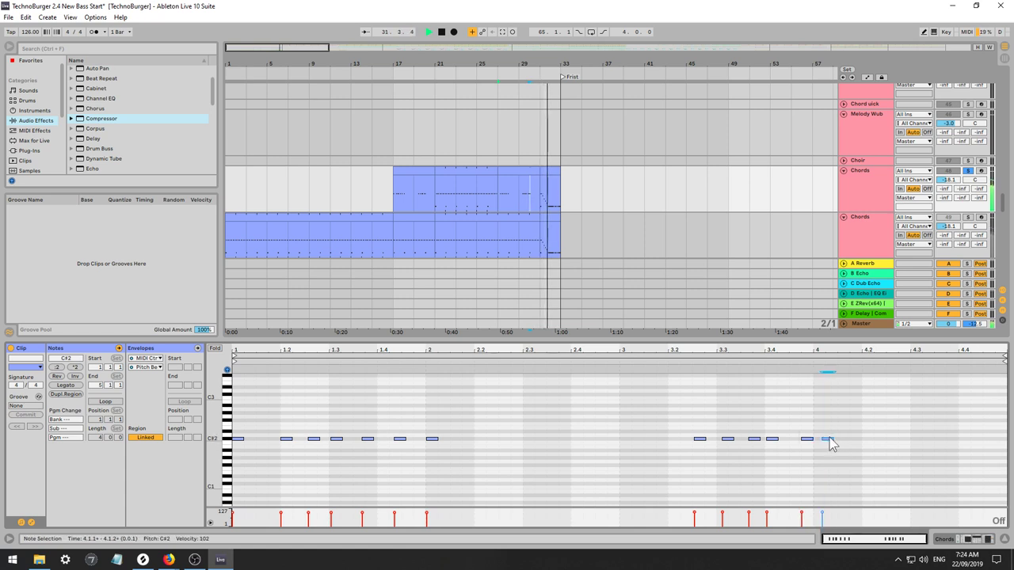
{"action": "key", "text": "space"}
{"action": "key", "text": "space"}
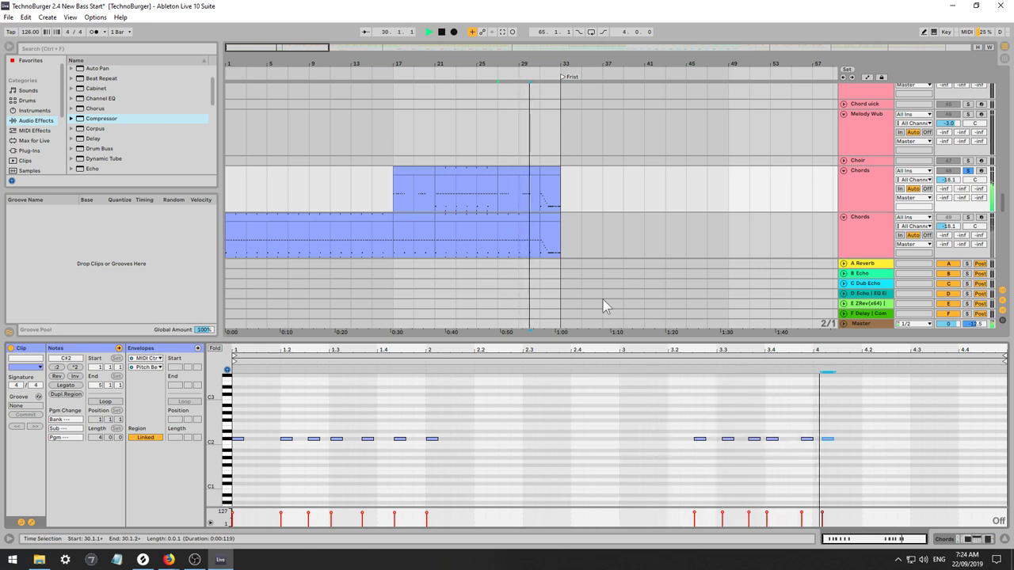
{"action": "key", "text": "space"}
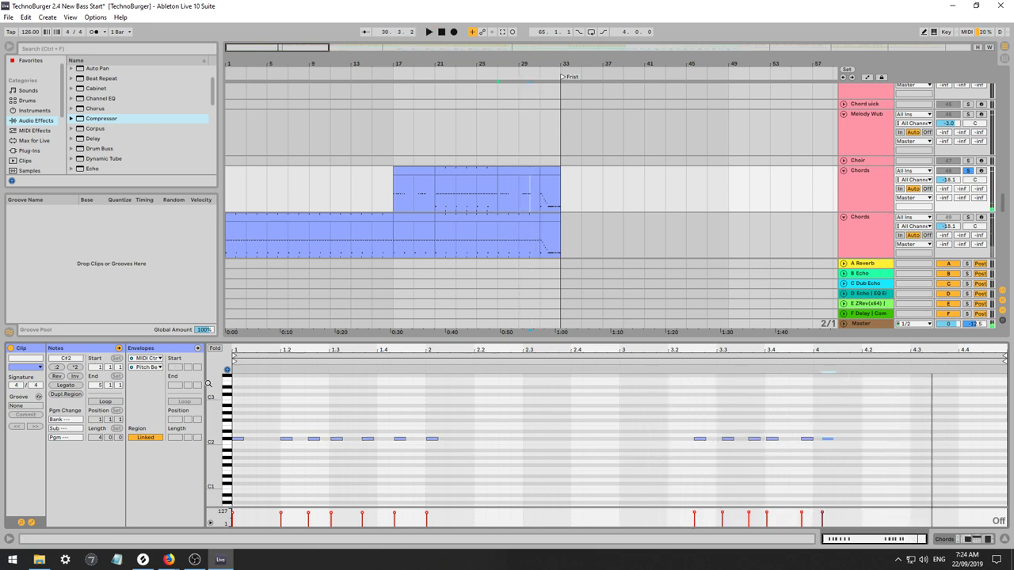
{"action": "key", "text": "space"}
{"action": "key", "text": "space"}
{"action": "left_click", "coordinate": [522, 201]}
{"action": "key", "text": "space"}
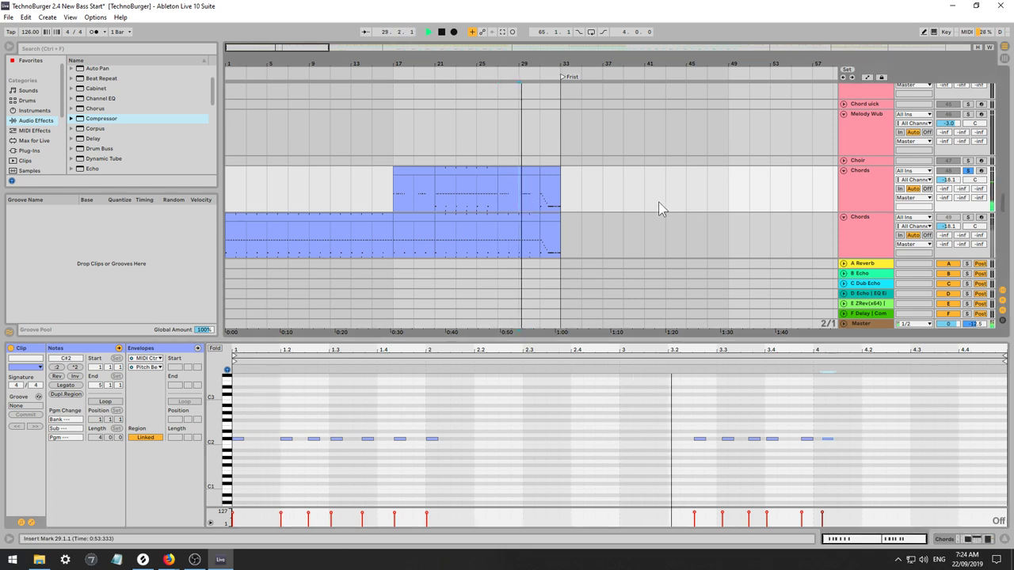
{"action": "key", "text": "space"}
{"action": "key", "text": "space"}
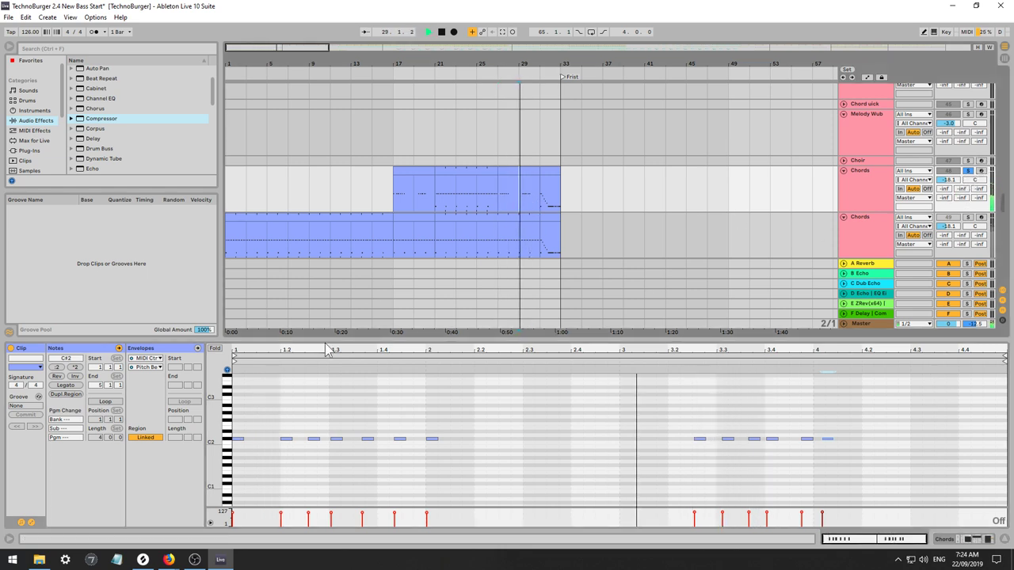
{"action": "key", "text": "space"}
{"action": "left_click", "coordinate": [495, 202]}
{"action": "key", "text": "space"}
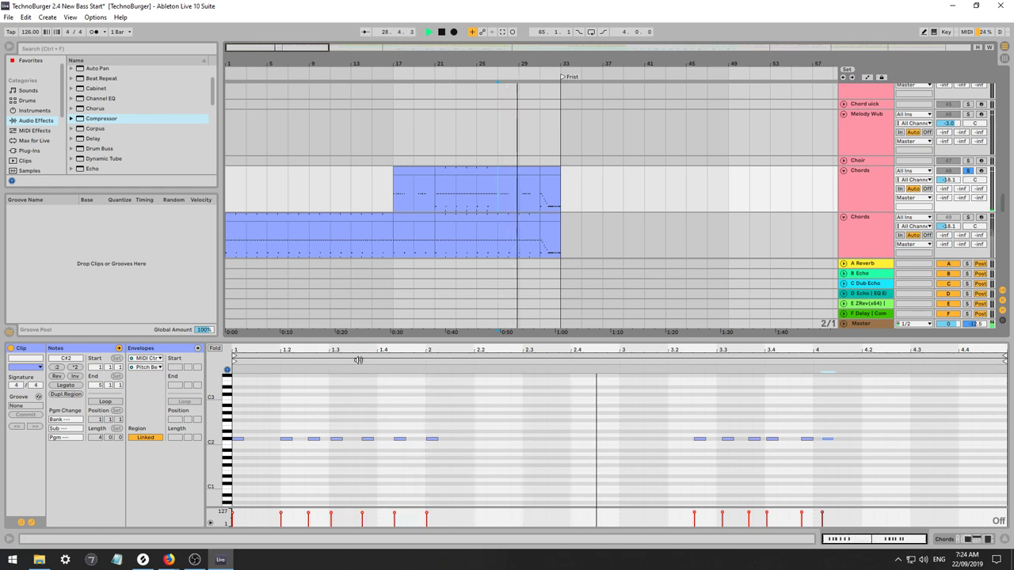
Set the pitch-bend step near 3.3 to 7809 and lower steps near bar 2 and on the descent.
{"action": "left_click", "coordinate": [156, 350]}
{"action": "key", "text": "space"}
{"action": "left_click_drag", "start_coordinate": [722, 377], "coordinate": [723, 376]}
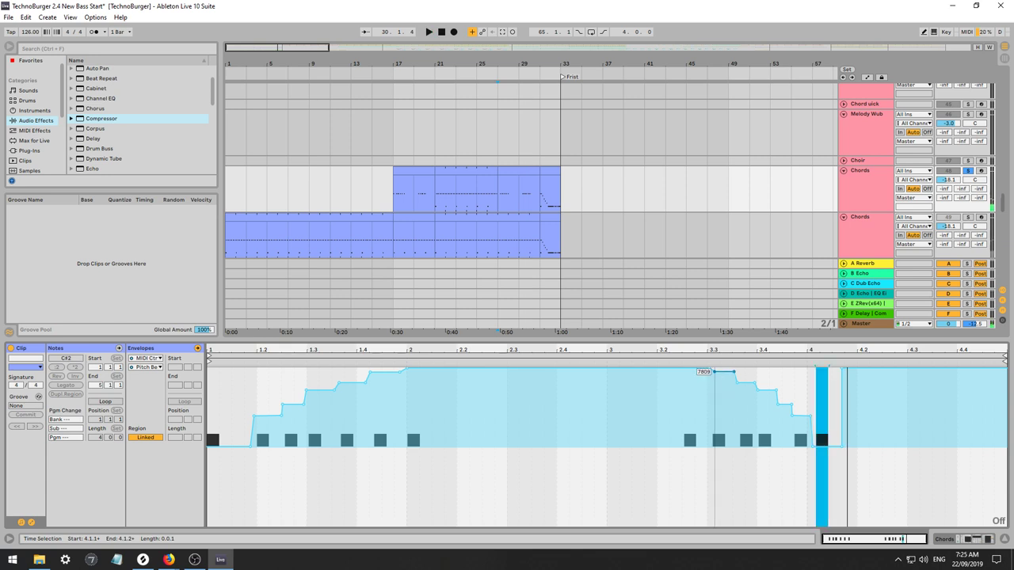
{"action": "key", "text": "space"}
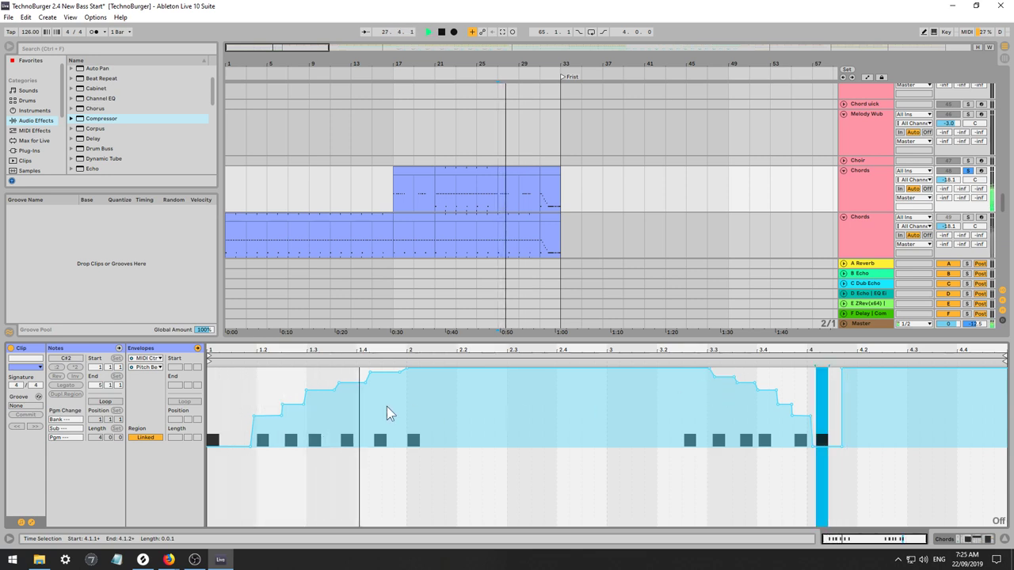
{"action": "key", "text": "space"}
{"action": "left_click_drag", "start_coordinate": [382, 375], "coordinate": [350, 387]}
{"action": "key", "text": "space"}
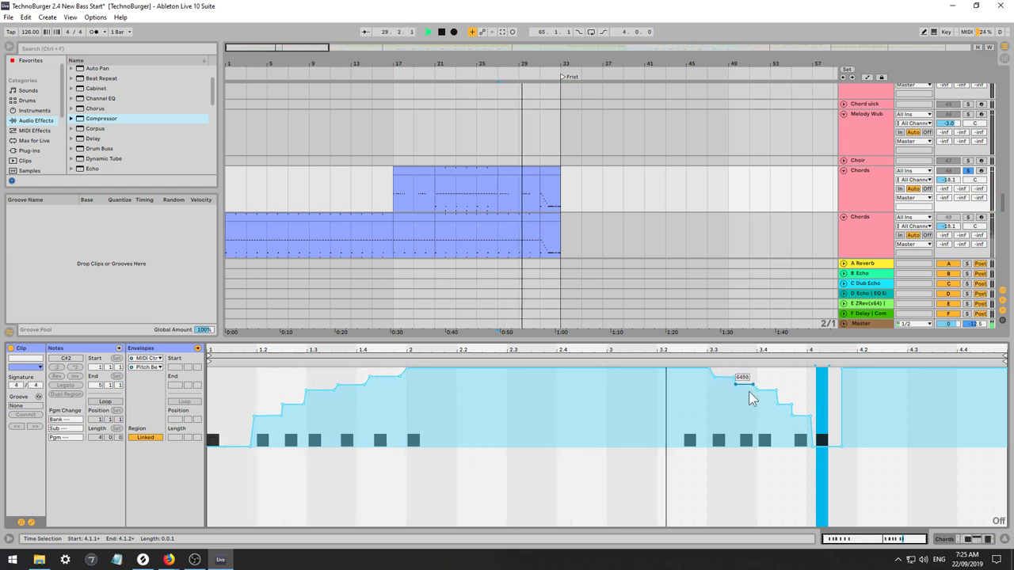
{"action": "left_click_drag", "start_coordinate": [765, 389], "coordinate": [768, 403]}
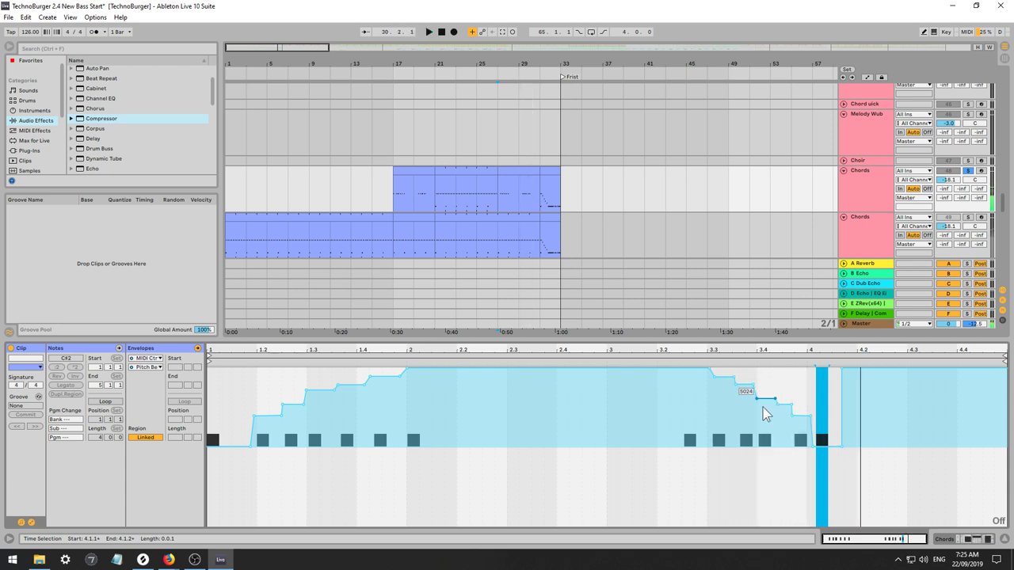
{"action": "left_click", "coordinate": [669, 457]}
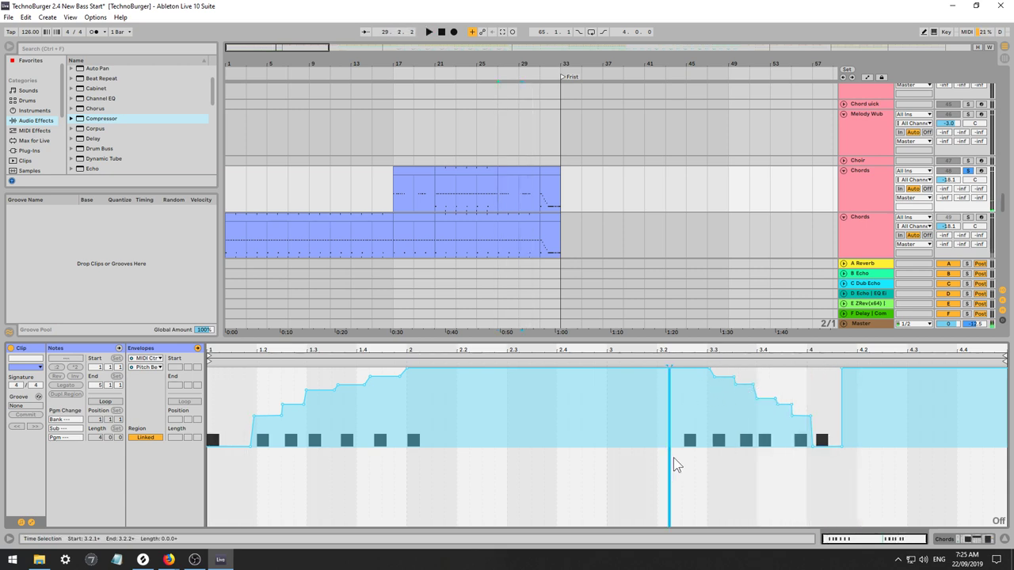
{"action": "left_click", "coordinate": [532, 208]}
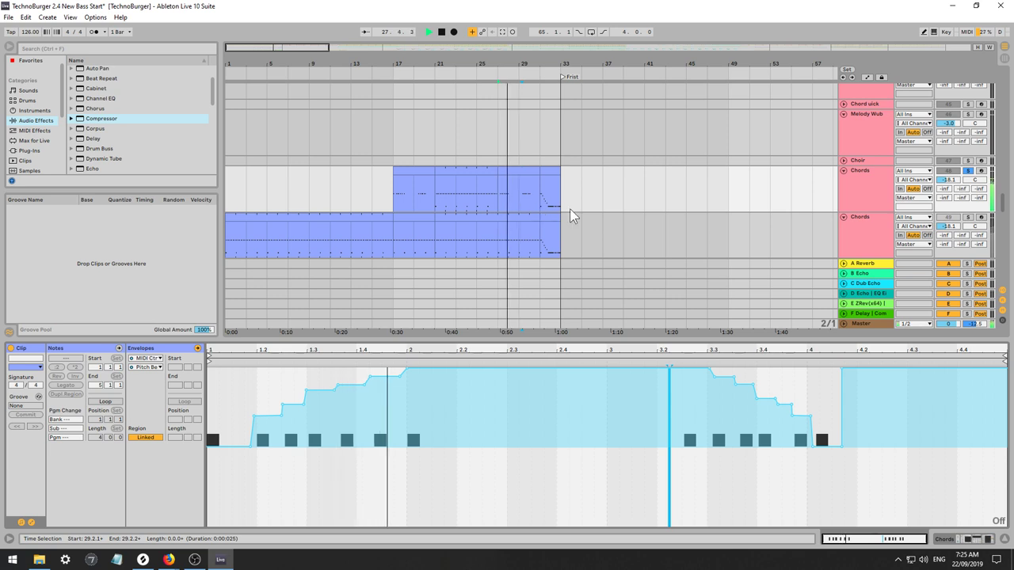
{"action": "left_click", "coordinate": [674, 431]}
{"action": "key", "text": "space"}
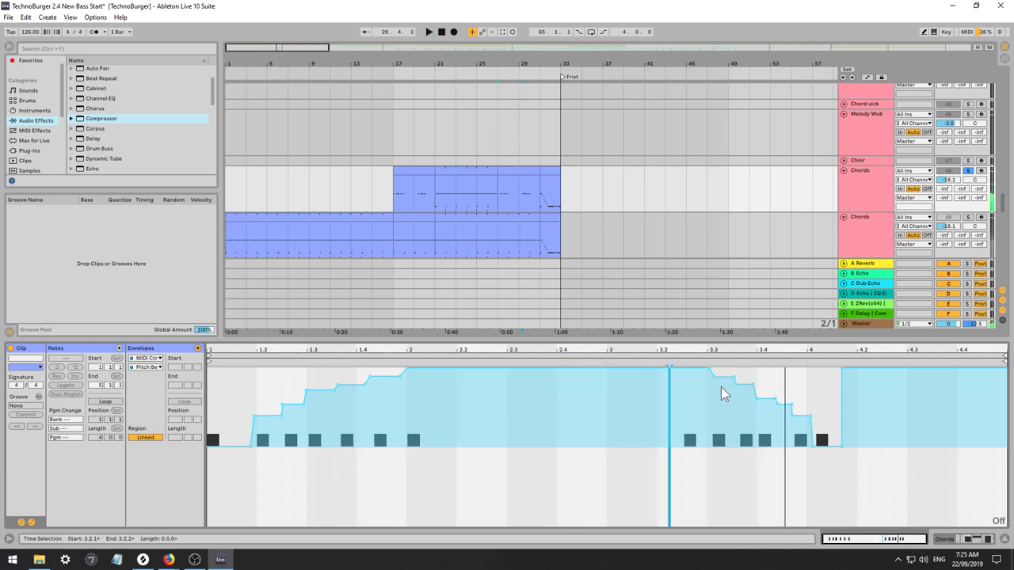
Squeeze the falling pitch envelope from 3.2 to 4.2 into less time and audition it.
{"action": "left_click_drag", "start_coordinate": [454, 398], "coordinate": [144, 404]}
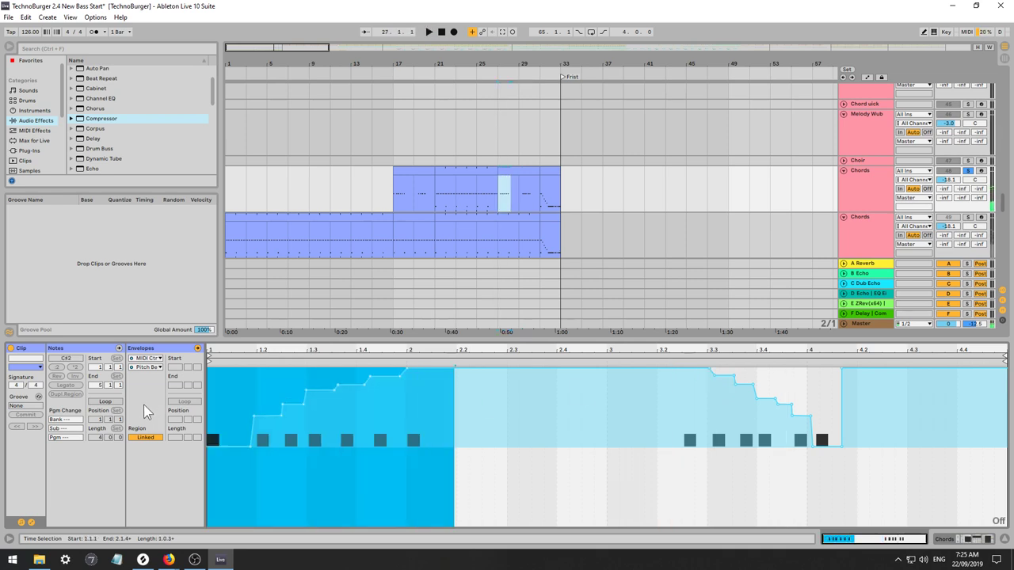
{"action": "left_click", "coordinate": [662, 439]}
{"action": "left_click_drag", "start_coordinate": [678, 432], "coordinate": [850, 456]}
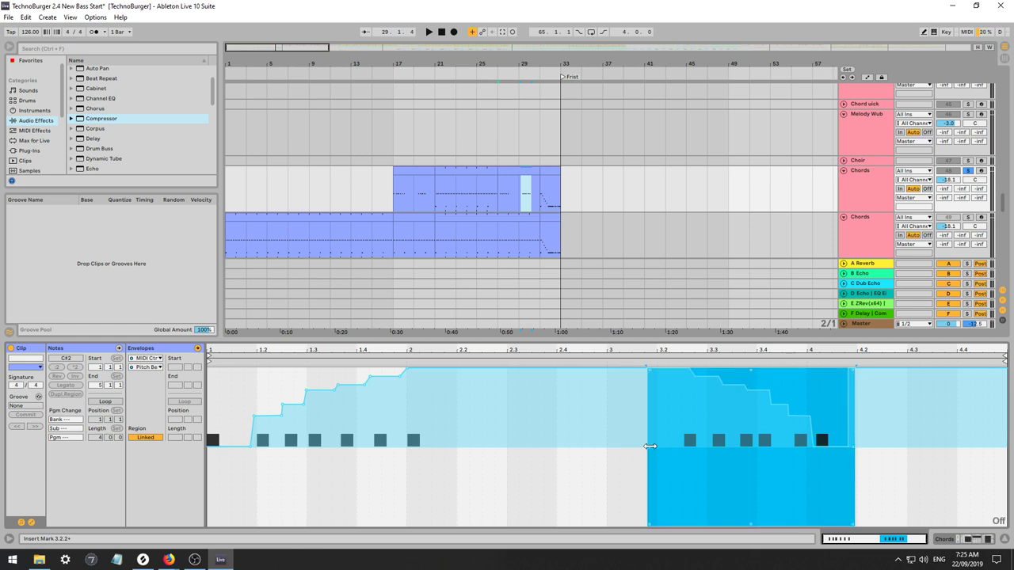
{"action": "left_click_drag", "start_coordinate": [650, 447], "coordinate": [667, 447]}
{"action": "key", "text": "space"}
{"action": "left_click", "coordinate": [744, 410]}
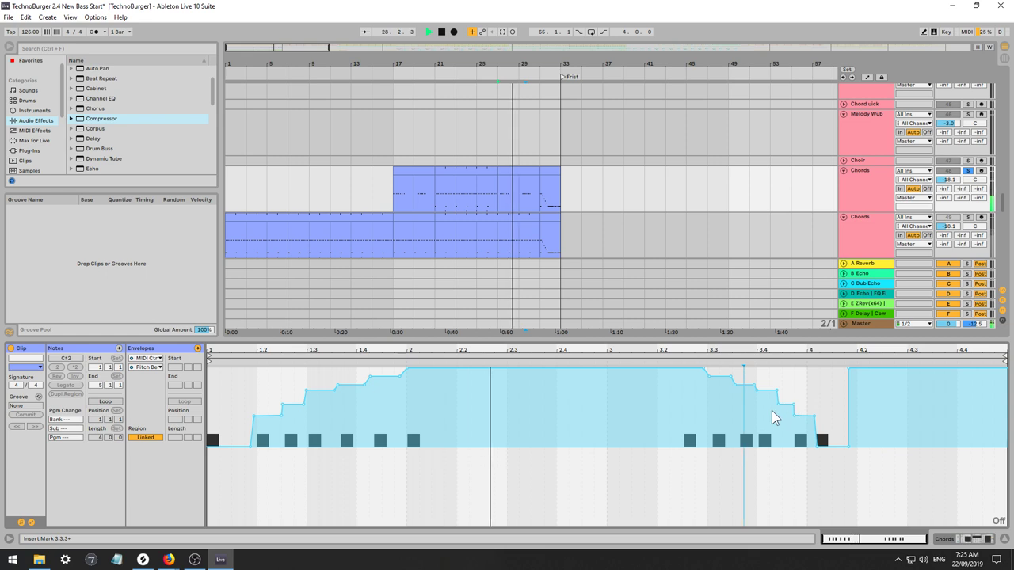
{"action": "left_click", "coordinate": [512, 179]}
{"action": "key", "text": "space"}
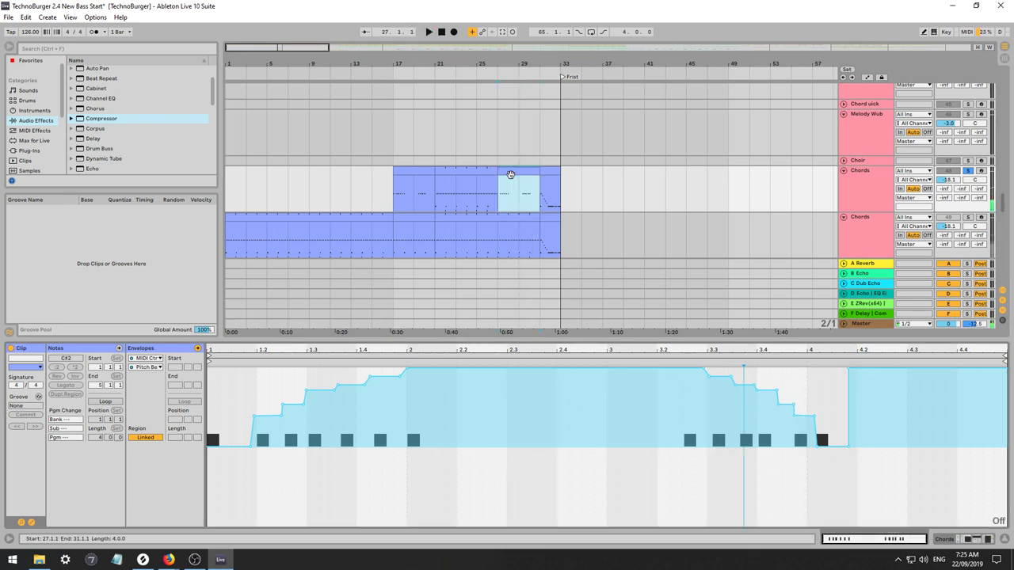
Move all the clip's notes down an octave to C#1.
{"action": "left_click", "coordinate": [89, 349]}
{"action": "left_click", "coordinate": [329, 411]}
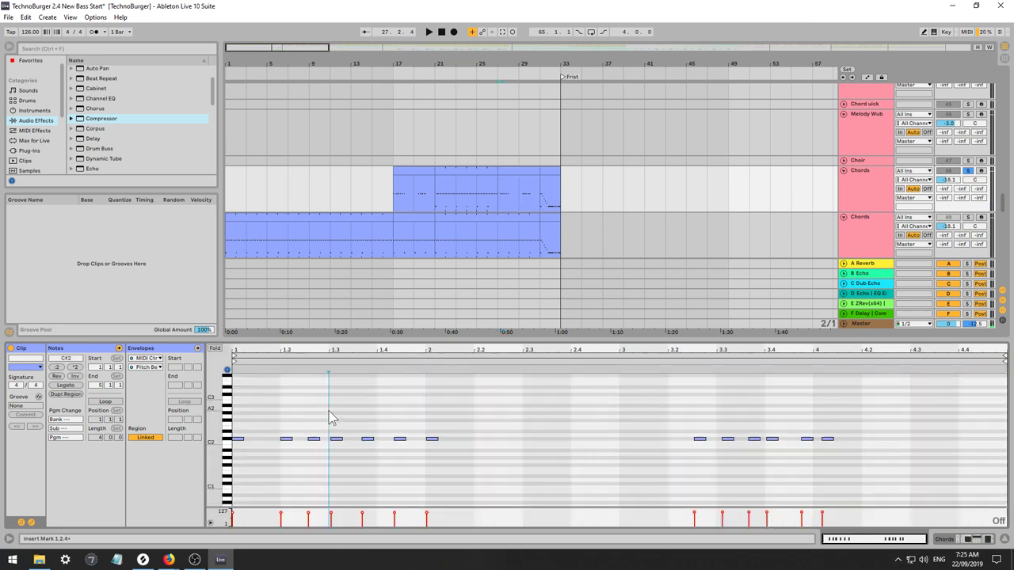
{"action": "key", "text": "ctrl+a"}
{"action": "key", "text": "ctrl+Down"}
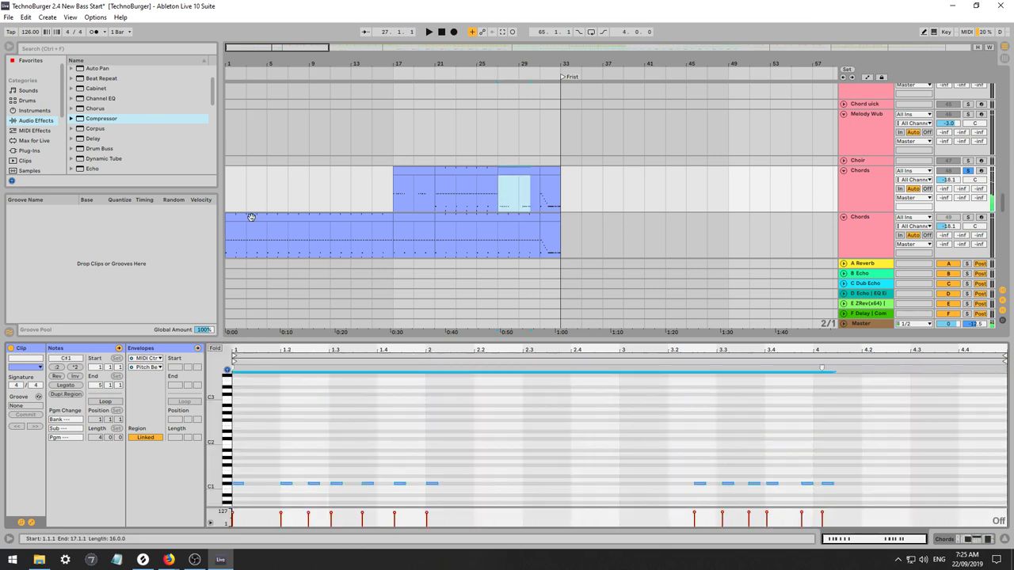
{"action": "left_click", "coordinate": [268, 176]}
{"action": "key", "text": "space"}
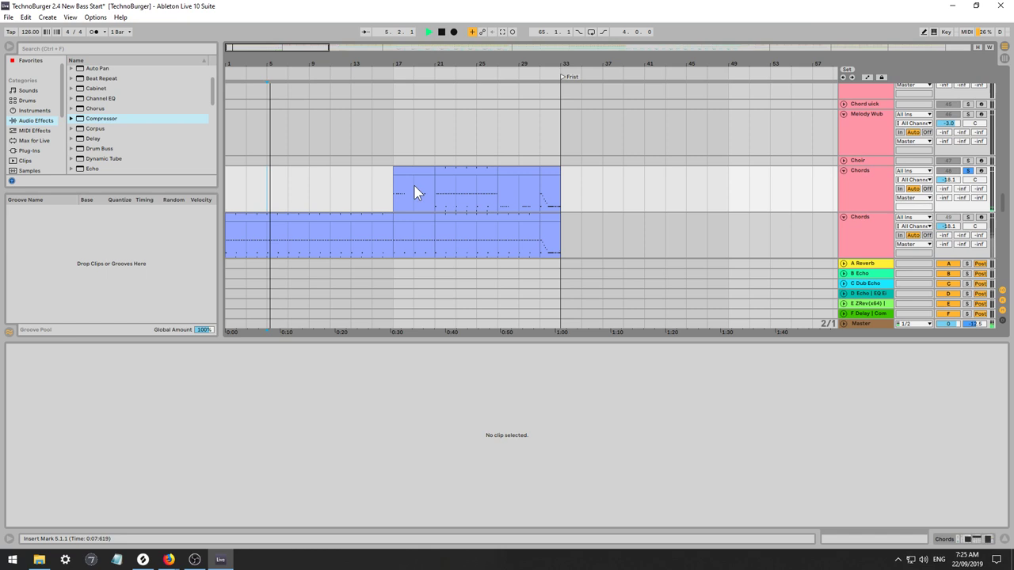
Unsolo the Chords track and delete the clip at bars 17–21.
{"action": "left_click", "coordinate": [967, 170]}
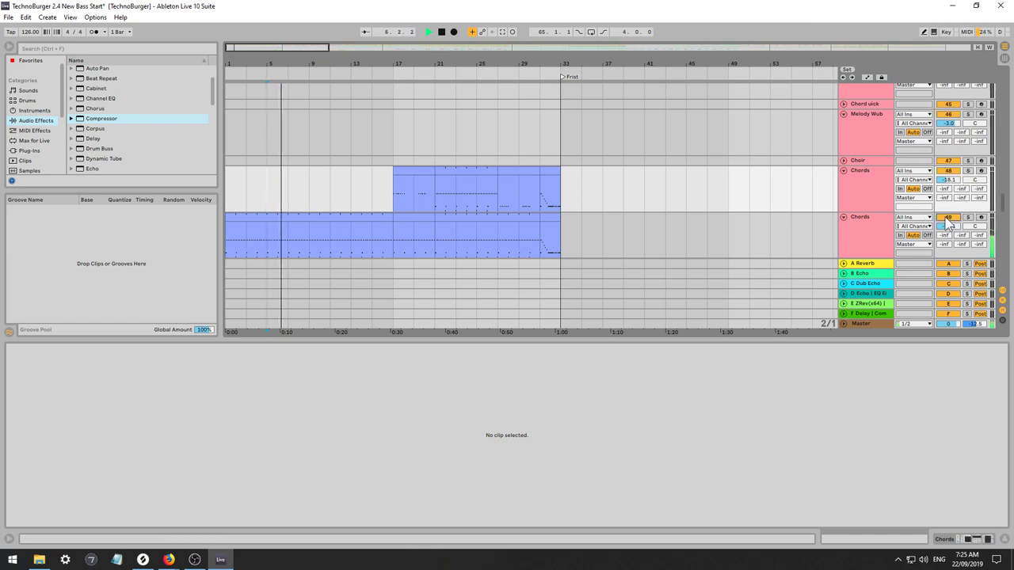
{"action": "left_click", "coordinate": [408, 169]}
{"action": "key", "text": "Delete"}
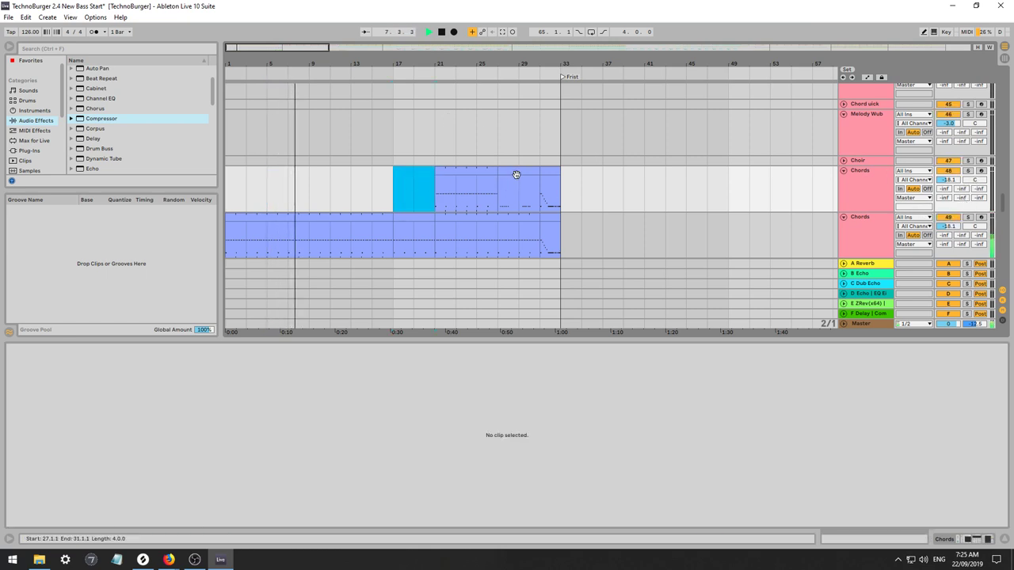
Move the C#1 clip to bar 17 and duplicate it into bars 21 and 25.
{"action": "left_click_drag", "start_coordinate": [516, 172], "coordinate": [403, 174]}
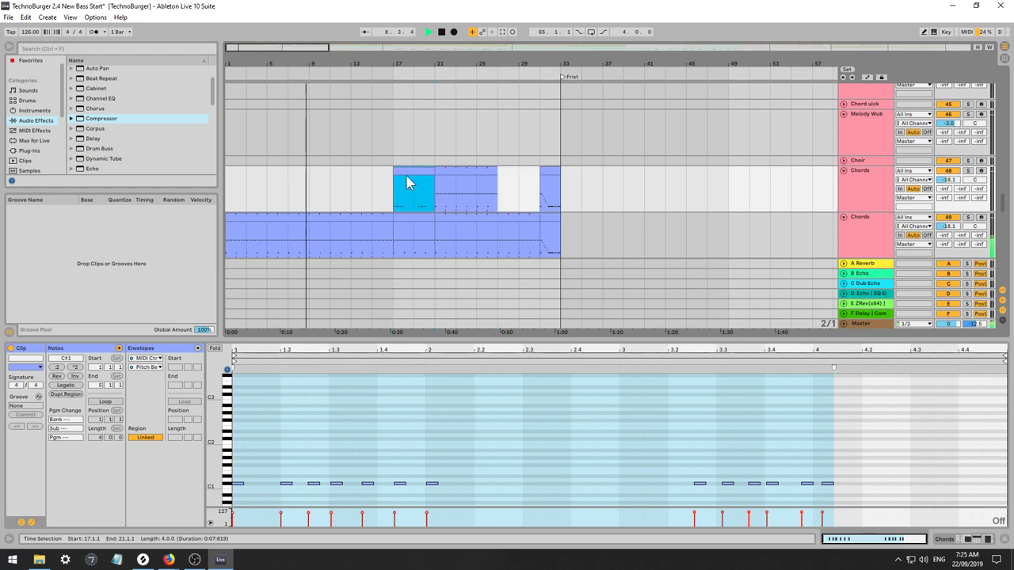
{"action": "left_click", "coordinate": [464, 171]}
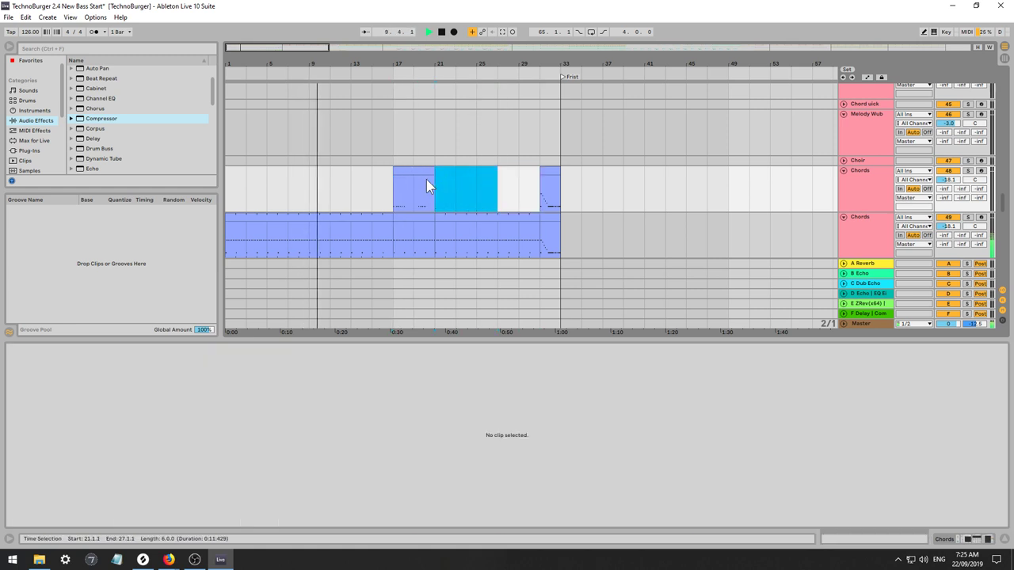
{"action": "left_click", "coordinate": [423, 175]}
{"action": "mouse_move", "coordinate": [434, 172]}
{"action": "left_mouse_down"}
{"action": "mouse_move", "coordinate": [542, 172]}
{"action": "mouse_move", "coordinate": [436, 174]}
{"action": "left_mouse_up"}
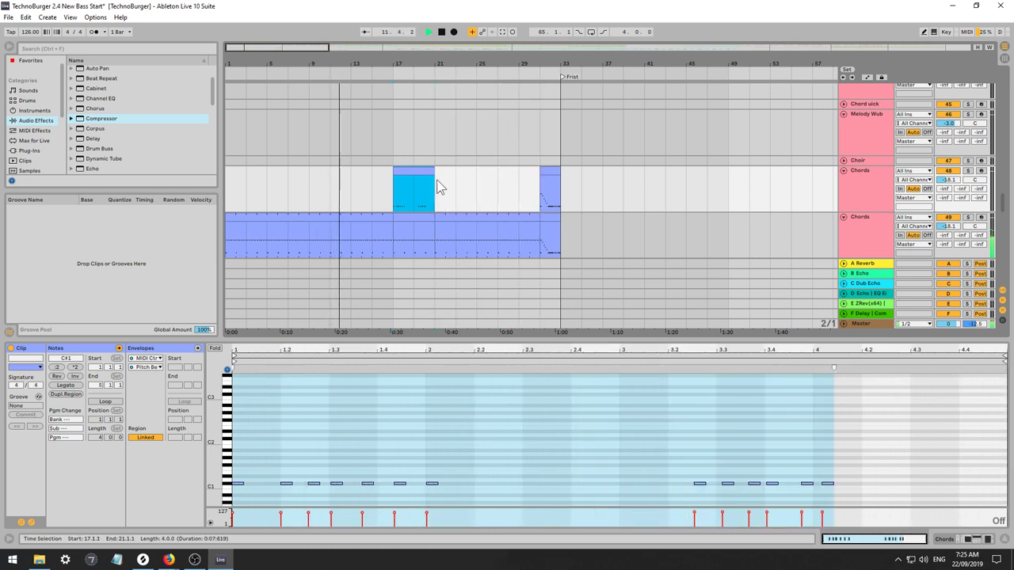
{"action": "key", "text": "ctrl+d"}
{"action": "key", "text": "ctrl+d"}
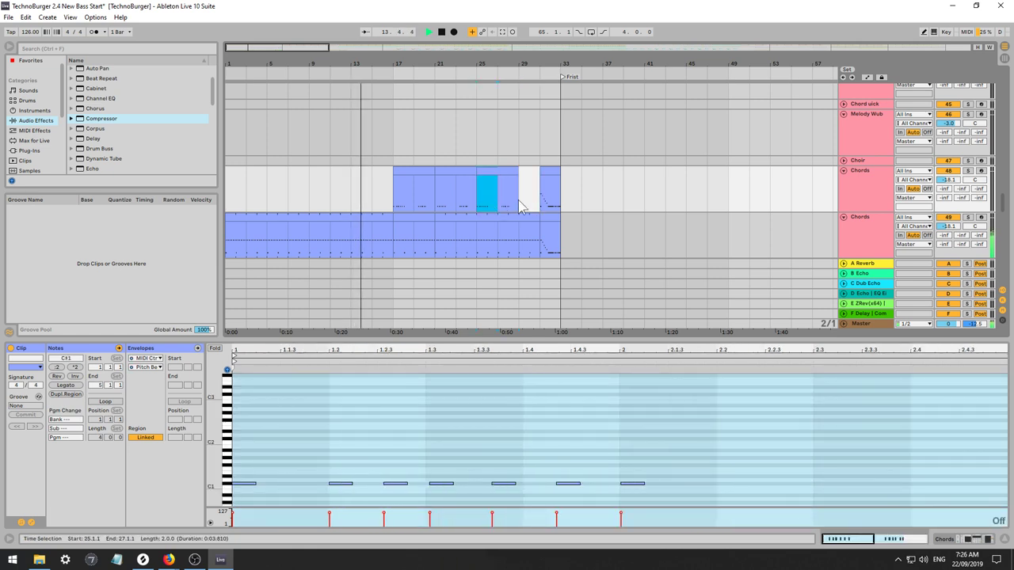
Select bars 29–31 on the upper Chords track and show its device chain.
{"action": "left_click", "coordinate": [528, 206]}
{"action": "left_click", "coordinate": [528, 206]}
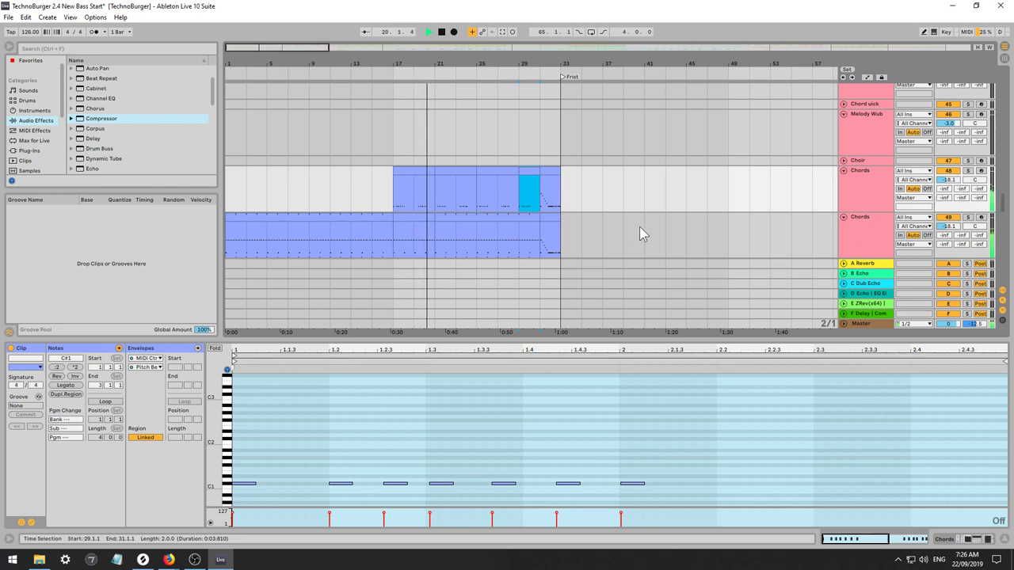
{"action": "left_click", "coordinate": [868, 183]}
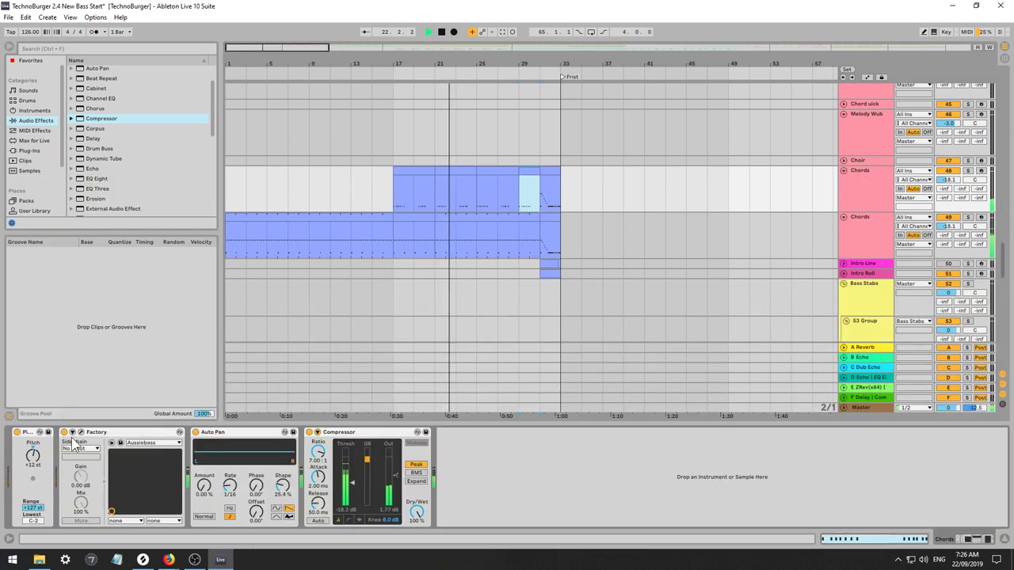
Duplicate the Chords track's Compressor with Ctrl+D.
{"action": "left_click", "coordinate": [868, 215]}
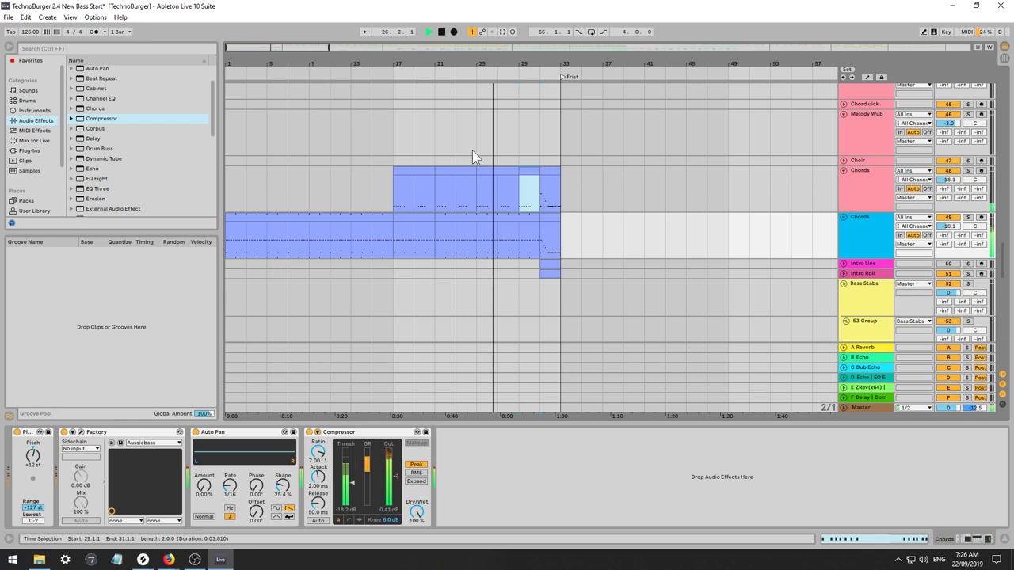
{"action": "left_click", "coordinate": [399, 202]}
{"action": "key", "text": "space"}
{"action": "key", "text": "space"}
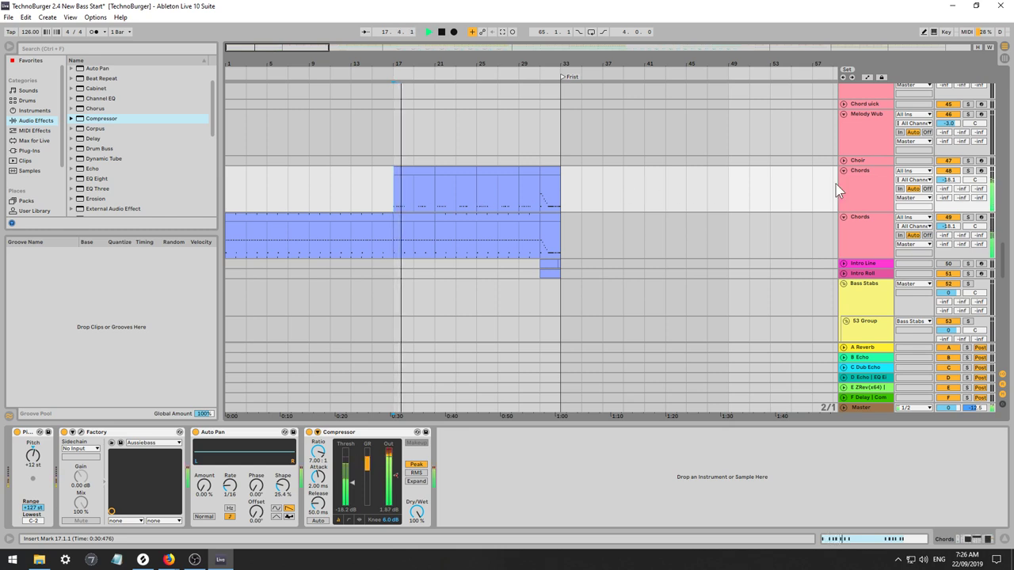
{"action": "key", "text": "space"}
{"action": "key", "text": "space"}
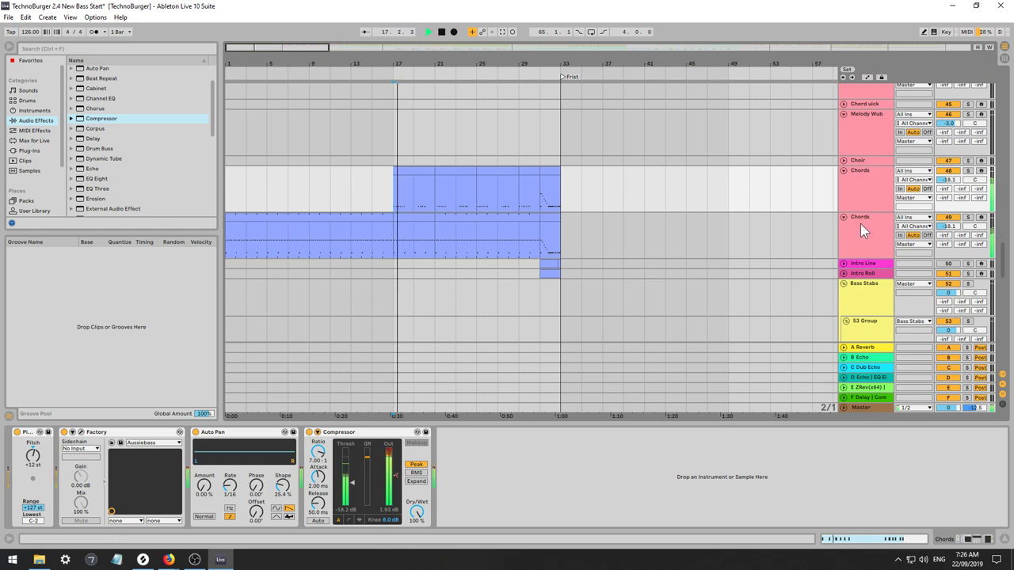
{"action": "left_click", "coordinate": [861, 220]}
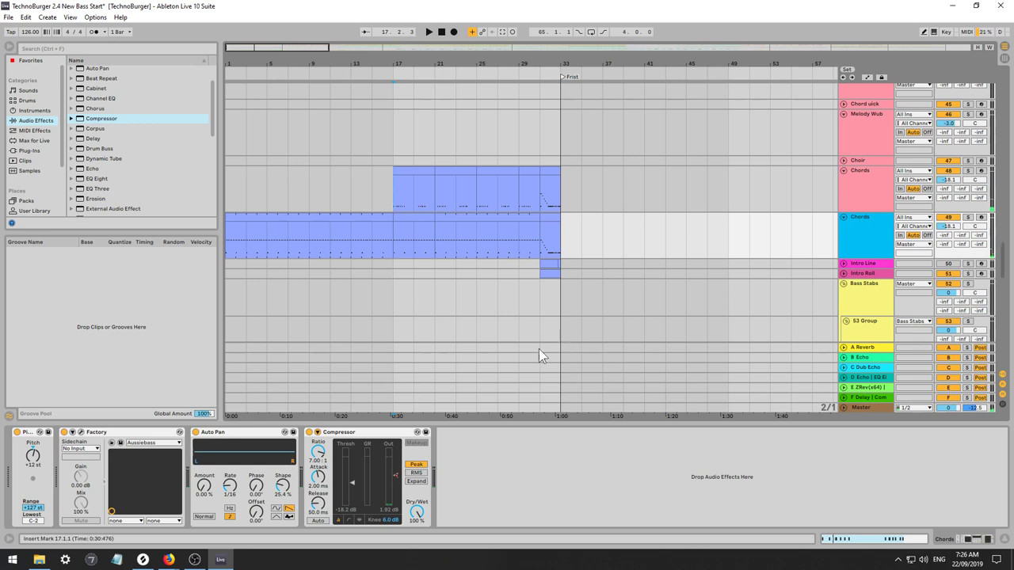
{"action": "left_click", "coordinate": [366, 443]}
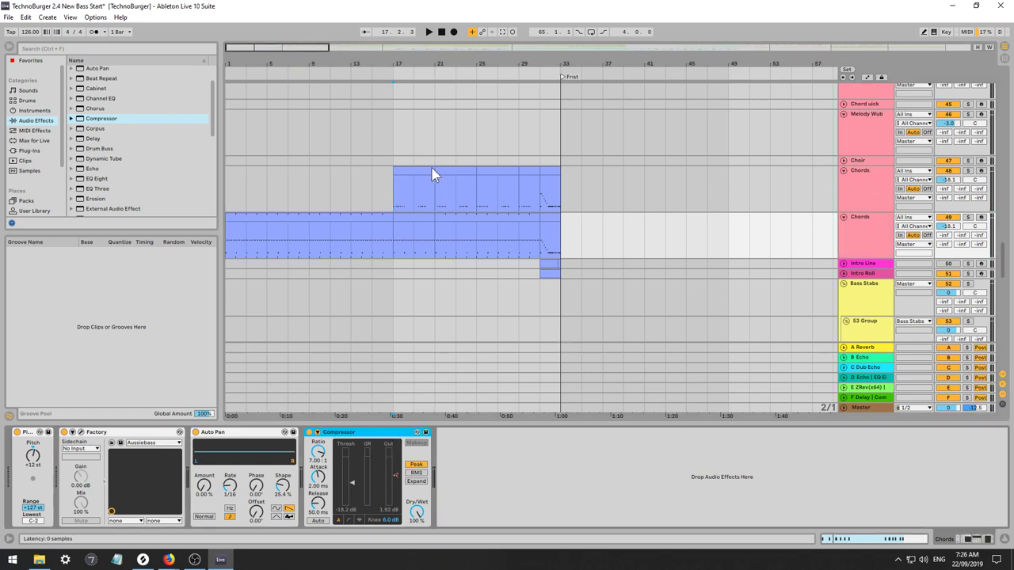
{"action": "key", "text": "ctrl+d"}
{"action": "key", "text": "space"}
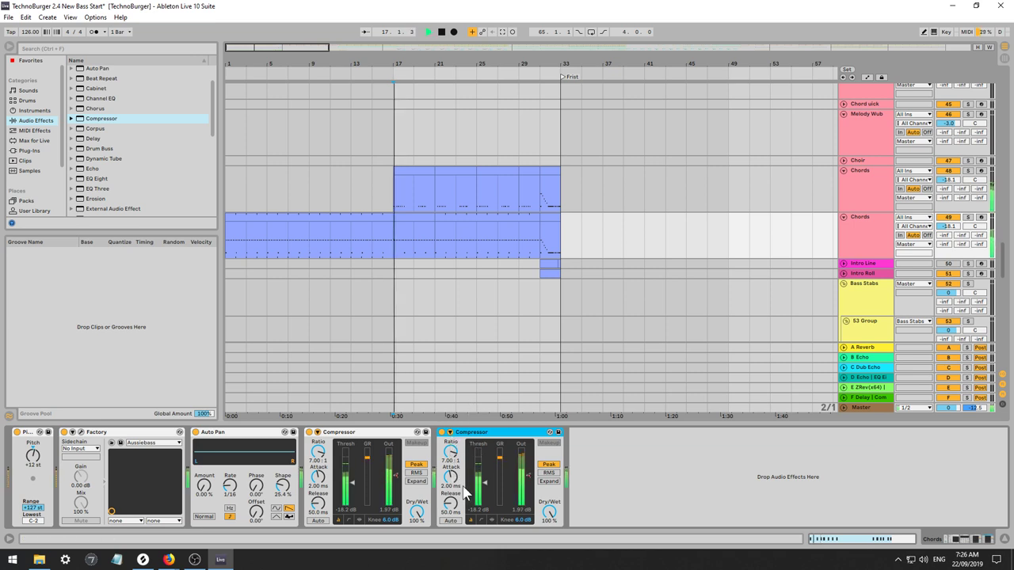
Enable sidechain on the second Compressor and set its audio source to Chords Harm.
{"action": "left_click", "coordinate": [451, 434]}
{"action": "key", "text": "space"}
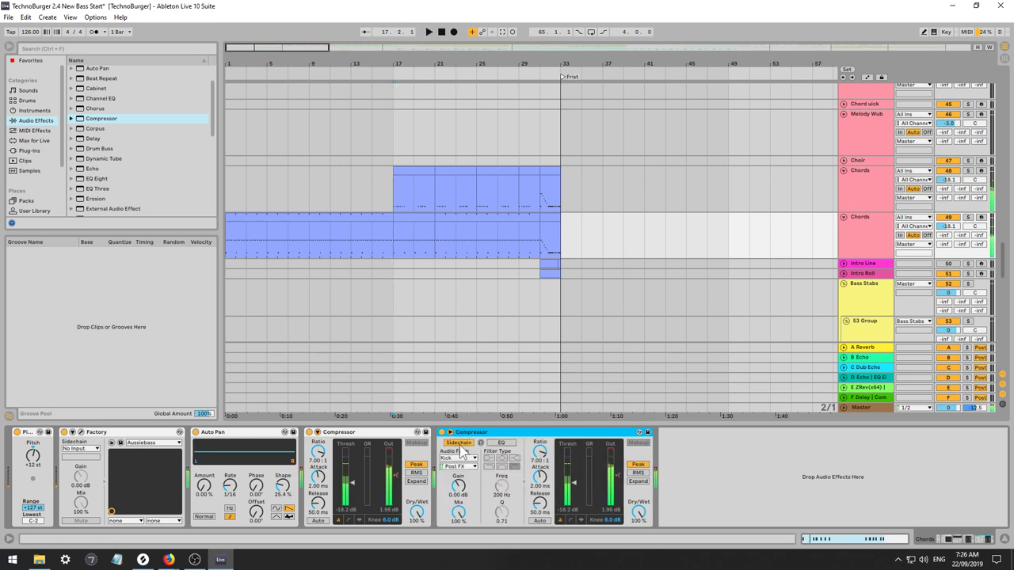
{"action": "left_click", "coordinate": [856, 176]}
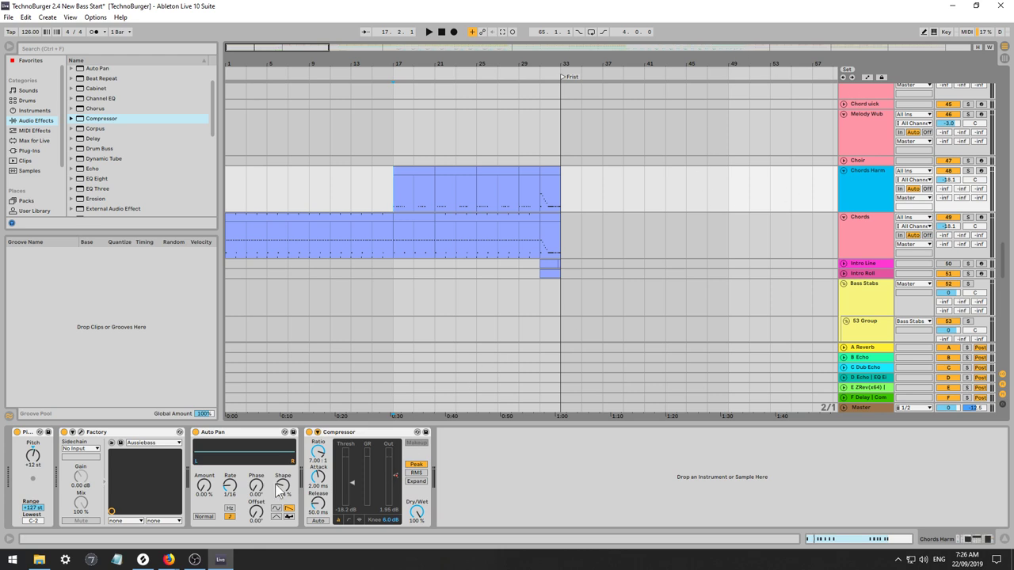
{"action": "left_click", "coordinate": [862, 226]}
{"action": "left_click", "coordinate": [469, 459]}
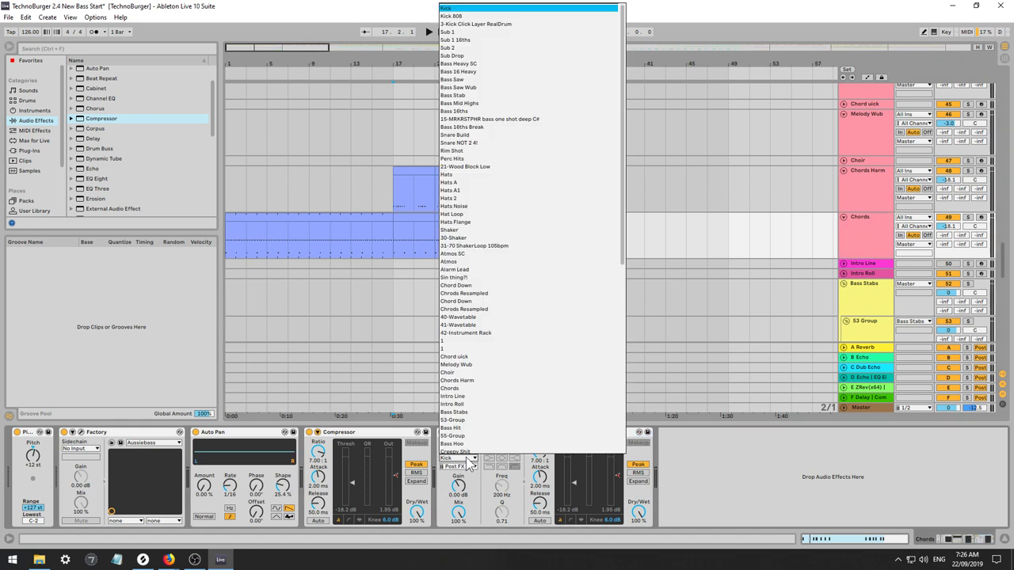
{"action": "left_click", "coordinate": [468, 459]}
{"action": "left_click", "coordinate": [469, 460]}
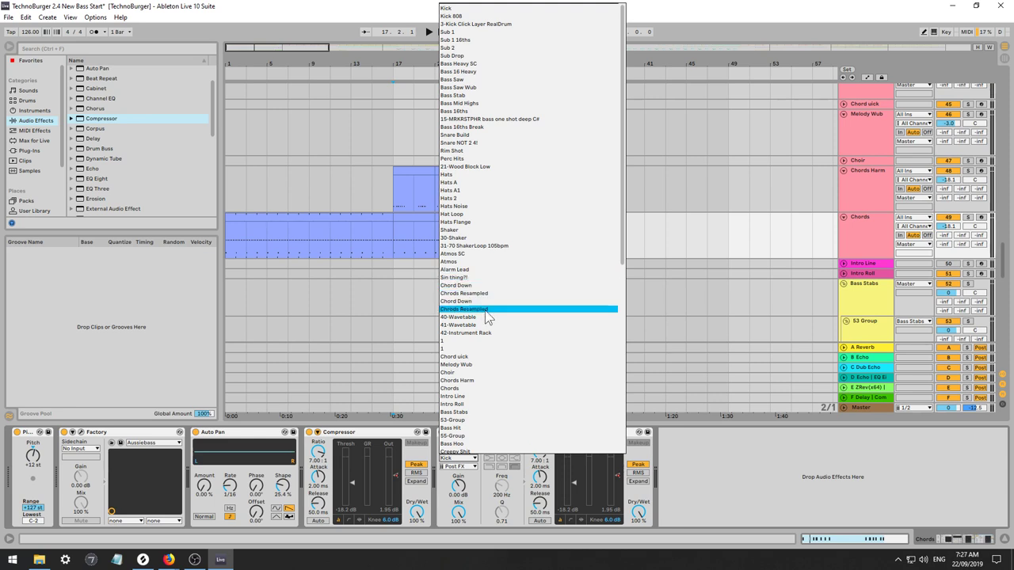
{"action": "left_click", "coordinate": [471, 381]}
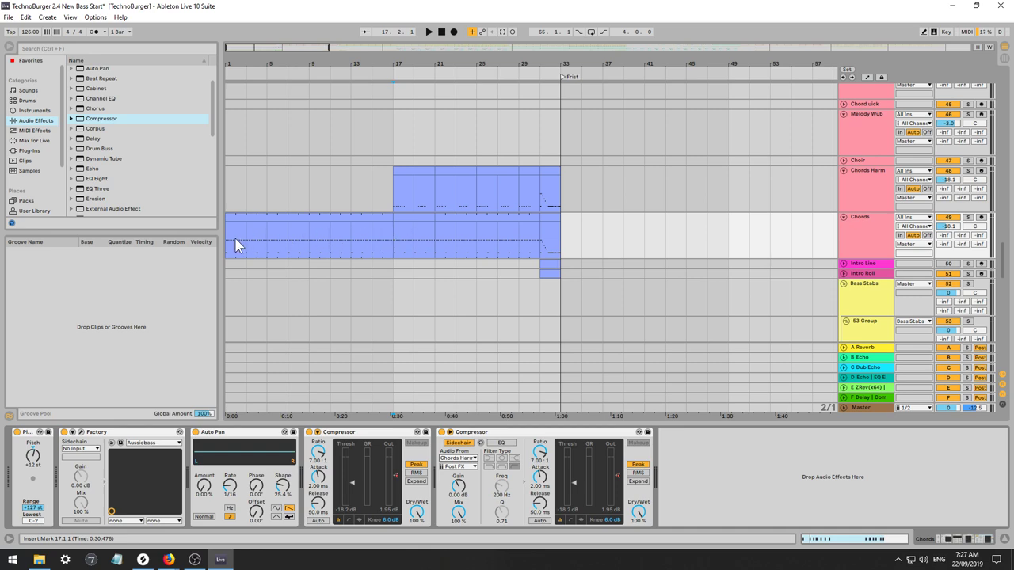
{"action": "key", "text": "Home"}
{"action": "left_click_drag", "start_coordinate": [998, 270], "coordinate": [994, 356]}
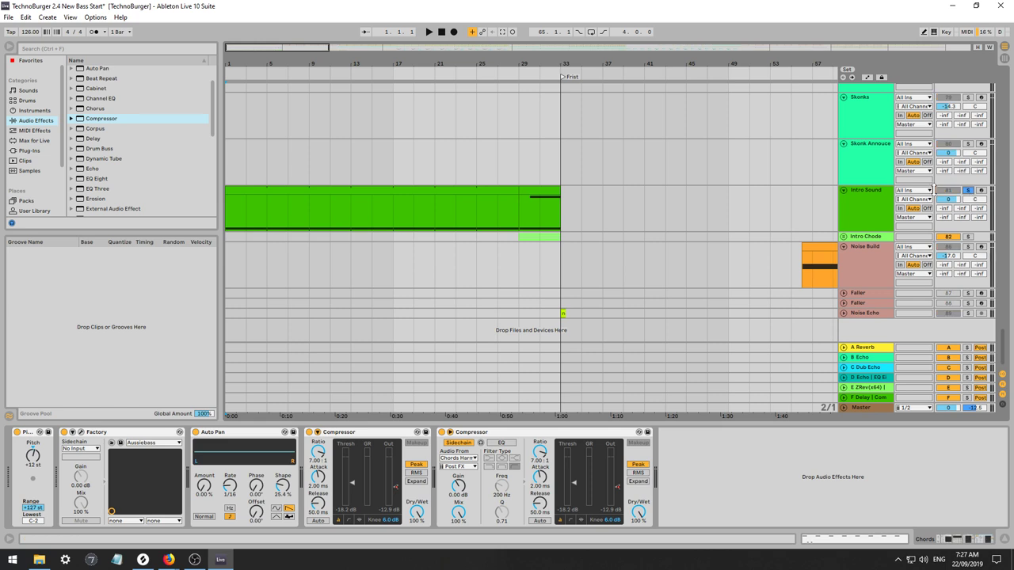
Audition from bar 25, stop, and scroll the arrangement up to show Chords Harm and Chords.
{"action": "left_click", "coordinate": [478, 219]}
{"action": "key", "text": "space"}
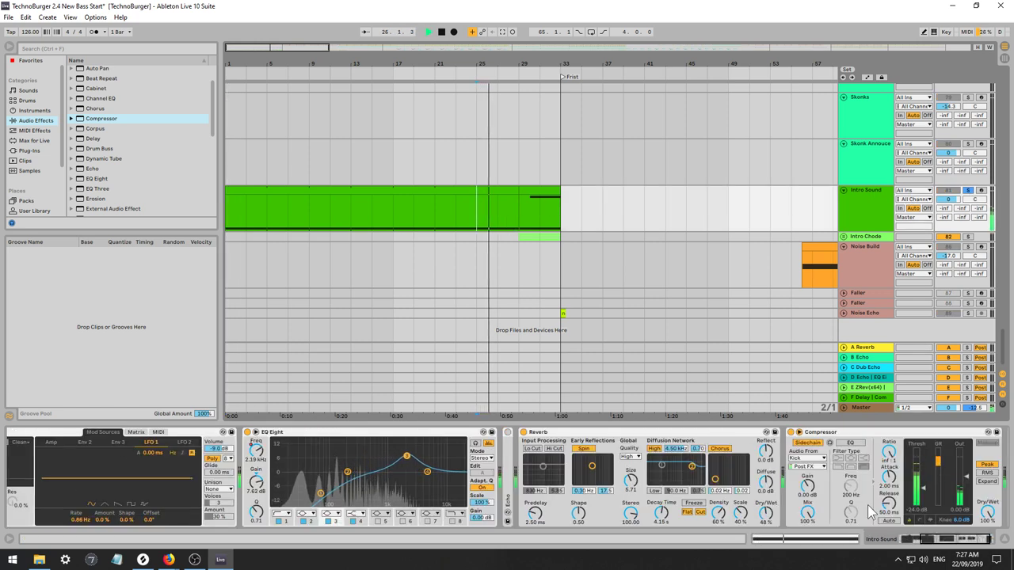
{"action": "left_click_drag", "start_coordinate": [933, 540], "coordinate": [903, 540]}
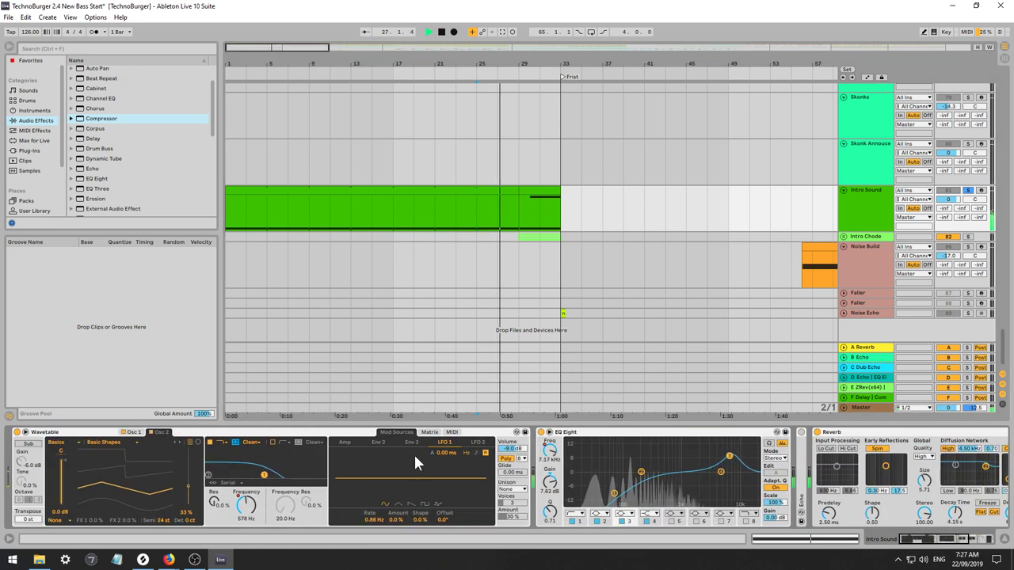
{"action": "left_click", "coordinate": [133, 432]}
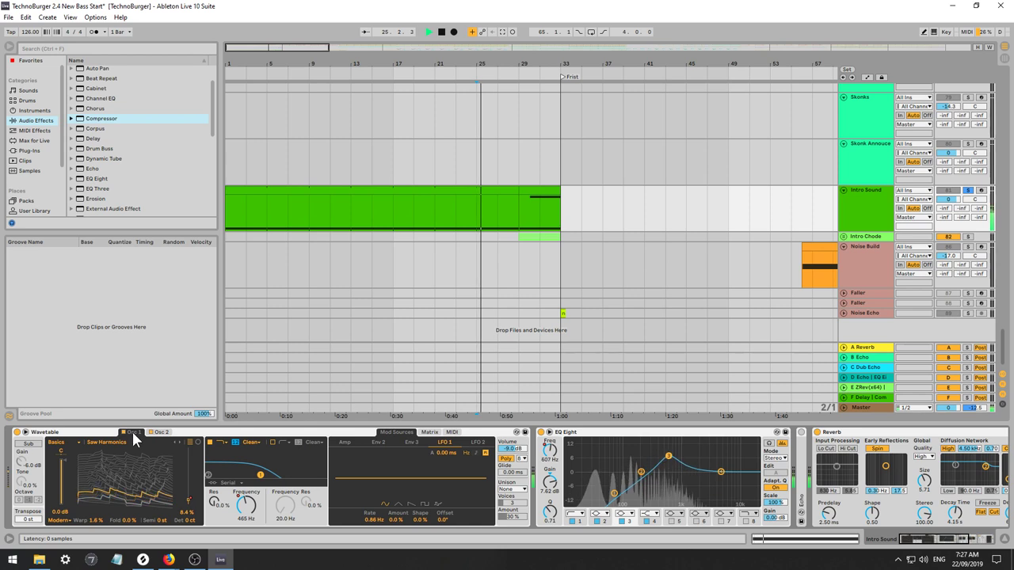
{"action": "key", "text": "space"}
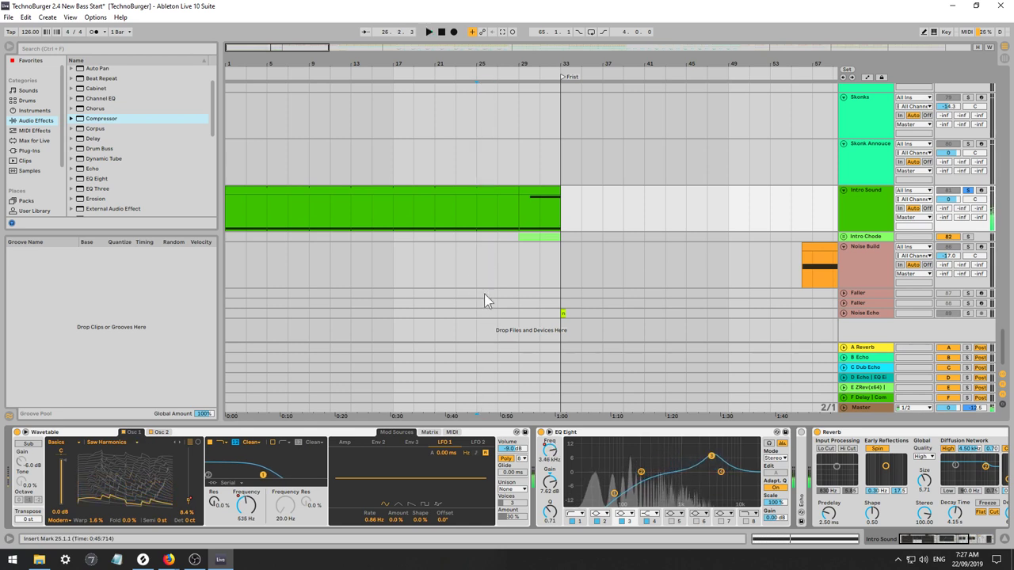
{"action": "scroll", "coordinate": [638, 261], "scroll_direction": "up", "scroll_amount": 2}
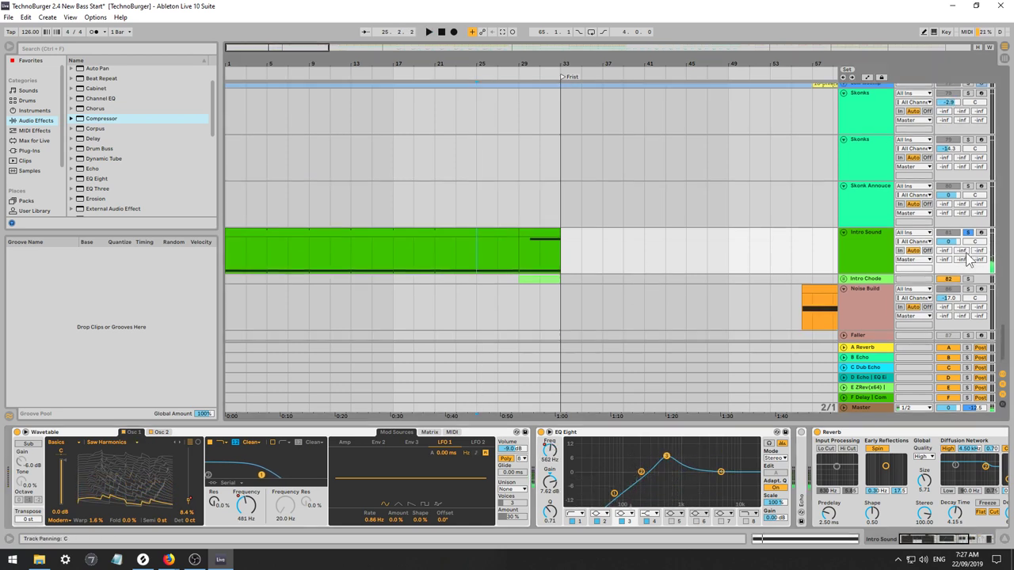
{"action": "left_click_drag", "start_coordinate": [1004, 342], "coordinate": [1006, 249]}
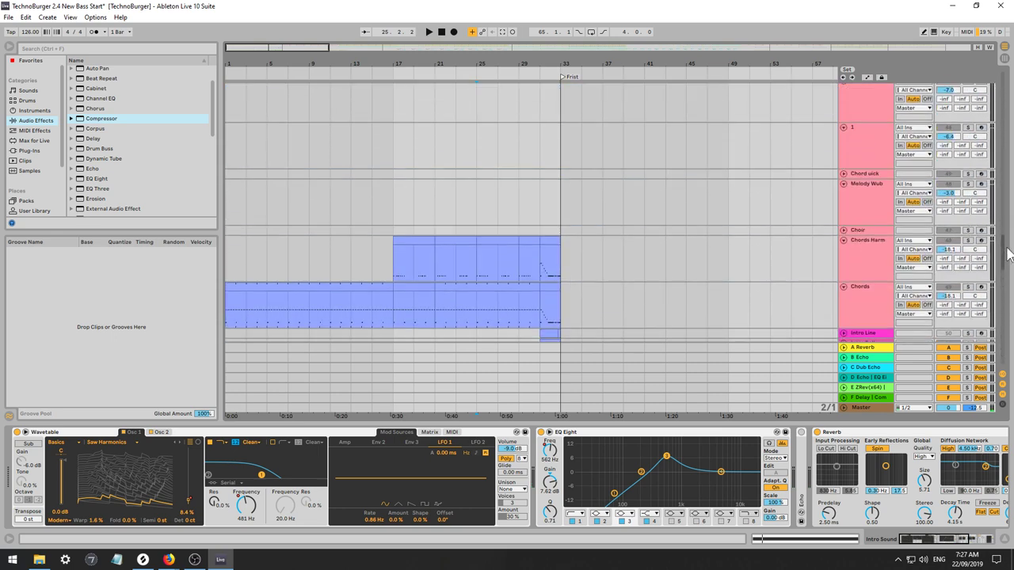
Lower the threshold of the Chords track's sidechain compressor.
{"action": "scroll", "coordinate": [1008, 253], "scroll_direction": "down", "scroll_amount": 1}
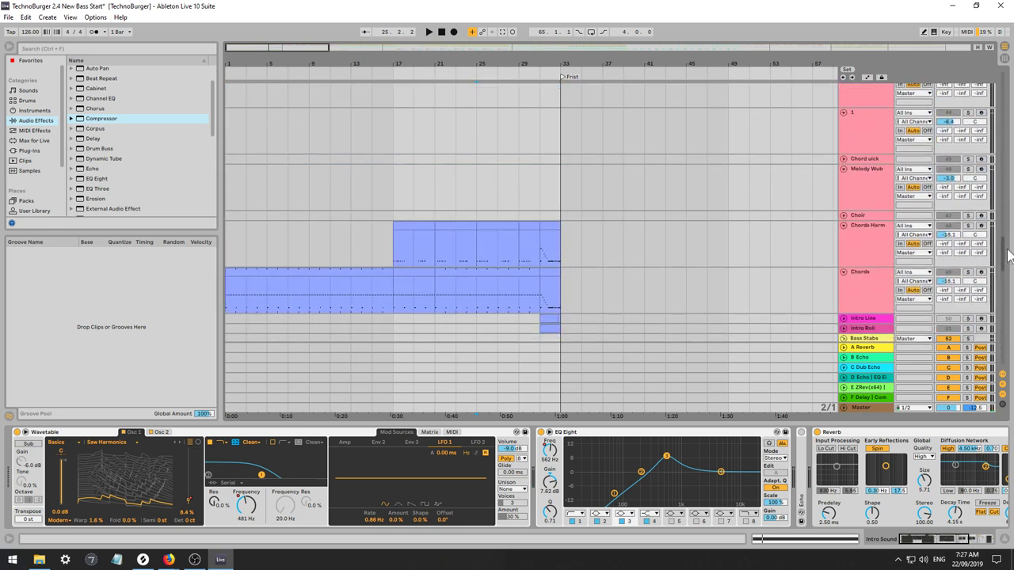
{"action": "left_click", "coordinate": [396, 263]}
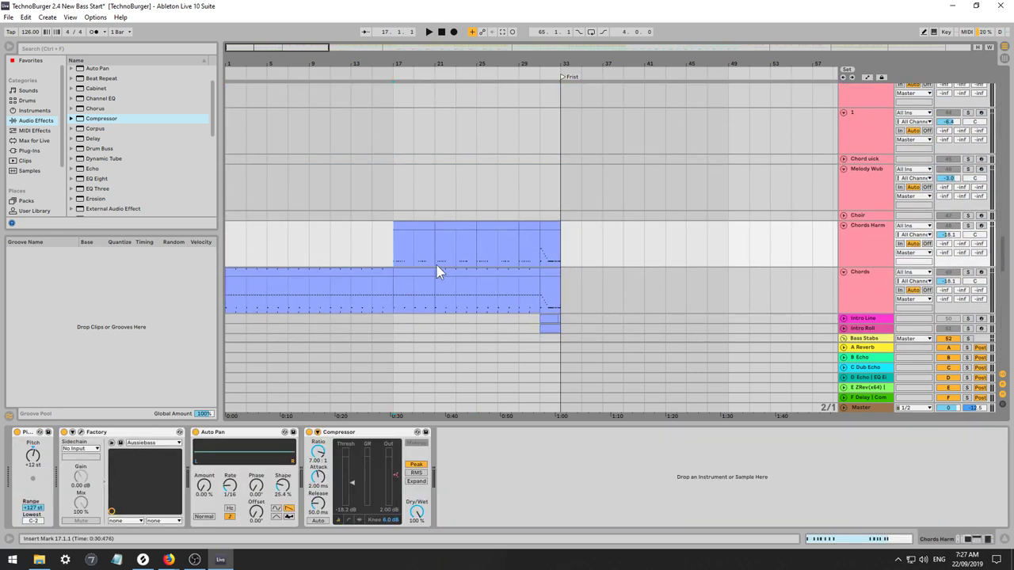
{"action": "left_click", "coordinate": [867, 271]}
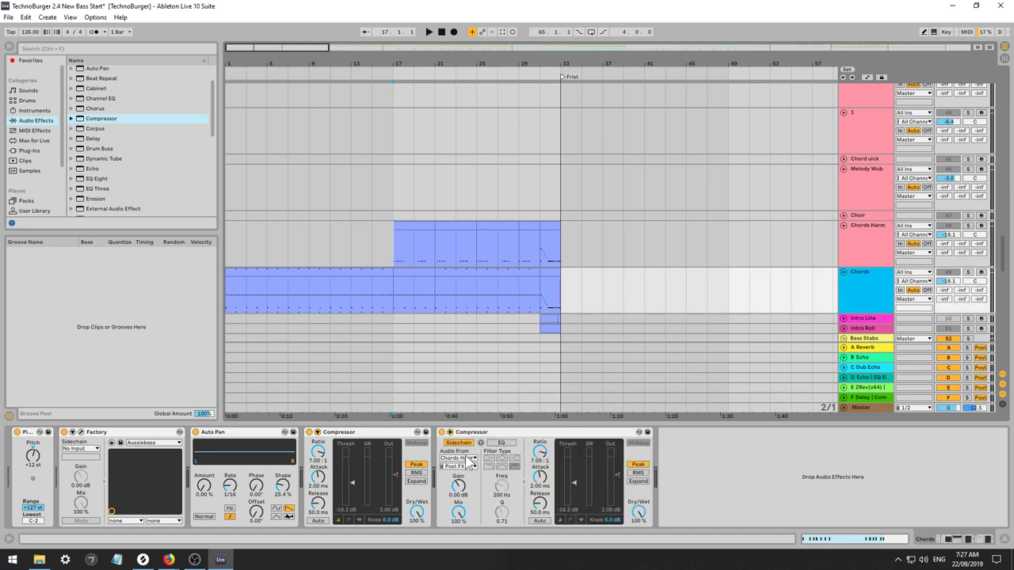
{"action": "left_click_drag", "start_coordinate": [573, 482], "coordinate": [573, 492]}
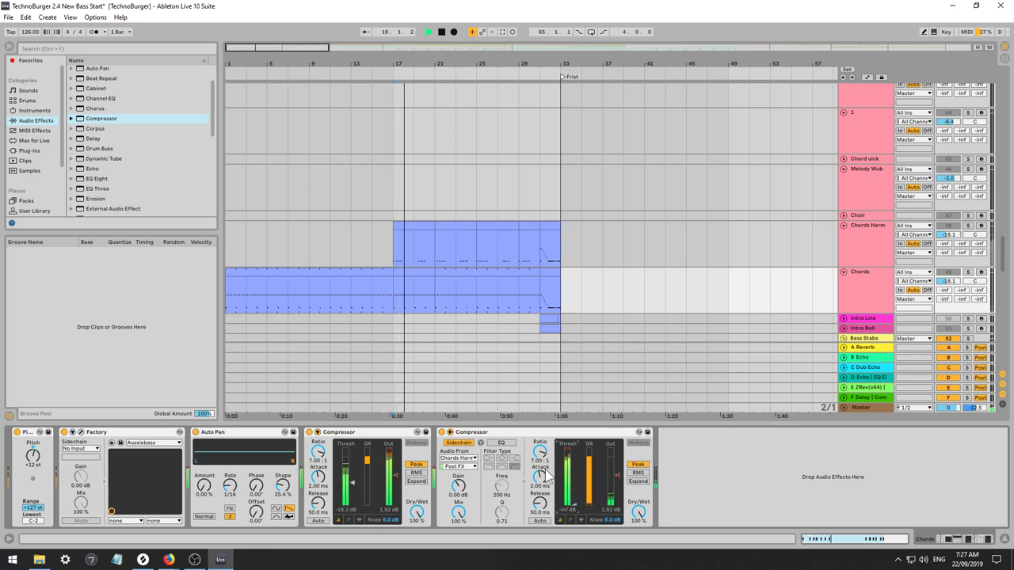
{"action": "key", "text": "space"}
Set the sidechain tap point to Pre FX and solo Chords Harm to audition.
{"action": "left_click", "coordinate": [456, 466]}
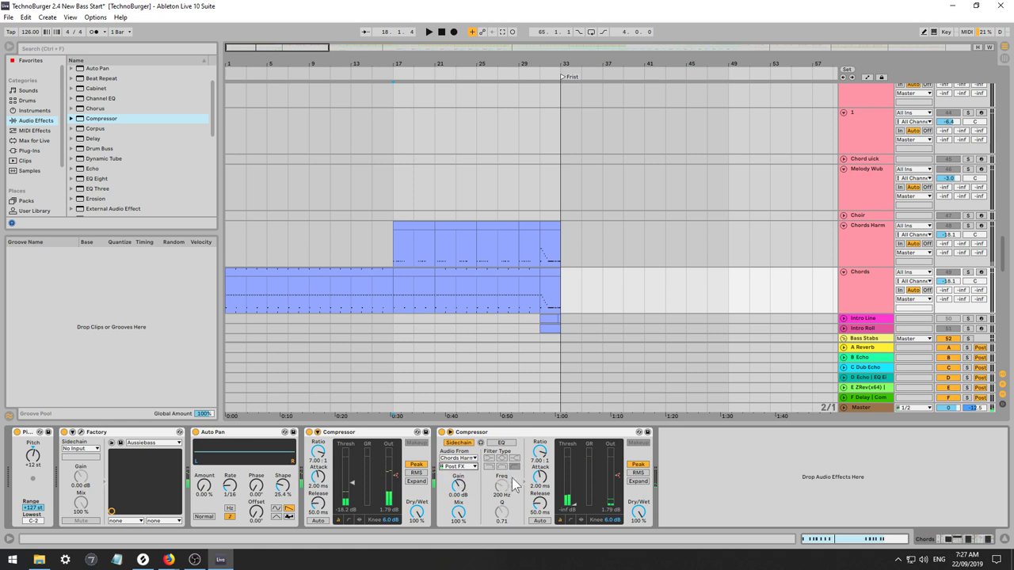
{"action": "key", "text": "space"}
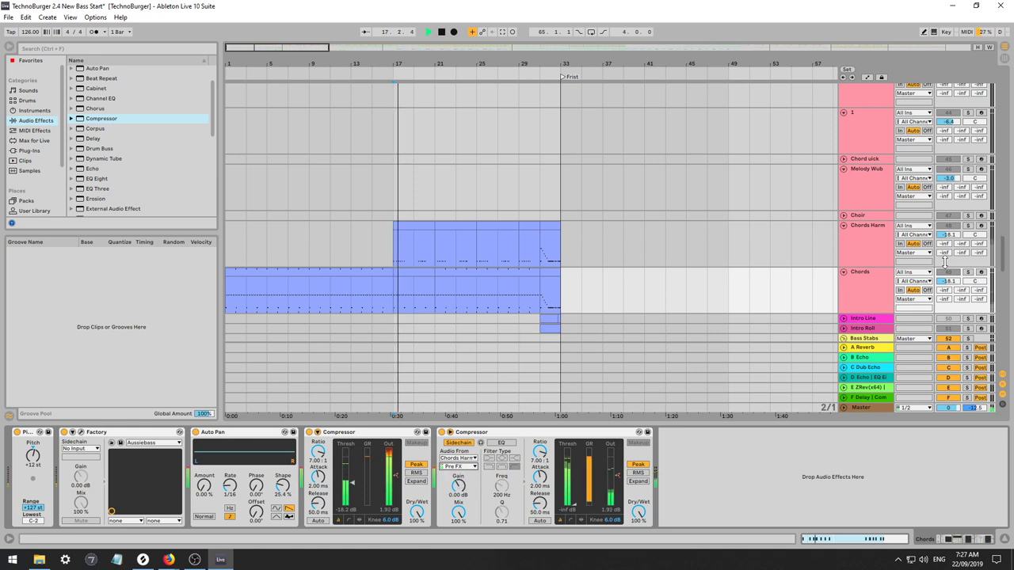
{"action": "left_click", "coordinate": [969, 226], "text": "ctrl"}
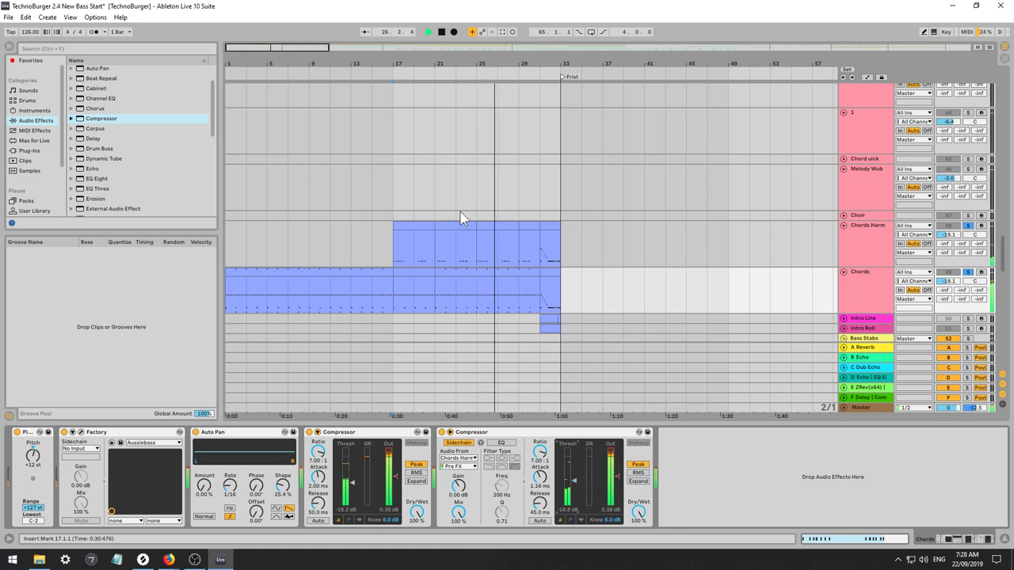
{"action": "left_click", "coordinate": [425, 223]}
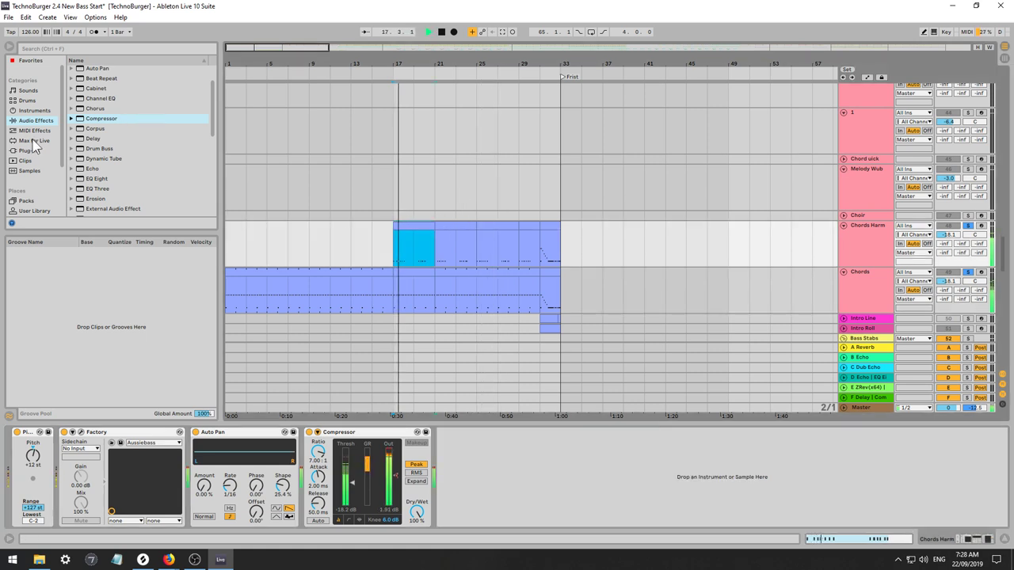
Insert Note Length at the start of Chords Harm's chain, then unsolo both tracks.
{"action": "scroll", "coordinate": [108, 167], "scroll_direction": "down", "scroll_amount": 3}
{"action": "scroll", "coordinate": [110, 169], "scroll_direction": "down", "scroll_amount": 2}
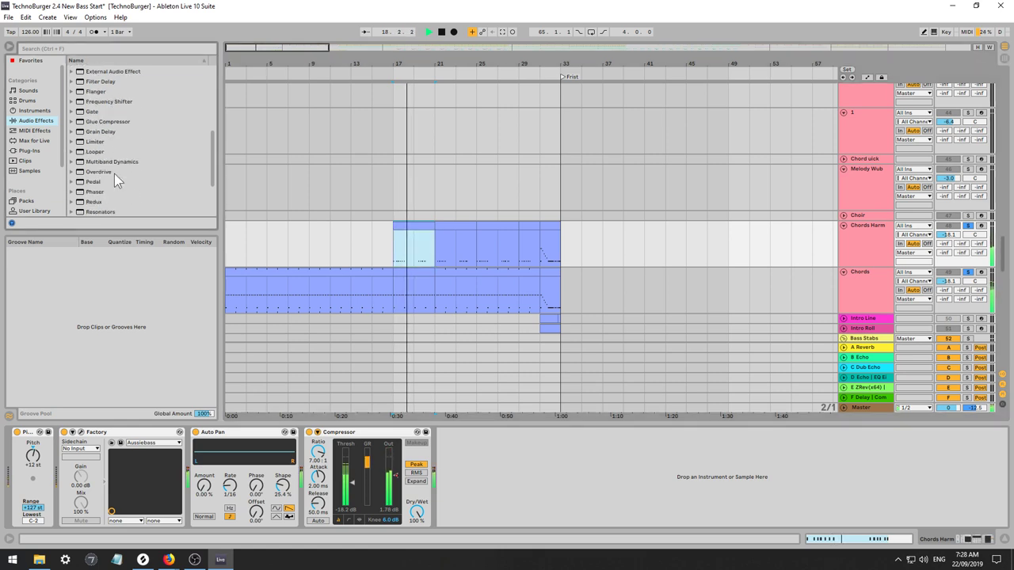
{"action": "left_click", "coordinate": [33, 131]}
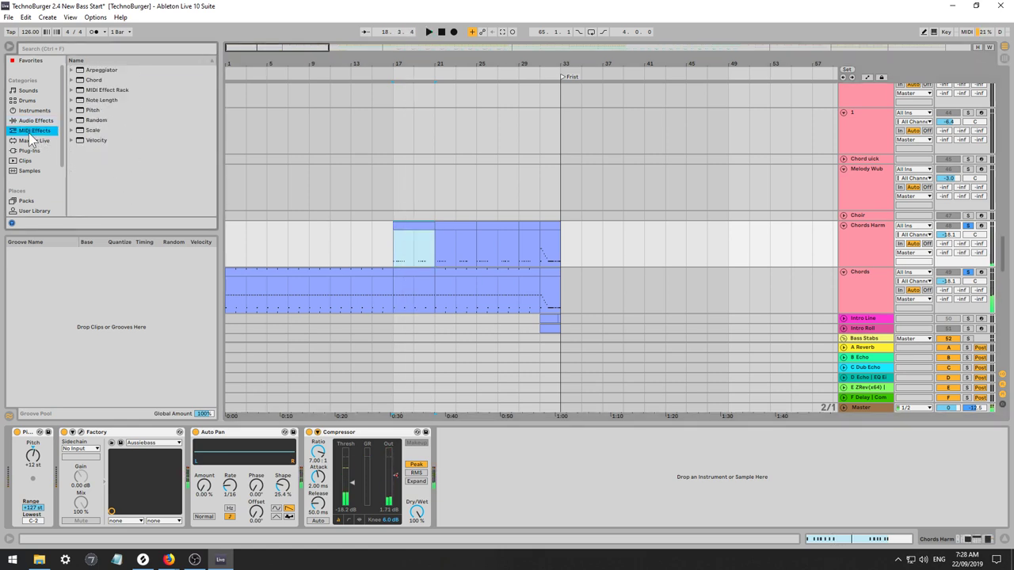
{"action": "left_click", "coordinate": [101, 101]}
{"action": "left_click_drag", "start_coordinate": [76, 428], "coordinate": [28, 495]}
{"action": "key", "text": "space"}
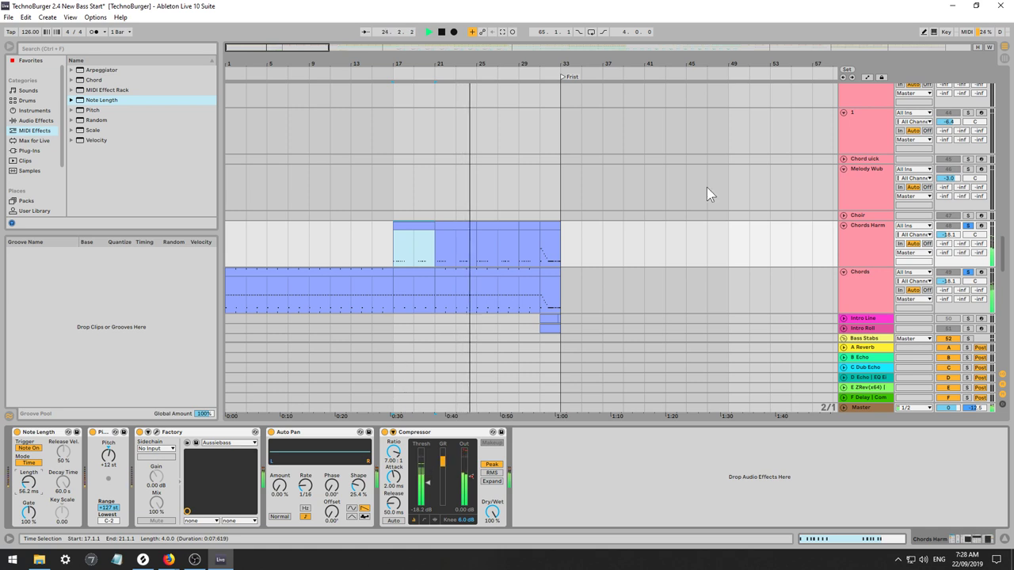
{"action": "left_click", "coordinate": [966, 225]}
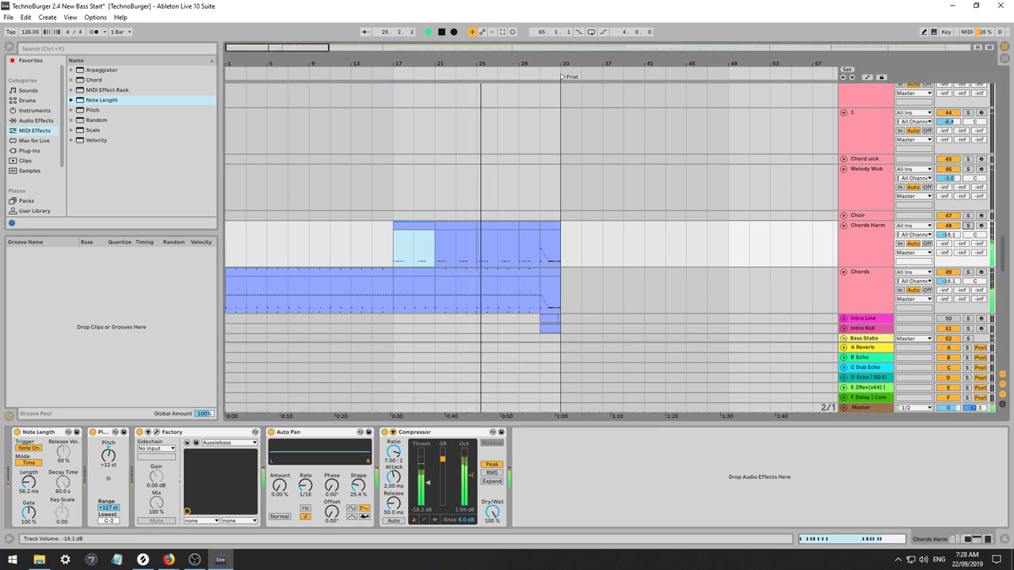
{"action": "left_click_drag", "start_coordinate": [949, 236], "coordinate": [949, 235]}
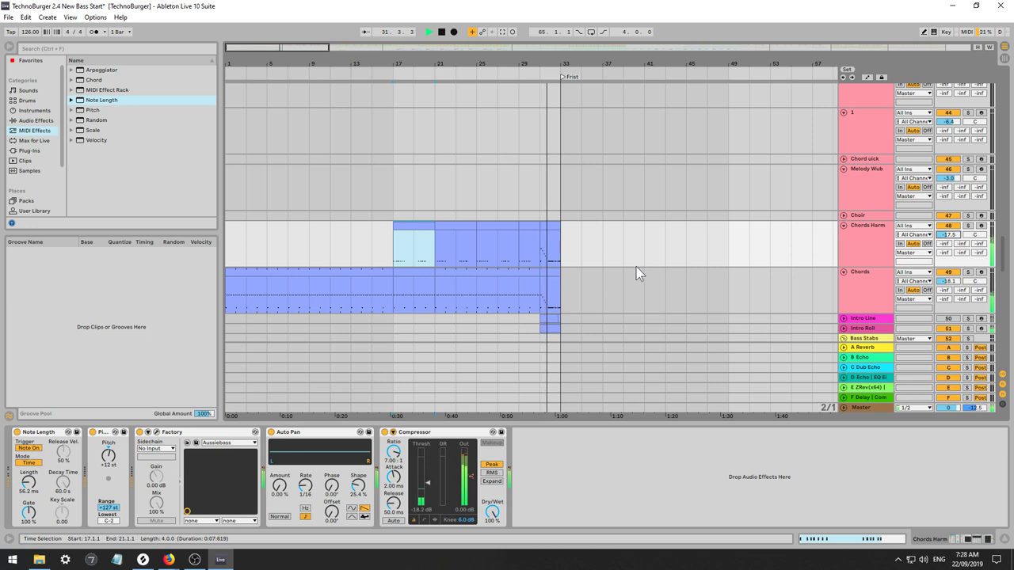
Delete bars 31–33 from the Chords and Chords Harm clips.
{"action": "scroll", "coordinate": [633, 266], "scroll_direction": "down", "scroll_amount": 2}
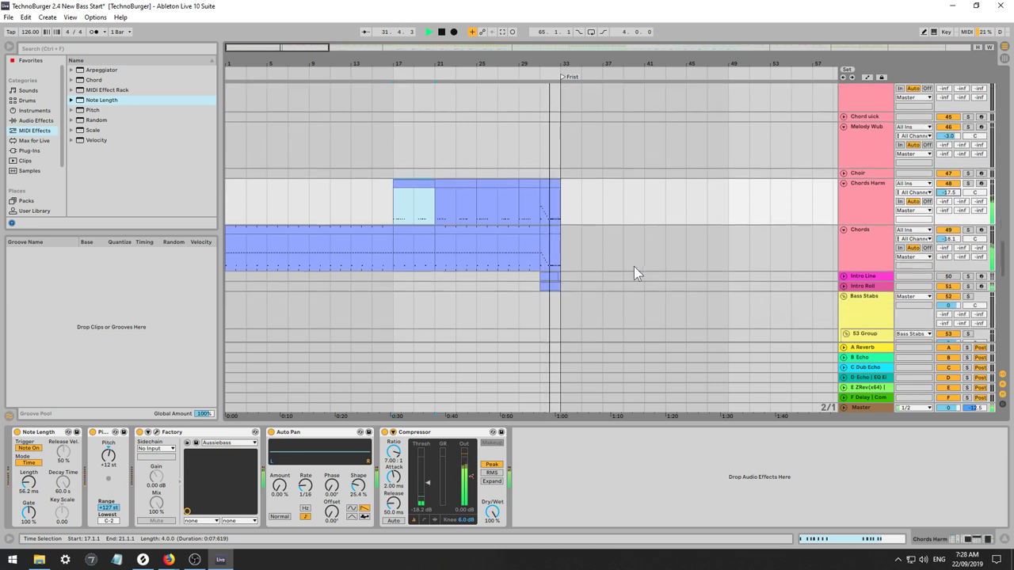
{"action": "left_click", "coordinate": [545, 237]}
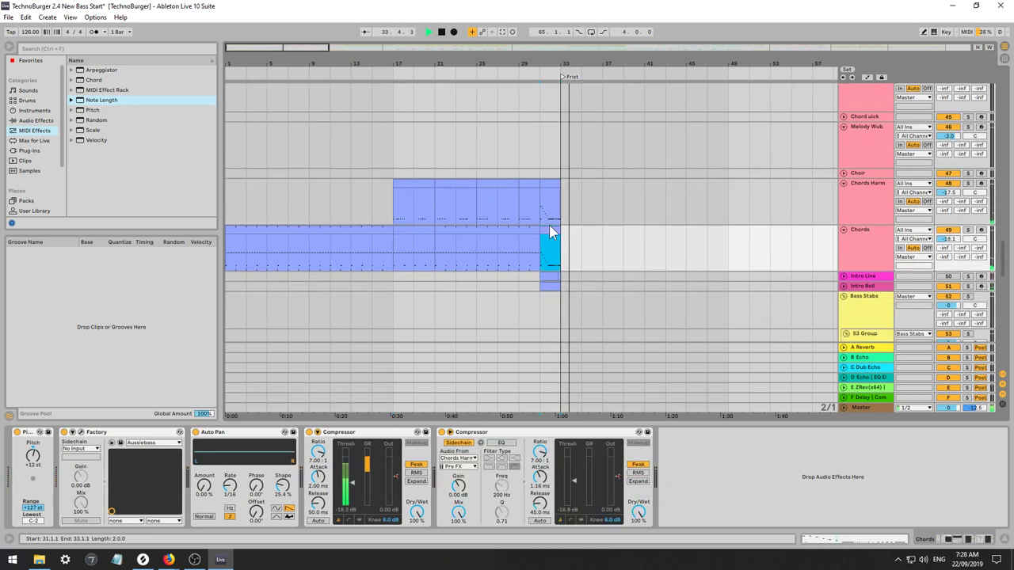
{"action": "left_click", "coordinate": [546, 184], "text": "shift"}
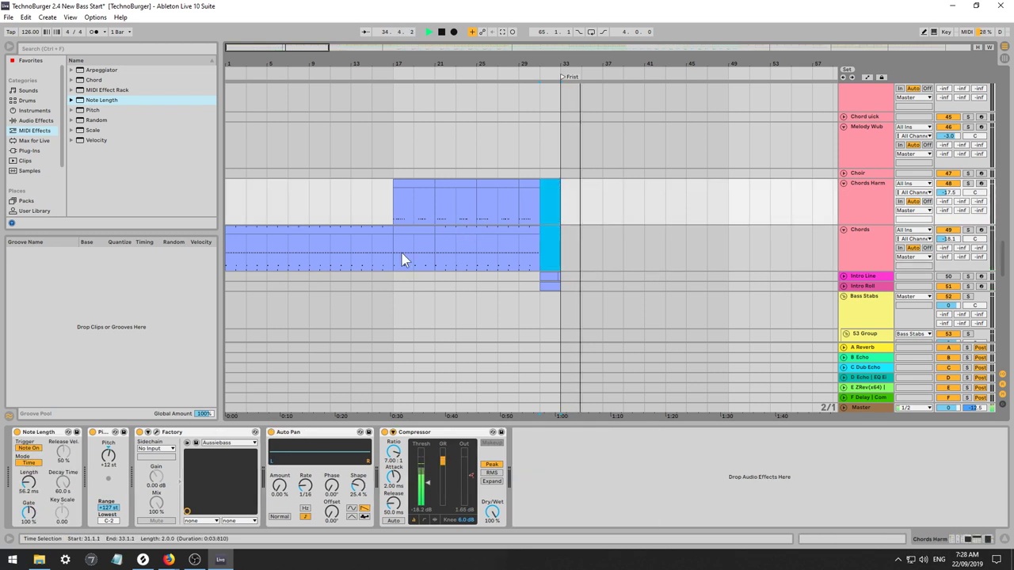
{"action": "left_click", "coordinate": [781, 231]}
{"action": "key", "text": "space"}
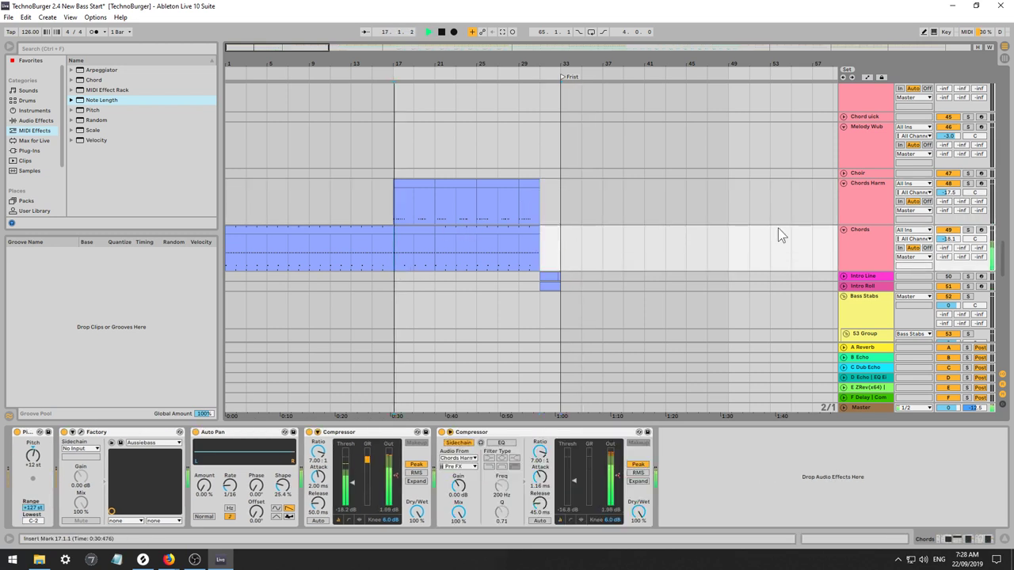
Open the Chords Harm clip, switch to a finer 1/32 grid, and audition it.
{"action": "double_click", "coordinate": [410, 187]}
{"action": "left_click", "coordinate": [426, 444]}
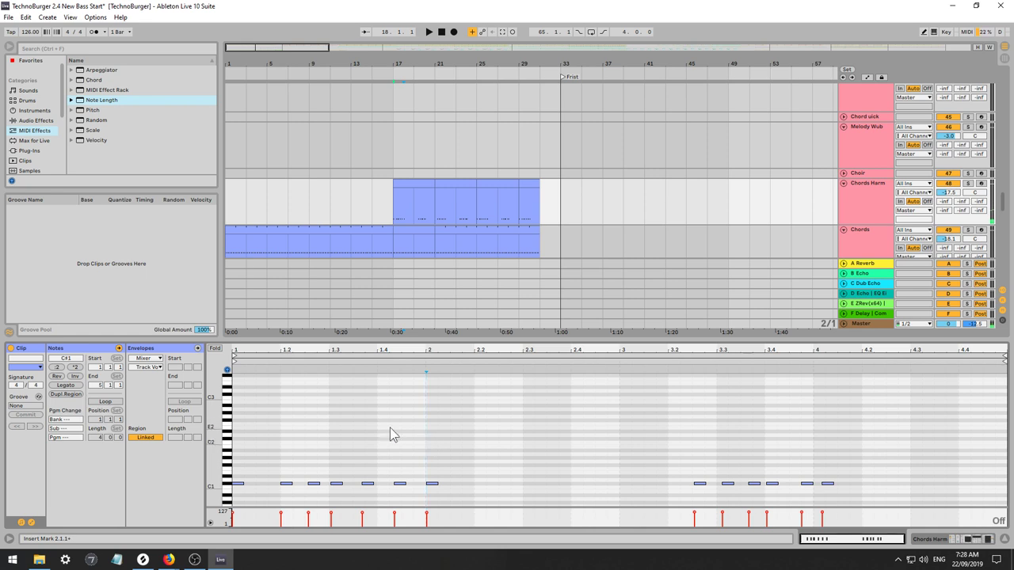
{"action": "left_click", "coordinate": [440, 426]}
{"action": "key", "text": "ctrl+4"}
{"action": "key", "text": "ctrl+1"}
{"action": "key", "text": "ctrl+a"}
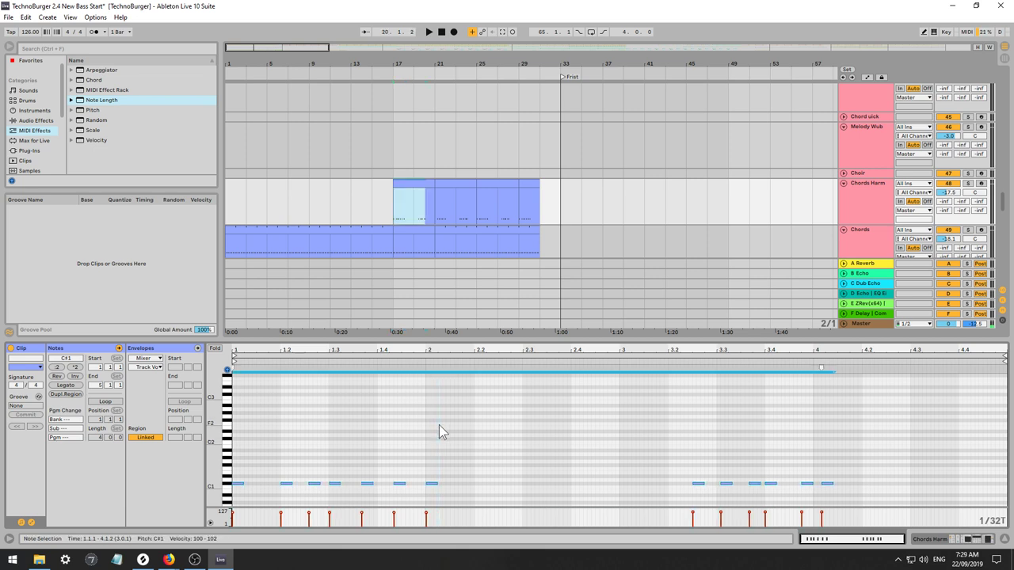
{"action": "key", "text": "space"}
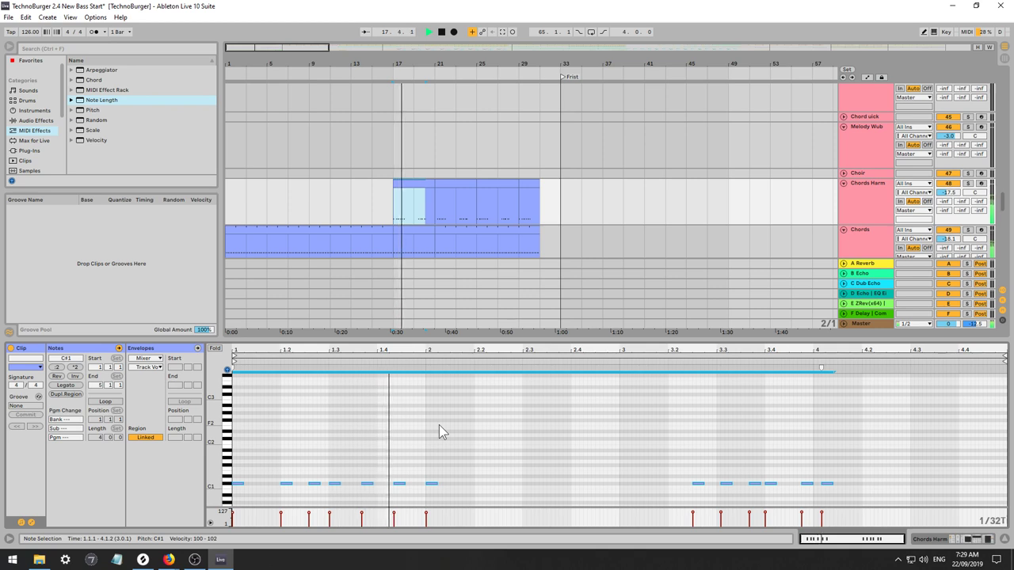
{"action": "key", "text": "space"}
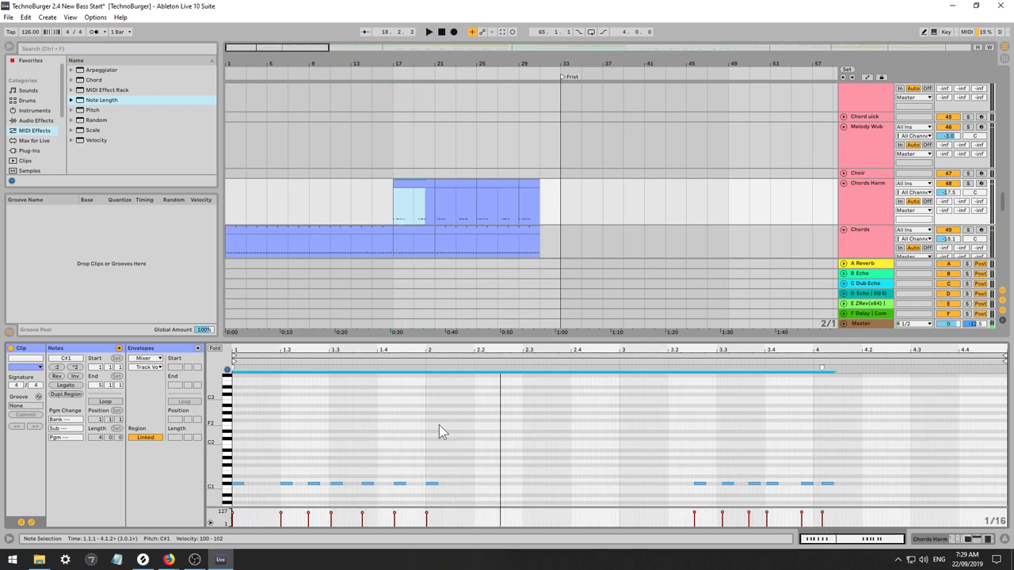
{"action": "key", "text": "space"}
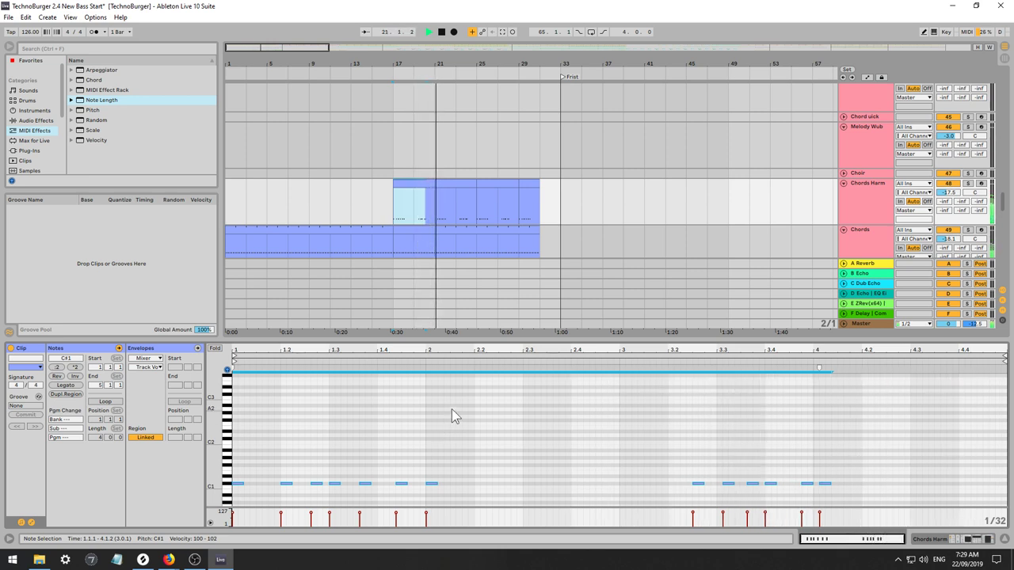
{"action": "left_click", "coordinate": [305, 464]}
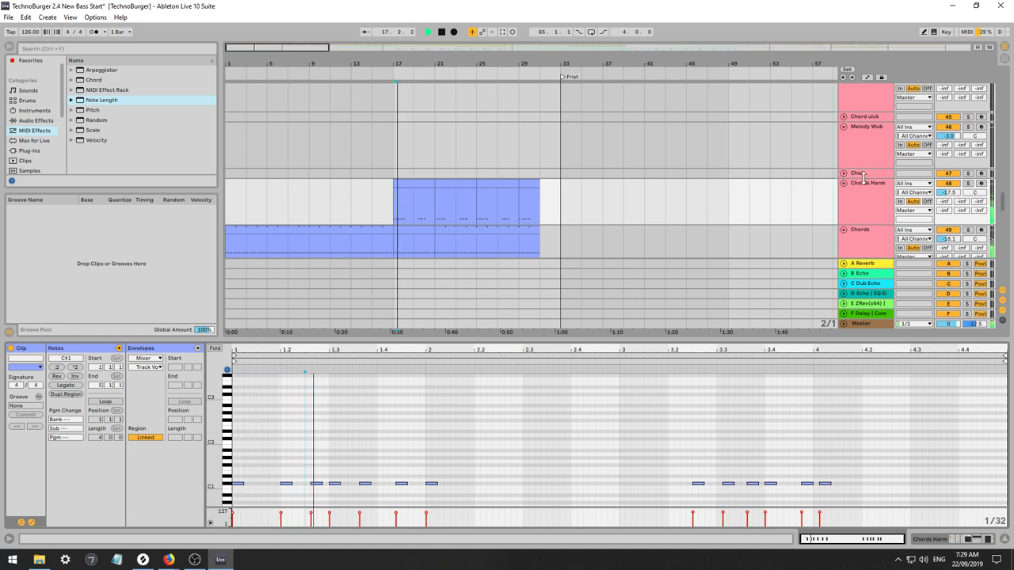
{"action": "key", "text": "space"}
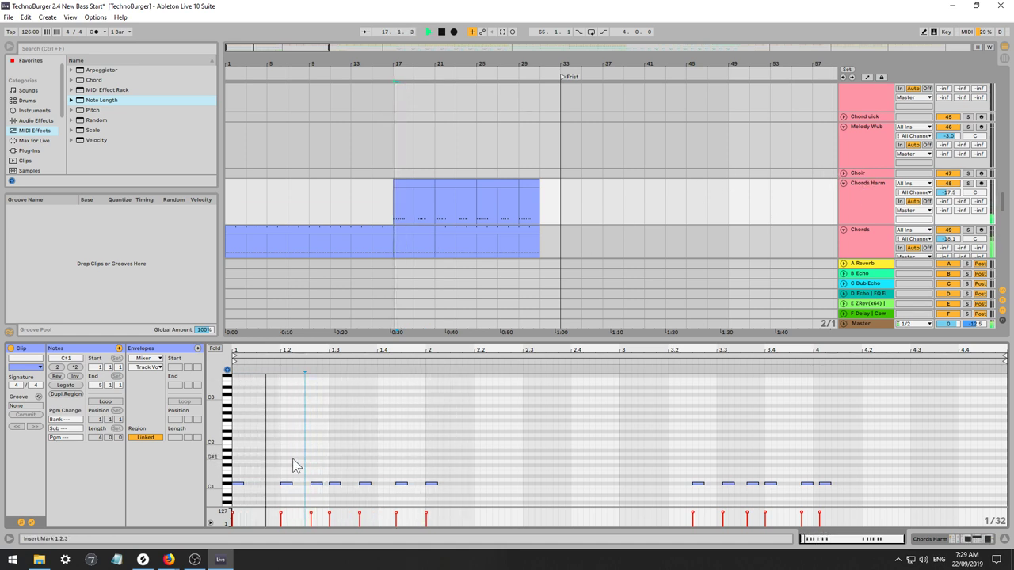
Nudge the C#1 notes at 1.2, 1.3 and 2.1.1 slightly later.
{"action": "left_click", "coordinate": [291, 461]}
{"action": "left_click_drag", "start_coordinate": [299, 463], "coordinate": [288, 486]}
{"action": "key", "text": "space"}
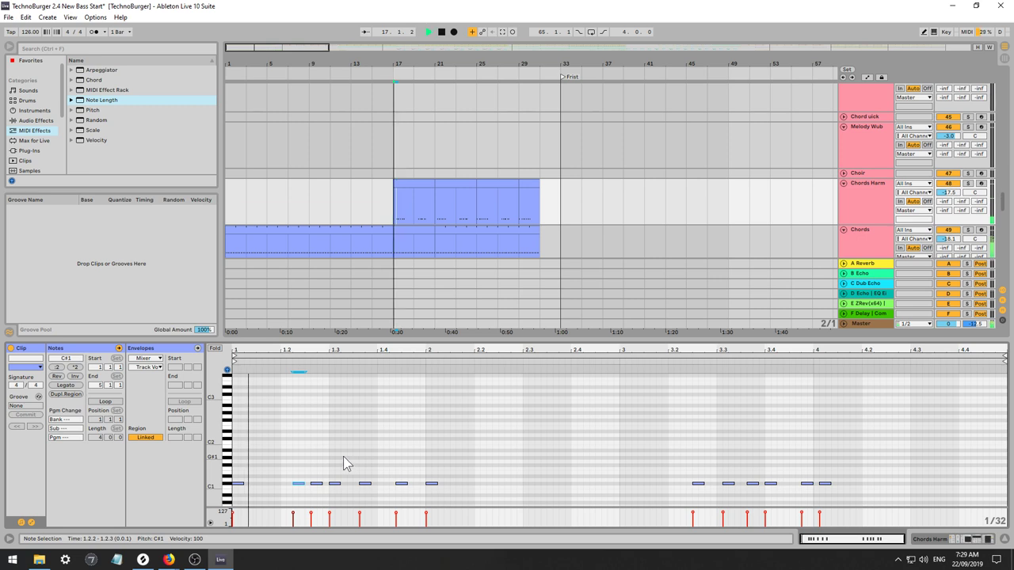
{"action": "left_click_drag", "start_coordinate": [346, 465], "coordinate": [337, 493]}
{"action": "key", "text": "Right"}
{"action": "key", "text": "Right"}
{"action": "key", "text": "Right"}
{"action": "key", "text": "Right"}
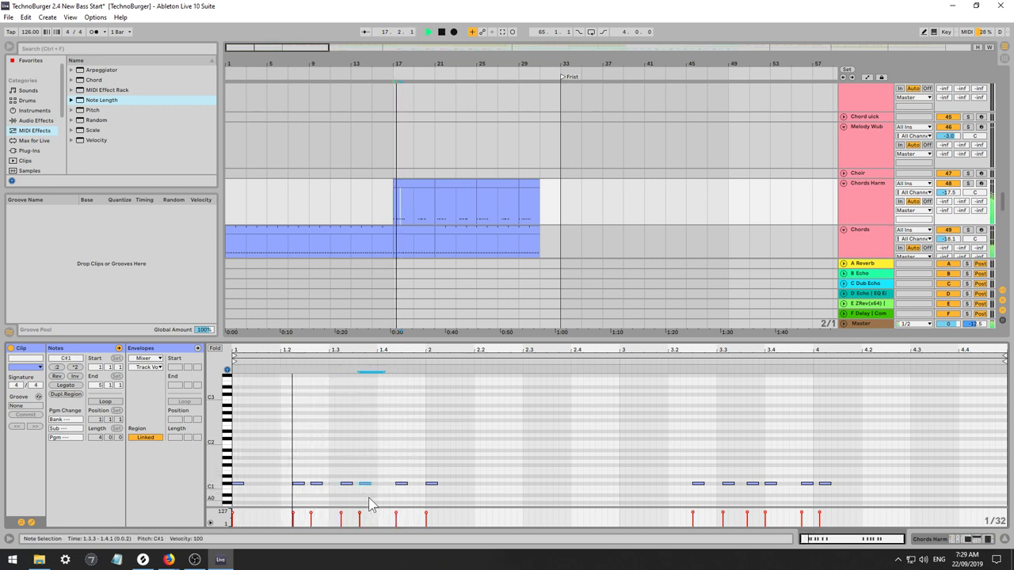
{"action": "left_click", "coordinate": [431, 483]}
{"action": "key", "text": "Right"}
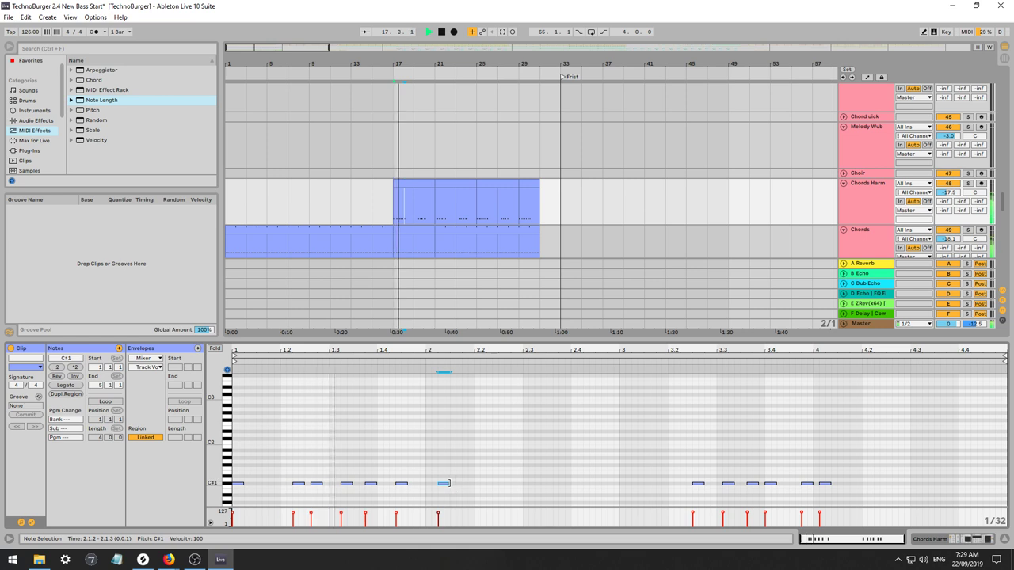
{"action": "key", "text": "space"}
{"action": "left_click", "coordinate": [869, 193]}
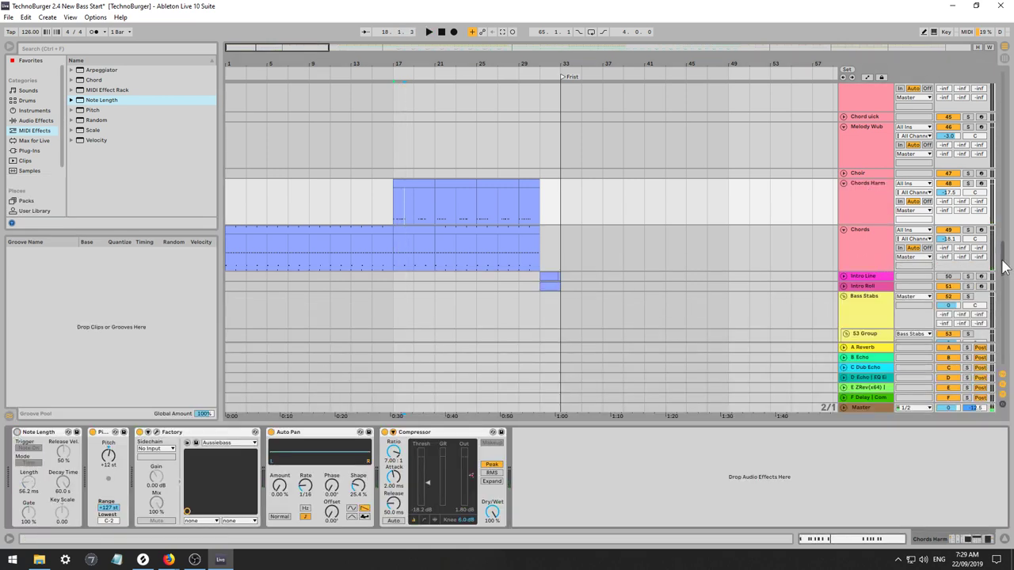
Make Noise Echo's Echo Feedback automation ramp from the arrangement start up to 105%.
{"action": "left_click_drag", "start_coordinate": [1002, 267], "coordinate": [1002, 365]}
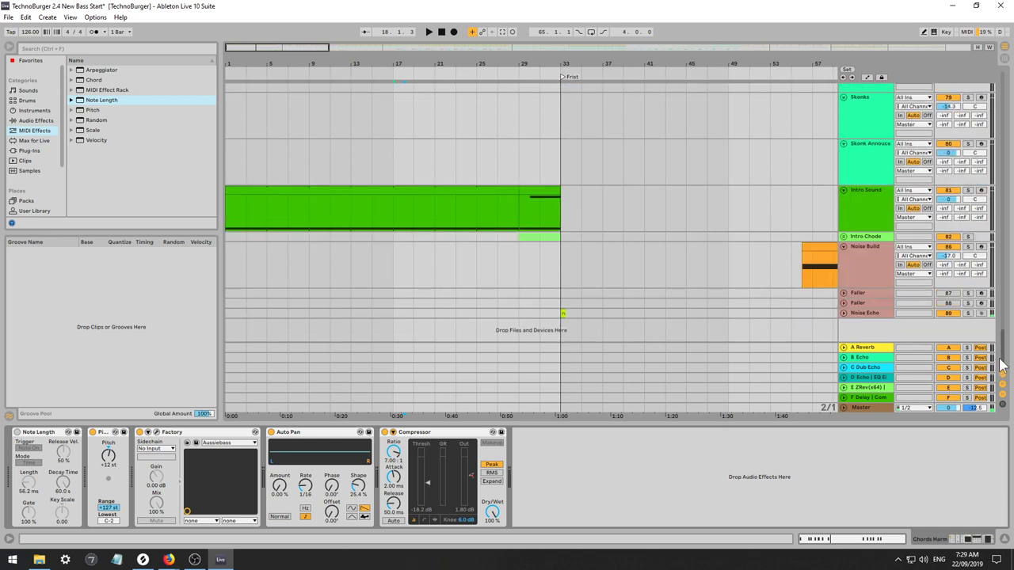
{"action": "left_click", "coordinate": [868, 315]}
{"action": "left_click", "coordinate": [75, 519]}
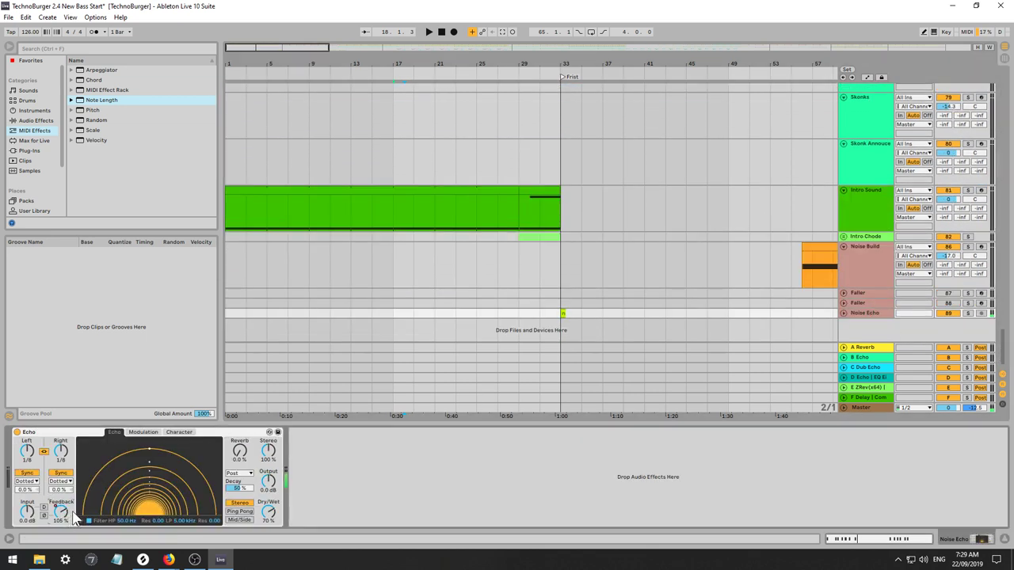
{"action": "left_click", "coordinate": [842, 312]}
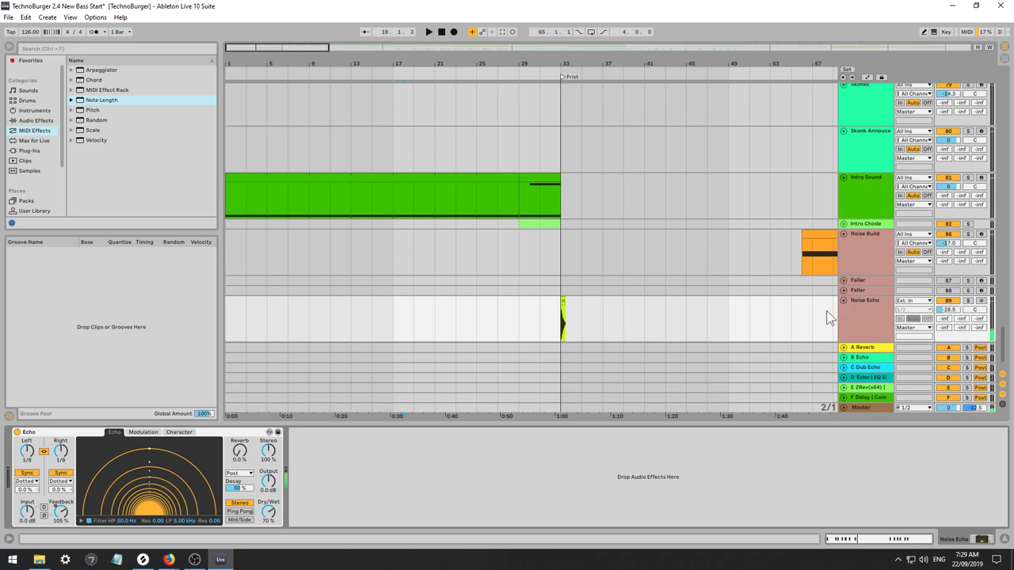
{"action": "key", "text": "a"}
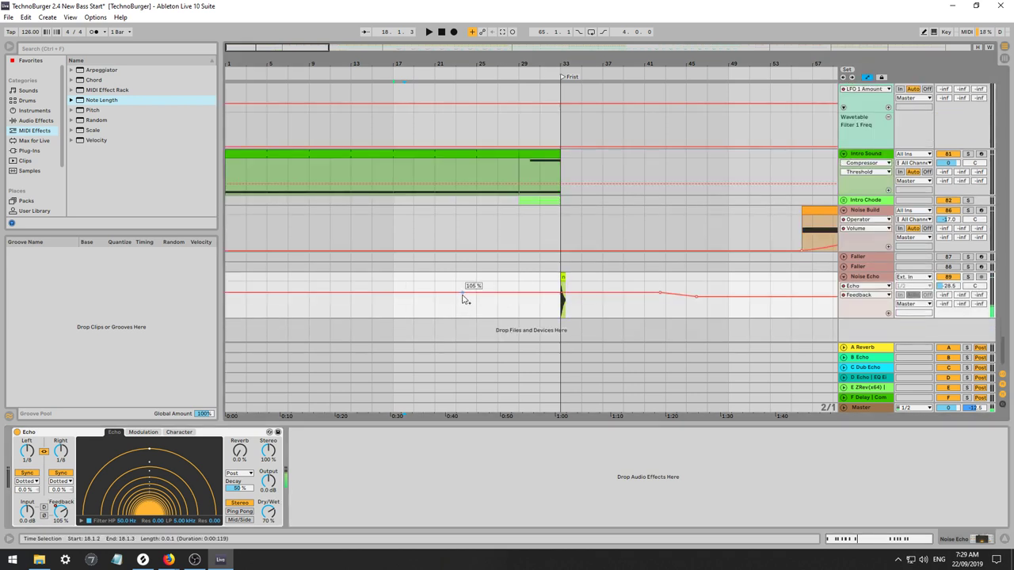
{"action": "left_click_drag", "start_coordinate": [448, 292], "coordinate": [229, 315]}
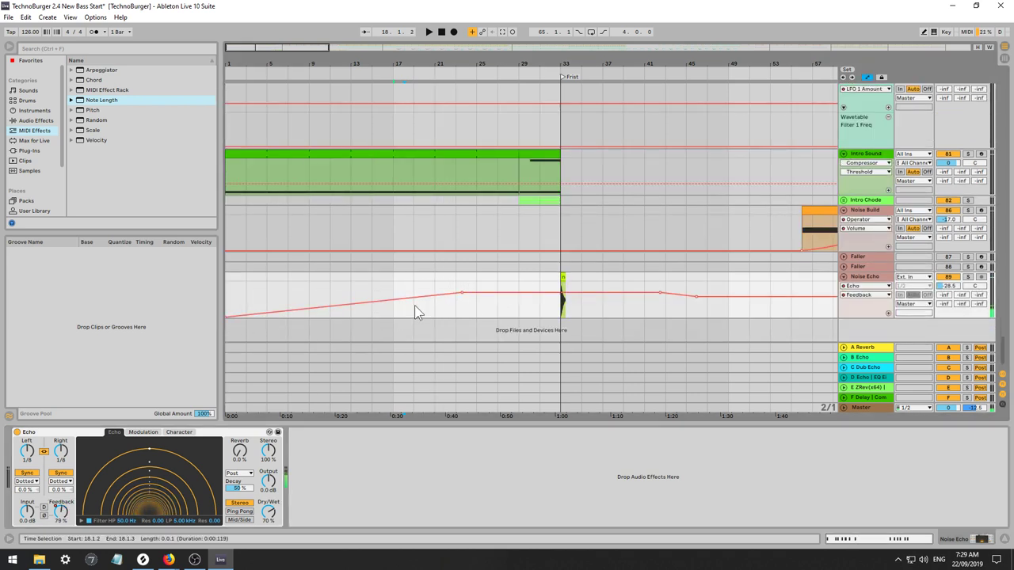
{"action": "key", "text": "space"}
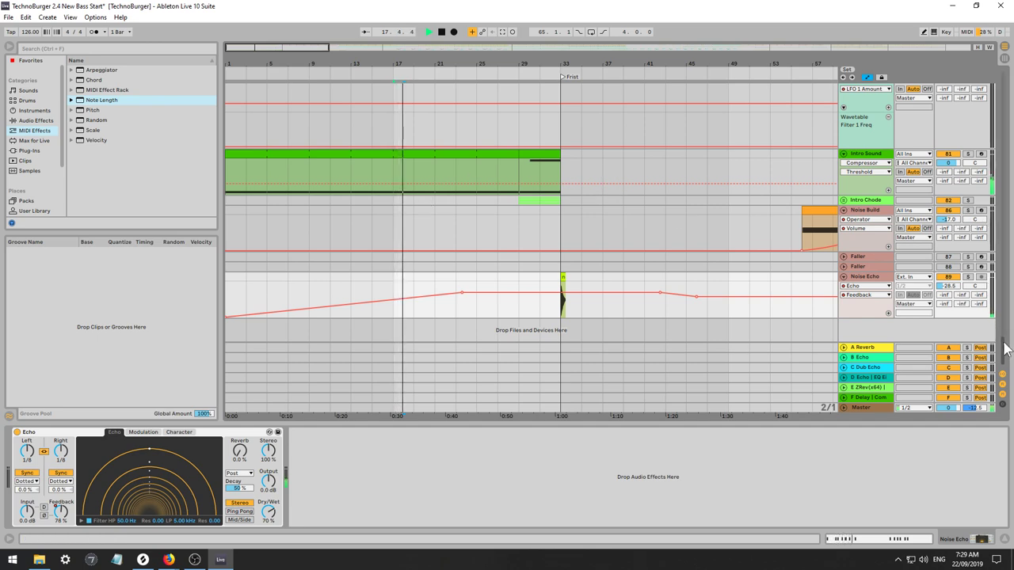
{"action": "left_click_drag", "start_coordinate": [1005, 347], "coordinate": [1005, 250]}
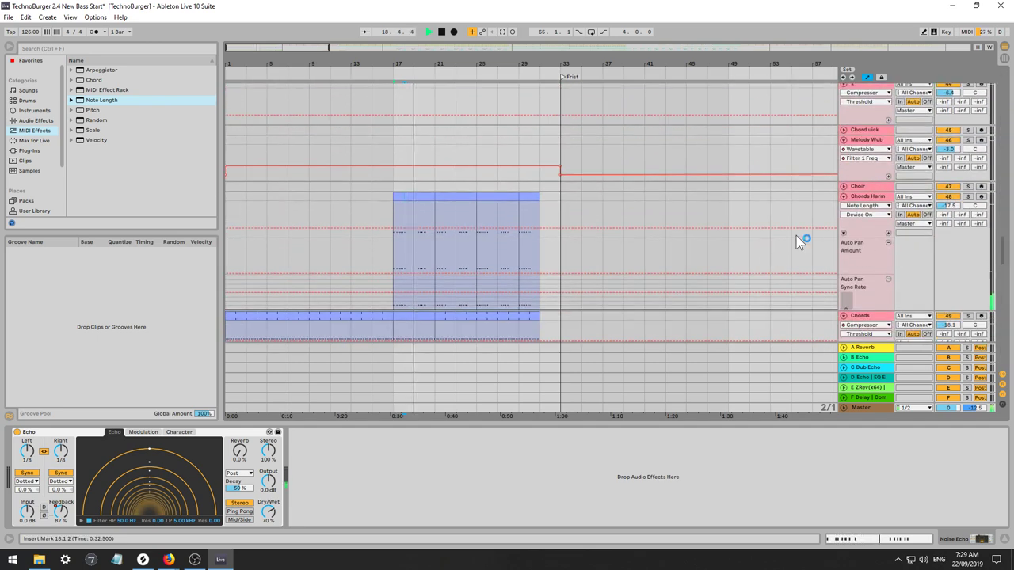
{"action": "key", "text": "space"}
Open the Chords Harm clip at bar 17 and select its opening C#1 notes near 1.2.
{"action": "left_click", "coordinate": [860, 189]}
{"action": "key", "text": "space"}
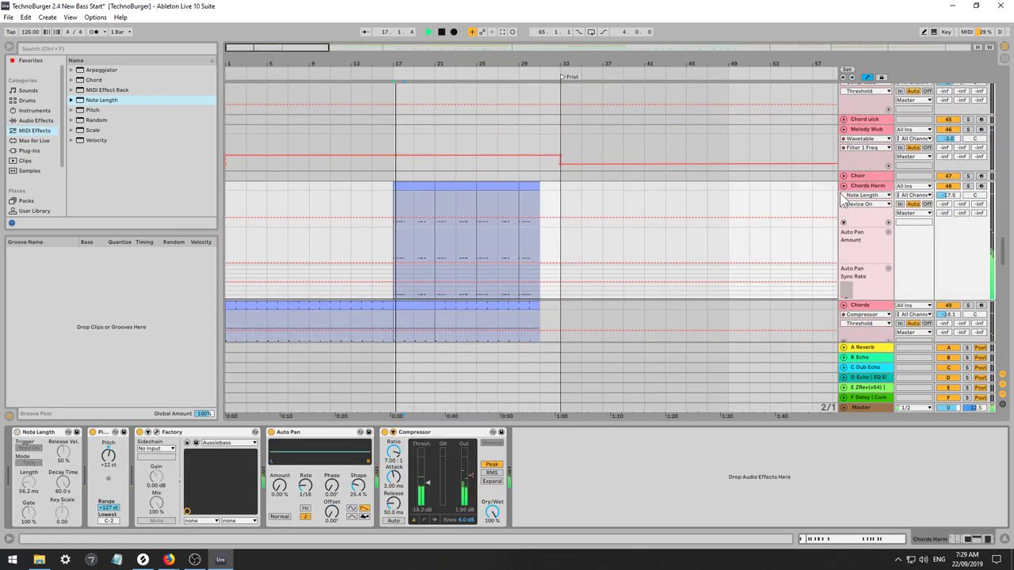
{"action": "key", "text": "space"}
{"action": "double_click", "coordinate": [404, 186]}
{"action": "key", "text": "space"}
{"action": "key", "text": "space"}
{"action": "left_click_drag", "start_coordinate": [256, 469], "coordinate": [238, 491]}
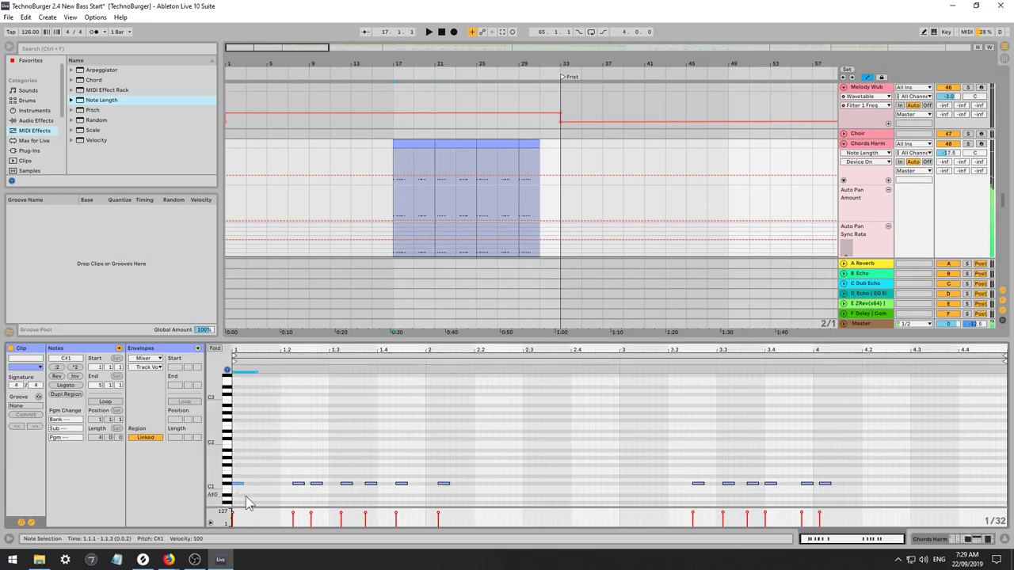
{"action": "key", "text": "space"}
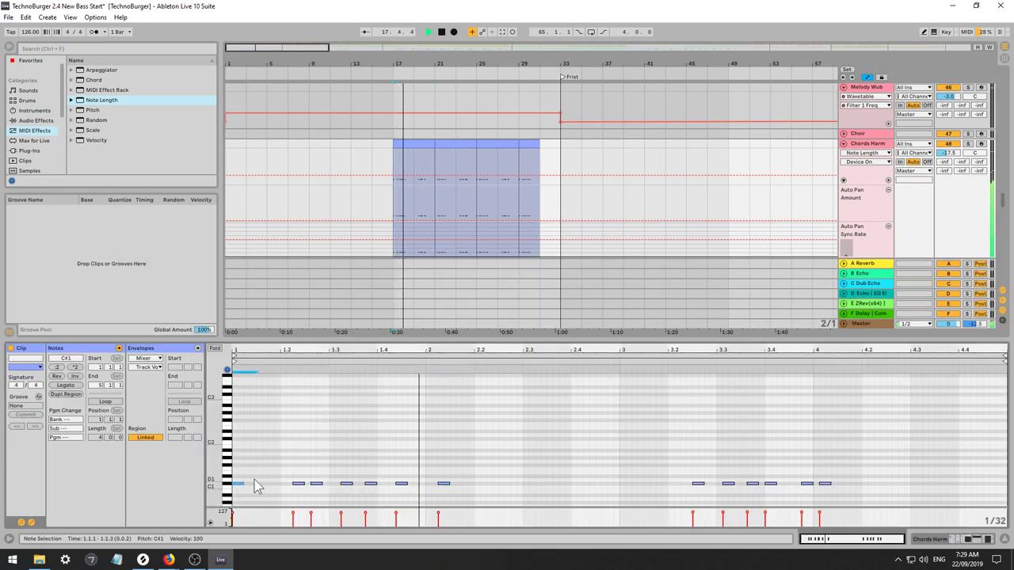
{"action": "key", "text": "space"}
{"action": "left_click_drag", "start_coordinate": [325, 477], "coordinate": [289, 487]}
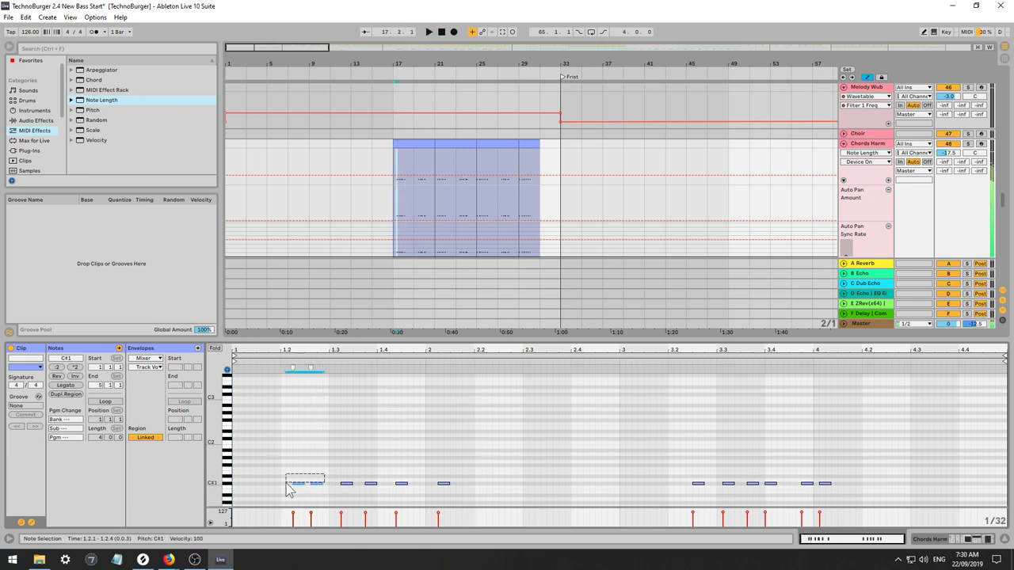
{"action": "key", "text": "space"}
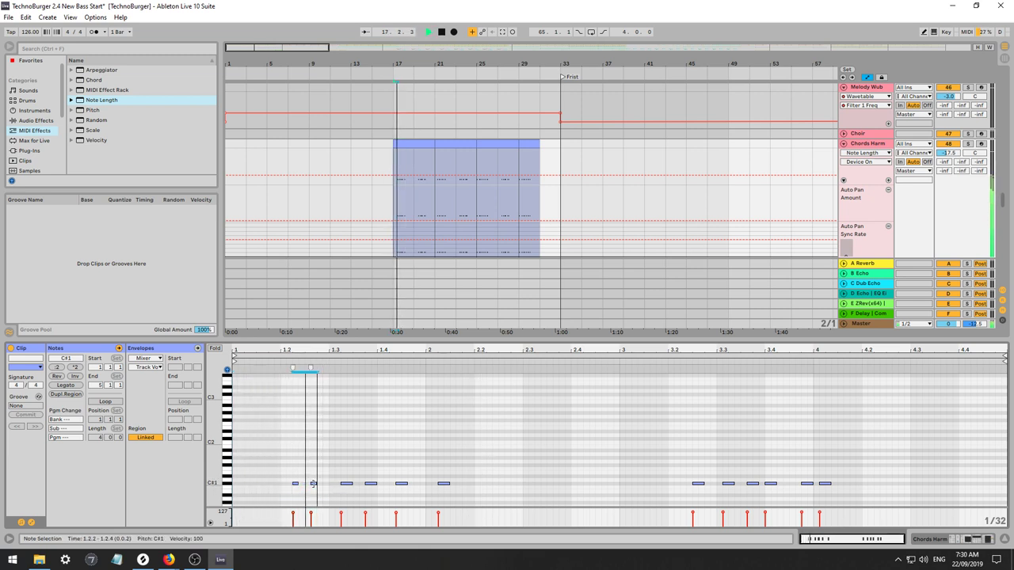
{"action": "key", "text": "space"}
Shorten the C#1 notes near 1.2.3 and 1.3.2.
{"action": "left_click_drag", "start_coordinate": [325, 477], "coordinate": [315, 488]}
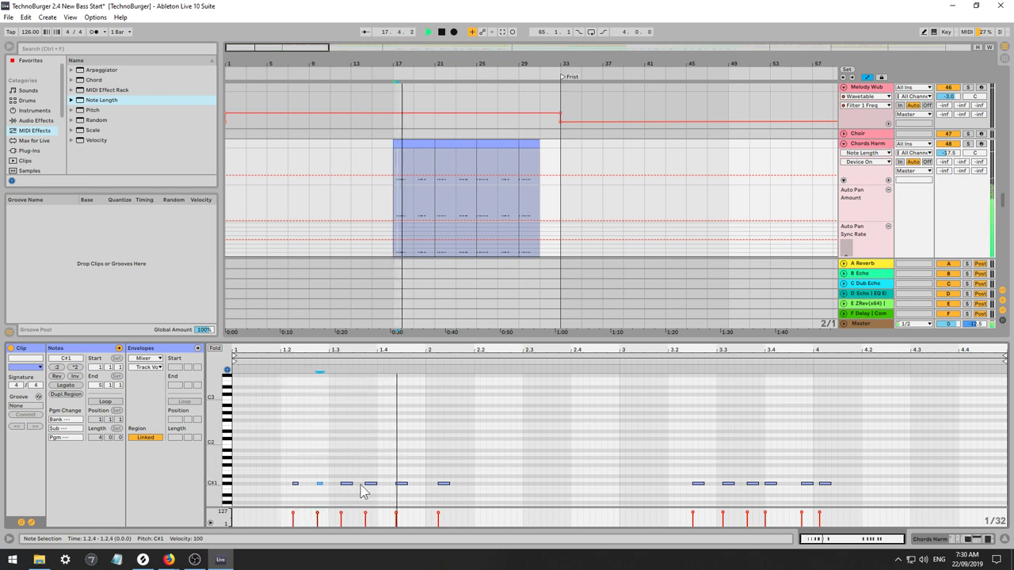
{"action": "key", "text": "space"}
{"action": "left_click", "coordinate": [349, 483]}
{"action": "key", "text": "space"}
{"action": "key", "text": "space"}
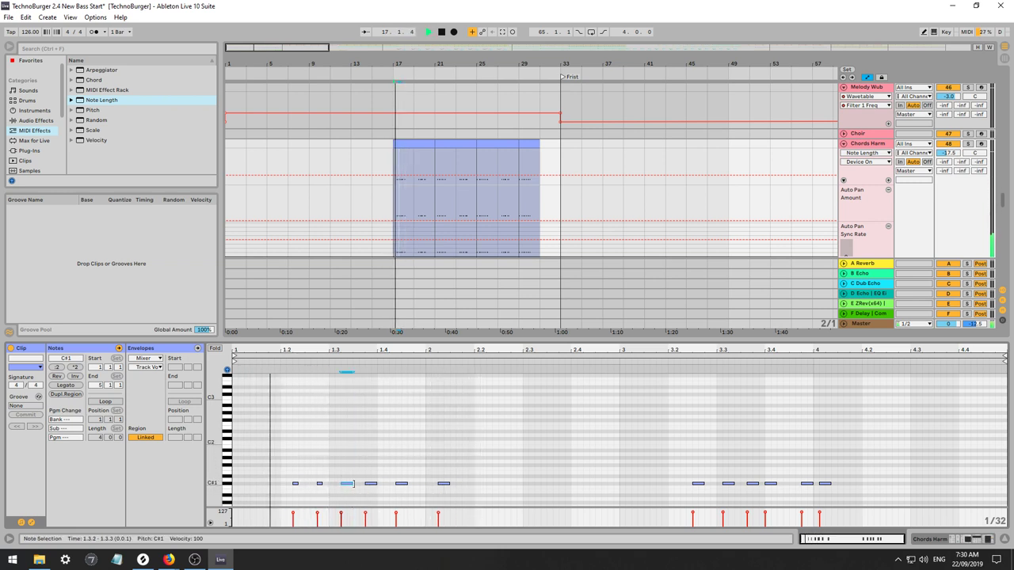
{"action": "key", "text": "space"}
{"action": "key", "text": "space"}
{"action": "left_click_drag", "start_coordinate": [352, 484], "coordinate": [350, 484]}
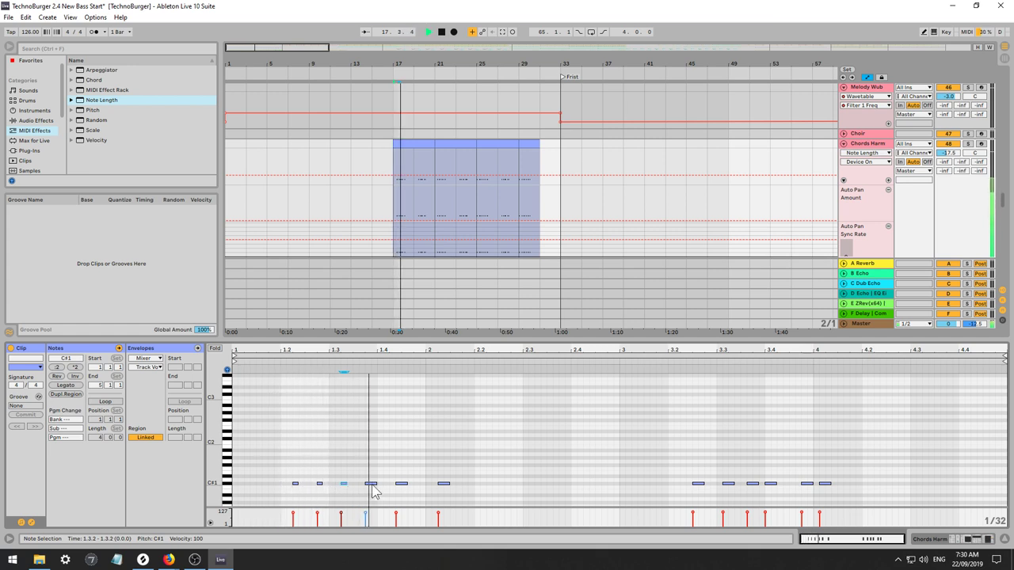
{"action": "key", "text": "space"}
{"action": "key", "text": "space"}
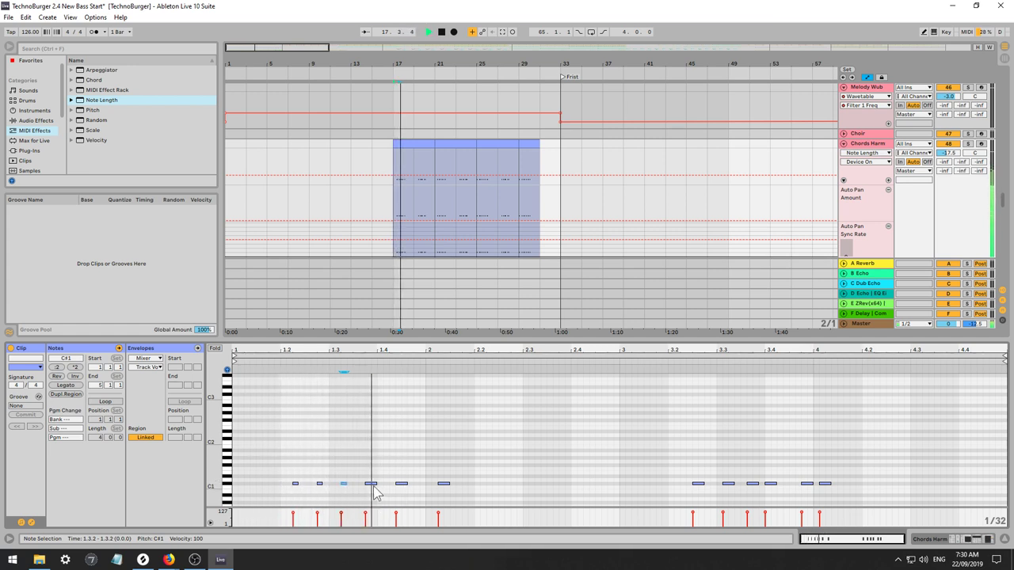
Move C#1 notes from 1.4.2 to 1.4.4 and to 3.2.4, shortening the note near 2.1.
{"action": "left_click", "coordinate": [370, 483]}
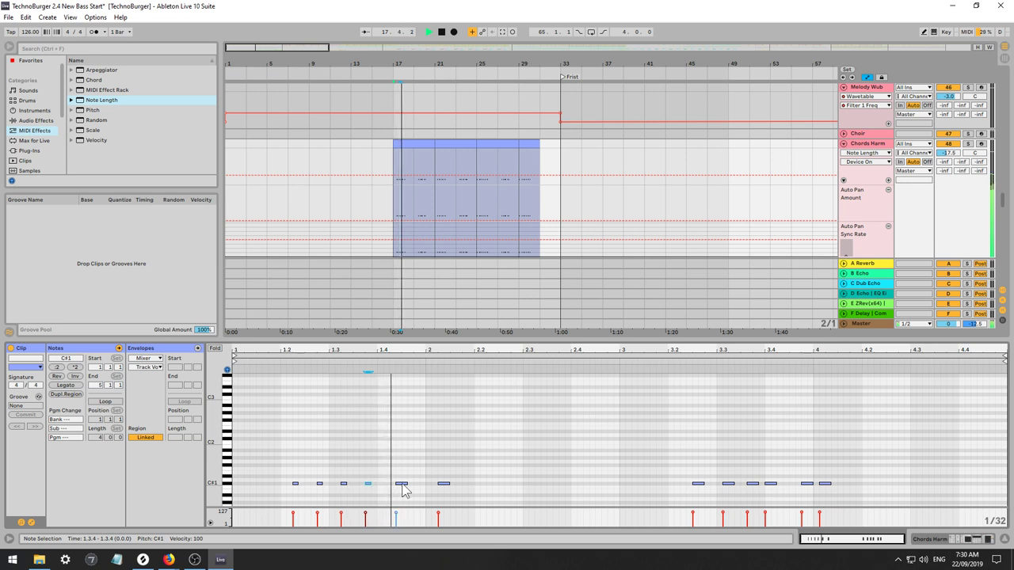
{"action": "left_click_drag", "start_coordinate": [402, 489], "coordinate": [423, 491]}
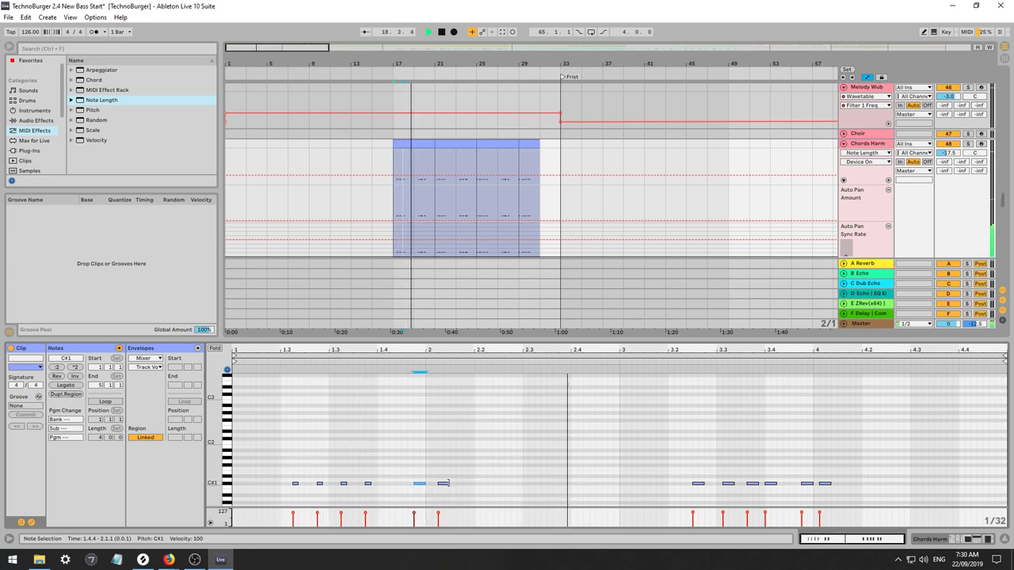
{"action": "left_click_drag", "start_coordinate": [447, 484], "coordinate": [442, 483]}
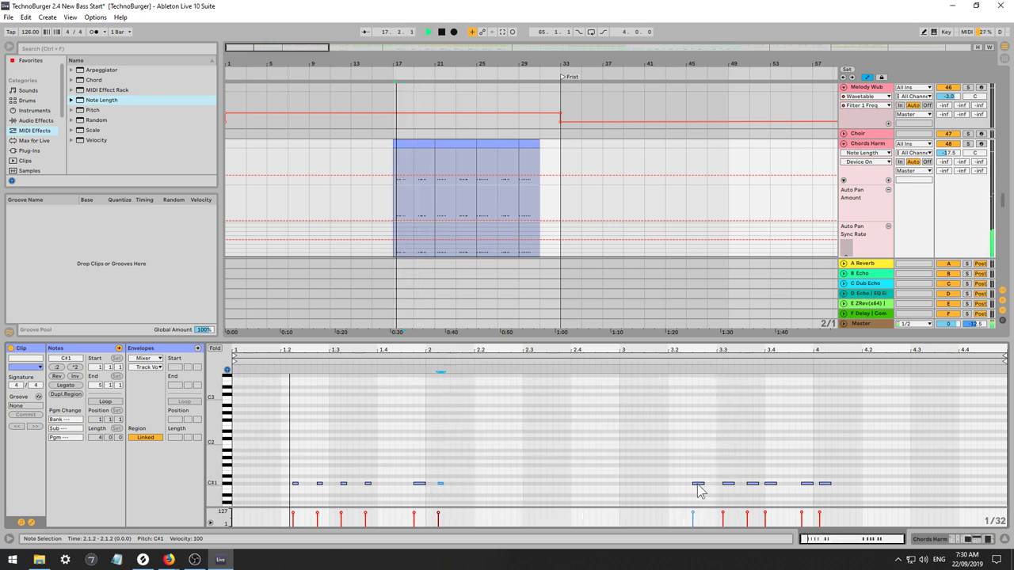
{"action": "left_click_drag", "start_coordinate": [699, 491], "coordinate": [712, 492]}
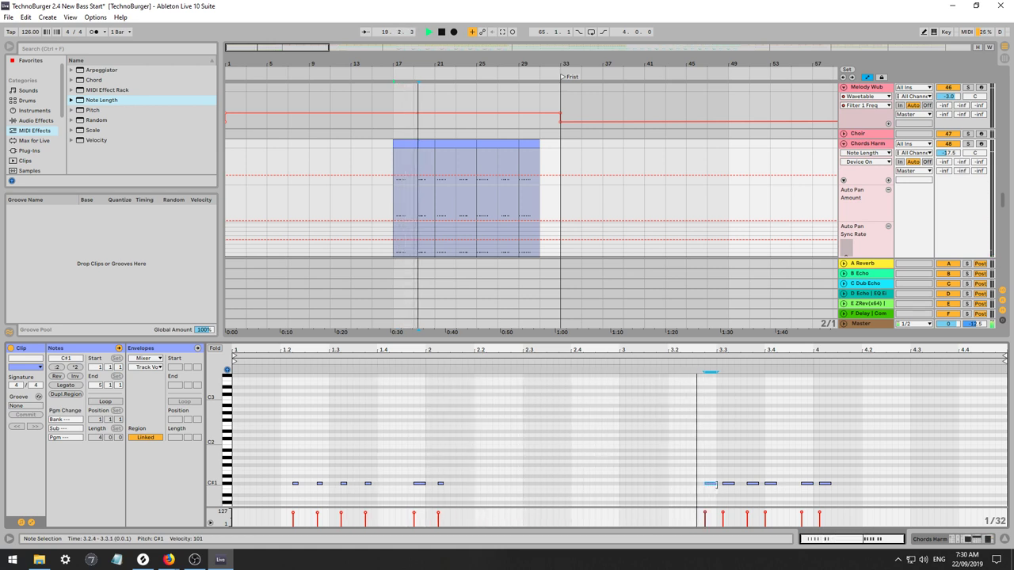
{"action": "left_click_drag", "start_coordinate": [711, 491], "coordinate": [694, 487]}
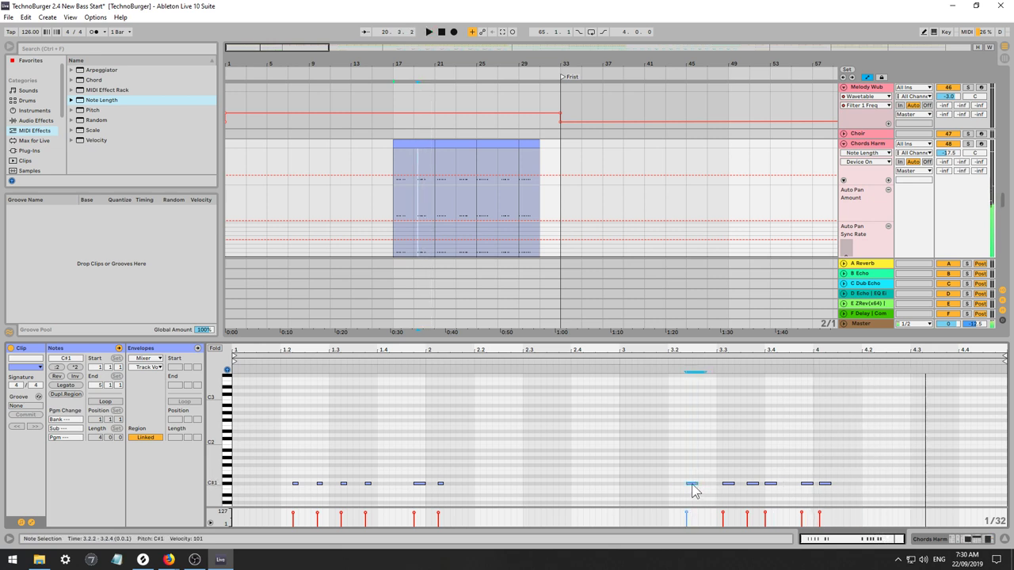
{"action": "left_click_drag", "start_coordinate": [694, 492], "coordinate": [787, 492]}
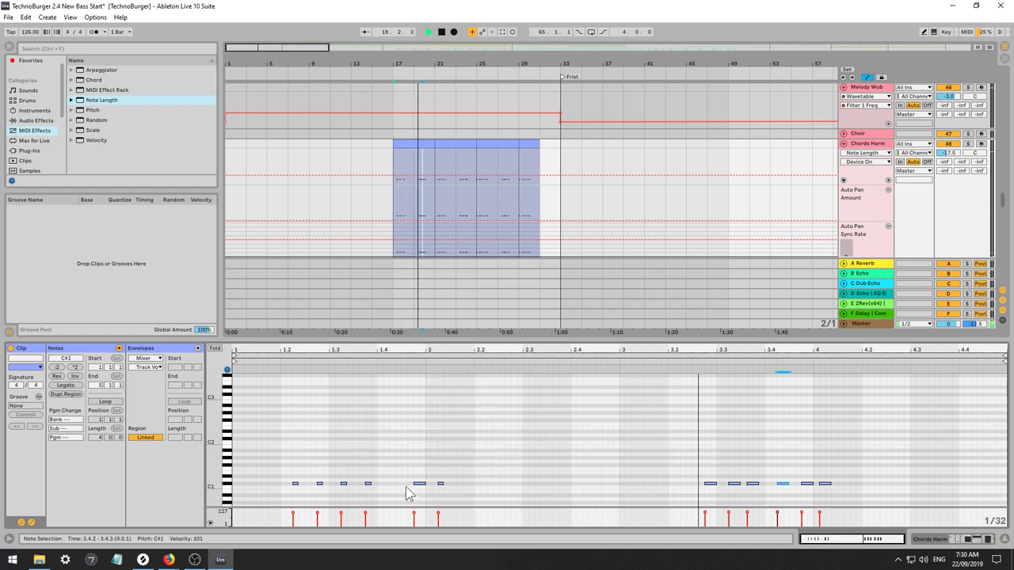
{"action": "left_click", "coordinate": [711, 474]}
{"action": "key", "text": "space"}
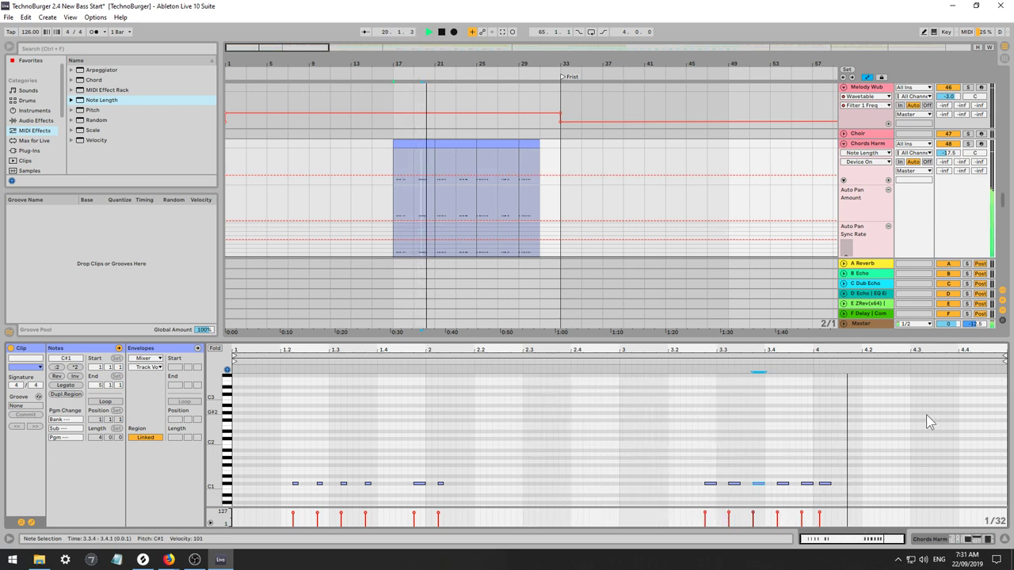
{"action": "key", "text": "space"}
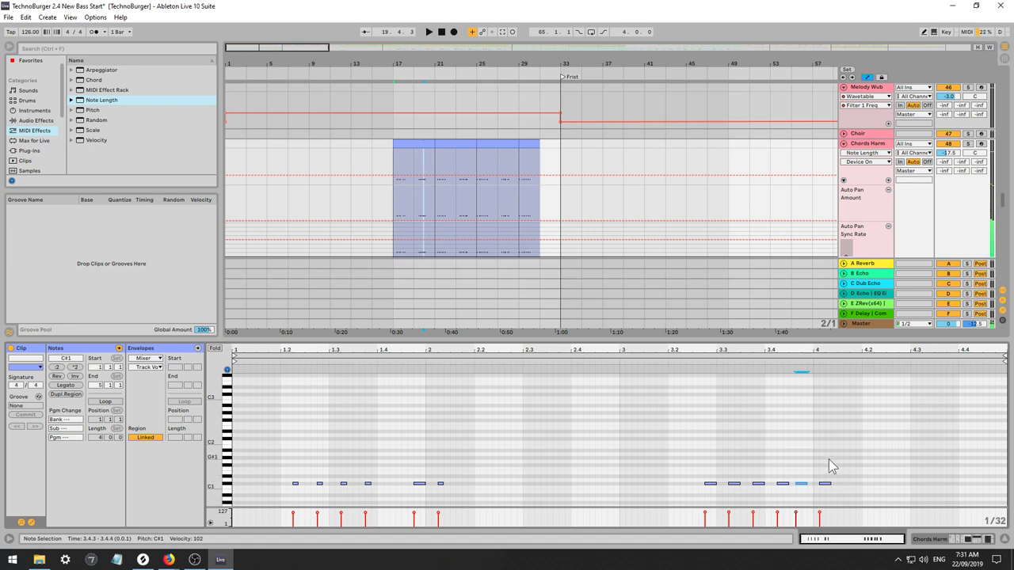
{"action": "key", "text": "space"}
{"action": "left_click", "coordinate": [824, 483]}
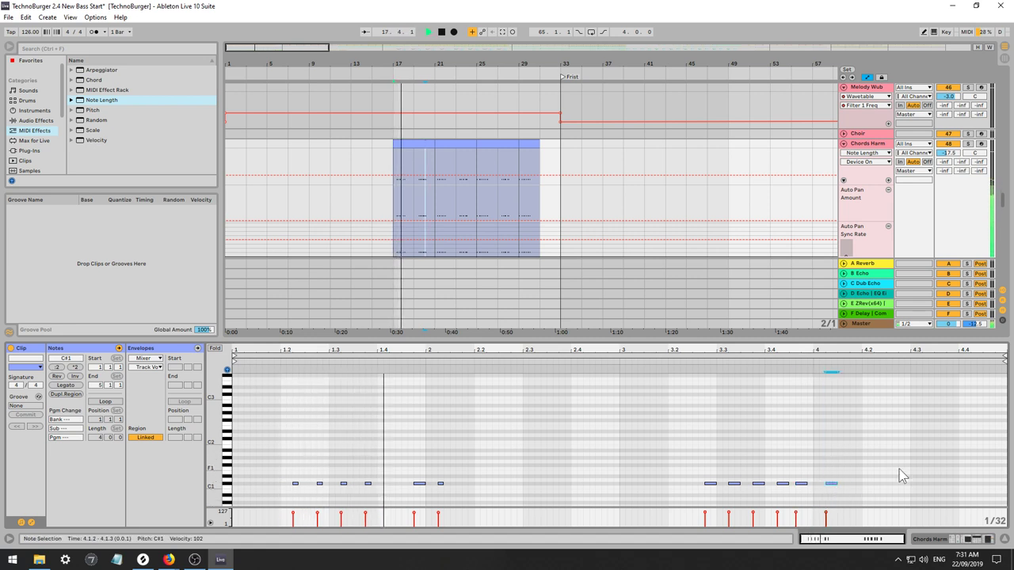
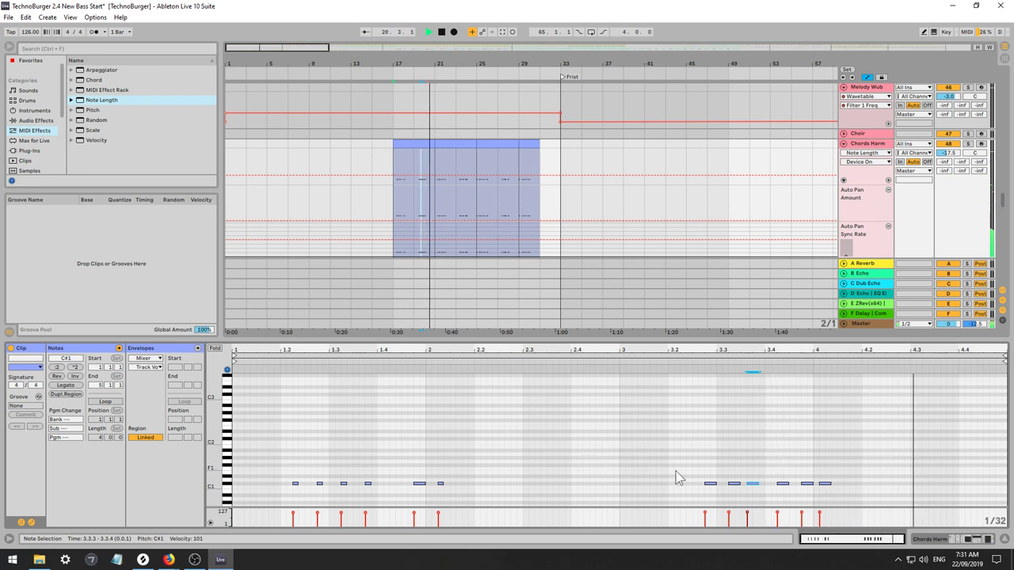
Nudge the C#1 note near 2.1 later to 2.1.4 and select the span 3.2.2–4.1.1.
{"action": "key", "text": "space"}
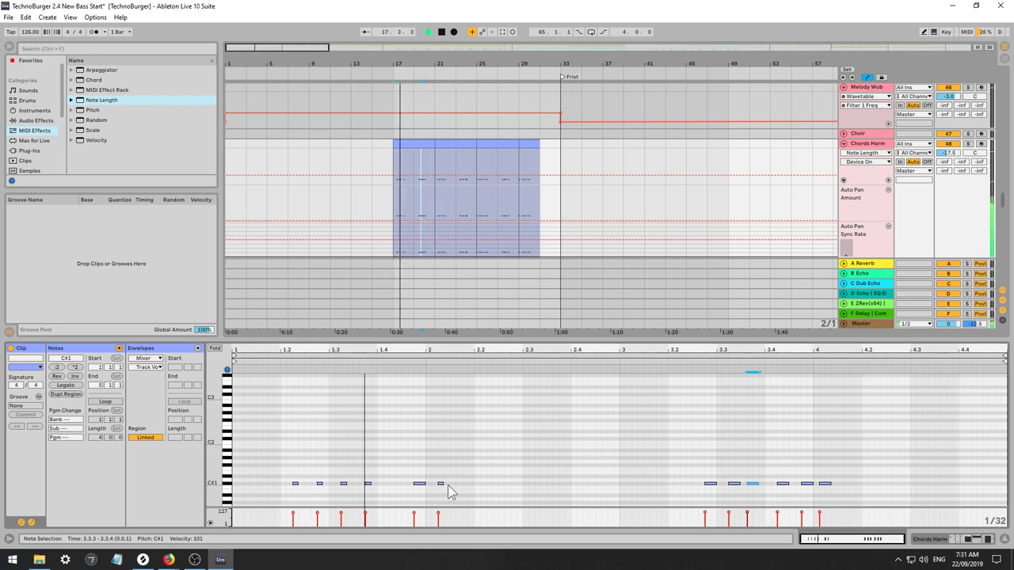
{"action": "key", "text": "space"}
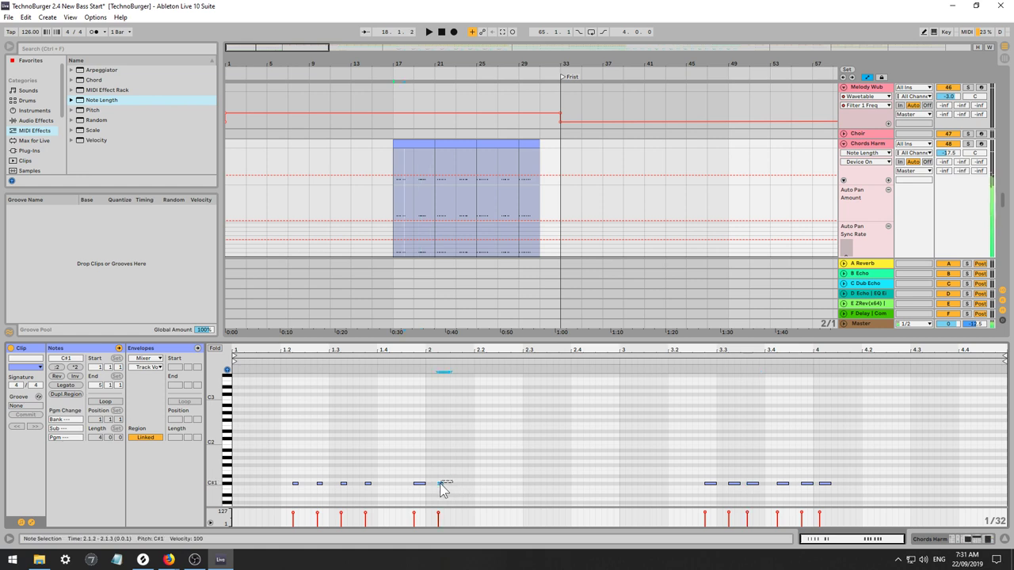
{"action": "key", "text": "Right"}
{"action": "key", "text": "Right"}
{"action": "key", "text": "space"}
{"action": "key", "text": "Right"}
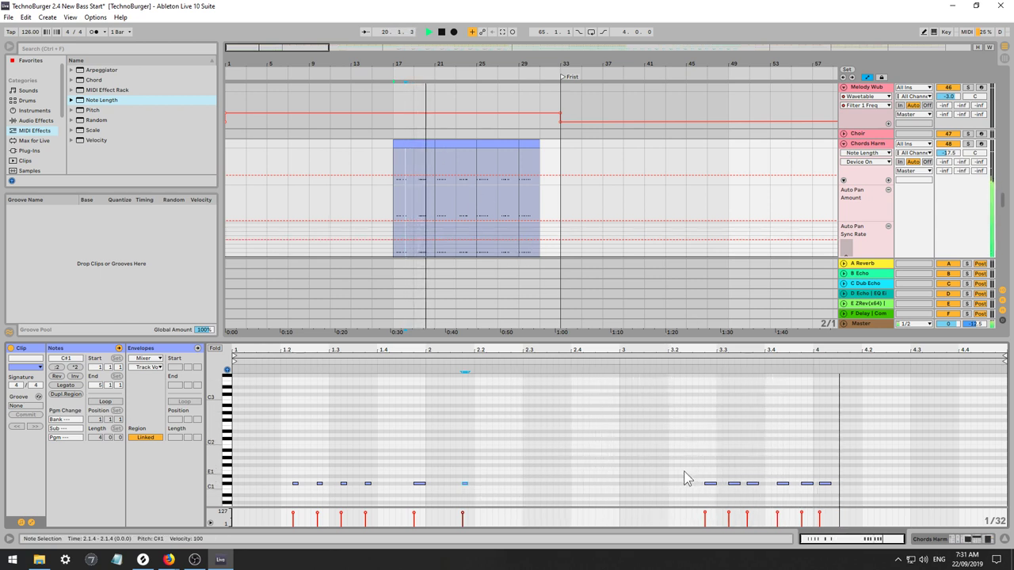
{"action": "left_click_drag", "start_coordinate": [685, 473], "coordinate": [828, 484]}
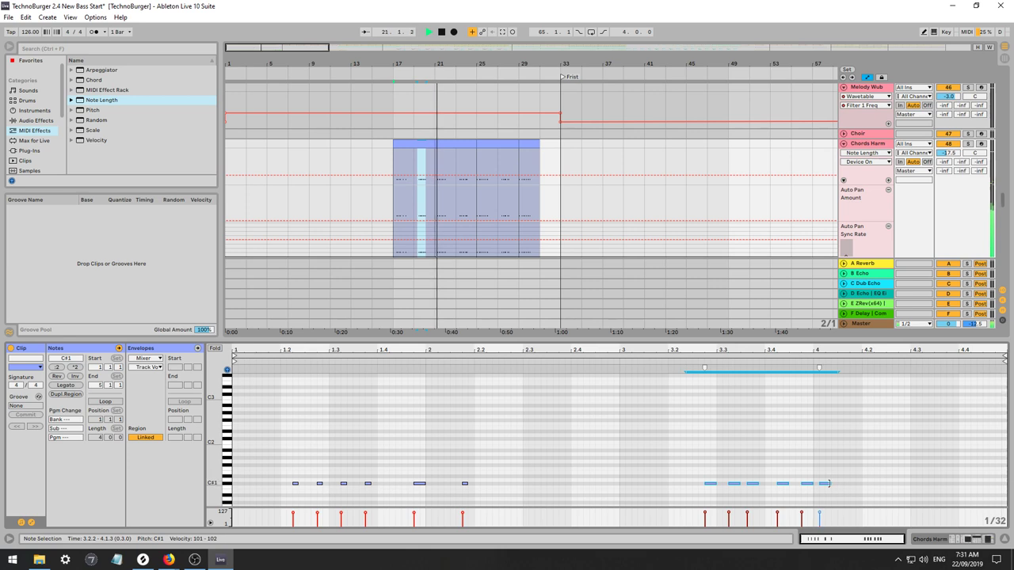
Audition from bar 17 while selecting the C#1 notes at 1.2.4, 1.3.4, 2.2 and 3.3.3.
{"action": "key", "text": "space"}
{"action": "left_click", "coordinate": [337, 449]}
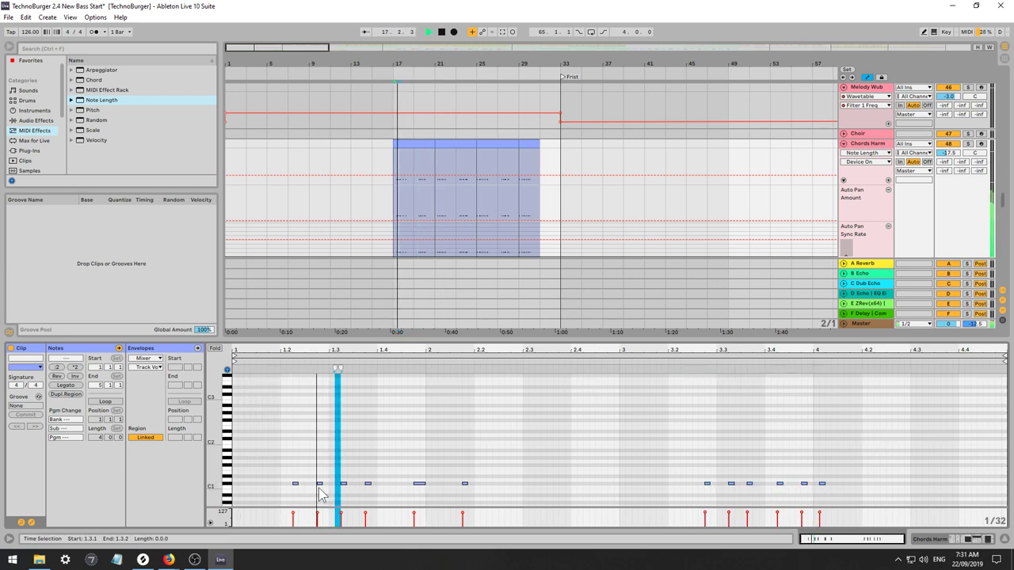
{"action": "left_click", "coordinate": [352, 487]}
{"action": "key", "text": "space"}
{"action": "key", "text": "space"}
{"action": "left_click", "coordinate": [325, 488]}
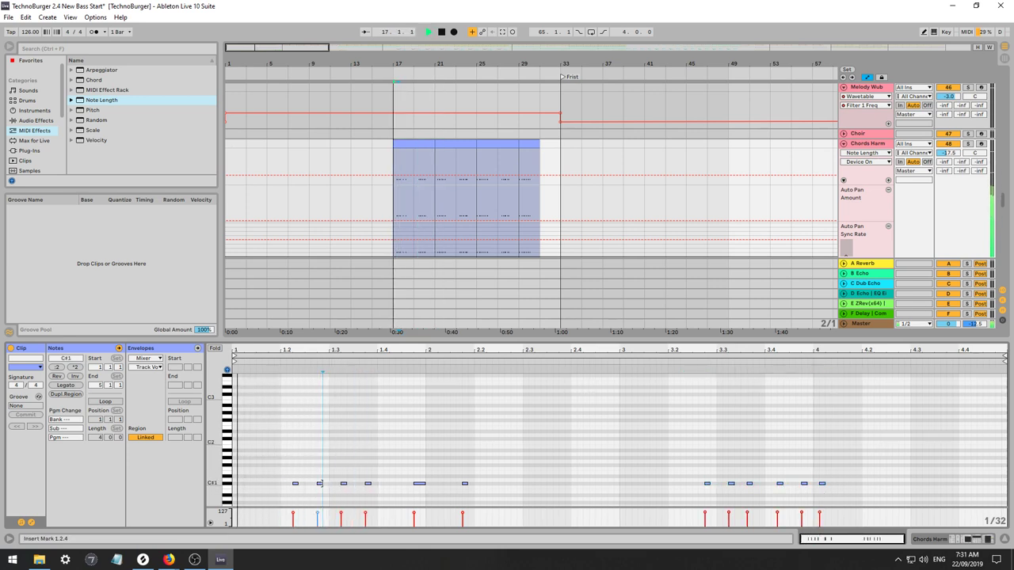
{"action": "left_click", "coordinate": [320, 483]}
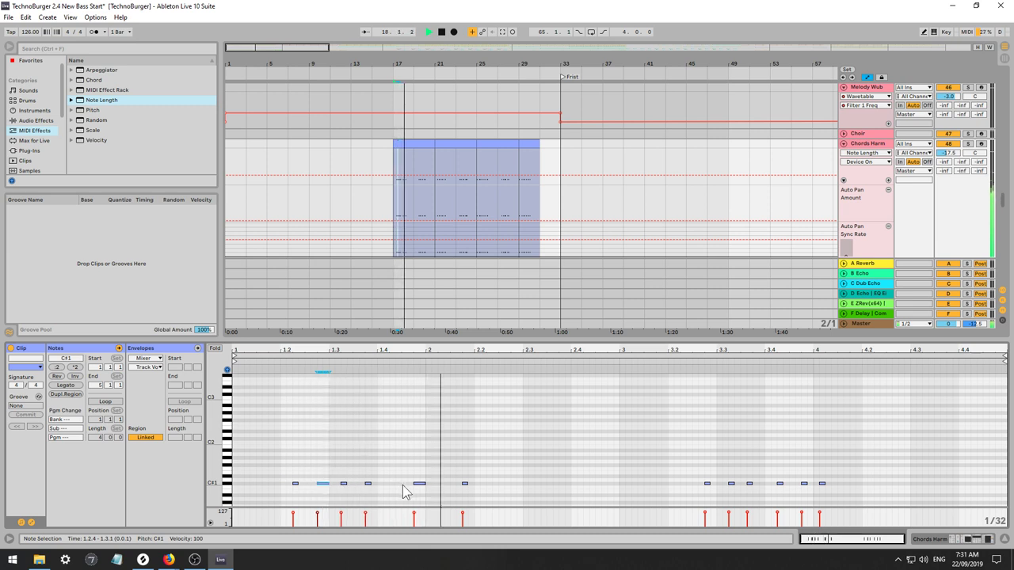
{"action": "left_click", "coordinate": [368, 483]}
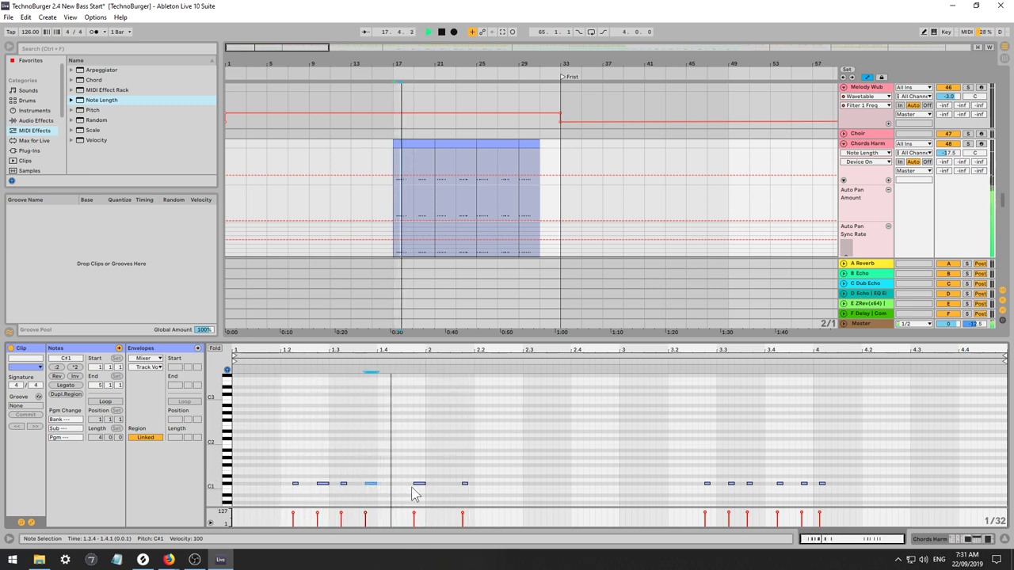
{"action": "left_click", "coordinate": [466, 483]}
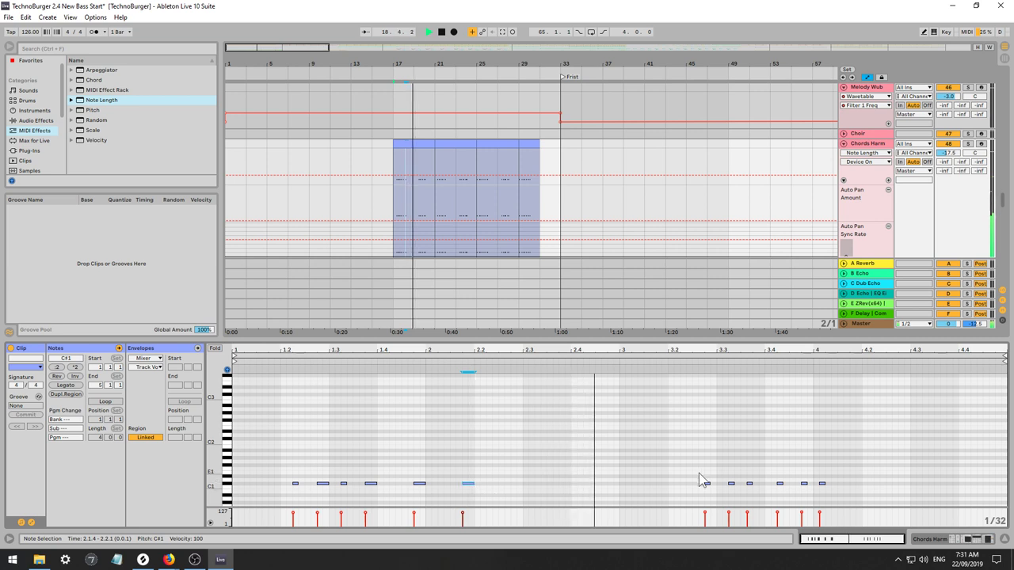
{"action": "left_click", "coordinate": [752, 483]}
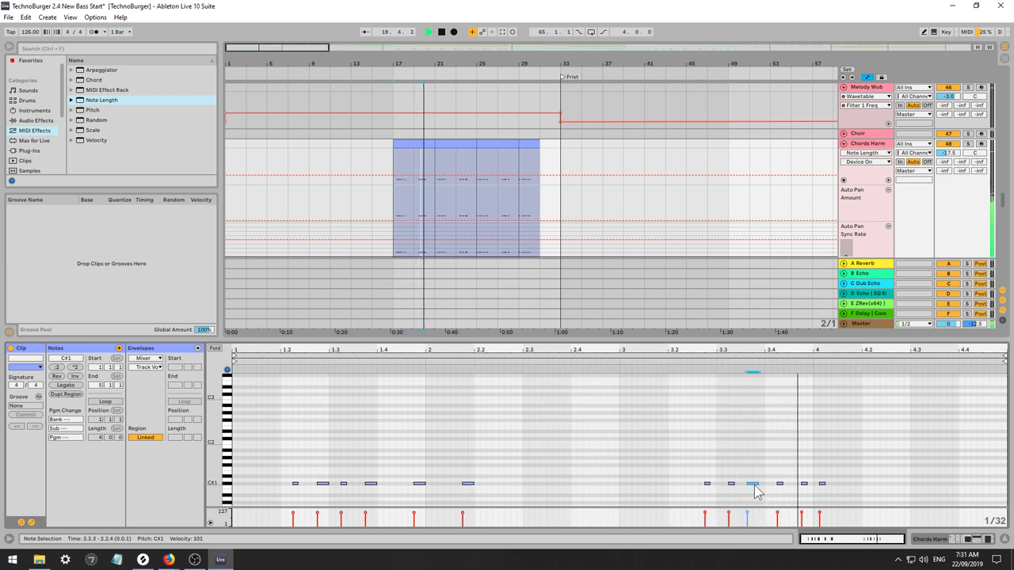
{"action": "key", "text": "space"}
{"action": "key", "text": "space"}
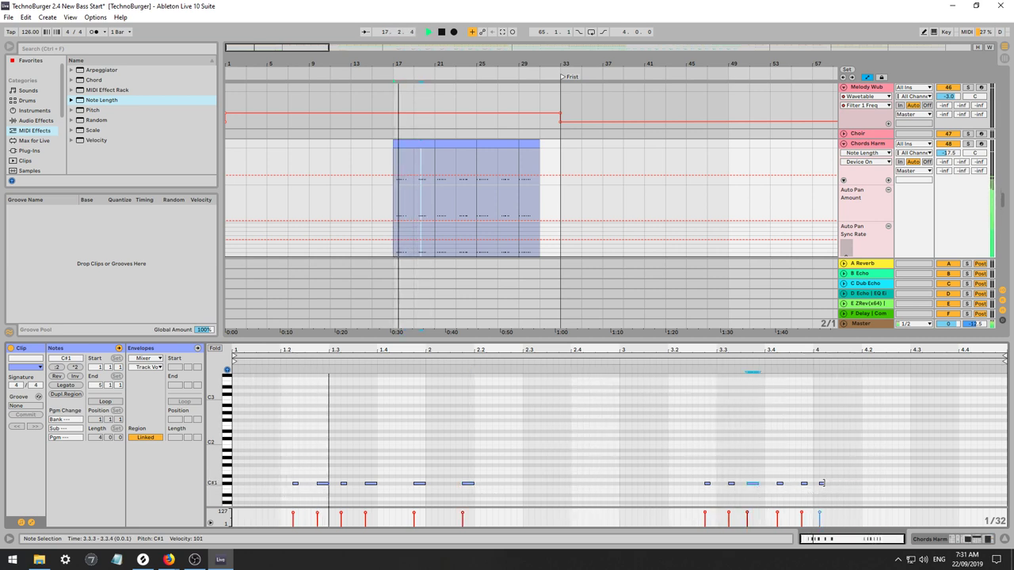
Lengthen the last C#1 note at 4.1.1, shorten the 3.3.3 note, then copy all twelve C#1 notes.
{"action": "mouse_move", "coordinate": [825, 483]}
{"action": "left_mouse_down"}
{"action": "mouse_move", "coordinate": [837, 484]}
{"action": "mouse_move", "coordinate": [825, 484]}
{"action": "left_mouse_up"}
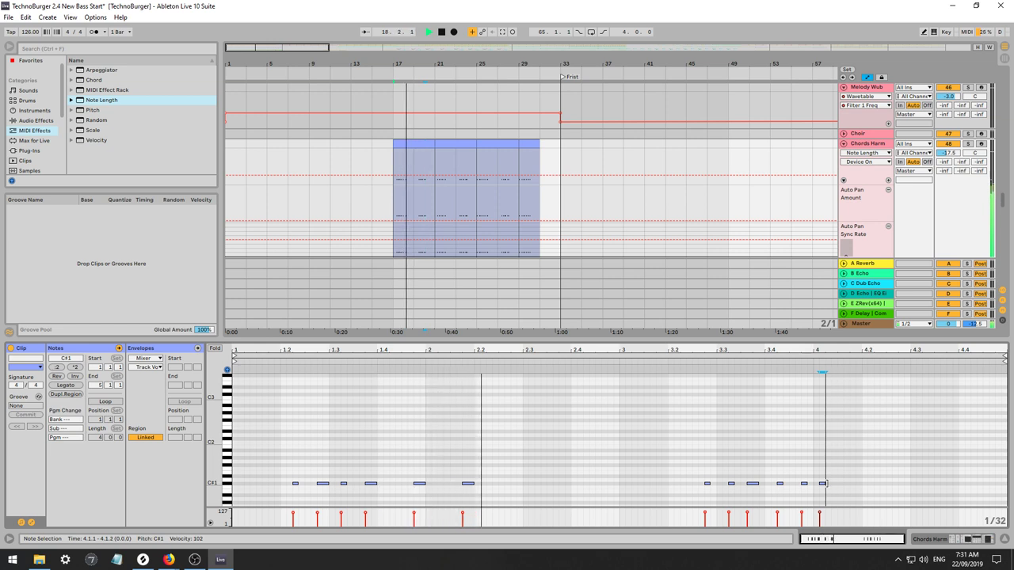
{"action": "left_click", "coordinate": [758, 485]}
{"action": "left_click_drag", "start_coordinate": [758, 484], "coordinate": [749, 484]}
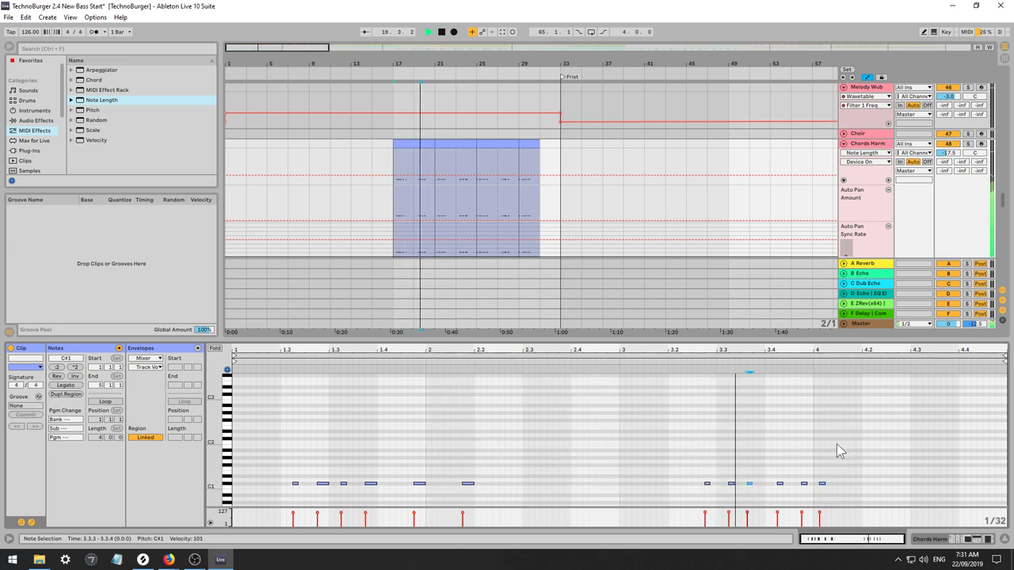
{"action": "left_click_drag", "start_coordinate": [838, 466], "coordinate": [204, 504]}
{"action": "key", "text": "space"}
Paste the C#1 notes into the Chords clip, then undo the paste.
{"action": "scroll", "coordinate": [422, 219], "scroll_direction": "down", "scroll_amount": 2}
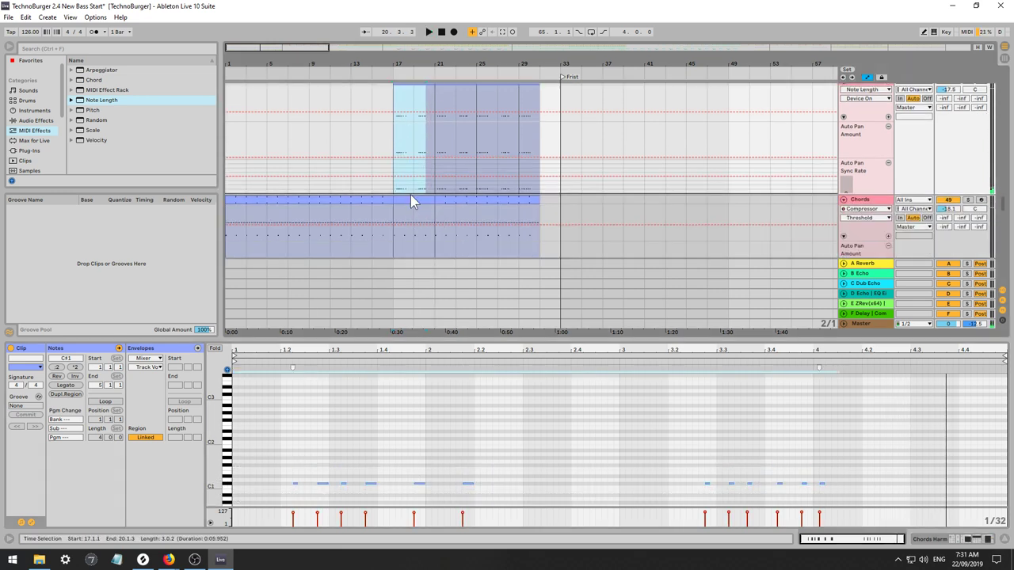
{"action": "left_click", "coordinate": [402, 204]}
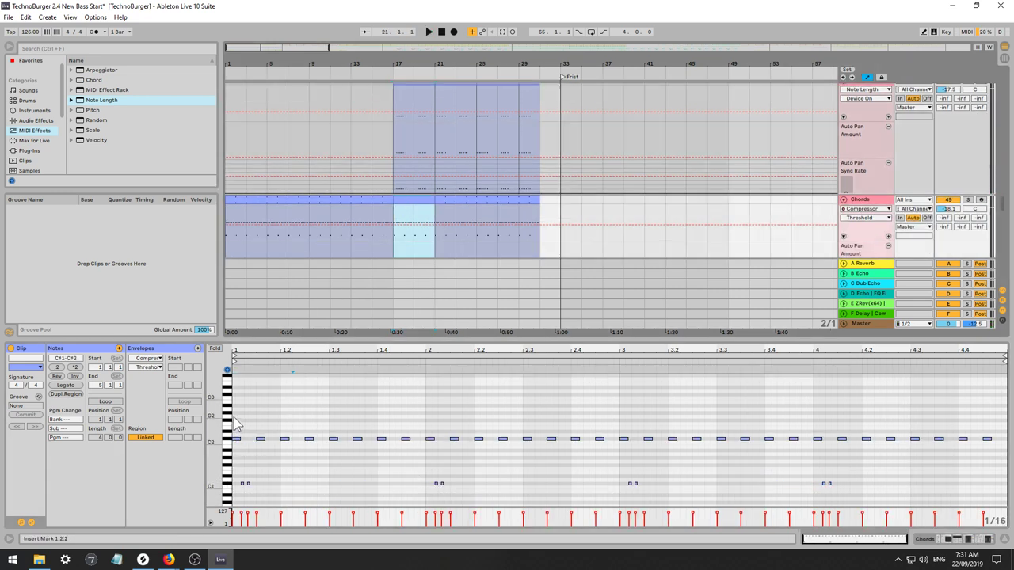
{"action": "key", "text": "ctrl+a"}
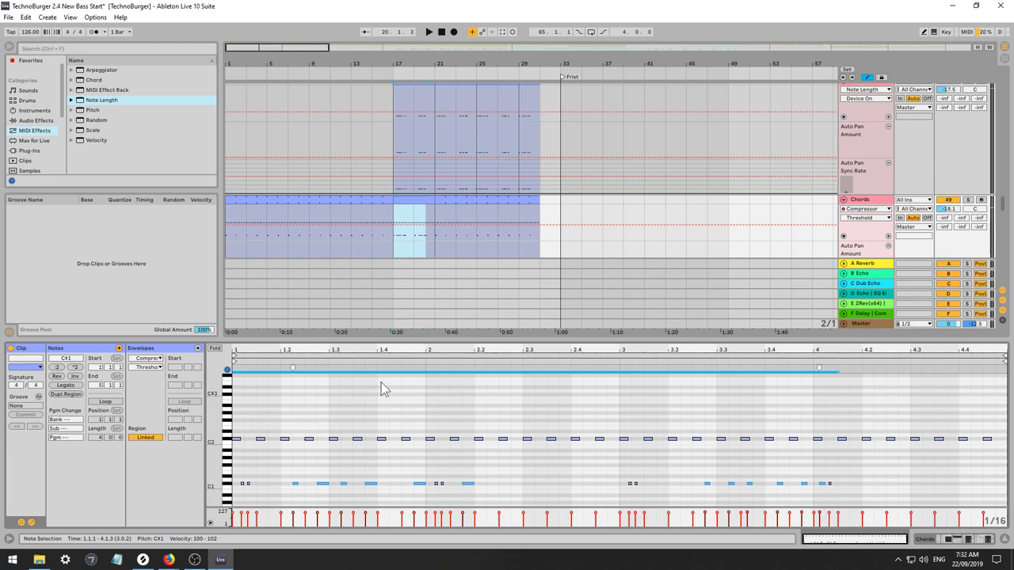
{"action": "key", "text": "ctrl+z"}
{"action": "scroll", "coordinate": [459, 229], "scroll_direction": "up", "scroll_amount": 2}
{"action": "scroll", "coordinate": [446, 176], "scroll_direction": "down", "scroll_amount": 1}
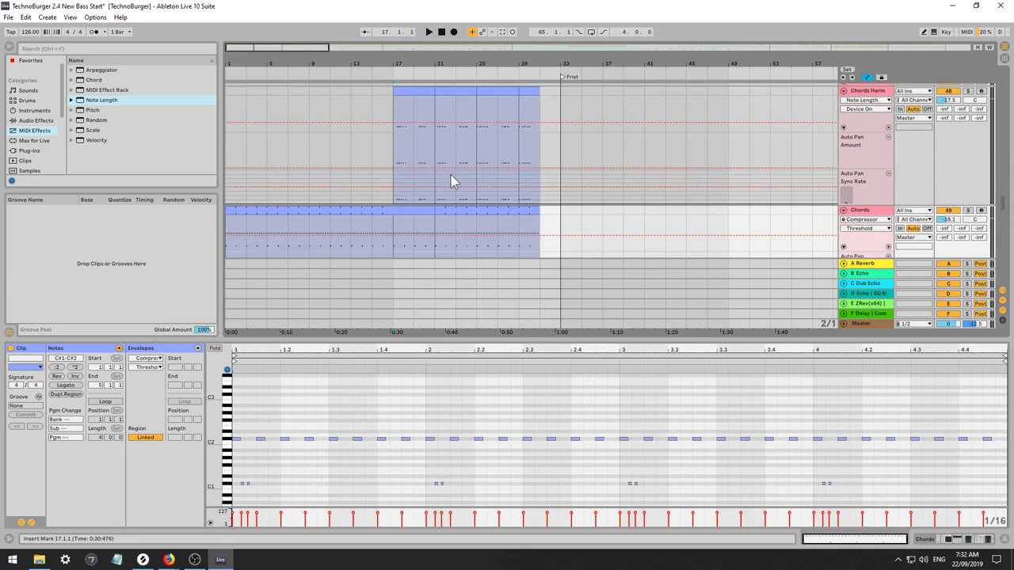
Set Chords Harm volume to -17.2 dB, solo Chords, and duplicate bars 25–29 onto bars 29–33.
{"action": "left_click", "coordinate": [394, 144]}
{"action": "key", "text": "space"}
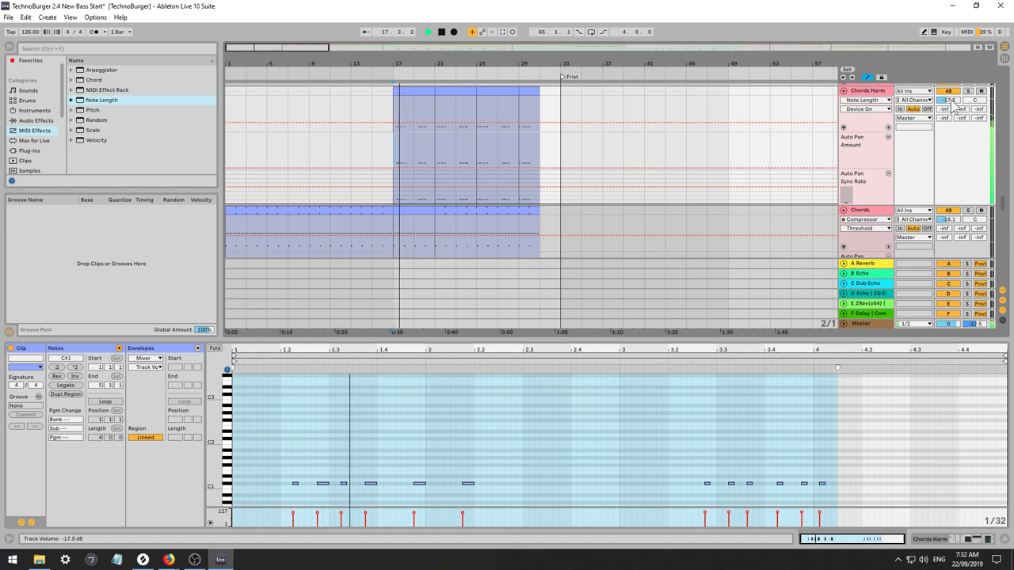
{"action": "left_click_drag", "start_coordinate": [945, 99], "coordinate": [945, 100]}
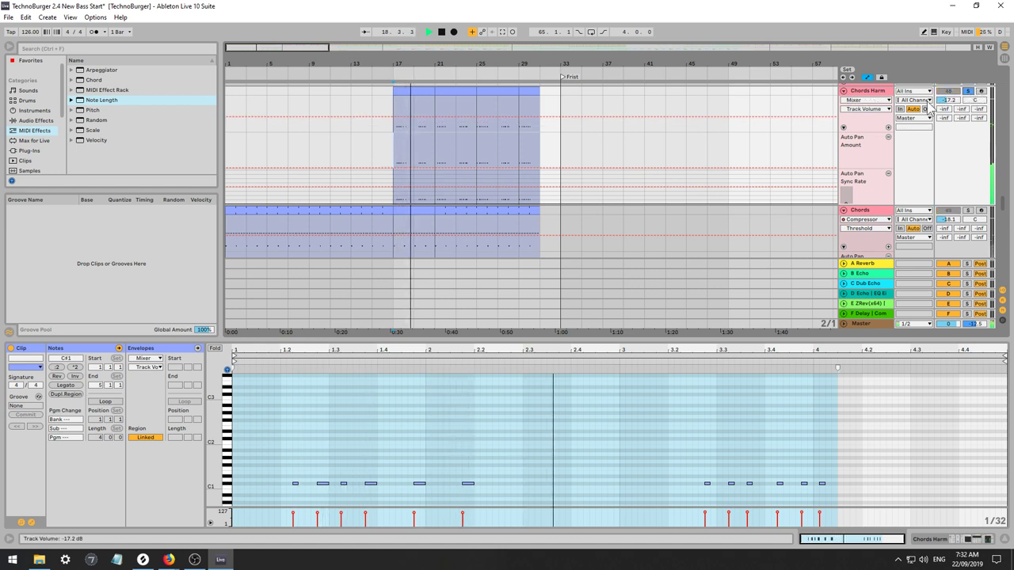
{"action": "scroll", "coordinate": [892, 135], "scroll_direction": "up", "scroll_amount": 1}
{"action": "left_click", "coordinate": [968, 232], "text": "ctrl"}
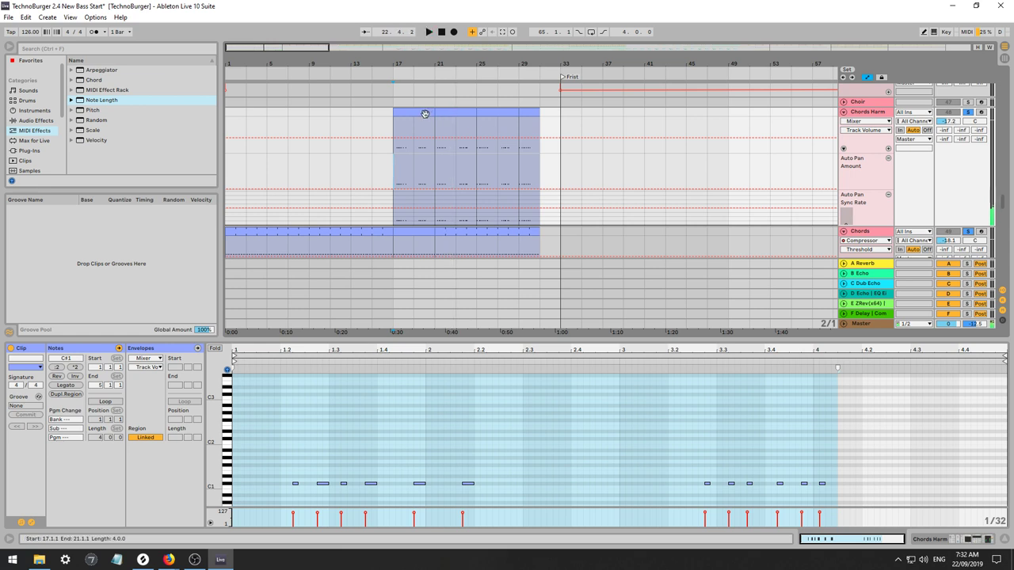
{"action": "key", "text": "space"}
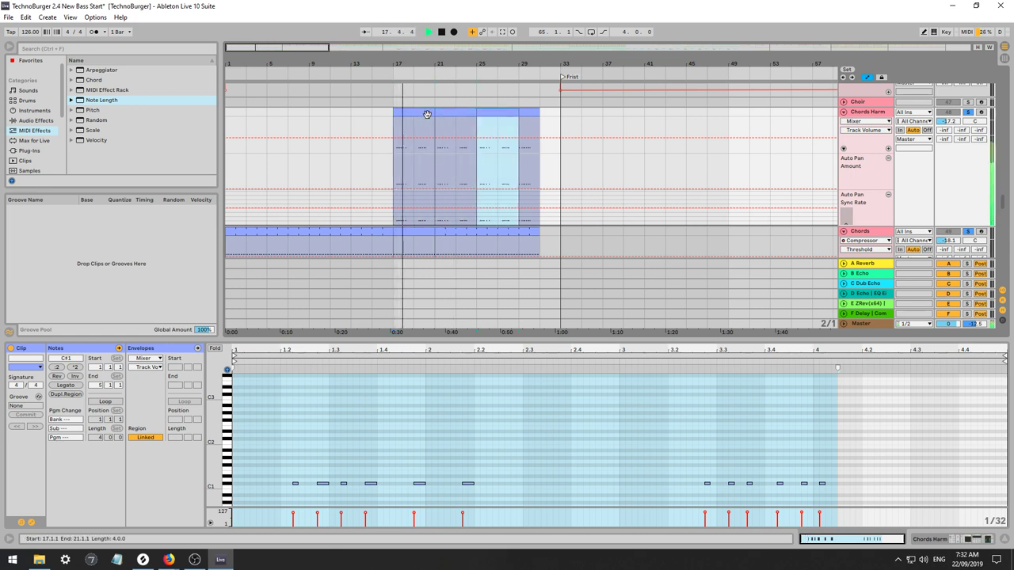
{"action": "key", "text": "ctrl+d"}
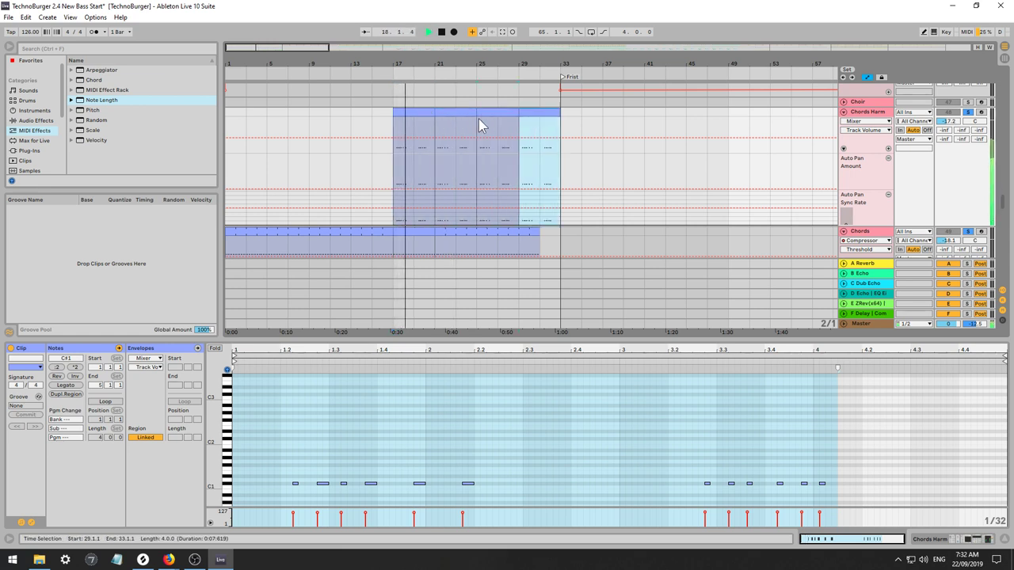
Hide the automation lanes and unsolo the Chords Harm and Chords tracks.
{"action": "left_click", "coordinate": [545, 136]}
{"action": "key", "text": "a"}
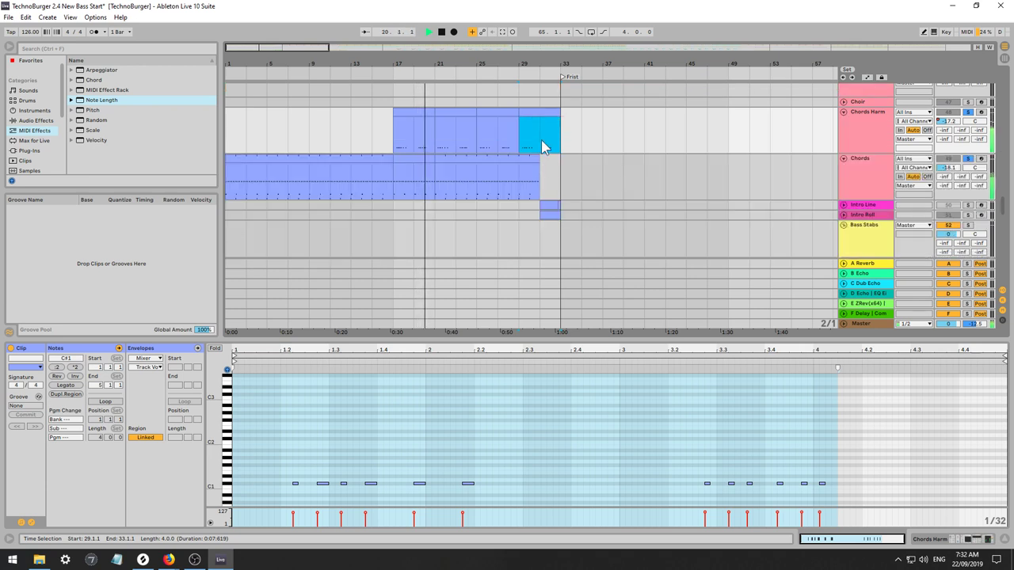
{"action": "left_click_drag", "start_coordinate": [541, 145], "coordinate": [557, 145]}
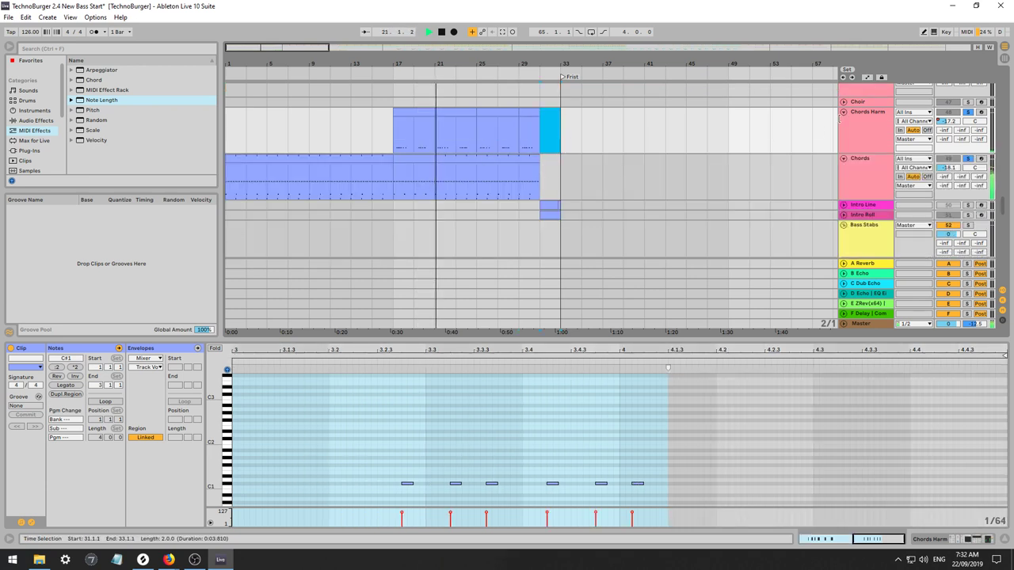
{"action": "left_click", "coordinate": [968, 113]}
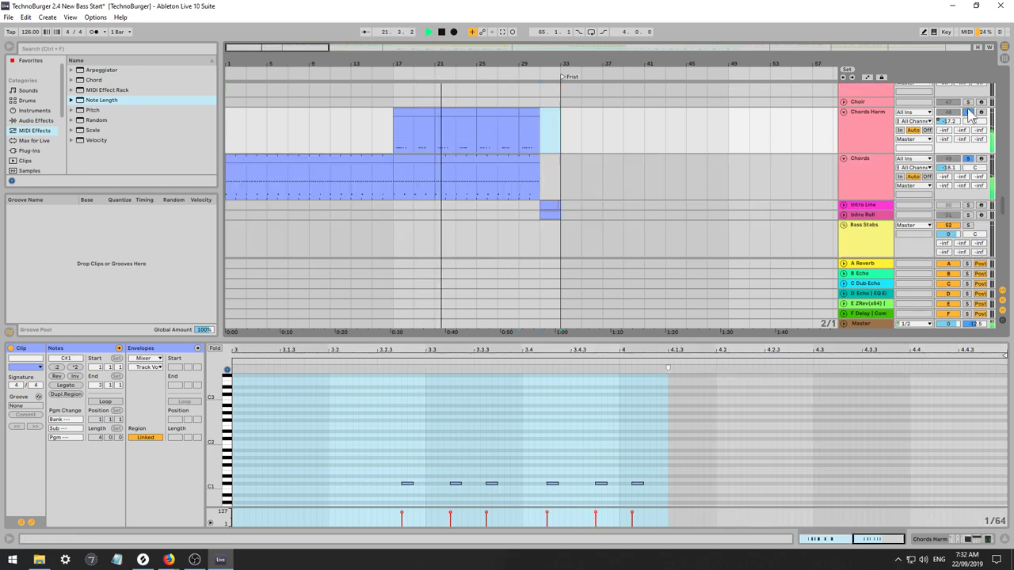
{"action": "left_click", "coordinate": [873, 118]}
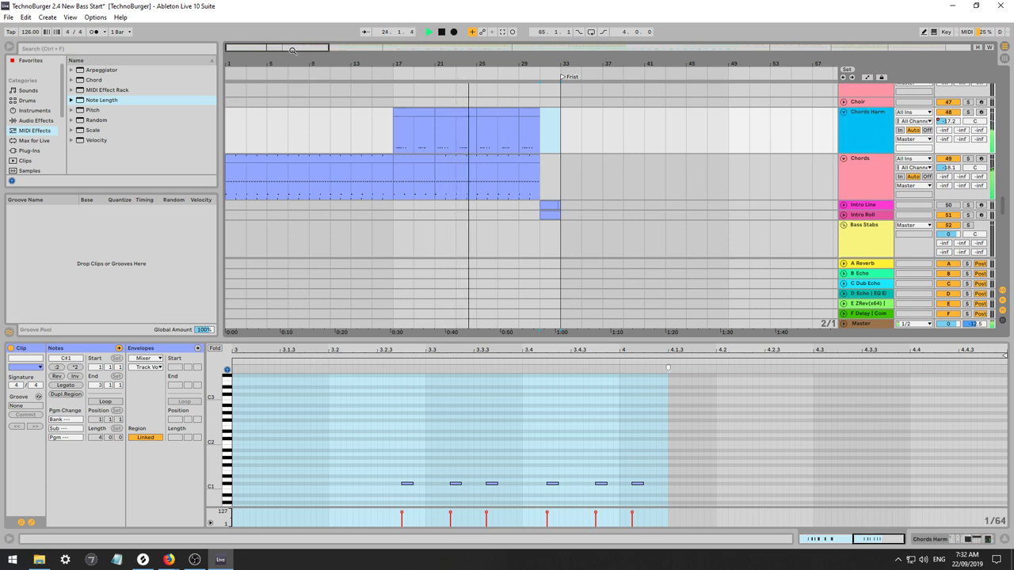
Trim the Chords clip's end back from bar 33 to bar 31.
{"action": "left_click_drag", "start_coordinate": [293, 50], "coordinate": [294, 62]}
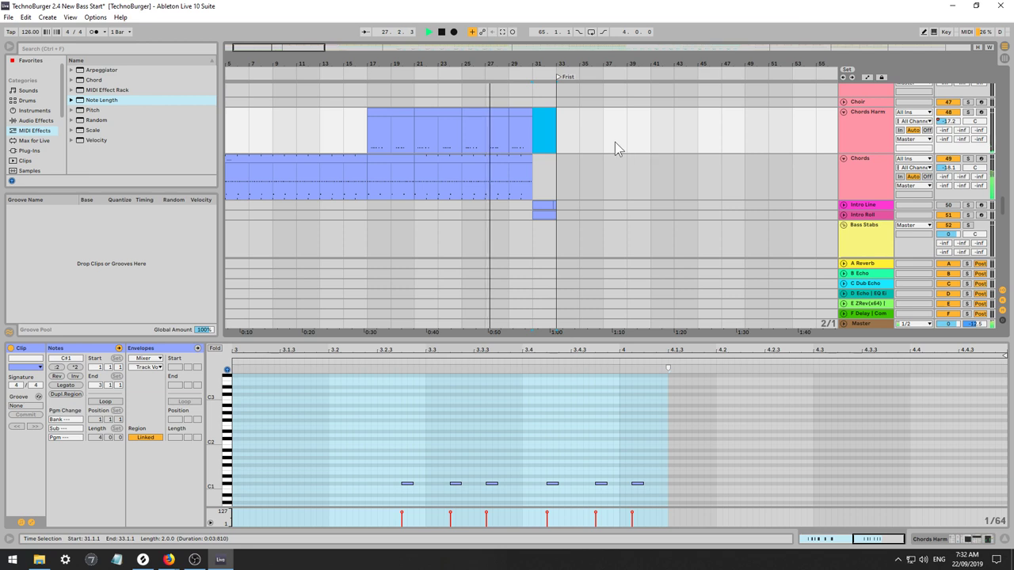
{"action": "left_click_drag", "start_coordinate": [514, 119], "coordinate": [551, 115]}
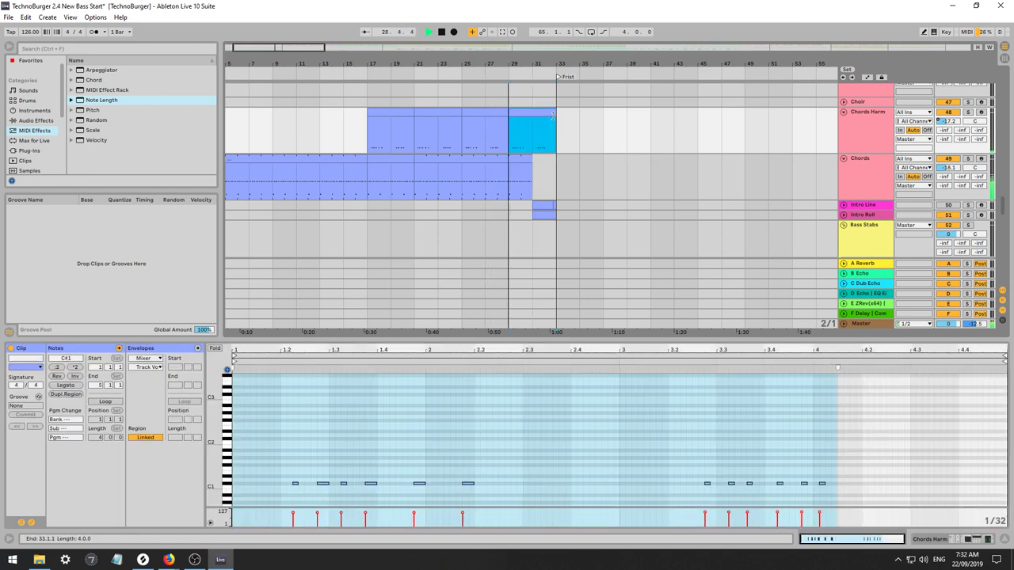
{"action": "left_click", "coordinate": [529, 159]}
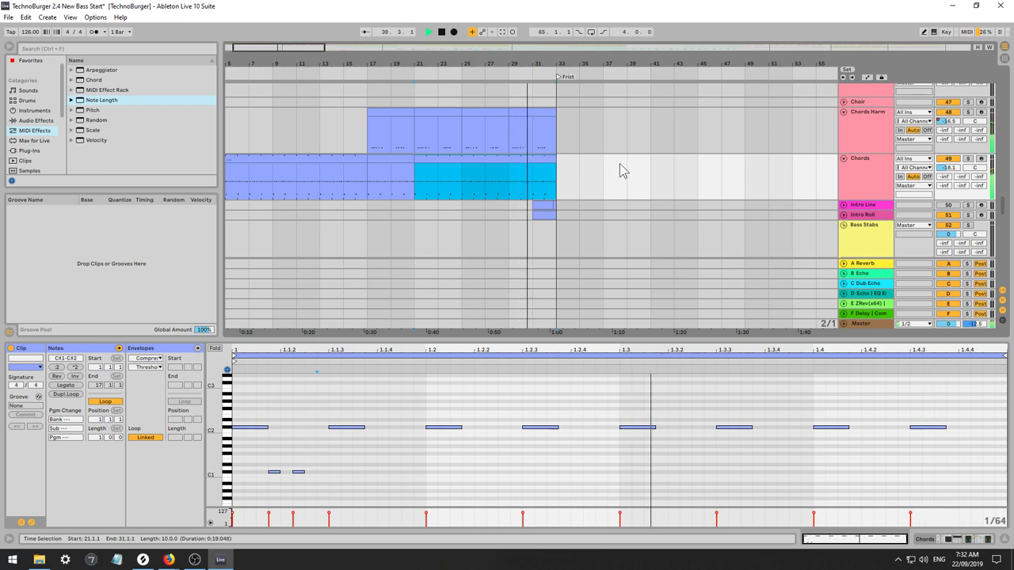
{"action": "left_click_drag", "start_coordinate": [555, 168], "coordinate": [543, 165]}
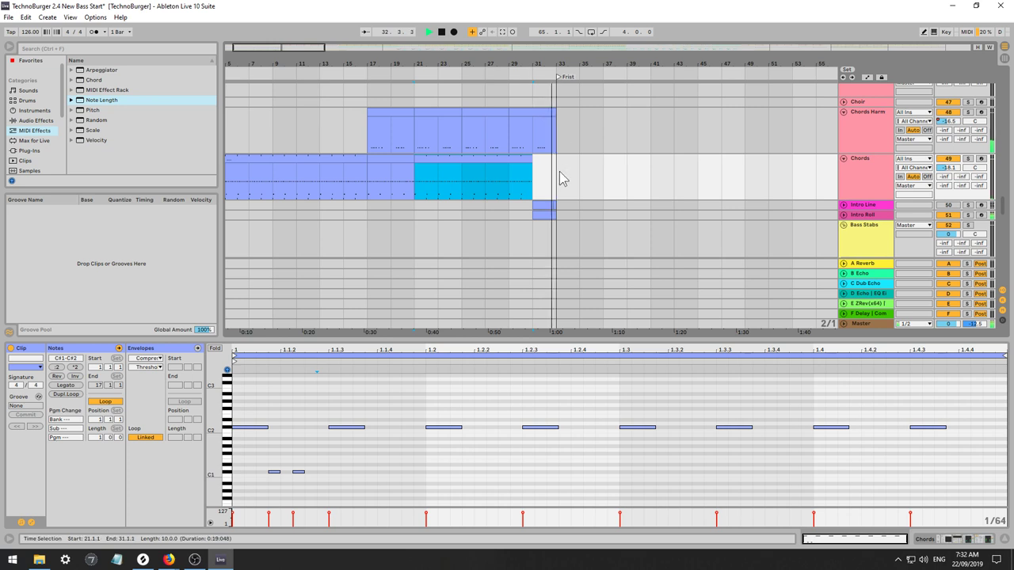
Unfold the Intro Roll and Intro Line tracks to show their clips.
{"action": "scroll", "coordinate": [559, 186], "scroll_direction": "down", "scroll_amount": 5}
{"action": "scroll", "coordinate": [559, 196], "scroll_direction": "up", "scroll_amount": 8}
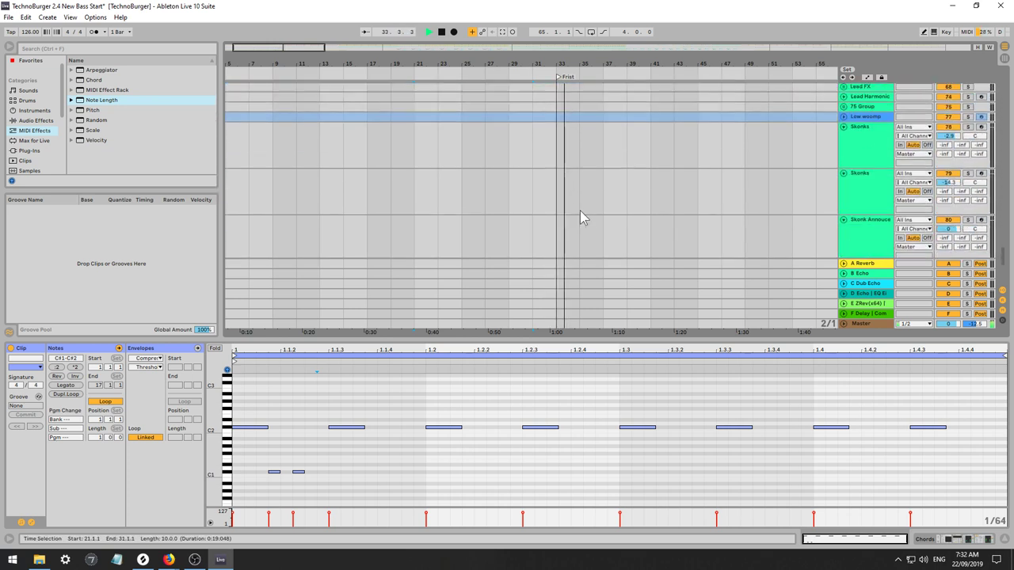
{"action": "scroll", "coordinate": [587, 178], "scroll_direction": "down", "scroll_amount": 1}
{"action": "scroll", "coordinate": [586, 173], "scroll_direction": "up", "scroll_amount": 10}
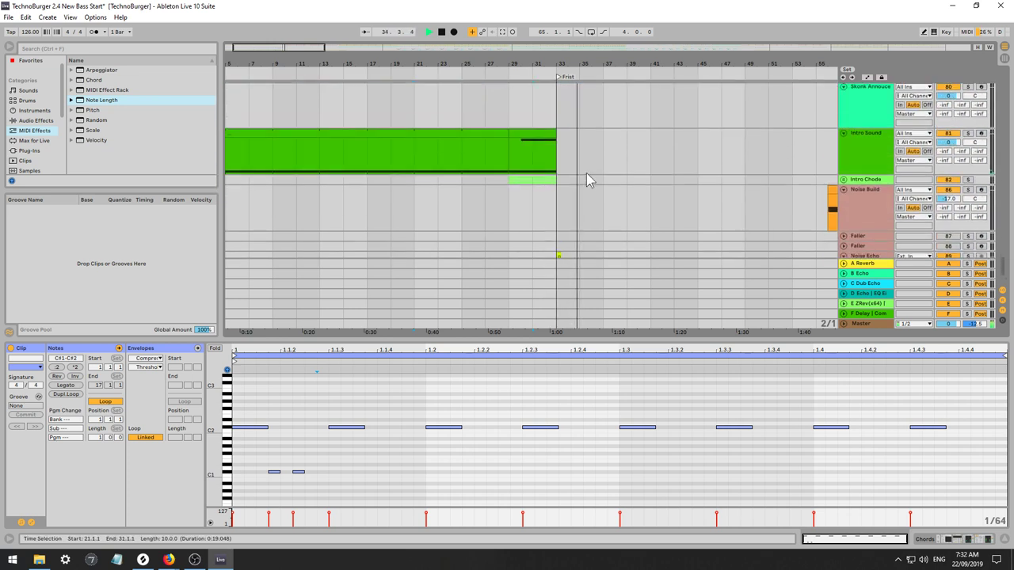
{"action": "scroll", "coordinate": [770, 163], "scroll_direction": "down", "scroll_amount": 6}
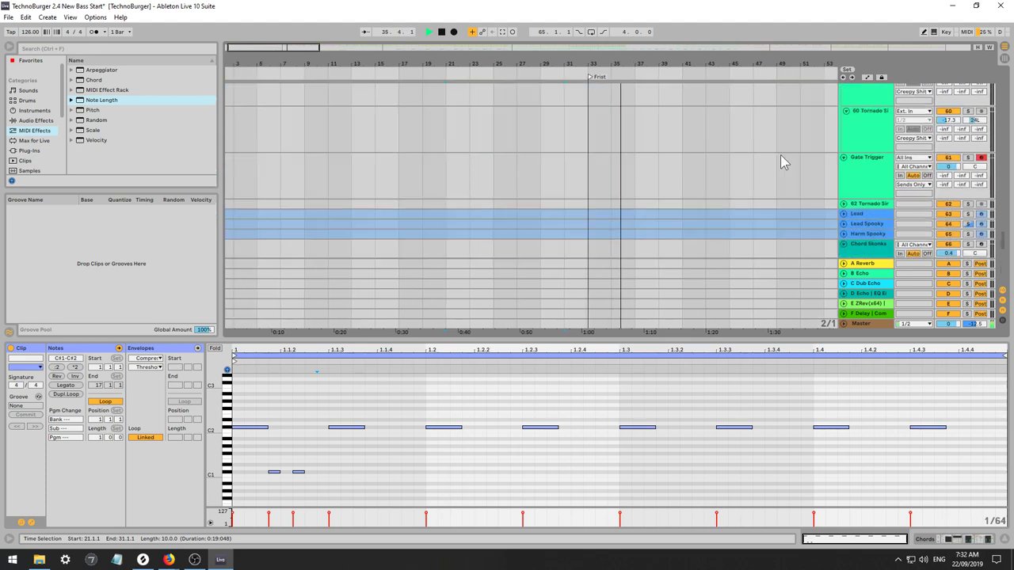
{"action": "scroll", "coordinate": [798, 154], "scroll_direction": "up", "scroll_amount": 5}
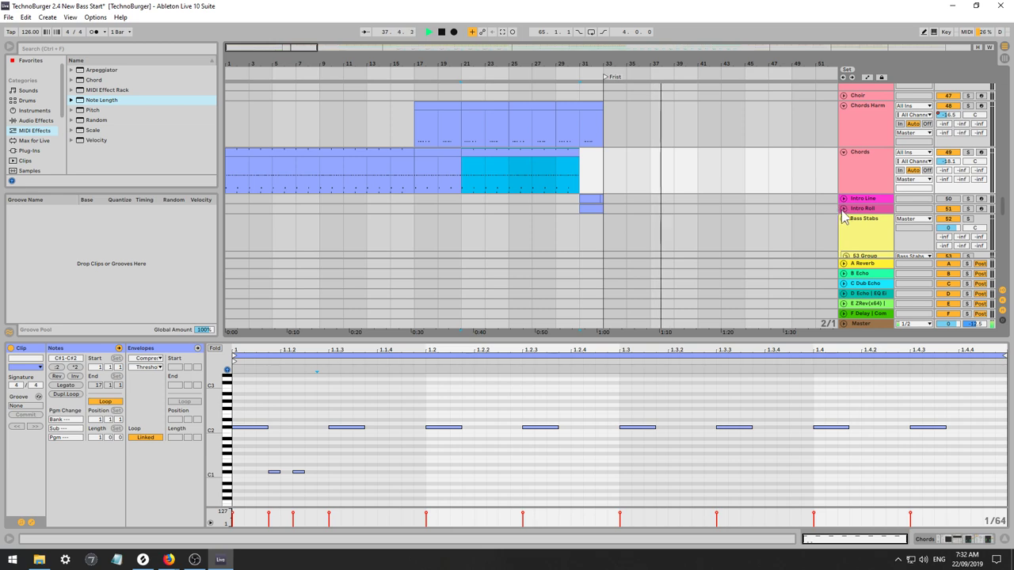
{"action": "scroll", "coordinate": [781, 219], "scroll_direction": "up", "scroll_amount": 4}
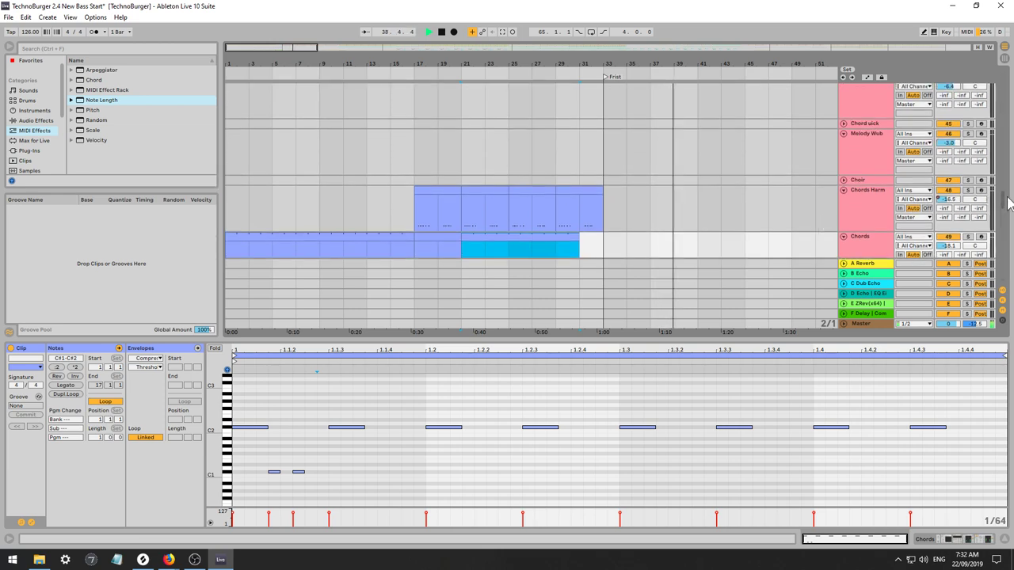
{"action": "mouse_move", "coordinate": [1007, 198]}
{"action": "left_mouse_down"}
{"action": "mouse_move", "coordinate": [1004, 113]}
{"action": "mouse_move", "coordinate": [1003, 211]}
{"action": "left_mouse_up"}
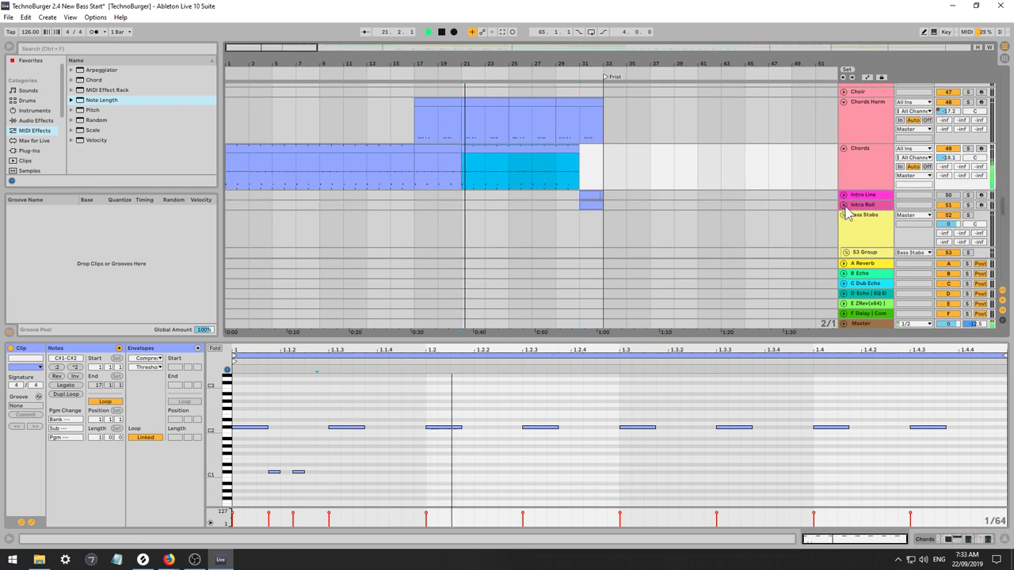
{"action": "left_click", "coordinate": [844, 205]}
{"action": "left_click", "coordinate": [844, 196]}
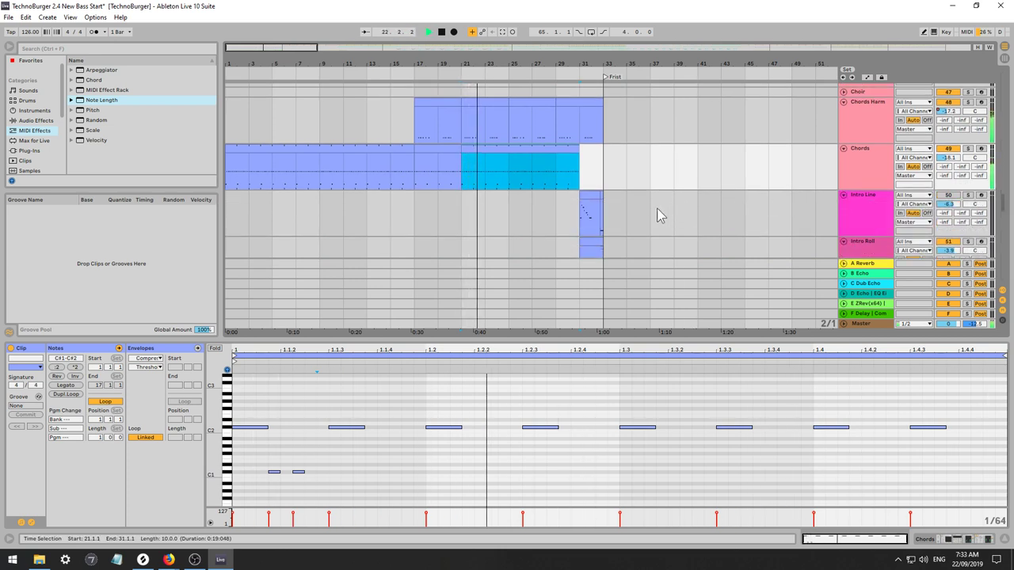
Expand the Intro Chode group to reveal its Intro Wide Chode tracks.
{"action": "scroll", "coordinate": [673, 207], "scroll_direction": "down", "scroll_amount": 1}
{"action": "scroll", "coordinate": [610, 190], "scroll_direction": "down", "scroll_amount": 10}
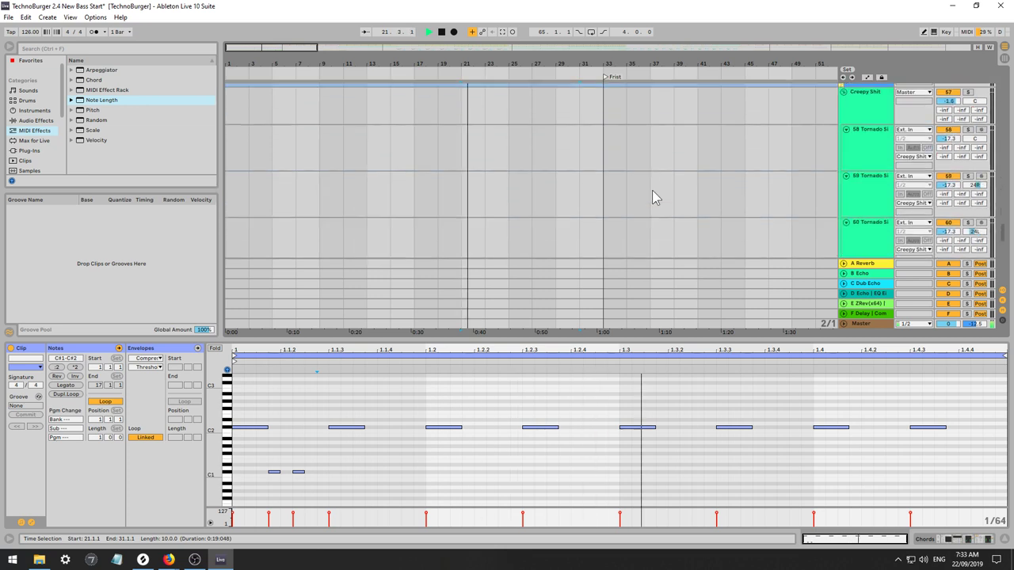
{"action": "scroll", "coordinate": [658, 187], "scroll_direction": "down", "scroll_amount": 2}
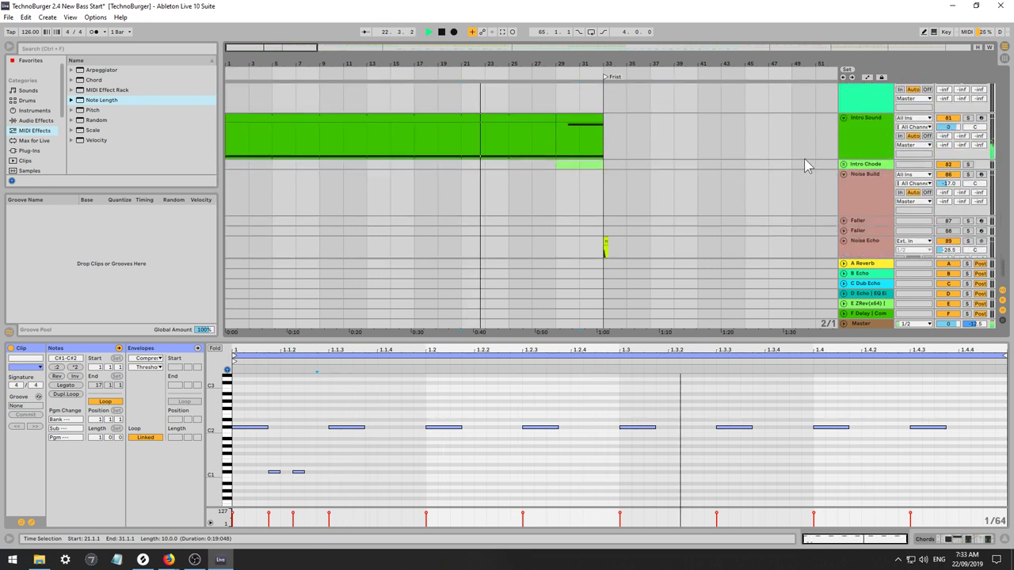
{"action": "left_click", "coordinate": [844, 165]}
Open the Intro Chode group's devices and raise the Auto Filter frequency to 842 Hz.
{"action": "left_click", "coordinate": [558, 222]}
{"action": "key", "text": "space"}
{"action": "key", "text": "space"}
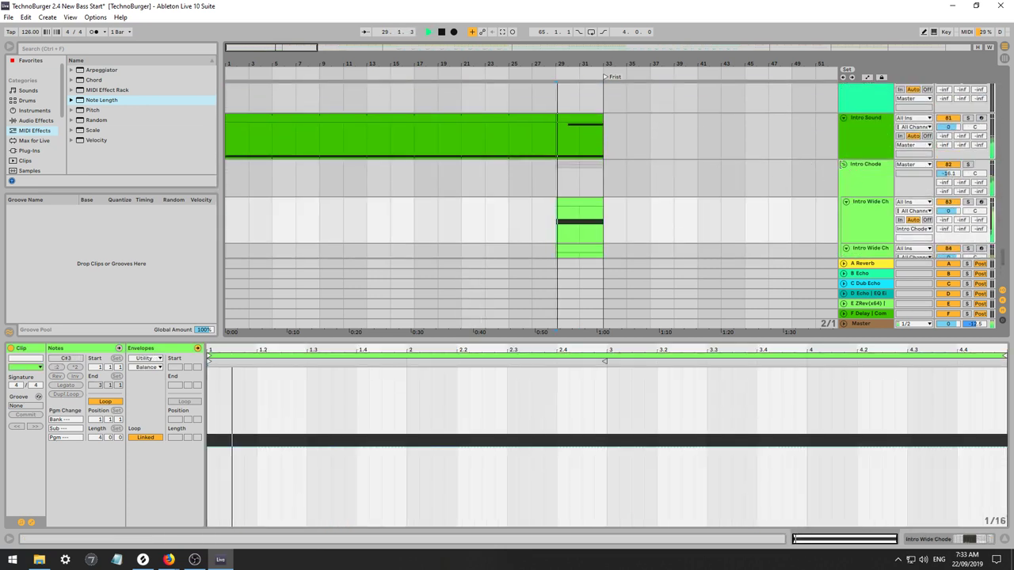
{"action": "double_click", "coordinate": [866, 167]}
{"action": "key", "text": "space"}
{"action": "key", "text": "space"}
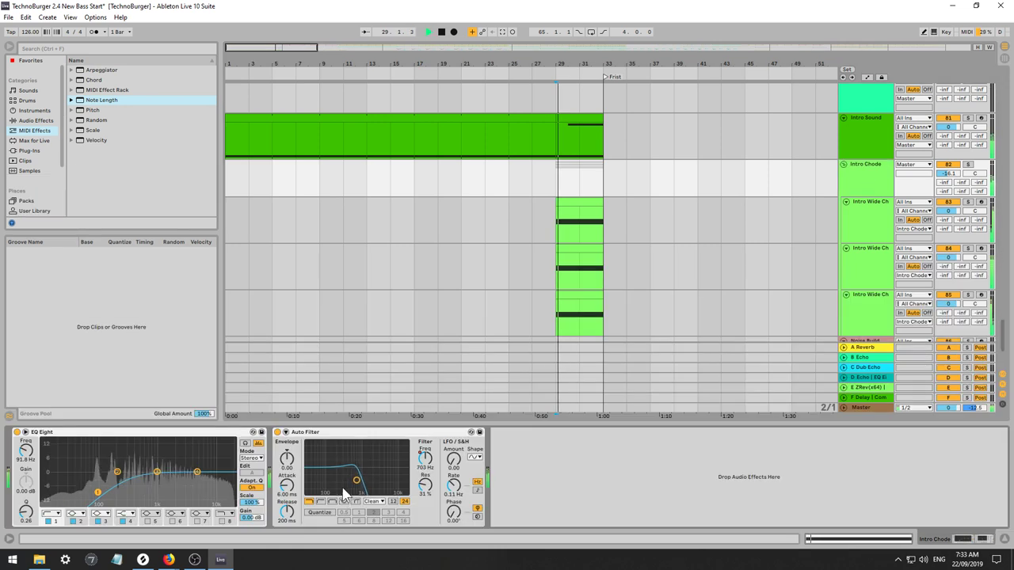
{"action": "left_click_drag", "start_coordinate": [425, 459], "coordinate": [425, 453]}
{"action": "key", "text": "space"}
{"action": "key", "text": "space"}
Lower the filter-frequency automation point at bar 29 and re-enable the overridden automation.
{"action": "key", "text": "space"}
{"action": "key", "text": "a"}
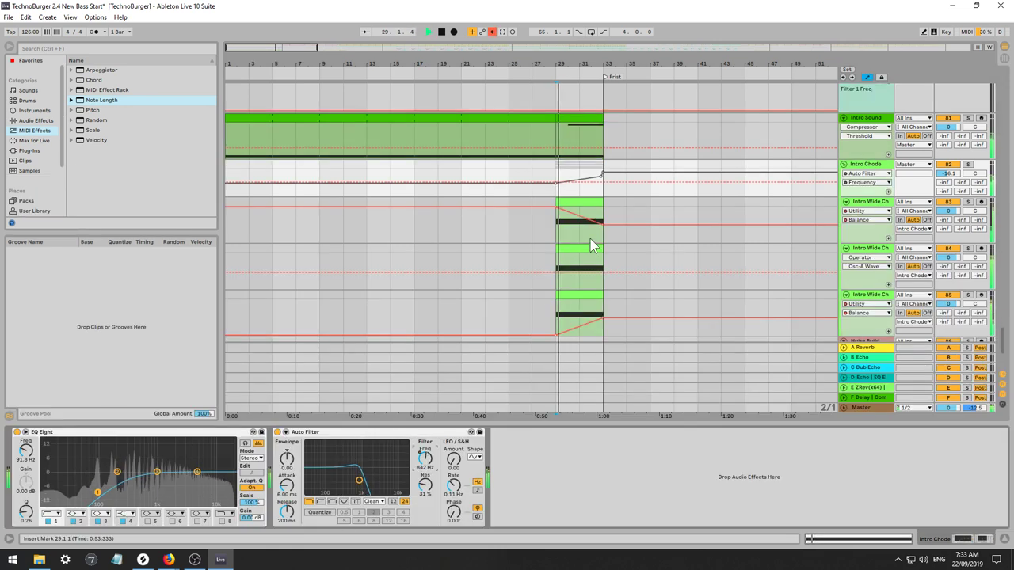
{"action": "key", "text": "space"}
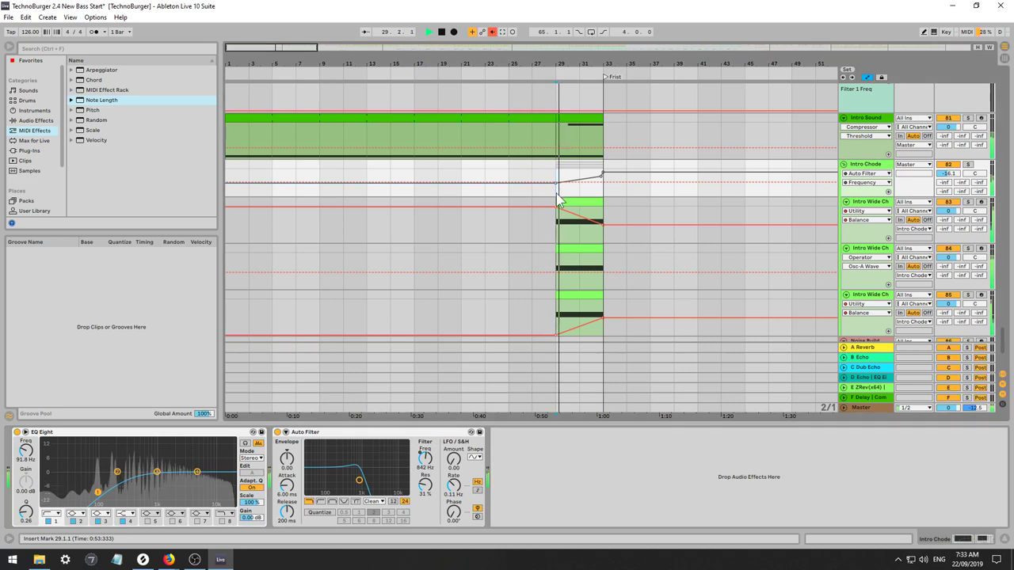
{"action": "key", "text": "space"}
{"action": "left_click_drag", "start_coordinate": [556, 185], "coordinate": [556, 194]}
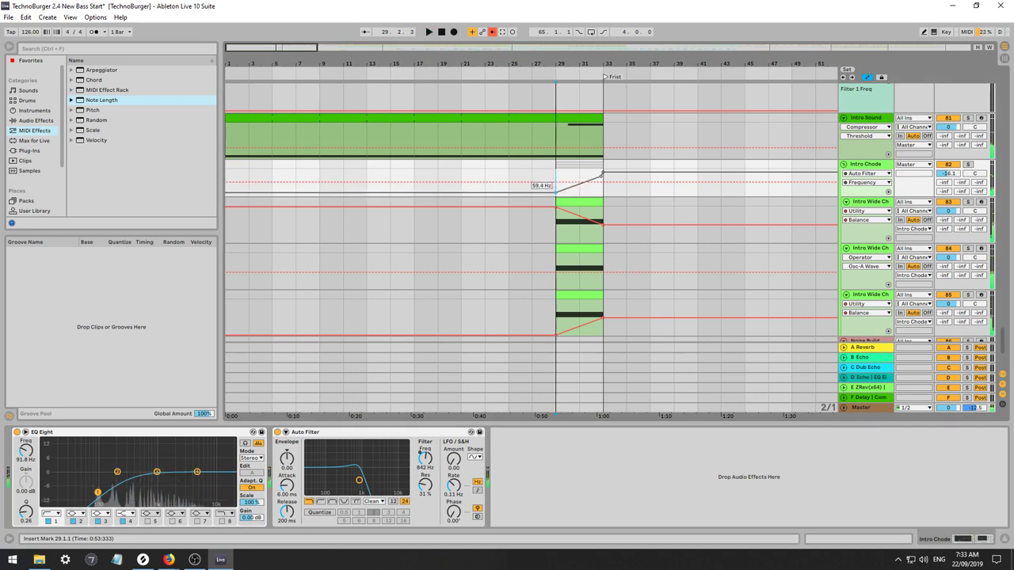
{"action": "left_click", "coordinate": [490, 34]}
{"action": "key", "text": "space"}
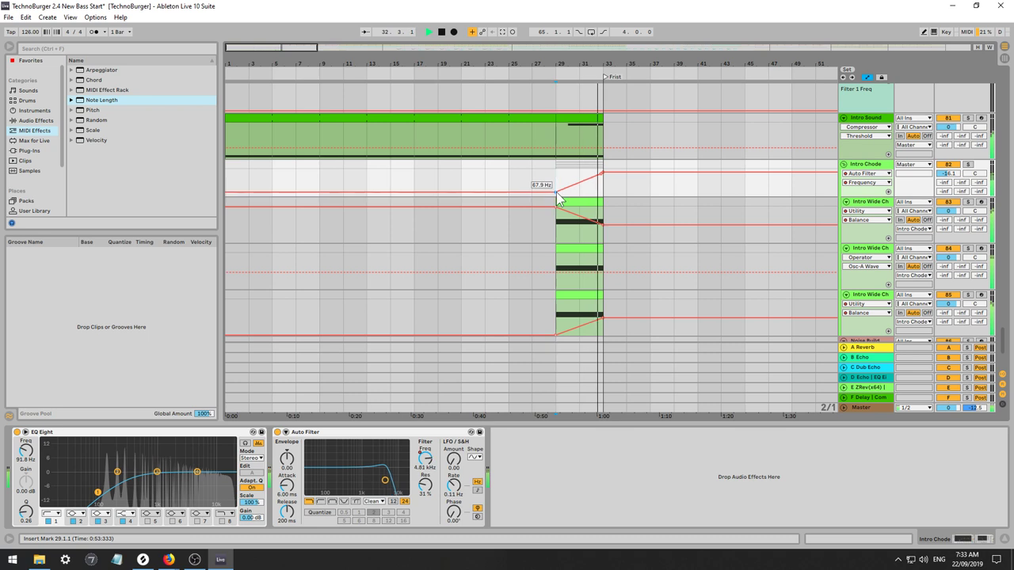
{"action": "key", "text": "space"}
{"action": "key", "text": "space"}
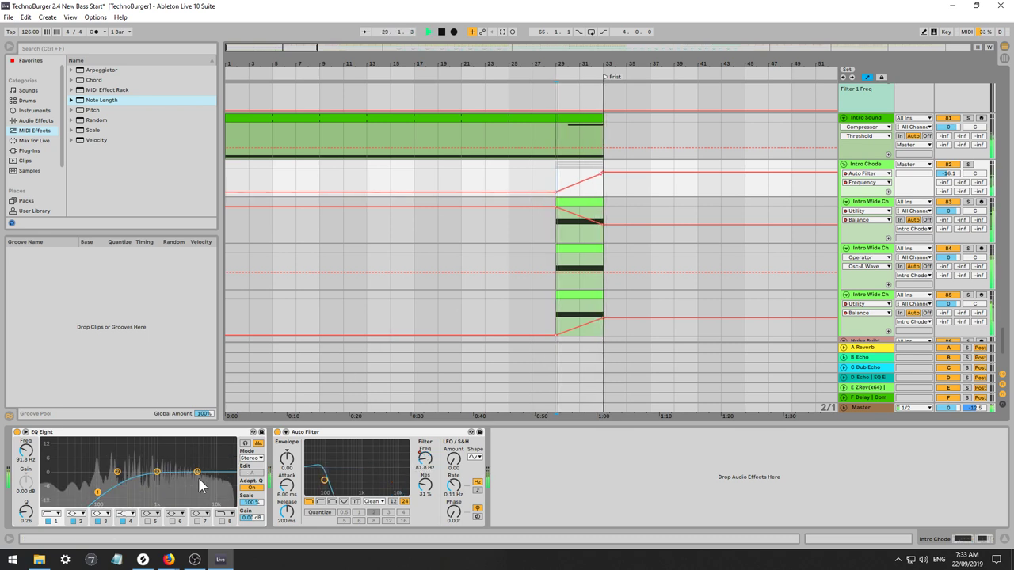
Cut EQ Eight bands 3–4, curve the bar 29–33 filter rise, and lower Intro Chode volume.
{"action": "mouse_move", "coordinate": [157, 472]}
{"action": "left_mouse_down"}
{"action": "mouse_move", "coordinate": [160, 483]}
{"action": "mouse_move", "coordinate": [194, 480]}
{"action": "mouse_move", "coordinate": [160, 484]}
{"action": "left_mouse_up"}
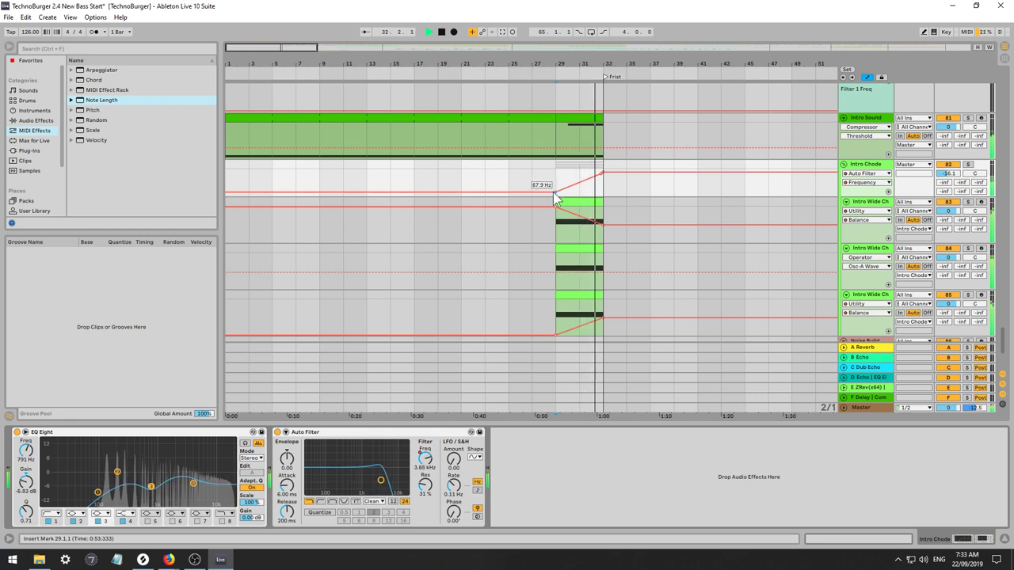
{"action": "left_click_drag", "start_coordinate": [576, 184], "coordinate": [576, 176]}
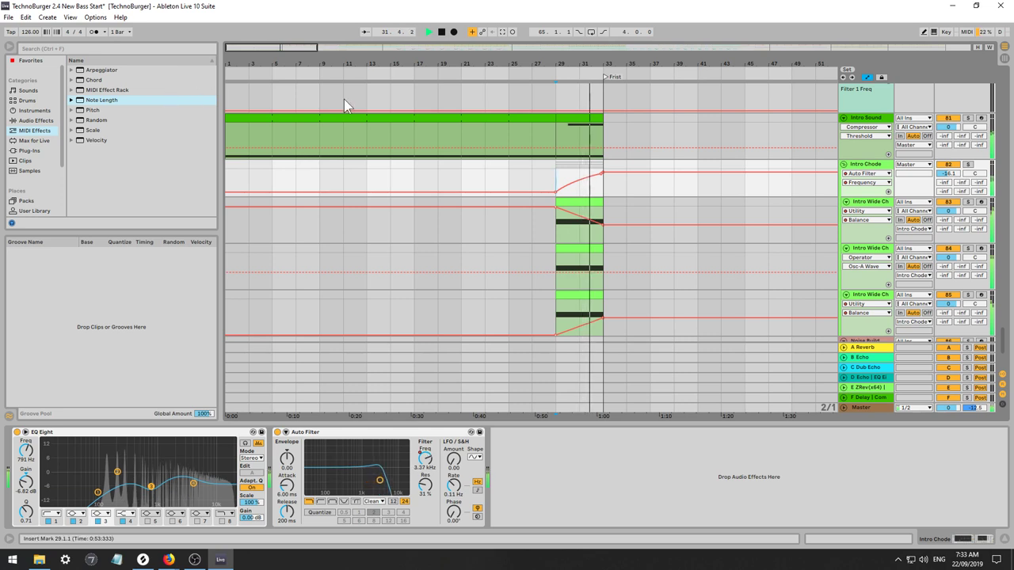
{"action": "left_click_drag", "start_coordinate": [948, 173], "coordinate": [948, 188]}
Select the Intro Chode group and browse the audio effects list.
{"action": "key", "text": "space"}
{"action": "key", "text": "space"}
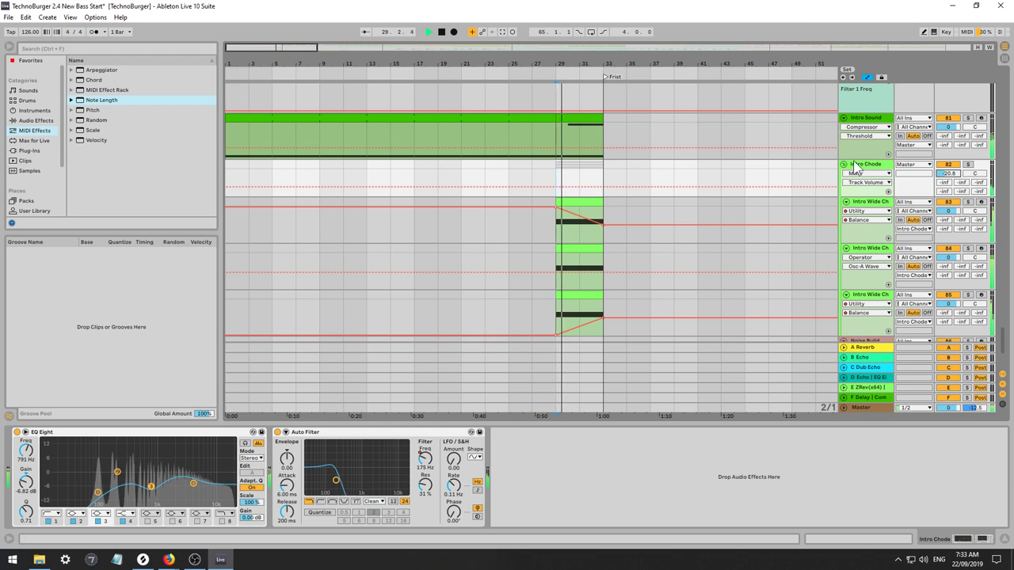
{"action": "left_click", "coordinate": [856, 164]}
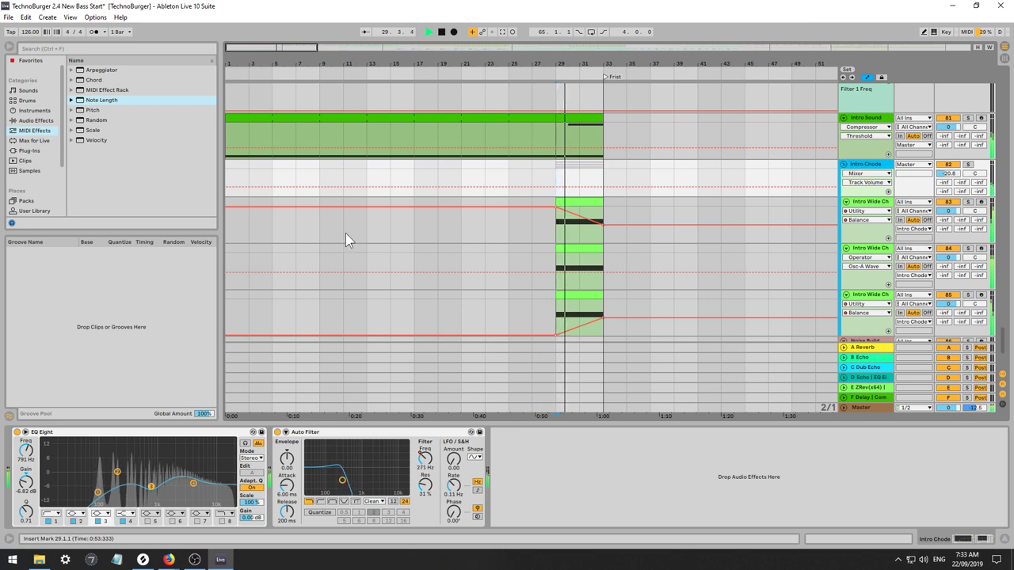
{"action": "left_click", "coordinate": [36, 120]}
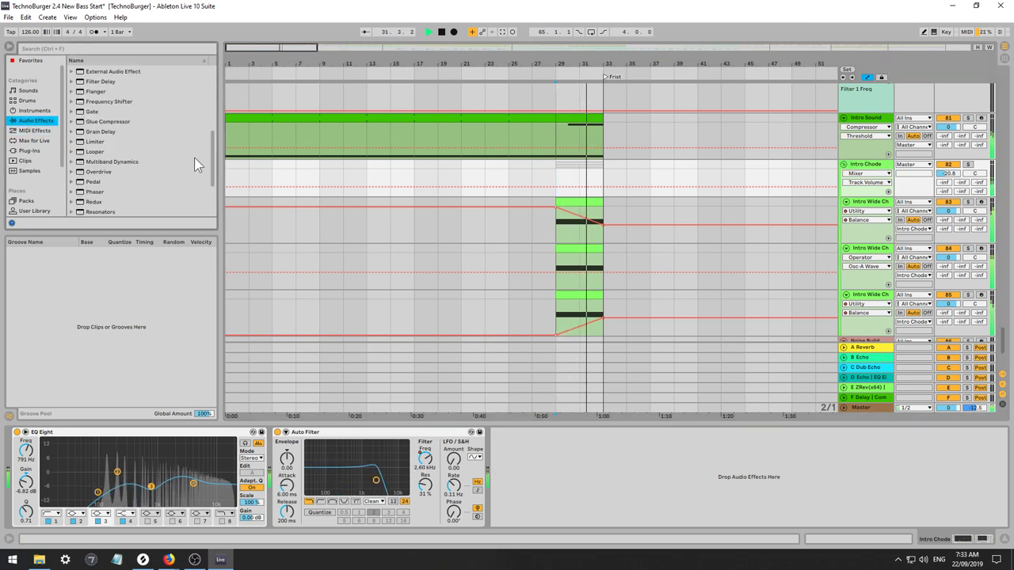
{"action": "left_click_drag", "start_coordinate": [211, 159], "coordinate": [212, 183]}
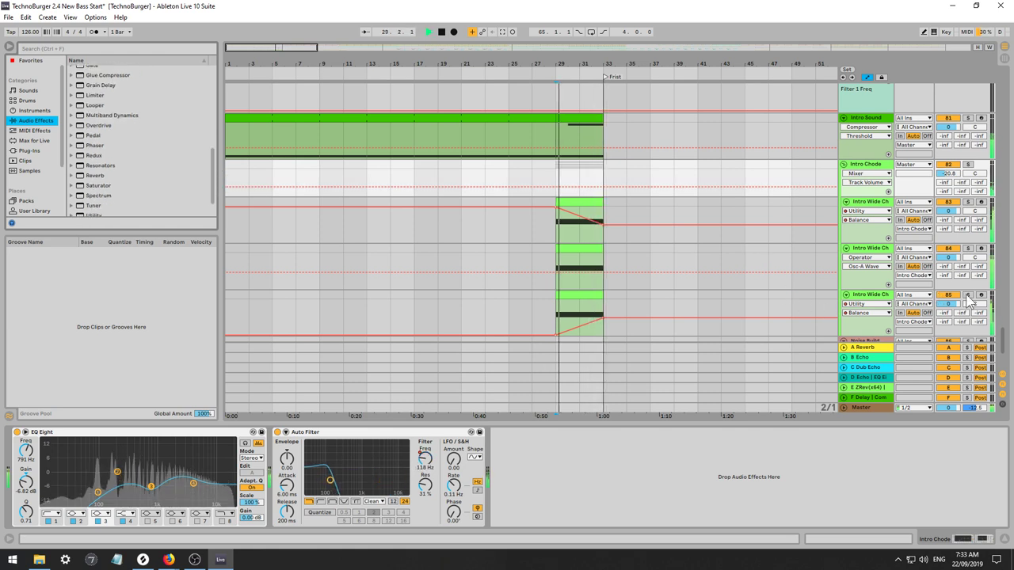
Set a fixed Utility balance on the Intro Wide Chode tracks and turn off Automation Arm.
{"action": "left_click", "coordinate": [863, 299]}
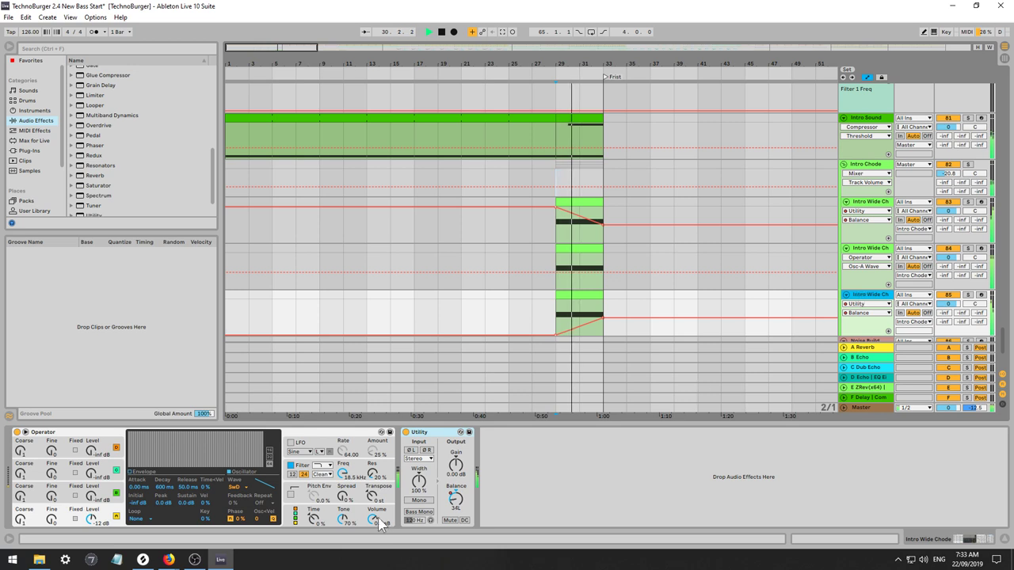
{"action": "left_click_drag", "start_coordinate": [456, 501], "coordinate": [475, 485]}
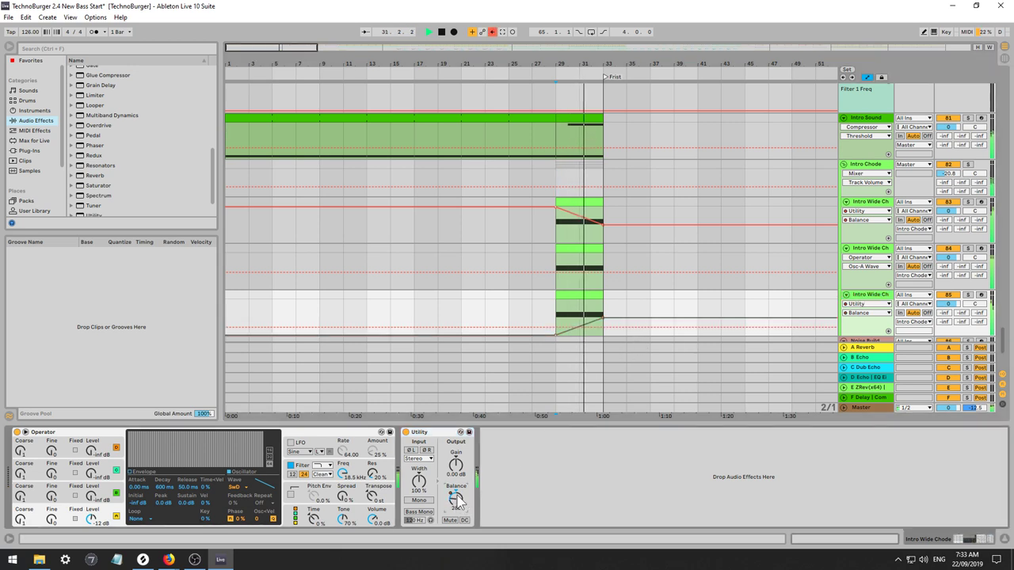
{"action": "key", "text": "space"}
{"action": "left_click_drag", "start_coordinate": [603, 320], "coordinate": [603, 335]}
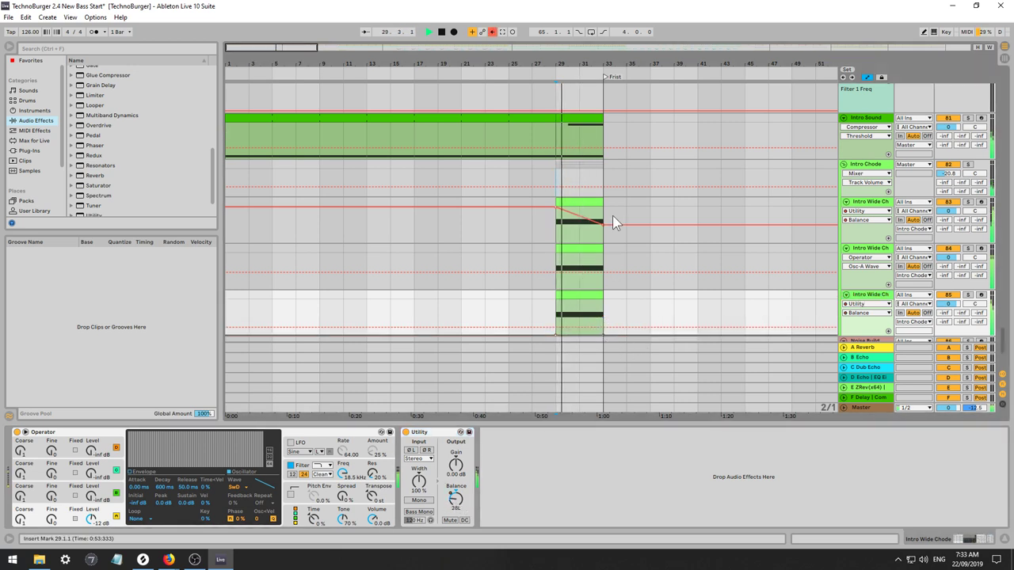
{"action": "left_click", "coordinate": [603, 228]}
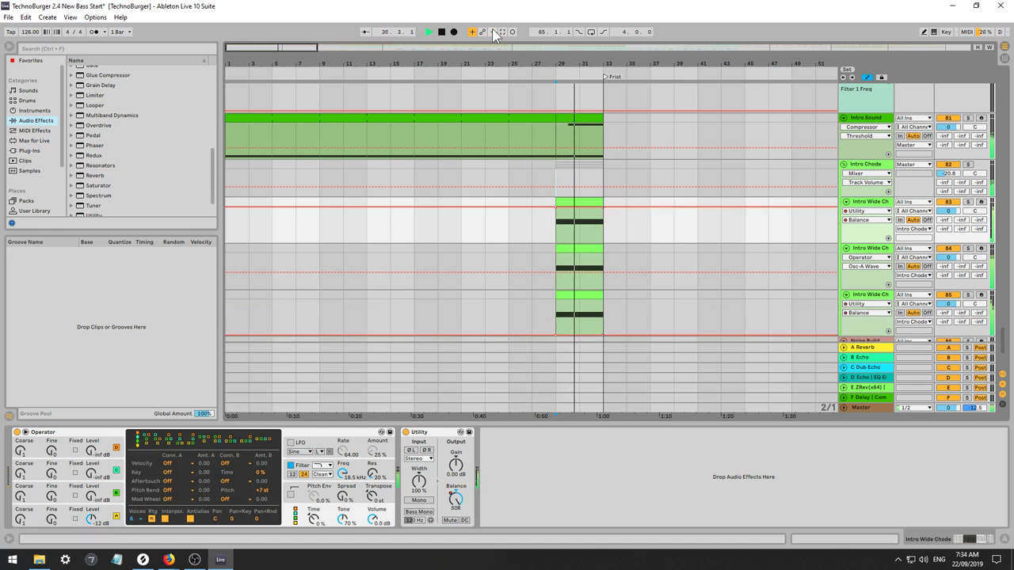
{"action": "left_click", "coordinate": [492, 32]}
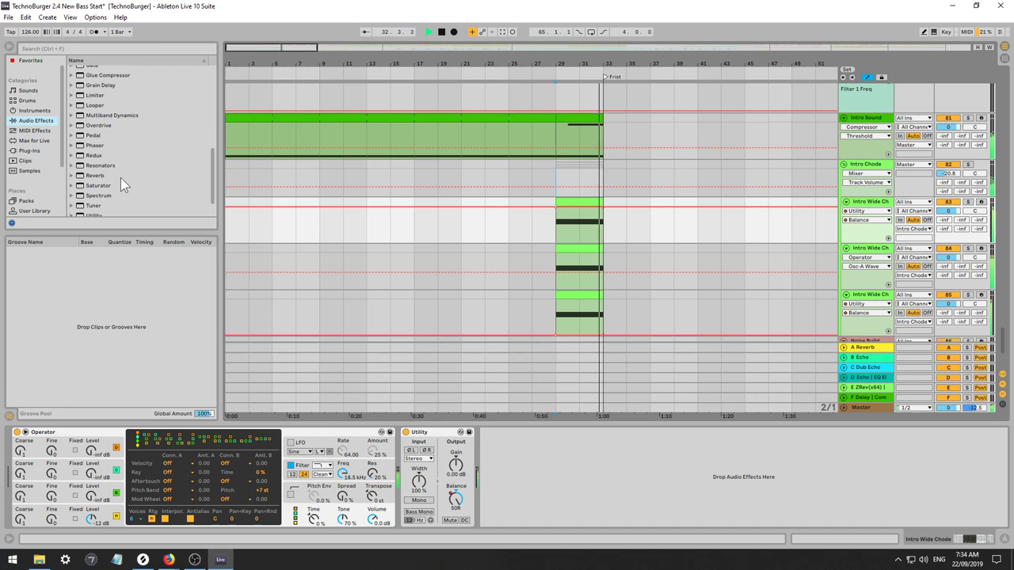
{"action": "scroll", "coordinate": [125, 176], "scroll_direction": "up", "scroll_amount": 5}
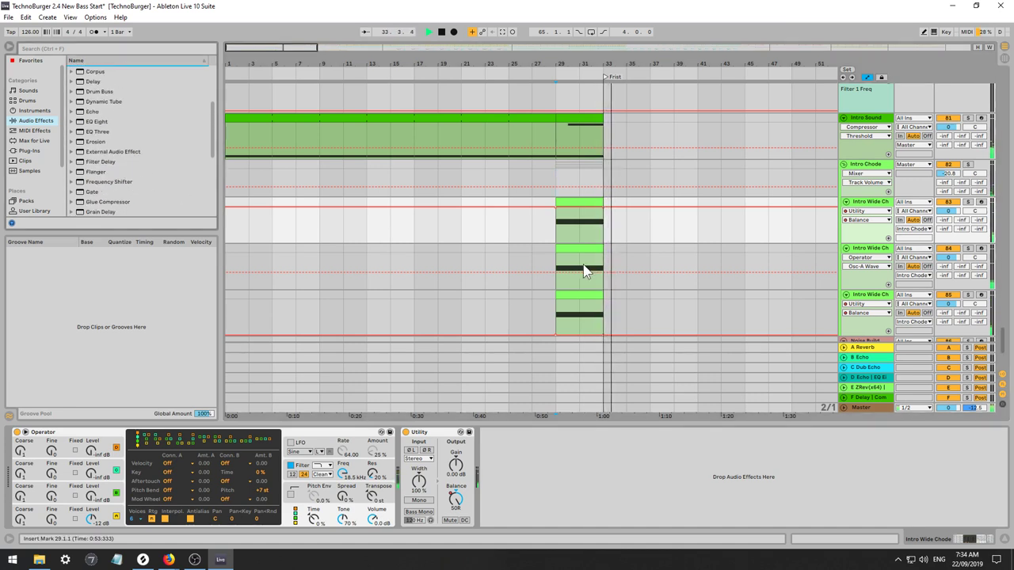
{"action": "left_click_drag", "start_coordinate": [584, 266], "coordinate": [674, 279]}
Add a Gate effect to the Intro Chode group after EQ Eight and Auto Filter.
{"action": "key", "text": "space"}
{"action": "left_click", "coordinate": [864, 174]}
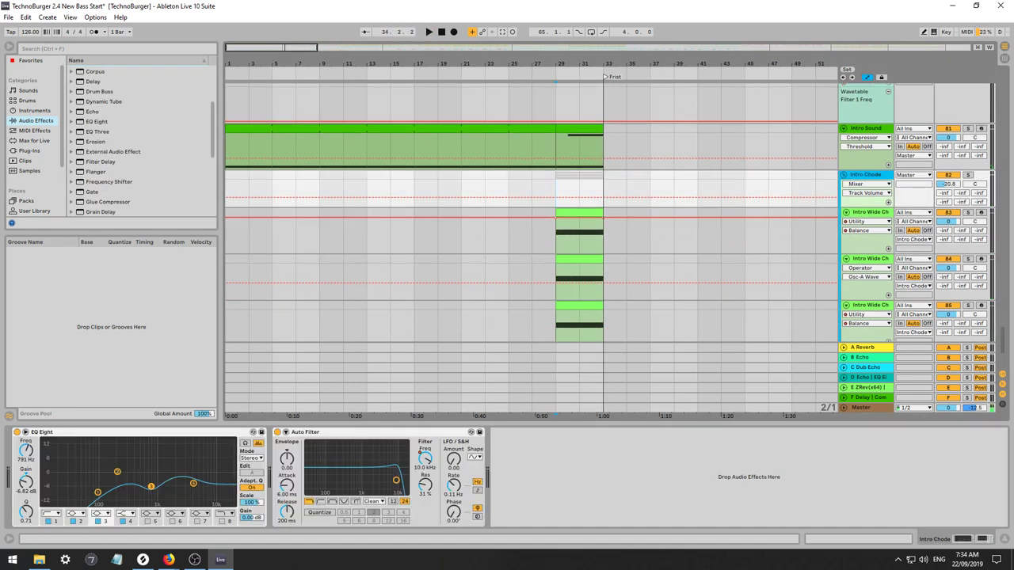
{"action": "scroll", "coordinate": [109, 180], "scroll_direction": "down", "scroll_amount": 1}
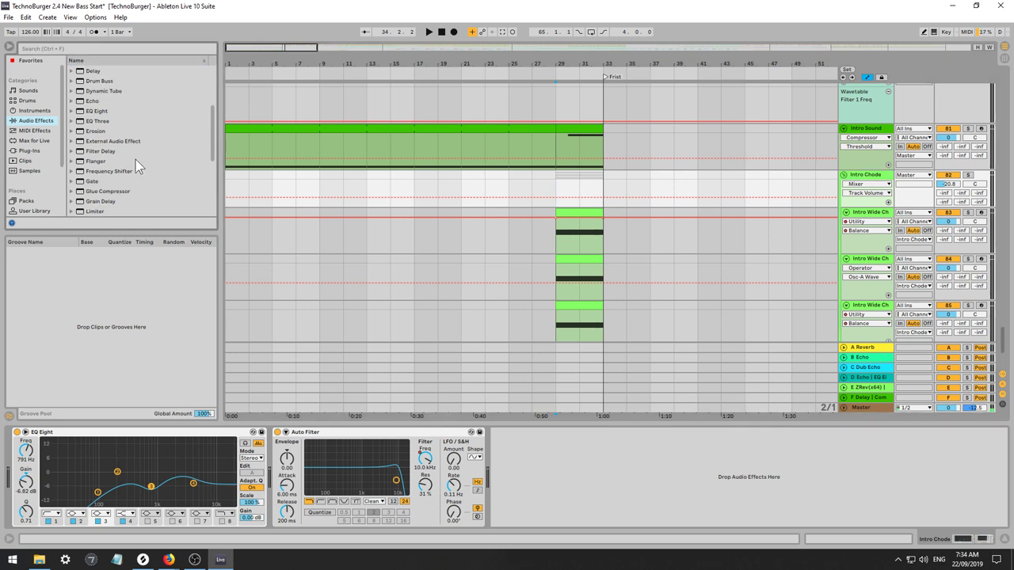
{"action": "left_click", "coordinate": [94, 183]}
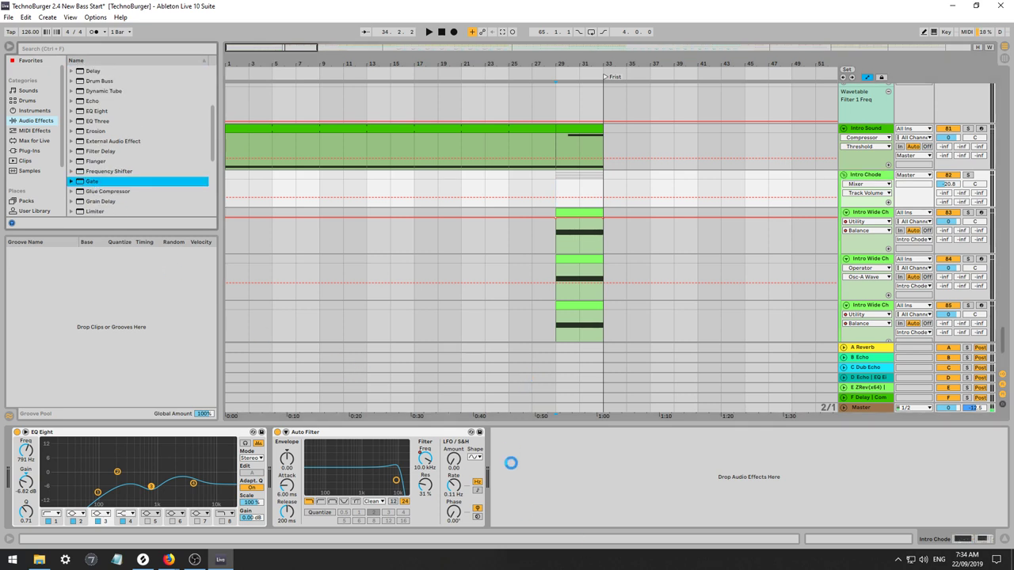
{"action": "scroll", "coordinate": [751, 215], "scroll_direction": "up", "scroll_amount": 3}
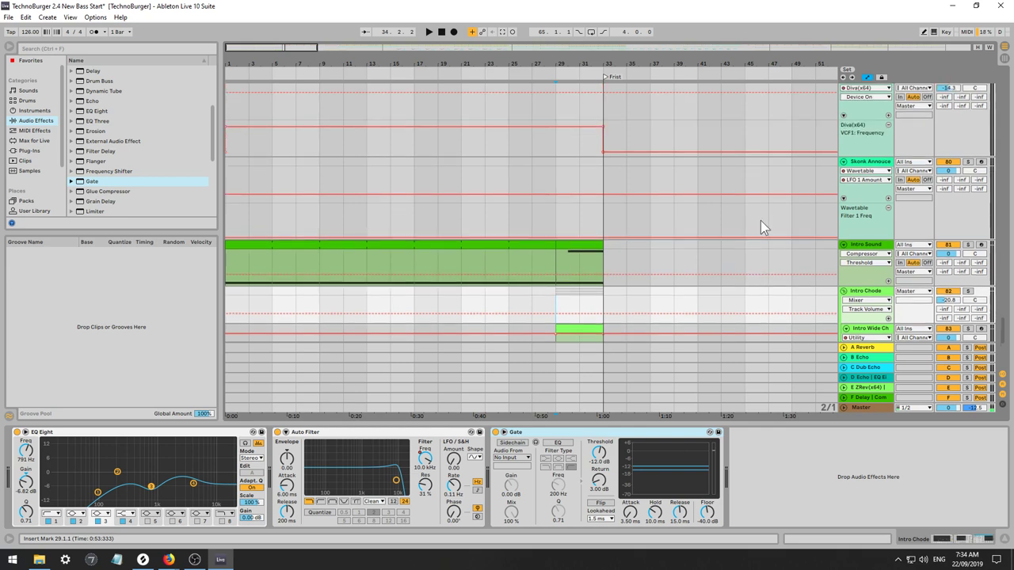
{"action": "scroll", "coordinate": [761, 220], "scroll_direction": "up", "scroll_amount": 2}
{"action": "scroll", "coordinate": [594, 316], "scroll_direction": "down", "scroll_amount": 4}
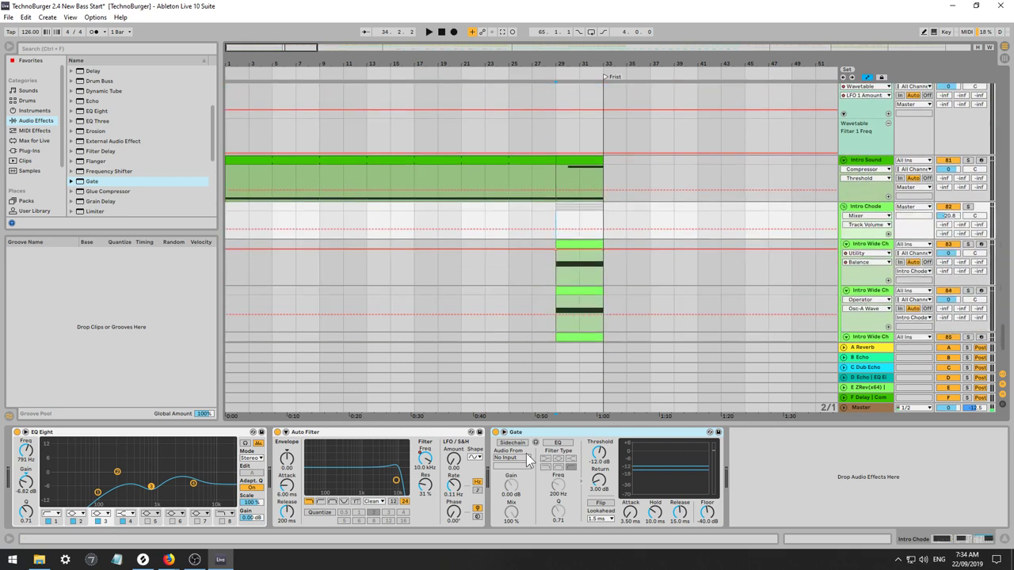
Enable the Gate's sidechain input and look through its source list.
{"action": "left_click", "coordinate": [512, 444]}
{"action": "left_click", "coordinate": [513, 459]}
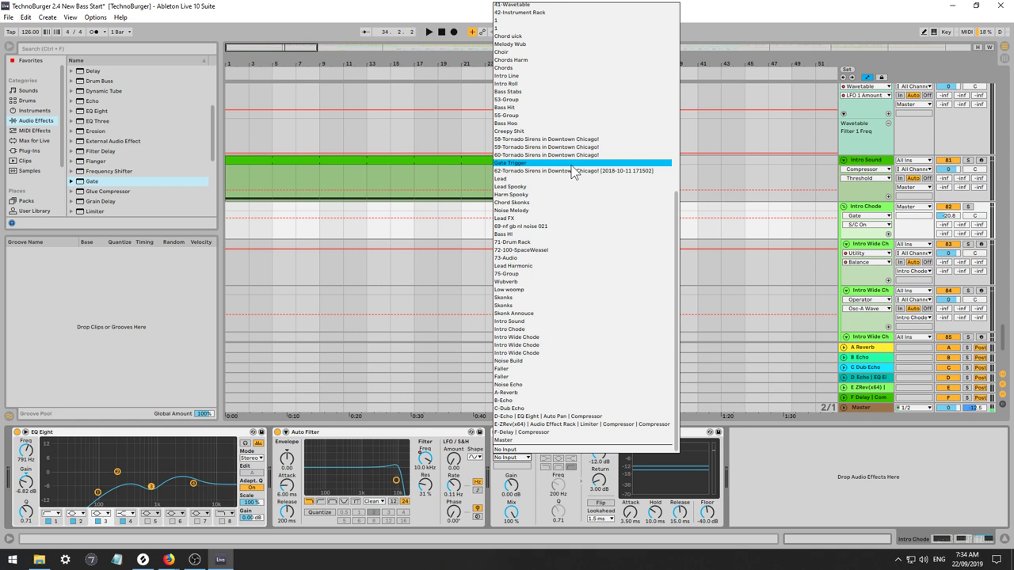
{"action": "scroll", "coordinate": [574, 173], "scroll_direction": "up", "scroll_amount": 1}
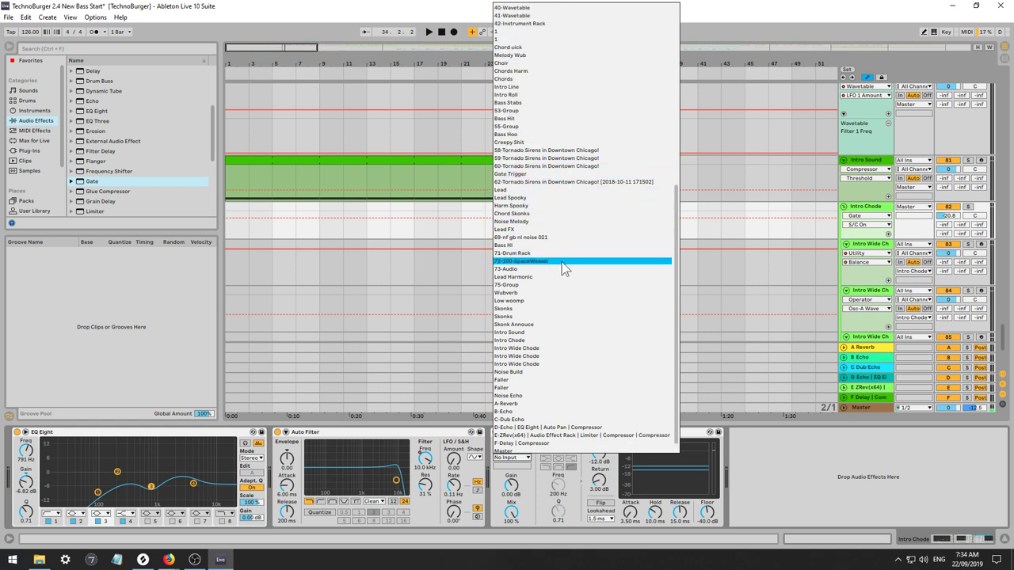
{"action": "scroll", "coordinate": [562, 268], "scroll_direction": "up", "scroll_amount": 8}
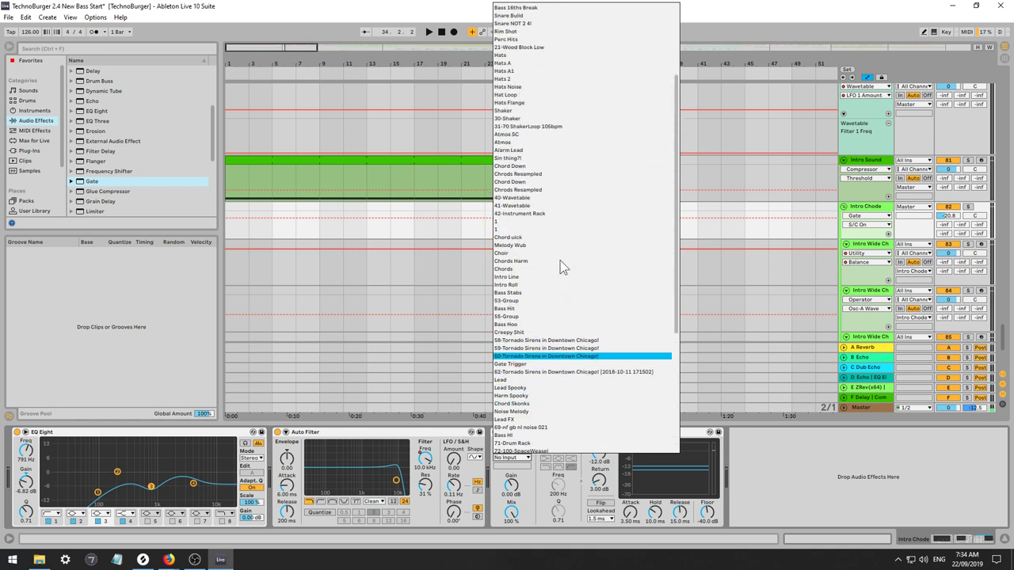
{"action": "scroll", "coordinate": [561, 263], "scroll_direction": "up", "scroll_amount": 5}
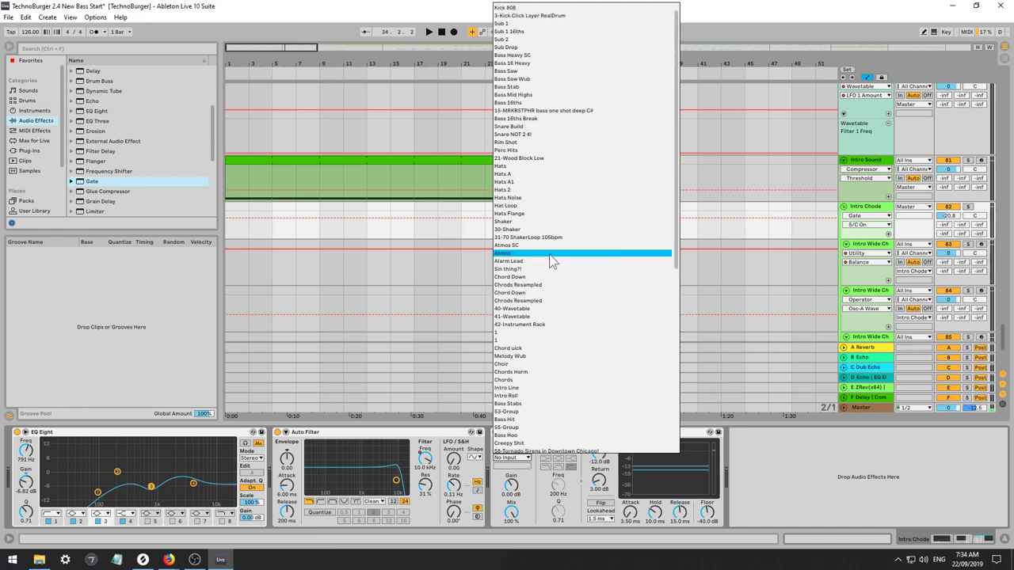
{"action": "left_click", "coordinate": [745, 436]}
Choose Intro Roll (Post FX) as the Gate's sidechain source and play from bar 29.
{"action": "scroll", "coordinate": [766, 309], "scroll_direction": "up", "scroll_amount": 10}
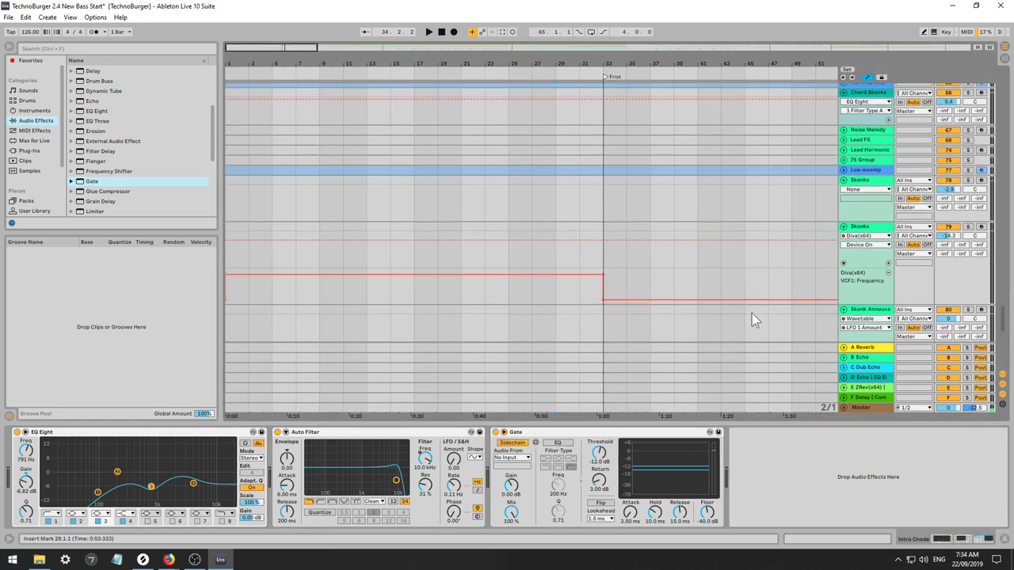
{"action": "scroll", "coordinate": [751, 314], "scroll_direction": "up", "scroll_amount": 3}
{"action": "left_click_drag", "start_coordinate": [1002, 321], "coordinate": [991, 256]}
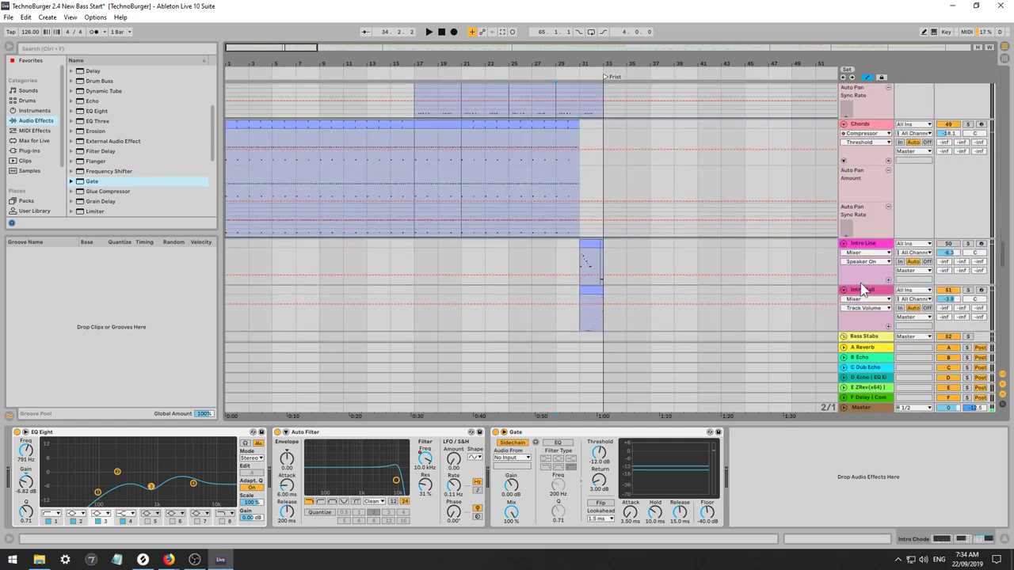
{"action": "left_click", "coordinate": [864, 289]}
{"action": "scroll", "coordinate": [898, 228], "scroll_direction": "down", "scroll_amount": 15}
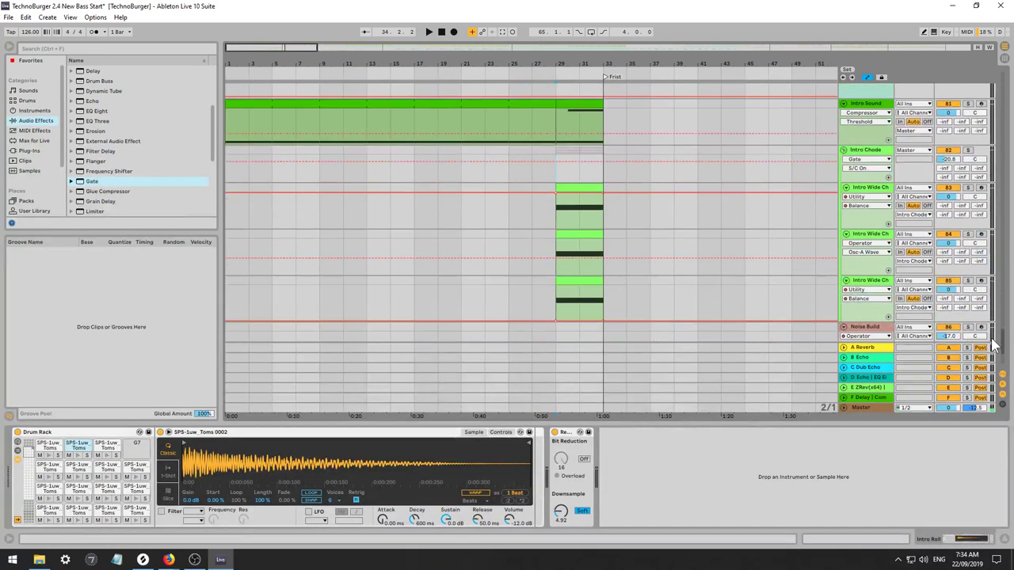
{"action": "left_click", "coordinate": [869, 170]}
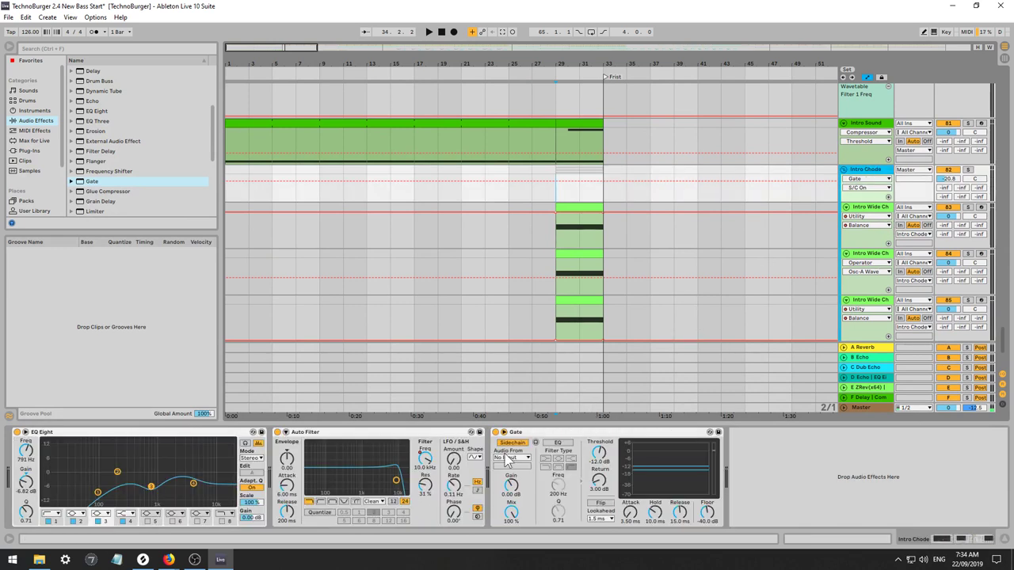
{"action": "left_click", "coordinate": [514, 458]}
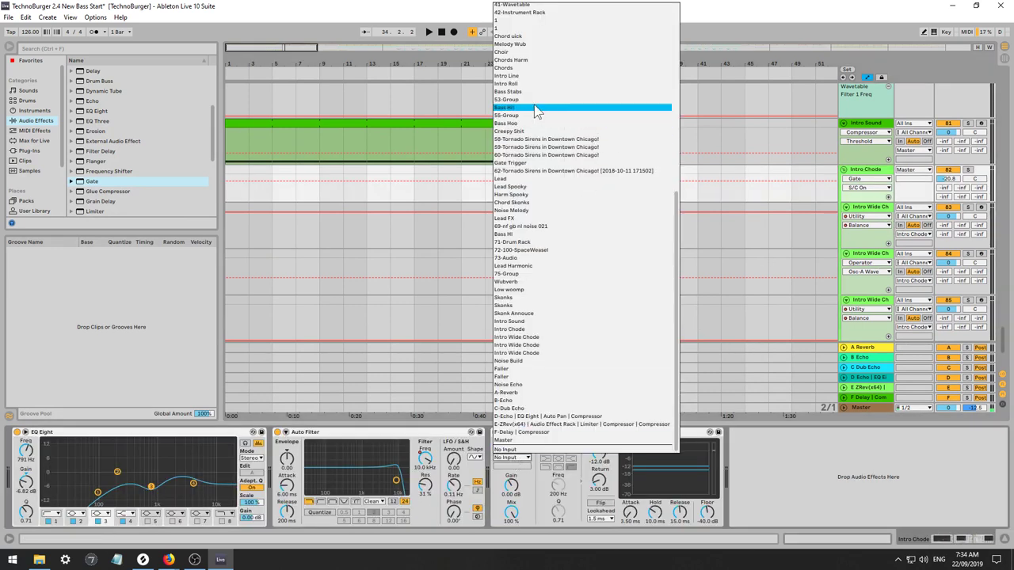
{"action": "left_click", "coordinate": [505, 85]}
{"action": "key", "text": "space"}
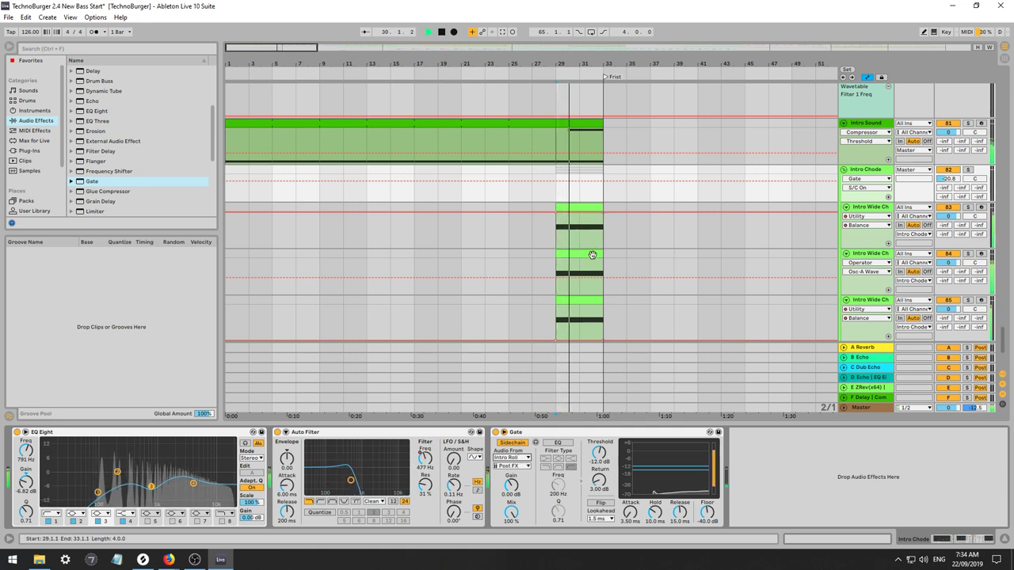
Set the Gate to -16.5 dB threshold, 1.33 dB return, 2.86 ms release and 0% mix.
{"action": "mouse_move", "coordinate": [602, 462]}
{"action": "left_mouse_down"}
{"action": "mouse_move", "coordinate": [602, 483]}
{"action": "mouse_move", "coordinate": [602, 470]}
{"action": "left_mouse_up"}
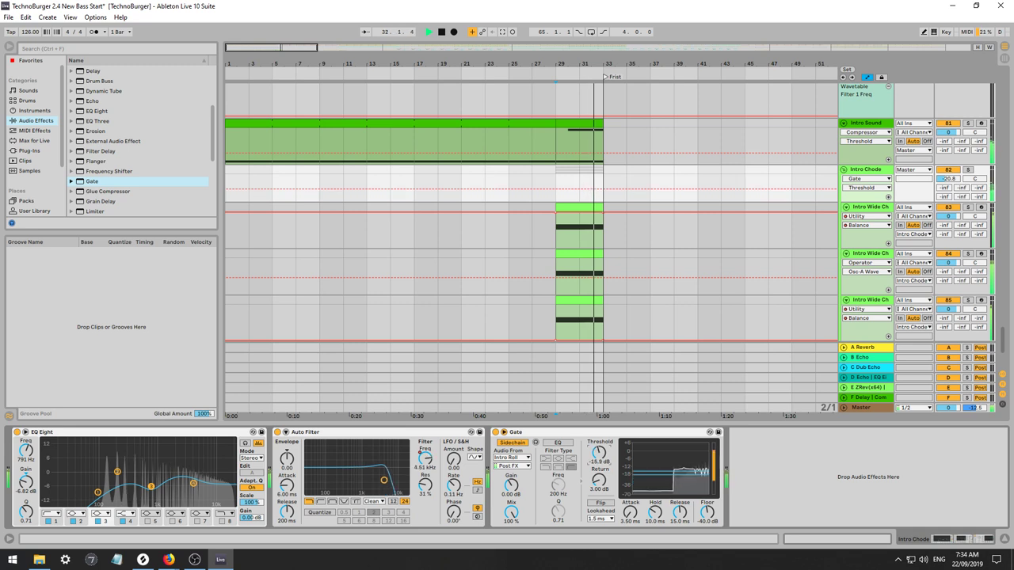
{"action": "key", "text": "space"}
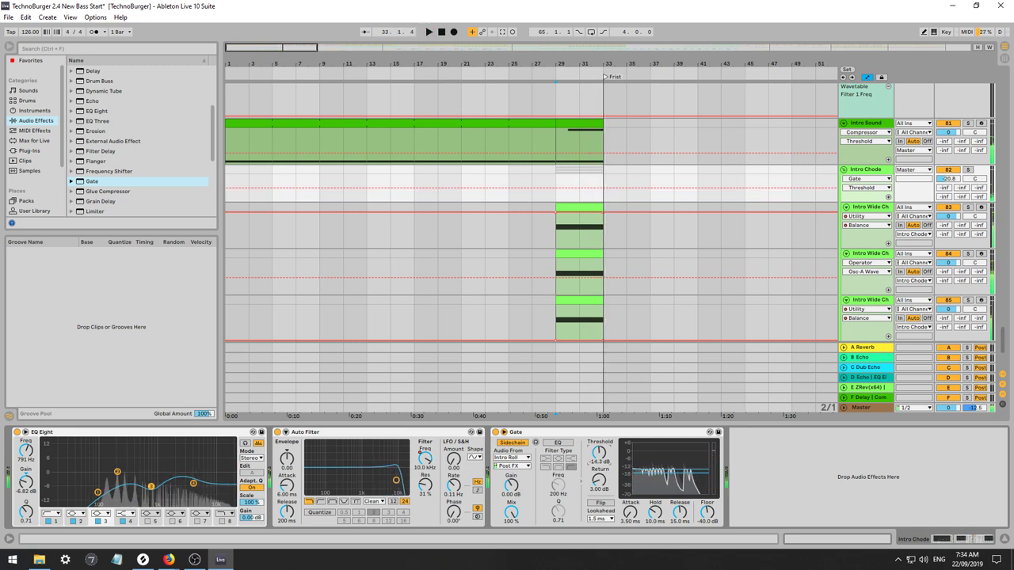
{"action": "key", "text": "space"}
{"action": "left_click_drag", "start_coordinate": [599, 481], "coordinate": [600, 497]}
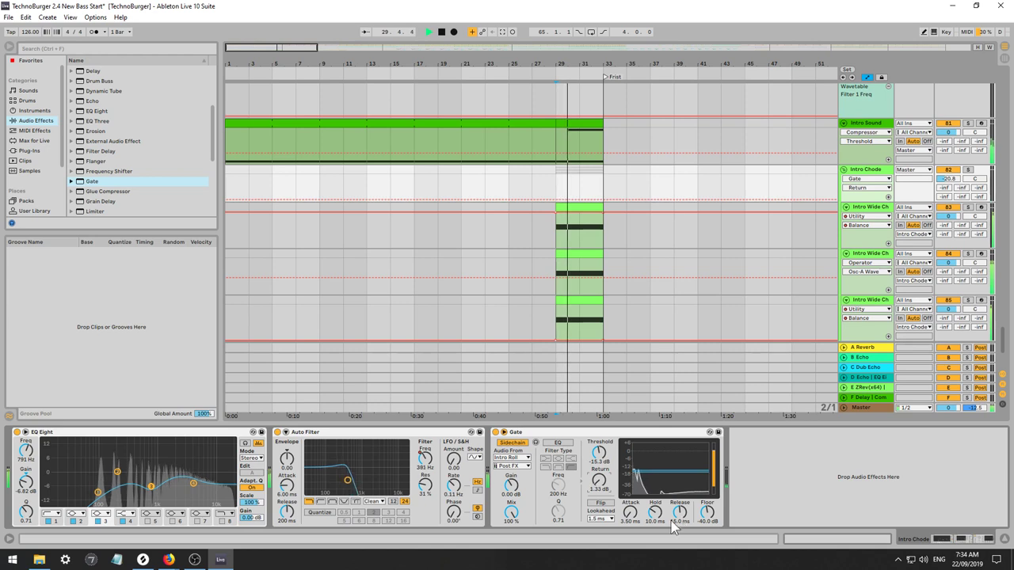
{"action": "left_click_drag", "start_coordinate": [678, 515], "coordinate": [679, 530]}
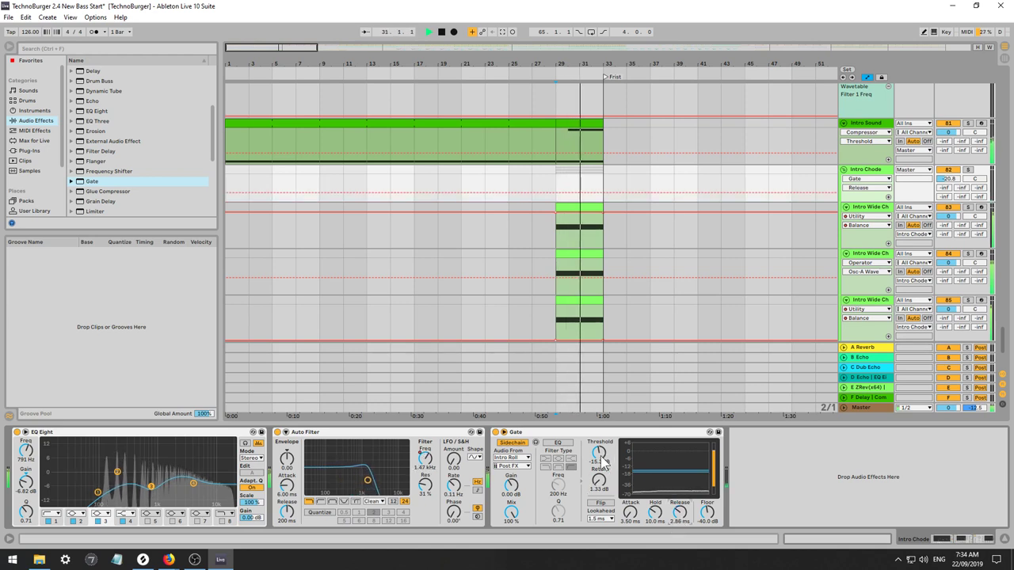
{"action": "left_click_drag", "start_coordinate": [601, 457], "coordinate": [601, 459]}
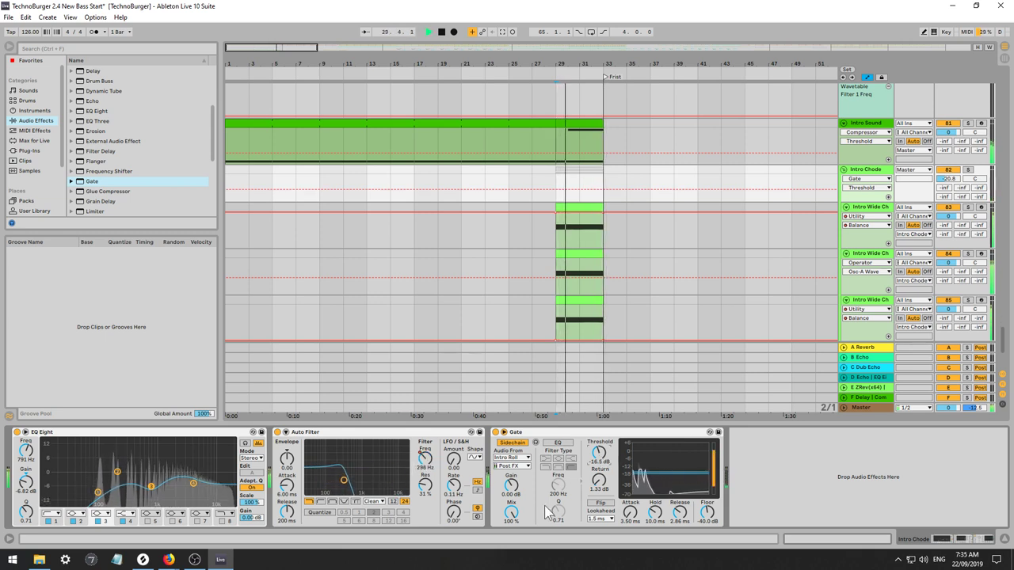
{"action": "left_click_drag", "start_coordinate": [515, 514], "coordinate": [515, 561]}
{"action": "key", "text": "space"}
{"action": "key", "text": "space"}
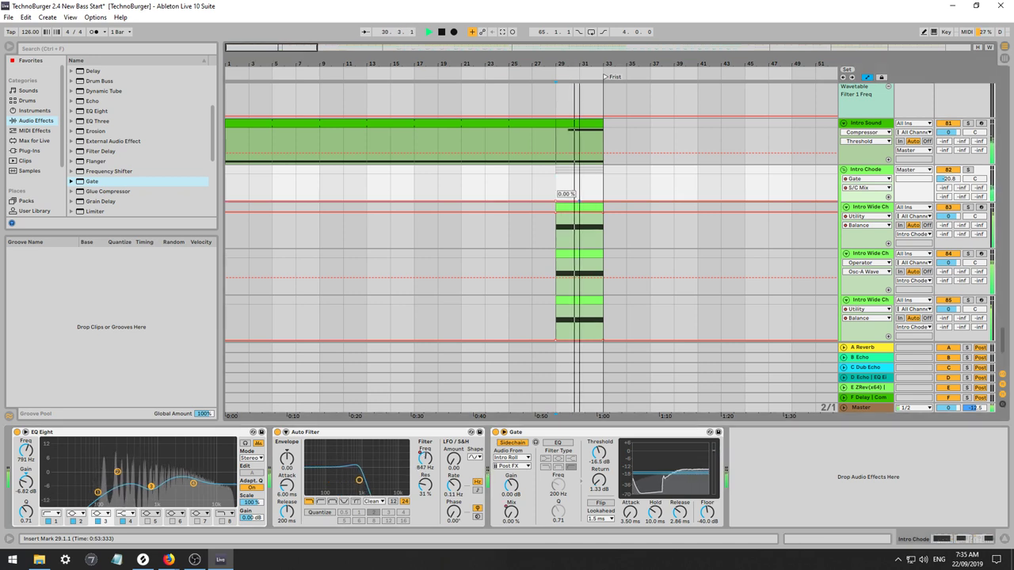
Automate S/C Mix holding 0% then ramping to 100% near bar 31; threshold -17.8 dB.
{"action": "left_click_drag", "start_coordinate": [577, 203], "coordinate": [581, 176]}
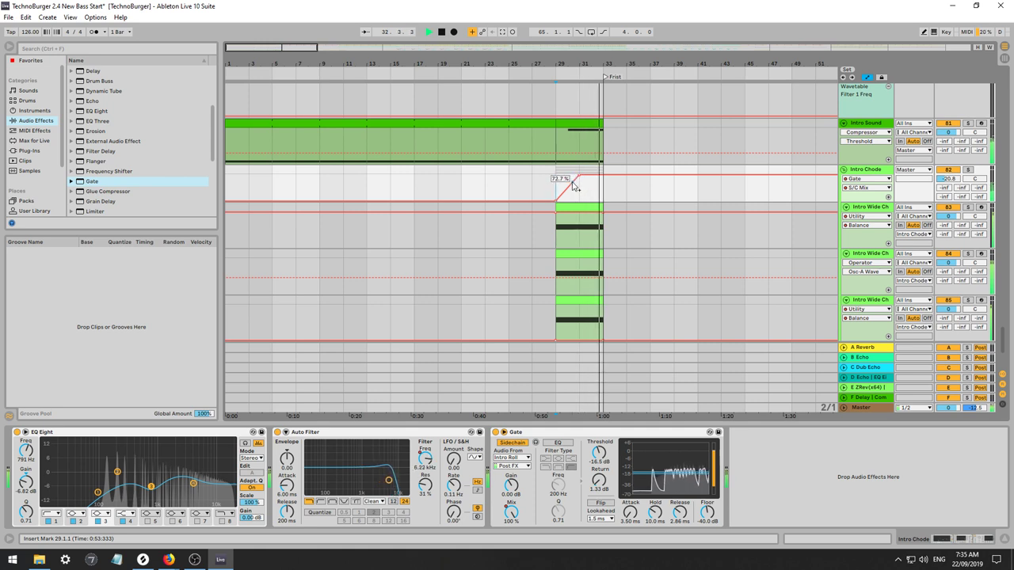
{"action": "left_click_drag", "start_coordinate": [570, 182], "coordinate": [571, 200]}
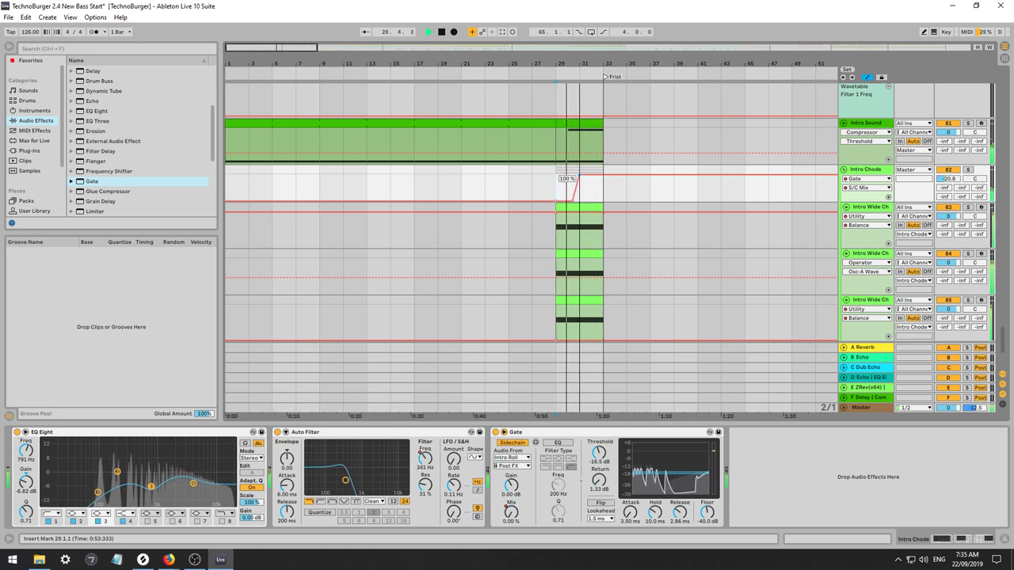
{"action": "left_click_drag", "start_coordinate": [579, 175], "coordinate": [579, 200]}
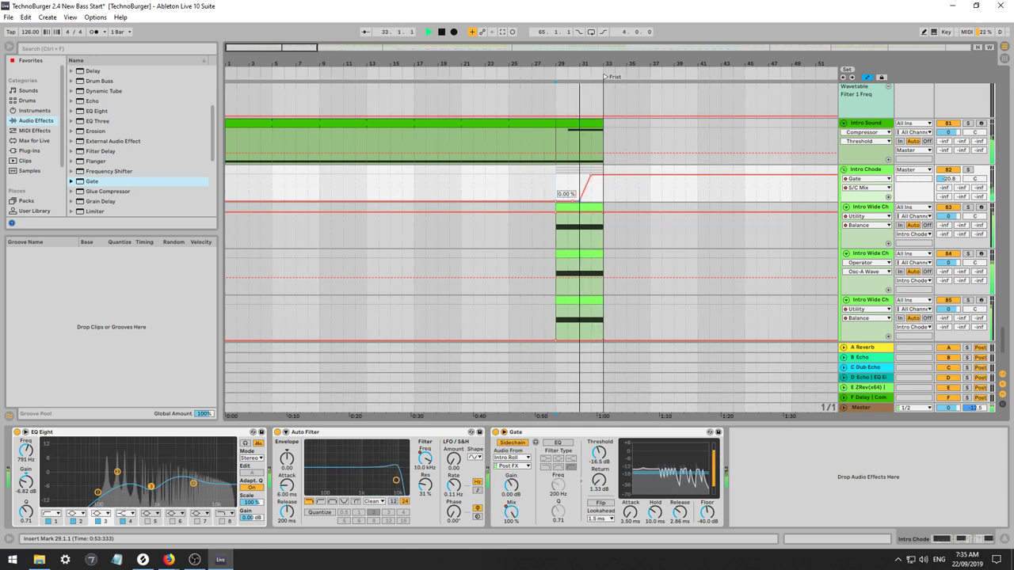
{"action": "key", "text": "space"}
{"action": "key", "text": "space"}
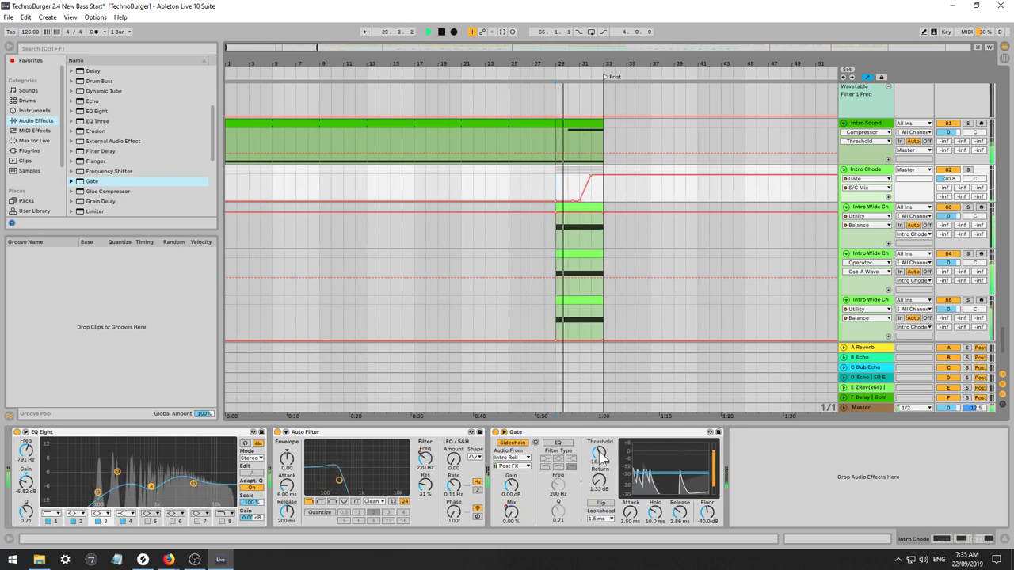
{"action": "left_click_drag", "start_coordinate": [599, 452], "coordinate": [599, 456]}
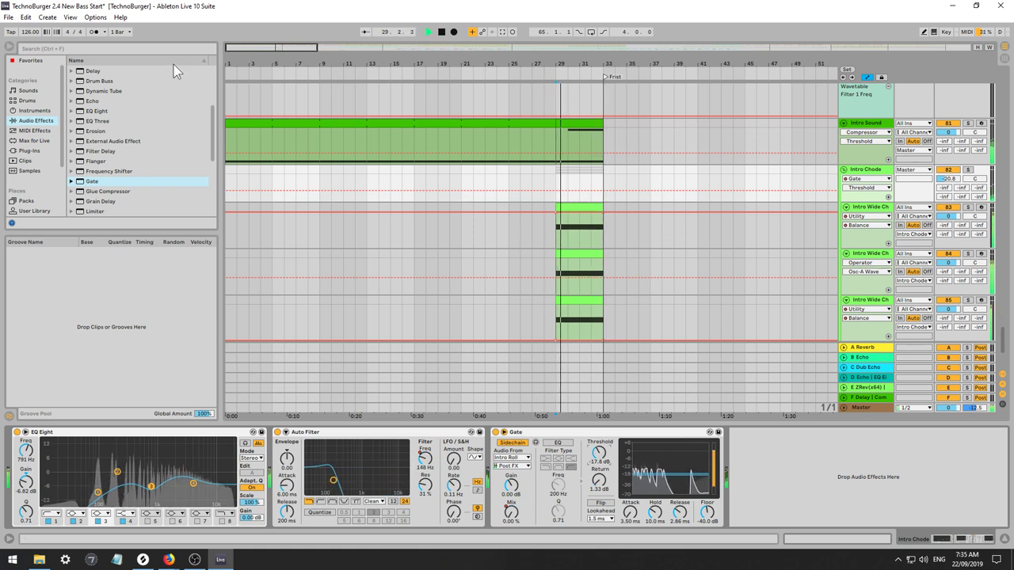
Add a Reverb to Intro Chode and reduce its room size, decay and dry/wet.
{"action": "scroll", "coordinate": [96, 198], "scroll_direction": "down", "scroll_amount": 3}
{"action": "scroll", "coordinate": [100, 197], "scroll_direction": "down", "scroll_amount": 3}
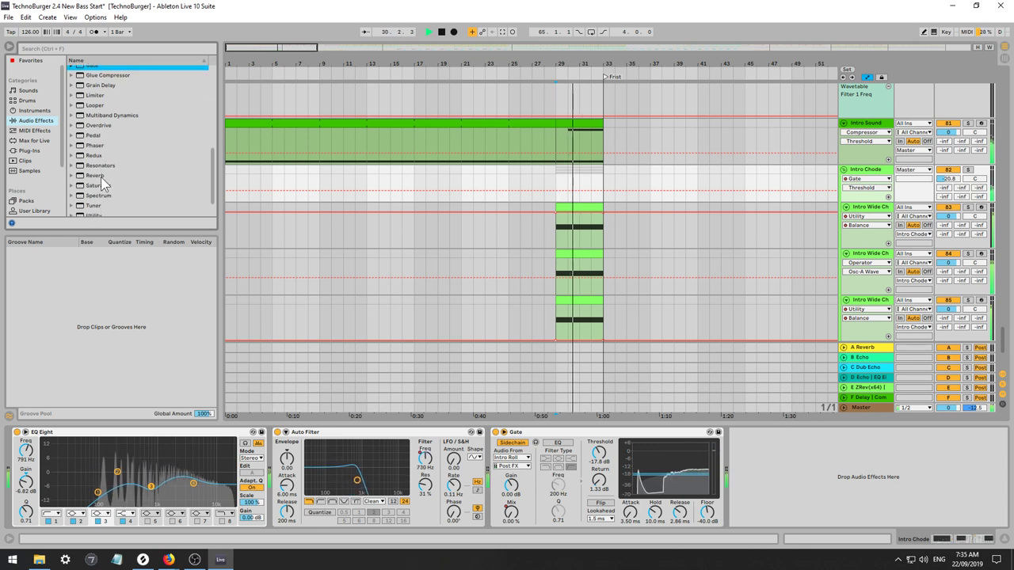
{"action": "left_click", "coordinate": [95, 175]}
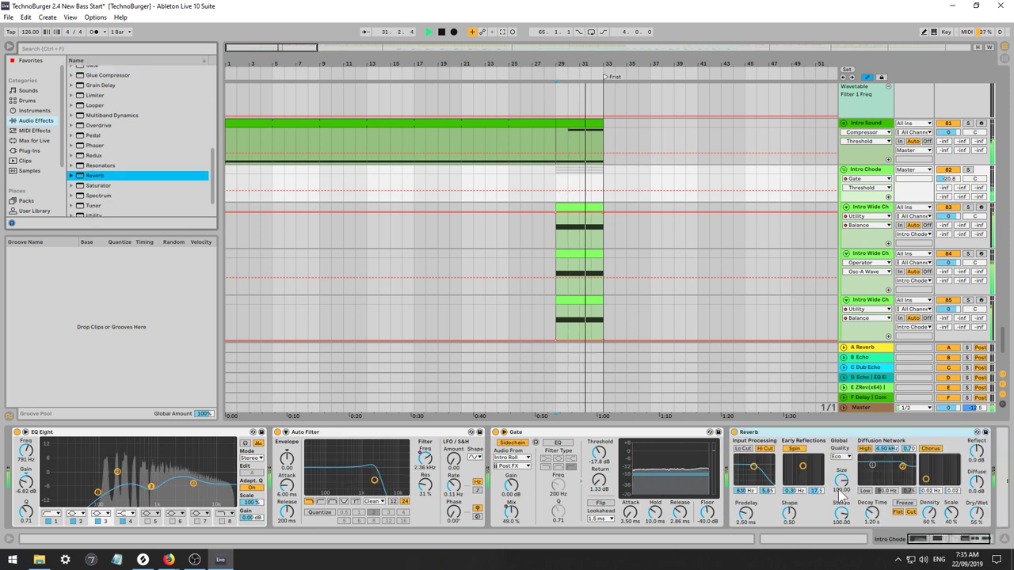
{"action": "left_click_drag", "start_coordinate": [844, 487], "coordinate": [844, 559]}
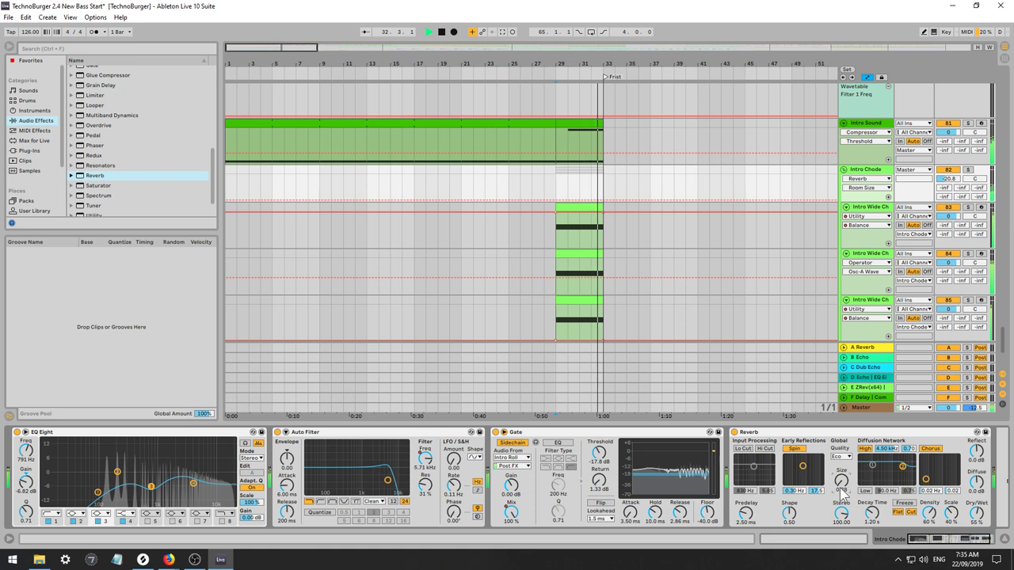
{"action": "left_click_drag", "start_coordinate": [873, 514], "coordinate": [872, 535]}
{"action": "left_click_drag", "start_coordinate": [976, 514], "coordinate": [976, 519]}
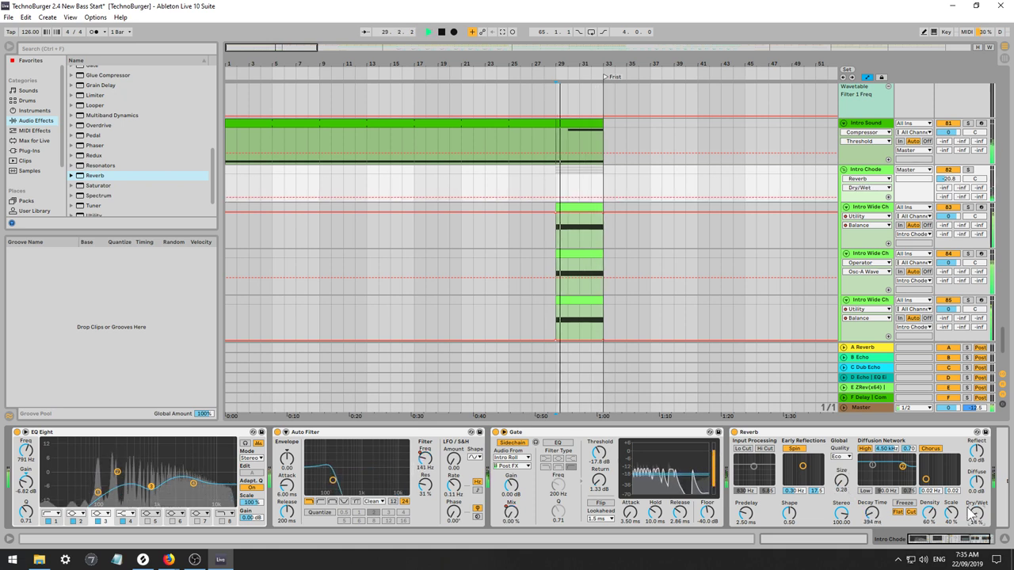
Retune the Intro Chode reverb: larger room, decay 1.22 s, dry/wet around 42%.
{"action": "left_click", "coordinate": [578, 235]}
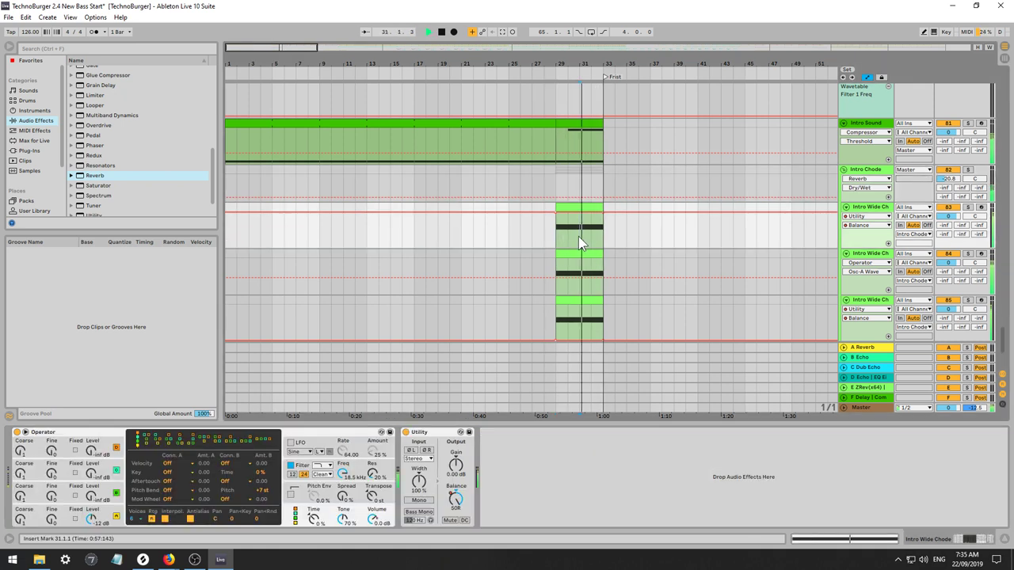
{"action": "left_click", "coordinate": [878, 176]}
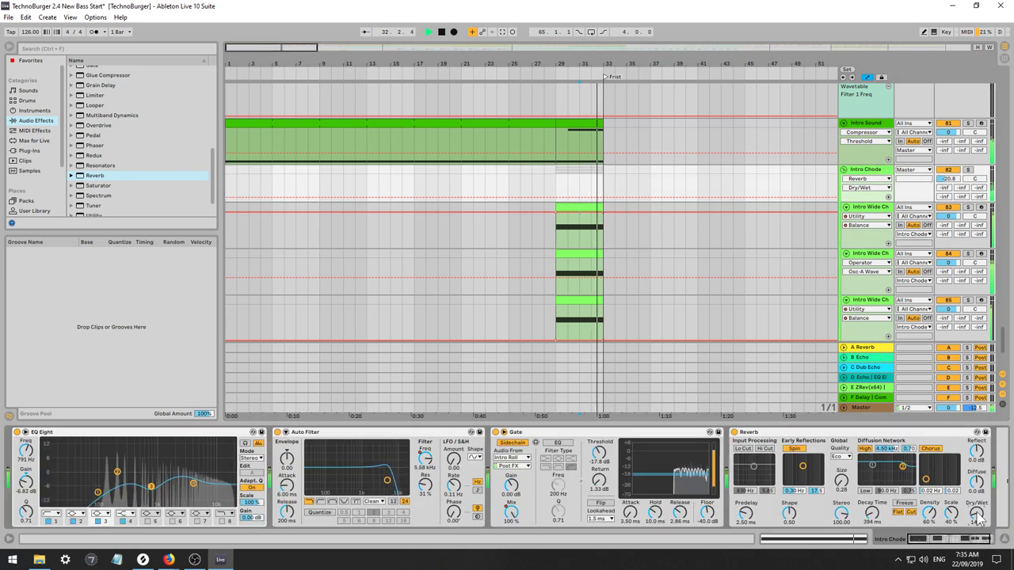
{"action": "left_click_drag", "start_coordinate": [977, 514], "coordinate": [977, 487]}
{"action": "left_click_drag", "start_coordinate": [872, 514], "coordinate": [841, 471]}
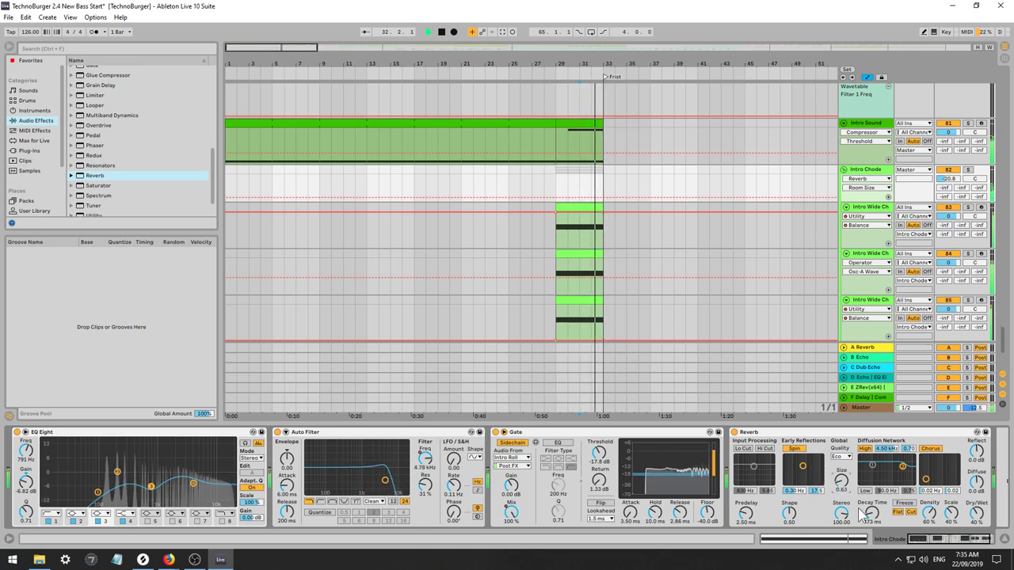
{"action": "left_click_drag", "start_coordinate": [872, 514], "coordinate": [841, 468]}
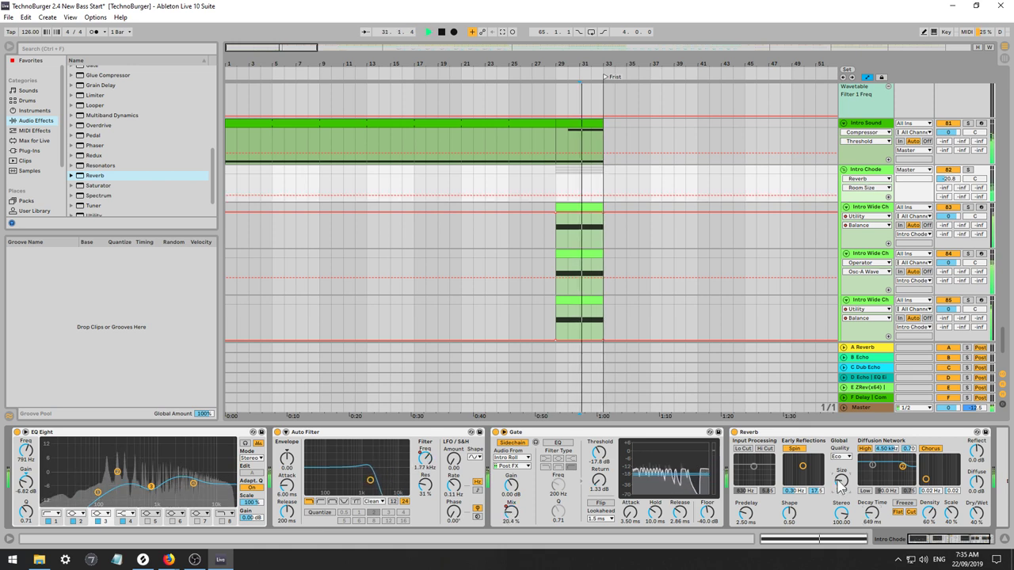
{"action": "mouse_move", "coordinate": [871, 513]}
{"action": "left_mouse_down"}
{"action": "mouse_move", "coordinate": [841, 478]}
{"action": "mouse_move", "coordinate": [872, 504]}
{"action": "mouse_move", "coordinate": [872, 522]}
{"action": "left_mouse_up"}
{"action": "key", "text": "space"}
{"action": "key", "text": "space"}
{"action": "left_click_drag", "start_coordinate": [976, 514], "coordinate": [977, 515]}
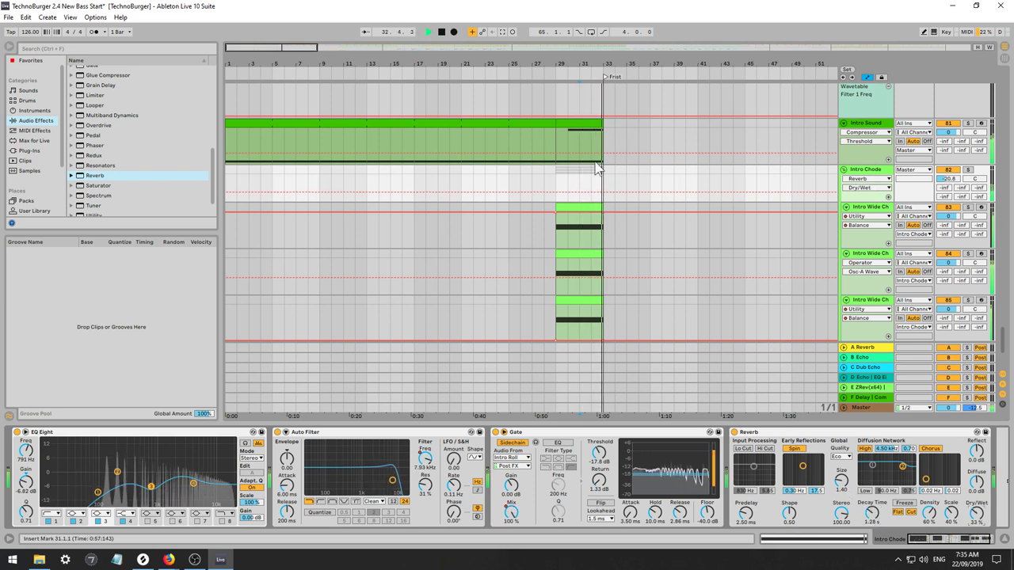
Move the playback start to bar 27 and open the Intro Roll clip on the Intro Line track.
{"action": "left_click", "coordinate": [533, 188]}
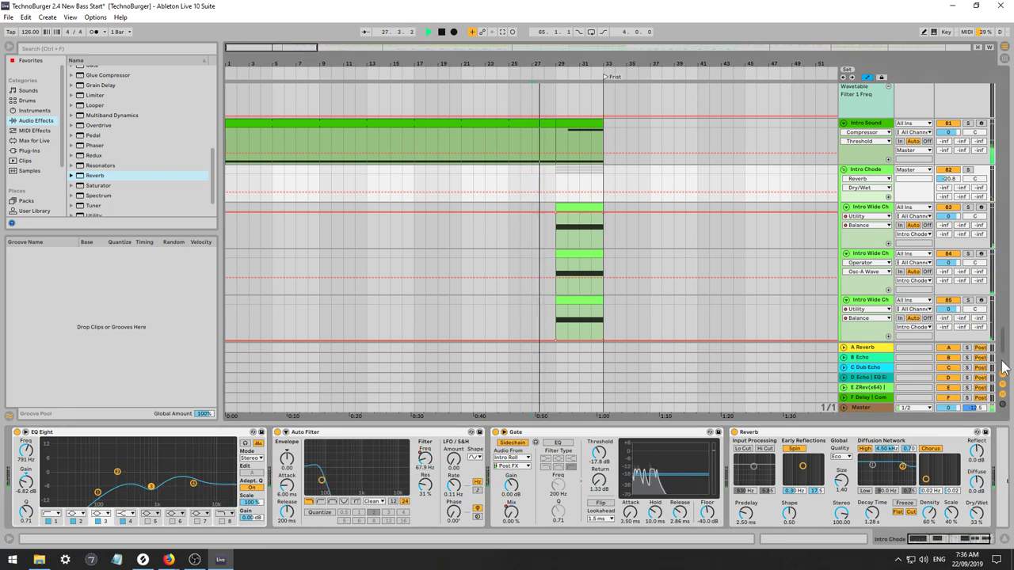
{"action": "left_click_drag", "start_coordinate": [1003, 350], "coordinate": [1006, 241]}
{"action": "scroll", "coordinate": [1006, 247], "scroll_direction": "down", "scroll_amount": 8}
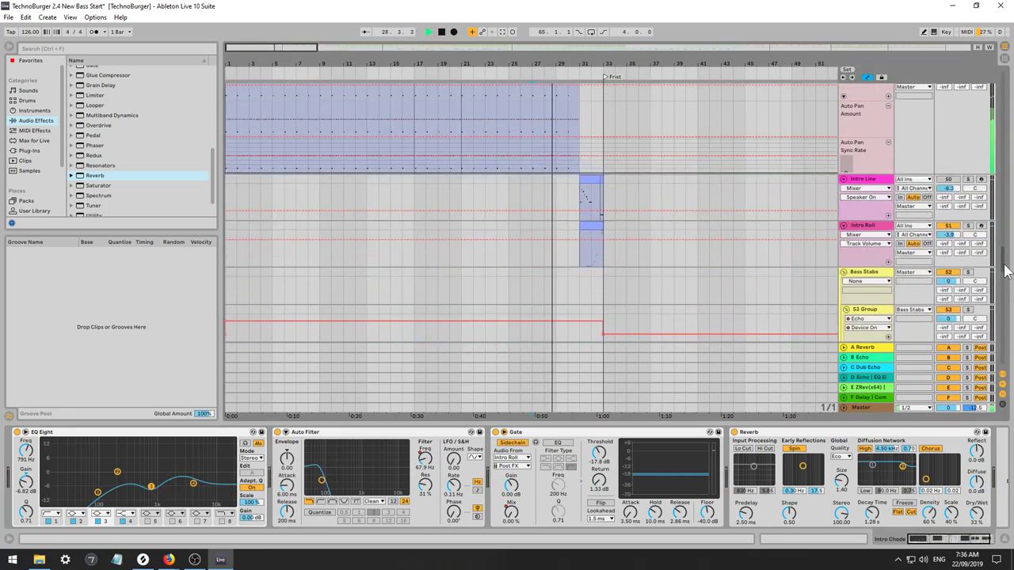
{"action": "left_click", "coordinate": [582, 198]}
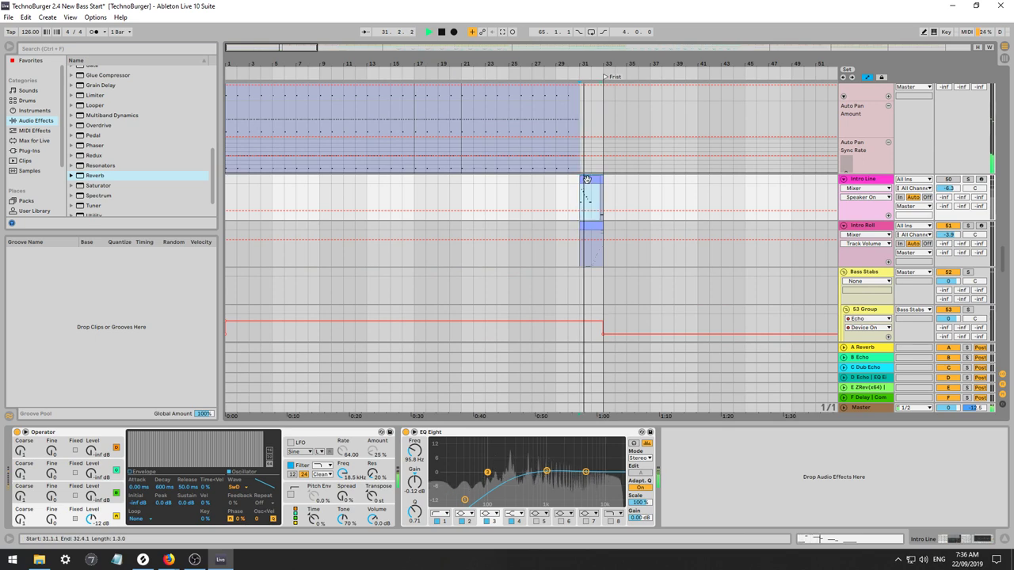
{"action": "double_click", "coordinate": [587, 250]}
Add Tom 606 PEQ2 B2 hits at 1.1.1 and 1.1.3, plus a note at 1.2 raised to C3.
{"action": "key", "text": "space"}
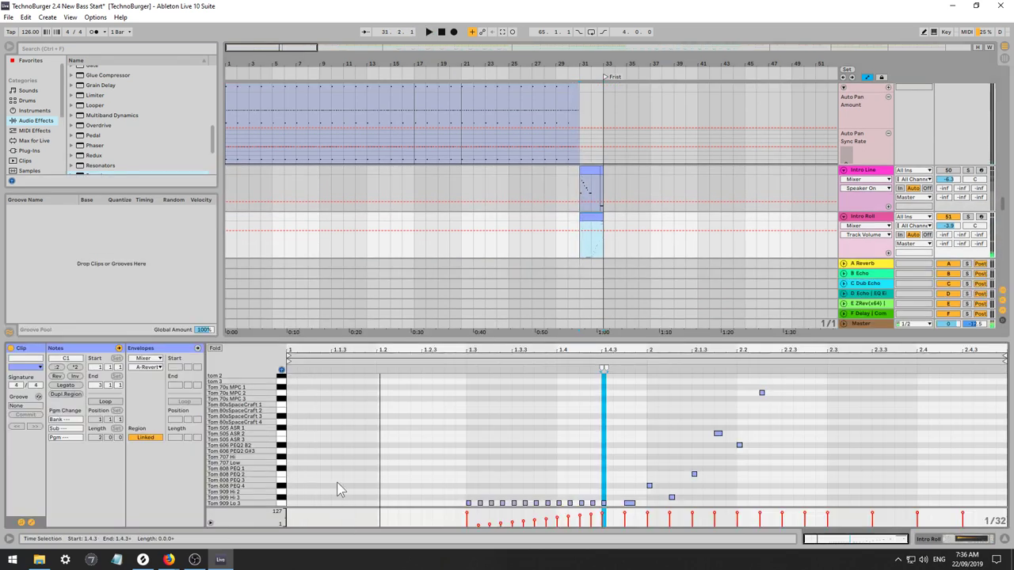
{"action": "double_click", "coordinate": [292, 446]}
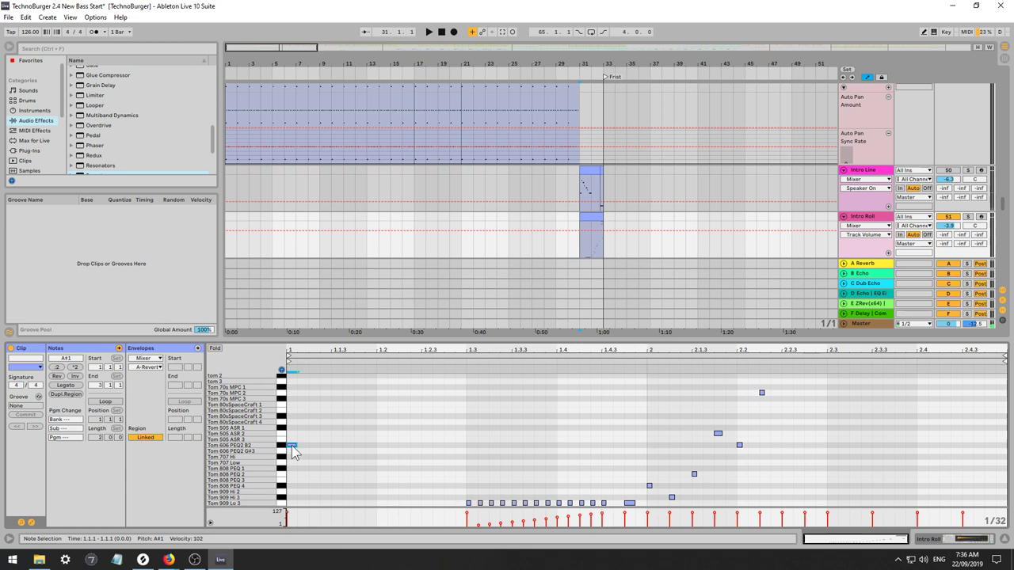
{"action": "double_click", "coordinate": [337, 446]}
{"action": "key", "text": "space"}
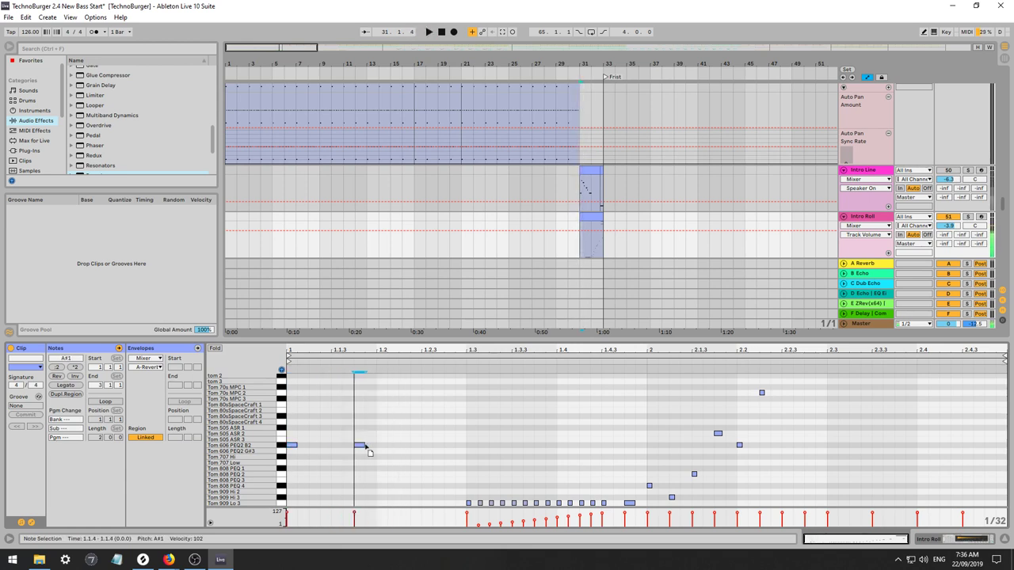
{"action": "key", "text": "space"}
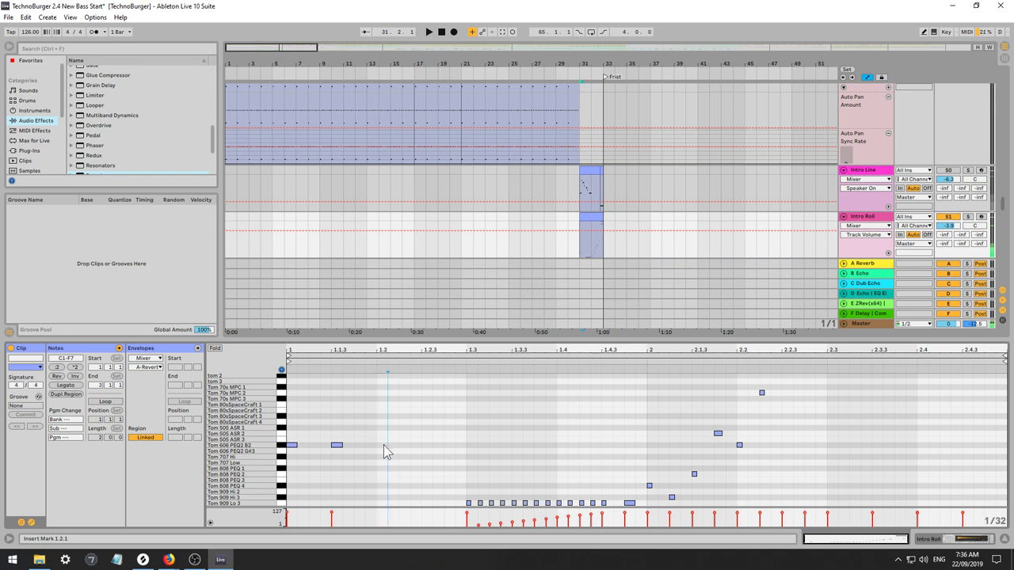
{"action": "double_click", "coordinate": [382, 445]}
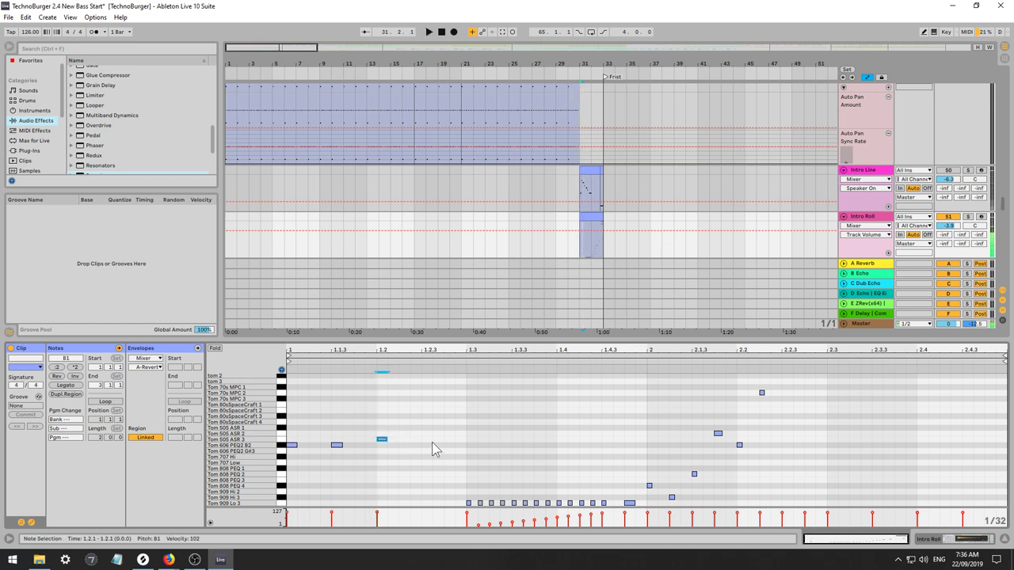
{"action": "key", "text": "Up"}
{"action": "key", "text": "Up"}
{"action": "key", "text": "Up"}
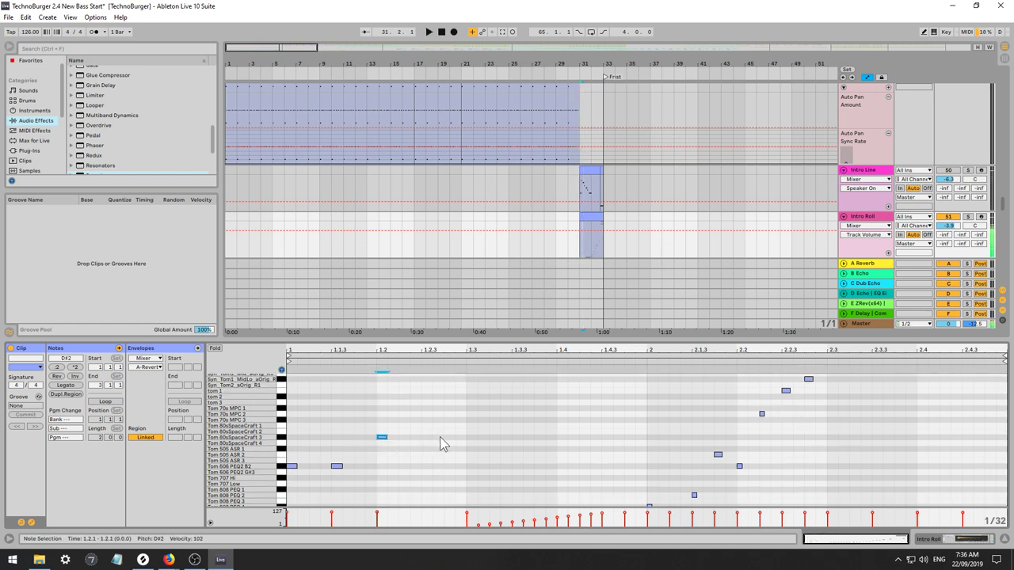
{"action": "key", "text": "Up"}
{"action": "key", "text": "Up"}
{"action": "key", "text": "Up"}
{"action": "key", "text": "Up"}
{"action": "key", "text": "Up"}
{"action": "key", "text": "Up"}
{"action": "key", "text": "Up"}
{"action": "key", "text": "Up"}
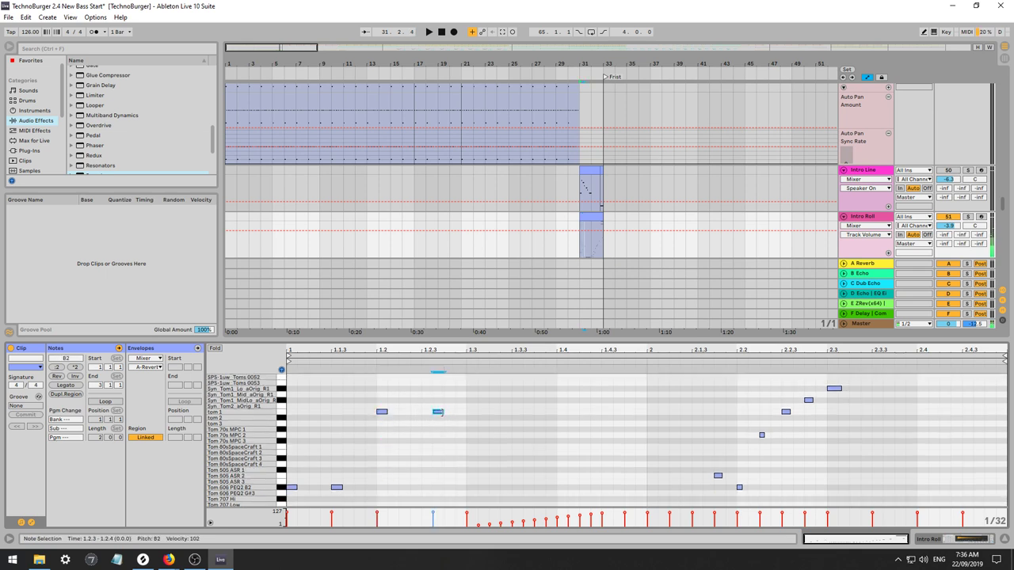
{"action": "key", "text": "space"}
{"action": "scroll", "coordinate": [463, 412], "scroll_direction": "down", "scroll_amount": 3}
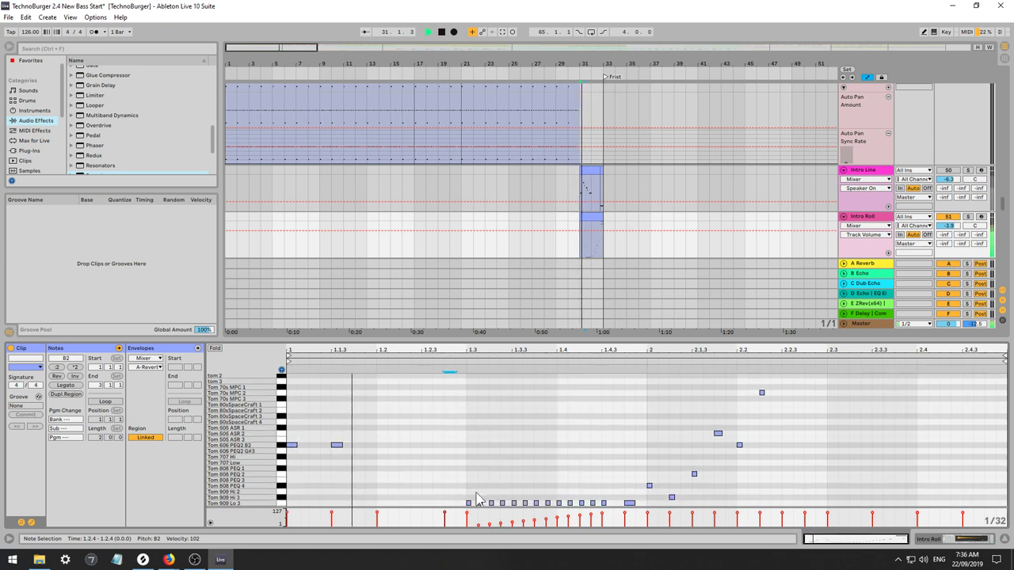
{"action": "key", "text": "space"}
Add a short Tom 909 Lo 3 hit at 1.4.3.
{"action": "left_click", "coordinate": [476, 519]}
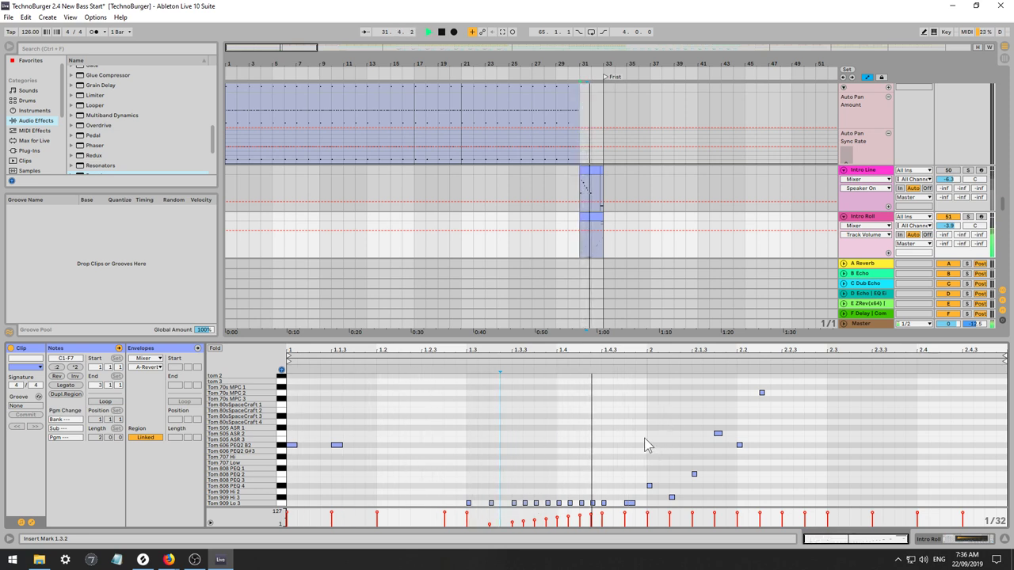
{"action": "double_click", "coordinate": [617, 498]}
{"action": "left_click_drag", "start_coordinate": [622, 499], "coordinate": [618, 504]}
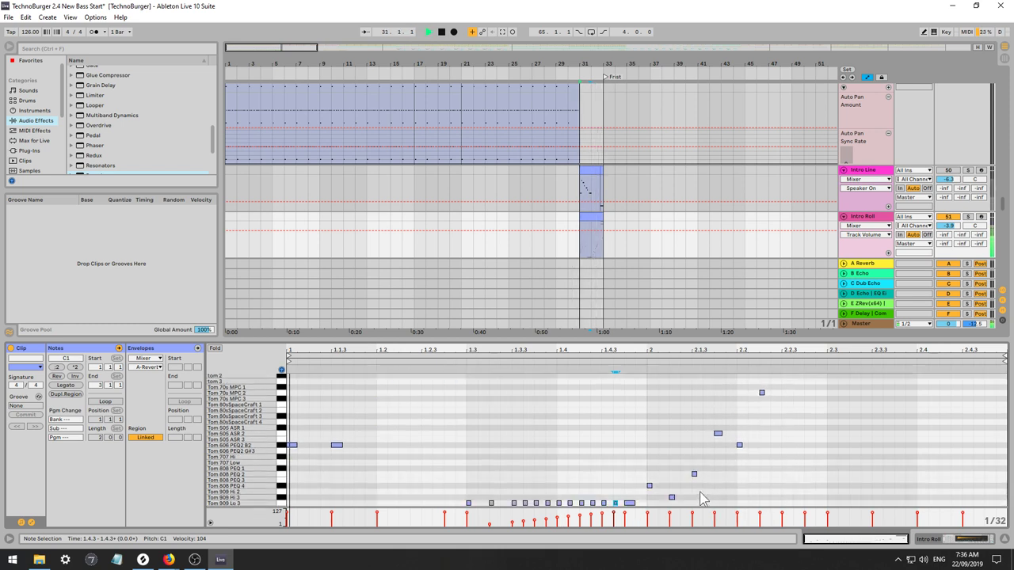
Delete the four tom notes just after beat 2.
{"action": "left_click_drag", "start_coordinate": [662, 507], "coordinate": [700, 473]}
{"action": "key", "text": "Delete"}
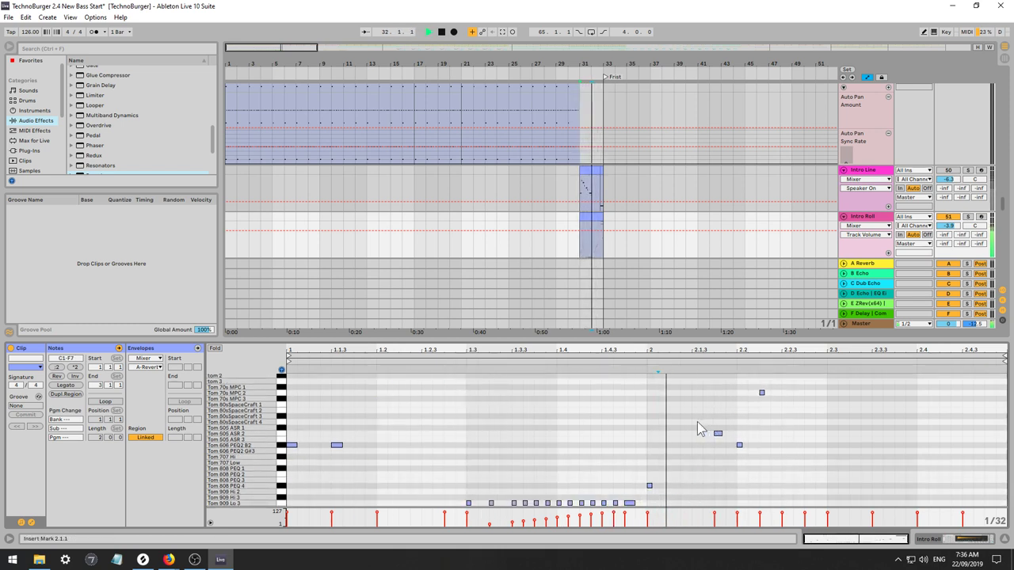
{"action": "left_click_drag", "start_coordinate": [700, 423], "coordinate": [747, 467]}
{"action": "key", "text": "Delete"}
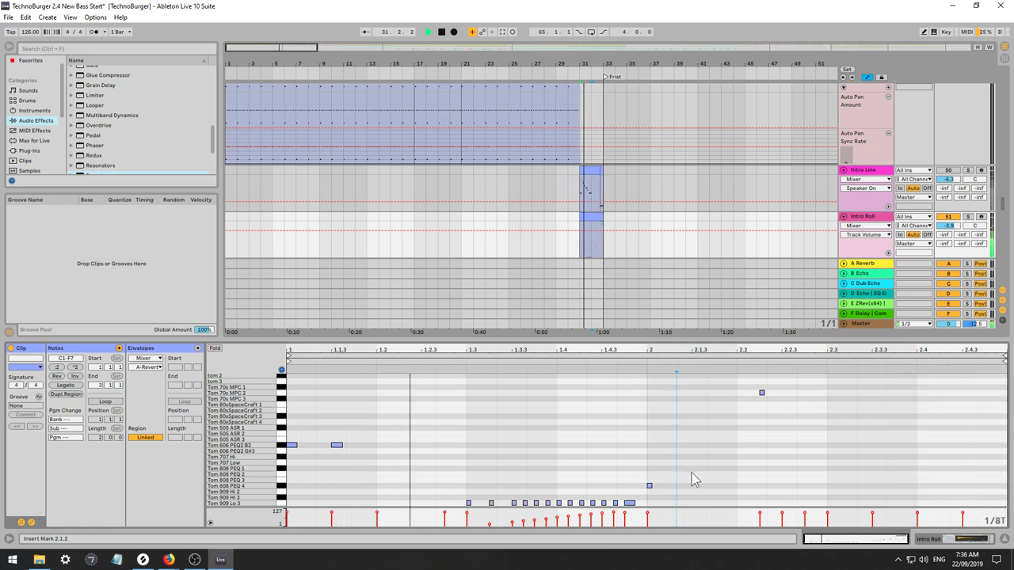
Add rising tom notes at 2.1.2 (Tom 808 PEQ 2), 2.1.3 (G#3) and 2.2 (80sSpaceCraft 3).
{"action": "double_click", "coordinate": [691, 473]}
{"action": "double_click", "coordinate": [724, 452]}
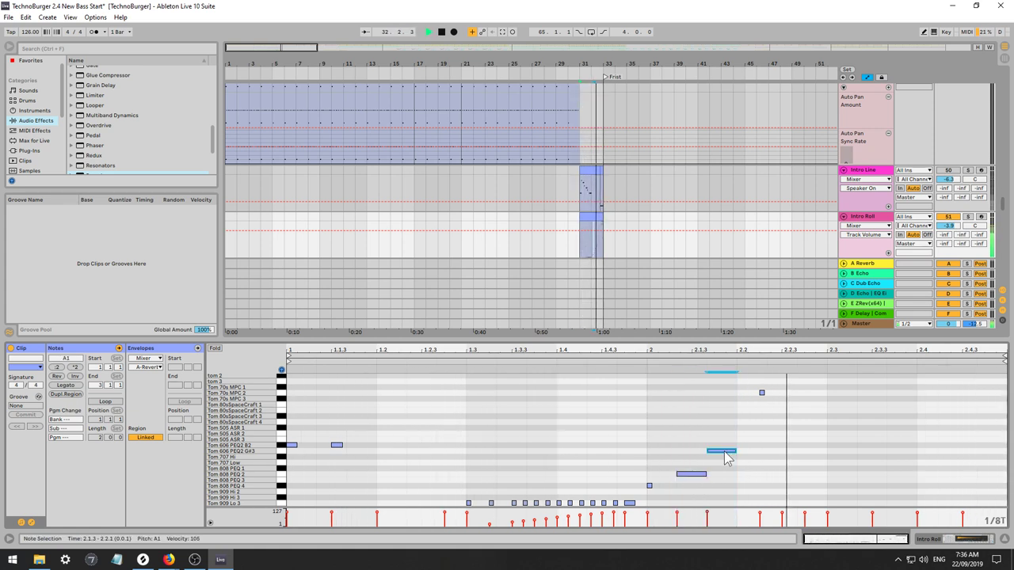
{"action": "scroll", "coordinate": [746, 464], "scroll_direction": "up", "scroll_amount": 2}
{"action": "scroll", "coordinate": [772, 460], "scroll_direction": "up", "scroll_amount": 3}
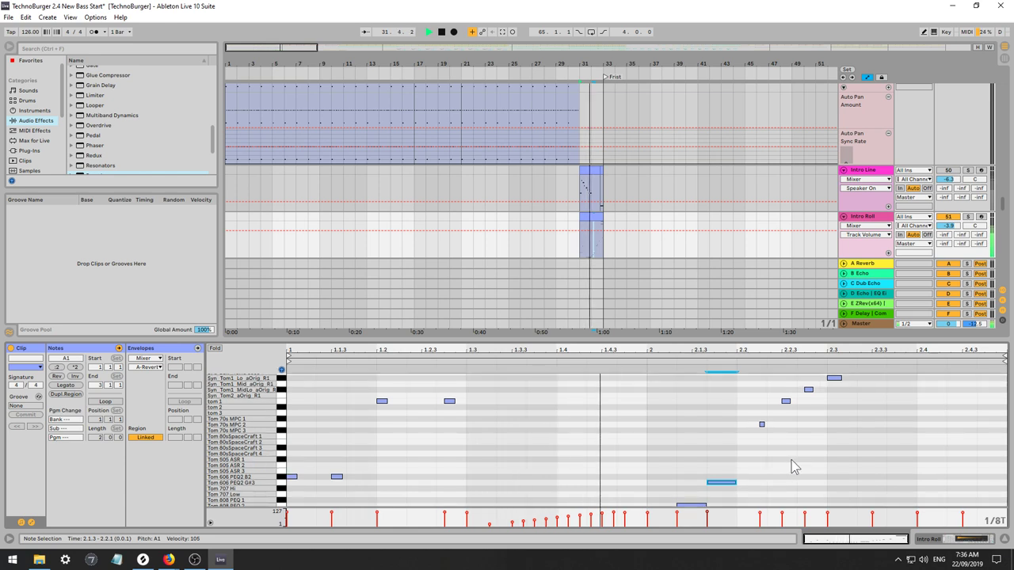
{"action": "double_click", "coordinate": [749, 469]}
{"action": "scroll", "coordinate": [743, 484], "scroll_direction": "down", "scroll_amount": 3}
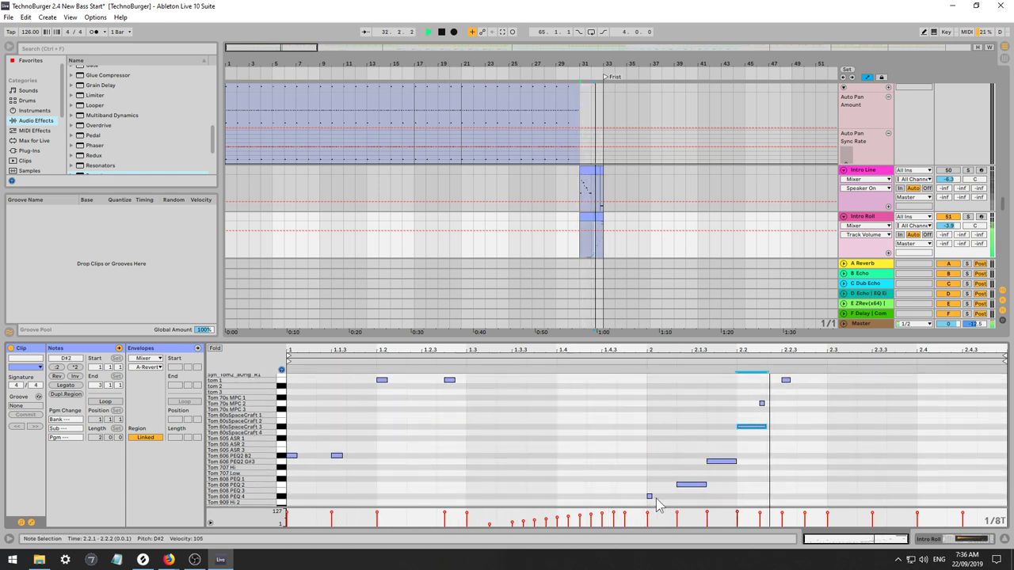
{"action": "scroll", "coordinate": [805, 469], "scroll_direction": "up", "scroll_amount": 3}
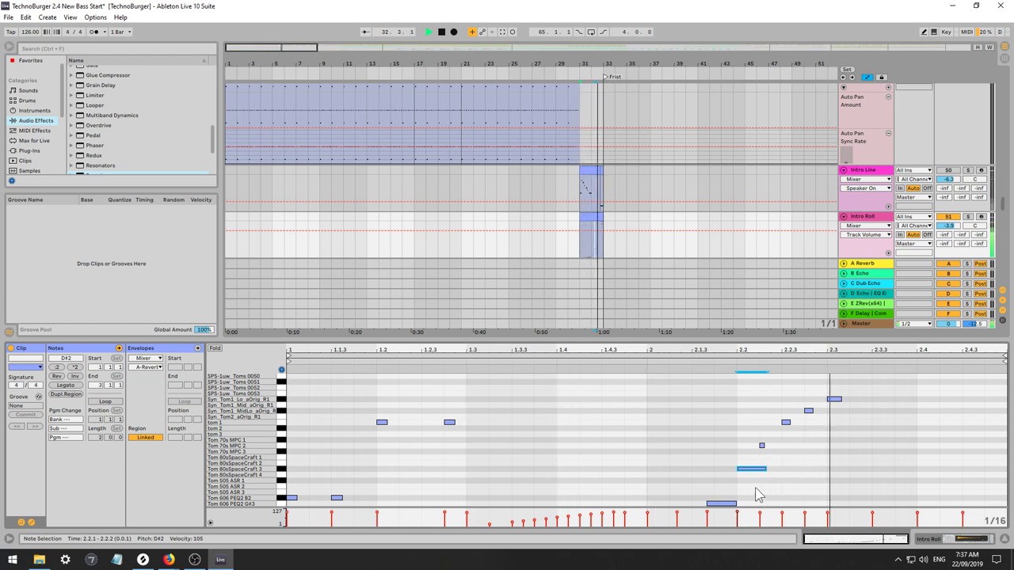
Shorten the four fill notes, raise the D#2 note a semitone and the 2.3 note to G#3.
{"action": "left_click_drag", "start_coordinate": [756, 489], "coordinate": [821, 399]}
{"action": "left_click_drag", "start_coordinate": [767, 469], "coordinate": [739, 469]}
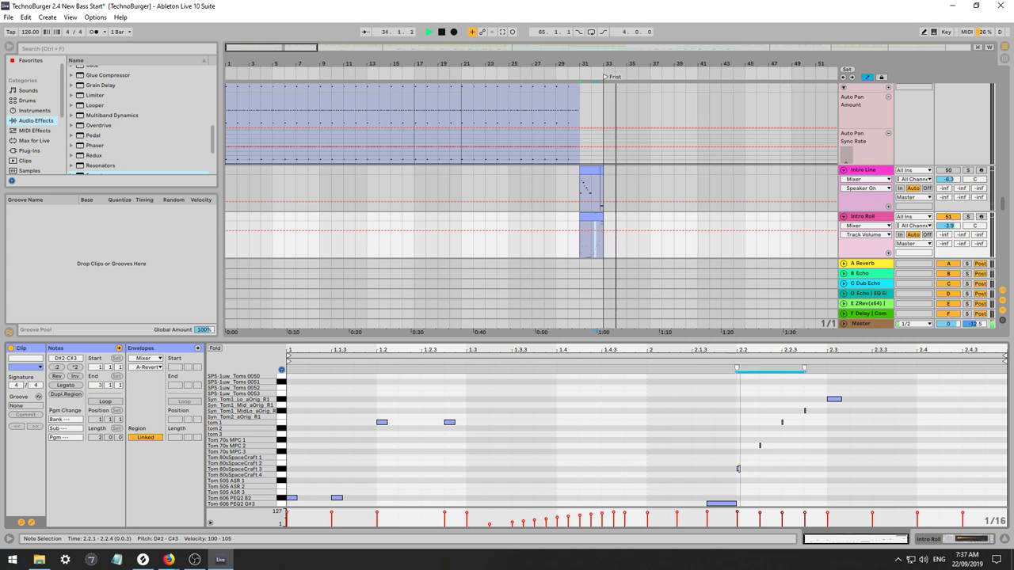
{"action": "left_click", "coordinate": [738, 470]}
{"action": "key", "text": "space"}
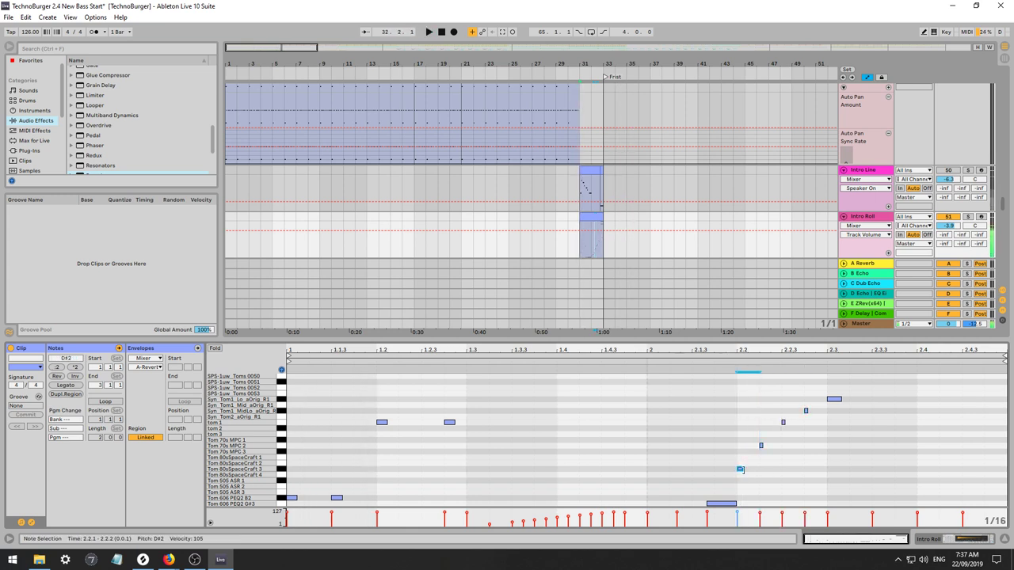
{"action": "key", "text": "Up"}
{"action": "scroll", "coordinate": [769, 473], "scroll_direction": "up", "scroll_amount": 1}
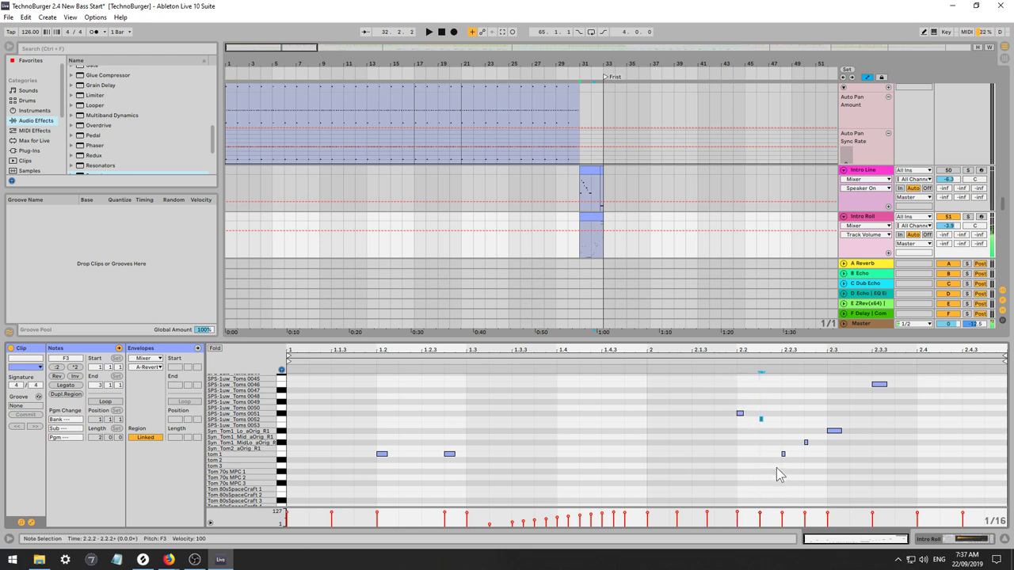
{"action": "left_click", "coordinate": [834, 430]}
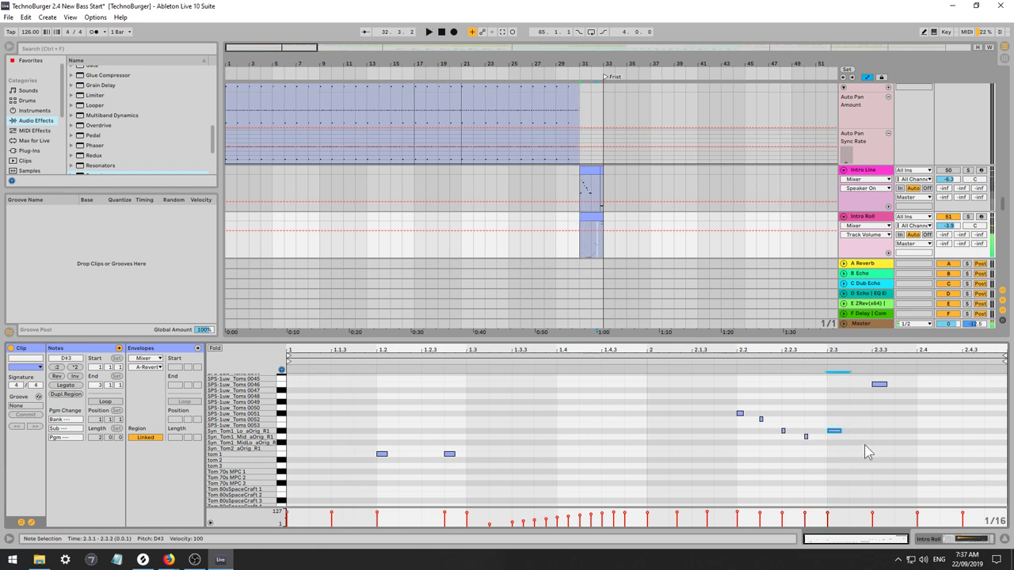
{"action": "scroll", "coordinate": [864, 446], "scroll_direction": "up", "scroll_amount": 2}
{"action": "key", "text": "Up"}
{"action": "key", "text": "Up"}
{"action": "scroll", "coordinate": [866, 453], "scroll_direction": "up", "scroll_amount": 2}
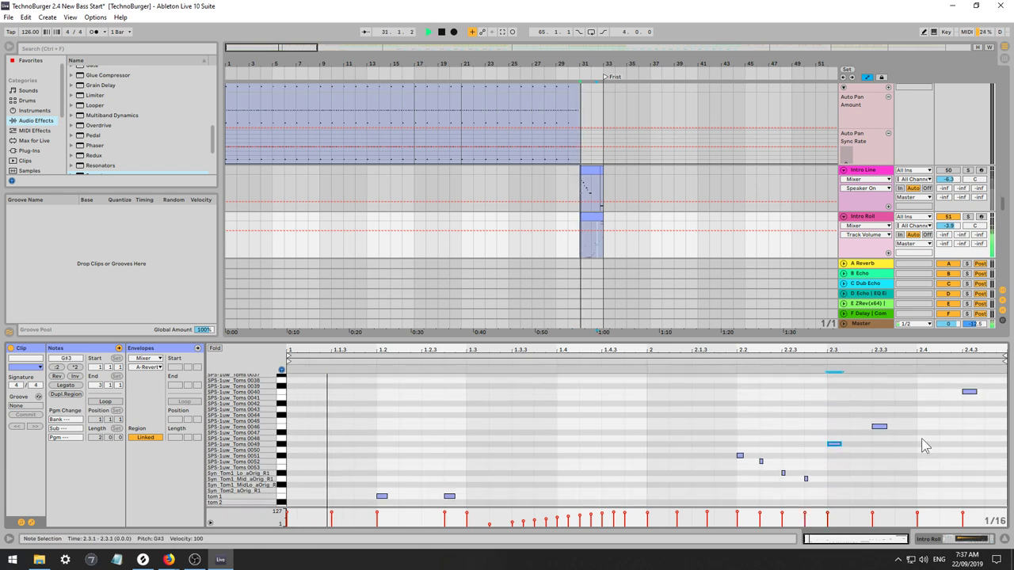
{"action": "scroll", "coordinate": [920, 457], "scroll_direction": "up", "scroll_amount": 2}
{"action": "scroll", "coordinate": [919, 440], "scroll_direction": "down", "scroll_amount": 6}
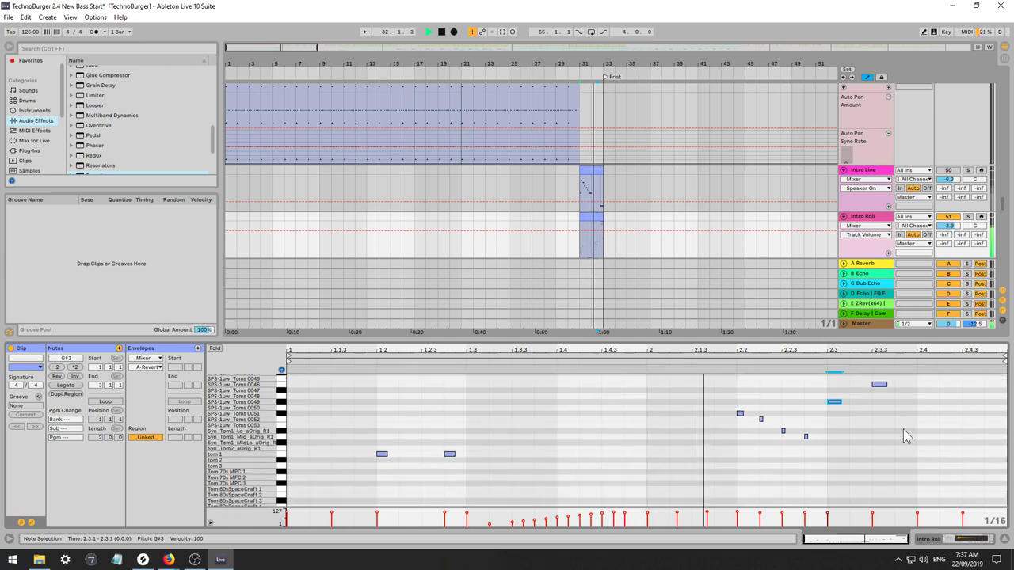
{"action": "scroll", "coordinate": [903, 429], "scroll_direction": "up", "scroll_amount": 1}
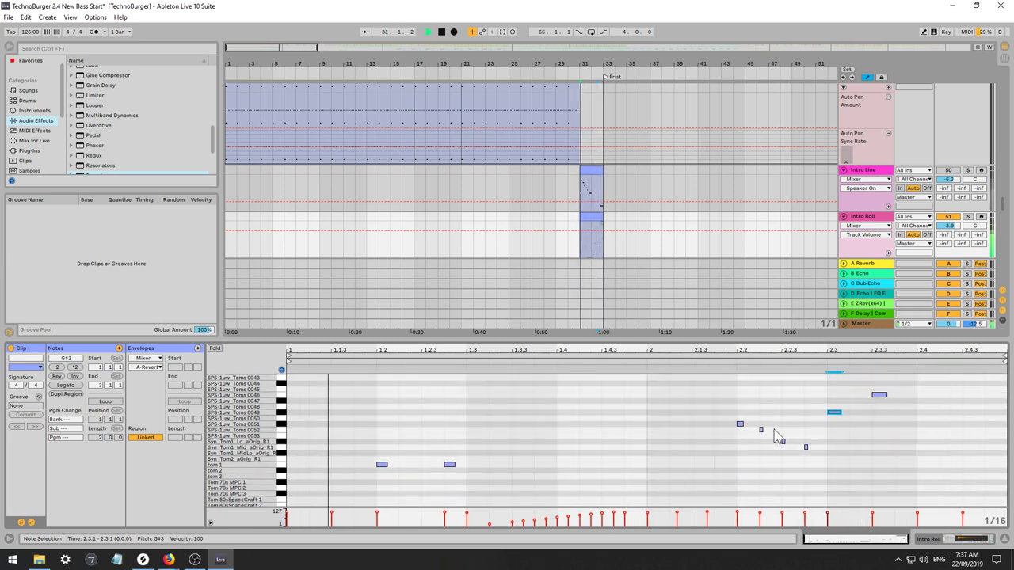
Move the 2.2.2 note to 2.2.3 one pitch lower and set the grid to sixteenths.
{"action": "left_click", "coordinate": [758, 432]}
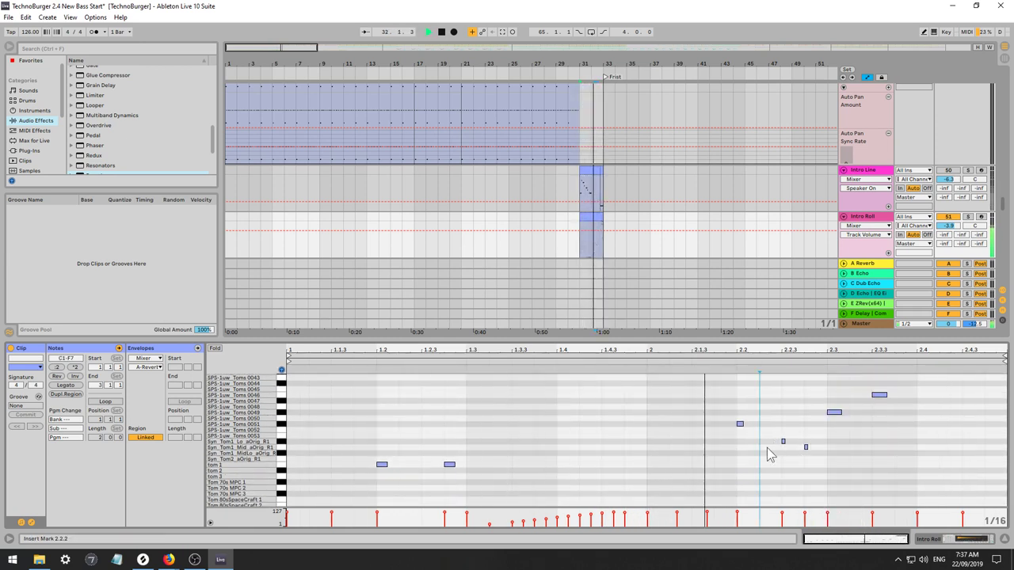
{"action": "scroll", "coordinate": [864, 441], "scroll_direction": "up", "scroll_amount": 1}
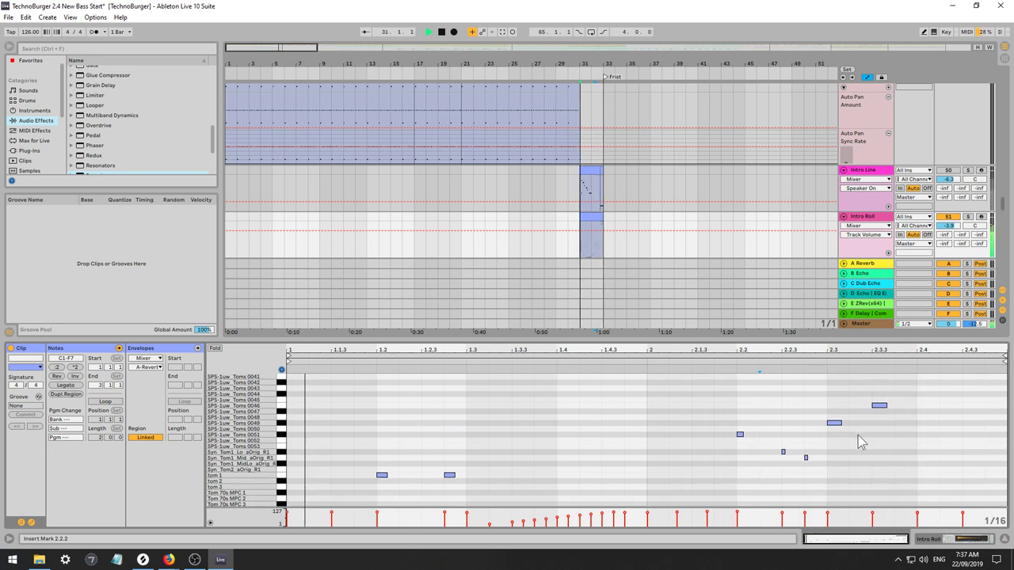
{"action": "scroll", "coordinate": [858, 436], "scroll_direction": "down", "scroll_amount": 2}
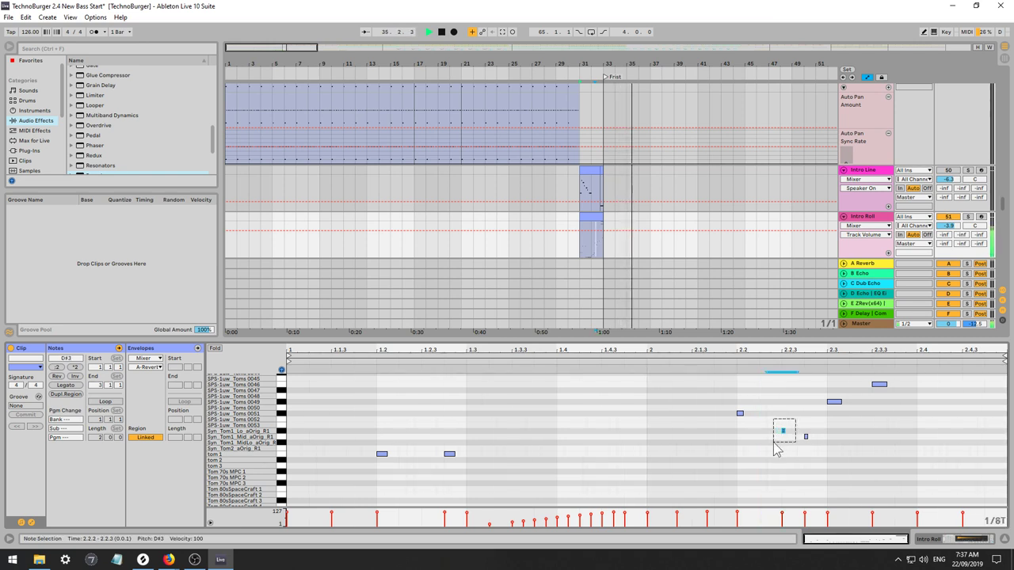
{"action": "left_click_drag", "start_coordinate": [776, 449], "coordinate": [800, 455]}
{"action": "key", "text": "space"}
{"action": "key", "text": "space"}
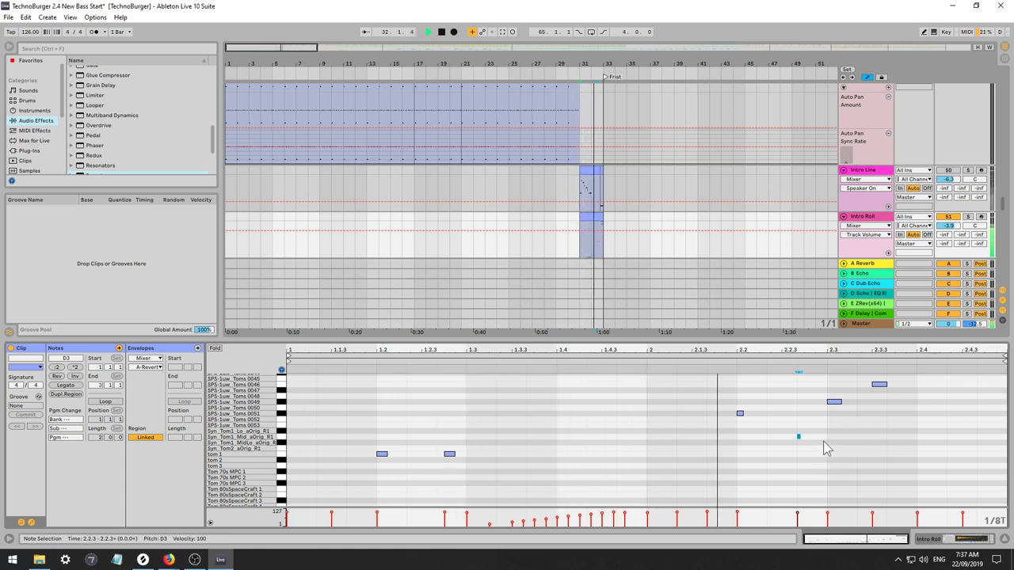
{"action": "scroll", "coordinate": [871, 440], "scroll_direction": "up", "scroll_amount": 2}
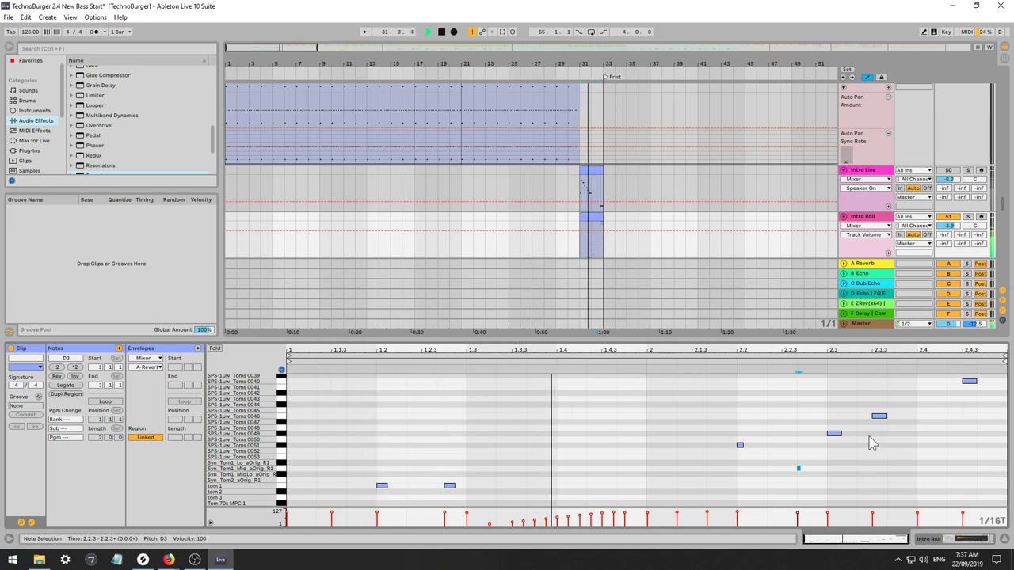
{"action": "key", "text": "ctrl+3"}
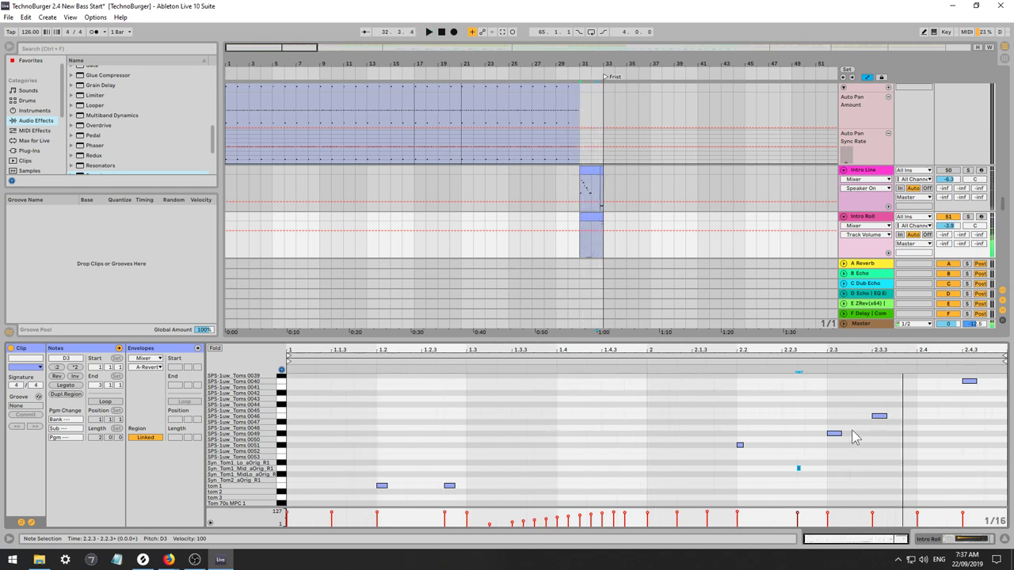
Add A3 notes near 2.3.1 and 2.3.4, then descending B3, G3, E3 notes at 2.4.2–2.4.4.
{"action": "left_click", "coordinate": [861, 431]}
{"action": "double_click", "coordinate": [861, 428]}
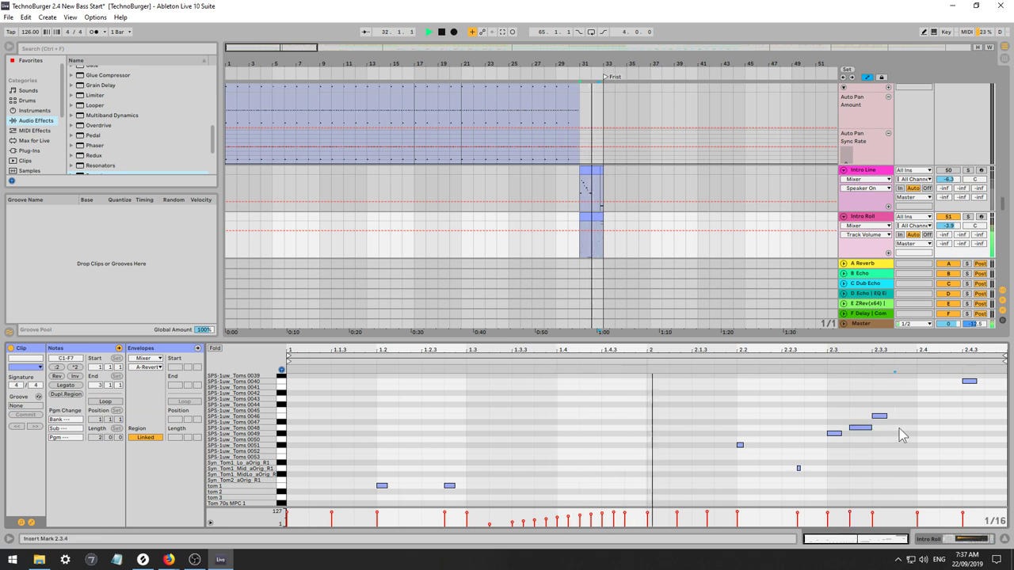
{"action": "double_click", "coordinate": [899, 429]}
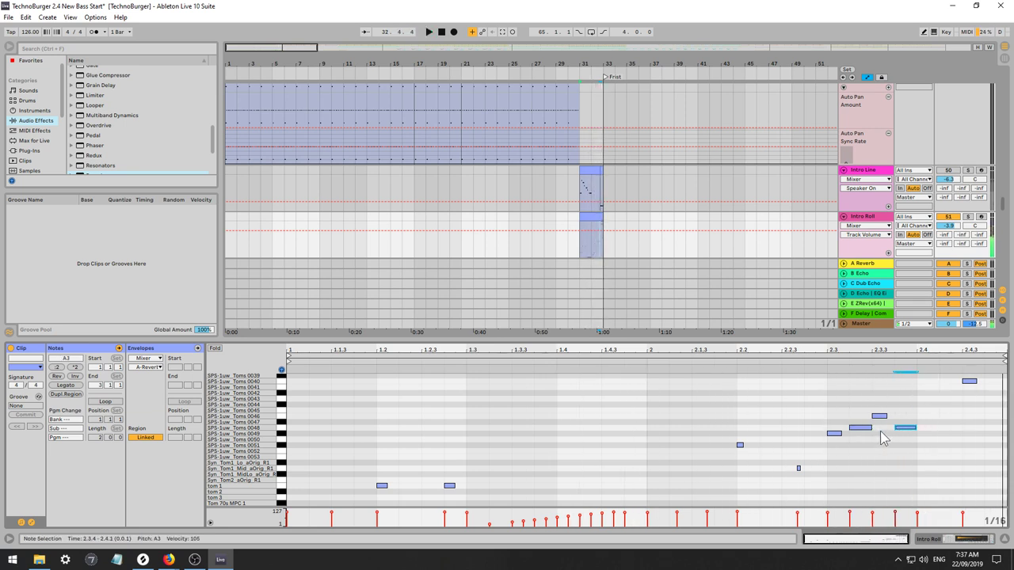
{"action": "left_click", "coordinate": [859, 428]}
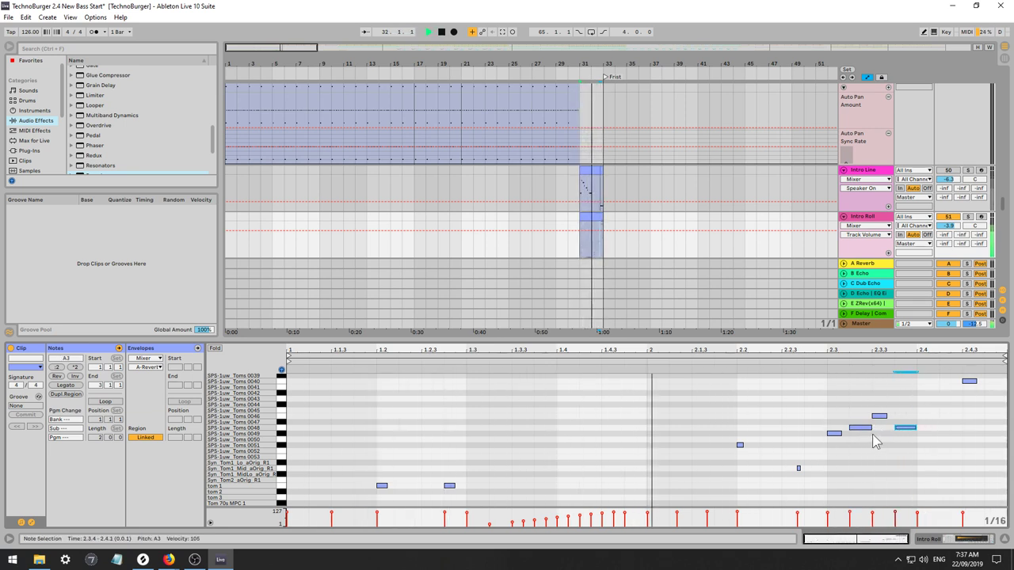
{"action": "left_click", "coordinate": [872, 434]}
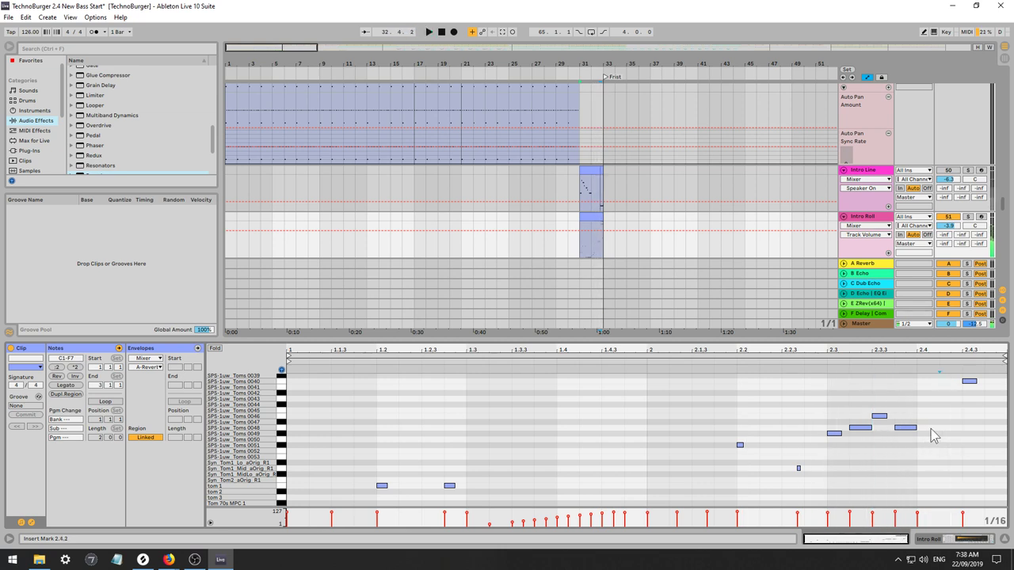
{"action": "double_click", "coordinate": [950, 417]}
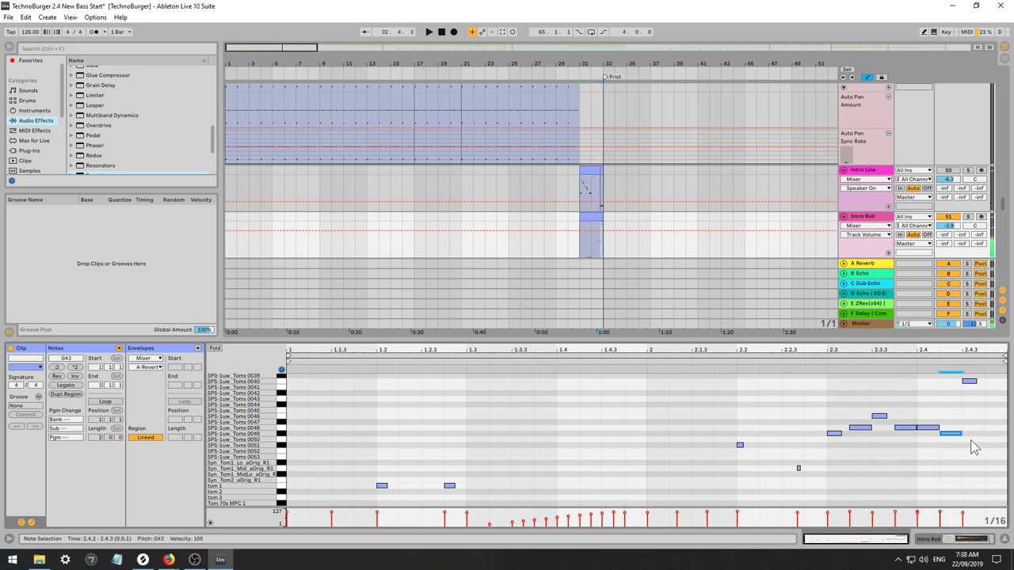
{"action": "double_click", "coordinate": [971, 441]}
{"action": "double_click", "coordinate": [993, 458]}
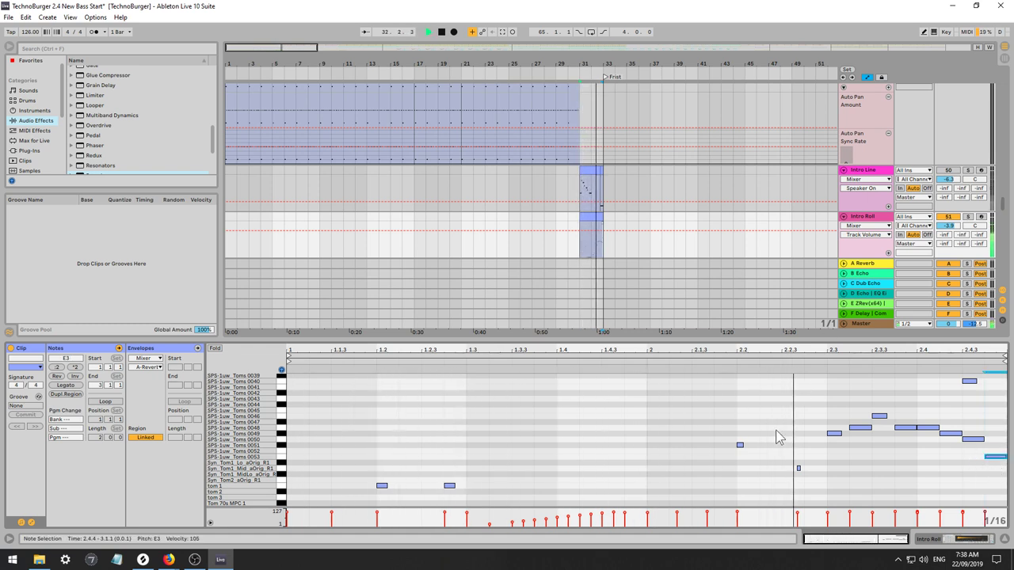
{"action": "scroll", "coordinate": [785, 460], "scroll_direction": "down", "scroll_amount": 5}
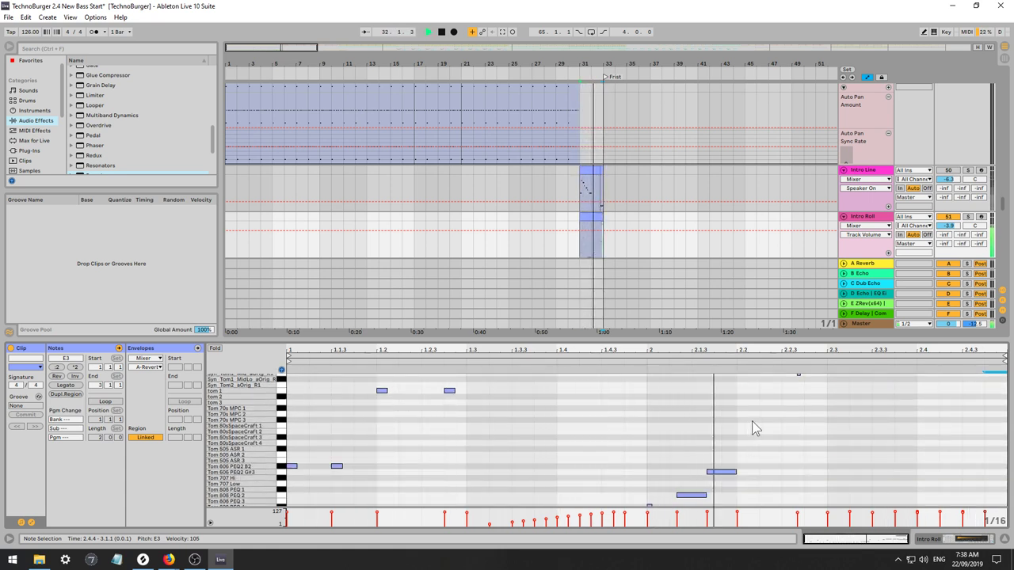
{"action": "scroll", "coordinate": [760, 424], "scroll_direction": "down", "scroll_amount": 1}
{"action": "scroll", "coordinate": [824, 420], "scroll_direction": "up", "scroll_amount": 4}
{"action": "key", "text": "space"}
{"action": "scroll", "coordinate": [828, 434], "scroll_direction": "up", "scroll_amount": 1}
{"action": "key", "text": "space"}
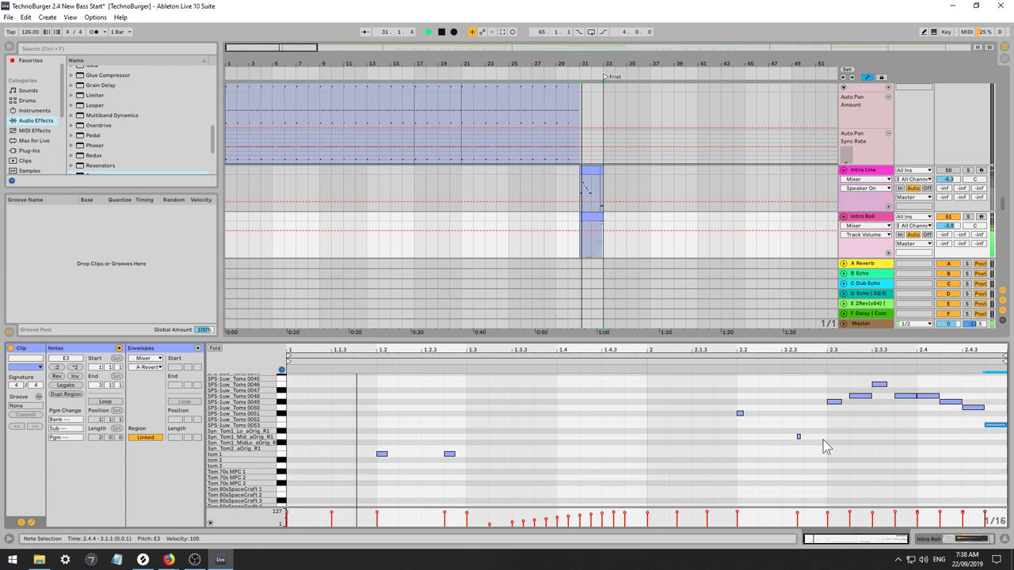
Add two F#3 tom notes at 2.2.2 and 2.2.3 on a sixteenth-triplet grid.
{"action": "left_click", "coordinate": [785, 429]}
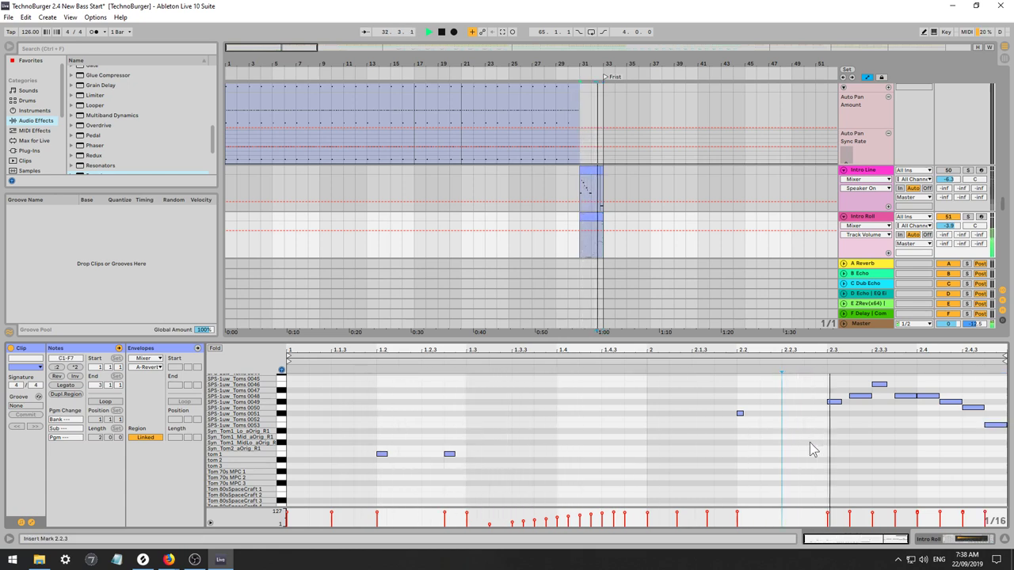
{"action": "double_click", "coordinate": [771, 414]}
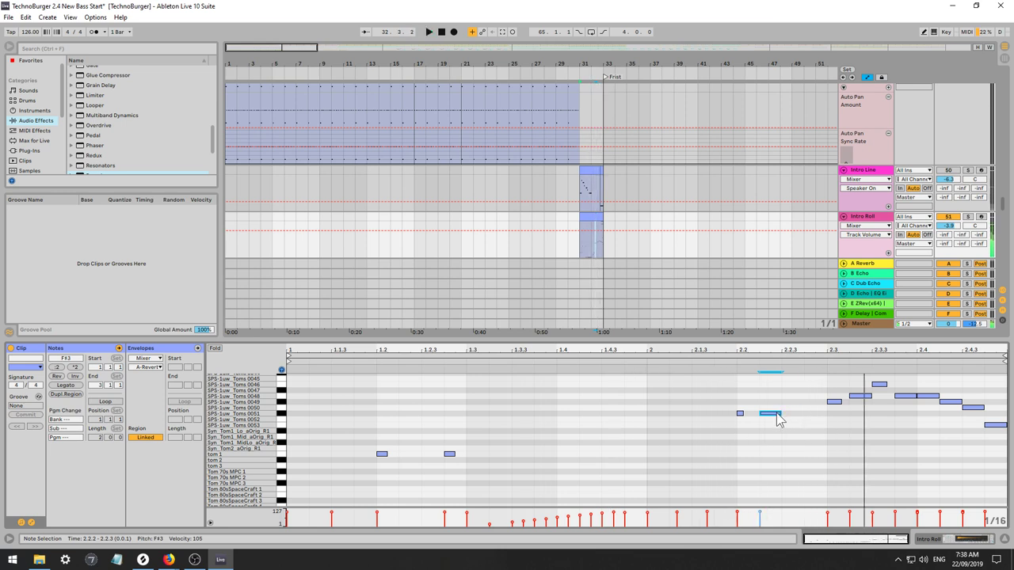
{"action": "left_click_drag", "start_coordinate": [773, 414], "coordinate": [798, 422]}
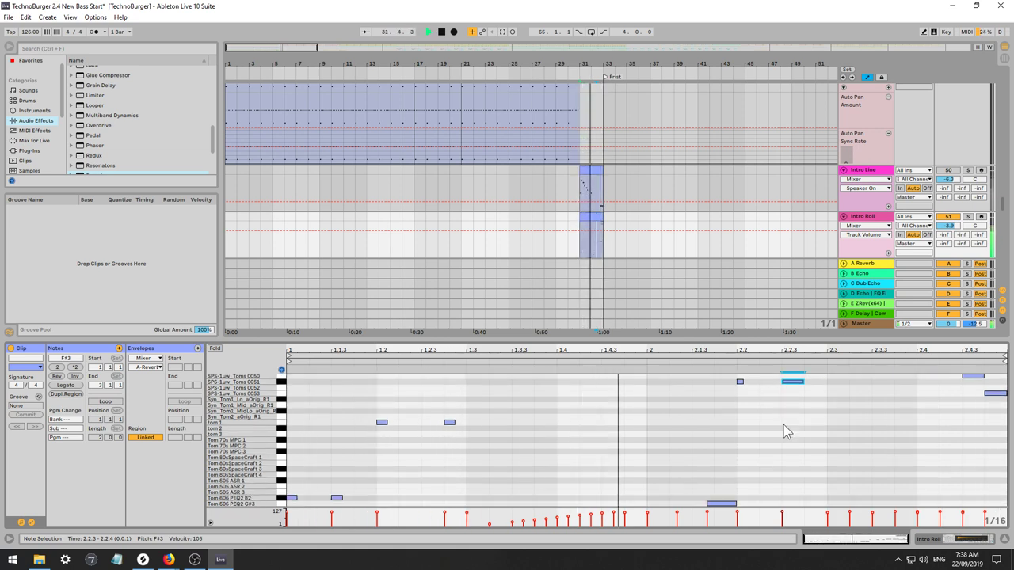
{"action": "scroll", "coordinate": [783, 427], "scroll_direction": "down", "scroll_amount": 2}
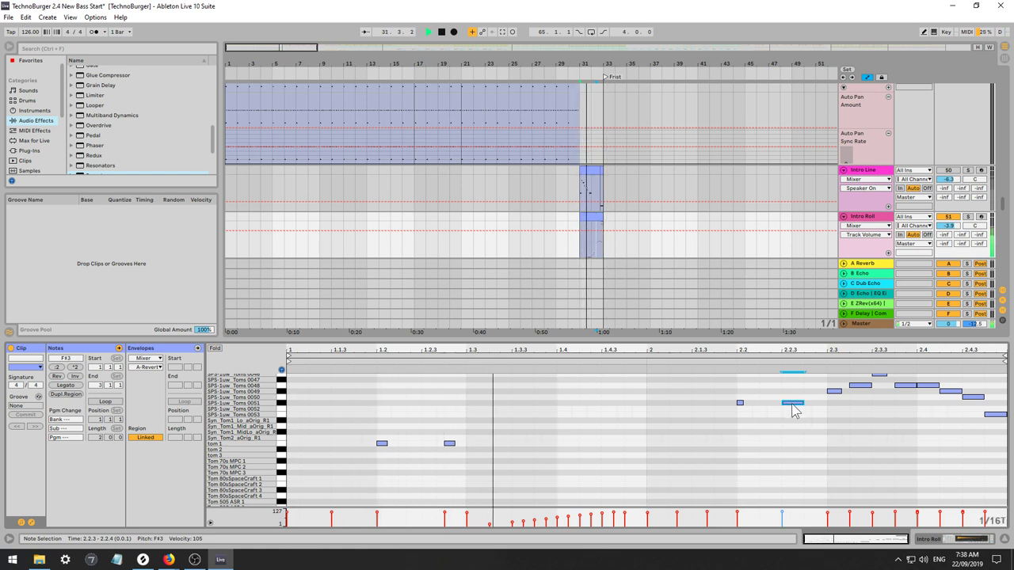
{"action": "key", "text": "ctrl+4"}
{"action": "key", "text": "space"}
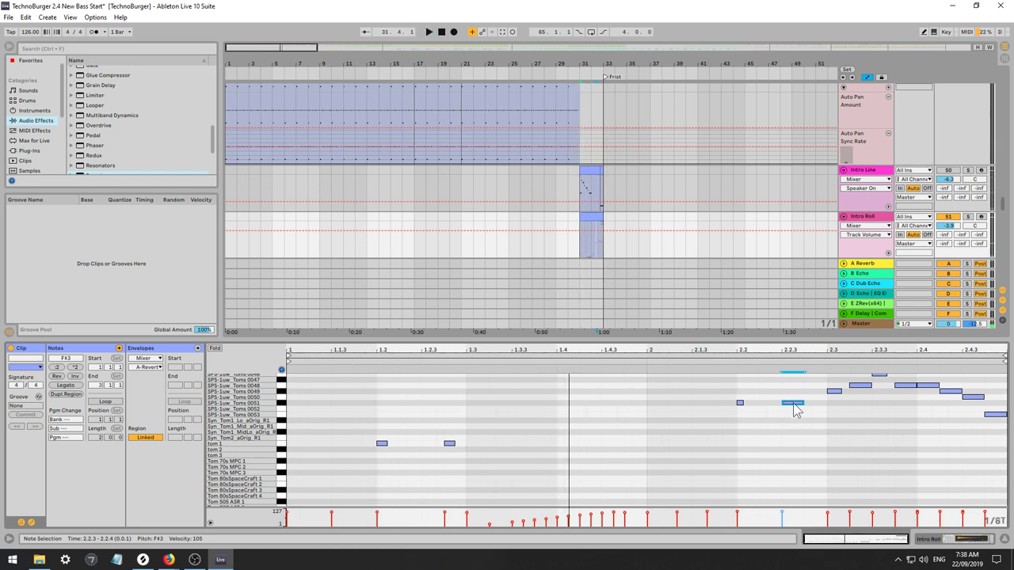
{"action": "left_click_drag", "start_coordinate": [795, 409], "coordinate": [765, 410]}
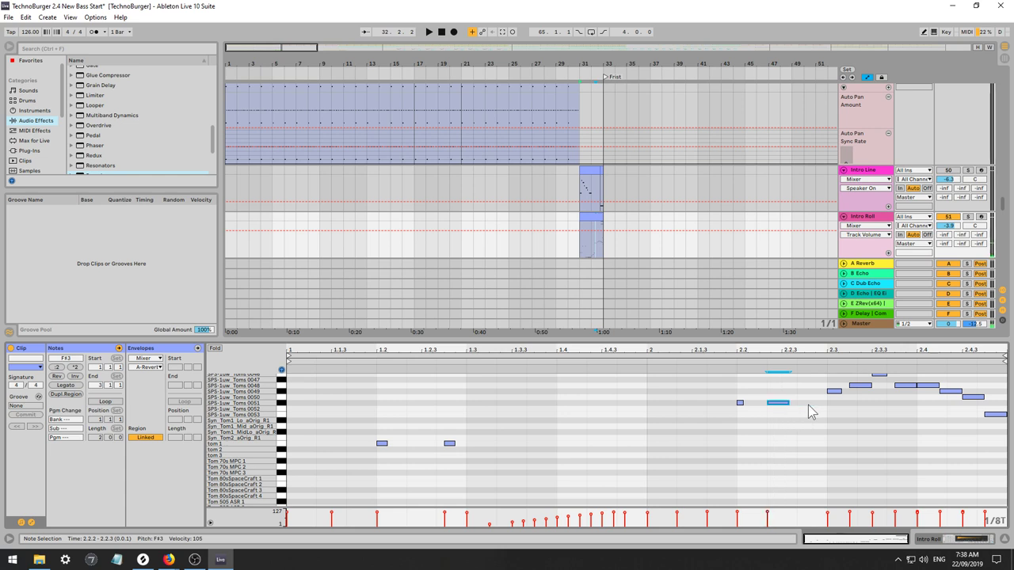
{"action": "double_click", "coordinate": [809, 404]}
{"action": "key", "text": "space"}
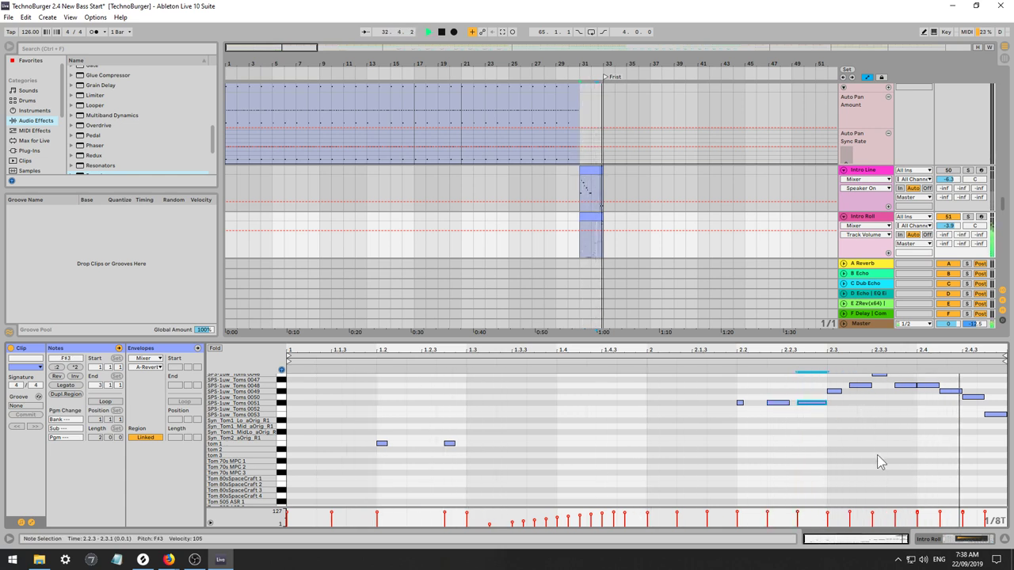
{"action": "scroll", "coordinate": [877, 457], "scroll_direction": "up", "scroll_amount": 2}
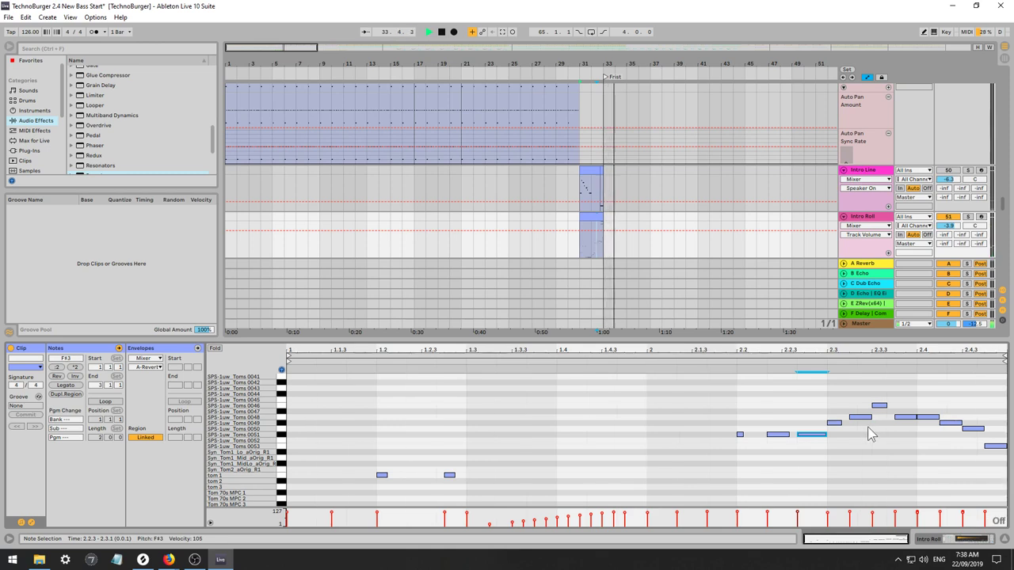
{"action": "left_click", "coordinate": [866, 425]}
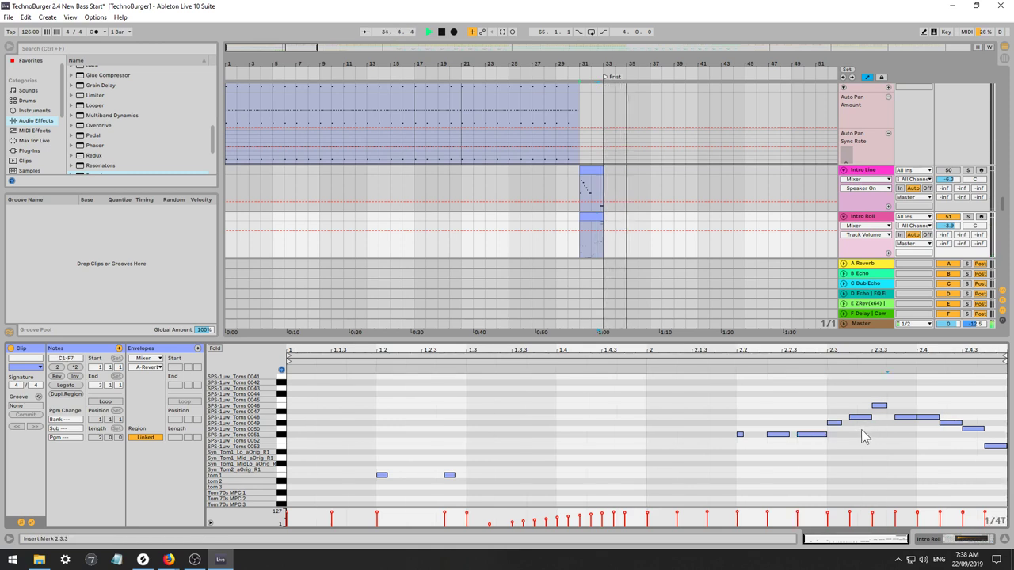
{"action": "key", "text": "space"}
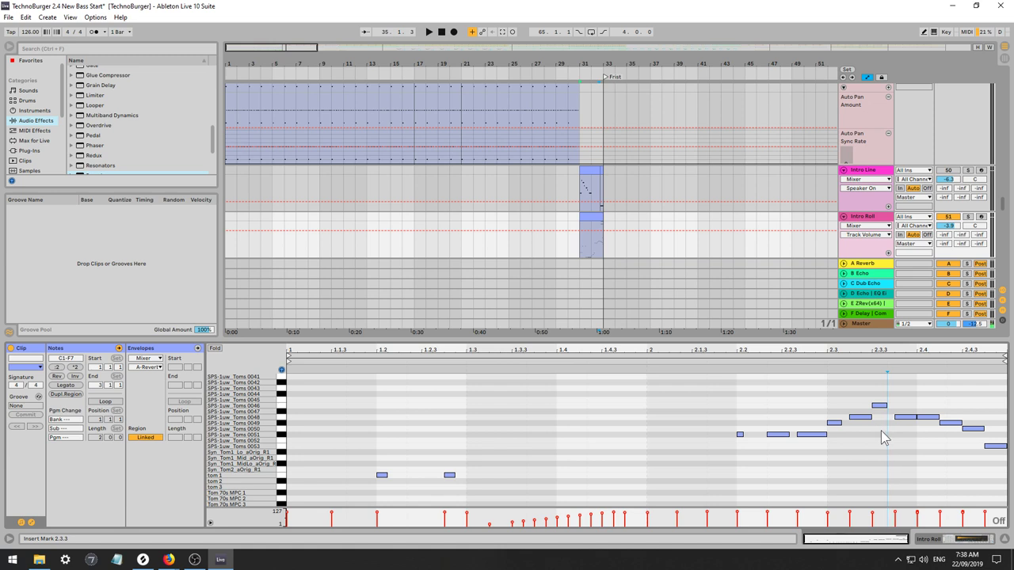
Move the A3 note to 2.3.2, delete the extra A3 note, and play back the fill.
{"action": "key", "text": "ctrl+2"}
{"action": "key", "text": "ctrl+3"}
{"action": "key", "text": "ctrl+2"}
{"action": "key", "text": "ctrl+2"}
{"action": "left_click_drag", "start_coordinate": [864, 419], "coordinate": [903, 404]}
{"action": "double_click", "coordinate": [907, 420]}
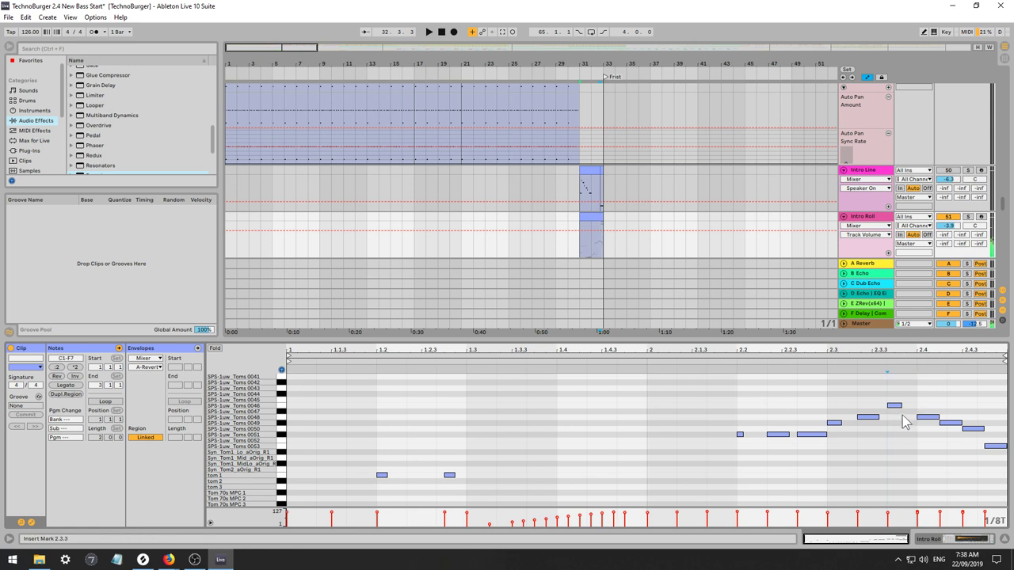
{"action": "key", "text": "space"}
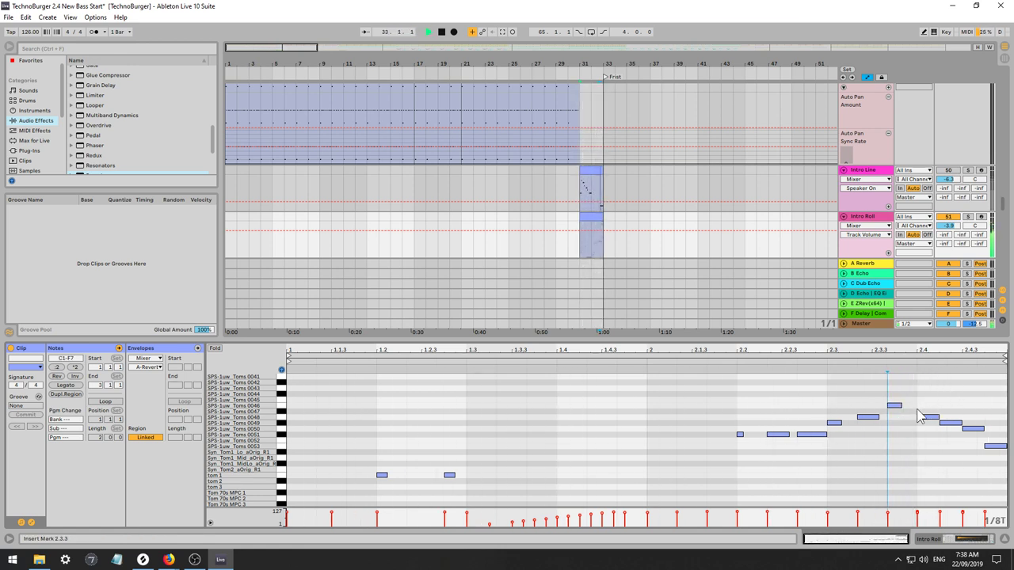
{"action": "key", "text": "space"}
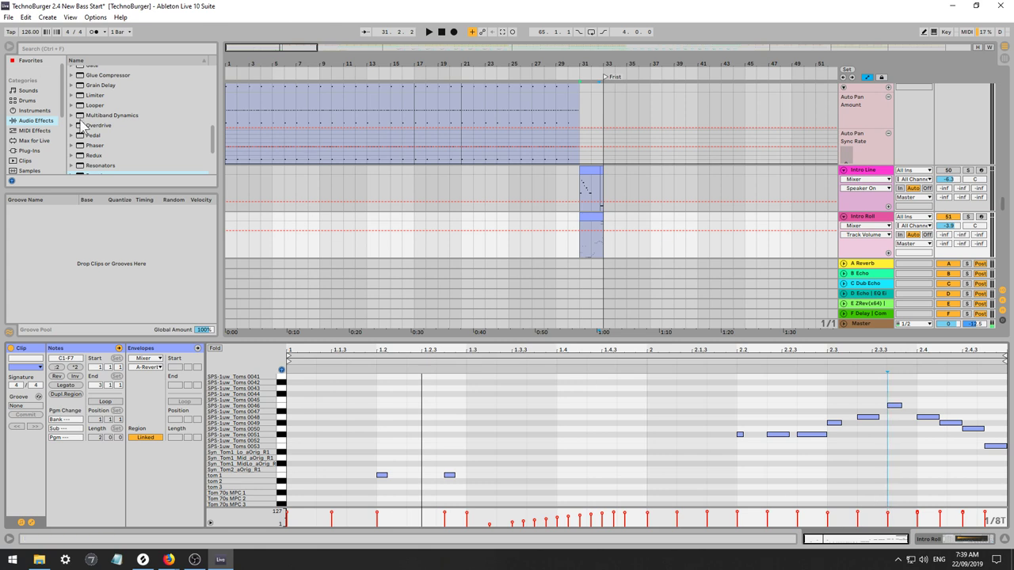
Audition the fill from 2.1.1 and shift the F1 tom note earlier to 2.1.2.
{"action": "scroll", "coordinate": [260, 413], "scroll_direction": "up", "scroll_amount": 15}
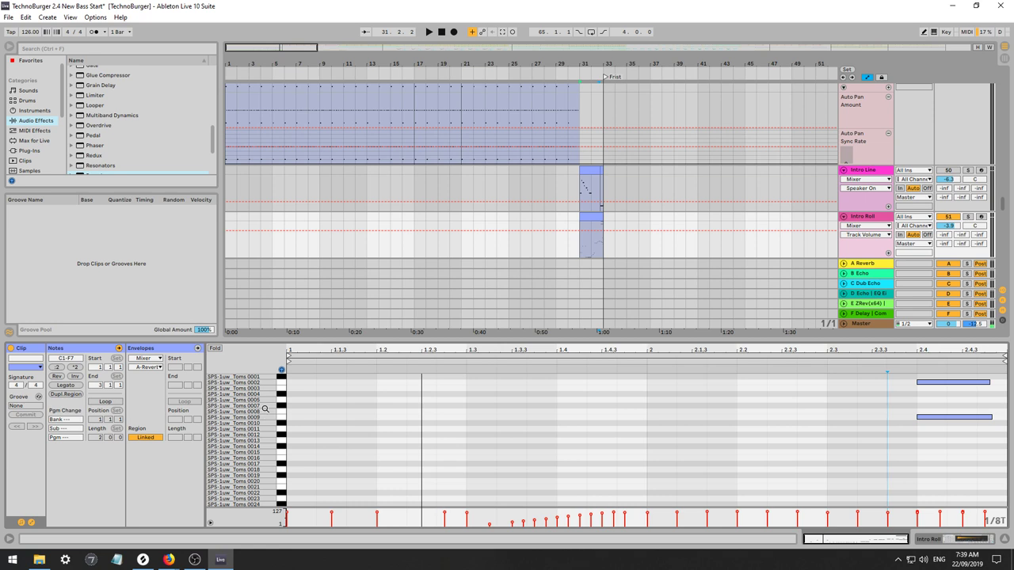
{"action": "scroll", "coordinate": [265, 409], "scroll_direction": "down", "scroll_amount": 18}
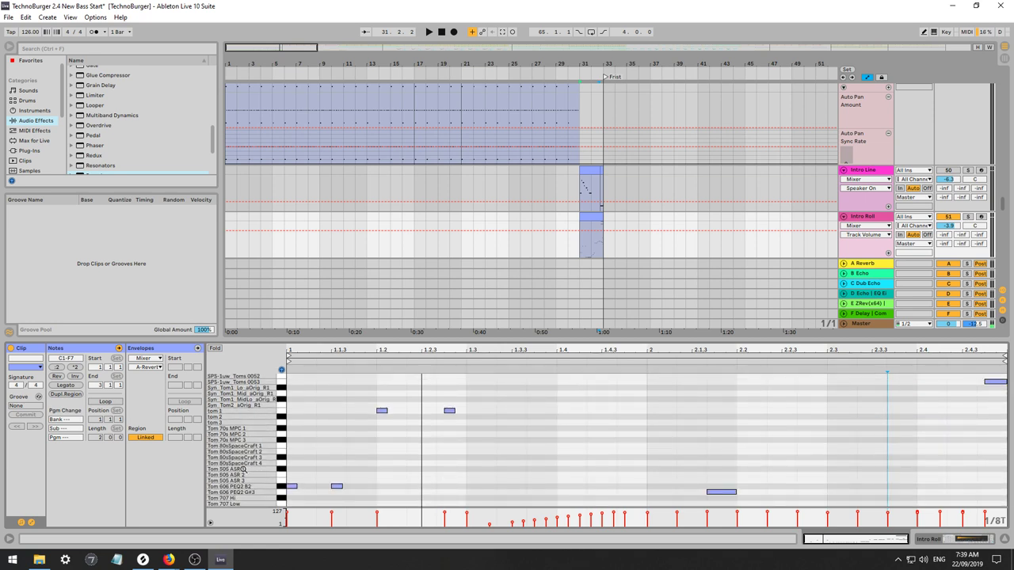
{"action": "scroll", "coordinate": [244, 469], "scroll_direction": "down", "scroll_amount": 3}
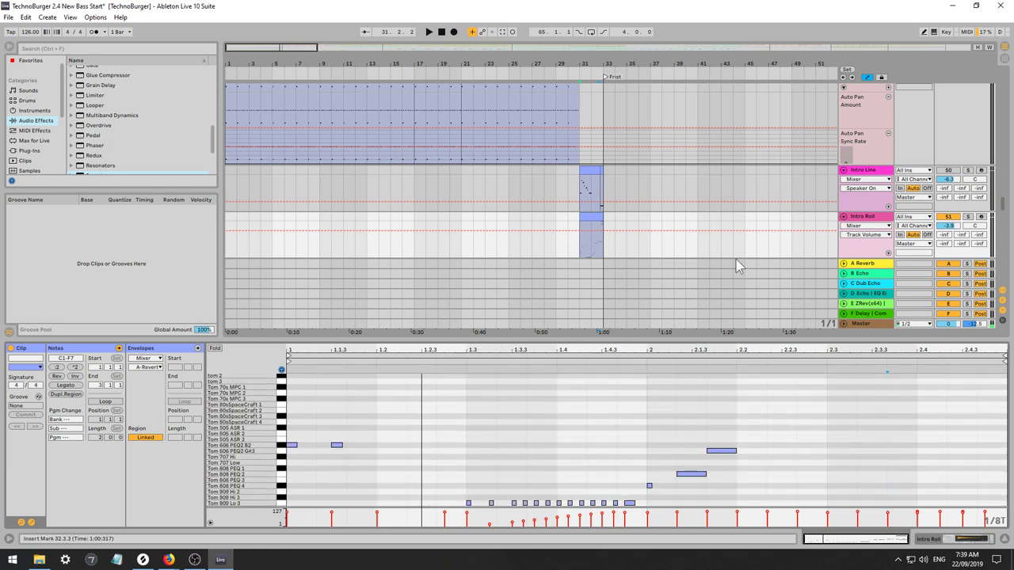
{"action": "scroll", "coordinate": [231, 474], "scroll_direction": "up", "scroll_amount": 3}
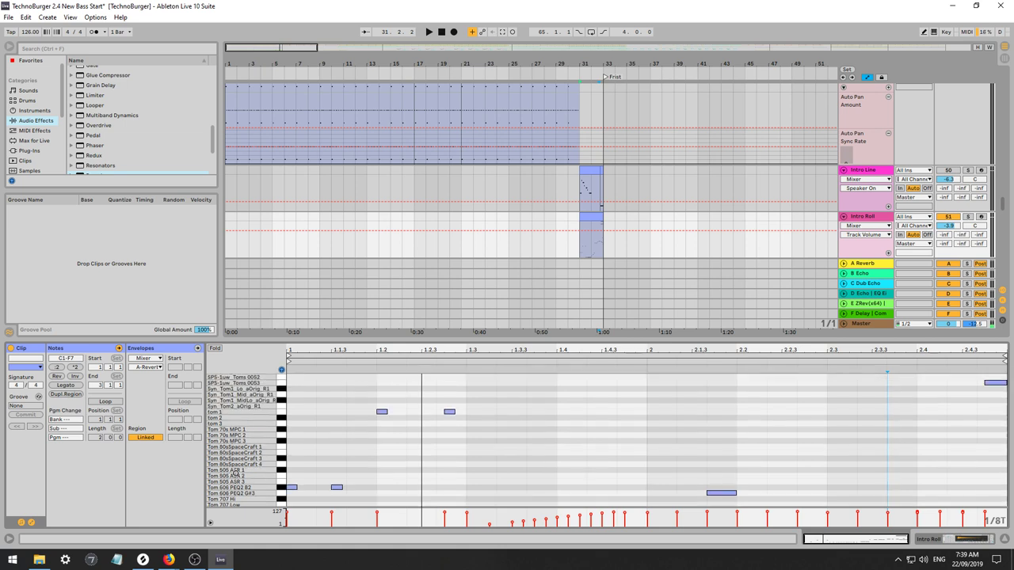
{"action": "scroll", "coordinate": [248, 481], "scroll_direction": "down", "scroll_amount": 3}
{"action": "scroll", "coordinate": [713, 426], "scroll_direction": "up", "scroll_amount": 3}
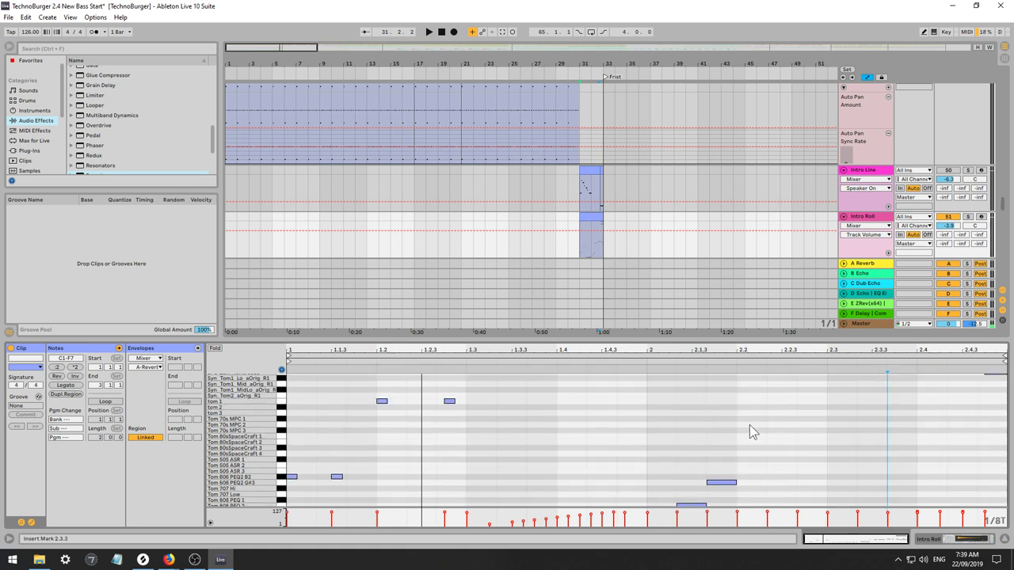
{"action": "scroll", "coordinate": [752, 426], "scroll_direction": "down", "scroll_amount": 3}
{"action": "key", "text": "space"}
{"action": "scroll", "coordinate": [396, 460], "scroll_direction": "up", "scroll_amount": 2}
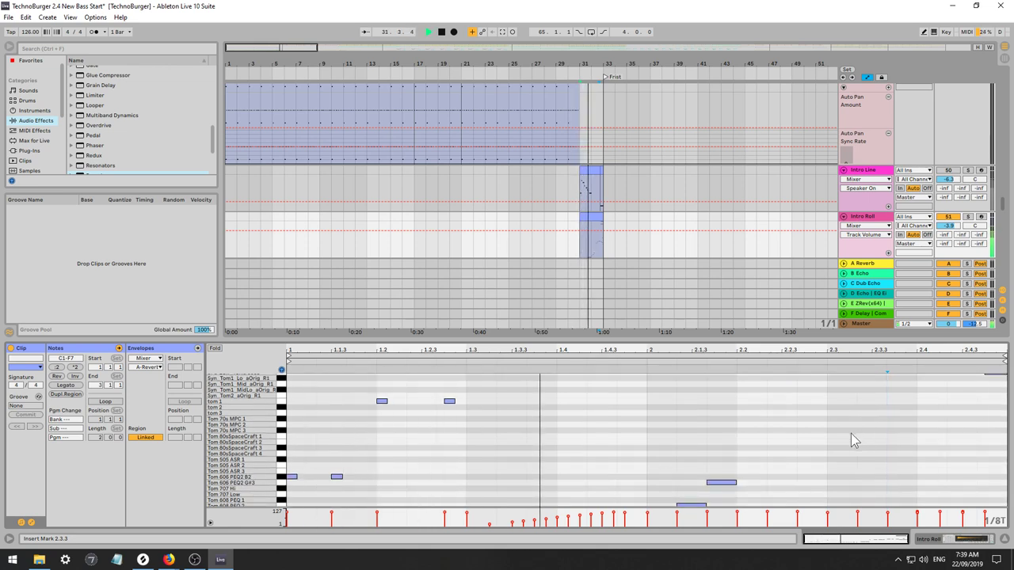
{"action": "scroll", "coordinate": [835, 436], "scroll_direction": "down", "scroll_amount": 2}
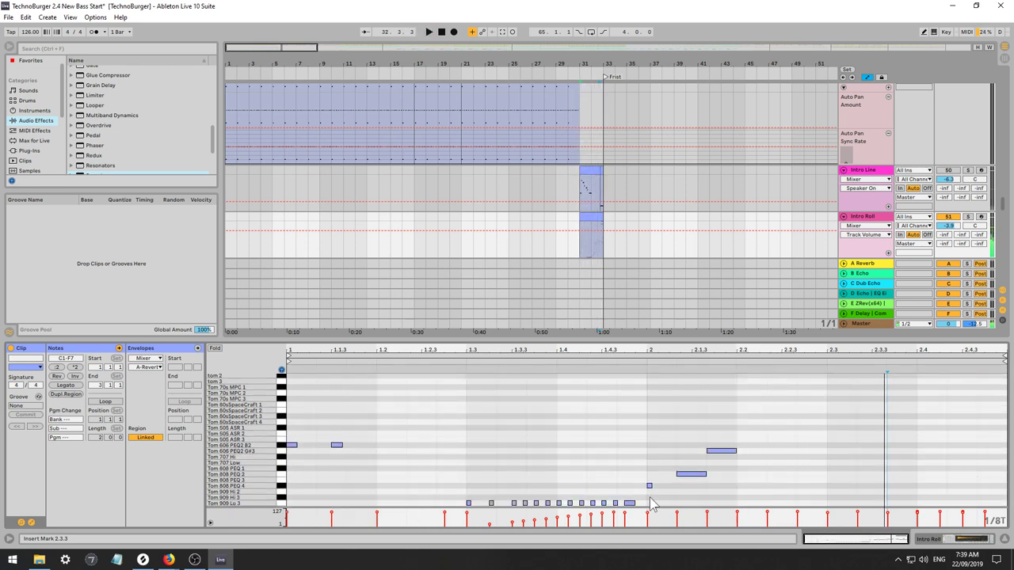
{"action": "left_click", "coordinate": [675, 490]}
{"action": "key", "text": "space"}
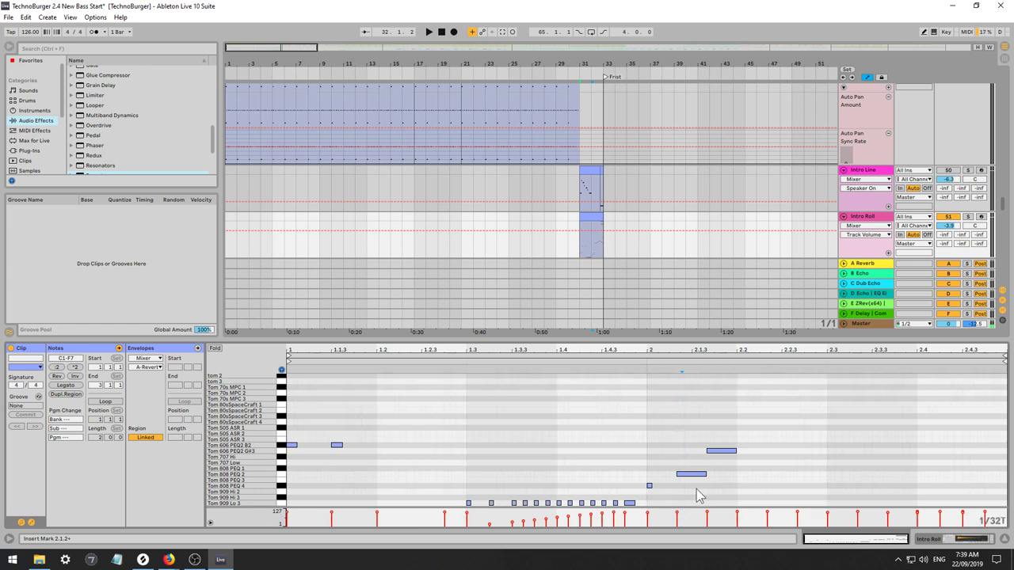
{"action": "key", "text": "space"}
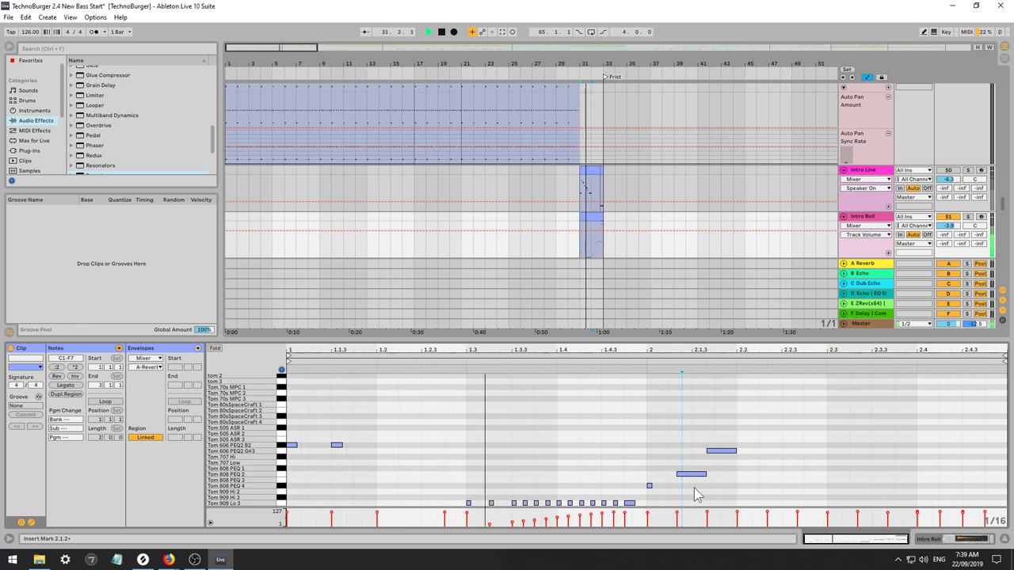
{"action": "key", "text": "space"}
{"action": "left_click_drag", "start_coordinate": [685, 476], "coordinate": [678, 476]}
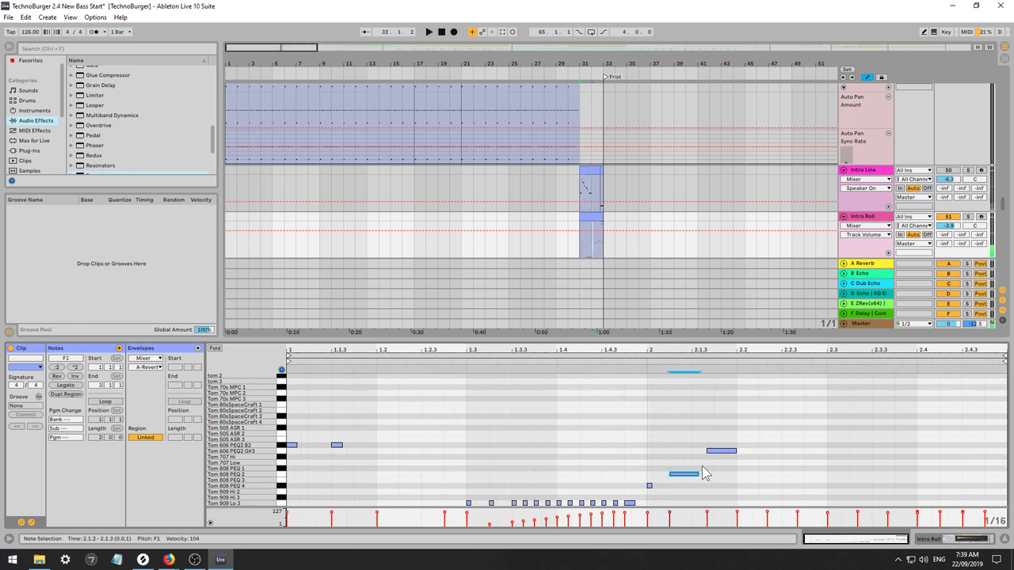
{"action": "key", "text": "space"}
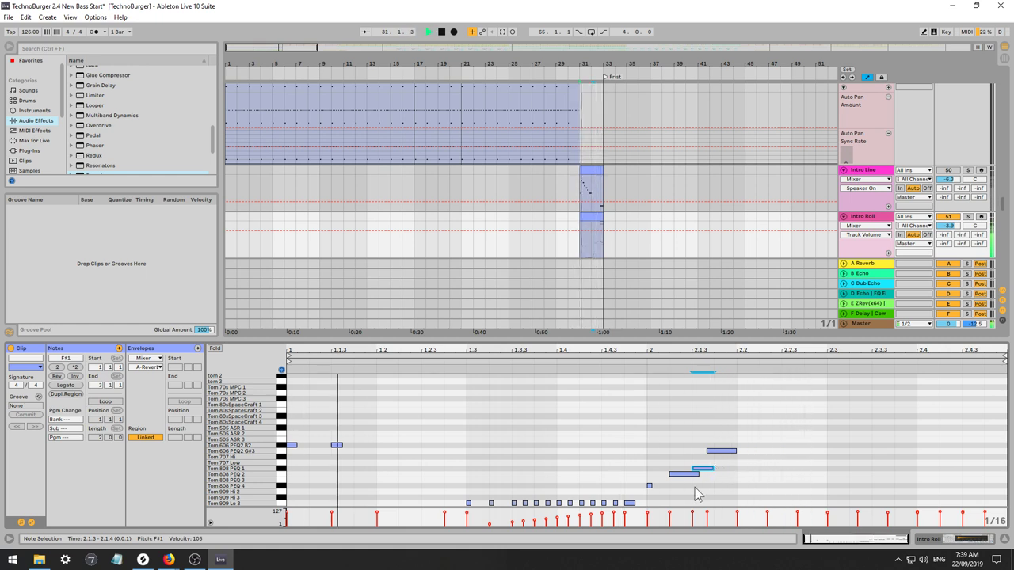
Shorten the four fill notes around 2.1, then slightly lengthen the 2.1.1 and 2.1.3 notes.
{"action": "mouse_move", "coordinate": [645, 490]}
{"action": "left_mouse_down"}
{"action": "mouse_move", "coordinate": [745, 447]}
{"action": "mouse_move", "coordinate": [713, 454]}
{"action": "left_mouse_up"}
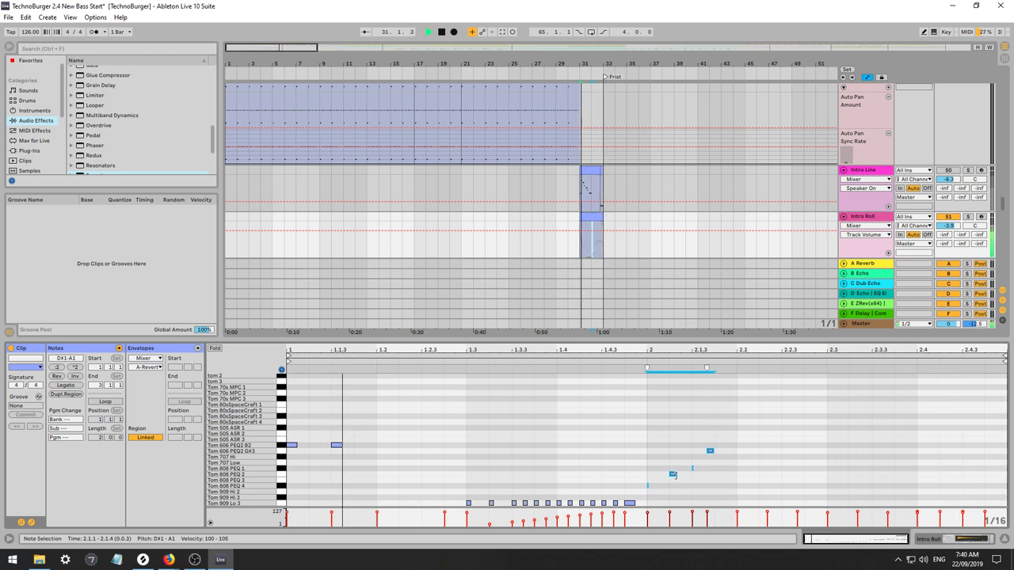
{"action": "left_click_drag", "start_coordinate": [672, 474], "coordinate": [677, 474]}
{"action": "left_click", "coordinate": [693, 469]}
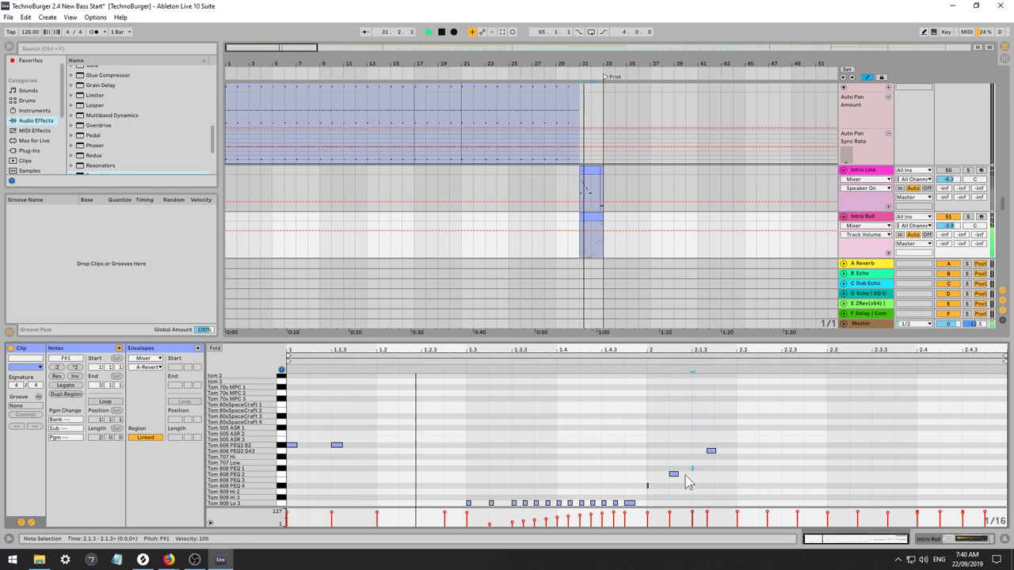
{"action": "left_click", "coordinate": [647, 485], "text": "shift"}
{"action": "left_click_drag", "start_coordinate": [648, 486], "coordinate": [652, 487]}
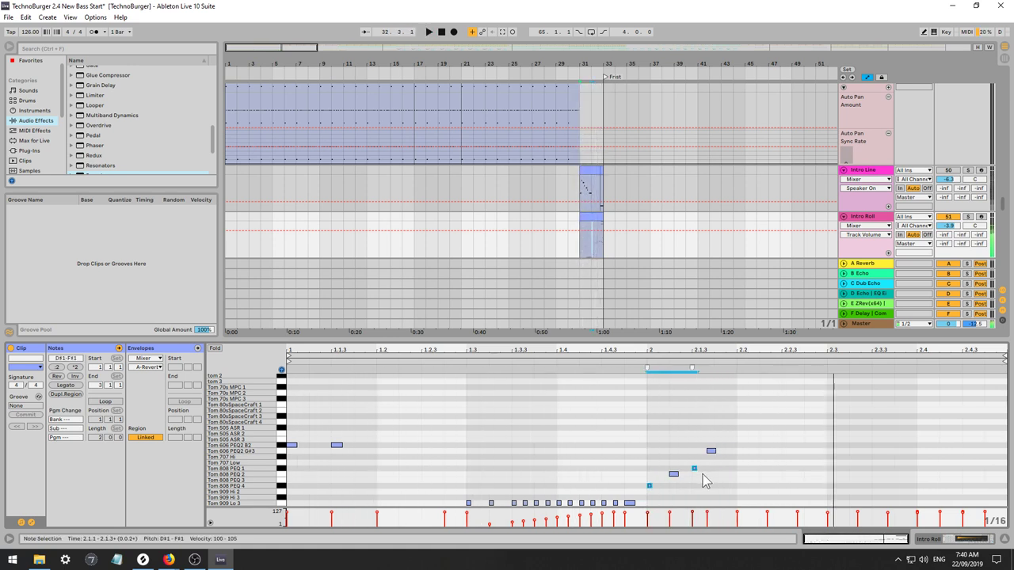
Move the A1 tom note from 2.1.3 to 2.1.4.
{"action": "scroll", "coordinate": [723, 485], "scroll_direction": "up", "scroll_amount": 1}
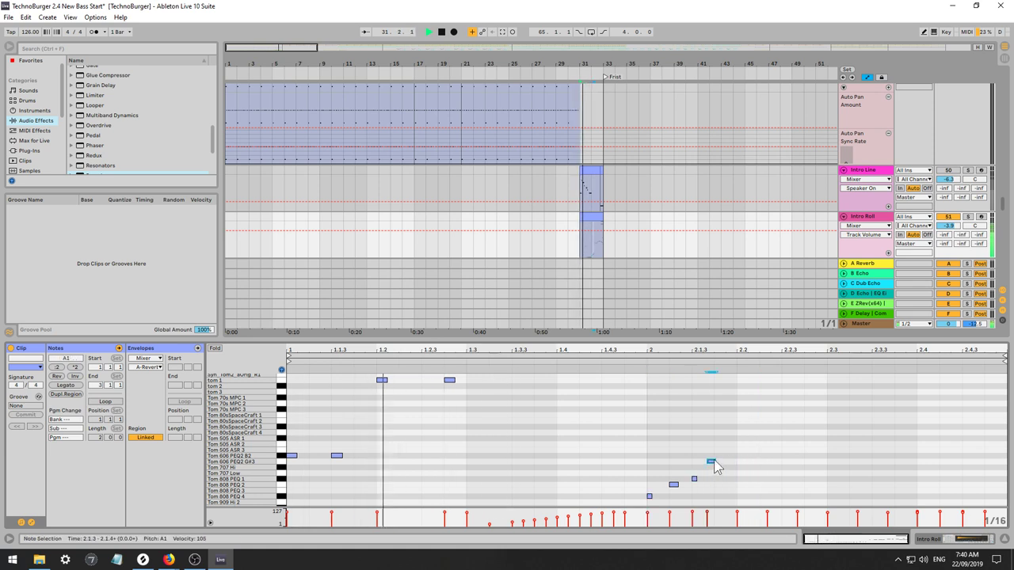
{"action": "left_click", "coordinate": [712, 462]}
{"action": "left_click_drag", "start_coordinate": [722, 468], "coordinate": [726, 467]}
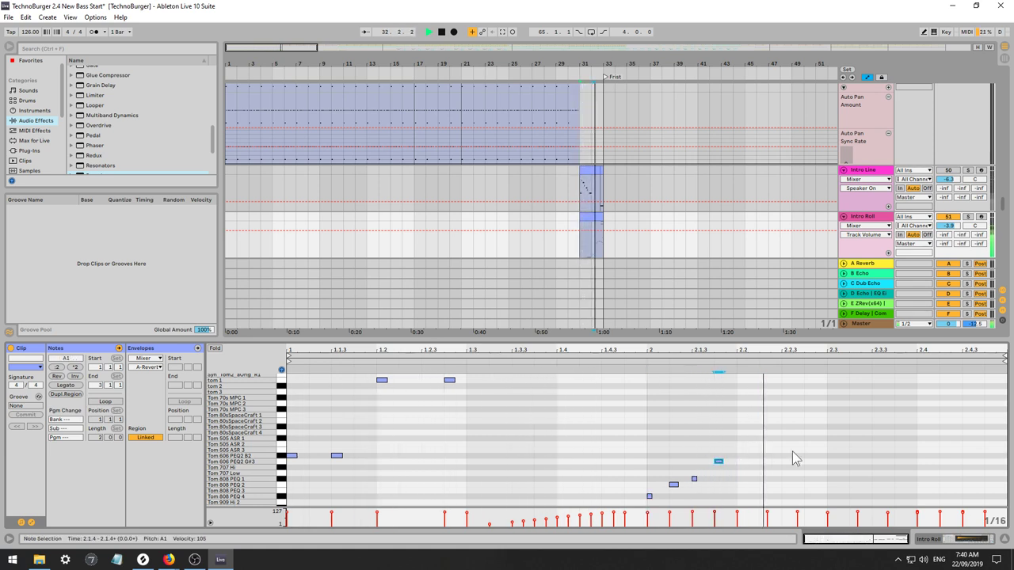
{"action": "scroll", "coordinate": [792, 452], "scroll_direction": "up", "scroll_amount": 6}
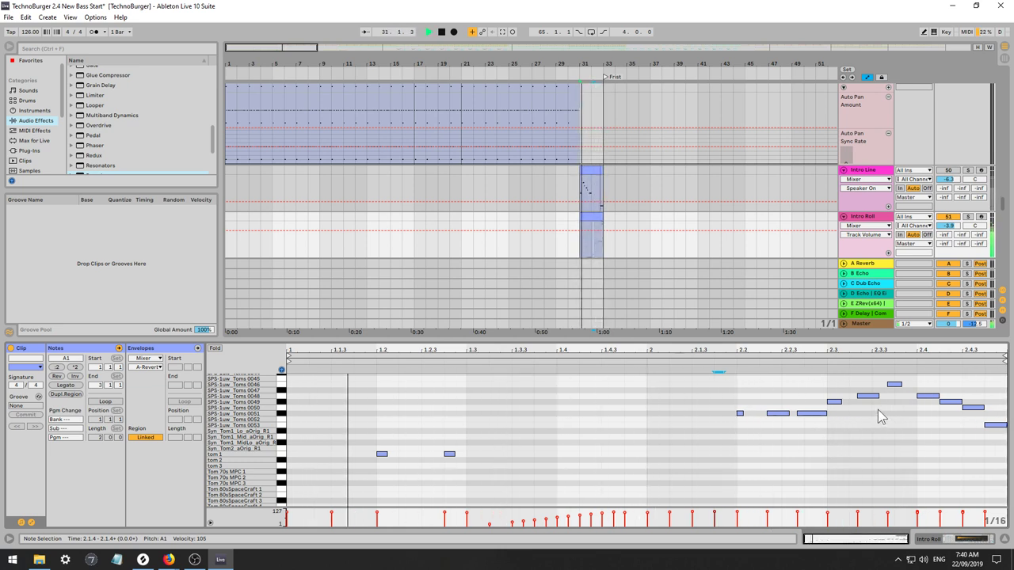
Nudge the tom note at 2.3.4 back to 2.3.3.
{"action": "left_click", "coordinate": [864, 404]}
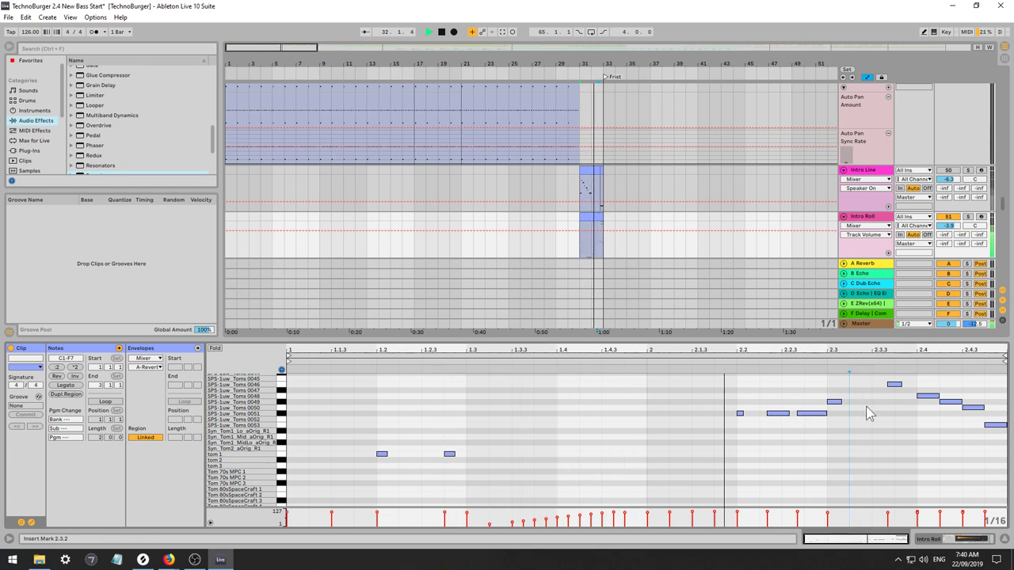
{"action": "key", "text": "space"}
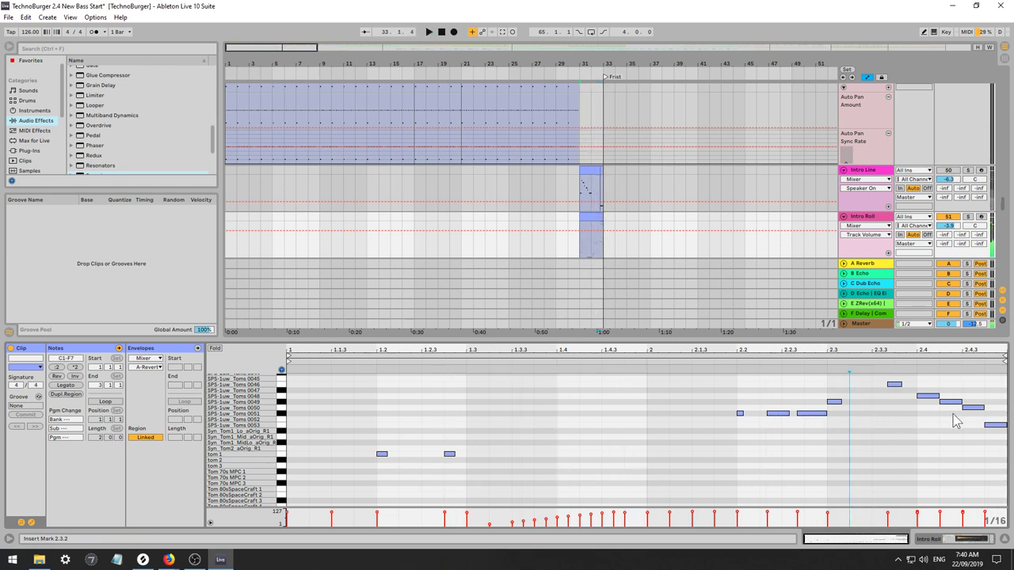
{"action": "key", "text": "space"}
{"action": "left_click", "coordinate": [895, 386]}
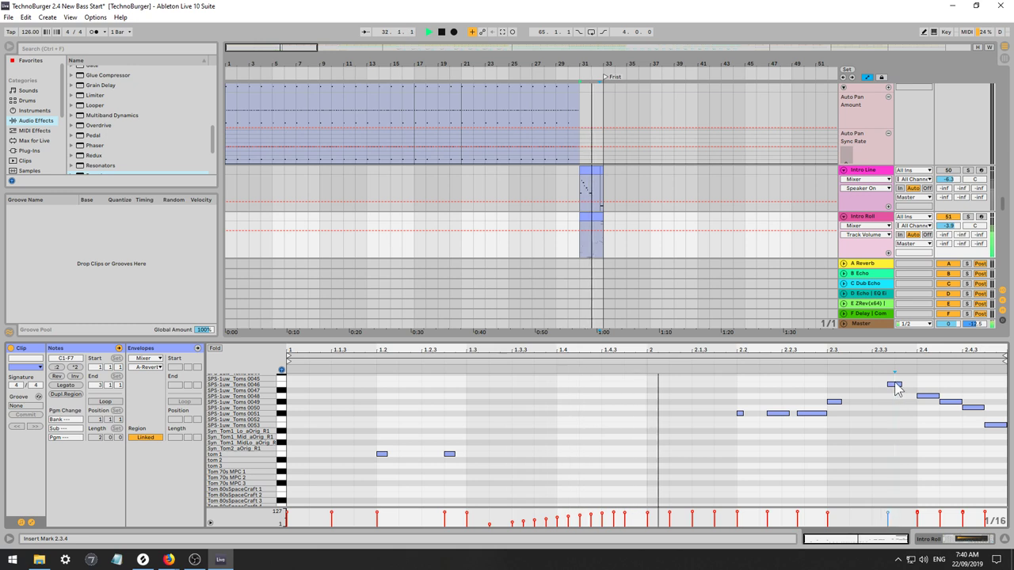
{"action": "key", "text": "Left"}
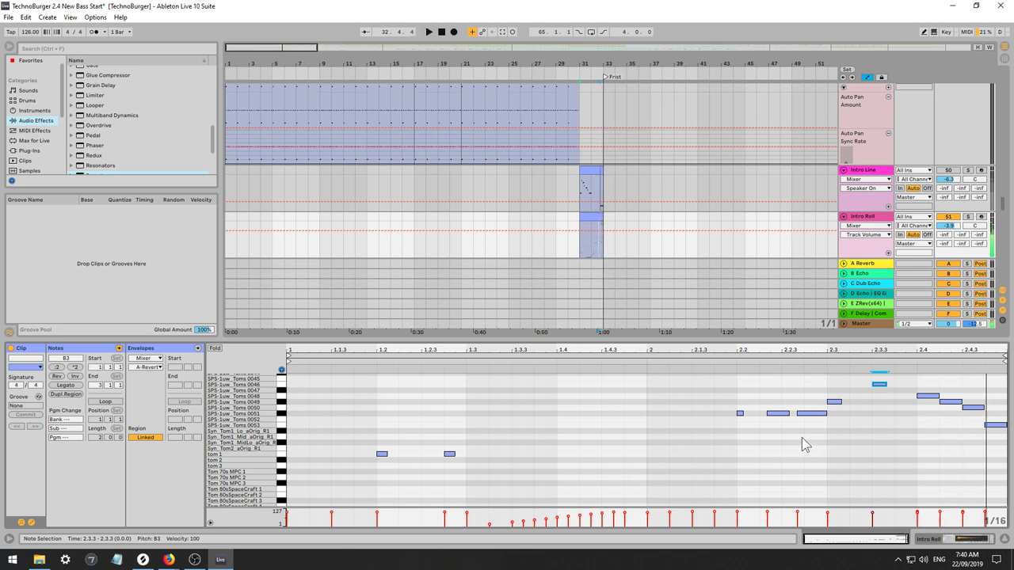
Delete the 2.2.2 note, restore the 1/16 grid, and undo a stray note move.
{"action": "double_click", "coordinate": [779, 414]}
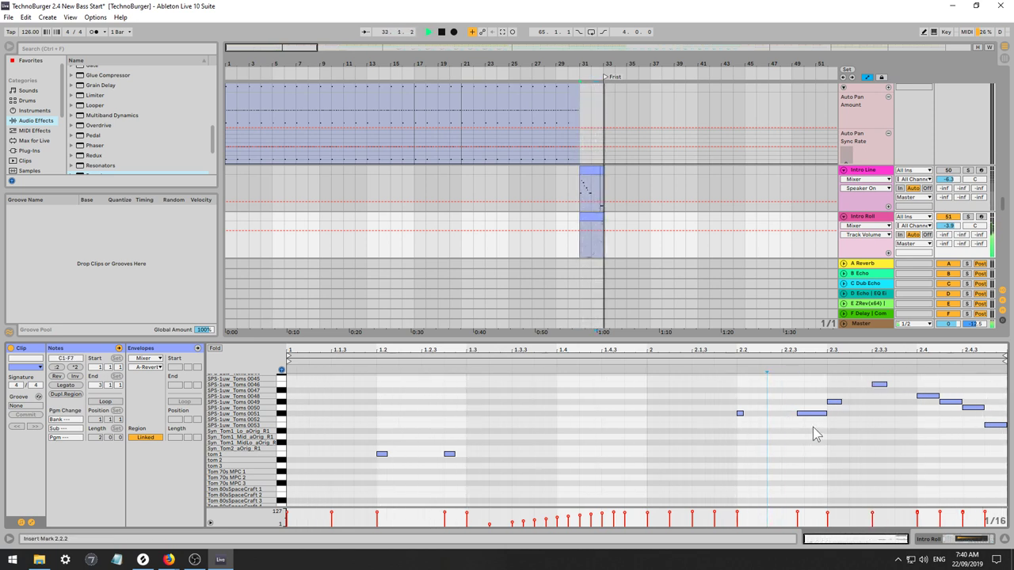
{"action": "key", "text": "ctrl+3"}
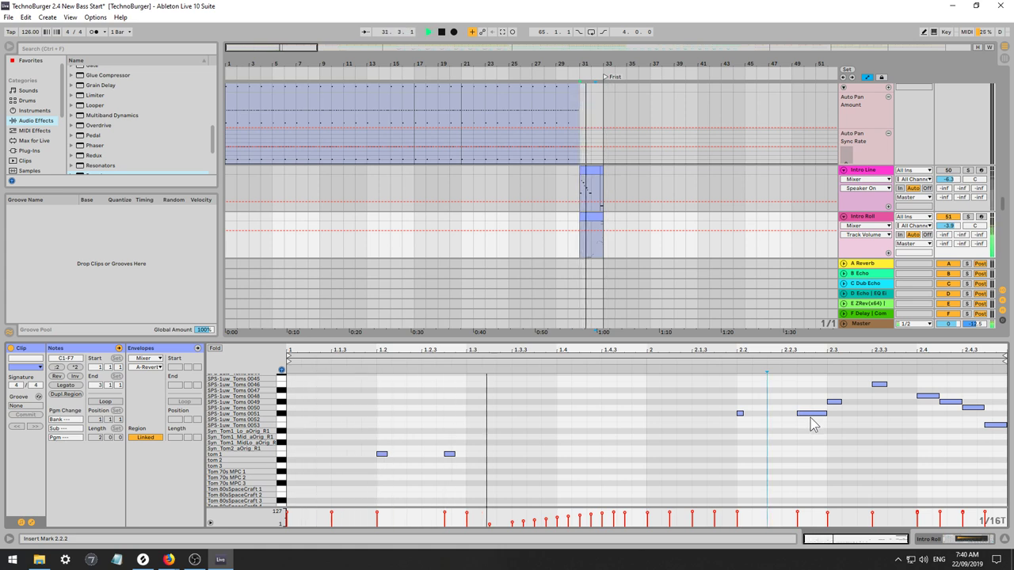
{"action": "key", "text": "ctrl+3"}
{"action": "key", "text": "ctrl+2"}
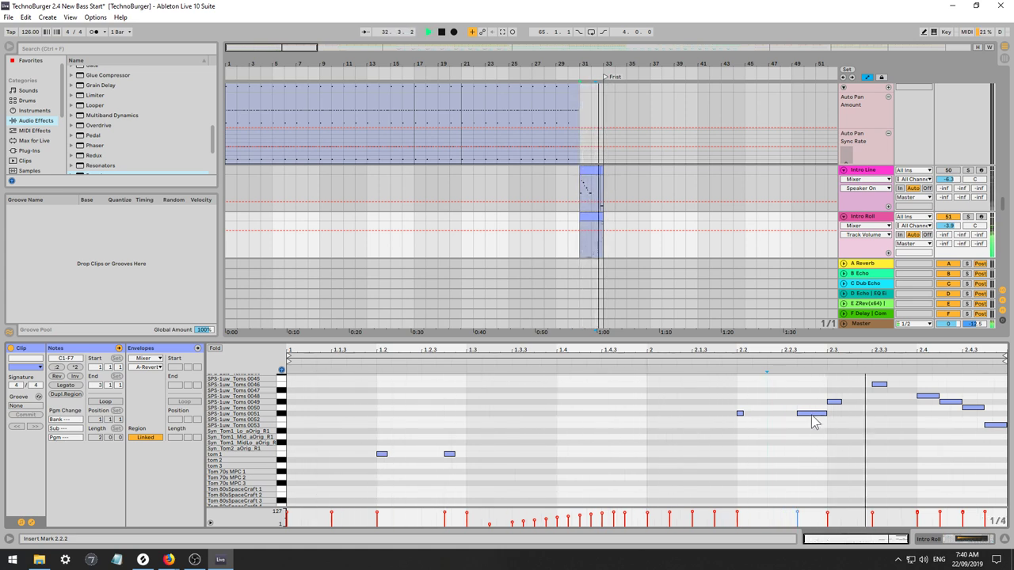
{"action": "key", "text": "ctrl+1"}
{"action": "left_click_drag", "start_coordinate": [811, 414], "coordinate": [820, 414]}
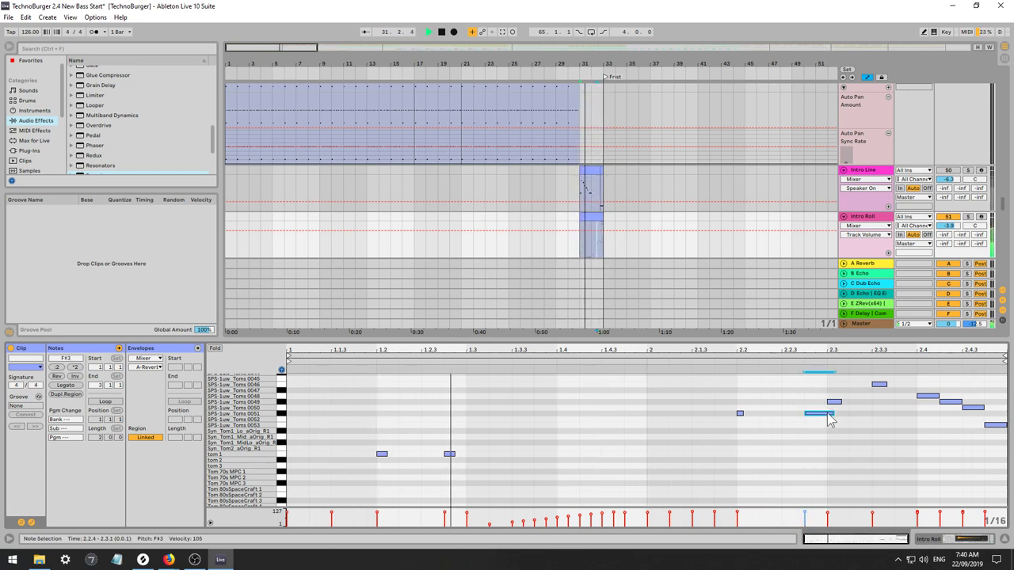
{"action": "key", "text": "ctrl+z"}
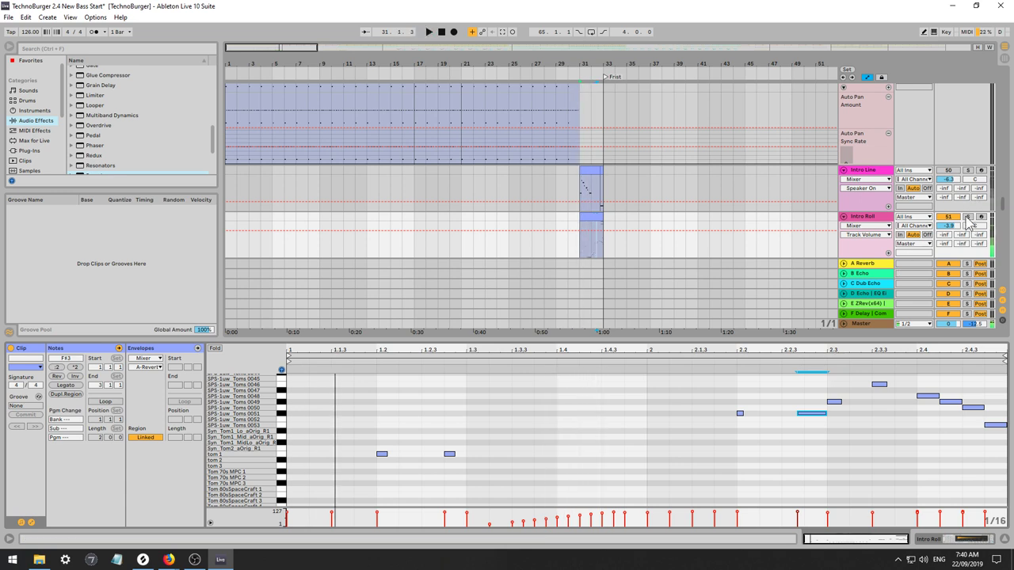
Audition the clip, then select and delete the two notes around 2.2.
{"action": "key", "text": "space"}
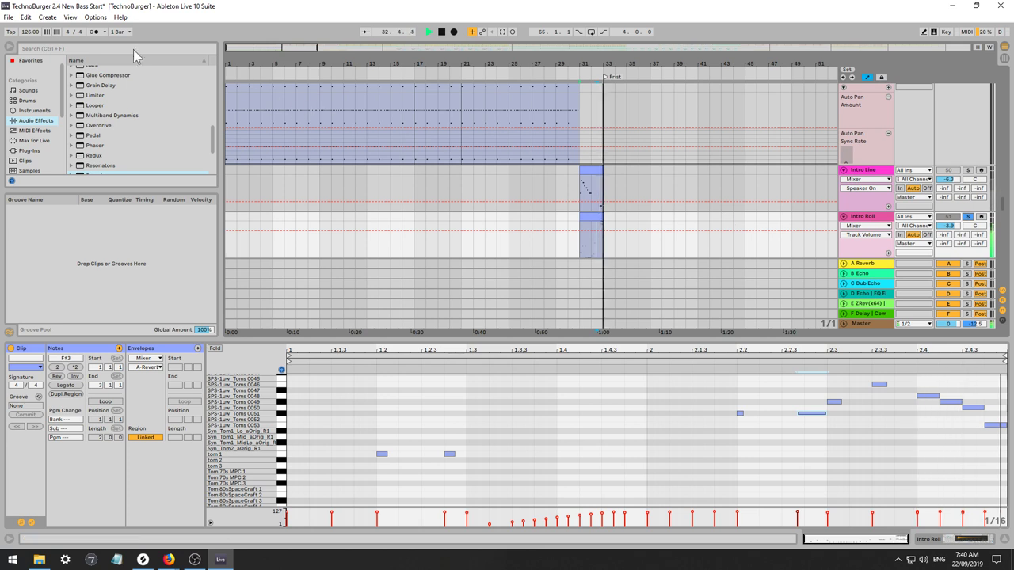
{"action": "key", "text": "space"}
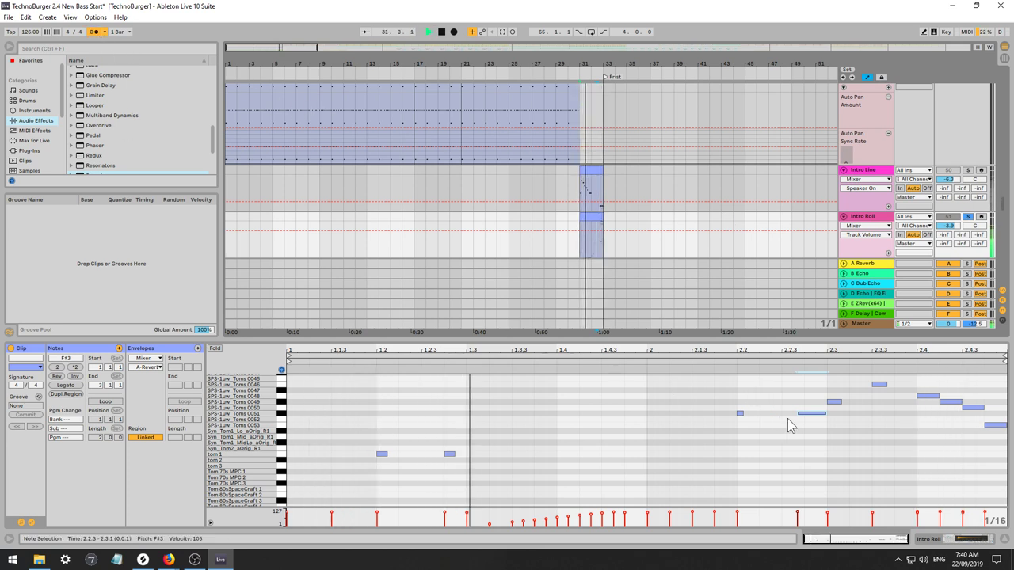
{"action": "scroll", "coordinate": [738, 436], "scroll_direction": "down", "scroll_amount": 3}
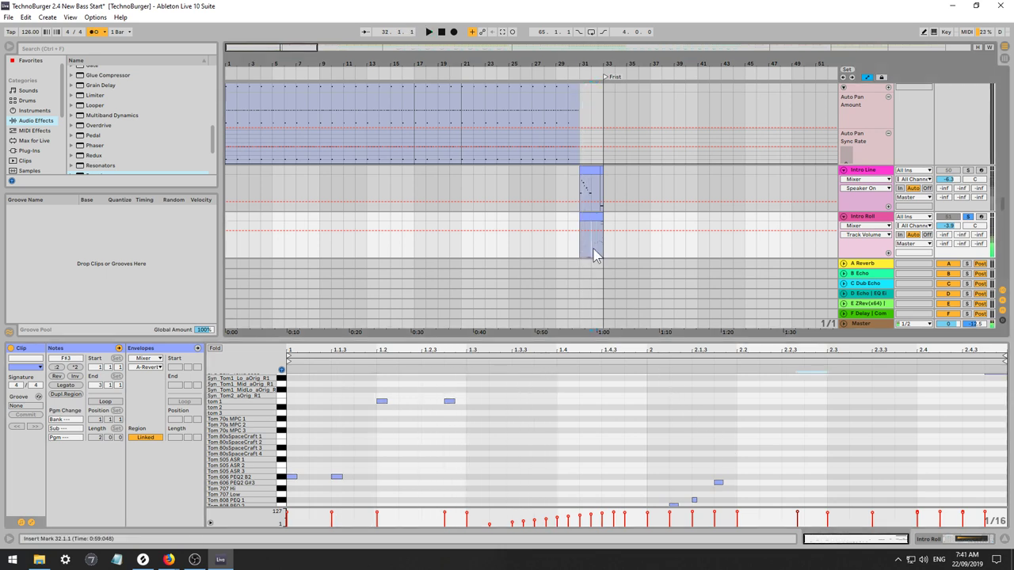
{"action": "scroll", "coordinate": [734, 432], "scroll_direction": "down", "scroll_amount": 2}
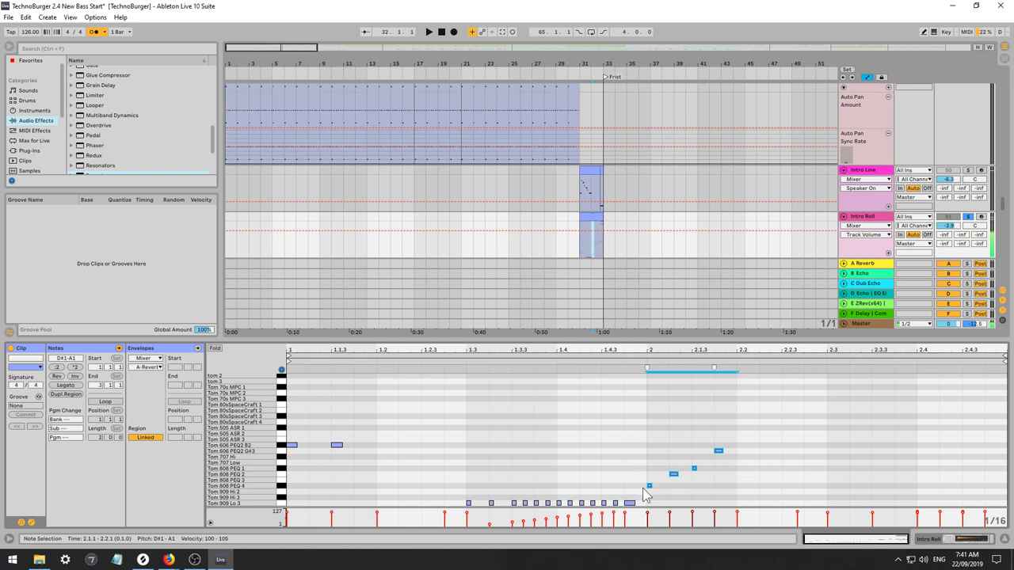
{"action": "left_click_drag", "start_coordinate": [644, 490], "coordinate": [825, 428]}
{"action": "scroll", "coordinate": [875, 472], "scroll_direction": "up", "scroll_amount": 5}
{"action": "key", "text": "space"}
{"action": "key", "text": "Delete"}
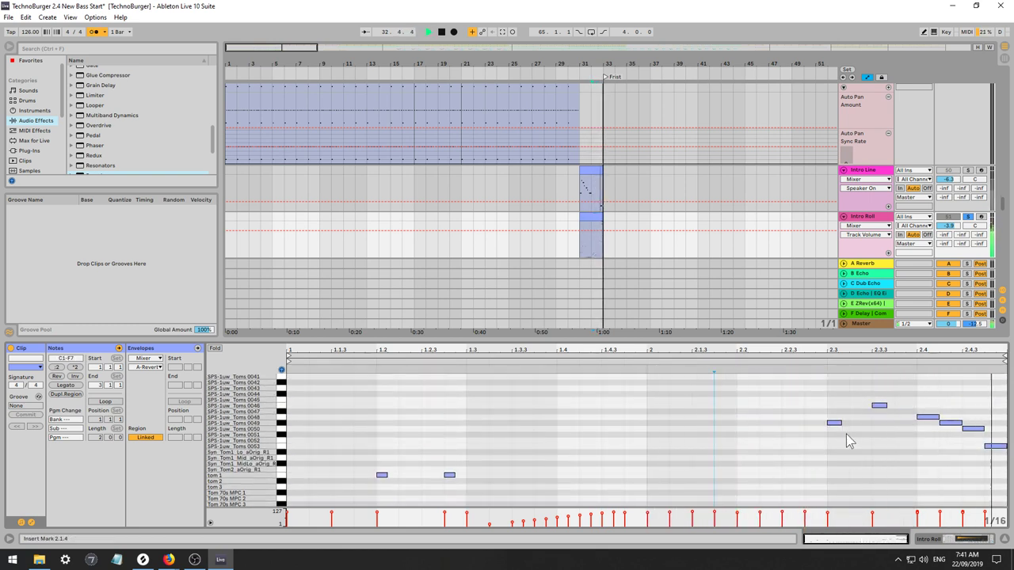
Switch to a triplet grid, nudge the 2.3.3 note later, and add a short D#4 note at 2.3.2.
{"action": "key", "text": "space"}
{"action": "key", "text": "space"}
{"action": "key", "text": "ctrl+3"}
{"action": "key", "text": "space"}
{"action": "key", "text": "space"}
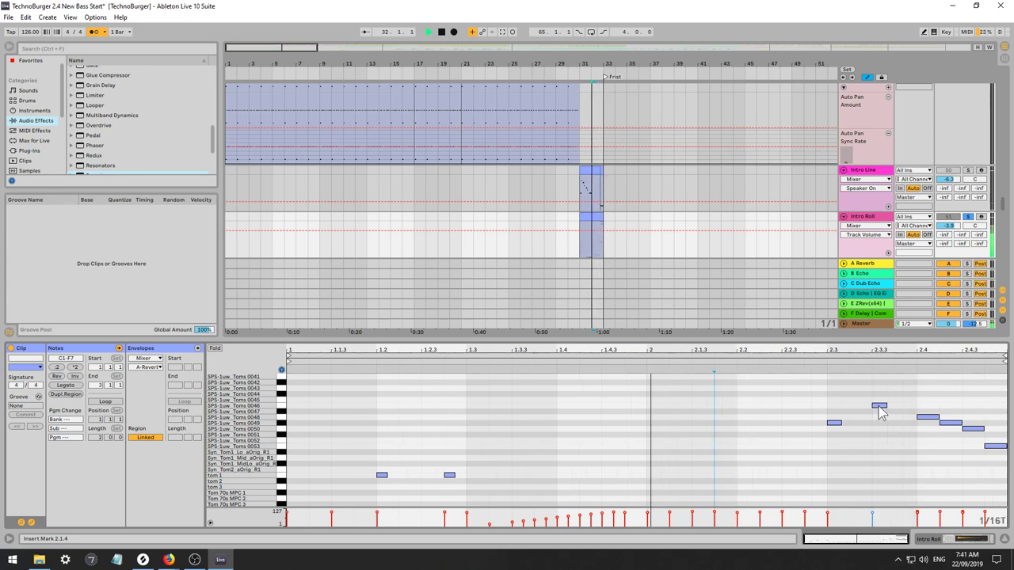
{"action": "left_click_drag", "start_coordinate": [882, 412], "coordinate": [901, 412]}
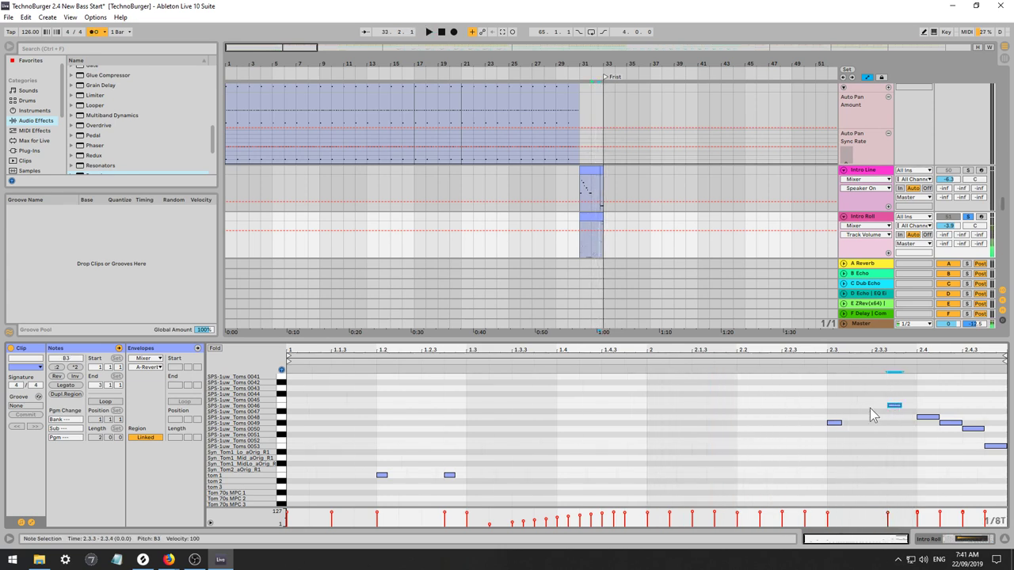
{"action": "double_click", "coordinate": [862, 383]}
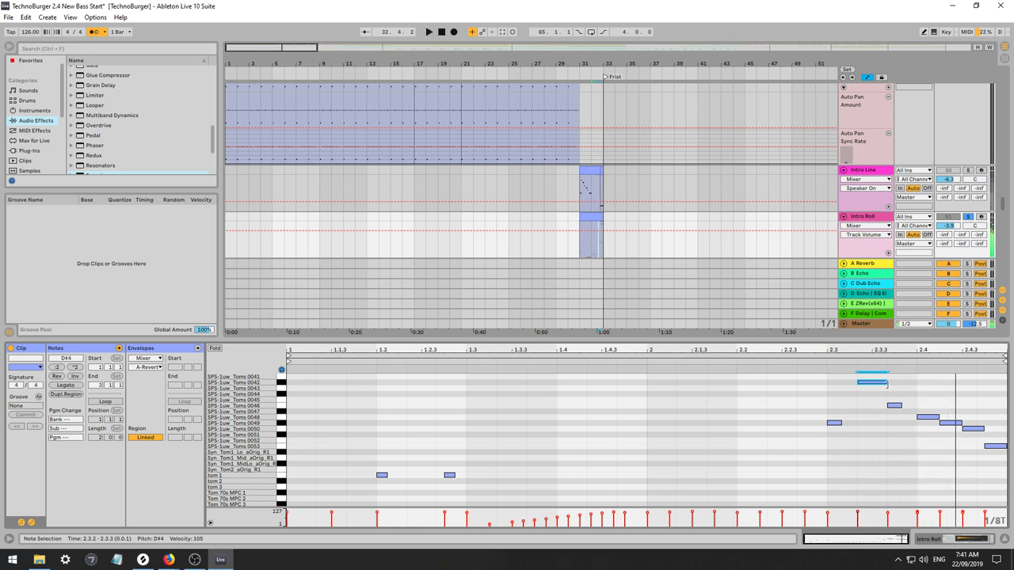
{"action": "left_click_drag", "start_coordinate": [887, 385], "coordinate": [880, 386]}
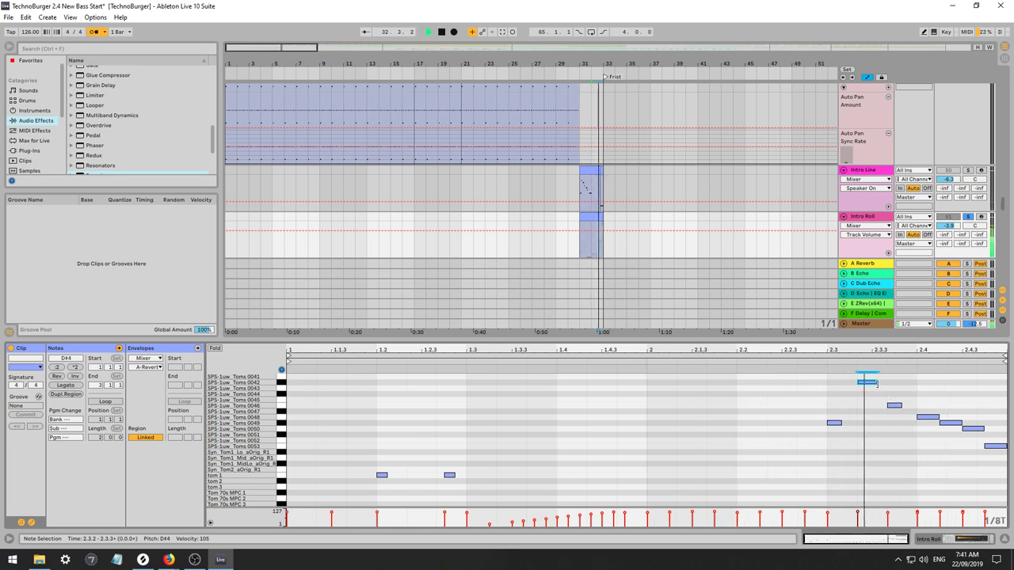
{"action": "key", "text": "space"}
Raise the fill's last three notes, delete the uncovered short note, and drop the last note to G#4.
{"action": "left_click_drag", "start_coordinate": [950, 407], "coordinate": [993, 457]}
{"action": "key", "text": "Up"}
{"action": "key", "text": "Up"}
{"action": "key", "text": "Up"}
{"action": "key", "text": "Up"}
{"action": "key", "text": "Up"}
{"action": "key", "text": "Up"}
{"action": "key", "text": "Up"}
{"action": "key", "text": "Up"}
{"action": "key", "text": "Up"}
{"action": "key", "text": "Up"}
{"action": "key", "text": "Up"}
{"action": "key", "text": "Up"}
{"action": "key", "text": "Up"}
{"action": "key", "text": "Up"}
{"action": "key", "text": "Up"}
{"action": "key", "text": "Up"}
{"action": "key", "text": "Up"}
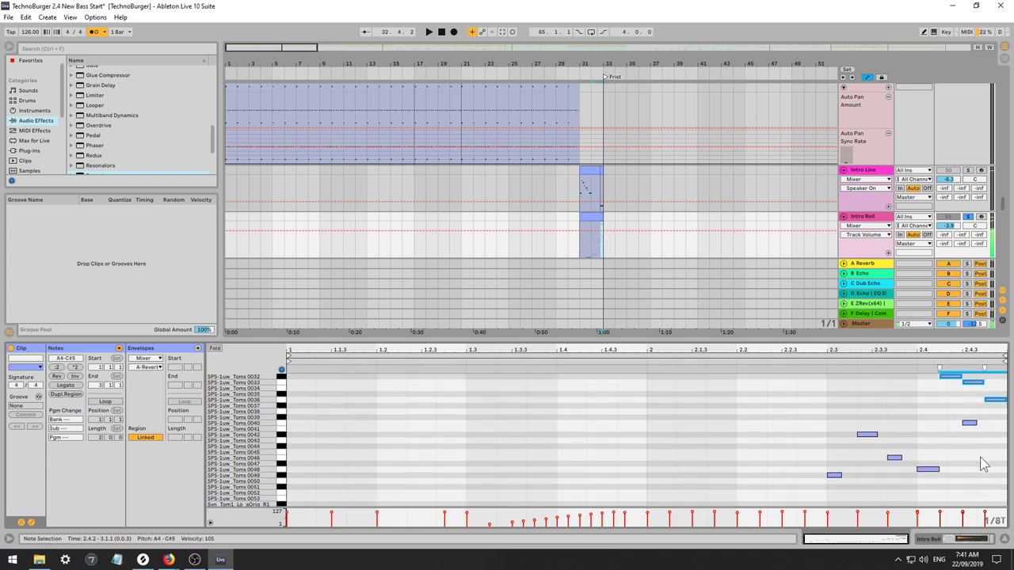
{"action": "key", "text": "space"}
{"action": "double_click", "coordinate": [970, 423]}
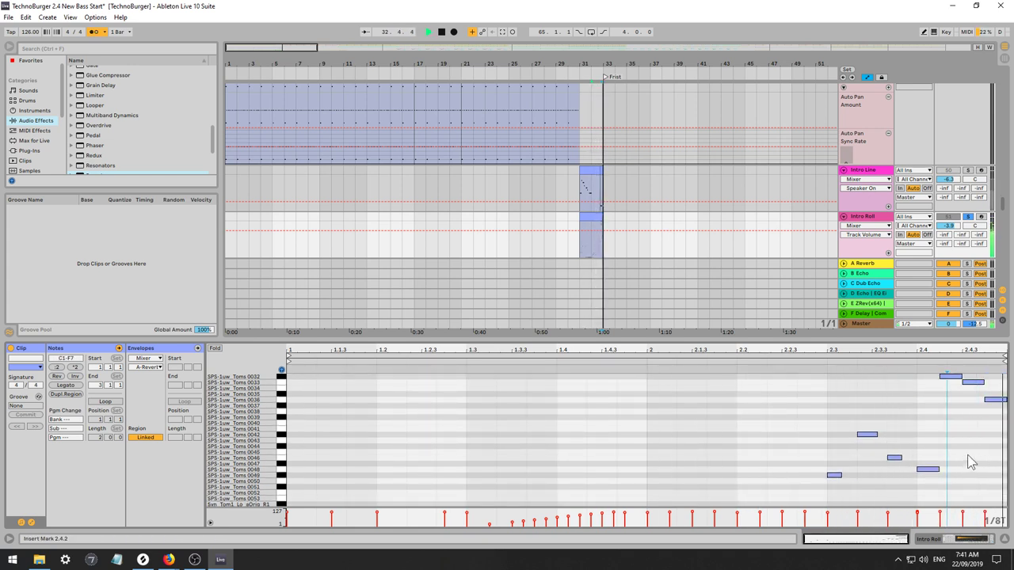
{"action": "key", "text": "space"}
{"action": "left_click_drag", "start_coordinate": [989, 400], "coordinate": [987, 407]}
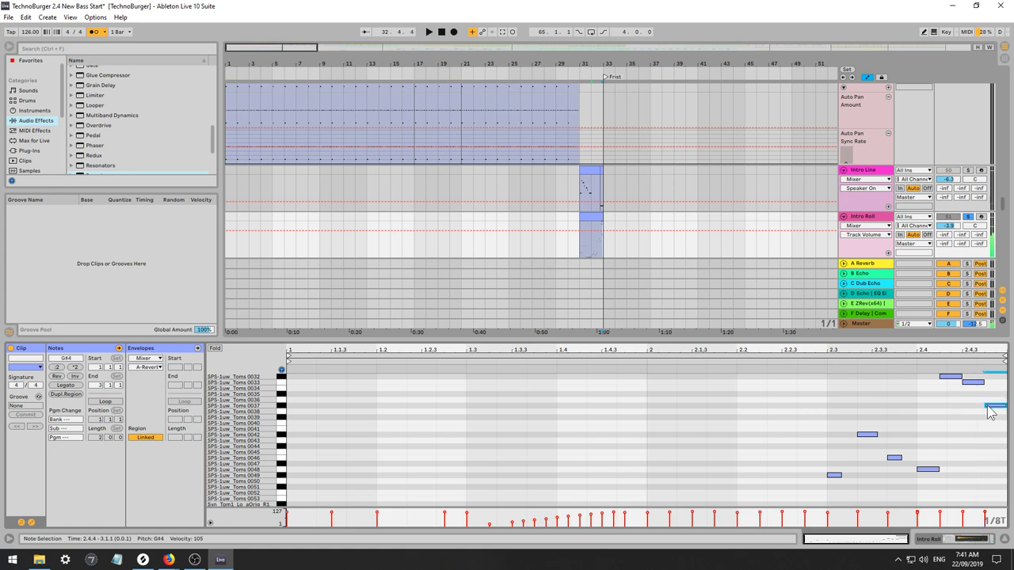
Raise the 2.4.1 note to F7 and audition the tom fill.
{"action": "scroll", "coordinate": [961, 448], "scroll_direction": "up", "scroll_amount": 2}
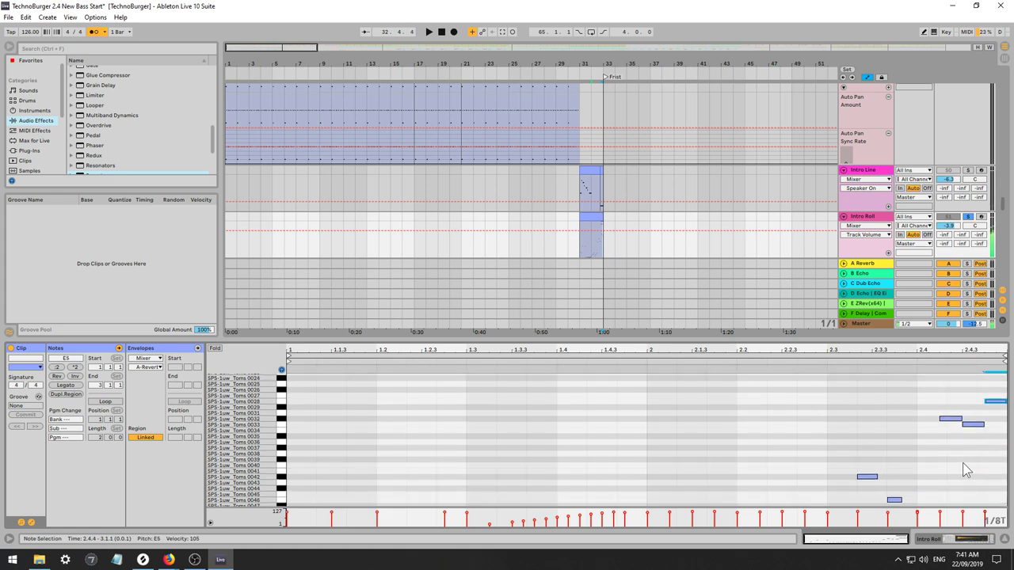
{"action": "scroll", "coordinate": [989, 463], "scroll_direction": "up", "scroll_amount": 3}
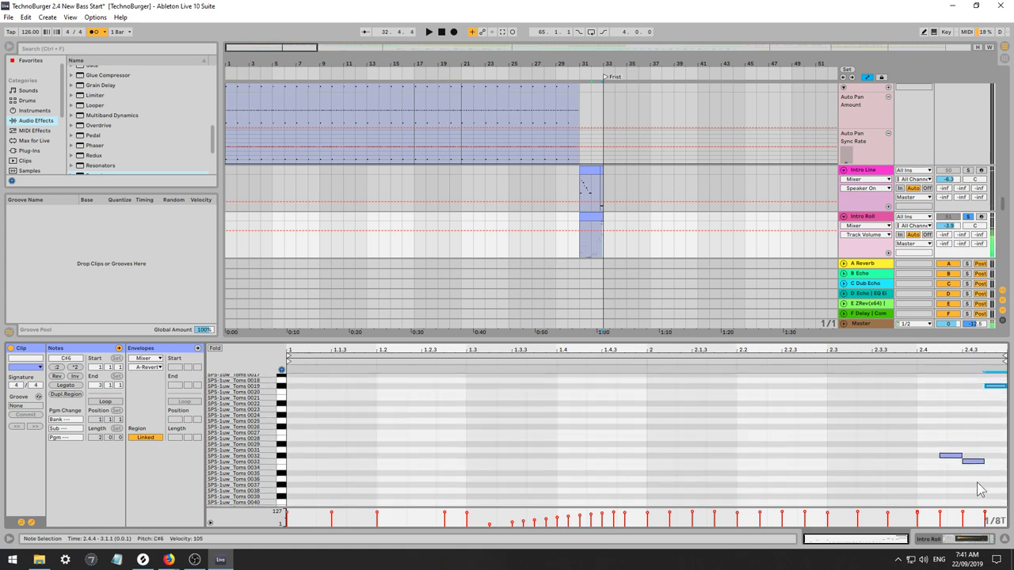
{"action": "scroll", "coordinate": [976, 487], "scroll_direction": "down", "scroll_amount": 1}
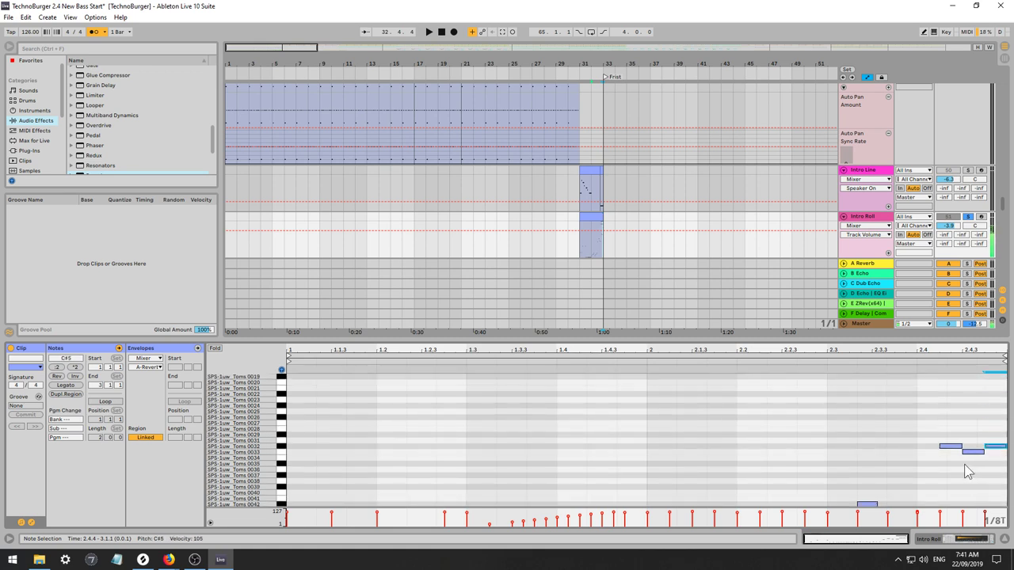
{"action": "scroll", "coordinate": [966, 473], "scroll_direction": "up", "scroll_amount": 6}
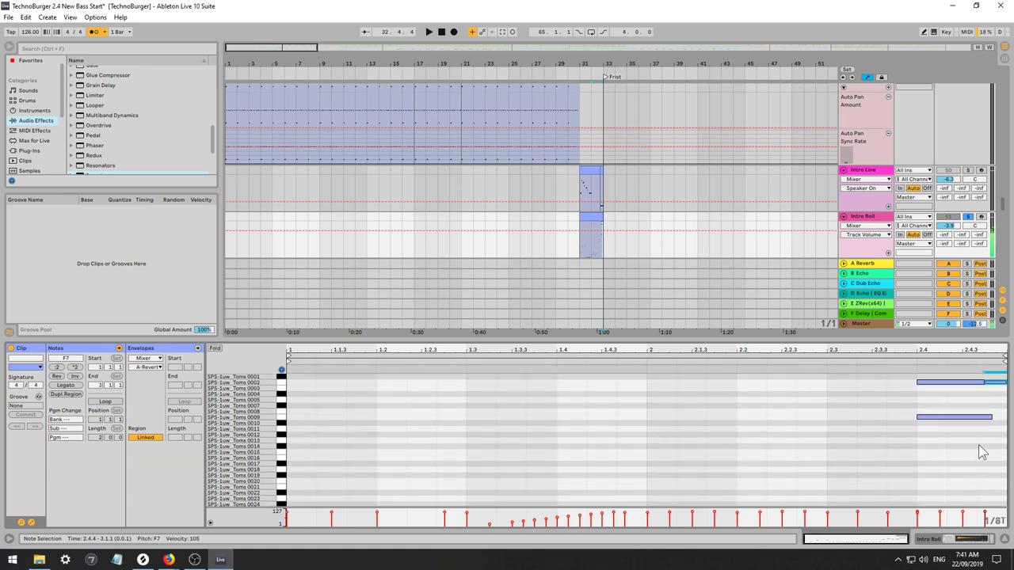
{"action": "left_click_drag", "start_coordinate": [932, 417], "coordinate": [929, 382]}
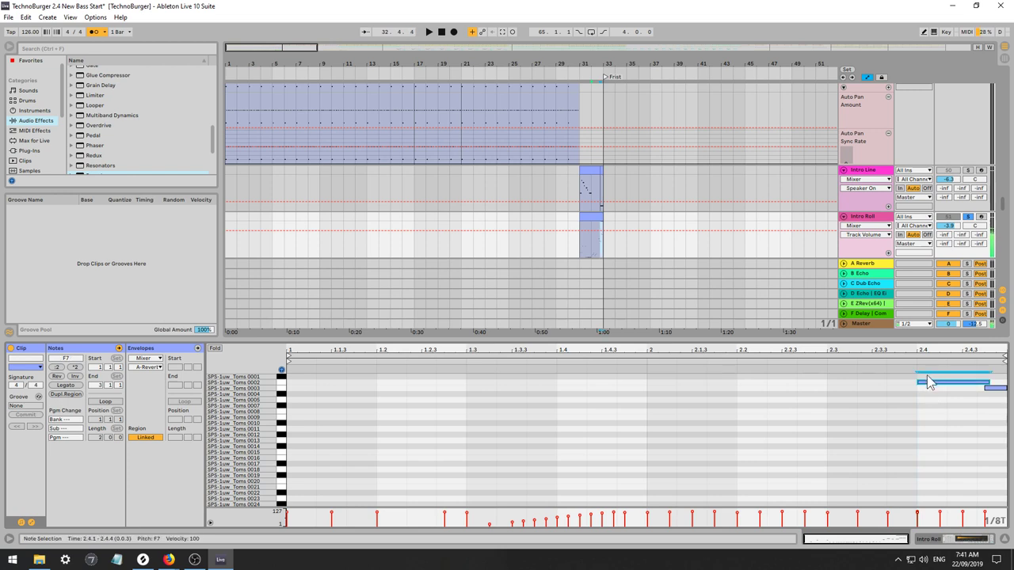
{"action": "key", "text": "Delete"}
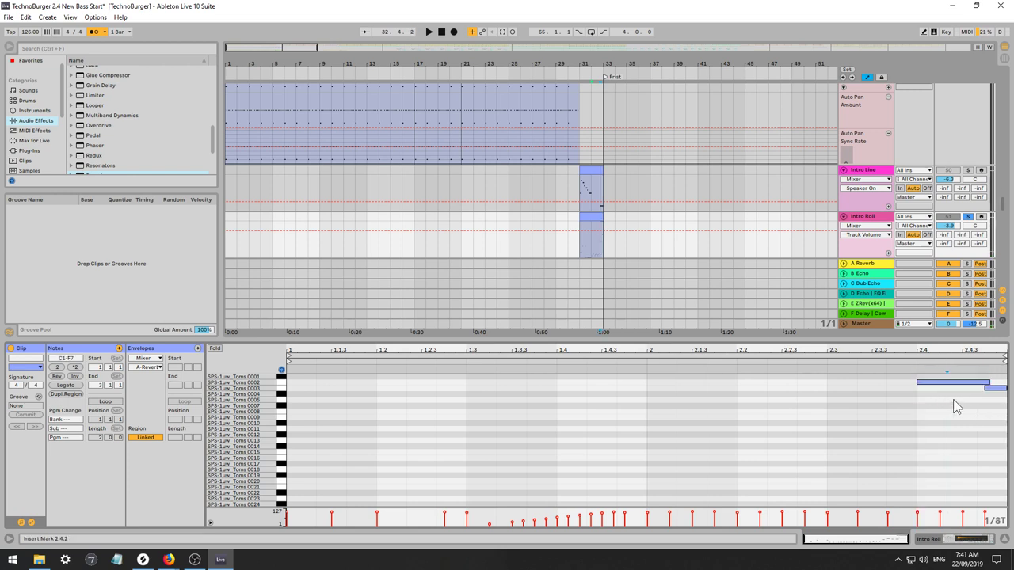
{"action": "left_click", "coordinate": [937, 386]}
{"action": "key", "text": "space"}
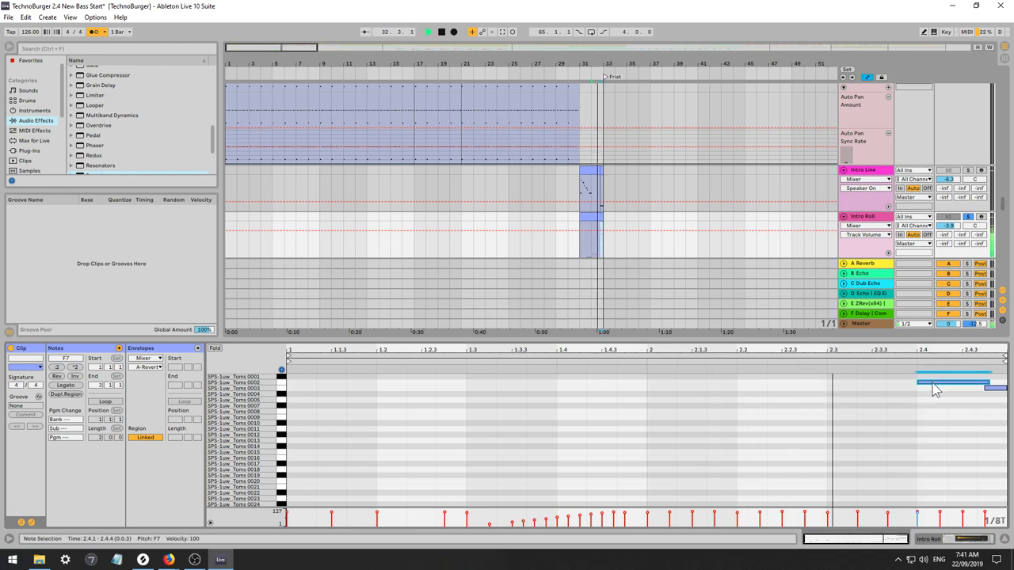
{"action": "key", "text": "space"}
{"action": "key", "text": "space"}
{"action": "mouse_move", "coordinate": [935, 385]}
{"action": "left_mouse_down"}
{"action": "mouse_move", "coordinate": [959, 386]}
{"action": "mouse_move", "coordinate": [934, 385]}
{"action": "left_mouse_up"}
{"action": "key", "text": "space"}
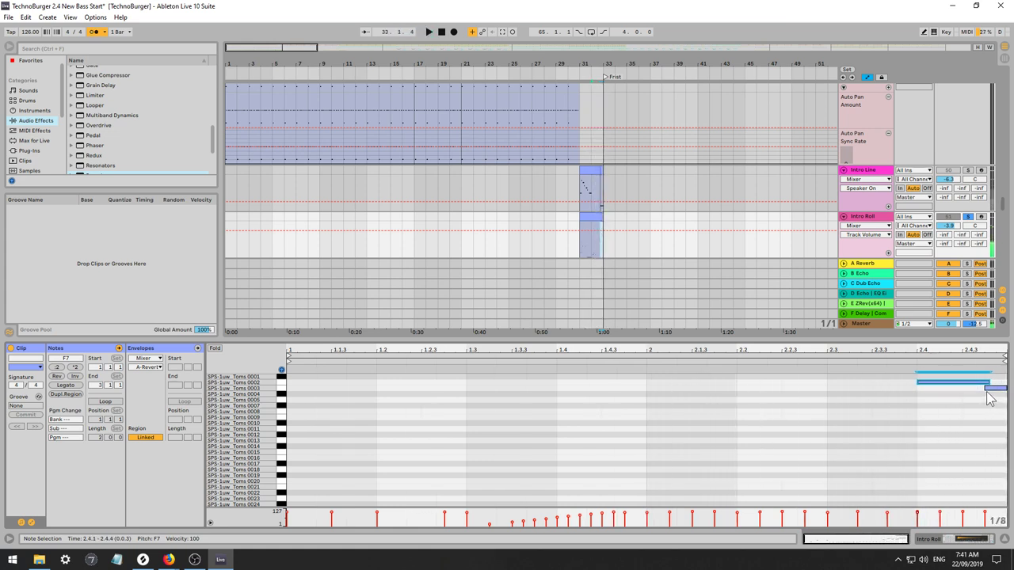
Transpose the final 2.4.4 note step by step down to the low tom at G#2.
{"action": "left_click", "coordinate": [992, 388]}
{"action": "key", "text": "Down"}
{"action": "key", "text": "Down"}
{"action": "key", "text": "Down"}
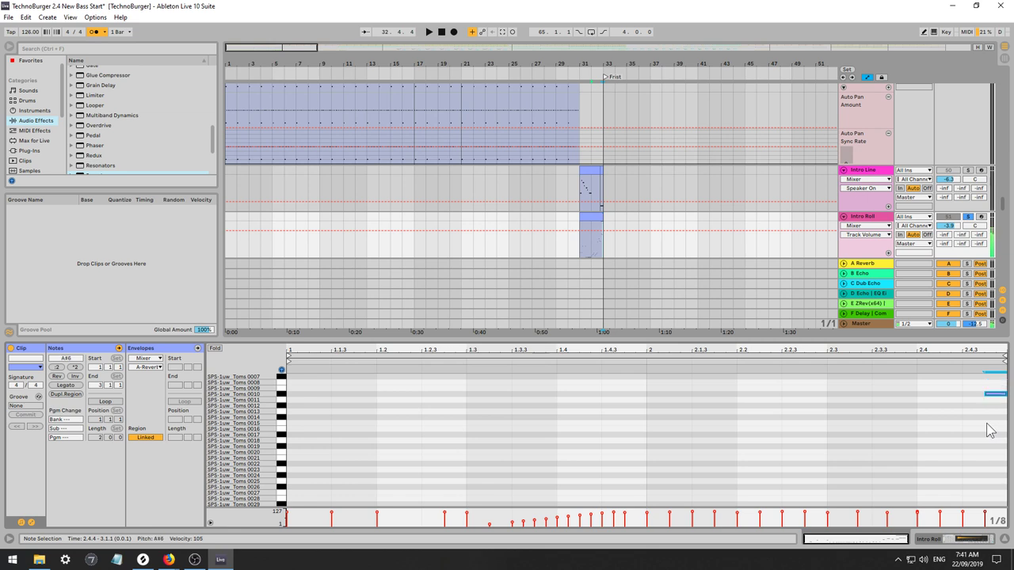
{"action": "key", "text": "Down"}
{"action": "key", "text": "Down"}
{"action": "key", "text": "Down"}
{"action": "key", "text": "Down"}
{"action": "key", "text": "Down"}
{"action": "key", "text": "Down"}
{"action": "key", "text": "Down"}
{"action": "key", "text": "Down"}
{"action": "key", "text": "Down"}
{"action": "key", "text": "Down"}
{"action": "key", "text": "Down"}
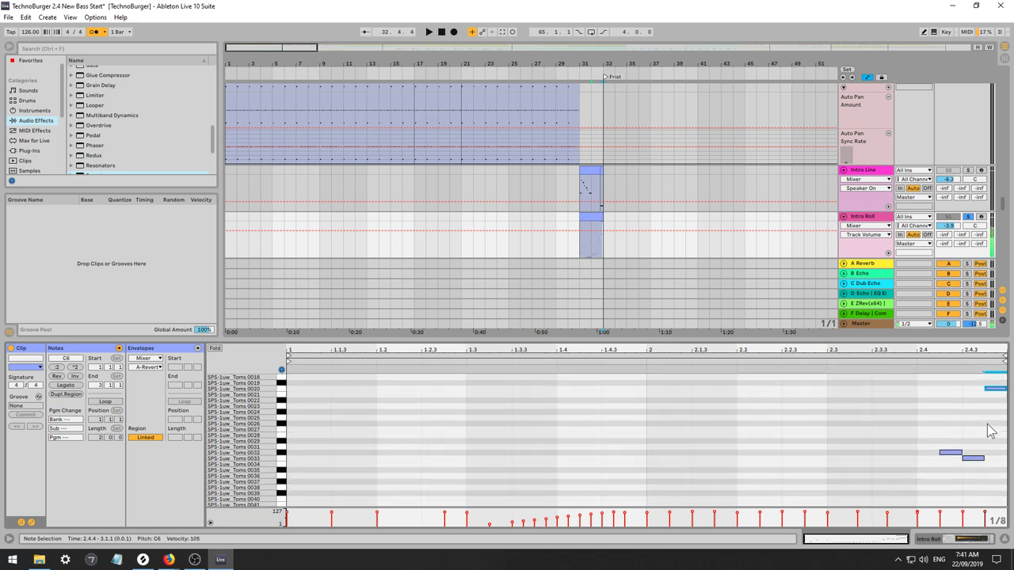
{"action": "key", "text": "Down"}
{"action": "key", "text": "Down"}
{"action": "key", "text": "Down"}
{"action": "key", "text": "Down"}
{"action": "key", "text": "Down"}
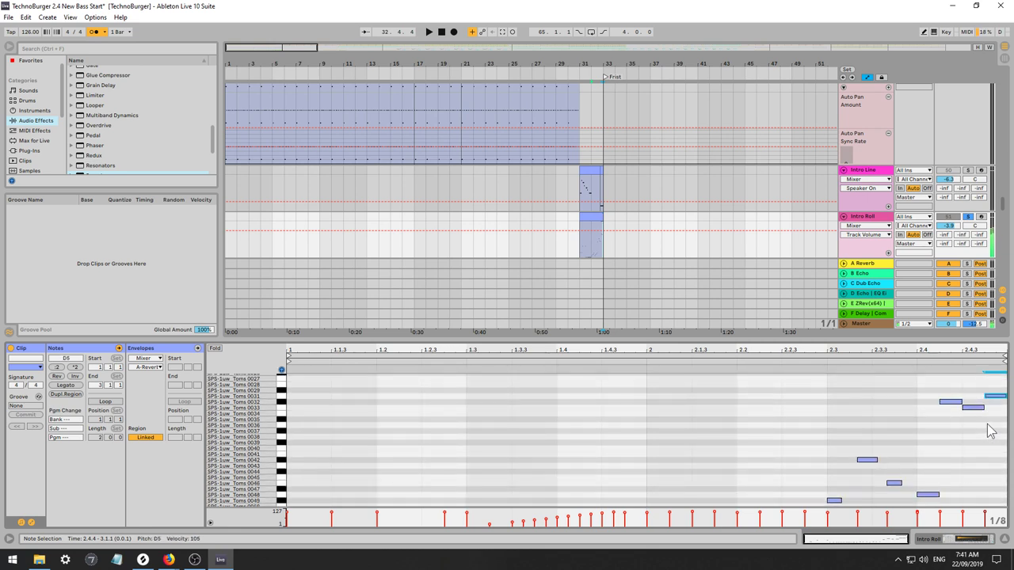
{"action": "key", "text": "Down"}
{"action": "key", "text": "Down"}
{"action": "key", "text": "Down"}
{"action": "key", "text": "Down"}
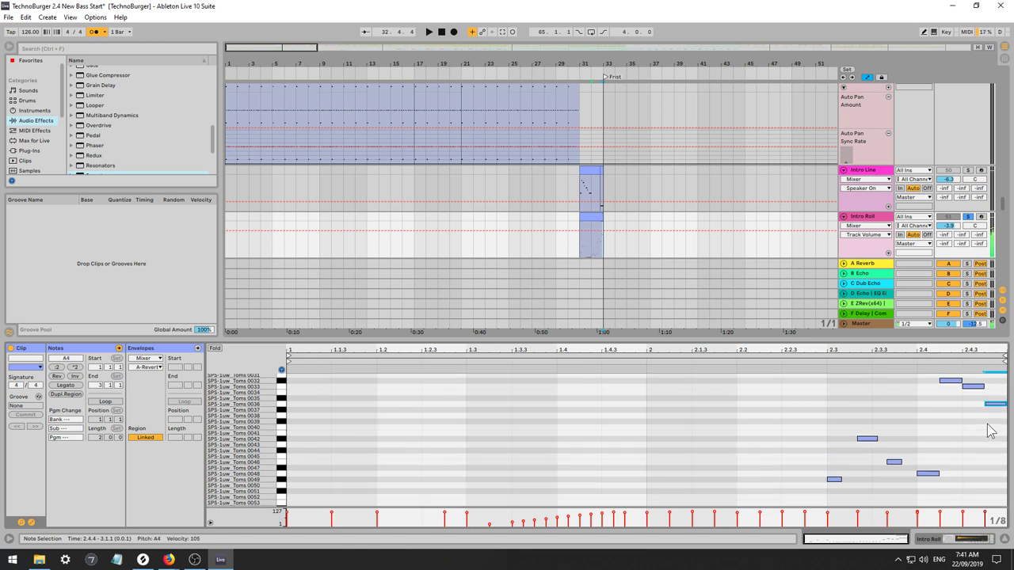
{"action": "key", "text": "Down"}
{"action": "key", "text": "Down"}
{"action": "key", "text": "Down"}
{"action": "key", "text": "Down"}
{"action": "key", "text": "Down"}
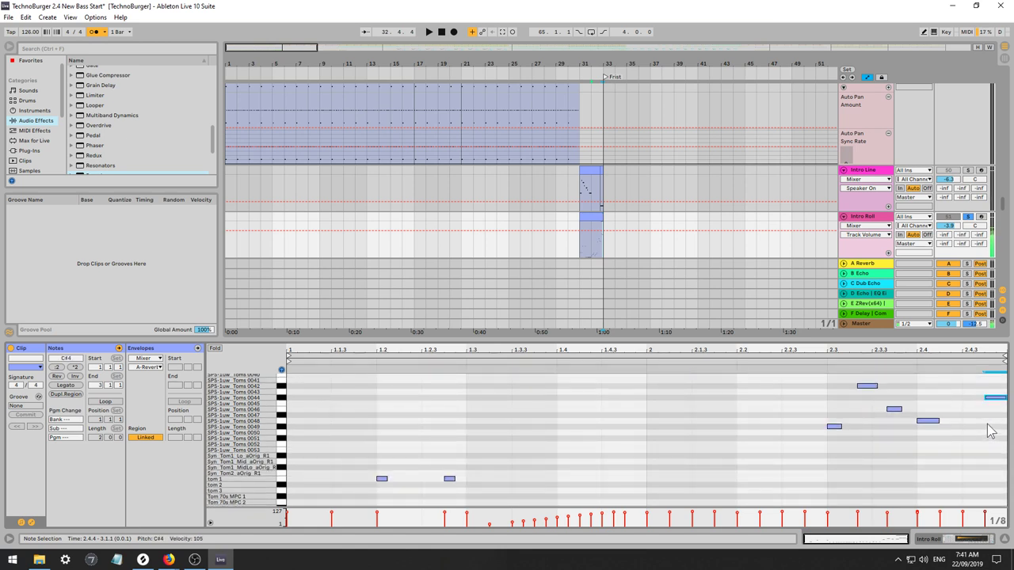
{"action": "key", "text": "Down"}
{"action": "key", "text": "Down"}
{"action": "key", "text": "Down"}
{"action": "key", "text": "Down"}
{"action": "key", "text": "Down"}
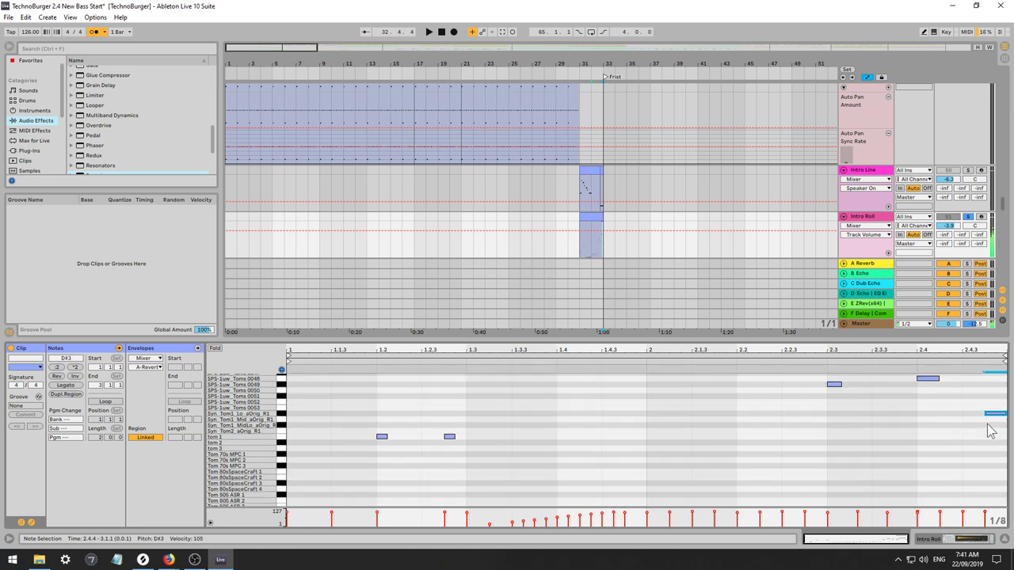
{"action": "key", "text": "Down"}
{"action": "key", "text": "Down"}
{"action": "key", "text": "Down"}
{"action": "key", "text": "Down"}
{"action": "key", "text": "Down"}
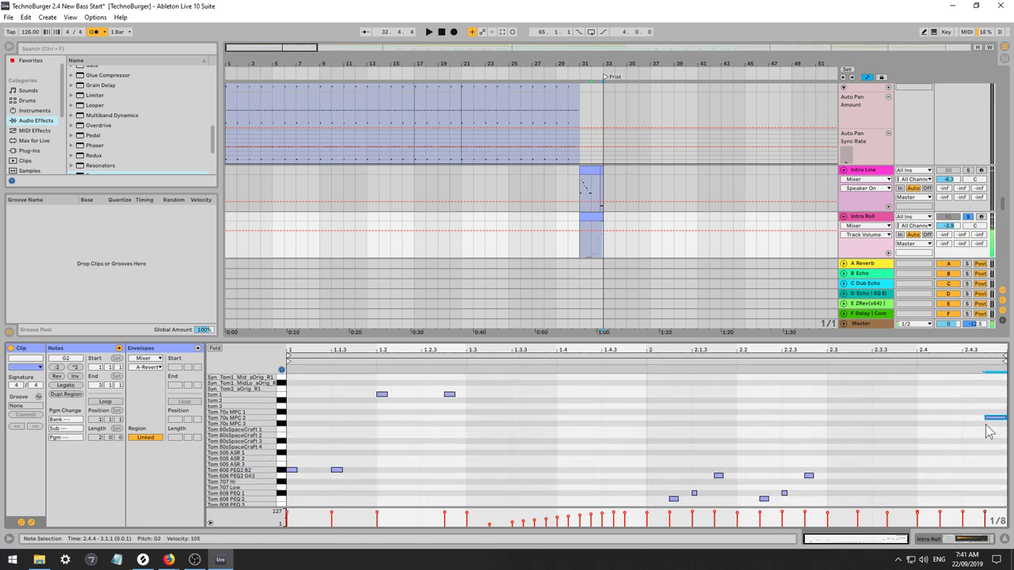
Play the clip to check the lowered note and turn off the metronome.
{"action": "key", "text": "space"}
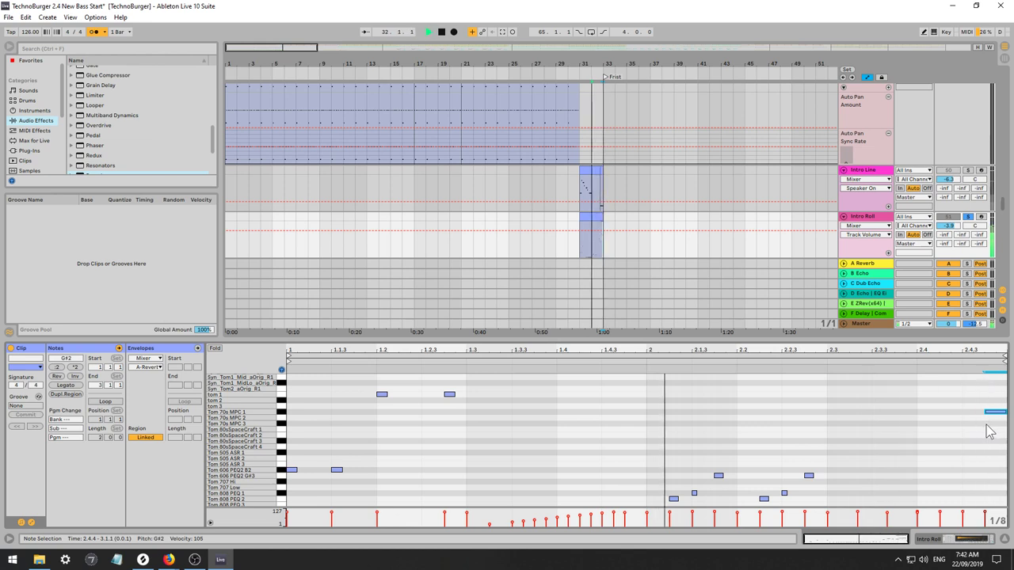
{"action": "scroll", "coordinate": [969, 420], "scroll_direction": "up", "scroll_amount": 5}
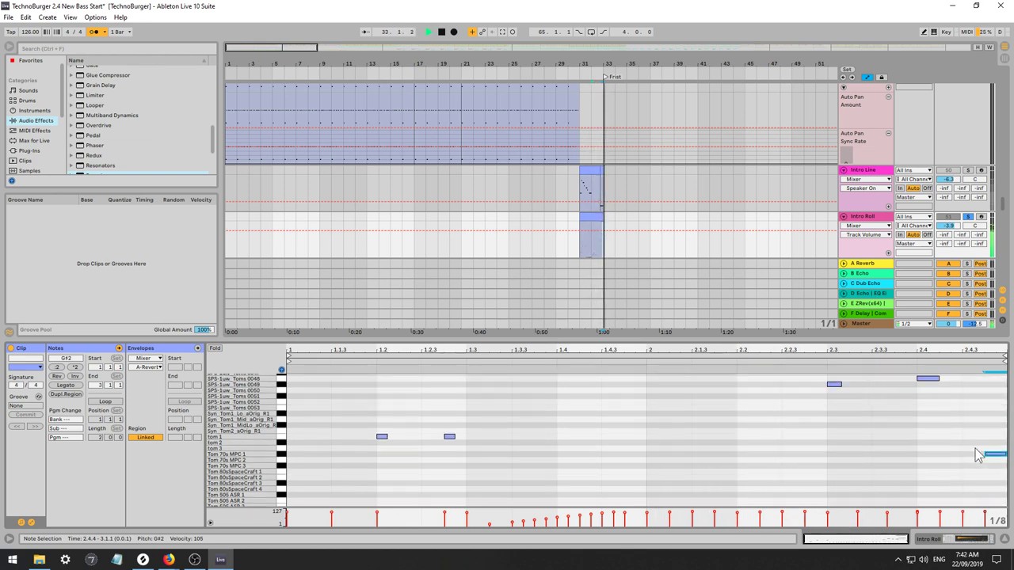
{"action": "left_click", "coordinate": [95, 31]}
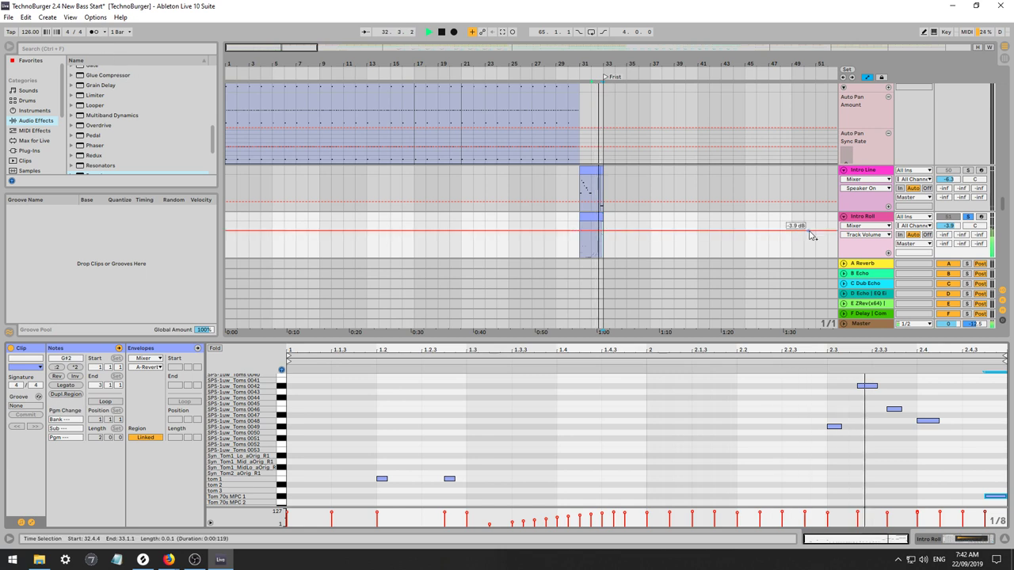
{"action": "key", "text": "space"}
{"action": "key", "text": "space"}
{"action": "scroll", "coordinate": [773, 474], "scroll_direction": "down", "scroll_amount": 6}
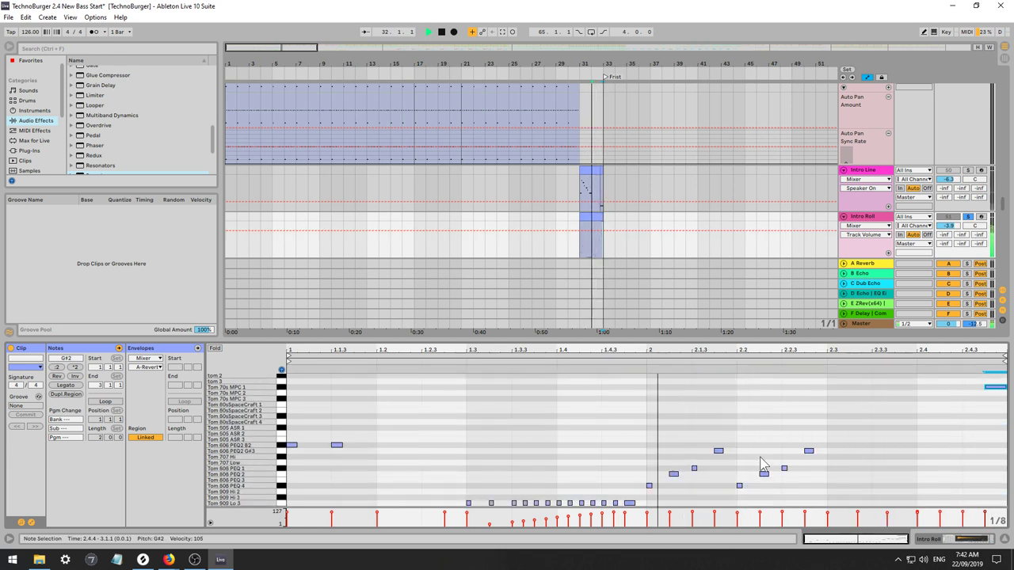
Select the four fill notes and transpose them up several octaves into the higher tom rows.
{"action": "left_click_drag", "start_coordinate": [741, 493], "coordinate": [831, 431]}
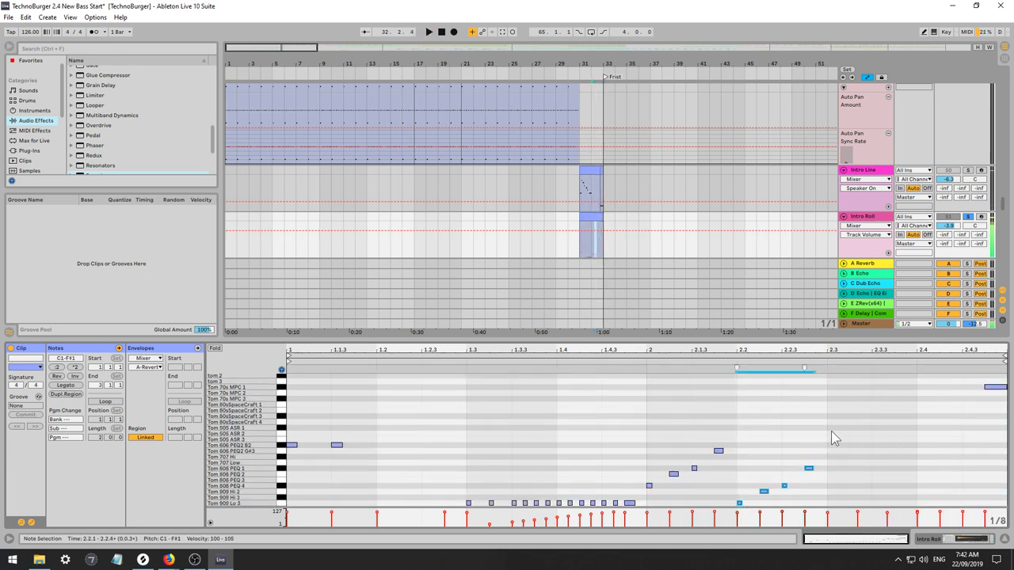
{"action": "key", "text": "Up"}
{"action": "key", "text": "Up"}
{"action": "key", "text": "Up"}
{"action": "key", "text": "Up"}
{"action": "key", "text": "Up"}
{"action": "key", "text": "Up"}
{"action": "key", "text": "Up"}
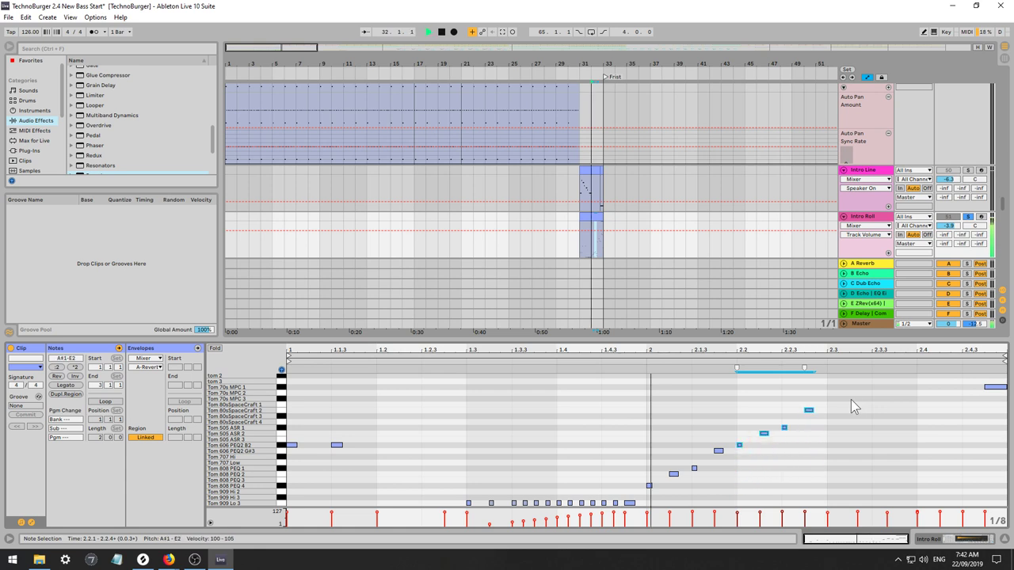
{"action": "key", "text": "Up"}
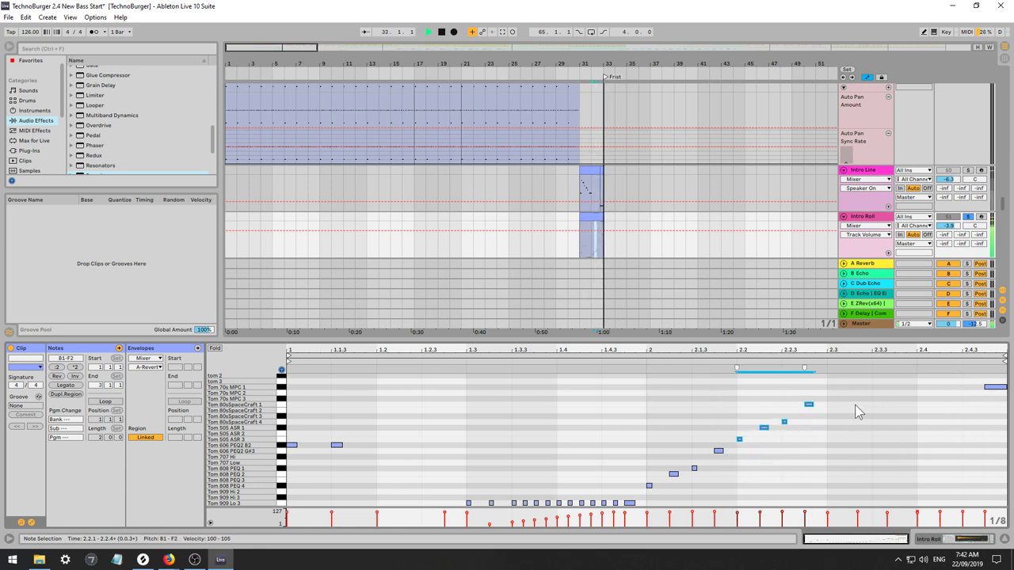
{"action": "key", "text": "shift+Up"}
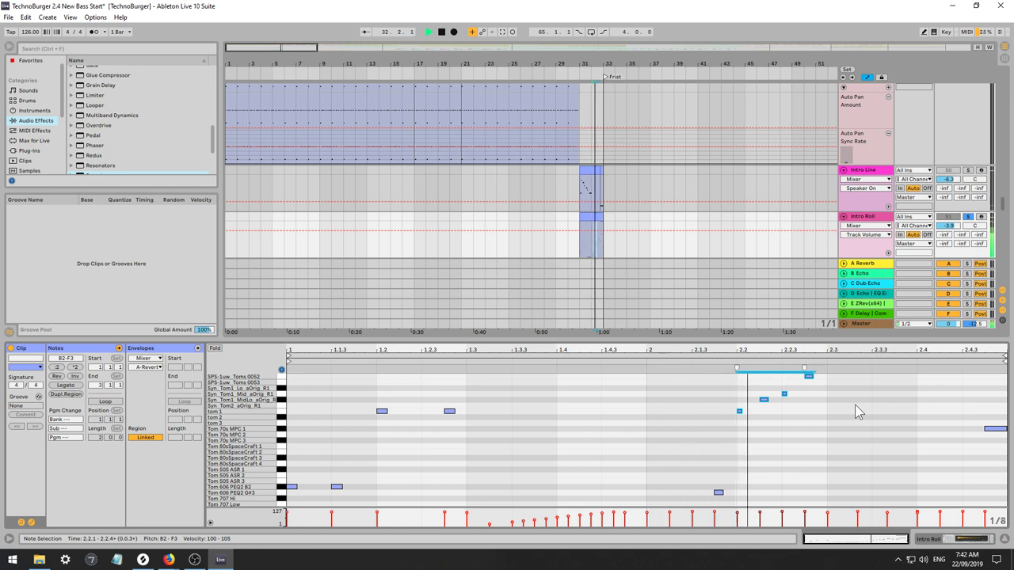
{"action": "key", "text": "Up"}
{"action": "key", "text": "Up"}
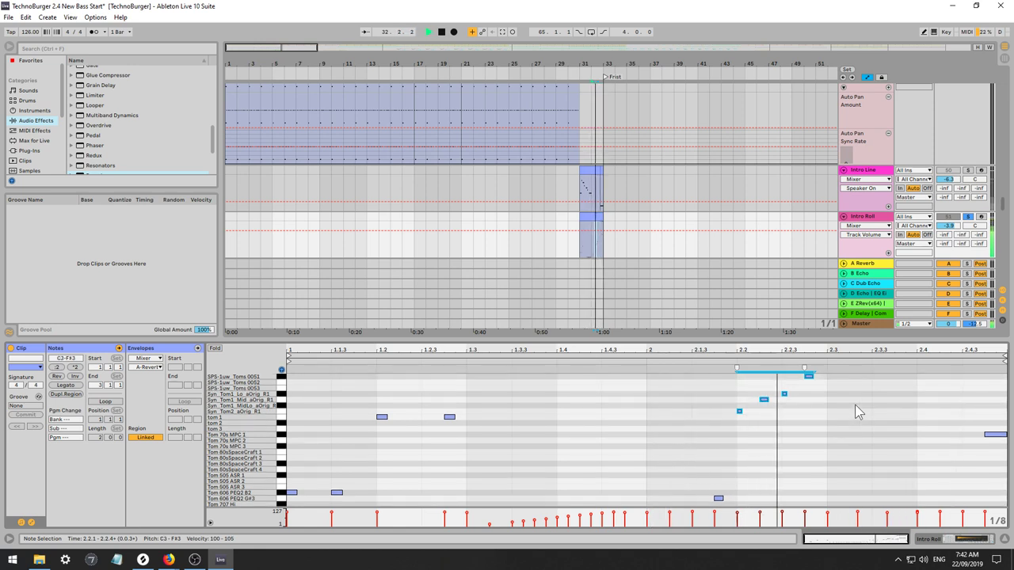
{"action": "key", "text": "shift+Up"}
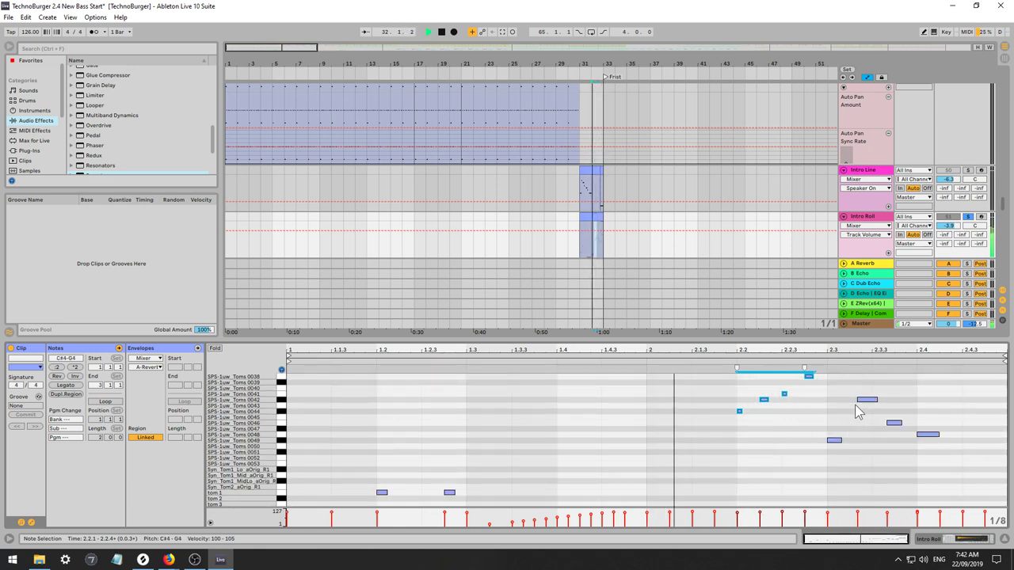
{"action": "key", "text": "shift+Up"}
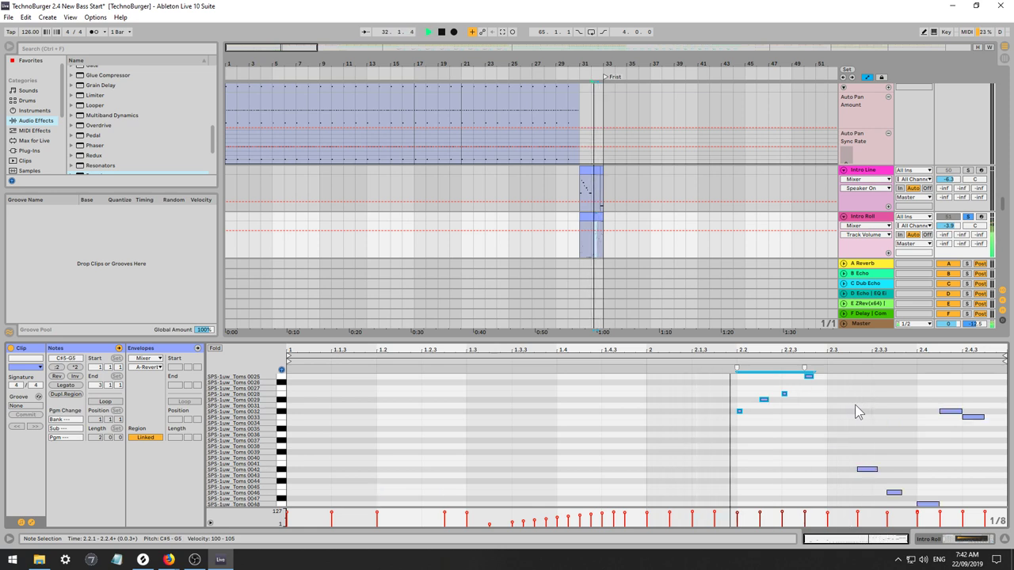
{"action": "key", "text": "Down"}
{"action": "key", "text": "Down"}
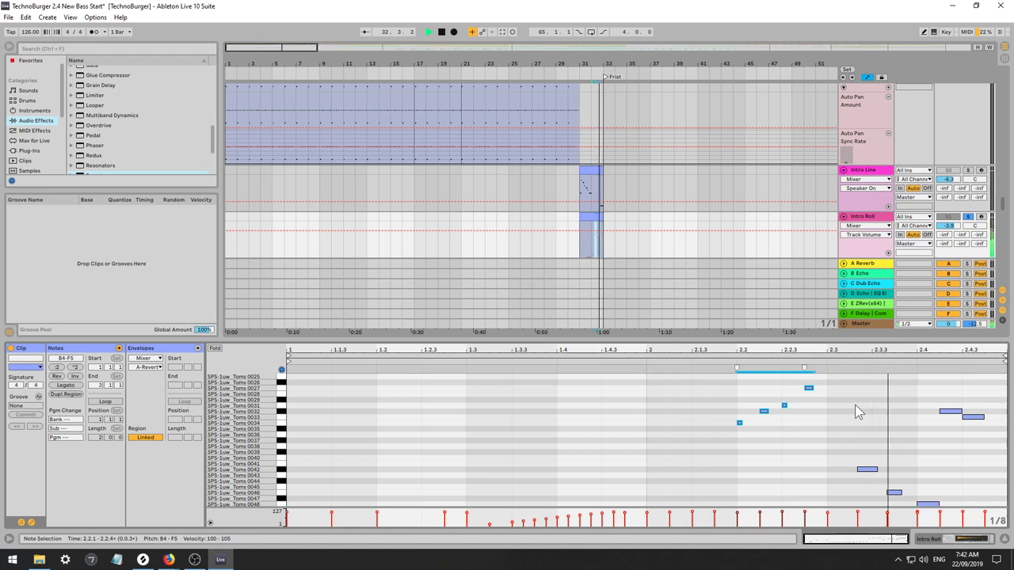
{"action": "key", "text": "space"}
{"action": "key", "text": "Down"}
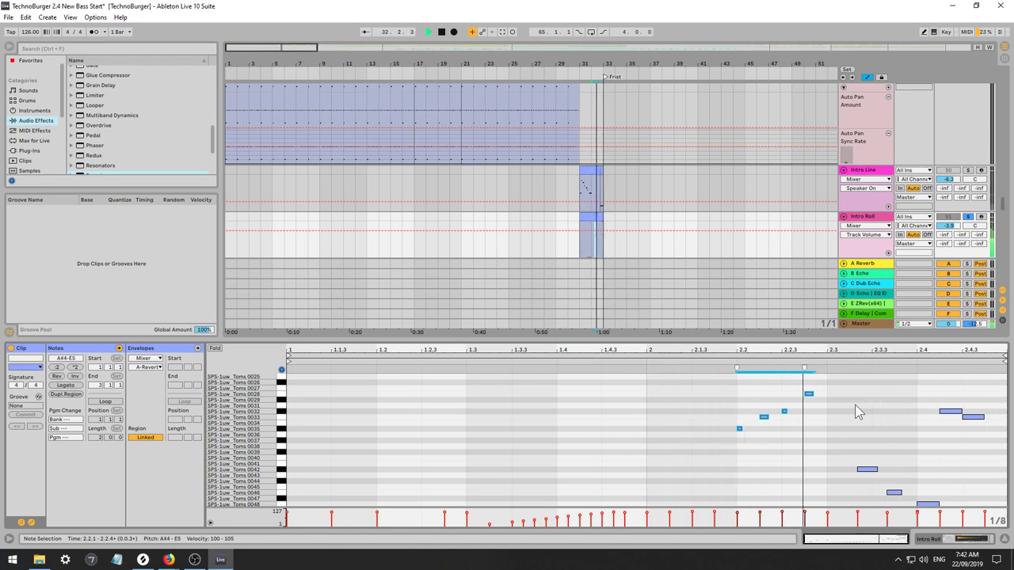
Lower the 2.2.4 fill note from E5 to F4 and lengthen it to one beat.
{"action": "left_click", "coordinate": [808, 395]}
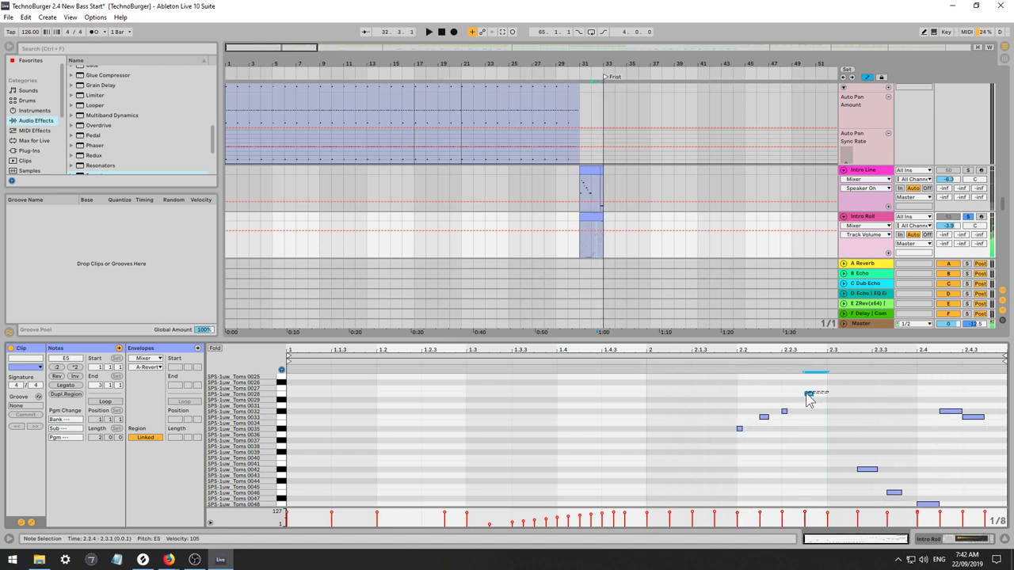
{"action": "scroll", "coordinate": [865, 396], "scroll_direction": "down", "scroll_amount": 1}
{"action": "key", "text": "Down"}
{"action": "key", "text": "Down"}
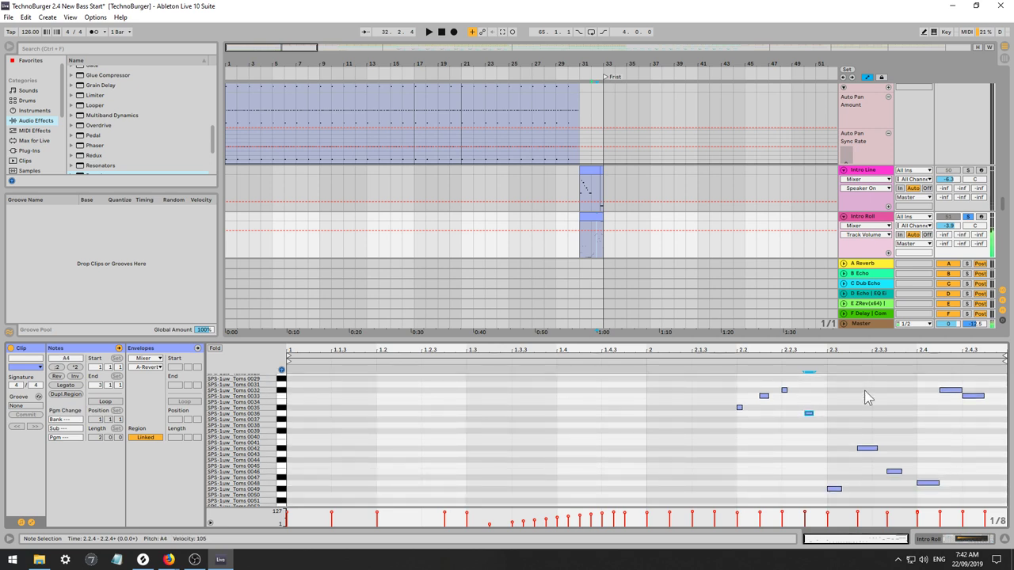
{"action": "scroll", "coordinate": [865, 396], "scroll_direction": "down", "scroll_amount": 1}
{"action": "key", "text": "Down"}
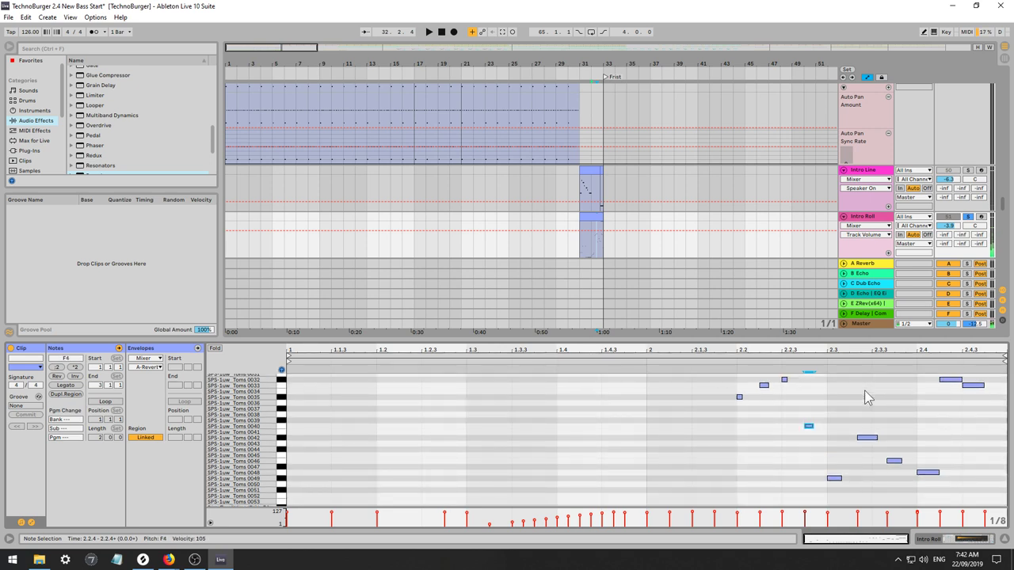
{"action": "key", "text": "space"}
{"action": "right_click", "coordinate": [865, 391]}
{"action": "left_click", "coordinate": [716, 430]}
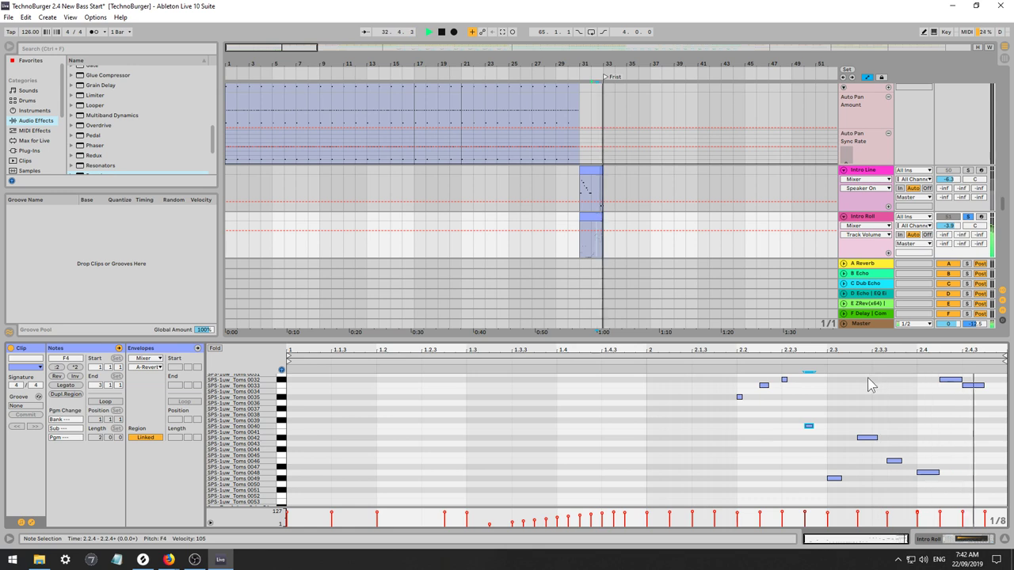
{"action": "left_click_drag", "start_coordinate": [812, 427], "coordinate": [891, 427]}
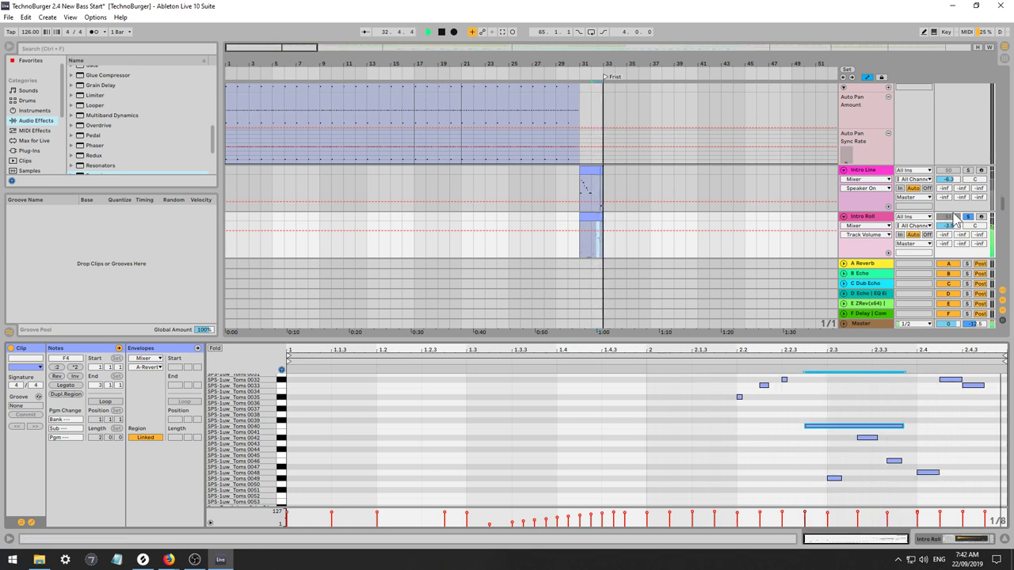
Move the 2.3.1 tom note to a lower tom row and the 2.3.2 note to a higher tom.
{"action": "key", "text": "space"}
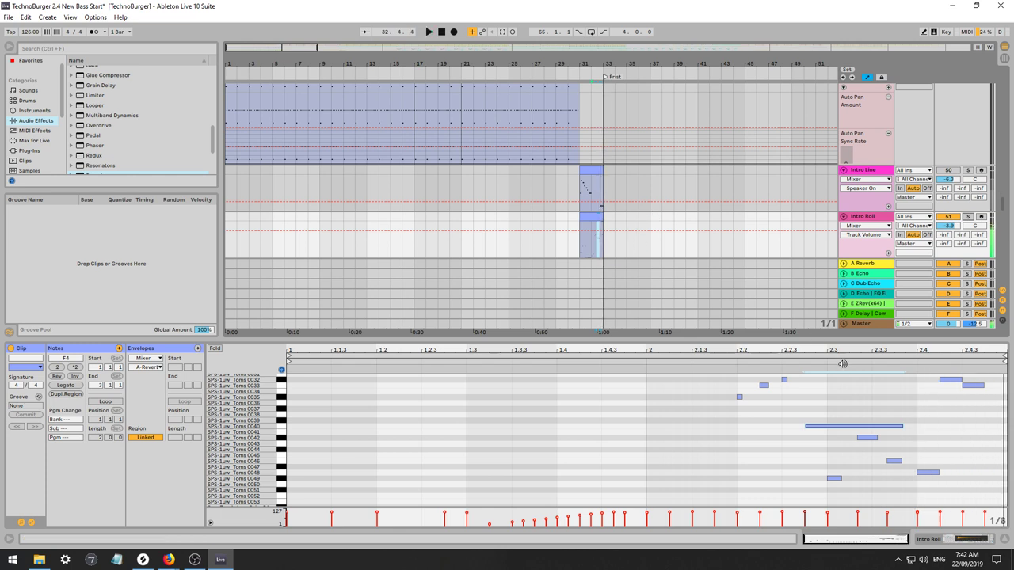
{"action": "left_click", "coordinate": [835, 479]}
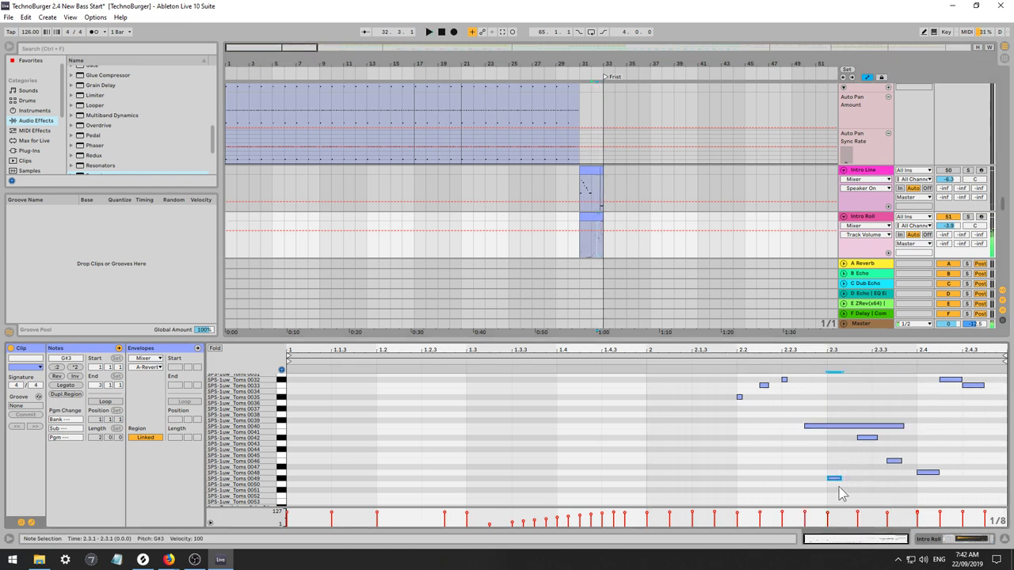
{"action": "key", "text": "Up"}
{"action": "key", "text": "Down"}
{"action": "key", "text": "Down"}
{"action": "key", "text": "Down"}
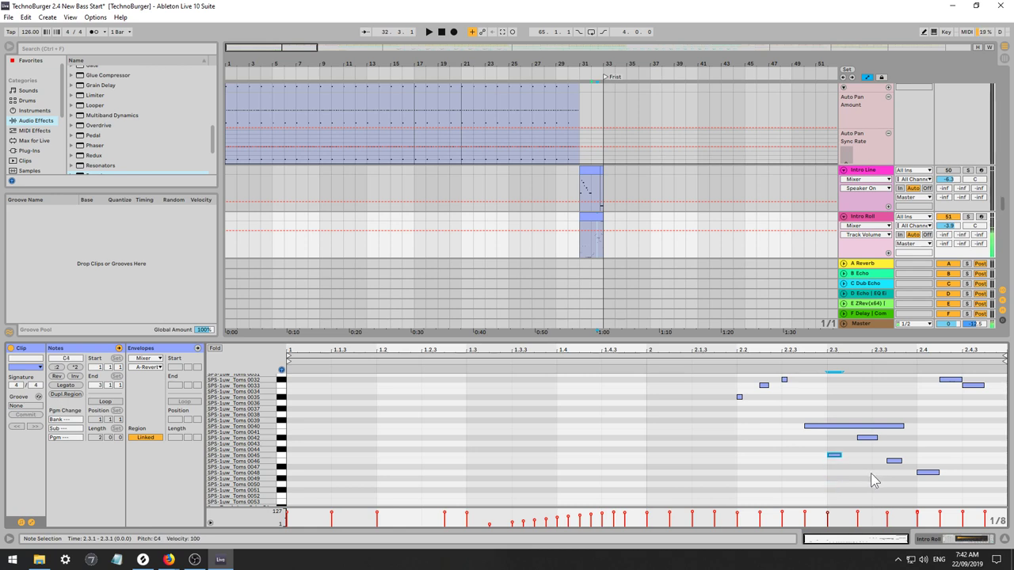
{"action": "key", "text": "Down"}
{"action": "left_click", "coordinate": [865, 438]}
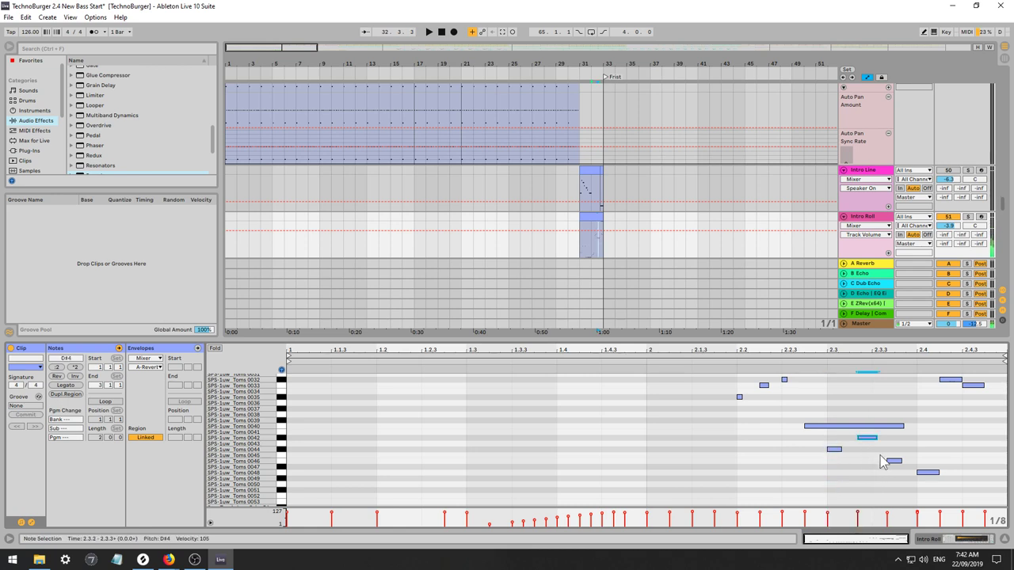
{"action": "key", "text": "Up"}
{"action": "key", "text": "Up"}
{"action": "key", "text": "Up"}
{"action": "key", "text": "Up"}
{"action": "key", "text": "Up"}
{"action": "key", "text": "Up"}
{"action": "key", "text": "Up"}
{"action": "key", "text": "Up"}
{"action": "key", "text": "Up"}
{"action": "key", "text": "Up"}
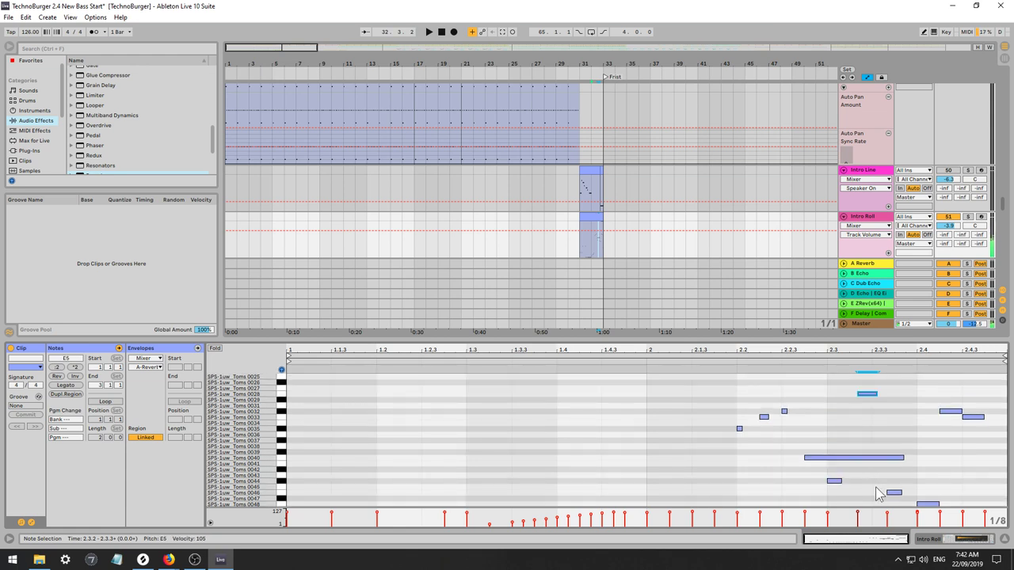
{"action": "key", "text": "space"}
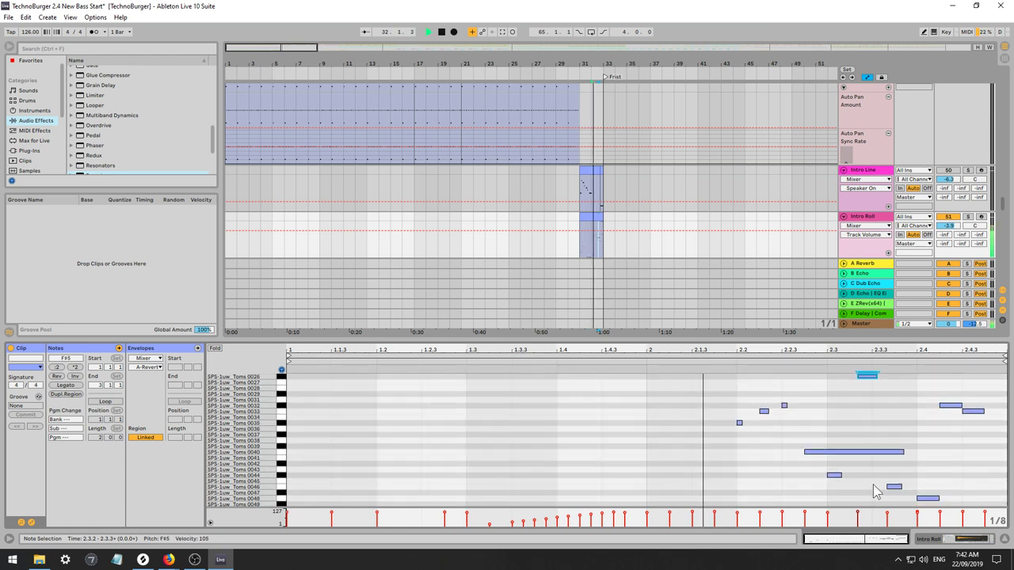
{"action": "key", "text": "space"}
Raise the B3 tom note three steps and lengthen the top note past 2.4.3.
{"action": "left_click_drag", "start_coordinate": [878, 475], "coordinate": [905, 493]}
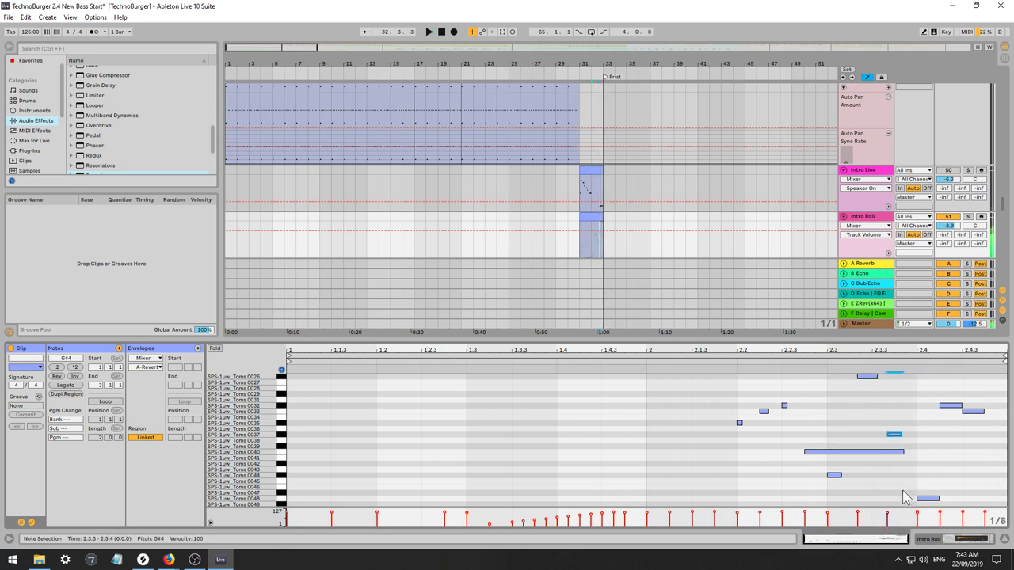
{"action": "key", "text": "Up"}
{"action": "key", "text": "Up"}
{"action": "key", "text": "Up"}
{"action": "key", "text": "Up"}
{"action": "key", "text": "Up"}
{"action": "key", "text": "Up"}
{"action": "key", "text": "Up"}
{"action": "key", "text": "Up"}
{"action": "key", "text": "Up"}
{"action": "key", "text": "Up"}
{"action": "key", "text": "Up"}
{"action": "key", "text": "Up"}
{"action": "key", "text": "Up"}
{"action": "key", "text": "Up"}
{"action": "key", "text": "Up"}
{"action": "key", "text": "Up"}
{"action": "key", "text": "Up"}
{"action": "key", "text": "Up"}
{"action": "key", "text": "Up"}
{"action": "key", "text": "Up"}
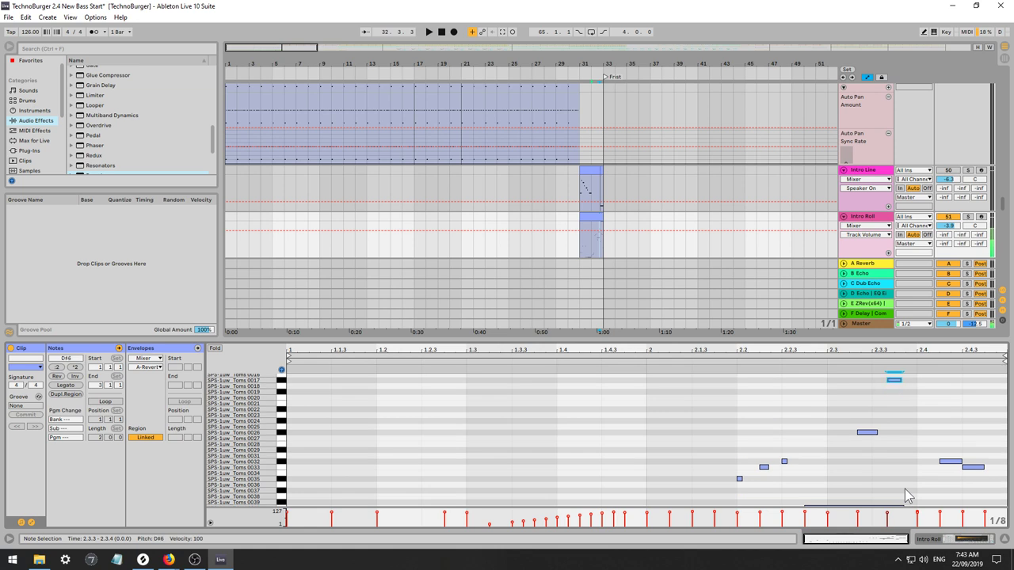
{"action": "key", "text": "Up"}
{"action": "key", "text": "Up"}
{"action": "key", "text": "Up"}
{"action": "key", "text": "Up"}
{"action": "key", "text": "Up"}
{"action": "key", "text": "Up"}
{"action": "key", "text": "Up"}
{"action": "key", "text": "Up"}
{"action": "key", "text": "Up"}
{"action": "key", "text": "Up"}
{"action": "key", "text": "Up"}
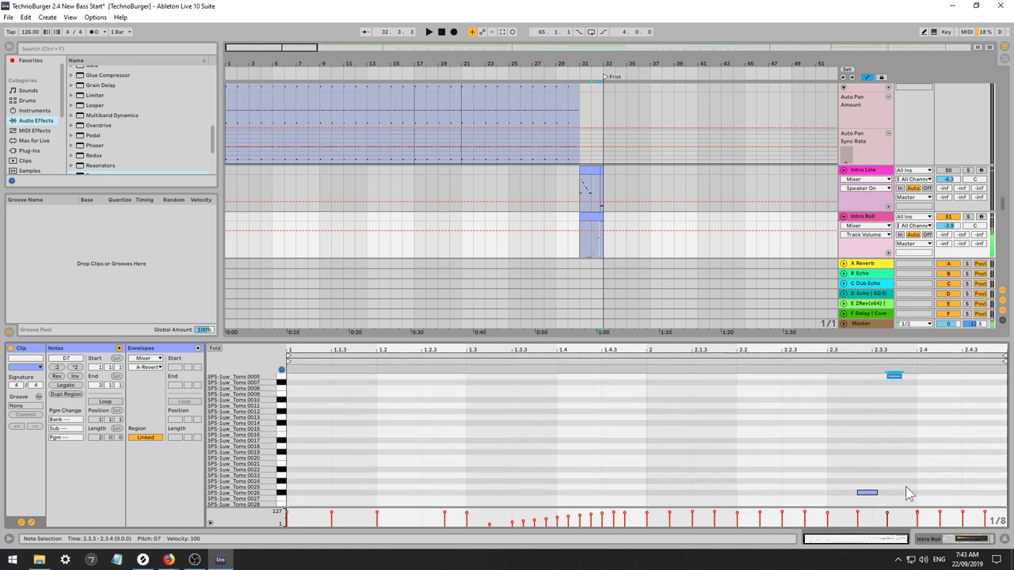
{"action": "key", "text": "Up"}
{"action": "key", "text": "space"}
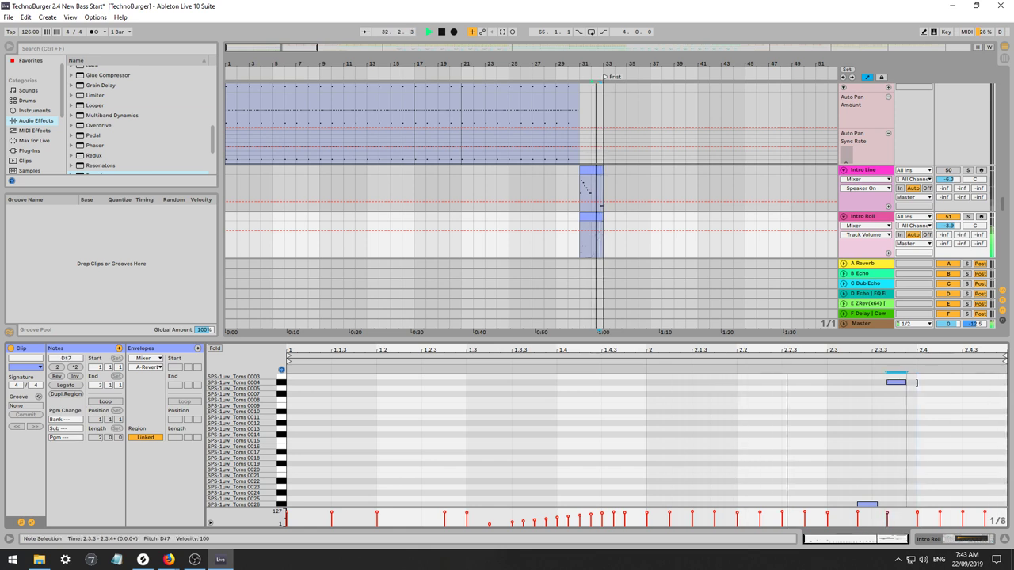
{"action": "left_click_drag", "start_coordinate": [917, 383], "coordinate": [962, 382]}
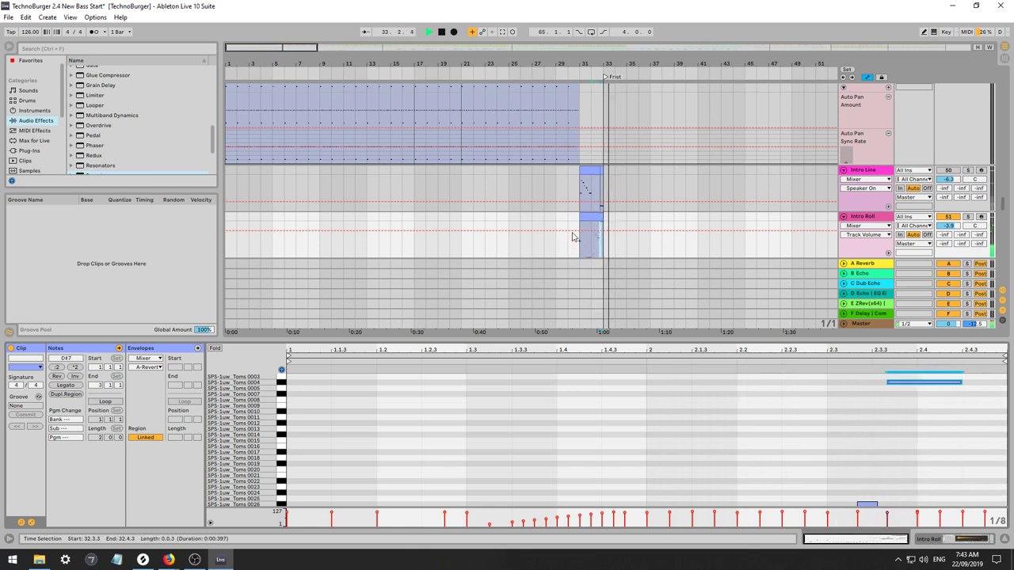
Set playback to start at bar 31 and listen to the clip ending.
{"action": "left_click", "coordinate": [531, 224]}
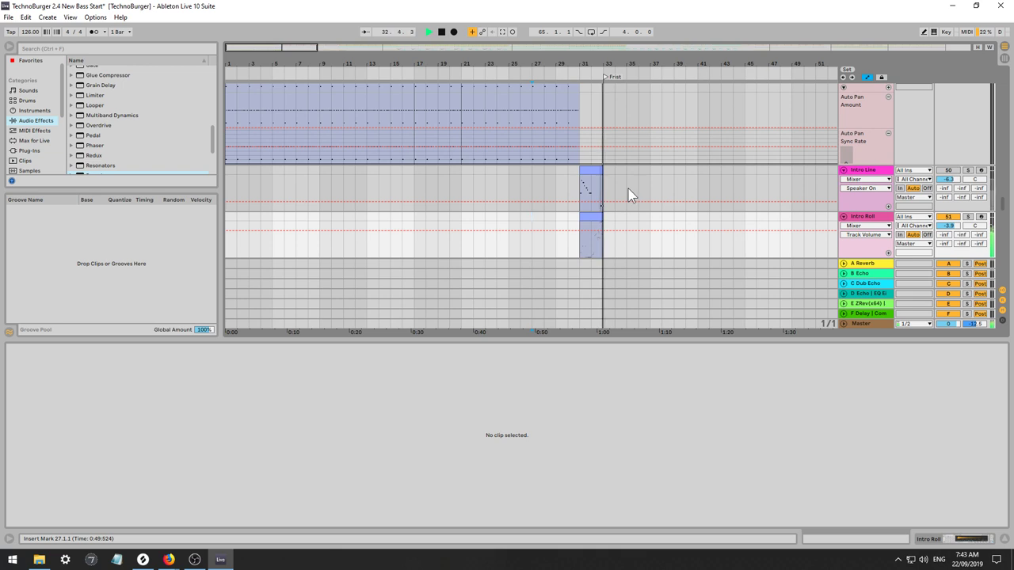
{"action": "left_click", "coordinate": [590, 249]}
{"action": "key", "text": "space"}
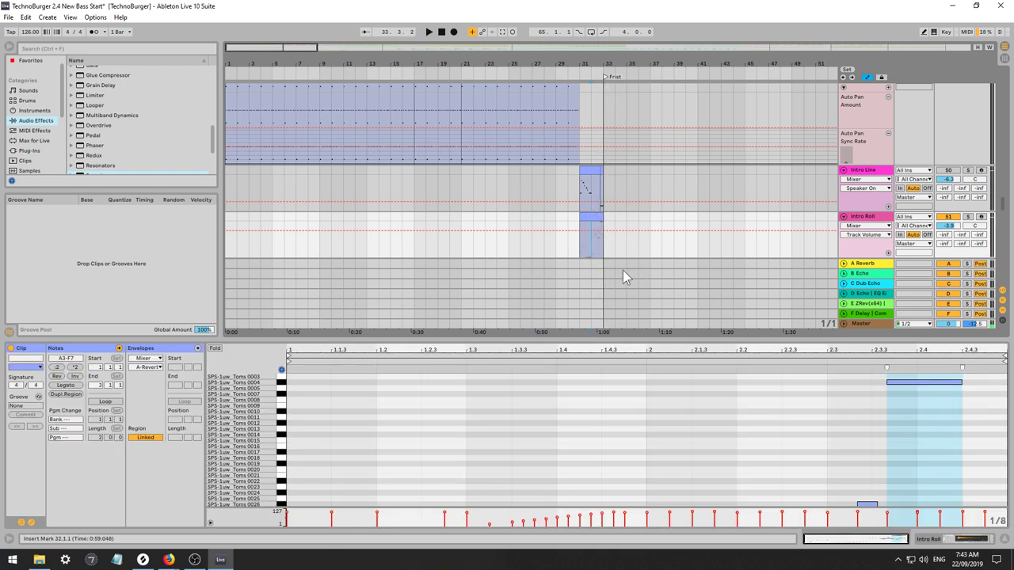
{"action": "key", "text": "space"}
{"action": "scroll", "coordinate": [832, 421], "scroll_direction": "down", "scroll_amount": 1}
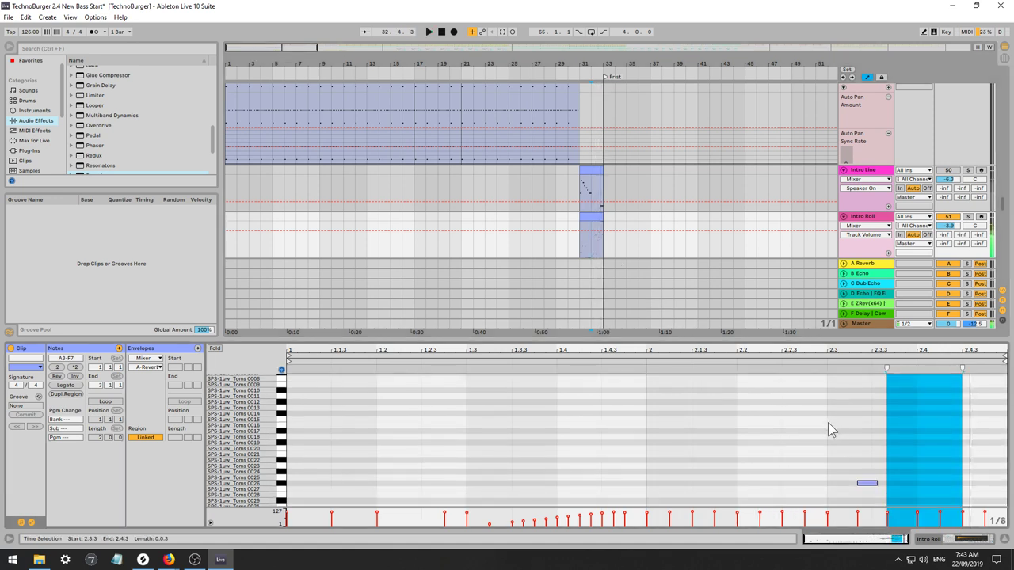
{"action": "scroll", "coordinate": [819, 425], "scroll_direction": "down", "scroll_amount": 1}
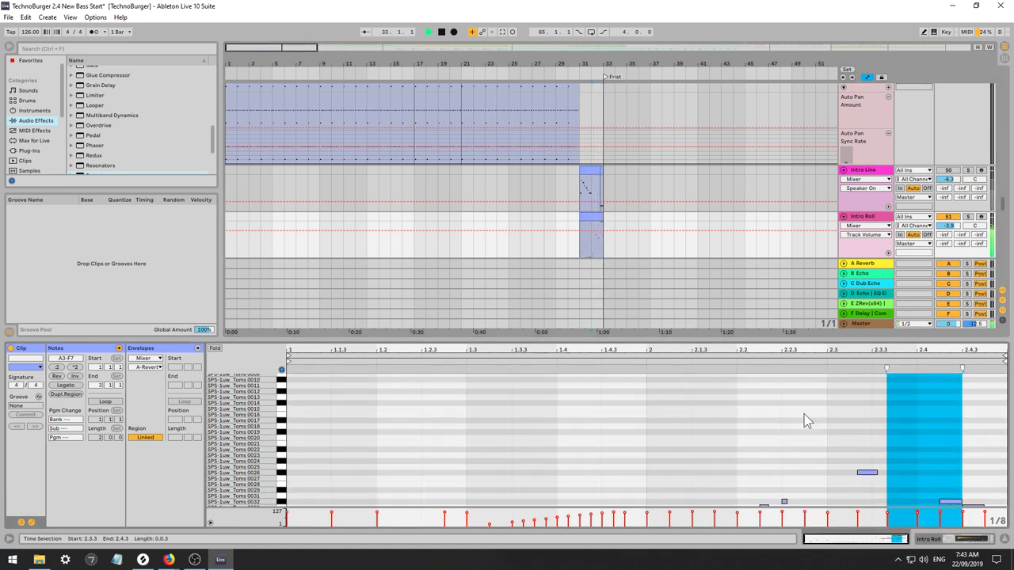
{"action": "left_click", "coordinate": [579, 243]}
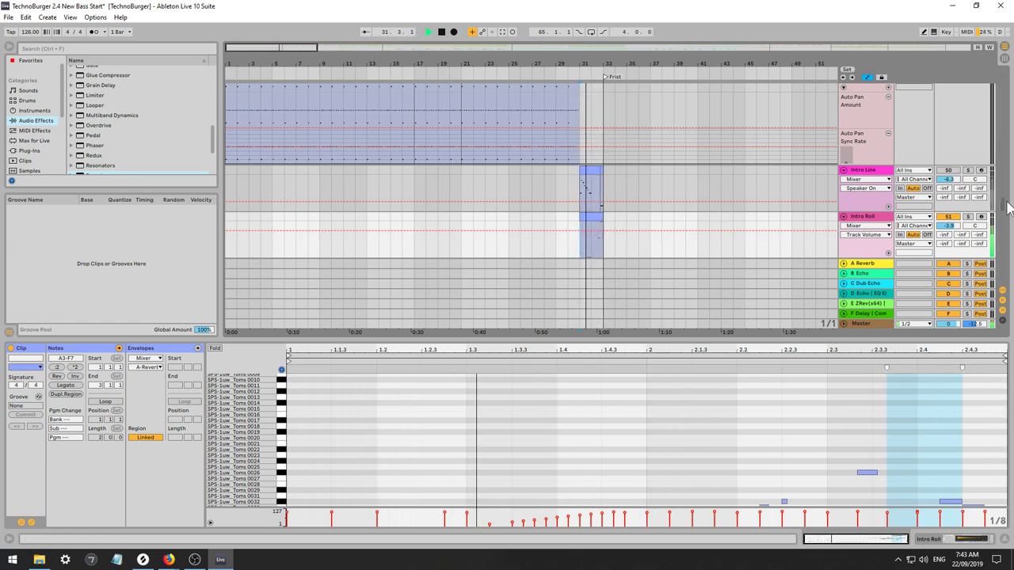
{"action": "left_click_drag", "start_coordinate": [1006, 202], "coordinate": [993, 305]}
{"action": "key", "text": "space"}
{"action": "key", "text": "space"}
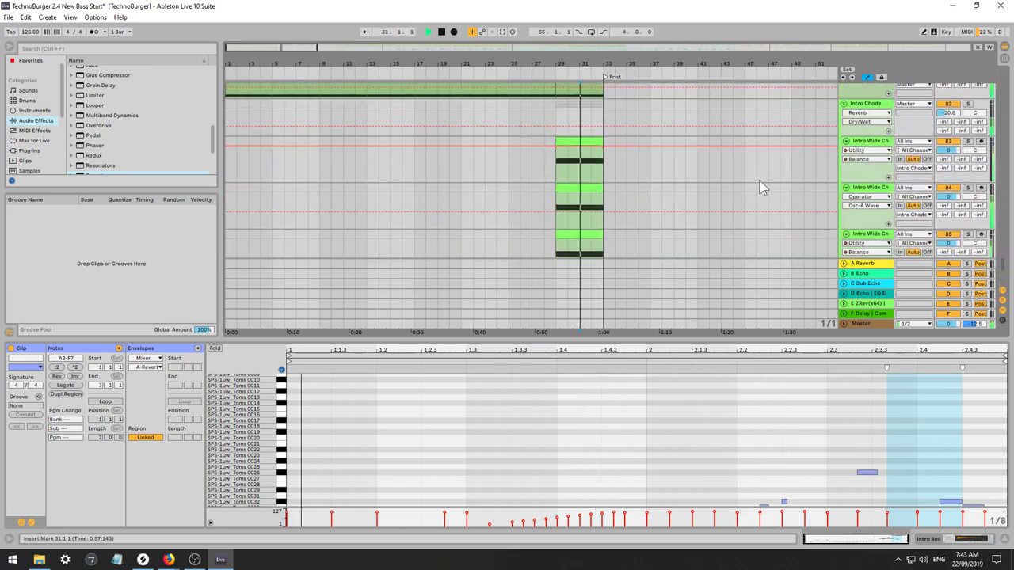
Trim the Intro Sound clip to end at bar 32 and replay from bar 31 to check.
{"action": "left_click_drag", "start_coordinate": [596, 186], "coordinate": [607, 239]}
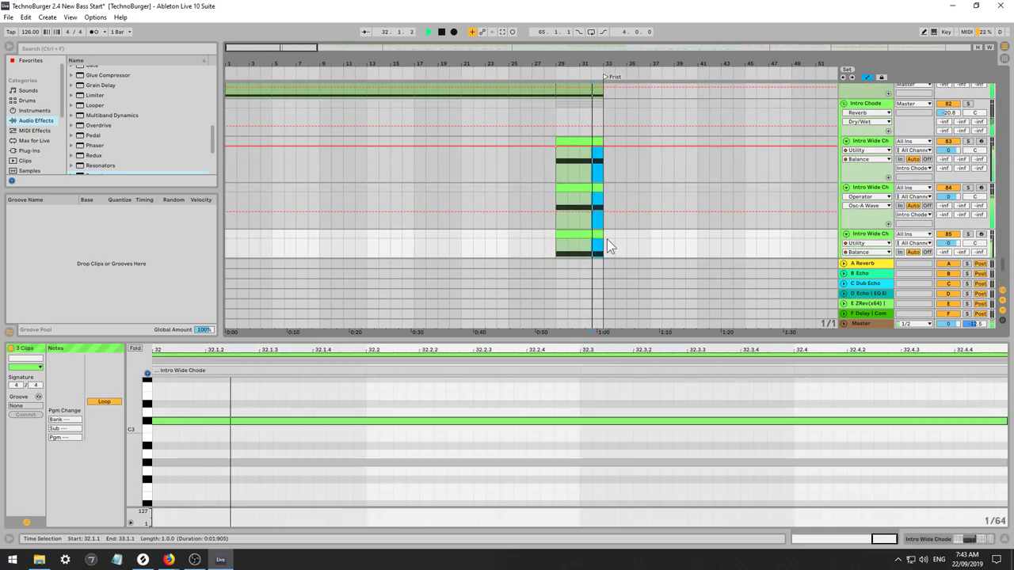
{"action": "scroll", "coordinate": [634, 228], "scroll_direction": "down", "scroll_amount": 4}
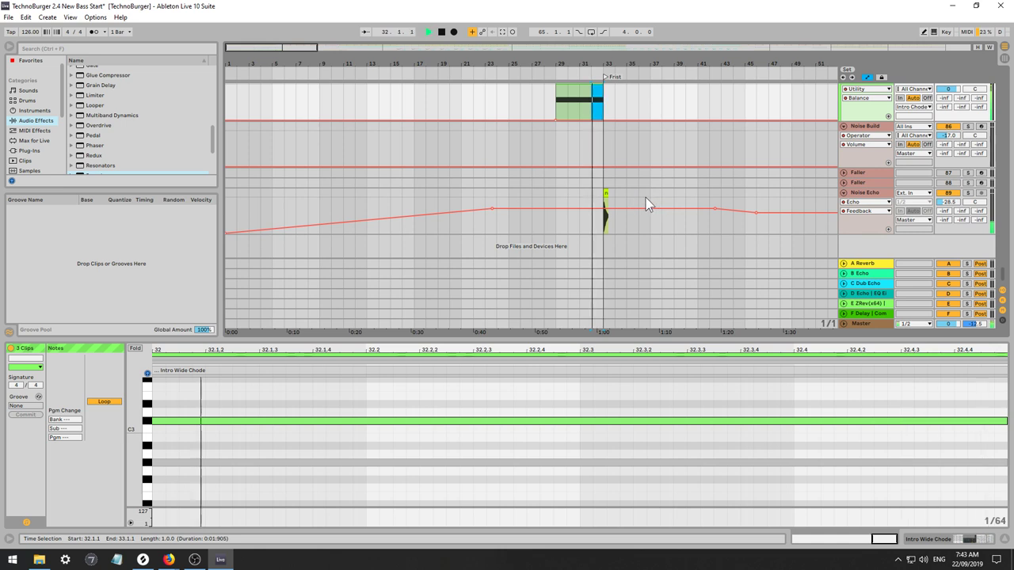
{"action": "scroll", "coordinate": [646, 198], "scroll_direction": "up", "scroll_amount": 5}
{"action": "key", "text": "space"}
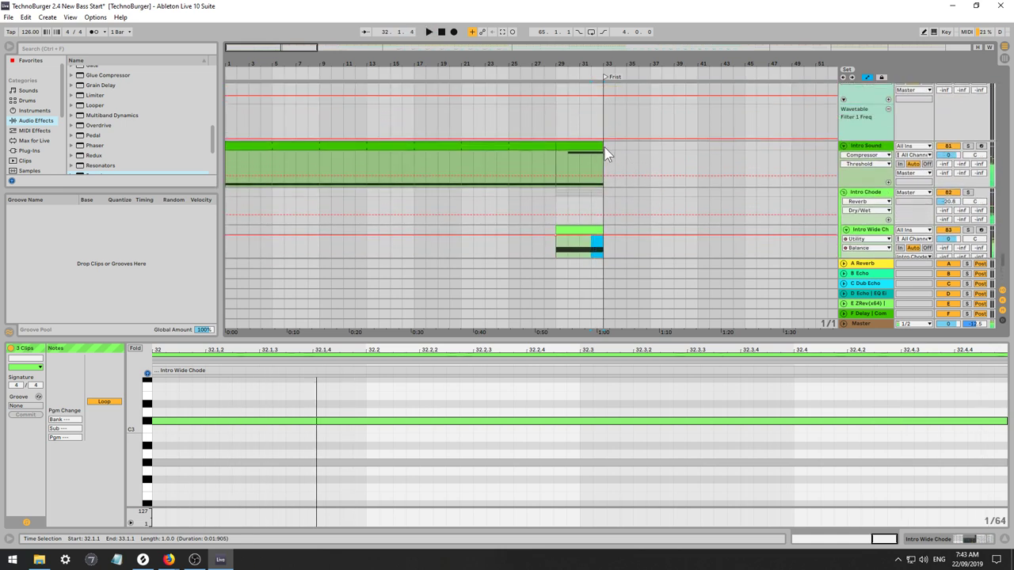
{"action": "left_click_drag", "start_coordinate": [598, 146], "coordinate": [589, 148]}
{"action": "key", "text": "space"}
{"action": "key", "text": "space"}
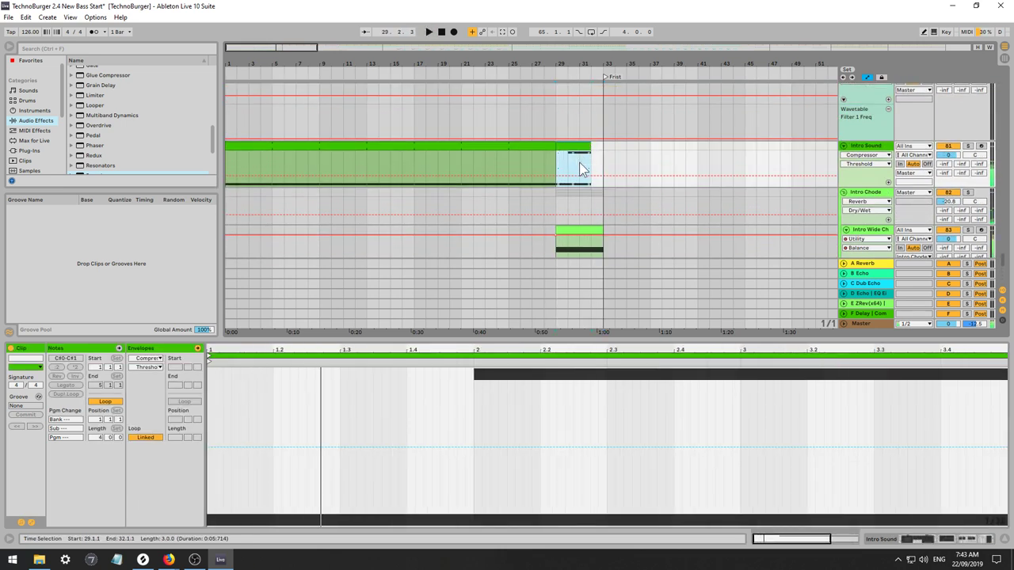
{"action": "left_click", "coordinate": [579, 161]}
{"action": "key", "text": "space"}
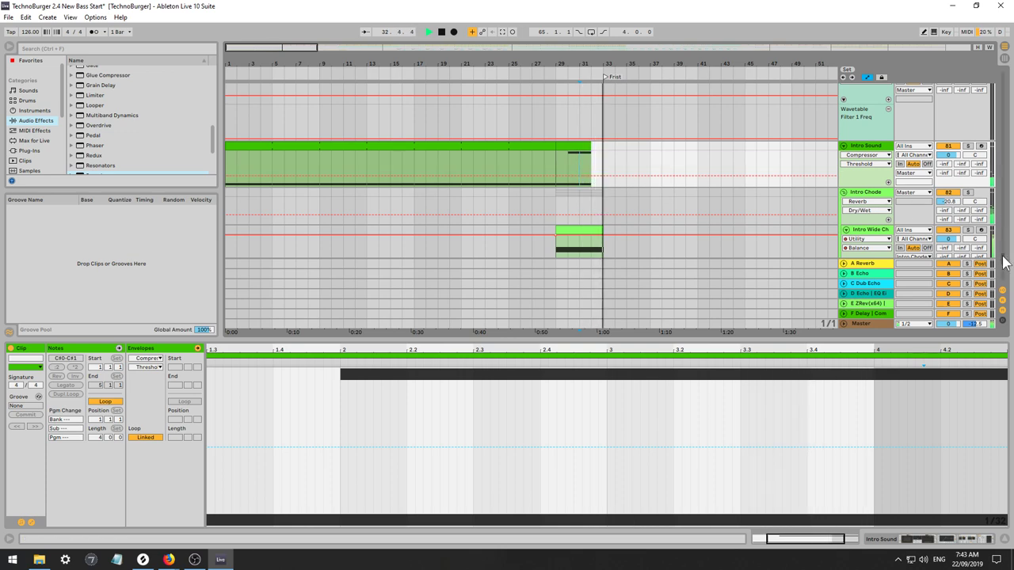
{"action": "key", "text": "space"}
{"action": "key", "text": "space"}
{"action": "left_click_drag", "start_coordinate": [1001, 257], "coordinate": [996, 231]}
{"action": "scroll", "coordinate": [996, 238], "scroll_direction": "up", "scroll_amount": 10}
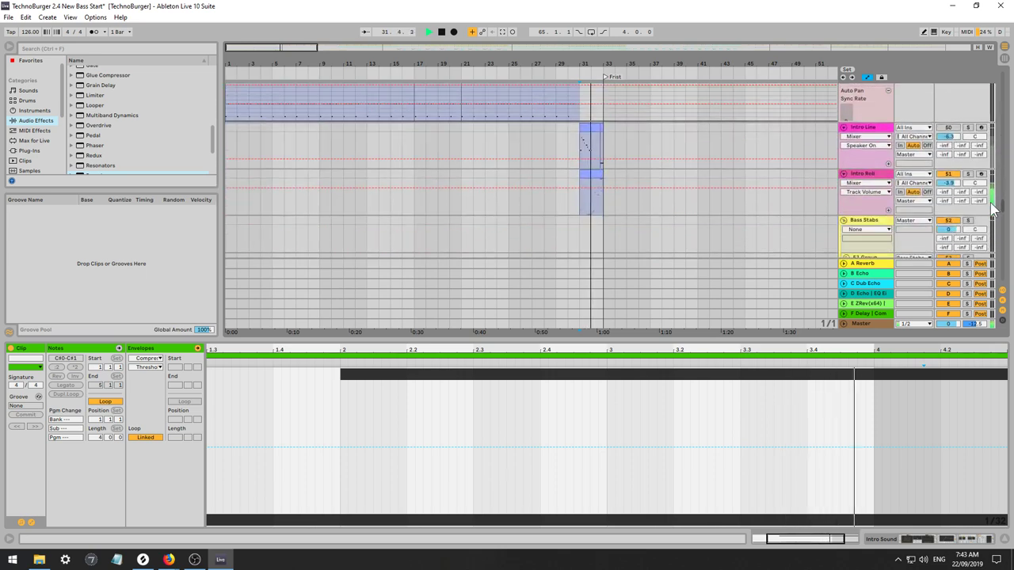
{"action": "key", "text": "space"}
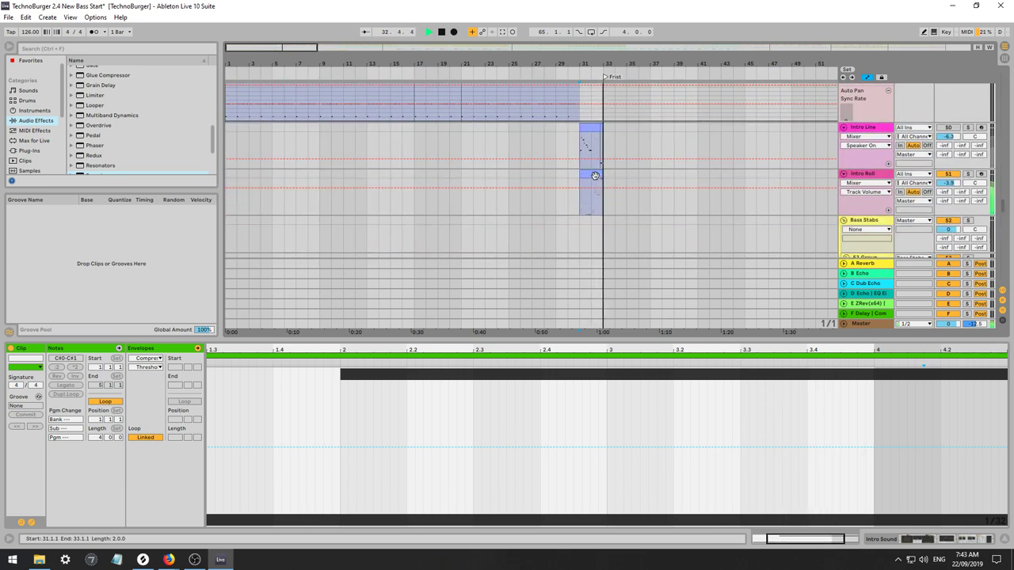
Reopen the Intro Roll clip's notes and play the fill.
{"action": "left_click", "coordinate": [594, 173]}
{"action": "key", "text": "space"}
{"action": "scroll", "coordinate": [841, 407], "scroll_direction": "down", "scroll_amount": 4}
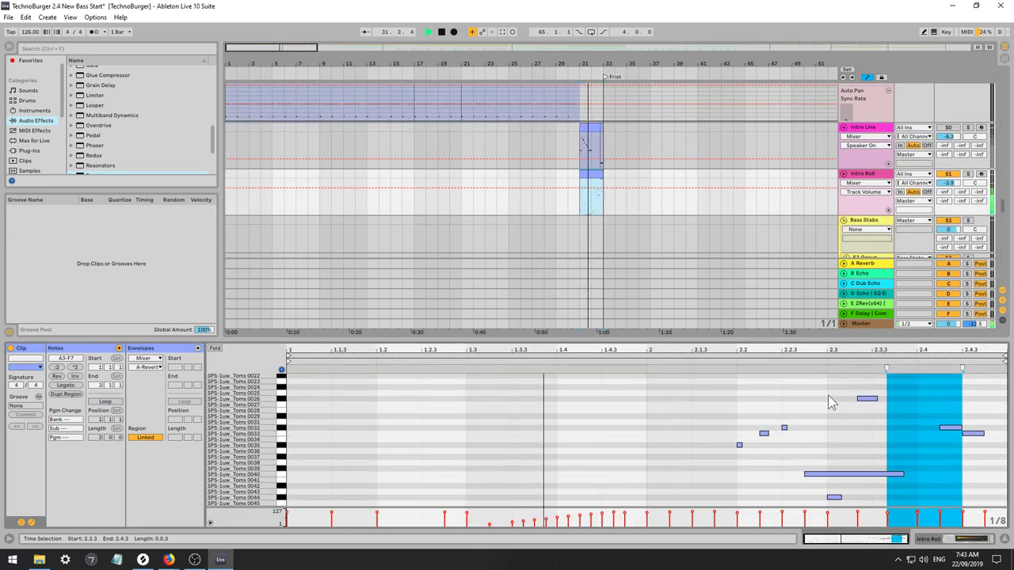
Fold the piano roll to used note rows and set the grid to eighth-note triplets.
{"action": "scroll", "coordinate": [840, 420], "scroll_direction": "up", "scroll_amount": 2}
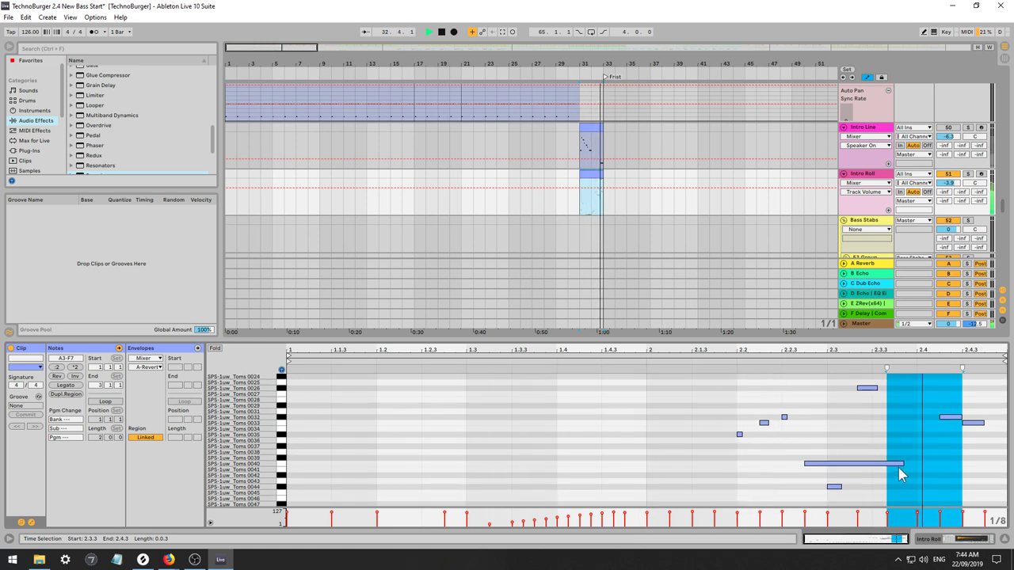
{"action": "left_click", "coordinate": [877, 457]}
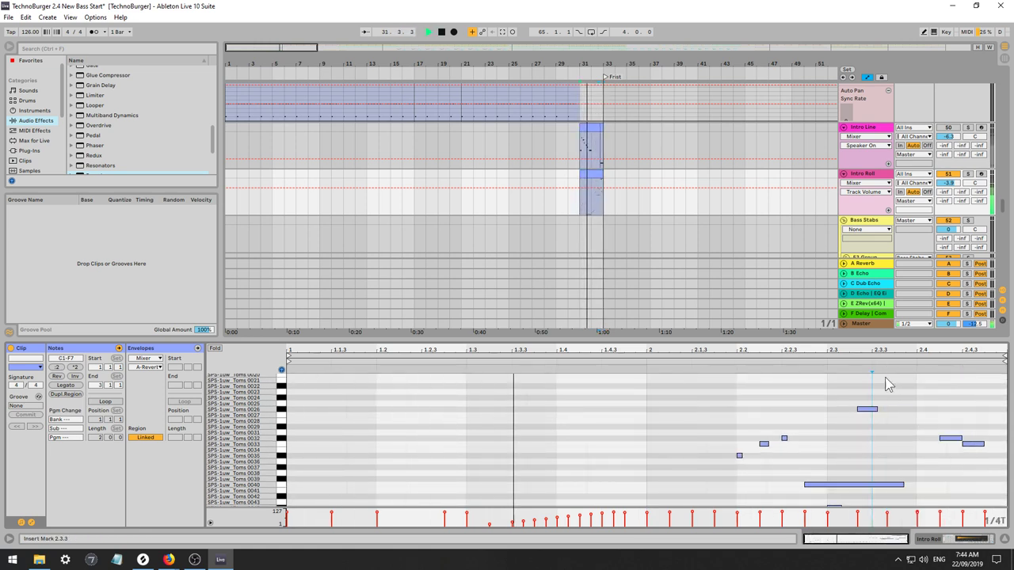
{"action": "key", "text": "f"}
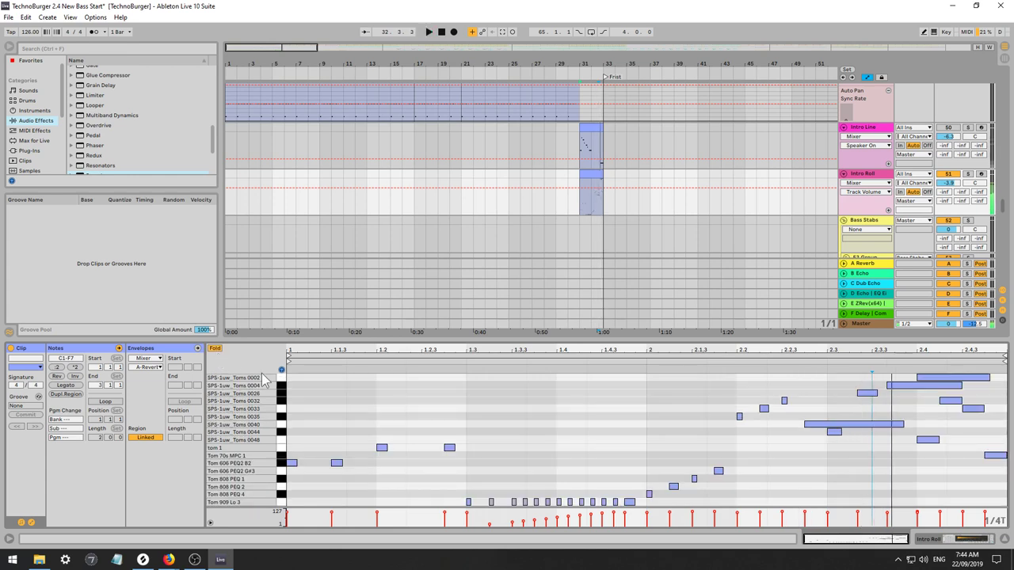
{"action": "left_click", "coordinate": [880, 444]}
{"action": "key", "text": "ctrl+3"}
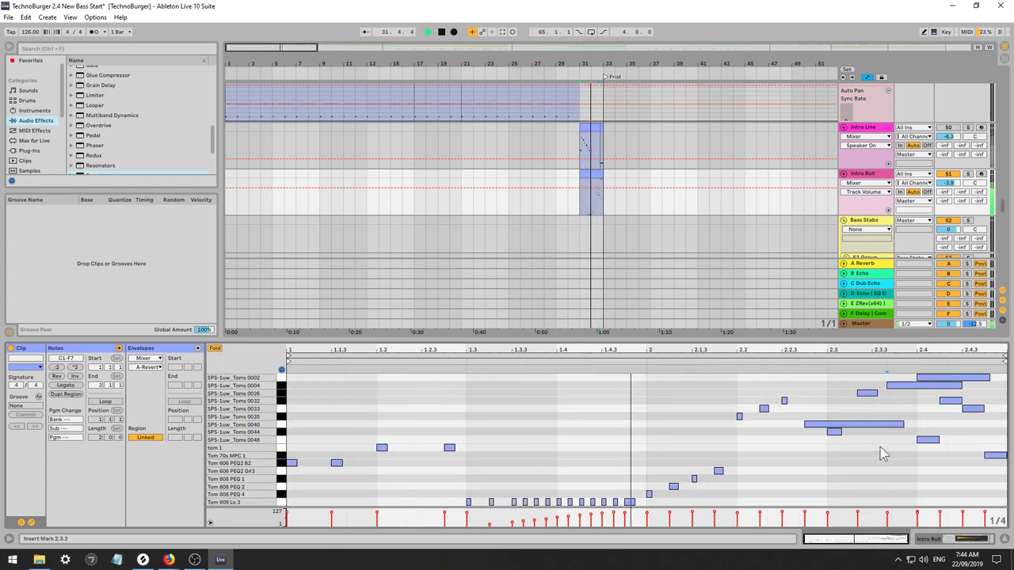
{"action": "key", "text": "ctrl+1"}
{"action": "key", "text": "ctrl+1"}
{"action": "key", "text": "ctrl+3"}
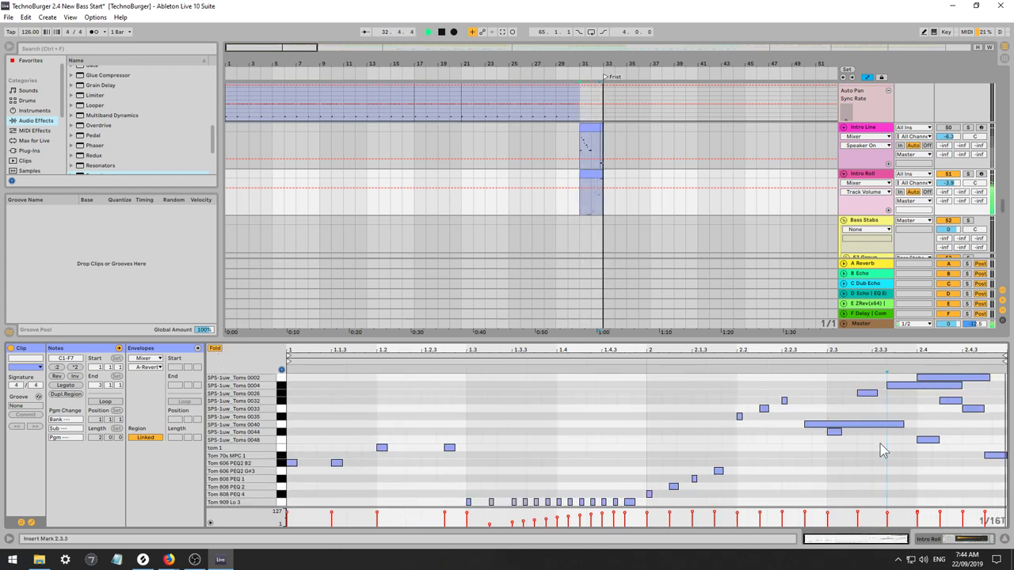
{"action": "key", "text": "ctrl+2"}
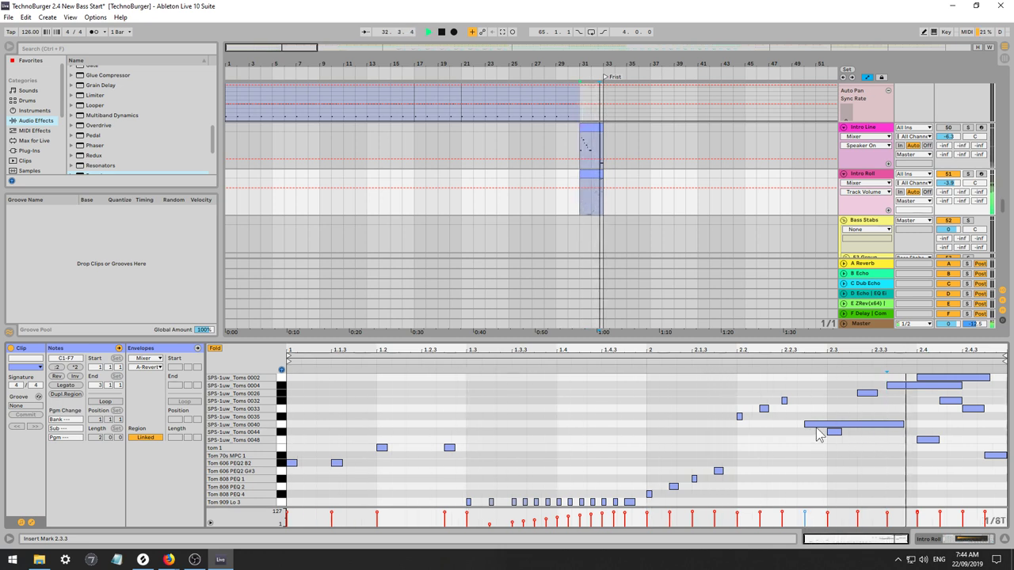
Delete the Toms 0026 and long Toms 0004 notes, then draw a short Toms 0004 hit at 2.3.1.
{"action": "left_click", "coordinate": [867, 394]}
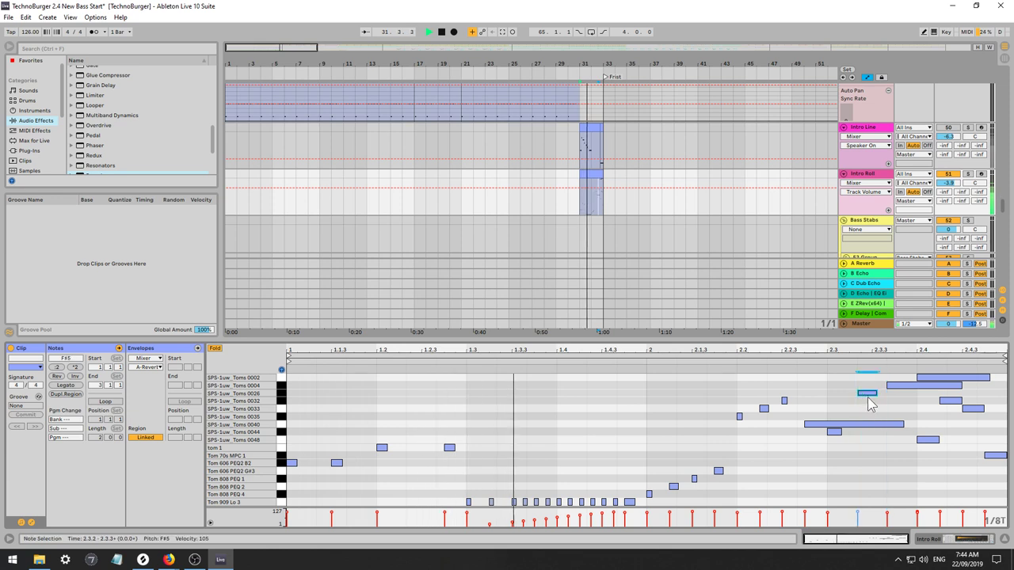
{"action": "key", "text": "Delete"}
{"action": "left_click", "coordinate": [899, 384]}
{"action": "key", "text": "Delete"}
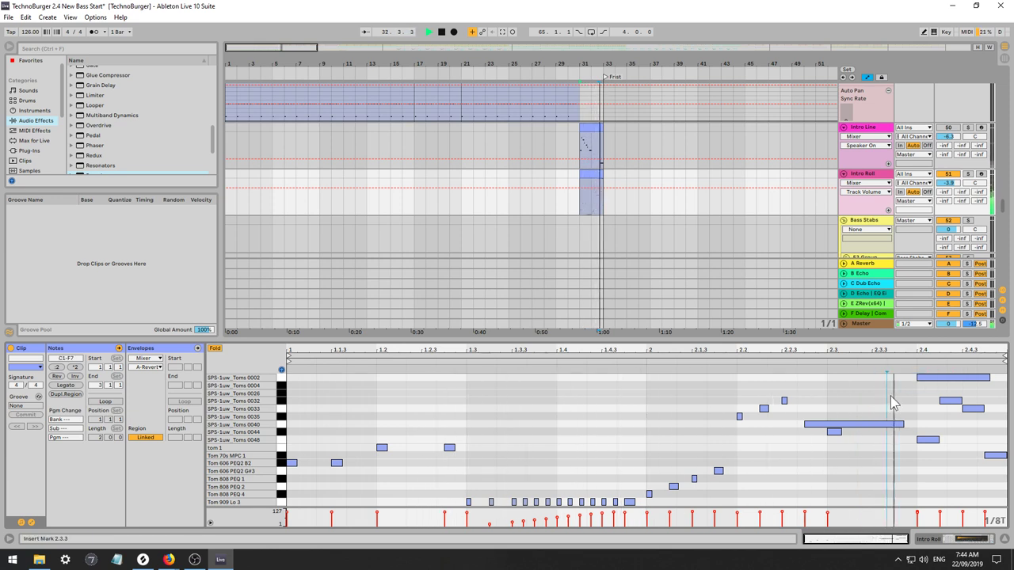
{"action": "double_click", "coordinate": [851, 385]}
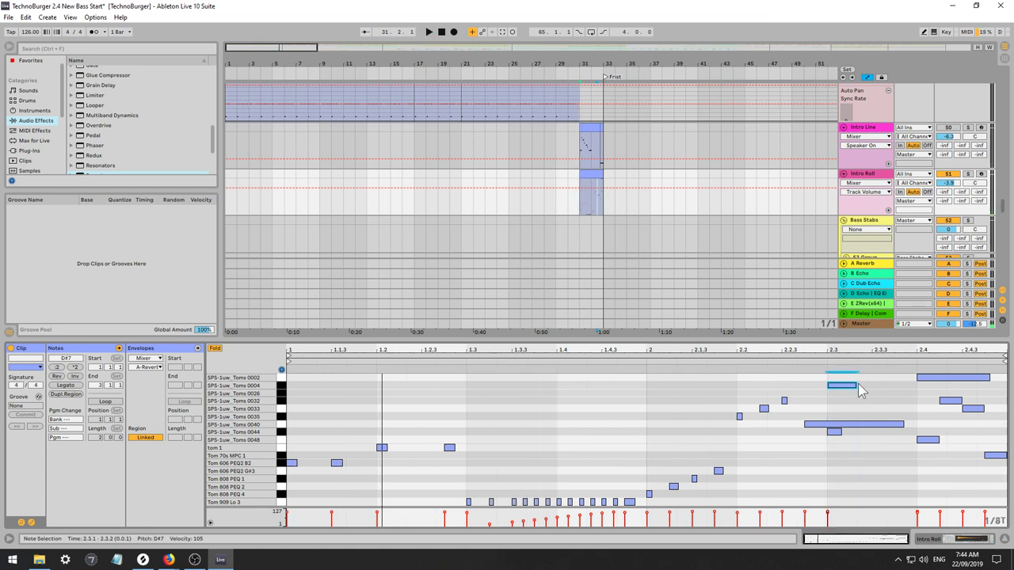
{"action": "left_click_drag", "start_coordinate": [856, 385], "coordinate": [846, 385]}
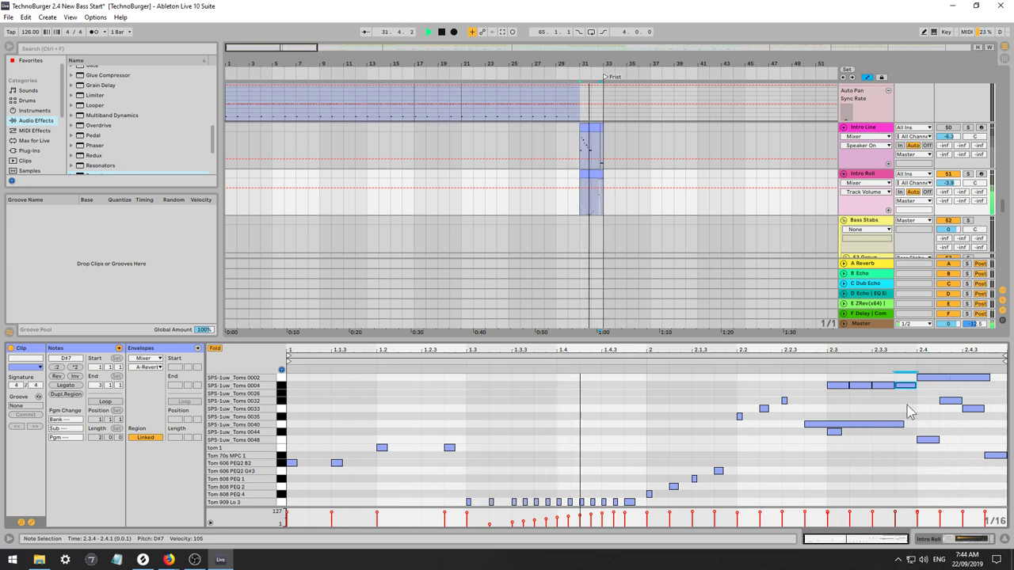
{"action": "key", "text": "space"}
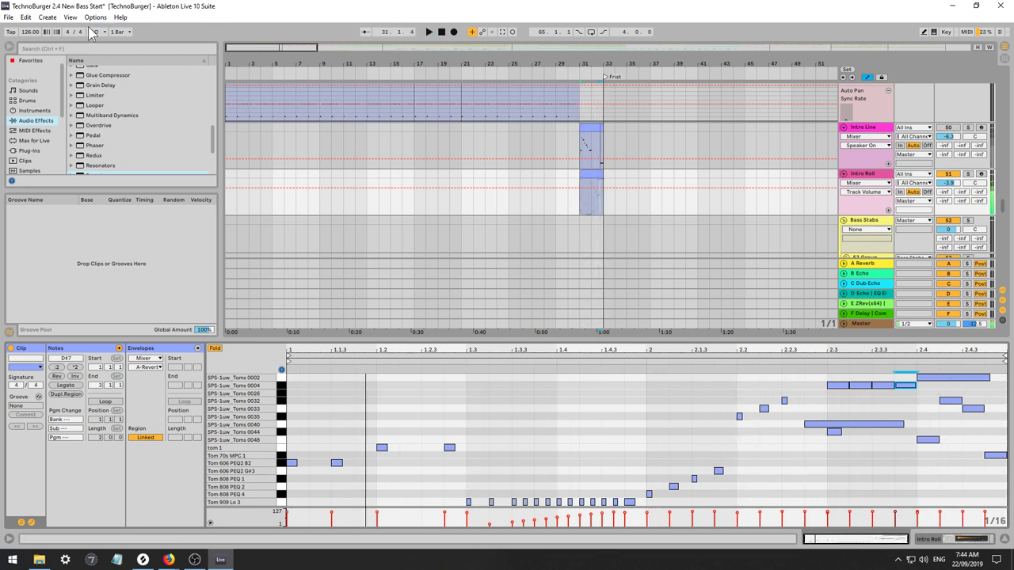
{"action": "key", "text": "space"}
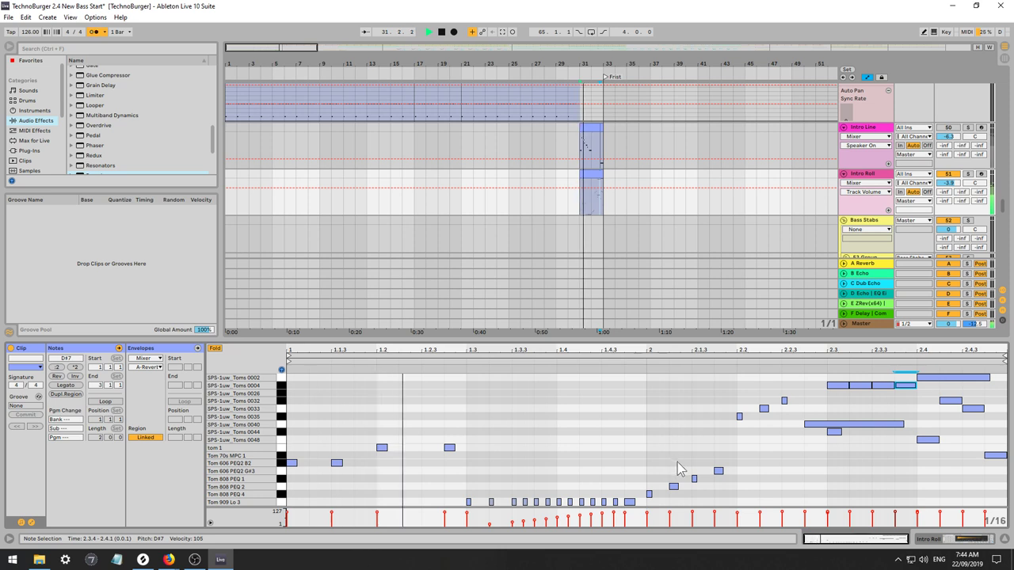
Delete the low tom note near 2.1.4 and the Toms 0032 hit, and turn off the metronome.
{"action": "left_click", "coordinate": [718, 470]}
{"action": "key", "text": "Delete"}
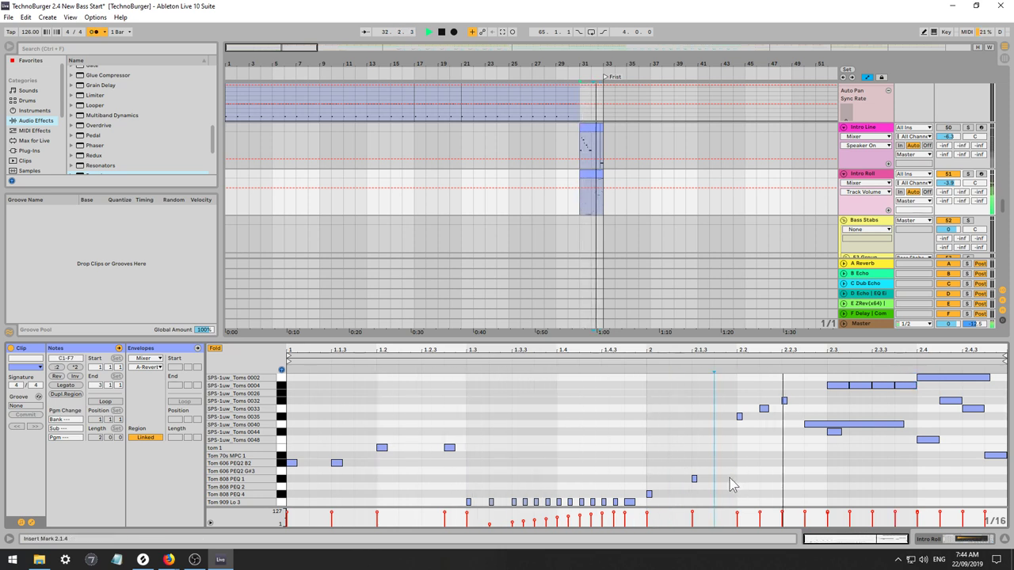
{"action": "double_click", "coordinate": [950, 401]}
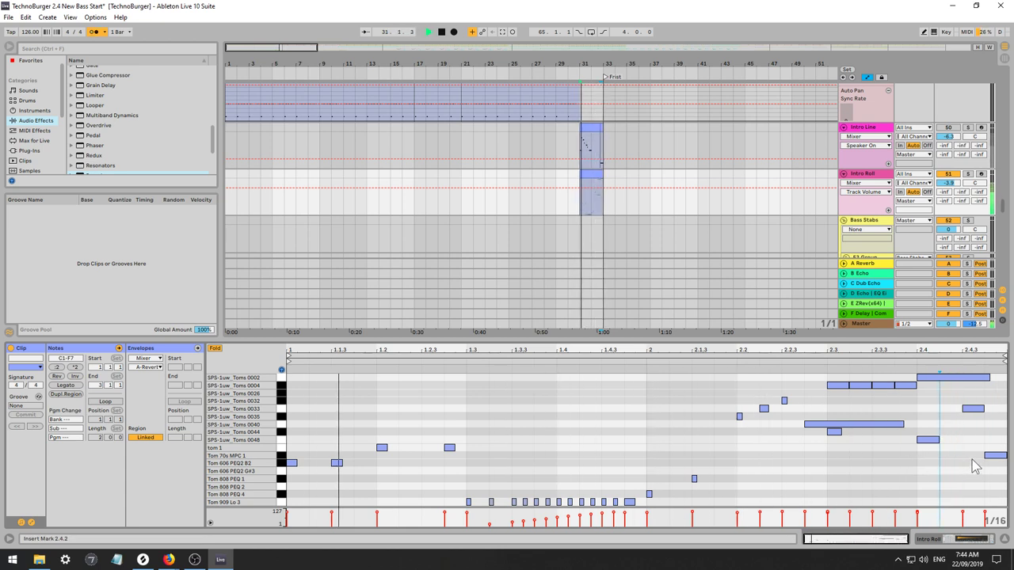
{"action": "left_click", "coordinate": [95, 32]}
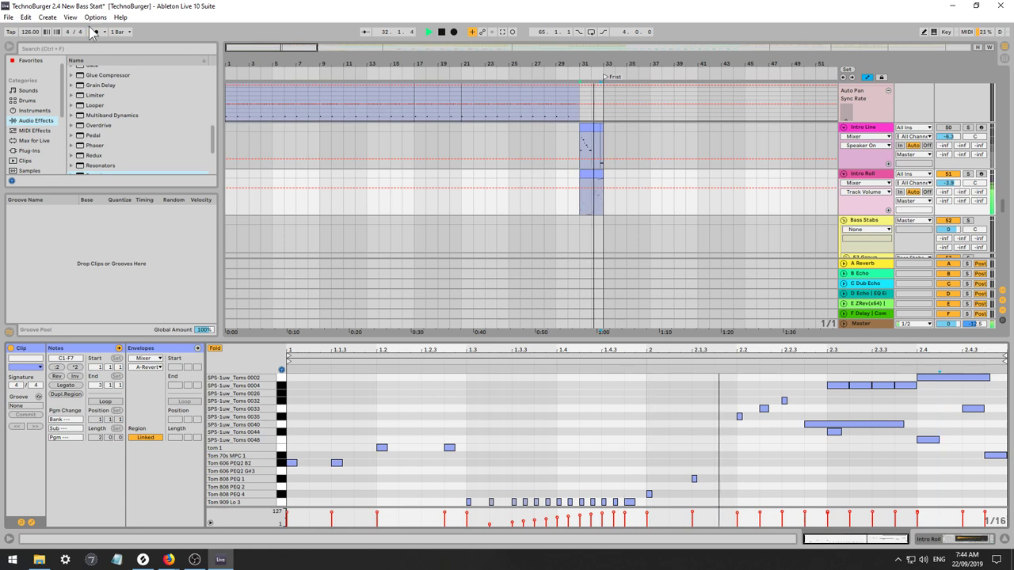
Try deleting the Toms 0004 note at 2.3.2, undo it, and select the Toms 0004 notes.
{"action": "left_click", "coordinate": [856, 387]}
{"action": "key", "text": "Delete"}
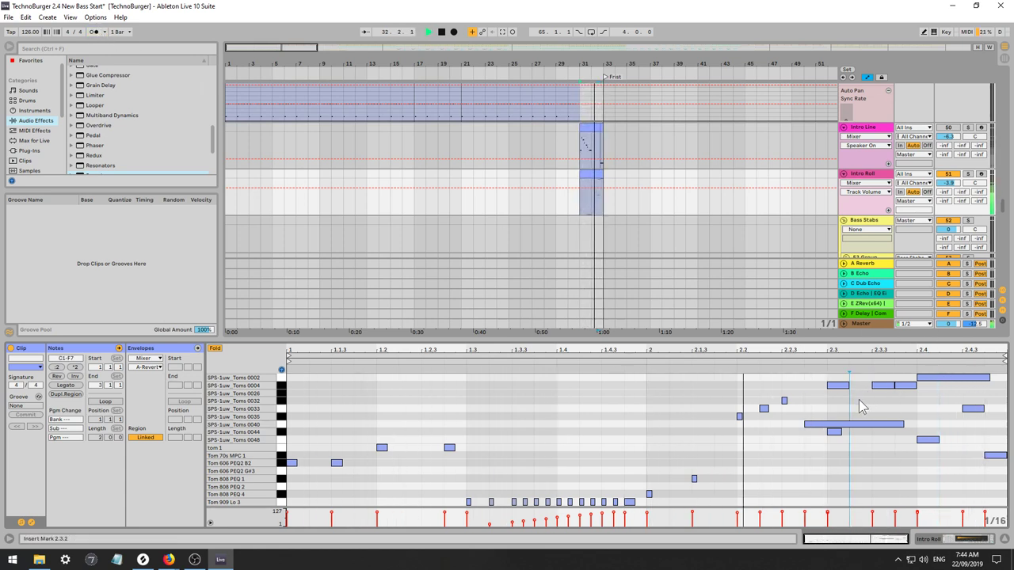
{"action": "key", "text": "ctrl+z"}
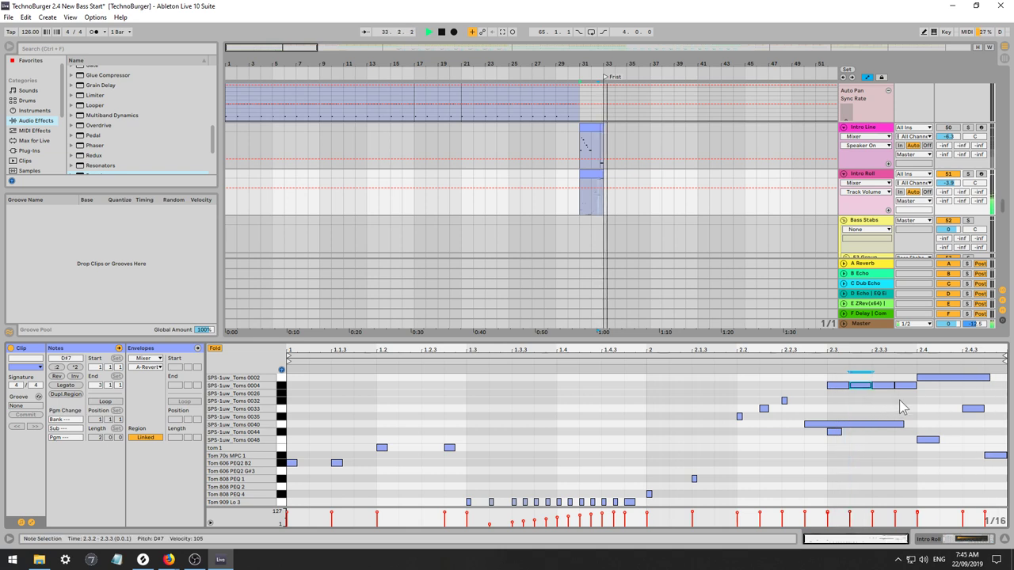
{"action": "left_click", "coordinate": [881, 406]}
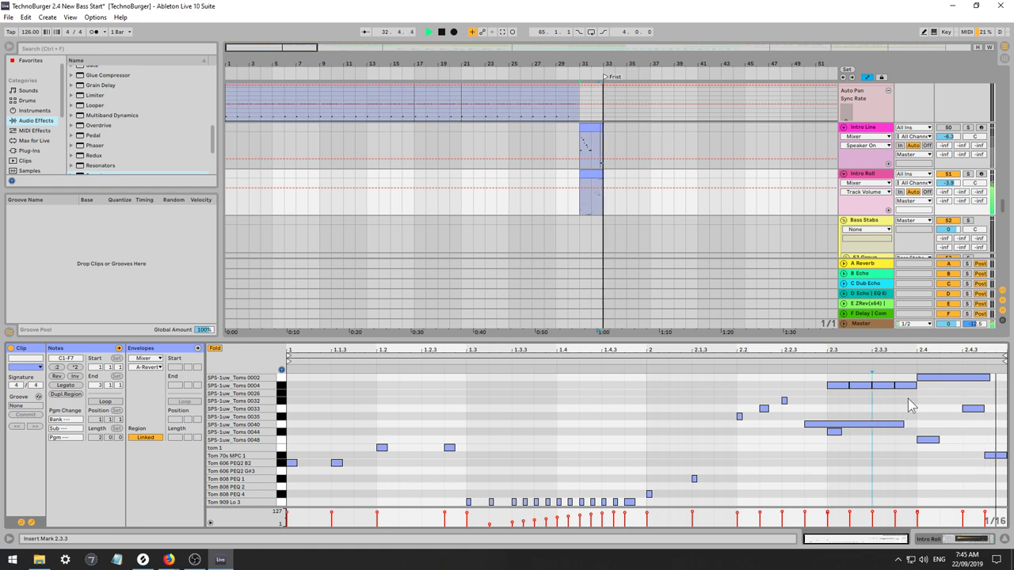
{"action": "key", "text": "space"}
{"action": "left_click_drag", "start_coordinate": [908, 400], "coordinate": [832, 387]}
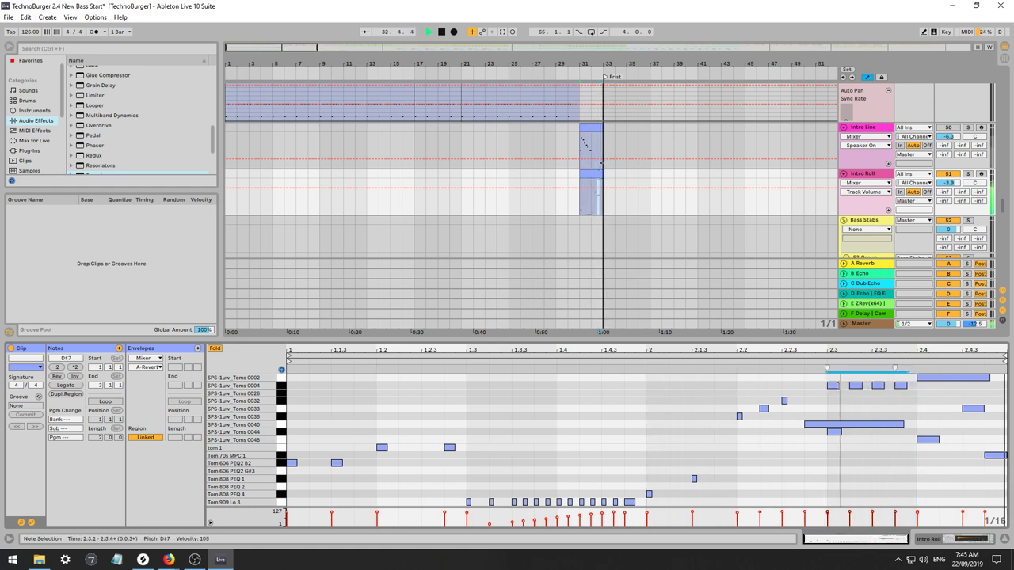
{"action": "left_click", "coordinate": [923, 409]}
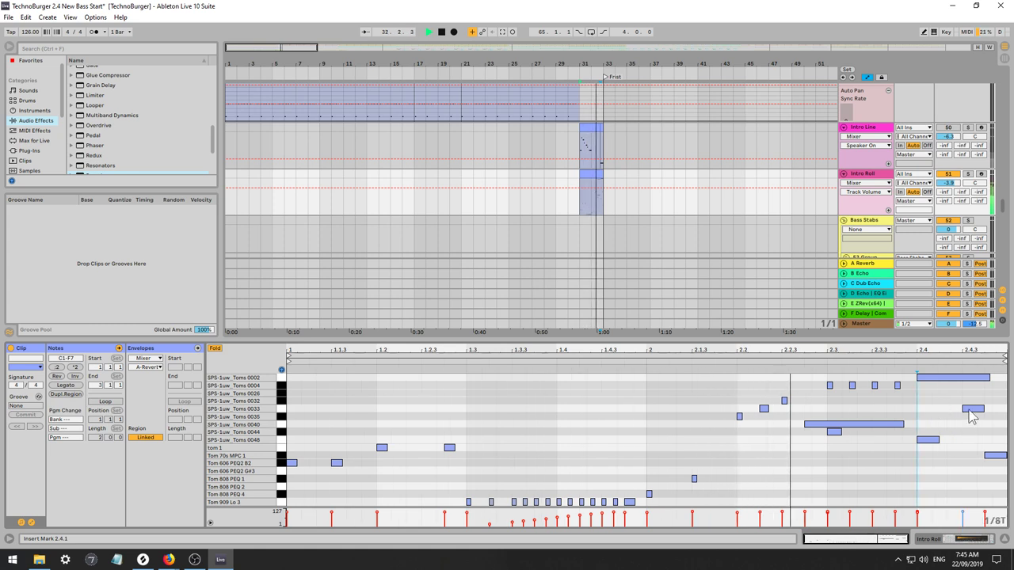
Try moving the Toms 0033 and Tom 70s MPC 1 notes earlier, then undo back to longer Toms 0004 notes.
{"action": "left_click_drag", "start_coordinate": [969, 411], "coordinate": [959, 412]}
{"action": "left_click_drag", "start_coordinate": [996, 458], "coordinate": [988, 458]}
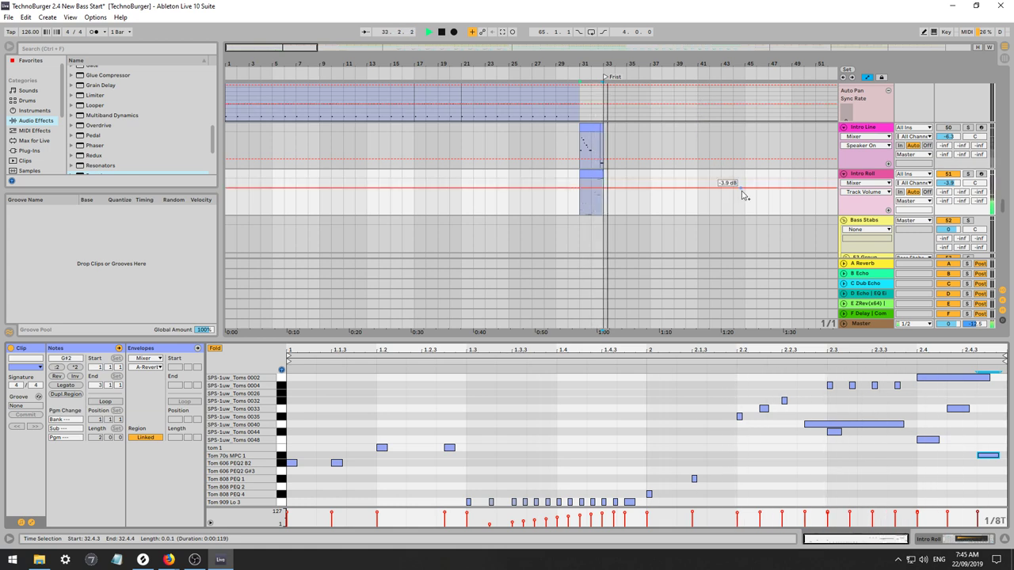
{"action": "key", "text": "ctrl+z"}
{"action": "key", "text": "ctrl+z"}
{"action": "key", "text": "ctrl+z"}
{"action": "key", "text": "space"}
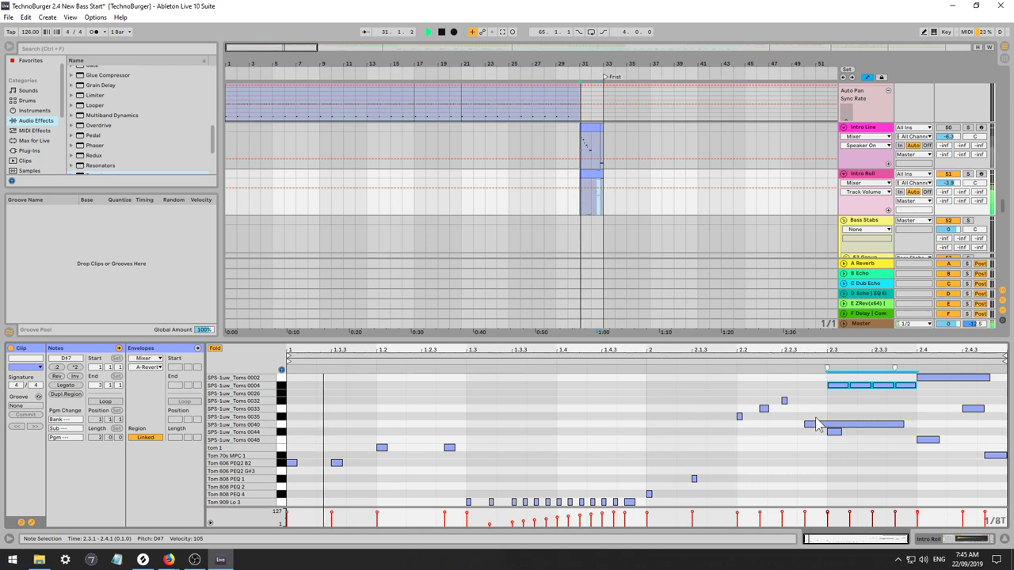
{"action": "left_click", "coordinate": [859, 402]}
{"action": "key", "text": "space"}
Move the run's first note down into the Toms 0004 row, select the other three, and audition the run.
{"action": "left_click_drag", "start_coordinate": [842, 397], "coordinate": [828, 367]}
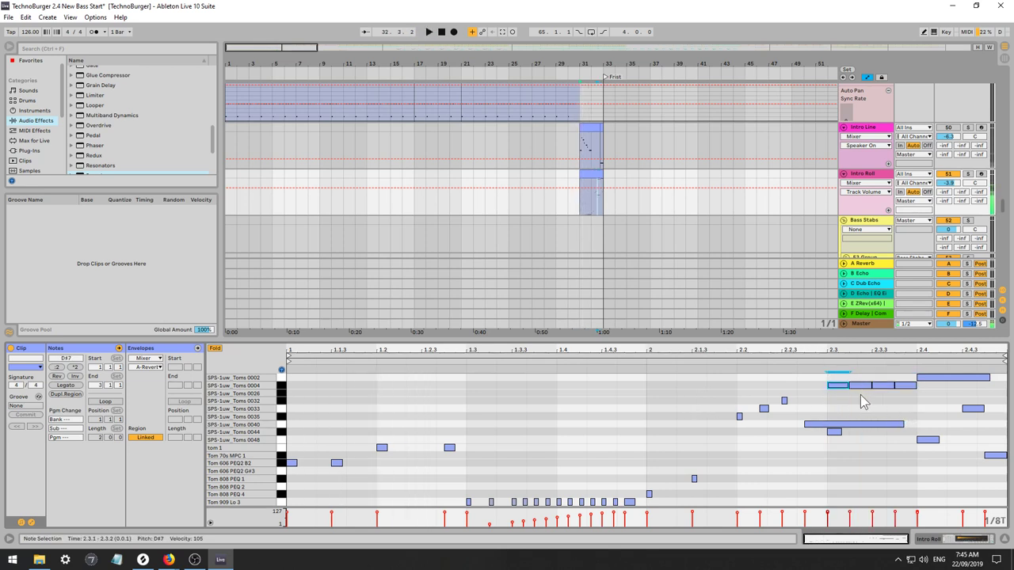
{"action": "key", "text": "Down"}
{"action": "left_click", "coordinate": [861, 400]}
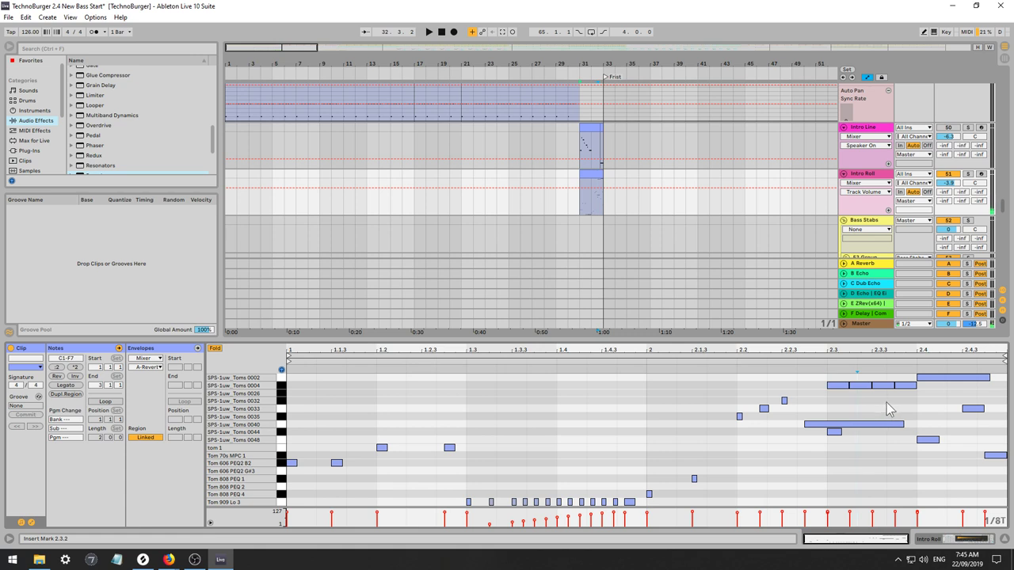
{"action": "left_click_drag", "start_coordinate": [911, 400], "coordinate": [827, 377]}
{"action": "key", "text": "space"}
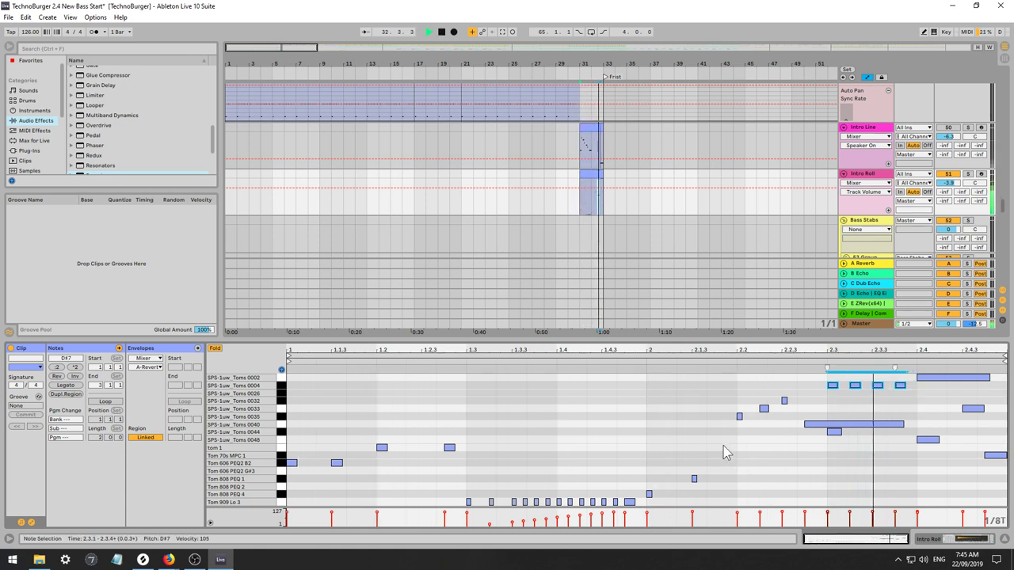
Switch the grid to 1/8 triplets and try an F#1 Tom 808 note at 2.1.3, then undo it.
{"action": "left_click", "coordinate": [690, 471]}
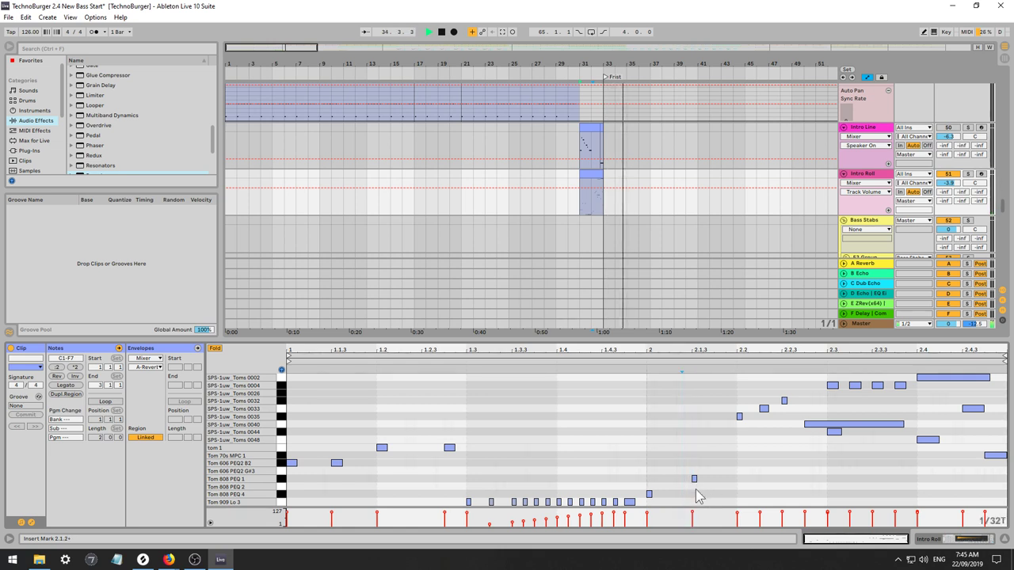
{"action": "key", "text": "ctrl+3"}
{"action": "key", "text": "space"}
{"action": "left_click_drag", "start_coordinate": [707, 478], "coordinate": [674, 480]}
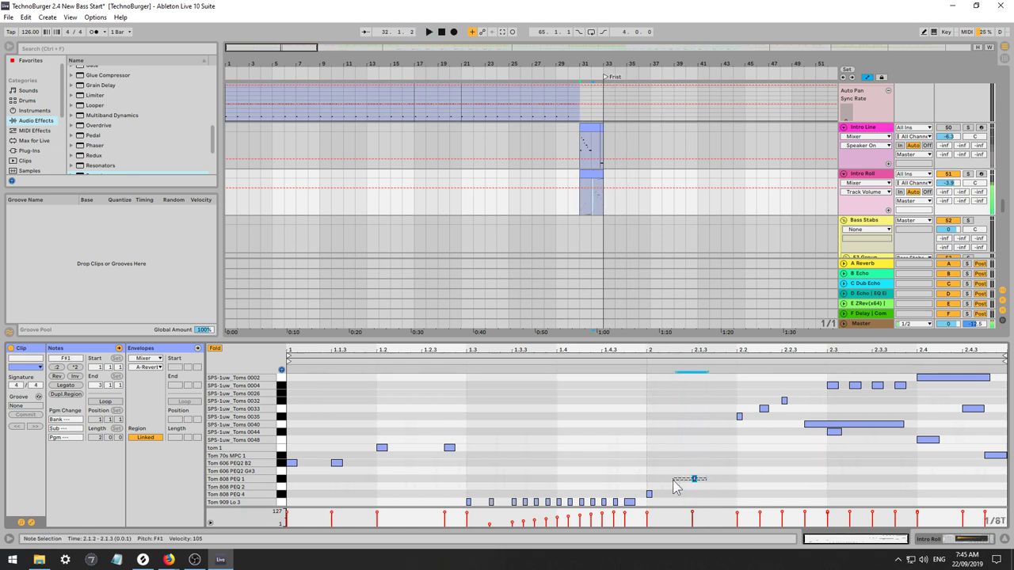
{"action": "double_click", "coordinate": [714, 477]}
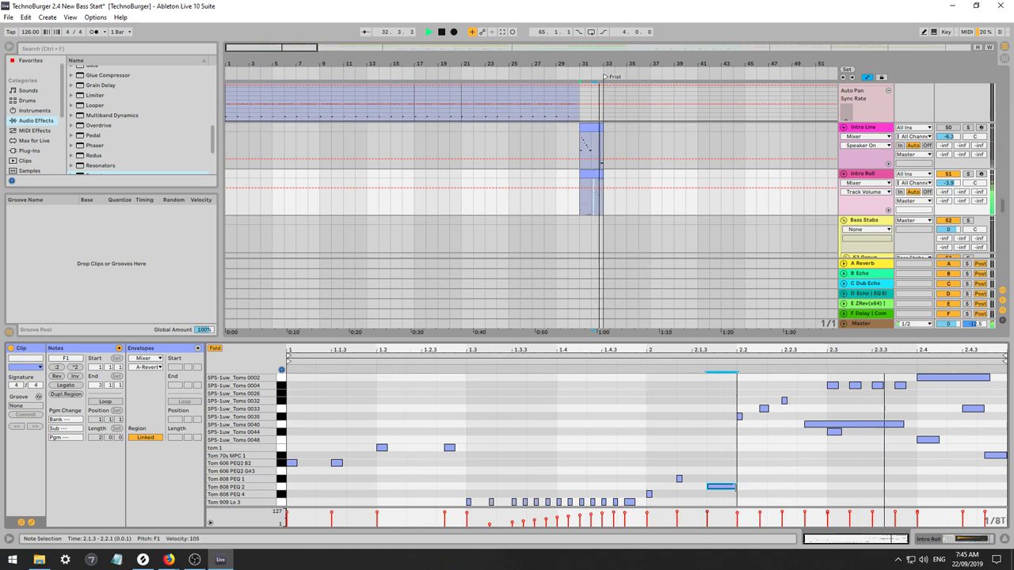
{"action": "left_click_drag", "start_coordinate": [735, 486], "coordinate": [721, 486]}
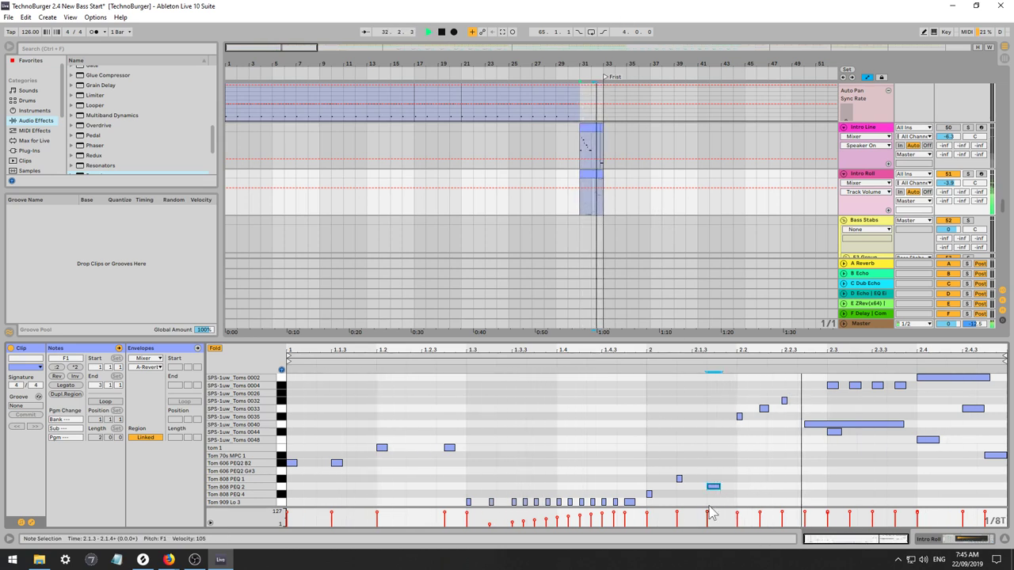
{"action": "key", "text": "ctrl+z"}
{"action": "key", "text": "ctrl+z"}
{"action": "key", "text": "ctrl+z"}
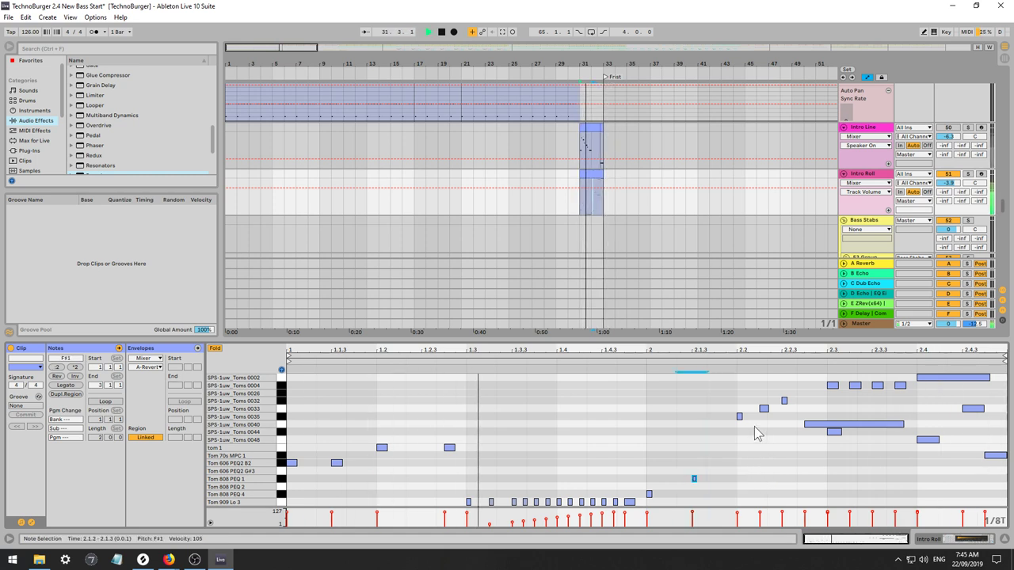
Nudge the Toms 0033 note onto the triplet grid and start the long Toms 0040 note one step earlier.
{"action": "left_click", "coordinate": [790, 411]}
{"action": "key", "text": "space"}
{"action": "left_click_drag", "start_coordinate": [787, 407], "coordinate": [803, 426]}
{"action": "key", "text": "Right"}
{"action": "key", "text": "Right"}
{"action": "key", "text": "space"}
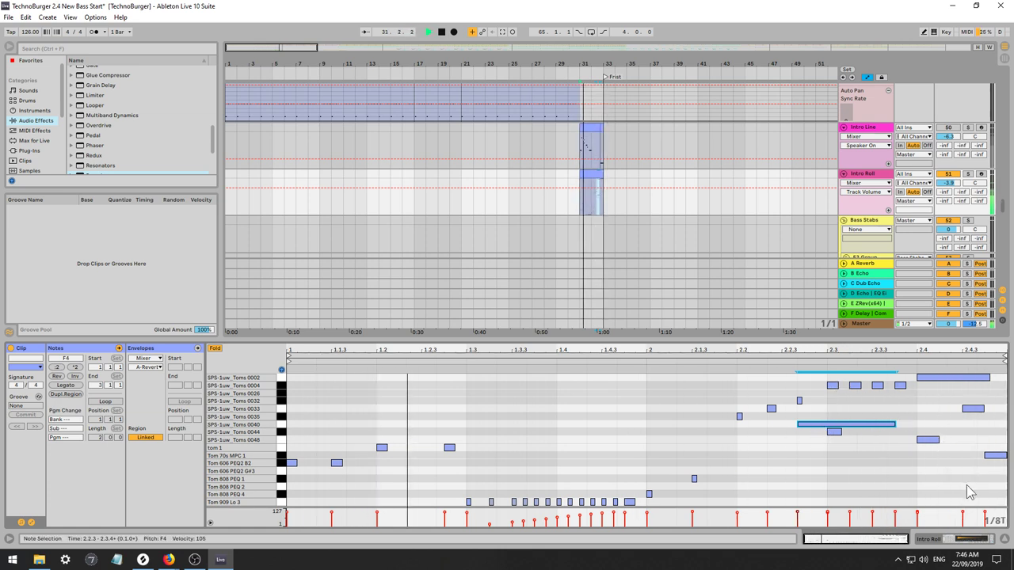
{"action": "left_click", "coordinate": [970, 408]}
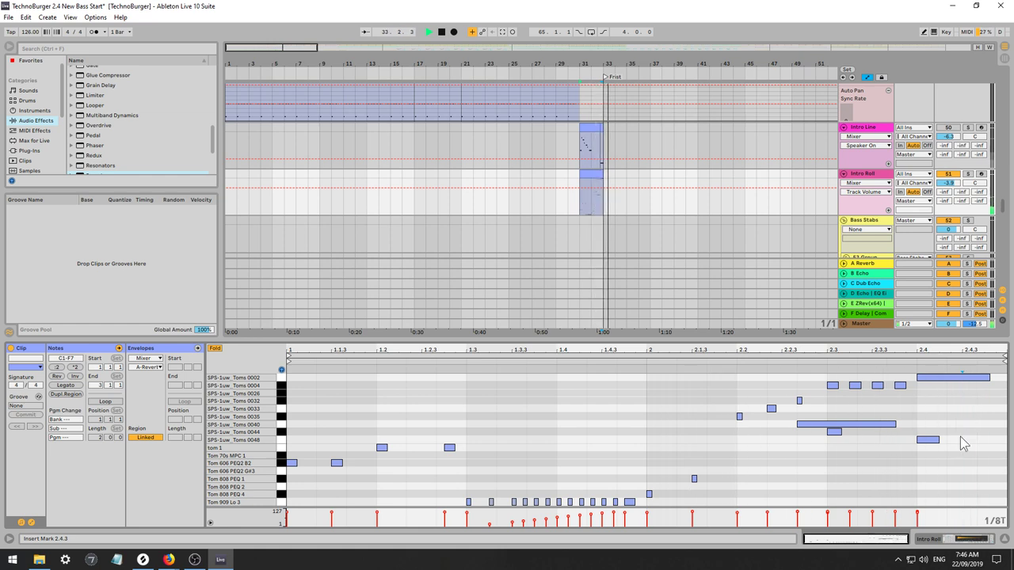
{"action": "key", "text": "space"}
Remove the trailing Toms 0048 hit near 2.4 and the note at the end of the tom row.
{"action": "left_click", "coordinate": [930, 440]}
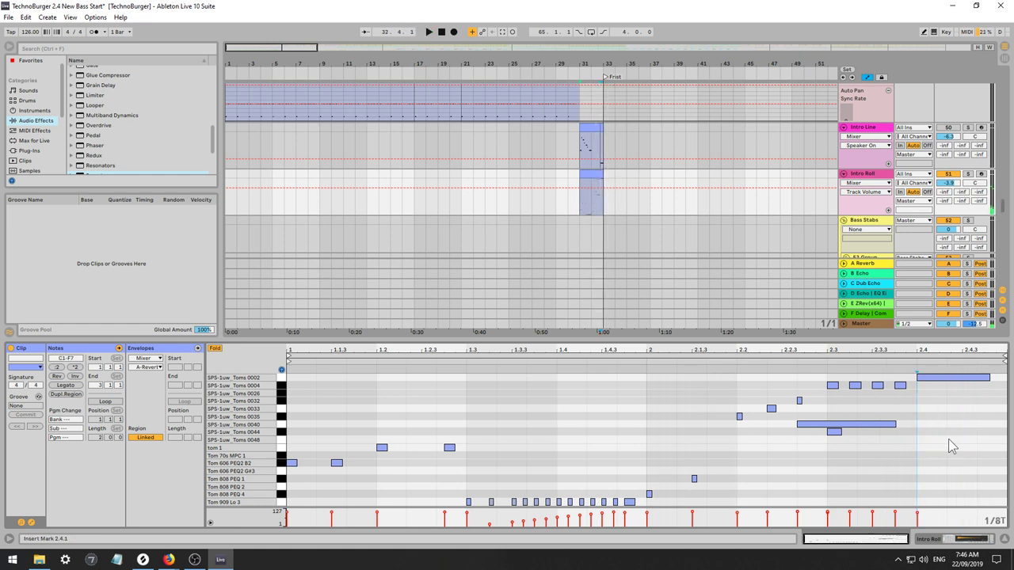
{"action": "double_click", "coordinate": [942, 440]}
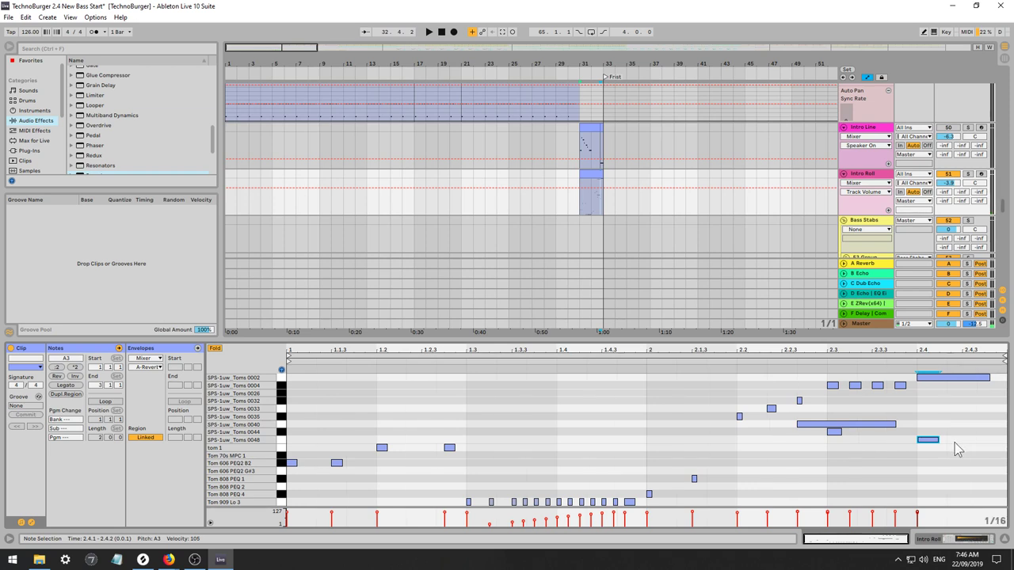
{"action": "key", "text": "space"}
{"action": "left_click_drag", "start_coordinate": [932, 441], "coordinate": [991, 442]}
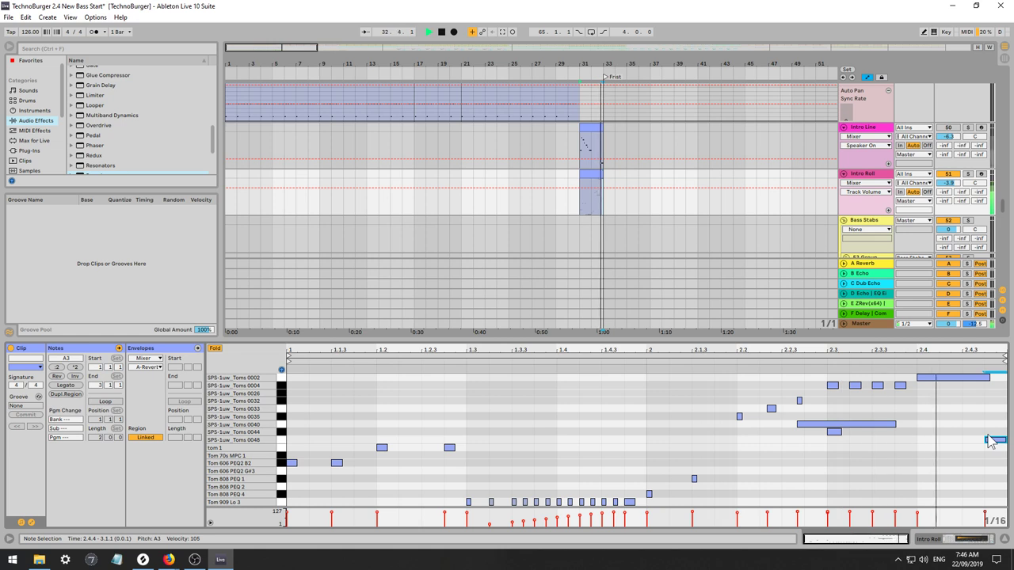
{"action": "key", "text": "Delete"}
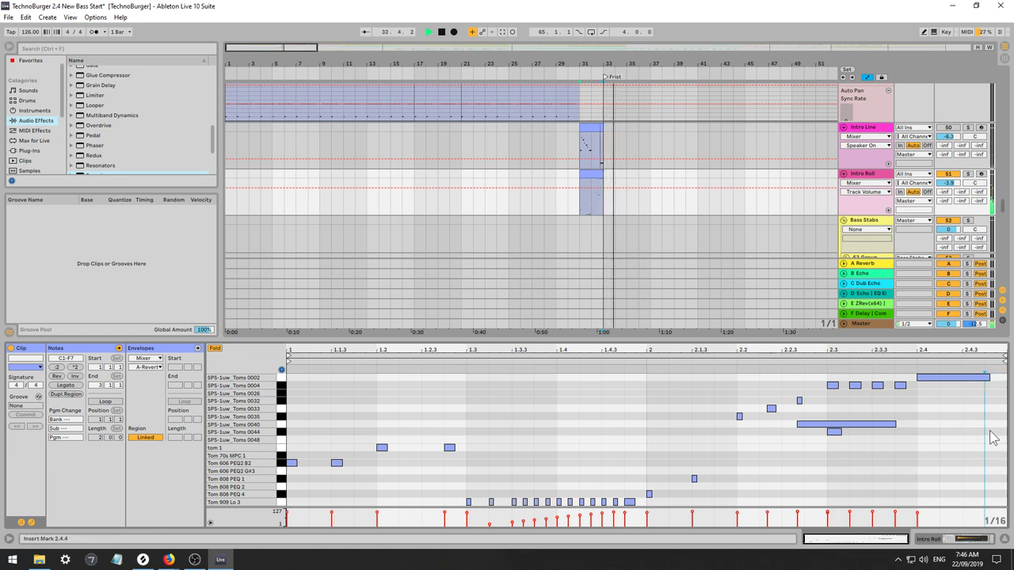
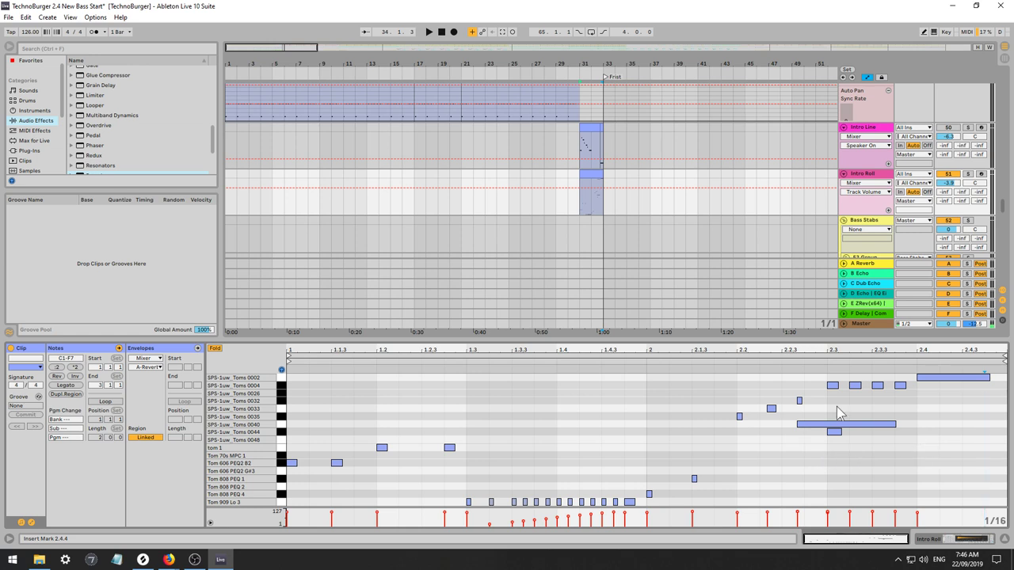
Play from bar 29, zoom in, and open the Intro Roll clip's notes to audition the tom fill.
{"action": "left_click", "coordinate": [556, 179]}
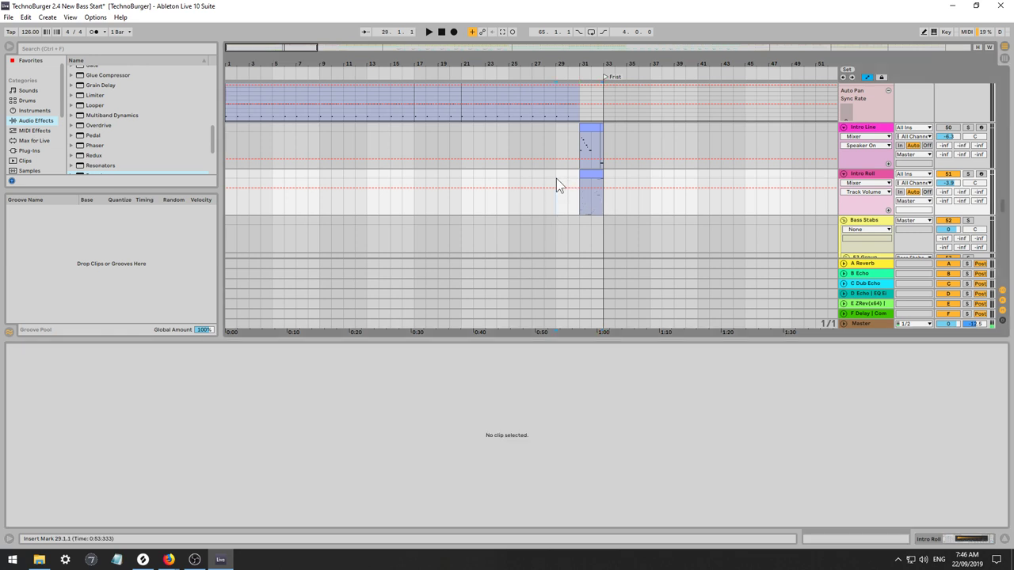
{"action": "key", "text": "space"}
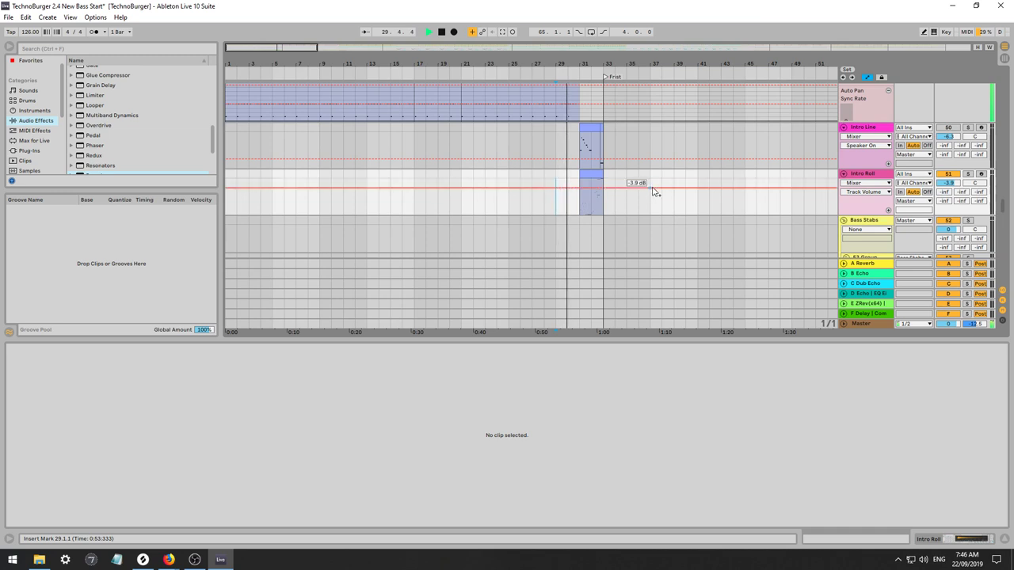
{"action": "mouse_move", "coordinate": [376, 63]}
{"action": "left_mouse_down"}
{"action": "mouse_move", "coordinate": [357, 83]}
{"action": "mouse_move", "coordinate": [377, 82]}
{"action": "mouse_move", "coordinate": [376, 63]}
{"action": "left_mouse_up"}
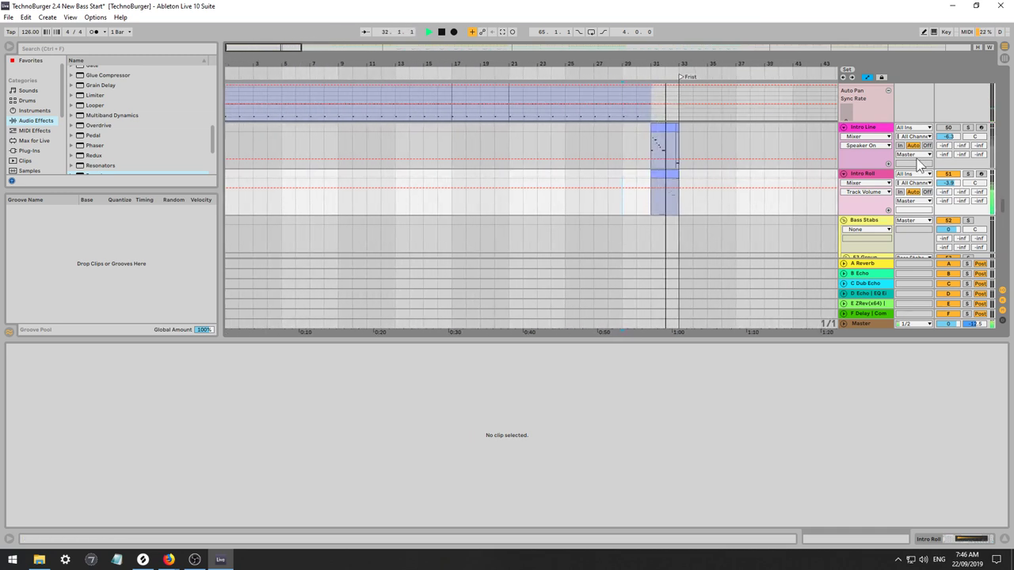
{"action": "left_click", "coordinate": [651, 210]}
{"action": "key", "text": "space"}
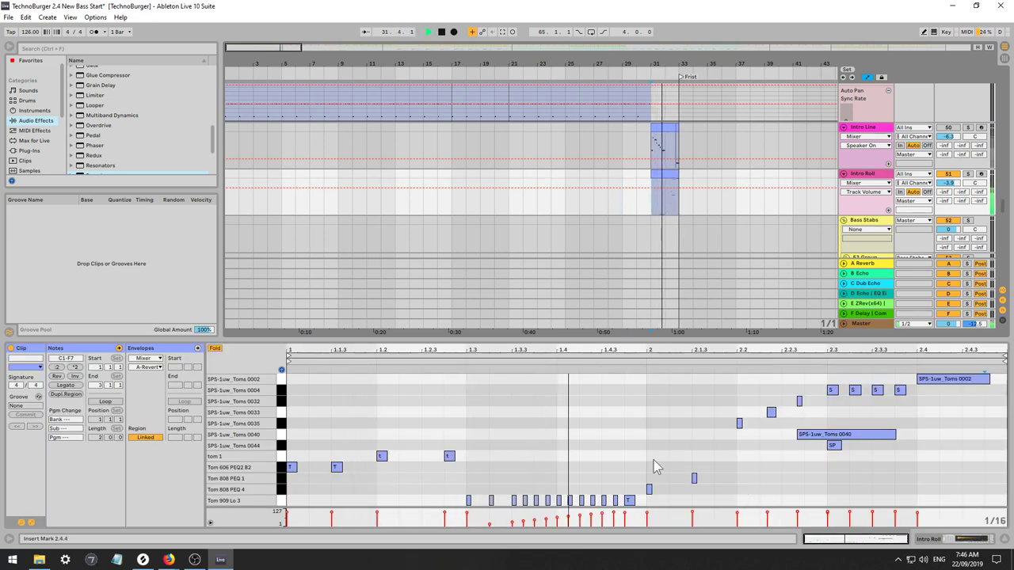
{"action": "key", "text": "space"}
{"action": "key", "text": "space"}
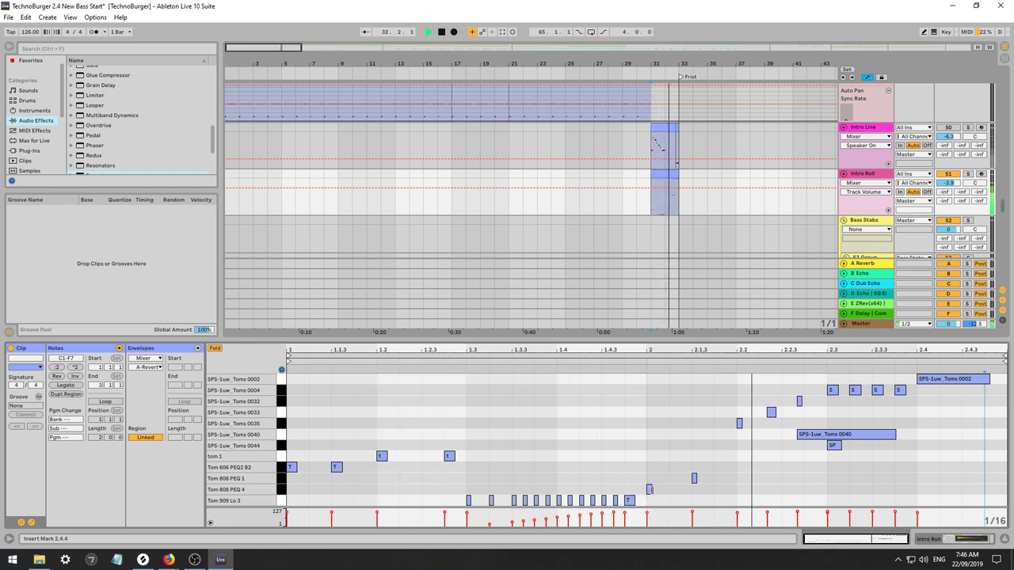
{"action": "key", "text": "space"}
{"action": "key", "text": "space"}
Move the 2.1.1 tom note down to Tom 909 Lo 3 and the Tom 808 PEQ 1 note to Tom 808 PEQ 4.
{"action": "left_click", "coordinate": [650, 490]}
{"action": "key", "text": "Down"}
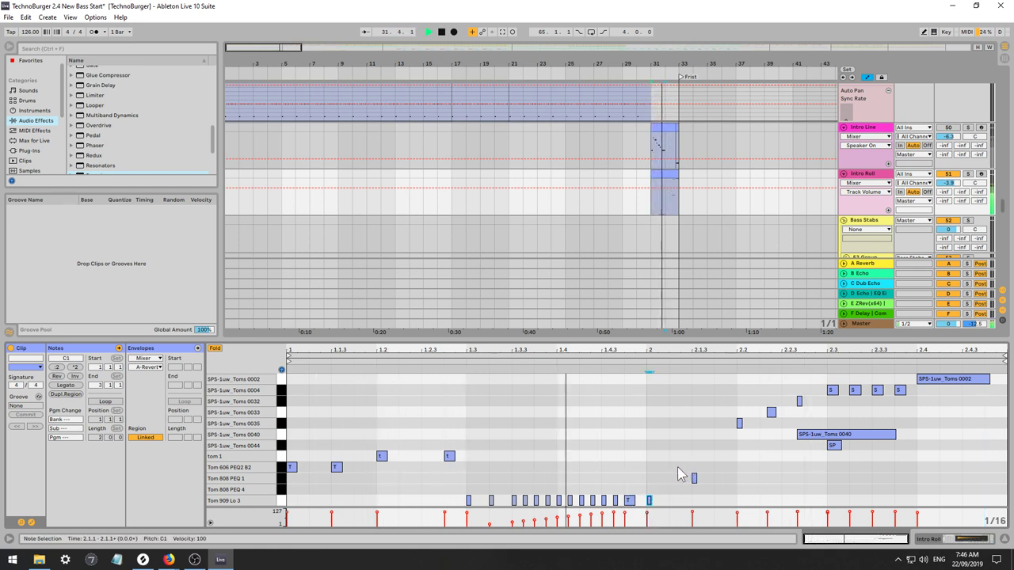
{"action": "left_click", "coordinate": [693, 479]}
{"action": "key", "text": "space"}
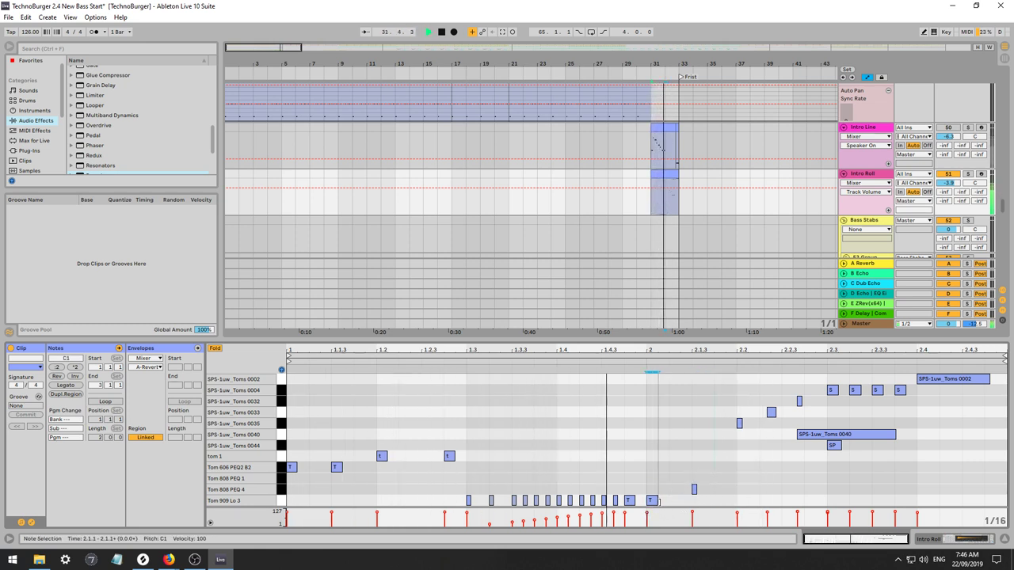
Lengthen the bar-2 Tom 909 Lo 3 note and unfold the piano roll to show every row.
{"action": "left_click_drag", "start_coordinate": [652, 501], "coordinate": [719, 489]}
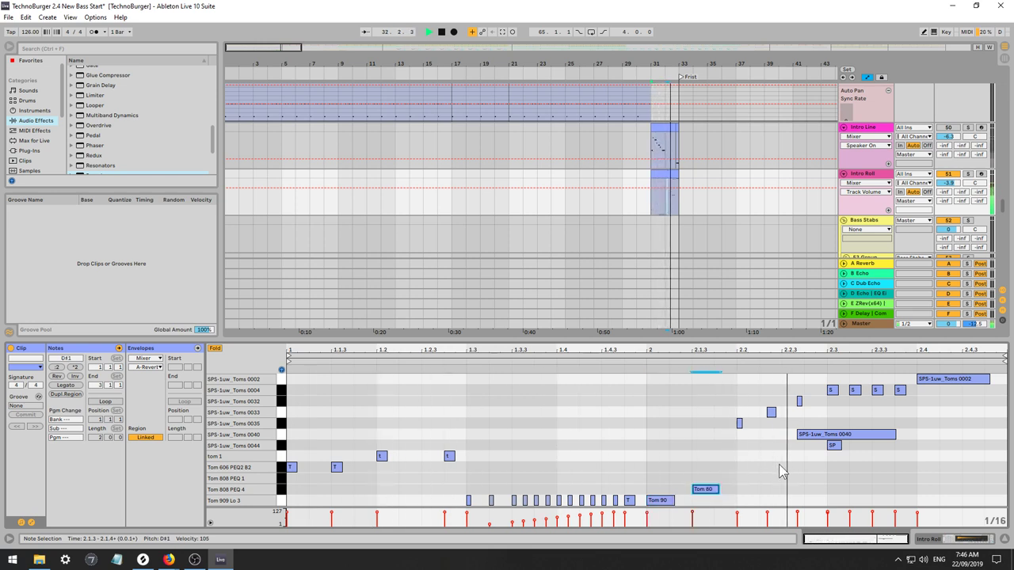
{"action": "left_click", "coordinate": [832, 390]}
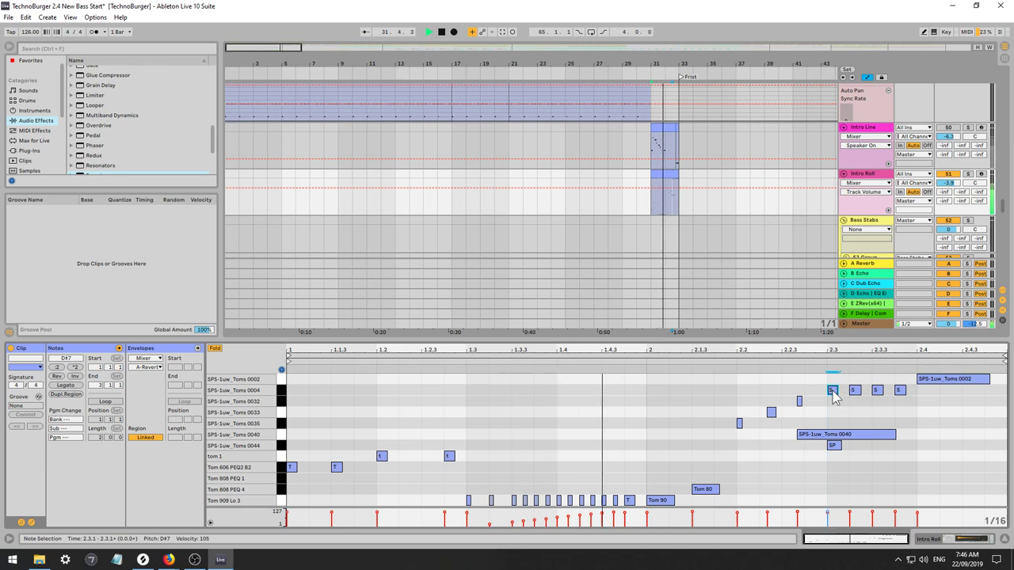
{"action": "left_click", "coordinate": [214, 349]}
{"action": "key", "text": "space"}
Lower the tom notes at 2.3, 2.3.2 and 2.3.3 by one or two rows.
{"action": "scroll", "coordinate": [890, 431], "scroll_direction": "up", "scroll_amount": 8}
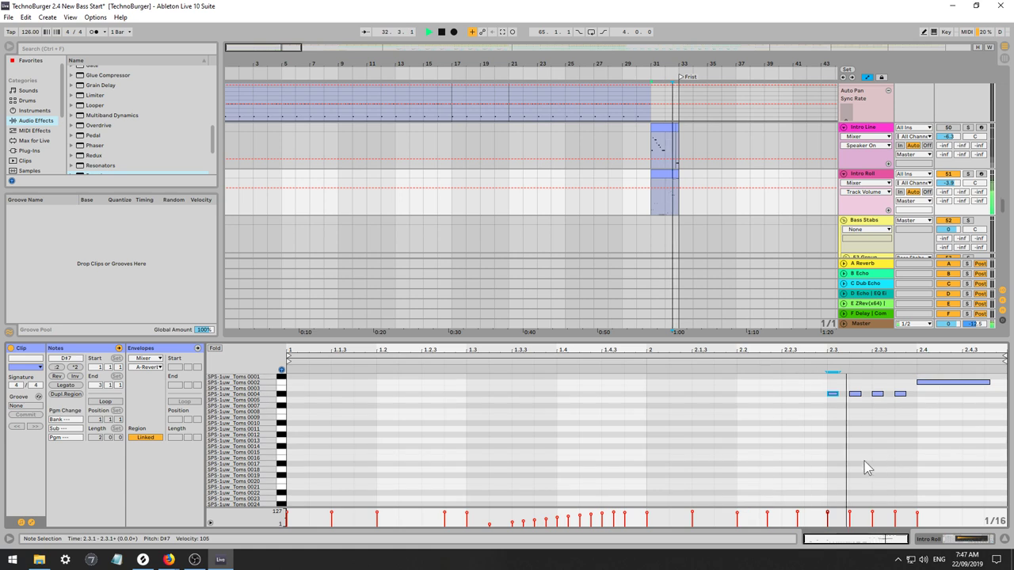
{"action": "key", "text": "space"}
{"action": "key", "text": "Down"}
{"action": "key", "text": "Down"}
{"action": "left_click_drag", "start_coordinate": [850, 398], "coordinate": [879, 393]}
{"action": "key", "text": "Down"}
{"action": "key", "text": "Down"}
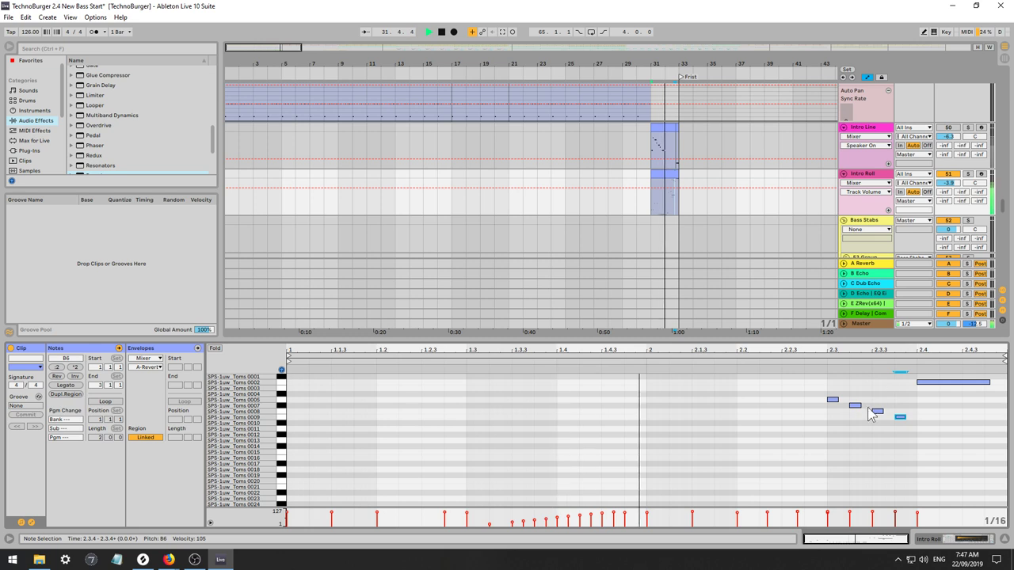
Delete the Tom 808 PEQ 4 note at 2.1.3.
{"action": "scroll", "coordinate": [689, 430], "scroll_direction": "up", "scroll_amount": 10}
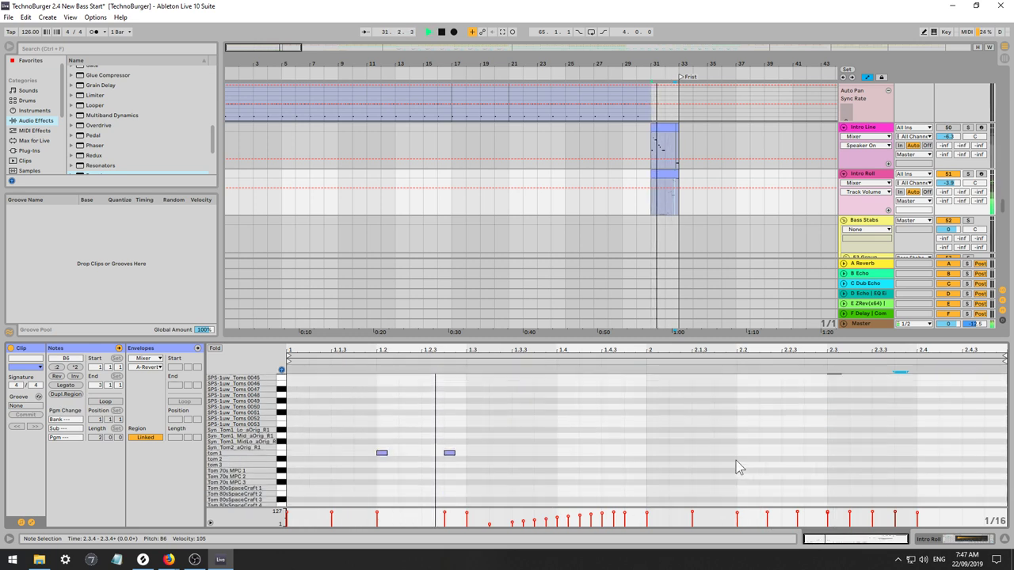
{"action": "key", "text": "space"}
{"action": "key", "text": "space"}
{"action": "mouse_move", "coordinate": [711, 467]}
{"action": "left_mouse_down"}
{"action": "mouse_move", "coordinate": [712, 494]}
{"action": "mouse_move", "coordinate": [681, 504]}
{"action": "mouse_move", "coordinate": [692, 504]}
{"action": "left_mouse_up"}
{"action": "key", "text": "Delete"}
Raise the bar-2 note step by step from C#1 up to B1.
{"action": "key", "text": "space"}
{"action": "left_click", "coordinate": [678, 504]}
{"action": "key", "text": "Up"}
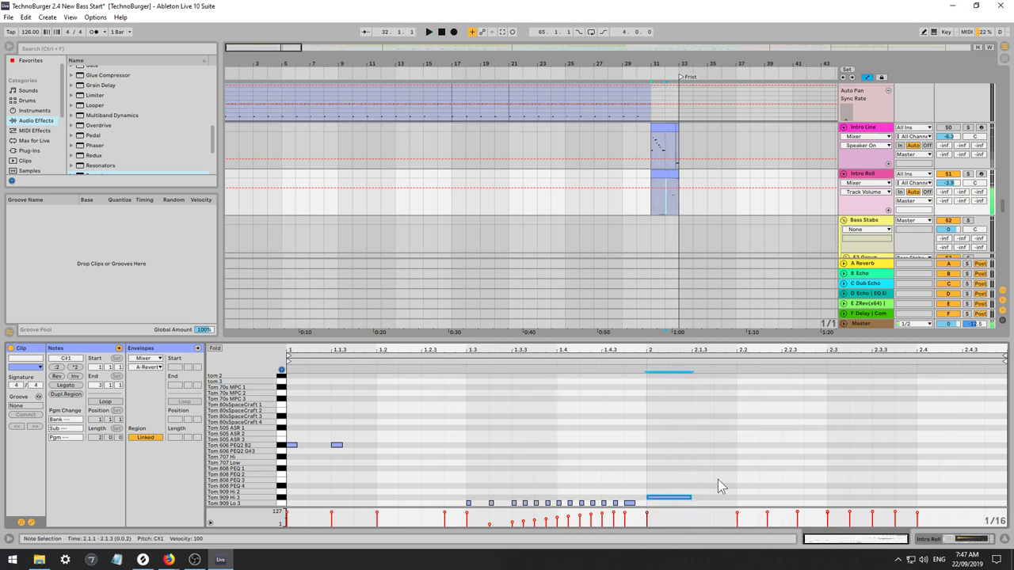
{"action": "key", "text": "Up"}
{"action": "key", "text": "Up"}
{"action": "key", "text": "Up"}
{"action": "key", "text": "Up"}
{"action": "key", "text": "Up"}
{"action": "key", "text": "Up"}
{"action": "key", "text": "Up"}
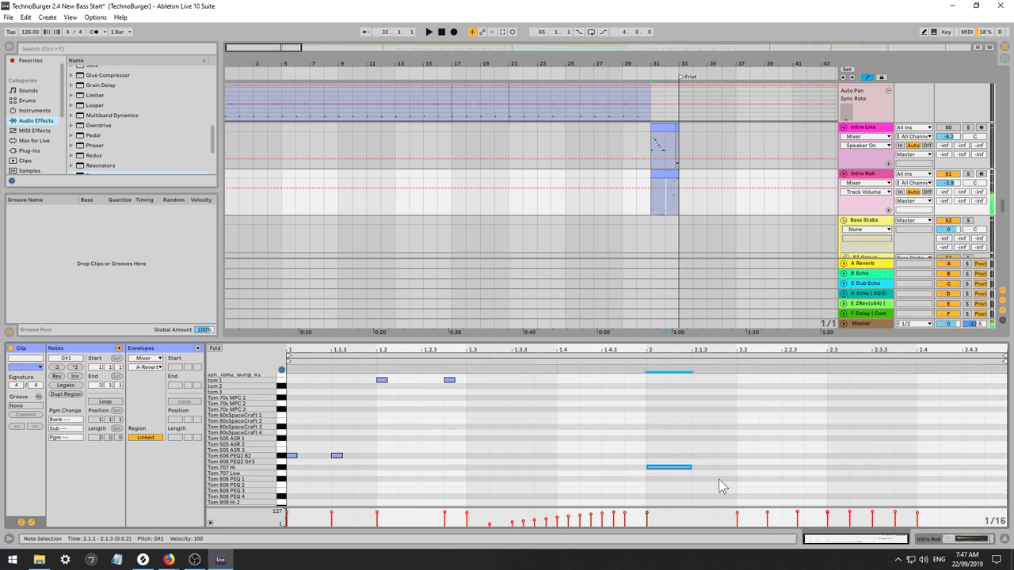
{"action": "key", "text": "Up"}
{"action": "key", "text": "Up"}
{"action": "key", "text": "Up"}
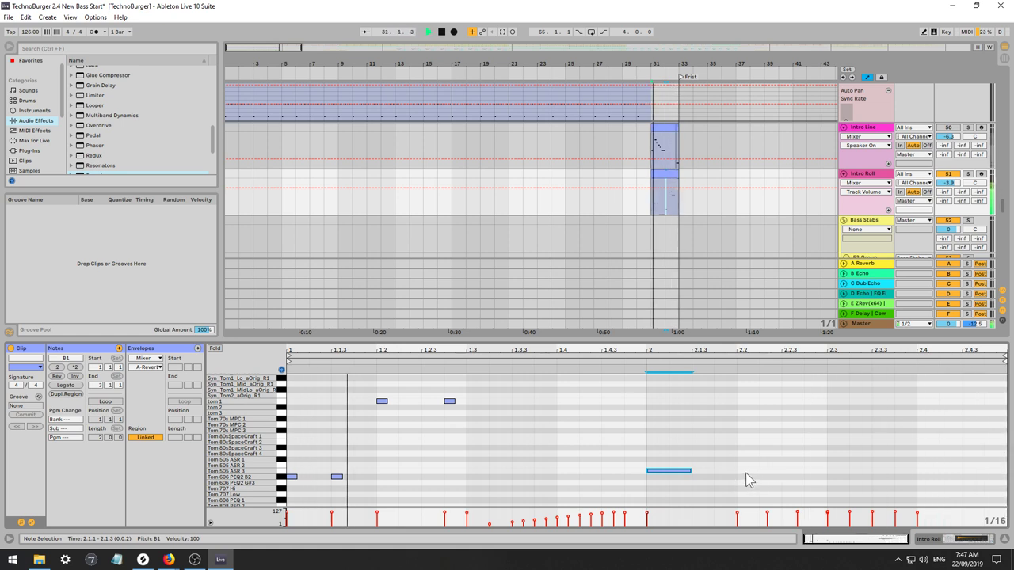
Draw B1 notes at 2.2, 2.3 and 2.4.3, remove the 2.3.3 one, and duplicate 2.4.3 onto 2.4.4.
{"action": "double_click", "coordinate": [746, 473]}
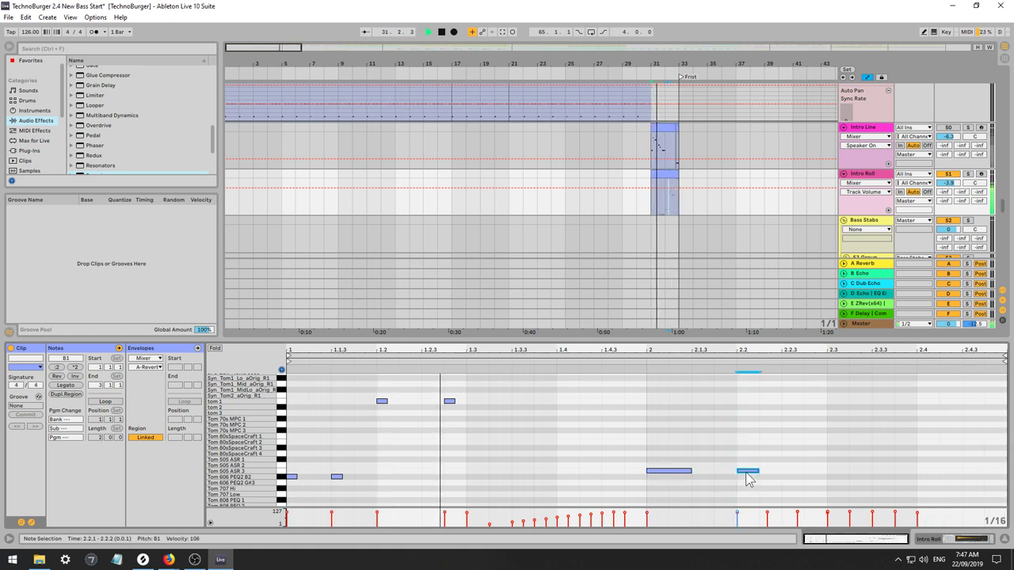
{"action": "double_click", "coordinate": [833, 473]}
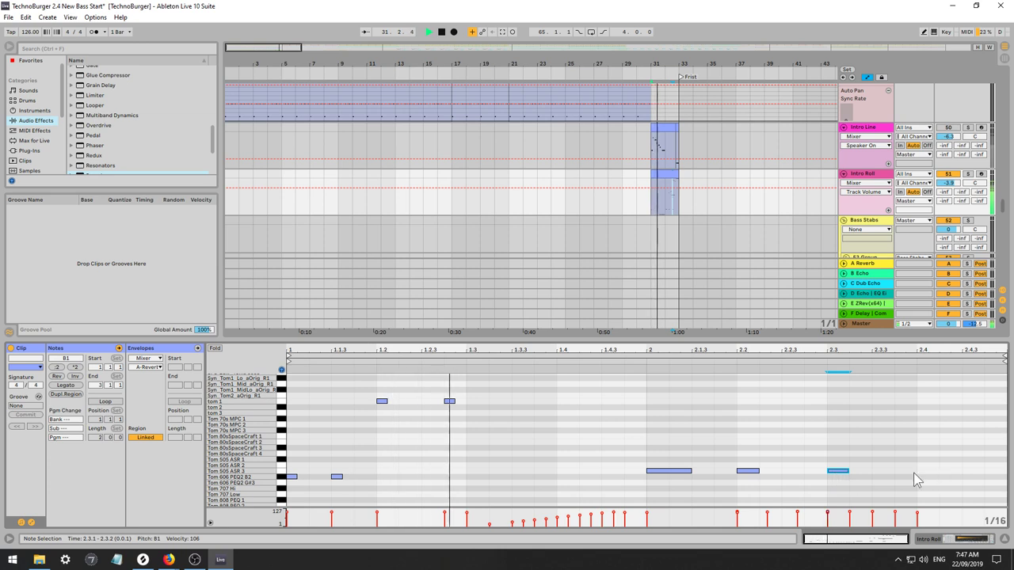
{"action": "double_click", "coordinate": [883, 472]}
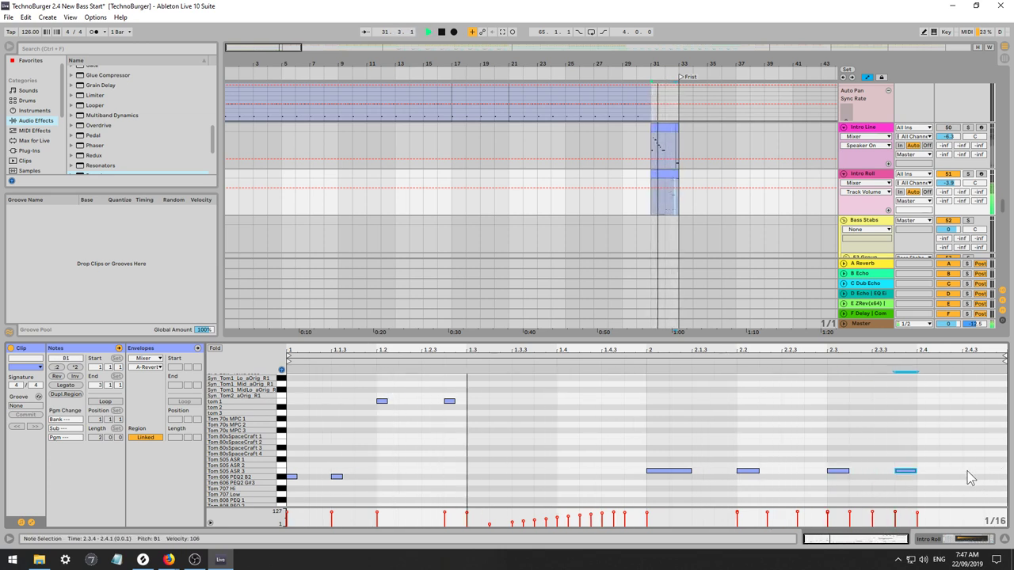
{"action": "double_click", "coordinate": [967, 472]}
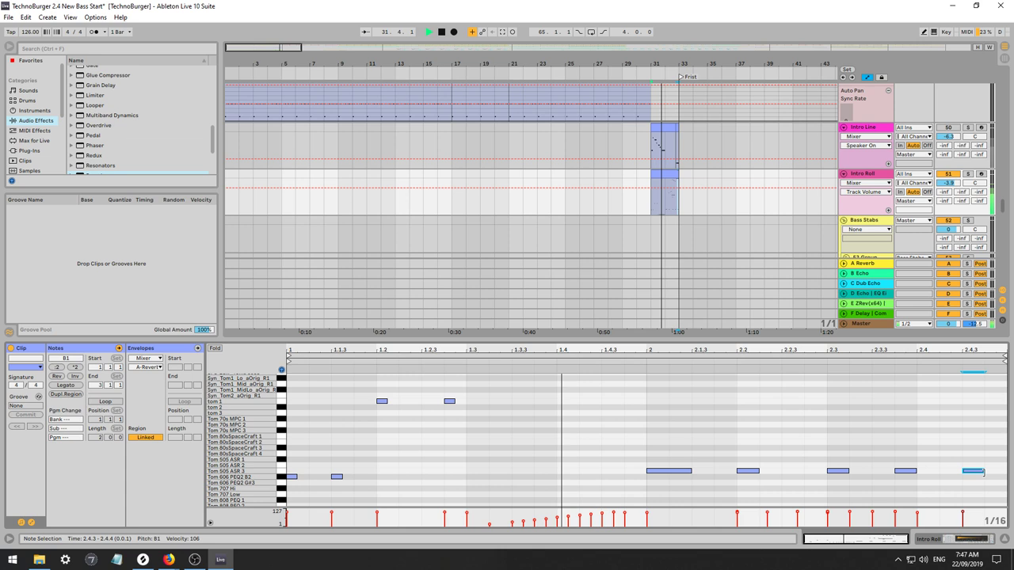
{"action": "double_click", "coordinate": [905, 472]}
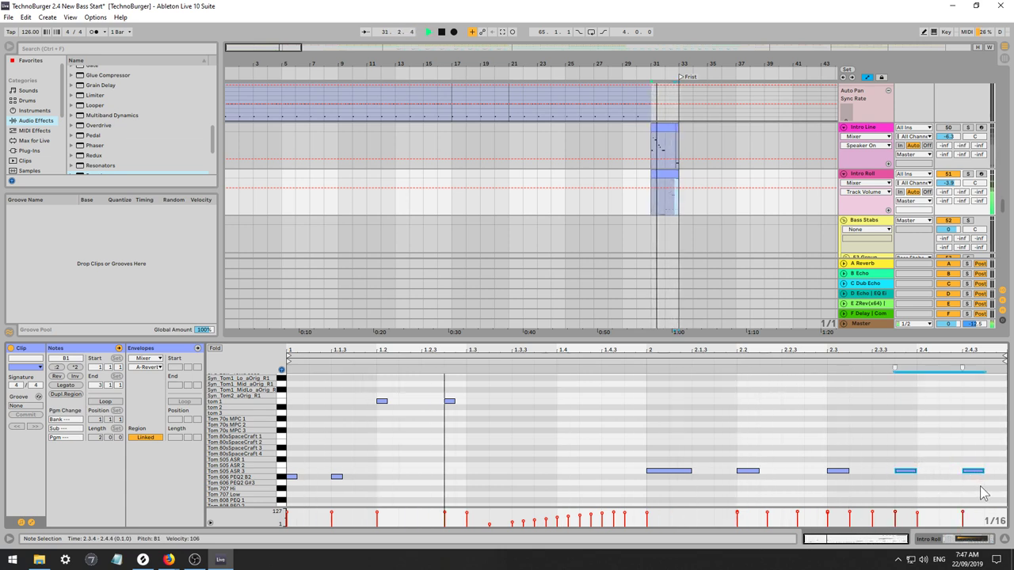
{"action": "key", "text": "ctrl+d"}
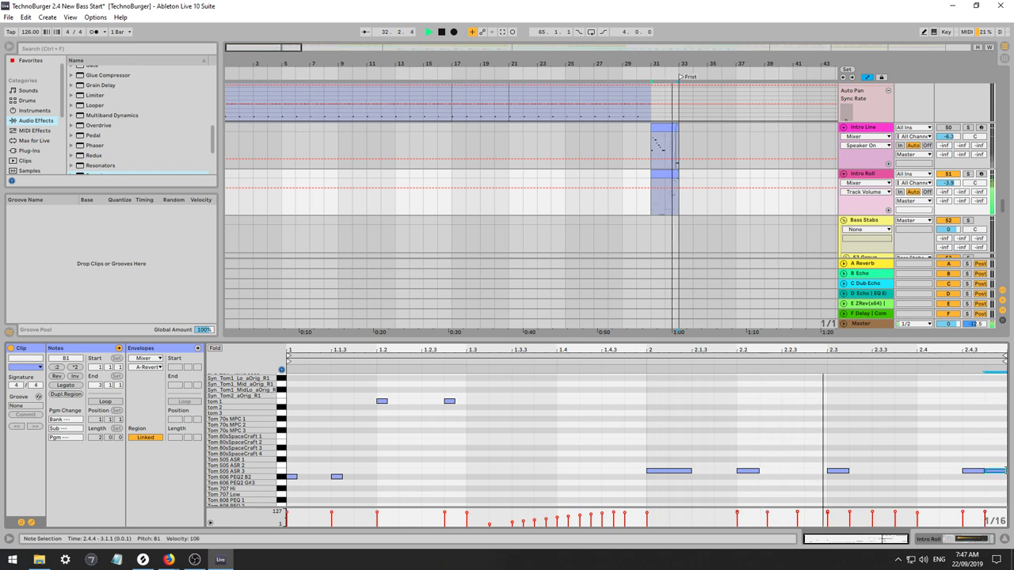
{"action": "mouse_move", "coordinate": [973, 463]}
{"action": "left_mouse_down"}
{"action": "mouse_move", "coordinate": [990, 481]}
{"action": "mouse_move", "coordinate": [972, 473]}
{"action": "left_mouse_up"}
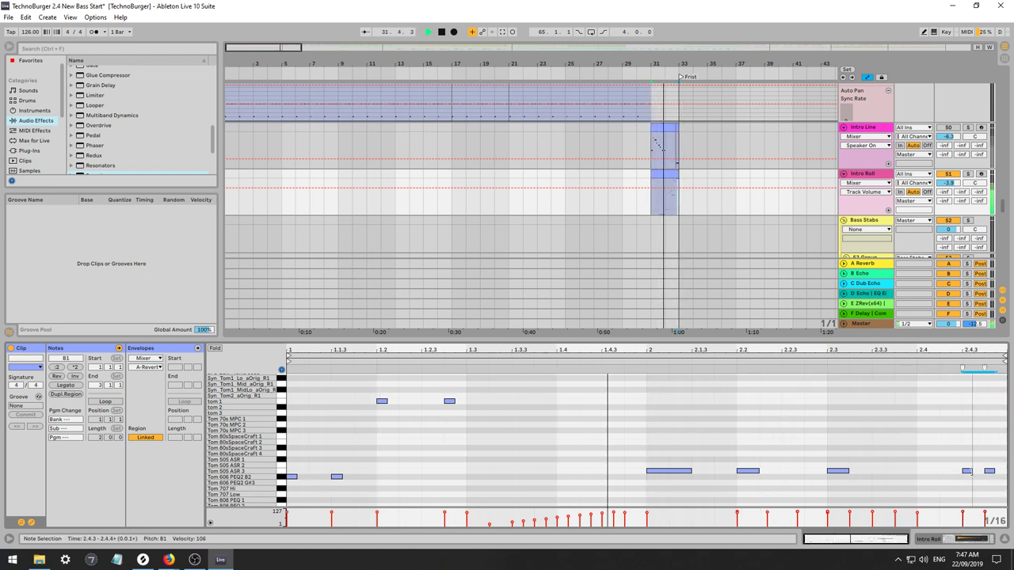
{"action": "left_click", "coordinate": [781, 484]}
Lengthen the 2.2 note to 2.2.4, nudge the bar-2 and 2.2 notes a row, and play the pattern.
{"action": "left_click_drag", "start_coordinate": [759, 472], "coordinate": [834, 471]}
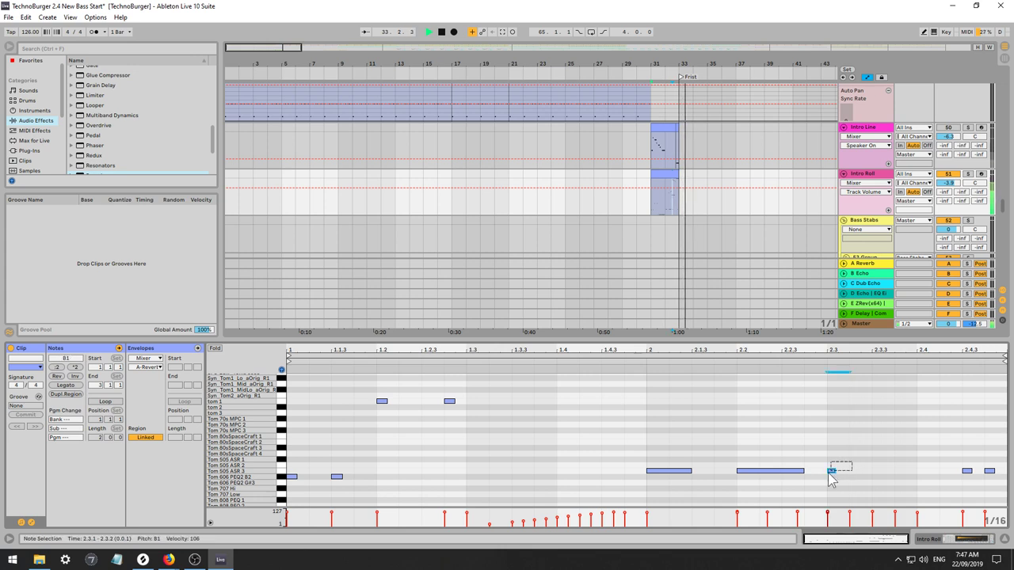
{"action": "left_click", "coordinate": [775, 472]}
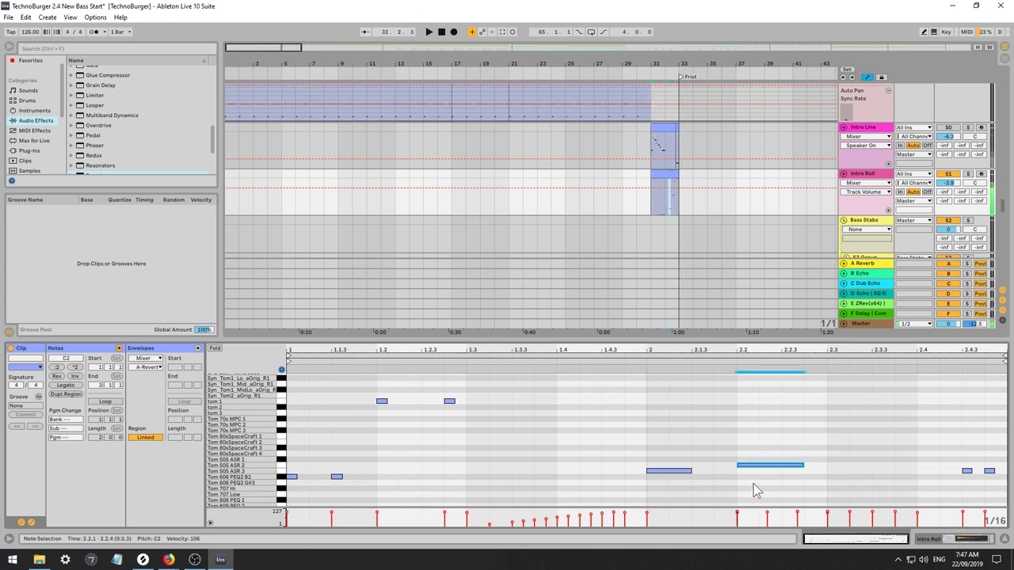
{"action": "left_click", "coordinate": [668, 479]}
{"action": "left_click", "coordinate": [669, 471]}
{"action": "key", "text": "Up"}
{"action": "left_click", "coordinate": [776, 465]}
{"action": "key", "text": "Down"}
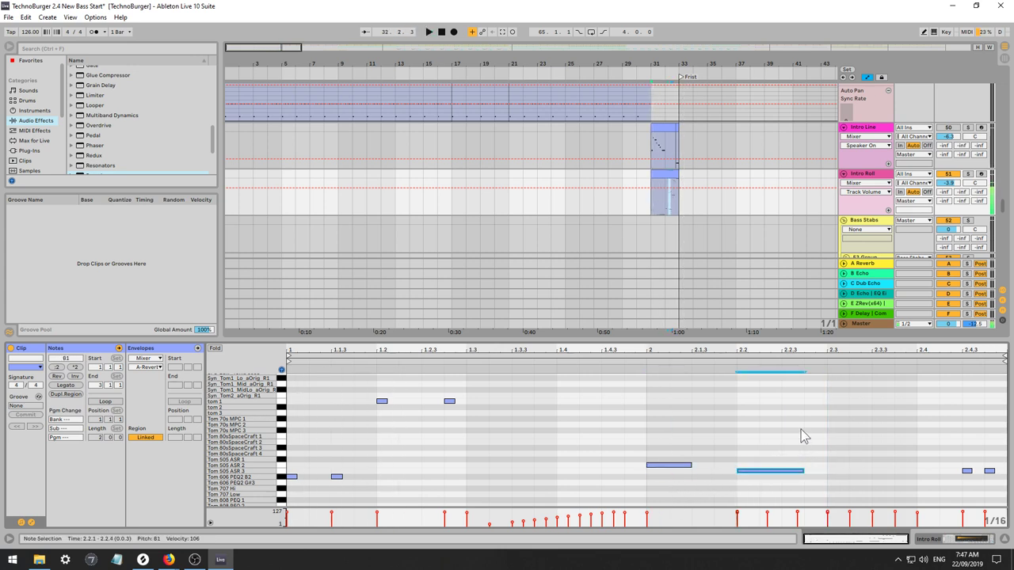
{"action": "key", "text": "space"}
{"action": "double_click", "coordinate": [863, 174]}
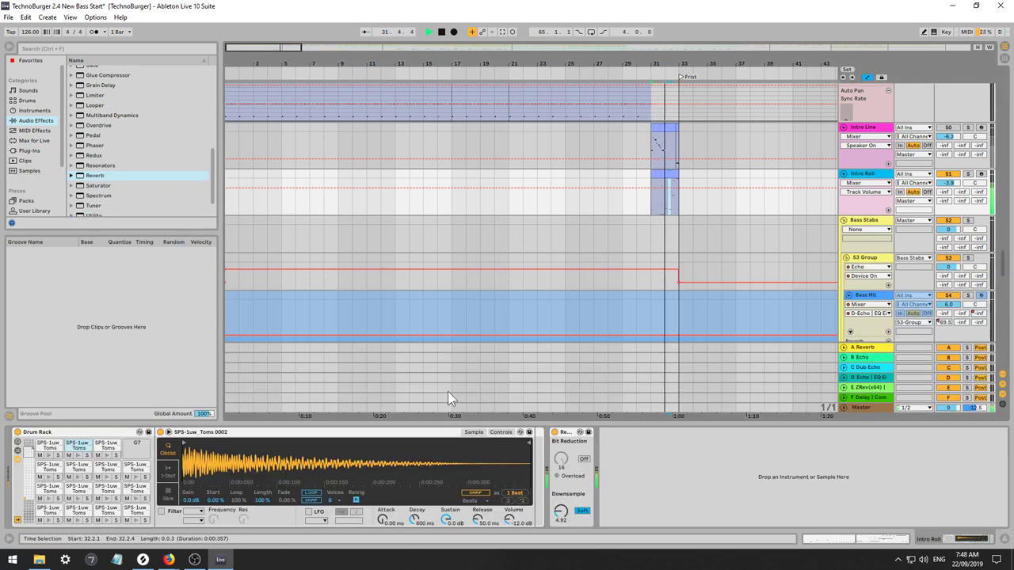
Page the Drum Rack to the C1–D#2 pads and show the Tom 505 ASR 2 sampler's pitch settings.
{"action": "left_click", "coordinate": [27, 480]}
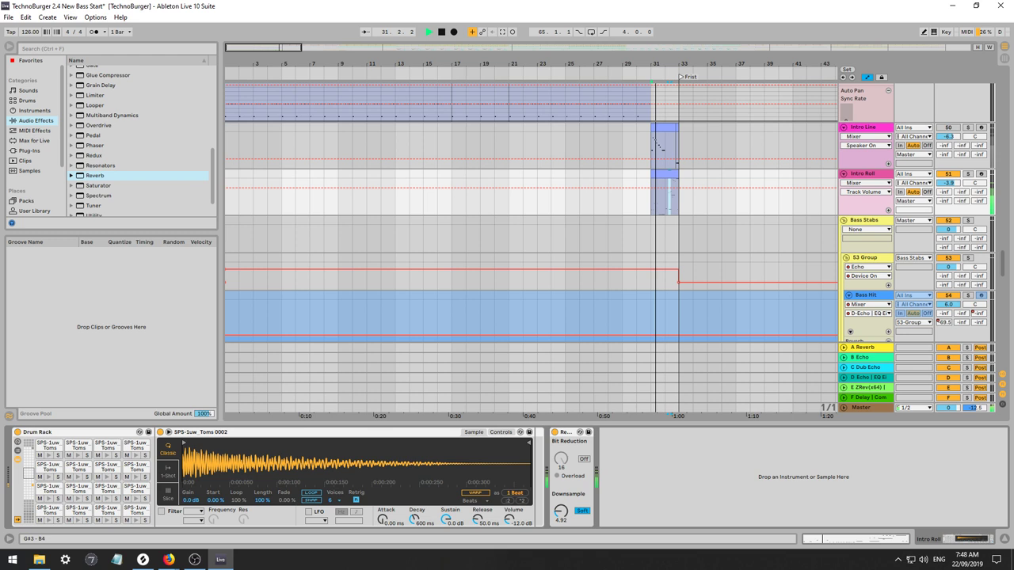
{"action": "left_click", "coordinate": [29, 488]}
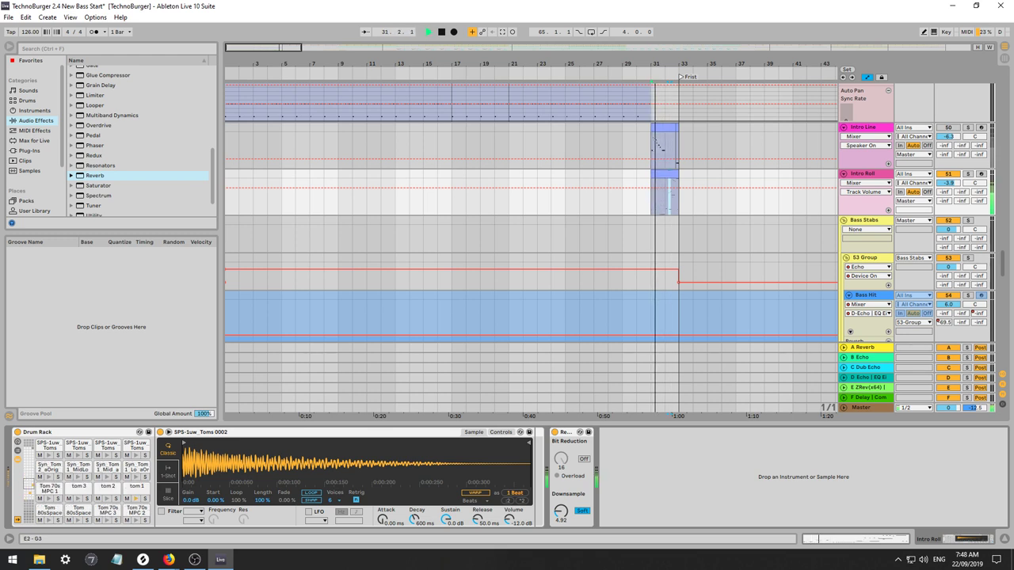
{"action": "left_click", "coordinate": [31, 499]}
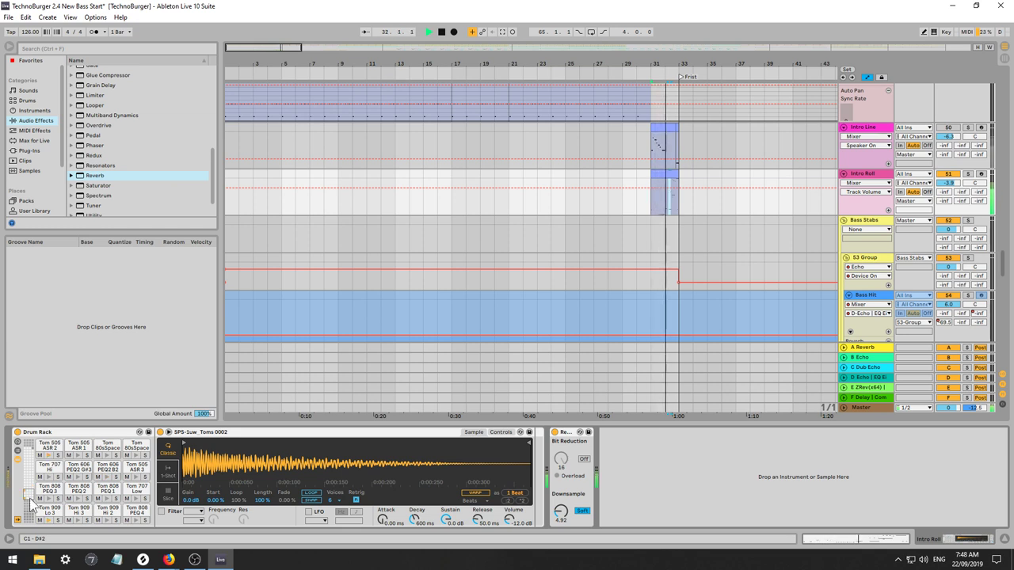
{"action": "key", "text": "space"}
{"action": "left_click", "coordinate": [52, 448]}
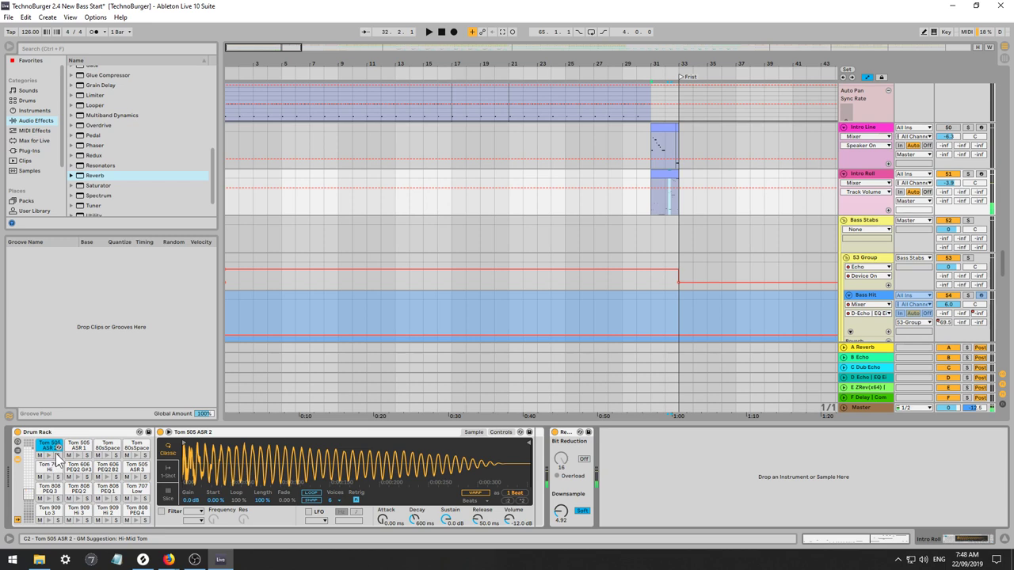
{"action": "left_click", "coordinate": [499, 433]}
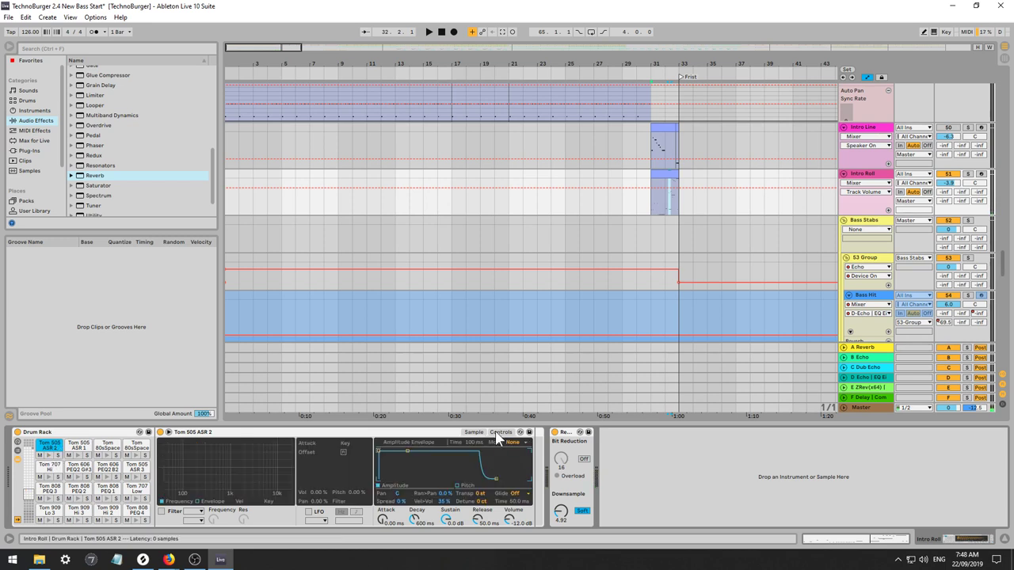
{"action": "key", "text": "space"}
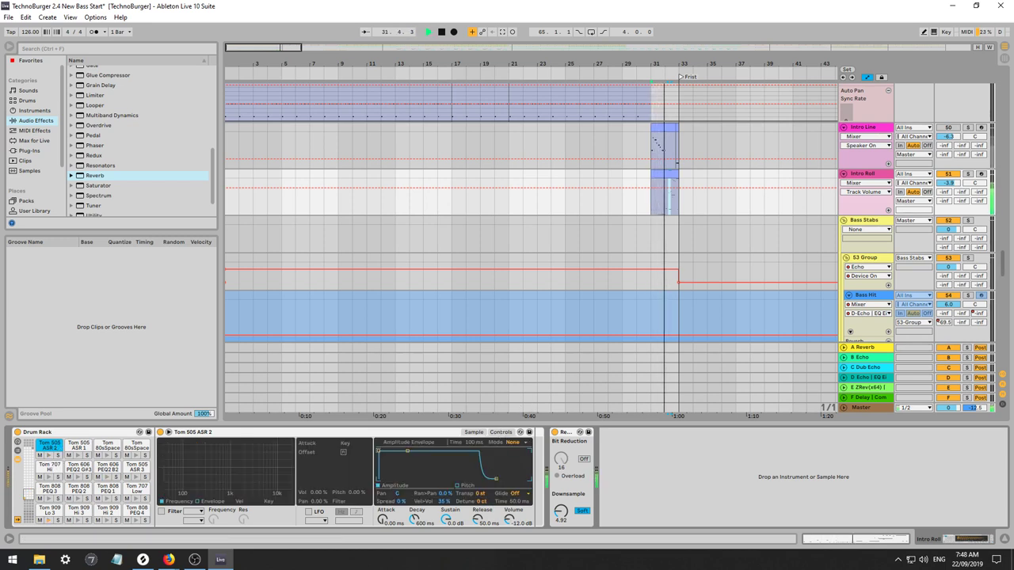
{"action": "key", "text": "space"}
Raise the tom's transpose to +2 st and detune it to +21 ct while auditioning from bar 31.
{"action": "left_click_drag", "start_coordinate": [482, 494], "coordinate": [481, 485]}
{"action": "key", "text": "space"}
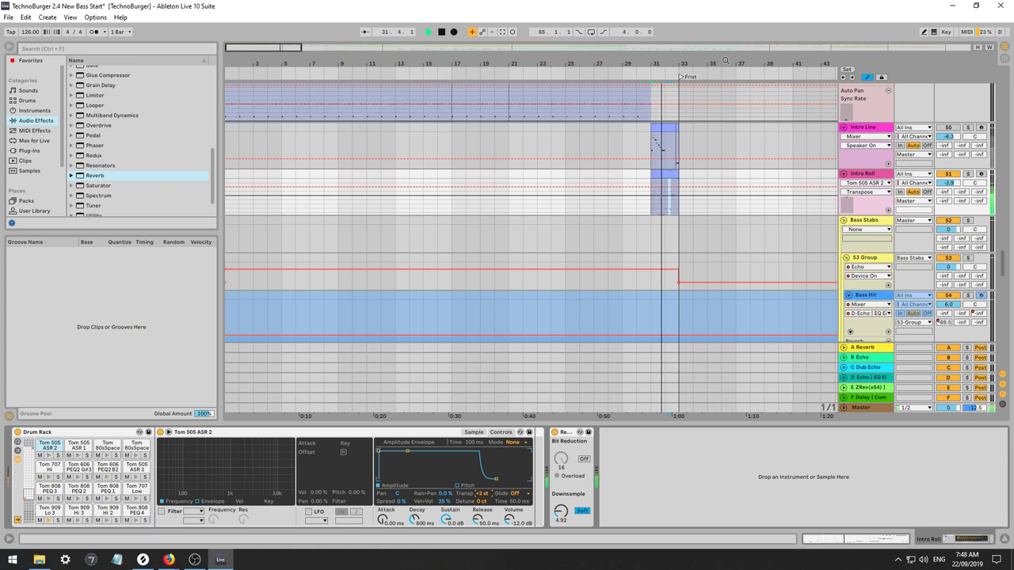
{"action": "left_click_drag", "start_coordinate": [280, 49], "coordinate": [279, 75]}
{"action": "key", "text": "space"}
{"action": "key", "text": "space"}
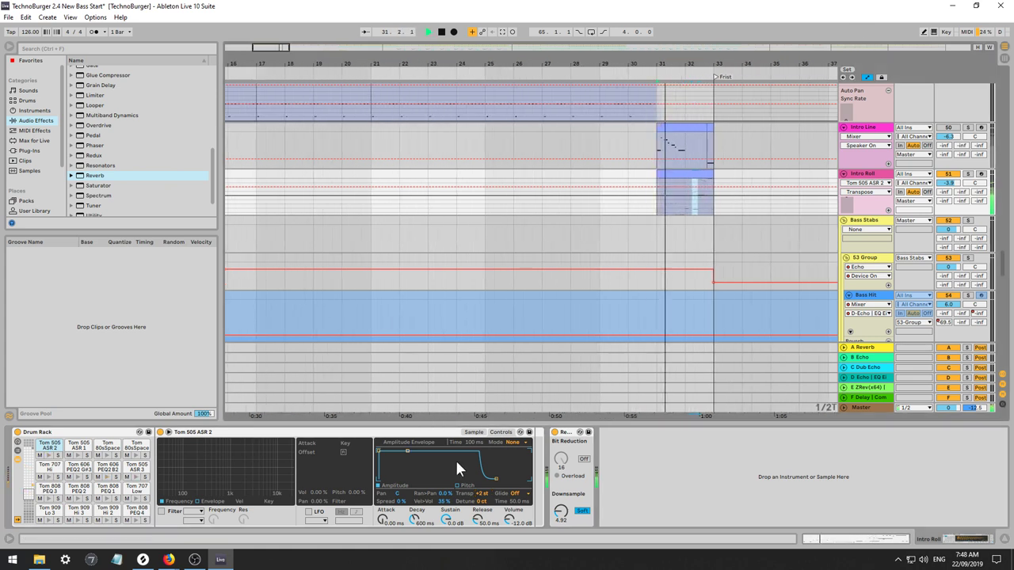
{"action": "left_click_drag", "start_coordinate": [482, 502], "coordinate": [482, 486]}
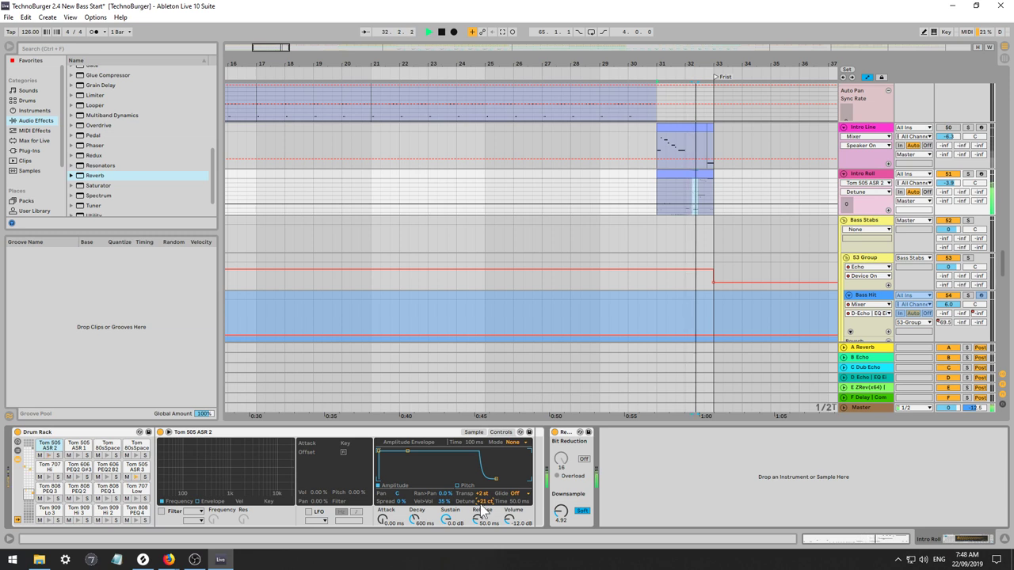
{"action": "key", "text": "space"}
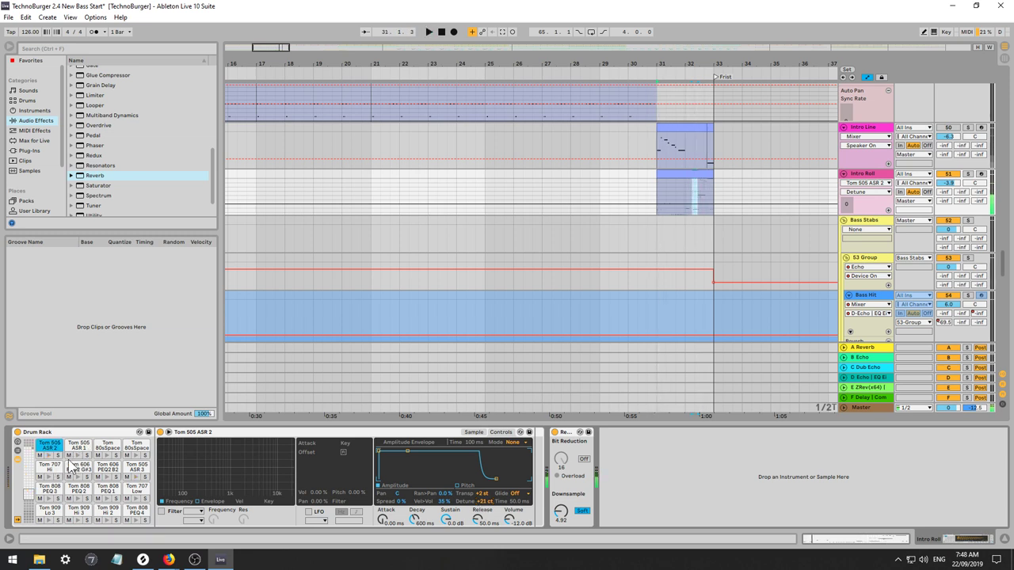
Raise the Tom 505 ASR 3 pad's transpose by a semitone, auditioning from bar 32.
{"action": "left_click", "coordinate": [137, 468]}
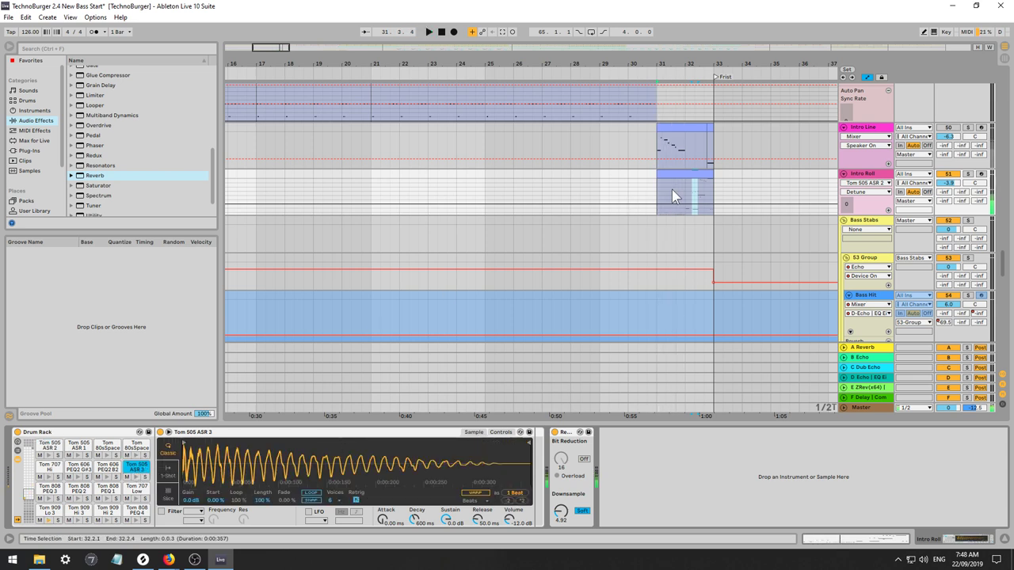
{"action": "key", "text": "space"}
{"action": "left_click", "coordinate": [684, 190]}
{"action": "key", "text": "space"}
{"action": "key", "text": "space"}
{"action": "left_click", "coordinate": [137, 468]}
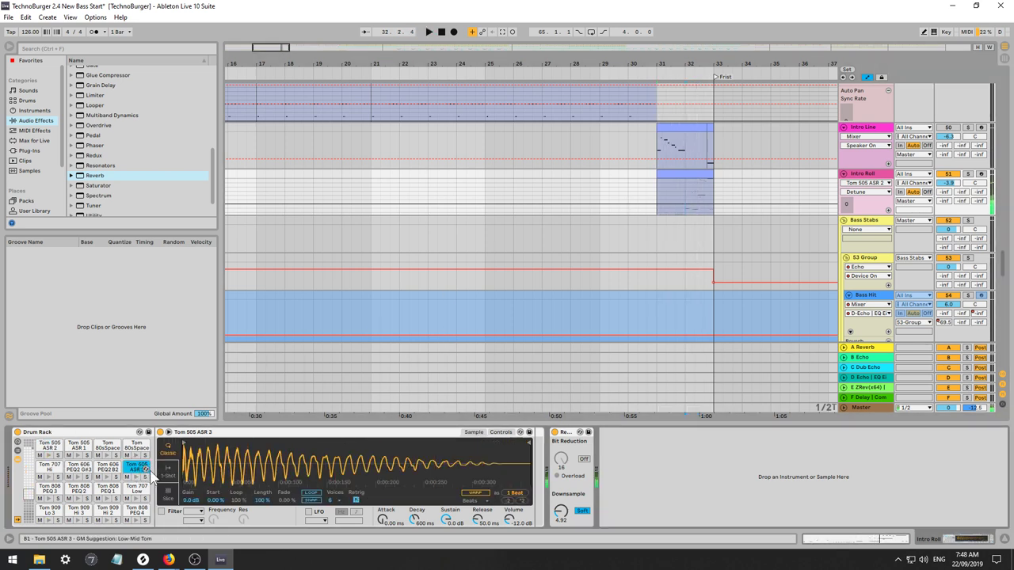
{"action": "key", "text": "space"}
{"action": "key", "text": "space"}
{"action": "key", "text": "space"}
{"action": "left_click", "coordinate": [502, 433]}
{"action": "key", "text": "space"}
{"action": "left_click", "coordinate": [482, 493]}
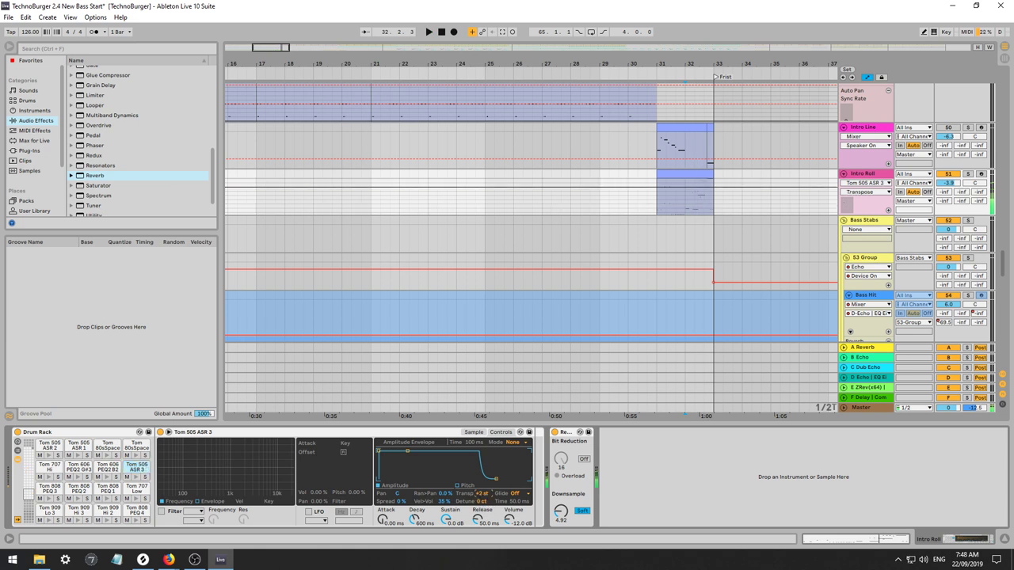
{"action": "key", "text": "space"}
{"action": "left_click_drag", "start_coordinate": [483, 493], "coordinate": [482, 490]}
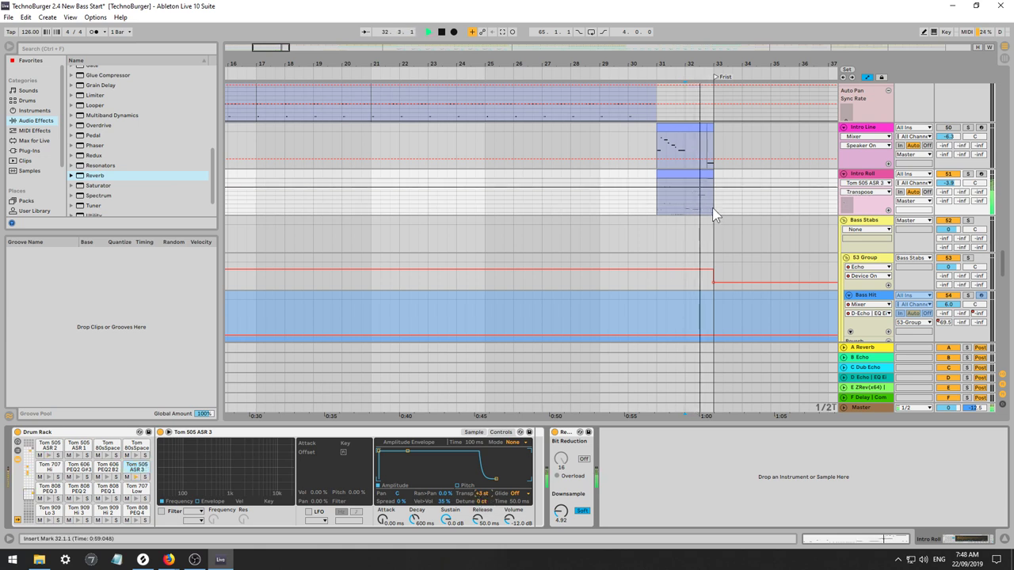
Move the two short notes near beat 2.4 of the Intro Roll clip down to A#1.
{"action": "left_click", "coordinate": [687, 175]}
{"action": "left_click", "coordinate": [689, 168]}
{"action": "key", "text": "space"}
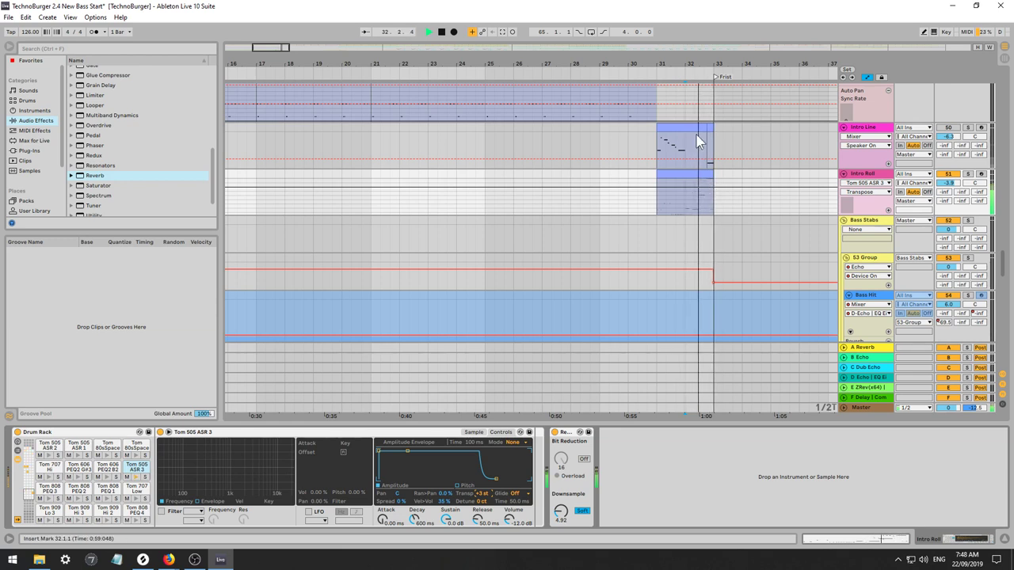
{"action": "key", "text": "space"}
{"action": "double_click", "coordinate": [693, 188]}
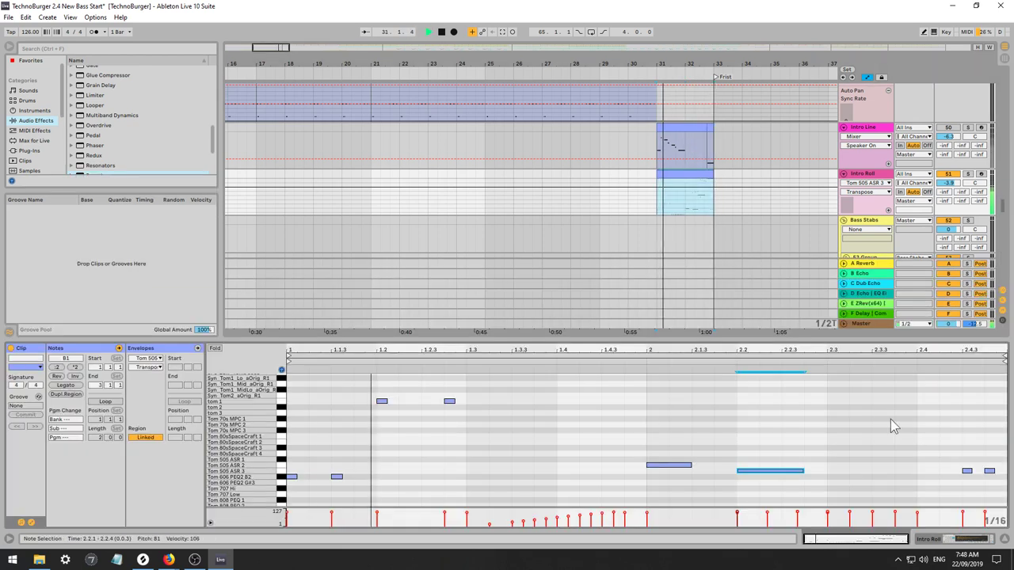
{"action": "left_click_drag", "start_coordinate": [920, 444], "coordinate": [981, 486]}
{"action": "key", "text": "Down"}
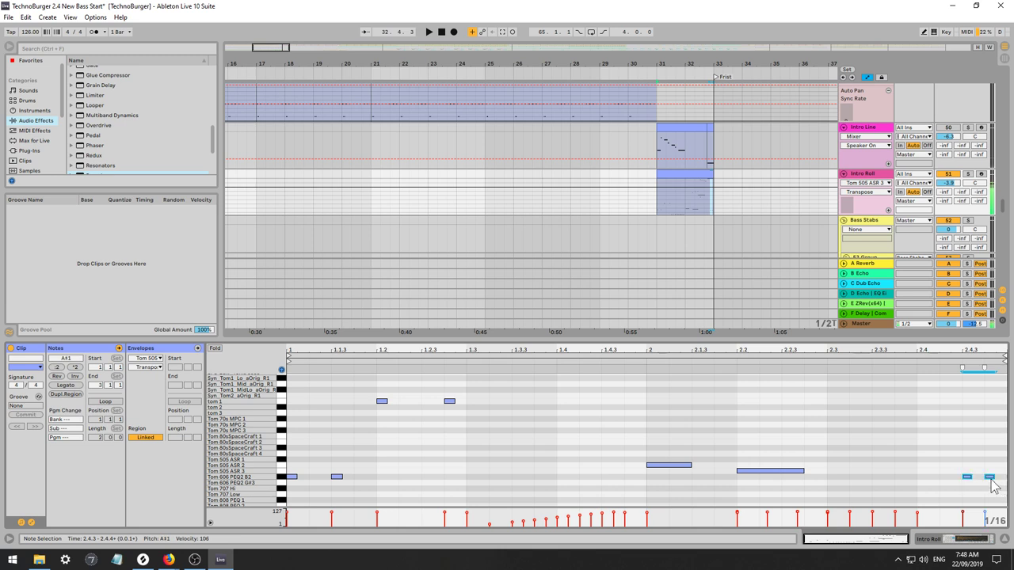
{"action": "key", "text": "space"}
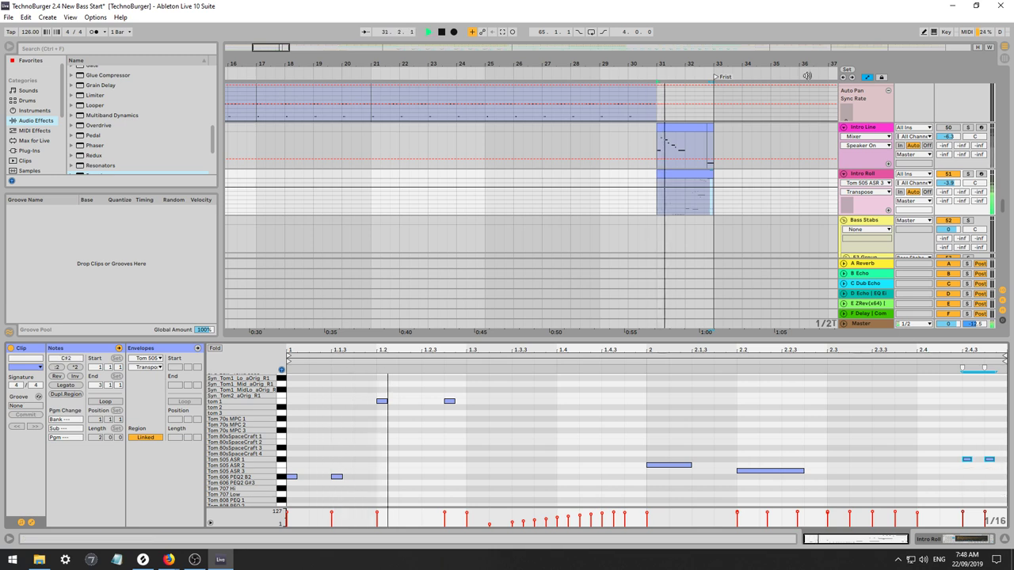
Audition Tom 505 ASR 1 transpose values from -3 to -1 st, then drop it back down.
{"action": "left_click", "coordinate": [826, 194]}
{"action": "key", "text": "space"}
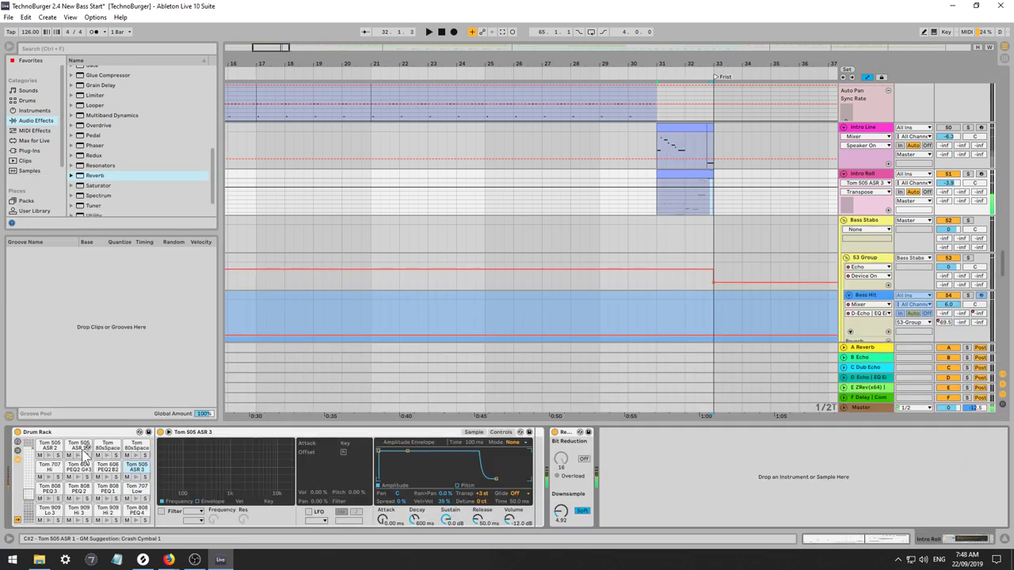
{"action": "left_click", "coordinate": [78, 466]}
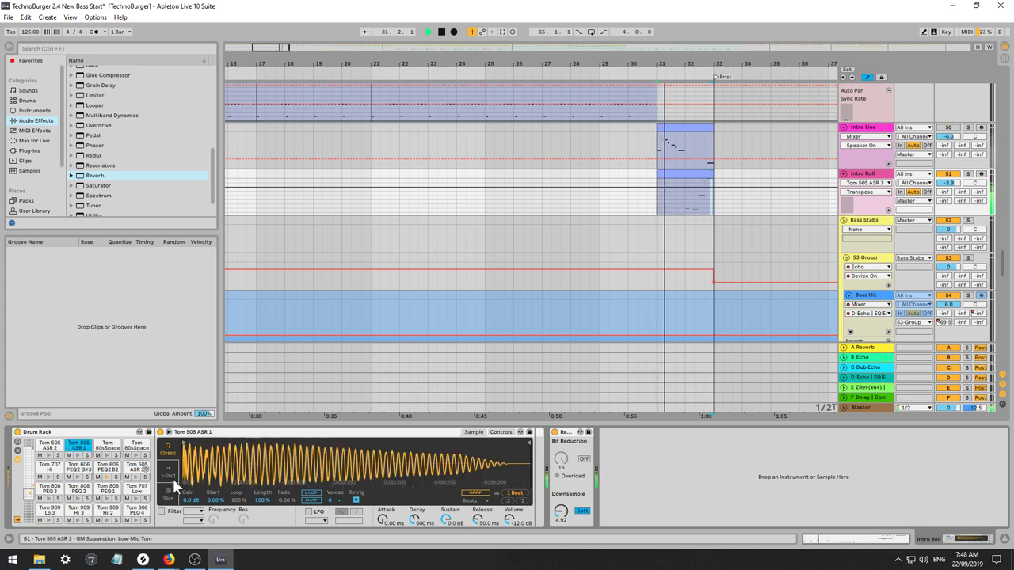
{"action": "left_click", "coordinate": [79, 445]}
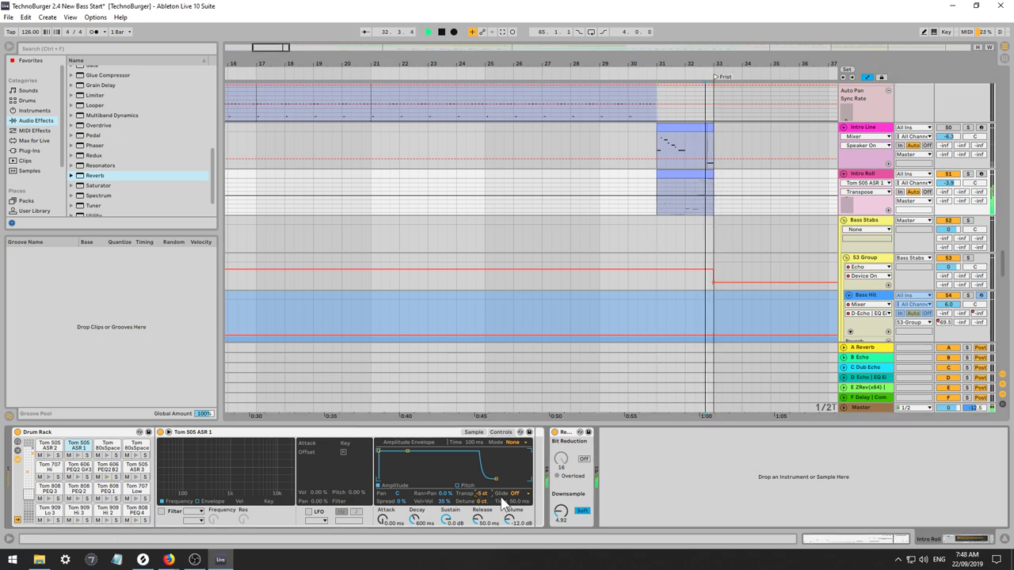
{"action": "key", "text": "space"}
{"action": "key", "text": "space"}
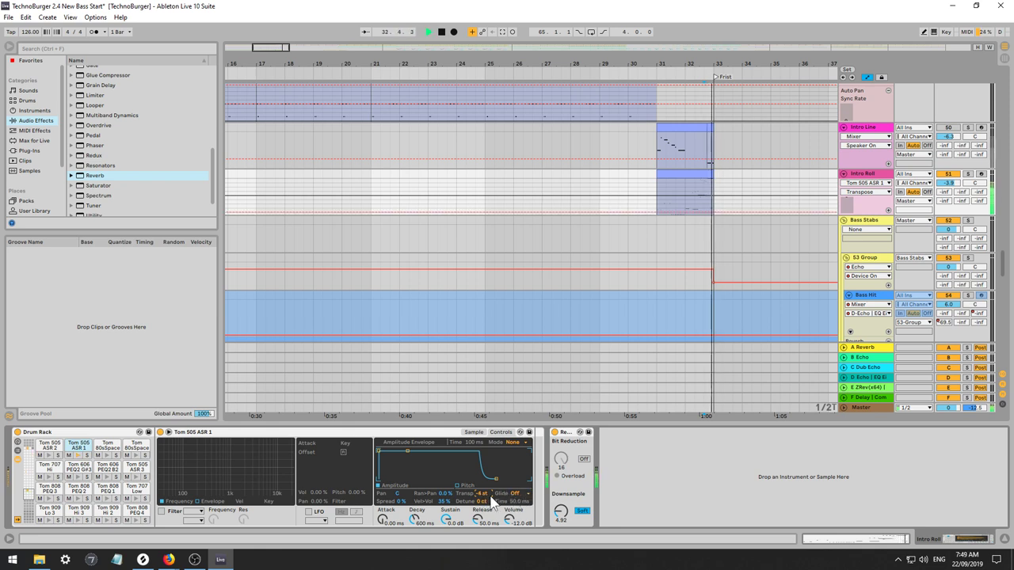
{"action": "key", "text": "Up"}
{"action": "key", "text": "space"}
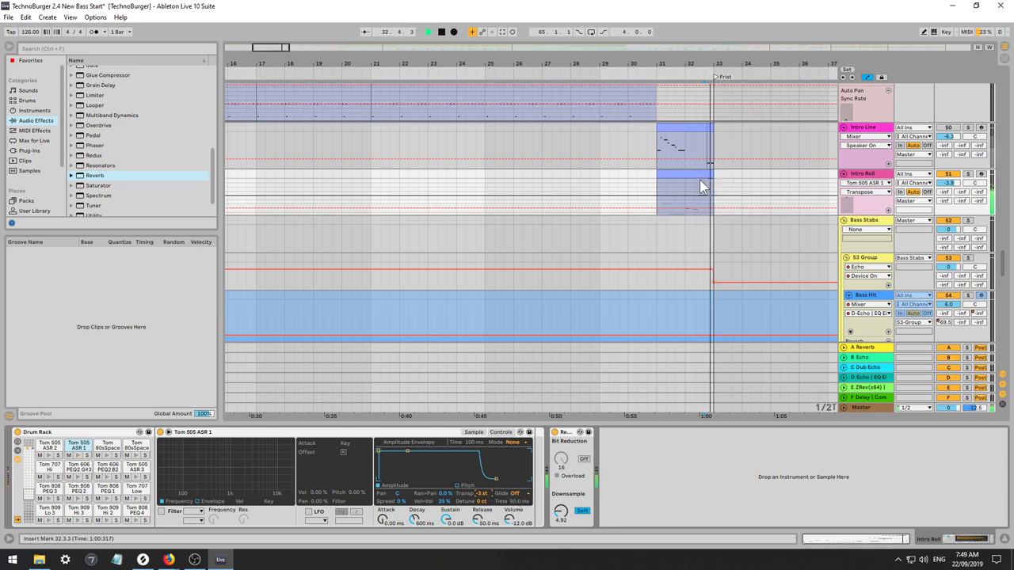
{"action": "key", "text": "space"}
{"action": "key", "text": "Up"}
{"action": "key", "text": "space"}
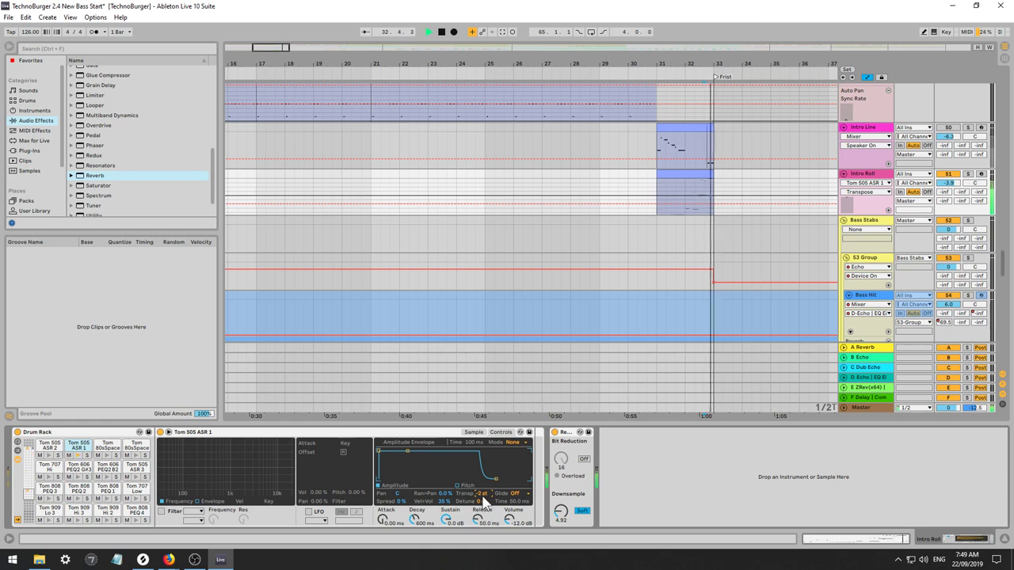
{"action": "key", "text": "Up"}
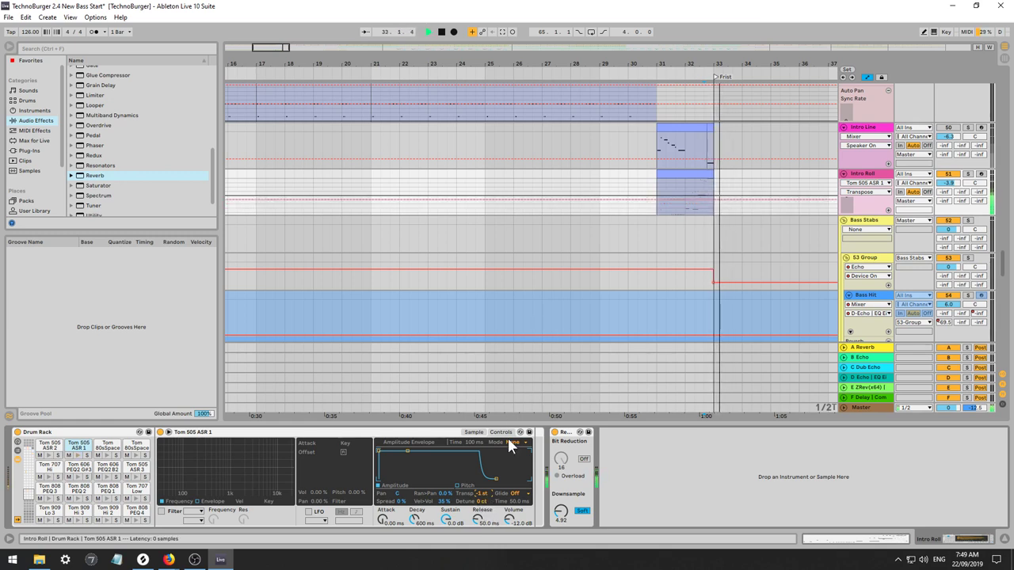
{"action": "key", "text": "space"}
{"action": "key", "text": "Down"}
{"action": "key", "text": "Down"}
{"action": "key", "text": "Down"}
{"action": "key", "text": "Down"}
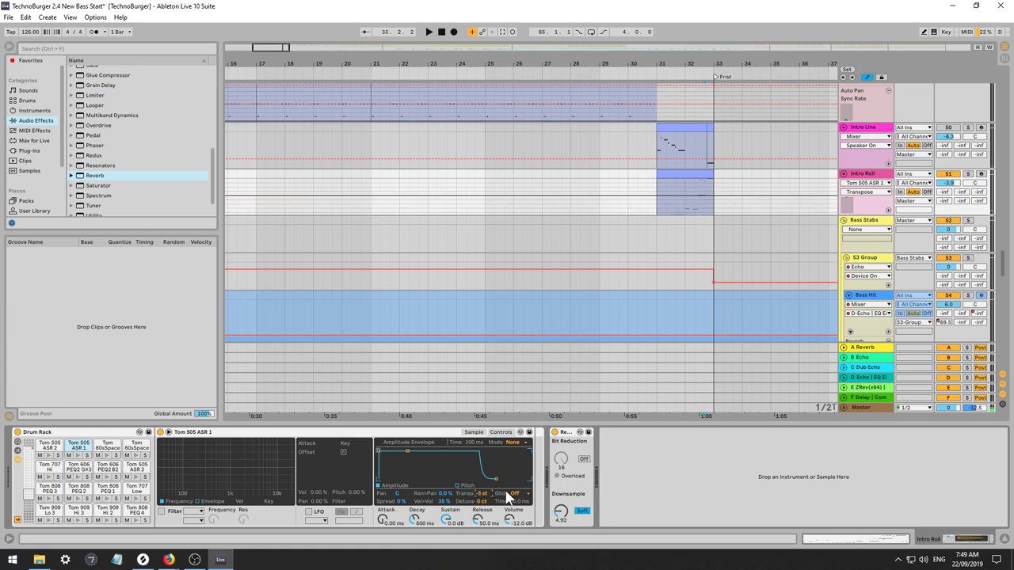
{"action": "key", "text": "space"}
Select the two short C#2 notes near beat 2.4 and audition from near the clip's end.
{"action": "double_click", "coordinate": [699, 174]}
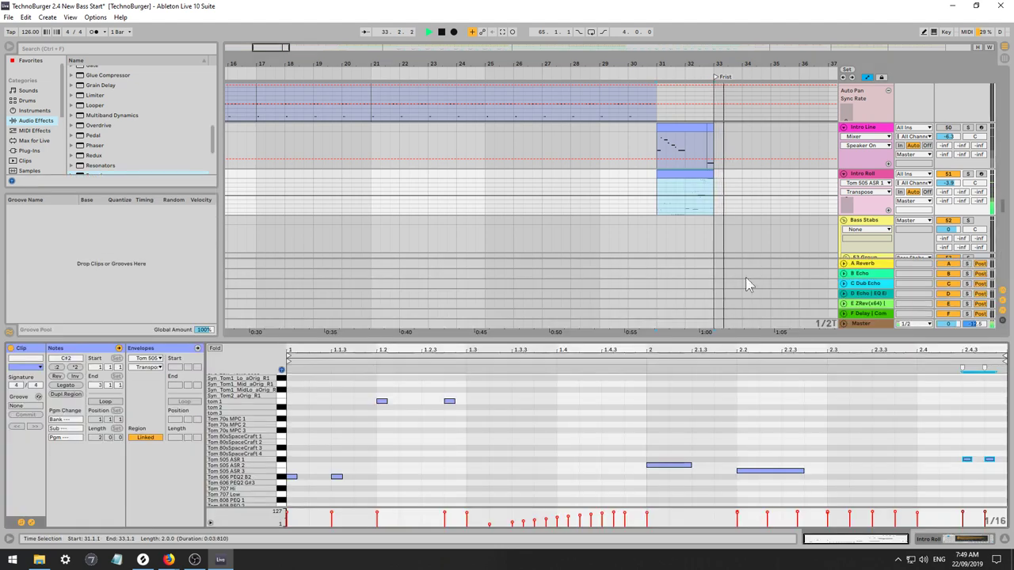
{"action": "left_click", "coordinate": [926, 469]}
{"action": "key", "text": "space"}
{"action": "left_click_drag", "start_coordinate": [957, 453], "coordinate": [997, 464]}
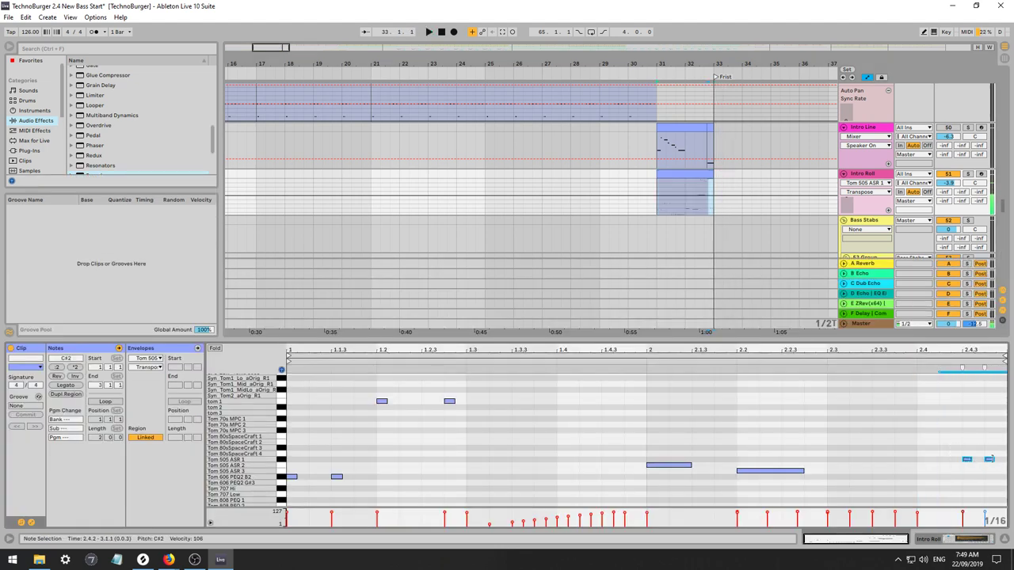
{"action": "key", "text": "shift+Tab"}
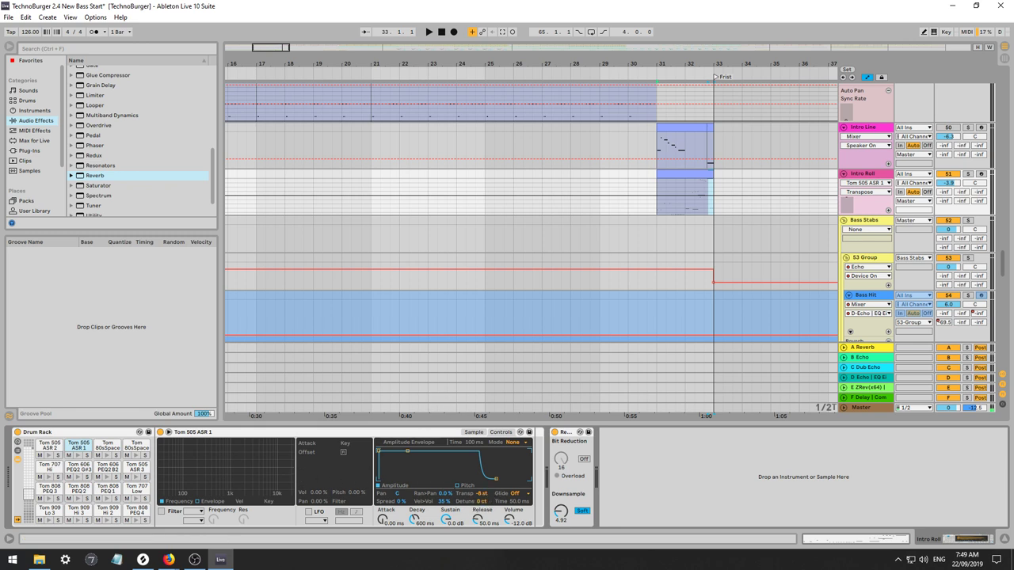
{"action": "key", "text": "space"}
{"action": "left_click", "coordinate": [710, 208]}
{"action": "key", "text": "space"}
{"action": "key", "text": "space"}
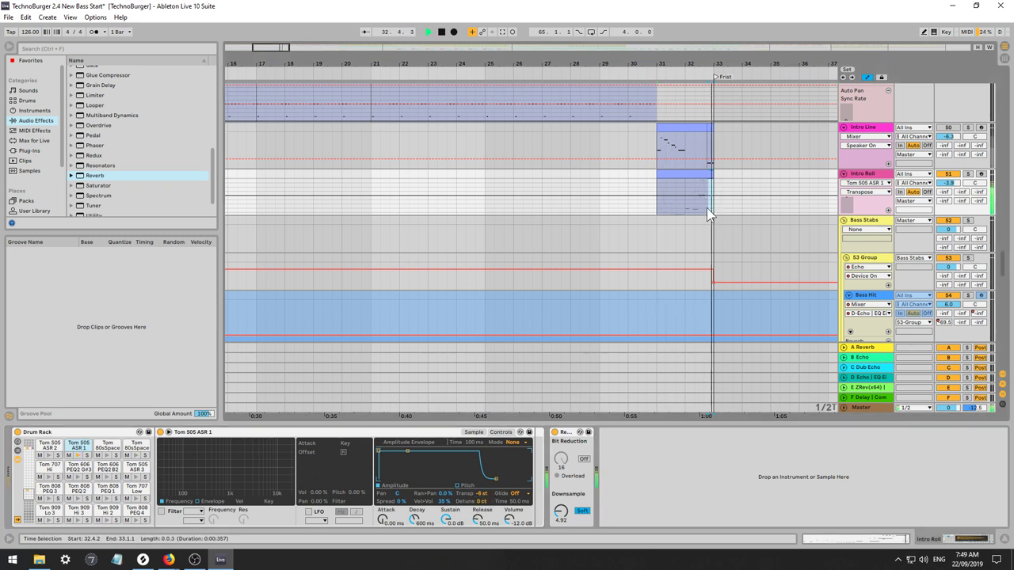
Lengthen the last Tom 505 ASR 1 note past bar 3 and detune the sample up 3 cents.
{"action": "key", "text": "shift+Tab"}
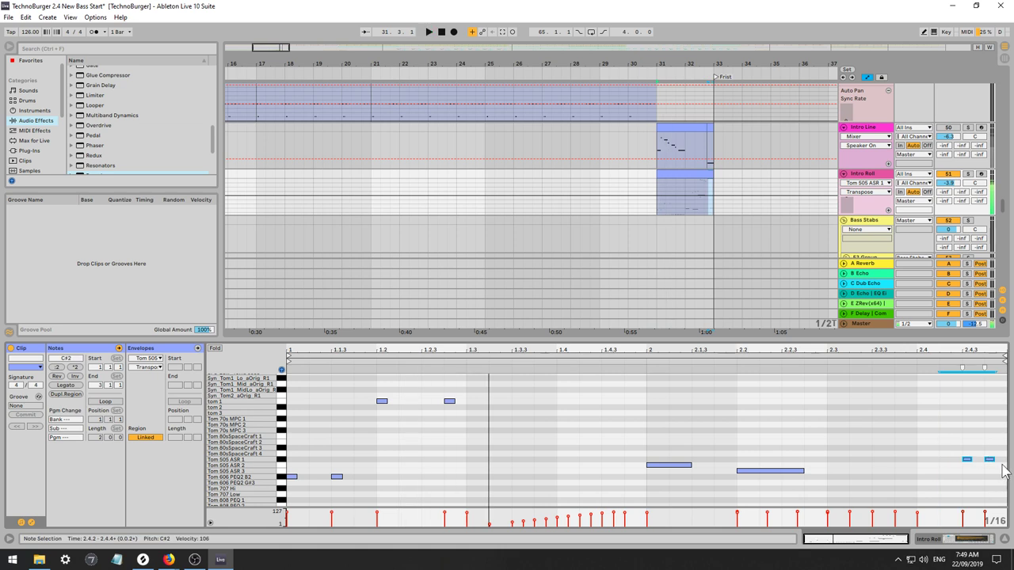
{"action": "key", "text": "space"}
{"action": "left_click_drag", "start_coordinate": [994, 460], "coordinate": [940, 460]}
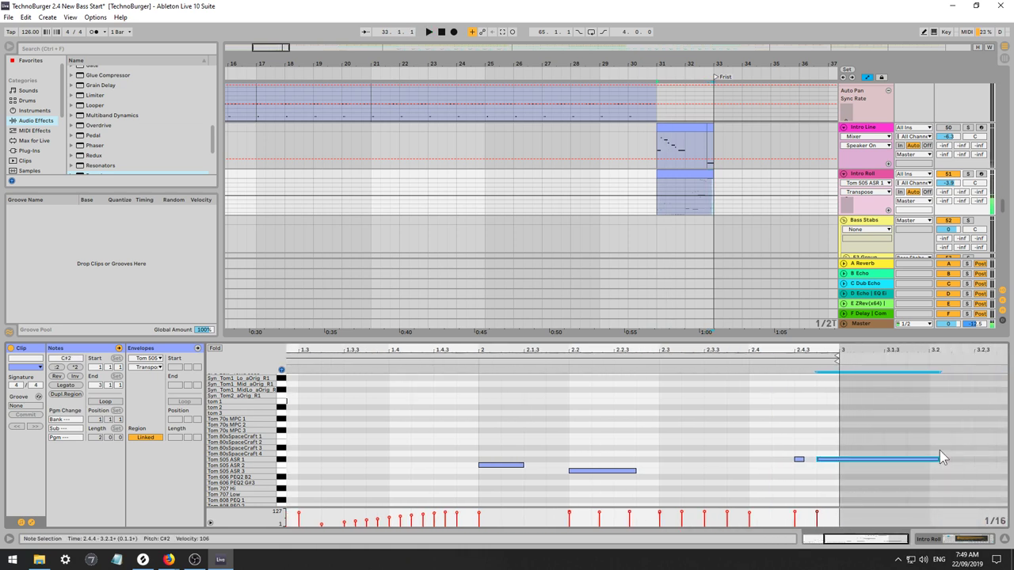
{"action": "left_click", "coordinate": [703, 193]}
{"action": "key", "text": "space"}
{"action": "key", "text": "shift+Tab"}
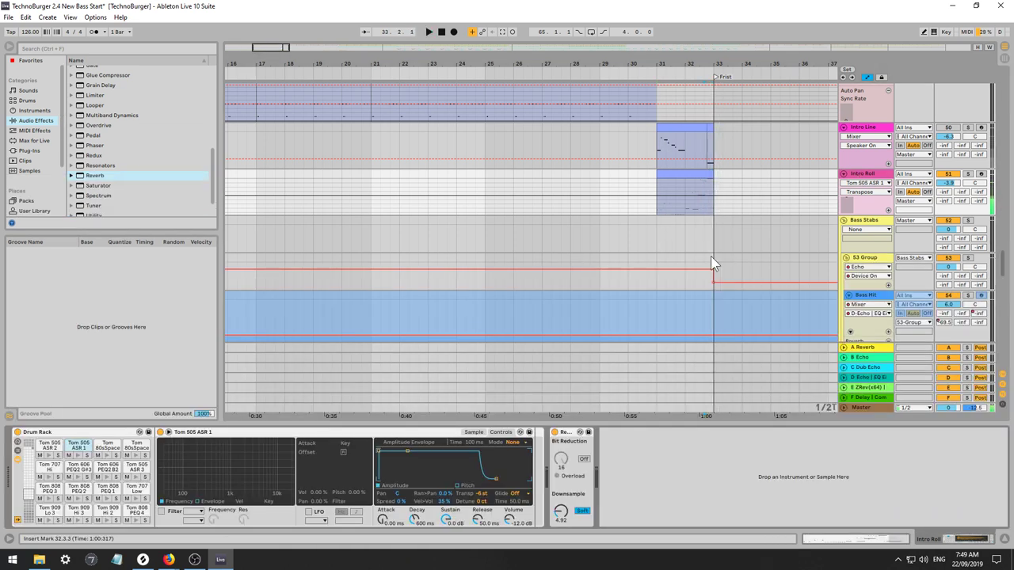
{"action": "key", "text": "space"}
{"action": "key", "text": "space"}
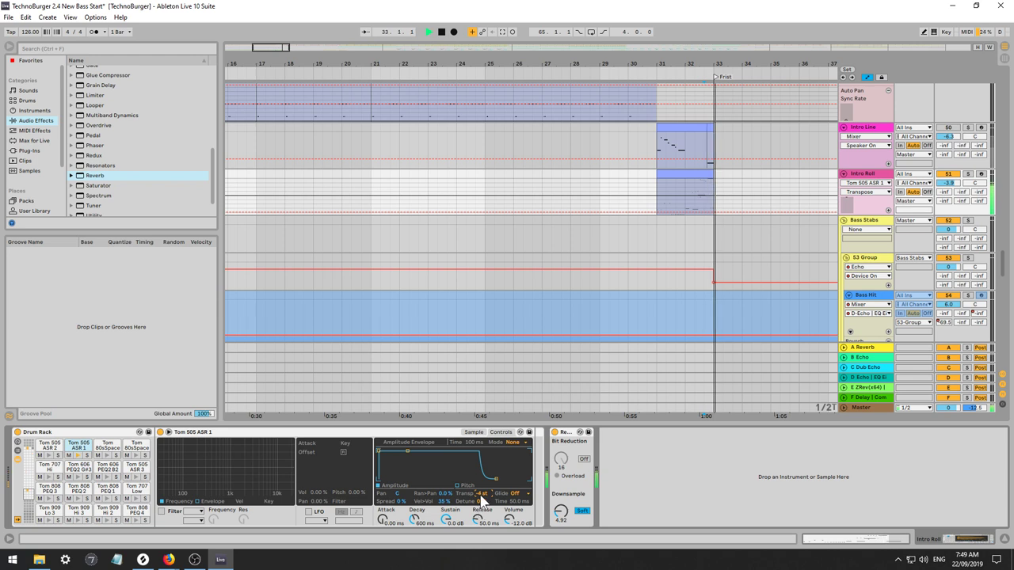
{"action": "left_click_drag", "start_coordinate": [481, 503], "coordinate": [482, 498]}
{"action": "key", "text": "space"}
{"action": "key", "text": "space"}
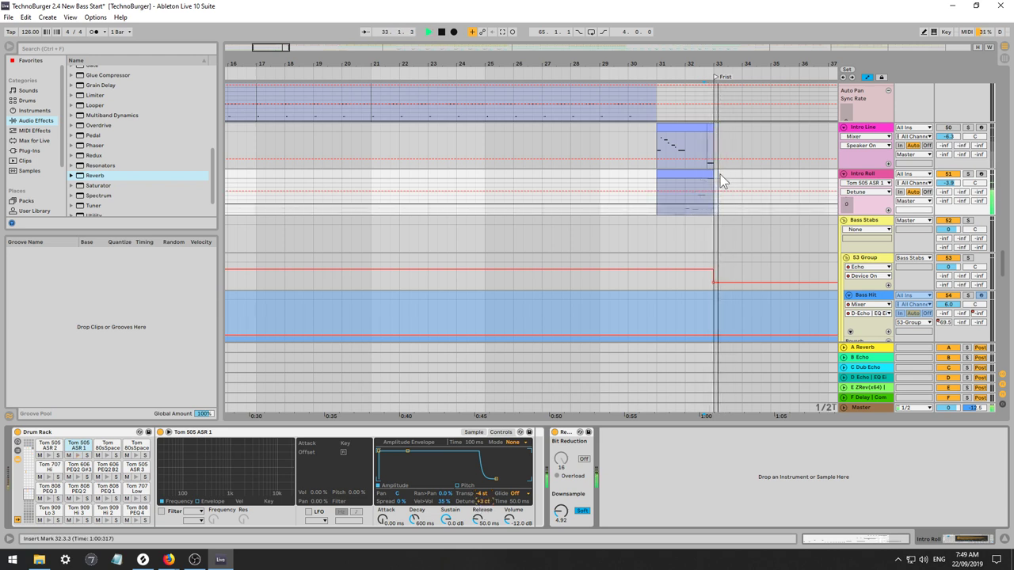
{"action": "left_click", "coordinate": [657, 191]}
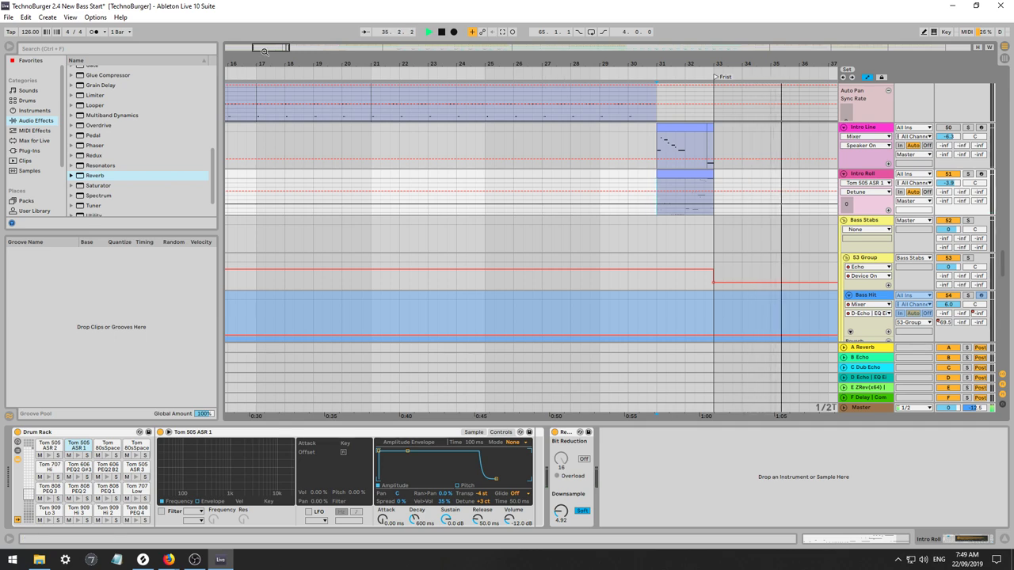
Zoom out to the full arrangement, play from bar 1, and scroll down to the Intro Sound track.
{"action": "left_click_drag", "start_coordinate": [266, 49], "coordinate": [267, 8]}
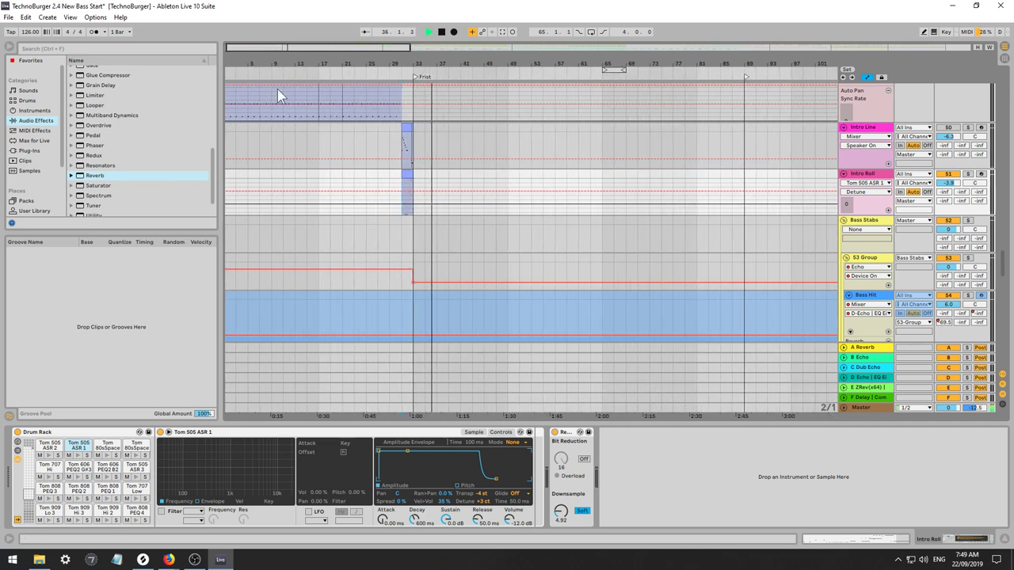
{"action": "left_click", "coordinate": [225, 178]}
{"action": "key", "text": "space"}
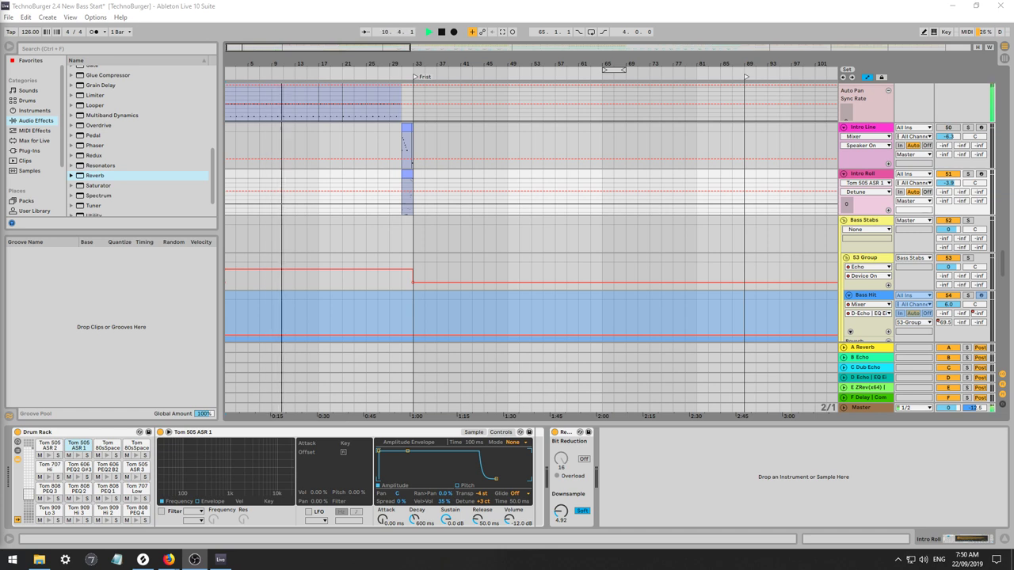
{"action": "left_click_drag", "start_coordinate": [1003, 271], "coordinate": [1001, 349]}
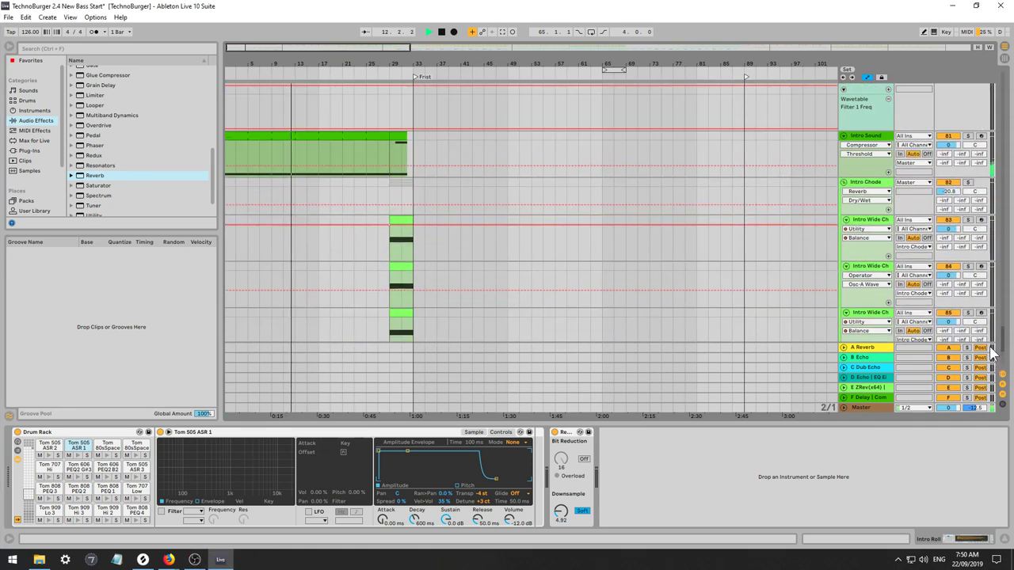
Show the Intro Sound Wavetable Filter 1 Freq automation and re-enable it.
{"action": "left_click", "coordinate": [861, 138]}
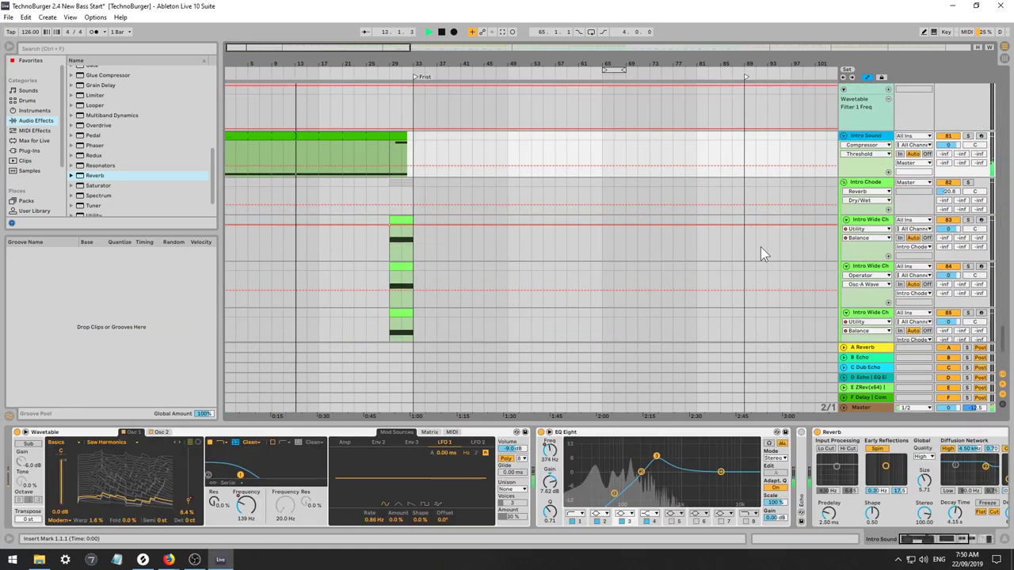
{"action": "left_click", "coordinate": [246, 506]}
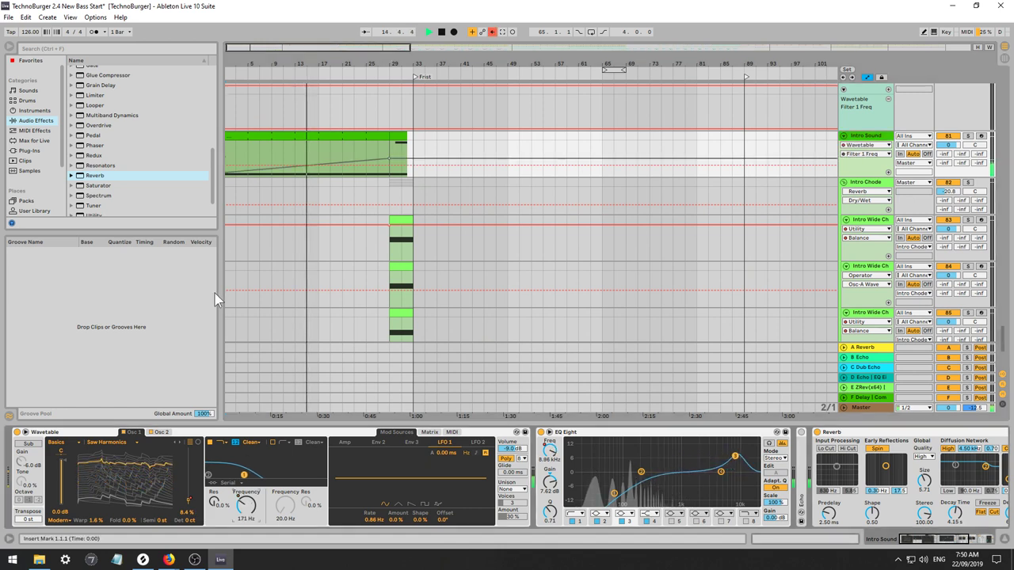
{"action": "left_click", "coordinate": [492, 32]}
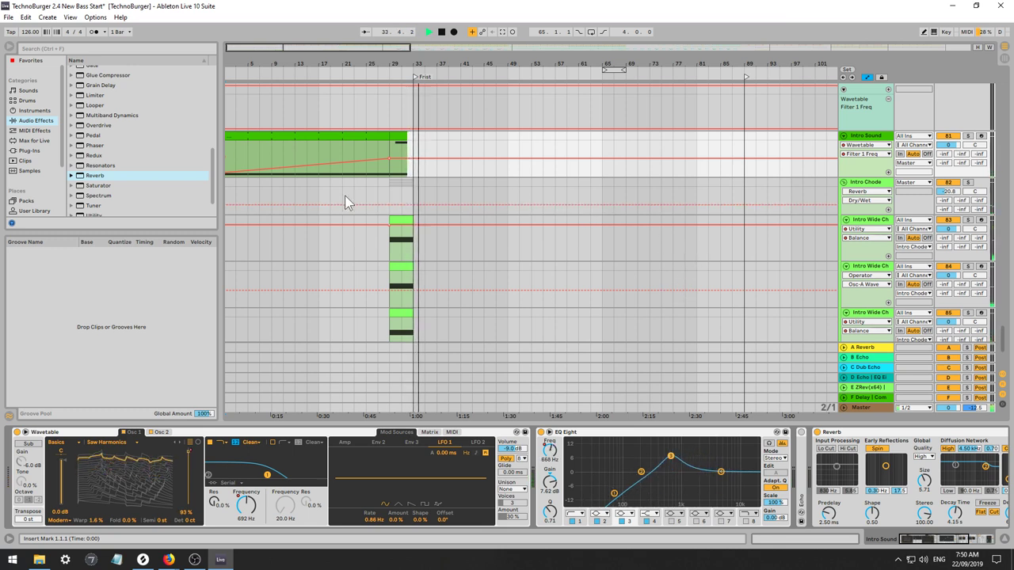
Select the Intro Chode track and scroll the track list back up.
{"action": "left_click", "coordinate": [277, 198]}
{"action": "left_click_drag", "start_coordinate": [1003, 340], "coordinate": [982, 262]}
{"action": "scroll", "coordinate": [399, 190], "scroll_direction": "up", "scroll_amount": 1}
Restart playback from bar 17 on Chords Harm and open its Factory synth editor.
{"action": "scroll", "coordinate": [396, 186], "scroll_direction": "up", "scroll_amount": 4}
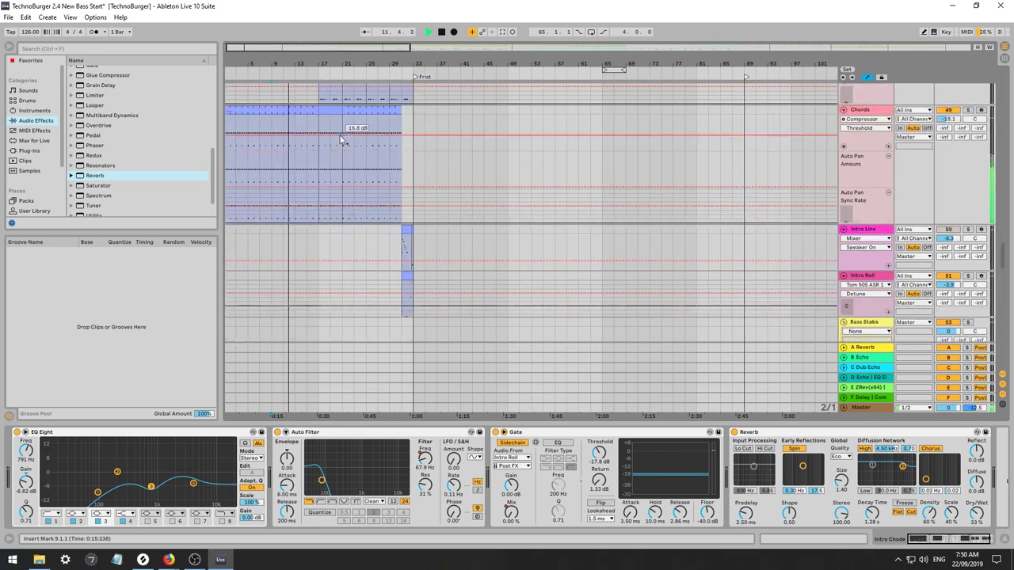
{"action": "key", "text": "space"}
{"action": "left_click", "coordinate": [322, 135]}
{"action": "scroll", "coordinate": [822, 152], "scroll_direction": "up", "scroll_amount": 1}
{"action": "scroll", "coordinate": [862, 133], "scroll_direction": "up", "scroll_amount": 2}
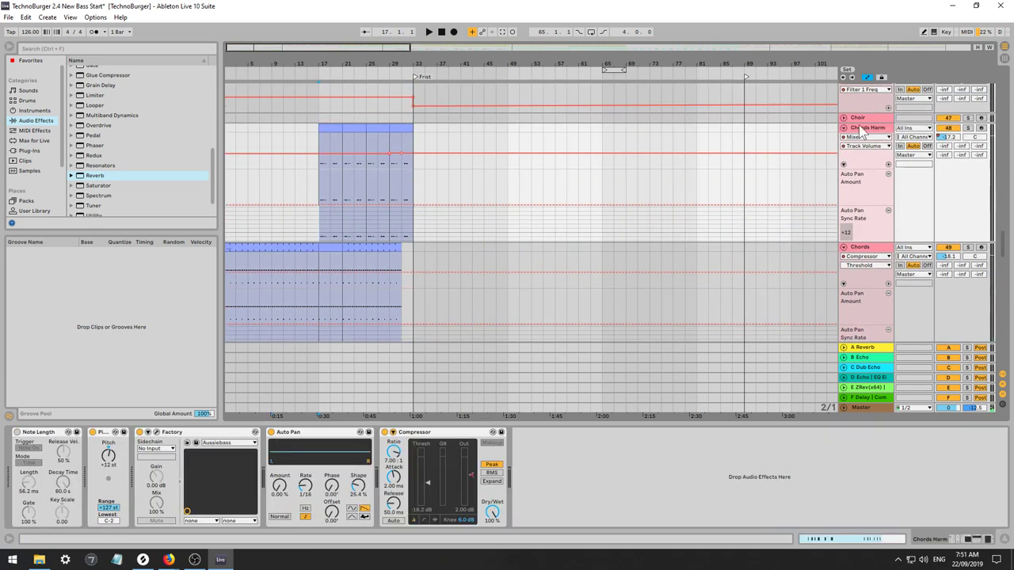
{"action": "key", "text": "space"}
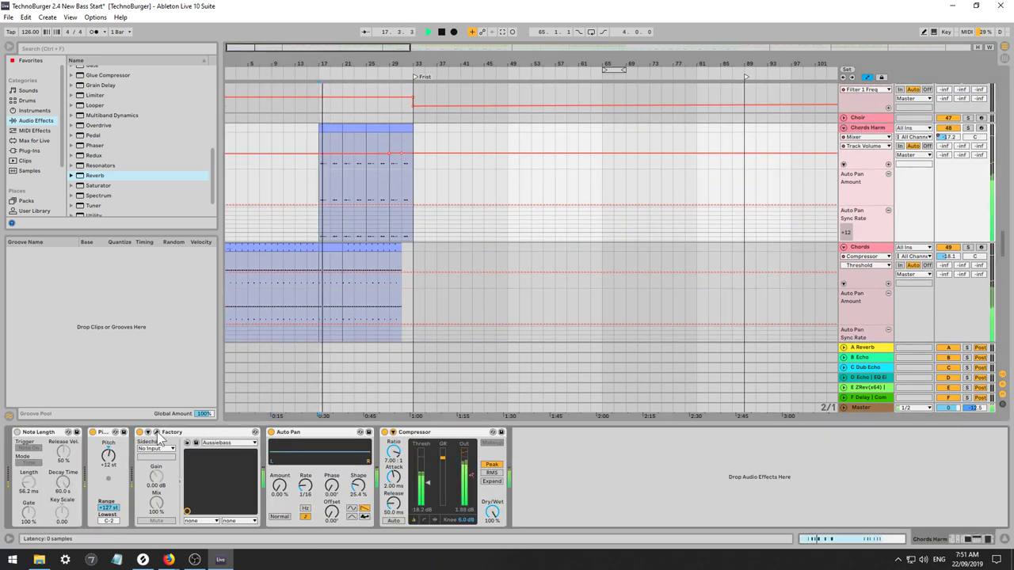
{"action": "left_click", "coordinate": [157, 433]}
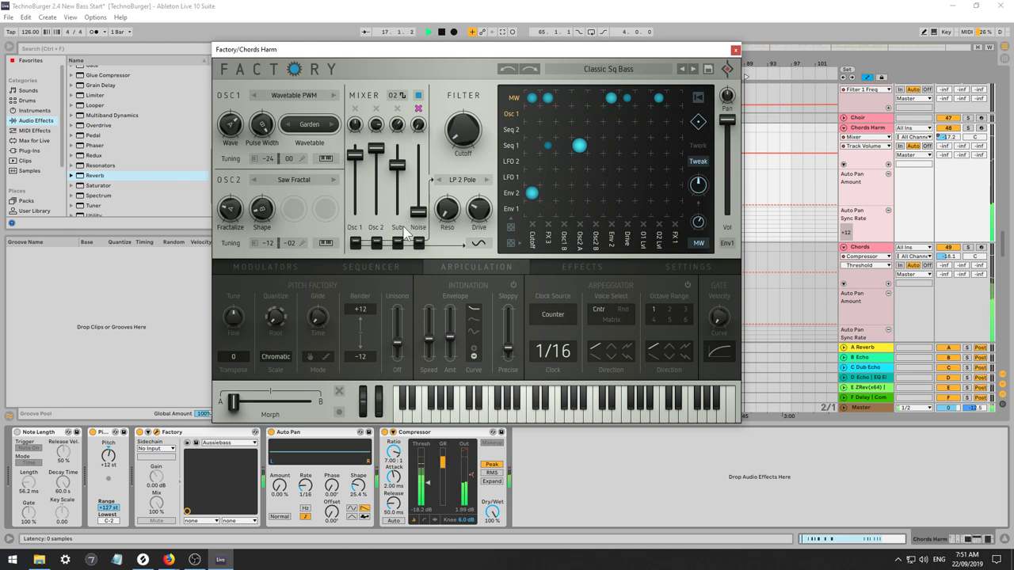
Lower the filter cutoff to about 7.7%, set Env 2→Cutoff to 84%, and raise chorus mix to 48.6% with wider stereo.
{"action": "left_click_drag", "start_coordinate": [453, 156], "coordinate": [466, 147]}
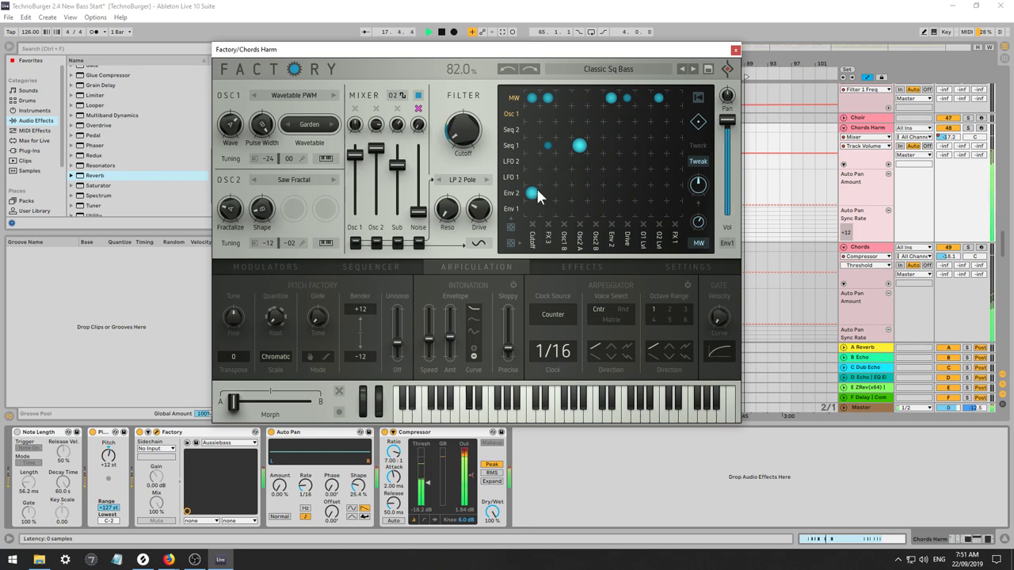
{"action": "left_click_drag", "start_coordinate": [531, 196], "coordinate": [531, 192]}
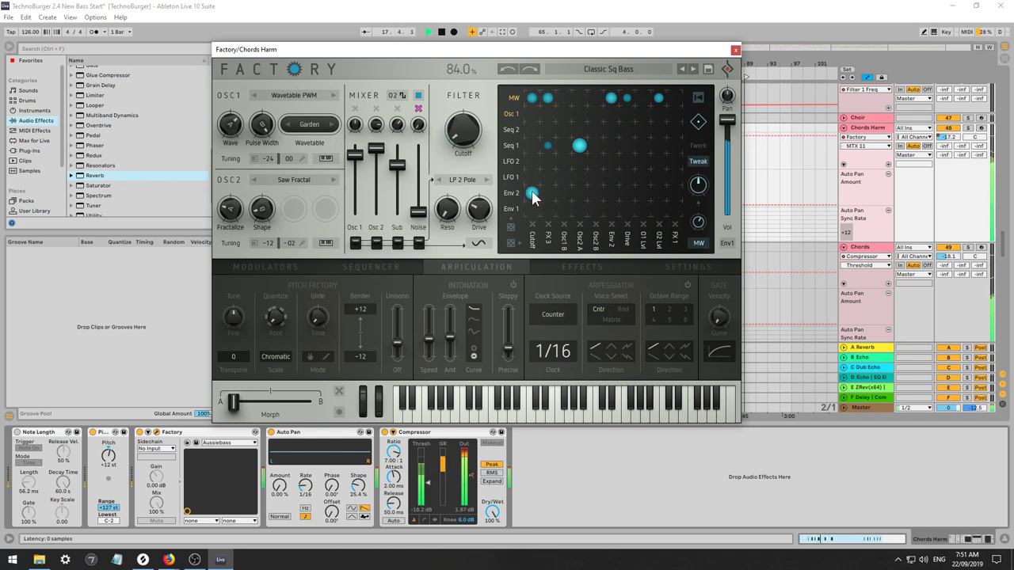
{"action": "left_click", "coordinate": [555, 267]}
{"action": "left_click_drag", "start_coordinate": [551, 345], "coordinate": [555, 325]}
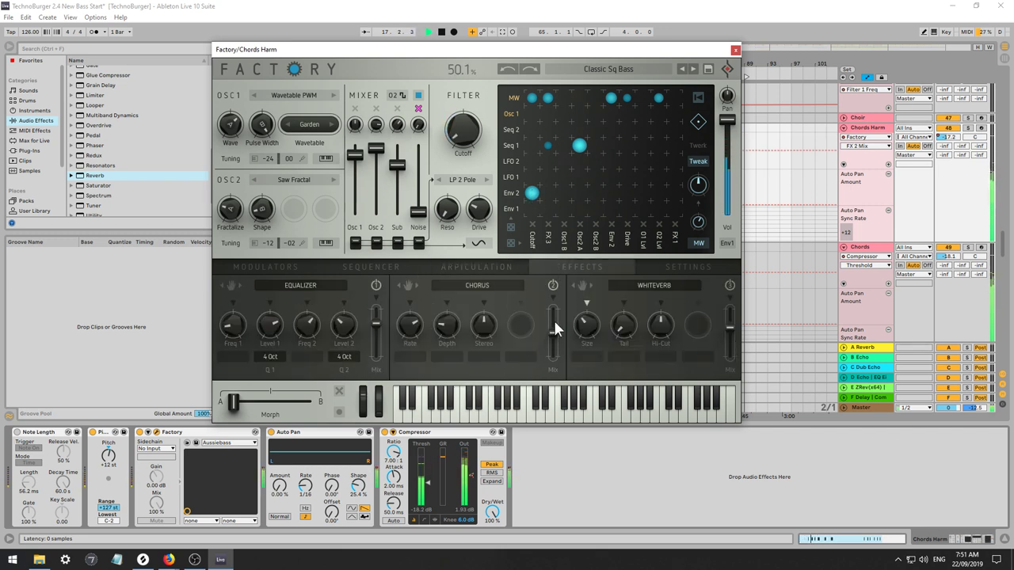
{"action": "left_click_drag", "start_coordinate": [486, 321], "coordinate": [485, 306]}
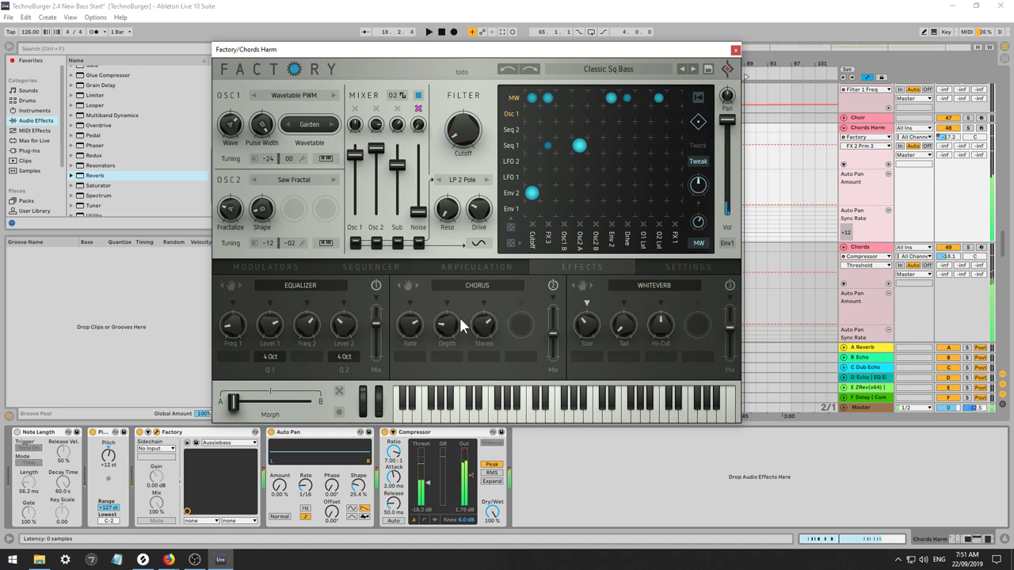
{"action": "left_click", "coordinate": [413, 325]}
Inspect the EQ Level 2, EQ Freq 2, Whiteverb Hi-Cut and Whiteverb Size parameters.
{"action": "key", "text": "space"}
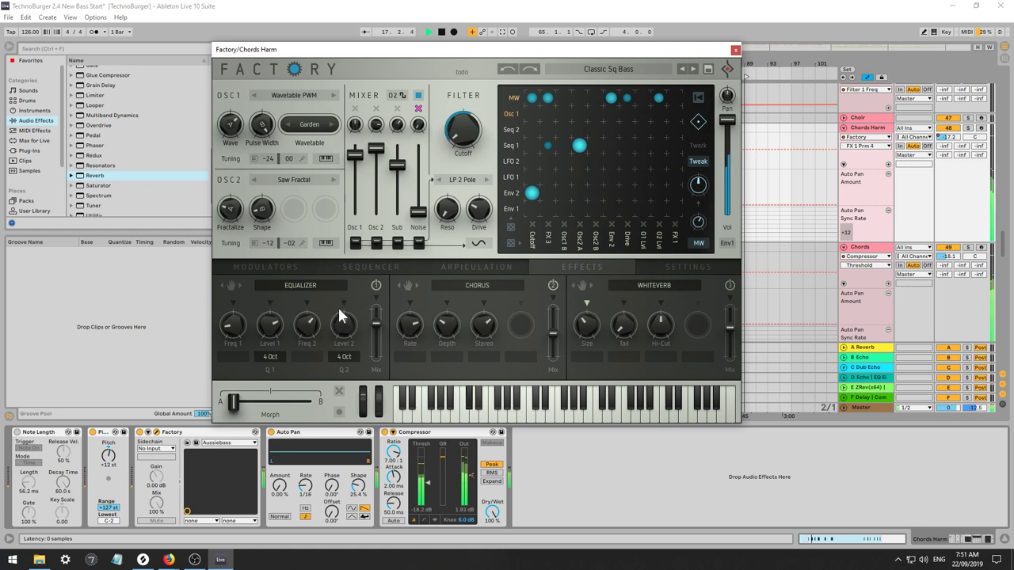
{"action": "left_click", "coordinate": [338, 329]}
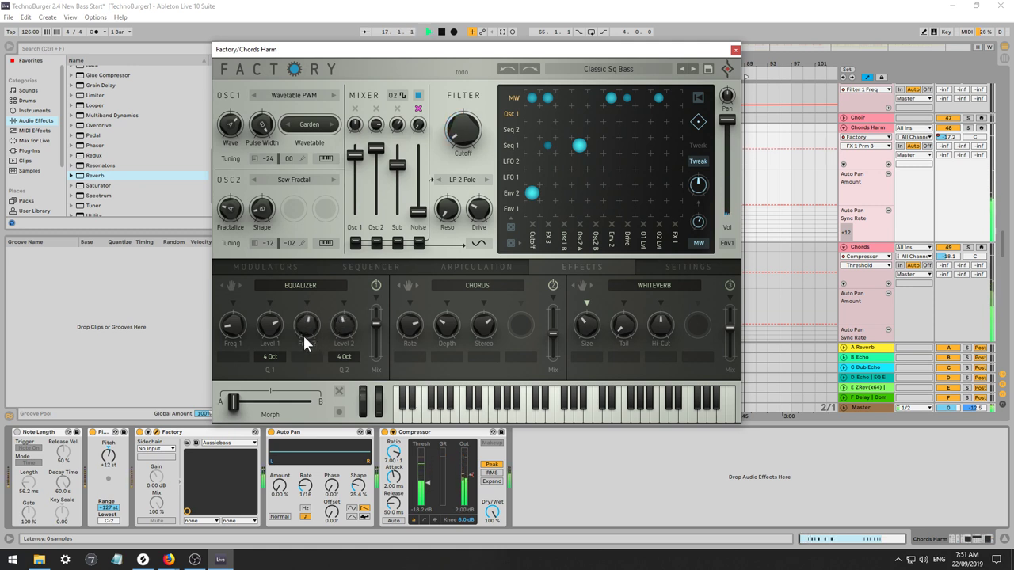
{"action": "left_click", "coordinate": [303, 334]}
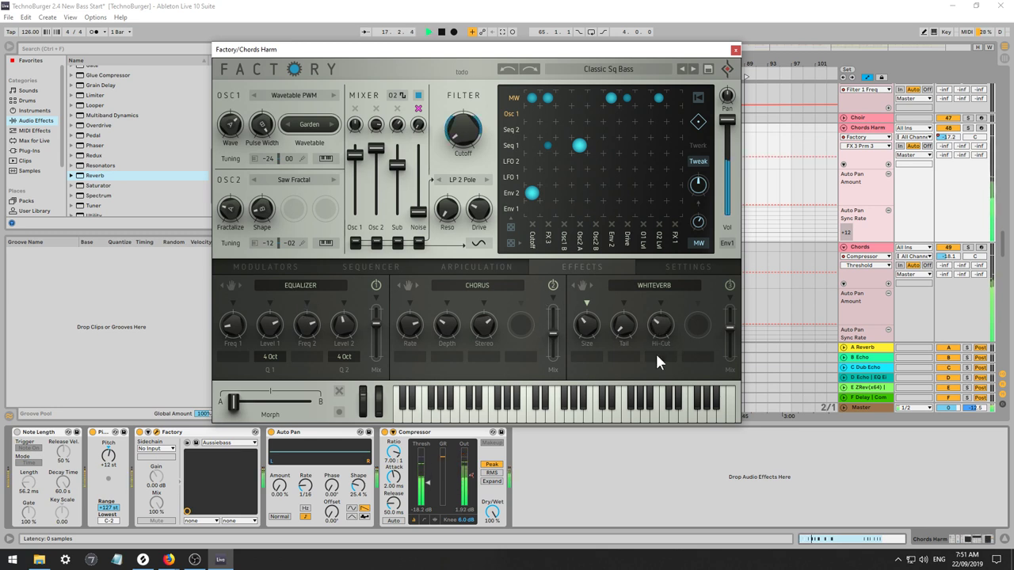
{"action": "left_click", "coordinate": [656, 326]}
{"action": "left_click", "coordinate": [590, 325]}
{"action": "key", "text": "space"}
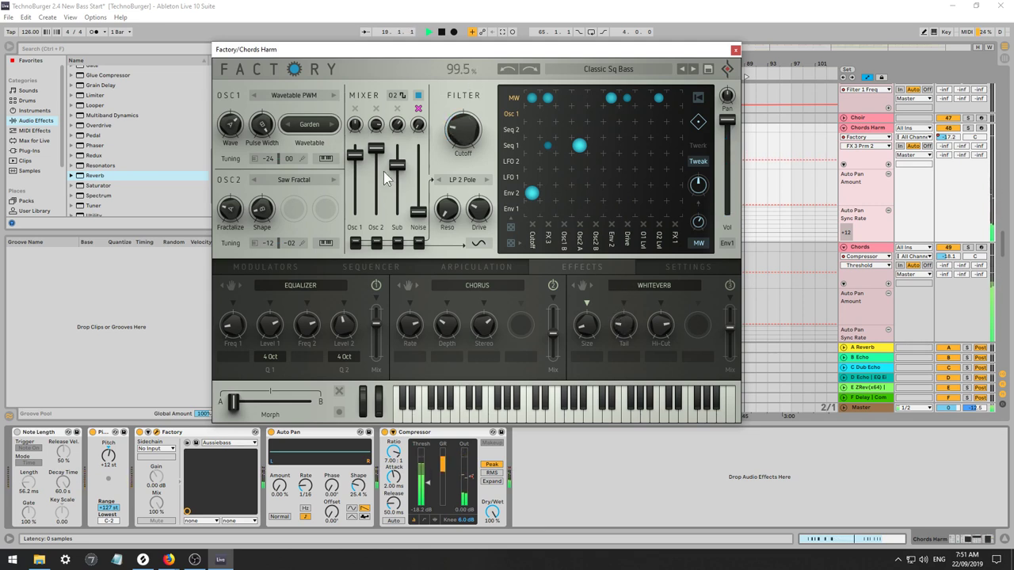
Set Env 2→Cutoff to 86%, pull the chorus mix down, set OSC2 shape to 7%, and solo Chords Harm.
{"action": "mouse_move", "coordinate": [529, 193]}
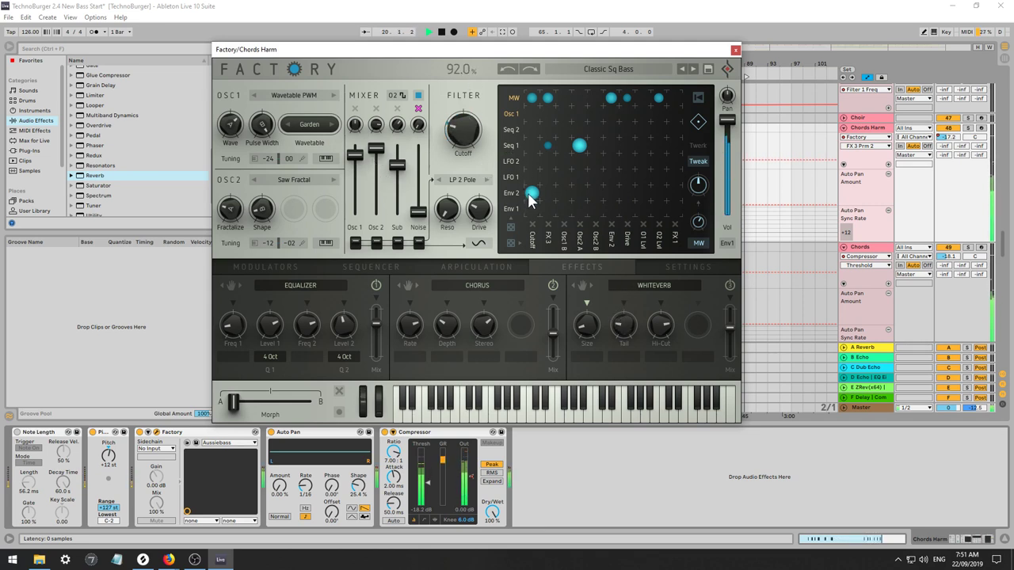
{"action": "left_click_drag", "start_coordinate": [530, 194], "coordinate": [528, 194]}
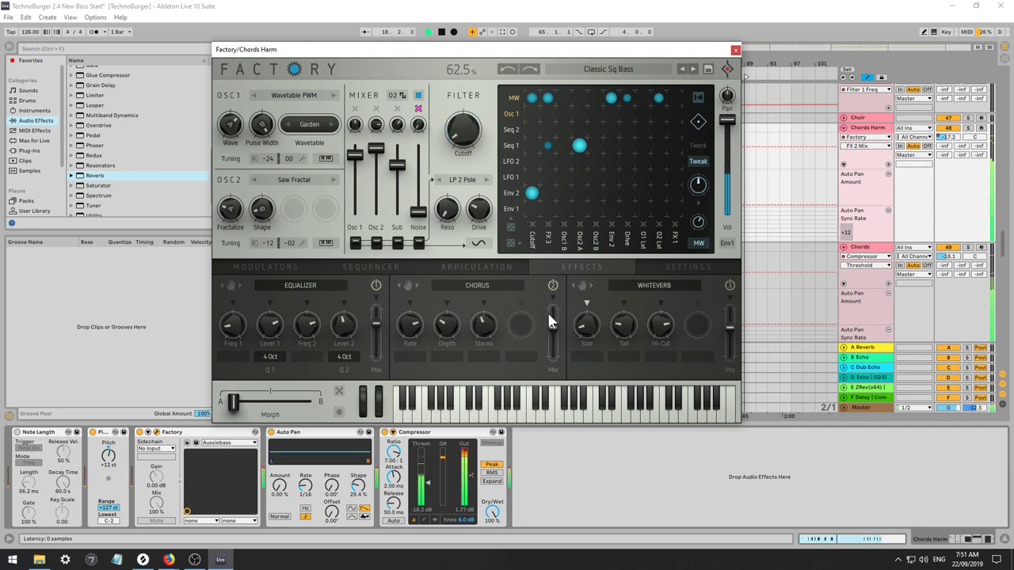
{"action": "left_click_drag", "start_coordinate": [549, 315], "coordinate": [545, 329]}
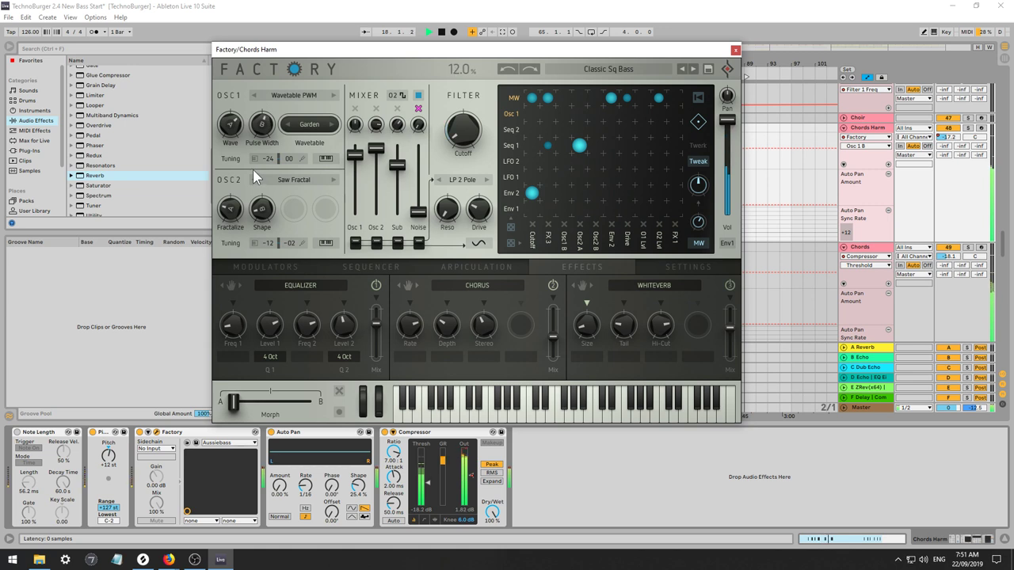
{"action": "left_click", "coordinate": [253, 120]}
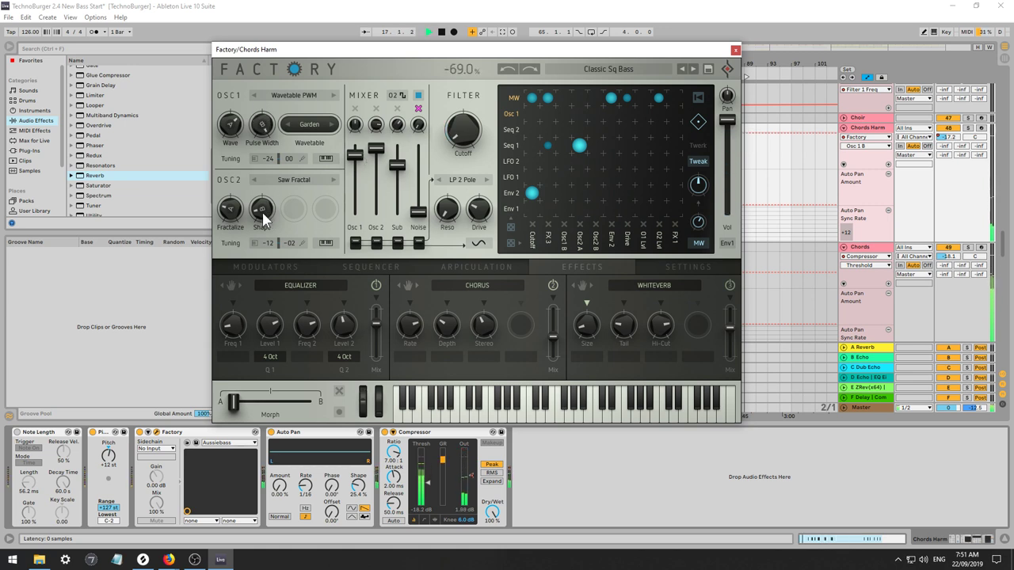
{"action": "left_click_drag", "start_coordinate": [264, 219], "coordinate": [225, 208]}
{"action": "key", "text": "space"}
{"action": "key", "text": "space"}
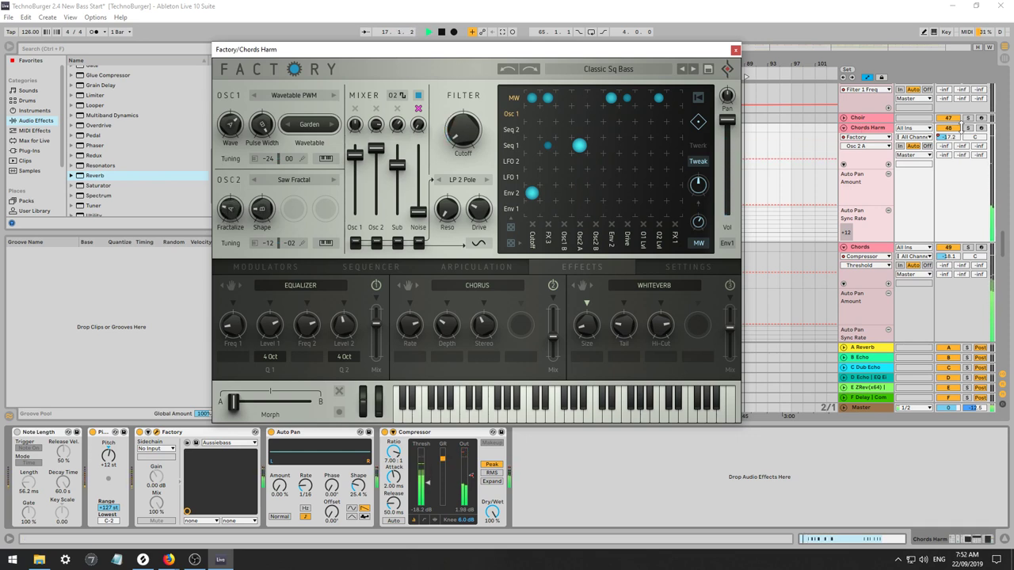
{"action": "left_click", "coordinate": [968, 128]}
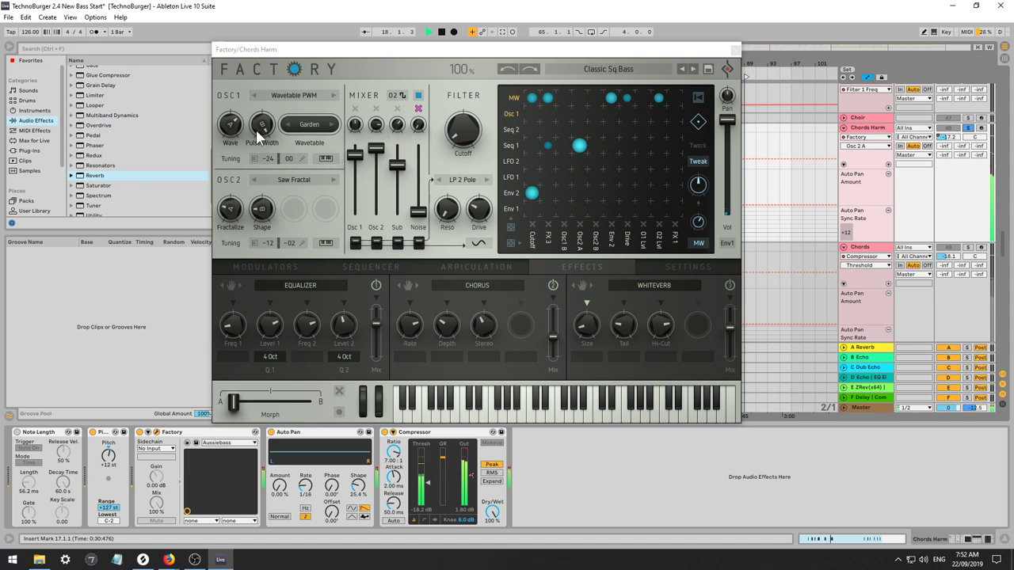
Move oscillator 1's wavetable position to 16.4 and enable the noise oscillator at 8.5%.
{"action": "left_click", "coordinate": [228, 124]}
{"action": "mouse_move", "coordinate": [228, 123]}
{"action": "left_mouse_down"}
{"action": "mouse_move", "coordinate": [223, 169]}
{"action": "mouse_move", "coordinate": [222, 130]}
{"action": "left_mouse_up"}
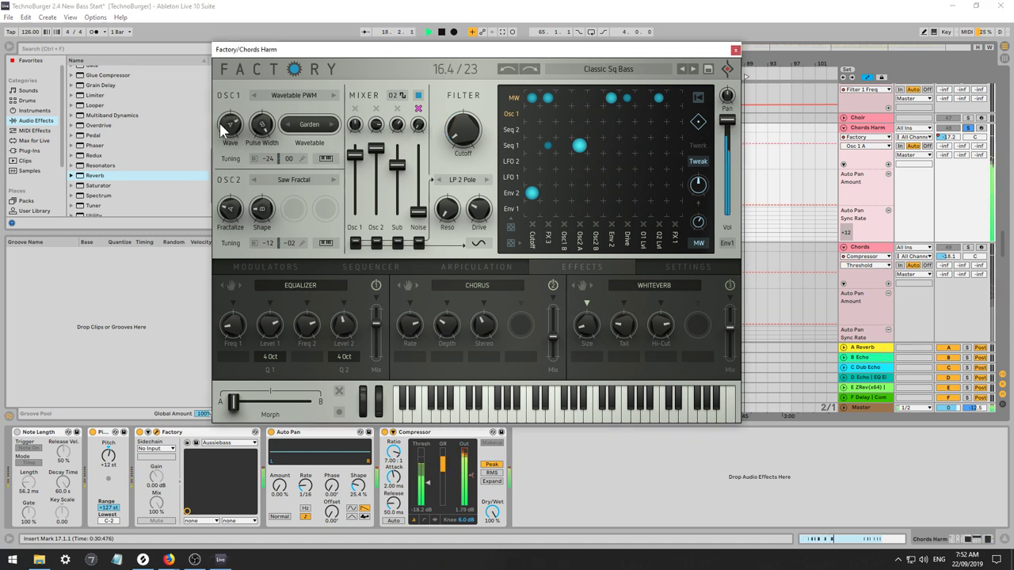
{"action": "left_click", "coordinate": [418, 96]}
{"action": "left_click_drag", "start_coordinate": [419, 212], "coordinate": [416, 123]}
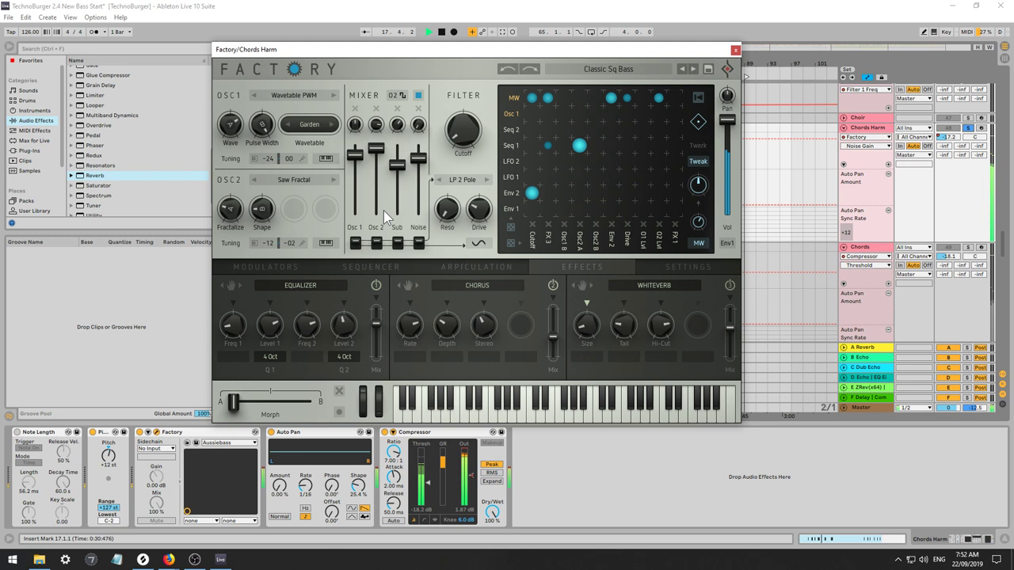
Lengthen the Env 2 decay to 886 ms and solo the Chords track alongside Chords Harm.
{"action": "left_click", "coordinate": [332, 266]}
{"action": "left_click", "coordinate": [298, 266]}
{"action": "left_click_drag", "start_coordinate": [360, 331], "coordinate": [359, 313]}
{"action": "key", "text": "space"}
{"action": "key", "text": "space"}
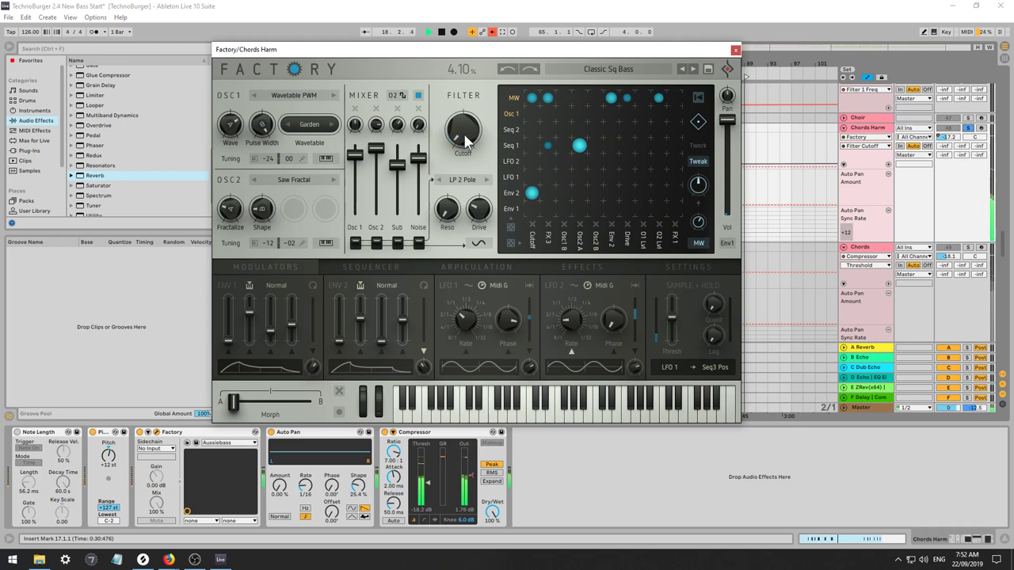
{"action": "left_click", "coordinate": [480, 209]}
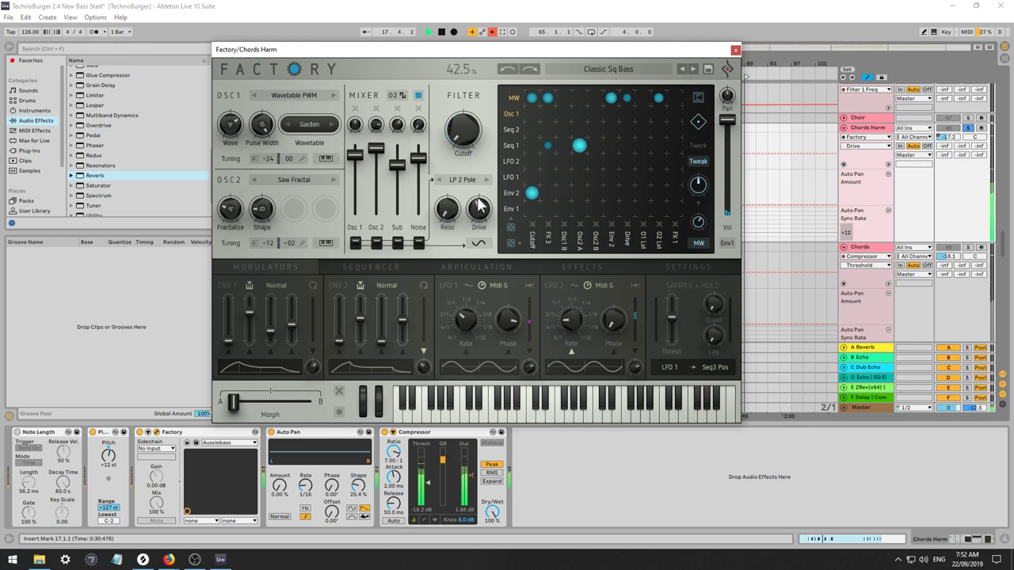
{"action": "left_click", "coordinate": [967, 247], "text": "ctrl"}
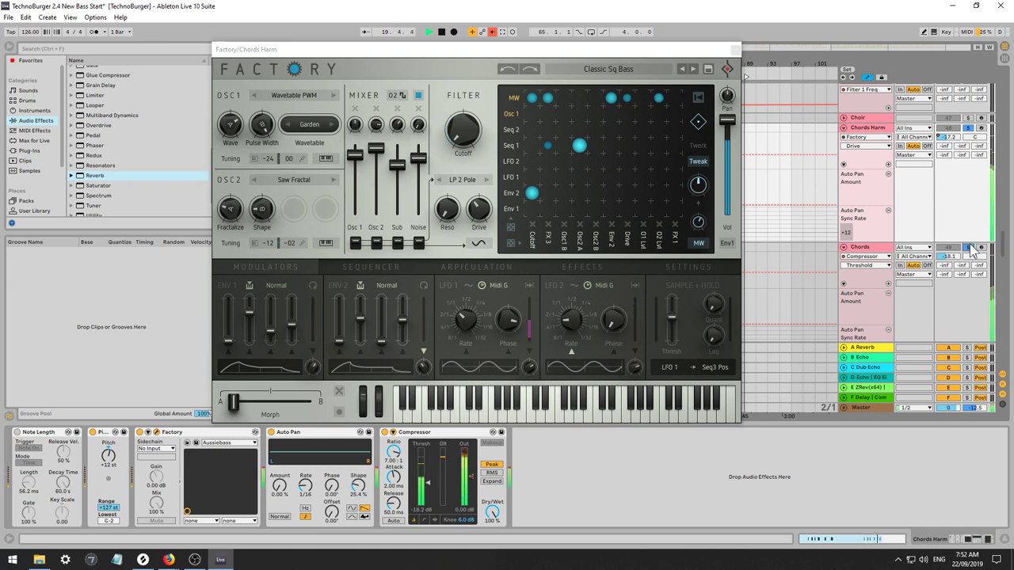
Raise the chorus mix and rework its rate, depth and stereo amounts.
{"action": "left_click", "coordinate": [571, 270]}
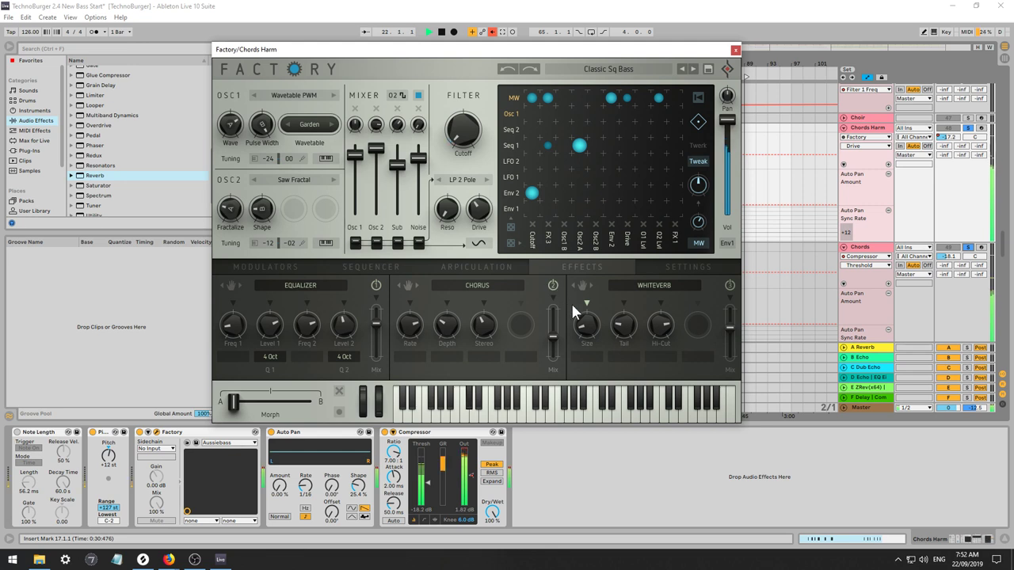
{"action": "left_click", "coordinate": [483, 322]}
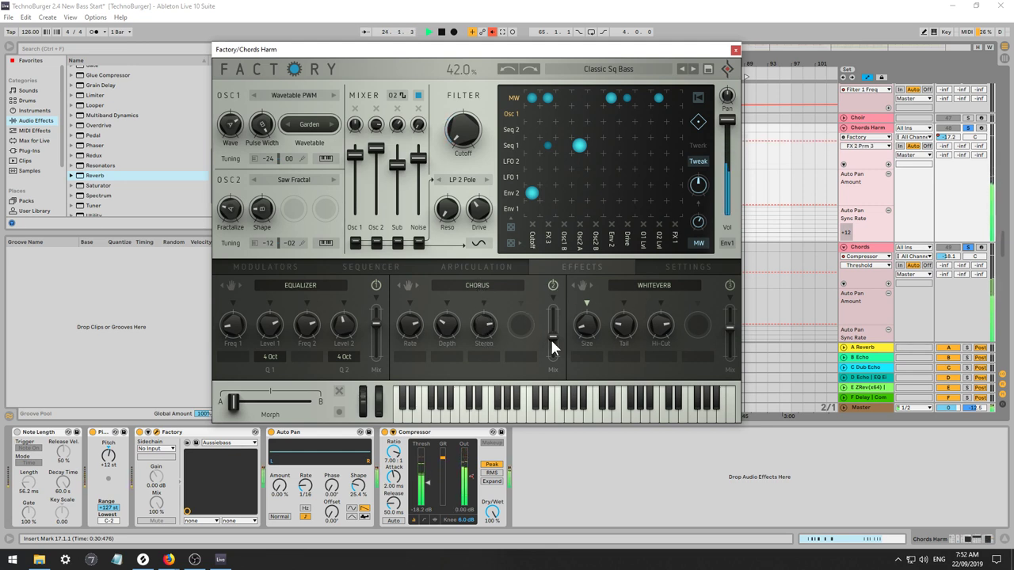
{"action": "left_click_drag", "start_coordinate": [551, 341], "coordinate": [555, 311]}
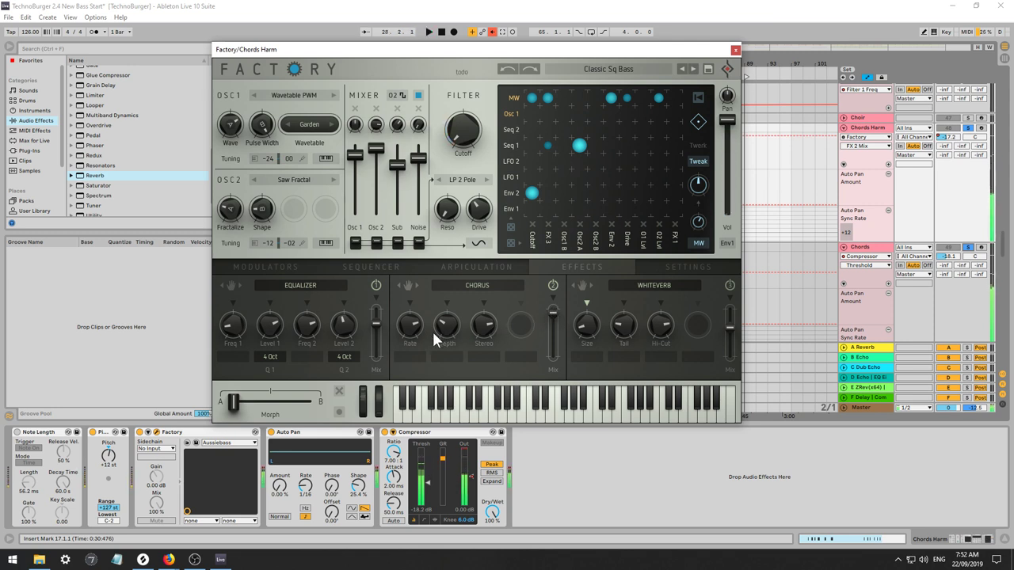
{"action": "key", "text": "space"}
{"action": "key", "text": "space"}
{"action": "left_click_drag", "start_coordinate": [412, 326], "coordinate": [414, 373]}
{"action": "left_click_drag", "start_coordinate": [445, 325], "coordinate": [445, 274]}
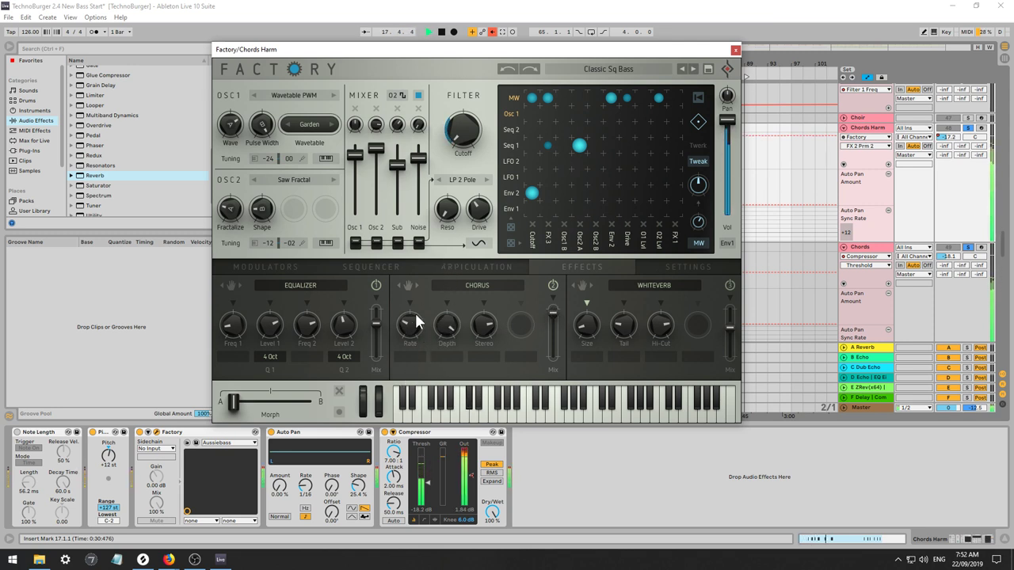
{"action": "left_click_drag", "start_coordinate": [415, 316], "coordinate": [446, 300]}
{"action": "mouse_move", "coordinate": [553, 314]}
{"action": "left_mouse_down"}
{"action": "mouse_move", "coordinate": [551, 331]}
{"action": "mouse_move", "coordinate": [552, 318]}
{"action": "left_mouse_up"}
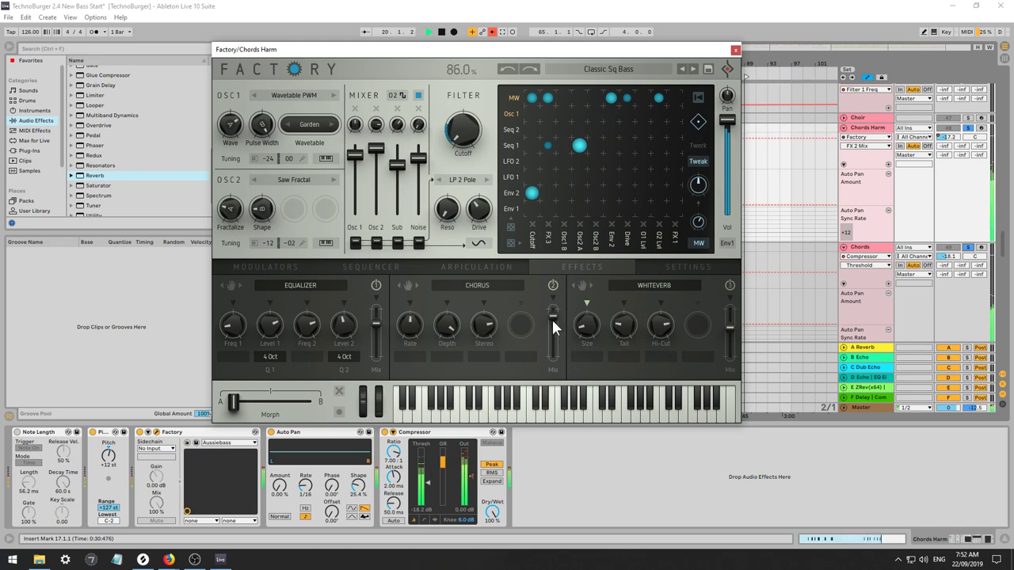
{"action": "left_click_drag", "start_coordinate": [478, 326], "coordinate": [411, 313]}
{"action": "left_click", "coordinate": [449, 326]}
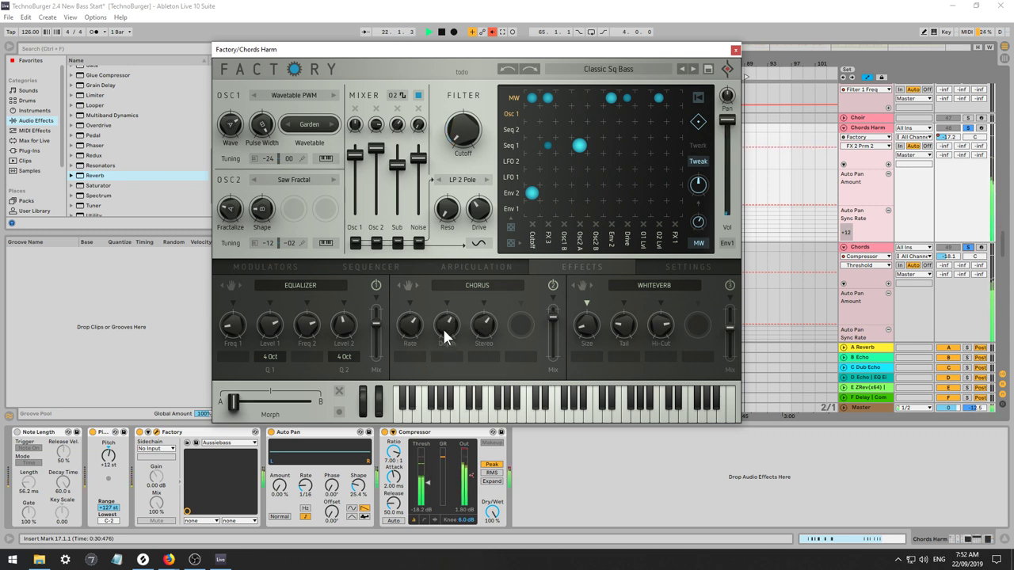
Keep the Garden wavetable, lower the Sub level to 57%, raise oscillator 1 and 2 levels, and set resonance to 17%.
{"action": "left_click", "coordinate": [289, 127]}
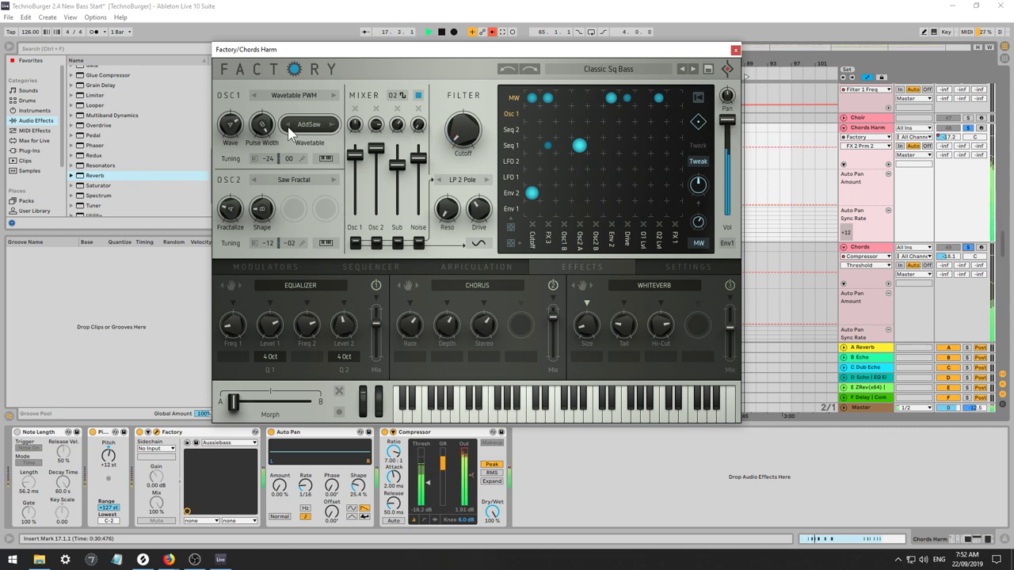
{"action": "left_click", "coordinate": [330, 124]}
{"action": "mouse_move", "coordinate": [397, 166]}
{"action": "left_click_drag", "start_coordinate": [398, 166], "coordinate": [398, 180]}
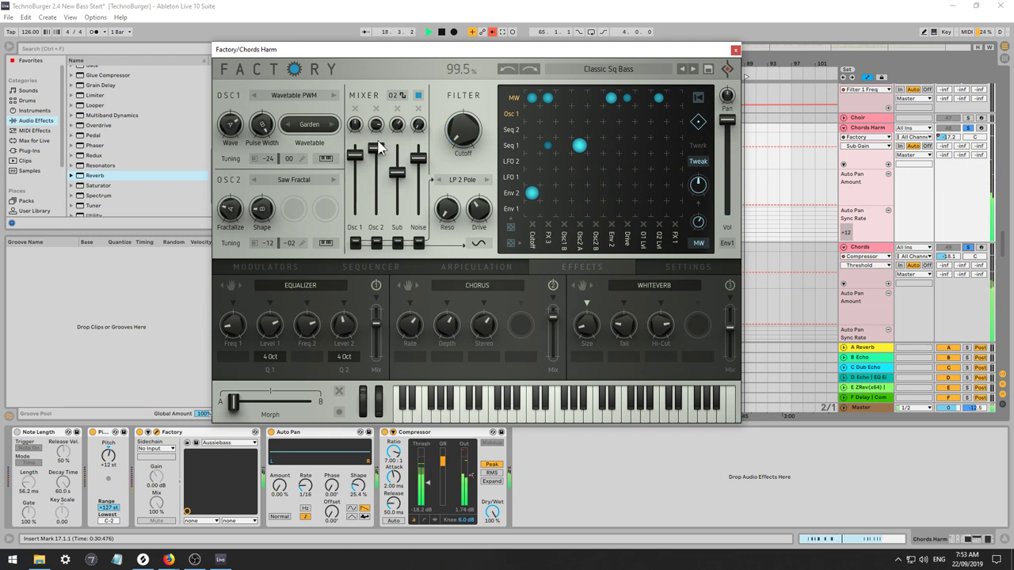
{"action": "key", "text": "space"}
{"action": "mouse_move", "coordinate": [375, 125]}
{"action": "left_mouse_down"}
{"action": "mouse_move", "coordinate": [354, 125]}
{"action": "mouse_move", "coordinate": [354, 96]}
{"action": "mouse_move", "coordinate": [356, 127]}
{"action": "left_mouse_up"}
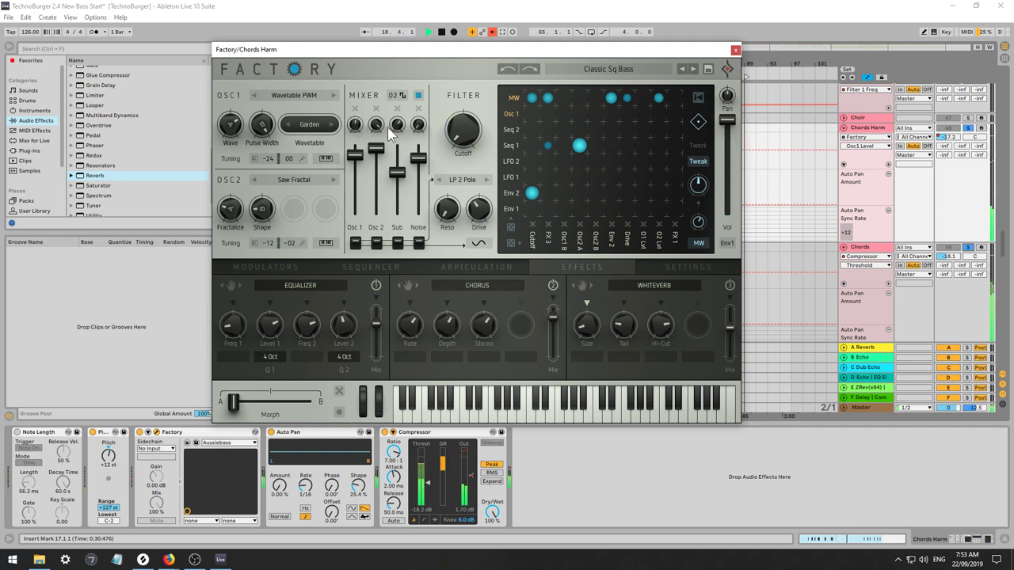
{"action": "left_click_drag", "start_coordinate": [451, 202], "coordinate": [442, 201]}
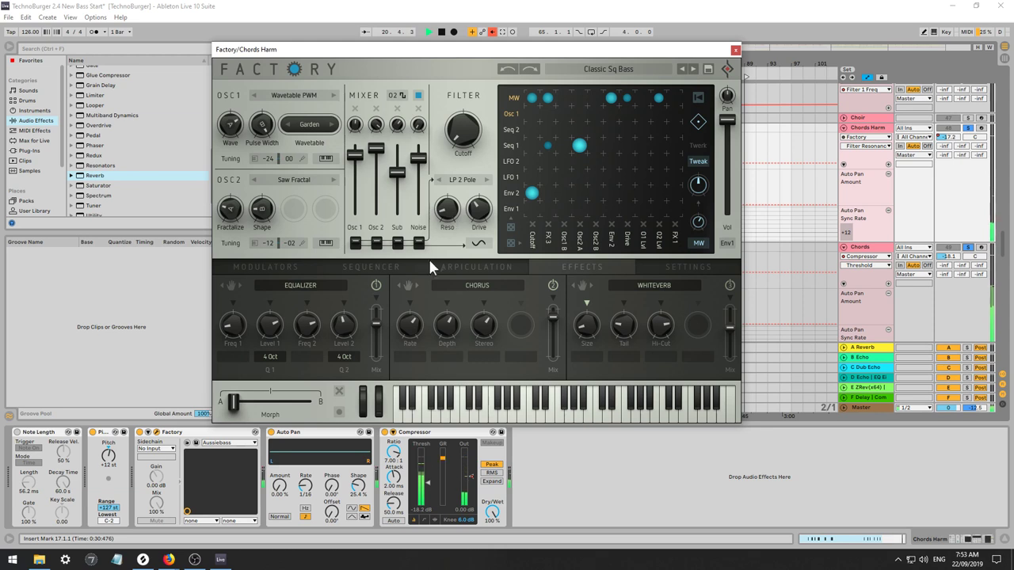
Switch the third effect slot to Groove Delay and turn down its rotate amount.
{"action": "left_click", "coordinate": [725, 283]}
{"action": "left_click", "coordinate": [668, 283]}
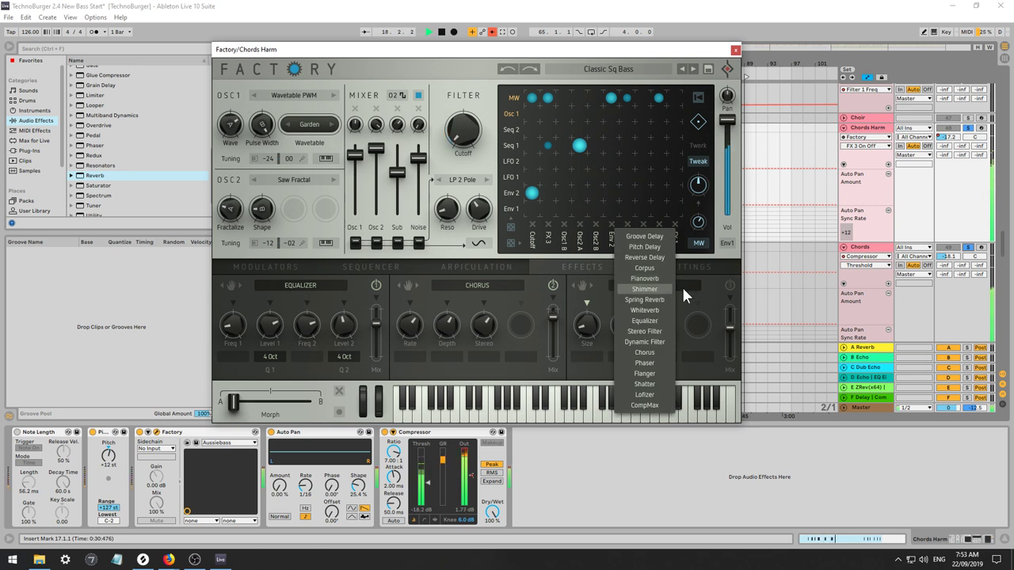
{"action": "left_click", "coordinate": [663, 237]}
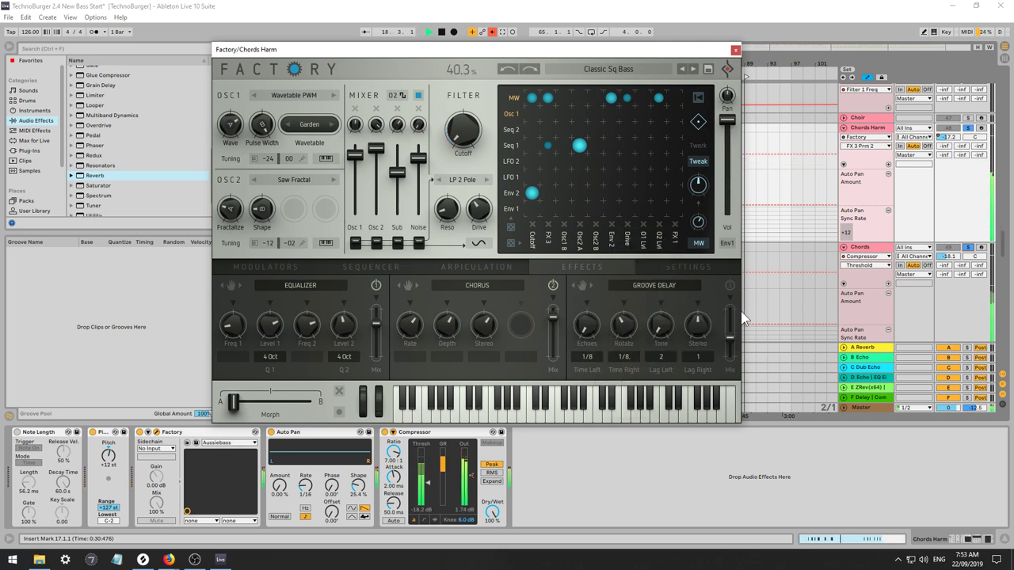
{"action": "left_click_drag", "start_coordinate": [626, 328], "coordinate": [591, 333]}
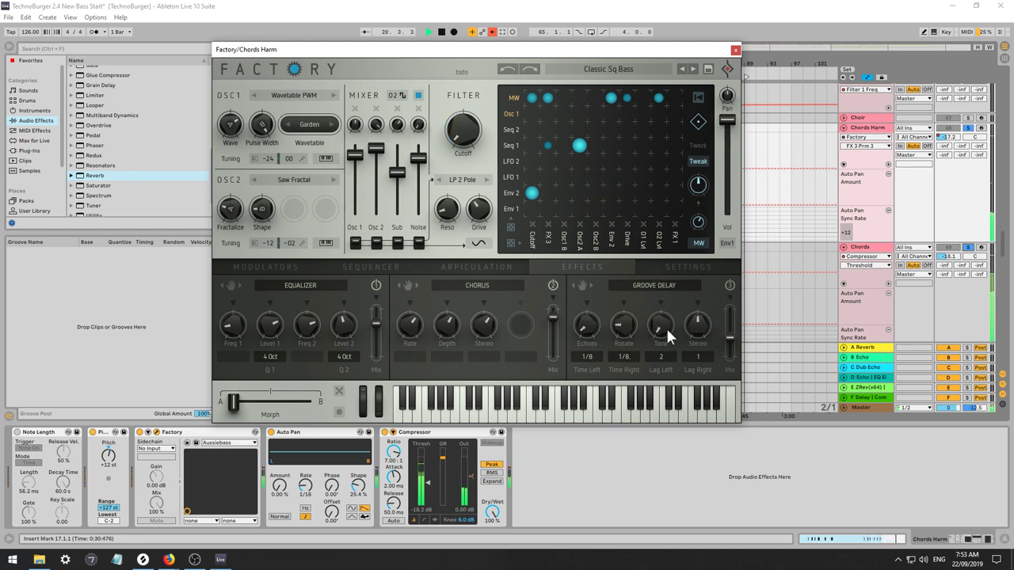
Set Groove Delay times to Right 1/32 and Left 1/16T, then swap the effect for Shatter.
{"action": "left_click", "coordinate": [587, 371]}
{"action": "left_click", "coordinate": [587, 357]}
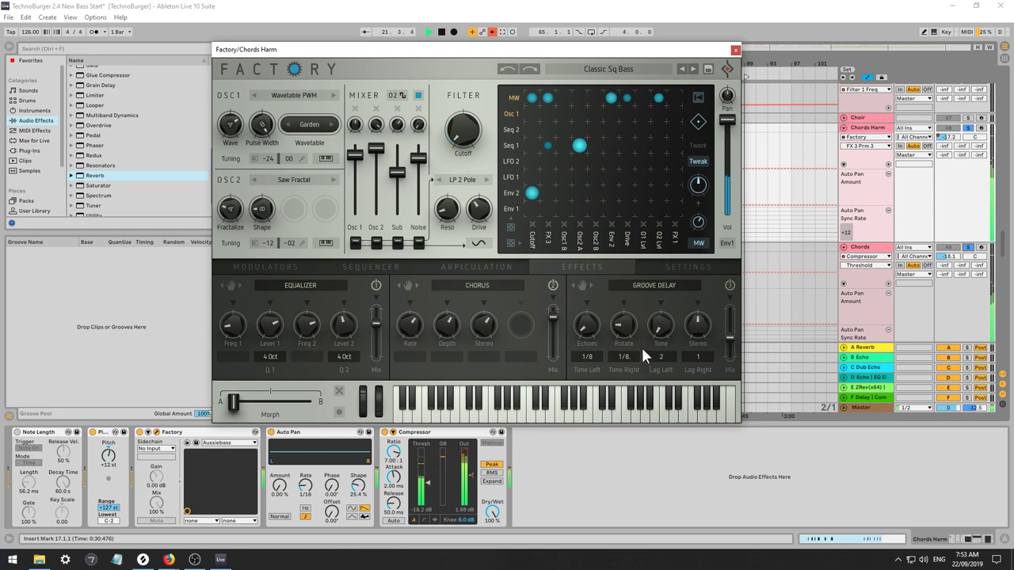
{"action": "left_click", "coordinate": [626, 356]}
{"action": "left_click", "coordinate": [617, 354]}
{"action": "left_click", "coordinate": [623, 357]}
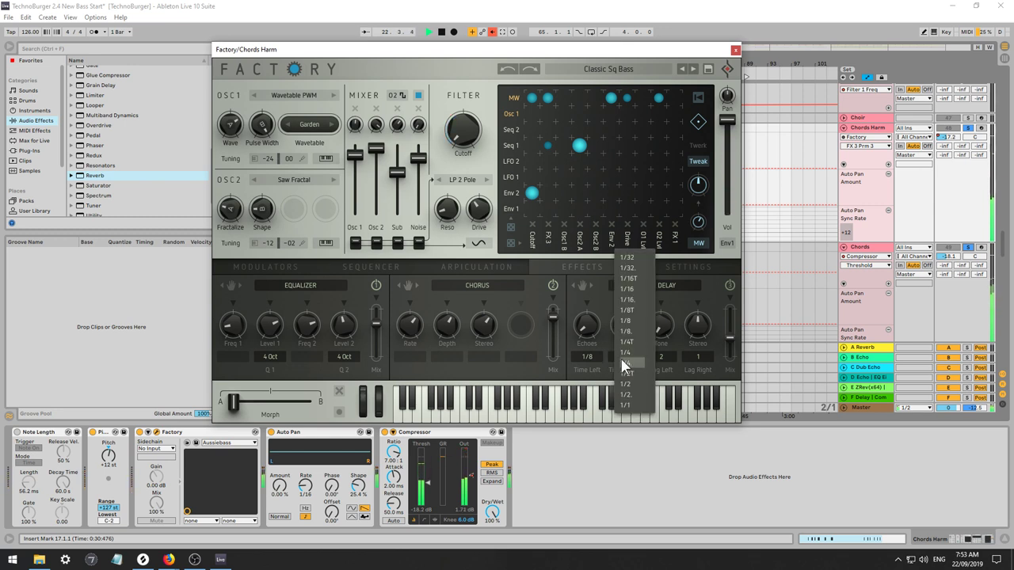
{"action": "left_click", "coordinate": [638, 266]}
{"action": "left_click", "coordinate": [588, 357]}
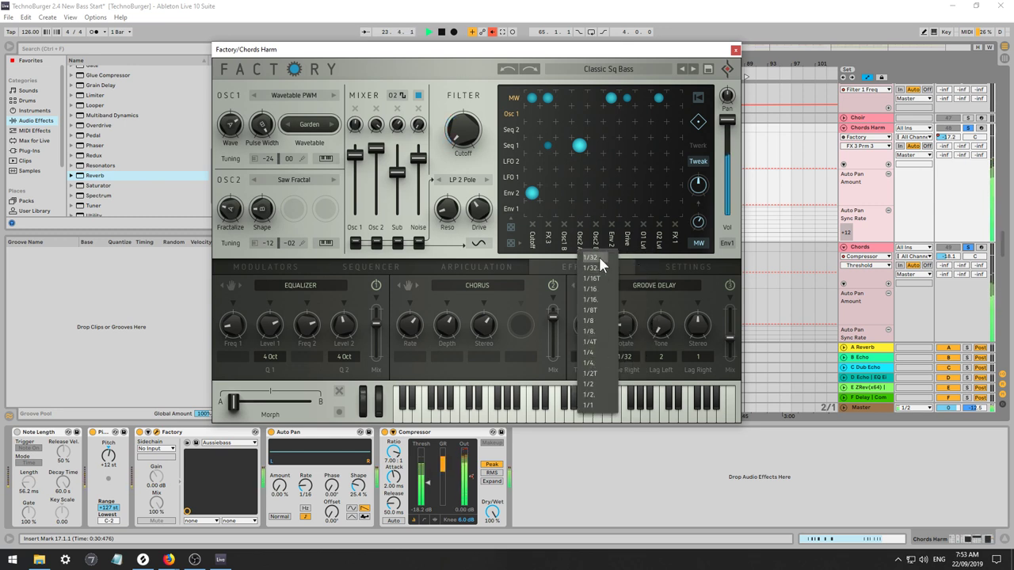
{"action": "left_click", "coordinate": [593, 277]}
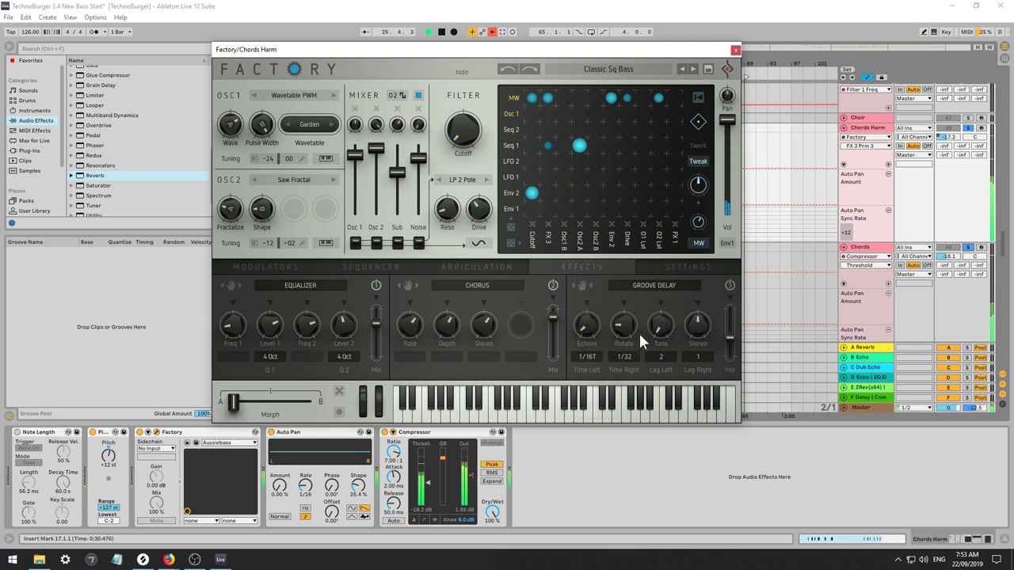
{"action": "left_click", "coordinate": [650, 286]}
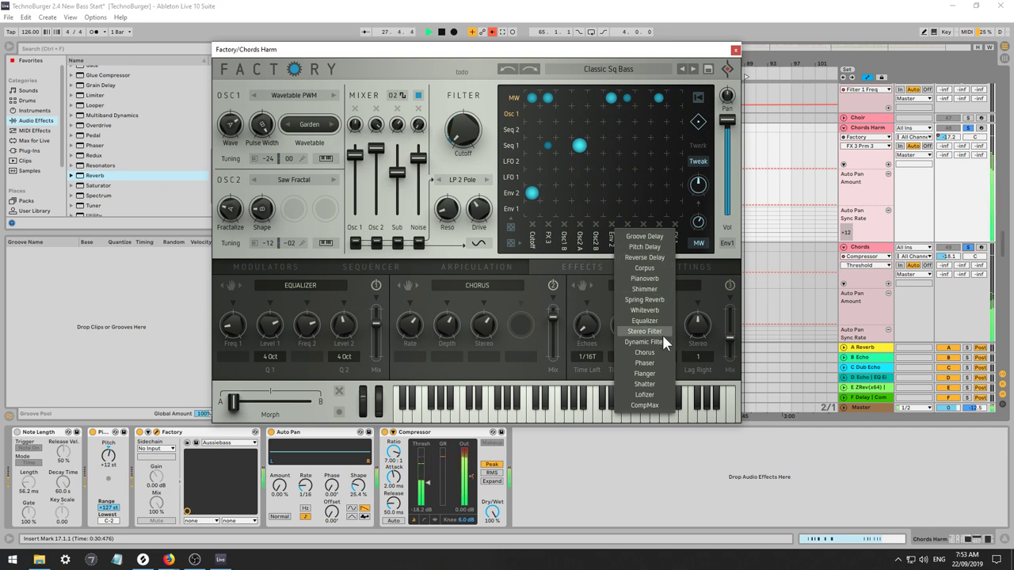
{"action": "left_click", "coordinate": [657, 384]}
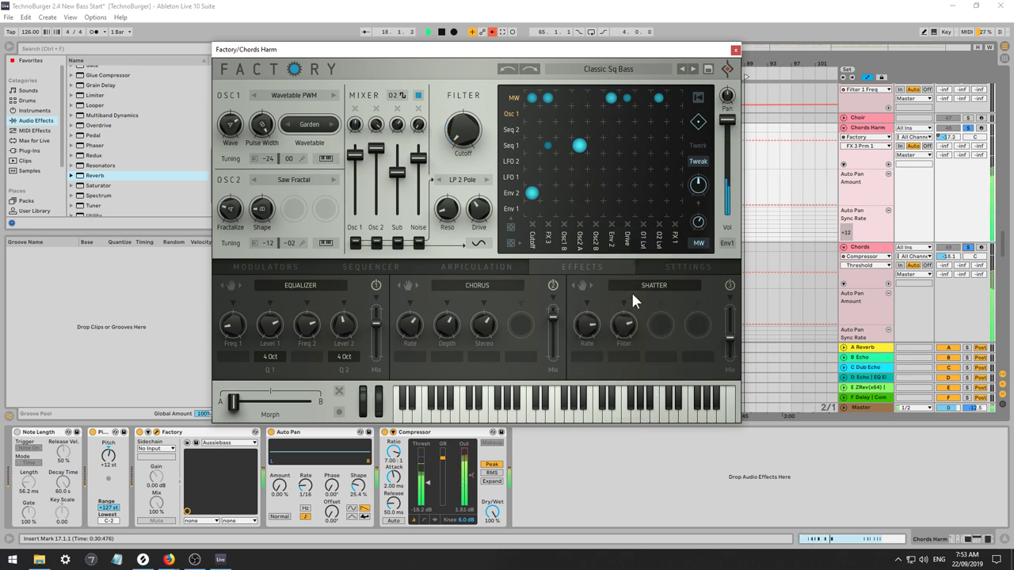
Try Whiteverb and Spring Reverb in the third effect slot before settling on Shimmer.
{"action": "left_click", "coordinate": [655, 287]}
{"action": "left_click", "coordinate": [660, 309]}
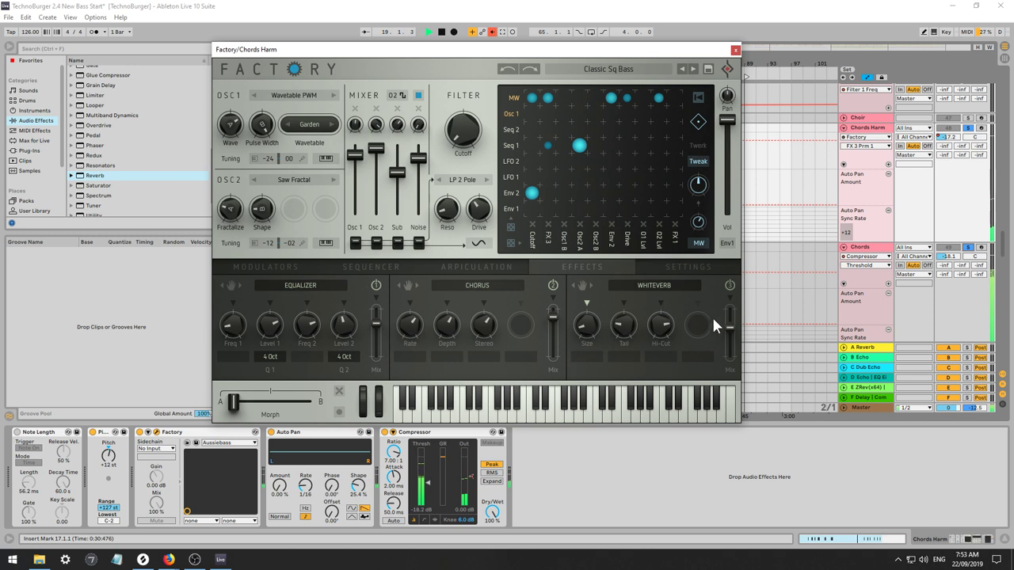
{"action": "left_click", "coordinate": [660, 286]}
{"action": "left_click", "coordinate": [643, 299]}
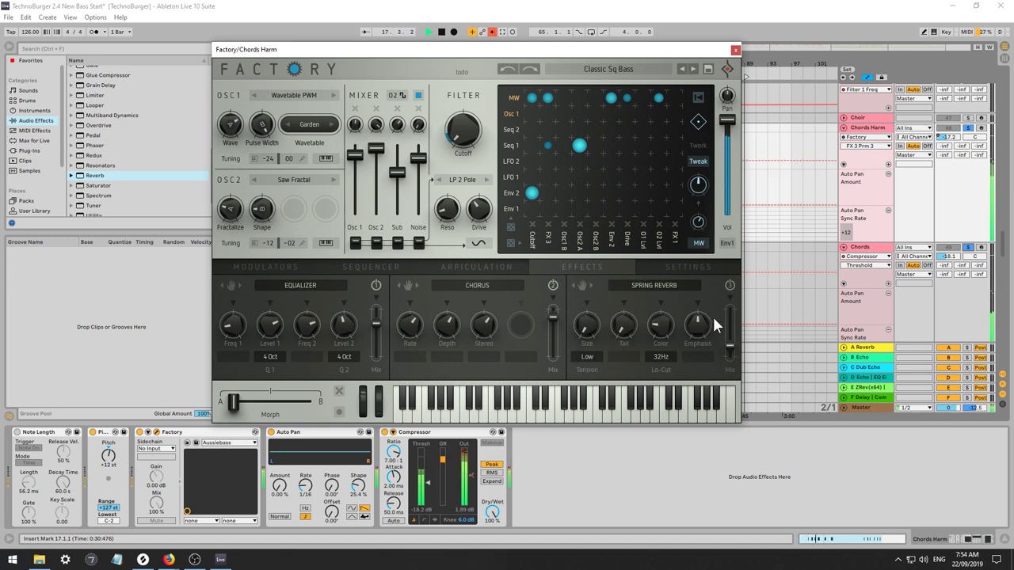
{"action": "left_click", "coordinate": [652, 286]}
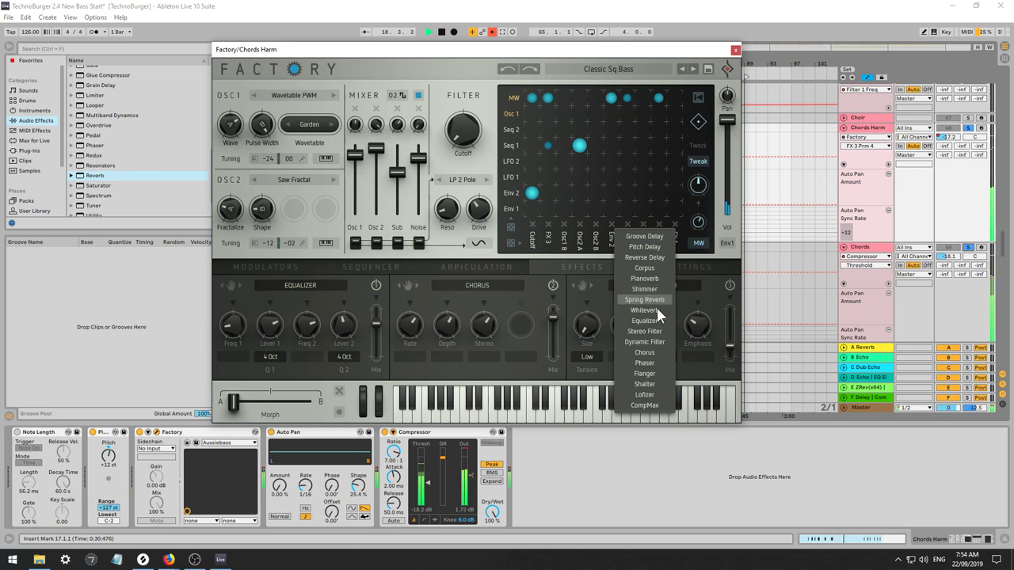
{"action": "left_click", "coordinate": [653, 289]}
Tweak Shimmer's mix, size, tune, tail and amount, then replace it with Pianoverb.
{"action": "left_click_drag", "start_coordinate": [728, 325], "coordinate": [726, 334]}
{"action": "left_click_drag", "start_coordinate": [587, 326], "coordinate": [587, 337]}
{"action": "left_click_drag", "start_coordinate": [661, 326], "coordinate": [661, 338]}
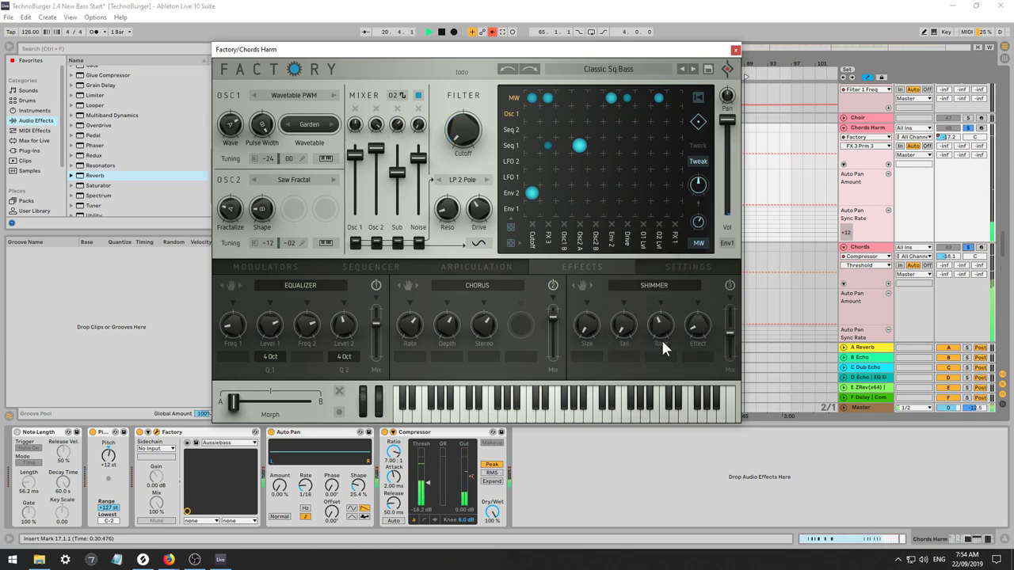
{"action": "left_click", "coordinate": [620, 326]}
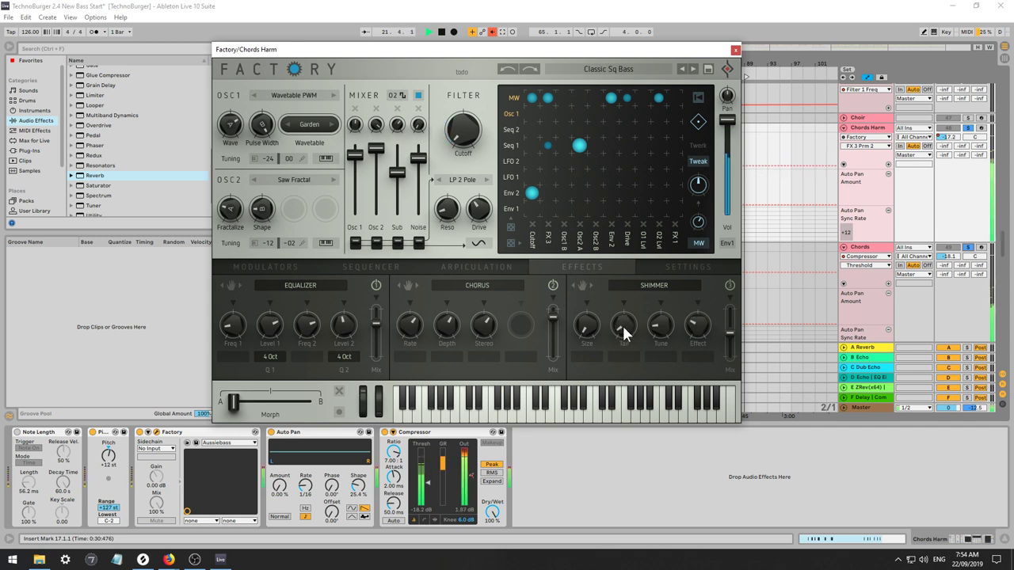
{"action": "left_click", "coordinate": [658, 333]}
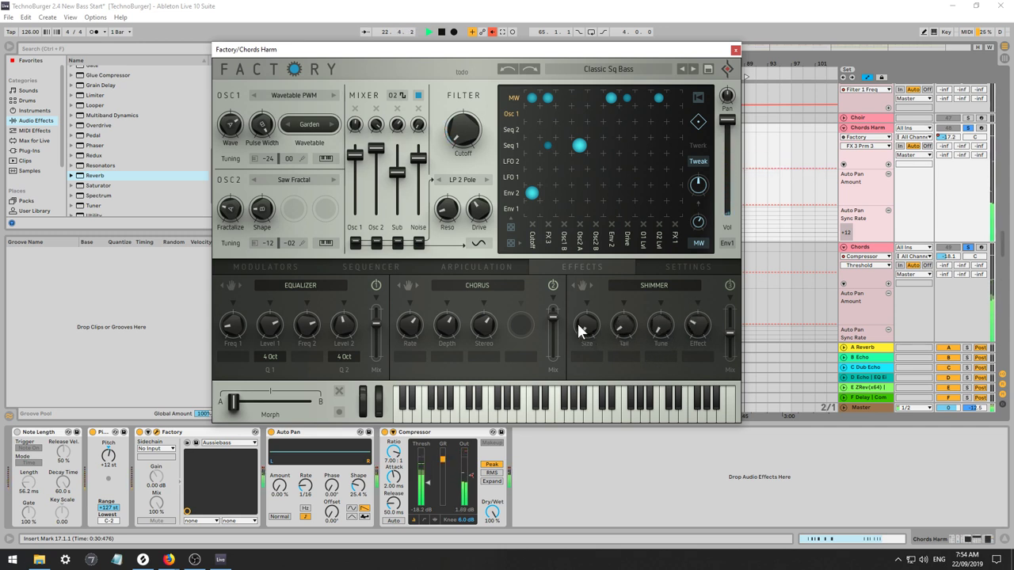
{"action": "left_click", "coordinate": [694, 334]}
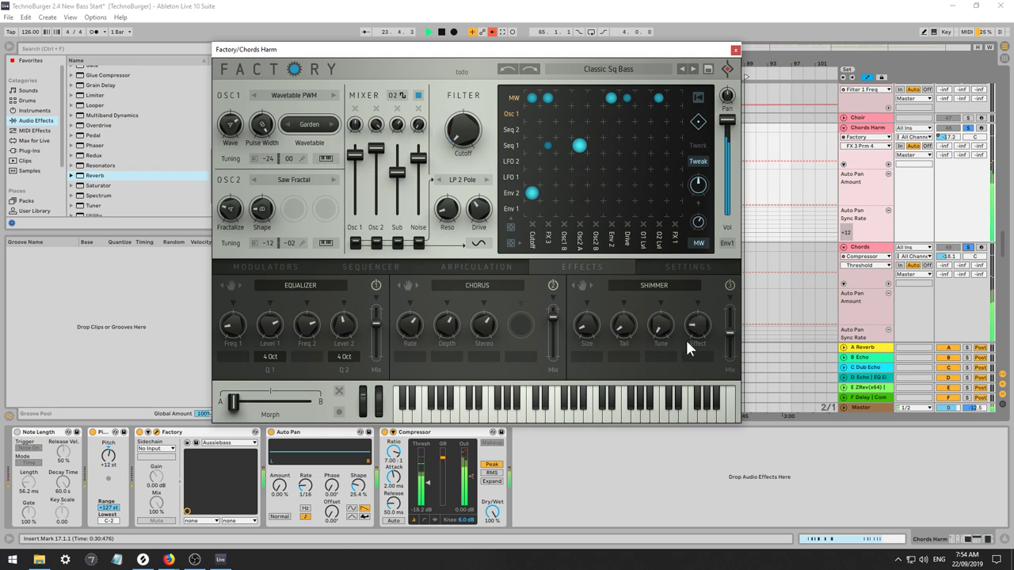
{"action": "left_click_drag", "start_coordinate": [676, 284], "coordinate": [672, 260]}
{"action": "left_click_drag", "start_coordinate": [626, 328], "coordinate": [635, 301]}
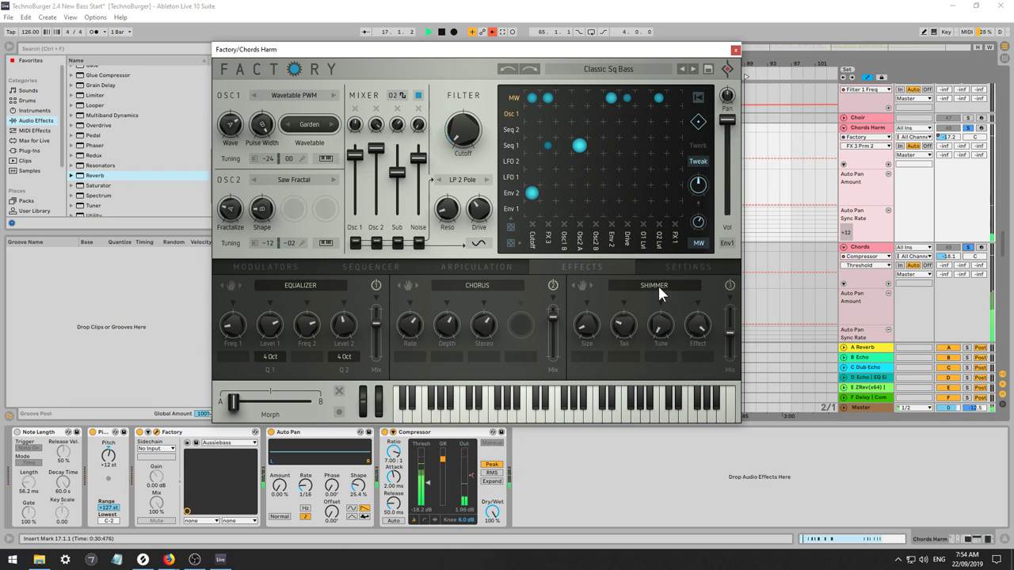
{"action": "left_click", "coordinate": [658, 284]}
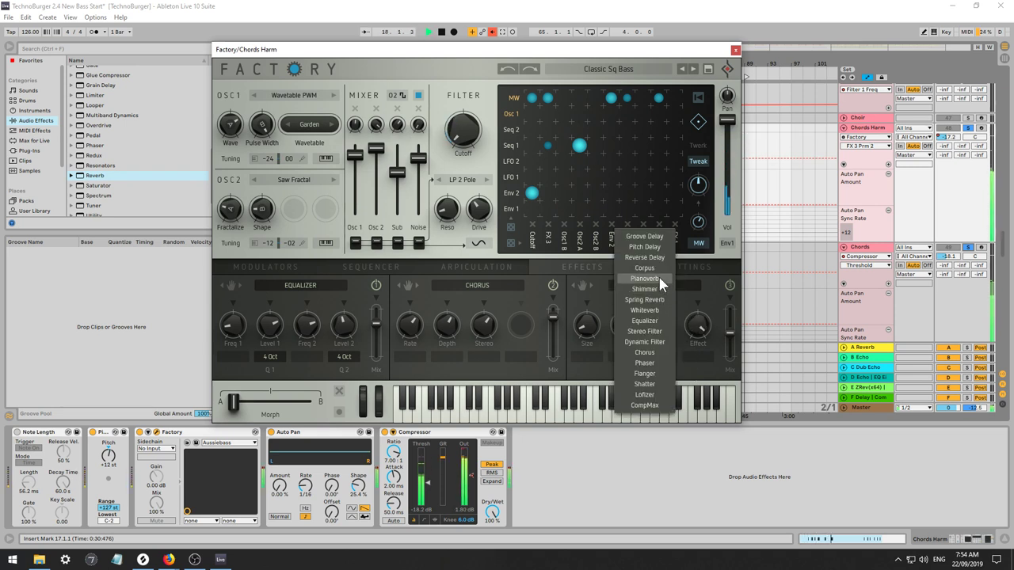
{"action": "left_click", "coordinate": [658, 278]}
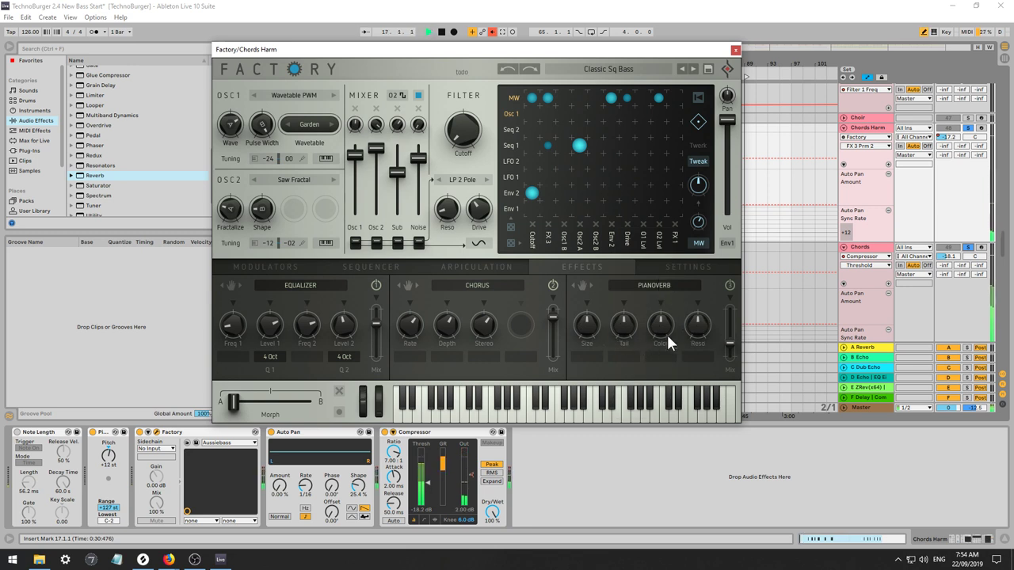
Adjust the Pianoverb tail and set its mix to about 45% during playback.
{"action": "left_click", "coordinate": [730, 332]}
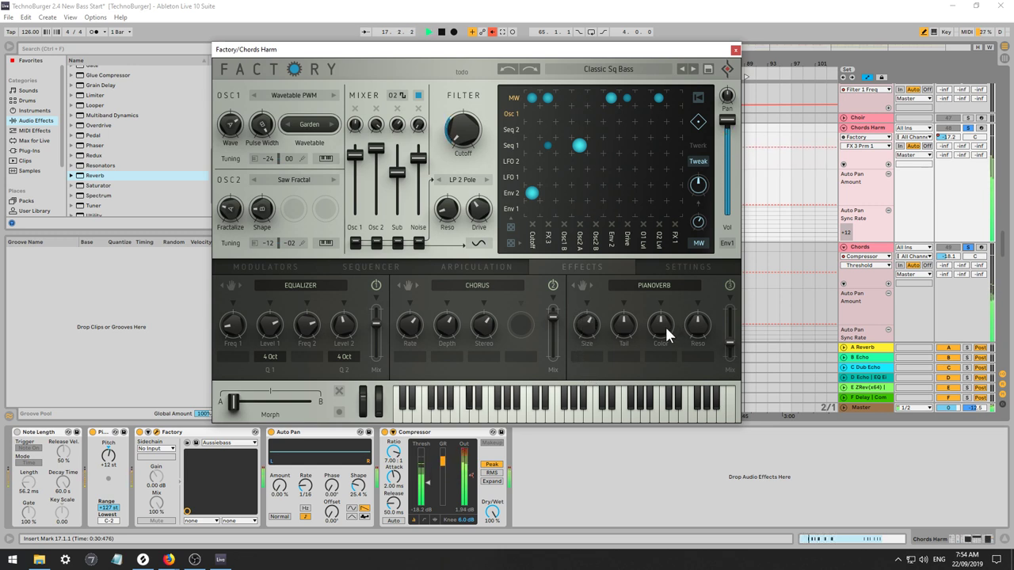
{"action": "left_click_drag", "start_coordinate": [622, 324], "coordinate": [611, 370]}
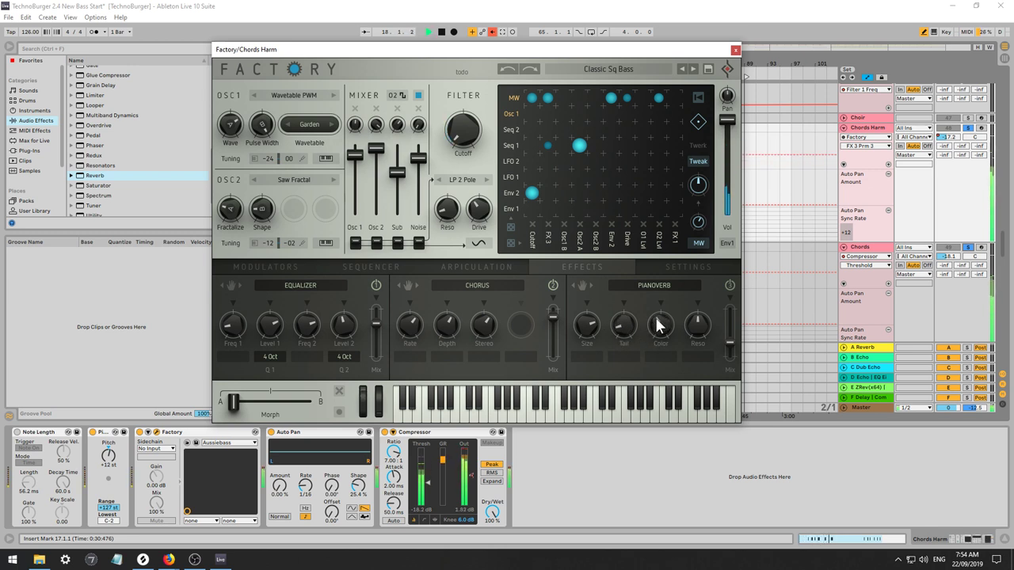
{"action": "left_click_drag", "start_coordinate": [724, 346], "coordinate": [725, 320]}
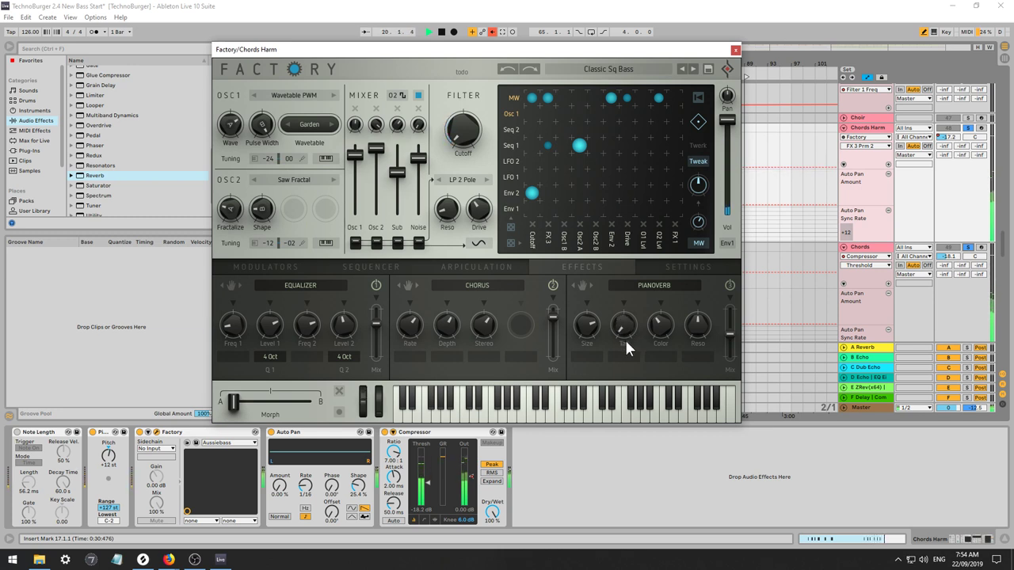
{"action": "left_click_drag", "start_coordinate": [731, 336], "coordinate": [709, 343]}
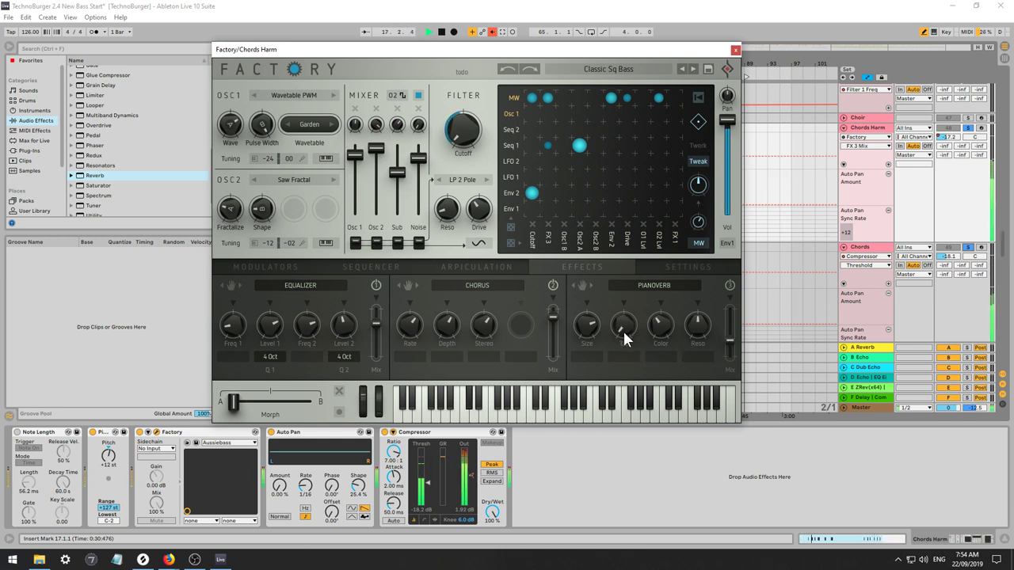
{"action": "left_click_drag", "start_coordinate": [623, 331], "coordinate": [619, 323]}
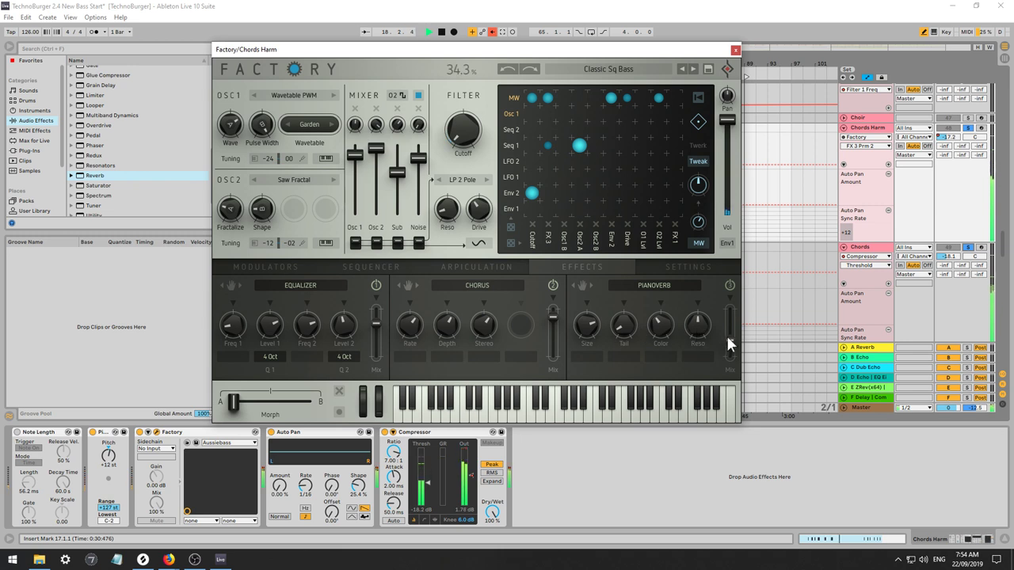
{"action": "mouse_move", "coordinate": [725, 333]}
{"action": "left_mouse_down"}
{"action": "mouse_move", "coordinate": [726, 320]}
{"action": "mouse_move", "coordinate": [735, 331]}
{"action": "mouse_move", "coordinate": [734, 322]}
{"action": "left_mouse_up"}
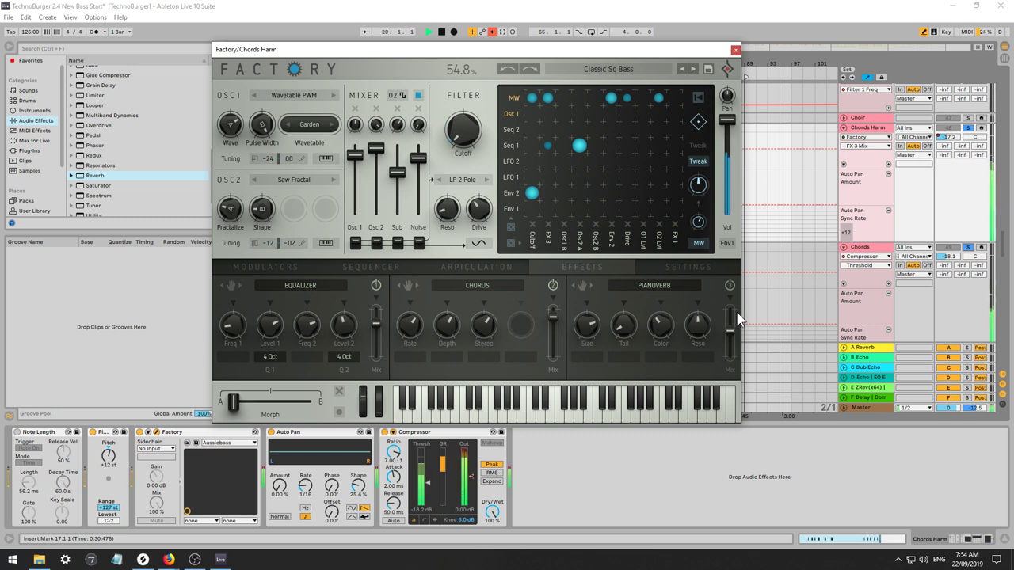
Restart playback, shorten the Pianoverb tail again, and close the Factory editor.
{"action": "key", "text": "space"}
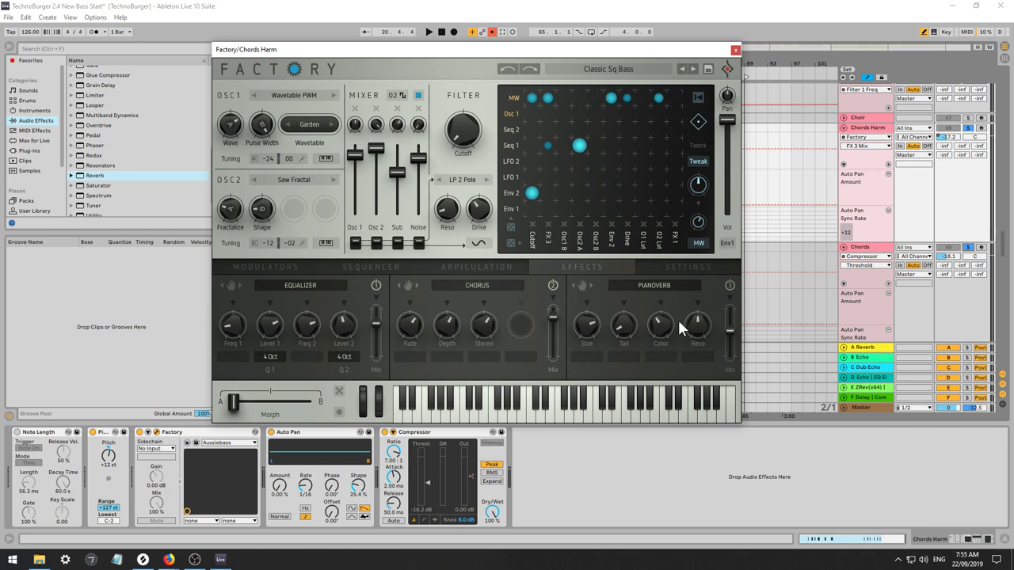
{"action": "key", "text": "space"}
{"action": "key", "text": "space"}
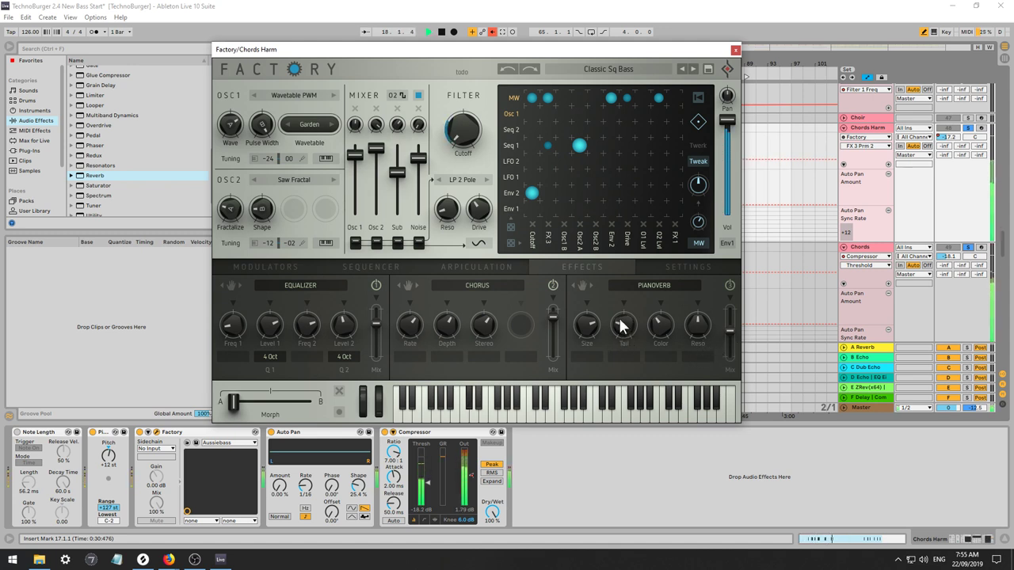
{"action": "left_click_drag", "start_coordinate": [620, 325], "coordinate": [663, 297]}
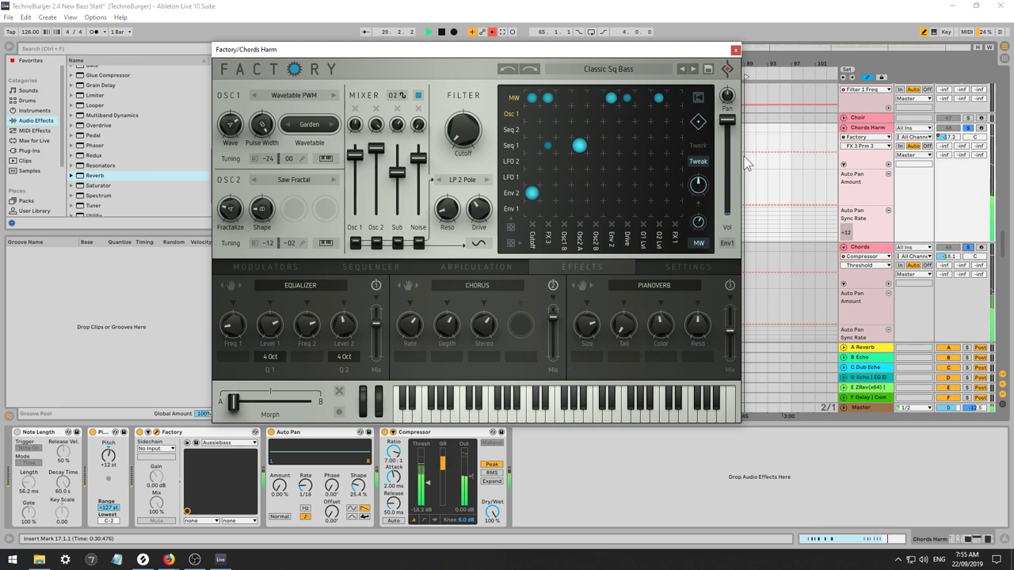
{"action": "left_click", "coordinate": [735, 51]}
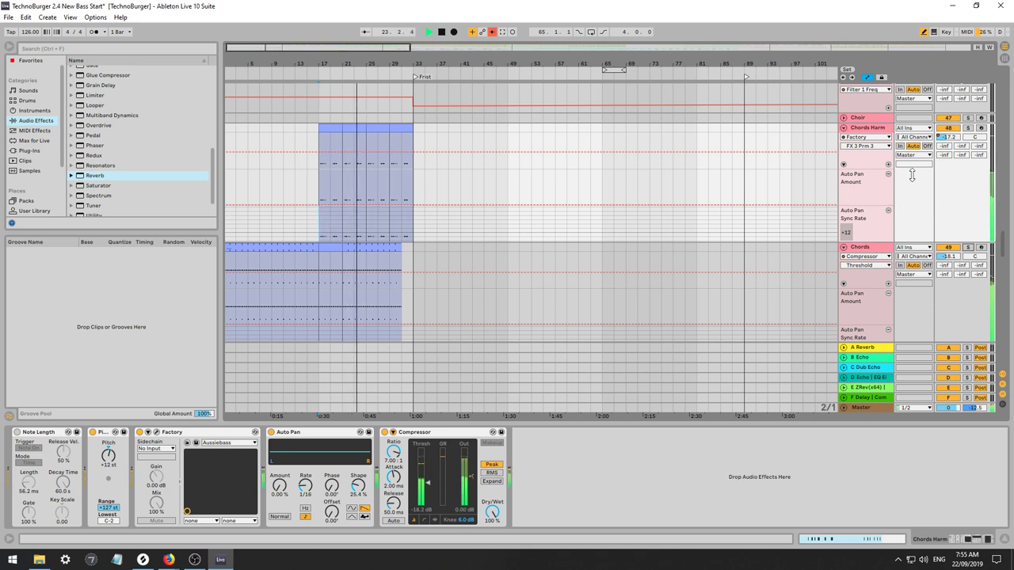
Solo Chords Harm, reopen Factory, and lower EQ band 1 level, raise EQ mix, lower band 2 frequency.
{"action": "left_click", "coordinate": [967, 127]}
{"action": "key", "text": "space"}
{"action": "key", "text": "space"}
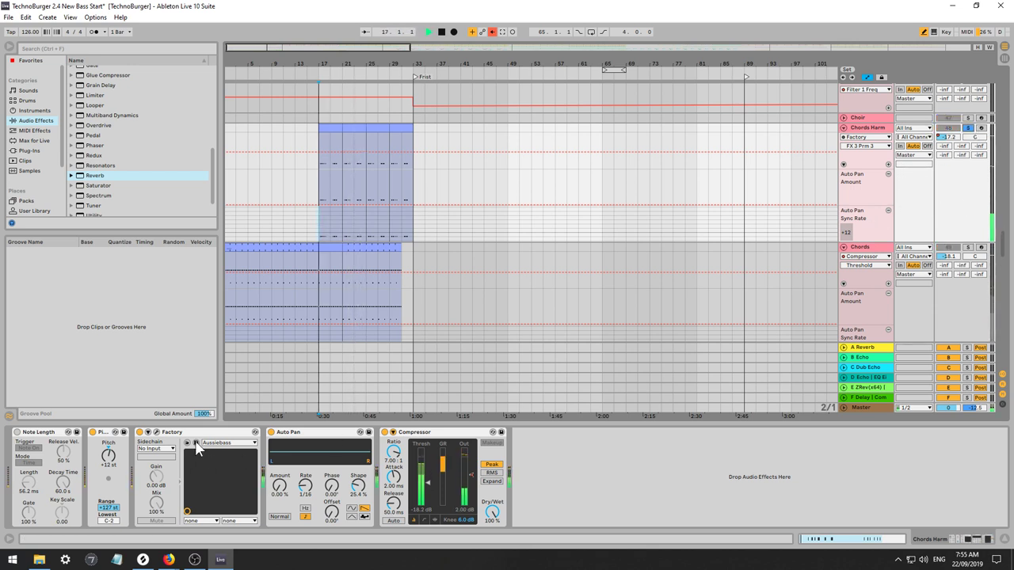
{"action": "left_click", "coordinate": [157, 432]}
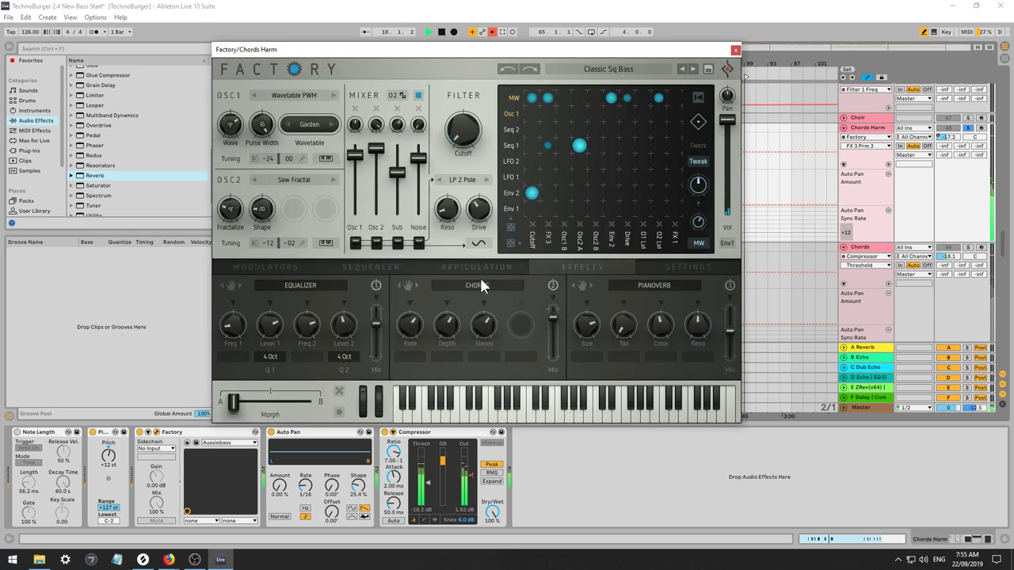
{"action": "key", "text": "space"}
{"action": "key", "text": "space"}
{"action": "left_click_drag", "start_coordinate": [268, 329], "coordinate": [262, 372]}
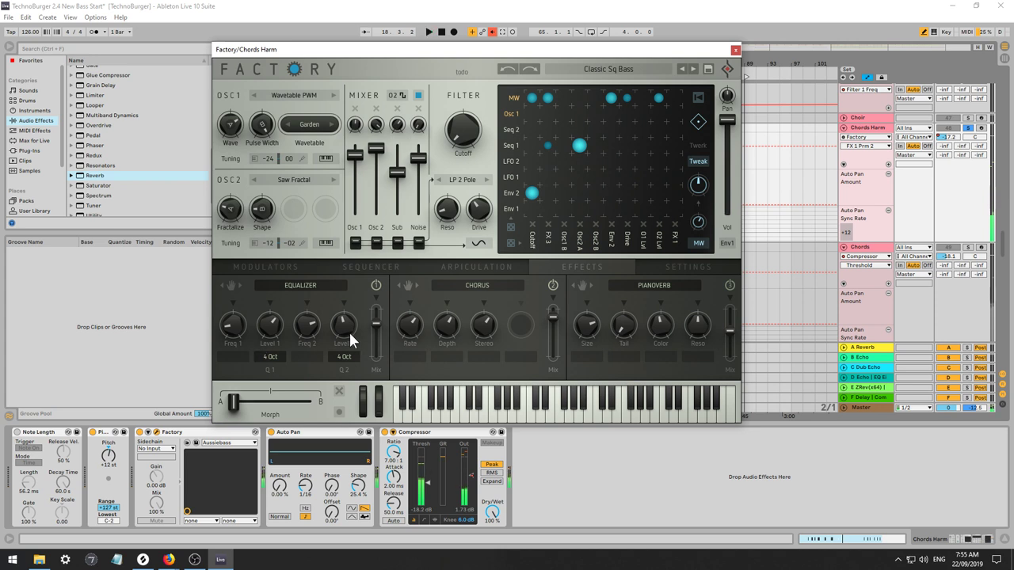
{"action": "key", "text": "space"}
{"action": "left_click_drag", "start_coordinate": [376, 324], "coordinate": [374, 306]}
{"action": "left_click_drag", "start_coordinate": [308, 329], "coordinate": [309, 354]}
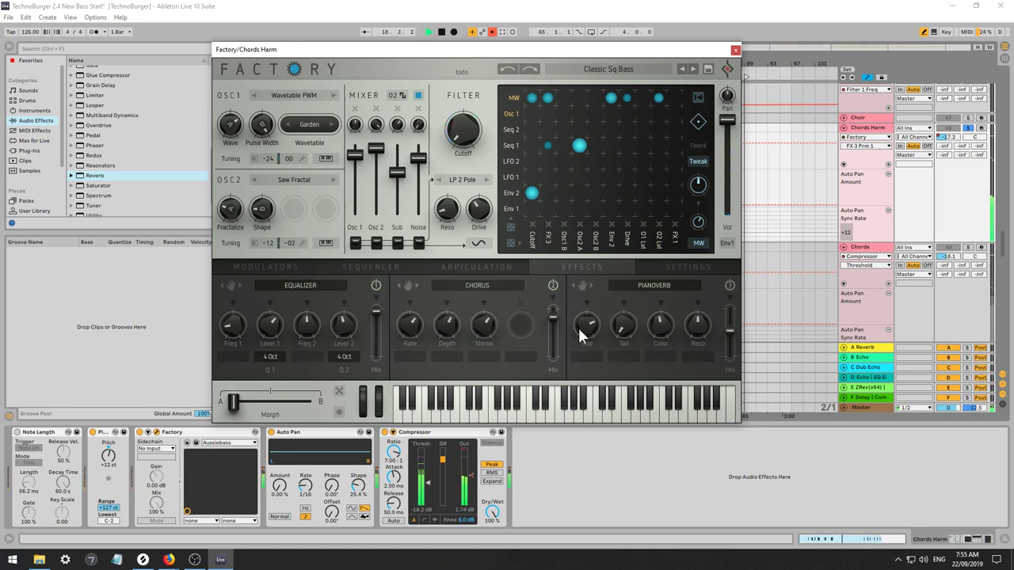
Lower the chorus mix, set reverb mix to about 30%, slow chorus rate and widen its stereo.
{"action": "left_click_drag", "start_coordinate": [553, 321], "coordinate": [552, 328]}
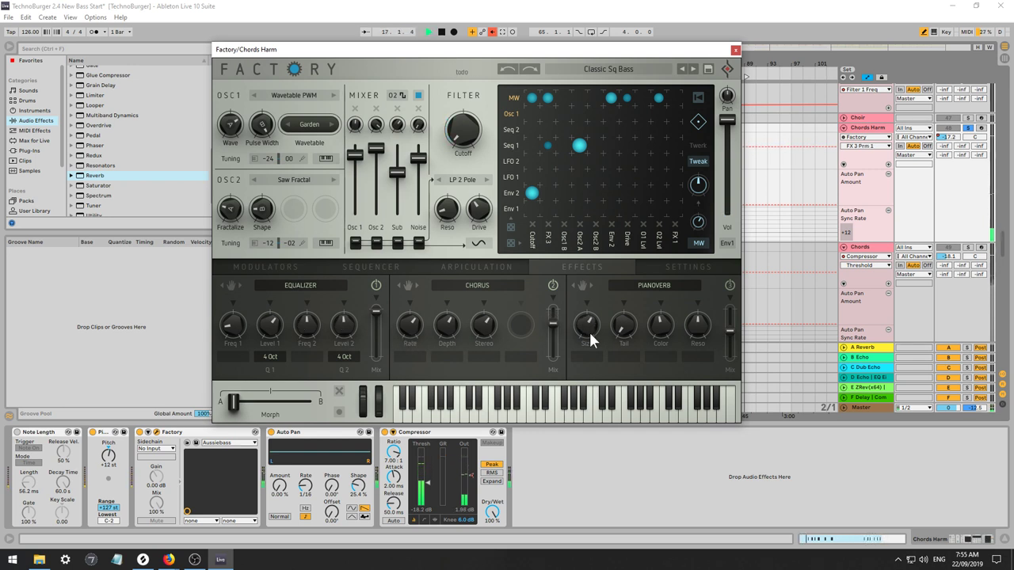
{"action": "left_click_drag", "start_coordinate": [724, 330], "coordinate": [728, 359]}
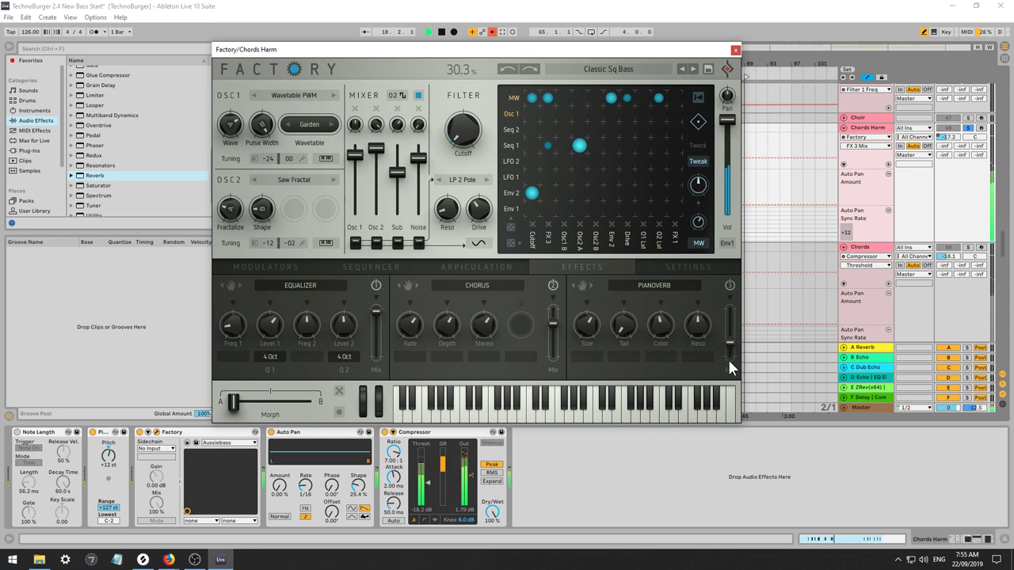
{"action": "left_click_drag", "start_coordinate": [417, 336], "coordinate": [416, 340]}
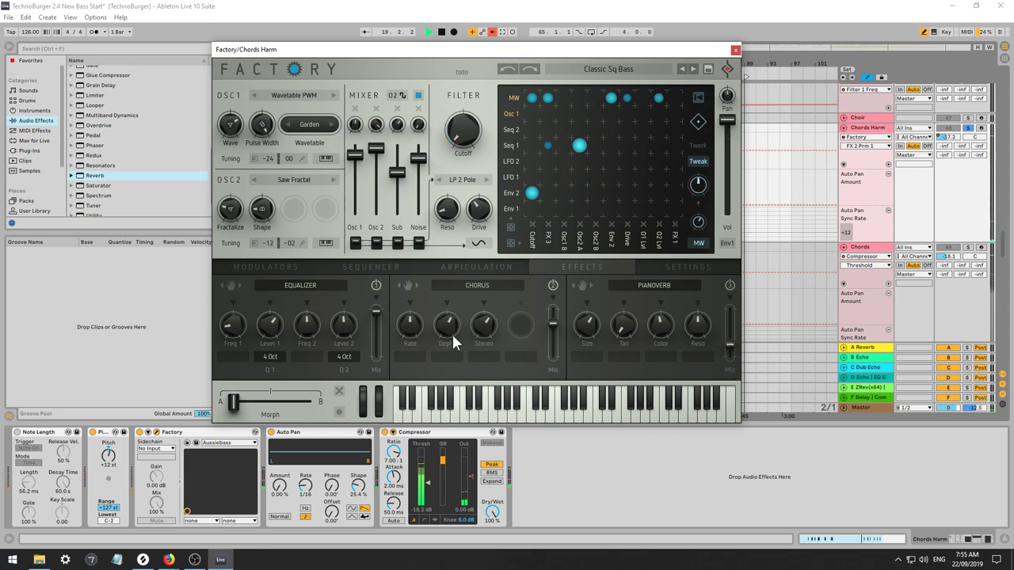
{"action": "left_click_drag", "start_coordinate": [478, 336], "coordinate": [477, 328]}
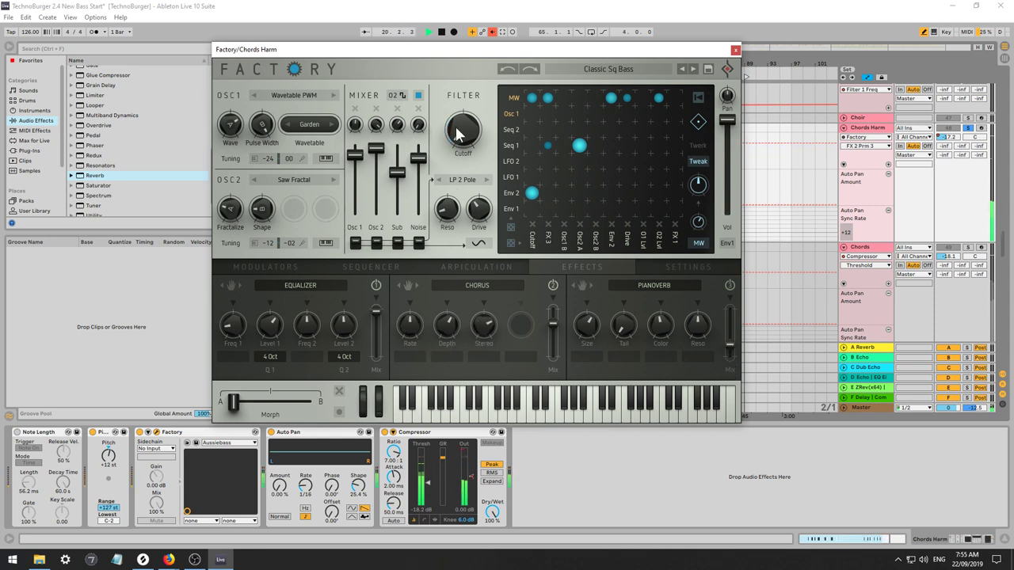
Set Env 2→Cutoff to 94.0% and Env 2 decay to 498 ms, then unsolo Chords Harm and close the editor.
{"action": "mouse_move", "coordinate": [459, 137]}
{"action": "left_mouse_down"}
{"action": "mouse_move", "coordinate": [457, 117]}
{"action": "mouse_move", "coordinate": [451, 150]}
{"action": "left_mouse_up"}
{"action": "left_click", "coordinate": [529, 193]}
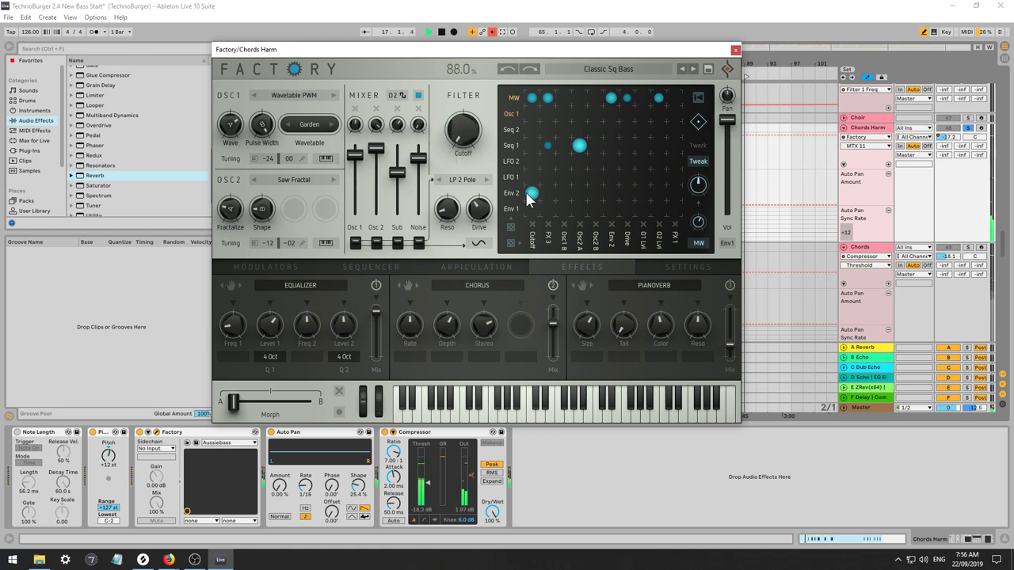
{"action": "key", "text": "space"}
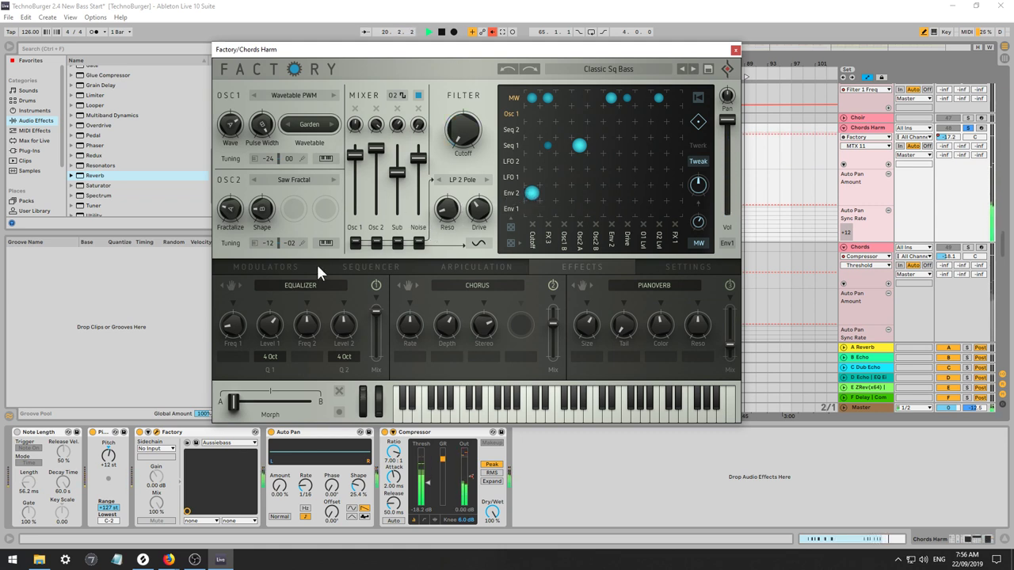
{"action": "left_click", "coordinate": [348, 268]}
{"action": "left_click", "coordinate": [270, 268]}
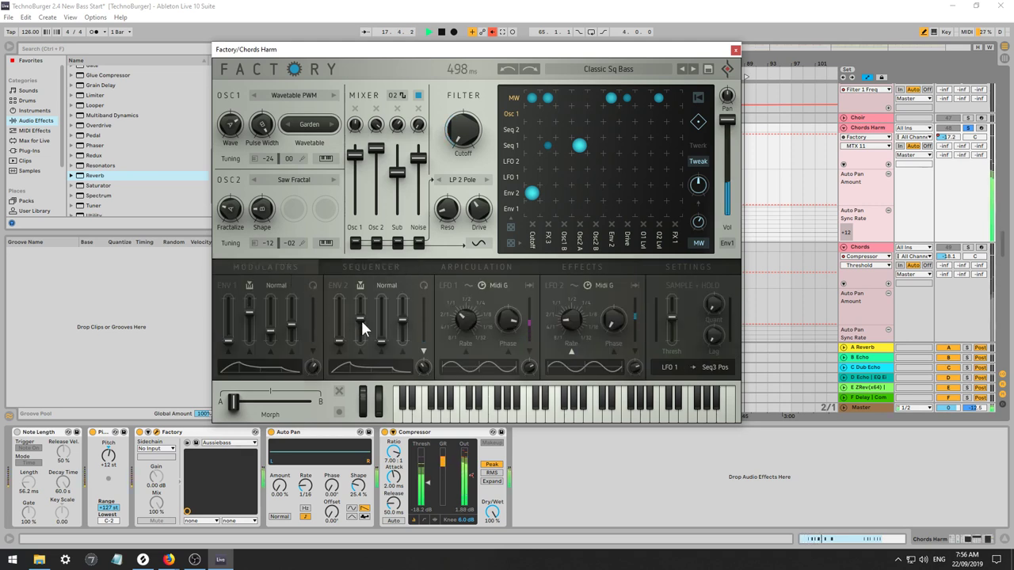
{"action": "left_click_drag", "start_coordinate": [362, 322], "coordinate": [362, 332]}
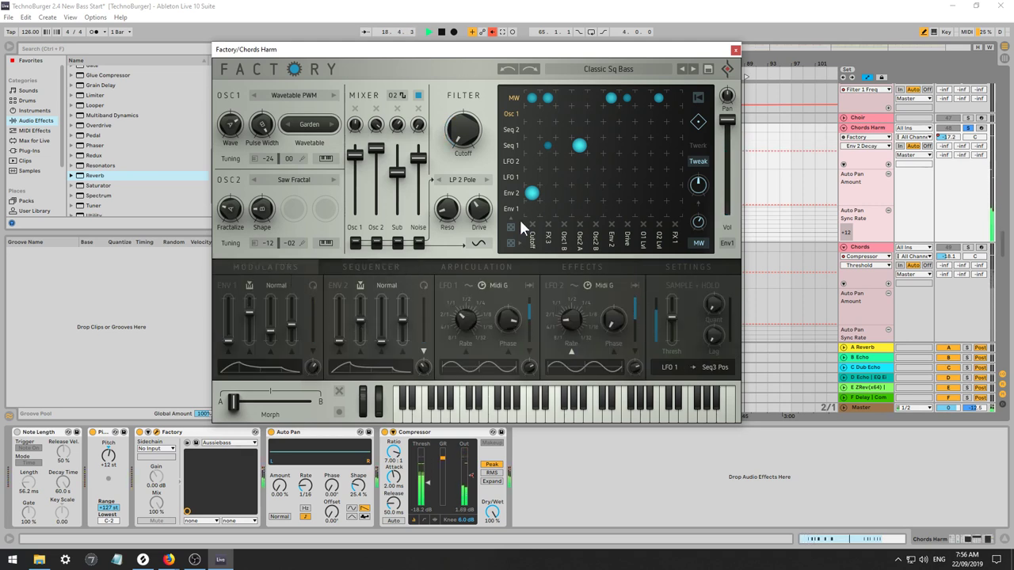
{"action": "left_click", "coordinate": [533, 194]}
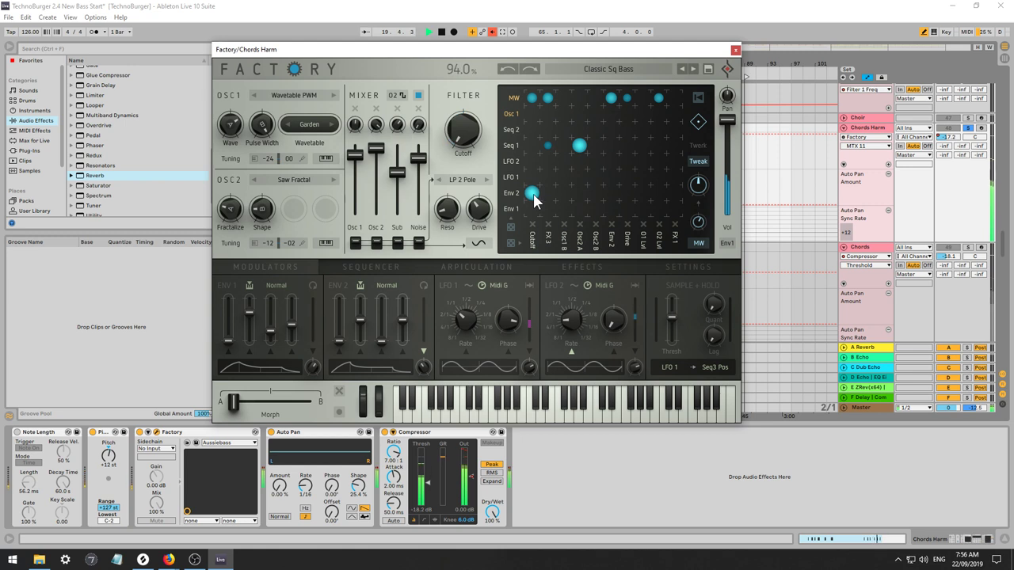
{"action": "left_click", "coordinate": [967, 128]}
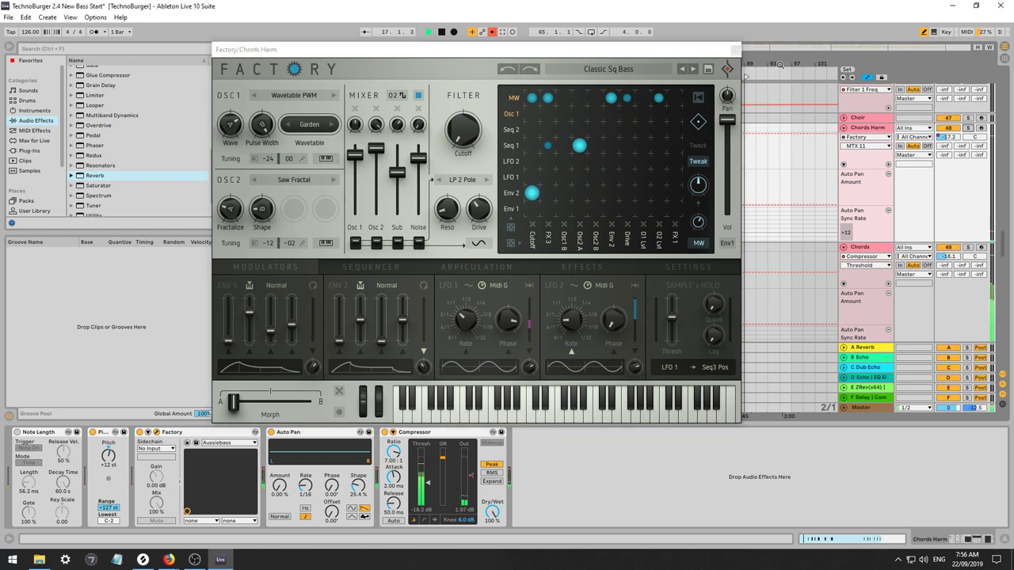
{"action": "left_click", "coordinate": [735, 50]}
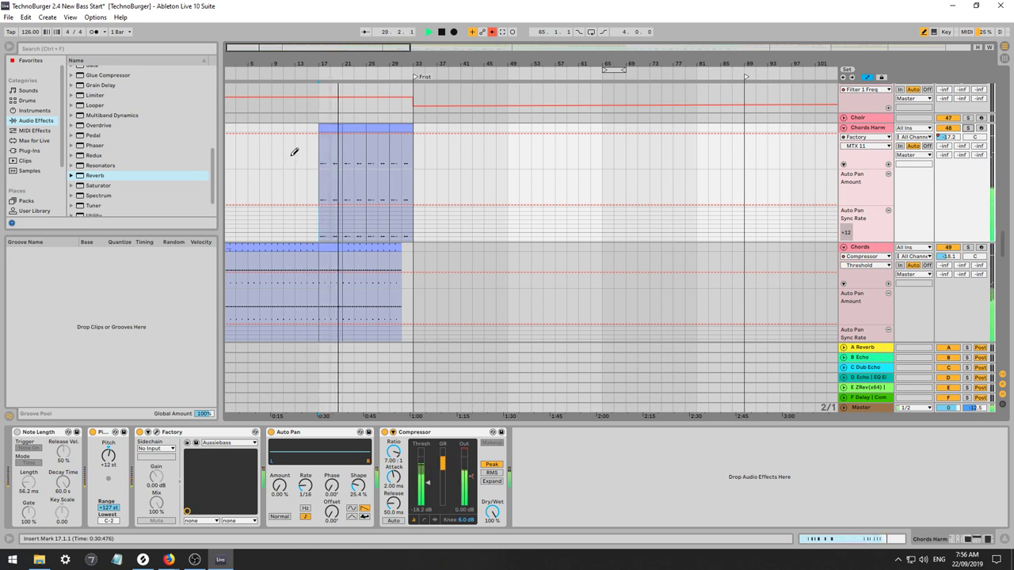
Stop, move the playback position to bar 1 and play the song, then reopen Chords Harm's Factory editor.
{"action": "key", "text": "space"}
{"action": "left_click", "coordinate": [230, 165]}
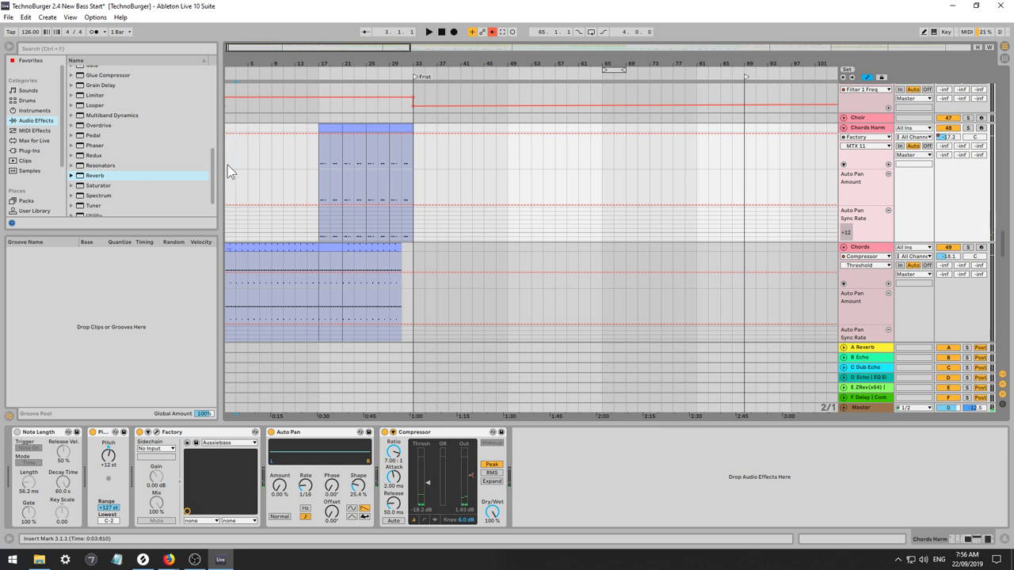
{"action": "left_click", "coordinate": [228, 165]}
{"action": "key", "text": "space"}
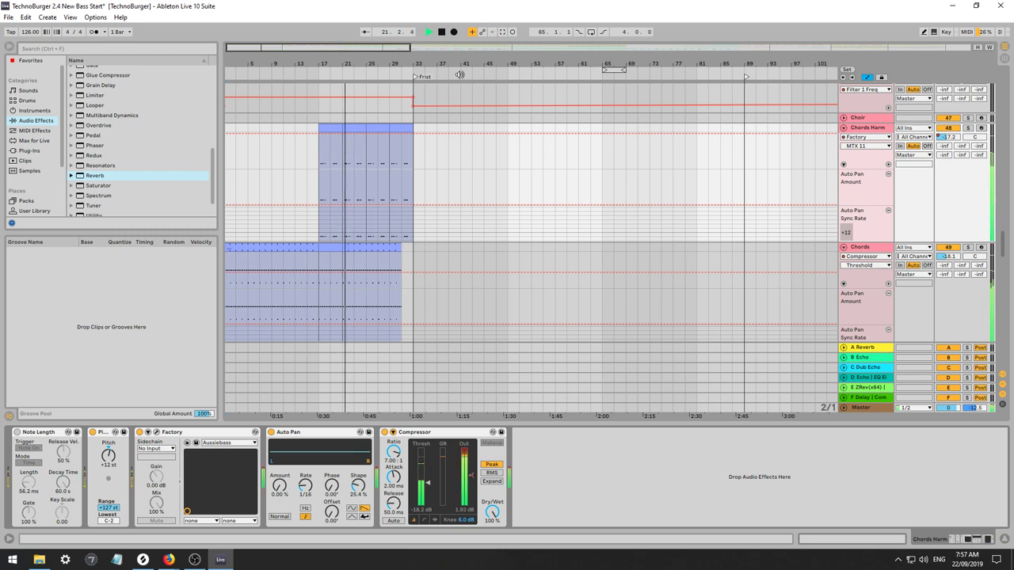
{"action": "left_click", "coordinate": [157, 433]}
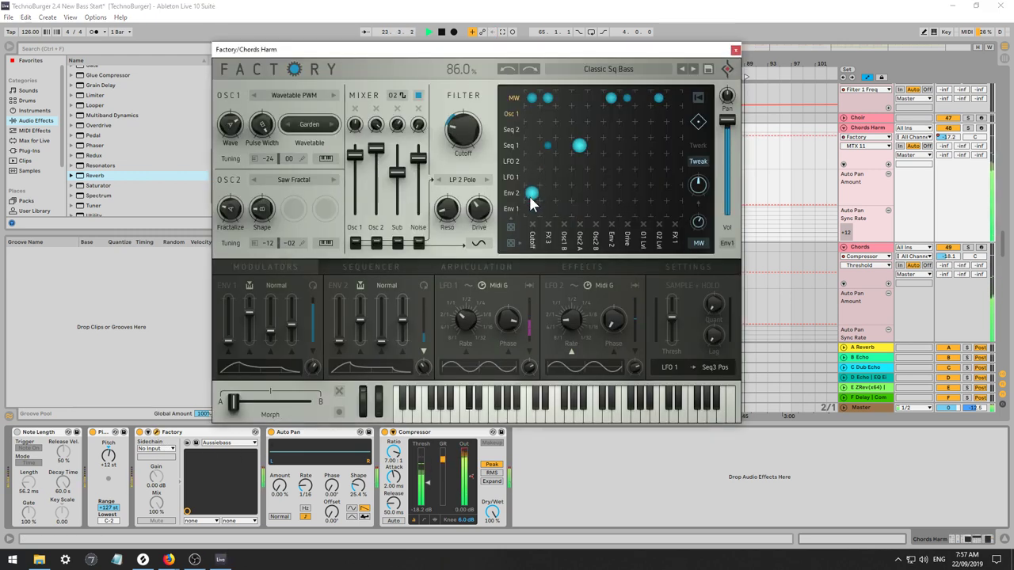
Swap Pianoverb for Whiteverb in the third effect slot, turn its mix down, and close the window.
{"action": "left_click", "coordinate": [596, 268]}
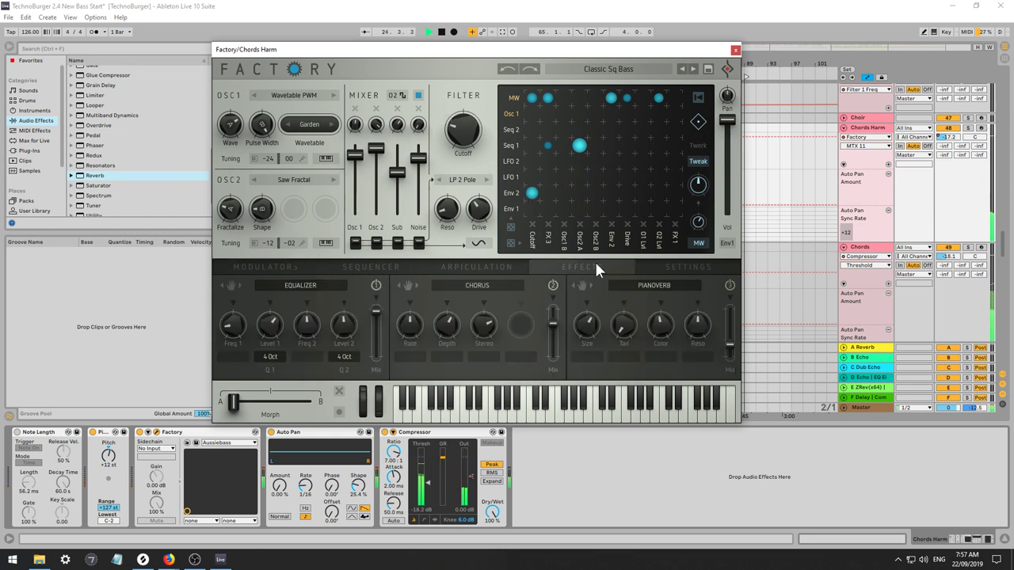
{"action": "left_click_drag", "start_coordinate": [727, 345], "coordinate": [727, 366]}
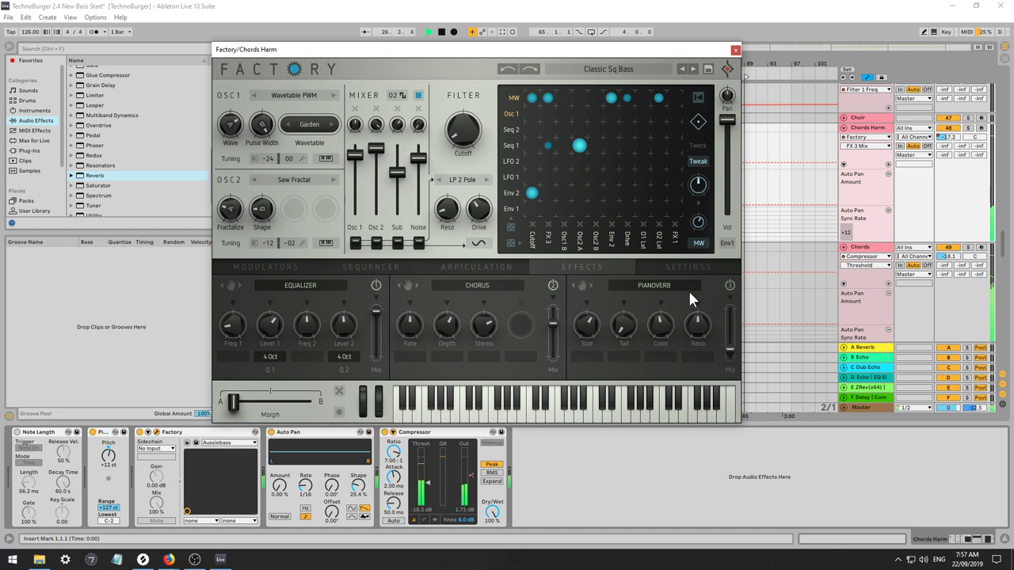
{"action": "left_click", "coordinate": [666, 285]}
{"action": "left_click", "coordinate": [651, 310]}
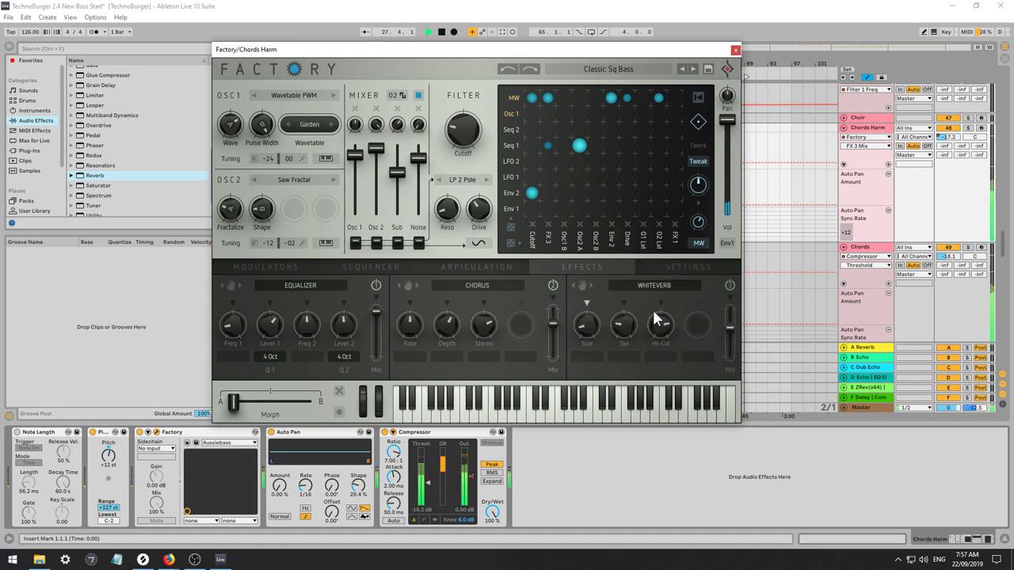
{"action": "left_click_drag", "start_coordinate": [726, 331], "coordinate": [727, 357]}
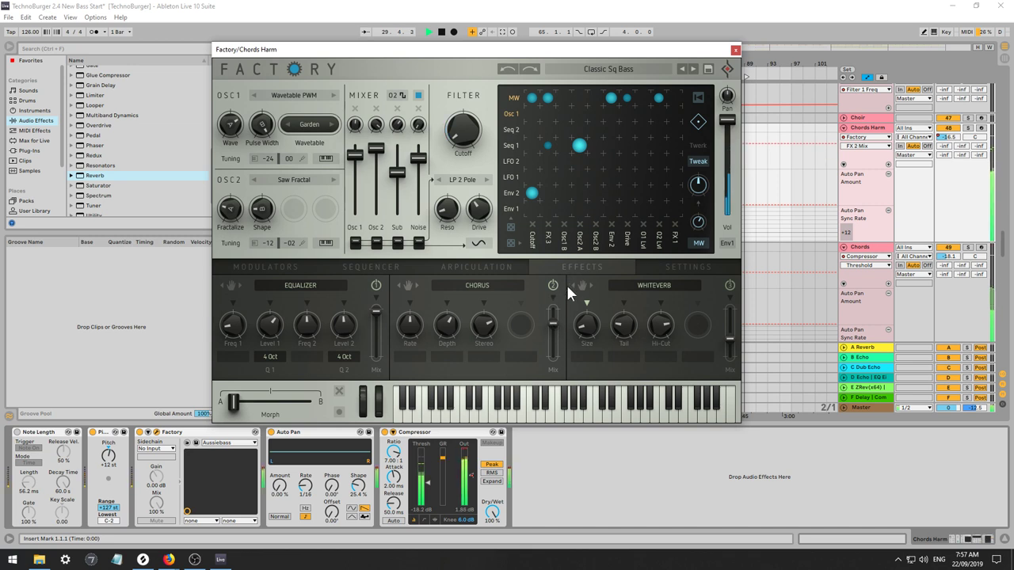
{"action": "left_click", "coordinate": [735, 51]}
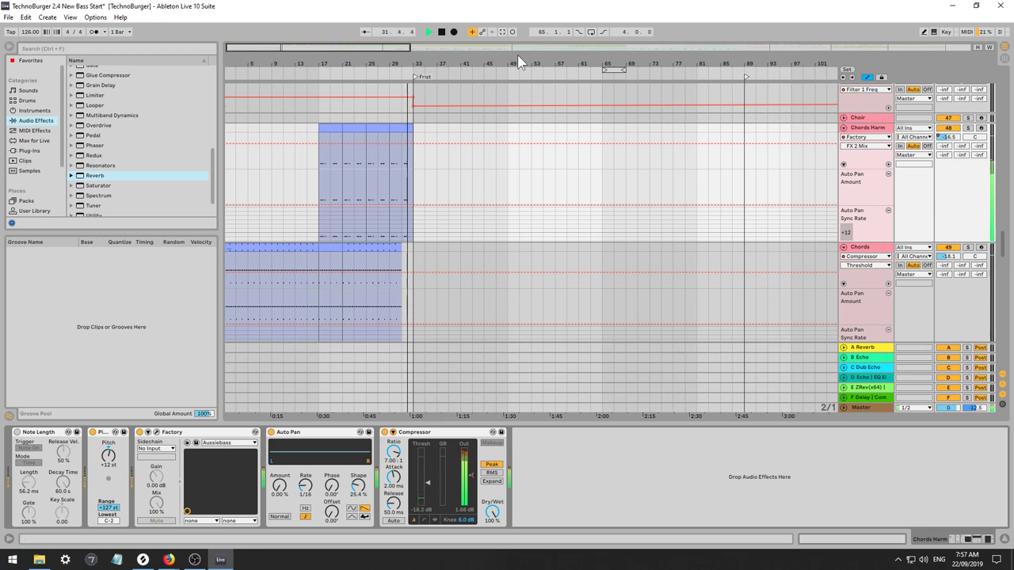
Zoom out the arrangement and scroll down to the Bass Saw, Bass Saw Wub and Bass Stab tracks.
{"action": "mouse_move", "coordinate": [376, 52]}
{"action": "left_mouse_down"}
{"action": "mouse_move", "coordinate": [383, 85]}
{"action": "mouse_move", "coordinate": [402, 78]}
{"action": "mouse_move", "coordinate": [371, 41]}
{"action": "left_mouse_up"}
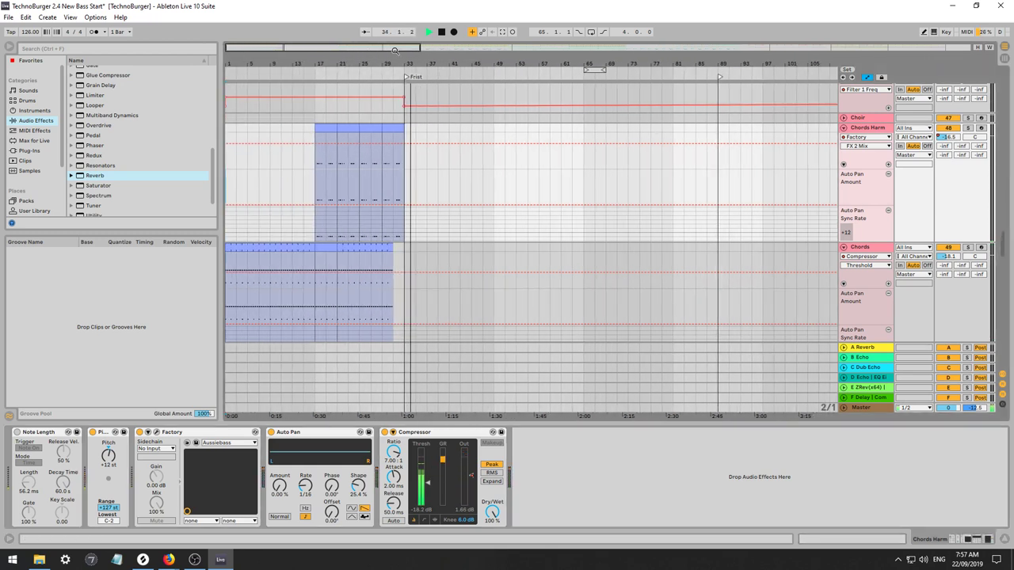
{"action": "left_click_drag", "start_coordinate": [1002, 258], "coordinate": [986, 131]}
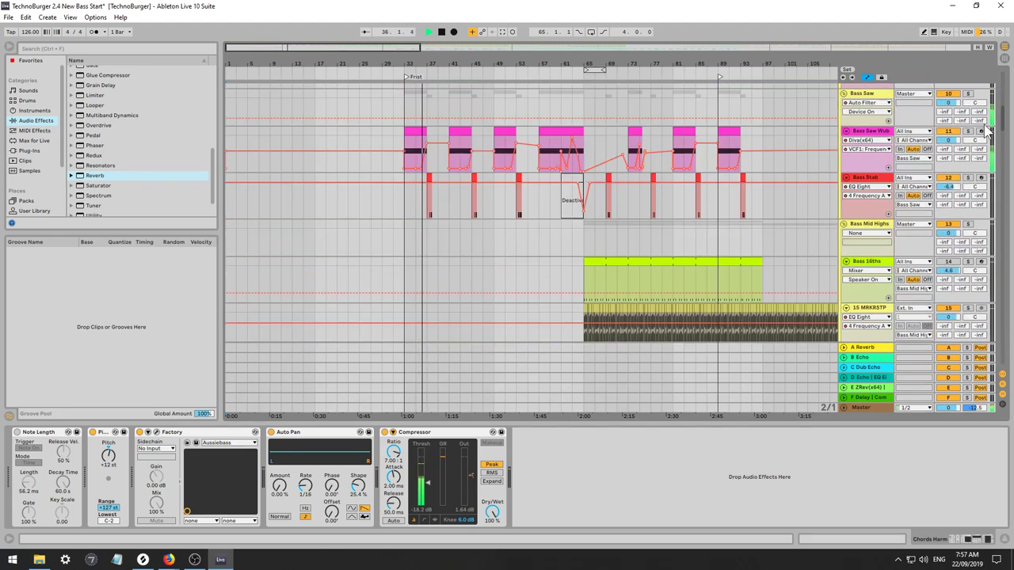
{"action": "scroll", "coordinate": [988, 133], "scroll_direction": "up", "scroll_amount": 2}
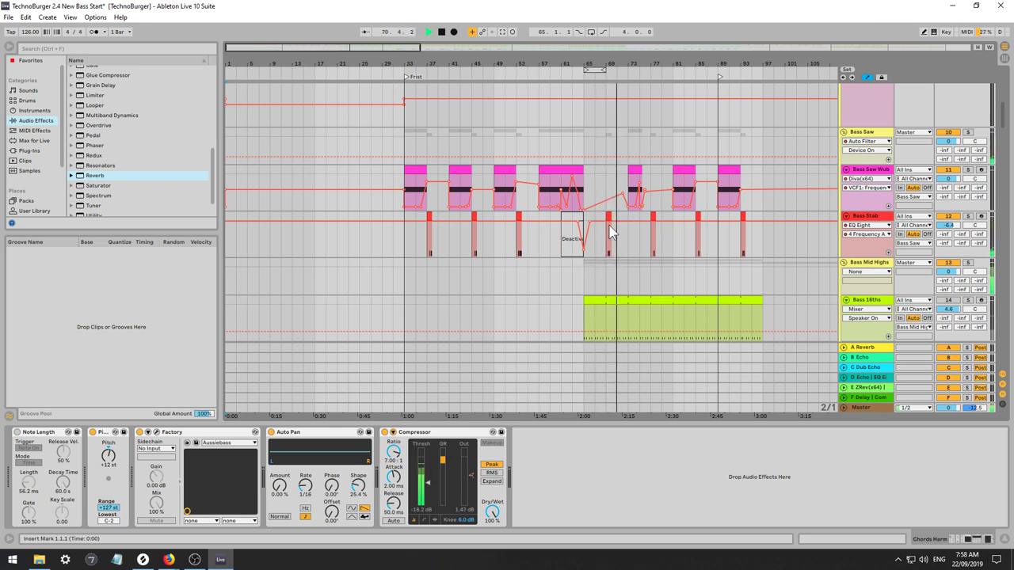
Mute the Bass 16ths track with its Track Activator.
{"action": "scroll", "coordinate": [663, 289], "scroll_direction": "up", "scroll_amount": 2}
{"action": "scroll", "coordinate": [664, 288], "scroll_direction": "down", "scroll_amount": 6}
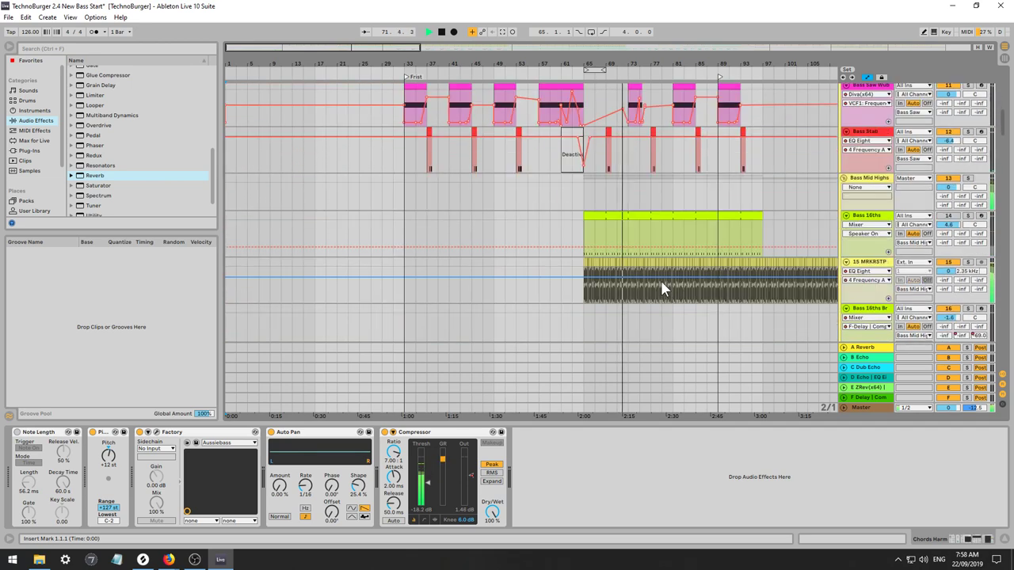
{"action": "scroll", "coordinate": [665, 289], "scroll_direction": "down", "scroll_amount": 2}
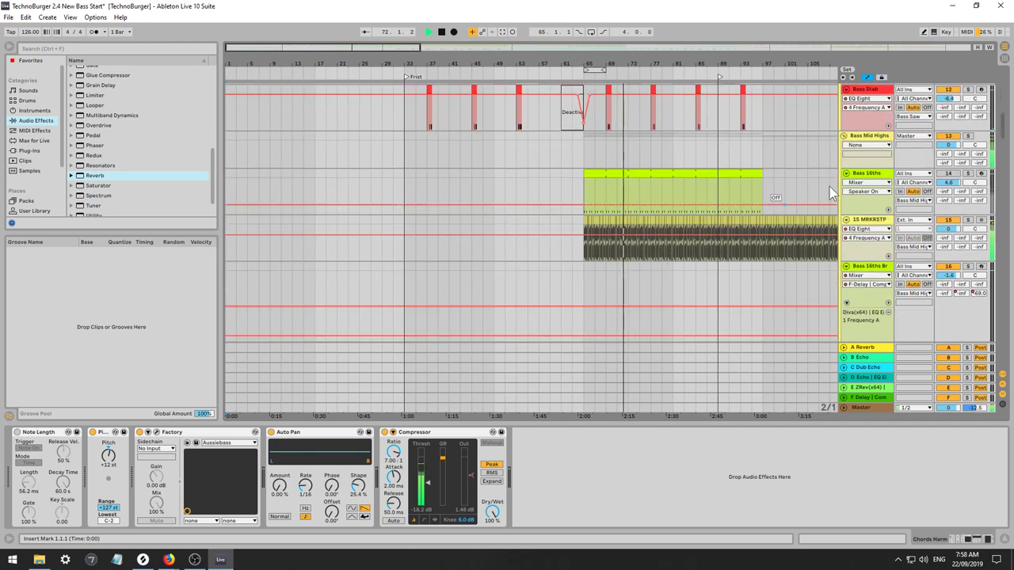
{"action": "left_click", "coordinate": [948, 174]}
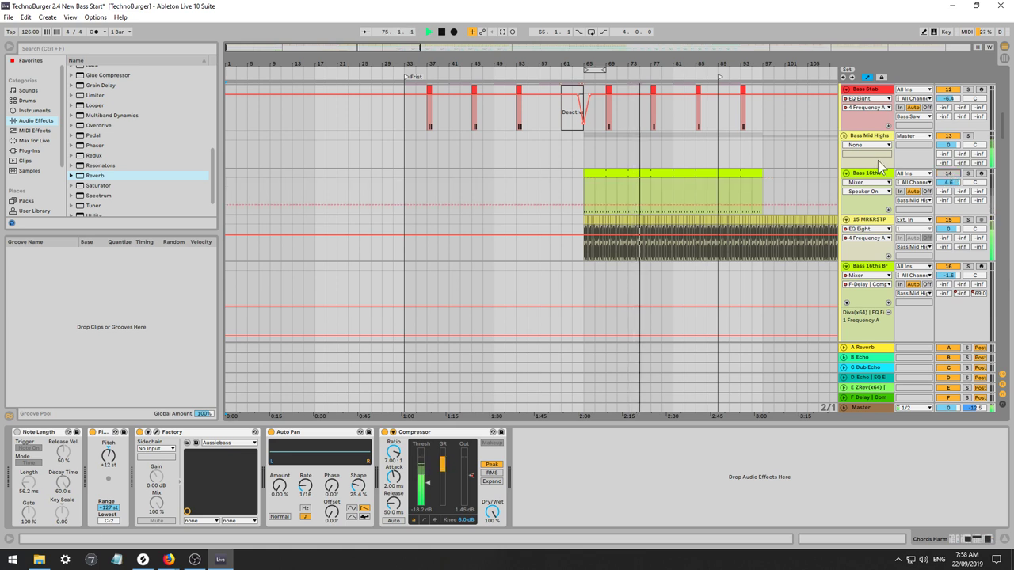
Scroll down to the Hats track and select it to show its closed hi-hat Simpler.
{"action": "left_click_drag", "start_coordinate": [357, 51], "coordinate": [456, 98]}
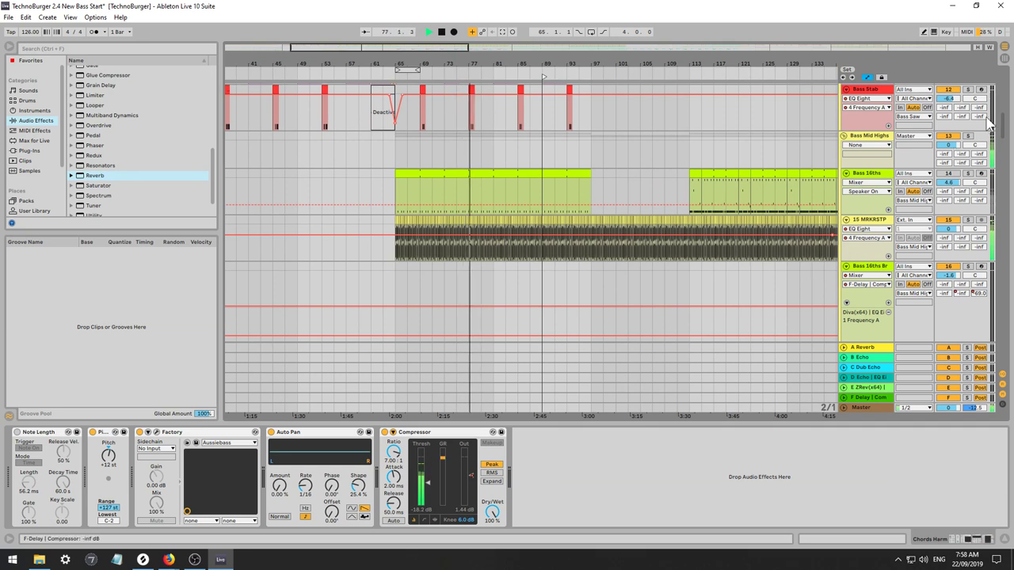
{"action": "left_click_drag", "start_coordinate": [1004, 125], "coordinate": [1013, 96]}
{"action": "scroll", "coordinate": [1011, 95], "scroll_direction": "up", "scroll_amount": 5}
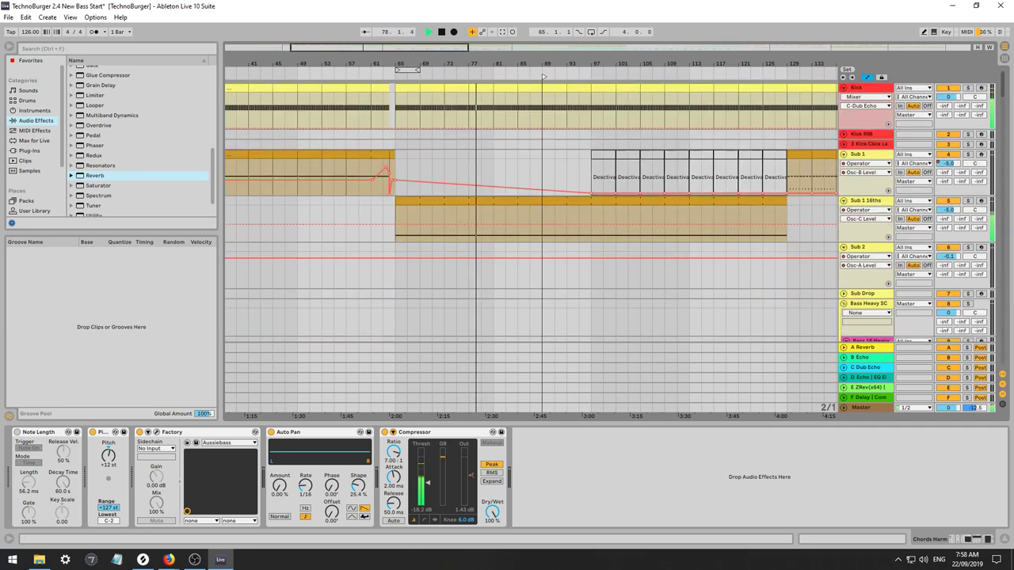
{"action": "left_click_drag", "start_coordinate": [1003, 93], "coordinate": [1006, 166]}
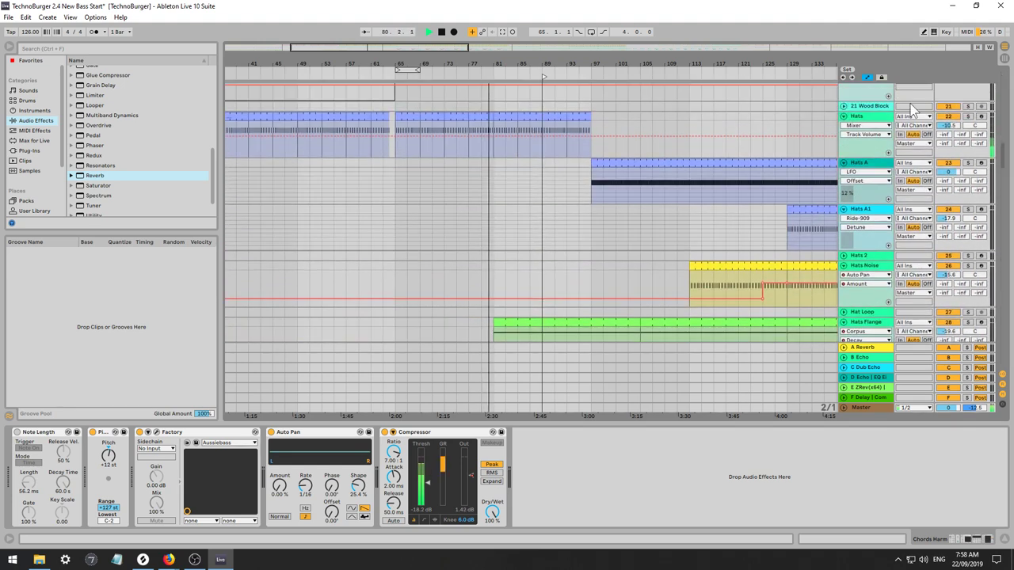
{"action": "left_click", "coordinate": [871, 118]}
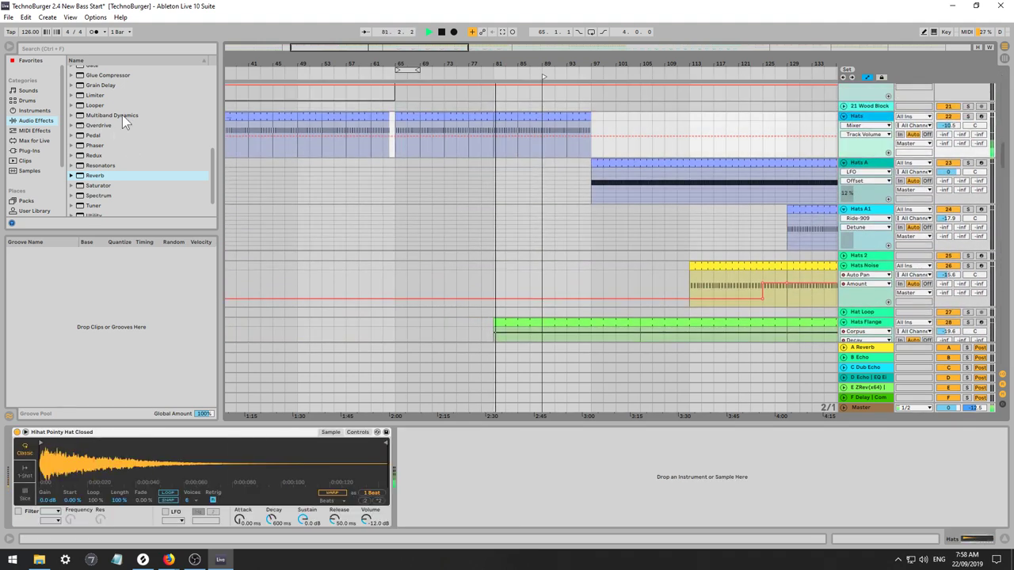
Add Reverb to the Hats track, turn off Hi Cut and enable a 199 Hz low shelf.
{"action": "left_click", "coordinate": [82, 176]}
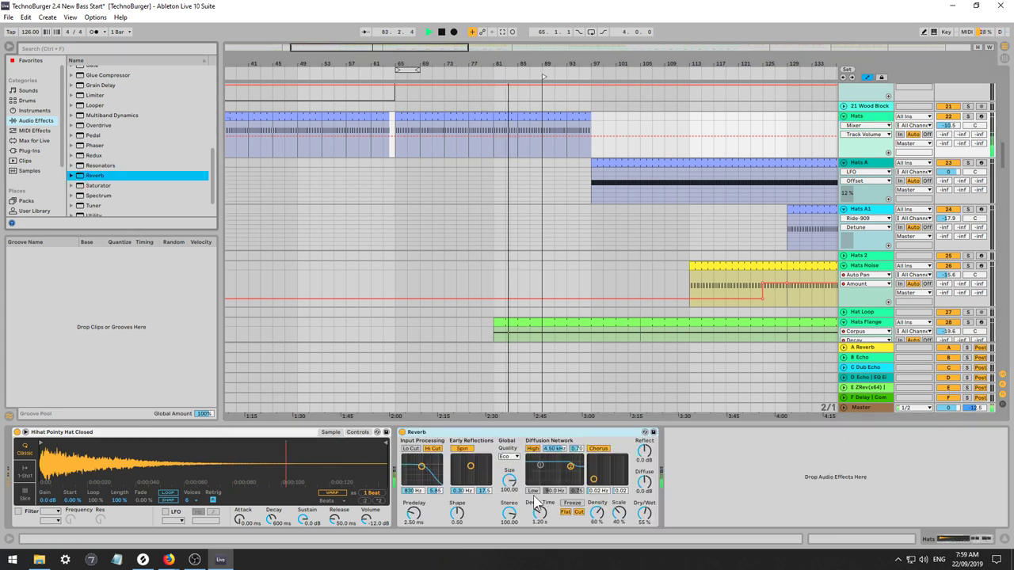
{"action": "left_click_drag", "start_coordinate": [541, 512], "coordinate": [541, 492]}
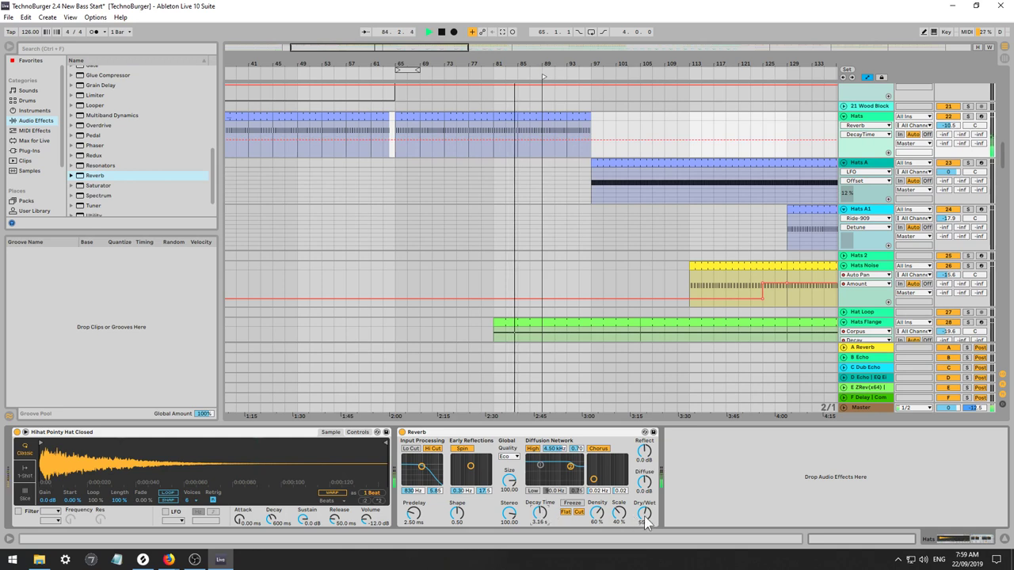
{"action": "left_click_drag", "start_coordinate": [645, 516], "coordinate": [644, 541]}
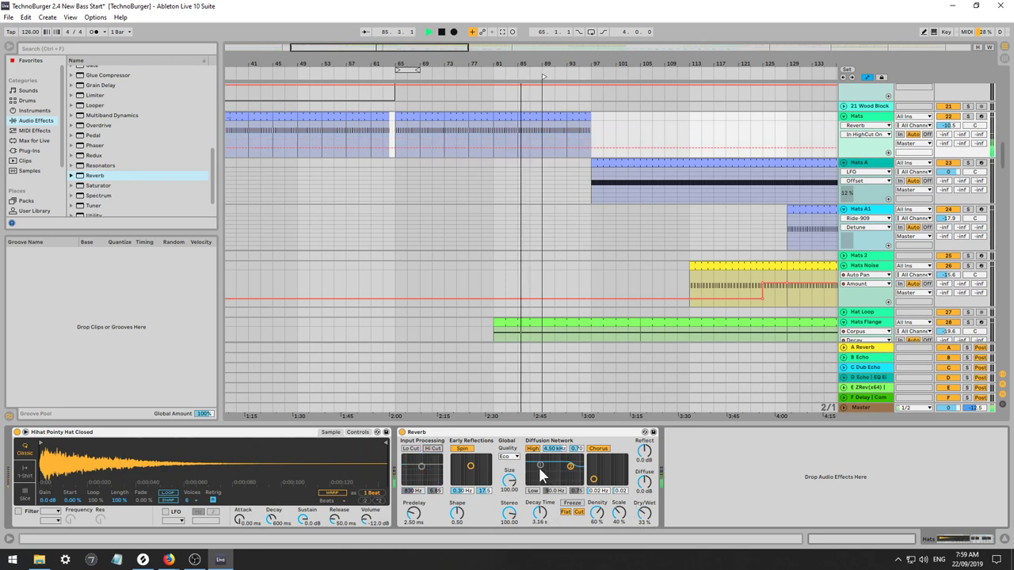
{"action": "left_click", "coordinate": [432, 448]}
{"action": "left_click", "coordinate": [533, 491]}
{"action": "left_click_drag", "start_coordinate": [549, 474], "coordinate": [546, 475]}
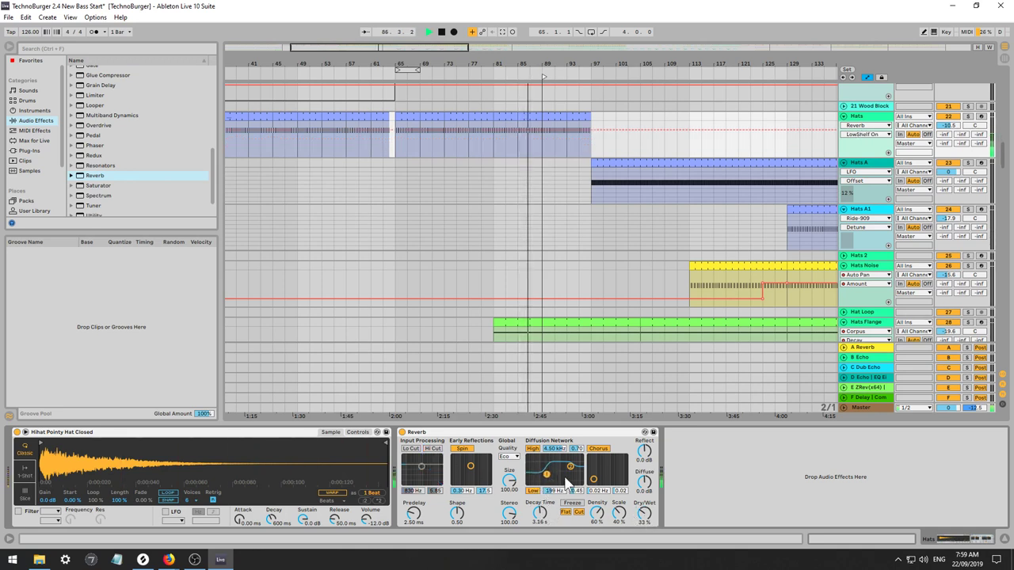
Settle the reverb decay at 3.46 s and the dry/wet mix at 18%.
{"action": "left_click_drag", "start_coordinate": [641, 517], "coordinate": [641, 535]}
{"action": "mouse_move", "coordinate": [539, 515]}
{"action": "left_mouse_down"}
{"action": "mouse_move", "coordinate": [540, 487]}
{"action": "mouse_move", "coordinate": [510, 507]}
{"action": "mouse_move", "coordinate": [508, 494]}
{"action": "mouse_move", "coordinate": [540, 531]}
{"action": "left_mouse_up"}
{"action": "left_click_drag", "start_coordinate": [644, 514], "coordinate": [647, 519]}
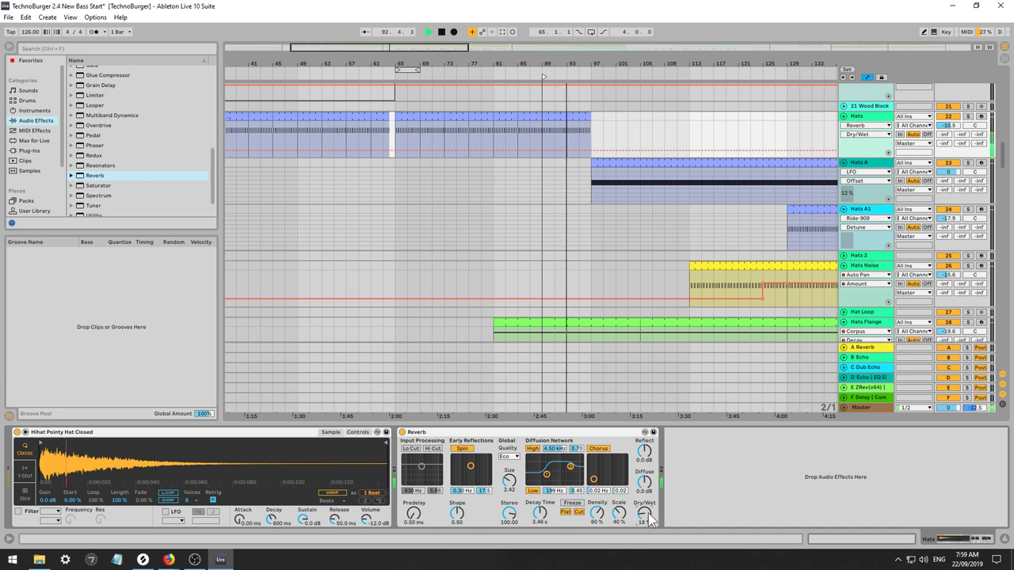
{"action": "scroll", "coordinate": [669, 292], "scroll_direction": "up", "scroll_amount": 2}
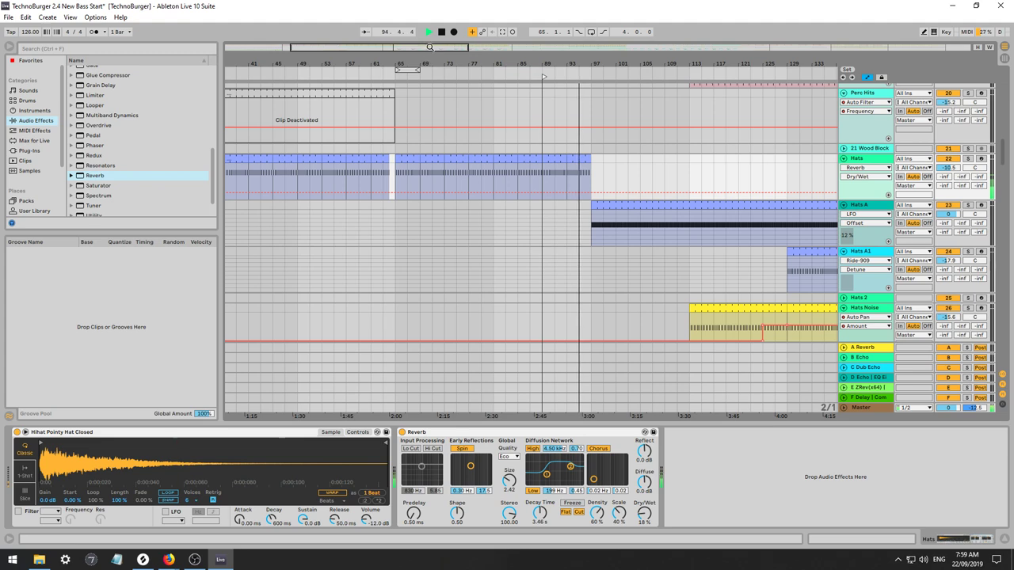
{"action": "left_click_drag", "start_coordinate": [431, 47], "coordinate": [426, 82]}
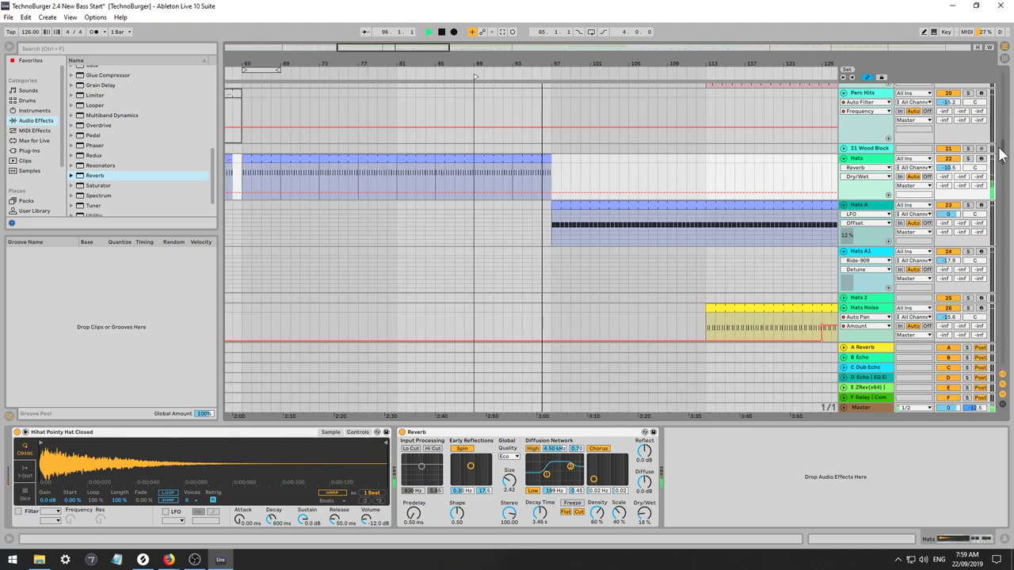
{"action": "left_click_drag", "start_coordinate": [1002, 155], "coordinate": [1004, 150]}
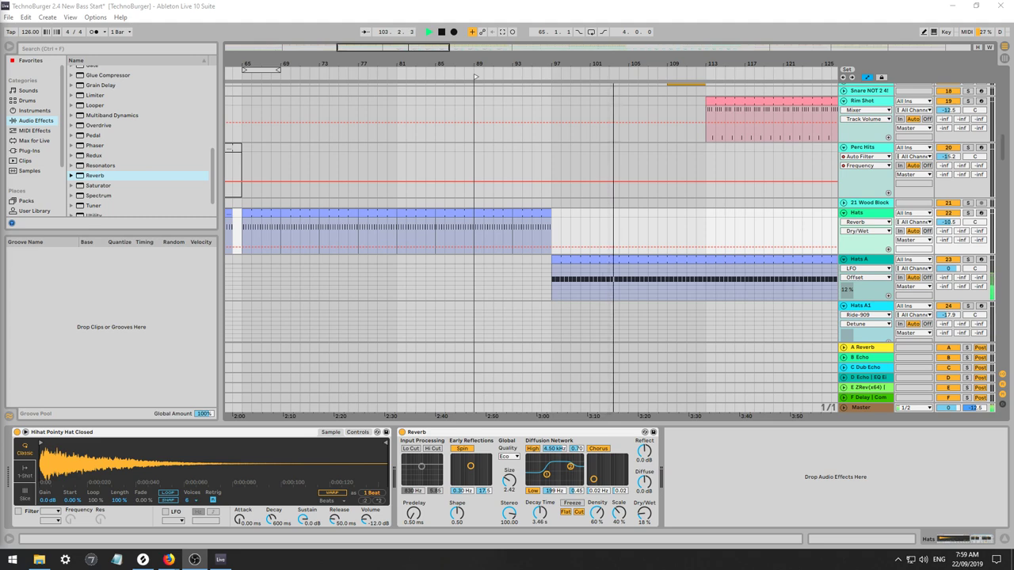
Select Hats Flange and try a higher Corpus LFO Amount, then undo it.
{"action": "scroll", "coordinate": [899, 293], "scroll_direction": "down", "scroll_amount": 6}
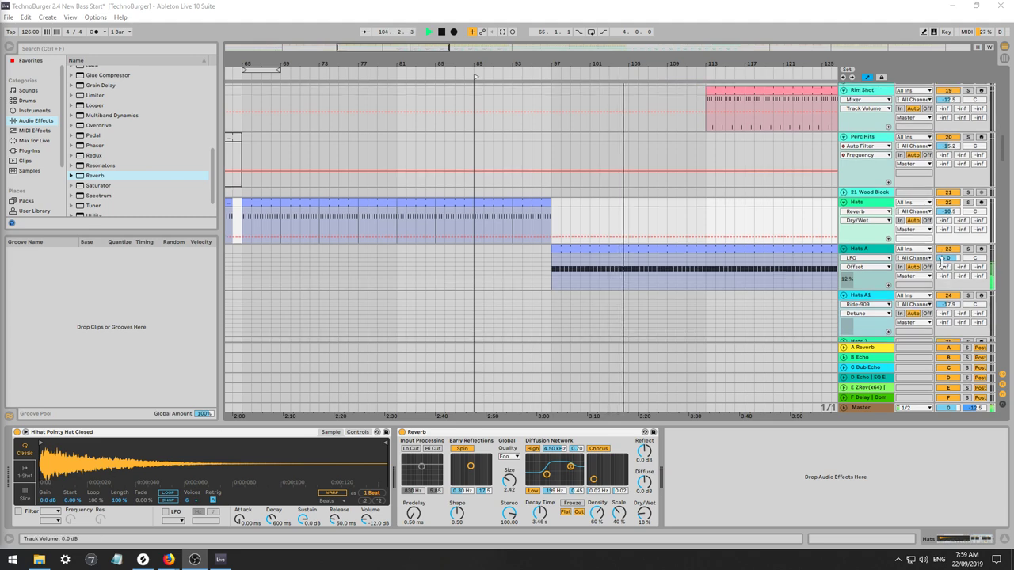
{"action": "scroll", "coordinate": [889, 262], "scroll_direction": "down", "scroll_amount": 2}
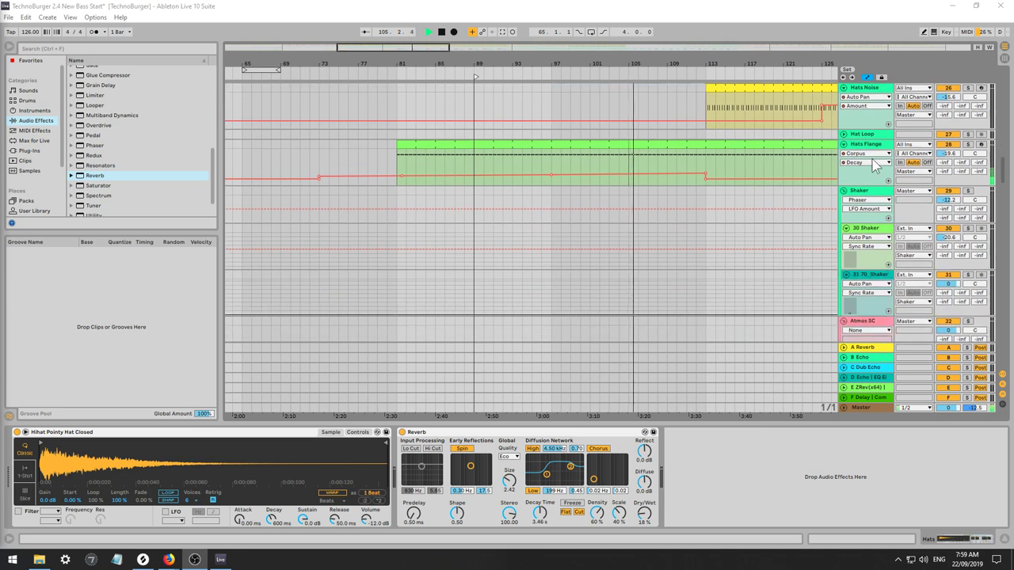
{"action": "left_click", "coordinate": [864, 152]}
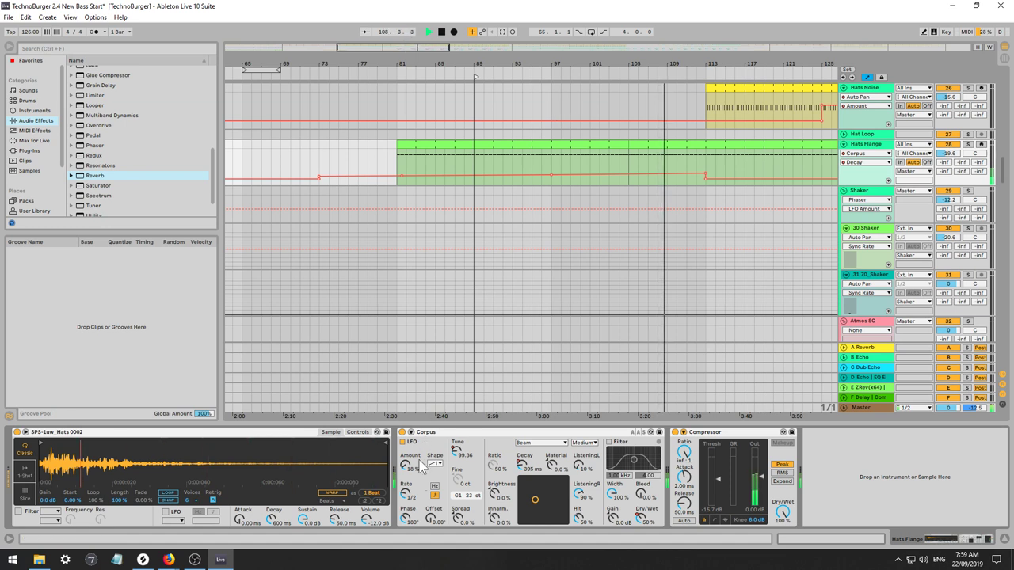
{"action": "left_click_drag", "start_coordinate": [410, 474], "coordinate": [411, 395]}
{"action": "key", "text": "ctrl+z"}
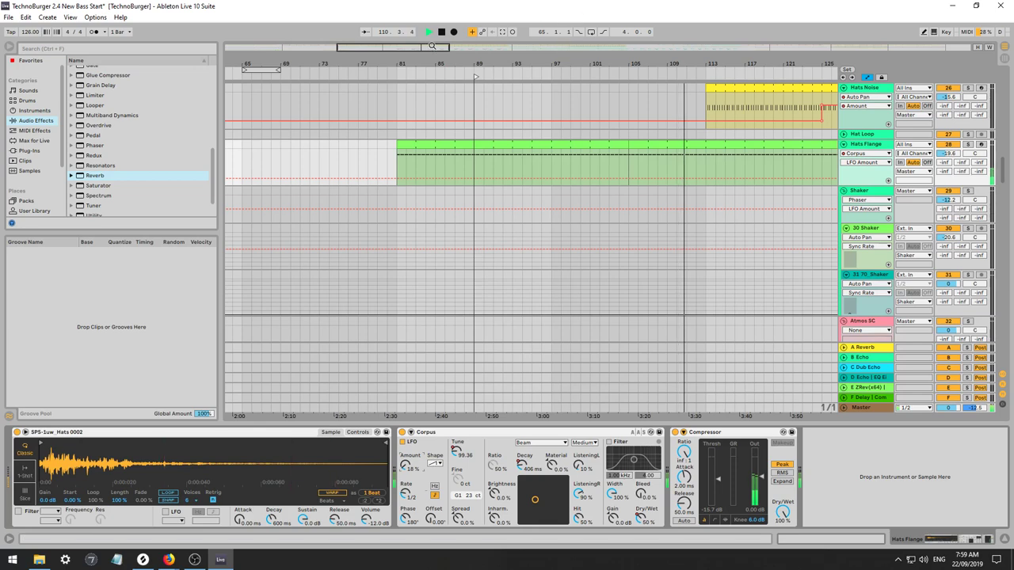
{"action": "left_click_drag", "start_coordinate": [415, 50], "coordinate": [482, 45]}
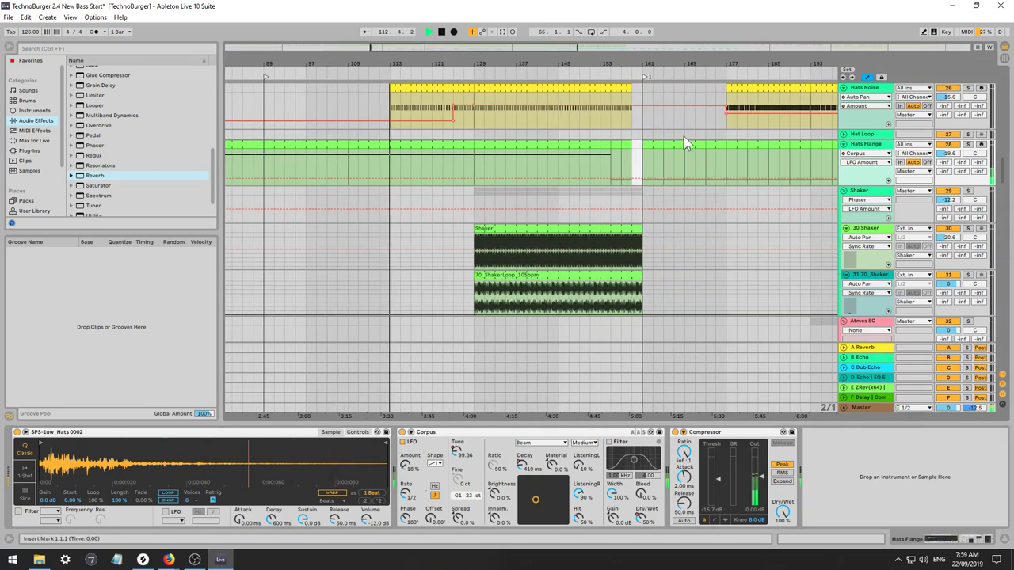
Lower the Hats Noise volume to -20.6 dB and trim Hats A slightly.
{"action": "scroll", "coordinate": [1002, 168], "scroll_direction": "up", "scroll_amount": 8}
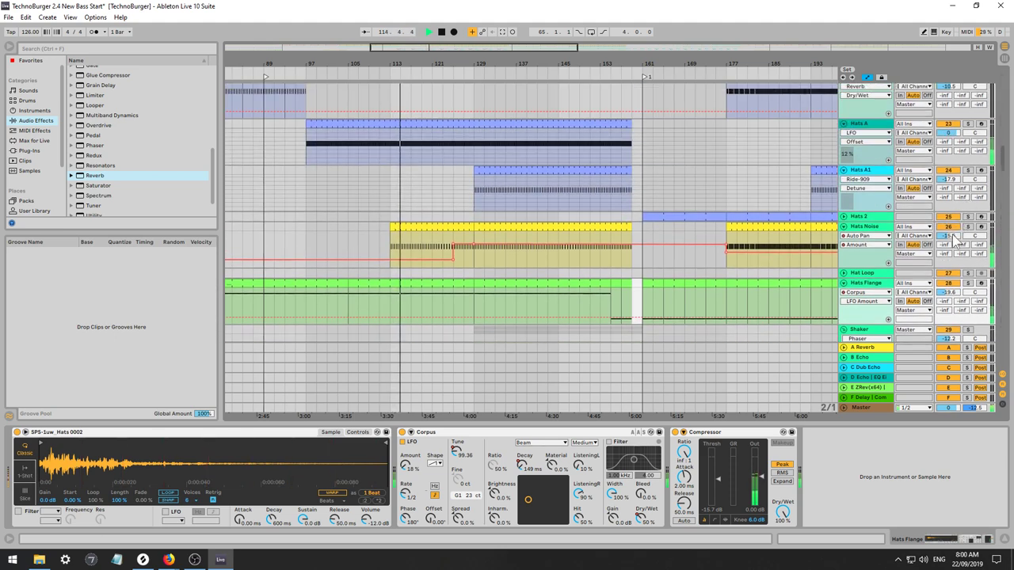
{"action": "left_click_drag", "start_coordinate": [950, 236], "coordinate": [950, 247]}
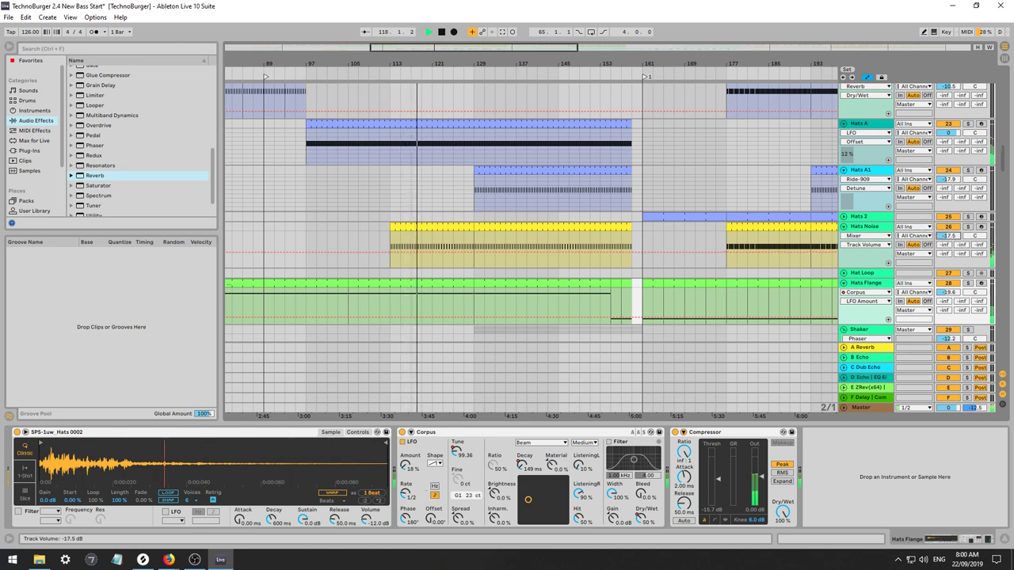
{"action": "left_click_drag", "start_coordinate": [950, 236], "coordinate": [950, 265]}
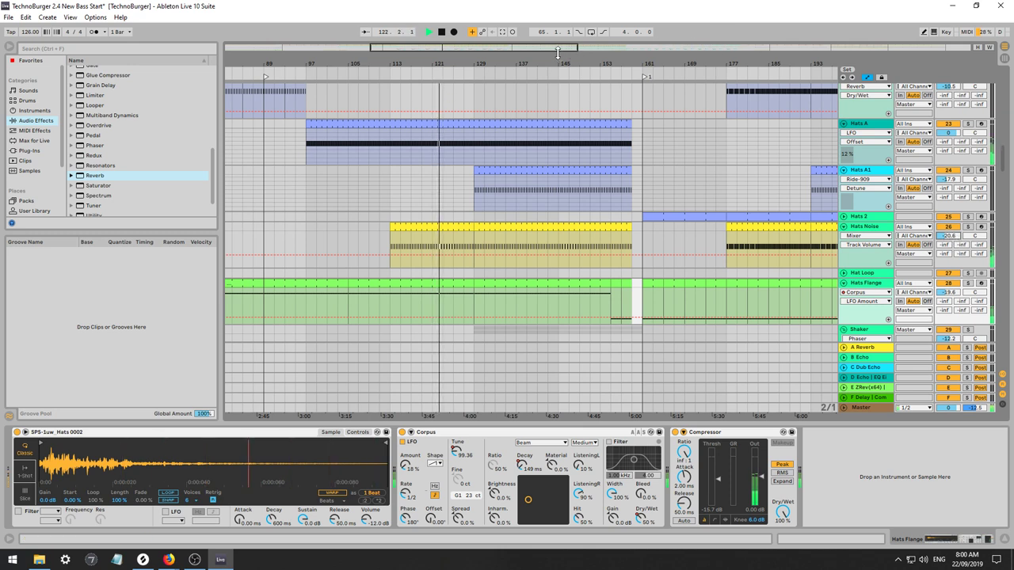
{"action": "left_click_drag", "start_coordinate": [950, 132], "coordinate": [949, 136]}
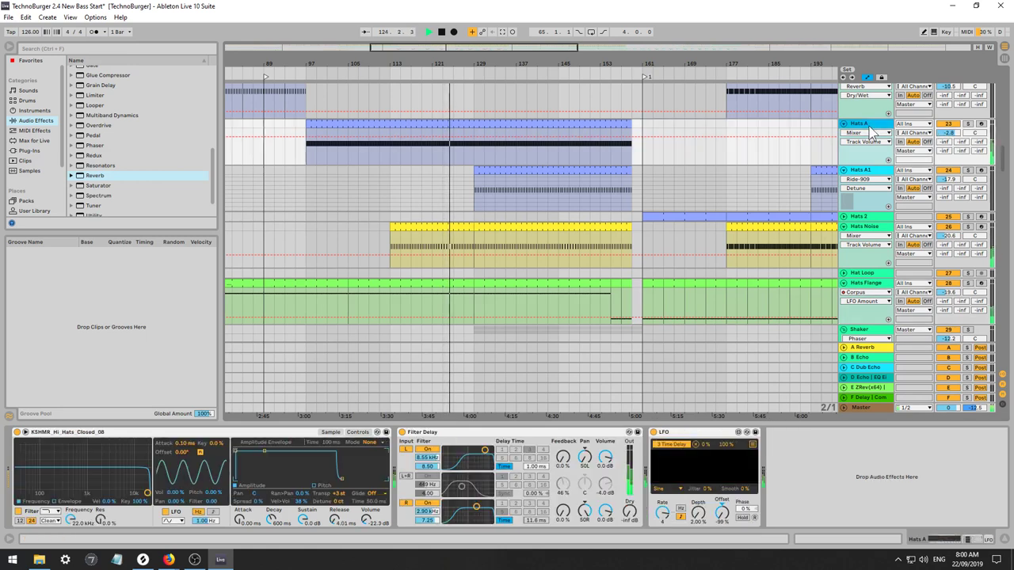
Lower the Hats A track volume to -3.4 dB.
{"action": "left_click", "coordinate": [869, 128]}
{"action": "left_click_drag", "start_coordinate": [948, 132], "coordinate": [948, 138]}
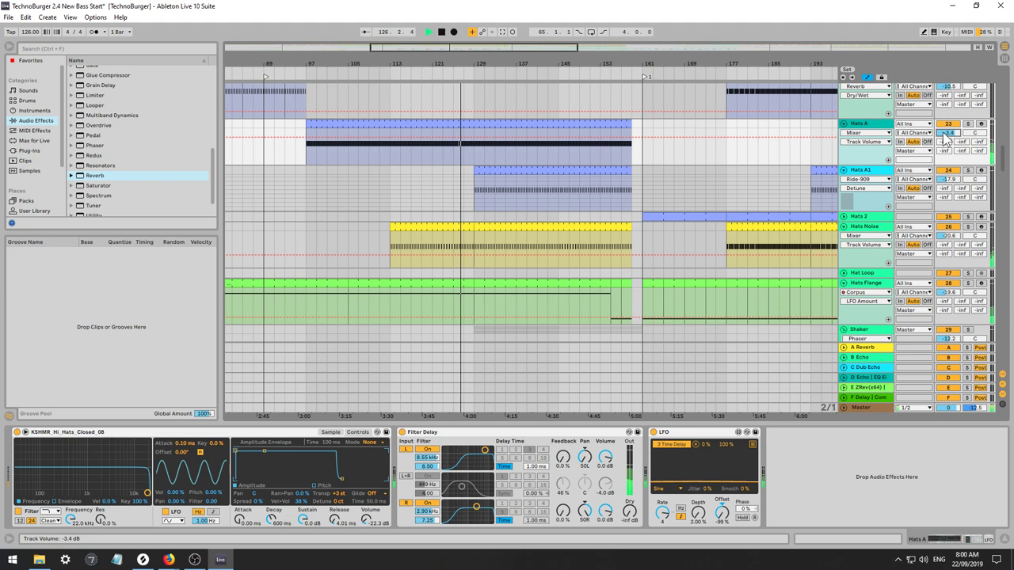
{"action": "left_click_drag", "start_coordinate": [434, 49], "coordinate": [421, 48]}
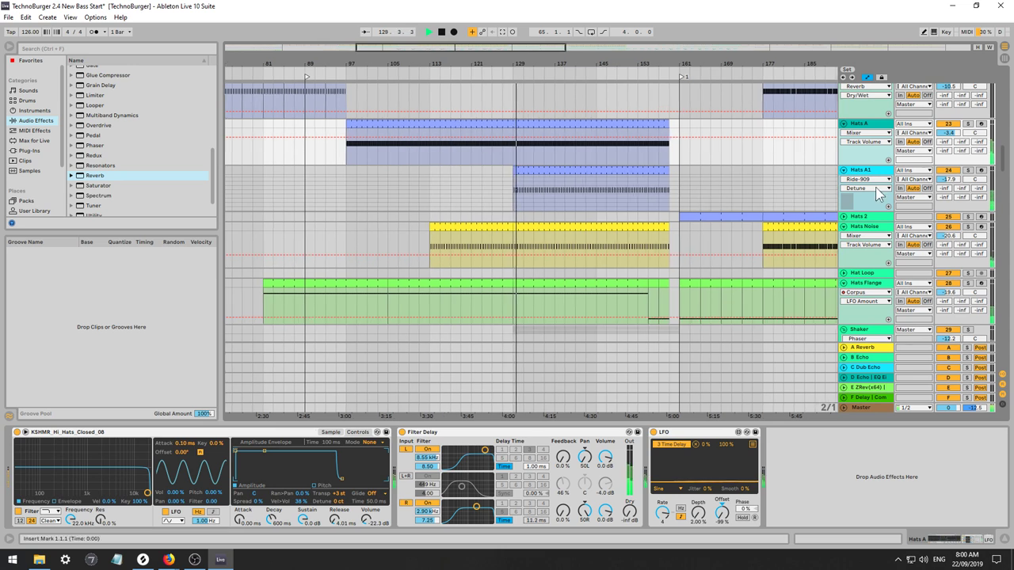
Lower Hats A1 to -28.5 dB and open its clip's MIDI notes.
{"action": "left_click_drag", "start_coordinate": [948, 180], "coordinate": [948, 199]}
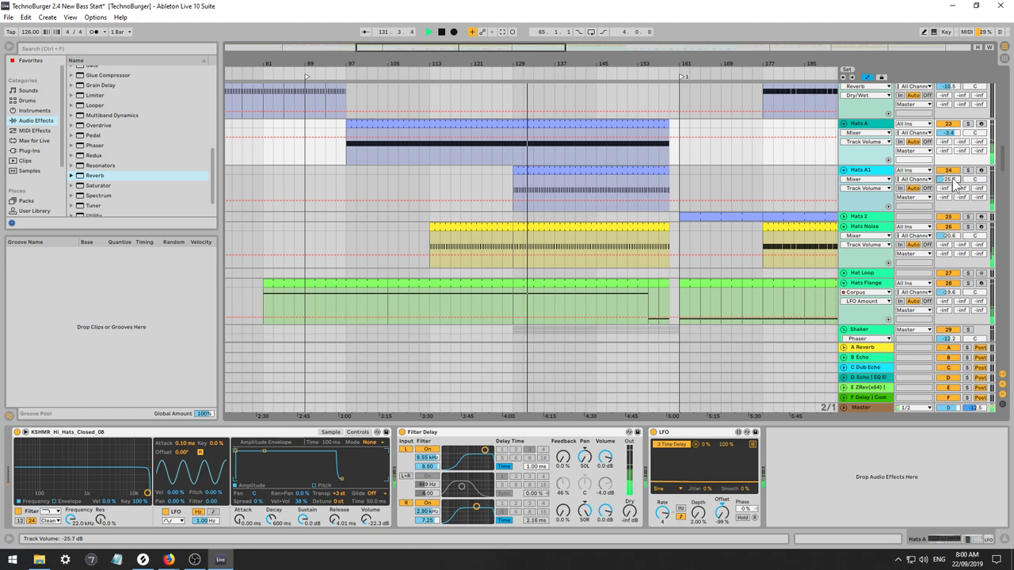
{"action": "left_click_drag", "start_coordinate": [954, 182], "coordinate": [954, 186]}
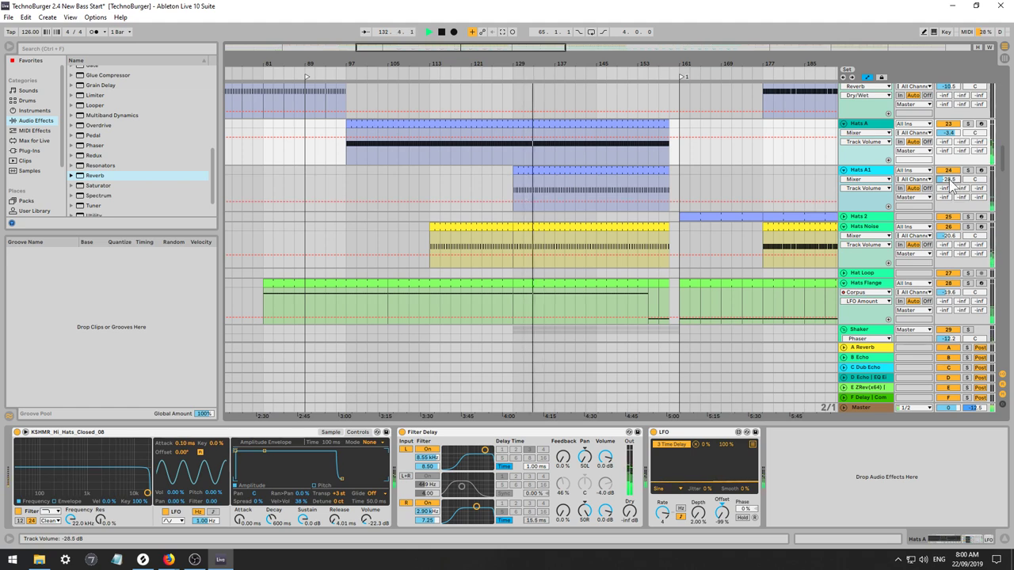
{"action": "double_click", "coordinate": [582, 170]}
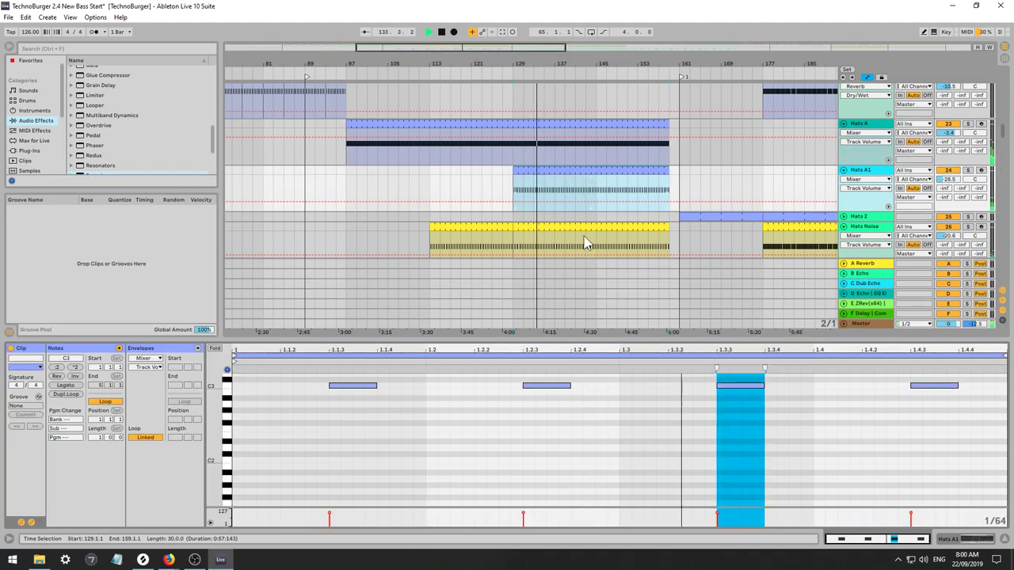
Delete the first three C3 notes and move the last C3 to 1.4.4 at velocity 107.
{"action": "left_click", "coordinate": [811, 421]}
{"action": "left_click_drag", "start_coordinate": [867, 449], "coordinate": [305, 380]}
{"action": "key", "text": "Delete"}
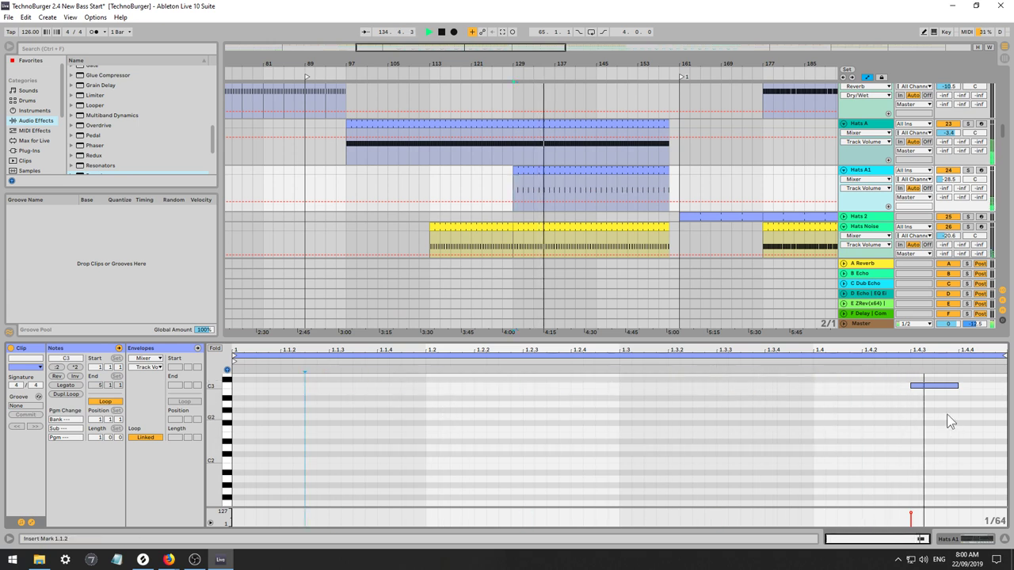
{"action": "left_click", "coordinate": [943, 386]}
{"action": "key", "text": "Right"}
{"action": "key", "text": "Right"}
{"action": "key", "text": "Right"}
{"action": "key", "text": "Right"}
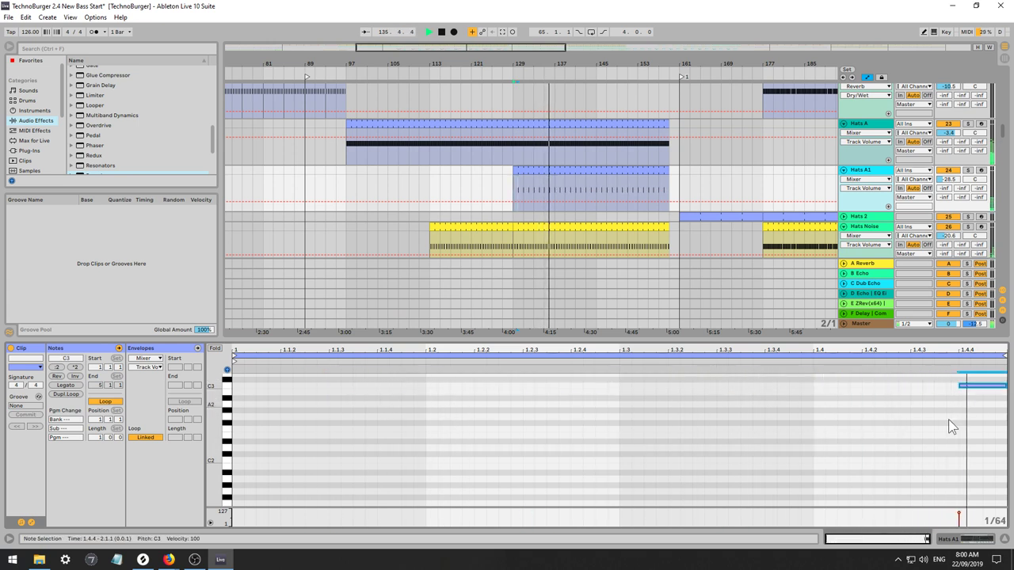
{"action": "left_click_drag", "start_coordinate": [960, 514], "coordinate": [959, 513]}
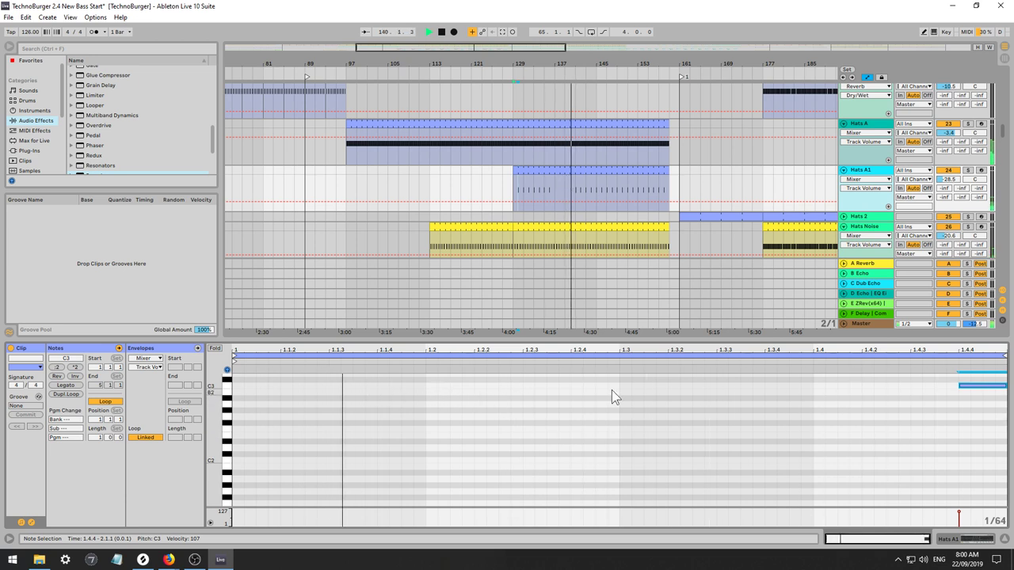
Try a C3 note at 1.2.4 lengthened to 1.3.1, then remove it.
{"action": "double_click", "coordinate": [574, 387]}
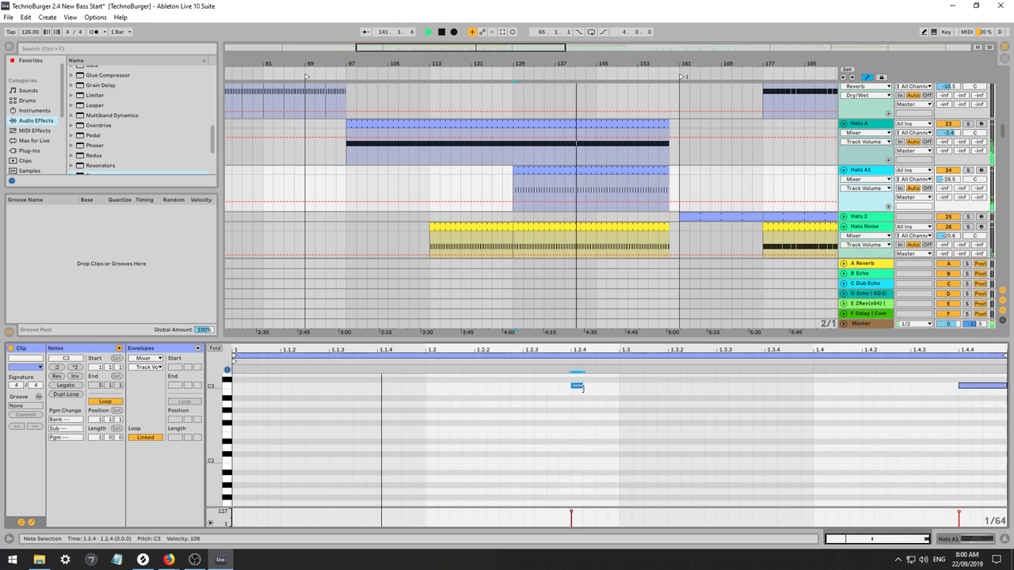
{"action": "left_click_drag", "start_coordinate": [582, 388], "coordinate": [640, 387]}
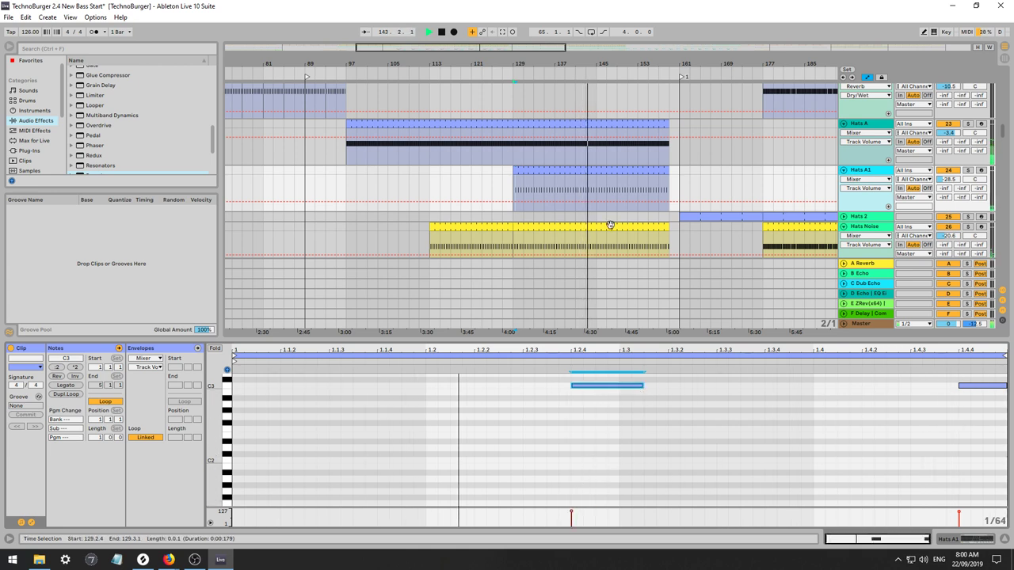
{"action": "left_click_drag", "start_coordinate": [355, 47], "coordinate": [392, 47]}
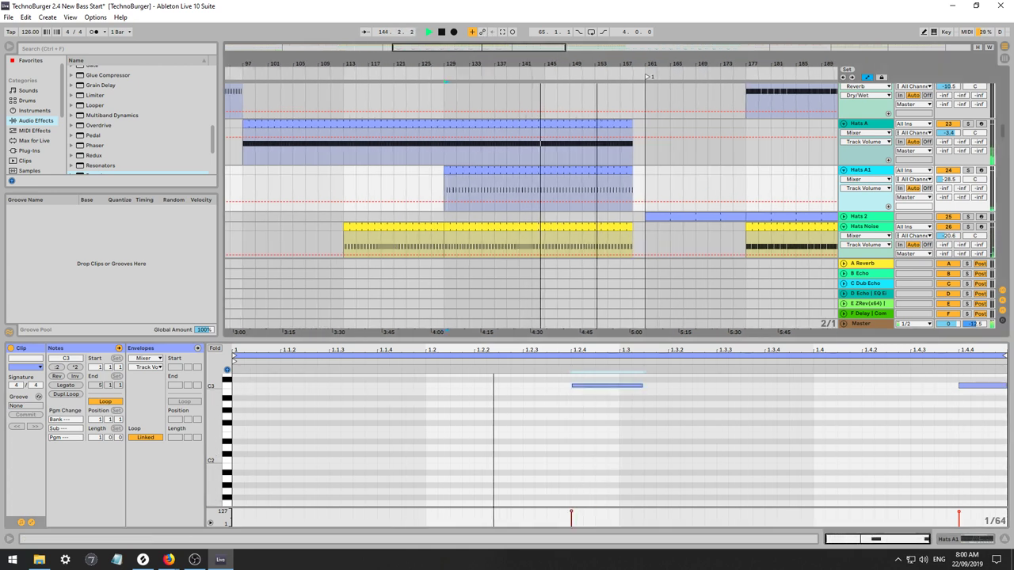
{"action": "key", "text": "plus"}
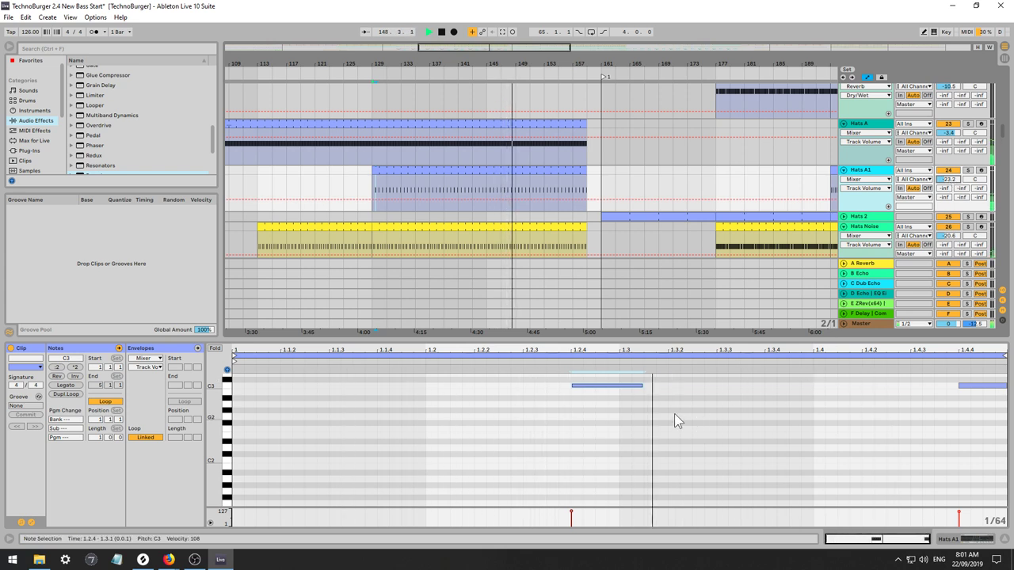
{"action": "left_click", "coordinate": [590, 386]}
{"action": "key", "text": "Delete"}
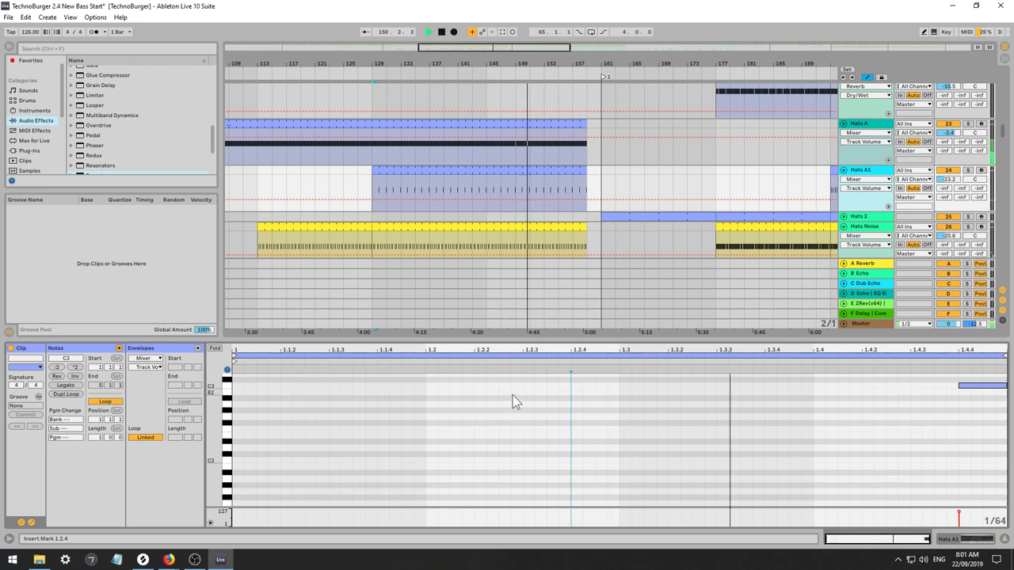
Move the end note back to 1.4.3 and draw a longer C3 note near beat 1.2.
{"action": "left_click", "coordinate": [963, 385]}
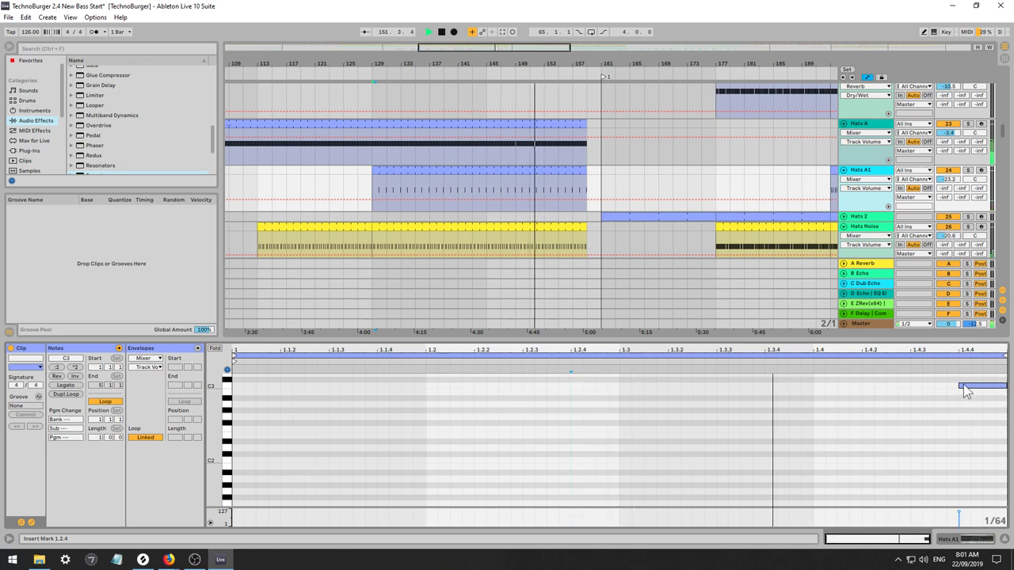
{"action": "left_click_drag", "start_coordinate": [963, 384], "coordinate": [915, 386]}
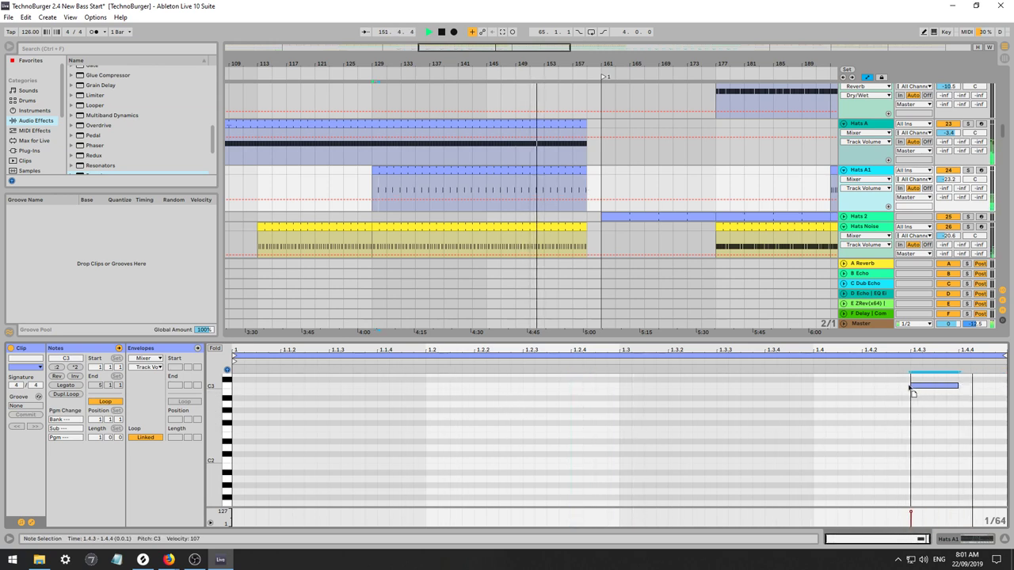
{"action": "double_click", "coordinate": [429, 392]}
{"action": "mouse_move", "coordinate": [435, 392]}
{"action": "left_mouse_down"}
{"action": "mouse_move", "coordinate": [593, 388]}
{"action": "mouse_move", "coordinate": [582, 388]}
{"action": "left_mouse_up"}
{"action": "left_click", "coordinate": [491, 397]}
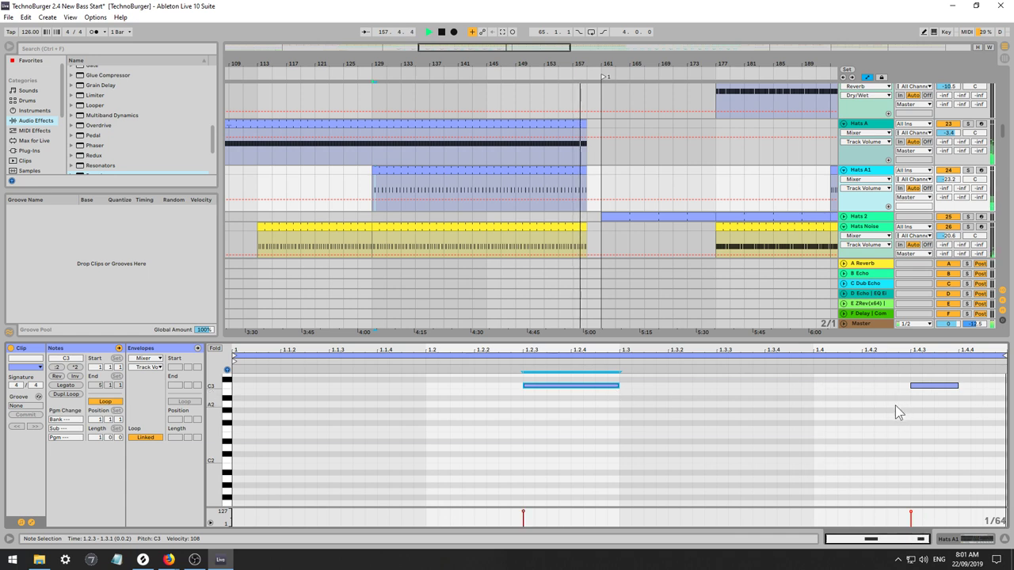
Drop the note at 1.4.3 down to B2.
{"action": "left_click_drag", "start_coordinate": [934, 386], "coordinate": [935, 394]}
{"action": "left_click", "coordinate": [935, 391]}
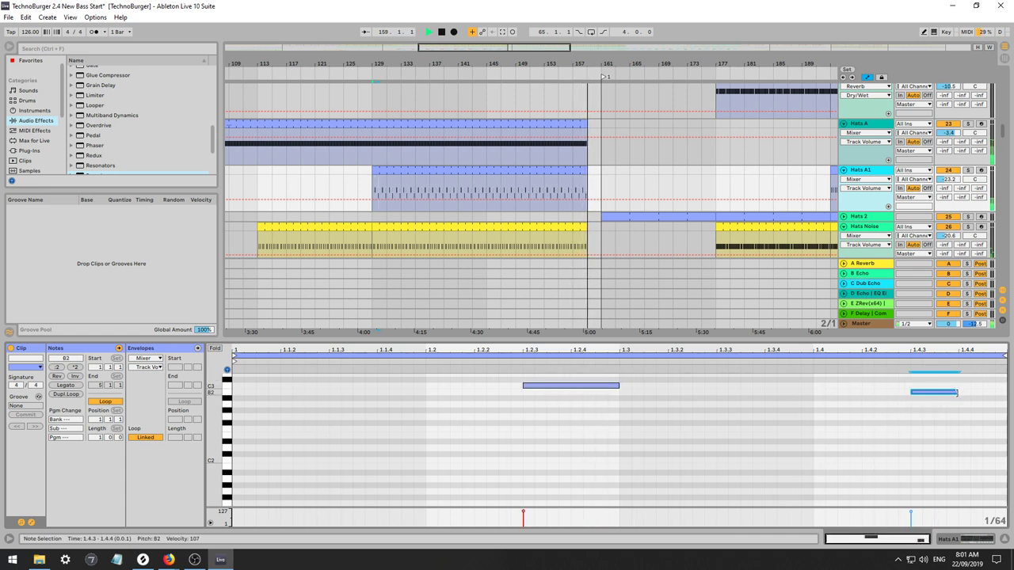
{"action": "left_click", "coordinate": [931, 404]}
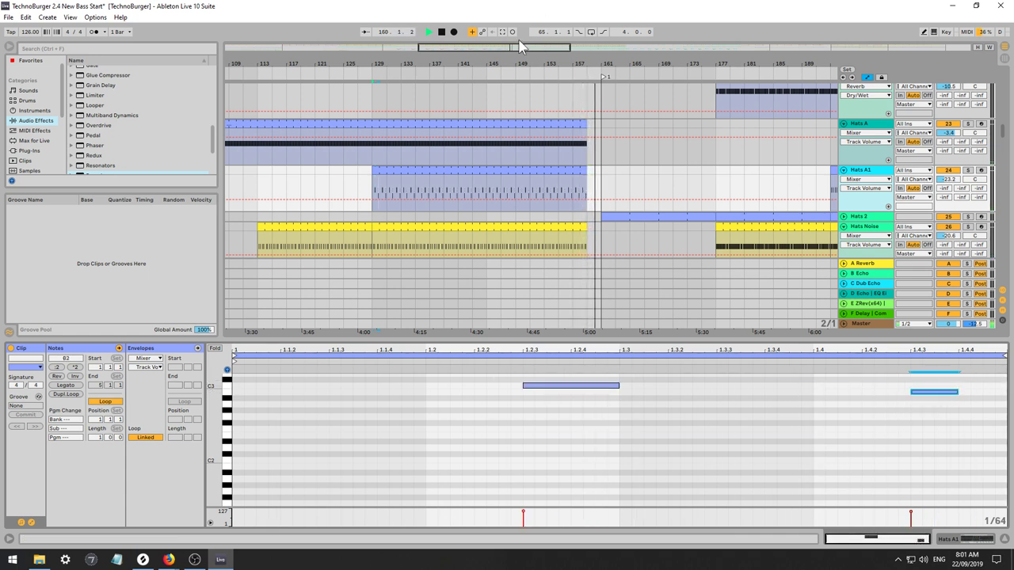
{"action": "left_click_drag", "start_coordinate": [479, 47], "coordinate": [511, 59]}
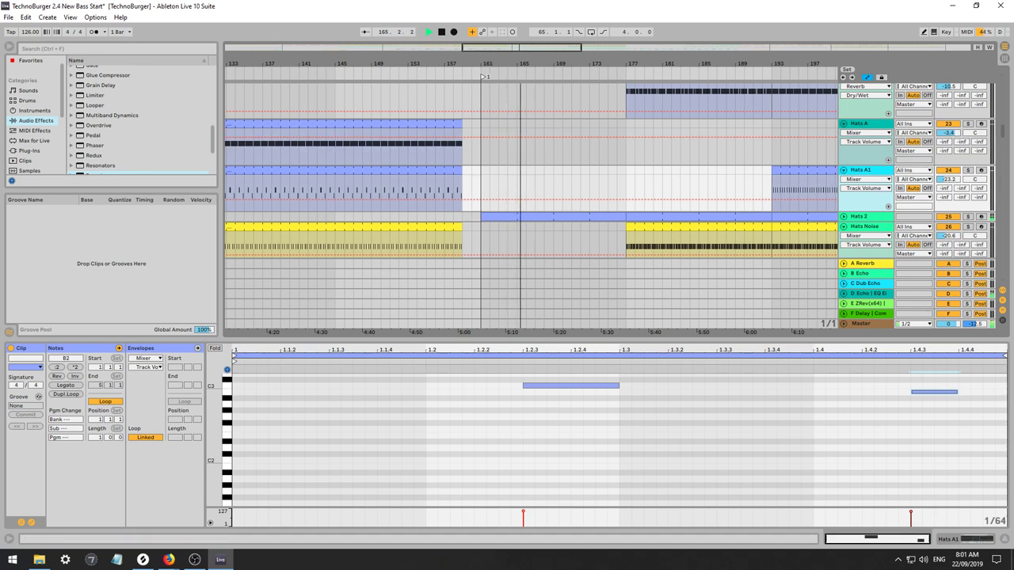
{"action": "left_click_drag", "start_coordinate": [660, 64], "coordinate": [642, 99]}
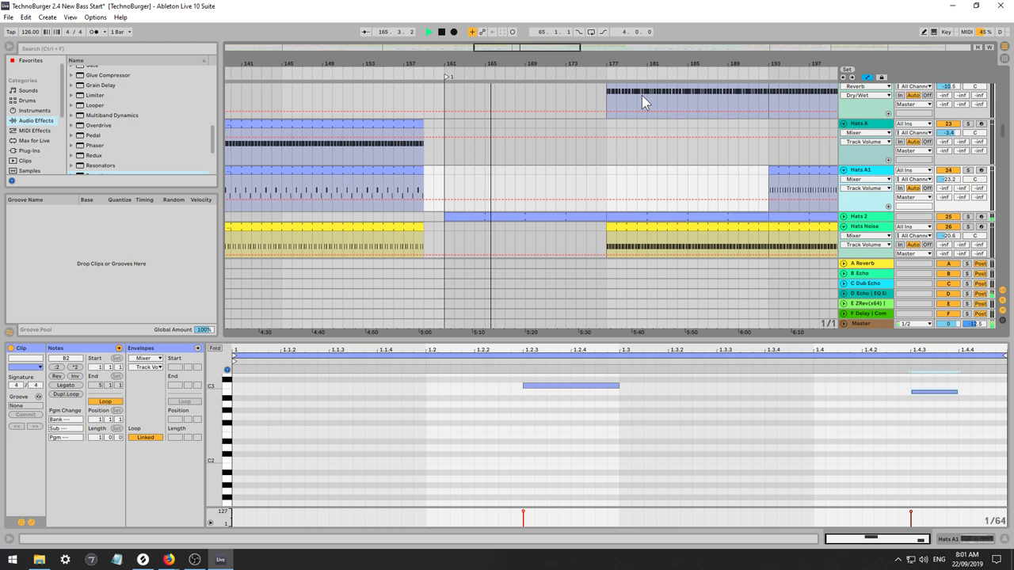
Automate the D Echo Compressor Output Gain with three breakpoints, middle one pulled slightly down.
{"action": "left_click", "coordinate": [844, 293]}
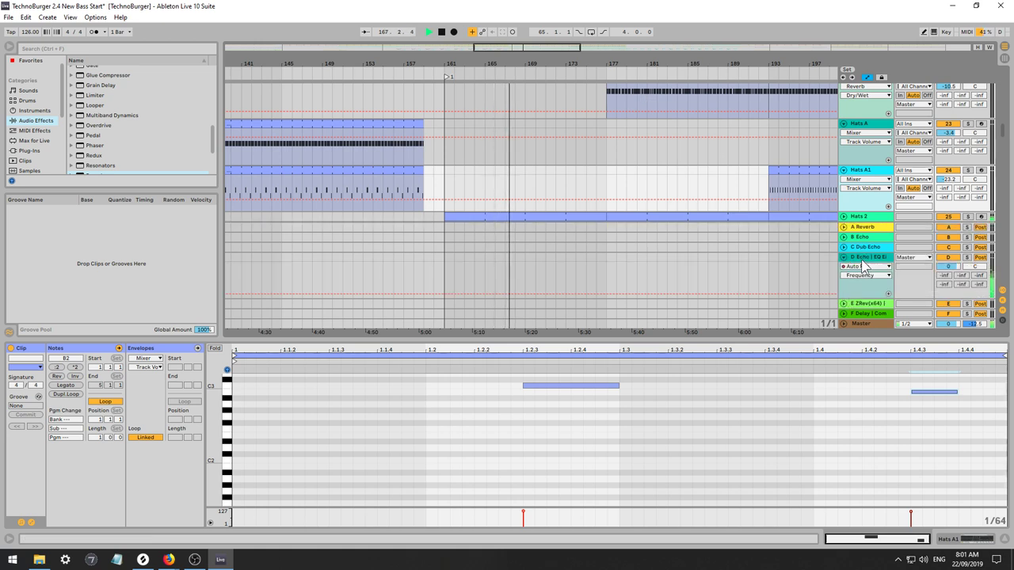
{"action": "left_click", "coordinate": [866, 267]}
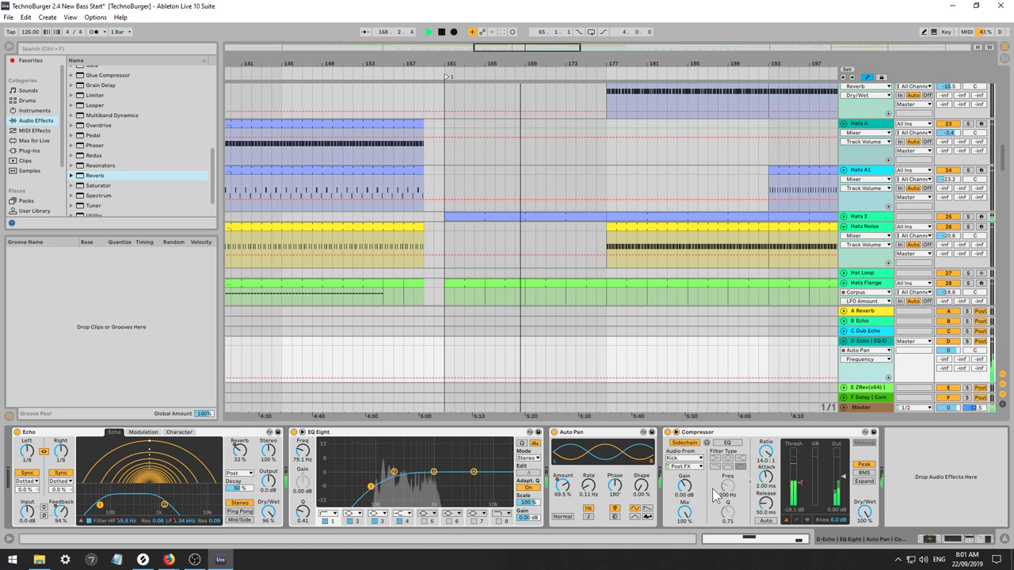
{"action": "left_click", "coordinate": [843, 478]}
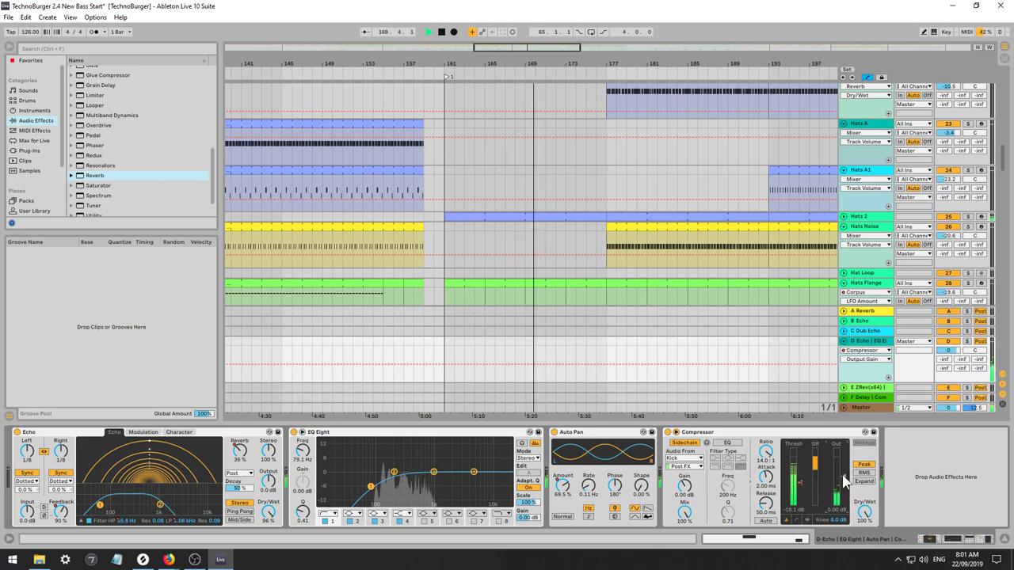
{"action": "left_click", "coordinate": [520, 364]}
{"action": "left_click", "coordinate": [474, 365]}
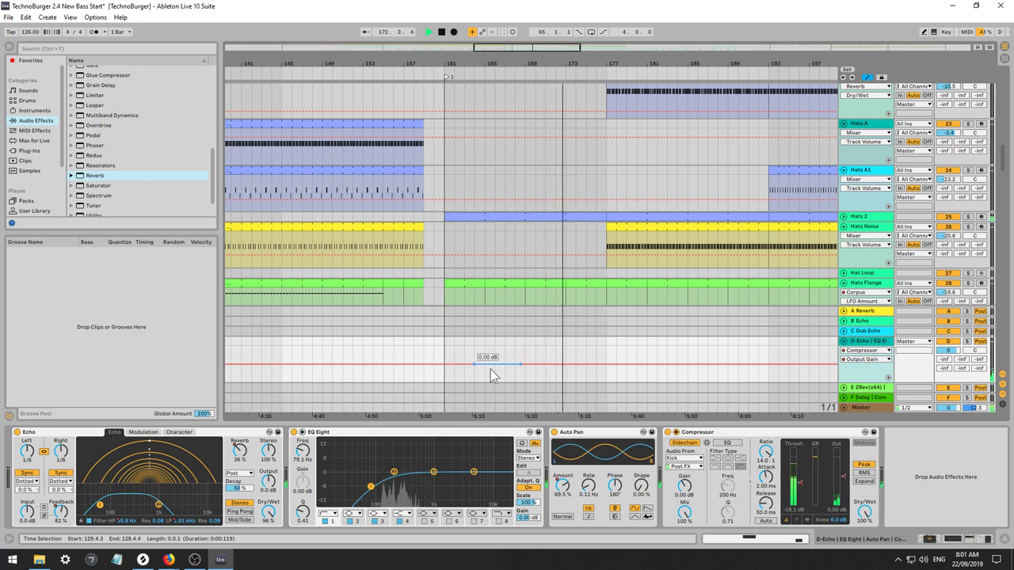
{"action": "left_click", "coordinate": [494, 364]}
{"action": "left_click_drag", "start_coordinate": [494, 364], "coordinate": [494, 367]}
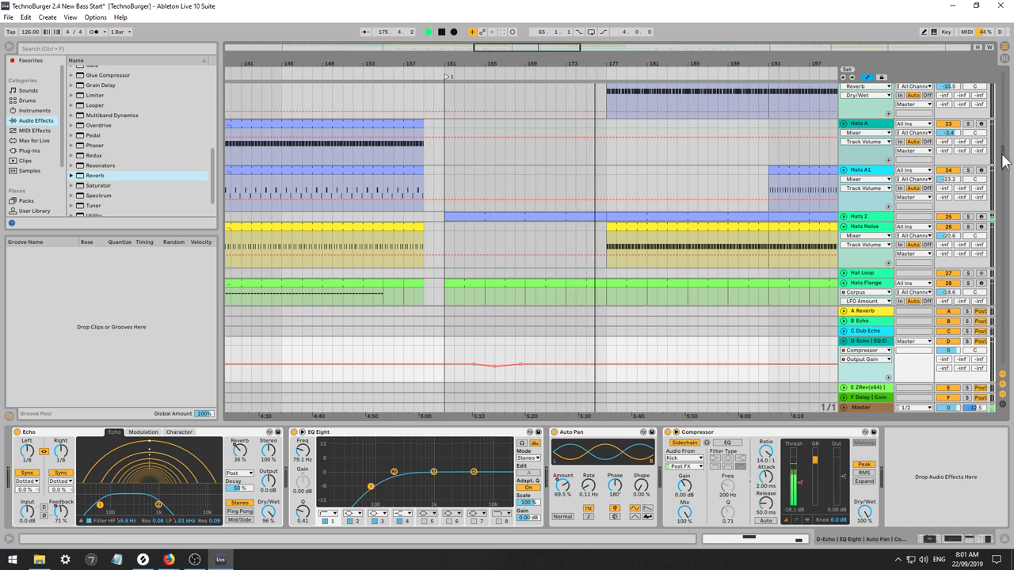
Raise Hats A1's volume from -28.5 dB to -23.2 dB.
{"action": "left_click_drag", "start_coordinate": [1004, 159], "coordinate": [1004, 153]}
{"action": "left_click_drag", "start_coordinate": [539, 46], "coordinate": [553, 45]}
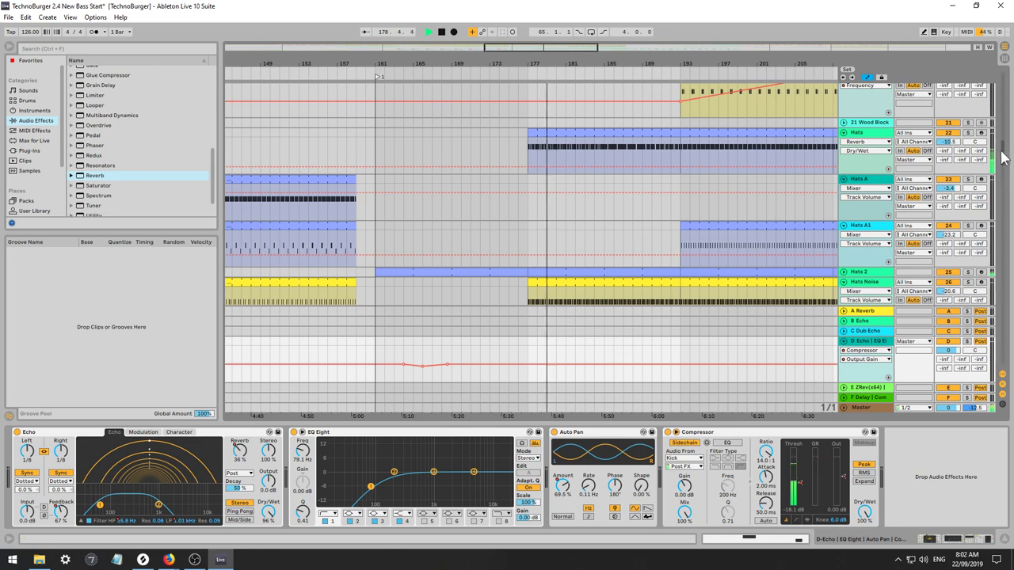
{"action": "scroll", "coordinate": [999, 155], "scroll_direction": "up", "scroll_amount": 6}
{"action": "scroll", "coordinate": [999, 152], "scroll_direction": "up", "scroll_amount": 10}
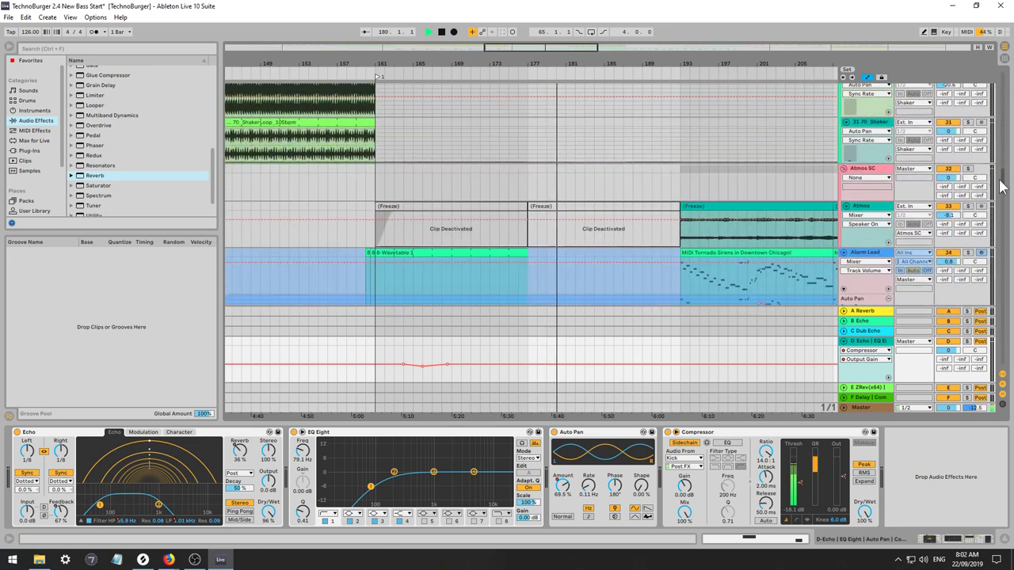
{"action": "left_click_drag", "start_coordinate": [984, 101], "coordinate": [1001, 168]}
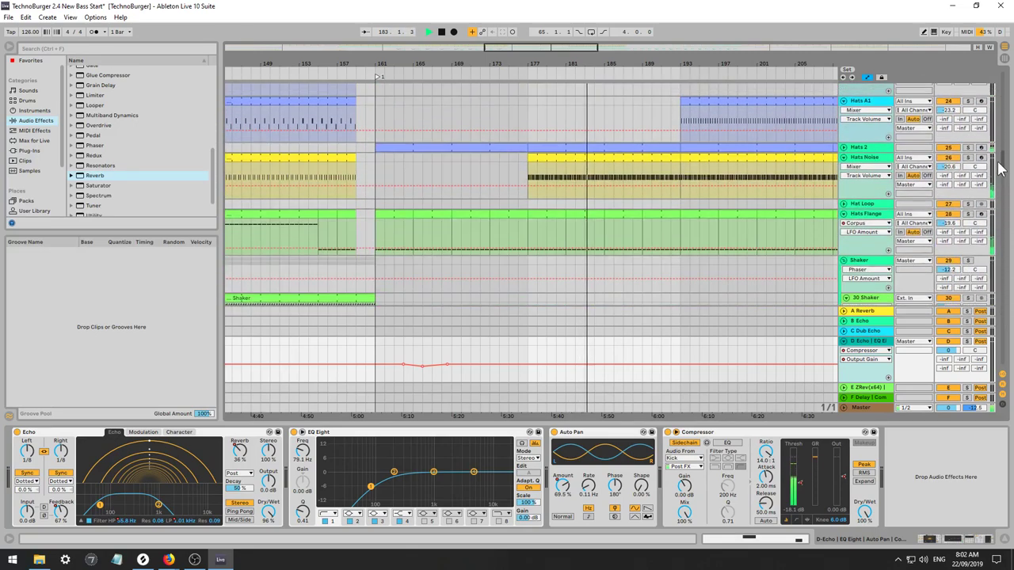
{"action": "scroll", "coordinate": [875, 195], "scroll_direction": "up", "scroll_amount": 2}
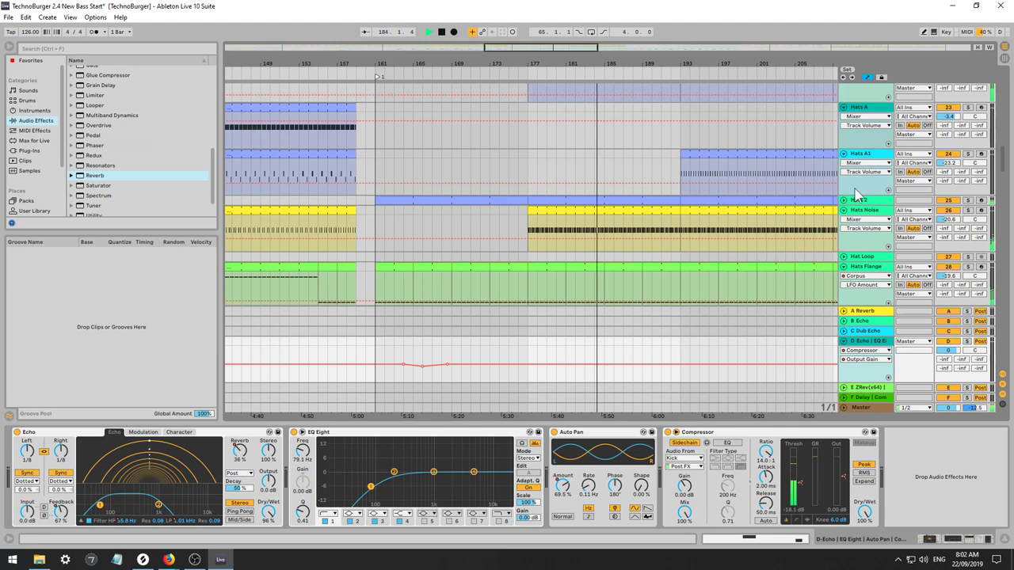
Insert EQ Eight before Reverb on Hats 2, raising the low cut and cutting the highs.
{"action": "left_click", "coordinate": [859, 201]}
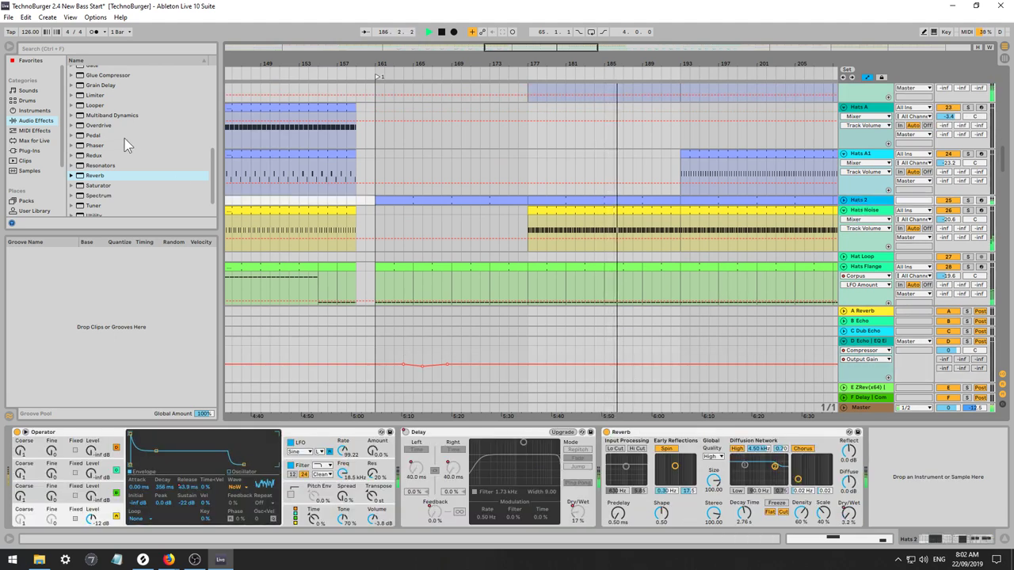
{"action": "scroll", "coordinate": [103, 157], "scroll_direction": "up", "scroll_amount": 5}
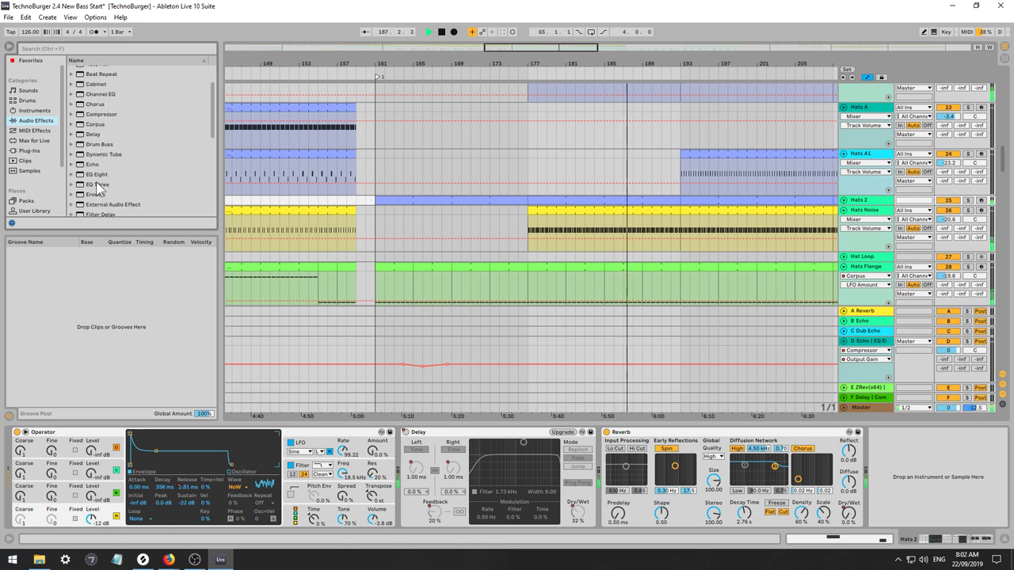
{"action": "left_click_drag", "start_coordinate": [96, 174], "coordinate": [673, 484]}
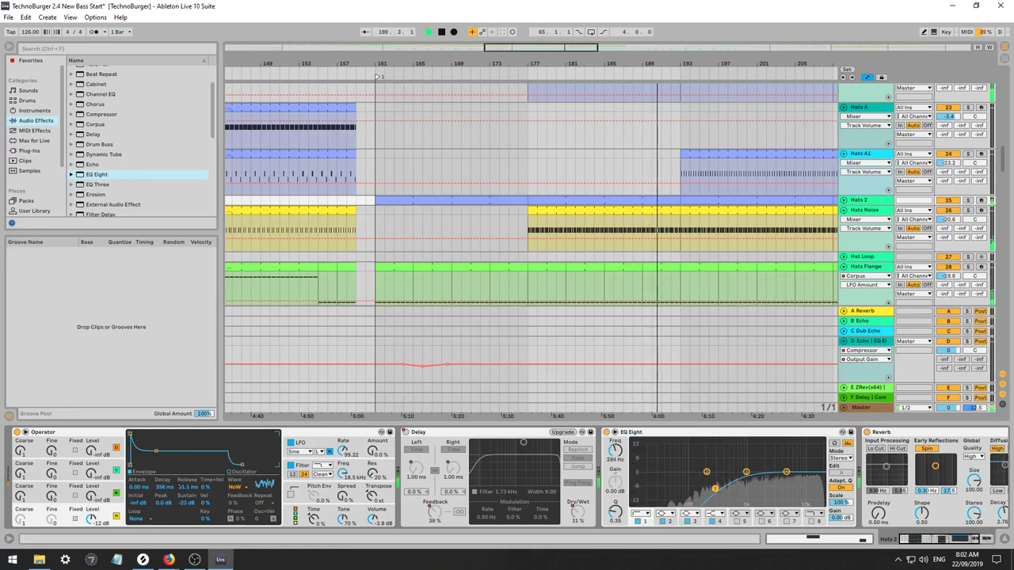
{"action": "mouse_move", "coordinate": [786, 473]}
{"action": "left_mouse_down"}
{"action": "mouse_move", "coordinate": [771, 474]}
{"action": "mouse_move", "coordinate": [782, 482]}
{"action": "mouse_move", "coordinate": [747, 475]}
{"action": "mouse_move", "coordinate": [761, 479]}
{"action": "mouse_move", "coordinate": [770, 459]}
{"action": "mouse_move", "coordinate": [796, 490]}
{"action": "mouse_move", "coordinate": [779, 464]}
{"action": "left_mouse_up"}
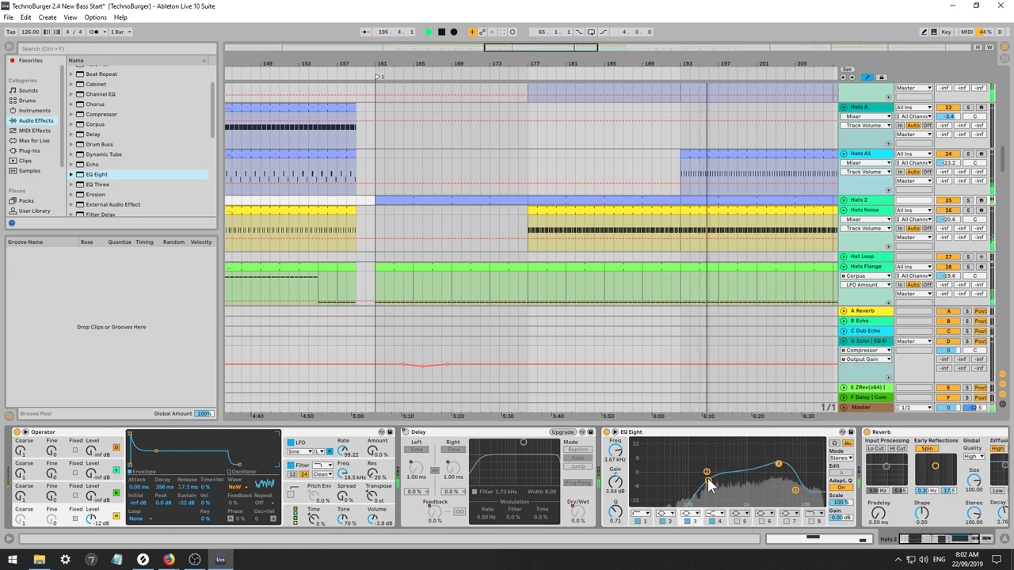
{"action": "left_click_drag", "start_coordinate": [710, 481], "coordinate": [733, 495]}
{"action": "left_click_drag", "start_coordinate": [779, 464], "coordinate": [794, 491]}
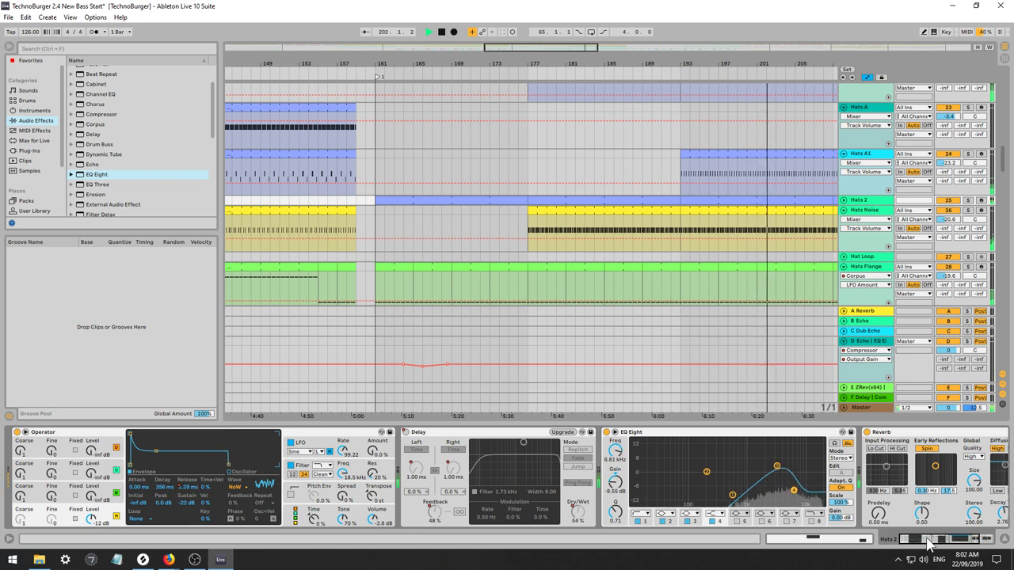
Zoom the arrangement in around bars 177–184 and raise Alarm Lead's volume to 2.2 dB.
{"action": "mouse_move", "coordinate": [924, 538]}
{"action": "left_mouse_down"}
{"action": "mouse_move", "coordinate": [942, 541]}
{"action": "mouse_move", "coordinate": [922, 538]}
{"action": "left_mouse_up"}
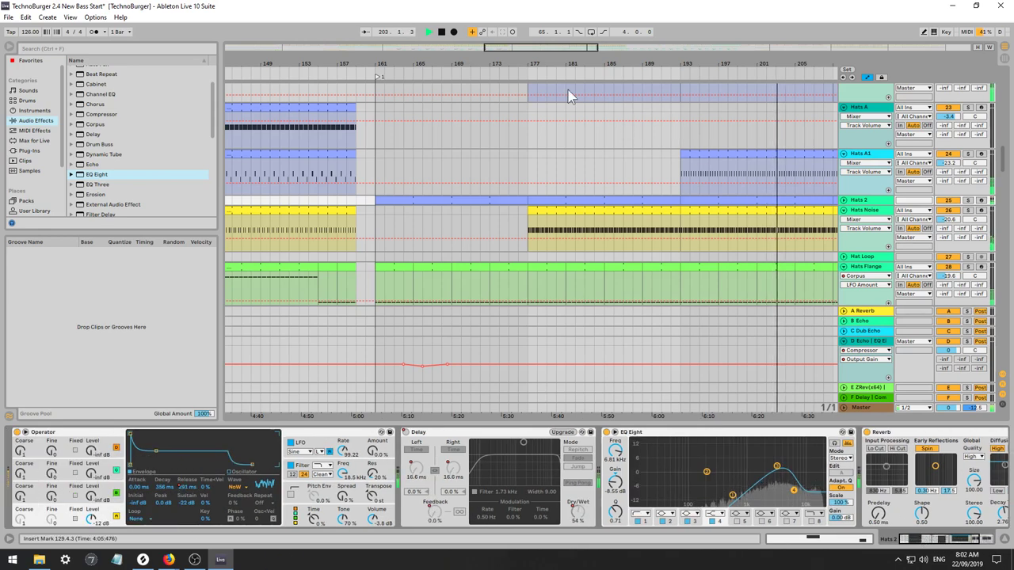
{"action": "left_click_drag", "start_coordinate": [539, 47], "coordinate": [560, 49]}
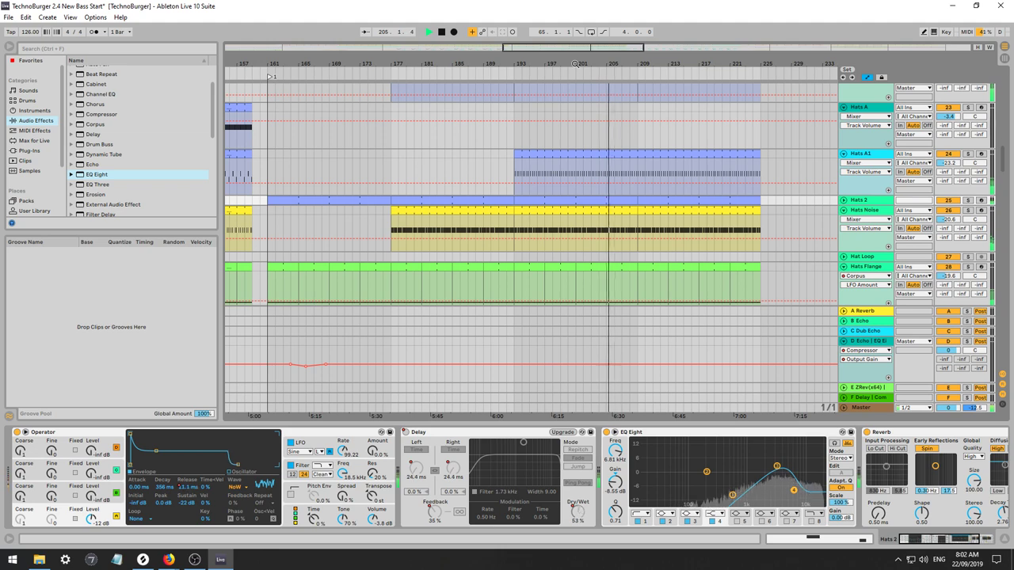
{"action": "left_click_drag", "start_coordinate": [549, 48], "coordinate": [559, 49]}
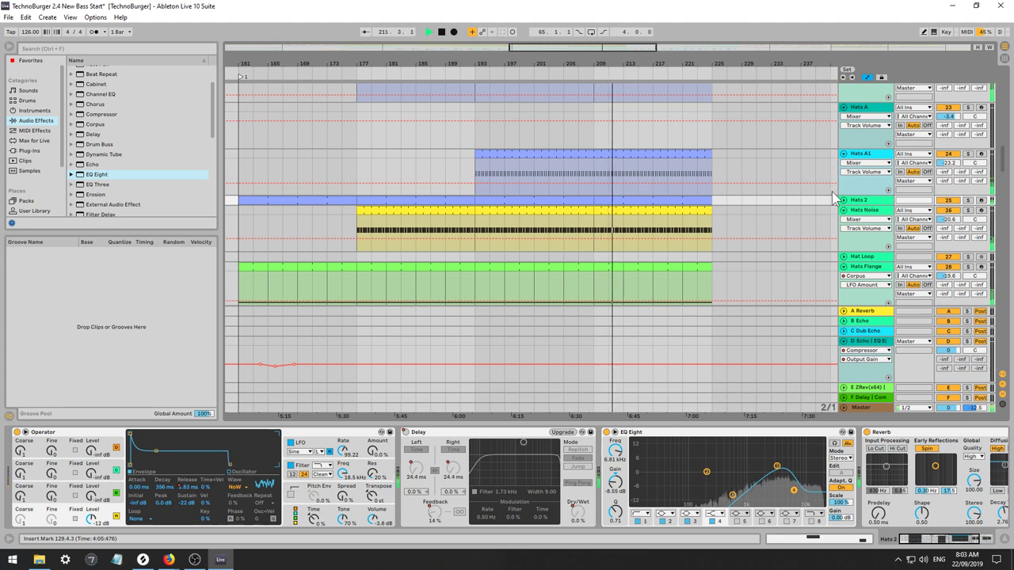
{"action": "left_click_drag", "start_coordinate": [1002, 154], "coordinate": [1000, 192]}
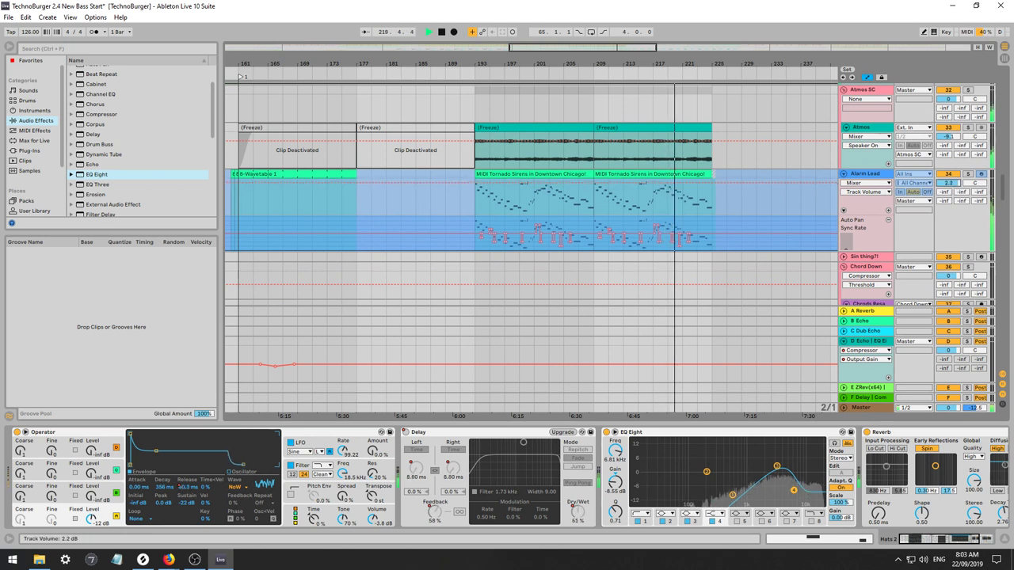
Select Alarm Lead and zoom the arrangement to bars 211–255.
{"action": "left_click", "coordinate": [845, 181]}
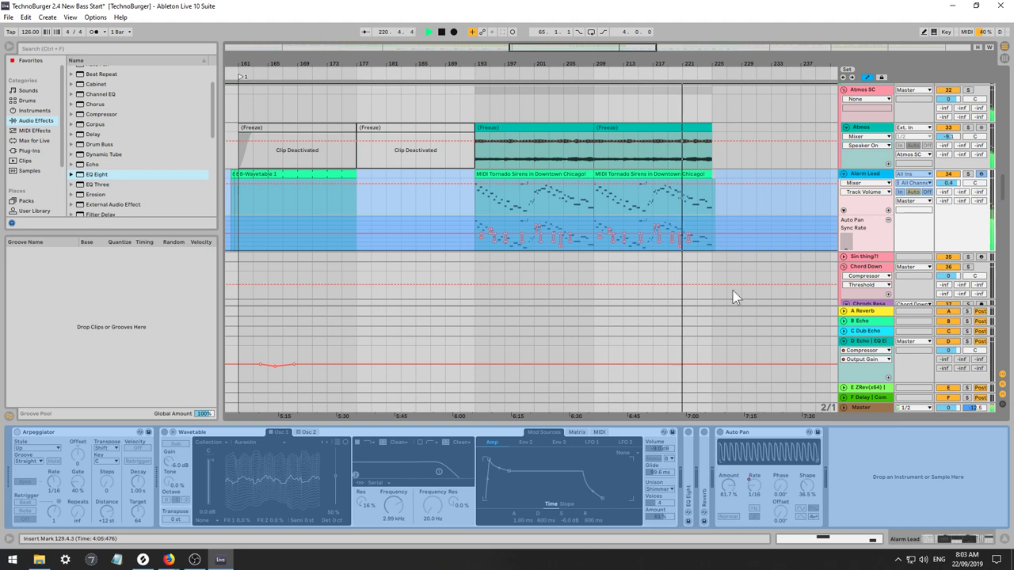
{"action": "left_click_drag", "start_coordinate": [722, 63], "coordinate": [672, 68]}
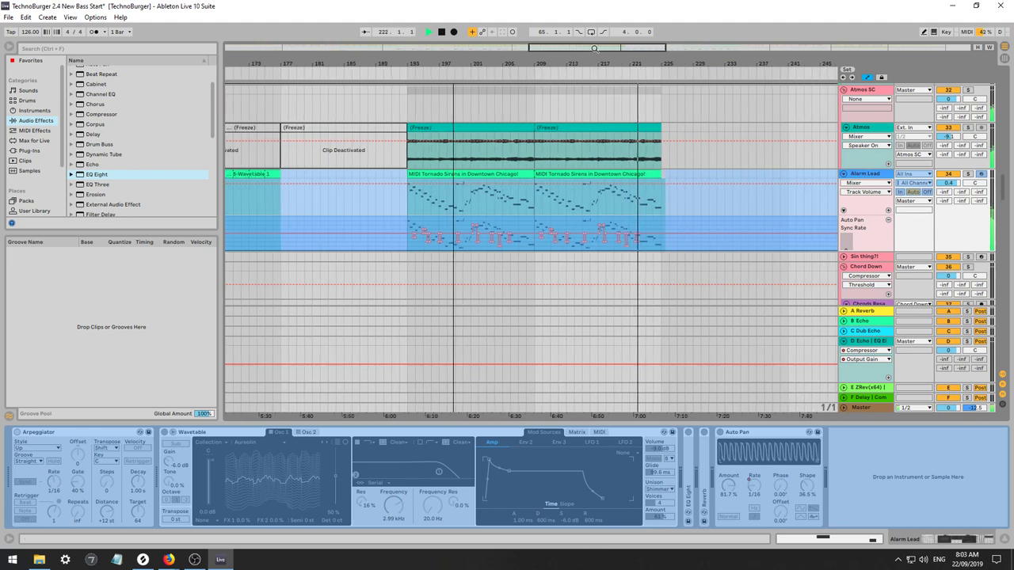
{"action": "mouse_move", "coordinate": [1004, 180]}
{"action": "left_mouse_down"}
{"action": "mouse_move", "coordinate": [1006, 195]}
{"action": "mouse_move", "coordinate": [1001, 177]}
{"action": "left_mouse_up"}
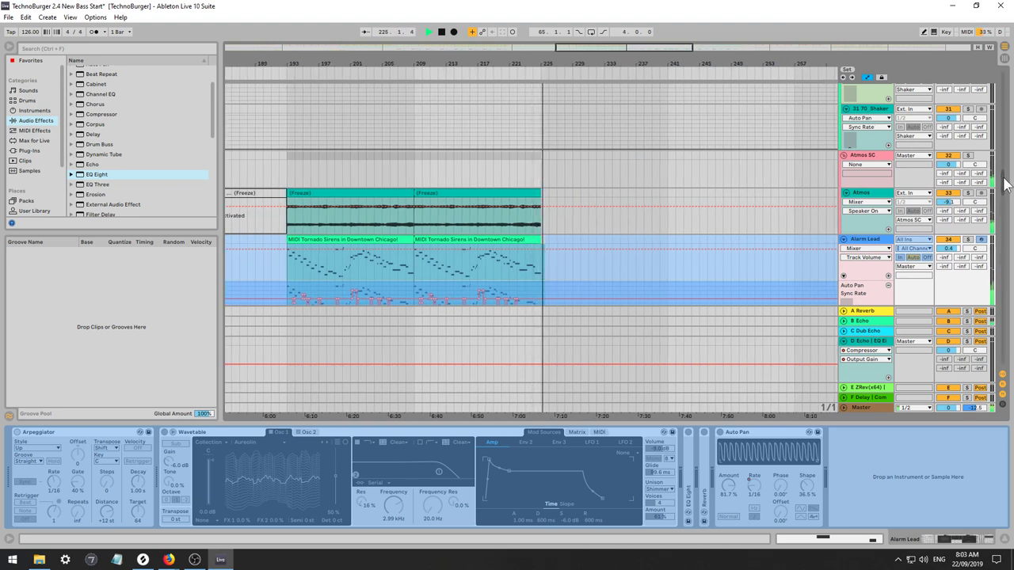
{"action": "scroll", "coordinate": [1005, 183], "scroll_direction": "up", "scroll_amount": 10}
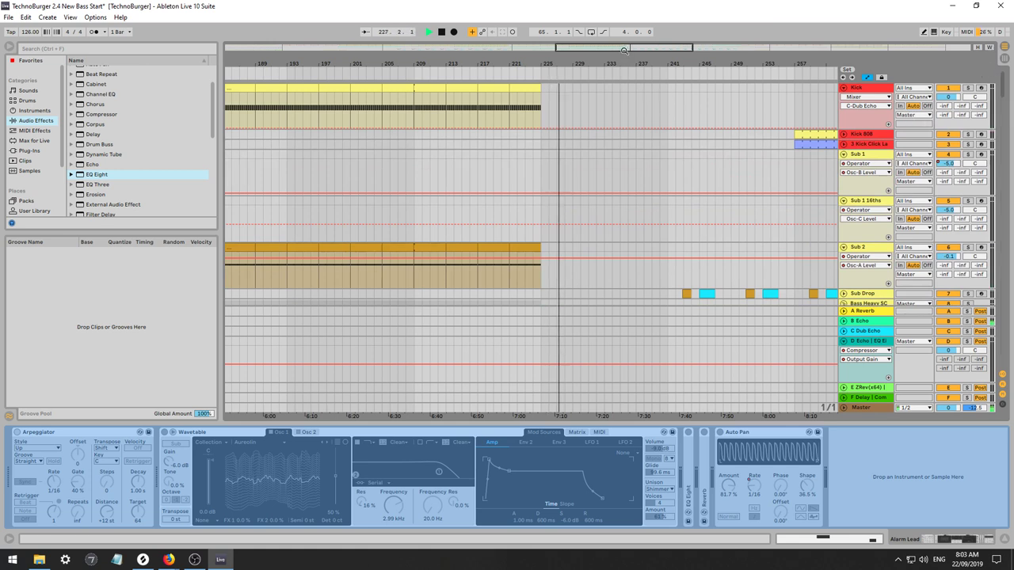
{"action": "left_click_drag", "start_coordinate": [625, 50], "coordinate": [665, 61]}
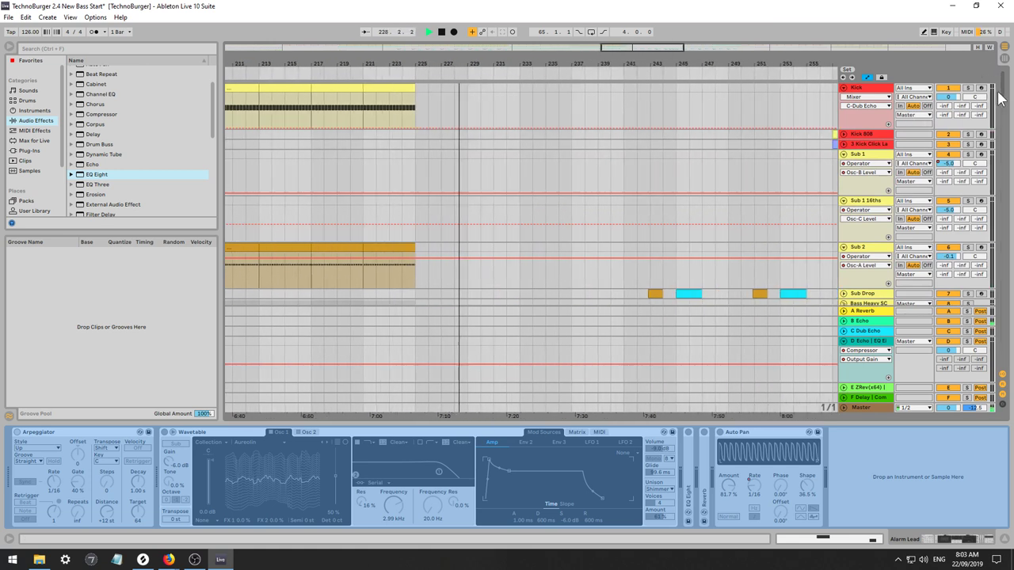
{"action": "scroll", "coordinate": [1000, 97], "scroll_direction": "down", "scroll_amount": 5}
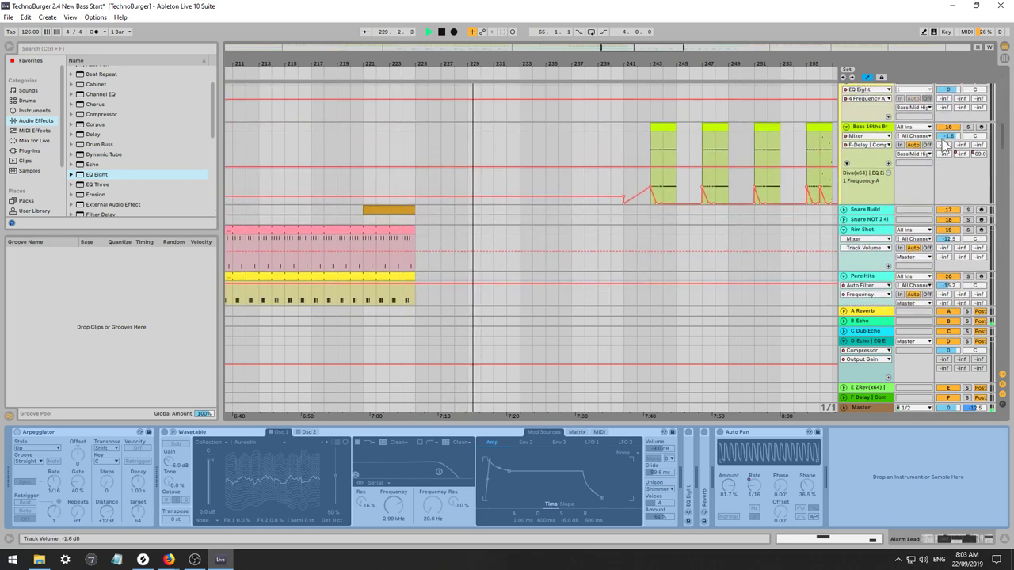
Show the Bass 16ths Break track's Diva, EQ Eight and two Auto Filter devices.
{"action": "left_click", "coordinate": [870, 132]}
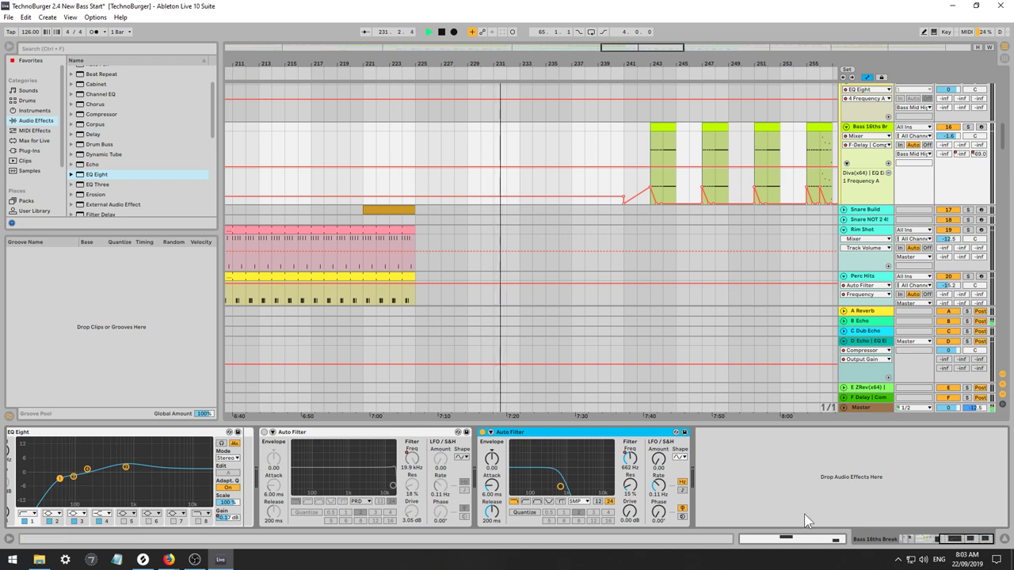
{"action": "mouse_move", "coordinate": [948, 541]}
{"action": "left_mouse_down"}
{"action": "mouse_move", "coordinate": [917, 544]}
{"action": "mouse_move", "coordinate": [939, 546]}
{"action": "left_mouse_up"}
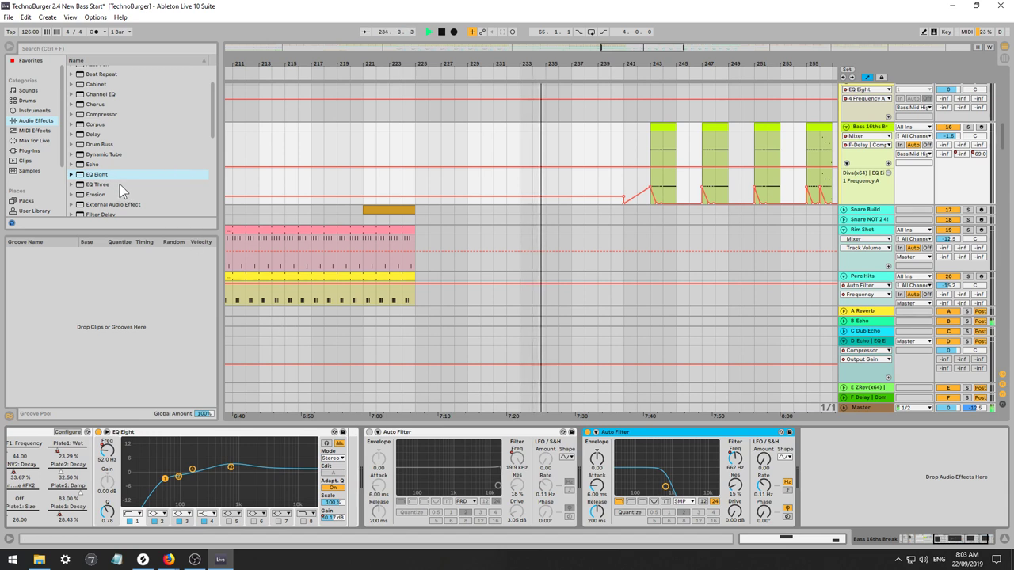
{"action": "scroll", "coordinate": [148, 189], "scroll_direction": "down", "scroll_amount": 3}
{"action": "scroll", "coordinate": [148, 189], "scroll_direction": "up", "scroll_amount": 3}
{"action": "scroll", "coordinate": [153, 202], "scroll_direction": "down", "scroll_amount": 3}
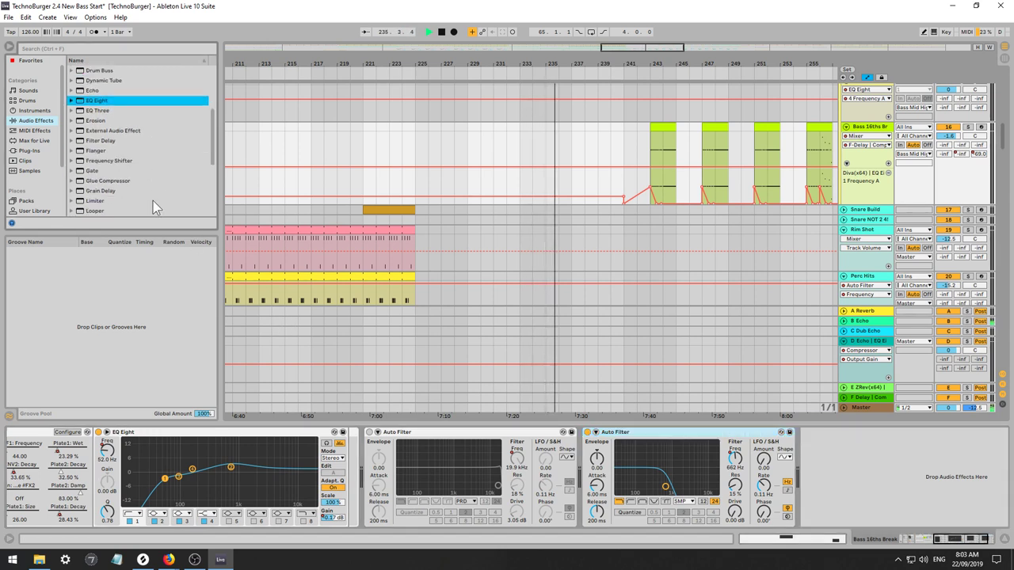
{"action": "scroll", "coordinate": [153, 202], "scroll_direction": "down", "scroll_amount": 3}
Insert Multiband Dynamics on Bass 16ths Break right after EQ Eight, before Auto Filter.
{"action": "left_click", "coordinate": [105, 117]}
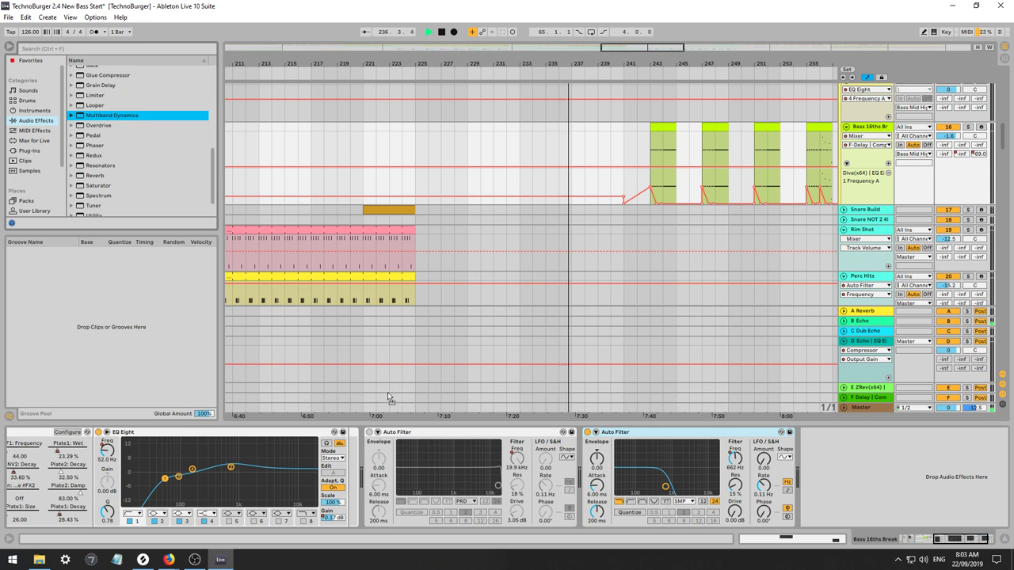
{"action": "left_click_drag", "start_coordinate": [388, 398], "coordinate": [362, 460]}
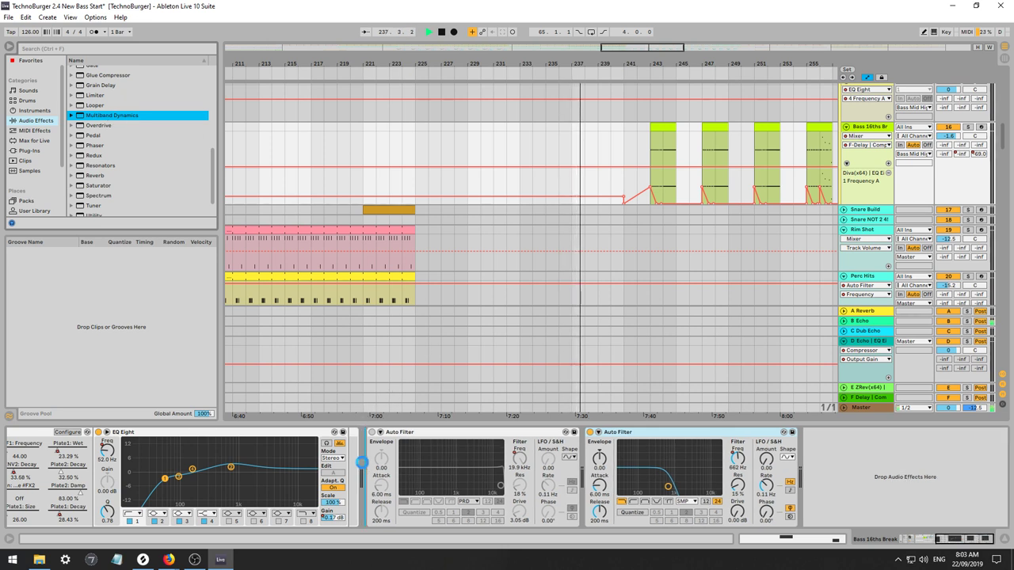
{"action": "left_click_drag", "start_coordinate": [362, 461], "coordinate": [364, 463]}
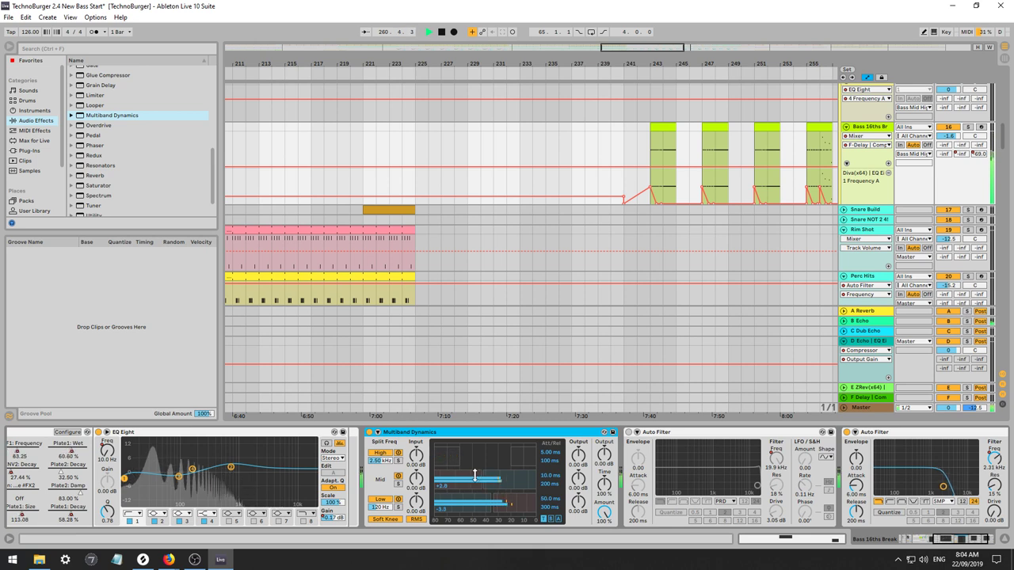
{"action": "left_click_drag", "start_coordinate": [615, 47], "coordinate": [642, 54]}
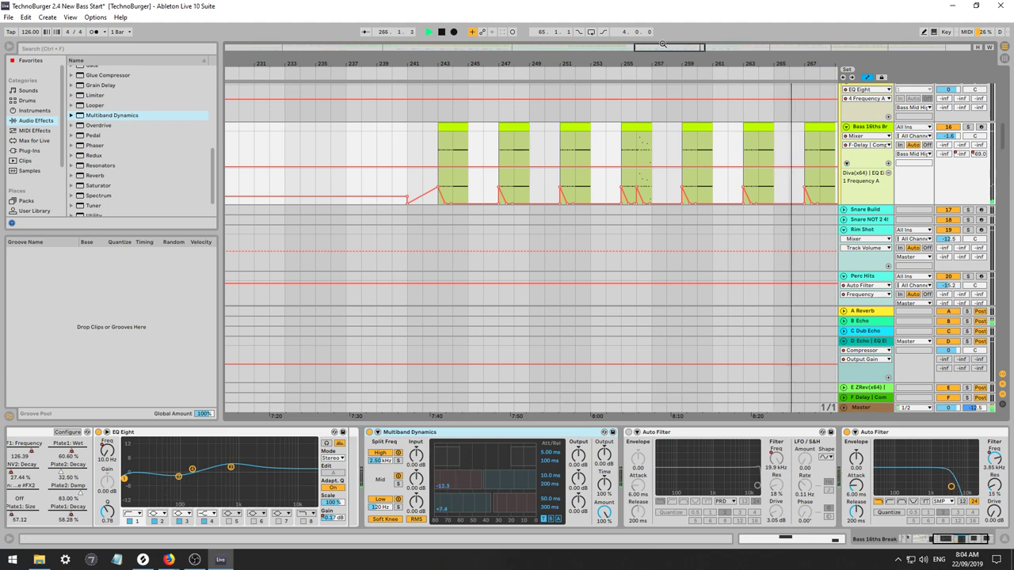
{"action": "left_click_drag", "start_coordinate": [661, 45], "coordinate": [679, 23]}
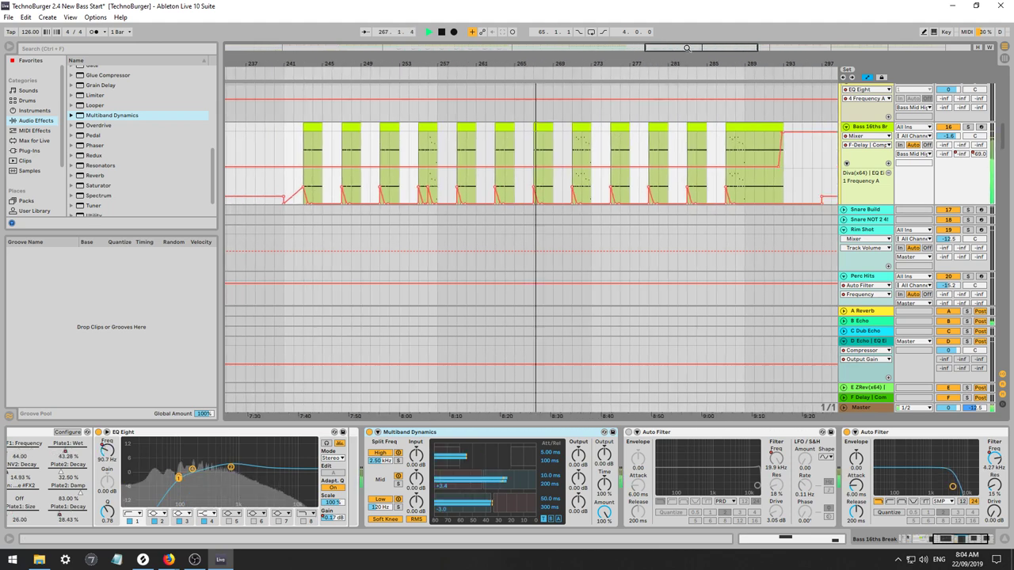
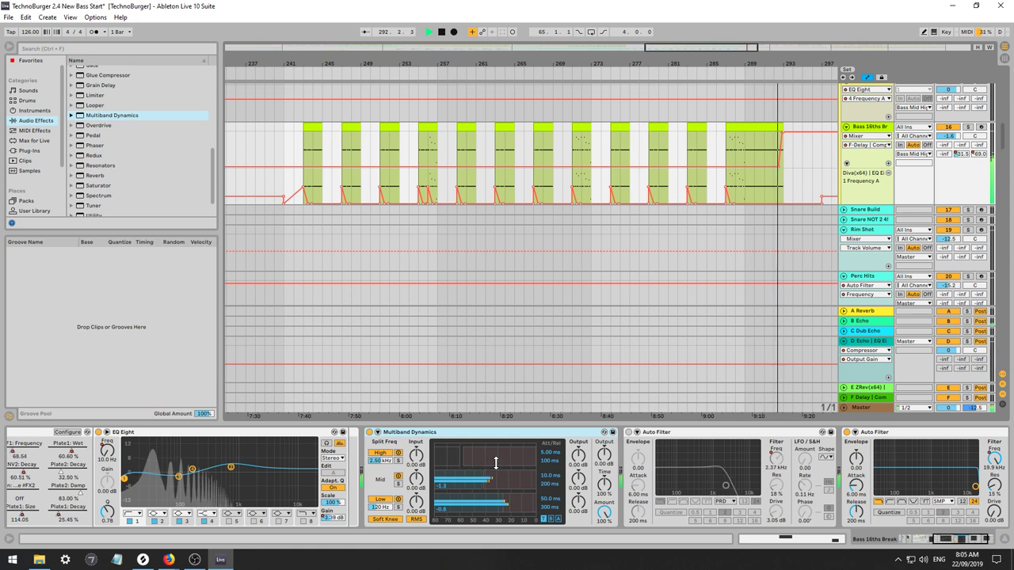
Show the Multiband Dynamics Below threshold and ratio values, then scroll the arrangement toward the Drop.
{"action": "left_click", "coordinate": [550, 519]}
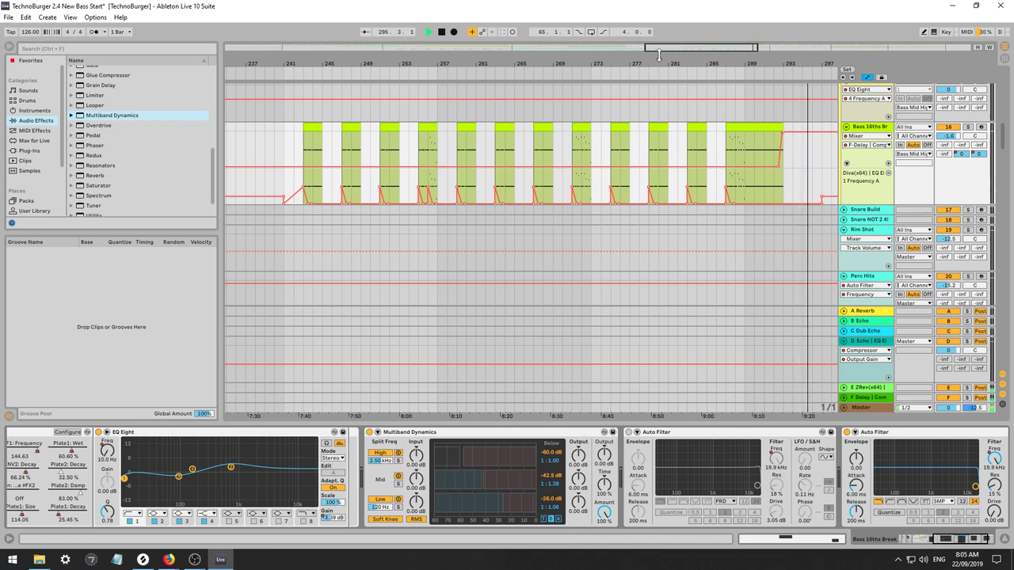
{"action": "left_click_drag", "start_coordinate": [657, 49], "coordinate": [688, 49]}
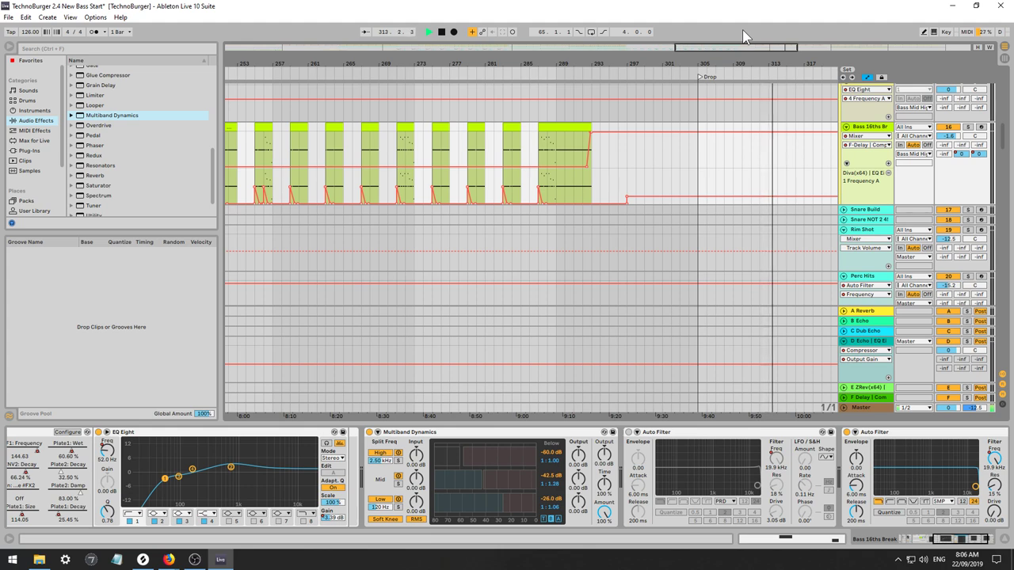
Scroll the arrangement so Kick, Sub 1 and Sub 2 are visible across bars 285–389.
{"action": "left_click_drag", "start_coordinate": [718, 48], "coordinate": [776, 38]}
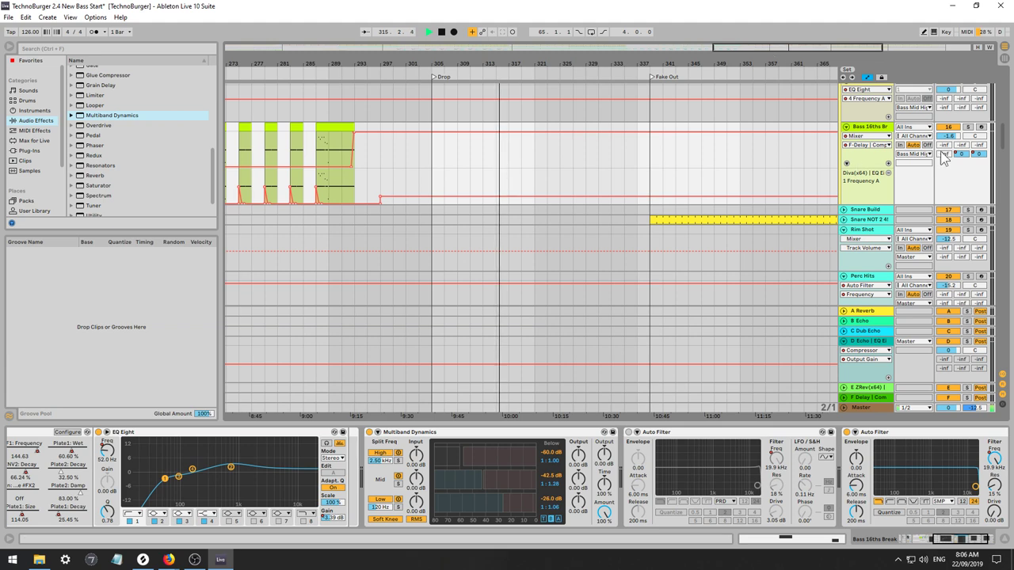
{"action": "left_click_drag", "start_coordinate": [1005, 129], "coordinate": [1006, 94]}
{"action": "scroll", "coordinate": [1008, 99], "scroll_direction": "up", "scroll_amount": 10}
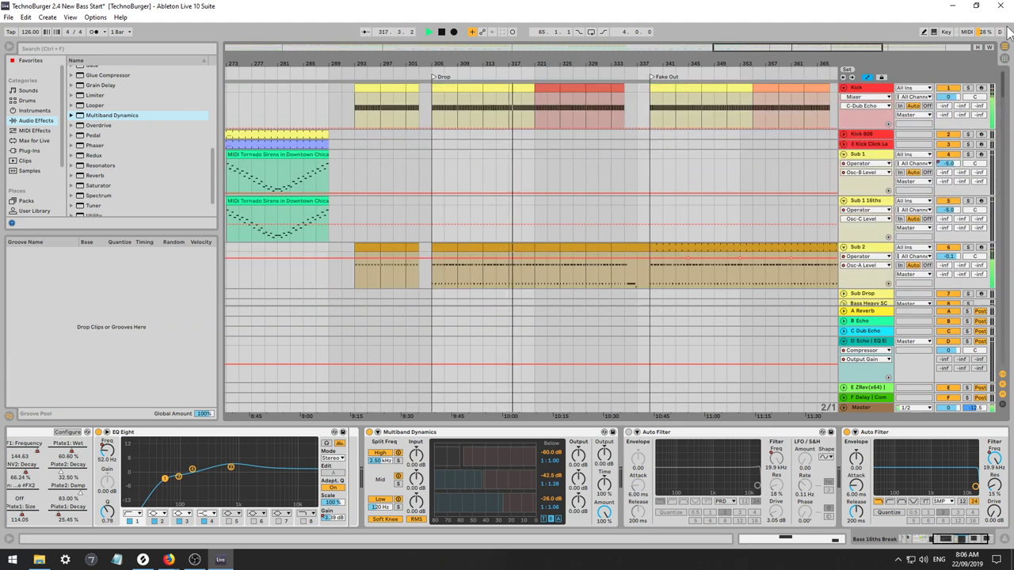
{"action": "left_click_drag", "start_coordinate": [1004, 83], "coordinate": [1007, 160]}
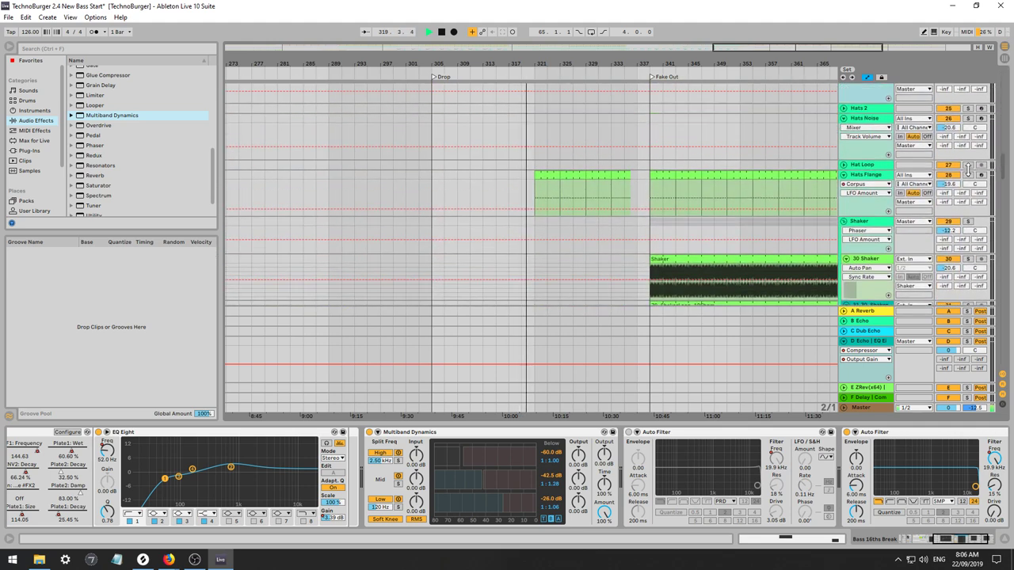
{"action": "left_click_drag", "start_coordinate": [767, 50], "coordinate": [865, 93]}
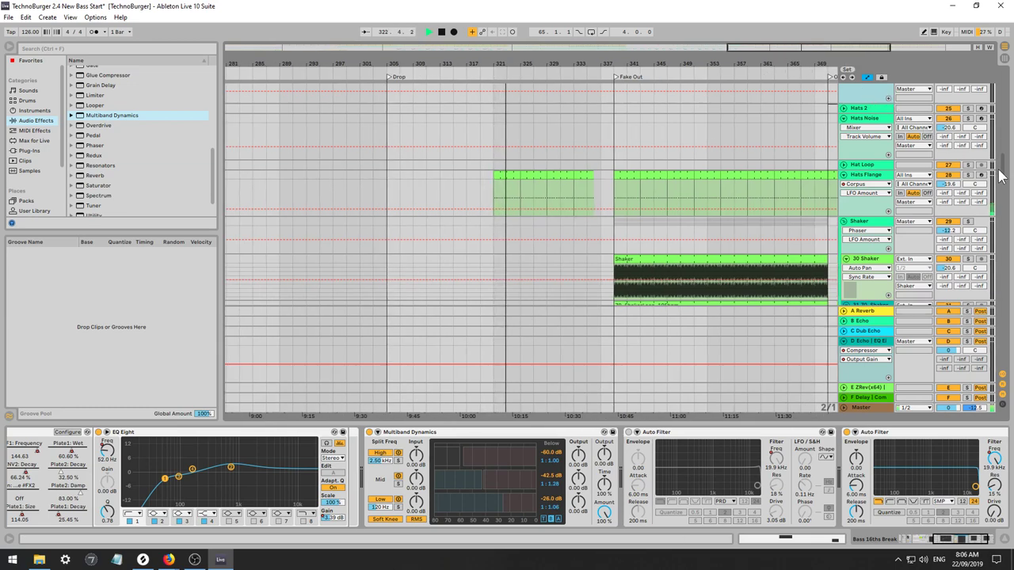
{"action": "left_click_drag", "start_coordinate": [1005, 176], "coordinate": [1011, 83]}
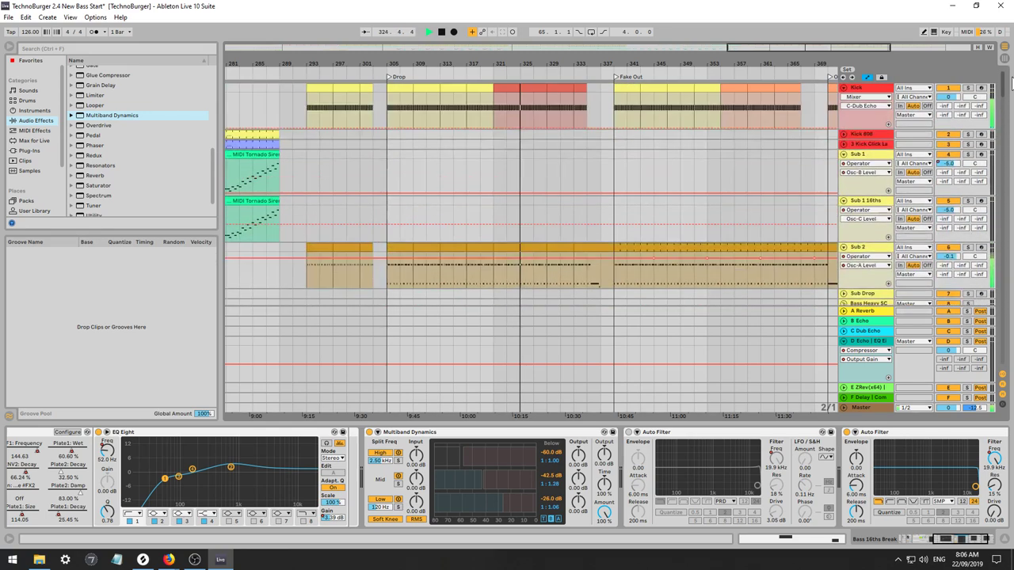
{"action": "left_click_drag", "start_coordinate": [792, 47], "coordinate": [811, 47]}
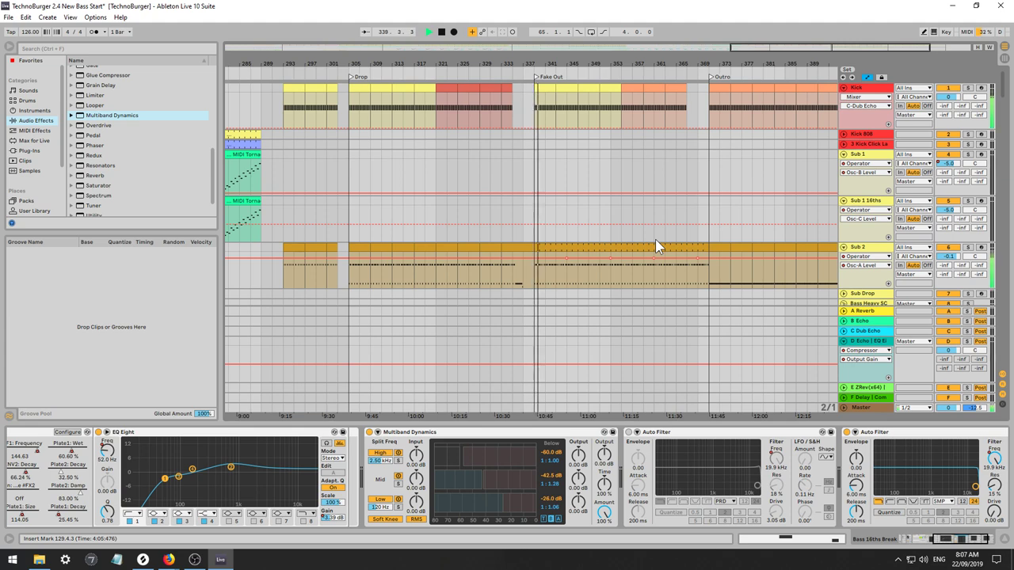
Bring bars 221–329 back into view and play from near bar 243.
{"action": "scroll", "coordinate": [682, 238], "scroll_direction": "down", "scroll_amount": 5}
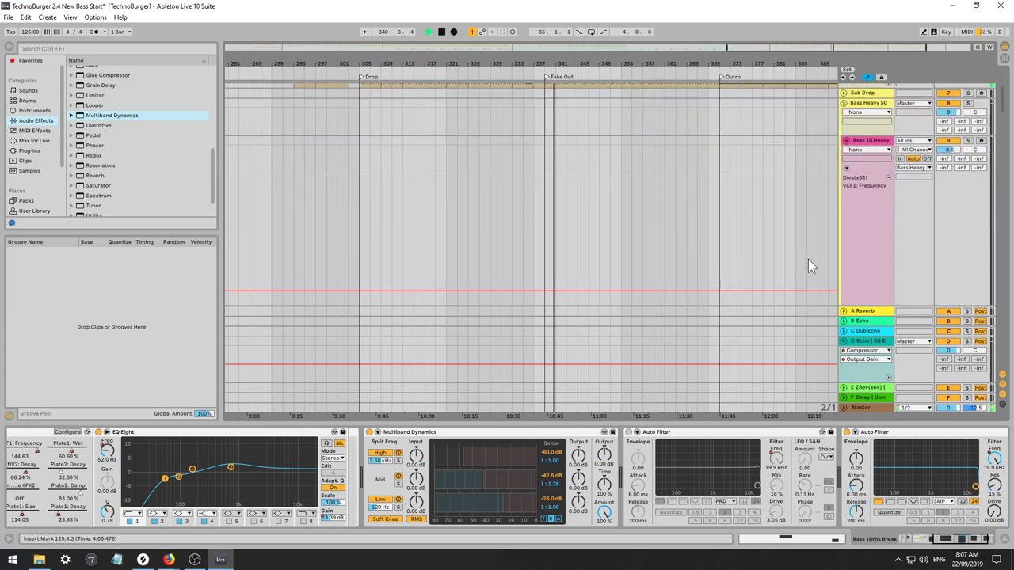
{"action": "scroll", "coordinate": [807, 246], "scroll_direction": "up", "scroll_amount": 5}
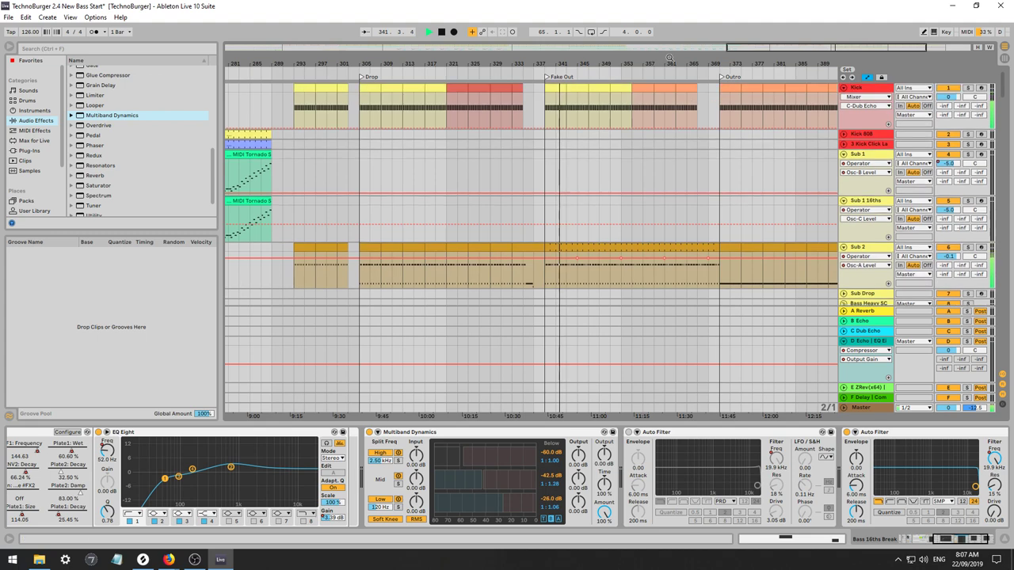
{"action": "left_click_drag", "start_coordinate": [757, 47], "coordinate": [646, 49]}
{"action": "scroll", "coordinate": [404, 264], "scroll_direction": "down", "scroll_amount": 8}
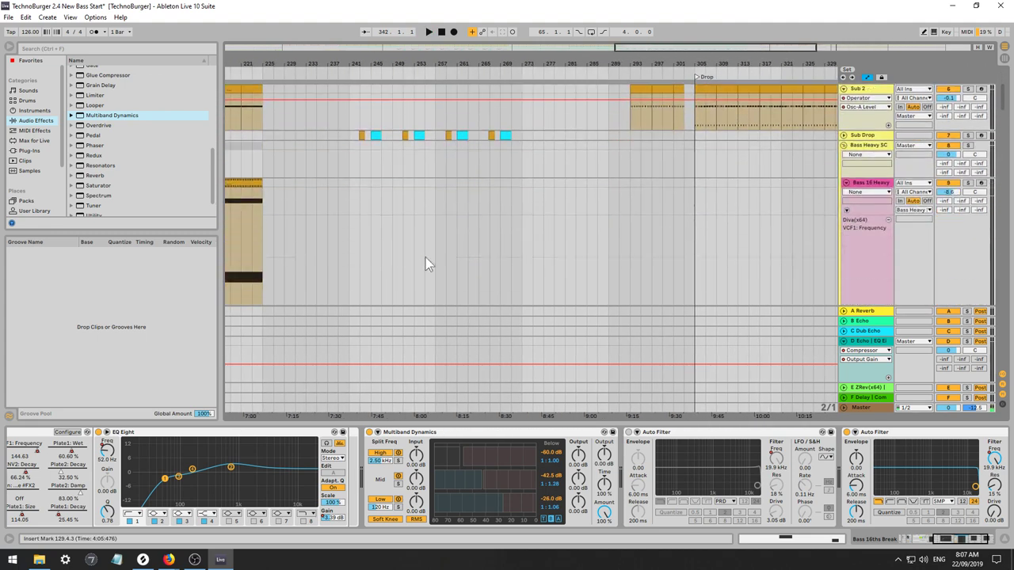
{"action": "left_click", "coordinate": [361, 231]}
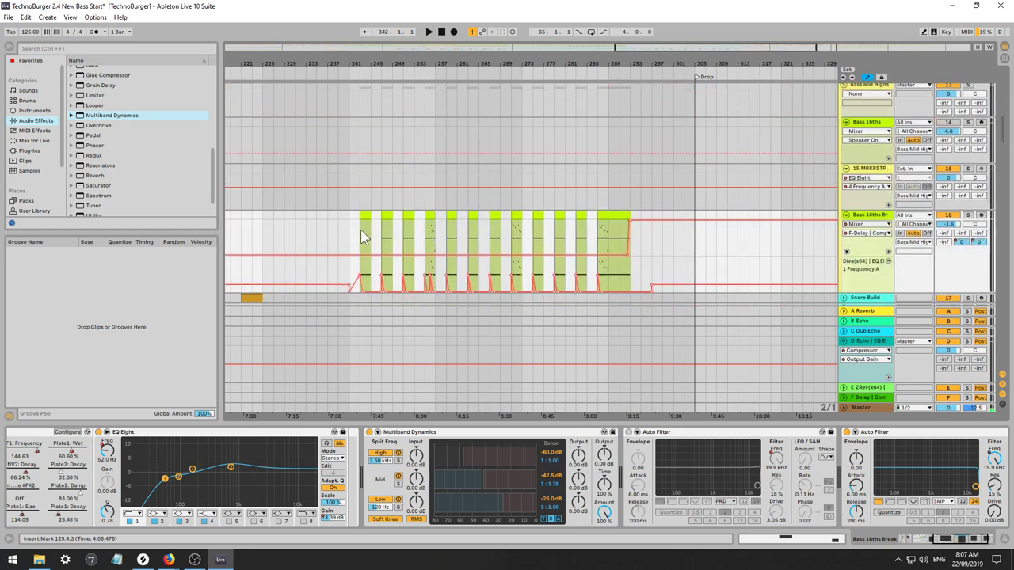
{"action": "key", "text": "space"}
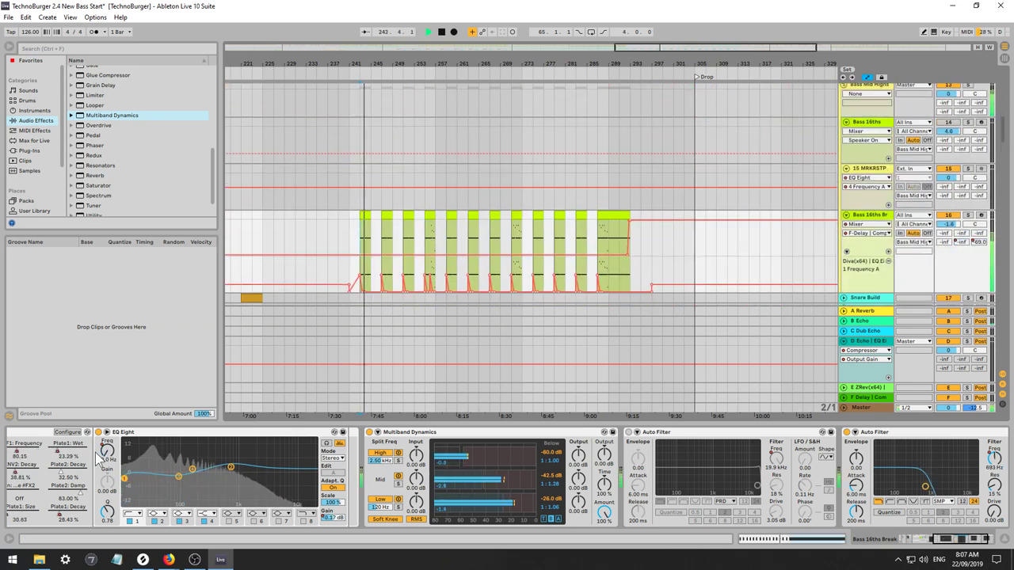
Delete the EQ Eight Frequency A ramp over bars 241–289 and set new breakpoints there.
{"action": "left_click", "coordinate": [106, 452]}
{"action": "left_click_drag", "start_coordinate": [349, 238], "coordinate": [606, 240]}
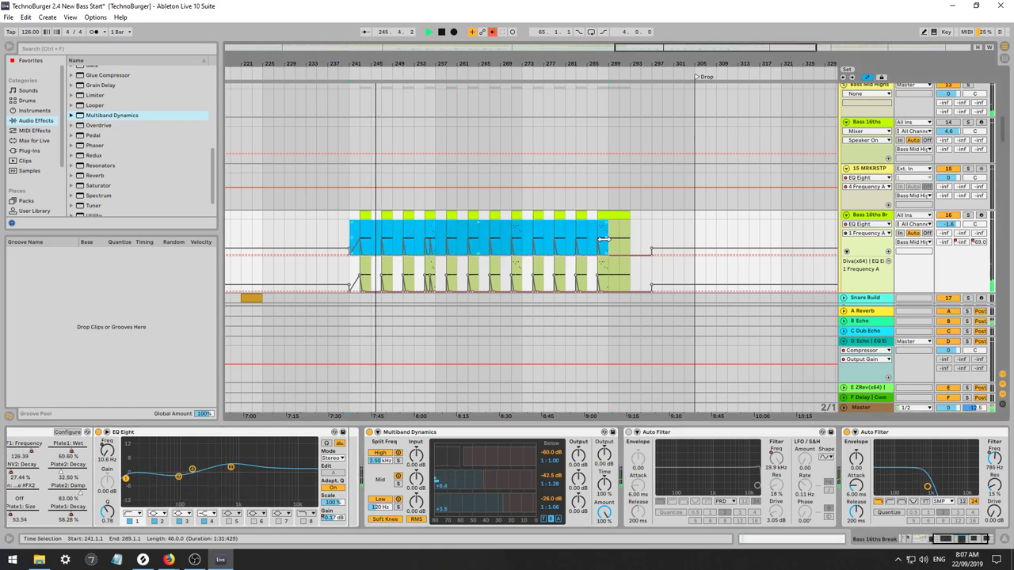
{"action": "key", "text": "Delete"}
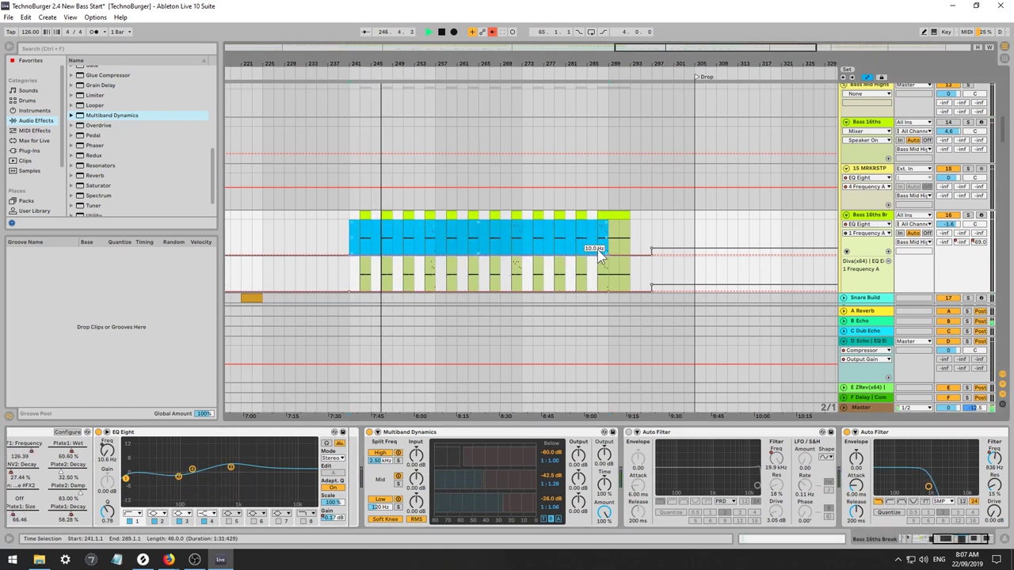
{"action": "left_click", "coordinate": [594, 255]}
{"action": "mouse_move", "coordinate": [596, 259]}
{"action": "left_mouse_down"}
{"action": "mouse_move", "coordinate": [595, 228]}
{"action": "mouse_move", "coordinate": [596, 239]}
{"action": "left_mouse_up"}
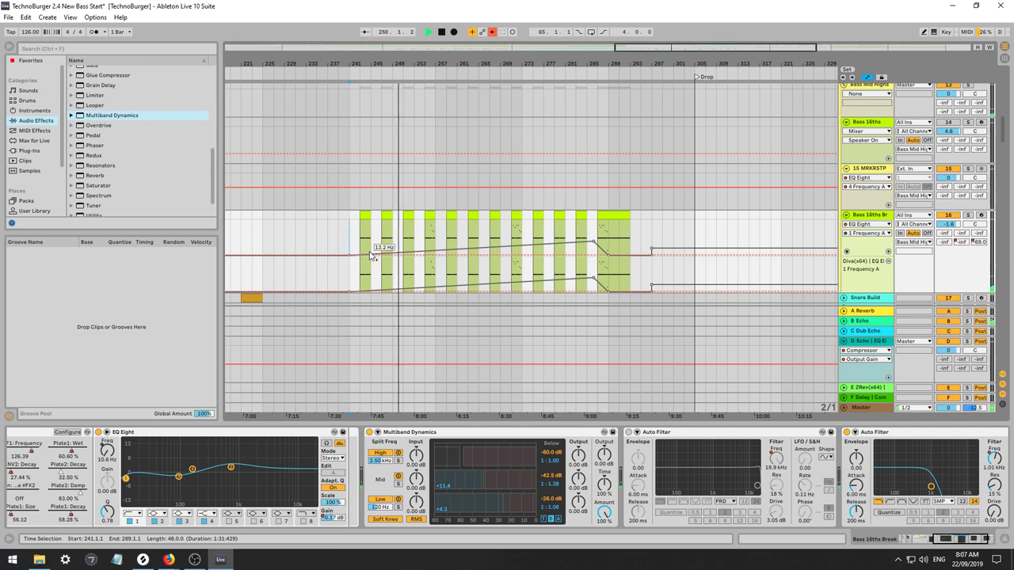
{"action": "left_click_drag", "start_coordinate": [371, 254], "coordinate": [348, 244]}
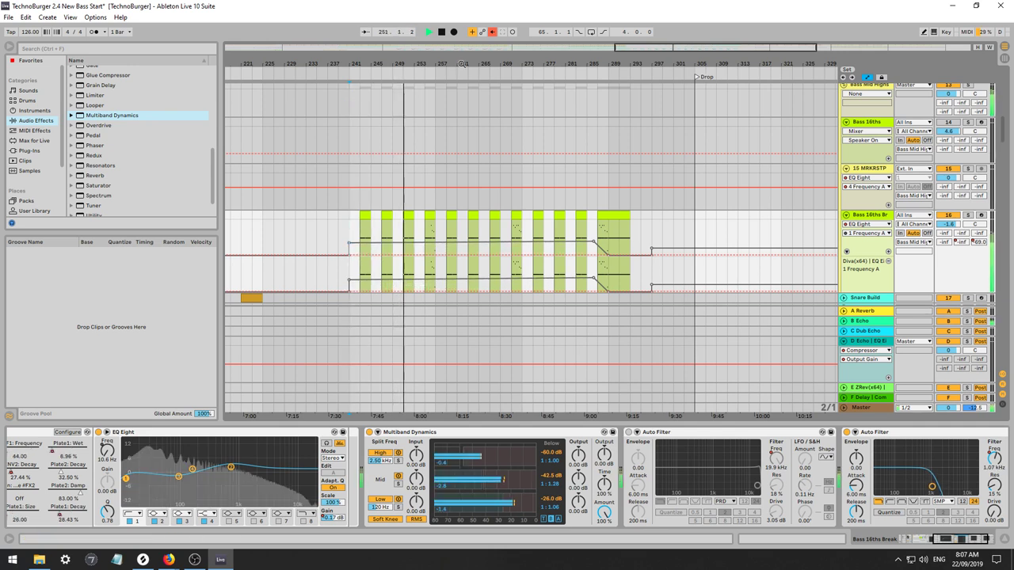
Select all the Bass 16ths Break clips from the first to the last.
{"action": "left_click", "coordinate": [367, 215]}
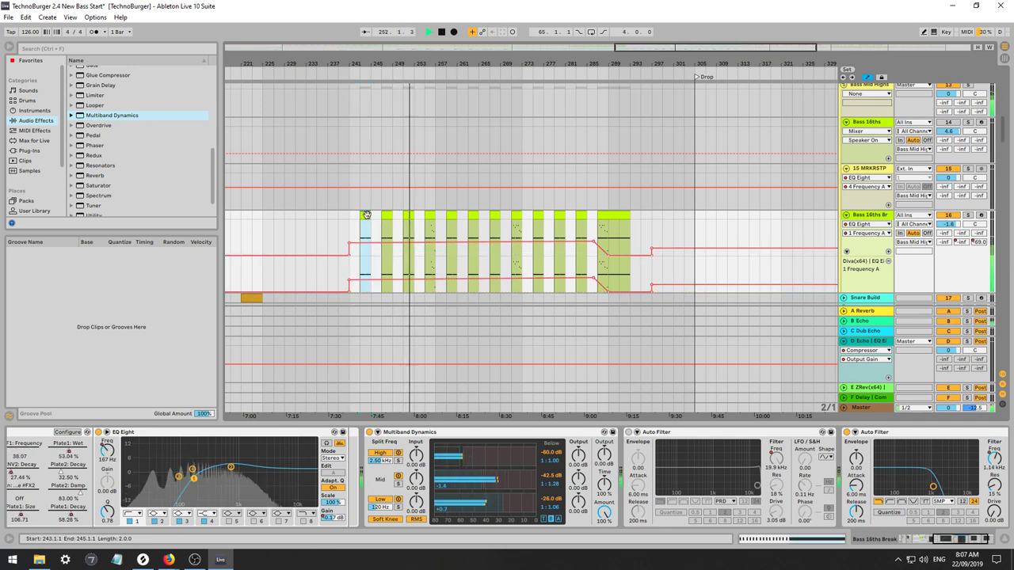
{"action": "left_click", "coordinate": [584, 216], "text": "shift"}
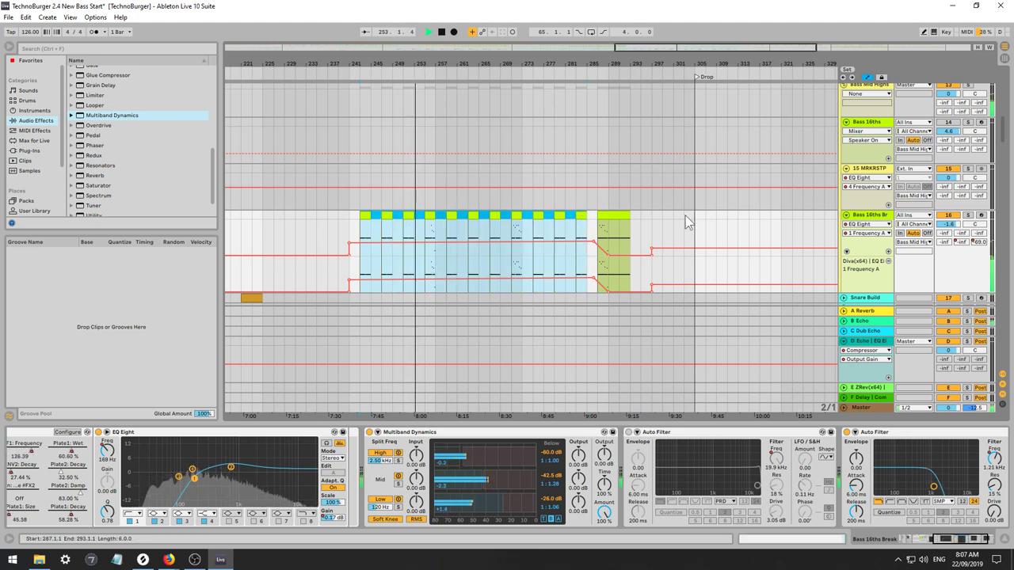
{"action": "left_click_drag", "start_coordinate": [1004, 142], "coordinate": [1000, 84]}
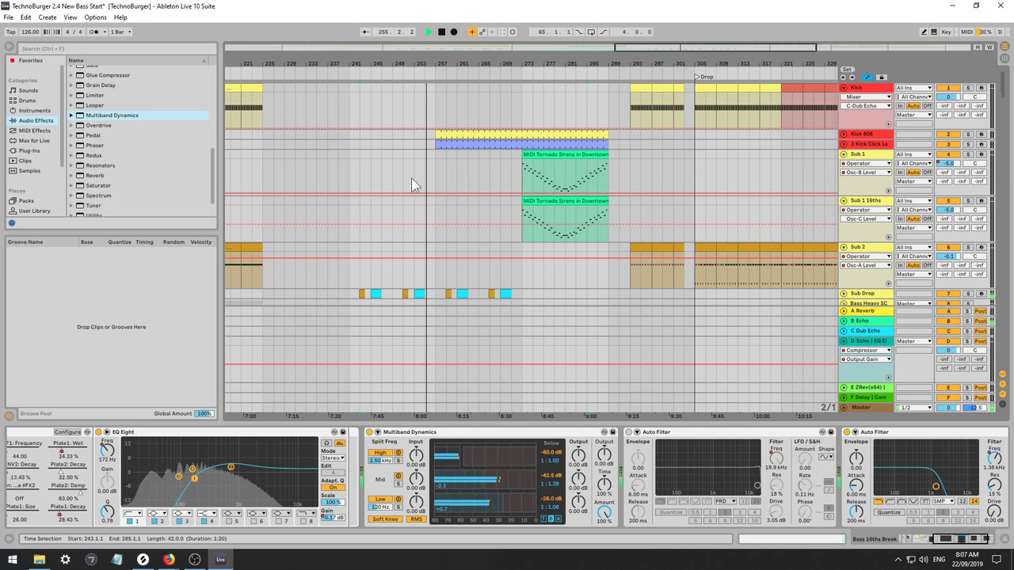
Paste the copied clips onto Sub 1 at bar 243 and return the Tornado Sirens clip to bar 273.
{"action": "left_click", "coordinate": [350, 173]}
{"action": "key", "text": "ctrl+v"}
{"action": "key", "text": "ctrl+z"}
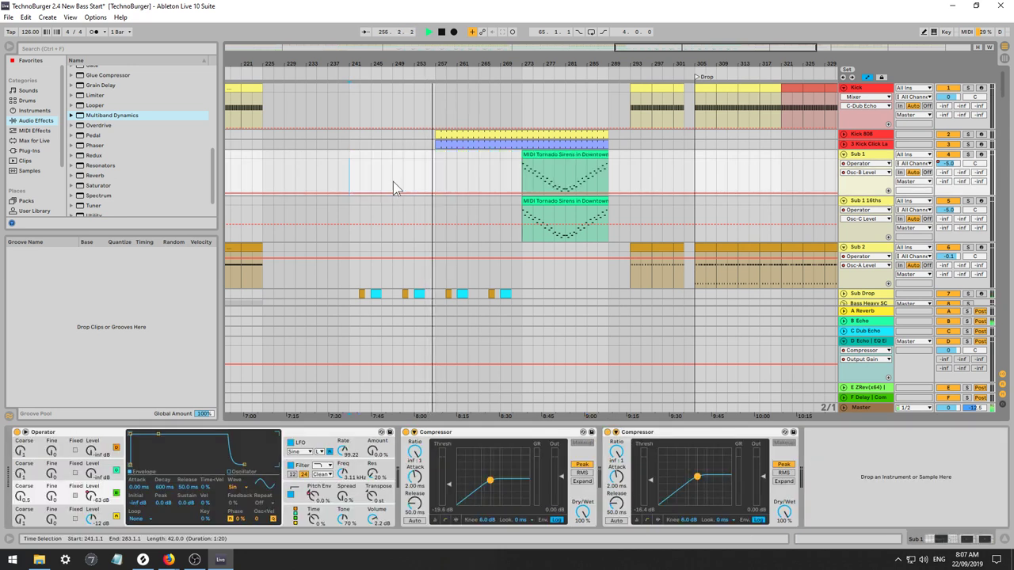
{"action": "left_click", "coordinate": [363, 176]}
{"action": "key", "text": "ctrl+v"}
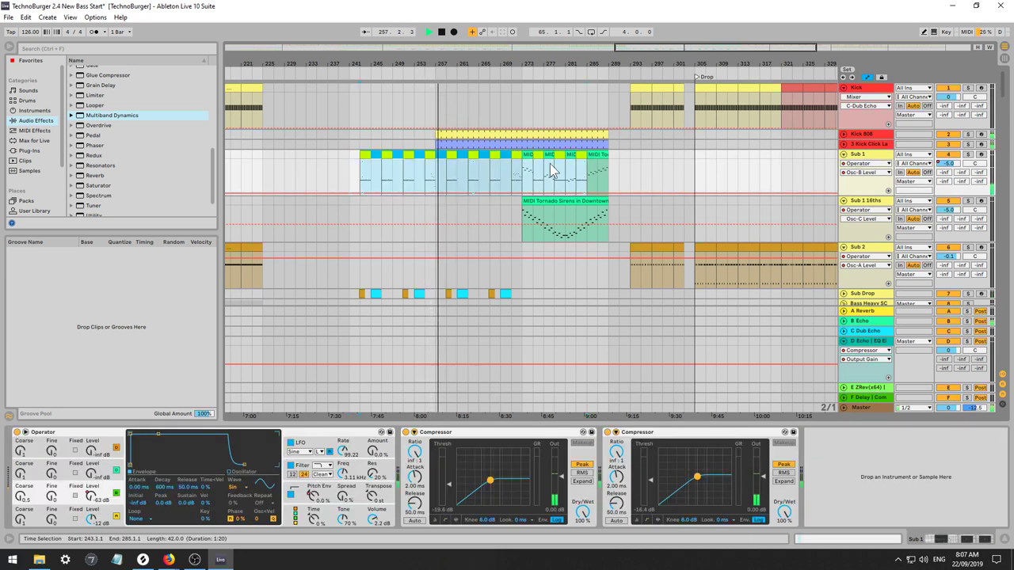
{"action": "left_click_drag", "start_coordinate": [591, 148], "coordinate": [527, 151]}
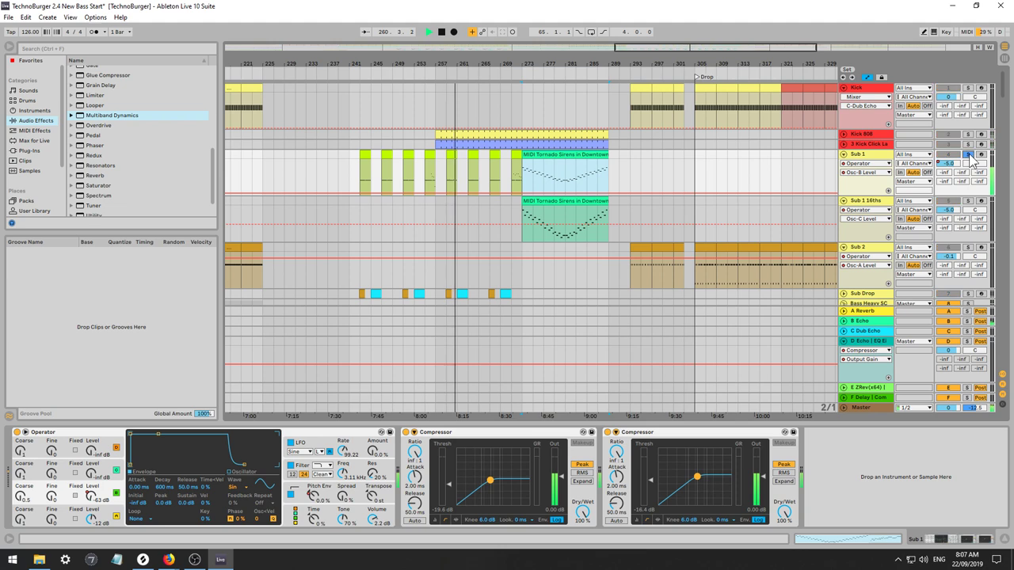
Open the first pasted Sub 1 clip at bar 243 and play it.
{"action": "left_click", "coordinate": [365, 155]}
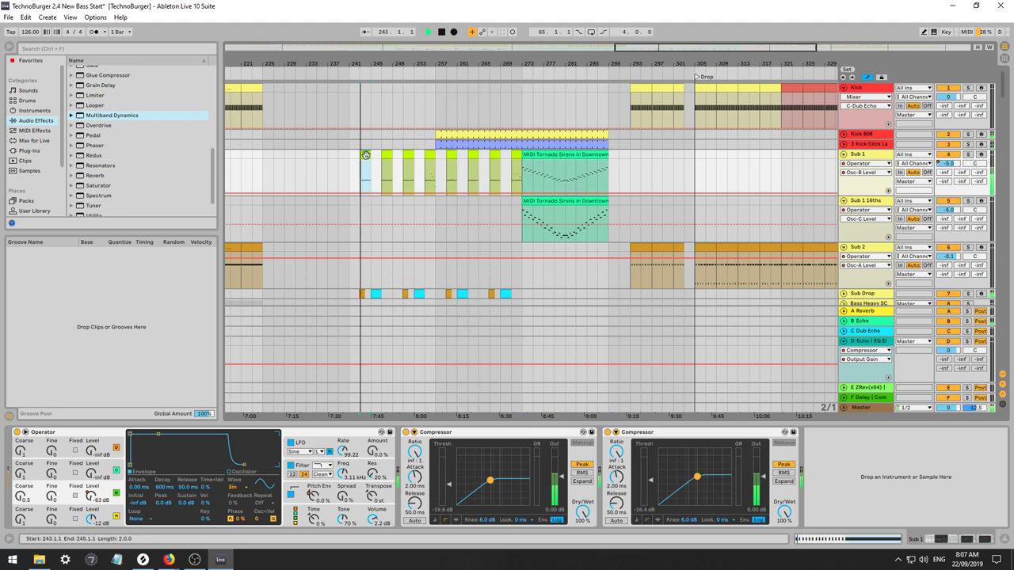
{"action": "double_click", "coordinate": [365, 155]}
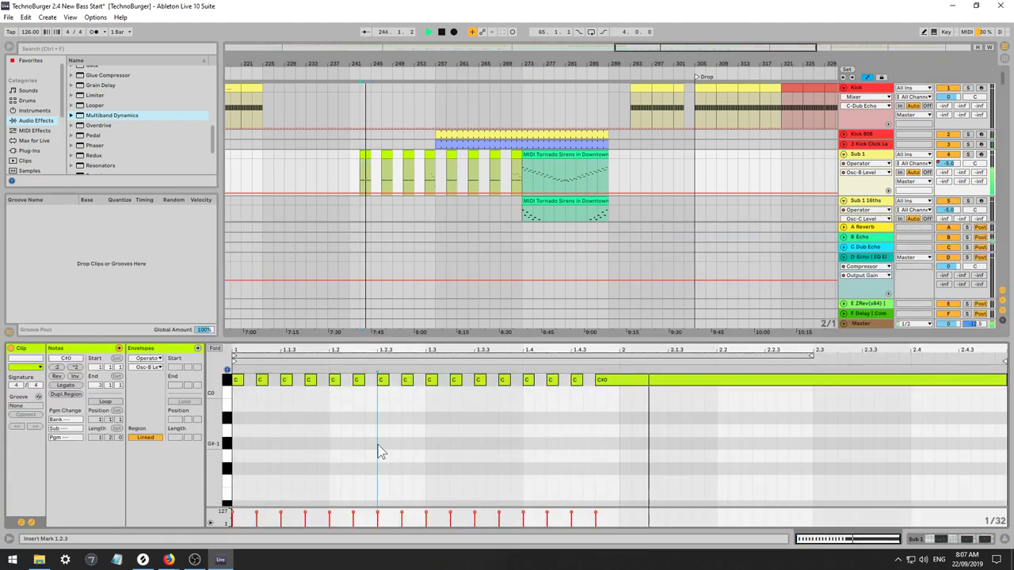
{"action": "key", "text": "space"}
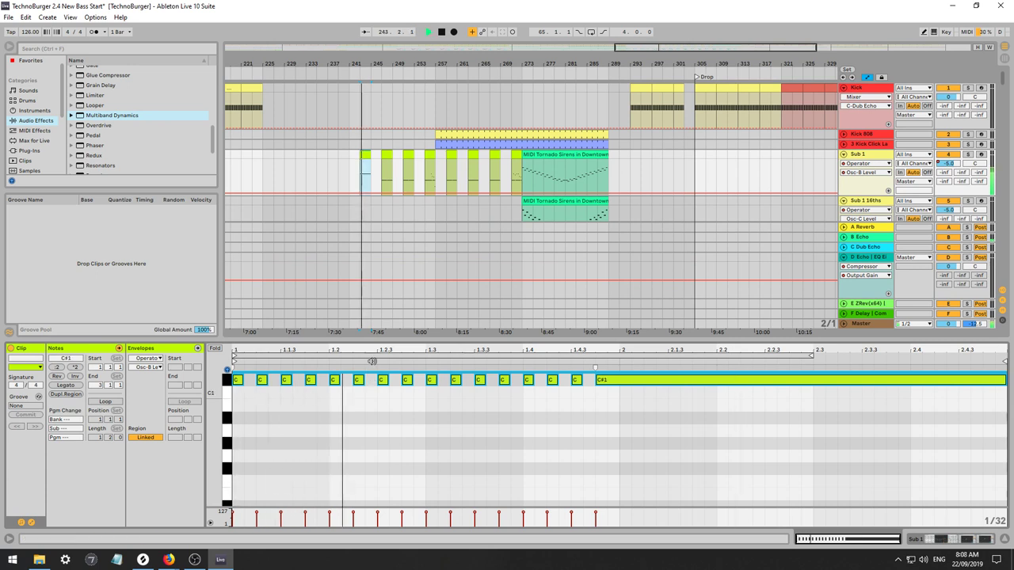
{"action": "left_click", "coordinate": [388, 156]}
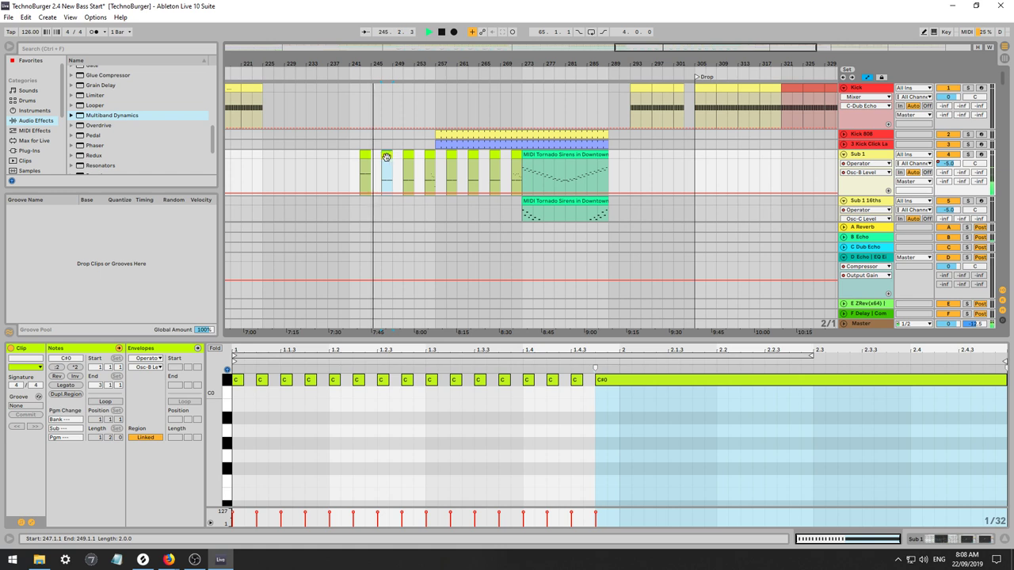
Duplicate Sub 1 bars 243–247 onto bars 247–251 and 251–255.
{"action": "left_click_drag", "start_coordinate": [381, 167], "coordinate": [362, 165]}
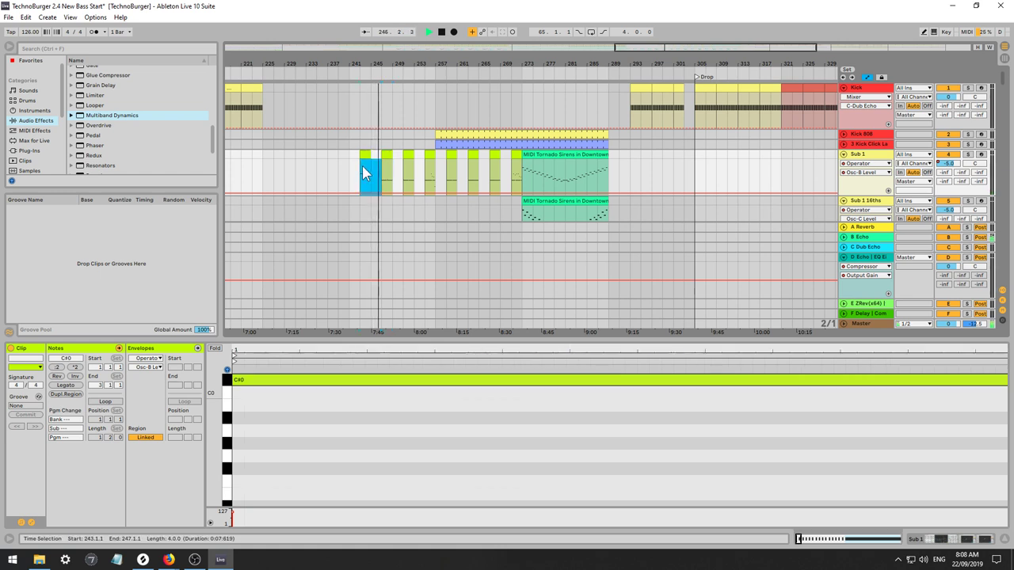
{"action": "key", "text": "Right"}
{"action": "key", "text": "z"}
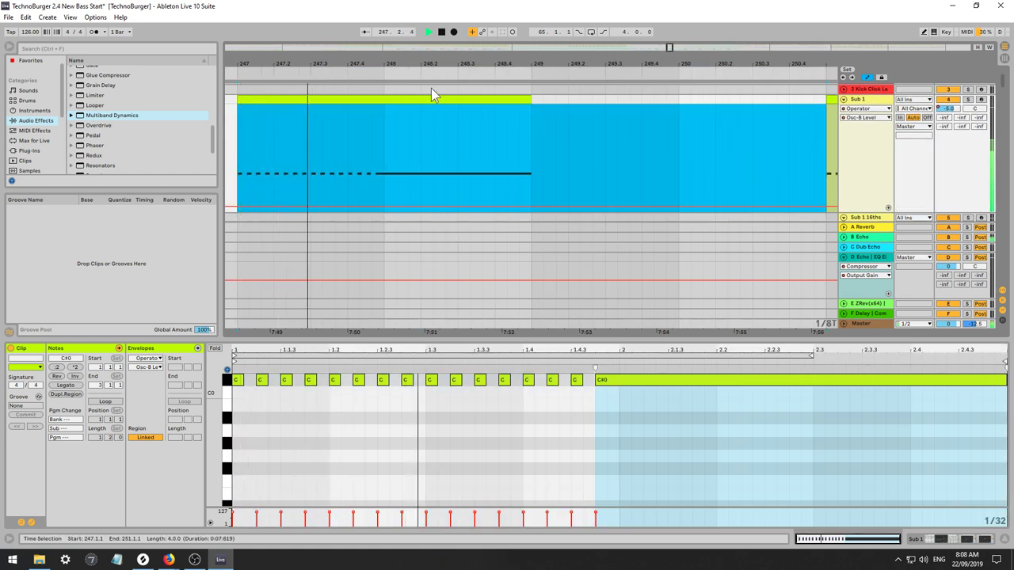
{"action": "key", "text": "x"}
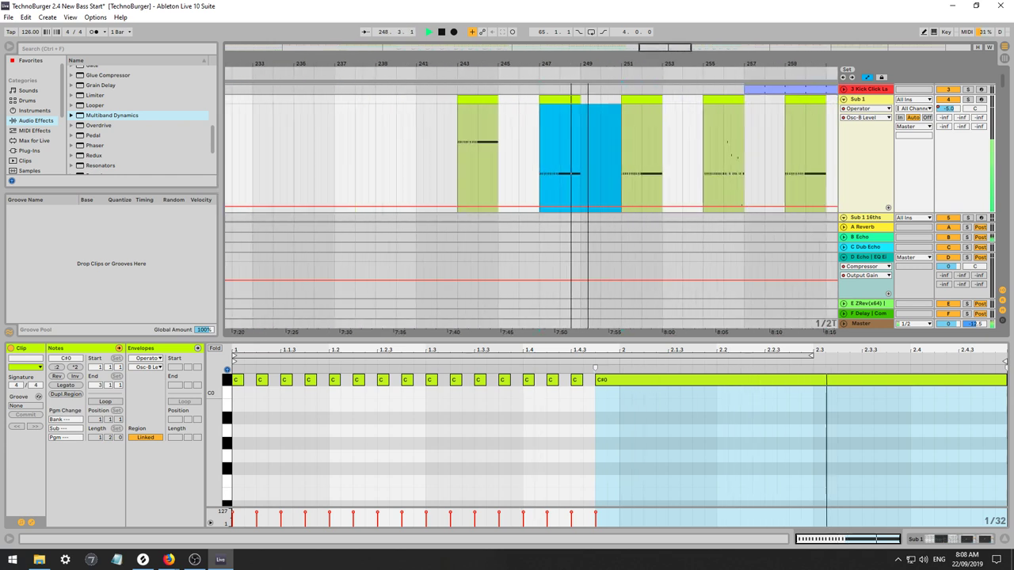
{"action": "left_click_drag", "start_coordinate": [552, 113], "coordinate": [511, 115]}
{"action": "key", "text": "a"}
{"action": "key", "text": "ctrl+d"}
{"action": "key", "text": "ctrl+d"}
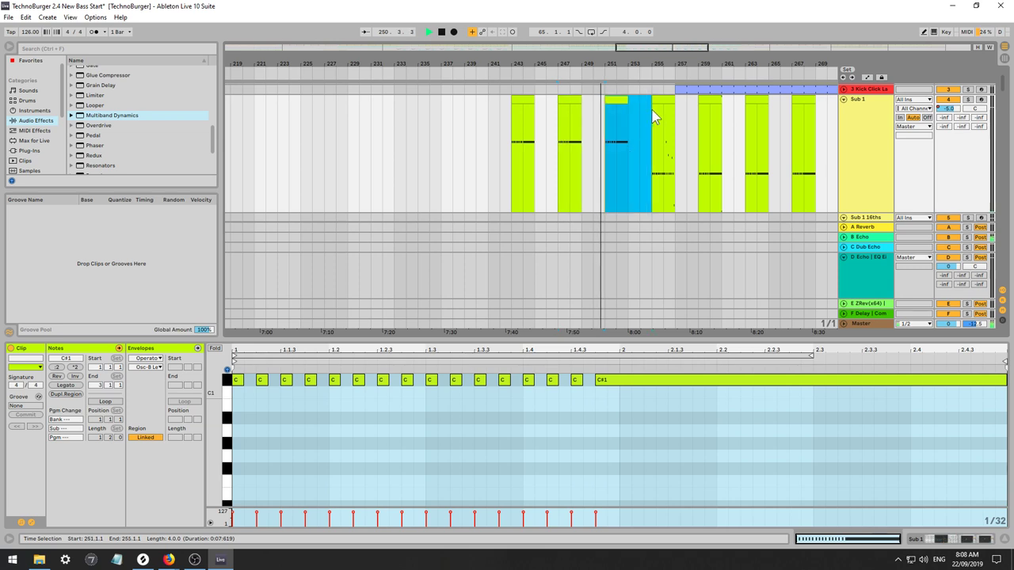
Transpose all notes of the bar-255 Sub 1 clip up an octave.
{"action": "double_click", "coordinate": [660, 100]}
{"action": "left_click", "coordinate": [503, 415]}
{"action": "key", "text": "ctrl+a"}
{"action": "key", "text": "shift+Up"}
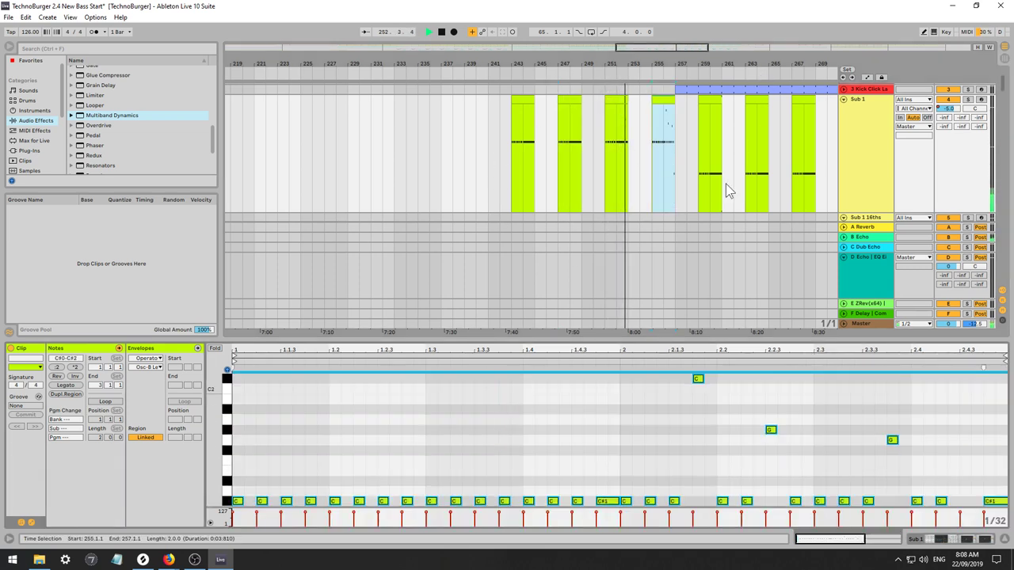
{"action": "scroll", "coordinate": [736, 178], "scroll_direction": "up", "scroll_amount": 3}
{"action": "scroll", "coordinate": [758, 158], "scroll_direction": "down", "scroll_amount": 5}
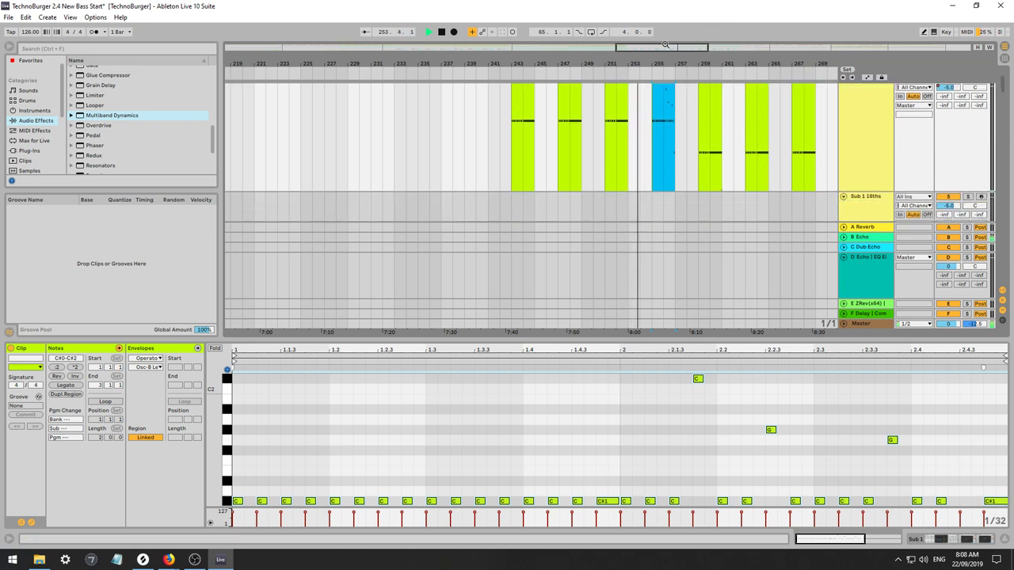
{"action": "left_click_drag", "start_coordinate": [665, 45], "coordinate": [688, 29]}
{"action": "scroll", "coordinate": [519, 150], "scroll_direction": "up", "scroll_amount": 1}
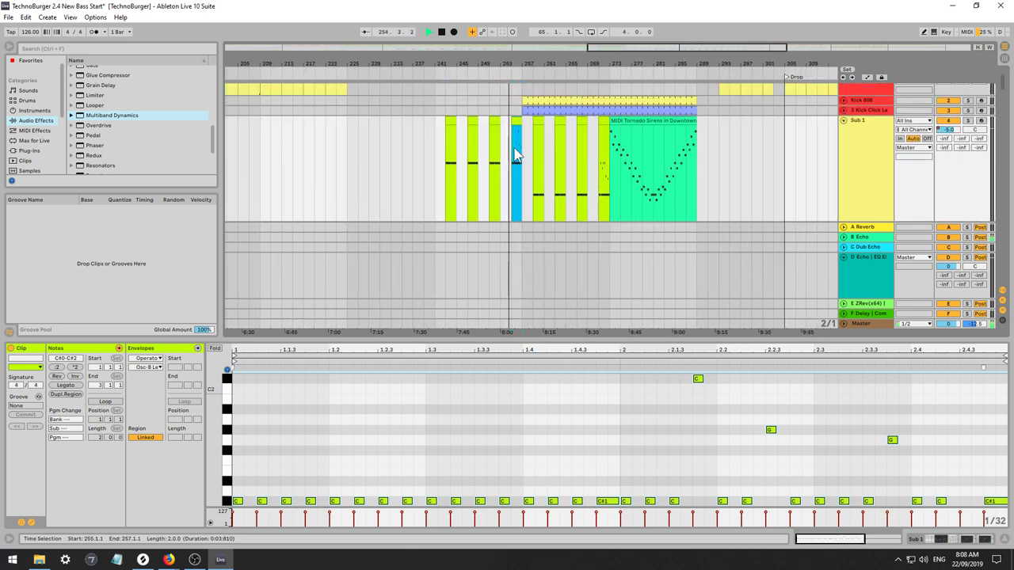
Duplicate the two Sub 1 clips from bar 259 and transpose them up an octave.
{"action": "left_click", "coordinate": [448, 147]}
{"action": "left_click_drag", "start_coordinate": [446, 147], "coordinate": [532, 175]}
{"action": "key", "text": "ctrl+d"}
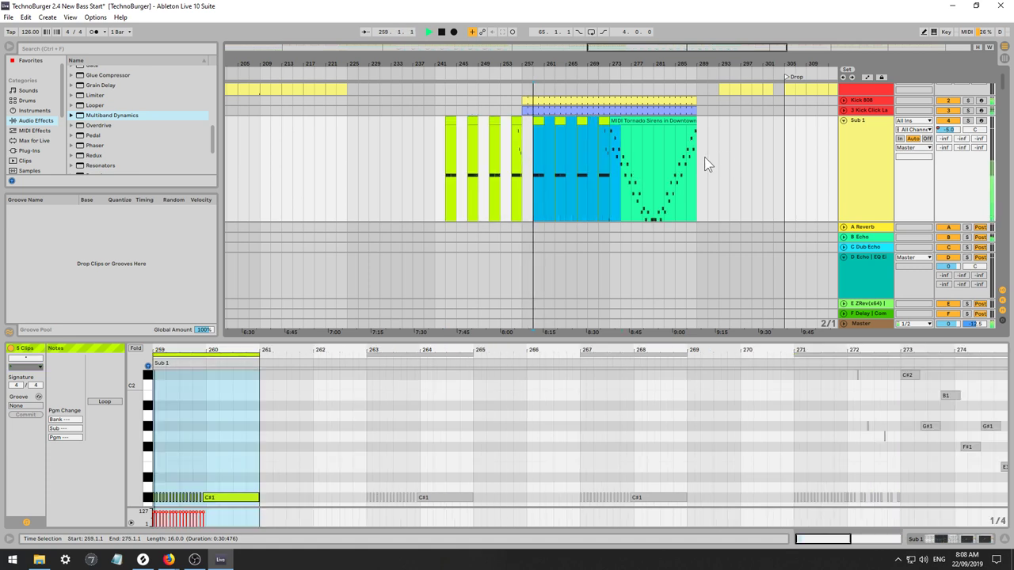
{"action": "key", "text": "ctrl+z"}
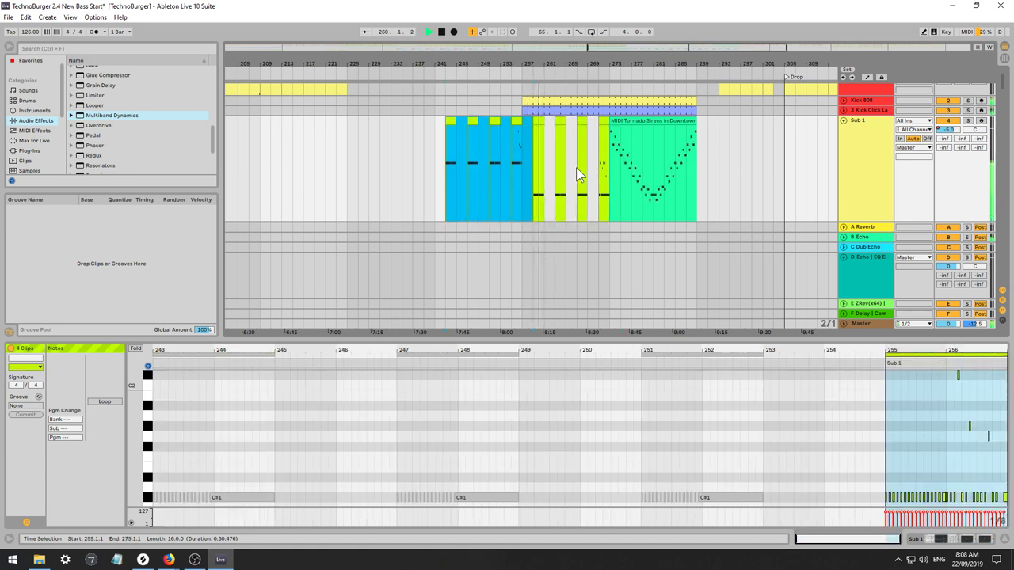
{"action": "left_click", "coordinate": [539, 148]}
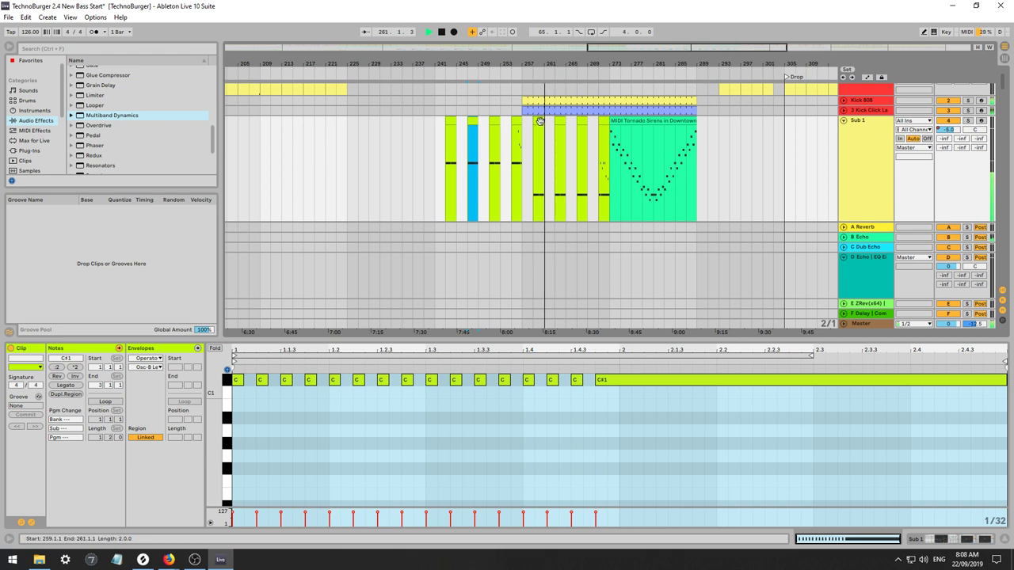
{"action": "left_click_drag", "start_coordinate": [540, 144], "coordinate": [602, 152]}
{"action": "key", "text": "ctrl+d"}
{"action": "key", "text": "ctrl+d"}
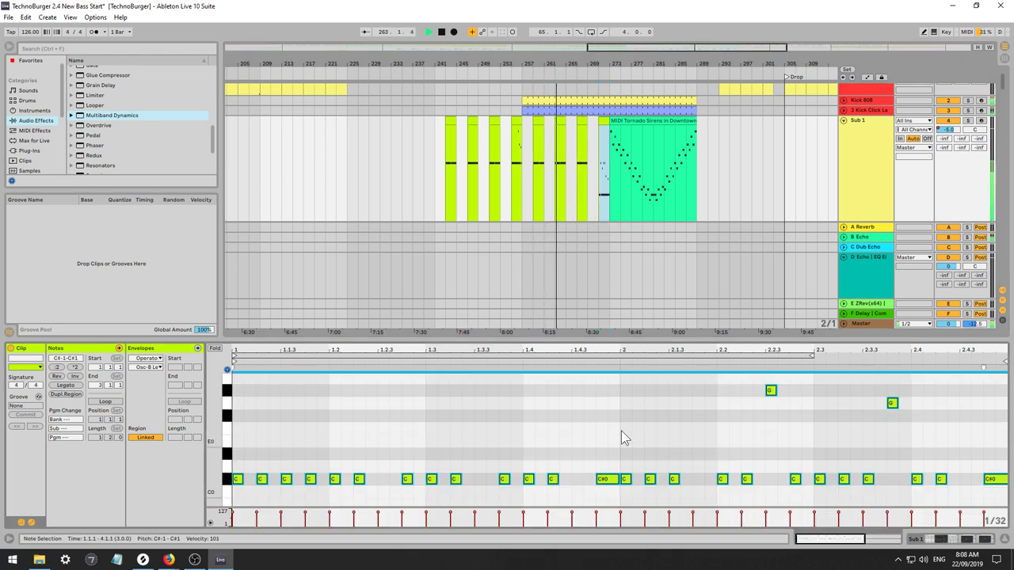
{"action": "key", "text": "shift+Up"}
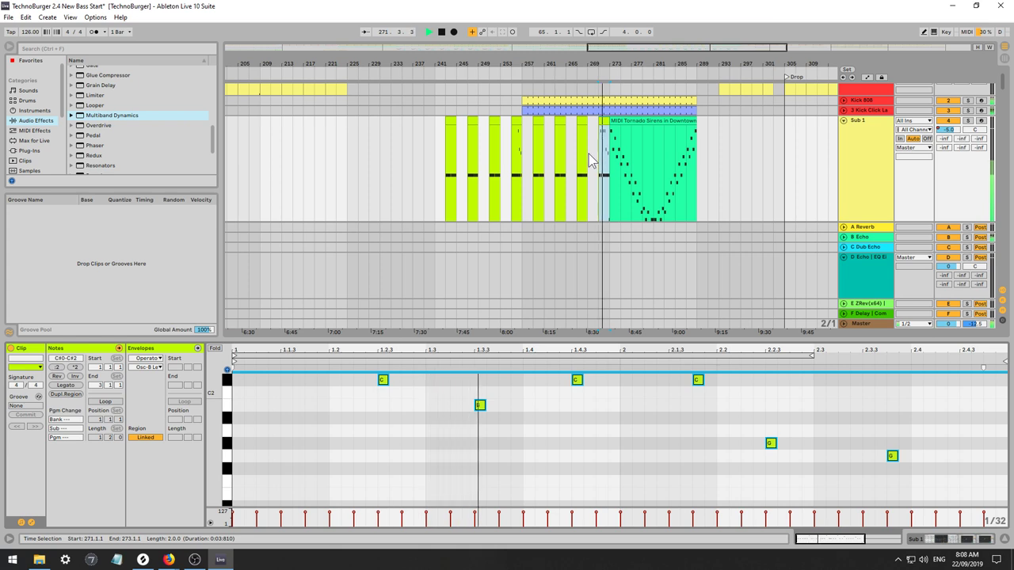
Open the small Sub 1 clip and select its fifteen C notes during playback.
{"action": "left_click", "coordinate": [451, 127]}
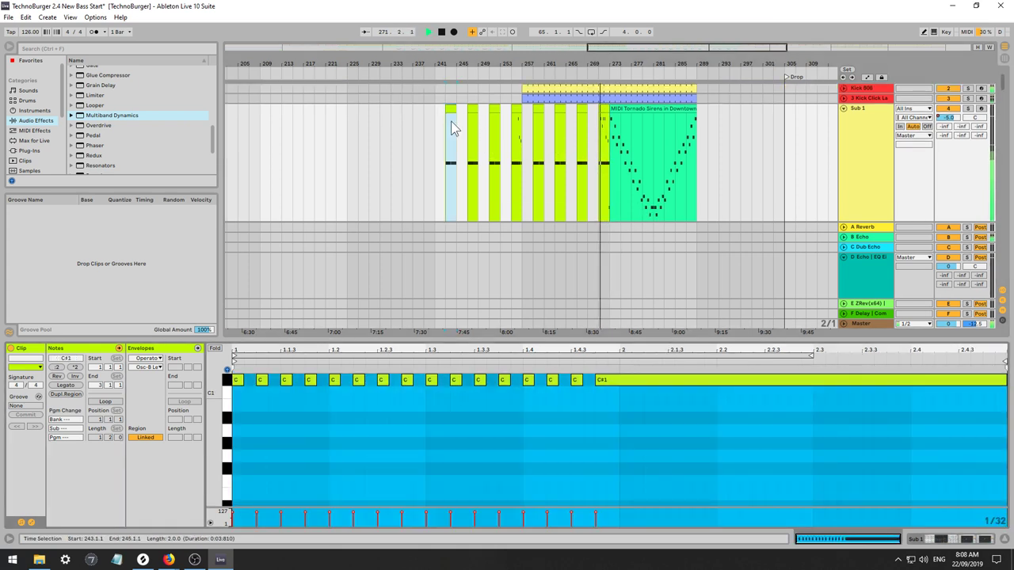
{"action": "left_click", "coordinate": [433, 383]}
{"action": "key", "text": "space"}
{"action": "left_click_drag", "start_coordinate": [578, 410], "coordinate": [252, 381]}
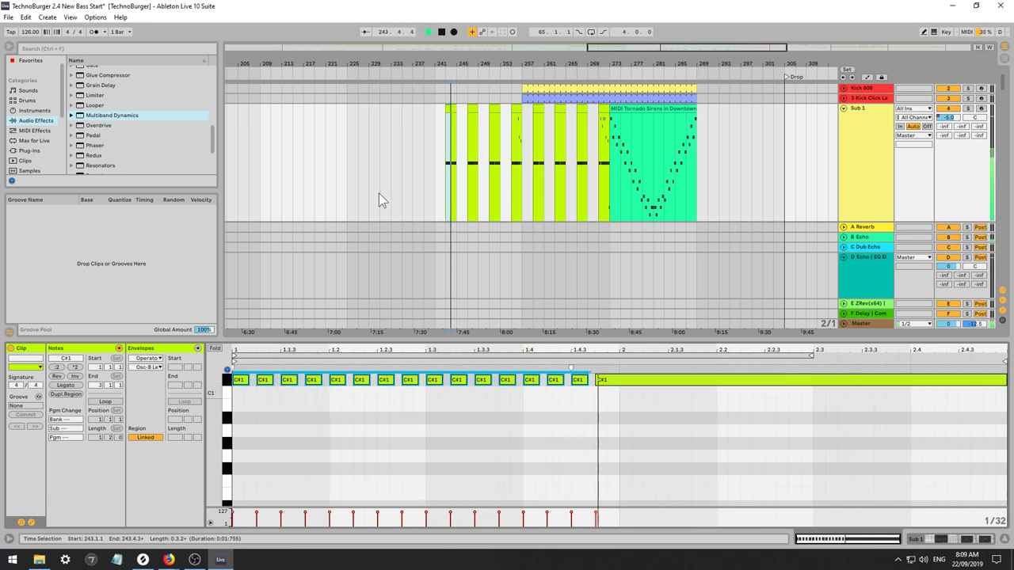
Copy the first Sub 1 clip and paste it over the second, sixth and seventh clips.
{"action": "left_click", "coordinate": [450, 108]}
{"action": "key", "text": "ctrl+c"}
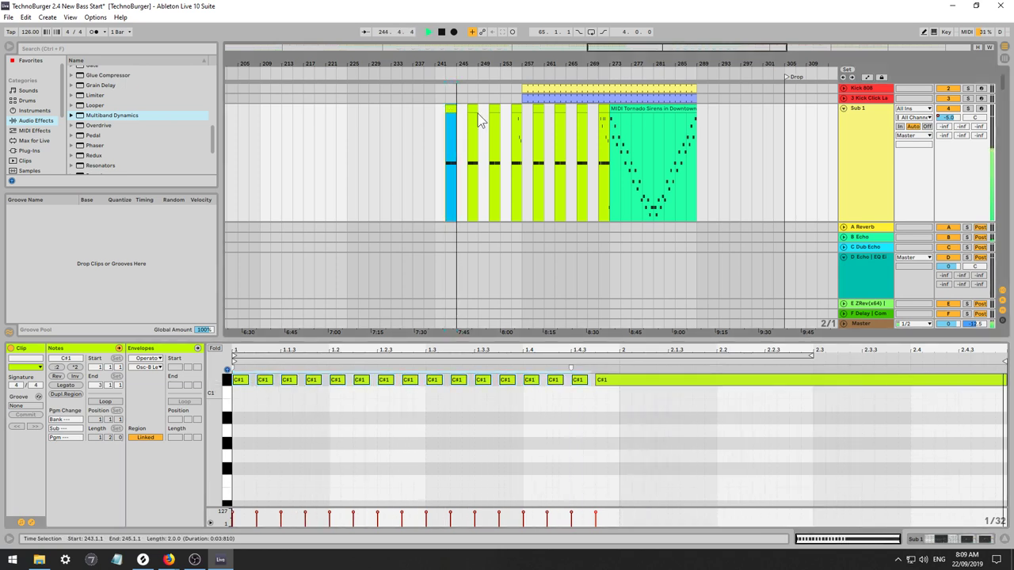
{"action": "left_click", "coordinate": [473, 109]}
{"action": "key", "text": "ctrl+v"}
{"action": "left_click", "coordinate": [492, 111]}
{"action": "left_click", "coordinate": [517, 111]}
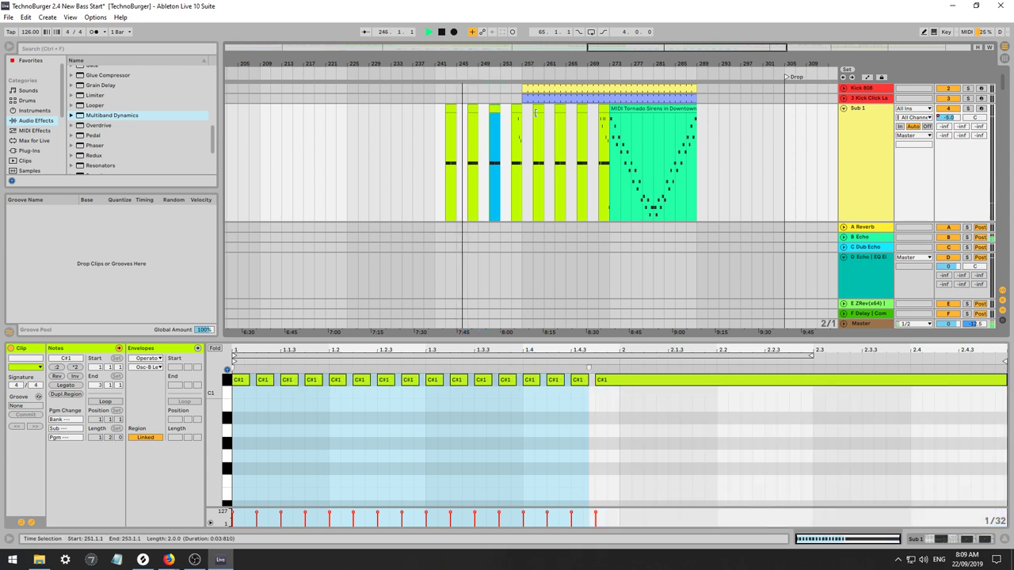
{"action": "left_click", "coordinate": [539, 110]}
{"action": "left_click", "coordinate": [560, 109]}
{"action": "key", "text": "ctrl+v"}
{"action": "left_click", "coordinate": [583, 108]}
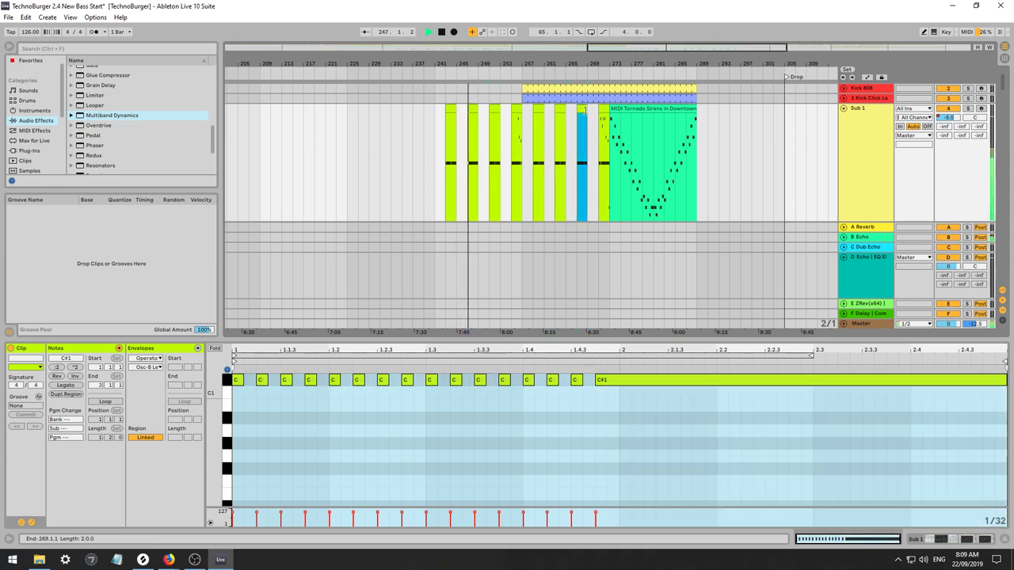
{"action": "key", "text": "ctrl+v"}
Open the first Sub 1 clip at bar 243 and delete its long C#1 note.
{"action": "scroll", "coordinate": [492, 158], "scroll_direction": "down", "scroll_amount": 10}
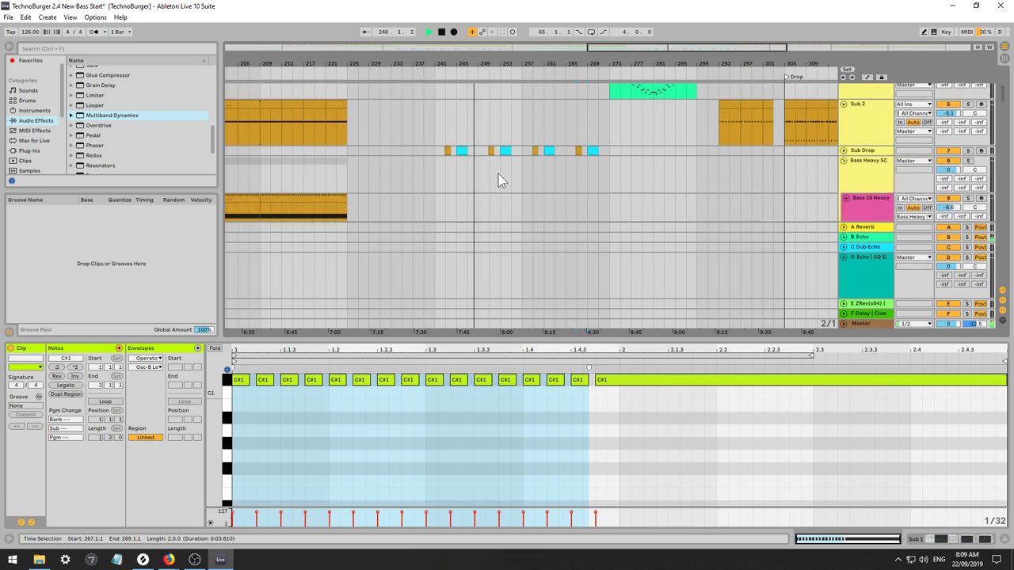
{"action": "scroll", "coordinate": [503, 174], "scroll_direction": "up", "scroll_amount": 8}
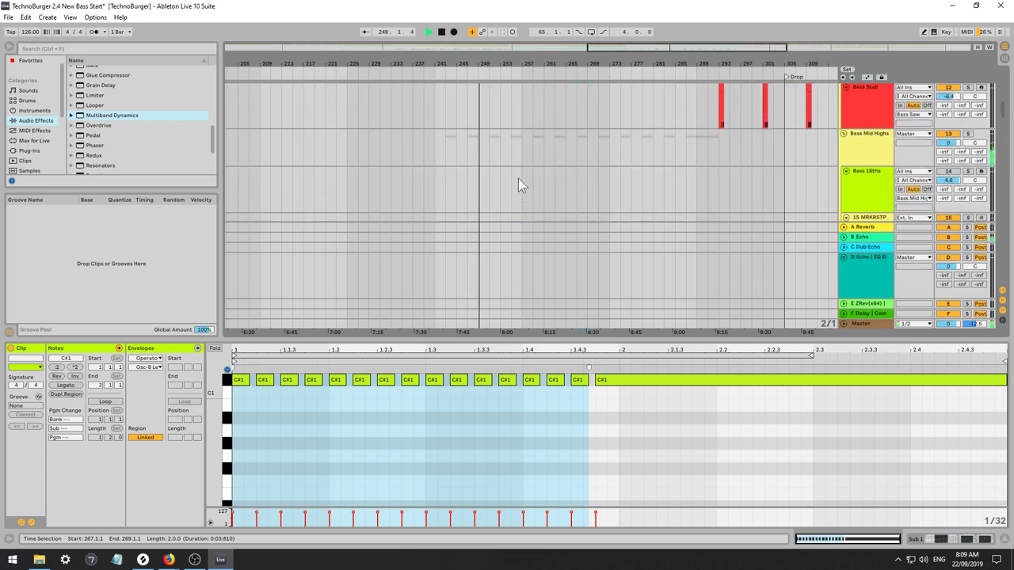
{"action": "scroll", "coordinate": [490, 125], "scroll_direction": "up", "scroll_amount": 3}
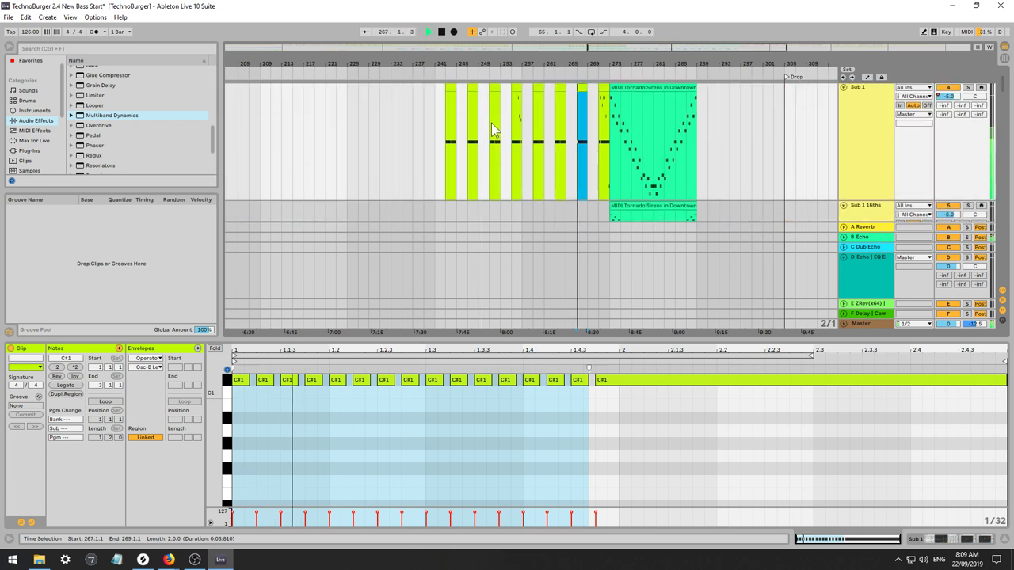
{"action": "left_click", "coordinate": [450, 116]}
{"action": "double_click", "coordinate": [450, 116]}
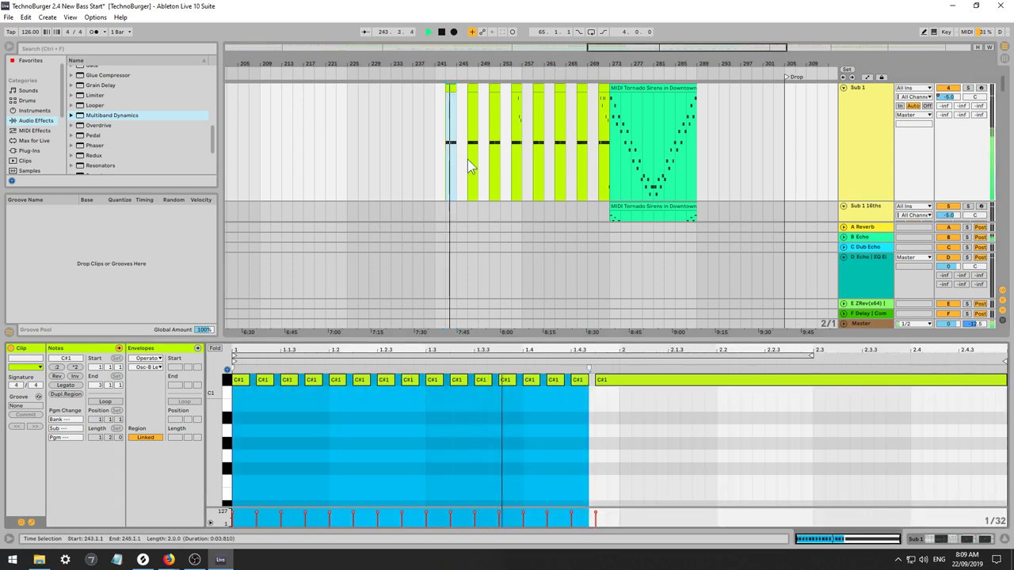
{"action": "left_click", "coordinate": [1006, 382]}
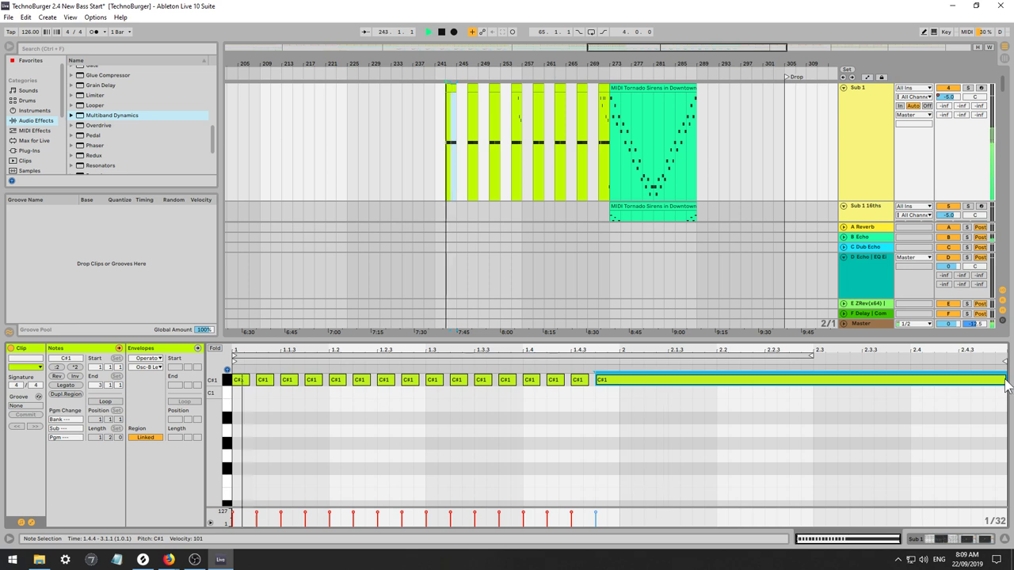
{"action": "key", "text": "Delete"}
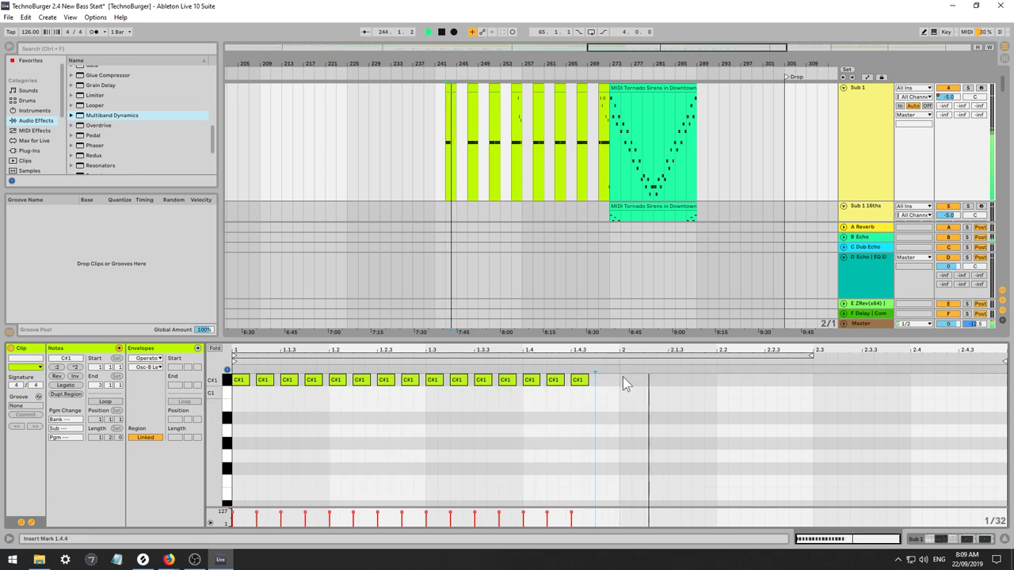
Add C#1 notes at 1.4.4 and 2, and C notes at 2.1.2, 2.1.3 and 2.2.
{"action": "double_click", "coordinate": [603, 380]}
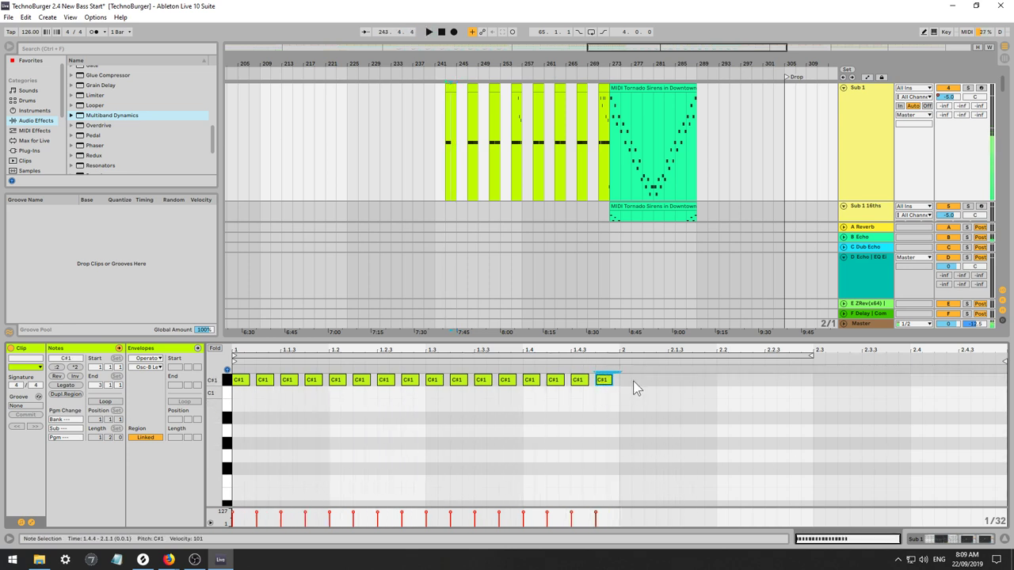
{"action": "double_click", "coordinate": [625, 380]}
{"action": "double_click", "coordinate": [648, 380]}
{"action": "double_click", "coordinate": [672, 380]}
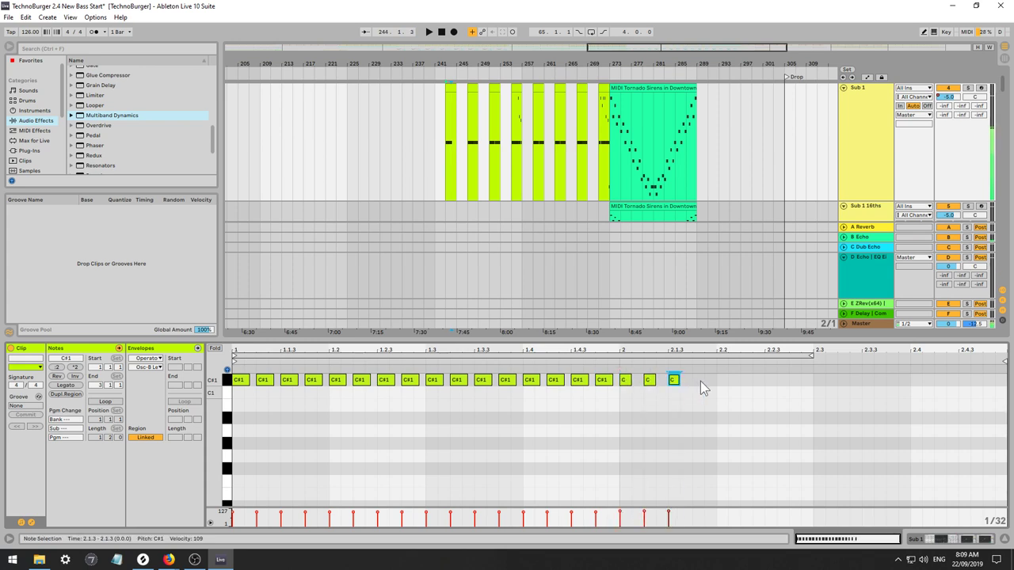
{"action": "double_click", "coordinate": [745, 380]}
Nudge the C note at 2.2 one step later and delete the last two C notes.
{"action": "key", "text": "space"}
{"action": "key", "text": "Right"}
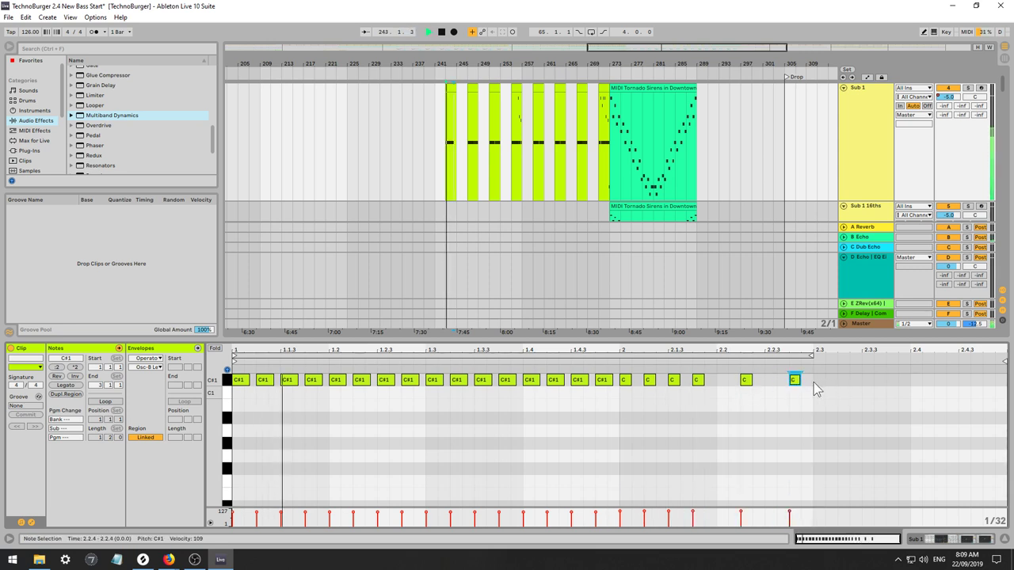
{"action": "left_click", "coordinate": [816, 380]}
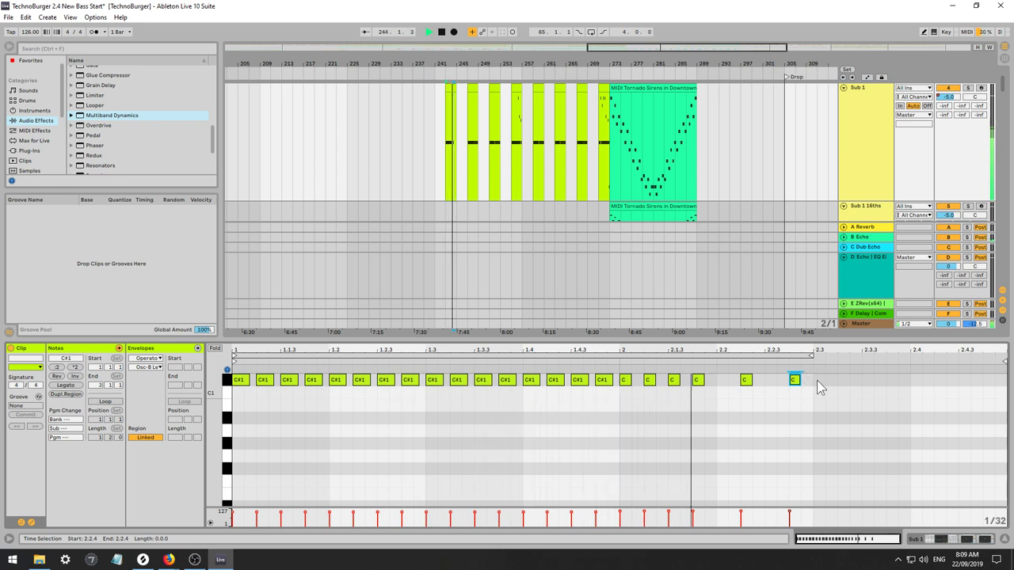
{"action": "key", "text": "space"}
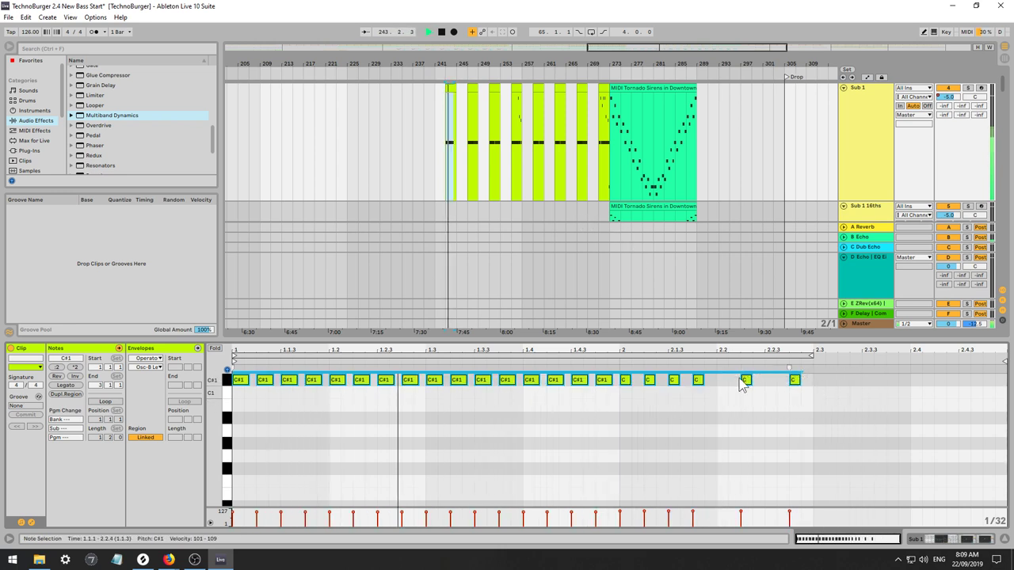
{"action": "key", "text": "space"}
{"action": "left_click_drag", "start_coordinate": [729, 396], "coordinate": [821, 375]}
{"action": "key", "text": "Delete"}
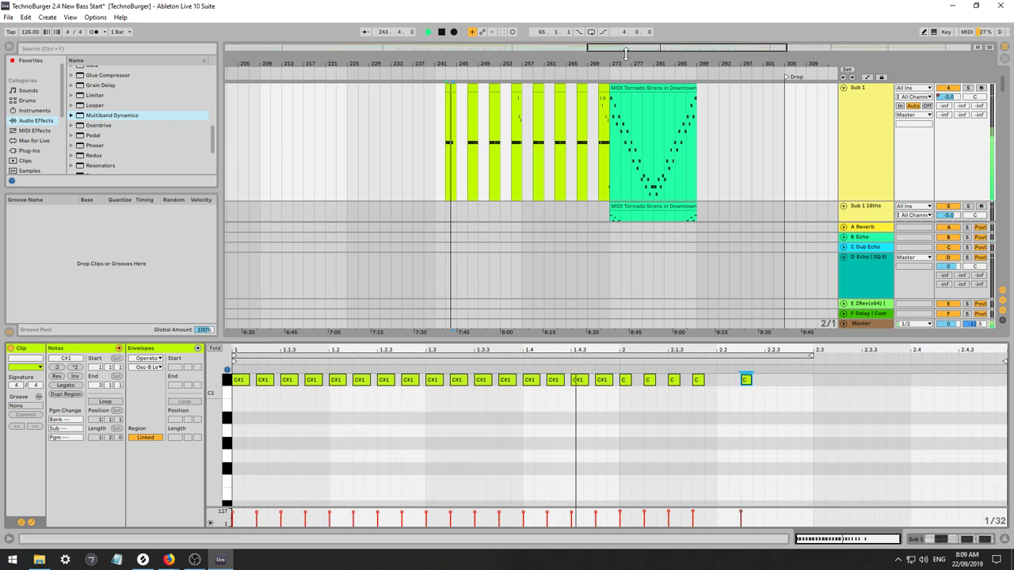
Place C notes at 2.2.3 and 2.2.4, add a long C#1 from 2.3.2, and extend the short C#1 to 2.2.2.
{"action": "left_click_drag", "start_coordinate": [343, 64], "coordinate": [343, 66]}
{"action": "left_click", "coordinate": [745, 381]}
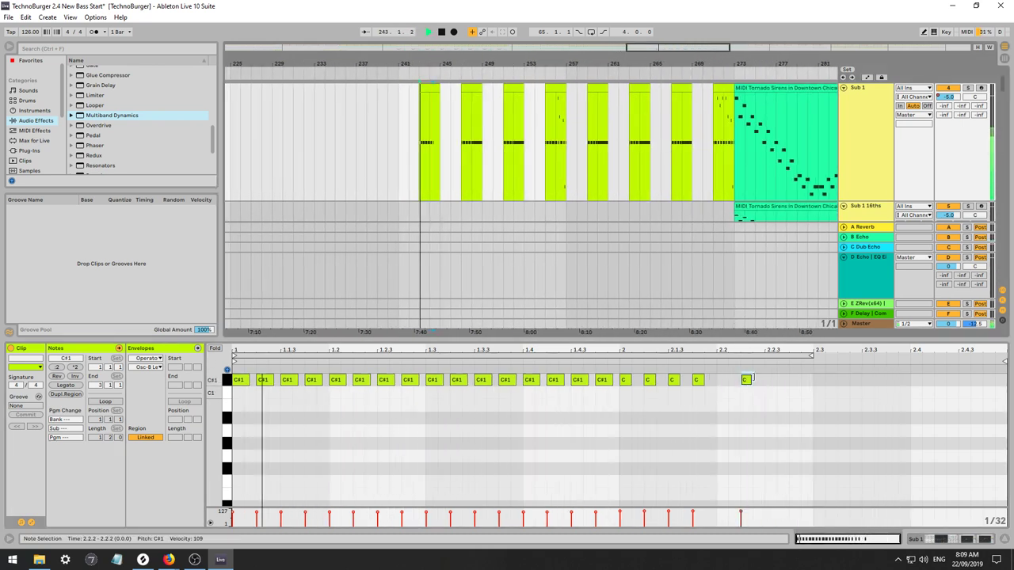
{"action": "left_click_drag", "start_coordinate": [746, 384], "coordinate": [776, 380]}
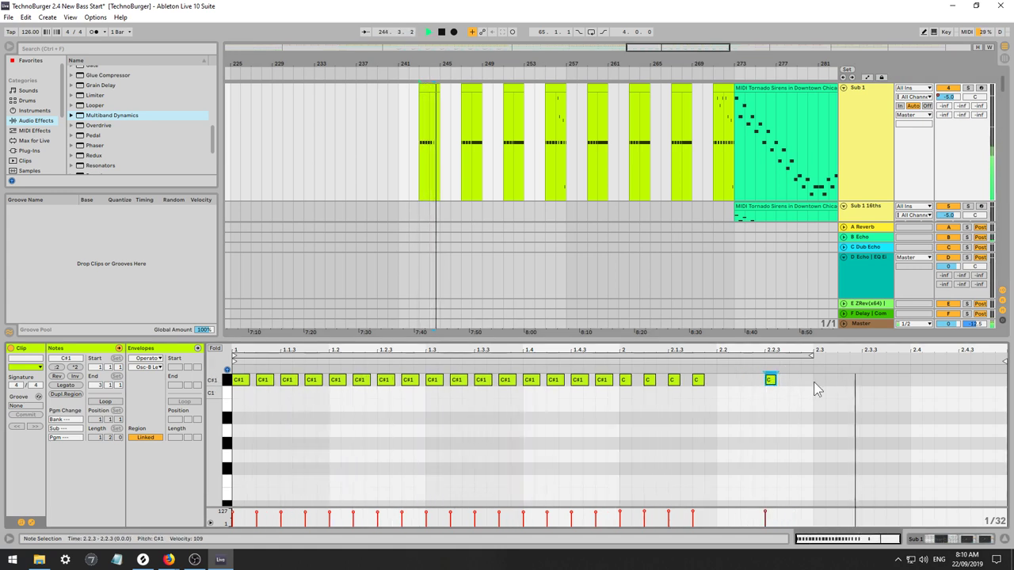
{"action": "key", "text": "space"}
{"action": "key", "text": "ctrl+d"}
{"action": "key", "text": "space"}
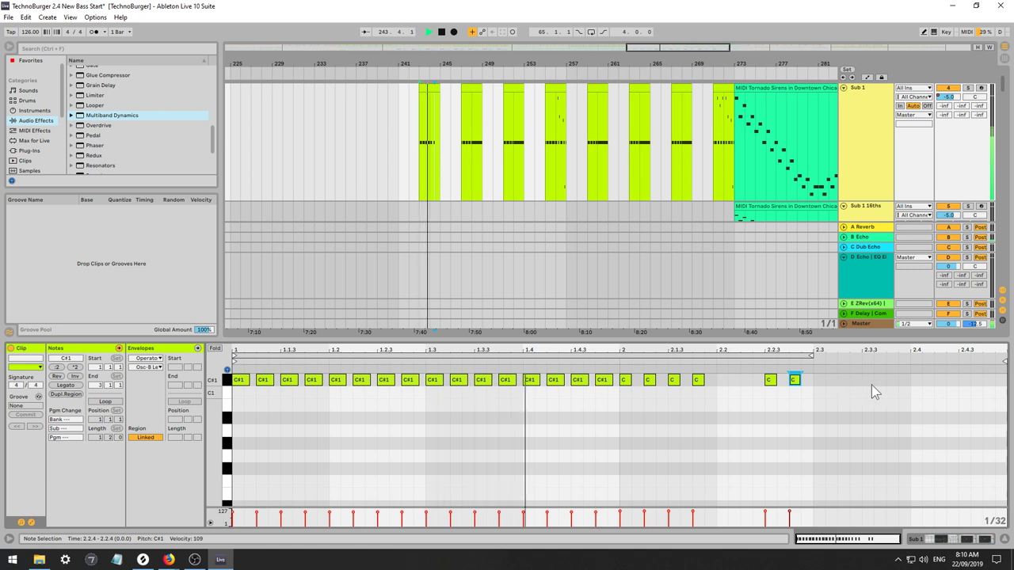
{"action": "key", "text": "ctrl+2"}
{"action": "double_click", "coordinate": [848, 381]}
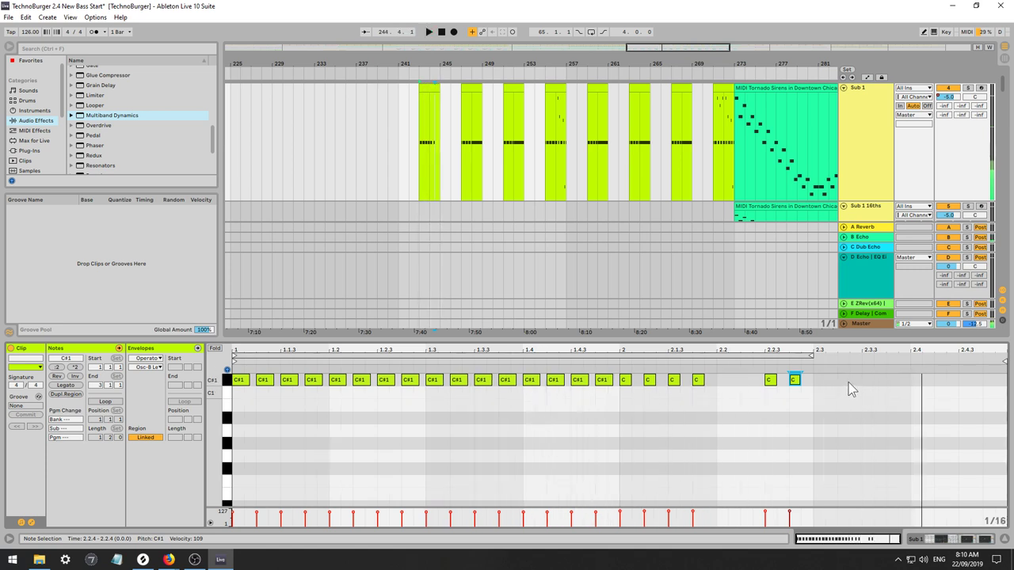
{"action": "left_click_drag", "start_coordinate": [860, 380], "coordinate": [984, 380]}
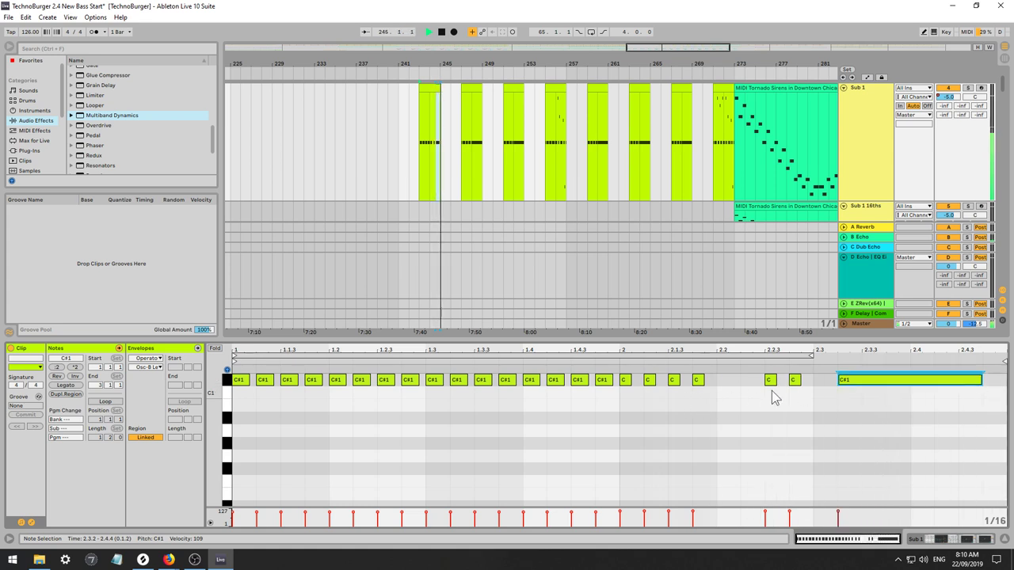
{"action": "left_click_drag", "start_coordinate": [701, 380], "coordinate": [742, 381]}
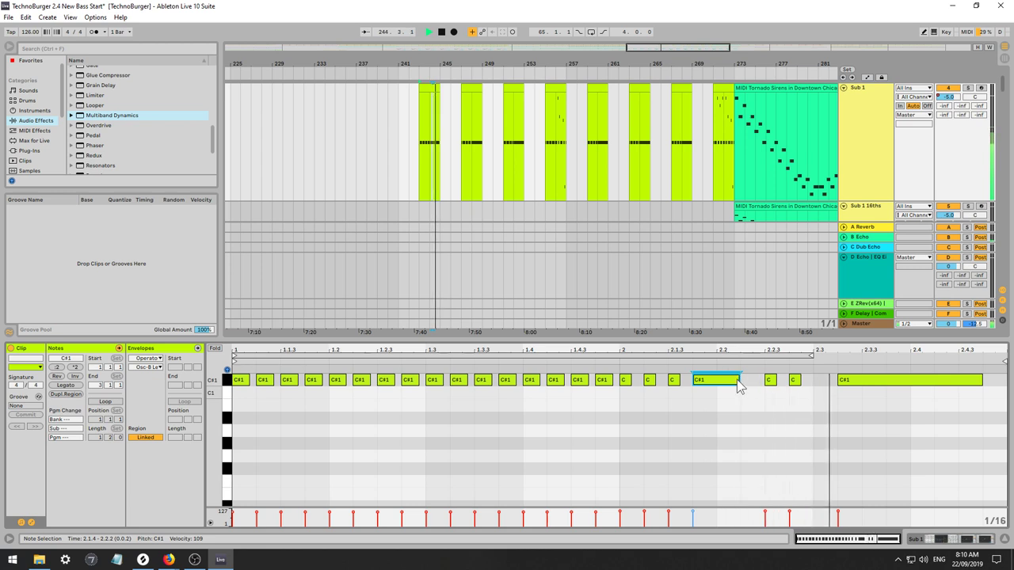
Select the Sub 1 clips at bars 241, 247, 251, 259, 263 and 267 in turn.
{"action": "left_click", "coordinate": [430, 89]}
{"action": "left_click", "coordinate": [466, 89]}
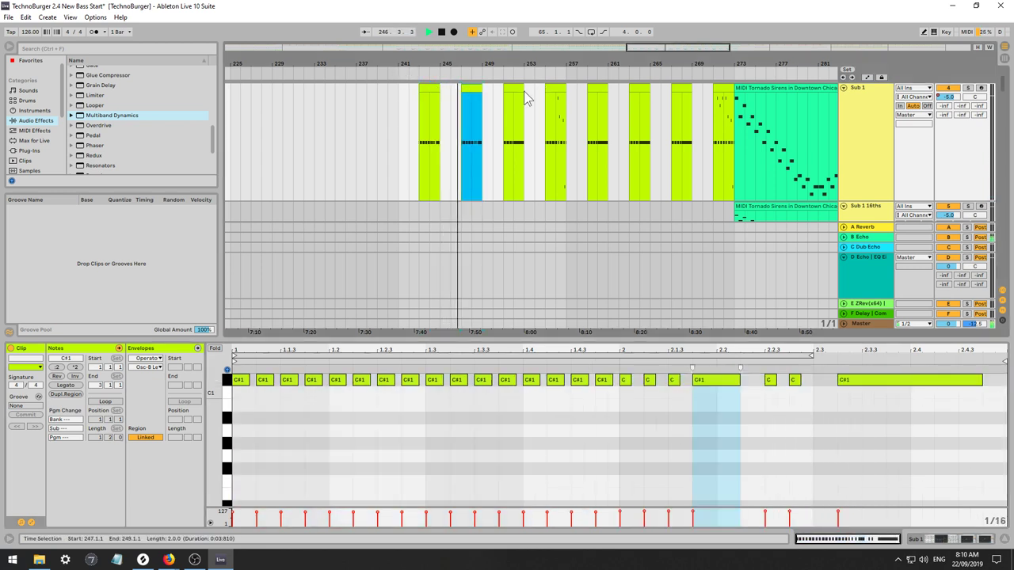
{"action": "left_click", "coordinate": [514, 92]}
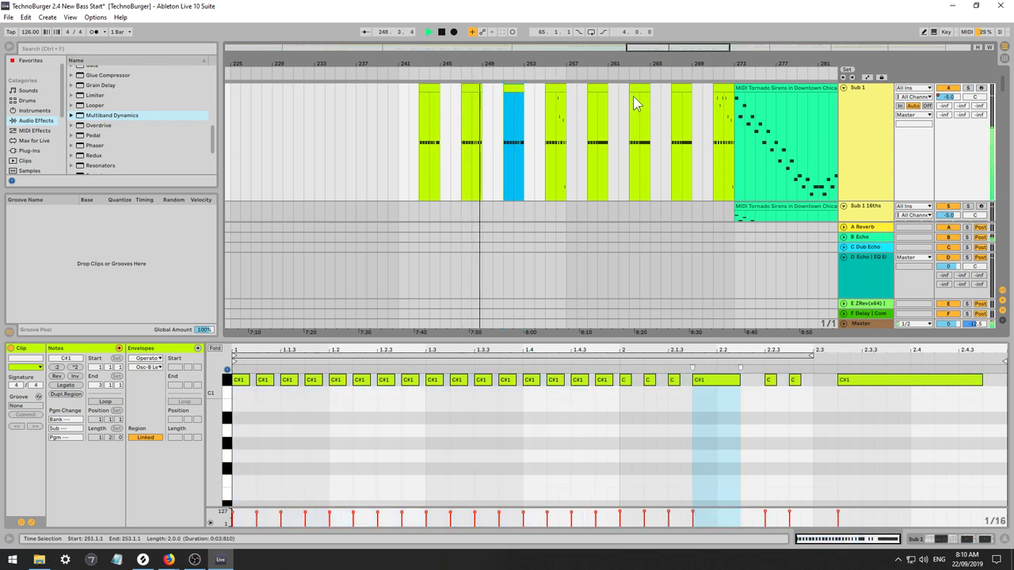
{"action": "left_click", "coordinate": [599, 89]}
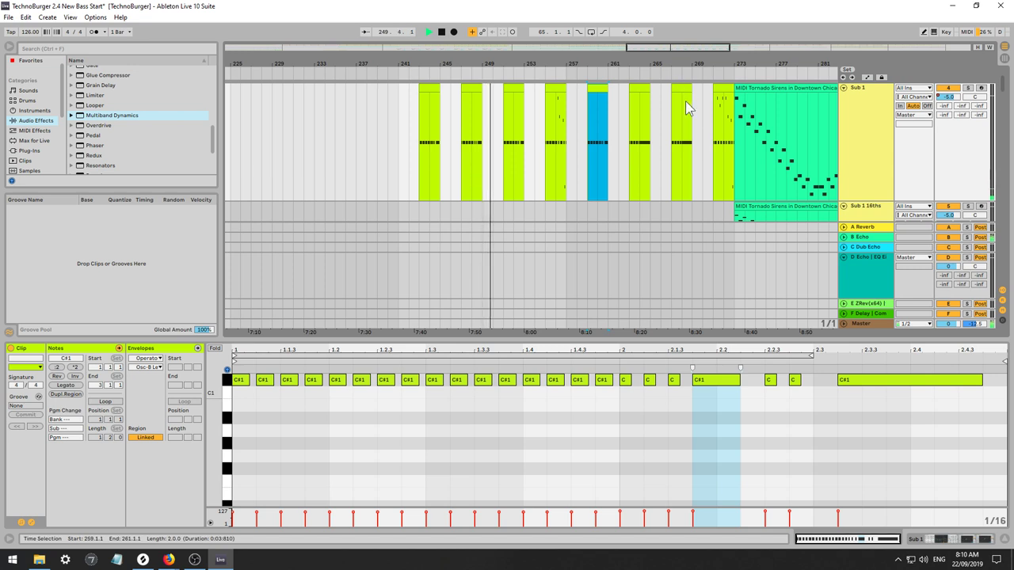
{"action": "left_click", "coordinate": [645, 94]}
{"action": "left_click", "coordinate": [684, 95]}
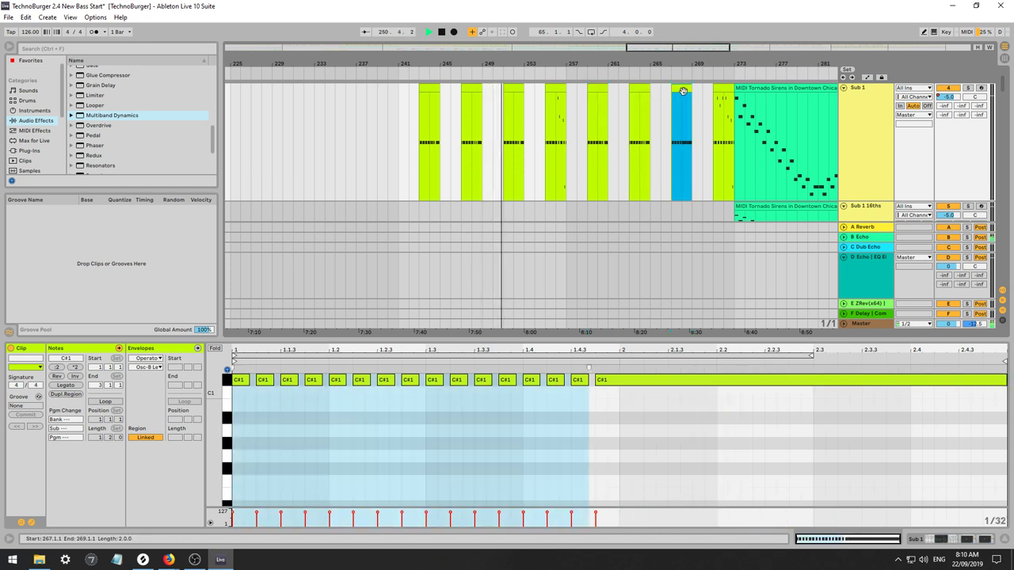
Scroll to Bass 16ths Br and display its EQ Eight, Multiband Dynamics and Auto Filter devices.
{"action": "scroll", "coordinate": [541, 195], "scroll_direction": "down", "scroll_amount": 10}
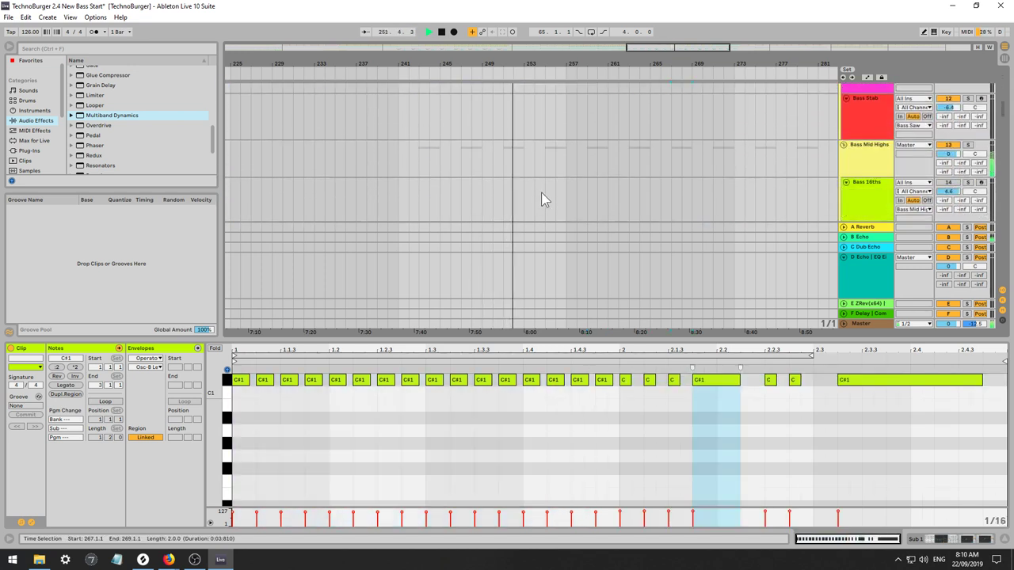
{"action": "scroll", "coordinate": [538, 193], "scroll_direction": "down", "scroll_amount": 3}
{"action": "scroll", "coordinate": [626, 141], "scroll_direction": "up", "scroll_amount": 8}
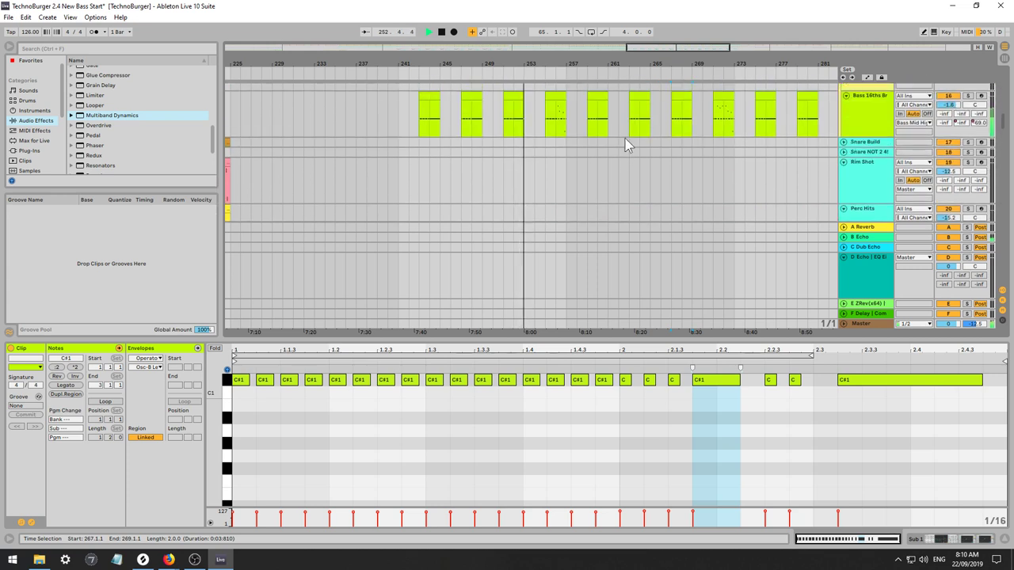
{"action": "left_click", "coordinate": [872, 139]}
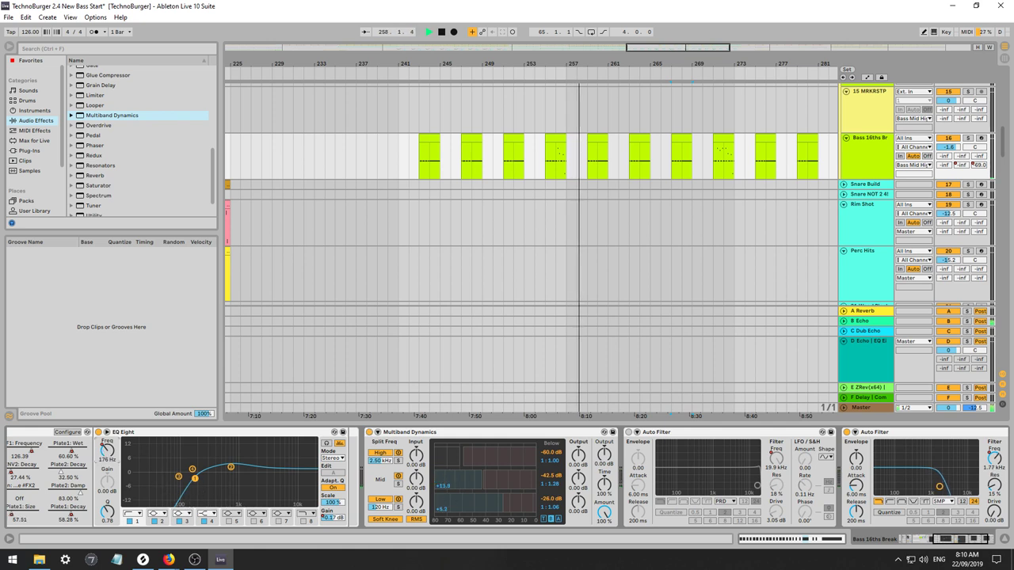
Enter Automation Mode, lower the EQ Eight Frequency A automation to 30.6 Hz, and play from bar 243.
{"action": "key", "text": "a"}
{"action": "left_click_drag", "start_coordinate": [526, 169], "coordinate": [527, 175]}
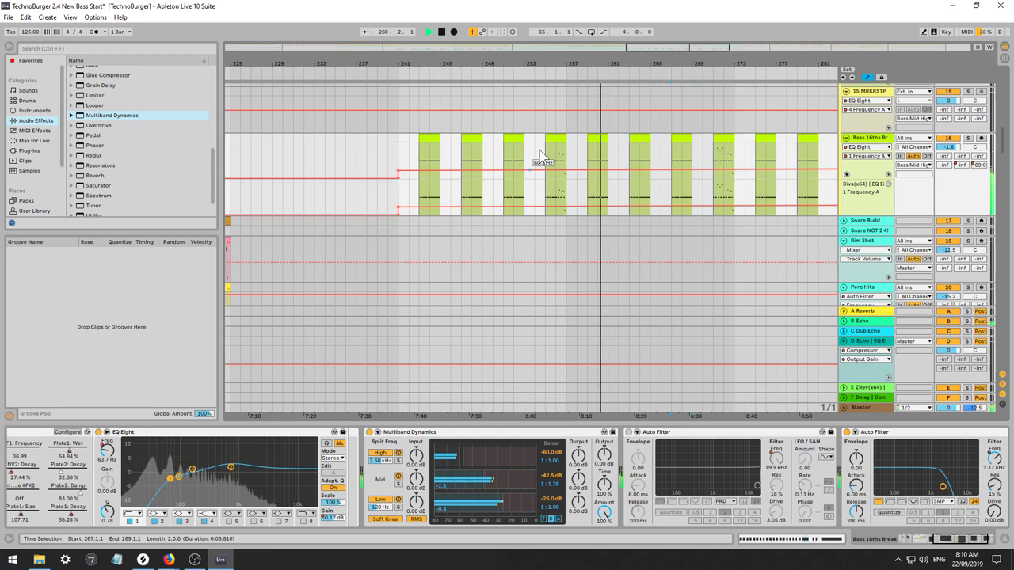
{"action": "key", "text": "space"}
{"action": "key", "text": "space"}
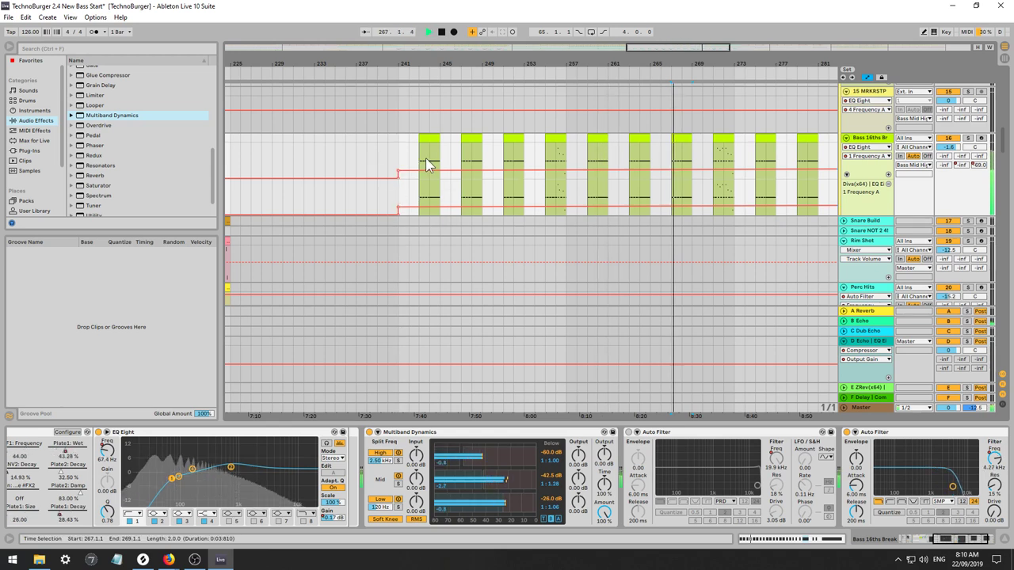
{"action": "left_click", "coordinate": [423, 161]}
{"action": "key", "text": "space"}
{"action": "key", "text": "space"}
Raise the Auto Filter frequency automation to 10.6 kHz and remove the breakpoint near bar 256.
{"action": "left_click", "coordinate": [986, 450]}
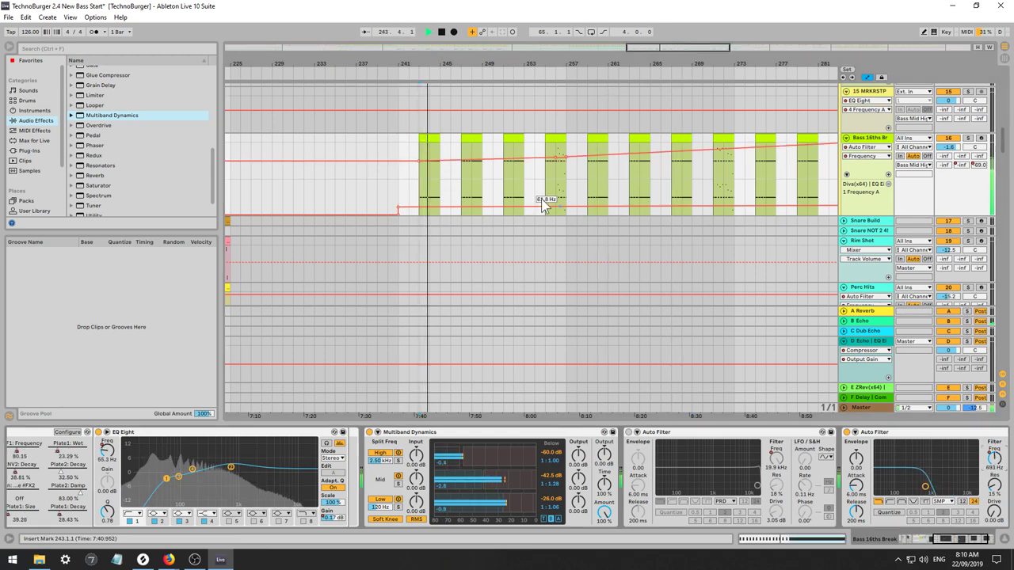
{"action": "left_click_drag", "start_coordinate": [418, 163], "coordinate": [417, 147]}
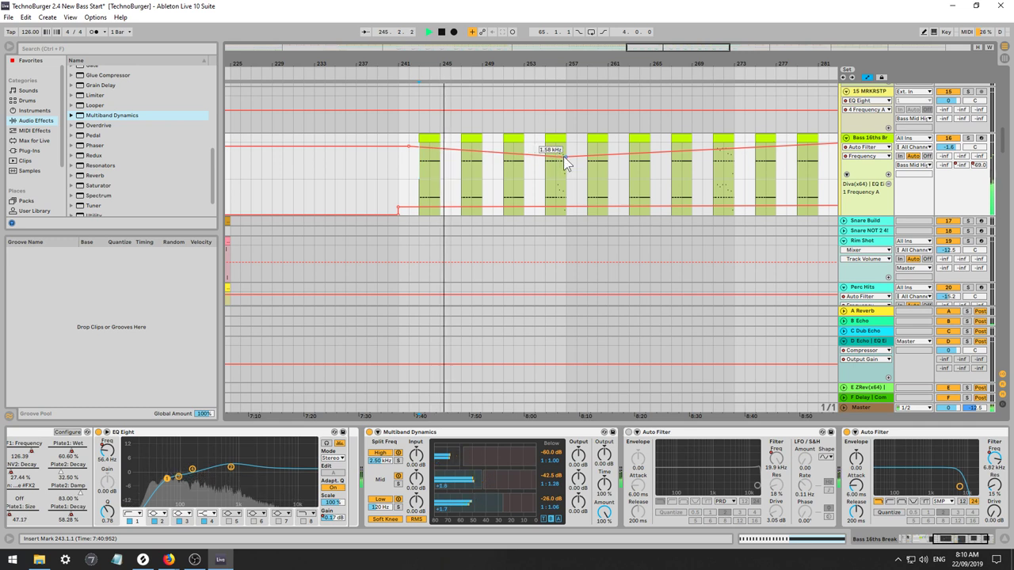
{"action": "left_click_drag", "start_coordinate": [565, 157], "coordinate": [566, 157]}
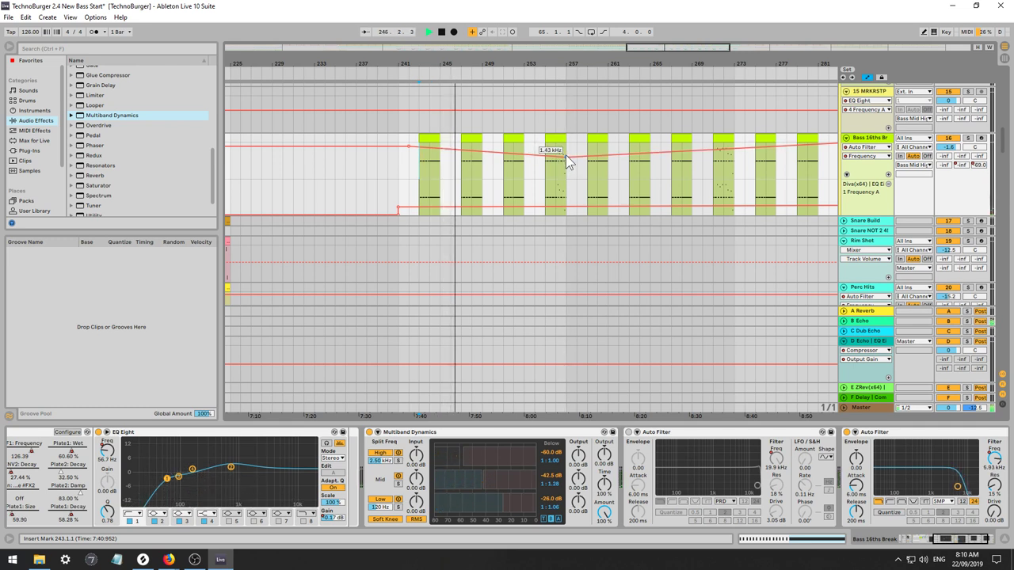
{"action": "left_click", "coordinate": [566, 156]}
{"action": "key", "text": "space"}
{"action": "key", "text": "space"}
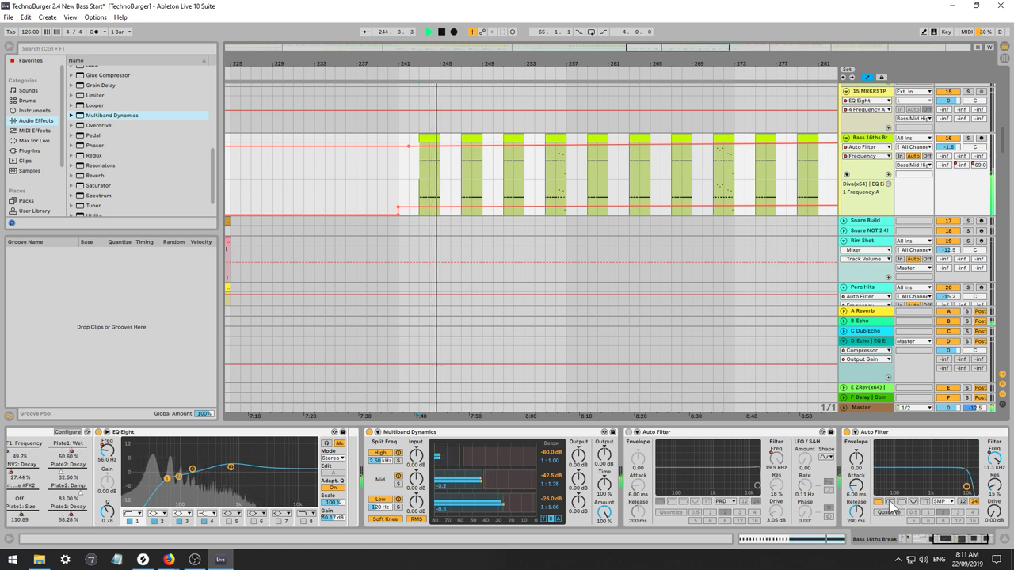
On the last Auto Filter's Frequency lane, pull a breakpoint down to 549 Hz and add a 26.0 Hz dip.
{"action": "left_click", "coordinate": [985, 539]}
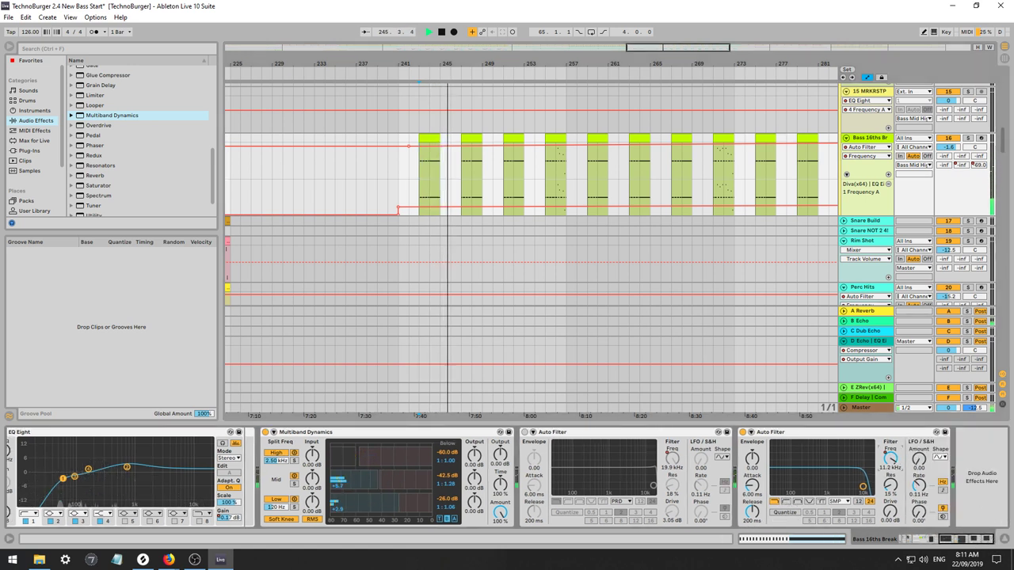
{"action": "left_click_drag", "start_coordinate": [848, 469], "coordinate": [849, 469]}
{"action": "key", "text": "space"}
{"action": "key", "text": "space"}
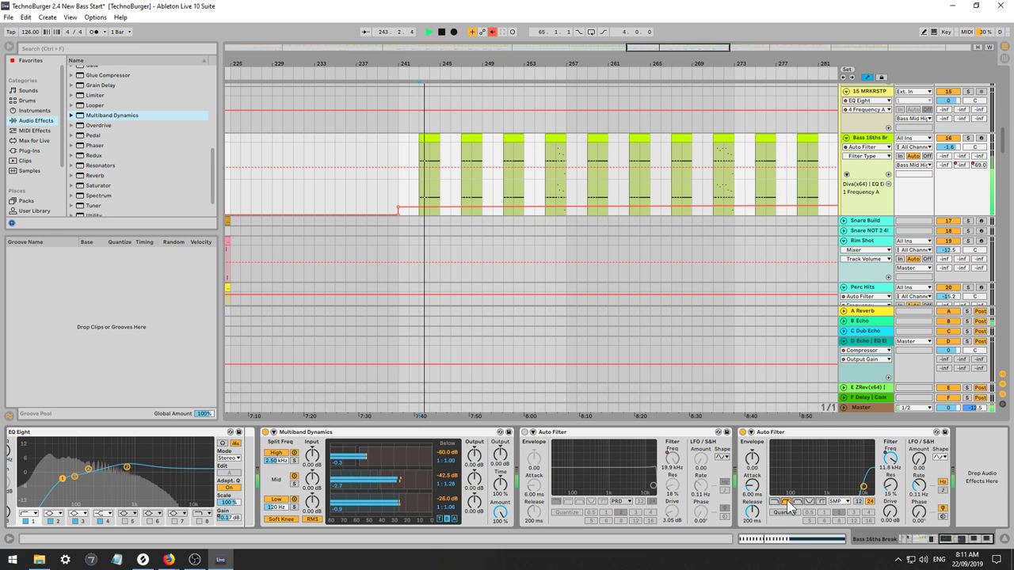
{"action": "left_click", "coordinate": [891, 459]}
{"action": "key", "text": "space"}
{"action": "key", "text": "space"}
{"action": "key", "text": "space"}
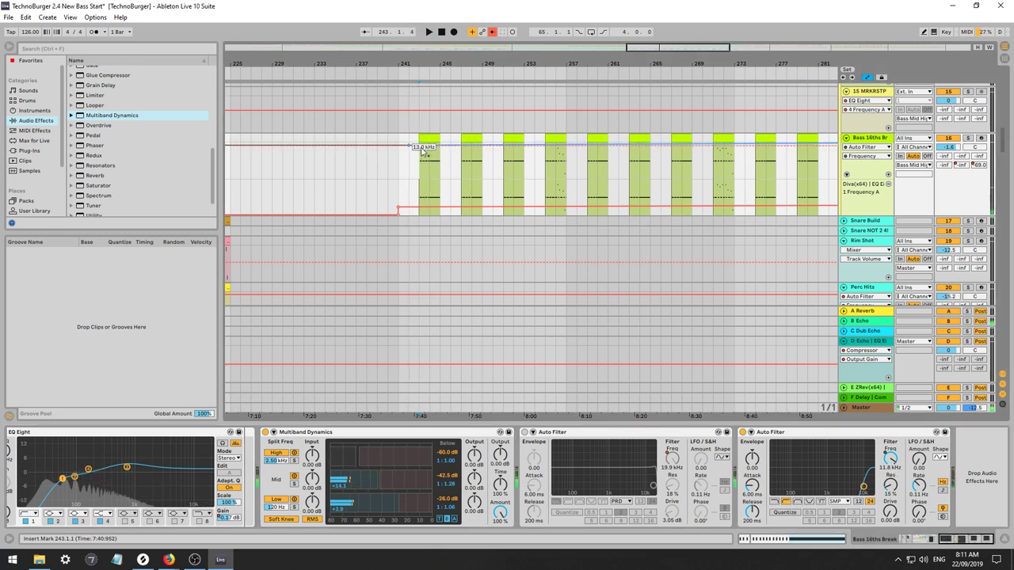
{"action": "left_click_drag", "start_coordinate": [424, 150], "coordinate": [420, 161]}
{"action": "key", "text": "space"}
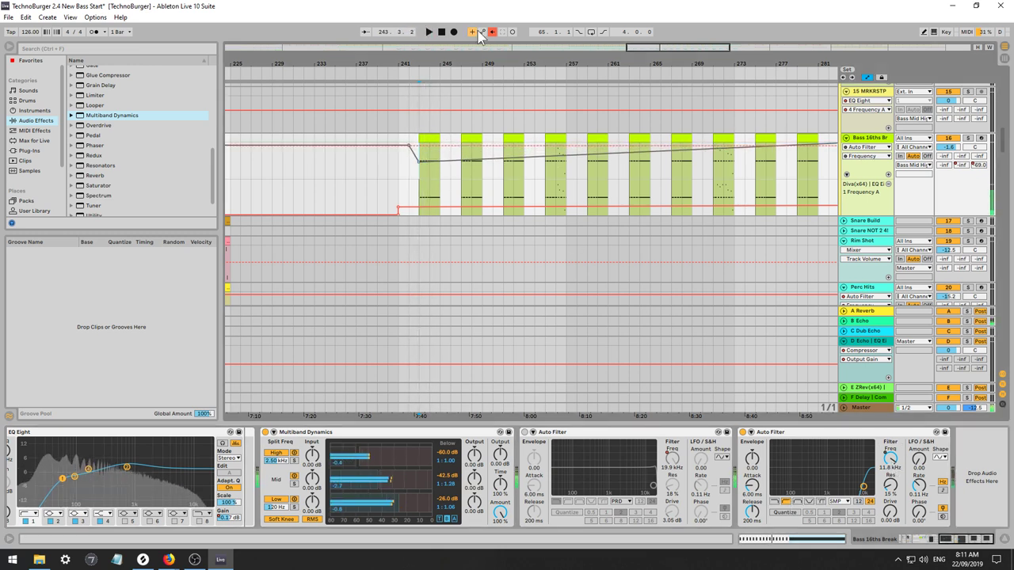
{"action": "left_click_drag", "start_coordinate": [509, 163], "coordinate": [829, 179]}
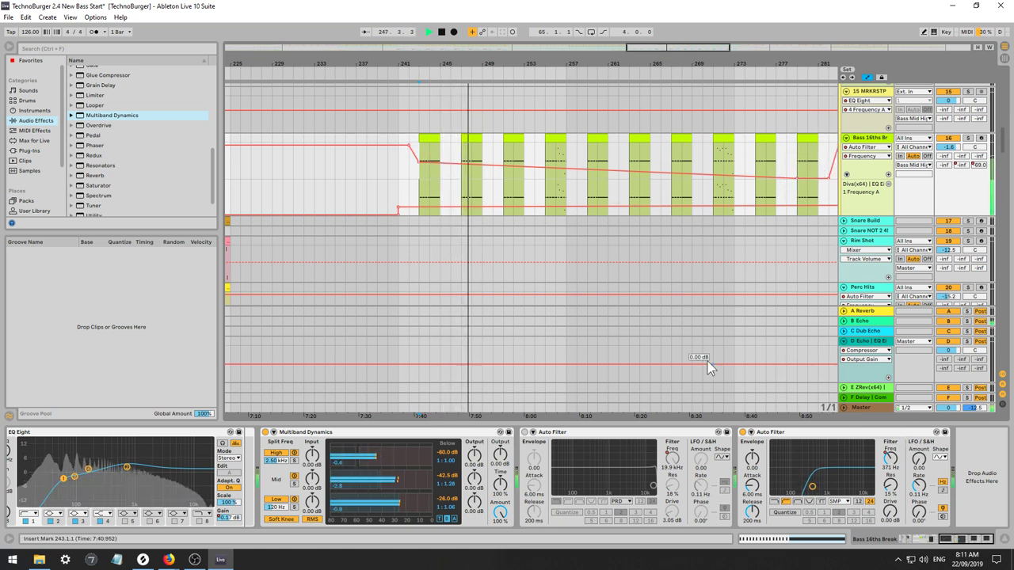
Solo the Bass 16ths Break track, enable the Analog chain and delete its automation.
{"action": "left_click", "coordinate": [907, 540]}
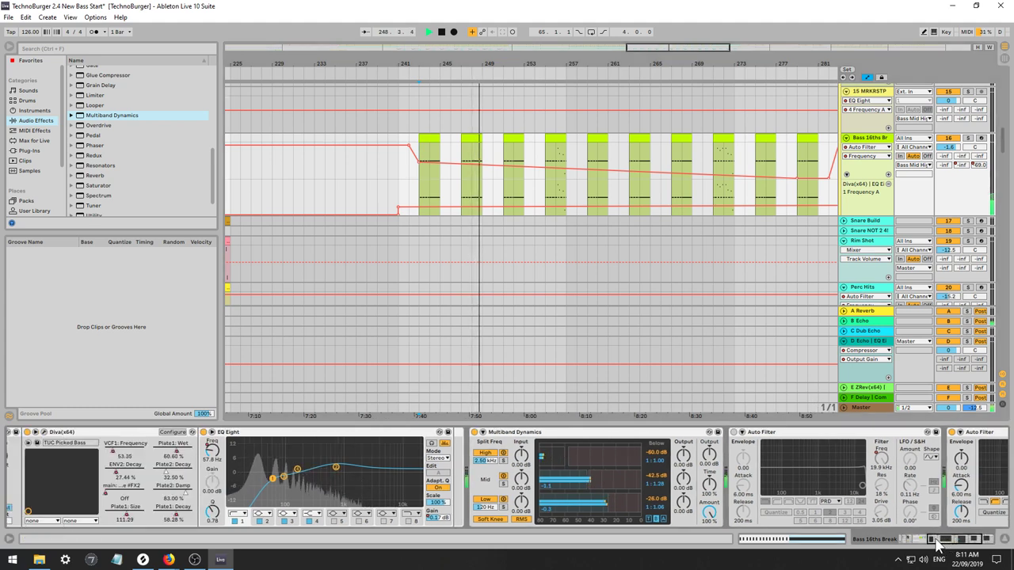
{"action": "left_click", "coordinate": [968, 139]}
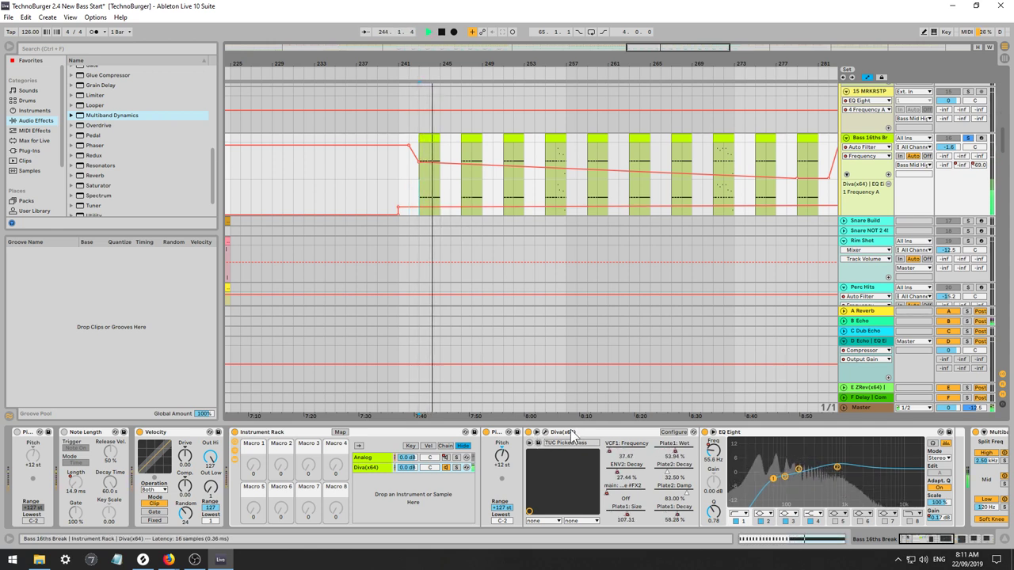
{"action": "key", "text": "space"}
{"action": "key", "text": "space"}
{"action": "left_click", "coordinate": [446, 458]}
{"action": "right_click", "coordinate": [447, 457]}
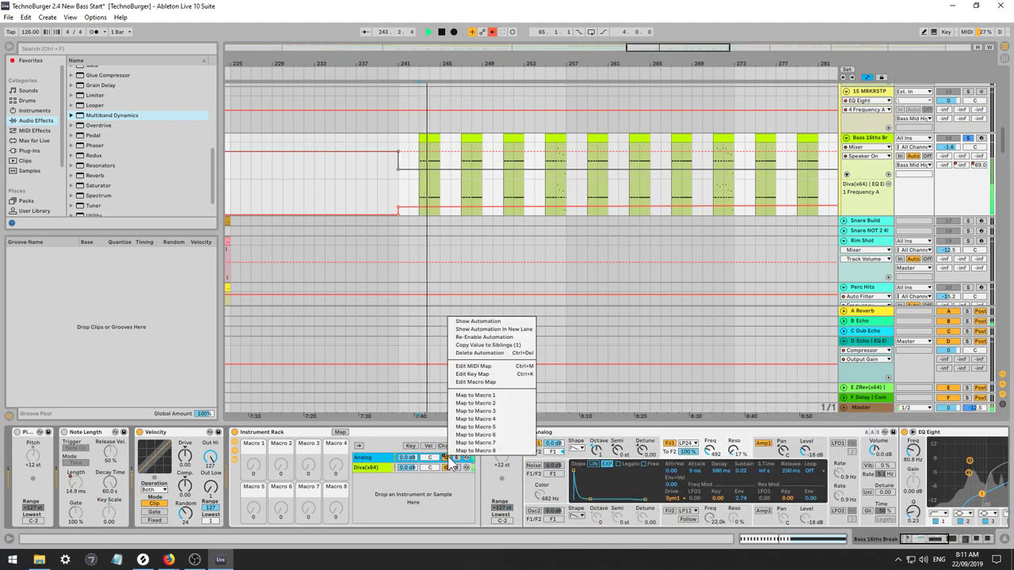
{"action": "left_click", "coordinate": [498, 354]}
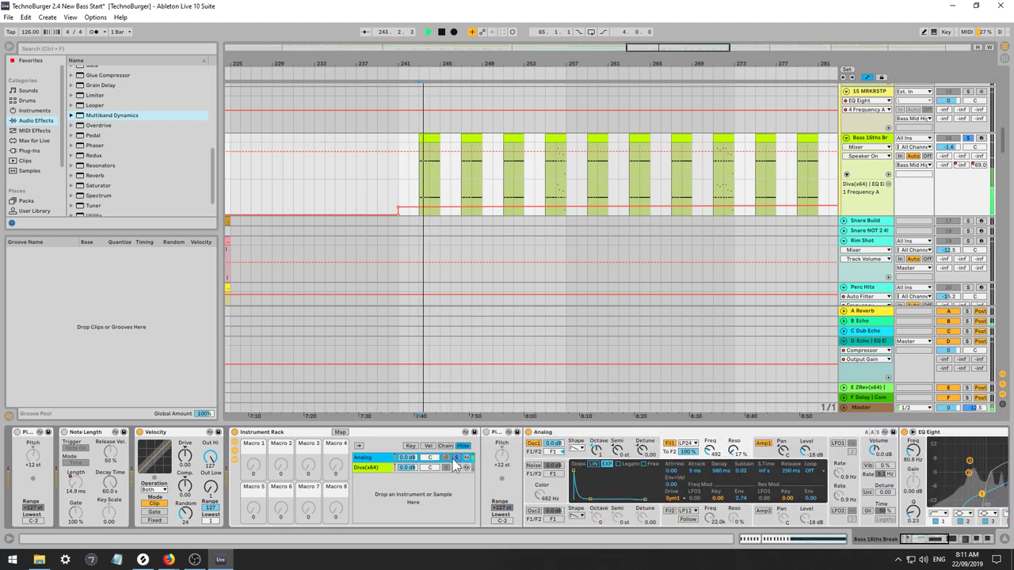
{"action": "left_click", "coordinate": [381, 465]}
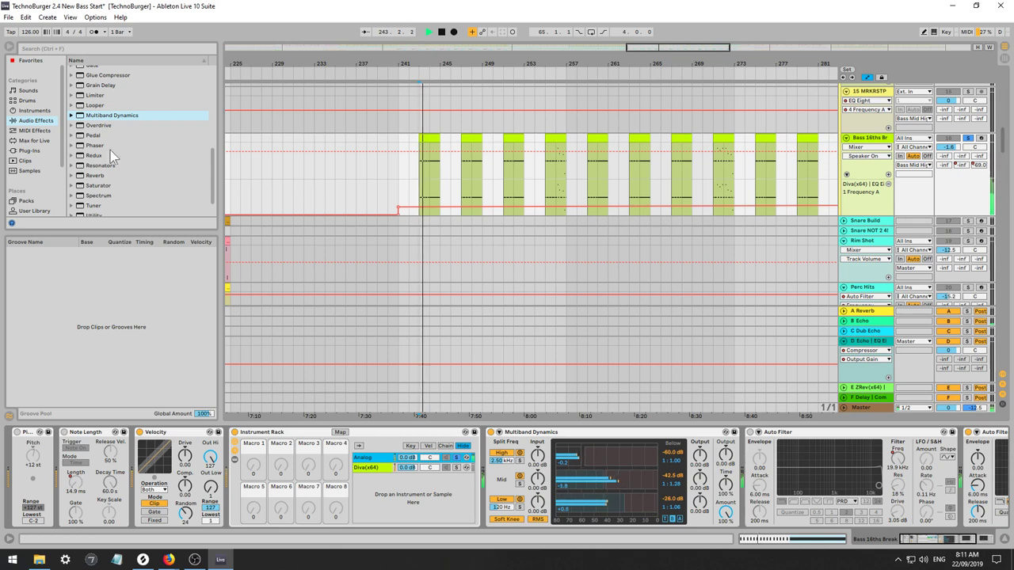
Replace Analog in the rack with Operator from the instrument browser and audition it.
{"action": "scroll", "coordinate": [101, 153], "scroll_direction": "down", "scroll_amount": 3}
{"action": "scroll", "coordinate": [103, 204], "scroll_direction": "up", "scroll_amount": 3}
{"action": "key", "text": "space"}
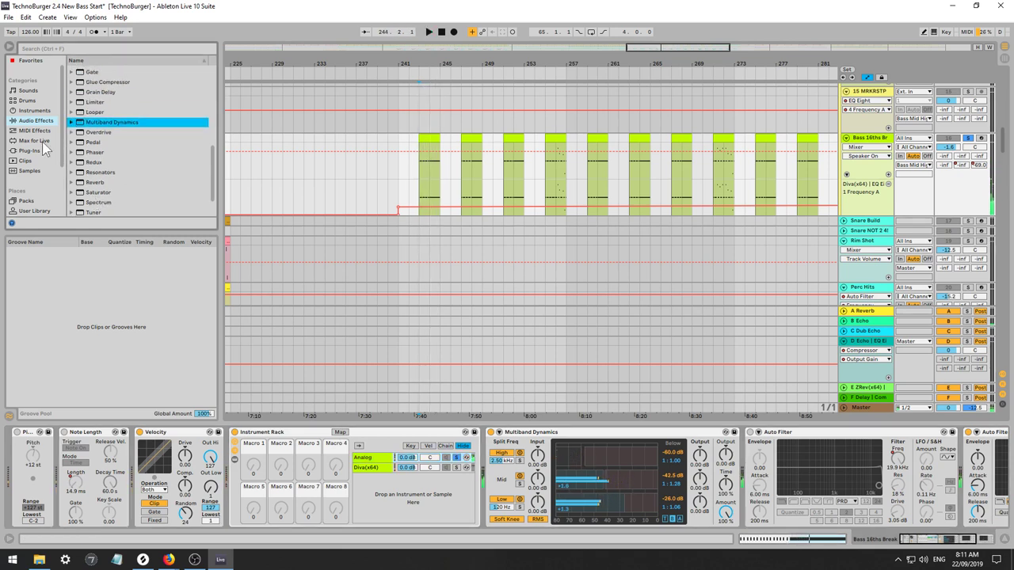
{"action": "left_click", "coordinate": [26, 111]}
{"action": "key", "text": "space"}
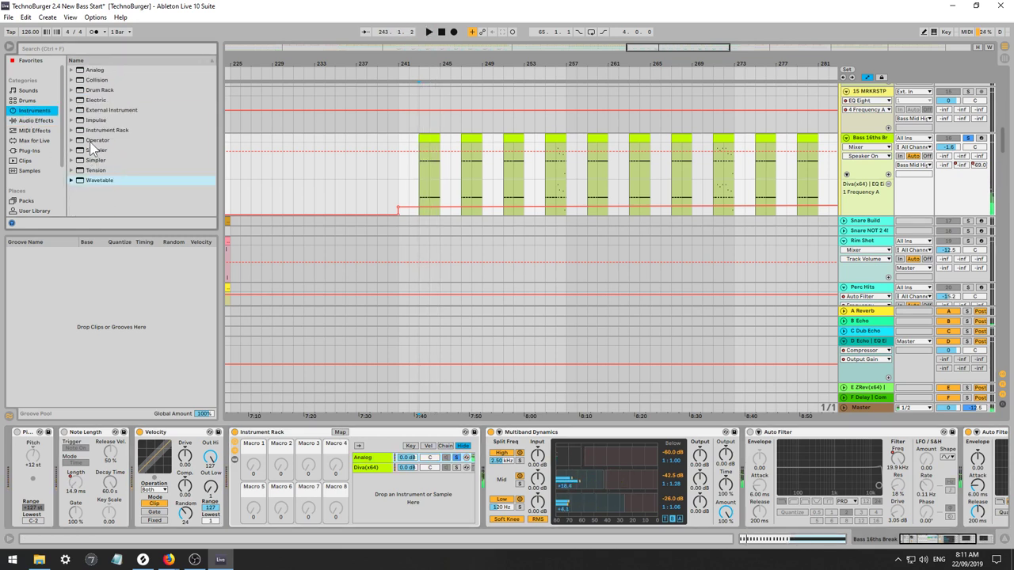
{"action": "left_click_drag", "start_coordinate": [91, 141], "coordinate": [412, 458]}
{"action": "key", "text": "space"}
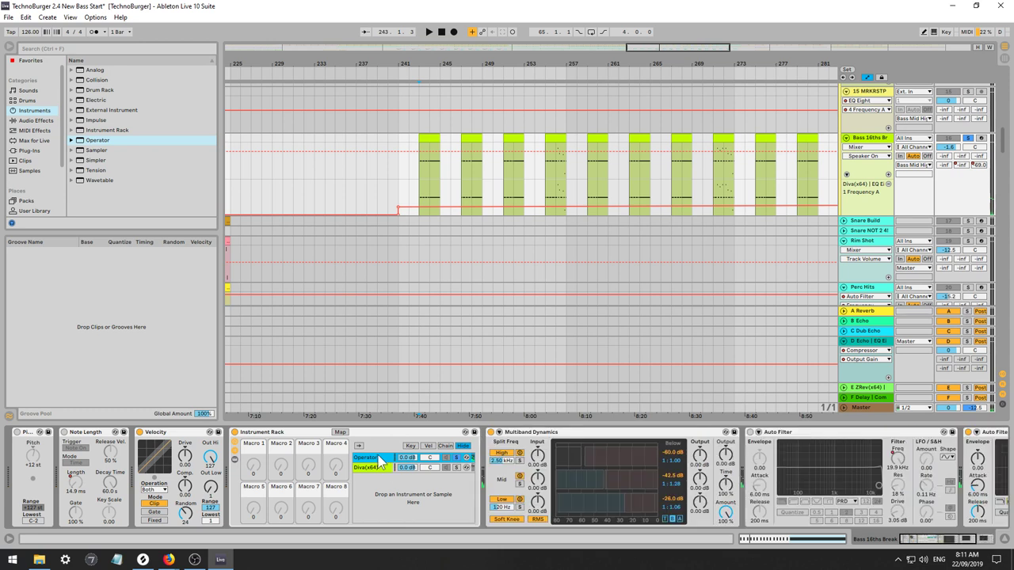
{"action": "key", "text": "space"}
Try Operator's Square D waveform, then settle on a saw waveform.
{"action": "left_click", "coordinate": [372, 459]}
{"action": "left_click", "coordinate": [750, 487]}
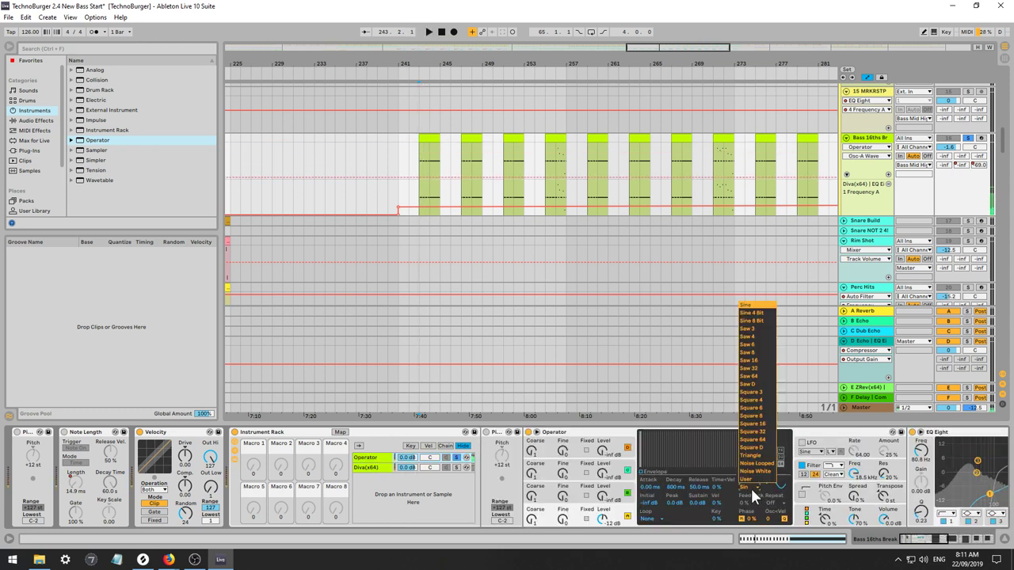
{"action": "left_click", "coordinate": [751, 448]}
{"action": "key", "text": "space"}
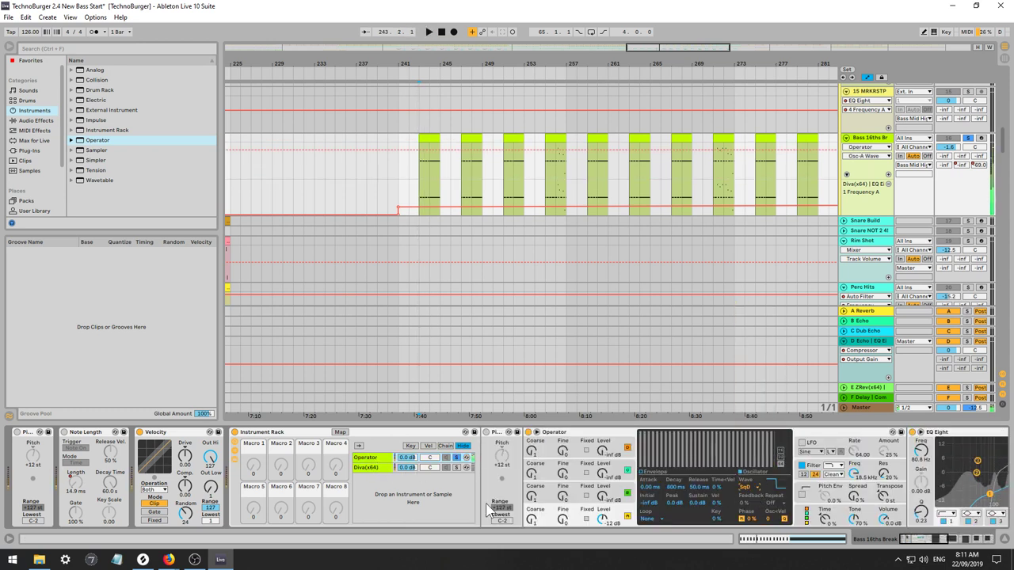
{"action": "left_click", "coordinate": [456, 468]}
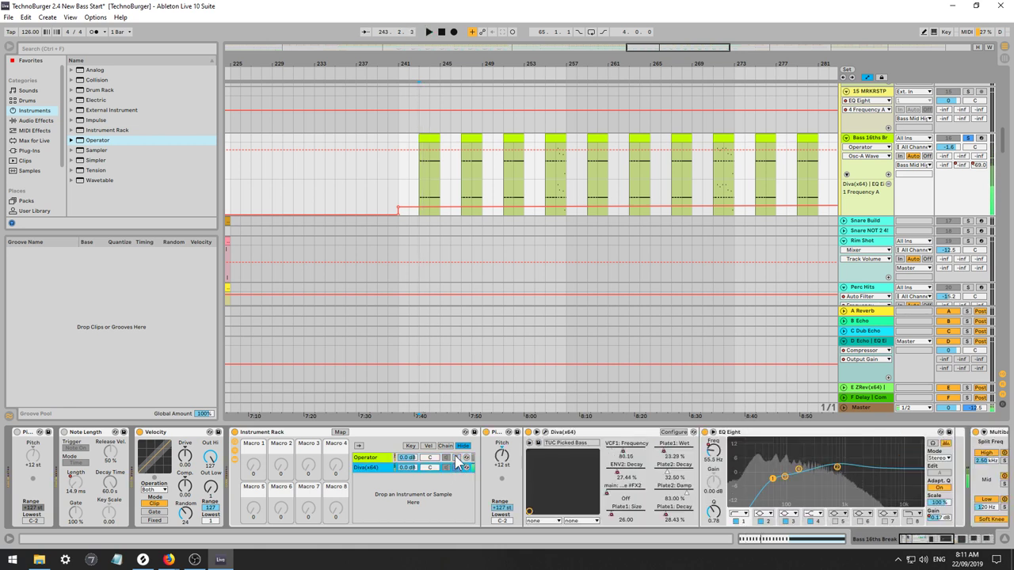
{"action": "left_click", "coordinate": [446, 458]}
{"action": "key", "text": "space"}
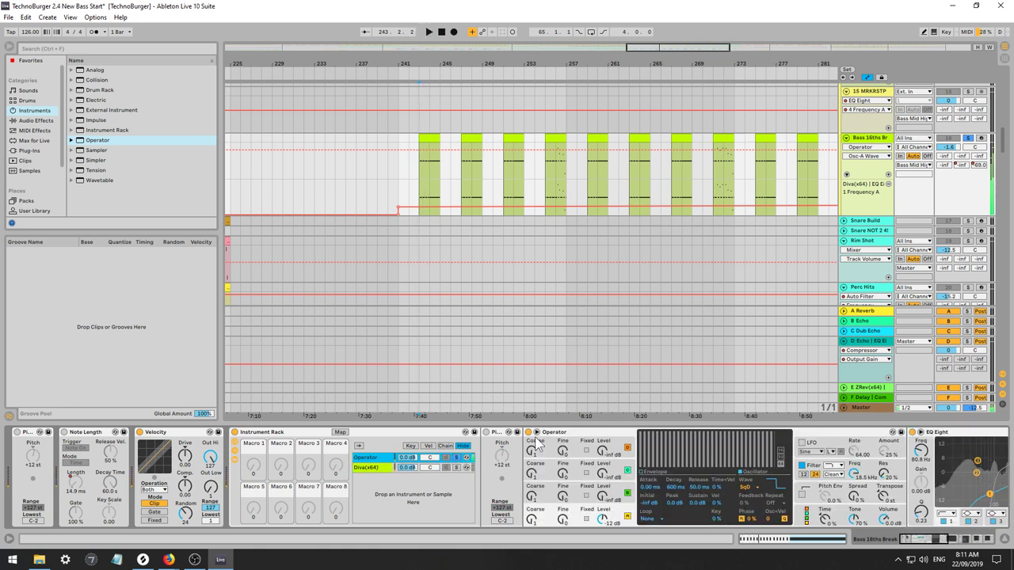
{"action": "left_click", "coordinate": [756, 483]}
{"action": "left_click", "coordinate": [752, 377]}
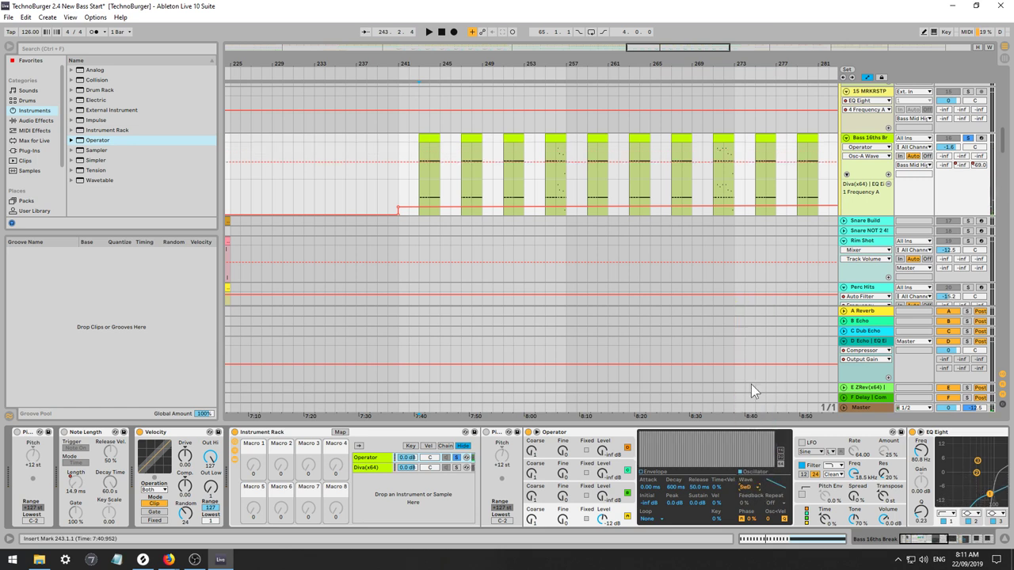
Drop Operator's filter to 30.0 Hz, envelope amount to ~60%, and LFO spread to 100%.
{"action": "left_click", "coordinate": [509, 465]}
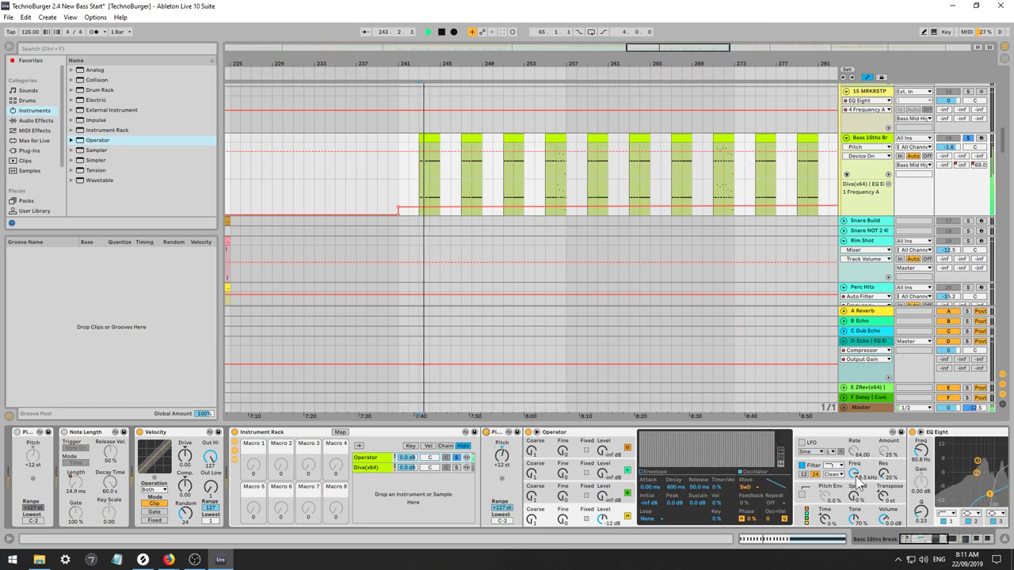
{"action": "left_click_drag", "start_coordinate": [855, 476], "coordinate": [856, 564]}
{"action": "left_click_drag", "start_coordinate": [717, 505], "coordinate": [717, 458]}
{"action": "key", "text": "space"}
{"action": "key", "text": "space"}
{"action": "key", "text": "space"}
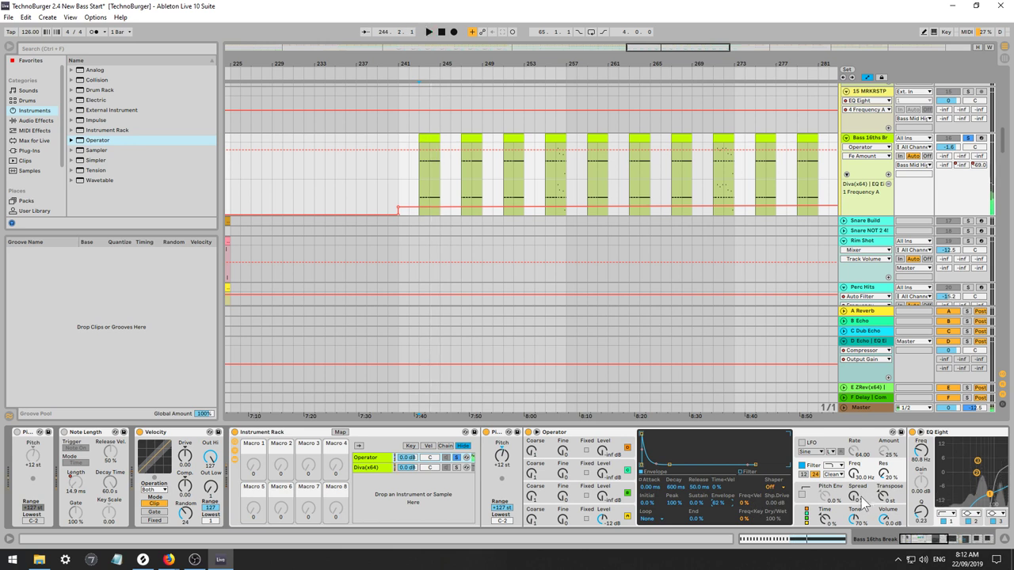
{"action": "left_click_drag", "start_coordinate": [864, 502], "coordinate": [863, 471]}
{"action": "key", "text": "space"}
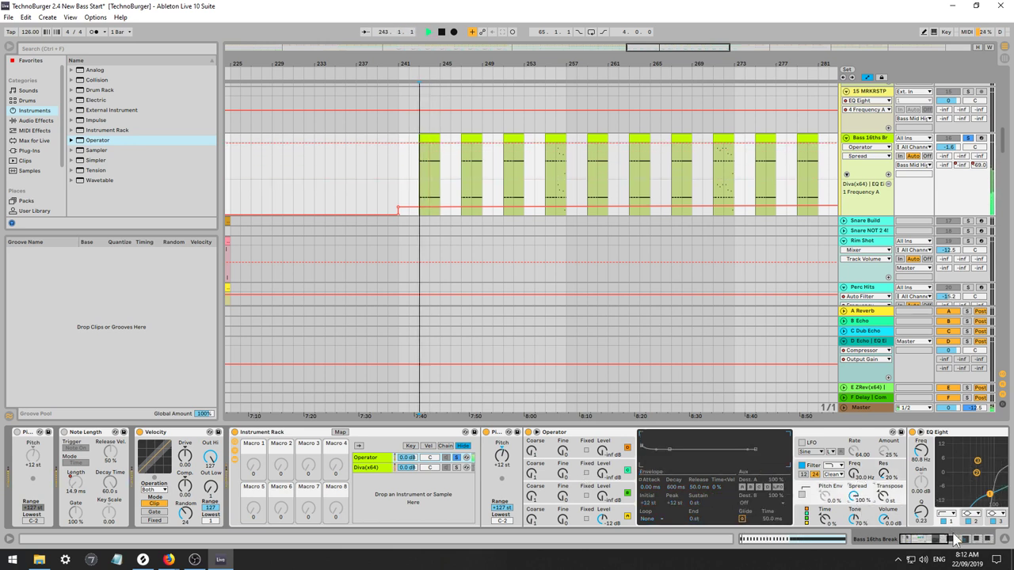
Set Operator's filter type to PRD, add filter drive, and lower volume to -8.6 dB.
{"action": "left_click", "coordinate": [954, 538]}
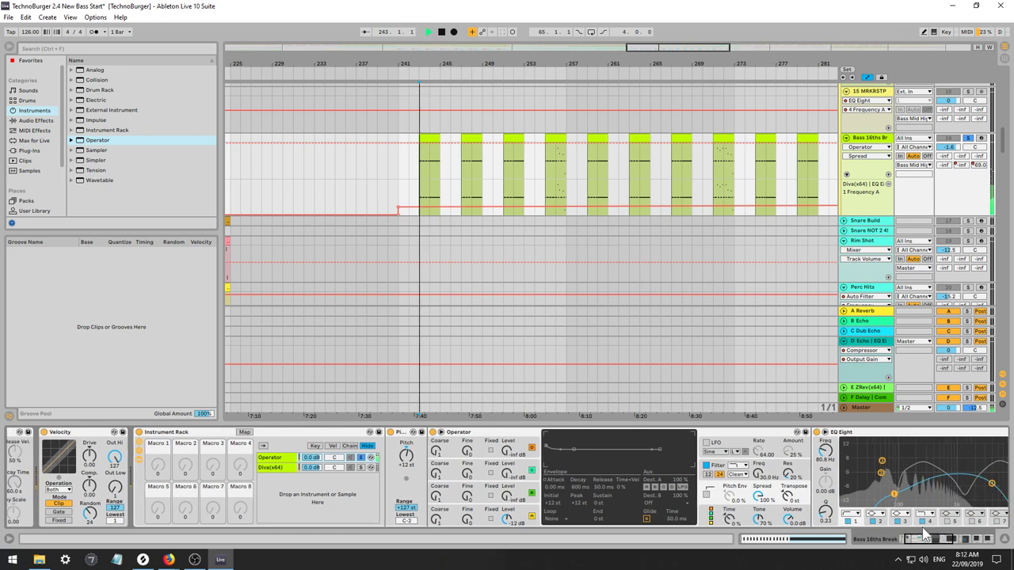
{"action": "left_click_drag", "start_coordinate": [928, 539], "coordinate": [893, 537]}
{"action": "key", "text": "space"}
{"action": "key", "text": "space"}
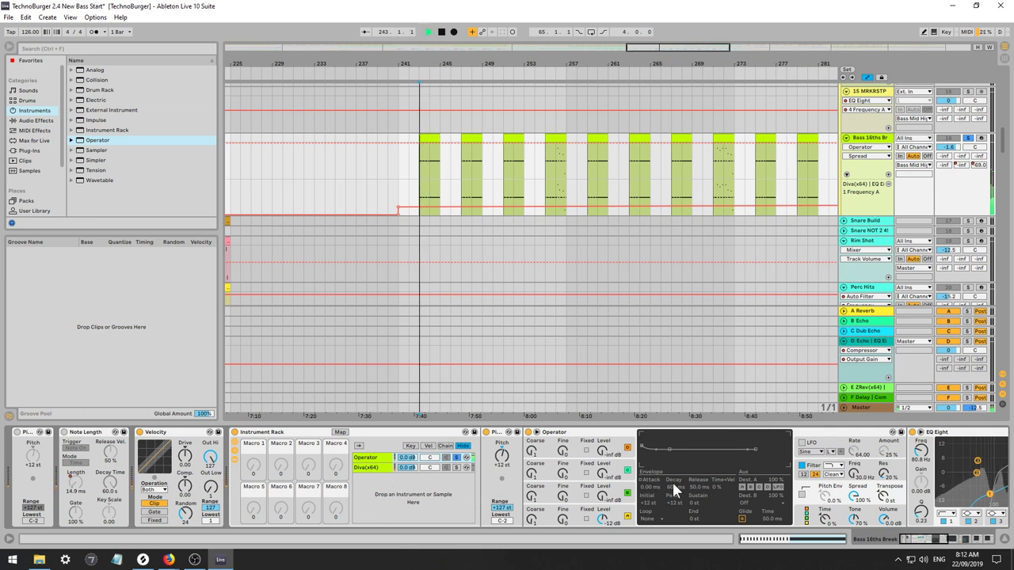
{"action": "left_click", "coordinate": [834, 467]}
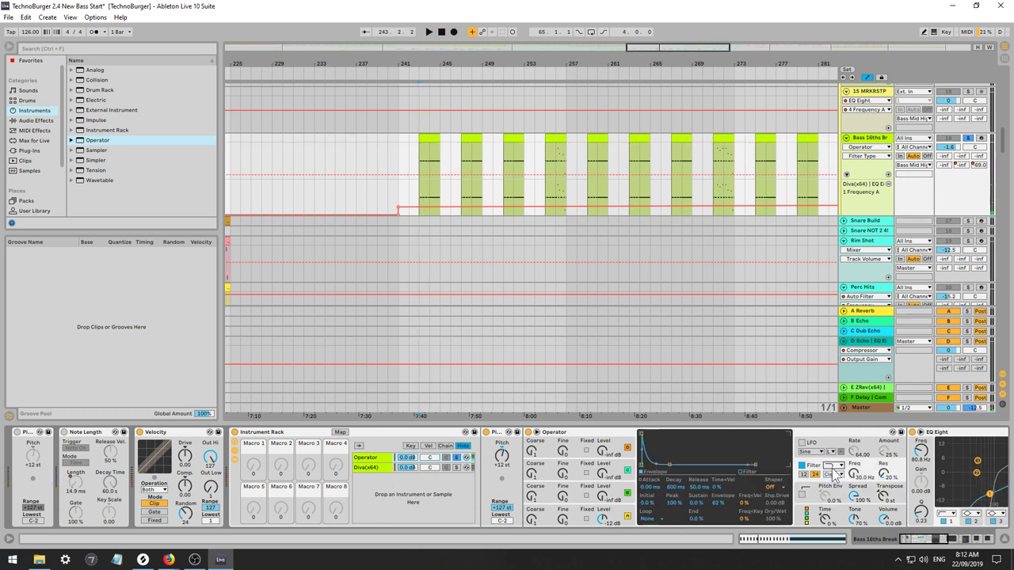
{"action": "left_click", "coordinate": [831, 515]}
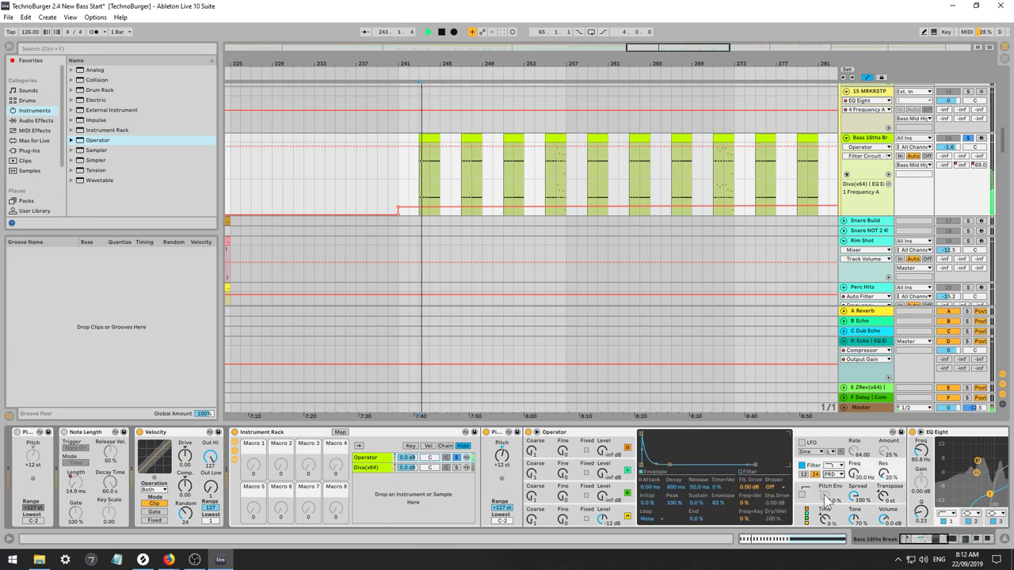
{"action": "left_click_drag", "start_coordinate": [748, 487], "coordinate": [749, 467]}
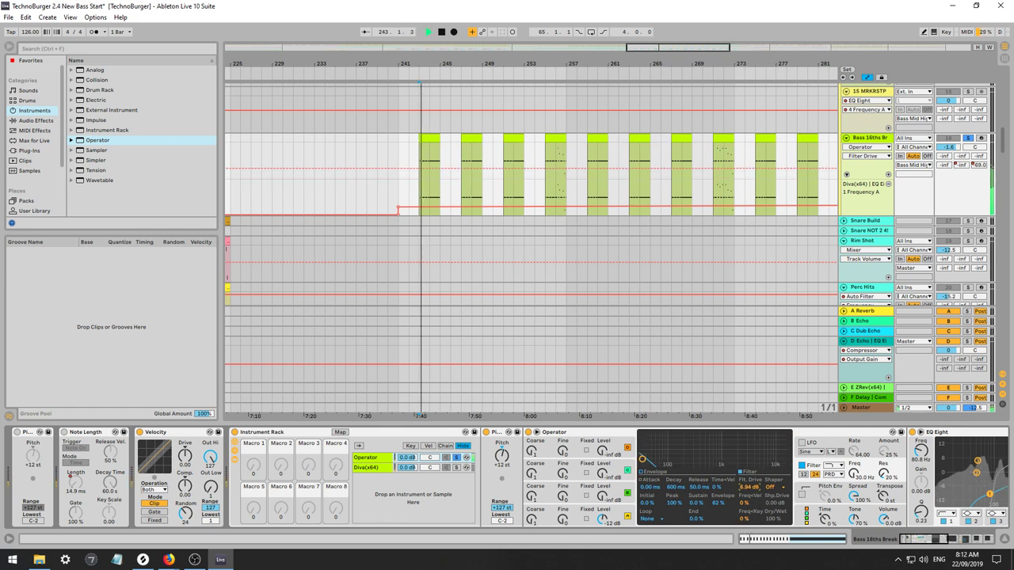
{"action": "left_click_drag", "start_coordinate": [887, 520], "coordinate": [887, 532]}
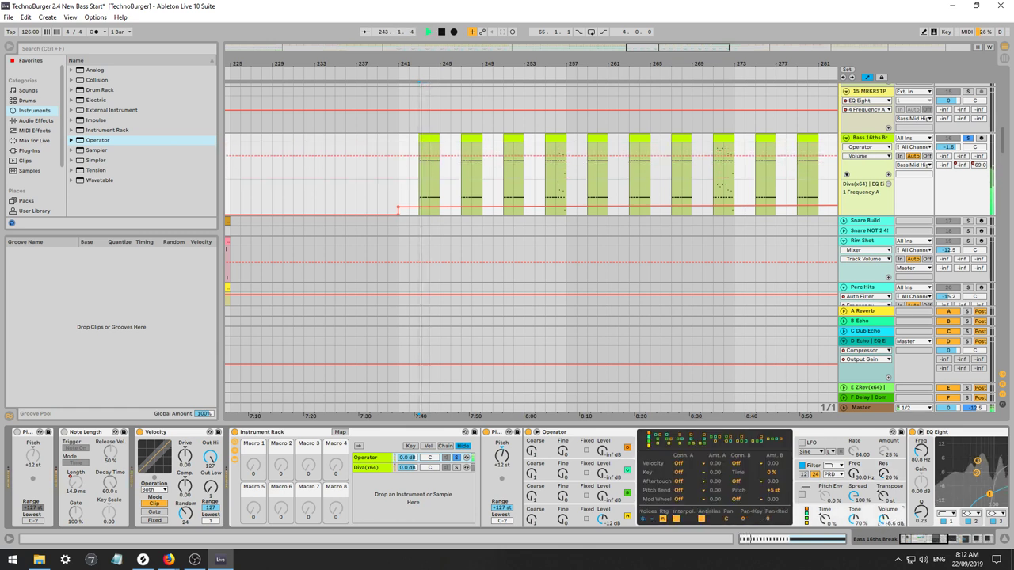
Lengthen the filter envelope decay slightly, then show the Diva chain's instrument.
{"action": "left_click", "coordinate": [855, 468]}
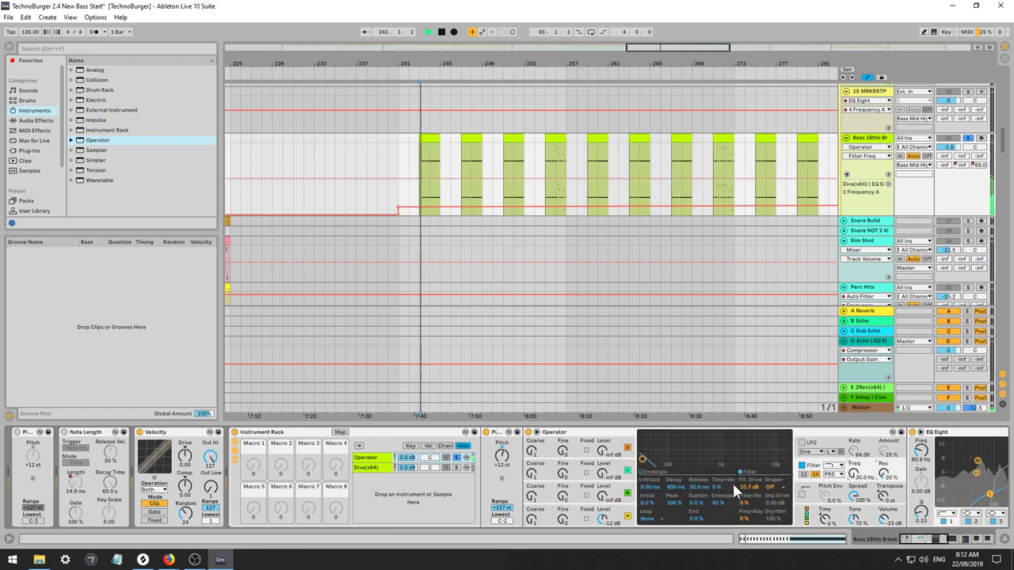
{"action": "left_click_drag", "start_coordinate": [674, 488], "coordinate": [673, 491]}
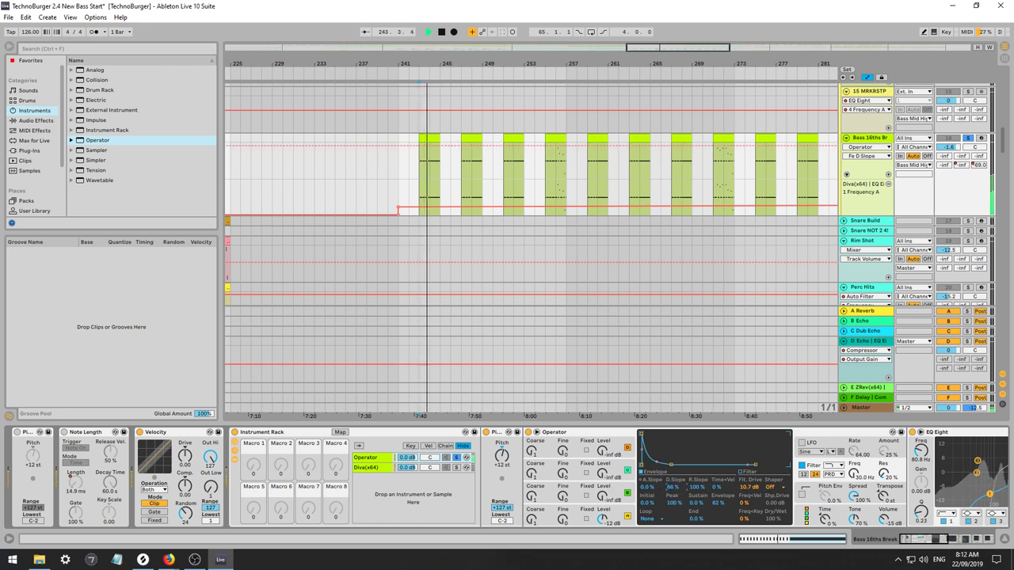
{"action": "left_click", "coordinate": [445, 468]}
{"action": "key", "text": "space"}
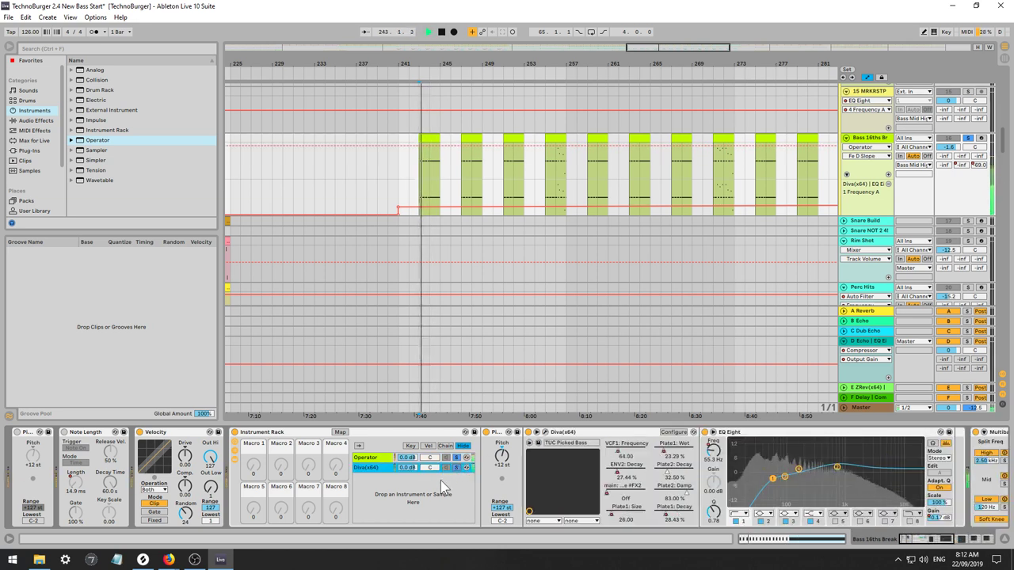
Raise the Operator chain volume and switch oscillator A to the Square D wave.
{"action": "key", "text": "space"}
{"action": "mouse_move", "coordinate": [407, 458]}
{"action": "left_mouse_down"}
{"action": "mouse_move", "coordinate": [407, 445]}
{"action": "mouse_move", "coordinate": [410, 464]}
{"action": "left_mouse_up"}
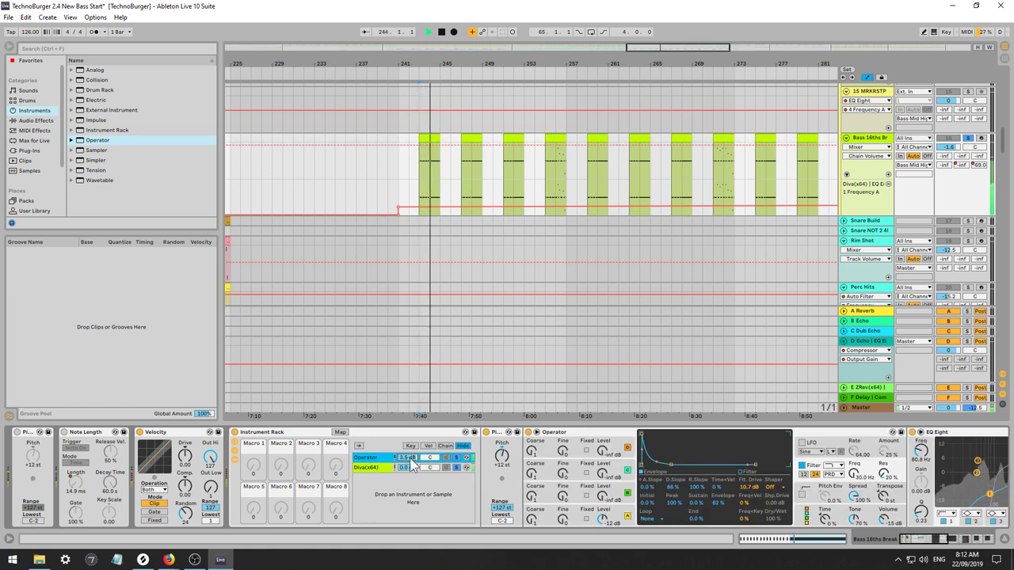
{"action": "left_click", "coordinate": [595, 507]}
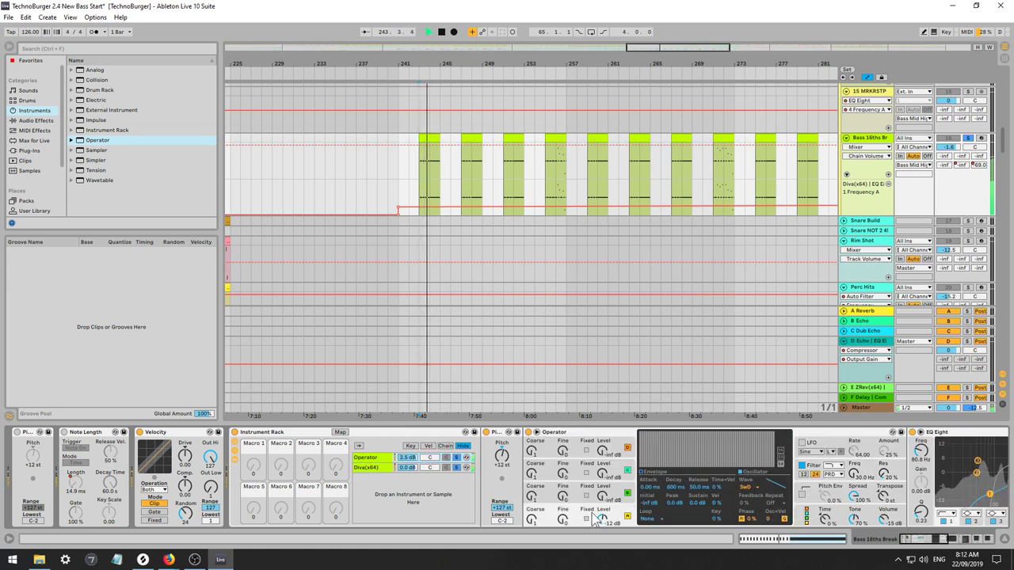
{"action": "left_click", "coordinate": [747, 488]}
{"action": "left_click", "coordinate": [759, 449]}
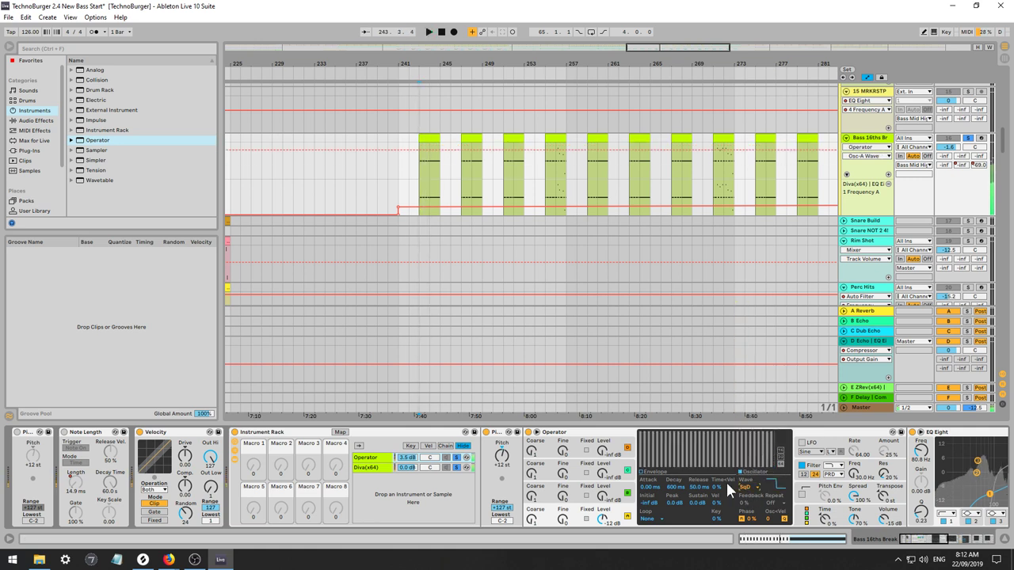
{"action": "left_click", "coordinate": [800, 491]}
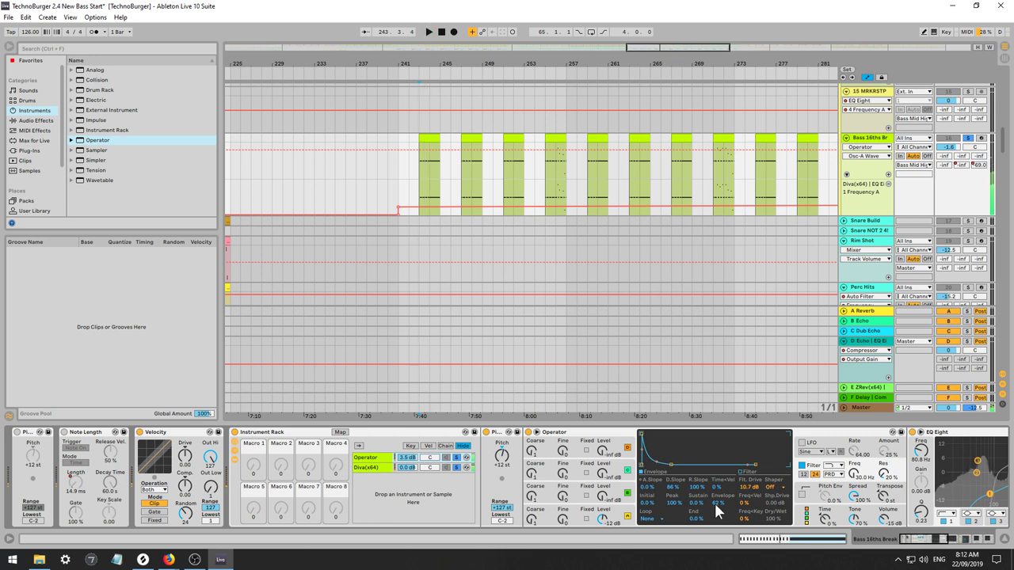
{"action": "key", "text": "space"}
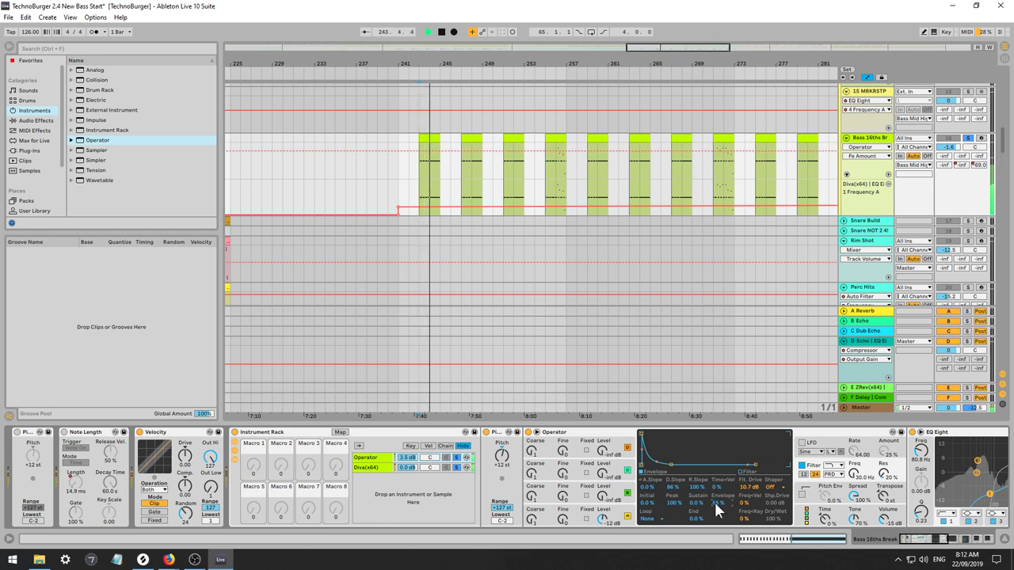
Bring in oscillator B's level and turn off the bass track's solo.
{"action": "left_click", "coordinate": [586, 510]}
{"action": "left_click", "coordinate": [746, 485]}
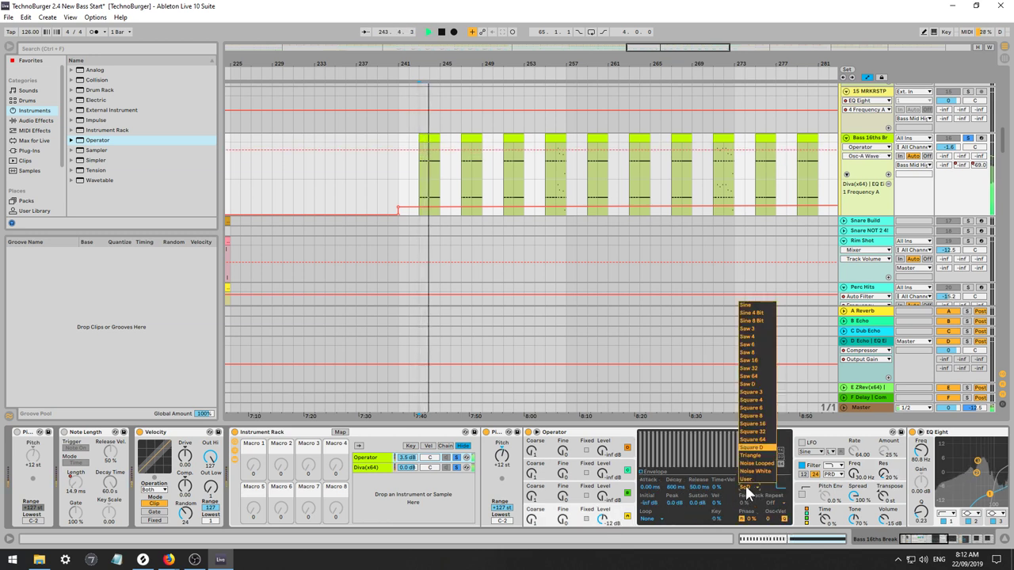
{"action": "left_click", "coordinate": [753, 386]}
{"action": "key", "text": "space"}
{"action": "key", "text": "space"}
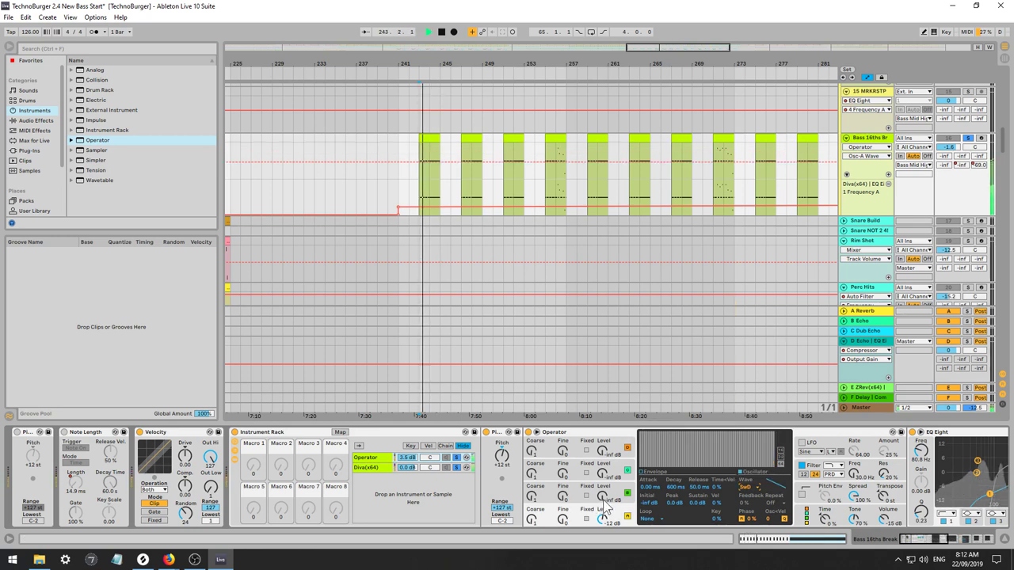
{"action": "key", "text": "space"}
{"action": "key", "text": "space"}
{"action": "mouse_move", "coordinate": [602, 498]}
{"action": "left_mouse_down"}
{"action": "mouse_move", "coordinate": [602, 478]}
{"action": "mouse_move", "coordinate": [602, 502]}
{"action": "left_mouse_up"}
{"action": "key", "text": "space"}
{"action": "key", "text": "space"}
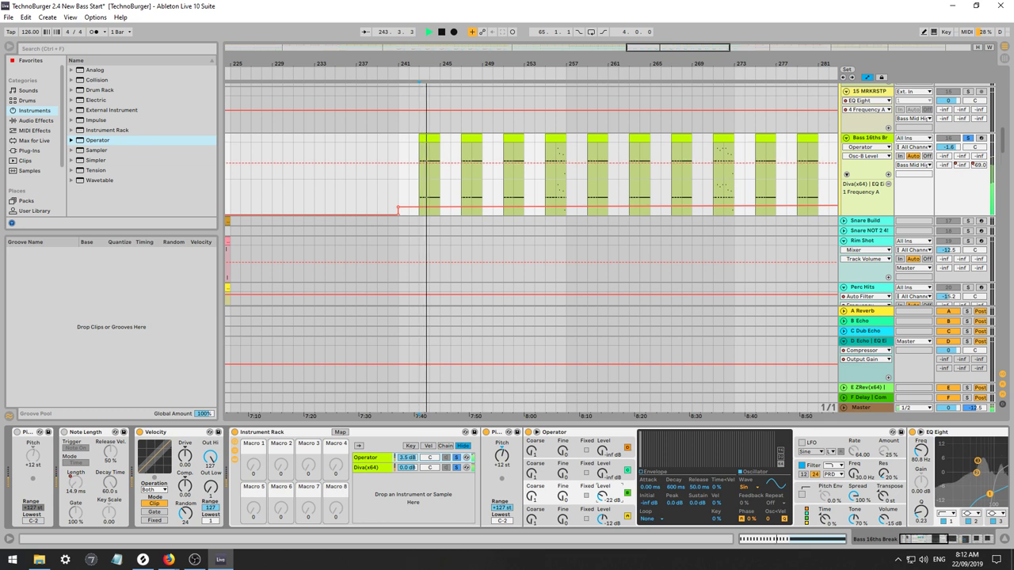
{"action": "left_click", "coordinate": [968, 139]}
{"action": "key", "text": "space"}
{"action": "key", "text": "space"}
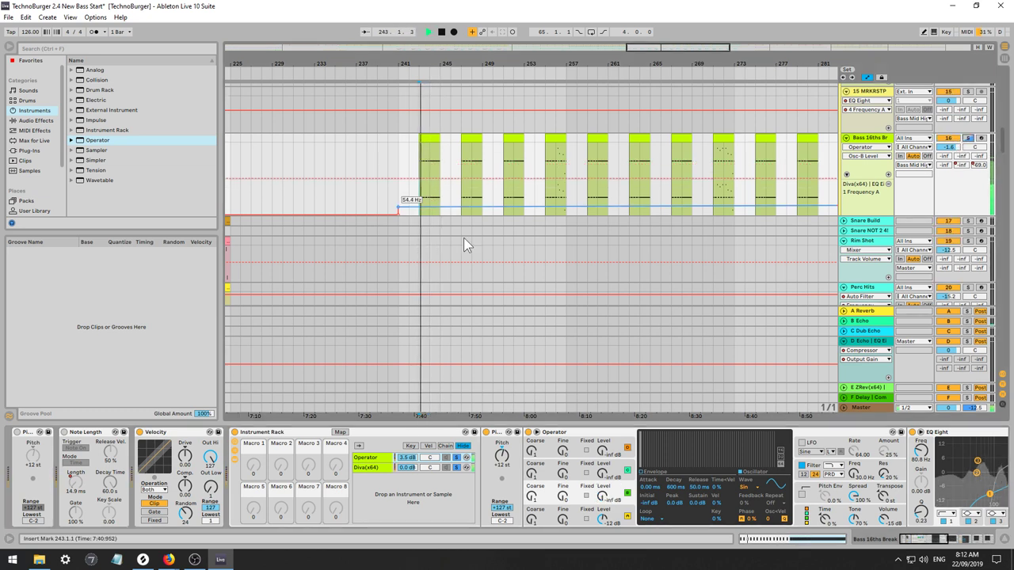
Set the Operator chain to 6.0 dB, filter circuit MS2, EQ band 4 ~426 Hz, and raise cutoff.
{"action": "left_click_drag", "start_coordinate": [404, 457], "coordinate": [402, 449]}
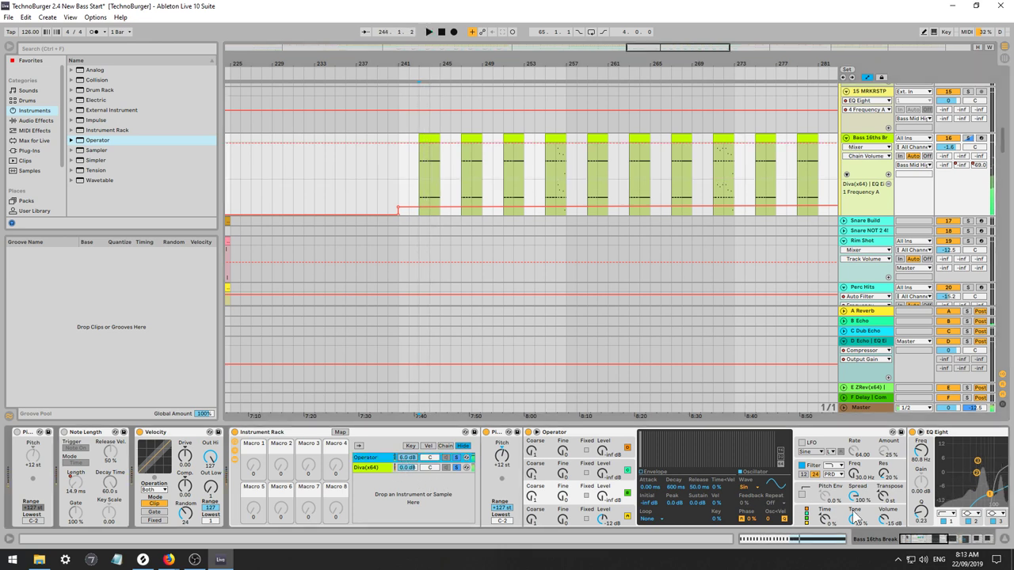
{"action": "key", "text": "space"}
{"action": "left_click_drag", "start_coordinate": [885, 521], "coordinate": [885, 507]}
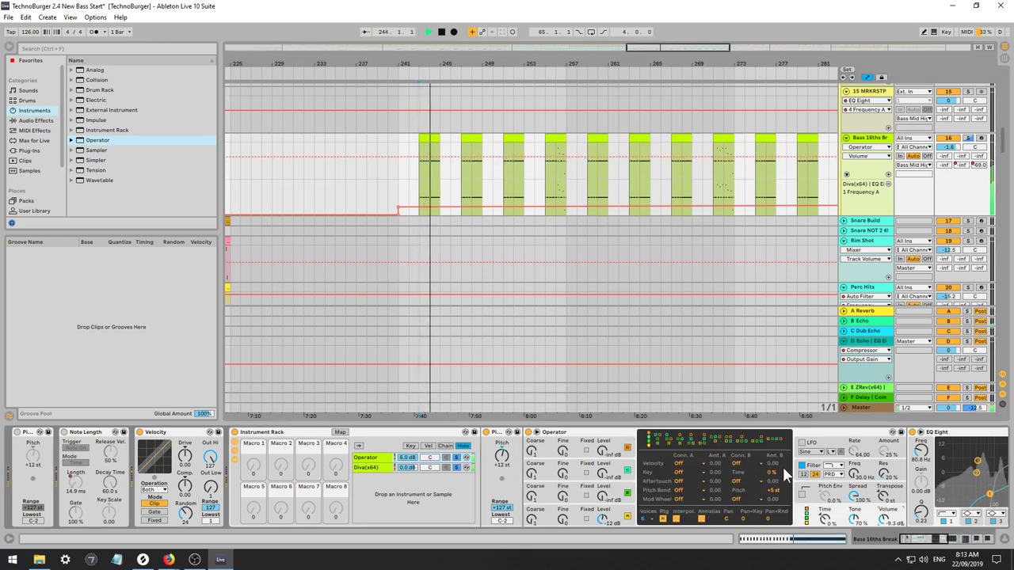
{"action": "left_click", "coordinate": [830, 474]}
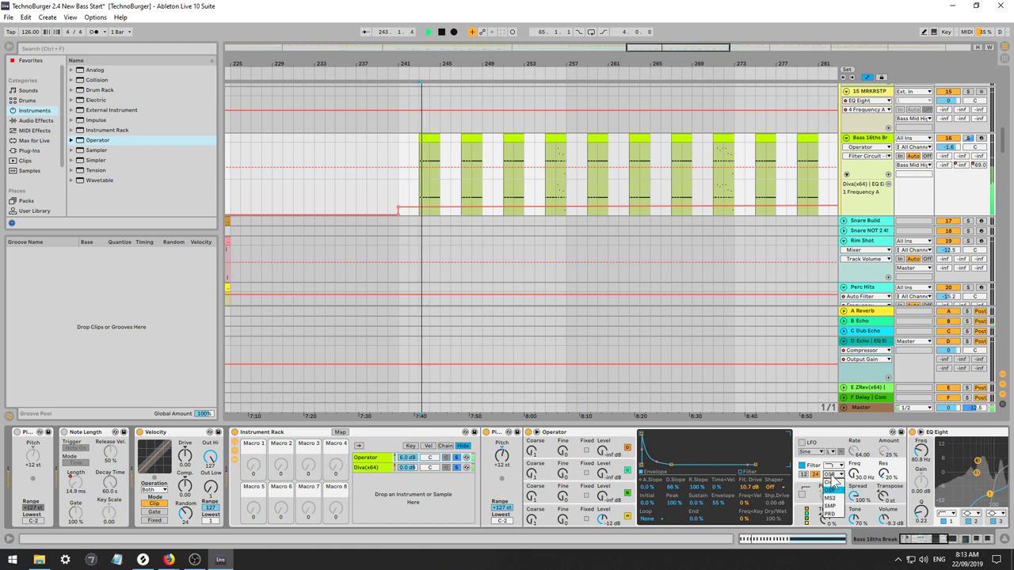
{"action": "left_click", "coordinate": [829, 498]}
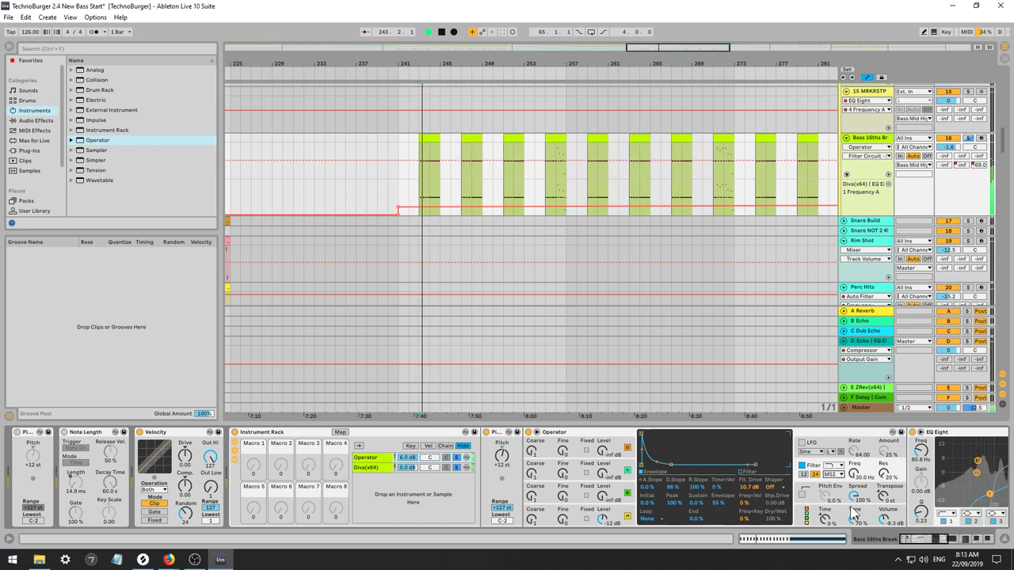
{"action": "left_click_drag", "start_coordinate": [924, 539], "coordinate": [941, 539]}
{"action": "left_click_drag", "start_coordinate": [755, 485], "coordinate": [774, 494]}
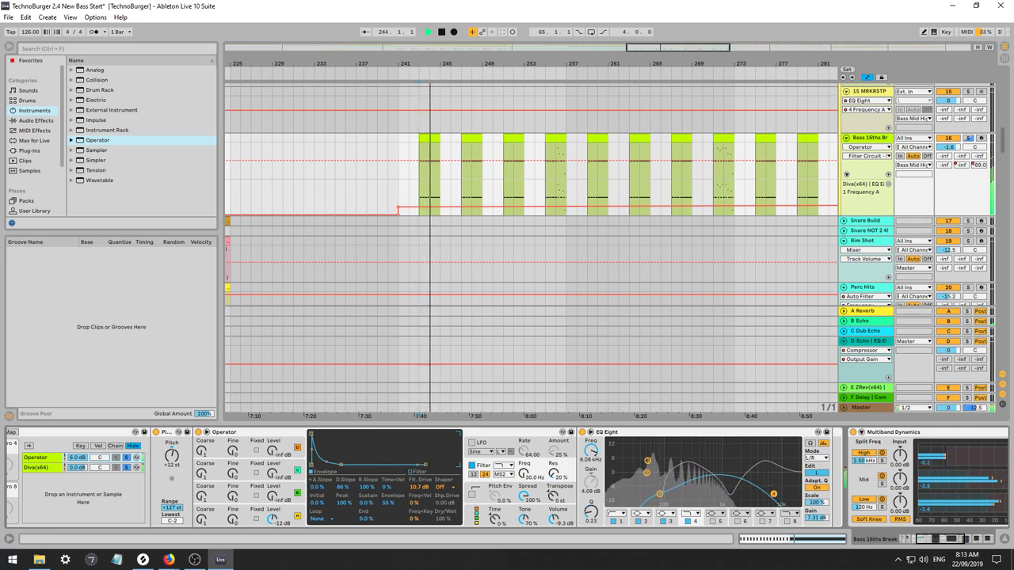
{"action": "mouse_move", "coordinate": [524, 474]}
{"action": "left_mouse_down"}
{"action": "mouse_move", "coordinate": [524, 465]}
{"action": "mouse_move", "coordinate": [553, 489]}
{"action": "mouse_move", "coordinate": [524, 473]}
{"action": "left_mouse_up"}
Reduce the filter envelope amount and replay the break from bar 243.
{"action": "key", "text": "space"}
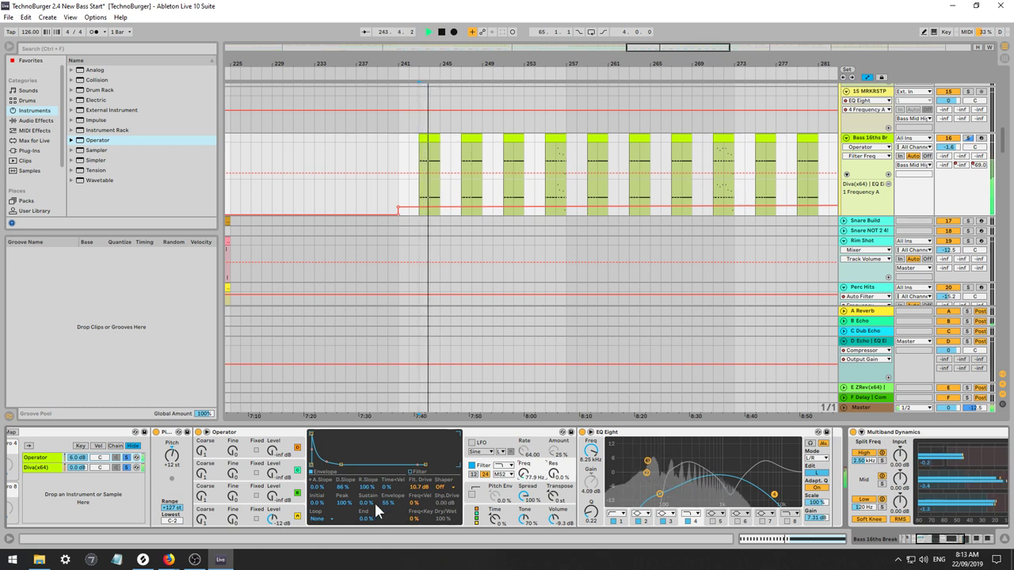
{"action": "left_click_drag", "start_coordinate": [377, 511], "coordinate": [339, 465]}
{"action": "key", "text": "space"}
{"action": "key", "text": "space"}
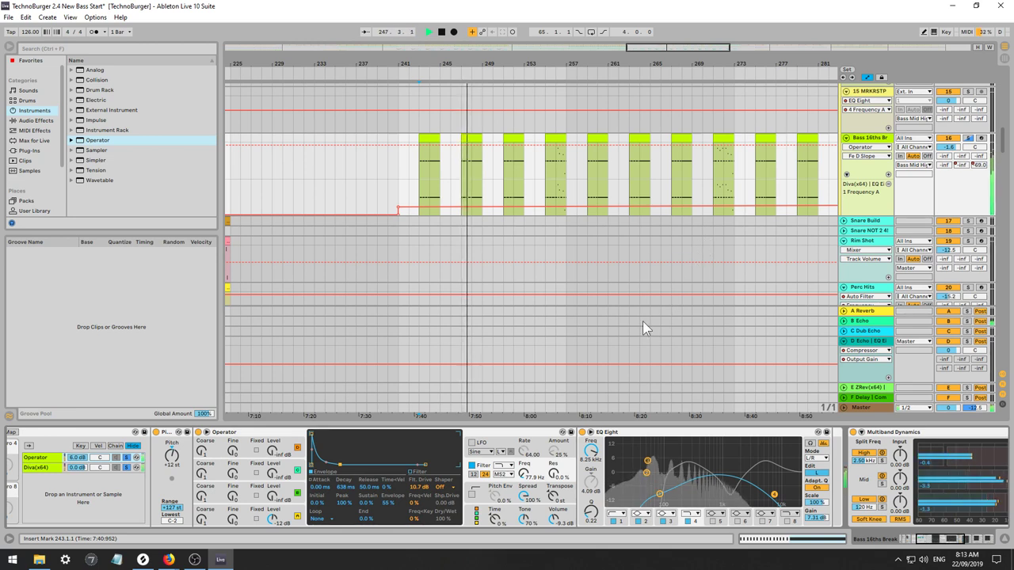
{"action": "left_click", "coordinate": [677, 364]}
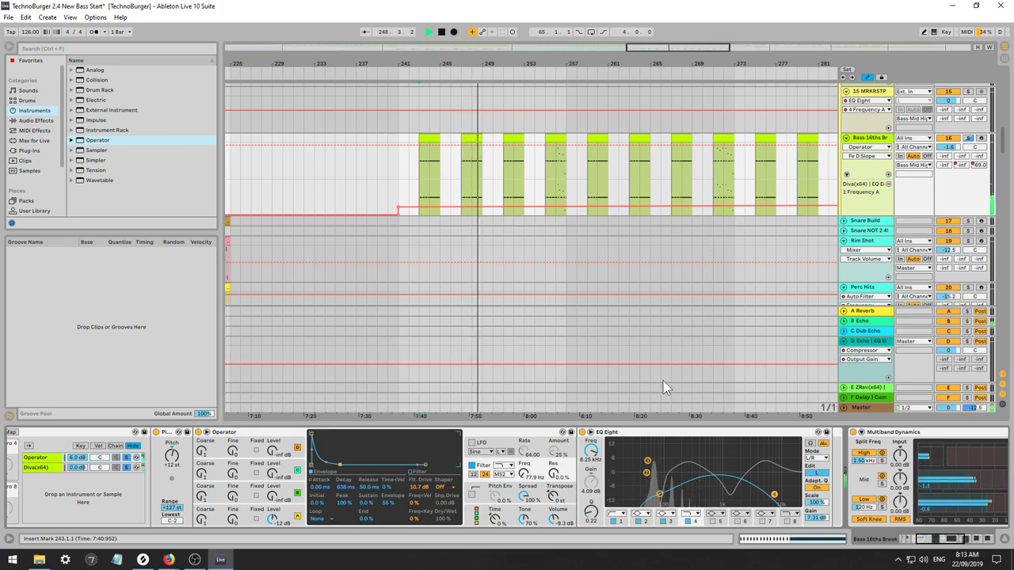
{"action": "left_click", "coordinate": [677, 372]}
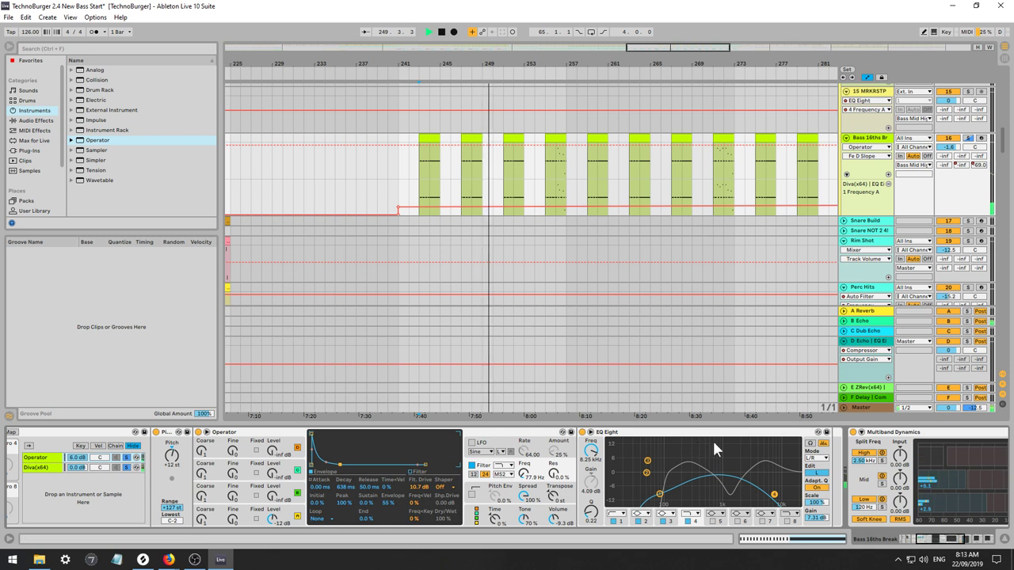
Insert Auto Filter before Multiband Dynamics with a raised, tempo-synced LFO.
{"action": "left_click", "coordinate": [35, 121]}
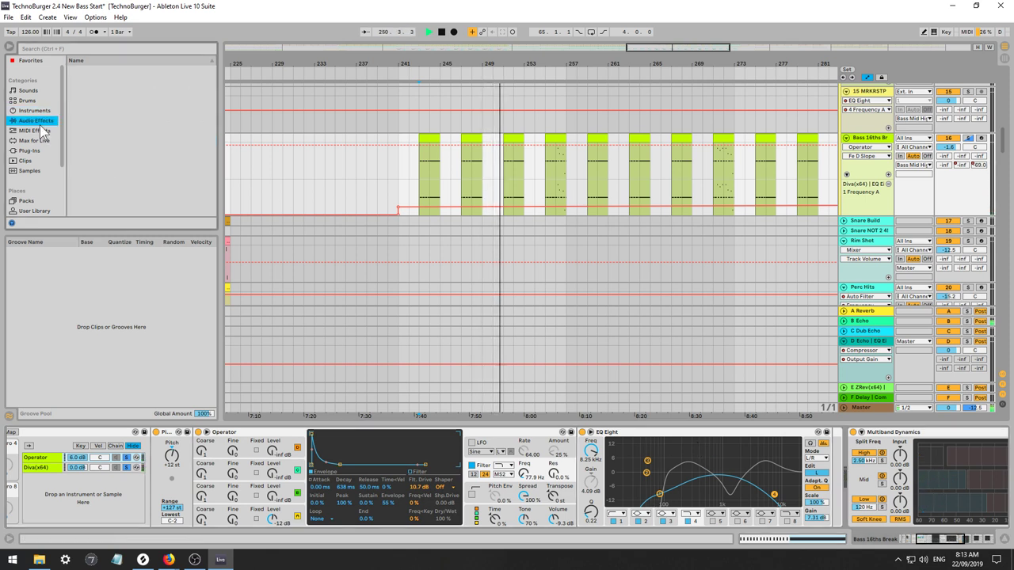
{"action": "scroll", "coordinate": [93, 135], "scroll_direction": "up", "scroll_amount": 5}
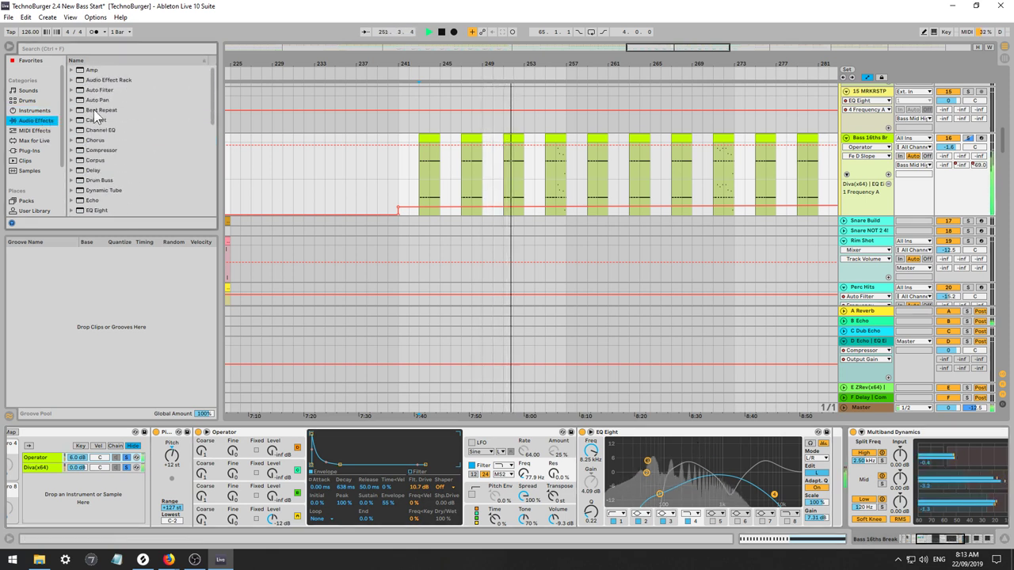
{"action": "mouse_move", "coordinate": [100, 95]}
{"action": "left_mouse_down"}
{"action": "mouse_move", "coordinate": [846, 476]}
{"action": "mouse_move", "coordinate": [832, 469]}
{"action": "left_mouse_up"}
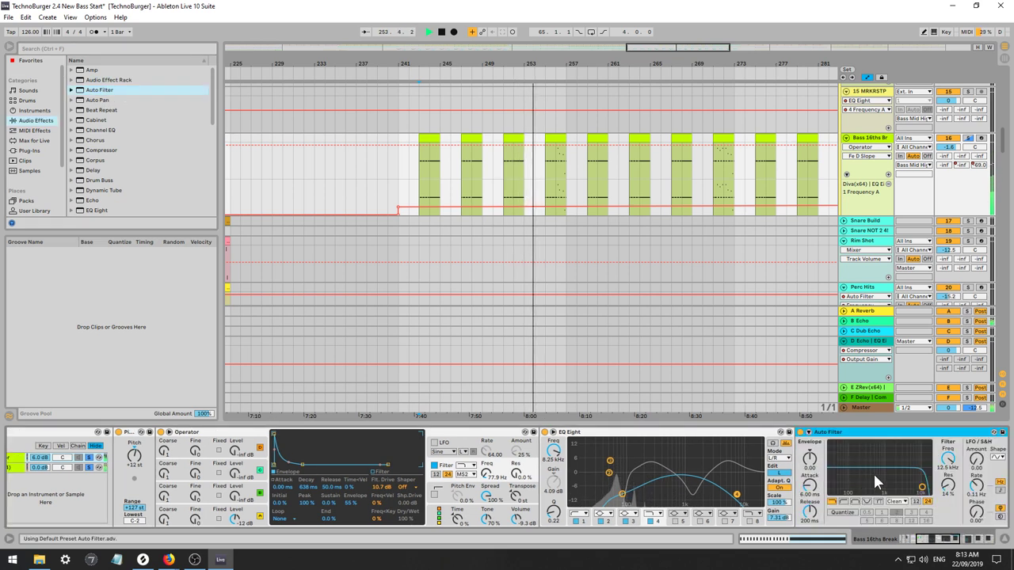
{"action": "left_click_drag", "start_coordinate": [976, 460], "coordinate": [976, 402]}
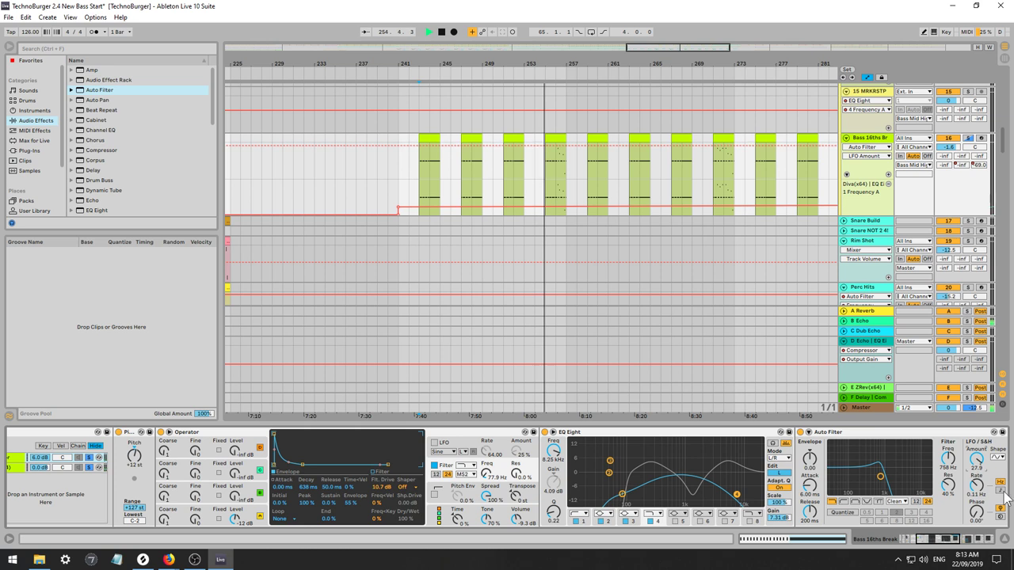
{"action": "left_click", "coordinate": [1001, 490]}
{"action": "mouse_move", "coordinate": [976, 485]}
{"action": "left_mouse_down"}
{"action": "mouse_move", "coordinate": [976, 453]}
{"action": "mouse_move", "coordinate": [976, 481]}
{"action": "left_mouse_up"}
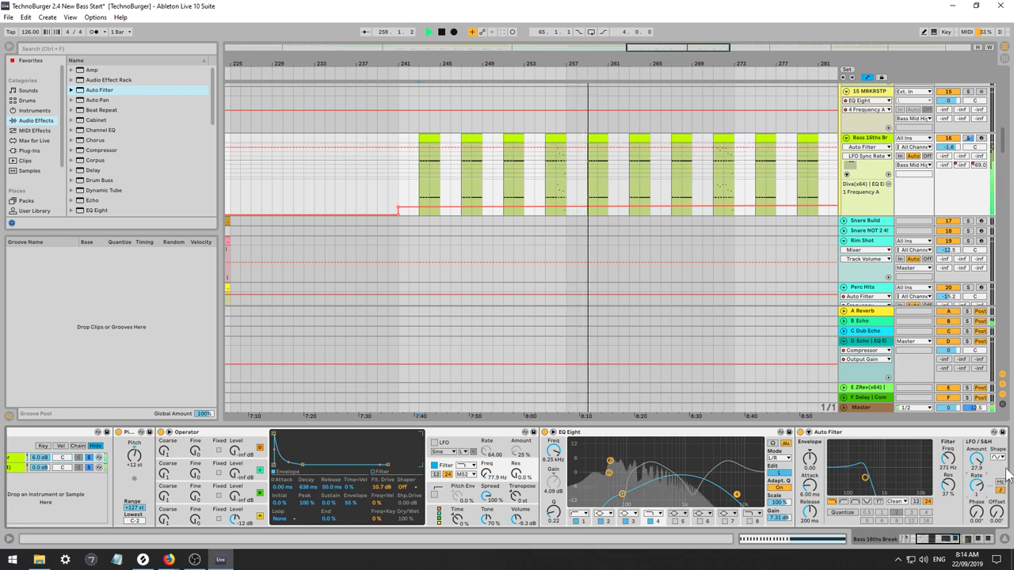
Move EQ Eight's low band up to about 121 Hz.
{"action": "left_click", "coordinate": [622, 494]}
{"action": "mouse_move", "coordinate": [623, 494]}
{"action": "left_mouse_down"}
{"action": "mouse_move", "coordinate": [654, 499]}
{"action": "mouse_move", "coordinate": [631, 492]}
{"action": "left_mouse_up"}
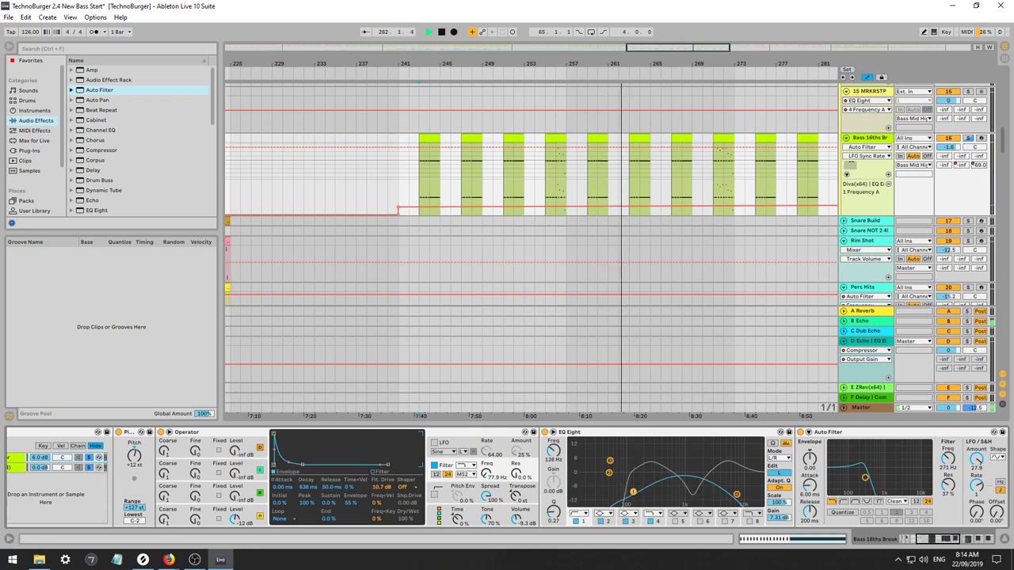
{"action": "left_click_drag", "start_coordinate": [949, 538], "coordinate": [941, 537]}
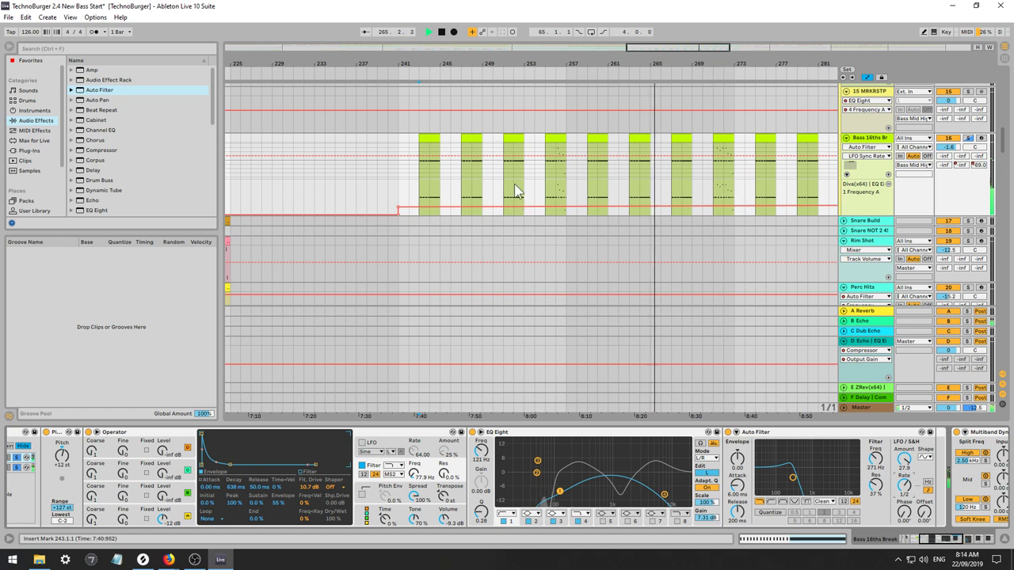
{"action": "left_click", "coordinate": [590, 175]}
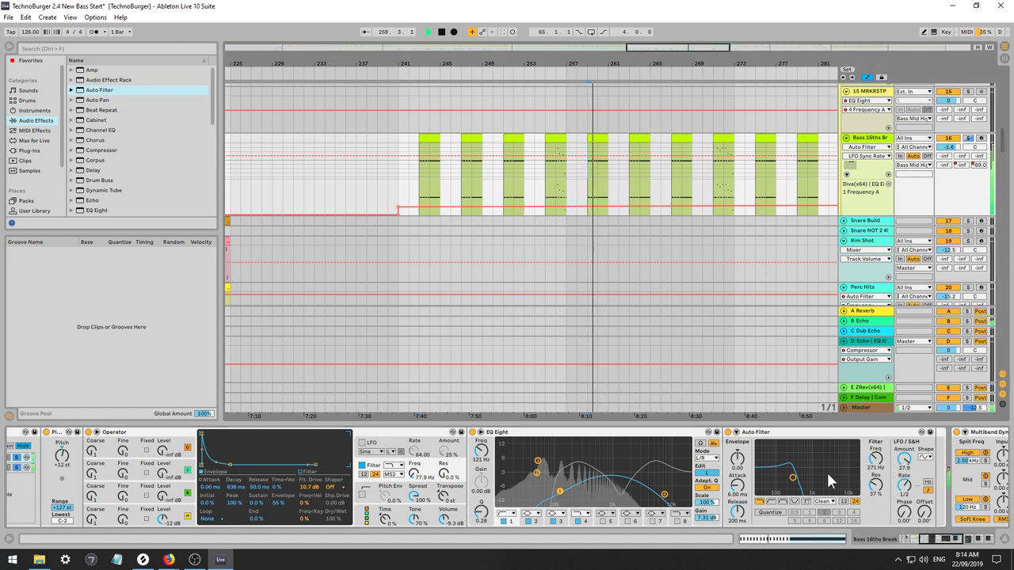
Make Auto Filter bandpass with higher frequency and resonance, less LFO amount, and a new LFO shape.
{"action": "left_click_drag", "start_coordinate": [904, 461], "coordinate": [904, 477]}
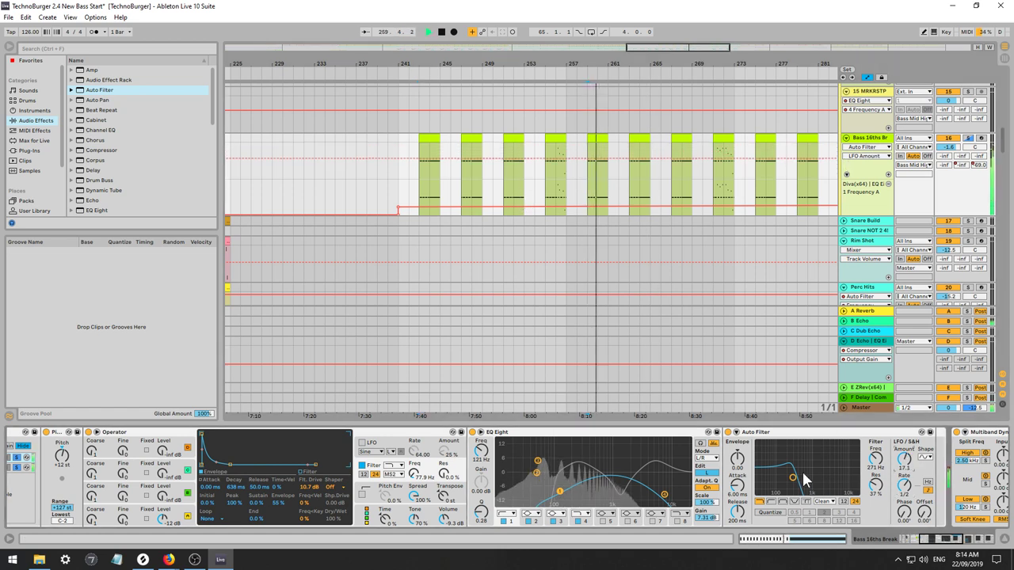
{"action": "left_click", "coordinate": [785, 503]}
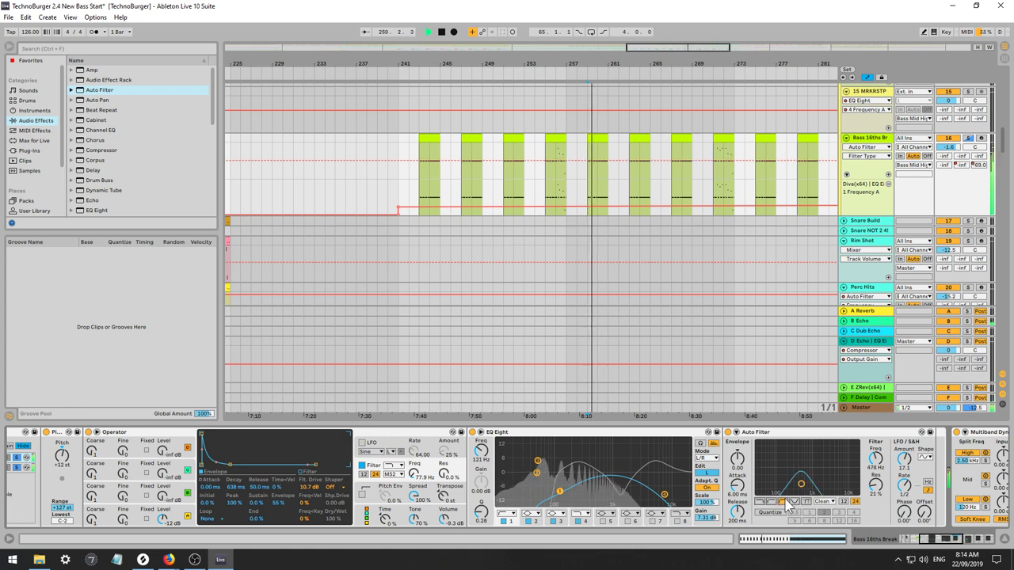
{"action": "left_click_drag", "start_coordinate": [801, 484], "coordinate": [805, 478]}
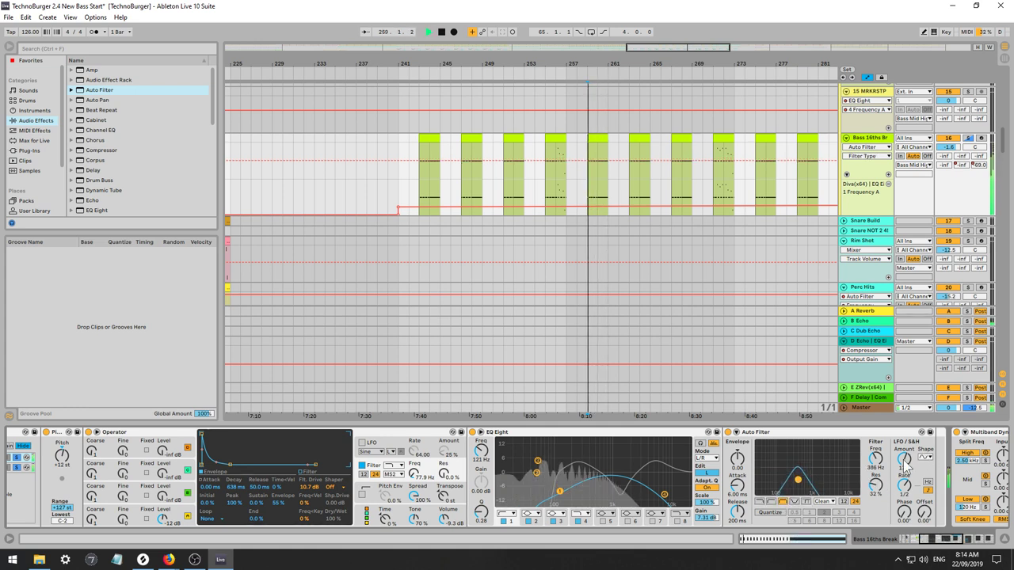
{"action": "left_click_drag", "start_coordinate": [904, 461], "coordinate": [904, 469]}
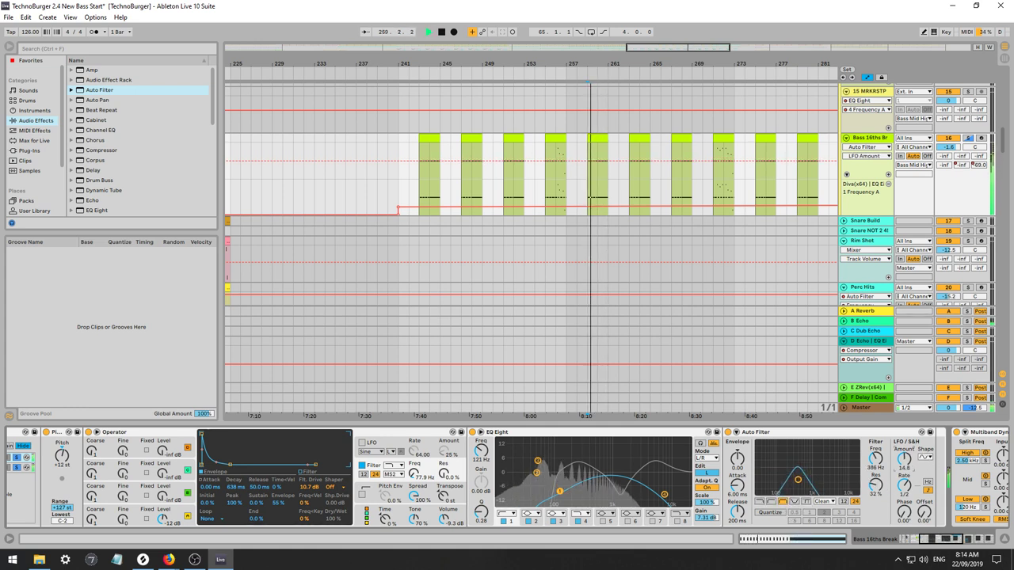
{"action": "left_click", "coordinate": [924, 458]}
{"action": "left_click", "coordinate": [925, 490]}
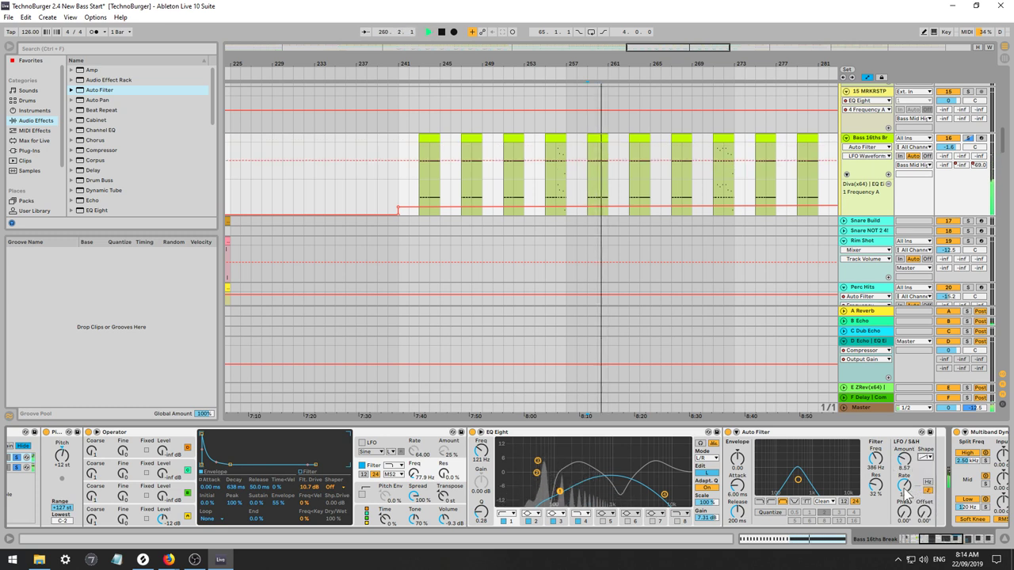
{"action": "left_click", "coordinate": [909, 492]}
{"action": "key", "text": "space"}
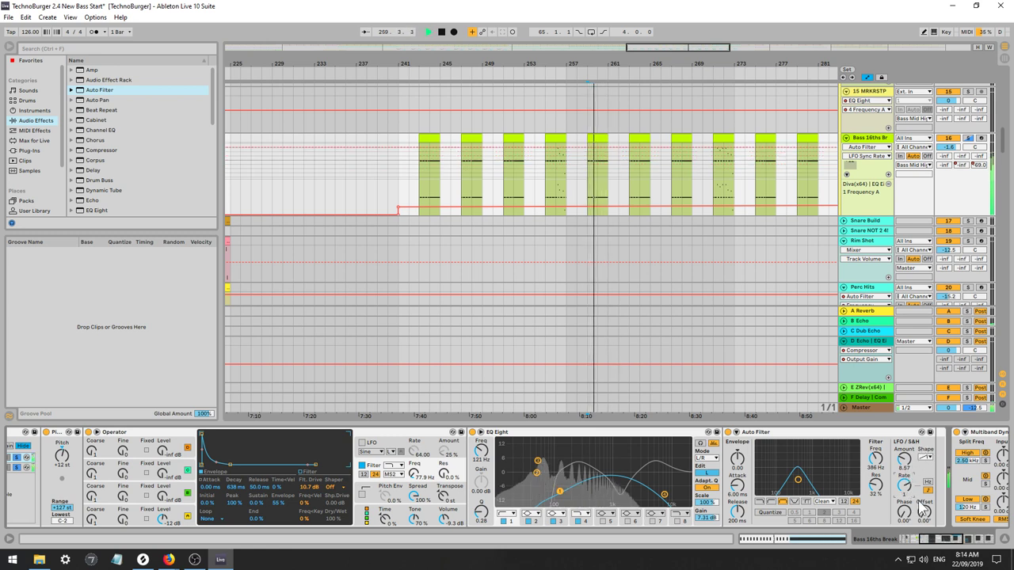
{"action": "left_click_drag", "start_coordinate": [933, 541], "coordinate": [960, 541]}
{"action": "left_click_drag", "start_coordinate": [908, 434], "coordinate": [124, 459]}
{"action": "scroll", "coordinate": [125, 460], "scroll_direction": "up", "scroll_amount": 10}
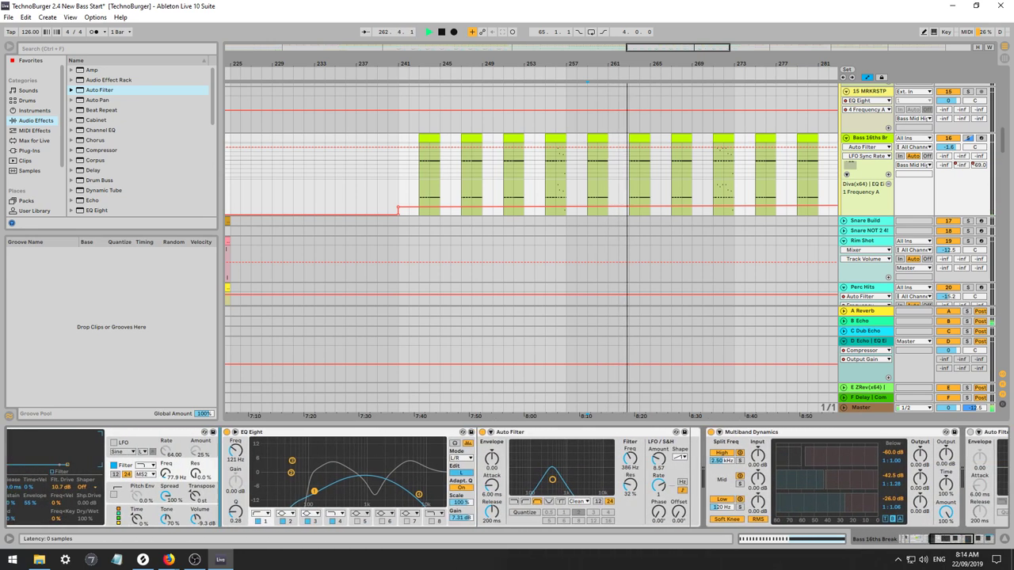
{"action": "scroll", "coordinate": [124, 461], "scroll_direction": "up", "scroll_amount": 10}
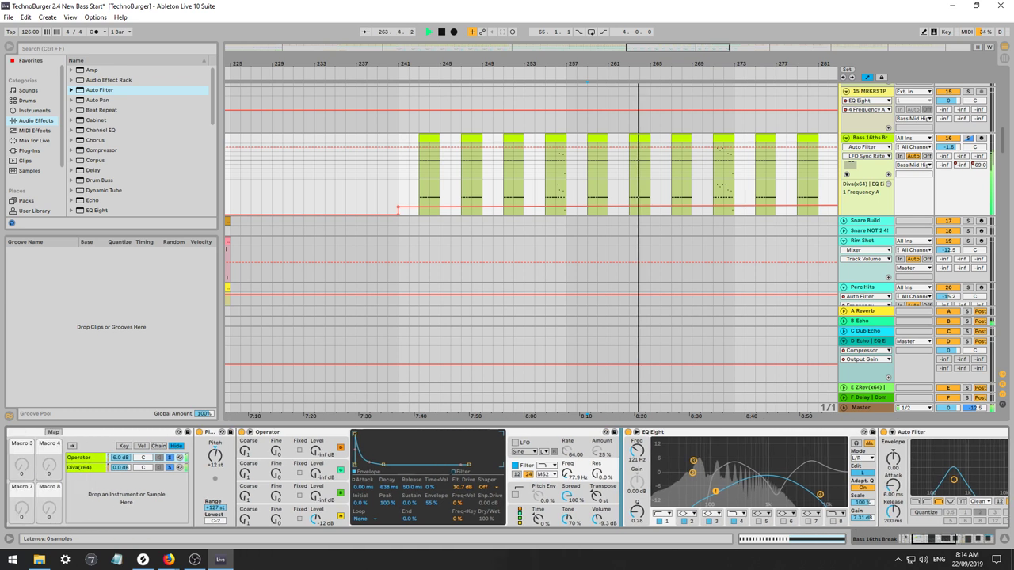
Set EQ band 3 to 174 Hz, then lower bands 3 and 6 on the right channel.
{"action": "left_click", "coordinate": [124, 468]}
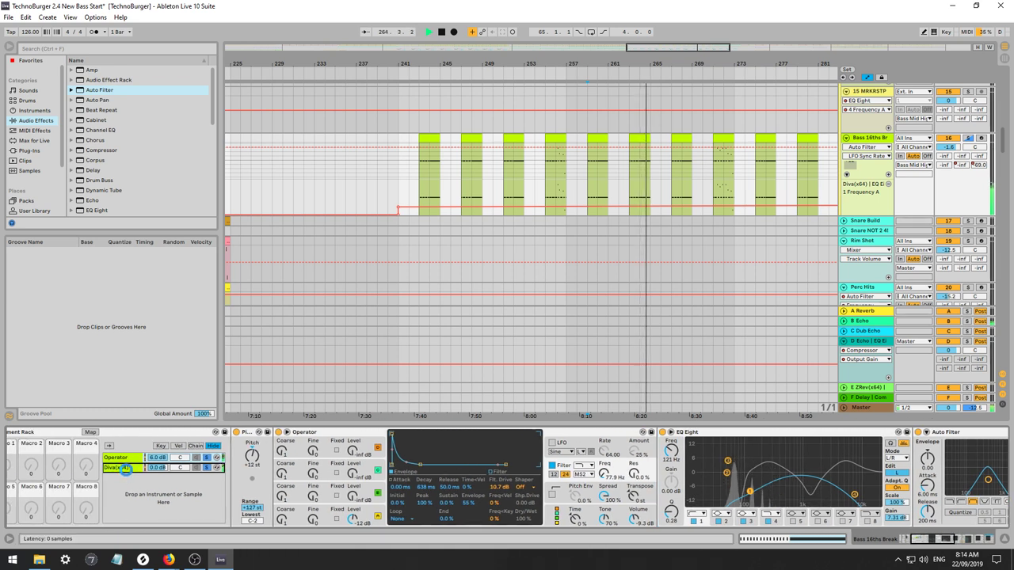
{"action": "left_click", "coordinate": [416, 163]}
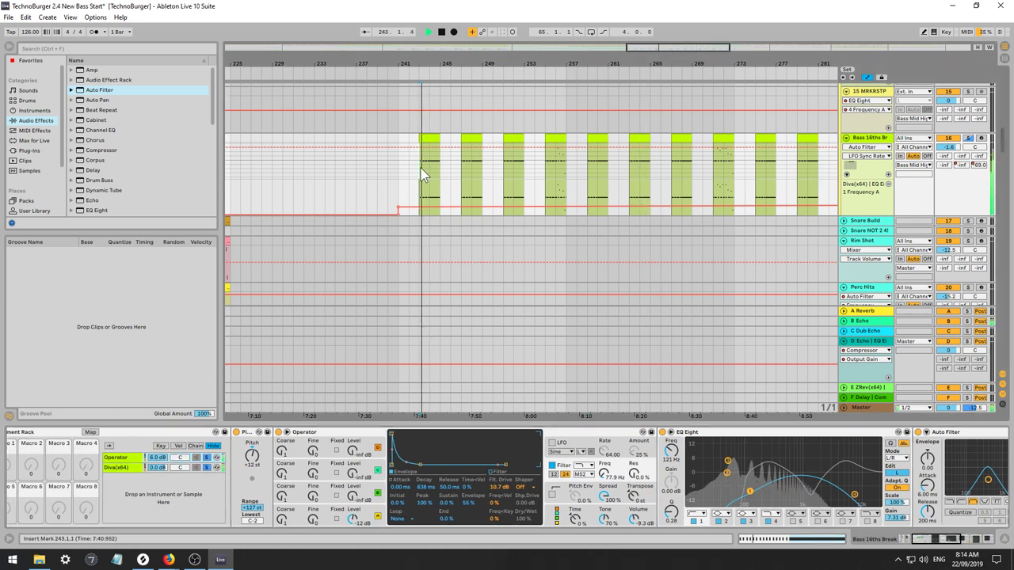
{"action": "left_click_drag", "start_coordinate": [753, 495], "coordinate": [758, 493]}
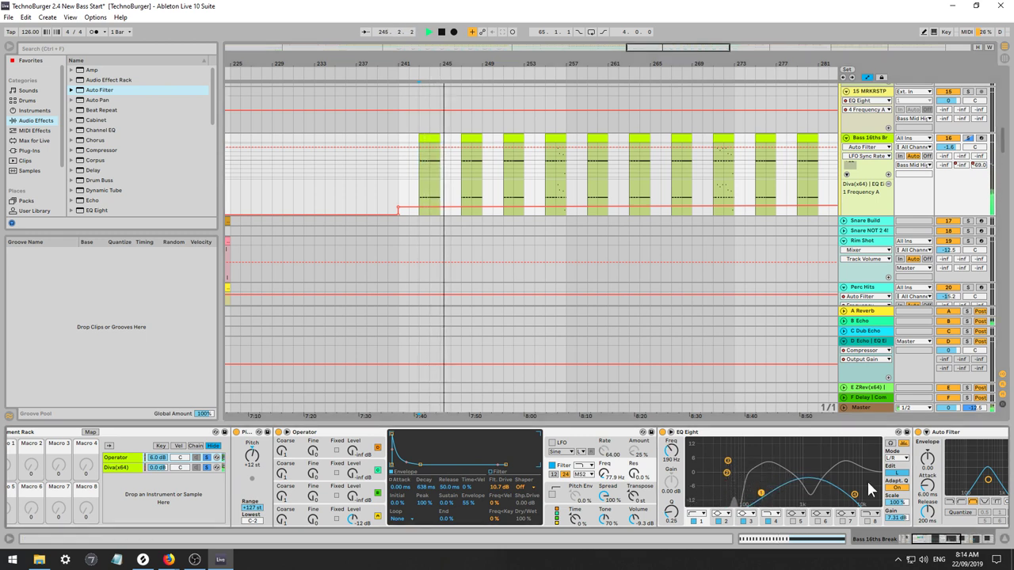
{"action": "left_click", "coordinate": [897, 473]}
{"action": "left_click_drag", "start_coordinate": [747, 483], "coordinate": [749, 493]}
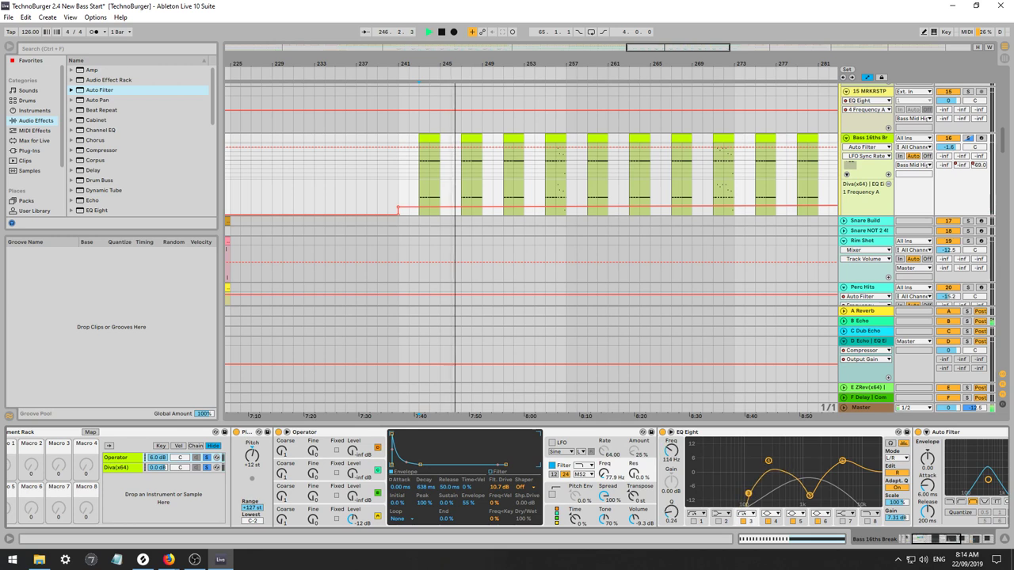
{"action": "left_click_drag", "start_coordinate": [842, 461], "coordinate": [852, 474]}
{"action": "left_click", "coordinate": [768, 461]}
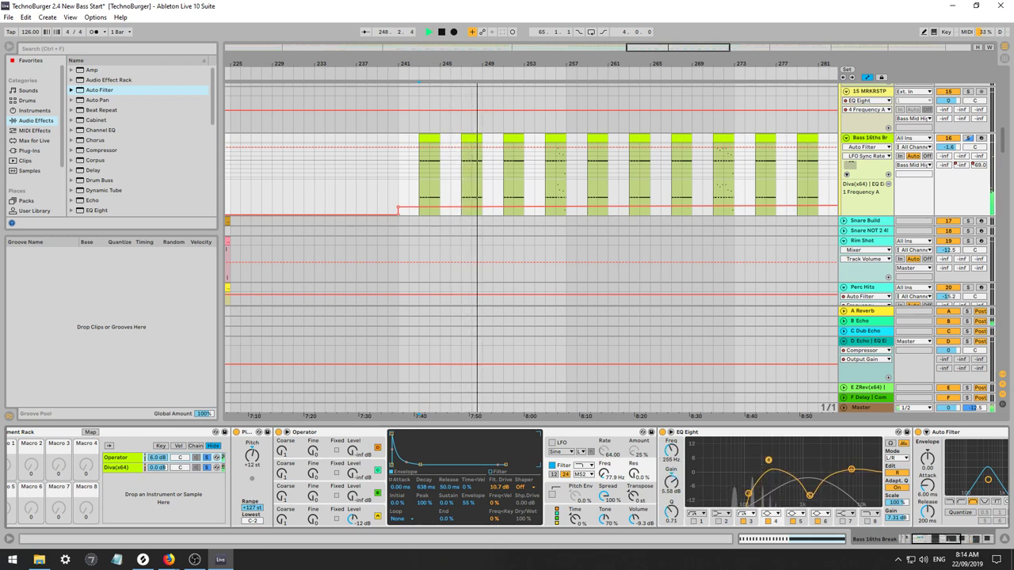
Set Auto Filter resonance to 35%, EQ output gain to 4.31 dB, and LFO phase to 180°.
{"action": "left_click_drag", "start_coordinate": [605, 485], "coordinate": [605, 479]}
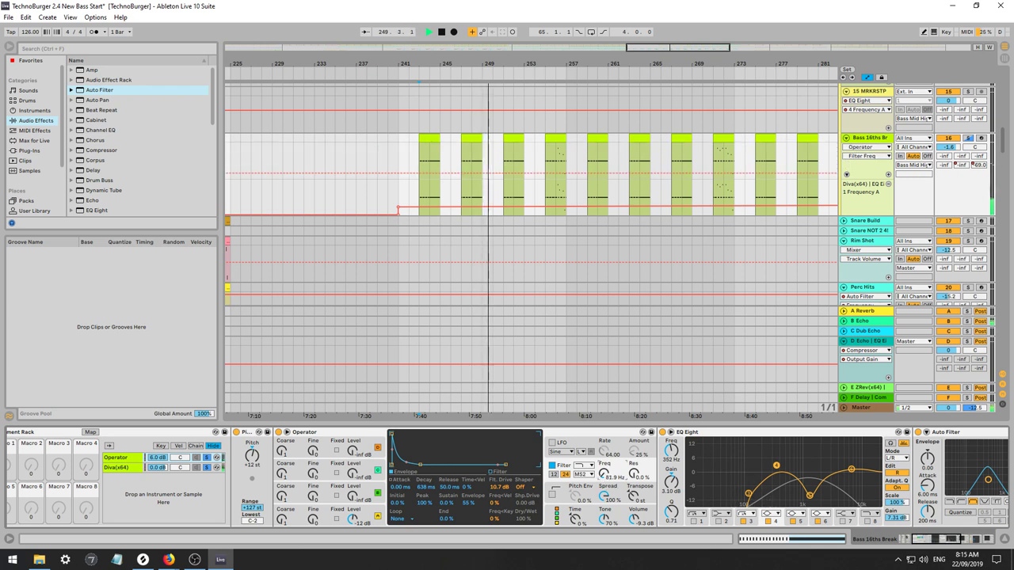
{"action": "left_click", "coordinate": [956, 539]}
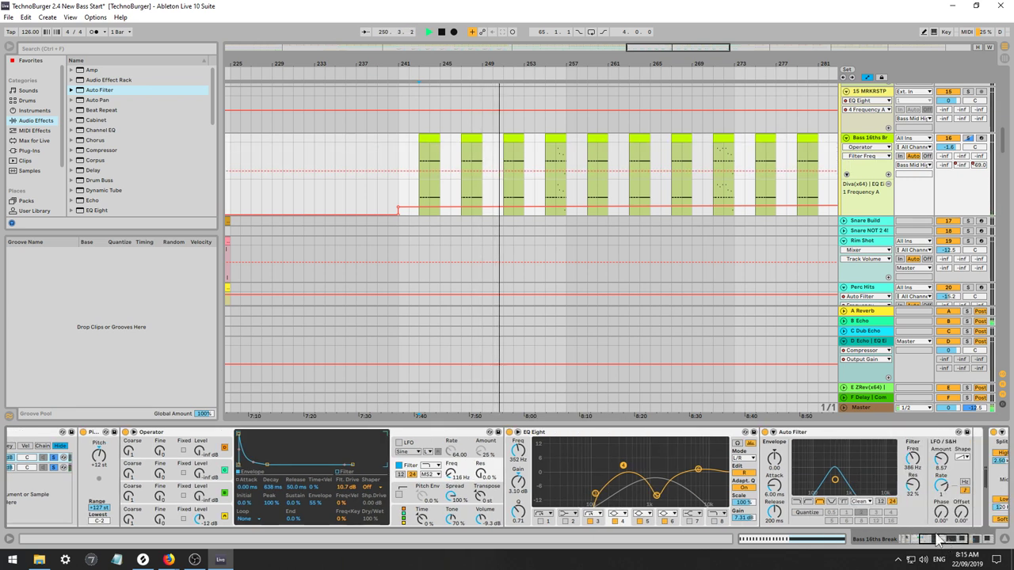
{"action": "left_click_drag", "start_coordinate": [916, 493], "coordinate": [916, 489]}
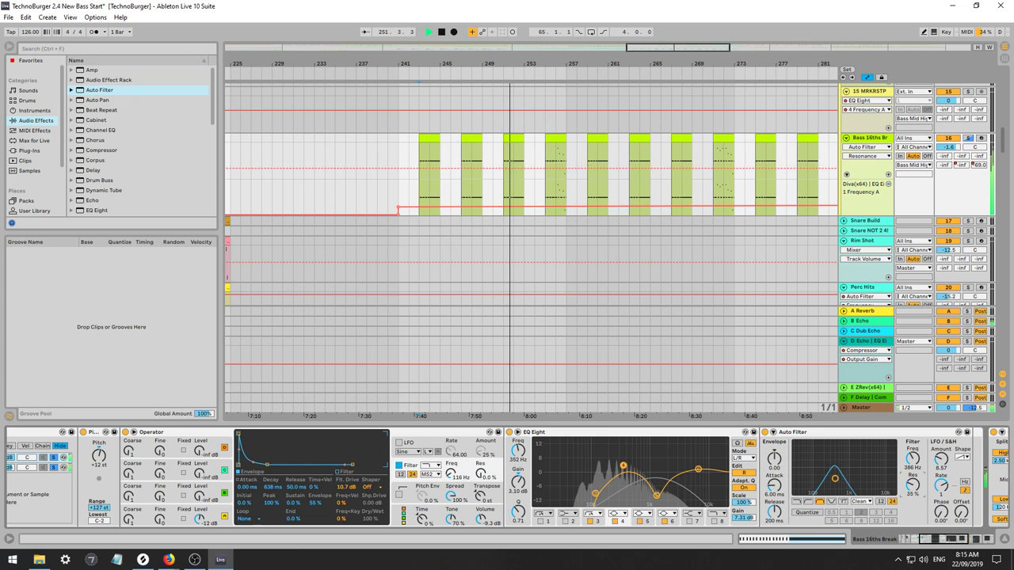
{"action": "left_click", "coordinate": [743, 519]}
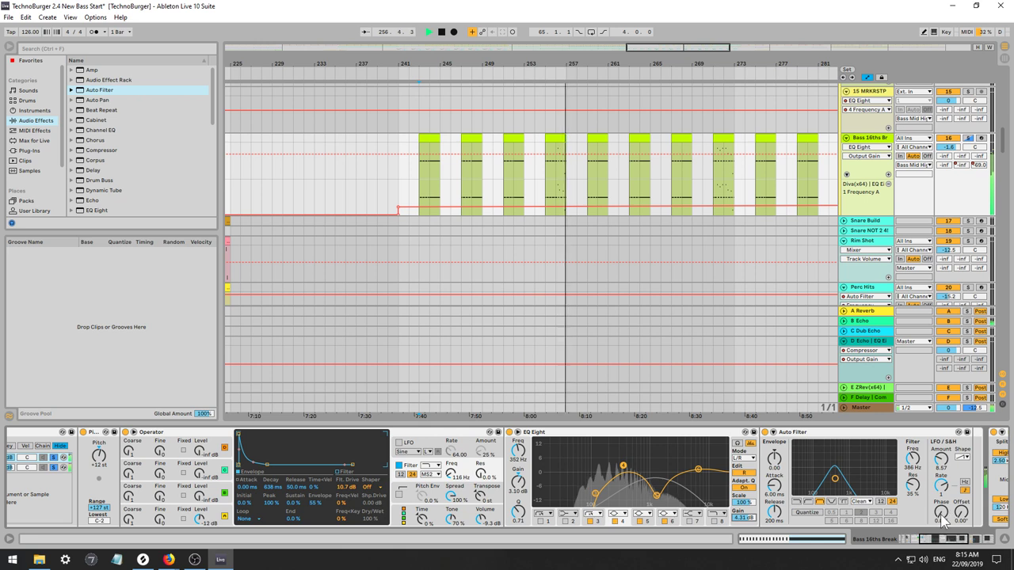
{"action": "left_click_drag", "start_coordinate": [941, 513], "coordinate": [941, 477]}
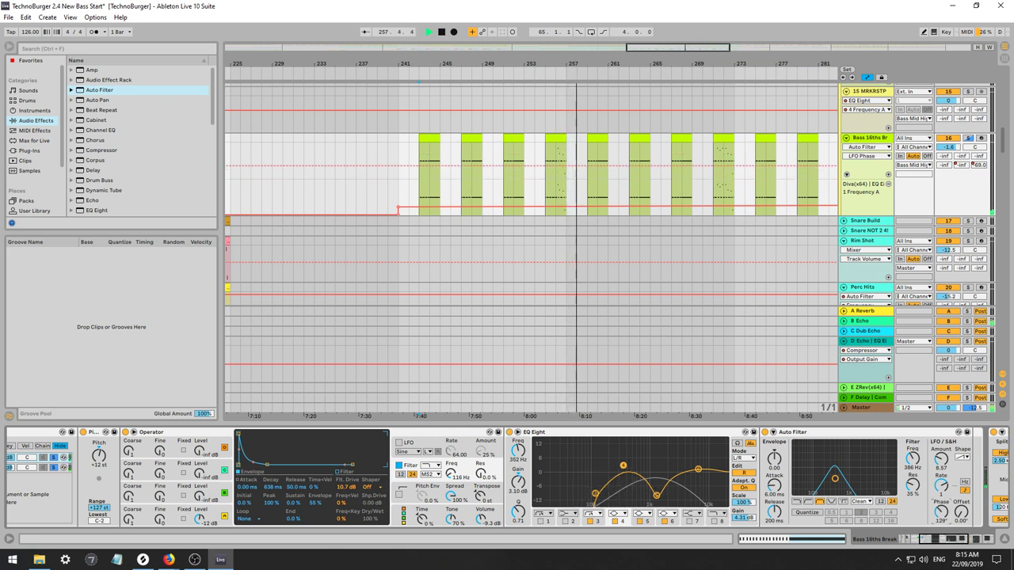
{"action": "mouse_move", "coordinate": [941, 514]}
{"action": "left_mouse_down"}
{"action": "mouse_move", "coordinate": [941, 522]}
{"action": "mouse_move", "coordinate": [941, 498]}
{"action": "left_mouse_up"}
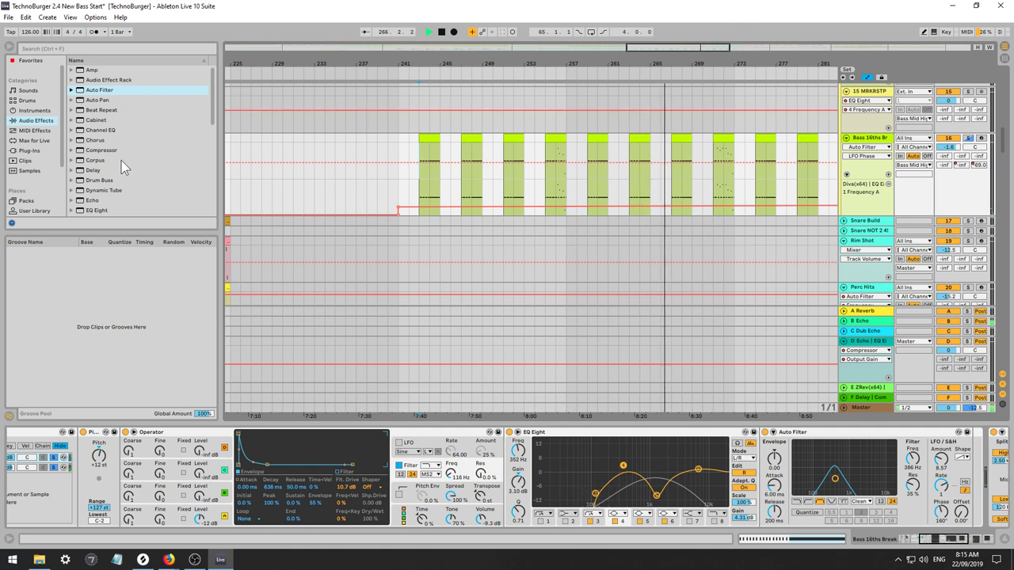
Add a Delay to the bass chain with a brighter filter, about 90% feedback and 39% dry/wet.
{"action": "left_click", "coordinate": [91, 172]}
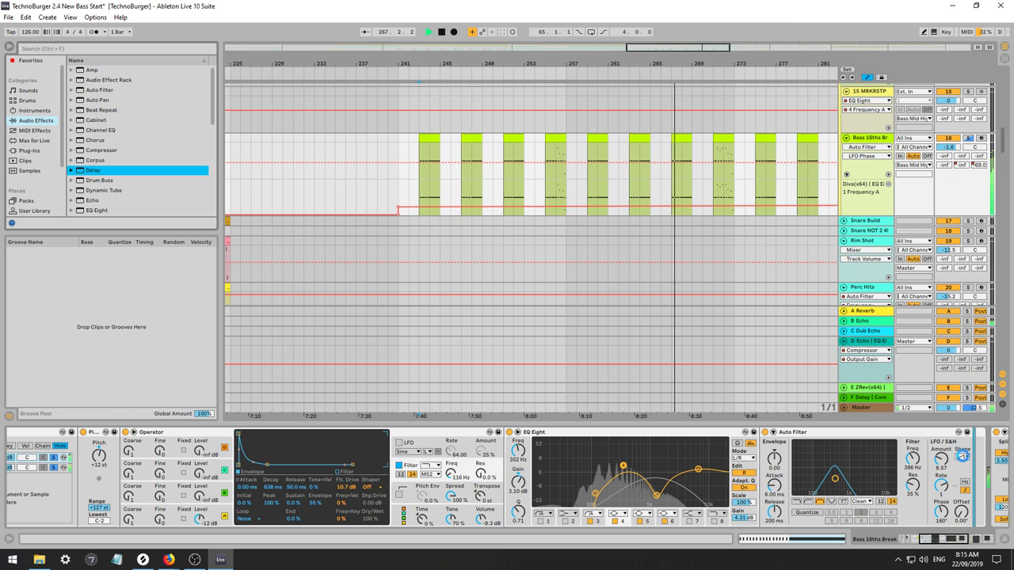
{"action": "key", "text": "Return"}
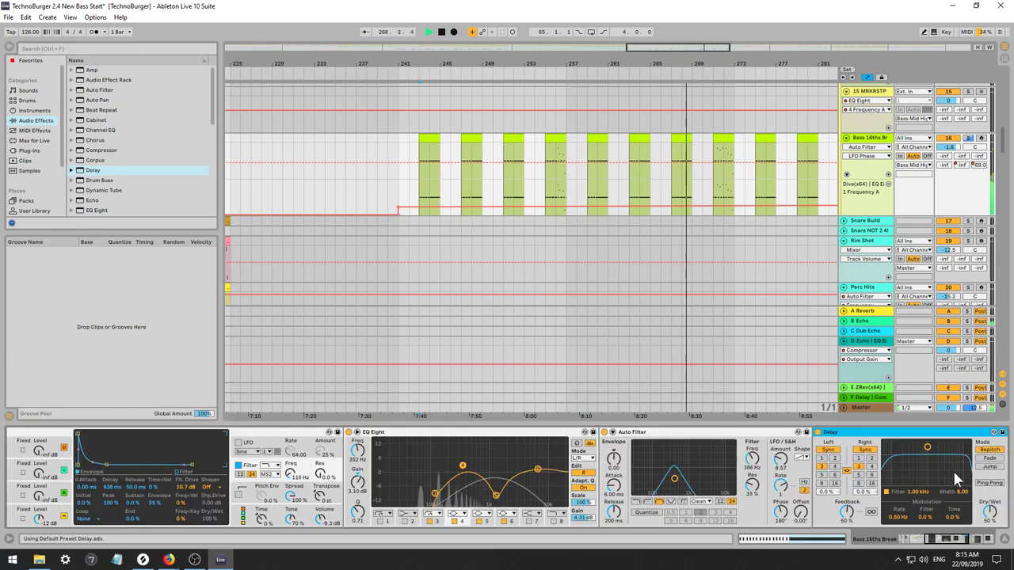
{"action": "left_click_drag", "start_coordinate": [927, 449], "coordinate": [950, 457]}
{"action": "left_click_drag", "start_coordinate": [848, 525], "coordinate": [848, 514]}
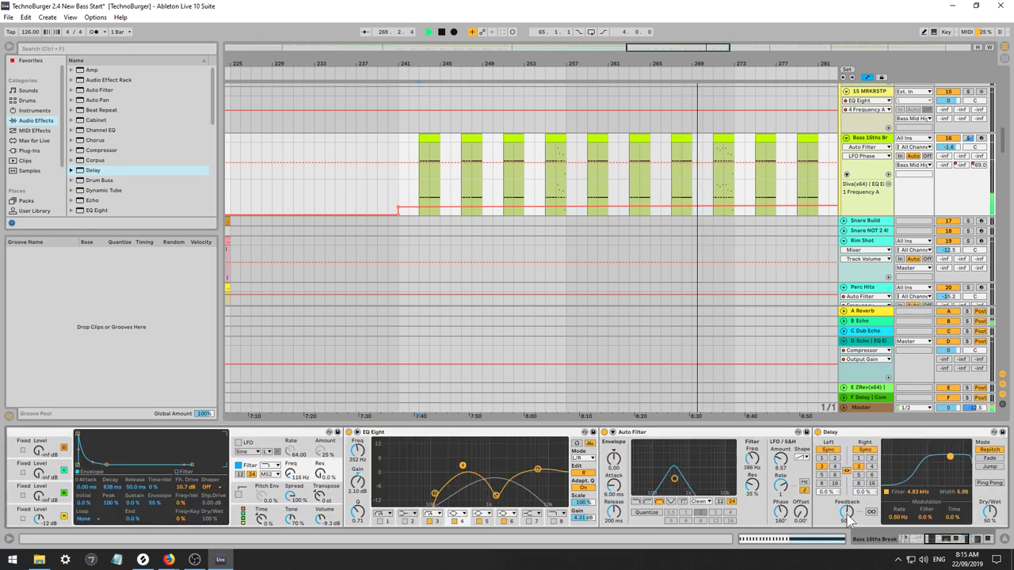
{"action": "left_click_drag", "start_coordinate": [989, 511], "coordinate": [989, 523]}
{"action": "left_click_drag", "start_coordinate": [950, 456], "coordinate": [949, 453]}
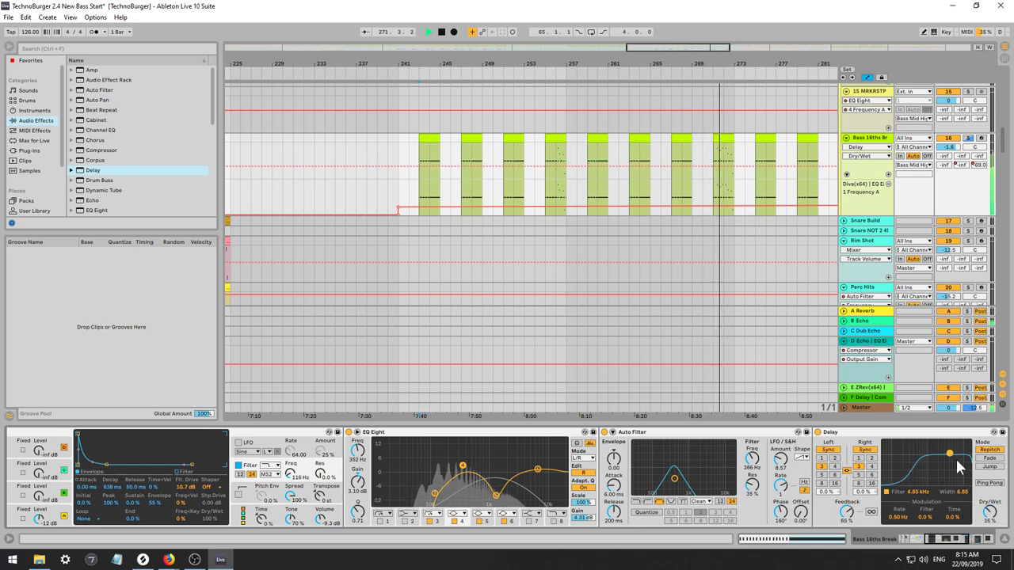
{"action": "left_click_drag", "start_coordinate": [847, 512], "coordinate": [846, 504]}
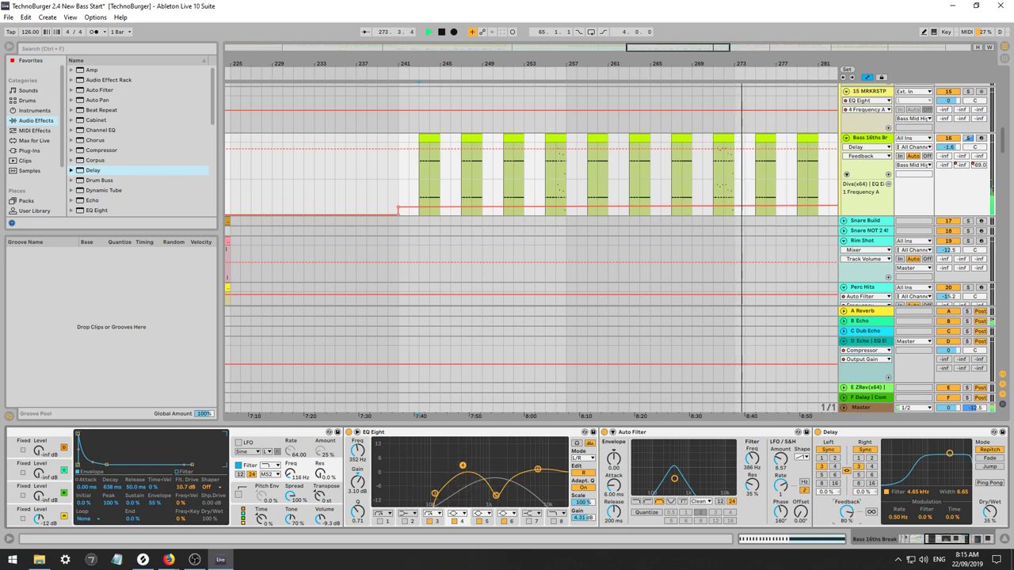
{"action": "left_click_drag", "start_coordinate": [848, 515], "coordinate": [849, 508]}
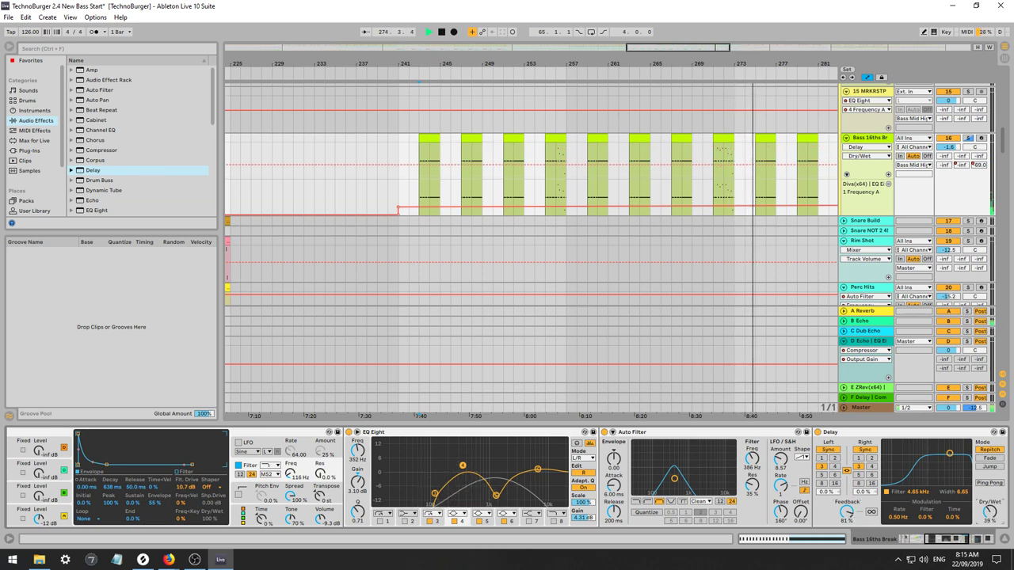
{"action": "left_click_drag", "start_coordinate": [994, 515], "coordinate": [994, 511]}
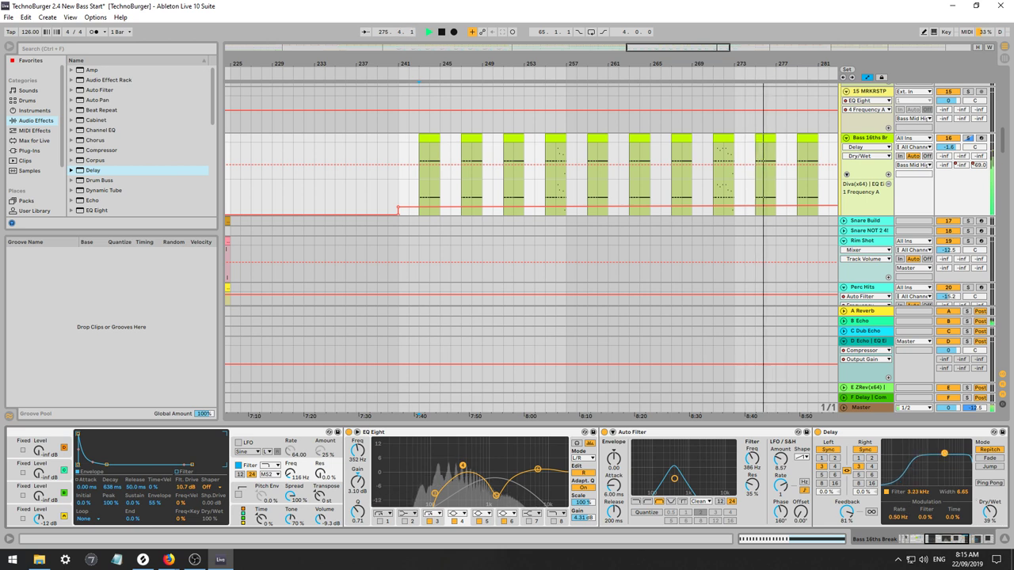
{"action": "left_click_drag", "start_coordinate": [847, 514], "coordinate": [847, 508]}
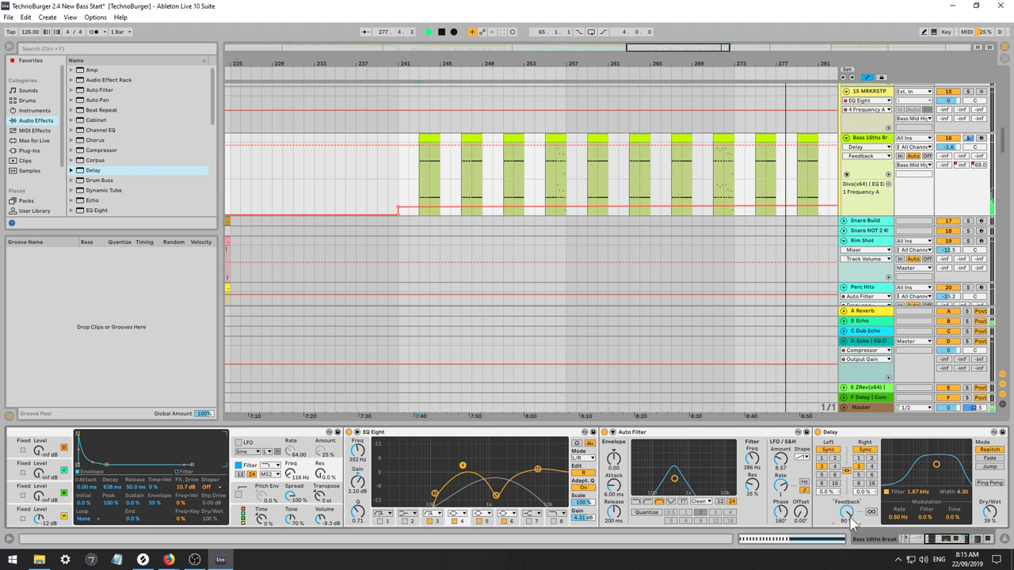
{"action": "left_click_drag", "start_coordinate": [646, 49], "coordinate": [663, 54]}
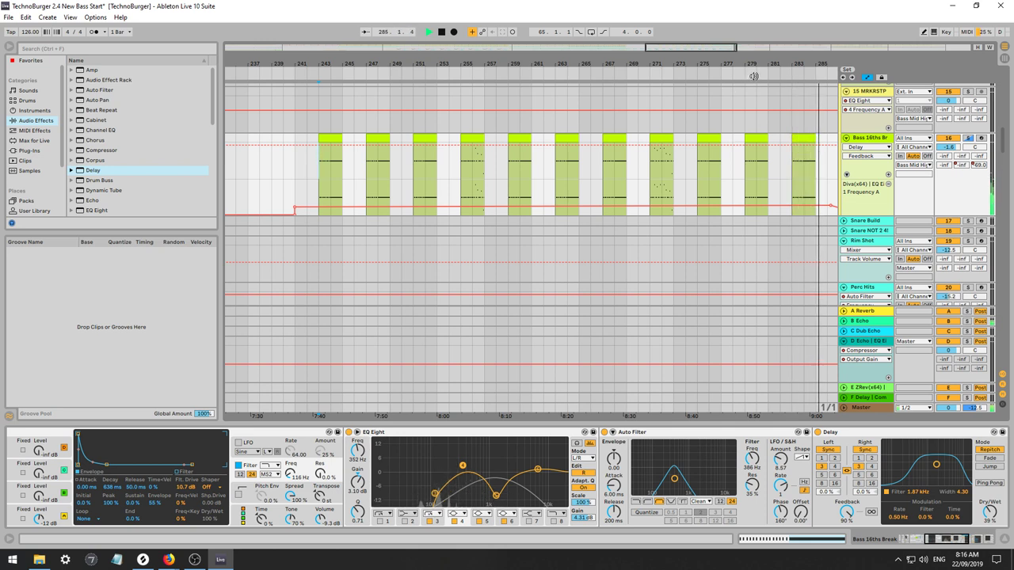
Automate the Auto Filter frequency to drop to 26 Hz at the break's end.
{"action": "left_click_drag", "start_coordinate": [706, 50], "coordinate": [732, 34]}
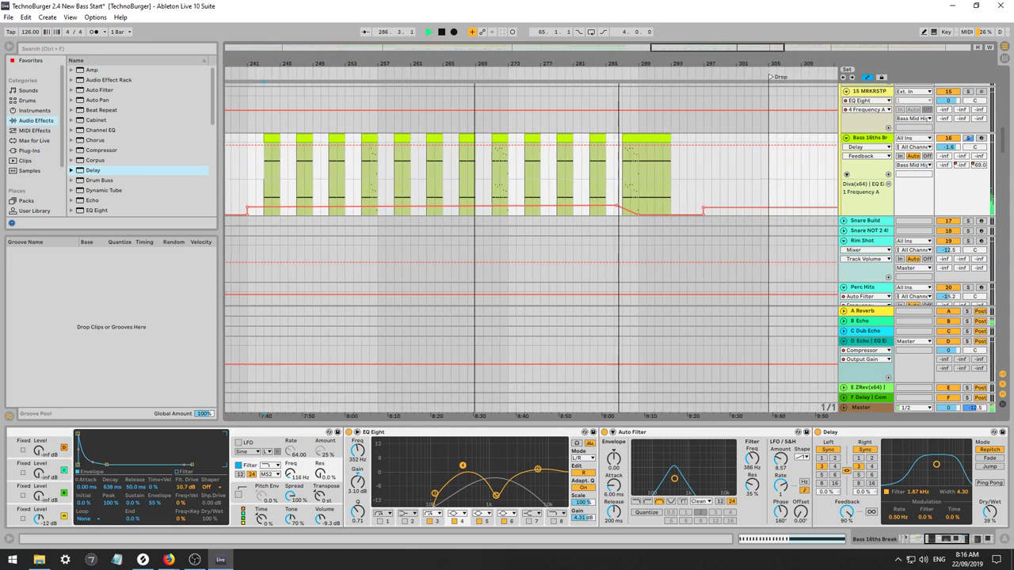
{"action": "left_click", "coordinate": [753, 459]}
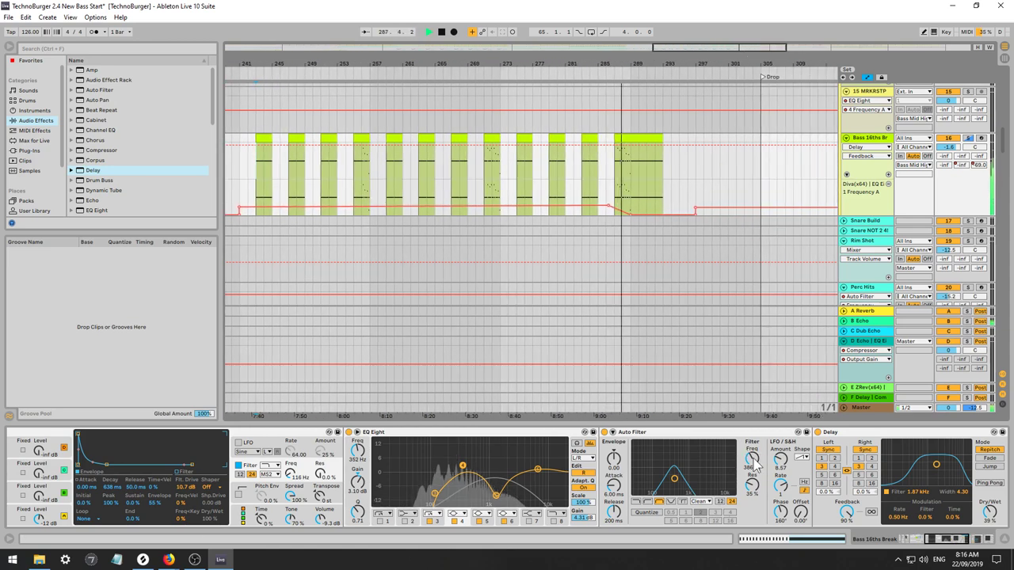
{"action": "left_click", "coordinate": [631, 164]}
{"action": "mouse_move", "coordinate": [644, 165]}
{"action": "left_mouse_down"}
{"action": "mouse_move", "coordinate": [655, 179]}
{"action": "mouse_move", "coordinate": [631, 179]}
{"action": "mouse_move", "coordinate": [647, 179]}
{"action": "left_mouse_up"}
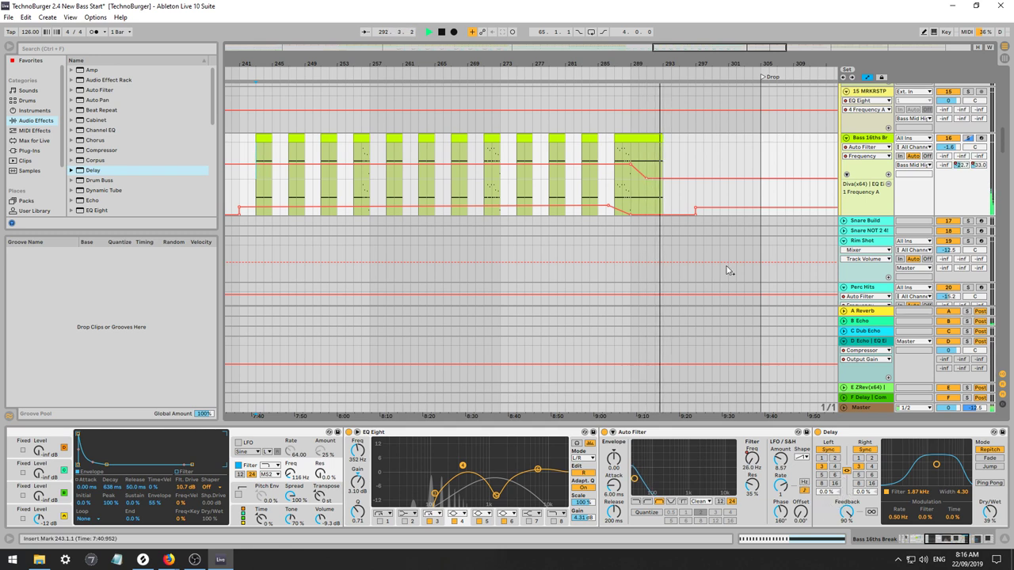
Automate the delay feedback down to 0% at the break's end, then replay from bar 243.
{"action": "left_click", "coordinate": [847, 513]}
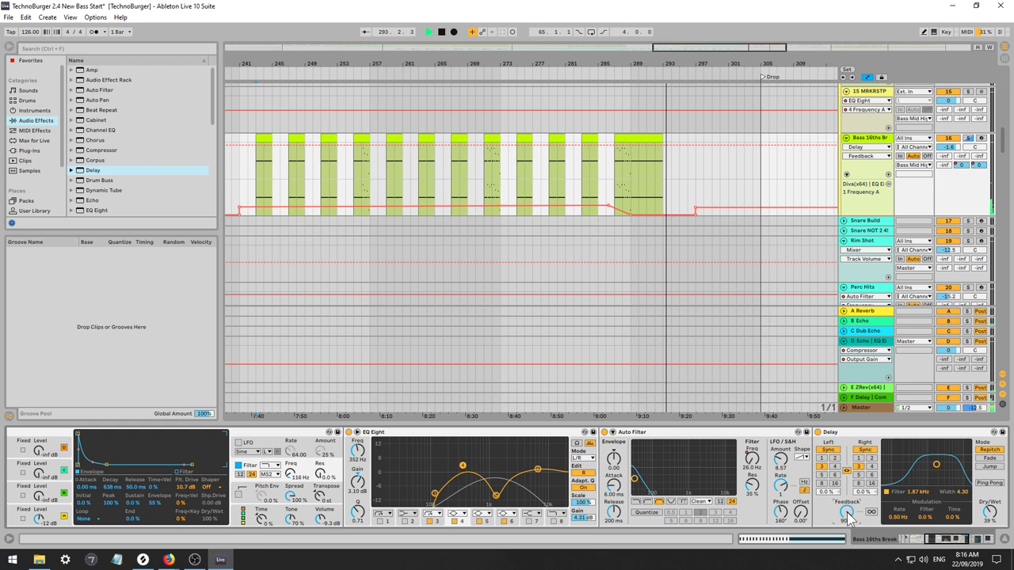
{"action": "left_click", "coordinate": [643, 146]}
{"action": "left_click_drag", "start_coordinate": [663, 145], "coordinate": [663, 179]}
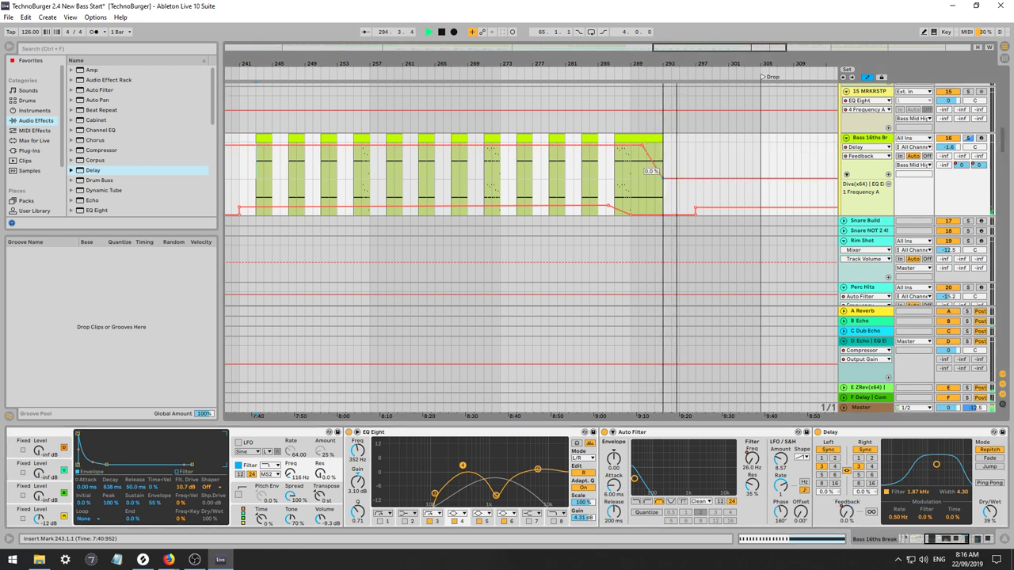
{"action": "key", "text": "space"}
{"action": "key", "text": "space"}
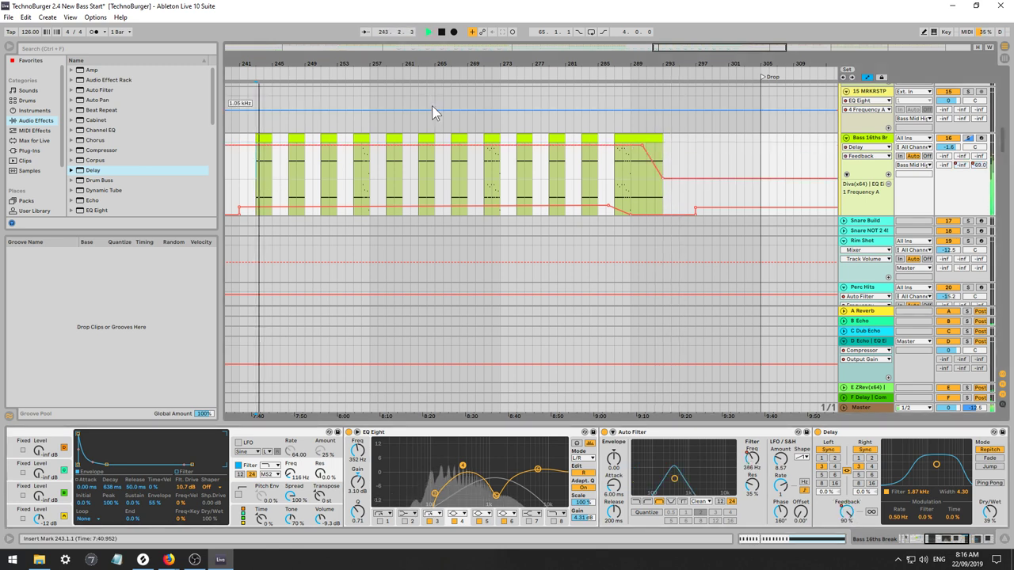
{"action": "key", "text": "space"}
{"action": "left_click_drag", "start_coordinate": [674, 51], "coordinate": [599, 103]}
{"action": "key", "text": "space"}
Stop playback and restart the song from near bar 18.
{"action": "left_click", "coordinate": [812, 182]}
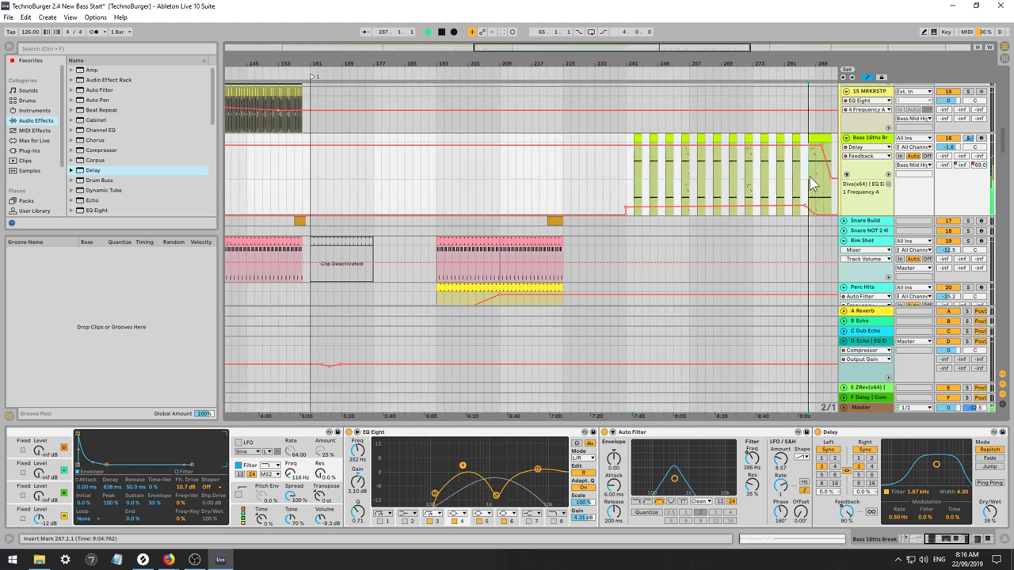
{"action": "key", "text": "space"}
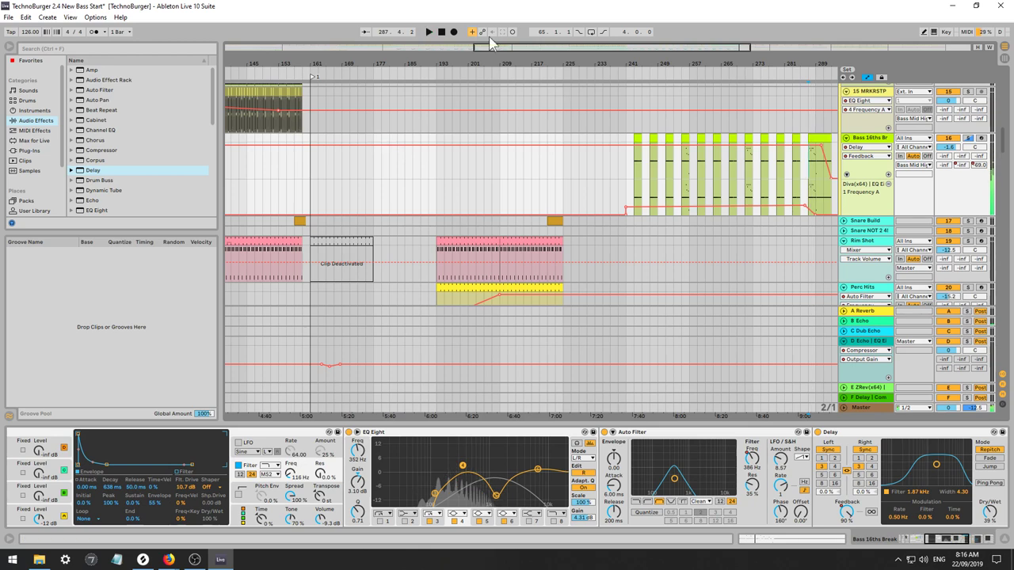
{"action": "left_click_drag", "start_coordinate": [520, 48], "coordinate": [193, 82]}
{"action": "left_click", "coordinate": [297, 190]}
{"action": "key", "text": "space"}
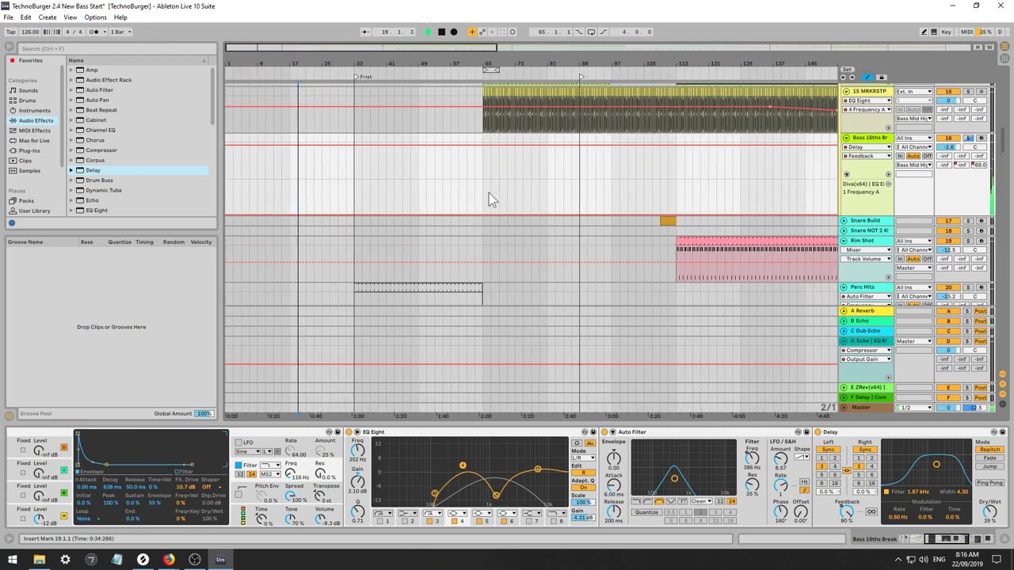
{"action": "scroll", "coordinate": [1002, 151], "scroll_direction": "up", "scroll_amount": 5}
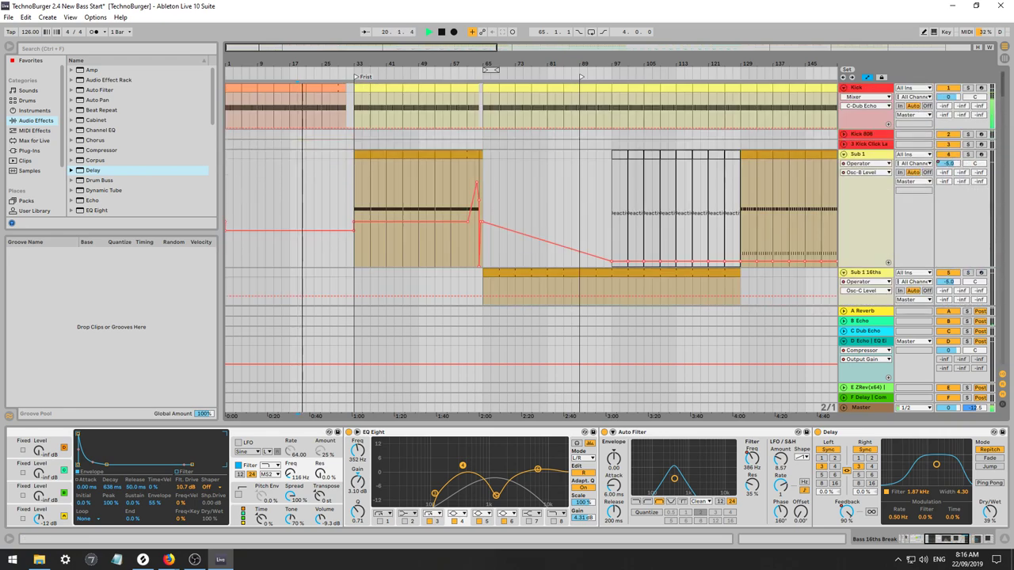
{"action": "mouse_move", "coordinate": [1005, 129]}
{"action": "left_mouse_down"}
{"action": "mouse_move", "coordinate": [1008, 159]}
{"action": "mouse_move", "coordinate": [1007, 128]}
{"action": "mouse_move", "coordinate": [1008, 140]}
{"action": "left_mouse_up"}
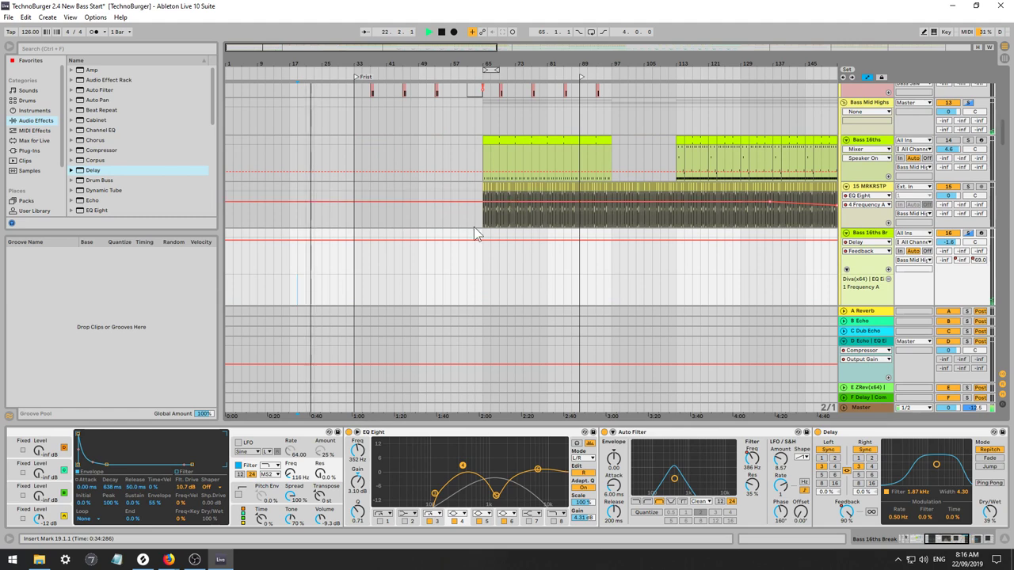
Select the 15 MRKRSTP clip and audition it zoomed in around bar 65.
{"action": "left_click", "coordinate": [472, 192]}
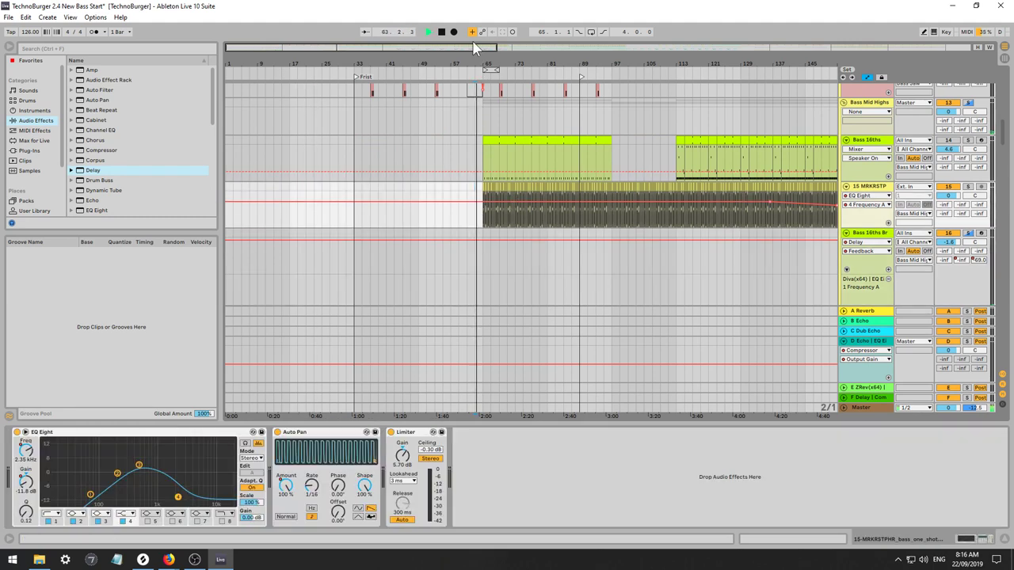
{"action": "left_click_drag", "start_coordinate": [460, 45], "coordinate": [443, 150]}
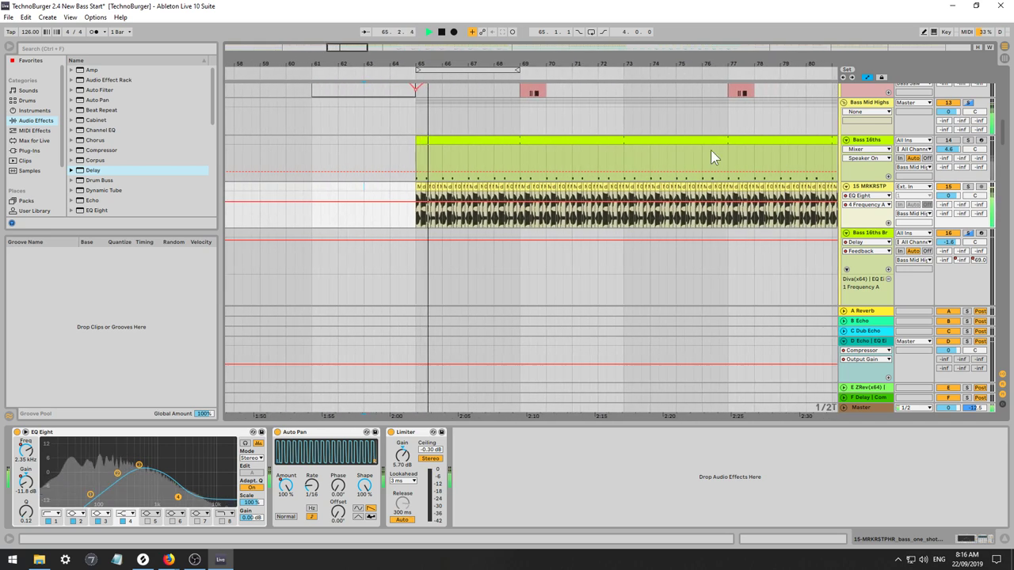
{"action": "key", "text": "space"}
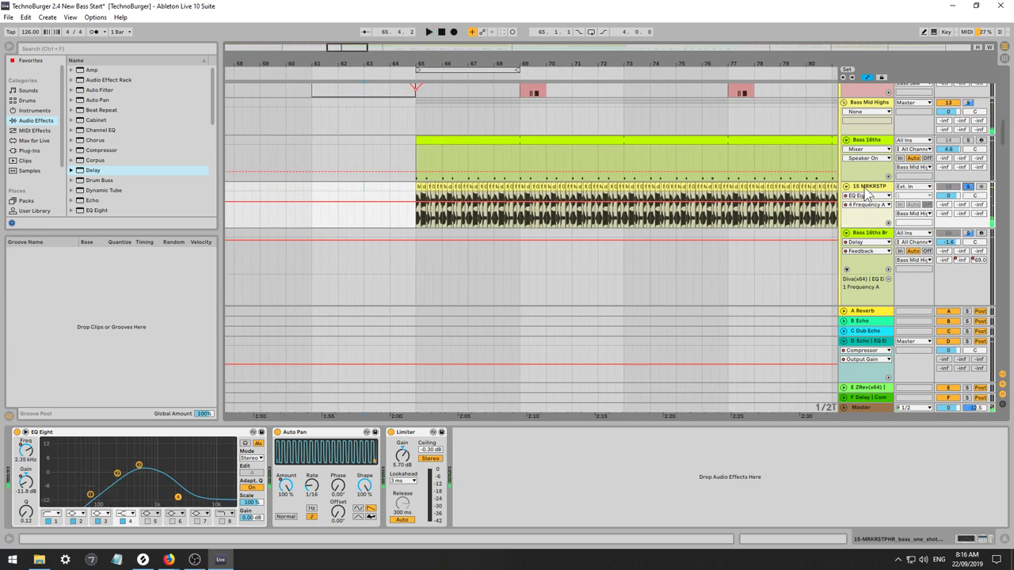
{"action": "key", "text": "space"}
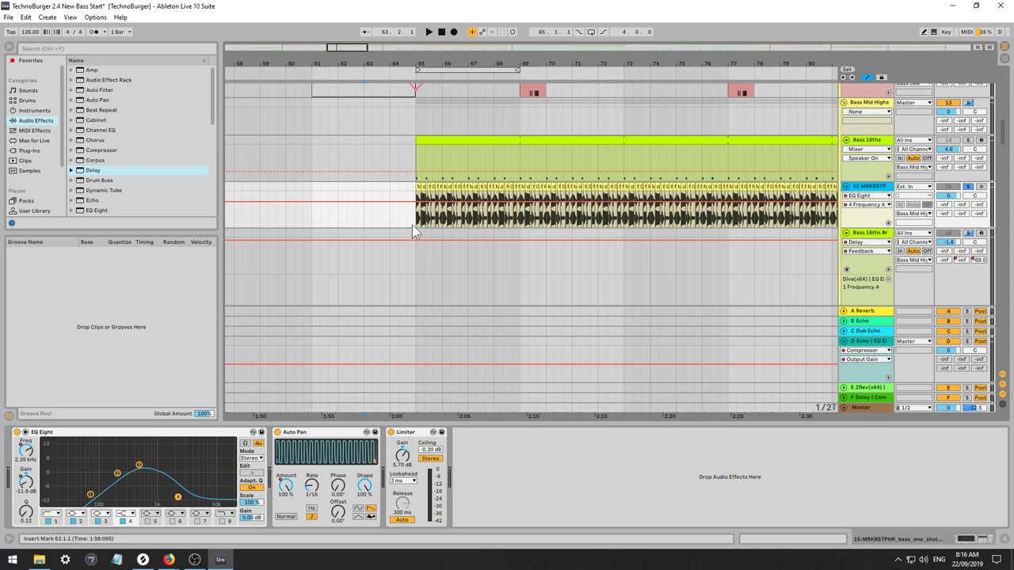
{"action": "key", "text": "space"}
Compare the sound with Auto Pan bypassed, then show its Amount automation across bars 49–177.
{"action": "left_click", "coordinate": [277, 433]}
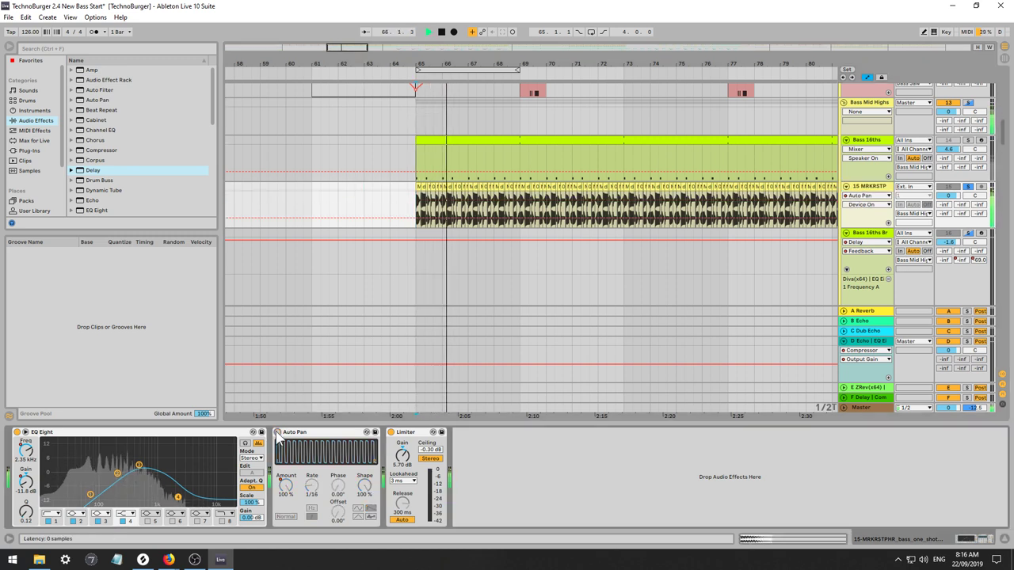
{"action": "left_click", "coordinate": [278, 433]}
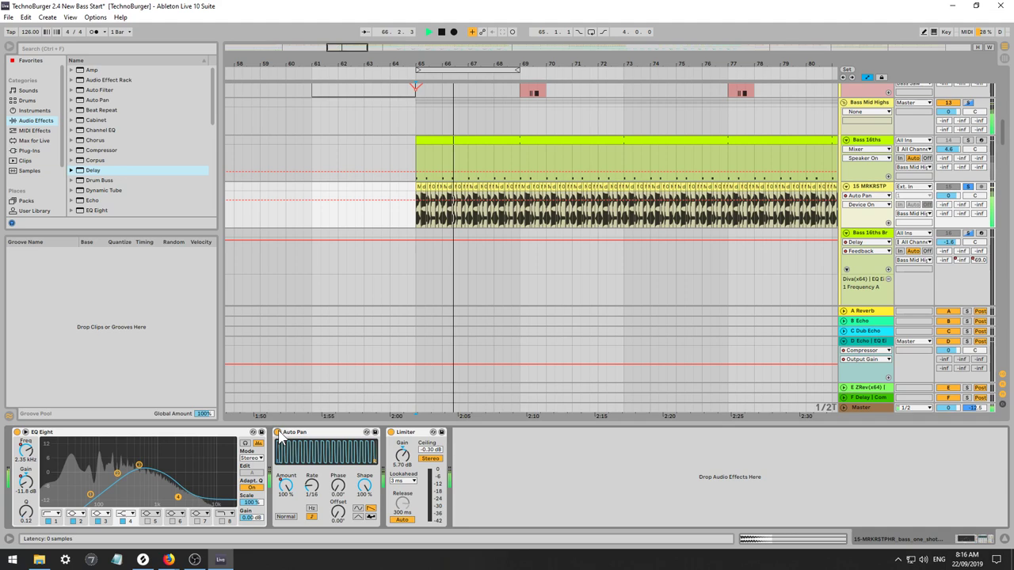
{"action": "left_click", "coordinate": [286, 485]}
{"action": "left_click_drag", "start_coordinate": [361, 47], "coordinate": [357, 9]}
{"action": "left_click_drag", "start_coordinate": [321, 70], "coordinate": [666, 211]}
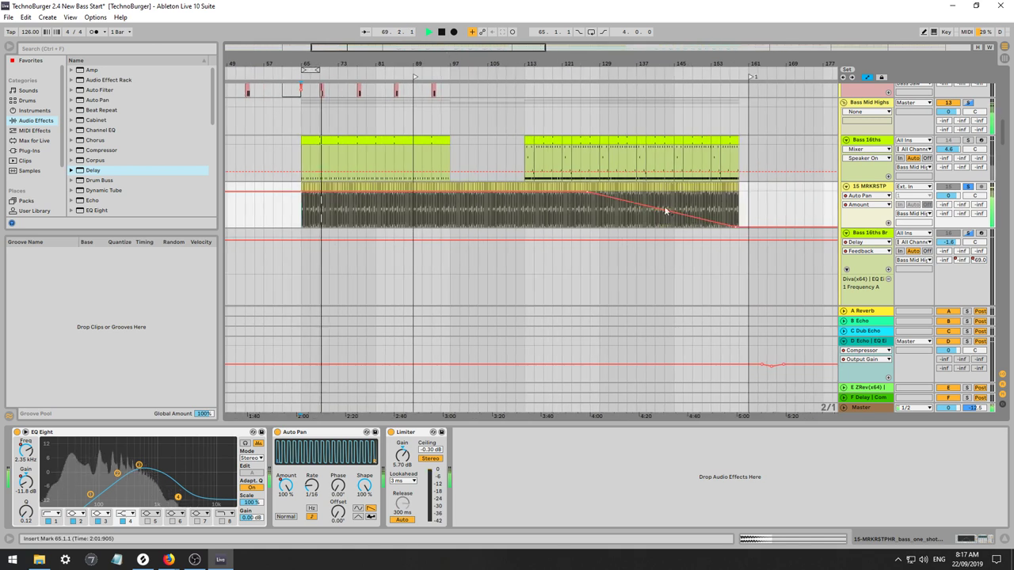
Delete the Amount automation envelope and drag Amount down to 0.00% at bar 65.
{"action": "right_click", "coordinate": [287, 492]}
{"action": "left_click", "coordinate": [321, 522]}
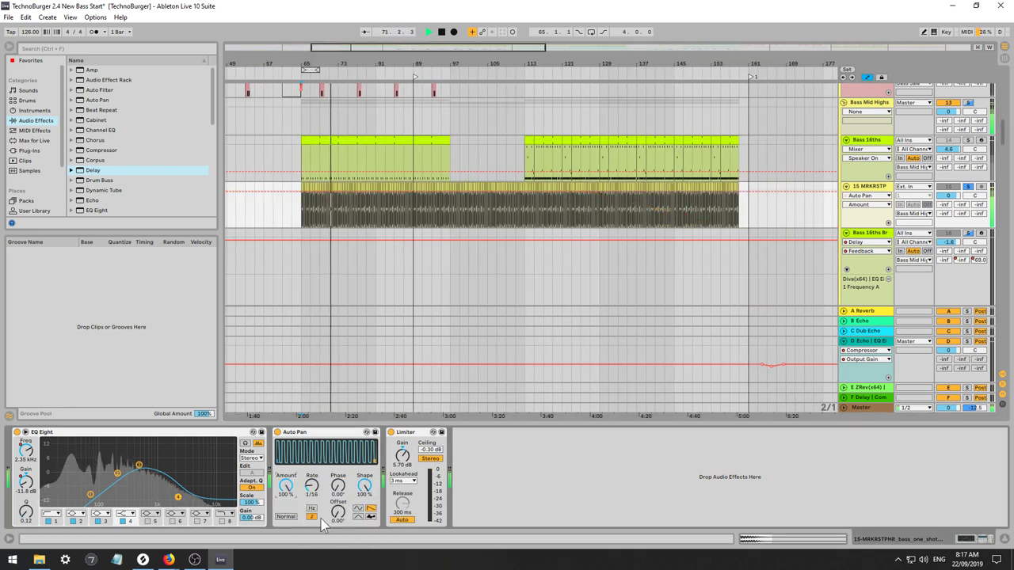
{"action": "left_click_drag", "start_coordinate": [301, 191], "coordinate": [301, 227]}
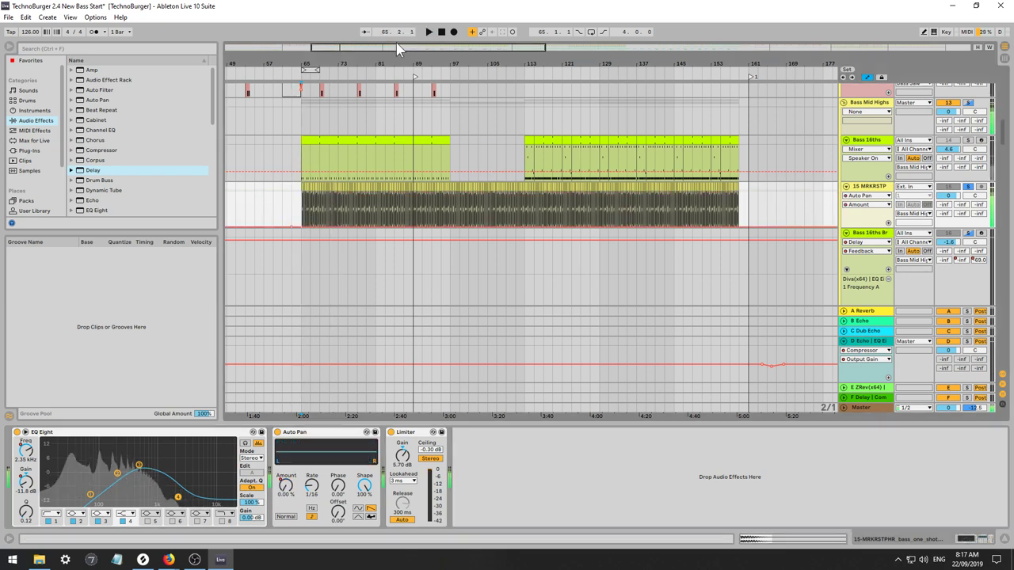
{"action": "left_click_drag", "start_coordinate": [352, 45], "coordinate": [342, 235]}
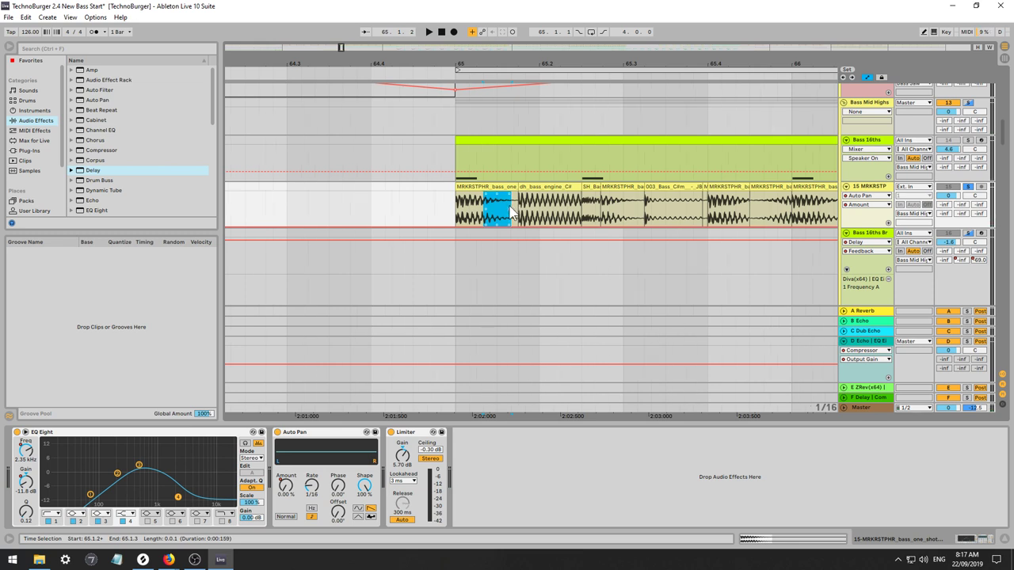
Hide the automation lanes and play the slices from 65.1.1.
{"action": "left_click", "coordinate": [452, 207]}
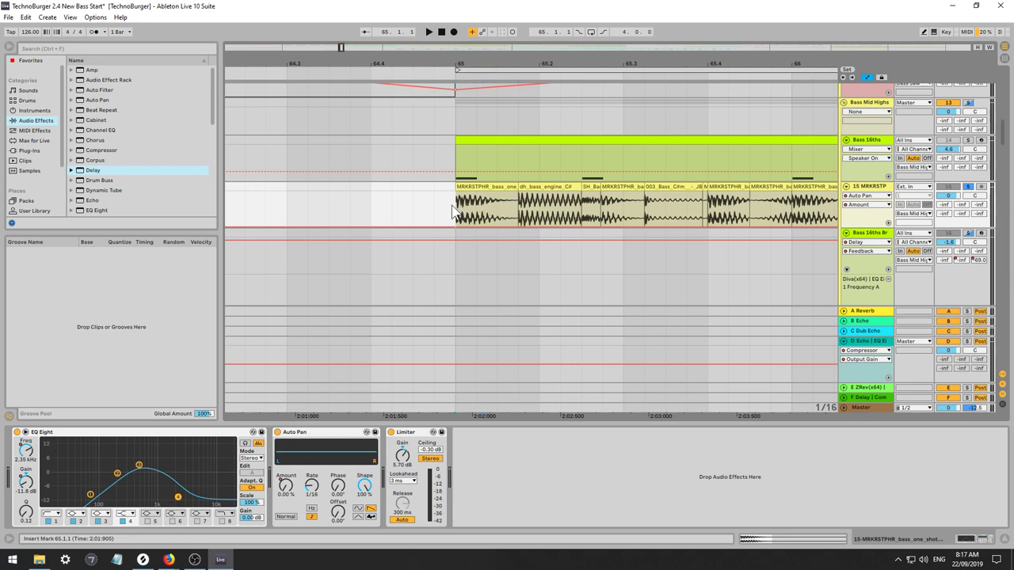
{"action": "key", "text": "a"}
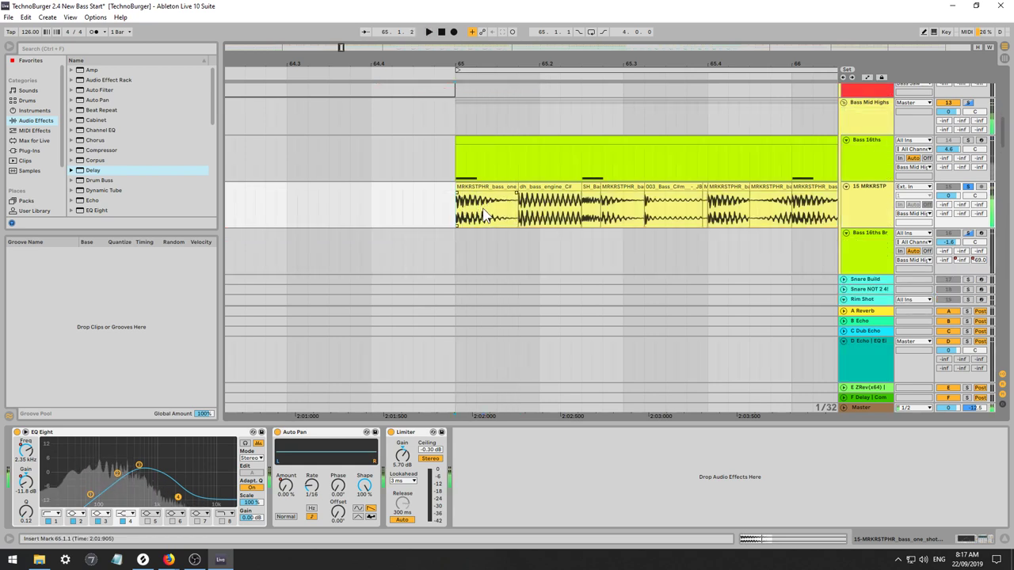
{"action": "key", "text": "Right"}
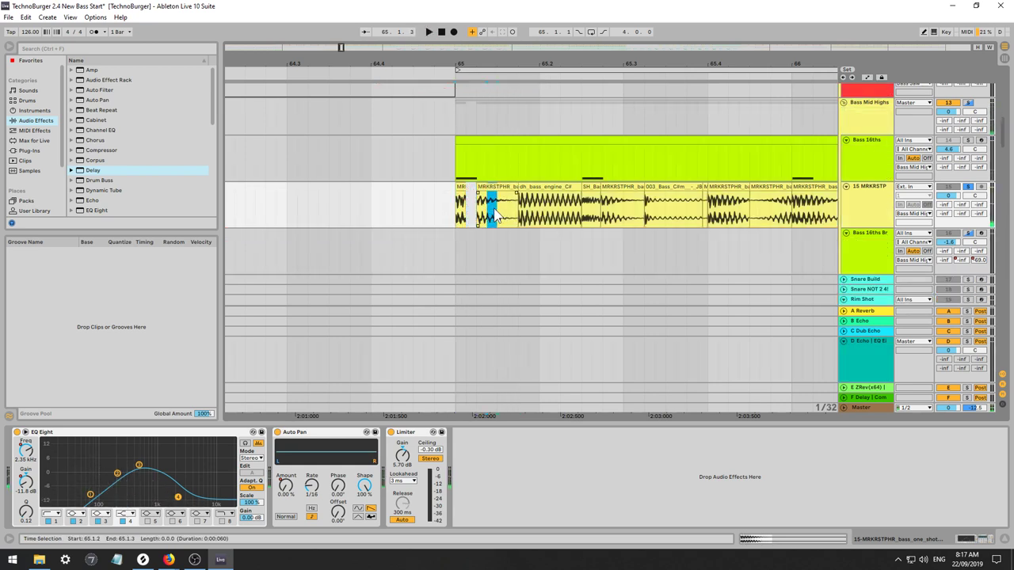
{"action": "left_click", "coordinate": [458, 215]}
{"action": "key", "text": "space"}
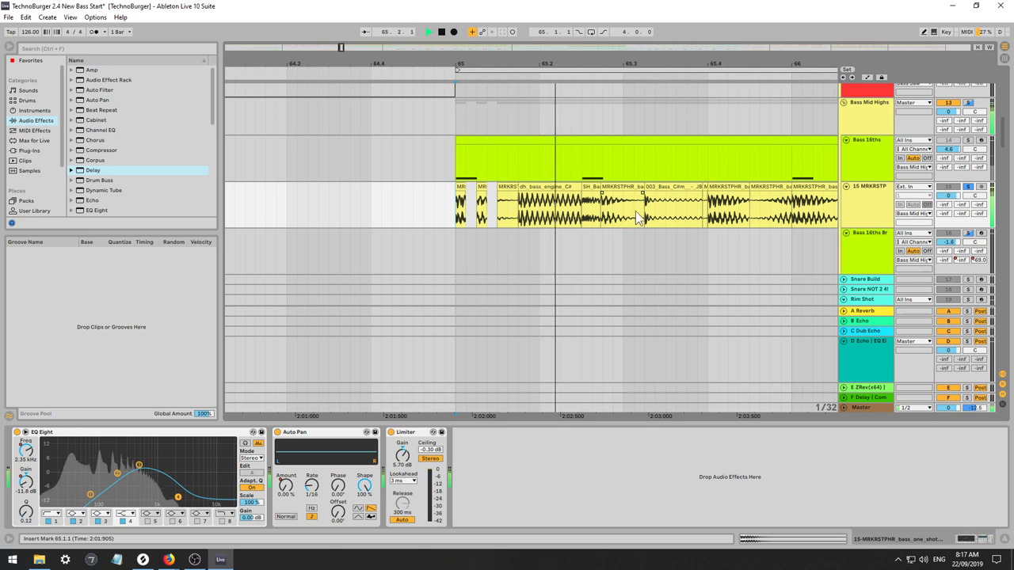
Paste a copy of a short bass slice at 65.3.3.
{"action": "left_click", "coordinate": [611, 189]}
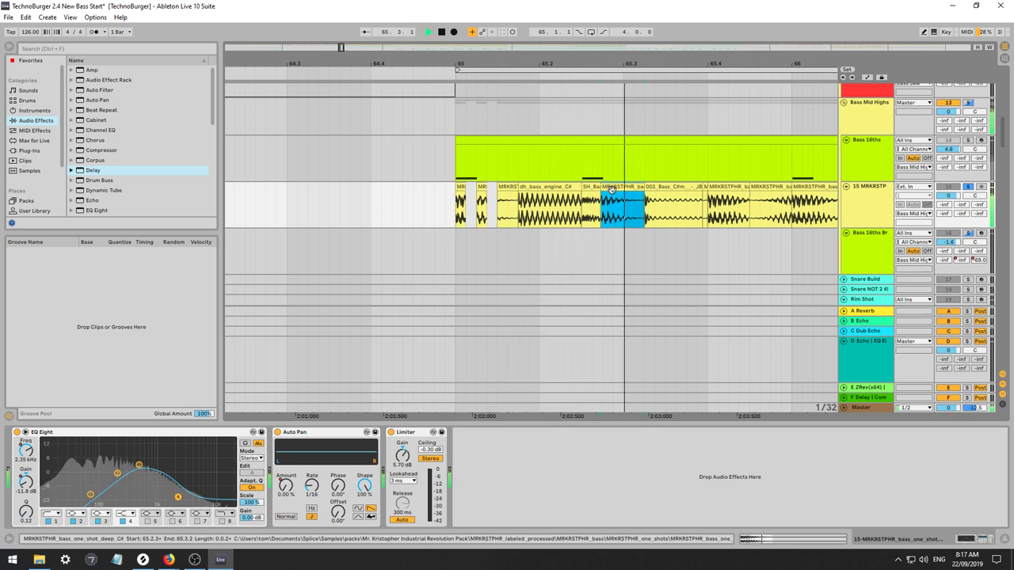
{"action": "key", "text": "space"}
{"action": "left_click", "coordinate": [675, 204]}
{"action": "key", "text": "ctrl+v"}
{"action": "key", "text": "ctrl+z"}
{"action": "left_click", "coordinate": [661, 207]}
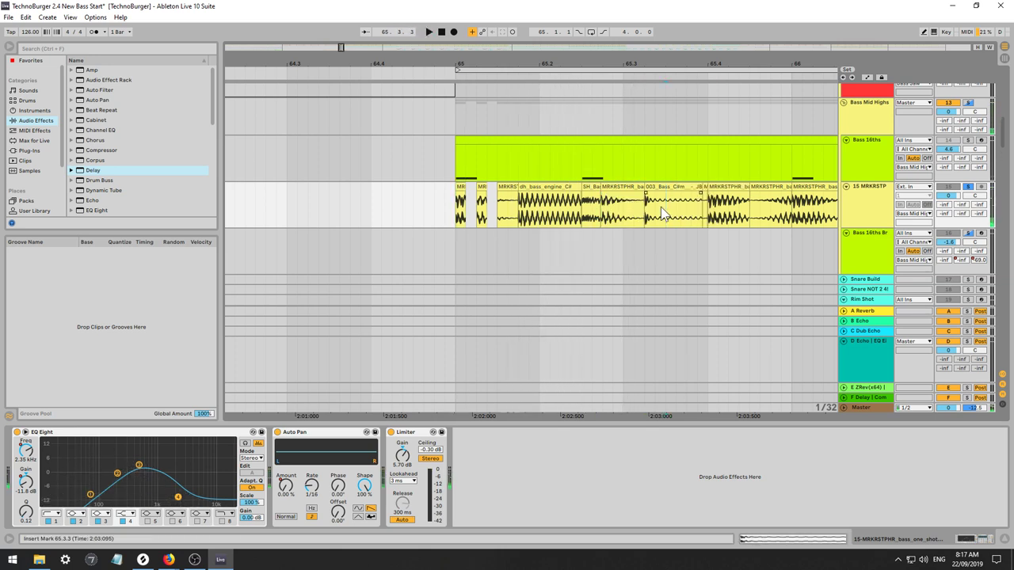
{"action": "key", "text": "ctrl+v"}
Audition the pasted slice, playing from 65.2.3 and again from 65.3.1.
{"action": "left_click", "coordinate": [603, 209]}
{"action": "key", "text": "space"}
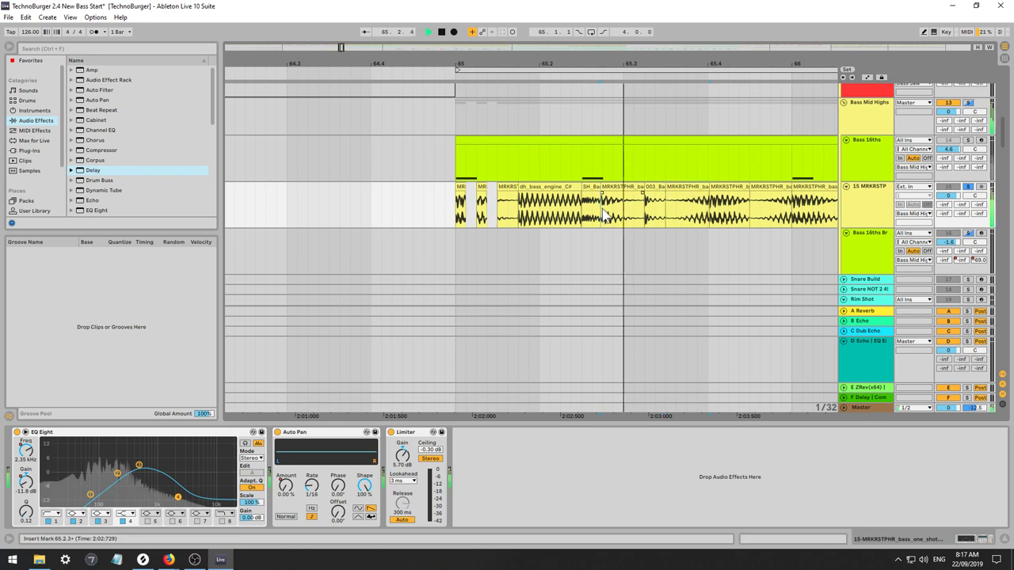
{"action": "key", "text": "space"}
{"action": "left_click", "coordinate": [682, 188]}
{"action": "left_click", "coordinate": [671, 193]}
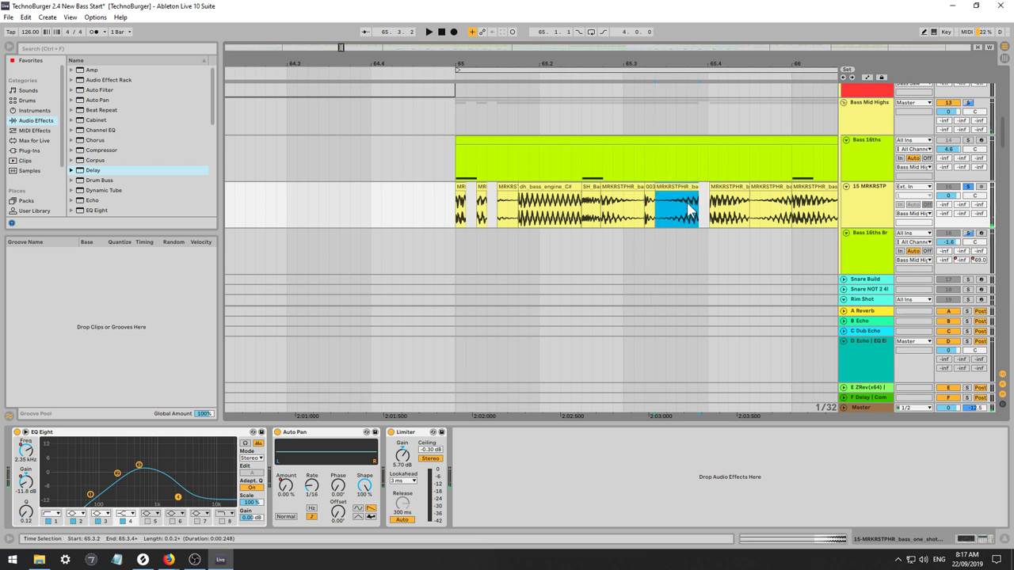
{"action": "left_click", "coordinate": [635, 214]}
{"action": "key", "text": "space"}
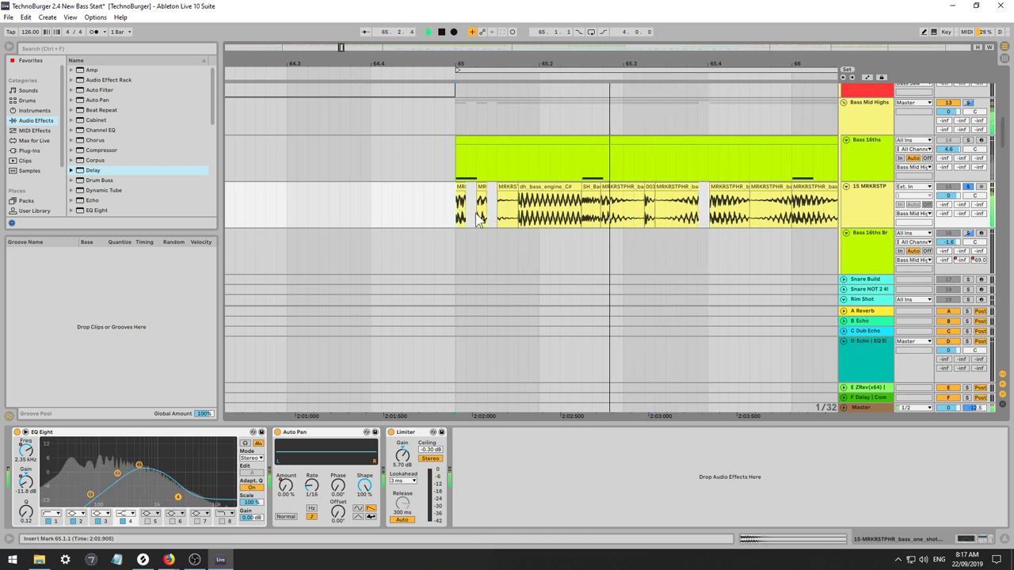
{"action": "key", "text": "space"}
{"action": "key", "text": "space"}
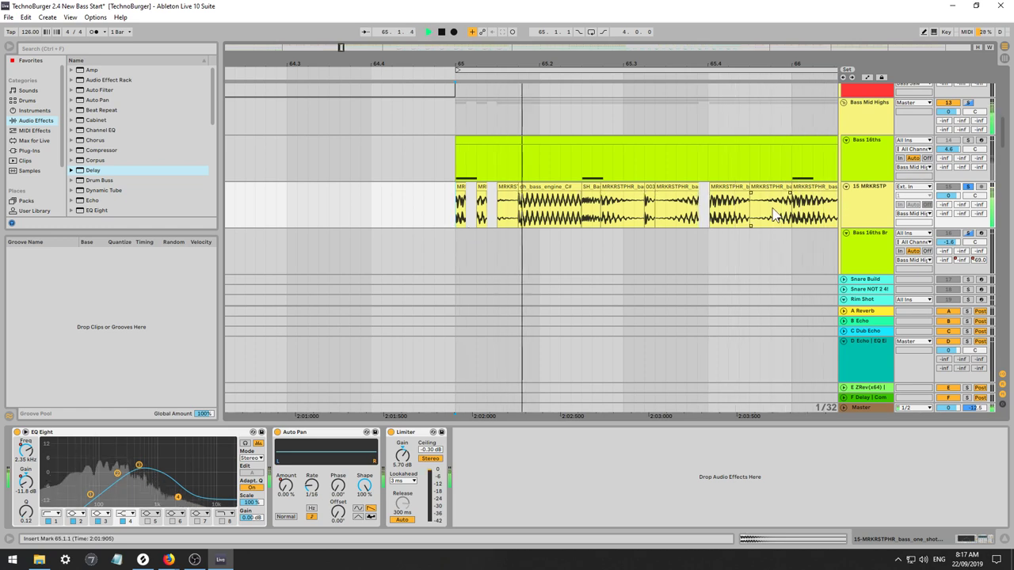
Cut a 1/32 gap near 65.4.4 and audition the bar from 65.1.1.
{"action": "left_click_drag", "start_coordinate": [771, 210], "coordinate": [762, 212]}
{"action": "key", "text": "Delete"}
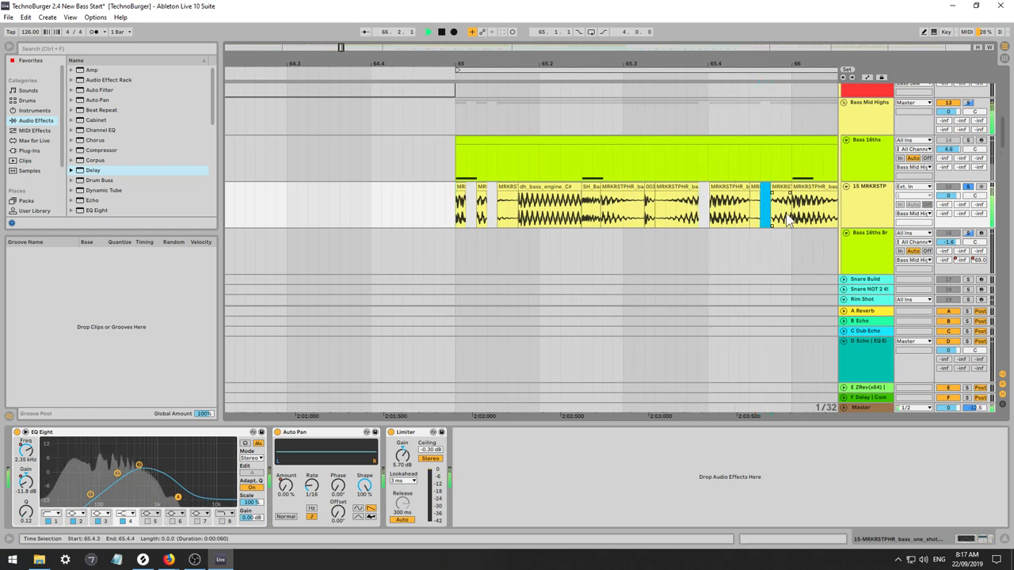
{"action": "left_click", "coordinate": [785, 212]}
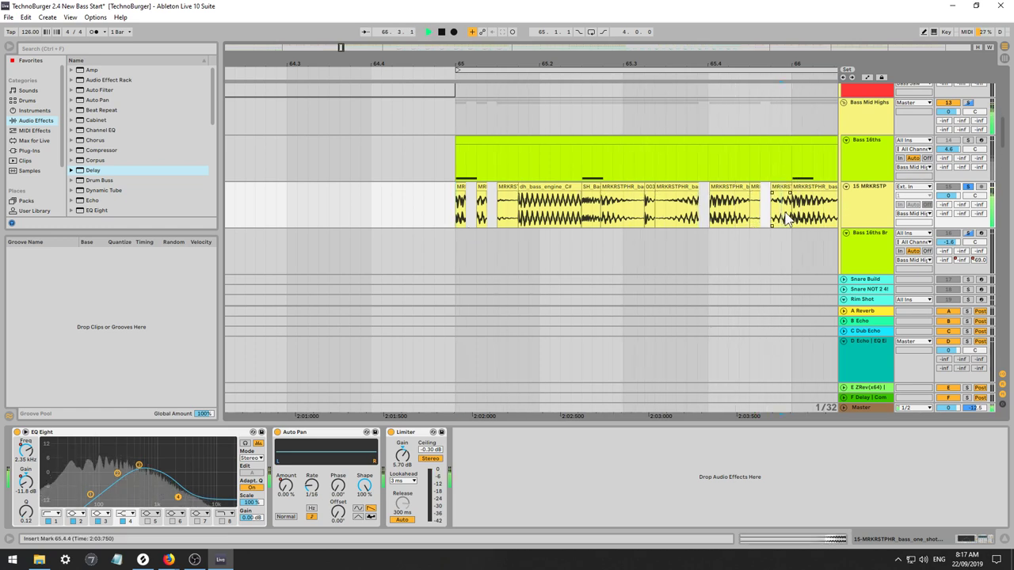
{"action": "key", "text": "space"}
{"action": "left_click", "coordinate": [455, 216]}
{"action": "key", "text": "space"}
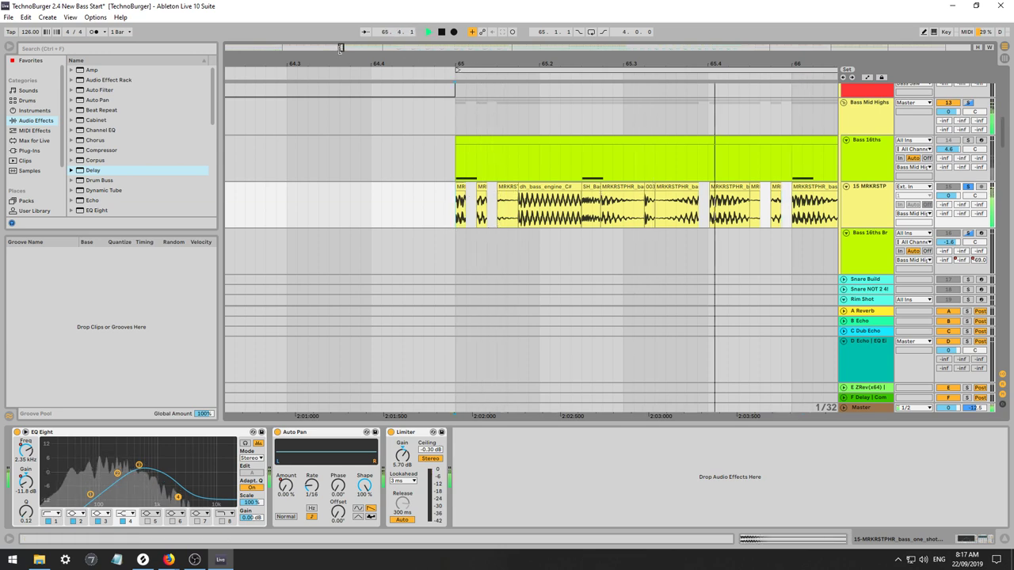
{"action": "left_click_drag", "start_coordinate": [341, 48], "coordinate": [343, 49]}
{"action": "key", "text": "space"}
{"action": "key", "text": "space"}
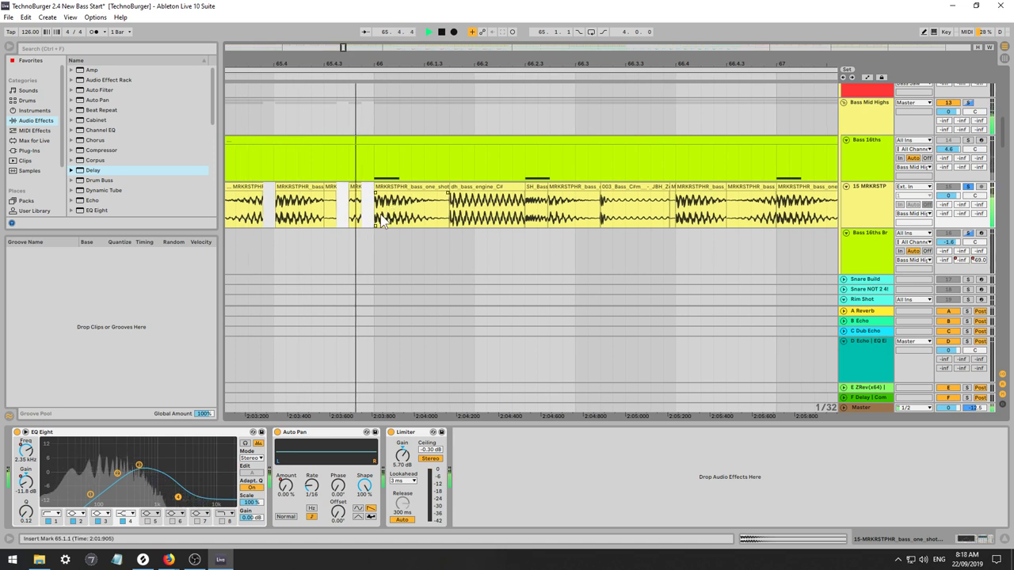
Duplicate the 66.1.1–66.1.2 MRKRSTPHR slice and audition the result.
{"action": "left_click_drag", "start_coordinate": [410, 220], "coordinate": [379, 219]}
{"action": "key", "text": "space"}
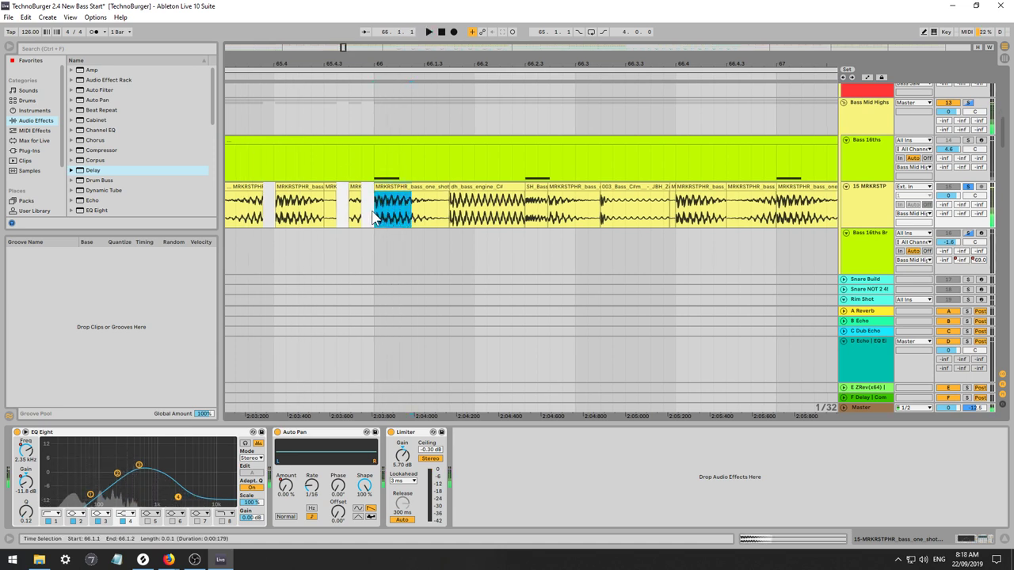
{"action": "key", "text": "ctrl+d"}
{"action": "left_click", "coordinate": [372, 218]}
{"action": "key", "text": "ctrl+z"}
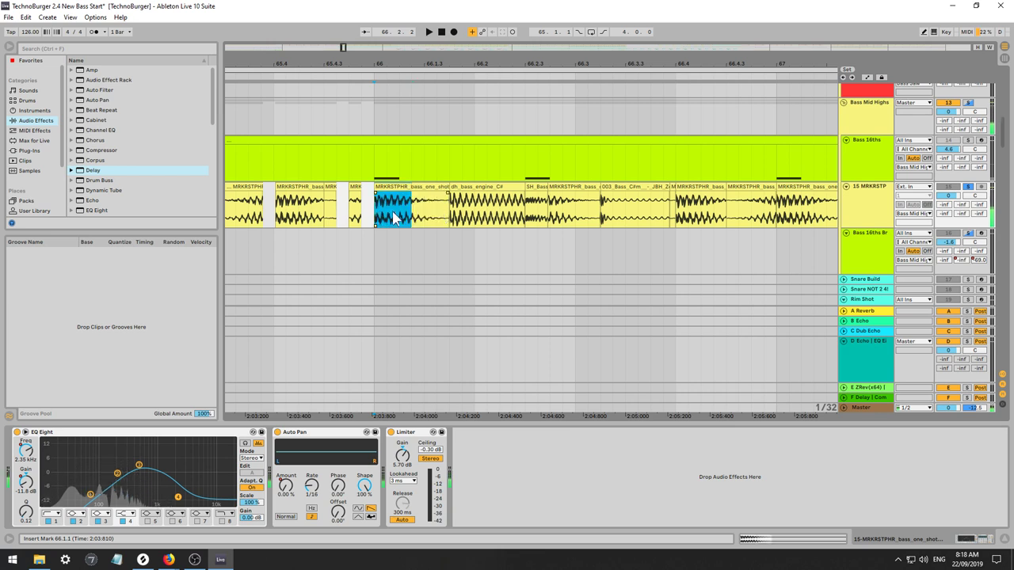
{"action": "left_click", "coordinate": [415, 215]}
{"action": "left_click_drag", "start_coordinate": [396, 215], "coordinate": [376, 216]}
{"action": "left_click", "coordinate": [376, 215]}
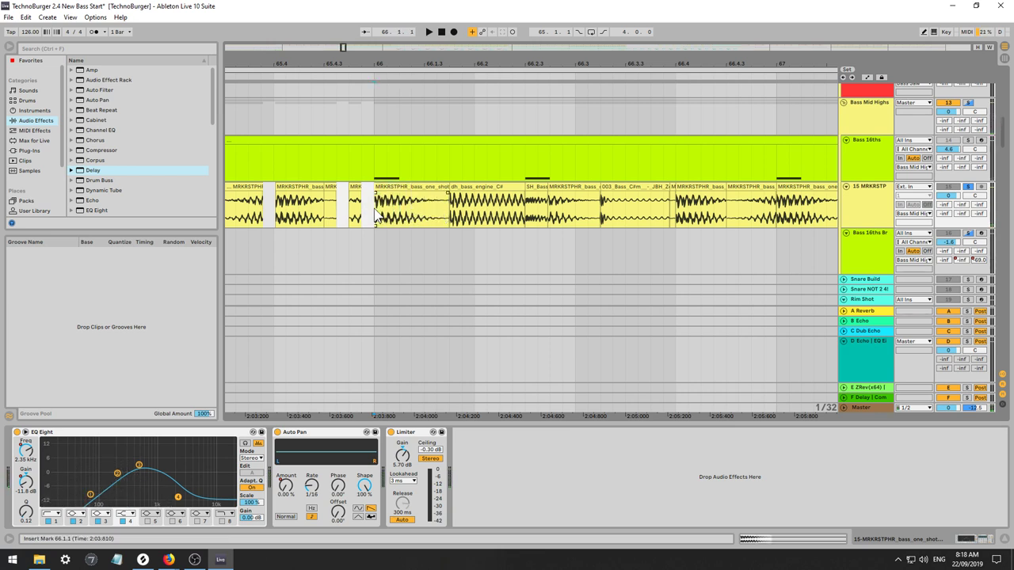
{"action": "key", "text": "ctrl+d"}
{"action": "left_click", "coordinate": [367, 218]}
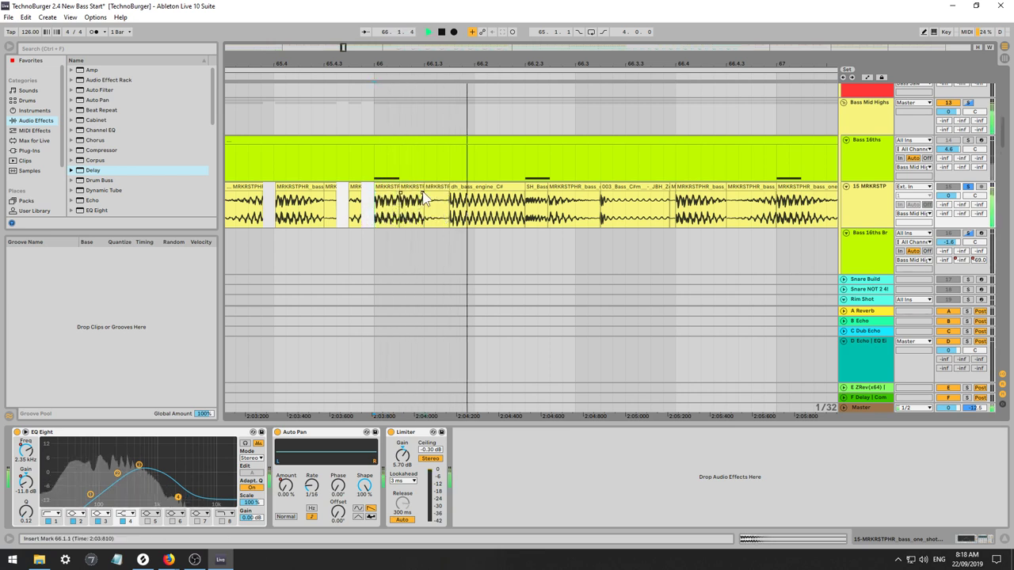
{"action": "key", "text": "space"}
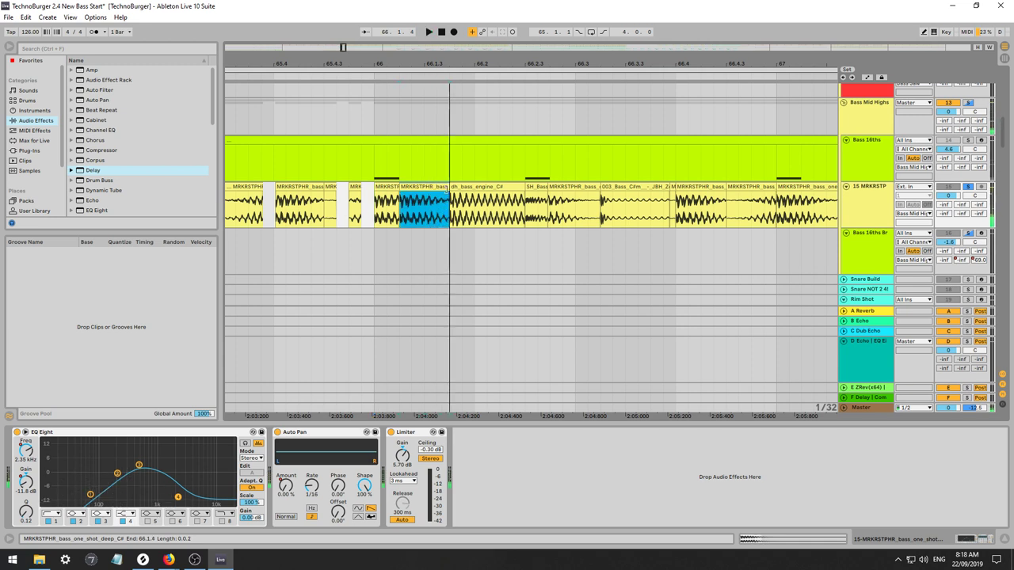
Paste another copy of the slice at 66.1.3.
{"action": "left_click", "coordinate": [398, 220]}
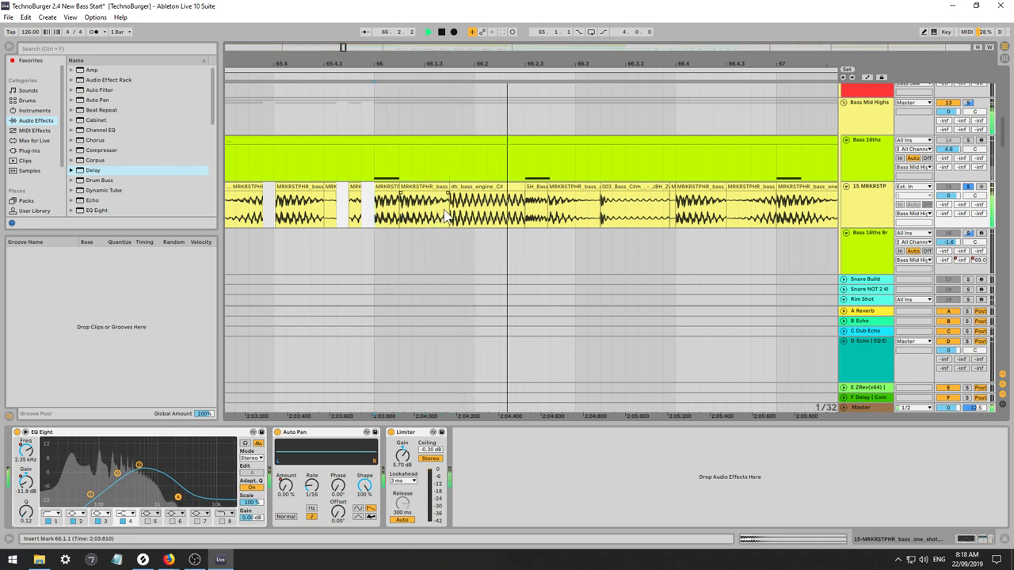
{"action": "left_click", "coordinate": [423, 216]}
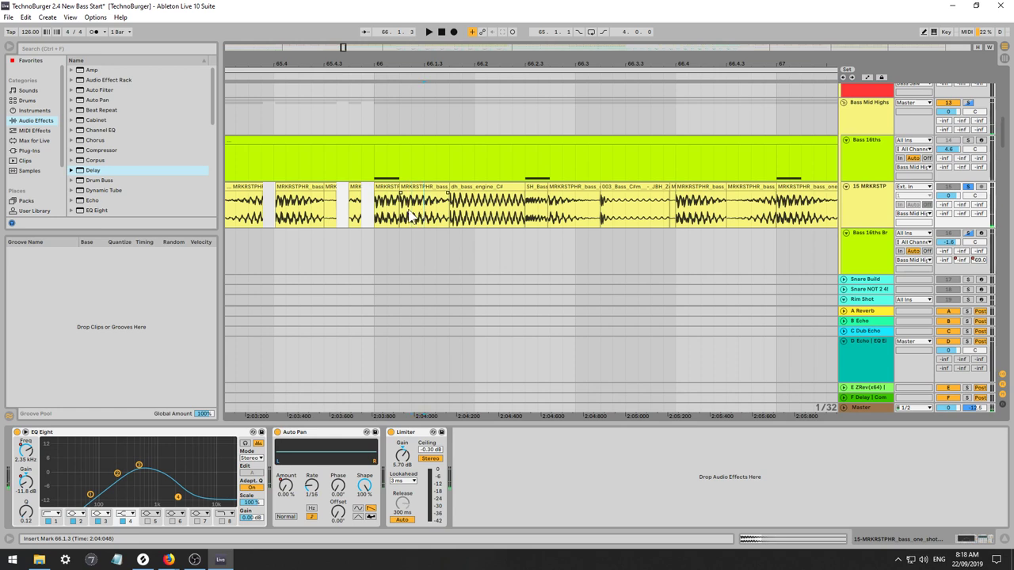
{"action": "key", "text": "ctrl+v"}
{"action": "left_click", "coordinate": [376, 220]}
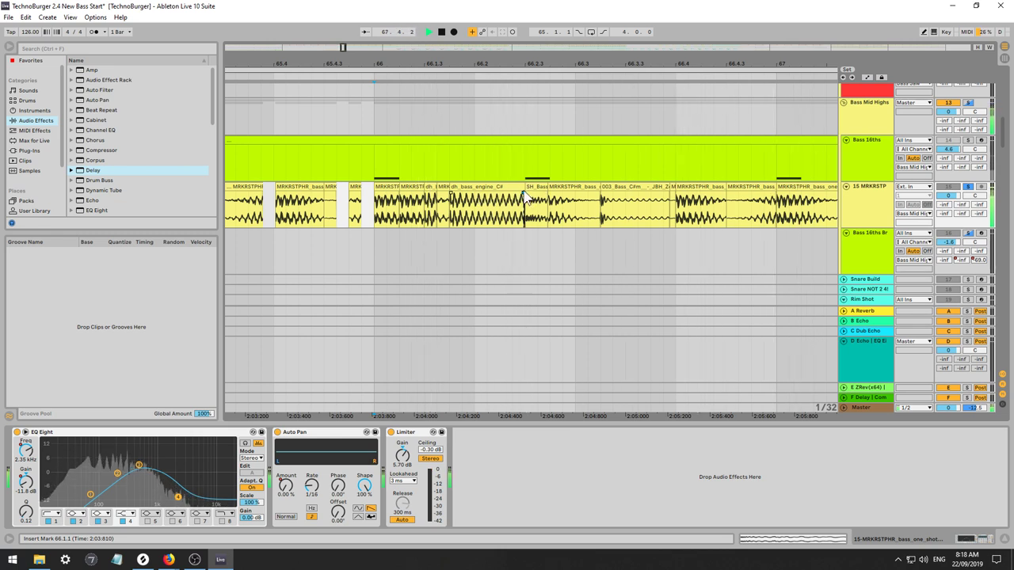
Shorten dh_bass_engine_C# to end at 66.2.2 and audition the new gap.
{"action": "left_click", "coordinate": [514, 191]}
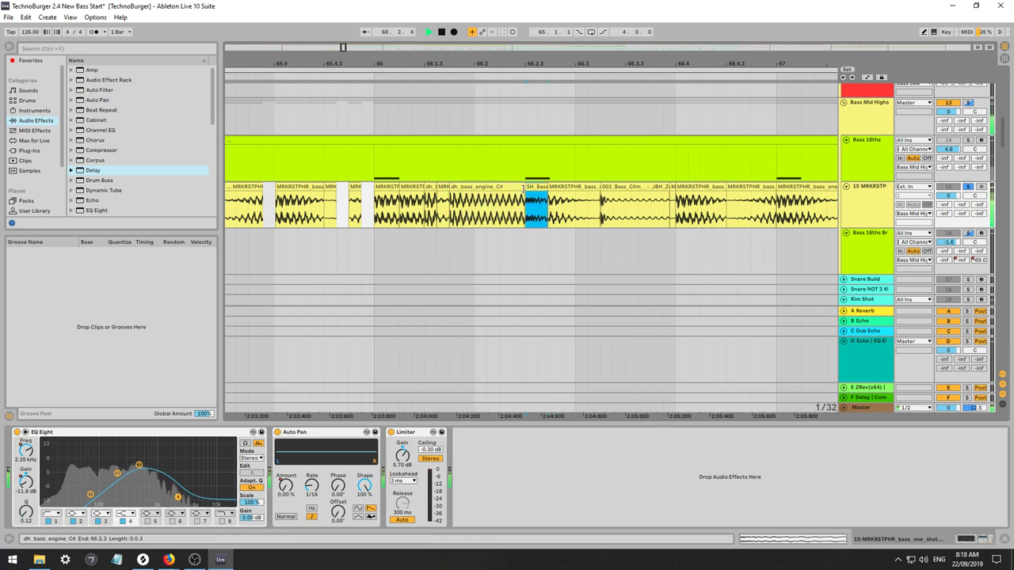
{"action": "left_click_drag", "start_coordinate": [524, 188], "coordinate": [513, 188]}
{"action": "left_click", "coordinate": [511, 200]}
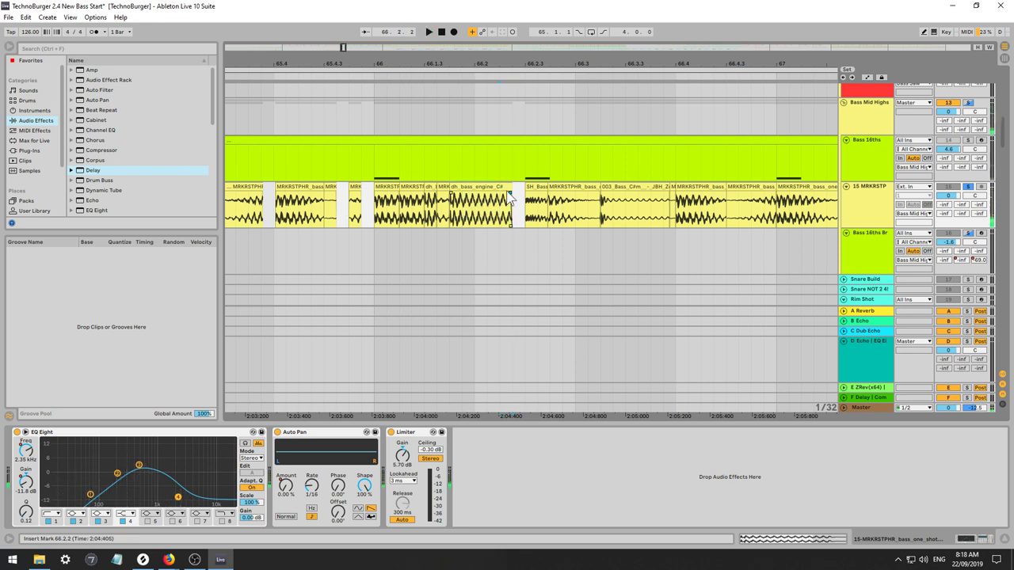
{"action": "key", "text": "space"}
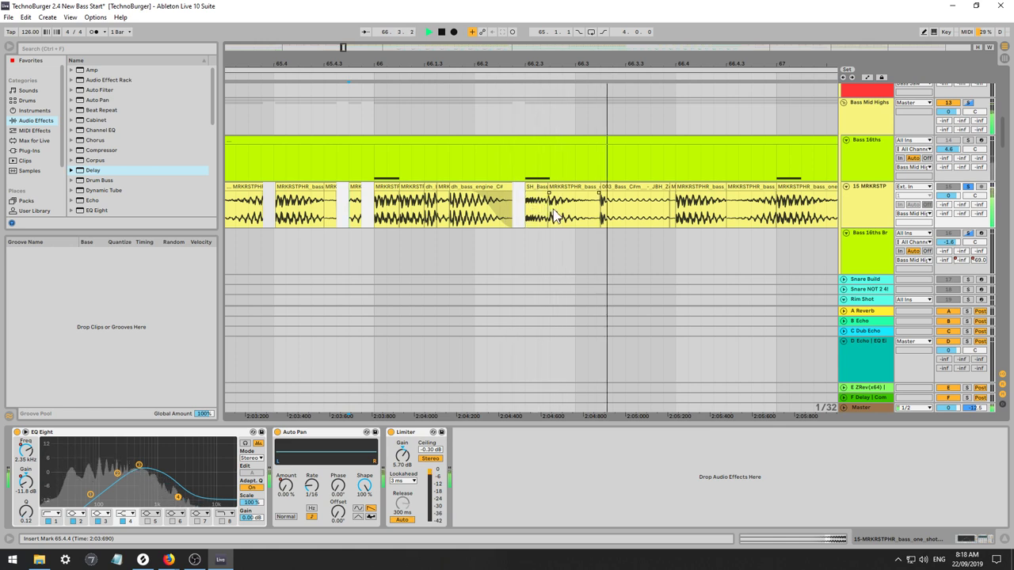
{"action": "key", "text": "space"}
Duplicate a 16th of the 003_Bass clip twice across bar 66's later beats and audition.
{"action": "left_click_drag", "start_coordinate": [548, 214], "coordinate": [625, 210]}
{"action": "key", "text": "ctrl+d"}
{"action": "key", "text": "ctrl+d"}
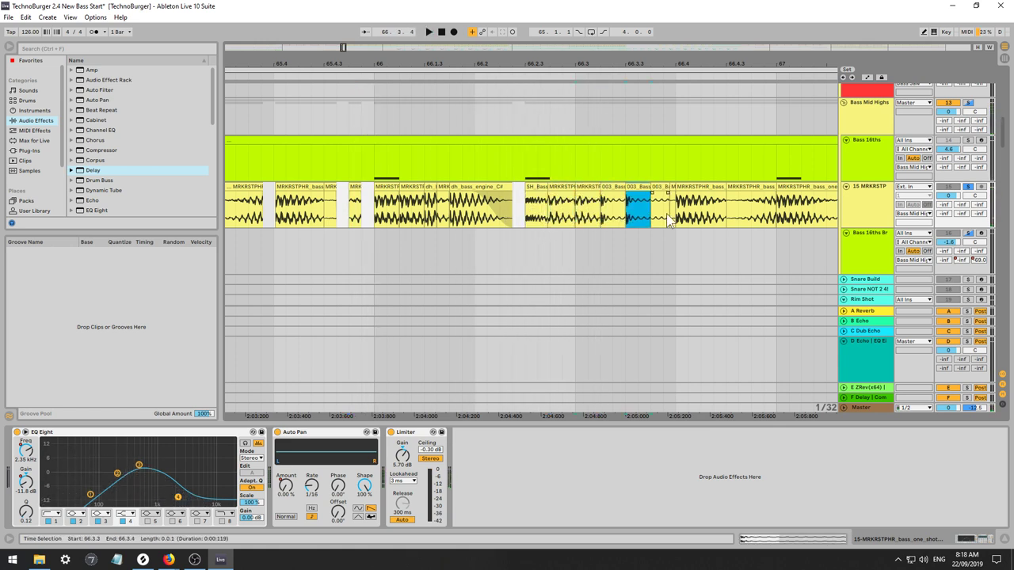
{"action": "key", "text": "ctrl+d"}
{"action": "key", "text": "space"}
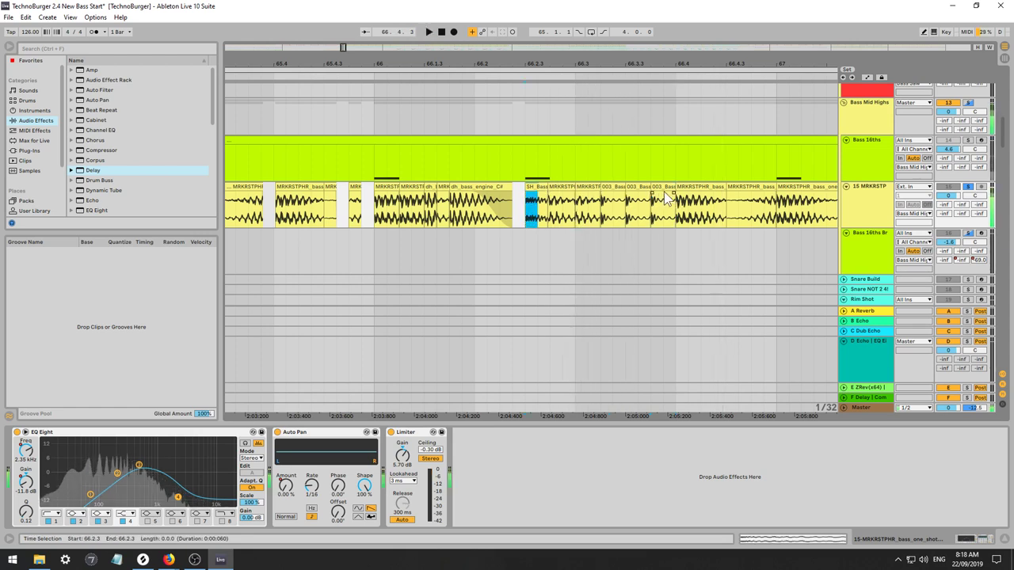
{"action": "left_click_drag", "start_coordinate": [653, 210], "coordinate": [673, 210]}
{"action": "key", "text": "space"}
{"action": "key", "text": "space"}
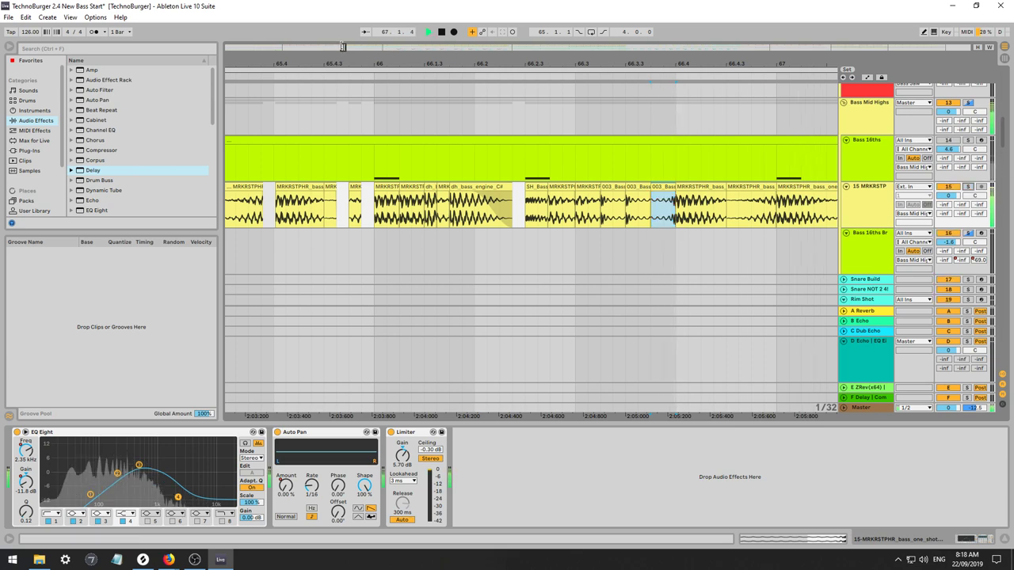
{"action": "key", "text": "space"}
{"action": "left_click_drag", "start_coordinate": [343, 49], "coordinate": [343, 25]}
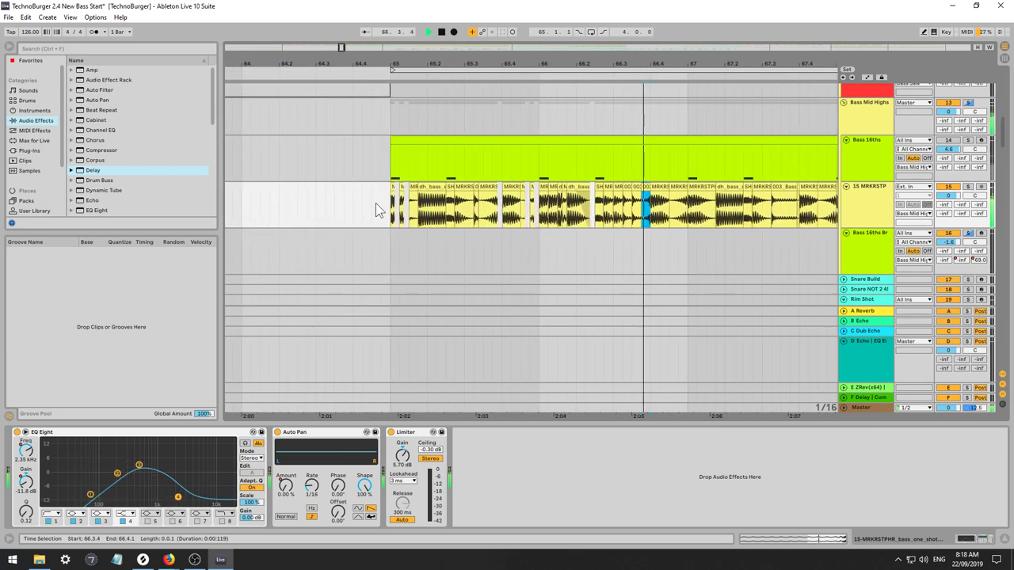
Audition the lengthened first slice, playing the break from 65.1.1 zoomed in.
{"action": "key", "text": "space"}
{"action": "key", "text": "space"}
{"action": "left_click", "coordinate": [395, 209]}
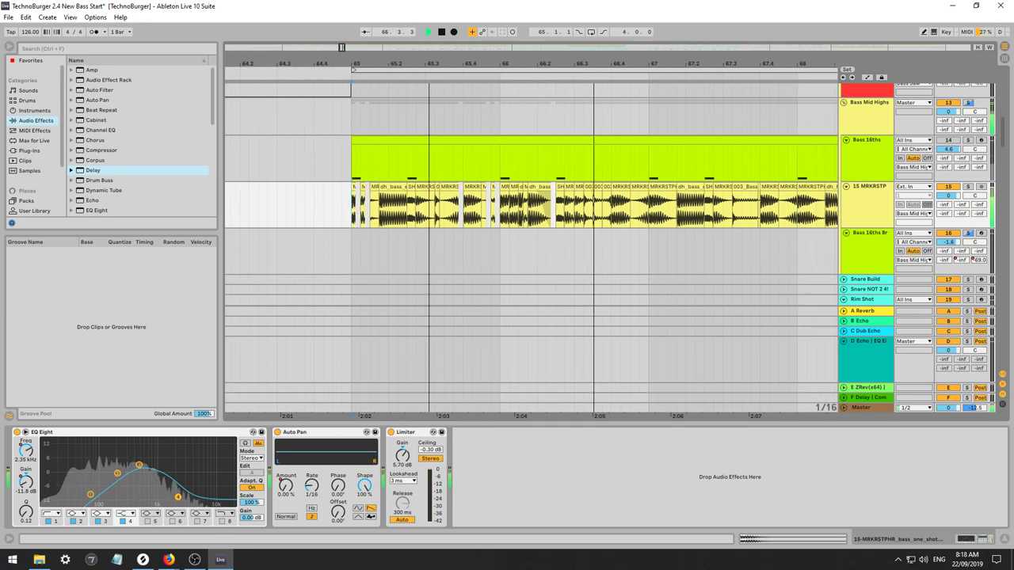
{"action": "left_click_drag", "start_coordinate": [327, 63], "coordinate": [341, 189]}
{"action": "key", "text": "space"}
{"action": "key", "text": "space"}
{"action": "key", "text": "space"}
{"action": "key", "text": "space"}
{"action": "key", "text": "space"}
{"action": "key", "text": "space"}
{"action": "key", "text": "space"}
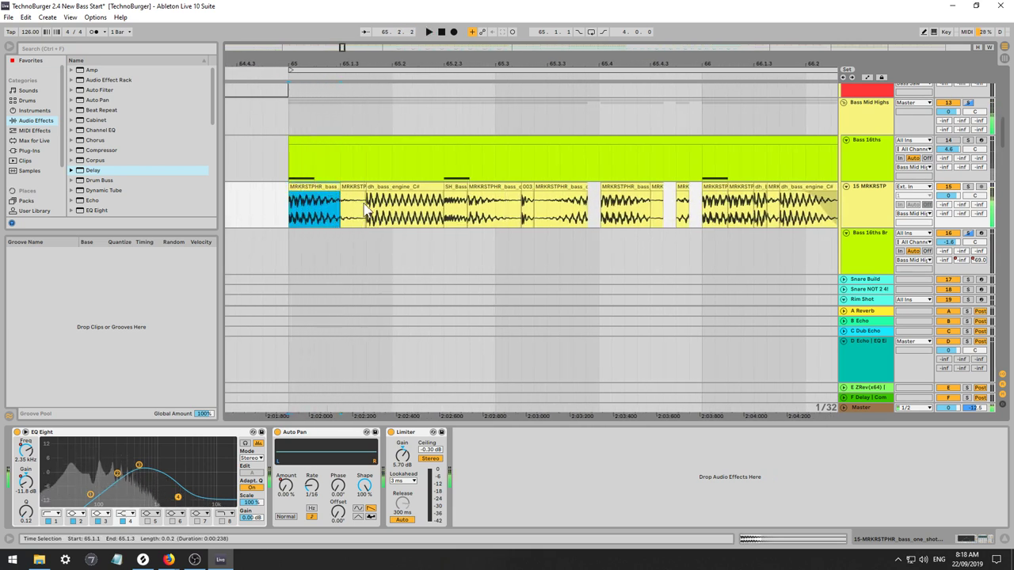
{"action": "key", "text": "space"}
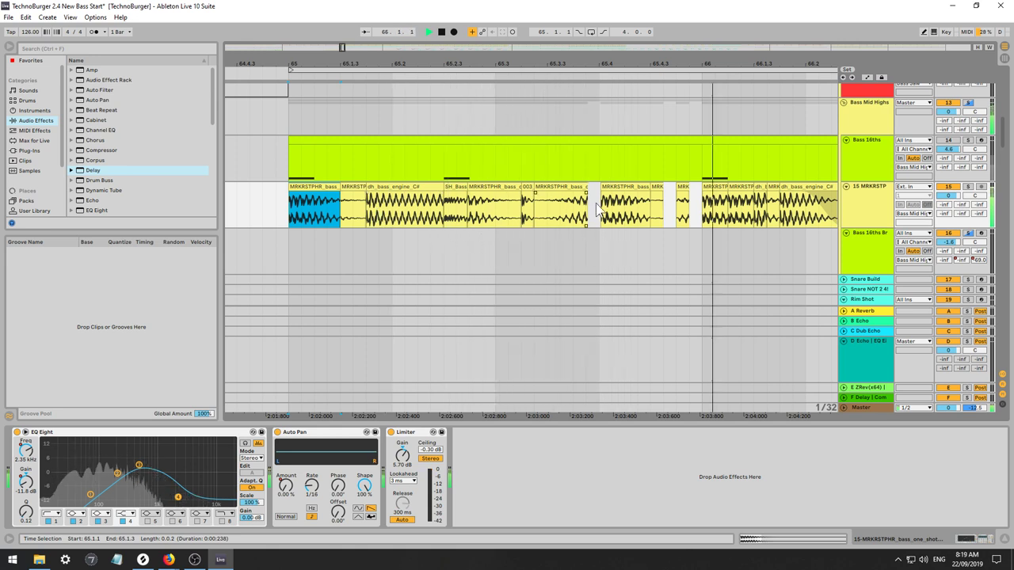
Play the bass track back from 66.1.1 and again from 67.1.1.
{"action": "left_click", "coordinate": [716, 210]}
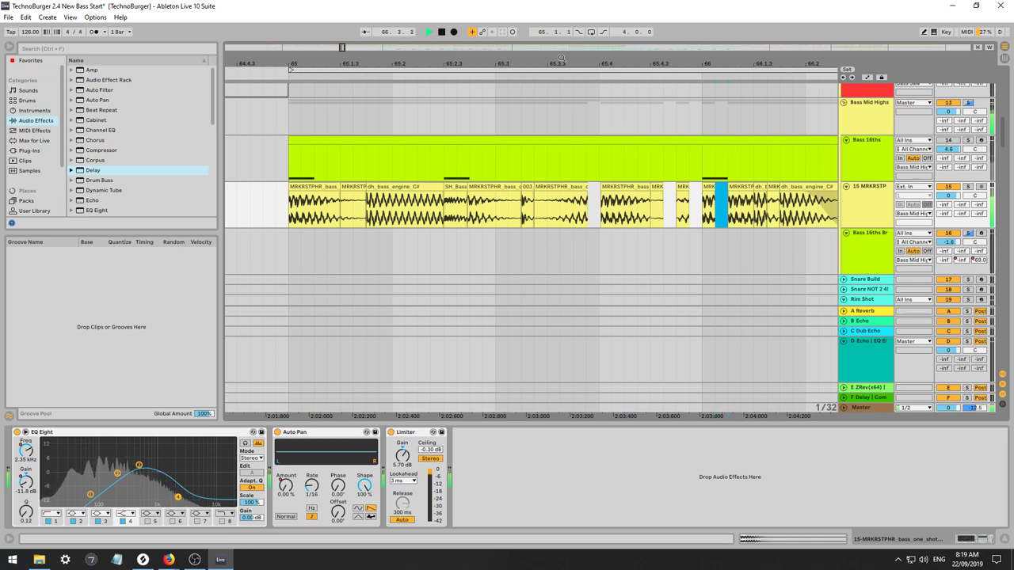
{"action": "left_click_drag", "start_coordinate": [343, 50], "coordinate": [342, 54]}
{"action": "key", "text": "space"}
{"action": "key", "text": "space"}
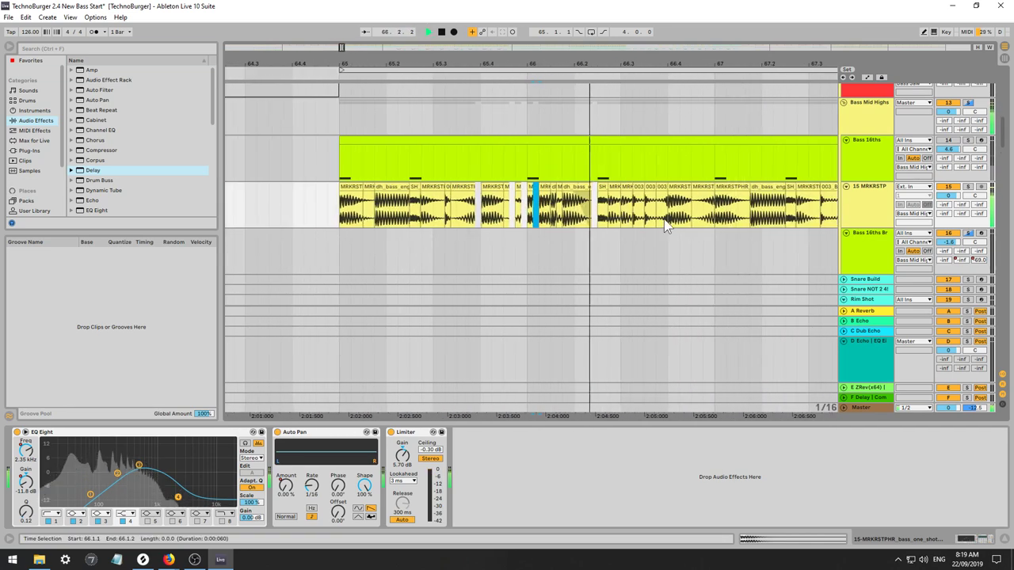
{"action": "left_click", "coordinate": [720, 211]}
{"action": "key", "text": "space"}
{"action": "key", "text": "space"}
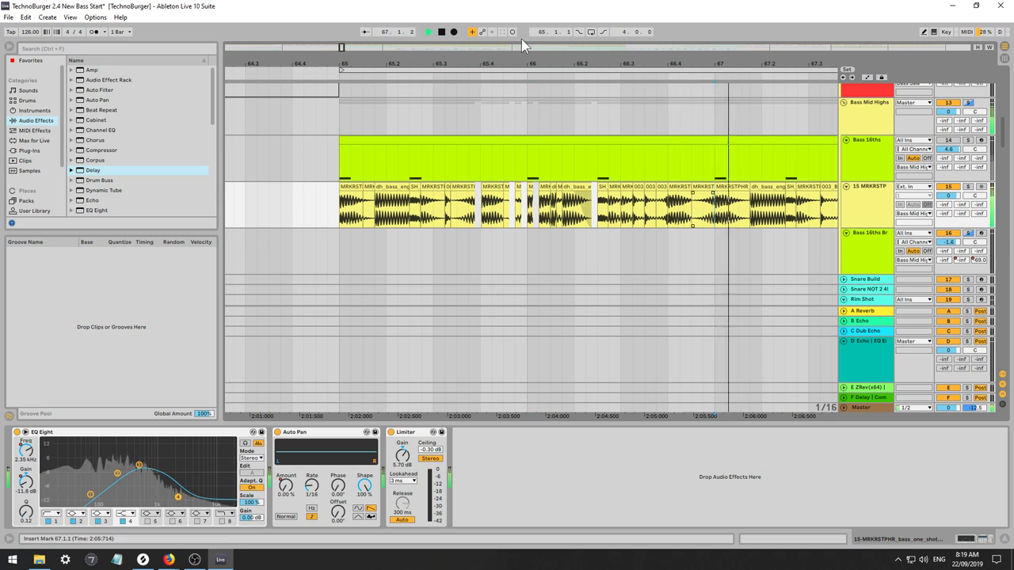
{"action": "key", "text": "space"}
Select the short MRKRSTPHR slice near bar 67 and show its sample settings.
{"action": "left_click", "coordinate": [703, 202]}
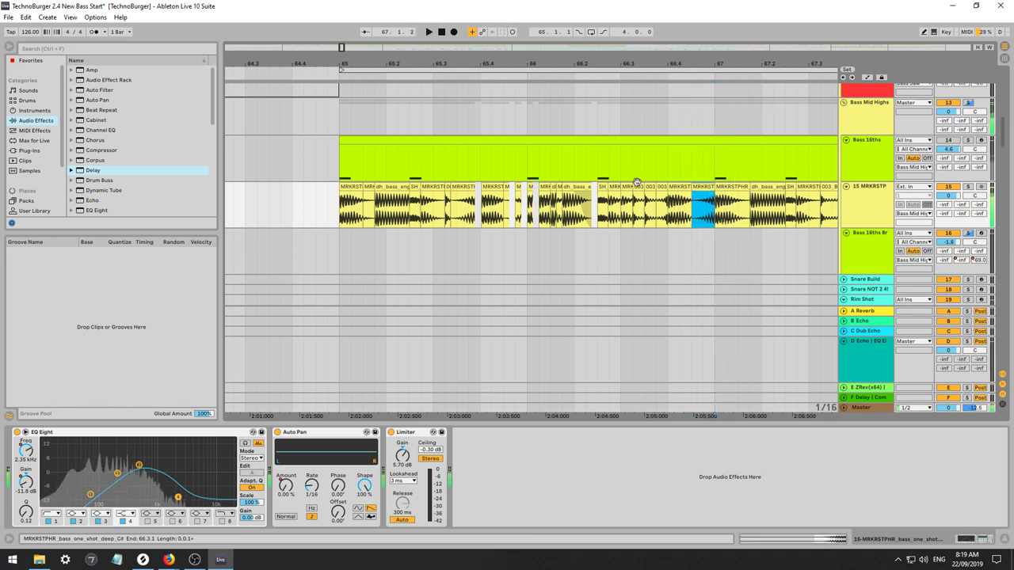
{"action": "key", "text": "space"}
{"action": "key", "text": "shift+Tab"}
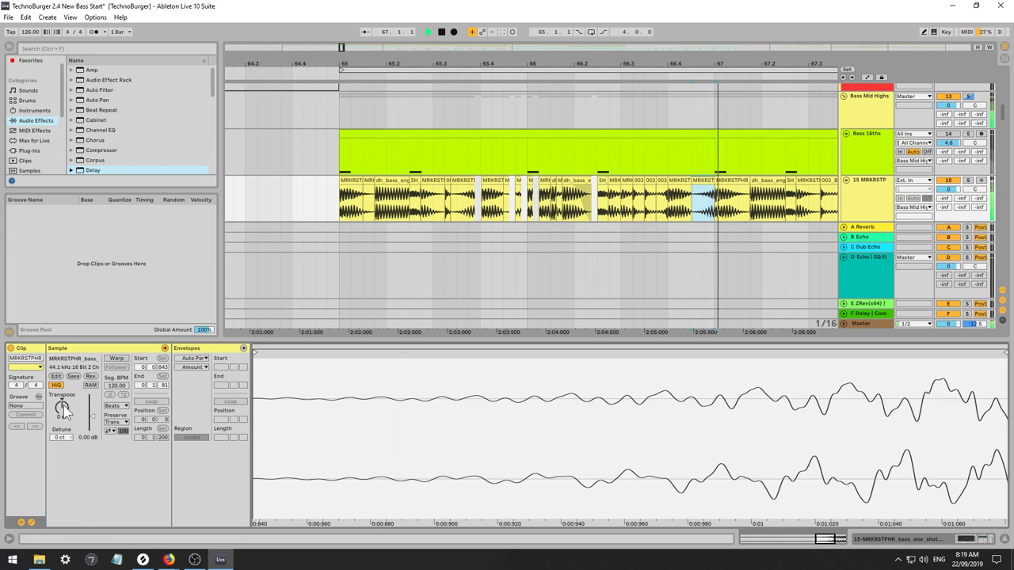
Transpose the slice up 4 semitones, enable Warp in Complex Pro mode, and play it.
{"action": "left_click", "coordinate": [63, 410]}
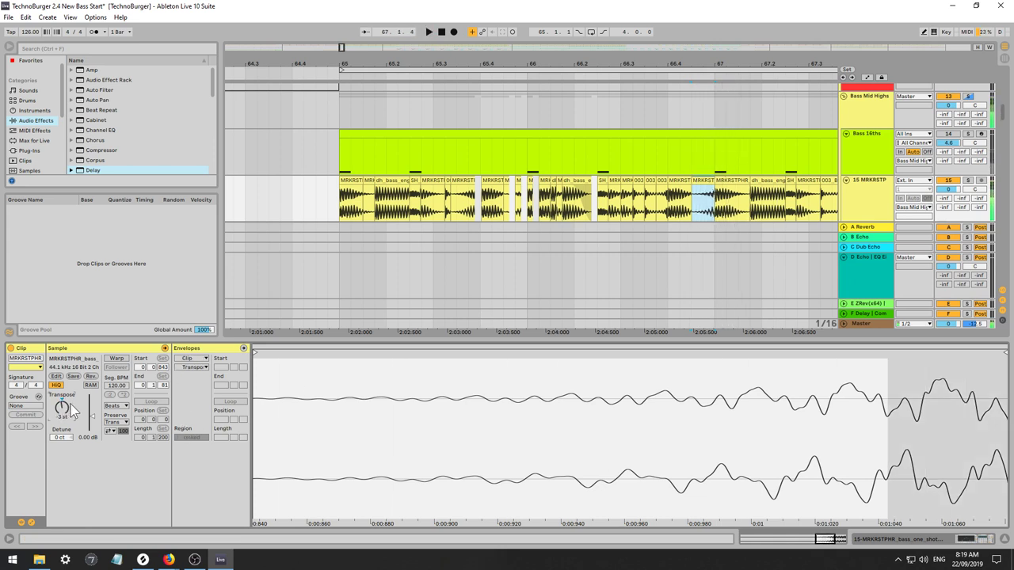
{"action": "left_click", "coordinate": [116, 359]}
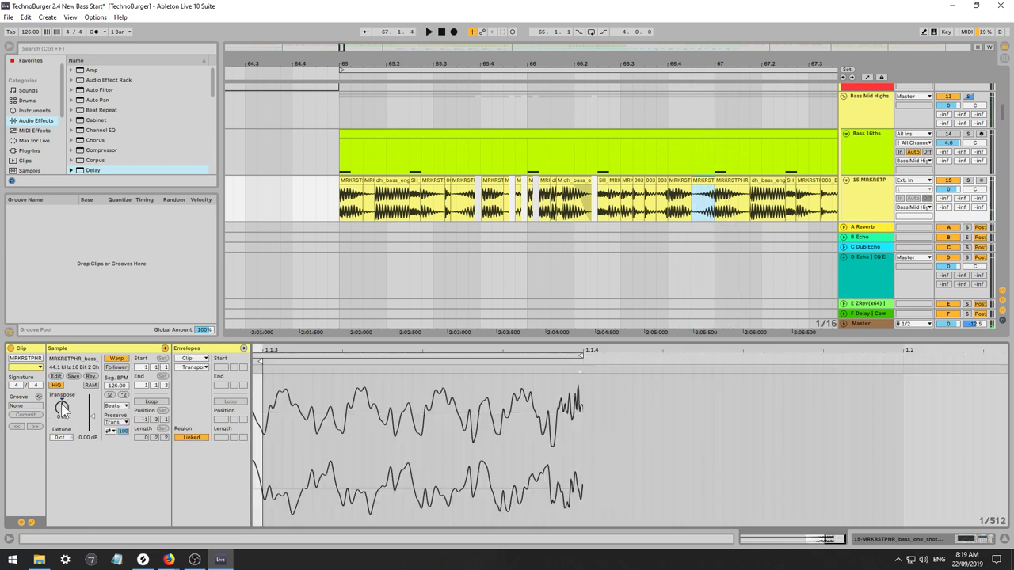
{"action": "left_click", "coordinate": [116, 406]}
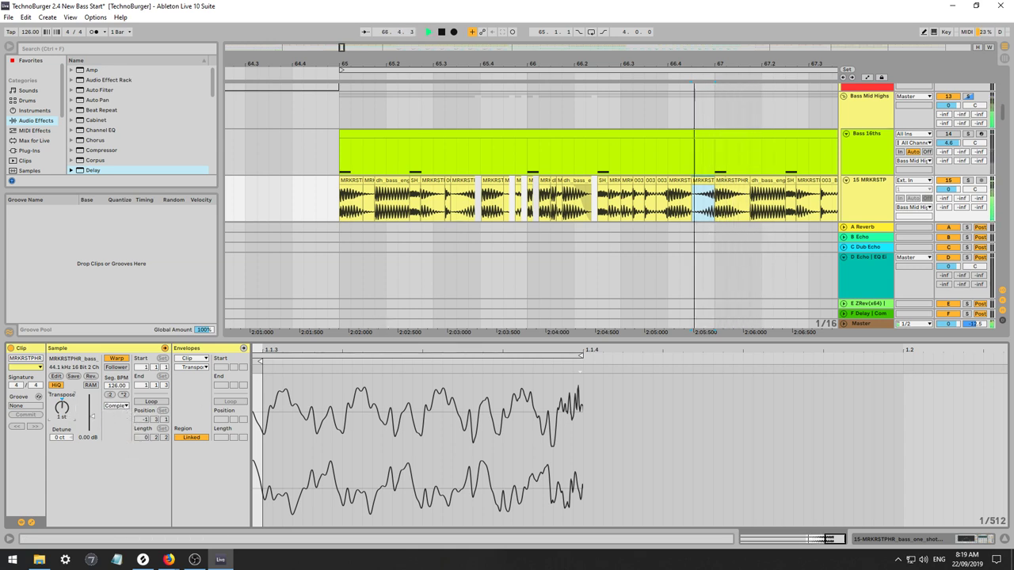
{"action": "left_click", "coordinate": [121, 408]}
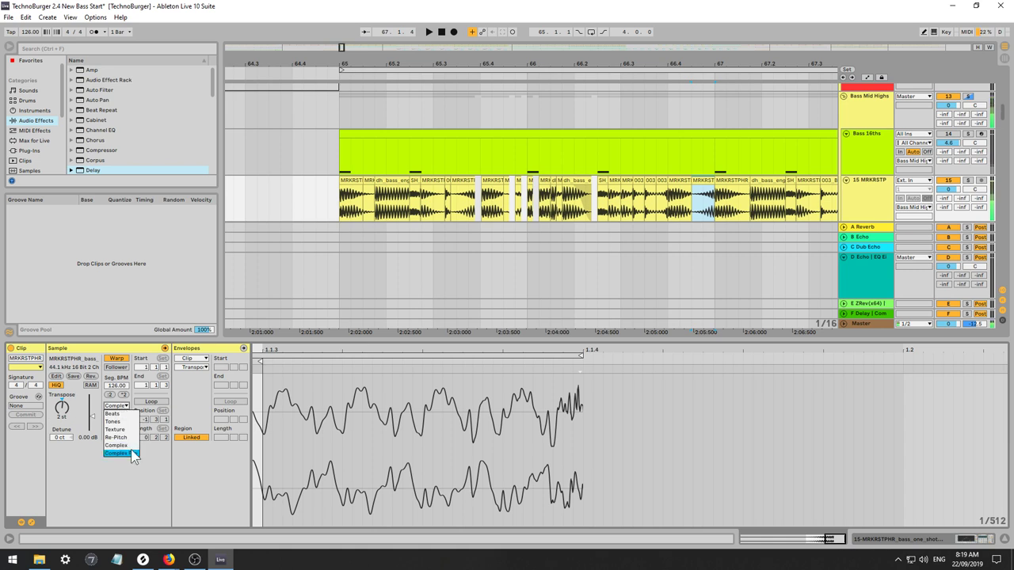
{"action": "left_click", "coordinate": [130, 449]}
{"action": "left_click", "coordinate": [112, 406]}
{"action": "left_click", "coordinate": [116, 453]}
{"action": "key", "text": "space"}
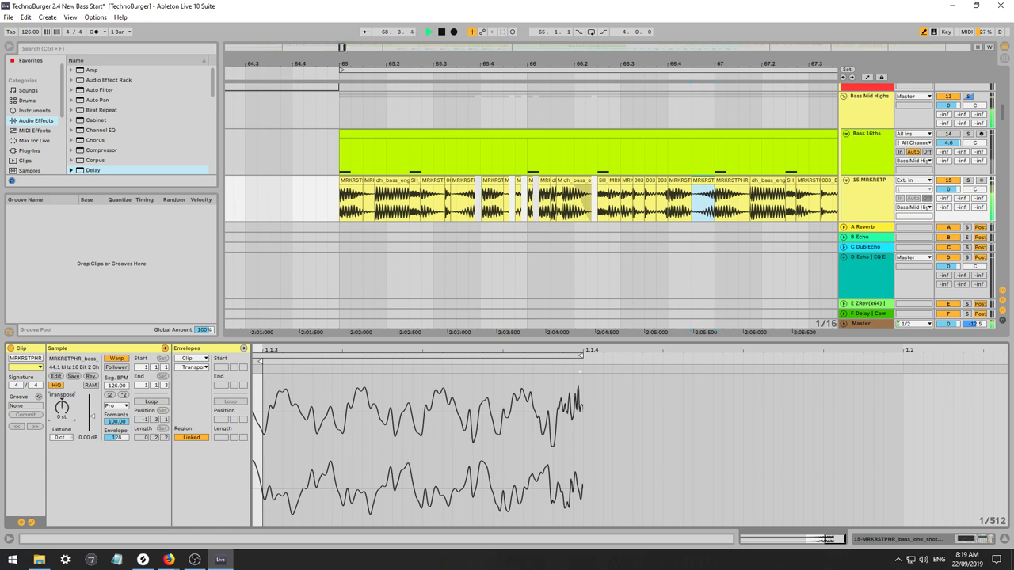
Stop playback, set the insert point at bar 67 on the MRKRSTP track, and zoom out to see the whole song.
{"action": "left_click_drag", "start_coordinate": [501, 64], "coordinate": [323, 55]}
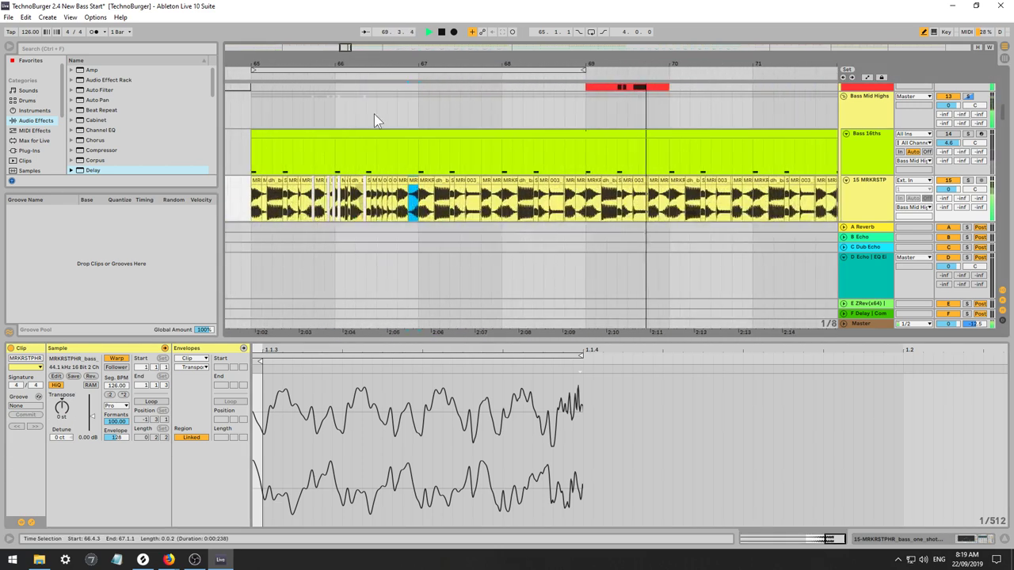
{"action": "key", "text": "space"}
{"action": "left_click", "coordinate": [418, 206]}
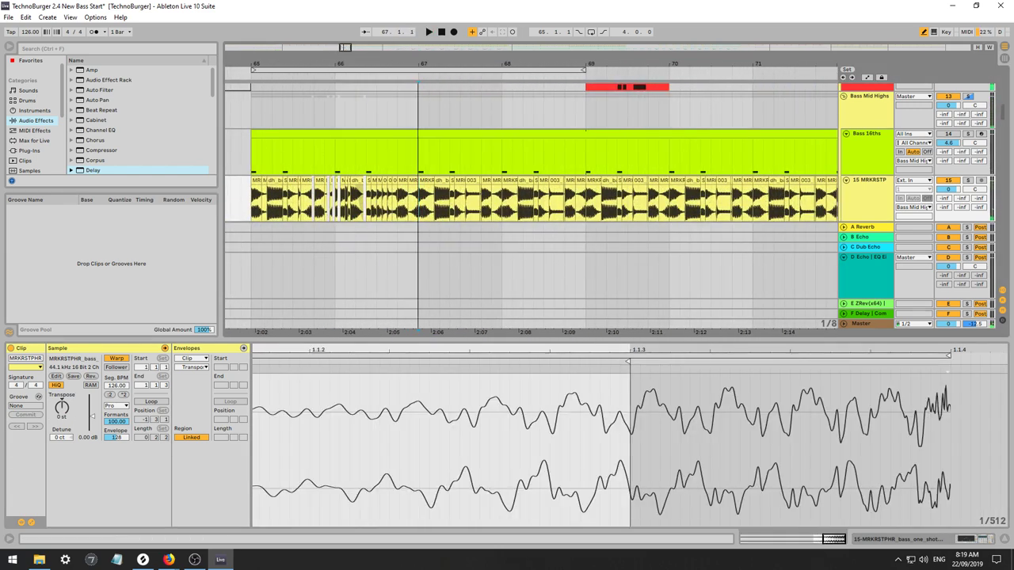
{"action": "key", "text": "minus"}
{"action": "key", "text": "minus"}
{"action": "key", "text": "minus"}
{"action": "key", "text": "minus"}
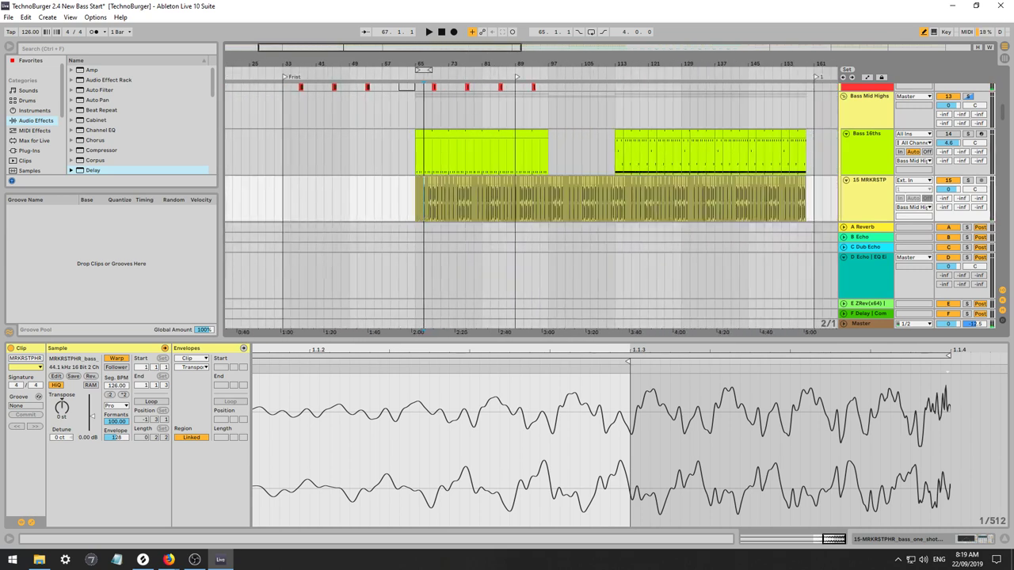
{"action": "key", "text": "minus"}
Delete the MRKRSTP clips from bar 67 to 161 and zoom back in on bars 64–71.
{"action": "left_click", "coordinate": [751, 195], "text": "shift"}
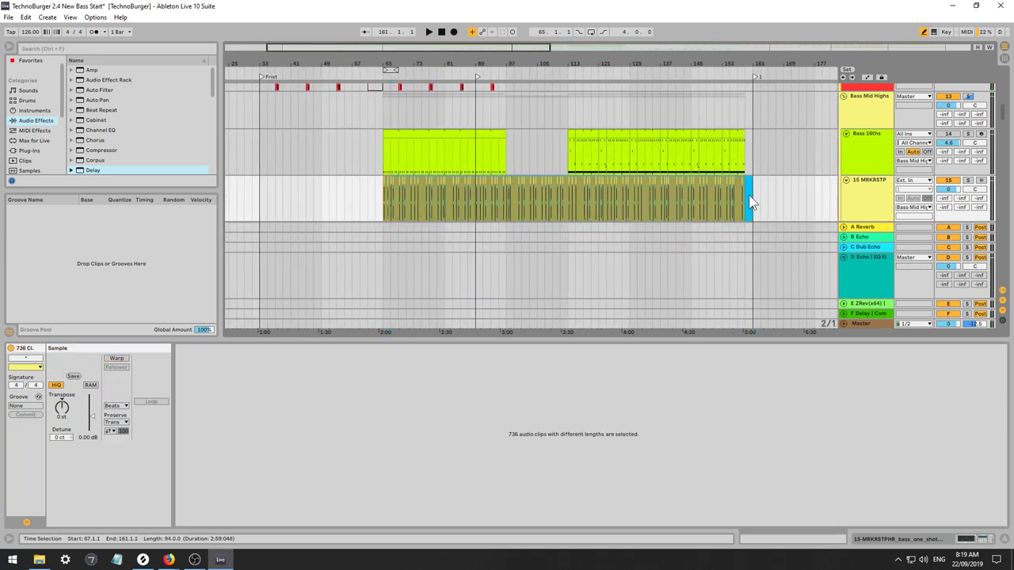
{"action": "key", "text": "Delete"}
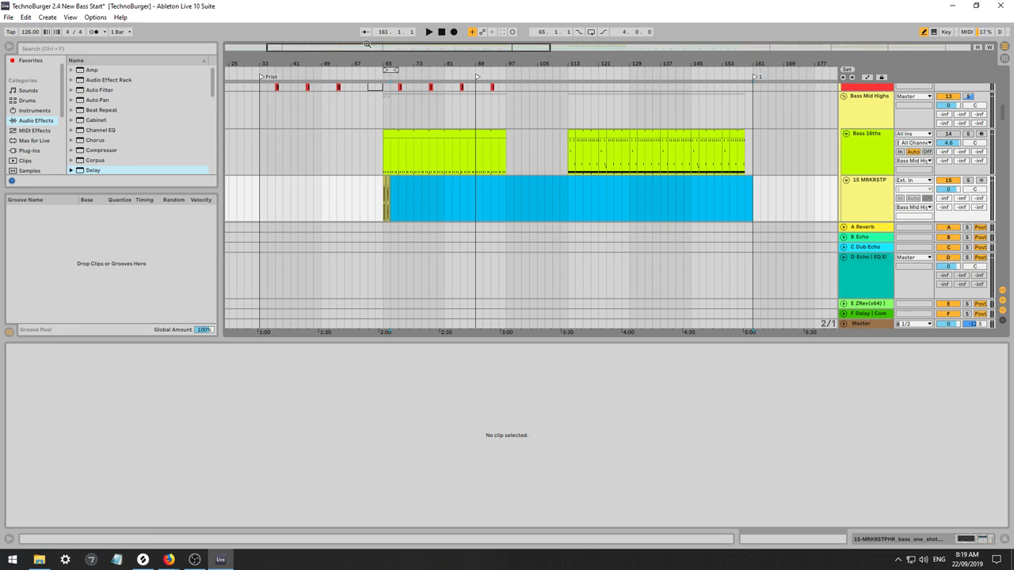
{"action": "left_click_drag", "start_coordinate": [356, 49], "coordinate": [350, 191]}
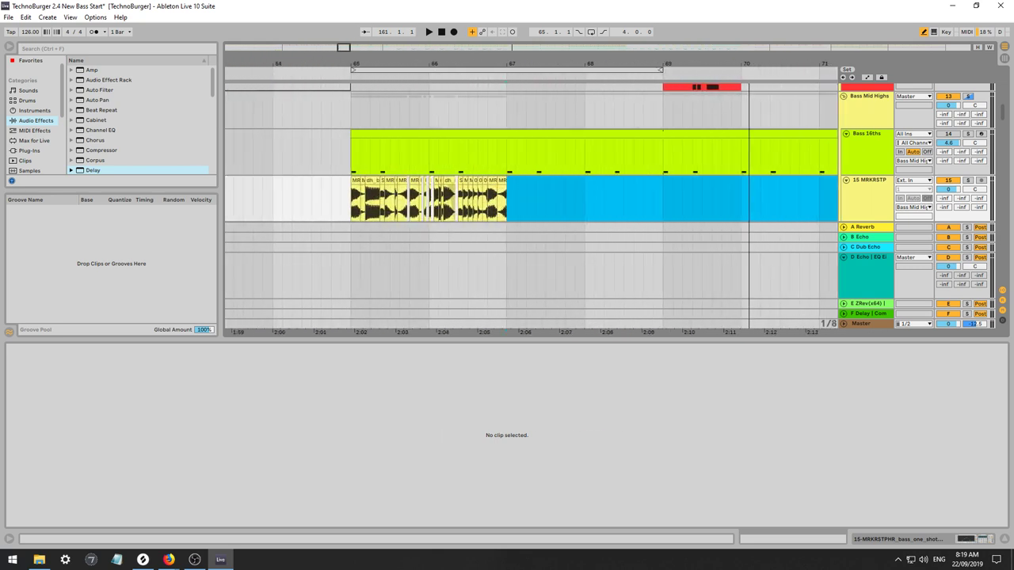
Loop bars 65–69, replay from bar 65, and show the MRKRSTP track's effect devices.
{"action": "left_click", "coordinate": [356, 212]}
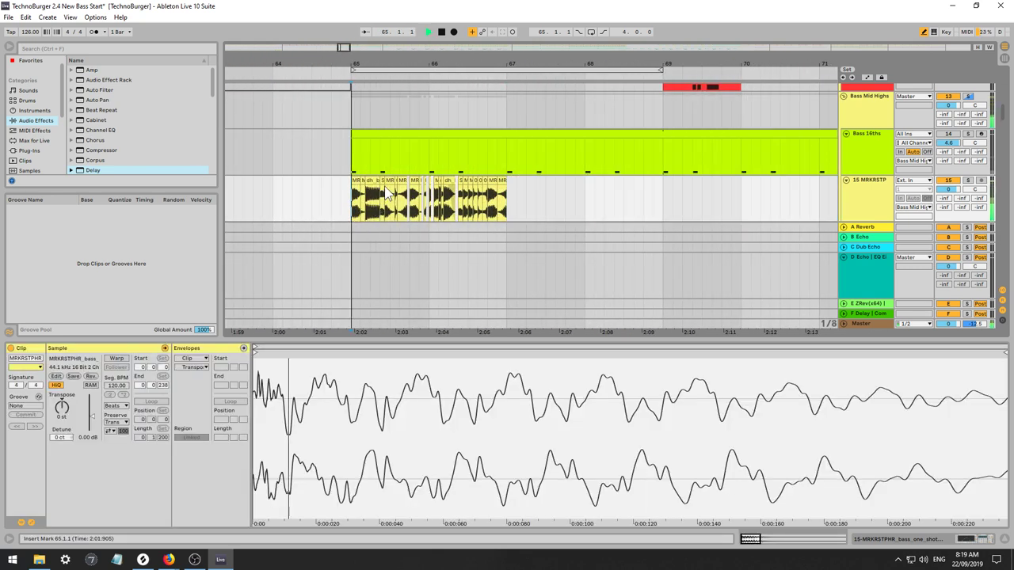
{"action": "left_click", "coordinate": [590, 32]}
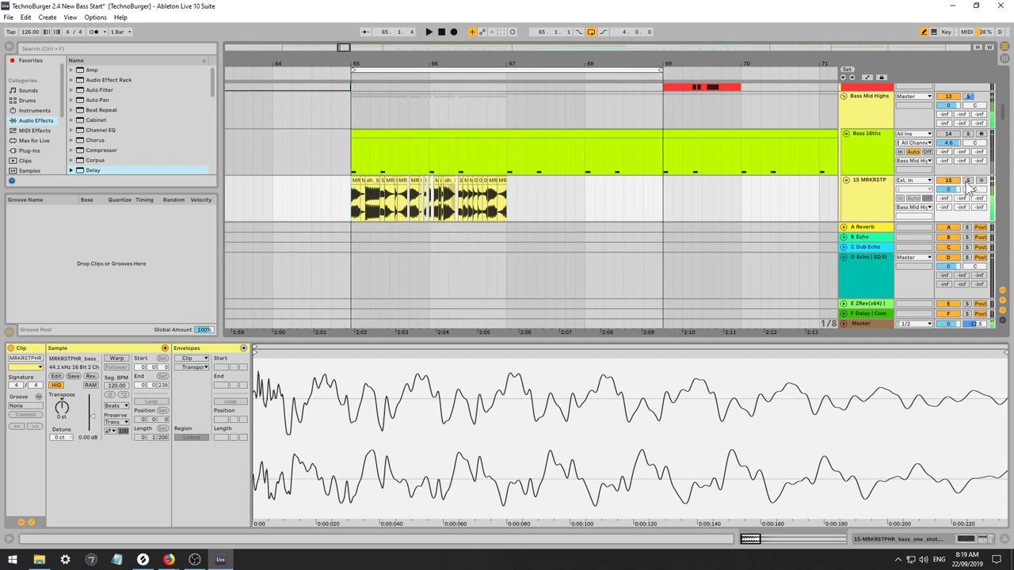
{"action": "key", "text": "space"}
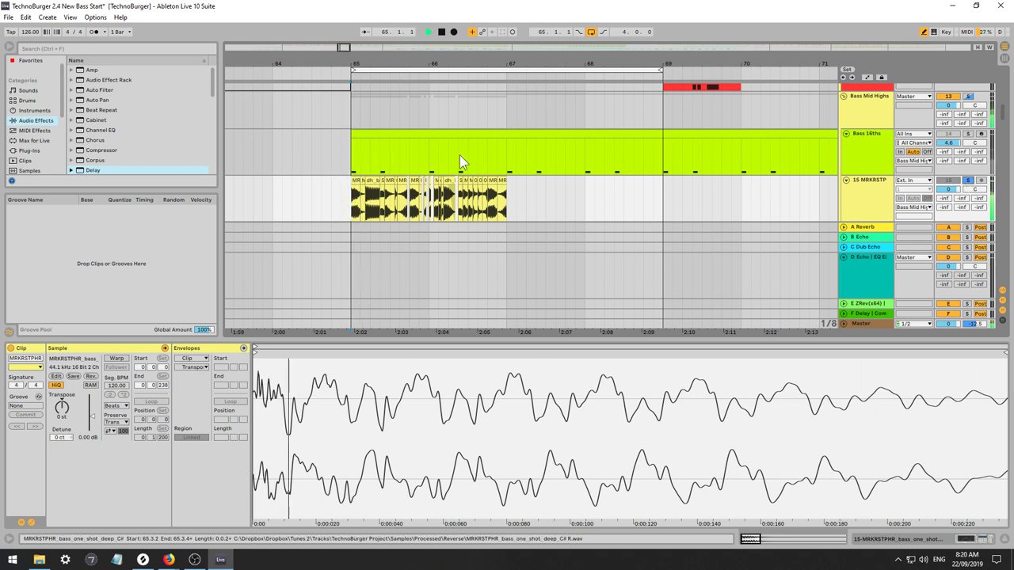
{"action": "left_click", "coordinate": [367, 329]}
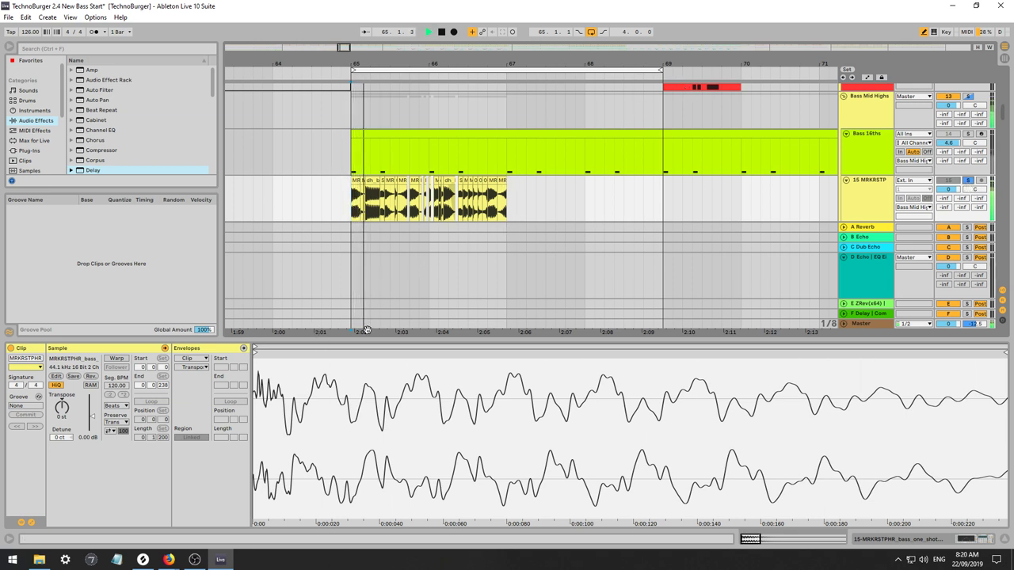
{"action": "left_click", "coordinate": [869, 183]}
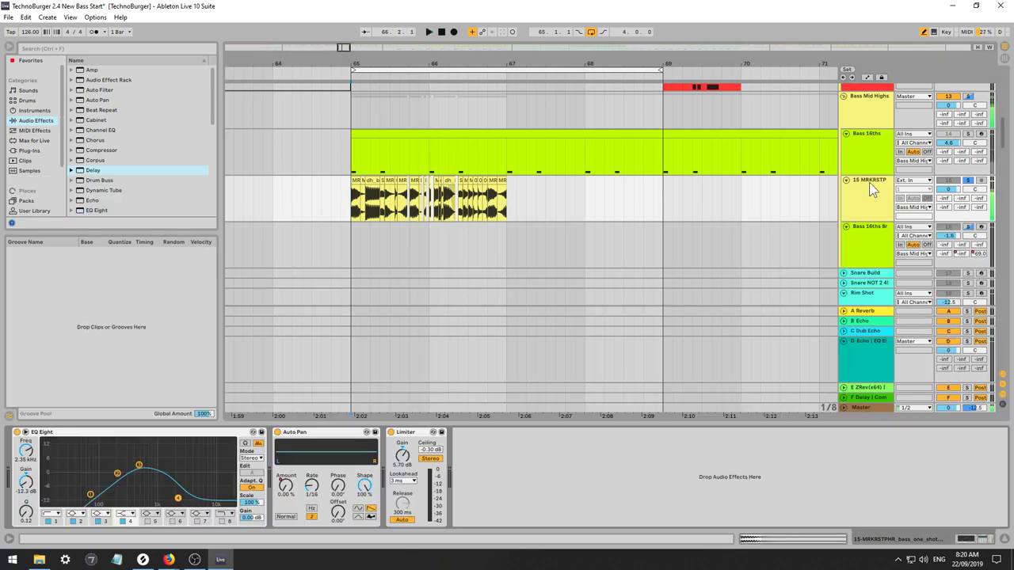
In the enlarged EQ Eight, enable band 5 as a -15 dB notch near 1.05 kHz and move band 4 to 2.73 kHz.
{"action": "left_click", "coordinate": [26, 432]}
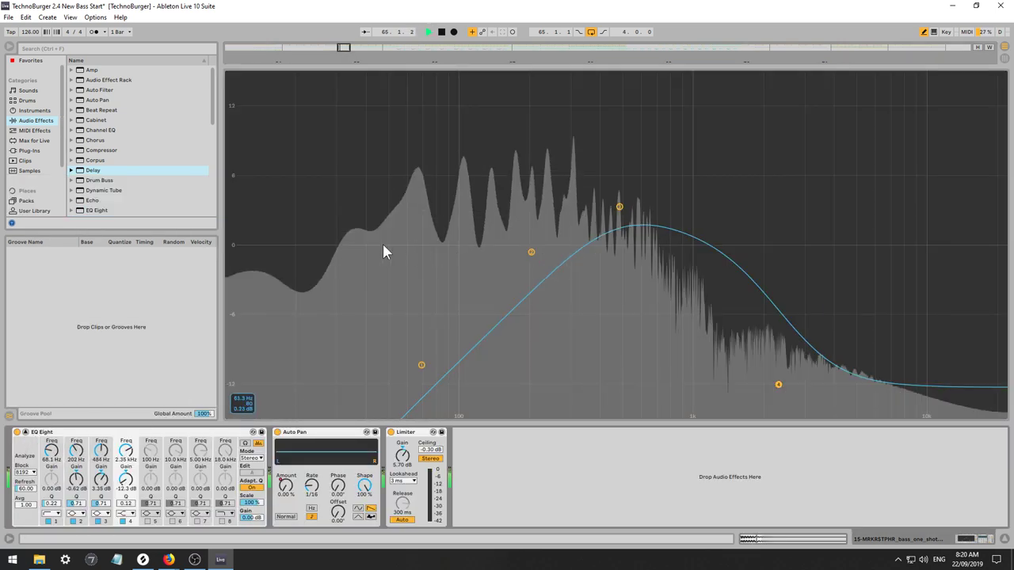
{"action": "key", "text": "space"}
{"action": "left_click", "coordinate": [148, 522]}
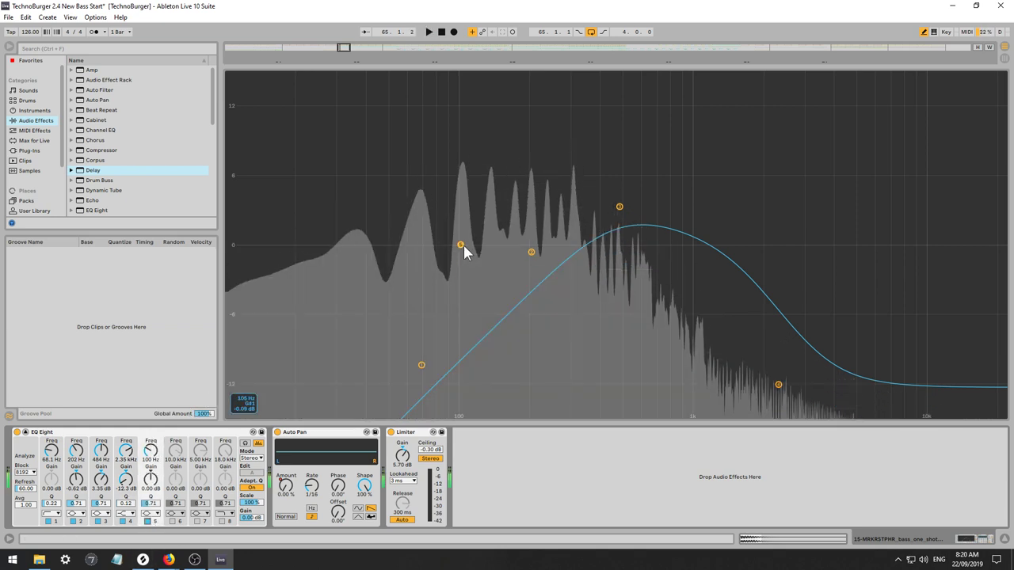
{"action": "left_click_drag", "start_coordinate": [461, 245], "coordinate": [696, 415]}
{"action": "key", "text": "space"}
{"action": "key", "text": "space"}
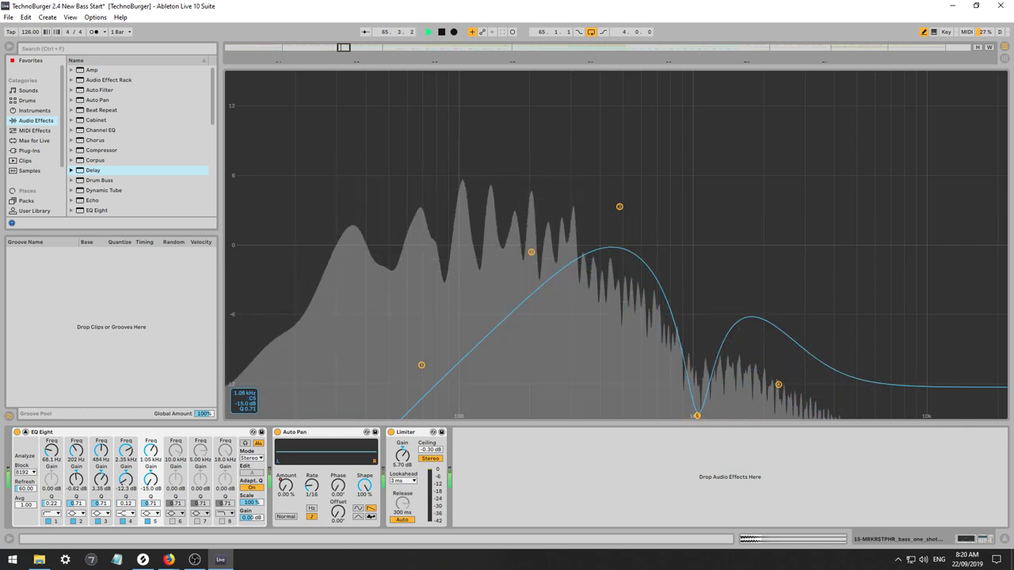
{"action": "left_click_drag", "start_coordinate": [779, 386], "coordinate": [792, 371]}
{"action": "key", "text": "space"}
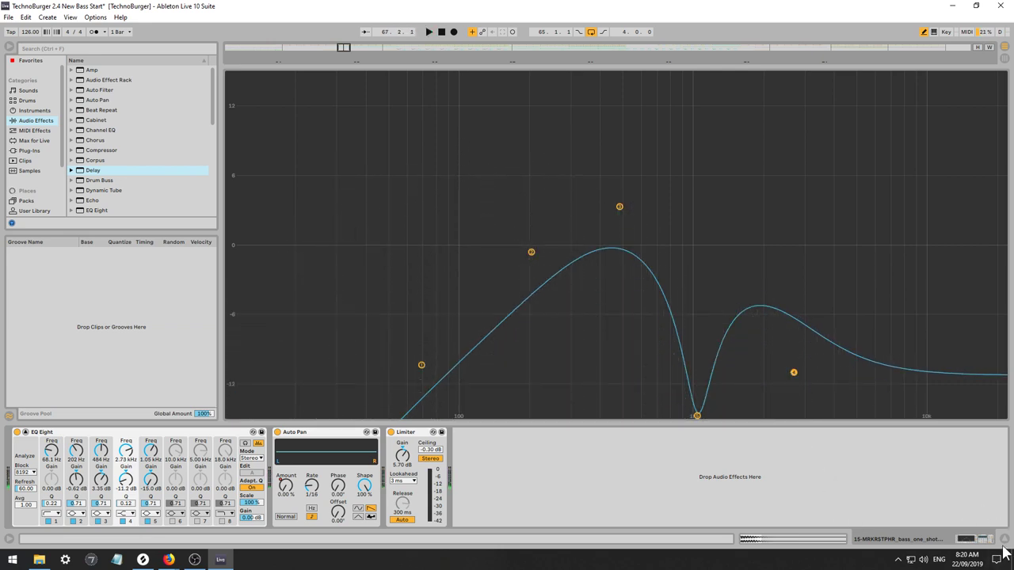
Close the enlarged EQ view and return EQ Eight to its normal size in the MRKRSTP chain.
{"action": "left_click", "coordinate": [1004, 540]}
{"action": "scroll", "coordinate": [852, 107], "scroll_direction": "up", "scroll_amount": 2}
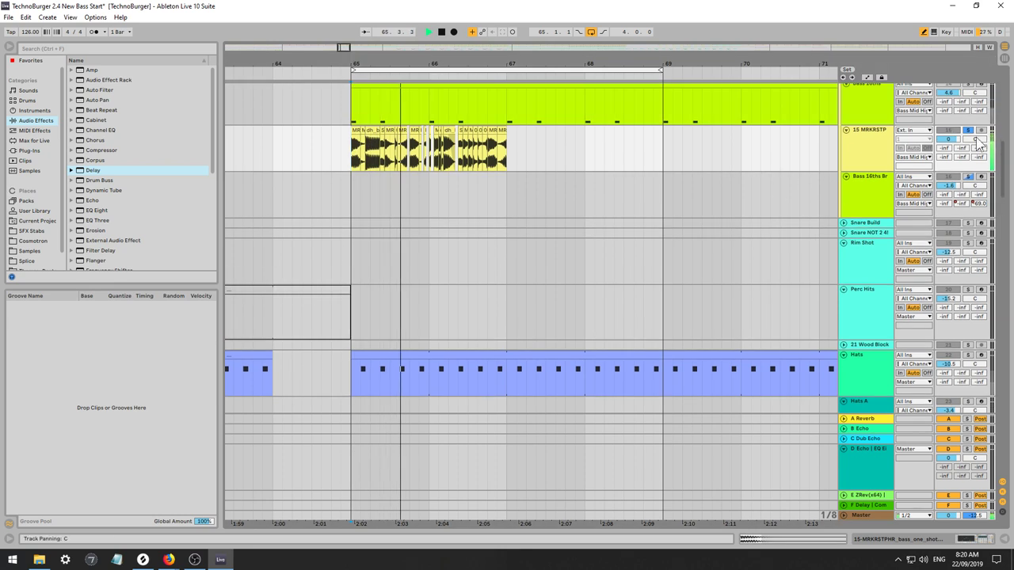
{"action": "scroll", "coordinate": [617, 169], "scroll_direction": "up", "scroll_amount": 1}
{"action": "scroll", "coordinate": [510, 199], "scroll_direction": "up", "scroll_amount": 1}
{"action": "key", "text": "space"}
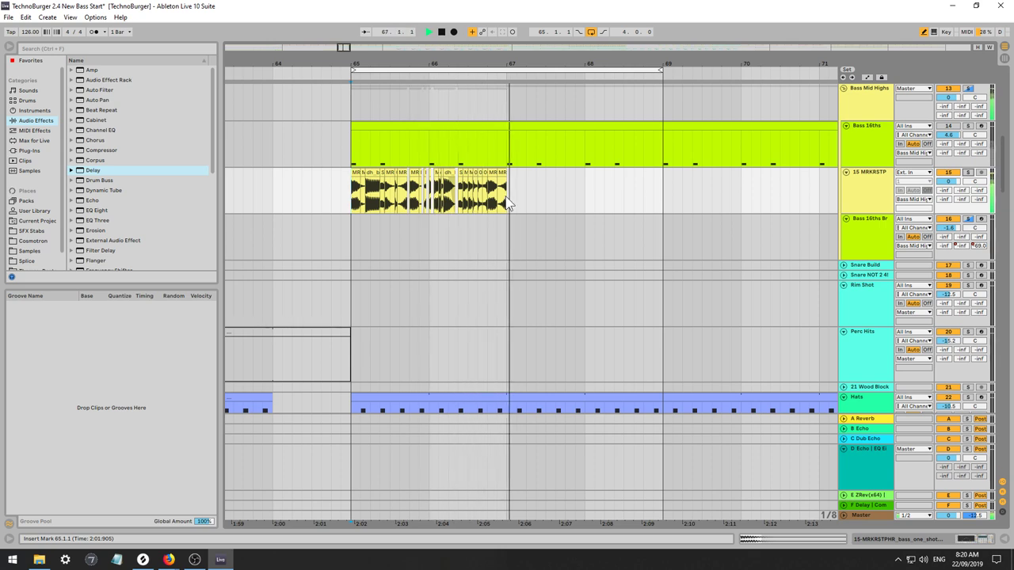
{"action": "double_click", "coordinate": [852, 172]}
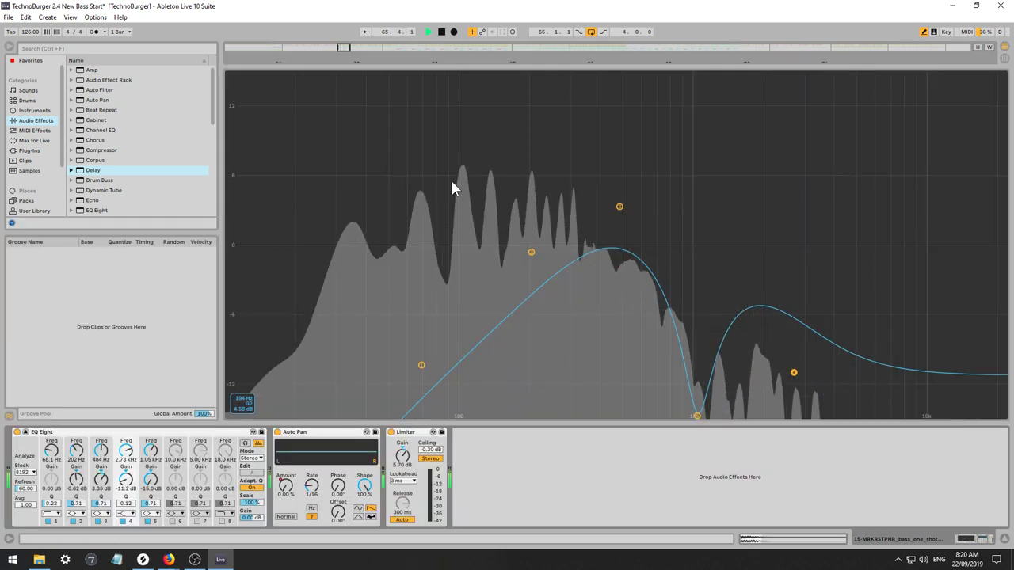
{"action": "left_click", "coordinate": [22, 438]}
{"action": "left_click", "coordinate": [25, 433]}
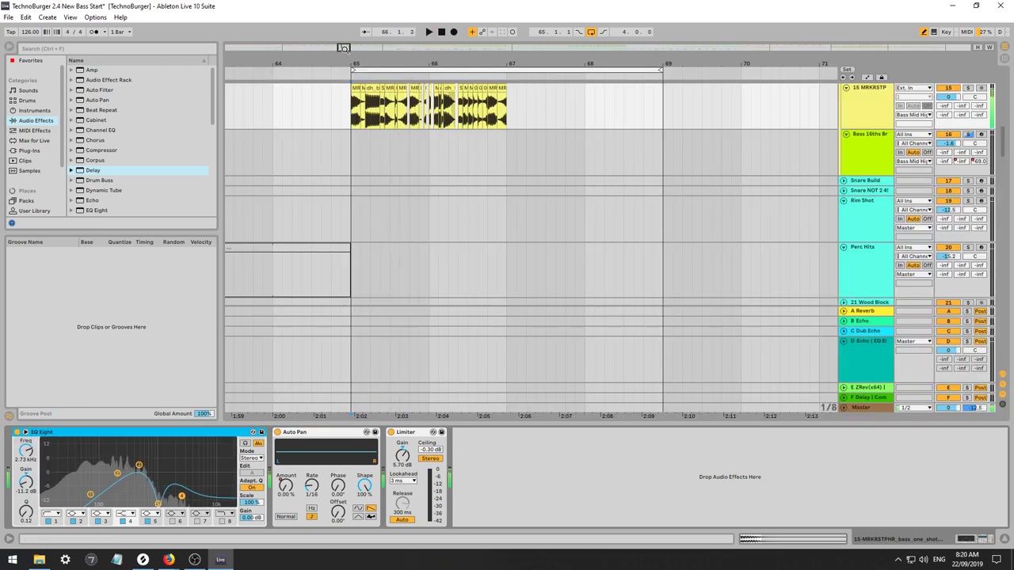
Delete the 1/32 MRKRSTP slice at 66.4.1 and shift the following clip left into its place.
{"action": "left_click_drag", "start_coordinate": [348, 63], "coordinate": [305, 95]}
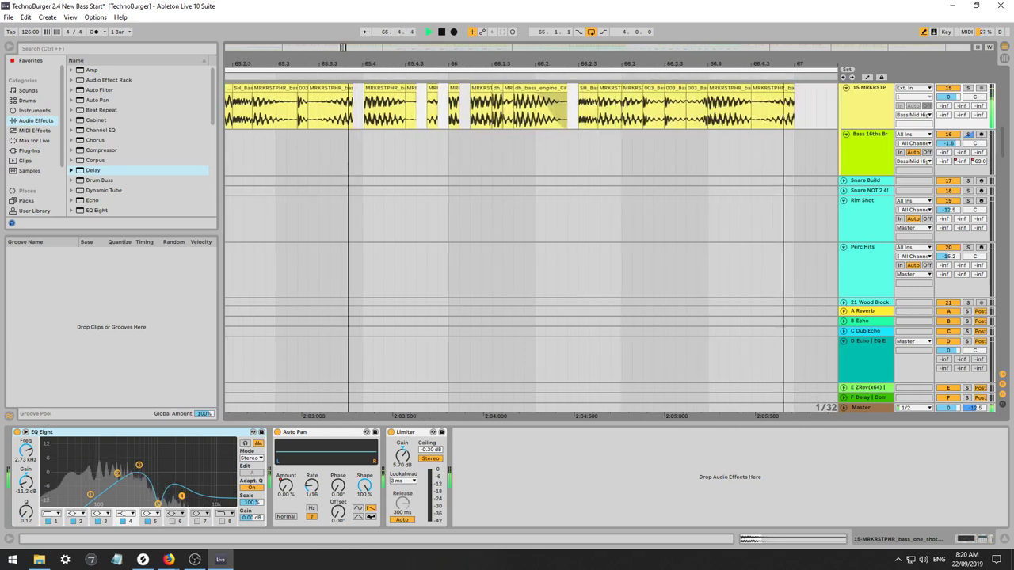
{"action": "left_click", "coordinate": [711, 122]}
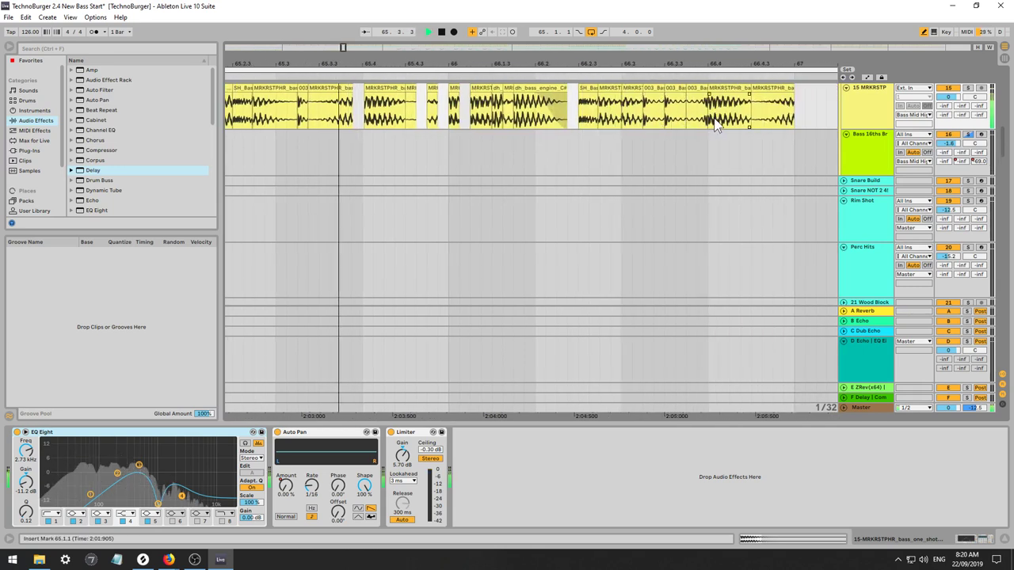
{"action": "key", "text": "Delete"}
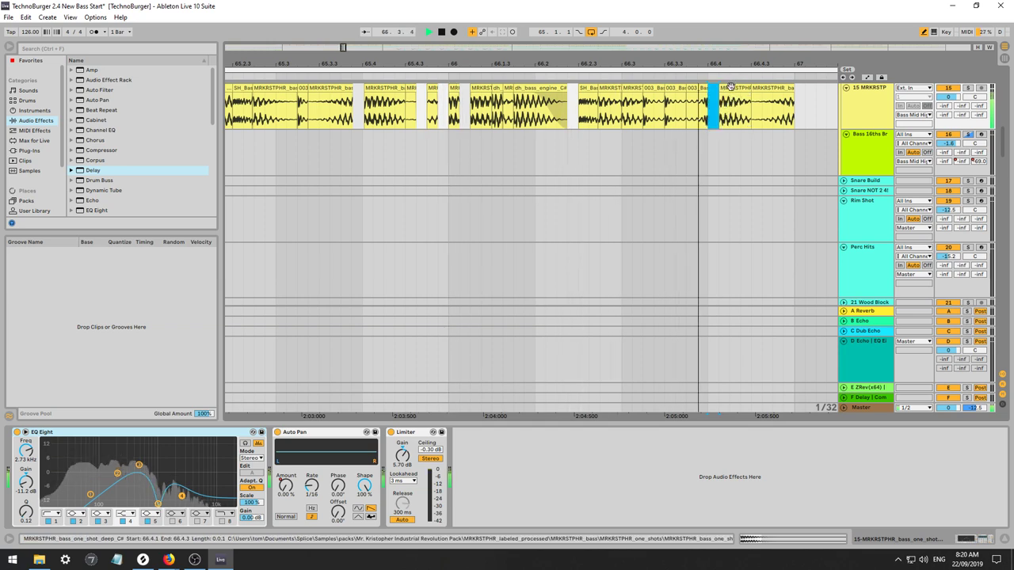
{"action": "left_click_drag", "start_coordinate": [732, 86], "coordinate": [725, 93]}
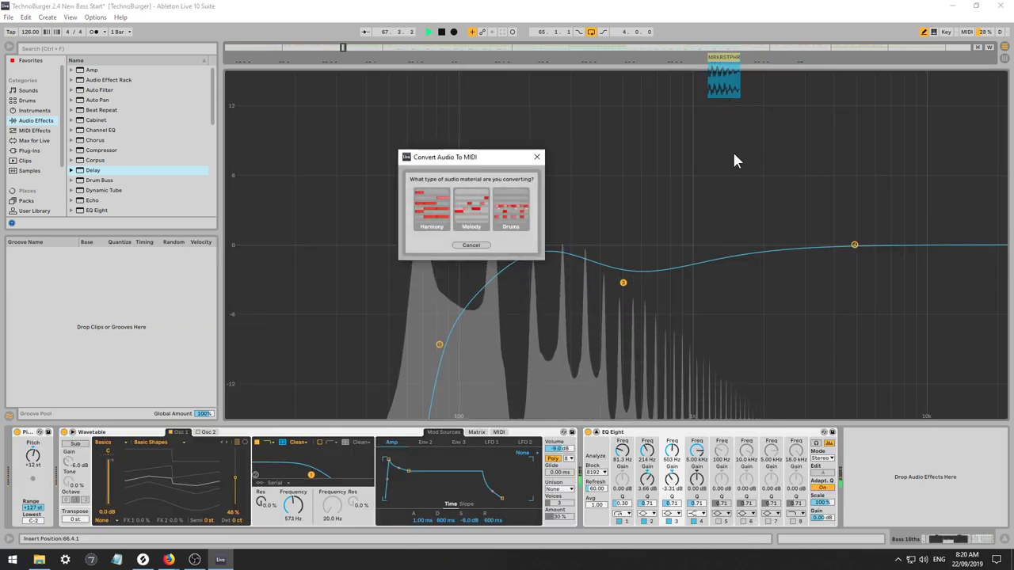
Cancel the Convert Audio To MIDI dialog and expand, then collapse, the Wavetable display.
{"action": "left_click", "coordinate": [480, 244]}
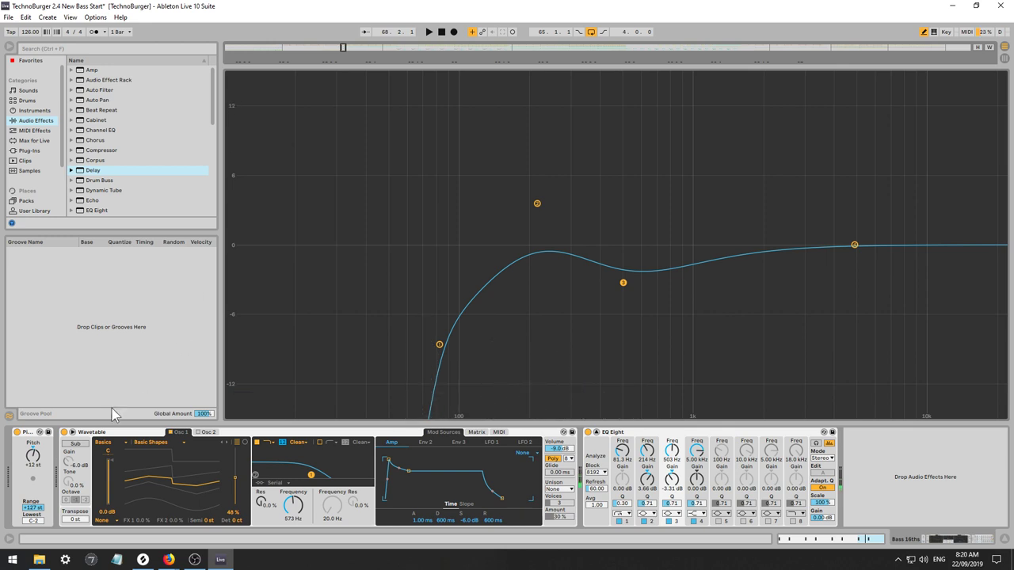
{"action": "left_click", "coordinate": [72, 433]}
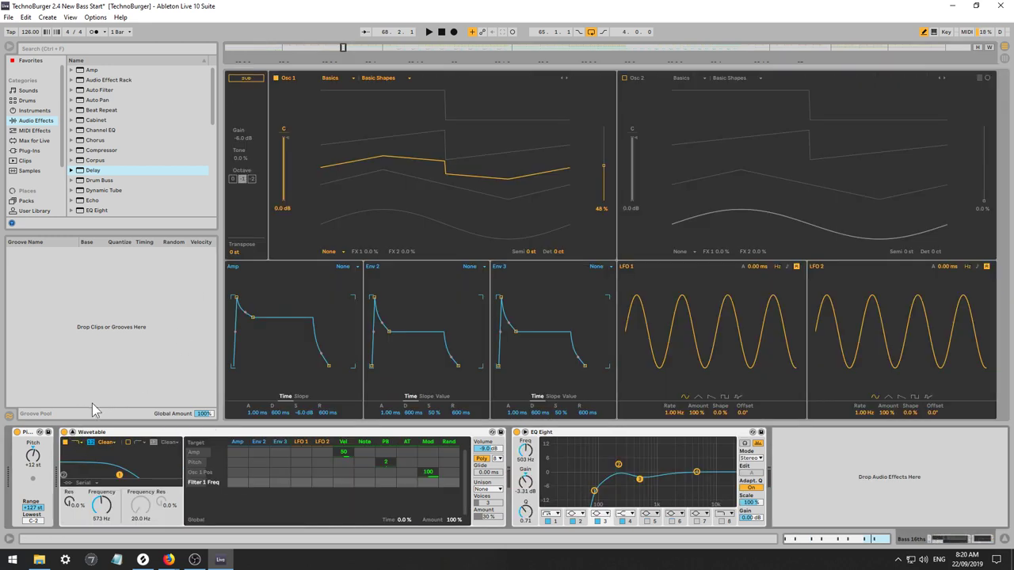
{"action": "left_click", "coordinate": [72, 433]}
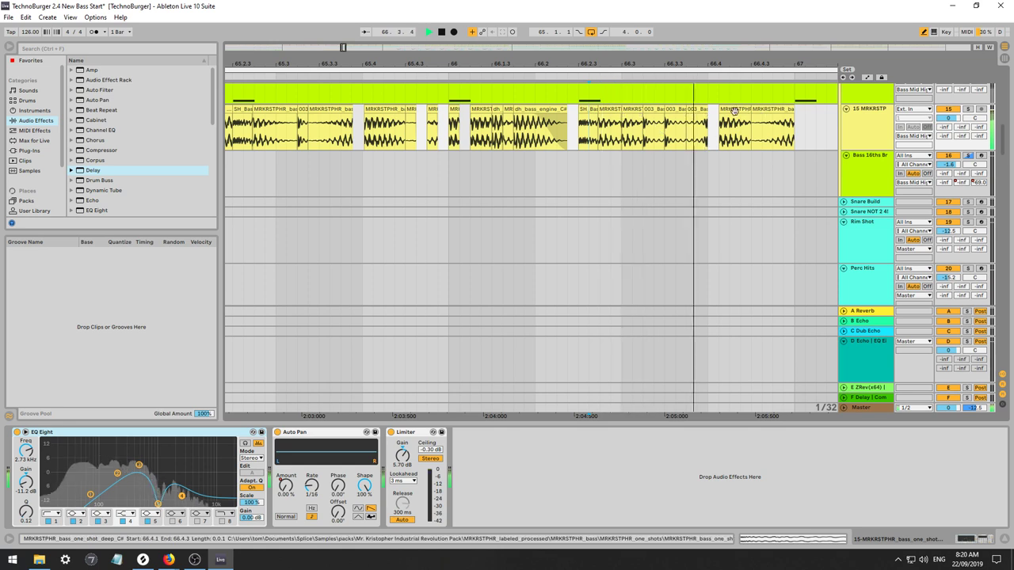
Move the clip left to 66.4, audition from 66.2 and 66.4.1, and lower EQ band 3 to about 278 Hz.
{"action": "key", "text": "space"}
{"action": "left_click_drag", "start_coordinate": [732, 109], "coordinate": [721, 116]}
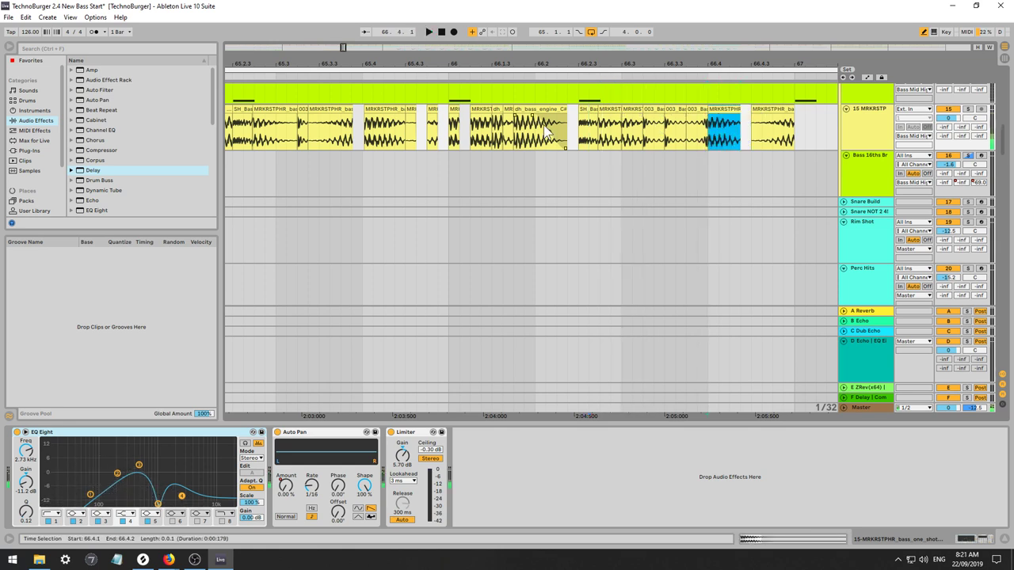
{"action": "left_click", "coordinate": [554, 129]}
{"action": "key", "text": "space"}
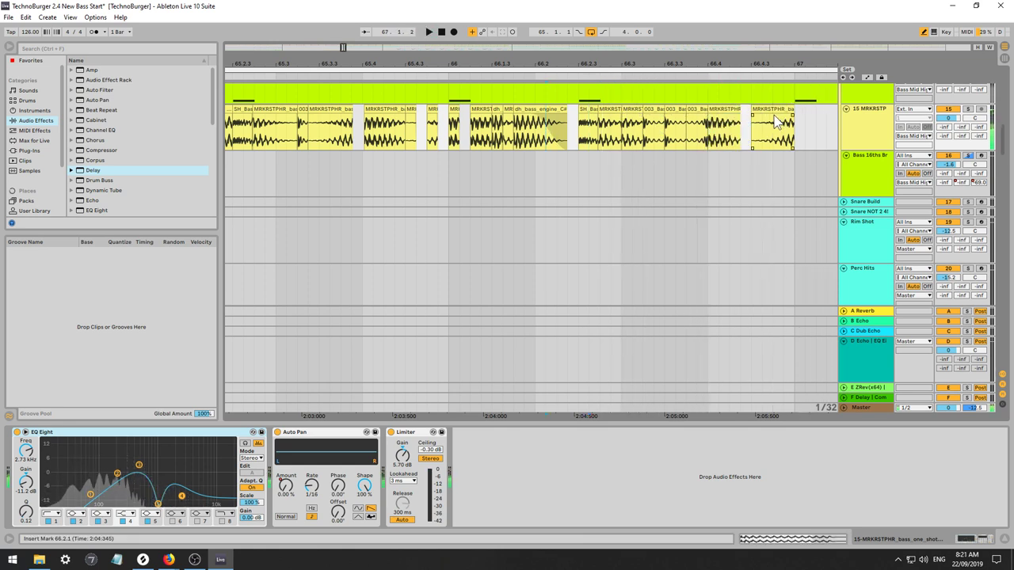
{"action": "left_click", "coordinate": [708, 138]}
{"action": "key", "text": "space"}
{"action": "key", "text": "space"}
{"action": "key", "text": "space"}
{"action": "key", "text": "space"}
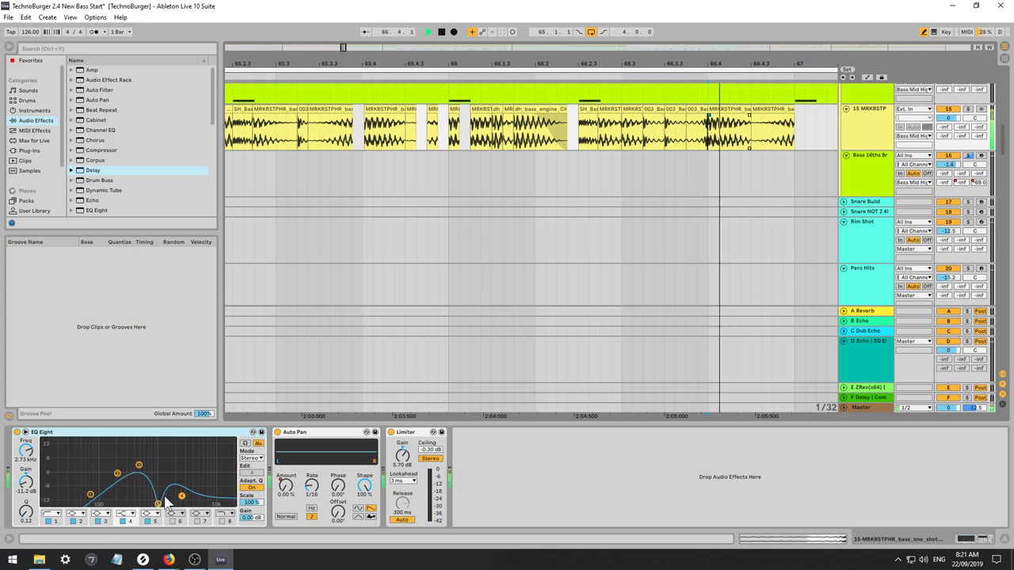
{"action": "key", "text": "space"}
{"action": "key", "text": "space"}
{"action": "key", "text": "space"}
{"action": "key", "text": "space"}
{"action": "mouse_move", "coordinate": [140, 465]}
{"action": "left_mouse_down"}
{"action": "mouse_move", "coordinate": [125, 473]}
{"action": "mouse_move", "coordinate": [127, 463]}
{"action": "left_mouse_up"}
{"action": "key", "text": "space"}
{"action": "key", "text": "space"}
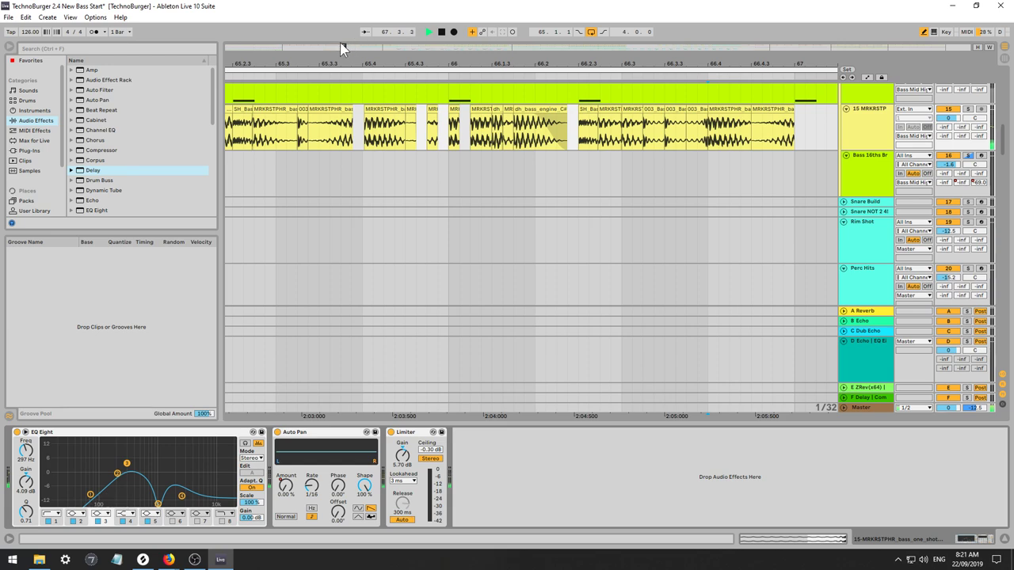
{"action": "left_click_drag", "start_coordinate": [343, 48], "coordinate": [340, 23]}
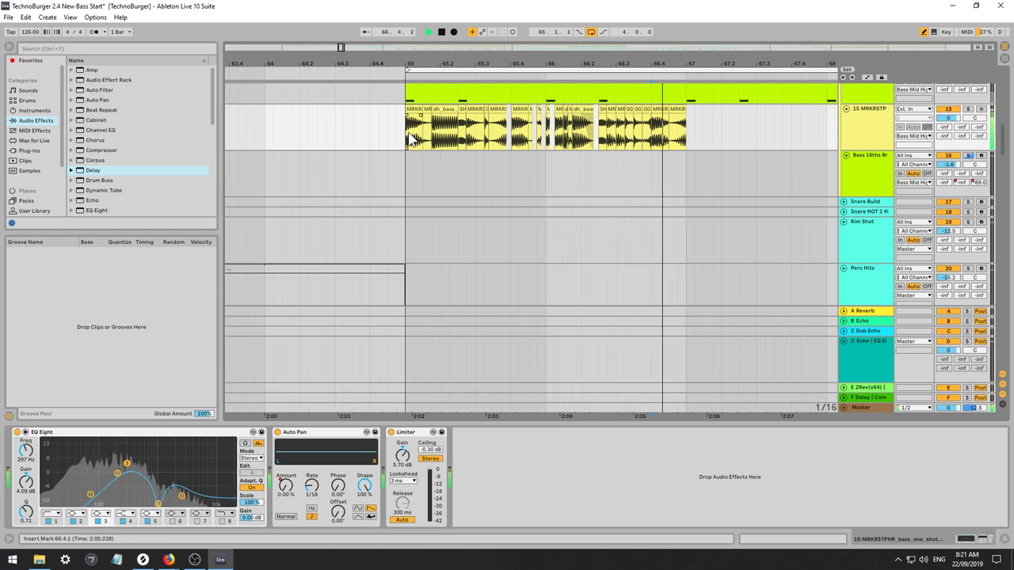
Turn MRKRSTP down to -4.7 dB, cut the EQ band near 2.9 kHz by ~14 dB, and raise Limiter gain to 9 dB.
{"action": "left_click_drag", "start_coordinate": [956, 117], "coordinate": [956, 134]}
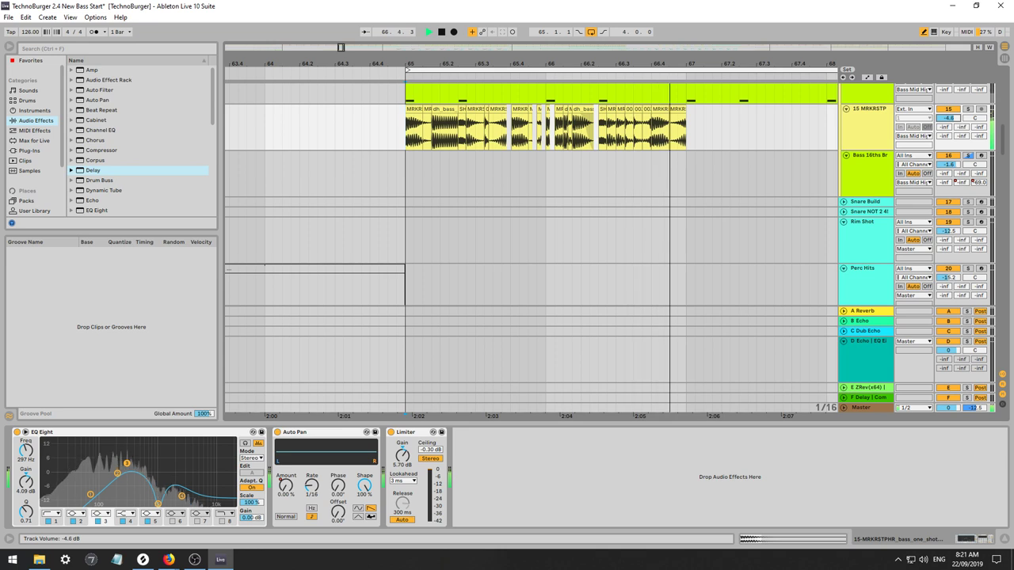
{"action": "left_click", "coordinate": [157, 505]}
{"action": "key", "text": "space"}
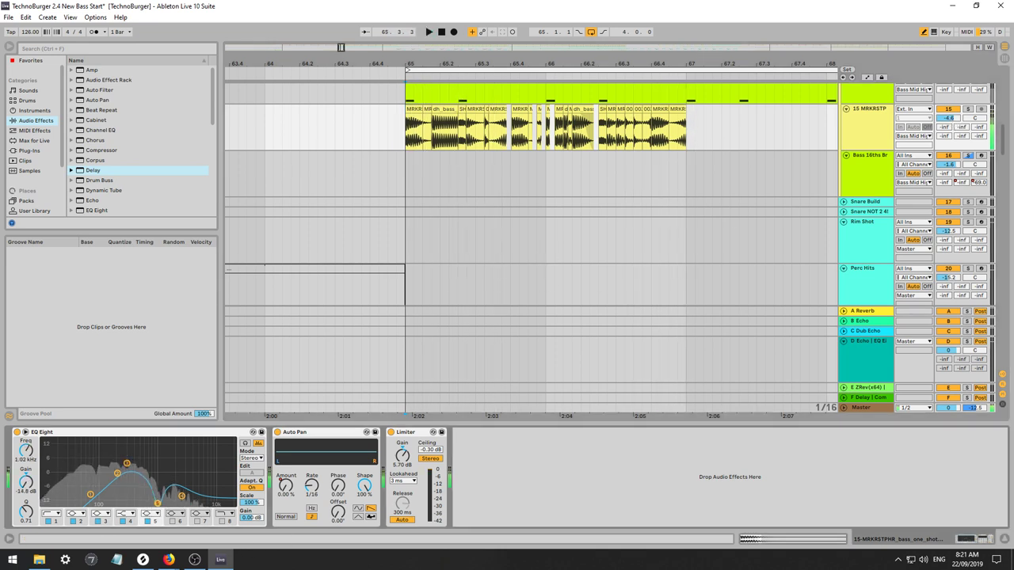
{"action": "left_click_drag", "start_coordinate": [155, 474], "coordinate": [183, 499]}
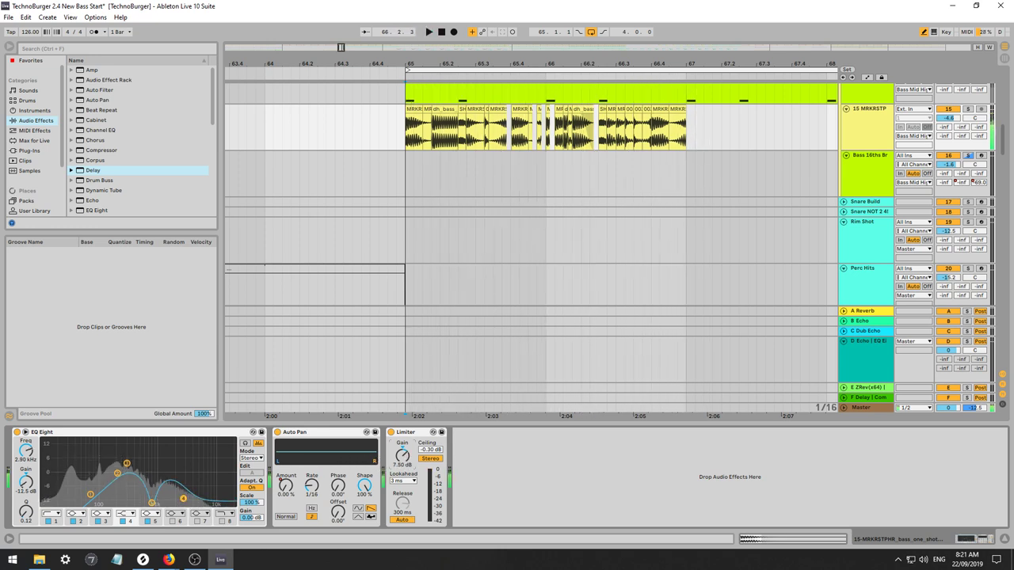
{"action": "left_click_drag", "start_coordinate": [405, 457], "coordinate": [402, 443]}
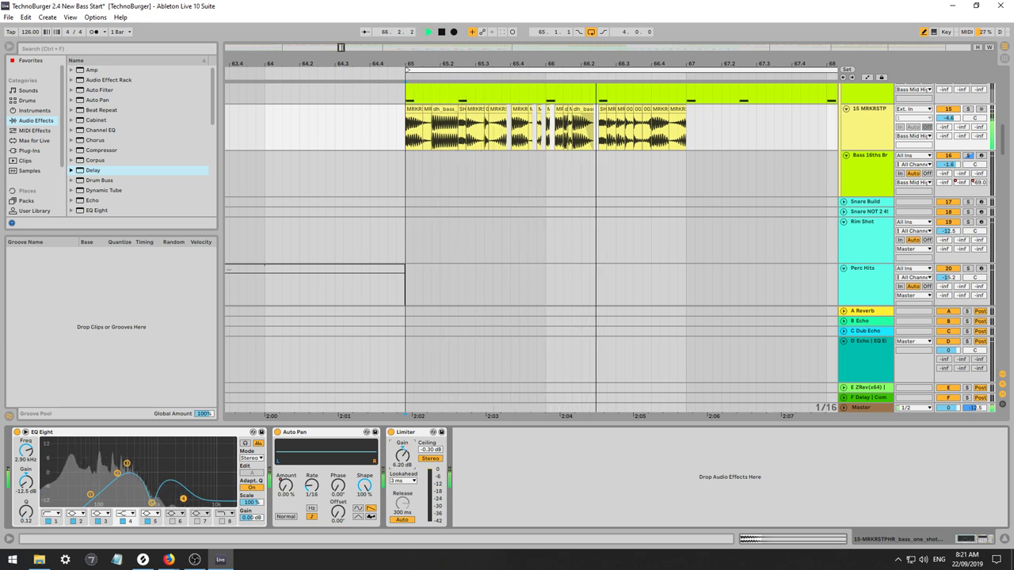
{"action": "key", "text": "space"}
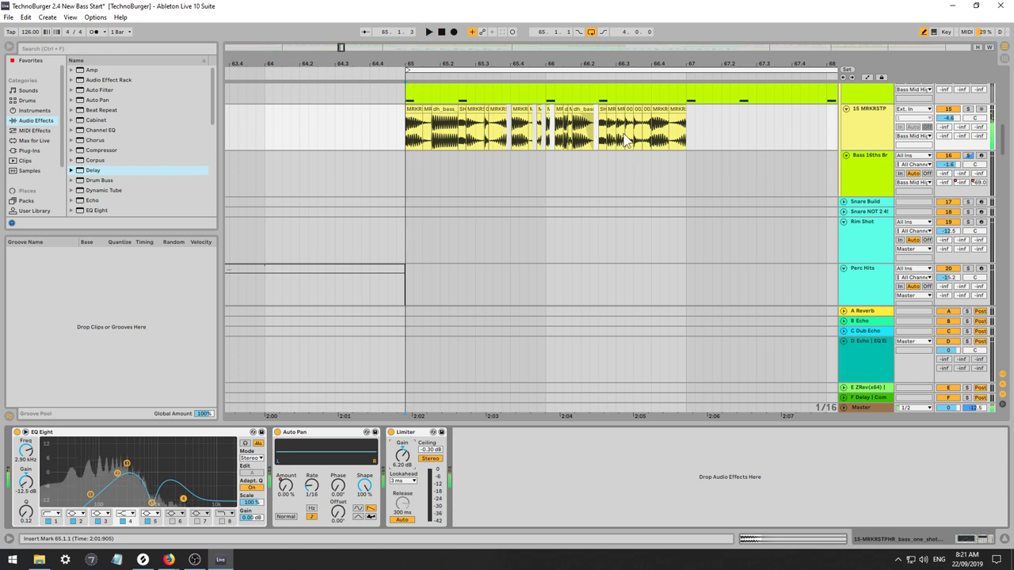
Audition the break slices from 66.3.3, 66.3.4 and 66.2.2.
{"action": "left_click", "coordinate": [640, 136]}
{"action": "key", "text": "space"}
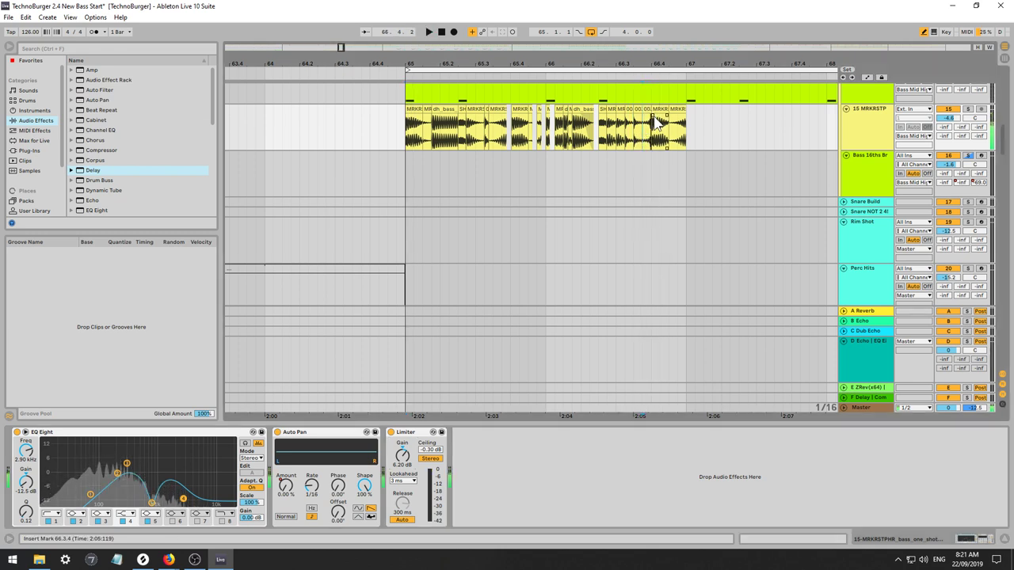
{"action": "key", "text": "space"}
{"action": "key", "text": "space"}
{"action": "left_click", "coordinate": [647, 110]}
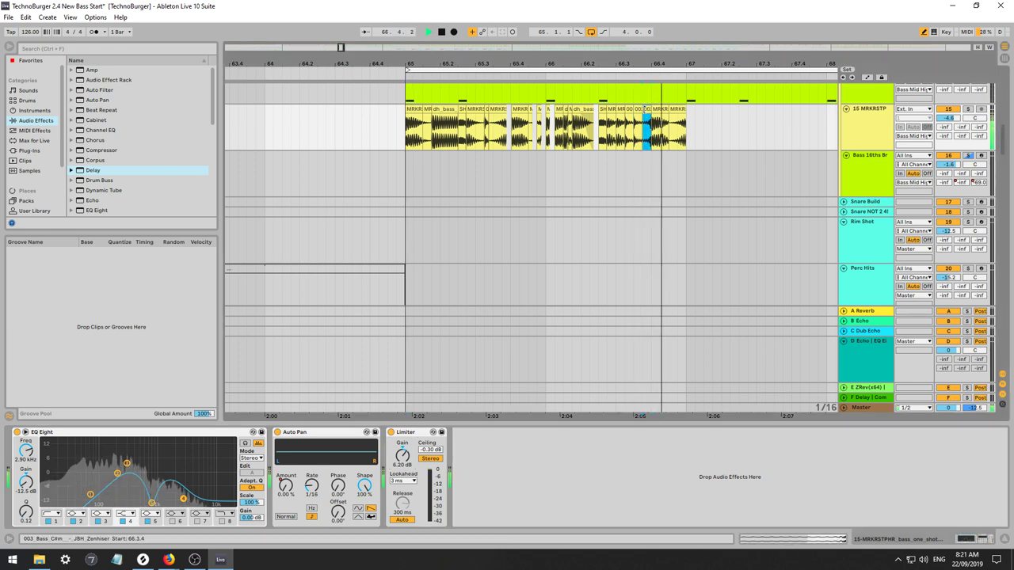
{"action": "key", "text": "space"}
{"action": "key", "text": "space"}
{"action": "key", "text": "space"}
{"action": "key", "text": "space"}
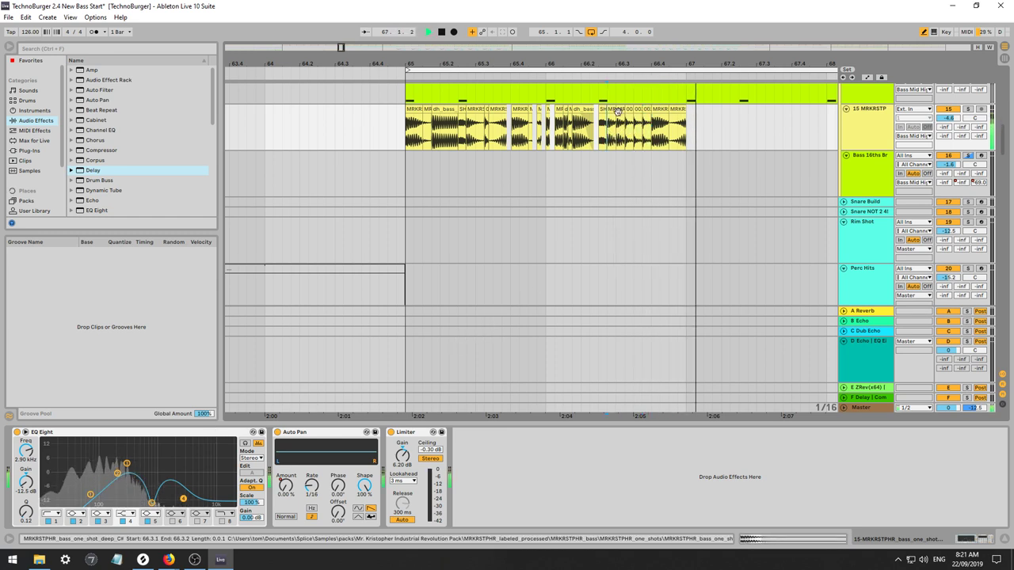
{"action": "left_click", "coordinate": [646, 131]}
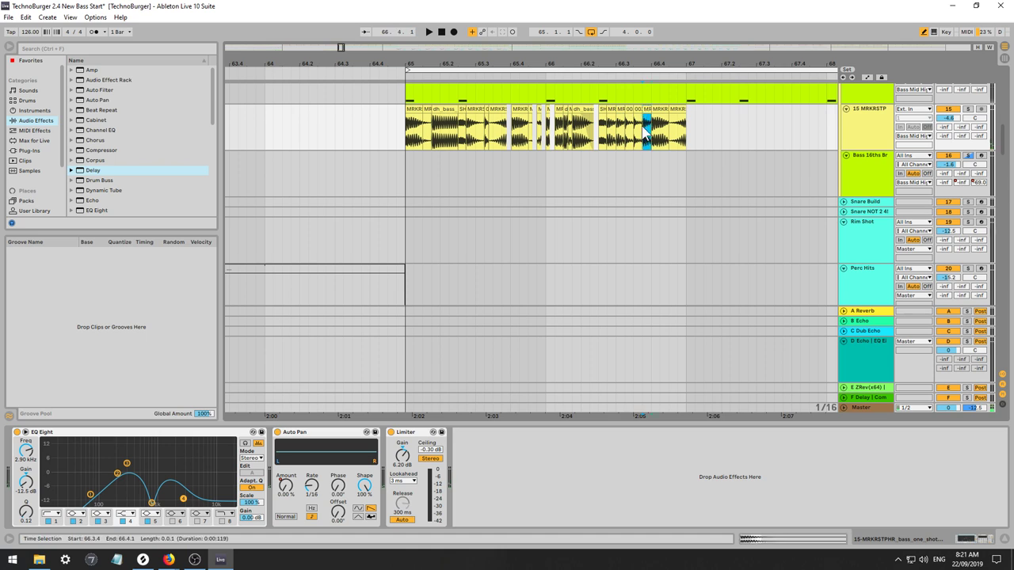
{"action": "left_click", "coordinate": [592, 136]}
{"action": "key", "text": "space"}
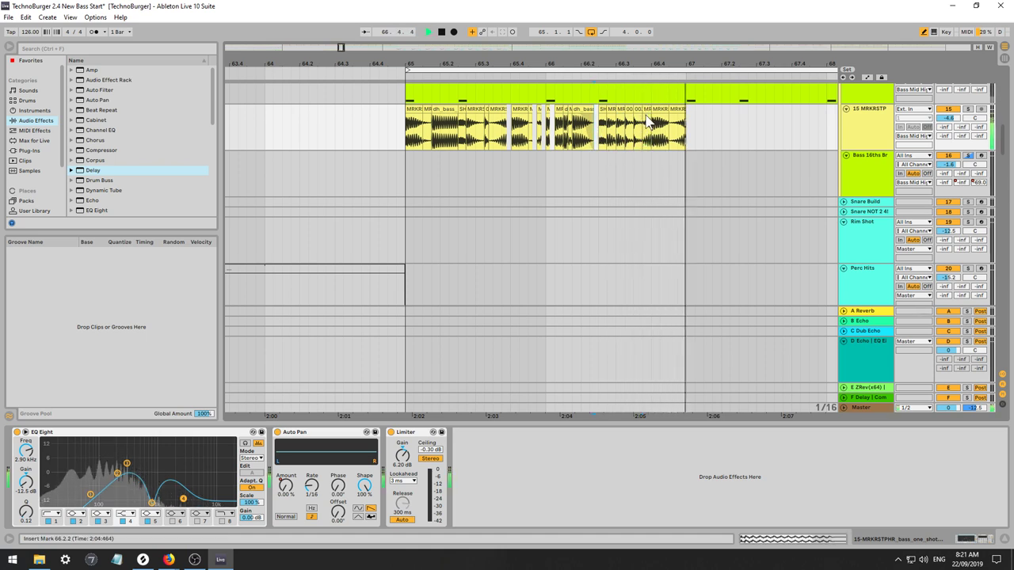
{"action": "key", "text": "space"}
{"action": "key", "text": "space"}
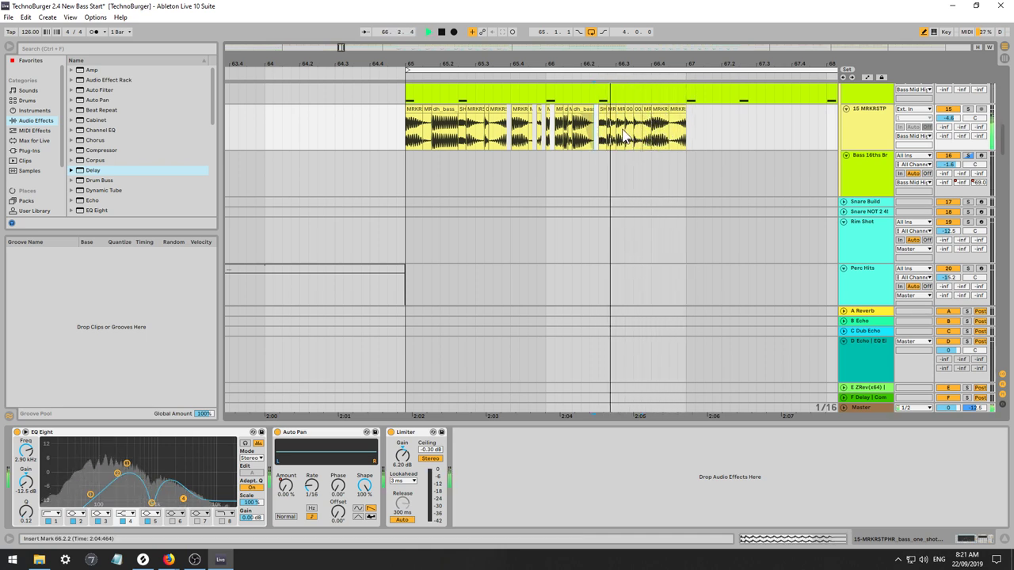
{"action": "key", "text": "space"}
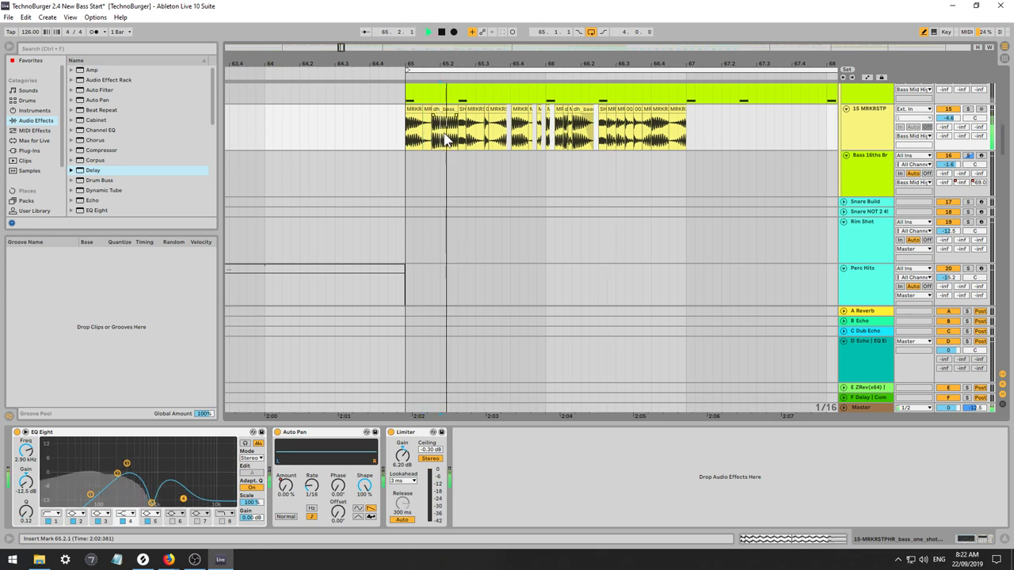
{"action": "left_click", "coordinate": [590, 144]}
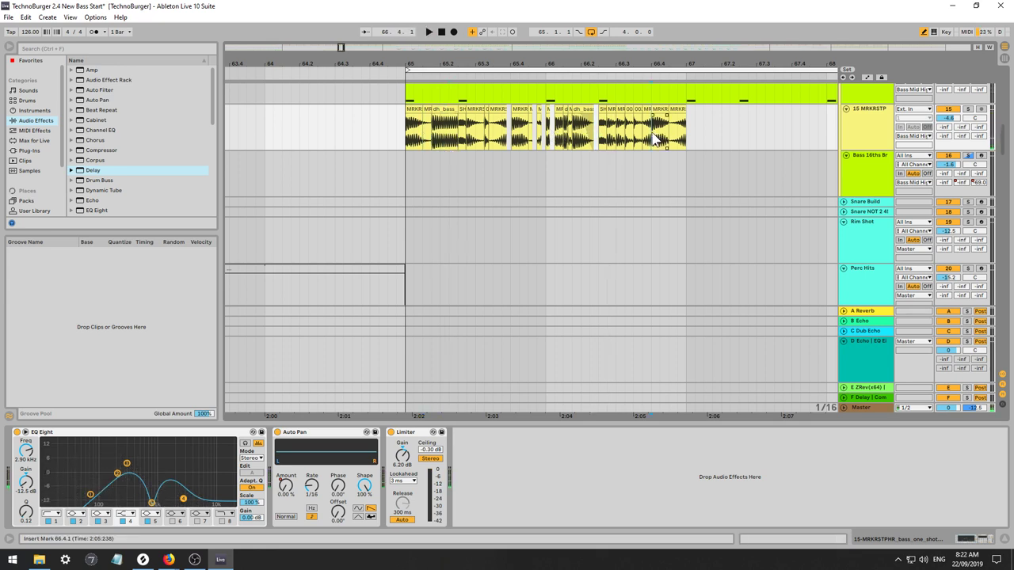
{"action": "key", "text": "space"}
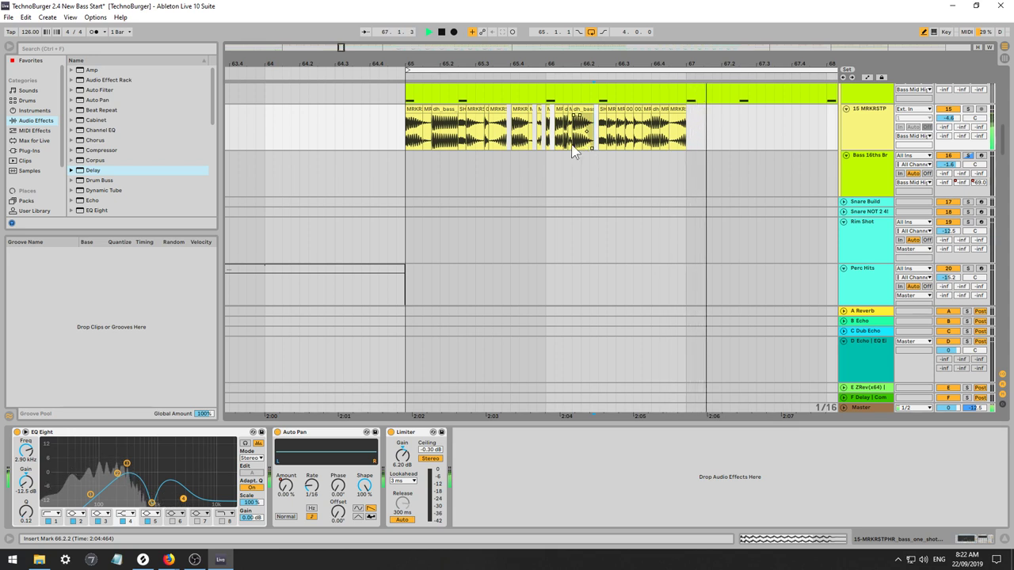
Play the break from bar 65 and from 65.4.1, checking the short slice at 66.4.1.
{"action": "left_click", "coordinate": [409, 141]}
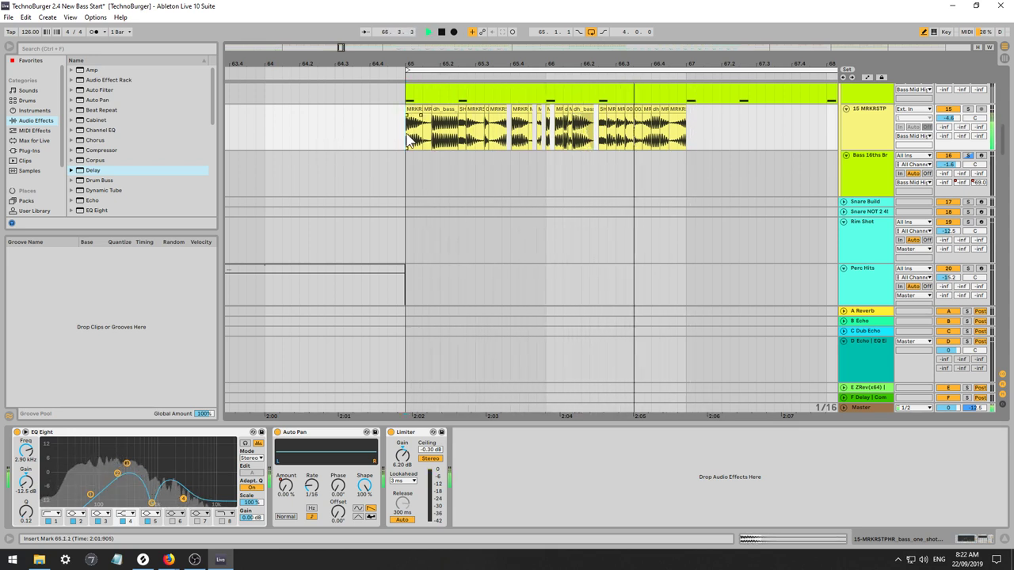
{"action": "key", "text": "space"}
{"action": "left_click", "coordinate": [655, 110]}
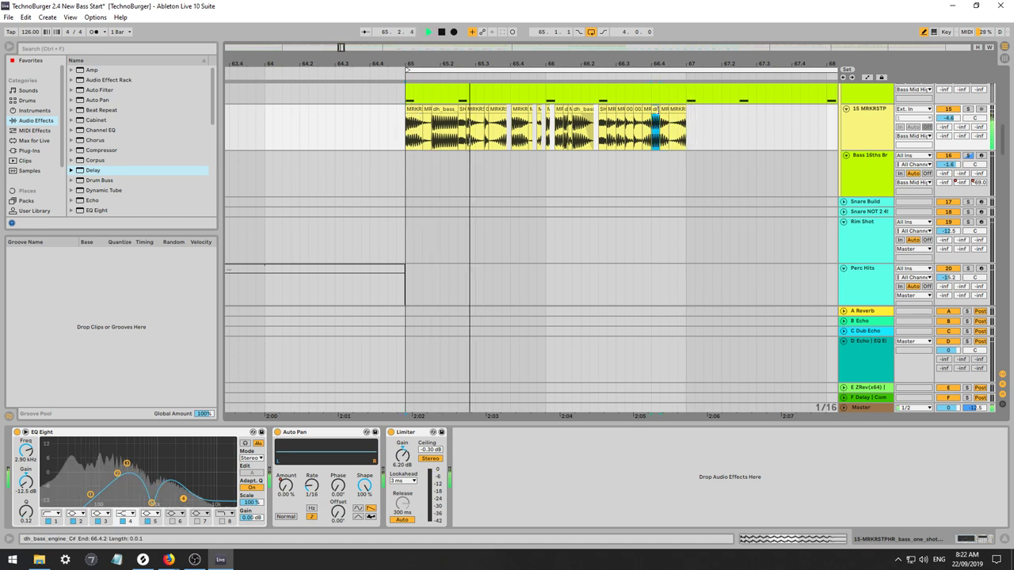
{"action": "left_click", "coordinate": [514, 141]}
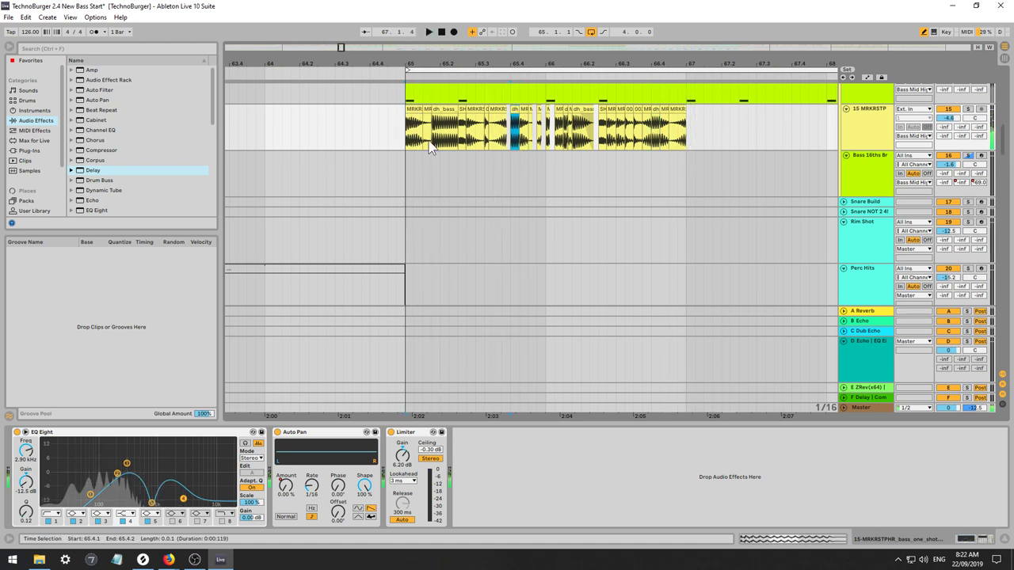
{"action": "left_click", "coordinate": [406, 142]}
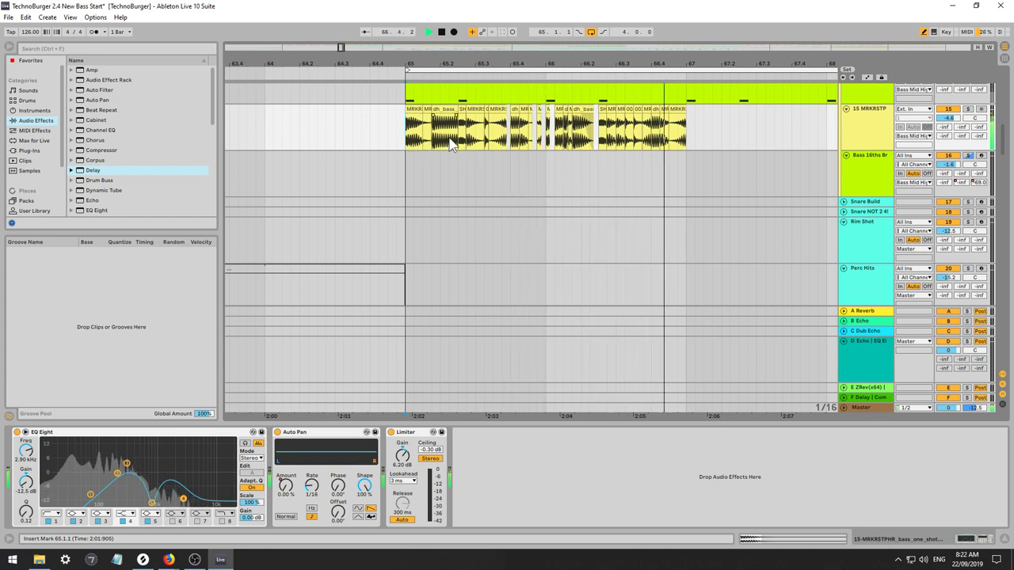
{"action": "left_click", "coordinate": [513, 137]}
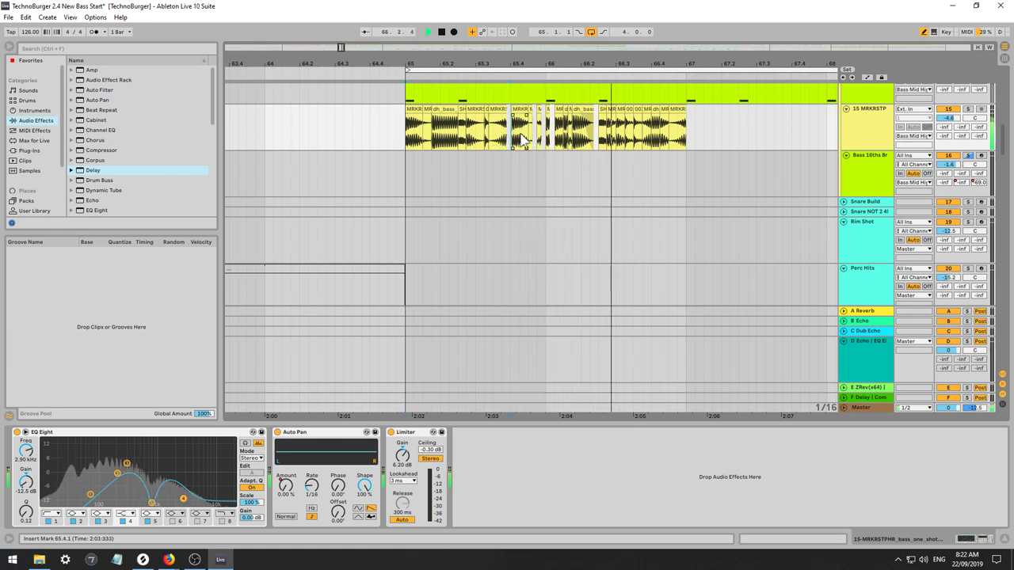
{"action": "key", "text": "space"}
{"action": "key", "text": "space"}
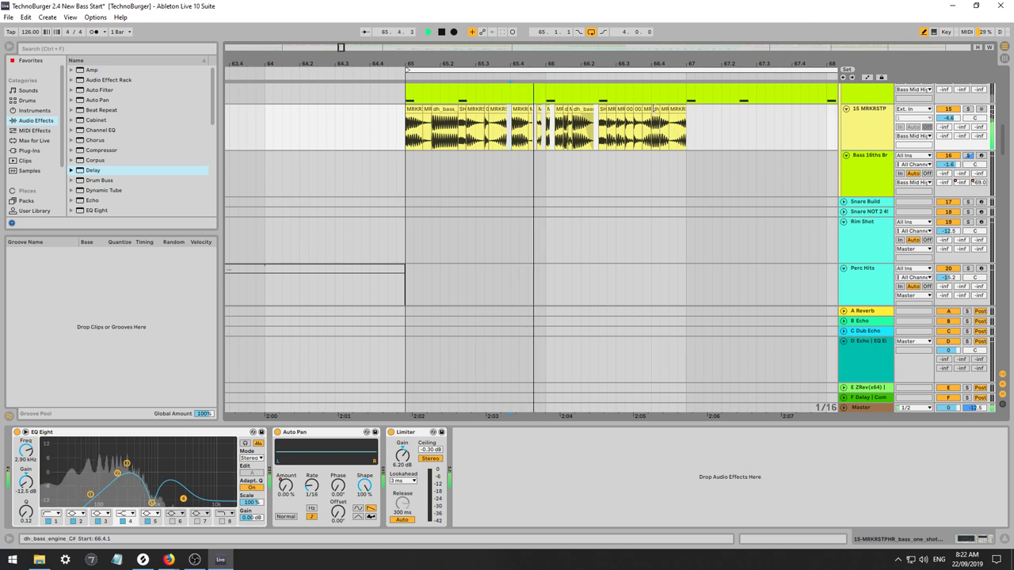
{"action": "left_click", "coordinate": [655, 125]}
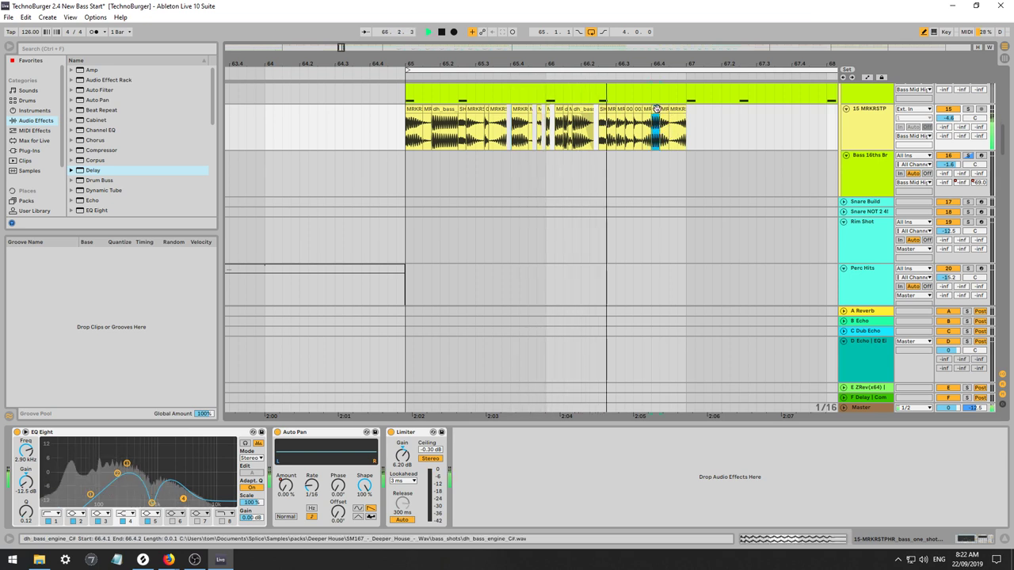
{"action": "left_click", "coordinate": [511, 141]}
{"action": "left_click", "coordinate": [402, 145]}
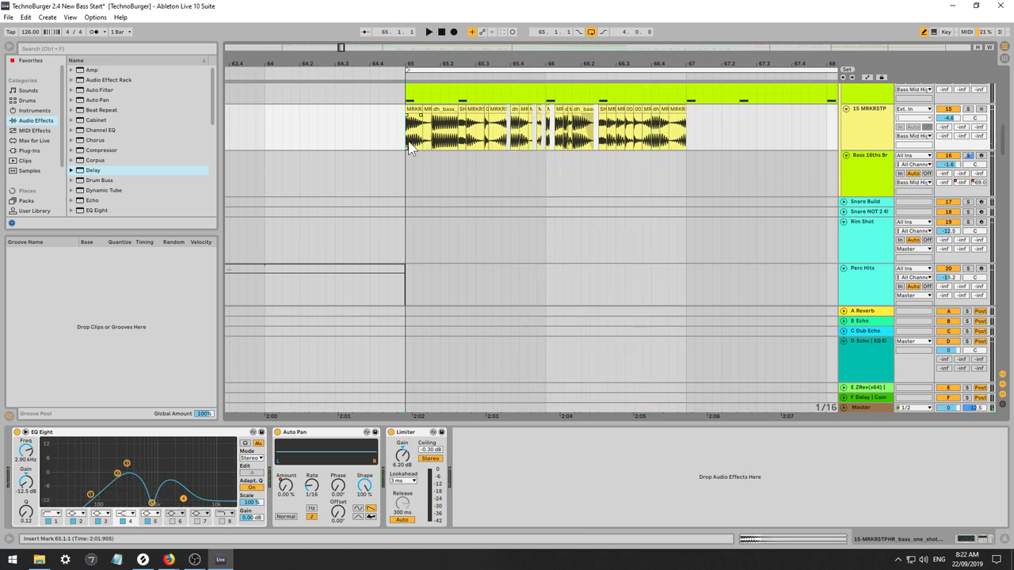
{"action": "key", "text": "space"}
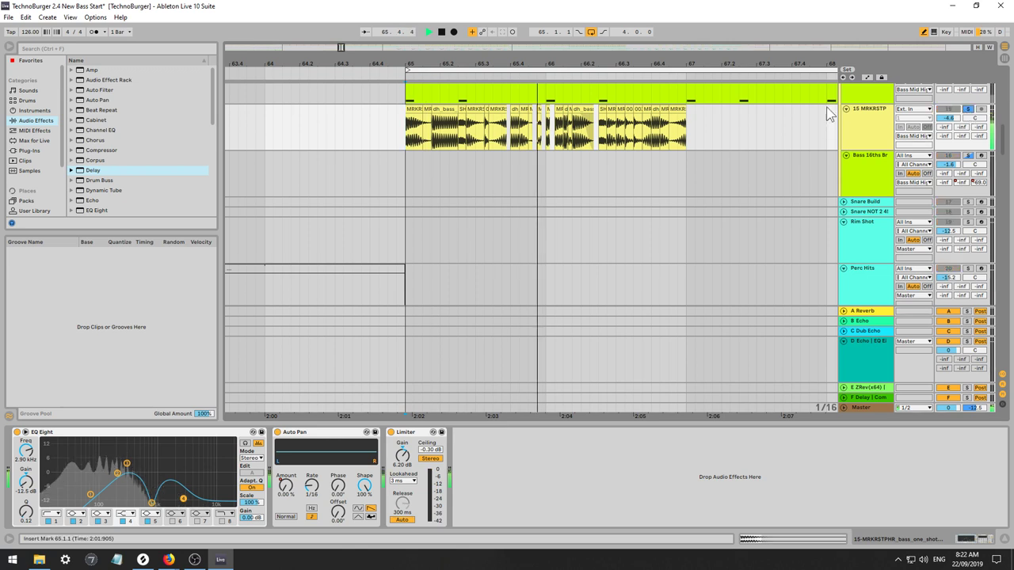
{"action": "scroll", "coordinate": [875, 182], "scroll_direction": "up", "scroll_amount": 4}
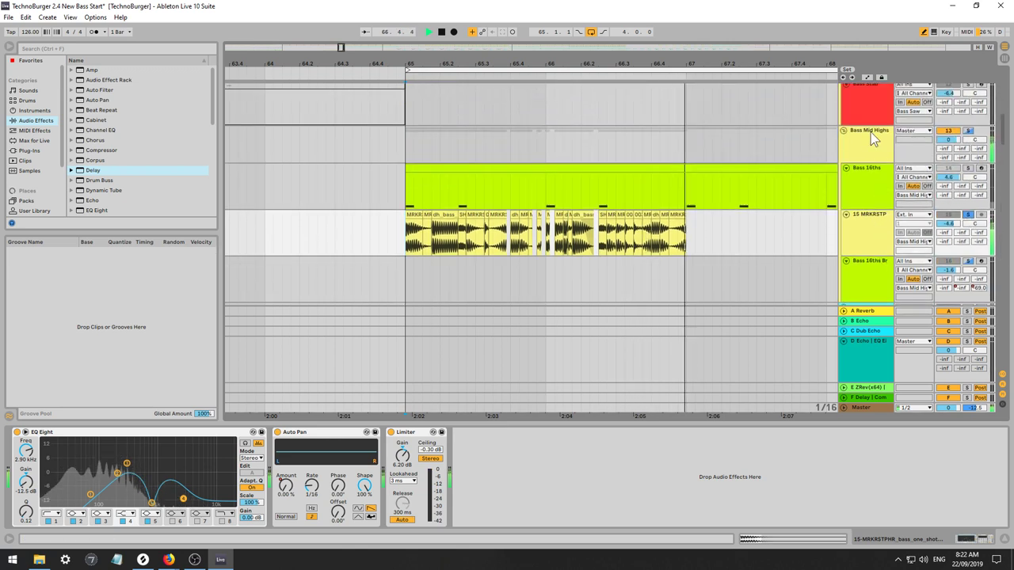
Loop bars 65–67, play the loop, and show the Bass 16ths track's Wavetable and EQ Eight devices.
{"action": "left_click", "coordinate": [870, 132]}
{"action": "scroll", "coordinate": [860, 151], "scroll_direction": "down", "scroll_amount": 2}
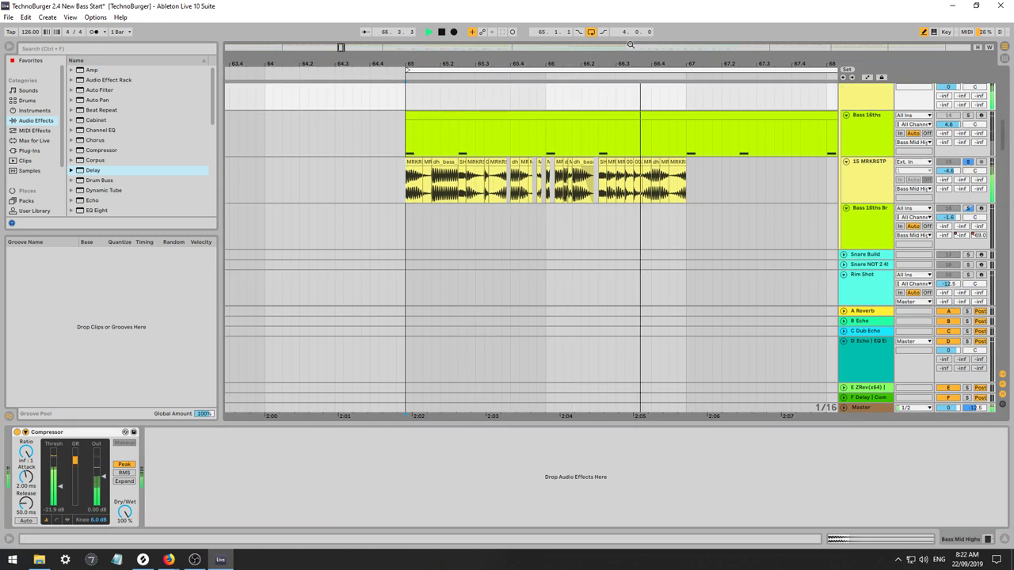
{"action": "left_click_drag", "start_coordinate": [625, 32], "coordinate": [624, 55]}
{"action": "key", "text": "space"}
{"action": "key", "text": "space"}
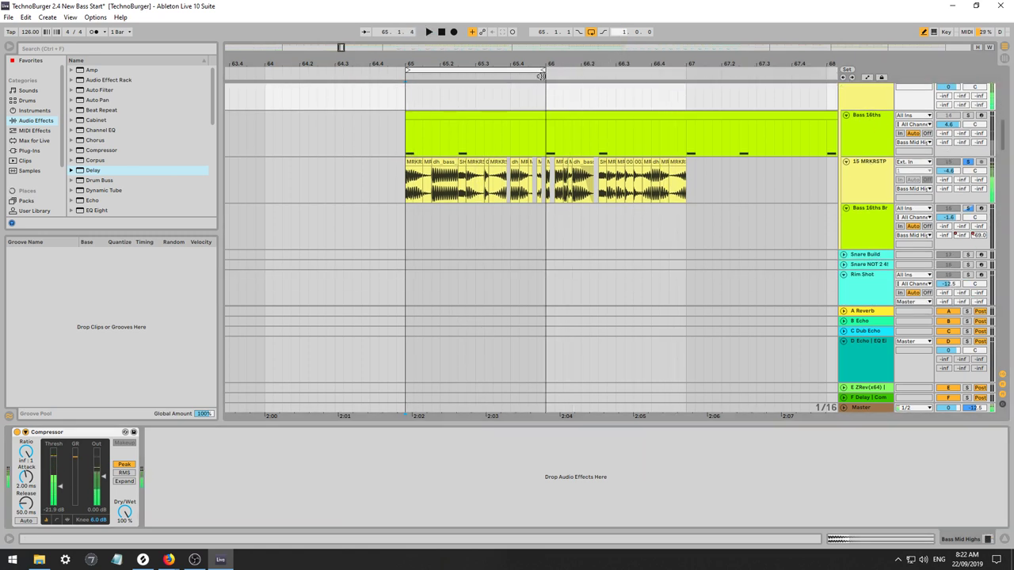
{"action": "left_click_drag", "start_coordinate": [543, 73], "coordinate": [688, 74]}
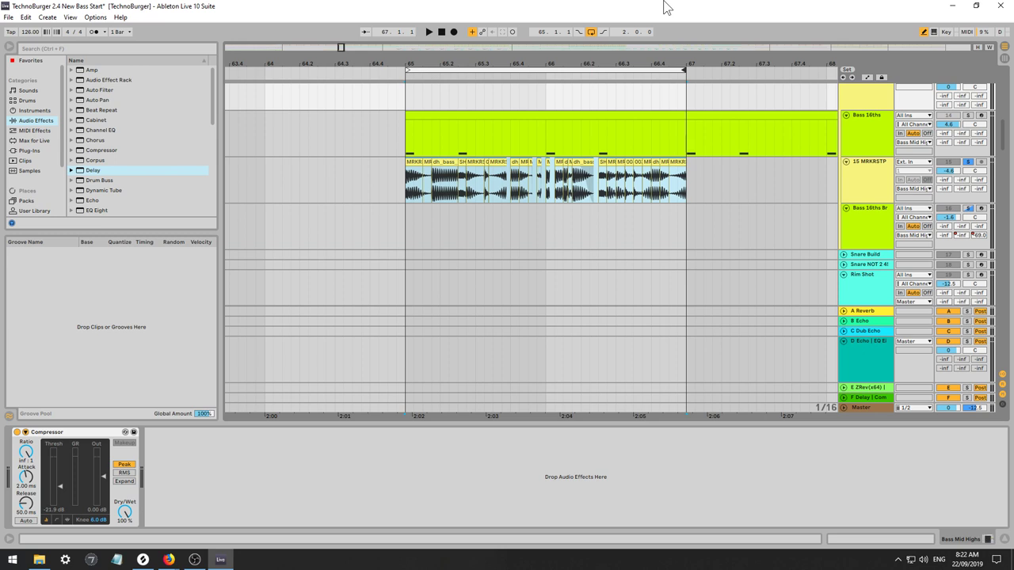
{"action": "key", "text": "space"}
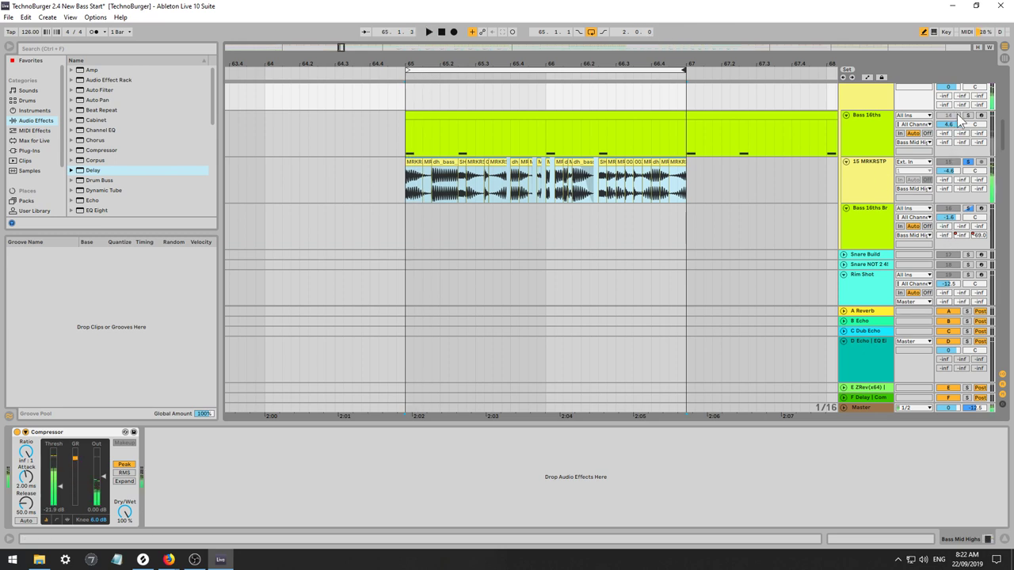
{"action": "left_click", "coordinate": [882, 113]}
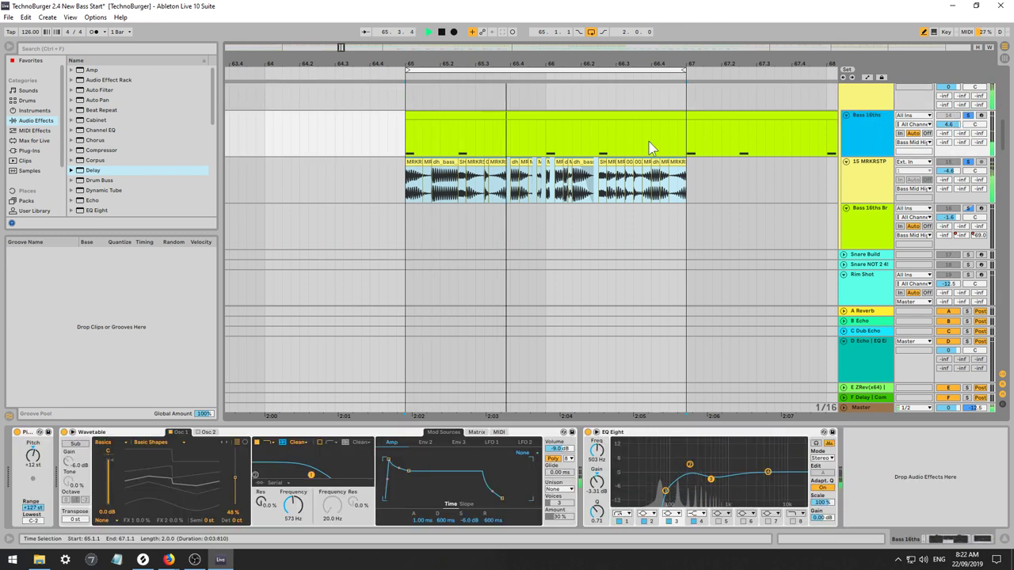
Open the Bass 16ths clip, clear its notes, and shorten its loop to one bar.
{"action": "double_click", "coordinate": [509, 116]}
{"action": "left_click", "coordinate": [442, 440]}
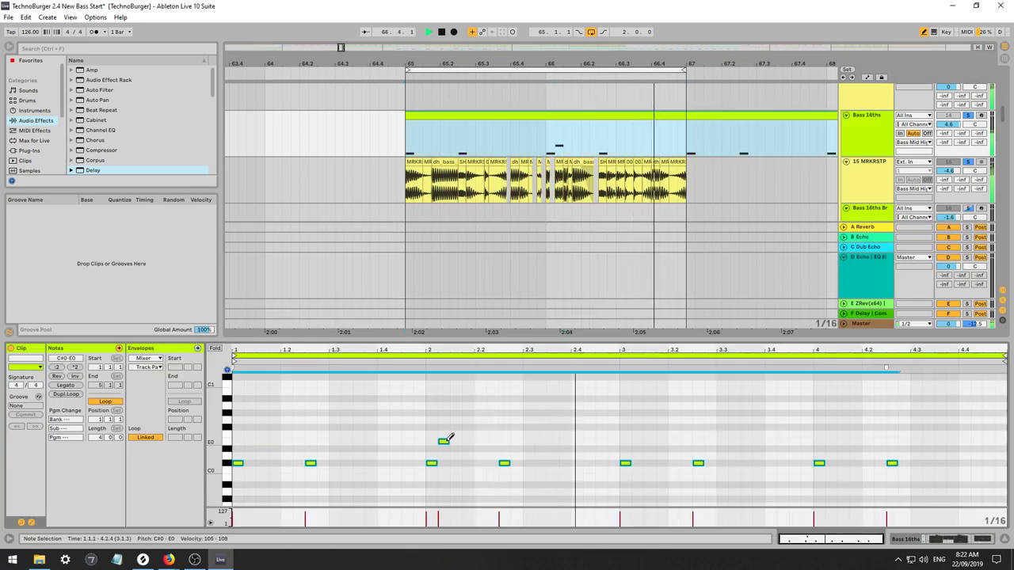
{"action": "key", "text": "Delete"}
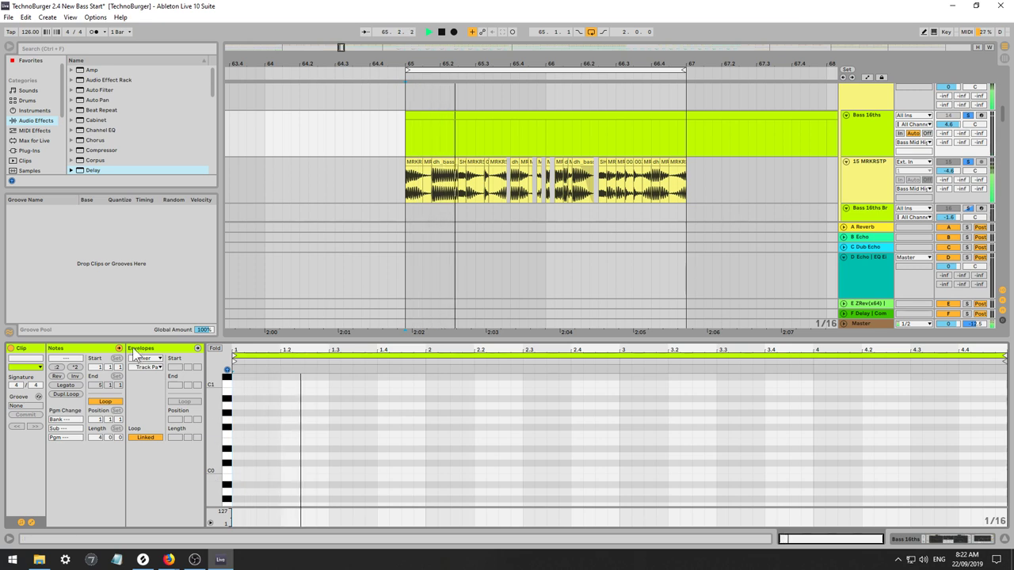
{"action": "left_click_drag", "start_coordinate": [101, 437], "coordinate": [100, 455]}
{"action": "key", "text": "space"}
Draw two 16th-note C#0 hits at 1.1.3 and 1.3.3.
{"action": "key", "text": "space"}
{"action": "key", "text": "space"}
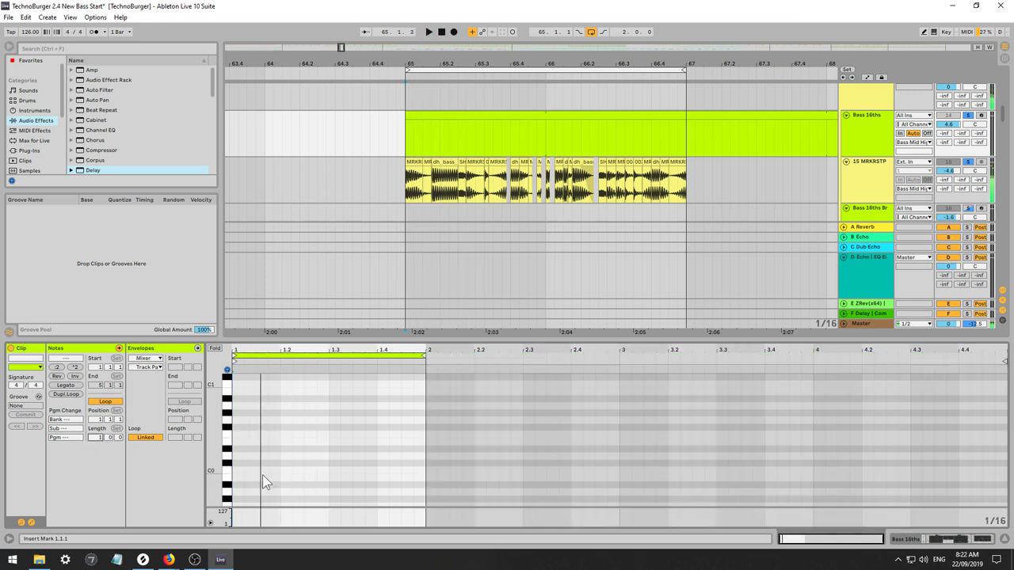
{"action": "double_click", "coordinate": [255, 477]}
{"action": "key", "text": "Up"}
{"action": "key", "text": "Up"}
{"action": "key", "text": "space"}
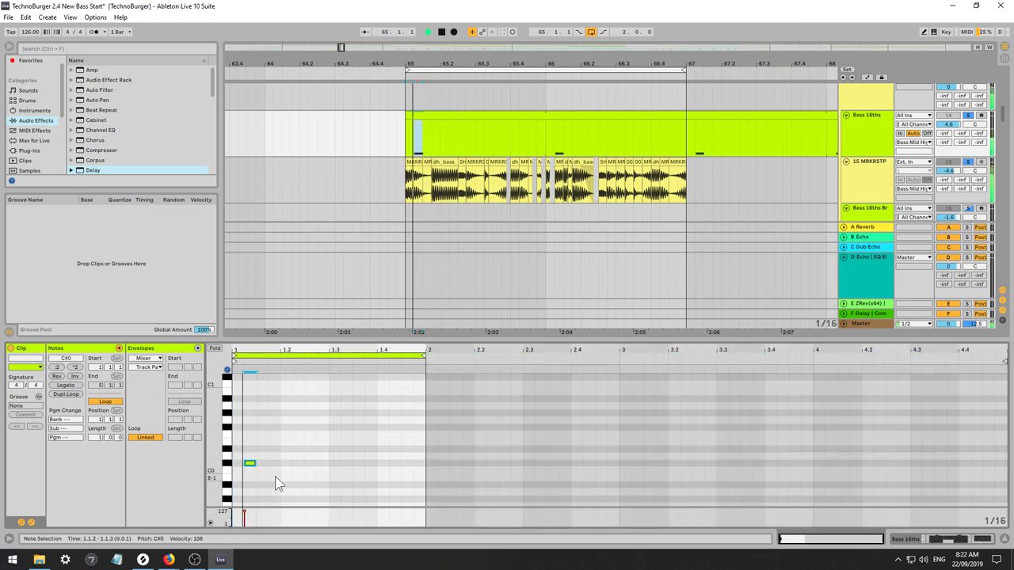
{"action": "left_click_drag", "start_coordinate": [251, 463], "coordinate": [263, 463]}
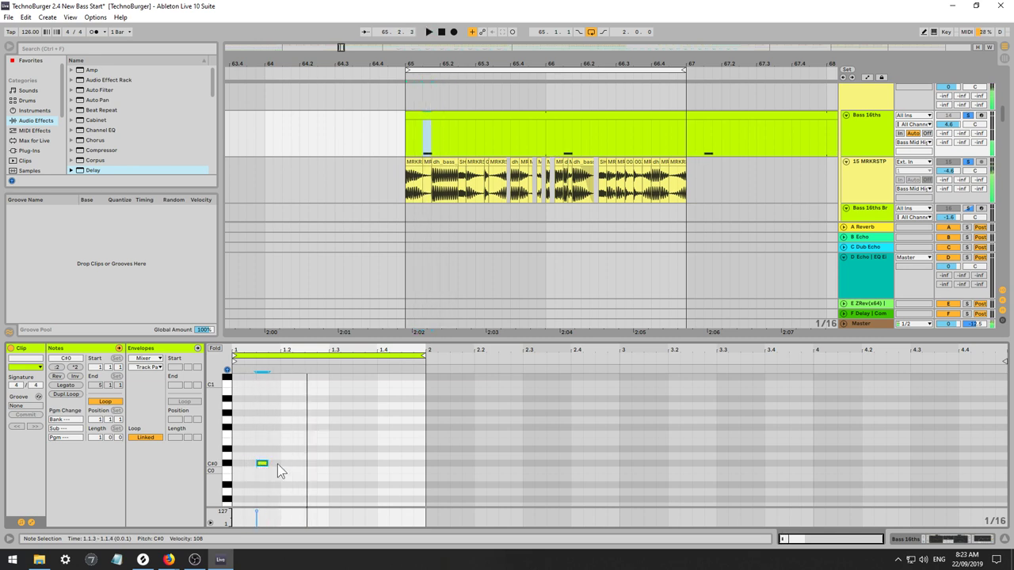
{"action": "double_click", "coordinate": [357, 466]}
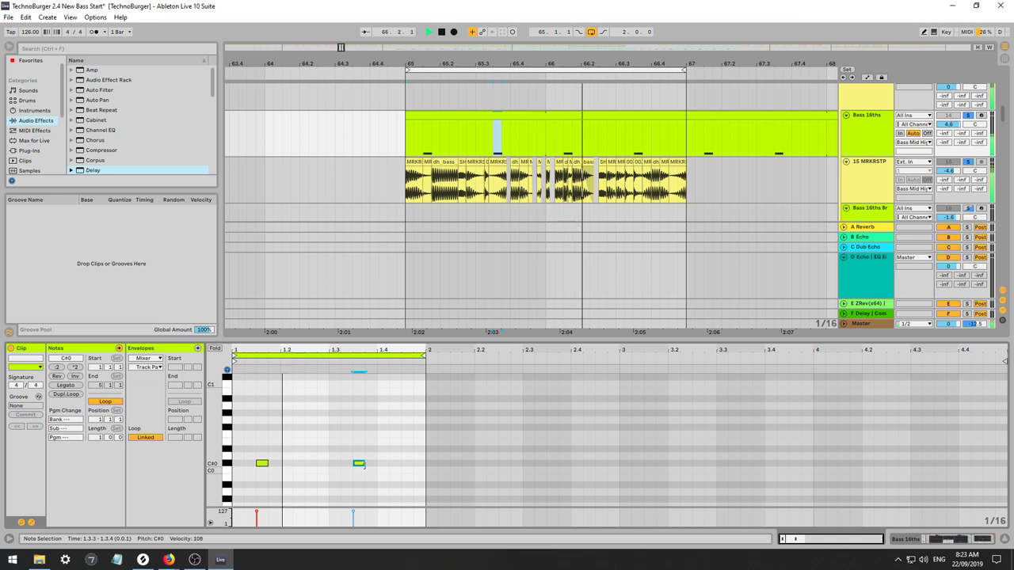
{"action": "left_click", "coordinate": [380, 465]}
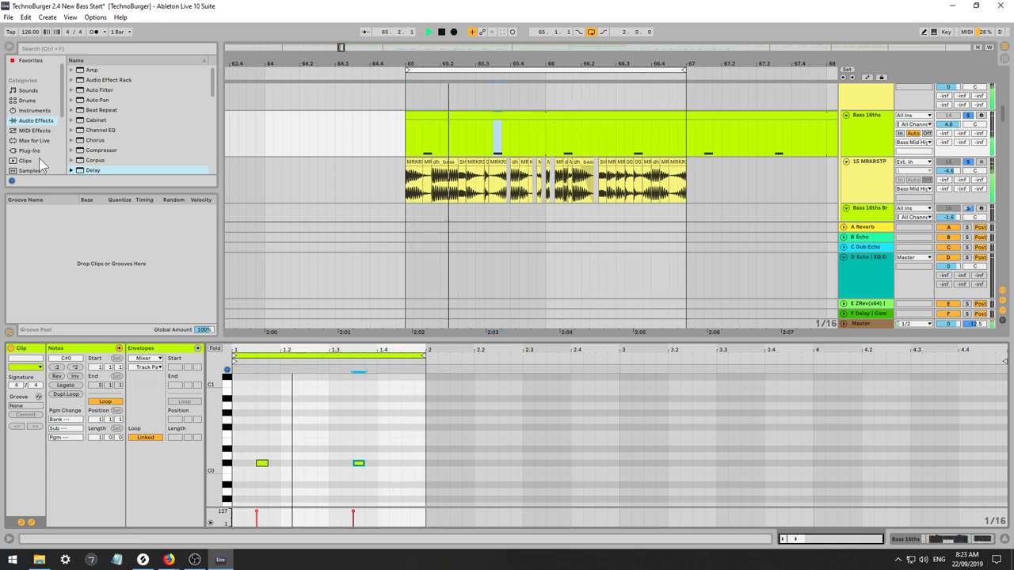
{"action": "left_click", "coordinate": [34, 110]}
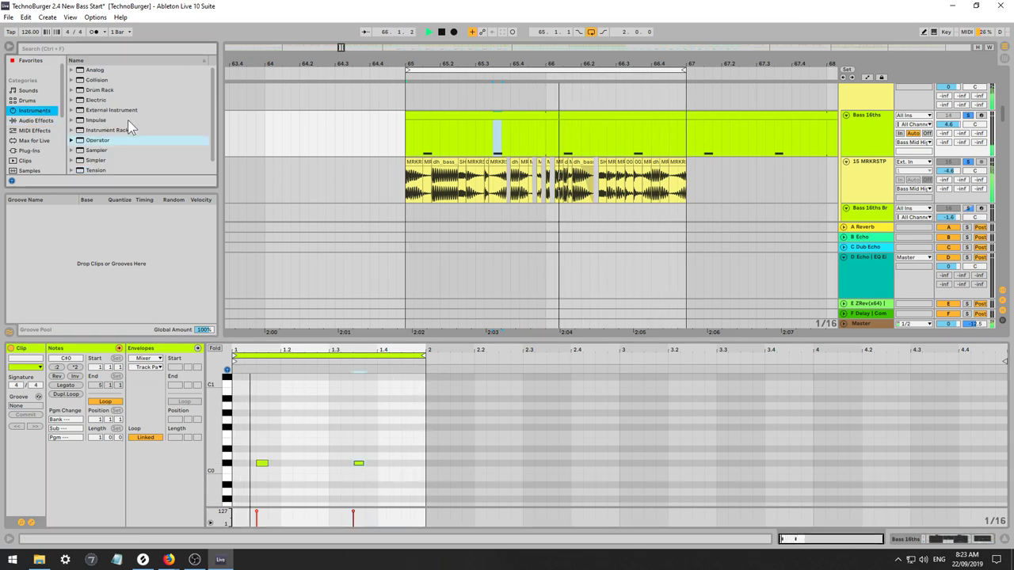
Load Serum_x64 from Plug-Ins onto the Bass 16ths track, close its window, and start Save Live Set As.
{"action": "left_click", "coordinate": [40, 150]}
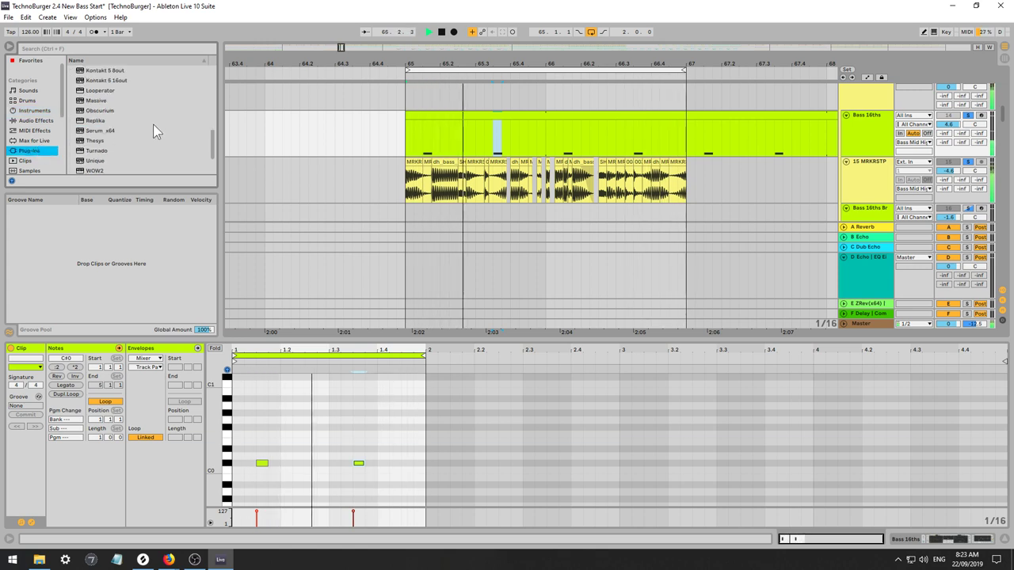
{"action": "scroll", "coordinate": [153, 124], "scroll_direction": "down", "scroll_amount": 3}
{"action": "scroll", "coordinate": [153, 125], "scroll_direction": "up", "scroll_amount": 5}
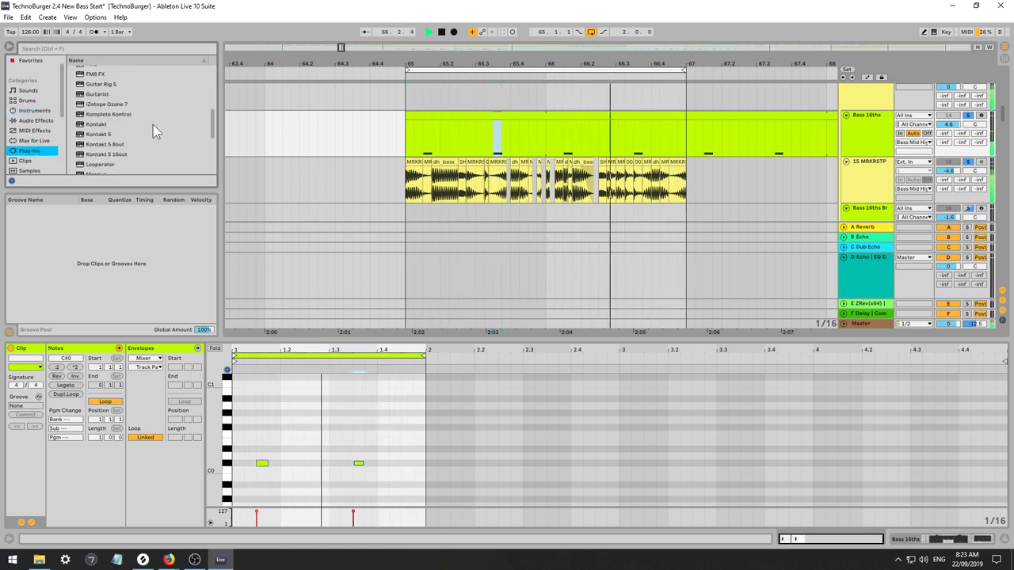
{"action": "scroll", "coordinate": [153, 126], "scroll_direction": "down", "scroll_amount": 3}
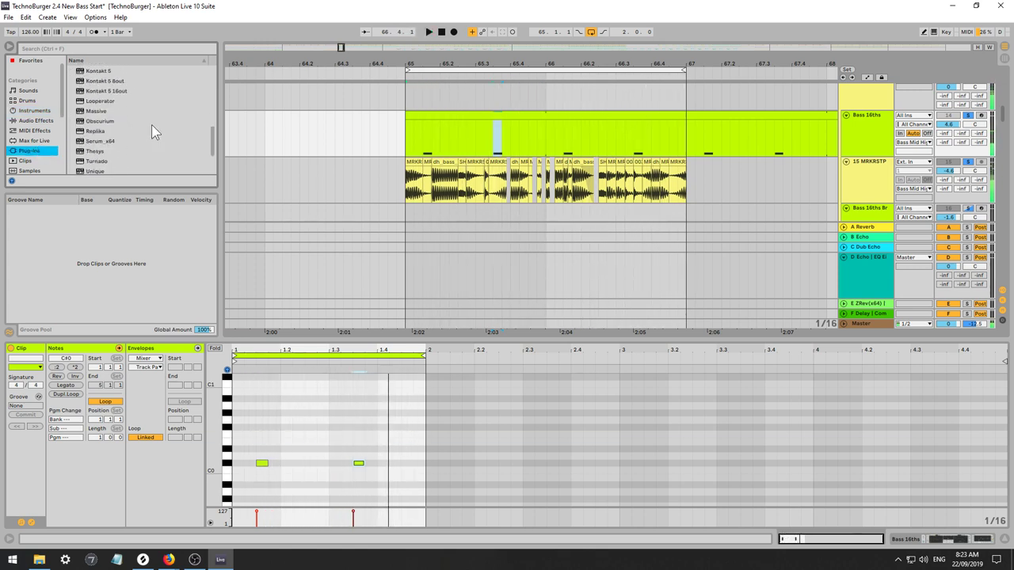
{"action": "left_click", "coordinate": [95, 143]}
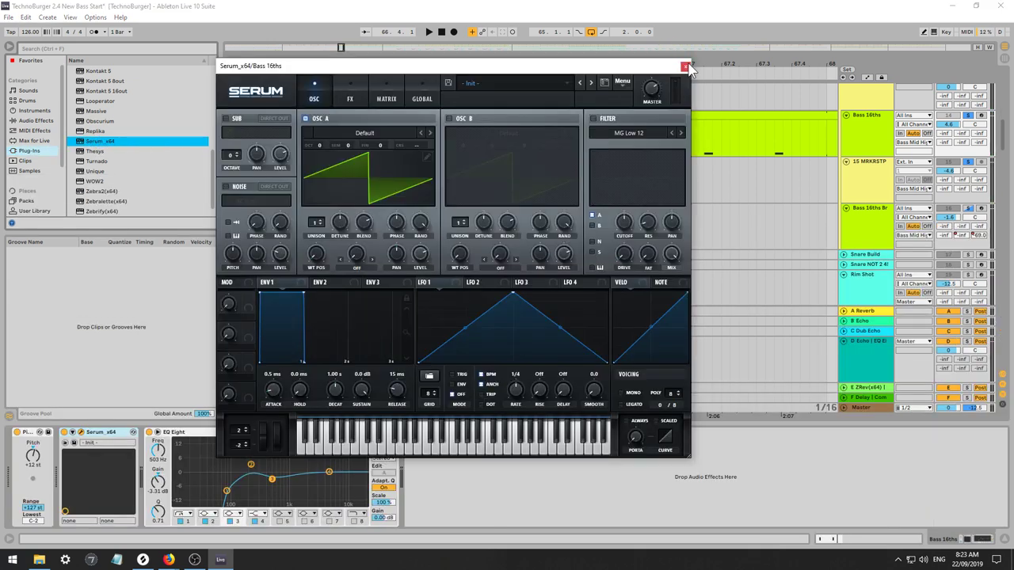
{"action": "left_click", "coordinate": [686, 65]}
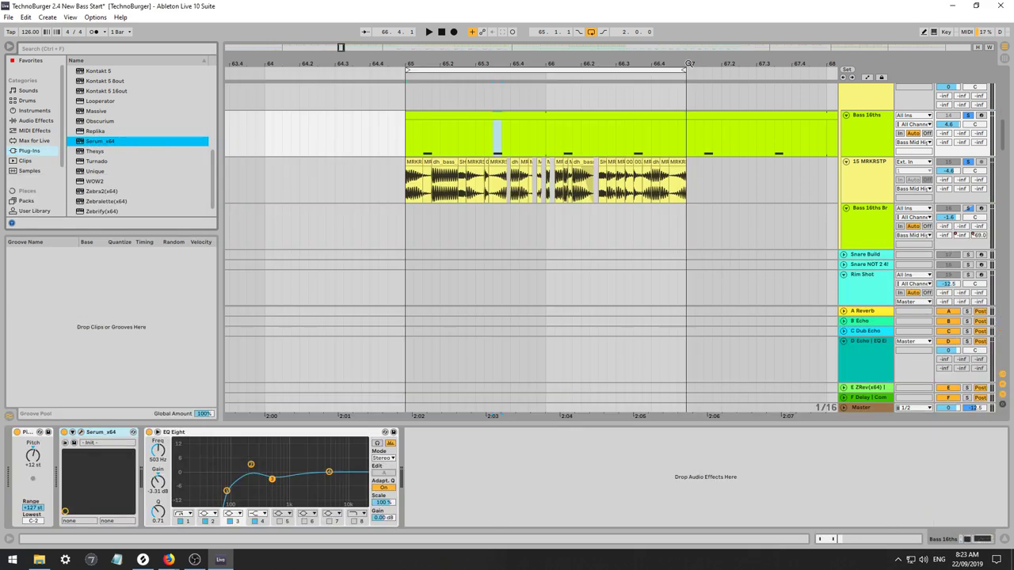
{"action": "key", "text": "ctrl+shift+s"}
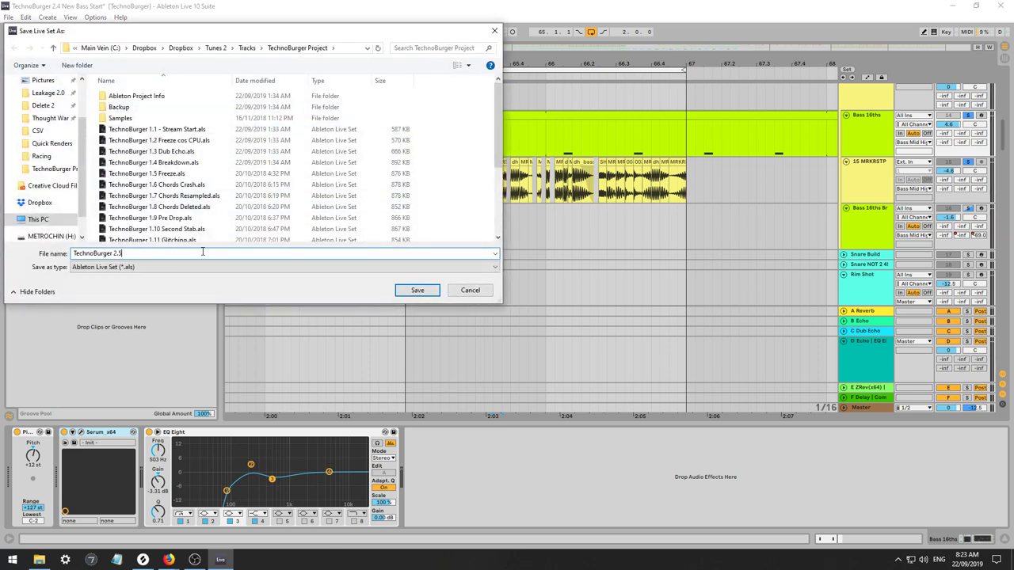
Confirm the file name 'TechnoBurger 2.5 Serum' in the Save Live Set As dialog.
{"action": "key", "text": "Return"}
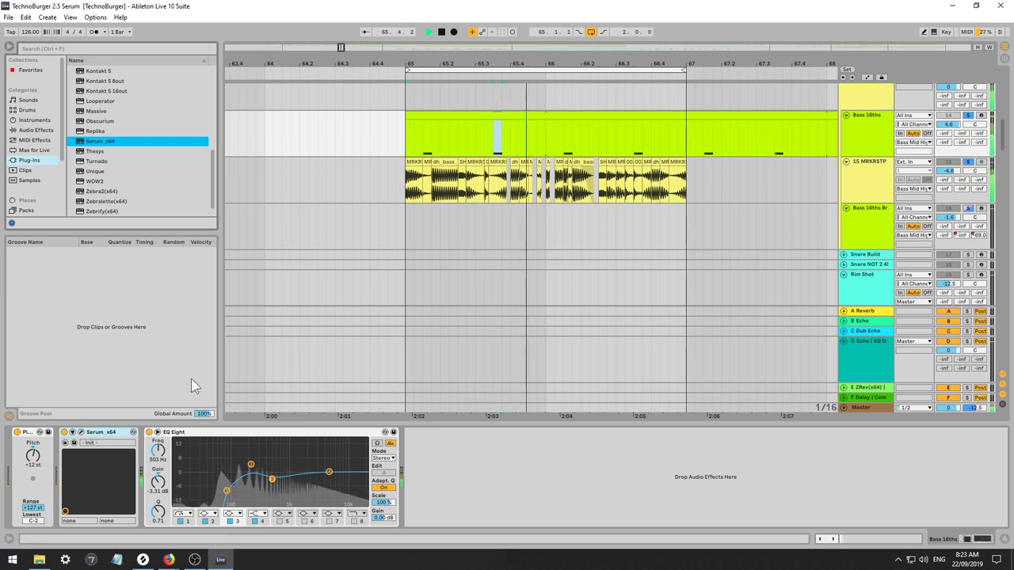
In Serum, enable the filter, give ENV 2 267 ms decay and 0% sustain, set 2 unison voices, and lower the cutoff.
{"action": "left_click", "coordinate": [80, 431]}
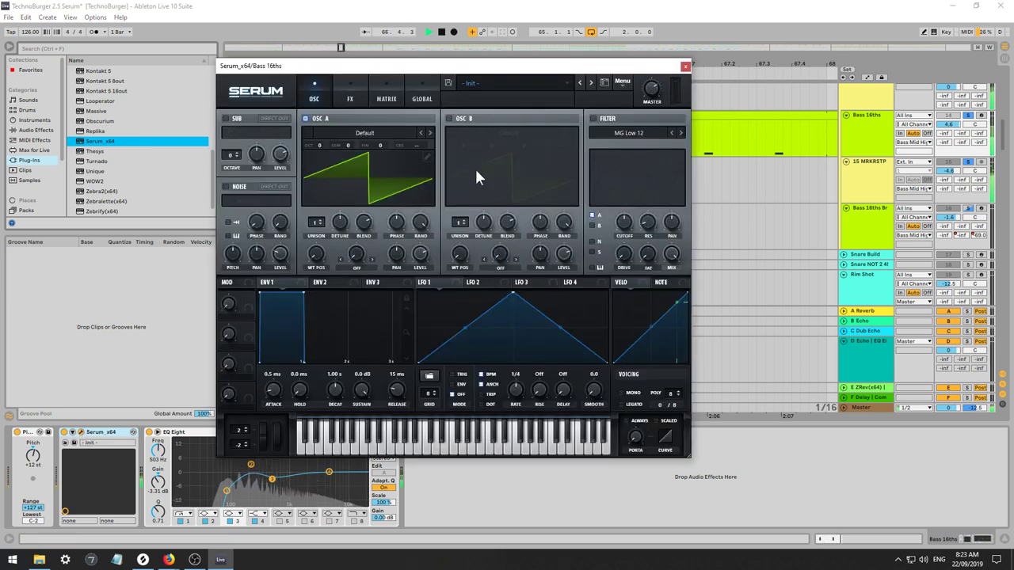
{"action": "left_click", "coordinate": [594, 119]}
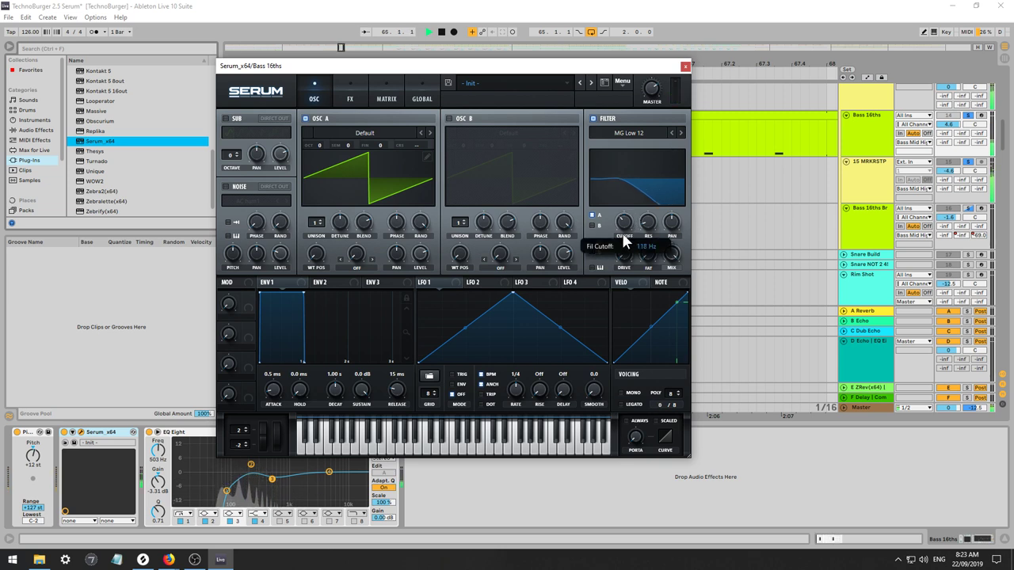
{"action": "left_click", "coordinate": [319, 283]}
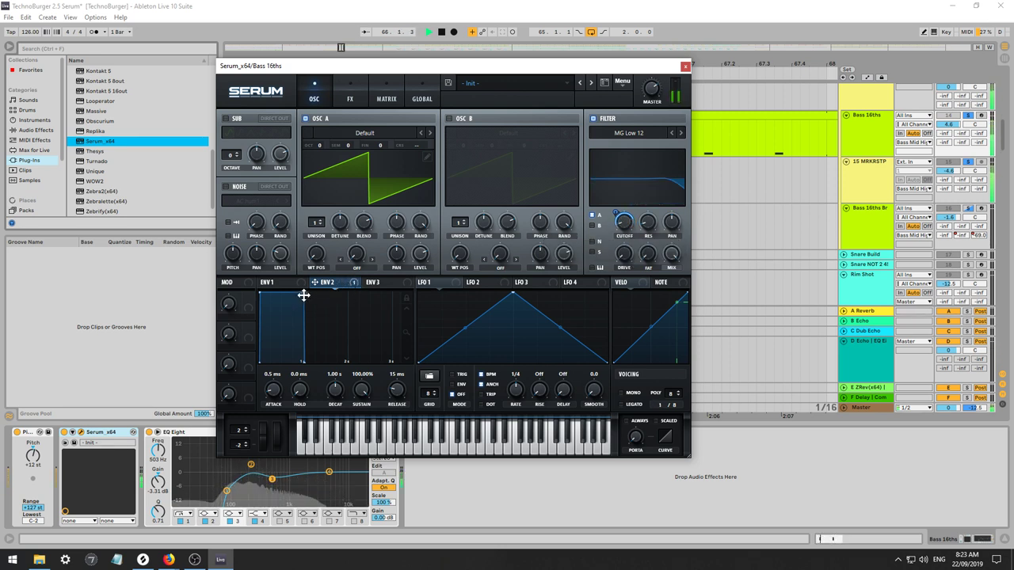
{"action": "left_click_drag", "start_coordinate": [303, 294], "coordinate": [282, 335]}
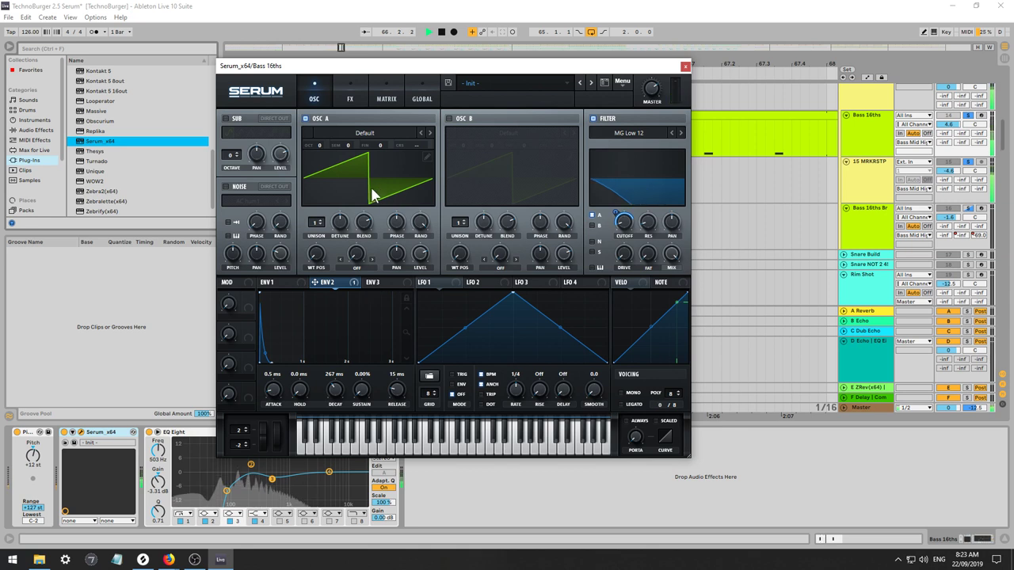
{"action": "left_click", "coordinate": [320, 221]}
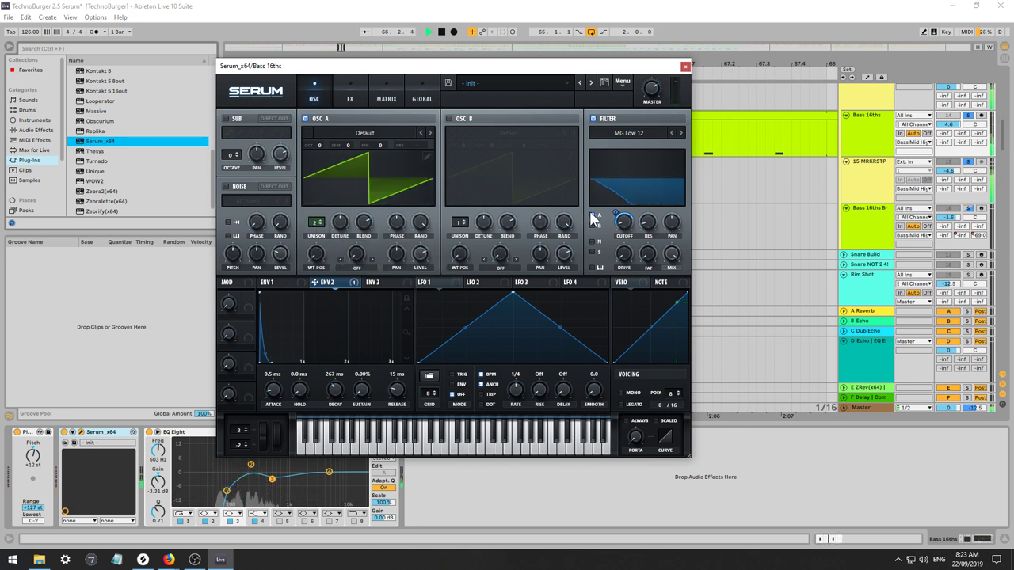
{"action": "mouse_move", "coordinate": [630, 230]}
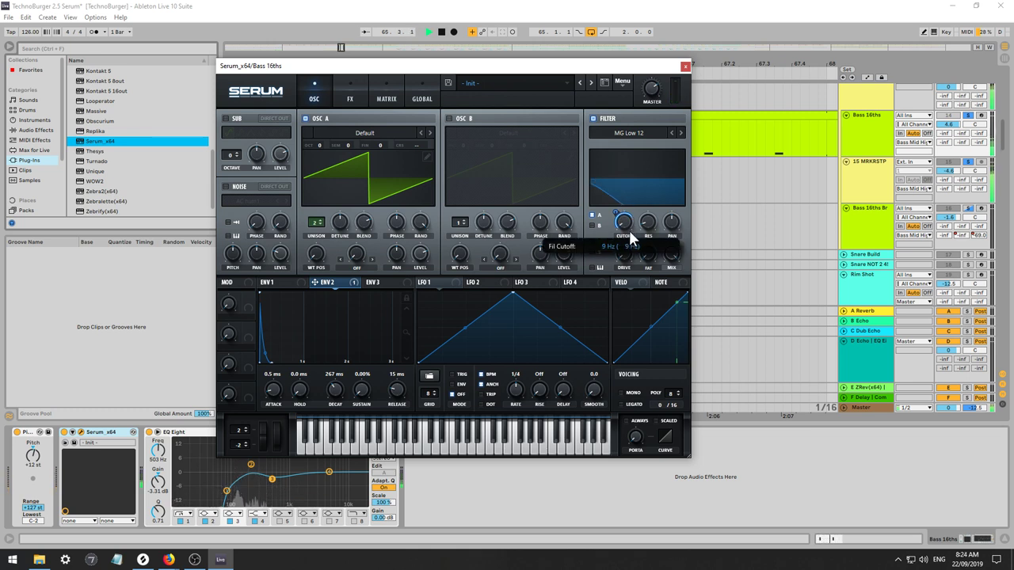
{"action": "scroll", "coordinate": [629, 229], "scroll_direction": "down", "scroll_amount": 2}
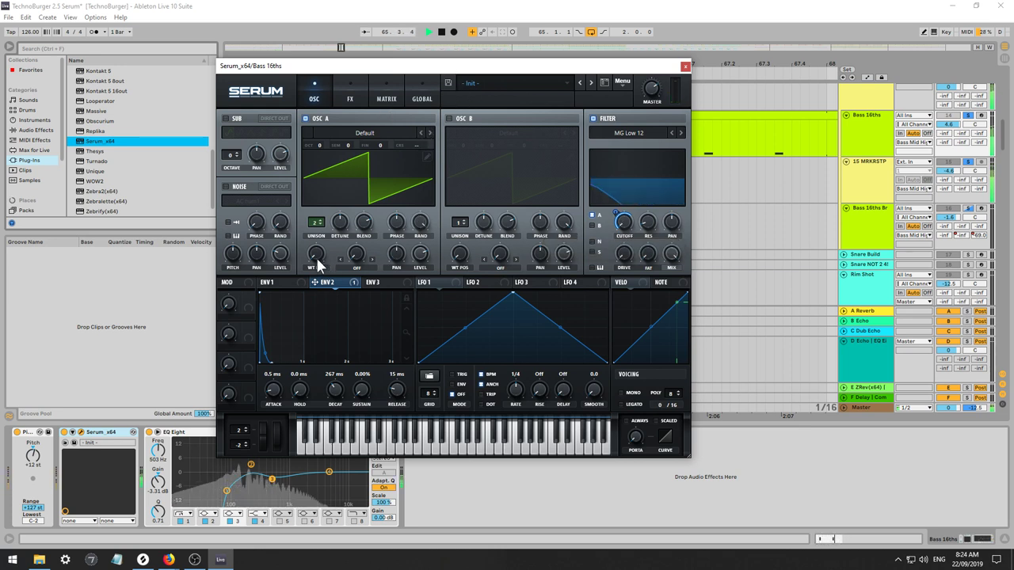
Load the 4088 wavetable into oscillator A and step through the next several tables.
{"action": "left_click", "coordinate": [368, 135]}
{"action": "mouse_move", "coordinate": [363, 146]}
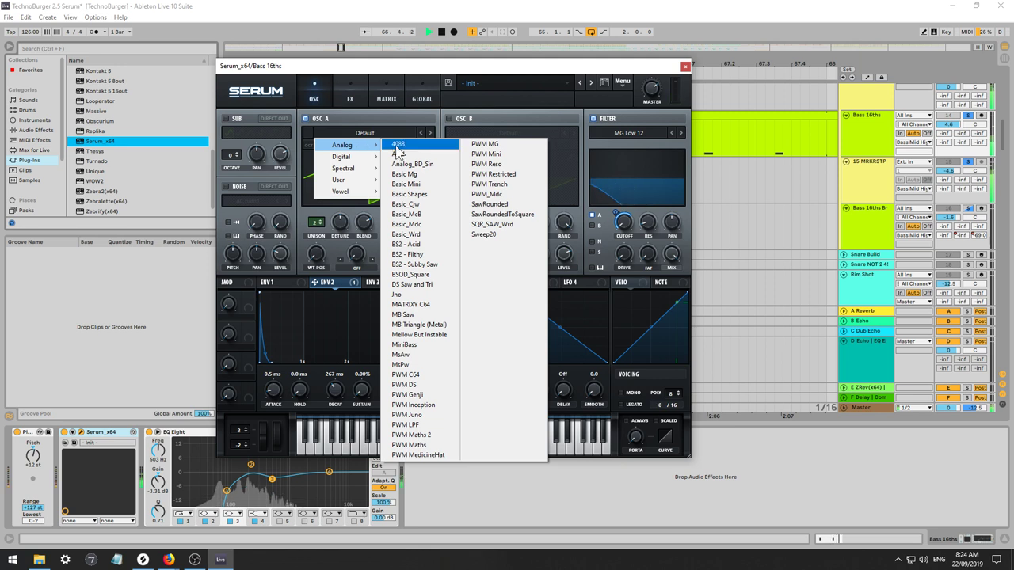
{"action": "left_click", "coordinate": [398, 144]}
{"action": "left_click", "coordinate": [430, 131]}
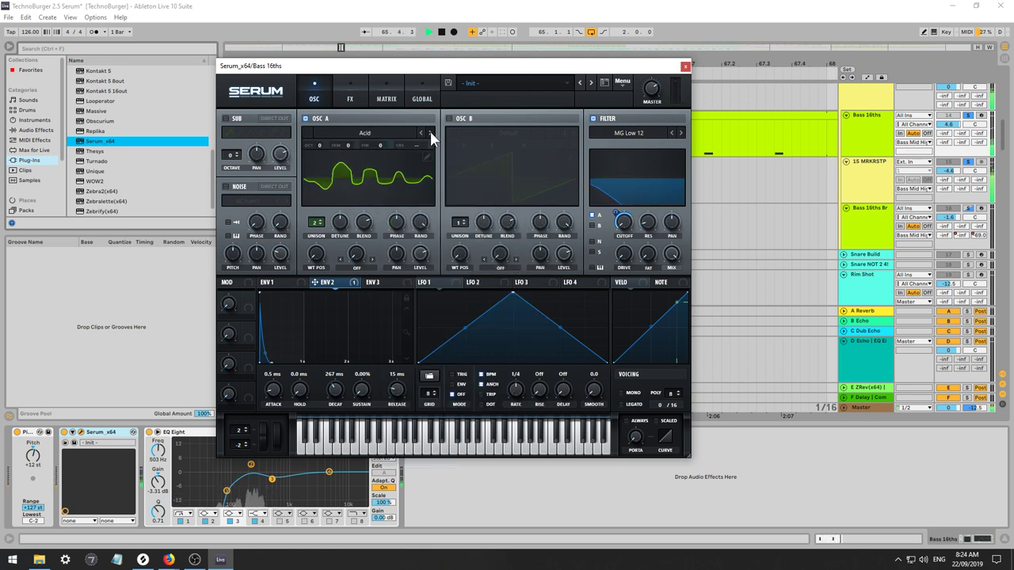
{"action": "left_click", "coordinate": [429, 131]}
{"action": "left_click", "coordinate": [430, 131]}
{"action": "left_click", "coordinate": [428, 130]}
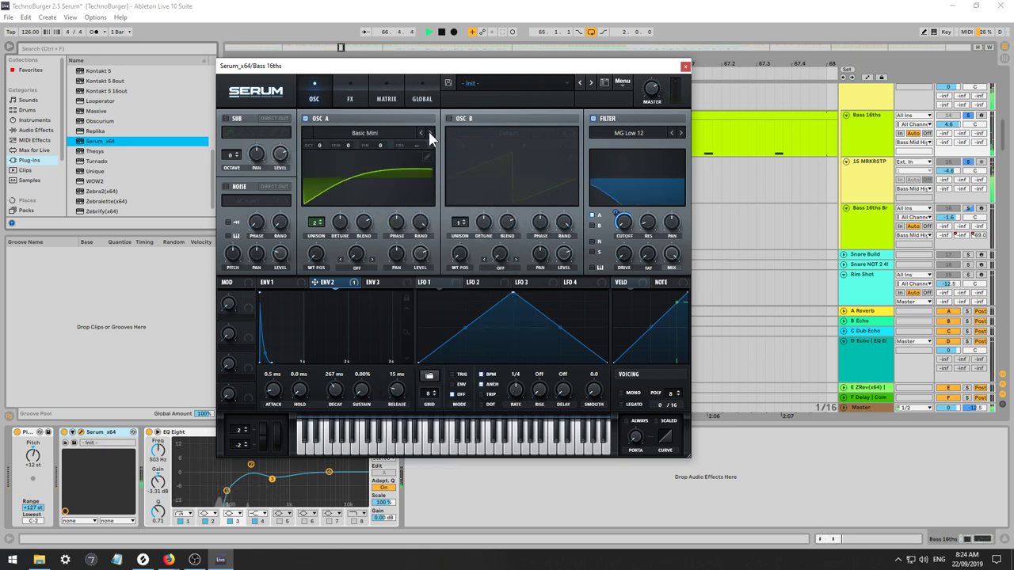
{"action": "left_click", "coordinate": [427, 130]}
{"action": "left_click", "coordinate": [427, 130]}
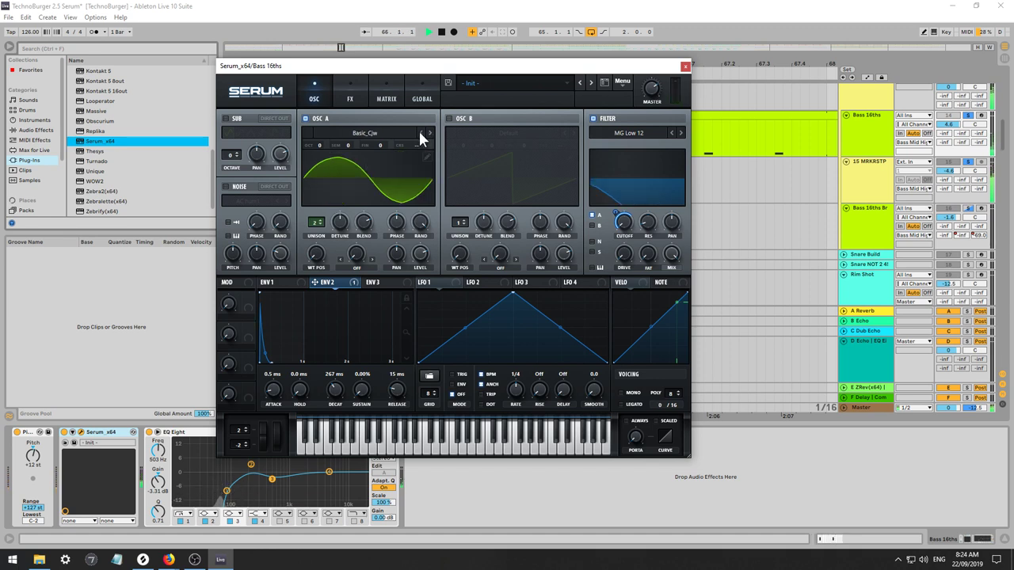
Try the Basic Shapes, Basic_Cjw and Basic_Mdc wavetables while morphing the waveform position.
{"action": "left_click", "coordinate": [420, 132]}
{"action": "left_click_drag", "start_coordinate": [321, 256], "coordinate": [313, 205]}
{"action": "left_click_drag", "start_coordinate": [308, 190], "coordinate": [297, 142]}
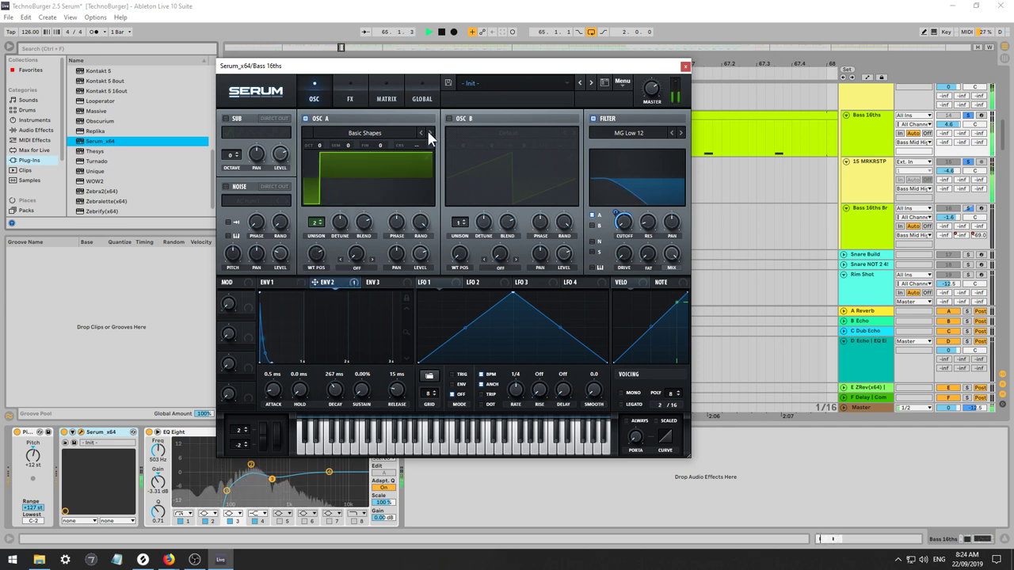
{"action": "left_click", "coordinate": [429, 134]}
{"action": "left_click", "coordinate": [429, 133]}
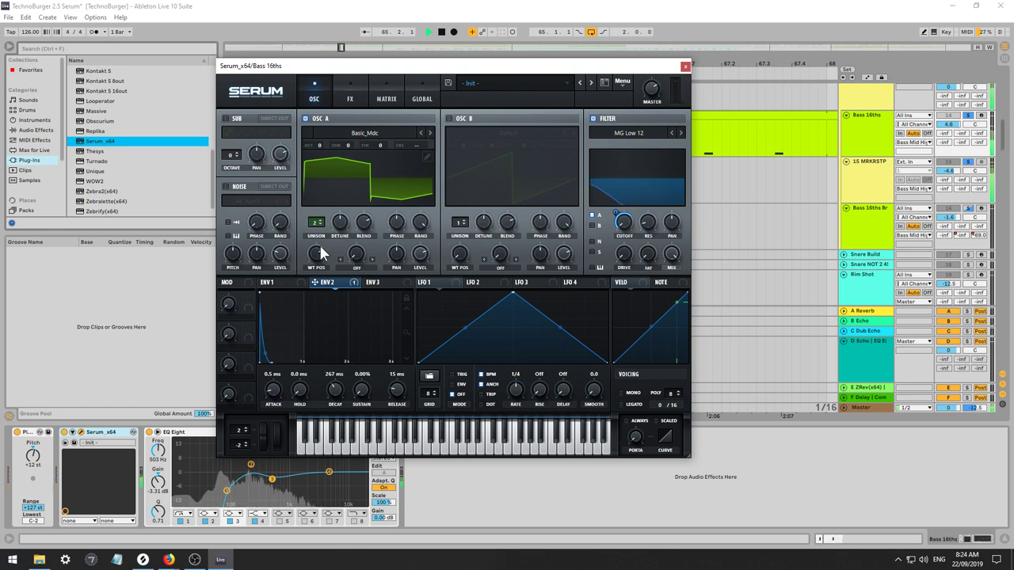
{"action": "left_click_drag", "start_coordinate": [320, 253], "coordinate": [314, 284]}
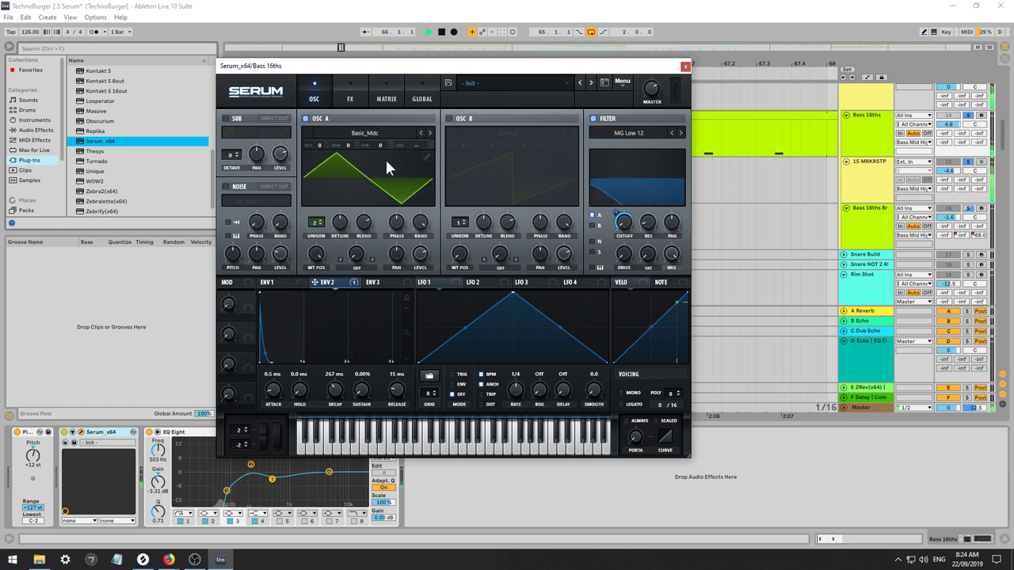
Audition Basic_Wrd, BS2 - Acid, BS2 - Filthy, BS2 - Subby Saw and BSOD_Square, sweeping Subby Saw's position.
{"action": "left_click", "coordinate": [429, 134]}
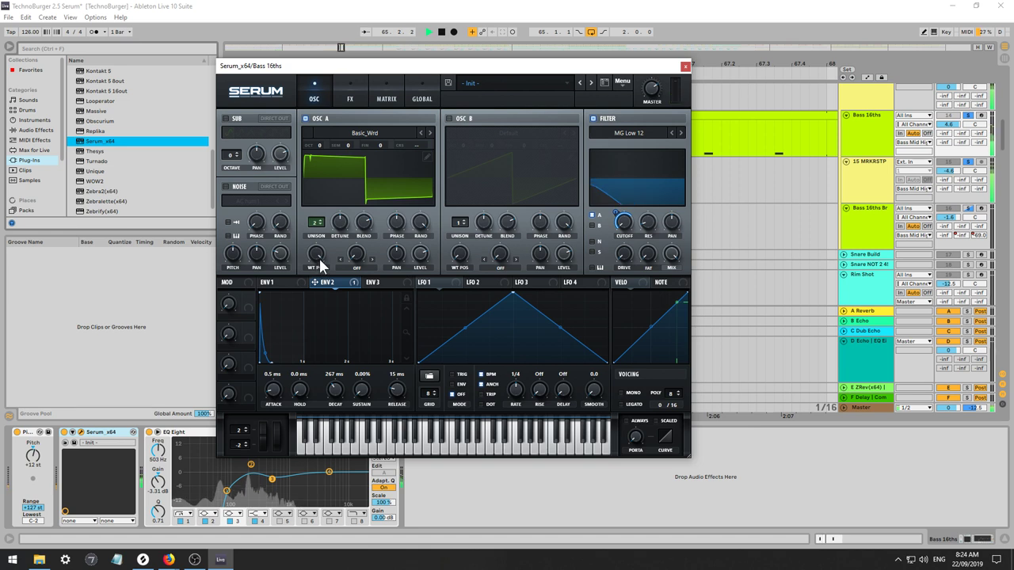
{"action": "left_click", "coordinate": [430, 133]}
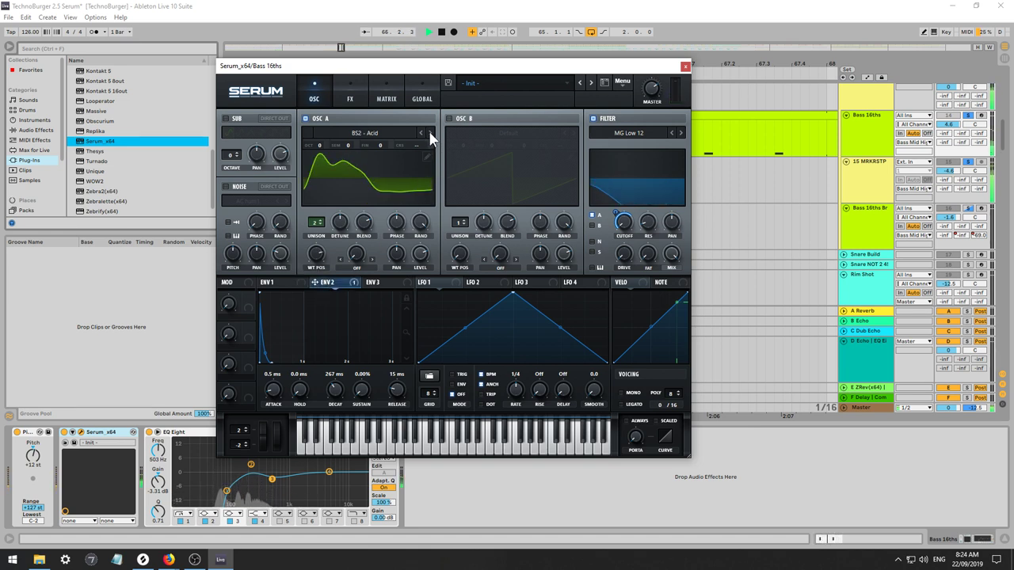
{"action": "left_click", "coordinate": [429, 133]}
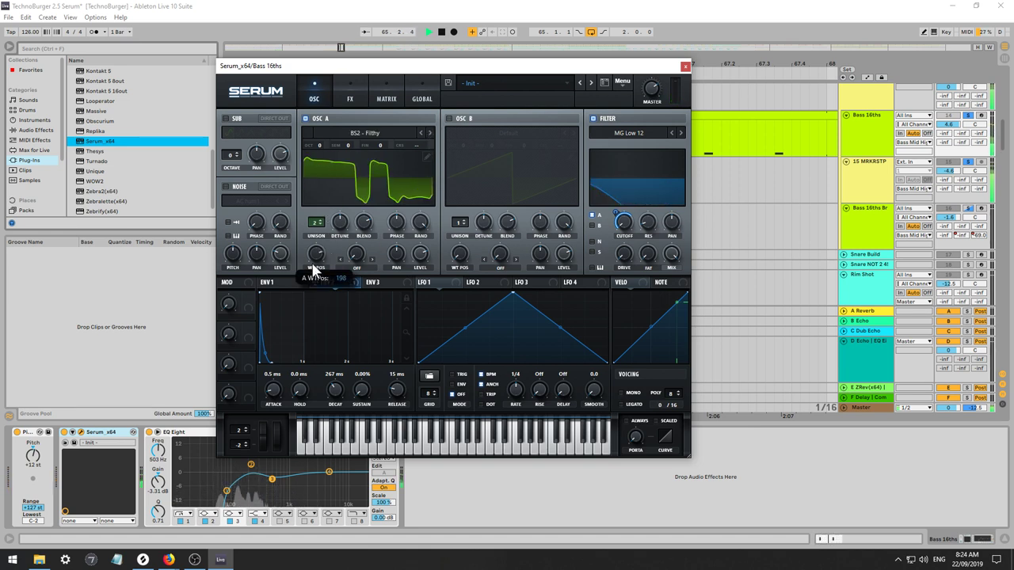
{"action": "left_click", "coordinate": [429, 134]}
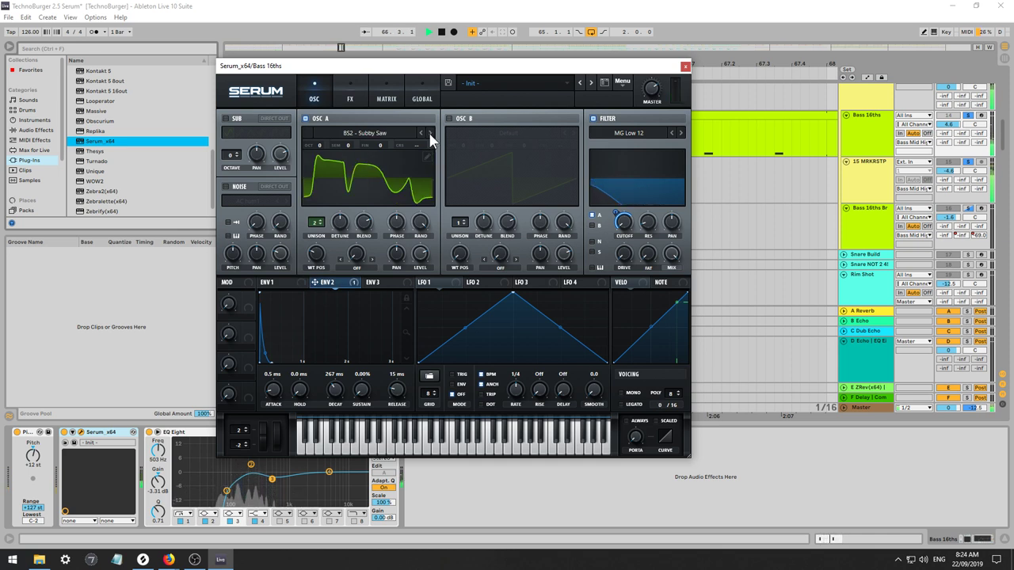
{"action": "left_click", "coordinate": [429, 133]}
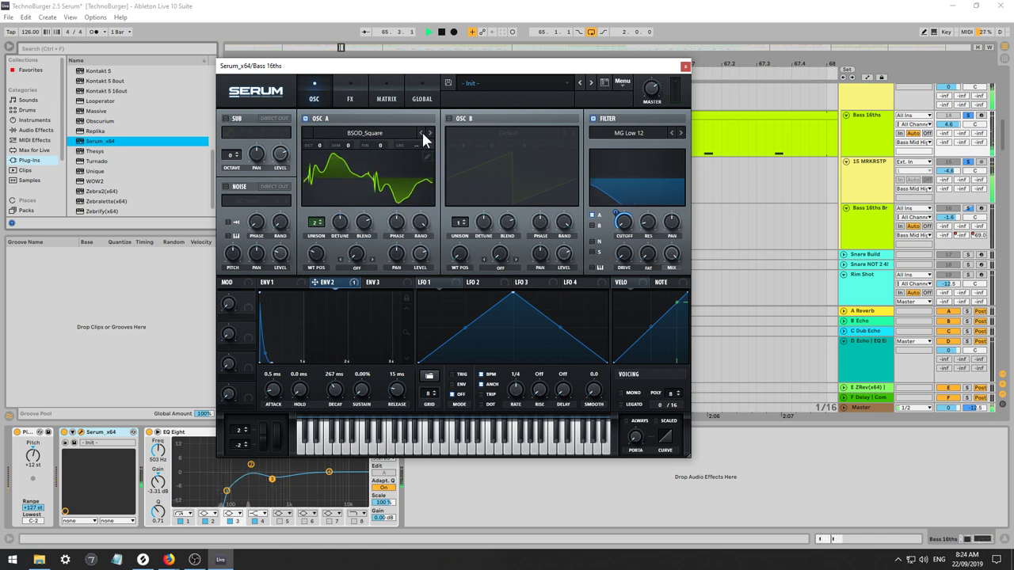
{"action": "left_click", "coordinate": [420, 133]}
{"action": "left_click_drag", "start_coordinate": [315, 261], "coordinate": [285, 218]}
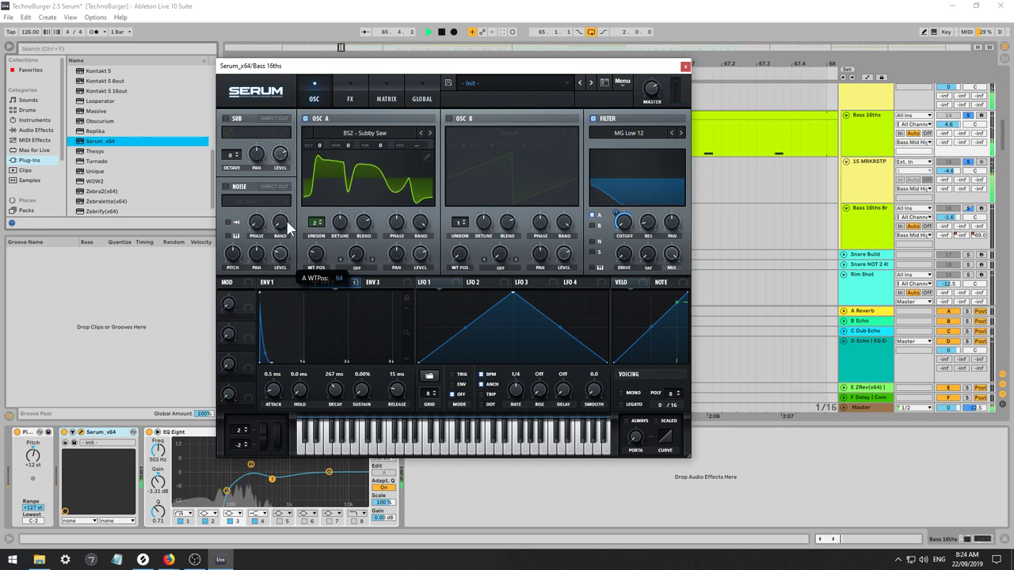
Step on to MATRIXY C64 at position 46, then settle on the Analog MB Saw wavetable.
{"action": "left_click", "coordinate": [431, 132]}
{"action": "left_click", "coordinate": [429, 131]}
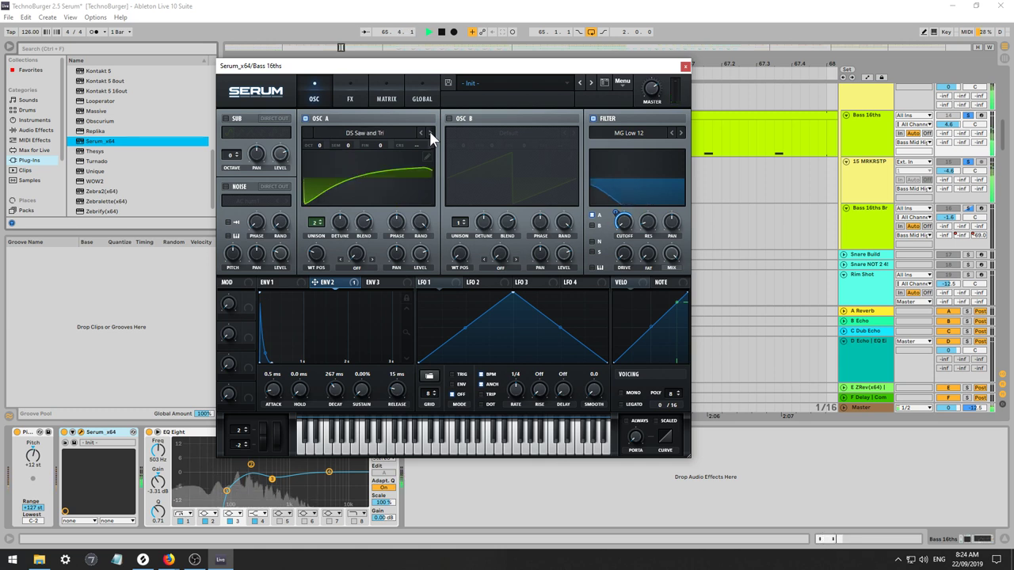
{"action": "left_click", "coordinate": [429, 132]}
{"action": "left_click", "coordinate": [430, 132]}
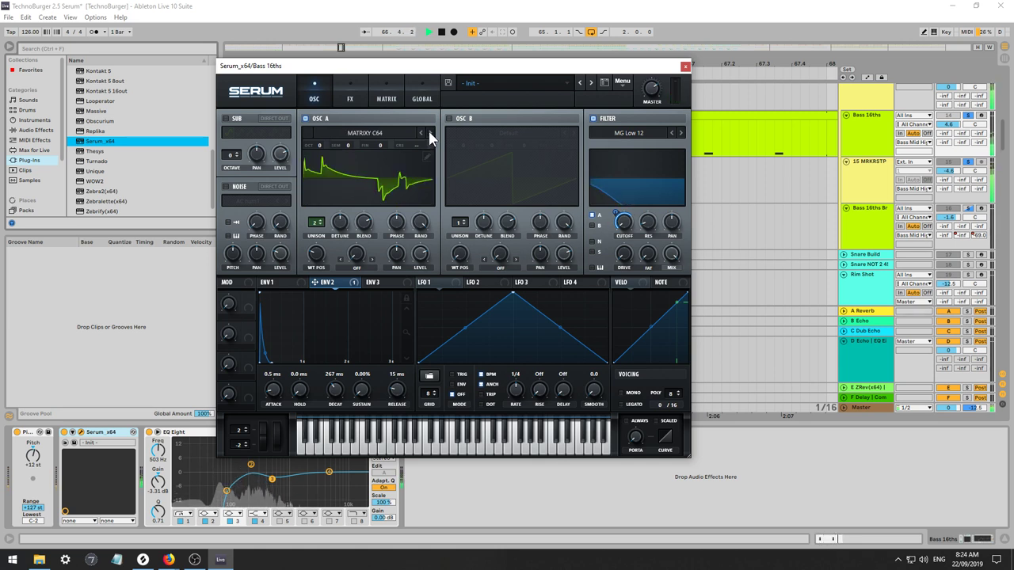
{"action": "left_click_drag", "start_coordinate": [316, 255], "coordinate": [308, 156]}
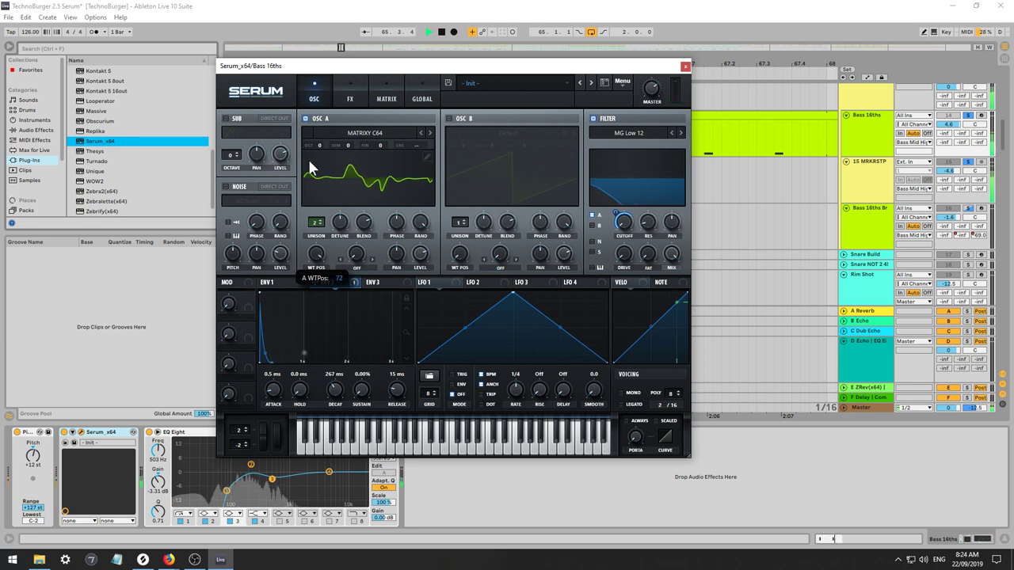
{"action": "left_click", "coordinate": [361, 135]}
{"action": "mouse_move", "coordinate": [361, 152]}
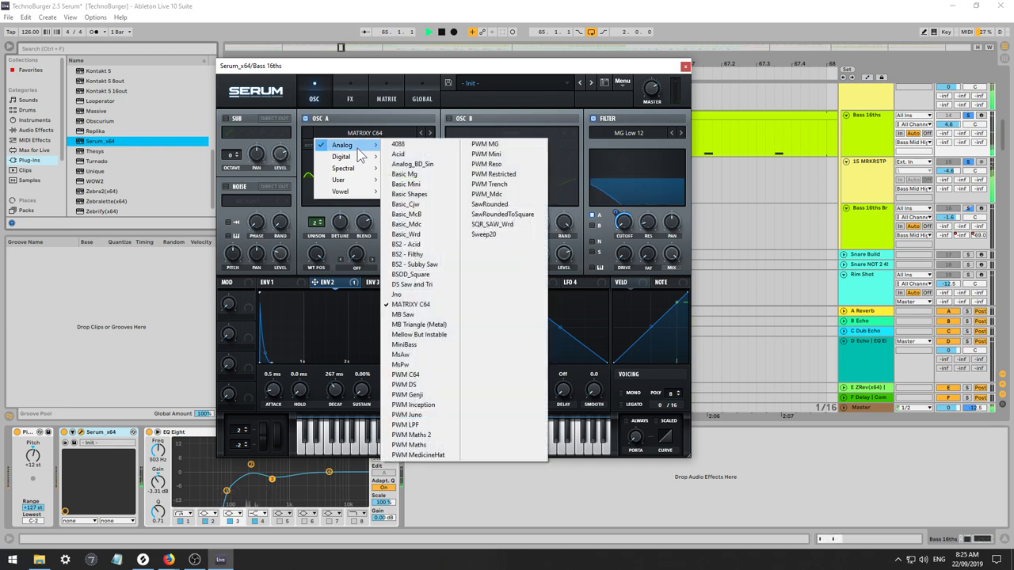
{"action": "left_click", "coordinate": [415, 317]}
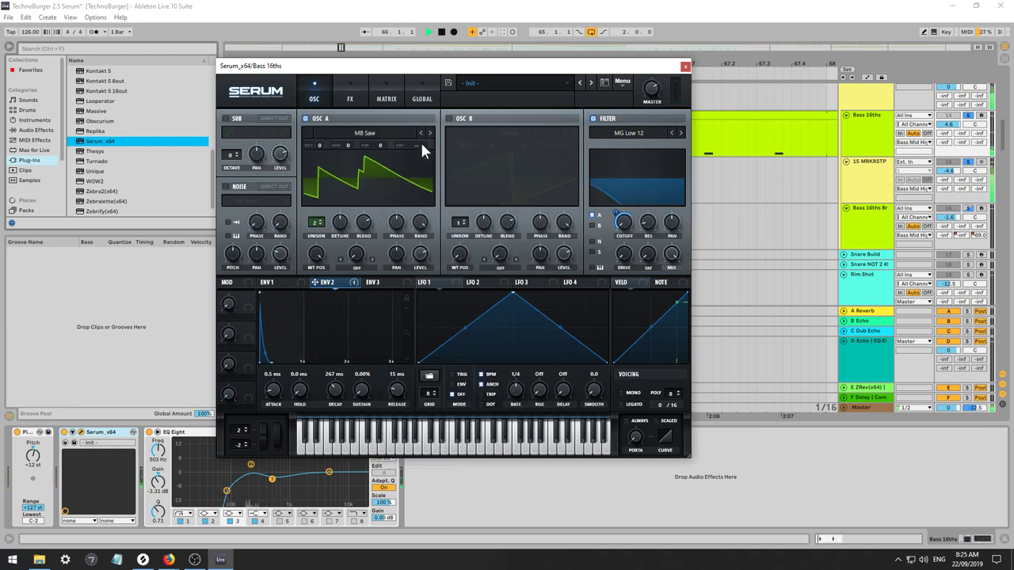
Drop oscillator A's wavetable position, raise filter resonance to about 53%, and assign LFO 1 to WT position.
{"action": "left_click_drag", "start_coordinate": [331, 244], "coordinate": [311, 353]}
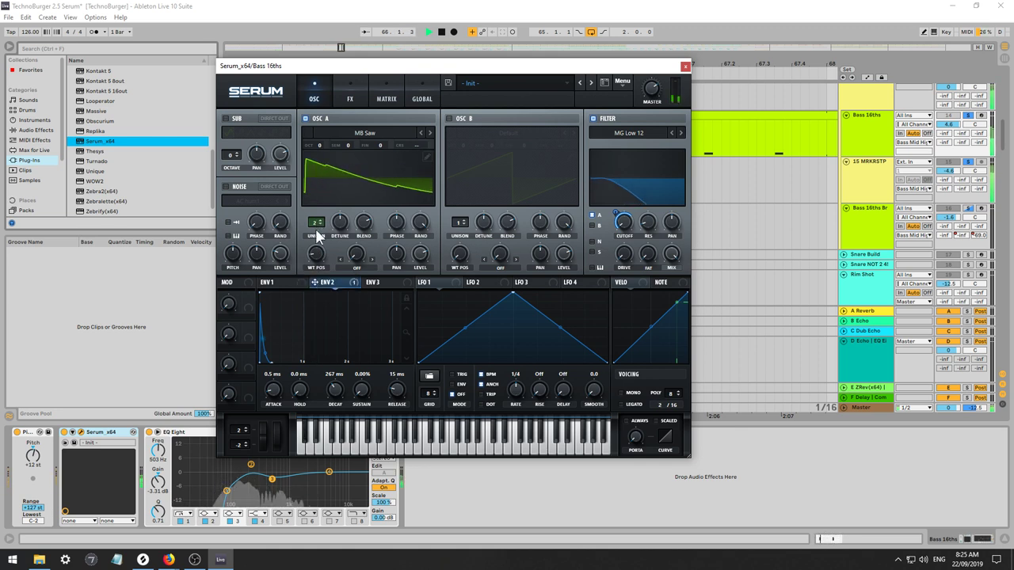
{"action": "left_click_drag", "start_coordinate": [317, 231], "coordinate": [313, 277]}
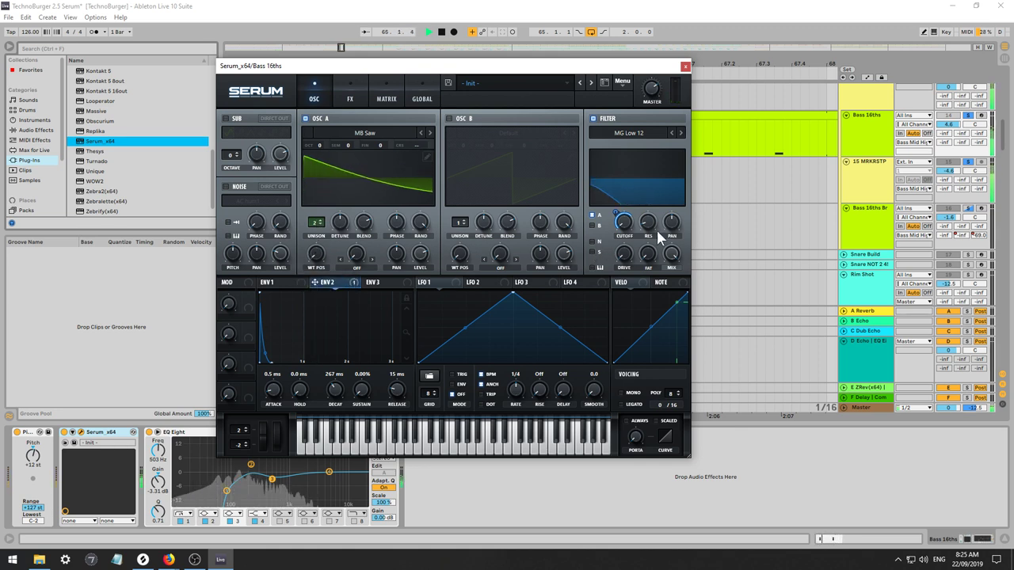
{"action": "mouse_move", "coordinate": [646, 219]}
{"action": "mouse_move", "coordinate": [645, 190]}
{"action": "left_mouse_down"}
{"action": "mouse_move", "coordinate": [641, 166]}
{"action": "mouse_move", "coordinate": [644, 189]}
{"action": "left_mouse_up"}
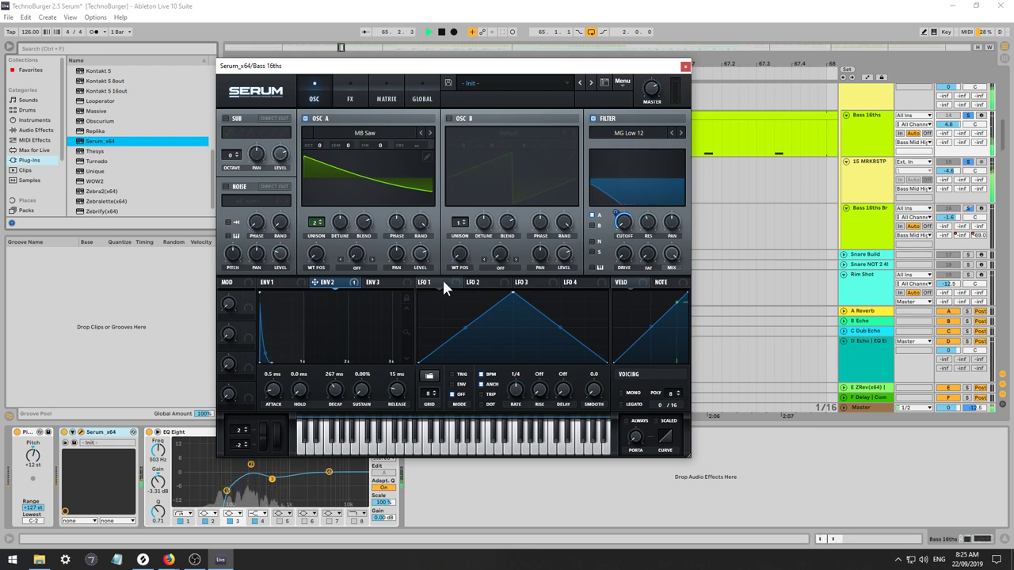
{"action": "left_click_drag", "start_coordinate": [443, 287], "coordinate": [316, 257]}
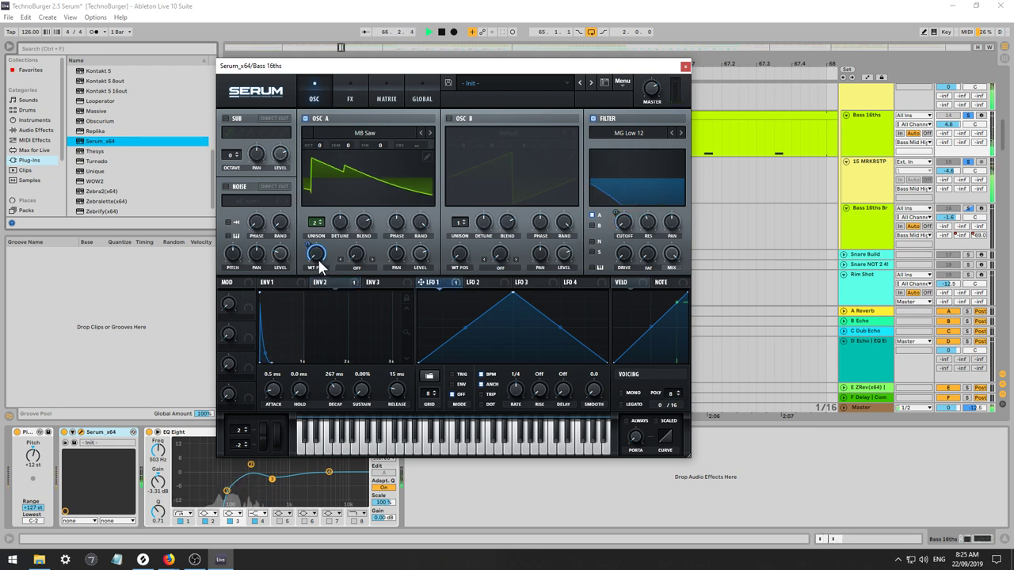
Set LFO 1's rate to 8 bars, trying retrigger and envelope modes before returning to free-running.
{"action": "left_click", "coordinate": [449, 395]}
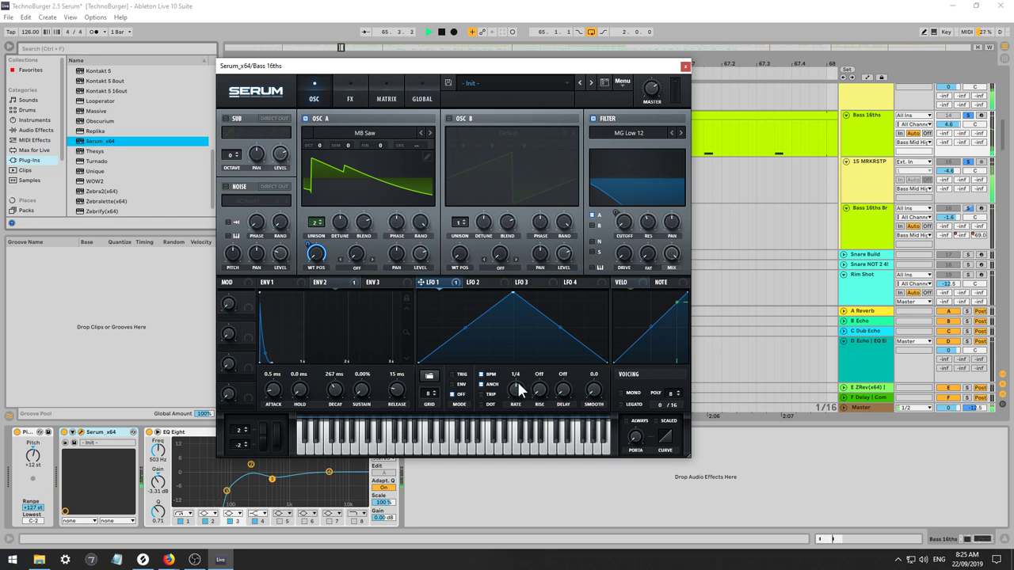
{"action": "left_click_drag", "start_coordinate": [517, 380], "coordinate": [515, 427]}
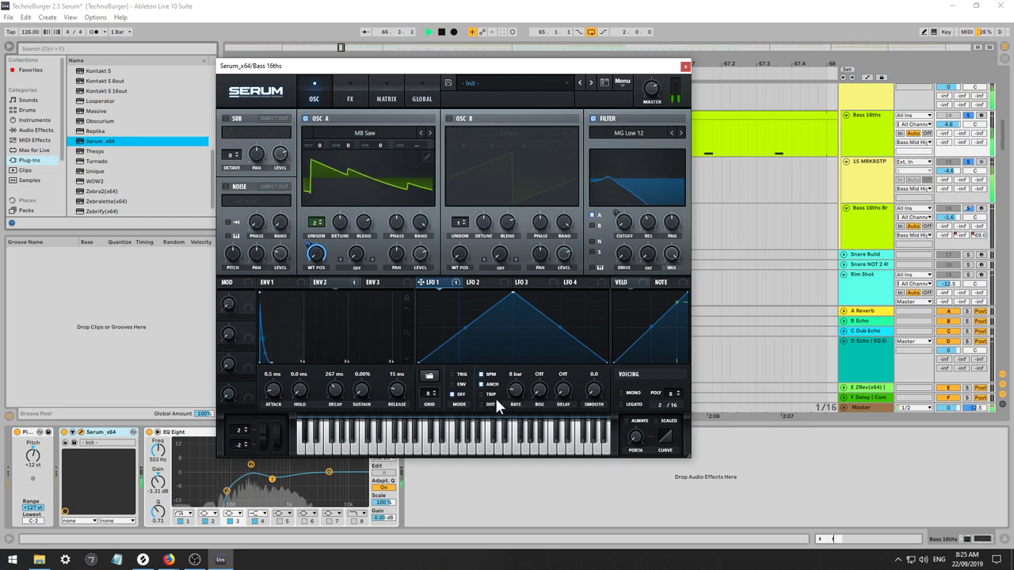
{"action": "left_click", "coordinate": [456, 375]}
{"action": "left_click", "coordinate": [453, 385]}
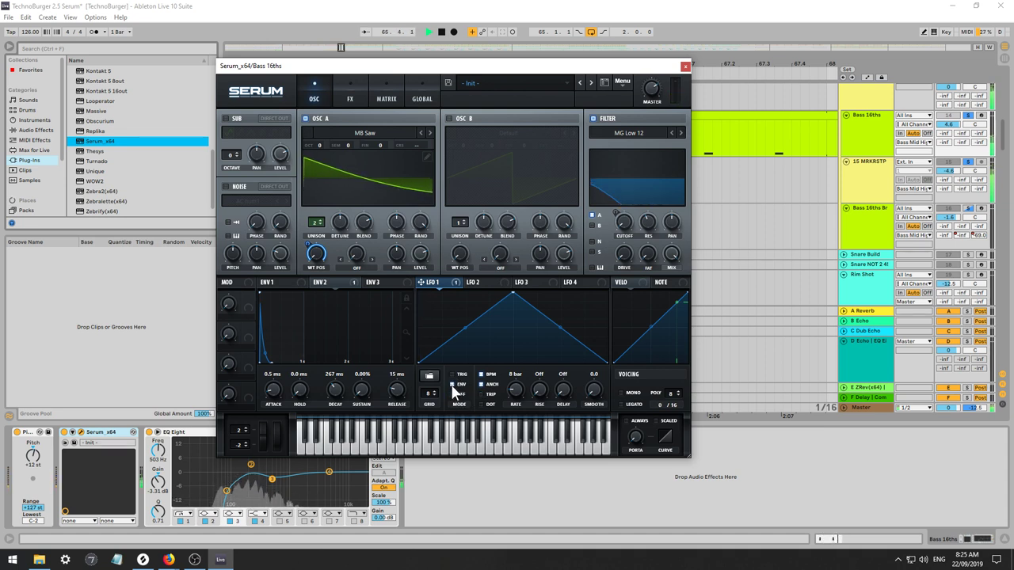
{"action": "left_click", "coordinate": [455, 396]}
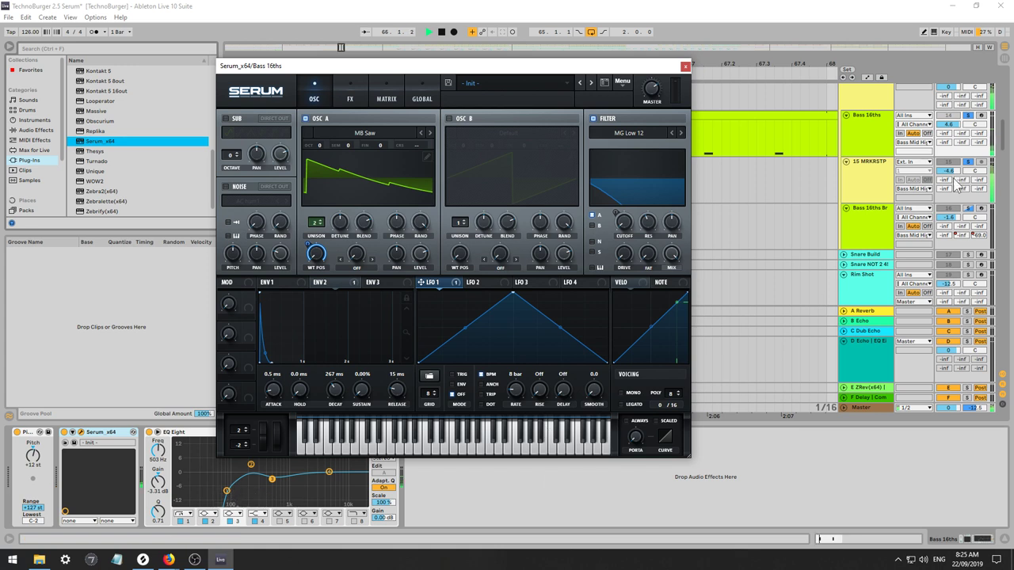
Unsolo the MRKRSTP track and re-audition LFO 1's sync and trigger modes, leaving it free-running.
{"action": "left_click", "coordinate": [967, 116]}
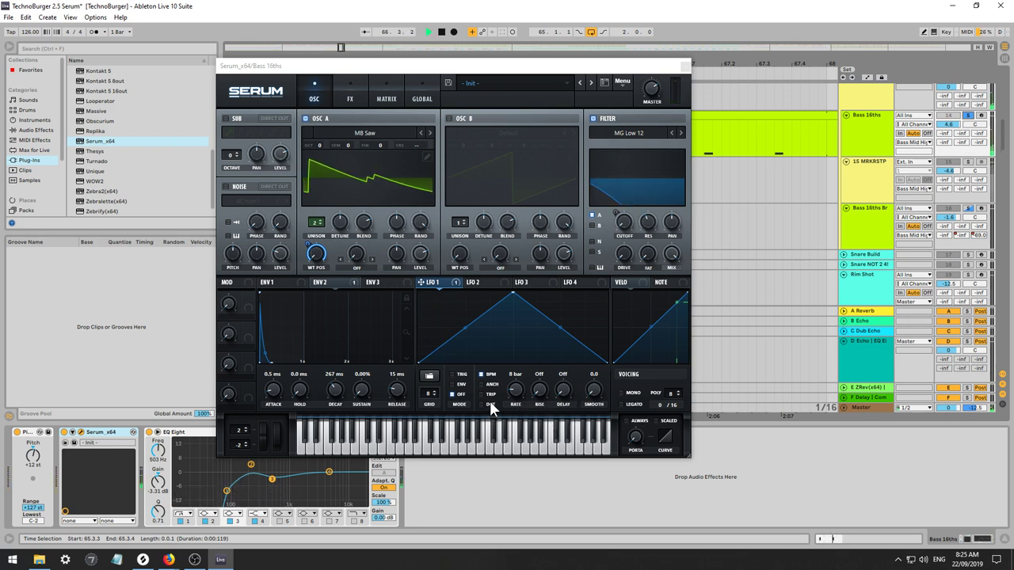
{"action": "left_click", "coordinate": [480, 374]}
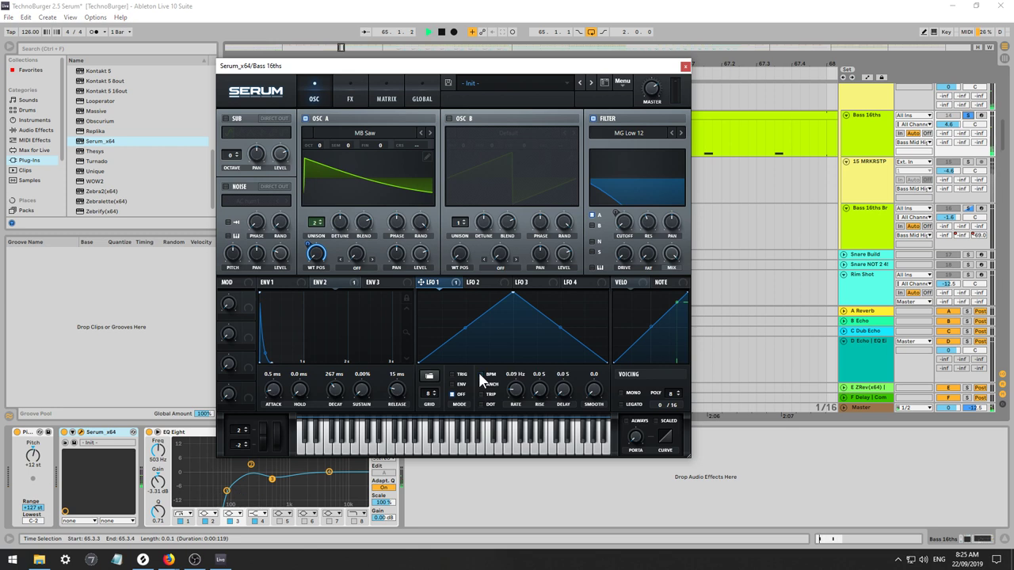
{"action": "left_click", "coordinate": [481, 375]}
{"action": "left_click", "coordinate": [454, 374]}
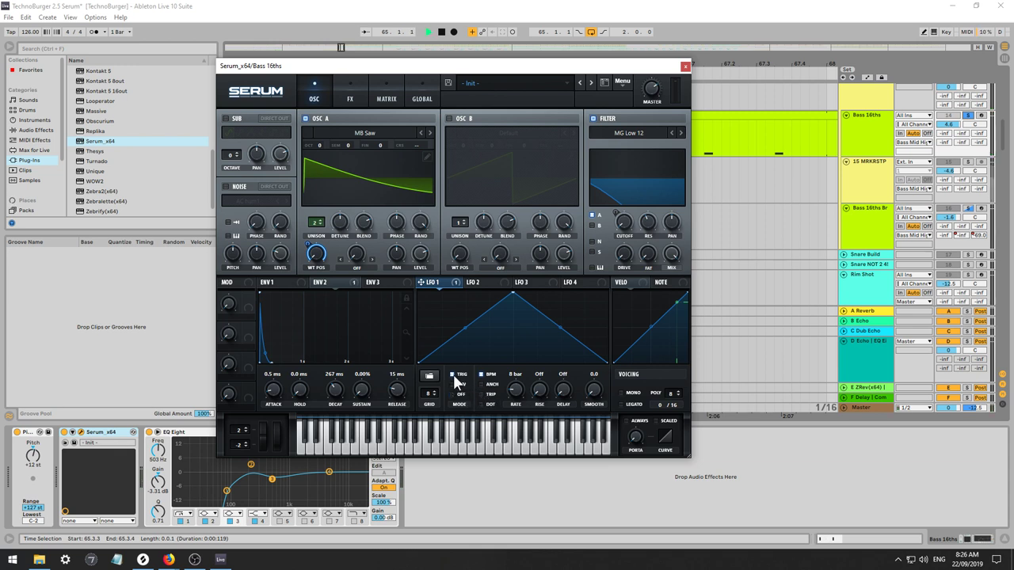
{"action": "key", "text": "space"}
{"action": "left_click", "coordinate": [453, 385]}
{"action": "left_click", "coordinate": [454, 397]}
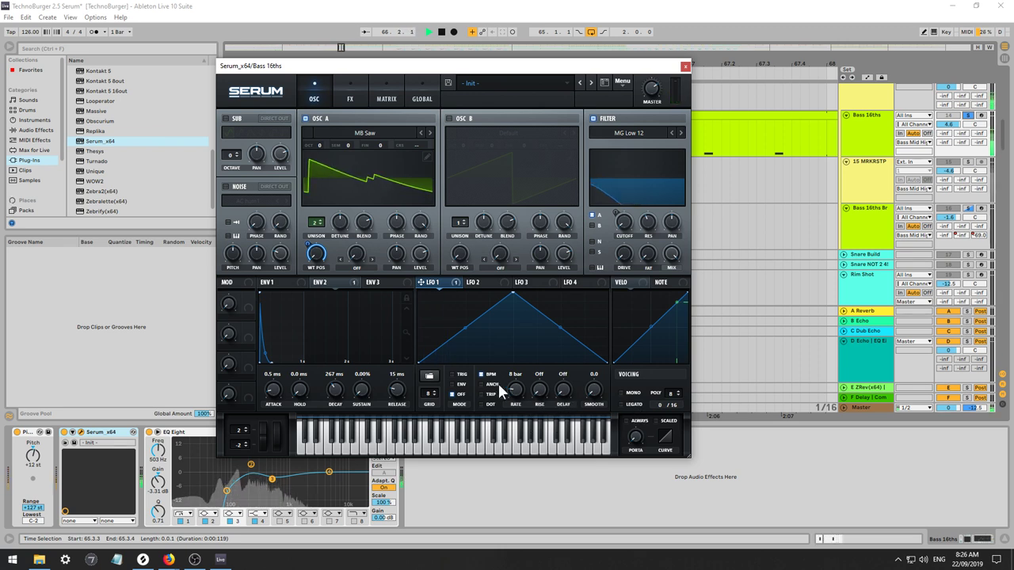
{"action": "key", "text": "space"}
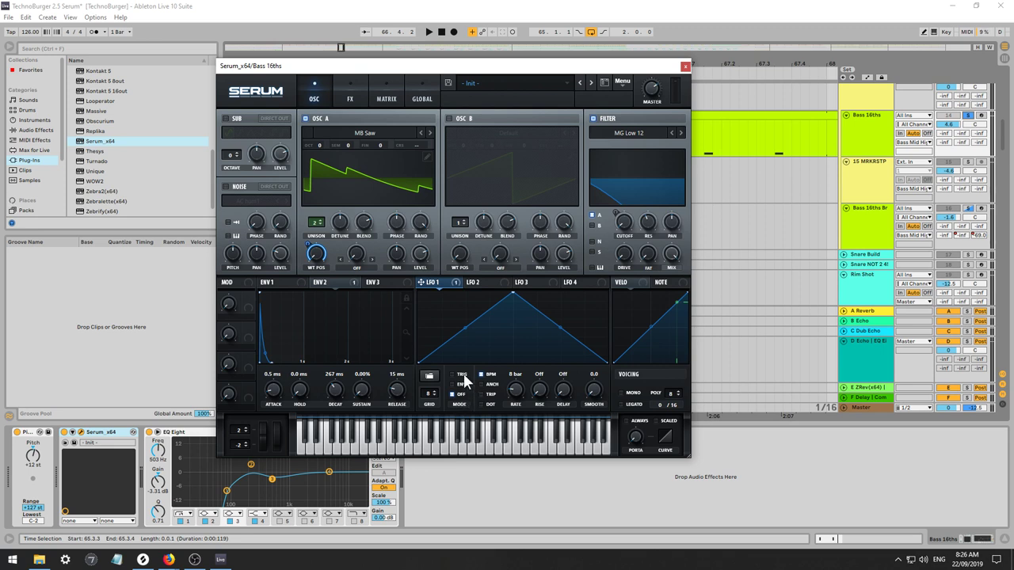
Check LFO 1's shape options without changes and start playback to audition the patch.
{"action": "mouse_move", "coordinate": [465, 381]}
{"action": "right_click", "coordinate": [545, 330]}
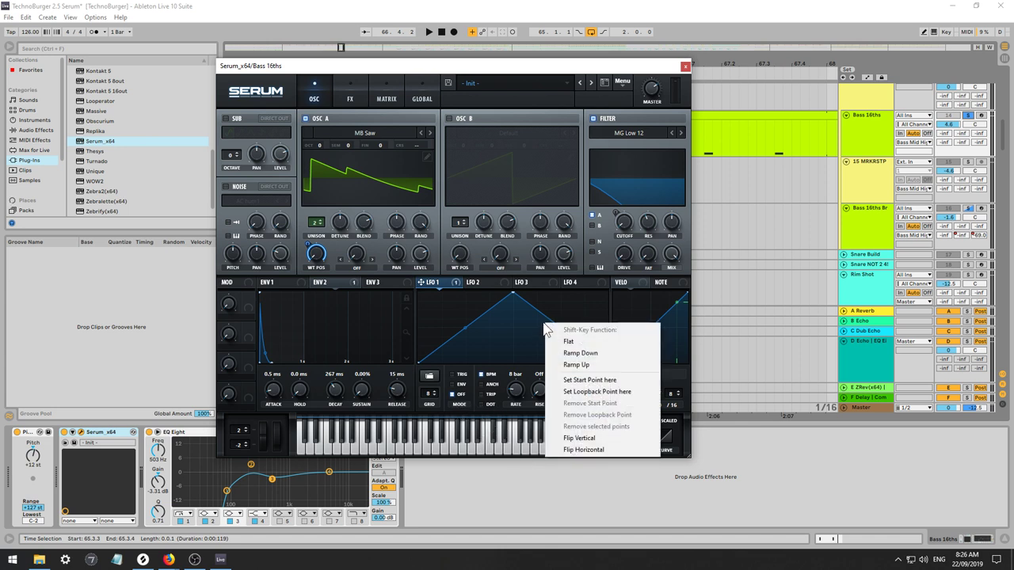
{"action": "left_click", "coordinate": [507, 390]}
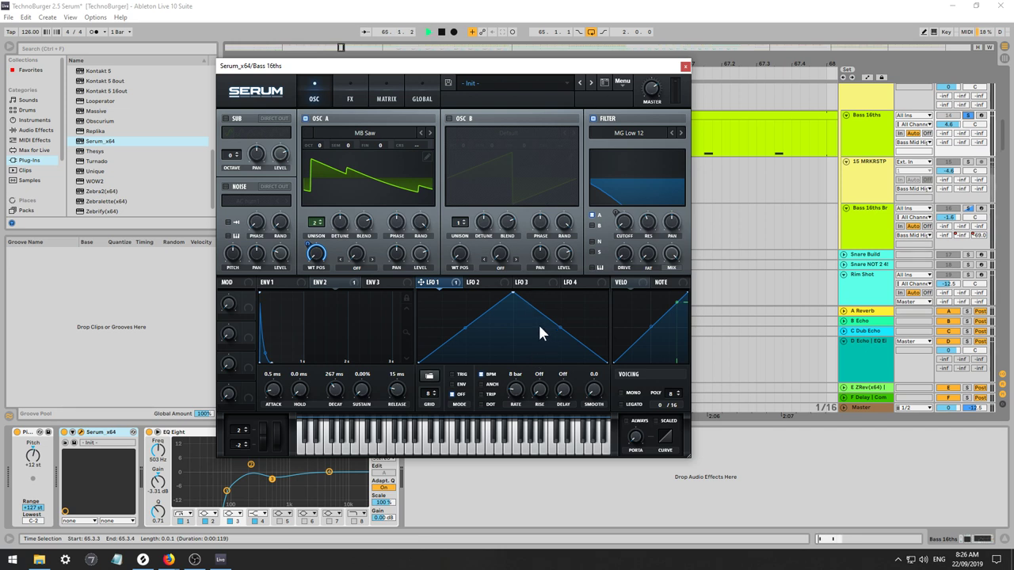
{"action": "key", "text": "space"}
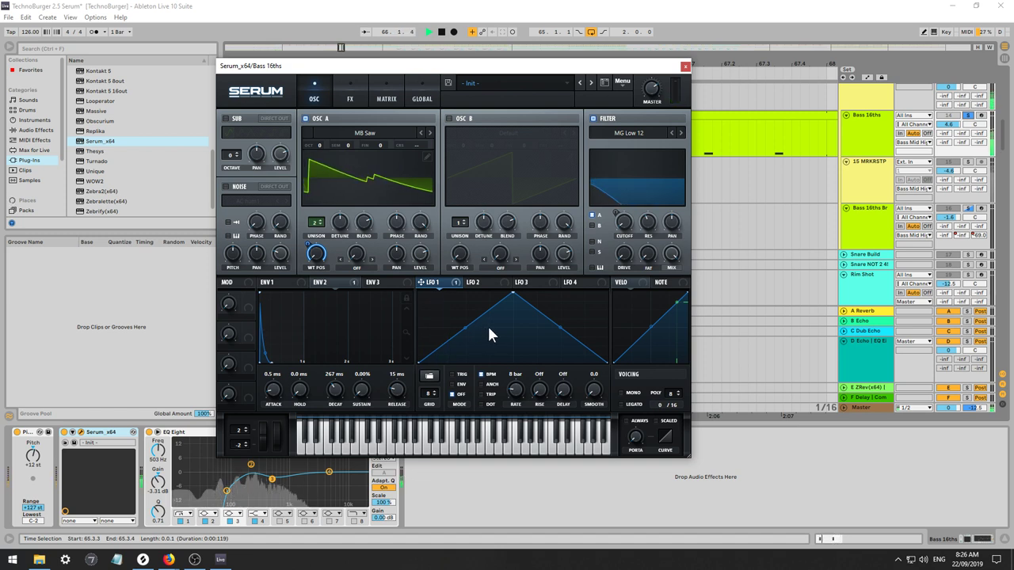
Close Serum, zoom out the arrangement, and extend the loop end to bar 73.
{"action": "left_click", "coordinate": [685, 66]}
{"action": "key", "text": "space"}
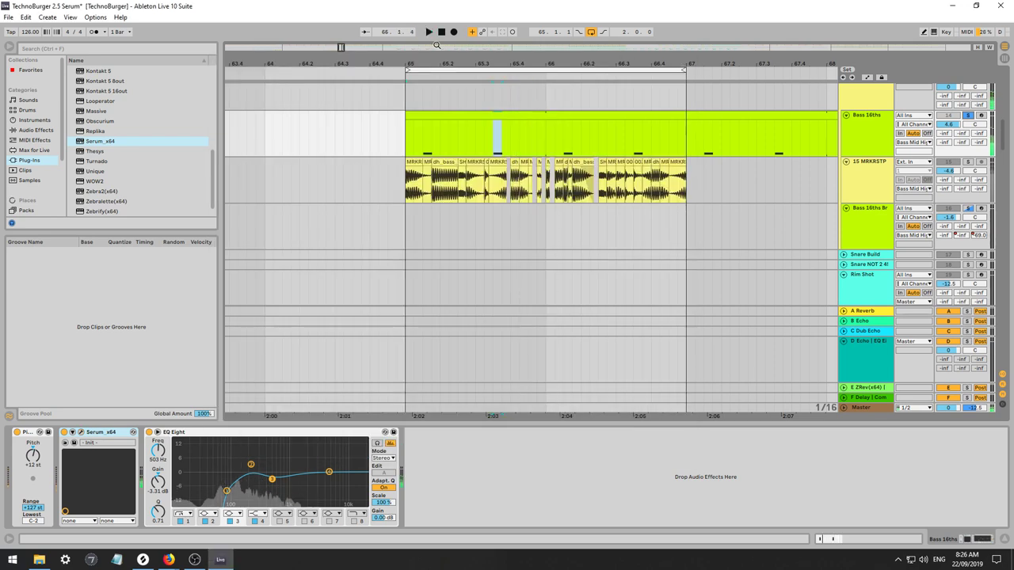
{"action": "left_click_drag", "start_coordinate": [341, 48], "coordinate": [343, 24]}
{"action": "key", "text": "space"}
{"action": "key", "text": "space"}
{"action": "left_click_drag", "start_coordinate": [541, 70], "coordinate": [732, 85]}
{"action": "key", "text": "space"}
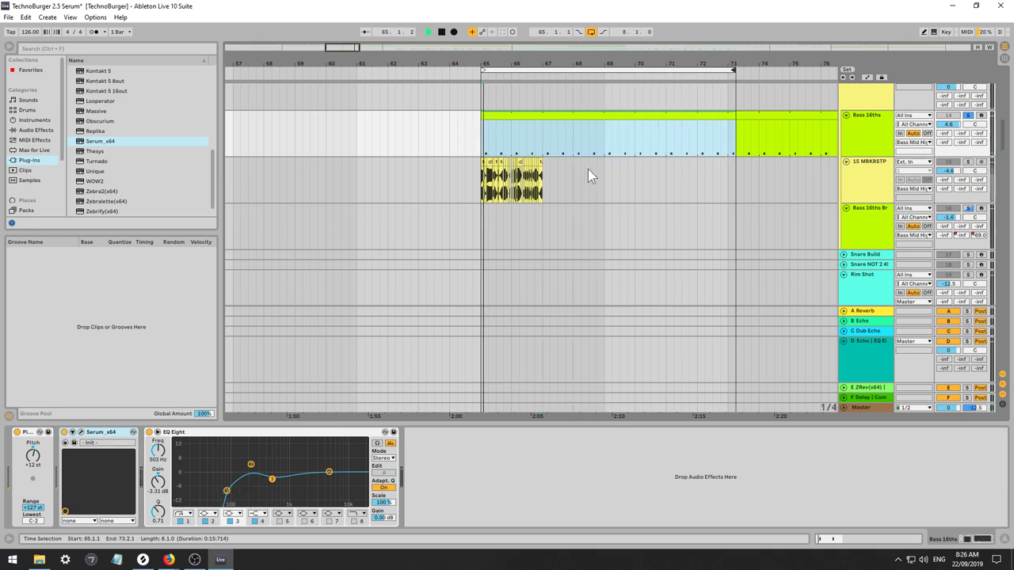
Duplicate the MRKRSTP clip twice to fill the loop, then reopen Bass 16ths' Serum.
{"action": "left_click", "coordinate": [484, 186]}
{"action": "key", "text": "ctrl+d"}
{"action": "key", "text": "ctrl+d"}
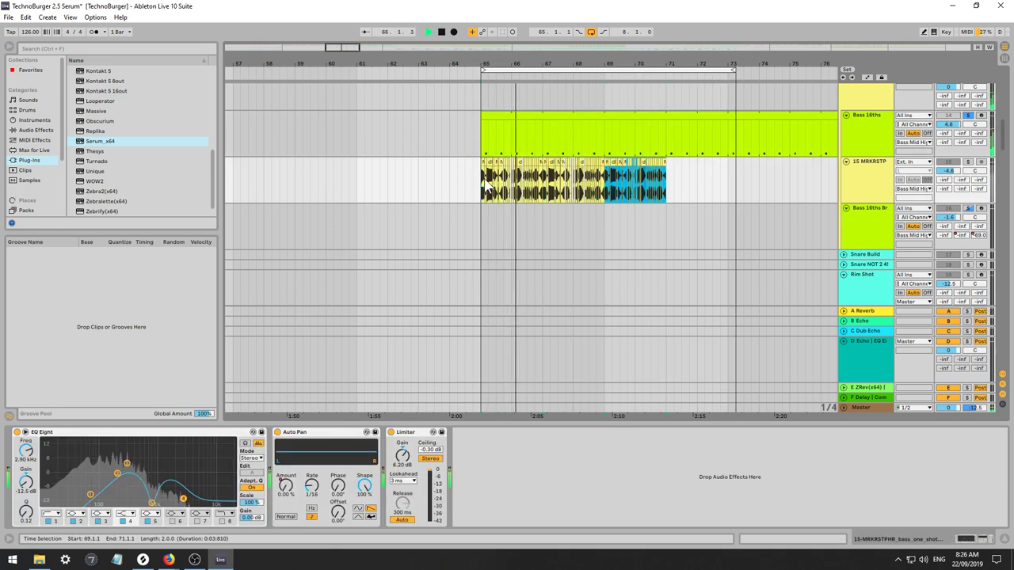
{"action": "key", "text": "ctrl+d"}
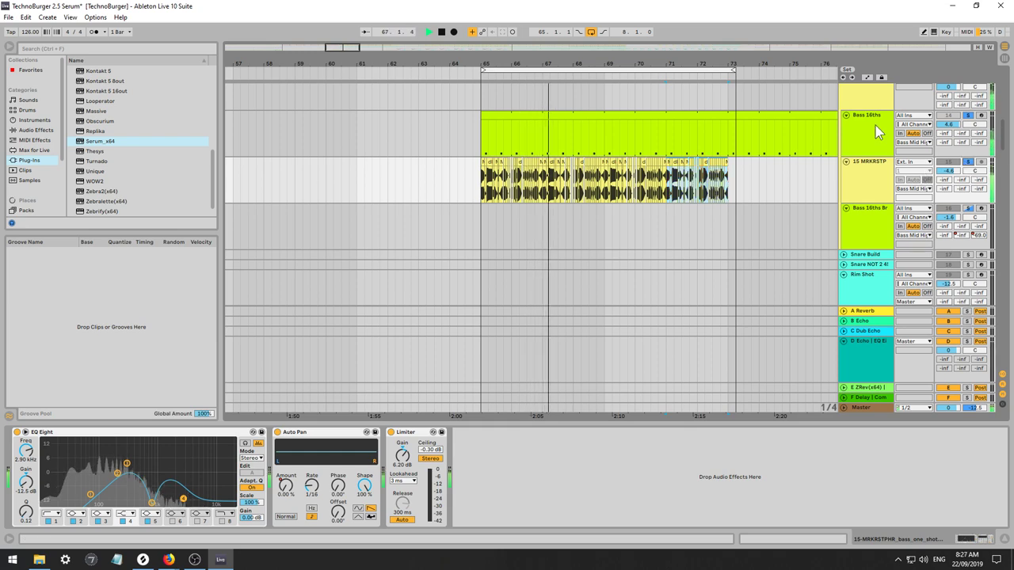
{"action": "left_click", "coordinate": [871, 127]}
{"action": "left_click", "coordinate": [80, 433]}
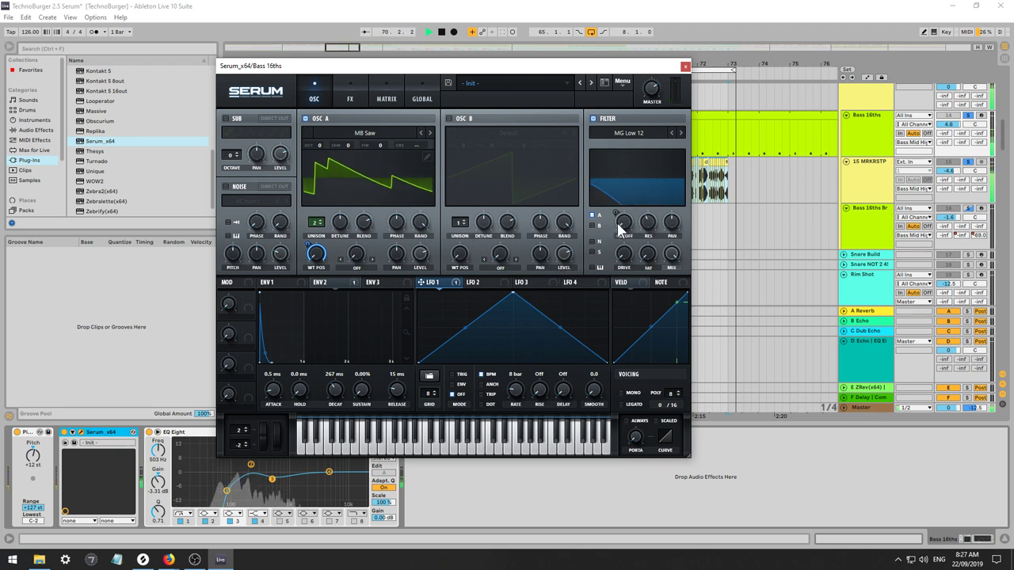
Nudge filter cutoff to about 27 Hz, bring the Serum window fully into view, and set OSC A unison to 1.
{"action": "mouse_move", "coordinate": [622, 225]}
{"action": "left_mouse_down"}
{"action": "mouse_move", "coordinate": [621, 188]}
{"action": "mouse_move", "coordinate": [623, 227]}
{"action": "left_mouse_up"}
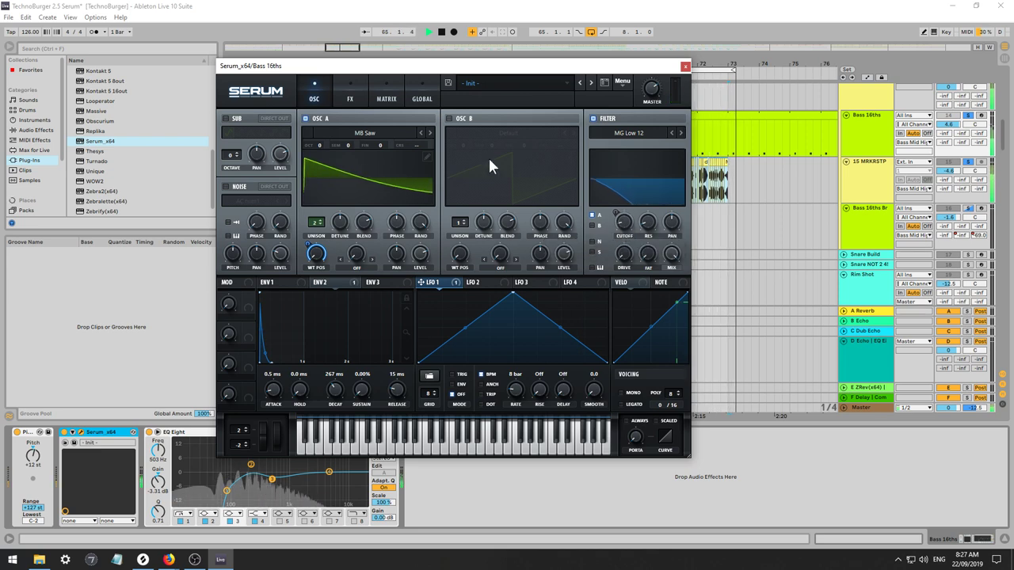
{"action": "left_click_drag", "start_coordinate": [585, 72], "coordinate": [521, 252]}
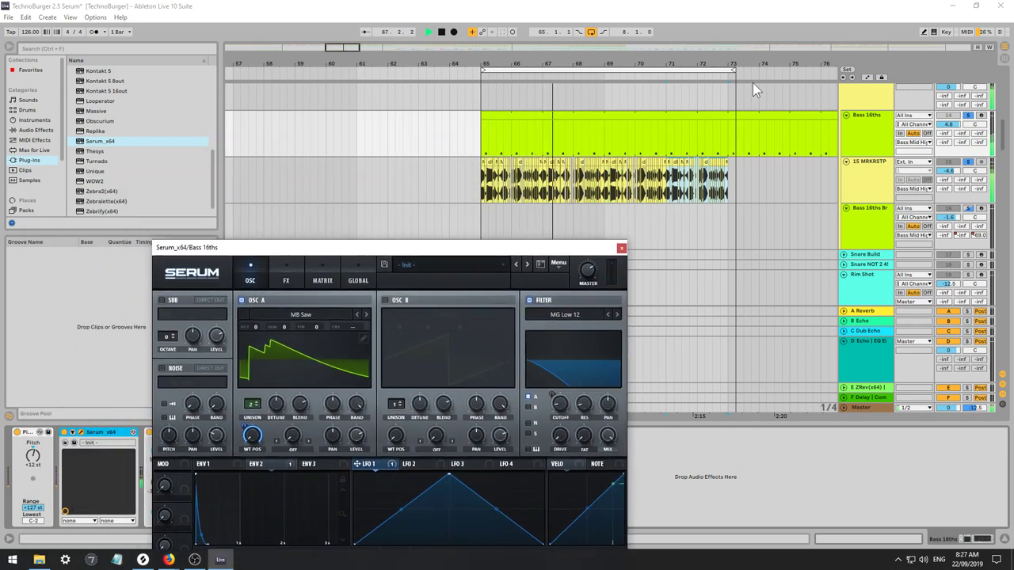
{"action": "left_click_drag", "start_coordinate": [730, 70], "coordinate": [726, 70]}
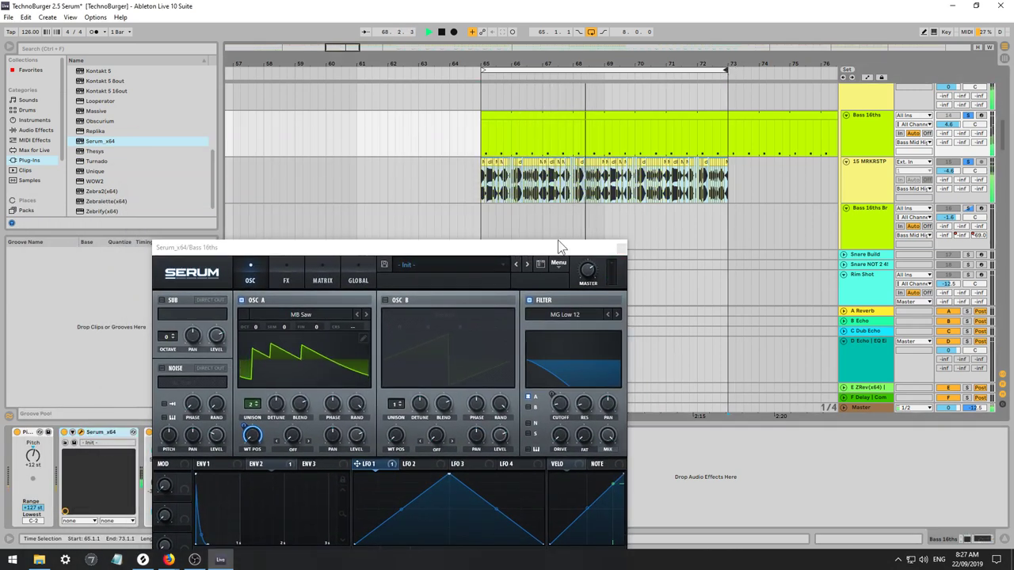
{"action": "left_click_drag", "start_coordinate": [521, 254], "coordinate": [563, 122]}
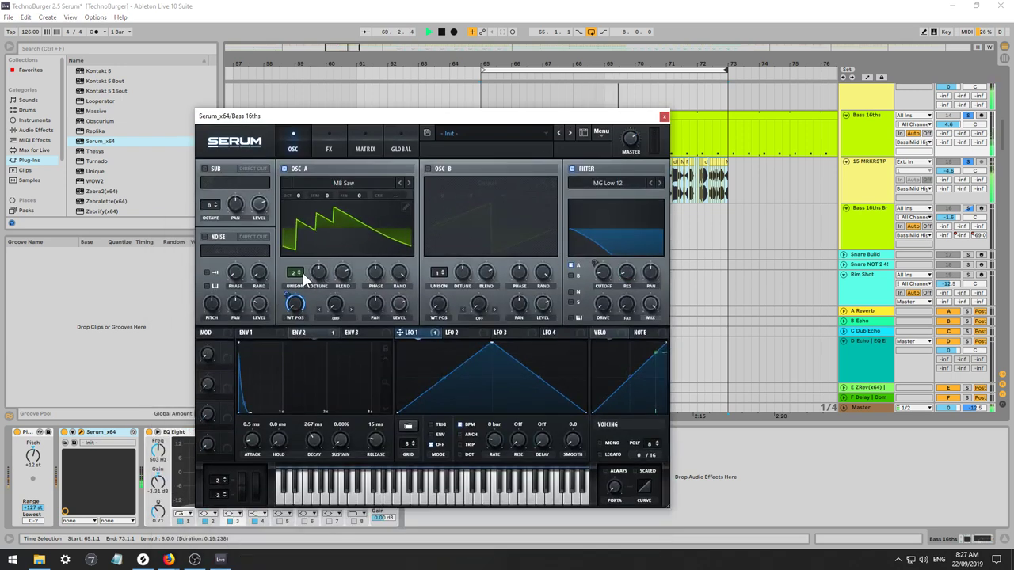
{"action": "scroll", "coordinate": [298, 274], "scroll_direction": "down", "scroll_amount": 1}
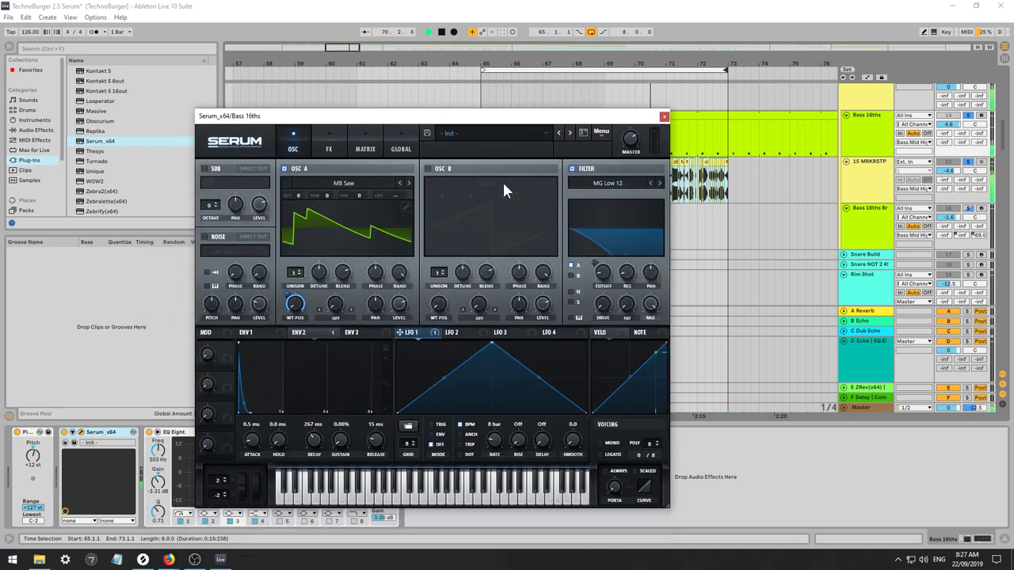
Enable Hyper/Dimension with more Hyper mix, smaller Dimension size and 7% mix, plus Chorus instead of Phaser.
{"action": "left_click", "coordinate": [329, 147]}
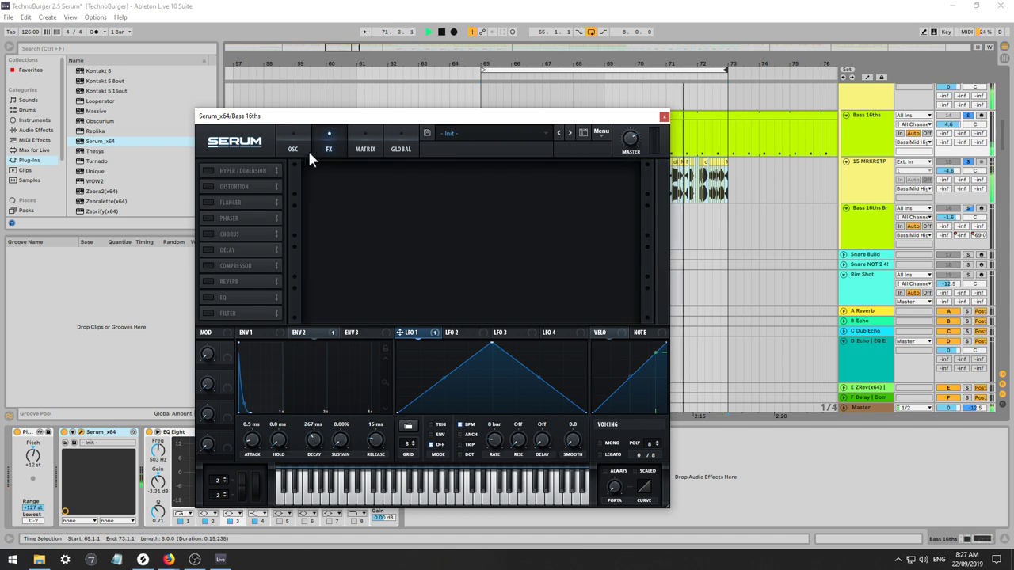
{"action": "left_click", "coordinate": [209, 170]}
{"action": "left_click_drag", "start_coordinate": [488, 176], "coordinate": [486, 133]}
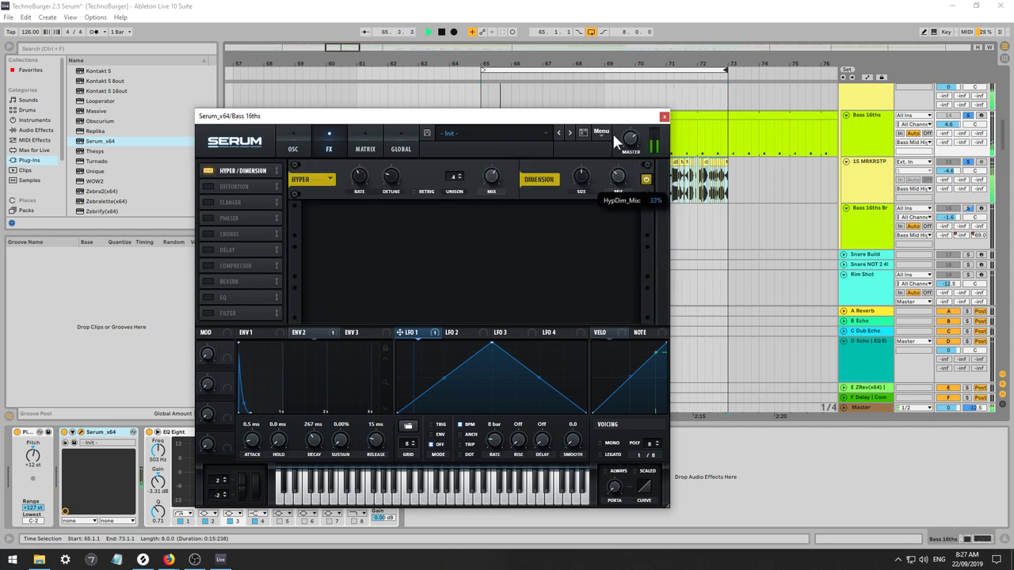
{"action": "left_click_drag", "start_coordinate": [583, 171], "coordinate": [568, 216]}
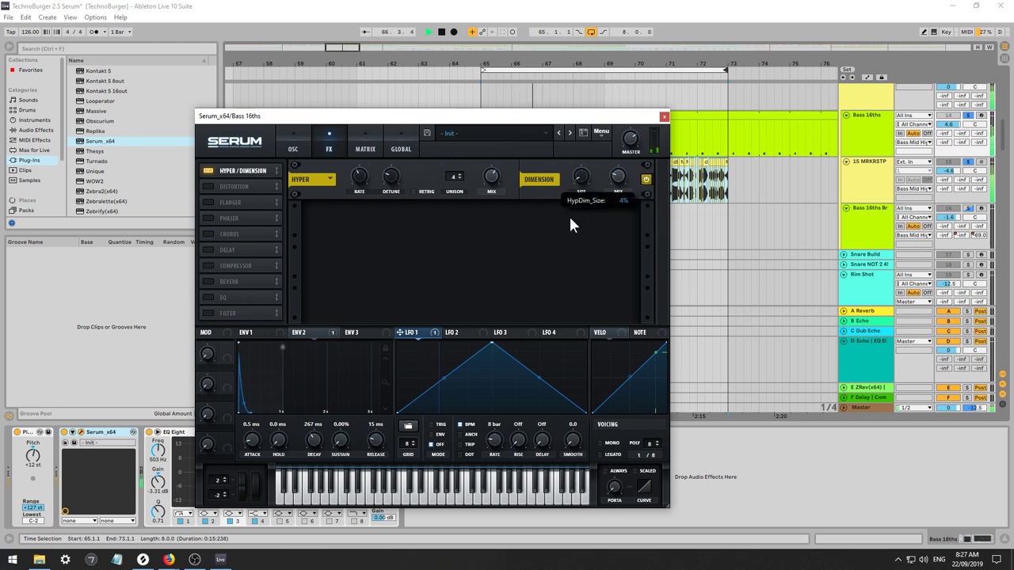
{"action": "left_click_drag", "start_coordinate": [617, 178], "coordinate": [611, 194]}
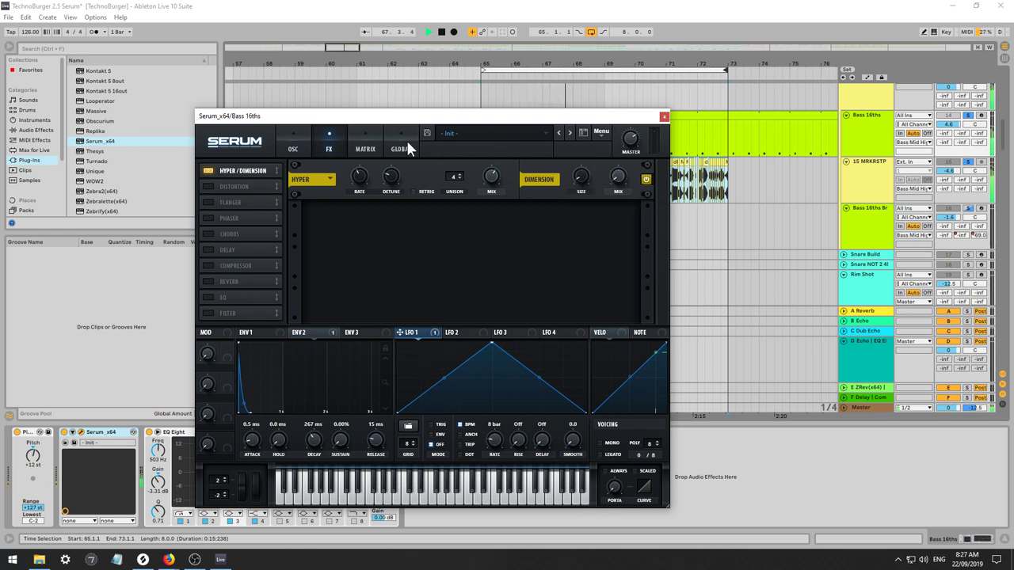
{"action": "left_click", "coordinate": [208, 219]}
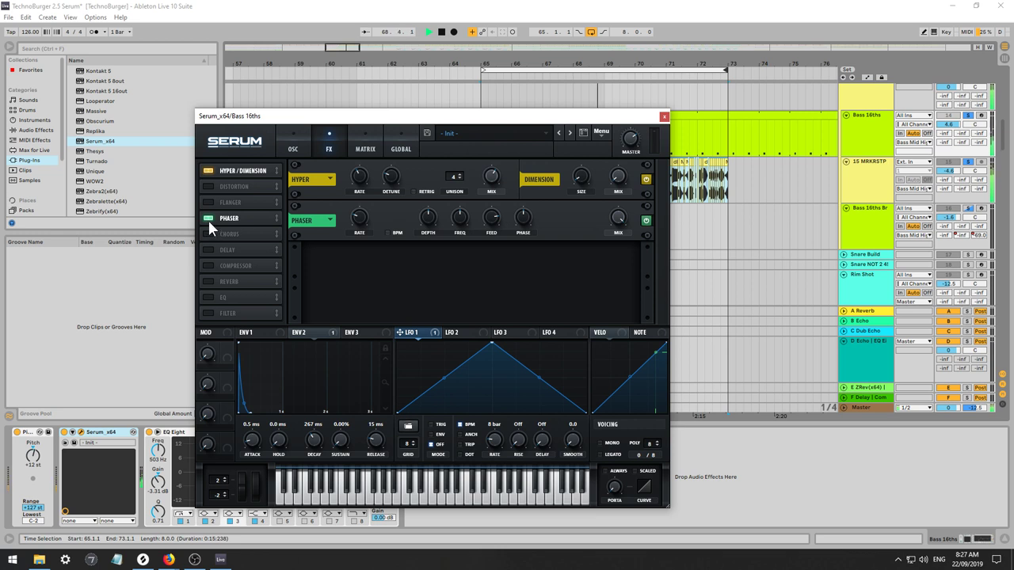
{"action": "left_click", "coordinate": [208, 220]}
{"action": "left_click", "coordinate": [208, 234]}
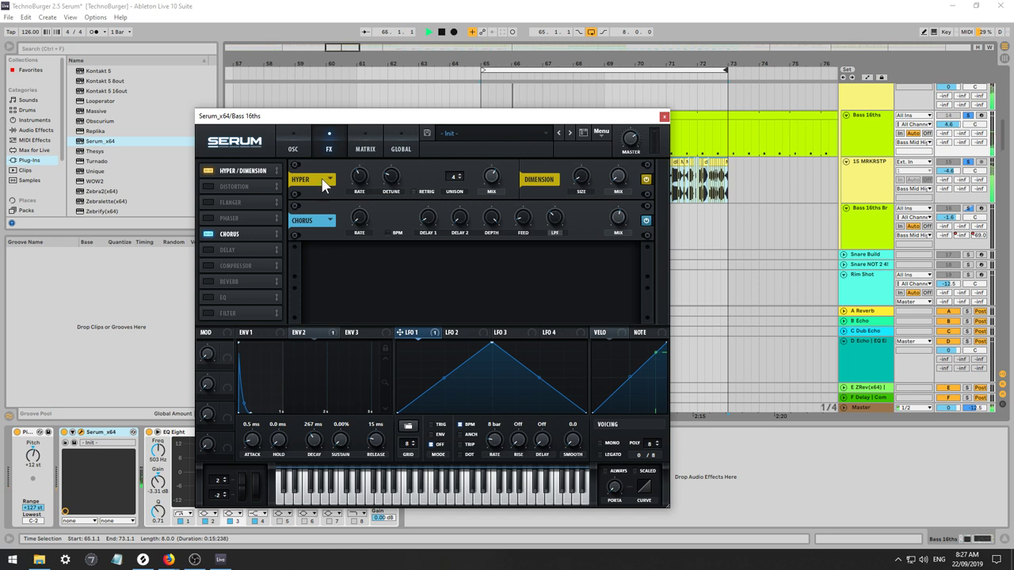
Deepen the envelope modulation on filter cutoff, pulling the cutoff down to about 17 Hz.
{"action": "left_click", "coordinate": [293, 147]}
{"action": "mouse_move", "coordinate": [599, 282]}
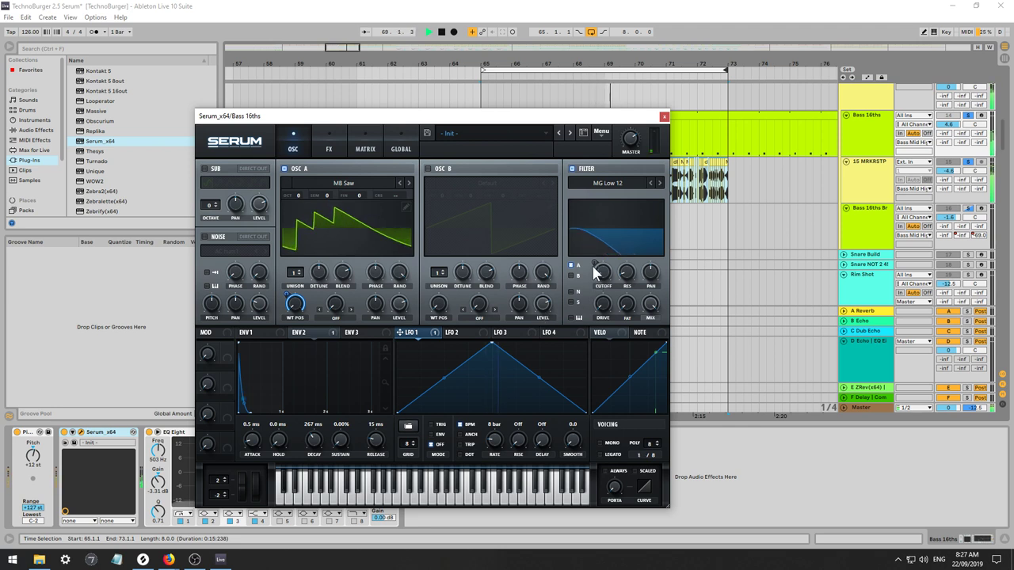
{"action": "left_click_drag", "start_coordinate": [593, 262], "coordinate": [592, 250]}
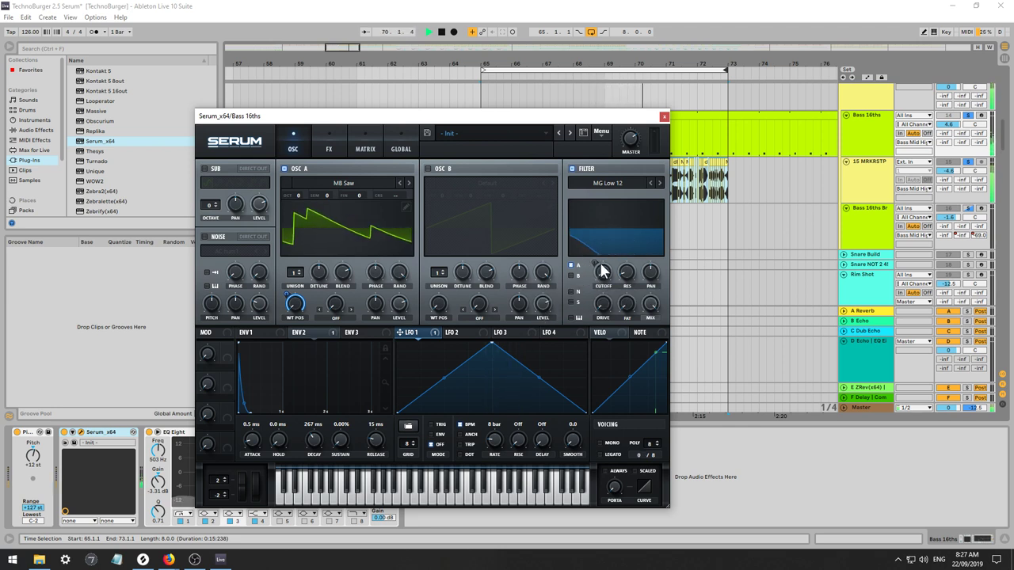
{"action": "right_click", "coordinate": [596, 269]}
{"action": "left_click", "coordinate": [595, 270]}
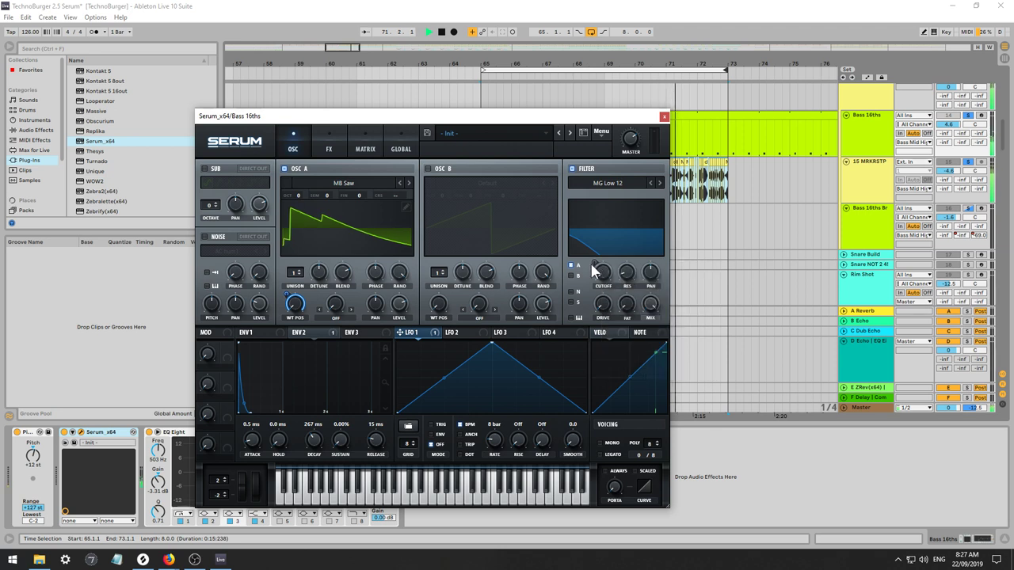
{"action": "mouse_move", "coordinate": [599, 281]}
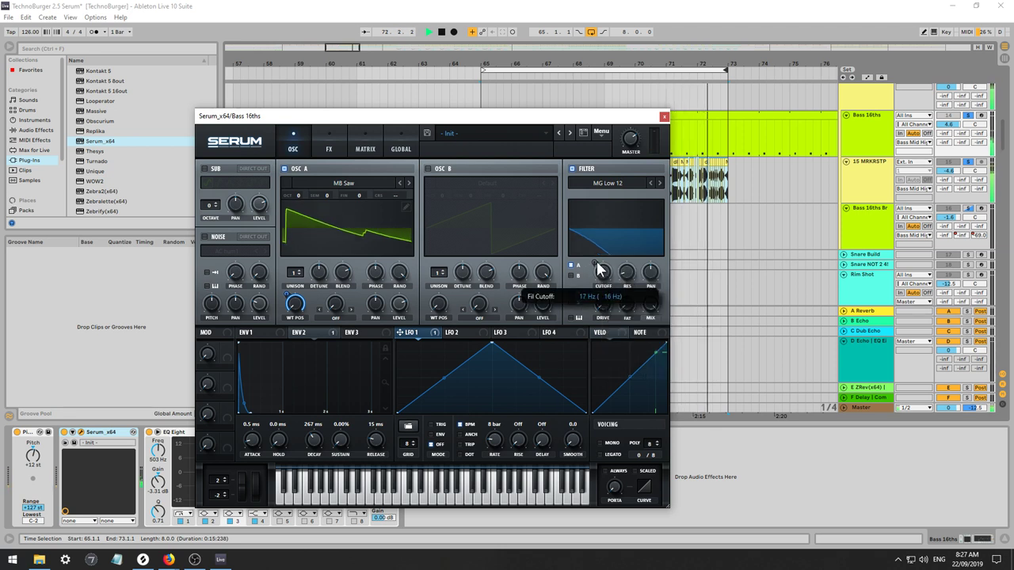
{"action": "left_click", "coordinate": [327, 146]}
Enable the Reverb and EQ effects in Serum's effects rack.
{"action": "left_click", "coordinate": [208, 282]}
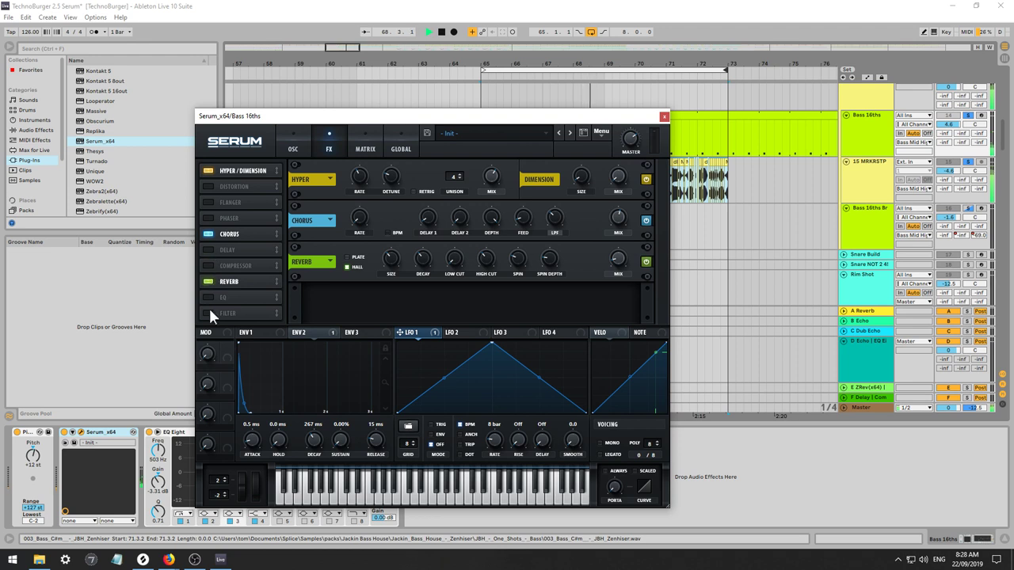
{"action": "left_click", "coordinate": [207, 266]}
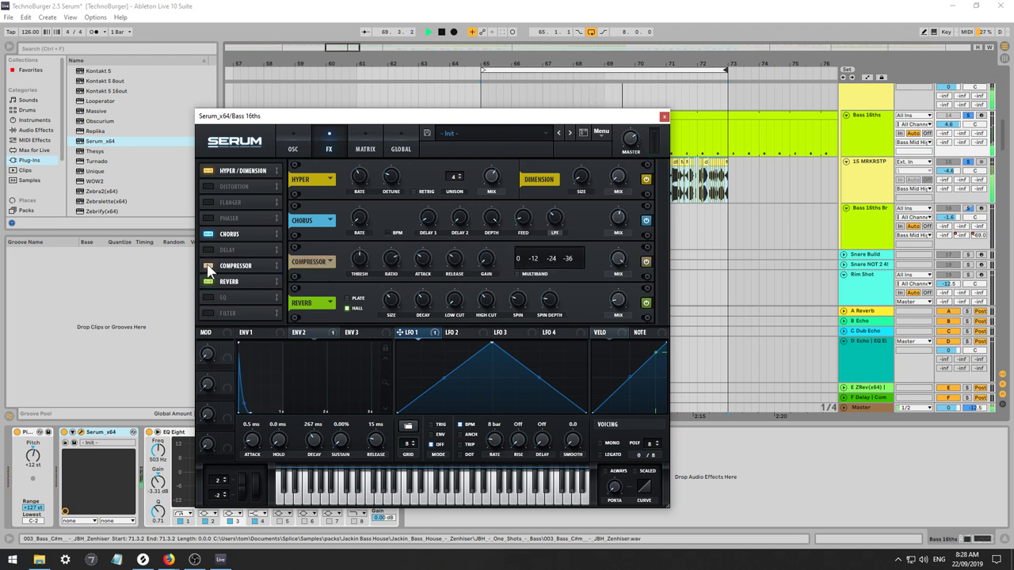
{"action": "left_click", "coordinate": [207, 267]}
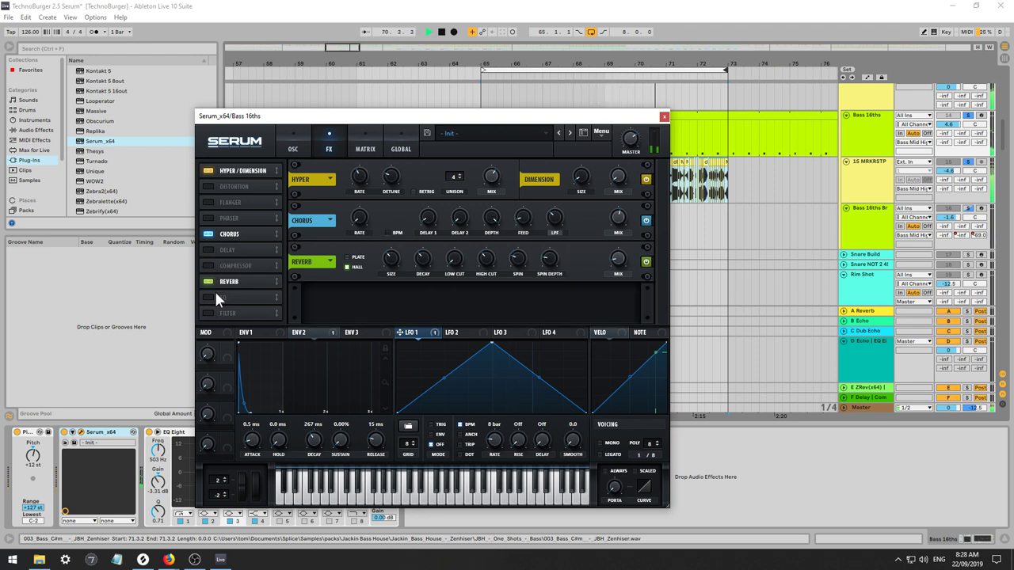
{"action": "left_click", "coordinate": [208, 299]}
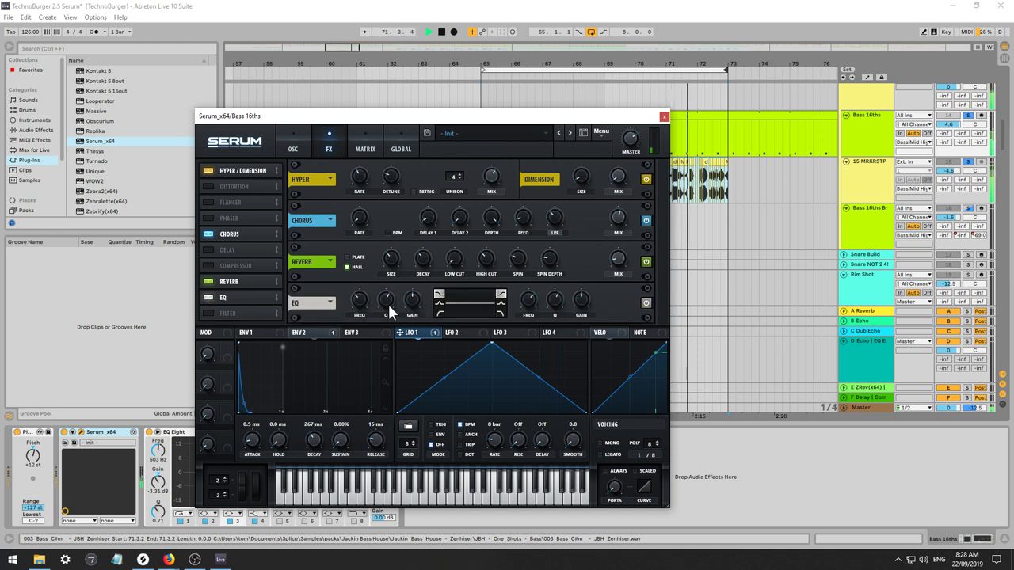
Switch the EQ low band to peak, adjusting its frequency, Q and gain, then enable the Compressor.
{"action": "left_click_drag", "start_coordinate": [413, 297], "coordinate": [389, 253]}
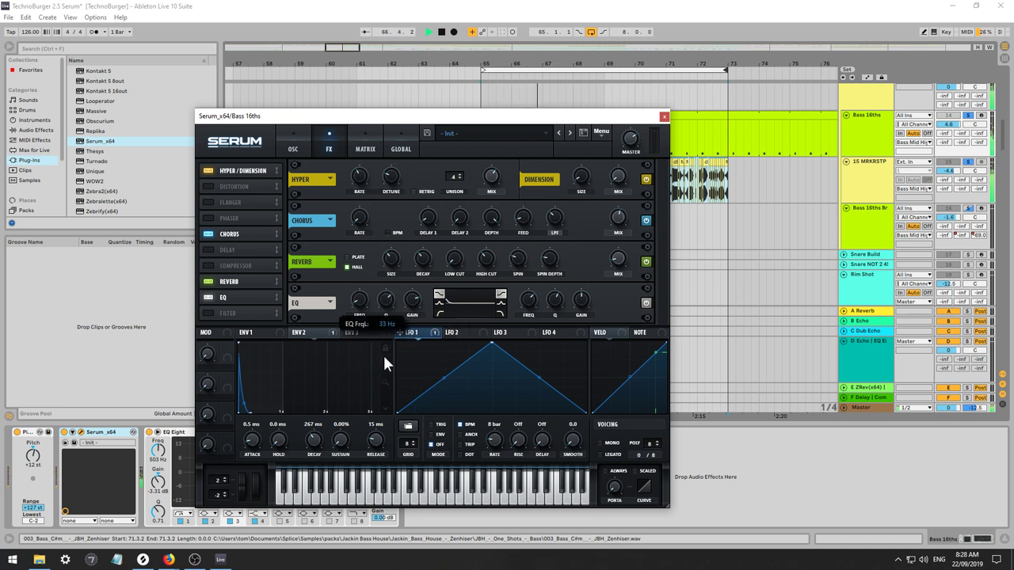
{"action": "left_click", "coordinate": [439, 305]}
{"action": "left_click_drag", "start_coordinate": [359, 300], "coordinate": [385, 333]}
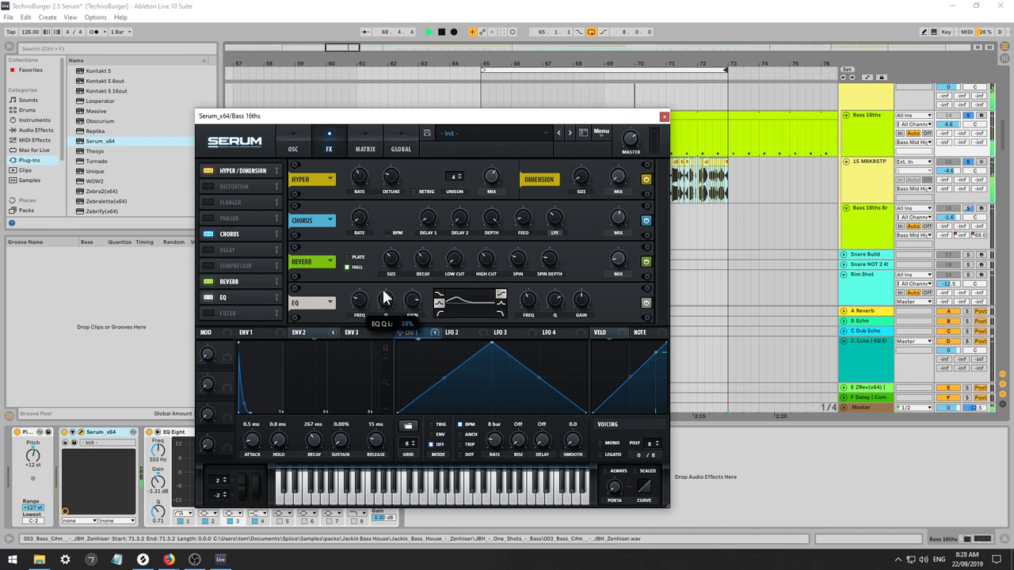
{"action": "left_click_drag", "start_coordinate": [382, 288], "coordinate": [350, 264]}
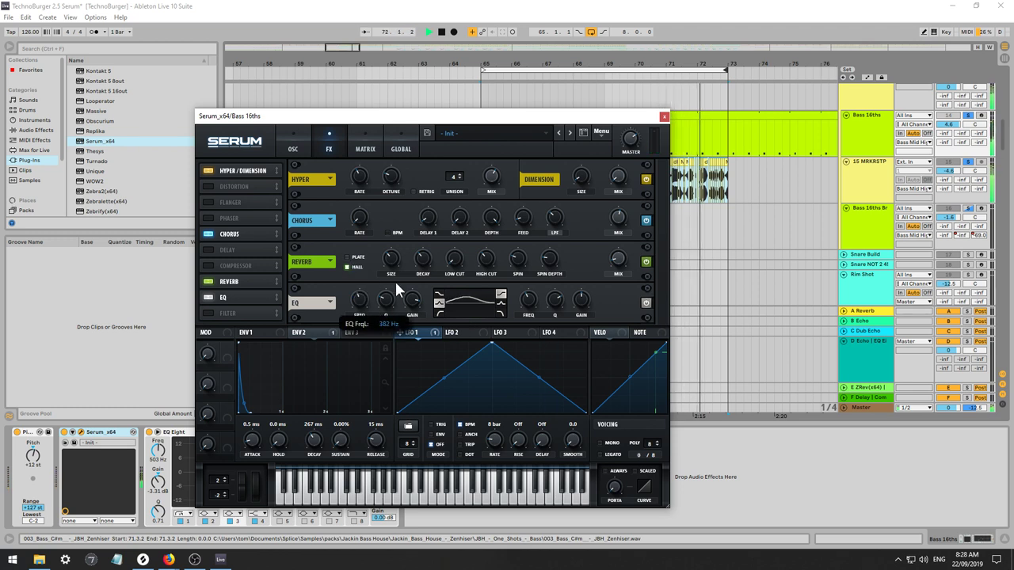
{"action": "left_click_drag", "start_coordinate": [408, 298], "coordinate": [405, 325]}
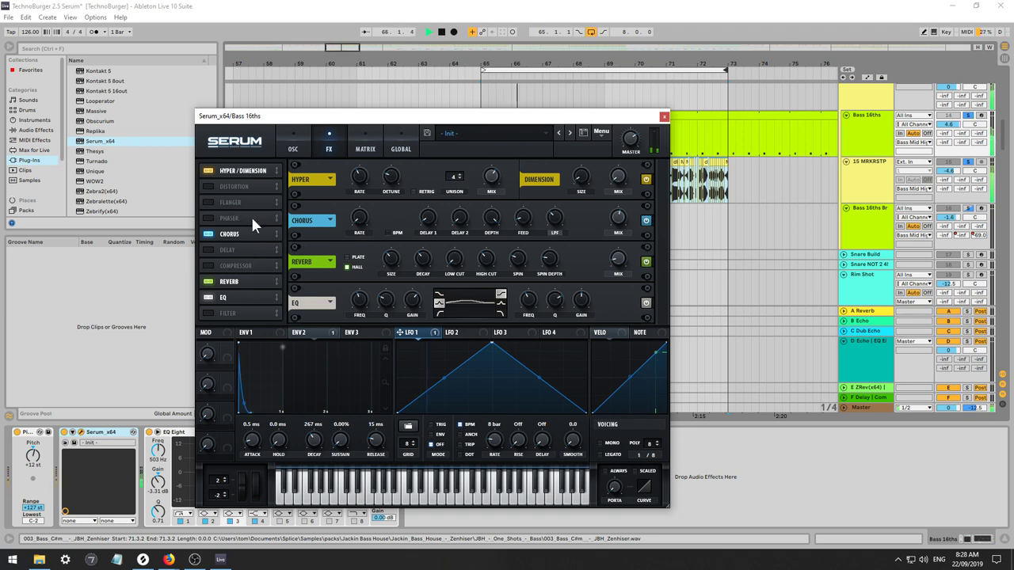
{"action": "left_click", "coordinate": [240, 266]}
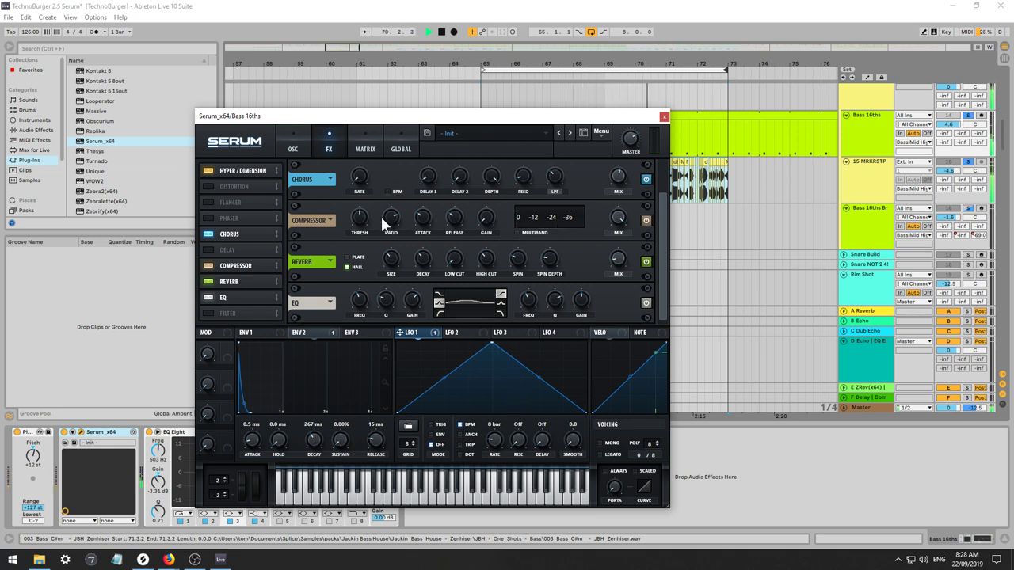
Lower the compressor threshold to -16.7 dB, switch it to multiband, and set wet mix to 85.
{"action": "left_click_drag", "start_coordinate": [356, 220], "coordinate": [353, 273]}
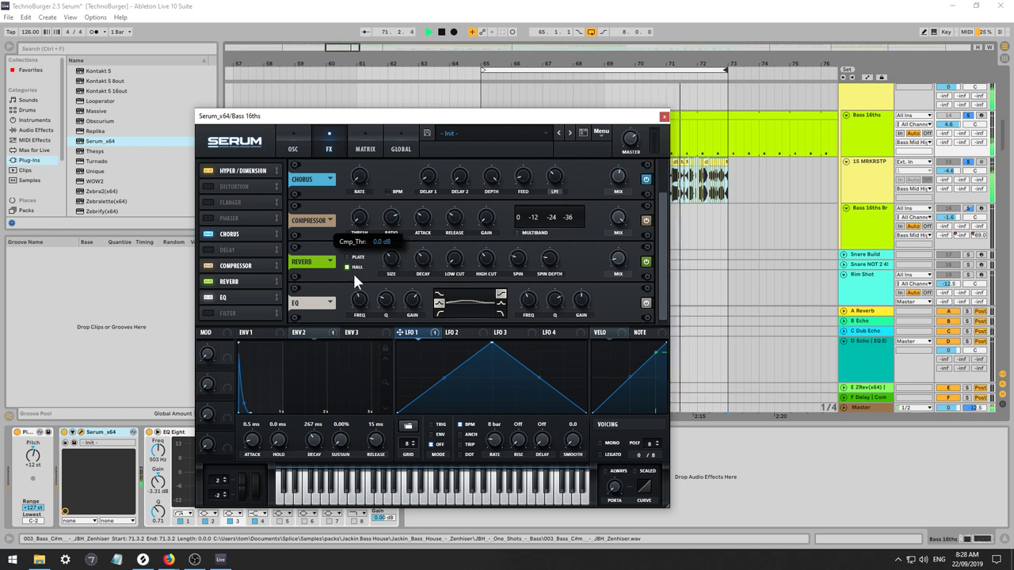
{"action": "mouse_move", "coordinate": [389, 216]}
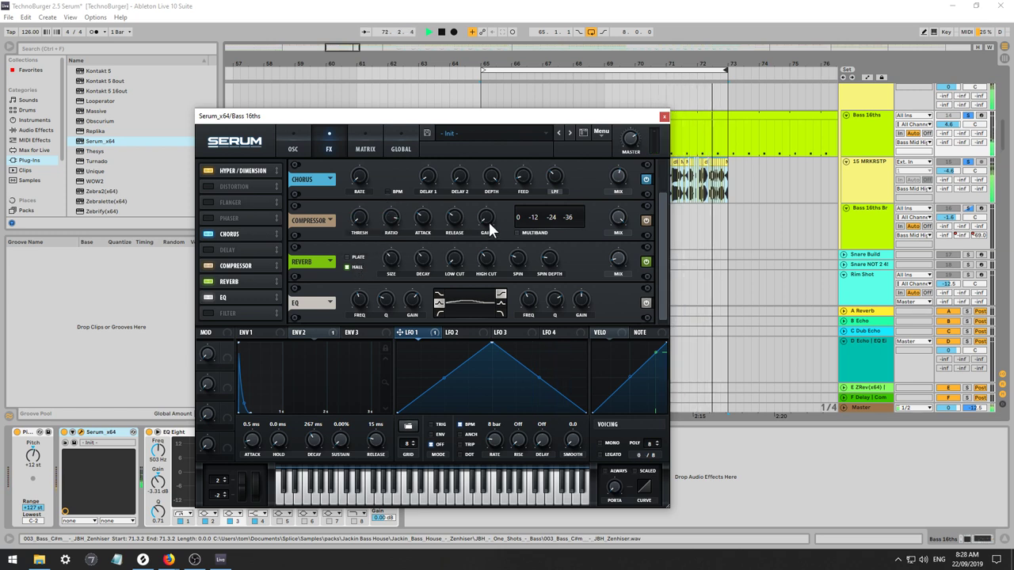
{"action": "mouse_move", "coordinate": [488, 219]}
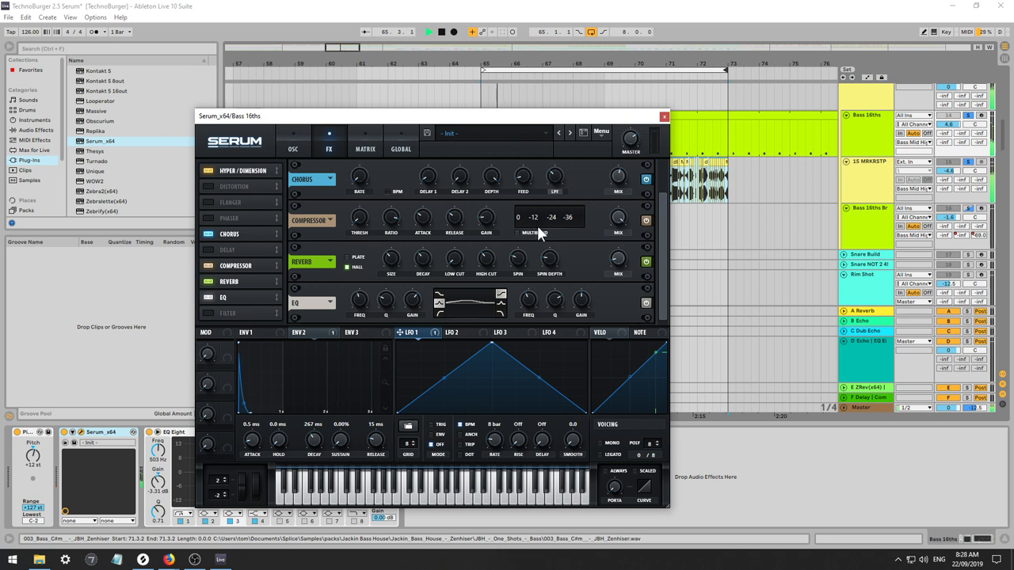
{"action": "left_click", "coordinate": [516, 233]}
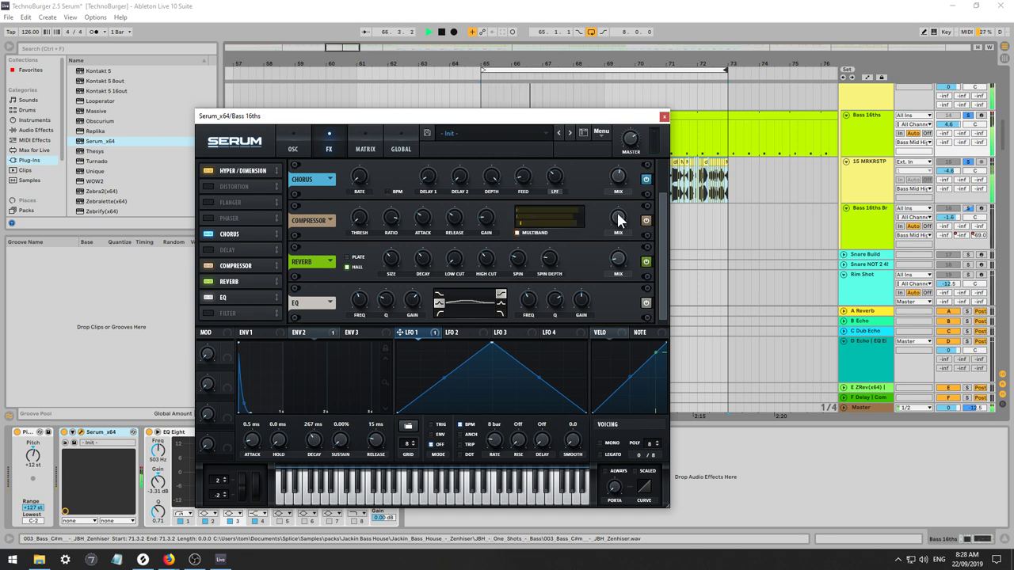
{"action": "left_click_drag", "start_coordinate": [618, 219], "coordinate": [602, 299]}
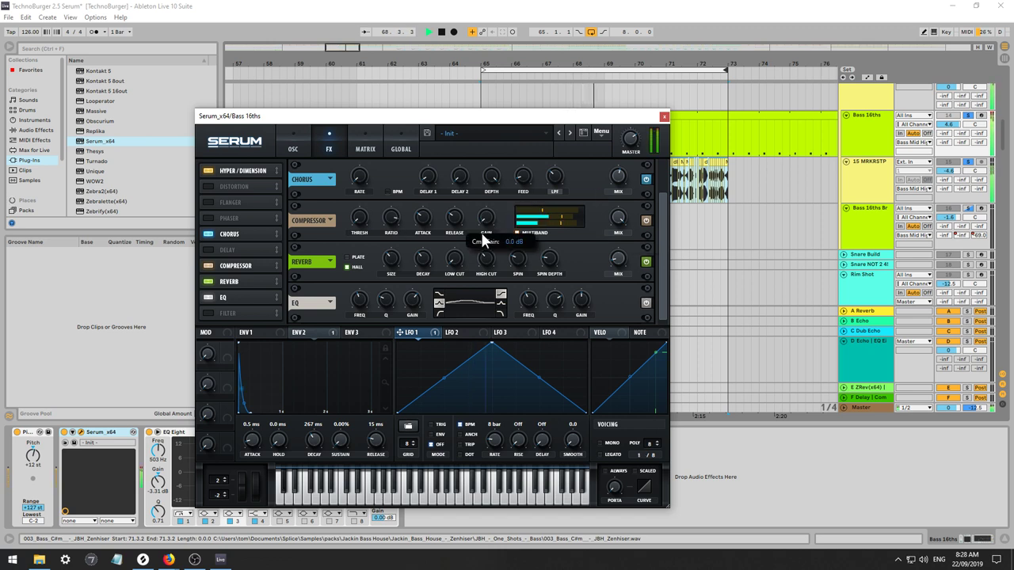
{"action": "mouse_move", "coordinate": [387, 220]}
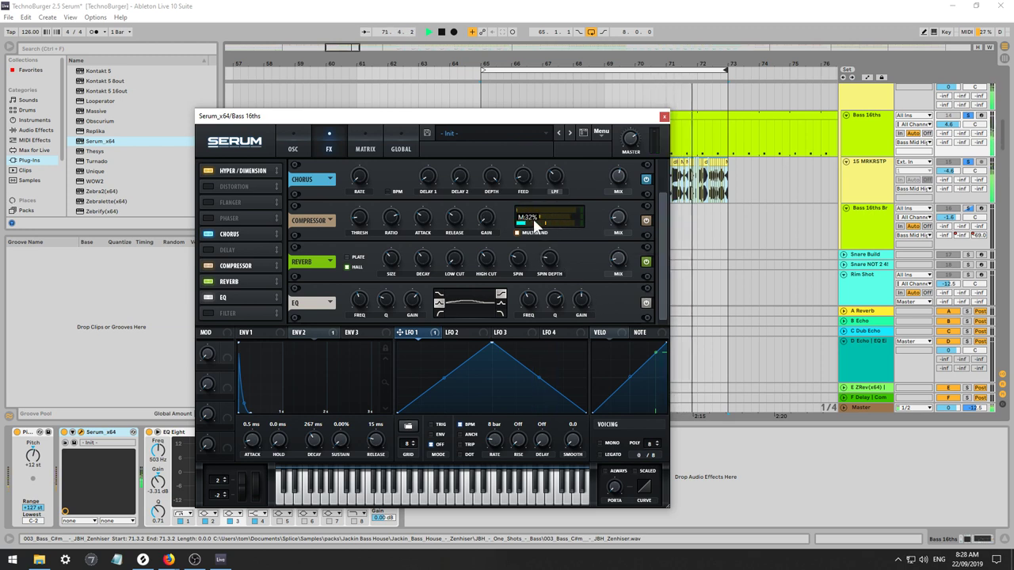
{"action": "mouse_move", "coordinate": [547, 221]}
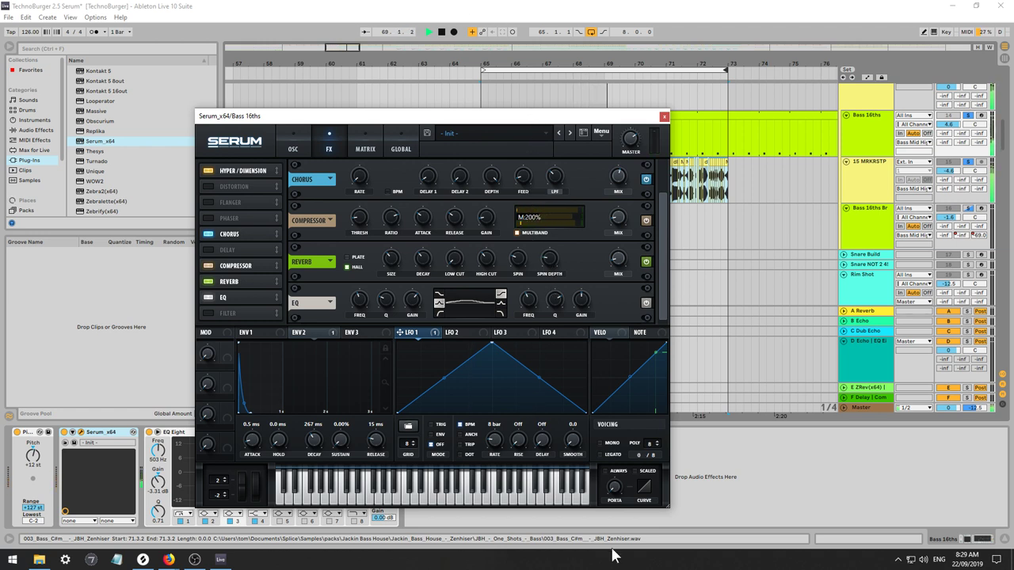
{"action": "left_click", "coordinate": [328, 219]}
{"action": "left_click", "coordinate": [530, 229]}
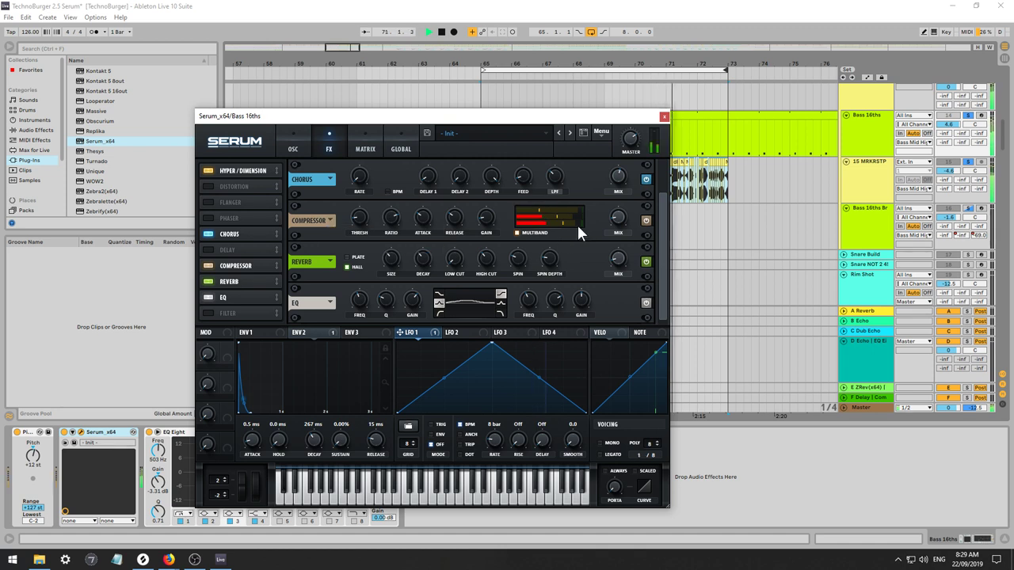
Reset the compressor threshold and pull it down to -48.1 dB.
{"action": "right_click", "coordinate": [244, 231]}
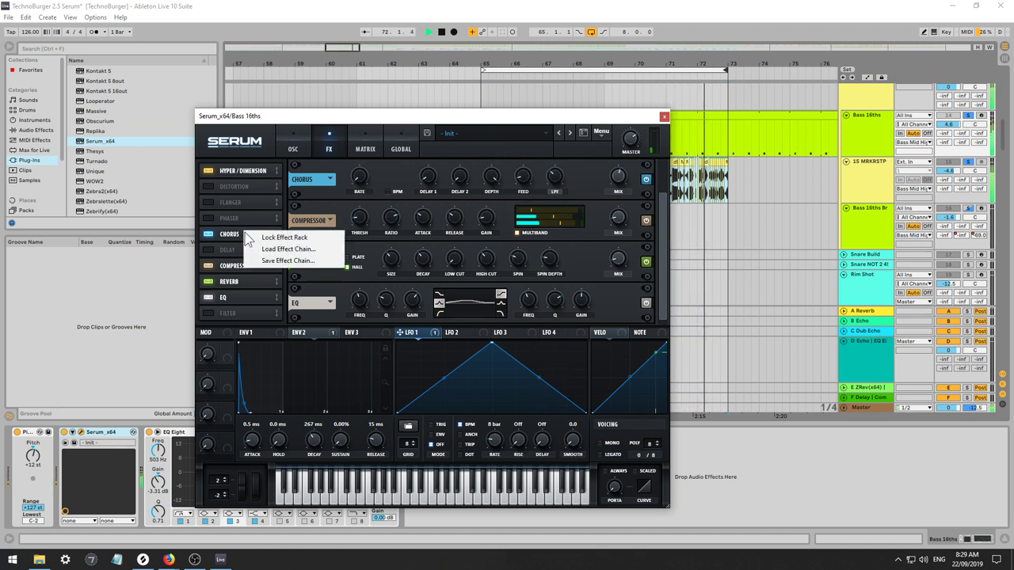
{"action": "key", "text": "Escape"}
{"action": "right_click", "coordinate": [240, 267]}
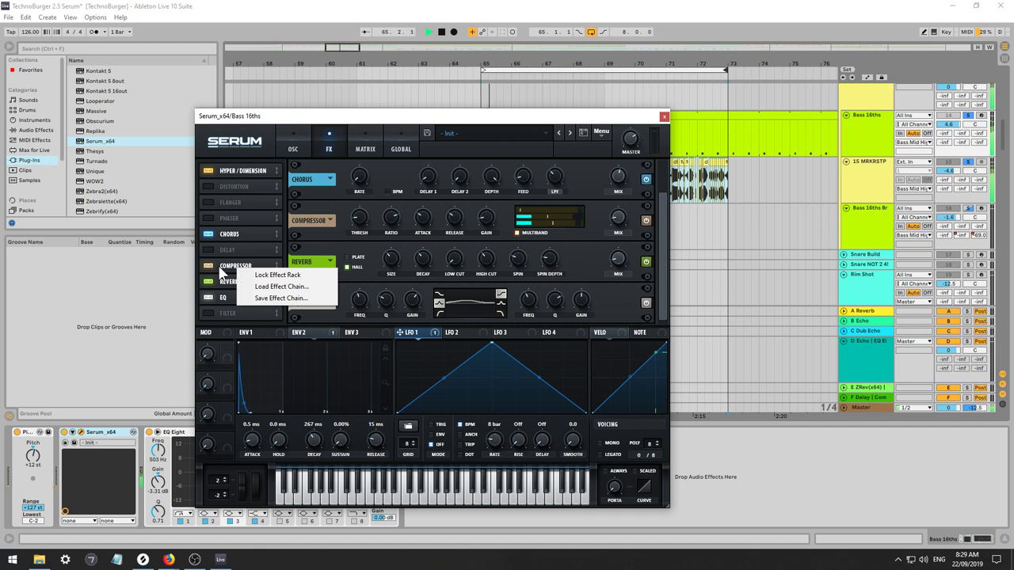
{"action": "left_click", "coordinate": [221, 268]}
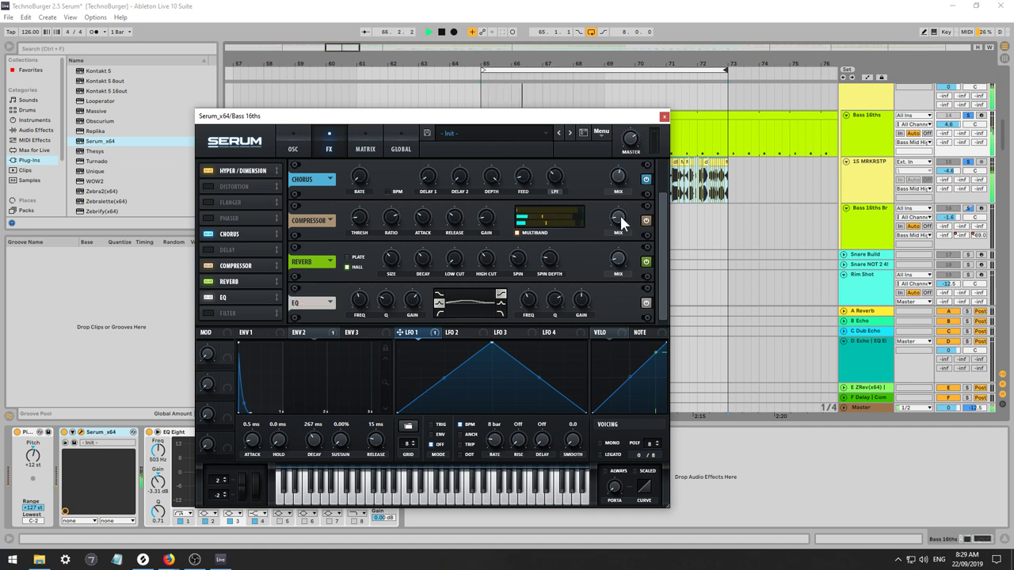
{"action": "mouse_move", "coordinate": [617, 211]}
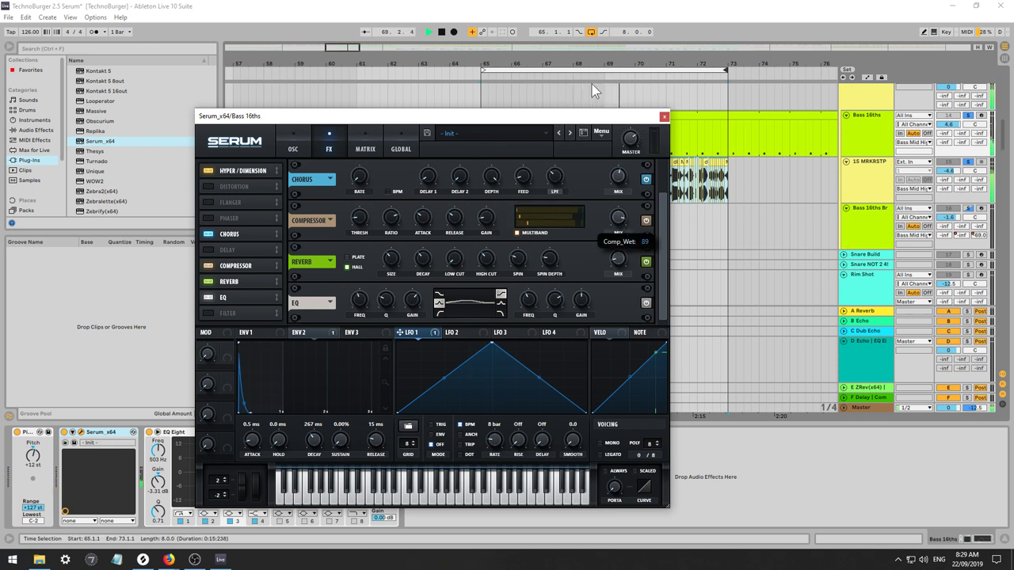
{"action": "left_click_drag", "start_coordinate": [352, 171], "coordinate": [370, 159]}
{"action": "double_click", "coordinate": [359, 212]}
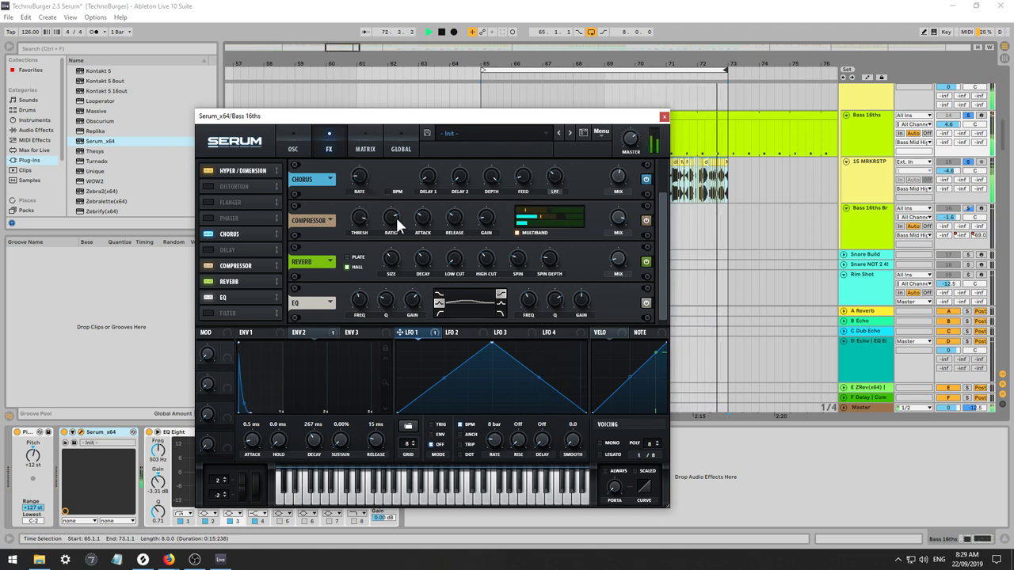
{"action": "scroll", "coordinate": [361, 218], "scroll_direction": "down", "scroll_amount": 10}
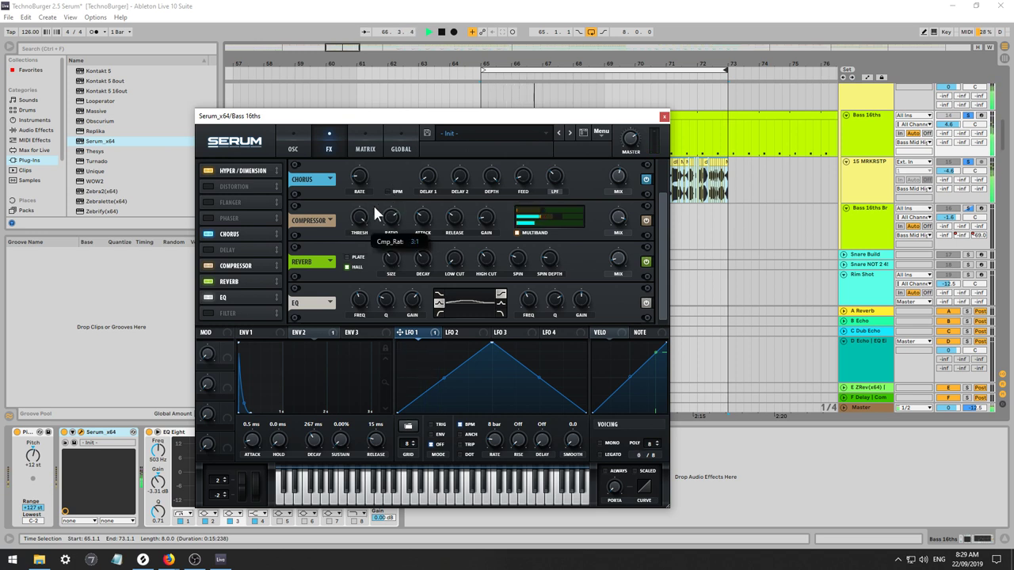
{"action": "left_click_drag", "start_coordinate": [360, 218], "coordinate": [359, 239]}
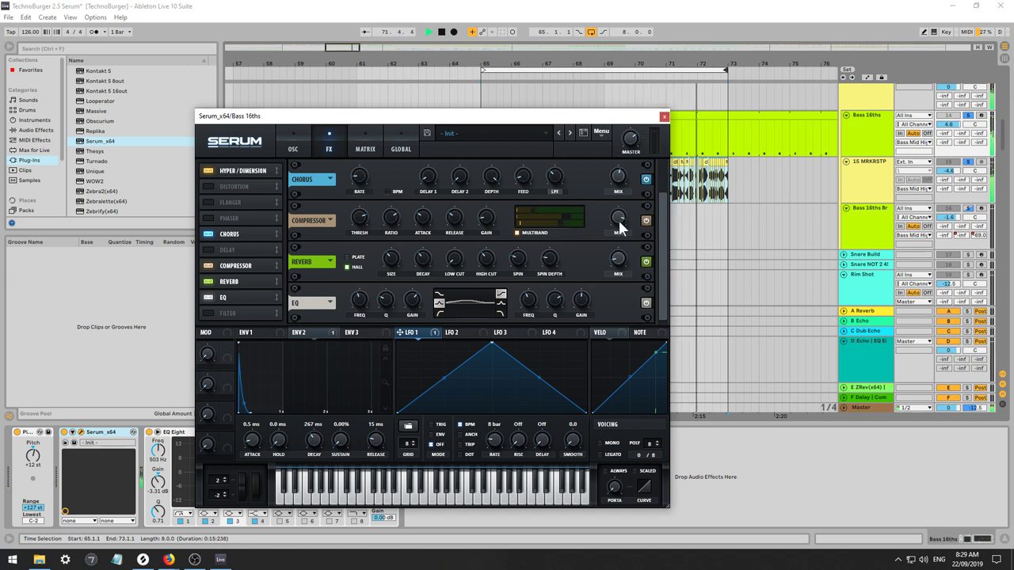
Show ENV 2 on the filter cutoff and lengthen it to about 352 ms decay, 212 ms release.
{"action": "left_click", "coordinate": [294, 146]}
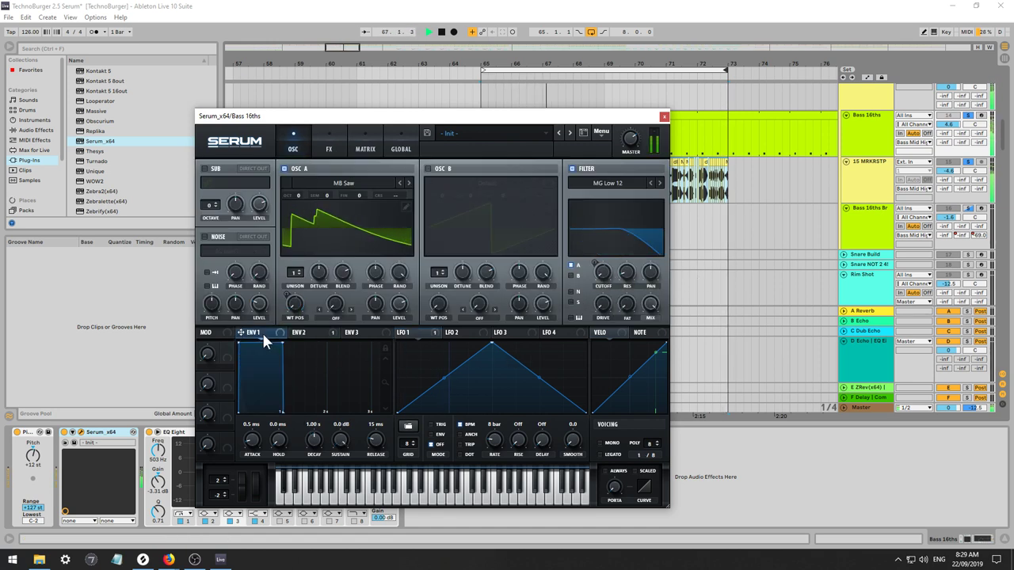
{"action": "left_click", "coordinate": [287, 334]}
{"action": "left_click_drag", "start_coordinate": [247, 413], "coordinate": [253, 413]}
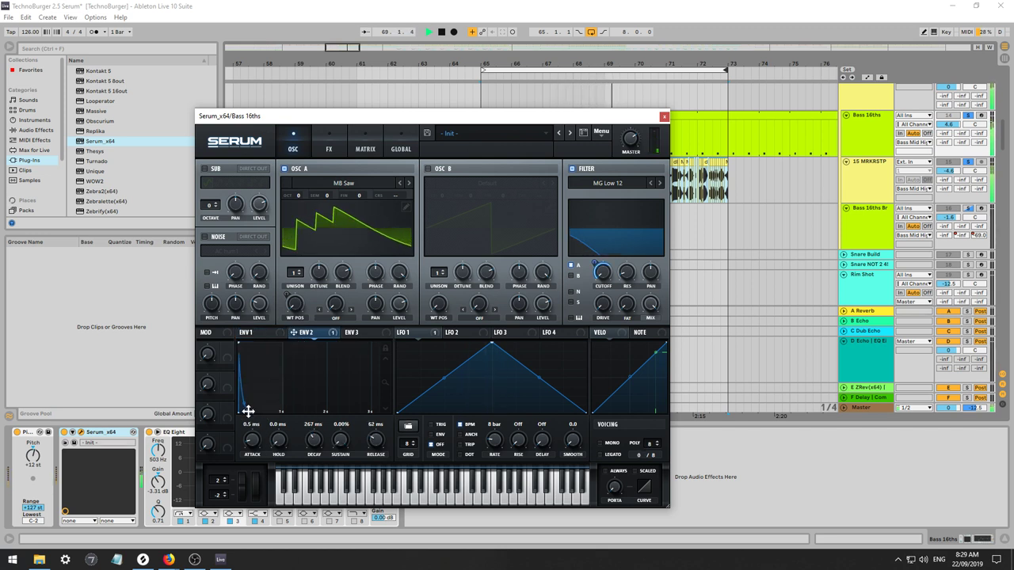
{"action": "mouse_move", "coordinate": [250, 413]}
{"action": "left_mouse_down"}
{"action": "mouse_move", "coordinate": [264, 411]}
{"action": "mouse_move", "coordinate": [256, 413]}
{"action": "left_mouse_up"}
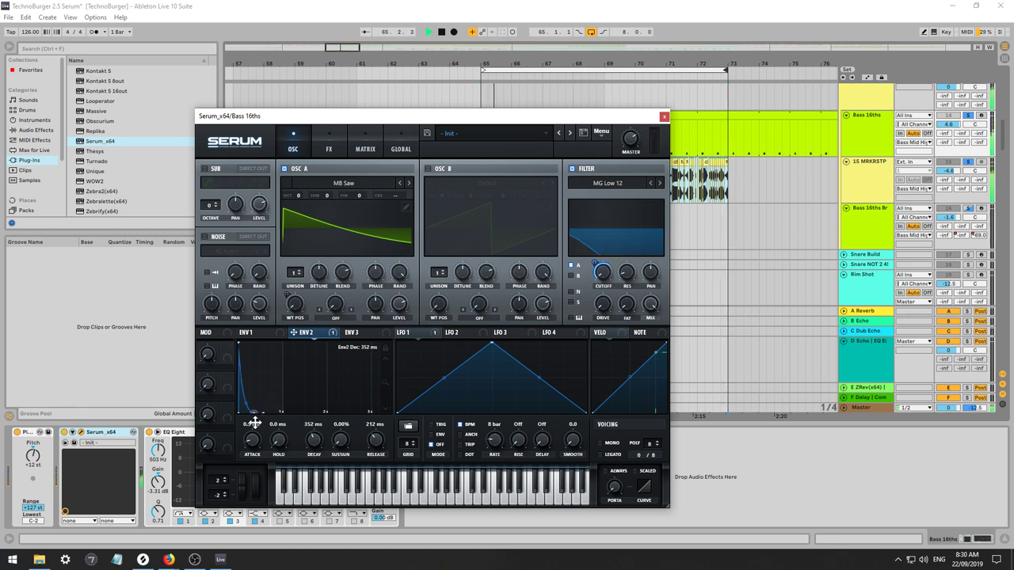
Set oscillator A's octave to -1.
{"action": "double_click", "coordinate": [298, 195]}
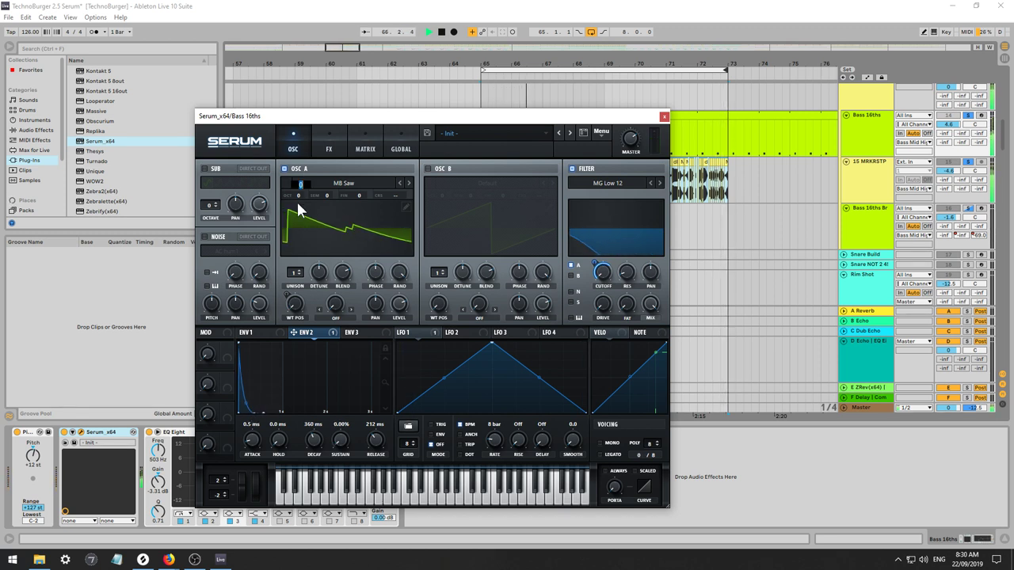
{"action": "type", "text": "-1"}
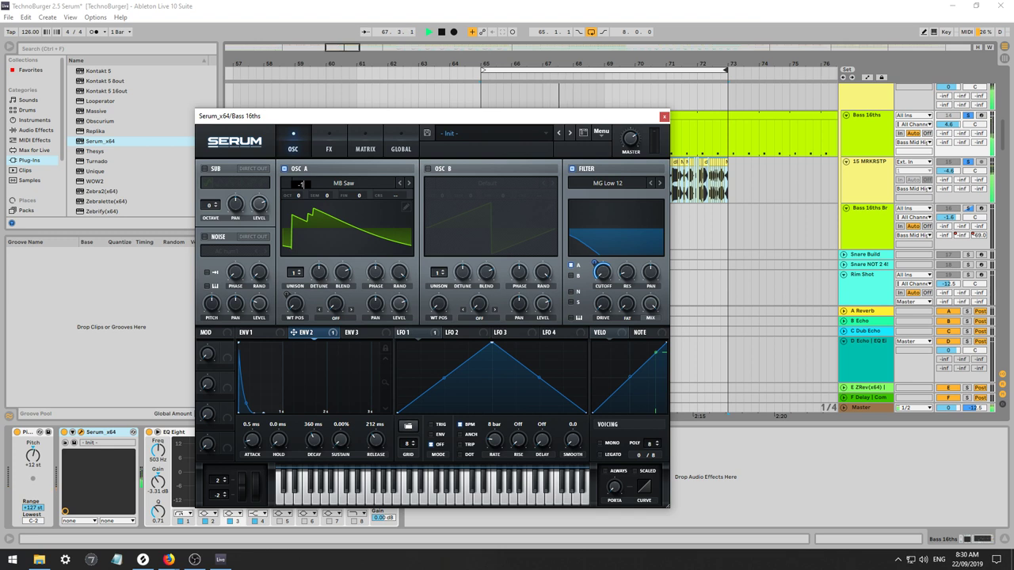
{"action": "key", "text": "Return"}
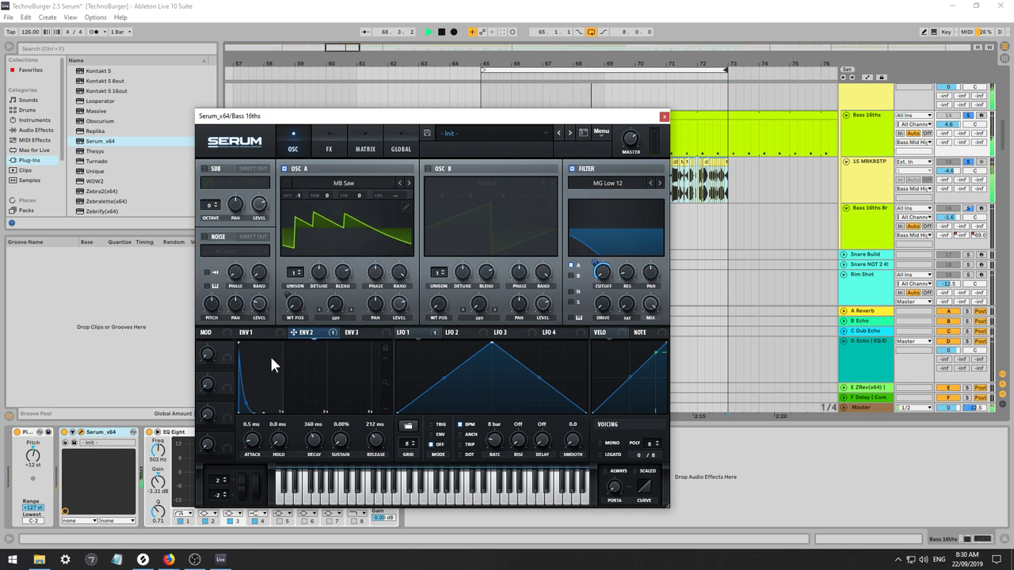
Switch on oscillator B and load a wavetable into it.
{"action": "left_click", "coordinate": [426, 168]}
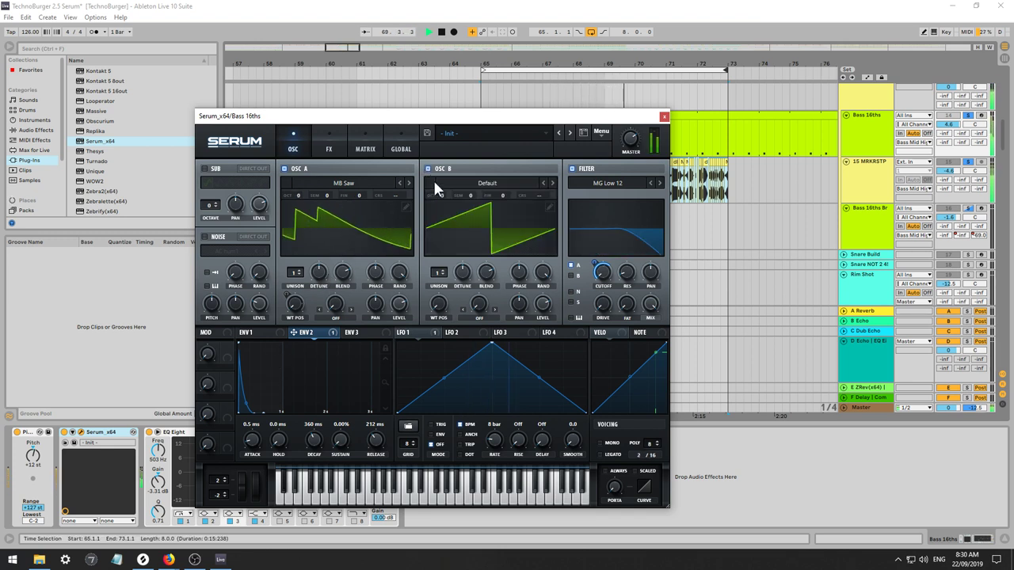
{"action": "left_click", "coordinate": [487, 183]}
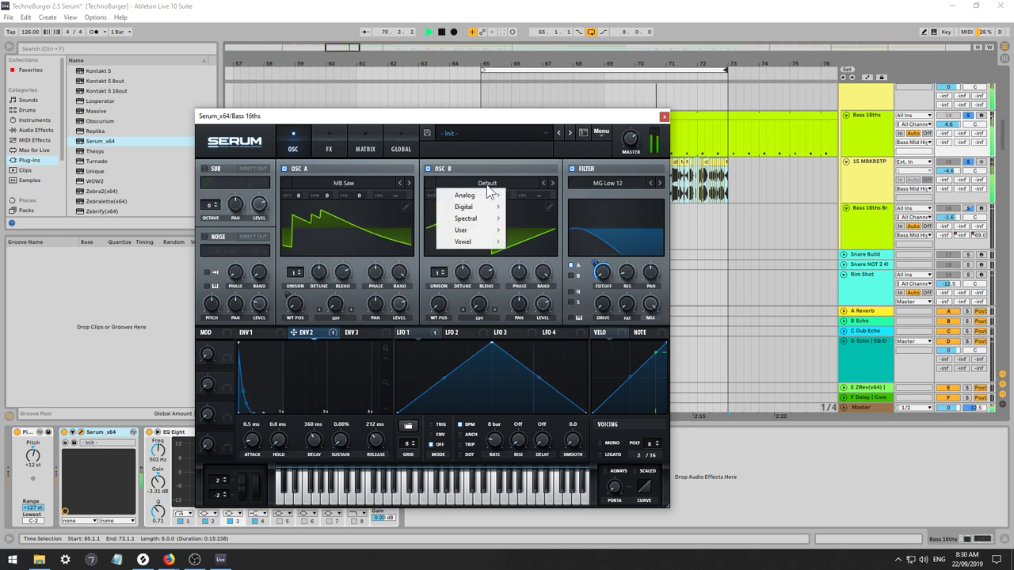
{"action": "left_click", "coordinate": [521, 250]}
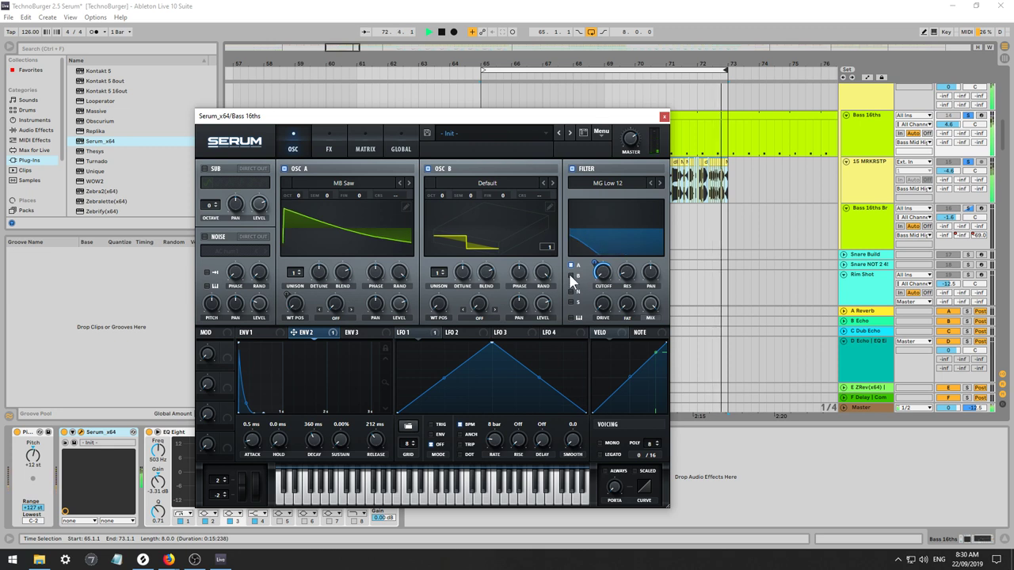
Give oscillator B two unison voices and browse its wavetables through Basic Mini and Basic_Mdc to BS2 - Acid.
{"action": "left_click", "coordinate": [444, 271]}
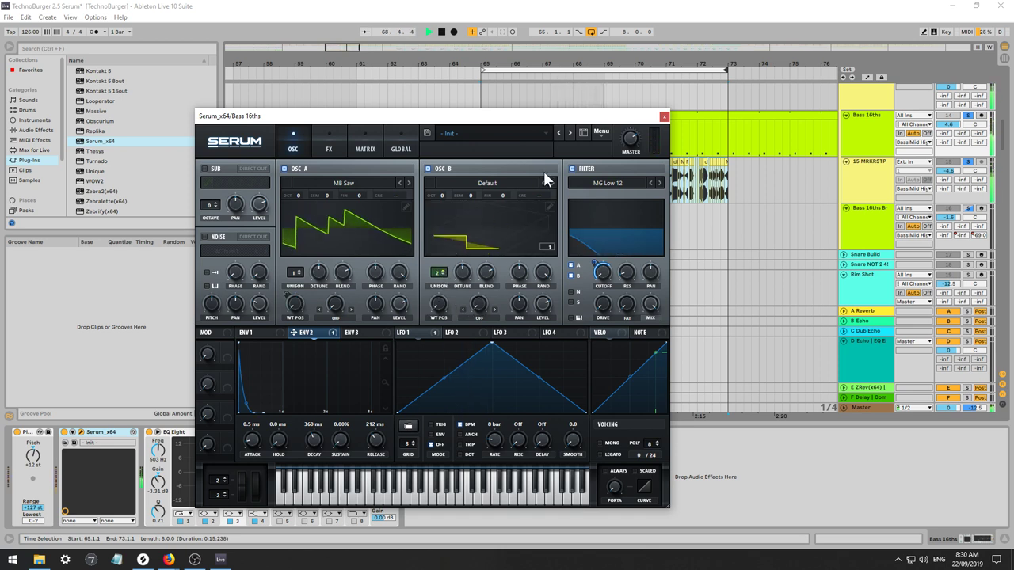
{"action": "left_click", "coordinate": [552, 183]}
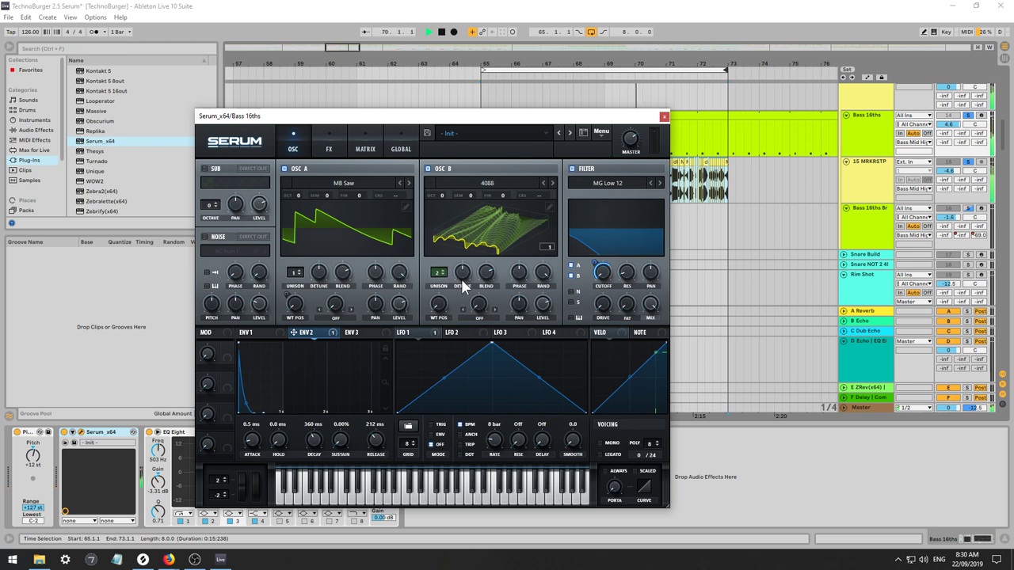
{"action": "left_click", "coordinate": [552, 183]}
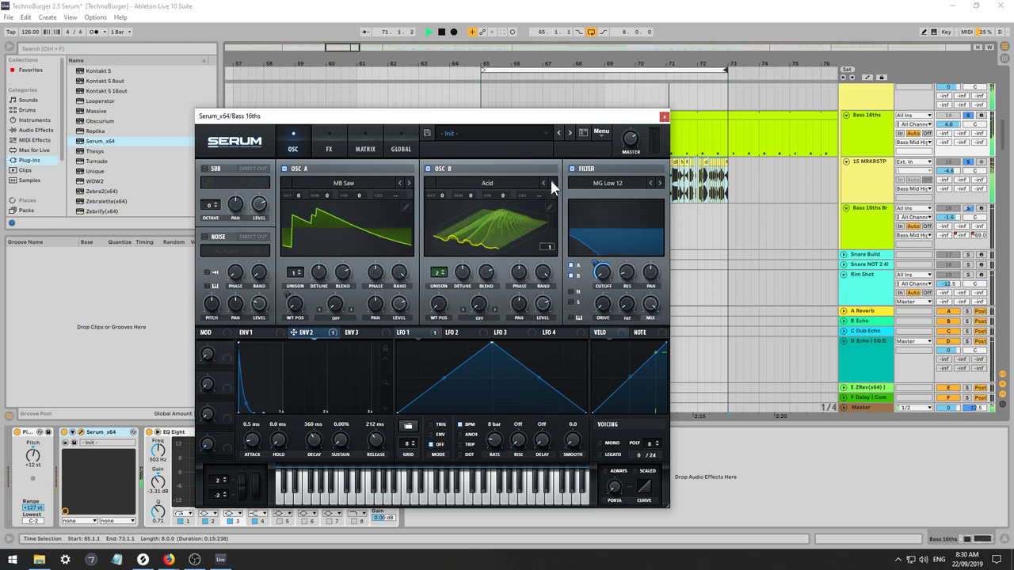
{"action": "left_click", "coordinate": [552, 183]}
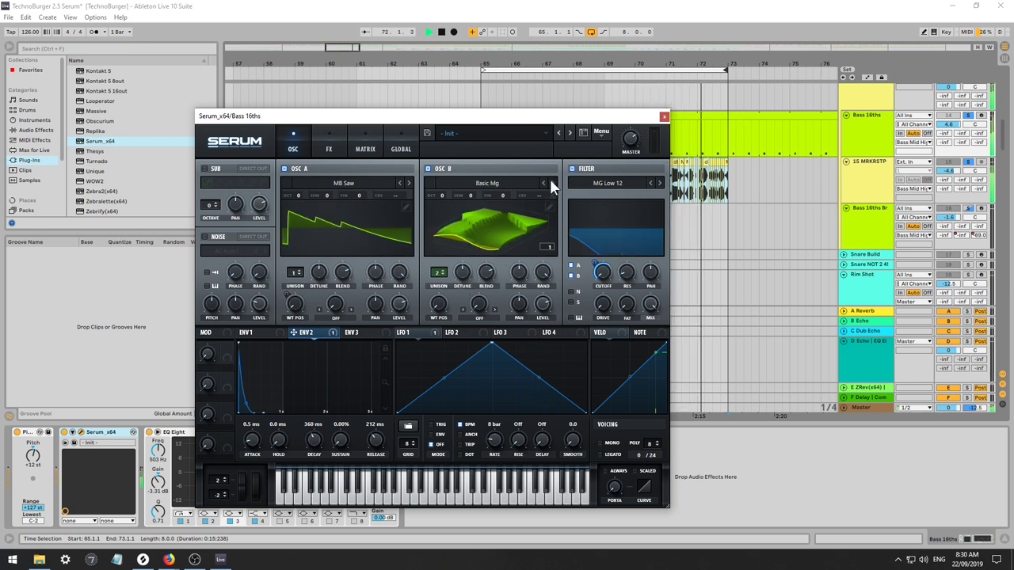
{"action": "left_click", "coordinate": [553, 183]}
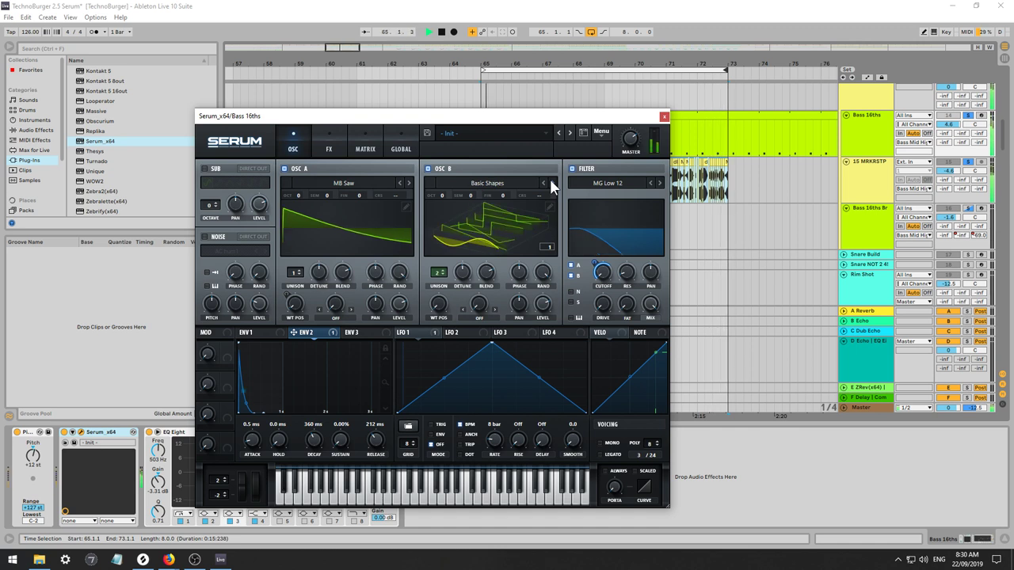
{"action": "left_click", "coordinate": [551, 183]}
{"action": "left_click", "coordinate": [551, 183]}
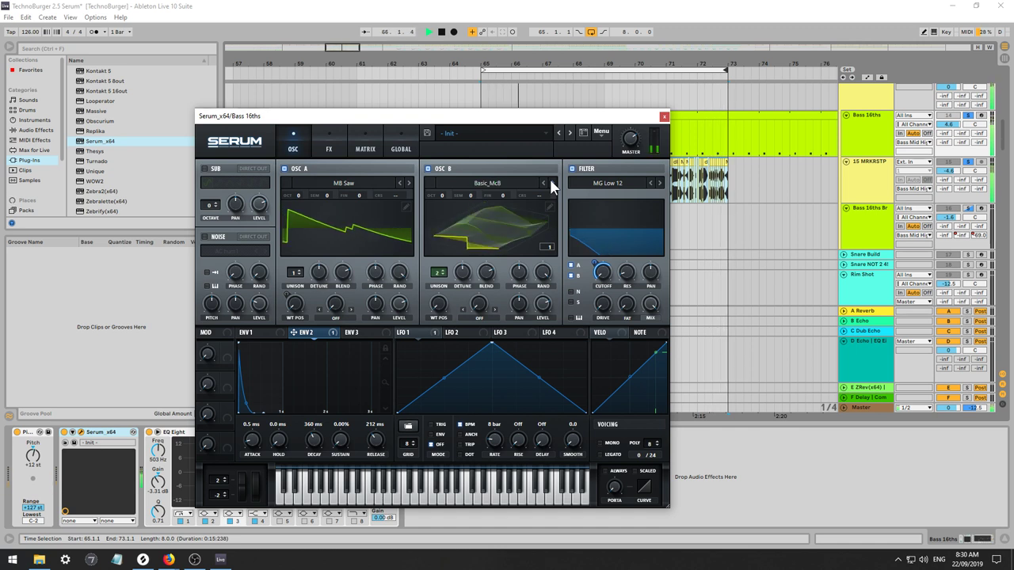
{"action": "left_click", "coordinate": [550, 183]}
{"action": "left_click", "coordinate": [550, 180]}
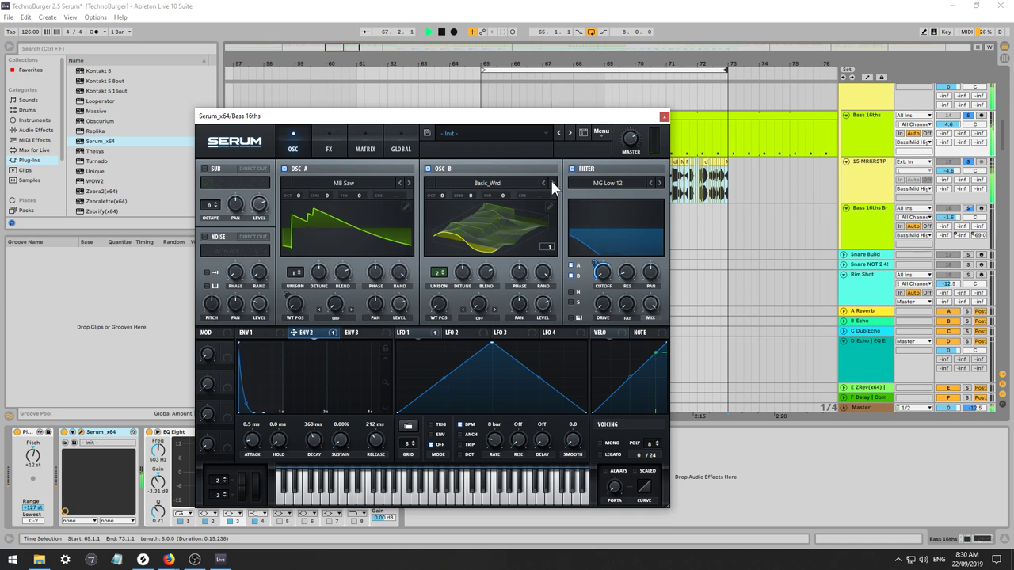
{"action": "left_click", "coordinate": [550, 180]}
Set oscillator B's wavetable position to 45, then try BSOD_Square and Jno at position 6.
{"action": "left_click_drag", "start_coordinate": [444, 314], "coordinate": [444, 277]}
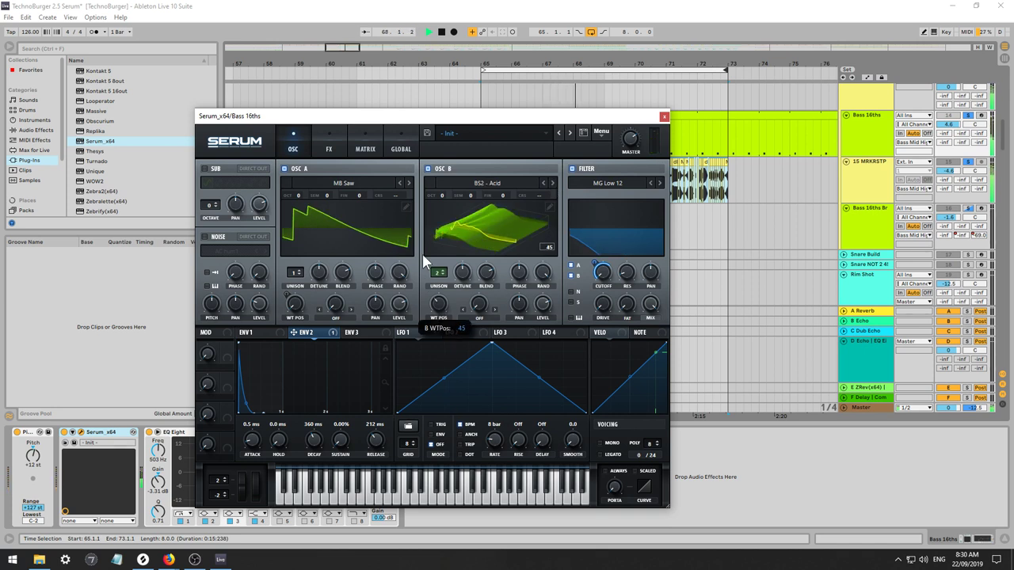
{"action": "left_click", "coordinate": [552, 181]}
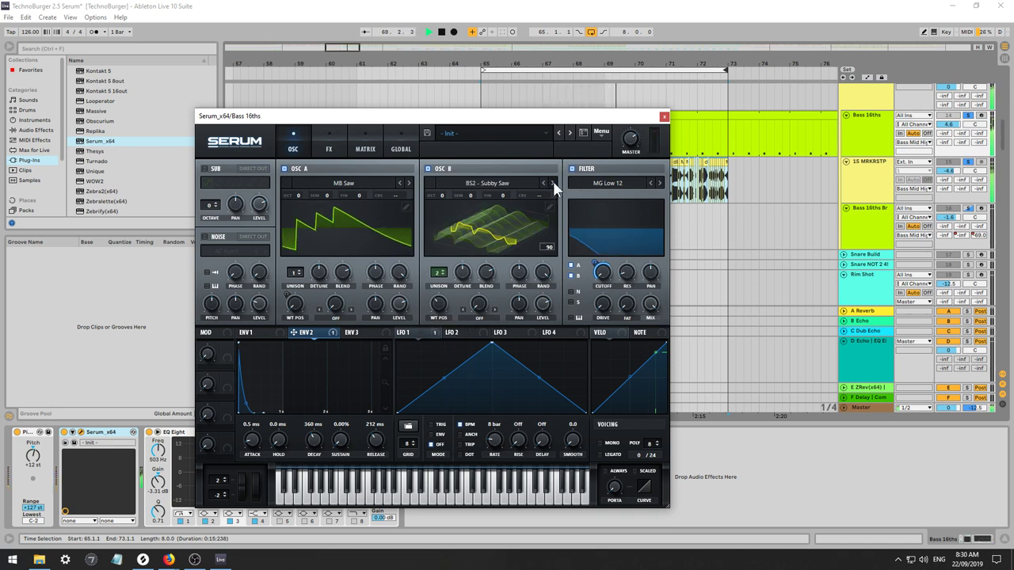
{"action": "left_click", "coordinate": [552, 179]}
{"action": "left_click", "coordinate": [553, 180]}
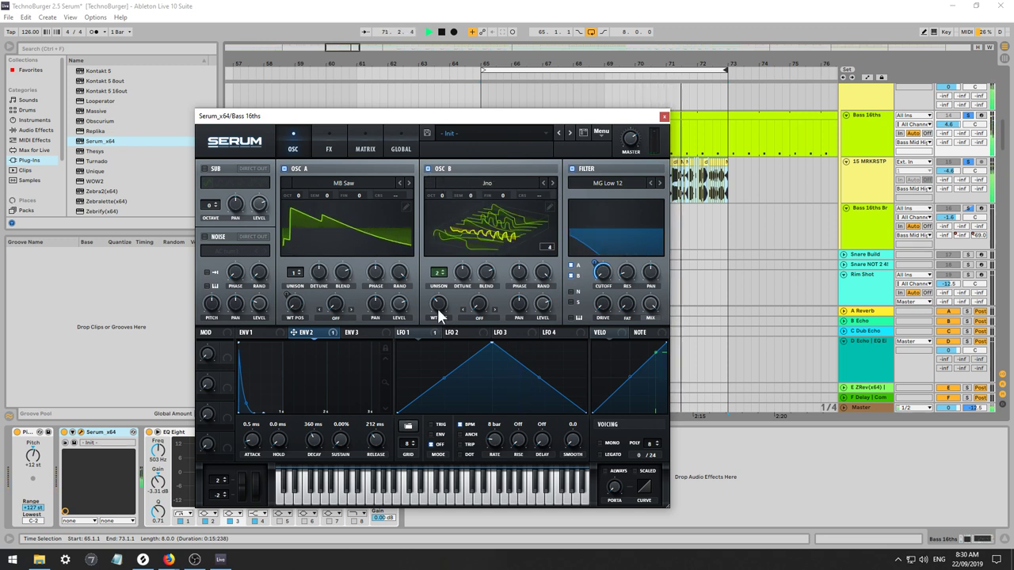
{"action": "left_click_drag", "start_coordinate": [438, 308], "coordinate": [433, 265]}
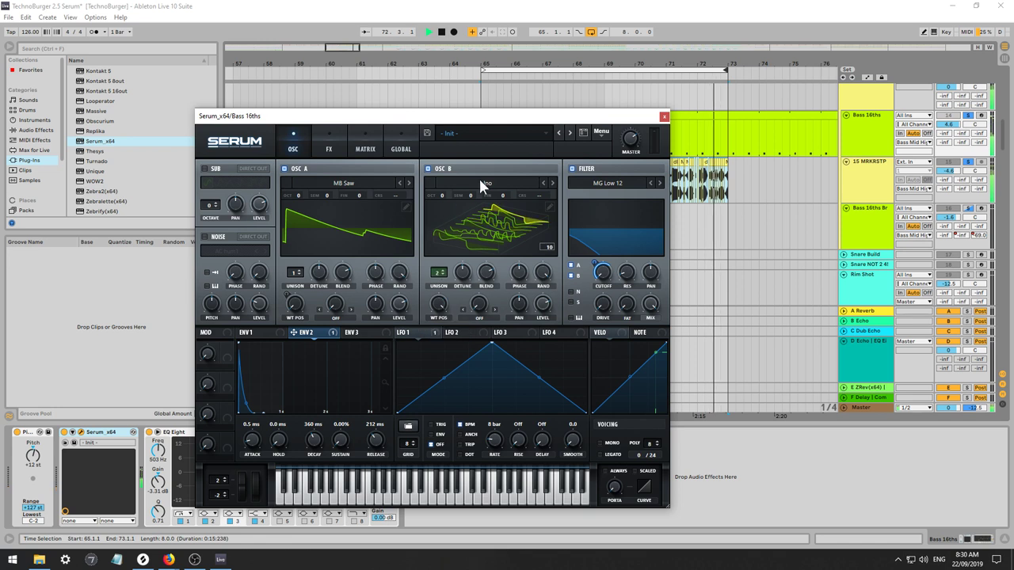
{"action": "left_click", "coordinate": [552, 182]}
Step through MB Saw and MiniBass at position 221, settle on MsAw, and unsolo the bass tracks.
{"action": "left_click", "coordinate": [551, 181]}
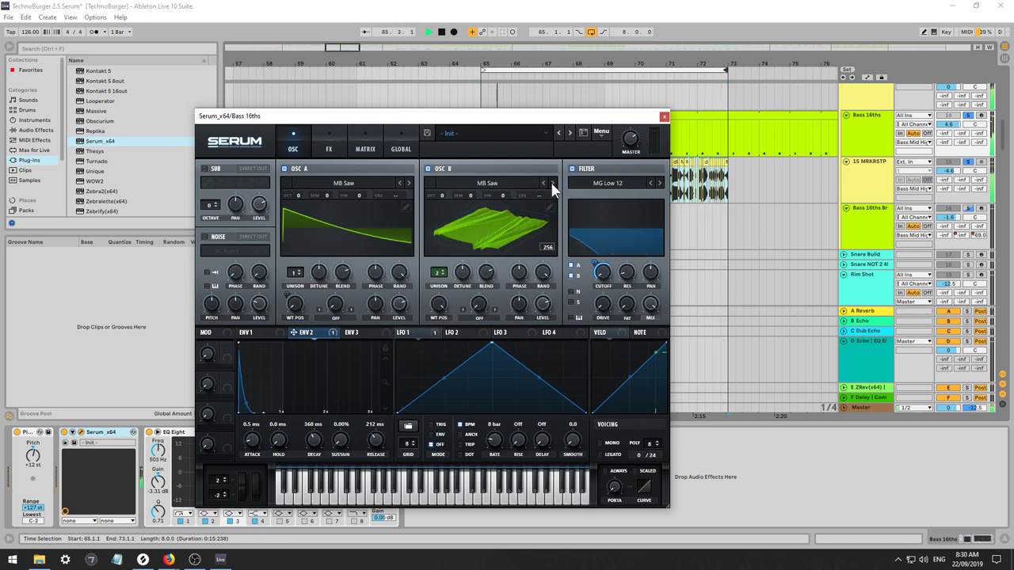
{"action": "left_click", "coordinate": [551, 181]}
{"action": "left_click", "coordinate": [551, 181]}
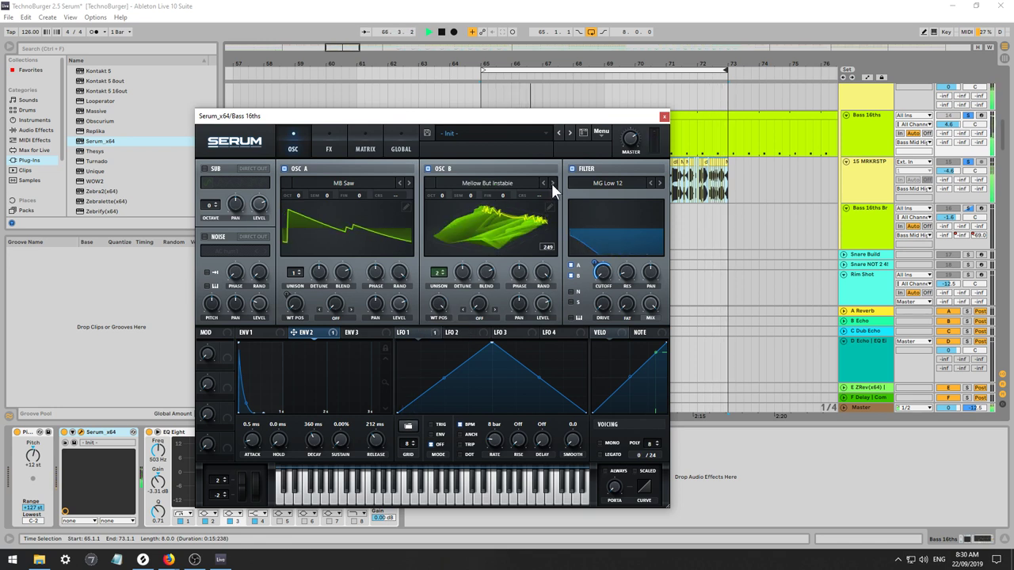
{"action": "left_click", "coordinate": [550, 182]}
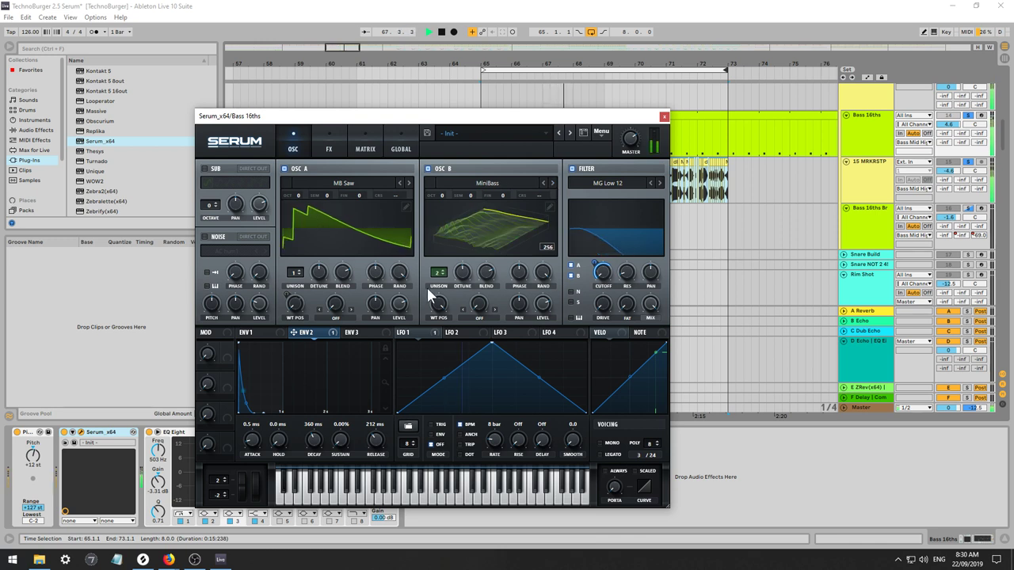
{"action": "left_click_drag", "start_coordinate": [438, 304], "coordinate": [436, 368]}
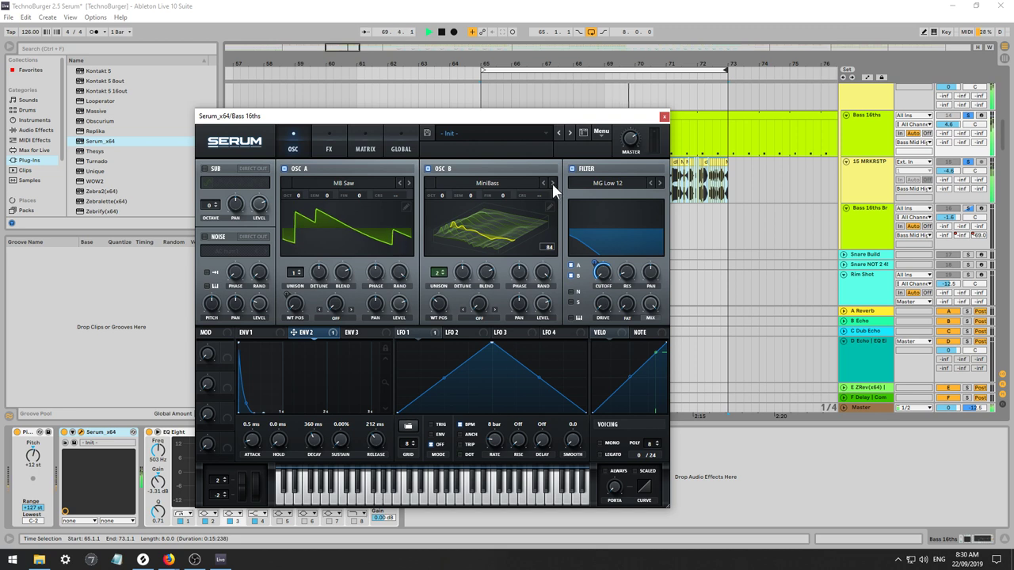
{"action": "left_click", "coordinate": [552, 183]}
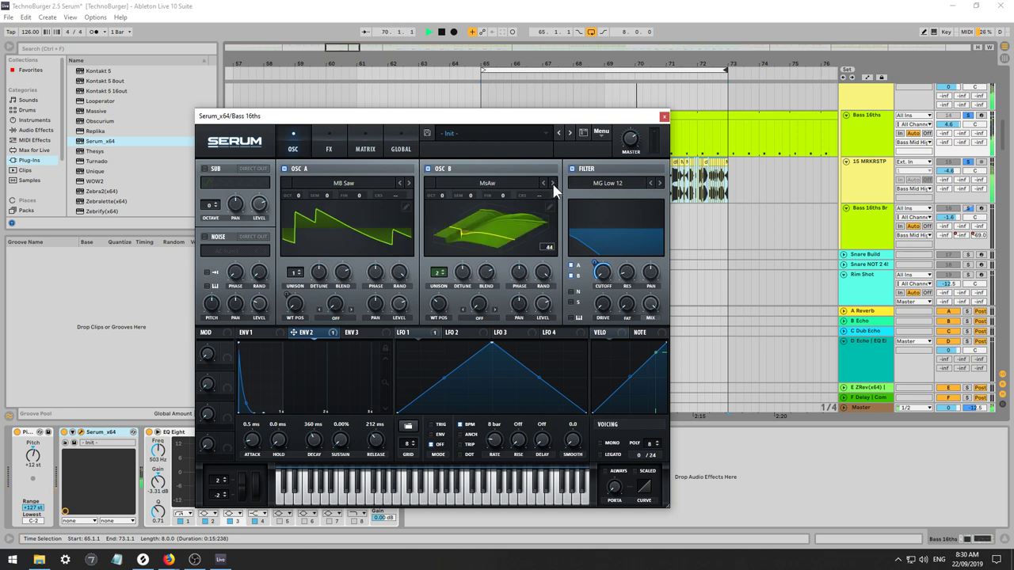
{"action": "left_click", "coordinate": [968, 161]}
{"action": "left_click", "coordinate": [949, 116]}
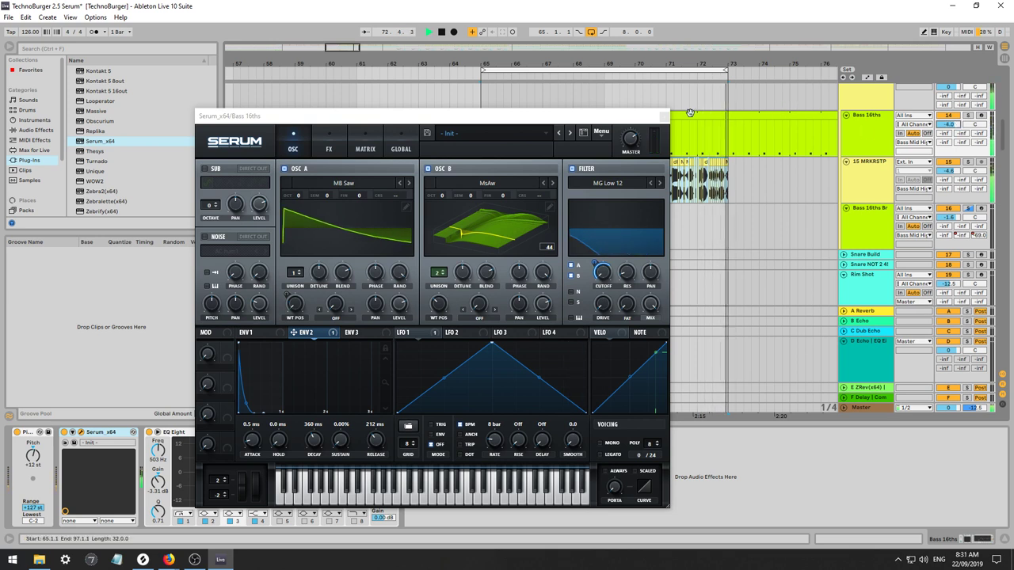
Close Serum, open the Bass 16ths clip, and delete its 1.3.3 C#0 note.
{"action": "left_click", "coordinate": [662, 116]}
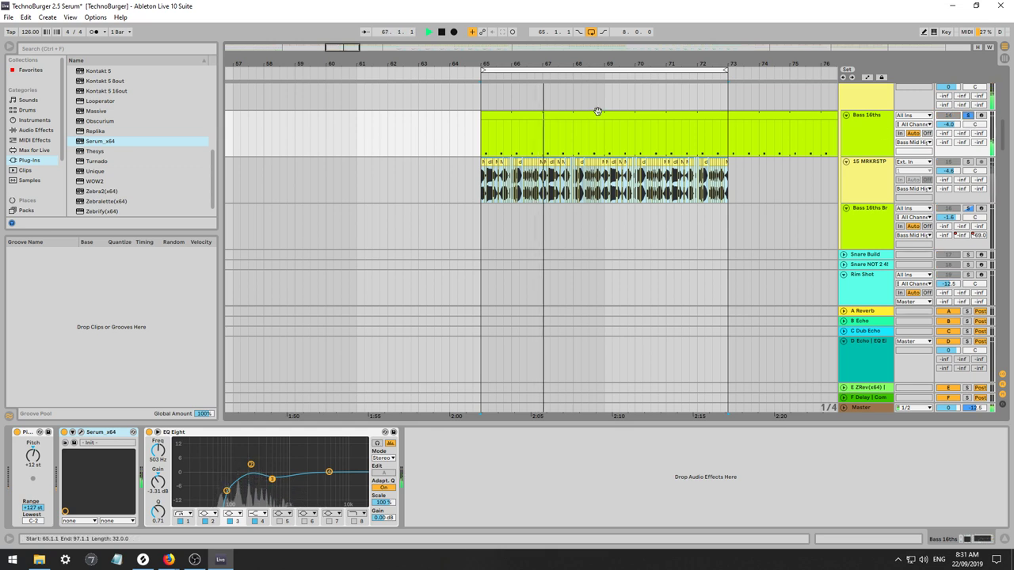
{"action": "double_click", "coordinate": [534, 115]}
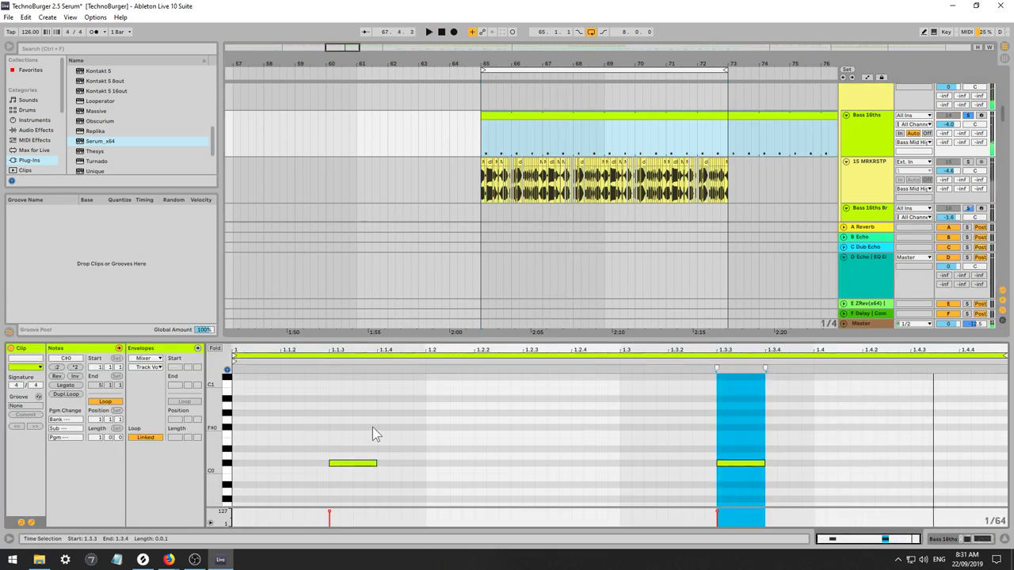
{"action": "left_click_drag", "start_coordinate": [570, 422], "coordinate": [779, 479]}
{"action": "key", "text": "Delete"}
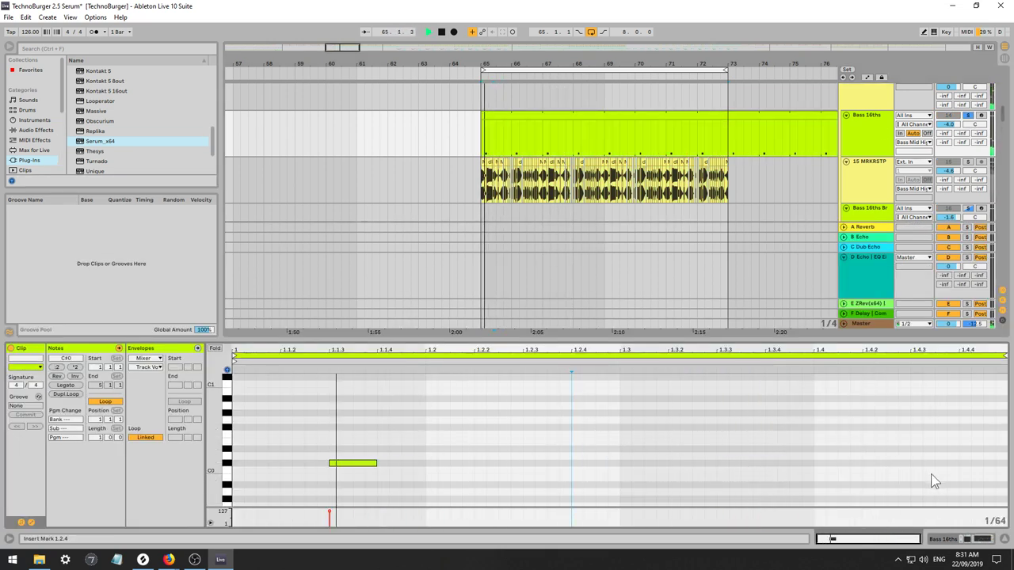
Add a lengthened C#0 note at 1.4.3 and duplicate it onto 1.4.4.
{"action": "left_click", "coordinate": [946, 468]}
{"action": "key", "text": "space"}
{"action": "key", "text": "space"}
{"action": "double_click", "coordinate": [930, 463]}
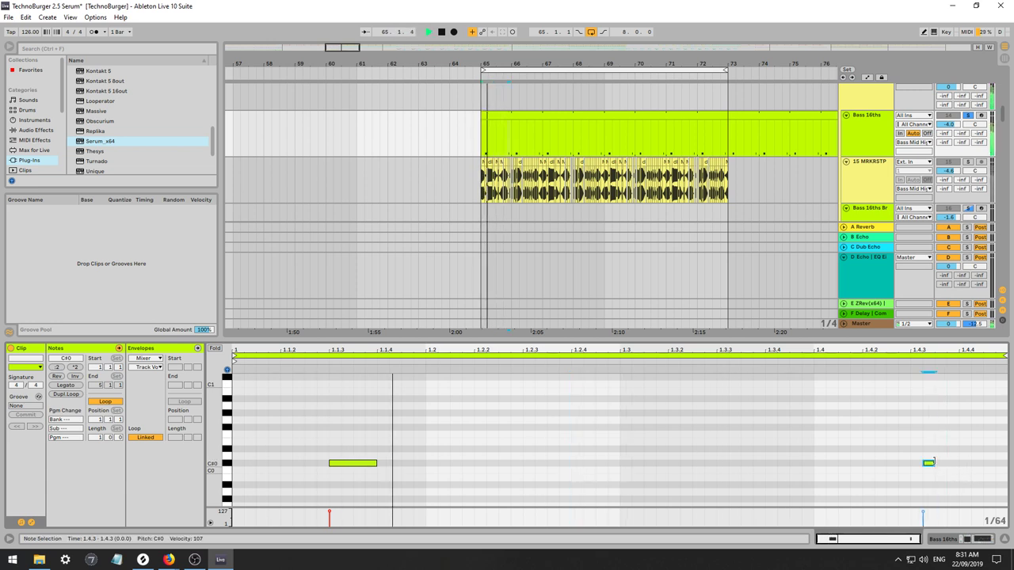
{"action": "left_click_drag", "start_coordinate": [935, 463], "coordinate": [982, 463]}
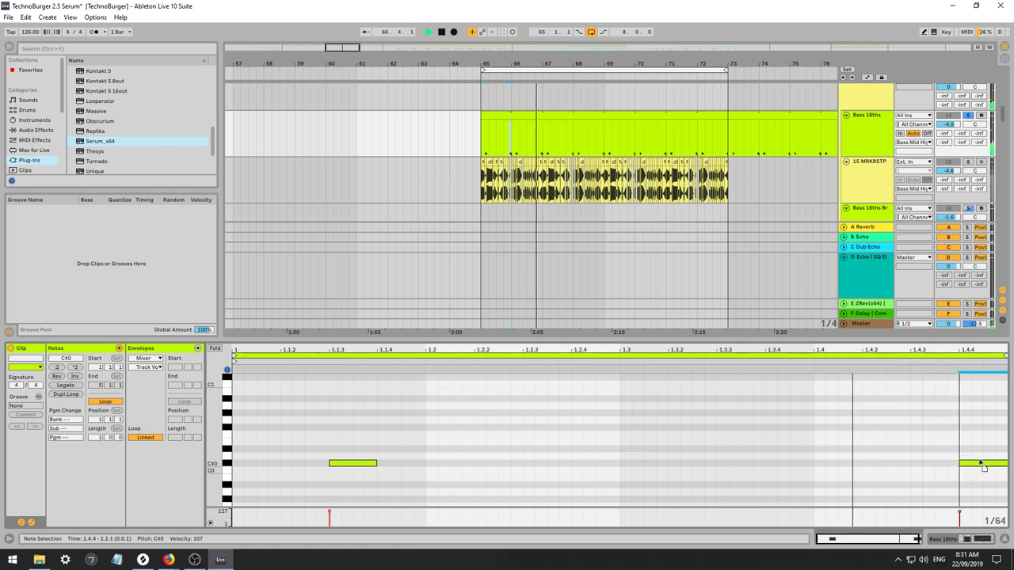
{"action": "left_click_drag", "start_coordinate": [959, 462], "coordinate": [937, 462]}
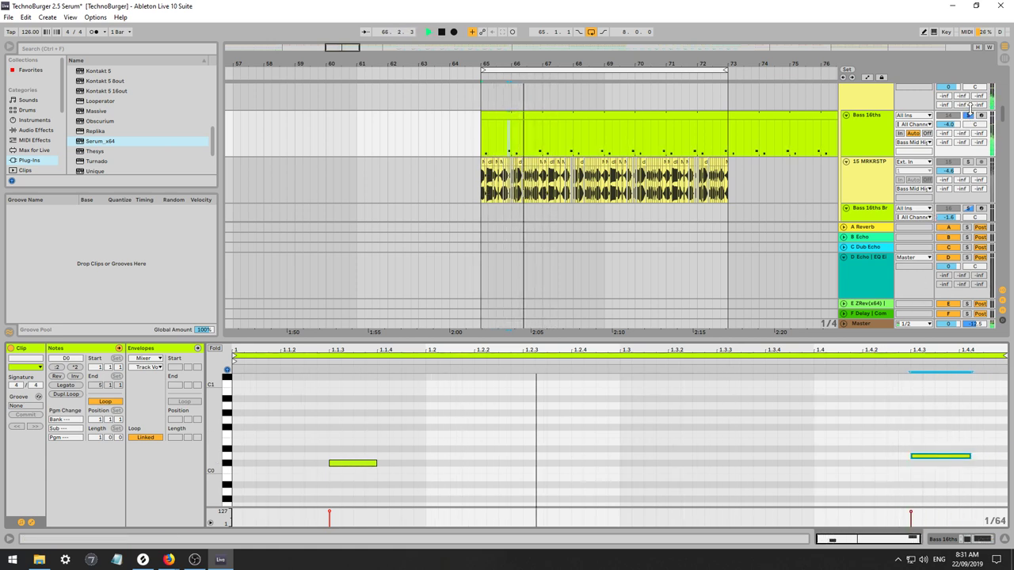
{"action": "left_click_drag", "start_coordinate": [869, 436], "coordinate": [919, 463]}
{"action": "key", "text": "Down"}
{"action": "left_click", "coordinate": [922, 463]}
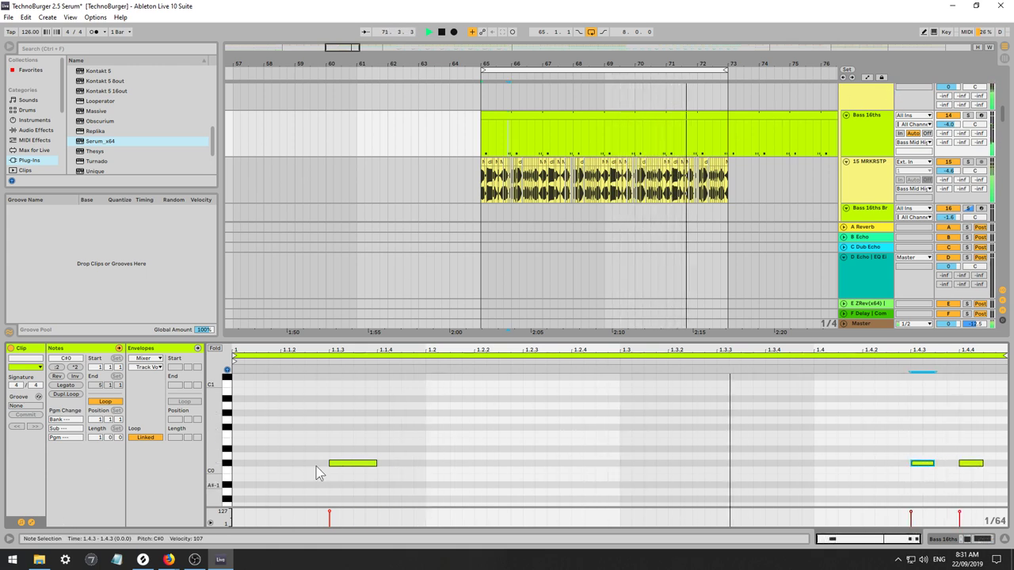
Add a lengthened C#0 note at 1.1.2.
{"action": "left_click", "coordinate": [284, 464]}
{"action": "double_click", "coordinate": [284, 464]}
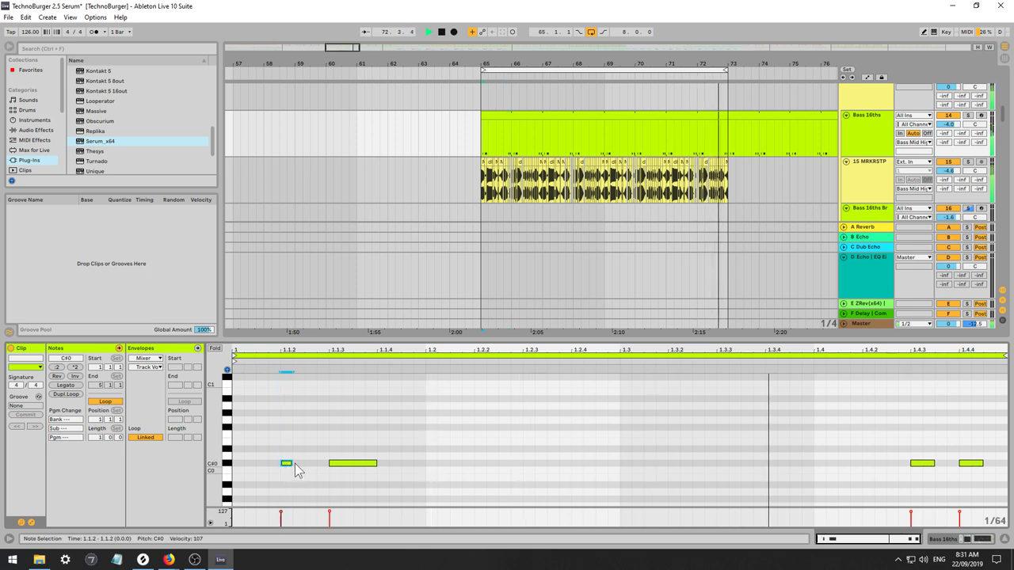
{"action": "left_click_drag", "start_coordinate": [295, 463], "coordinate": [317, 463]}
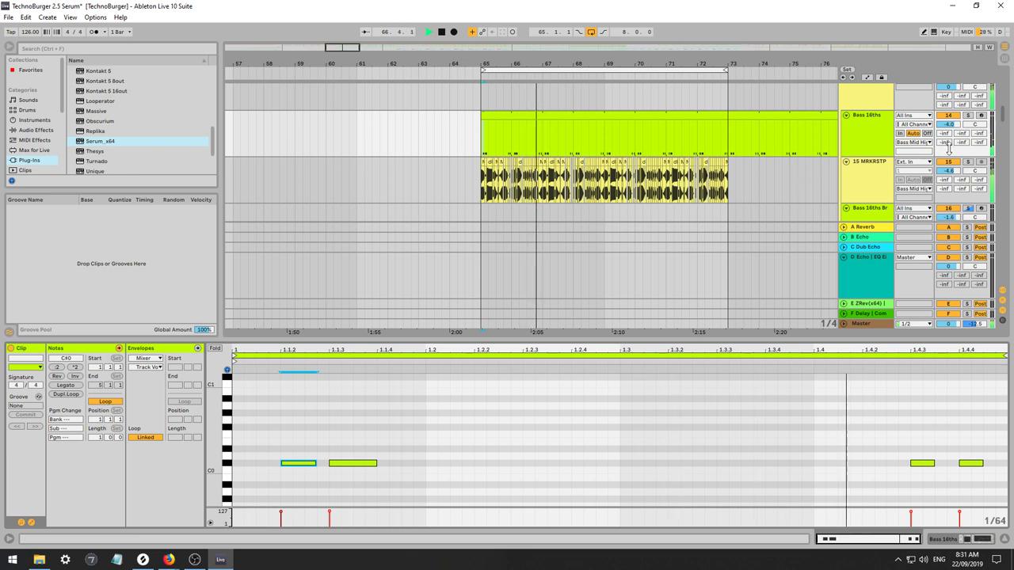
{"action": "left_click", "coordinate": [948, 116]}
{"action": "double_click", "coordinate": [884, 119]}
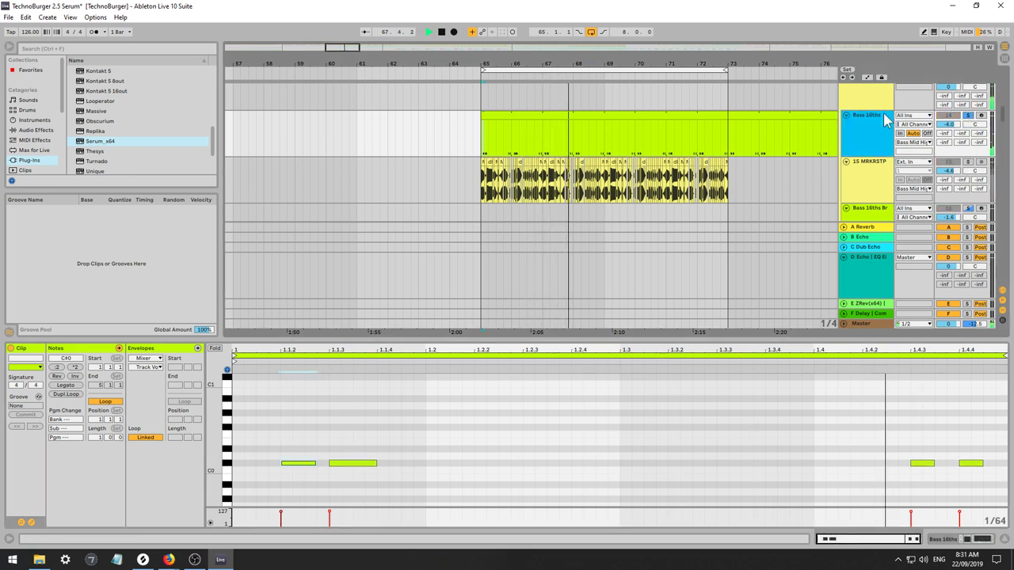
In Serum's matrix, route Velo to Env1 decay and increase the routing amount.
{"action": "left_click", "coordinate": [82, 433]}
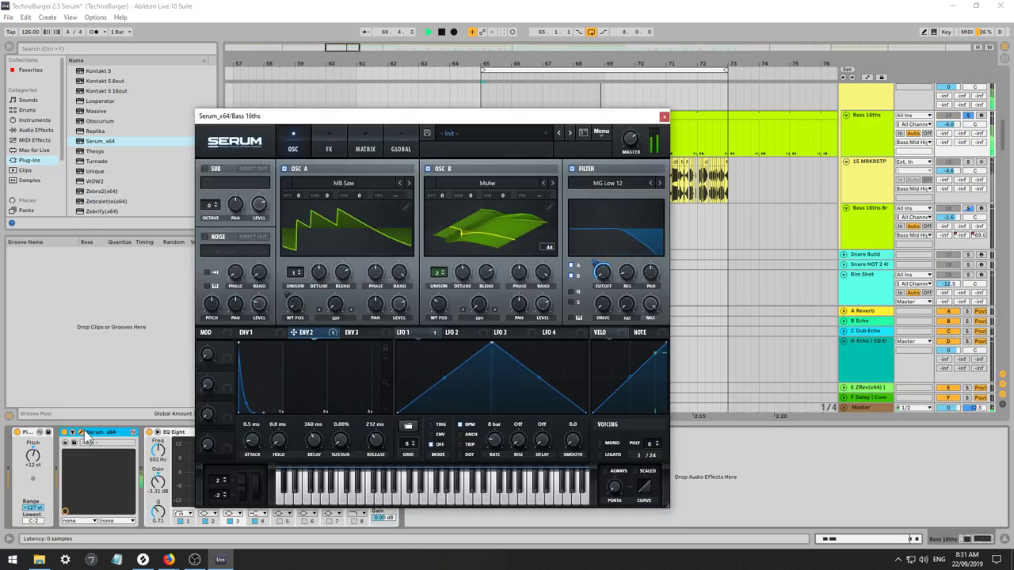
{"action": "left_click", "coordinate": [401, 149]}
{"action": "left_click", "coordinate": [365, 147]}
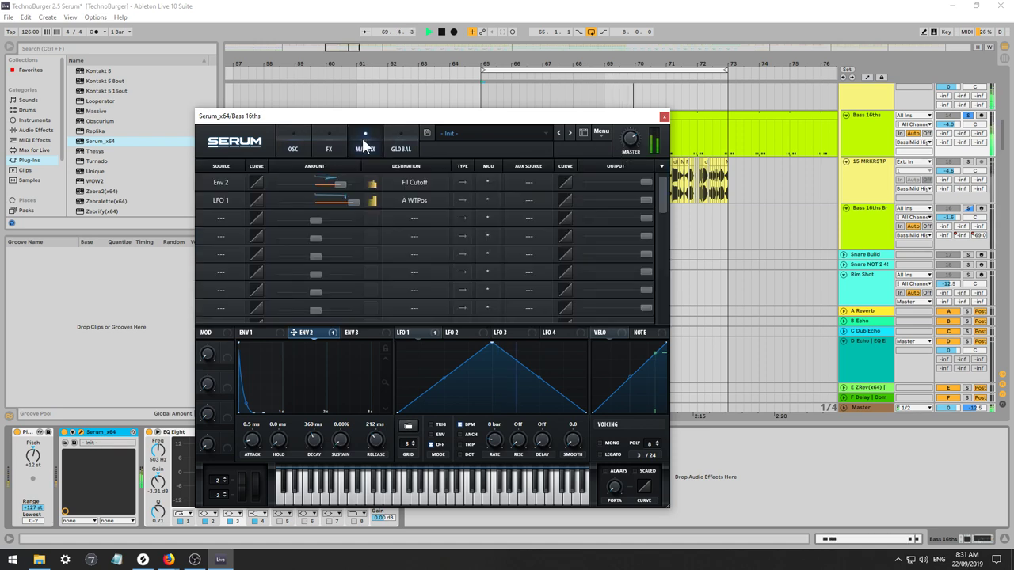
{"action": "left_click", "coordinate": [237, 214]}
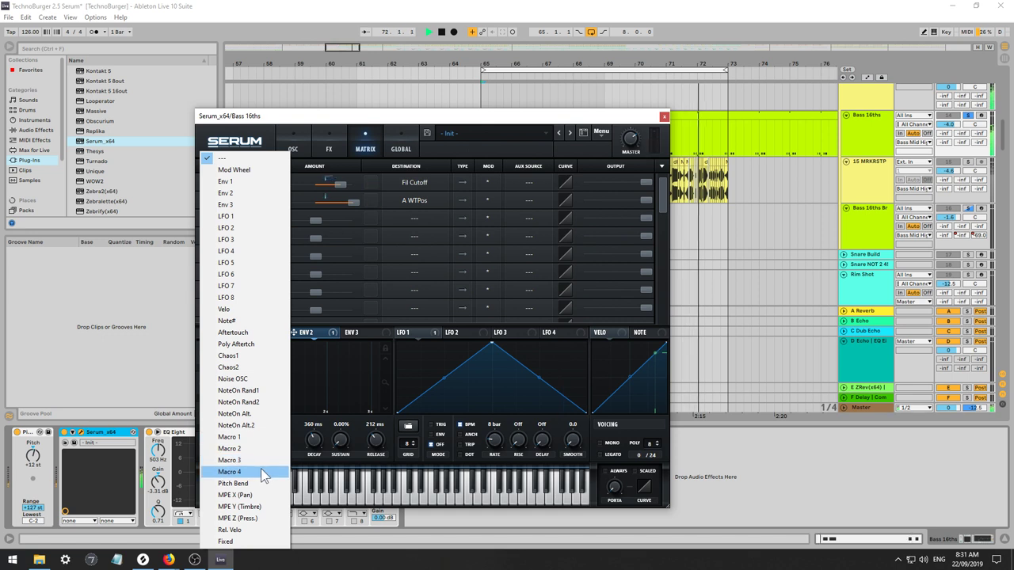
{"action": "left_click", "coordinate": [231, 309]}
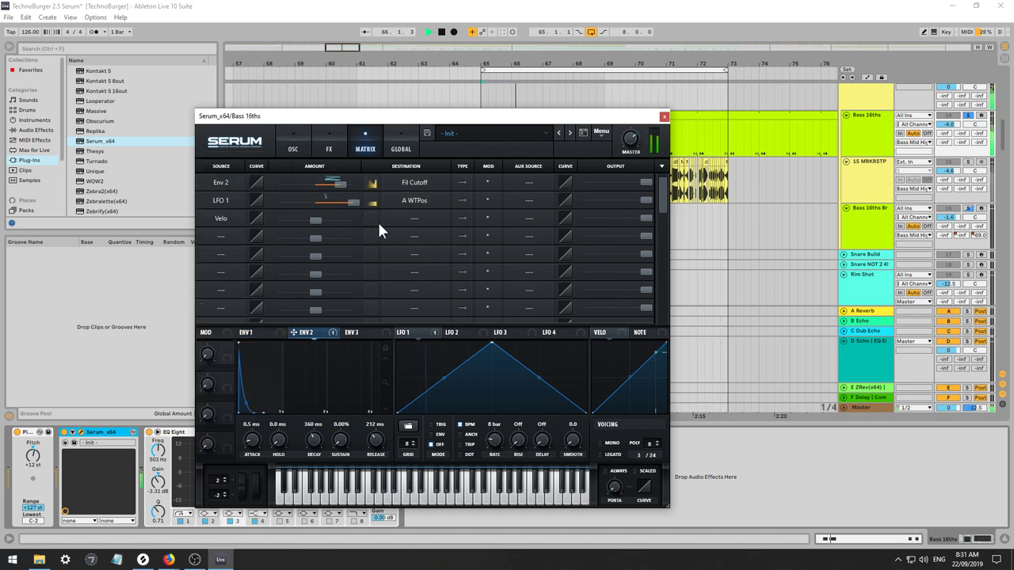
{"action": "left_click", "coordinate": [381, 223]}
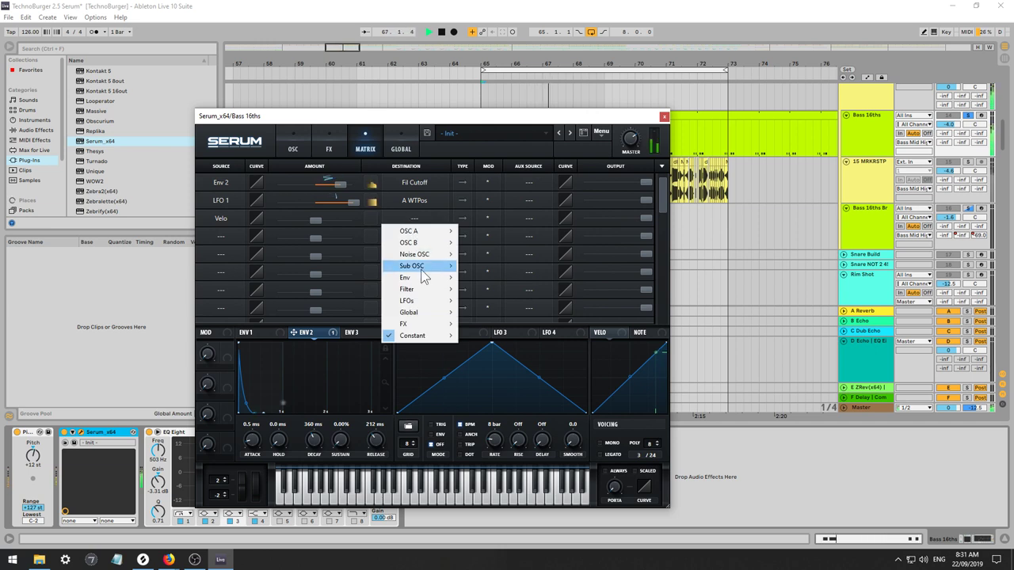
{"action": "mouse_move", "coordinate": [423, 278]}
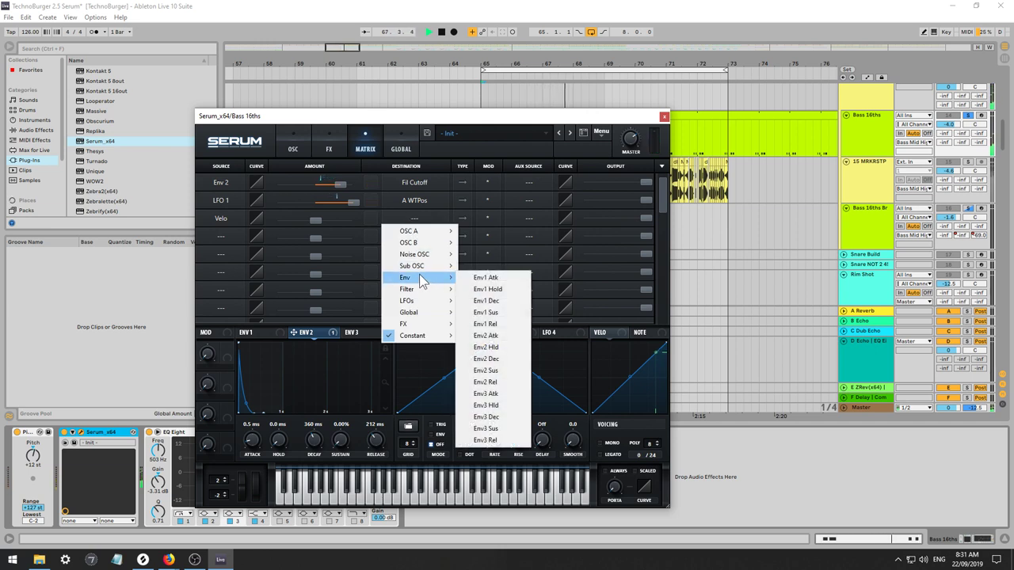
{"action": "left_click", "coordinate": [513, 305]}
{"action": "left_click_drag", "start_coordinate": [319, 222], "coordinate": [417, 239]}
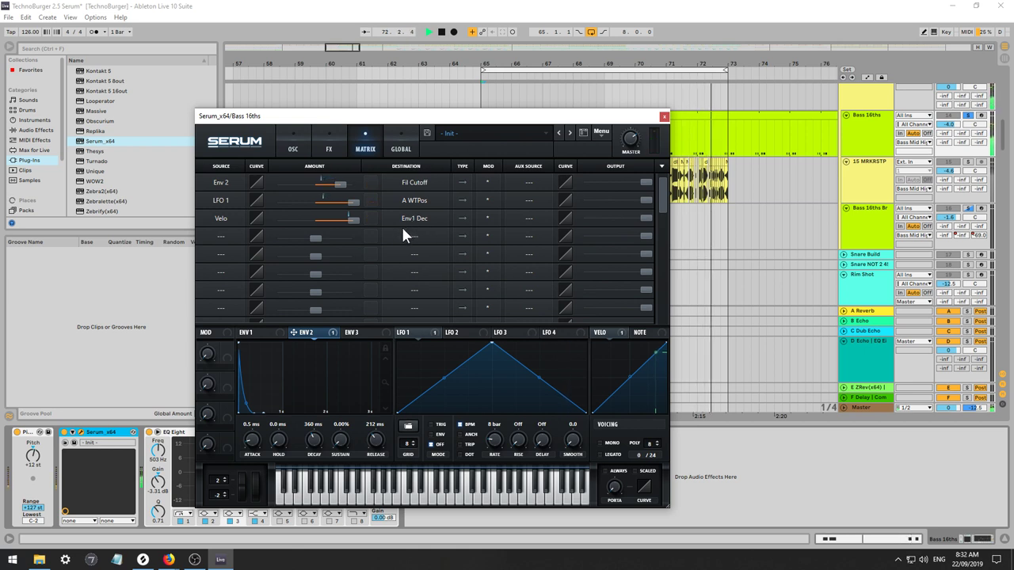
Retarget the velocity routing to Env2 decay, close Serum, and reopen the clip's notes.
{"action": "left_click", "coordinate": [412, 225]}
{"action": "mouse_move", "coordinate": [414, 278]}
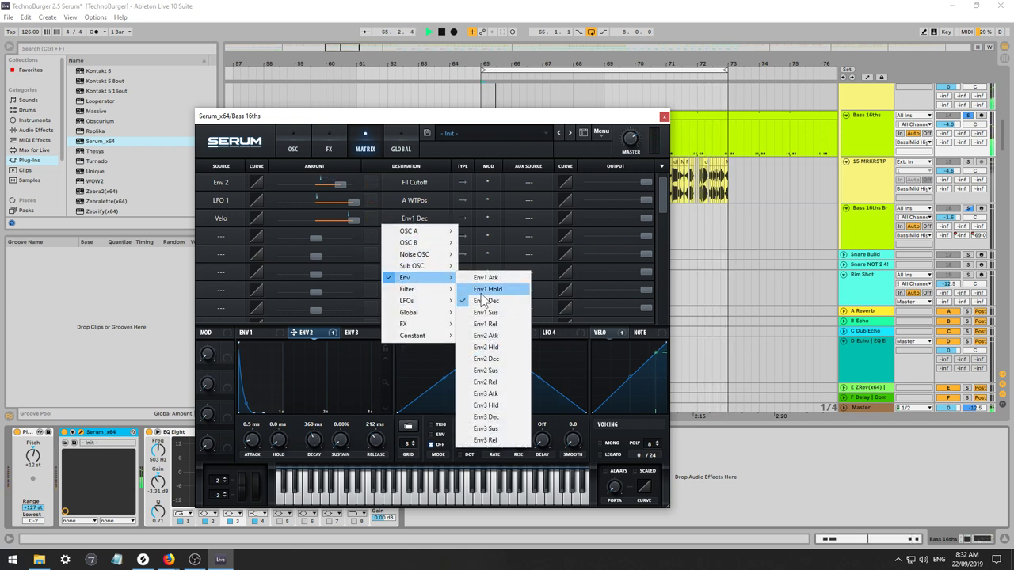
{"action": "left_click", "coordinate": [497, 359]}
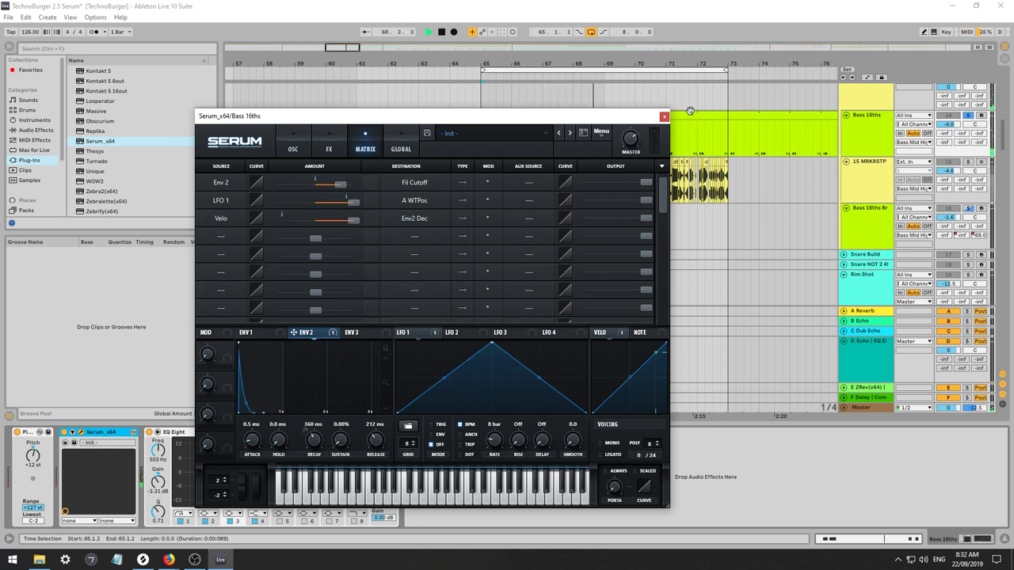
{"action": "left_click", "coordinate": [664, 117]}
{"action": "double_click", "coordinate": [596, 115]}
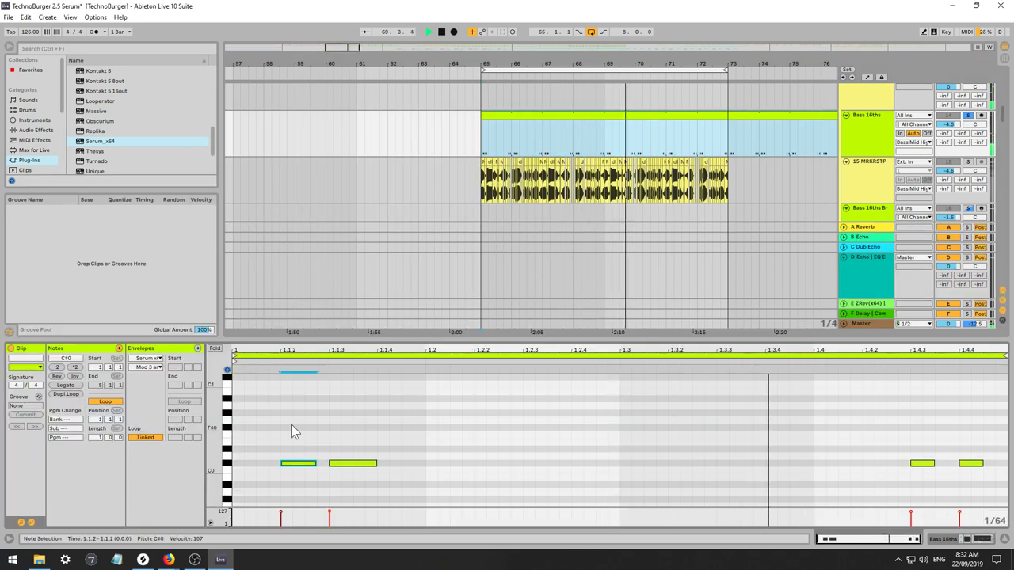
Audition softer velocities on the opening notes, lowering the 1.1.3 note to 15.
{"action": "left_click", "coordinate": [309, 500]}
{"action": "key", "text": "space"}
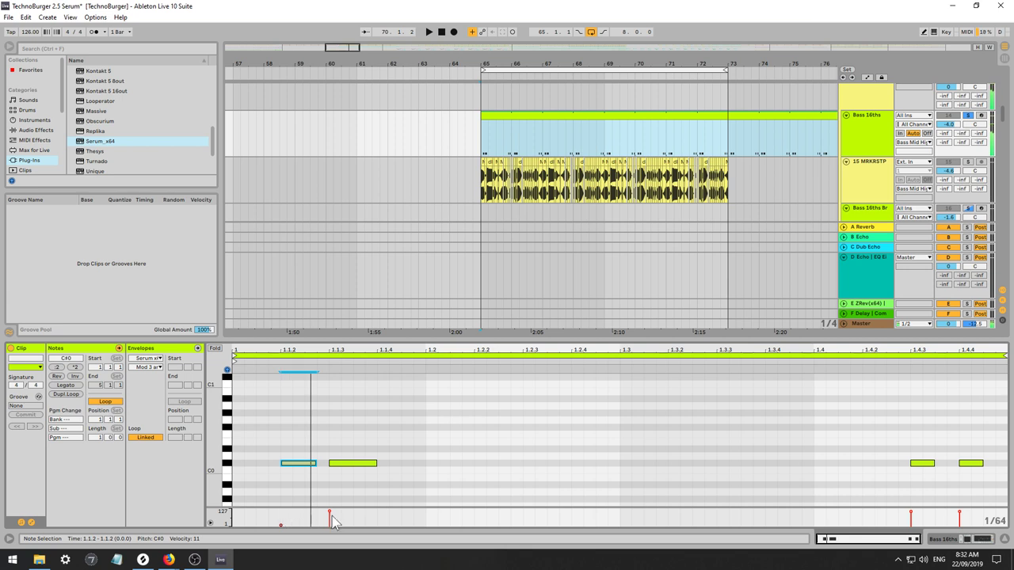
{"action": "left_click", "coordinate": [331, 517]}
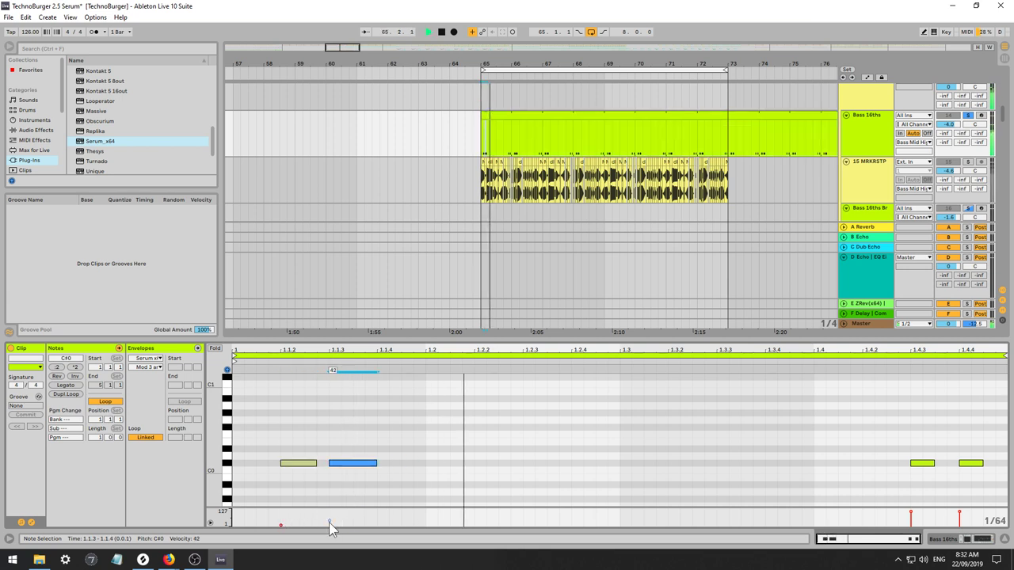
{"action": "key", "text": "space"}
{"action": "left_click_drag", "start_coordinate": [328, 522], "coordinate": [329, 518]}
{"action": "key", "text": "space"}
{"action": "key", "text": "space"}
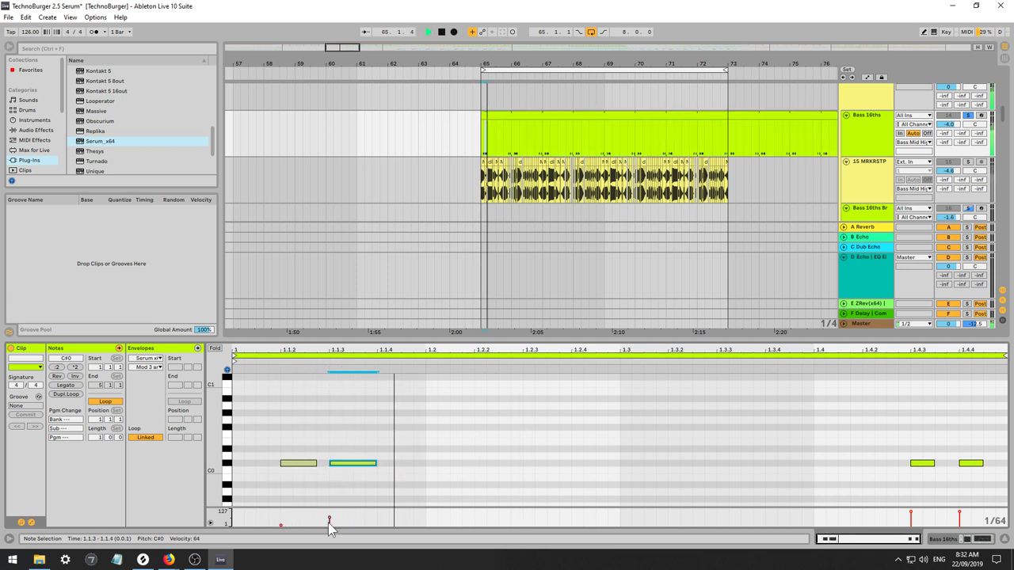
{"action": "left_click", "coordinate": [329, 522]}
{"action": "key", "text": "space"}
{"action": "left_click_drag", "start_coordinate": [329, 522], "coordinate": [328, 521]}
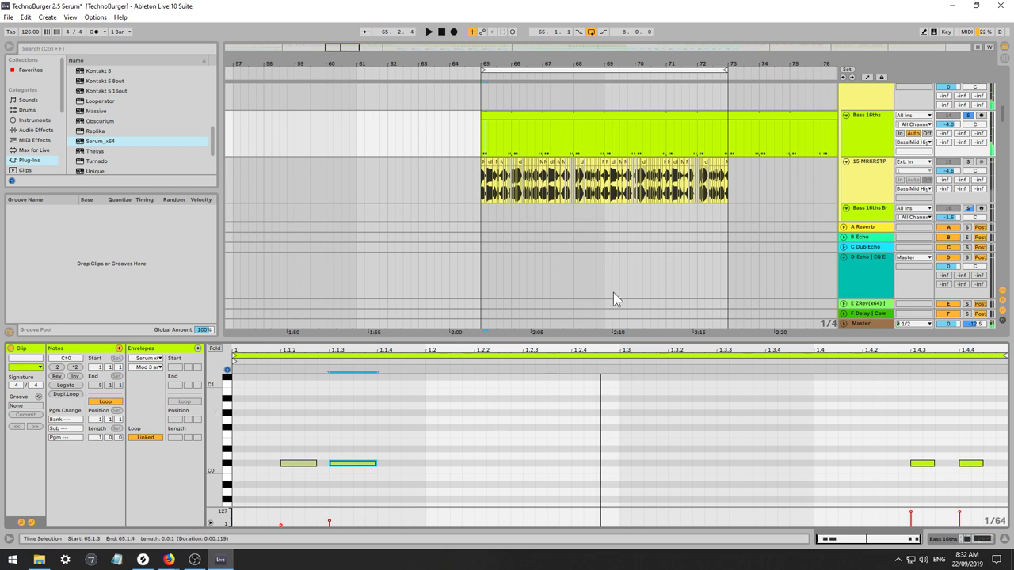
Undo the velocity changes to restore full velocity and show the track's devices.
{"action": "key", "text": "ctrl+z"}
{"action": "key", "text": "ctrl+z"}
{"action": "key", "text": "space"}
{"action": "double_click", "coordinate": [859, 127]}
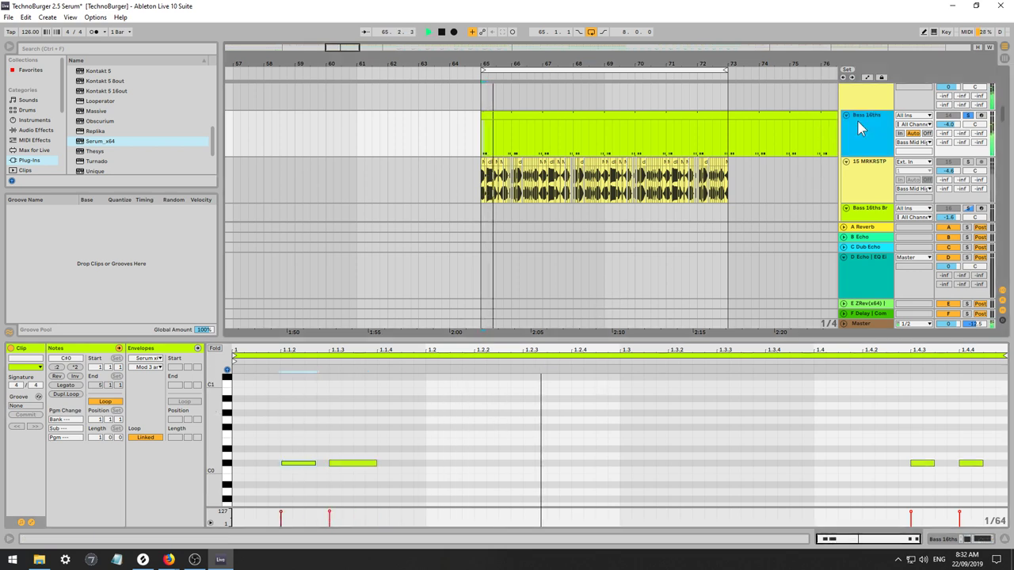
{"action": "key", "text": "space"}
{"action": "key", "text": "space"}
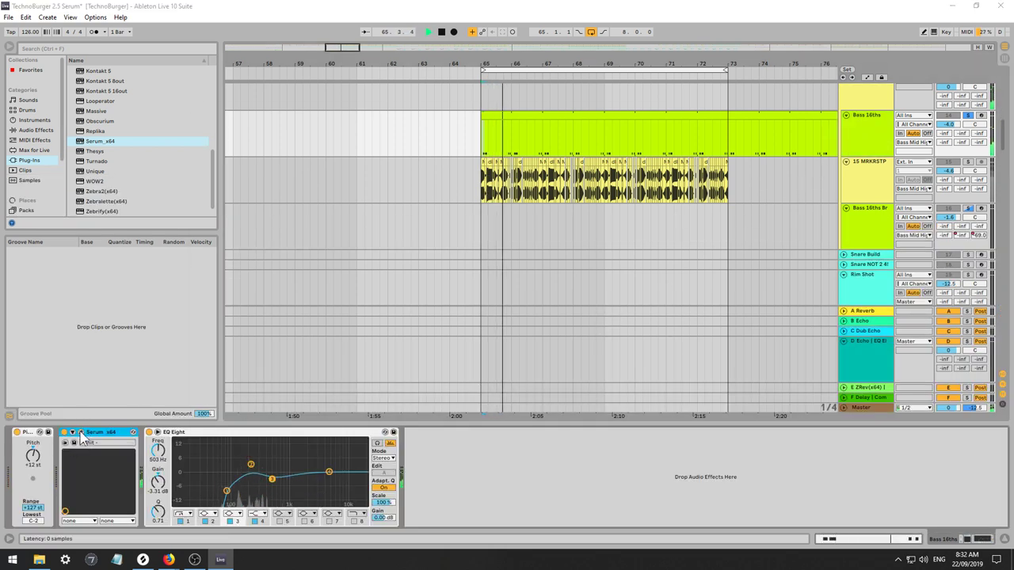
In Serum's matrix, browse velocity destinations and fine-tune the velocity and envelope-to-cutoff amounts.
{"action": "left_click", "coordinate": [75, 443]}
{"action": "key", "text": "space"}
{"action": "left_click", "coordinate": [366, 147]}
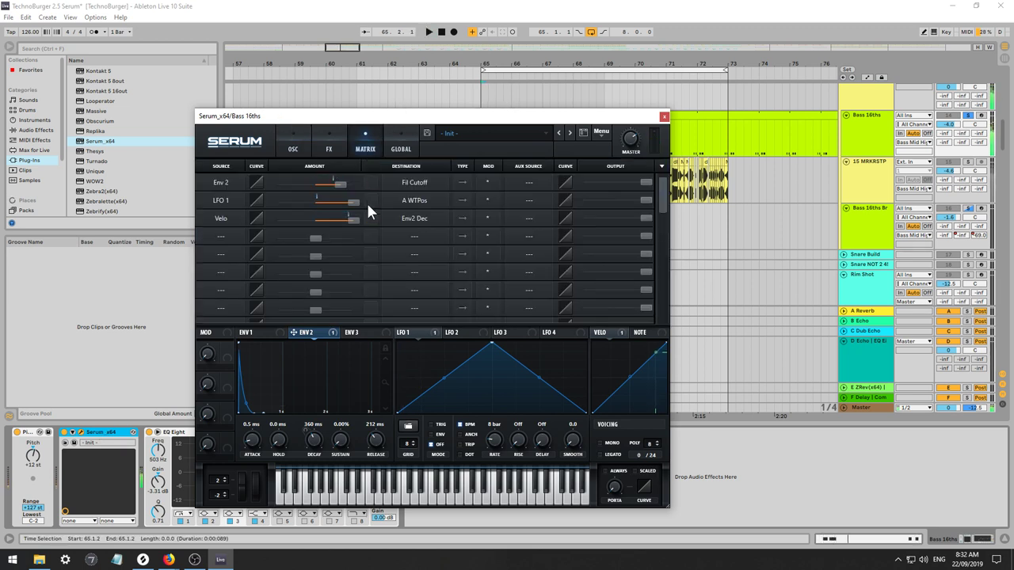
{"action": "left_click", "coordinate": [411, 228]}
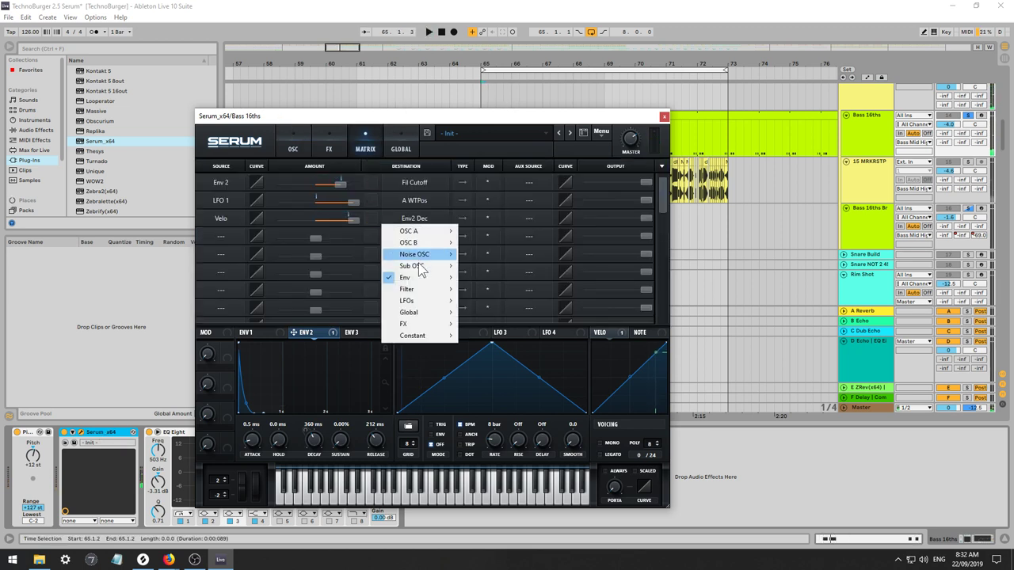
{"action": "mouse_move", "coordinate": [421, 293]}
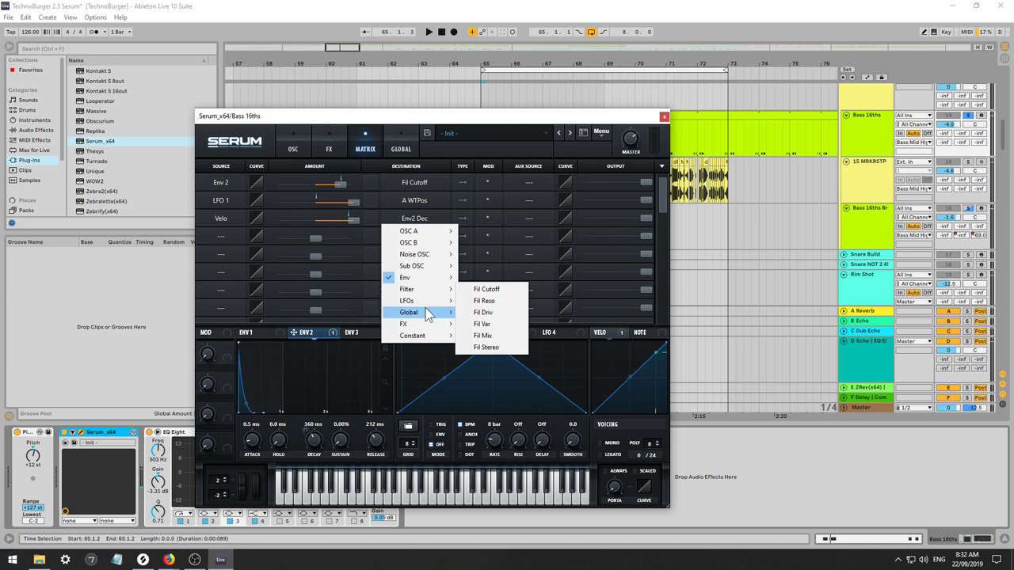
{"action": "mouse_move", "coordinate": [428, 314]}
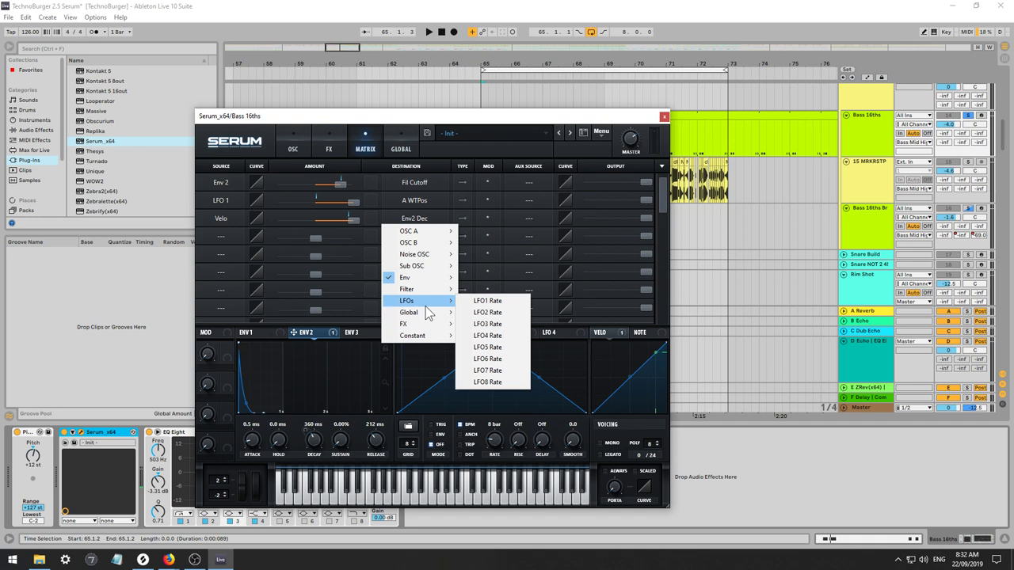
{"action": "mouse_move", "coordinate": [434, 258]}
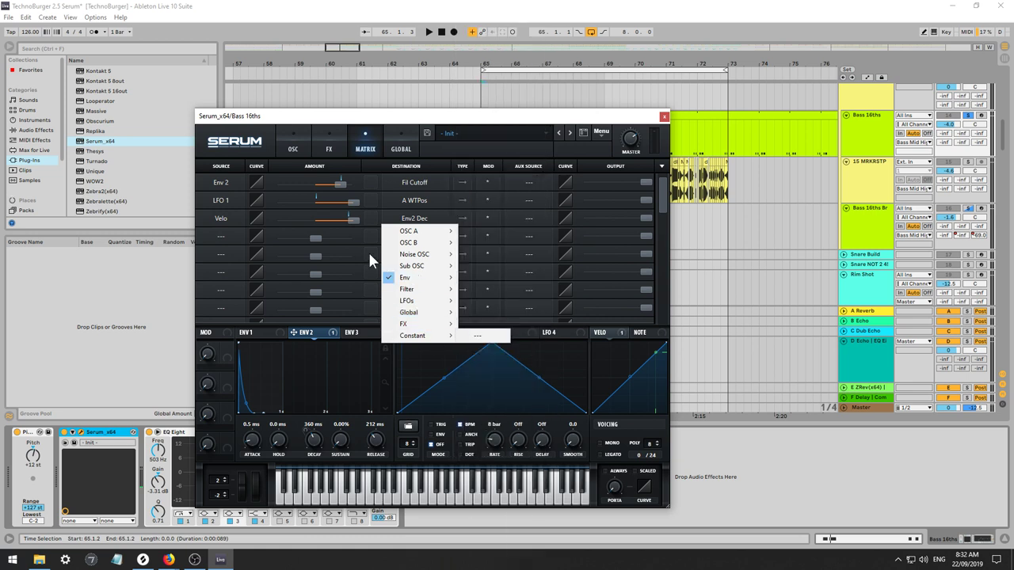
{"action": "left_click", "coordinate": [356, 223]}
{"action": "left_click_drag", "start_coordinate": [352, 221], "coordinate": [346, 223]}
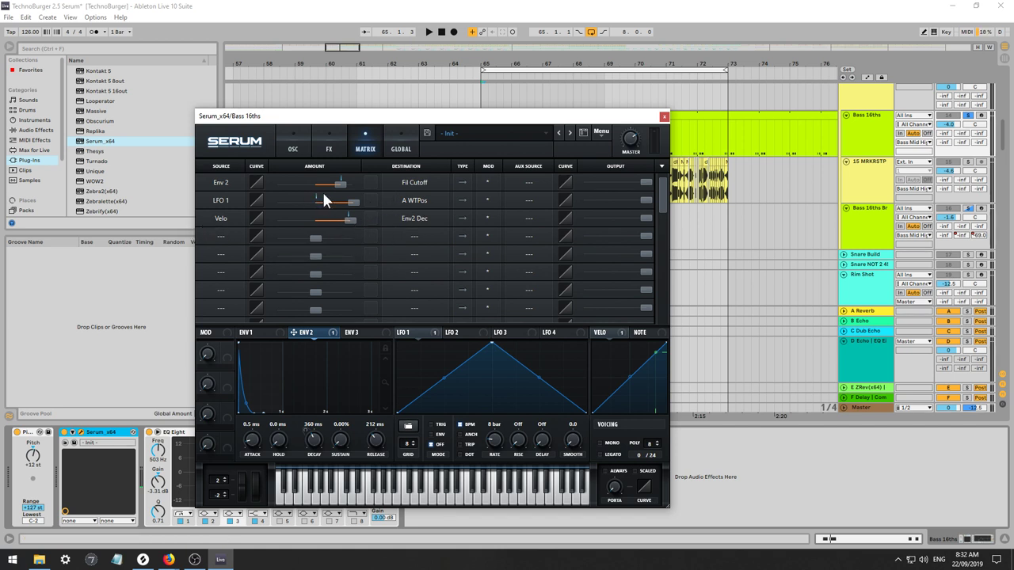
{"action": "left_click_drag", "start_coordinate": [339, 191], "coordinate": [323, 189]}
{"action": "left_click_drag", "start_coordinate": [341, 190], "coordinate": [347, 182]}
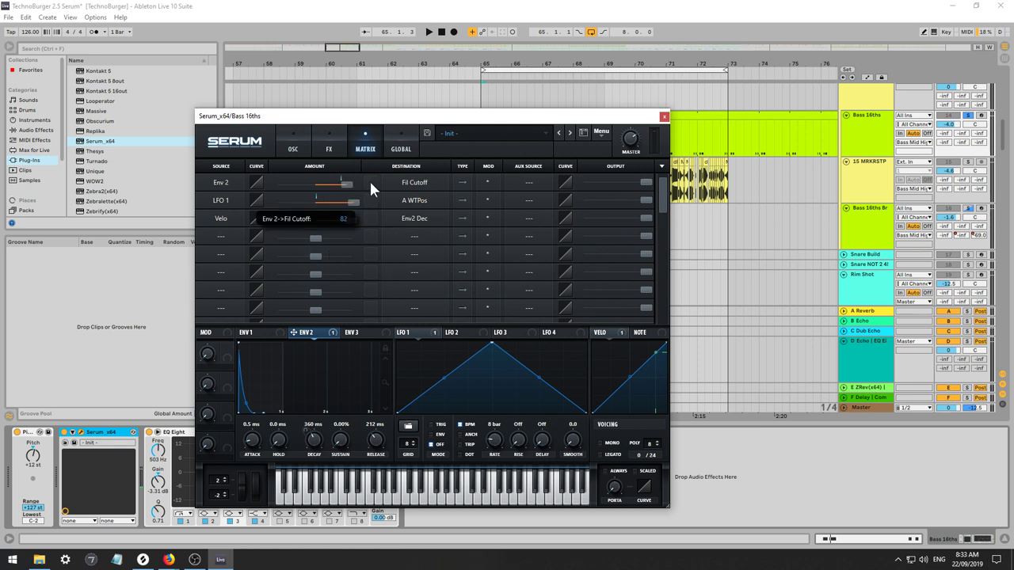
Check the velocity routing's destination and polarity options, then lower its amount to 28 while playing.
{"action": "left_click", "coordinate": [402, 223]}
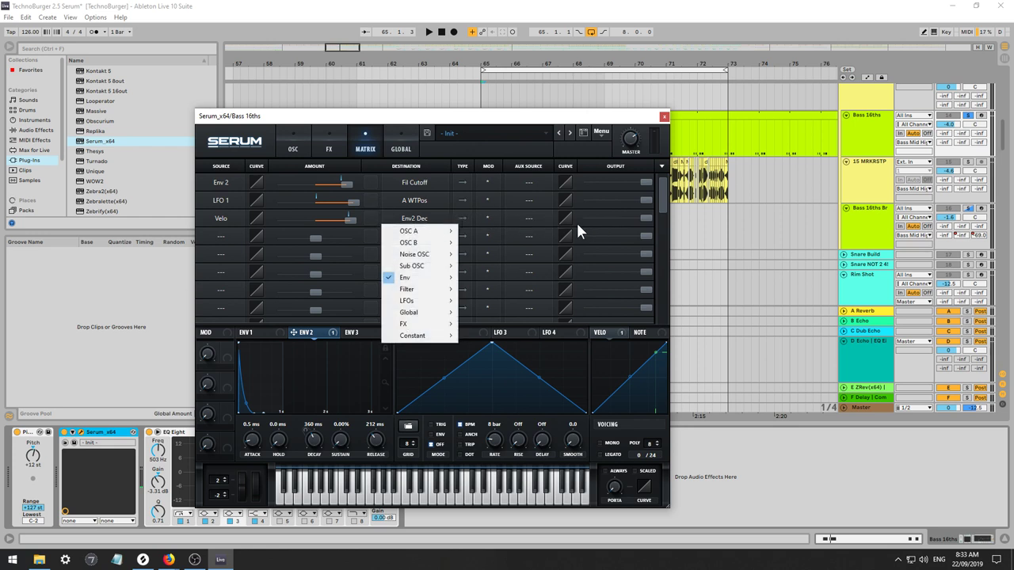
{"action": "left_click", "coordinate": [464, 217]}
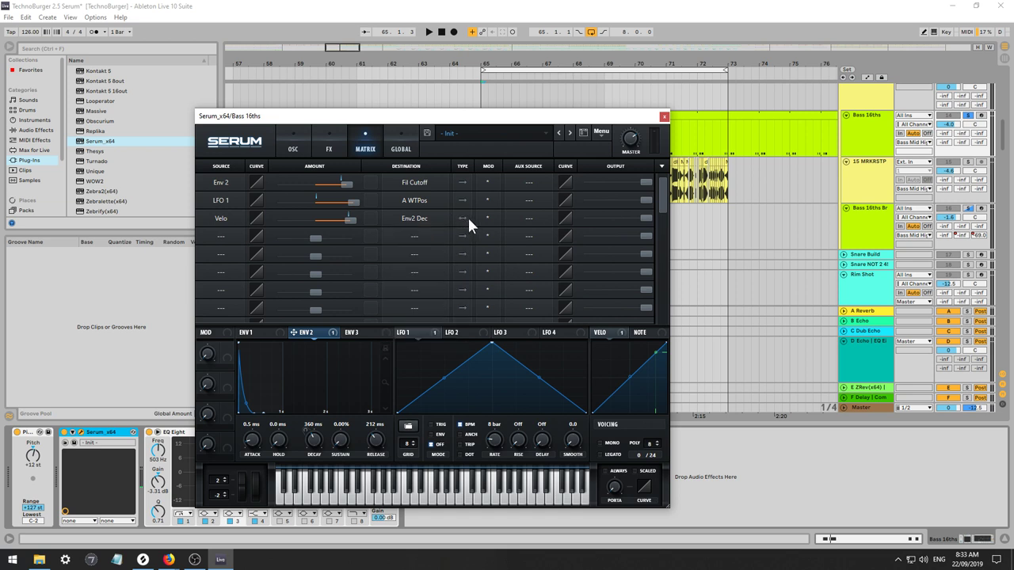
{"action": "left_click", "coordinate": [488, 220]}
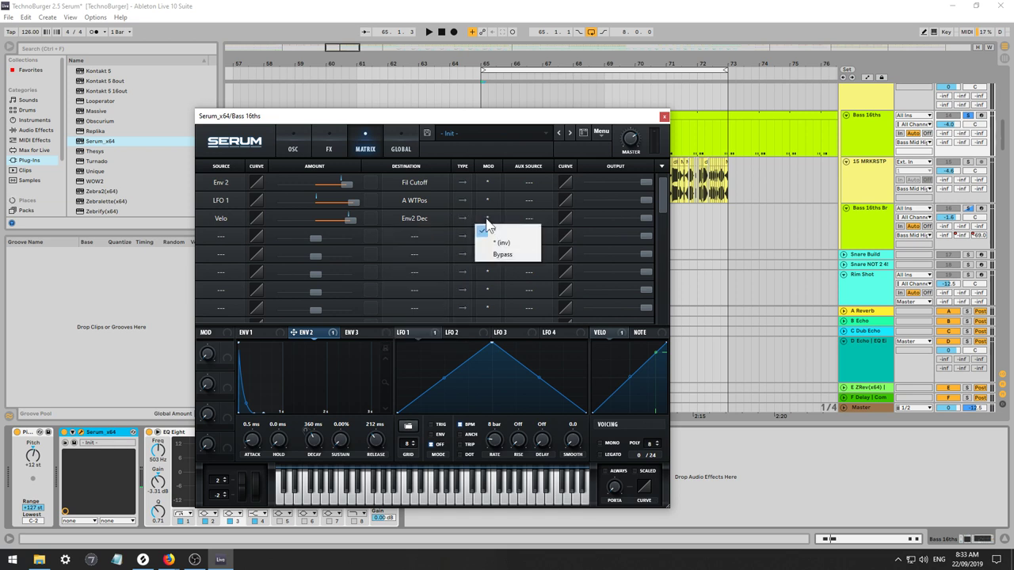
{"action": "left_click", "coordinate": [426, 216]}
{"action": "left_click", "coordinate": [423, 217]}
{"action": "left_click", "coordinate": [343, 178]}
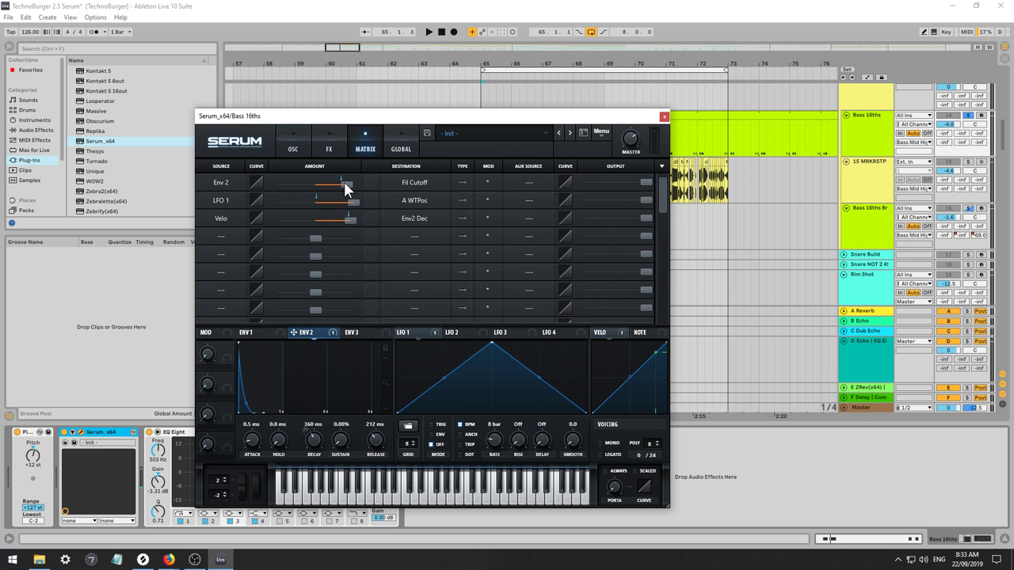
{"action": "key", "text": "space"}
{"action": "left_click_drag", "start_coordinate": [345, 217], "coordinate": [298, 218]}
Route velocity to Fil Cutoff at amount 85, close Serum, and reopen the clip's notes.
{"action": "left_click", "coordinate": [407, 219]}
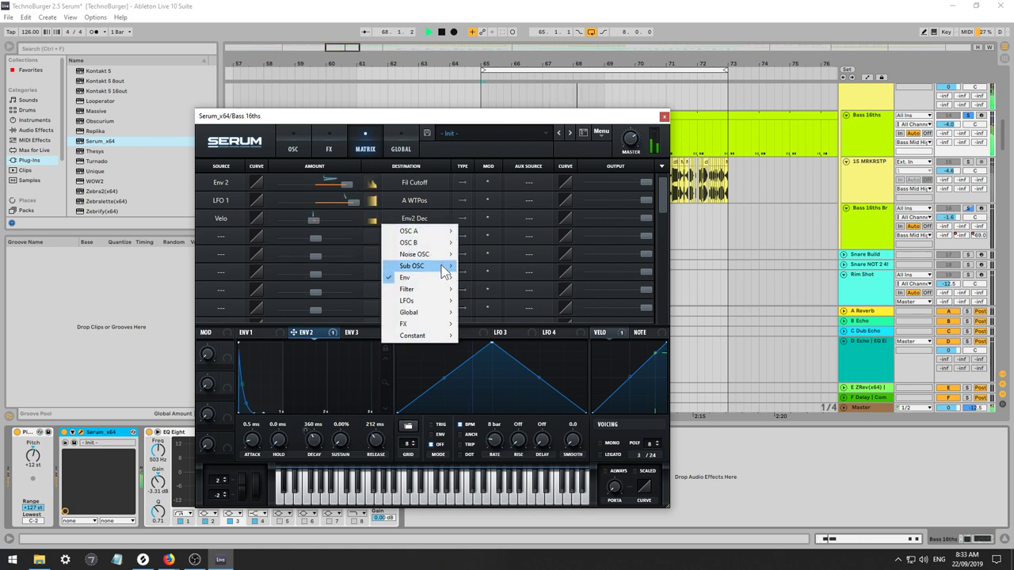
{"action": "left_click", "coordinate": [476, 290]}
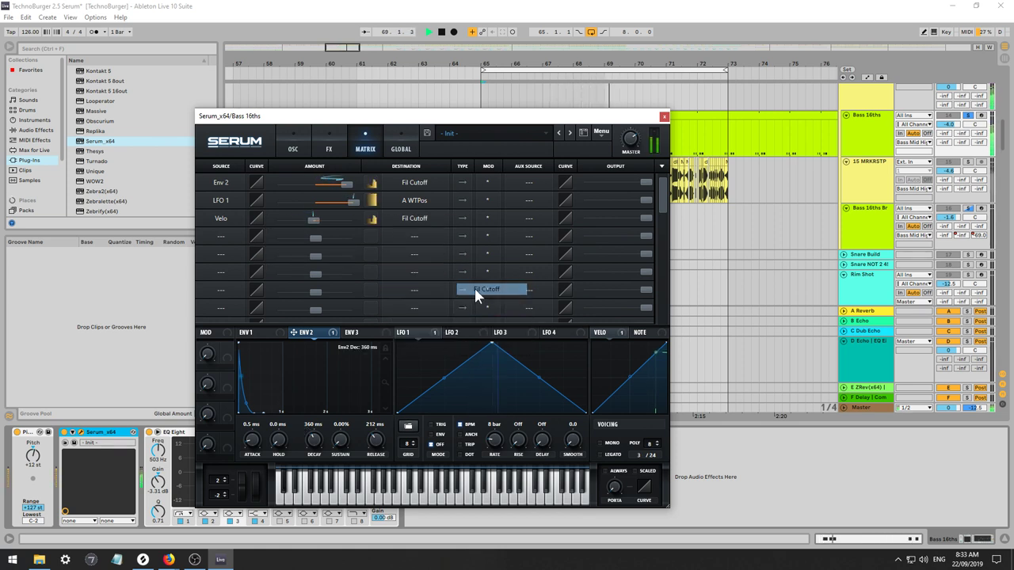
{"action": "left_click_drag", "start_coordinate": [329, 222], "coordinate": [370, 229]}
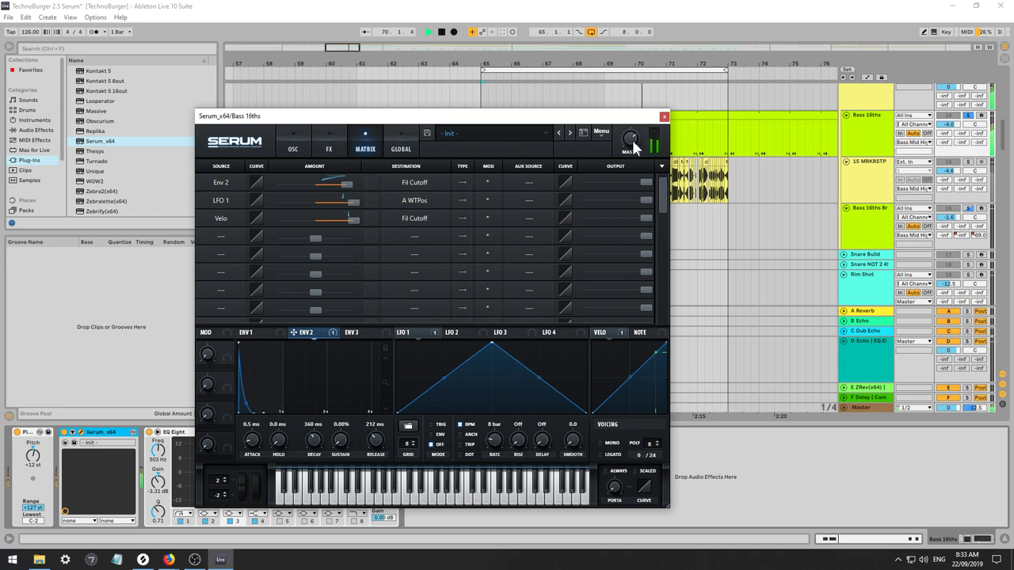
{"action": "left_click", "coordinate": [664, 117]}
{"action": "double_click", "coordinate": [522, 115]}
Select and audition all the clip's notes, briefly check Serum, and return to the notes.
{"action": "left_click", "coordinate": [270, 463]}
{"action": "key", "text": "space"}
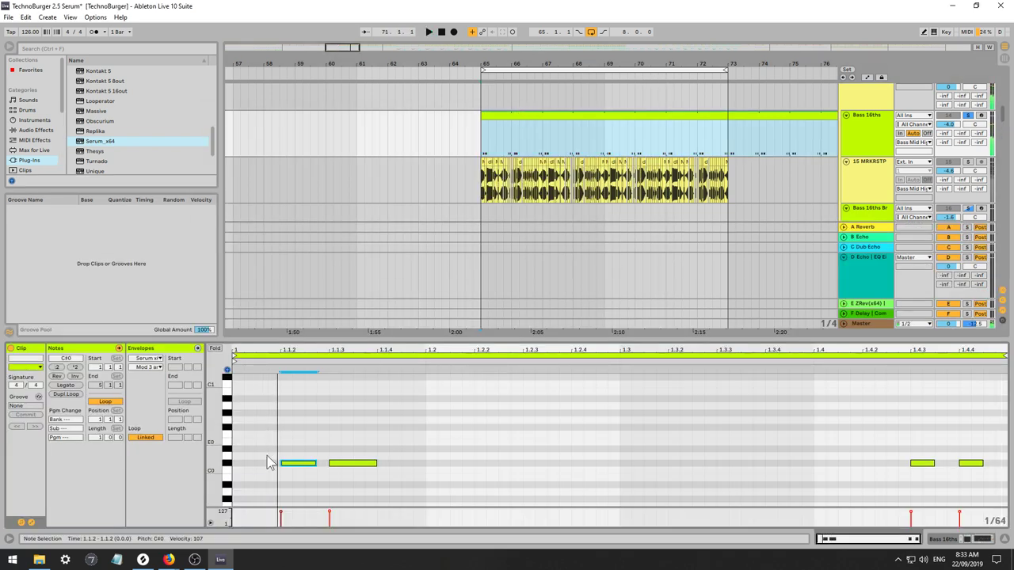
{"action": "key", "text": "ctrl+a"}
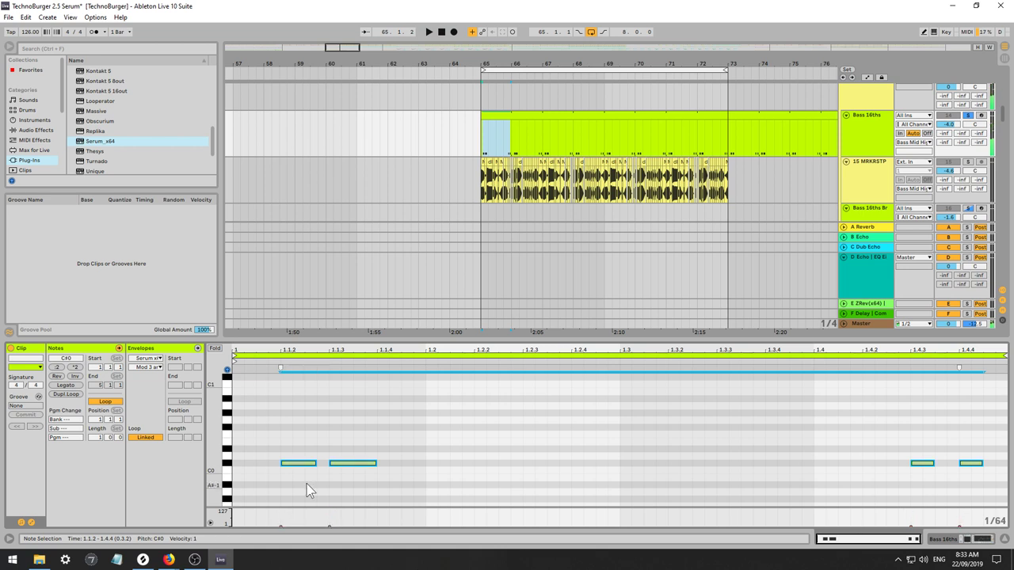
{"action": "key", "text": "space"}
{"action": "left_click", "coordinate": [307, 485]}
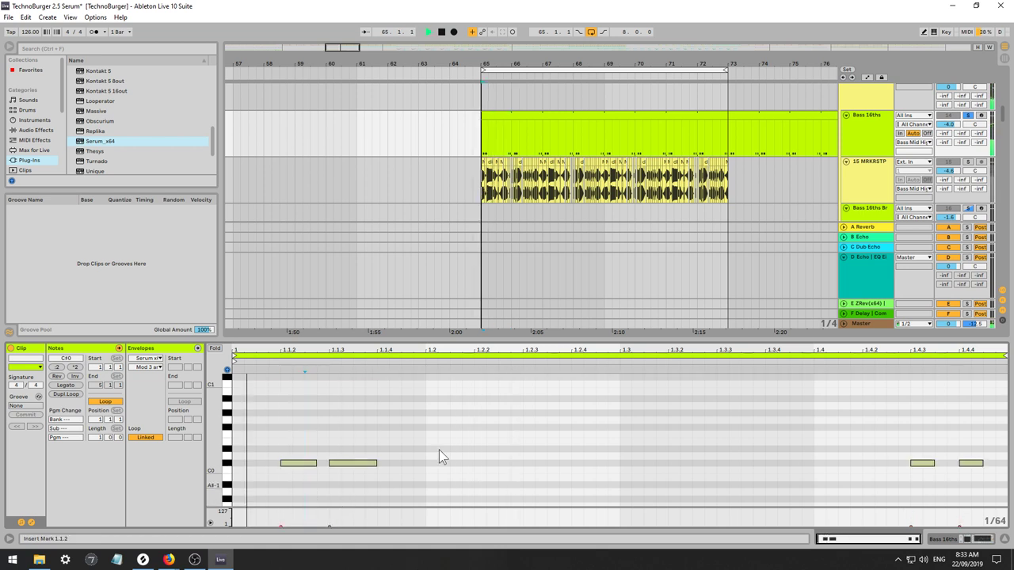
{"action": "left_click", "coordinate": [859, 118]}
{"action": "left_click", "coordinate": [79, 443]}
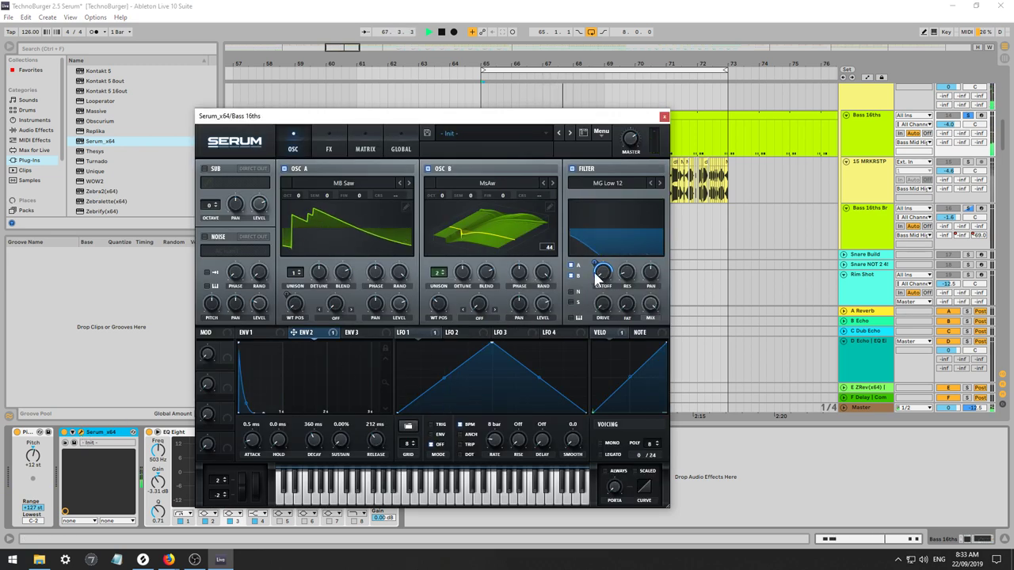
{"action": "mouse_move", "coordinate": [592, 270]}
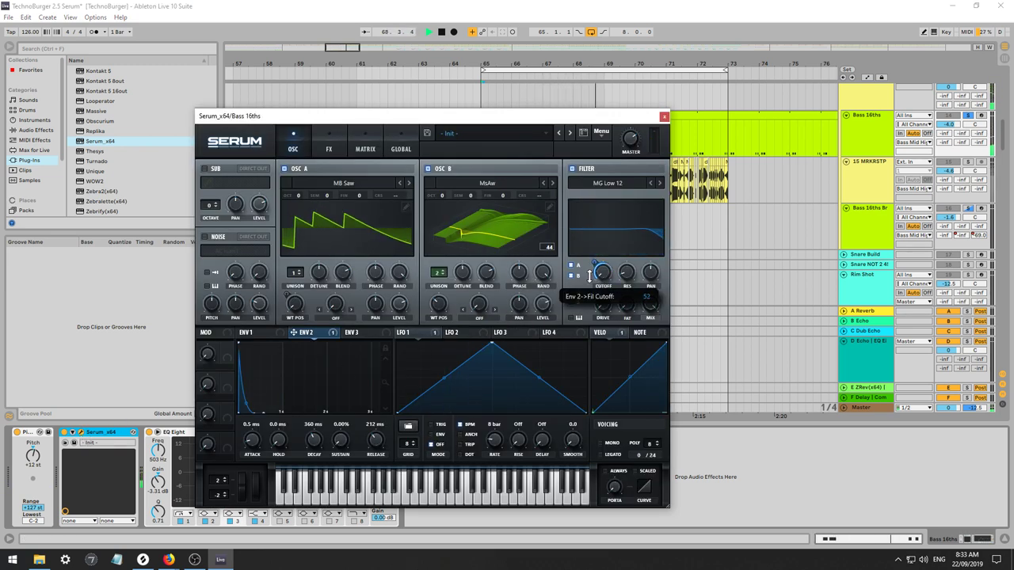
{"action": "left_click", "coordinate": [664, 117]}
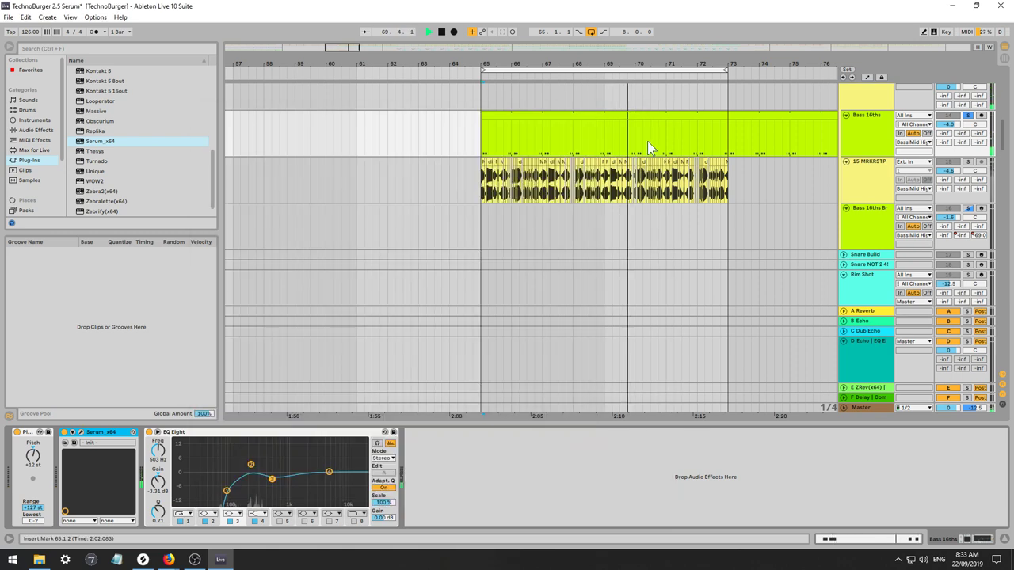
{"action": "double_click", "coordinate": [516, 118]}
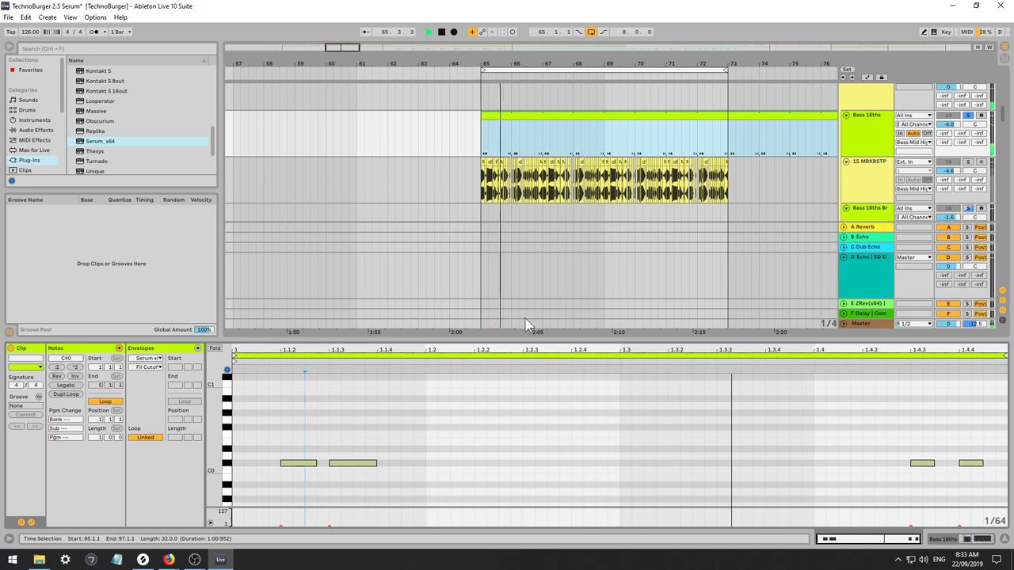
Raise the velocities of the notes at 1.1.3 and 1.4.4, leaving 1.4.4 at 26.
{"action": "left_click", "coordinate": [331, 509]}
{"action": "key", "text": "space"}
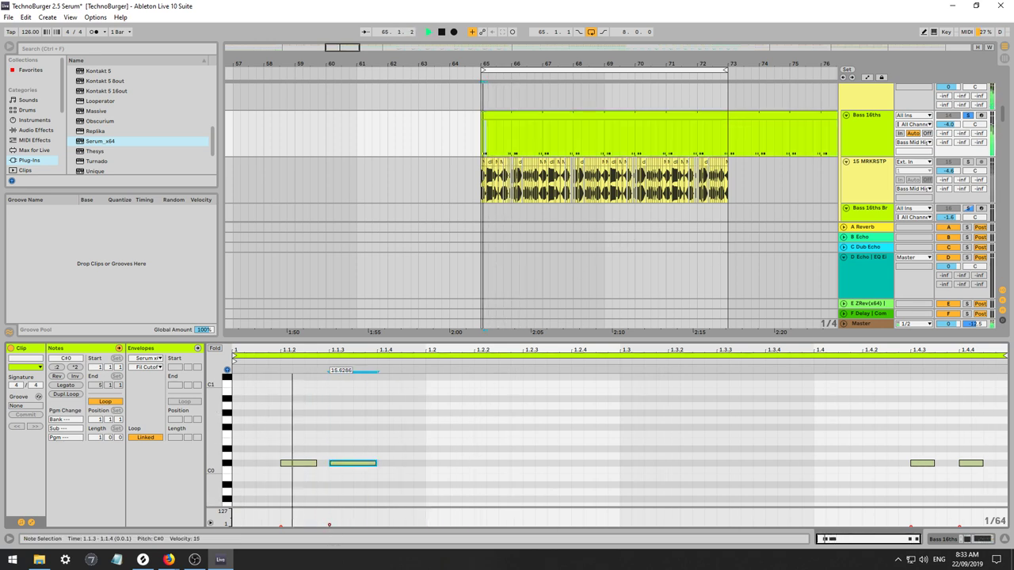
{"action": "left_click_drag", "start_coordinate": [329, 525], "coordinate": [329, 521]}
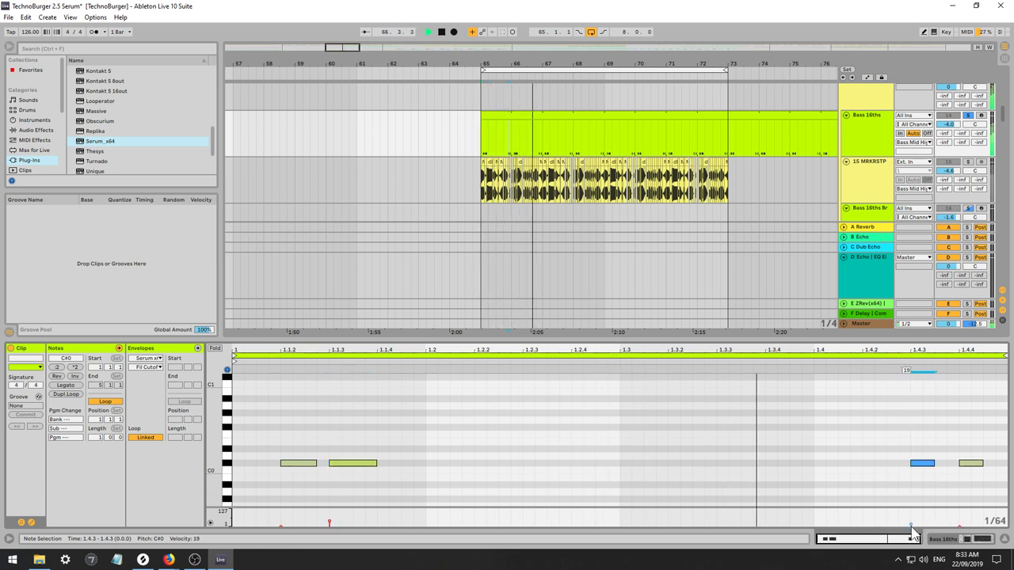
{"action": "left_click", "coordinate": [960, 526]}
{"action": "left_click_drag", "start_coordinate": [960, 526], "coordinate": [960, 516]}
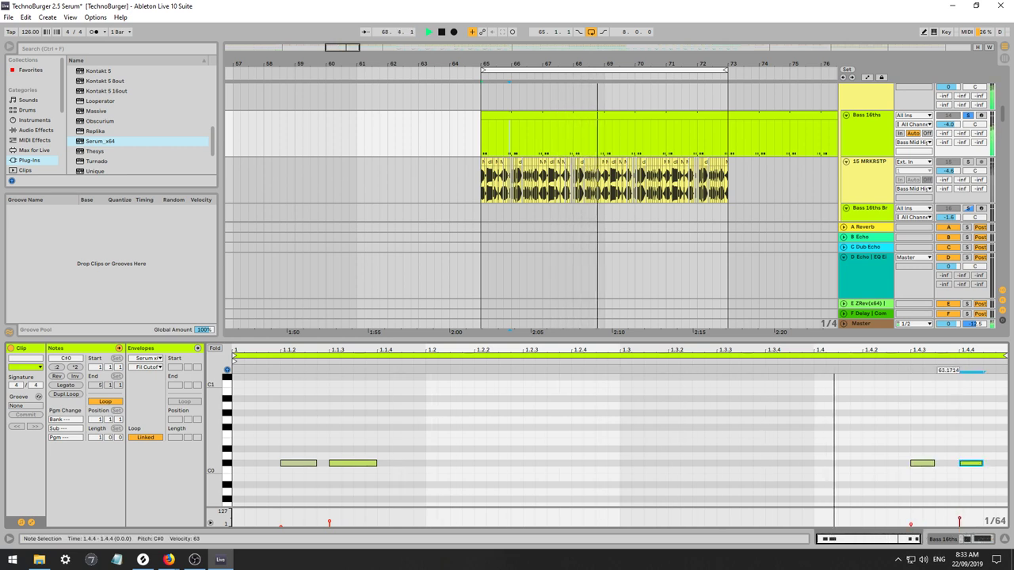
{"action": "left_click", "coordinate": [914, 526]}
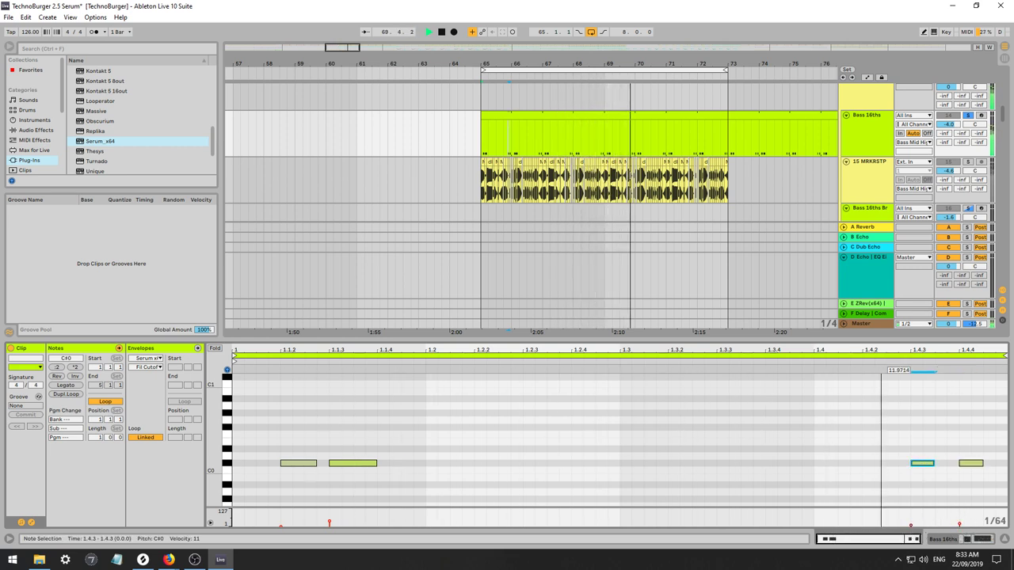
{"action": "left_click", "coordinate": [960, 524]}
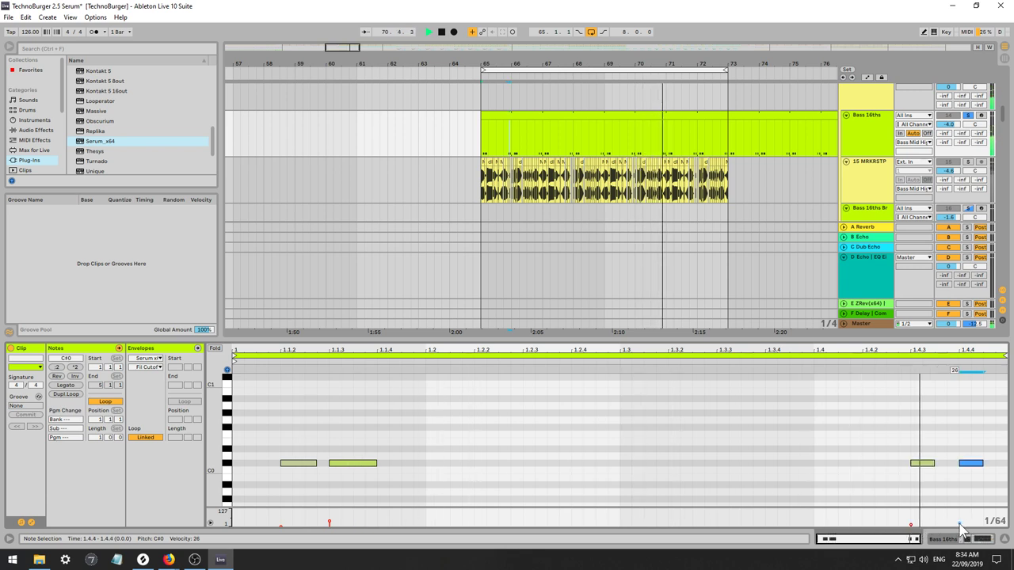
Disable Hyper/Dimension on Serum's FX page, leaving Chorus, Compressor, Reverb and EQ active.
{"action": "left_click", "coordinate": [867, 118]}
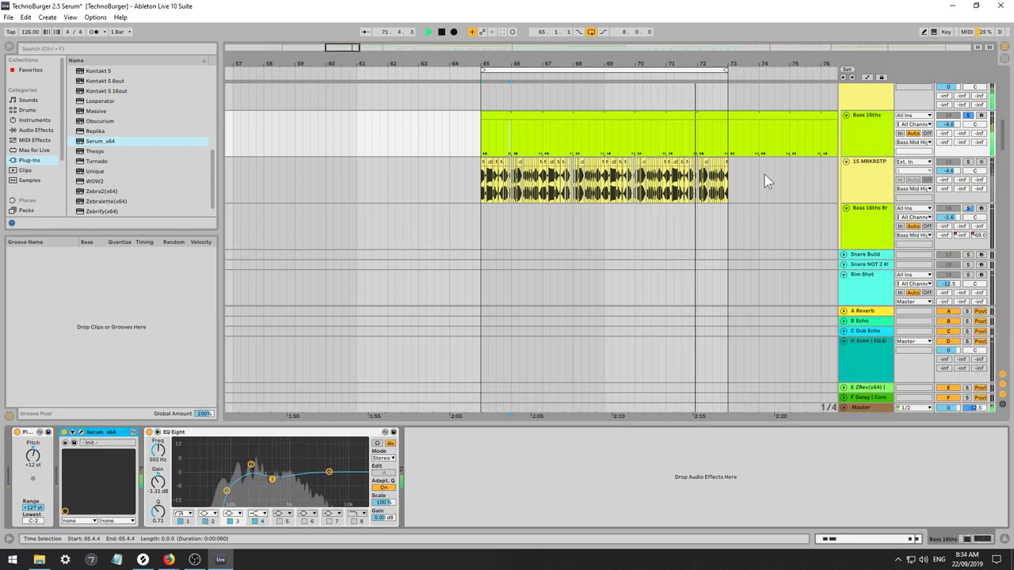
{"action": "left_click", "coordinate": [87, 435]}
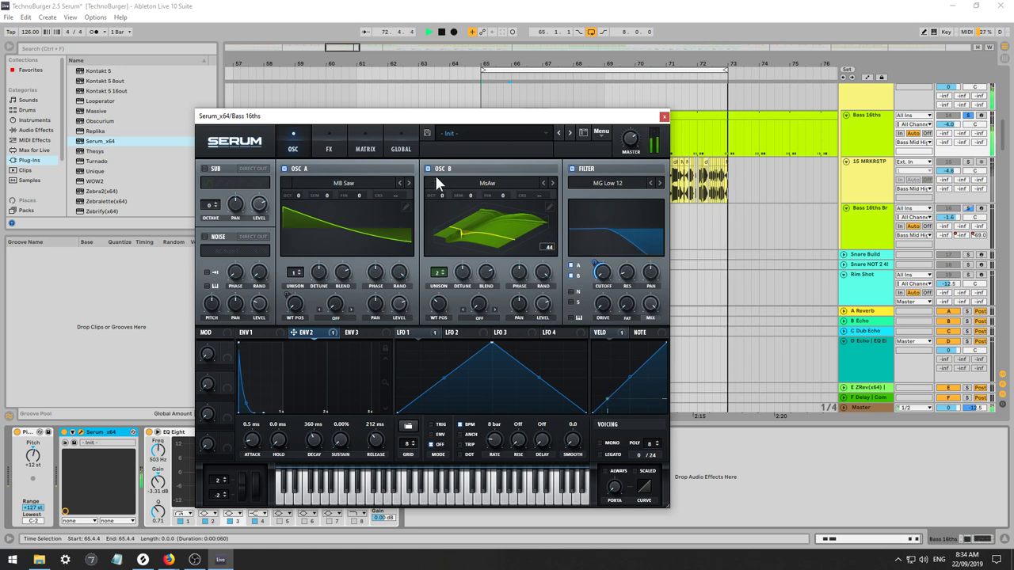
{"action": "left_click", "coordinate": [335, 148]}
{"action": "left_click", "coordinate": [207, 171]}
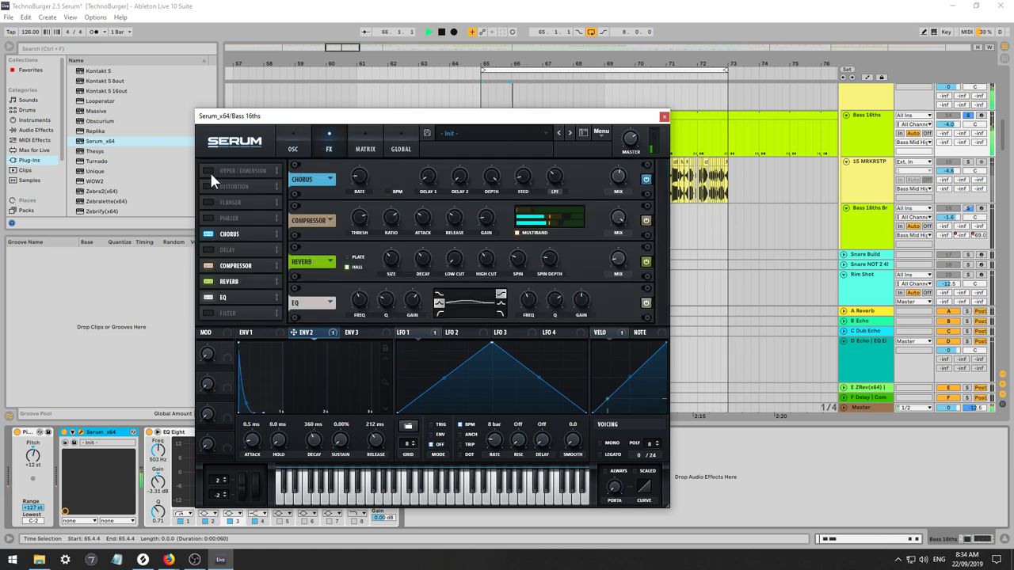
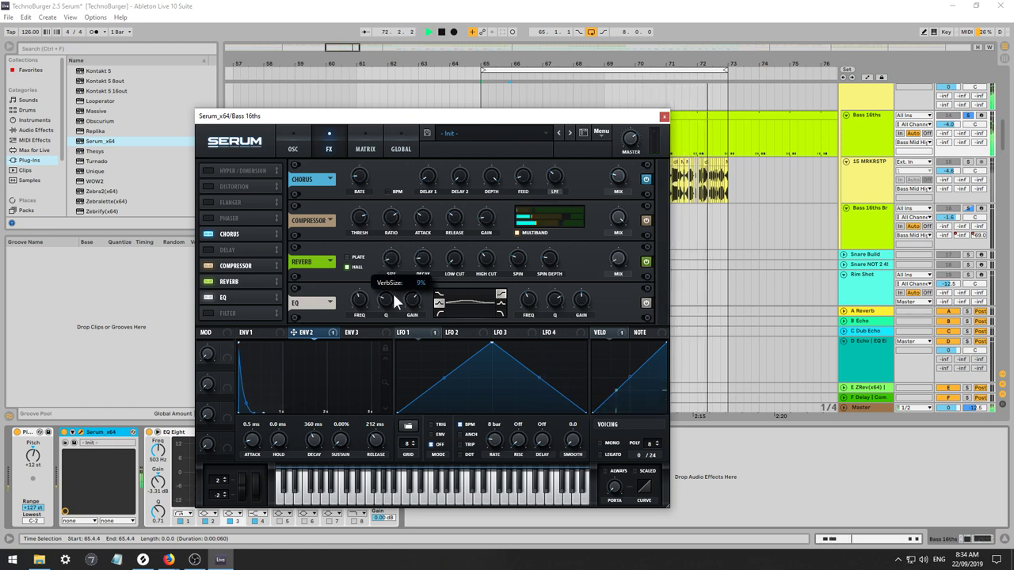
Enable Serum's sub oscillator at Octave -1 and power off oscillator B.
{"action": "left_click", "coordinate": [294, 141]}
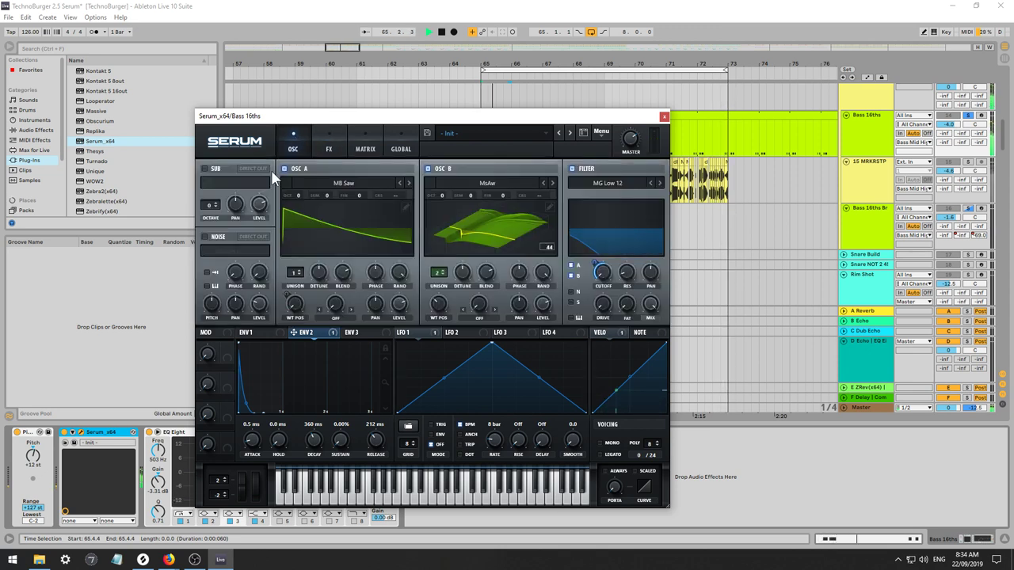
{"action": "left_click", "coordinate": [204, 169]}
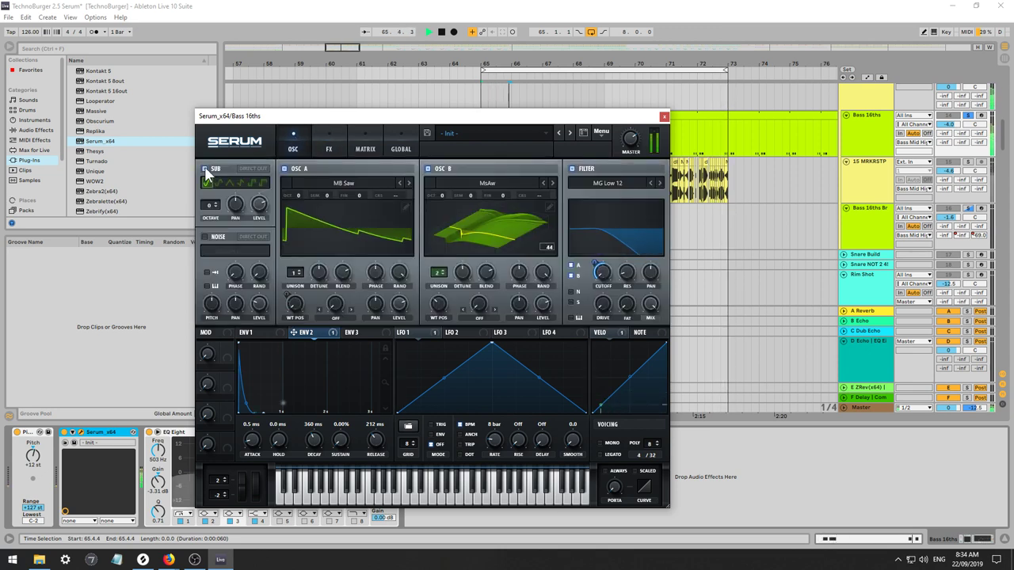
{"action": "left_click", "coordinate": [216, 207]}
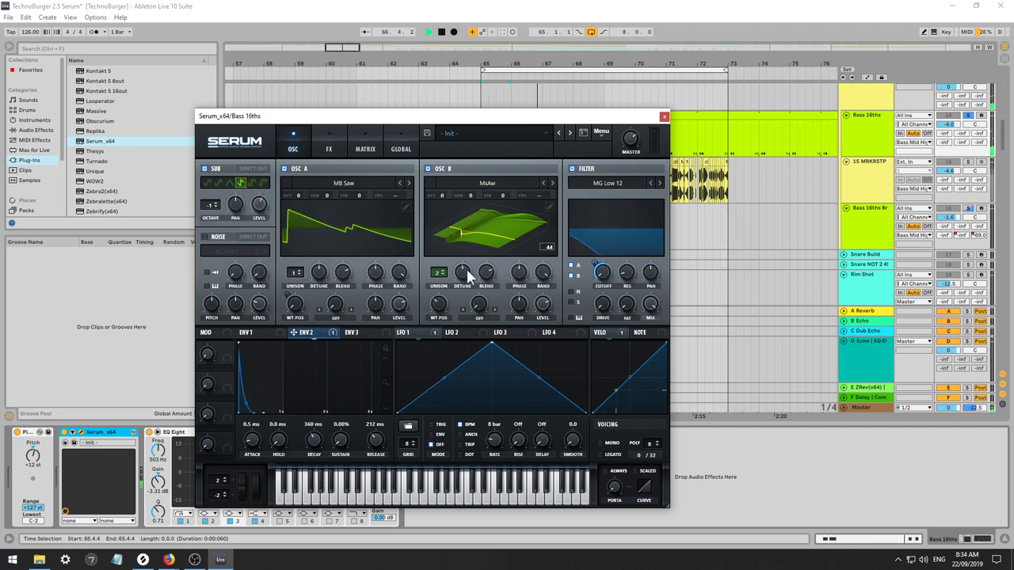
{"action": "left_click", "coordinate": [428, 170]}
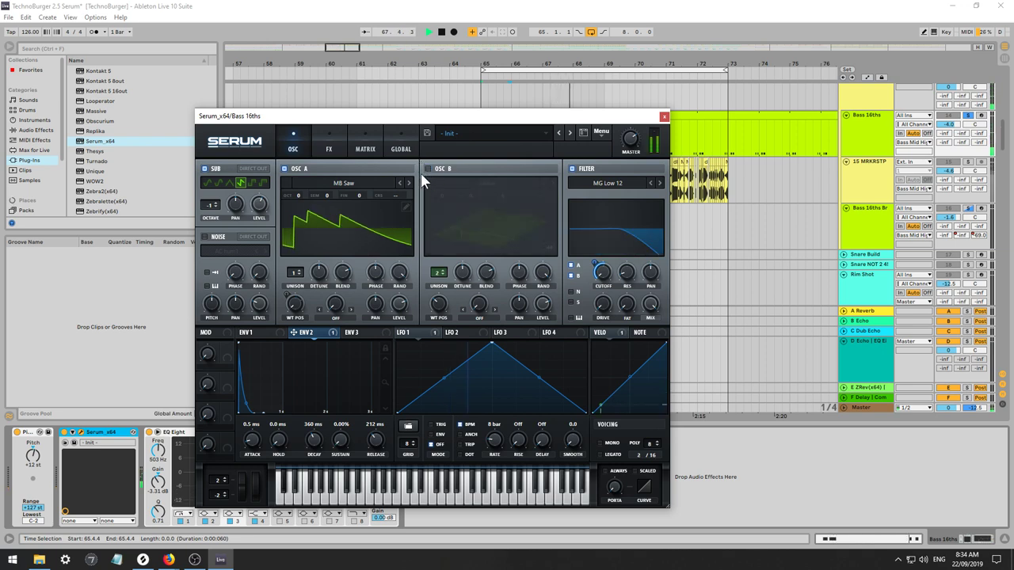
Audition SawRounded and the PWM wavetables (Trench to DS) on oscillator A during playback.
{"action": "left_click", "coordinate": [345, 184]}
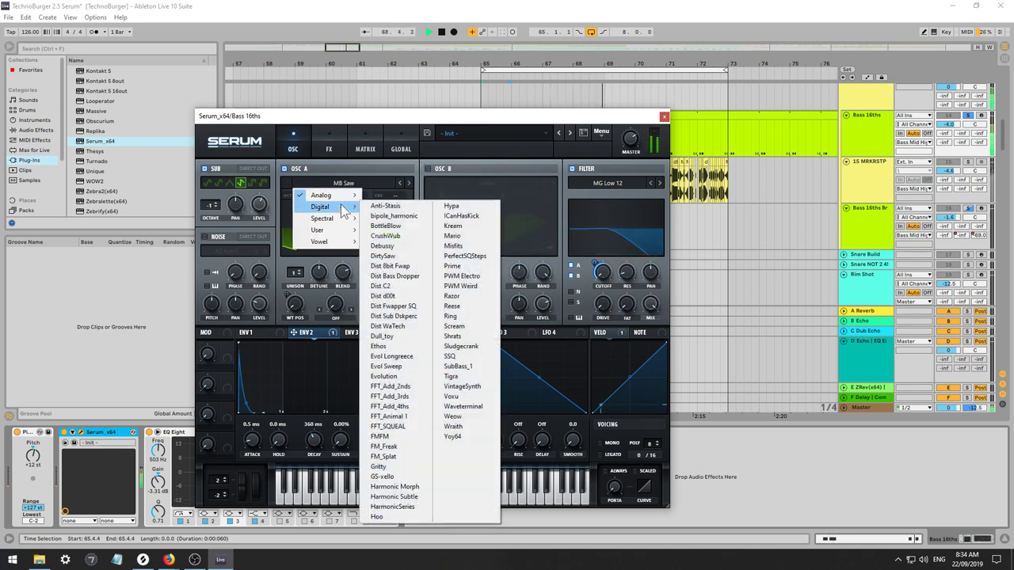
{"action": "mouse_move", "coordinate": [349, 198]}
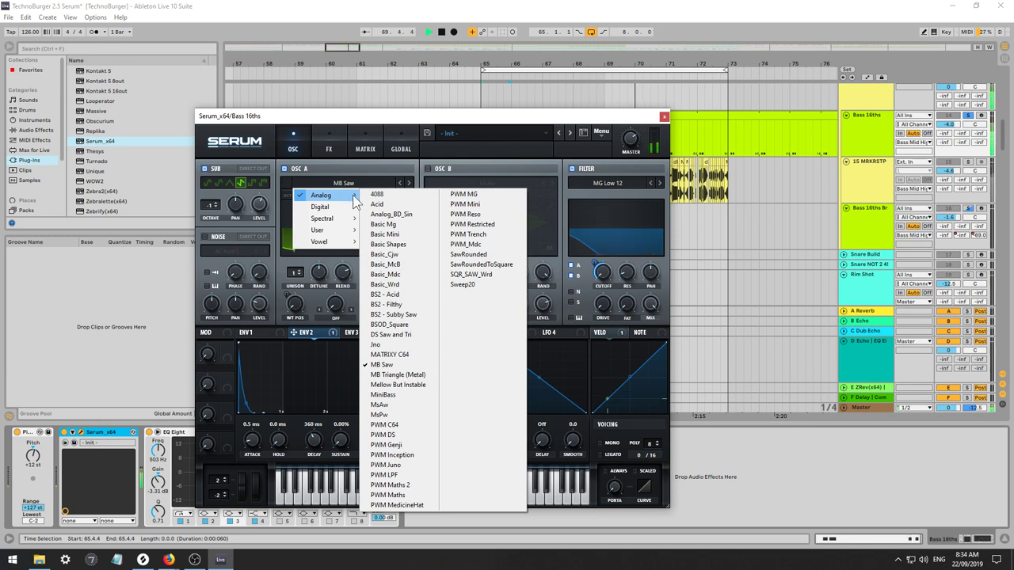
{"action": "left_click", "coordinate": [468, 254]}
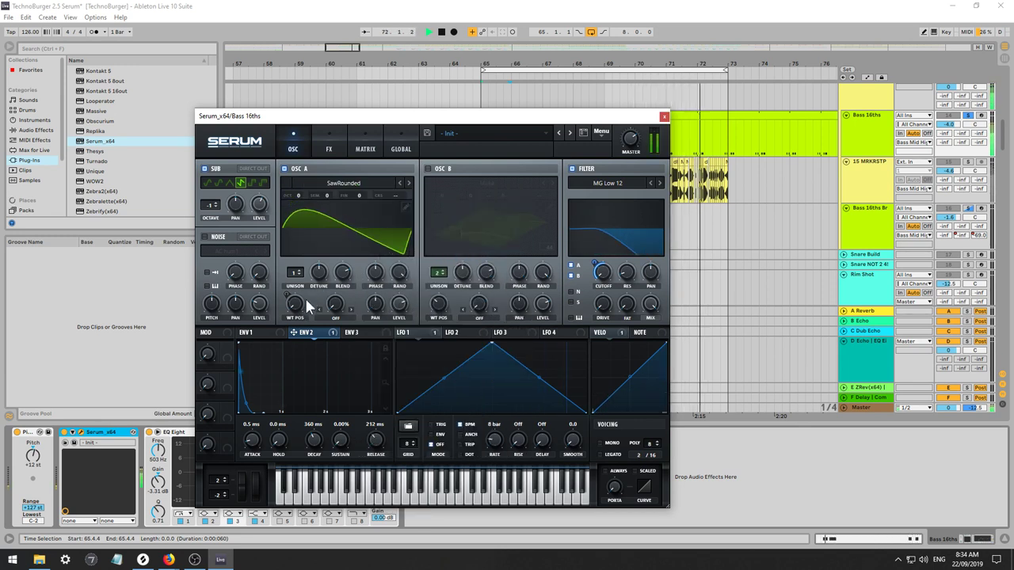
{"action": "left_click", "coordinate": [400, 181]}
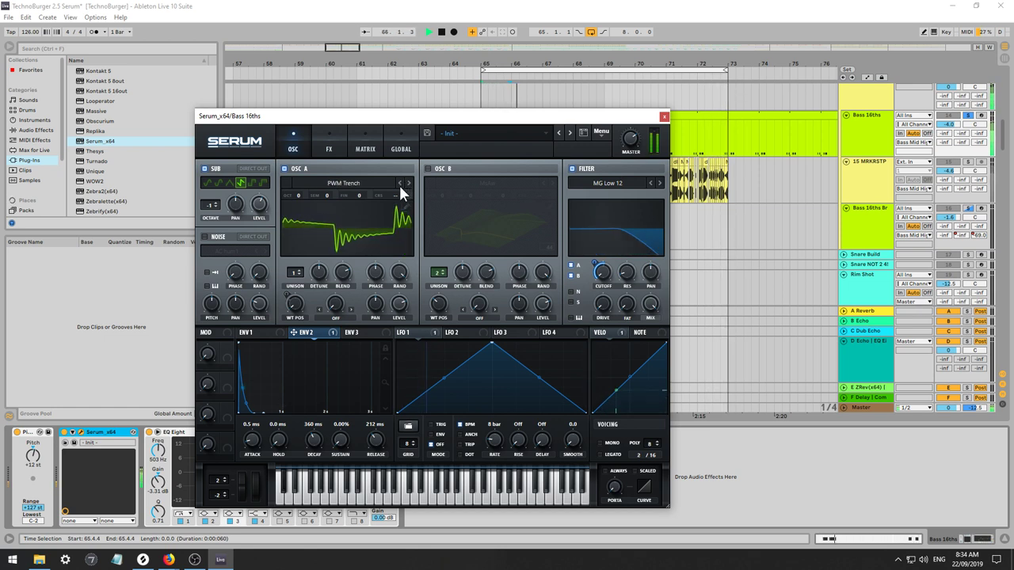
{"action": "left_click", "coordinate": [399, 182]}
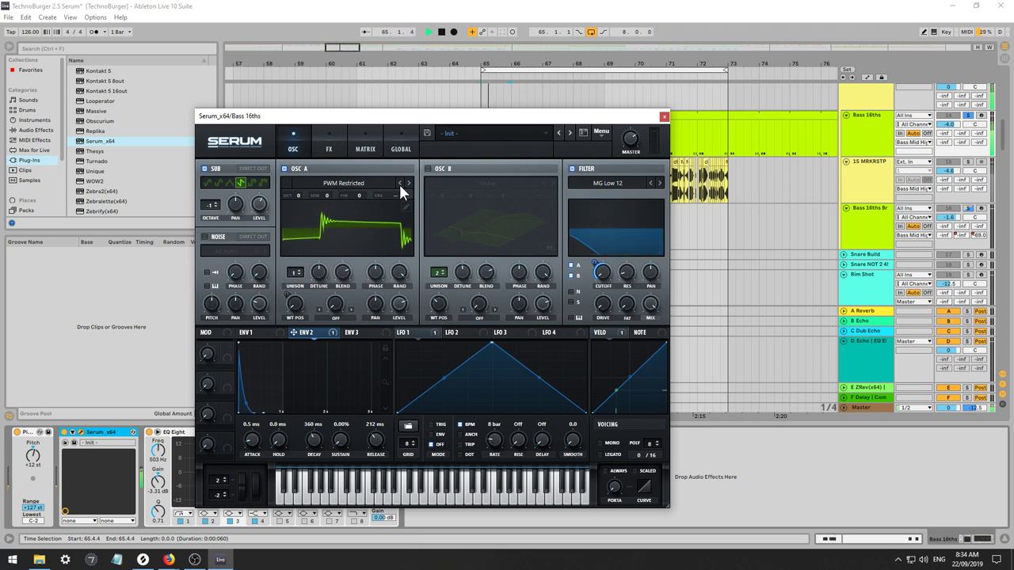
{"action": "left_click", "coordinate": [398, 182]}
{"action": "left_click", "coordinate": [398, 182]}
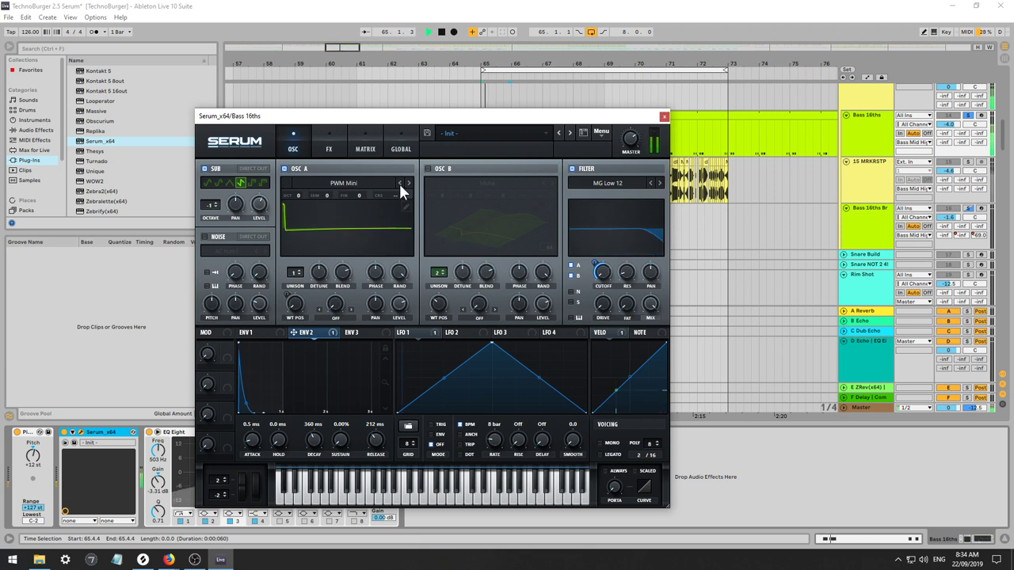
{"action": "key", "text": "space"}
{"action": "left_click", "coordinate": [399, 181]}
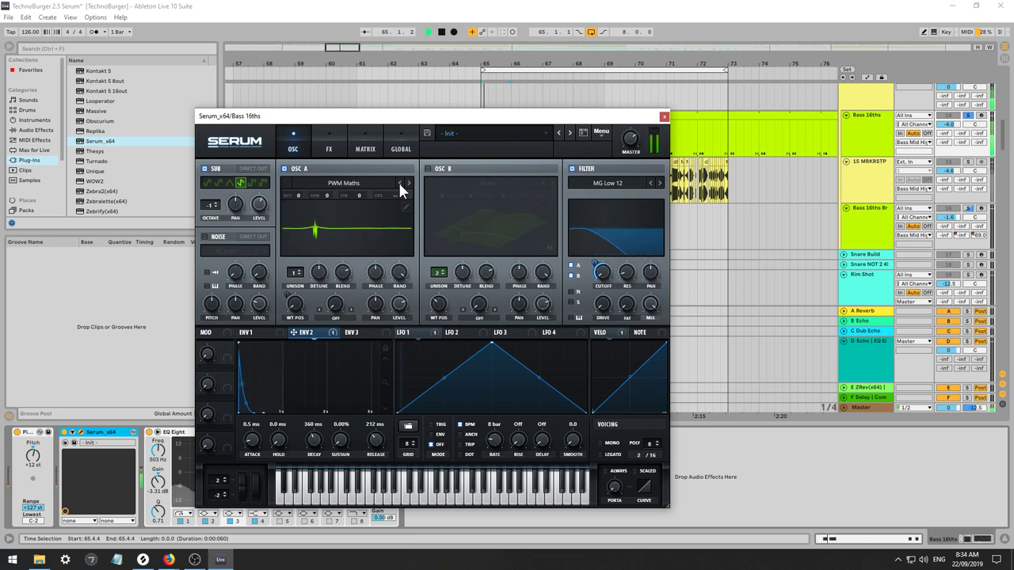
{"action": "left_click", "coordinate": [399, 181]}
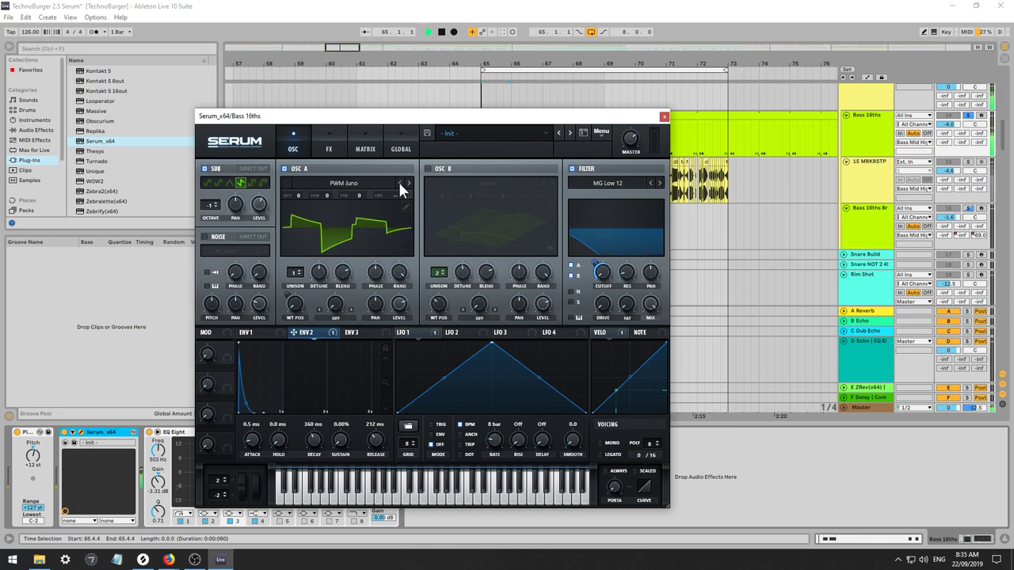
{"action": "left_click", "coordinate": [398, 181]}
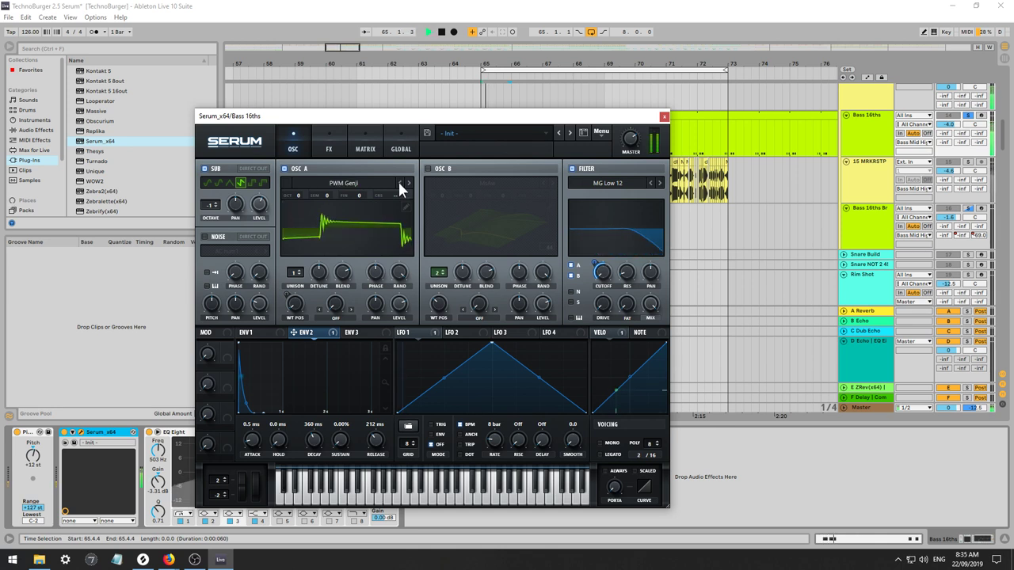
{"action": "left_click", "coordinate": [398, 181]}
Step from AlienSpectral [SN] through Bowed Metal to Electric Guitar [SL], then restart playback.
{"action": "left_click", "coordinate": [364, 182]}
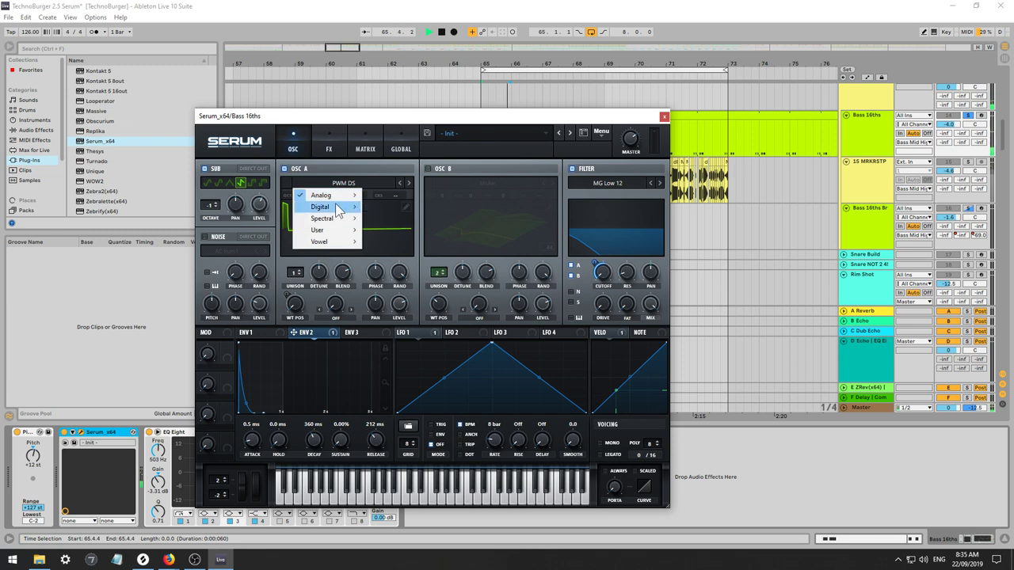
{"action": "mouse_move", "coordinate": [336, 221]}
{"action": "left_click", "coordinate": [456, 193]}
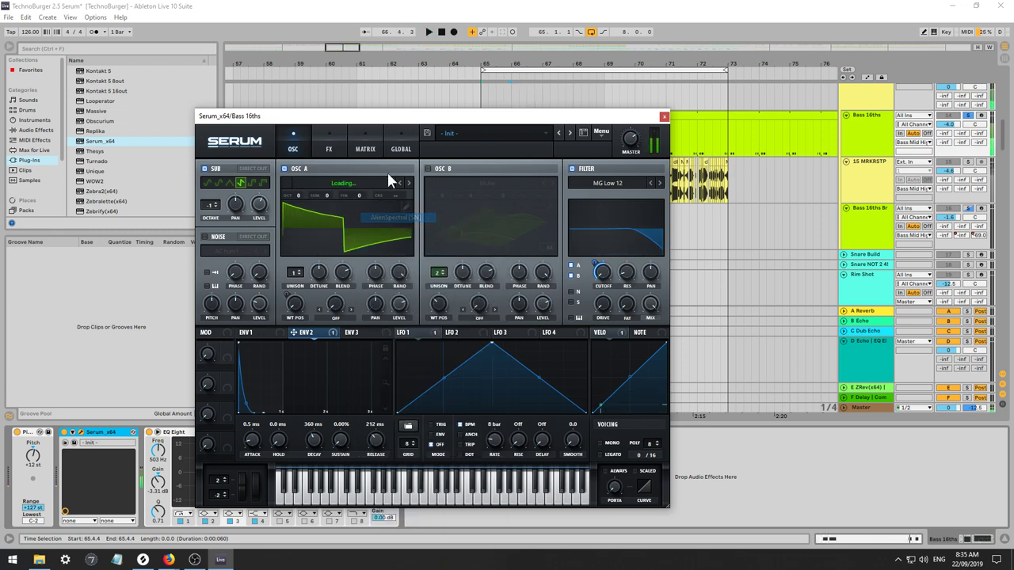
{"action": "left_click", "coordinate": [398, 181]}
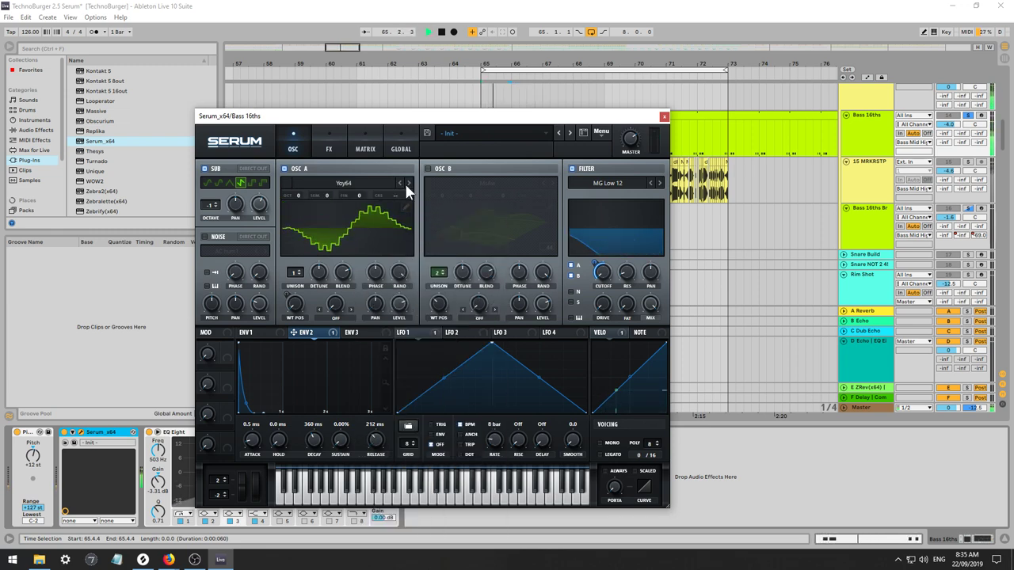
{"action": "left_click", "coordinate": [408, 182]}
{"action": "left_click", "coordinate": [407, 182]}
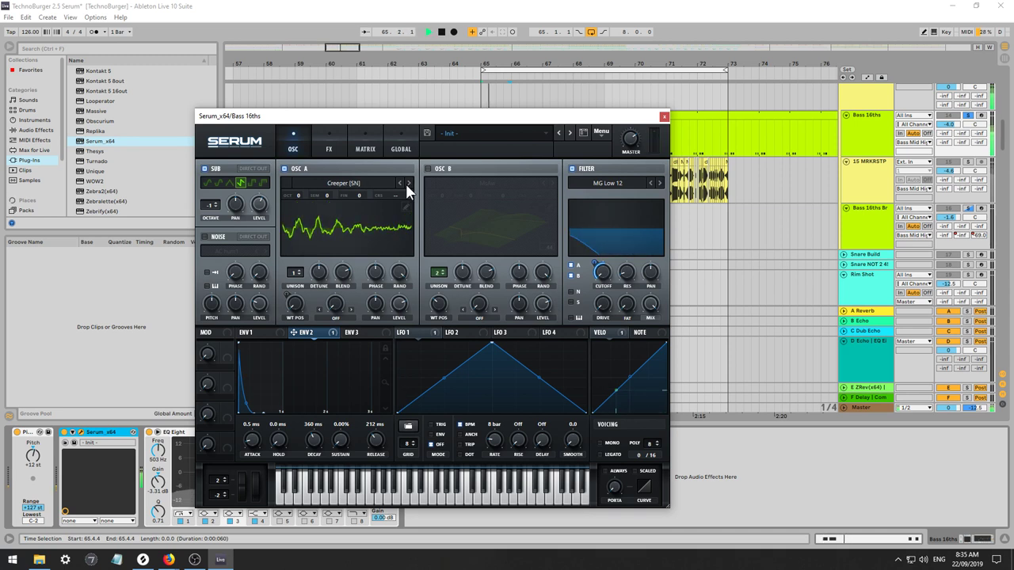
{"action": "left_click", "coordinate": [406, 181]}
{"action": "key", "text": "space"}
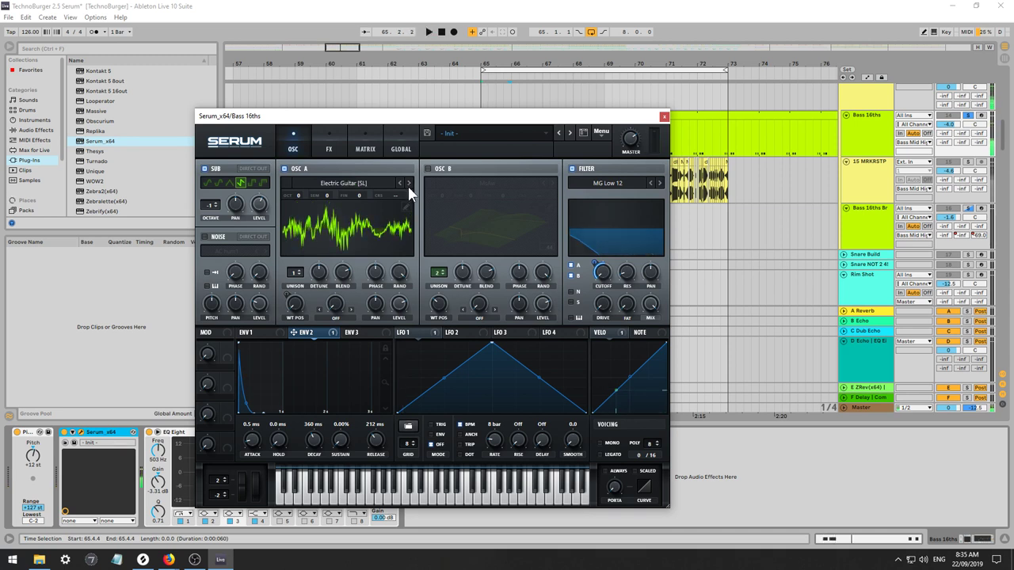
{"action": "key", "text": "space"}
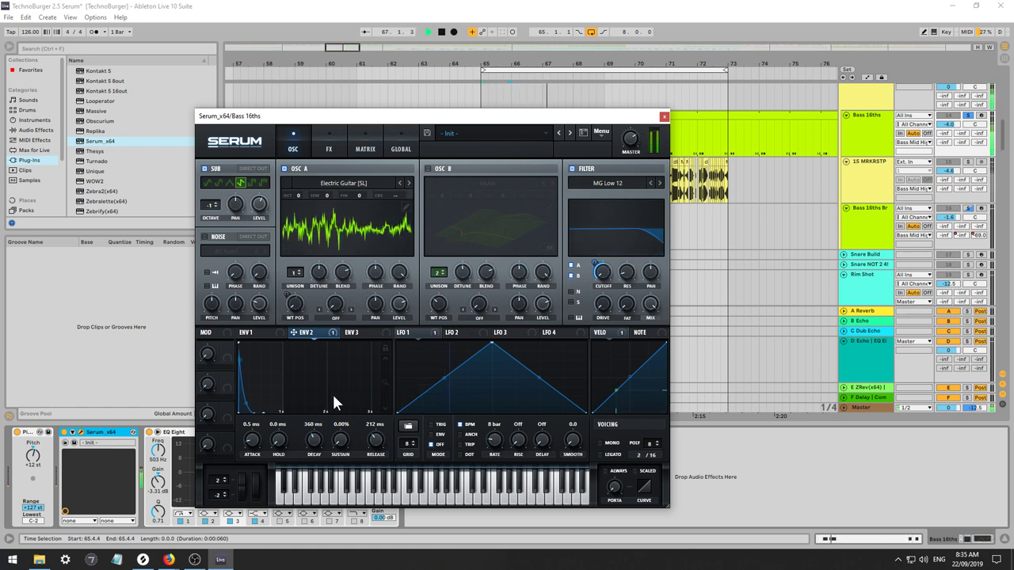
Lengthen envelope 1's release, drop oscillator A an octave, and re-enable oscillator B.
{"action": "left_click", "coordinate": [252, 332]}
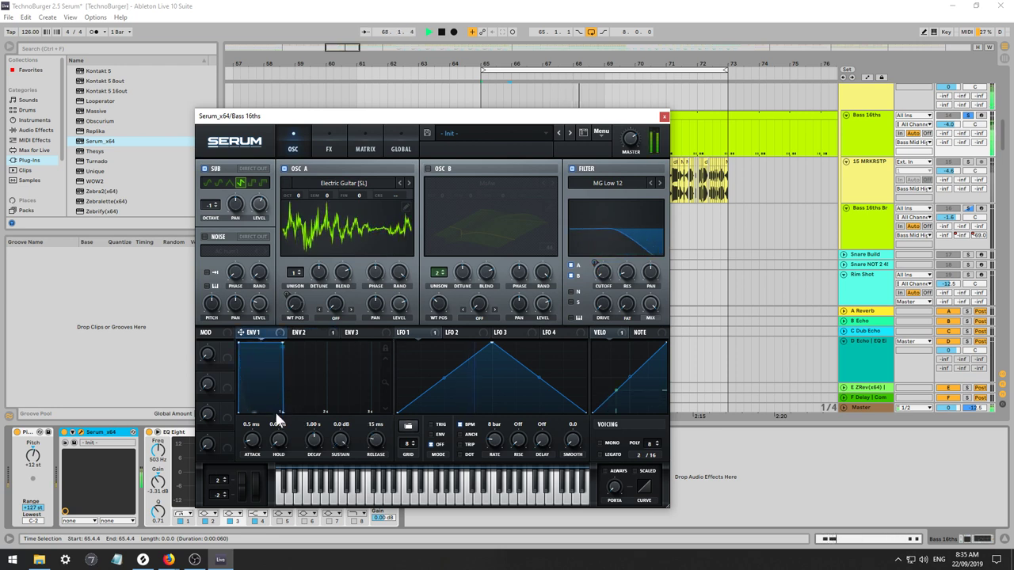
{"action": "left_click_drag", "start_coordinate": [375, 448], "coordinate": [371, 429]}
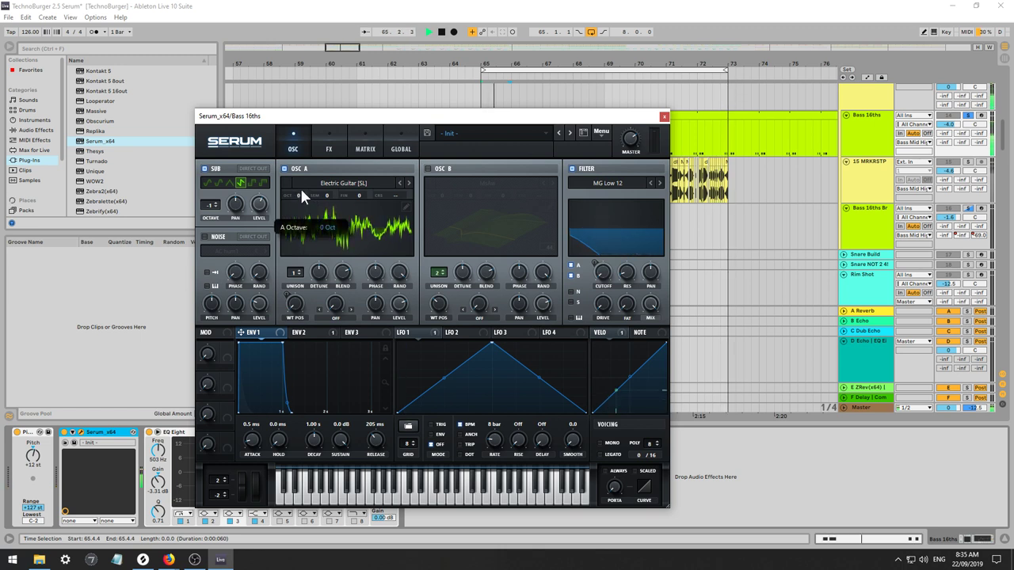
{"action": "left_click_drag", "start_coordinate": [301, 201], "coordinate": [299, 208]}
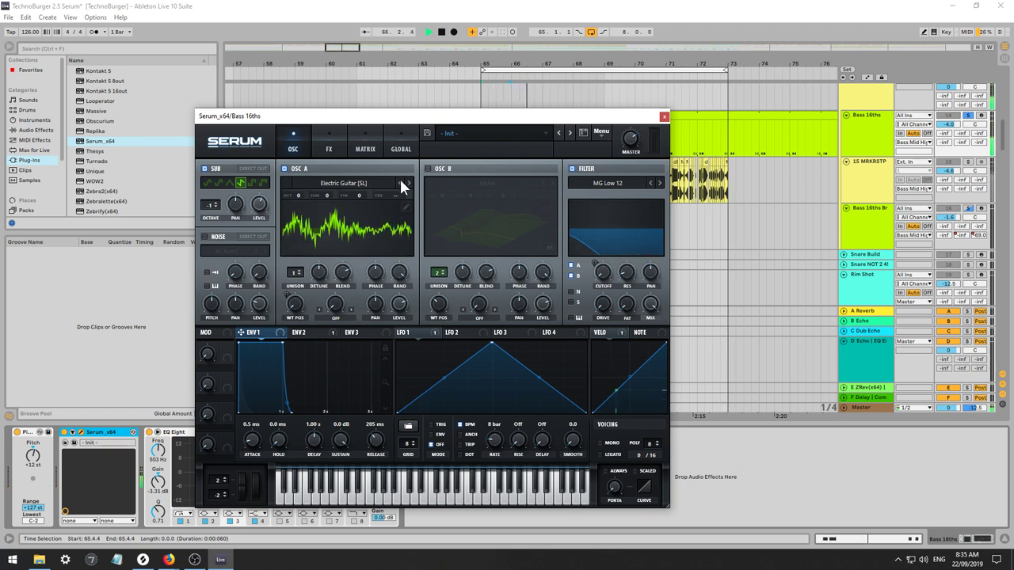
{"action": "left_click", "coordinate": [427, 168]}
{"action": "left_click", "coordinate": [453, 184]}
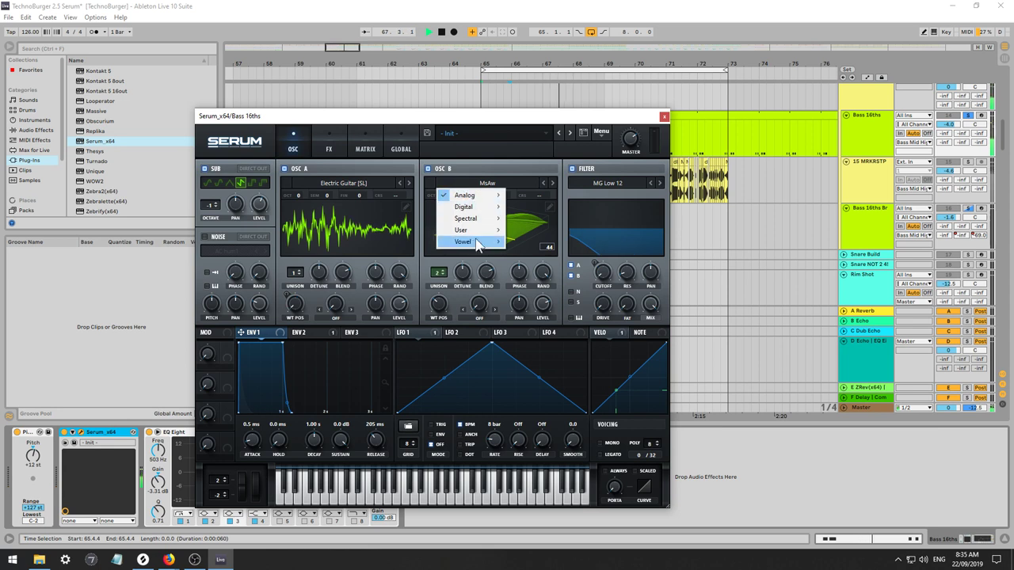
{"action": "left_click", "coordinate": [459, 131]}
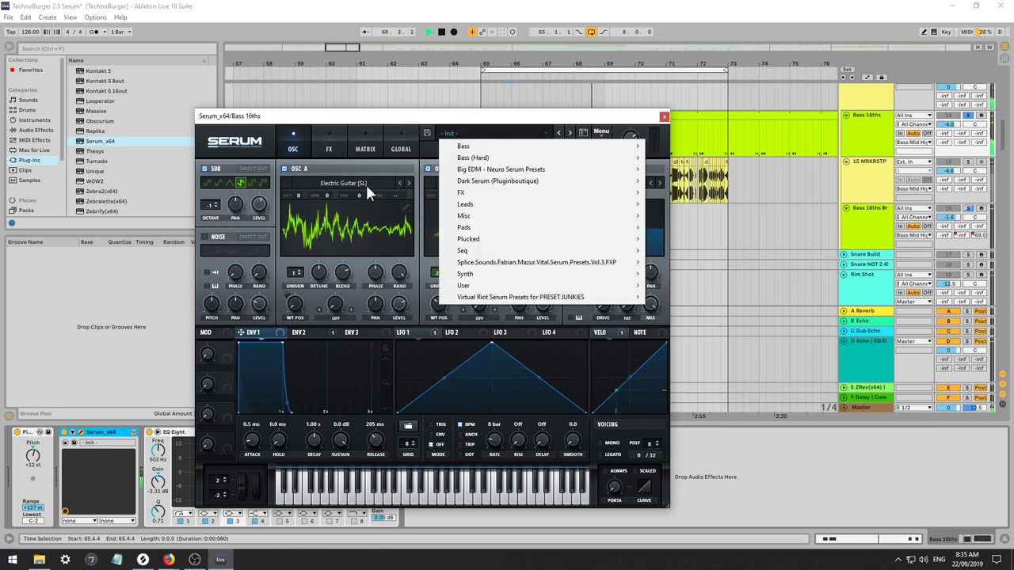
Load Gremlin [SN] on oscillator A and step through Grimace up to Monster 3 [SL].
{"action": "left_click", "coordinate": [367, 182]}
{"action": "left_click", "coordinate": [408, 183]}
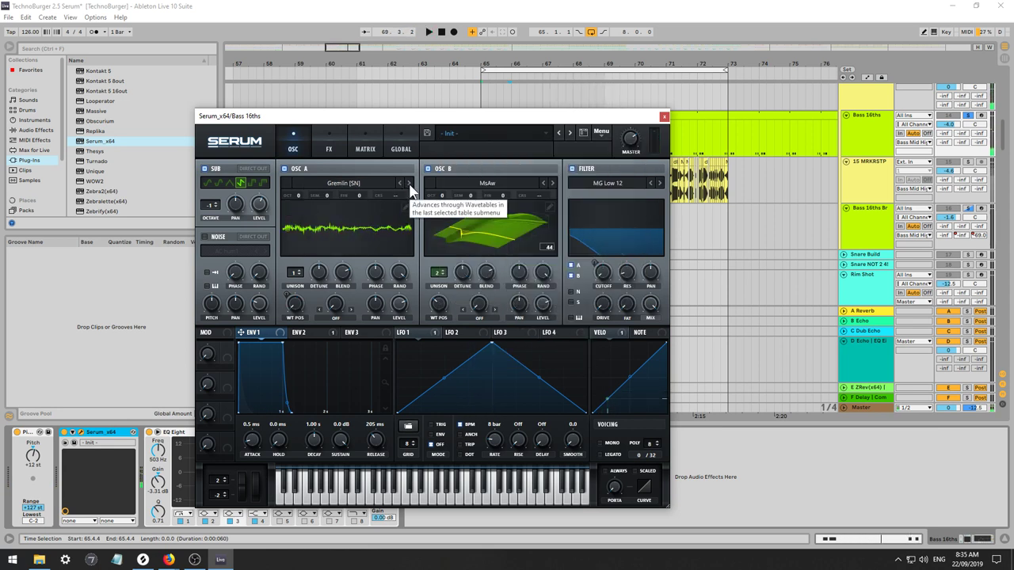
{"action": "left_click", "coordinate": [409, 183]}
{"action": "left_click", "coordinate": [409, 183]}
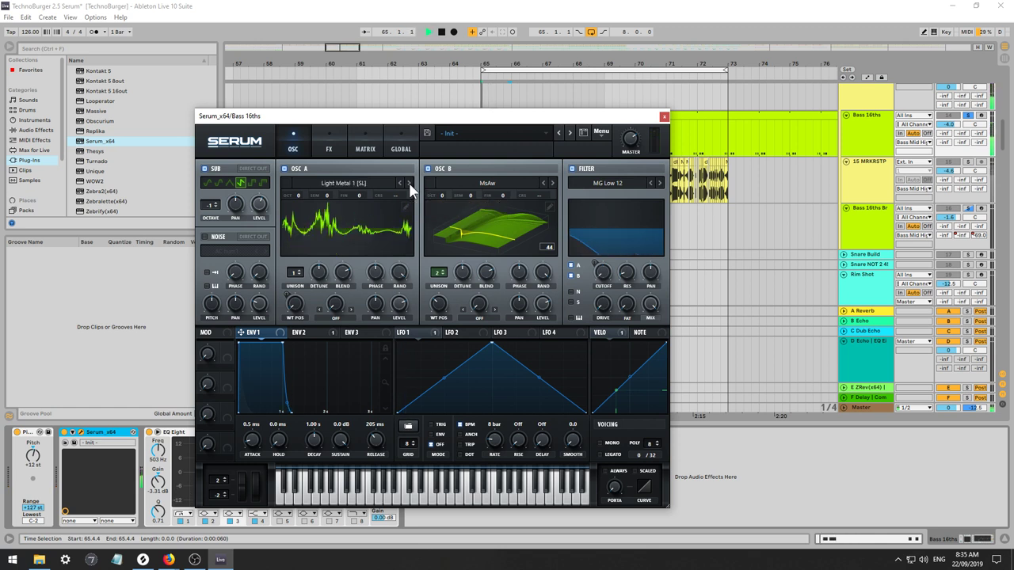
{"action": "left_click", "coordinate": [409, 183]}
{"action": "left_click", "coordinate": [408, 183]}
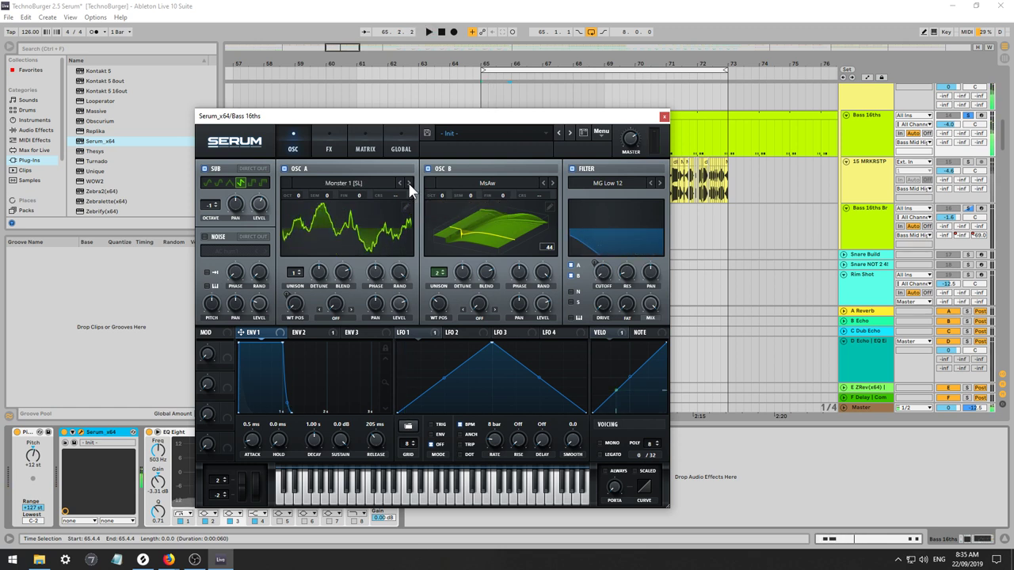
{"action": "left_click", "coordinate": [408, 183]}
{"action": "left_click", "coordinate": [409, 183]}
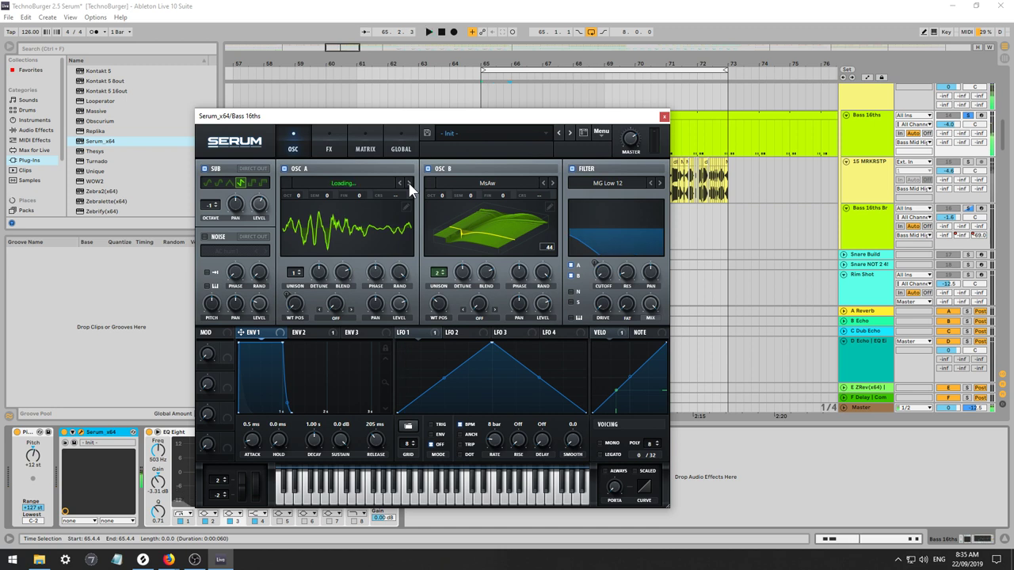
Compare Monster 6 and Monster 8, settle on Monster 9 [SL], and stop playback.
{"action": "left_click", "coordinate": [409, 183]}
{"action": "left_click", "coordinate": [409, 183]}
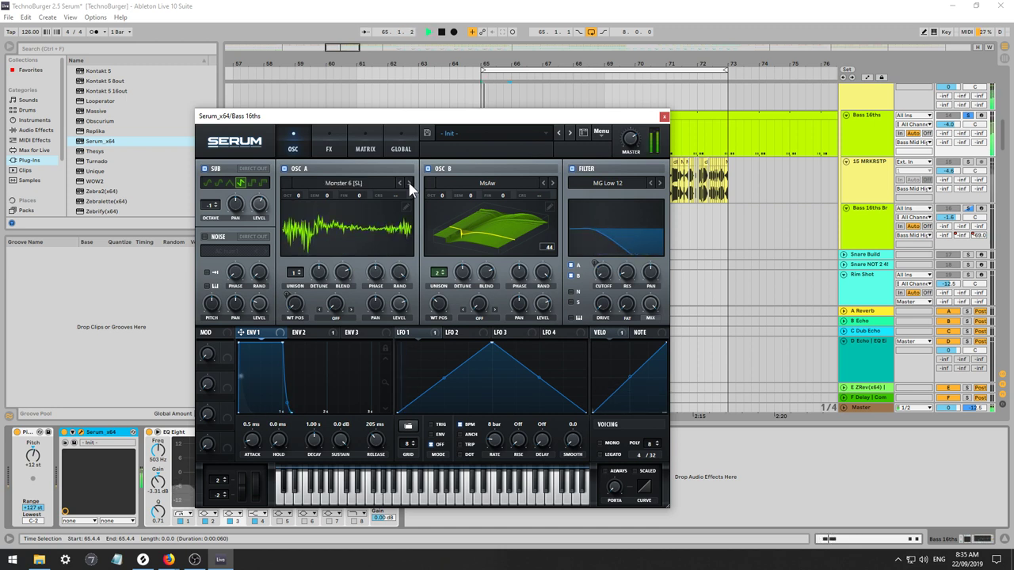
{"action": "left_click", "coordinate": [409, 183]}
{"action": "left_click", "coordinate": [409, 183]}
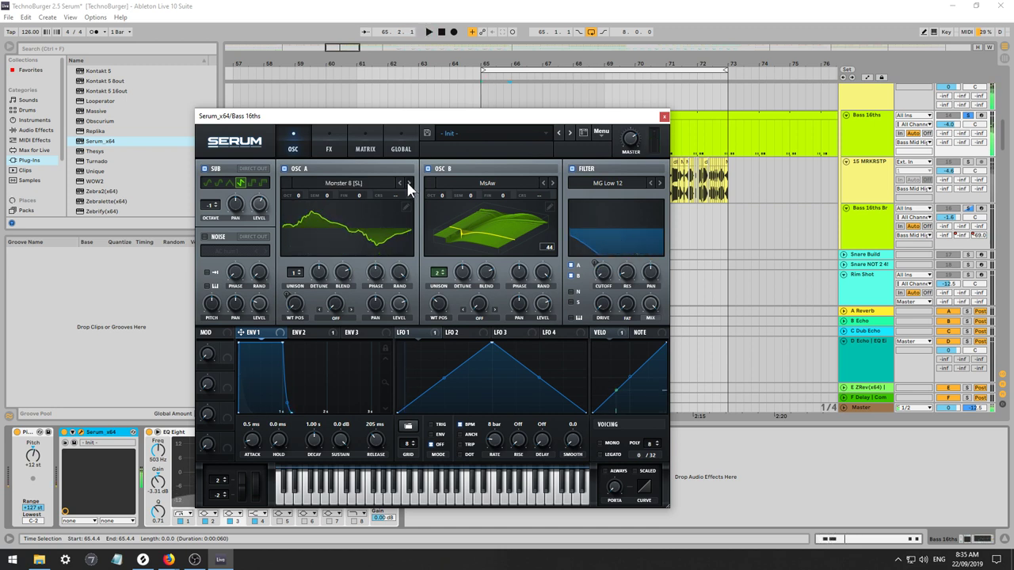
{"action": "left_click", "coordinate": [407, 183]}
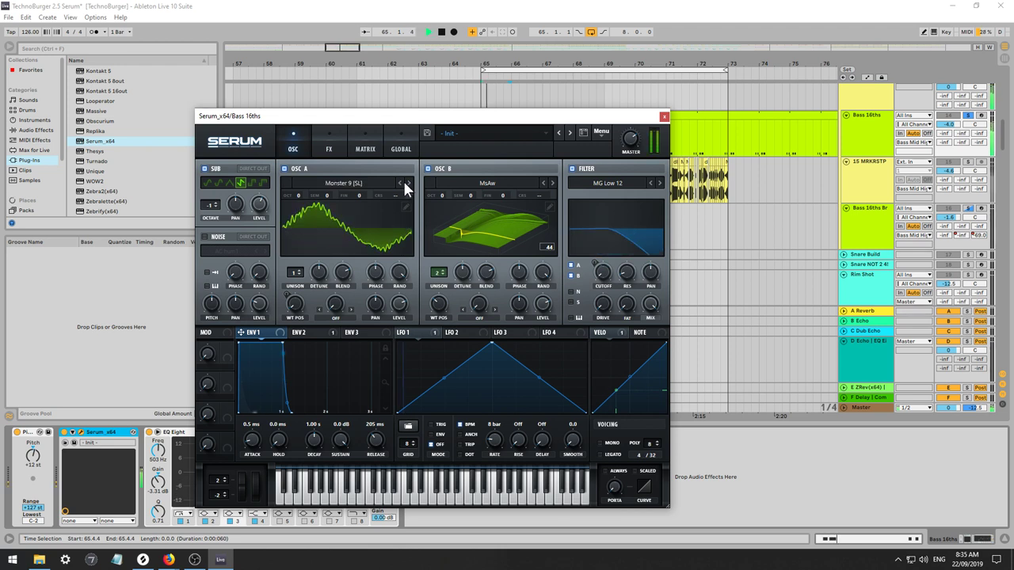
{"action": "left_click", "coordinate": [401, 183]}
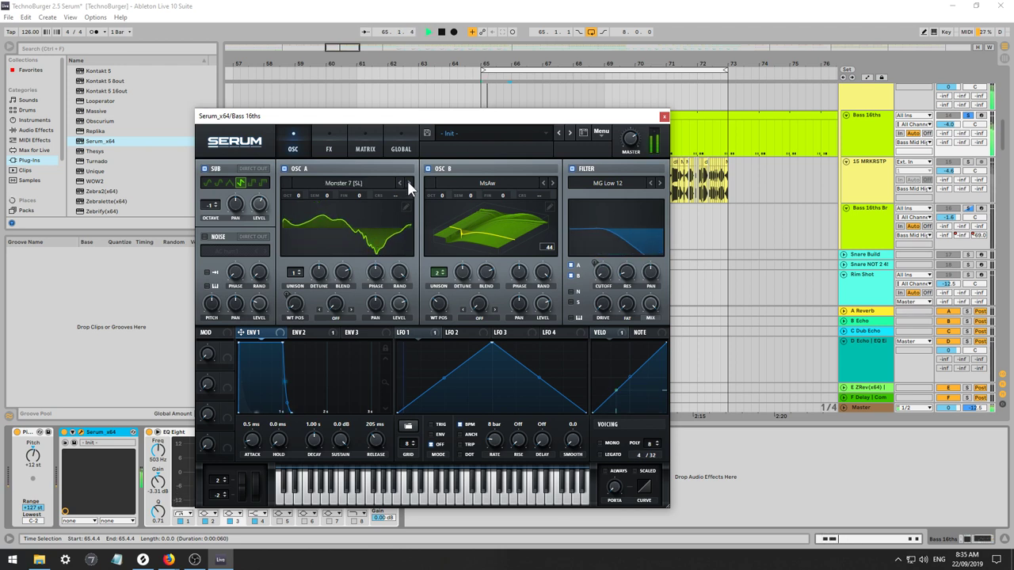
{"action": "left_click", "coordinate": [408, 182]}
{"action": "left_click", "coordinate": [408, 182]}
{"action": "key", "text": "space"}
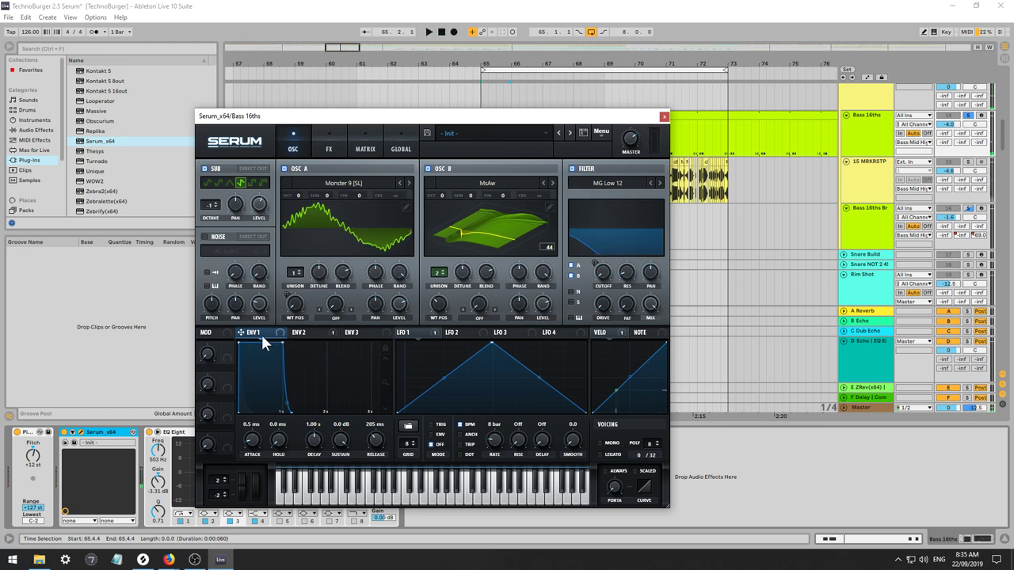
Show envelope 2 and audition Reesey Mess 1-3, Scout and Solid Phase 2 on Osc A.
{"action": "left_click", "coordinate": [332, 332]}
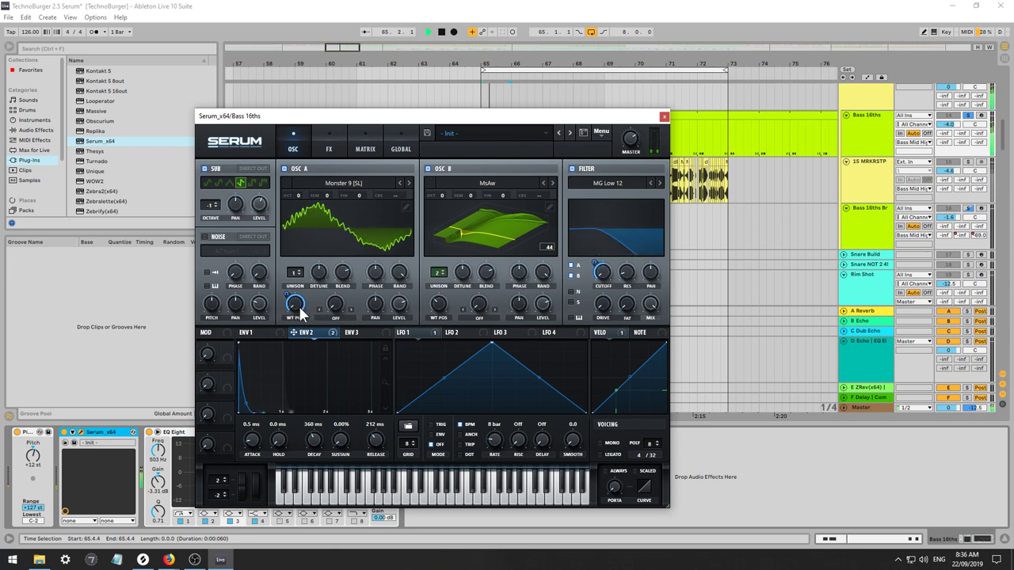
{"action": "left_click", "coordinate": [408, 183]}
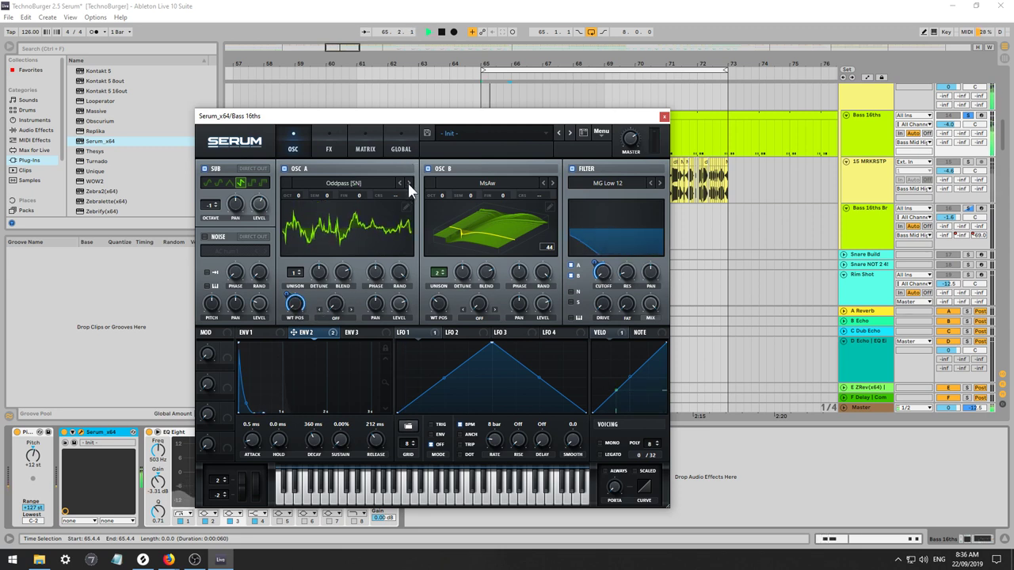
{"action": "left_click", "coordinate": [408, 183]}
{"action": "left_click", "coordinate": [408, 183]}
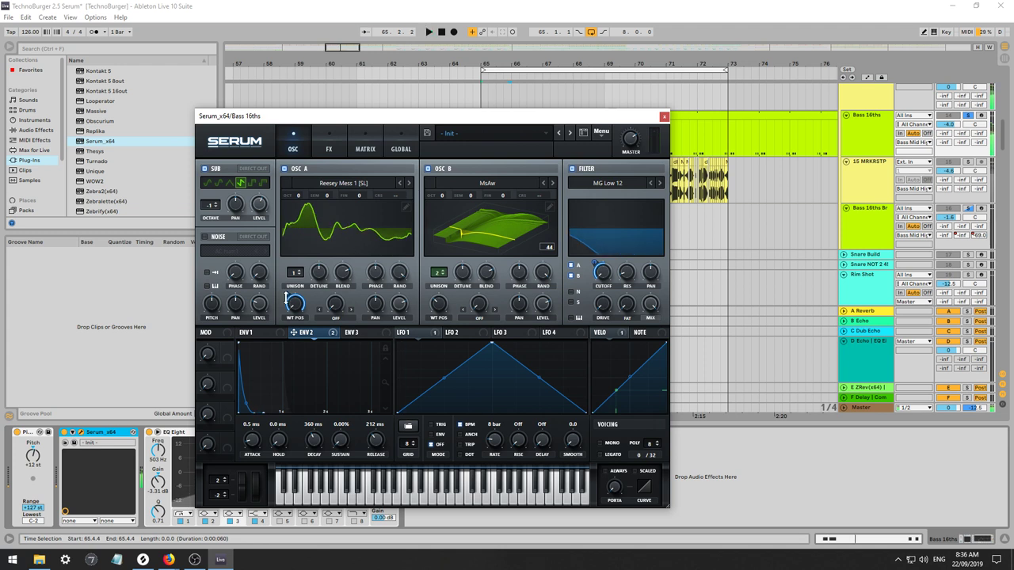
{"action": "mouse_move", "coordinate": [285, 297]}
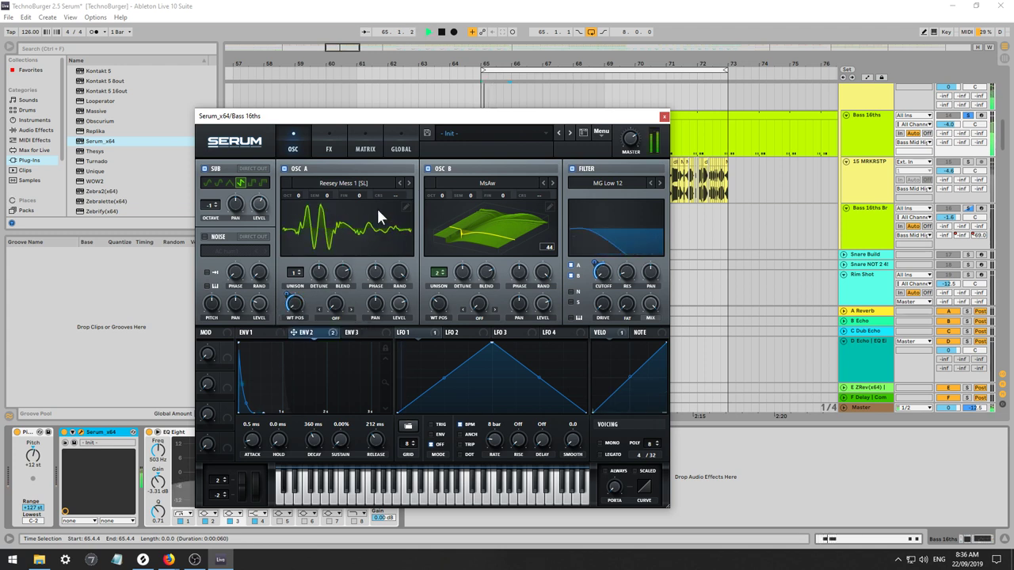
{"action": "left_click", "coordinate": [407, 181]}
{"action": "left_click", "coordinate": [408, 181]}
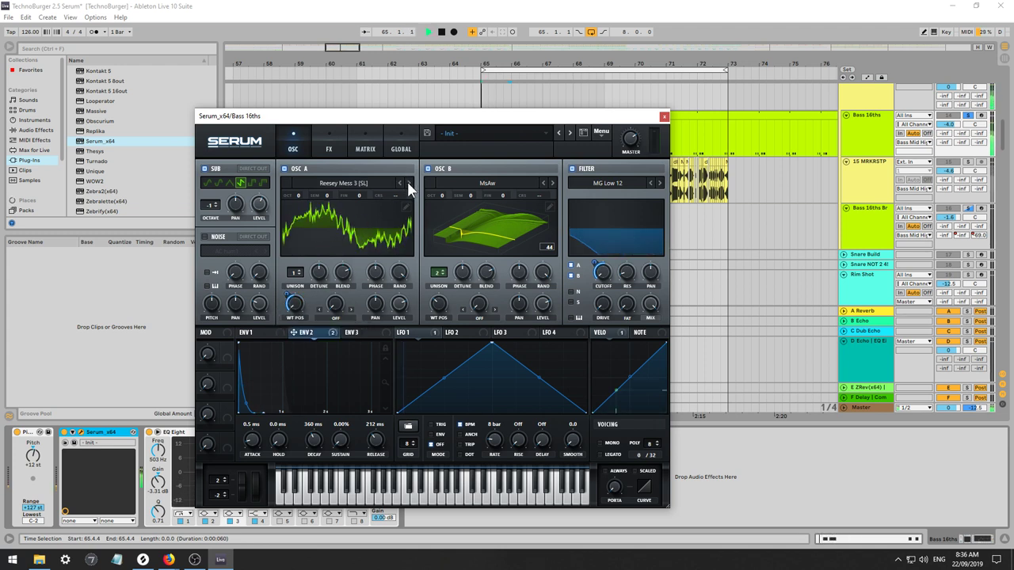
{"action": "left_click", "coordinate": [407, 181]}
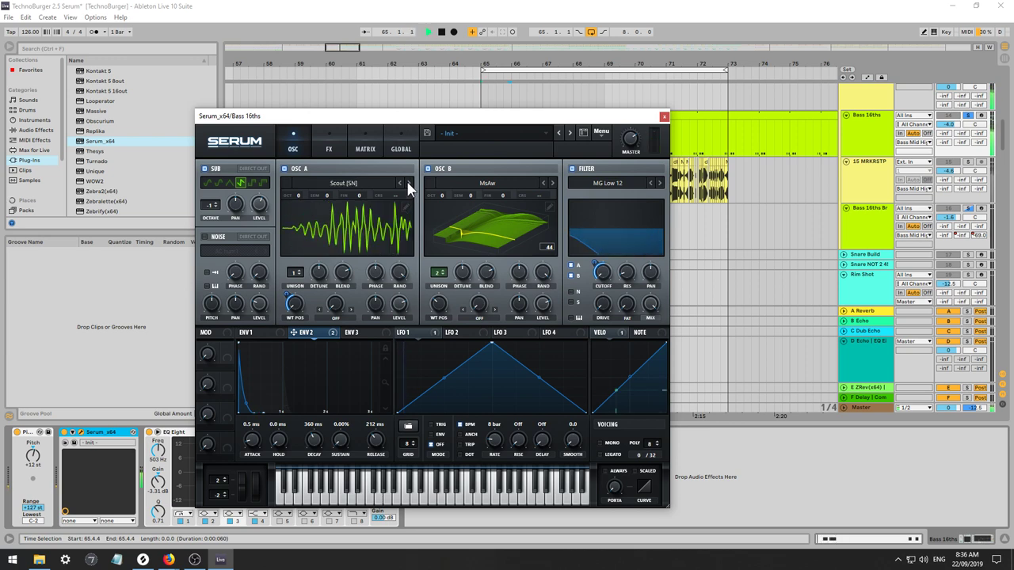
{"action": "left_click", "coordinate": [406, 181]}
{"action": "left_click", "coordinate": [406, 180]}
{"action": "left_click", "coordinate": [406, 181]}
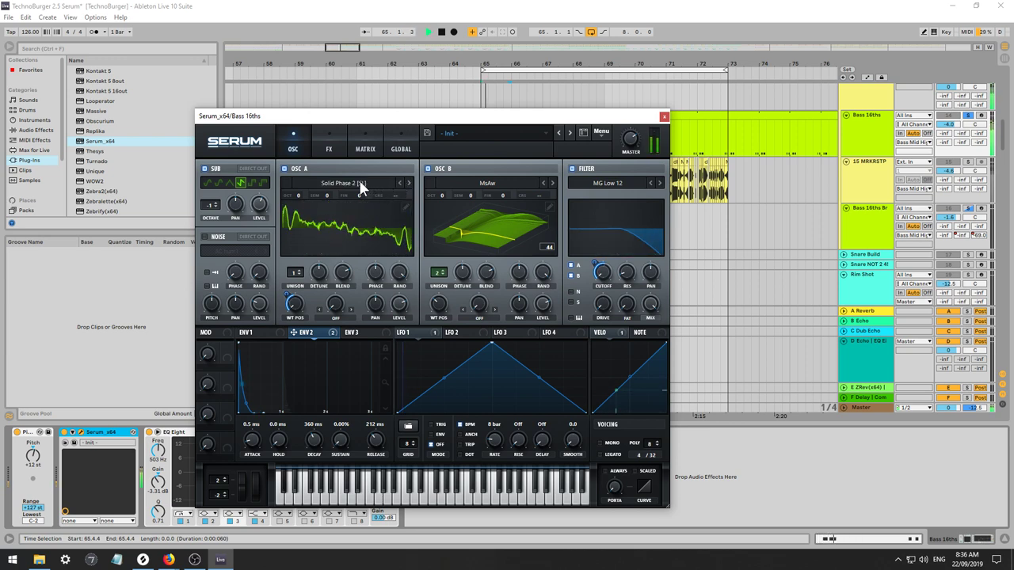
Try Spectral wavetables up to Bowed Metal and set ENV 2's filter cutoff amount.
{"action": "left_click", "coordinate": [359, 181]}
{"action": "mouse_move", "coordinate": [351, 229]}
{"action": "left_click", "coordinate": [371, 212]}
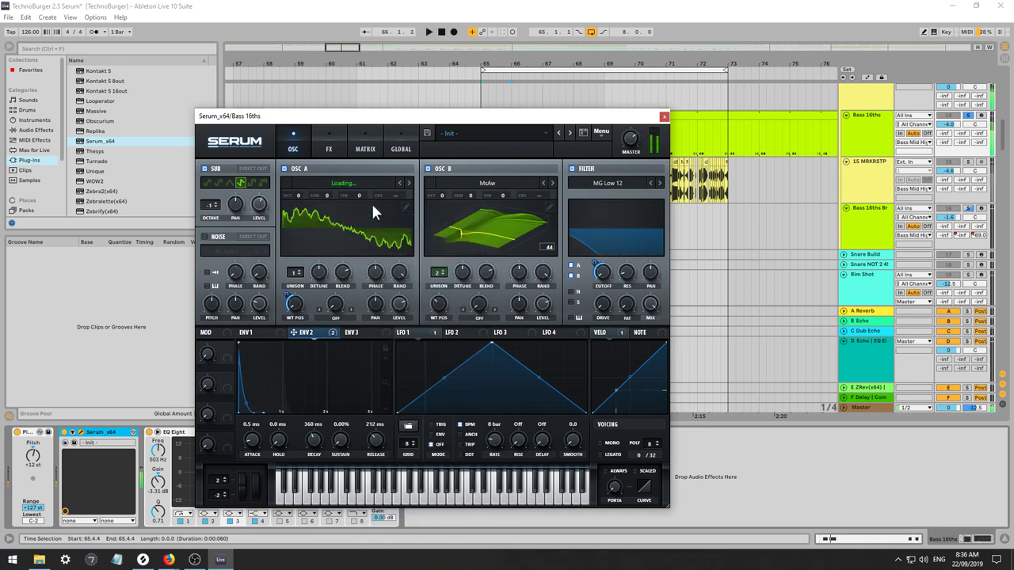
{"action": "left_click", "coordinate": [407, 182]}
{"action": "left_click", "coordinate": [408, 182]}
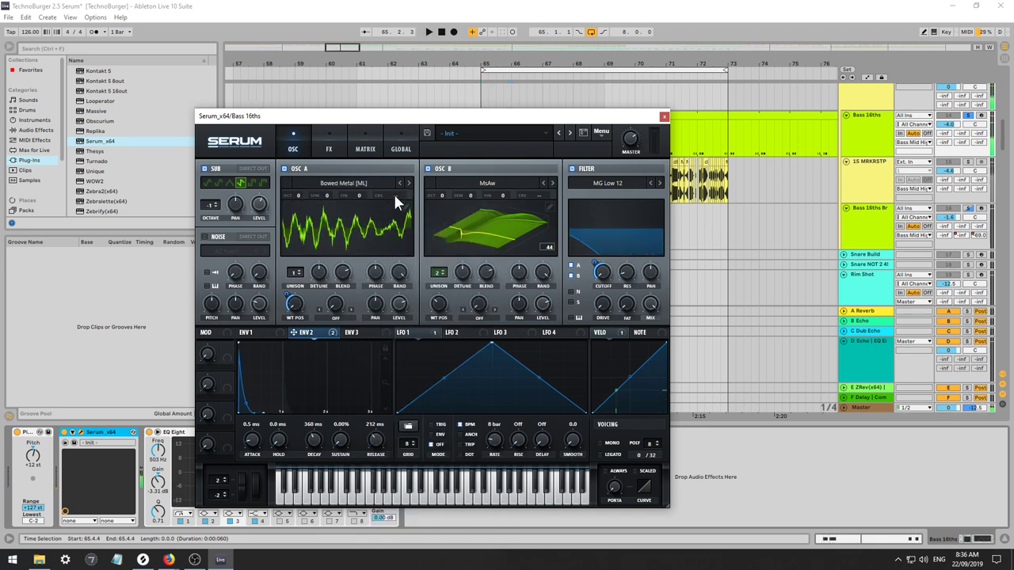
{"action": "key", "text": "space"}
{"action": "key", "text": "space"}
{"action": "key", "text": "space"}
{"action": "key", "text": "space"}
{"action": "key", "text": "space"}
{"action": "left_click_drag", "start_coordinate": [594, 263], "coordinate": [585, 260]}
{"action": "key", "text": "space"}
{"action": "key", "text": "space"}
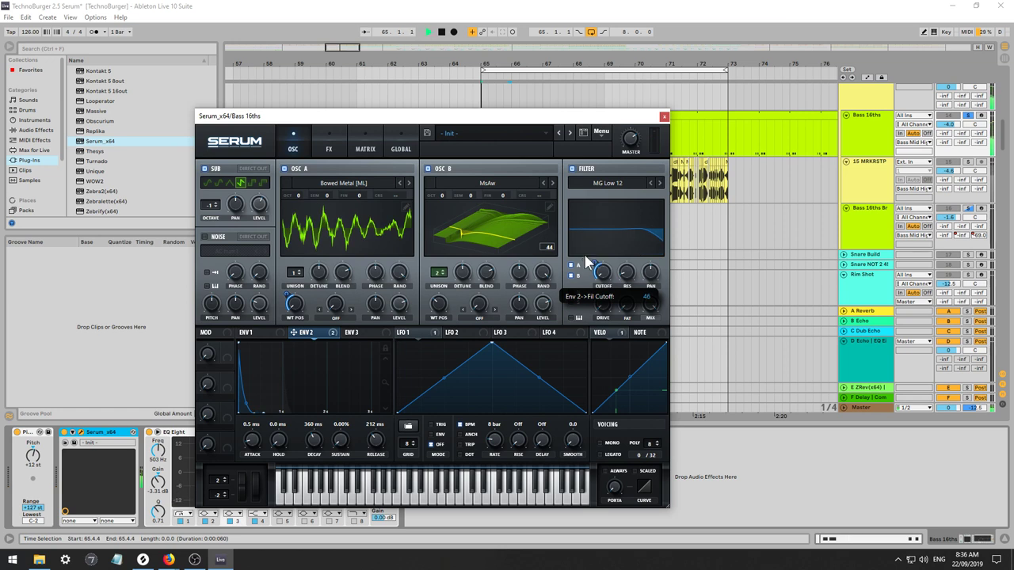
{"action": "key", "text": "space"}
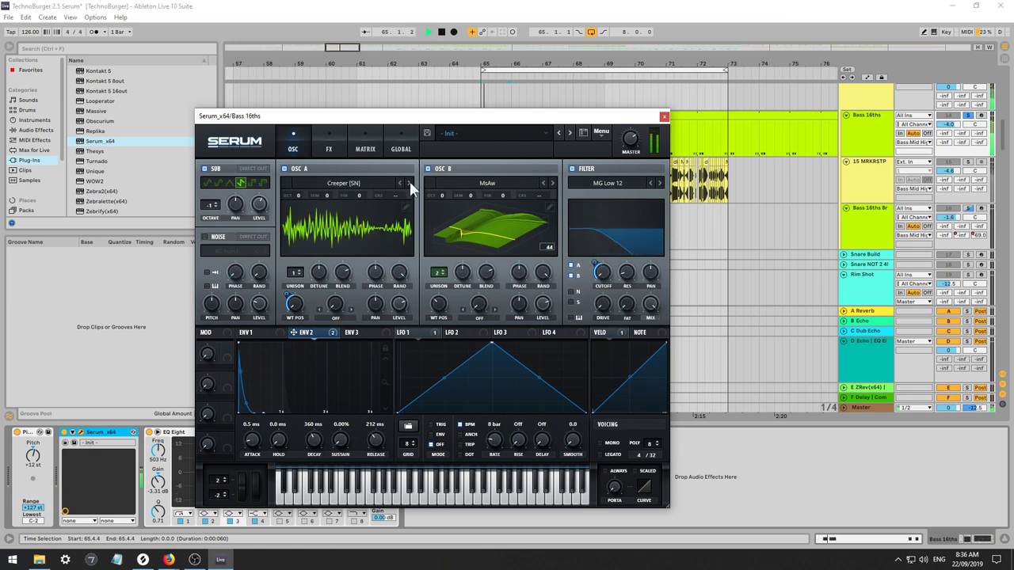
Audition Electric Guitar with Bass 16ths unsoloed, then load MB Saw into Osc A.
{"action": "left_click", "coordinate": [409, 182]}
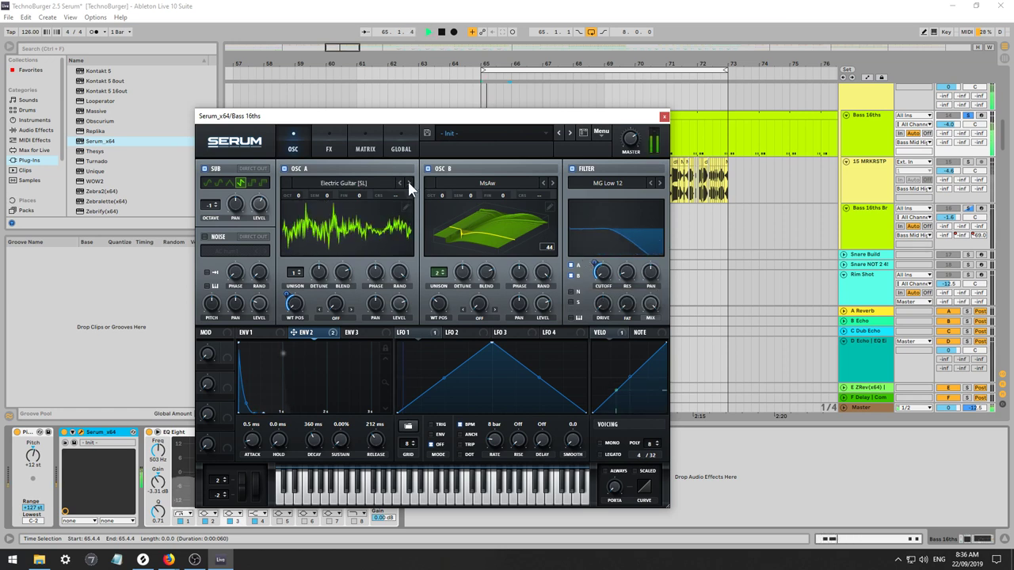
{"action": "left_click", "coordinate": [967, 116]}
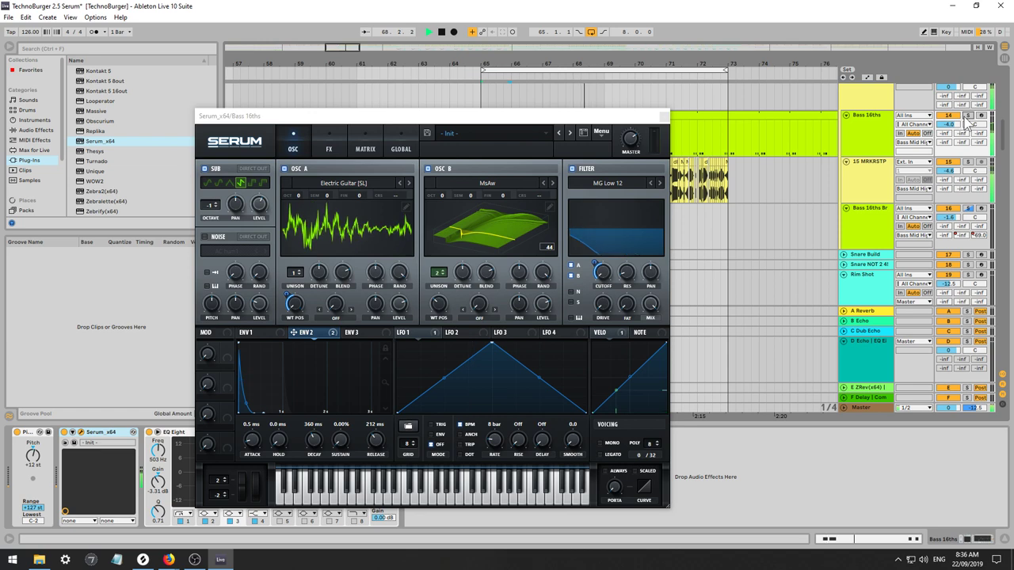
{"action": "key", "text": "space"}
{"action": "left_click", "coordinate": [341, 183]}
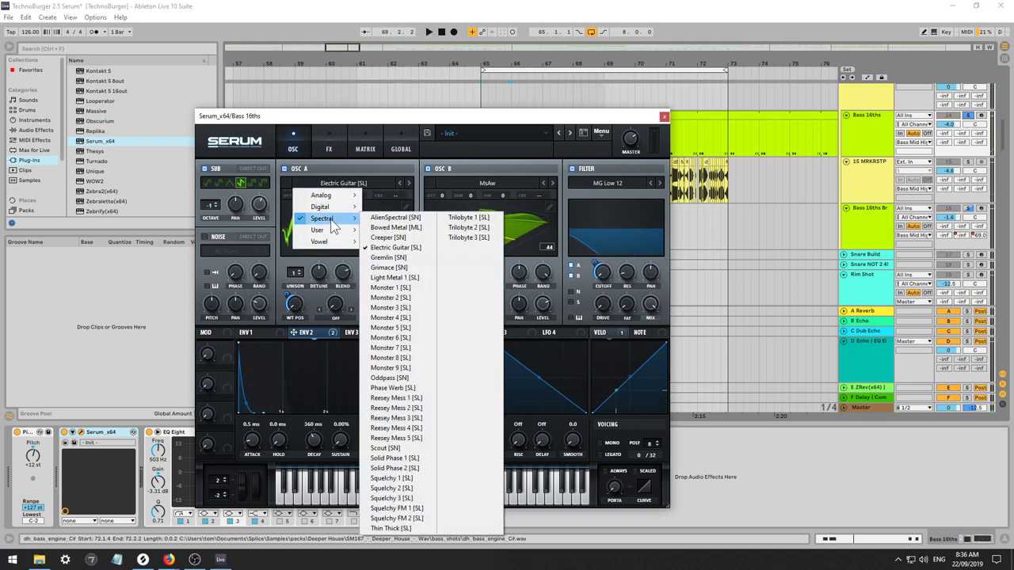
{"action": "mouse_move", "coordinate": [335, 198]}
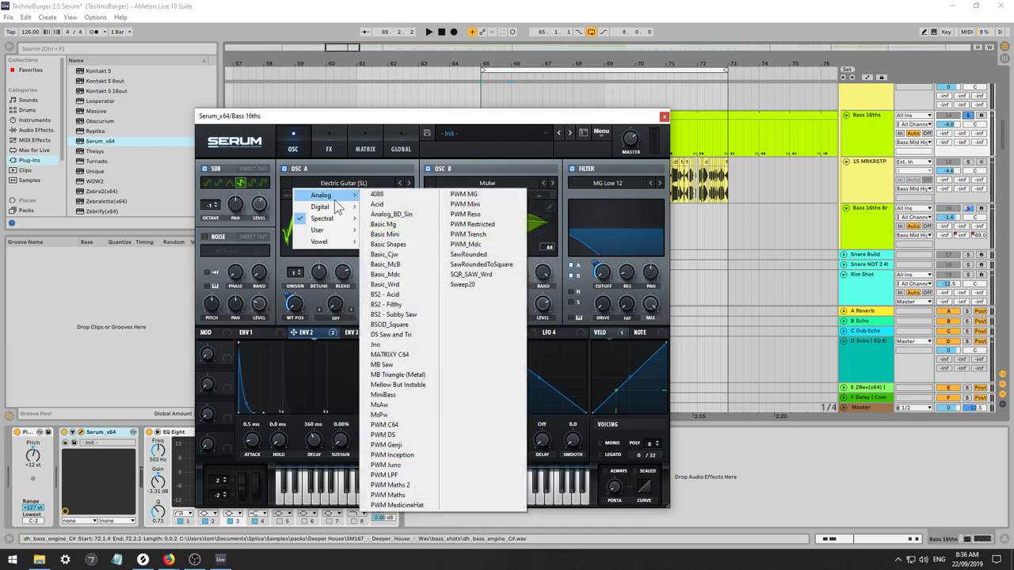
{"action": "left_click", "coordinate": [392, 368]}
{"action": "key", "text": "space"}
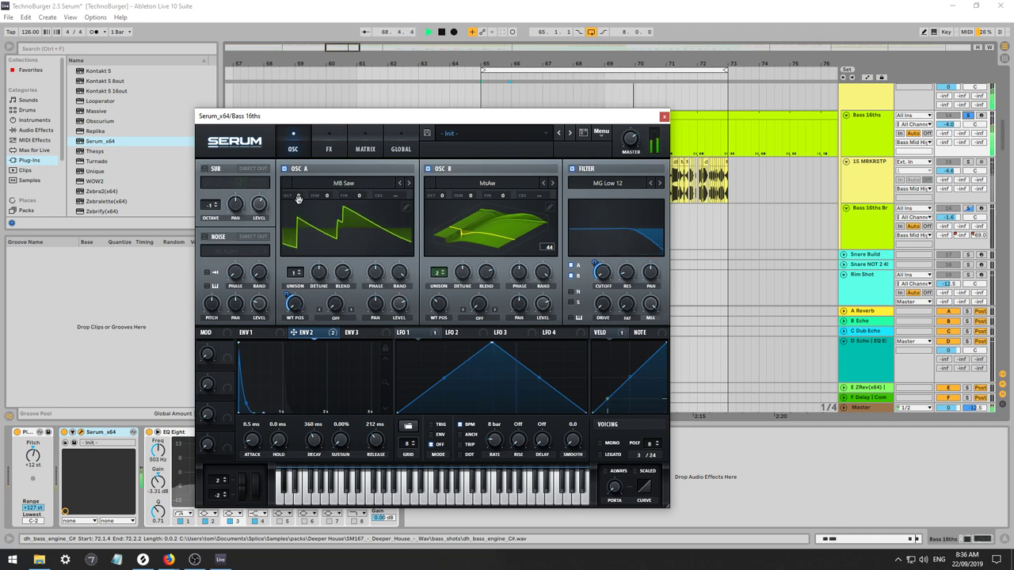
Drop Osc A one octave and shorten decays: ENV 2 to 492 ms, ENV 1 to 519 ms.
{"action": "left_click_drag", "start_coordinate": [298, 199], "coordinate": [298, 208]}
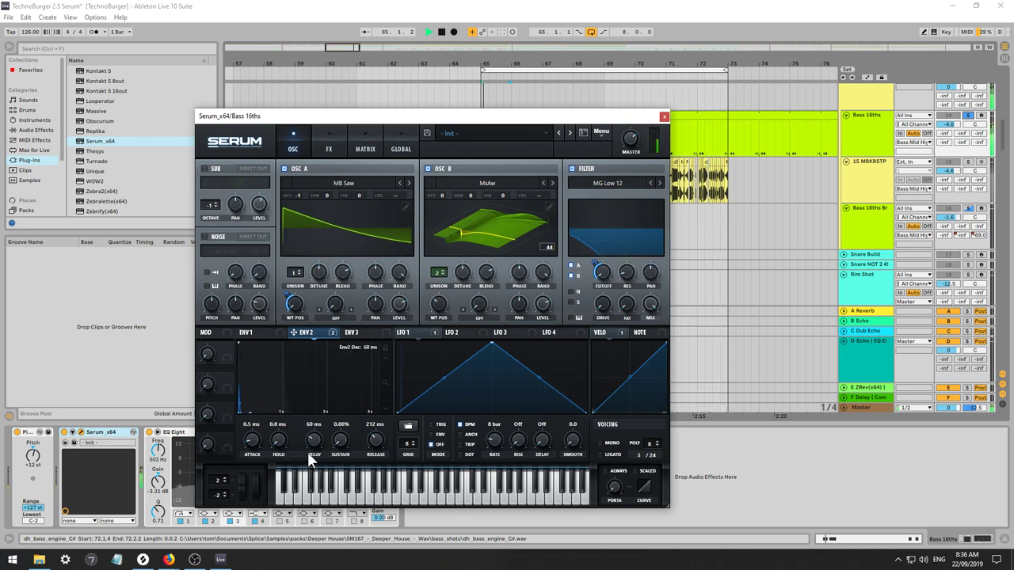
{"action": "mouse_move", "coordinate": [304, 443]}
{"action": "left_mouse_down"}
{"action": "mouse_move", "coordinate": [310, 358]}
{"action": "mouse_move", "coordinate": [316, 451]}
{"action": "left_mouse_up"}
{"action": "left_click", "coordinate": [253, 332]}
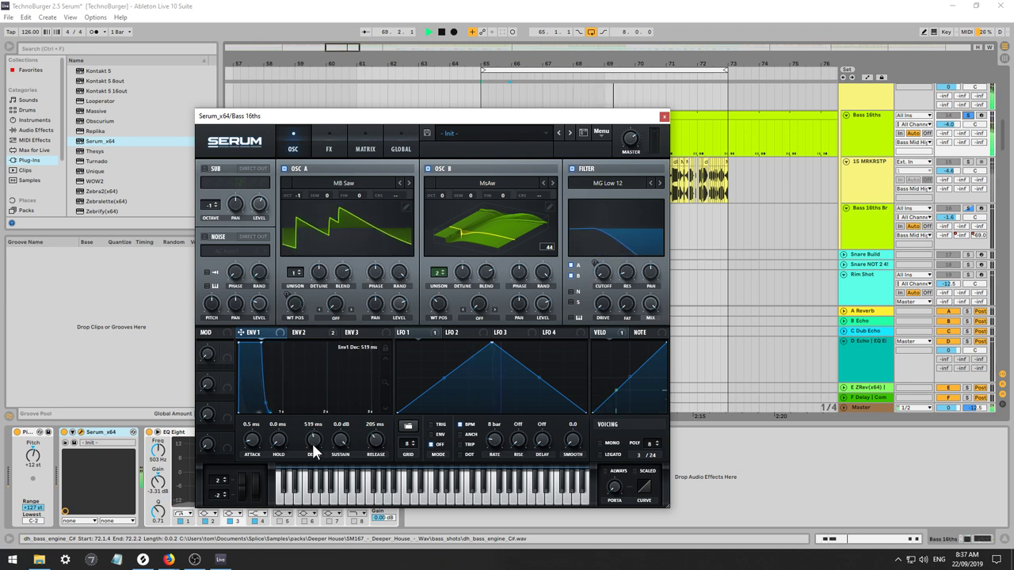
In Serum's FX, A/B the Reverb, lower EQ low band to 251 Hz, keep Hyper/Dimension off.
{"action": "left_click", "coordinate": [321, 142]}
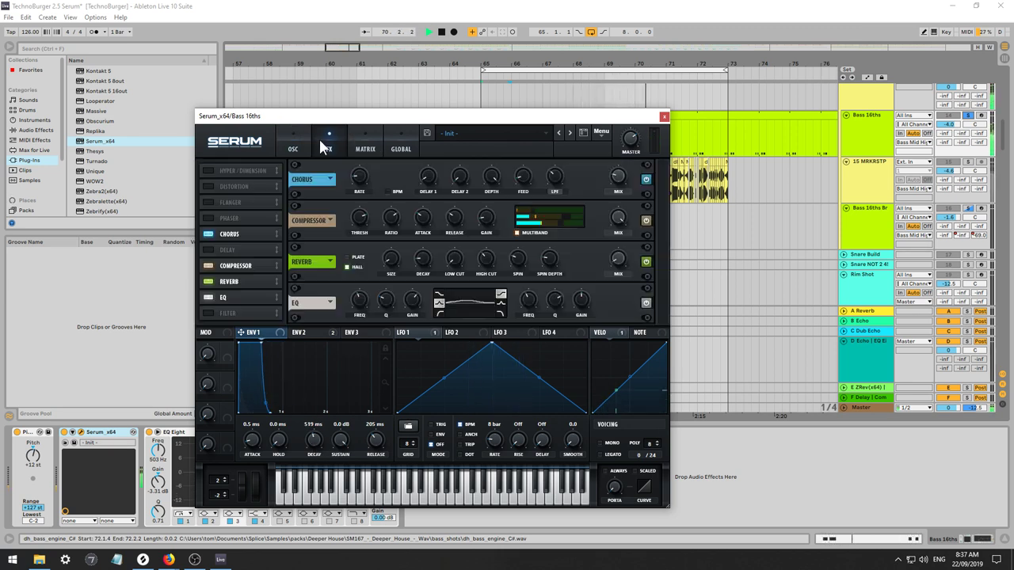
{"action": "left_click", "coordinate": [207, 282]}
{"action": "left_click", "coordinate": [207, 282]}
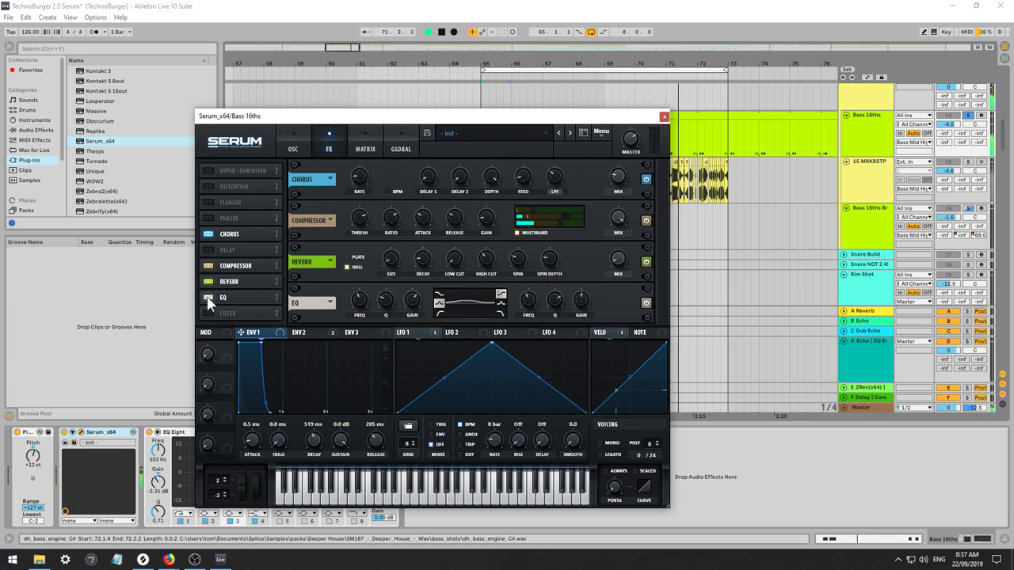
{"action": "left_click", "coordinate": [207, 282]}
{"action": "left_click", "coordinate": [207, 283]}
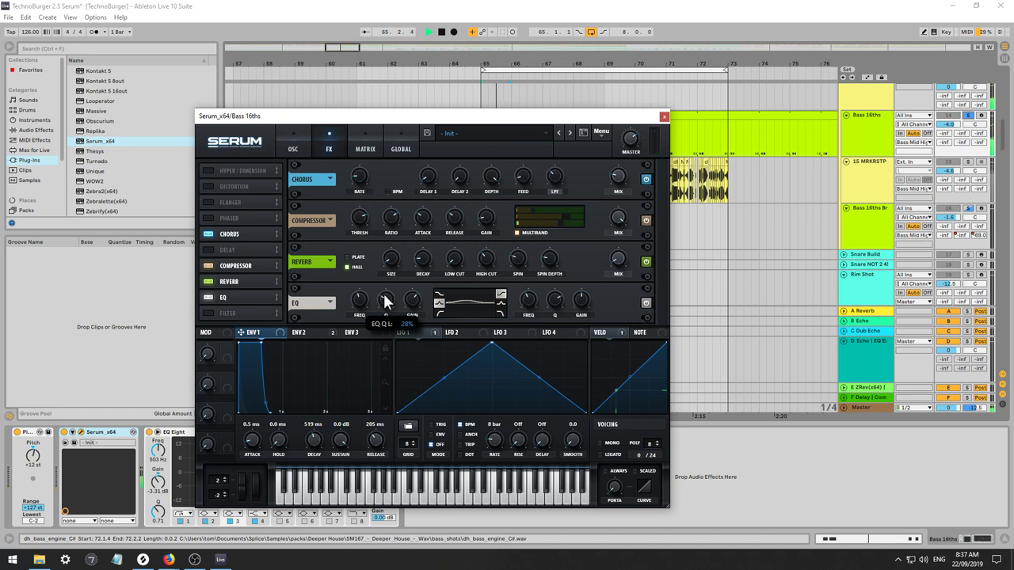
{"action": "left_click_drag", "start_coordinate": [352, 276], "coordinate": [324, 269]}
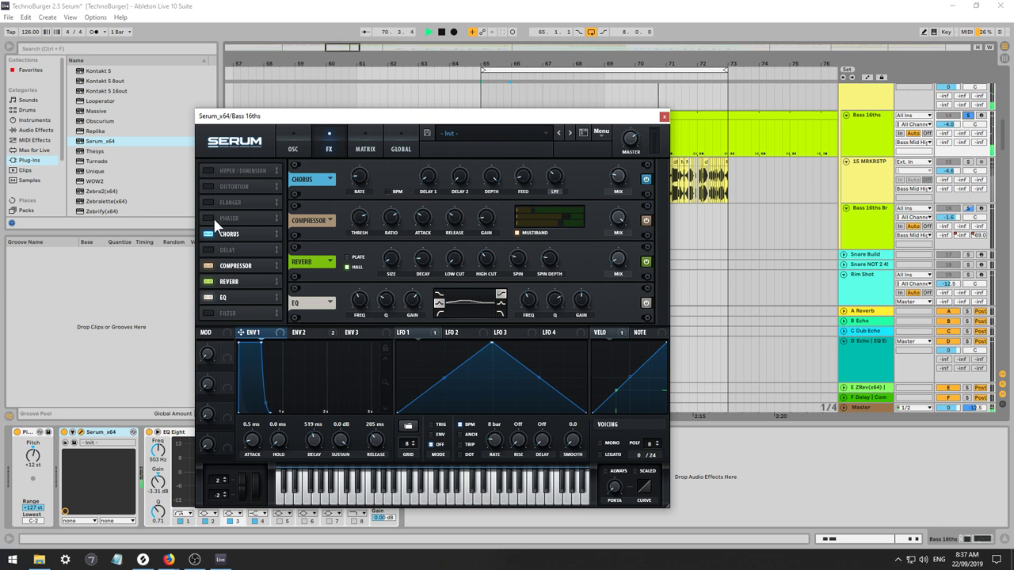
{"action": "left_click", "coordinate": [209, 171]}
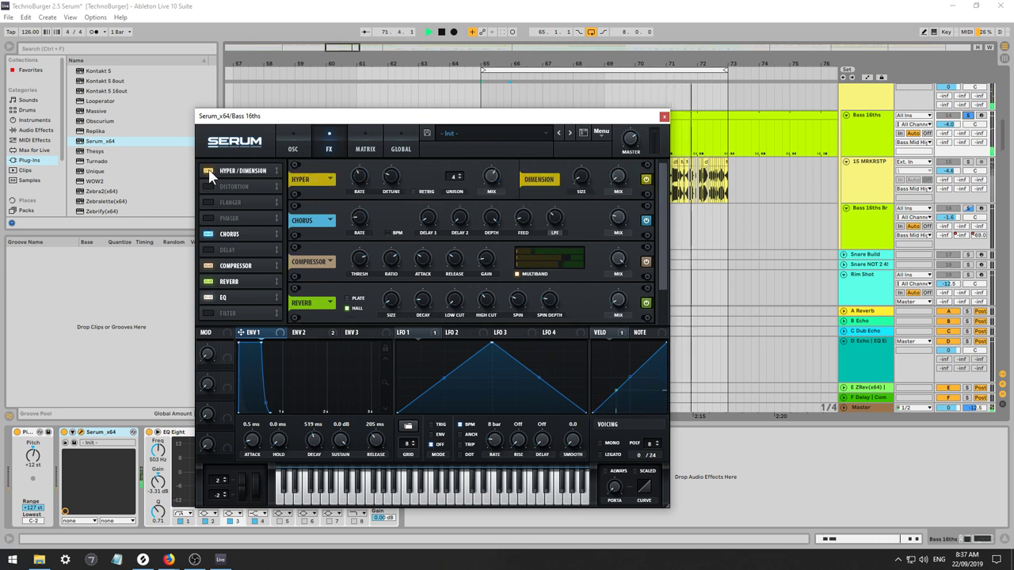
{"action": "left_click", "coordinate": [208, 171]}
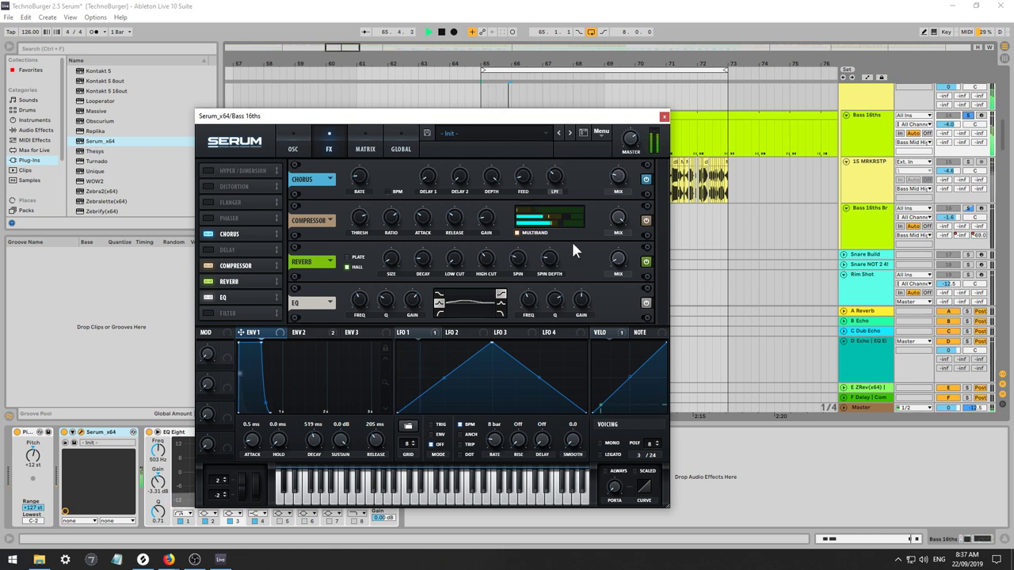
Reduce the multiband compressor's mid band, toggle Bass 16ths solo, and close Serum.
{"action": "mouse_move", "coordinate": [560, 225]}
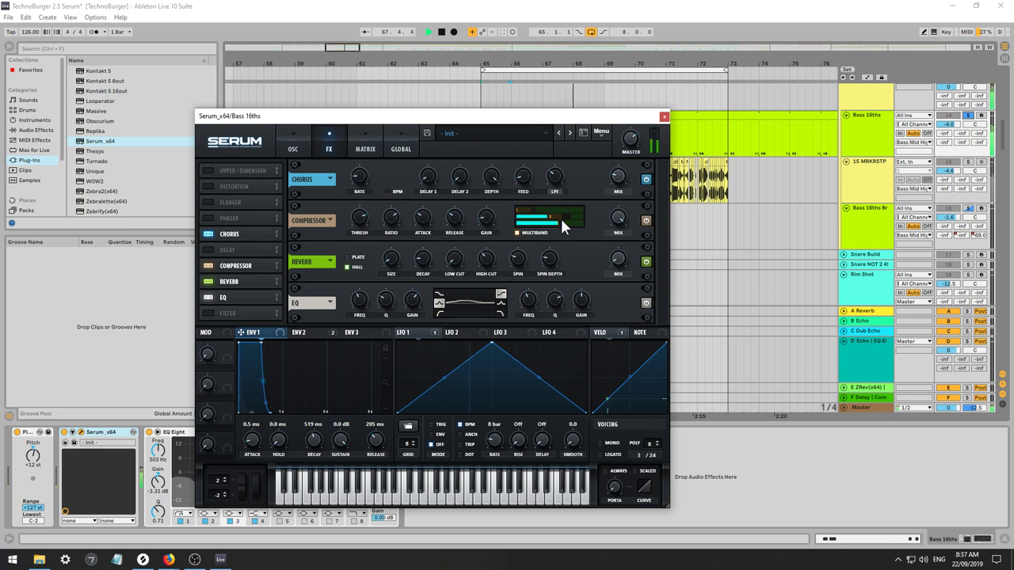
{"action": "mouse_move", "coordinate": [565, 218]}
{"action": "left_mouse_down"}
{"action": "mouse_move", "coordinate": [539, 218]}
{"action": "mouse_move", "coordinate": [558, 218]}
{"action": "mouse_move", "coordinate": [546, 212]}
{"action": "mouse_move", "coordinate": [555, 209]}
{"action": "left_mouse_up"}
{"action": "mouse_move", "coordinate": [391, 219]}
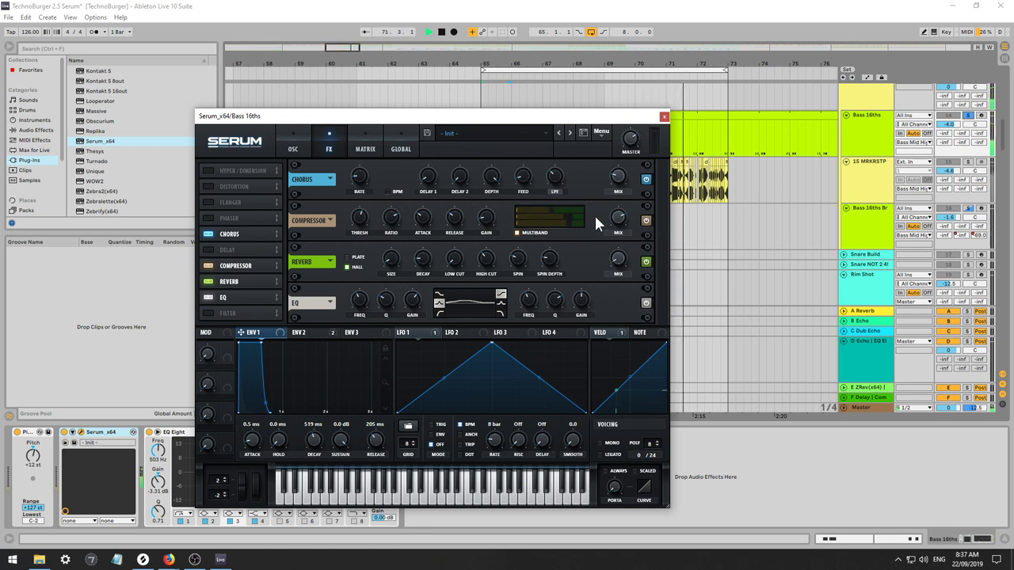
{"action": "left_click", "coordinate": [967, 116]}
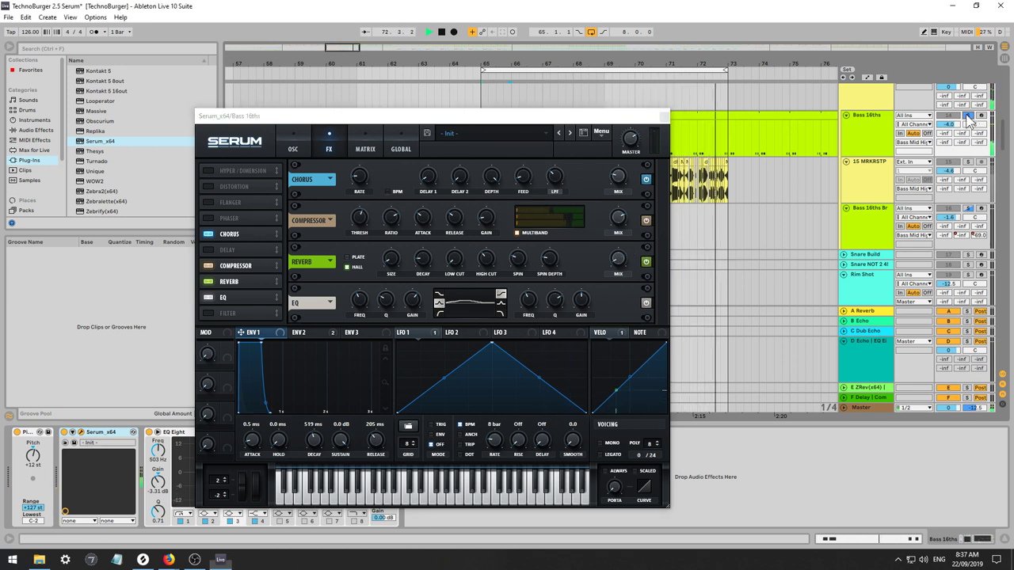
{"action": "left_click", "coordinate": [967, 116]}
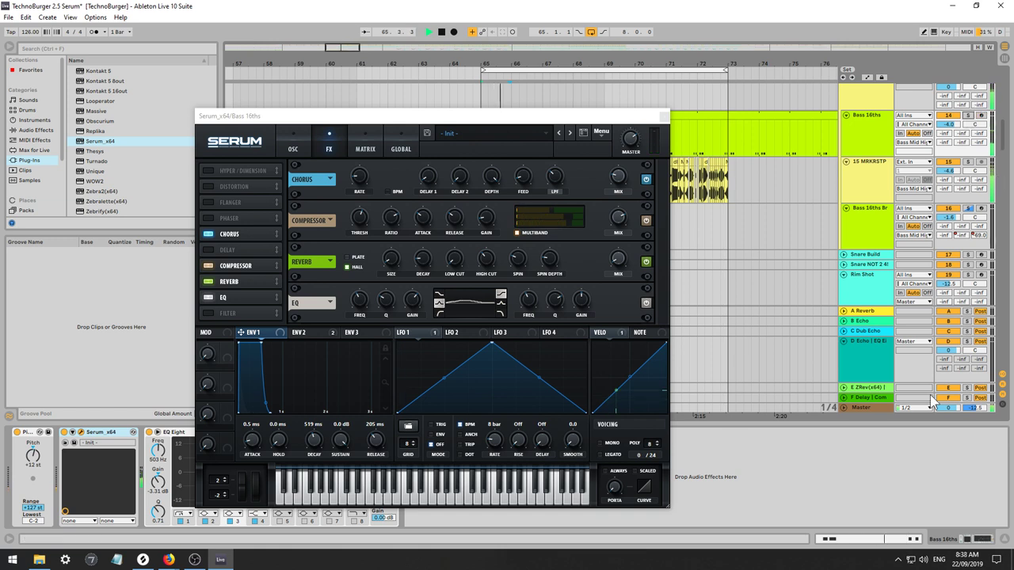
{"action": "left_click", "coordinate": [663, 118]}
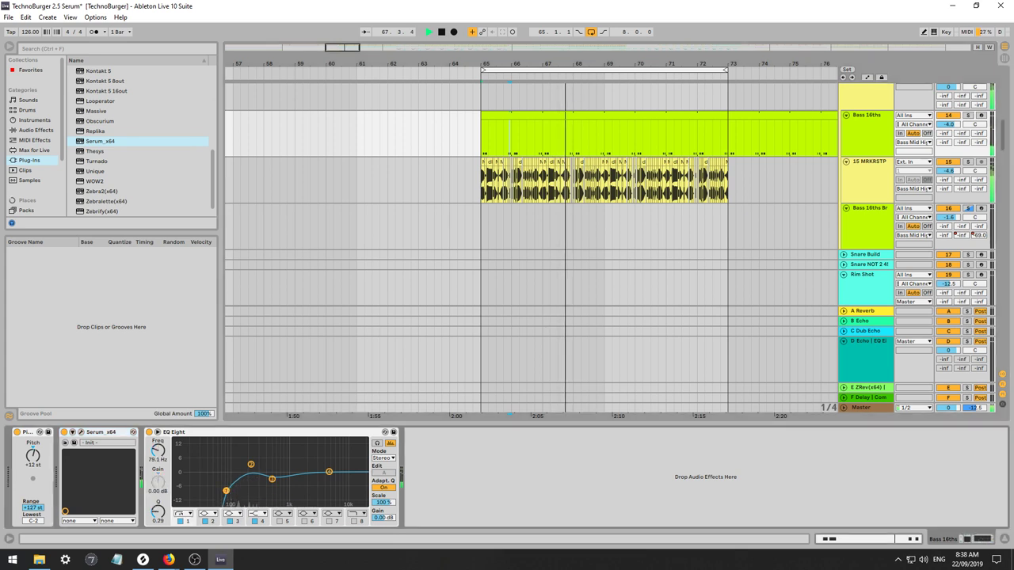
Reshape the EQ Eight bands, raise Bass 16ths volume to -1.7 dB, and solo it.
{"action": "mouse_move", "coordinate": [250, 465]}
{"action": "left_mouse_down"}
{"action": "mouse_move", "coordinate": [244, 475]}
{"action": "mouse_move", "coordinate": [268, 485]}
{"action": "mouse_move", "coordinate": [240, 492]}
{"action": "mouse_move", "coordinate": [239, 470]}
{"action": "left_mouse_up"}
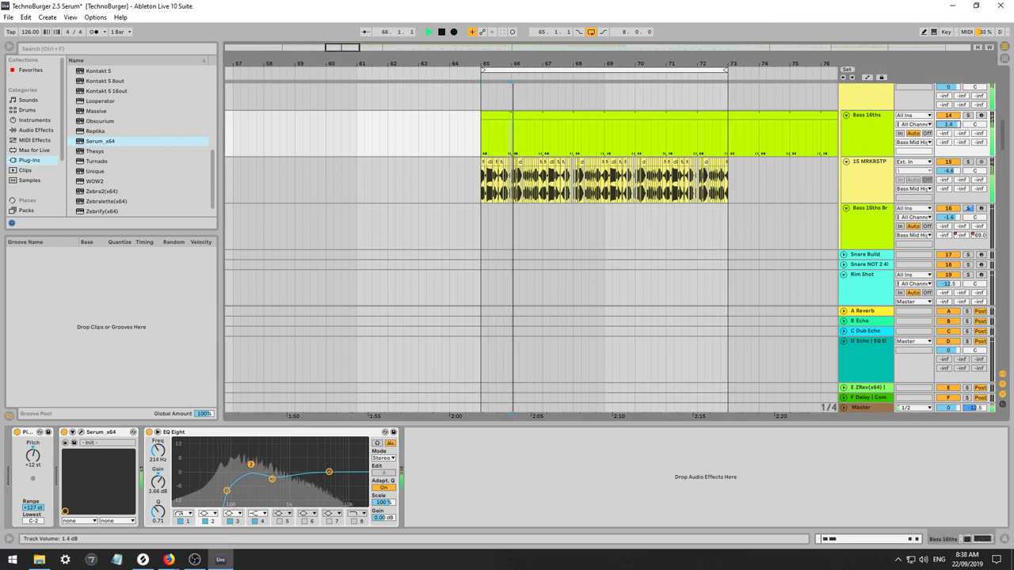
{"action": "left_click_drag", "start_coordinate": [948, 124], "coordinate": [948, 116]}
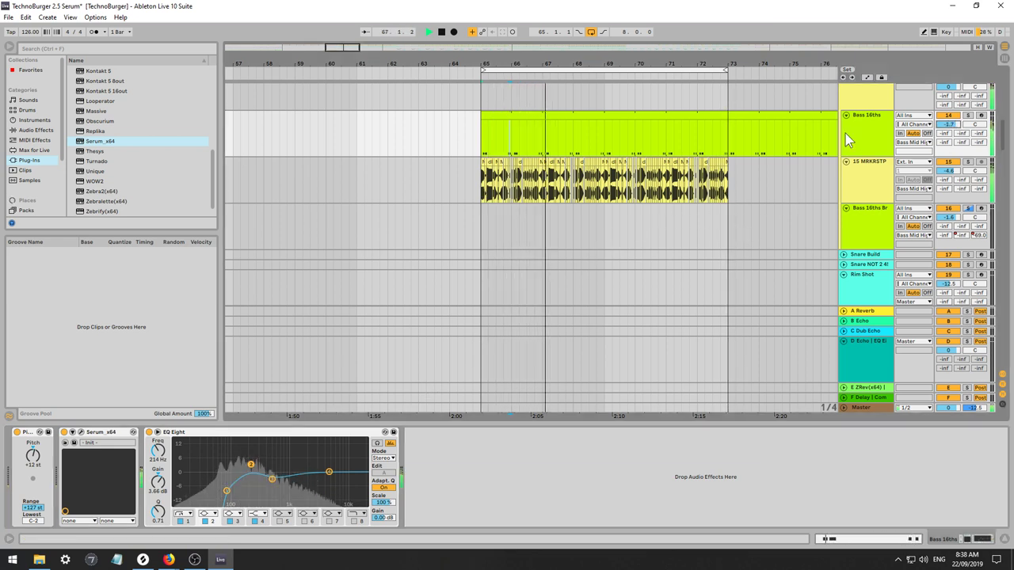
{"action": "left_click", "coordinate": [967, 115]}
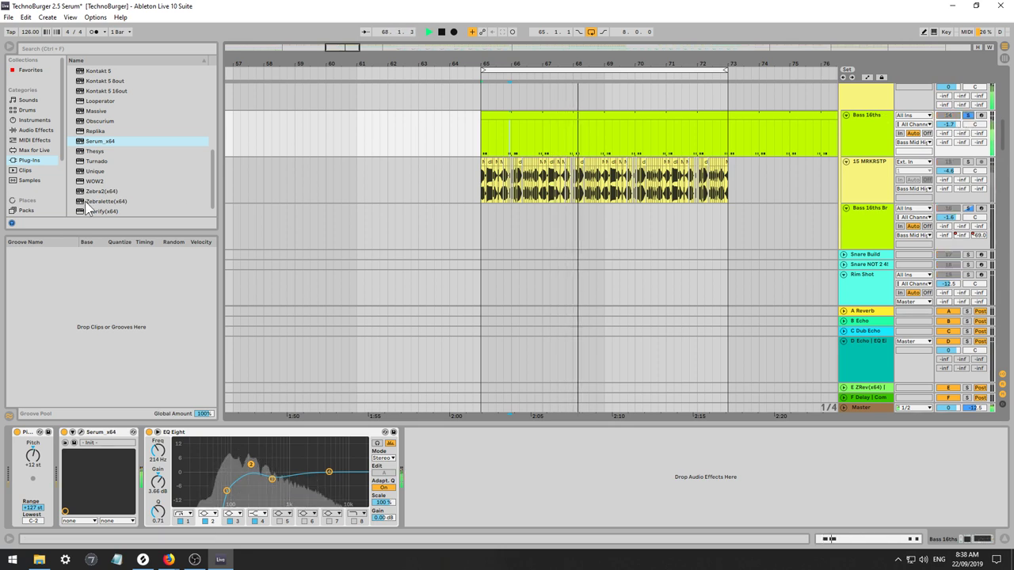
Add a Compressor from the Audio Effects browser to the Bass 16ths track.
{"action": "left_click", "coordinate": [48, 122]}
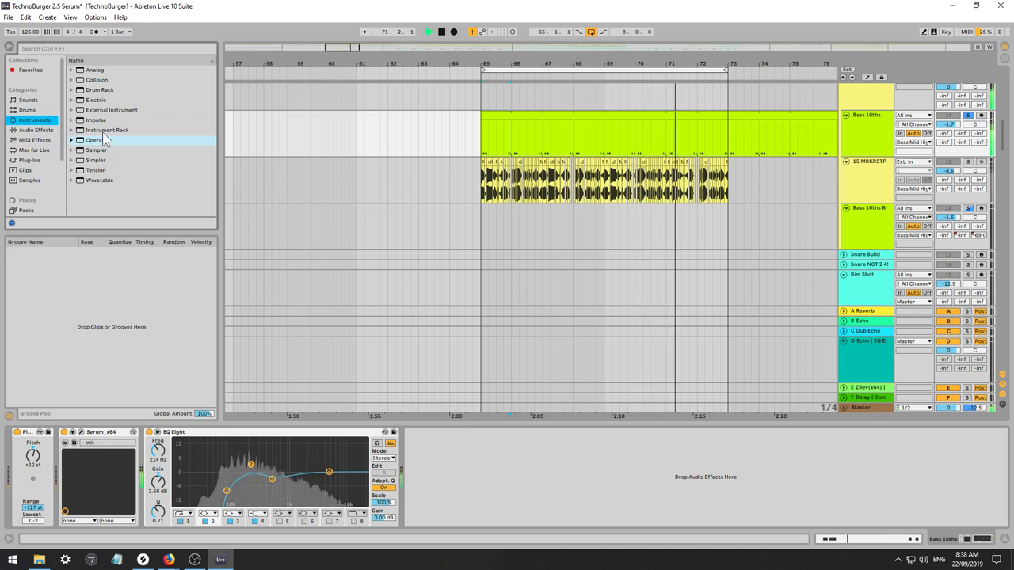
{"action": "left_click", "coordinate": [32, 130]}
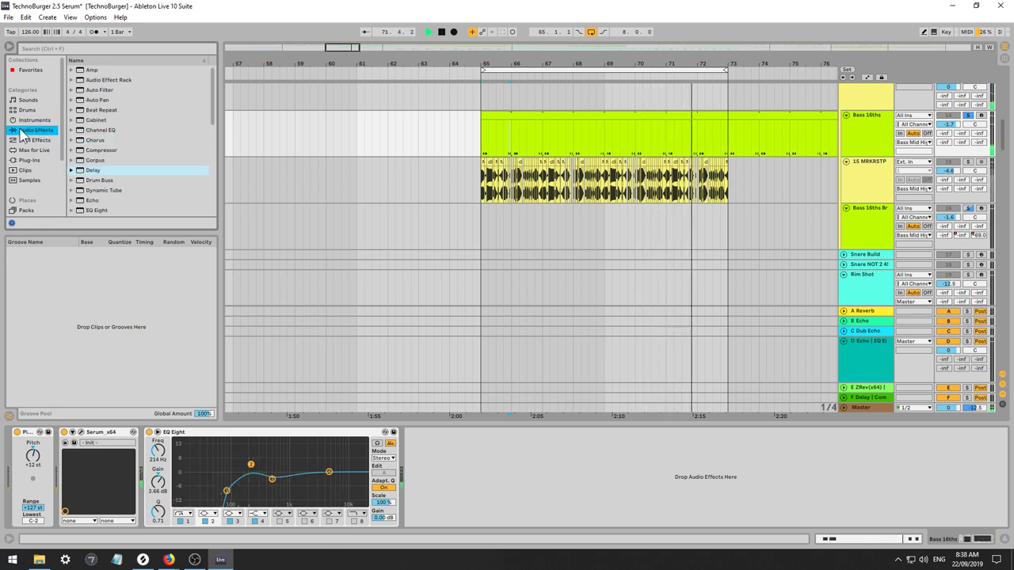
{"action": "left_click", "coordinate": [104, 151]}
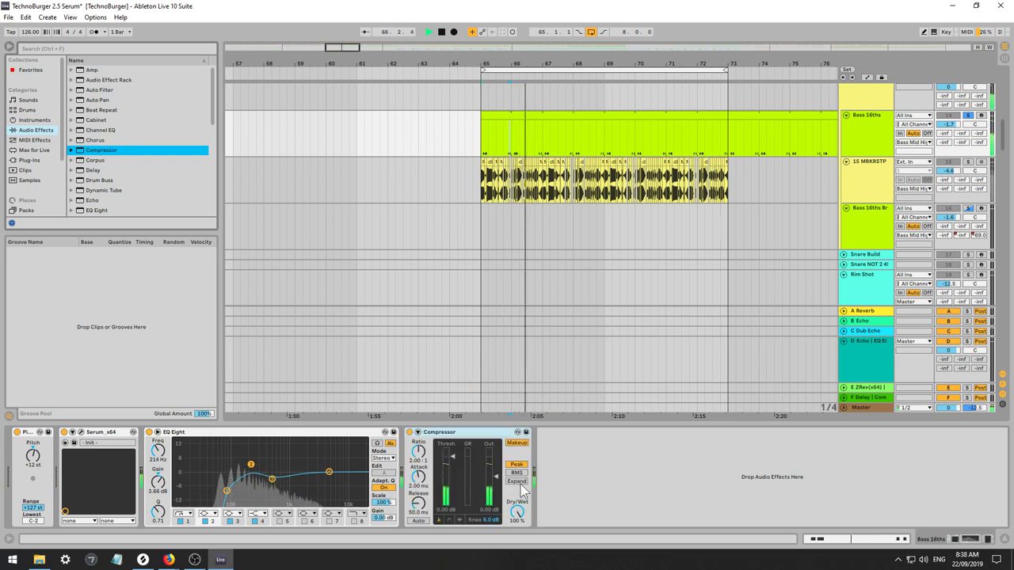
Try expand mode, lower threshold and output gain, return to peak, and set ratio to inf.
{"action": "left_click", "coordinate": [516, 481]}
{"action": "left_click_drag", "start_coordinate": [451, 457], "coordinate": [442, 509]}
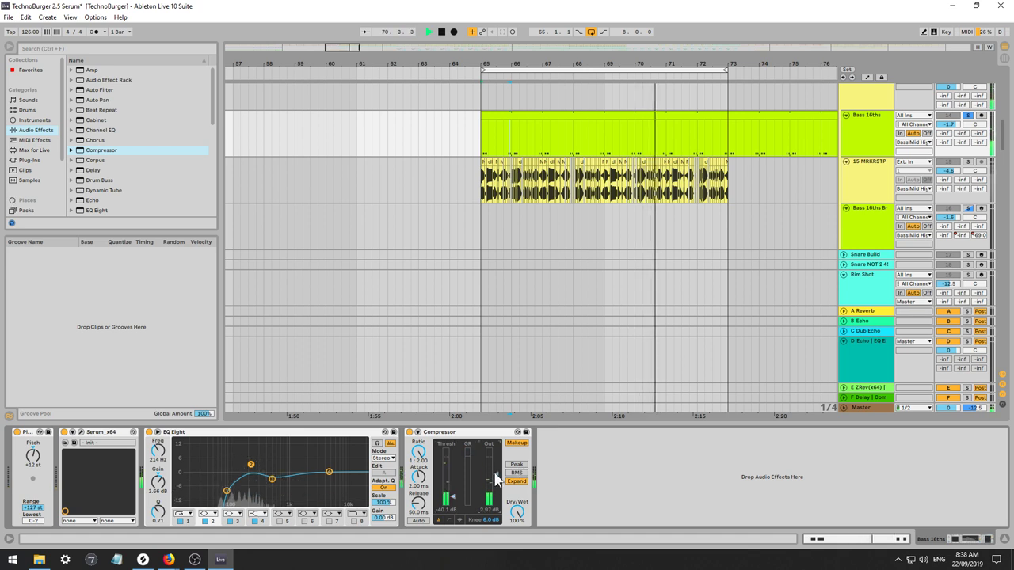
{"action": "left_click_drag", "start_coordinate": [496, 475], "coordinate": [496, 490]}
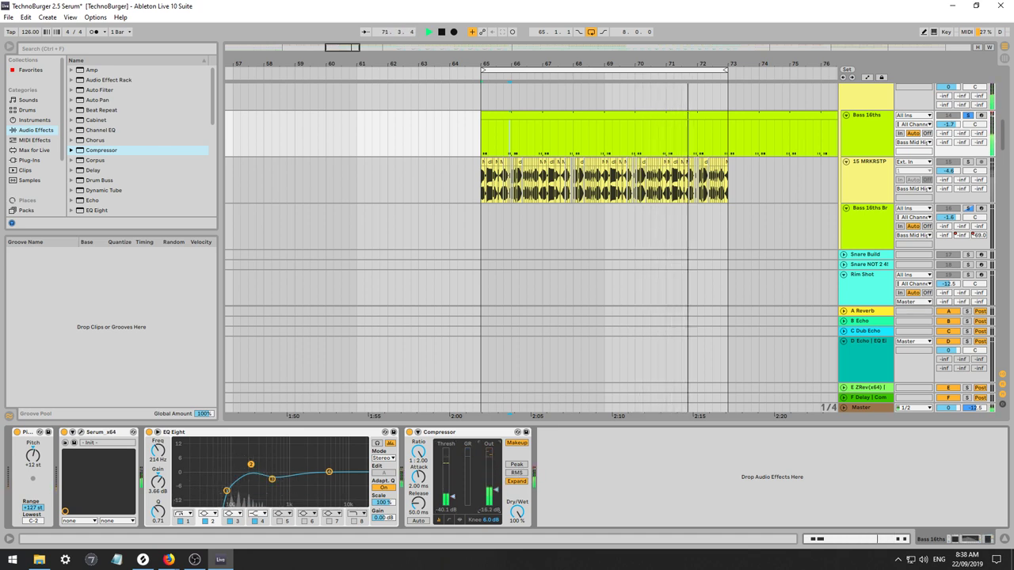
{"action": "left_click", "coordinate": [515, 465]}
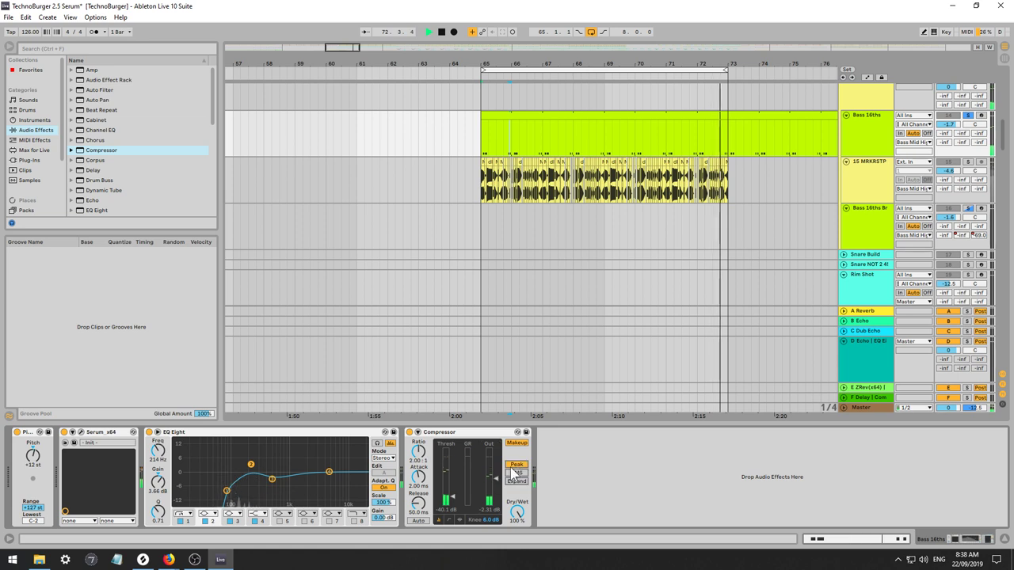
{"action": "left_click_drag", "start_coordinate": [452, 497], "coordinate": [451, 512]}
{"action": "left_click_drag", "start_coordinate": [419, 452], "coordinate": [419, 381]}
Set the threshold to -29 dB, attack 3.80 ms and release 155 ms, keeping logarithmic envelope.
{"action": "left_click", "coordinate": [449, 521]}
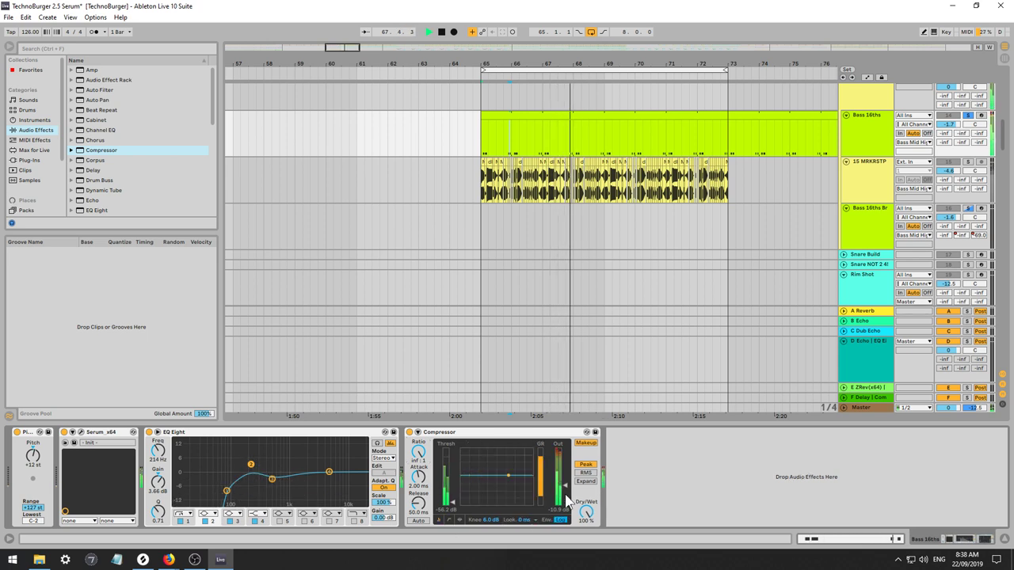
{"action": "left_click_drag", "start_coordinate": [451, 508], "coordinate": [453, 492]}
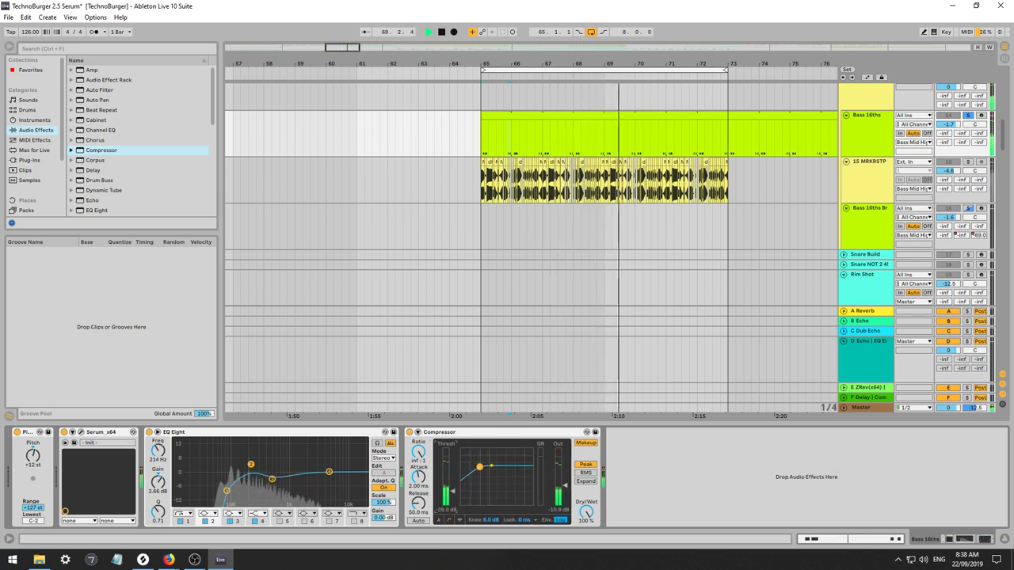
{"action": "left_click", "coordinate": [439, 522]}
{"action": "left_click", "coordinate": [449, 521]}
{"action": "left_click", "coordinate": [459, 520]}
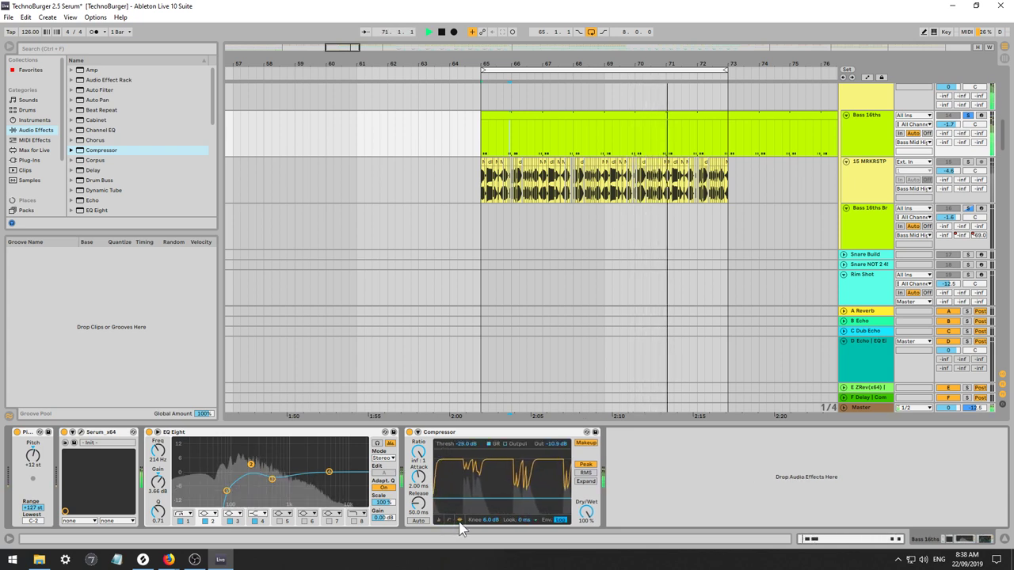
{"action": "left_click_drag", "start_coordinate": [418, 478], "coordinate": [419, 470]}
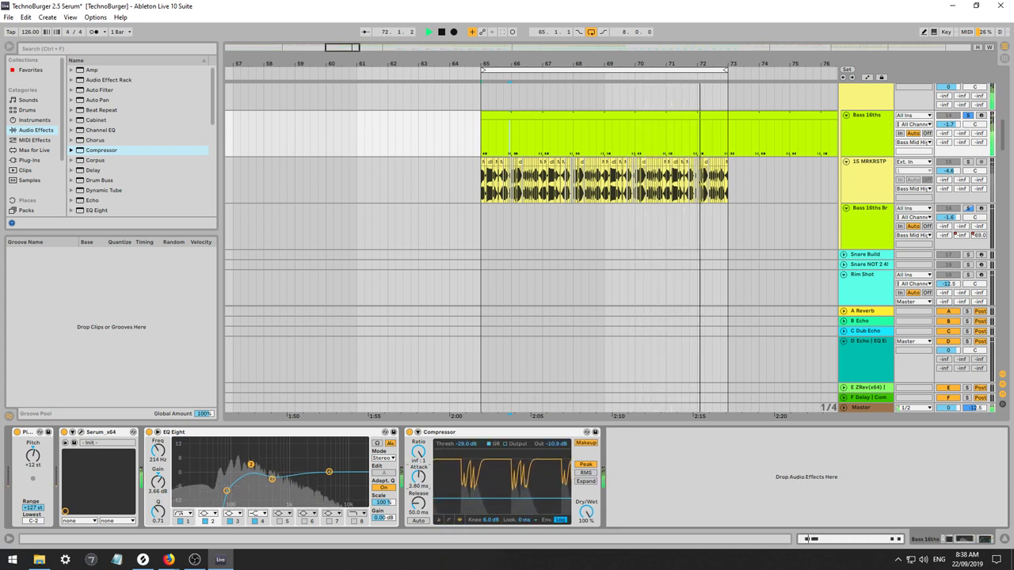
{"action": "left_click_drag", "start_coordinate": [416, 517], "coordinate": [418, 514]}
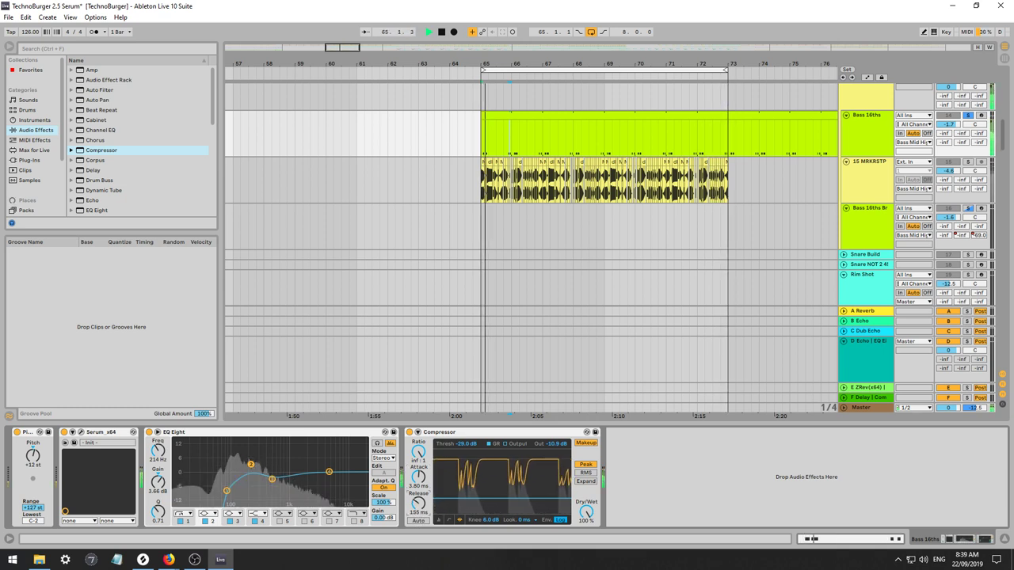
{"action": "left_click", "coordinate": [564, 519]}
{"action": "left_click", "coordinate": [564, 520]}
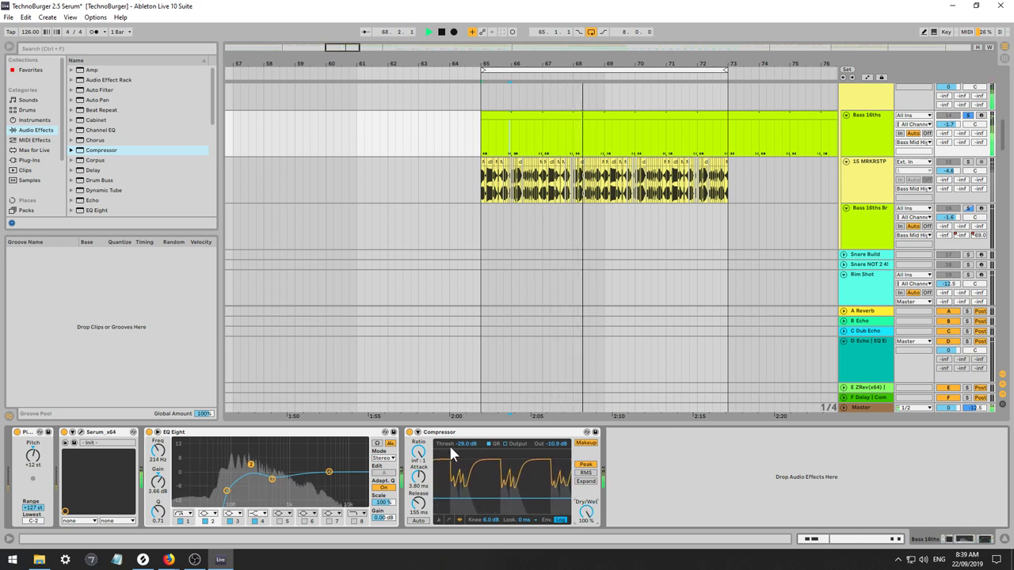
Fine-tune the compressor threshold in the activity view, settling near -26 dB.
{"action": "left_click_drag", "start_coordinate": [449, 446], "coordinate": [449, 454]}
{"action": "left_click_drag", "start_coordinate": [559, 500], "coordinate": [558, 503]}
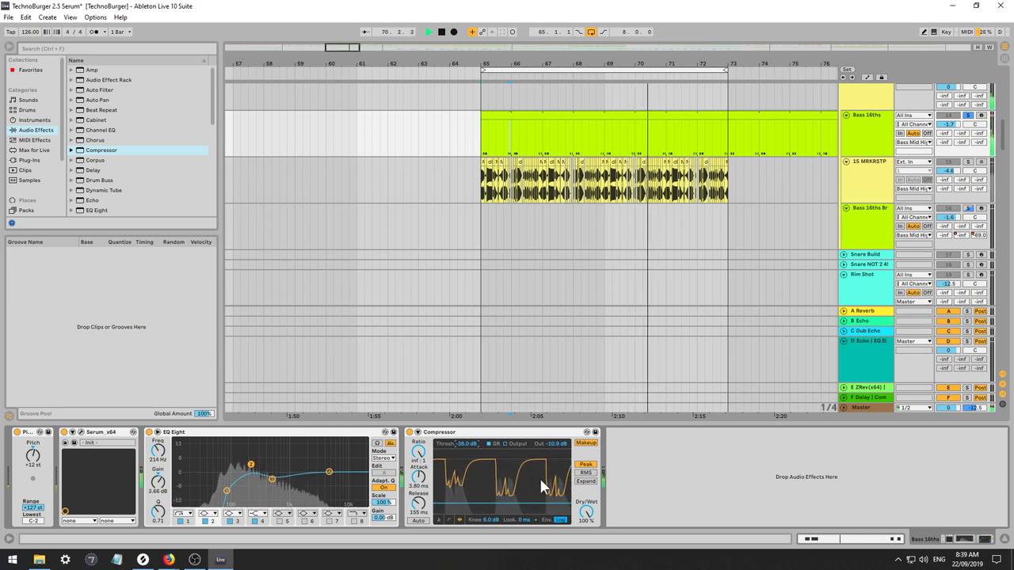
{"action": "left_click_drag", "start_coordinate": [489, 503], "coordinate": [489, 496]}
{"action": "left_click_drag", "start_coordinate": [486, 436], "coordinate": [485, 439]}
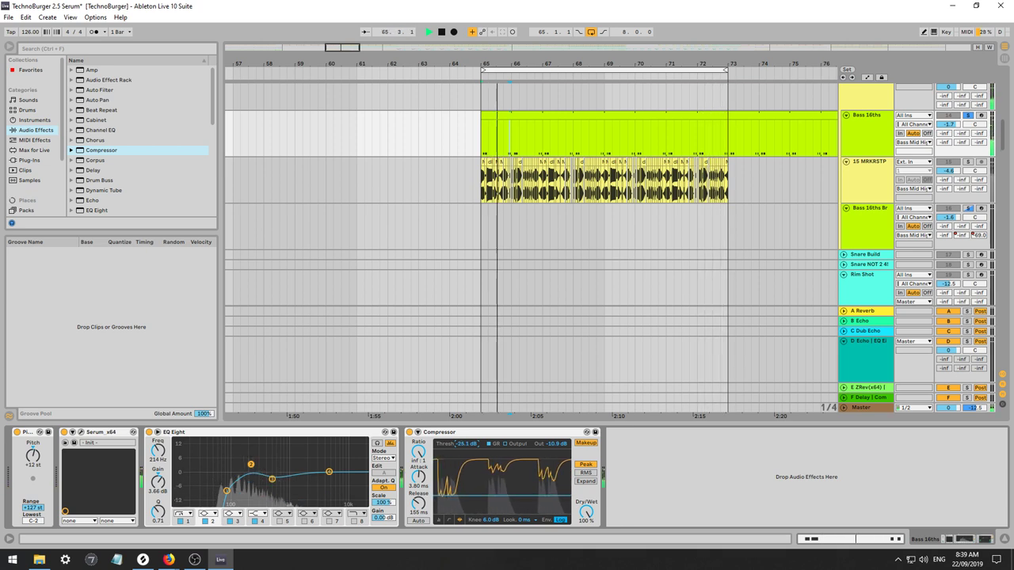
Unsolo Bass 16ths, lower its volume to -4.2 dB, and play from bar 64.
{"action": "left_click", "coordinate": [967, 115]}
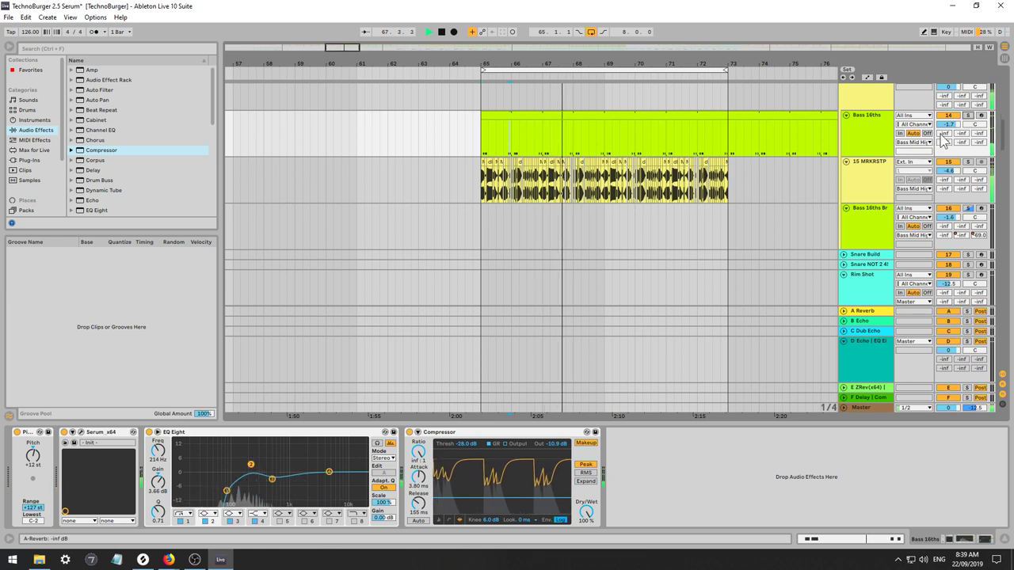
{"action": "left_click_drag", "start_coordinate": [947, 124], "coordinate": [947, 131]}
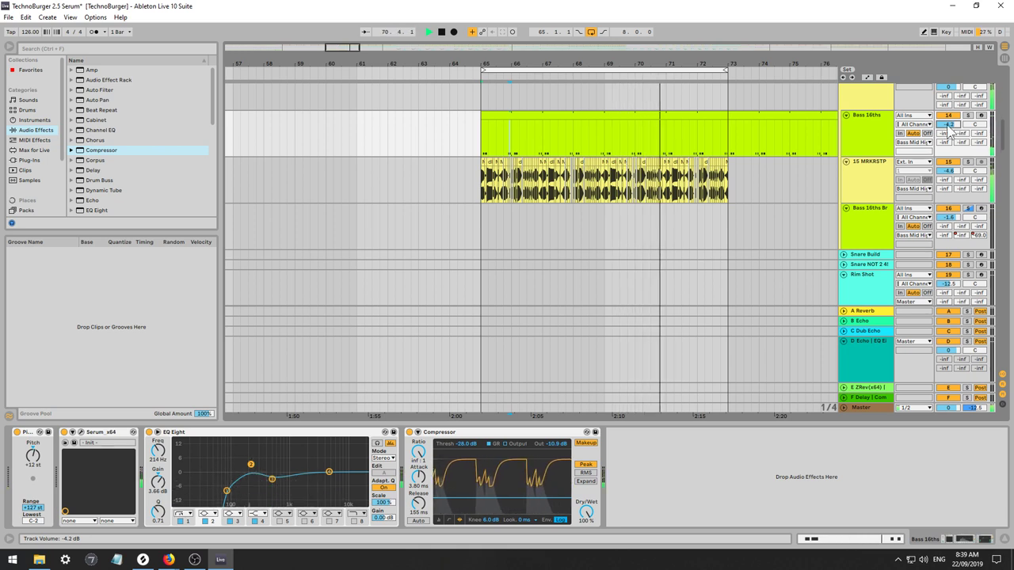
{"action": "left_click", "coordinate": [452, 139]}
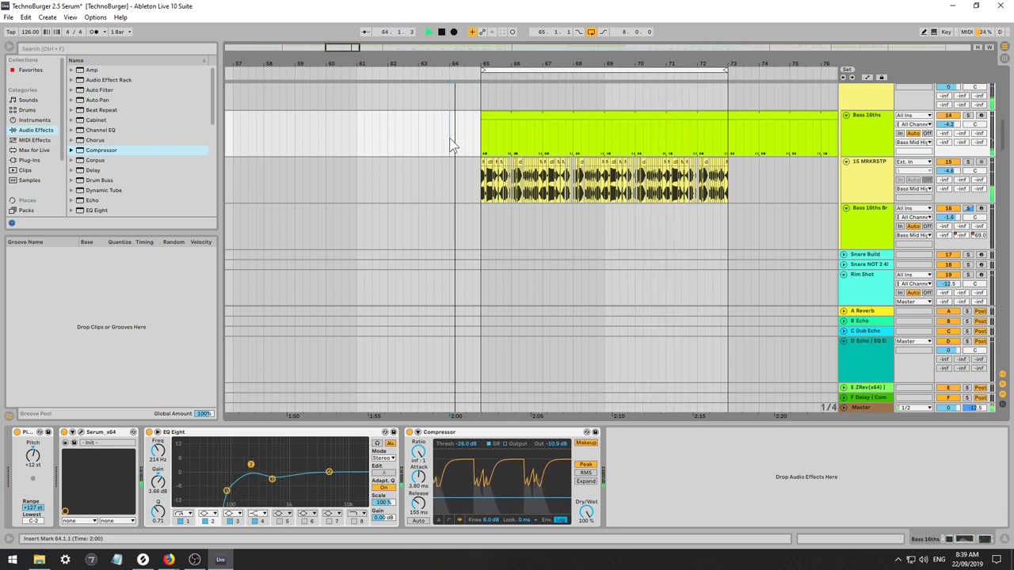
{"action": "key", "text": "space"}
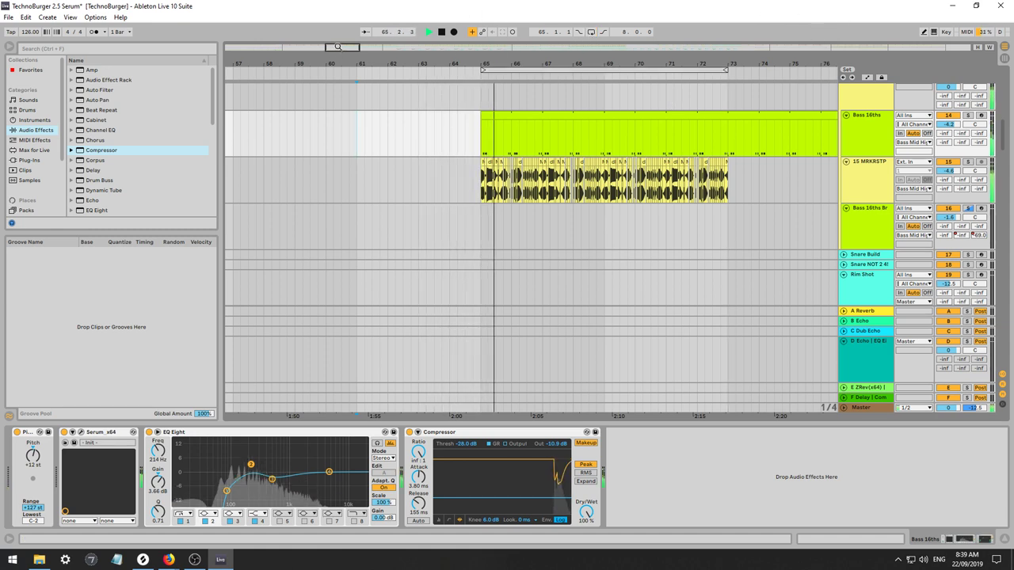
Extend the Bass 16ths clip start back to 64.3 and place the insert marker there.
{"action": "left_click_drag", "start_coordinate": [338, 46], "coordinate": [341, 73]}
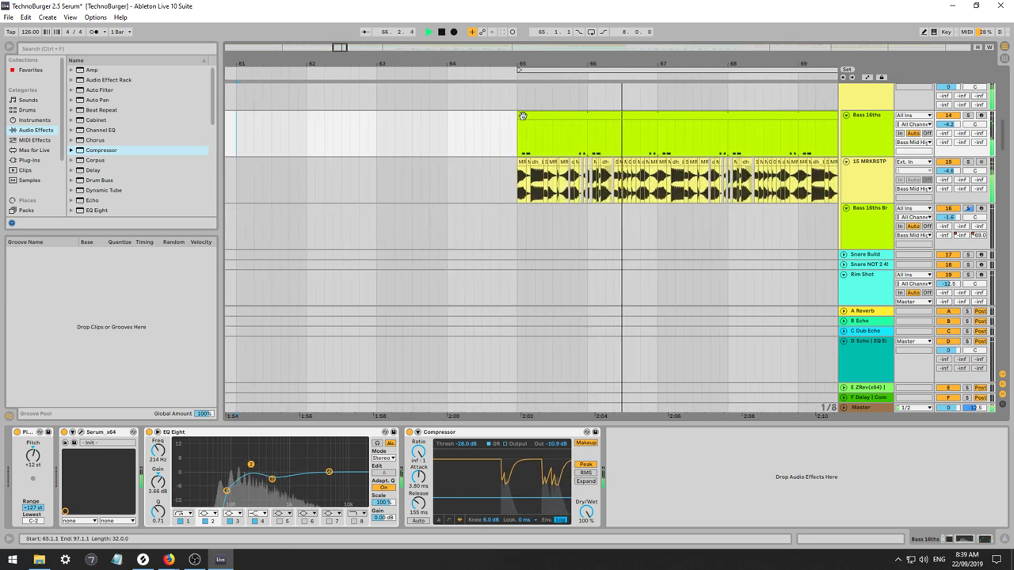
{"action": "left_click_drag", "start_coordinate": [519, 116], "coordinate": [486, 119]}
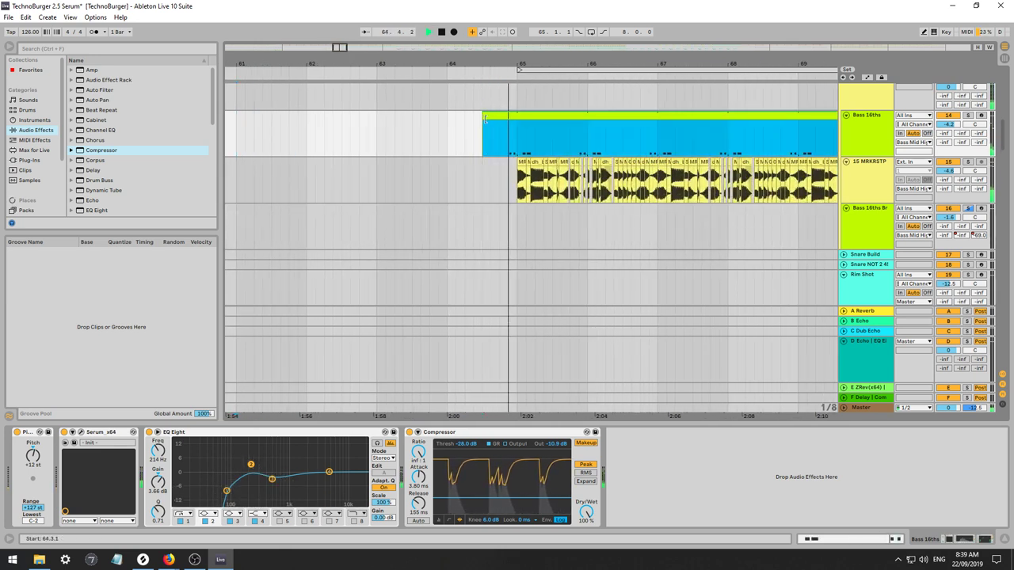
{"action": "left_click", "coordinate": [514, 141]}
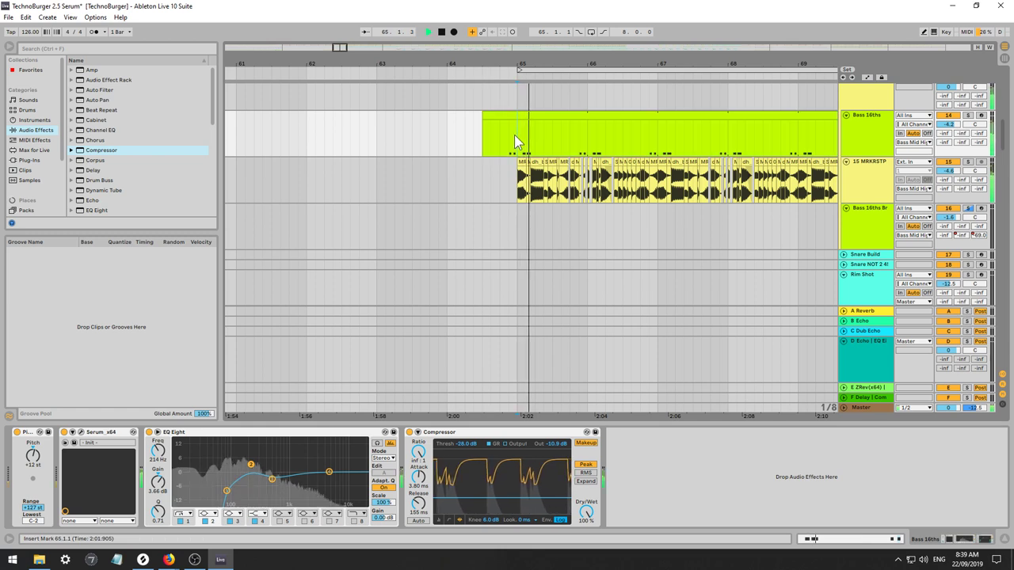
{"action": "left_click", "coordinate": [484, 133]}
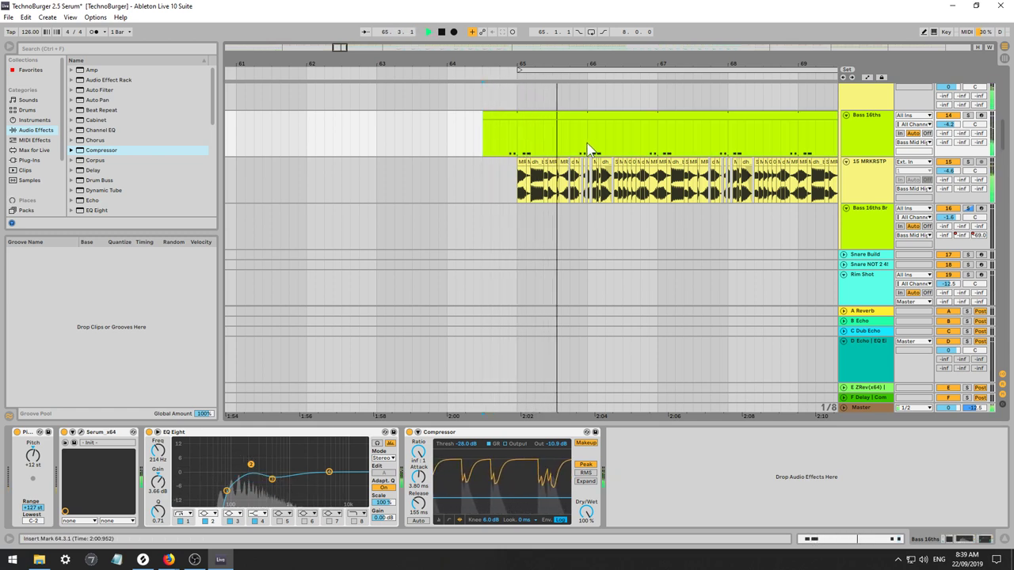
Select the Bass 16ths track, pick the Echo effect in the browser, and solo the track.
{"action": "left_click", "coordinate": [871, 130]}
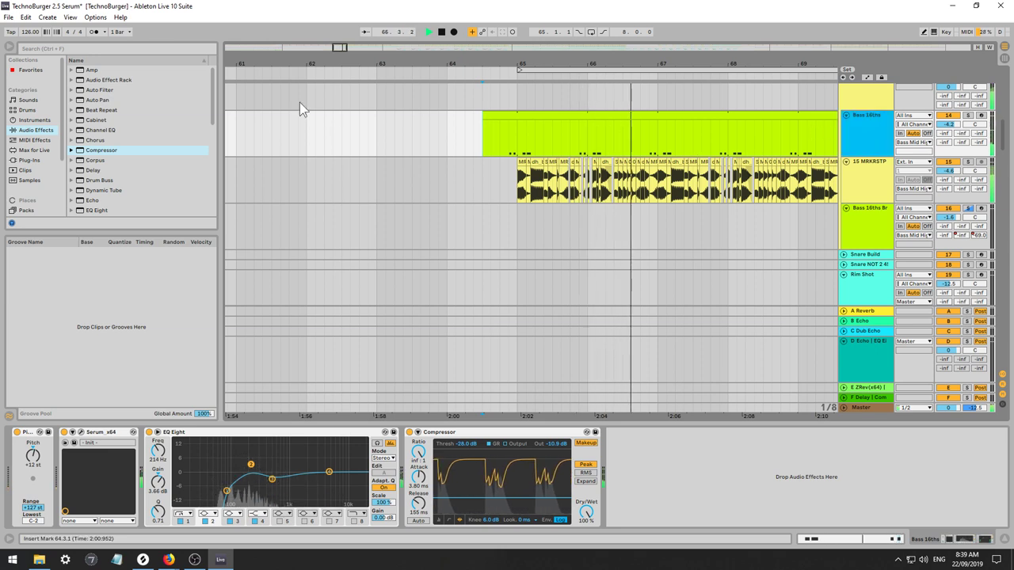
{"action": "key", "text": "space"}
{"action": "scroll", "coordinate": [137, 159], "scroll_direction": "down", "scroll_amount": 1}
{"action": "left_click", "coordinate": [92, 169]}
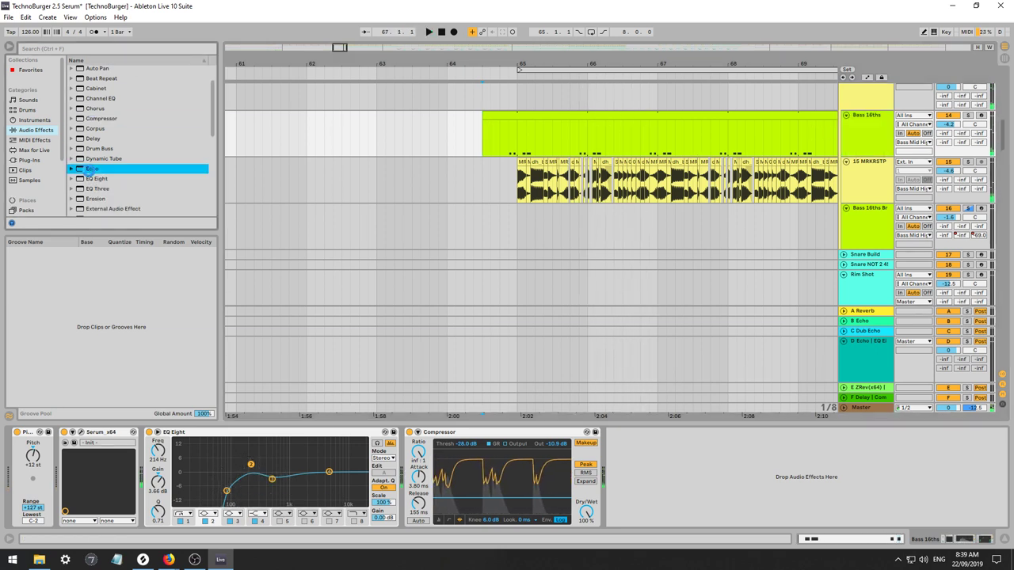
{"action": "left_click", "coordinate": [967, 116]}
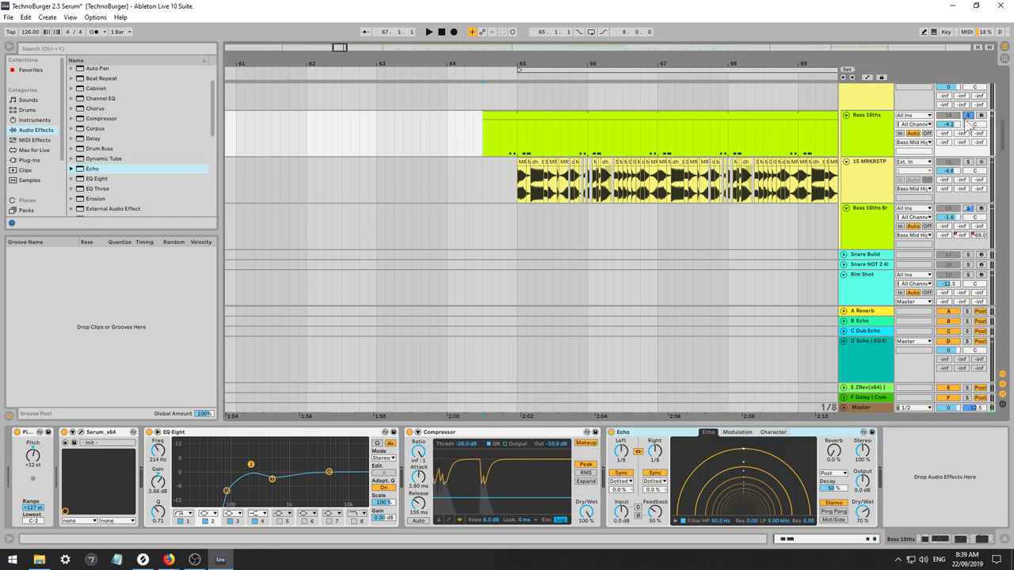
{"action": "key", "text": "space"}
Set the Echo delays to 16th-note sync with a delay value of 8.
{"action": "left_click", "coordinate": [624, 481]}
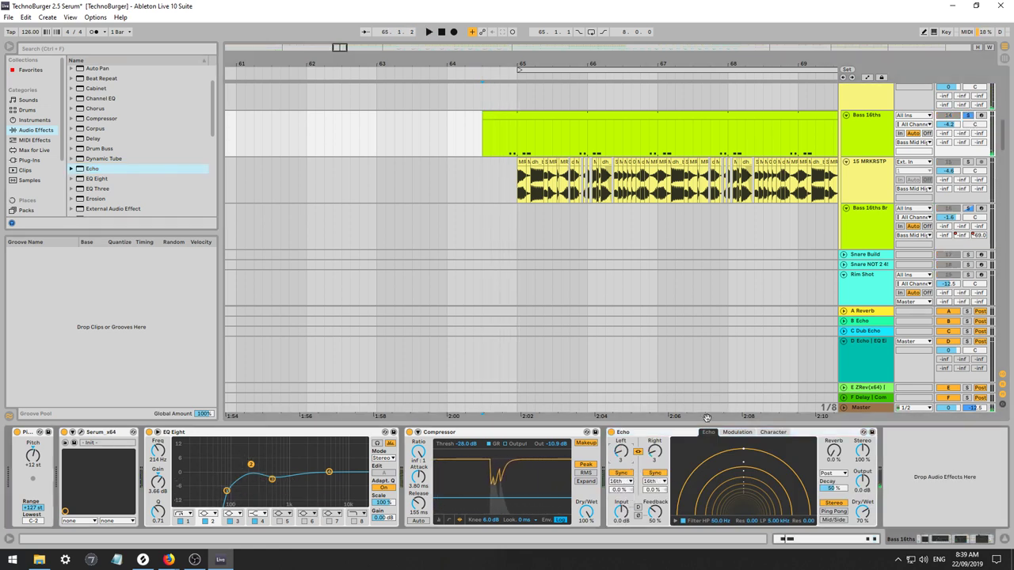
{"action": "key", "text": "space"}
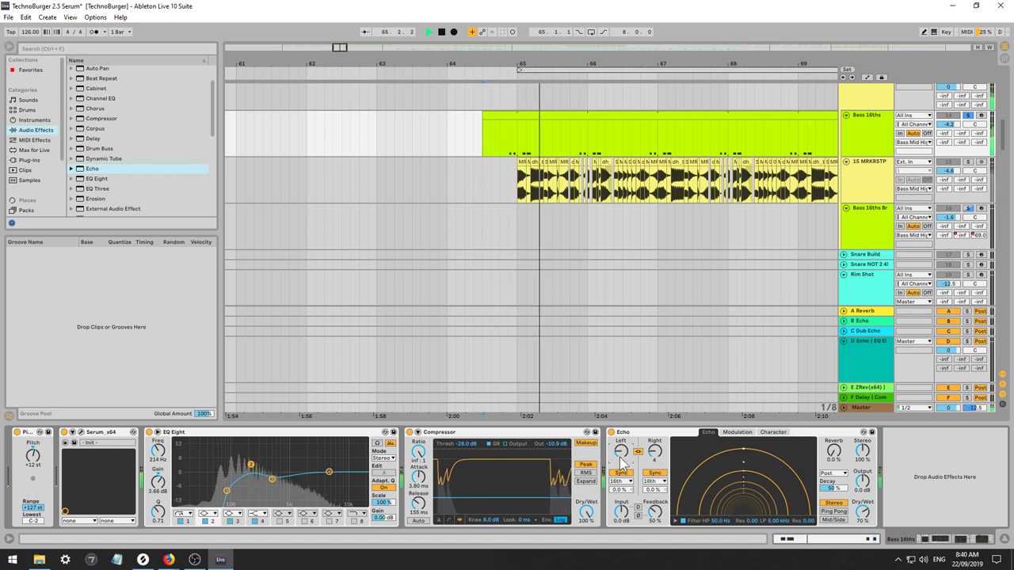
{"action": "key", "text": "Up"}
{"action": "key", "text": "Up"}
{"action": "key", "text": "Up"}
{"action": "key", "text": "Up"}
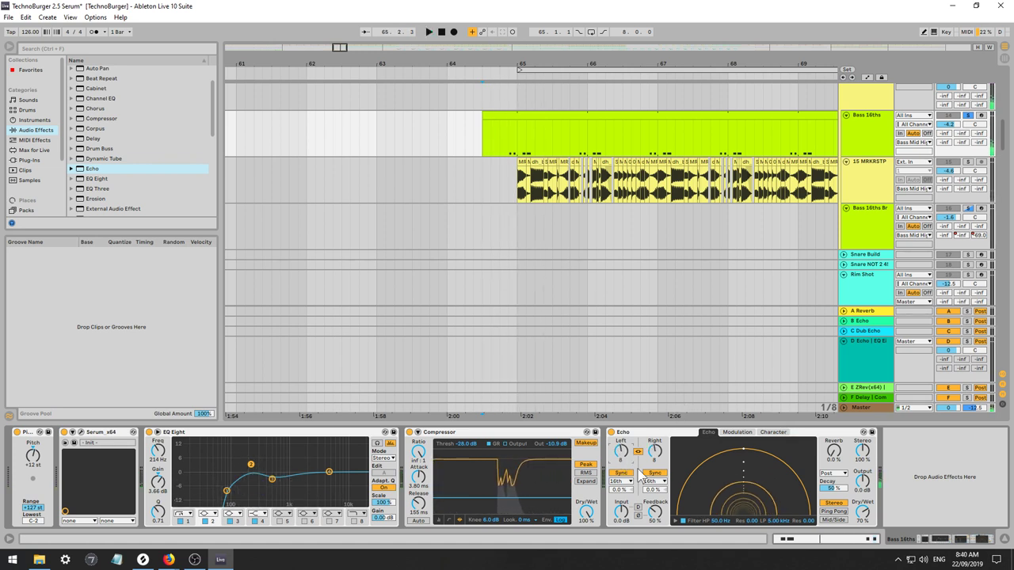
{"action": "key", "text": "space"}
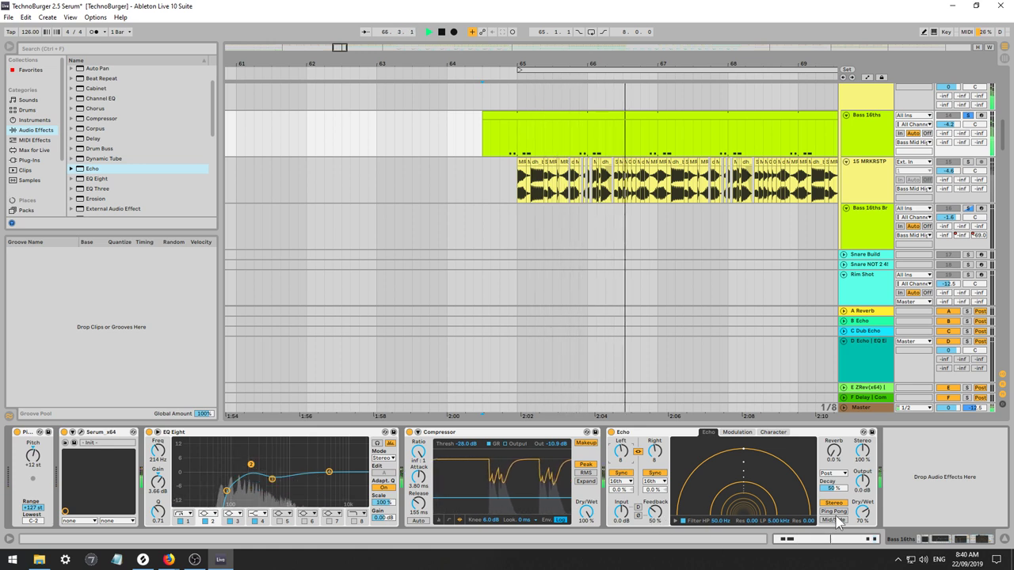
Filter the Echo to 520 Hz–1.48 kHz with 11 dB input and 46% wet, then unsolo.
{"action": "left_click", "coordinate": [737, 432]}
{"action": "left_click", "coordinate": [707, 432]}
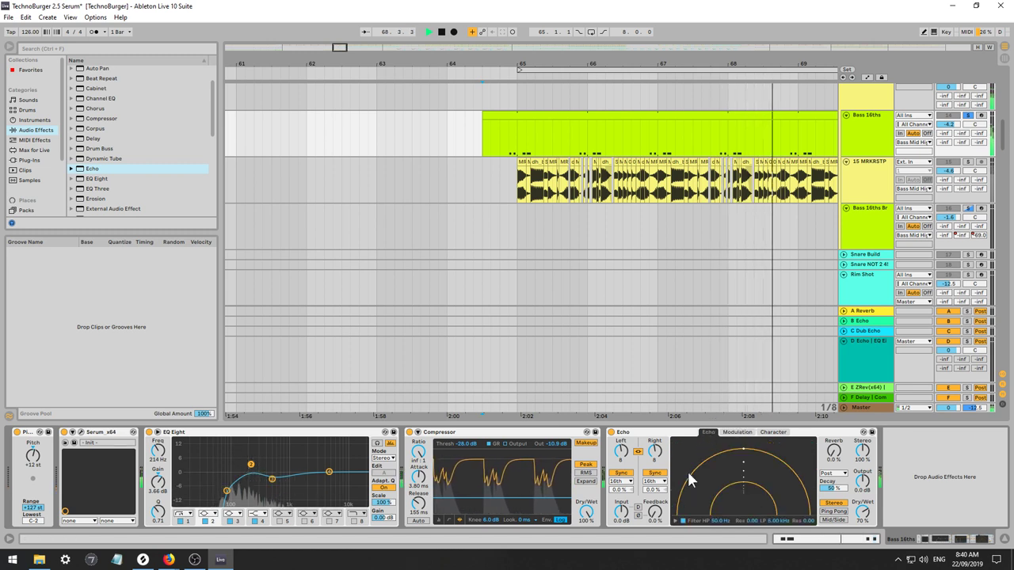
{"action": "left_click", "coordinate": [675, 520]}
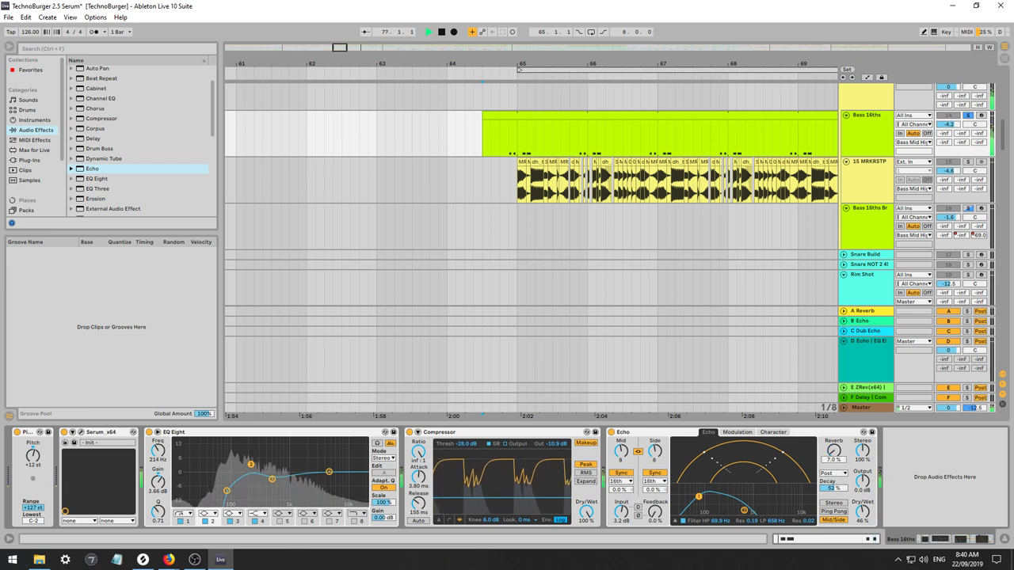
{"action": "left_click", "coordinate": [735, 432]}
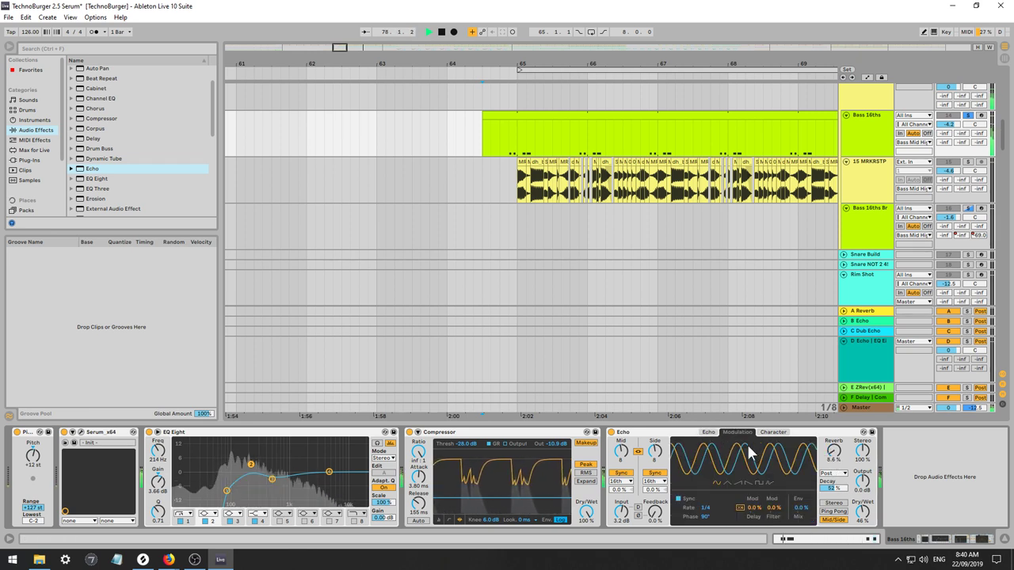
{"action": "left_click", "coordinate": [772, 433]}
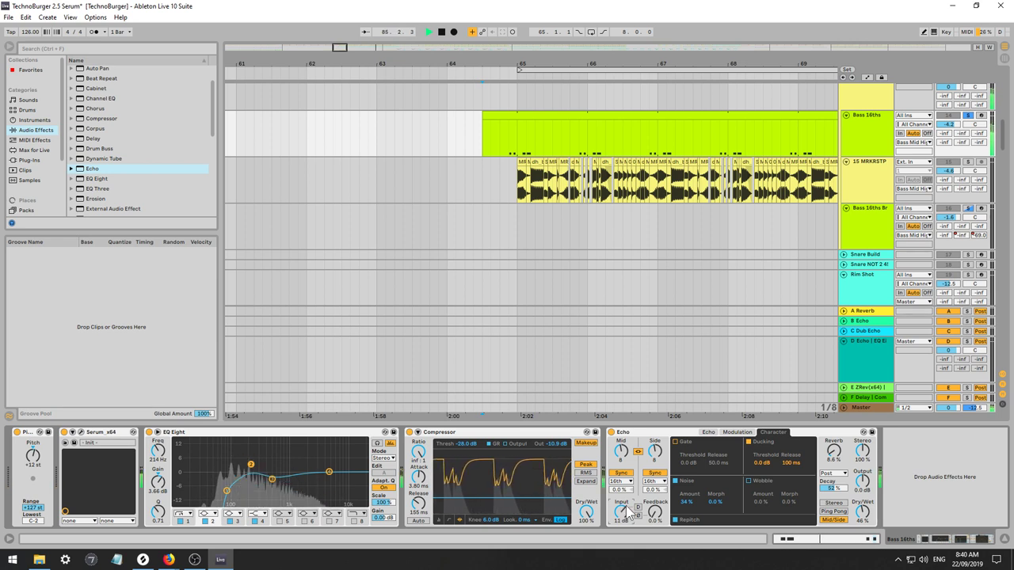
{"action": "left_click", "coordinate": [707, 432]}
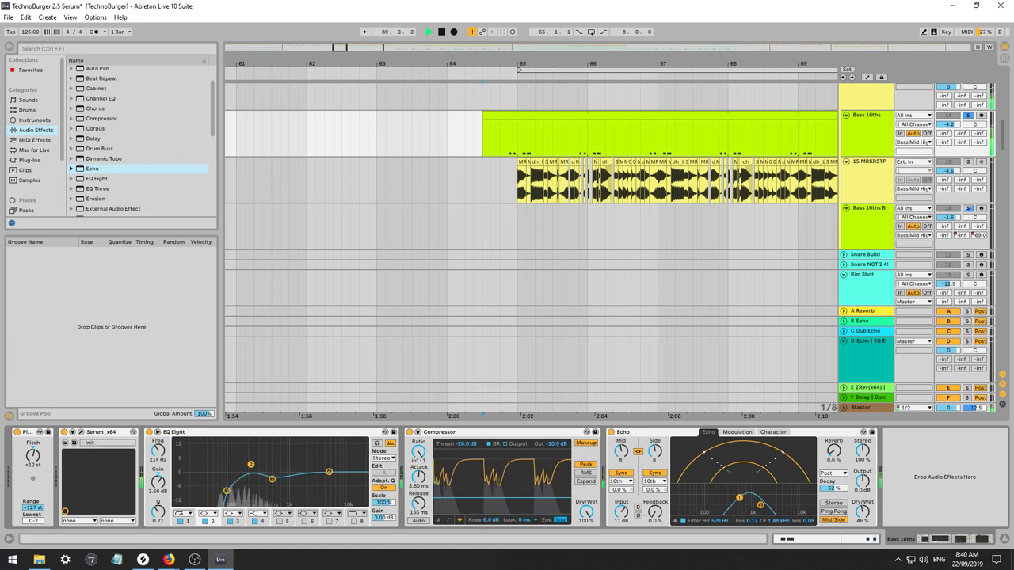
{"action": "left_click", "coordinate": [968, 116]}
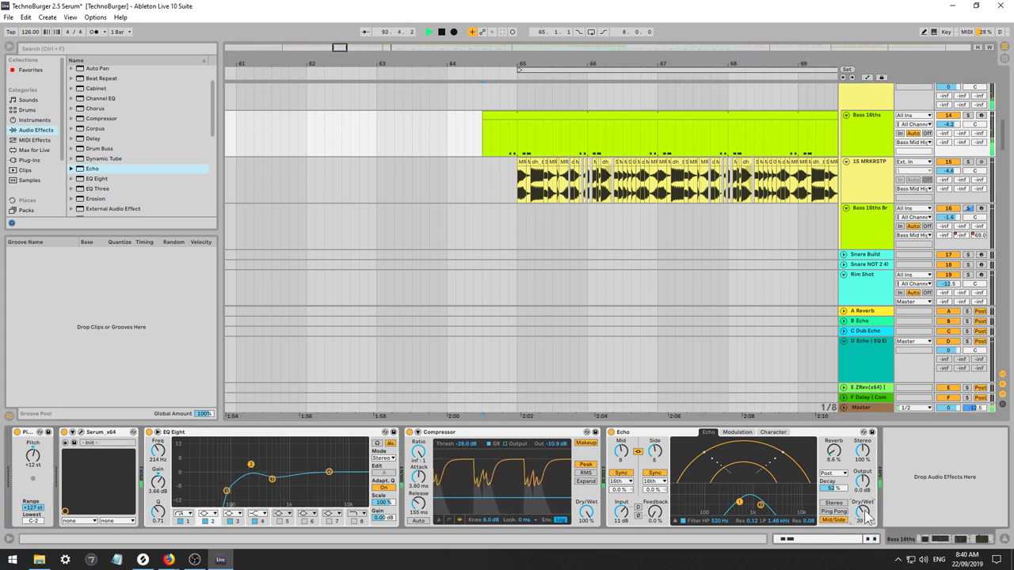
Solo 15 MRKRSTP and boost its EQ Eight band 4 from -12.5 to about 2.85 dB.
{"action": "key", "text": "space"}
{"action": "key", "text": "space"}
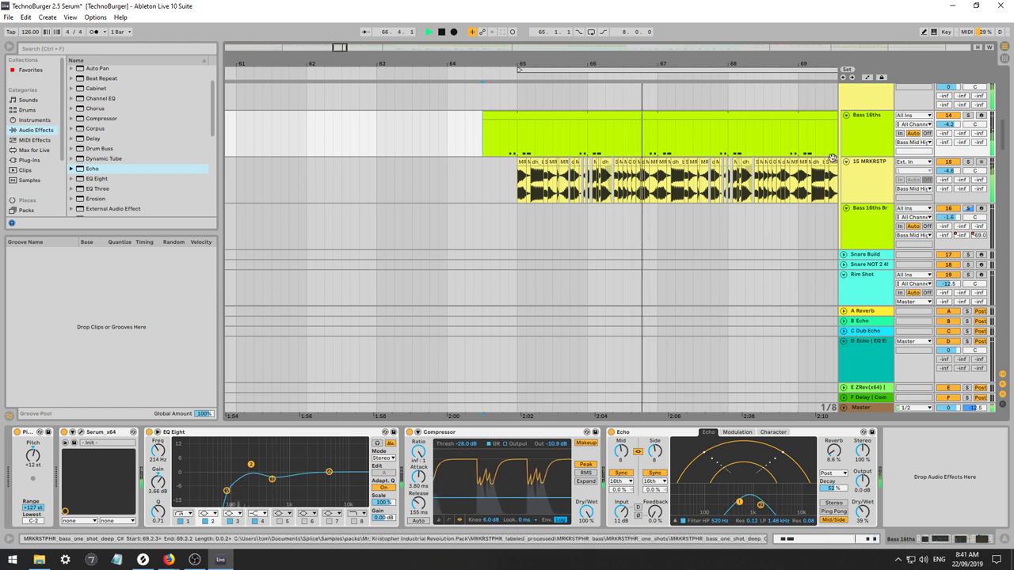
{"action": "left_click", "coordinate": [967, 161]}
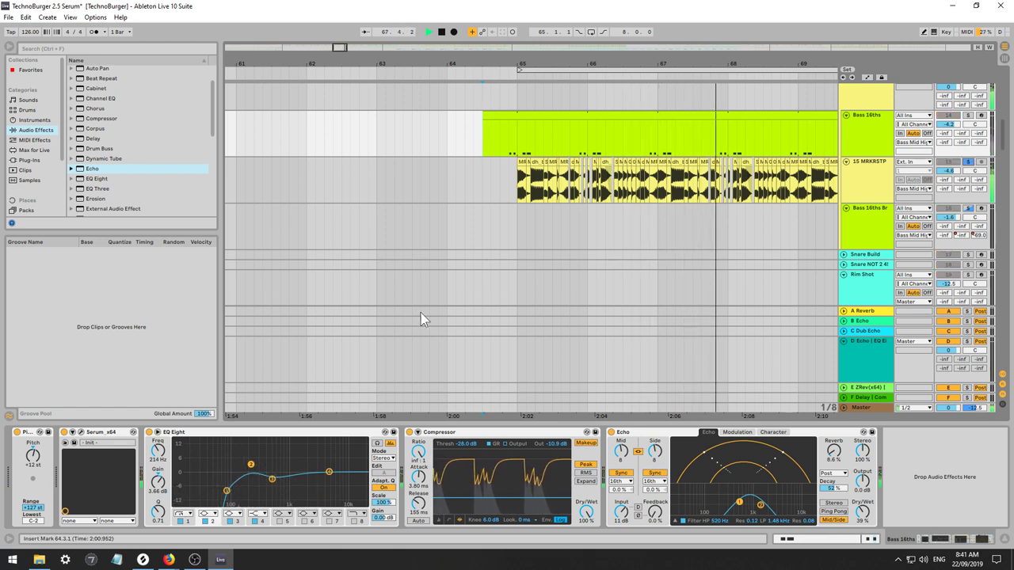
{"action": "left_click", "coordinate": [848, 177]}
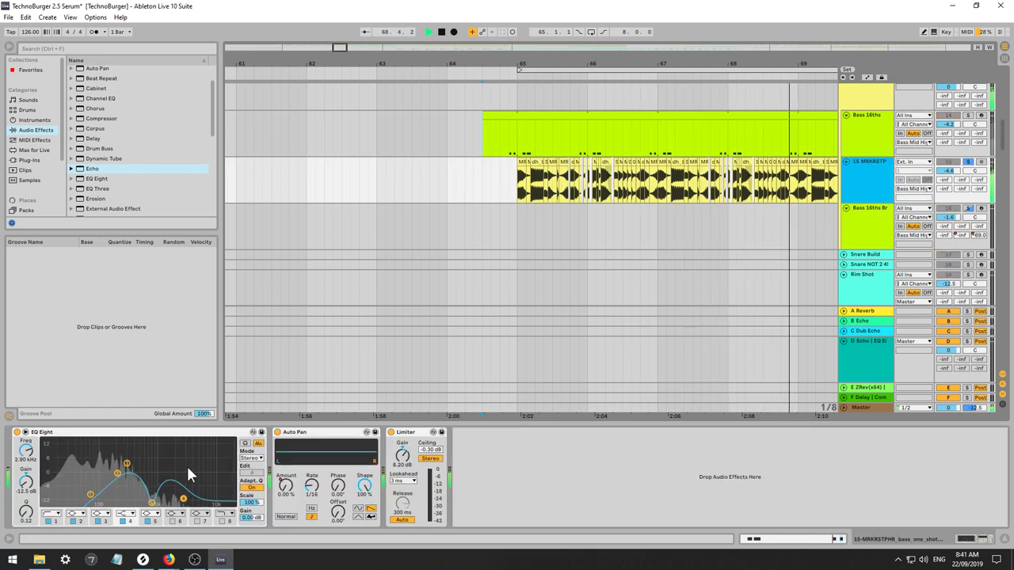
{"action": "left_click_drag", "start_coordinate": [183, 499], "coordinate": [180, 466]}
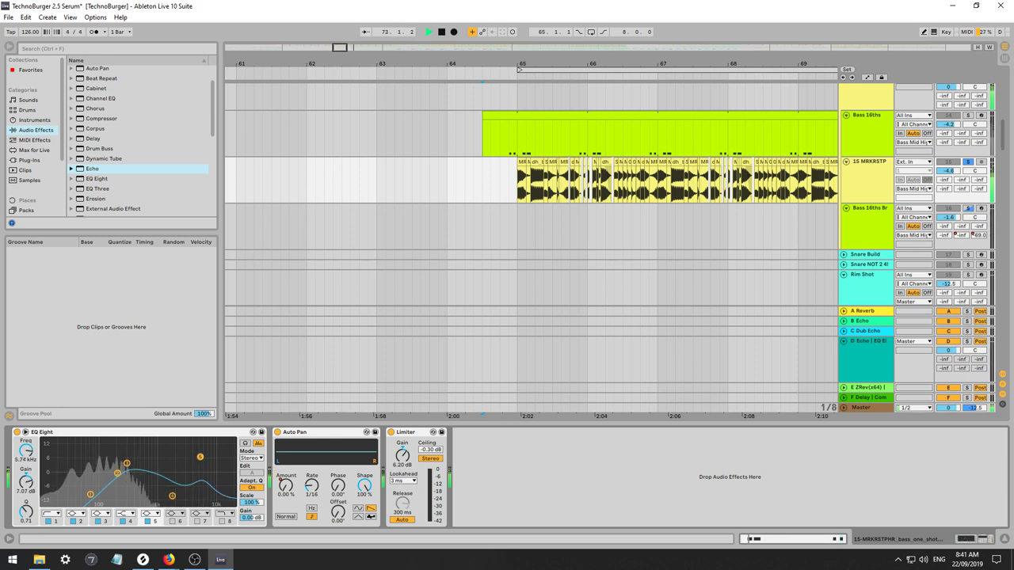
{"action": "key", "text": "space"}
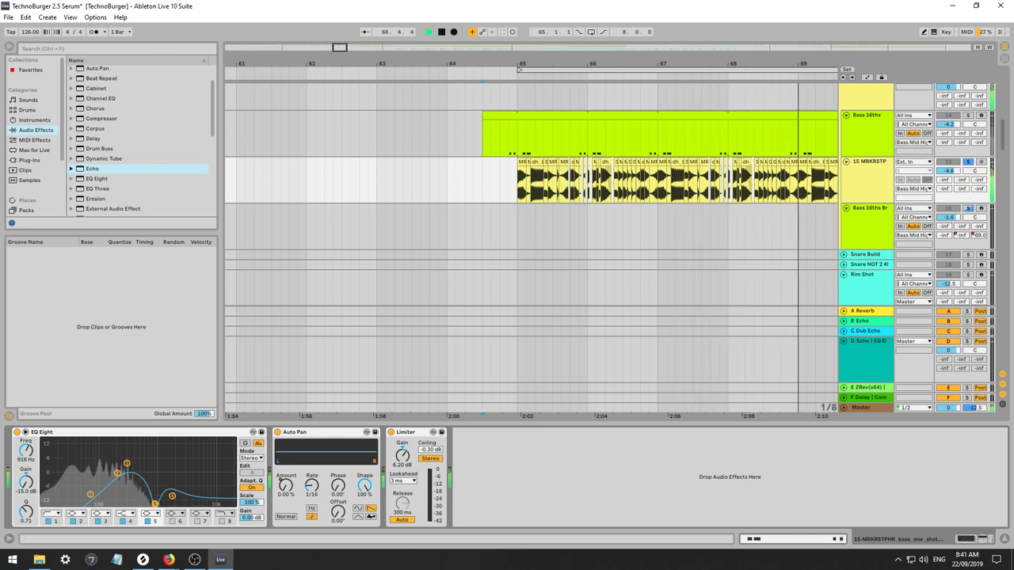
{"action": "left_click_drag", "start_coordinate": [360, 62], "coordinate": [351, 48]}
{"action": "key", "text": "space"}
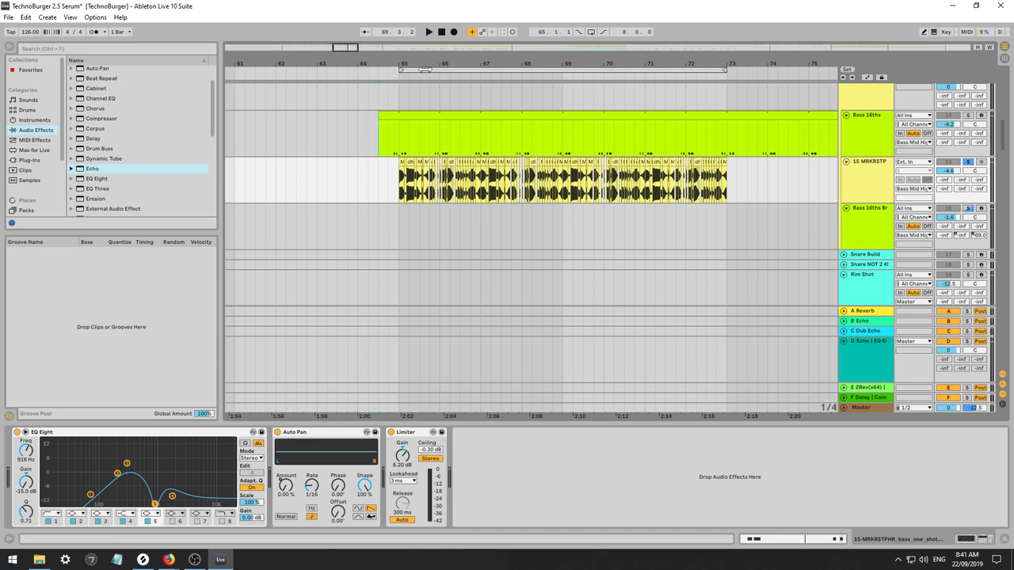
Zoom around the loop and play from an insert mark at 64.4.1.
{"action": "left_click_drag", "start_coordinate": [348, 49], "coordinate": [347, 48]}
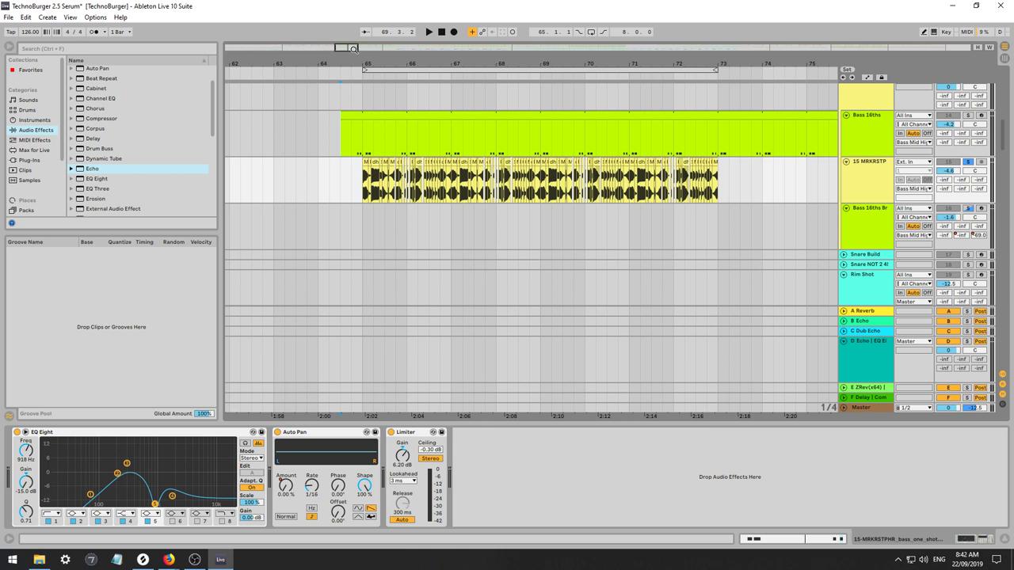
{"action": "mouse_move", "coordinate": [353, 49]}
{"action": "left_mouse_down"}
{"action": "mouse_move", "coordinate": [352, 35]}
{"action": "mouse_move", "coordinate": [347, 56]}
{"action": "mouse_move", "coordinate": [354, 48]}
{"action": "left_mouse_up"}
{"action": "left_click", "coordinate": [330, 181]}
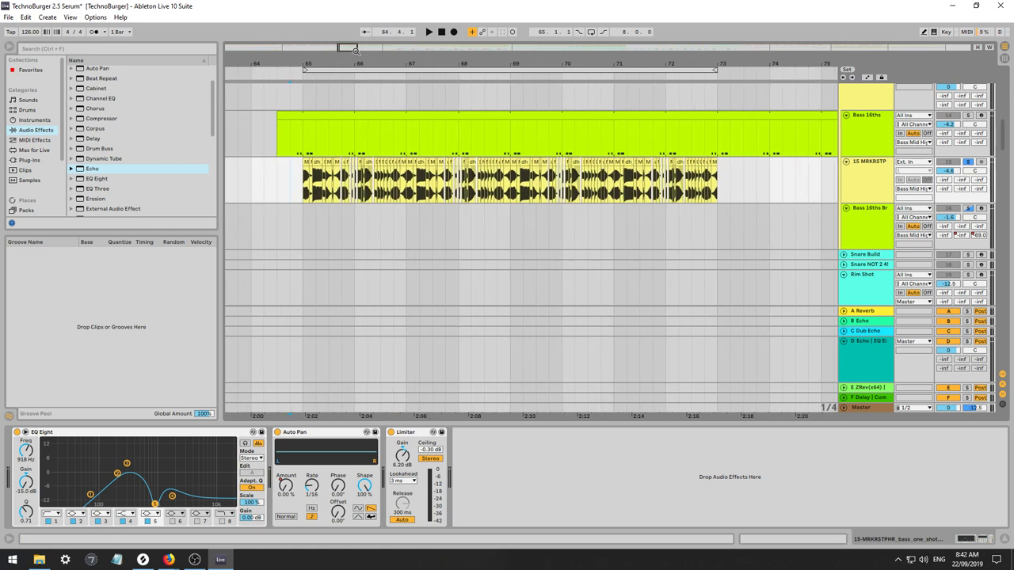
{"action": "key", "text": "space"}
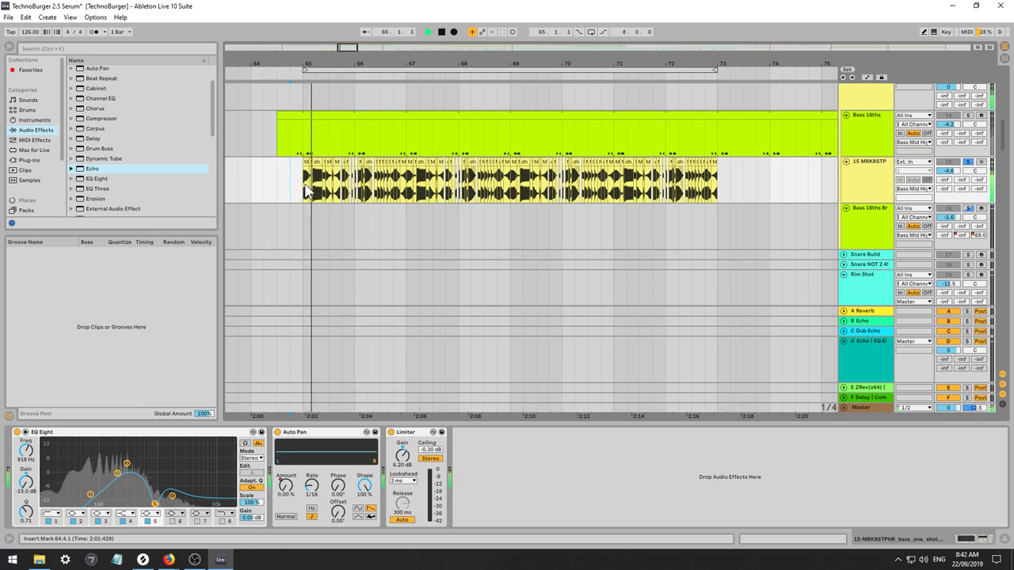
{"action": "left_click", "coordinate": [279, 193]}
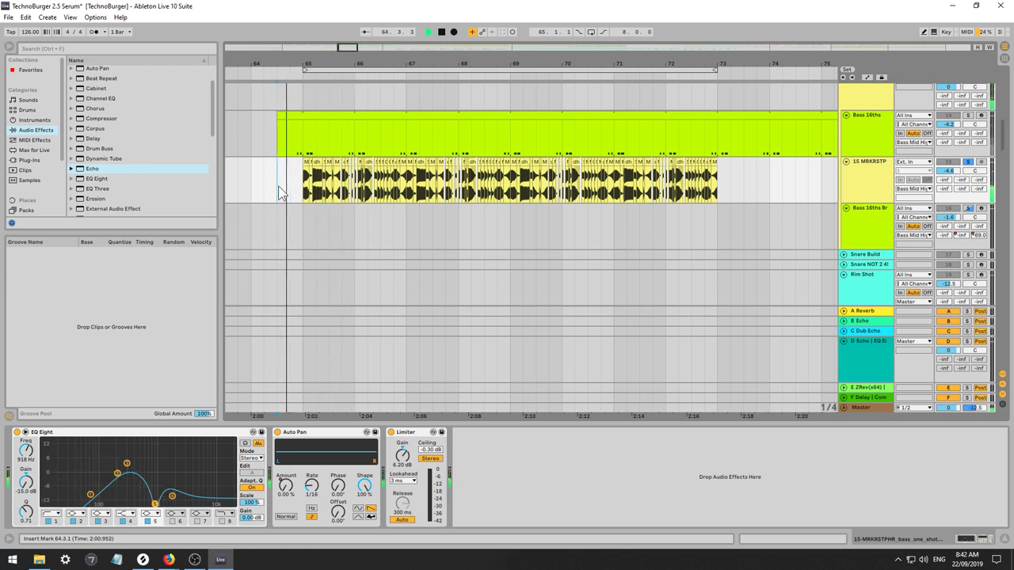
{"action": "key", "text": "space"}
{"action": "left_click", "coordinate": [289, 192]}
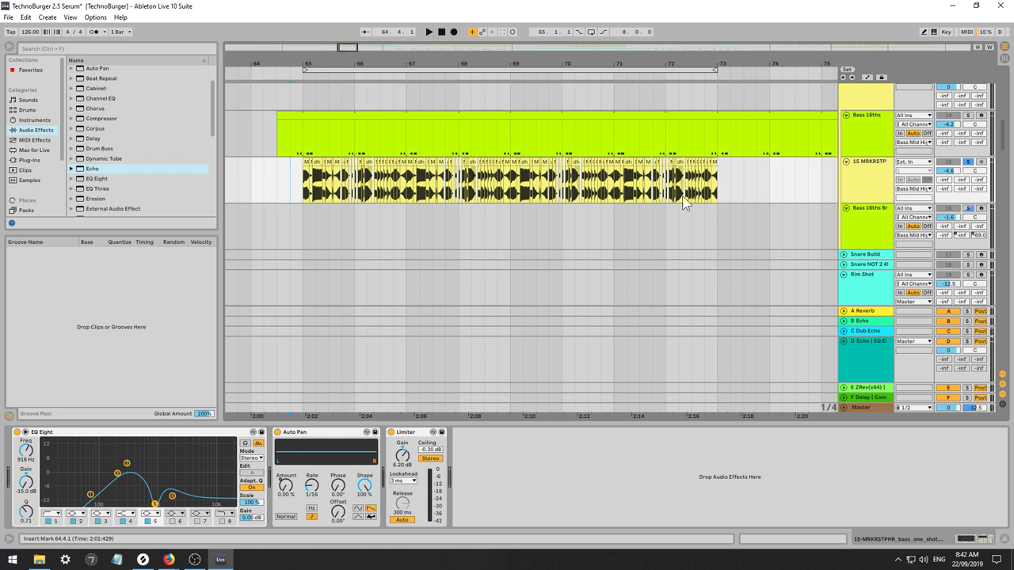
{"action": "key", "text": "space"}
Unsolo 15 MRKRSTP and lower the Bass 16ths volume to -2.9 dB, showing its chain.
{"action": "left_click", "coordinate": [966, 162]}
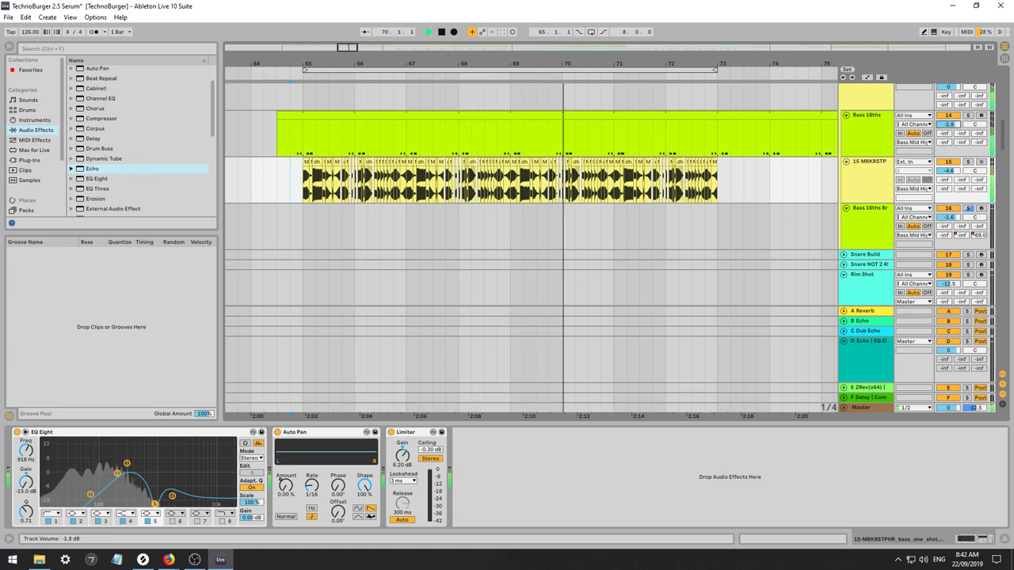
{"action": "left_click_drag", "start_coordinate": [951, 125], "coordinate": [950, 133]}
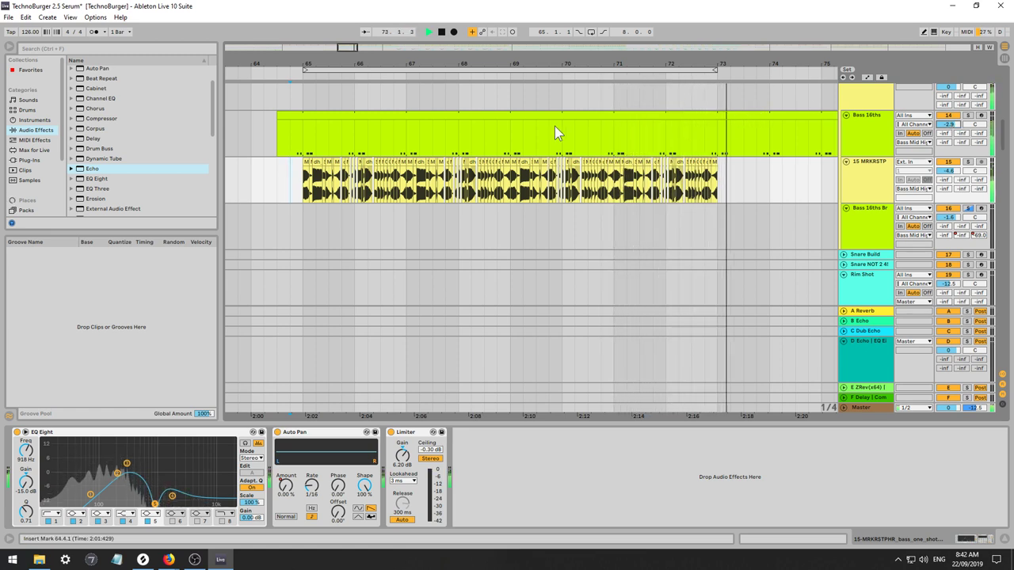
{"action": "left_click", "coordinate": [867, 114]}
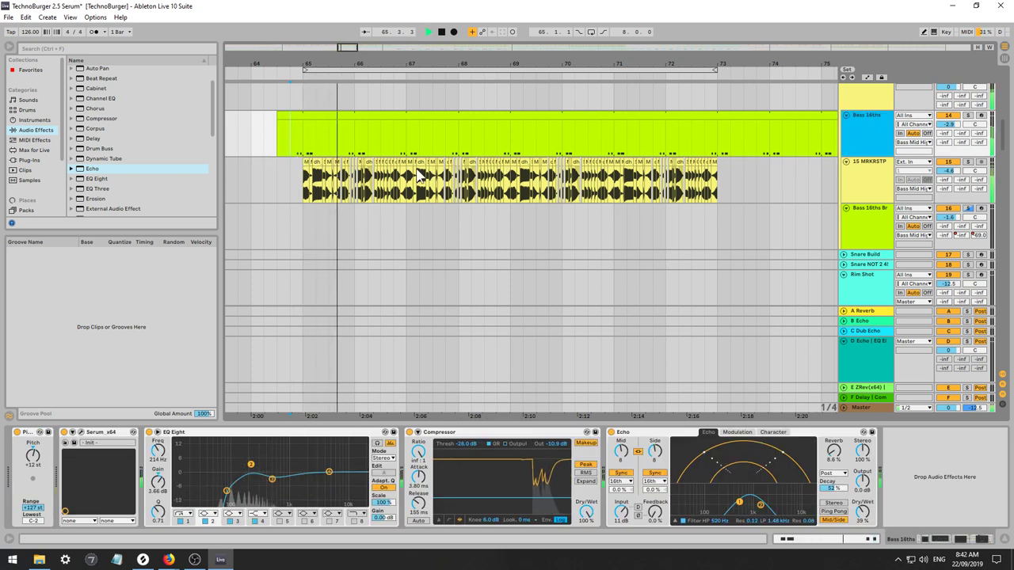
Duplicate the Bass 16ths track and delete the second C0 note from the upper clip.
{"action": "key", "text": "ctrl+d"}
{"action": "key", "text": "space"}
{"action": "key", "text": "space"}
{"action": "double_click", "coordinate": [325, 116]}
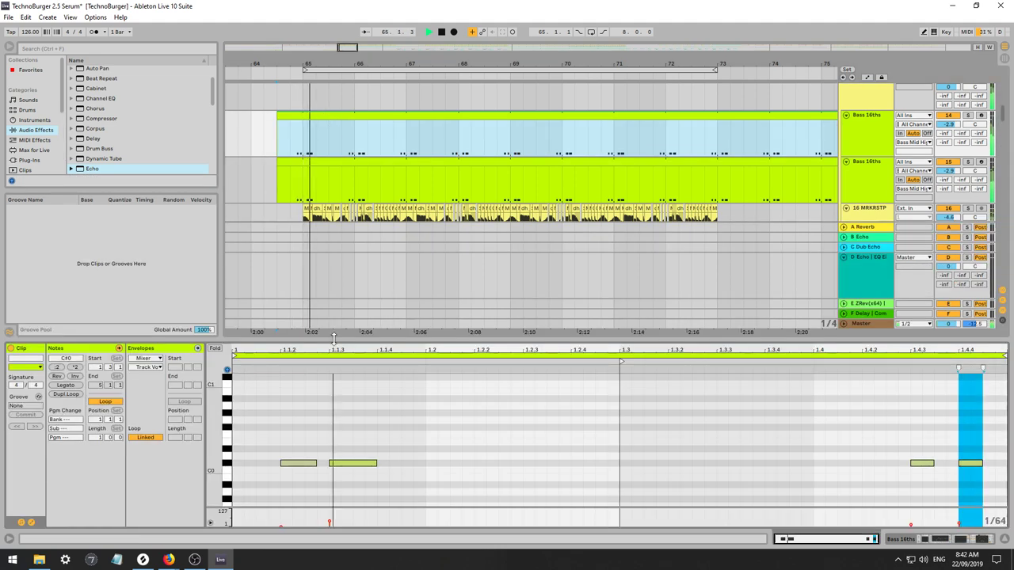
{"action": "key", "text": "space"}
{"action": "key", "text": "space"}
{"action": "left_click", "coordinate": [349, 463]}
{"action": "key", "text": "Delete"}
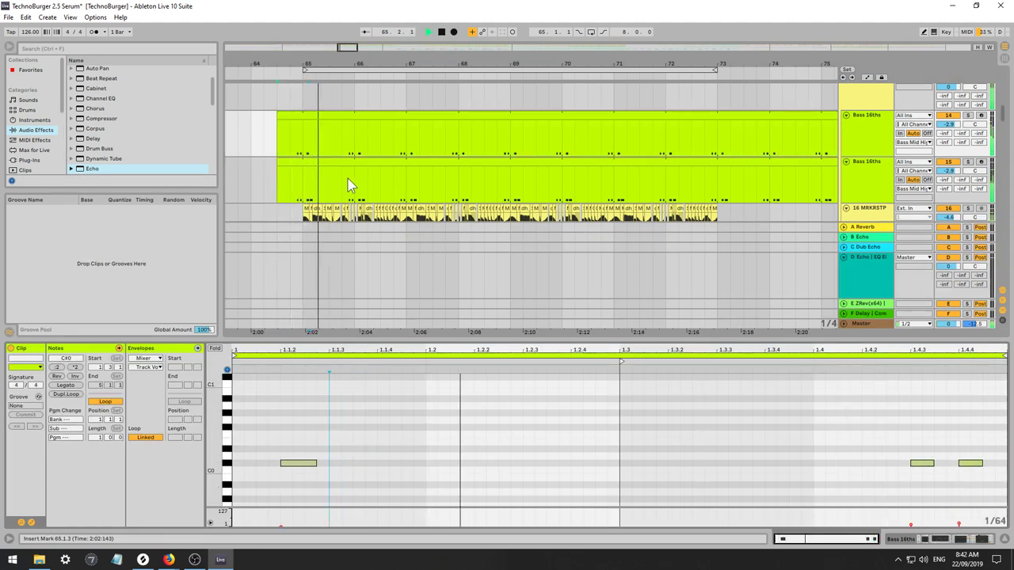
{"action": "key", "text": "space"}
In the lower Bass 16ths clip, delete the first note and the notes from 1.3.4 to 2.1.1.
{"action": "left_click", "coordinate": [326, 163]}
{"action": "left_click", "coordinate": [299, 463]}
{"action": "key", "text": "Delete"}
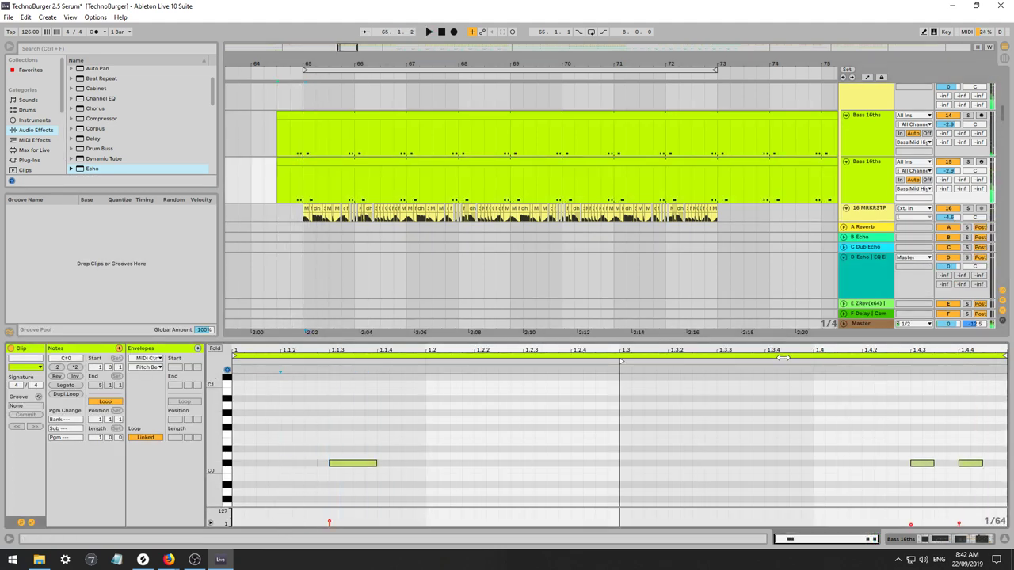
{"action": "left_click_drag", "start_coordinate": [777, 420], "coordinate": [1006, 491]}
{"action": "key", "text": "Delete"}
{"action": "key", "text": "space"}
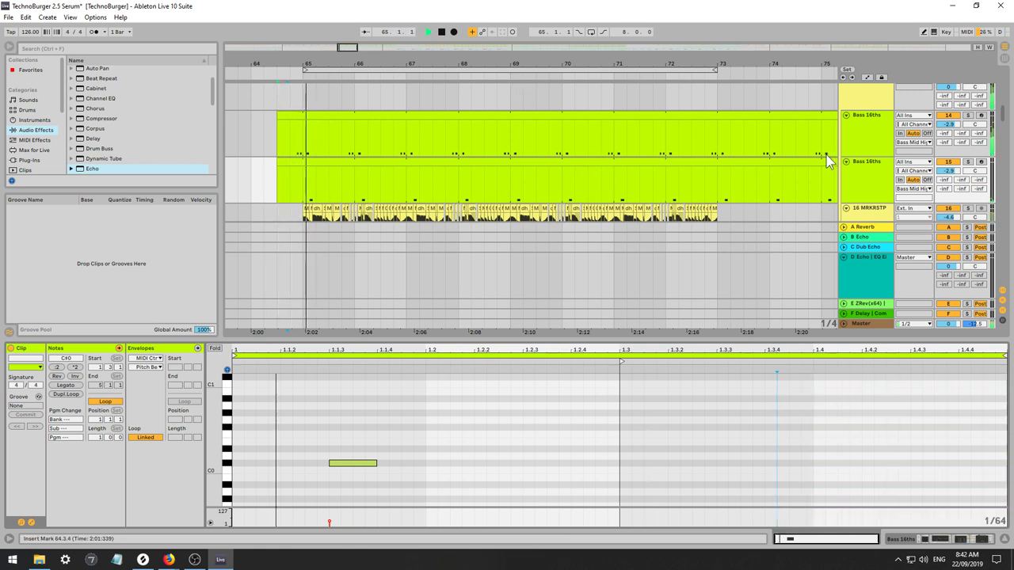
Solo the second Bass 16ths track and open its Serum editor.
{"action": "left_click", "coordinate": [967, 162]}
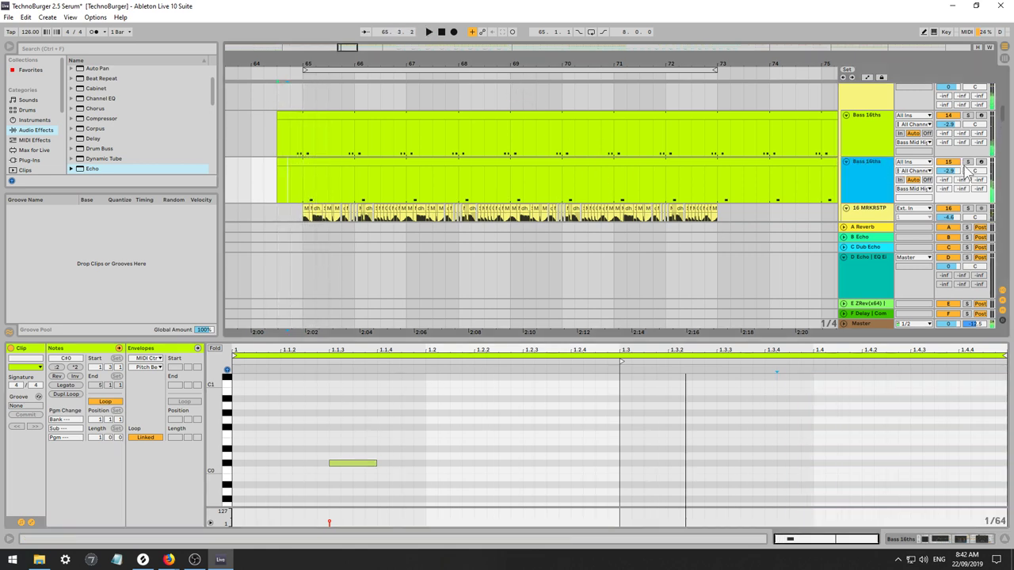
{"action": "left_click", "coordinate": [874, 172]}
{"action": "key", "text": "space"}
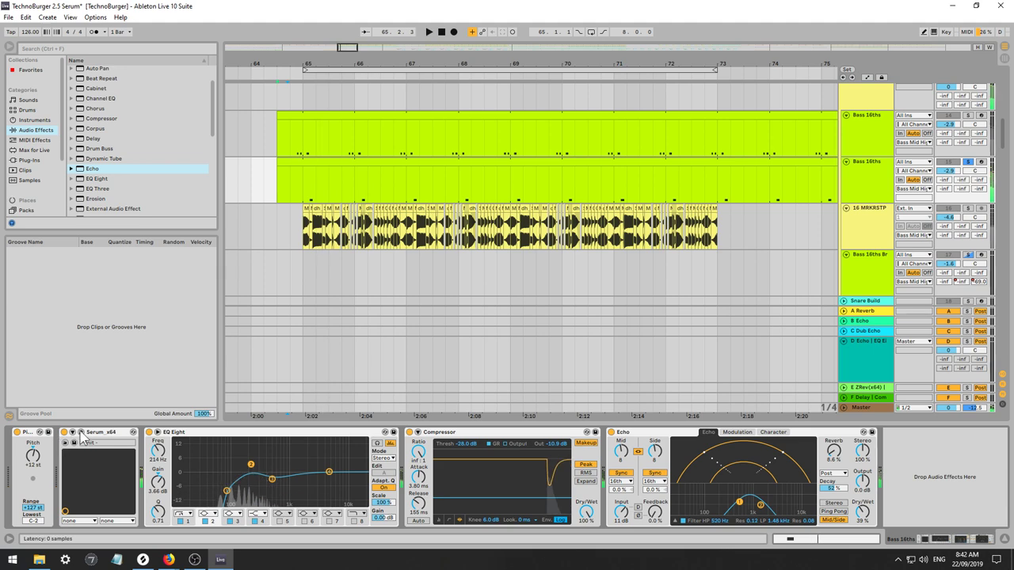
{"action": "left_click", "coordinate": [87, 432]}
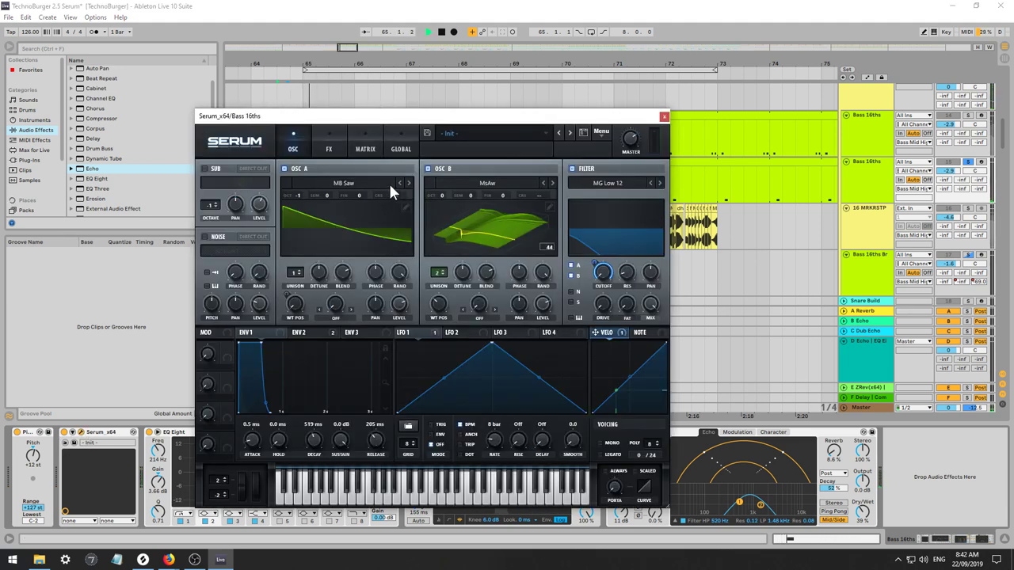
Load the Basic Shapes wavetable into oscillator A after trying SQR_SAW_Wrd and PWM Restricted.
{"action": "left_click", "coordinate": [353, 184]}
{"action": "mouse_move", "coordinate": [343, 198]}
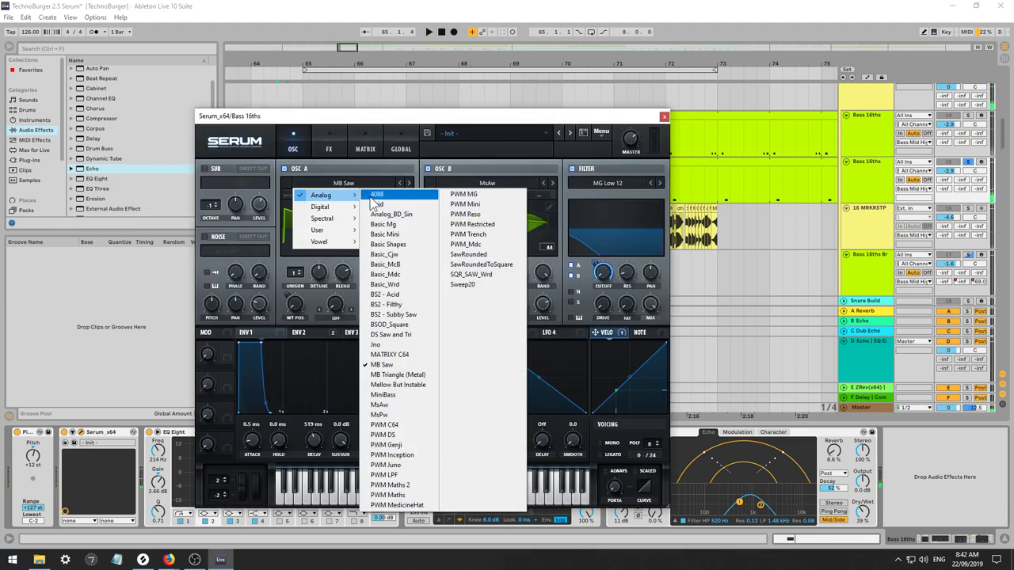
{"action": "left_click", "coordinate": [485, 276]}
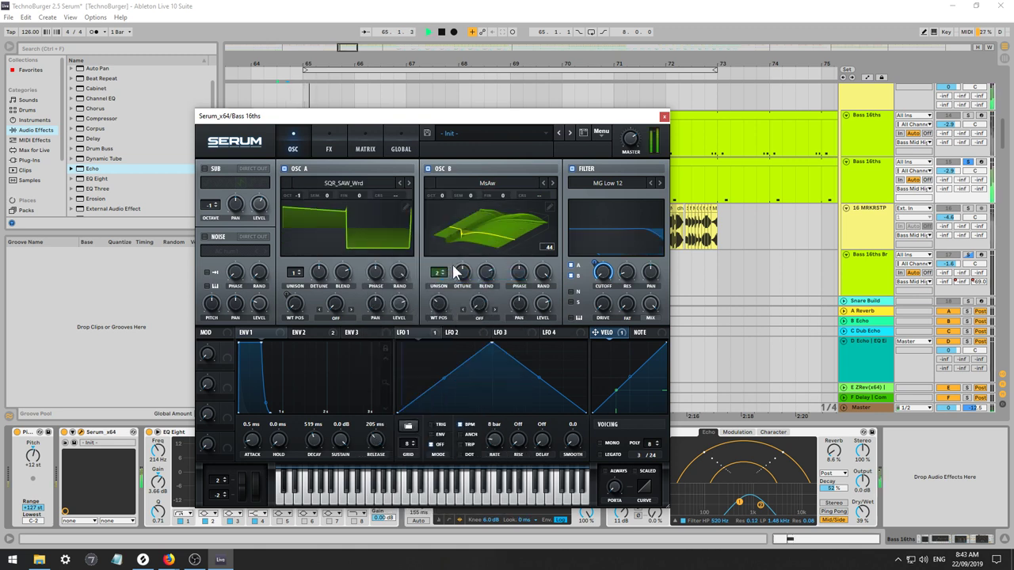
{"action": "left_click", "coordinate": [400, 183]}
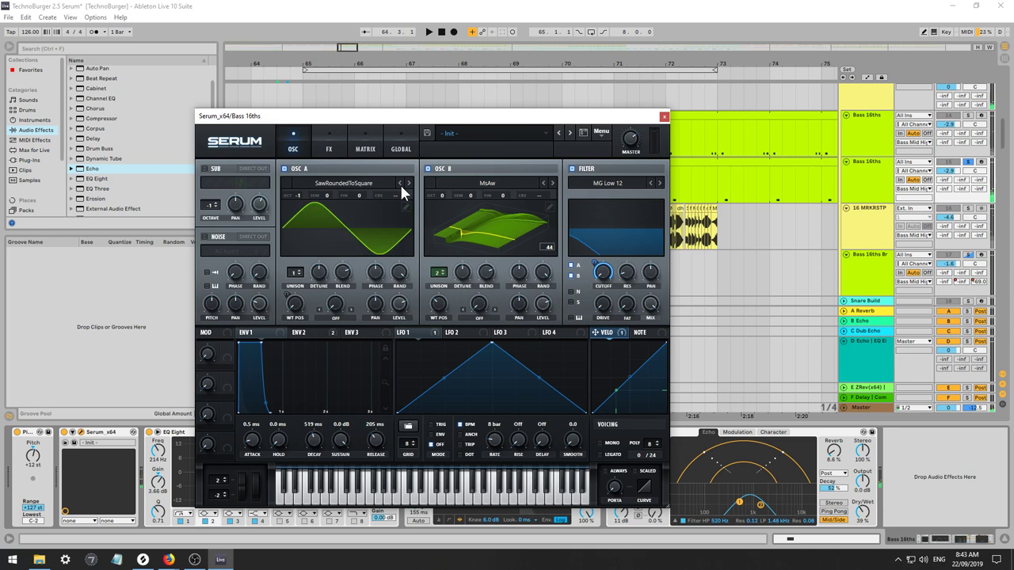
{"action": "left_click", "coordinate": [400, 182]}
{"action": "left_click", "coordinate": [400, 183]}
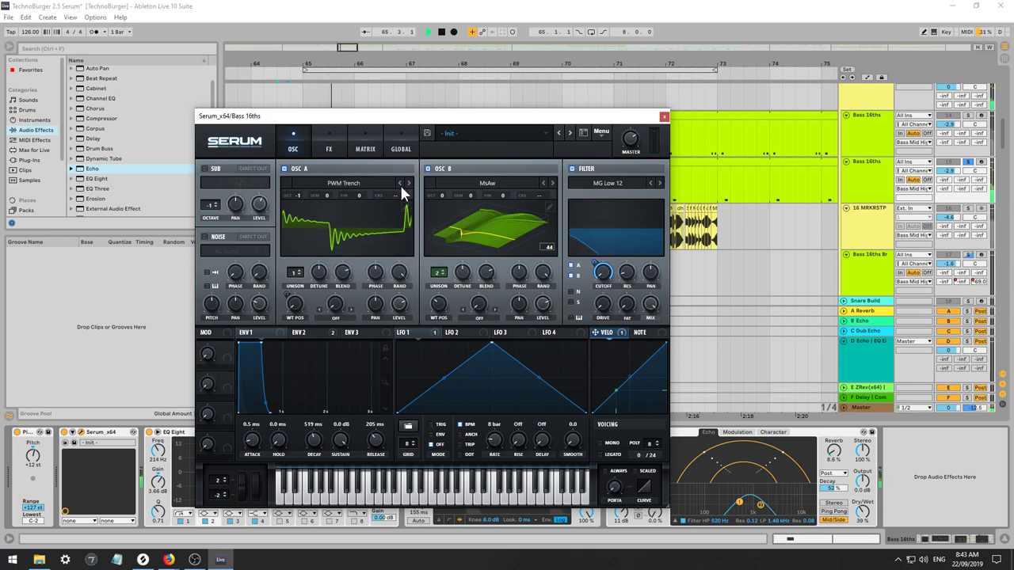
{"action": "left_click", "coordinate": [400, 183]}
{"action": "left_click", "coordinate": [370, 186]}
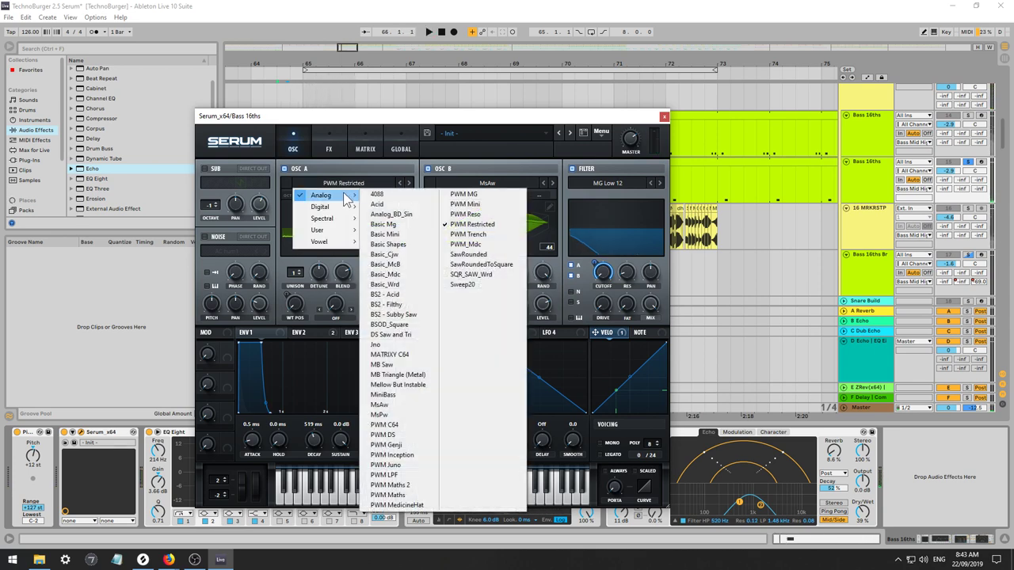
{"action": "mouse_move", "coordinate": [341, 195]}
{"action": "left_click", "coordinate": [396, 244]}
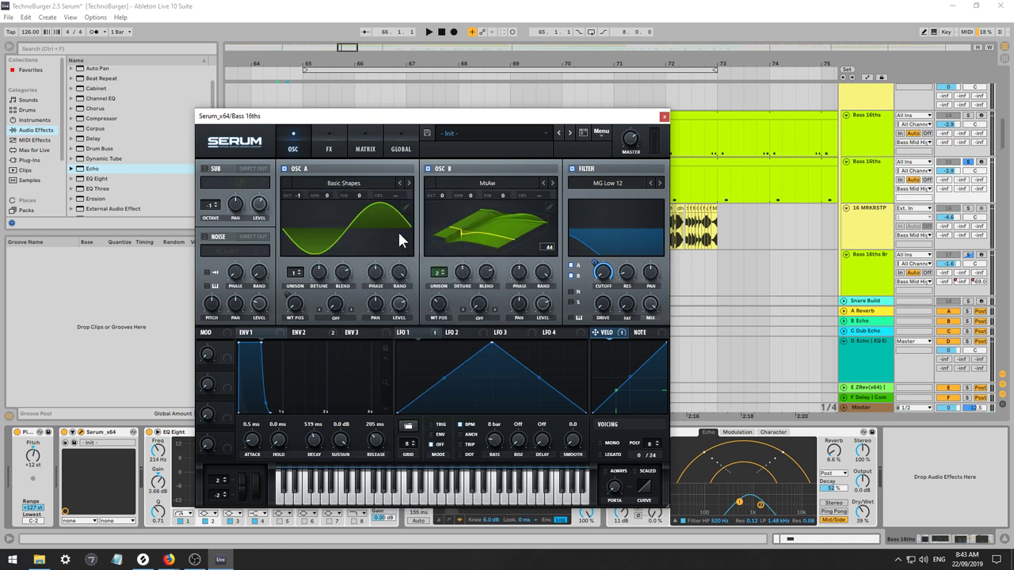
Morph oscillator A toward saw and reduce LFO 1's wavetable-position modulation in the matrix.
{"action": "left_click_drag", "start_coordinate": [295, 303], "coordinate": [297, 281]}
{"action": "right_click", "coordinate": [286, 293]}
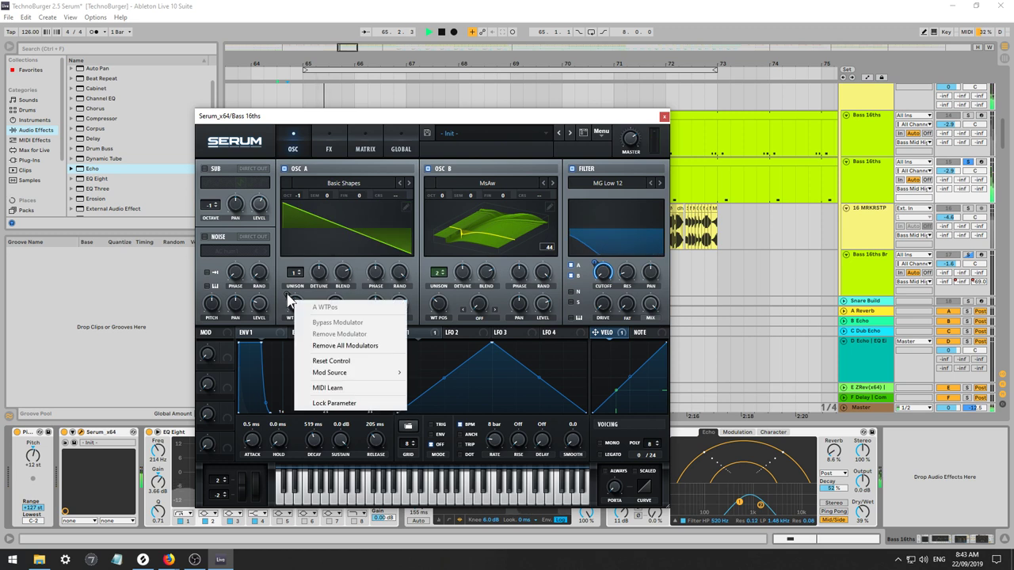
{"action": "left_click", "coordinate": [329, 149]}
{"action": "left_click", "coordinate": [353, 147]}
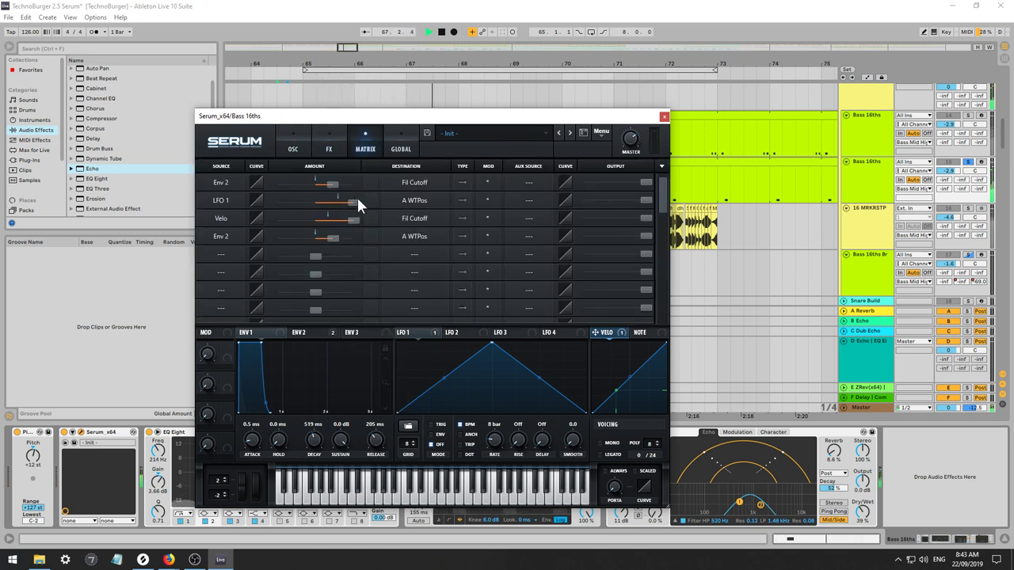
{"action": "left_click_drag", "start_coordinate": [354, 202], "coordinate": [334, 209]}
{"action": "left_click", "coordinate": [293, 148]}
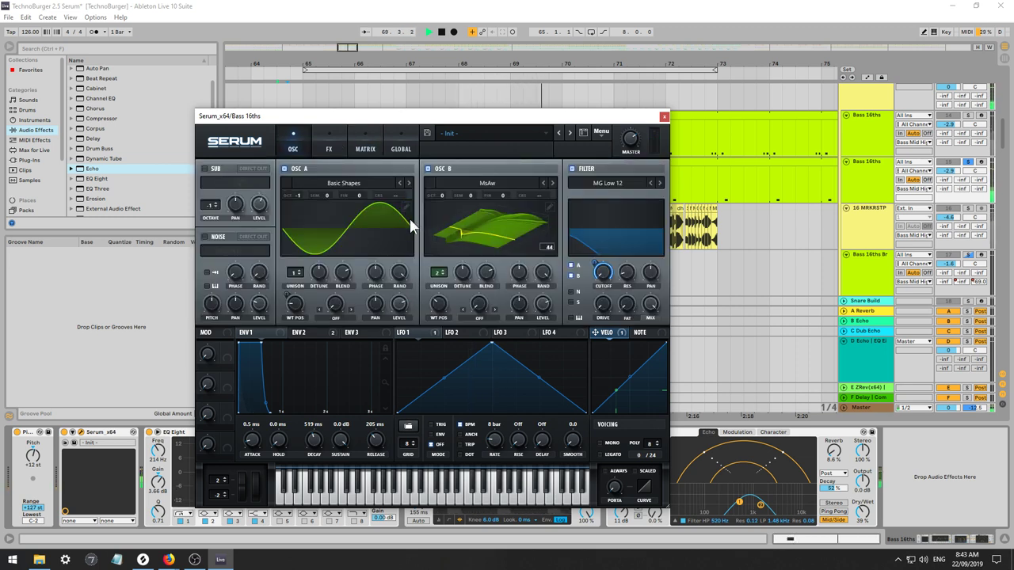
{"action": "left_click_drag", "start_coordinate": [293, 309], "coordinate": [291, 260]}
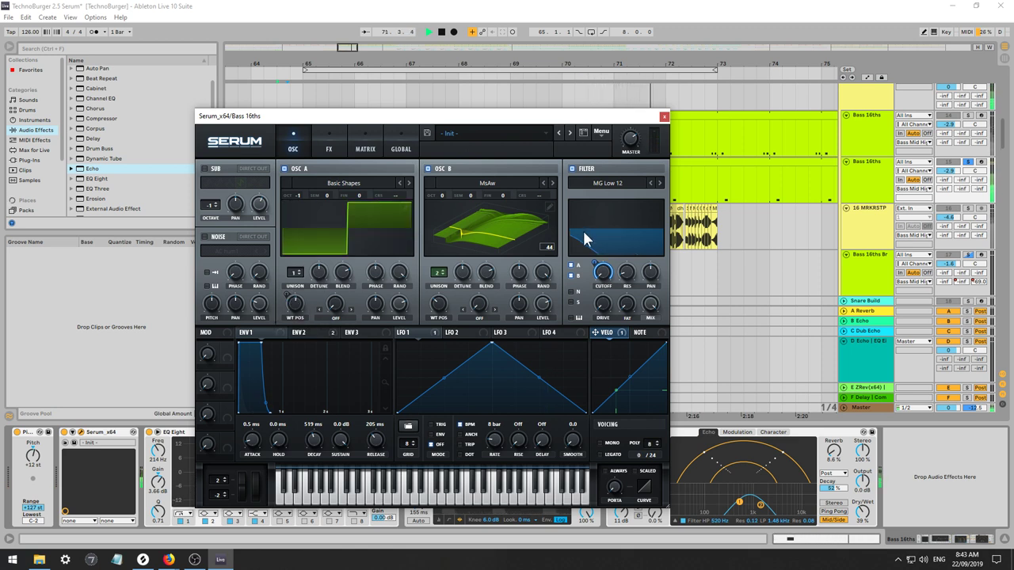
Set envelope 2 to 537 ms release and 571 ms decay, and enable the sub oscillator.
{"action": "right_click", "coordinate": [602, 285]}
{"action": "key", "text": "Escape"}
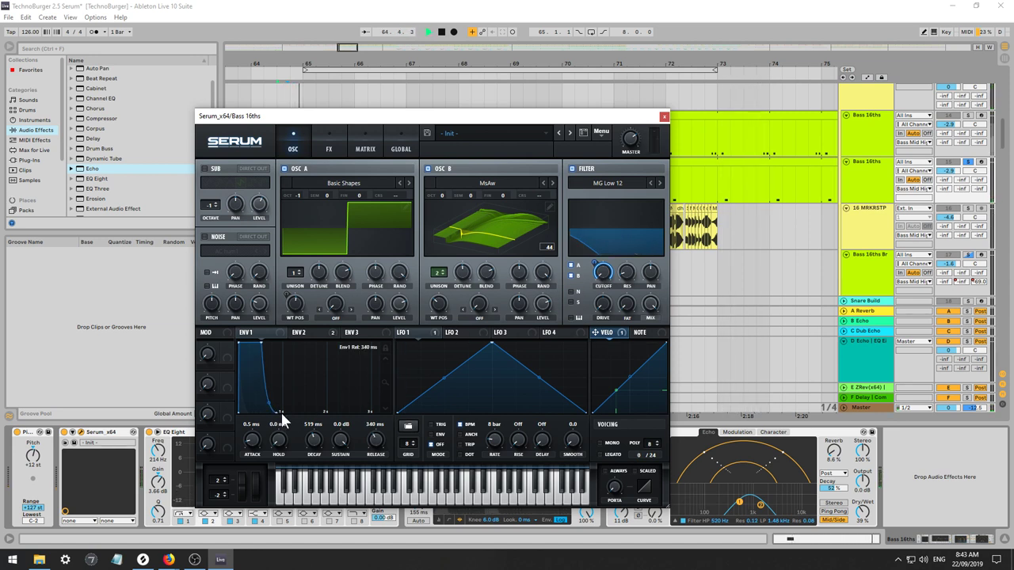
{"action": "left_click", "coordinate": [303, 332]}
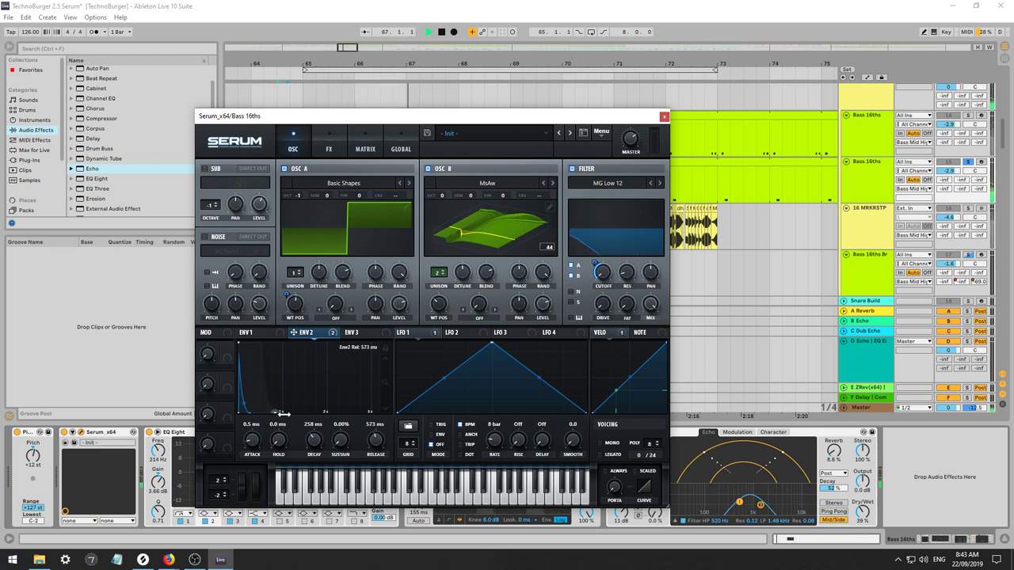
{"action": "left_click_drag", "start_coordinate": [282, 413], "coordinate": [248, 412]}
{"action": "mouse_move", "coordinate": [325, 446]}
{"action": "left_mouse_down"}
{"action": "mouse_move", "coordinate": [315, 421]}
{"action": "mouse_move", "coordinate": [312, 433]}
{"action": "left_mouse_up"}
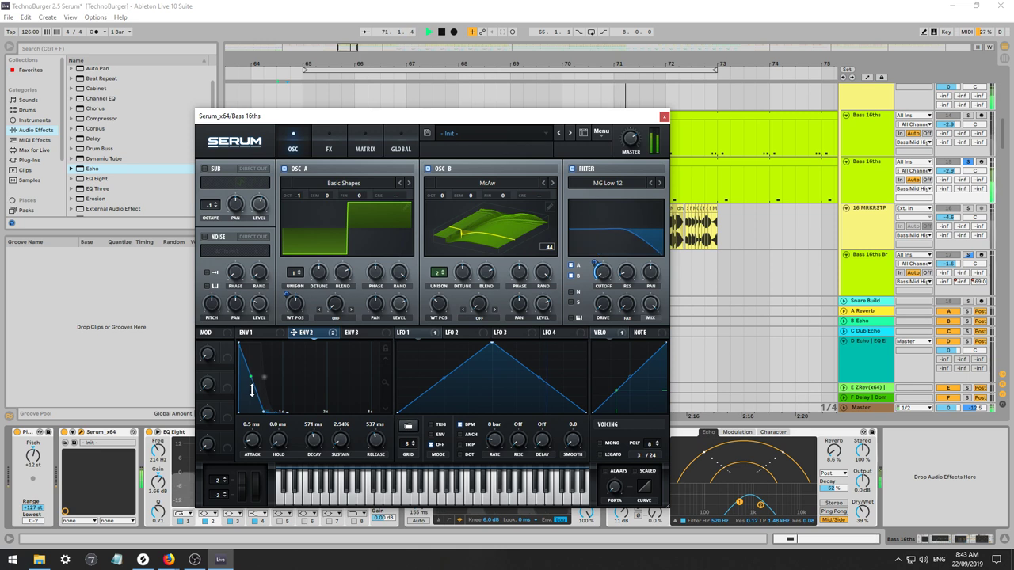
{"action": "left_click", "coordinate": [205, 169]}
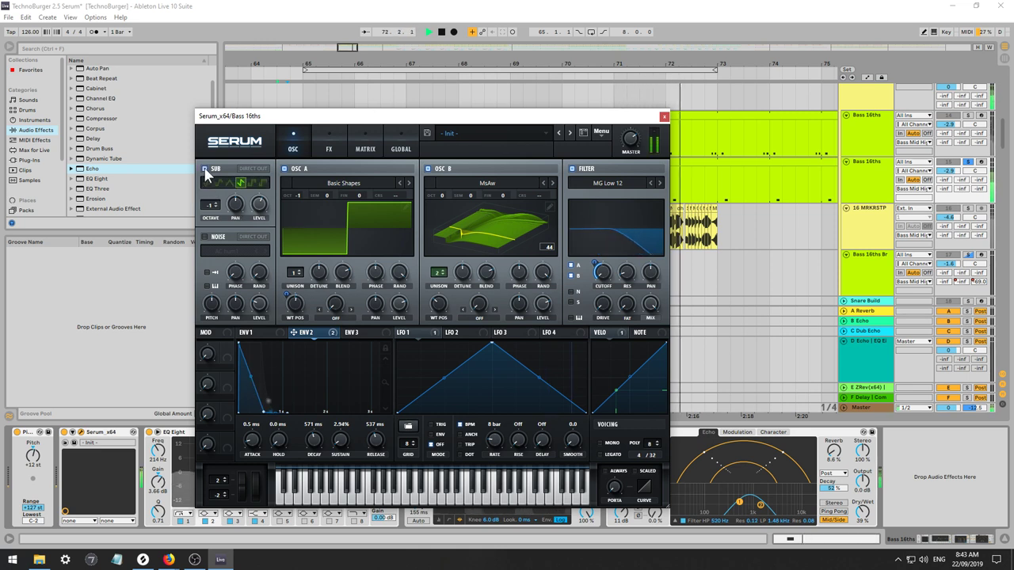
Add Serum's Hyper/Dimension effect with a single unison voice and 14% detune.
{"action": "left_click", "coordinate": [330, 142]}
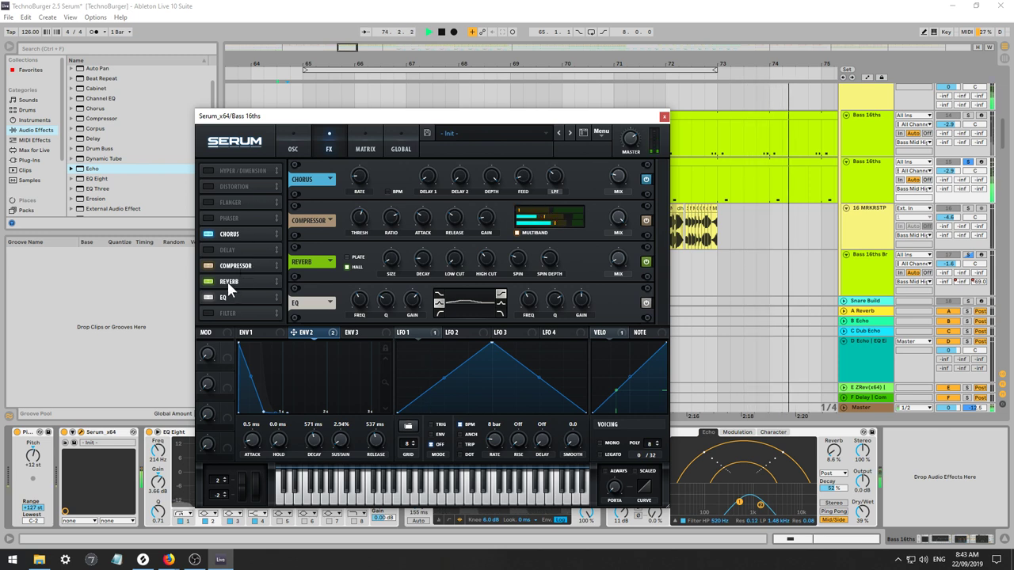
{"action": "left_click", "coordinate": [208, 313]}
{"action": "left_click", "coordinate": [208, 314]}
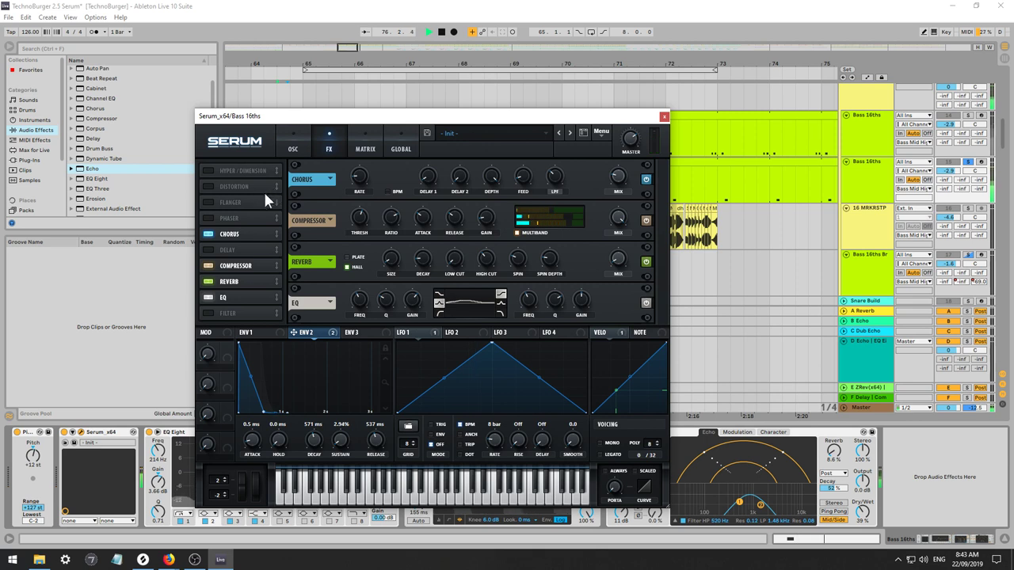
{"action": "left_click", "coordinate": [212, 170]}
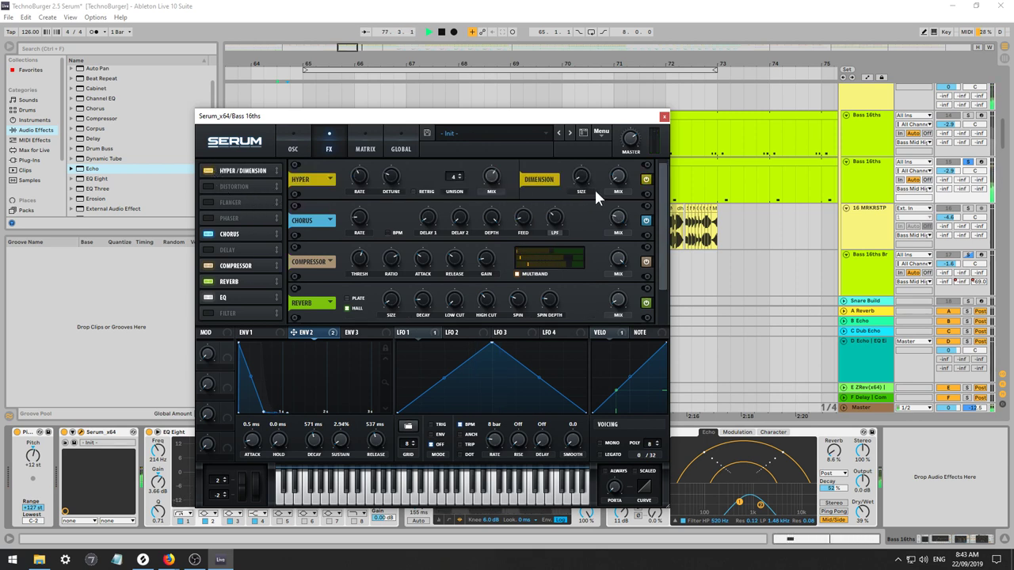
{"action": "left_click", "coordinate": [459, 180]}
{"action": "left_click", "coordinate": [460, 180]}
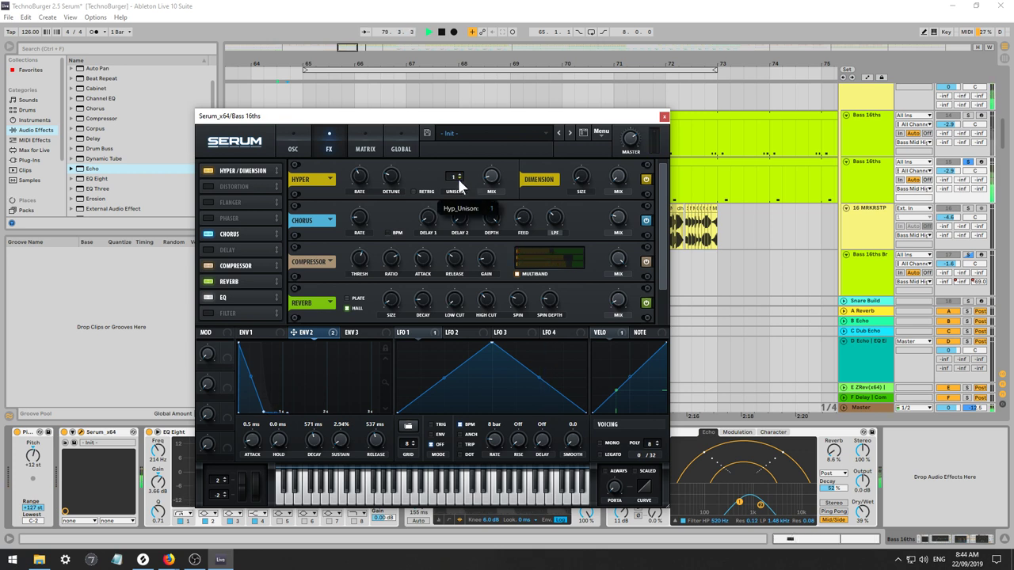
{"action": "left_click_drag", "start_coordinate": [389, 173], "coordinate": [385, 186]}
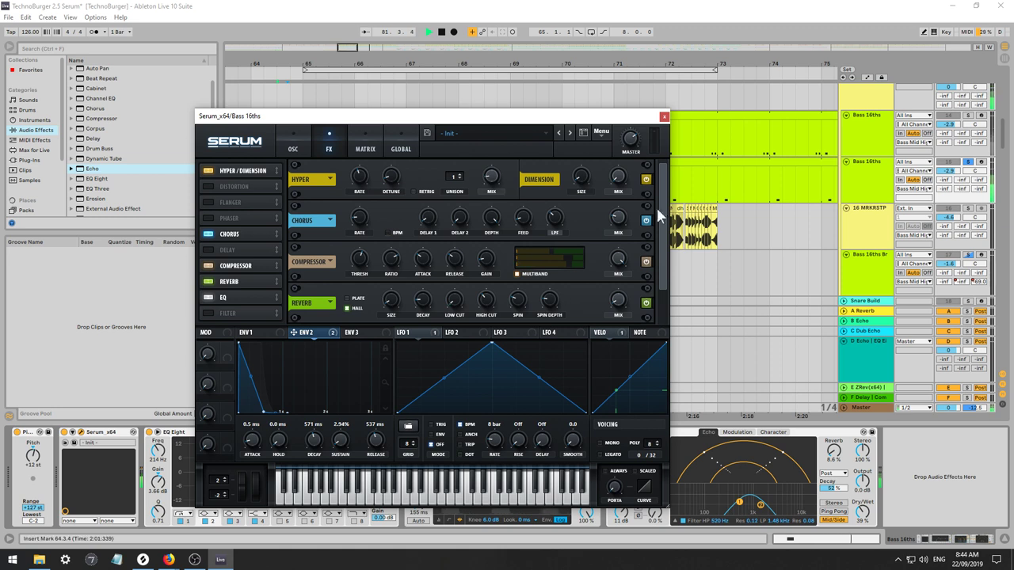
Unsolo, cut EQ Eight at 383 Hz by -7.56 dB, and switch off Hyper and the Compressor.
{"action": "left_click", "coordinate": [968, 162]}
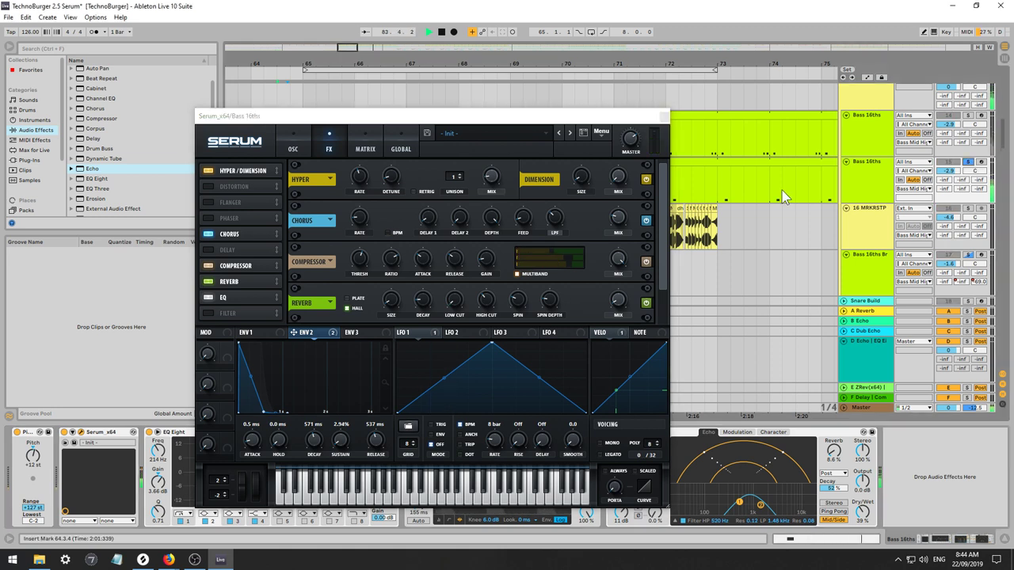
{"action": "left_click_drag", "start_coordinate": [512, 116], "coordinate": [536, 2]}
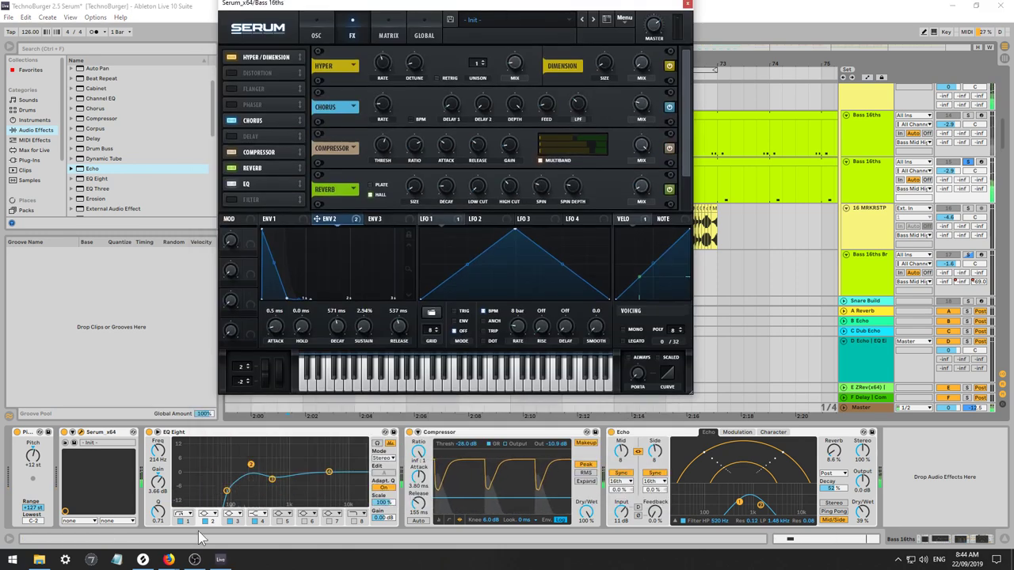
{"action": "left_click_drag", "start_coordinate": [227, 492], "coordinate": [264, 488]}
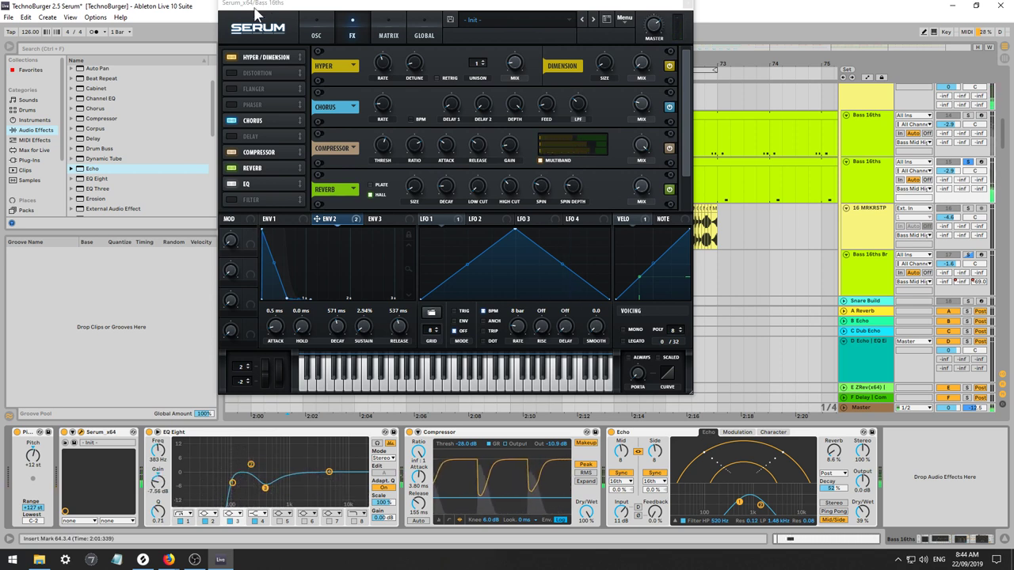
{"action": "left_click", "coordinate": [232, 57]}
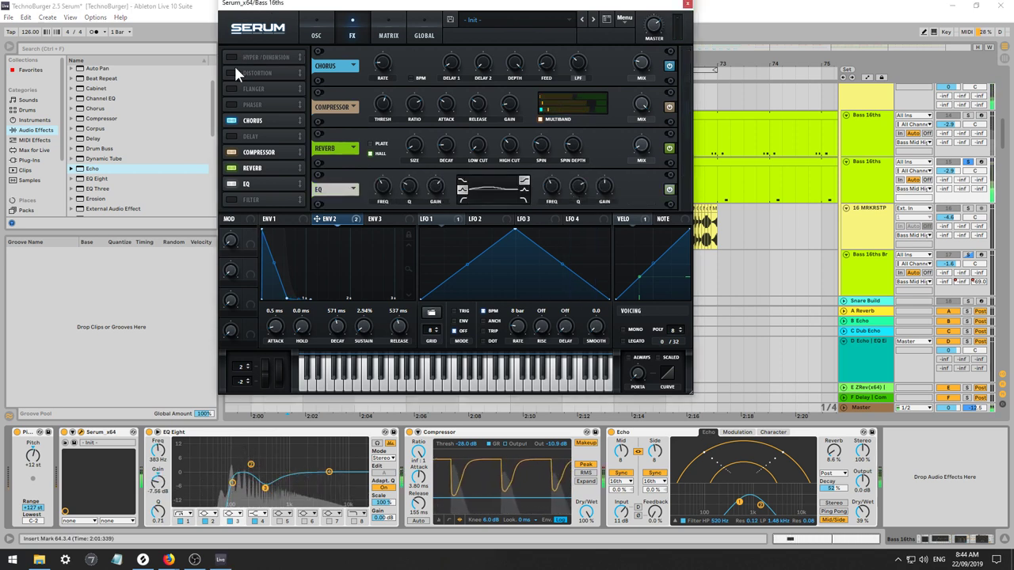
{"action": "left_click", "coordinate": [408, 433]}
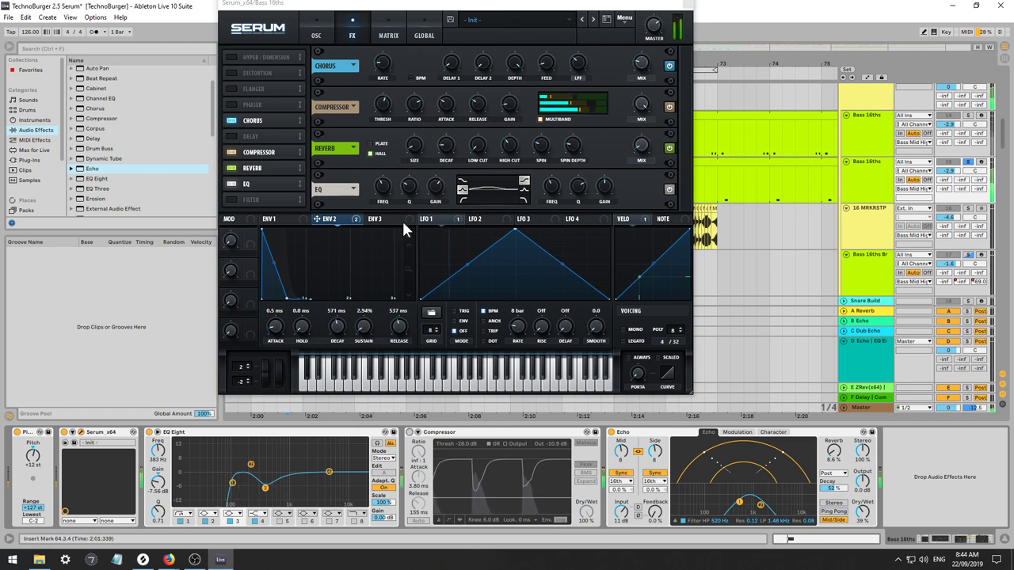
{"action": "left_click", "coordinate": [319, 24]}
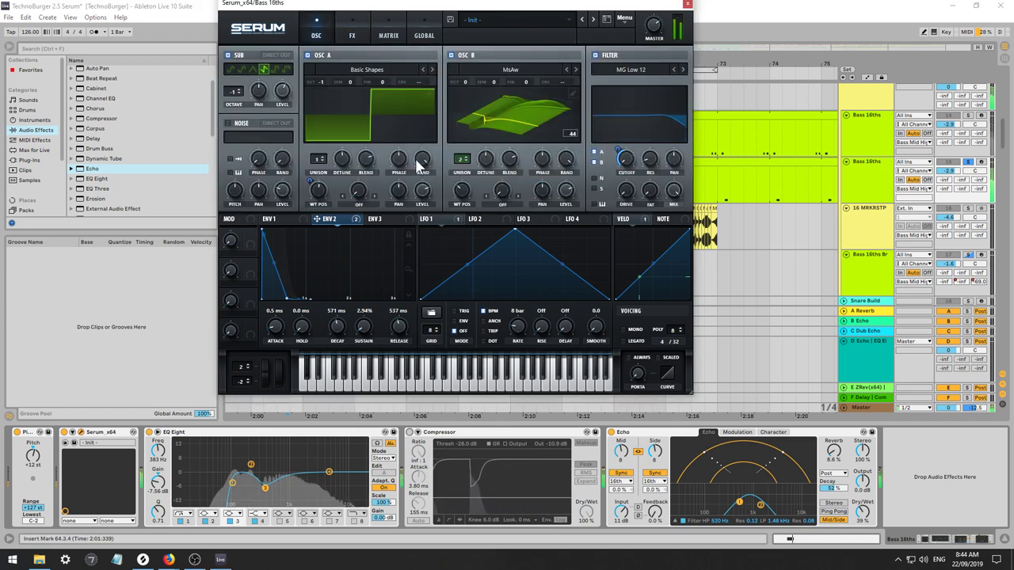
Nudge oscillator A's wavetable position up and set envelope 2's cutoff modulation to 14.
{"action": "left_click_drag", "start_coordinate": [323, 198], "coordinate": [317, 176]}
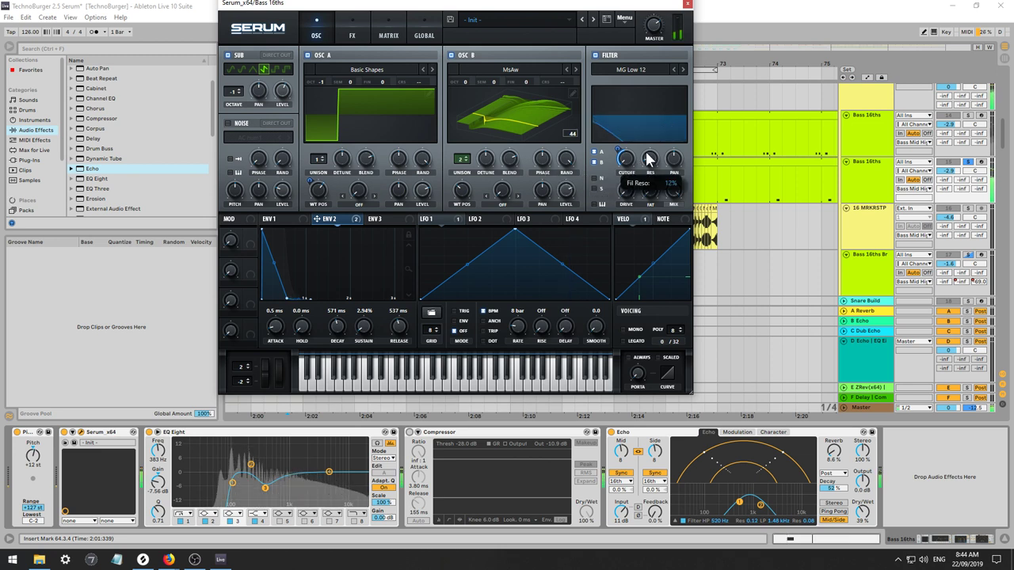
{"action": "left_click_drag", "start_coordinate": [618, 153], "coordinate": [617, 143]}
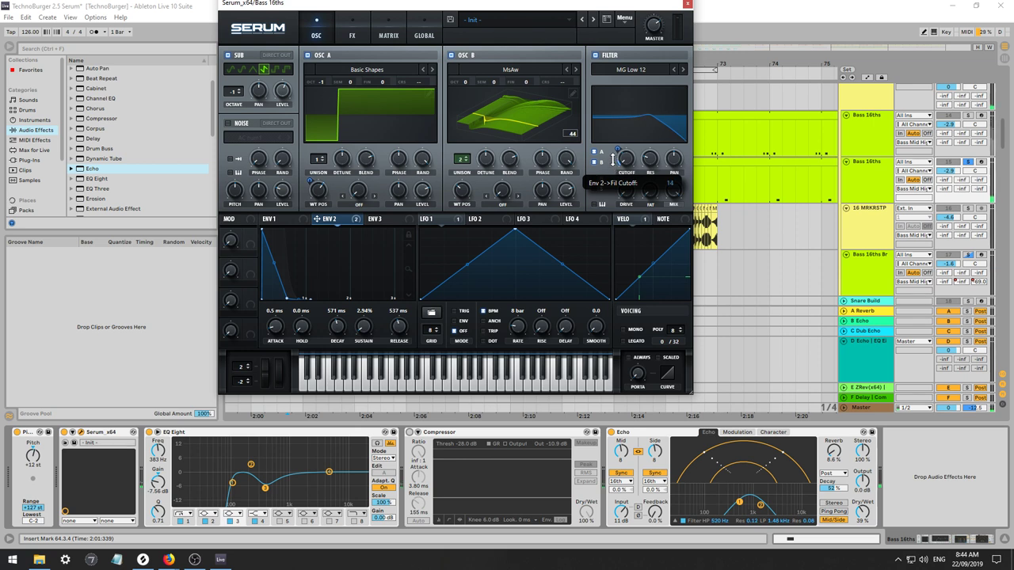
{"action": "mouse_move", "coordinate": [612, 158]}
{"action": "left_mouse_down"}
{"action": "mouse_move", "coordinate": [616, 145]}
{"action": "mouse_move", "coordinate": [618, 156]}
{"action": "left_mouse_up"}
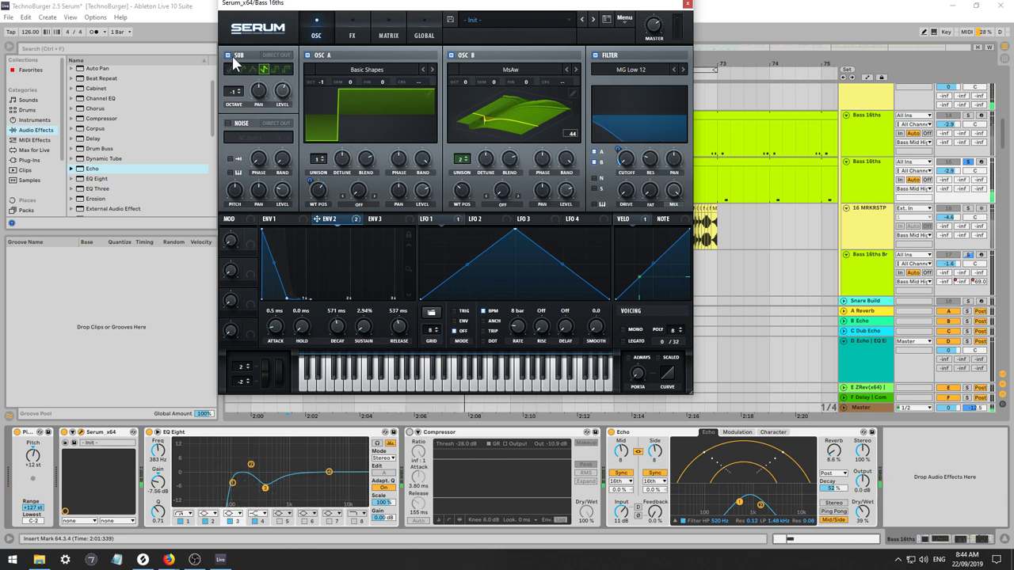
Change the sub oscillator's waveform, drop it to -2 octaves, unsolo, and close Serum.
{"action": "left_click", "coordinate": [274, 69]}
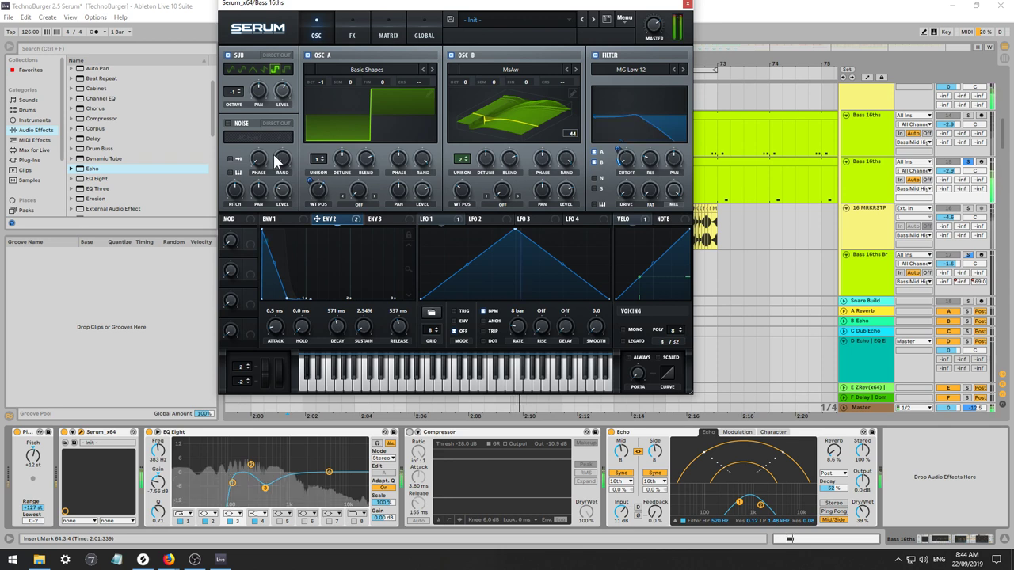
{"action": "left_click", "coordinate": [240, 95]}
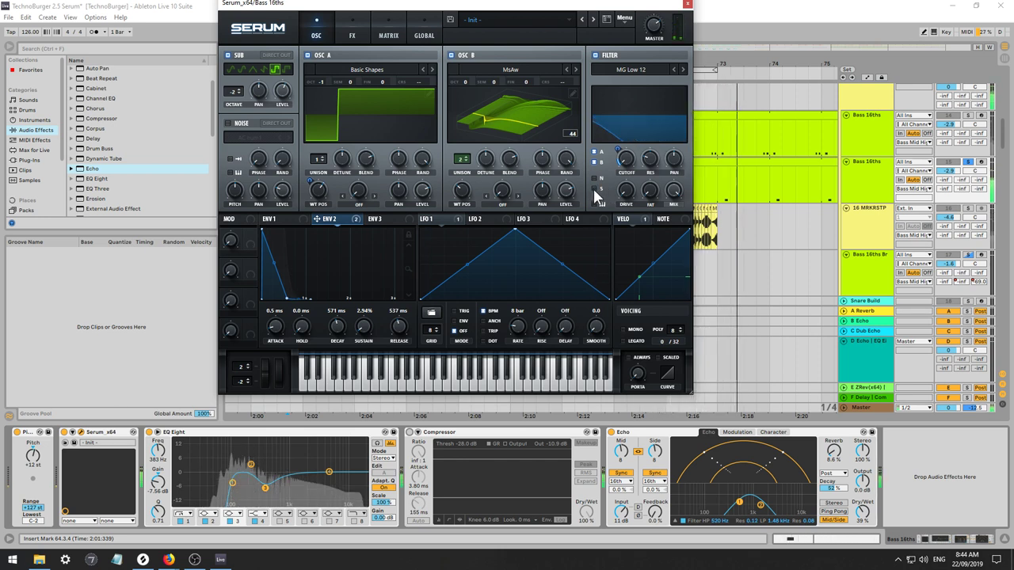
{"action": "left_click", "coordinate": [968, 162]}
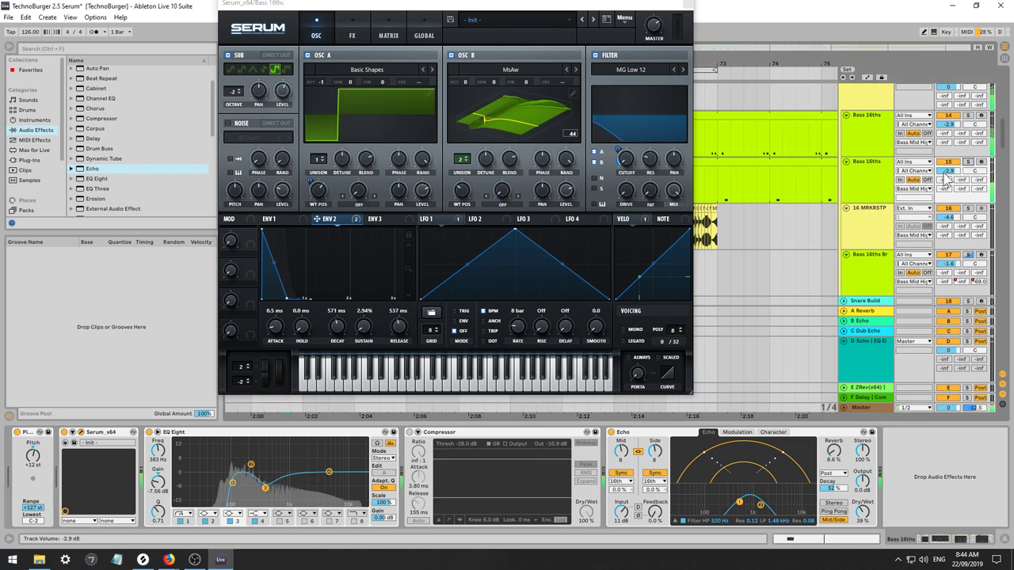
{"action": "left_click", "coordinate": [686, 4]}
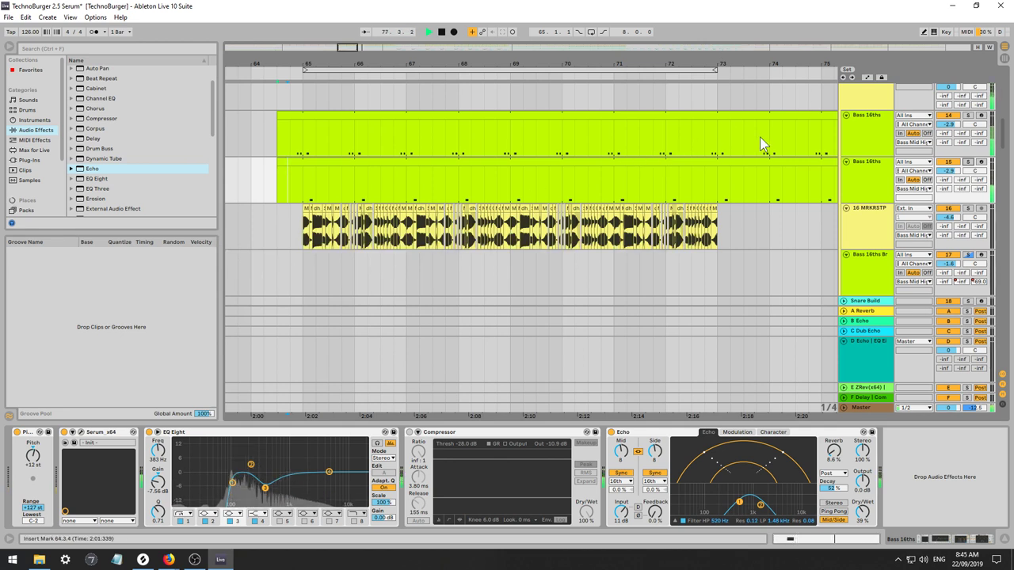
Try shortening the C#0 note at 1.1.2 in the first clip, then undo it.
{"action": "double_click", "coordinate": [633, 116]}
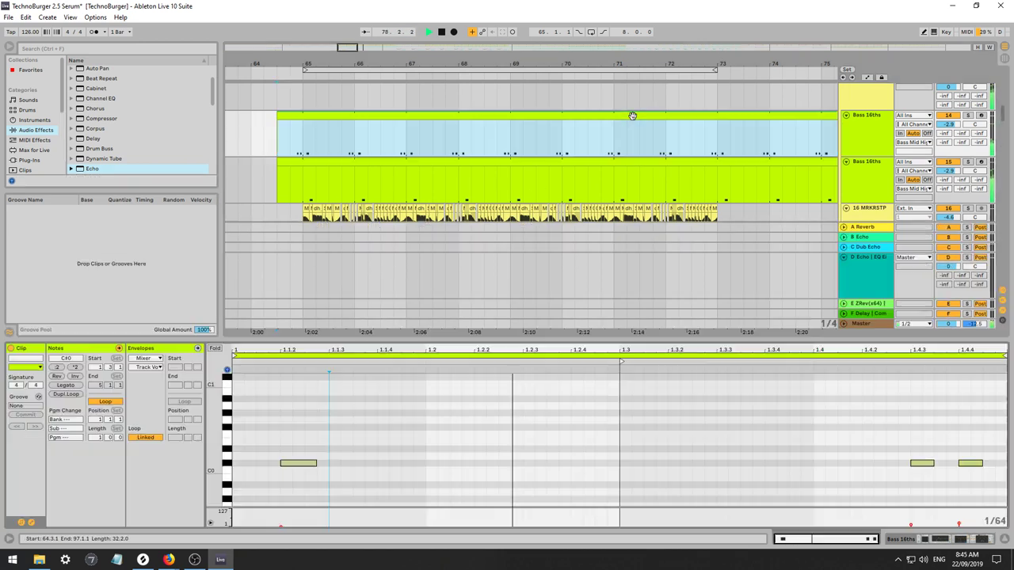
{"action": "left_click", "coordinate": [396, 436]}
{"action": "left_click_drag", "start_coordinate": [315, 464], "coordinate": [304, 465]}
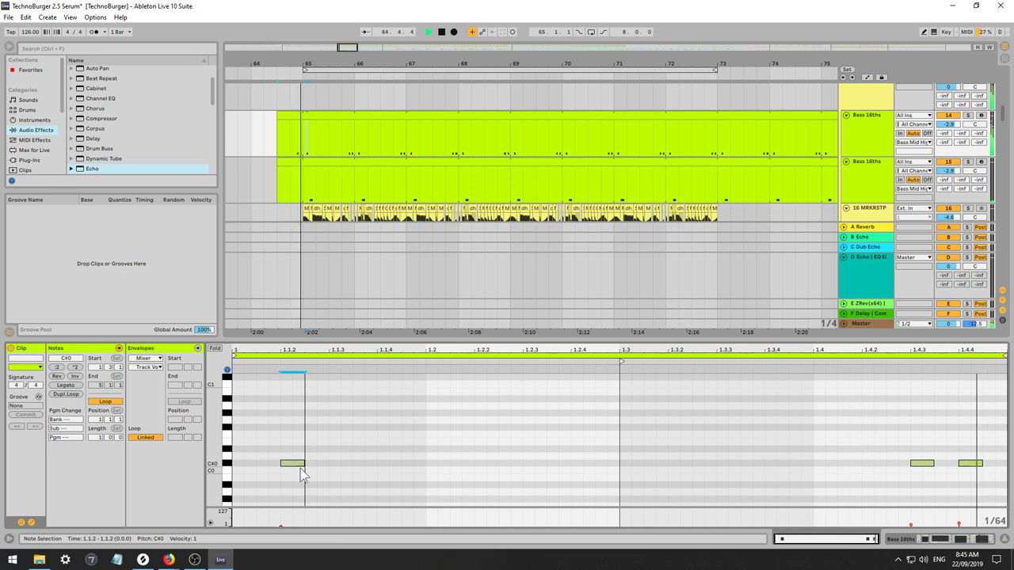
{"action": "key", "text": "space"}
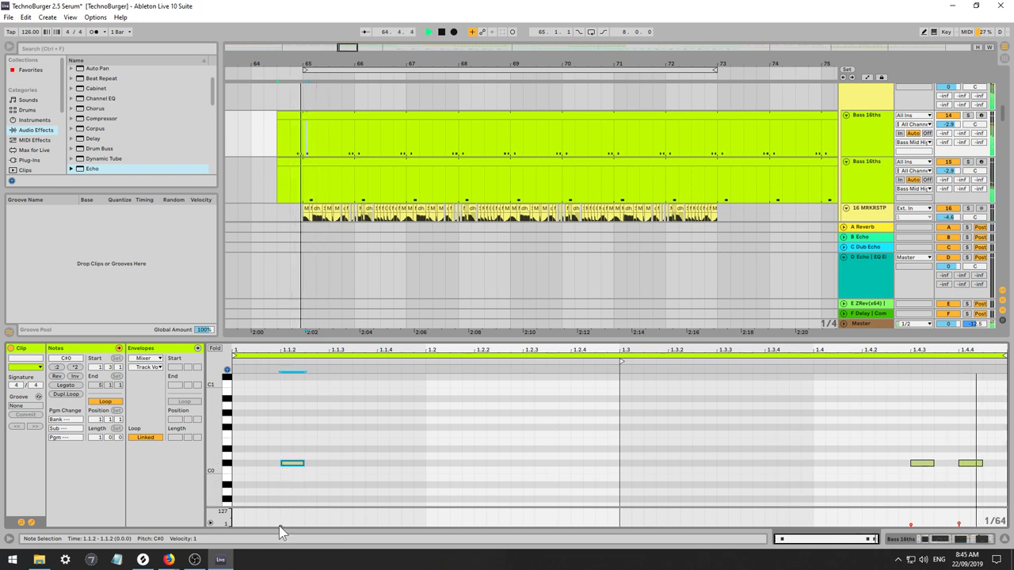
{"action": "key", "text": "ctrl+z"}
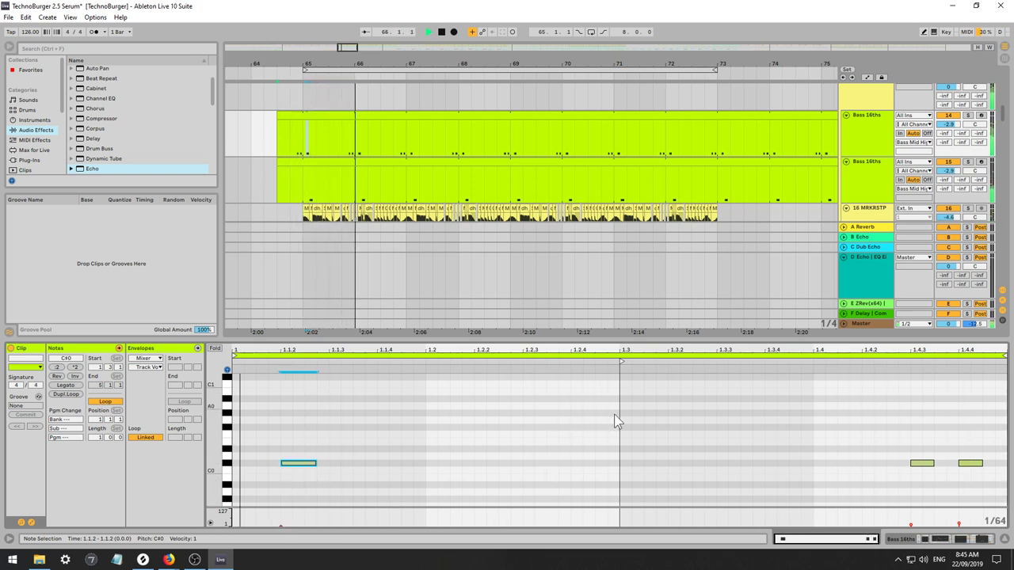
Shorten the C#0 note in the second Bass 16ths clip and show the track's devices.
{"action": "left_click", "coordinate": [316, 163]}
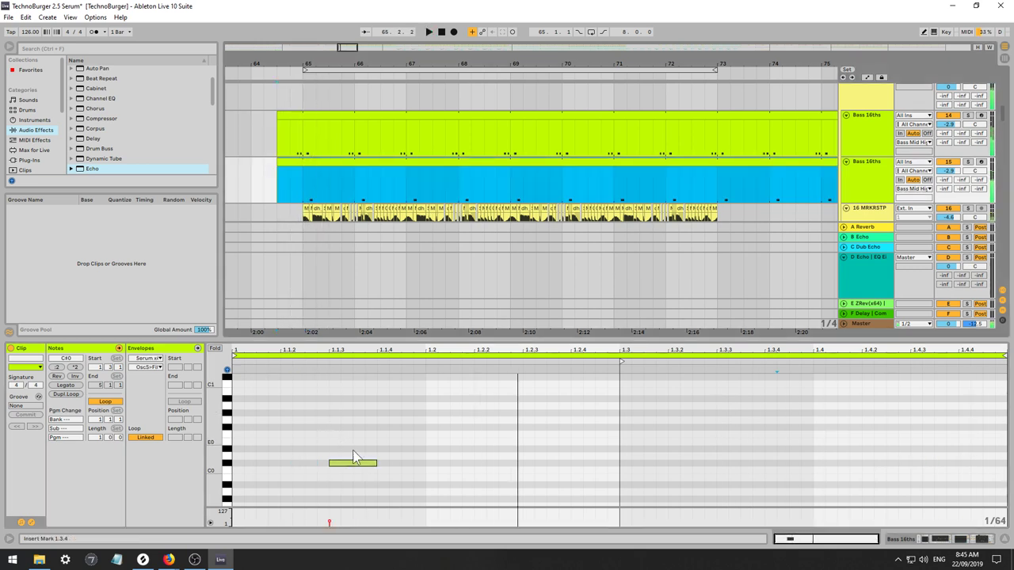
{"action": "left_click", "coordinate": [388, 468]}
{"action": "key", "text": "space"}
{"action": "key", "text": "space"}
{"action": "left_click_drag", "start_coordinate": [375, 463], "coordinate": [340, 465]}
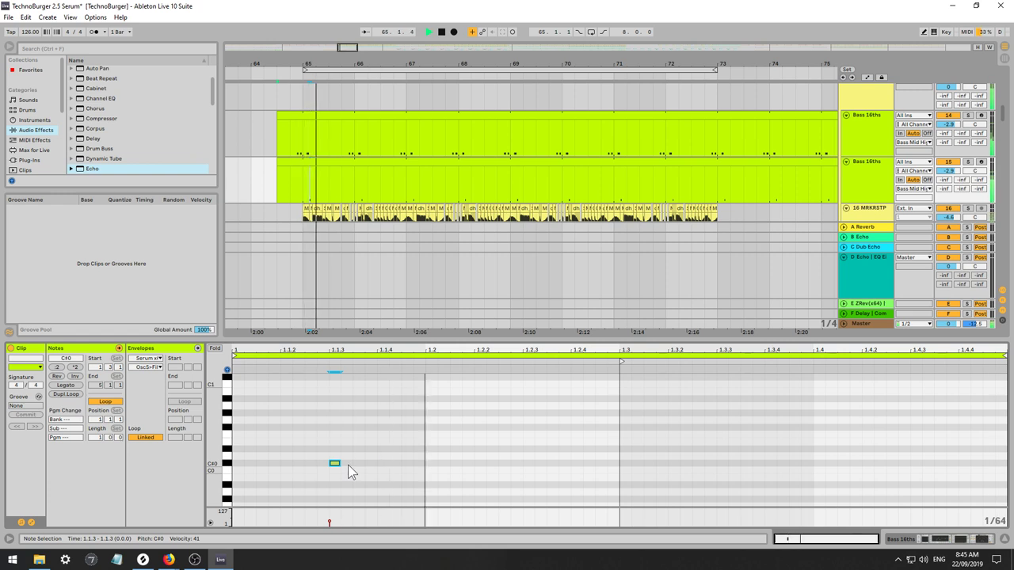
{"action": "key", "text": "space"}
{"action": "key", "text": "space"}
{"action": "double_click", "coordinate": [864, 172]}
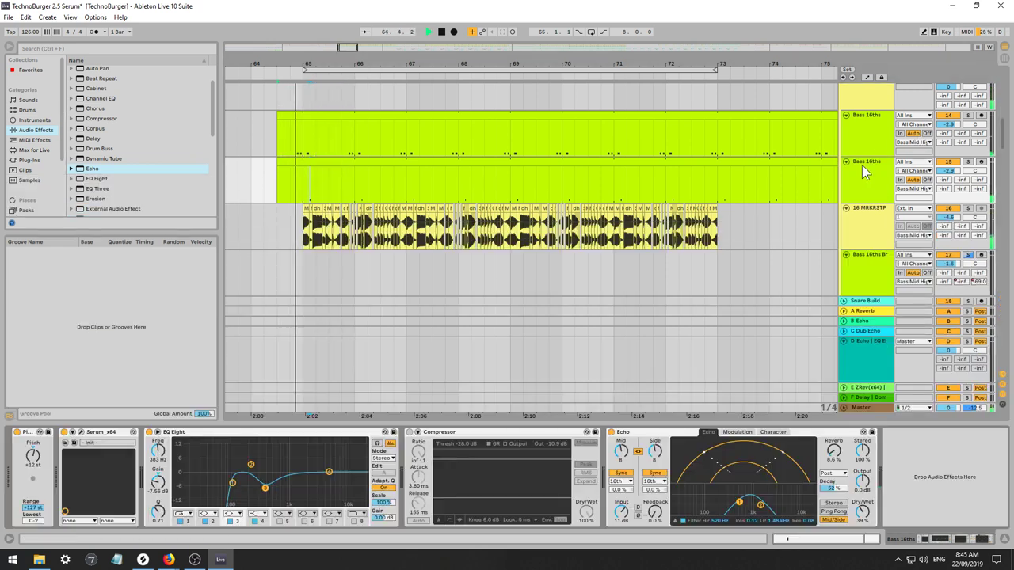
Open Serum and lengthen envelope 2's decay to 243 ms.
{"action": "key", "text": "space"}
{"action": "left_click", "coordinate": [81, 433]}
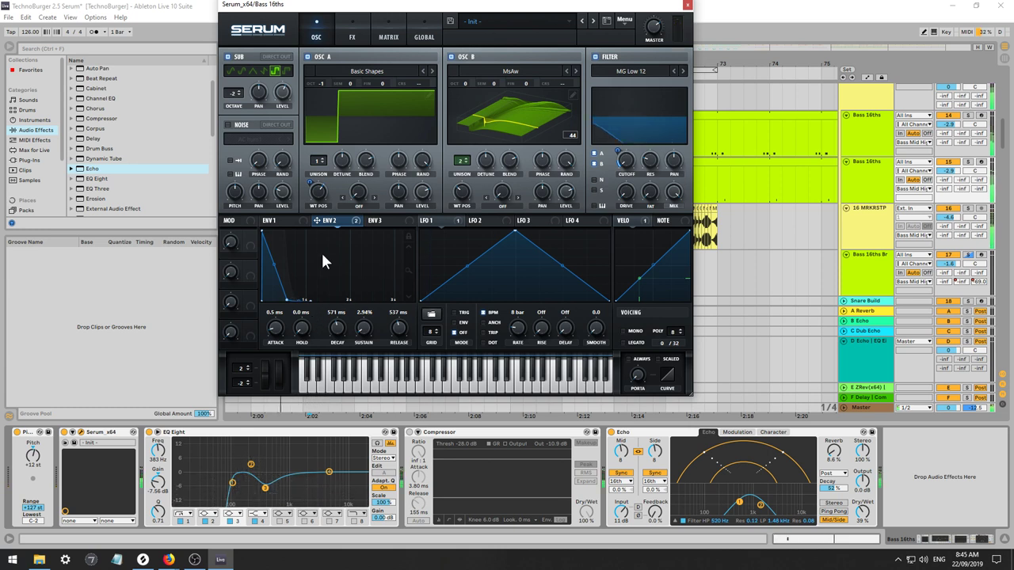
{"action": "mouse_move", "coordinate": [338, 331]}
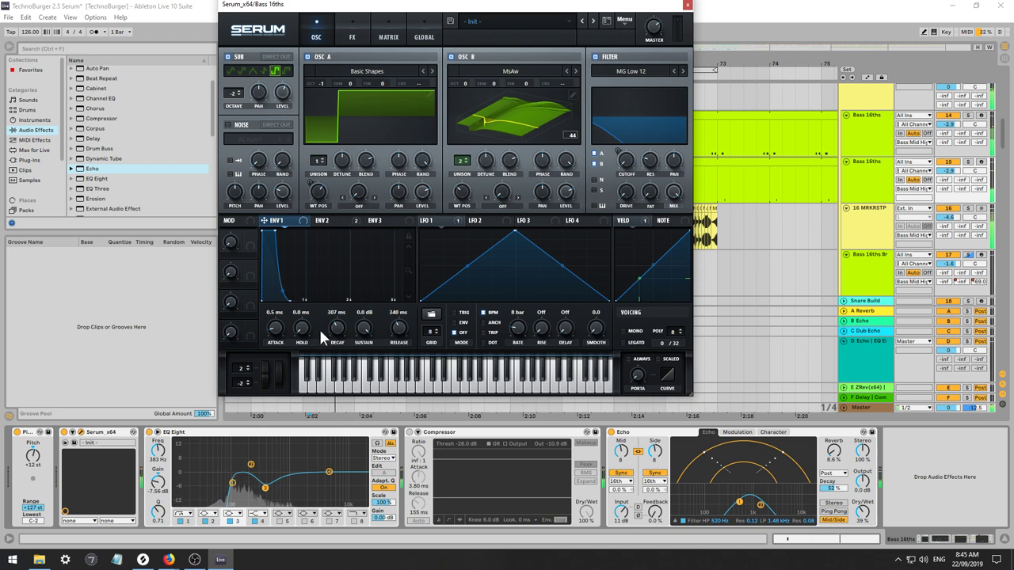
{"action": "left_click", "coordinate": [328, 221]}
{"action": "mouse_move", "coordinate": [334, 331]}
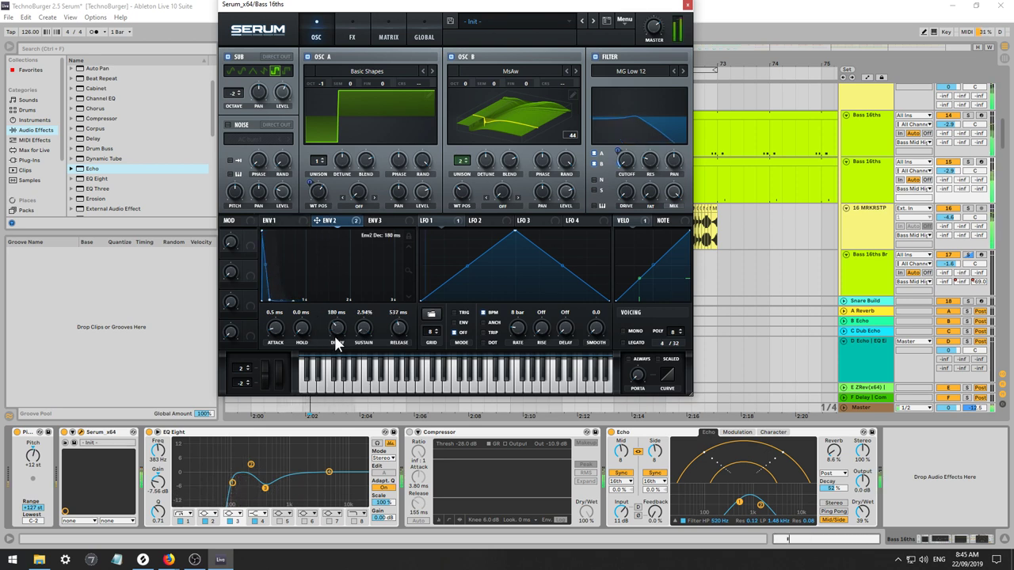
{"action": "left_click_drag", "start_coordinate": [333, 334], "coordinate": [334, 333]}
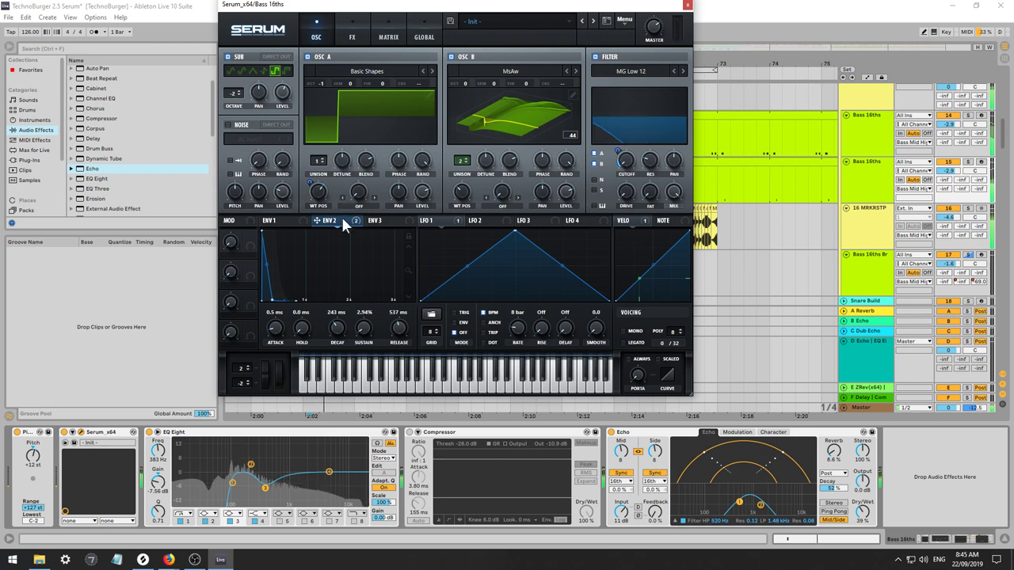
Raise envelope 1's release to about 290 ms and close Serum.
{"action": "left_click", "coordinate": [272, 220]}
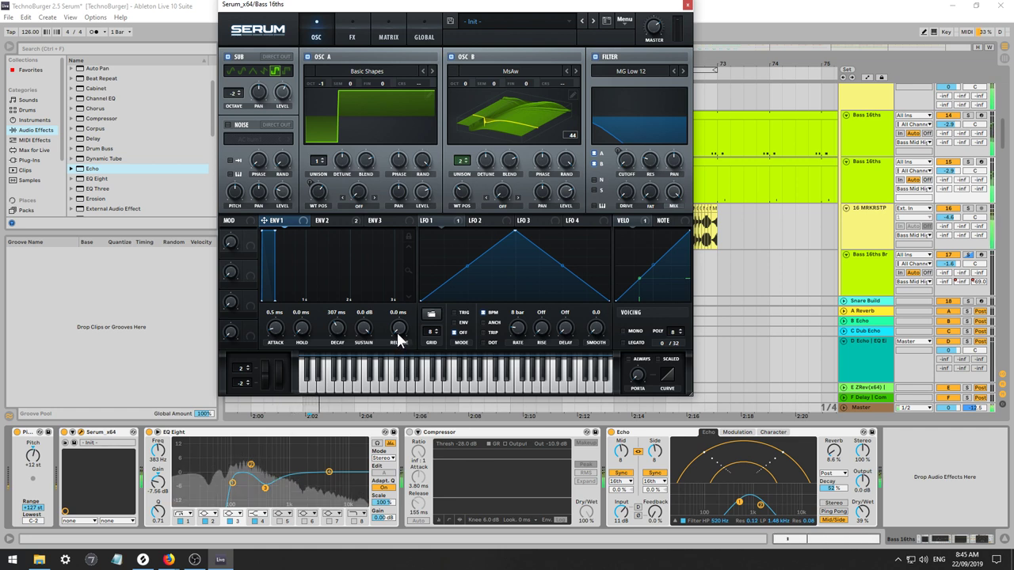
{"action": "mouse_move", "coordinate": [398, 333]}
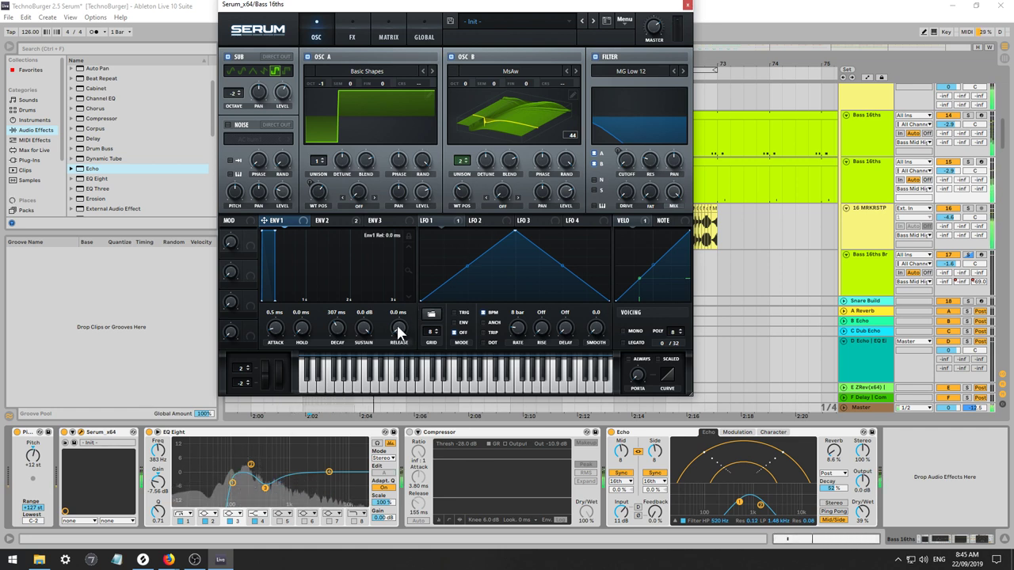
{"action": "left_click_drag", "start_coordinate": [393, 304], "coordinate": [391, 276]}
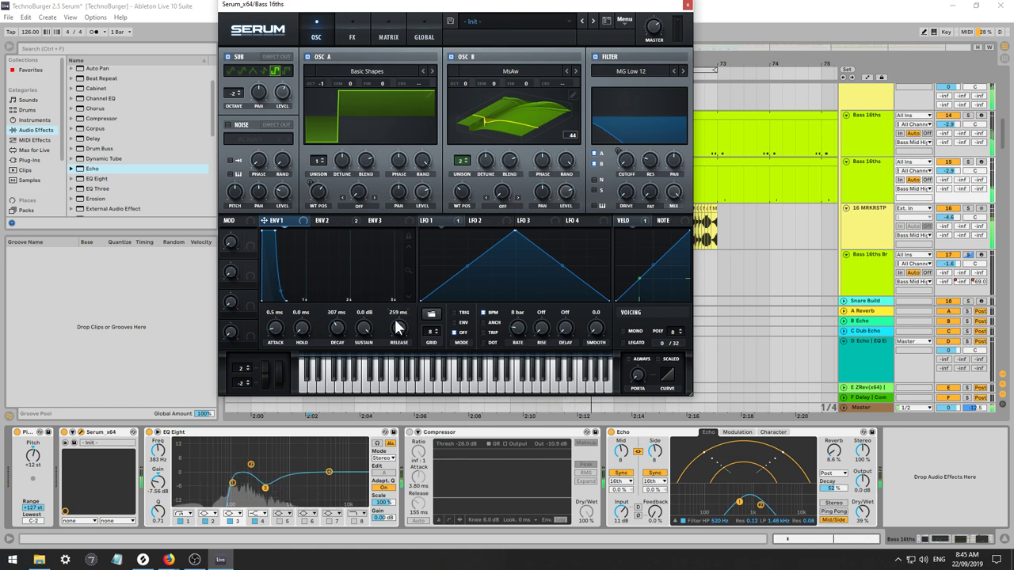
{"action": "left_click_drag", "start_coordinate": [397, 326], "coordinate": [397, 324]}
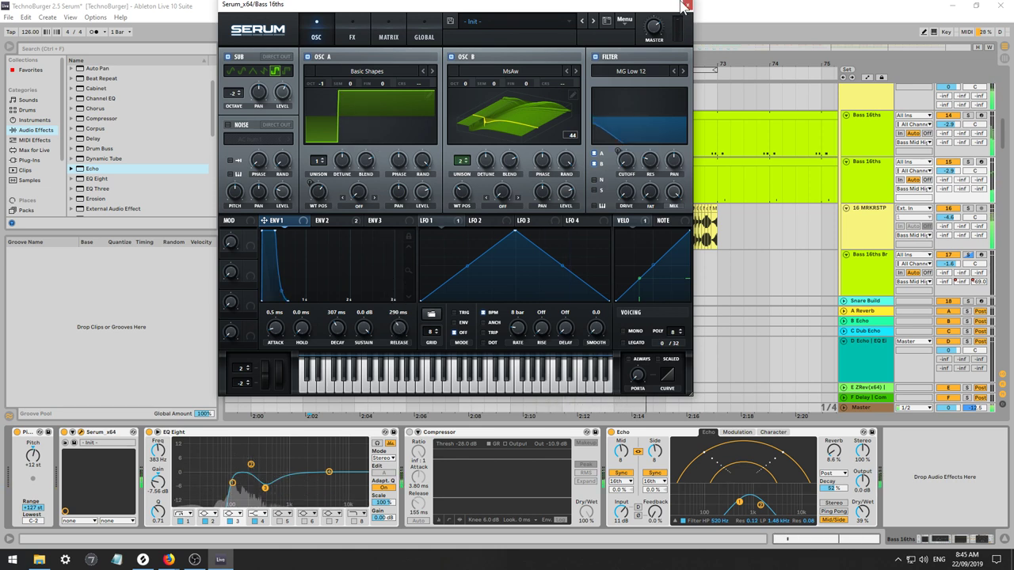
{"action": "left_click", "coordinate": [686, 6]}
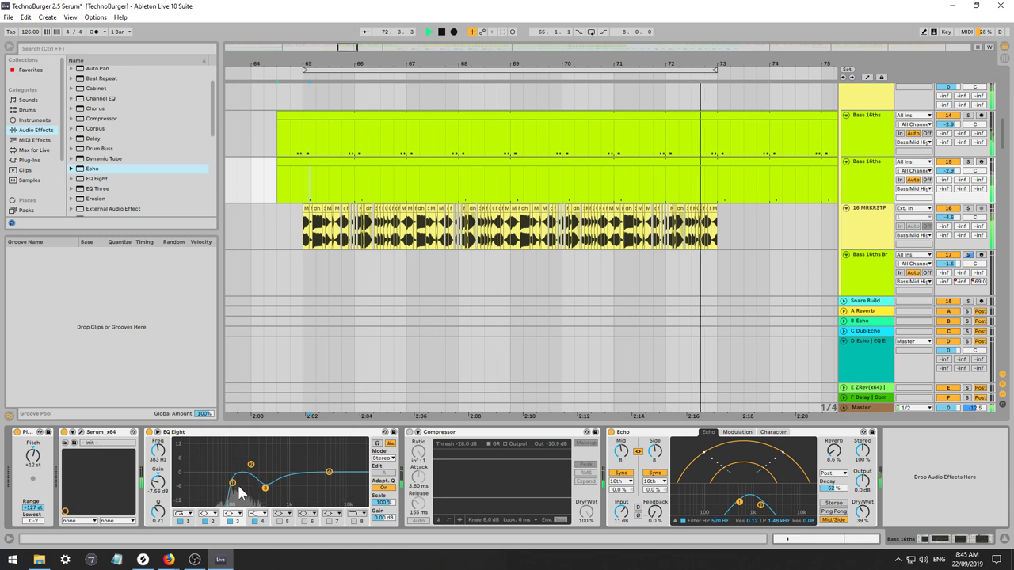
Move EQ Eight band 1 to 93.8 Hz, compare and delete the Echo, then reopen Serum.
{"action": "left_click_drag", "start_coordinate": [232, 483], "coordinate": [270, 490]}
{"action": "key", "text": "space"}
{"action": "key", "text": "space"}
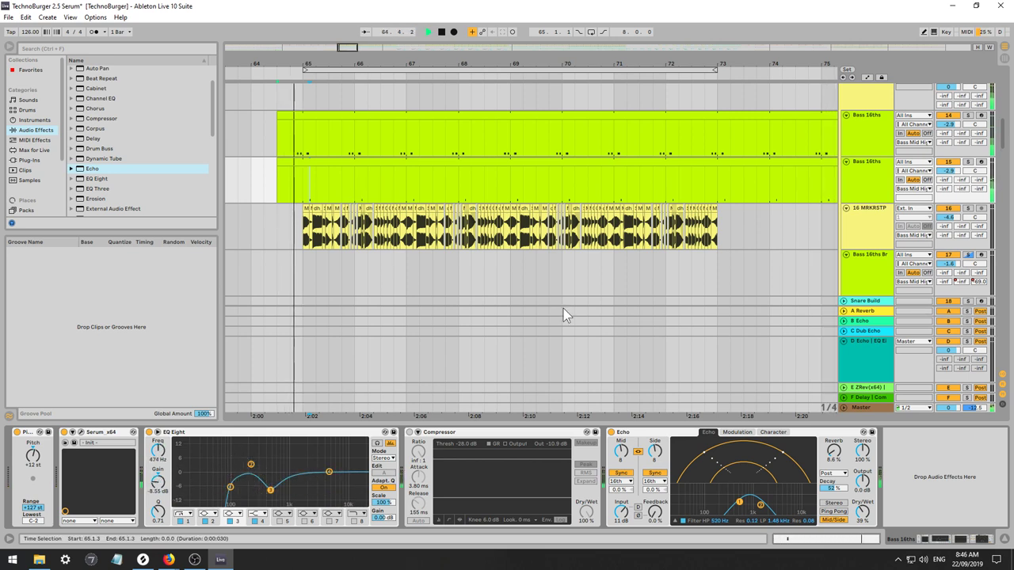
{"action": "left_click", "coordinate": [611, 433]}
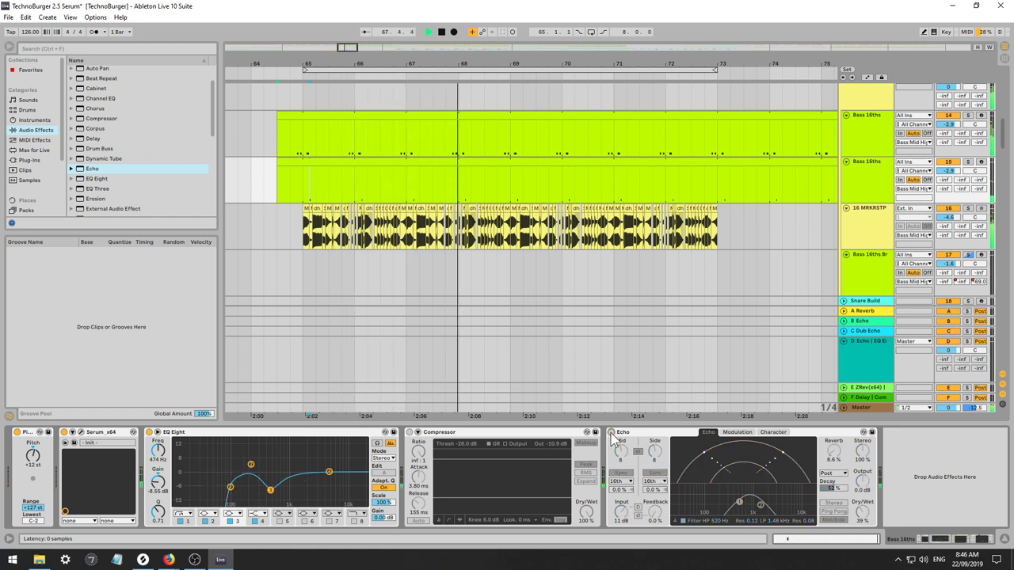
{"action": "left_click", "coordinate": [610, 433]}
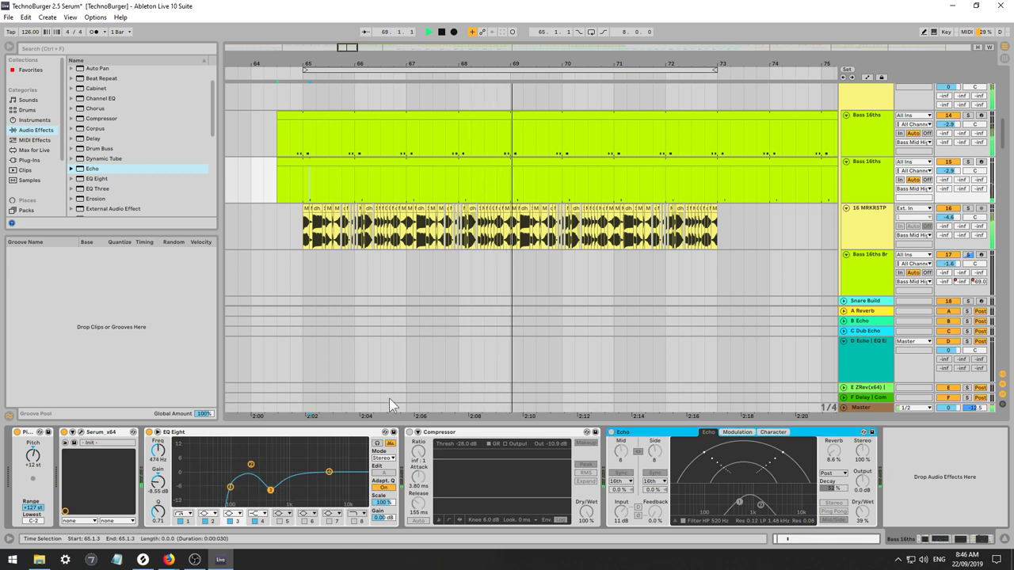
{"action": "key", "text": "Delete"}
{"action": "left_click", "coordinate": [73, 442]}
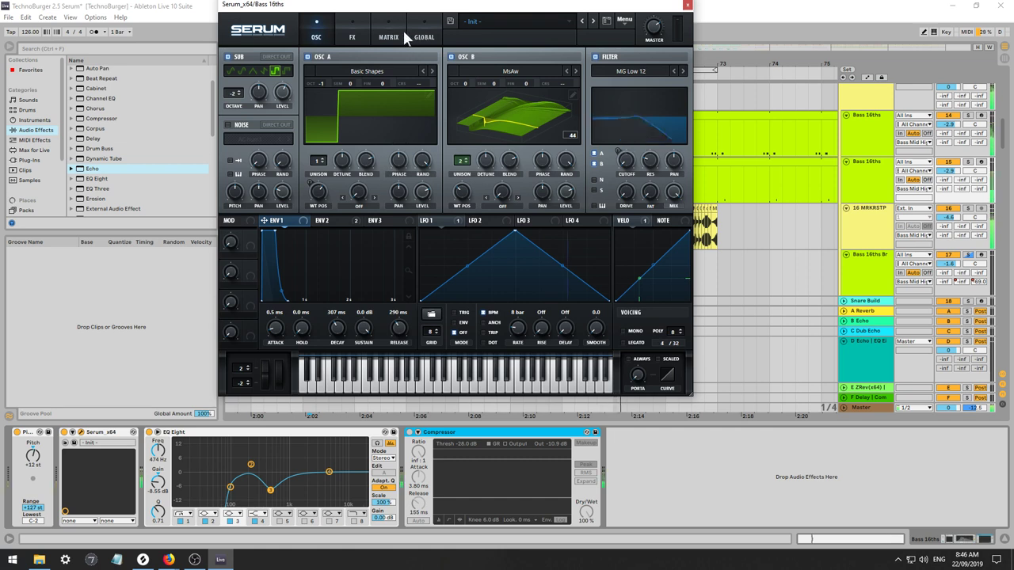
On Serum's FX page, toggle the EQ off and back on and lower the reverb mix.
{"action": "left_click", "coordinate": [351, 37]}
{"action": "left_click", "coordinate": [232, 184]}
{"action": "left_click", "coordinate": [232, 184]}
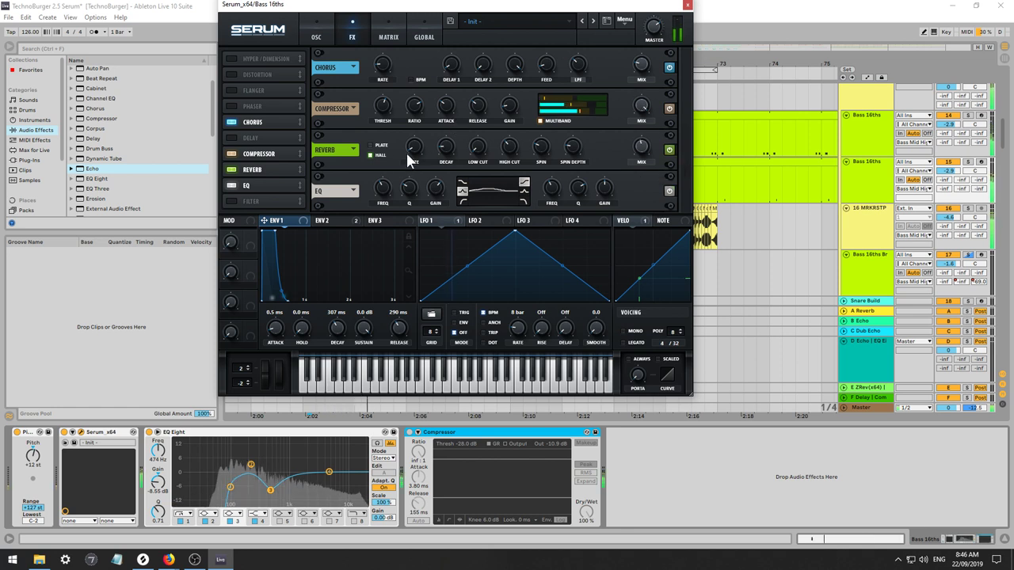
{"action": "left_click_drag", "start_coordinate": [638, 146], "coordinate": [631, 170]}
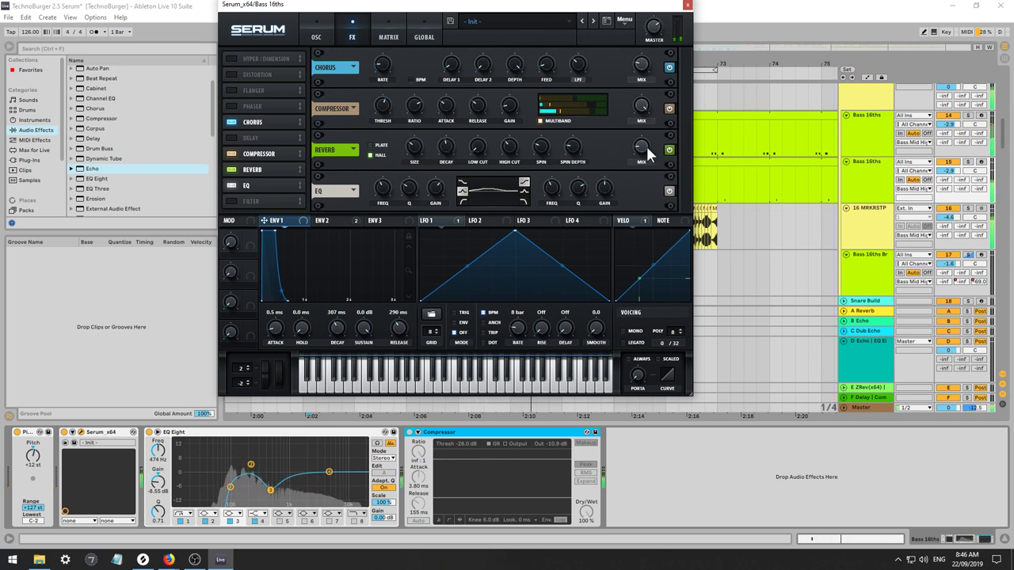
Shorten the reverb decay, set damping to 60%, widen it, and trim size to about 8%.
{"action": "mouse_move", "coordinate": [639, 139]}
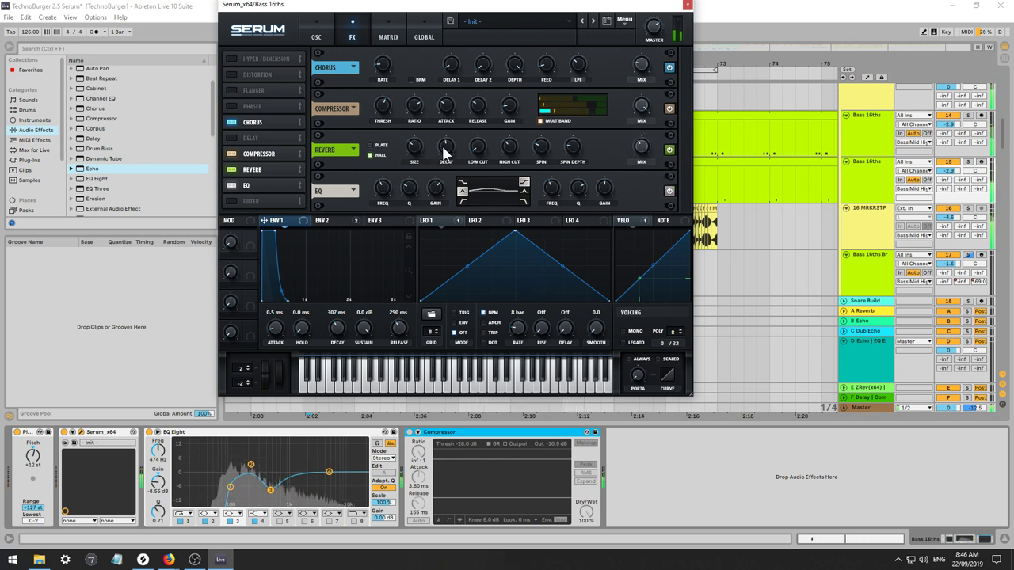
{"action": "mouse_move", "coordinate": [445, 150]}
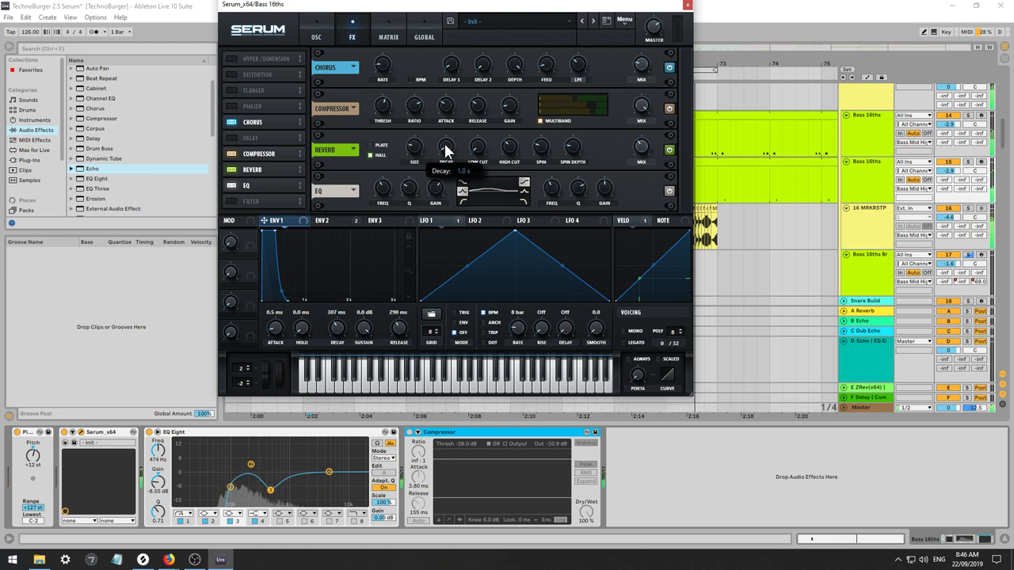
{"action": "mouse_move", "coordinate": [446, 146]}
{"action": "left_mouse_down"}
{"action": "mouse_move", "coordinate": [449, 159]}
{"action": "mouse_move", "coordinate": [409, 166]}
{"action": "mouse_move", "coordinate": [446, 159]}
{"action": "mouse_move", "coordinate": [441, 147]}
{"action": "left_mouse_up"}
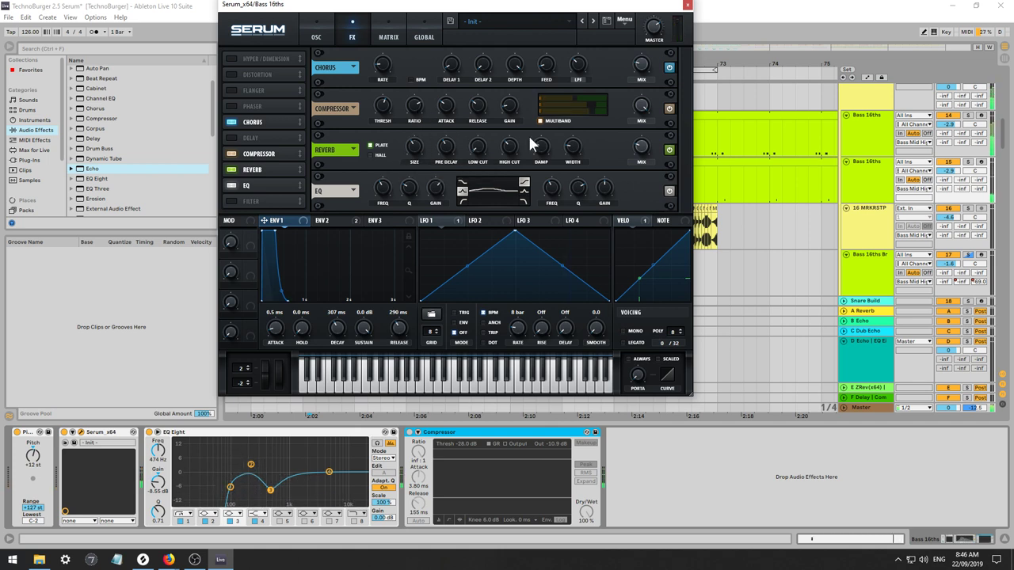
{"action": "left_click_drag", "start_coordinate": [539, 150], "coordinate": [526, 91]}
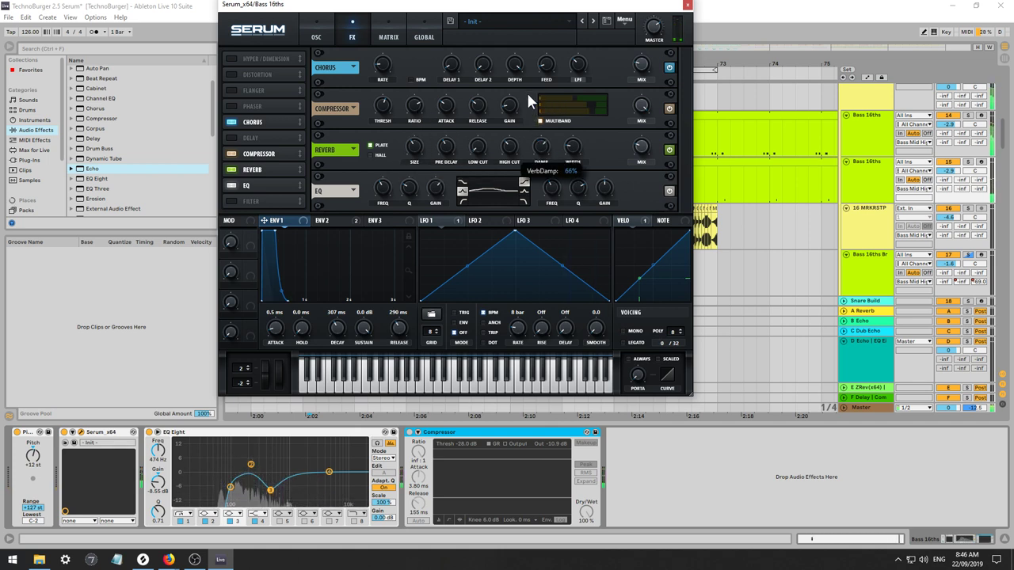
{"action": "left_click_drag", "start_coordinate": [411, 158], "coordinate": [417, 114]}
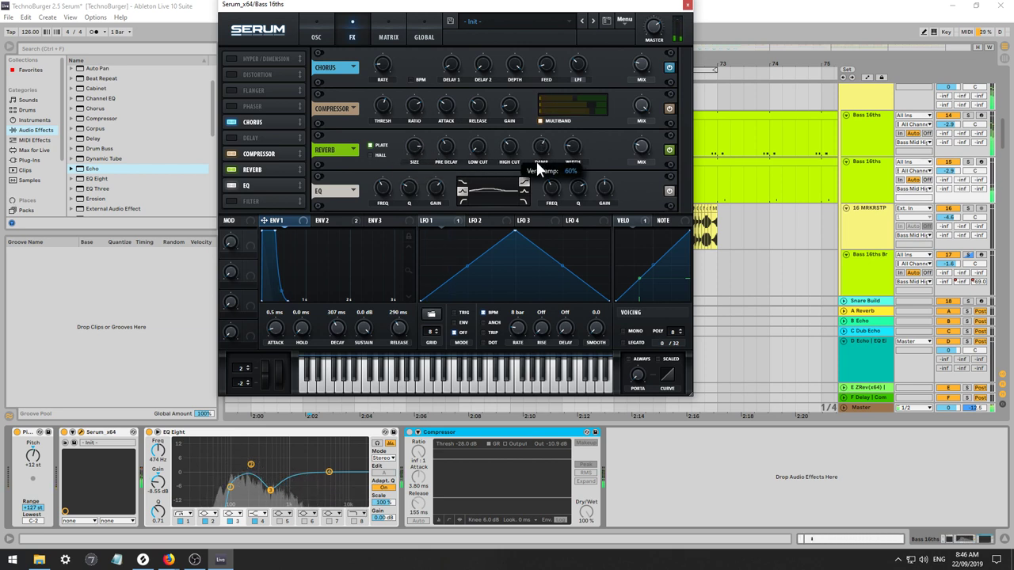
{"action": "left_click_drag", "start_coordinate": [569, 99], "coordinate": [569, 96]}
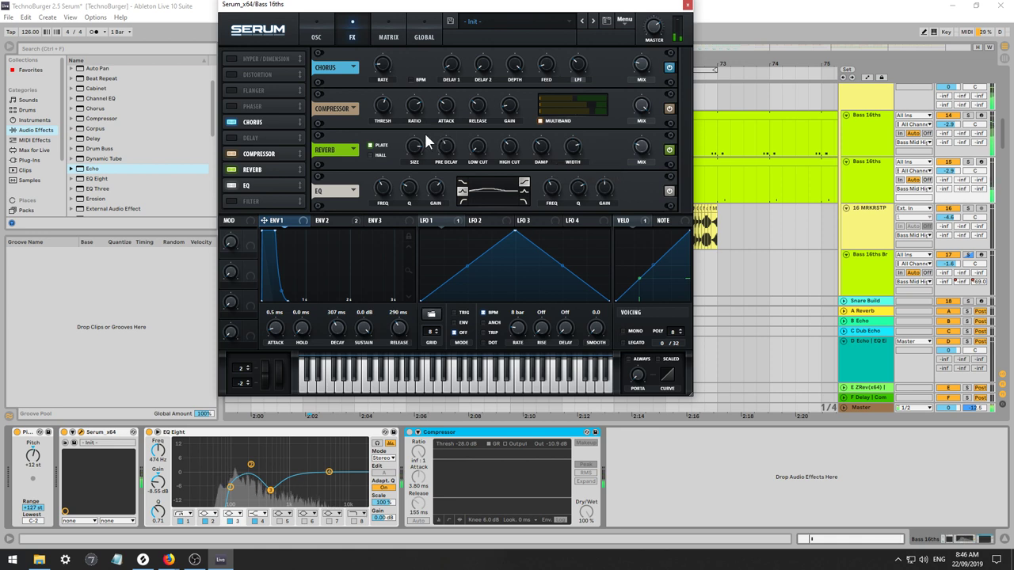
{"action": "left_click_drag", "start_coordinate": [417, 150], "coordinate": [415, 154]}
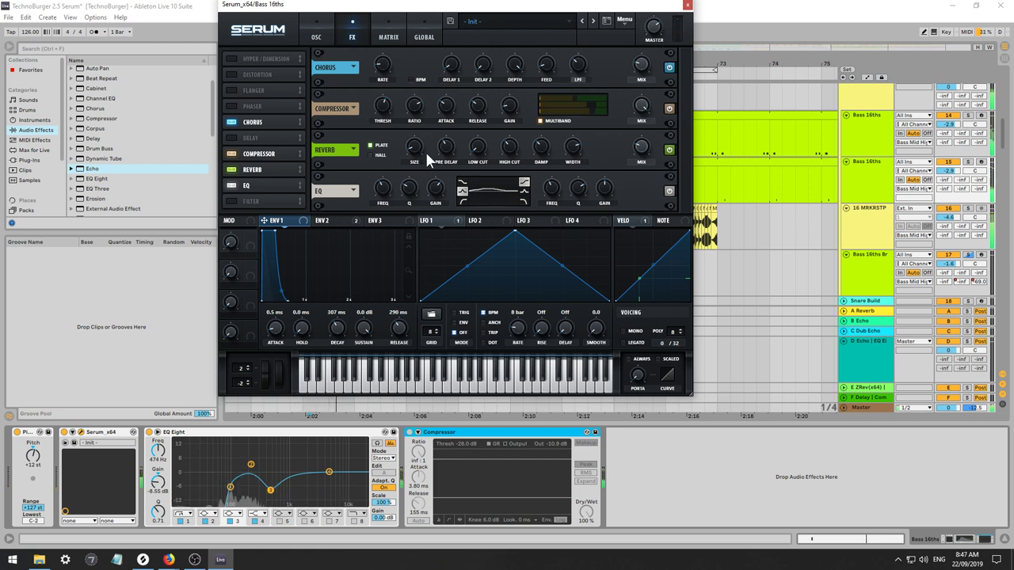
{"action": "left_click", "coordinate": [687, 6]}
Lower the second Bass 16ths volume slightly, toggling Serum's sub oscillator filter routing on and back off.
{"action": "left_click_drag", "start_coordinate": [948, 170], "coordinate": [948, 175]}
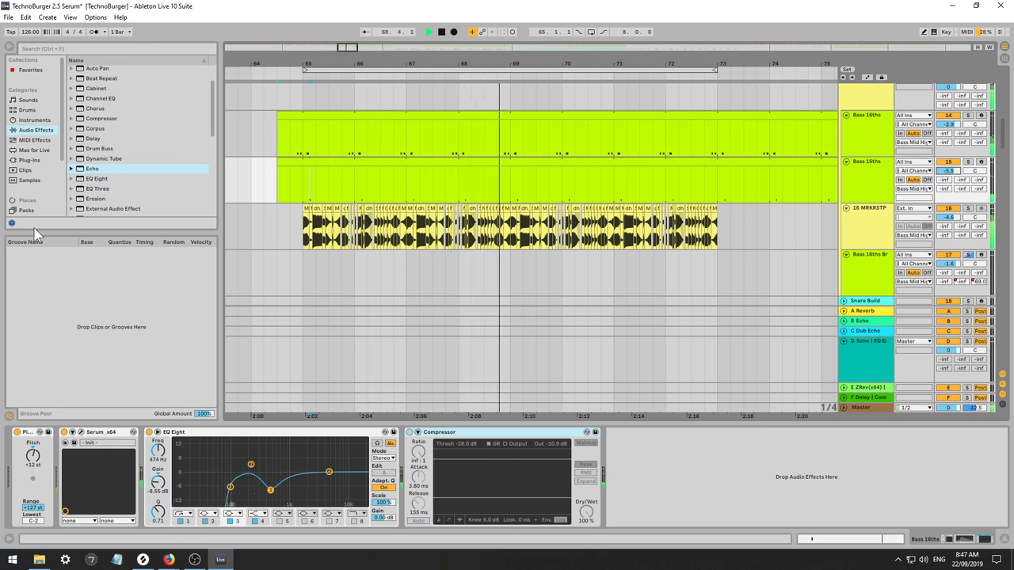
{"action": "scroll", "coordinate": [169, 132], "scroll_direction": "up", "scroll_amount": 1}
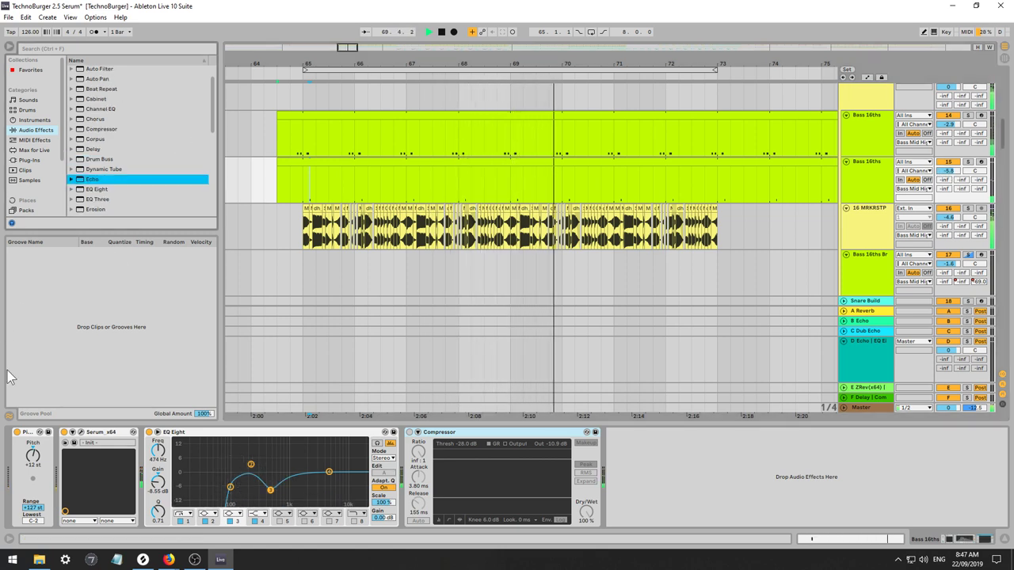
{"action": "left_click", "coordinate": [90, 449]}
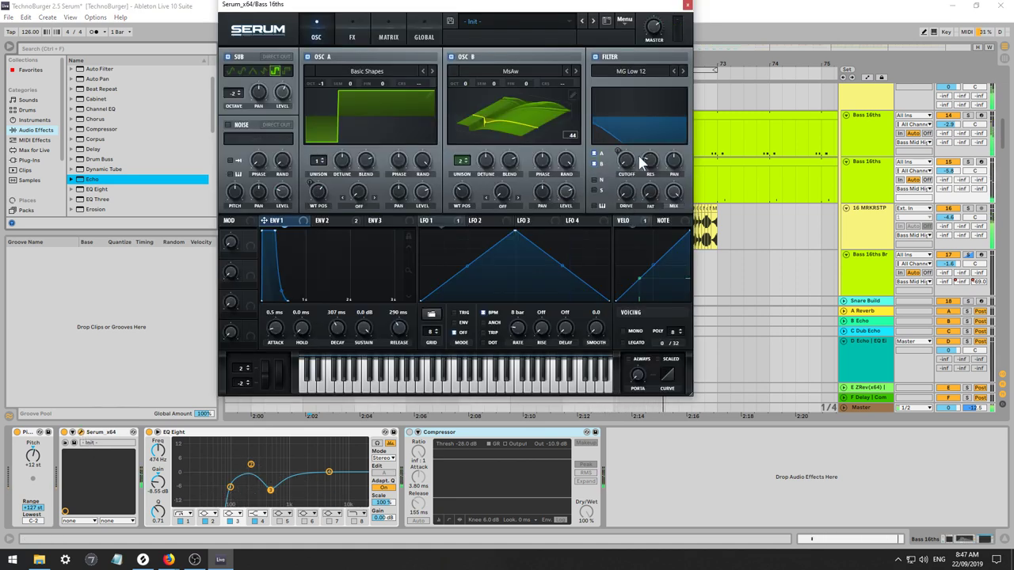
{"action": "left_click", "coordinate": [594, 190]}
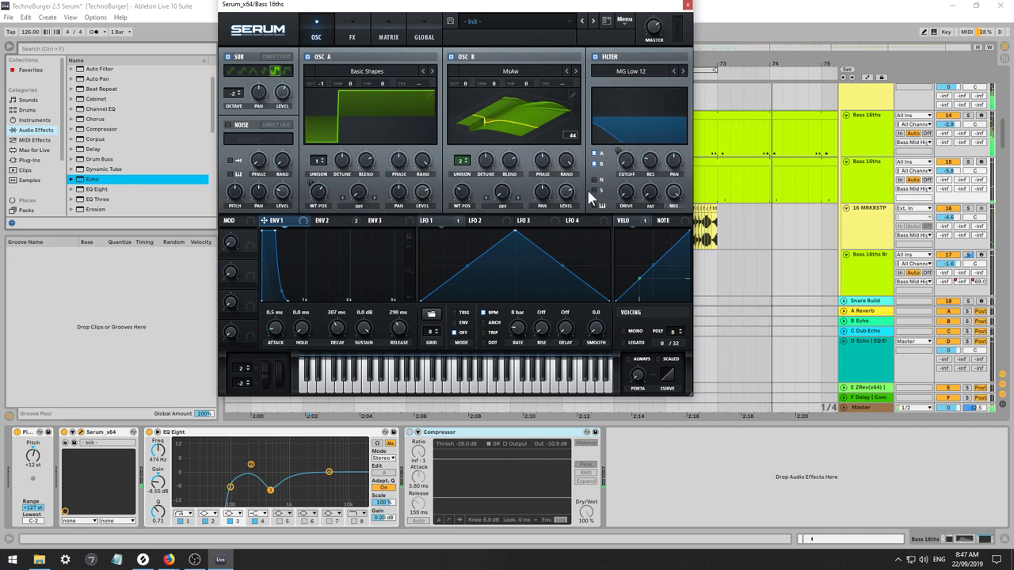
{"action": "left_click", "coordinate": [594, 191]}
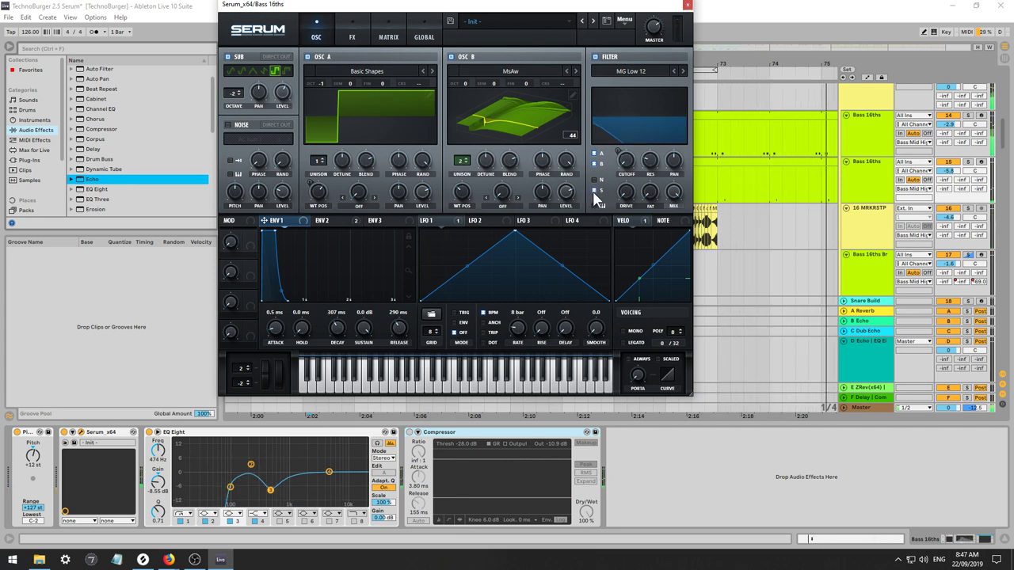
{"action": "left_click", "coordinate": [687, 6]}
{"action": "key", "text": "space"}
{"action": "scroll", "coordinate": [111, 106], "scroll_direction": "up", "scroll_amount": 1}
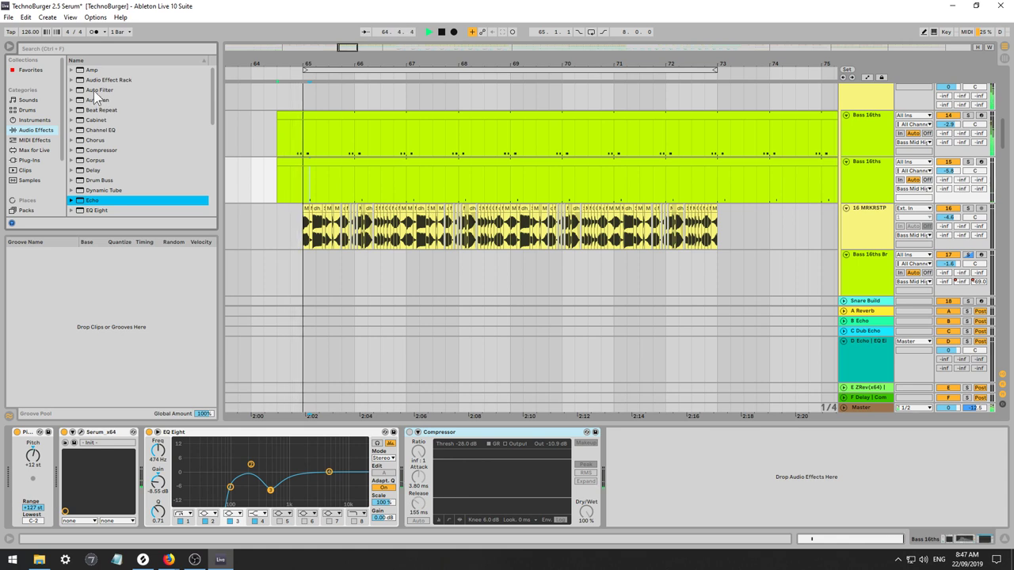
Insert Auto Filter after the Compressor with cutoff near 5.54 kHz, attack 2.71 ms, release 130 ms.
{"action": "left_click_drag", "start_coordinate": [100, 90], "coordinate": [613, 454]}
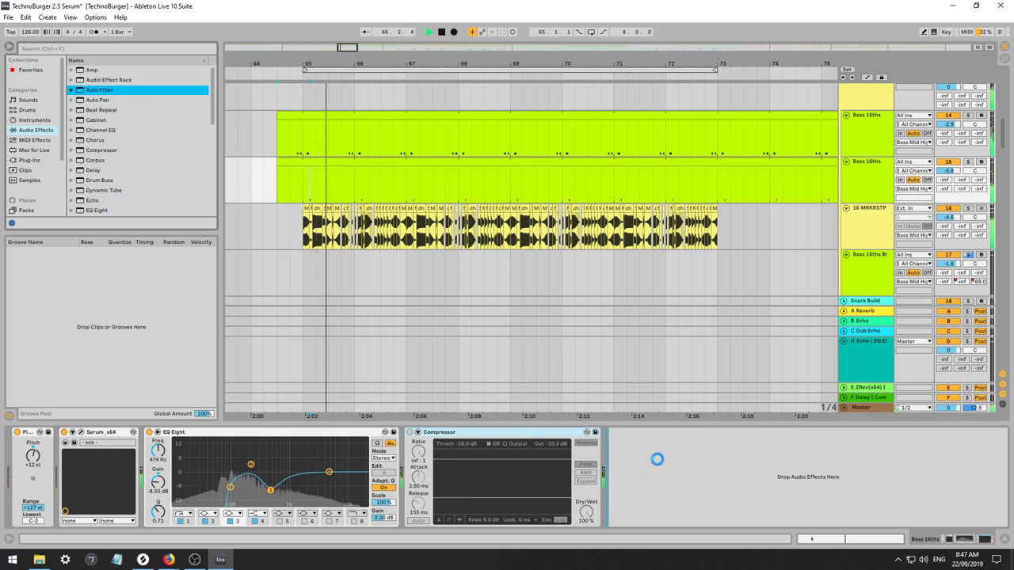
{"action": "left_click_drag", "start_coordinate": [648, 492], "coordinate": [649, 491]}
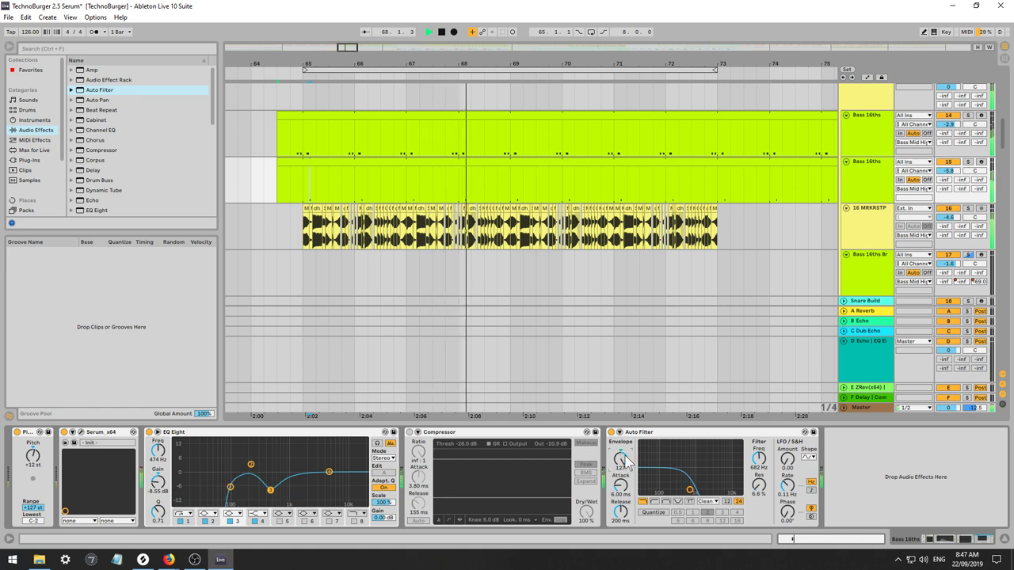
{"action": "mouse_move", "coordinate": [690, 489]}
{"action": "left_mouse_down"}
{"action": "mouse_move", "coordinate": [681, 485]}
{"action": "mouse_move", "coordinate": [695, 471]}
{"action": "mouse_move", "coordinate": [687, 486]}
{"action": "left_mouse_up"}
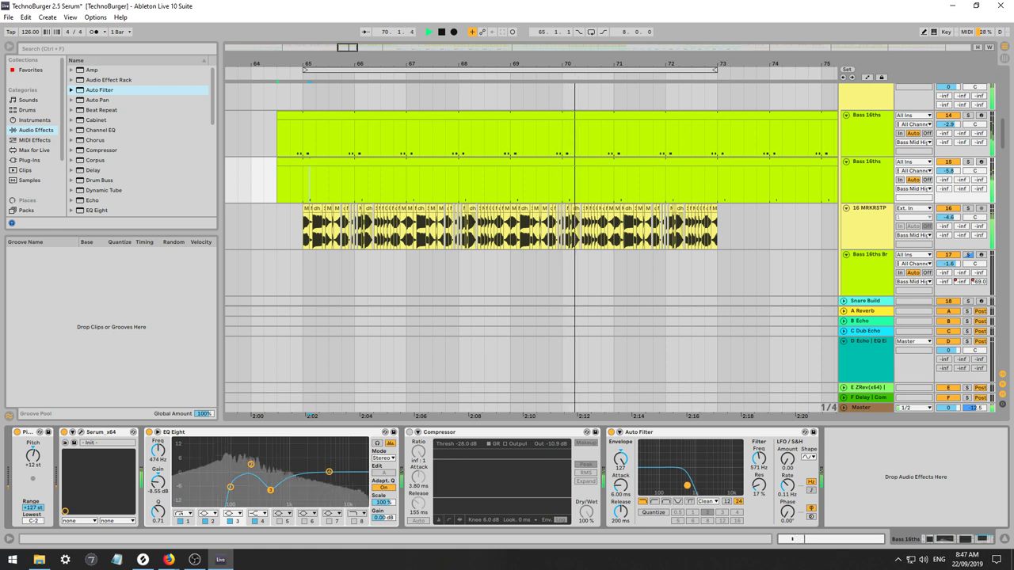
{"action": "left_click_drag", "start_coordinate": [619, 512], "coordinate": [619, 521]}
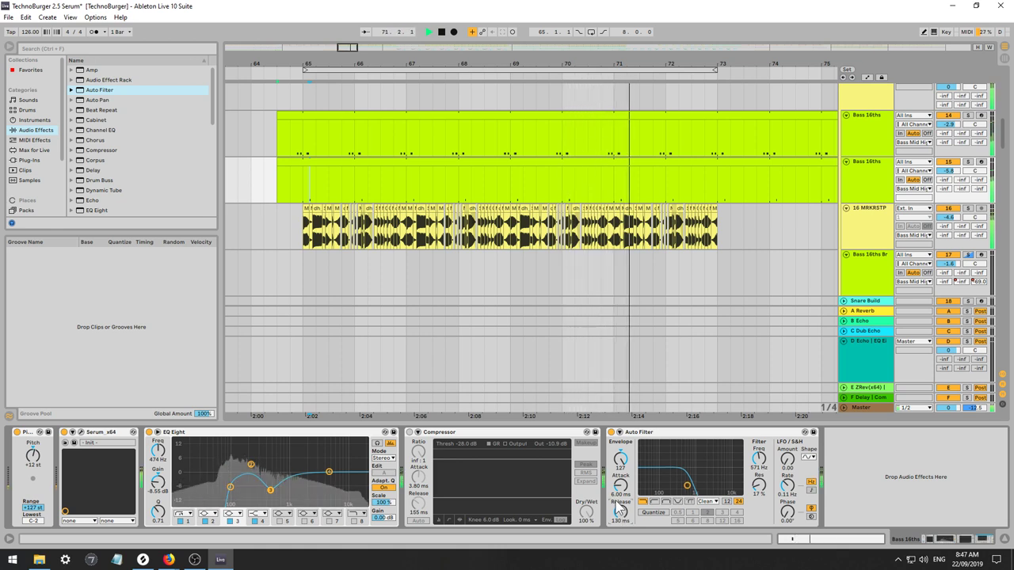
{"action": "mouse_move", "coordinate": [620, 486]}
{"action": "left_mouse_down"}
{"action": "mouse_move", "coordinate": [620, 525]}
{"action": "mouse_move", "coordinate": [620, 504]}
{"action": "left_mouse_up"}
{"action": "mouse_move", "coordinate": [687, 485]}
{"action": "left_mouse_down"}
{"action": "mouse_move", "coordinate": [702, 479]}
{"action": "mouse_move", "coordinate": [690, 478]}
{"action": "left_mouse_up"}
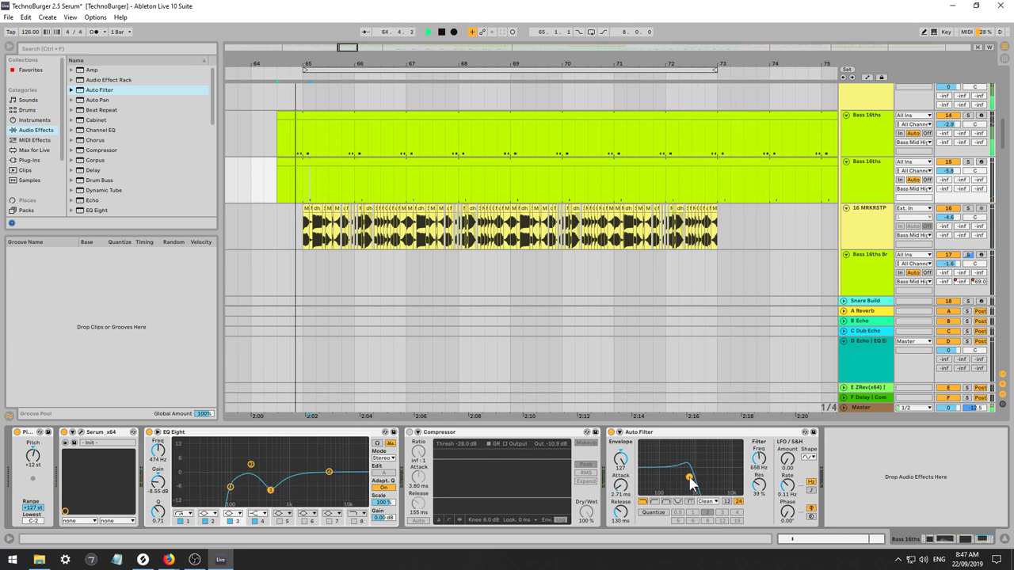
{"action": "left_click_drag", "start_coordinate": [693, 486], "coordinate": [721, 487]}
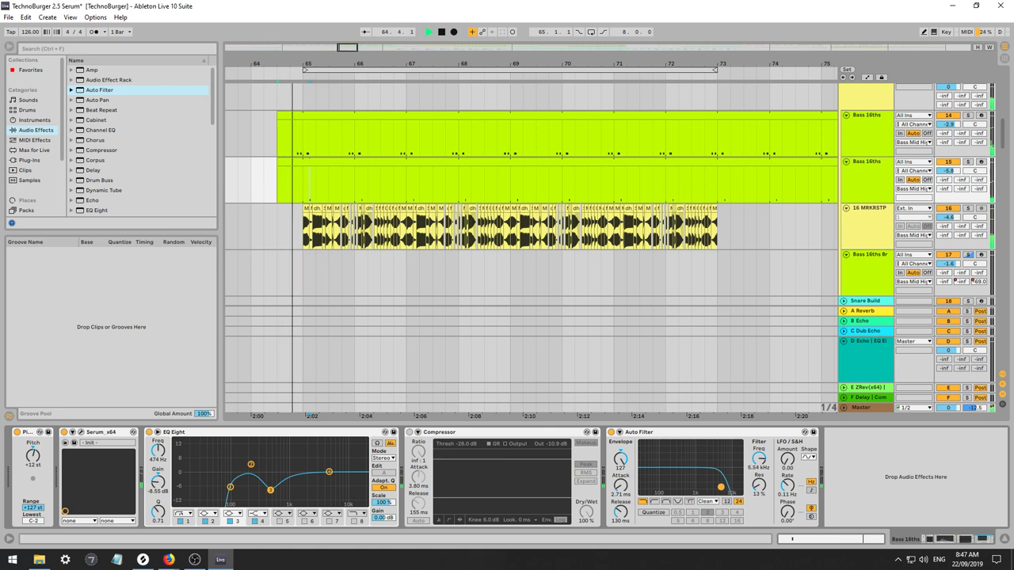
{"action": "key", "text": "space"}
{"action": "key", "text": "space"}
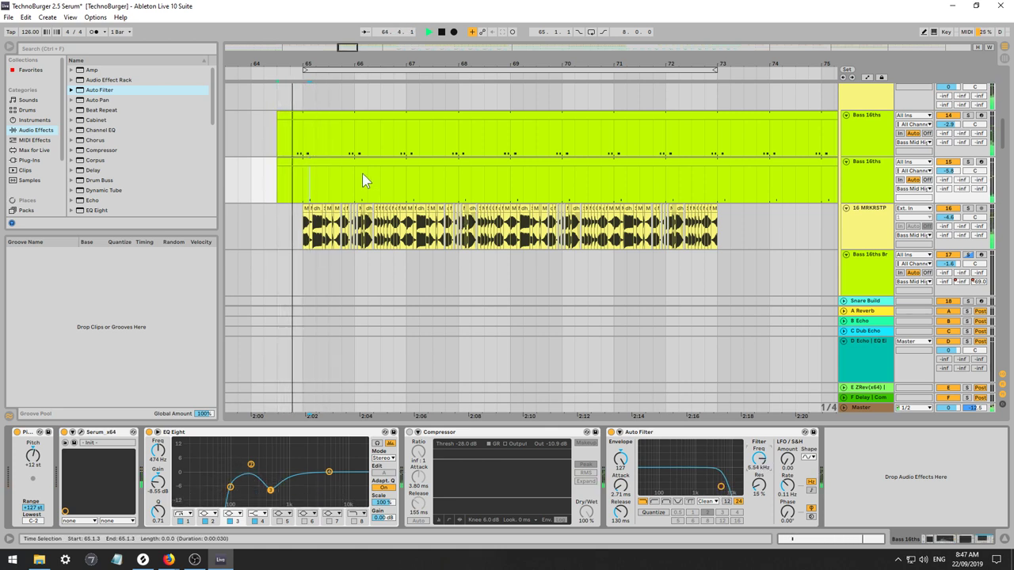
Open the second Bass 16ths clip's Auto Filter Frequency envelope and add breakpoints near 1.1.3–1.1.4.
{"action": "left_click", "coordinate": [324, 161]}
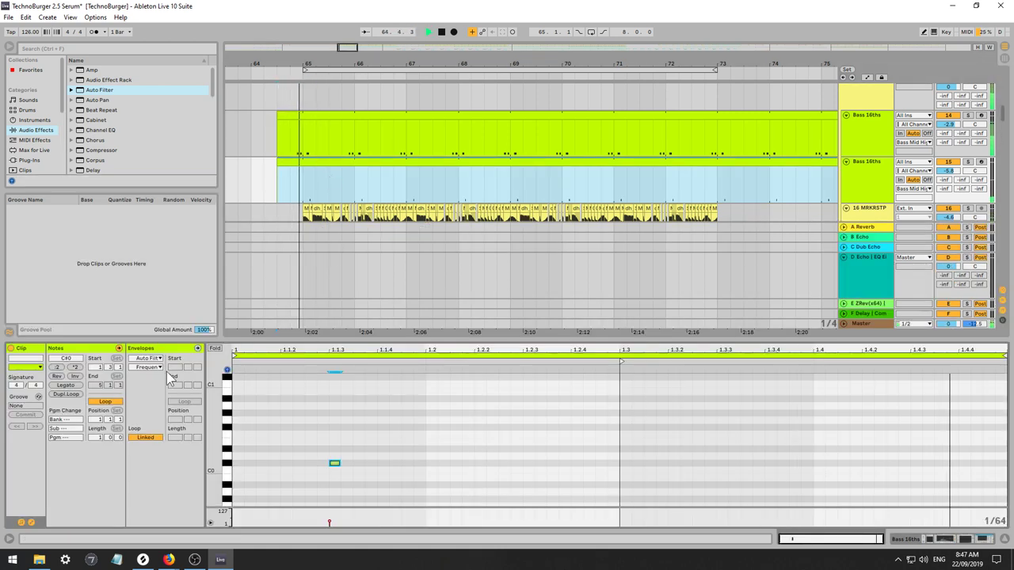
{"action": "left_click", "coordinate": [173, 349]}
{"action": "key", "text": "space"}
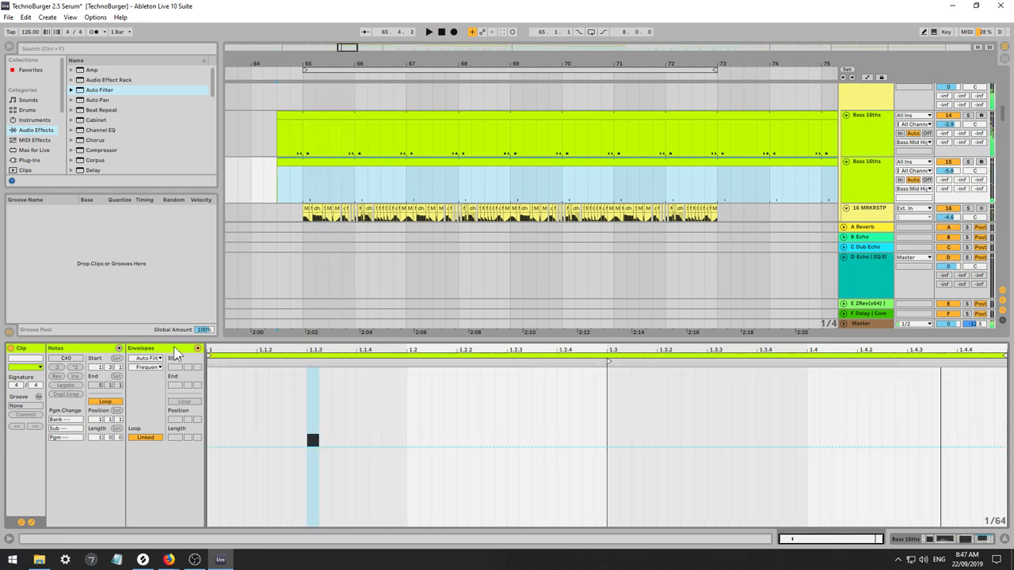
{"action": "key", "text": "space"}
{"action": "key", "text": "space"}
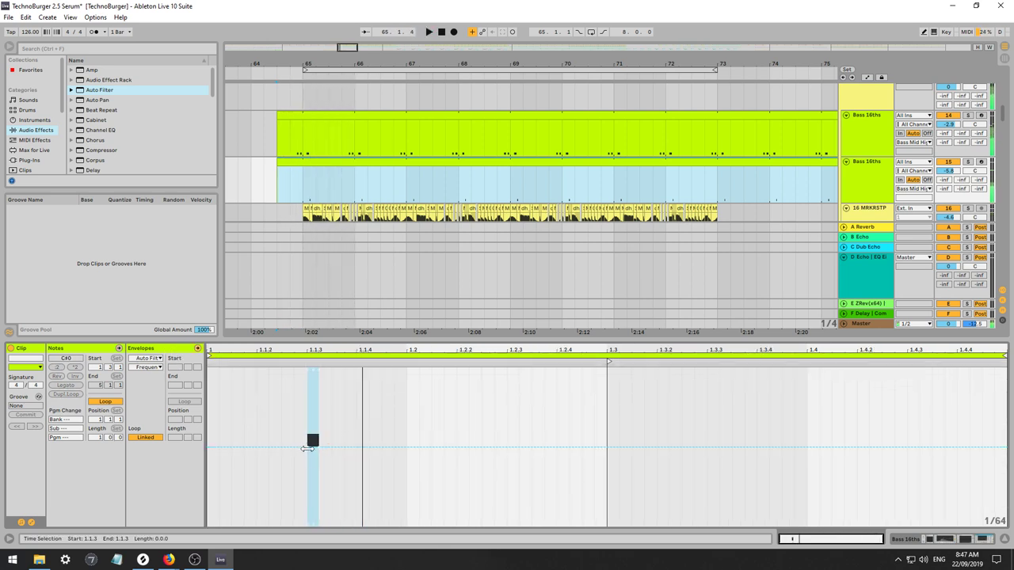
{"action": "left_click", "coordinate": [309, 448]}
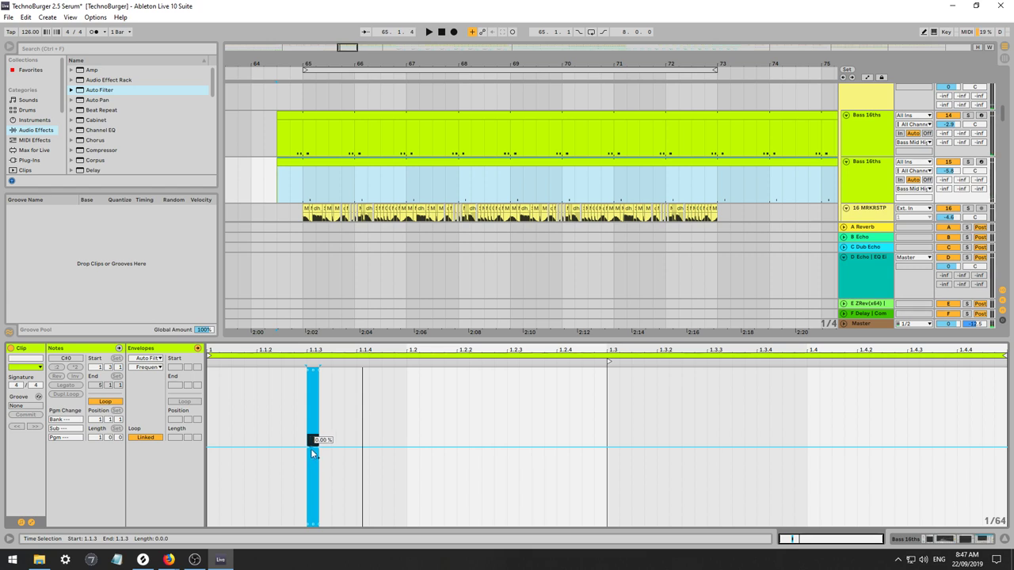
{"action": "left_click", "coordinate": [311, 448]}
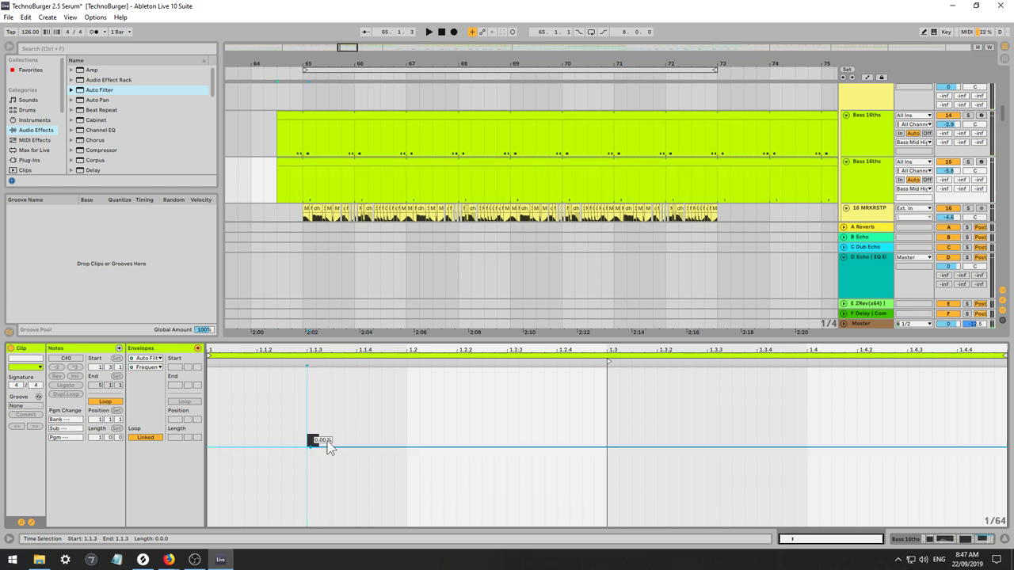
{"action": "left_click", "coordinate": [329, 441]}
{"action": "left_click", "coordinate": [311, 447]}
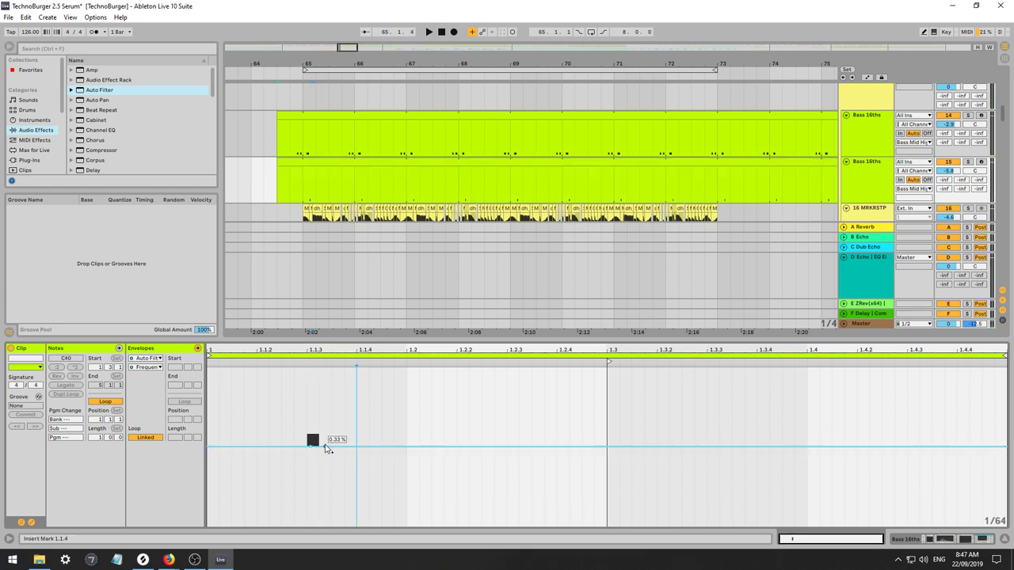
Shape the frequency drop from about 44.3% down to -50% with a gentler slope, and solo the track.
{"action": "left_click_drag", "start_coordinate": [327, 448], "coordinate": [323, 507]}
{"action": "key", "text": "space"}
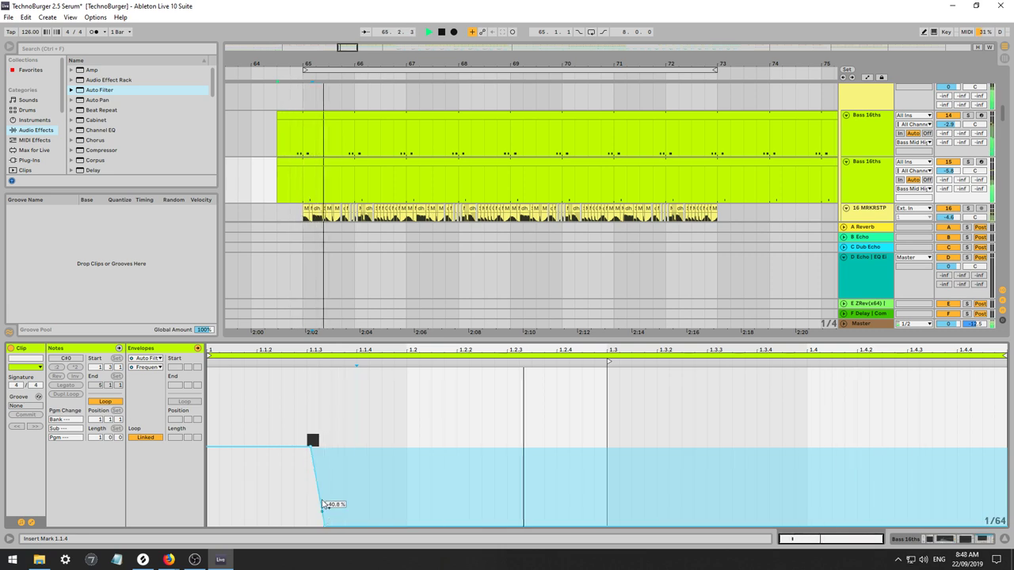
{"action": "left_click_drag", "start_coordinate": [310, 443], "coordinate": [308, 378]}
{"action": "mouse_move", "coordinate": [324, 525]}
{"action": "left_mouse_down"}
{"action": "mouse_move", "coordinate": [356, 524]}
{"action": "mouse_move", "coordinate": [344, 524]}
{"action": "left_mouse_up"}
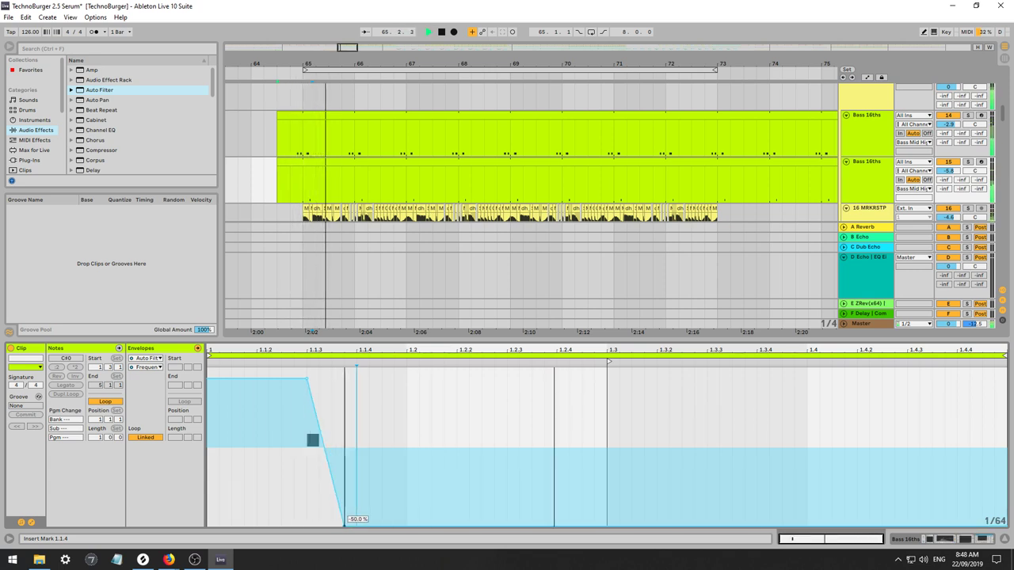
{"action": "left_click", "coordinate": [968, 163]}
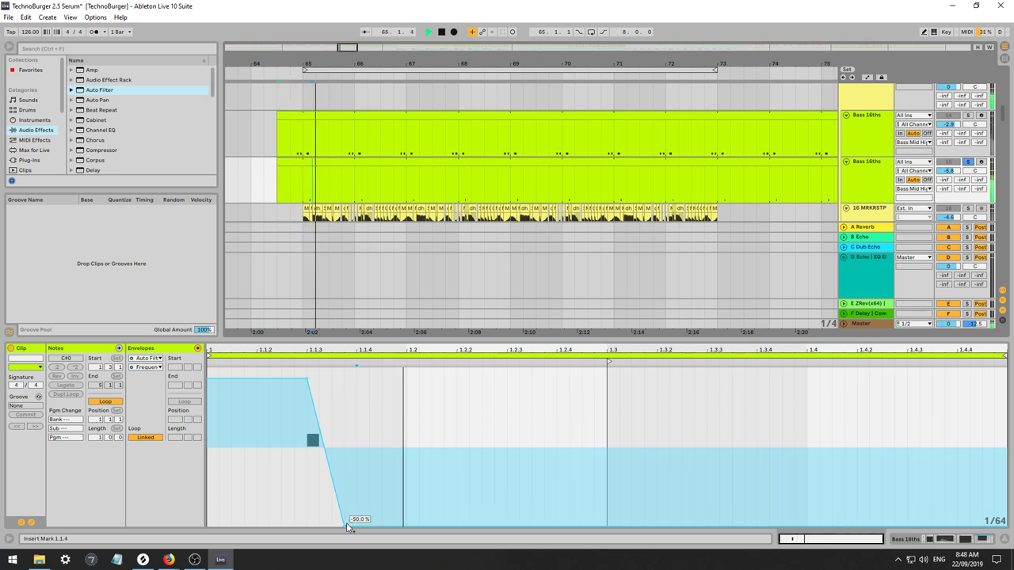
{"action": "left_click_drag", "start_coordinate": [348, 525], "coordinate": [608, 366]}
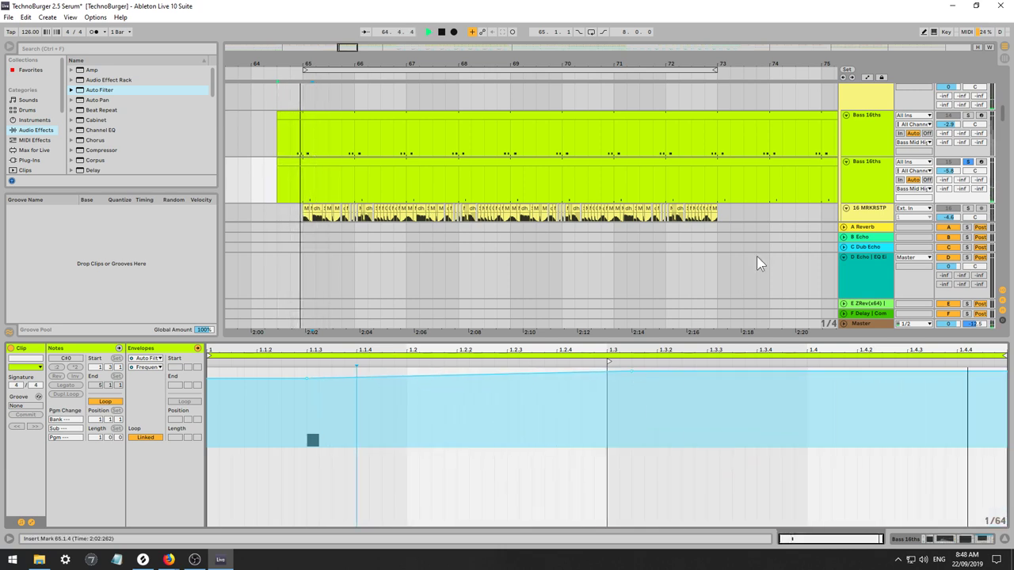
{"action": "left_click", "coordinate": [869, 130]}
{"action": "double_click", "coordinate": [871, 164]}
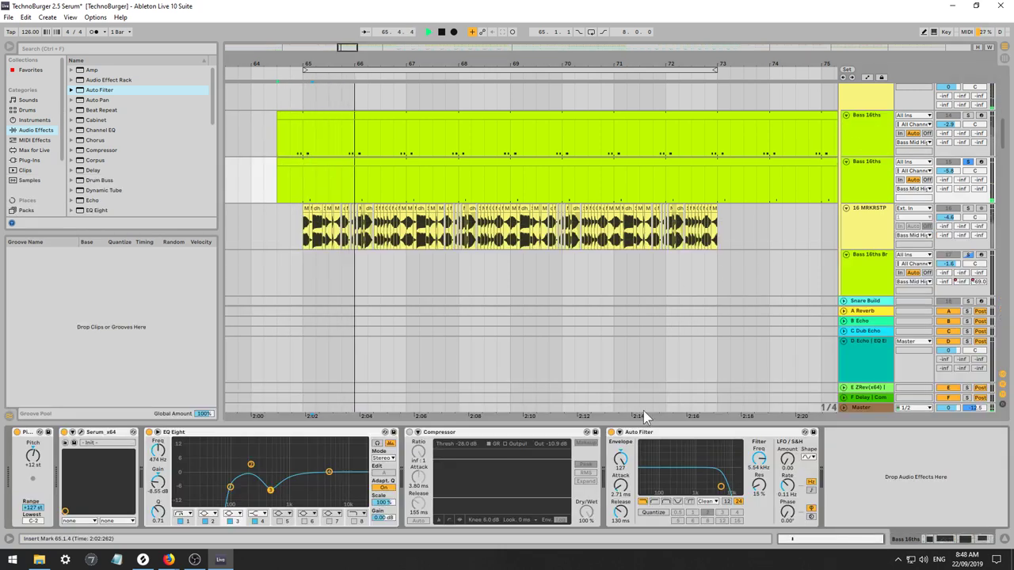
{"action": "left_click", "coordinate": [638, 434]}
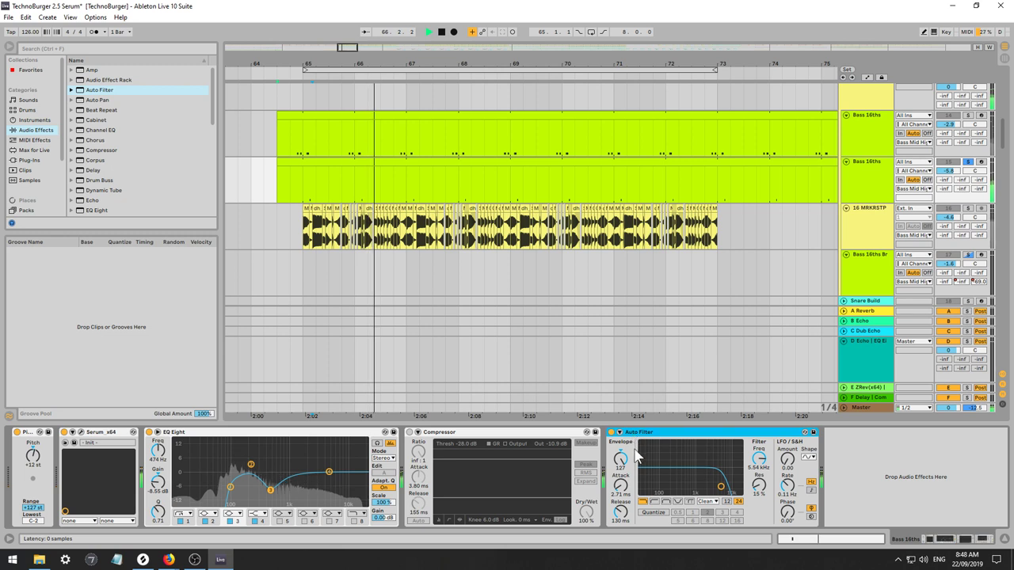
{"action": "key", "text": "Delete"}
{"action": "key", "text": "space"}
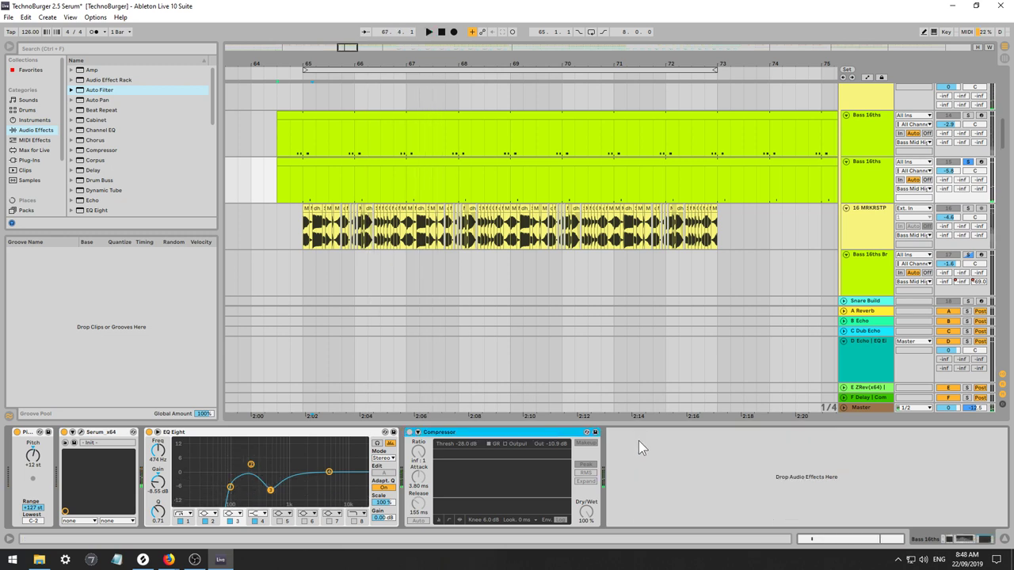
{"action": "key", "text": "space"}
{"action": "key", "text": "space"}
{"action": "left_click", "coordinate": [301, 179]}
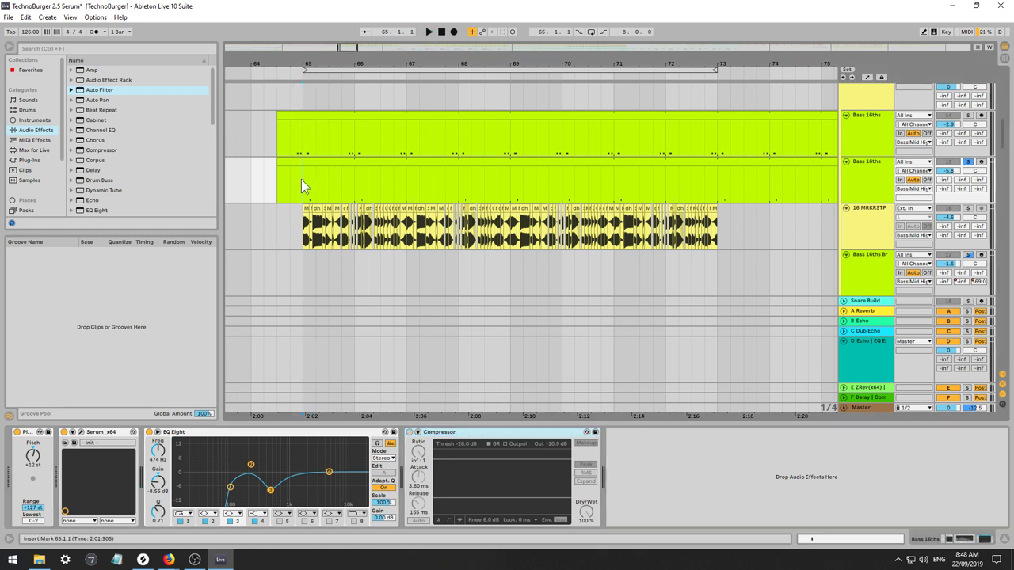
{"action": "key", "text": "space"}
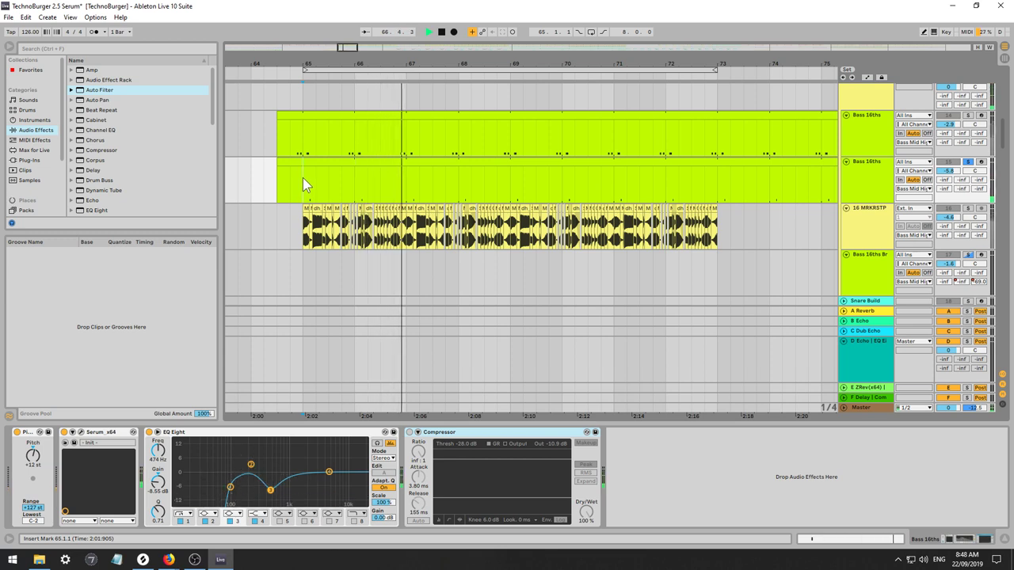
{"action": "key", "text": "space"}
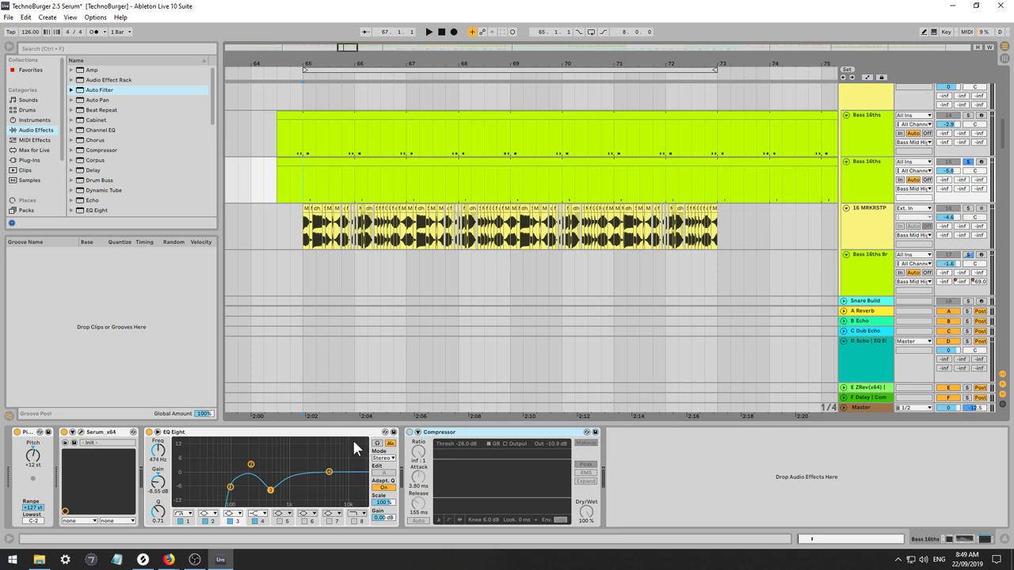
Play from bar 65 and bring up Serum's effects page on the second Bass 16ths track.
{"action": "left_click", "coordinate": [442, 433]}
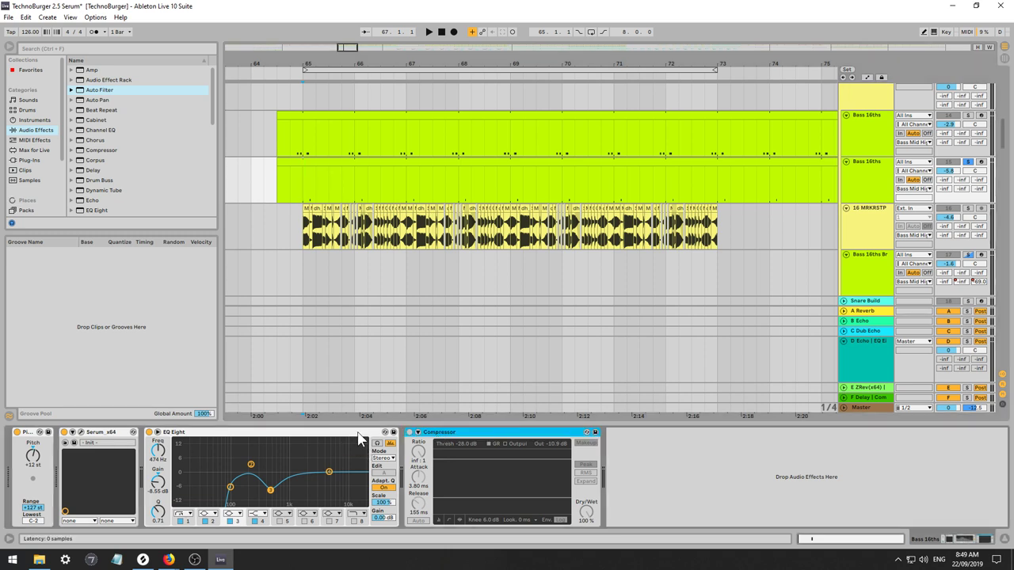
{"action": "left_click", "coordinate": [343, 433]}
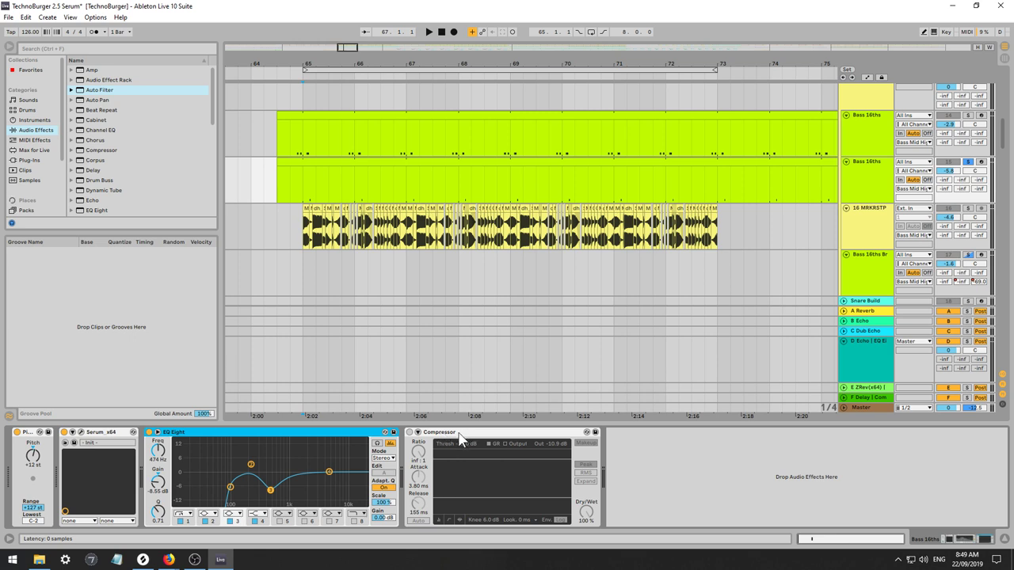
{"action": "left_click", "coordinate": [301, 267]}
{"action": "key", "text": "space"}
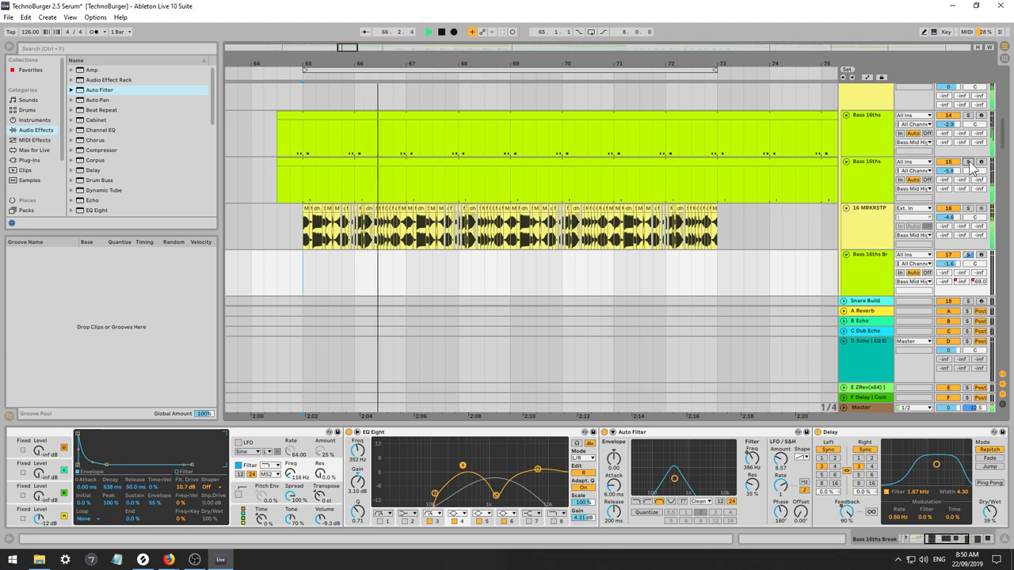
{"action": "left_click", "coordinate": [865, 163]}
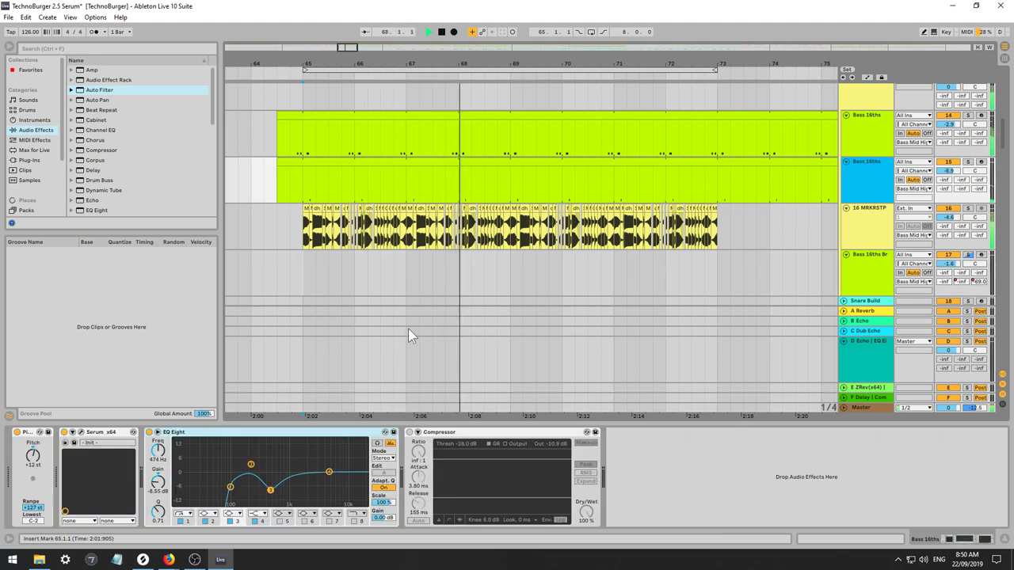
{"action": "left_click", "coordinate": [80, 432]}
{"action": "left_click", "coordinate": [352, 33]}
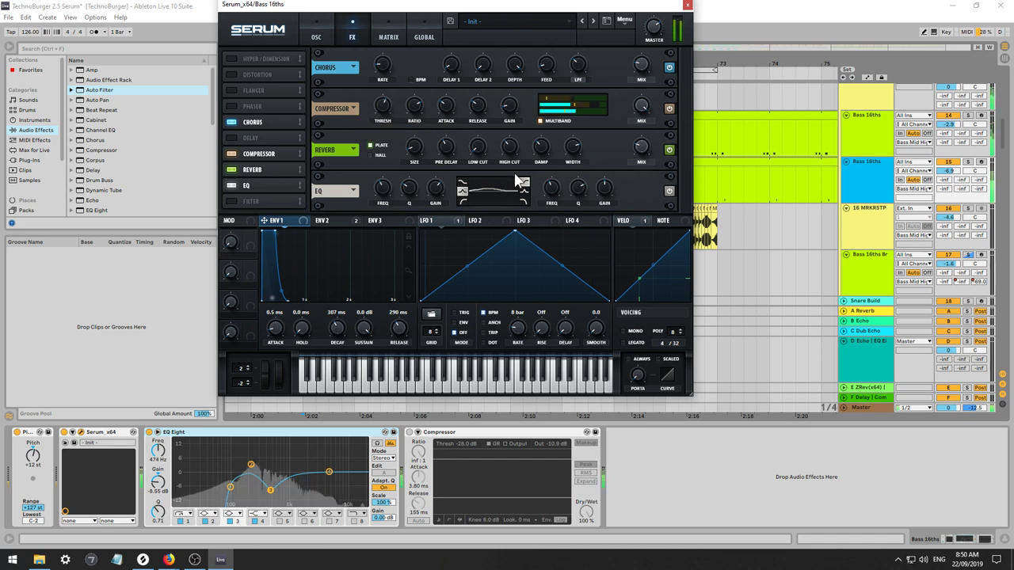
Close Serum and move the playback start point to bar 65 on the MRKRSTP track.
{"action": "left_click", "coordinate": [686, 6]}
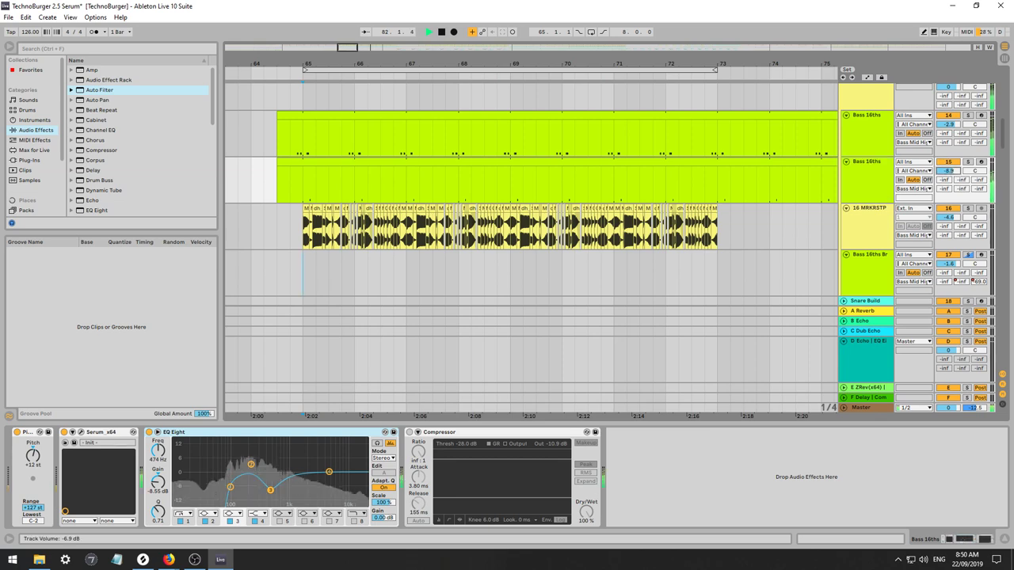
{"action": "key", "text": "space"}
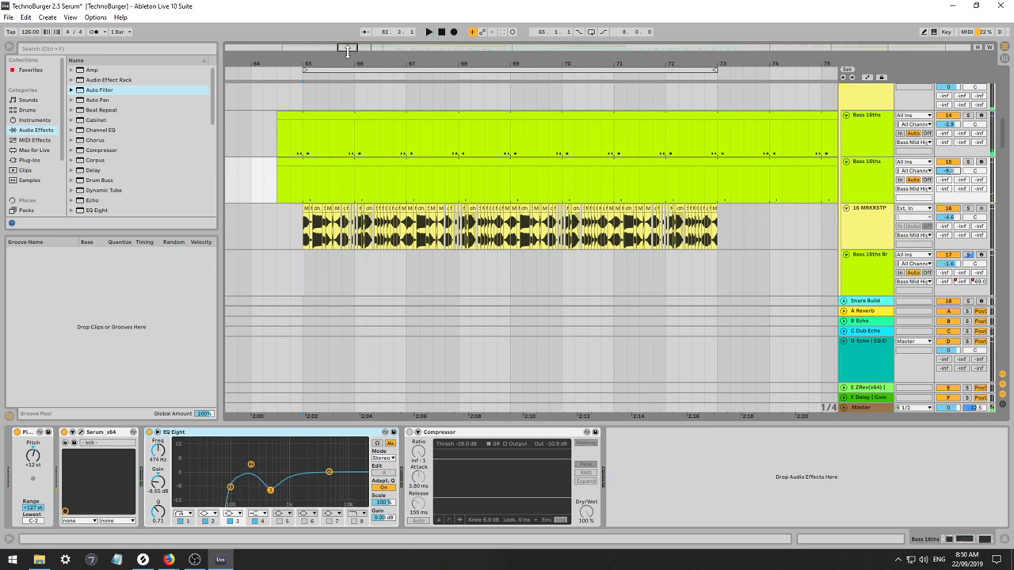
{"action": "left_click_drag", "start_coordinate": [347, 52], "coordinate": [350, 20]}
{"action": "left_click", "coordinate": [336, 221]}
{"action": "key", "text": "space"}
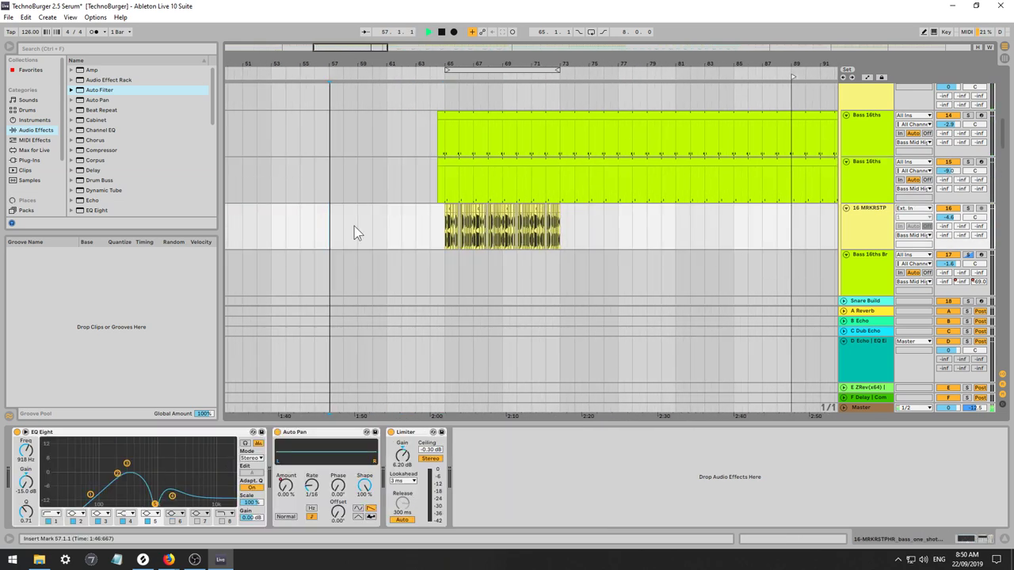
{"action": "left_click", "coordinate": [446, 237]}
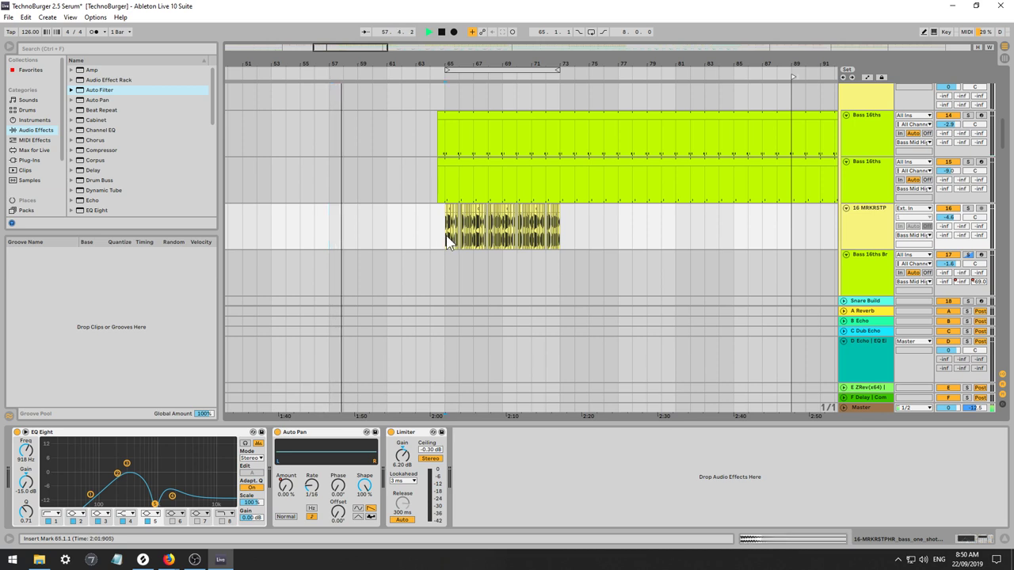
Duplicate the MRKRSTP clip with Ctrl+D up to bar 97 and solo the 16 MRKRSTP track.
{"action": "left_click", "coordinate": [557, 238], "text": "shift"}
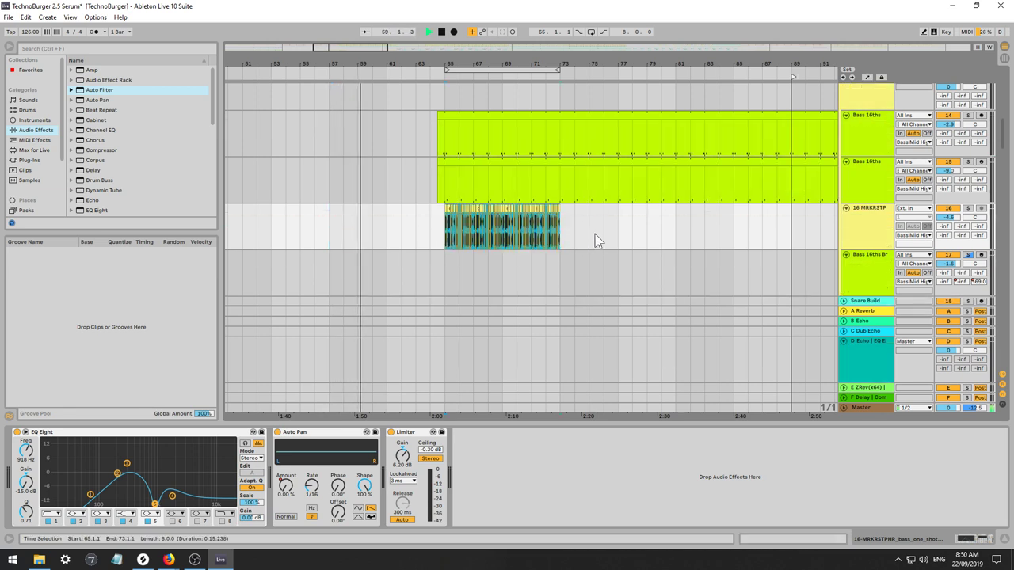
{"action": "key", "text": "ctrl+d"}
{"action": "key", "text": "minus"}
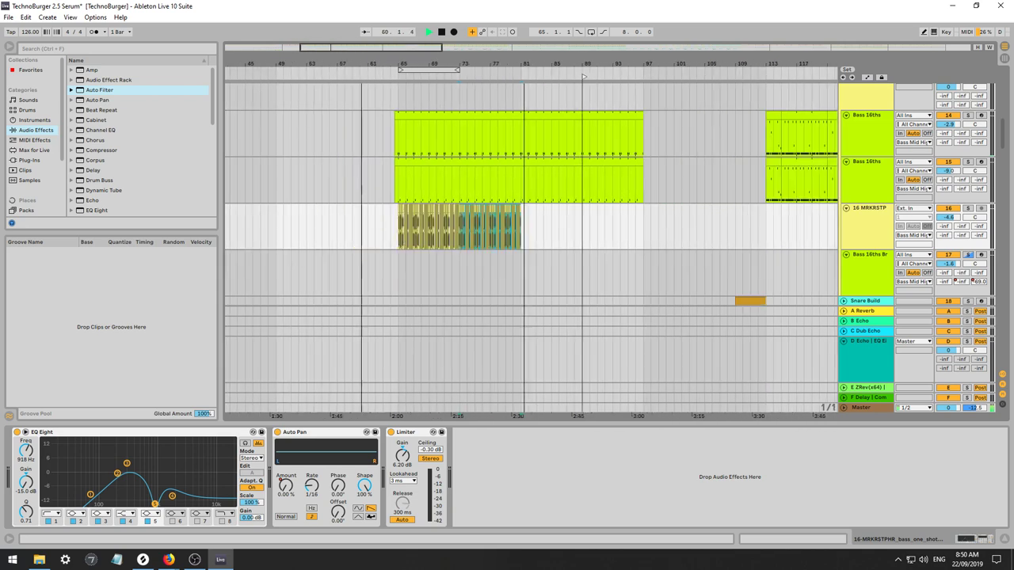
{"action": "key", "text": "ctrl+d"}
{"action": "key", "text": "ctrl+d"}
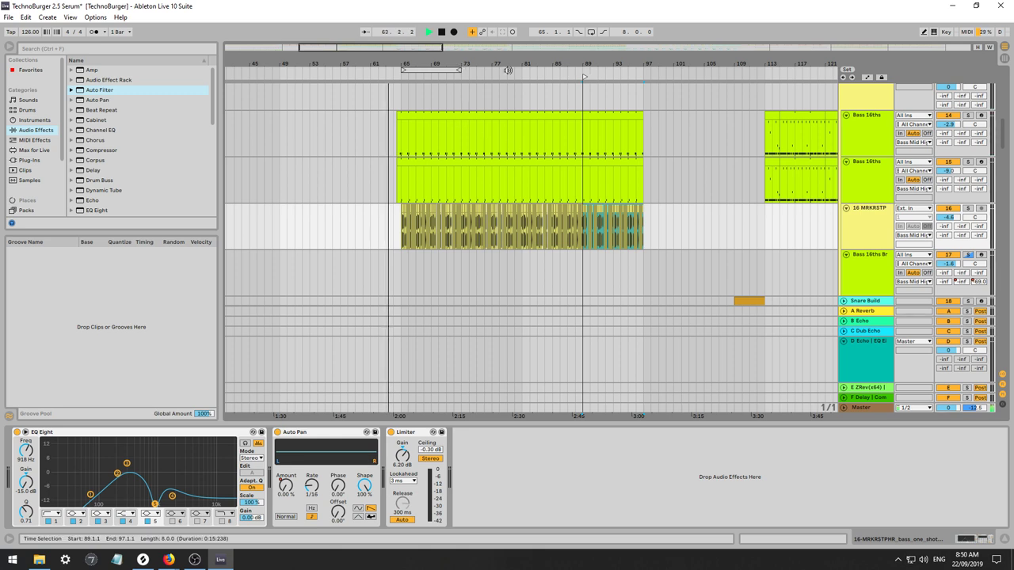
{"action": "mouse_move", "coordinate": [418, 49]}
{"action": "left_mouse_down"}
{"action": "mouse_move", "coordinate": [418, 72]}
{"action": "mouse_move", "coordinate": [419, 50]}
{"action": "mouse_move", "coordinate": [408, 53]}
{"action": "left_mouse_up"}
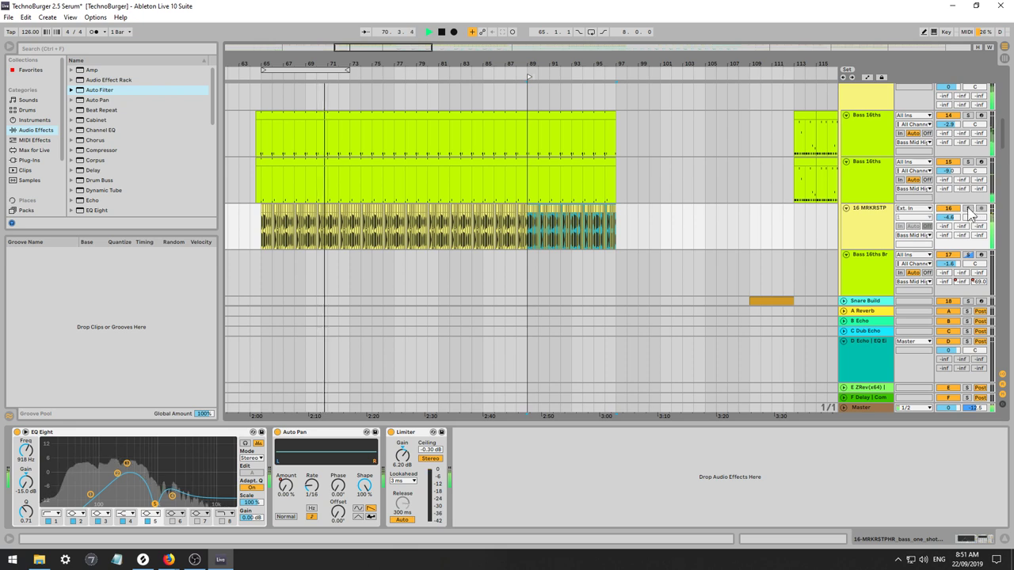
{"action": "left_click", "coordinate": [967, 208]}
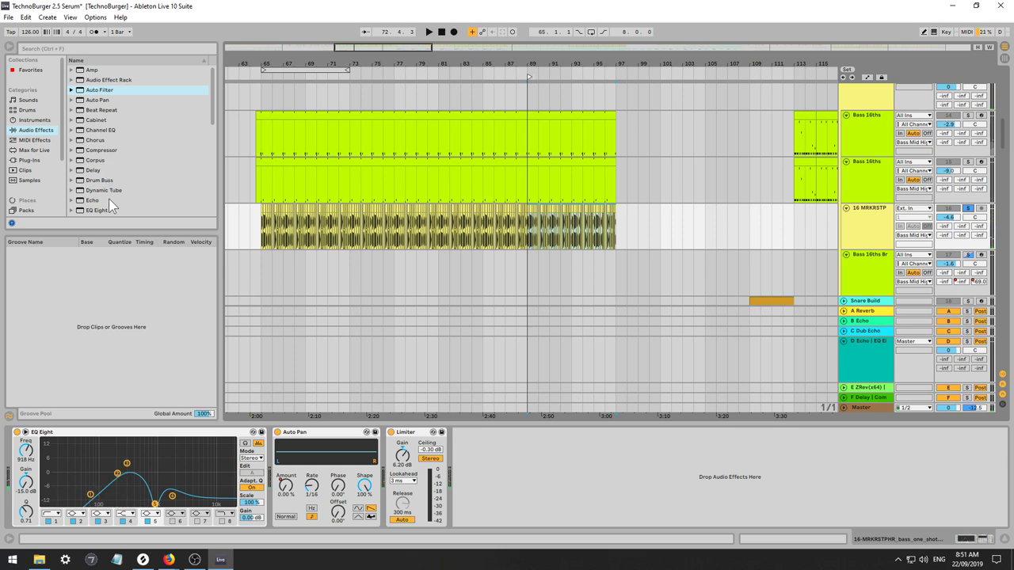
Insert Multiband Dynamics between Auto Pan and Limiter on the 16 MRKRSTP track.
{"action": "left_click_drag", "start_coordinate": [92, 208], "coordinate": [174, 370]}
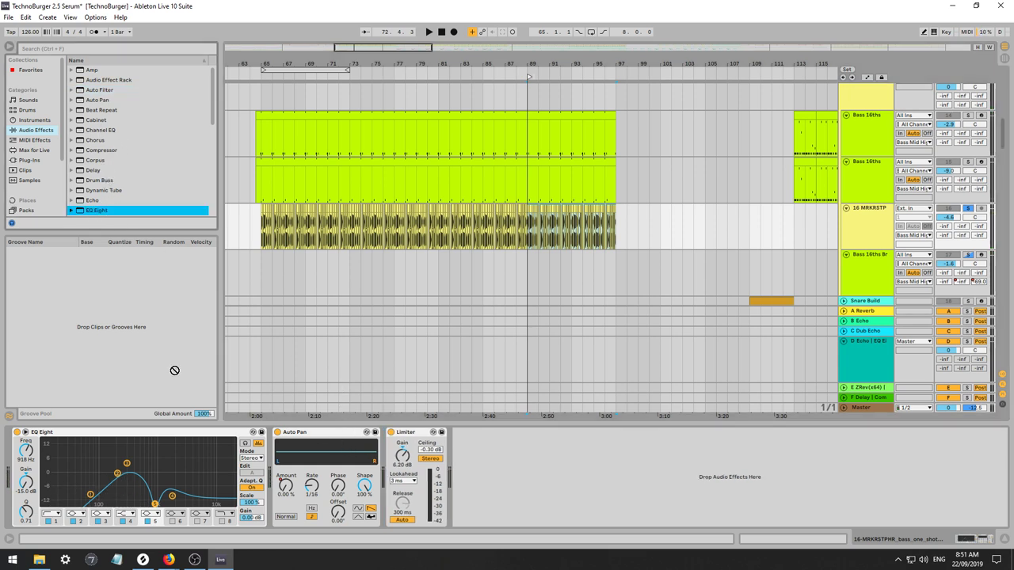
{"action": "key", "text": "space"}
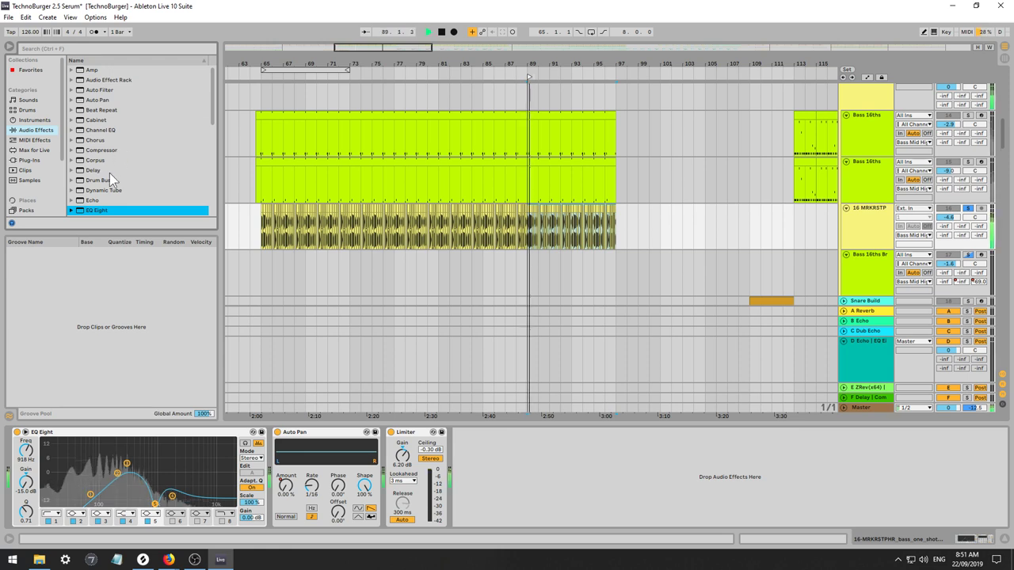
{"action": "scroll", "coordinate": [123, 190], "scroll_direction": "down", "scroll_amount": 6}
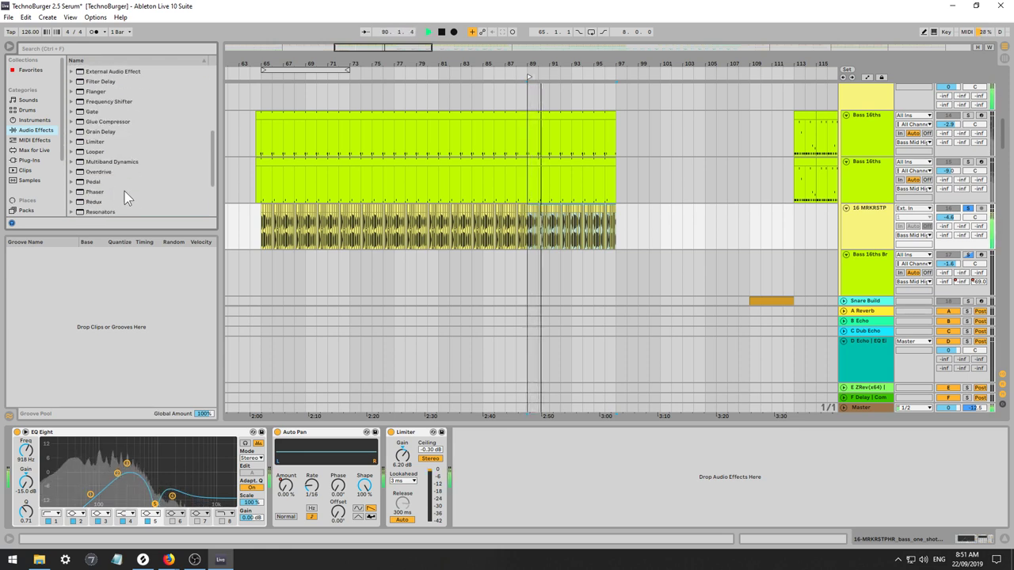
{"action": "key", "text": "space"}
{"action": "left_click_drag", "start_coordinate": [111, 163], "coordinate": [408, 475]}
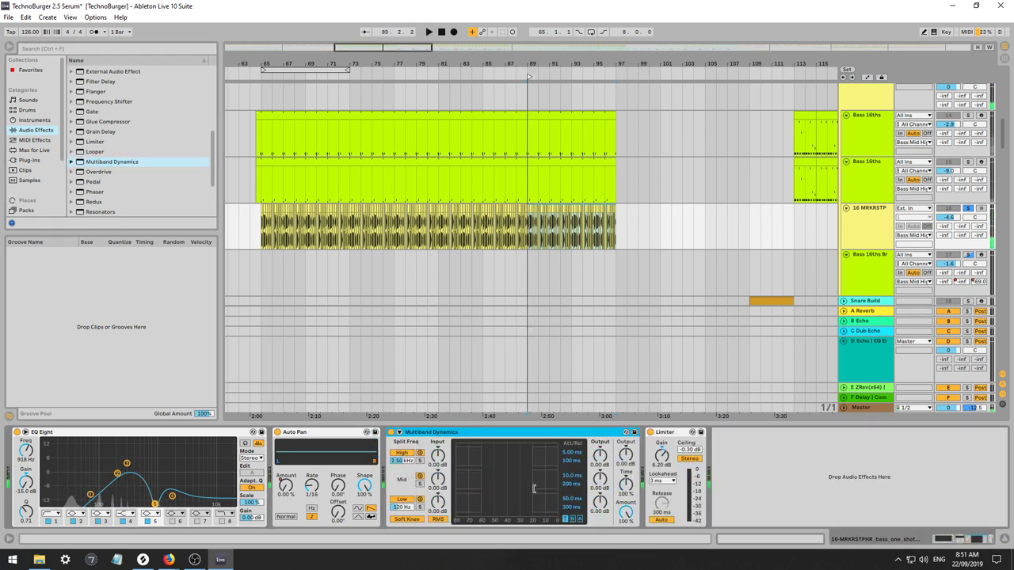
Audition the loop with the Multiband Dynamics splits at 1.88 kHz and 311 Hz.
{"action": "key", "text": "space"}
{"action": "key", "text": "space"}
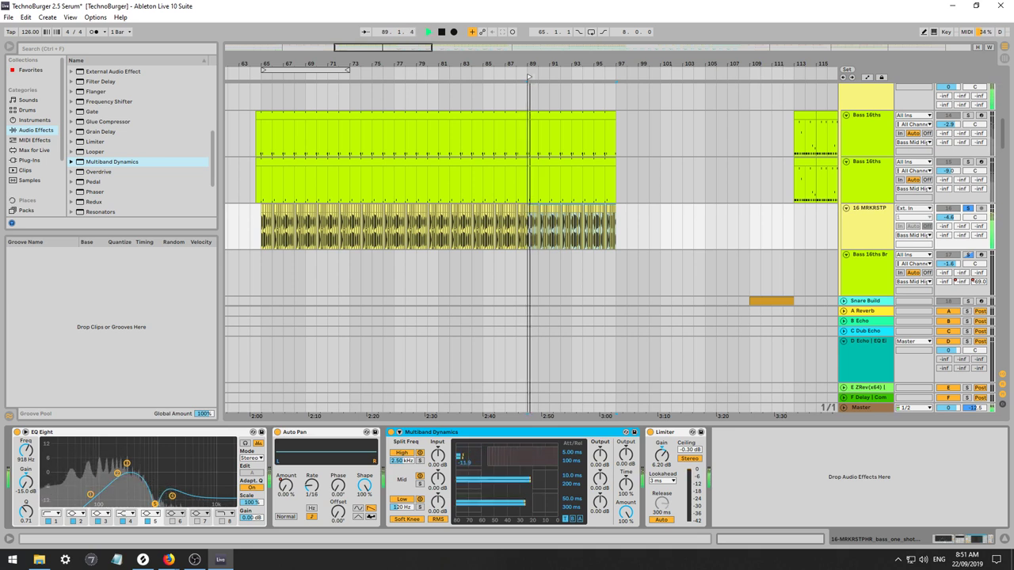
{"action": "key", "text": "space"}
{"action": "key", "text": "space"}
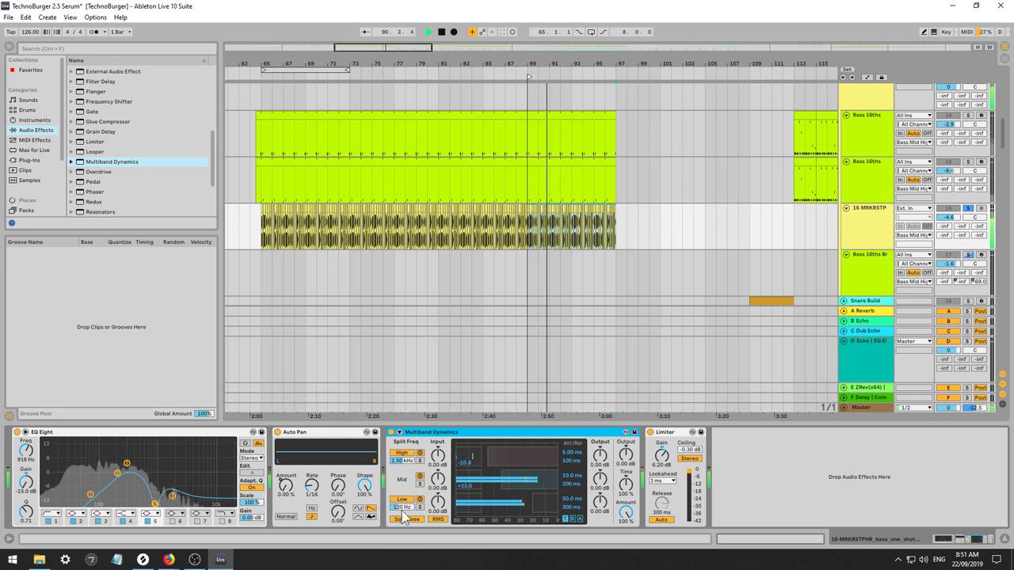
{"action": "key", "text": "space"}
{"action": "key", "text": "space"}
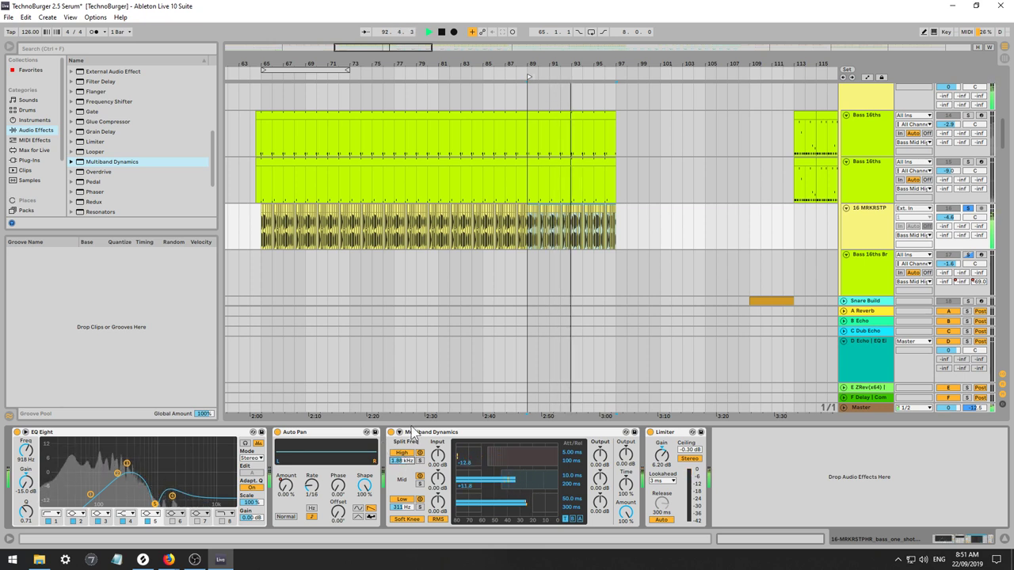
{"action": "key", "text": "space"}
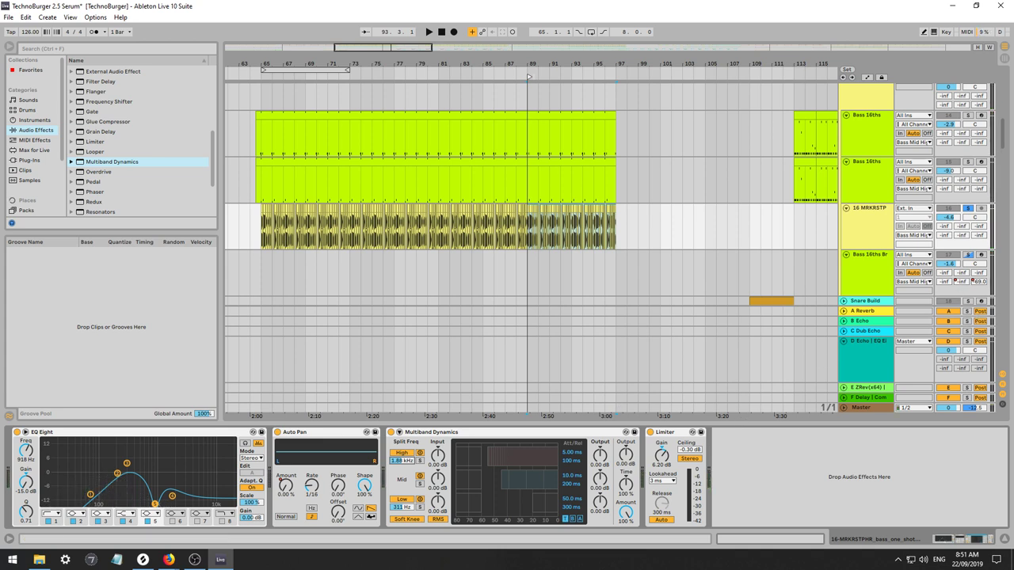
{"action": "key", "text": "space"}
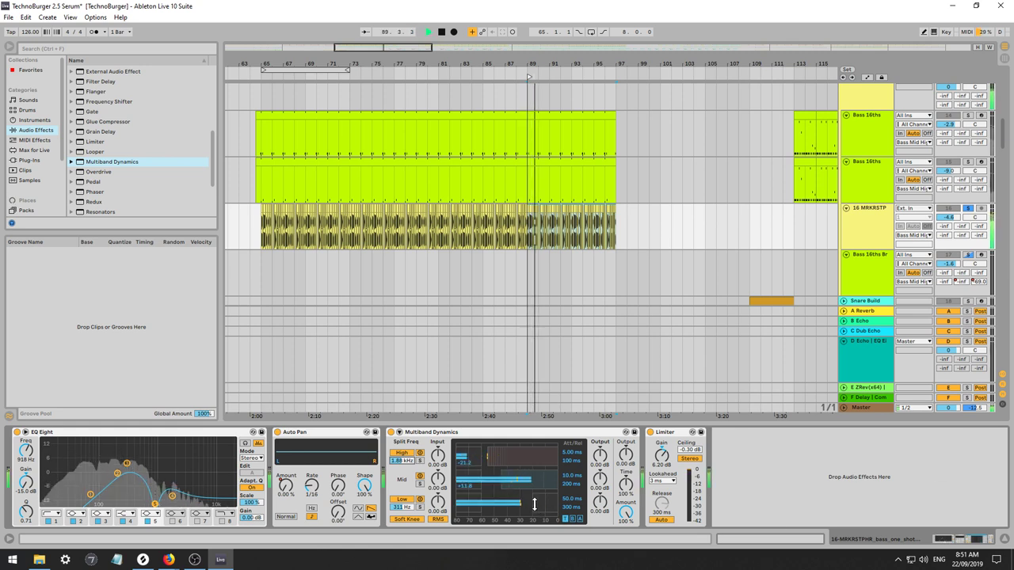
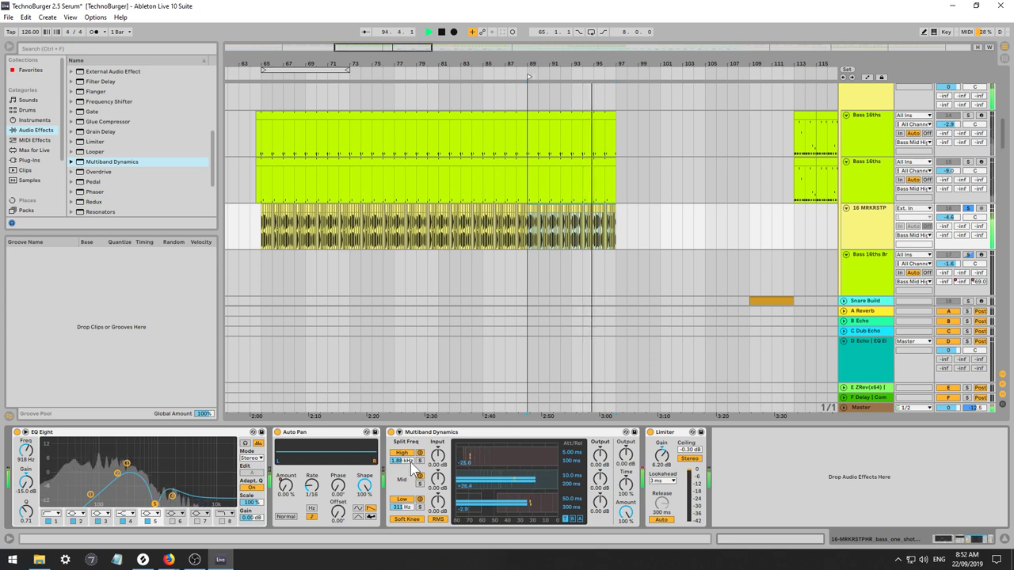
Raise the High band's below-threshold, compare Peak and RMS detection, then switch Multiband Dynamics off.
{"action": "left_click", "coordinate": [572, 519]}
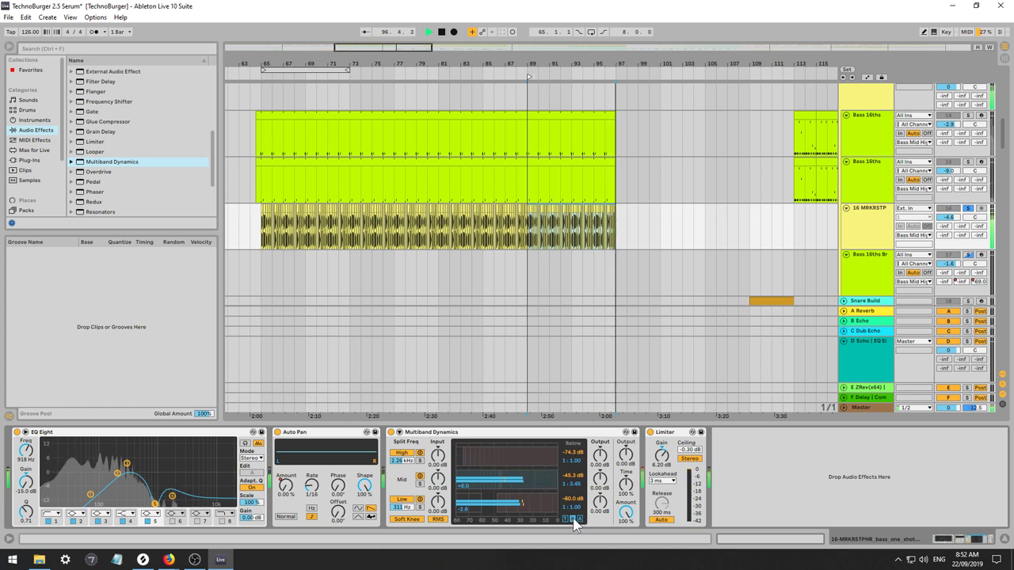
{"action": "key", "text": "space"}
{"action": "key", "text": "space"}
{"action": "left_click_drag", "start_coordinate": [573, 452], "coordinate": [573, 448]}
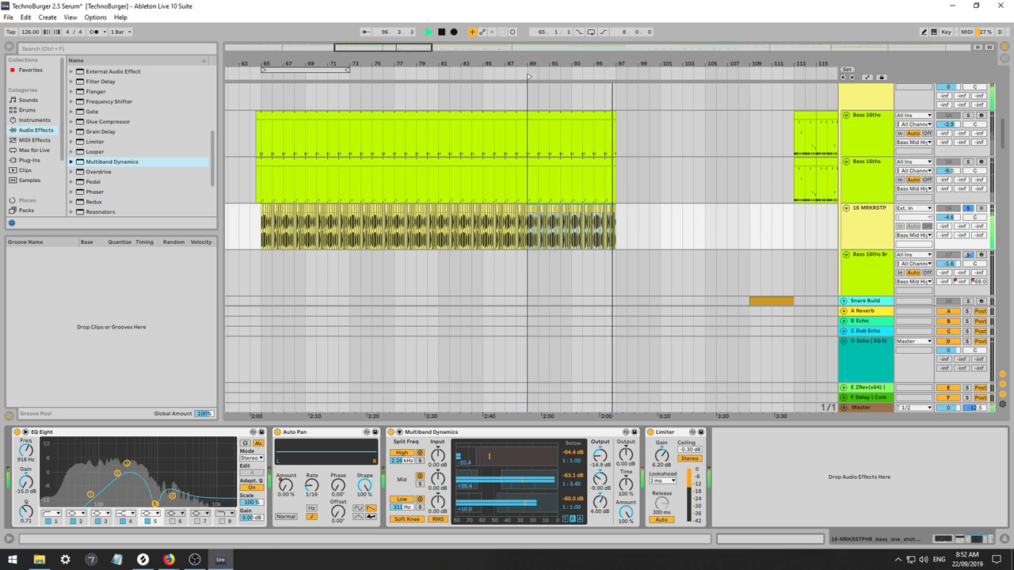
{"action": "key", "text": "space"}
{"action": "key", "text": "space"}
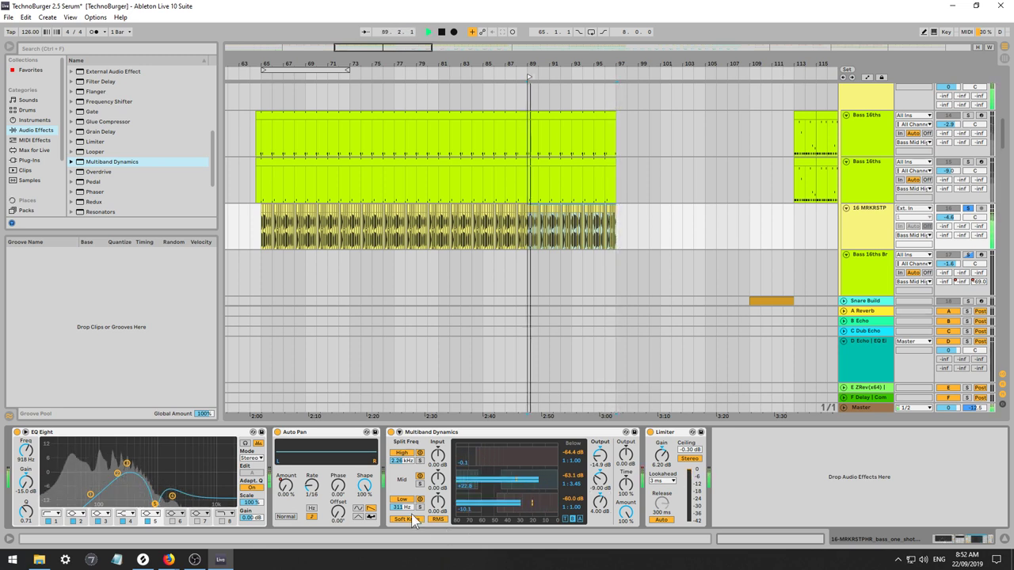
{"action": "left_click", "coordinate": [439, 520]}
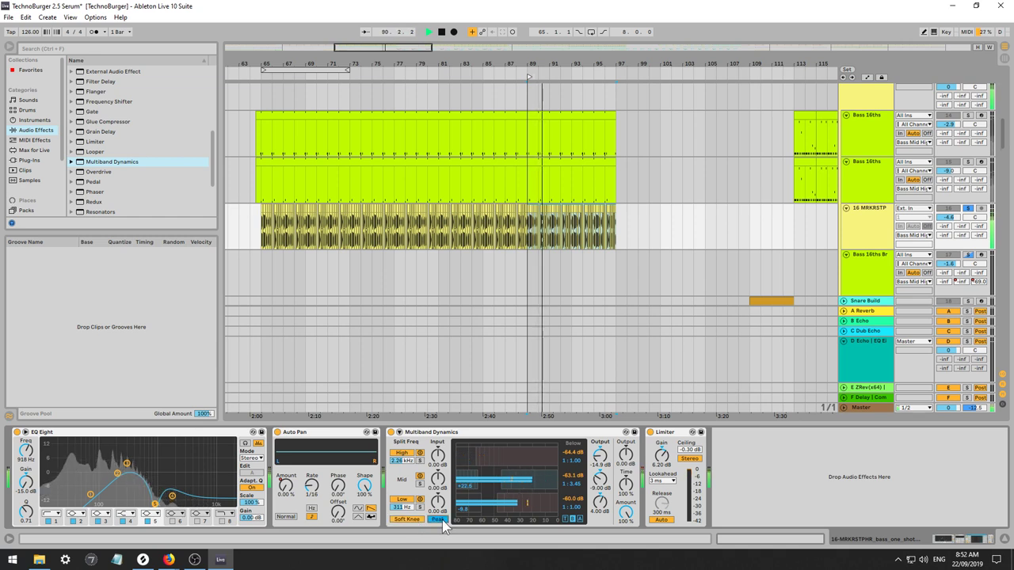
{"action": "left_click", "coordinate": [440, 522]}
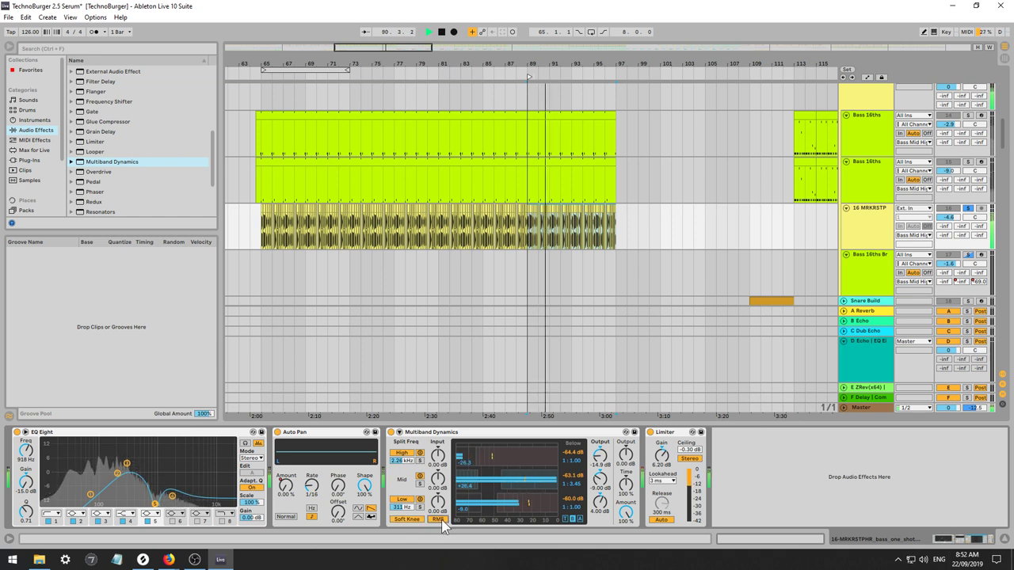
{"action": "left_click", "coordinate": [391, 433]}
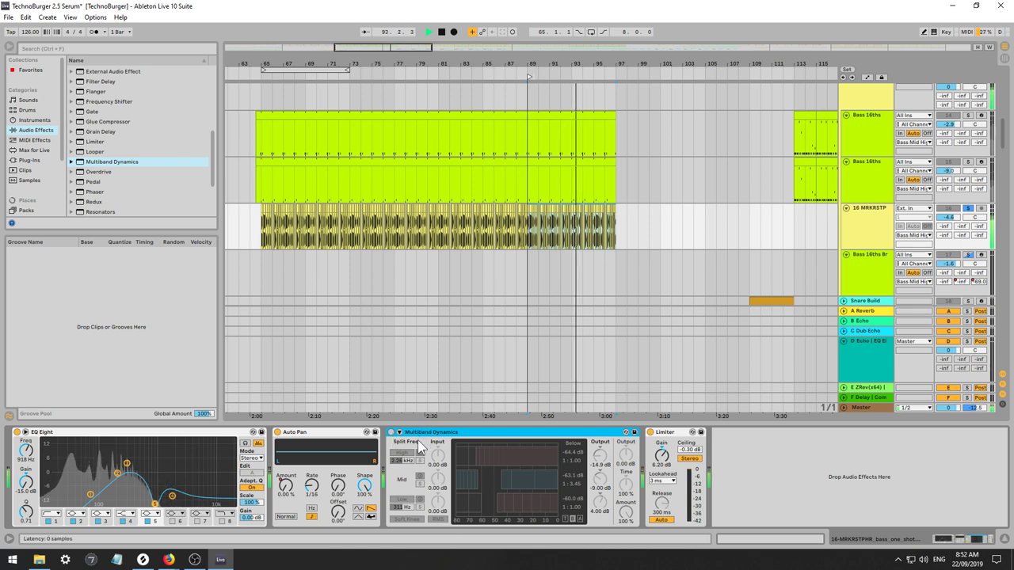
Delete Multiband Dynamics from the 16 MRKRSTP track and select its EQ Eight.
{"action": "key", "text": "Delete"}
{"action": "key", "text": "space"}
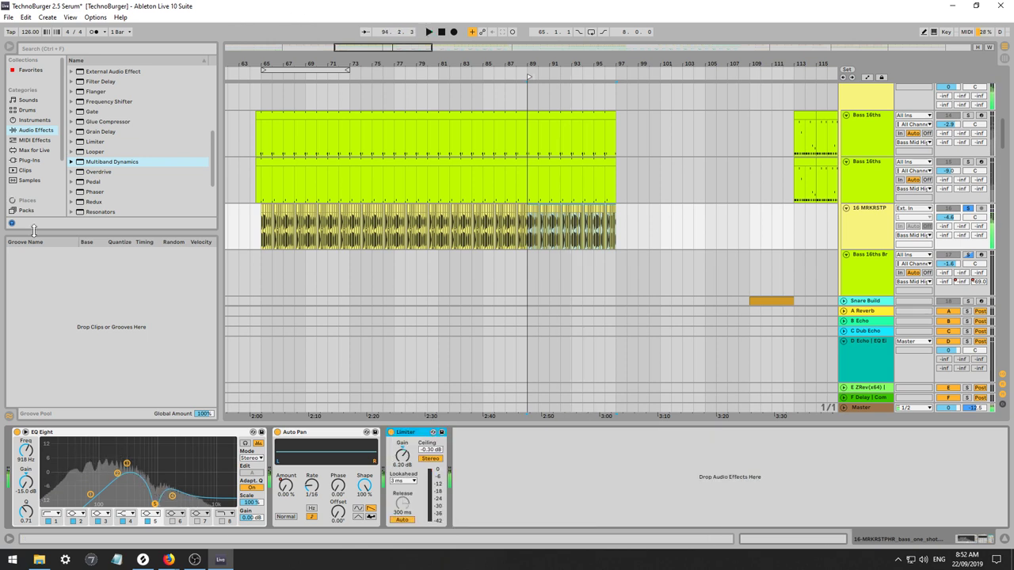
{"action": "left_click", "coordinate": [133, 441]}
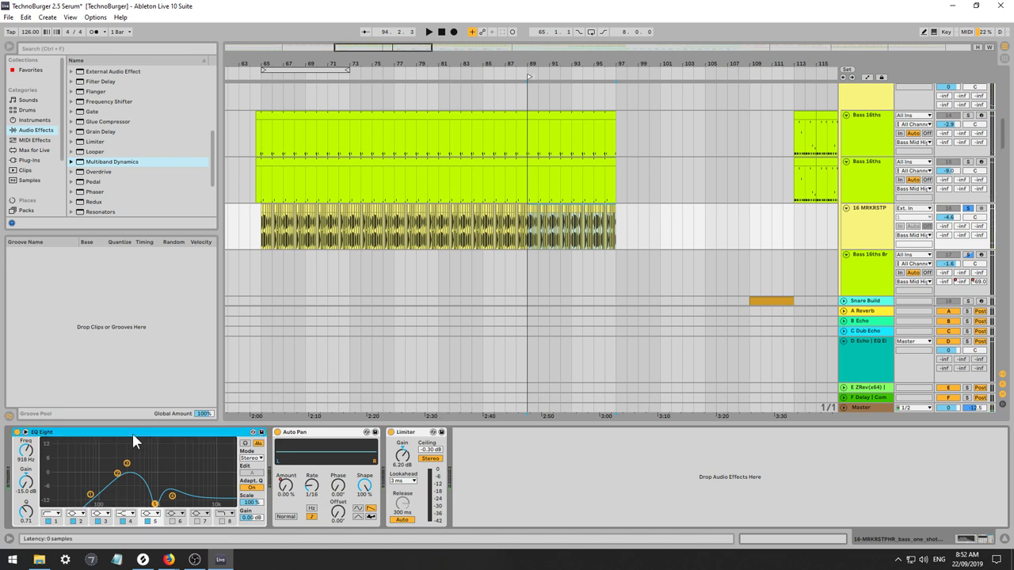
{"action": "key", "text": "space"}
{"action": "key", "text": "space"}
{"action": "key", "text": "space"}
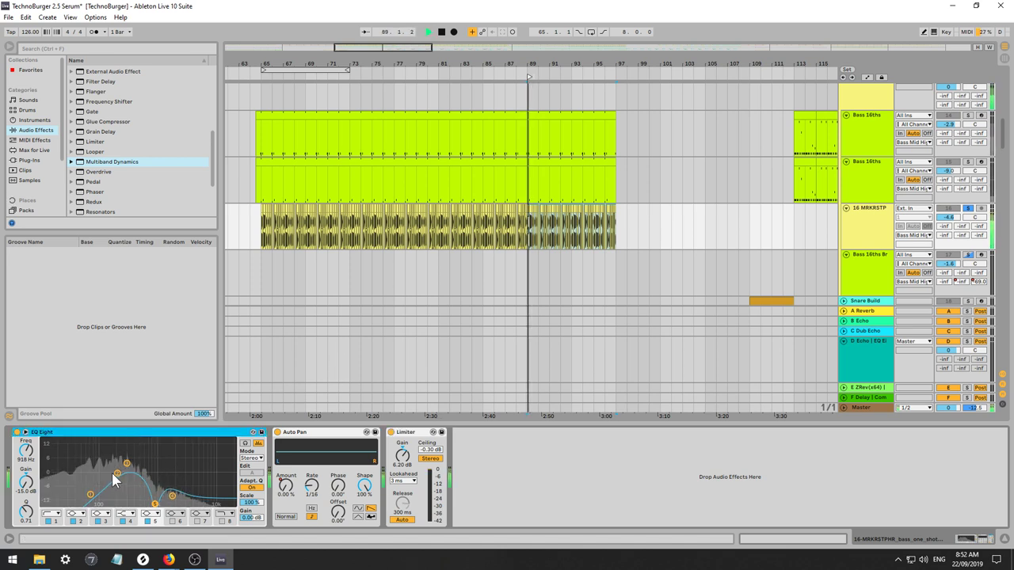
{"action": "left_click", "coordinate": [116, 476]}
{"action": "key", "text": "space"}
{"action": "key", "text": "space"}
{"action": "key", "text": "space"}
{"action": "key", "text": "space"}
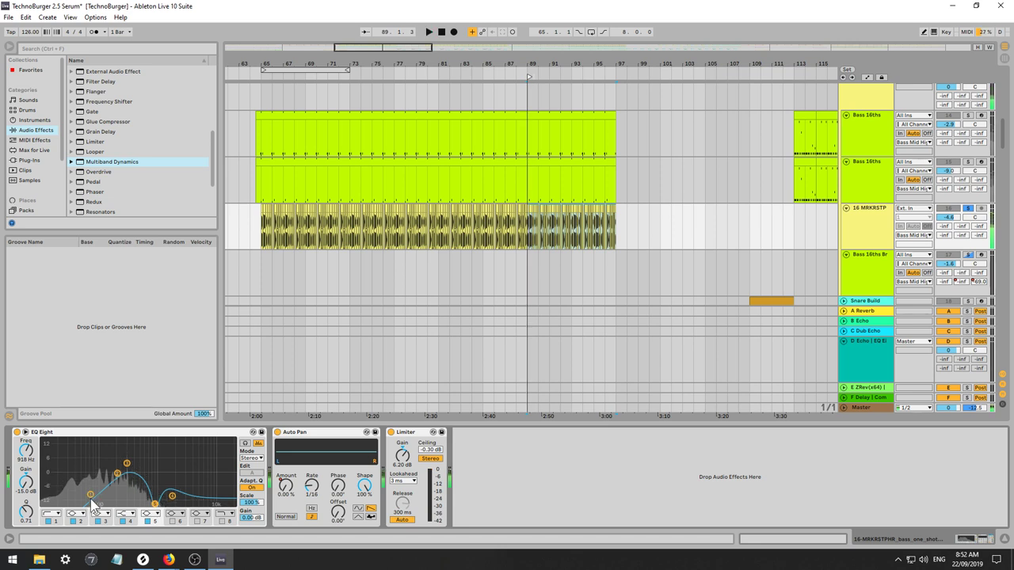
Turn EQ band 1 into a high-pass filter with its cutoff at about 77.4 Hz.
{"action": "left_click", "coordinate": [93, 485]}
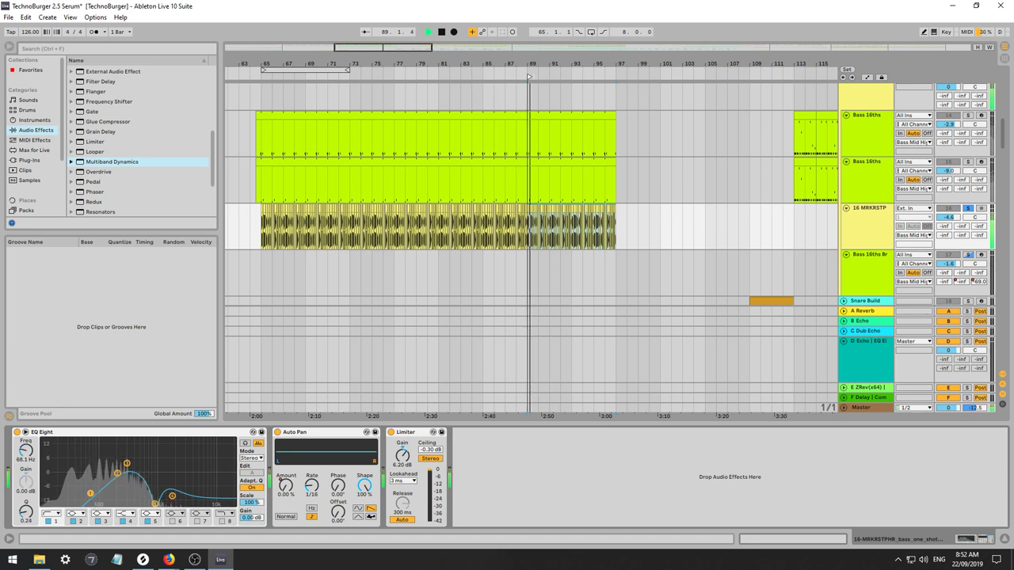
{"action": "left_click", "coordinate": [54, 513]}
{"action": "left_click", "coordinate": [64, 475]}
{"action": "key", "text": "space"}
{"action": "key", "text": "space"}
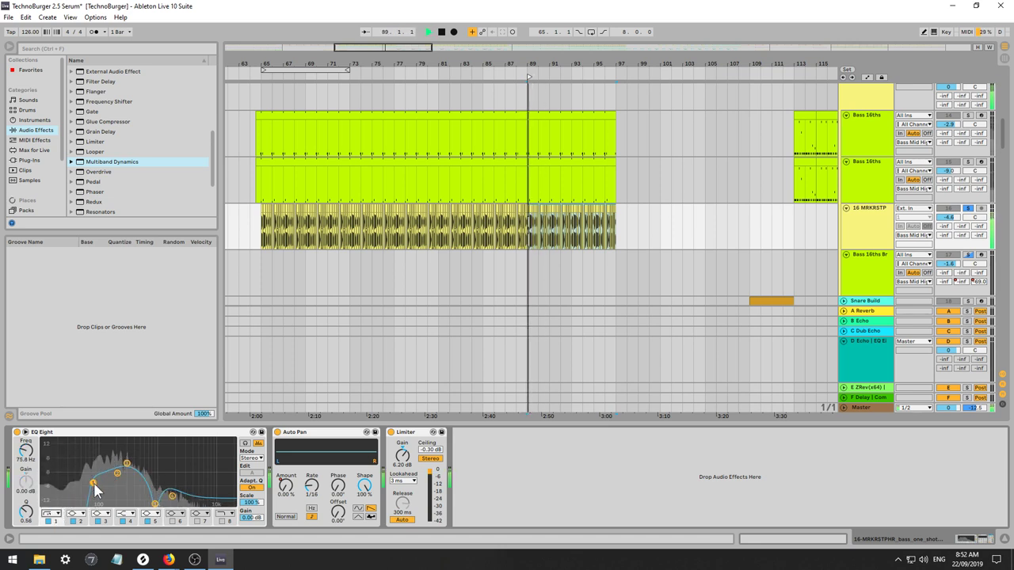
{"action": "left_click_drag", "start_coordinate": [93, 482], "coordinate": [106, 484]}
Move band 5's dip from 918 Hz to around 574 Hz and enable band 6.
{"action": "left_click", "coordinate": [155, 503]}
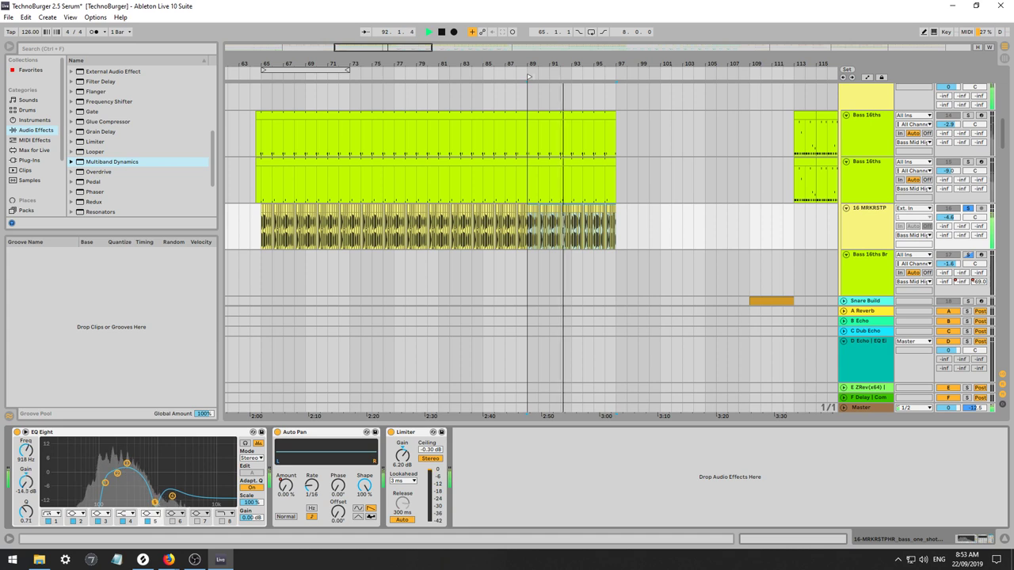
{"action": "mouse_move", "coordinate": [154, 504]}
{"action": "left_mouse_down"}
{"action": "mouse_move", "coordinate": [171, 504]}
{"action": "mouse_move", "coordinate": [146, 504]}
{"action": "mouse_move", "coordinate": [178, 498]}
{"action": "mouse_move", "coordinate": [204, 470]}
{"action": "mouse_move", "coordinate": [199, 440]}
{"action": "mouse_move", "coordinate": [189, 478]}
{"action": "left_mouse_up"}
{"action": "left_click", "coordinate": [172, 521]}
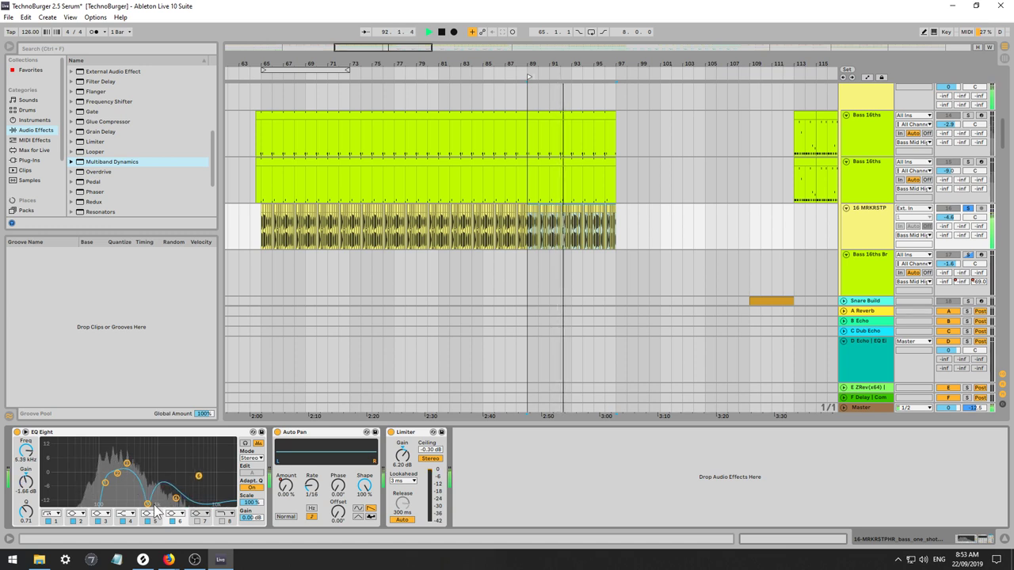
{"action": "mouse_move", "coordinate": [154, 505]}
{"action": "left_mouse_down"}
{"action": "mouse_move", "coordinate": [143, 507]}
{"action": "mouse_move", "coordinate": [152, 504]}
{"action": "left_mouse_up"}
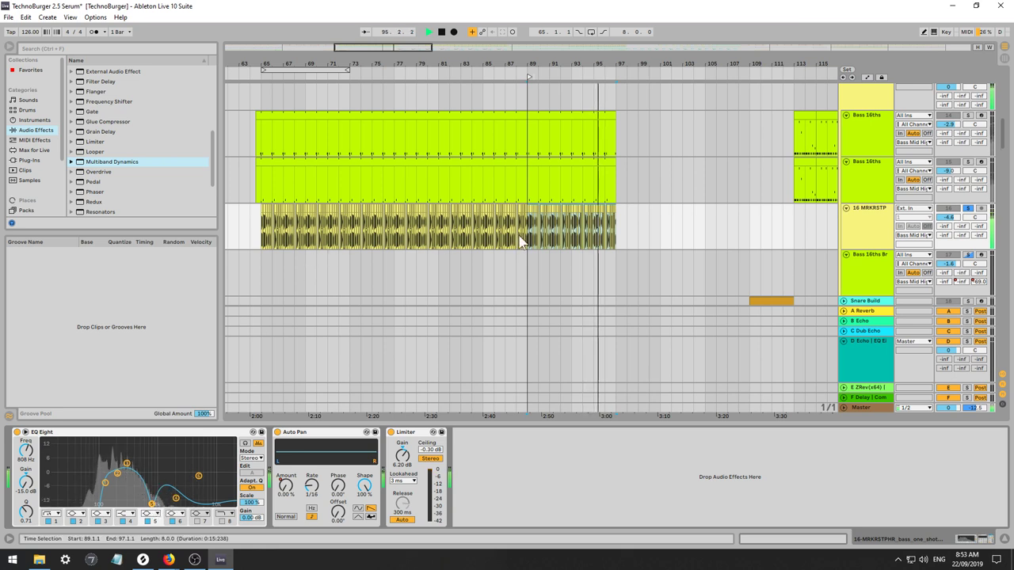
Unsolo the 16 MRKRSTP track and play the arrangement from bar 63.
{"action": "left_click", "coordinate": [967, 208]}
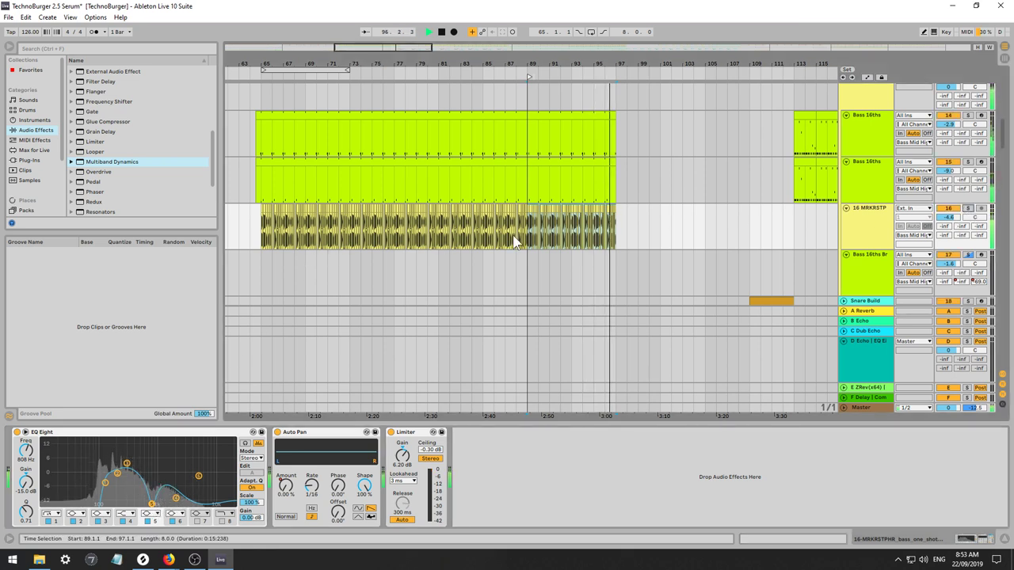
{"action": "key", "text": "space"}
{"action": "left_click", "coordinate": [238, 219]}
{"action": "key", "text": "space"}
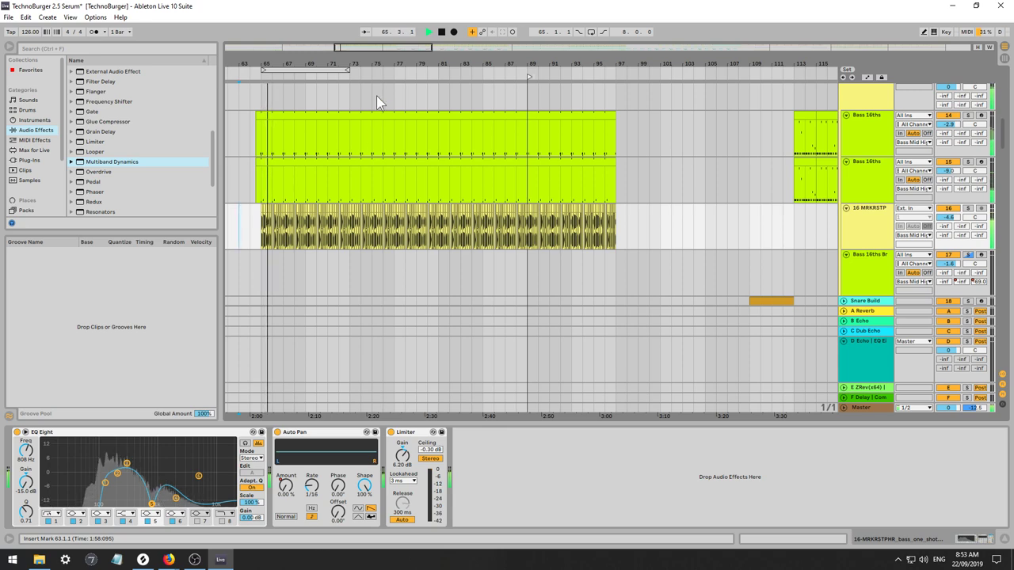
{"action": "left_click_drag", "start_coordinate": [325, 63], "coordinate": [352, 47]}
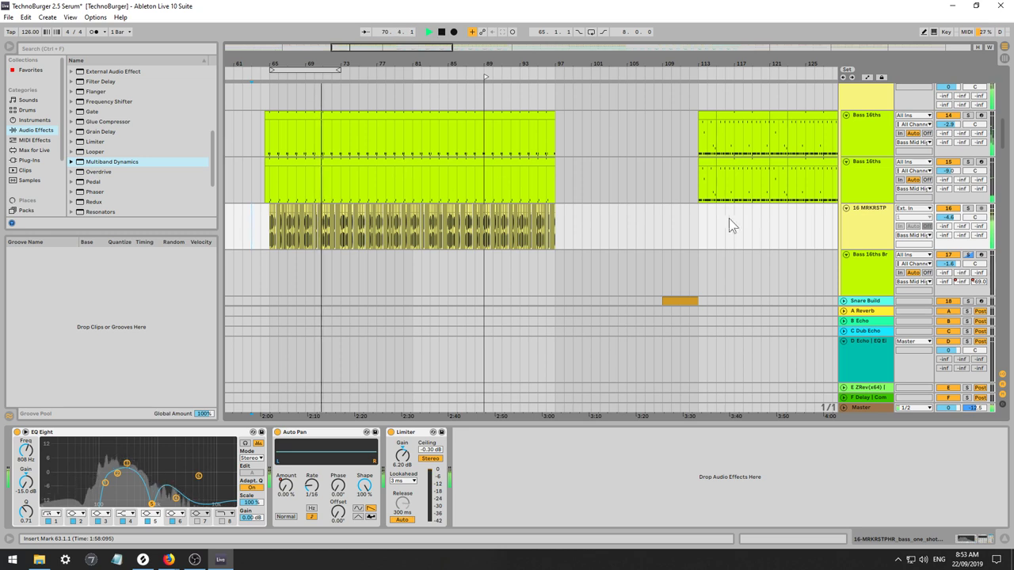
On Bass 16ths, lower Serum's reverb mix to 15% and raise EQ band 3's gain slightly.
{"action": "left_click", "coordinate": [876, 168]}
{"action": "left_click", "coordinate": [74, 432]}
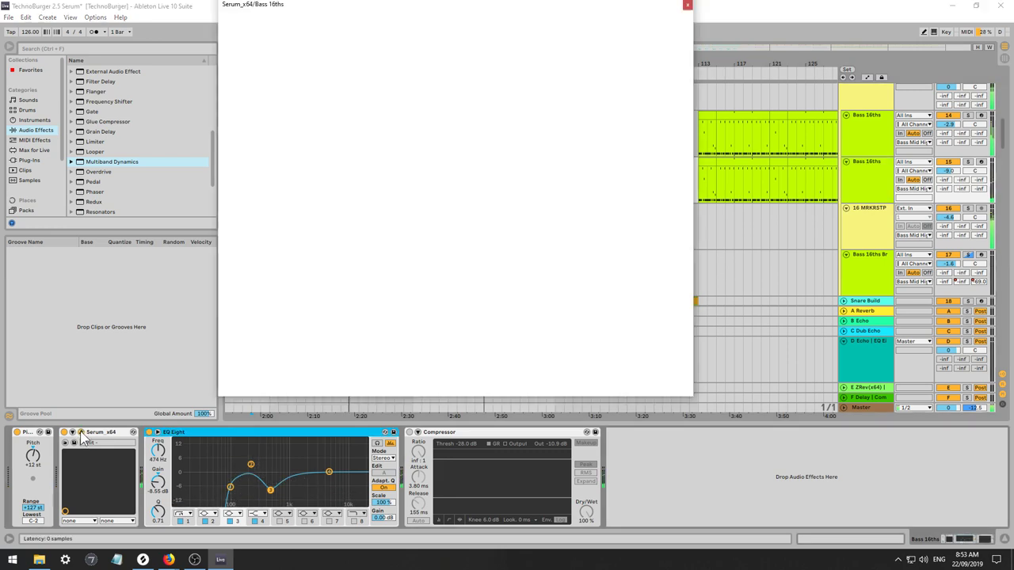
{"action": "left_click", "coordinate": [349, 26]}
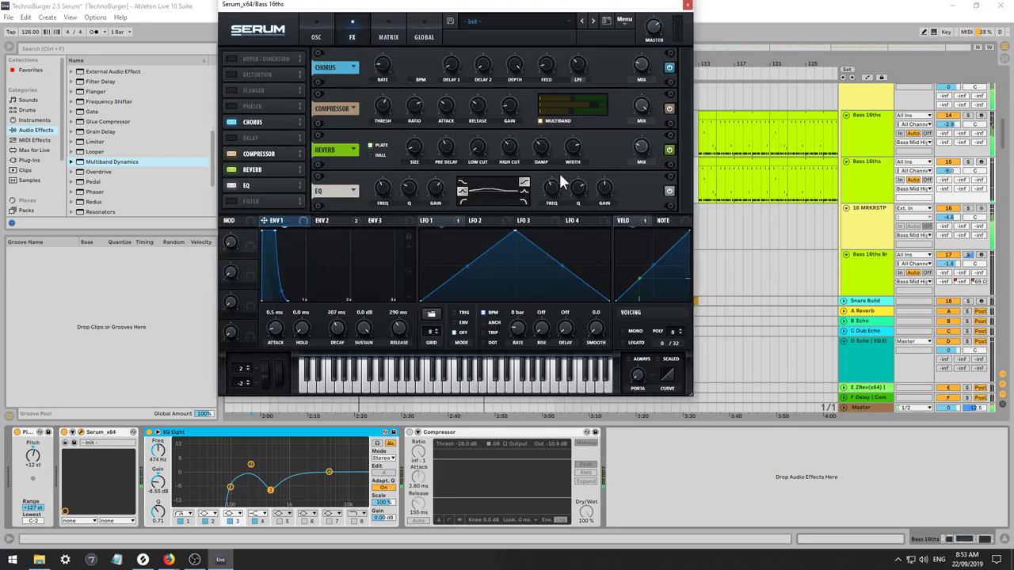
{"action": "mouse_move", "coordinate": [647, 148]}
{"action": "left_click_drag", "start_coordinate": [646, 158], "coordinate": [647, 159]}
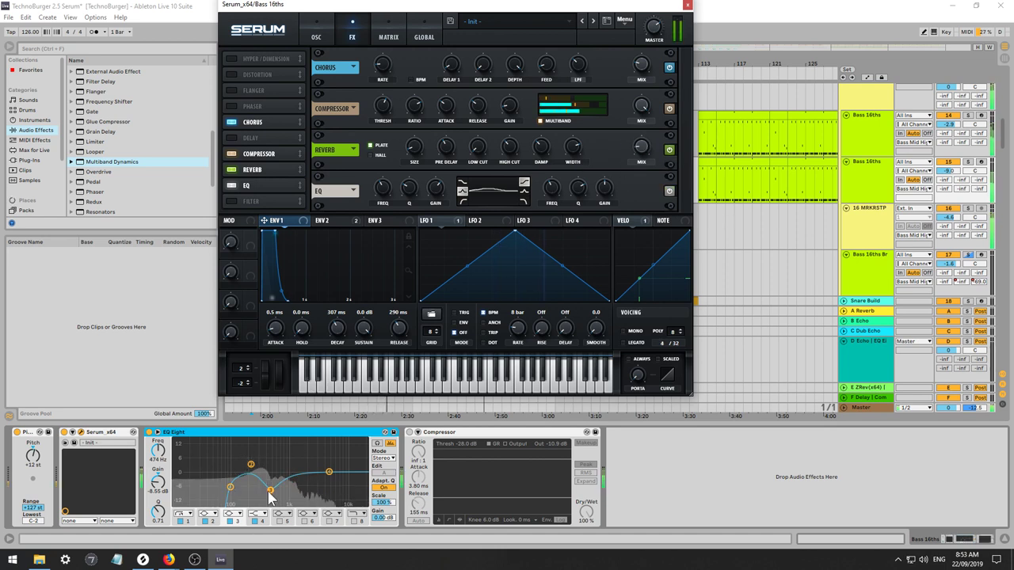
{"action": "mouse_move", "coordinate": [271, 491]}
{"action": "left_mouse_down"}
{"action": "mouse_move", "coordinate": [276, 475]}
{"action": "mouse_move", "coordinate": [278, 493]}
{"action": "left_mouse_up"}
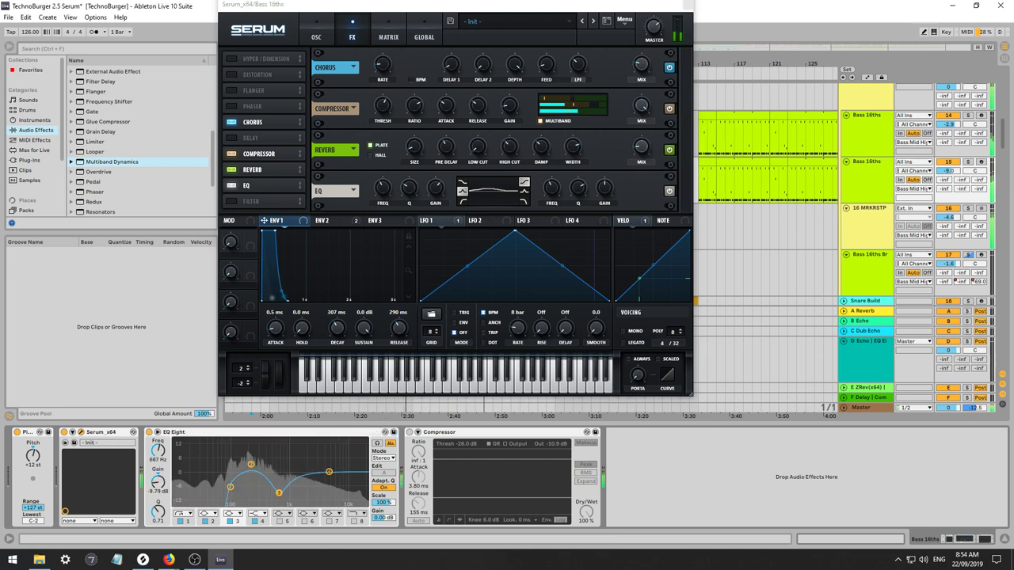
{"action": "left_click", "coordinate": [685, 4]}
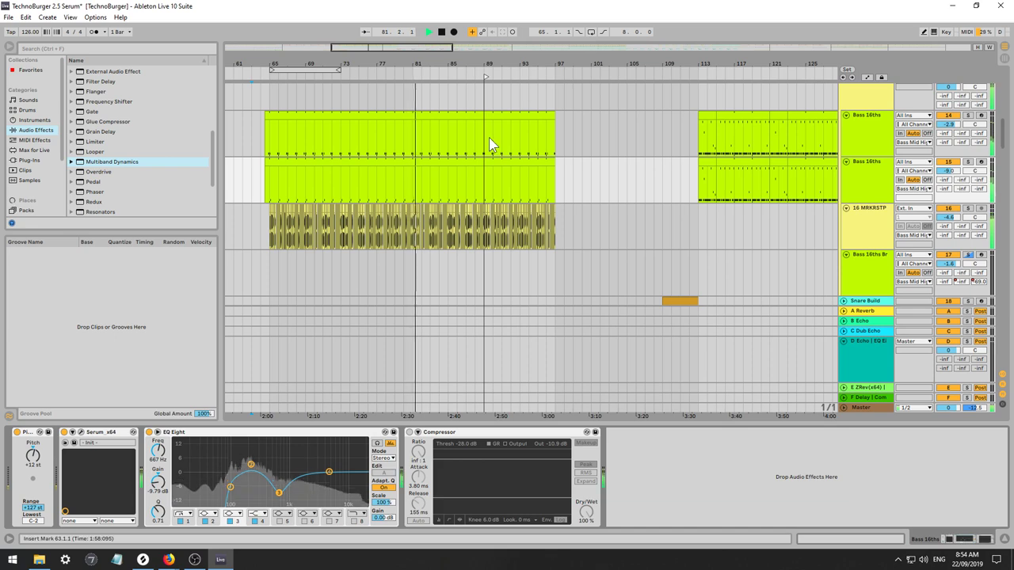
Zoom to bars 75–88 and cut a short section out of the Sub 1 16ths clip near 80.3.
{"action": "left_click_drag", "start_coordinate": [1003, 138], "coordinate": [957, 76]}
{"action": "left_click", "coordinate": [396, 193]}
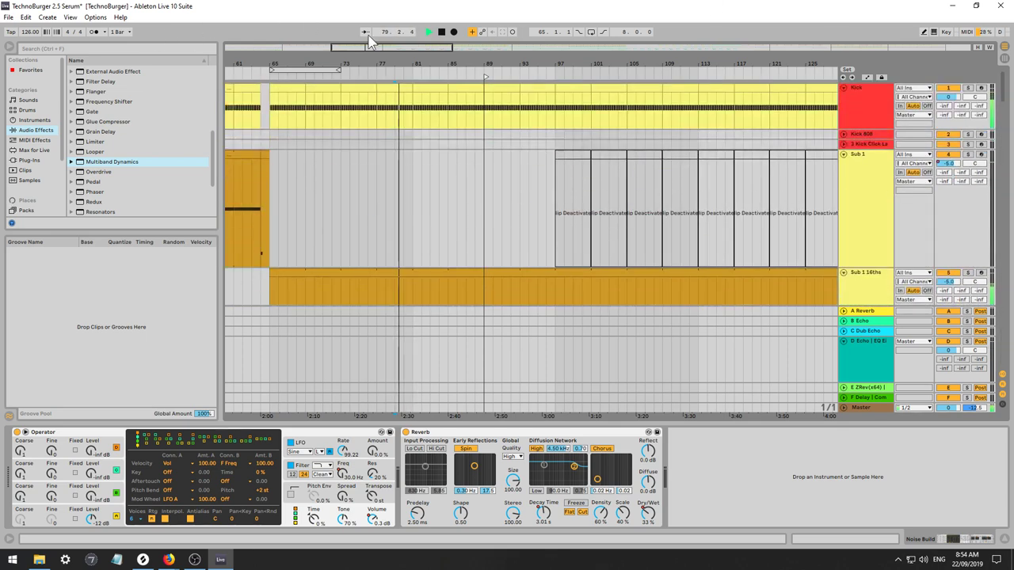
{"action": "left_click_drag", "start_coordinate": [377, 53], "coordinate": [369, 119]}
{"action": "key", "text": "space"}
{"action": "key", "text": "space"}
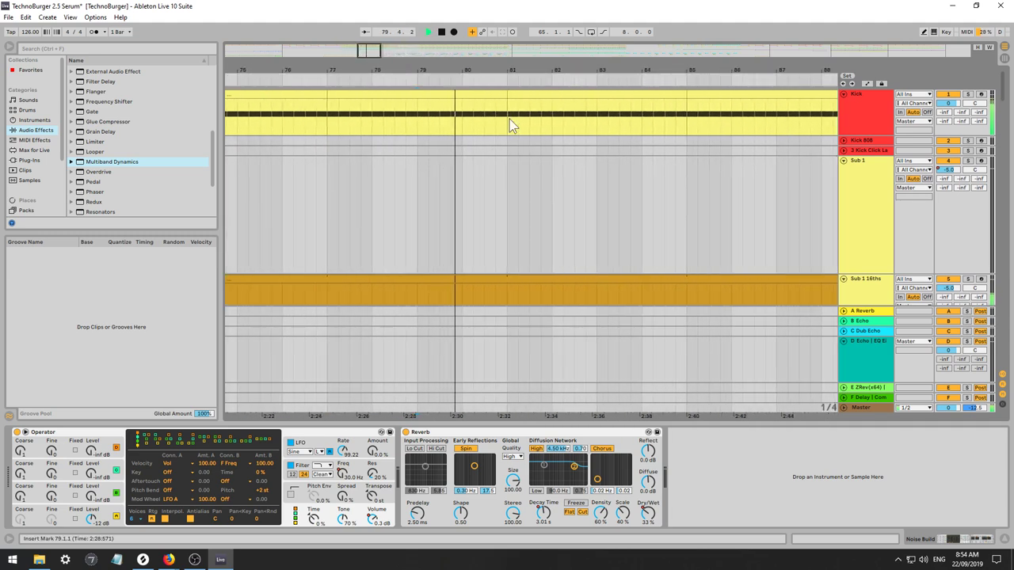
{"action": "left_click_drag", "start_coordinate": [496, 123], "coordinate": [508, 122]}
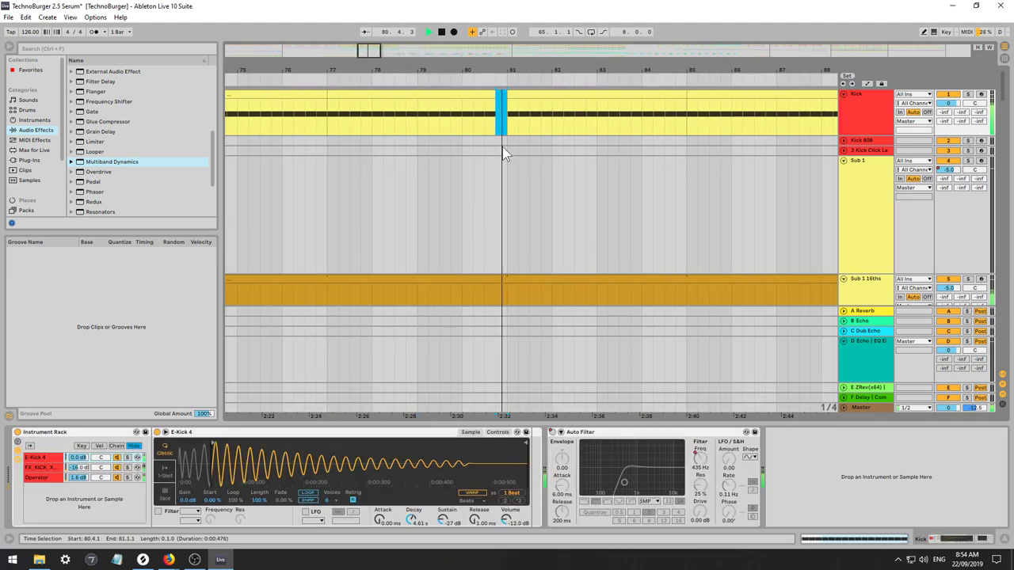
{"action": "scroll", "coordinate": [503, 252], "scroll_direction": "down", "scroll_amount": 2}
{"action": "left_click", "coordinate": [483, 251]}
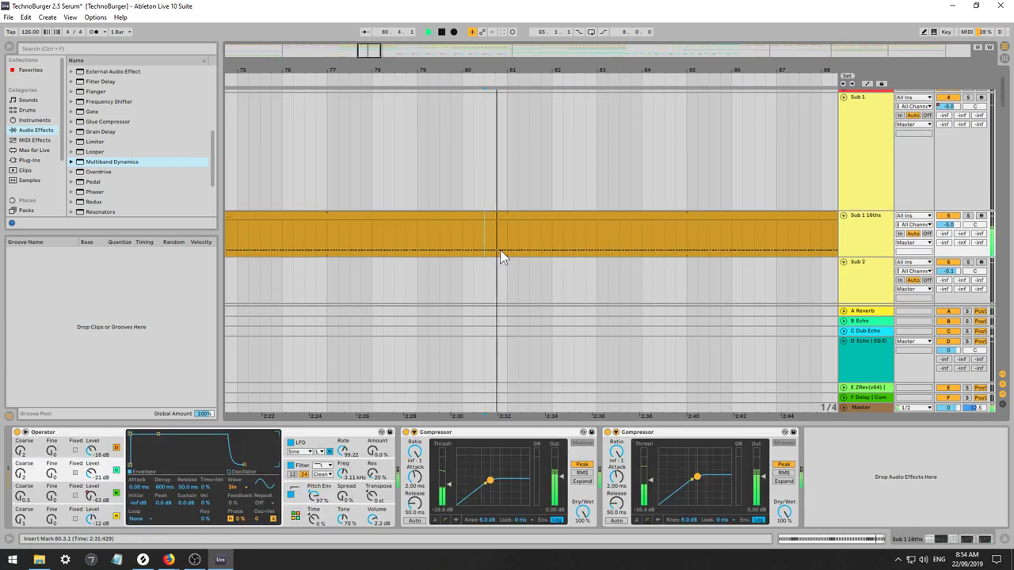
{"action": "left_click_drag", "start_coordinate": [485, 247], "coordinate": [463, 244]}
{"action": "key", "text": "Delete"}
{"action": "key", "text": "space"}
{"action": "key", "text": "space"}
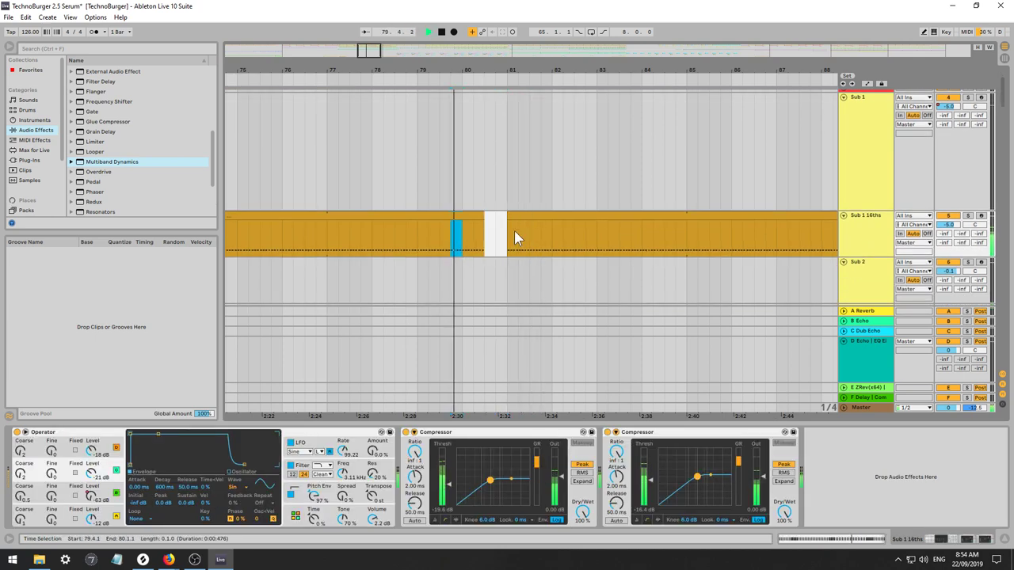
Delete a short Hats slice around 80.3–81.1 and replay from bar 79.2.
{"action": "scroll", "coordinate": [488, 255], "scroll_direction": "down", "scroll_amount": 1}
{"action": "scroll", "coordinate": [507, 252], "scroll_direction": "down", "scroll_amount": 12}
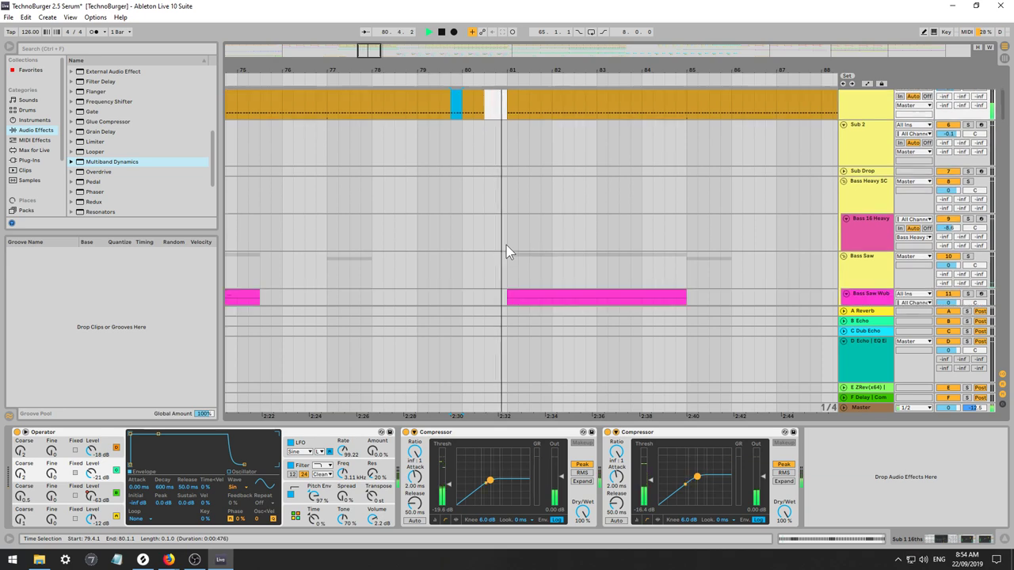
{"action": "scroll", "coordinate": [499, 242], "scroll_direction": "down", "scroll_amount": 8}
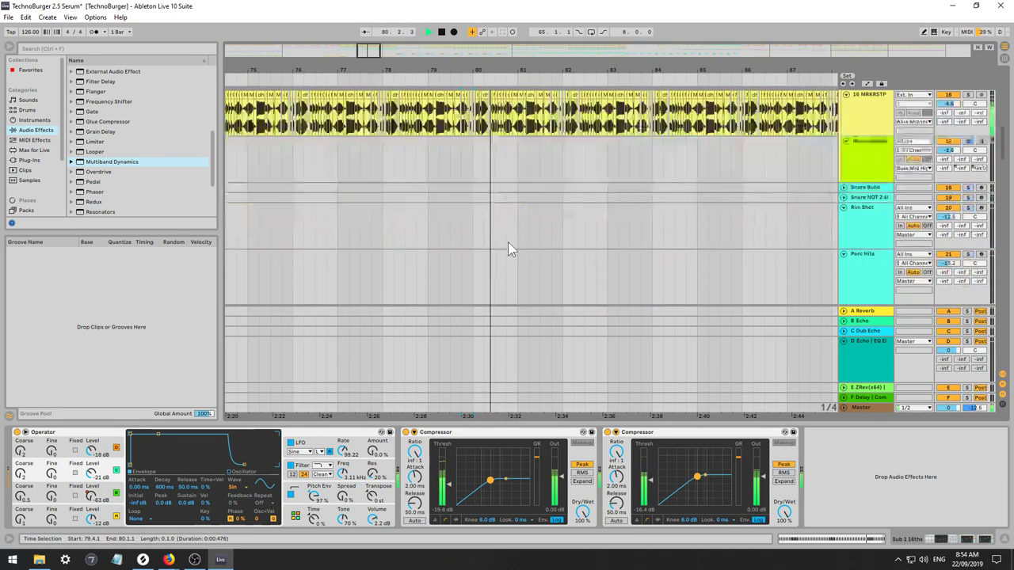
{"action": "left_click", "coordinate": [511, 235]}
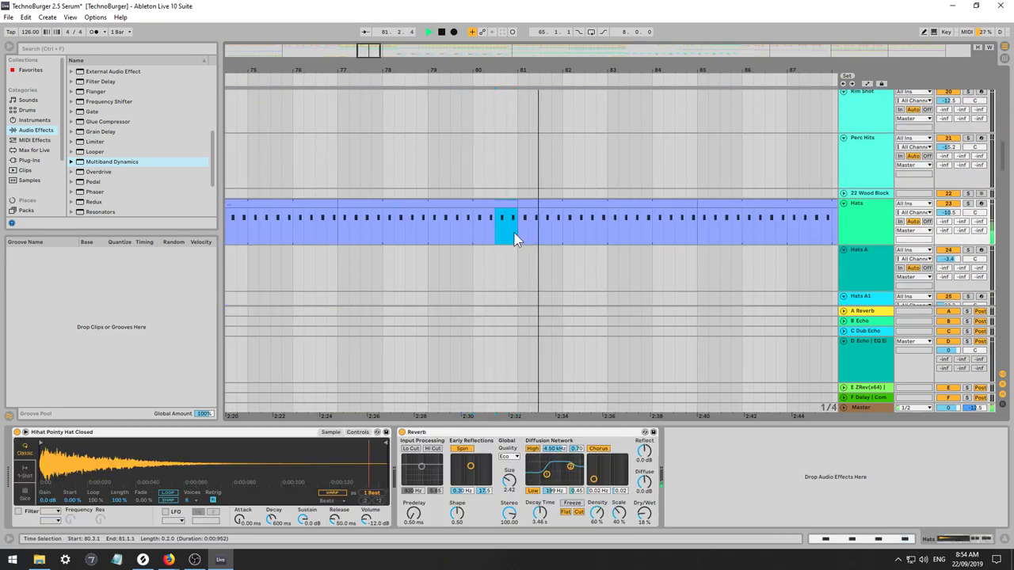
{"action": "key", "text": "Delete"}
{"action": "left_click", "coordinate": [438, 229]}
{"action": "scroll", "coordinate": [531, 226], "scroll_direction": "down", "scroll_amount": 6}
{"action": "scroll", "coordinate": [517, 226], "scroll_direction": "down", "scroll_amount": 6}
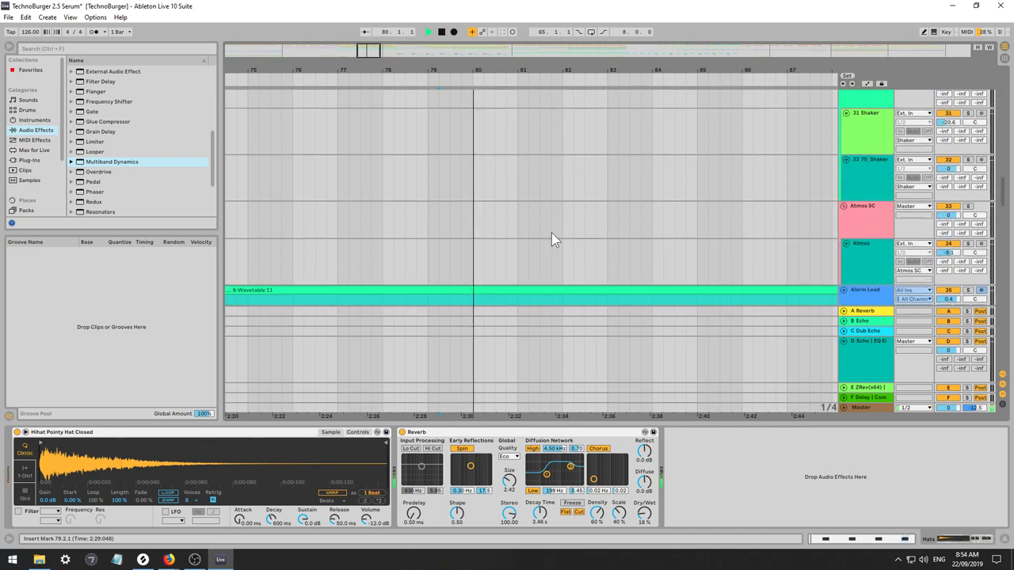
{"action": "scroll", "coordinate": [631, 217], "scroll_direction": "down", "scroll_amount": 3}
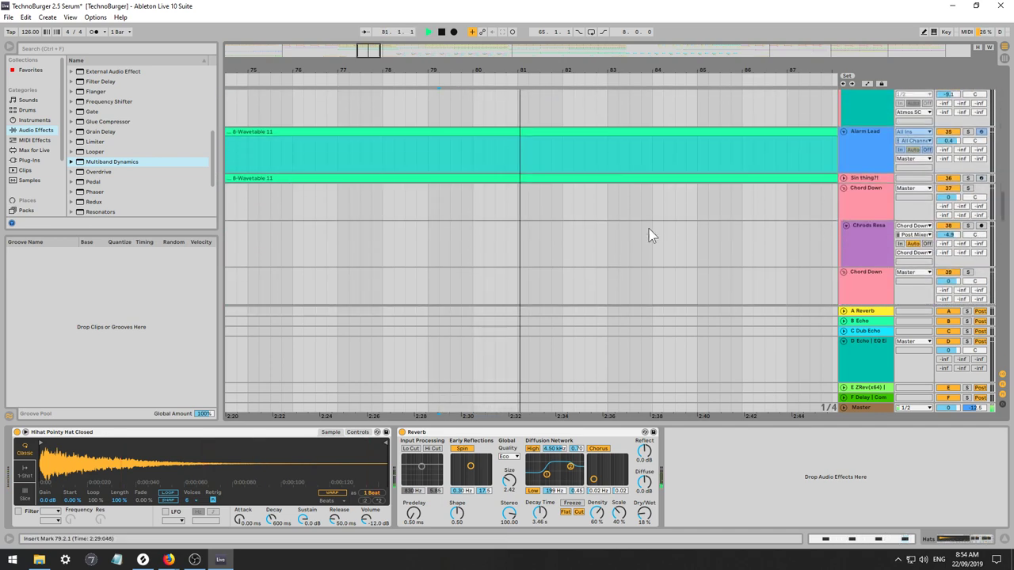
{"action": "key", "text": "space"}
{"action": "key", "text": "space"}
{"action": "left_click_drag", "start_coordinate": [1003, 209], "coordinate": [1000, 138]}
Zoom in around bar 80 and trial-delete the small track-16 slice near 80.4, then undo.
{"action": "mouse_move", "coordinate": [426, 70]}
{"action": "left_mouse_down"}
{"action": "mouse_move", "coordinate": [515, 73]}
{"action": "mouse_move", "coordinate": [420, 70]}
{"action": "left_mouse_up"}
{"action": "key", "text": "space"}
{"action": "key", "text": "space"}
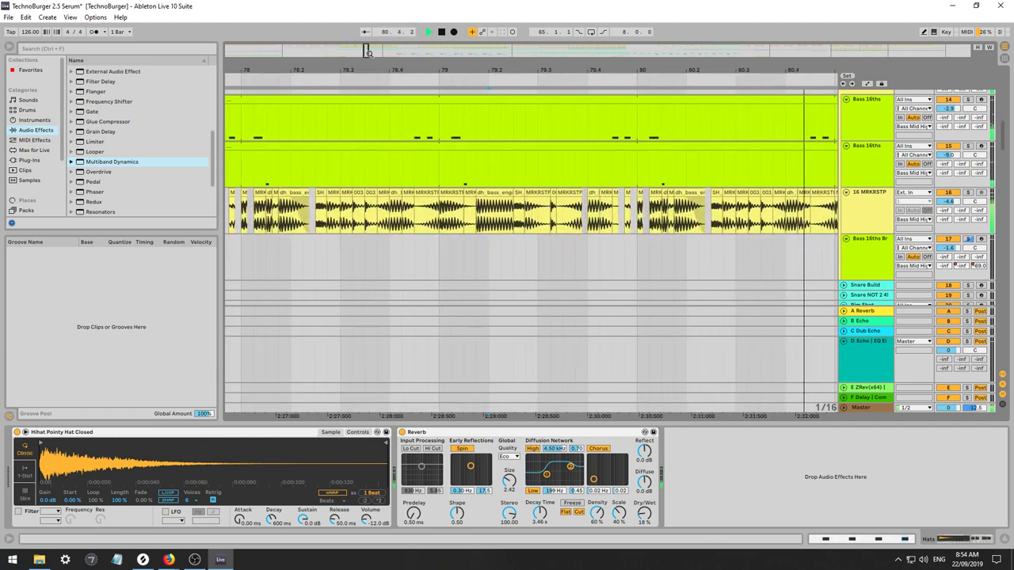
{"action": "left_click_drag", "start_coordinate": [365, 51], "coordinate": [369, 55]}
{"action": "key", "text": "space"}
{"action": "key", "text": "space"}
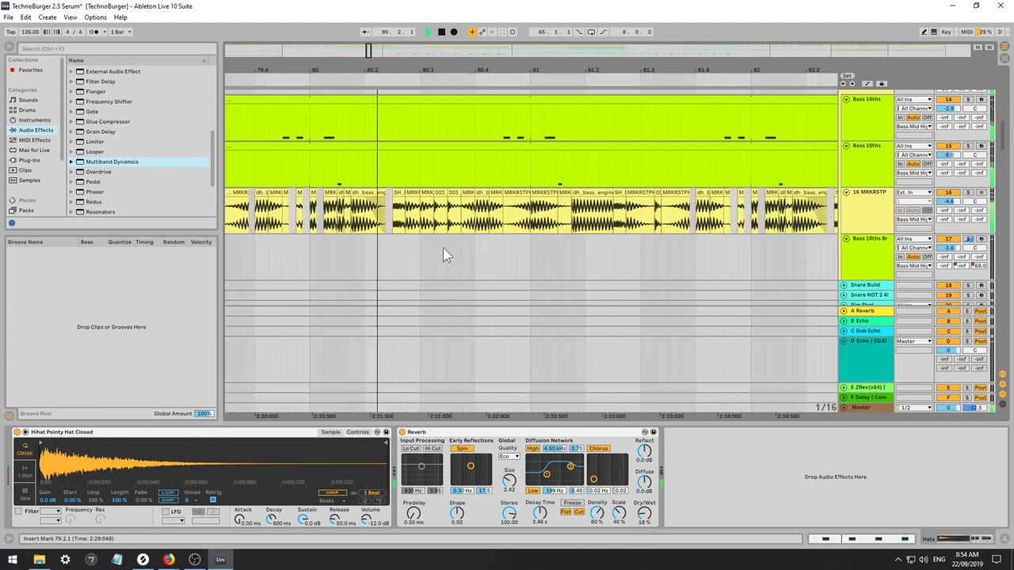
{"action": "left_click", "coordinate": [496, 202]}
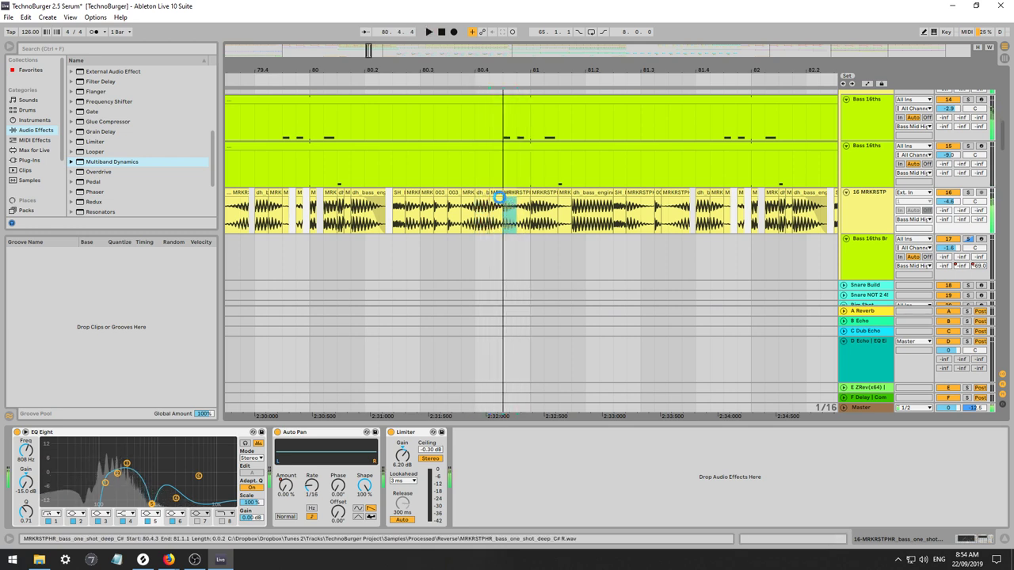
{"action": "key", "text": "Delete"}
{"action": "key", "text": "ctrl+z"}
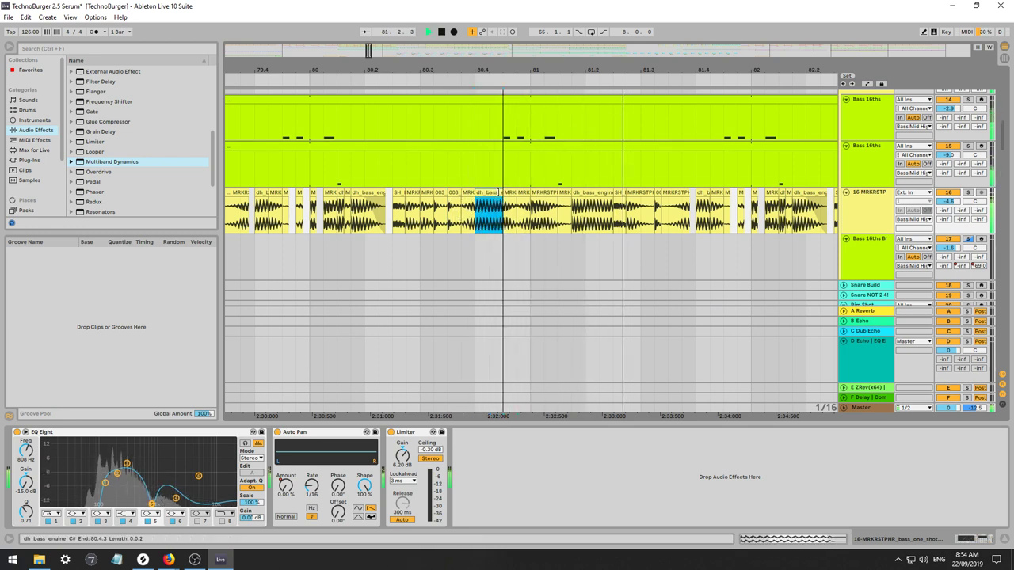
{"action": "left_click", "coordinate": [394, 228]}
{"action": "key", "text": "space"}
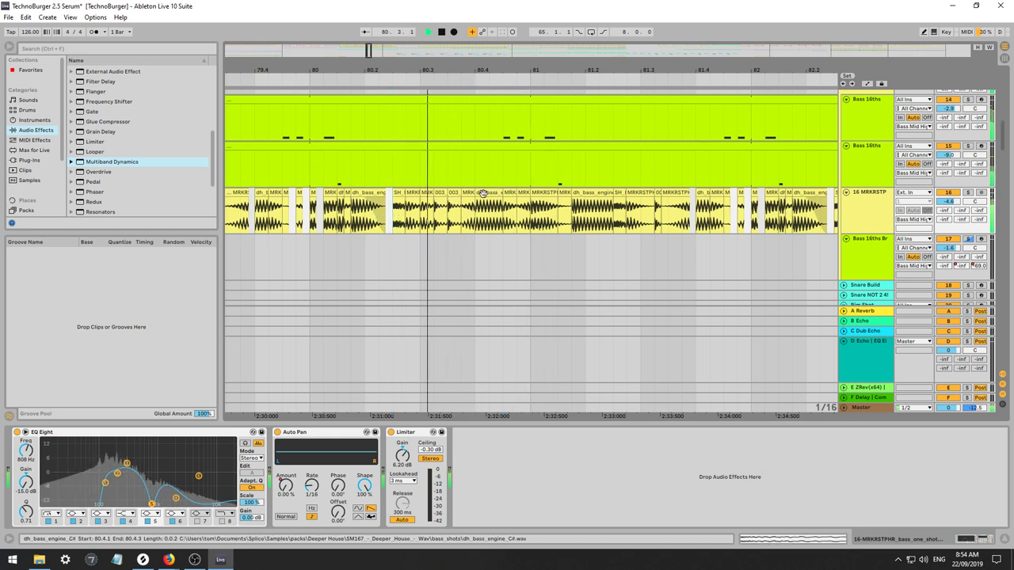
{"action": "key", "text": "space"}
Delete the 003 slice and try shifting a slice one sixteenth later, undoing the move.
{"action": "left_click", "coordinate": [468, 193]}
{"action": "key", "text": "space"}
{"action": "left_click", "coordinate": [453, 195]}
{"action": "key", "text": "Delete"}
{"action": "left_click", "coordinate": [415, 231]}
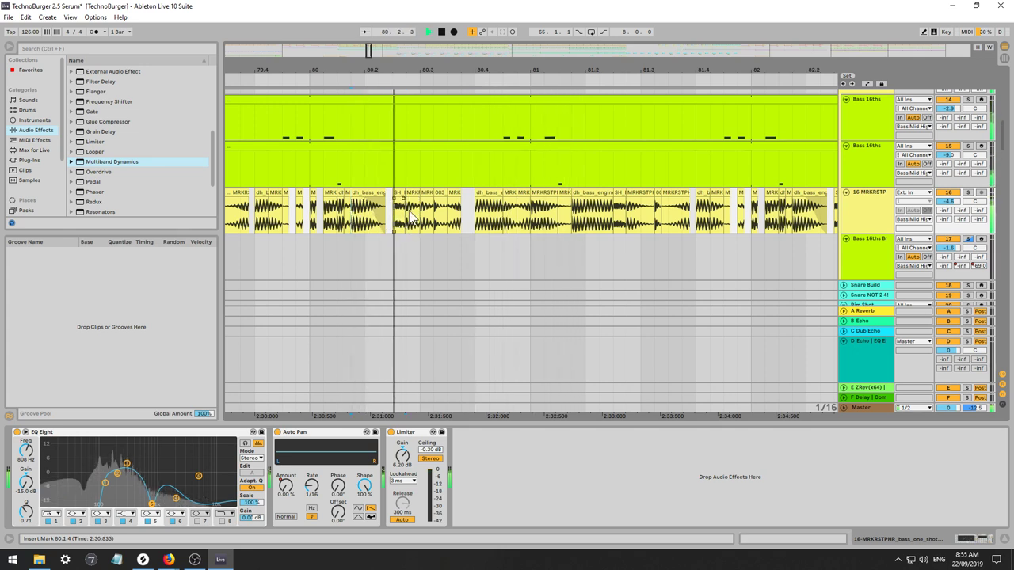
{"action": "key", "text": "space"}
{"action": "left_click_drag", "start_coordinate": [441, 193], "coordinate": [454, 194]}
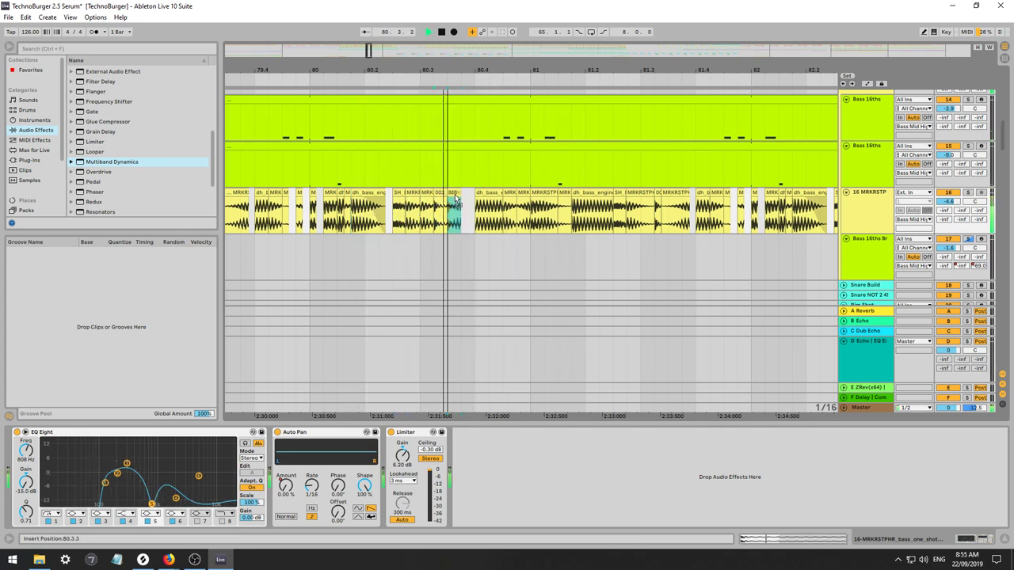
{"action": "key", "text": "space"}
{"action": "left_click", "coordinate": [362, 212]}
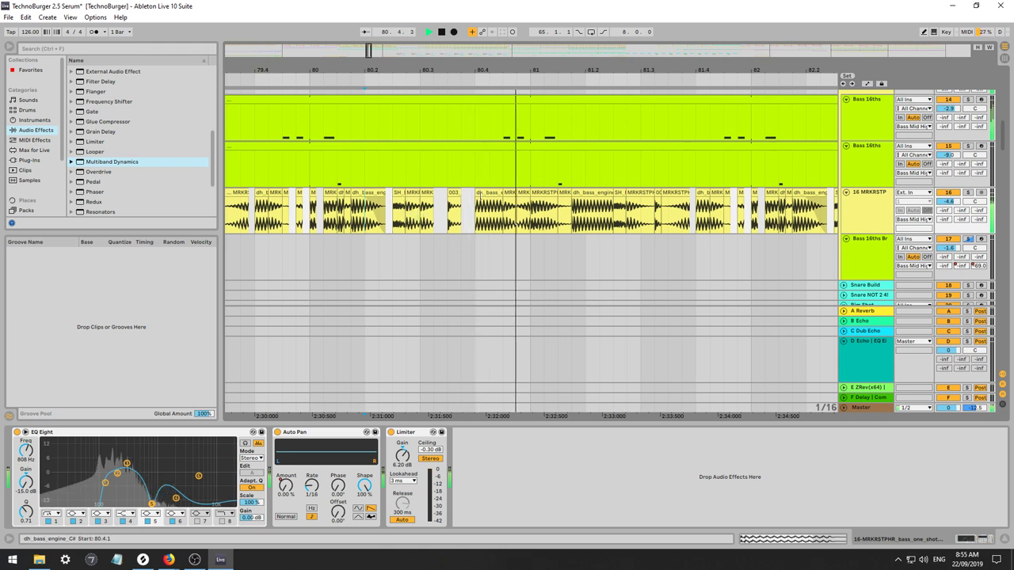
{"action": "key", "text": "ctrl+z"}
{"action": "key", "text": "ctrl+z"}
{"action": "key", "text": "space"}
{"action": "key", "text": "space"}
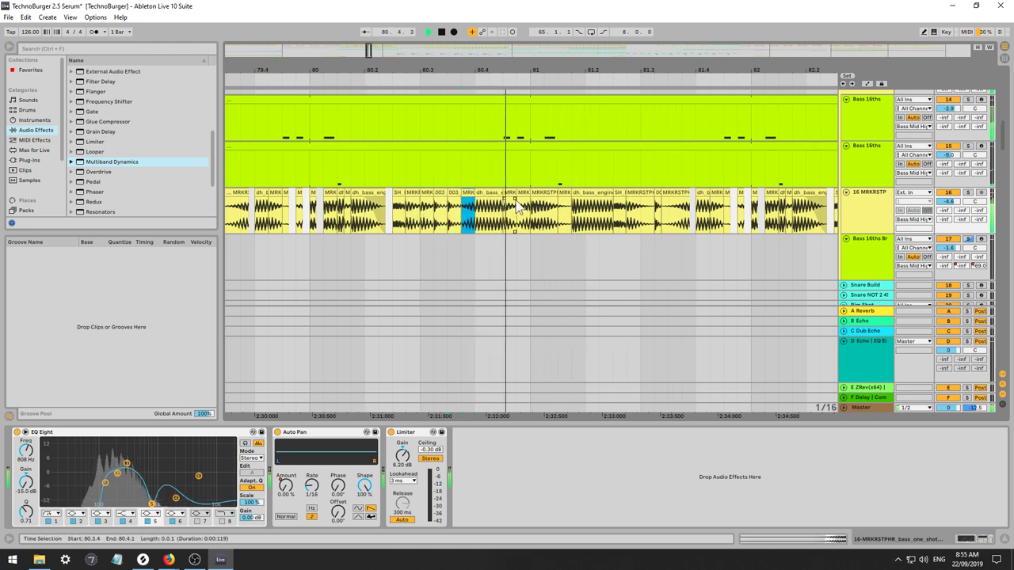
{"action": "key", "text": "space"}
{"action": "key", "text": "space"}
Delete the slice at 80.4.4 and select bars 80–81 of the Bass 16ths clip.
{"action": "key", "text": "space"}
{"action": "left_click", "coordinate": [525, 193]}
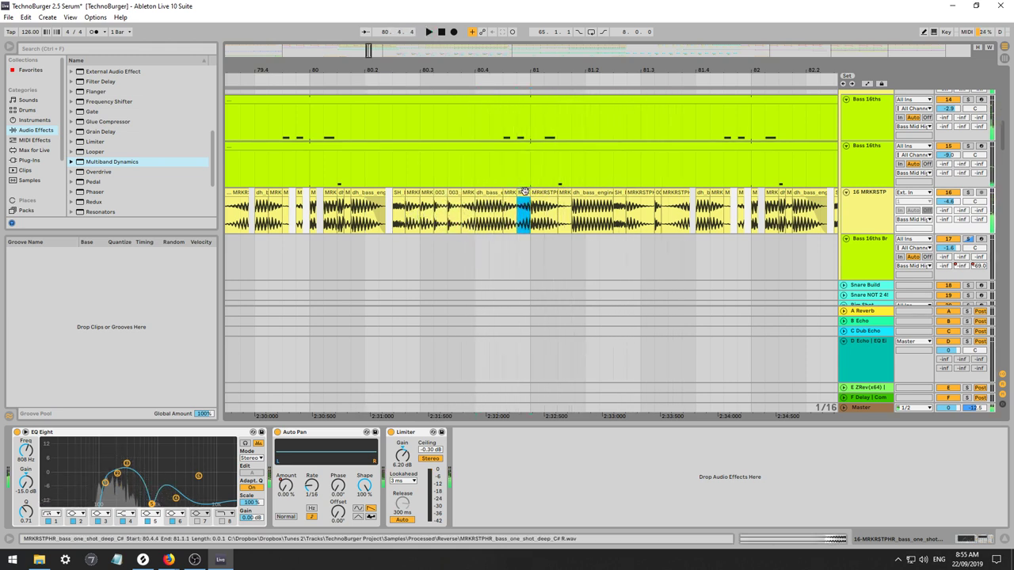
{"action": "key", "text": "Delete"}
{"action": "key", "text": "space"}
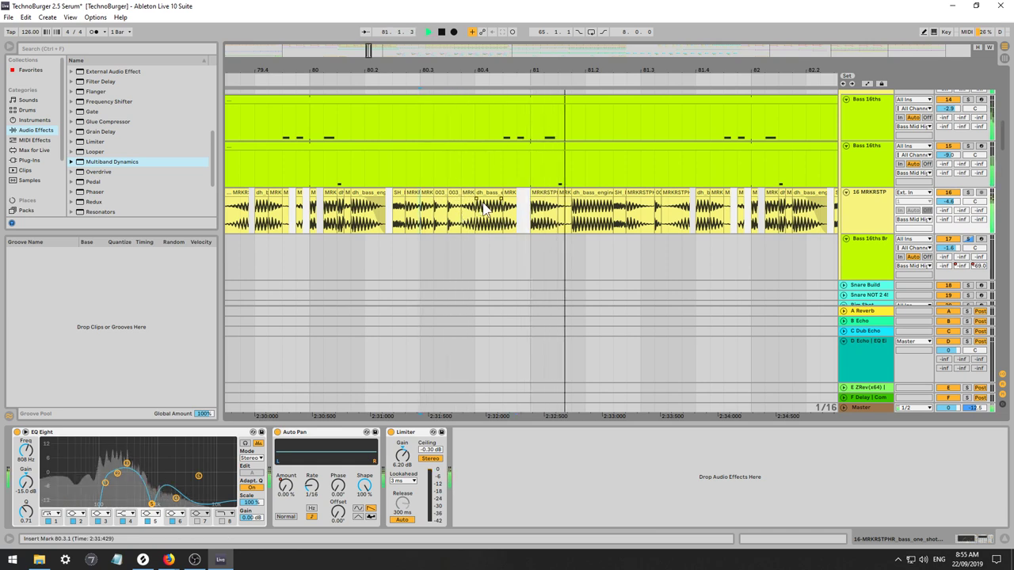
{"action": "left_click", "coordinate": [396, 210]}
{"action": "scroll", "coordinate": [400, 218], "scroll_direction": "up", "scroll_amount": 2}
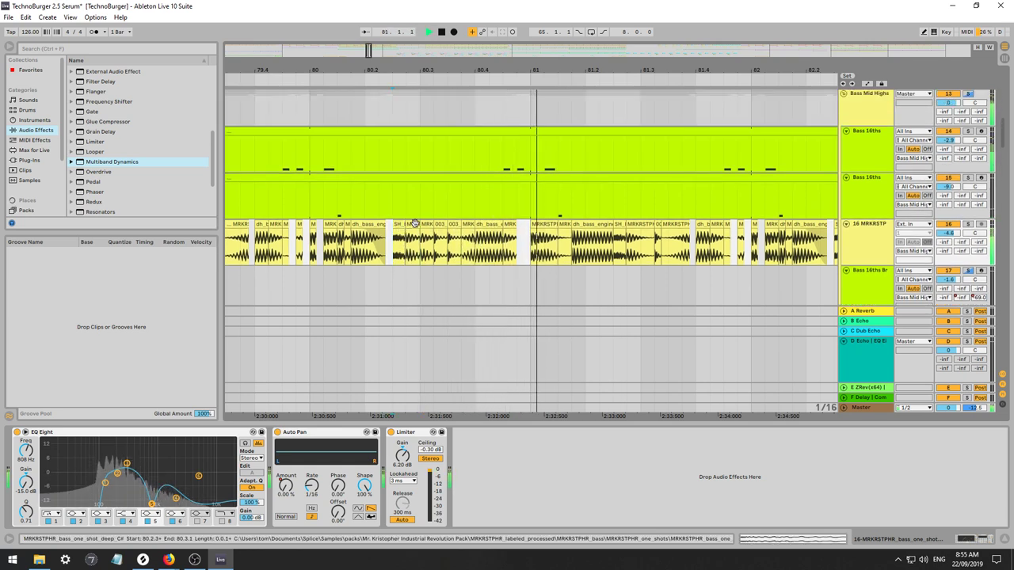
{"action": "left_click", "coordinate": [421, 178]}
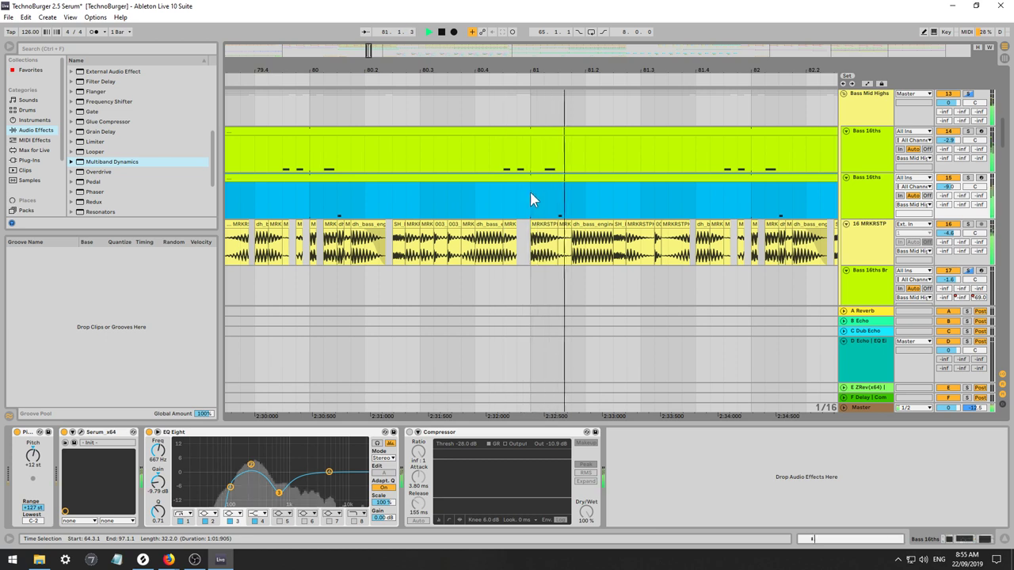
{"action": "left_click_drag", "start_coordinate": [530, 198], "coordinate": [310, 203]}
In the Bass 16ths clip, delete the C#0 notes at 1.3.3 and 1.4.3.
{"action": "key", "text": "space"}
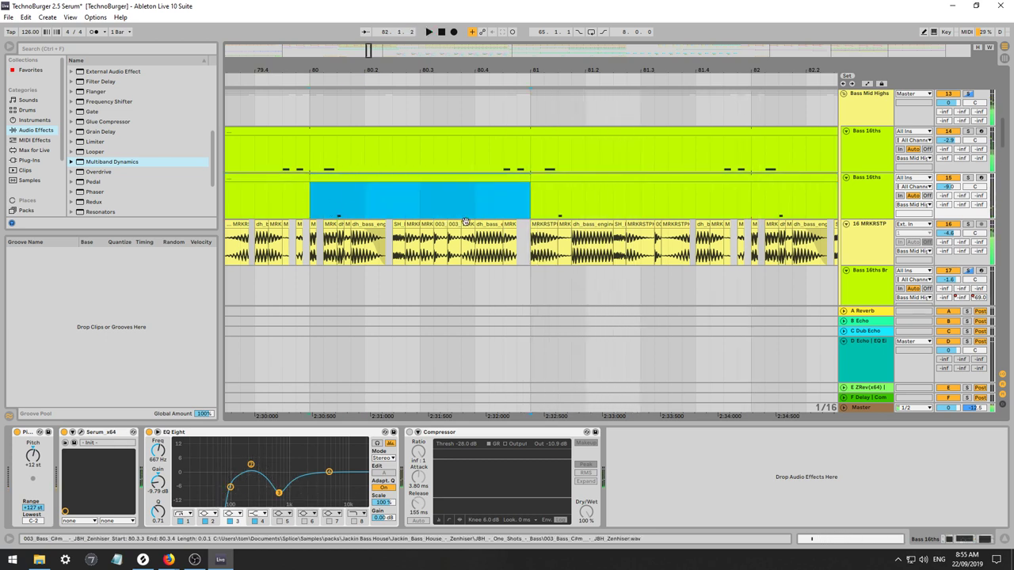
{"action": "key", "text": "space"}
{"action": "double_click", "coordinate": [497, 188]}
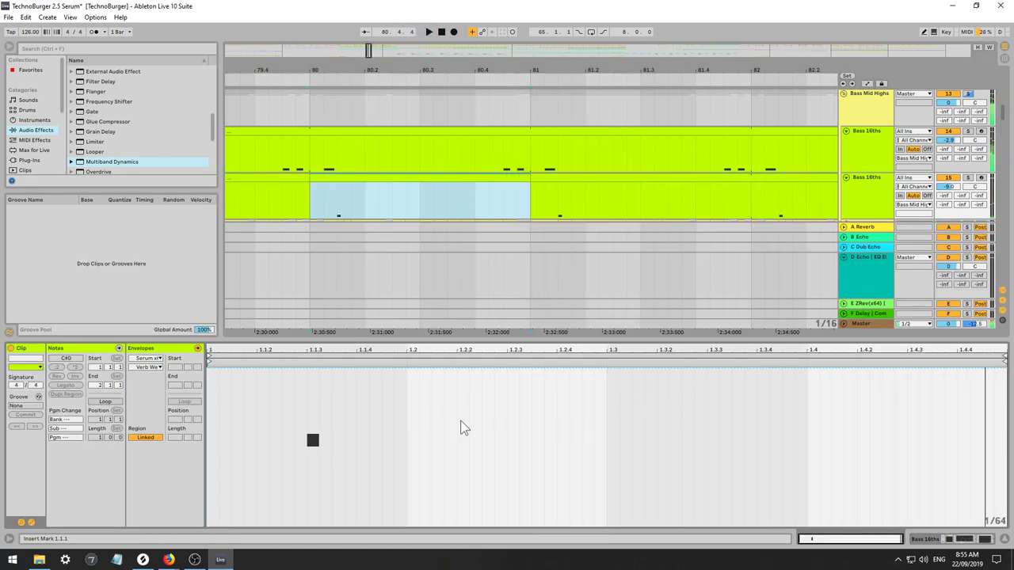
{"action": "key", "text": "space"}
{"action": "left_click", "coordinate": [88, 350]}
{"action": "key", "text": "space"}
{"action": "key", "text": "space"}
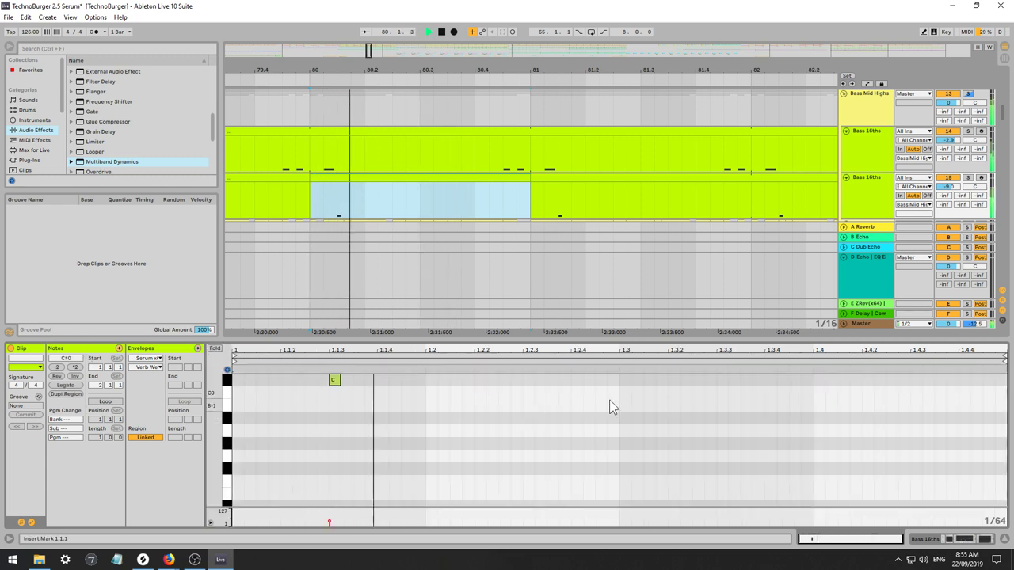
{"action": "double_click", "coordinate": [722, 379]}
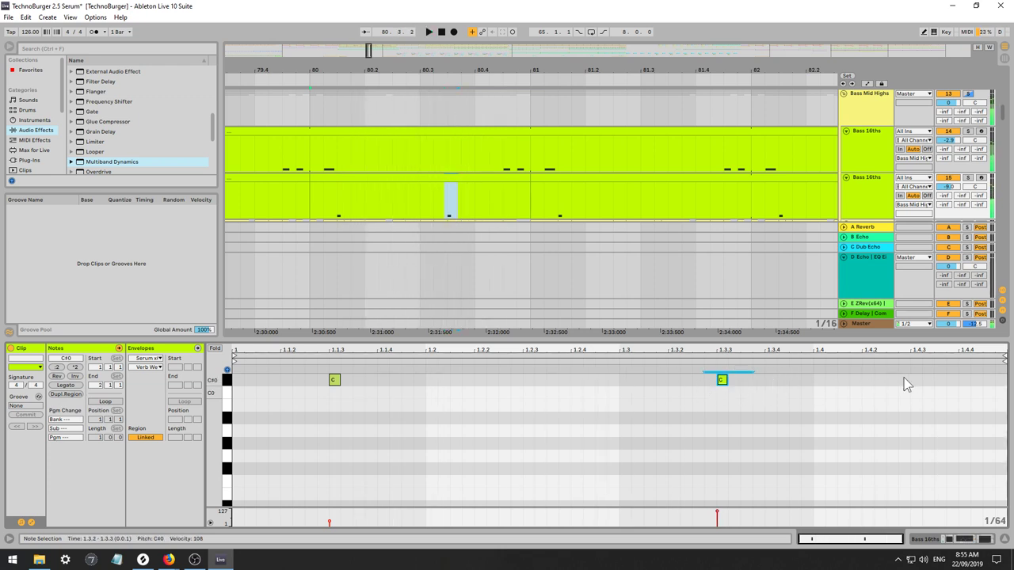
{"action": "left_click_drag", "start_coordinate": [937, 391], "coordinate": [703, 366]}
{"action": "key", "text": "Delete"}
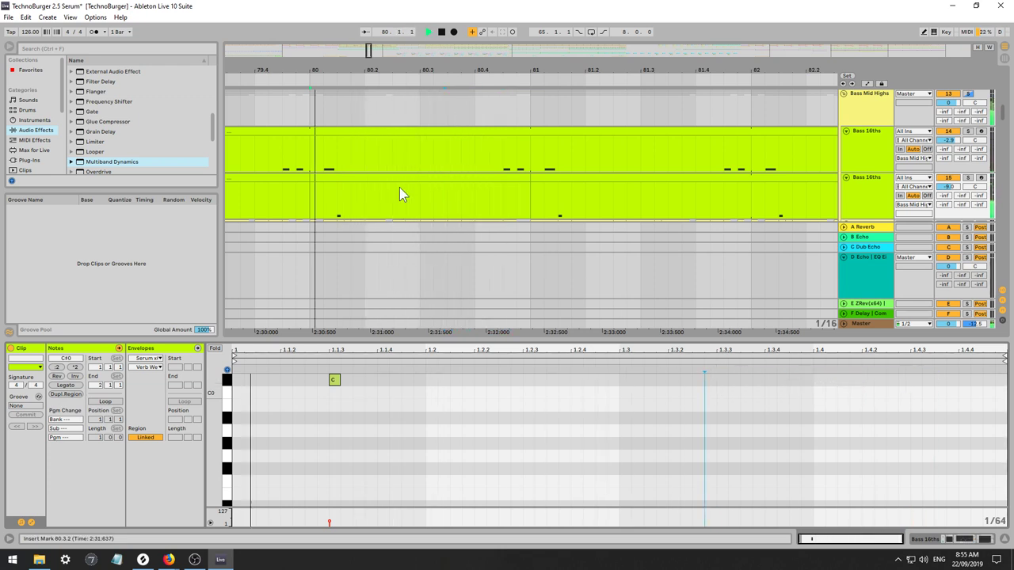
Inspect the sample settings of the two small track-16 slices, auditioning from 80.3.4.
{"action": "scroll", "coordinate": [523, 174], "scroll_direction": "down", "scroll_amount": 1}
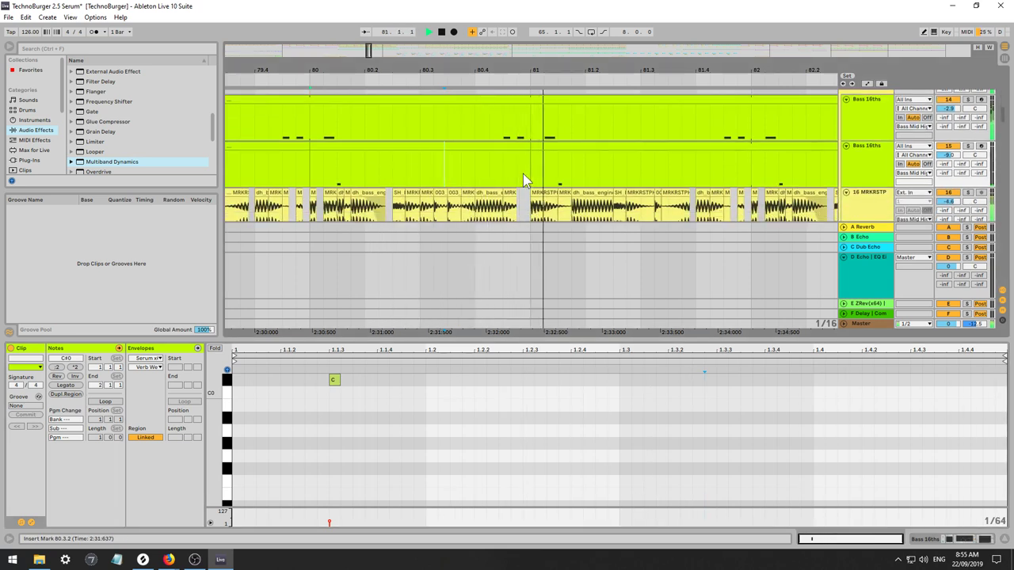
{"action": "key", "text": "space"}
{"action": "left_click", "coordinate": [498, 212]}
{"action": "key", "text": "space"}
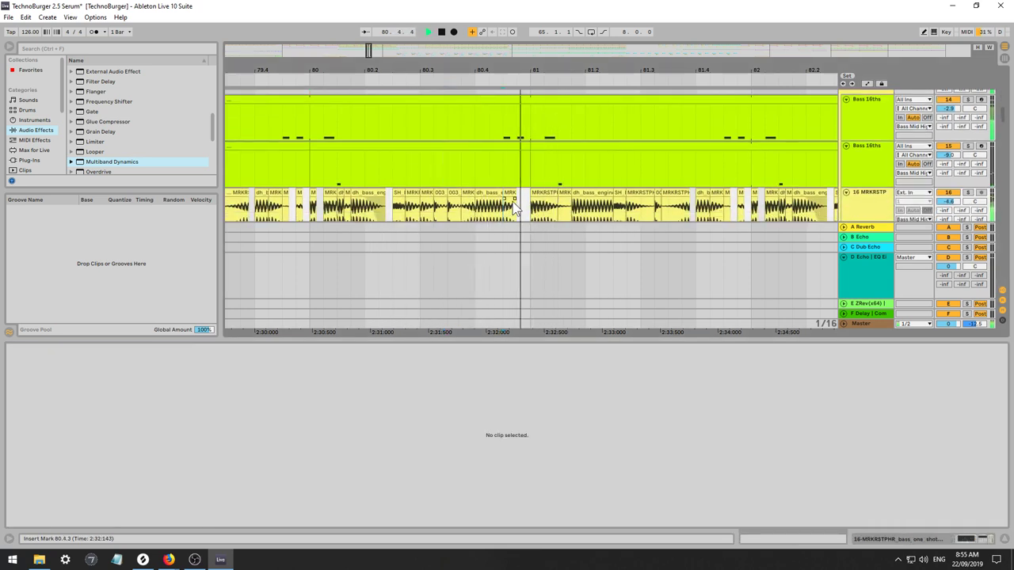
{"action": "left_click", "coordinate": [510, 198]}
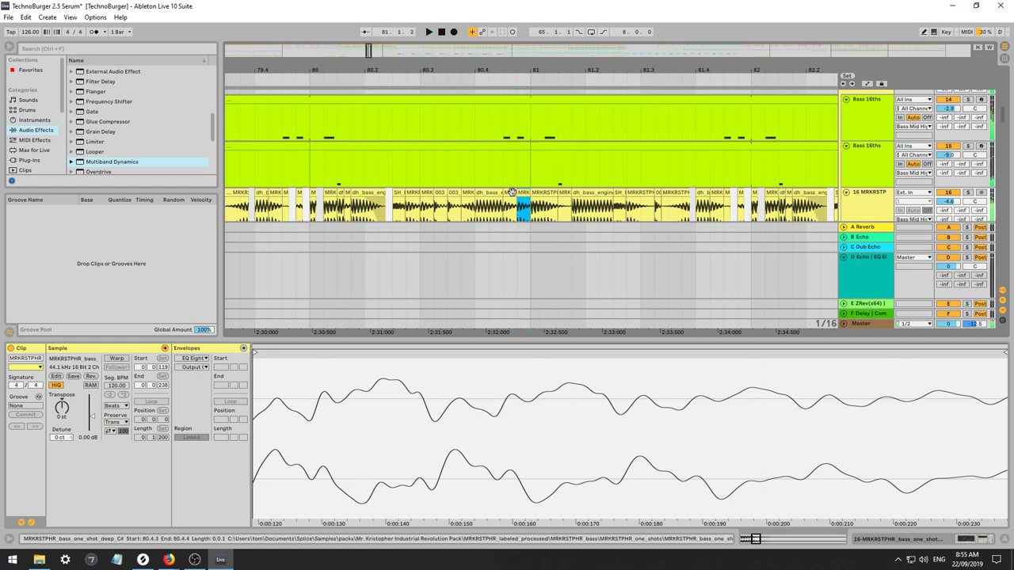
{"action": "left_click", "coordinate": [63, 414]}
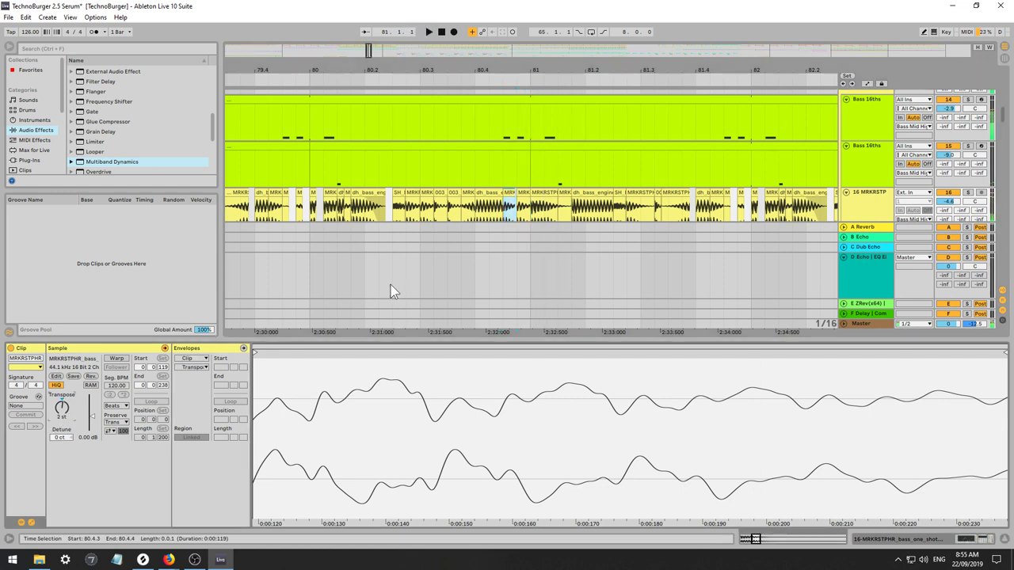
{"action": "left_click", "coordinate": [523, 194]}
{"action": "left_click", "coordinate": [64, 408]}
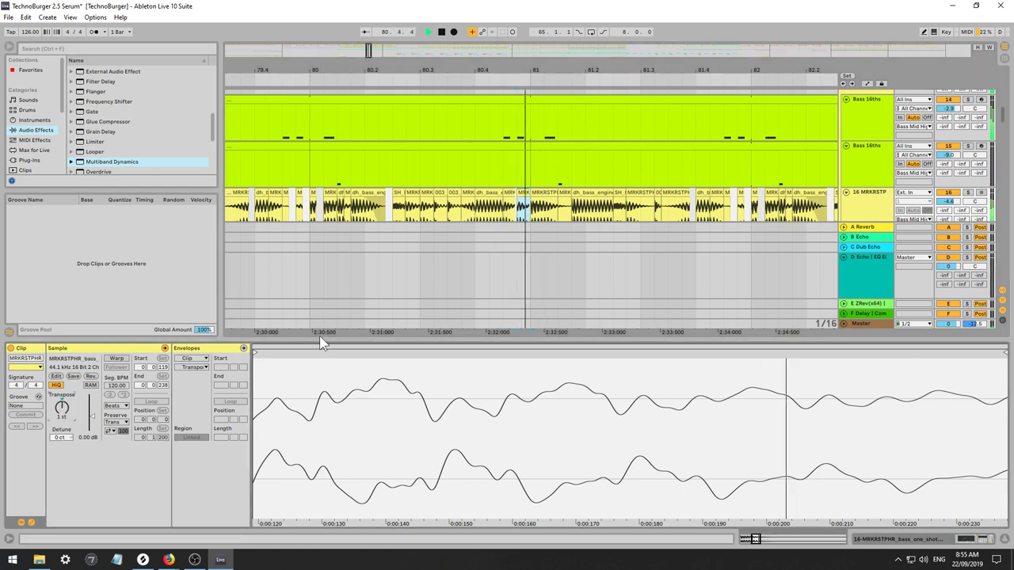
{"action": "left_click", "coordinate": [470, 214]}
{"action": "key", "text": "space"}
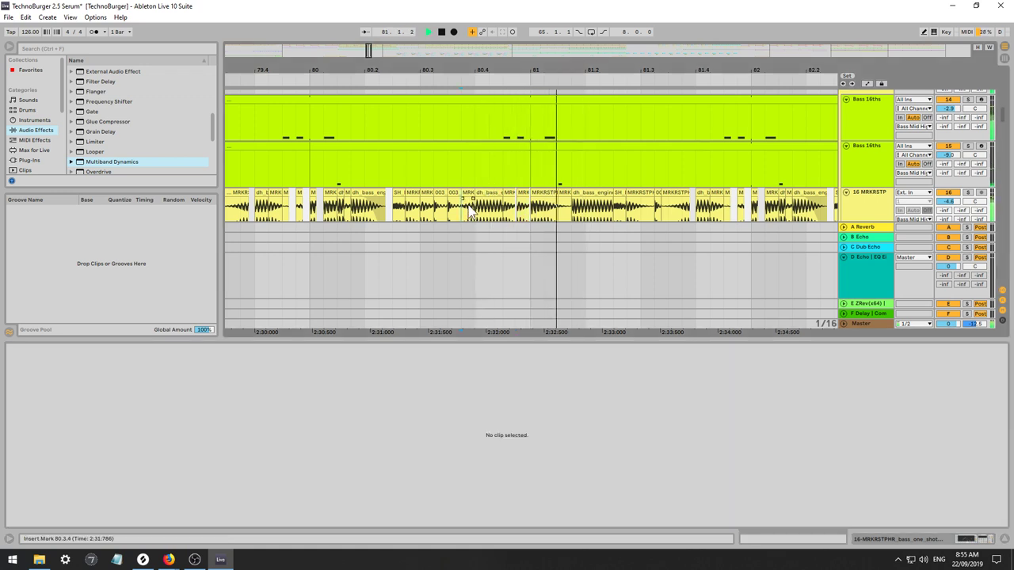
{"action": "key", "text": "space"}
Check the dh_bass_engine slice and the short MRK slice at 80.4.3, auditioning from 80.3.3.
{"action": "left_click", "coordinate": [366, 218]}
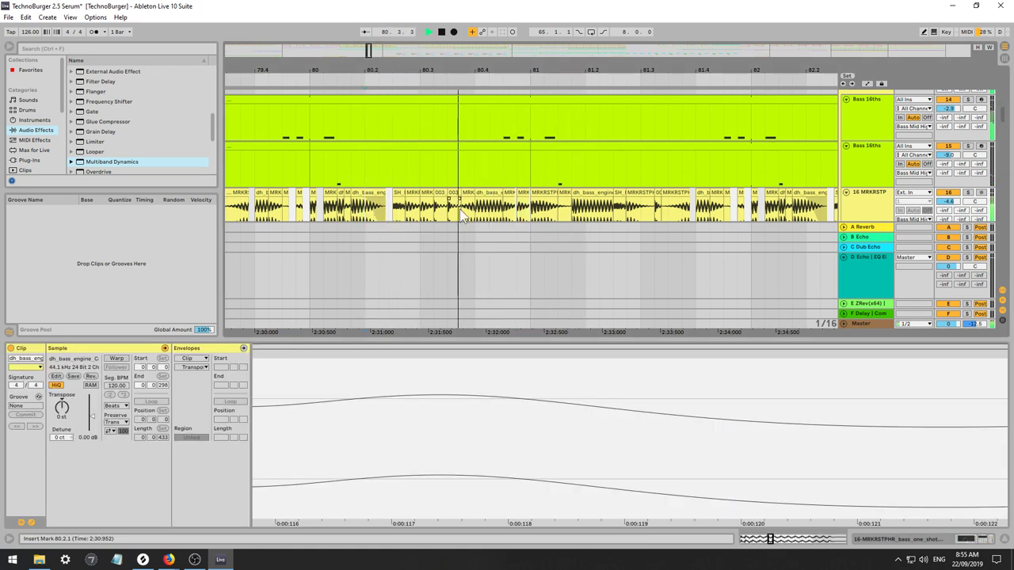
{"action": "key", "text": "space"}
{"action": "left_click", "coordinate": [509, 207]}
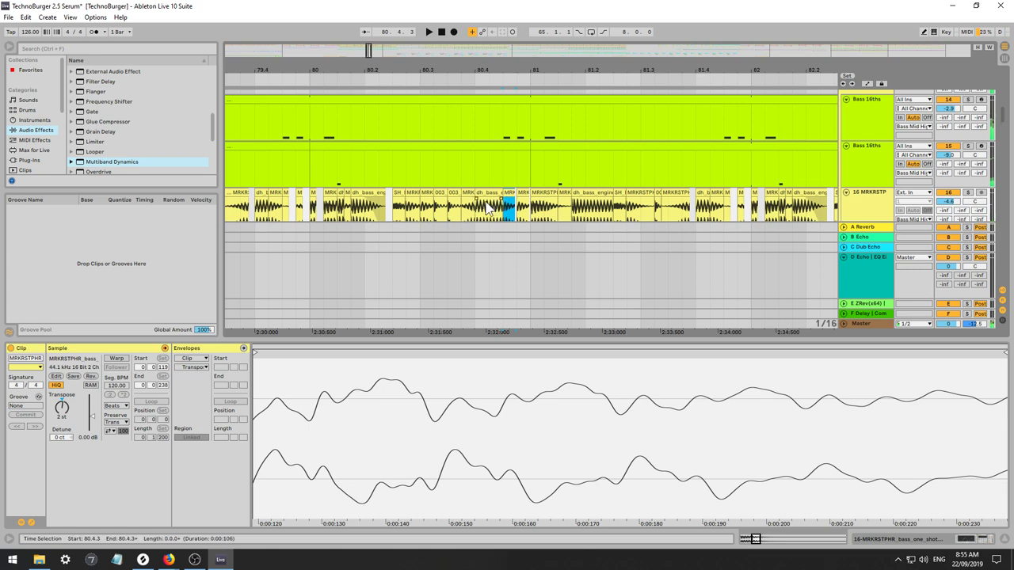
{"action": "left_click", "coordinate": [477, 214]}
{"action": "key", "text": "space"}
{"action": "left_click", "coordinate": [499, 205]}
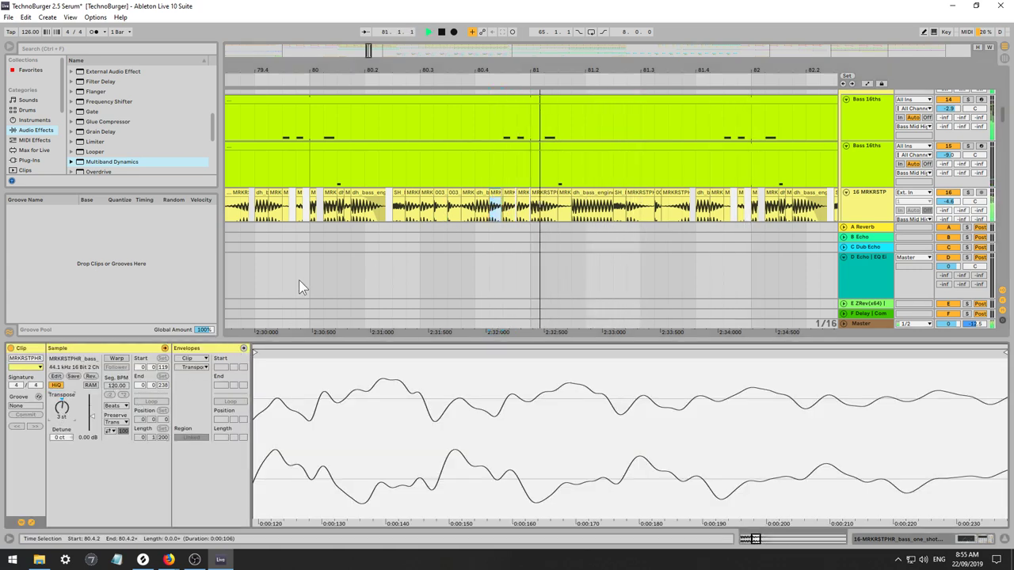
{"action": "left_click", "coordinate": [322, 212]}
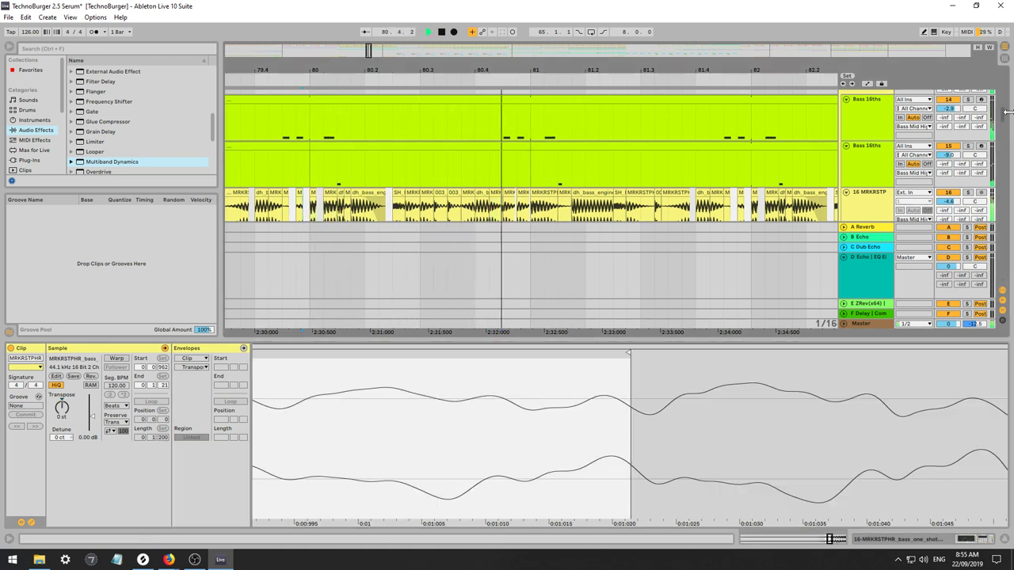
Zoom out and scroll down to the Hot Loop, Hats Flange and Shaker tracks.
{"action": "left_click_drag", "start_coordinate": [1006, 112], "coordinate": [985, 119]}
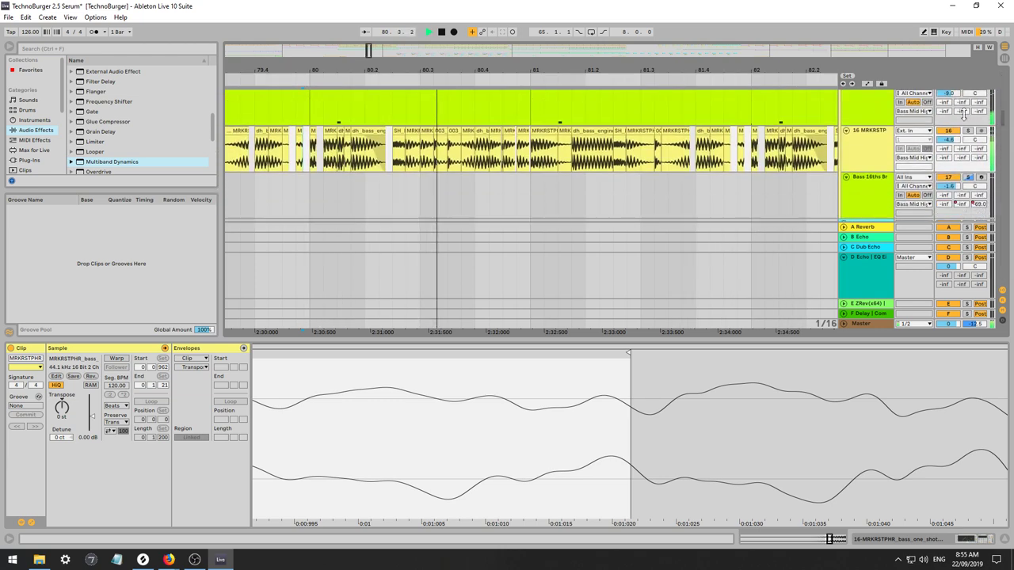
{"action": "left_click_drag", "start_coordinate": [368, 52], "coordinate": [369, 30]}
{"action": "key", "text": "space"}
{"action": "key", "text": "space"}
{"action": "left_click_drag", "start_coordinate": [1006, 126], "coordinate": [1007, 153]}
Copy bar 81 of Hats Flange to bar 80 and shorten all hat notes to about half length.
{"action": "key", "text": "space"}
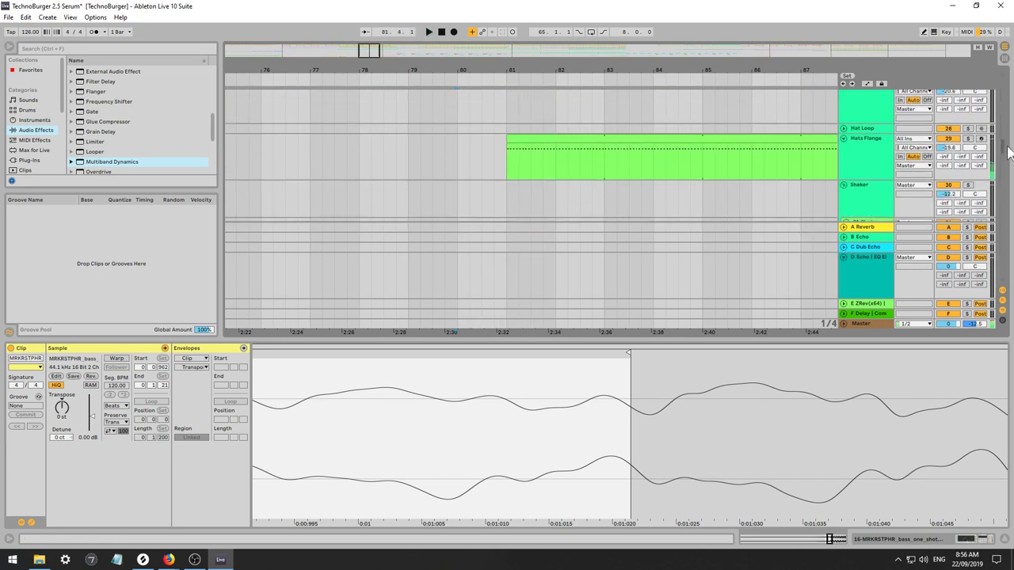
{"action": "left_click_drag", "start_coordinate": [509, 158], "coordinate": [557, 162]}
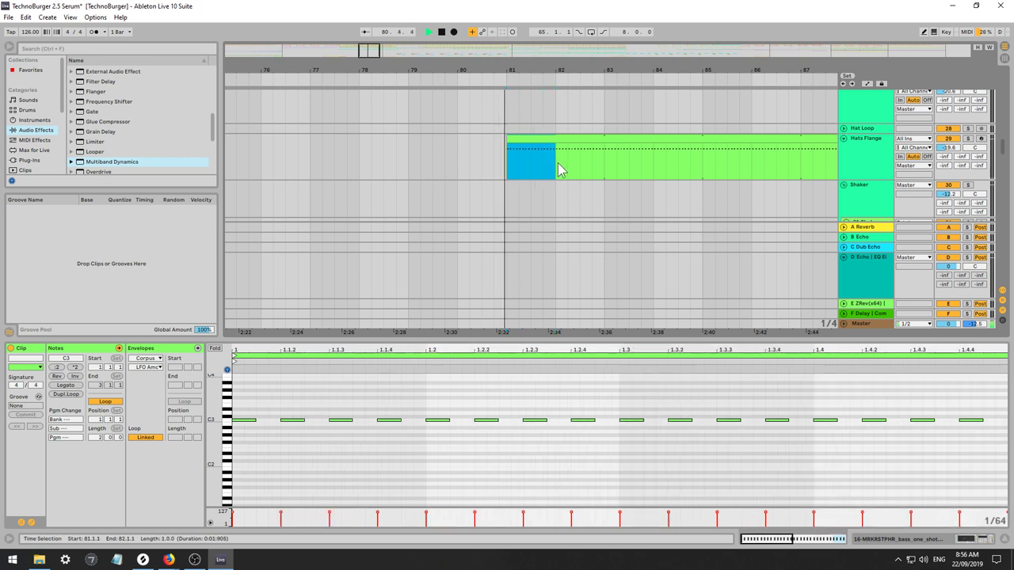
{"action": "key", "text": "ctrl+c"}
{"action": "left_click", "coordinate": [464, 161]}
{"action": "key", "text": "ctrl+v"}
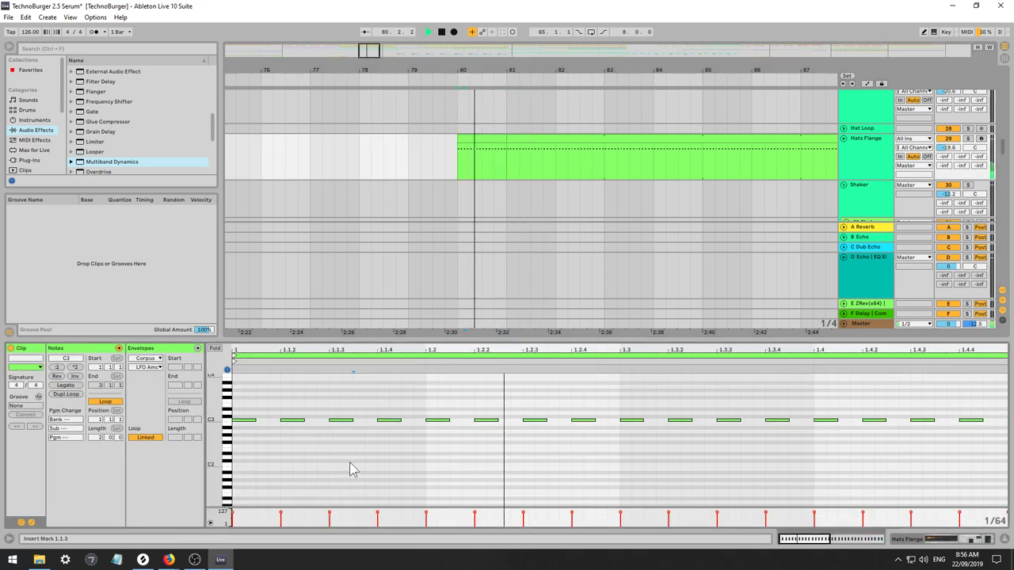
{"action": "key", "text": "space"}
{"action": "key", "text": "ctrl+a"}
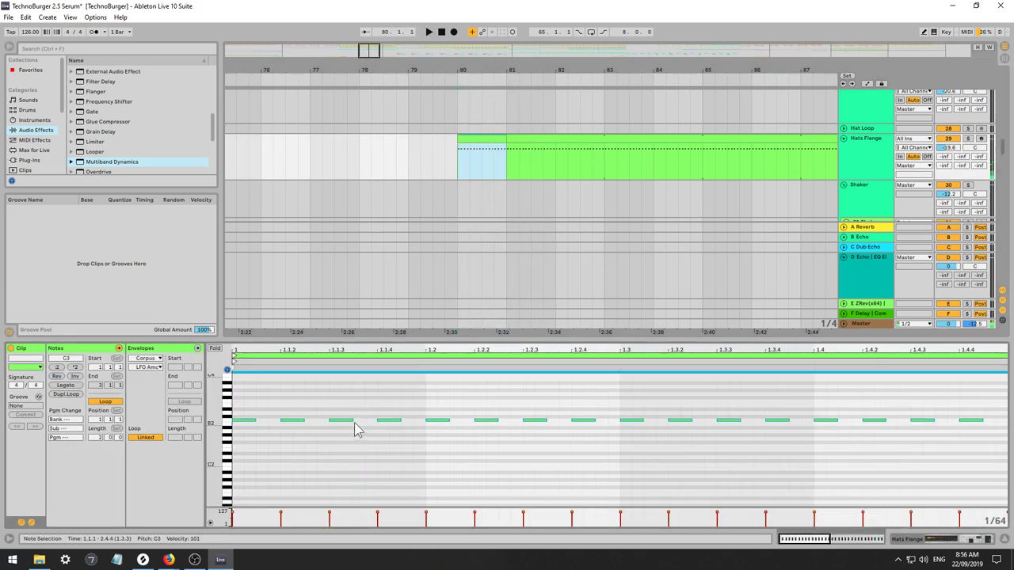
{"action": "mouse_move", "coordinate": [352, 421]}
{"action": "left_mouse_down"}
{"action": "mouse_move", "coordinate": [336, 421]}
{"action": "mouse_move", "coordinate": [356, 420]}
{"action": "left_mouse_up"}
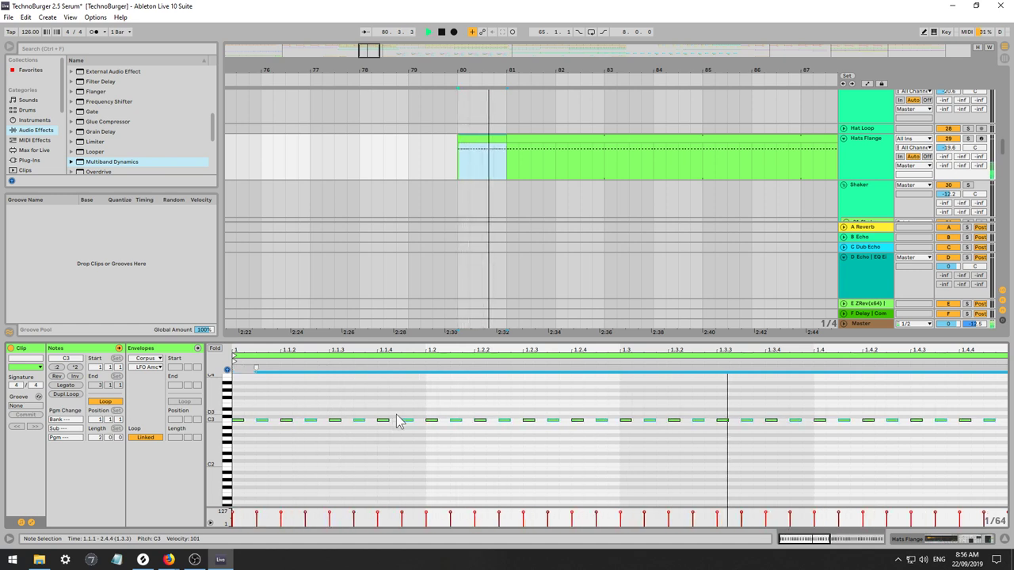
Adjust the Corpus decay and draw a decay automation breakpoint at 50 ms on bar 80.
{"action": "double_click", "coordinate": [862, 140]}
{"action": "key", "text": "space"}
{"action": "key", "text": "space"}
{"action": "left_click_drag", "start_coordinate": [524, 467], "coordinate": [524, 464]}
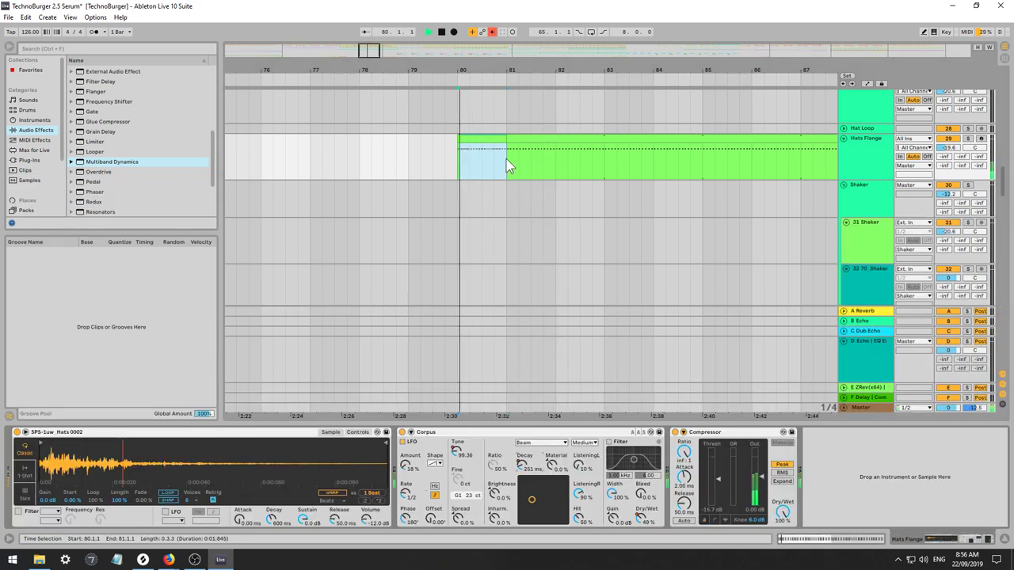
{"action": "key", "text": "a"}
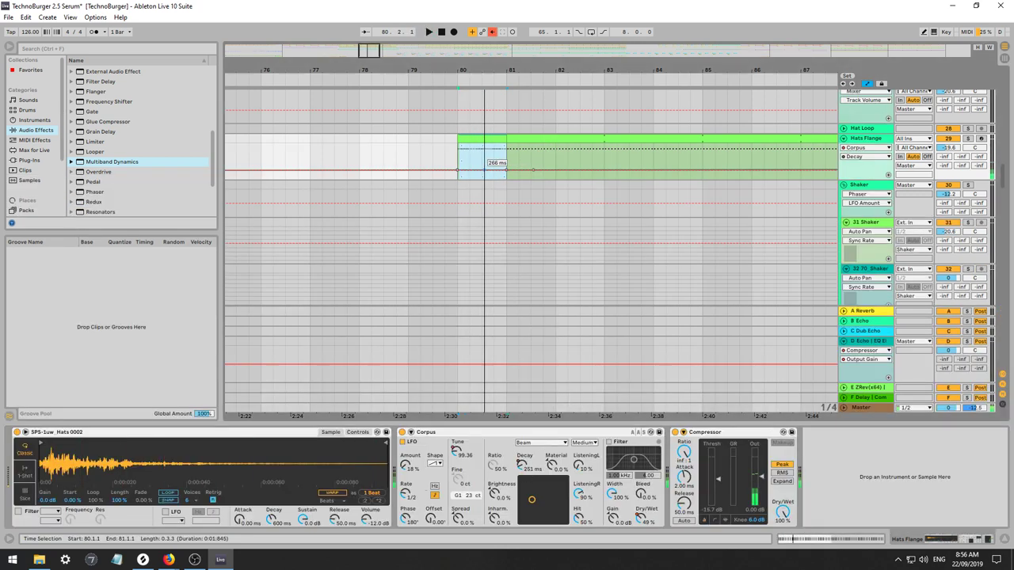
{"action": "key", "text": "space"}
{"action": "key", "text": "space"}
{"action": "left_click_drag", "start_coordinate": [484, 170], "coordinate": [457, 179]}
{"action": "key", "text": "space"}
{"action": "key", "text": "space"}
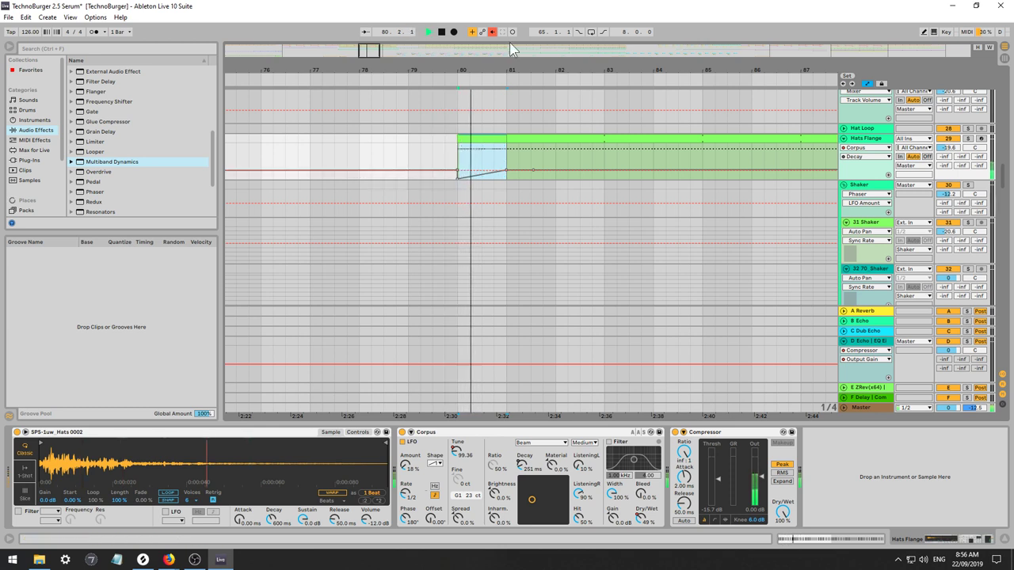
{"action": "key", "text": "space"}
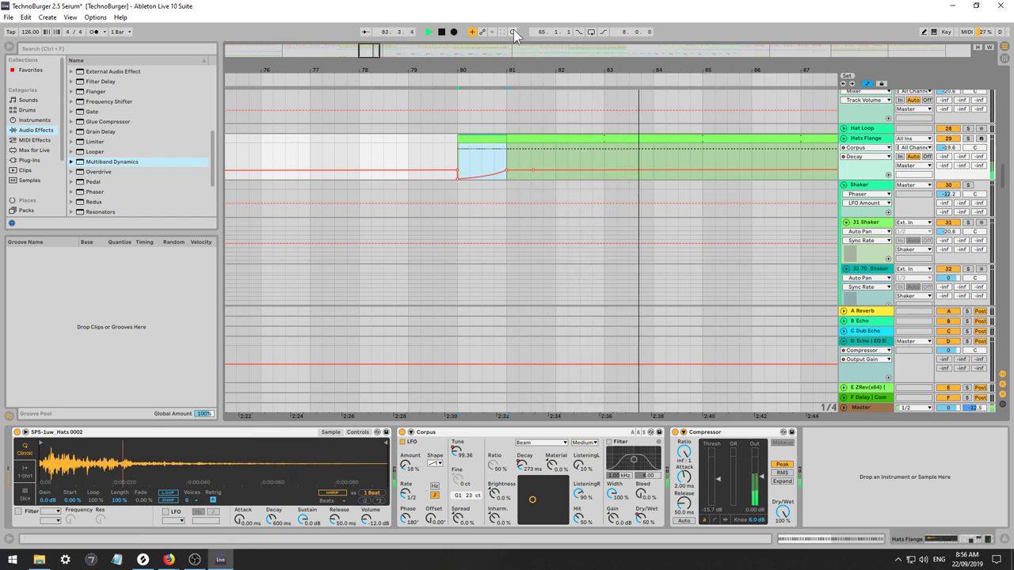
{"action": "key", "text": "space"}
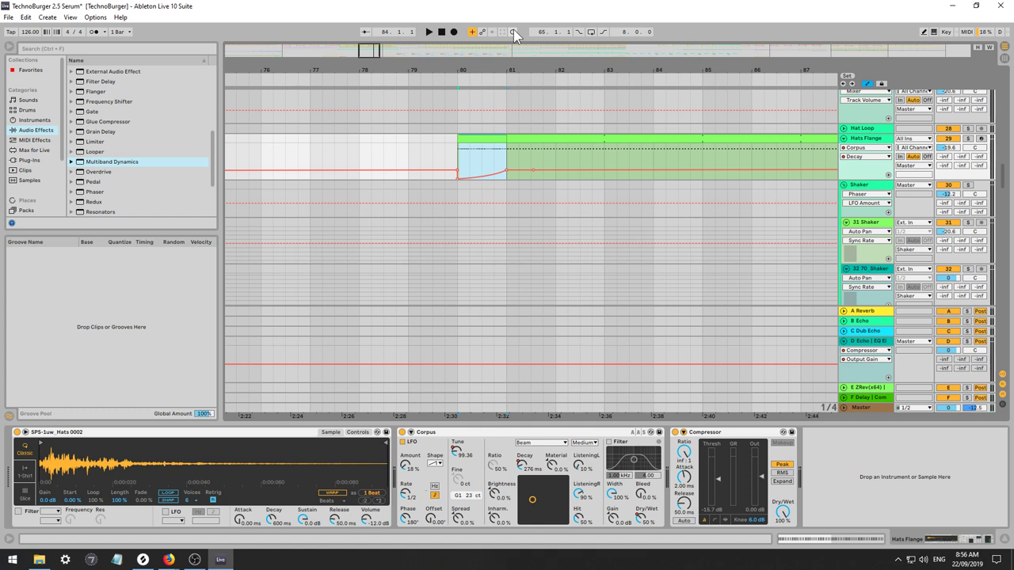
{"action": "key", "text": "space"}
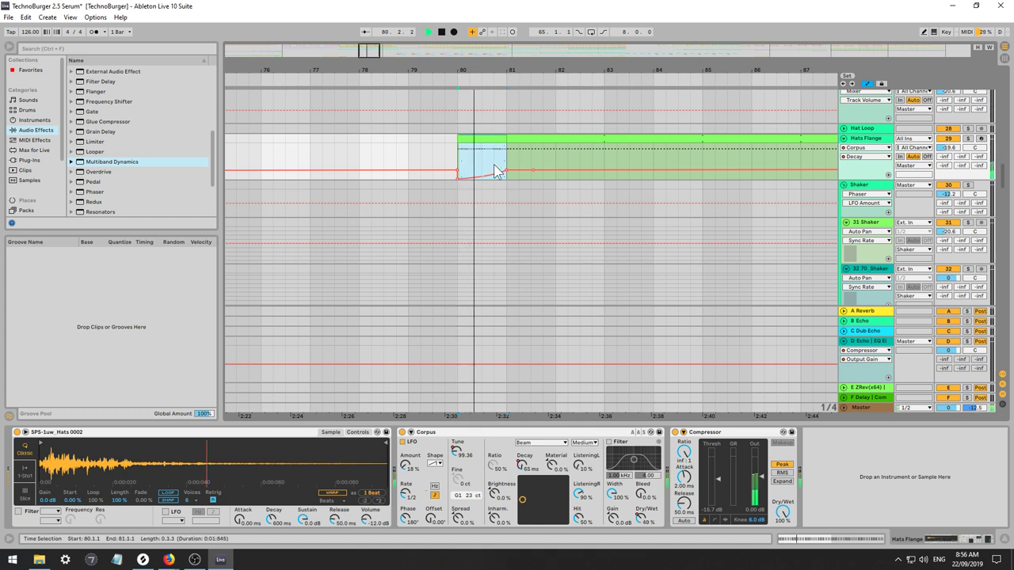
Lower the Sampler's amplitude envelope decay to 173 ms.
{"action": "left_click", "coordinate": [358, 432]}
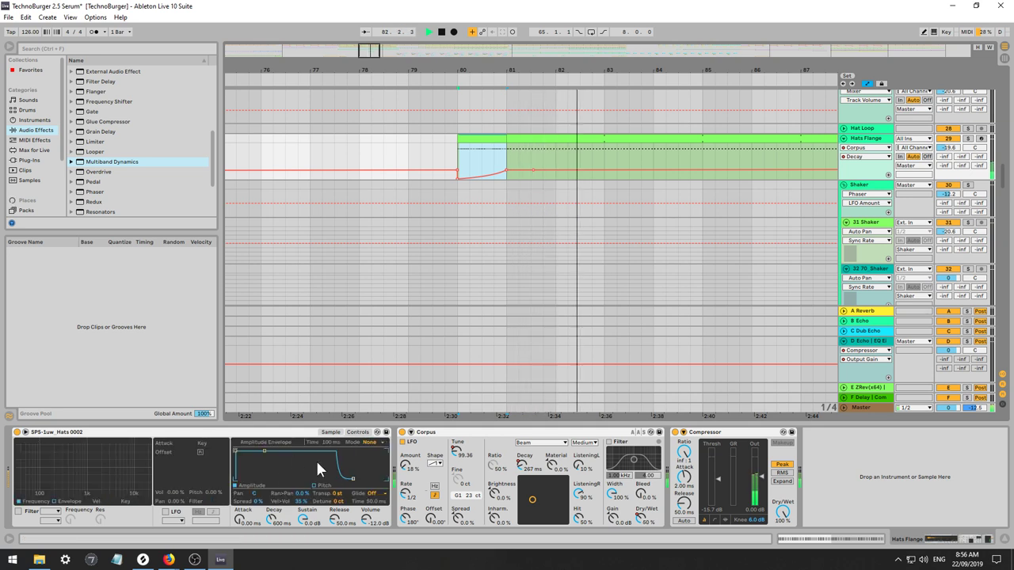
{"action": "left_click", "coordinate": [336, 518]}
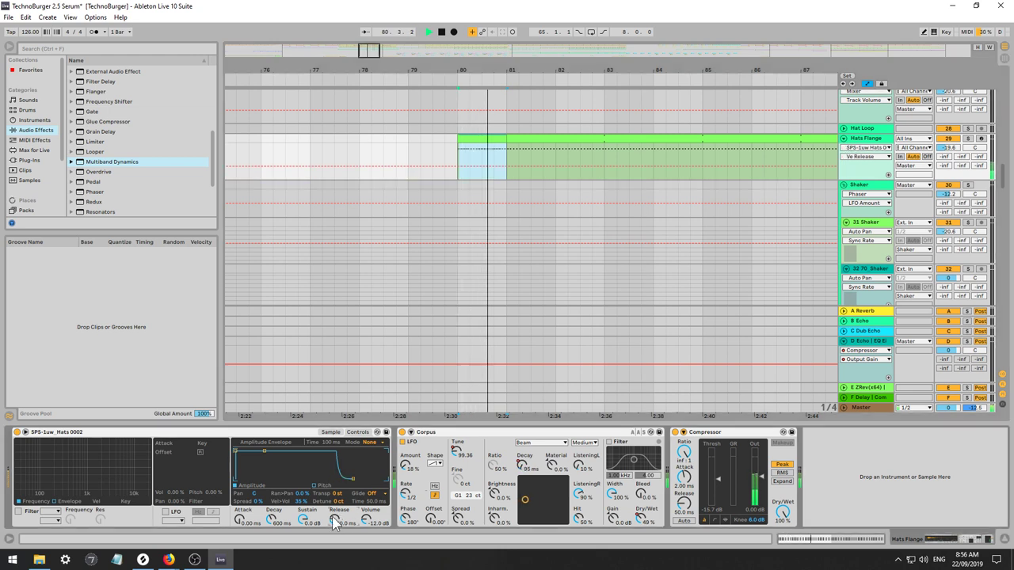
{"action": "left_click_drag", "start_coordinate": [272, 522], "coordinate": [272, 515]}
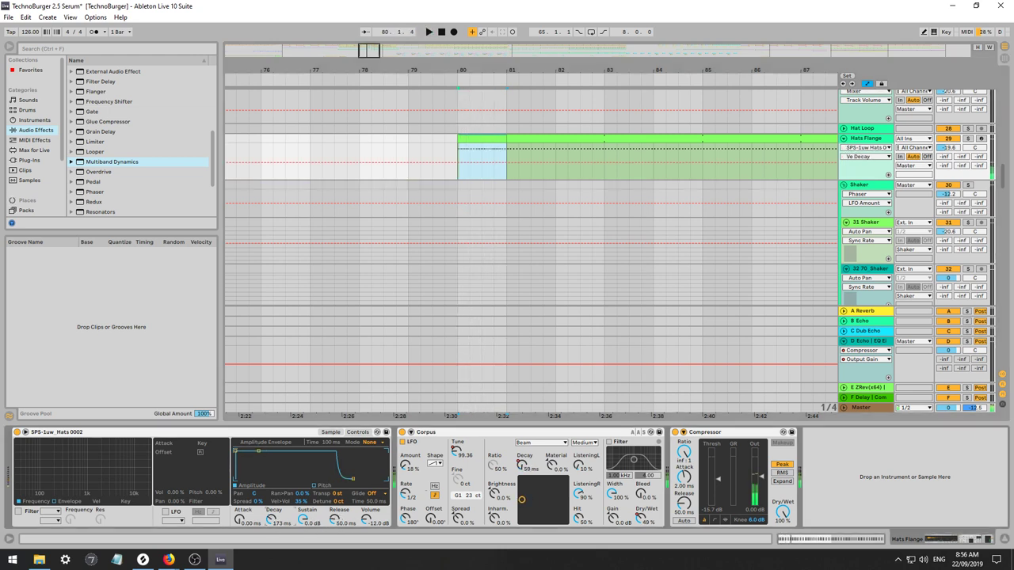
{"action": "key", "text": "space"}
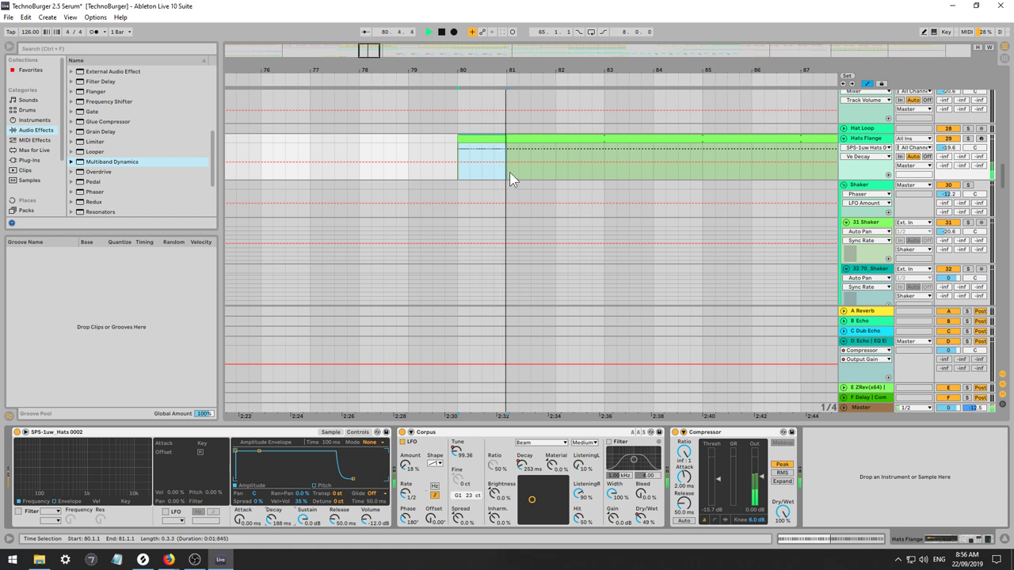
Insert Redux before Corpus in the Hats Flange device chain.
{"action": "scroll", "coordinate": [131, 190], "scroll_direction": "down", "scroll_amount": 3}
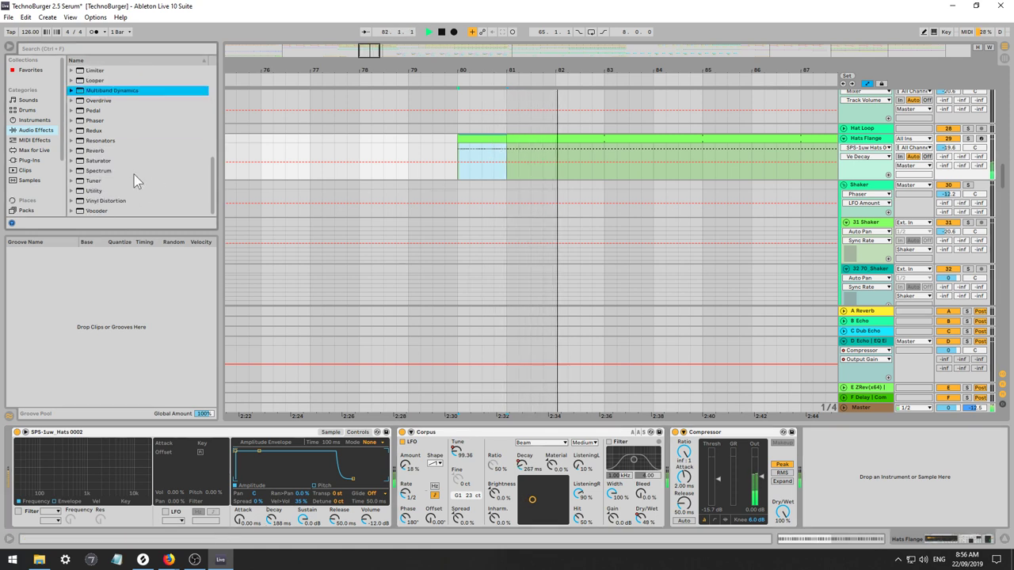
{"action": "left_click", "coordinate": [99, 130]}
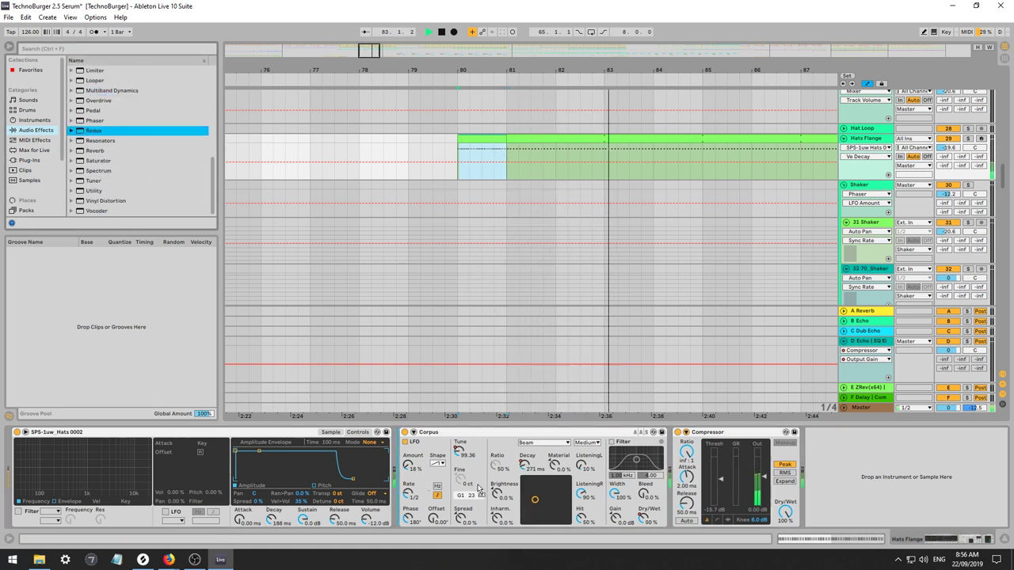
{"action": "left_click_drag", "start_coordinate": [477, 488], "coordinate": [409, 488]}
{"action": "key", "text": "Return"}
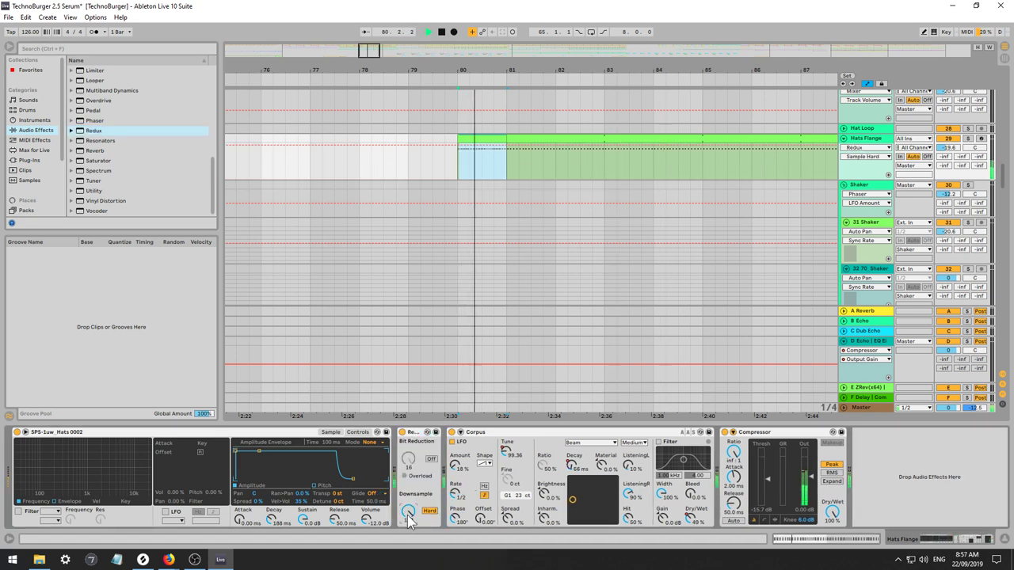
Add Redux Downsample breakpoints at bars 80 and 81, pulling bar 81 down to 1.
{"action": "left_click", "coordinate": [409, 513]}
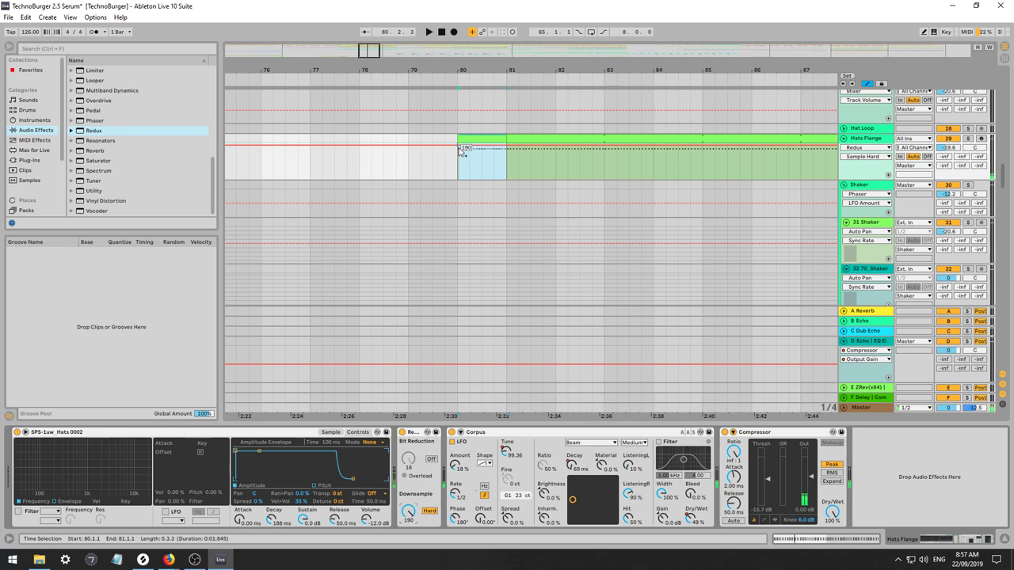
{"action": "left_click", "coordinate": [459, 148]}
{"action": "key", "text": "space"}
{"action": "left_click_drag", "start_coordinate": [519, 146], "coordinate": [507, 179]}
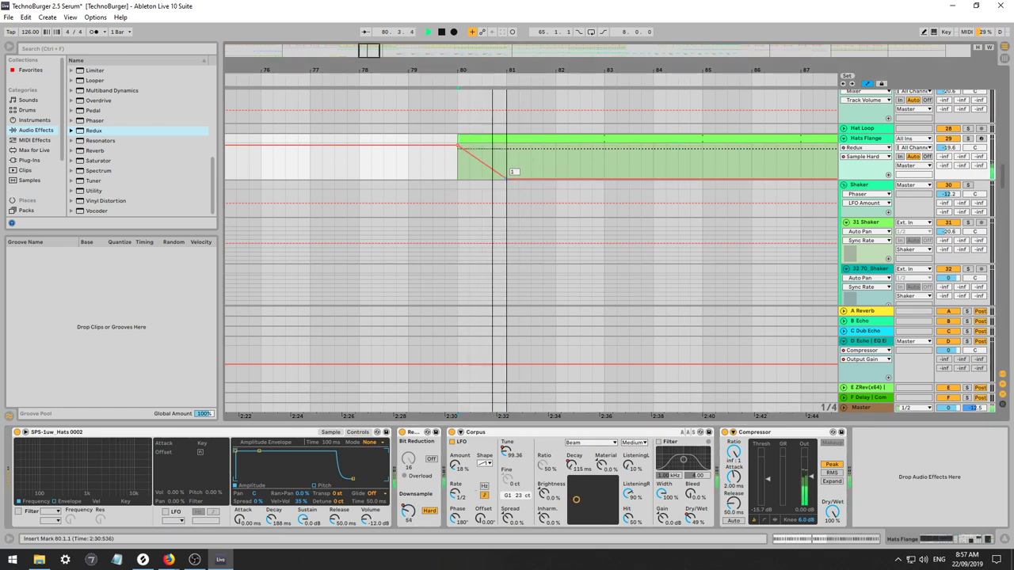
{"action": "left_click", "coordinate": [505, 177]}
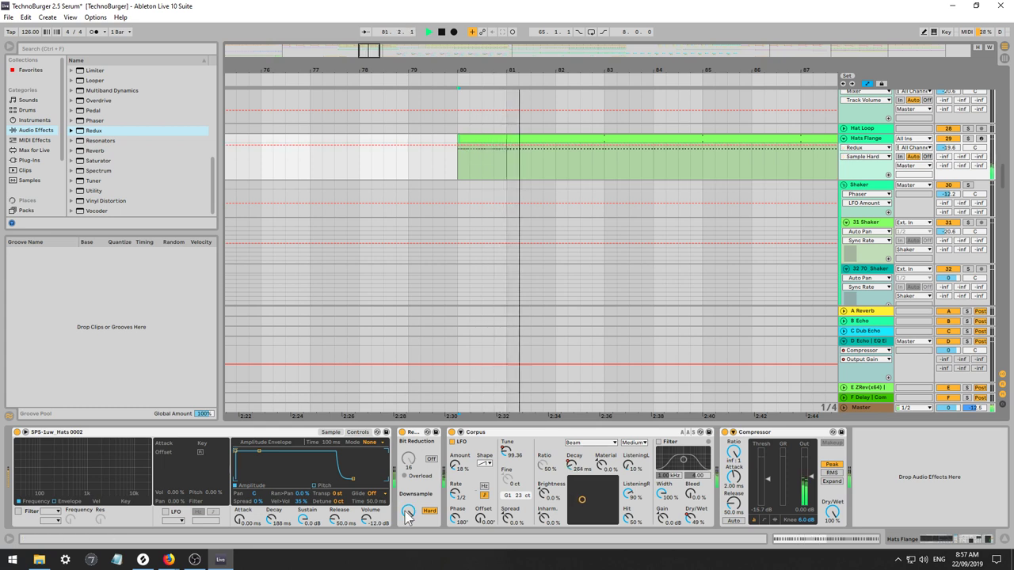
{"action": "key", "text": "space"}
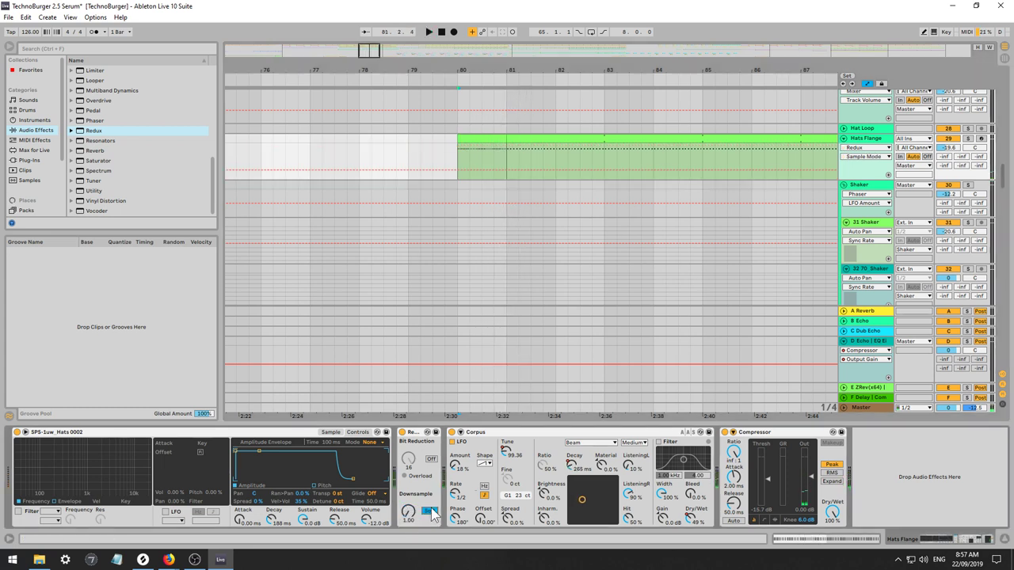
{"action": "key", "text": "space"}
{"action": "key", "text": "space"}
Switch Redux to Soft mode and ramp Downsample from 20 at bar 80 to 1 at bar 81.
{"action": "left_click", "coordinate": [463, 169]}
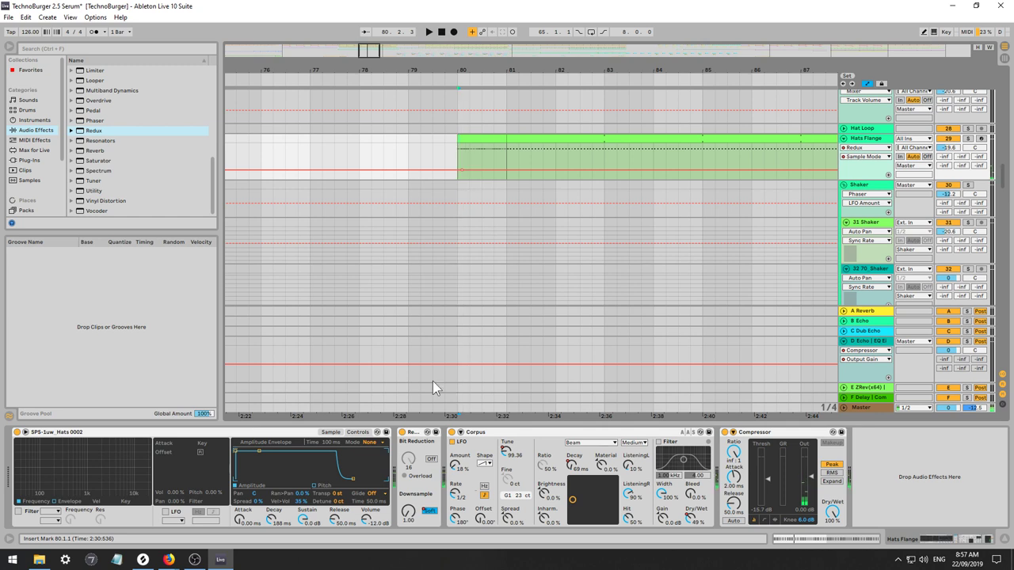
{"action": "left_click", "coordinate": [410, 515]}
{"action": "key", "text": "space"}
{"action": "key", "text": "space"}
{"action": "left_click_drag", "start_coordinate": [462, 179], "coordinate": [507, 179]}
{"action": "key", "text": "space"}
{"action": "key", "text": "space"}
{"action": "key", "text": "space"}
{"action": "left_click_drag", "start_coordinate": [463, 145], "coordinate": [458, 144]}
{"action": "key", "text": "space"}
{"action": "key", "text": "space"}
{"action": "scroll", "coordinate": [131, 135], "scroll_direction": "up", "scroll_amount": 8}
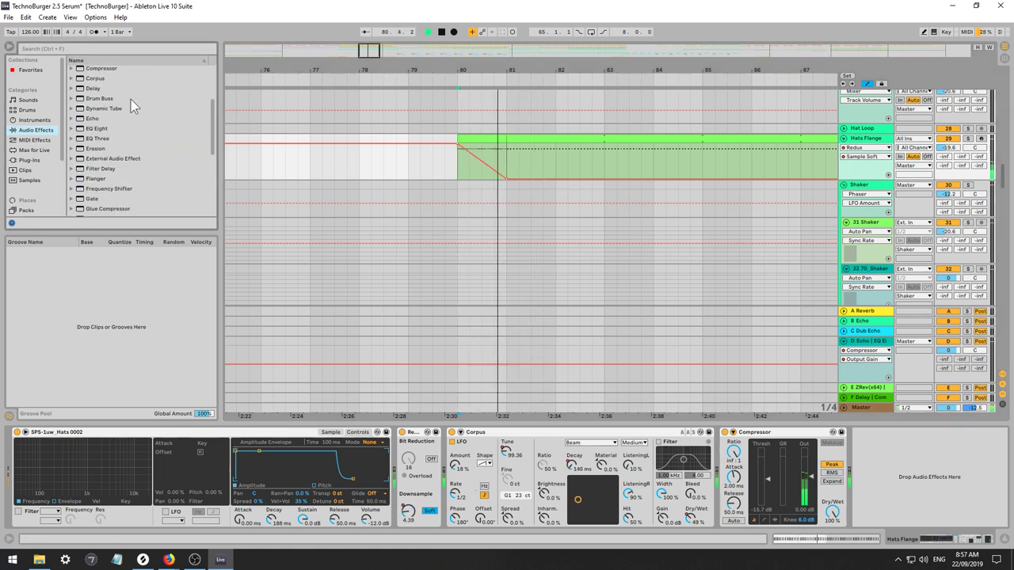
Insert Auto Filter between Redux and Corpus, opening the cutoff and raising resonance.
{"action": "left_click", "coordinate": [107, 90]}
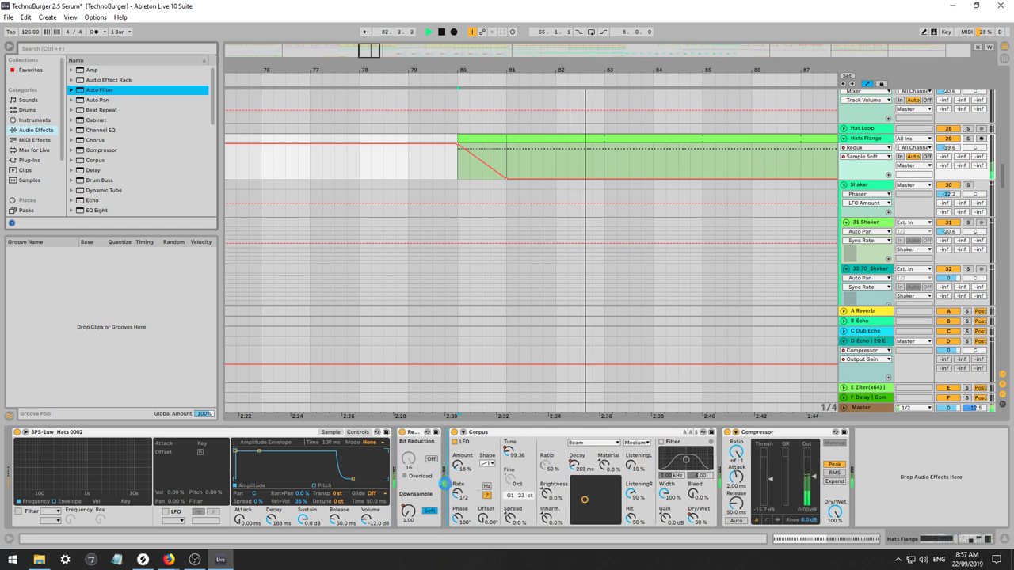
{"action": "left_click_drag", "start_coordinate": [460, 472], "coordinate": [464, 474]}
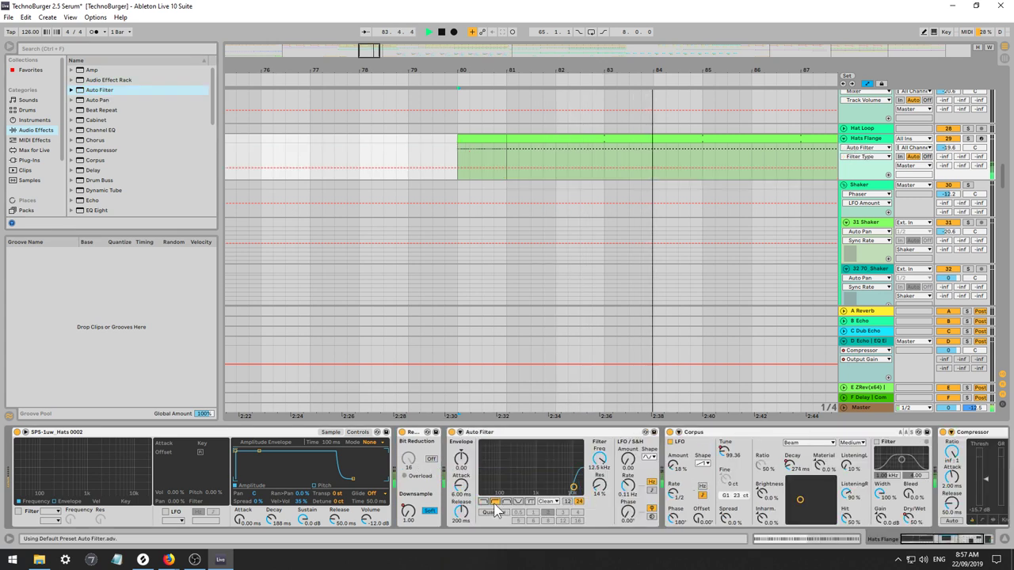
{"action": "left_click_drag", "start_coordinate": [575, 487], "coordinate": [579, 480]}
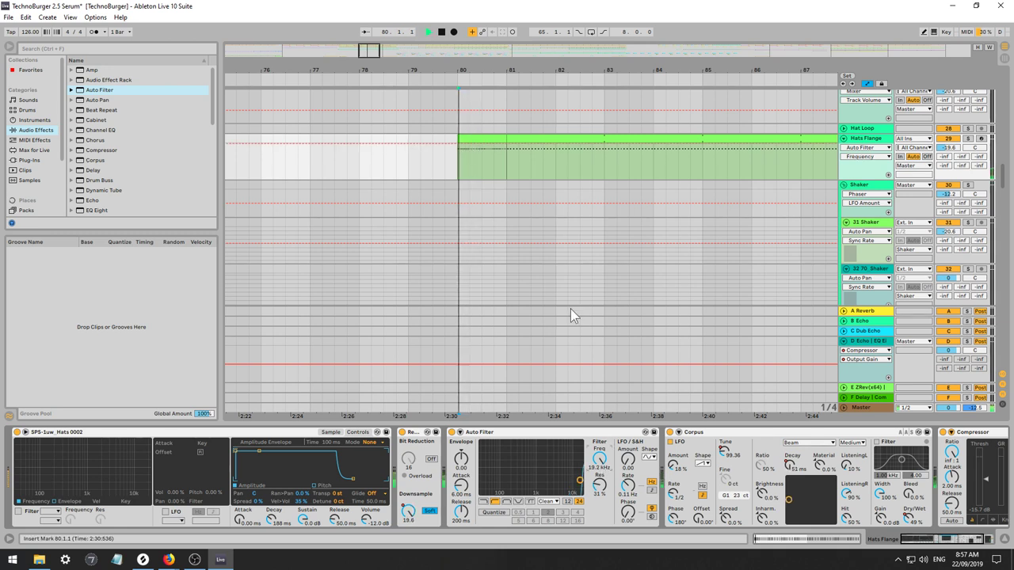
Automate filter frequency from 9.01 kHz at bar 80 down to 149 Hz at bar 81, then drag in Utility.
{"action": "left_click", "coordinate": [458, 145]}
{"action": "left_click_drag", "start_coordinate": [507, 148], "coordinate": [503, 178]}
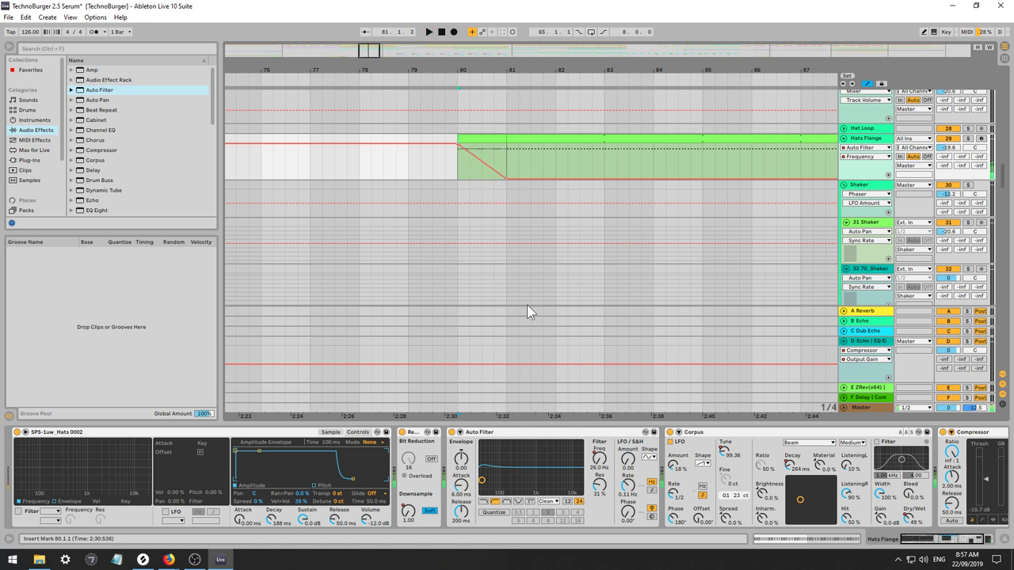
{"action": "key", "text": "space"}
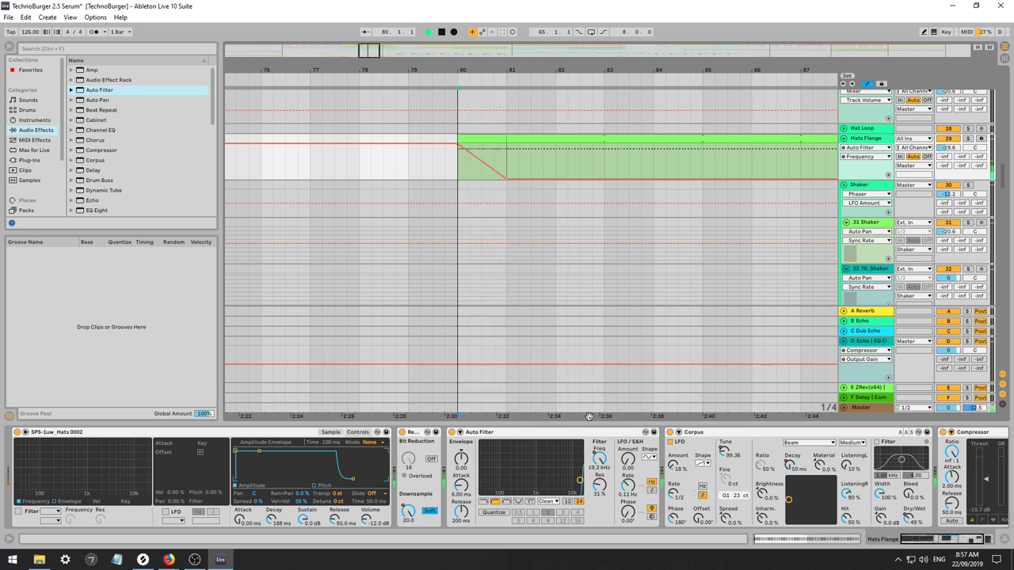
{"action": "key", "text": "space"}
{"action": "left_click", "coordinate": [460, 143]}
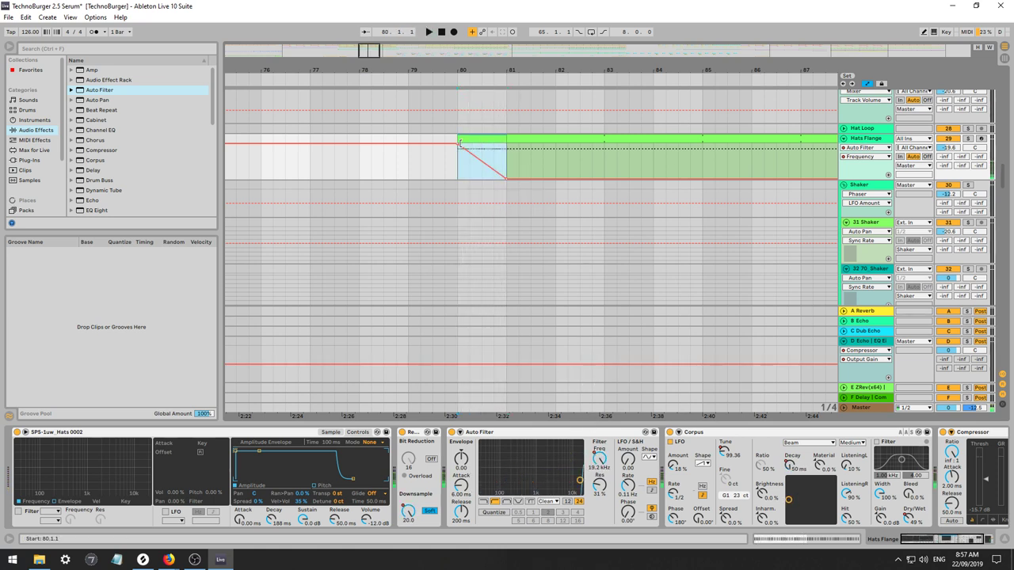
{"action": "key", "text": "space"}
{"action": "left_click_drag", "start_coordinate": [457, 146], "coordinate": [457, 151]}
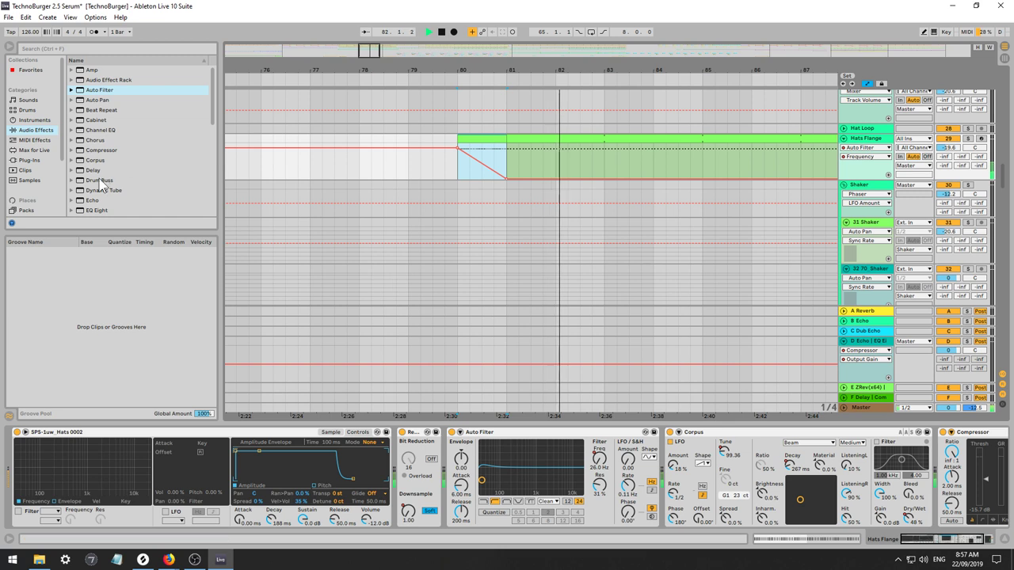
{"action": "scroll", "coordinate": [113, 187], "scroll_direction": "down", "scroll_amount": 8}
{"action": "left_click_drag", "start_coordinate": [103, 191], "coordinate": [630, 478]}
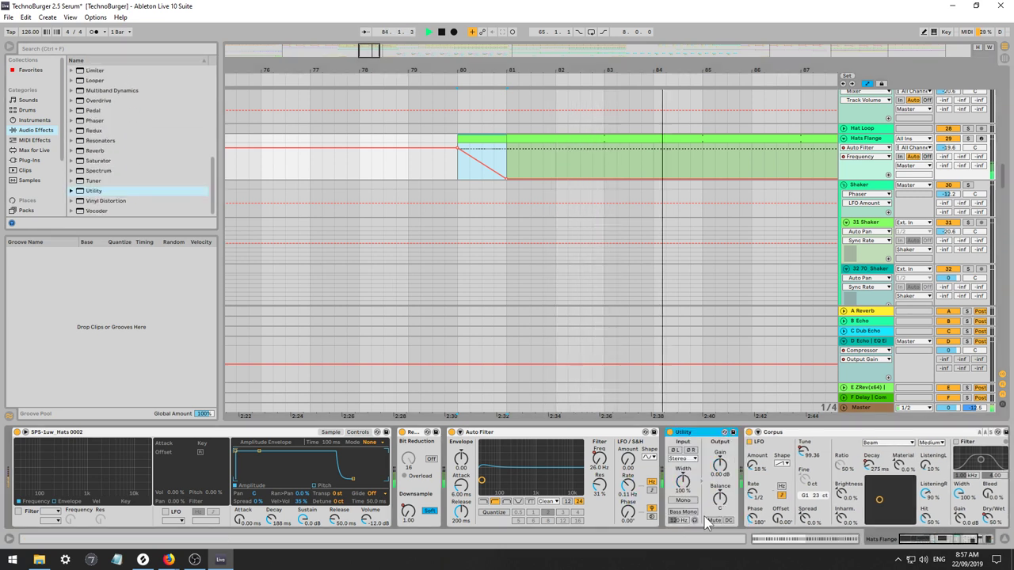
Drop Utility onto Hats Flange and ramp its Balance automation upward just after bar 80.
{"action": "left_click_drag", "start_coordinate": [720, 499], "coordinate": [720, 550]}
{"action": "key", "text": "space"}
{"action": "key", "text": "space"}
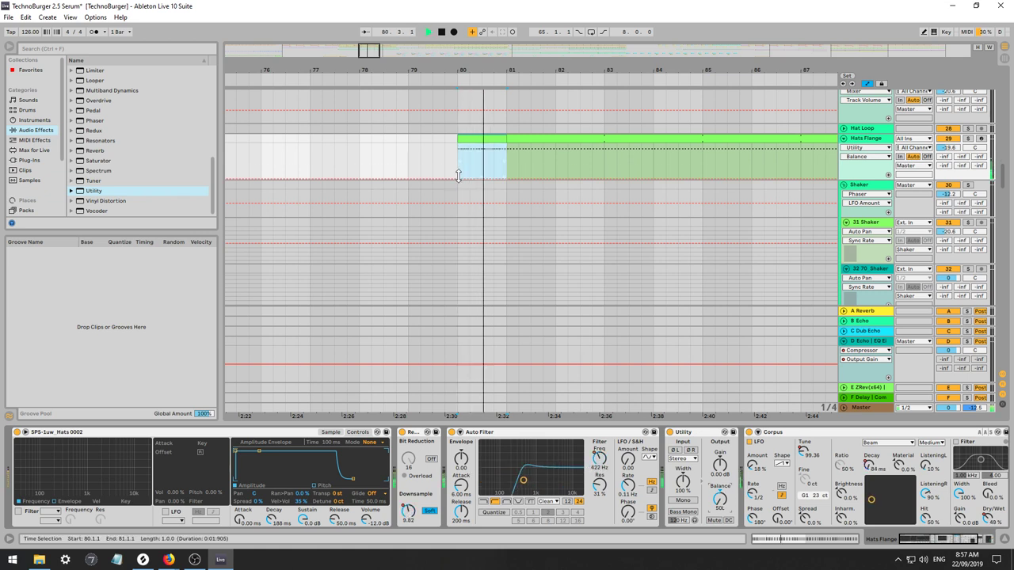
{"action": "key", "text": "space"}
{"action": "left_click", "coordinate": [456, 179]}
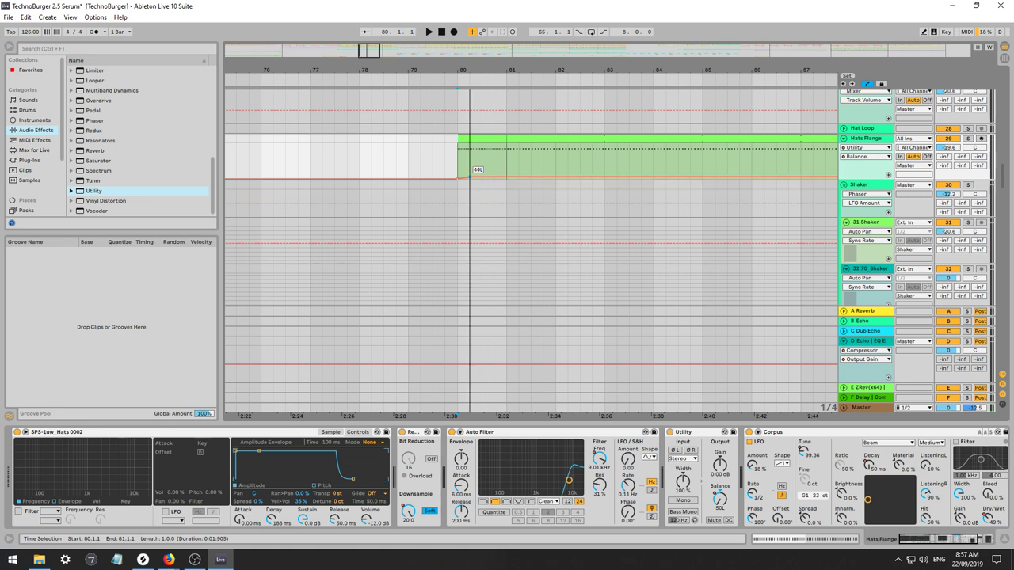
{"action": "key", "text": "space"}
{"action": "left_click_drag", "start_coordinate": [467, 180], "coordinate": [508, 162]}
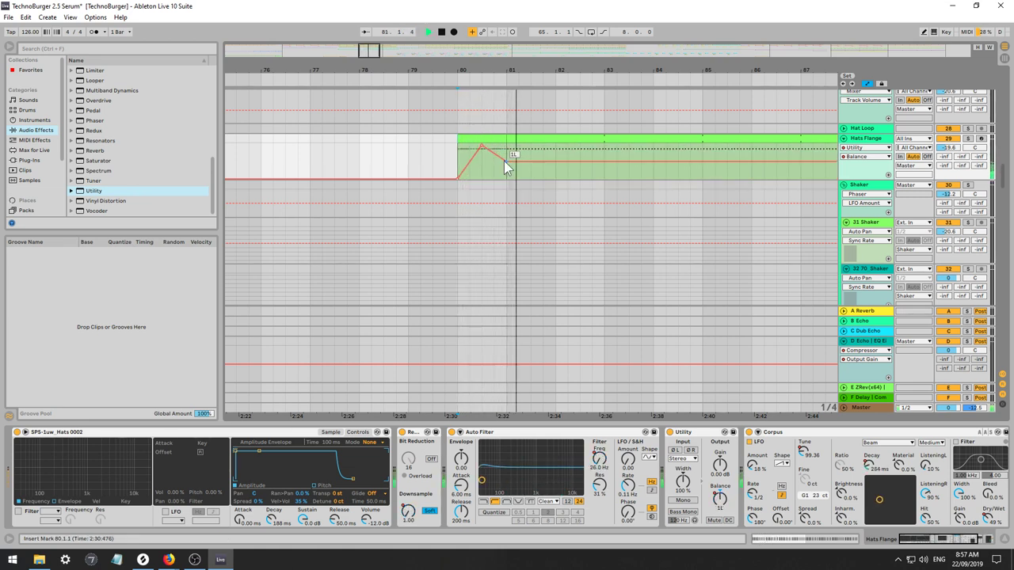
{"action": "key", "text": "space"}
{"action": "key", "text": "space"}
Delete the two C3 notes at 1.4.1 and 1.4.2 in the Hats Flange clip.
{"action": "double_click", "coordinate": [466, 141]}
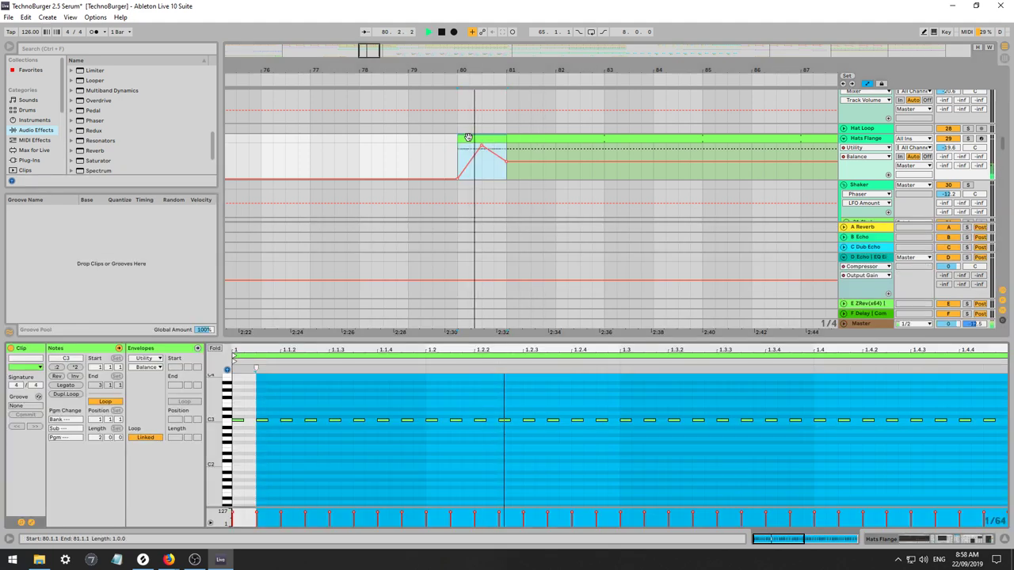
{"action": "left_click", "coordinate": [808, 440]}
{"action": "key", "text": "space"}
{"action": "left_click_drag", "start_coordinate": [845, 434], "coordinate": [848, 414]}
{"action": "double_click", "coordinate": [847, 422]}
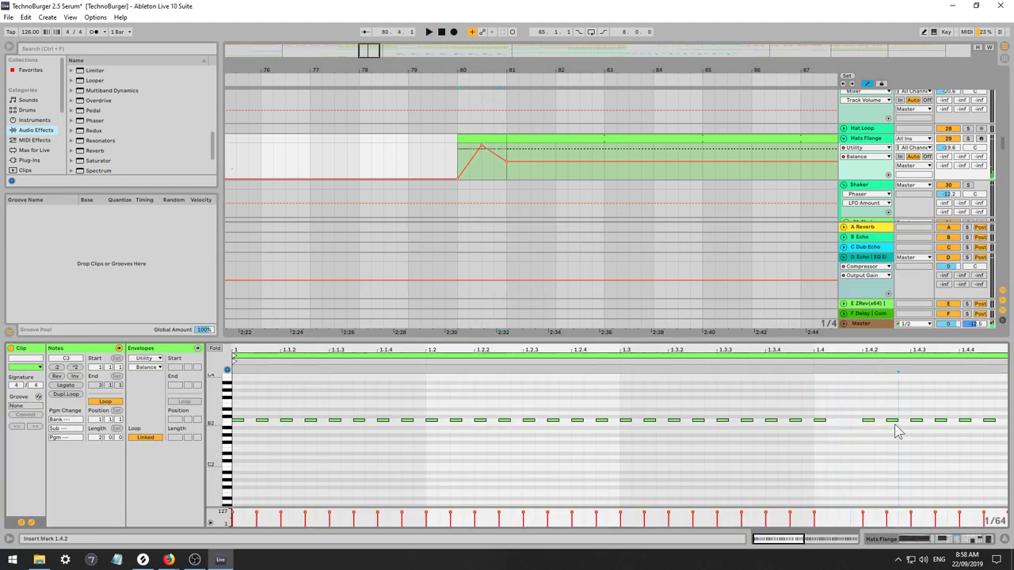
{"action": "double_click", "coordinate": [893, 420]}
{"action": "key", "text": "space"}
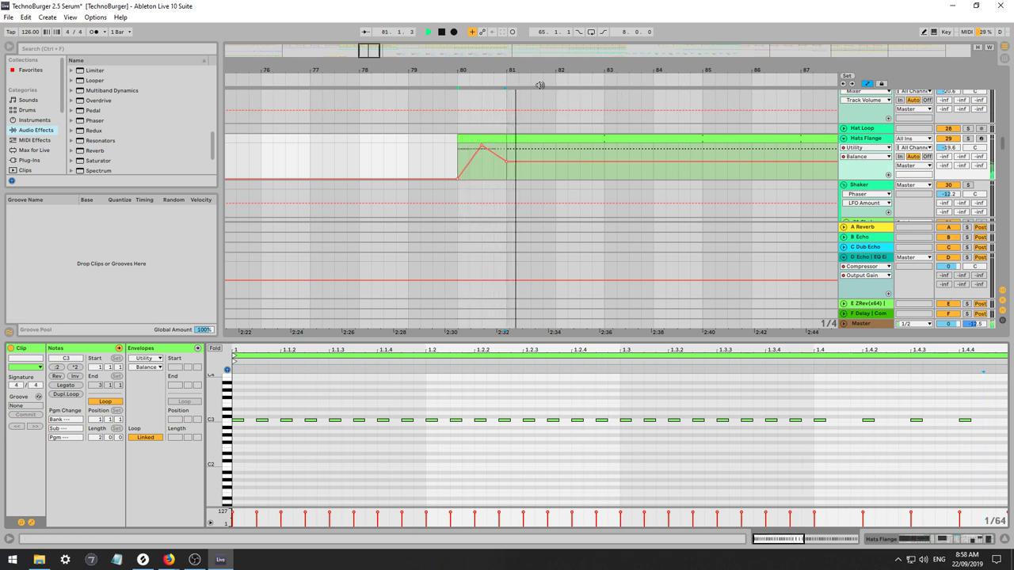
{"action": "left_click", "coordinate": [496, 172]}
{"action": "key", "text": "space"}
{"action": "key", "text": "space"}
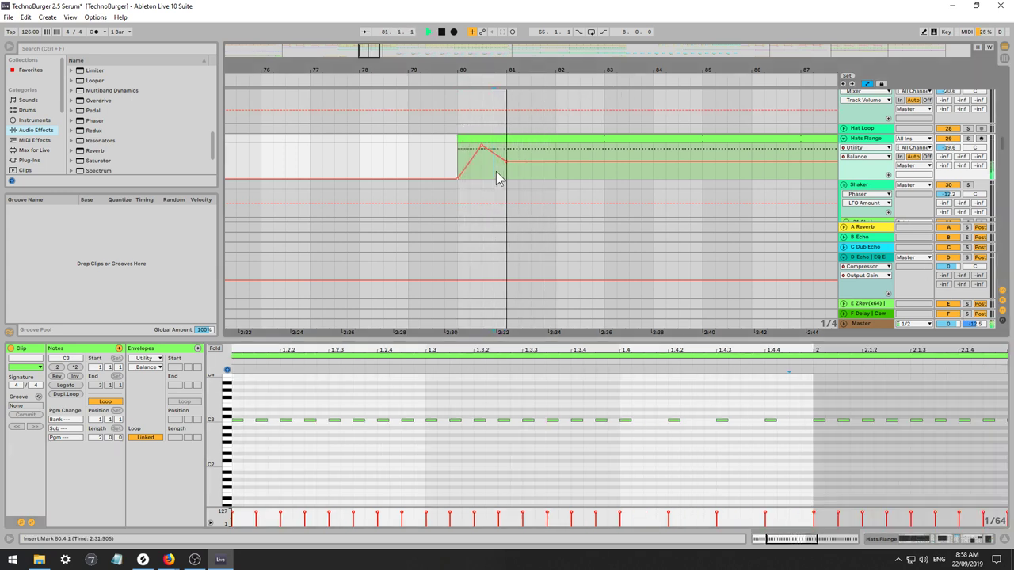
Zoom the arrangement fully out to show the whole song.
{"action": "left_click_drag", "start_coordinate": [468, 70], "coordinate": [466, 35]}
{"action": "left_click_drag", "start_coordinate": [1002, 146], "coordinate": [1000, 273]}
{"action": "left_click_drag", "start_coordinate": [388, 58], "coordinate": [387, 10]}
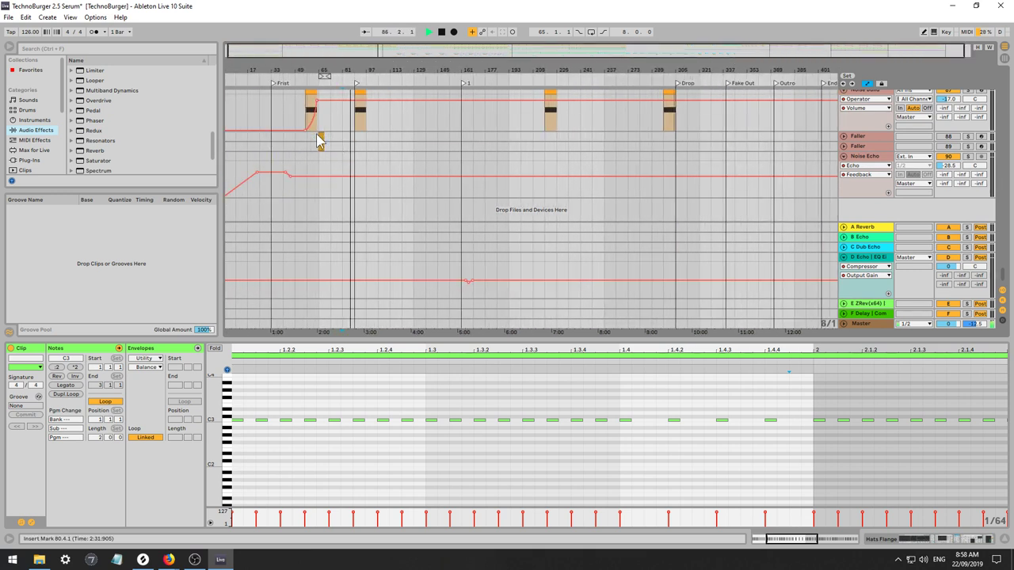
Insert a one-bar MIDI clip at bar 81 on the Faller track and switch the track back on.
{"action": "left_click", "coordinate": [352, 138]}
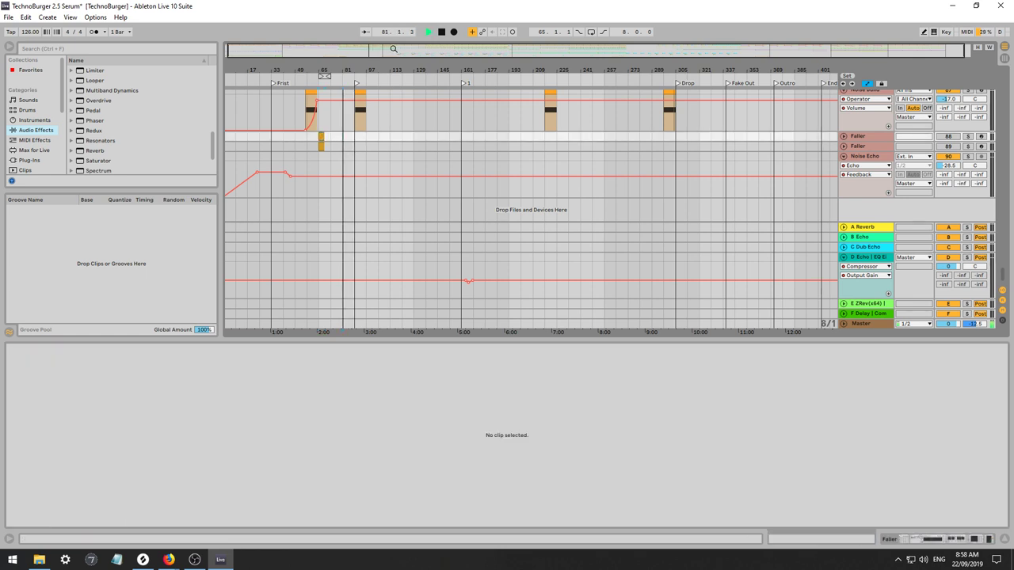
{"action": "key", "text": "ctrl+shift+m"}
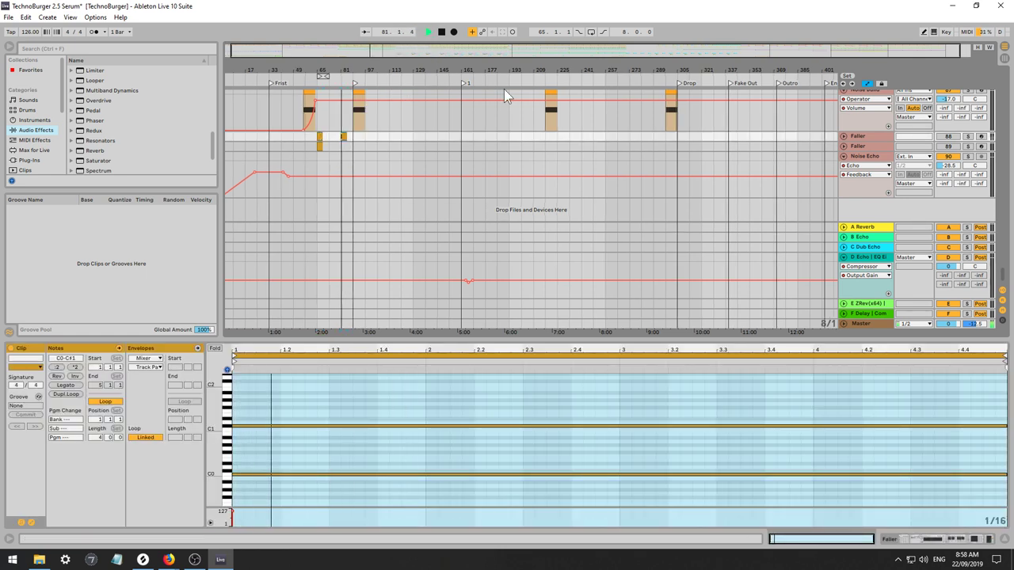
{"action": "left_click", "coordinate": [948, 137]}
{"action": "key", "text": "space"}
{"action": "key", "text": "space"}
{"action": "key", "text": "space"}
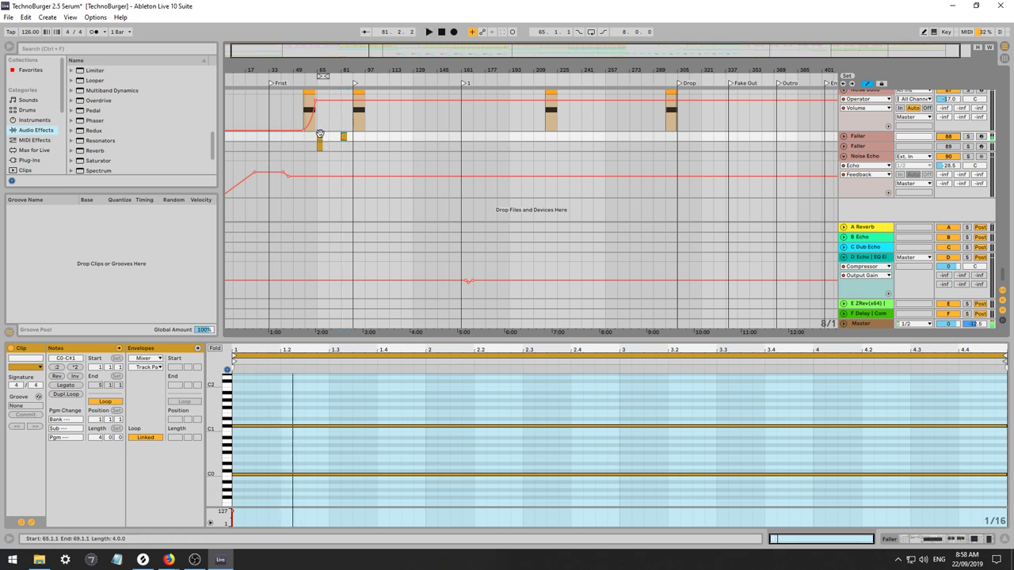
Select the new Faller clip, solo the track, and show its devices.
{"action": "left_click", "coordinate": [321, 145]}
{"action": "left_click", "coordinate": [321, 138]}
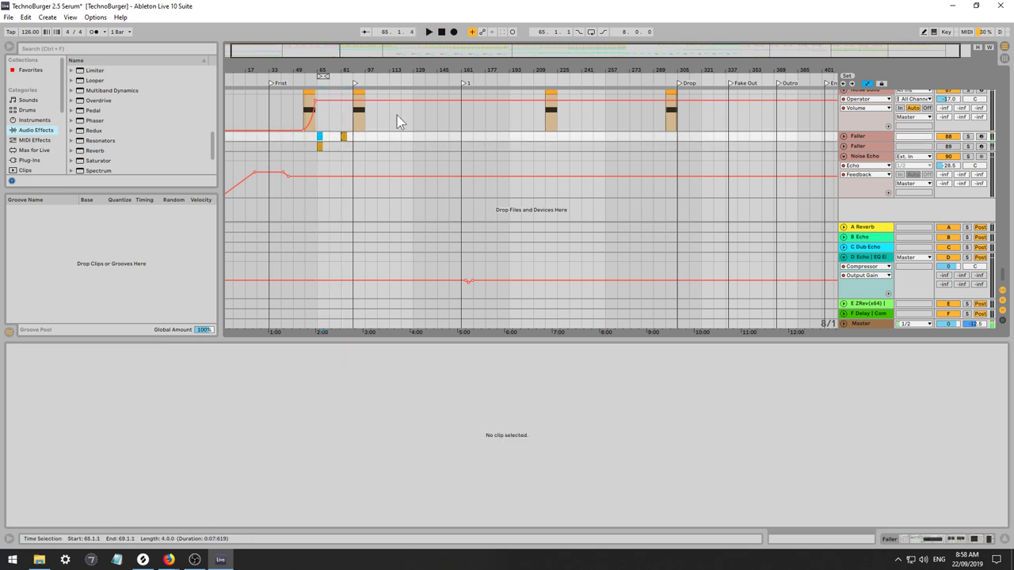
{"action": "left_click", "coordinate": [344, 137]}
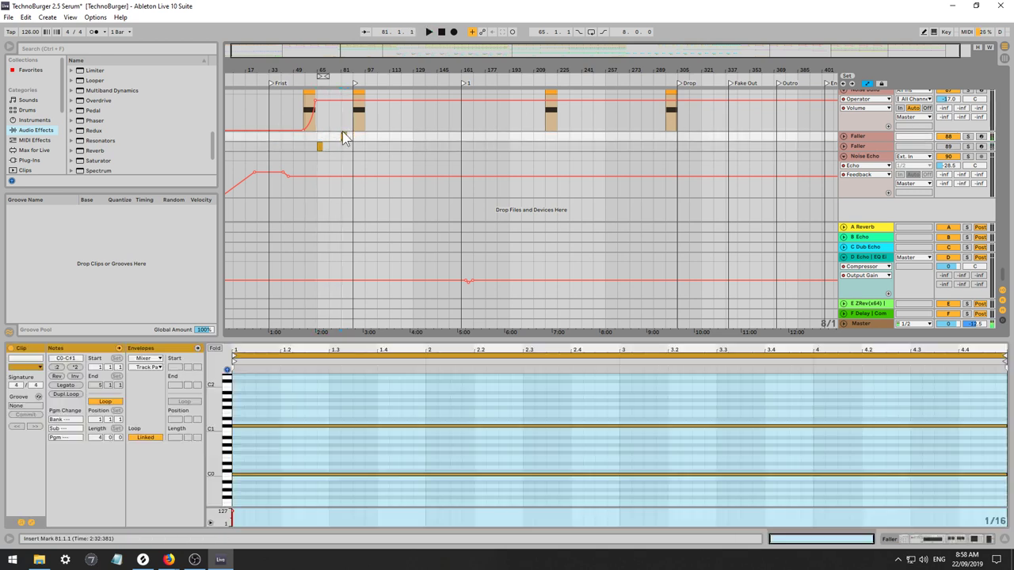
{"action": "left_click", "coordinate": [969, 138]}
{"action": "double_click", "coordinate": [875, 138]}
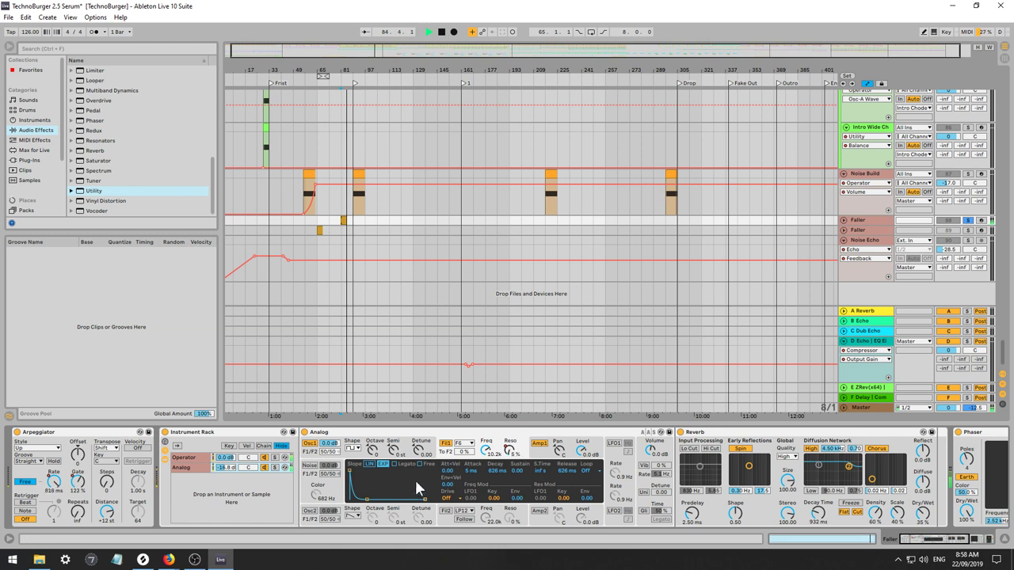
Drop Analog Osc1 octave to -3 and bring Operator's oscillator C up to -34 dB.
{"action": "left_click_drag", "start_coordinate": [372, 452], "coordinate": [372, 469]}
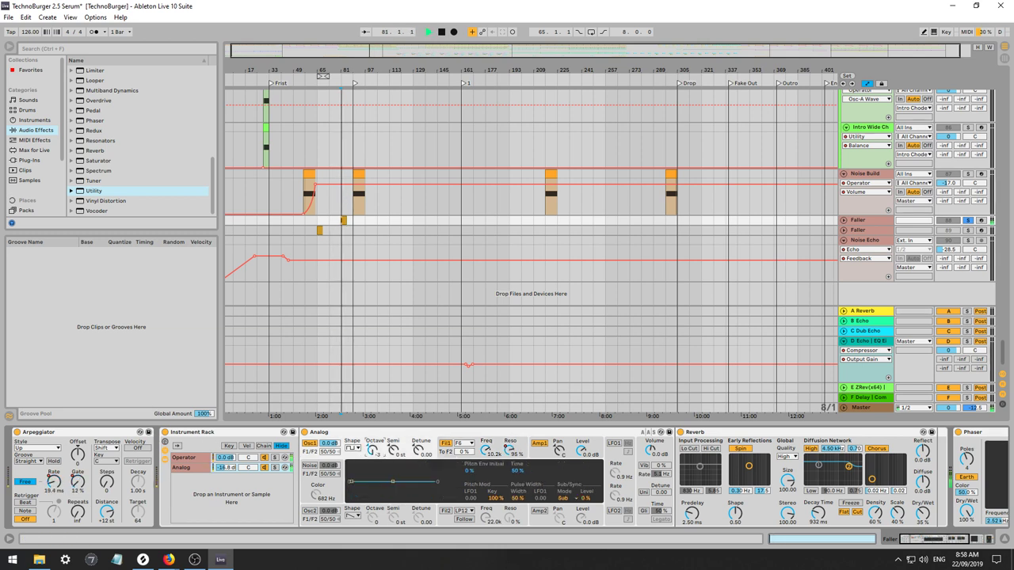
{"action": "left_click", "coordinate": [276, 469]}
{"action": "key", "text": "space"}
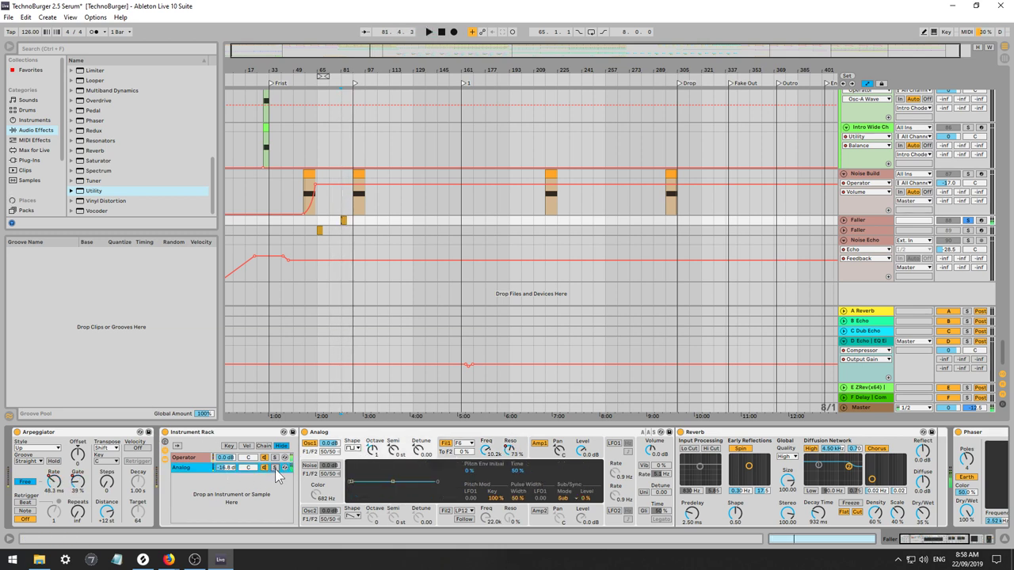
{"action": "left_click", "coordinate": [276, 458]}
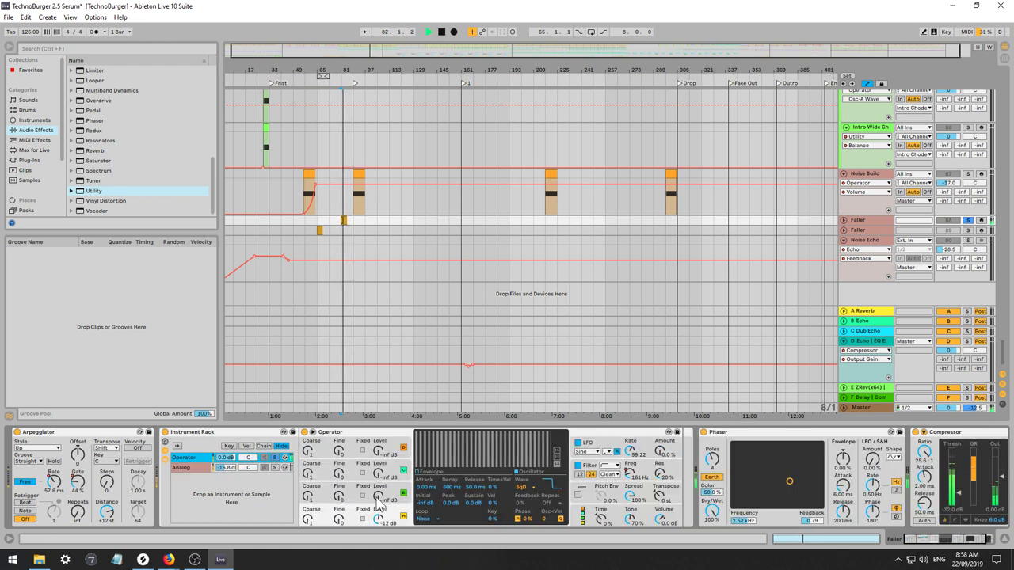
{"action": "left_click_drag", "start_coordinate": [381, 497], "coordinate": [381, 475]}
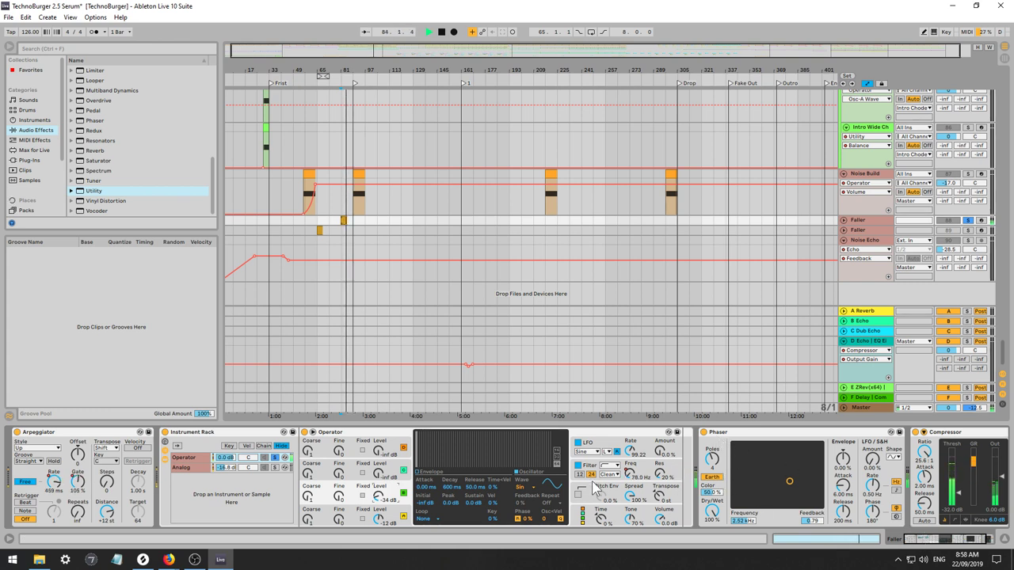
Slow the Faller Phaser LFO rate to 0.06 Hz, auditioning from bar 81.
{"action": "left_click", "coordinate": [349, 174]}
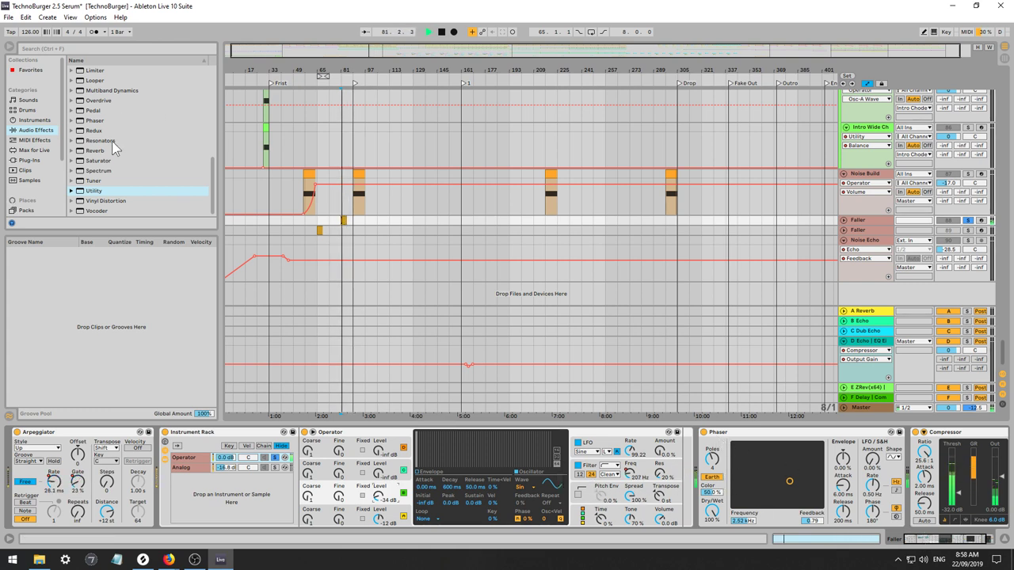
{"action": "key", "text": "space"}
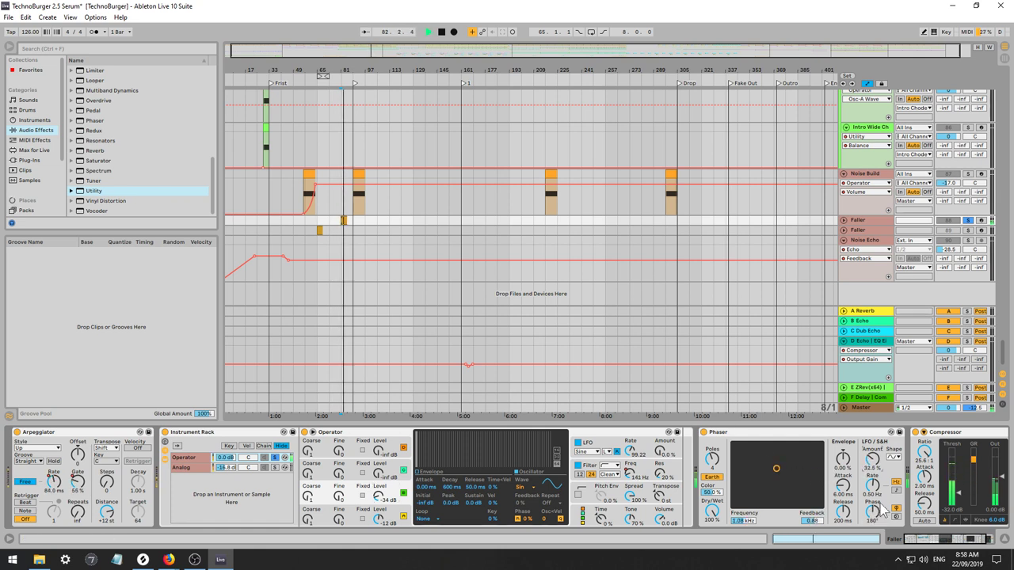
{"action": "left_click_drag", "start_coordinate": [868, 478], "coordinate": [867, 508]}
{"action": "key", "text": "space"}
{"action": "key", "text": "space"}
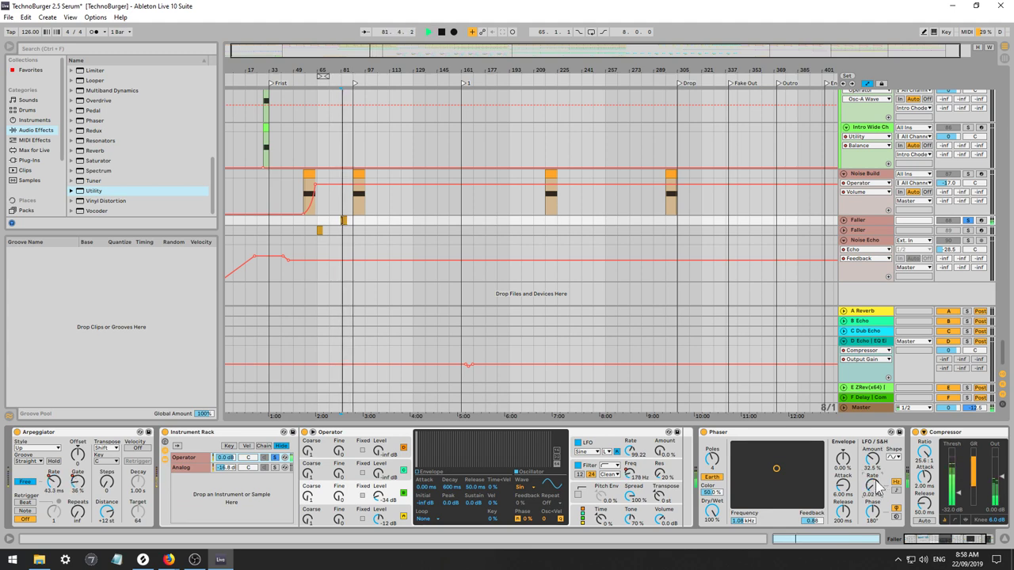
{"action": "left_click_drag", "start_coordinate": [345, 46], "coordinate": [526, 122]}
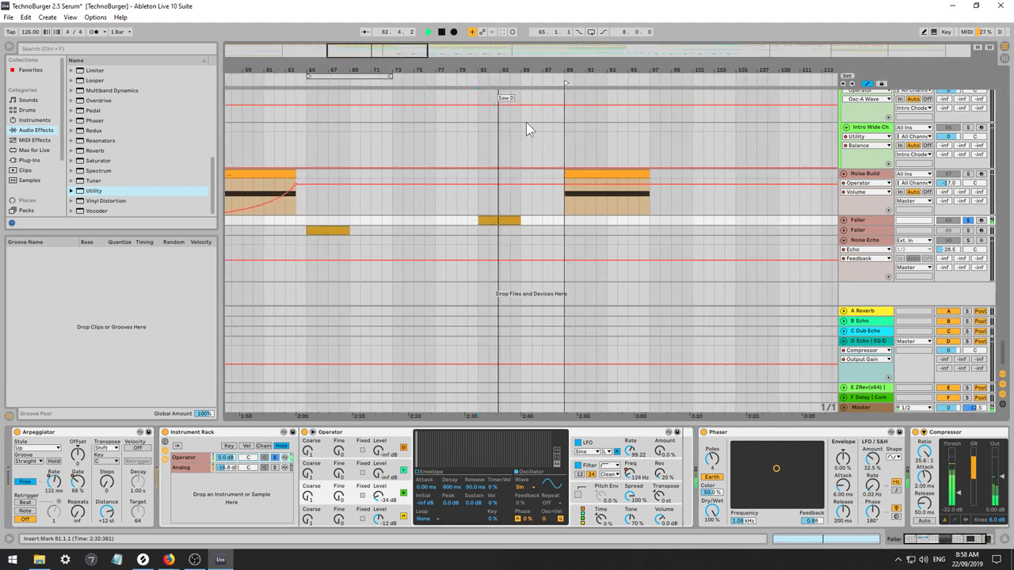
Raise the Phaser LFO Frequency automation from 0.02 Hz to 6.98 Hz at the bar-81 clip's end.
{"action": "left_click", "coordinate": [842, 220]}
{"action": "left_click", "coordinate": [483, 258]}
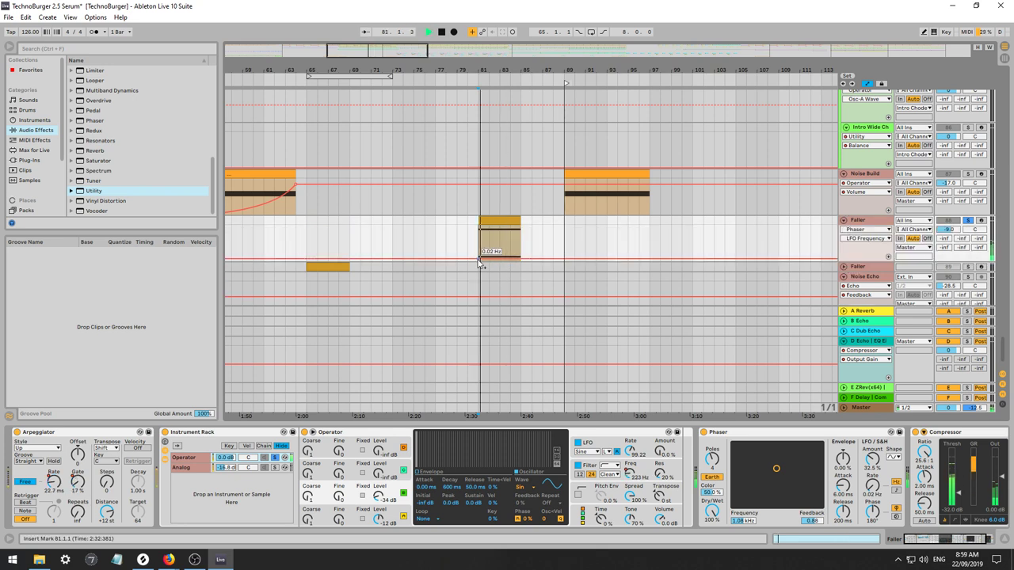
{"action": "left_click_drag", "start_coordinate": [521, 258], "coordinate": [520, 228]}
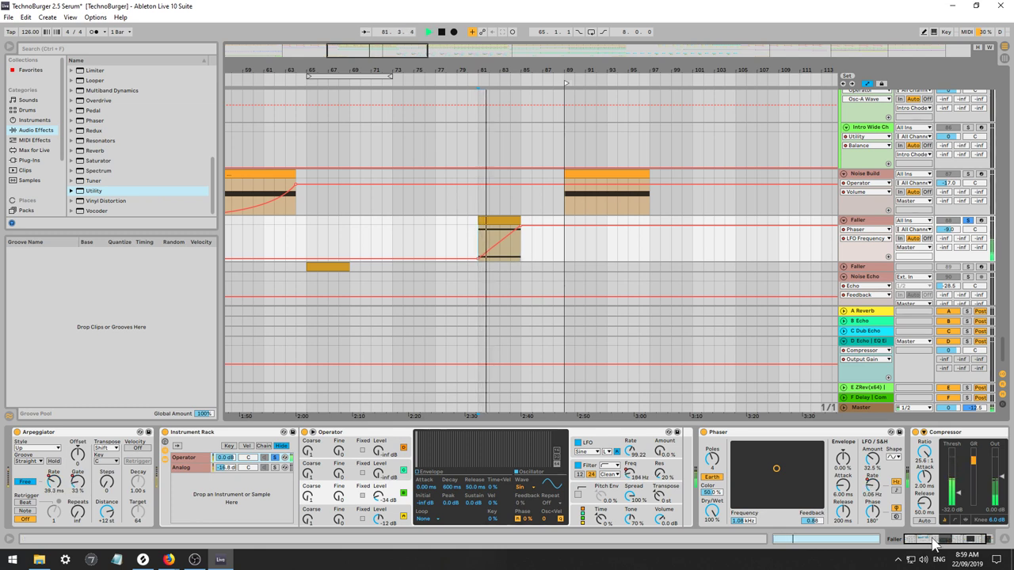
{"action": "left_click", "coordinate": [990, 541]}
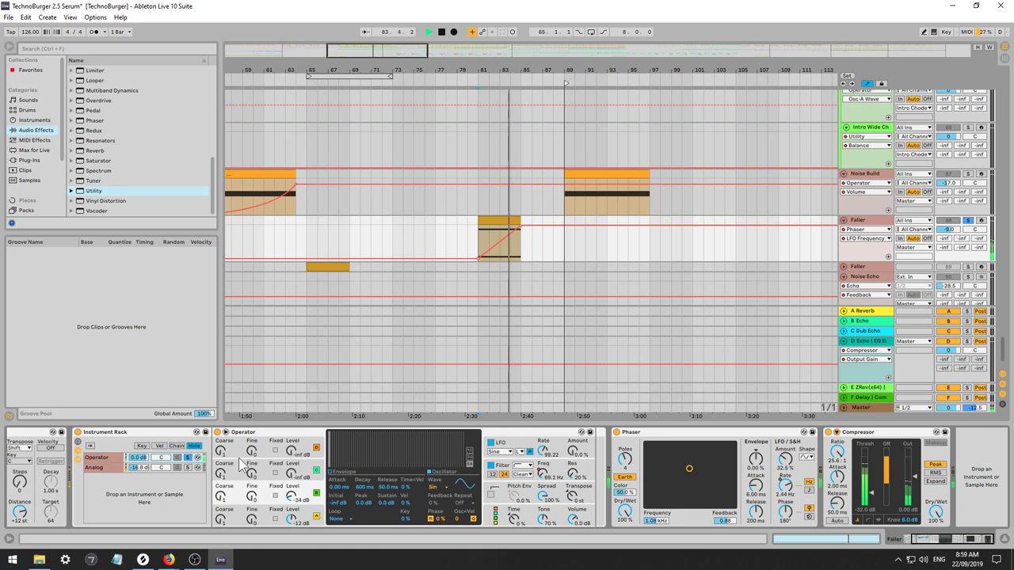
Raise the Analog chain's volume in the Faller Instrument Rack.
{"action": "key", "text": "space"}
{"action": "left_click", "coordinate": [194, 461]}
{"action": "left_click", "coordinate": [123, 468]}
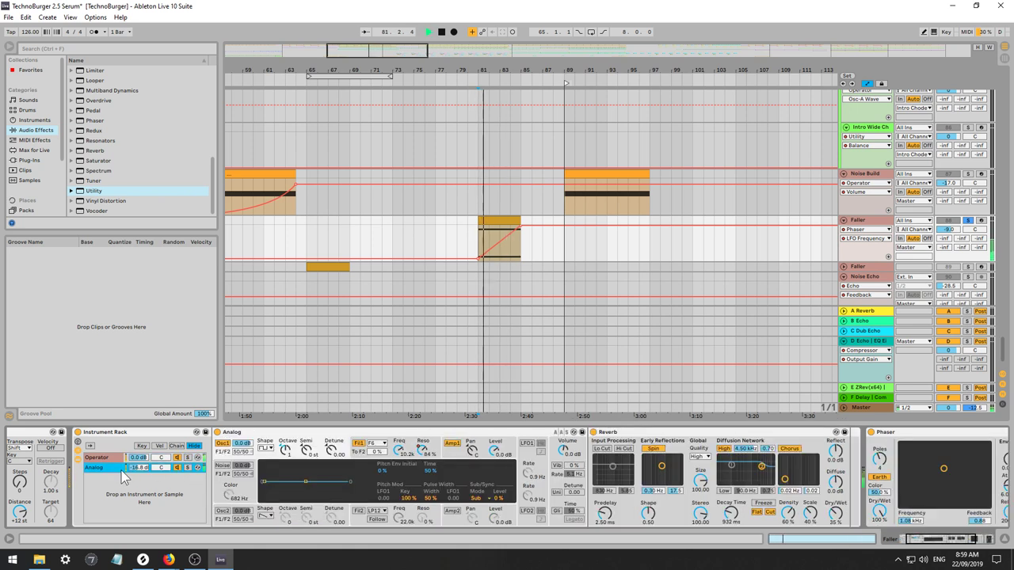
{"action": "left_click", "coordinate": [286, 451]}
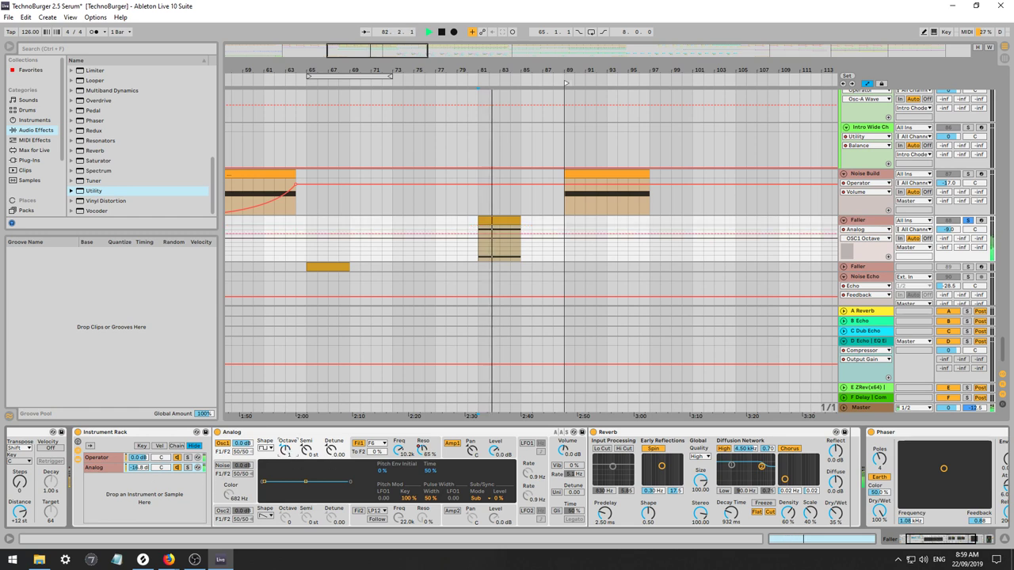
{"action": "left_click_drag", "start_coordinate": [144, 468], "coordinate": [144, 460]}
{"action": "key", "text": "space"}
{"action": "key", "text": "space"}
{"action": "left_click", "coordinate": [284, 450]}
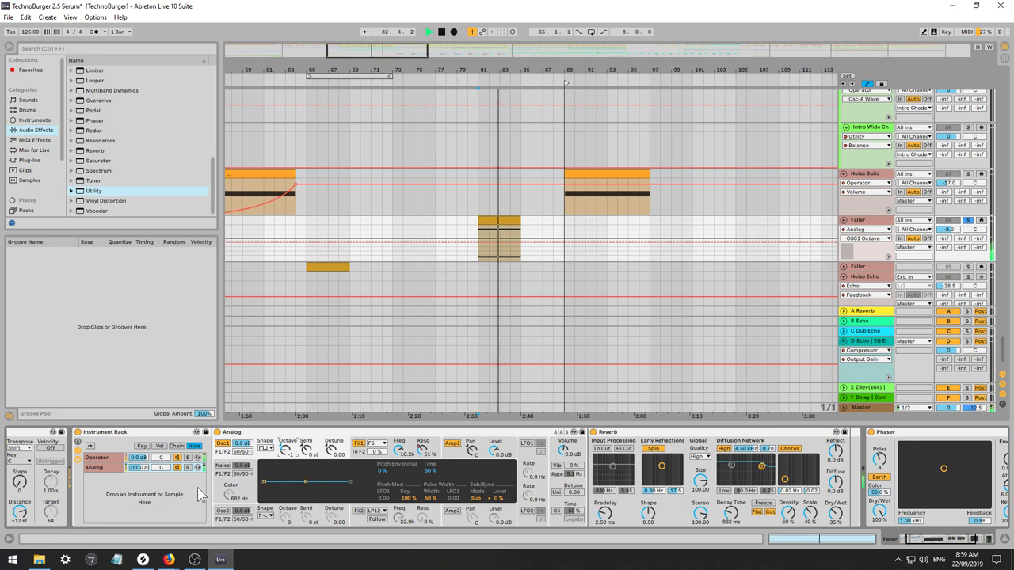
Add a second Reverb after the existing one, then delete it again.
{"action": "left_click", "coordinate": [102, 152]}
{"action": "left_click_drag", "start_coordinate": [828, 408], "coordinate": [856, 481]}
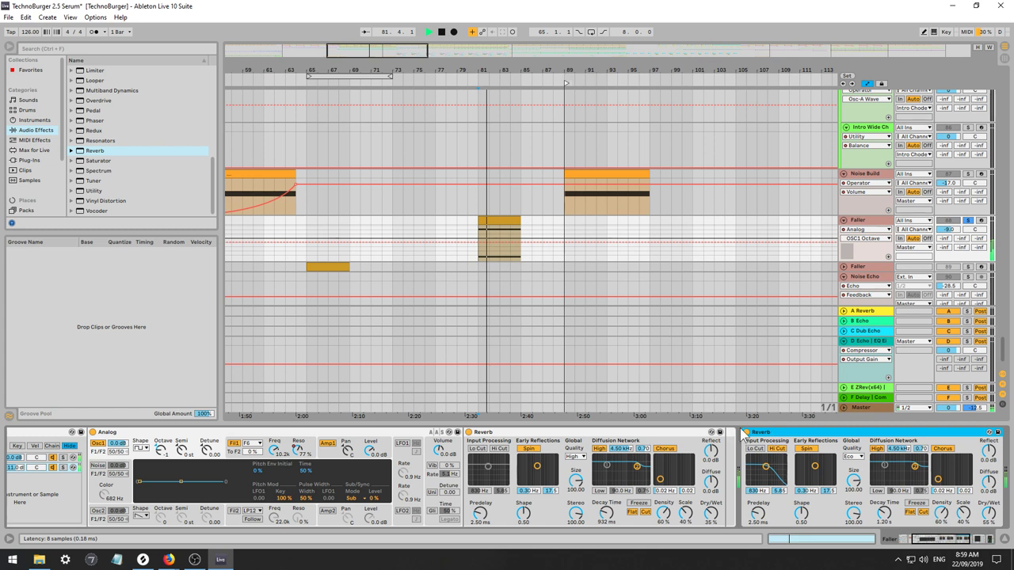
{"action": "key", "text": "Delete"}
Unsolo the Faller track and deactivate its one-bar clip at bar 81.
{"action": "left_click", "coordinate": [968, 221]}
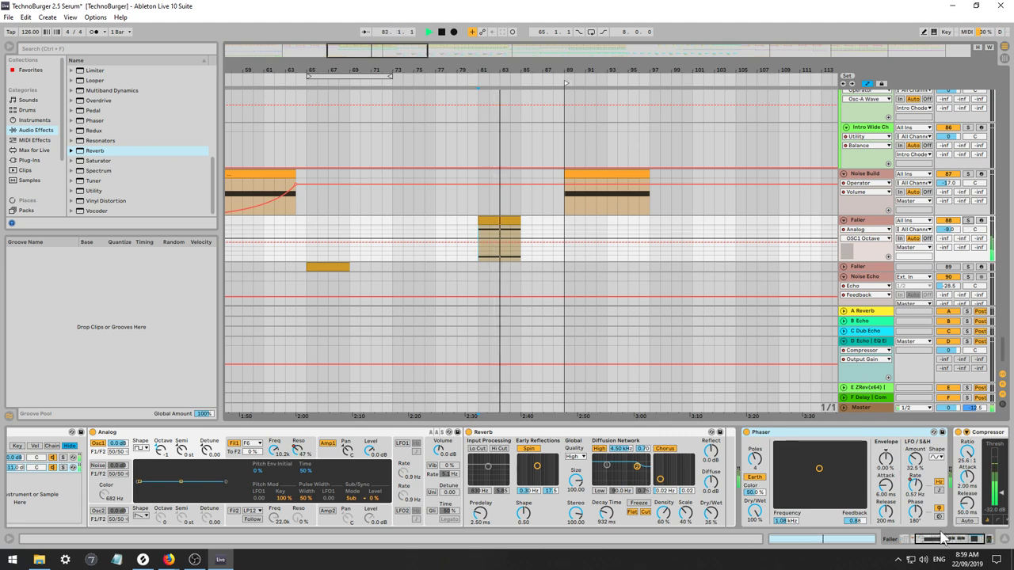
{"action": "left_click", "coordinate": [986, 539]}
{"action": "left_click_drag", "start_coordinate": [986, 539], "coordinate": [850, 550]}
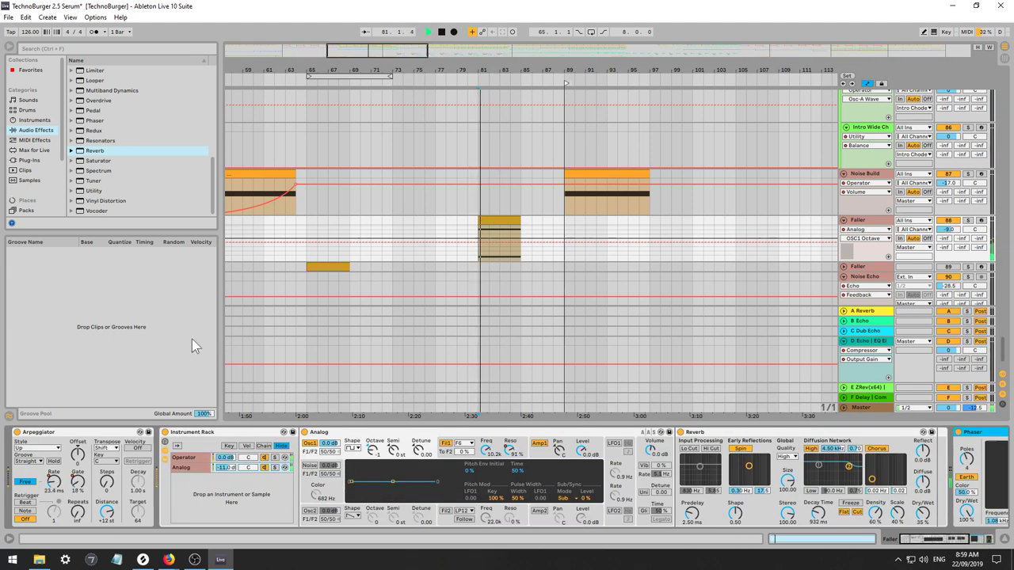
{"action": "left_click", "coordinate": [494, 232]}
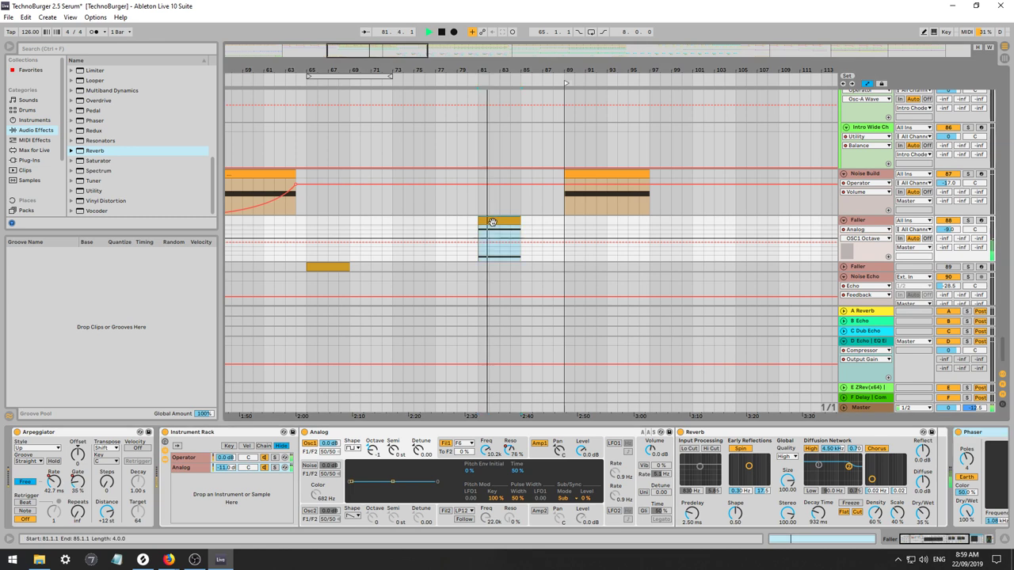
{"action": "key", "text": "0"}
{"action": "left_click", "coordinate": [872, 221]}
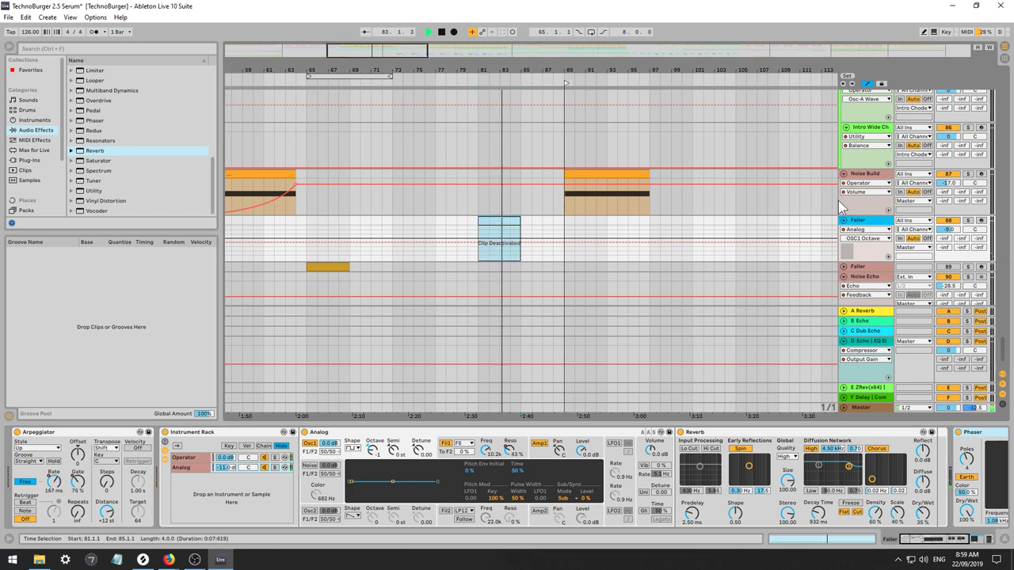
Create a new MIDI track with an empty 4-bar clip and name it 'Faller Hit'.
{"action": "key", "text": "ctrl+shift+t"}
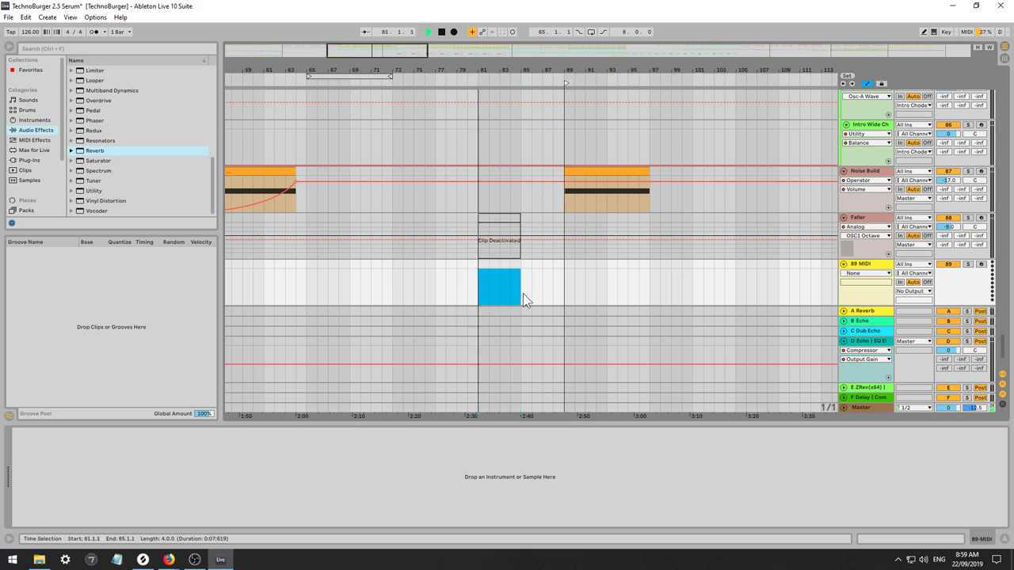
{"action": "key", "text": "ctrl+shift+m"}
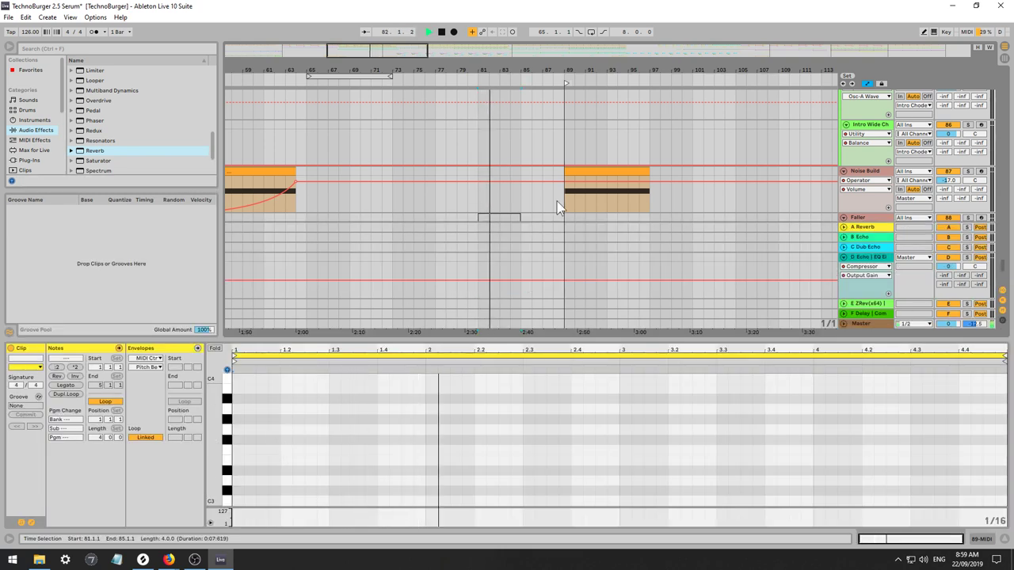
{"action": "scroll", "coordinate": [737, 195], "scroll_direction": "down", "scroll_amount": 5}
{"action": "left_click", "coordinate": [869, 141]}
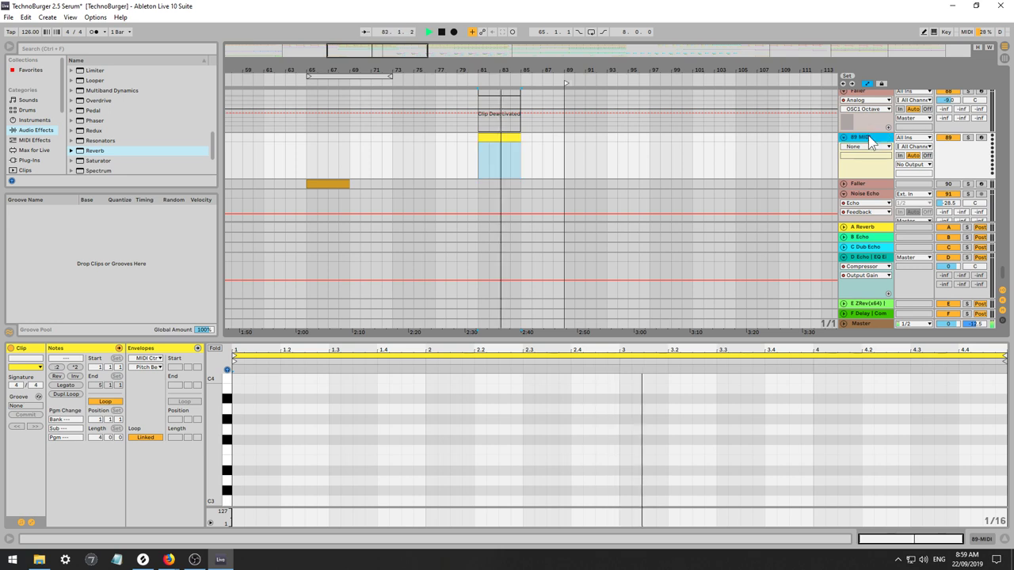
{"action": "key", "text": "ctrl+r"}
{"action": "type", "text": "Faller H"}
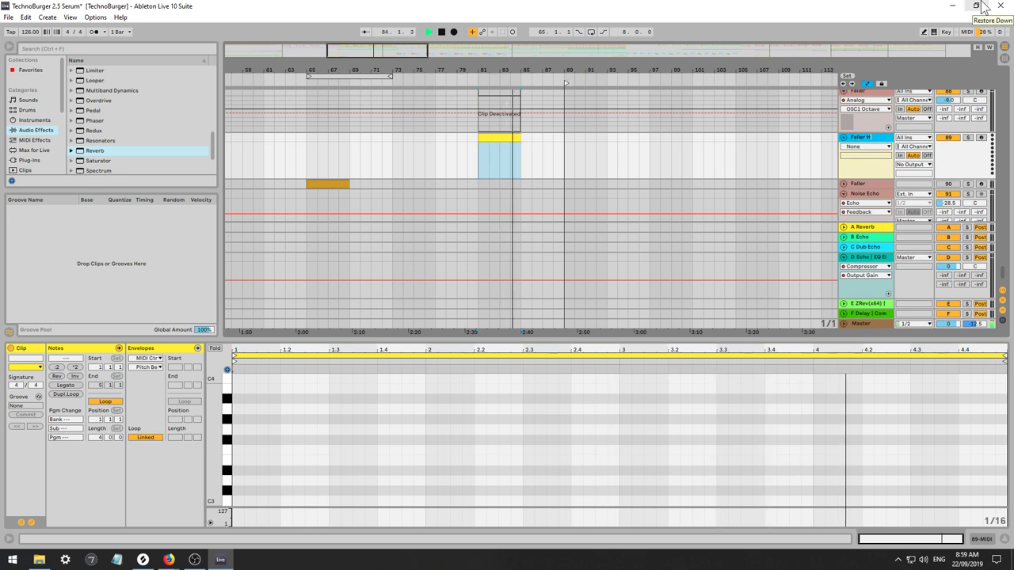
{"action": "type", "text": "it"}
{"action": "key", "text": "Return"}
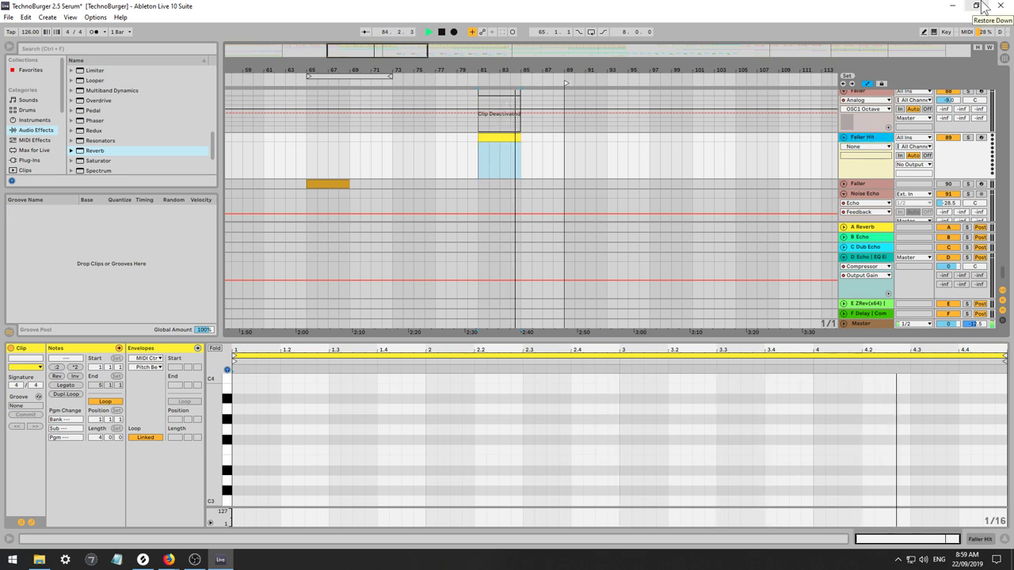
Load Wavetable on Faller Hit and draw a short C#1 note at the clip's start.
{"action": "left_click", "coordinate": [35, 120]}
{"action": "double_click", "coordinate": [91, 171]}
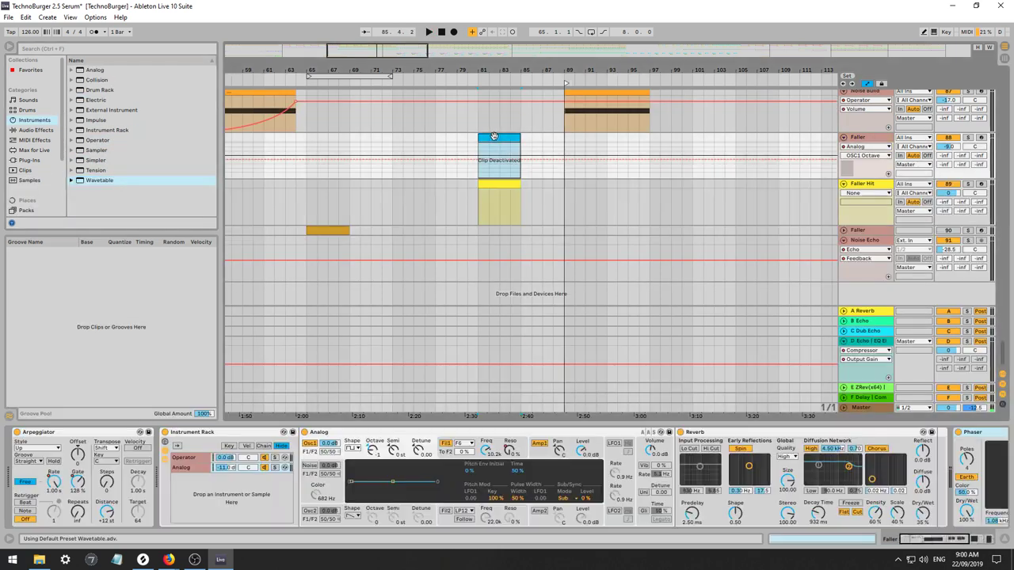
{"action": "double_click", "coordinate": [492, 198]}
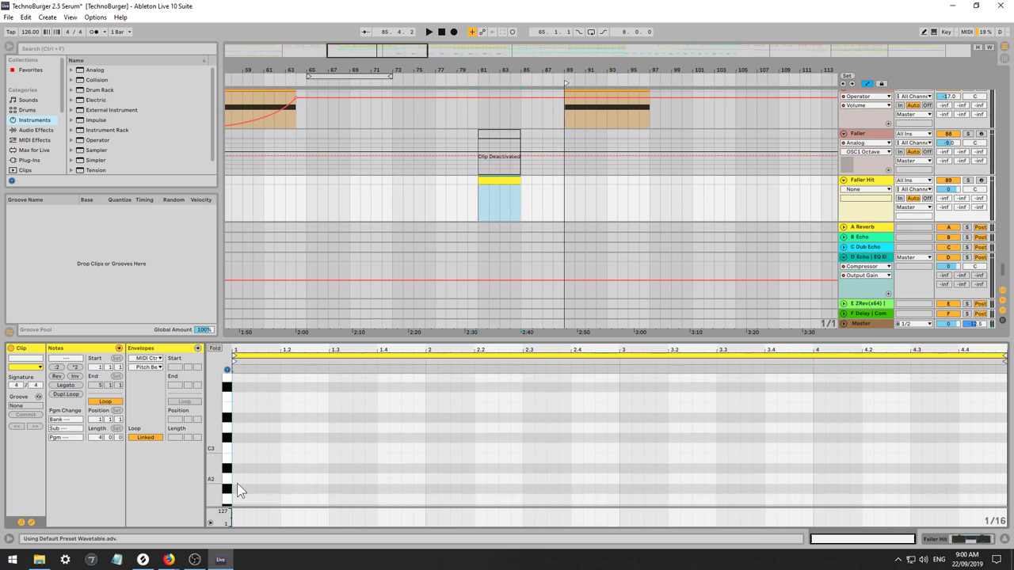
{"action": "double_click", "coordinate": [237, 479]}
{"action": "key", "text": "Down"}
{"action": "key", "text": "Down"}
{"action": "key", "text": "Down"}
{"action": "key", "text": "Down"}
{"action": "key", "text": "Down"}
{"action": "key", "text": "Down"}
{"action": "key", "text": "Down"}
{"action": "key", "text": "Down"}
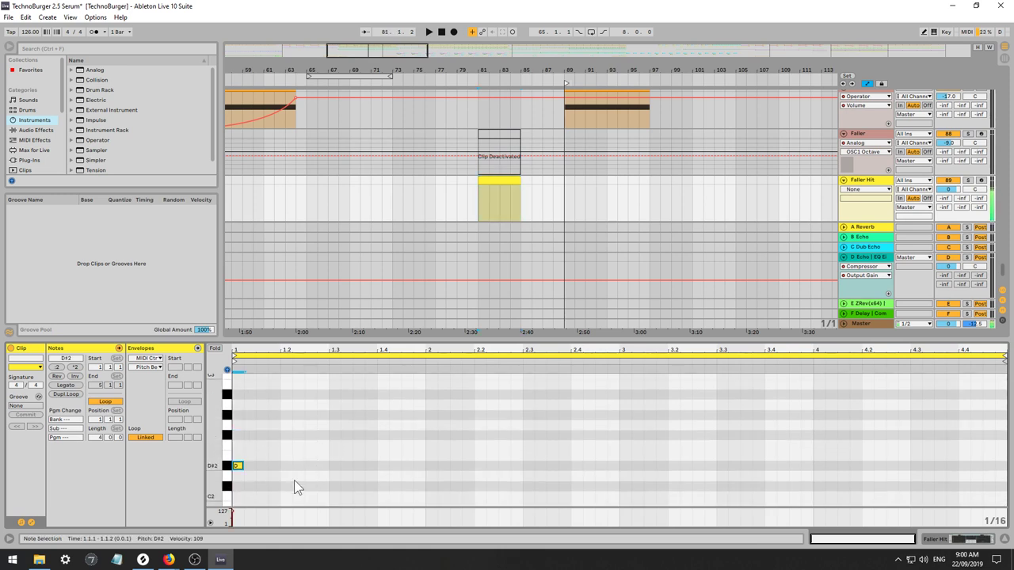
{"action": "key", "text": "Down"}
{"action": "key", "text": "Down"}
{"action": "key", "text": "Down"}
{"action": "key", "text": "Down"}
{"action": "key", "text": "Down"}
{"action": "key", "text": "Down"}
{"action": "key", "text": "Down"}
{"action": "key", "text": "Down"}
{"action": "key", "text": "Down"}
{"action": "key", "text": "Down"}
{"action": "key", "text": "Down"}
{"action": "key", "text": "Down"}
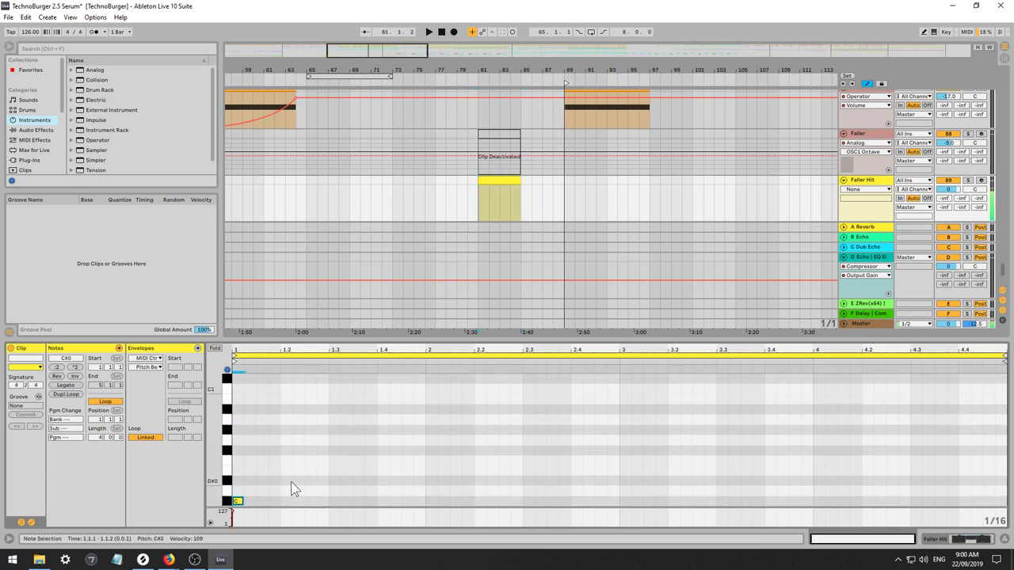
{"action": "key", "text": "space"}
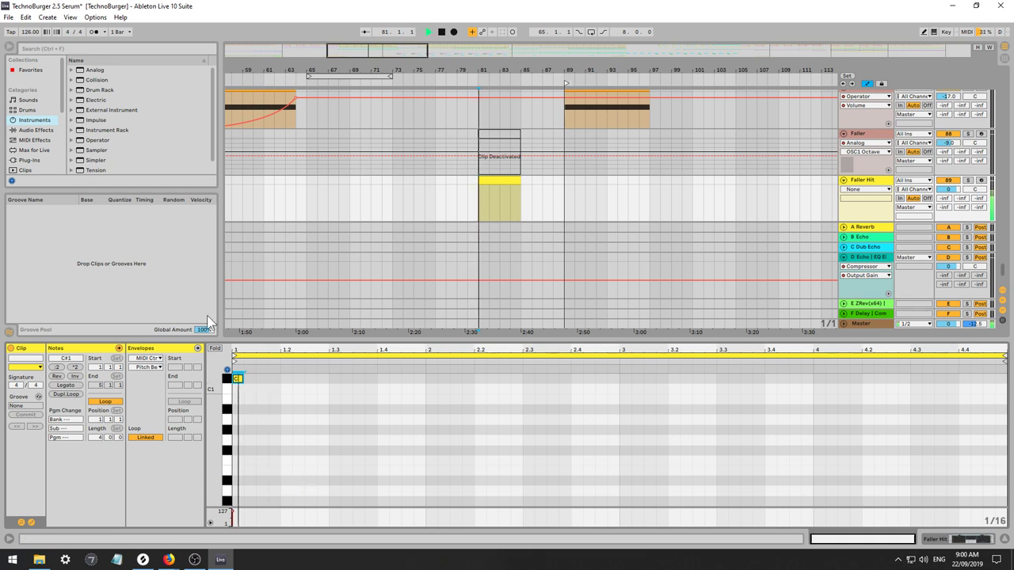
{"action": "left_click_drag", "start_coordinate": [241, 379], "coordinate": [328, 379]}
{"action": "key", "text": "space"}
Audition the new Faller Hit note by playing from bar 80.
{"action": "left_click", "coordinate": [444, 202]}
{"action": "key", "text": "space"}
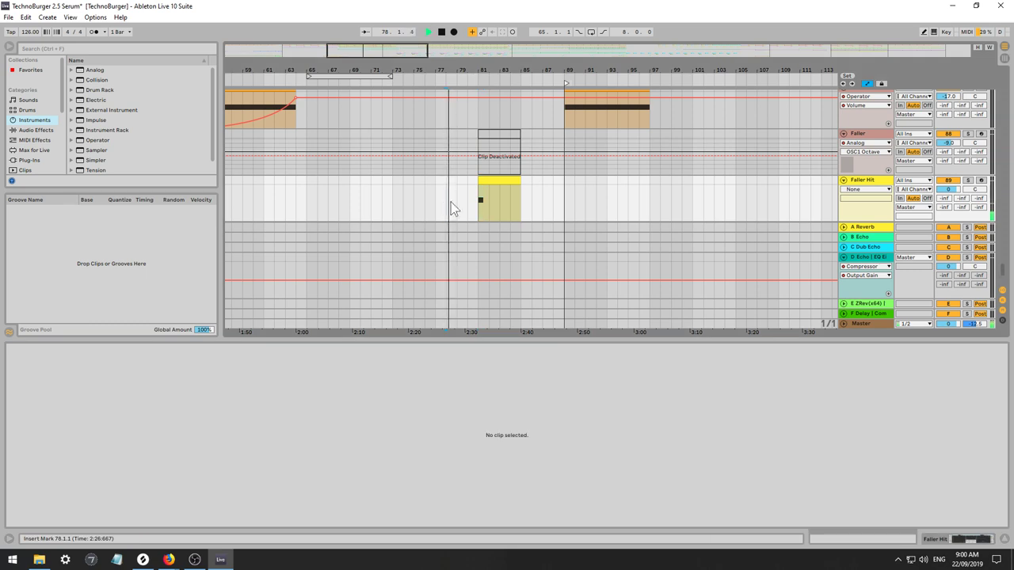
{"action": "left_click", "coordinate": [475, 201]}
{"action": "key", "text": "space"}
{"action": "left_click", "coordinate": [468, 202]}
{"action": "key", "text": "space"}
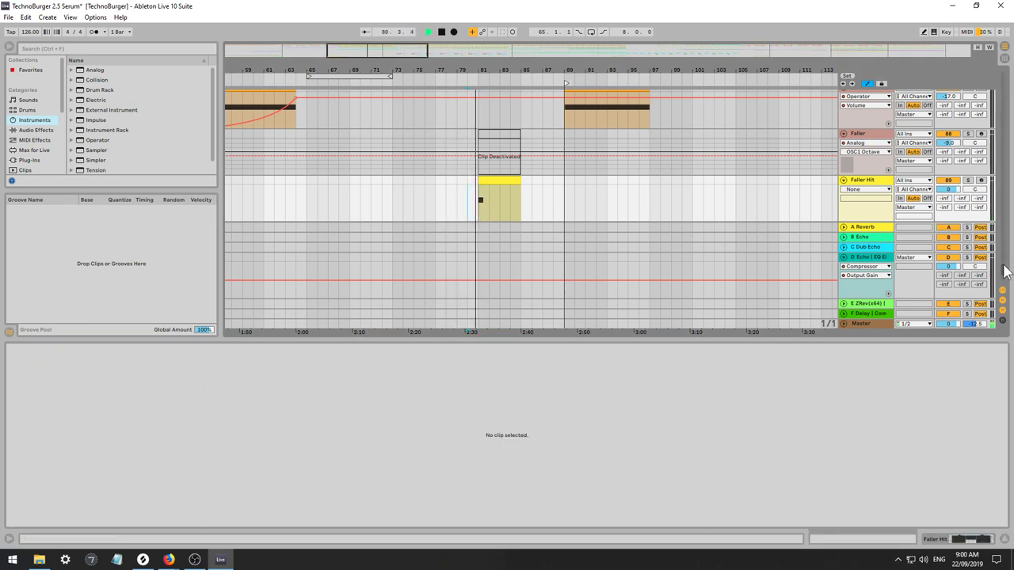
{"action": "left_click_drag", "start_coordinate": [1003, 267], "coordinate": [970, 101]}
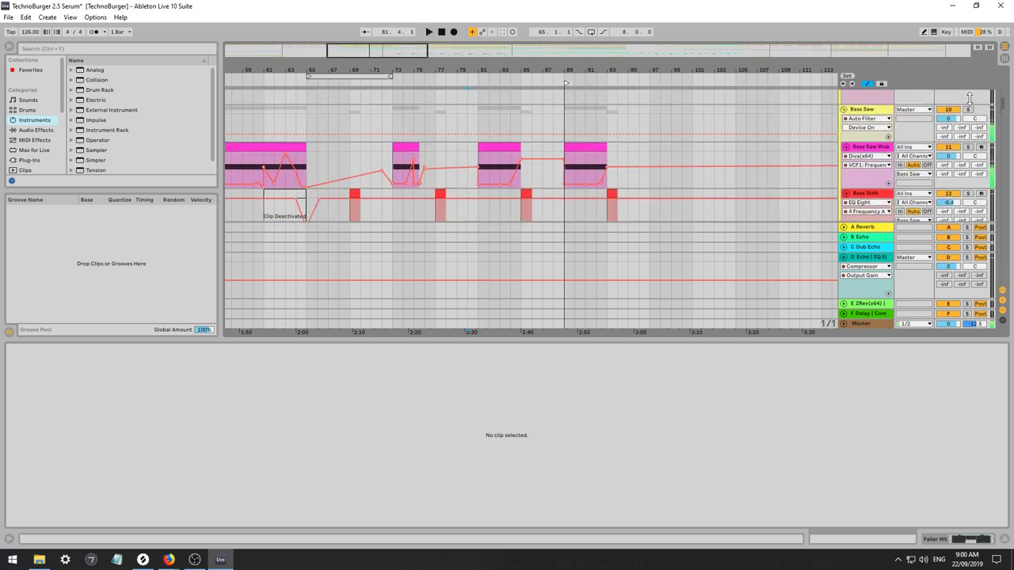
{"action": "left_click", "coordinate": [519, 157]}
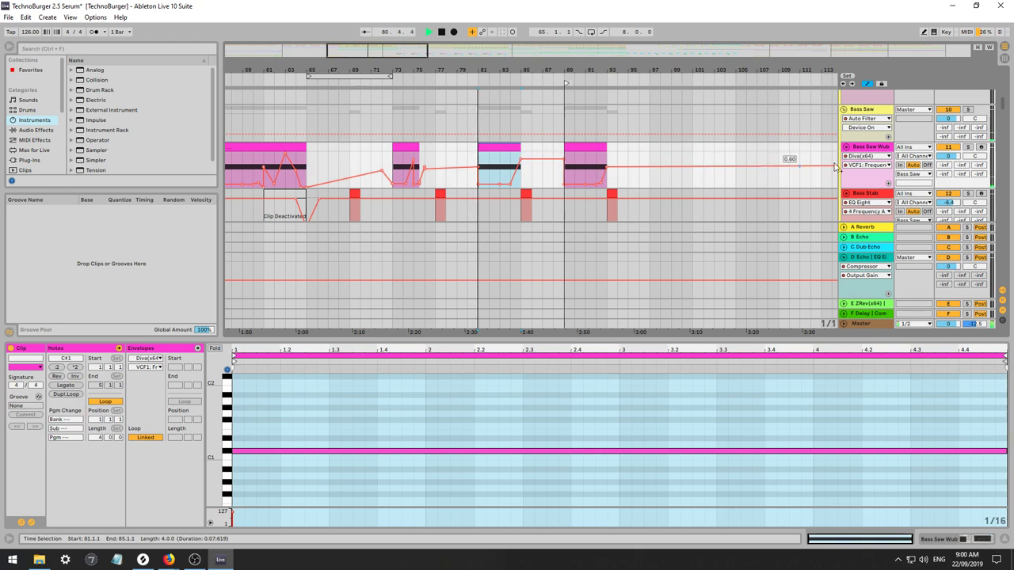
Nudge Diva's VCF1 Frequency on Bass Saw Wub, then re-enable its cutoff automation.
{"action": "key", "text": "a"}
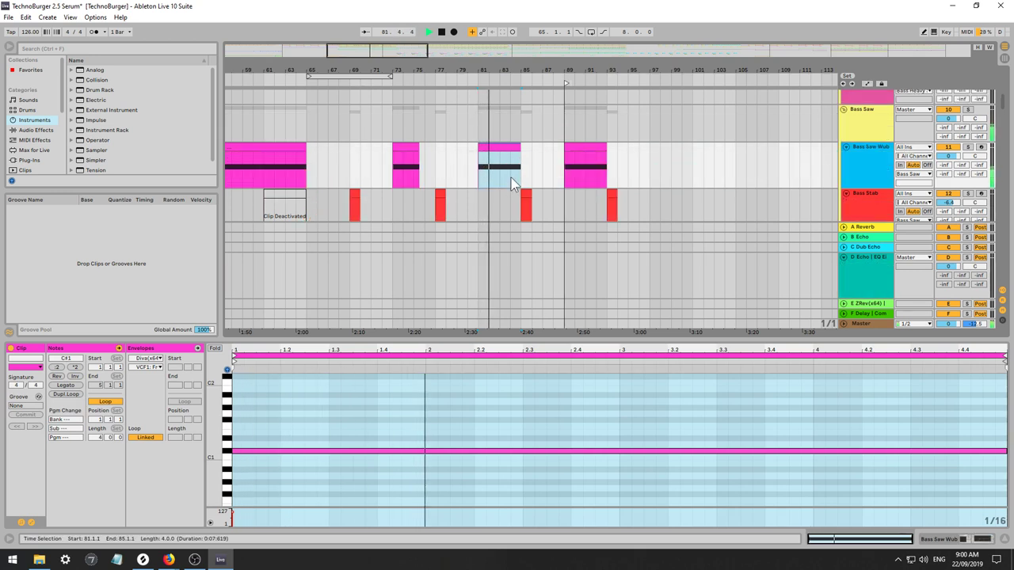
{"action": "key", "text": "a"}
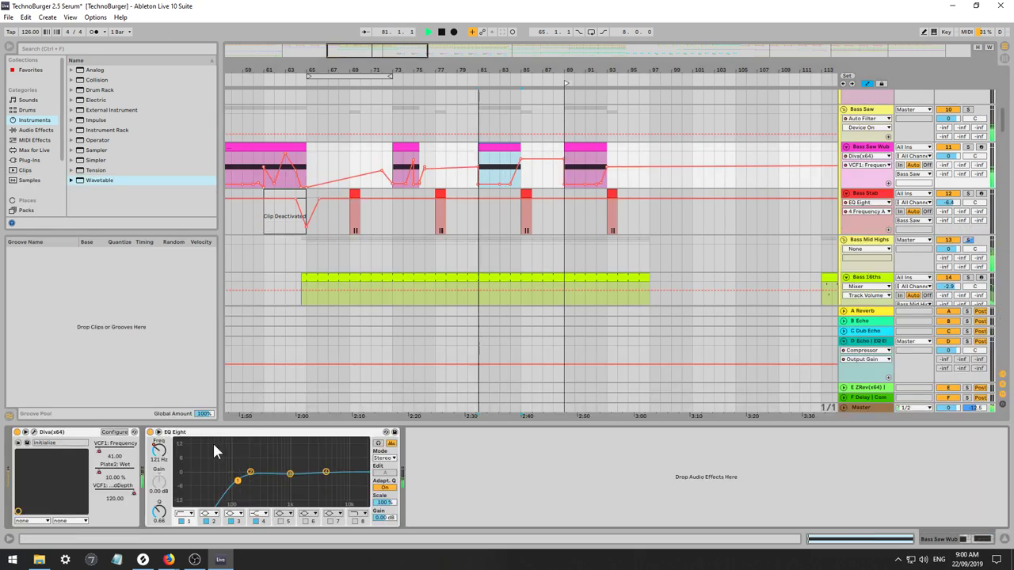
{"action": "key", "text": "space"}
{"action": "key", "text": "space"}
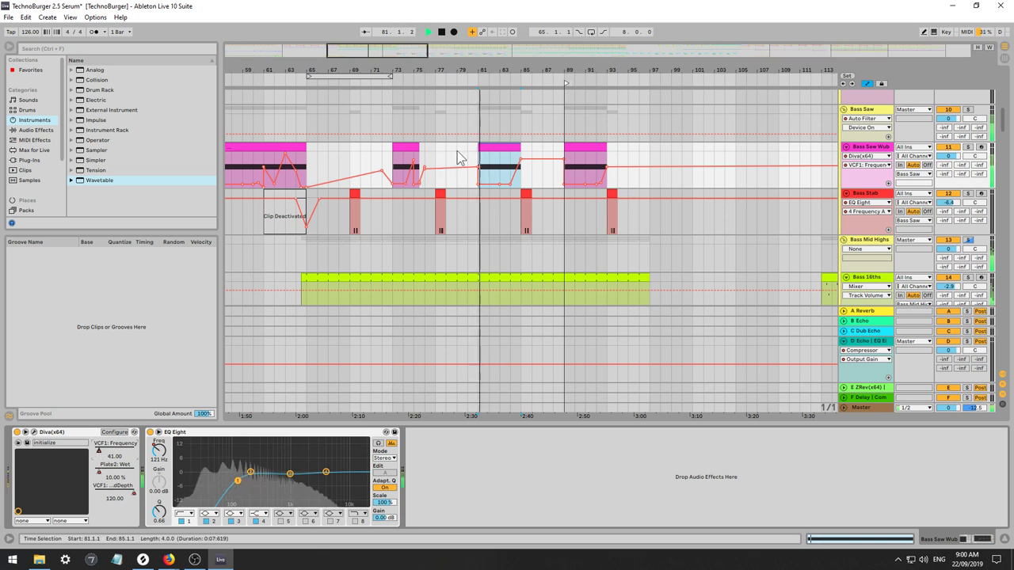
{"action": "key", "text": "space"}
{"action": "key", "text": "space"}
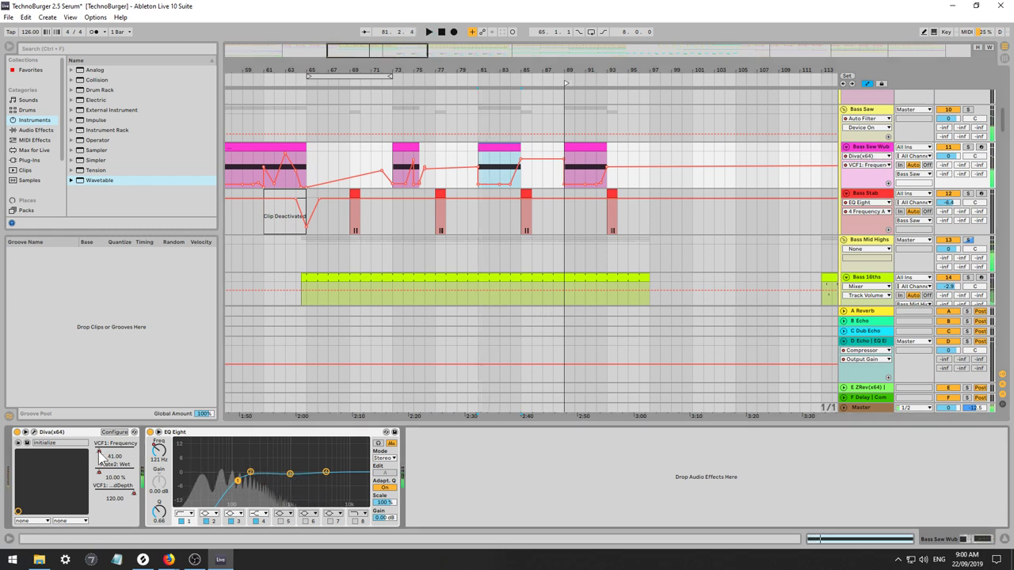
{"action": "left_click_drag", "start_coordinate": [99, 454], "coordinate": [99, 372]}
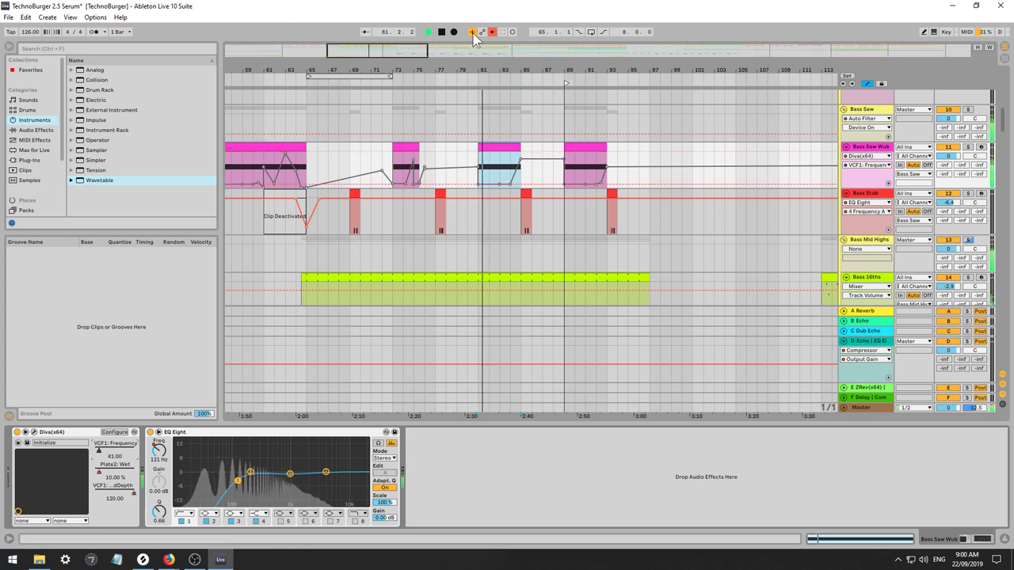
{"action": "left_click", "coordinate": [492, 32]}
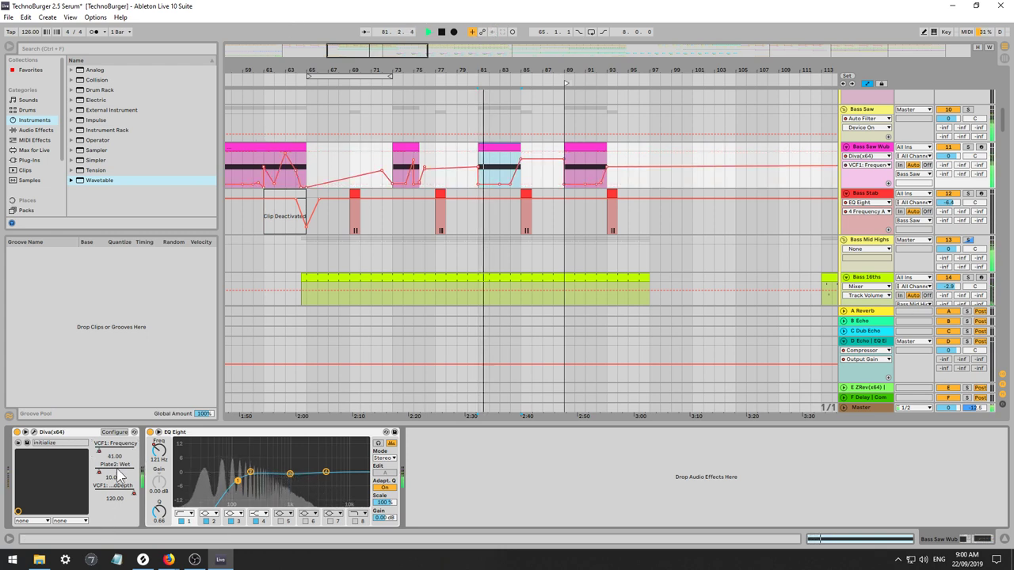
{"action": "key", "text": "space"}
{"action": "key", "text": "space"}
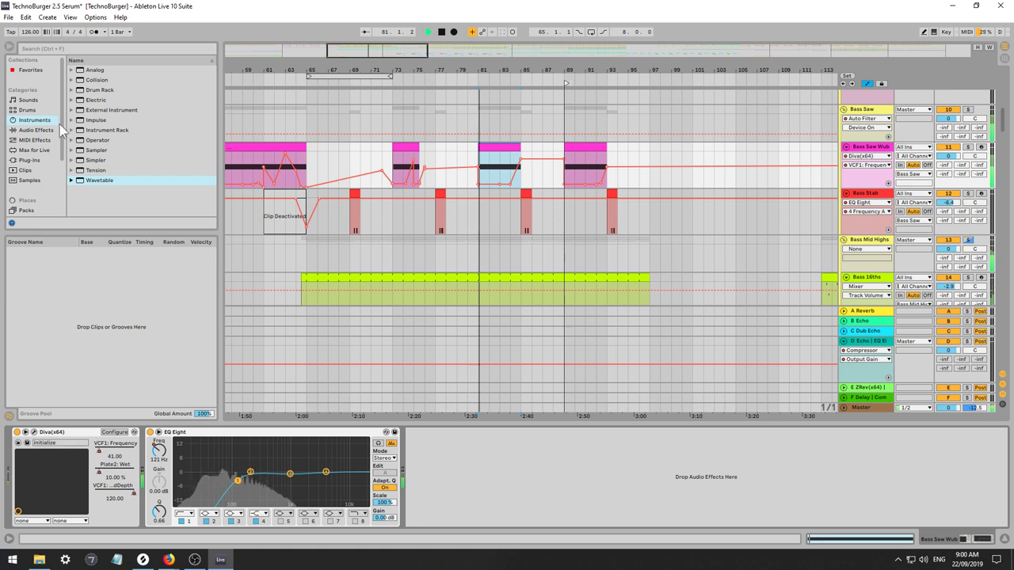
Show Bass Saw Wub's Auto Filter frequency automation lane.
{"action": "left_click", "coordinate": [33, 130]}
{"action": "scroll", "coordinate": [115, 127], "scroll_direction": "down", "scroll_amount": 3}
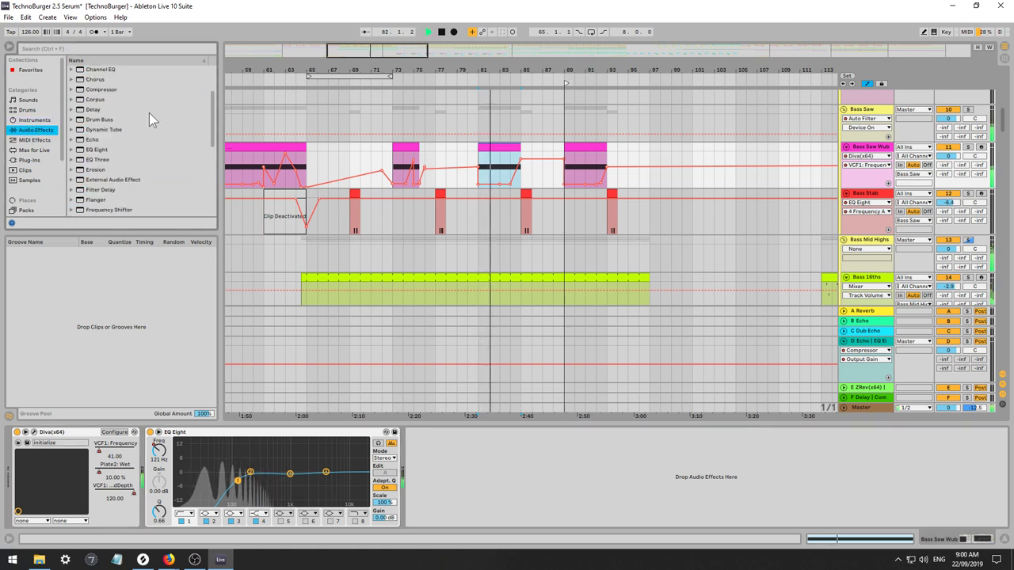
{"action": "scroll", "coordinate": [149, 113], "scroll_direction": "up", "scroll_amount": 3}
{"action": "left_click", "coordinate": [110, 91]}
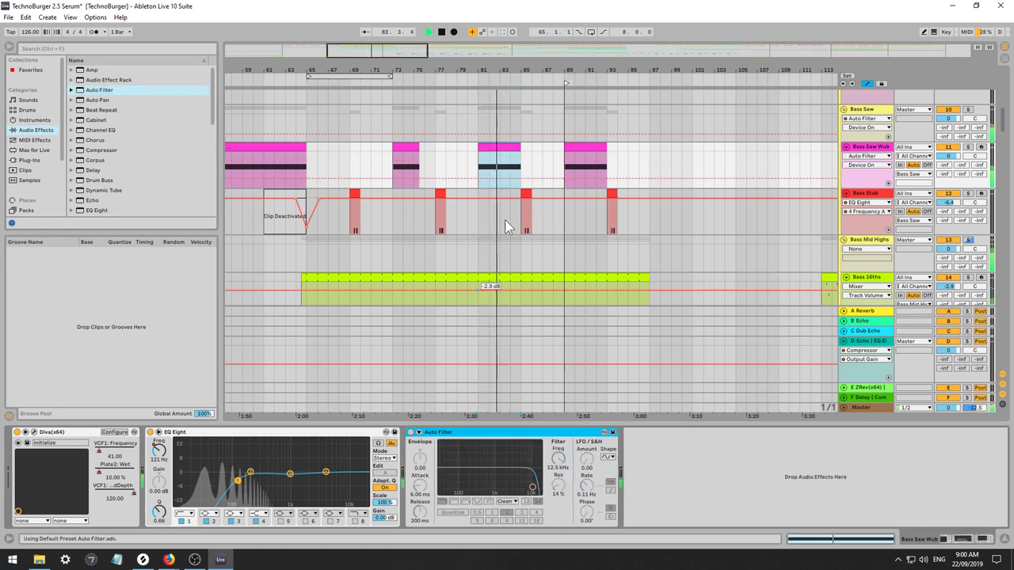
{"action": "left_click", "coordinate": [483, 158]}
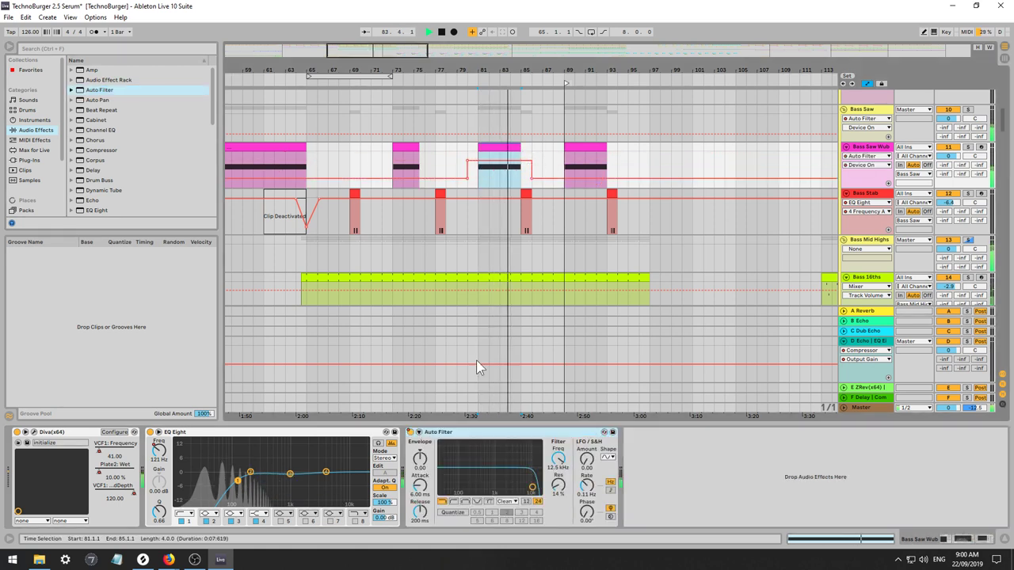
Automate the Auto Filter frequency at bar 81 to sweep from about 192 Hz up to 19.9 kHz.
{"action": "key", "text": "space"}
{"action": "left_click_drag", "start_coordinate": [559, 460], "coordinate": [559, 524]}
{"action": "key", "text": "space"}
{"action": "left_click", "coordinate": [478, 177]}
{"action": "key", "text": "space"}
{"action": "key", "text": "space"}
{"action": "mouse_move", "coordinate": [488, 177]}
{"action": "left_mouse_down"}
{"action": "mouse_move", "coordinate": [488, 151]}
{"action": "mouse_move", "coordinate": [478, 185]}
{"action": "left_mouse_up"}
{"action": "key", "text": "space"}
{"action": "key", "text": "space"}
{"action": "key", "text": "space"}
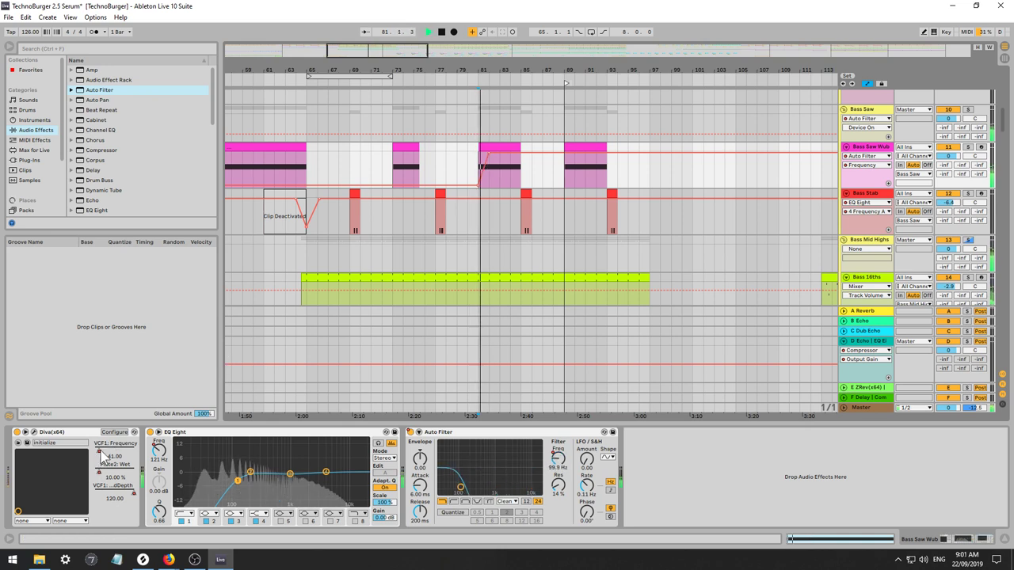
Switch to the Diva VCF1 Frequency lane, zoom in on bars 75 to 88, and scroll down to the Faller tracks.
{"action": "left_click", "coordinate": [101, 457]}
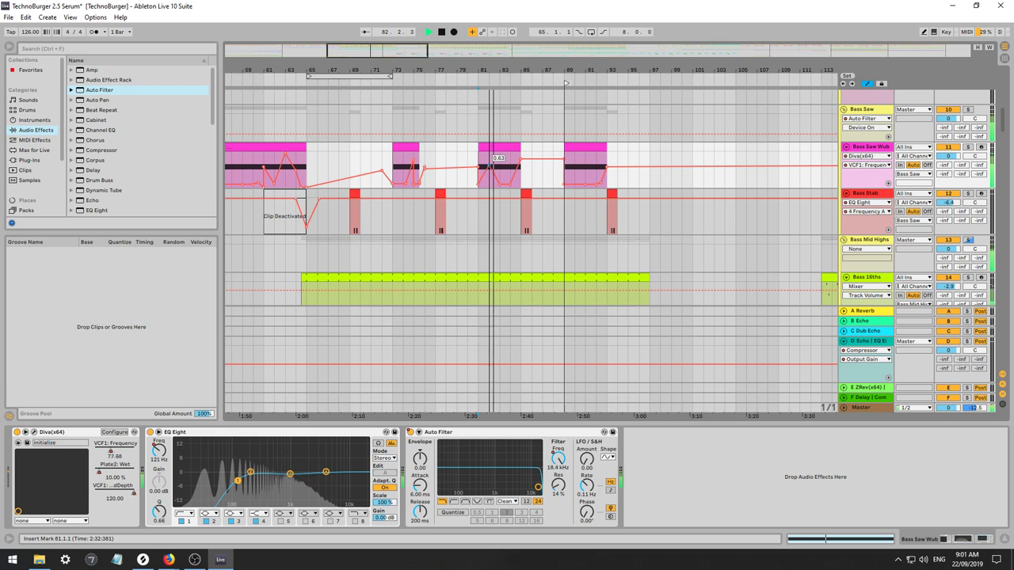
{"action": "left_click_drag", "start_coordinate": [401, 54], "coordinate": [465, 95]}
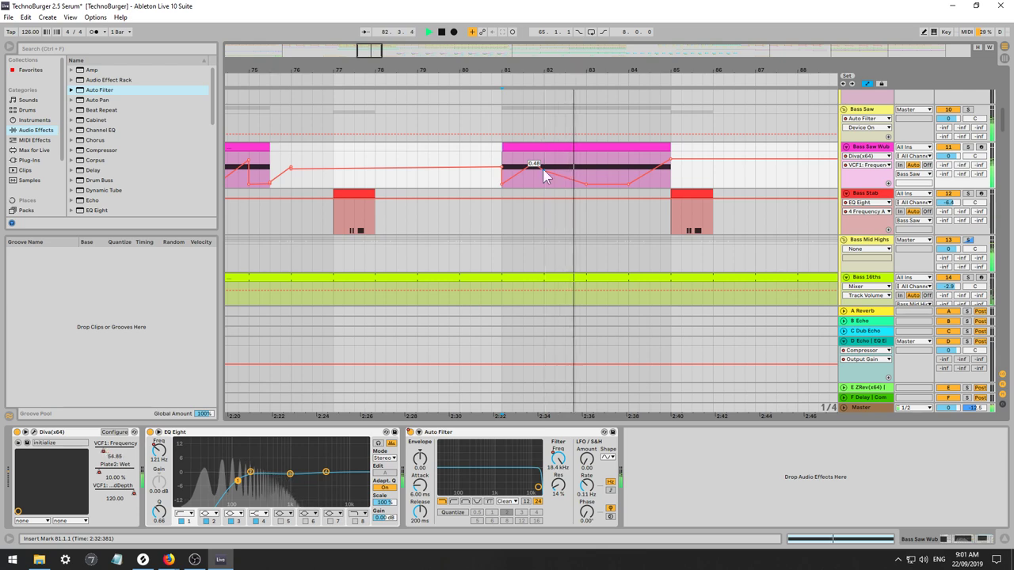
{"action": "left_click", "coordinate": [515, 164]}
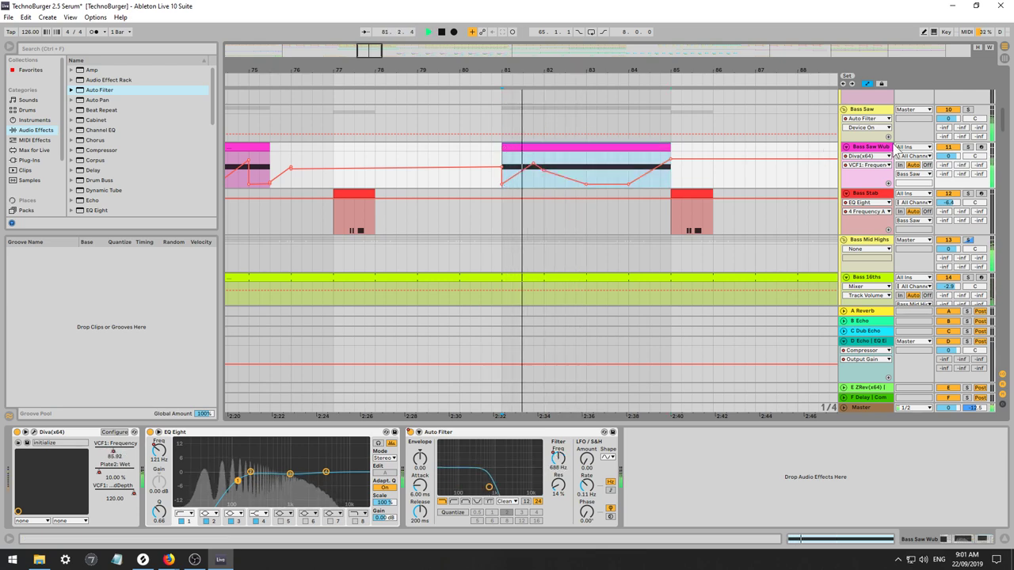
{"action": "left_click_drag", "start_coordinate": [1002, 128], "coordinate": [911, 412]}
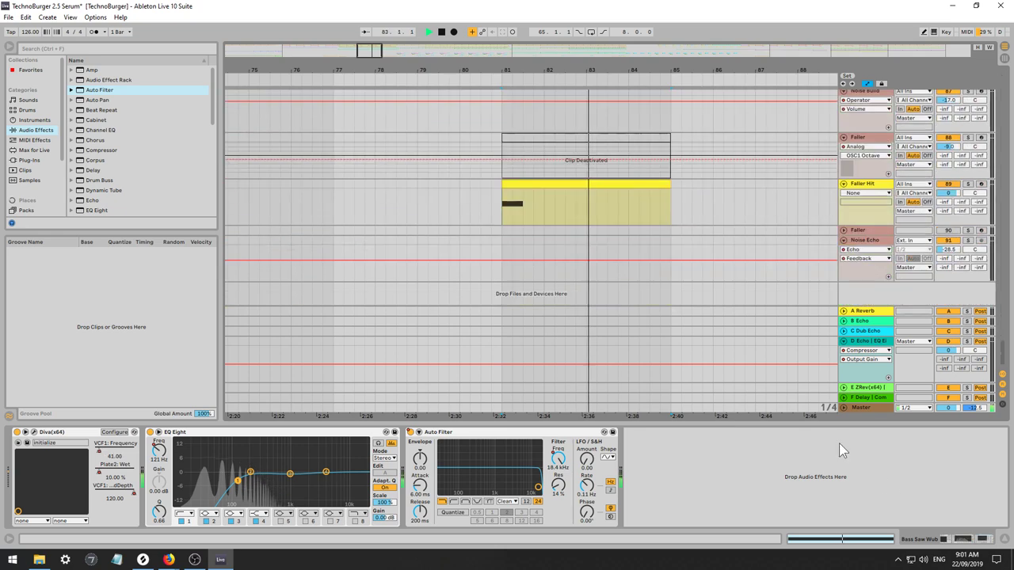
Solo Faller Hit and raise its Wavetable LFO 1 rate to 25.98 Hz.
{"action": "left_click", "coordinate": [825, 207]}
{"action": "left_click", "coordinate": [967, 184]}
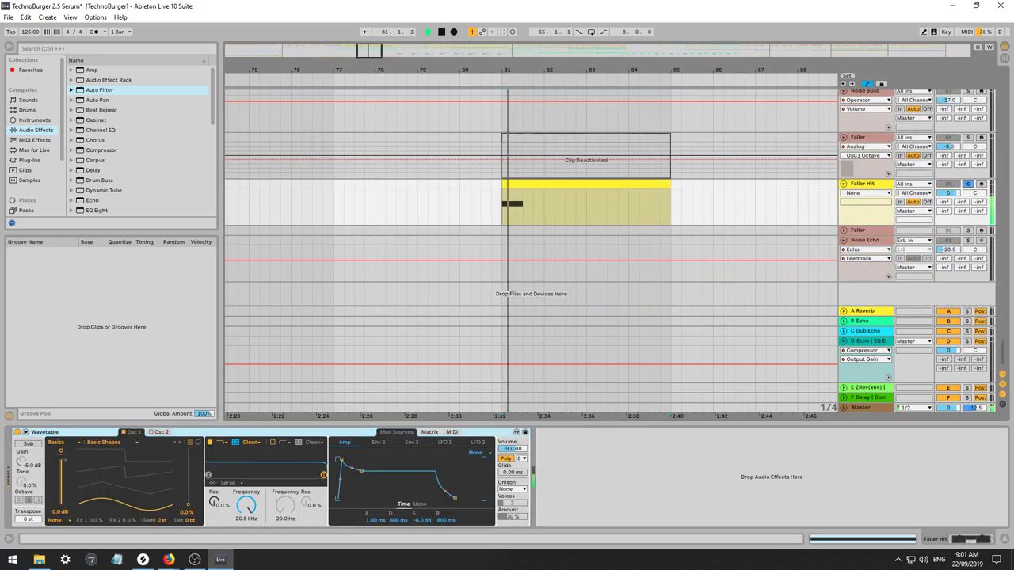
{"action": "left_click", "coordinate": [445, 442]}
{"action": "left_click", "coordinate": [430, 432]}
{"action": "key", "text": "space"}
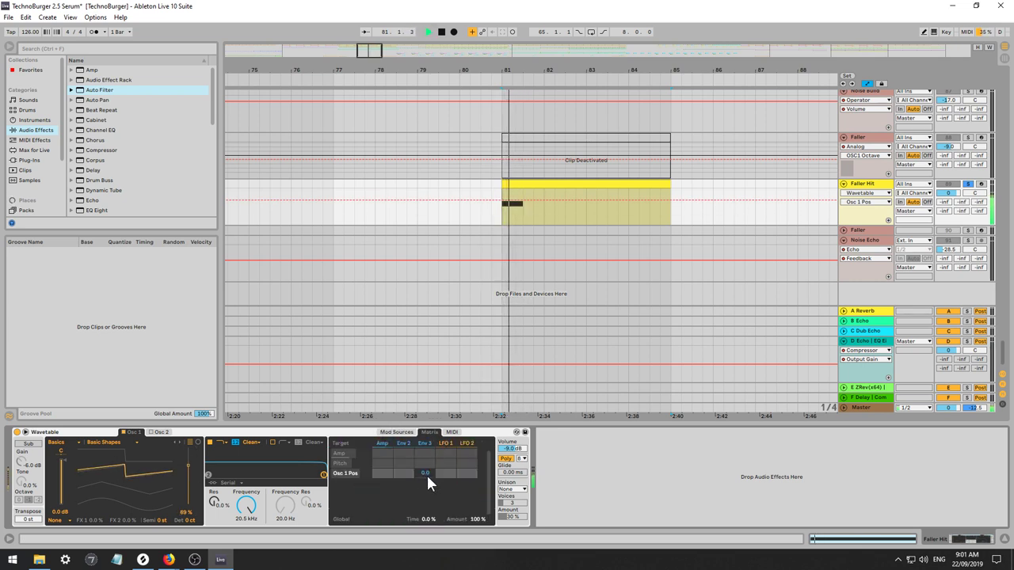
{"action": "left_click", "coordinate": [398, 433]}
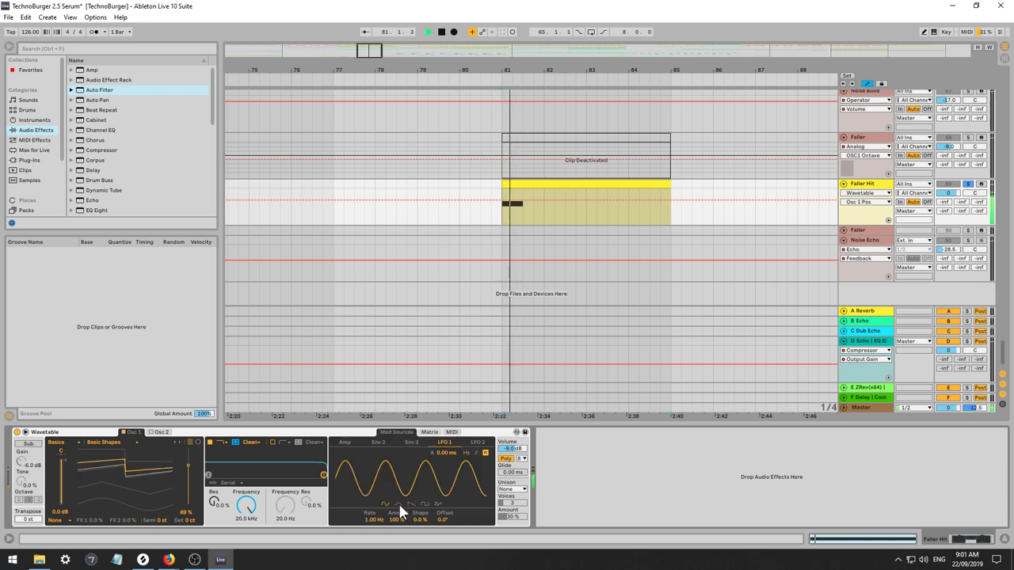
{"action": "mouse_move", "coordinate": [370, 519]}
{"action": "left_mouse_down"}
{"action": "mouse_move", "coordinate": [370, 487]}
{"action": "mouse_move", "coordinate": [376, 530]}
{"action": "left_mouse_up"}
Automate LFO 1 Rate to drop to 0.85 Hz just after bar 81.
{"action": "key", "text": "space"}
{"action": "key", "text": "space"}
{"action": "key", "text": "space"}
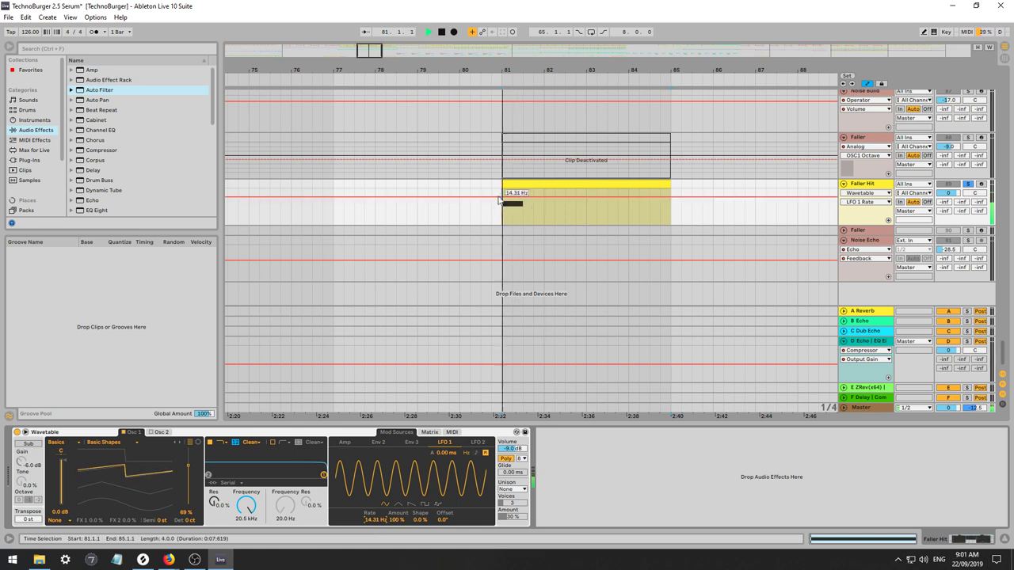
{"action": "key", "text": "space"}
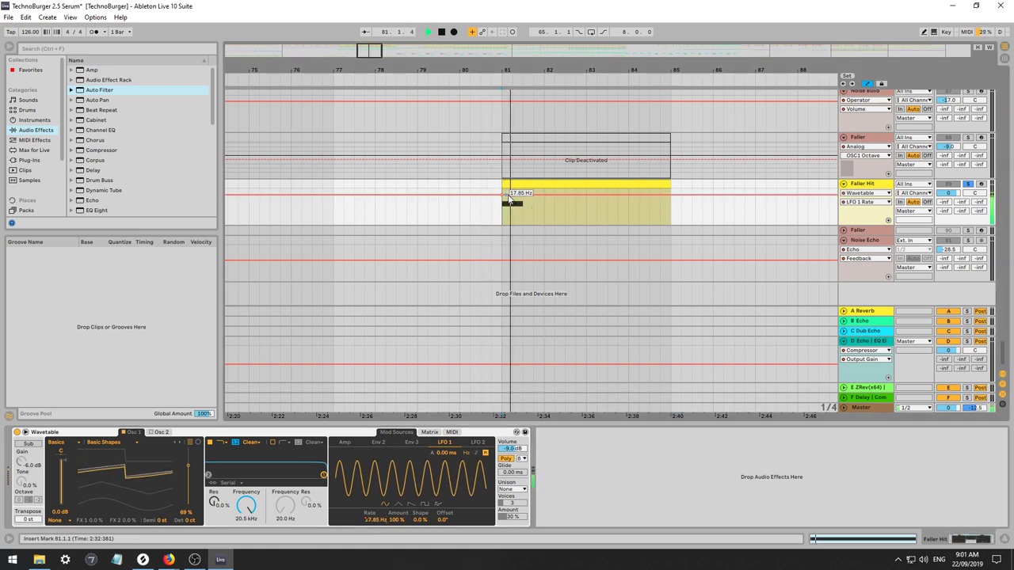
{"action": "left_click_drag", "start_coordinate": [509, 199], "coordinate": [521, 209]}
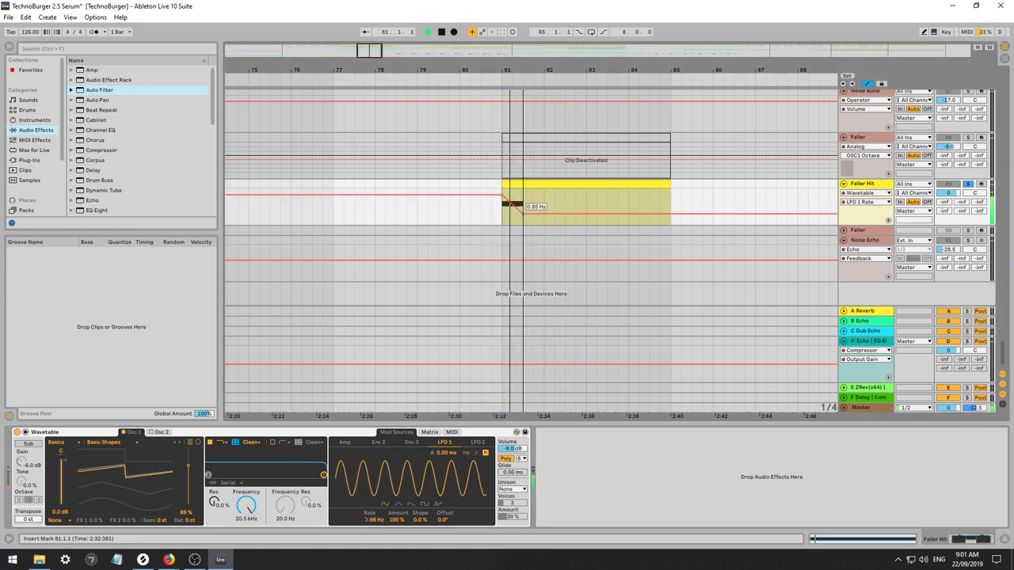
{"action": "key", "text": "space"}
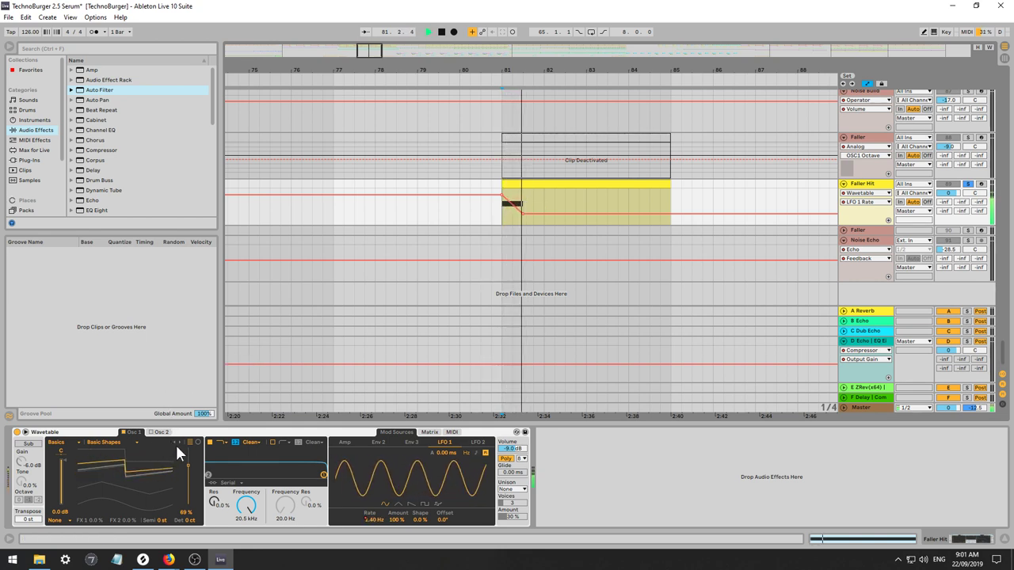
{"action": "left_click", "coordinate": [179, 443]}
Audition Osc 1 wavetables from Sub 2 through Amber, Aureolin and Cobalt to Graphite.
{"action": "key", "text": "space"}
{"action": "key", "text": "space"}
{"action": "left_click", "coordinate": [180, 442]}
{"action": "key", "text": "space"}
{"action": "left_click", "coordinate": [179, 443]}
{"action": "key", "text": "space"}
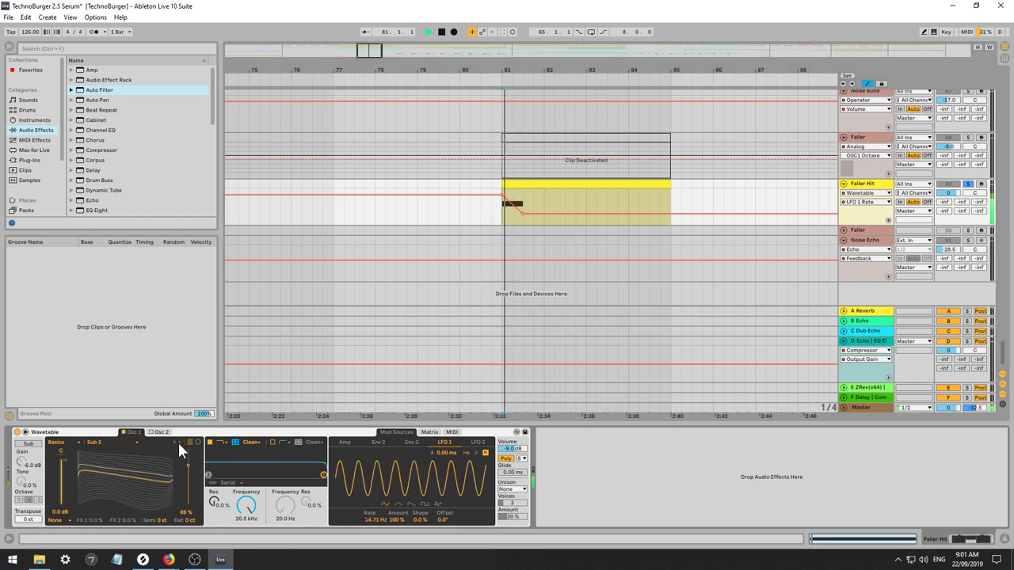
{"action": "left_click", "coordinate": [179, 442]}
{"action": "left_click", "coordinate": [179, 441]}
{"action": "left_click", "coordinate": [179, 441]}
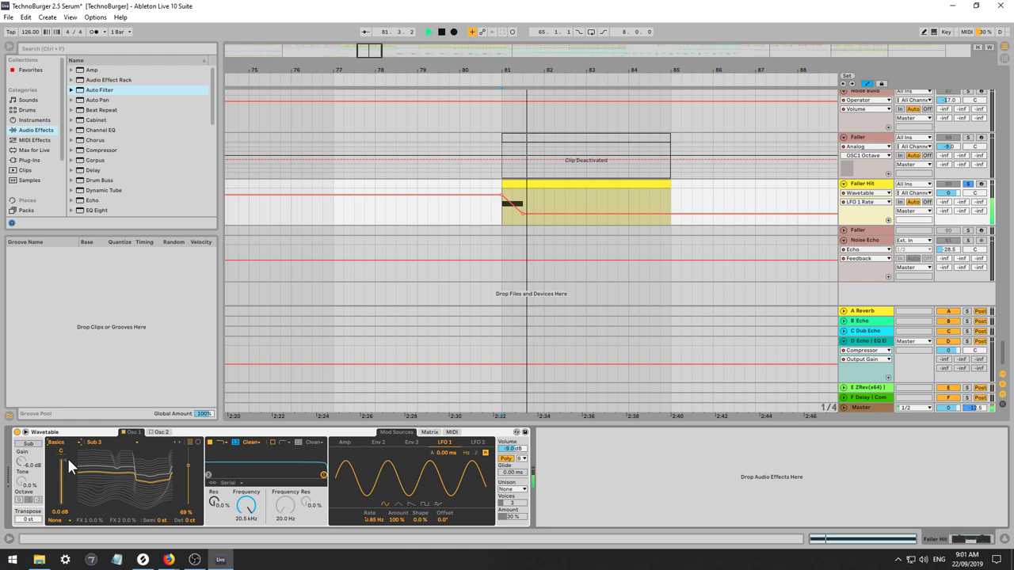
{"action": "left_click", "coordinate": [179, 441]}
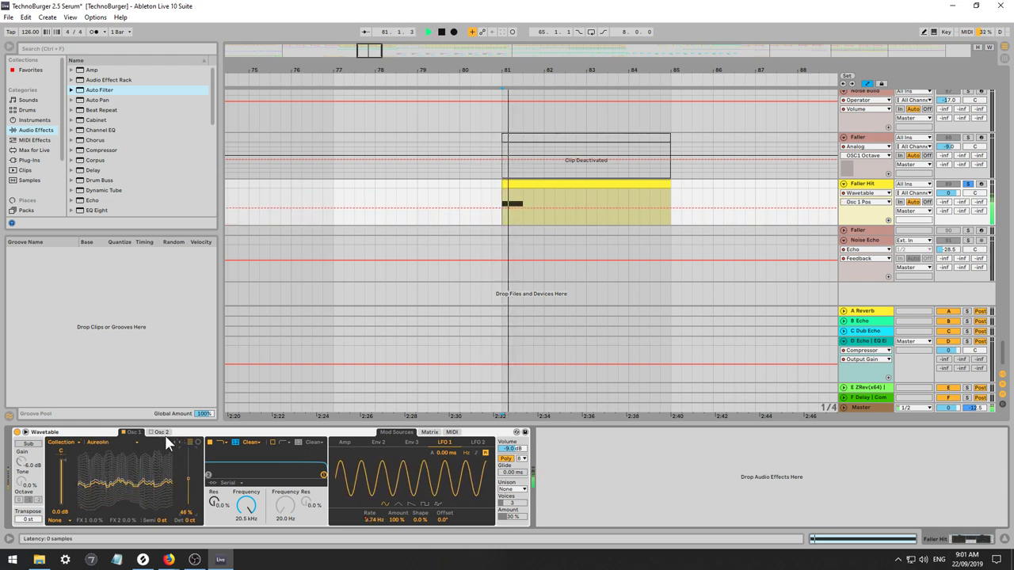
{"action": "left_click", "coordinate": [180, 441]}
{"action": "left_click", "coordinate": [180, 441]}
{"action": "left_click", "coordinate": [180, 440]}
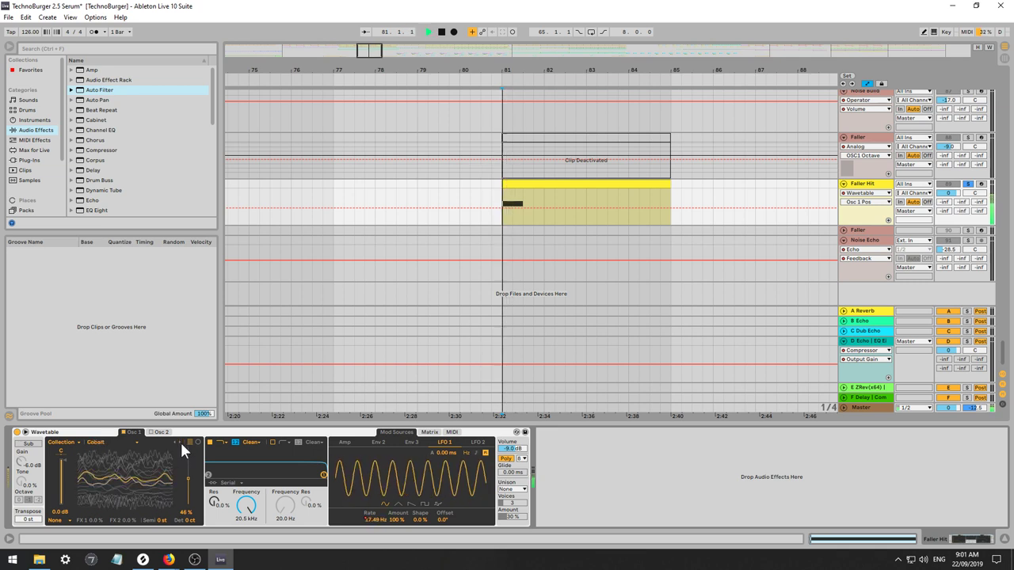
{"action": "left_click", "coordinate": [180, 440]}
{"action": "left_click", "coordinate": [180, 441]}
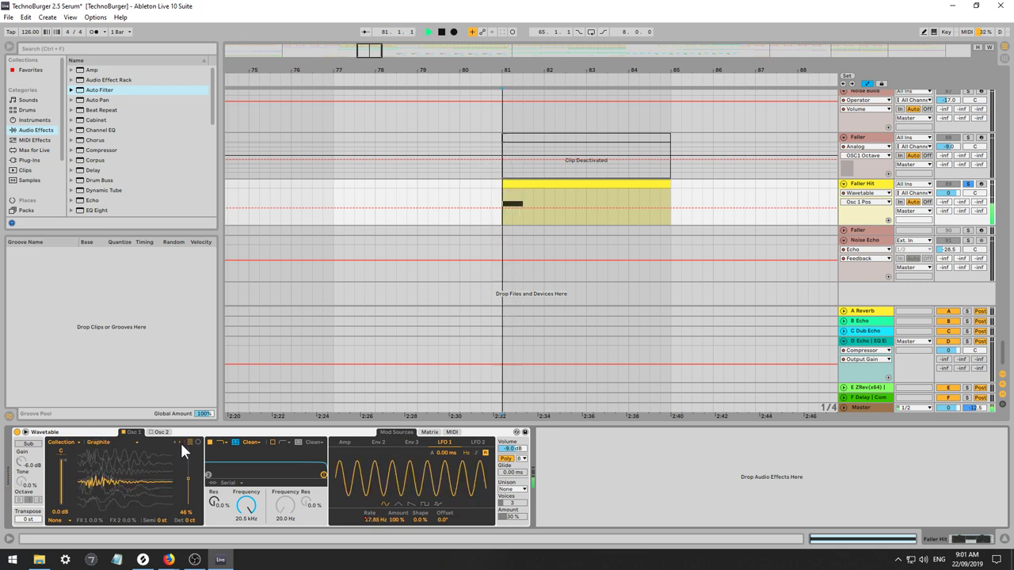
Set the LFO 1 amount to 95% and lower the filter frequency to 6.82 kHz.
{"action": "key", "text": "space"}
{"action": "key", "text": "space"}
{"action": "mouse_move", "coordinate": [400, 520]}
{"action": "left_mouse_down"}
{"action": "mouse_move", "coordinate": [400, 541]}
{"action": "mouse_move", "coordinate": [400, 524]}
{"action": "left_mouse_up"}
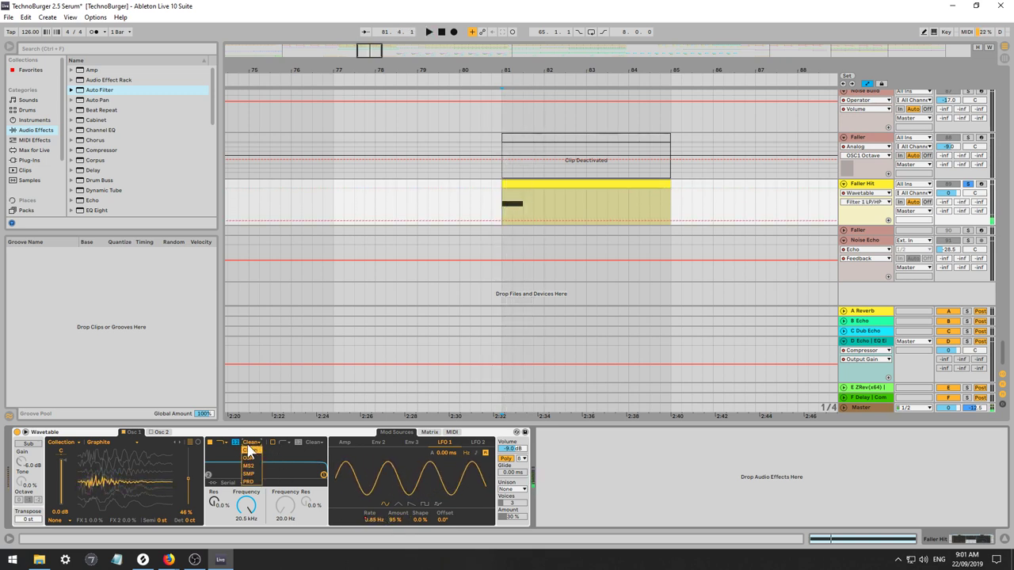
{"action": "left_click", "coordinate": [221, 475]}
{"action": "key", "text": "space"}
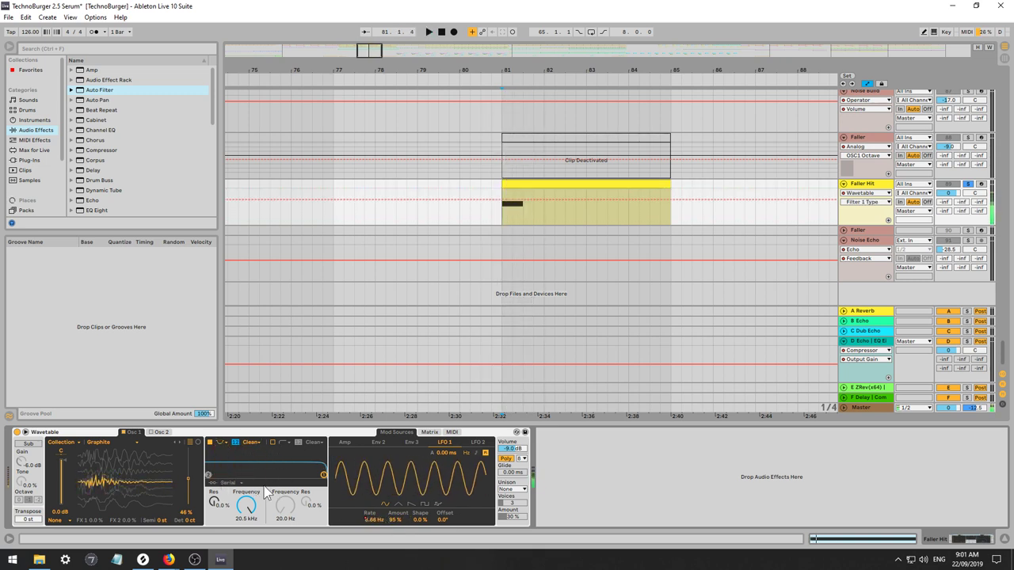
{"action": "left_click_drag", "start_coordinate": [247, 505], "coordinate": [247, 471]}
{"action": "key", "text": "space"}
Switch the filter to low-pass and automate its frequency falling to 20 Hz.
{"action": "key", "text": "space"}
{"action": "left_click", "coordinate": [226, 443]}
{"action": "left_click", "coordinate": [223, 452]}
{"action": "key", "text": "space"}
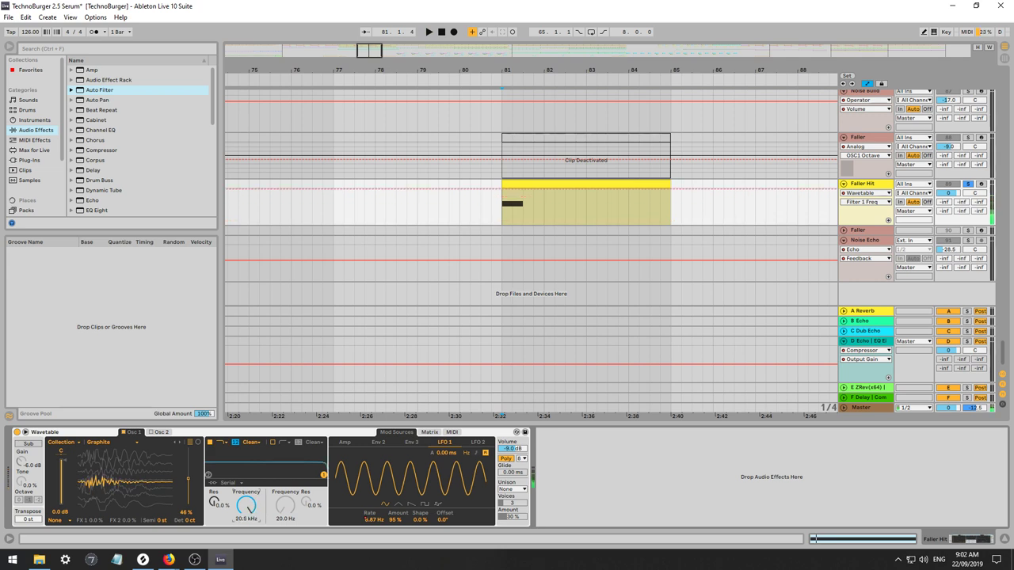
{"action": "key", "text": "space"}
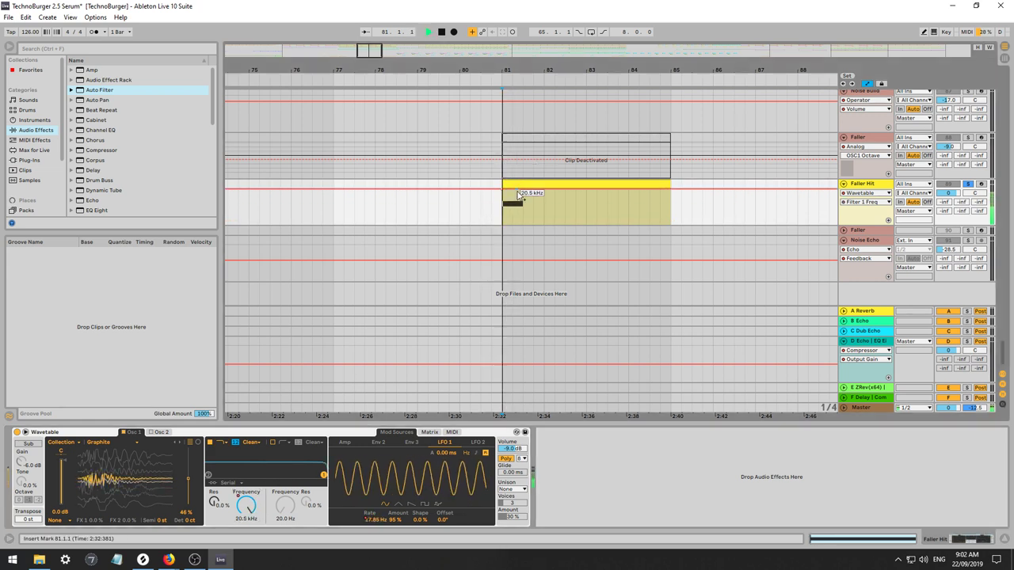
{"action": "mouse_move", "coordinate": [519, 195]}
{"action": "left_mouse_down"}
{"action": "mouse_move", "coordinate": [516, 223]}
{"action": "mouse_move", "coordinate": [526, 188]}
{"action": "left_mouse_up"}
{"action": "key", "text": "space"}
{"action": "key", "text": "space"}
{"action": "key", "text": "space"}
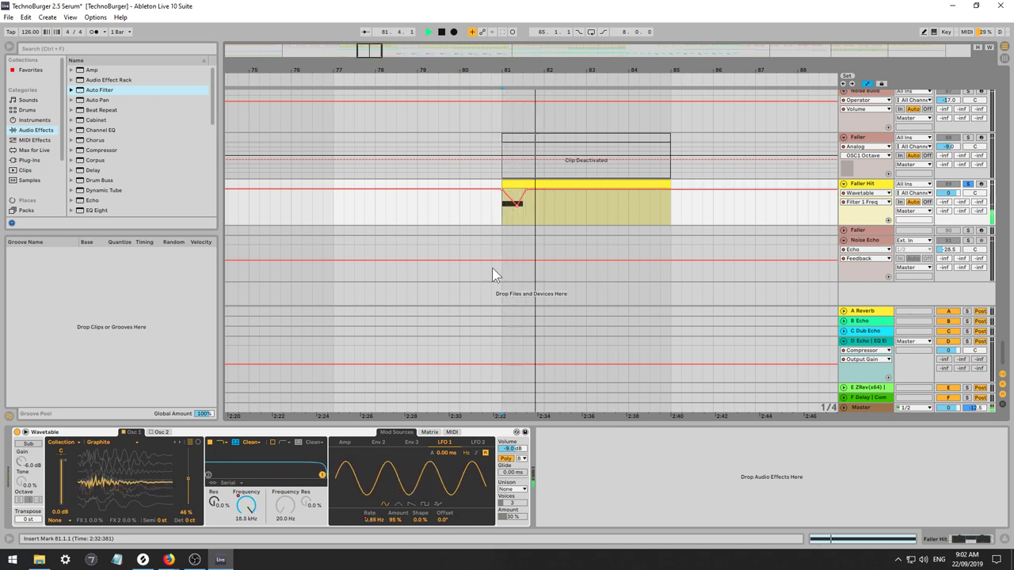
{"action": "key", "text": "space"}
Try Osc 1 wavetables Pearl at 14% position, Rust, Squash, Bit Ring and Violet.
{"action": "left_click", "coordinate": [180, 442]}
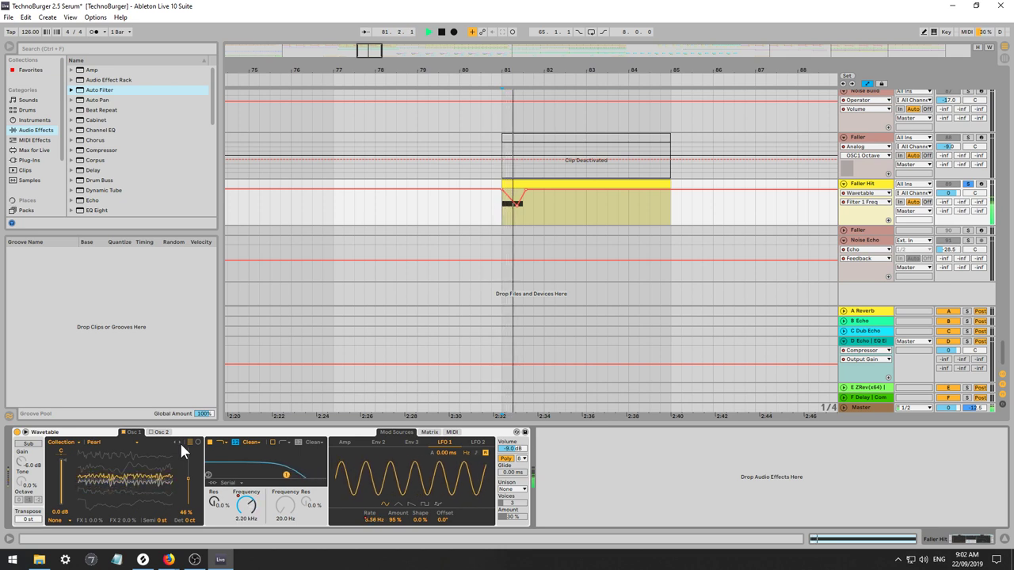
{"action": "left_click_drag", "start_coordinate": [181, 445], "coordinate": [193, 454]}
{"action": "left_click", "coordinate": [180, 442]}
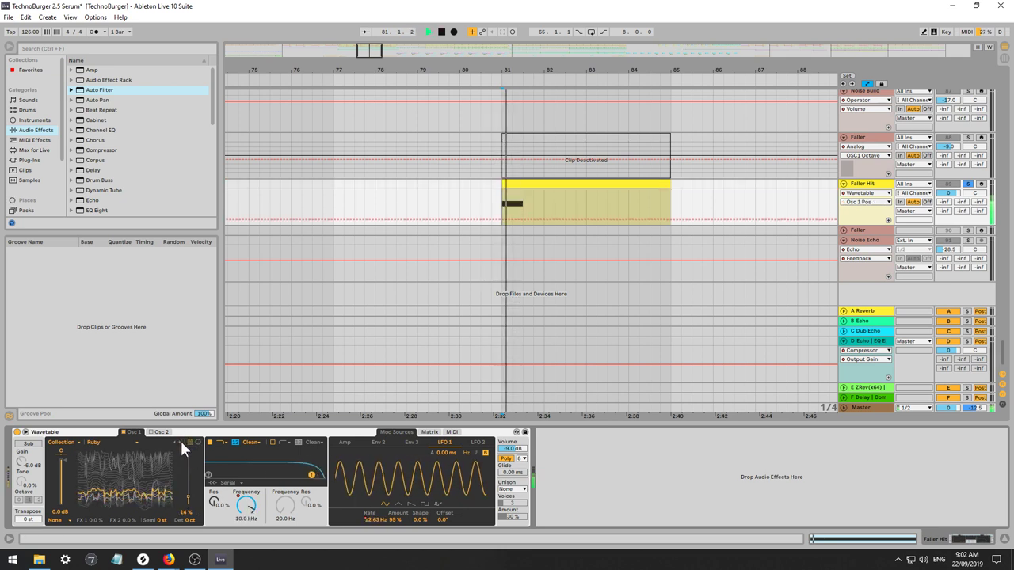
{"action": "left_click", "coordinate": [180, 441]}
{"action": "key", "text": "space"}
{"action": "left_click", "coordinate": [180, 443]}
{"action": "key", "text": "space"}
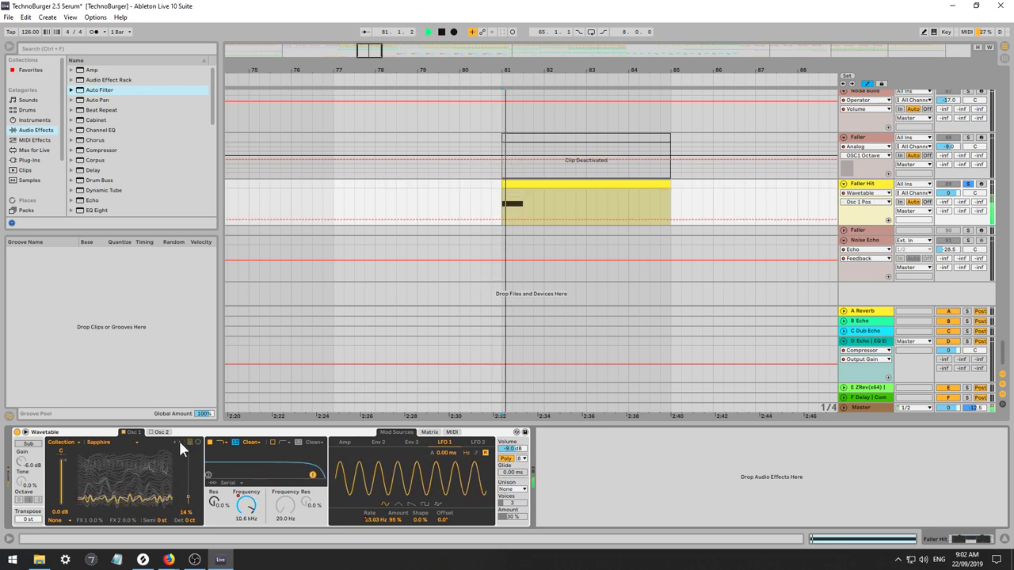
{"action": "key", "text": "space"}
{"action": "left_click", "coordinate": [180, 442]}
{"action": "key", "text": "space"}
{"action": "key", "text": "space"}
{"action": "left_click", "coordinate": [179, 442]}
{"action": "key", "text": "space"}
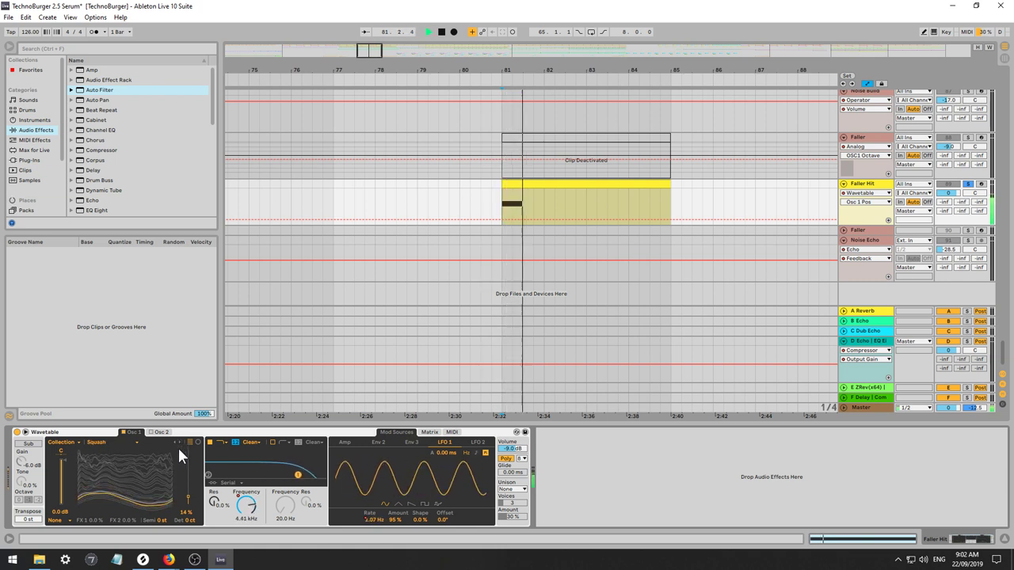
{"action": "key", "text": "space"}
{"action": "key", "text": "space"}
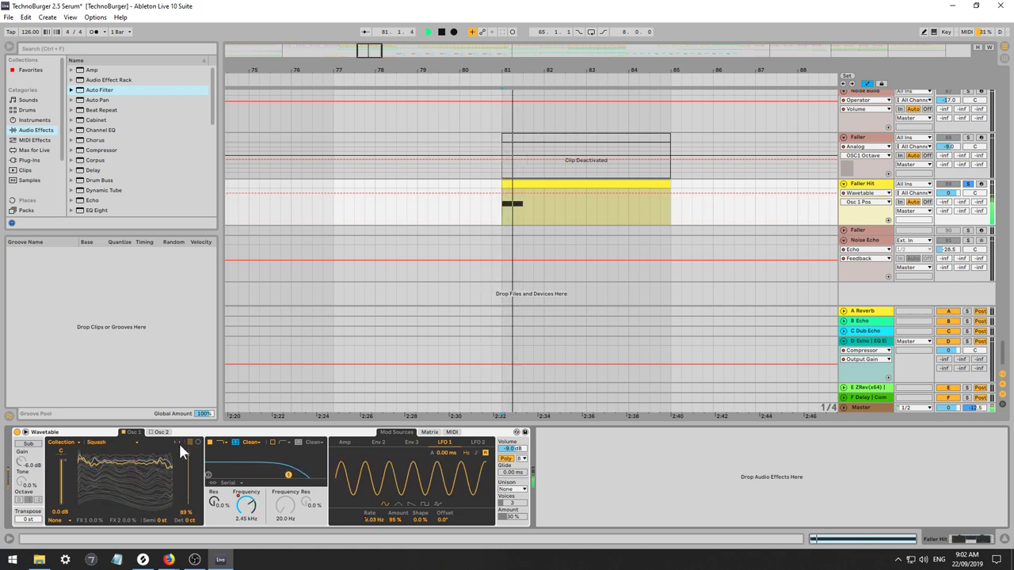
{"action": "left_click", "coordinate": [180, 441]}
{"action": "left_click", "coordinate": [175, 442]}
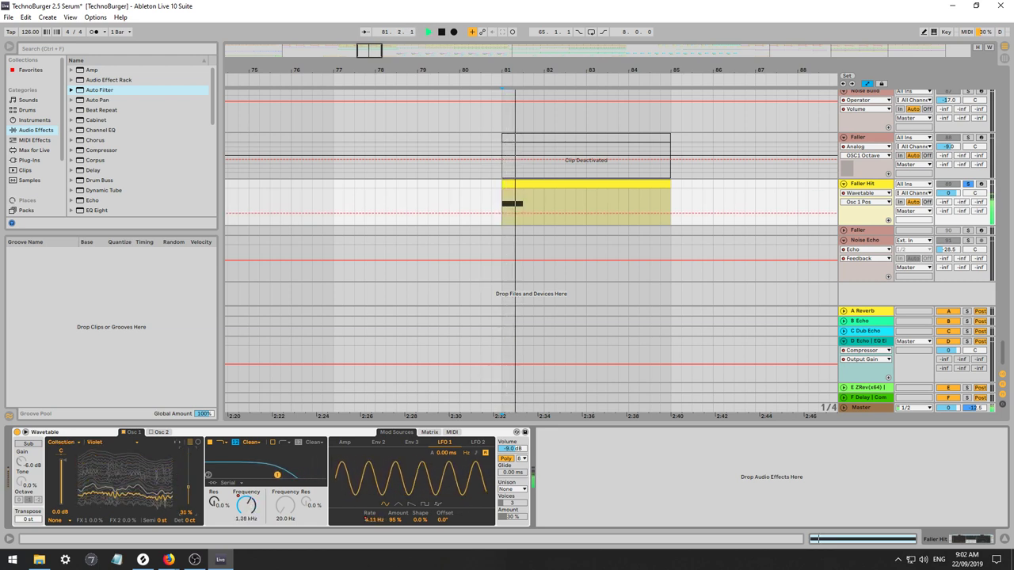
Sweep Osc 1 wavetable position from 0% to 64%, adjust its transpose, and unsolo Faller Hit.
{"action": "key", "text": "space"}
{"action": "left_click_drag", "start_coordinate": [182, 473], "coordinate": [182, 507]}
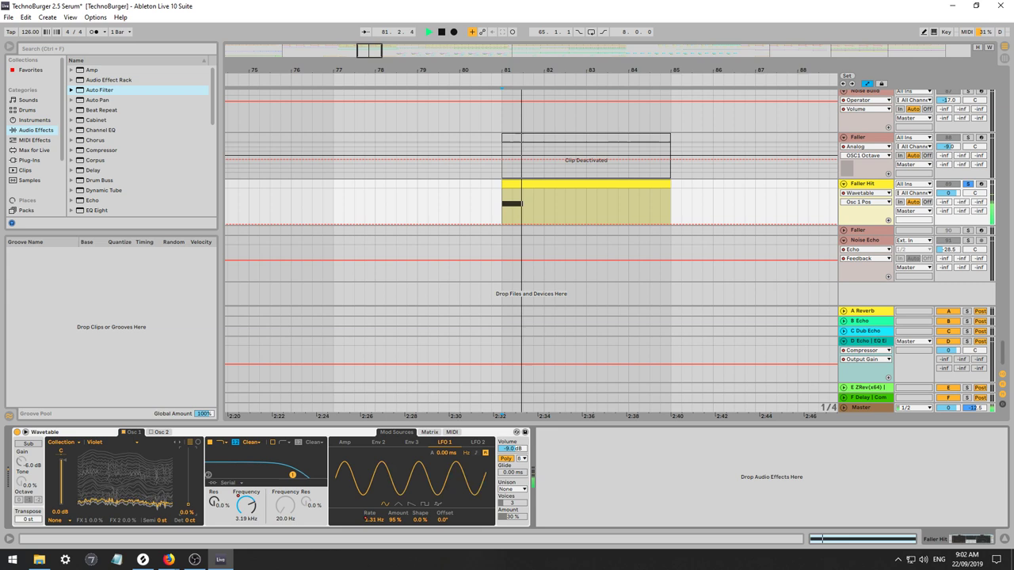
{"action": "key", "text": "space"}
{"action": "left_click", "coordinate": [160, 520]}
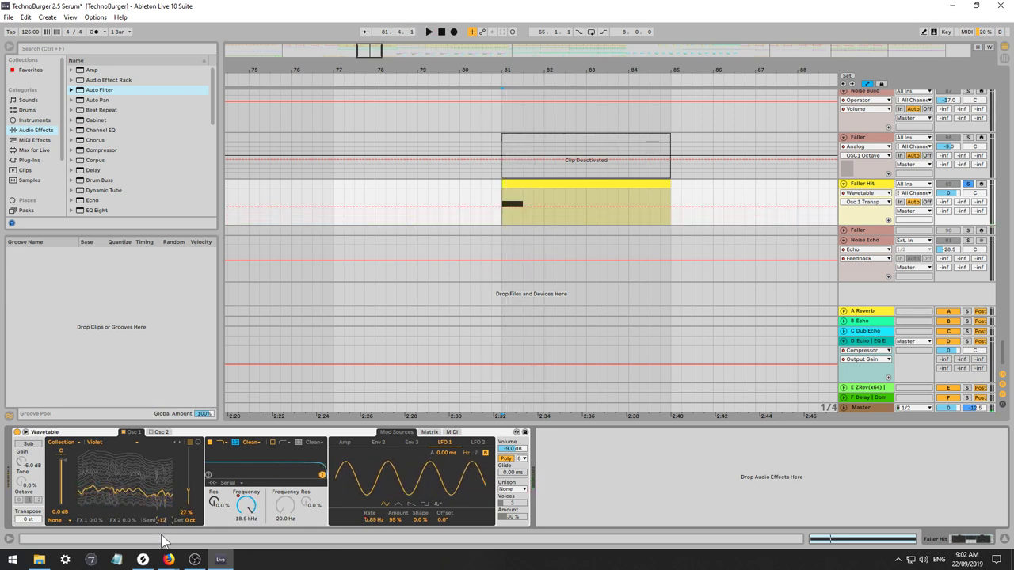
{"action": "left_click_drag", "start_coordinate": [189, 491], "coordinate": [190, 469]}
{"action": "key", "text": "space"}
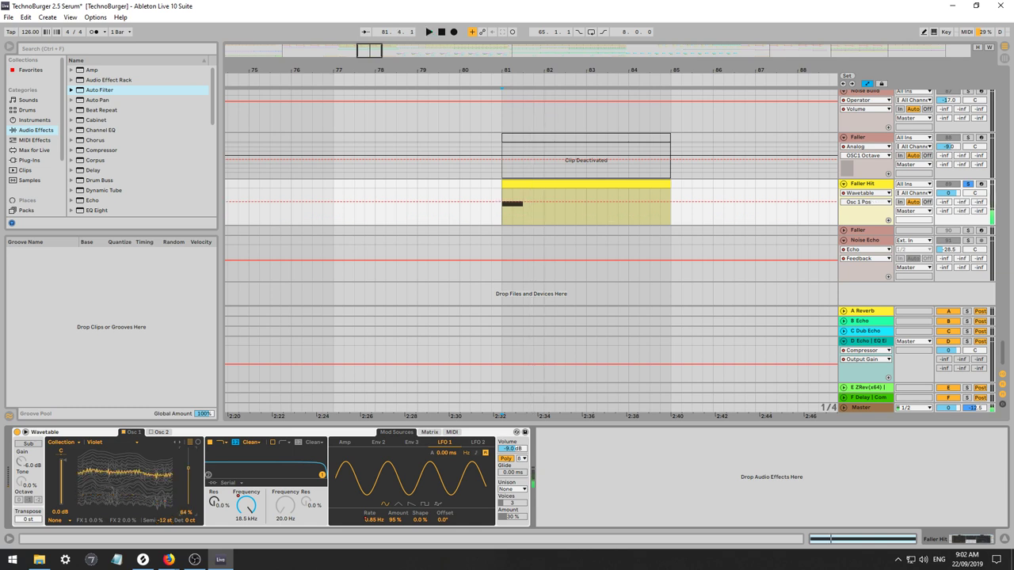
{"action": "key", "text": "space"}
{"action": "key", "text": "space"}
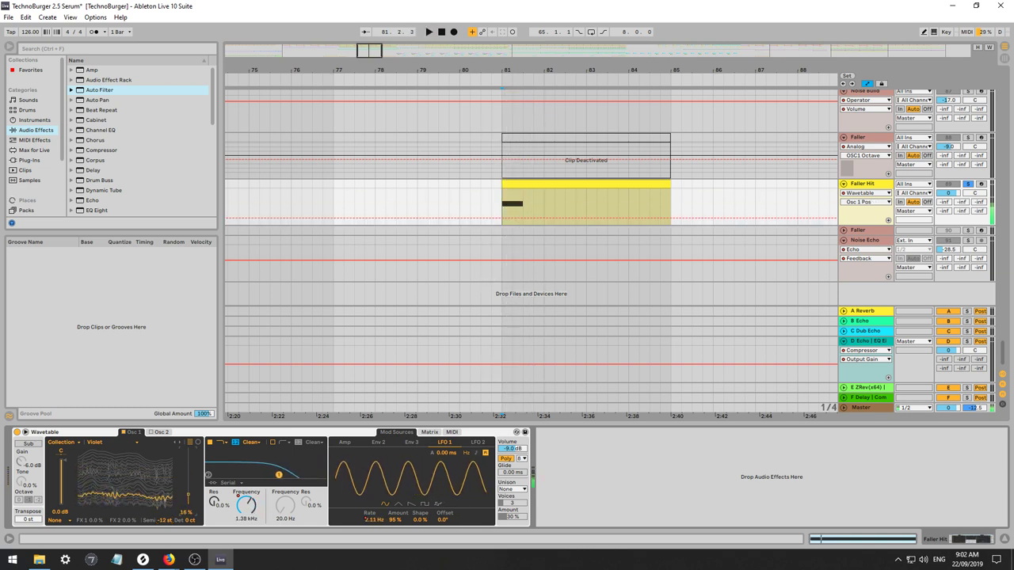
{"action": "key", "text": "space"}
{"action": "key", "text": "space"}
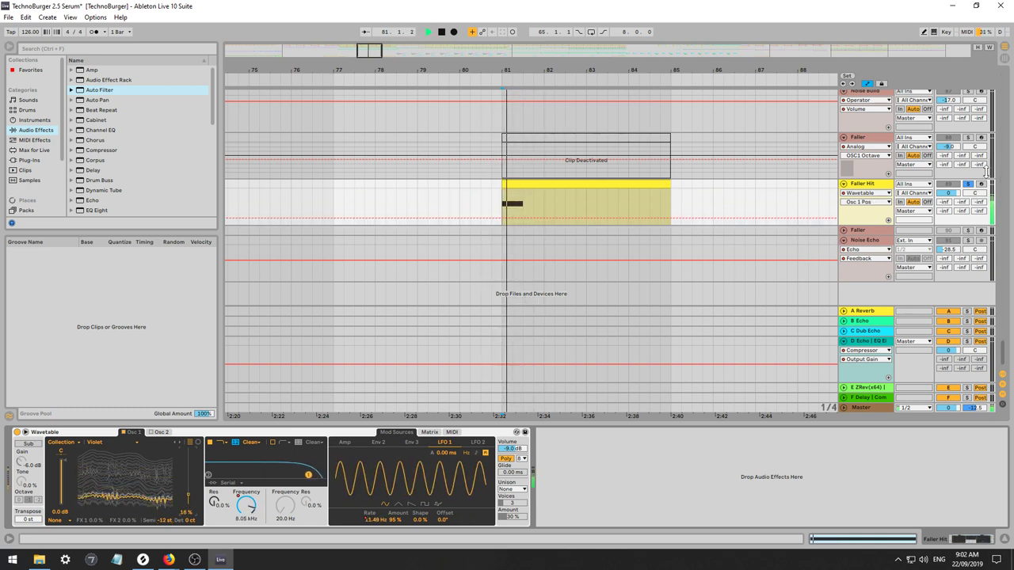
{"action": "key", "text": "space"}
{"action": "left_click", "coordinate": [968, 184]}
{"action": "key", "text": "space"}
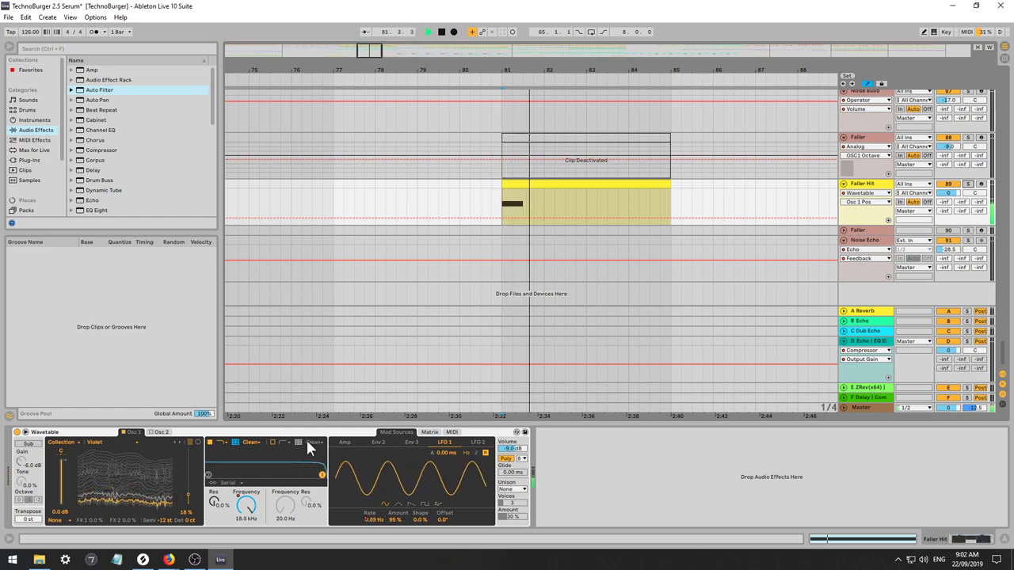
{"action": "key", "text": "space"}
Step Osc 1 through the Complex wavetables (Dubstep Organ, Menace) to Noise Manipulator.
{"action": "left_click", "coordinate": [177, 441]}
{"action": "left_click", "coordinate": [177, 441]}
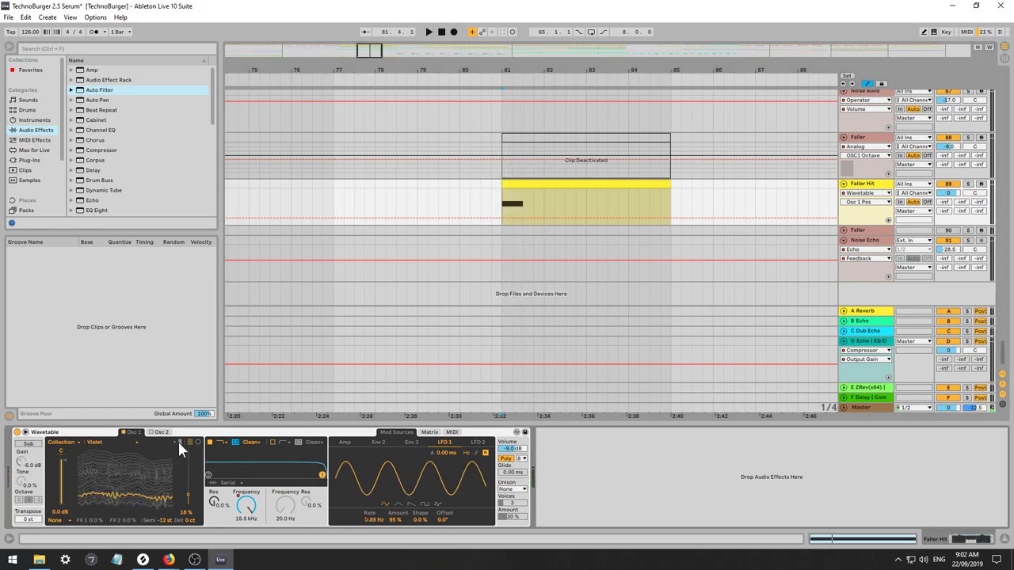
{"action": "key", "text": "space"}
{"action": "left_click", "coordinate": [178, 442]}
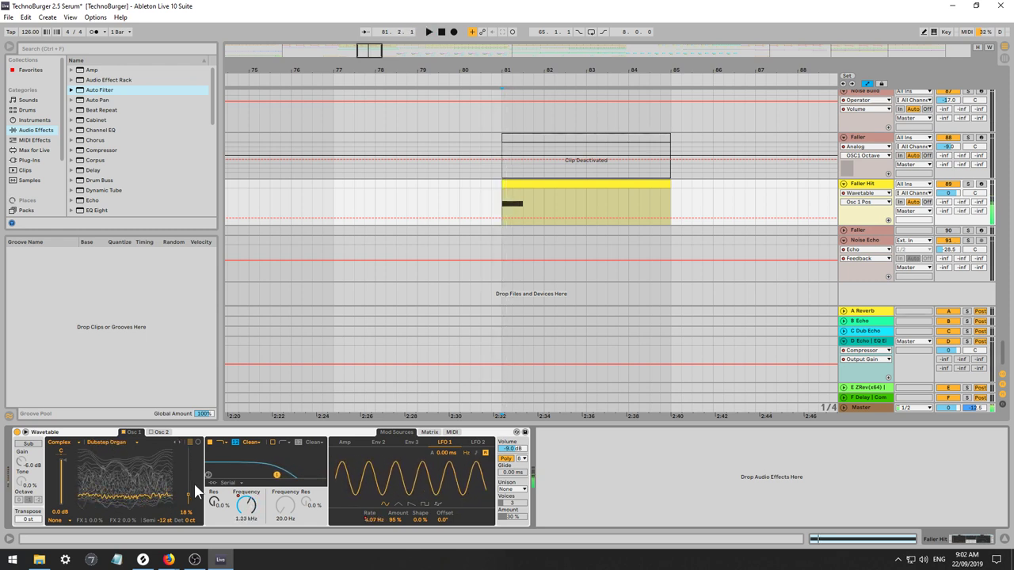
{"action": "left_click", "coordinate": [178, 441]}
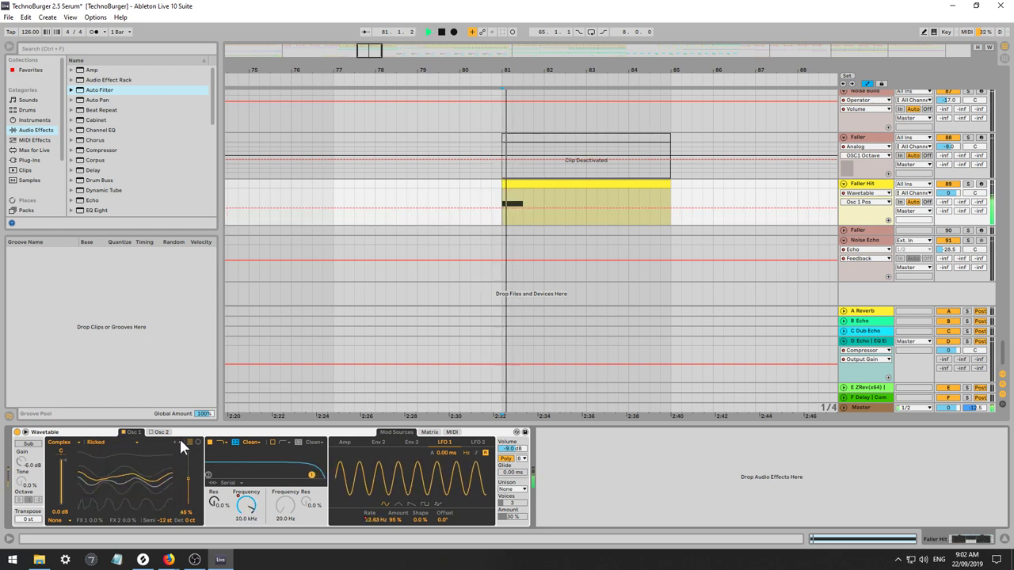
{"action": "key", "text": "space"}
{"action": "key", "text": "space"}
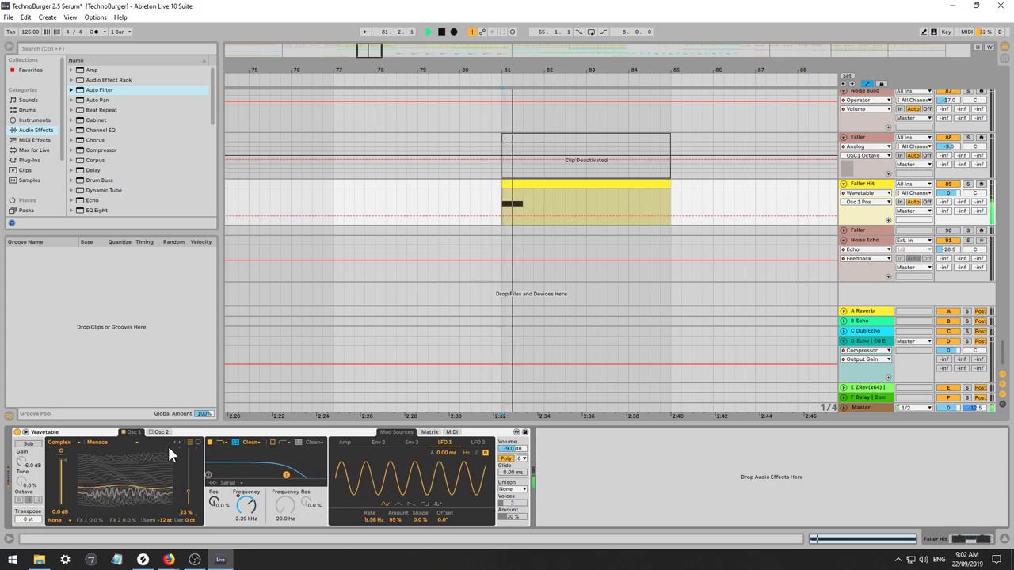
{"action": "left_click", "coordinate": [178, 440]}
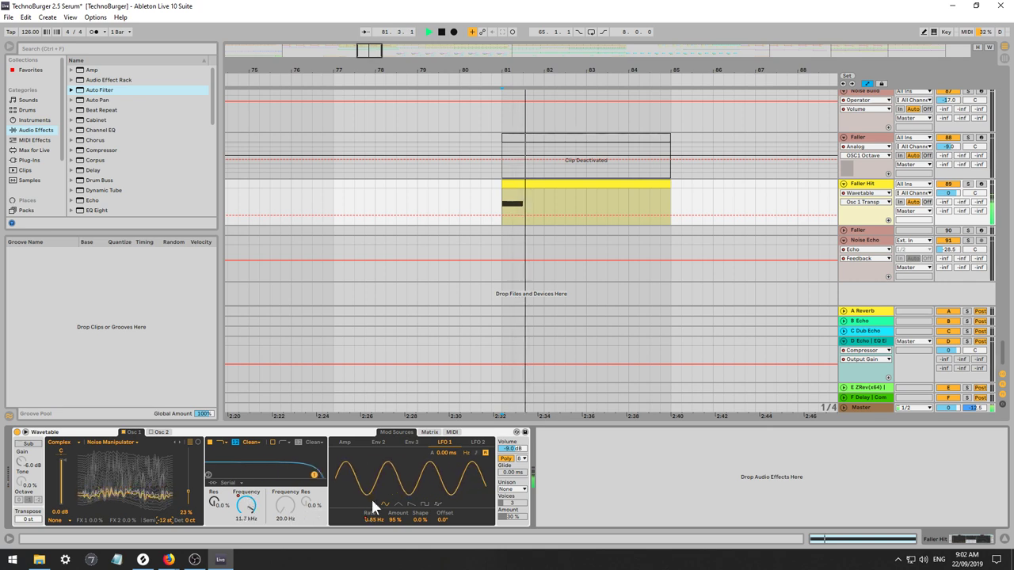
Reshape the bar-81 LFO 1 Rate breakpoint into a sharp spike of about 20 Hz.
{"action": "left_click", "coordinate": [377, 521]}
{"action": "left_click_drag", "start_coordinate": [502, 194], "coordinate": [502, 209]}
{"action": "key", "text": "space"}
{"action": "key", "text": "space"}
{"action": "key", "text": "space"}
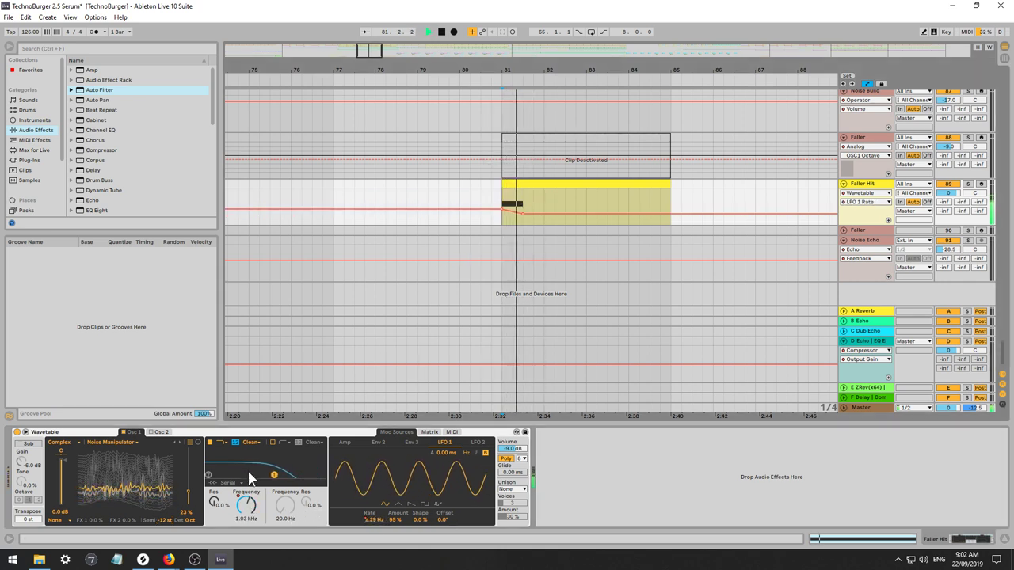
{"action": "key", "text": "space"}
{"action": "key", "text": "space"}
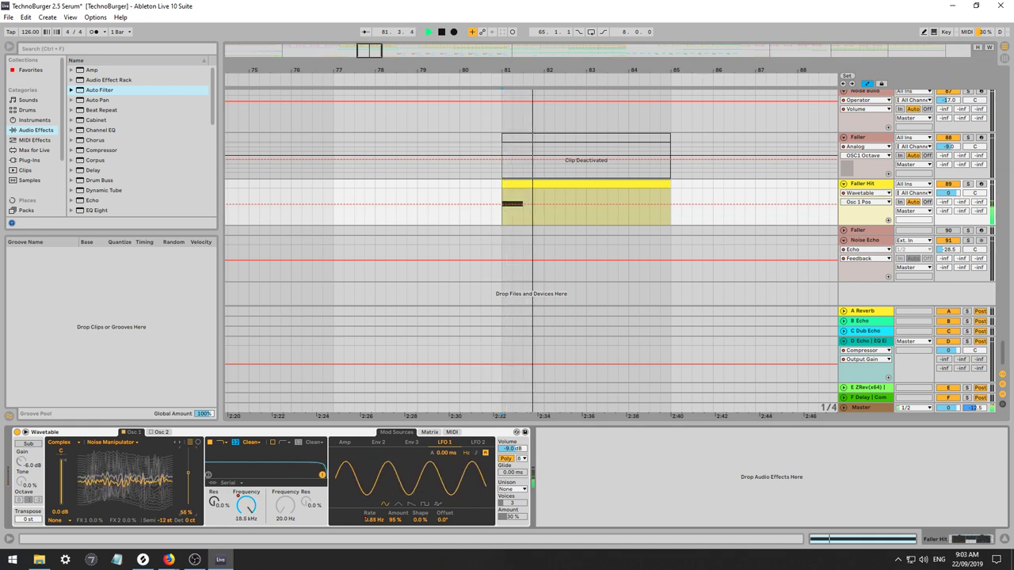
{"action": "left_click", "coordinate": [371, 517]}
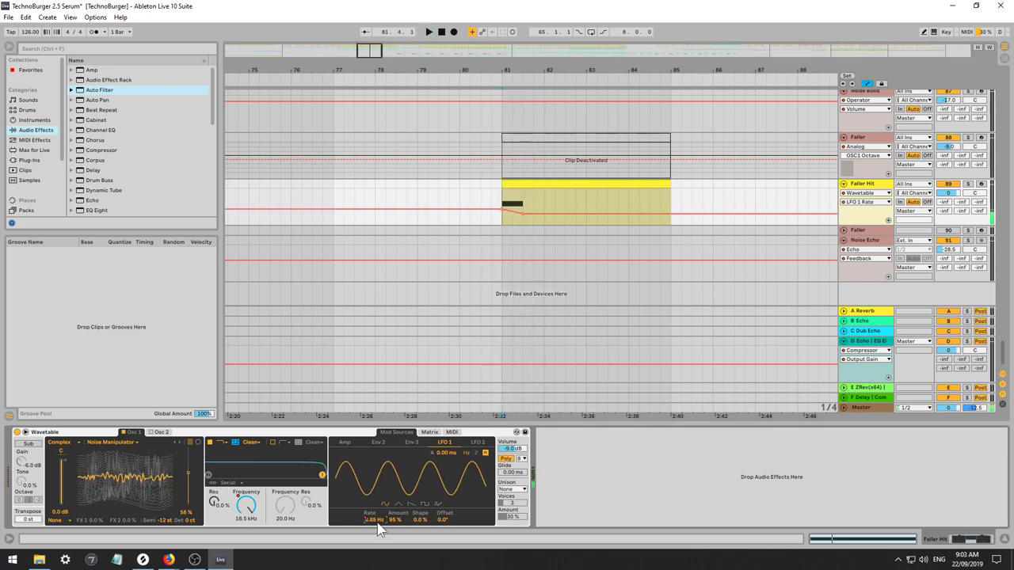
{"action": "mouse_move", "coordinate": [503, 209]}
{"action": "left_mouse_down"}
{"action": "mouse_move", "coordinate": [503, 195]}
{"action": "mouse_move", "coordinate": [503, 222]}
{"action": "mouse_move", "coordinate": [520, 214]}
{"action": "mouse_move", "coordinate": [512, 195]}
{"action": "left_mouse_up"}
{"action": "key", "text": "space"}
{"action": "key", "text": "space"}
{"action": "key", "text": "space"}
{"action": "key", "text": "space"}
{"action": "key", "text": "space"}
{"action": "key", "text": "space"}
{"action": "key", "text": "space"}
{"action": "key", "text": "space"}
Zigzag Filter 1 frequency automation around bar 81: dips to 829 Hz and 205 Hz, peak 5.48 kHz.
{"action": "key", "text": "space"}
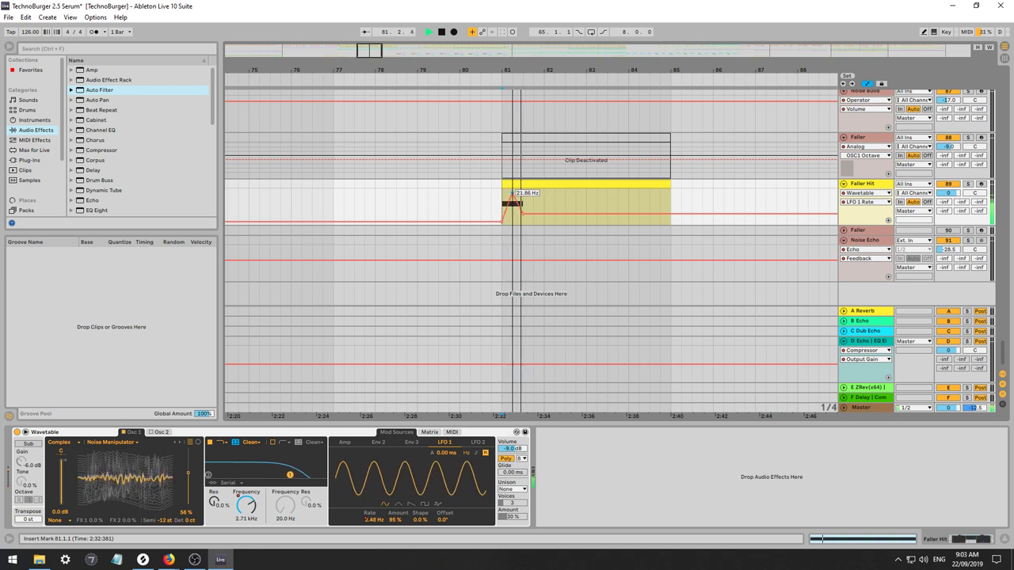
{"action": "key", "text": "space"}
{"action": "key", "text": "space"}
{"action": "left_click", "coordinate": [246, 506]}
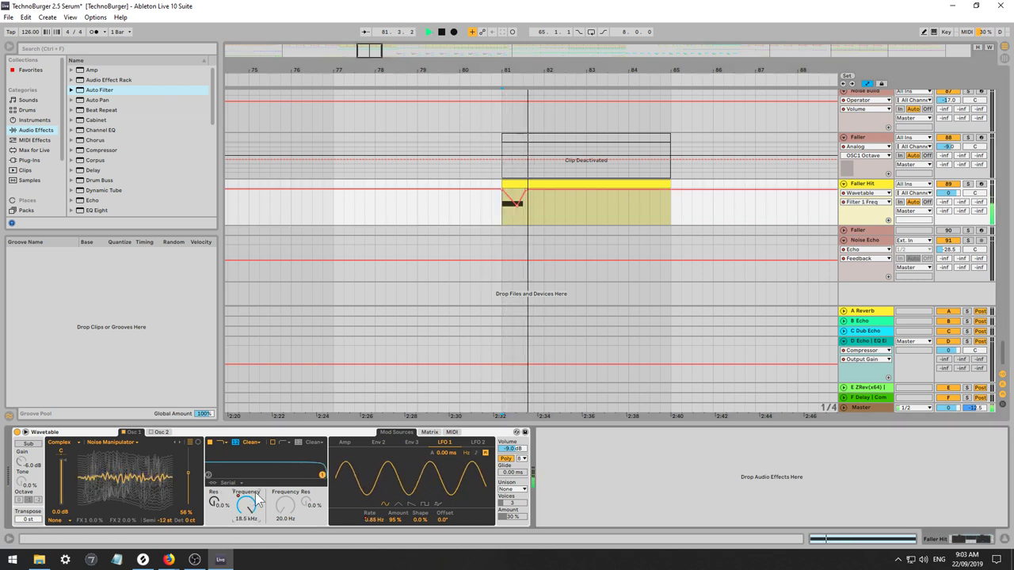
{"action": "key", "text": "space"}
{"action": "left_click_drag", "start_coordinate": [524, 206], "coordinate": [513, 212]}
{"action": "key", "text": "space"}
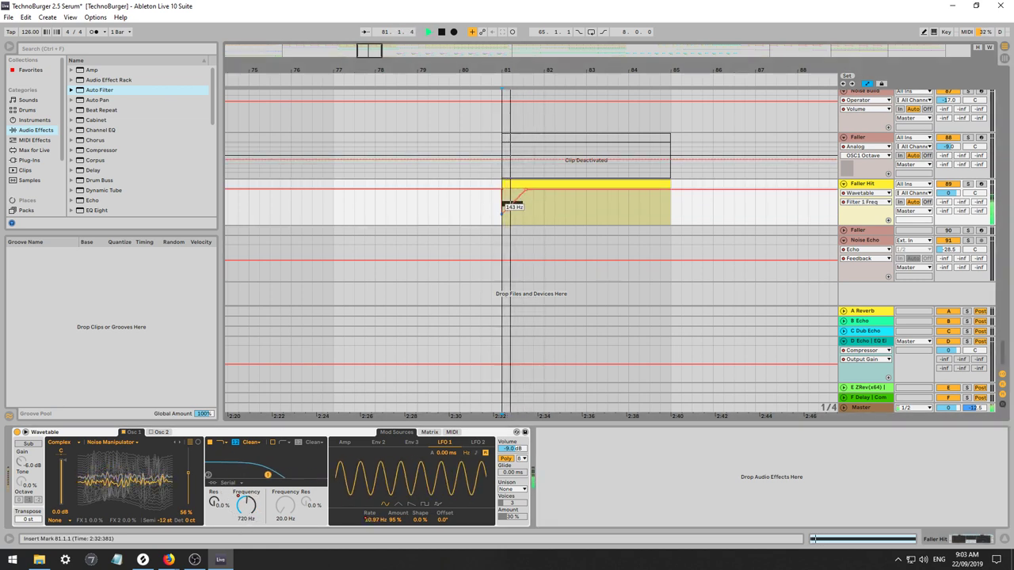
{"action": "key", "text": "space"}
{"action": "left_click_drag", "start_coordinate": [581, 71], "coordinate": [590, 117]}
{"action": "key", "text": "space"}
{"action": "key", "text": "space"}
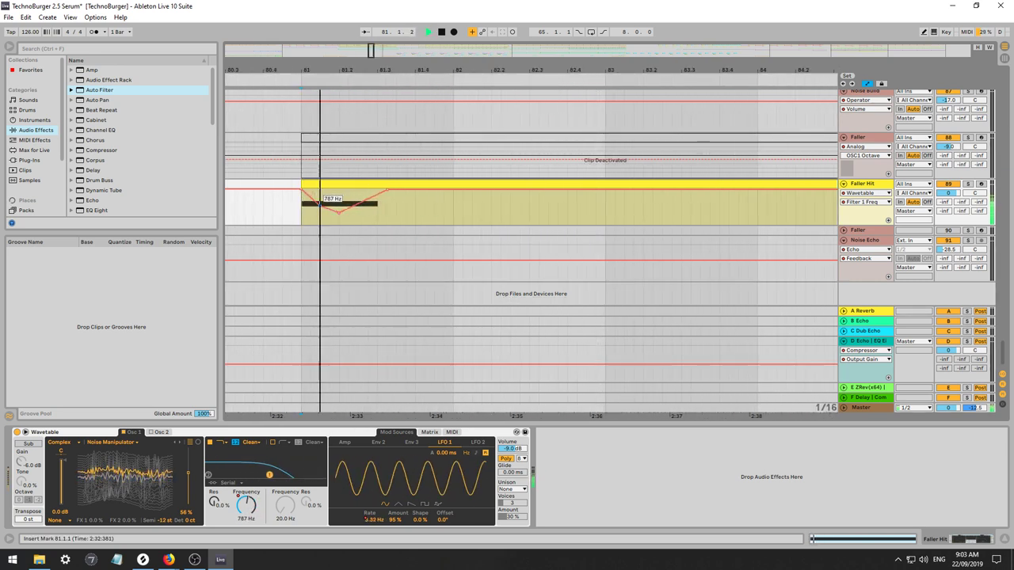
{"action": "mouse_move", "coordinate": [319, 202]}
{"action": "left_mouse_down"}
{"action": "mouse_move", "coordinate": [331, 219]}
{"action": "mouse_move", "coordinate": [330, 194]}
{"action": "left_mouse_up"}
{"action": "key", "text": "space"}
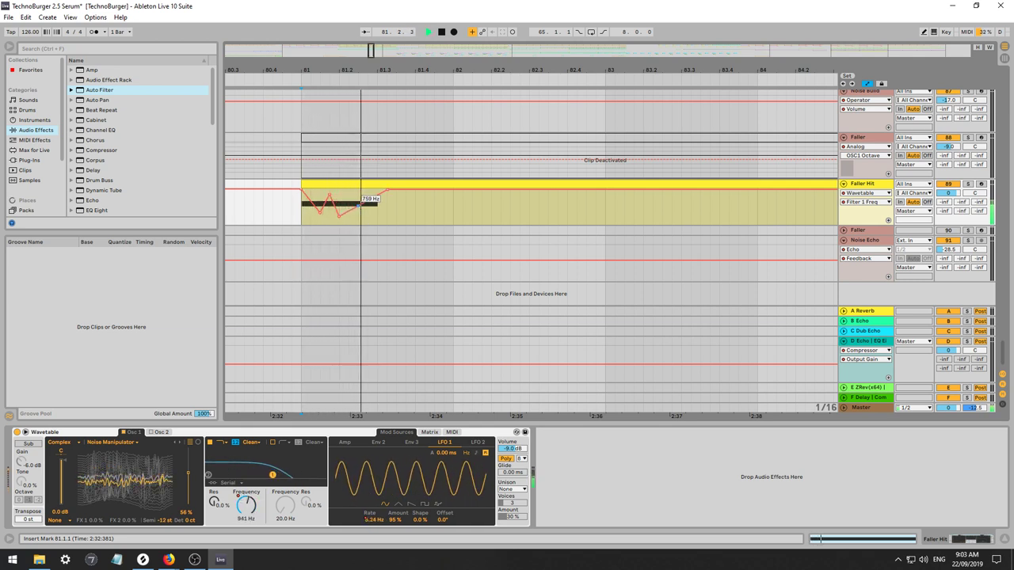
{"action": "mouse_move", "coordinate": [359, 204]}
{"action": "left_mouse_down"}
{"action": "mouse_move", "coordinate": [369, 209]}
{"action": "mouse_move", "coordinate": [368, 192]}
{"action": "left_mouse_up"}
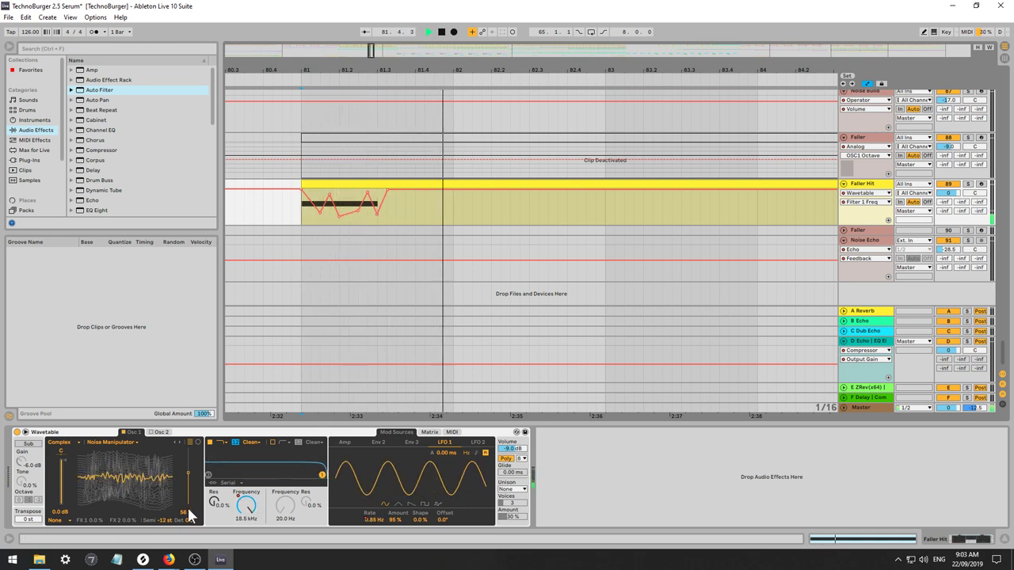
{"action": "key", "text": "space"}
Set Osc 1's effect to Modern with Warp at 1.6% and solo Faller Hit.
{"action": "left_click", "coordinate": [62, 521]}
{"action": "left_click", "coordinate": [61, 517]}
{"action": "key", "text": "space"}
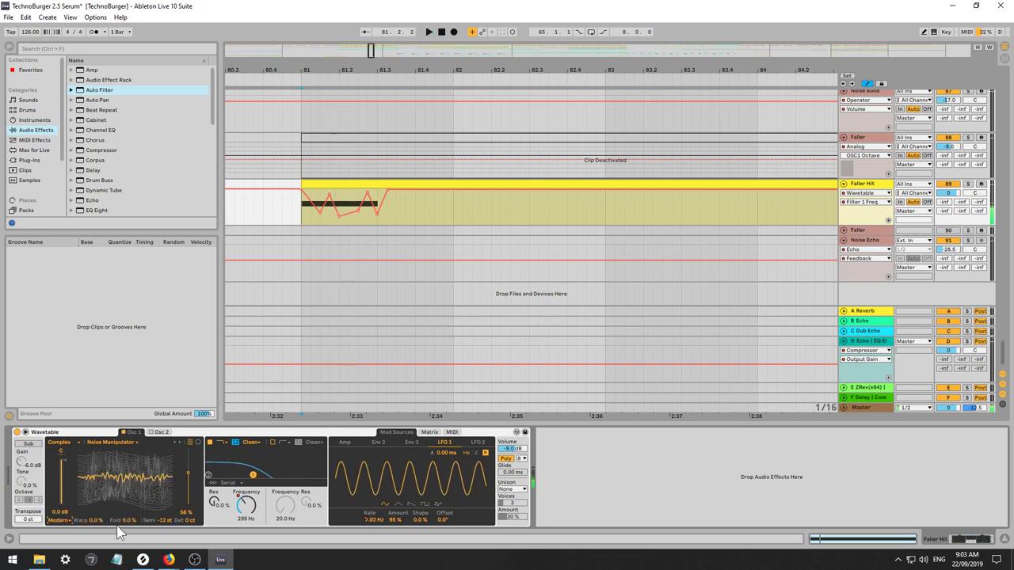
{"action": "key", "text": "space"}
{"action": "key", "text": "space"}
{"action": "left_click_drag", "start_coordinate": [127, 521], "coordinate": [94, 526]}
{"action": "key", "text": "space"}
{"action": "key", "text": "space"}
{"action": "key", "text": "space"}
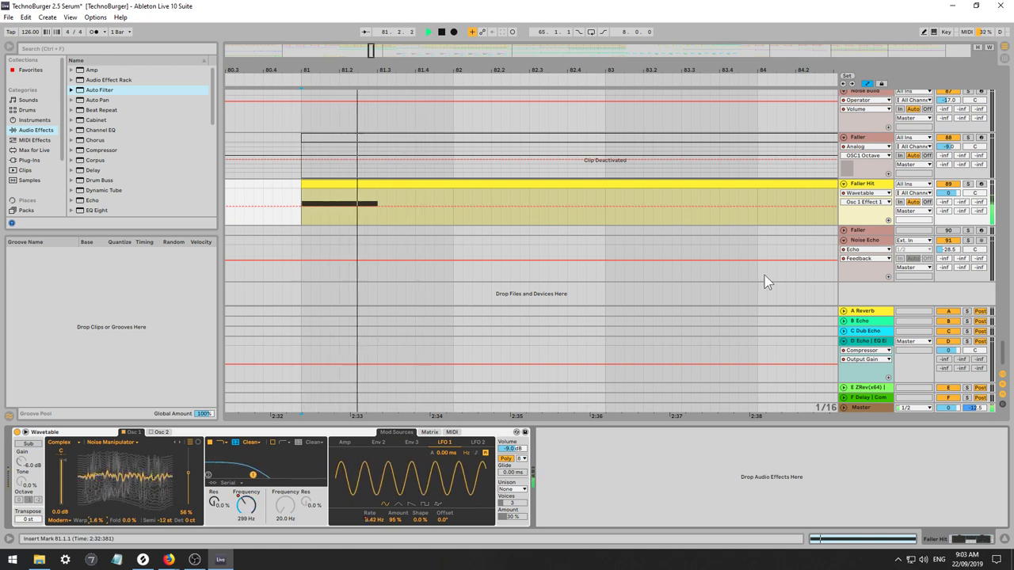
{"action": "left_click", "coordinate": [968, 185]}
{"action": "key", "text": "space"}
{"action": "key", "text": "space"}
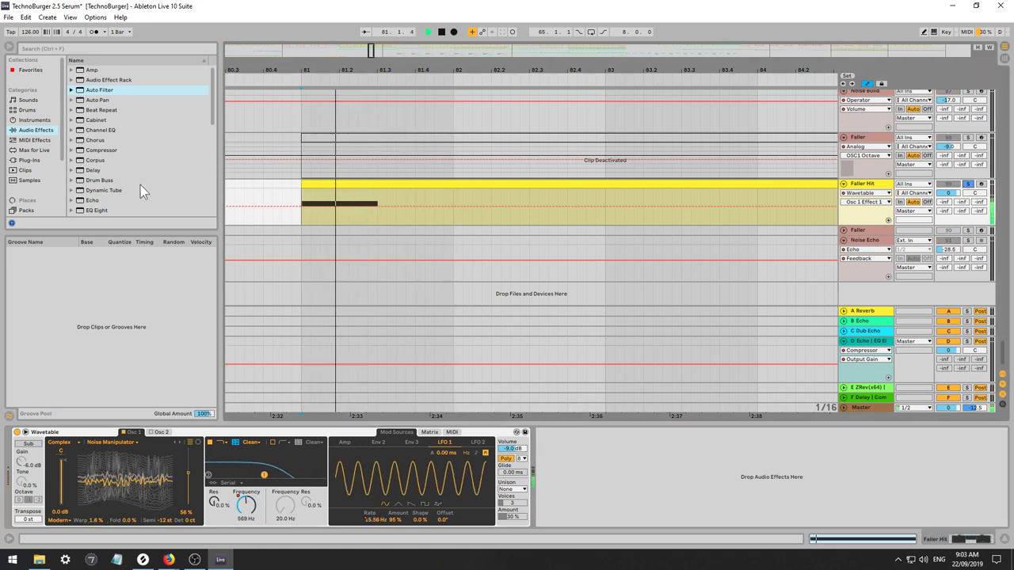
Insert EQ Eight after Wavetable with band 1 as a low cut at about 129 Hz.
{"action": "left_click_drag", "start_coordinate": [92, 210], "coordinate": [548, 505]}
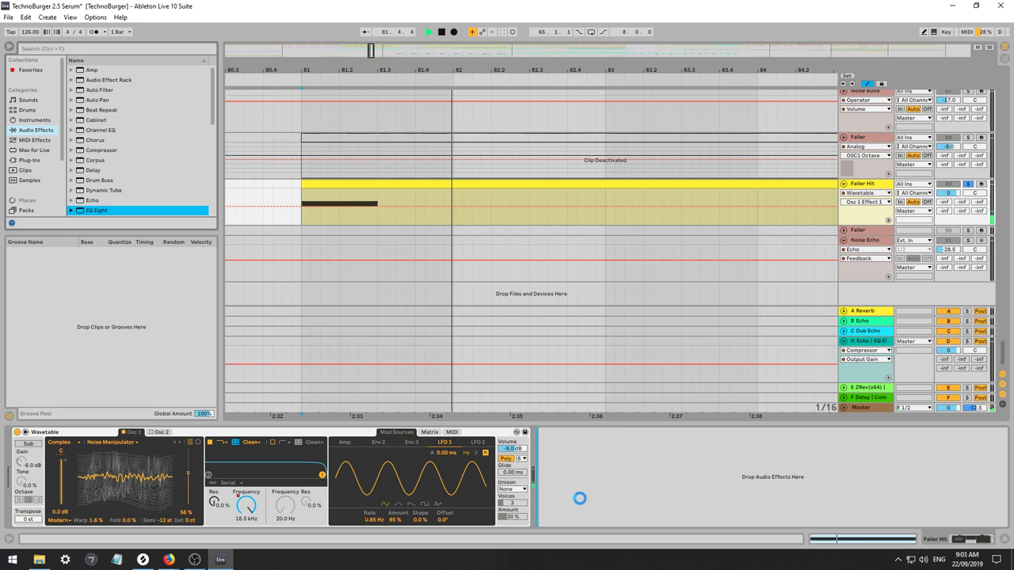
{"action": "key", "text": "space"}
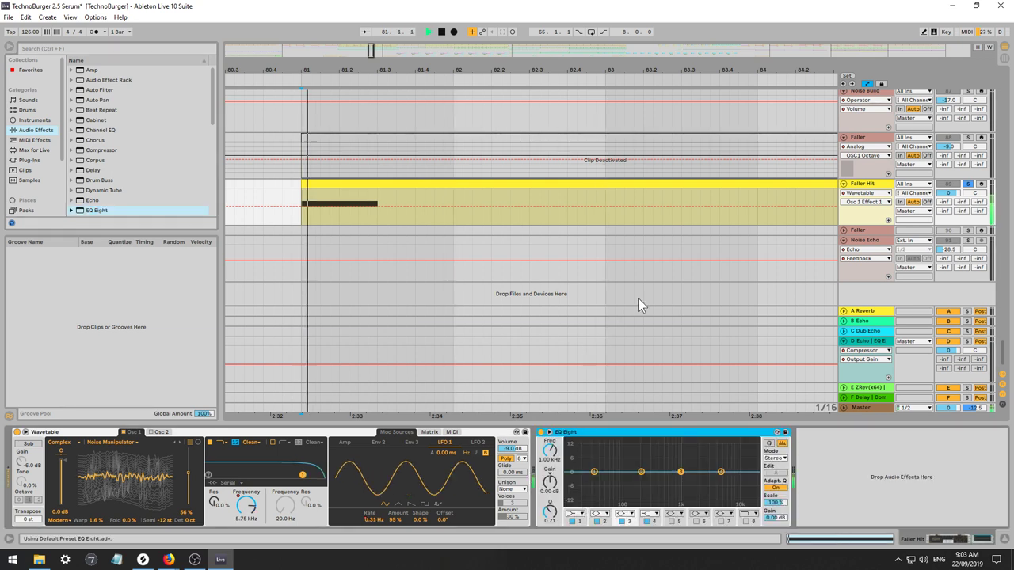
{"action": "key", "text": "space"}
{"action": "left_click", "coordinate": [575, 514]}
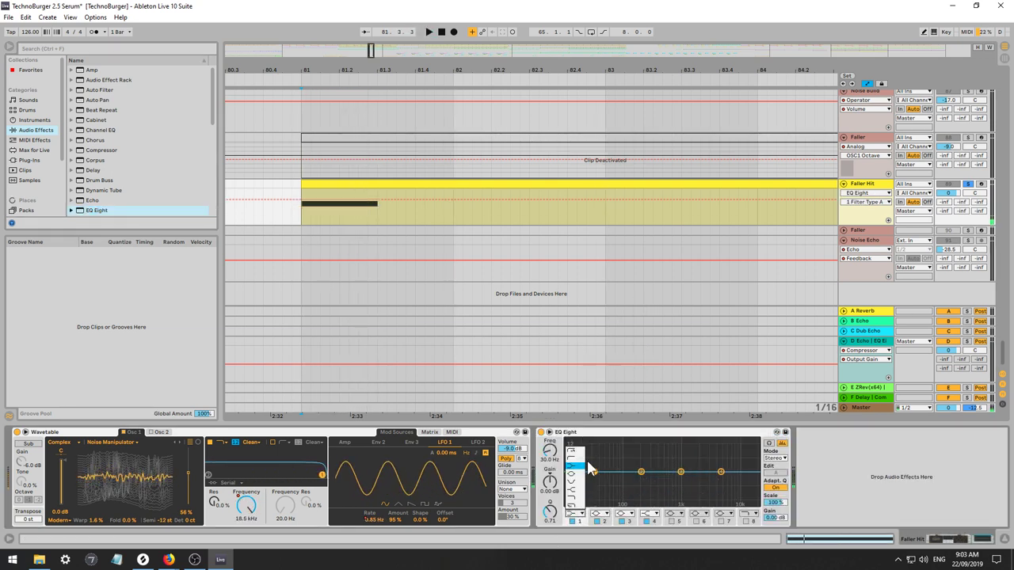
{"action": "key", "text": "space"}
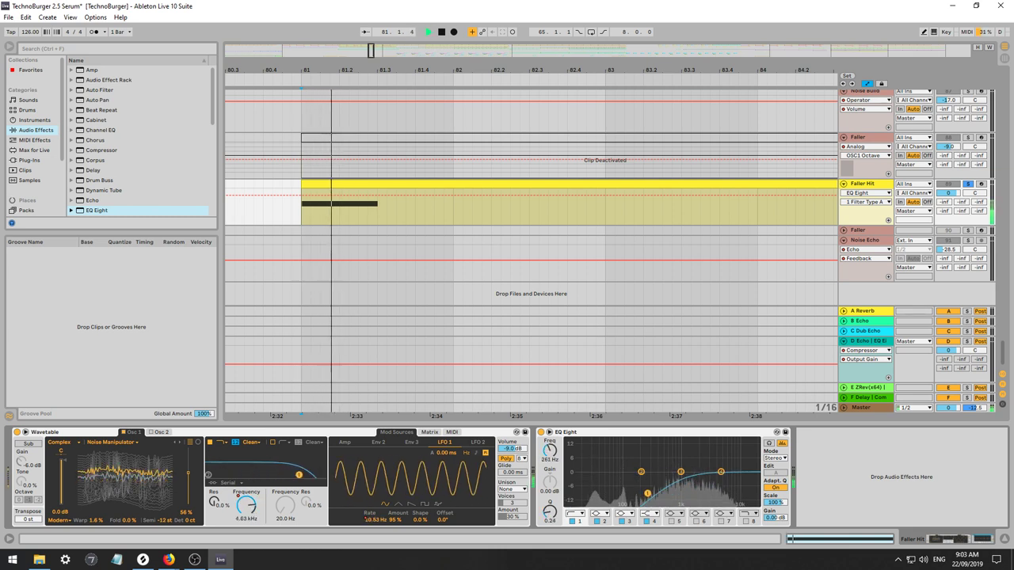
{"action": "left_click_drag", "start_coordinate": [593, 474], "coordinate": [630, 489]}
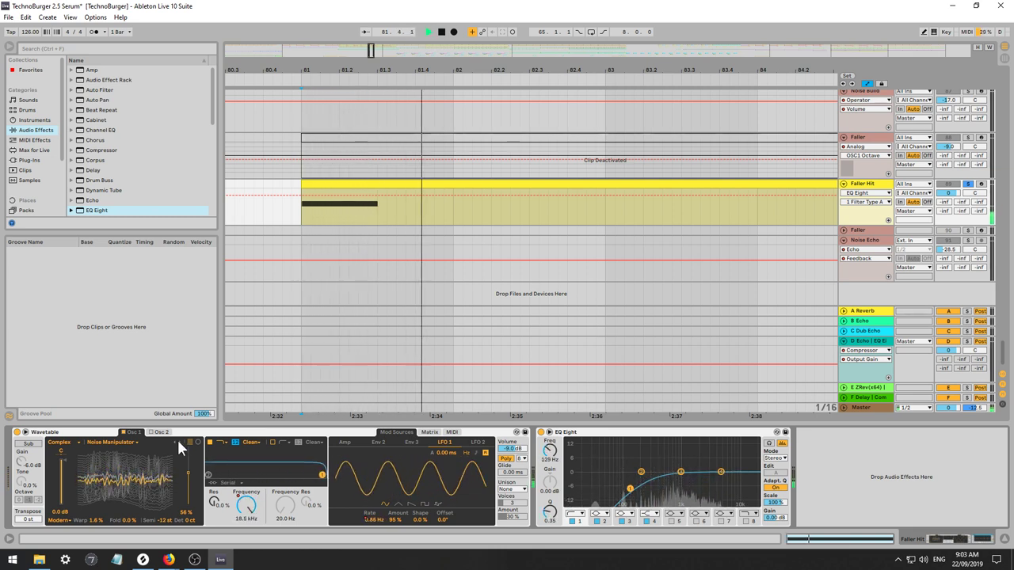
{"action": "key", "text": "space"}
{"action": "key", "text": "space"}
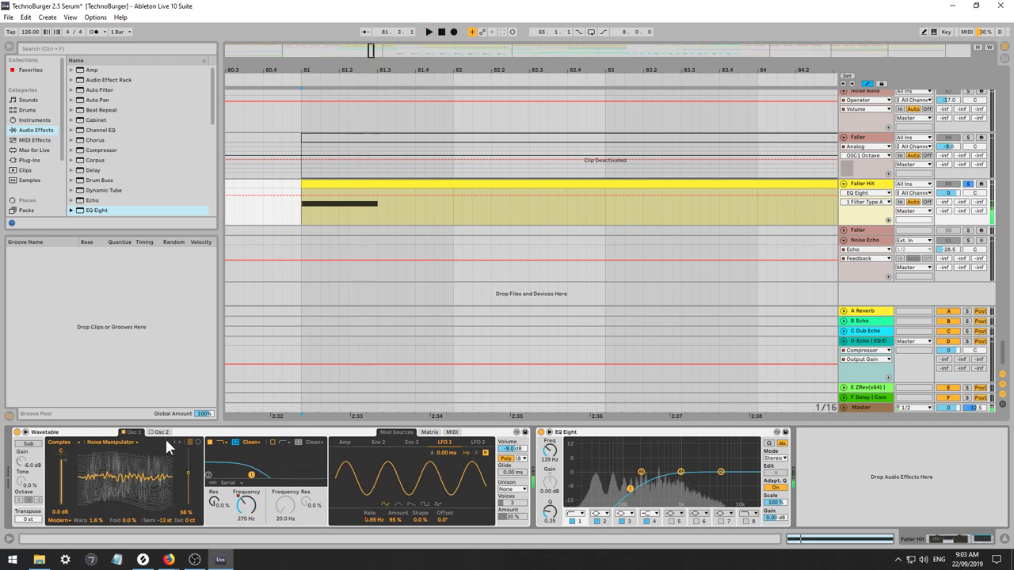
{"action": "key", "text": "space"}
{"action": "left_click", "coordinate": [151, 432]}
Switch the second oscillator to the Noise category and load a noise wavetable.
{"action": "left_click", "coordinate": [156, 433]}
{"action": "left_click", "coordinate": [57, 442]}
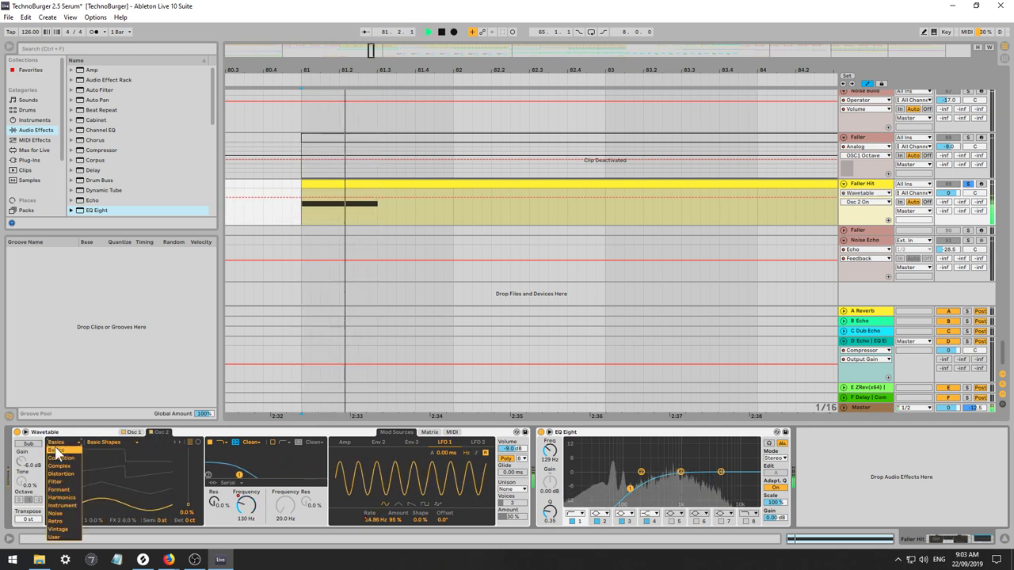
{"action": "left_click", "coordinate": [69, 519]}
{"action": "left_click", "coordinate": [101, 441]}
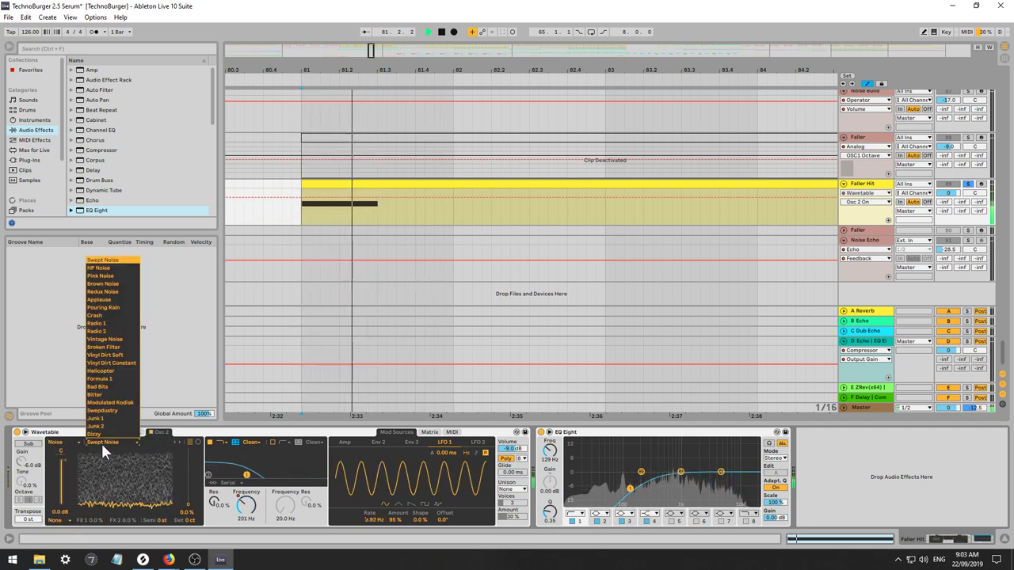
{"action": "left_click", "coordinate": [103, 438]}
{"action": "key", "text": "space"}
Raise Osc 2's wavetable position and switch its noise table to Swepdustry.
{"action": "left_click", "coordinate": [175, 443]}
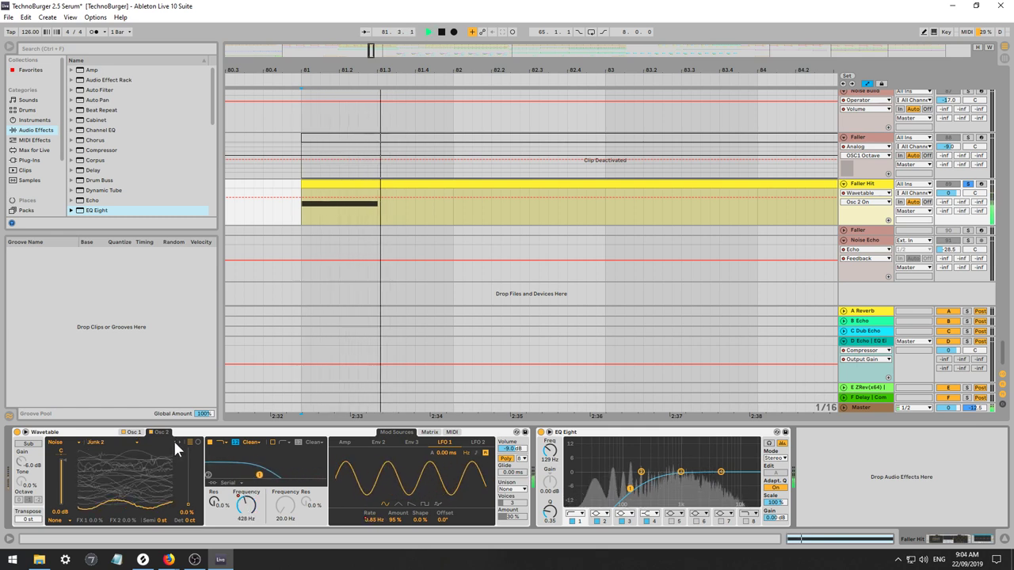
{"action": "left_click", "coordinate": [175, 443]}
{"action": "key", "text": "space"}
{"action": "left_click_drag", "start_coordinate": [188, 504], "coordinate": [188, 469]}
{"action": "key", "text": "space"}
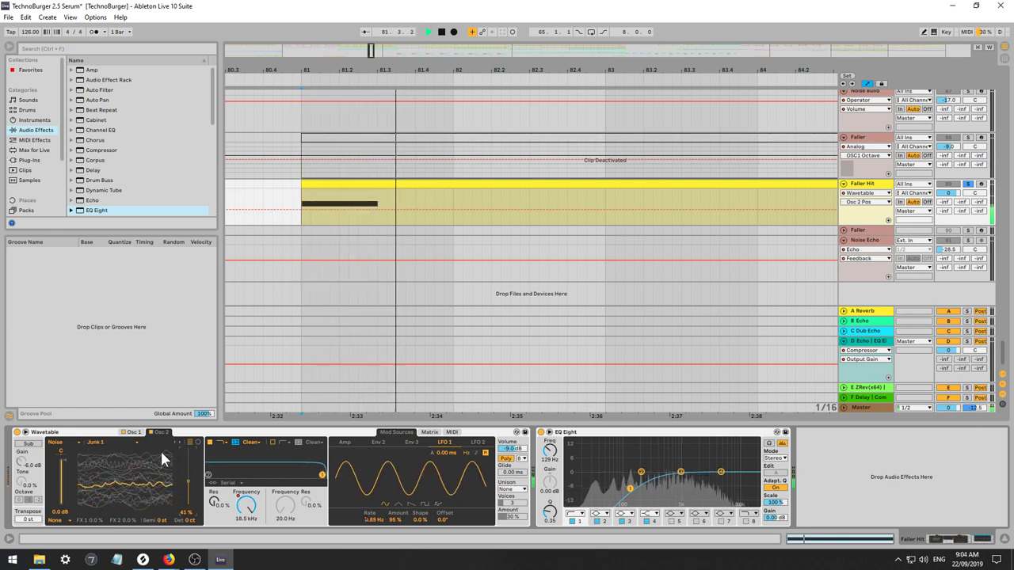
{"action": "left_click", "coordinate": [174, 441]}
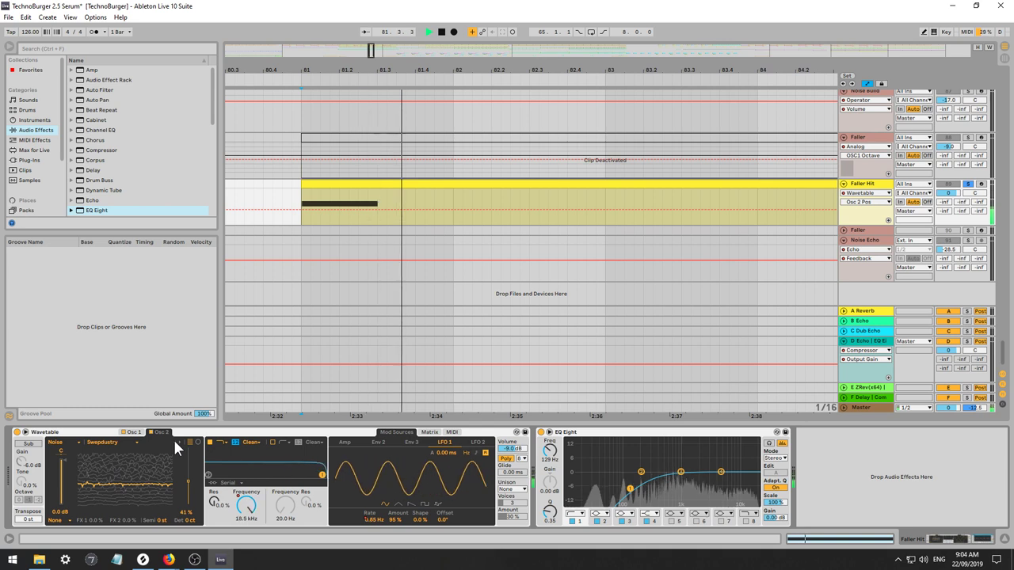
{"action": "key", "text": "space"}
Route Env 2 to Osc 2 position in the Matrix with an amount of 50.
{"action": "left_click", "coordinate": [429, 432]}
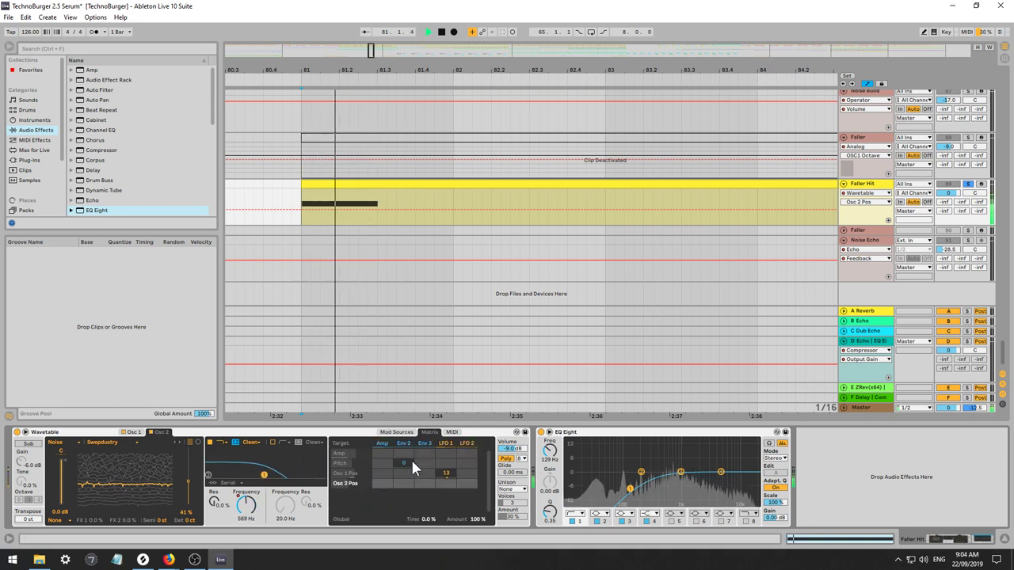
{"action": "key", "text": "space"}
{"action": "key", "text": "space"}
{"action": "left_click_drag", "start_coordinate": [402, 484], "coordinate": [402, 444]}
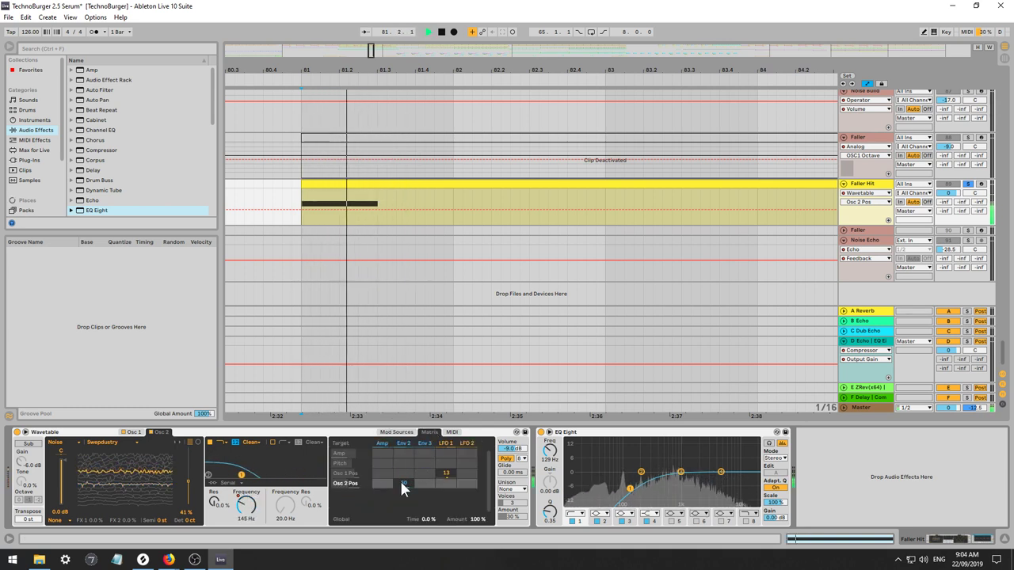
Lower Env 2's sustain and shorten its decay to about 2 seconds.
{"action": "left_click", "coordinate": [396, 433]}
{"action": "left_click", "coordinate": [379, 442]}
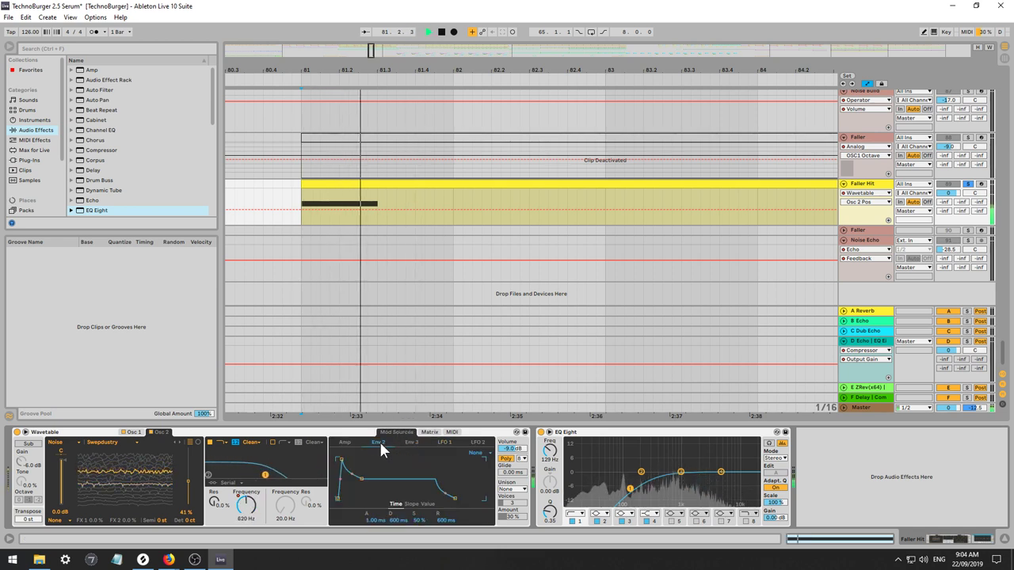
{"action": "left_click_drag", "start_coordinate": [362, 479], "coordinate": [375, 487]}
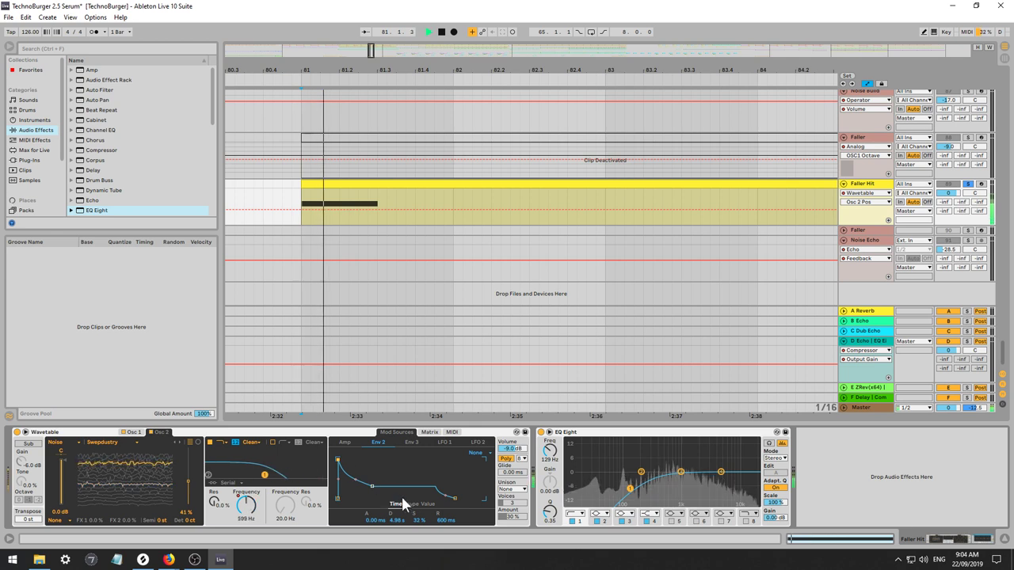
{"action": "left_click_drag", "start_coordinate": [372, 486], "coordinate": [336, 492]}
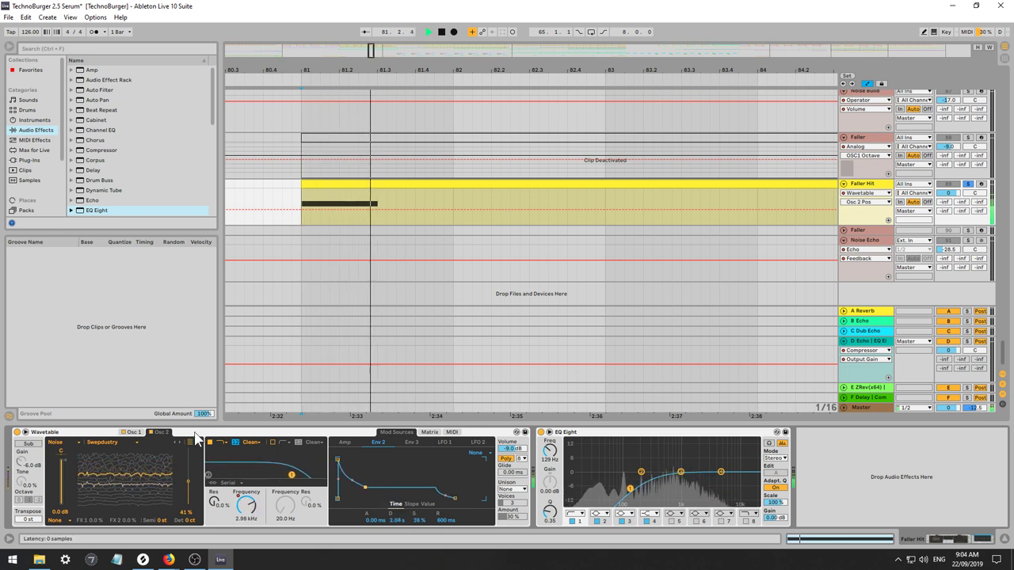
Audition other Osc 2 wavetables, including Bad Bits and Formula 1.
{"action": "left_click", "coordinate": [179, 441]}
{"action": "left_click", "coordinate": [177, 440]}
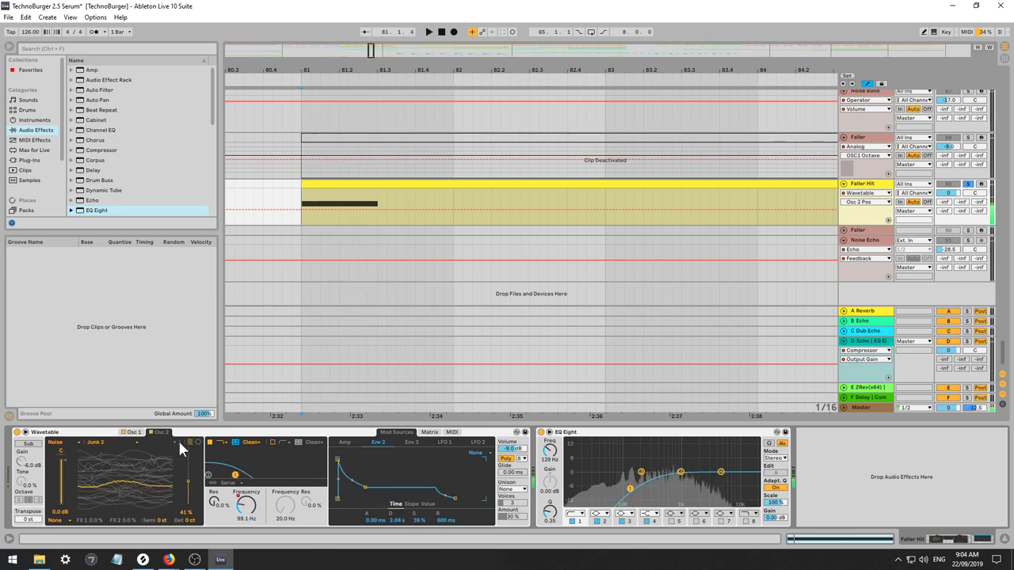
{"action": "left_click", "coordinate": [178, 440]}
{"action": "left_click", "coordinate": [177, 440]}
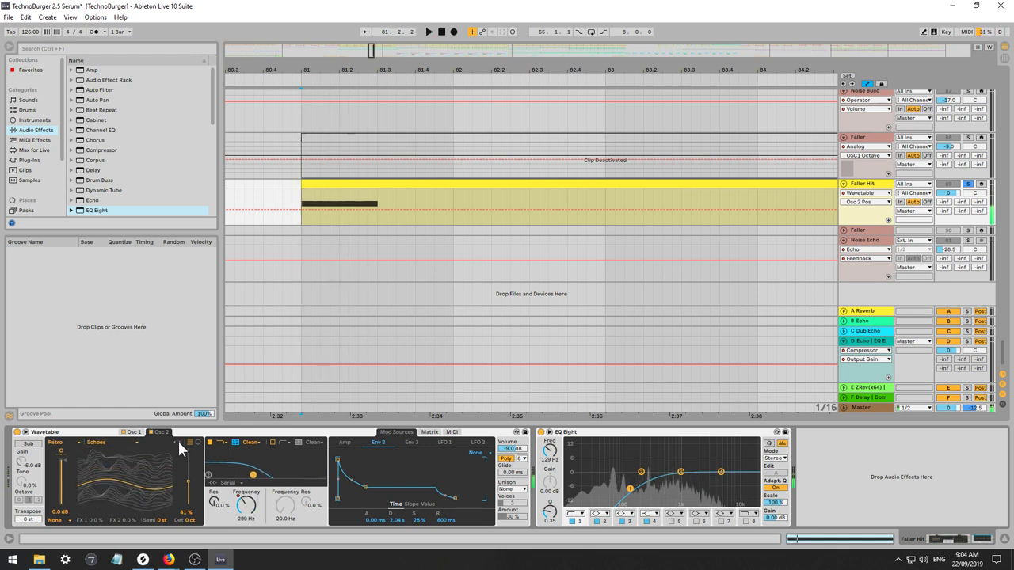
{"action": "left_click", "coordinate": [171, 438]}
{"action": "left_click", "coordinate": [171, 438]}
{"action": "left_click", "coordinate": [171, 438]}
{"action": "left_click", "coordinate": [171, 438]}
{"action": "left_click", "coordinate": [171, 438]}
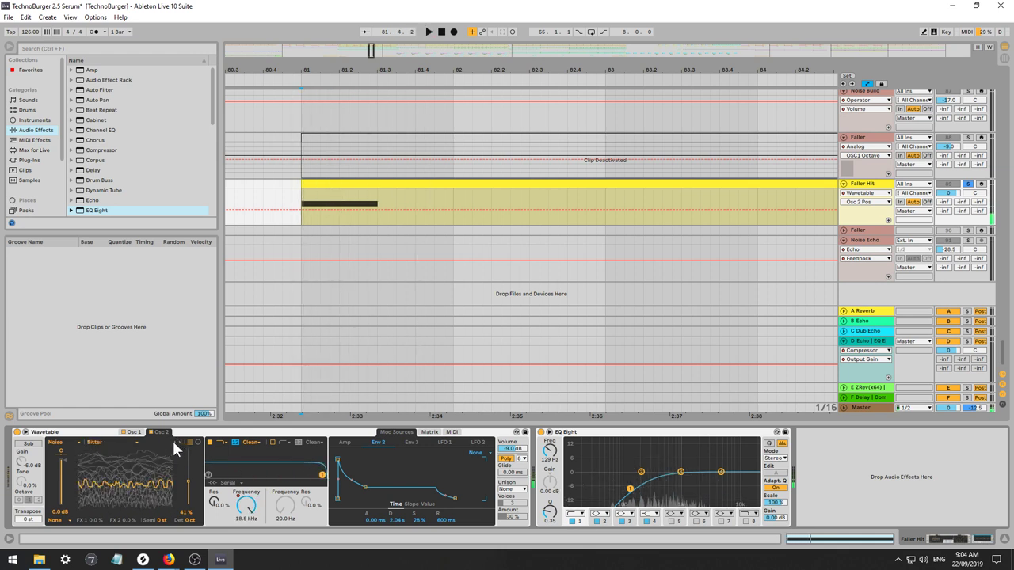
{"action": "left_click", "coordinate": [172, 439]}
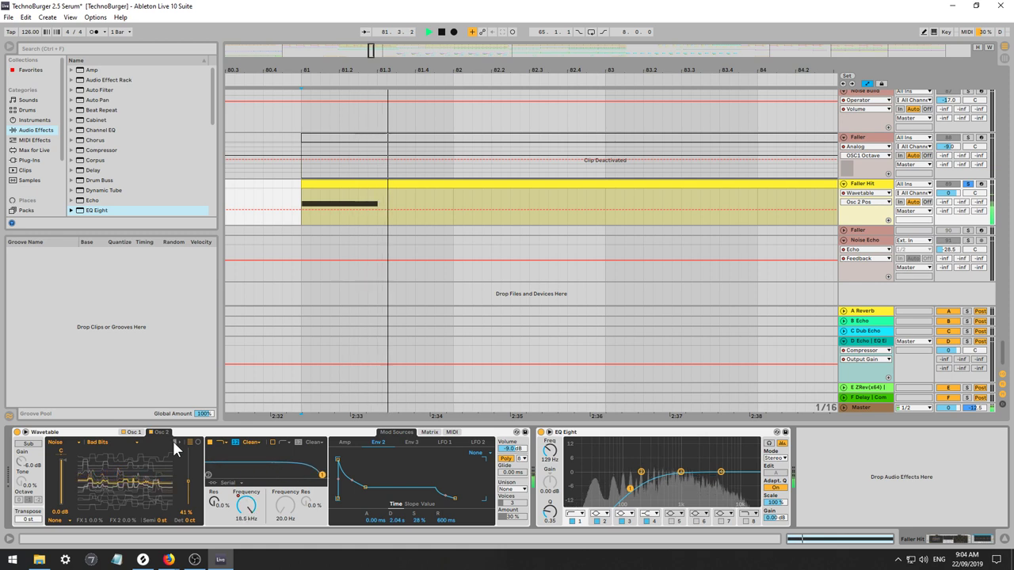
{"action": "left_click", "coordinate": [175, 444]}
Try Vinyl Dirt Constant, Vintage Noise, Crash and others, then return to Swepdustry.
{"action": "key", "text": "space"}
{"action": "left_click", "coordinate": [175, 445]}
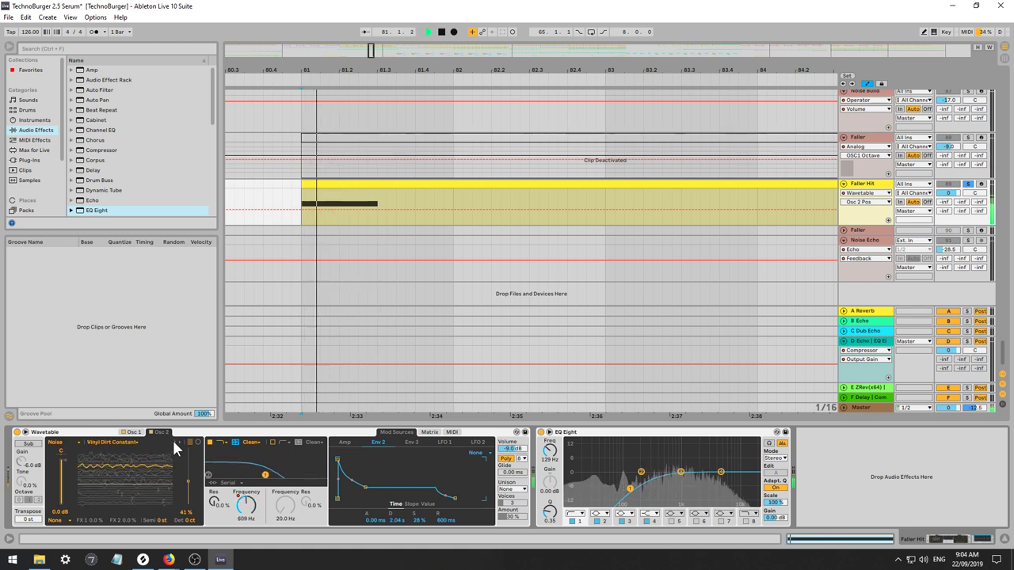
{"action": "left_click", "coordinate": [175, 444]}
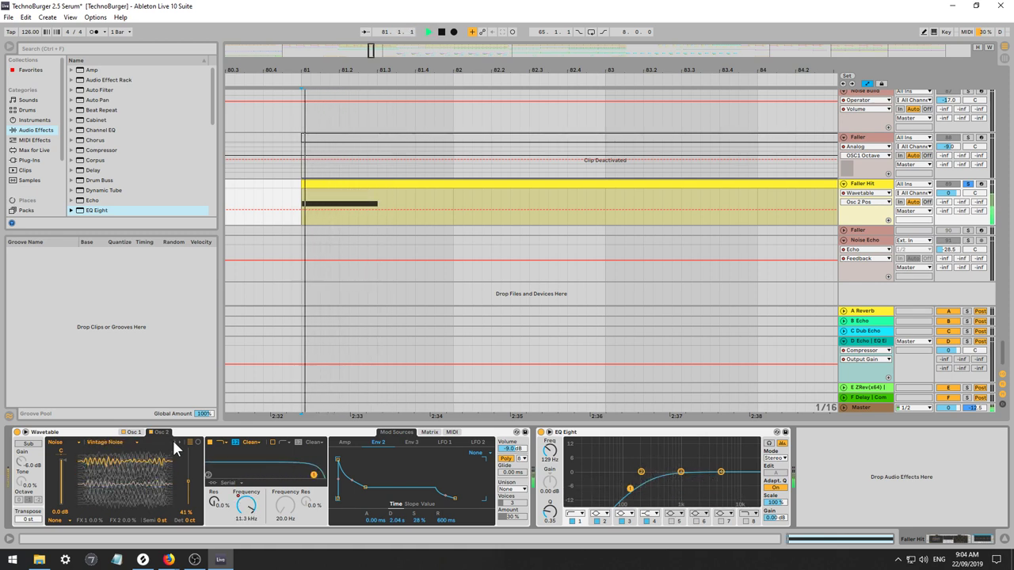
{"action": "key", "text": "space"}
{"action": "left_click", "coordinate": [175, 444]}
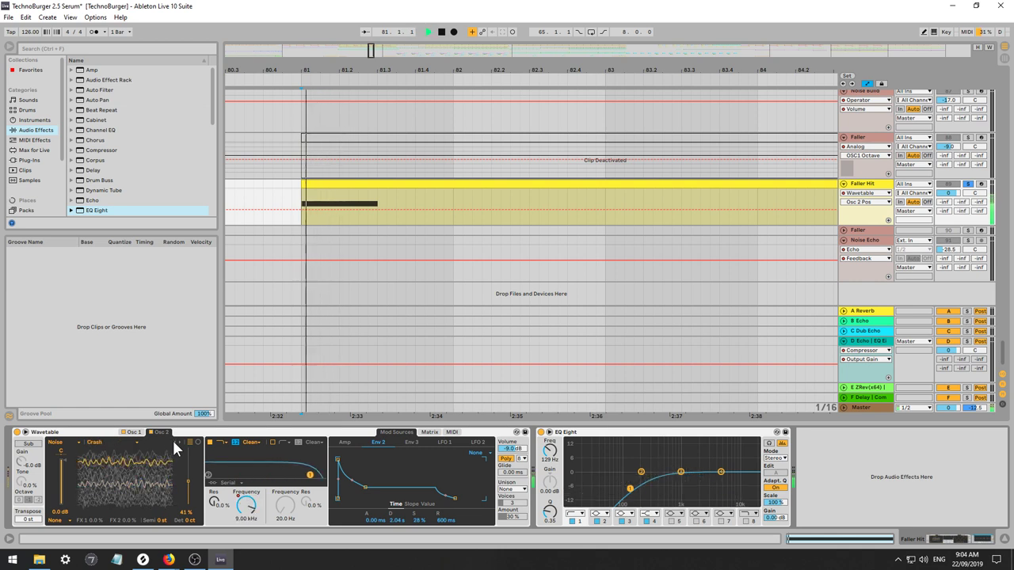
{"action": "left_click", "coordinate": [178, 442]}
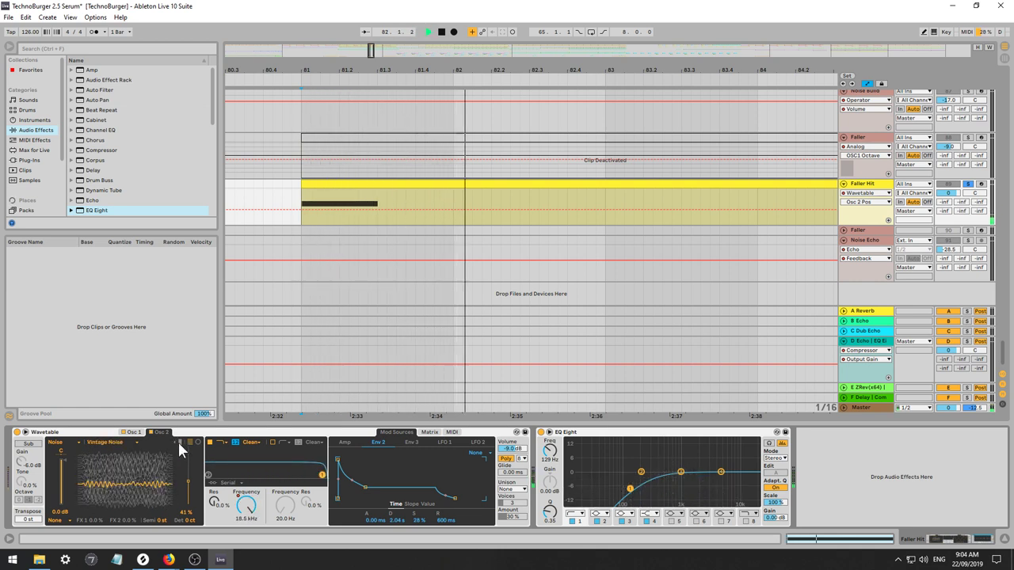
{"action": "key", "text": "space"}
{"action": "left_click", "coordinate": [178, 442]}
{"action": "key", "text": "space"}
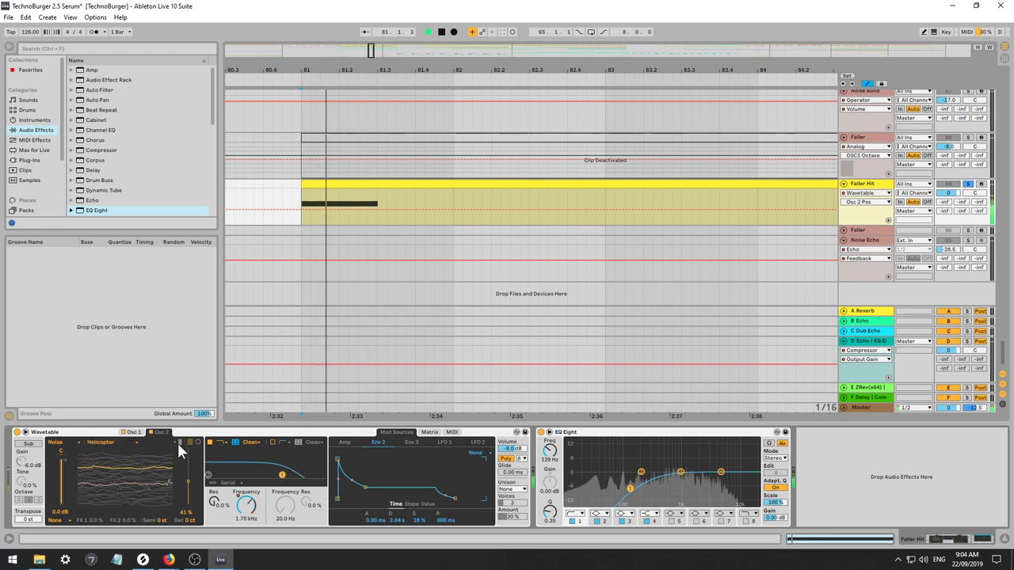
{"action": "left_click", "coordinate": [178, 442]}
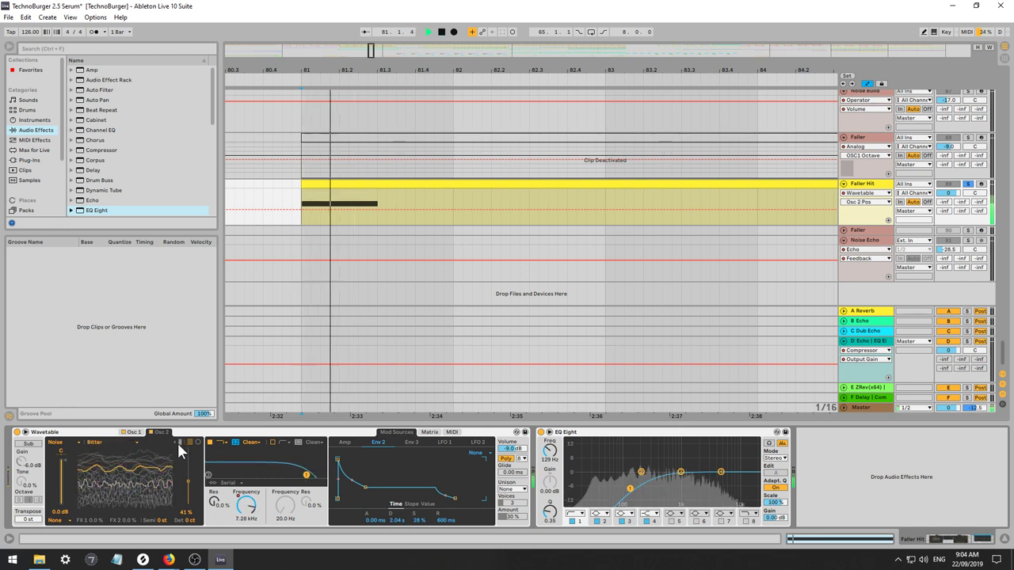
{"action": "left_click", "coordinate": [177, 442]}
{"action": "left_click", "coordinate": [177, 442]}
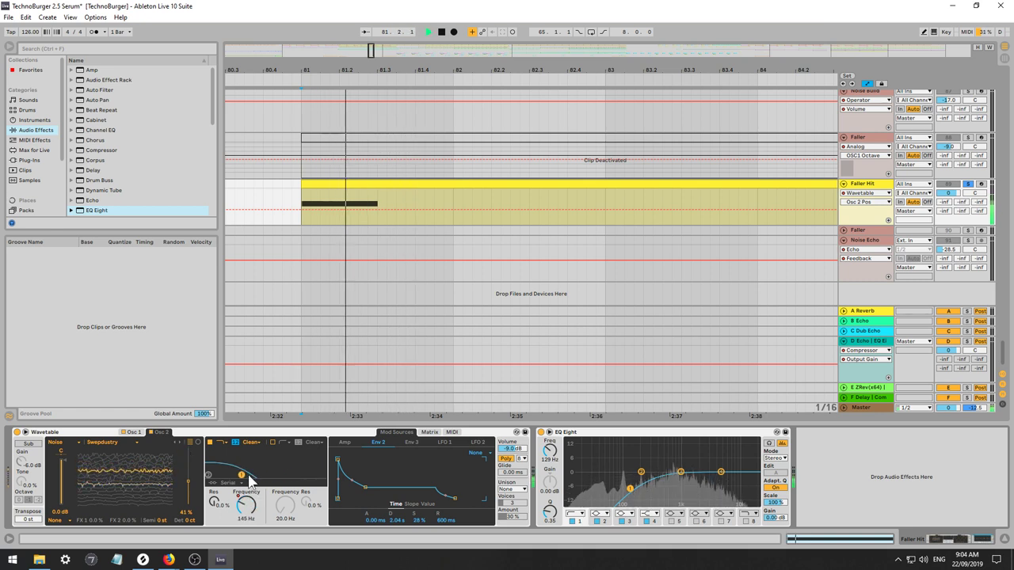
Set the unison mode to Classic with a 3.1% amount.
{"action": "left_click", "coordinate": [513, 489]}
{"action": "left_click", "coordinate": [514, 443]}
{"action": "key", "text": "space"}
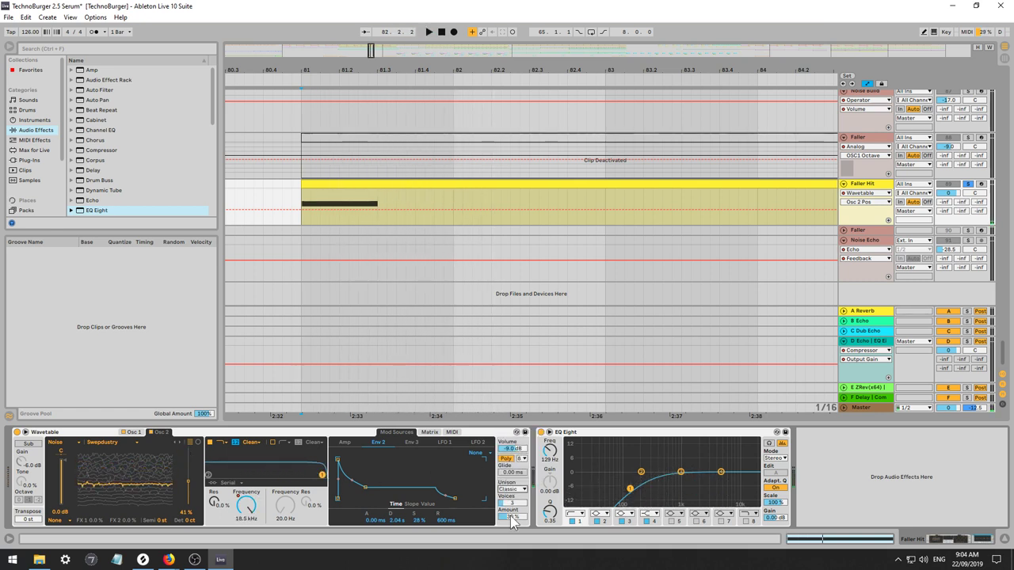
{"action": "mouse_move", "coordinate": [512, 516]}
{"action": "left_mouse_down"}
{"action": "mouse_move", "coordinate": [512, 540]}
{"action": "mouse_move", "coordinate": [512, 519]}
{"action": "left_mouse_up"}
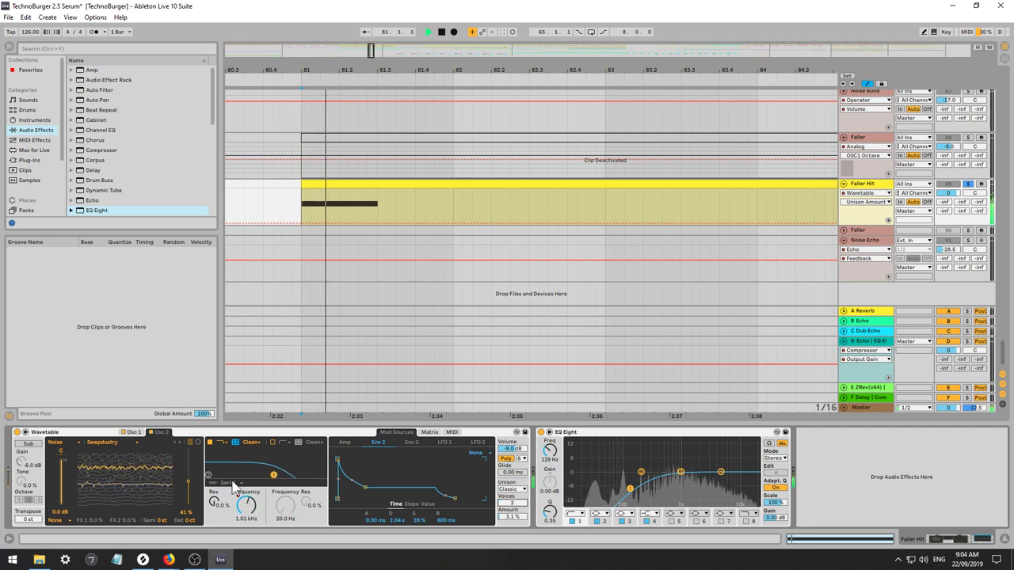
{"action": "key", "text": "space"}
Nudge the first oscillator's wavetable position and play back the result.
{"action": "left_click", "coordinate": [133, 432]}
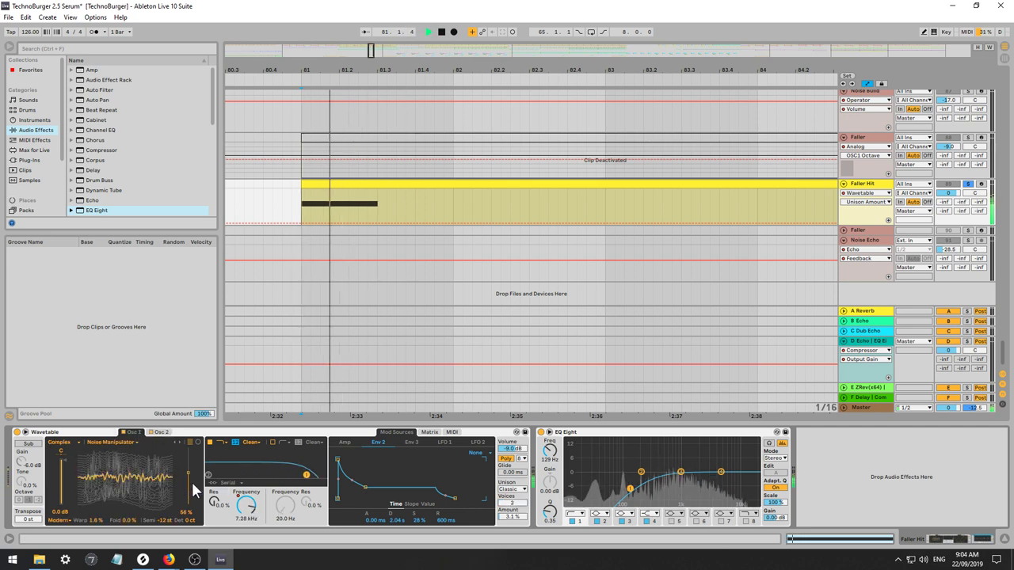
{"action": "left_click_drag", "start_coordinate": [191, 482], "coordinate": [192, 485]}
{"action": "key", "text": "space"}
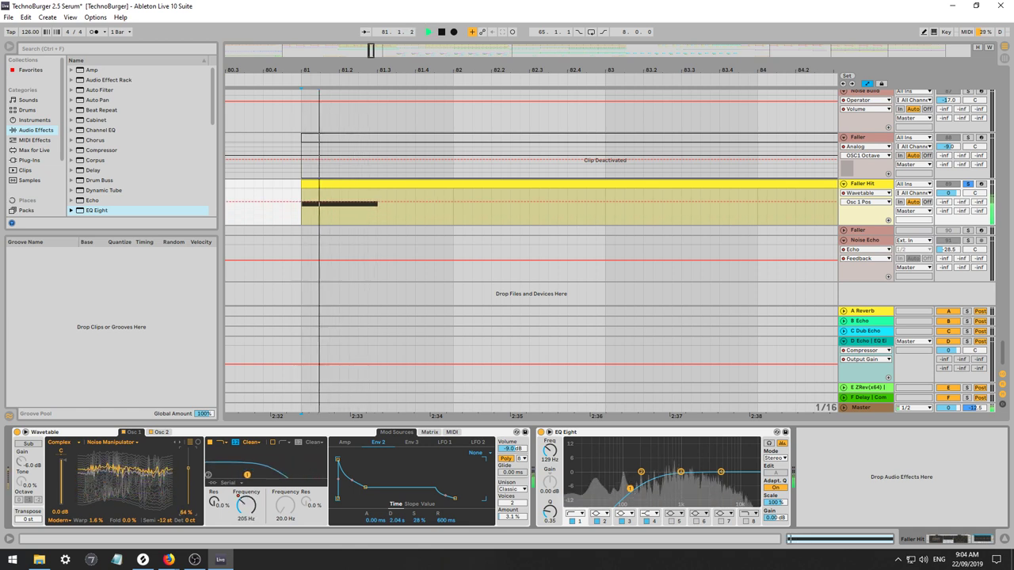
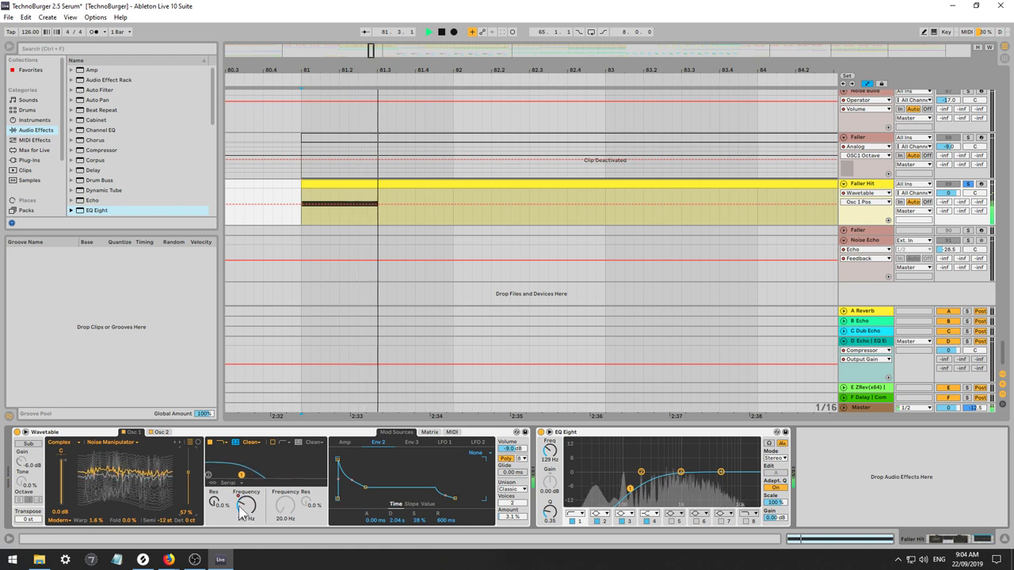
Set Wavetable's filter resonance to about 7.9% and switch the circuit to PRD.
{"action": "key", "text": "space"}
{"action": "key", "text": "space"}
{"action": "left_click_drag", "start_coordinate": [213, 499], "coordinate": [213, 490]}
{"action": "key", "text": "space"}
{"action": "key", "text": "space"}
{"action": "key", "text": "space"}
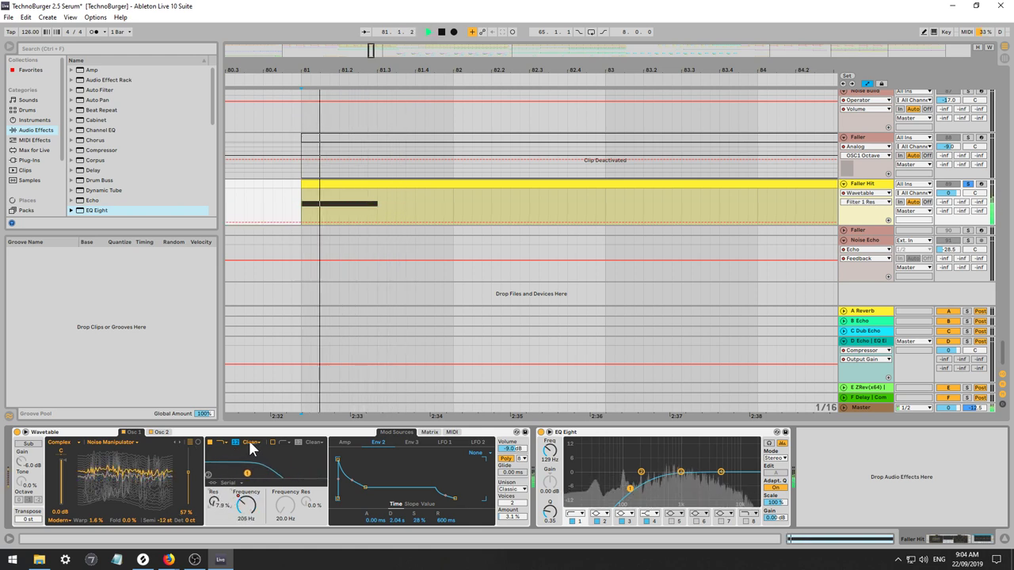
{"action": "left_click", "coordinate": [250, 443]}
{"action": "left_click", "coordinate": [252, 479]}
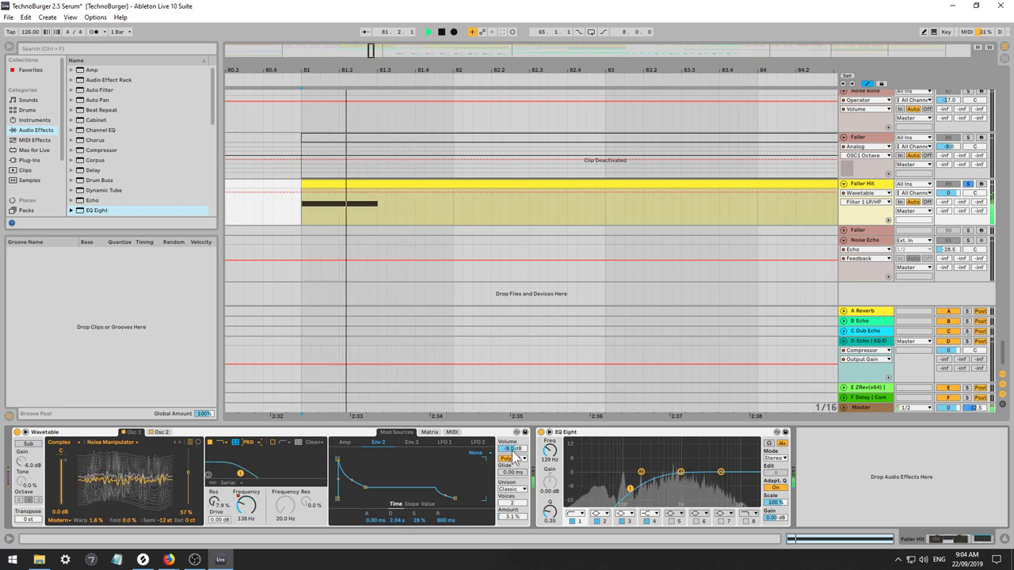
Lower Wavetable's output volume, settle the filter drive at 15.9 dB after trying 24 dB, and open the cutoff.
{"action": "left_click_drag", "start_coordinate": [512, 449], "coordinate": [512, 475]}
{"action": "left_click_drag", "start_coordinate": [246, 505], "coordinate": [220, 476]}
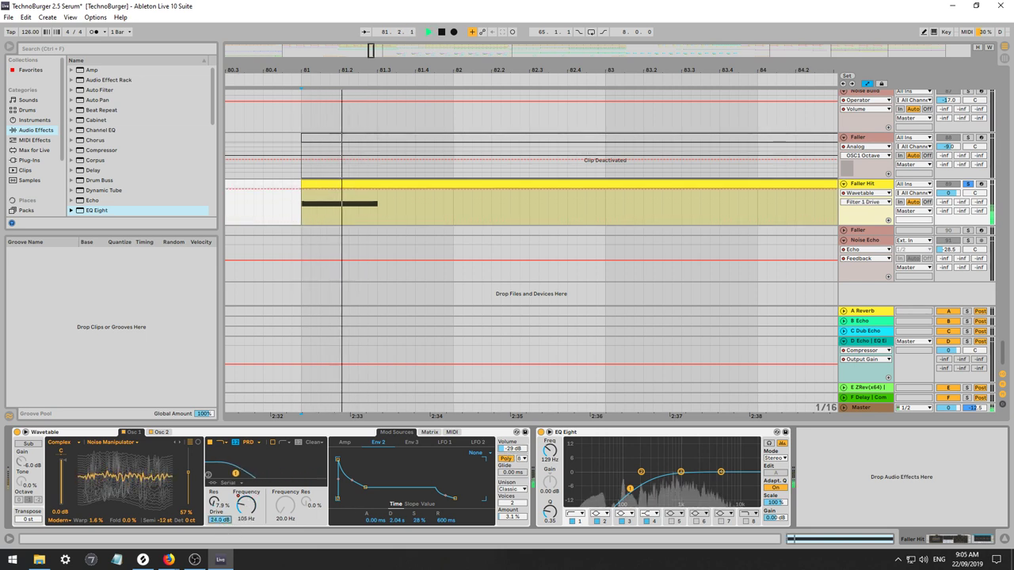
{"action": "key", "text": "space"}
{"action": "key", "text": "space"}
{"action": "left_click_drag", "start_coordinate": [220, 519], "coordinate": [246, 441]}
{"action": "key", "text": "space"}
{"action": "key", "text": "space"}
{"action": "mouse_move", "coordinate": [512, 449]}
{"action": "left_mouse_down"}
{"action": "mouse_move", "coordinate": [512, 437]}
{"action": "mouse_move", "coordinate": [511, 457]}
{"action": "left_mouse_up"}
{"action": "key", "text": "space"}
Raise the filter resonance to around 20% and switch the filter circuit again.
{"action": "key", "text": "space"}
{"action": "mouse_move", "coordinate": [310, 474]}
{"action": "left_mouse_down"}
{"action": "mouse_move", "coordinate": [291, 470]}
{"action": "mouse_move", "coordinate": [322, 470]}
{"action": "left_mouse_up"}
{"action": "left_click", "coordinate": [251, 443]}
{"action": "left_click", "coordinate": [247, 469]}
{"action": "key", "text": "space"}
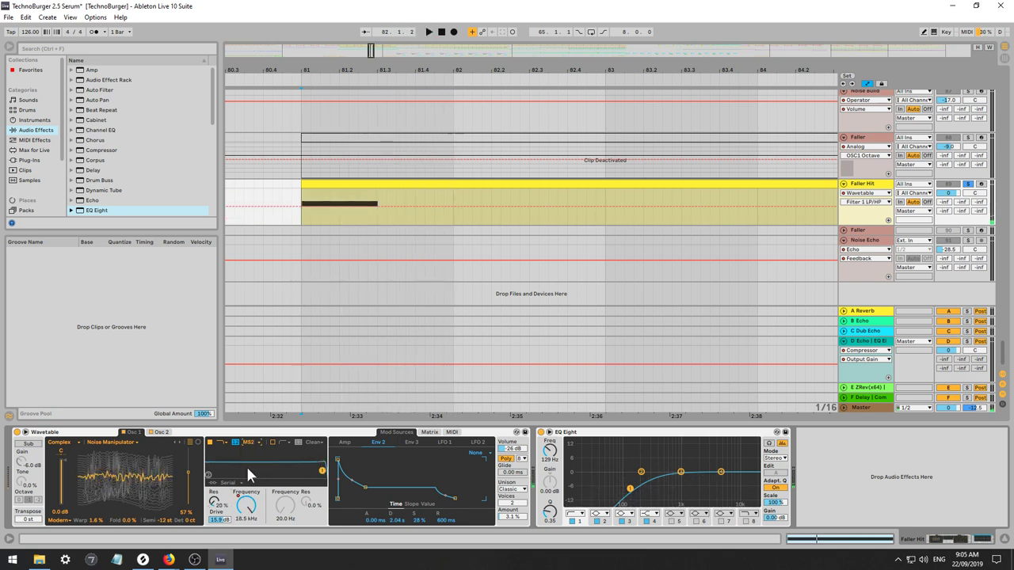
{"action": "key", "text": "space"}
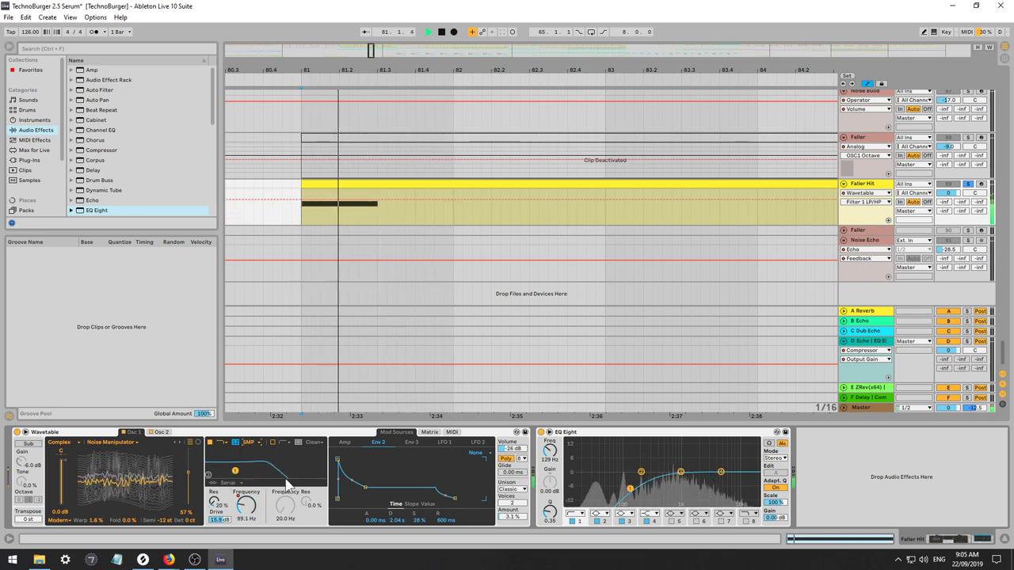
Move EQ Eight band 1 down to 107 Hz and cut the upper mids with band 4.
{"action": "left_click_drag", "start_coordinate": [631, 489], "coordinate": [625, 488]}
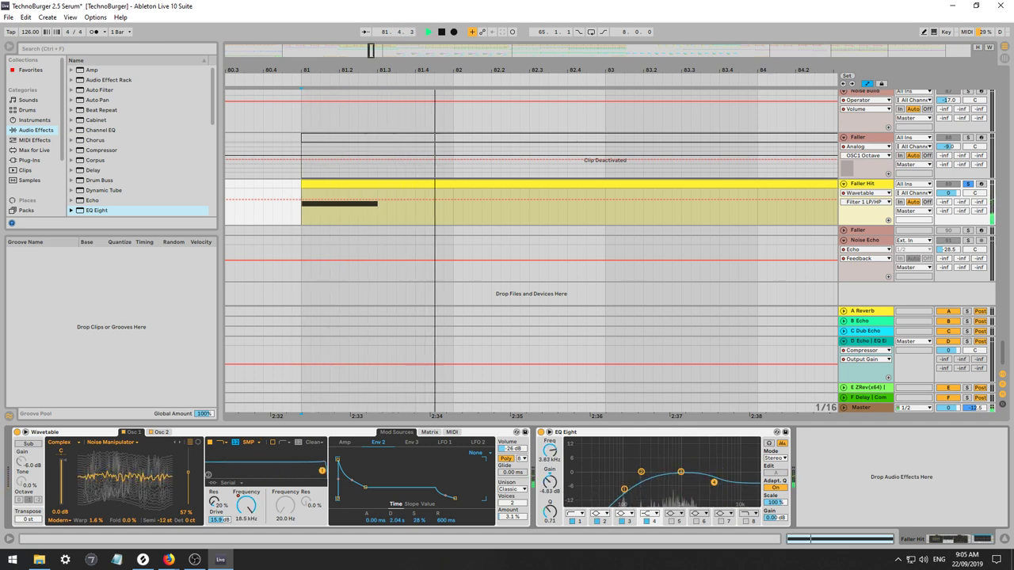
{"action": "key", "text": "space"}
{"action": "mouse_move", "coordinate": [681, 473]}
{"action": "left_mouse_down"}
{"action": "mouse_move", "coordinate": [661, 466]}
{"action": "mouse_move", "coordinate": [701, 477]}
{"action": "mouse_move", "coordinate": [688, 490]}
{"action": "left_mouse_up"}
{"action": "key", "text": "space"}
{"action": "key", "text": "space"}
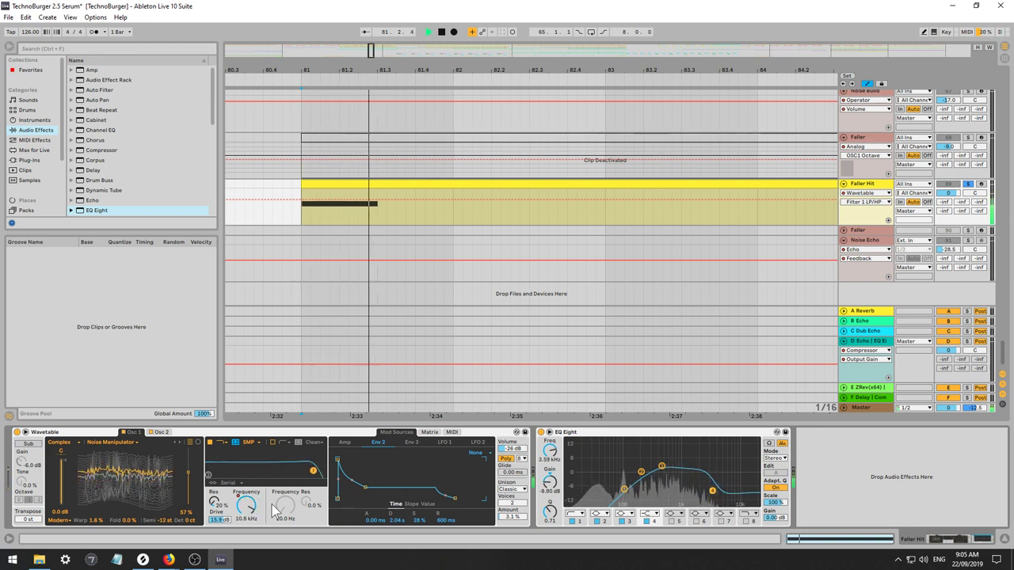
{"action": "left_click", "coordinate": [247, 507]}
Show Faller Hit's automation lane, zoom to its clip at bar 81, and turn on the metronome.
{"action": "key", "text": "space"}
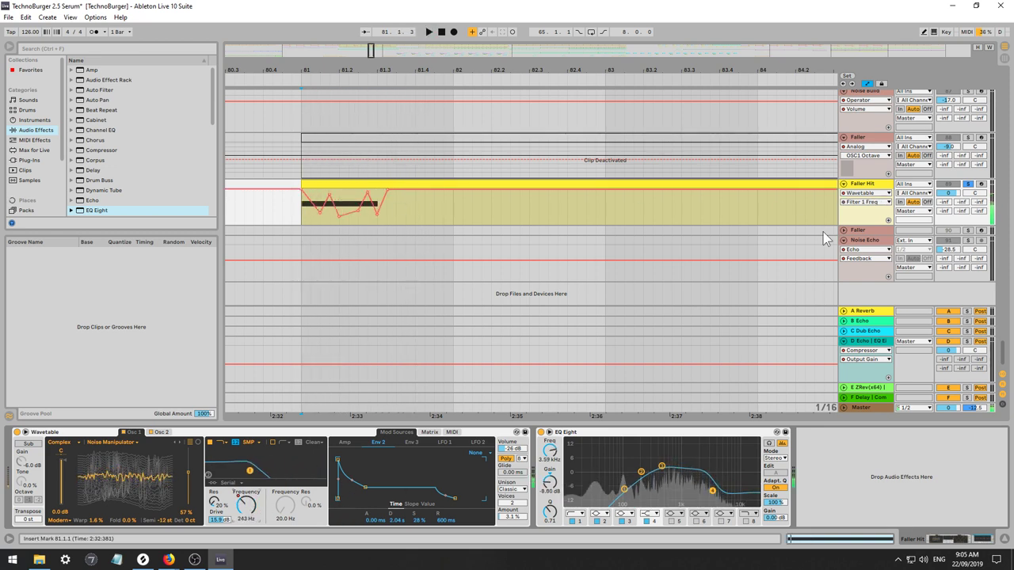
{"action": "left_click", "coordinate": [887, 220]}
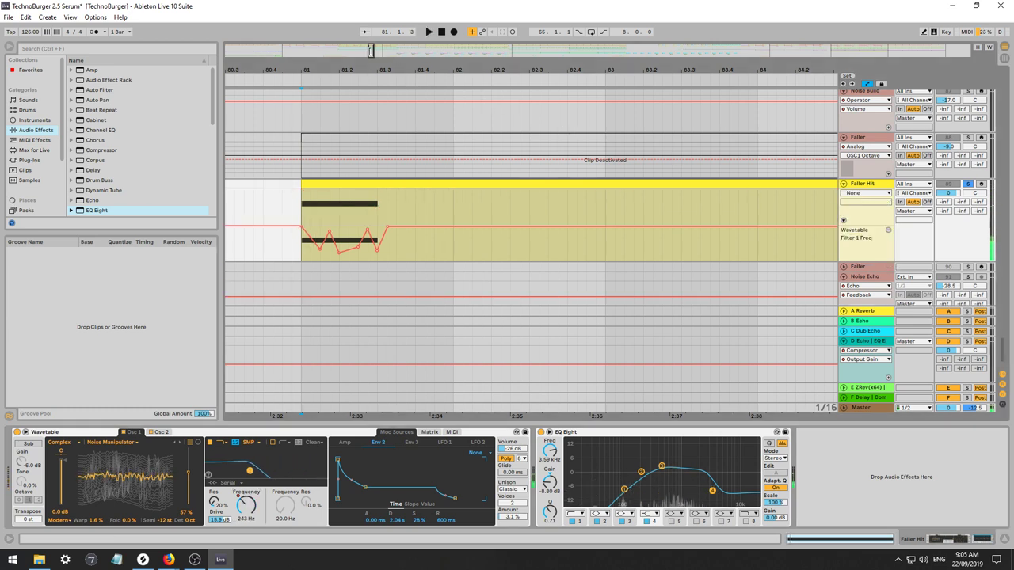
{"action": "left_click_drag", "start_coordinate": [546, 70], "coordinate": [833, 135]}
{"action": "key", "text": "minus"}
{"action": "key", "text": "minus"}
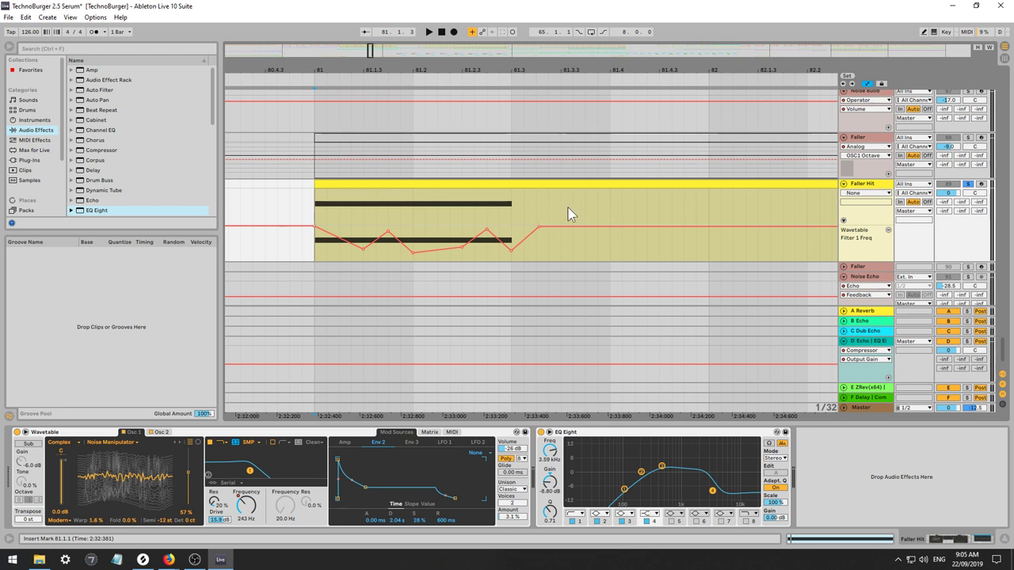
{"action": "left_click_drag", "start_coordinate": [607, 204], "coordinate": [289, 201]}
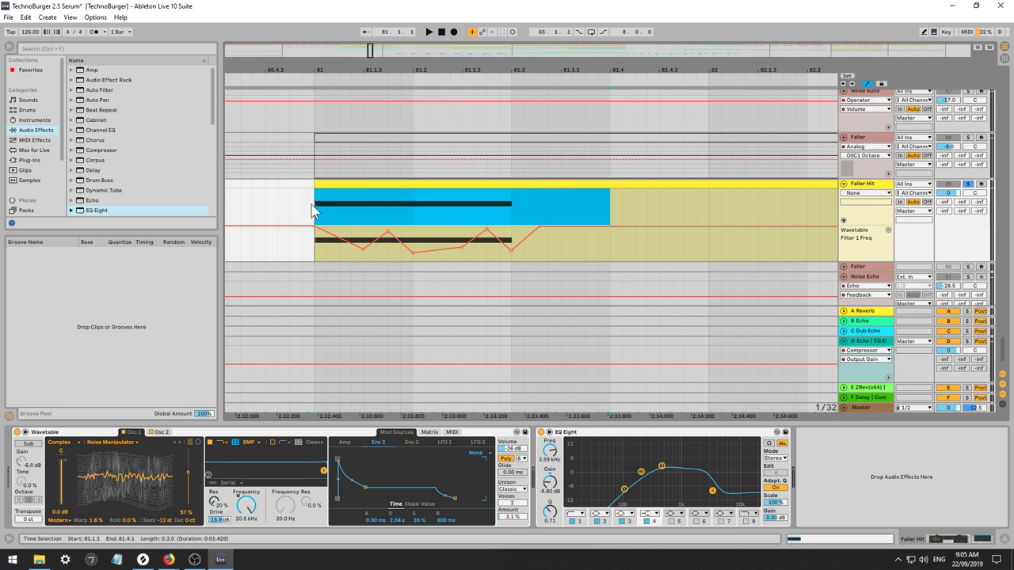
{"action": "key", "text": "z"}
{"action": "scroll", "coordinate": [530, 247], "scroll_direction": "down", "scroll_amount": 2}
{"action": "key", "text": "space"}
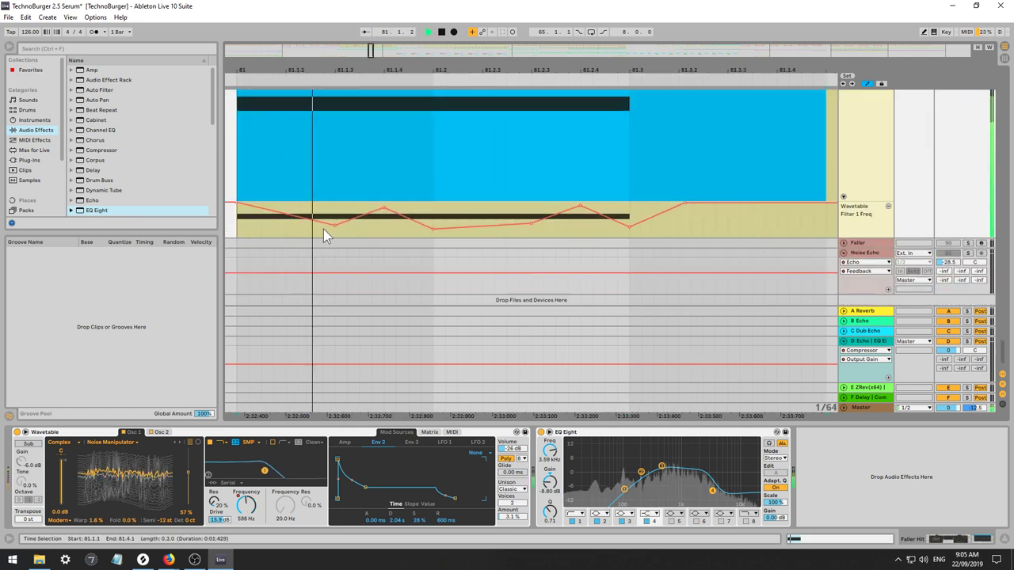
{"action": "left_click", "coordinate": [240, 226]}
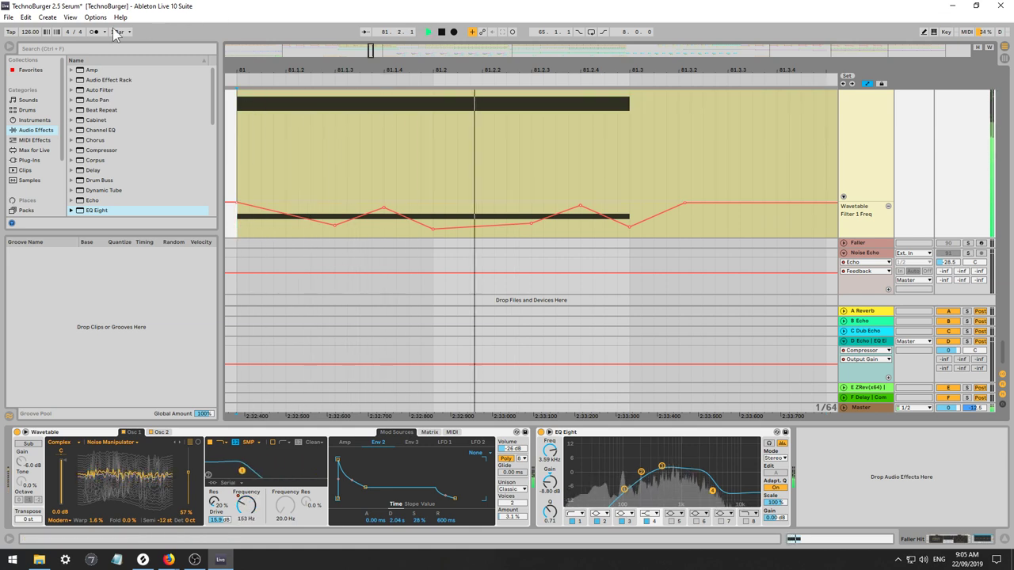
{"action": "left_click", "coordinate": [95, 31]}
{"action": "left_click_drag", "start_coordinate": [727, 229], "coordinate": [253, 241]}
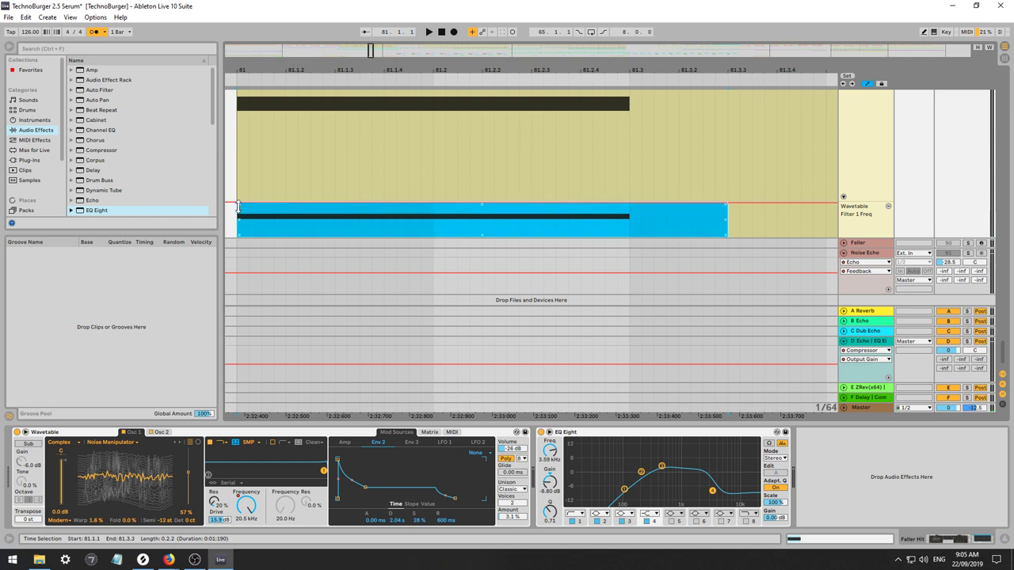
Draw filter frequency breakpoints at 22.1 Hz, 45.4 Hz, 587 Hz and 50.8 Hz around a 20.5 kHz peak.
{"action": "left_click_drag", "start_coordinate": [252, 203], "coordinate": [274, 231]}
{"action": "key", "text": "space"}
{"action": "key", "text": "space"}
{"action": "key", "text": "space"}
{"action": "key", "text": "space"}
{"action": "key", "text": "space"}
{"action": "key", "text": "space"}
{"action": "key", "text": "space"}
{"action": "left_click_drag", "start_coordinate": [335, 228], "coordinate": [385, 236]}
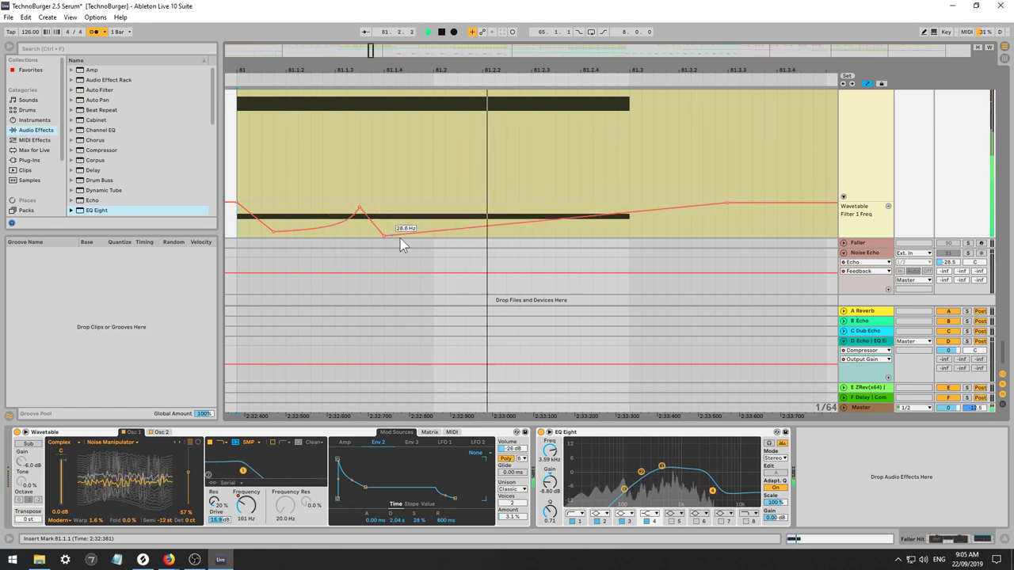
{"action": "left_click", "coordinate": [449, 228]}
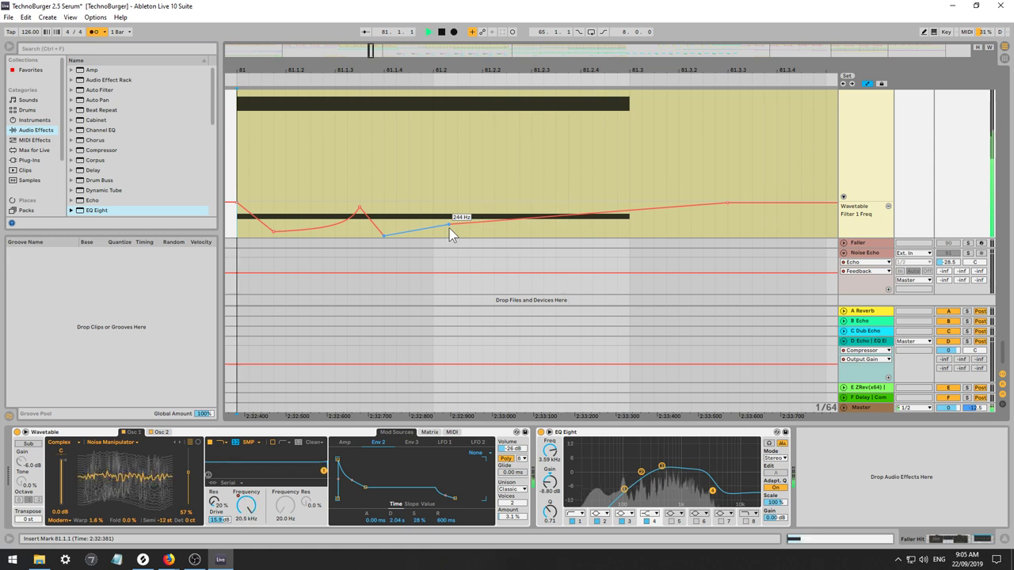
{"action": "left_click_drag", "start_coordinate": [449, 228], "coordinate": [546, 232]}
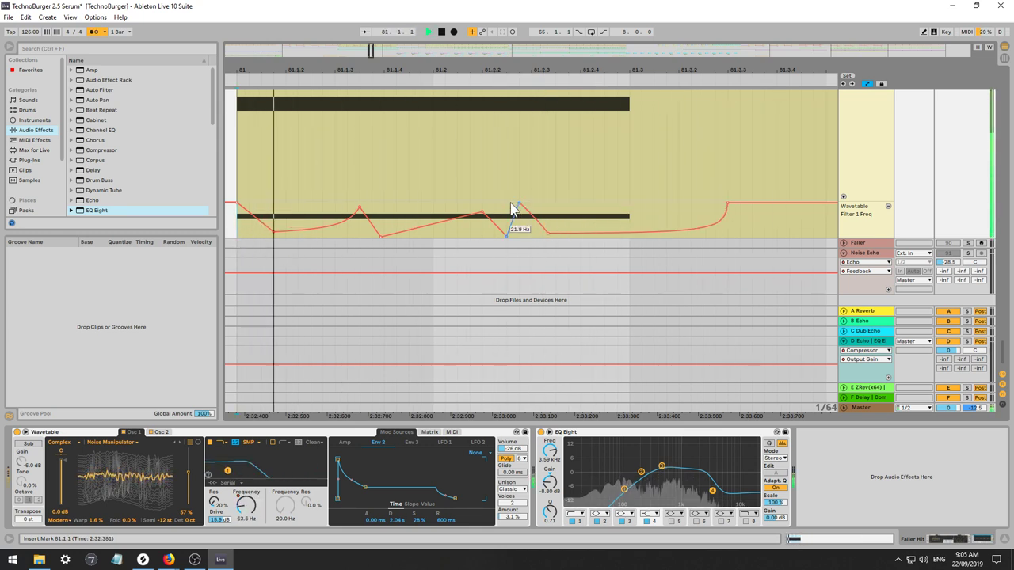
{"action": "left_click_drag", "start_coordinate": [519, 204], "coordinate": [531, 204]}
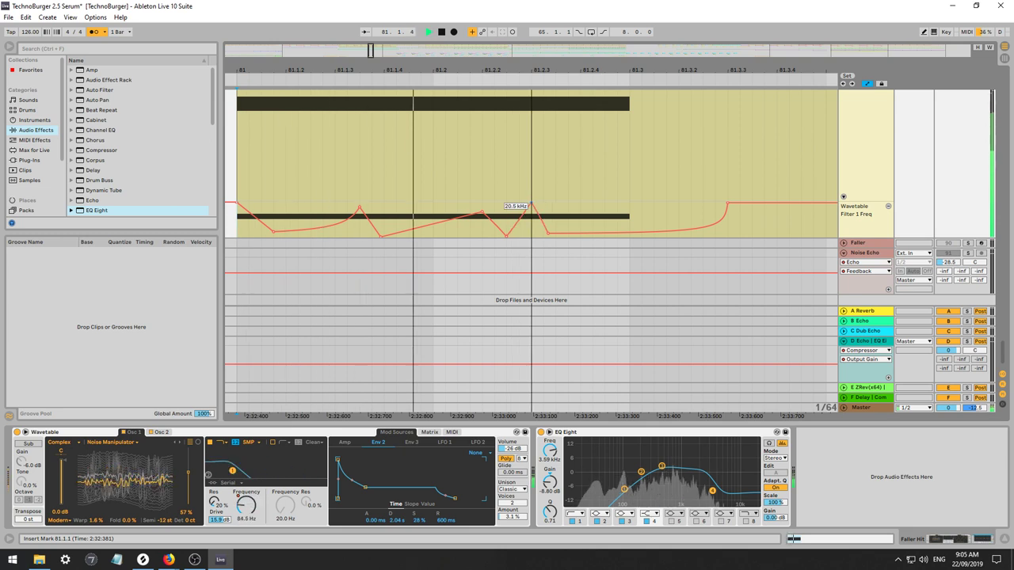
{"action": "left_click", "coordinate": [547, 233]}
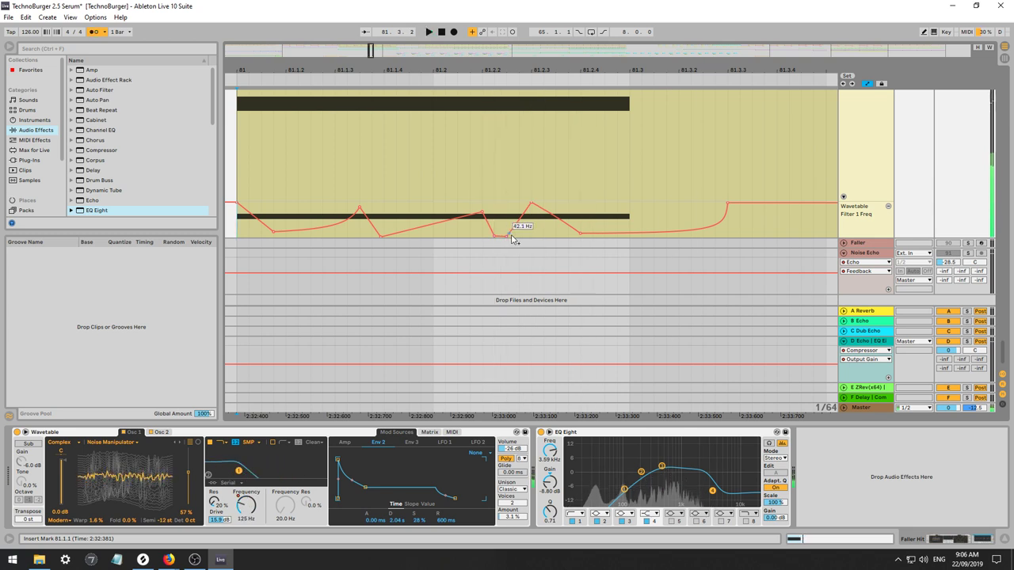
{"action": "left_click_drag", "start_coordinate": [521, 223], "coordinate": [470, 211]}
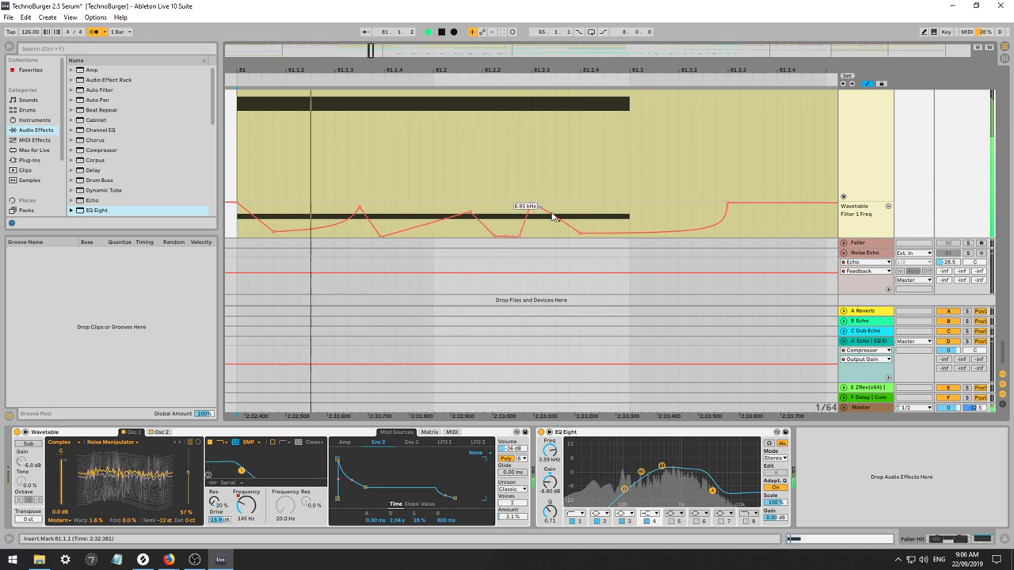
{"action": "mouse_move", "coordinate": [550, 215]}
{"action": "left_mouse_down"}
{"action": "mouse_move", "coordinate": [551, 234]}
{"action": "mouse_move", "coordinate": [563, 206]}
{"action": "left_mouse_up"}
Try an extra 20.5 kHz peak, remove it, and add a 1.20 kHz breakpoint later in the bar.
{"action": "key", "text": "space"}
{"action": "key", "text": "space"}
{"action": "left_click_drag", "start_coordinate": [604, 235], "coordinate": [630, 203]}
{"action": "key", "text": "space"}
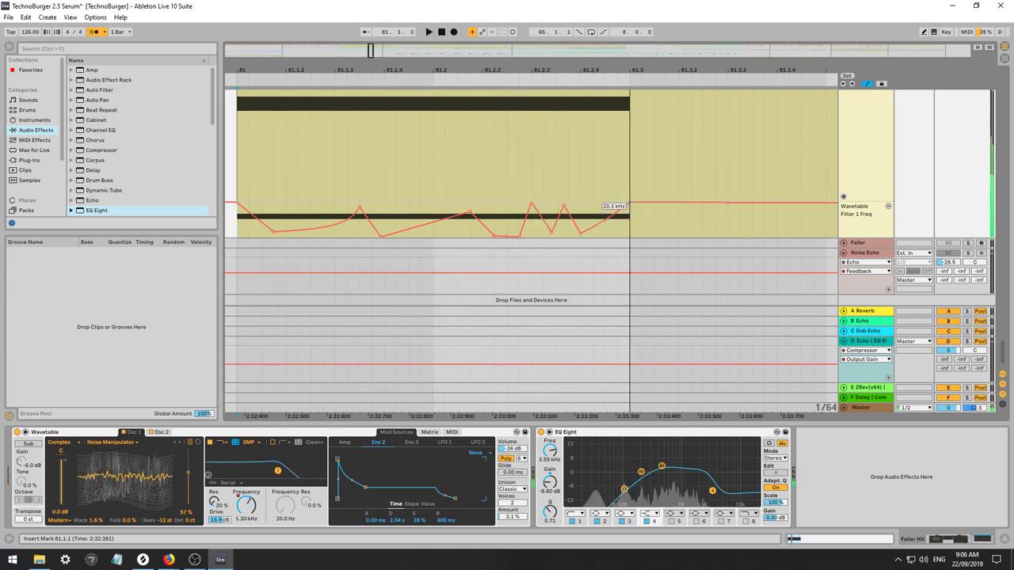
{"action": "key", "text": "space"}
{"action": "key", "text": "space"}
{"action": "left_click", "coordinate": [564, 206]}
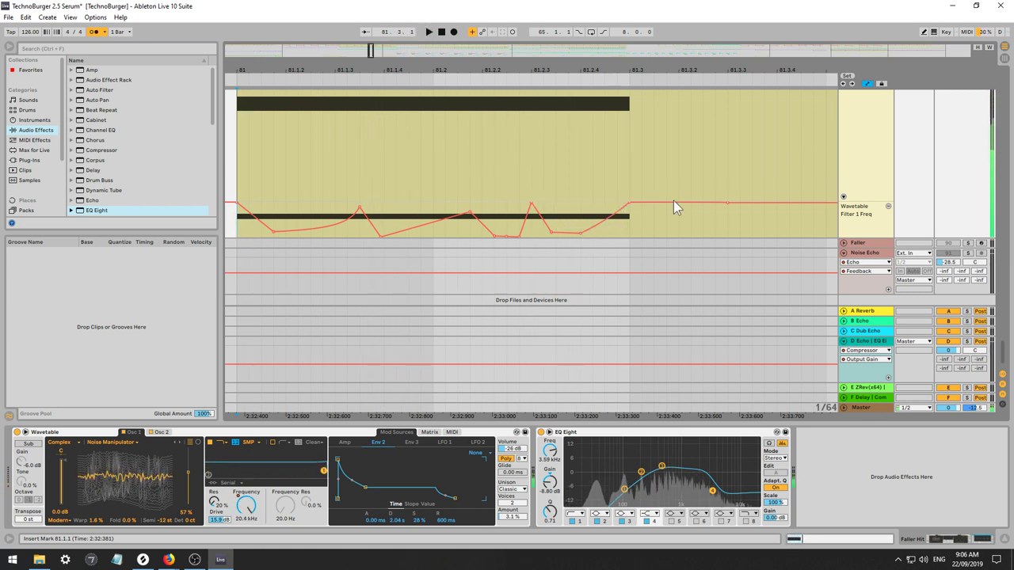
{"action": "mouse_move", "coordinate": [671, 204]}
{"action": "left_mouse_down"}
{"action": "mouse_move", "coordinate": [751, 216]}
{"action": "mouse_move", "coordinate": [690, 224]}
{"action": "mouse_move", "coordinate": [758, 229]}
{"action": "mouse_move", "coordinate": [716, 208]}
{"action": "left_mouse_up"}
{"action": "key", "text": "space"}
{"action": "key", "text": "space"}
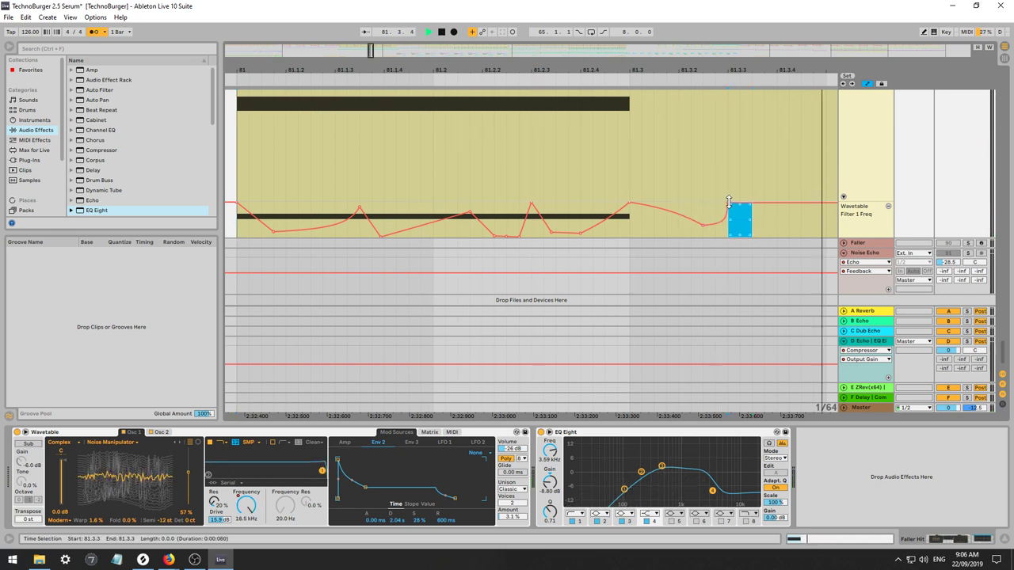
{"action": "key", "text": "space"}
Move the 57.0 Hz breakpoint later and audition the automation from 81.1.1.
{"action": "left_click_drag", "start_coordinate": [777, 224], "coordinate": [684, 225]}
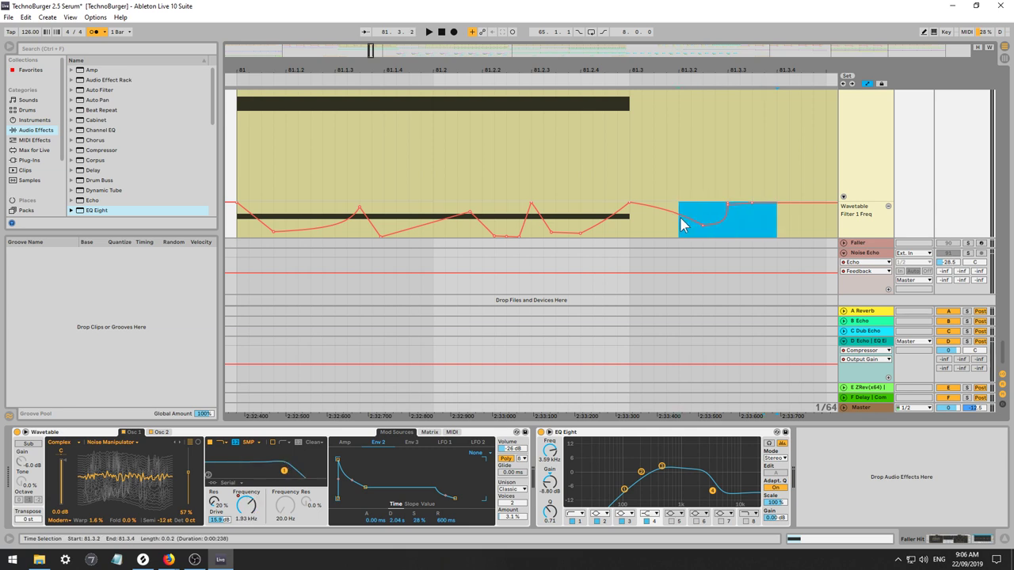
{"action": "left_click", "coordinate": [254, 238]}
{"action": "key", "text": "space"}
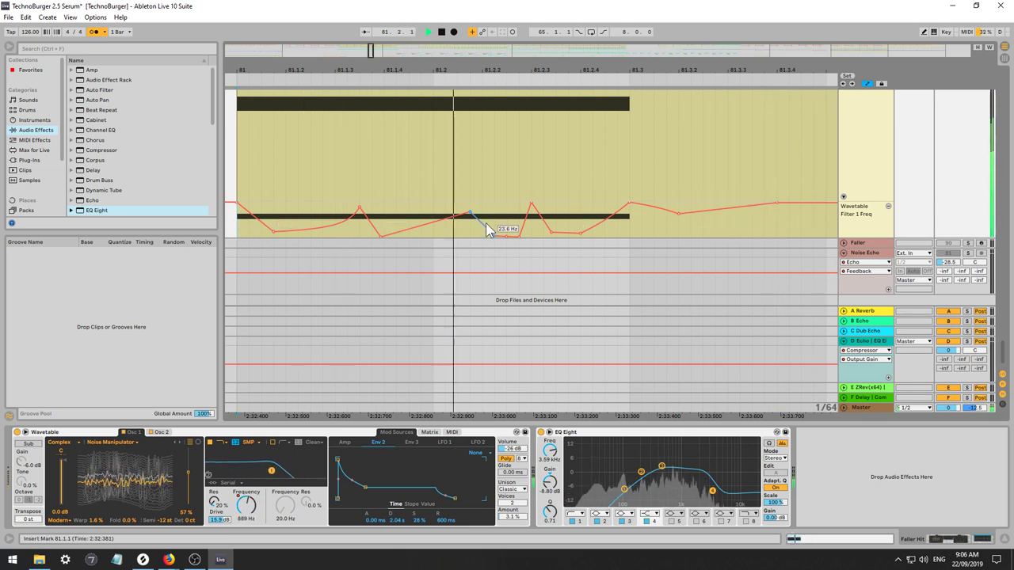
{"action": "key", "text": "space"}
{"action": "left_click_drag", "start_coordinate": [273, 235], "coordinate": [297, 234]}
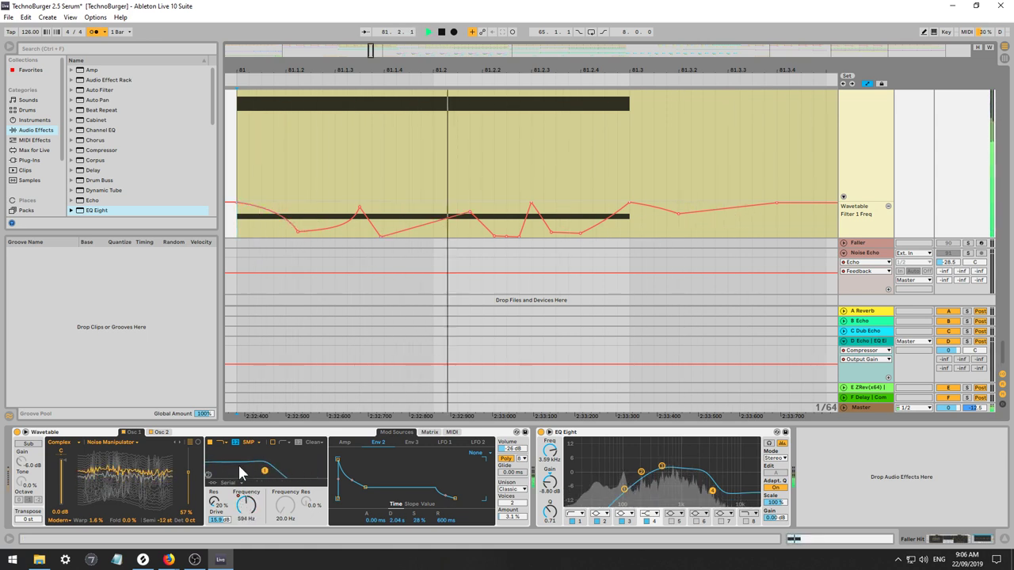
{"action": "key", "text": "space"}
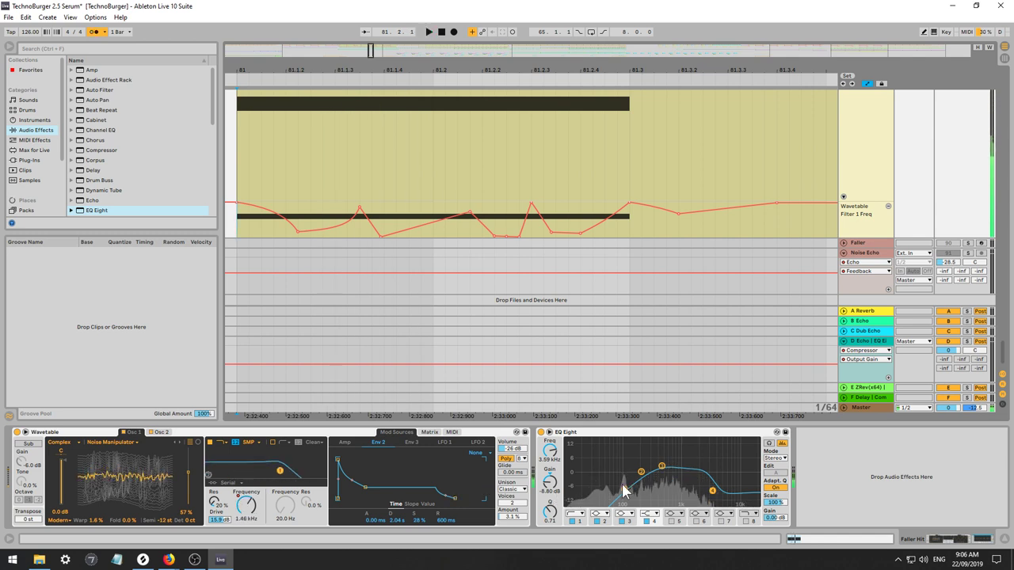
{"action": "key", "text": "space"}
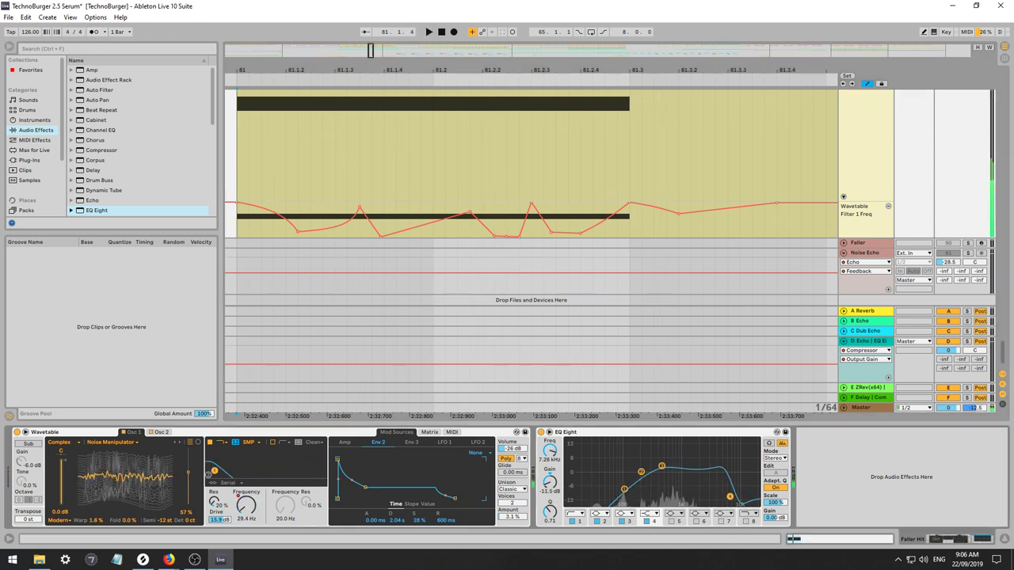
{"action": "key", "text": "space"}
Lower EQ band 3, bring band 4 near 5.89 kHz, and pull a late breakpoint to 29.1 Hz.
{"action": "left_click_drag", "start_coordinate": [662, 467], "coordinate": [660, 476]}
{"action": "key", "text": "space"}
{"action": "key", "text": "space"}
{"action": "left_click_drag", "start_coordinate": [729, 497], "coordinate": [724, 497]}
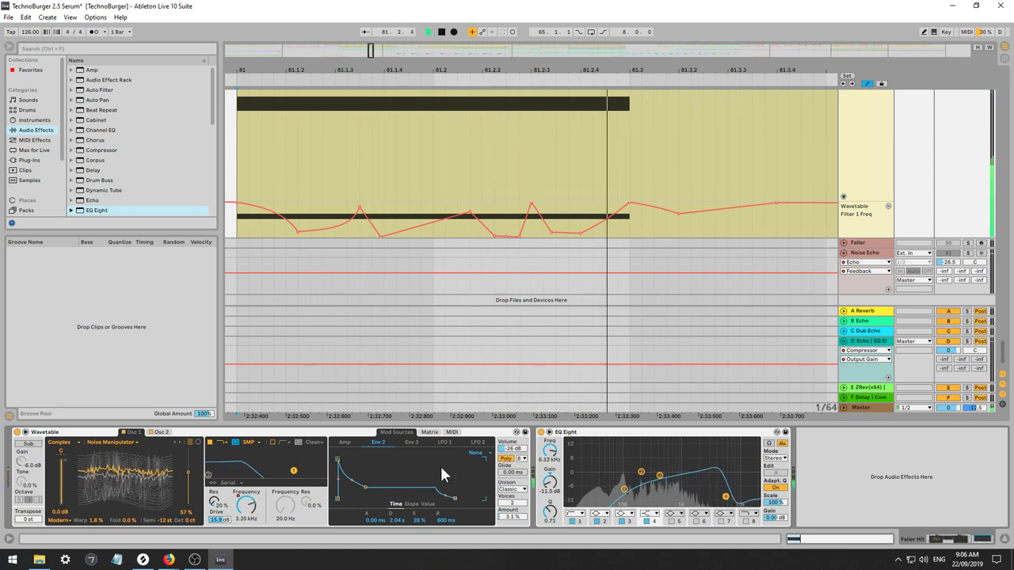
{"action": "key", "text": "space"}
{"action": "scroll", "coordinate": [151, 148], "scroll_direction": "down", "scroll_amount": 1}
{"action": "scroll", "coordinate": [136, 141], "scroll_direction": "up", "scroll_amount": 1}
{"action": "key", "text": "space"}
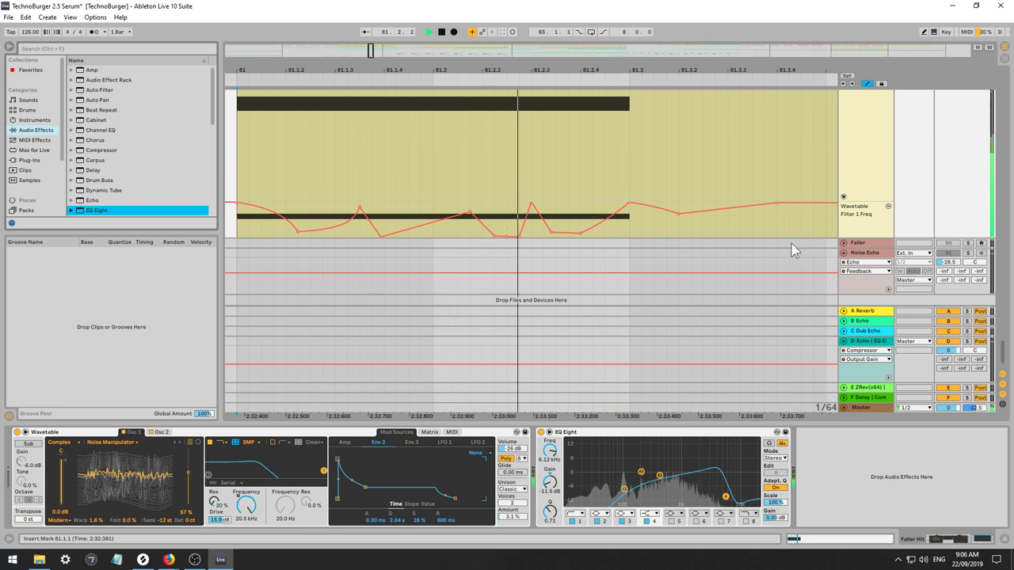
{"action": "left_click_drag", "start_coordinate": [677, 213], "coordinate": [678, 233]}
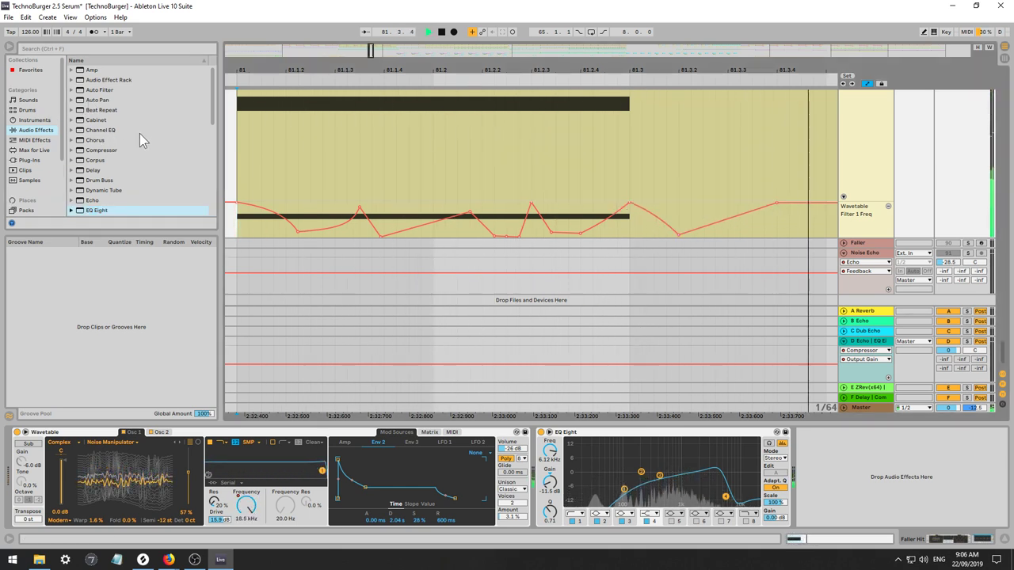
{"action": "scroll", "coordinate": [145, 146], "scroll_direction": "down", "scroll_amount": 6}
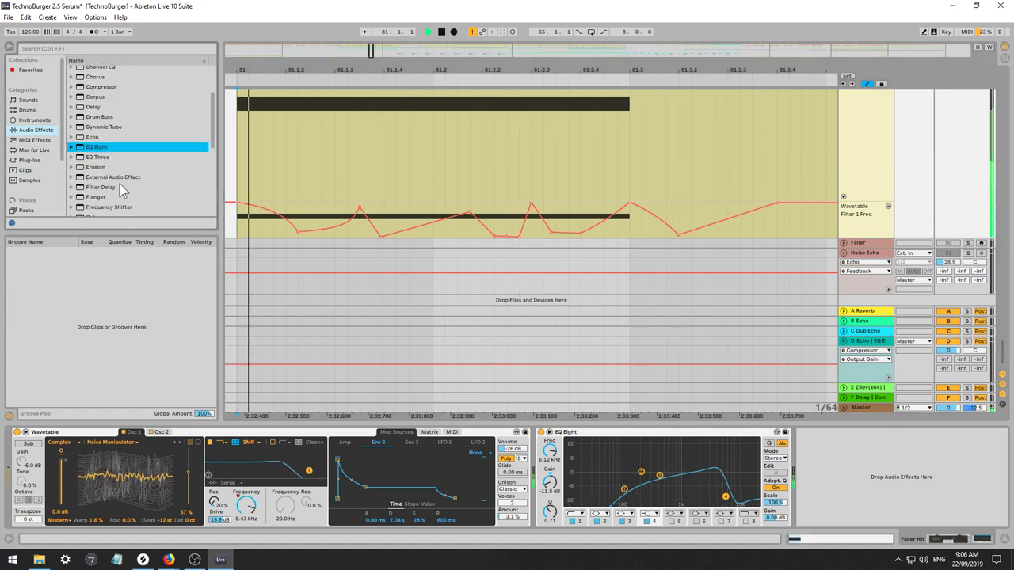
{"action": "key", "text": "space"}
Load Flanger onto Faller Hit and lower its delay time and feedback on the XY pad.
{"action": "left_click", "coordinate": [90, 196]}
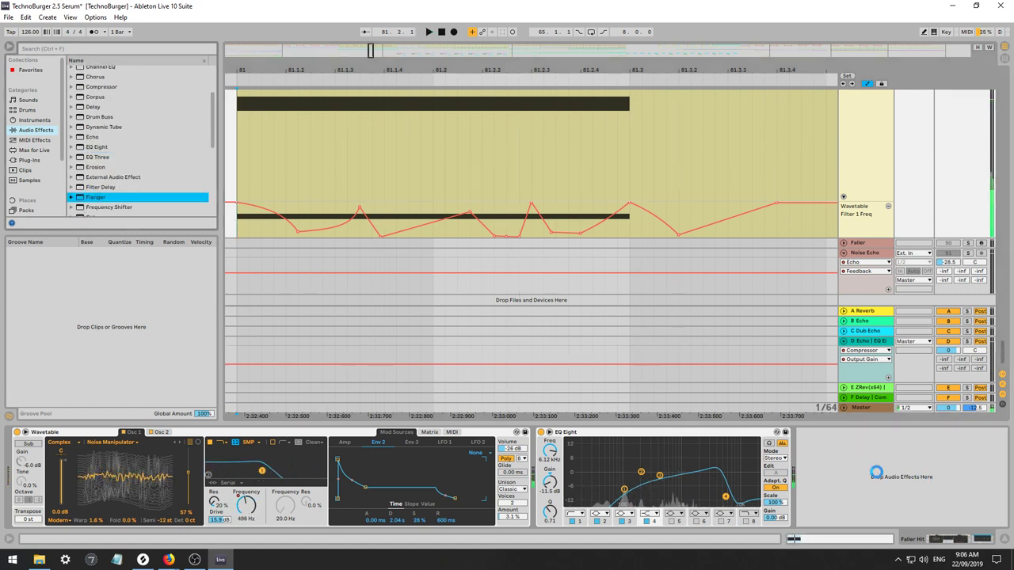
{"action": "key", "text": "space"}
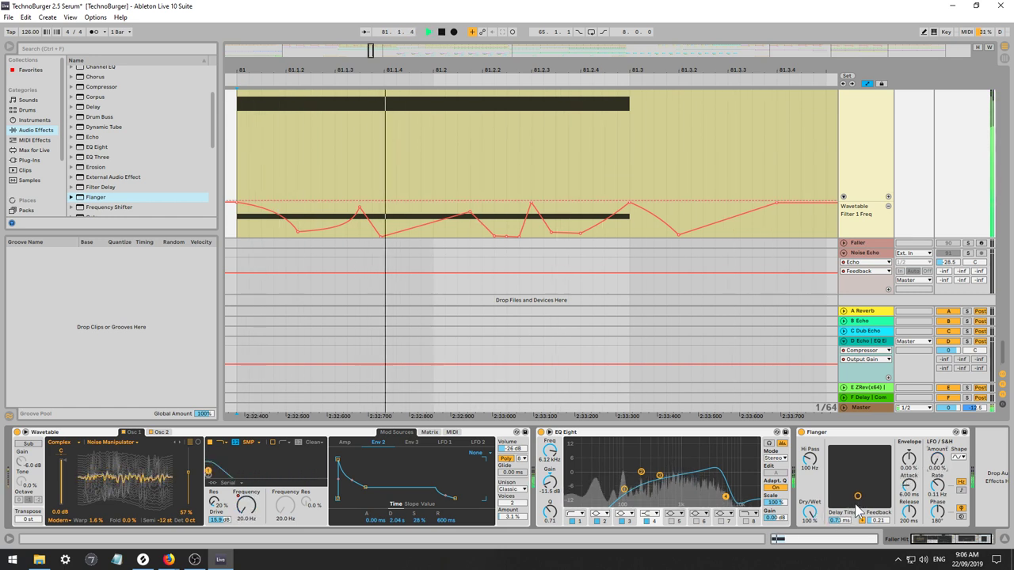
{"action": "left_click_drag", "start_coordinate": [858, 496], "coordinate": [845, 500]}
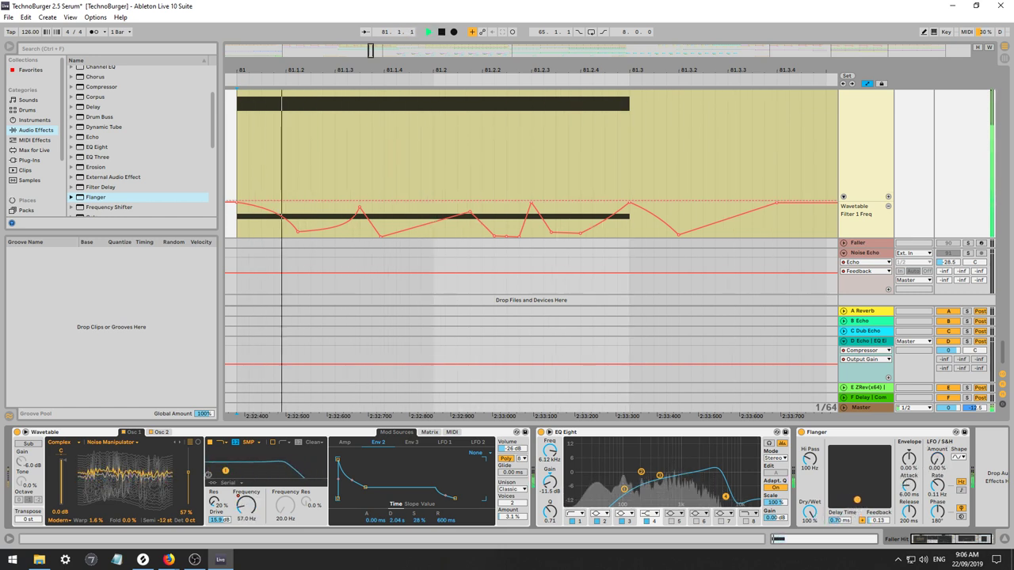
{"action": "key", "text": "space"}
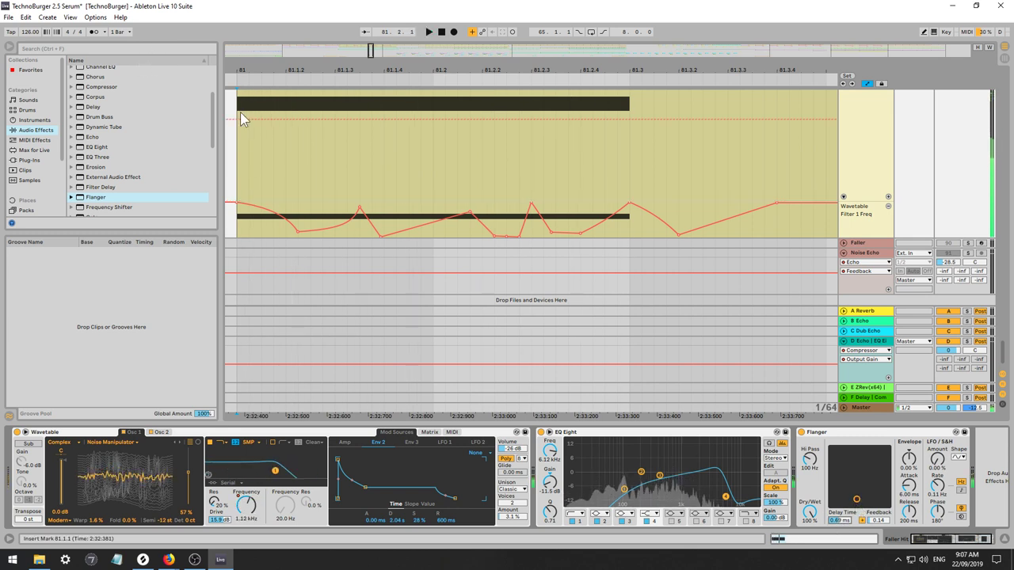
{"action": "key", "text": "space"}
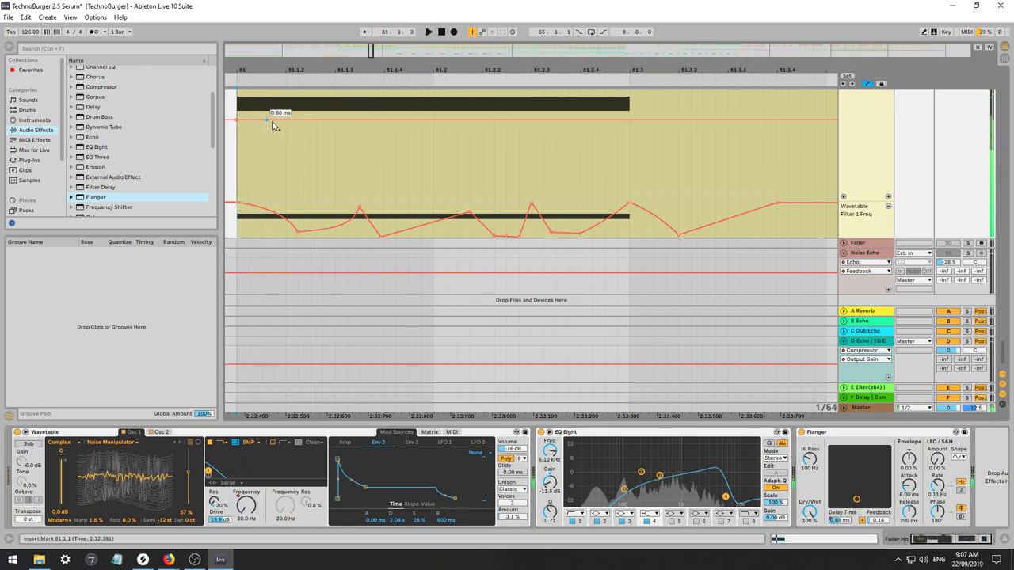
Draw a Delay Time envelope dipping to 0.33 ms then rising, and set Dry/Wet to 44.4%.
{"action": "left_click_drag", "start_coordinate": [442, 125], "coordinate": [523, 156]}
{"action": "key", "text": "space"}
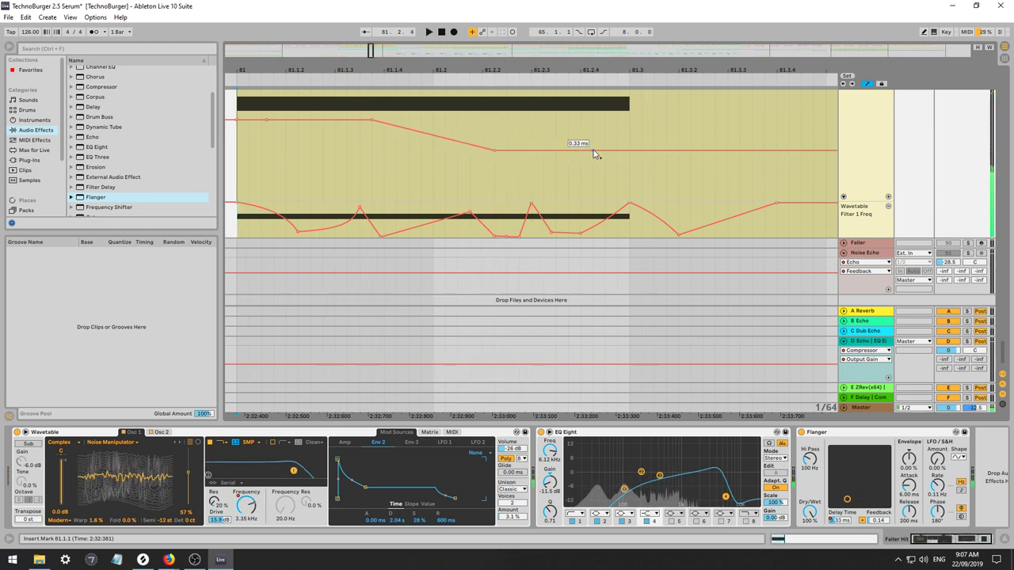
{"action": "left_click", "coordinate": [593, 152]}
{"action": "key", "text": "space"}
{"action": "left_click_drag", "start_coordinate": [603, 151], "coordinate": [641, 121]}
{"action": "left_click_drag", "start_coordinate": [496, 150], "coordinate": [433, 145]}
{"action": "left_click_drag", "start_coordinate": [810, 512], "coordinate": [809, 554]}
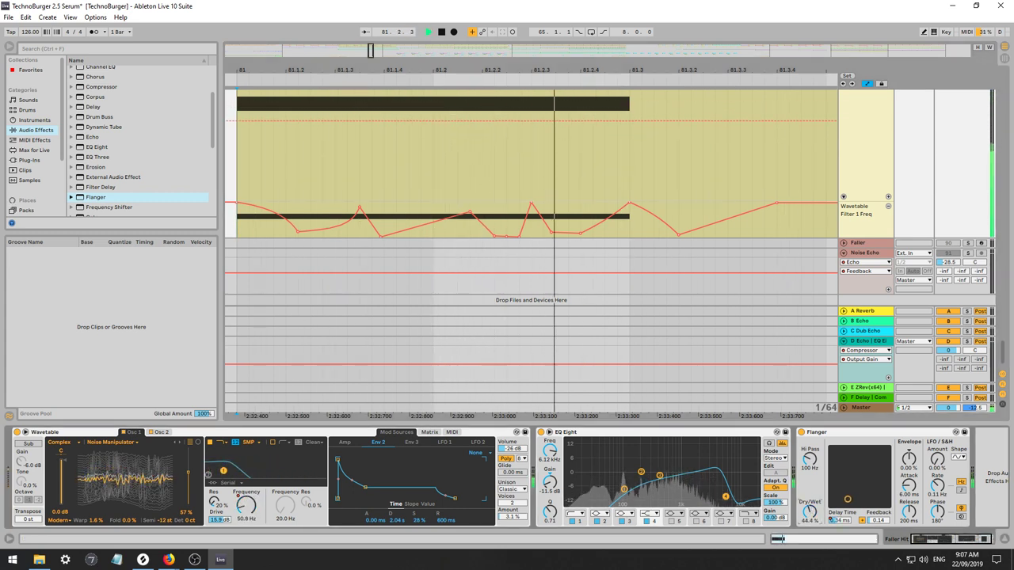
{"action": "key", "text": "space"}
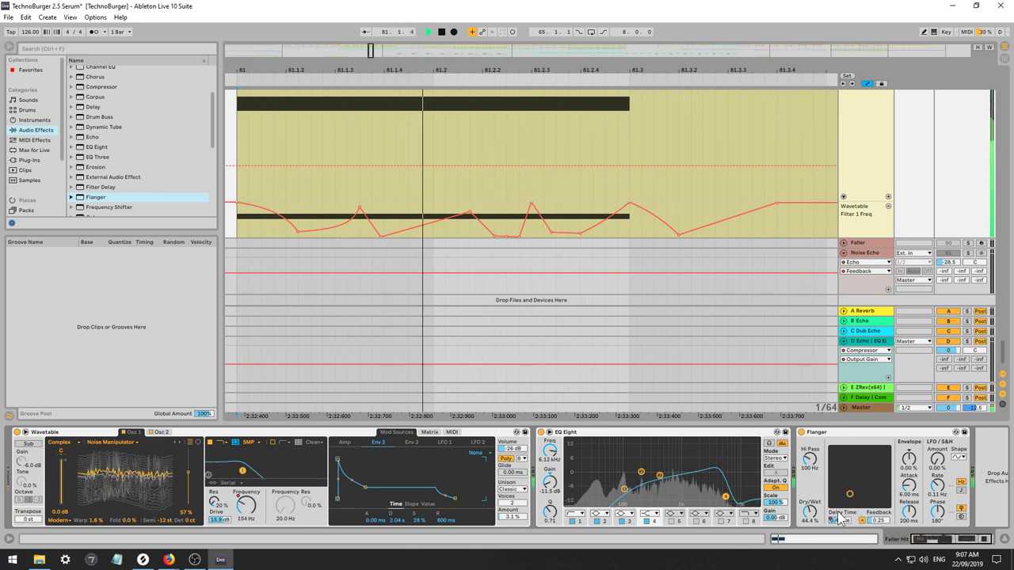
{"action": "key", "text": "space"}
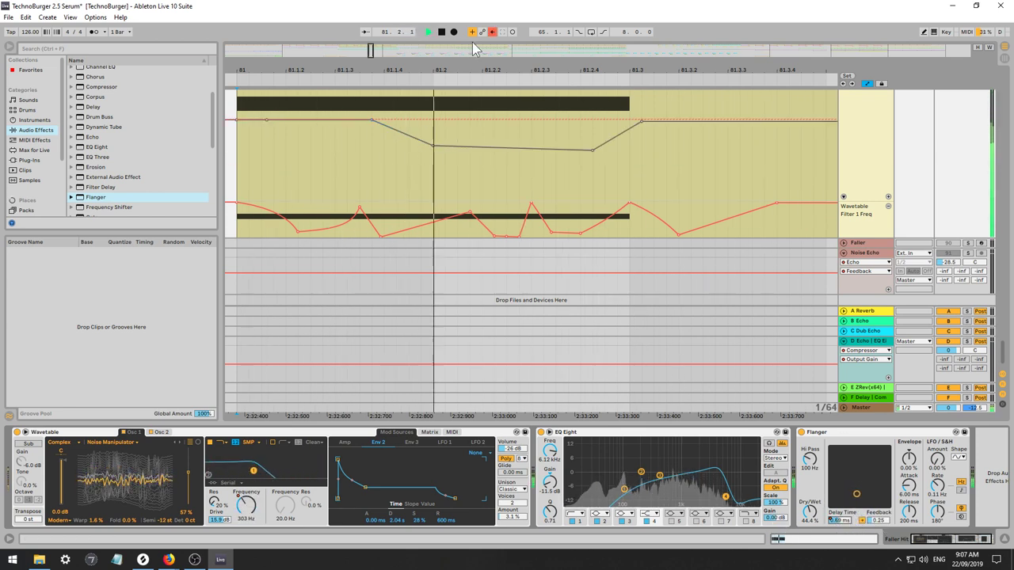
Re-enable the delay-time automation, deepen its dip, and undo a trial Ctrl+D sixteenth duplicate.
{"action": "left_click", "coordinate": [492, 33]}
{"action": "key", "text": "space"}
{"action": "key", "text": "space"}
{"action": "mouse_move", "coordinate": [435, 154]}
{"action": "left_mouse_down"}
{"action": "mouse_move", "coordinate": [434, 177]}
{"action": "mouse_move", "coordinate": [507, 95]}
{"action": "mouse_move", "coordinate": [519, 115]}
{"action": "mouse_move", "coordinate": [624, 97]}
{"action": "mouse_move", "coordinate": [482, 107]}
{"action": "mouse_move", "coordinate": [441, 140]}
{"action": "left_mouse_up"}
{"action": "key", "text": "ctrl+d"}
{"action": "key", "text": "ctrl+d"}
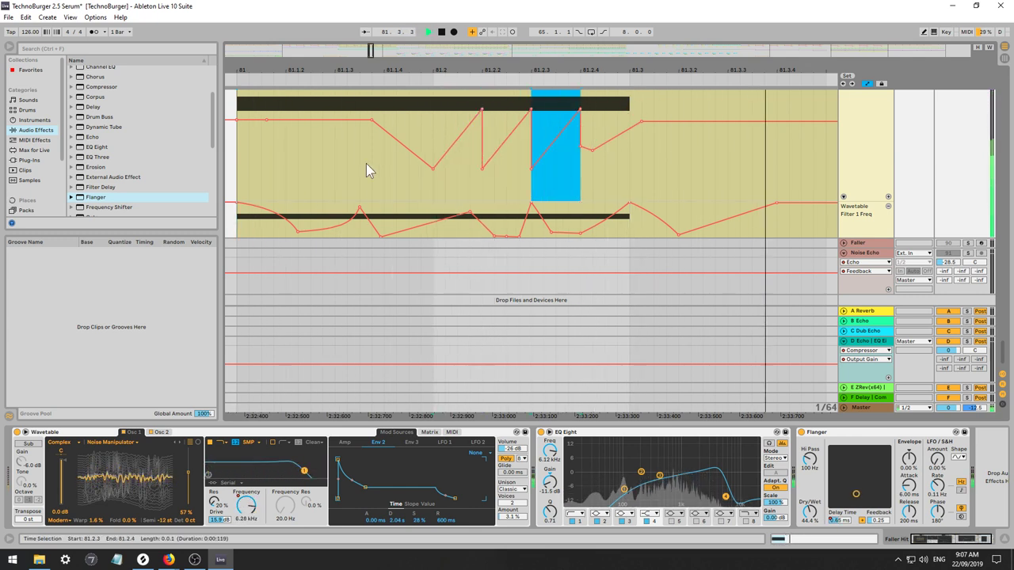
{"action": "left_click", "coordinate": [332, 176]}
{"action": "key", "text": "space"}
{"action": "left_click", "coordinate": [242, 187]}
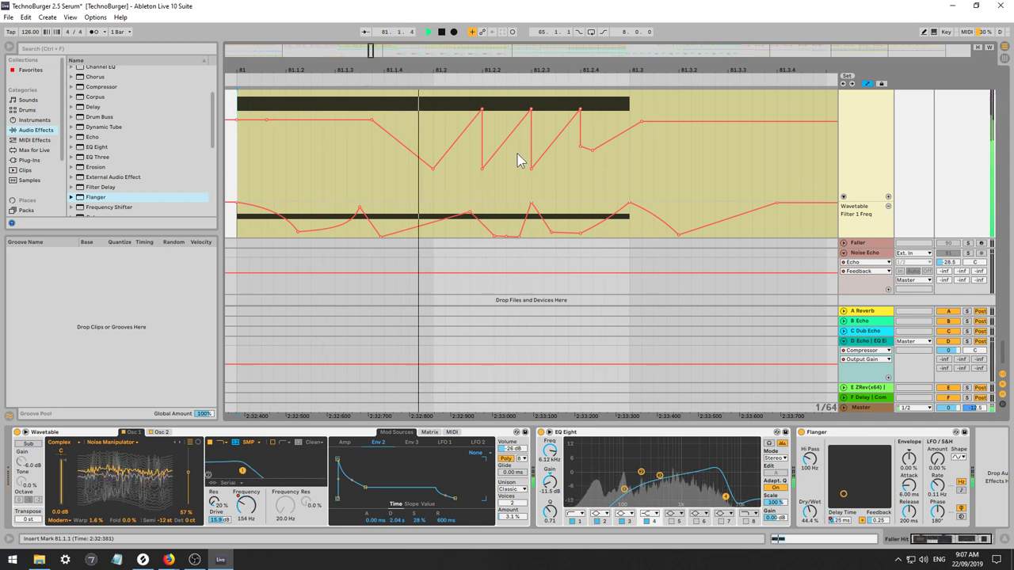
{"action": "key", "text": "ctrl+z"}
{"action": "key", "text": "ctrl+z"}
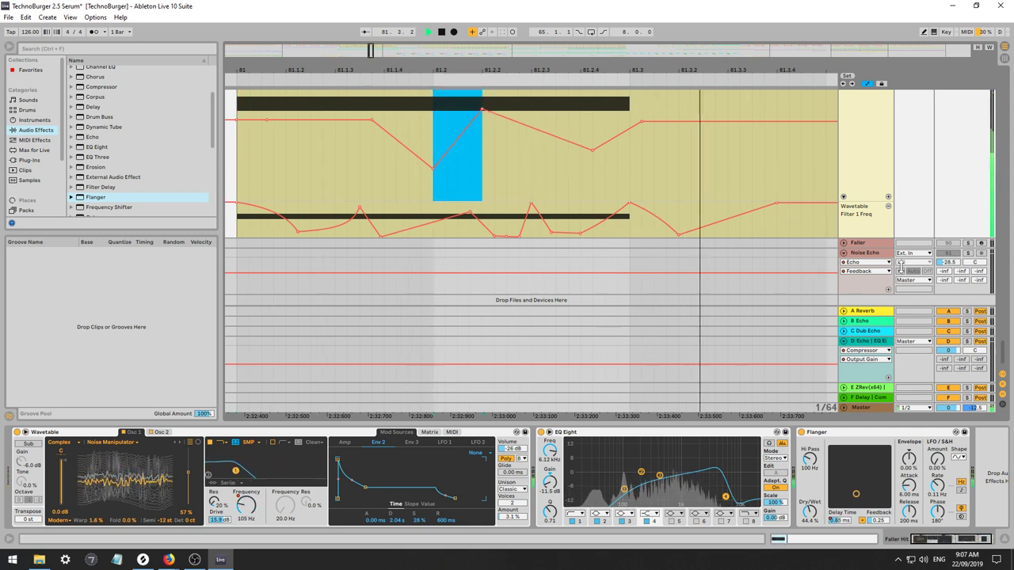
Activate the Faller Hit track and audition it from bar 81.
{"action": "scroll", "coordinate": [976, 141], "scroll_direction": "up", "scroll_amount": 3}
{"action": "left_click", "coordinate": [958, 100]}
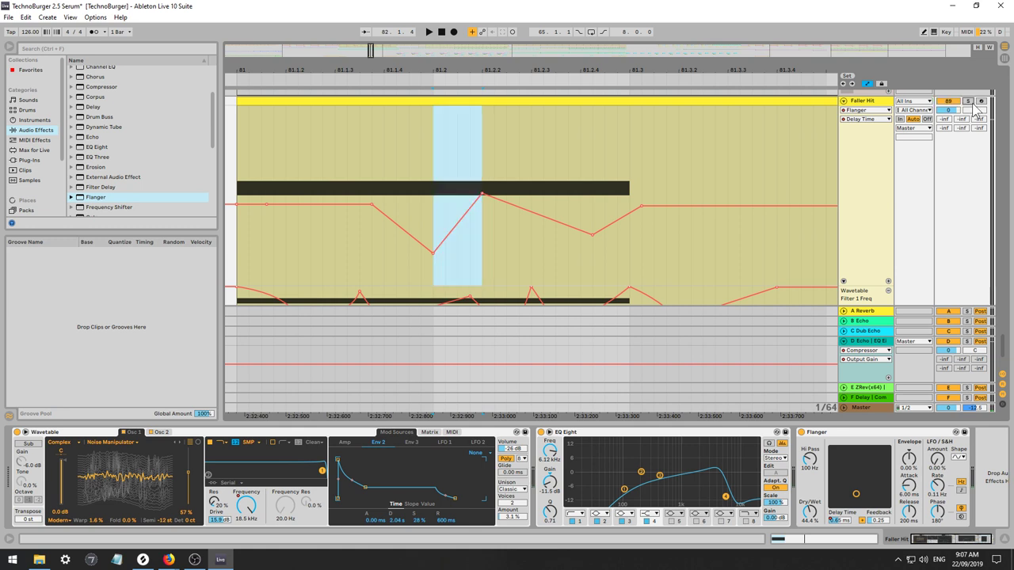
{"action": "key", "text": "space"}
{"action": "key", "text": "space"}
{"action": "key", "text": "space"}
{"action": "left_click", "coordinate": [231, 241]}
{"action": "key", "text": "space"}
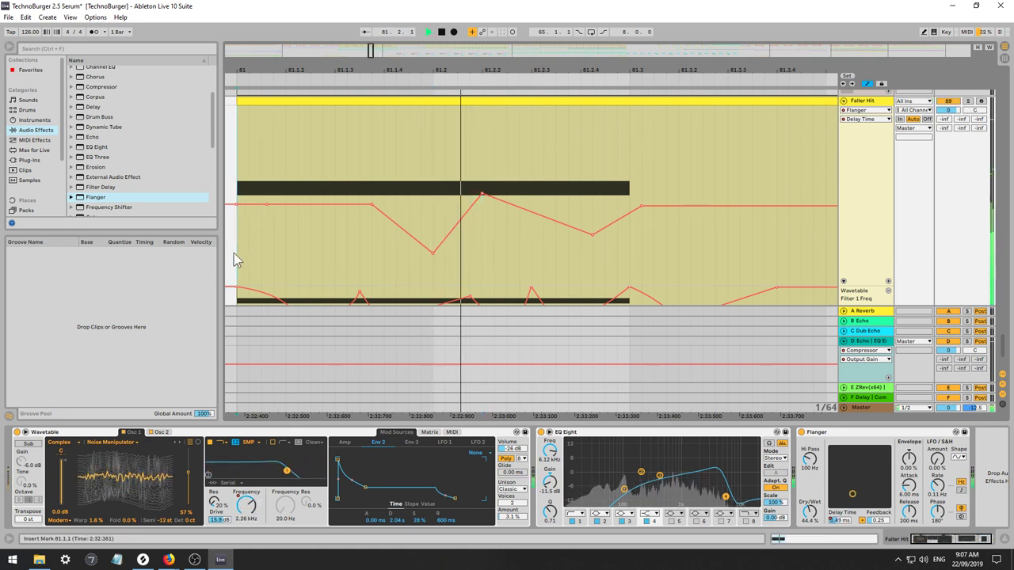
{"action": "key", "text": "space"}
{"action": "scroll", "coordinate": [369, 255], "scroll_direction": "down", "scroll_amount": 3}
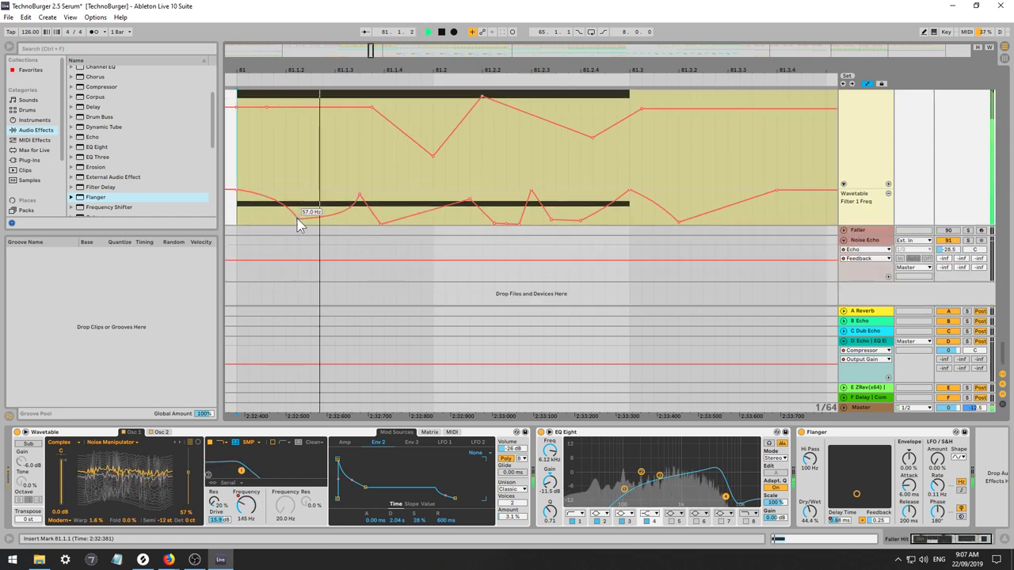
{"action": "key", "text": "space"}
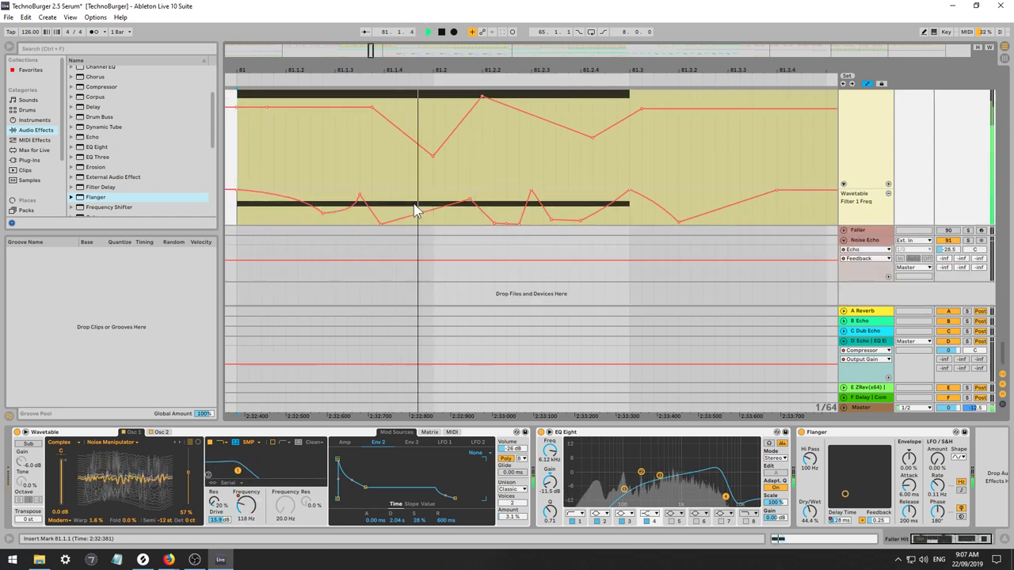
{"action": "left_click_drag", "start_coordinate": [397, 208], "coordinate": [462, 207]}
{"action": "key", "text": "space"}
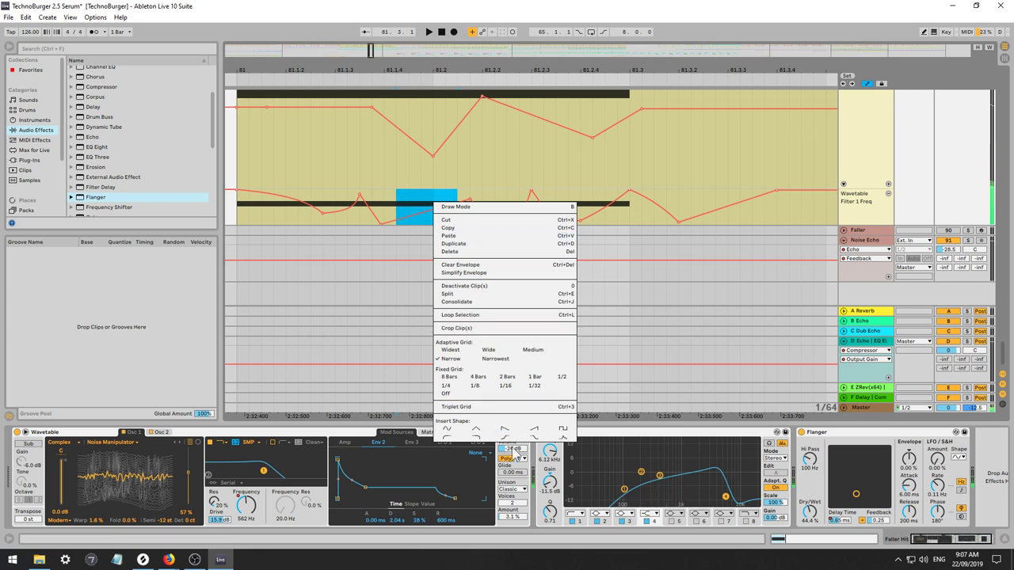
{"action": "key", "text": "Escape"}
{"action": "key", "text": "space"}
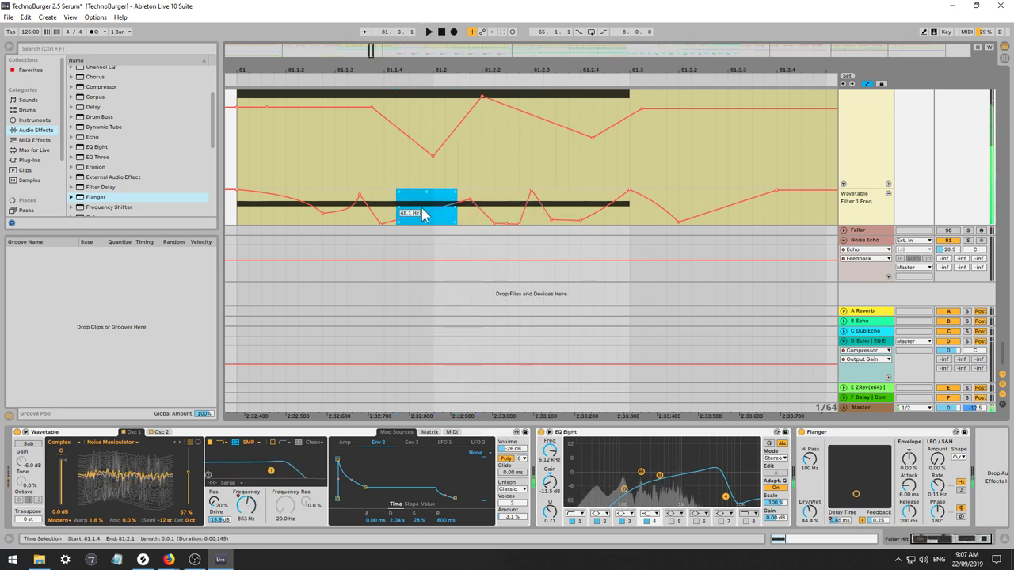
{"action": "right_click", "coordinate": [426, 214]}
{"action": "left_click", "coordinate": [439, 453]}
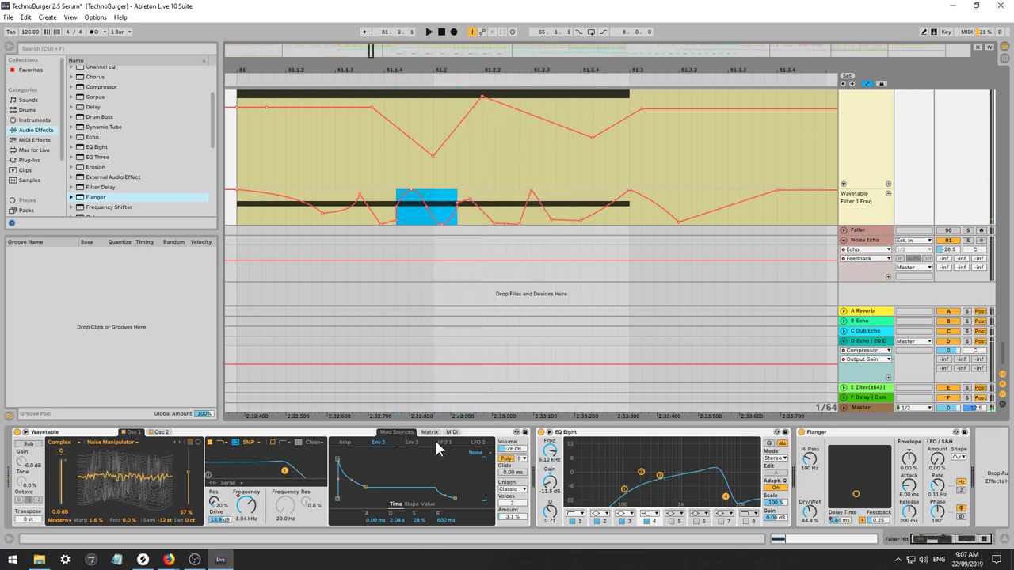
{"action": "key", "text": "space"}
{"action": "key", "text": "ctrl+d"}
{"action": "key", "text": "ctrl+d"}
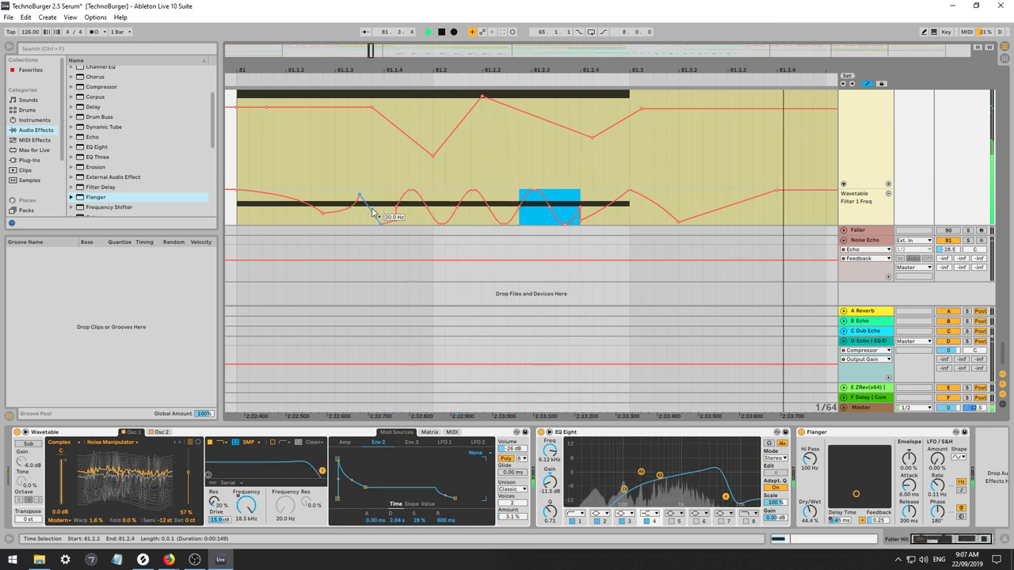
{"action": "left_click", "coordinate": [324, 194]}
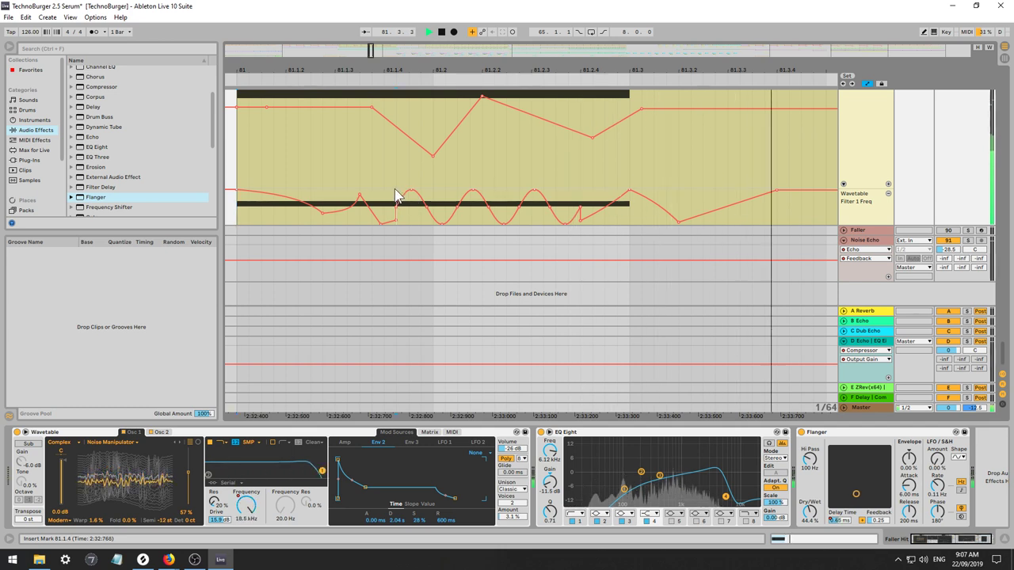
{"action": "left_click_drag", "start_coordinate": [396, 198], "coordinate": [557, 200]}
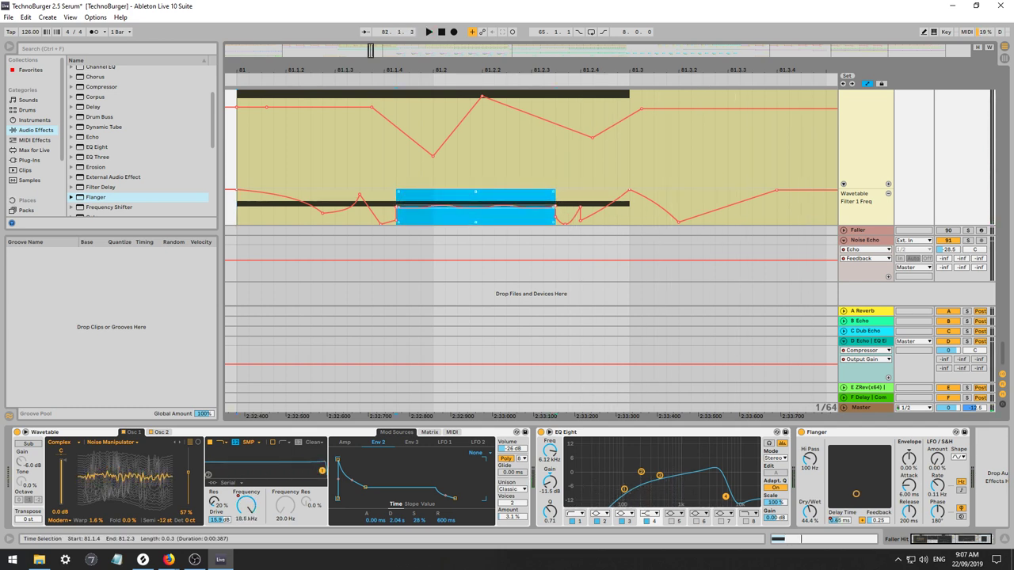
{"action": "left_click", "coordinate": [244, 218]}
{"action": "left_click_drag", "start_coordinate": [457, 208], "coordinate": [396, 208]}
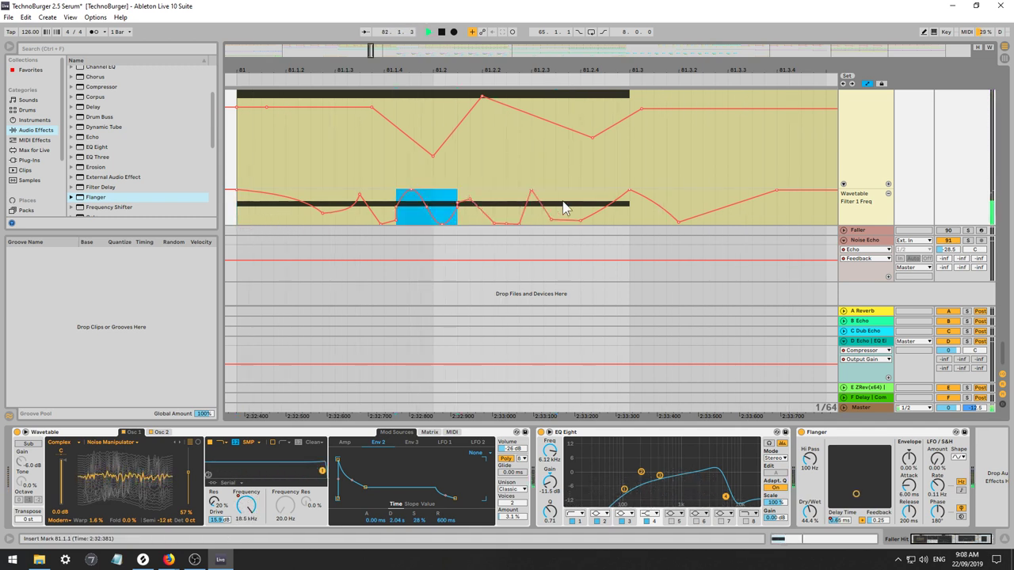
{"action": "left_click", "coordinate": [239, 210]}
{"action": "key", "text": "space"}
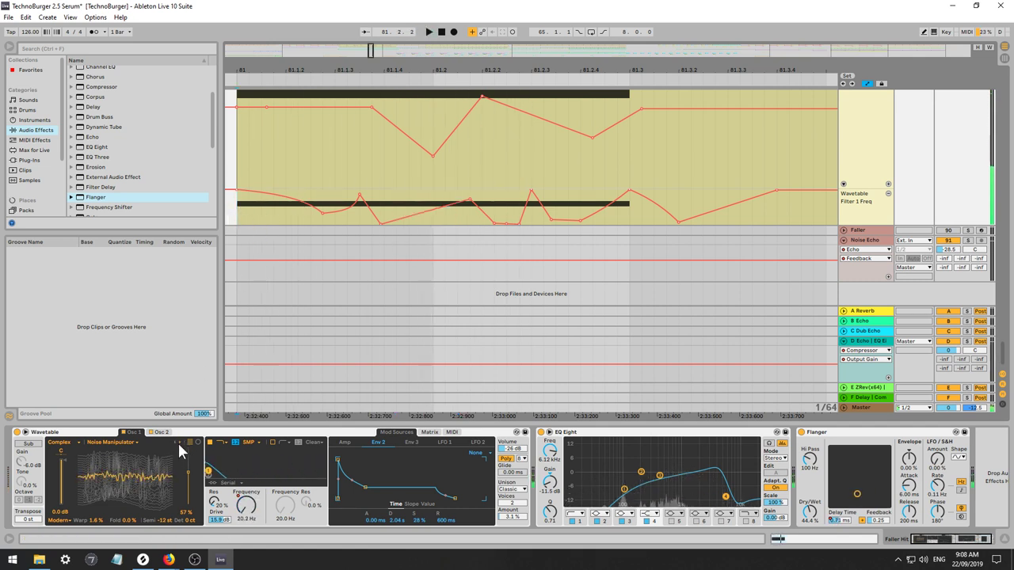
Try the Ring Mod, Transformations and Verbed wavetables on oscillator 1, with position at 6.5%.
{"action": "left_click", "coordinate": [177, 442]}
{"action": "key", "text": "space"}
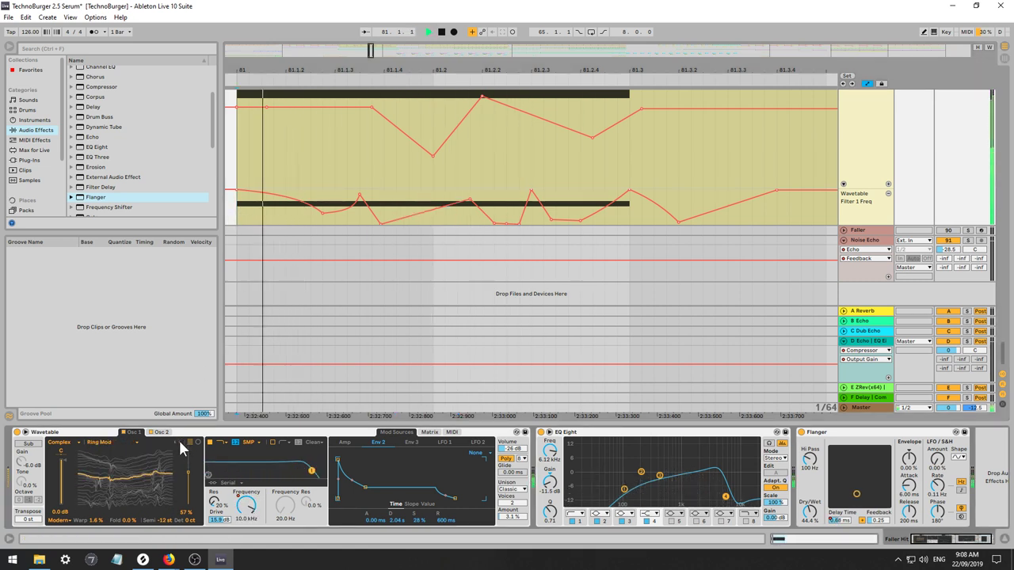
{"action": "left_click", "coordinate": [177, 442]}
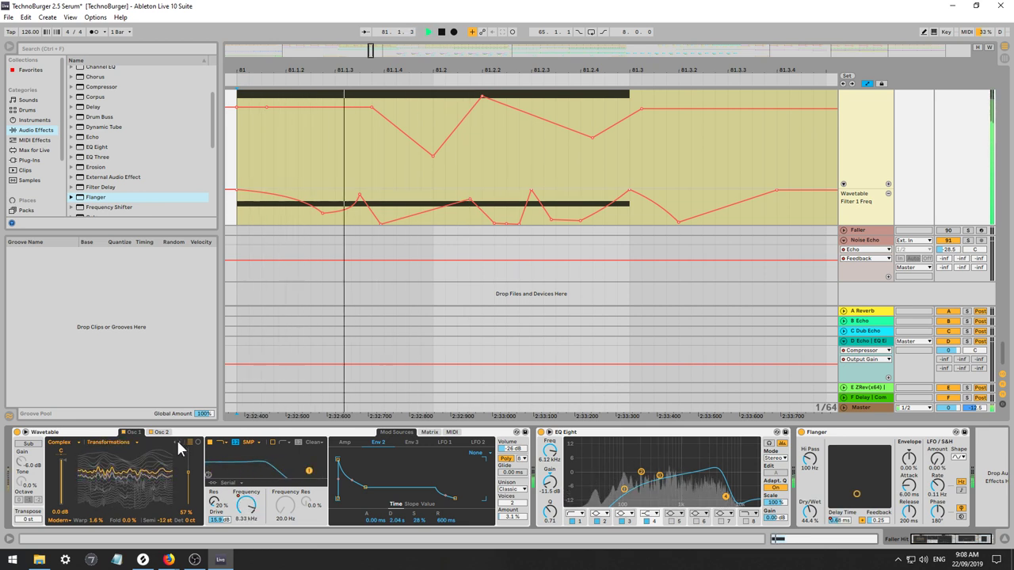
{"action": "key", "text": "space"}
{"action": "scroll", "coordinate": [963, 126], "scroll_direction": "up", "scroll_amount": 4}
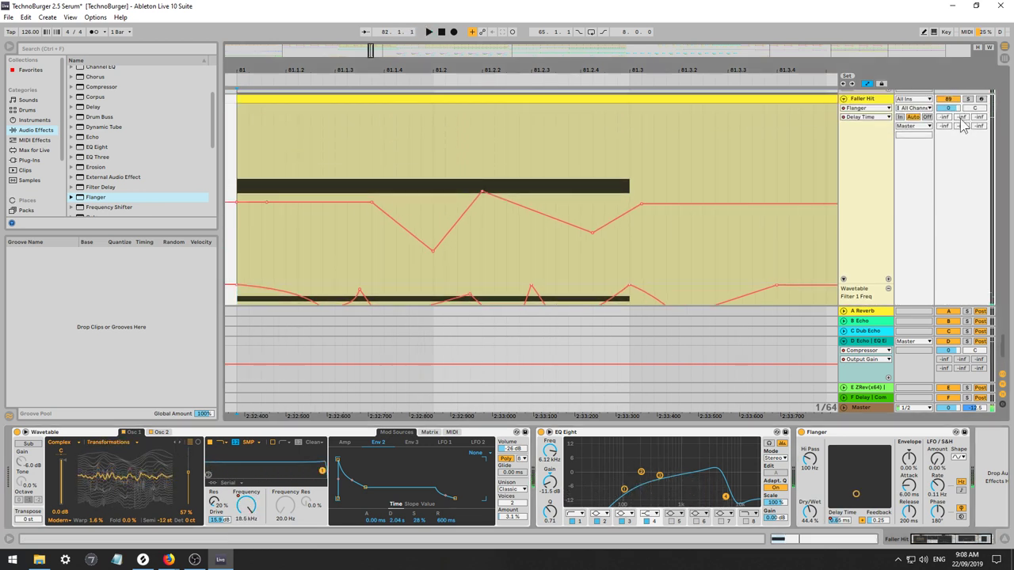
{"action": "left_click", "coordinate": [177, 442]}
{"action": "key", "text": "space"}
{"action": "key", "text": "space"}
{"action": "left_click_drag", "start_coordinate": [188, 473], "coordinate": [187, 501]}
{"action": "key", "text": "space"}
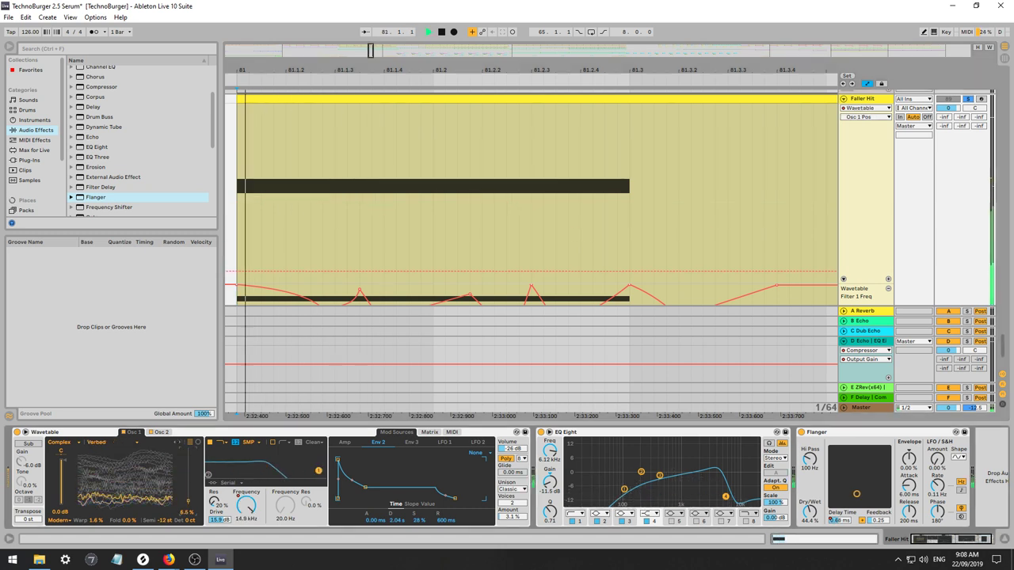
Audition the Void, Clipped Sweep and Brutal Metal wavetables and set oscillator 1's warp to 0.0%.
{"action": "left_click", "coordinate": [179, 443]}
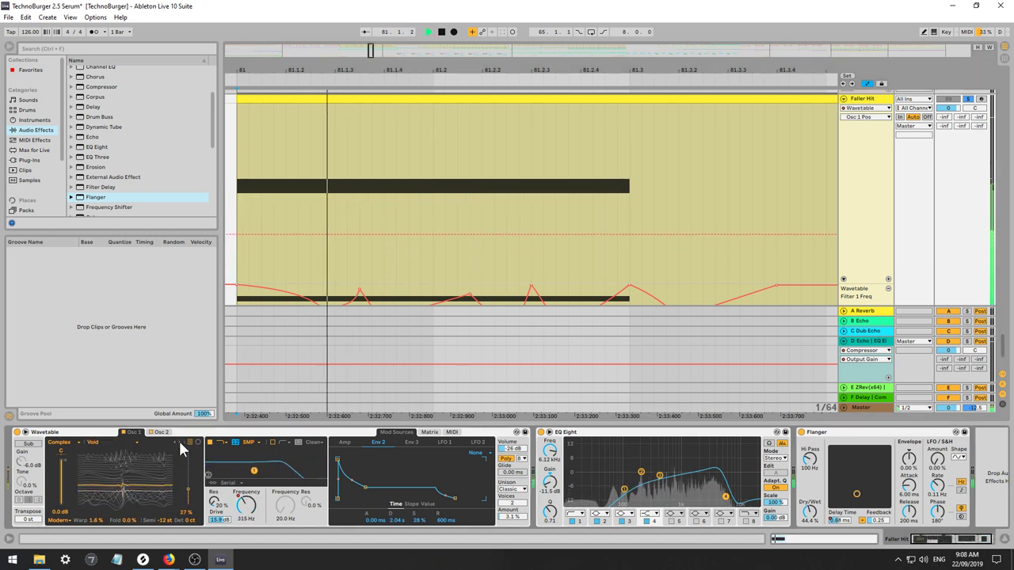
{"action": "left_click", "coordinate": [179, 443]}
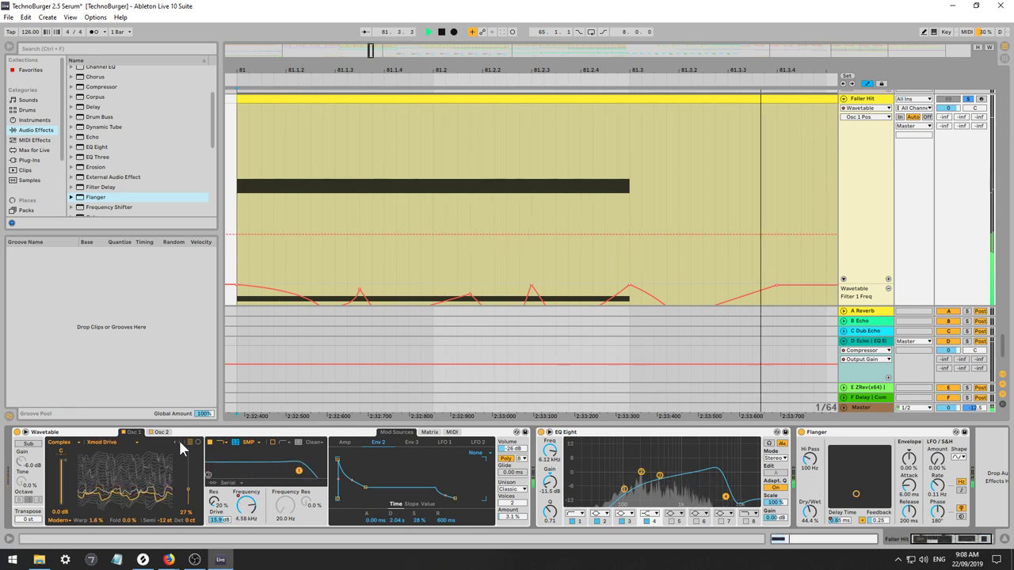
{"action": "left_click", "coordinate": [179, 443]}
{"action": "left_click", "coordinate": [176, 442]}
{"action": "key", "text": "space"}
{"action": "key", "text": "space"}
{"action": "key", "text": "space"}
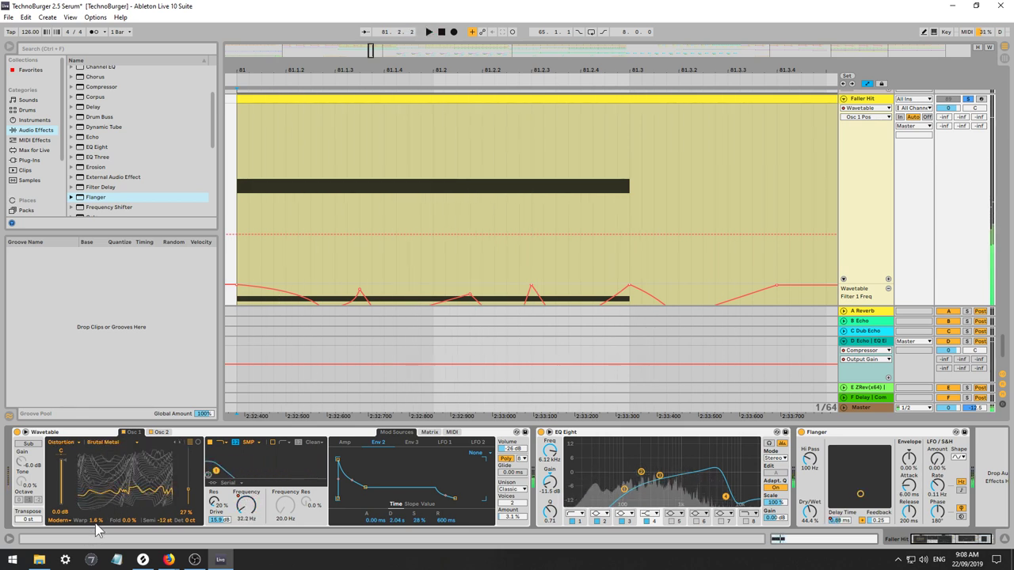
{"action": "left_click_drag", "start_coordinate": [101, 520], "coordinate": [102, 560]}
{"action": "key", "text": "space"}
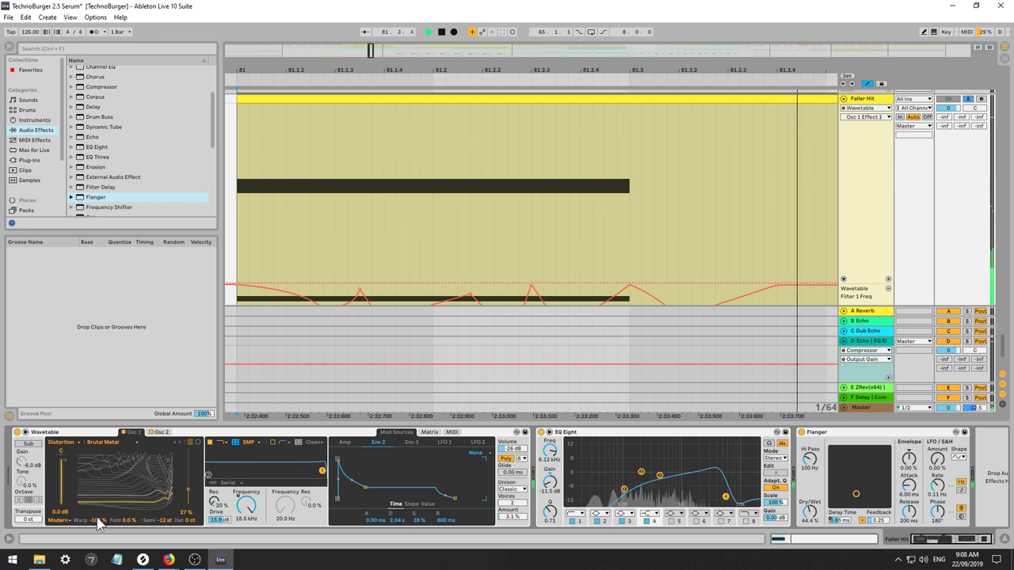
{"action": "key", "text": "Return"}
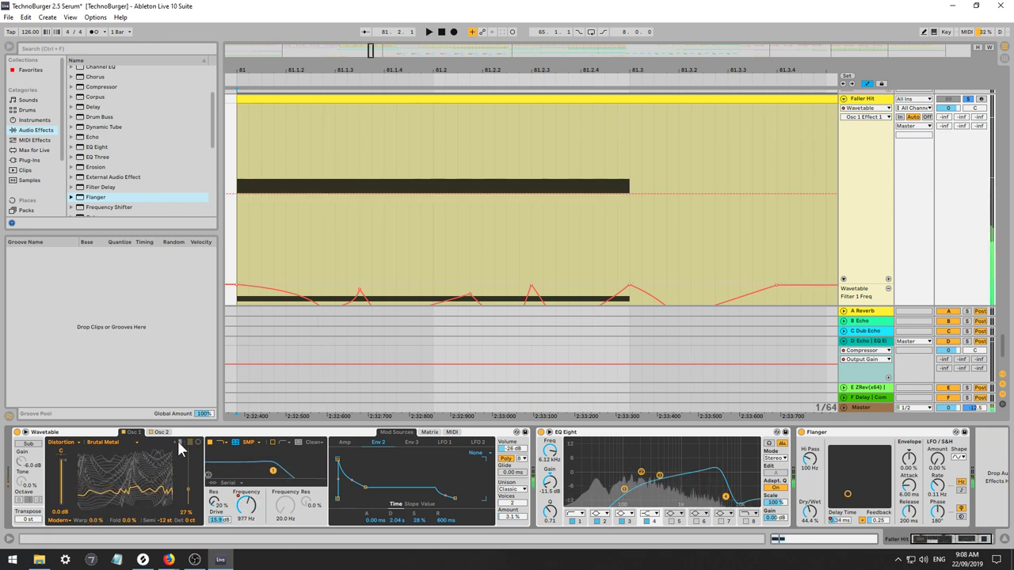
Step through wavetables including JN60 Bitter and Malice, raising oscillator 1's wavetable position.
{"action": "left_click", "coordinate": [179, 444]}
{"action": "left_click", "coordinate": [179, 444]}
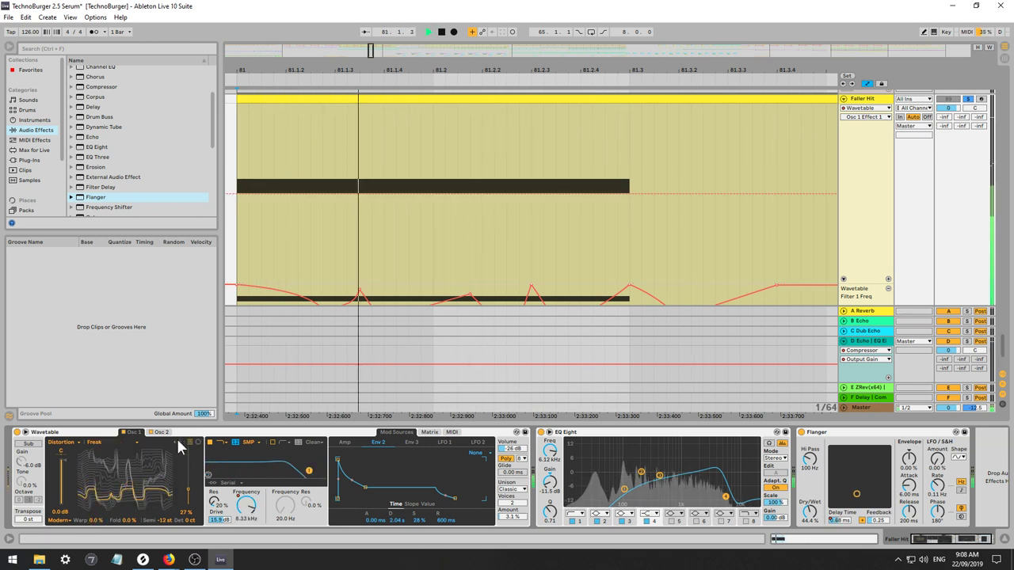
{"action": "left_click", "coordinate": [179, 444]}
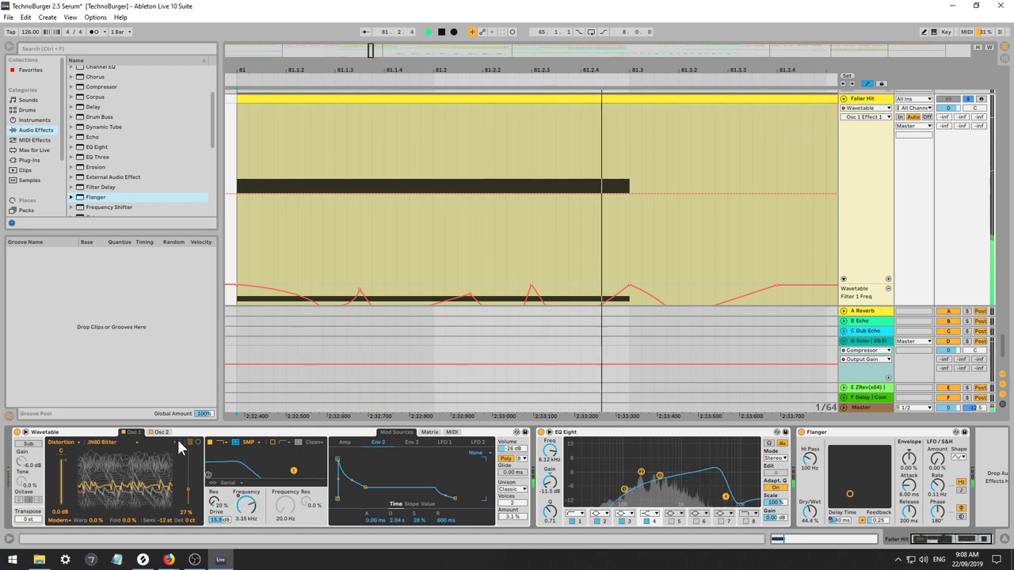
{"action": "left_click", "coordinate": [179, 444]}
{"action": "left_click_drag", "start_coordinate": [187, 489], "coordinate": [188, 477]}
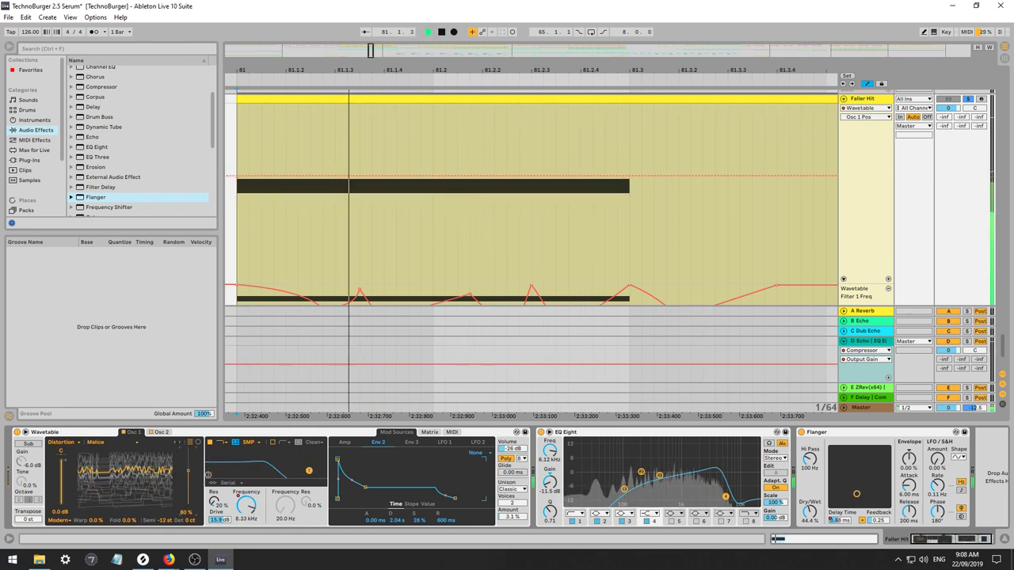
Switch to the Basics category, settle on Sub 1 for oscillator 1, and show oscillator 2.
{"action": "left_click", "coordinate": [71, 444]}
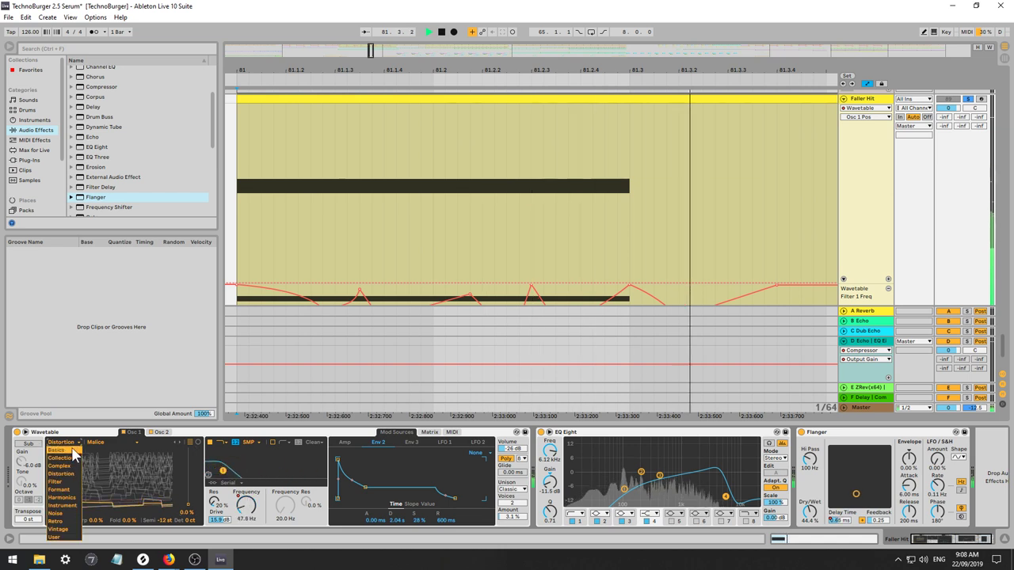
{"action": "left_click", "coordinate": [72, 450]}
{"action": "left_click_drag", "start_coordinate": [188, 504], "coordinate": [188, 467]}
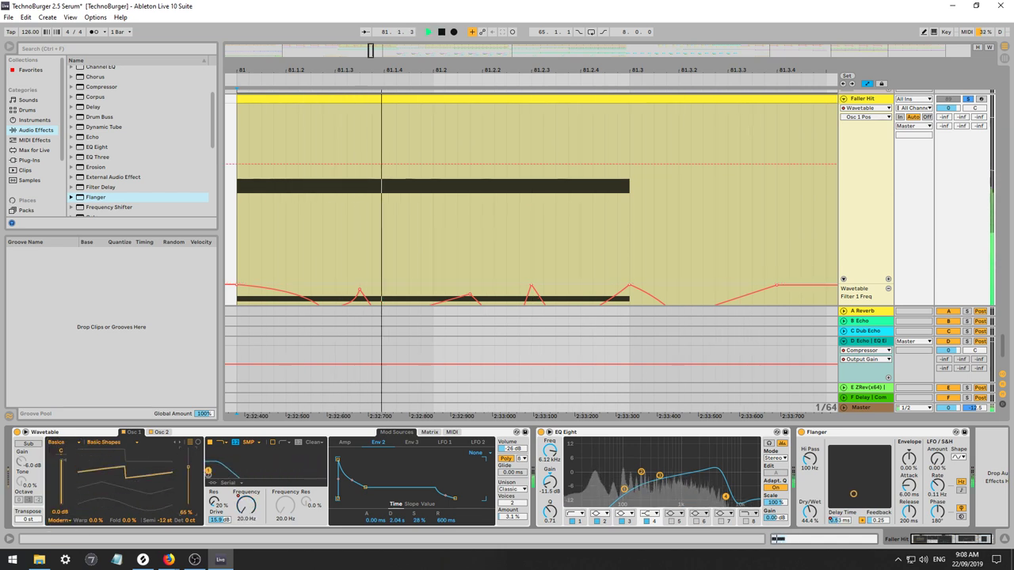
{"action": "left_click", "coordinate": [177, 442]}
{"action": "left_click", "coordinate": [178, 441]}
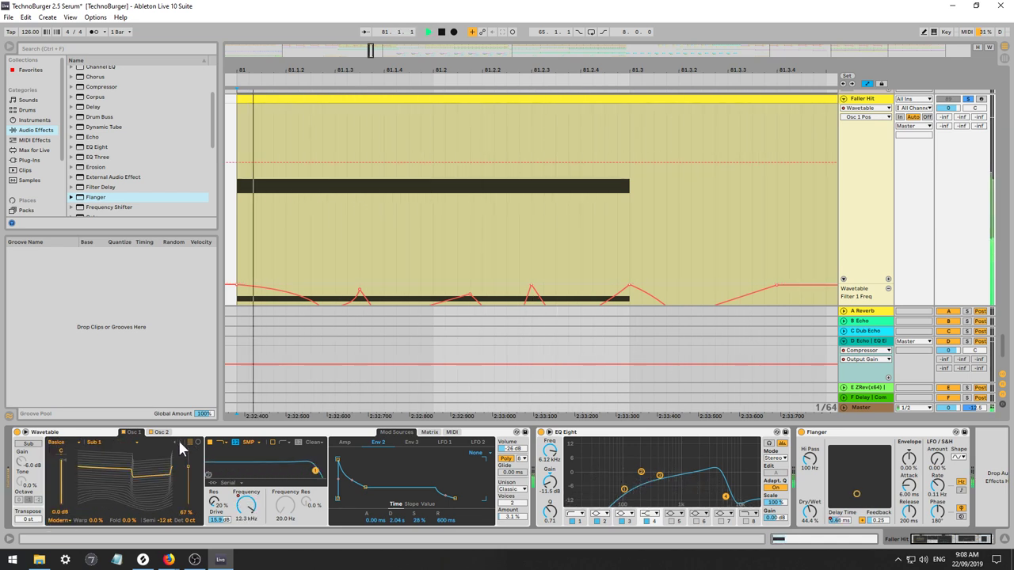
{"action": "key", "text": "space"}
{"action": "key", "text": "space"}
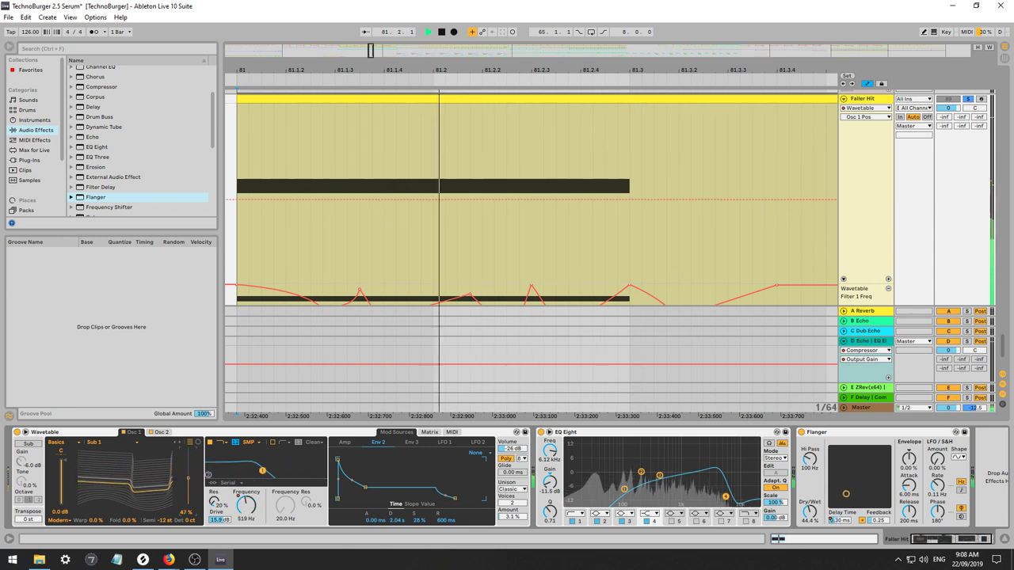
{"action": "left_click", "coordinate": [157, 433]}
Lower oscillator 2's wavetable position slightly.
{"action": "key", "text": "space"}
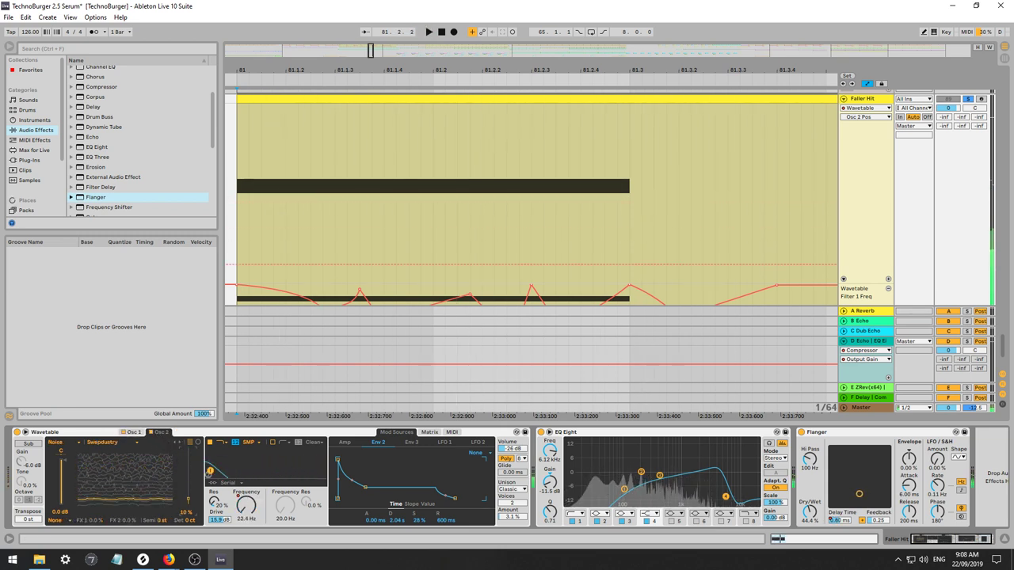
{"action": "key", "text": "space"}
{"action": "mouse_move", "coordinate": [188, 480]}
{"action": "left_mouse_down"}
{"action": "mouse_move", "coordinate": [188, 496]}
{"action": "mouse_move", "coordinate": [187, 487]}
{"action": "left_mouse_up"}
{"action": "key", "text": "space"}
{"action": "key", "text": "space"}
{"action": "key", "text": "space"}
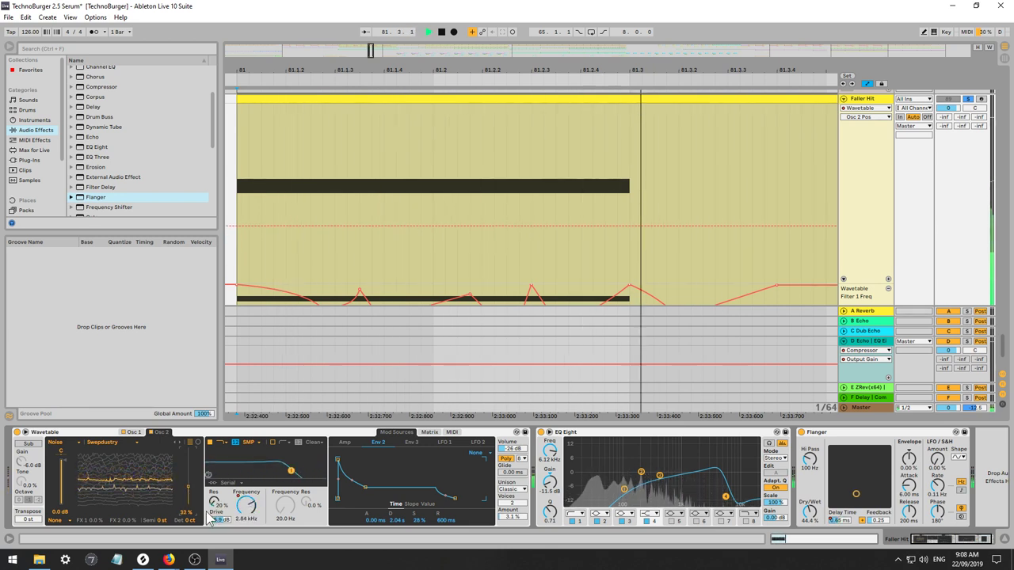
Route Env 3 to Filter 1 Freq in the modulation matrix and raise the amount.
{"action": "left_click", "coordinate": [413, 441]}
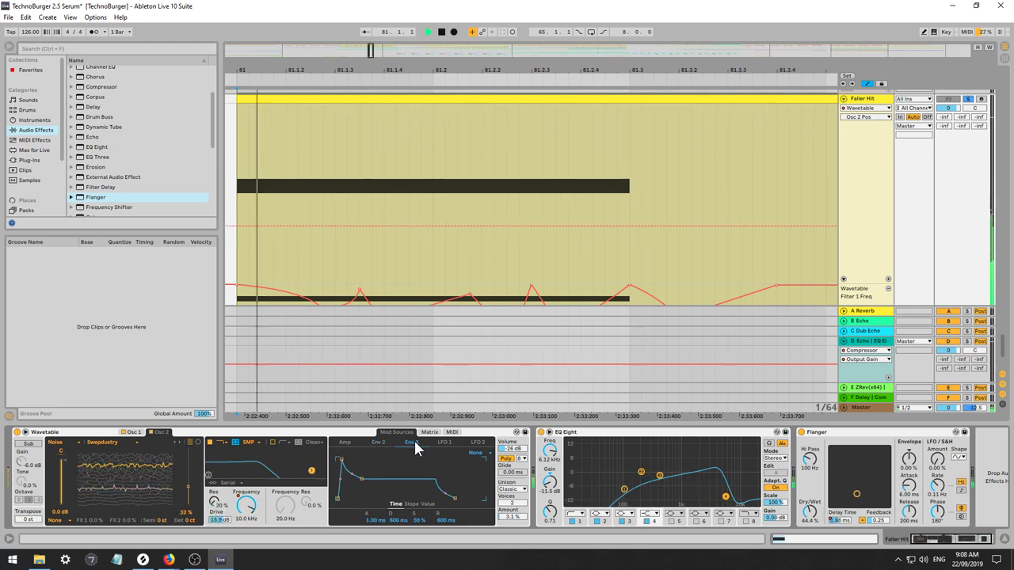
{"action": "left_click", "coordinate": [430, 432]}
{"action": "left_click", "coordinate": [422, 483]}
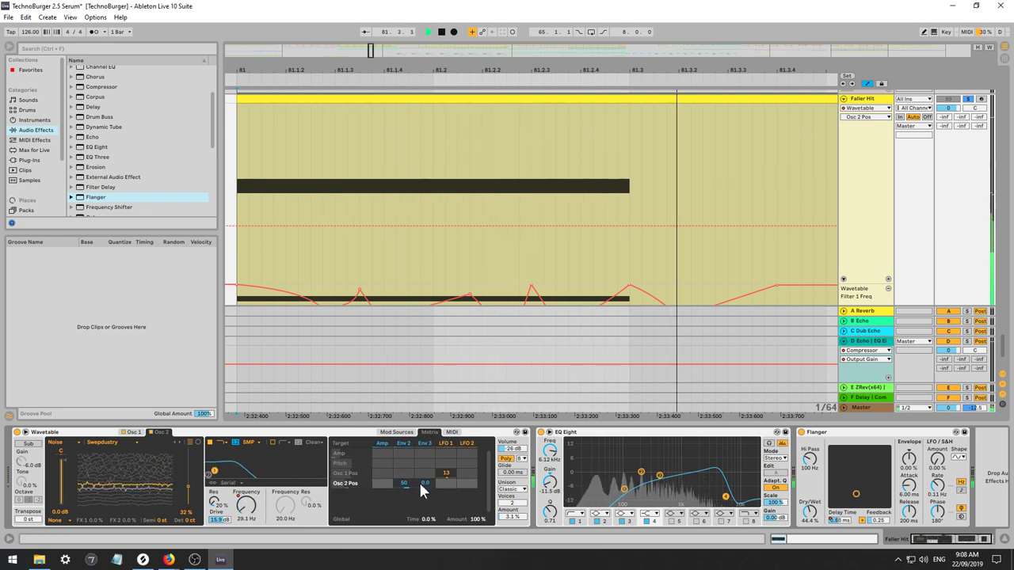
{"action": "left_click", "coordinate": [247, 506]}
{"action": "key", "text": "space"}
{"action": "left_click_drag", "start_coordinate": [425, 494], "coordinate": [426, 469]}
{"action": "key", "text": "space"}
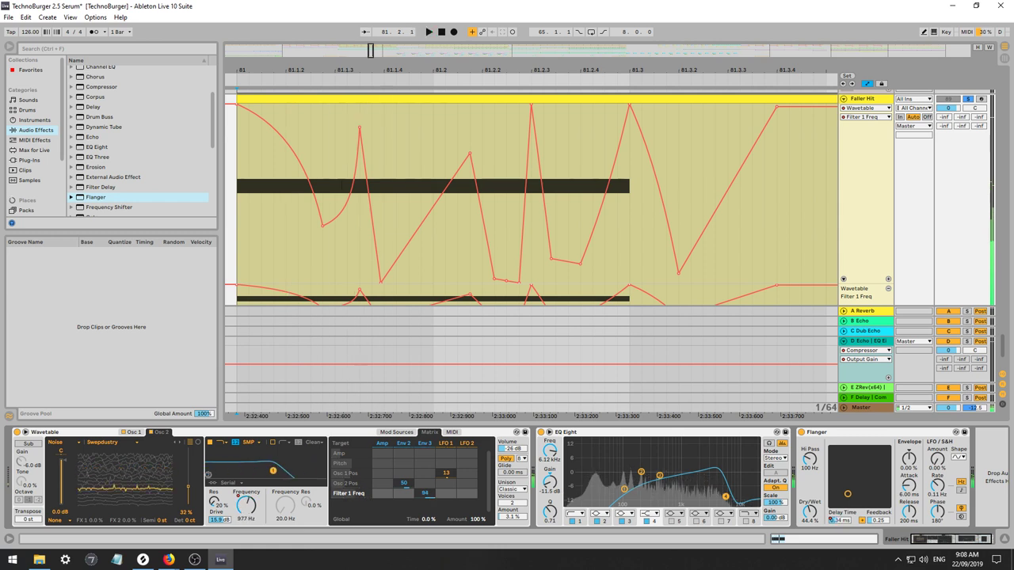
{"action": "key", "text": "space"}
Shorten Env 3 to 111 ms decay and 1.4% sustain, with Trigger loop mode.
{"action": "left_click", "coordinate": [429, 445]}
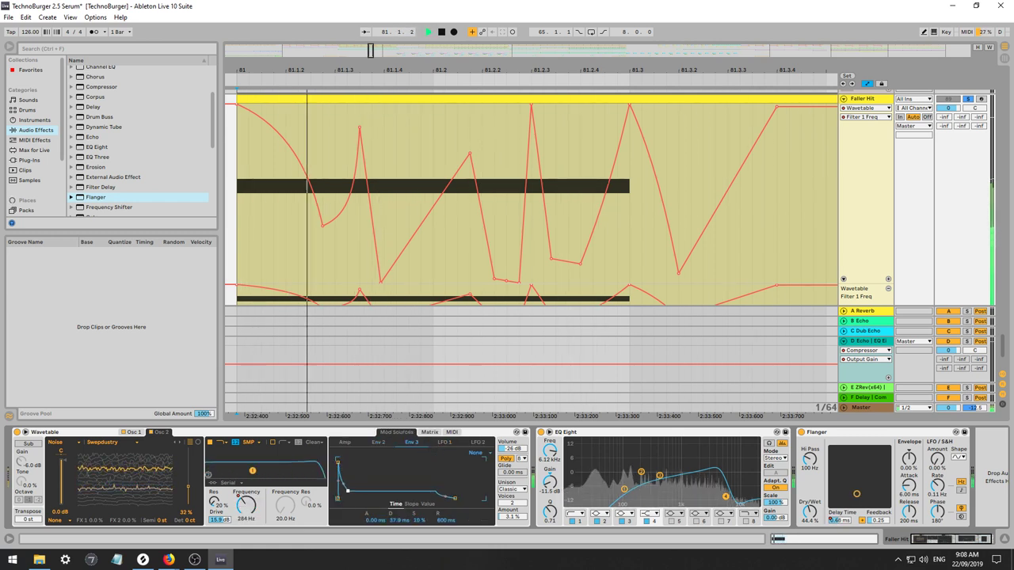
{"action": "left_click_drag", "start_coordinate": [348, 491], "coordinate": [349, 499]}
{"action": "left_click", "coordinate": [475, 454]}
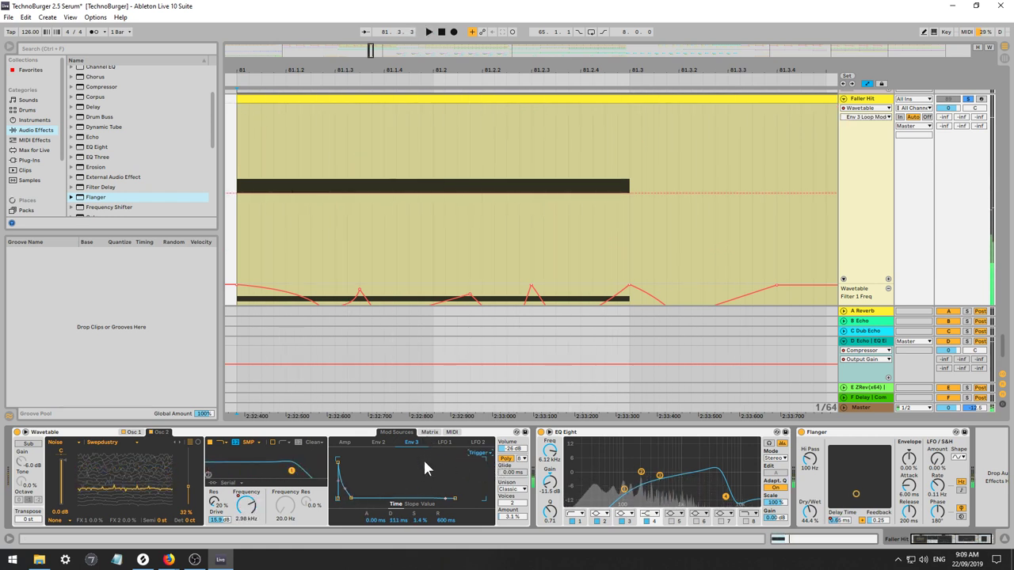
{"action": "key", "text": "space"}
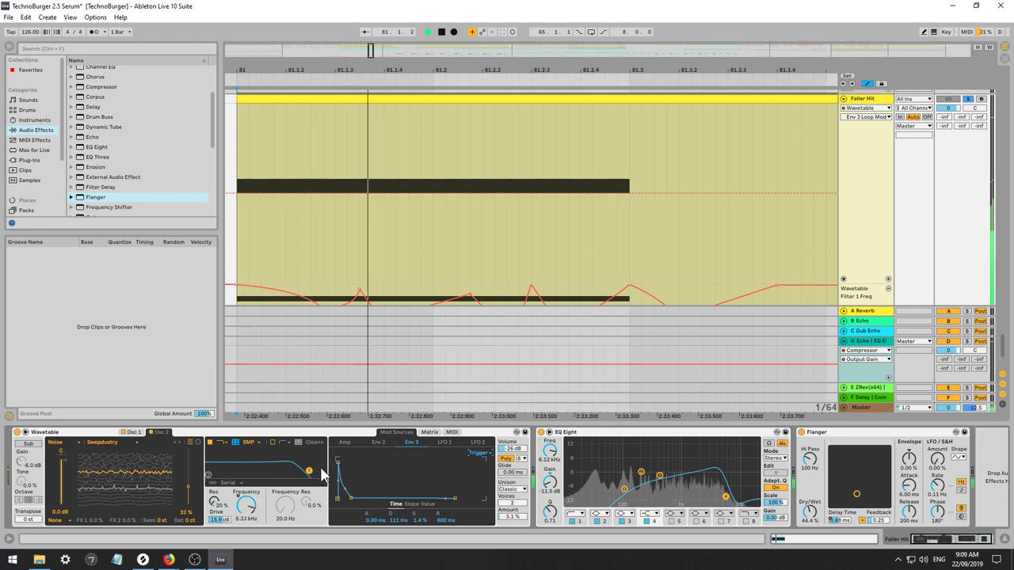
Show the Filter 1 Freq automation and select it across bar 81.
{"action": "left_click", "coordinate": [246, 505]}
{"action": "key", "text": "space"}
{"action": "key", "text": "space"}
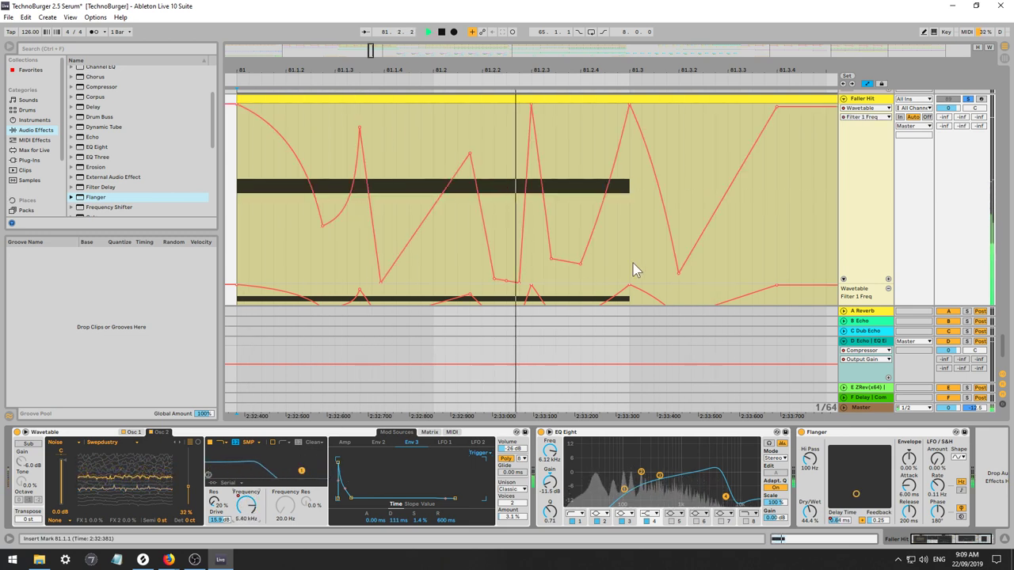
{"action": "key", "text": "space"}
{"action": "left_click", "coordinate": [732, 256]}
{"action": "left_click_drag", "start_coordinate": [787, 215], "coordinate": [228, 234]}
Select the lower Filter 1 Freq lane across bar 81 and delete its automation.
{"action": "scroll", "coordinate": [364, 245], "scroll_direction": "down", "scroll_amount": 2}
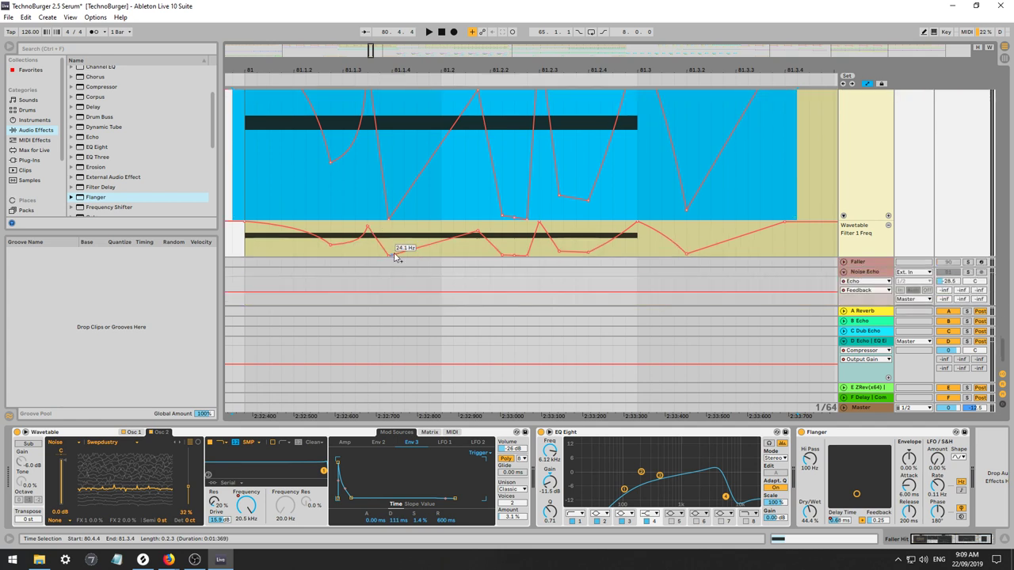
{"action": "left_click_drag", "start_coordinate": [788, 246], "coordinate": [233, 244]}
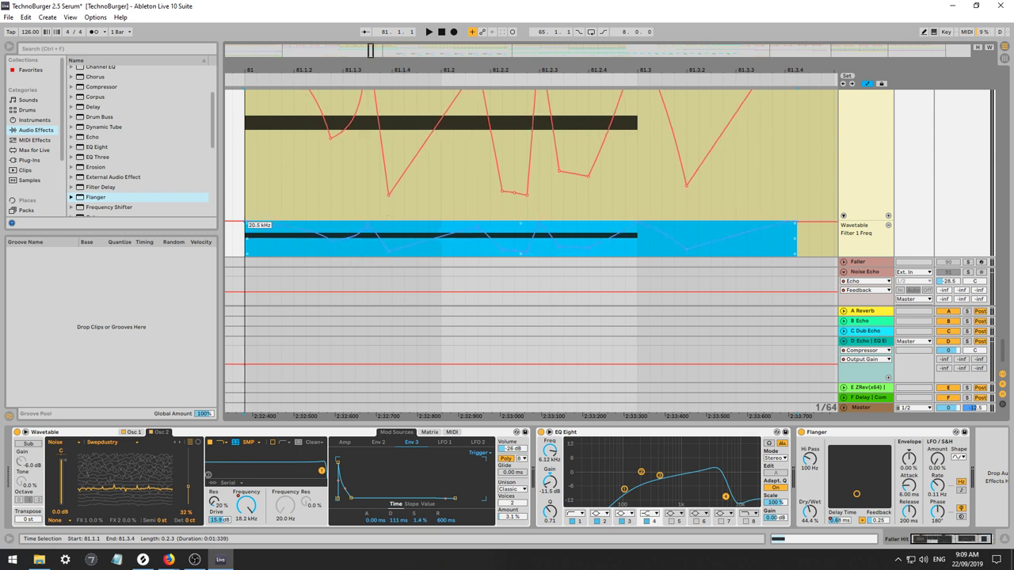
{"action": "key", "text": "space"}
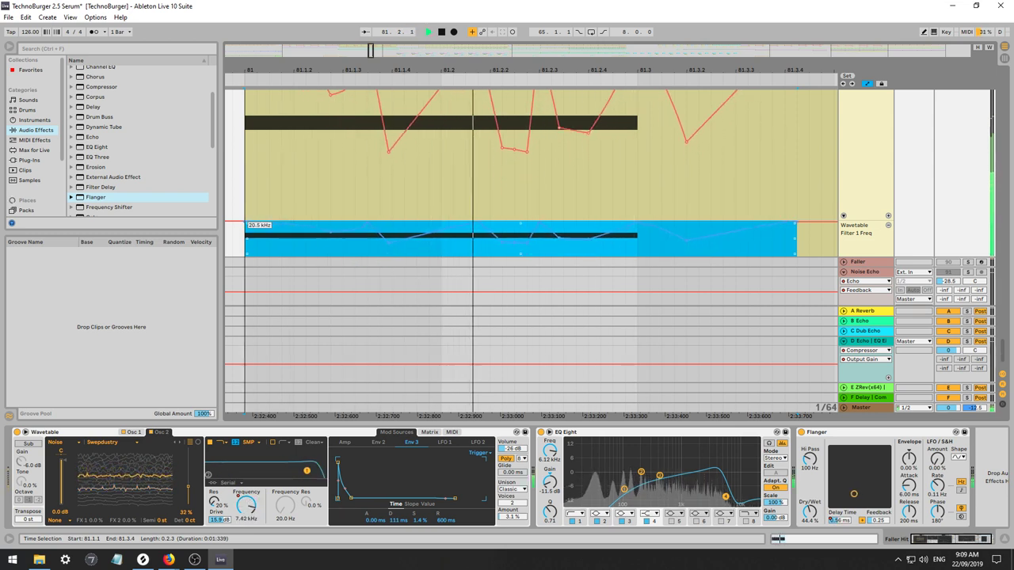
{"action": "key", "text": "space"}
{"action": "key", "text": "space"}
{"action": "left_click_drag", "start_coordinate": [250, 239], "coordinate": [805, 230]}
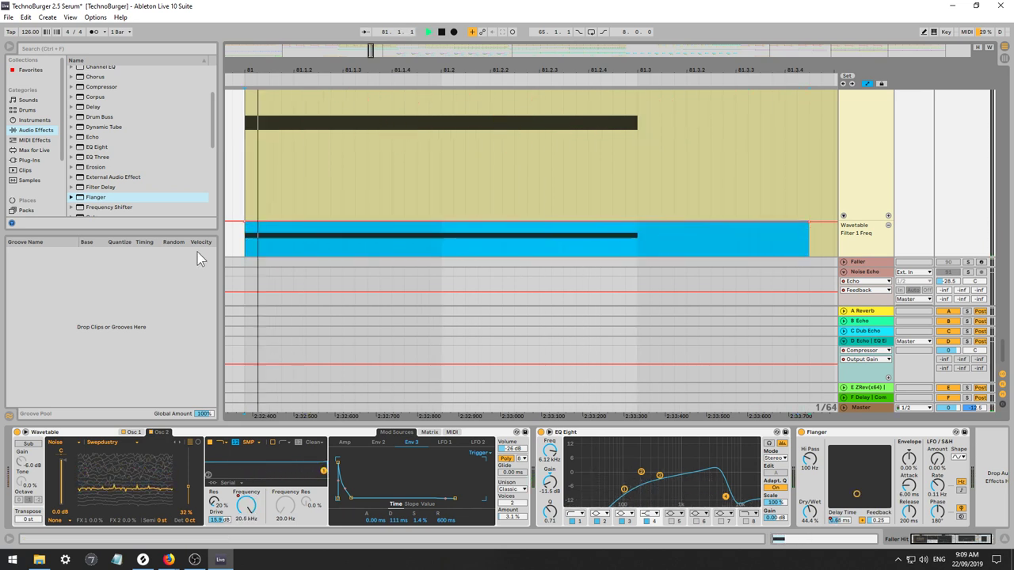
{"action": "key", "text": "space"}
Try drawing lower Filter 1 Freq steps in Draw Mode, then select 81.1.1 to 81.3.1.
{"action": "left_click", "coordinate": [332, 241]}
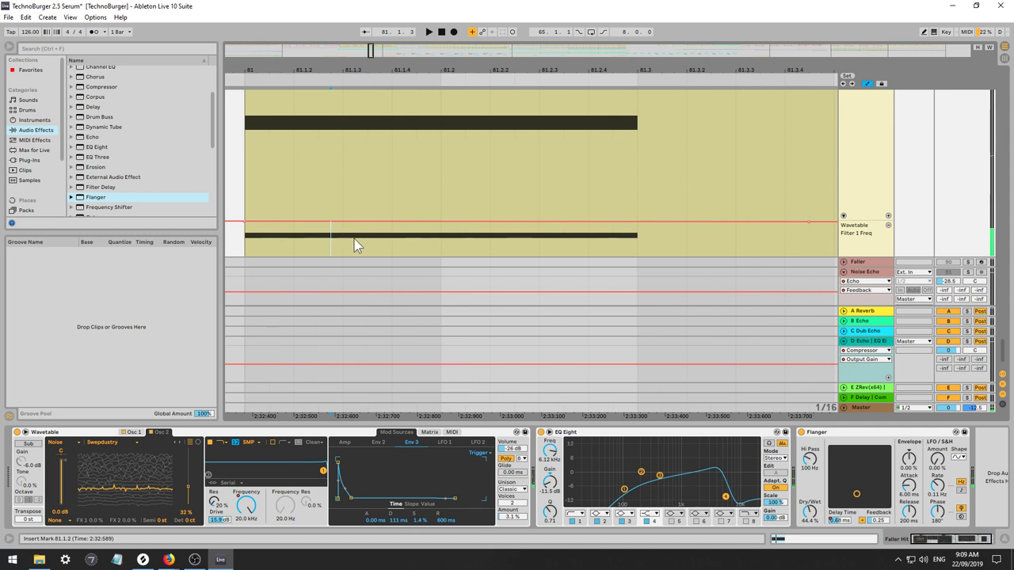
{"action": "key", "text": "b"}
{"action": "left_click", "coordinate": [353, 235]}
{"action": "key", "text": "space"}
{"action": "key", "text": "space"}
{"action": "left_click", "coordinate": [413, 235]}
{"action": "key", "text": "space"}
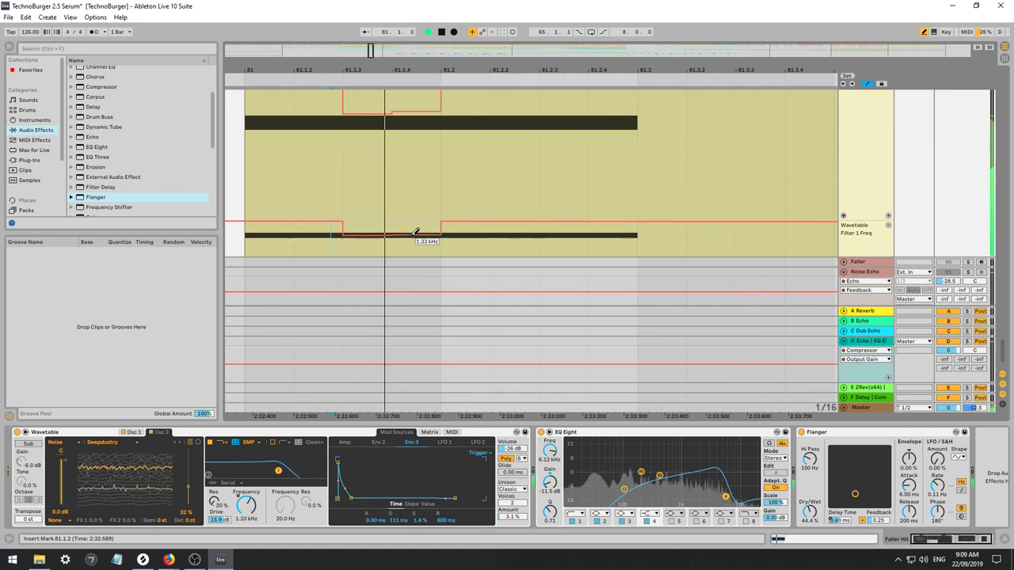
{"action": "left_click_drag", "start_coordinate": [416, 232], "coordinate": [414, 235]}
{"action": "left_click_drag", "start_coordinate": [507, 240], "coordinate": [622, 250]}
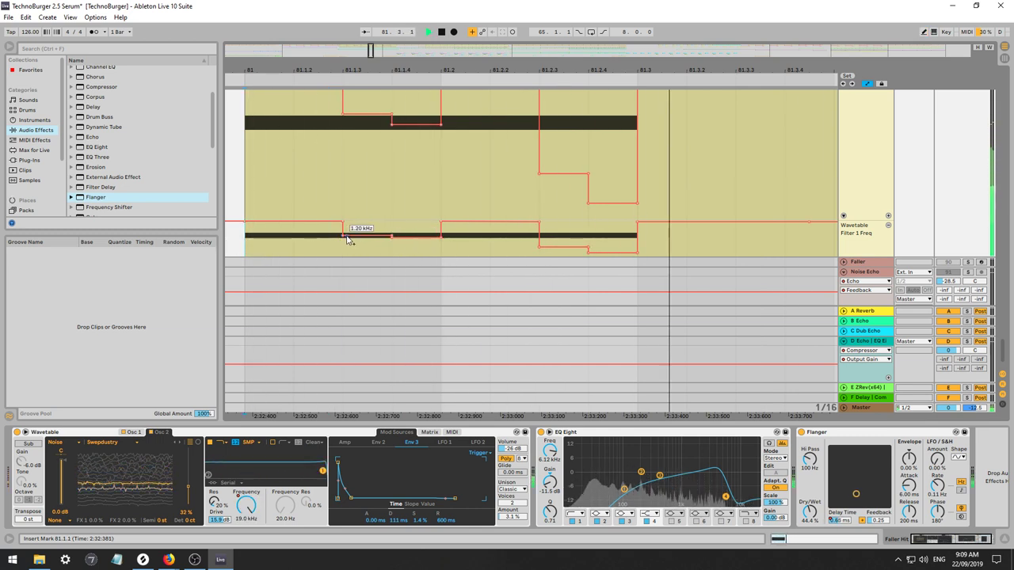
{"action": "key", "text": "space"}
{"action": "left_click_drag", "start_coordinate": [251, 241], "coordinate": [636, 245]}
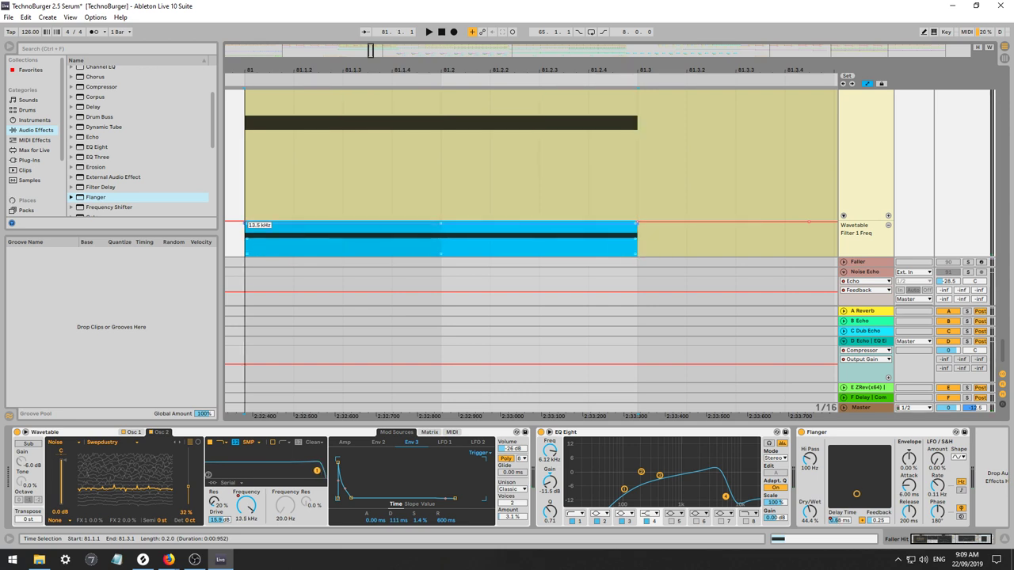
Pull a filter breakpoint to the lane bottom and duplicate that dip to the right.
{"action": "left_click_drag", "start_coordinate": [296, 228], "coordinate": [294, 254]}
{"action": "key", "text": "space"}
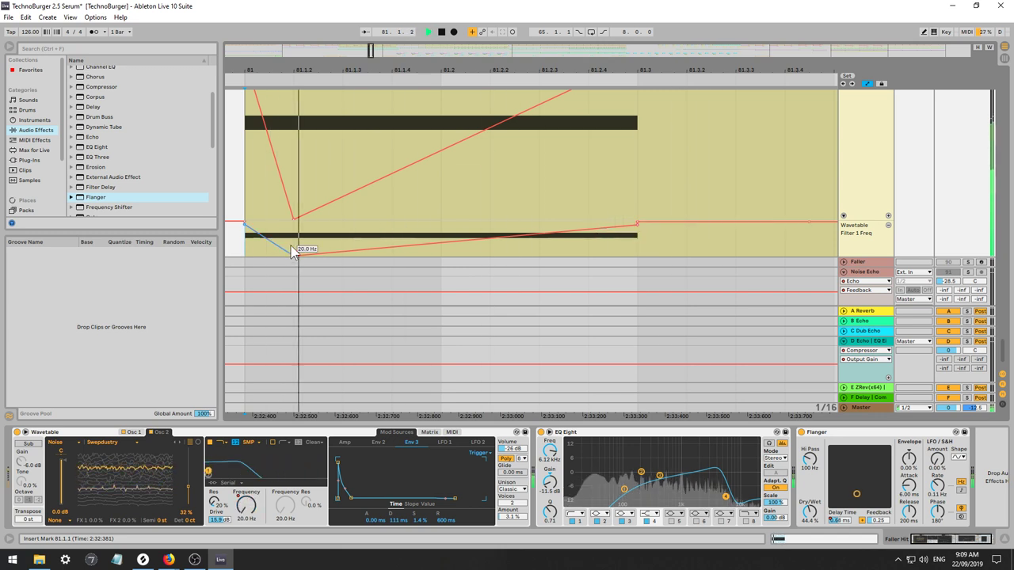
{"action": "key", "text": "ctrl+d"}
{"action": "left_click", "coordinate": [248, 251]}
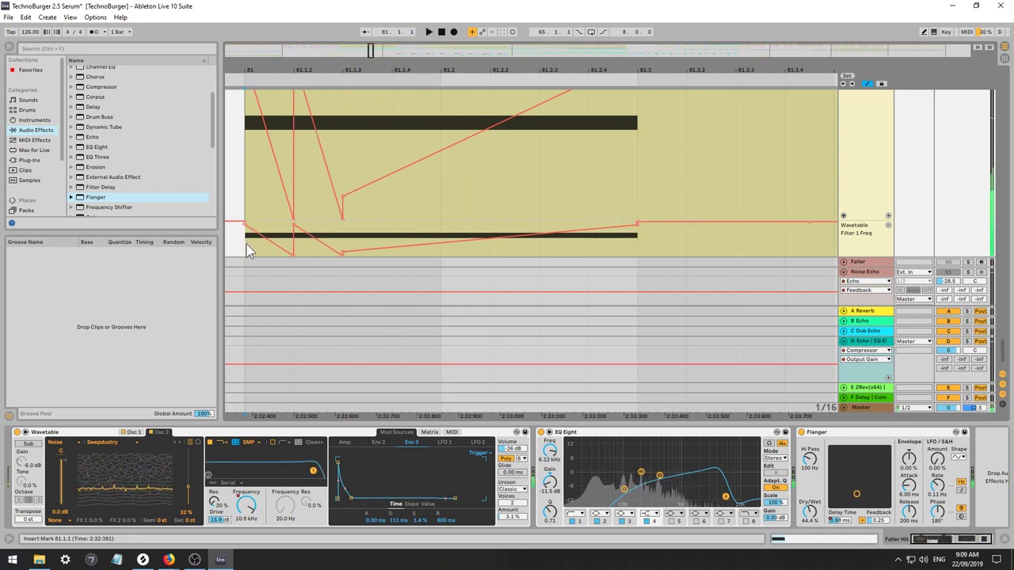
{"action": "key", "text": "space"}
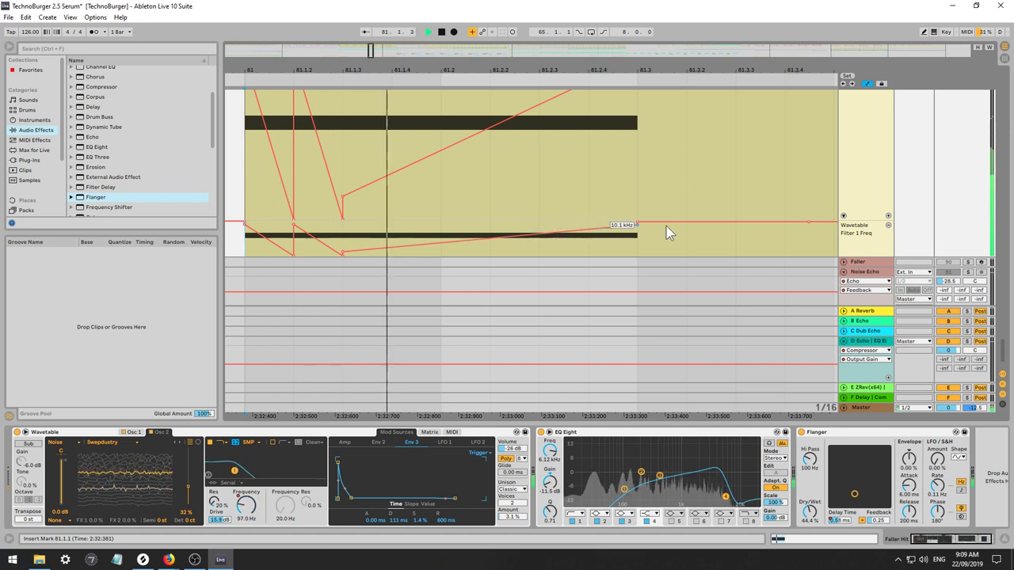
Duplicate the filter sweep from 81 to 81.1.3 with Ctrl+D.
{"action": "scroll", "coordinate": [961, 332], "scroll_direction": "up", "scroll_amount": 2}
{"action": "scroll", "coordinate": [971, 289], "scroll_direction": "down", "scroll_amount": 1}
{"action": "key", "text": "space"}
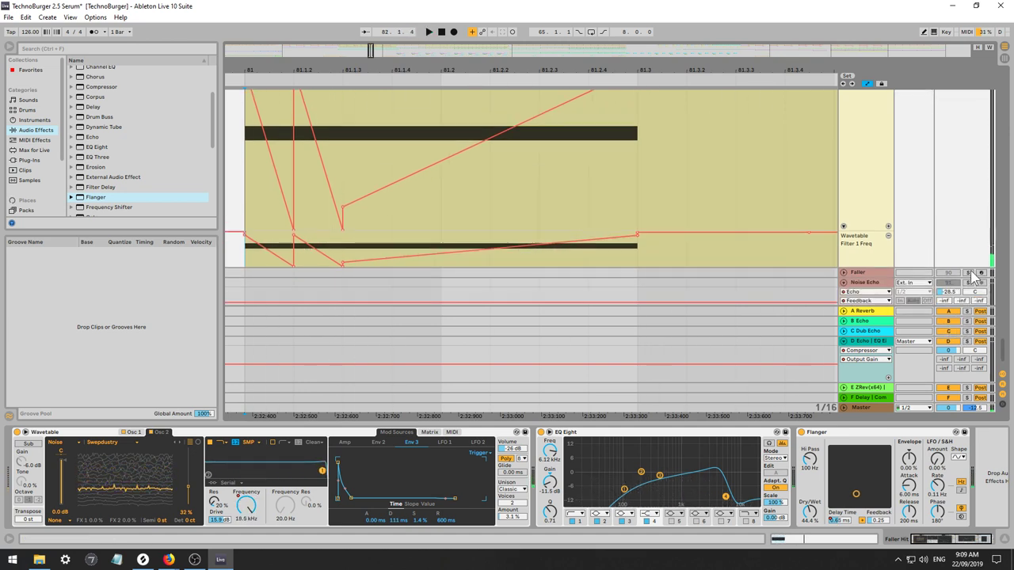
{"action": "key", "text": "space"}
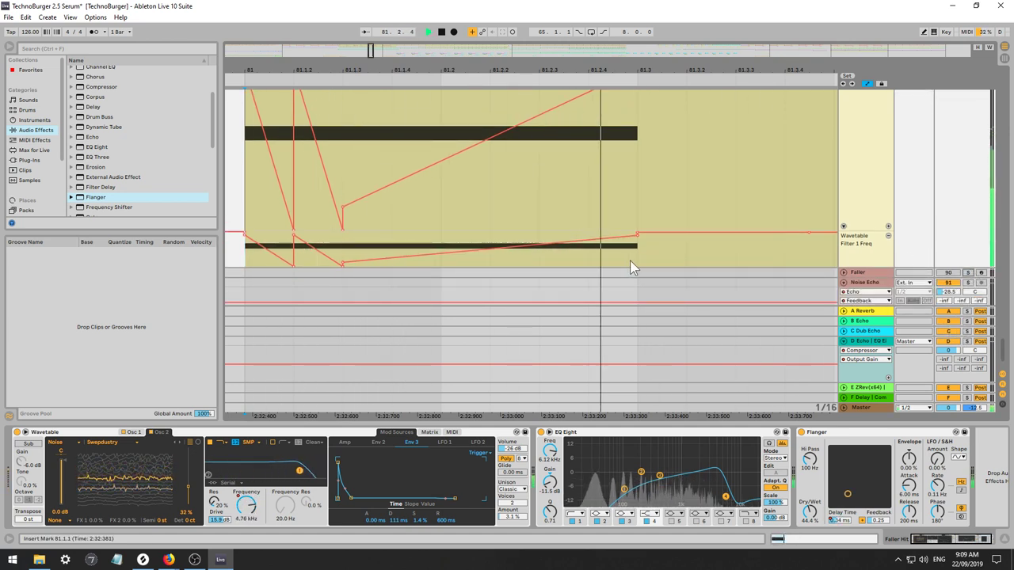
{"action": "scroll", "coordinate": [389, 199], "scroll_direction": "up", "scroll_amount": 3}
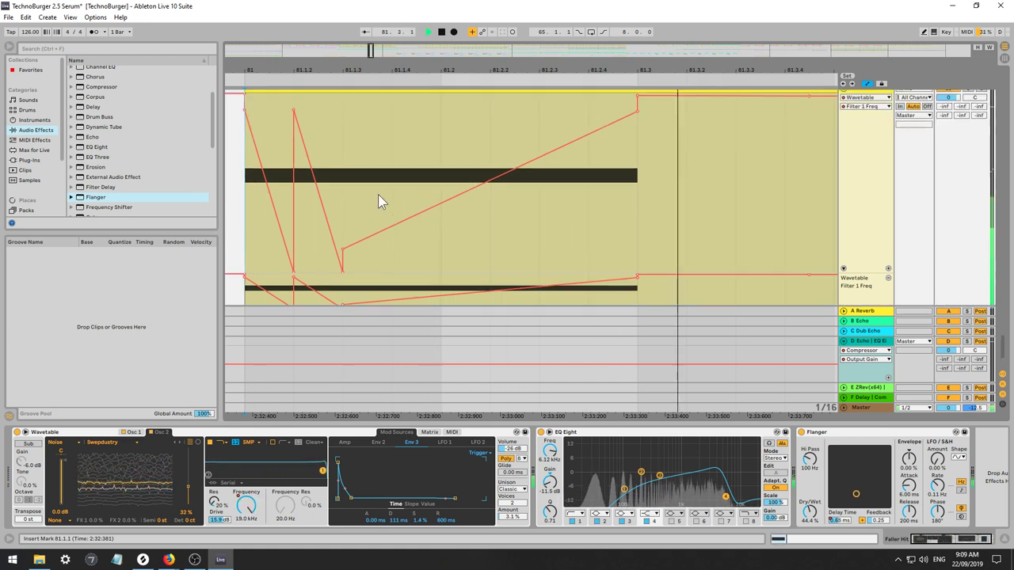
{"action": "key", "text": "space"}
{"action": "scroll", "coordinate": [366, 195], "scroll_direction": "up", "scroll_amount": 2}
{"action": "left_click", "coordinate": [346, 196]}
{"action": "key", "text": "space"}
{"action": "left_click", "coordinate": [244, 194], "text": "shift"}
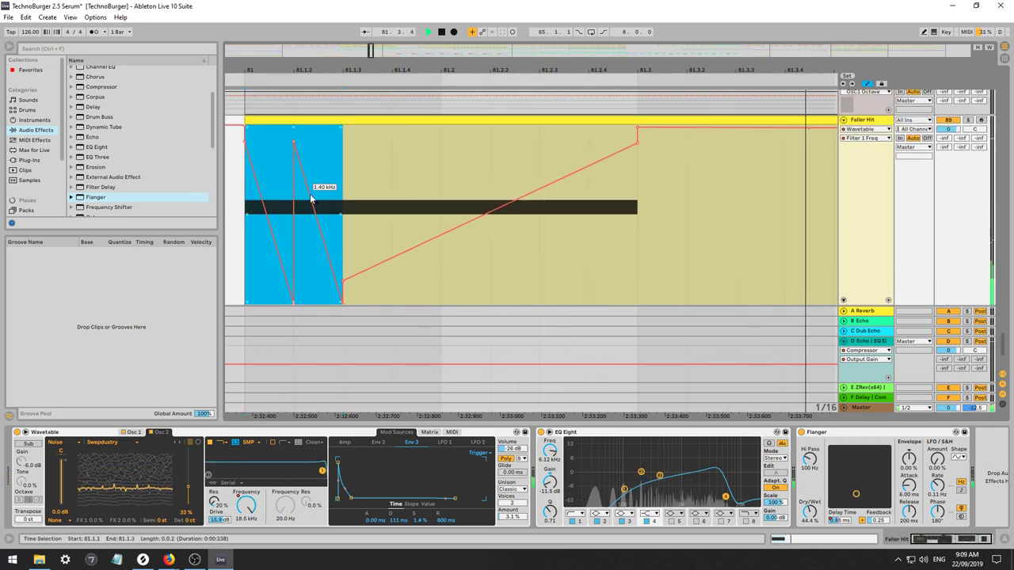
{"action": "key", "text": "ctrl+d"}
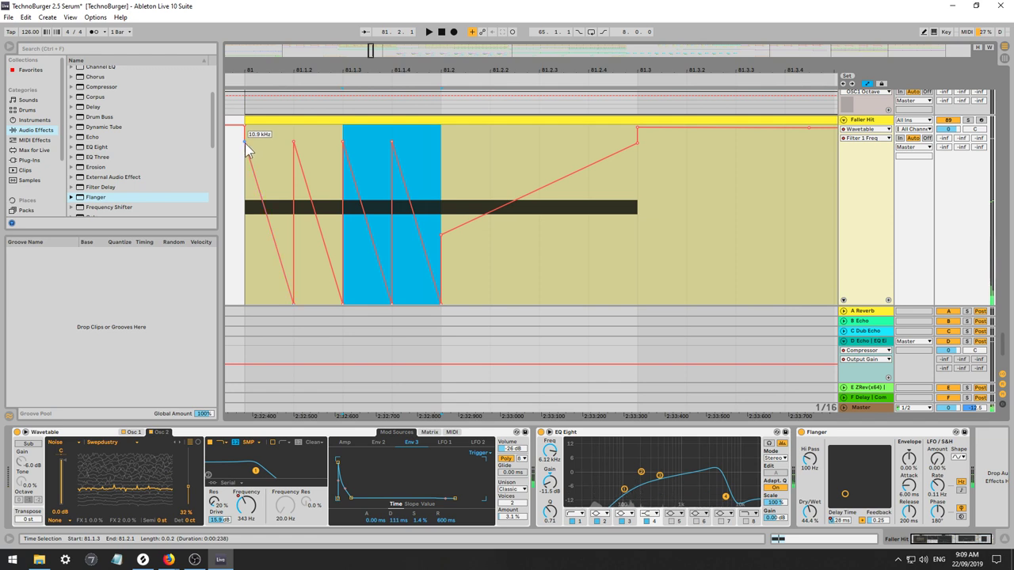
{"action": "left_click", "coordinate": [245, 241]}
{"action": "key", "text": "space"}
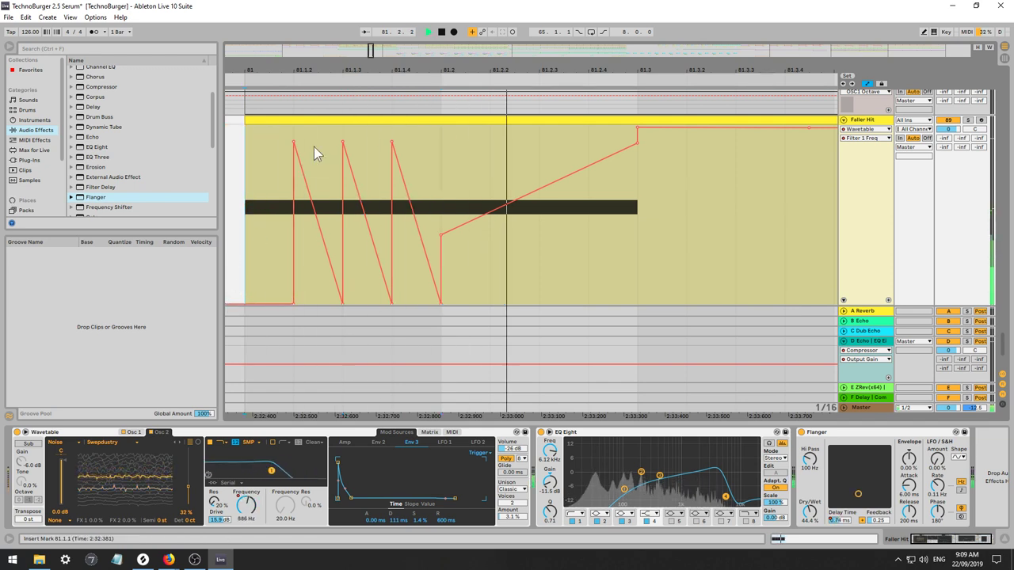
Lower the first filter peak to about 1.77 kHz and drop the 1.53 kHz breakpoint.
{"action": "left_click_drag", "start_coordinate": [294, 142], "coordinate": [295, 230]}
{"action": "key", "text": "space"}
{"action": "left_click", "coordinate": [316, 198]}
{"action": "left_click", "coordinate": [335, 193]}
{"action": "key", "text": "space"}
{"action": "key", "text": "space"}
{"action": "key", "text": "space"}
{"action": "mouse_move", "coordinate": [319, 193]}
{"action": "left_mouse_down"}
{"action": "mouse_move", "coordinate": [320, 236]}
{"action": "mouse_move", "coordinate": [299, 194]}
{"action": "left_mouse_up"}
Add a 20 Hz dip at 81.3 followed by a rising slope back up.
{"action": "key", "text": "space"}
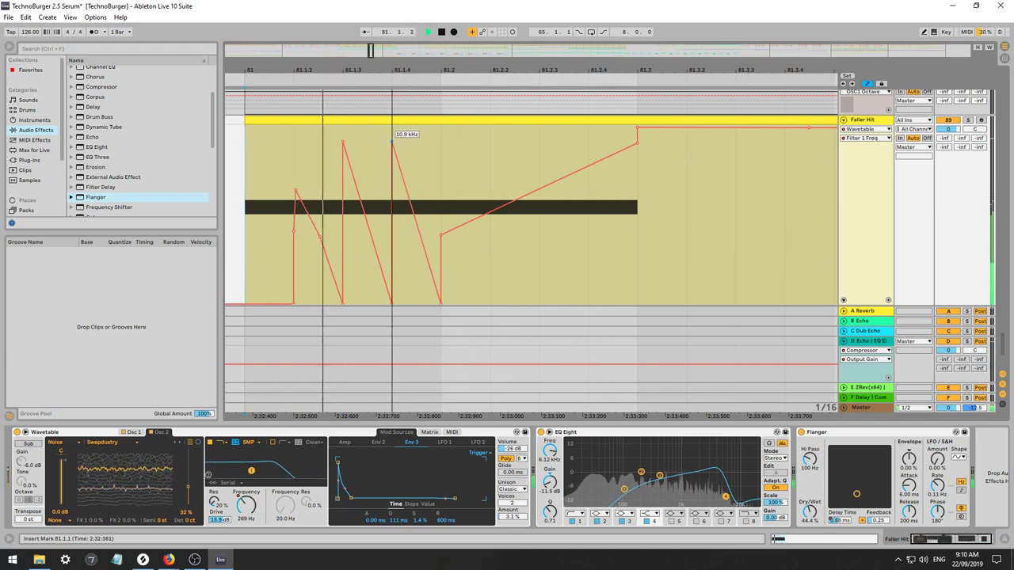
{"action": "left_click", "coordinate": [593, 166]}
{"action": "key", "text": "space"}
{"action": "key", "text": "space"}
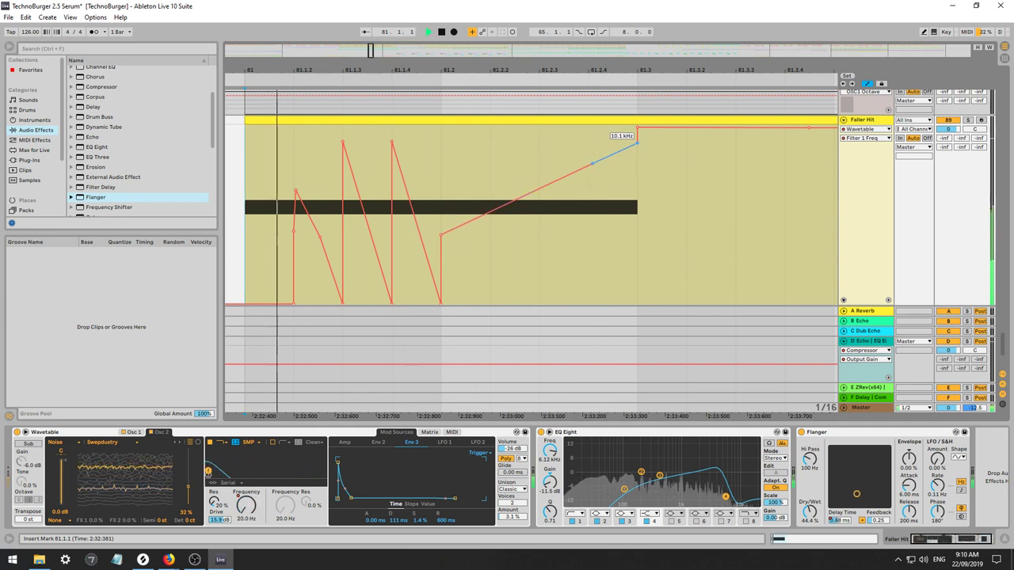
{"action": "left_click_drag", "start_coordinate": [628, 163], "coordinate": [637, 304]}
{"action": "key", "text": "space"}
{"action": "key", "text": "space"}
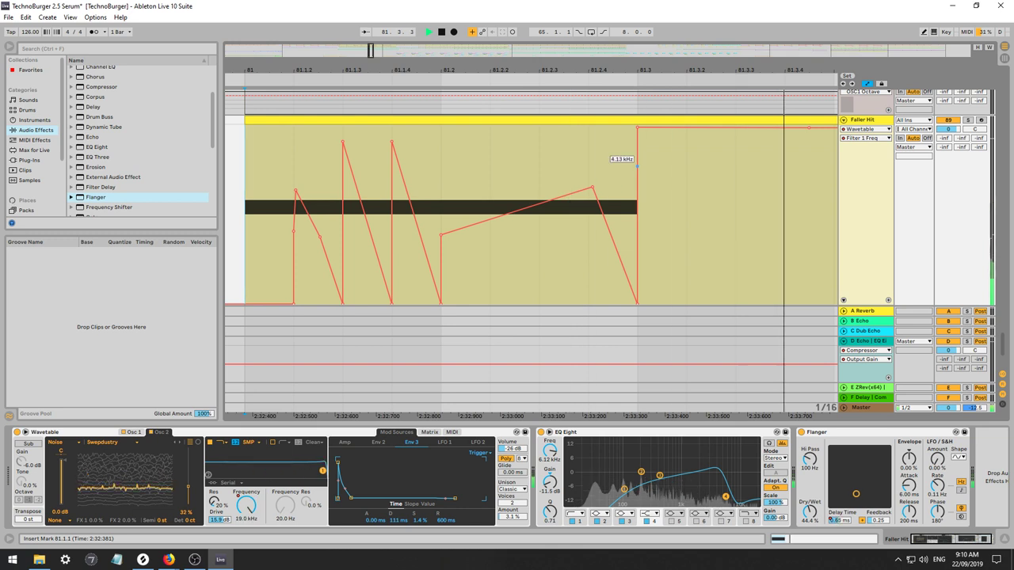
{"action": "key", "text": "space"}
{"action": "key", "text": "space"}
{"action": "left_click_drag", "start_coordinate": [637, 127], "coordinate": [735, 128]}
{"action": "key", "text": "space"}
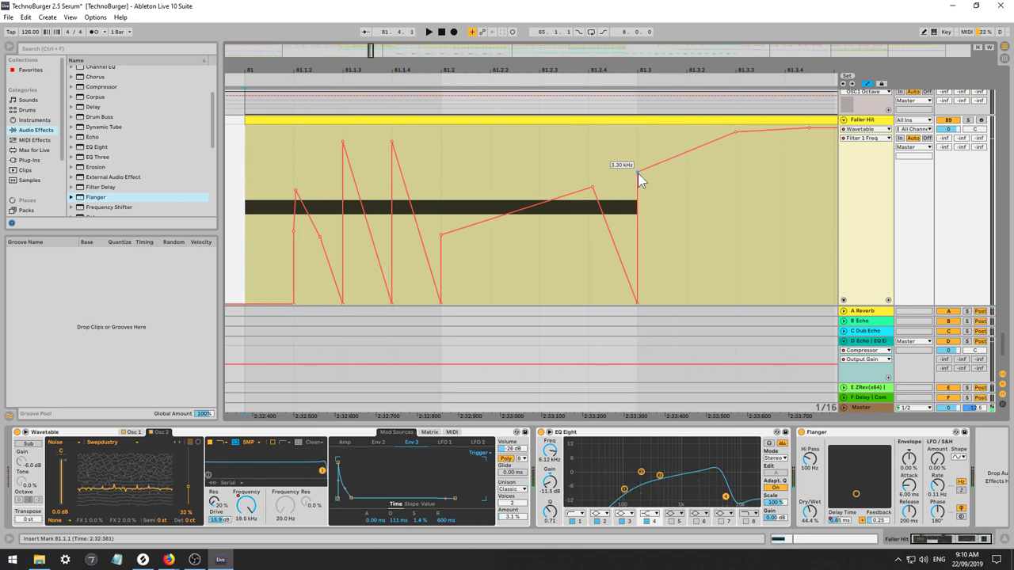
{"action": "left_click_drag", "start_coordinate": [685, 185], "coordinate": [619, 189]}
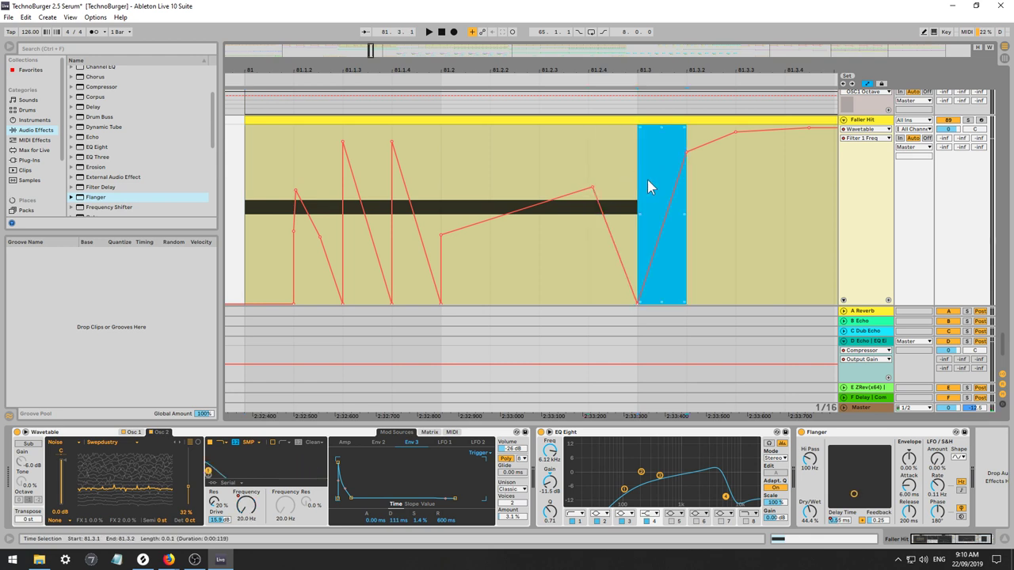
{"action": "left_click", "coordinate": [245, 170]}
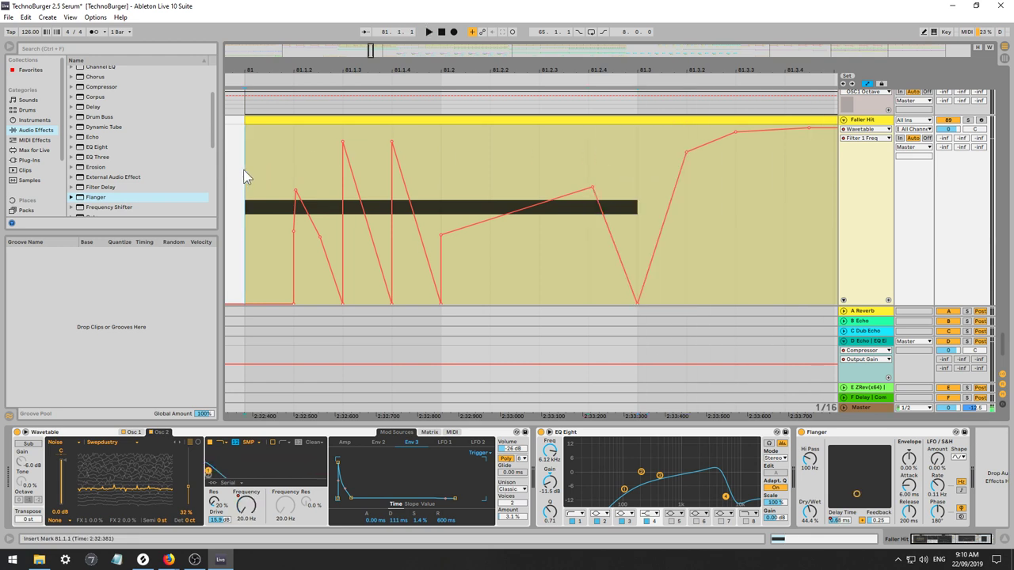
Set oscillator 2's wavetable to Junk 1.
{"action": "left_click", "coordinate": [179, 442]}
{"action": "left_click", "coordinate": [178, 442]}
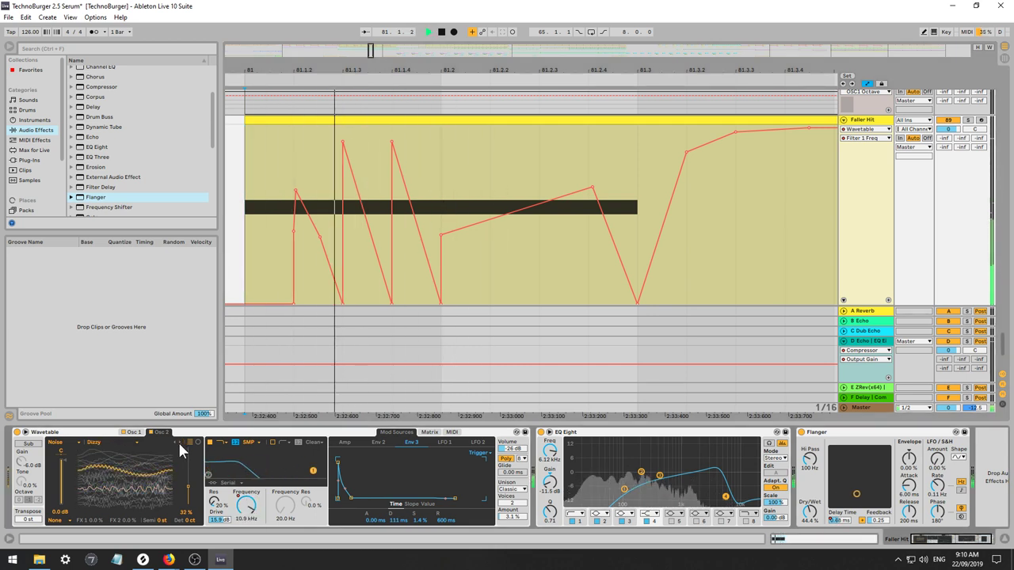
{"action": "key", "text": "space"}
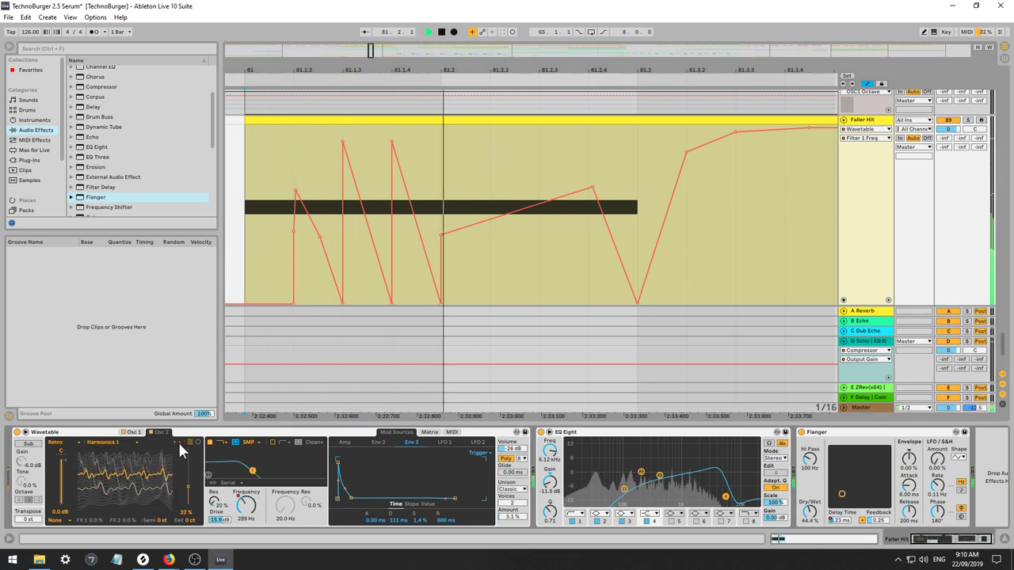
{"action": "left_click", "coordinate": [174, 442]}
{"action": "left_click", "coordinate": [174, 442]}
{"action": "key", "text": "space"}
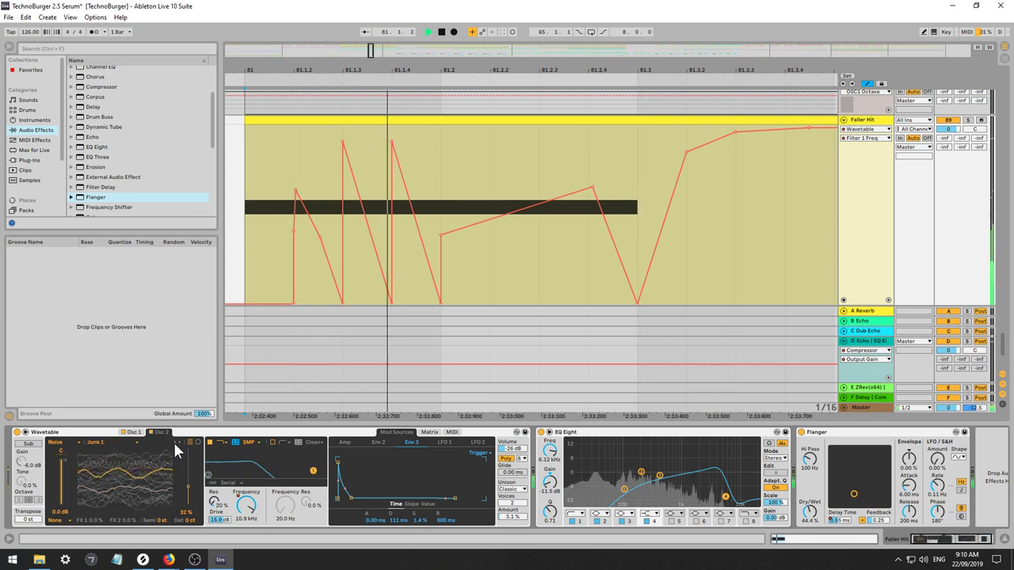
{"action": "left_click", "coordinate": [173, 442]}
Audition oscillator 1 wavetables (Saw Dual, Saw Harmonics, Saw PW Detune) with position at 64%.
{"action": "left_click", "coordinate": [132, 432]}
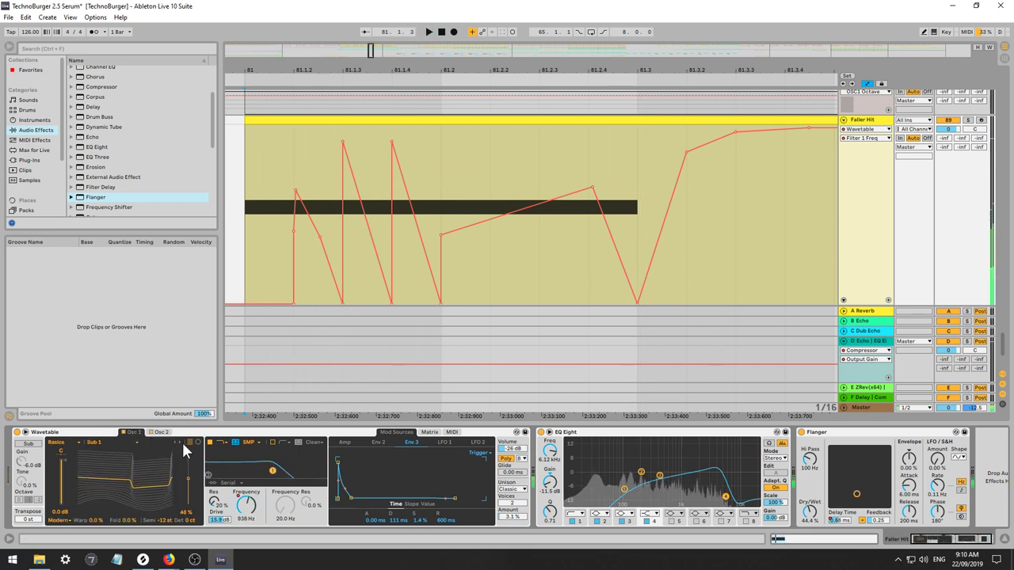
{"action": "left_click", "coordinate": [178, 442]}
{"action": "left_click", "coordinate": [178, 442]}
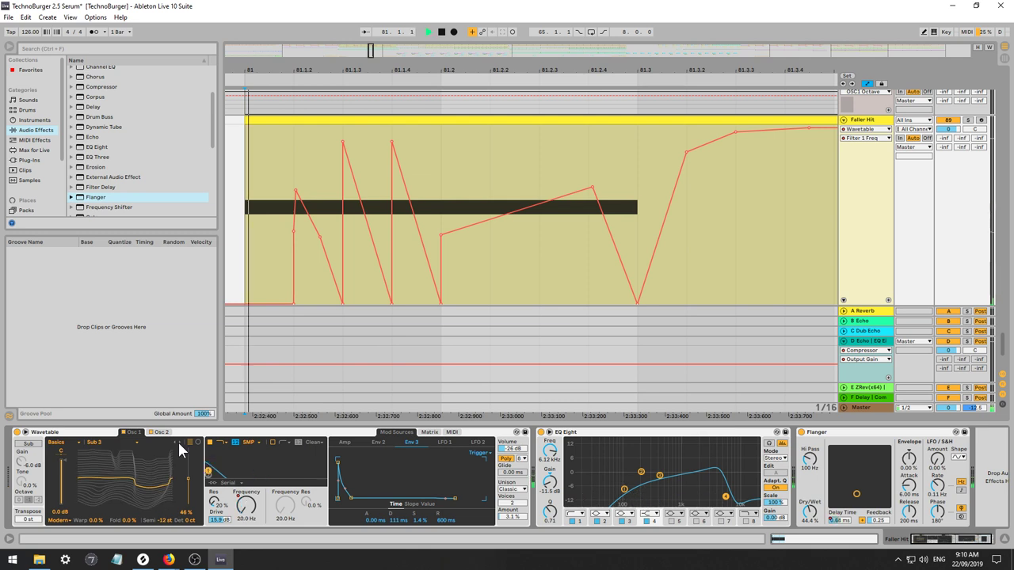
{"action": "left_click", "coordinate": [178, 442]}
{"action": "left_click", "coordinate": [179, 442]}
{"action": "left_click_drag", "start_coordinate": [190, 469], "coordinate": [189, 455]}
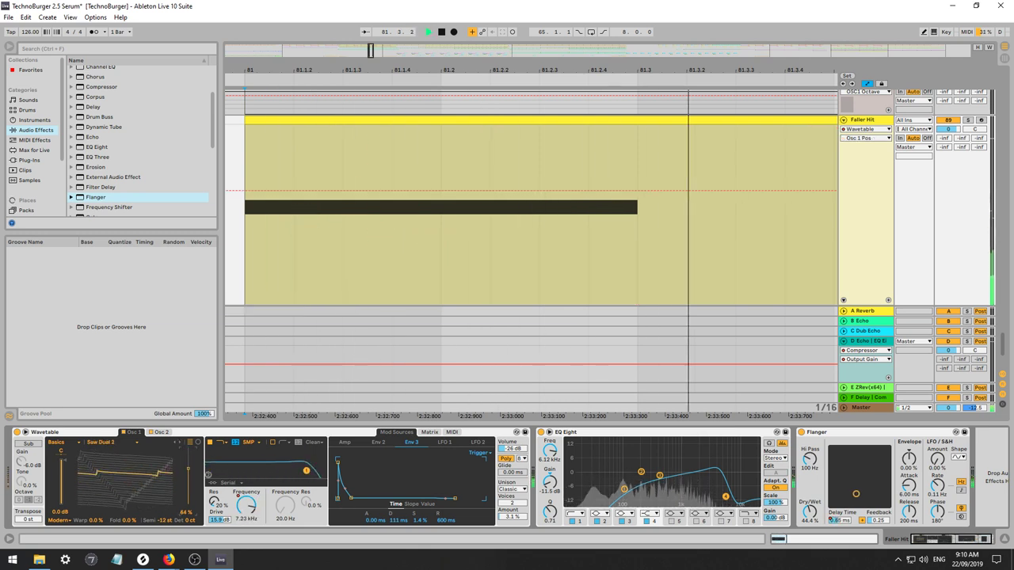
{"action": "left_click", "coordinate": [179, 441]}
{"action": "left_click", "coordinate": [179, 442]}
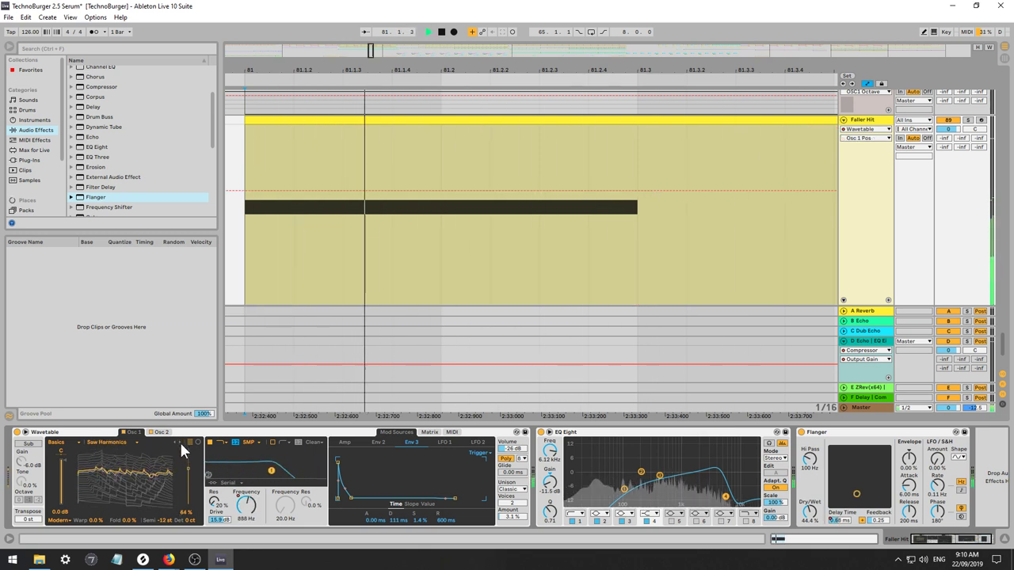
{"action": "left_click", "coordinate": [180, 442]}
{"action": "left_click", "coordinate": [180, 442]}
{"action": "key", "text": "space"}
{"action": "key", "text": "space"}
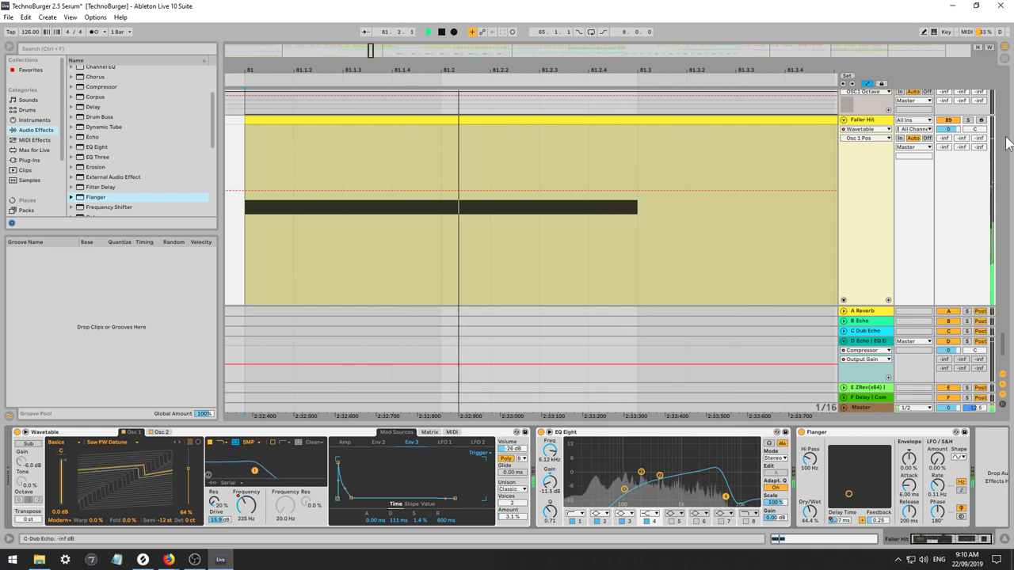
{"action": "key", "text": "space"}
{"action": "key", "text": "space"}
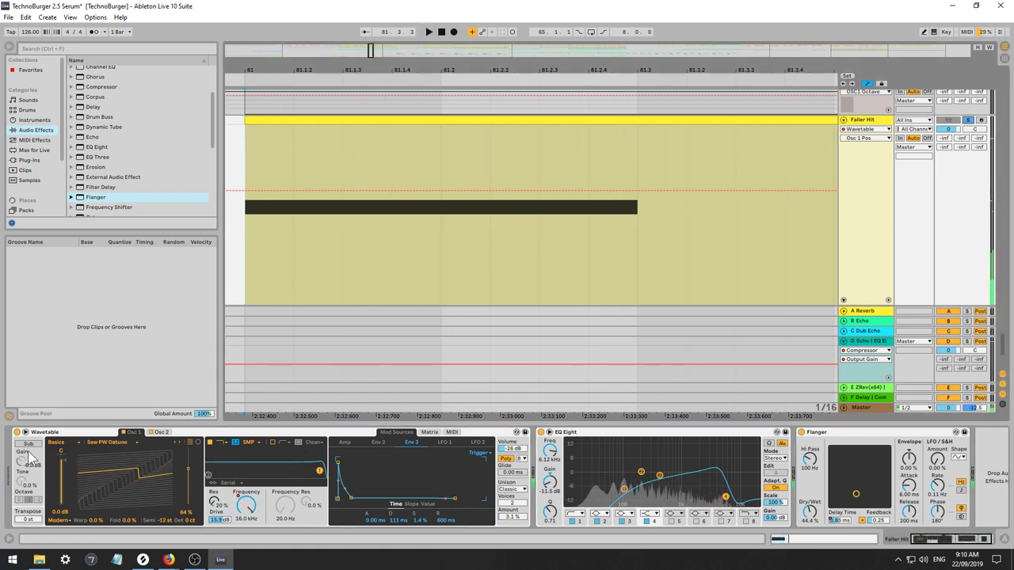
Try the sub oscillator briefly, then settle oscillator 1 on the Quad Saw wavetable.
{"action": "left_click", "coordinate": [29, 443]}
{"action": "left_click", "coordinate": [28, 444]}
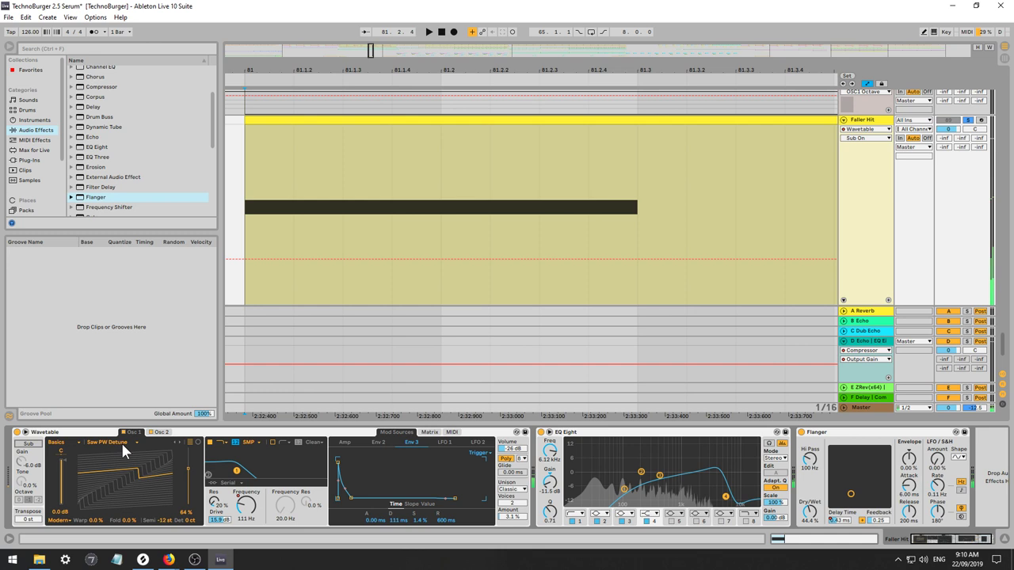
{"action": "left_click", "coordinate": [179, 441]}
{"action": "key", "text": "space"}
{"action": "left_click", "coordinate": [179, 440]}
{"action": "left_click", "coordinate": [178, 440]}
{"action": "key", "text": "space"}
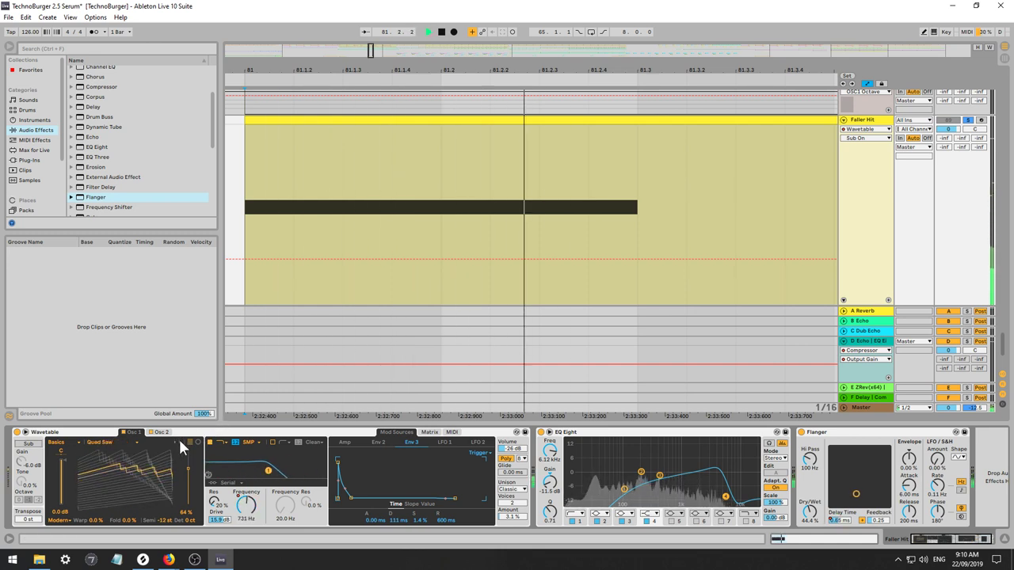
{"action": "key", "text": "space"}
Set oscillator 1's warp mode to FM at 70% amount and tune it to -12 semitones.
{"action": "left_click", "coordinate": [58, 521]}
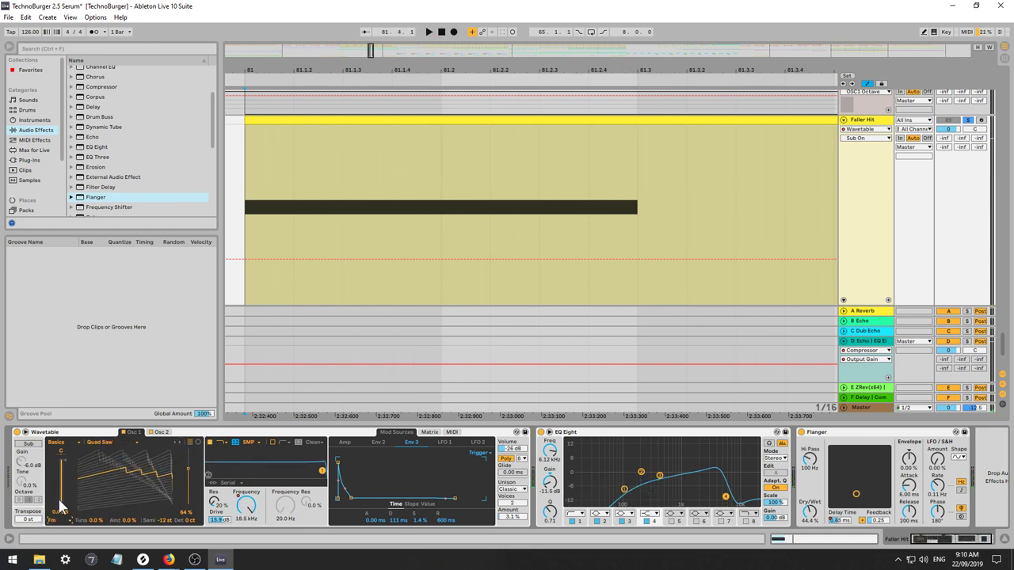
{"action": "key", "text": "space"}
{"action": "left_click_drag", "start_coordinate": [125, 522], "coordinate": [125, 481]}
{"action": "key", "text": "space"}
{"action": "key", "text": "space"}
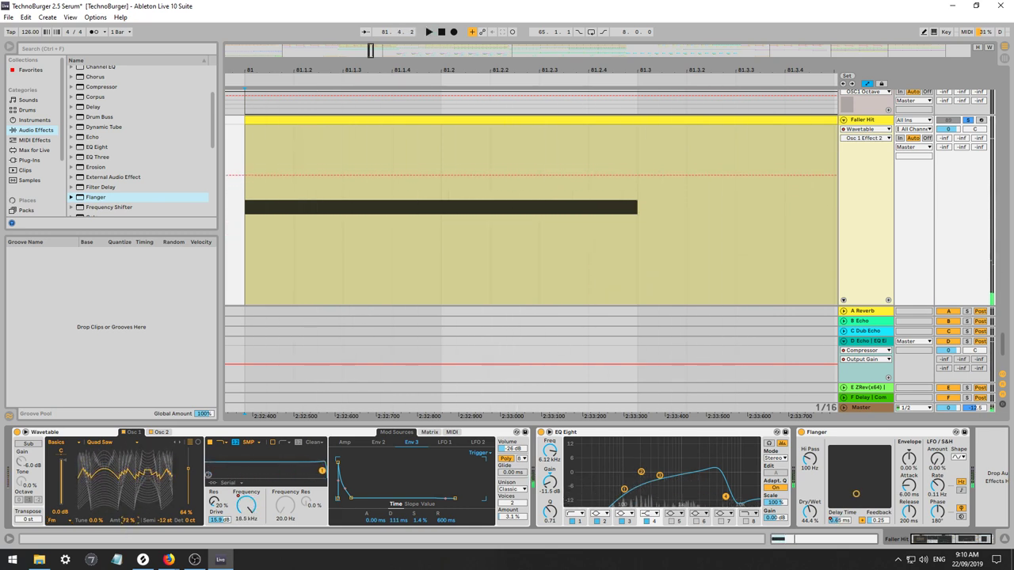
{"action": "key", "text": "space"}
{"action": "key", "text": "space"}
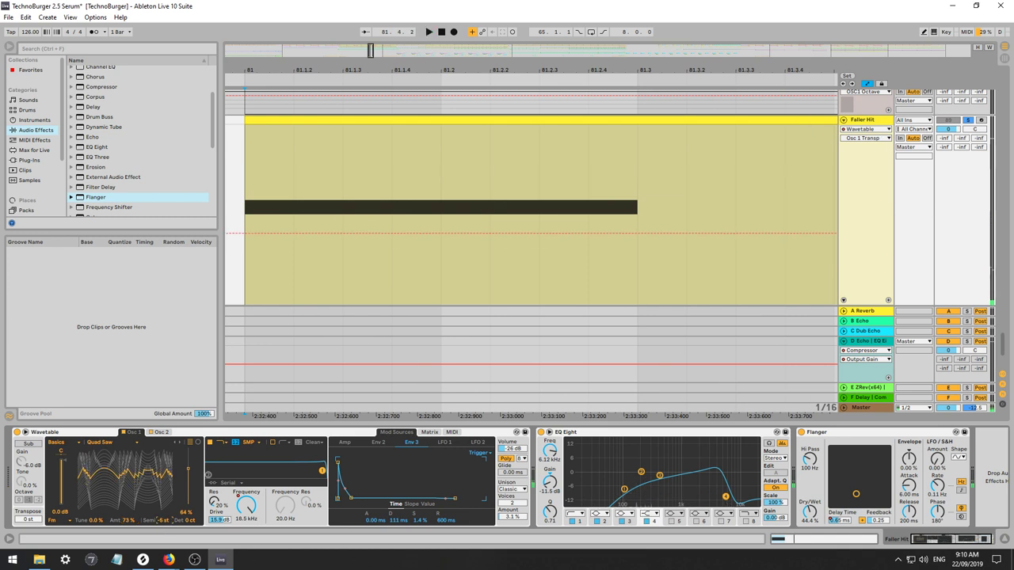
{"action": "key", "text": "space"}
{"action": "left_click_drag", "start_coordinate": [164, 521], "coordinate": [164, 537]}
{"action": "left_click", "coordinate": [125, 521]}
{"action": "key", "text": "space"}
{"action": "key", "text": "space"}
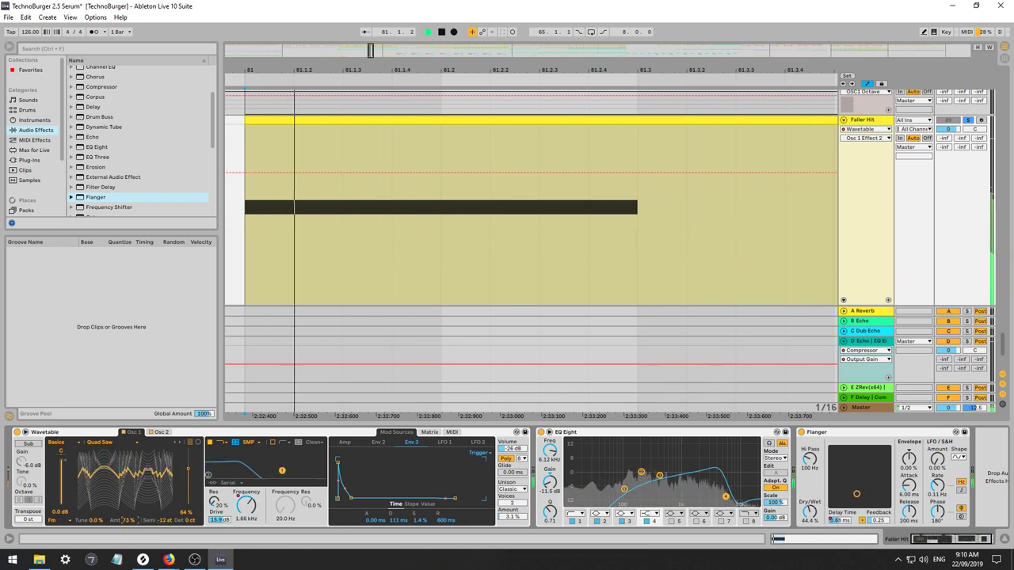
{"action": "key", "text": "space"}
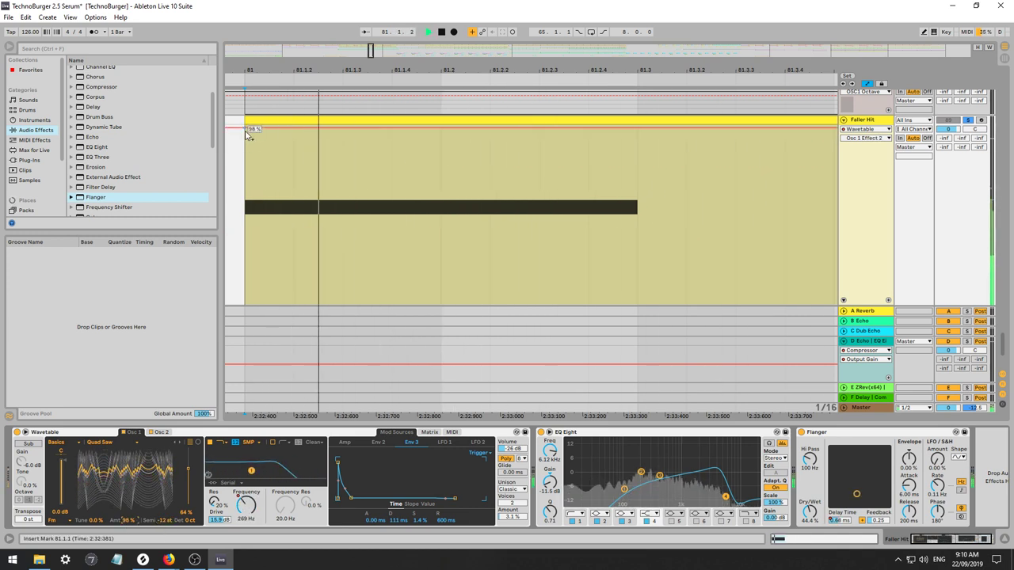
Automate the FM amount ramping down from 98%, sloping to 8.2% after 81.3.
{"action": "left_click_drag", "start_coordinate": [244, 130], "coordinate": [442, 205]}
{"action": "mouse_move", "coordinate": [441, 147]}
{"action": "left_mouse_down"}
{"action": "mouse_move", "coordinate": [441, 294]}
{"action": "mouse_move", "coordinate": [441, 145]}
{"action": "mouse_move", "coordinate": [441, 161]}
{"action": "left_mouse_up"}
{"action": "key", "text": "space"}
{"action": "key", "text": "space"}
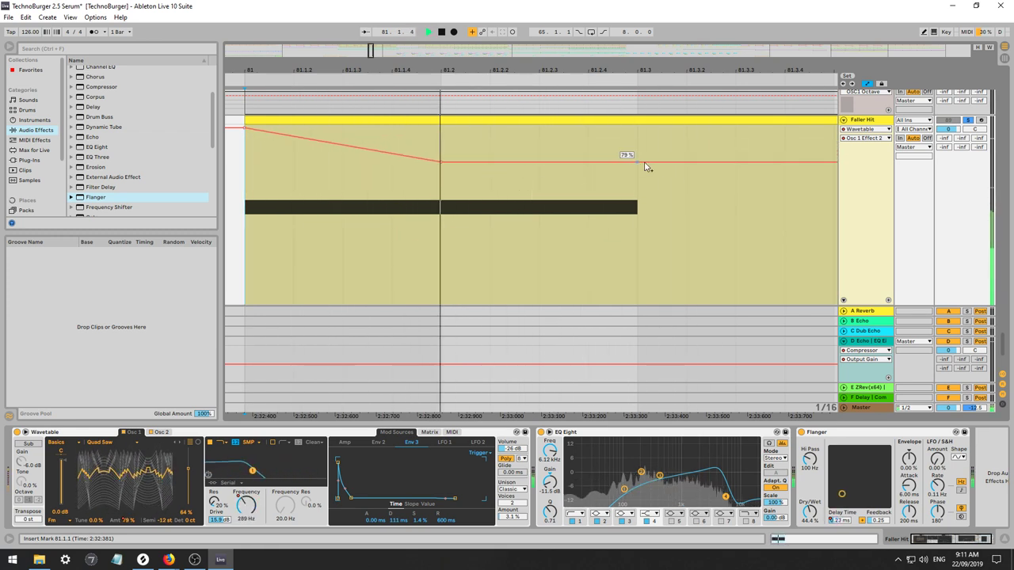
{"action": "key", "text": "space"}
{"action": "key", "text": "space"}
{"action": "left_click", "coordinate": [639, 163]}
{"action": "left_click_drag", "start_coordinate": [833, 163], "coordinate": [686, 208]}
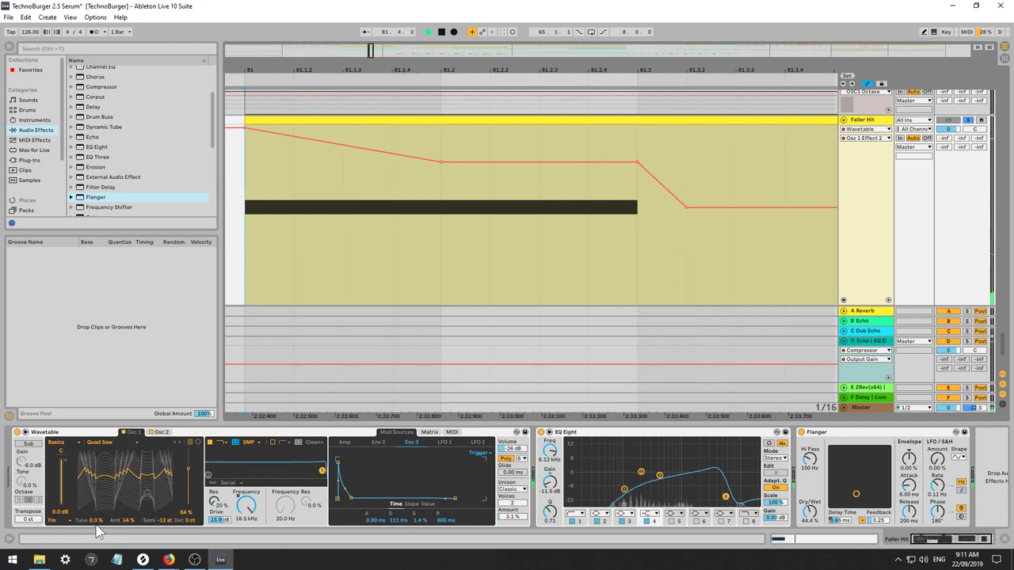
{"action": "key", "text": "space"}
{"action": "key", "text": "space"}
Set FM tune to -1.6% and add an Effect 1 breakpoint at 81.3 dropping to -58%.
{"action": "key", "text": "space"}
{"action": "key", "text": "space"}
{"action": "left_click_drag", "start_coordinate": [97, 520], "coordinate": [106, 508]}
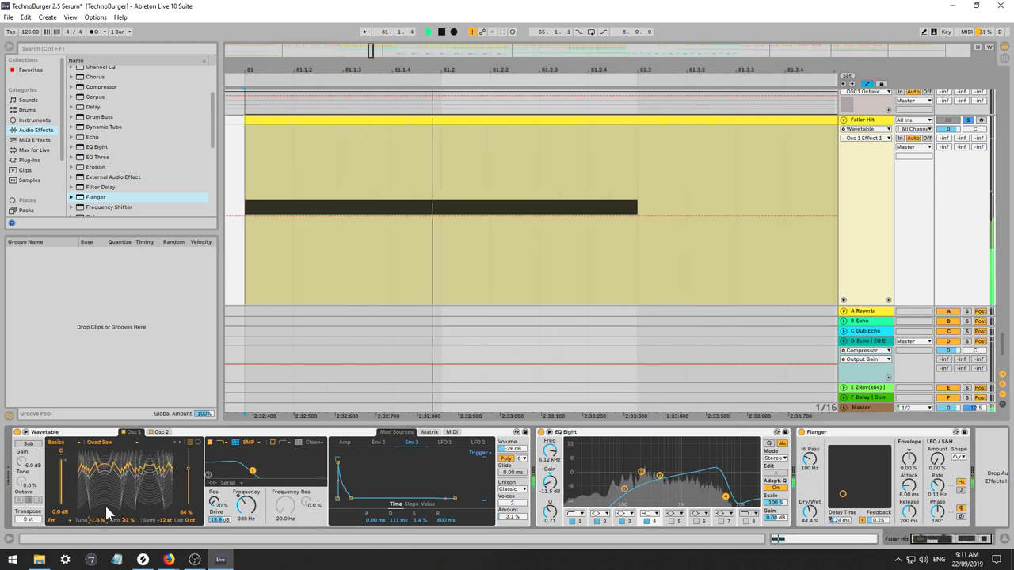
{"action": "key", "text": "space"}
{"action": "key", "text": "space"}
{"action": "left_click", "coordinate": [638, 218]}
{"action": "left_click_drag", "start_coordinate": [656, 219], "coordinate": [638, 125]}
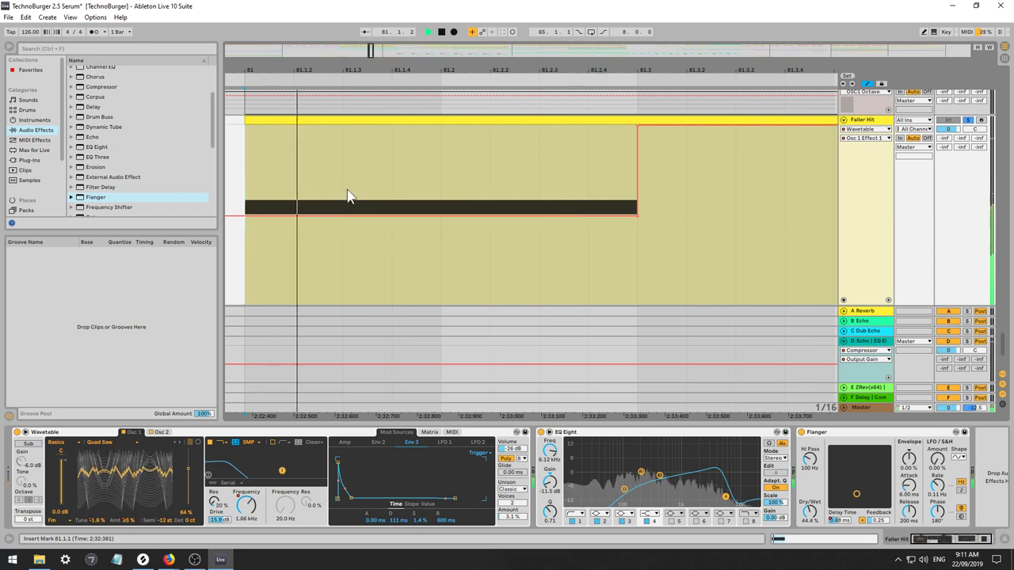
{"action": "key", "text": "space"}
Draw two one-step Osc 1 Effect 1 peaks near 81.1.3 and 81.2.2.
{"action": "key", "text": "b"}
{"action": "left_click", "coordinate": [366, 122]}
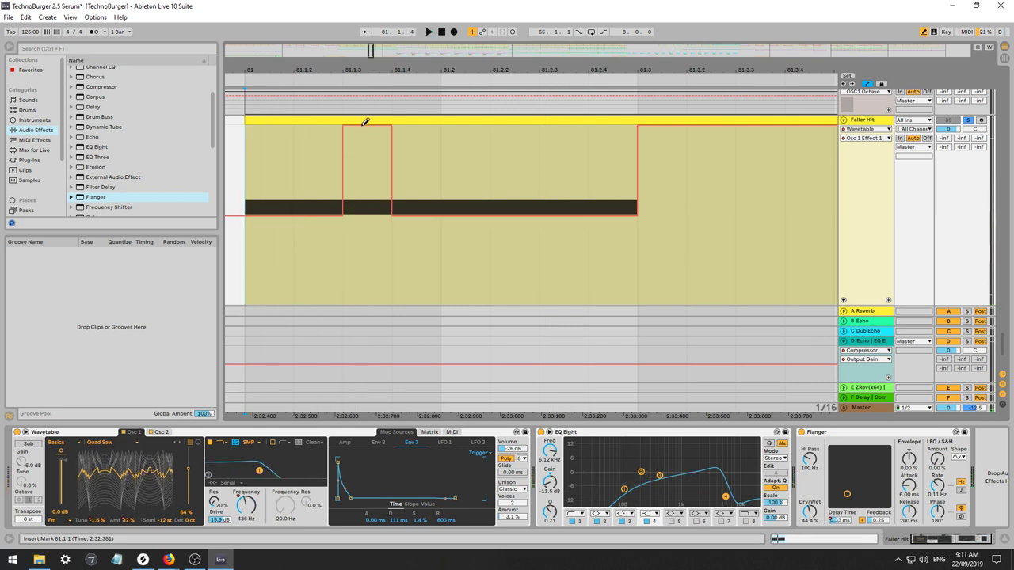
{"action": "key", "text": "space"}
{"action": "left_click", "coordinate": [516, 121]}
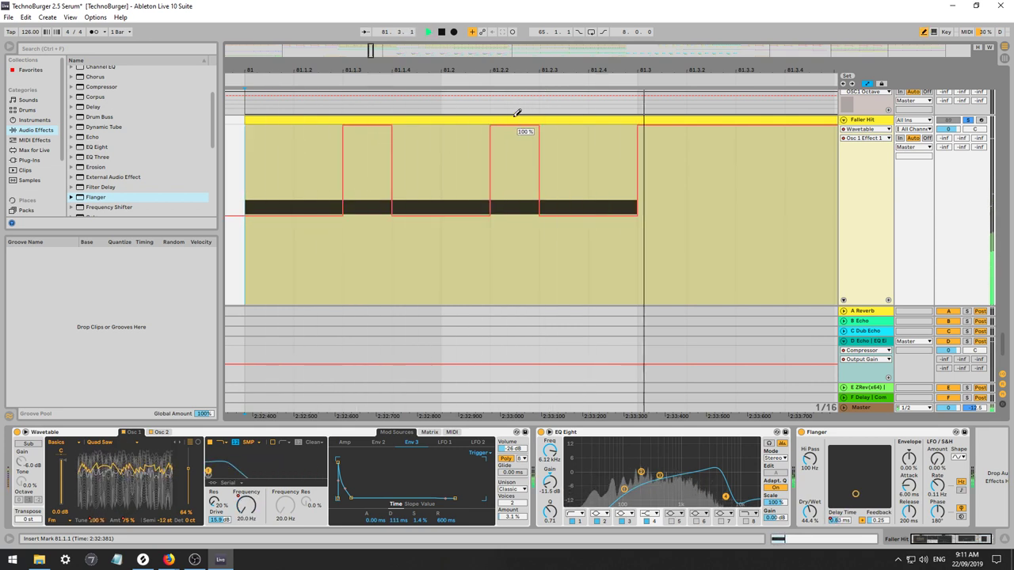
Slope both edges of the first peak, then select 81.1.1 to 81.3.3.
{"action": "key", "text": "b"}
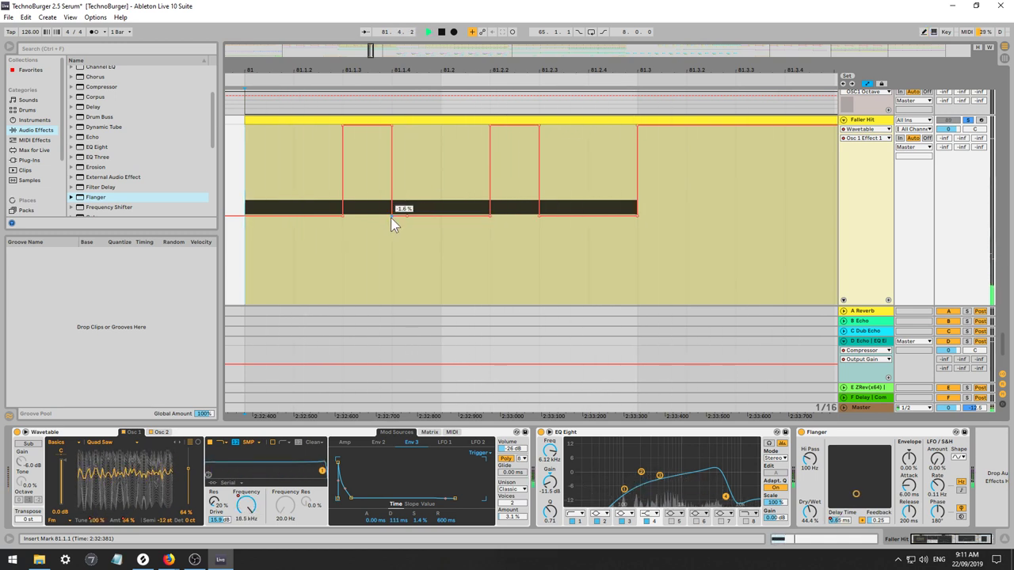
{"action": "left_click_drag", "start_coordinate": [392, 215], "coordinate": [406, 214]}
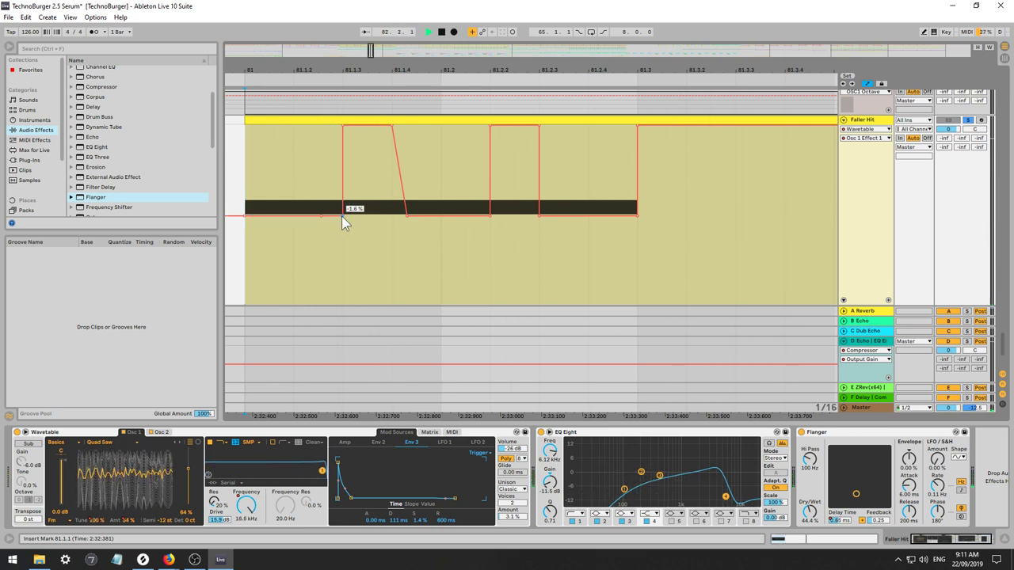
{"action": "left_click_drag", "start_coordinate": [341, 216], "coordinate": [321, 215]}
{"action": "key", "text": "space"}
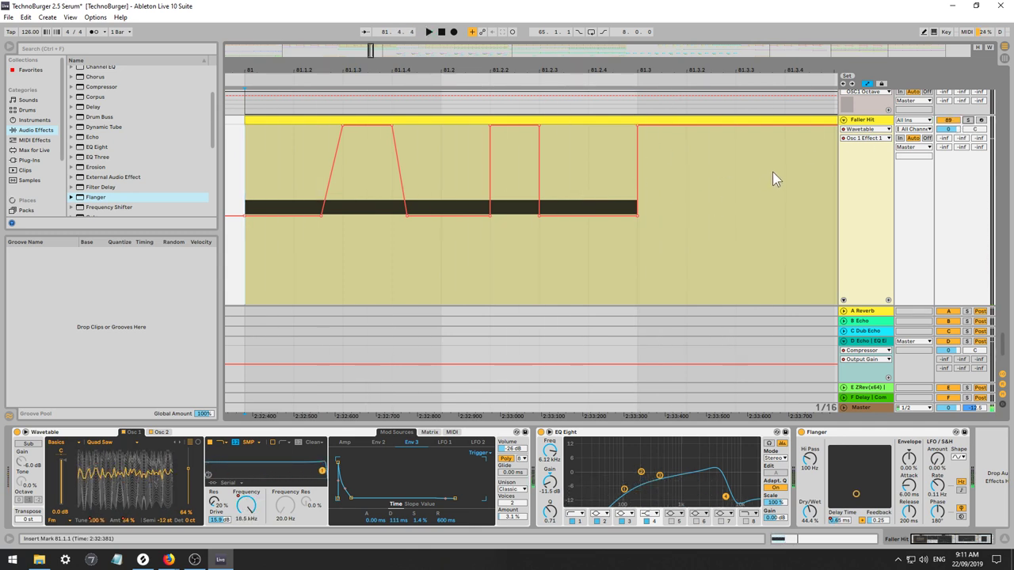
{"action": "left_click_drag", "start_coordinate": [773, 171], "coordinate": [267, 195]}
Audition 81.1.4–81.3.4 and delete the Filter 1 Freq automation on Faller Hit.
{"action": "key", "text": "space"}
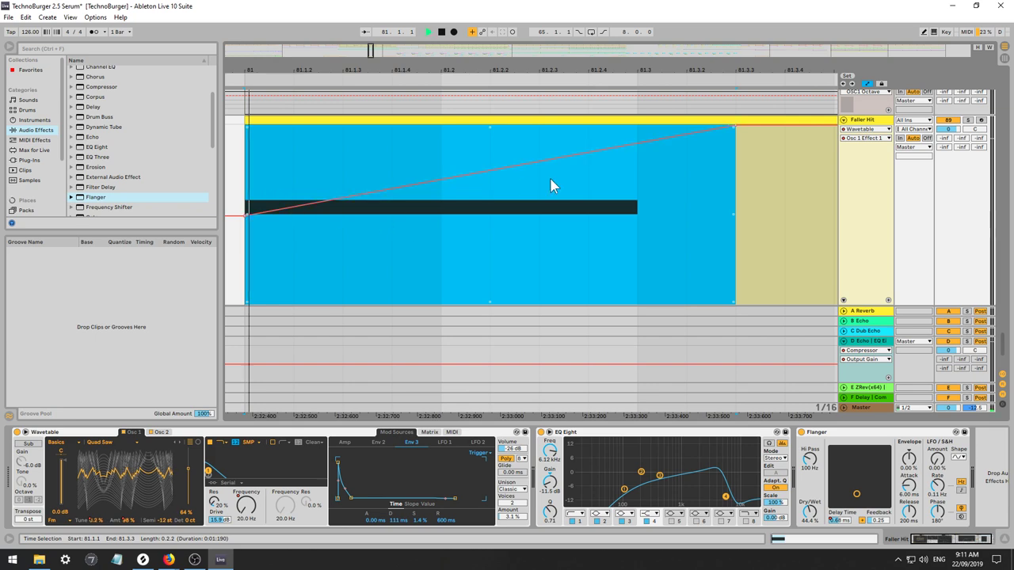
{"action": "key", "text": "space"}
{"action": "left_click", "coordinate": [247, 505]}
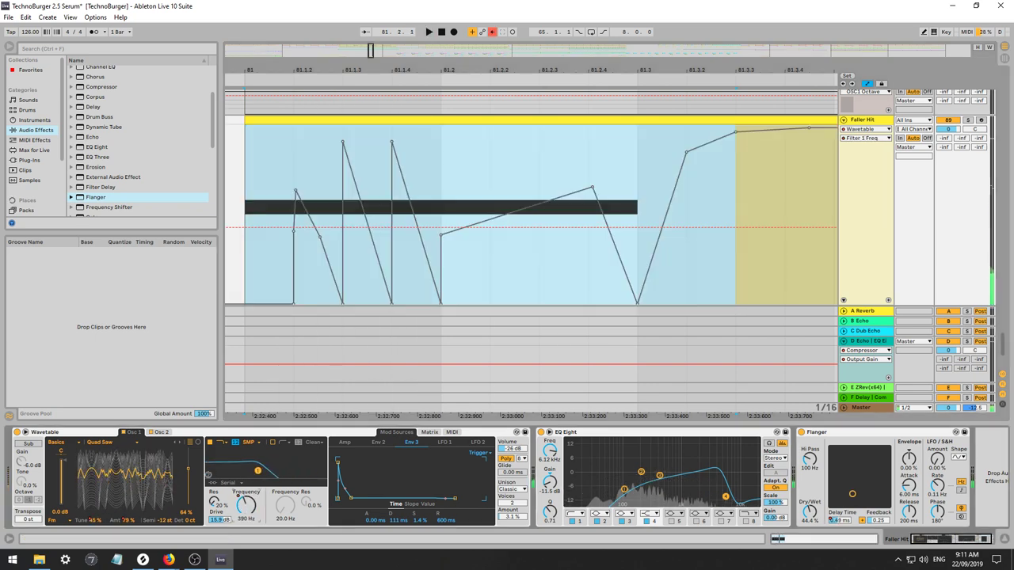
{"action": "left_click_drag", "start_coordinate": [797, 198], "coordinate": [409, 228]}
{"action": "key", "text": "space"}
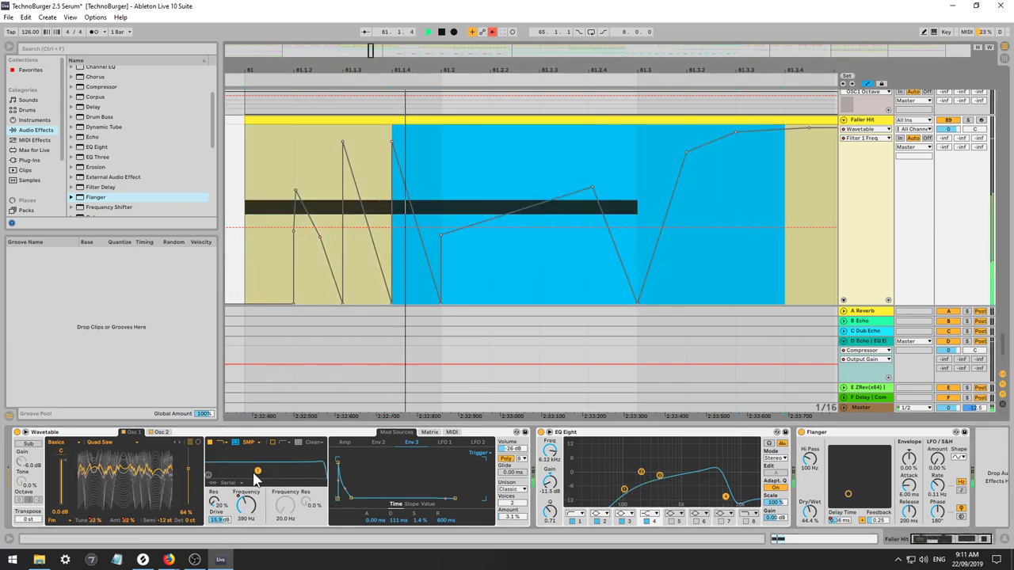
{"action": "key", "text": "space"}
{"action": "right_click", "coordinate": [244, 511]}
{"action": "left_click", "coordinate": [279, 486]}
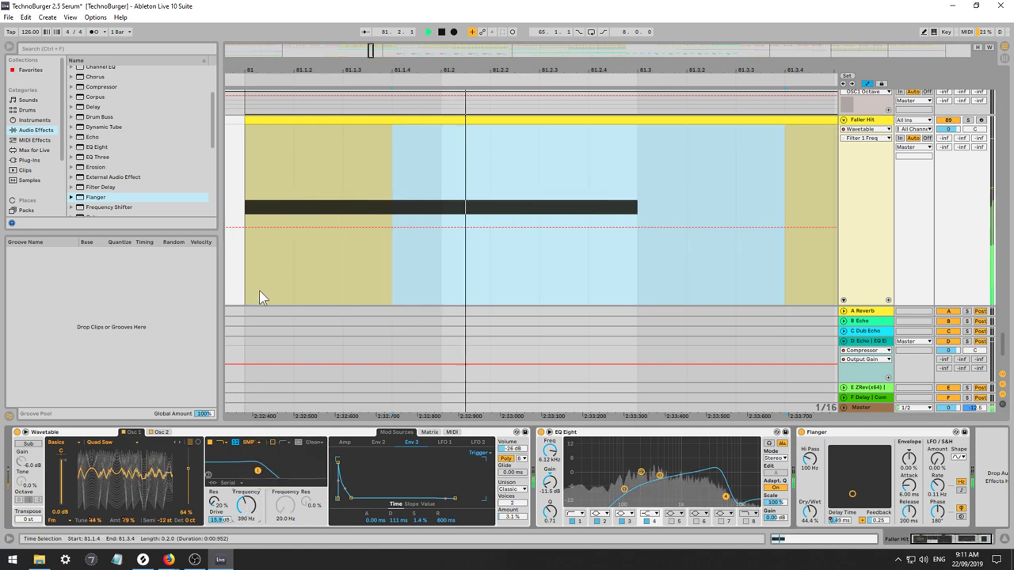
{"action": "key", "text": "space"}
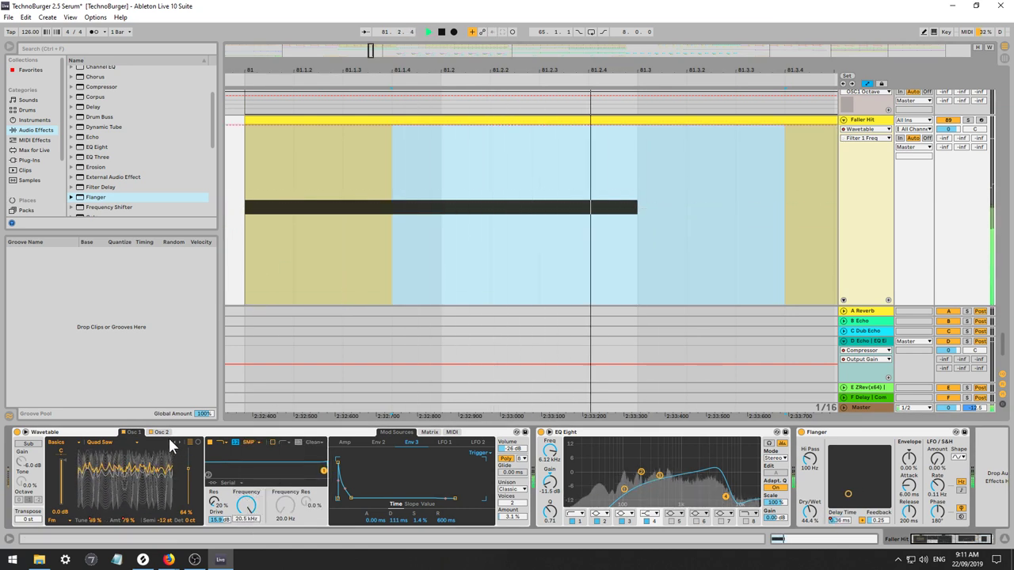
Replace the Wavetable device with Operator from the Instruments browser.
{"action": "left_click", "coordinate": [80, 442]}
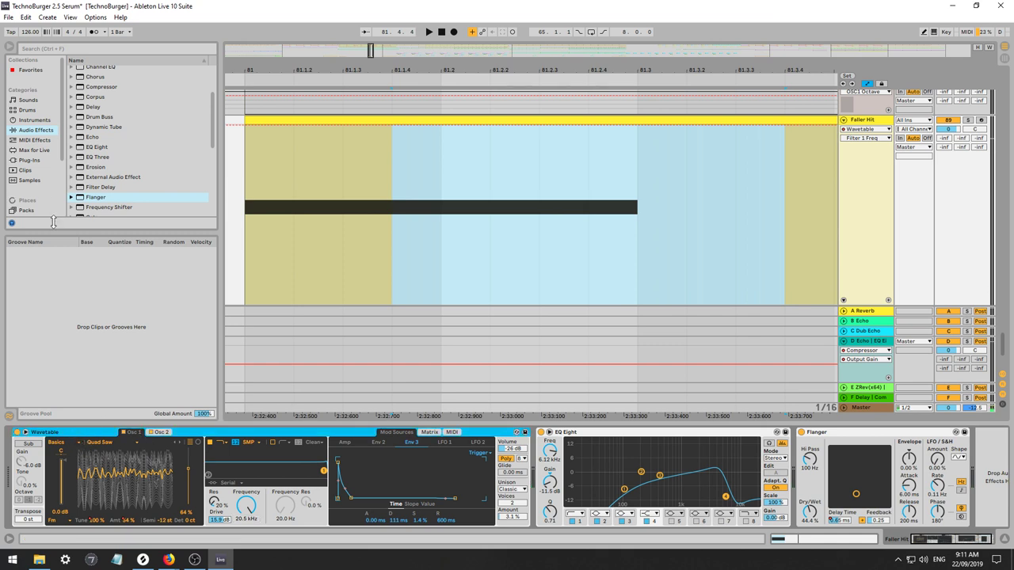
{"action": "key", "text": "Delete"}
{"action": "left_click", "coordinate": [30, 120]}
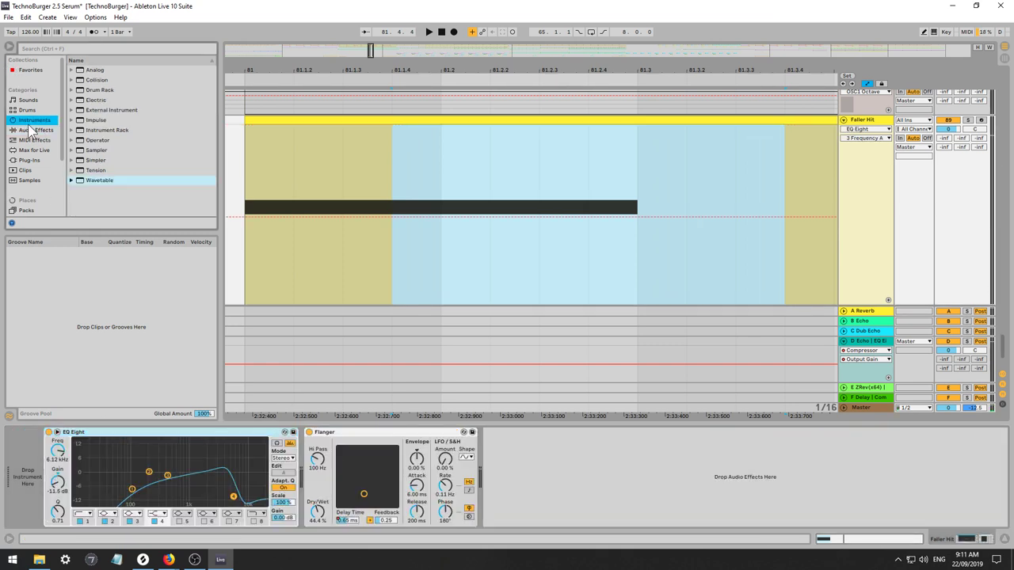
{"action": "left_click", "coordinate": [81, 131]}
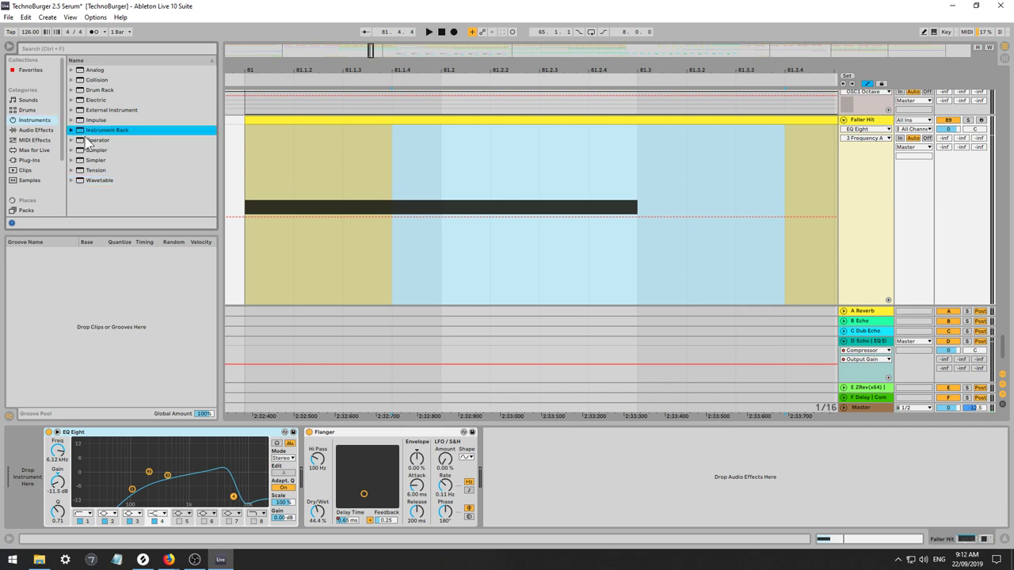
{"action": "left_click_drag", "start_coordinate": [97, 141], "coordinate": [93, 460]}
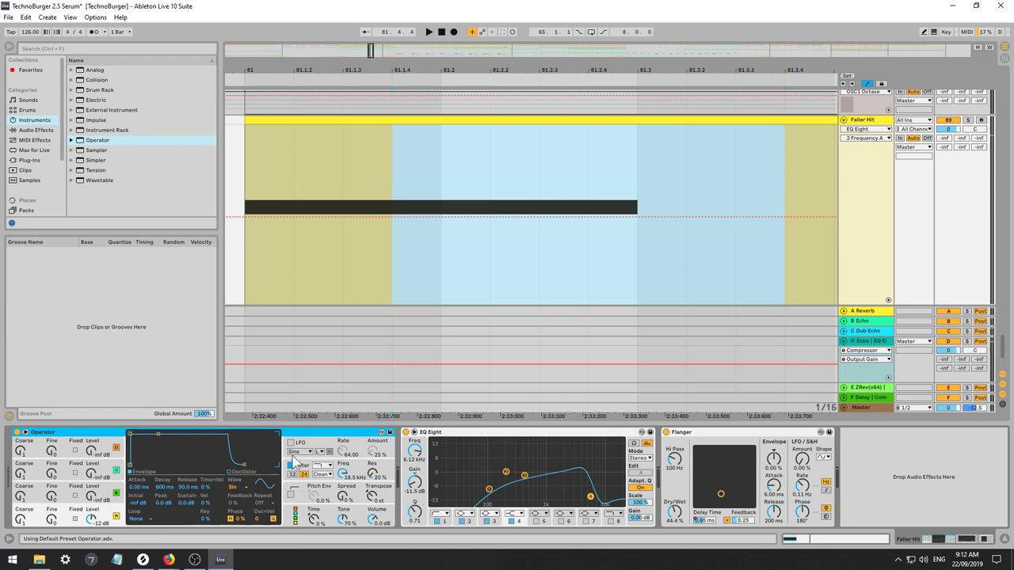
{"action": "left_click", "coordinate": [234, 488]}
Set Operator's Osc A wave to Saw D and show its Filter Freq automation lane.
{"action": "left_click", "coordinate": [243, 388]}
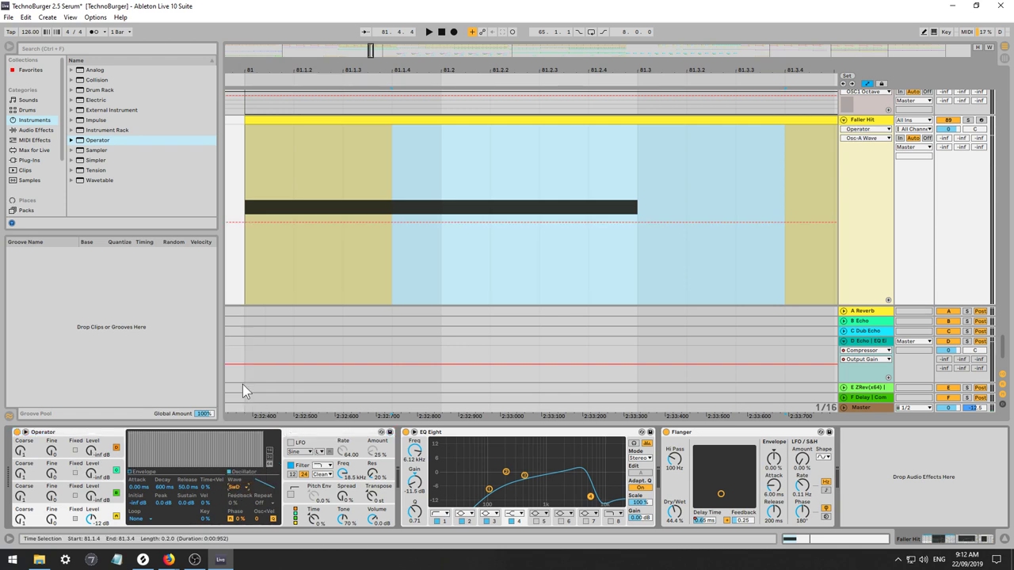
{"action": "key", "text": "space"}
{"action": "left_click", "coordinate": [246, 263]}
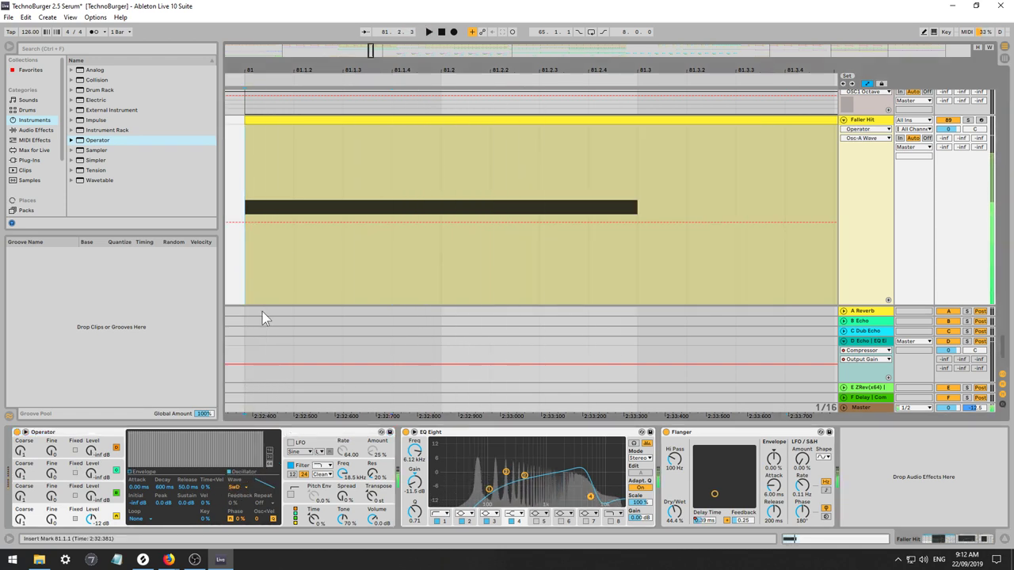
{"action": "key", "text": "space"}
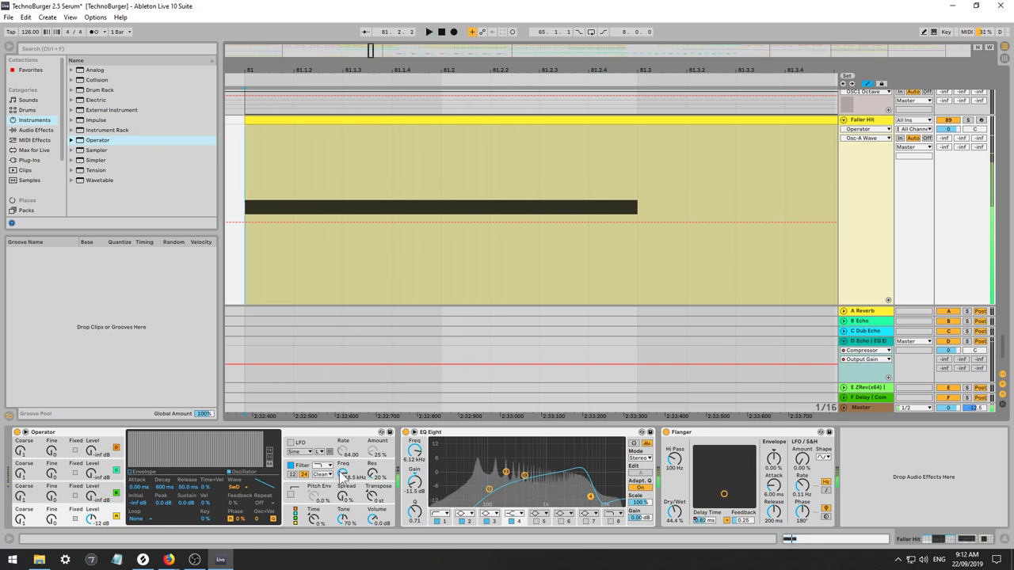
{"action": "left_click", "coordinate": [343, 474]}
{"action": "key", "text": "space"}
{"action": "key", "text": "space"}
{"action": "key", "text": "space"}
{"action": "key", "text": "space"}
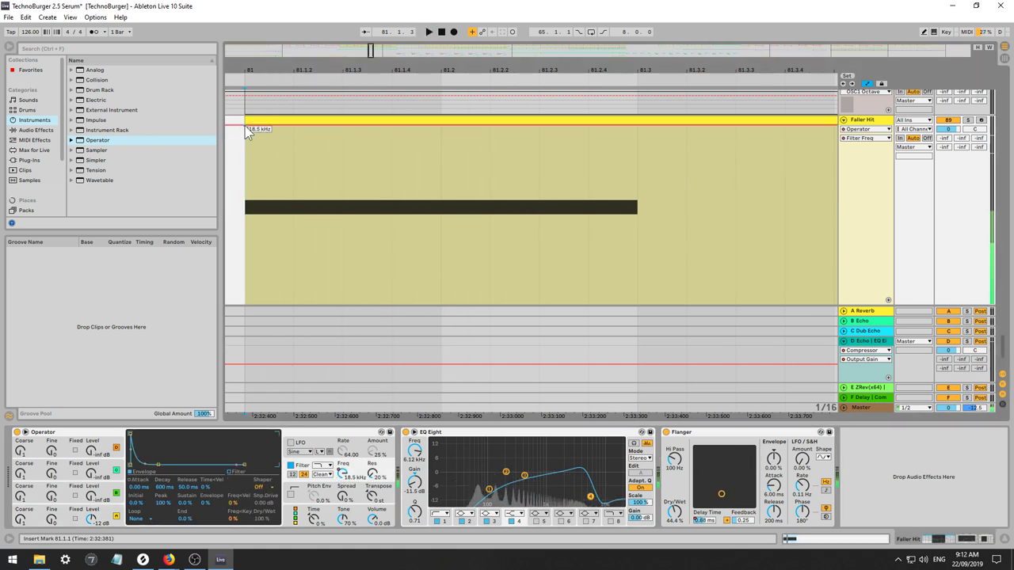
Draw a V-shaped Filter Freq envelope falling from 18.5 kHz to 30 Hz and back up.
{"action": "mouse_move", "coordinate": [245, 126]}
{"action": "left_mouse_down"}
{"action": "mouse_move", "coordinate": [491, 293]}
{"action": "mouse_move", "coordinate": [441, 304]}
{"action": "mouse_move", "coordinate": [490, 304]}
{"action": "left_mouse_up"}
{"action": "key", "text": "space"}
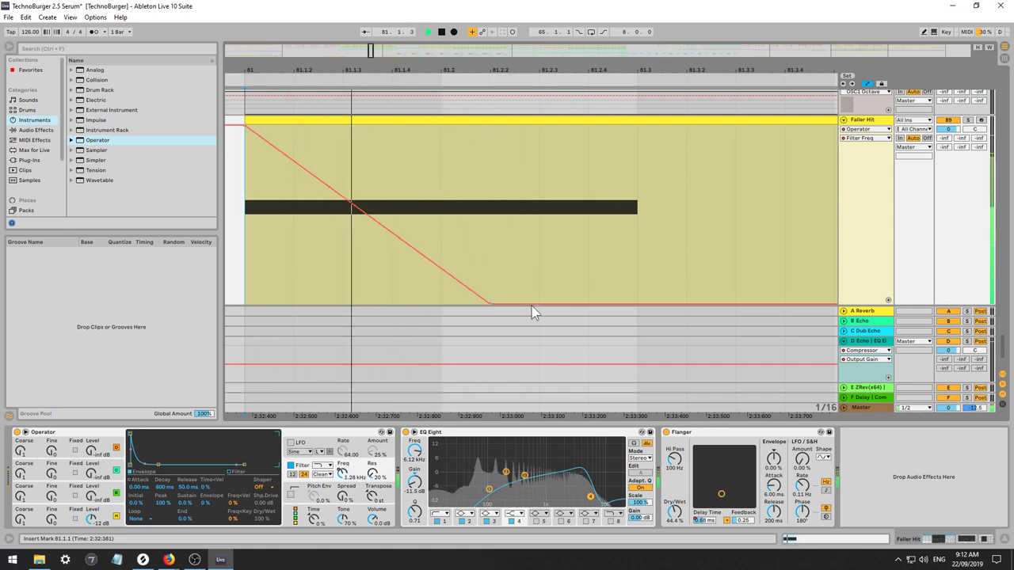
{"action": "left_click_drag", "start_coordinate": [552, 304], "coordinate": [631, 129]}
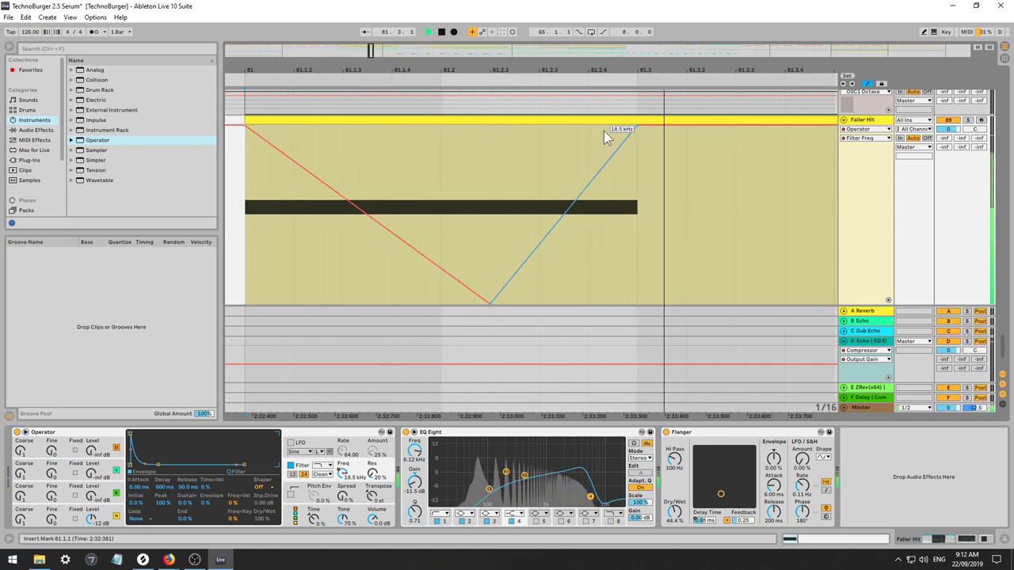
{"action": "key", "text": "space"}
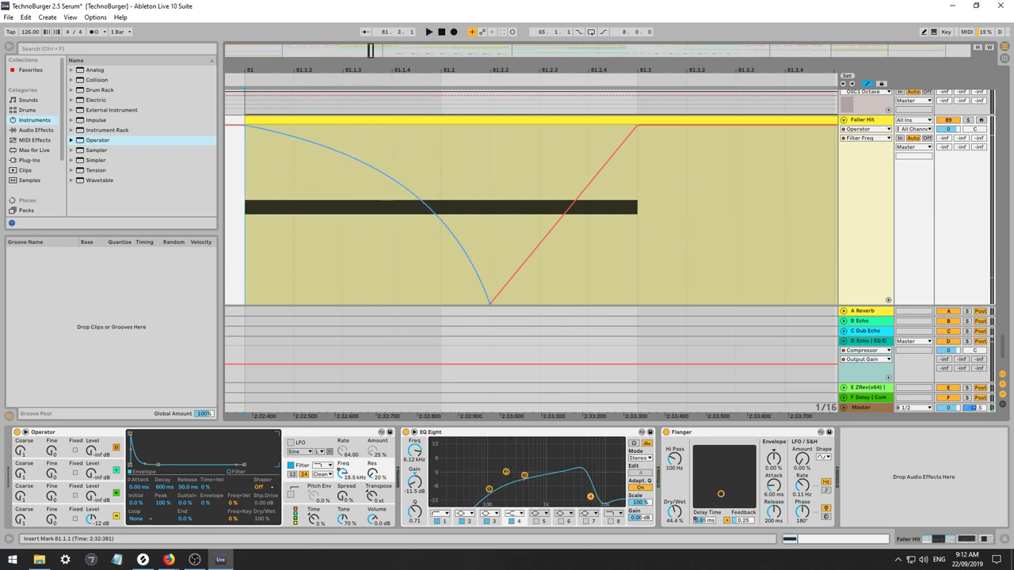
Curve the falling and rising filter segments and move the top breakpoint to about 81.2.4.
{"action": "key", "text": "space"}
{"action": "key", "text": "space"}
{"action": "left_click_drag", "start_coordinate": [388, 177], "coordinate": [388, 277]}
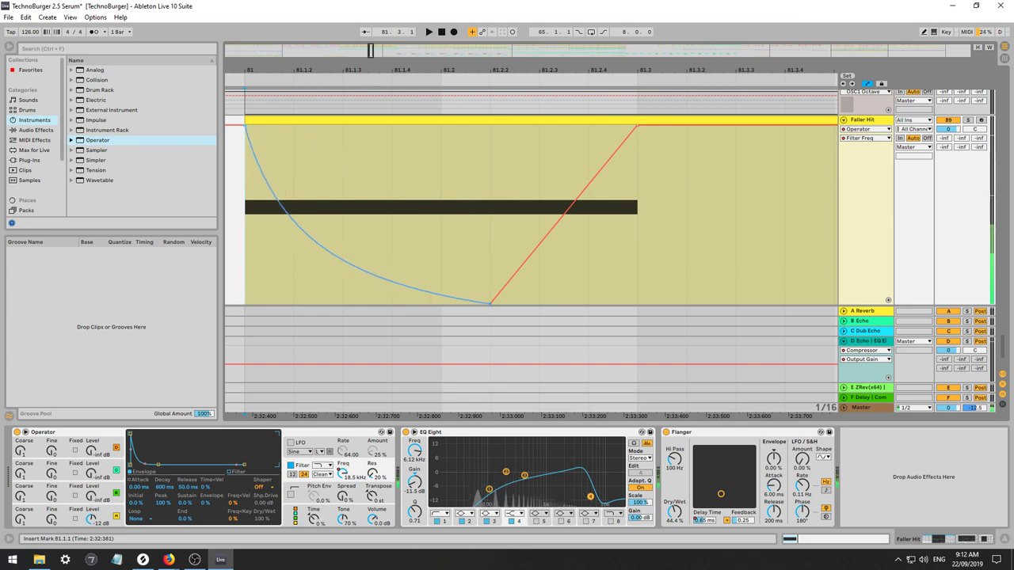
{"action": "key", "text": "space"}
{"action": "left_click_drag", "start_coordinate": [312, 231], "coordinate": [365, 196]}
{"action": "key", "text": "space"}
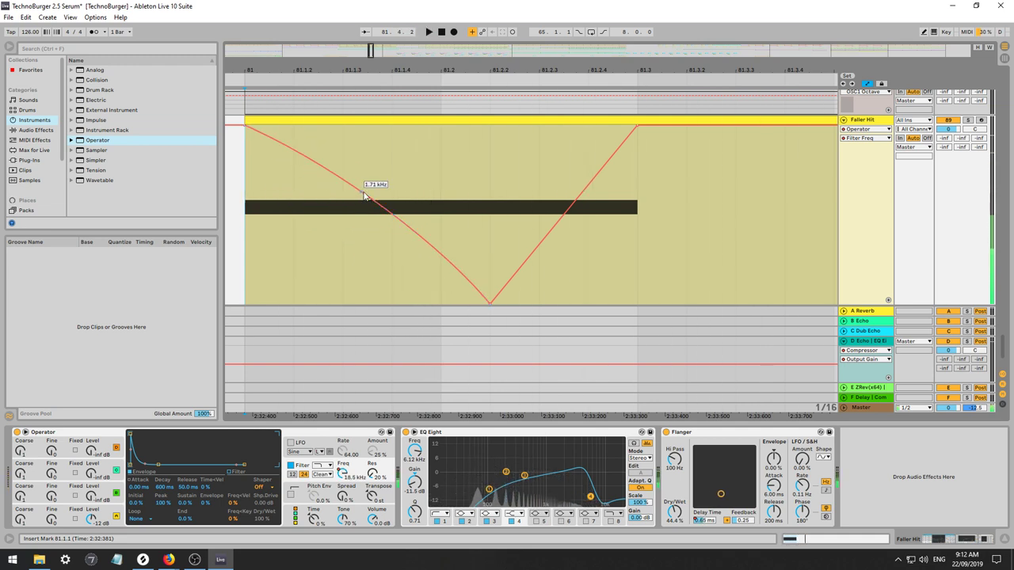
{"action": "left_click_drag", "start_coordinate": [567, 201], "coordinate": [567, 237]}
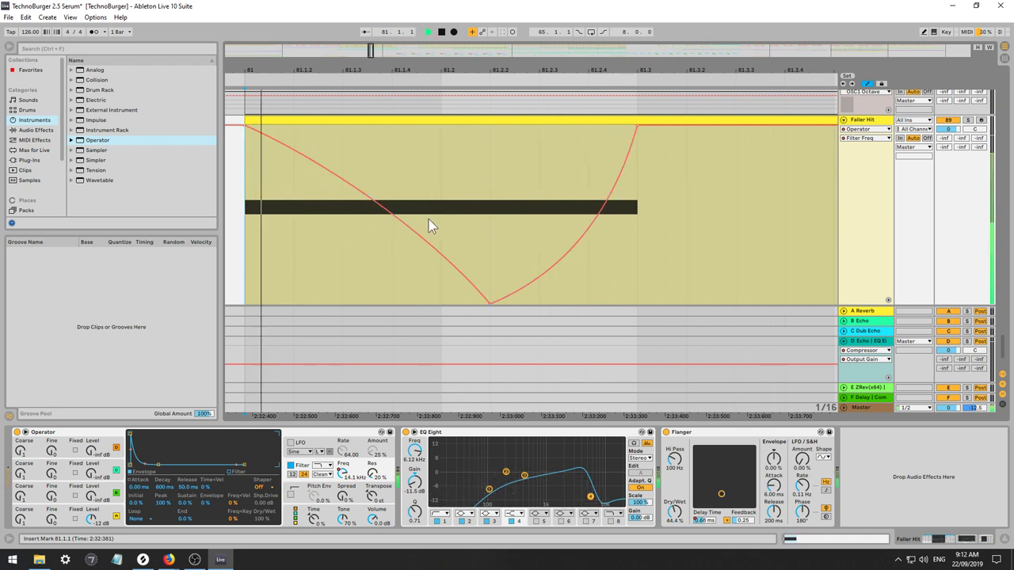
{"action": "left_click_drag", "start_coordinate": [428, 226], "coordinate": [429, 261]}
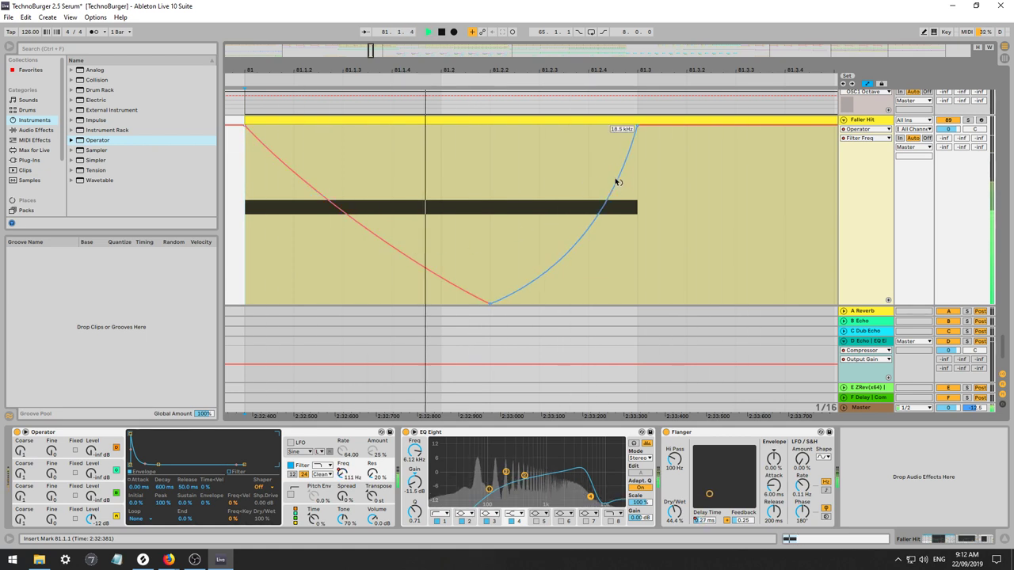
{"action": "left_click_drag", "start_coordinate": [618, 182], "coordinate": [618, 159]}
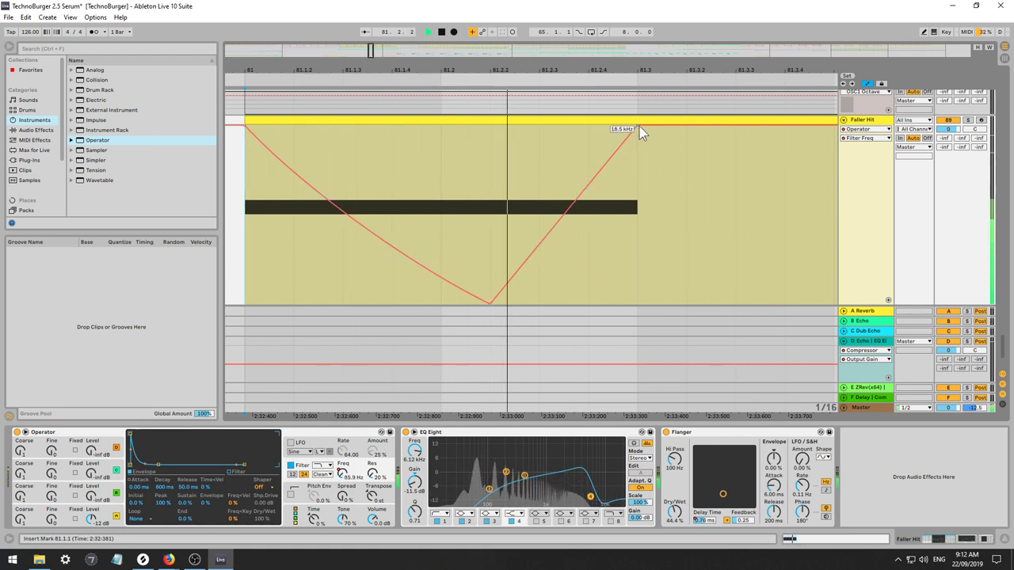
{"action": "left_click_drag", "start_coordinate": [640, 124], "coordinate": [587, 125]}
{"action": "left_click_drag", "start_coordinate": [580, 164], "coordinate": [580, 195]}
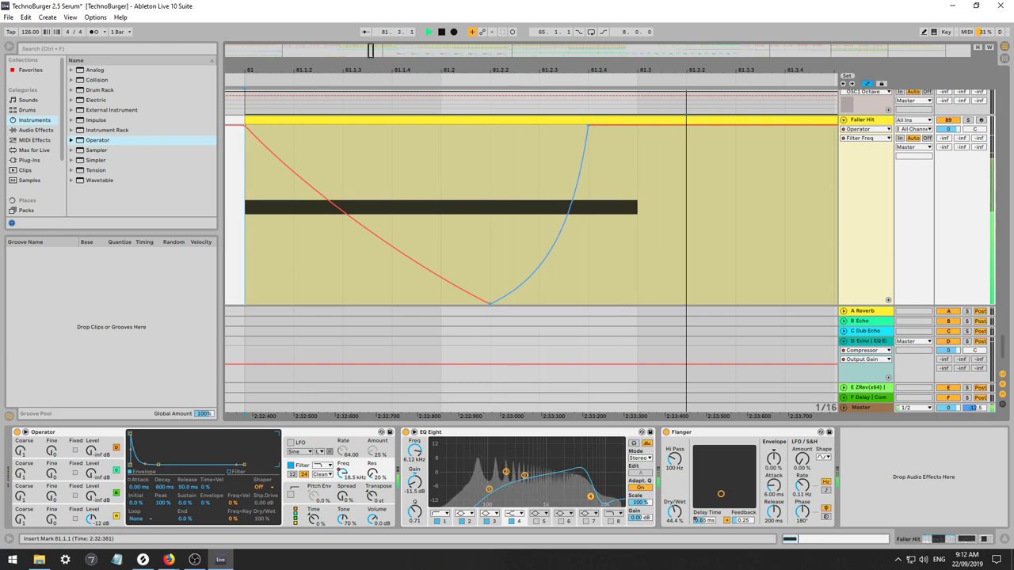
{"action": "mouse_move", "coordinate": [588, 129]}
{"action": "left_mouse_down"}
{"action": "mouse_move", "coordinate": [539, 129]}
{"action": "mouse_move", "coordinate": [588, 130]}
{"action": "left_mouse_up"}
{"action": "key", "text": "space"}
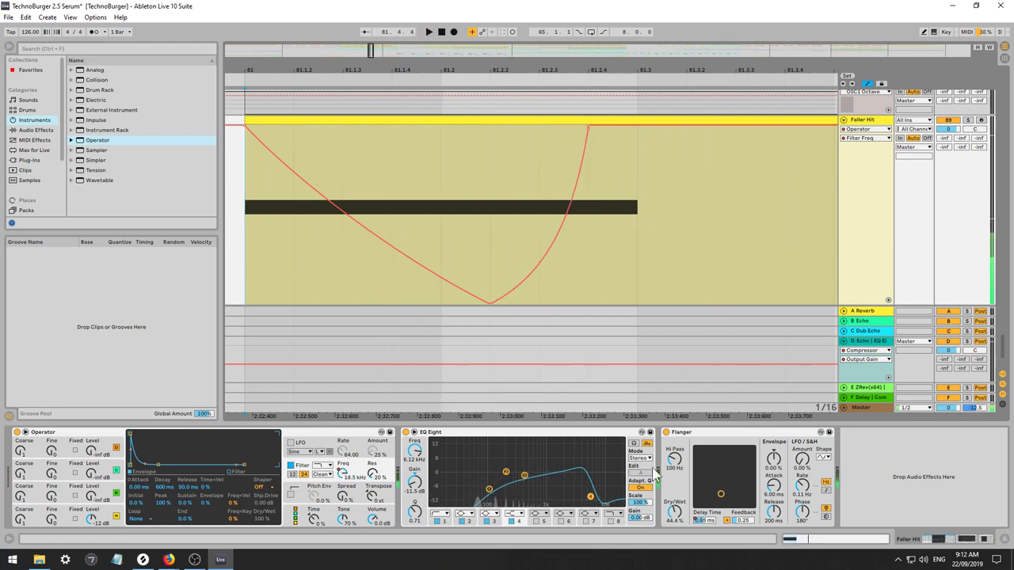
Raise Operator's filter drive to 10.9 dB and lower its volume to -23 dB.
{"action": "left_click", "coordinate": [320, 474]}
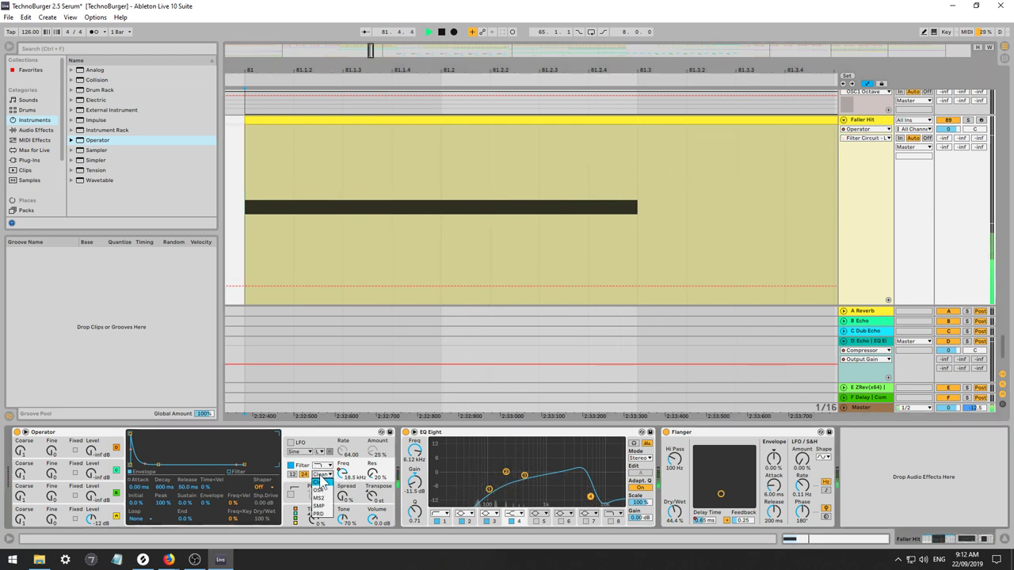
{"action": "key", "text": "space"}
{"action": "left_click_drag", "start_coordinate": [372, 527], "coordinate": [373, 559]}
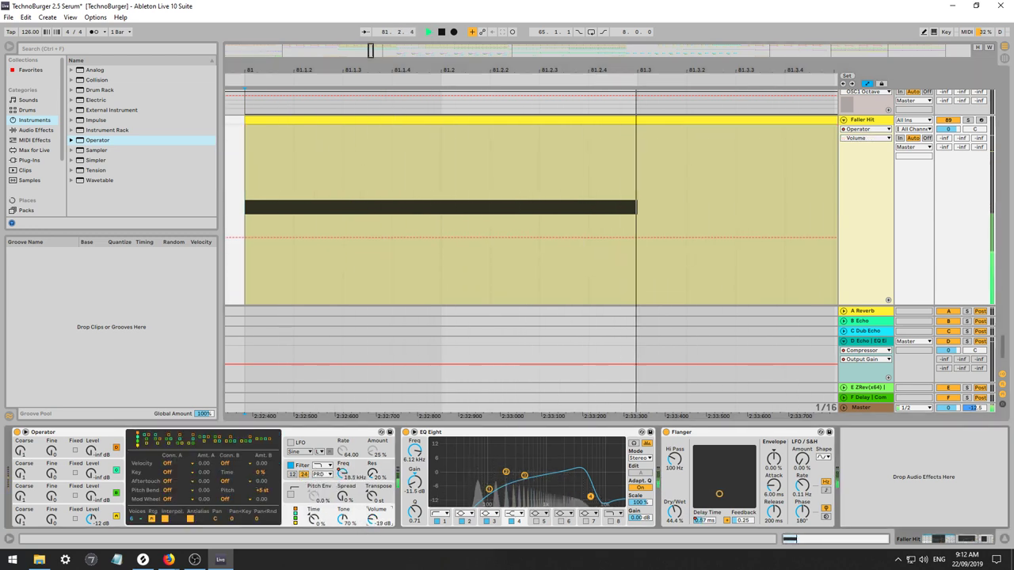
{"action": "left_click", "coordinate": [312, 465]}
{"action": "left_click_drag", "start_coordinate": [240, 487], "coordinate": [240, 395]}
{"action": "key", "text": "space"}
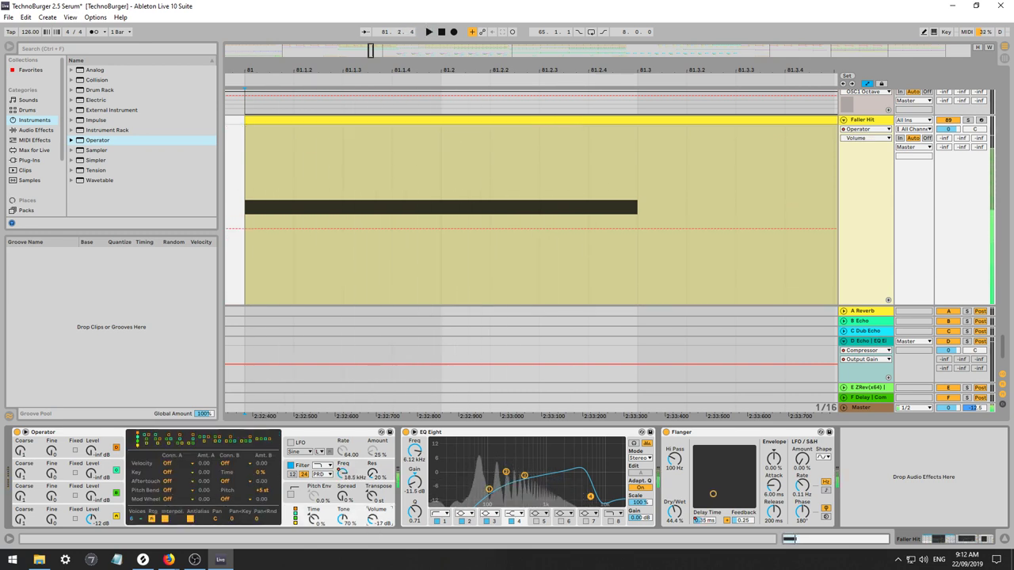
{"action": "left_click_drag", "start_coordinate": [369, 527], "coordinate": [370, 533]}
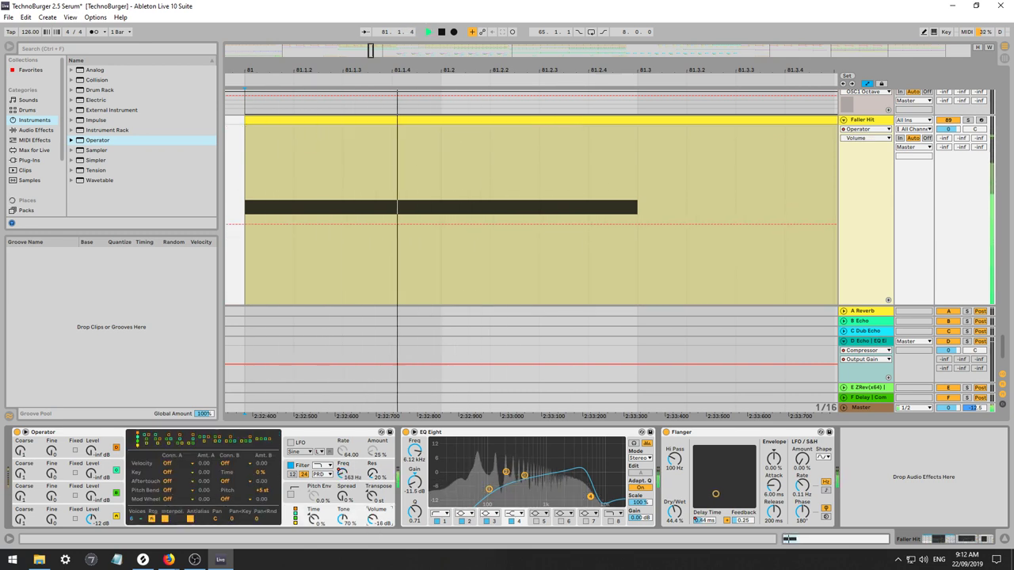
{"action": "left_click_drag", "start_coordinate": [343, 497], "coordinate": [343, 495]}
{"action": "key", "text": "space"}
{"action": "left_click", "coordinate": [372, 522]}
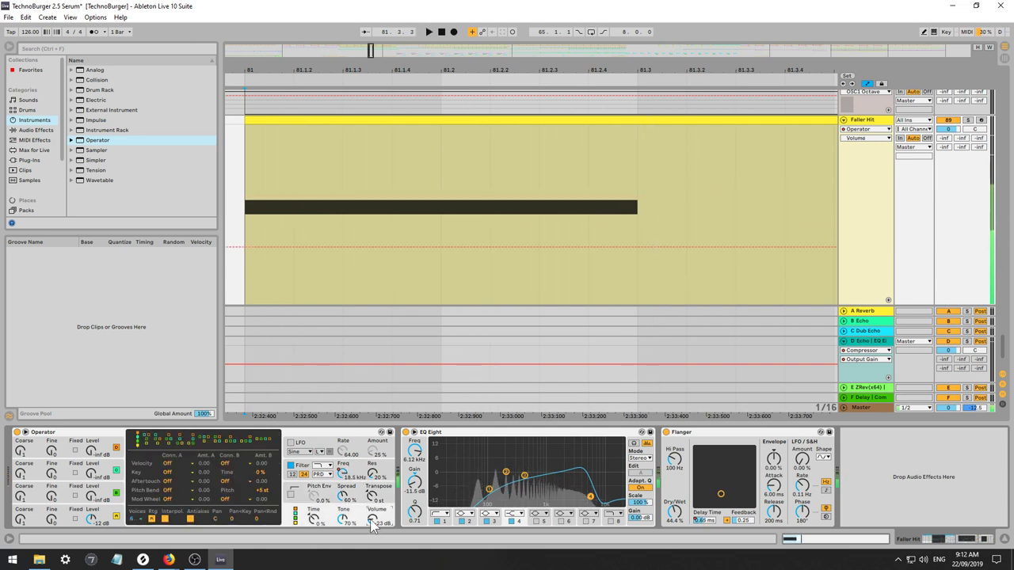
{"action": "key", "text": "space"}
Insert Reverb before the Flanger and adjust EQ Eight bands 3 and 4.
{"action": "left_click", "coordinate": [38, 130]}
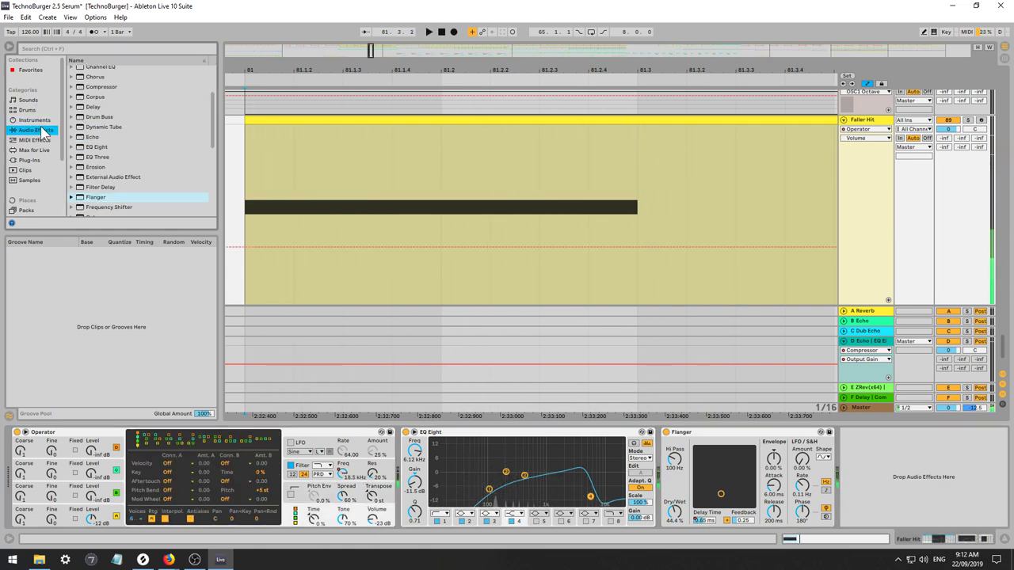
{"action": "scroll", "coordinate": [110, 184], "scroll_direction": "down", "scroll_amount": 5}
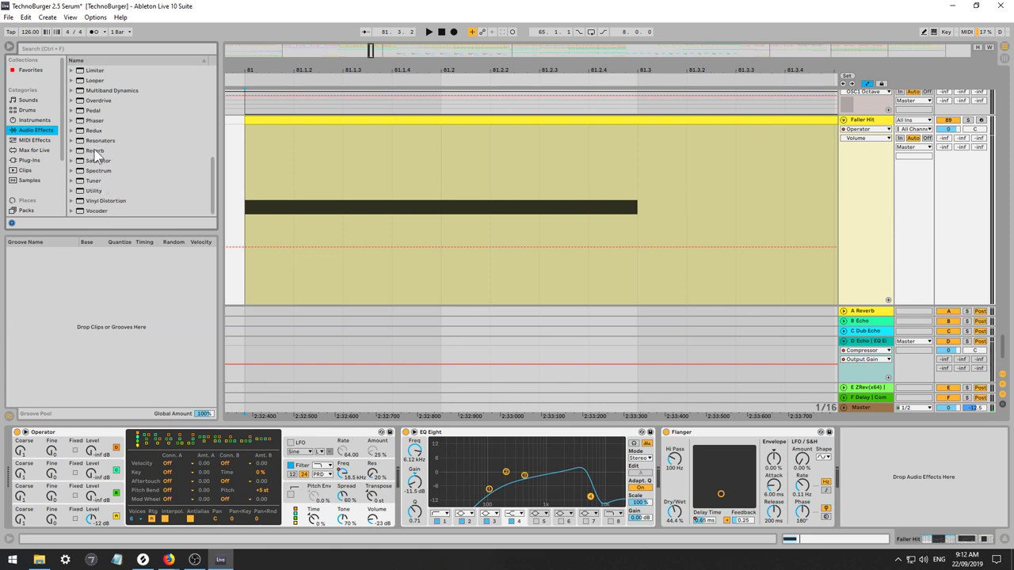
{"action": "left_click_drag", "start_coordinate": [95, 152], "coordinate": [628, 458]}
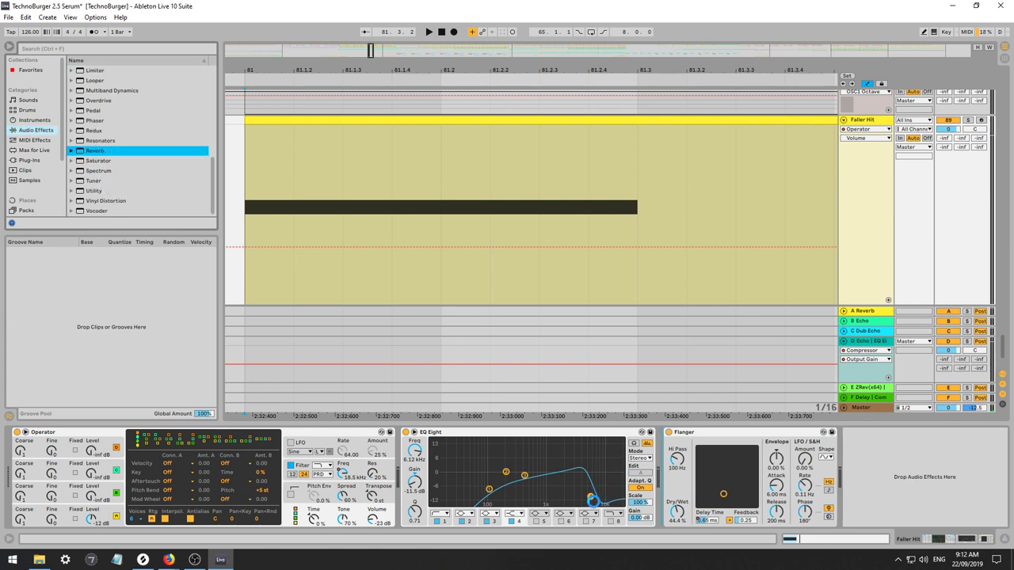
{"action": "key", "text": "space"}
{"action": "left_click_drag", "start_coordinate": [592, 498], "coordinate": [601, 474]}
{"action": "left_click_drag", "start_coordinate": [524, 475], "coordinate": [526, 499]}
Set the Reverb size to 8.77 and its Dry/Wet to 16%.
{"action": "left_click_drag", "start_coordinate": [773, 481], "coordinate": [774, 514]}
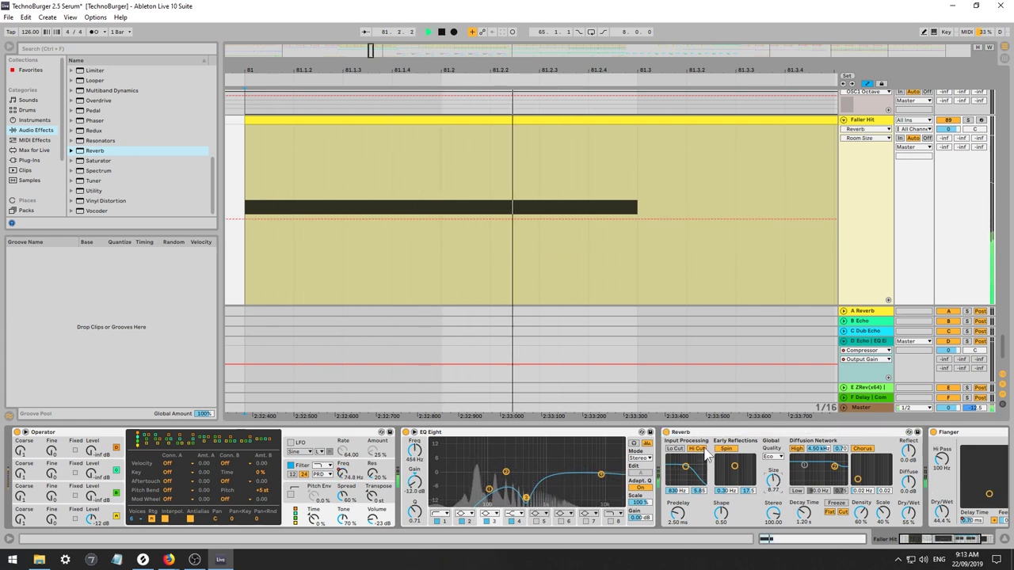
{"action": "left_click", "coordinate": [772, 457]}
{"action": "key", "text": "space"}
{"action": "key", "text": "space"}
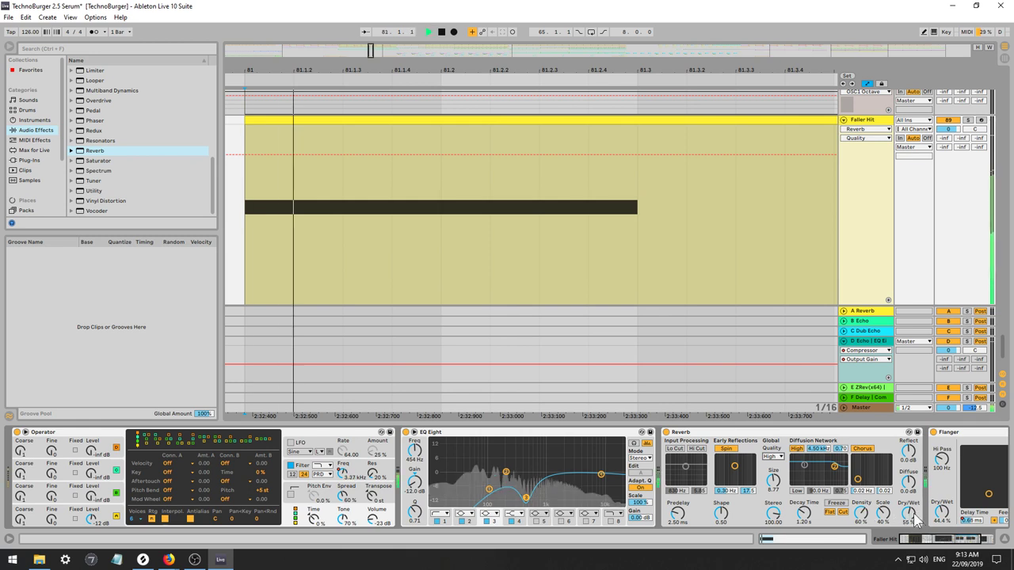
{"action": "left_click_drag", "start_coordinate": [909, 514], "coordinate": [909, 551]}
{"action": "key", "text": "space"}
{"action": "key", "text": "space"}
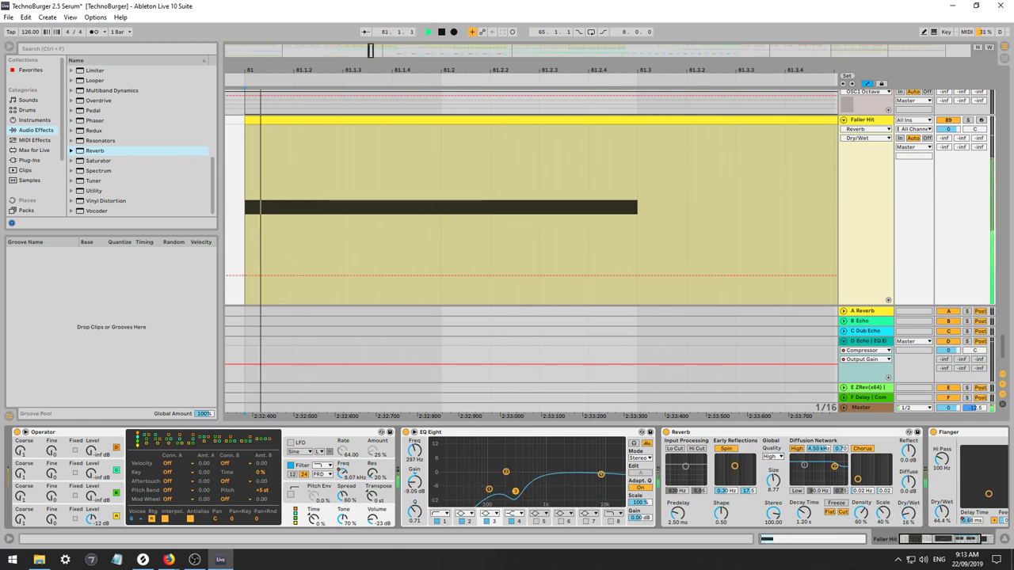
{"action": "key", "text": "space"}
{"action": "key", "text": "space"}
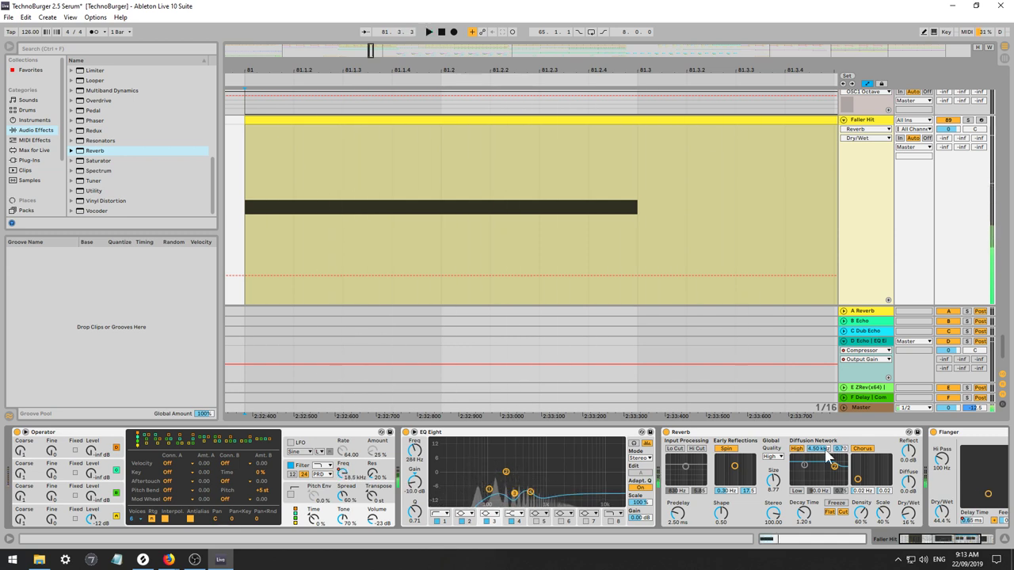
Switch off the Flanger and pick Limiter from the Audio Effects list.
{"action": "left_click", "coordinate": [934, 432]}
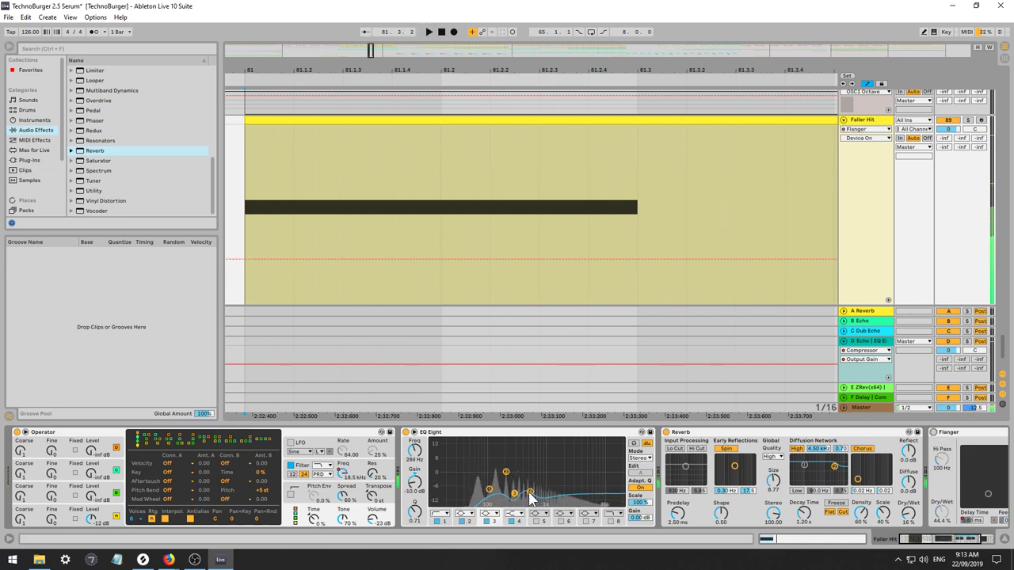
{"action": "key", "text": "space"}
{"action": "key", "text": "space"}
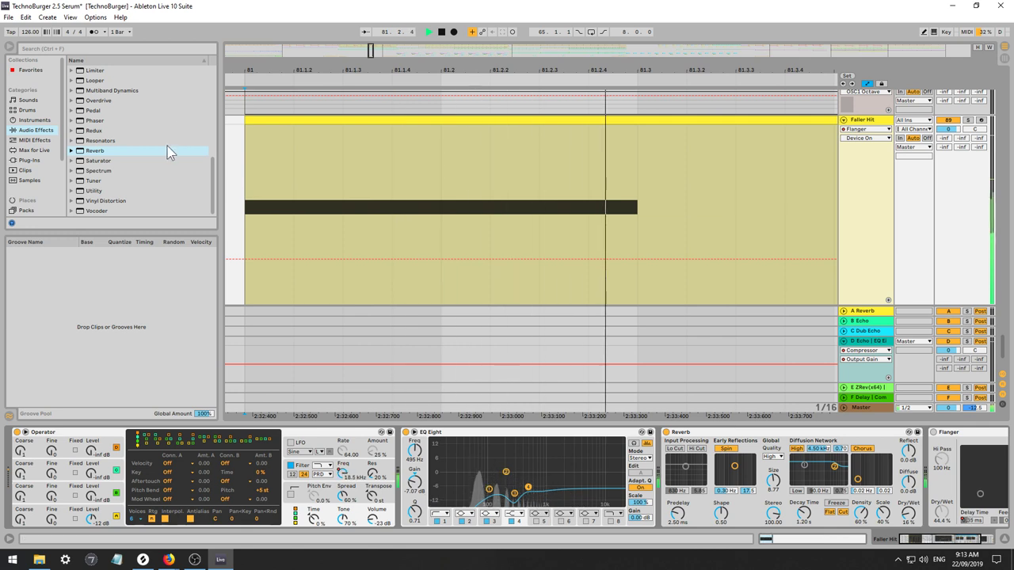
{"action": "scroll", "coordinate": [139, 157], "scroll_direction": "up", "scroll_amount": 3}
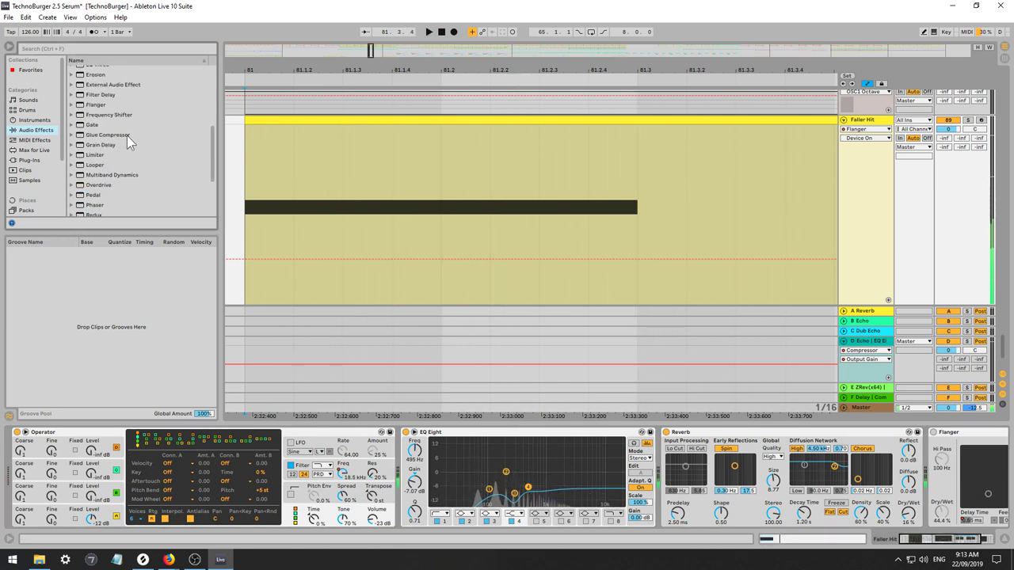
{"action": "key", "text": "space"}
{"action": "left_click", "coordinate": [93, 156]}
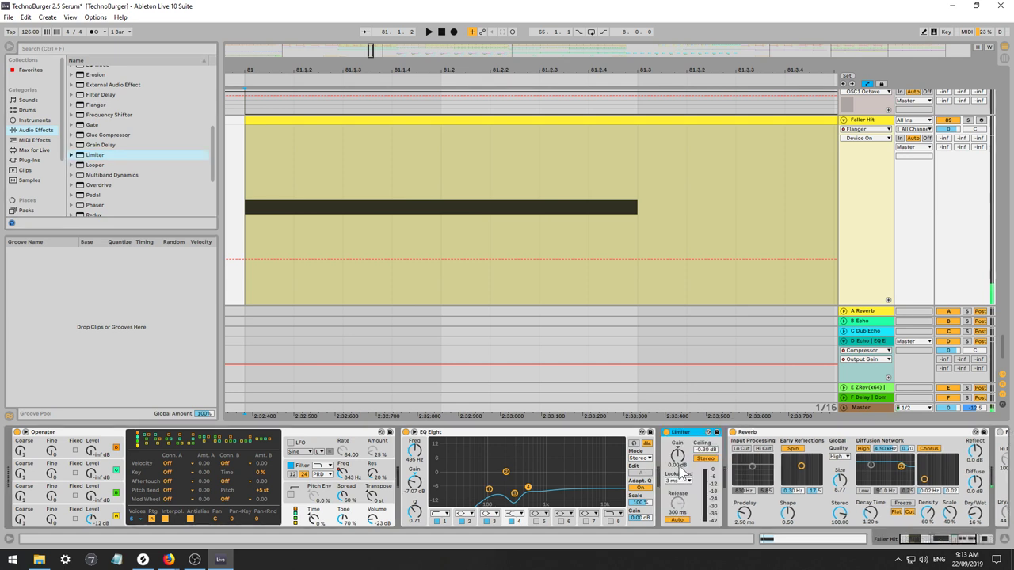
Insert the Limiter with 14.2 dB gain and nudge EQ Eight's output gain up.
{"action": "left_click_drag", "start_coordinate": [679, 458], "coordinate": [679, 426]}
{"action": "key", "text": "space"}
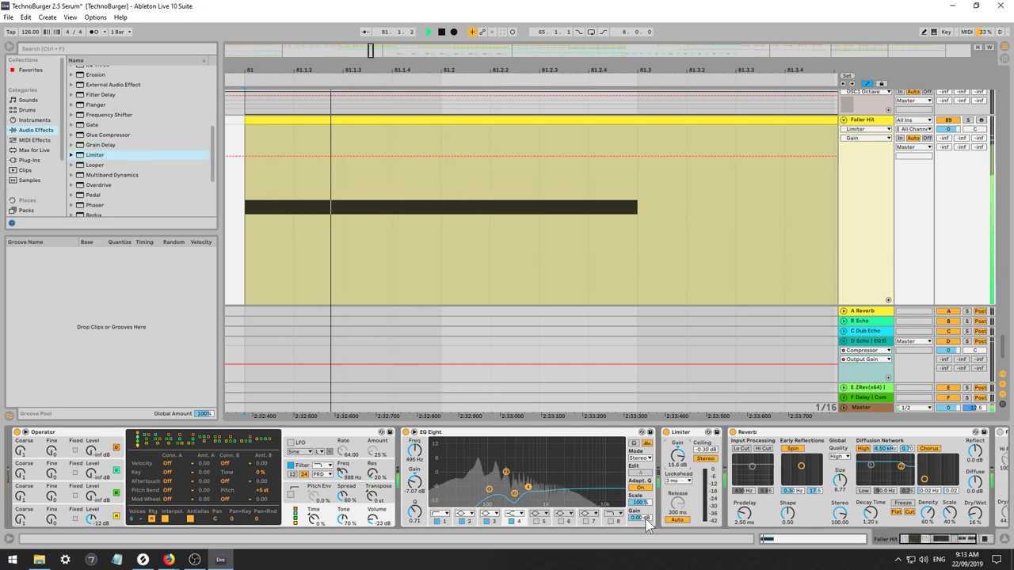
{"action": "left_click_drag", "start_coordinate": [640, 518], "coordinate": [641, 514]}
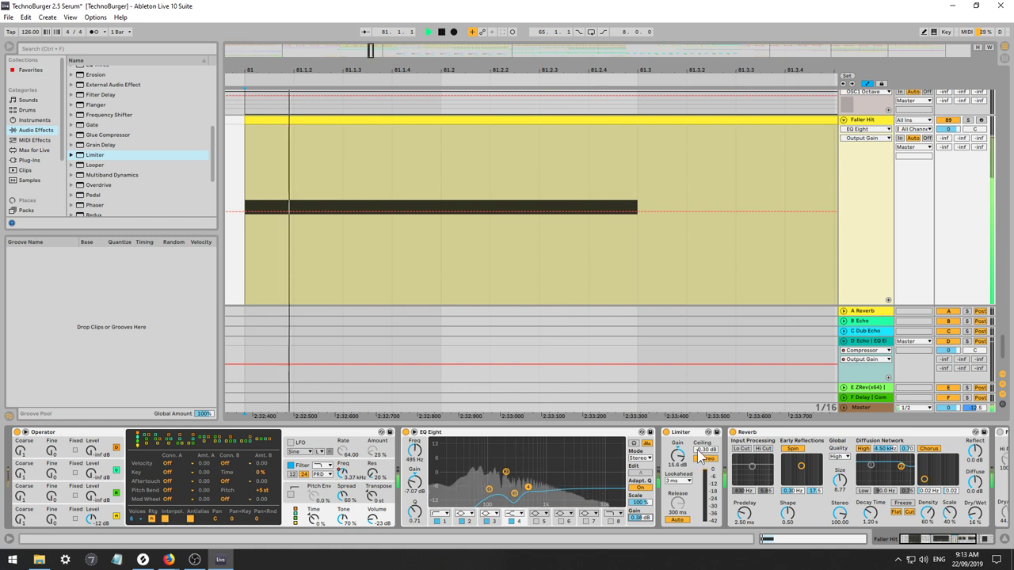
{"action": "left_click_drag", "start_coordinate": [678, 456], "coordinate": [678, 459]}
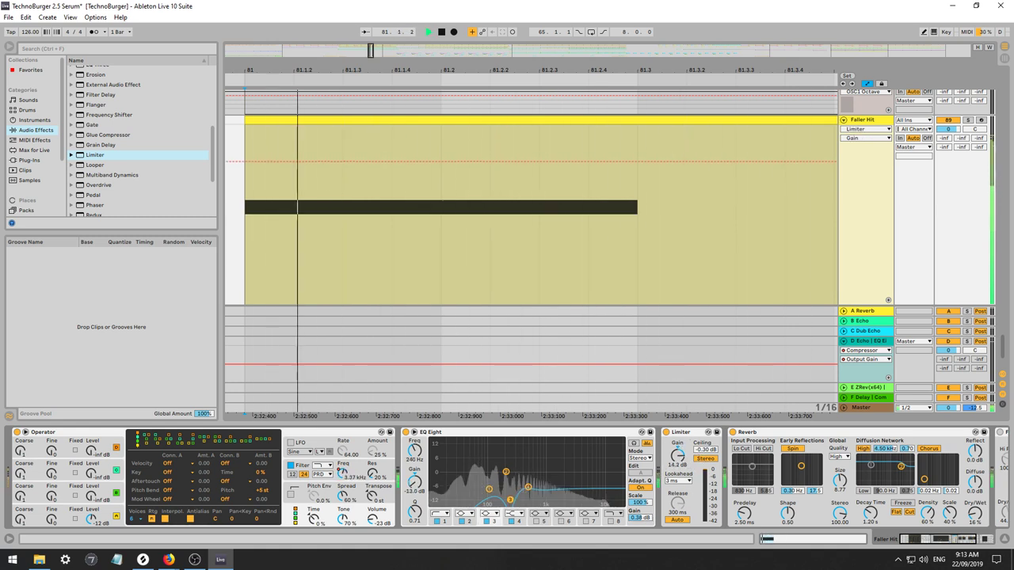
{"action": "key", "text": "space"}
Lower Operator's filter resonance to 4.9% with its Filter Freq lane showing.
{"action": "left_click", "coordinate": [323, 474]}
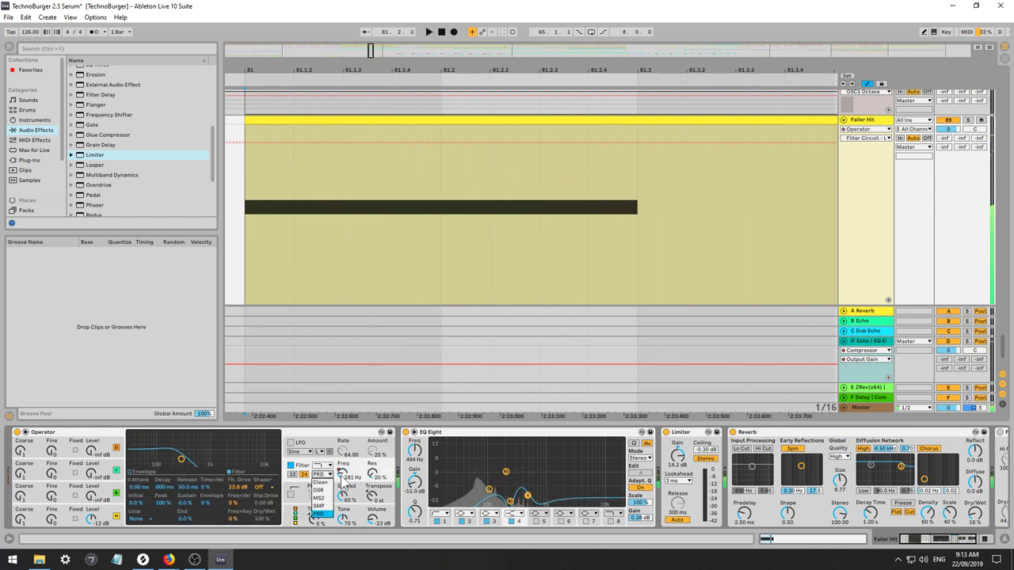
{"action": "left_click", "coordinate": [343, 474]}
{"action": "key", "text": "space"}
{"action": "left_click_drag", "start_coordinate": [373, 474], "coordinate": [349, 476]}
{"action": "key", "text": "space"}
{"action": "key", "text": "space"}
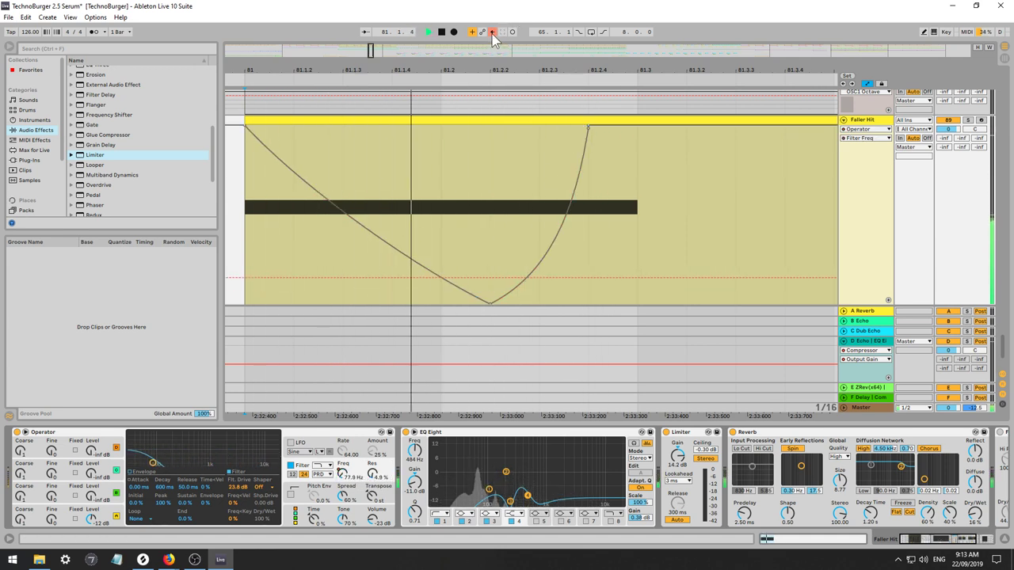
Re-enable the Filter Freq automation and raise its dip to 165 Hz.
{"action": "left_click", "coordinate": [492, 33]}
{"action": "mouse_move", "coordinate": [488, 304]}
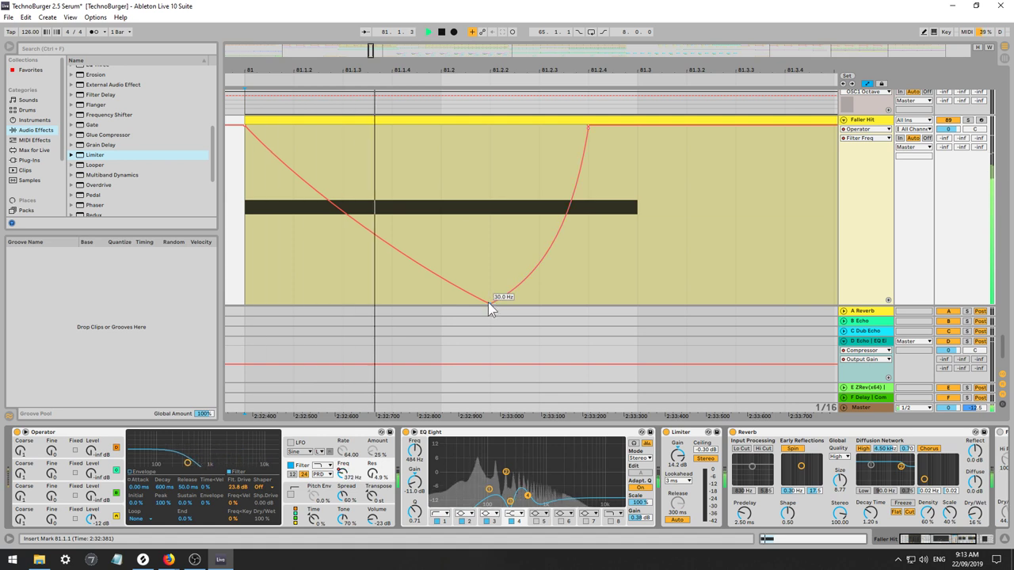
{"action": "left_click_drag", "start_coordinate": [489, 309], "coordinate": [539, 254]}
{"action": "key", "text": "space"}
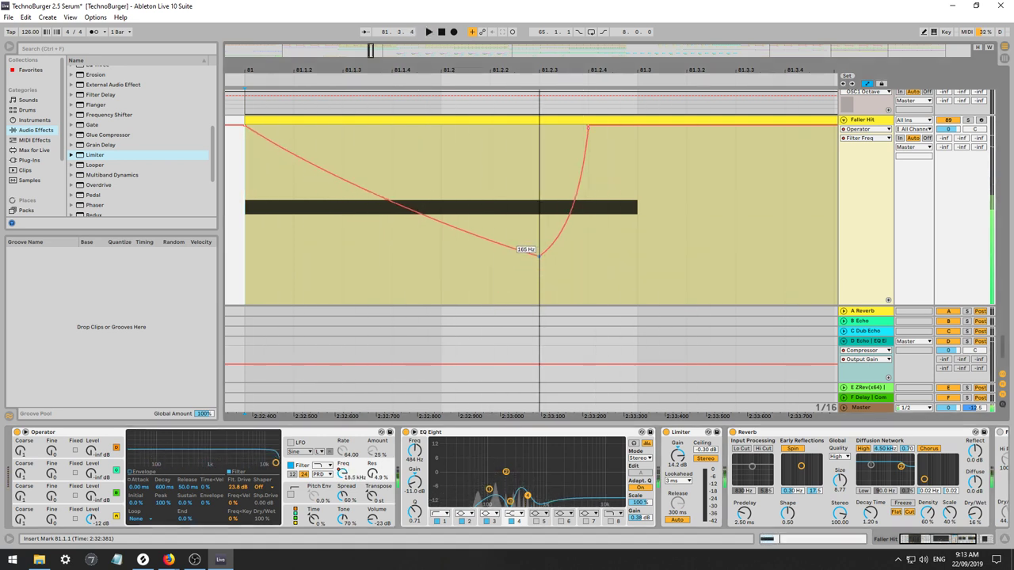
{"action": "key", "text": "space"}
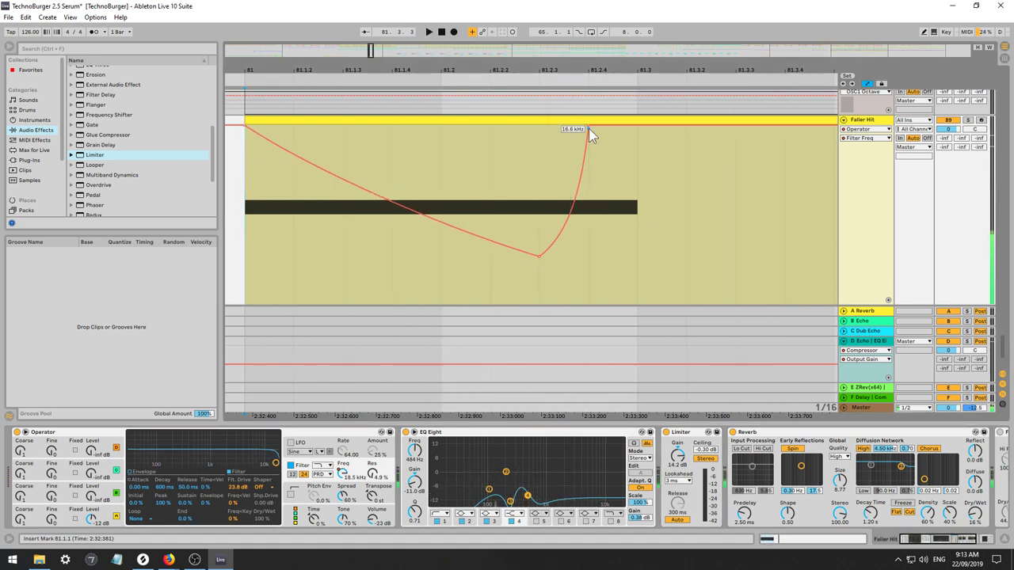
Move the rising breakpoint to 81.3, start the curve at 66.9 Hz, set Osc A coarse 0.5.
{"action": "left_click", "coordinate": [586, 123]}
{"action": "left_click_drag", "start_coordinate": [588, 125], "coordinate": [637, 221]}
{"action": "key", "text": "space"}
{"action": "key", "text": "space"}
{"action": "key", "text": "space"}
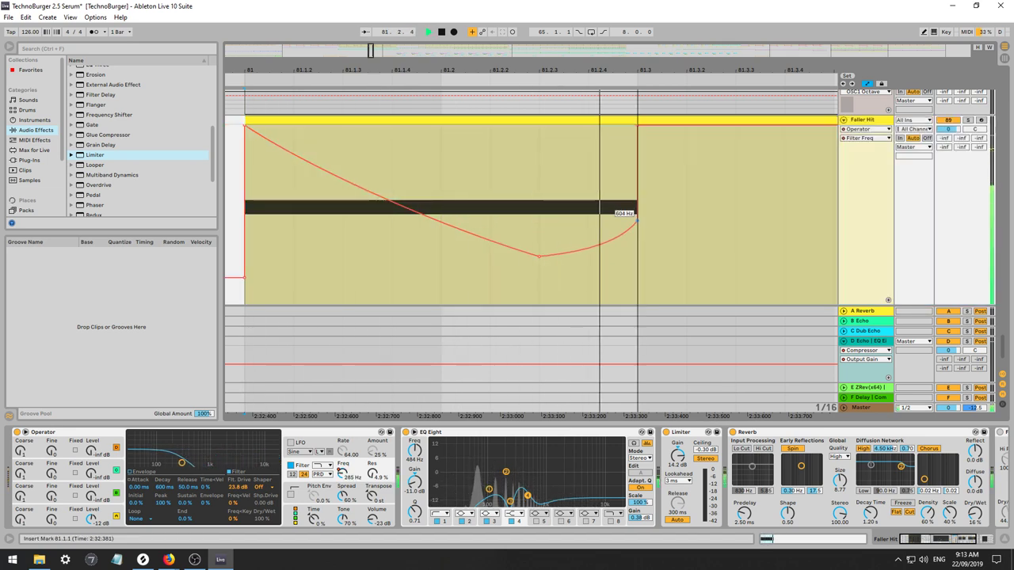
{"action": "key", "text": "space"}
{"action": "left_click_drag", "start_coordinate": [354, 186], "coordinate": [343, 127]}
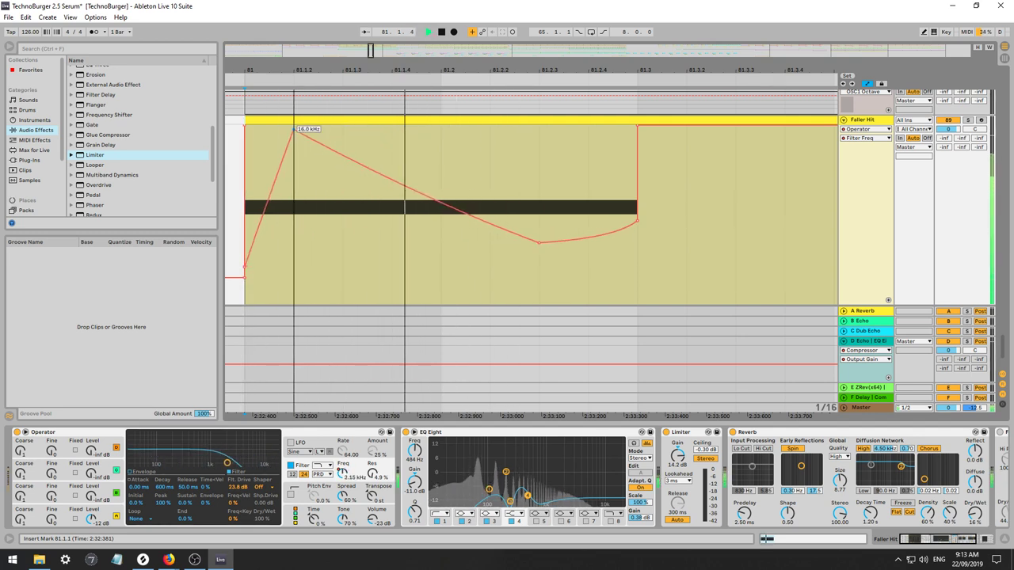
{"action": "key", "text": "space"}
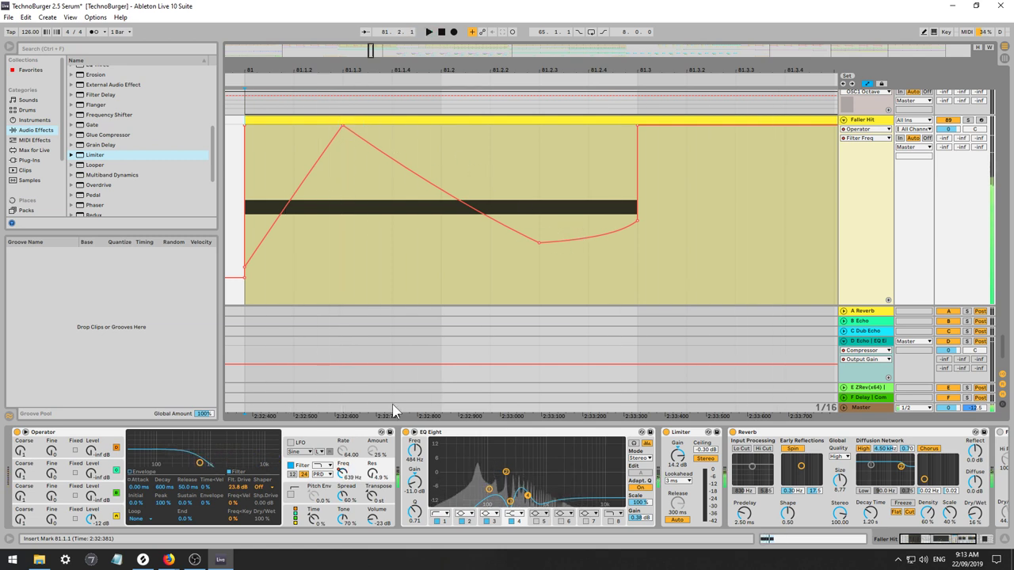
{"action": "left_click_drag", "start_coordinate": [21, 520], "coordinate": [21, 527]}
Show the Reverb Decay Time lane, zoom out to bars 67–92, and reselect Faller Hit.
{"action": "key", "text": "space"}
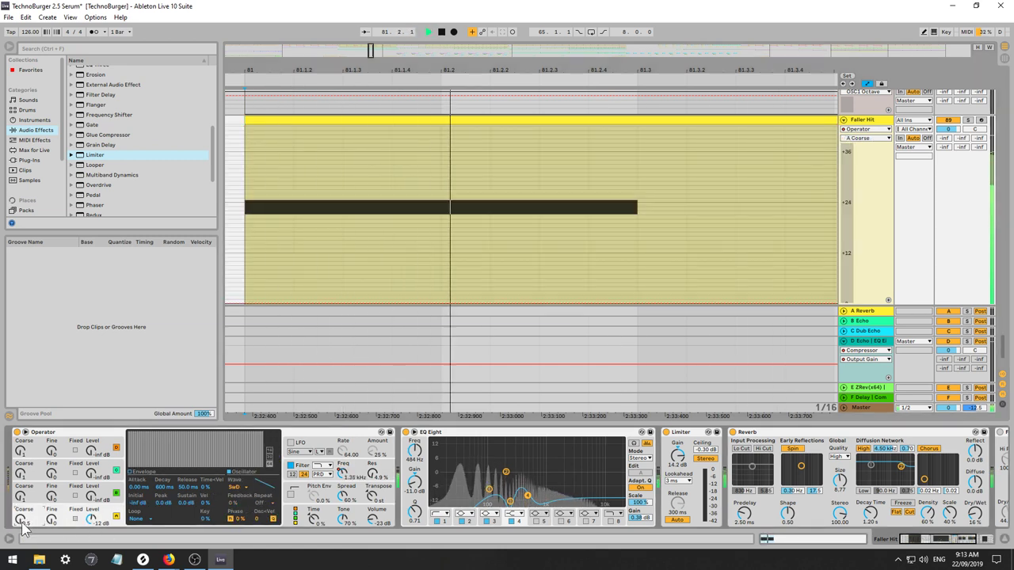
{"action": "left_click", "coordinate": [871, 514]}
{"action": "key", "text": "space"}
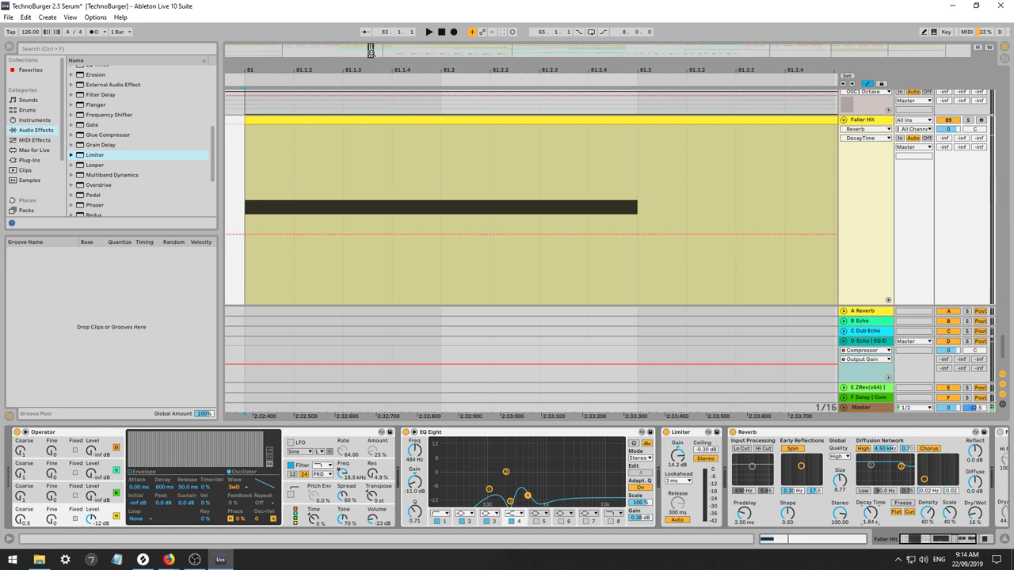
{"action": "left_click_drag", "start_coordinate": [371, 51], "coordinate": [363, 55]}
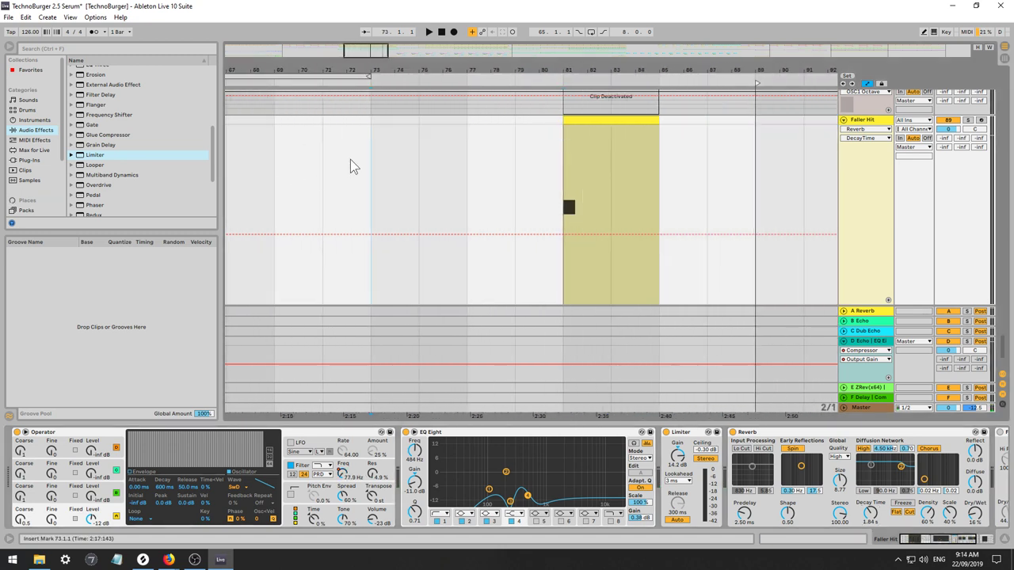
{"action": "key", "text": "space"}
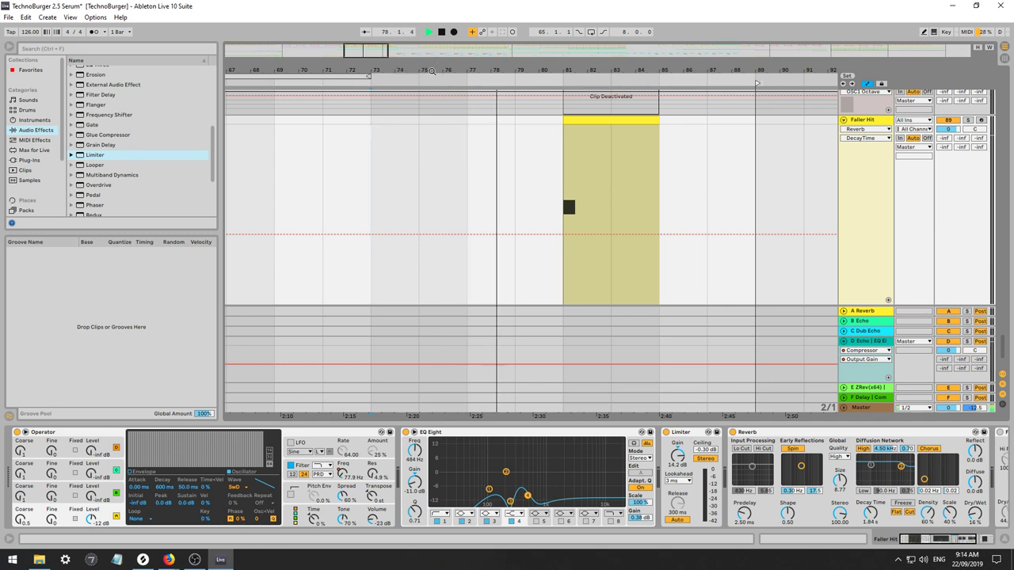
{"action": "scroll", "coordinate": [479, 165], "scroll_direction": "up", "scroll_amount": 1}
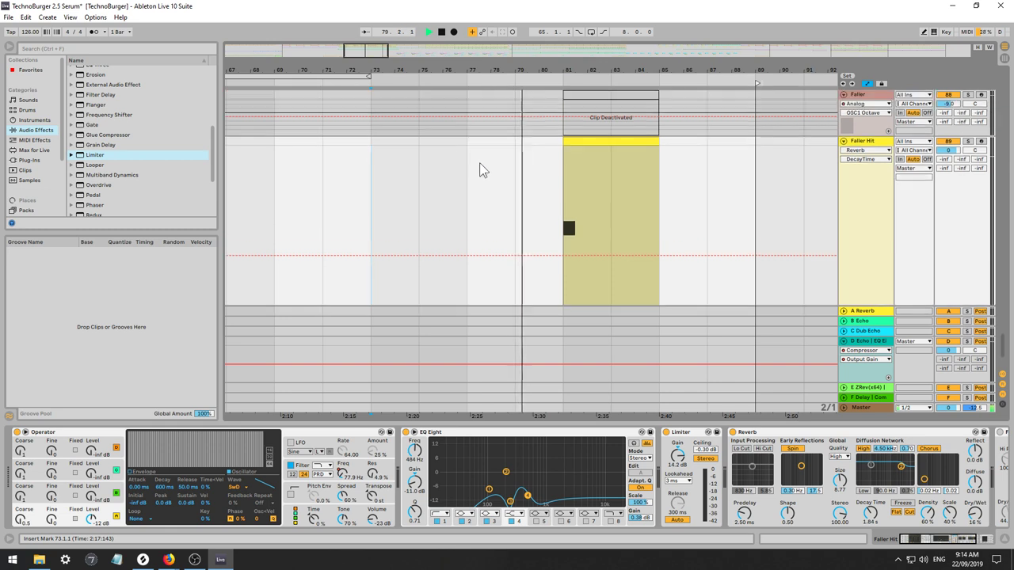
{"action": "left_click_drag", "start_coordinate": [377, 50], "coordinate": [385, 54]}
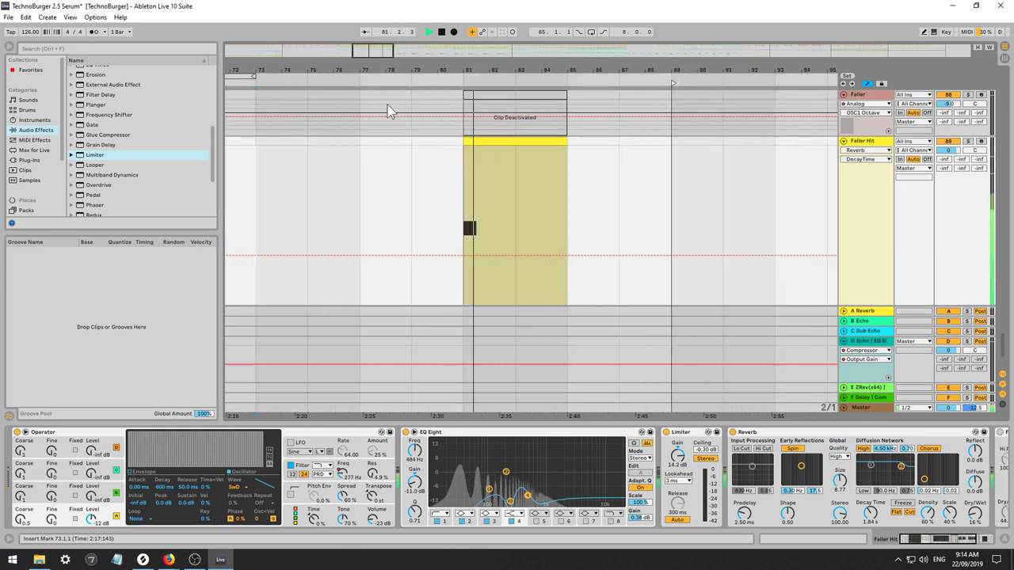
{"action": "left_click", "coordinate": [467, 230]}
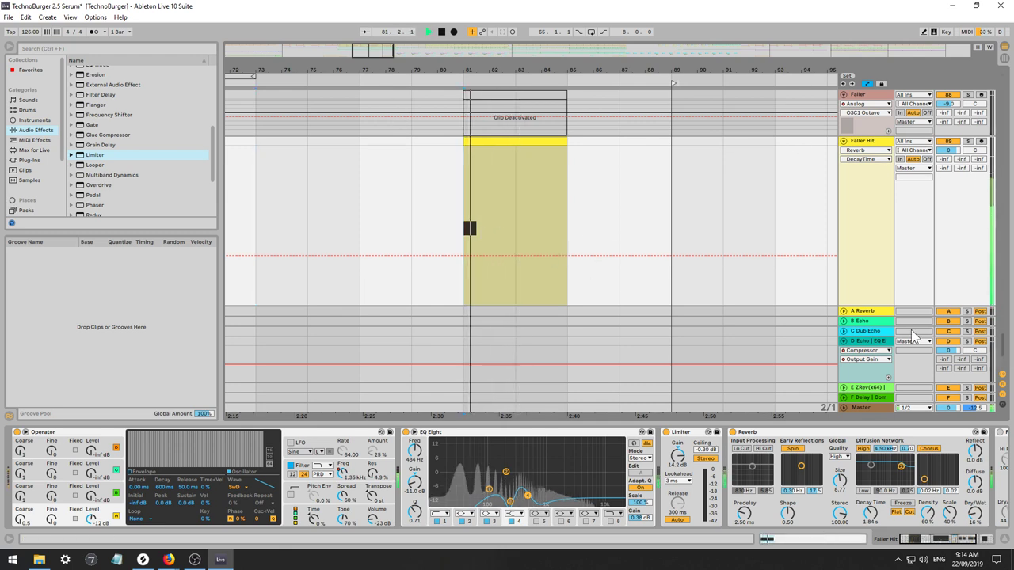
{"action": "left_click", "coordinate": [470, 130]}
{"action": "key", "text": "space"}
{"action": "key", "text": "space"}
{"action": "left_click", "coordinate": [871, 95]}
{"action": "left_click", "coordinate": [871, 144]}
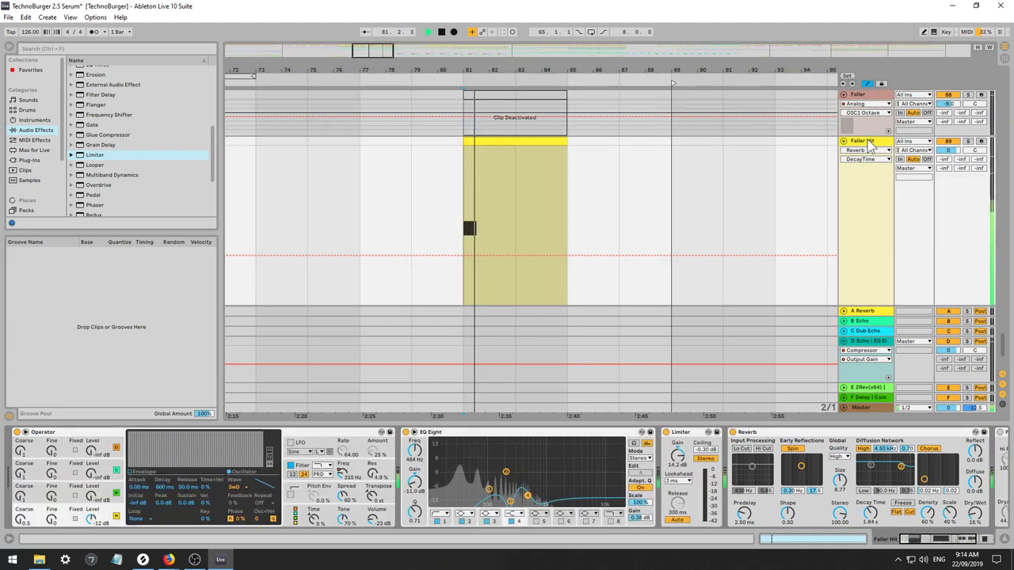
Zoom to bars 79–83 and pull the Filter Freq peak down into a ramp.
{"action": "left_click", "coordinate": [344, 473]}
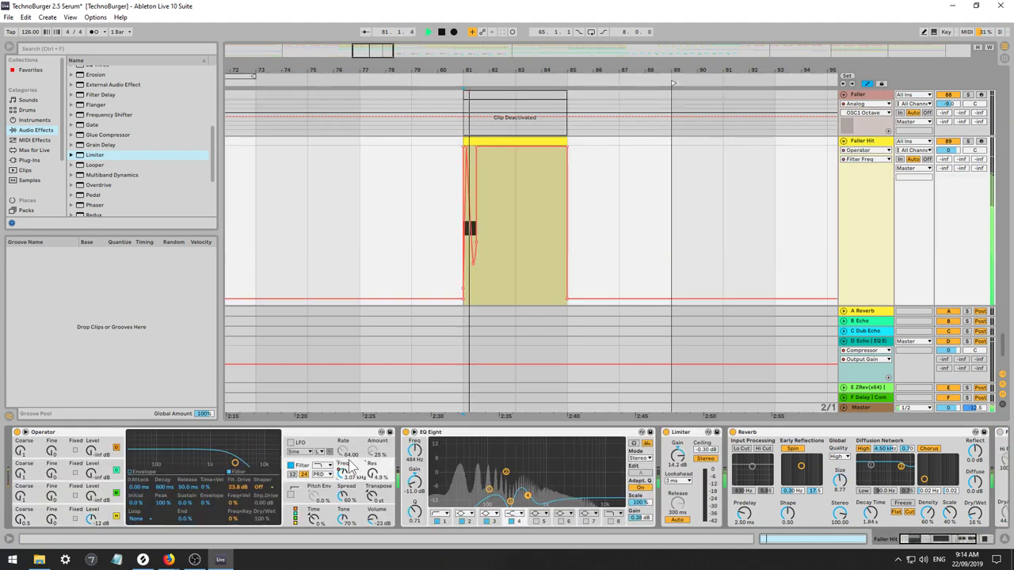
{"action": "left_click_drag", "start_coordinate": [352, 48], "coordinate": [415, 73]}
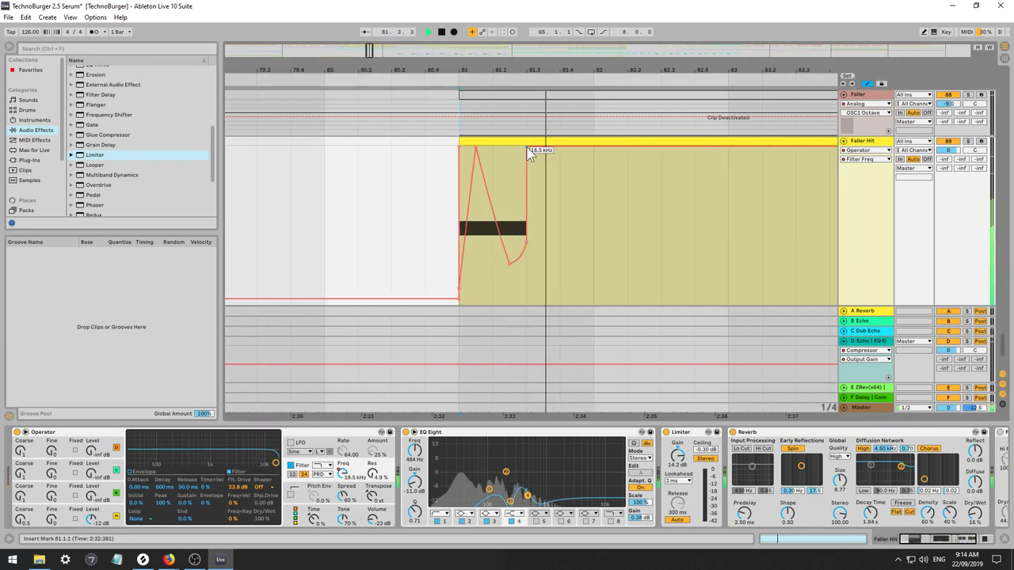
{"action": "mouse_move", "coordinate": [523, 161]}
{"action": "left_mouse_down"}
{"action": "mouse_move", "coordinate": [528, 305]}
{"action": "mouse_move", "coordinate": [527, 289]}
{"action": "mouse_move", "coordinate": [517, 314]}
{"action": "mouse_move", "coordinate": [585, 326]}
{"action": "left_mouse_up"}
{"action": "key", "text": "b"}
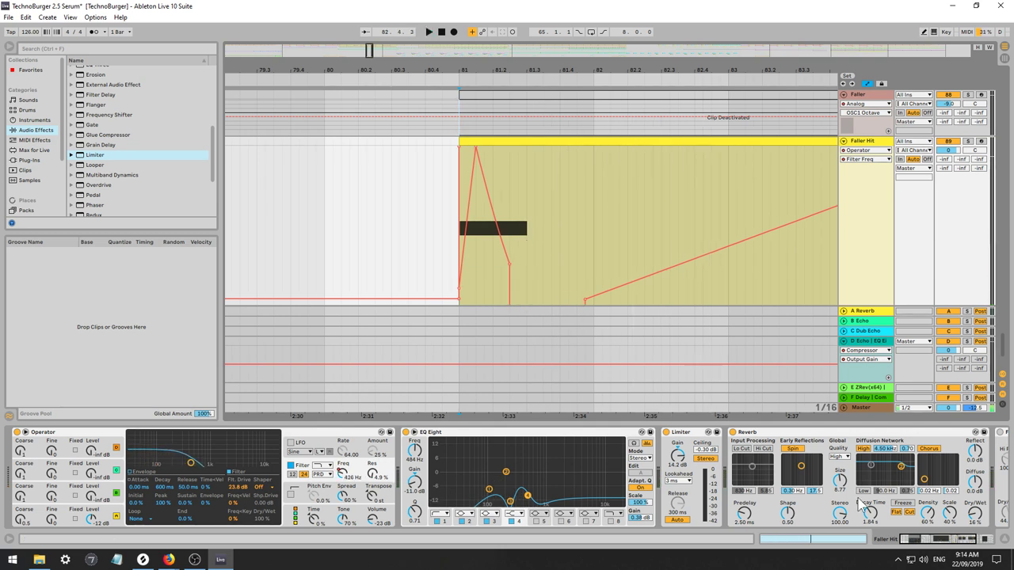
On the Reverb Dry/Wet lane, add a breakpoint after bar 81 and drop the rest to zero.
{"action": "left_click", "coordinate": [975, 515]}
{"action": "key", "text": "space"}
{"action": "key", "text": "space"}
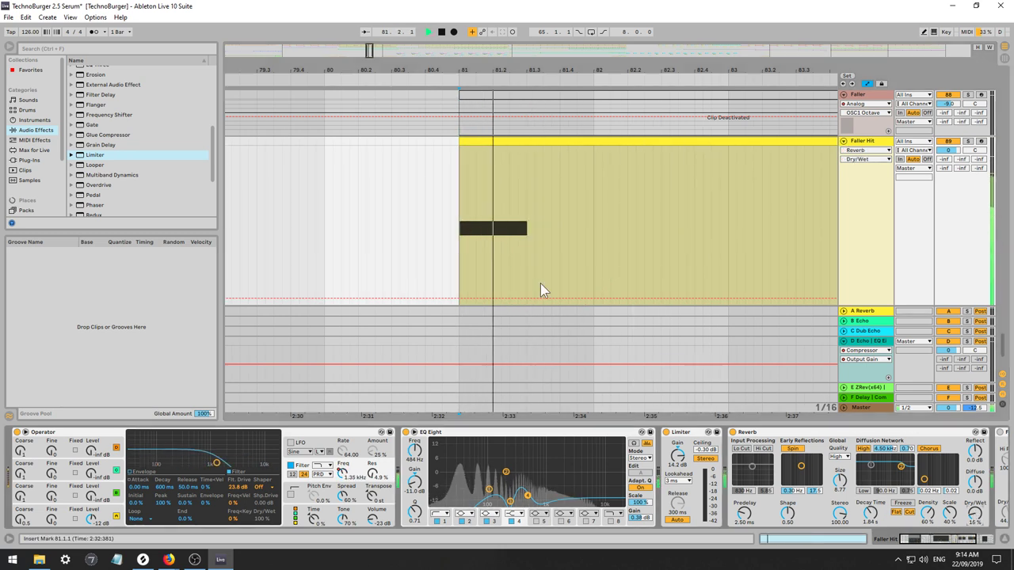
{"action": "key", "text": "space"}
{"action": "key", "text": "space"}
{"action": "left_click", "coordinate": [505, 298]}
{"action": "key", "text": "space"}
{"action": "key", "text": "space"}
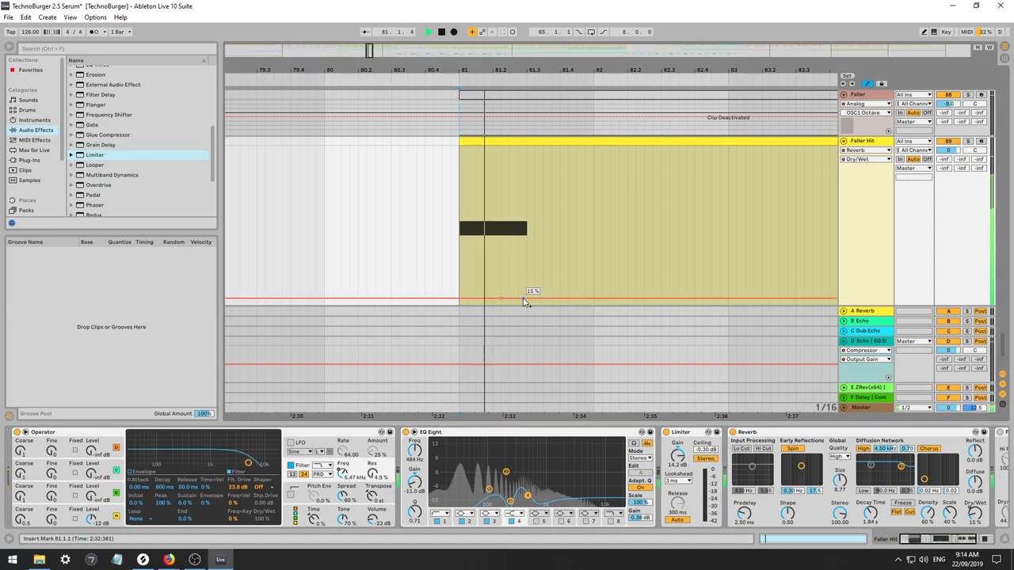
{"action": "left_click_drag", "start_coordinate": [527, 299], "coordinate": [529, 312]}
{"action": "scroll", "coordinate": [560, 244], "scroll_direction": "down", "scroll_amount": 2}
{"action": "key", "text": "space"}
{"action": "key", "text": "space"}
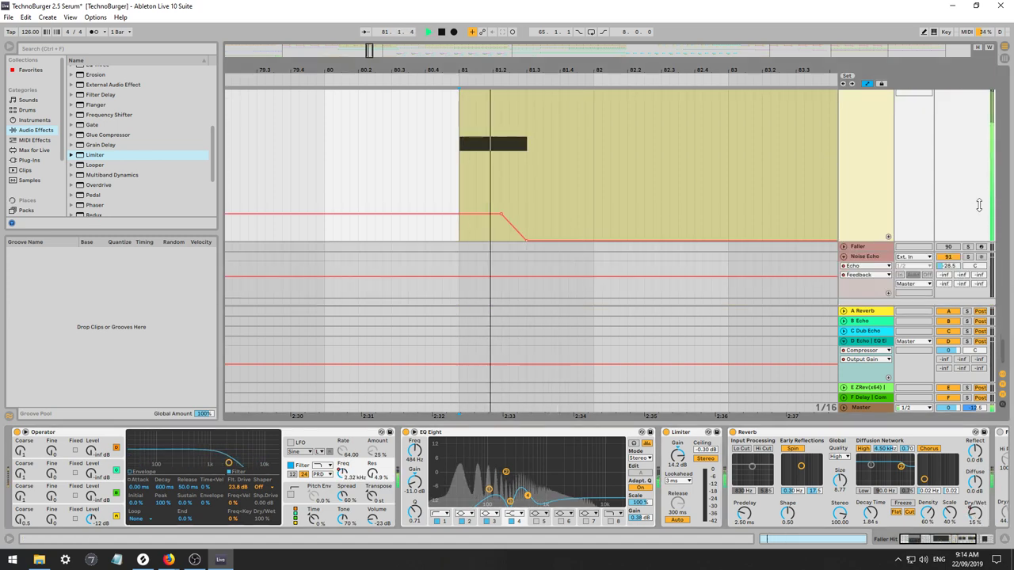
{"action": "left_click_drag", "start_coordinate": [1002, 347], "coordinate": [996, 96]}
{"action": "key", "text": "space"}
{"action": "key", "text": "space"}
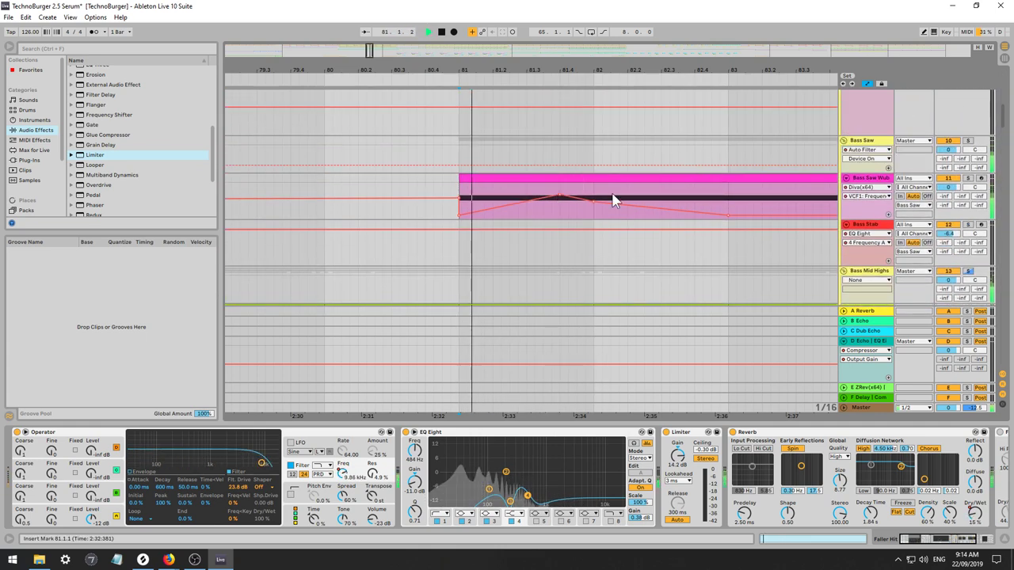
Shape Bass Saw Wub's VCF1 Frequency breakpoints into a peak near 81.3, then show Auto Filter Frequency.
{"action": "key", "text": "space"}
{"action": "key", "text": "space"}
{"action": "left_click_drag", "start_coordinate": [542, 198], "coordinate": [567, 219]}
{"action": "key", "text": "space"}
{"action": "key", "text": "space"}
{"action": "key", "text": "space"}
{"action": "key", "text": "space"}
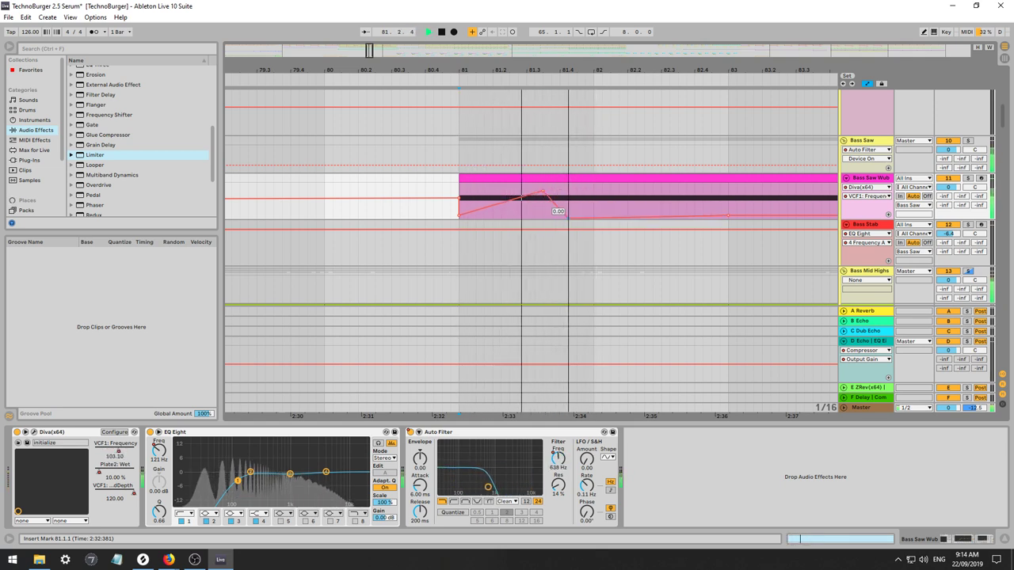
{"action": "key", "text": "space"}
{"action": "key", "text": "space"}
{"action": "left_click_drag", "start_coordinate": [552, 218], "coordinate": [519, 214]}
{"action": "key", "text": "space"}
{"action": "key", "text": "space"}
{"action": "key", "text": "space"}
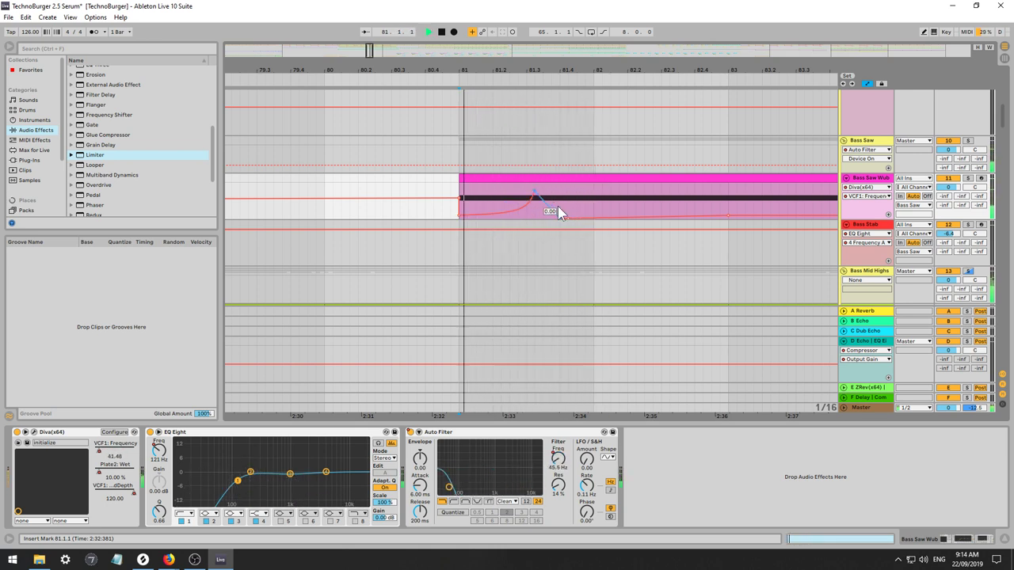
{"action": "key", "text": "space"}
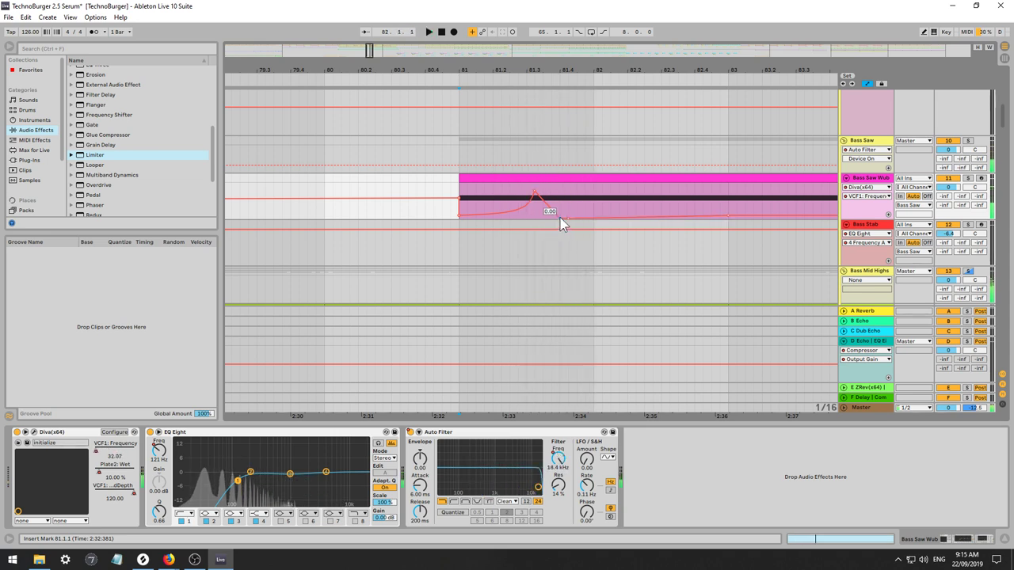
{"action": "key", "text": "space"}
{"action": "left_click_drag", "start_coordinate": [559, 218], "coordinate": [551, 217]}
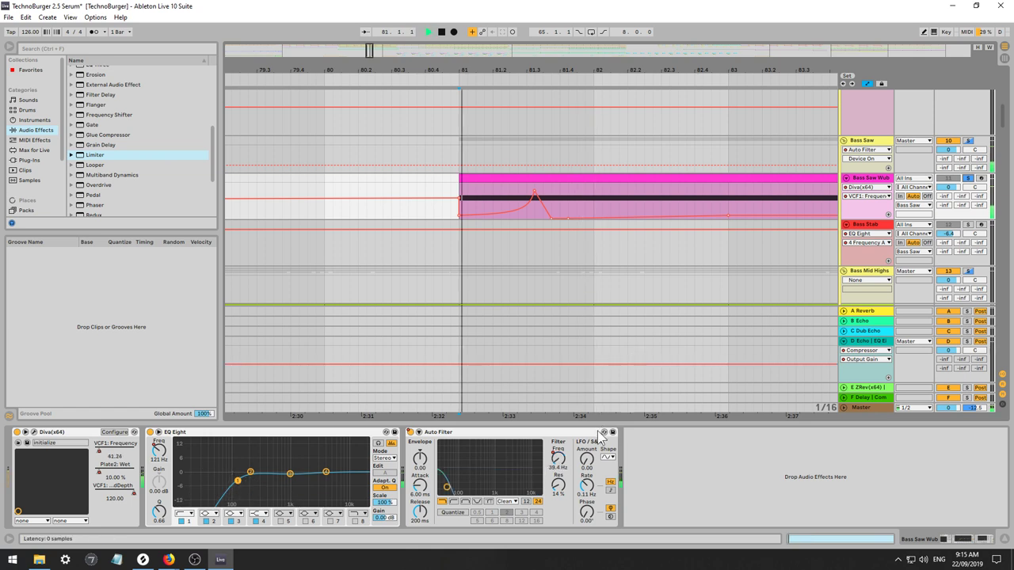
{"action": "left_click", "coordinate": [558, 459]}
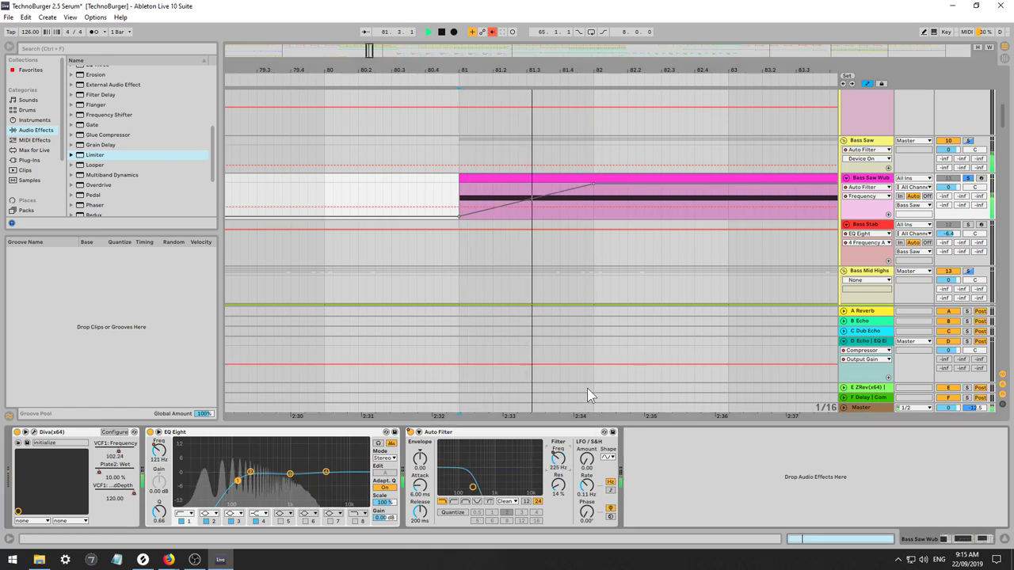
Re-enable the Auto Filter automation, pull its peak to 81.3 and drop it to 26.0 Hz.
{"action": "left_click", "coordinate": [492, 32]}
{"action": "key", "text": "space"}
{"action": "left_click_drag", "start_coordinate": [594, 196], "coordinate": [526, 195]}
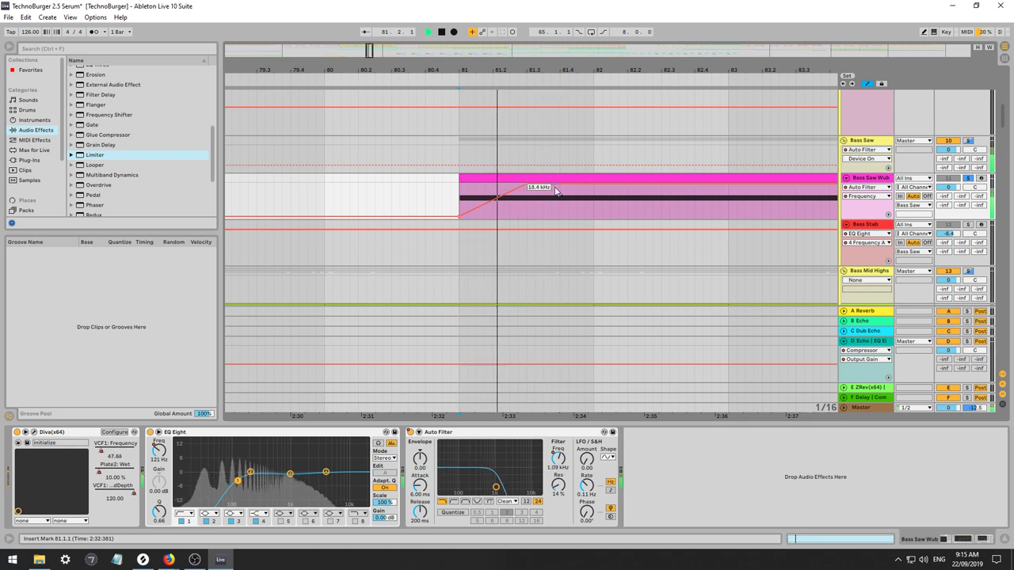
{"action": "left_click_drag", "start_coordinate": [594, 185], "coordinate": [577, 221]}
{"action": "key", "text": "space"}
{"action": "key", "text": "space"}
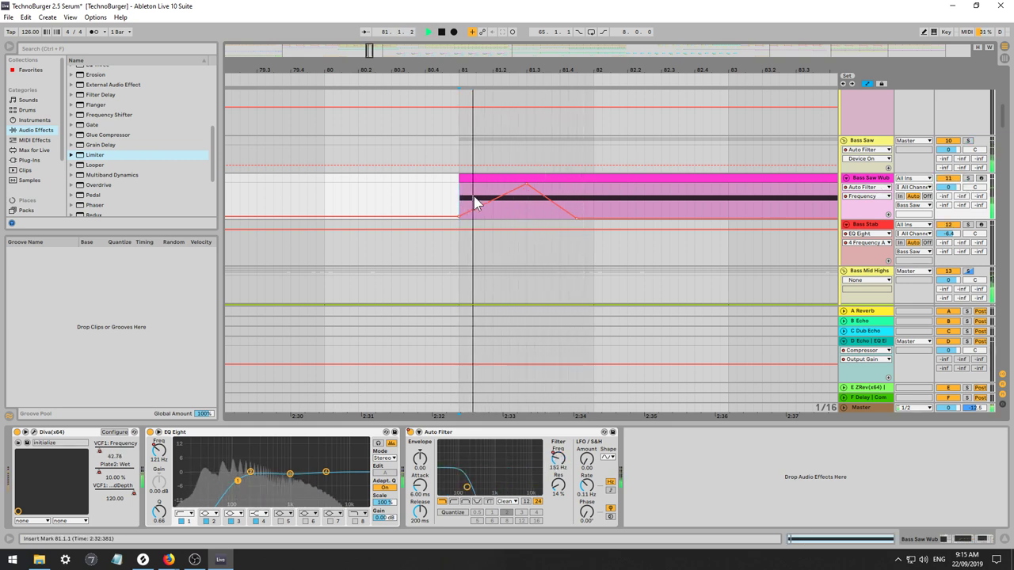
{"action": "key", "text": "space"}
{"action": "key", "text": "space"}
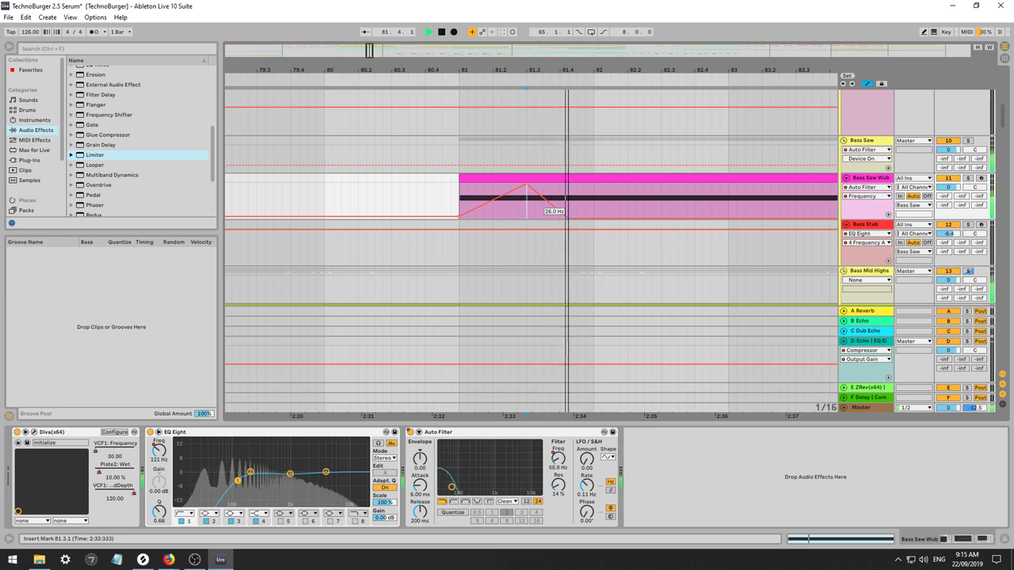
Set playback to start just before bar 80 and zoom out around bar 81.
{"action": "left_click", "coordinate": [319, 188]}
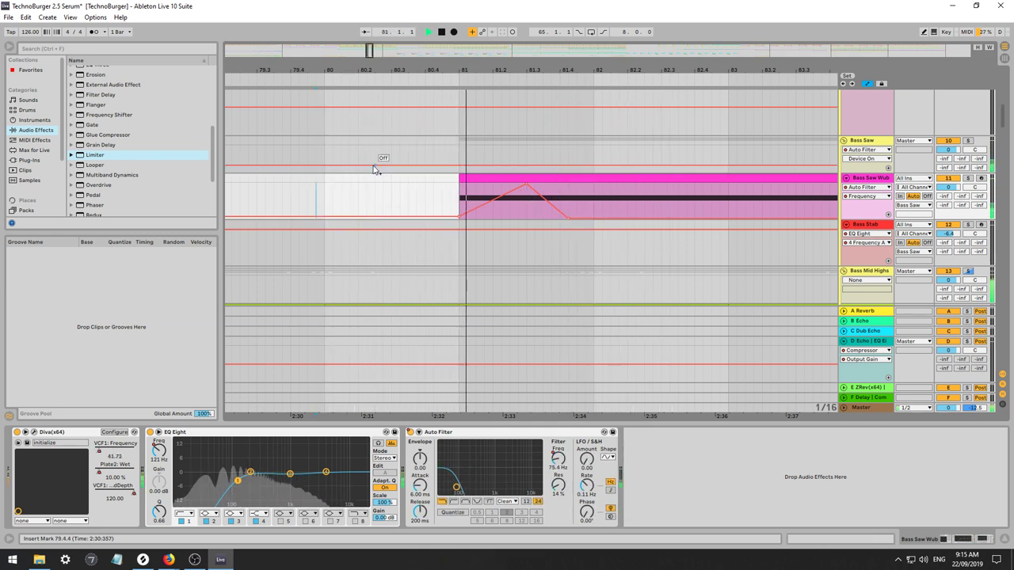
{"action": "left_click_drag", "start_coordinate": [369, 53], "coordinate": [370, 54]}
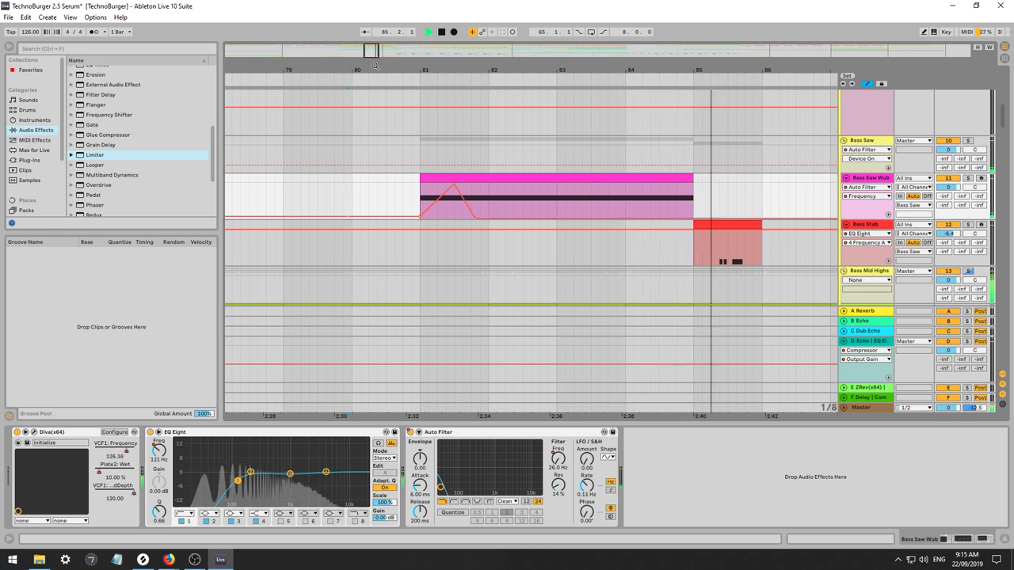
{"action": "left_click_drag", "start_coordinate": [369, 51], "coordinate": [370, 19]}
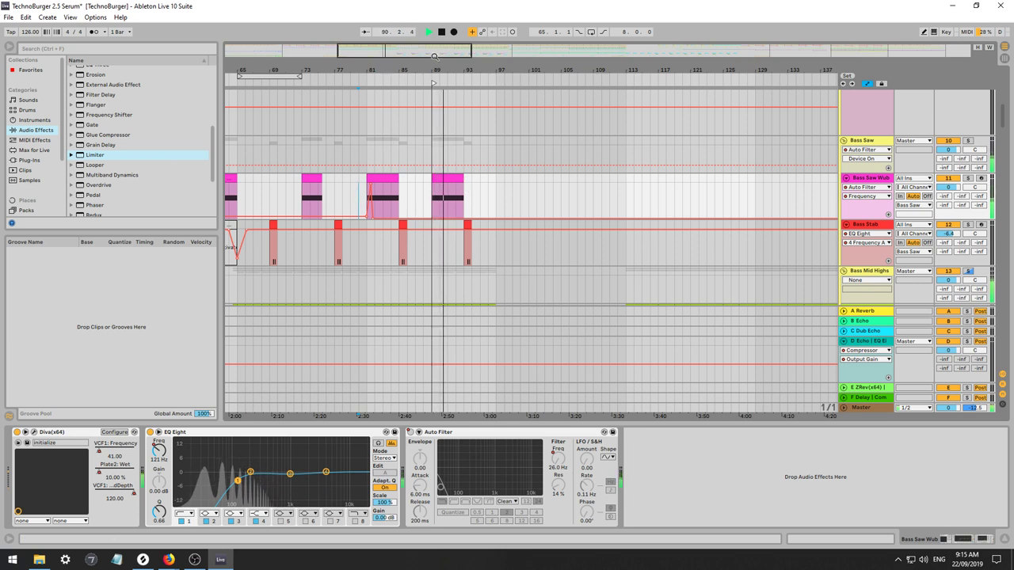
Zoom in on bars 88–114 and set the playback start near bar 96 on Sub 1.
{"action": "left_click_drag", "start_coordinate": [417, 53], "coordinate": [407, 52]}
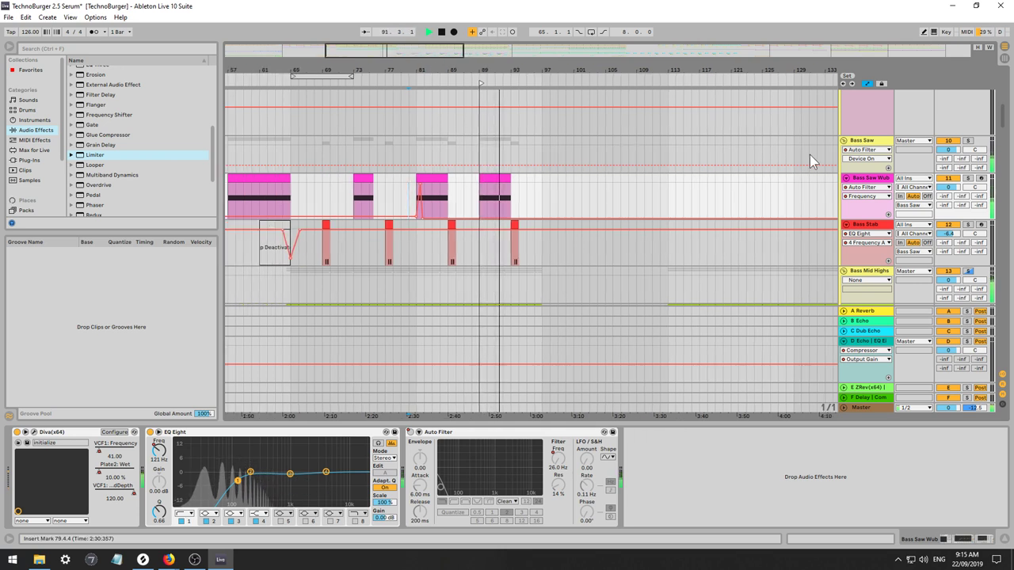
{"action": "scroll", "coordinate": [1005, 114], "scroll_direction": "up", "scroll_amount": 5}
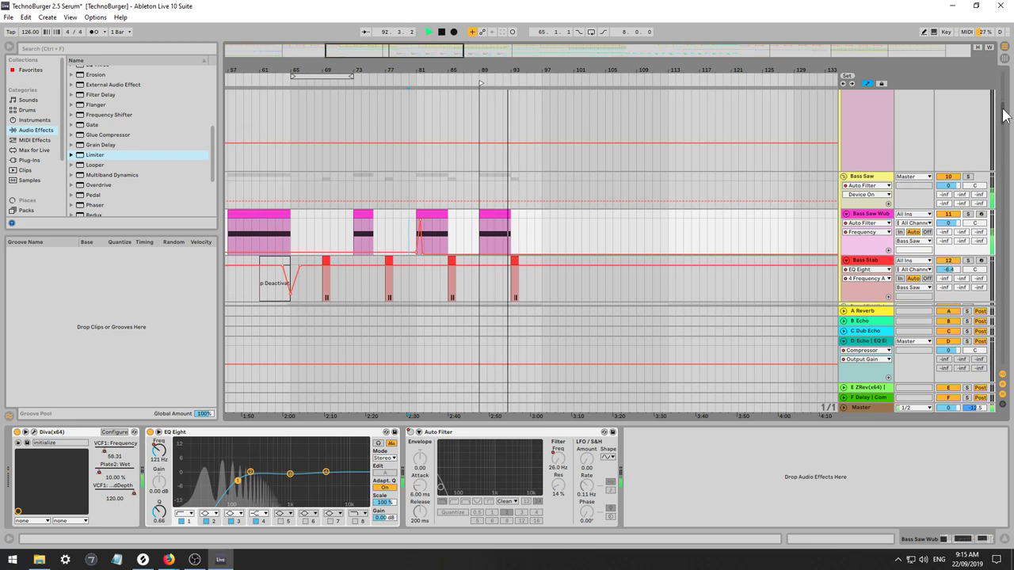
{"action": "scroll", "coordinate": [1002, 111], "scroll_direction": "down", "scroll_amount": 10}
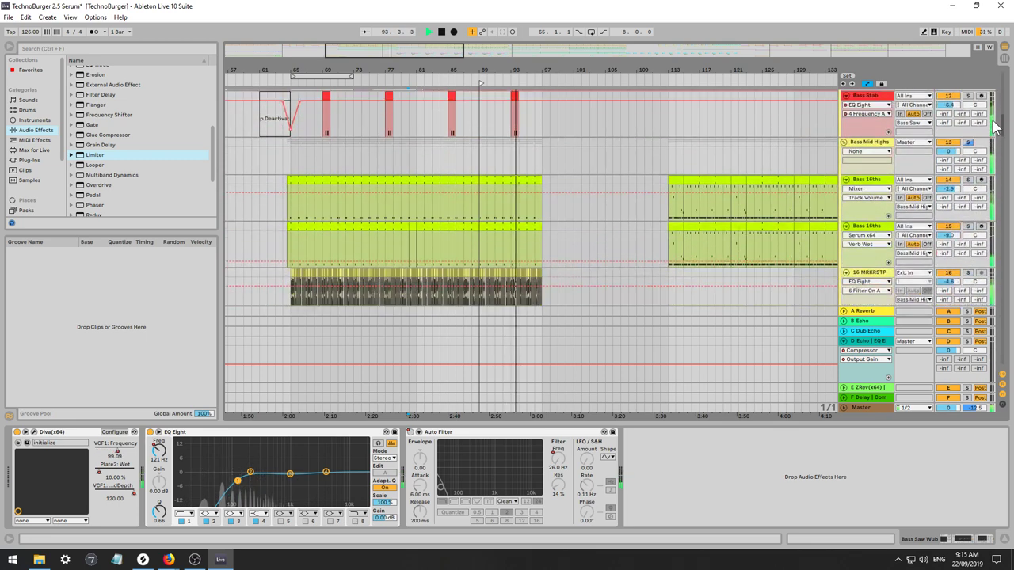
{"action": "scroll", "coordinate": [968, 198], "scroll_direction": "up", "scroll_amount": 15}
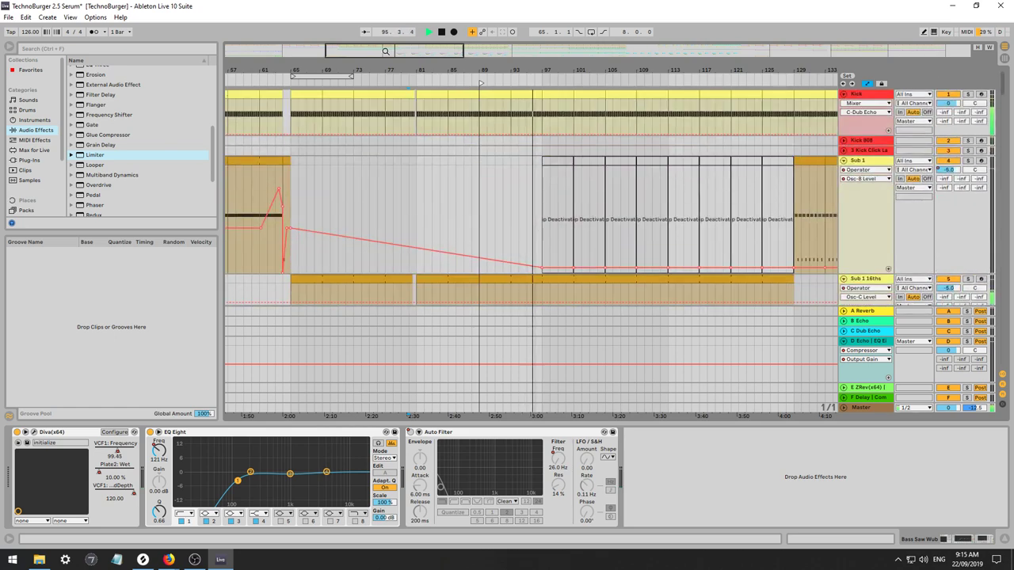
{"action": "left_click_drag", "start_coordinate": [386, 51], "coordinate": [402, 140]}
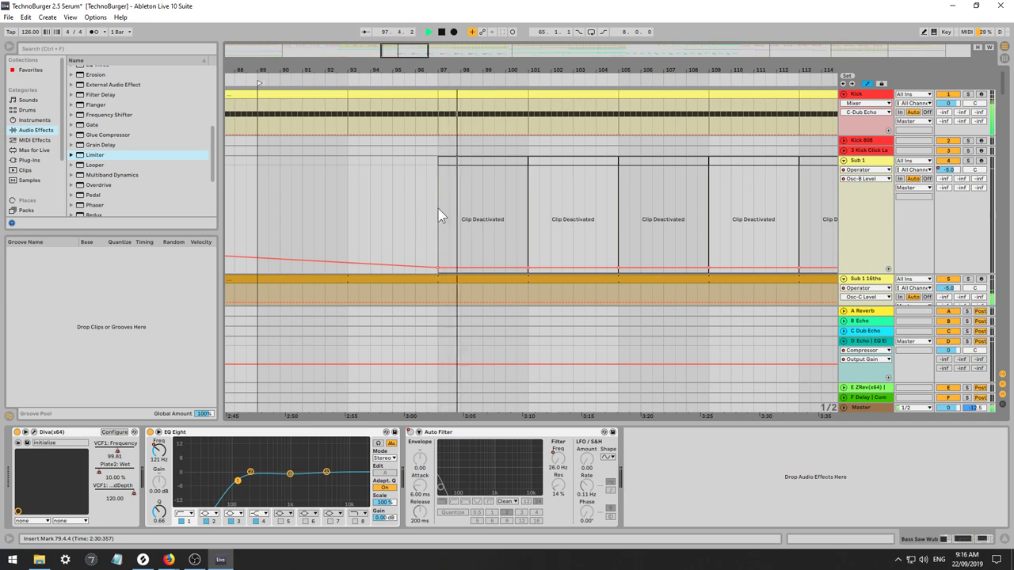
{"action": "left_click", "coordinate": [413, 213]}
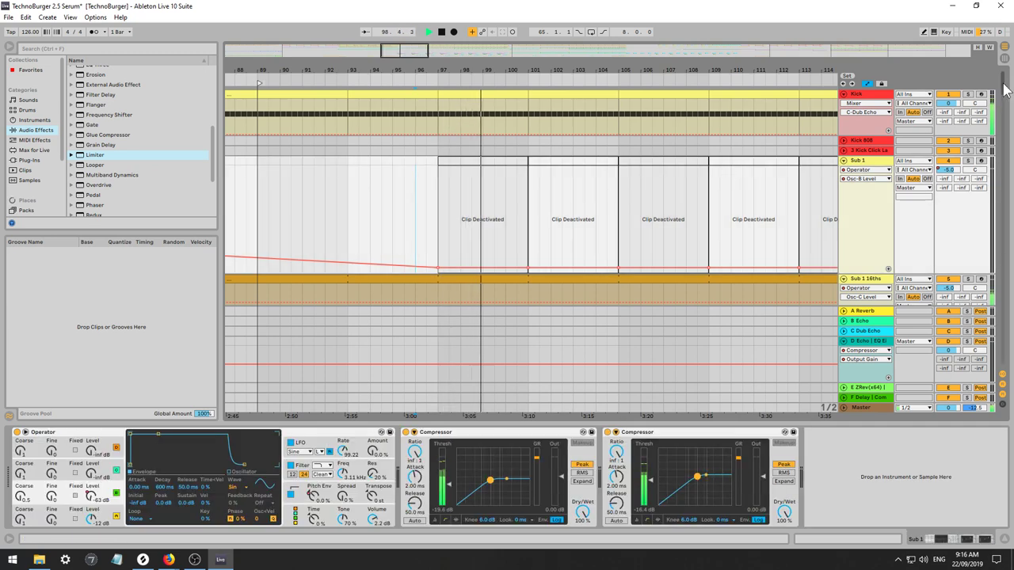
{"action": "mouse_move", "coordinate": [1004, 90]}
{"action": "left_mouse_down"}
{"action": "mouse_move", "coordinate": [1001, 219]}
{"action": "mouse_move", "coordinate": [996, 182]}
{"action": "mouse_move", "coordinate": [1000, 201]}
{"action": "left_mouse_up"}
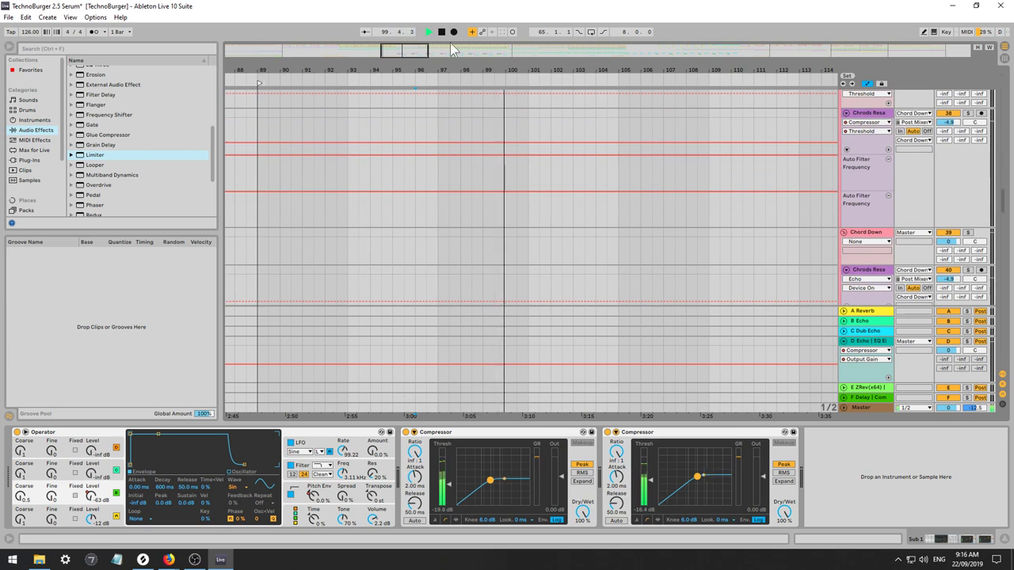
Zoom out to most of the song and select the Bass 16ths clips from bar 65 to 97.
{"action": "left_click_drag", "start_coordinate": [424, 48], "coordinate": [420, 12]}
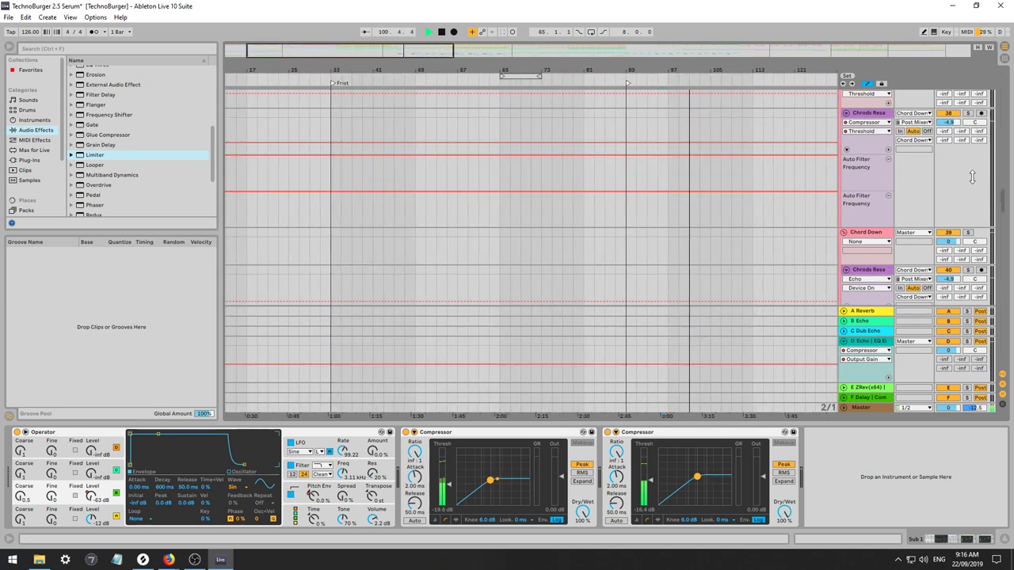
{"action": "left_click_drag", "start_coordinate": [1002, 202], "coordinate": [1001, 133]}
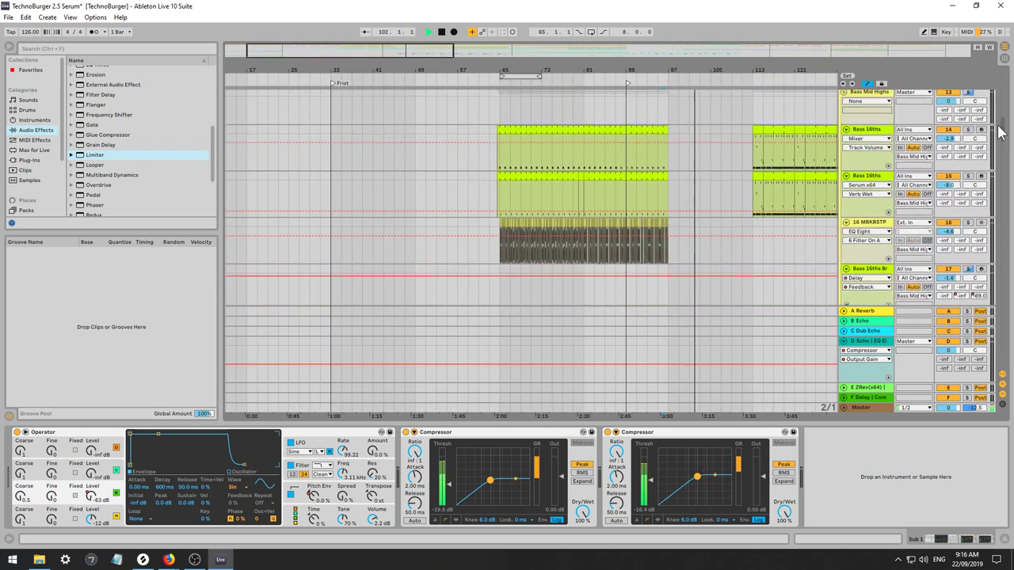
{"action": "left_click_drag", "start_coordinate": [670, 250], "coordinate": [499, 142]}
Hide automation lanes and duplicate the selected bass clips twice with Ctrl+D, past bar 129.
{"action": "key", "text": "a"}
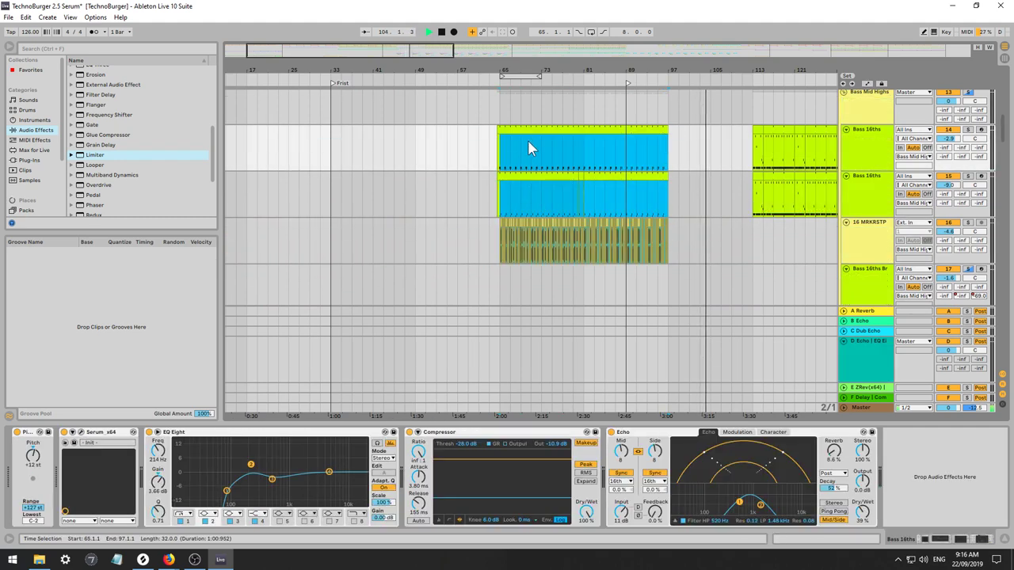
{"action": "key", "text": "ctrl+d"}
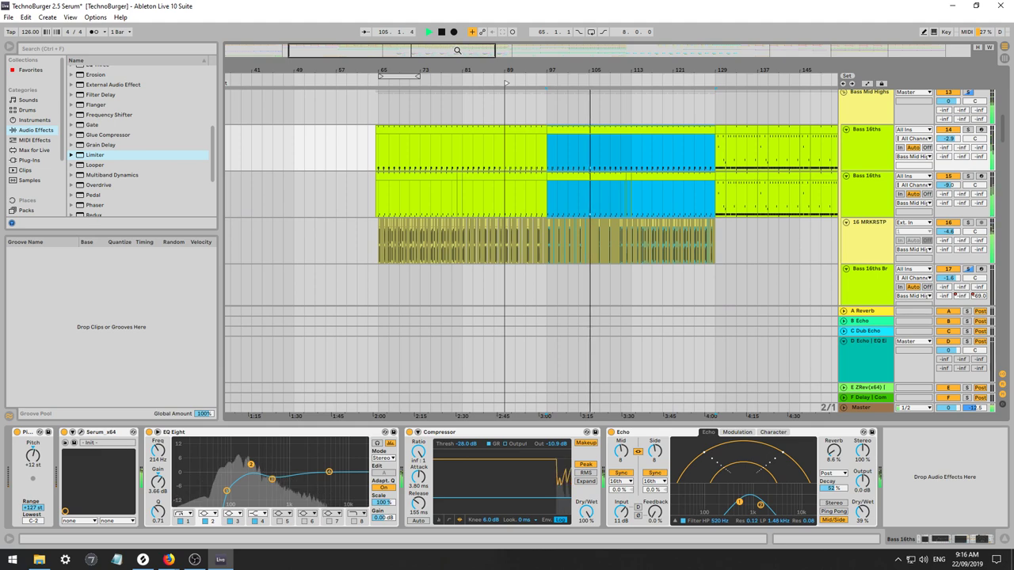
{"action": "left_click_drag", "start_coordinate": [693, 70], "coordinate": [536, 69]}
{"action": "key", "text": "ctrl+d"}
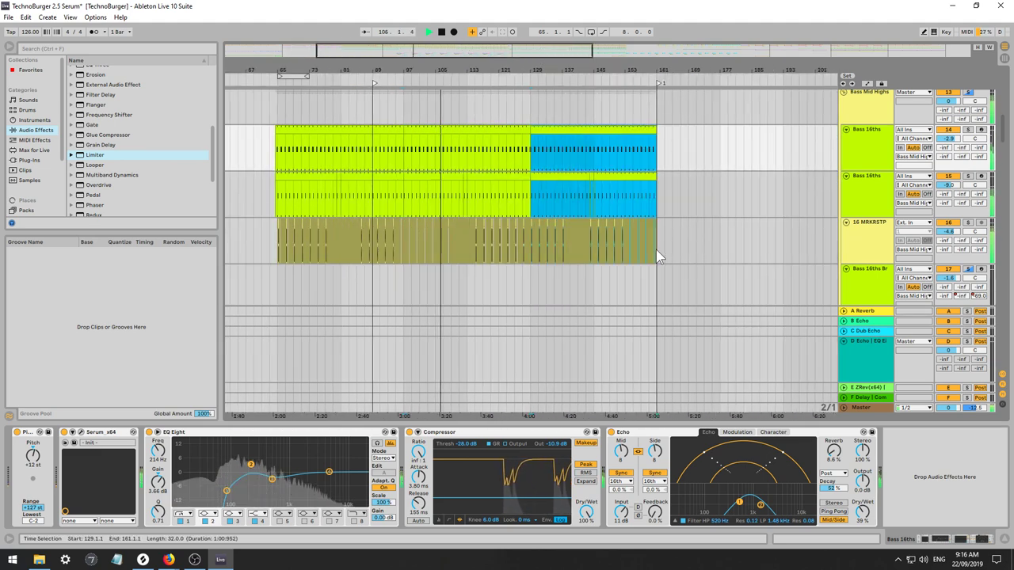
Delete the clip overshoot from bar 159 to 161 on the bass tracks.
{"action": "left_click", "coordinate": [649, 246]}
{"action": "left_click", "coordinate": [650, 152]}
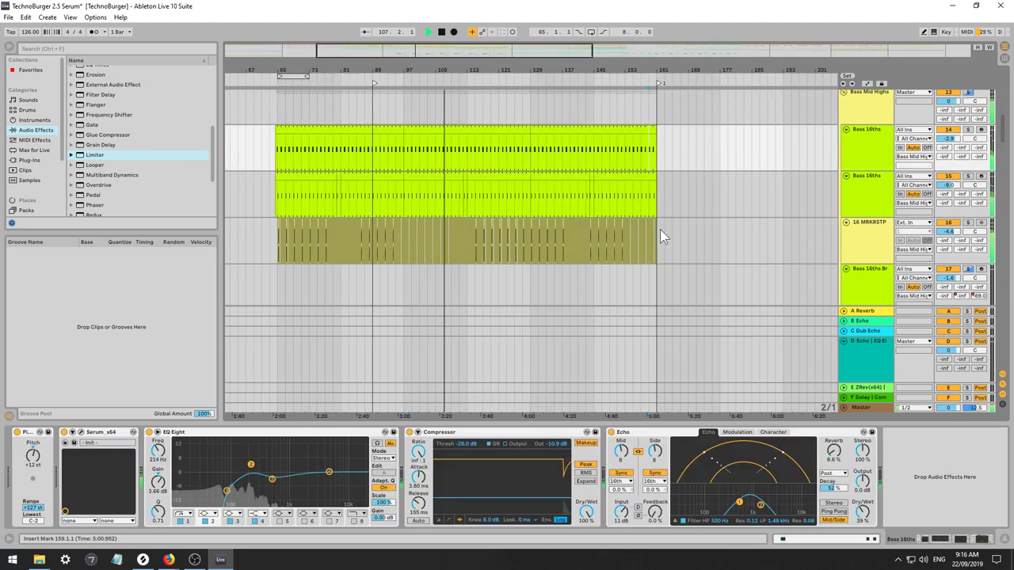
{"action": "left_click", "coordinate": [655, 235], "text": "shift"}
{"action": "key", "text": "Delete"}
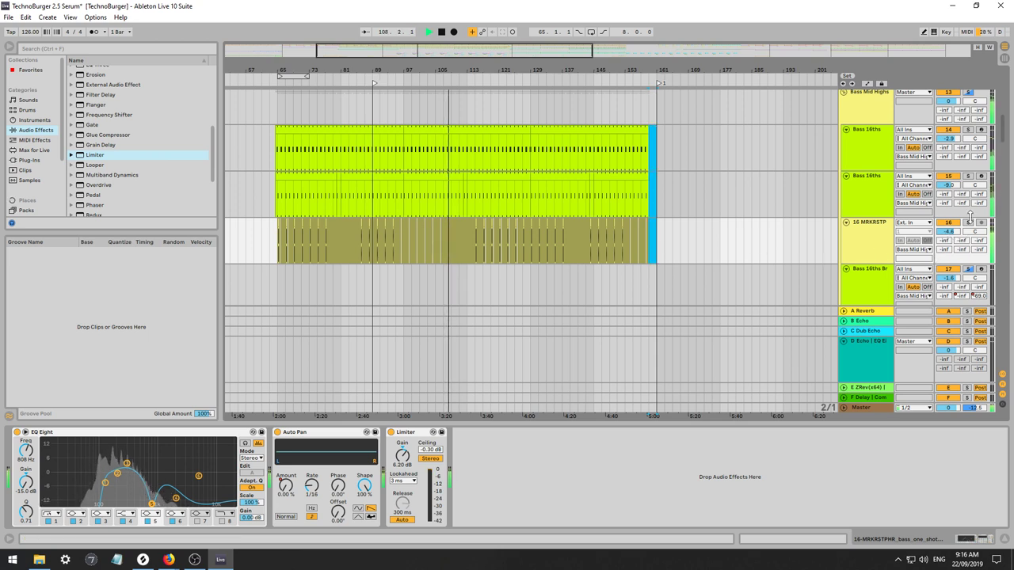
Solo the 16 MRKRSTP track, zoom in on the clip ends, and clear the time selection.
{"action": "left_click", "coordinate": [883, 227]}
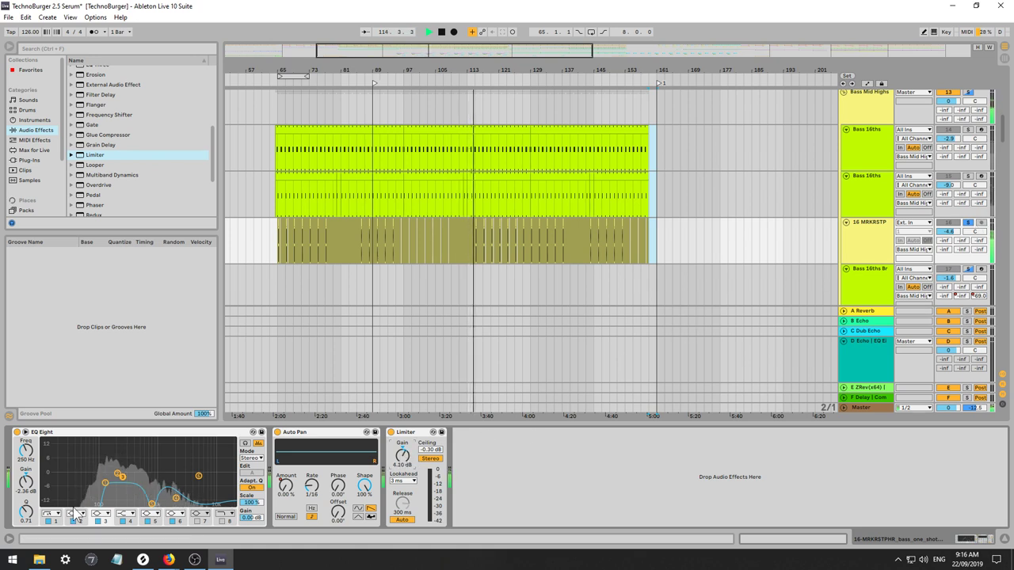
{"action": "left_click", "coordinate": [967, 223]}
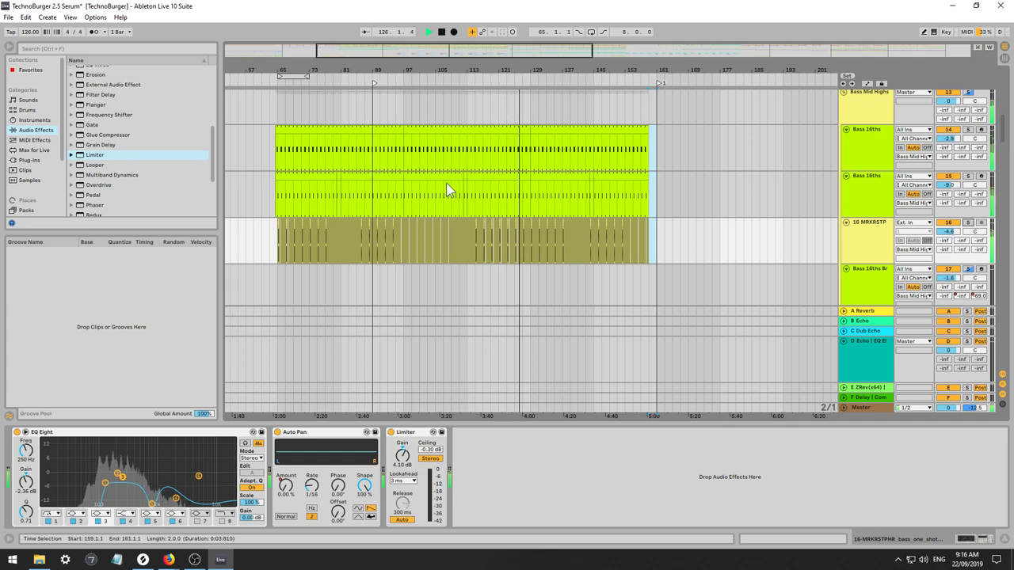
{"action": "left_click_drag", "start_coordinate": [509, 71], "coordinate": [599, 88]}
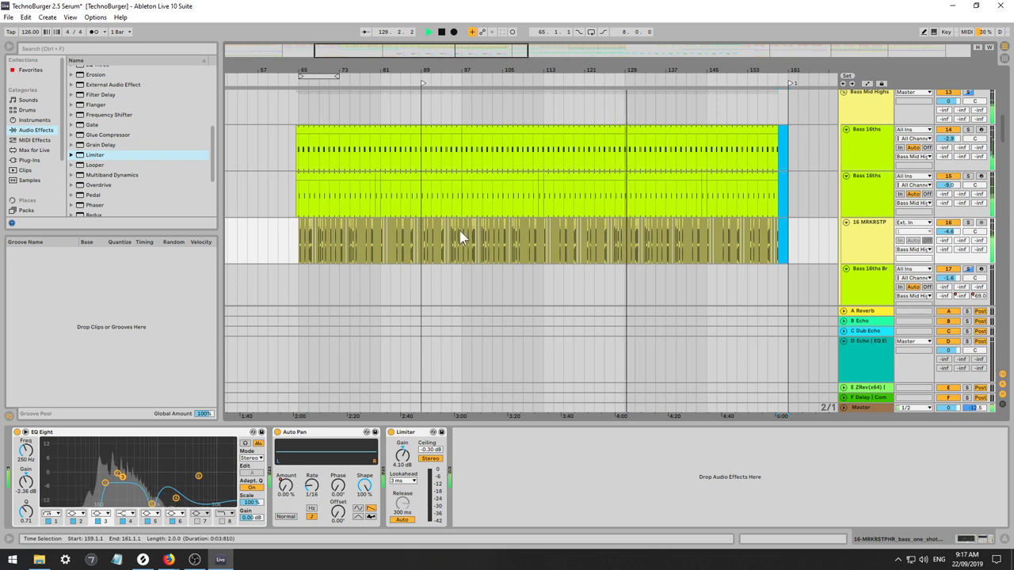
{"action": "left_click", "coordinate": [465, 272]}
Zoom to bars 93–103 and audition from bar 95 with the Bass 16ths Br track selected.
{"action": "key", "text": "space"}
{"action": "key", "text": "space"}
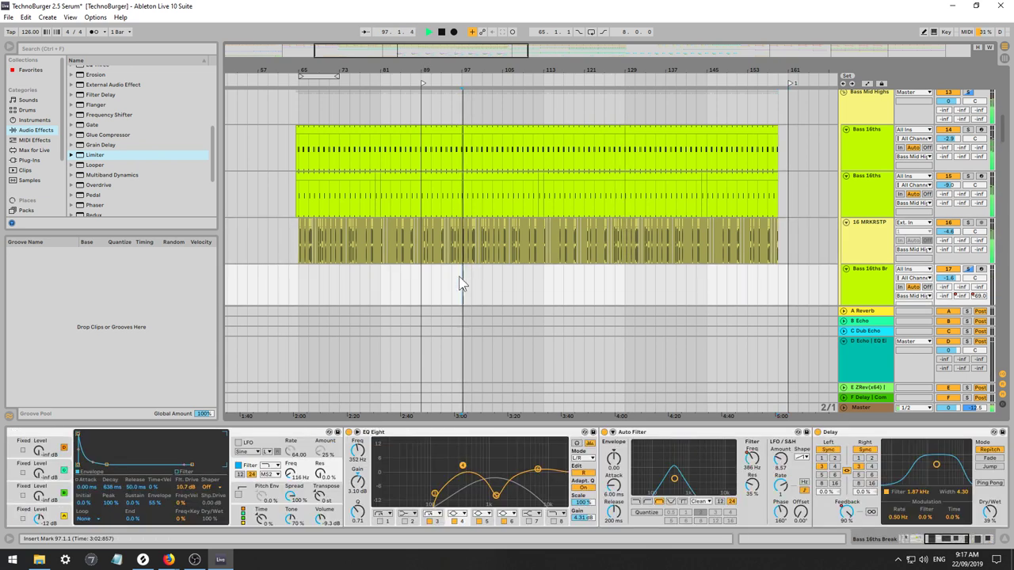
{"action": "left_click", "coordinate": [427, 274]}
{"action": "key", "text": "space"}
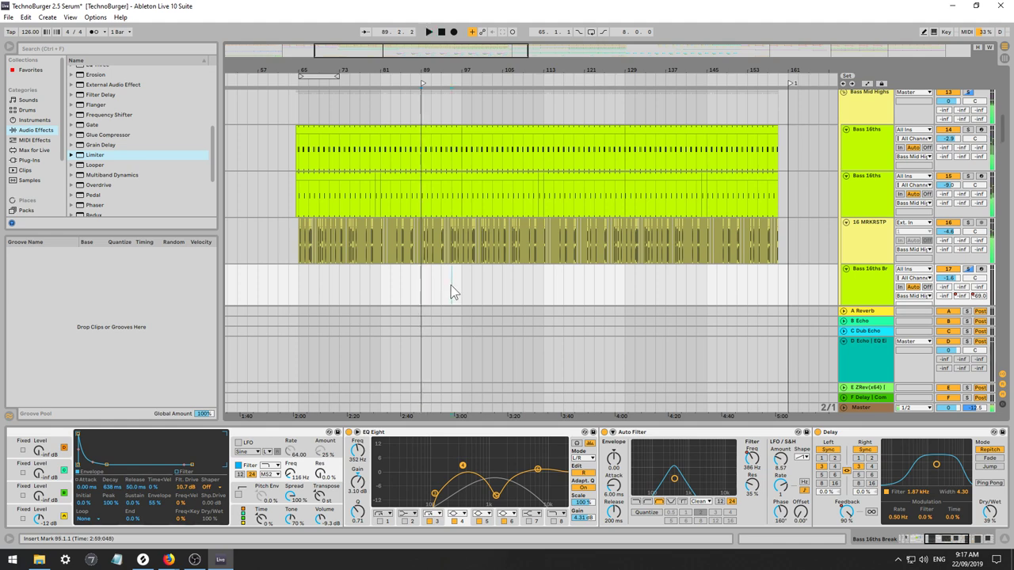
{"action": "left_click", "coordinate": [450, 287]}
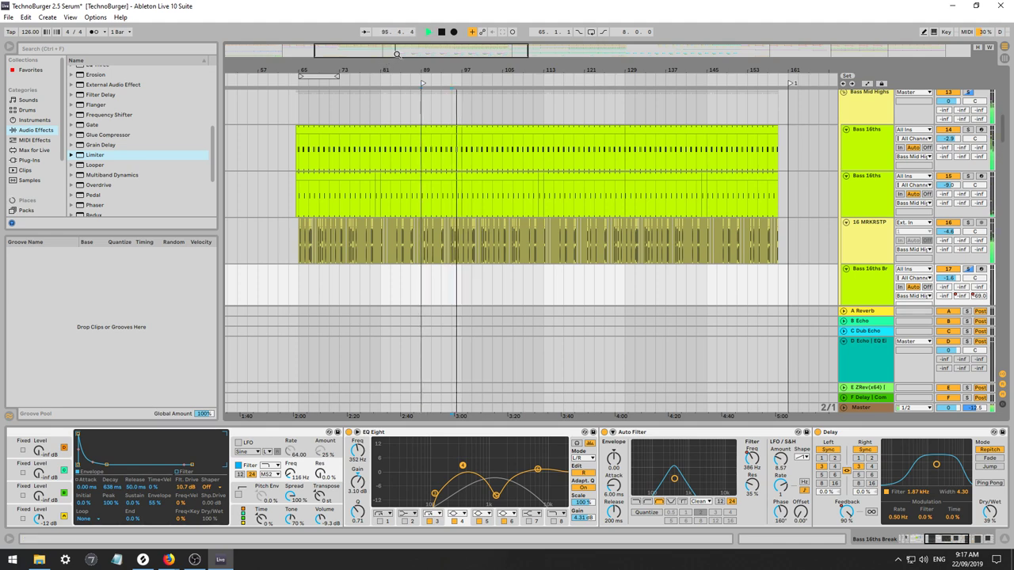
{"action": "left_click_drag", "start_coordinate": [396, 54], "coordinate": [400, 182]}
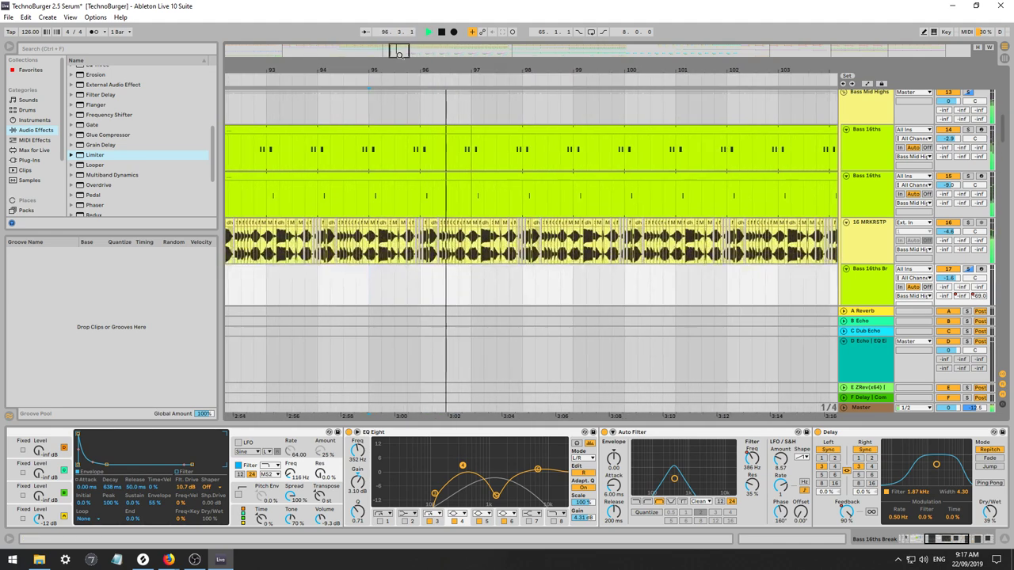
{"action": "left_click", "coordinate": [414, 294]}
{"action": "left_click", "coordinate": [367, 292]}
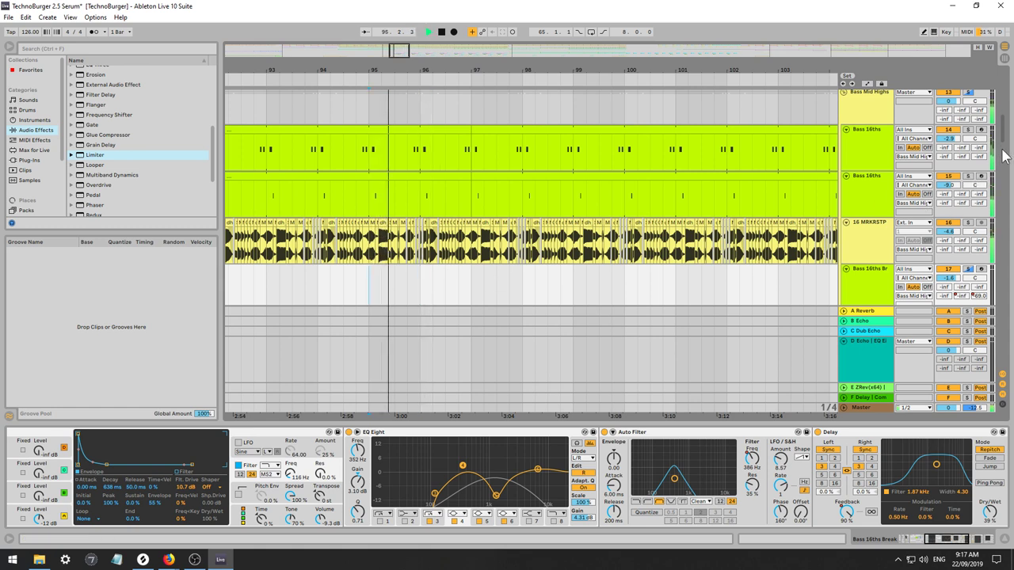
{"action": "left_click", "coordinate": [422, 266]}
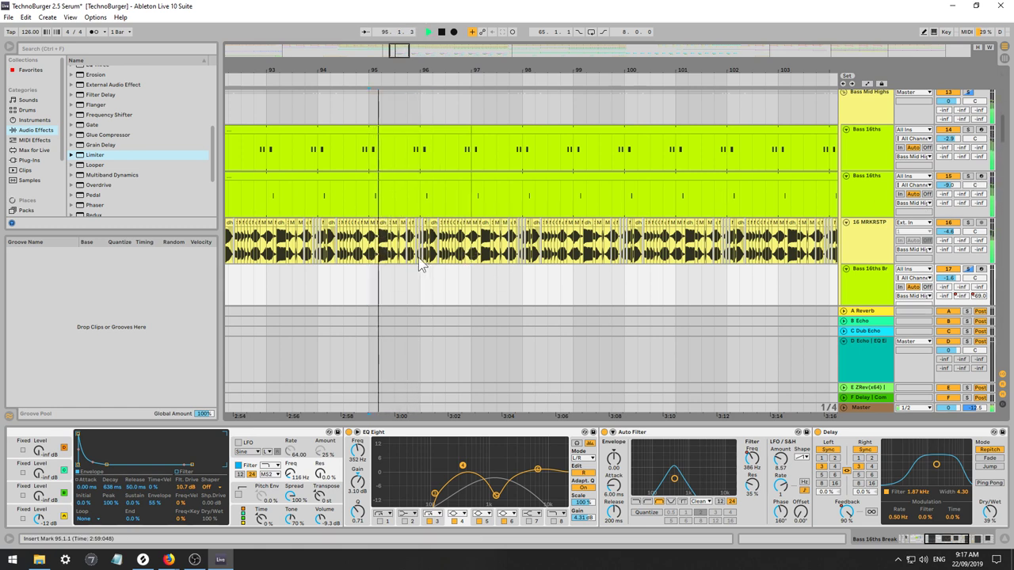
Delete bar 96 (96.1.1 to 97.1.1) from the Kick and Sub 1 16ths clips.
{"action": "left_click_drag", "start_coordinate": [421, 280], "coordinate": [472, 67]}
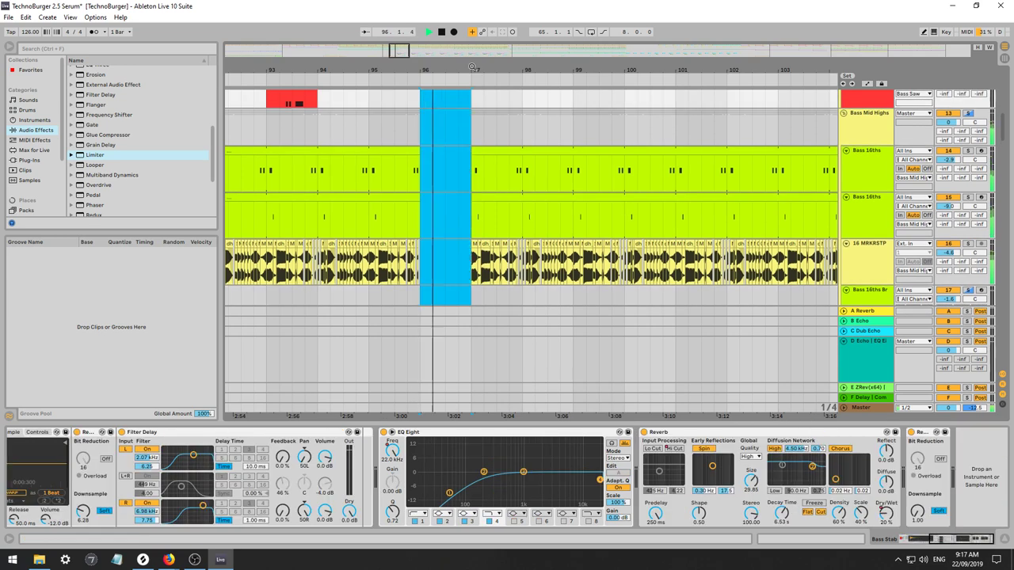
{"action": "key", "text": "space"}
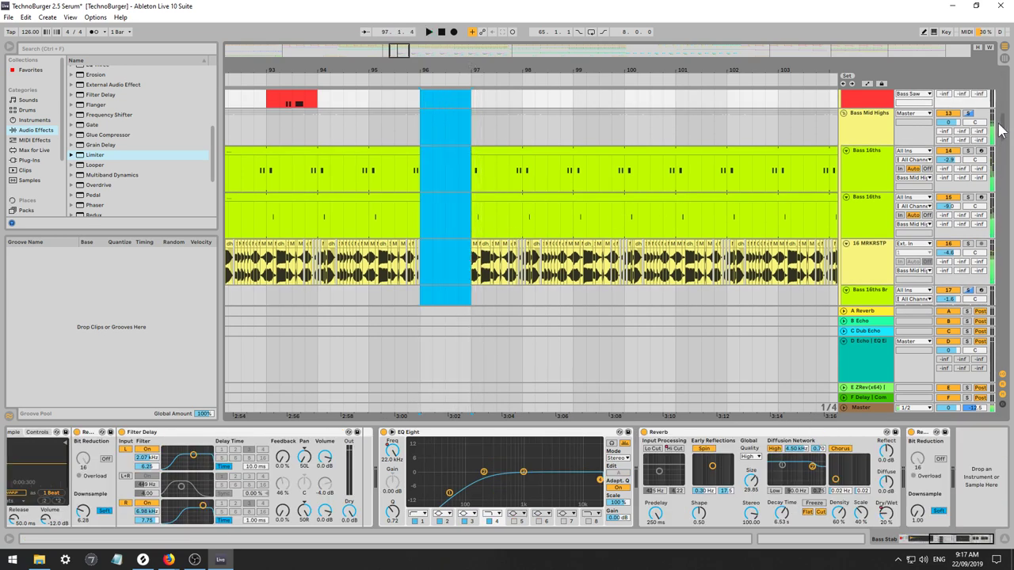
{"action": "left_click_drag", "start_coordinate": [1000, 118], "coordinate": [1000, 76]}
{"action": "key", "text": "space"}
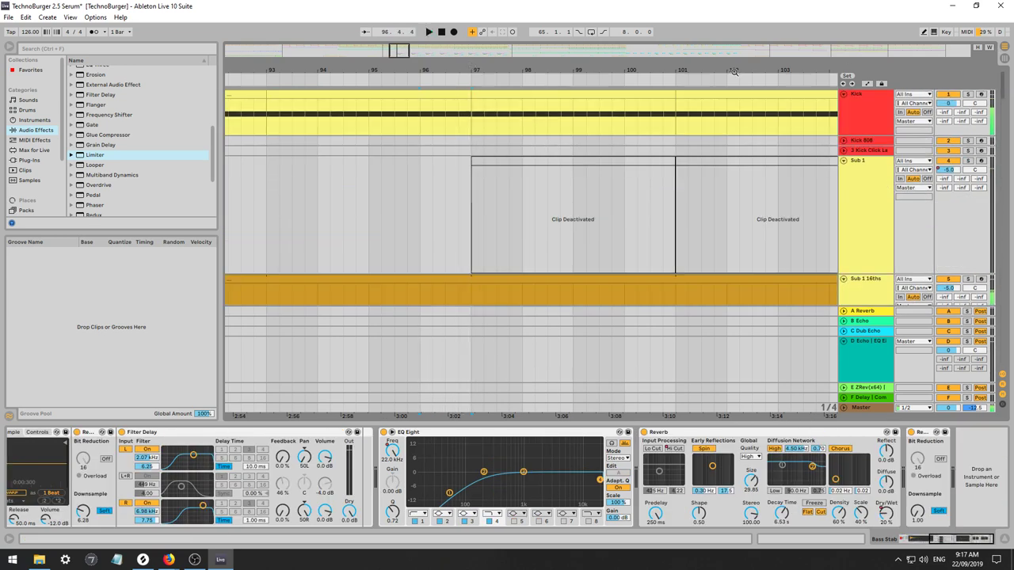
{"action": "key", "text": "space"}
{"action": "left_click_drag", "start_coordinate": [423, 132], "coordinate": [472, 119]}
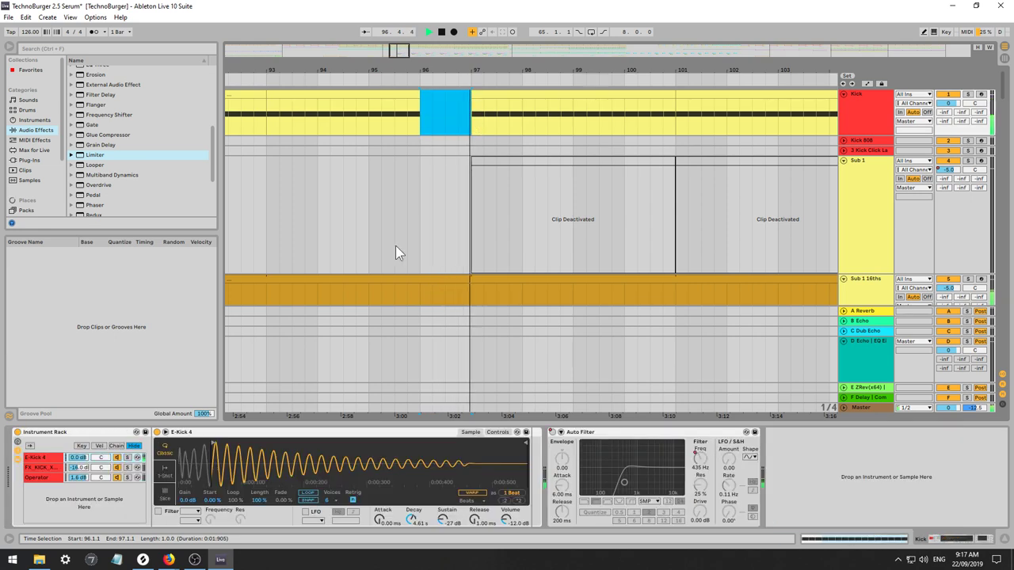
{"action": "scroll", "coordinate": [441, 267], "scroll_direction": "down", "scroll_amount": 4}
{"action": "left_click_drag", "start_coordinate": [420, 237], "coordinate": [467, 233]}
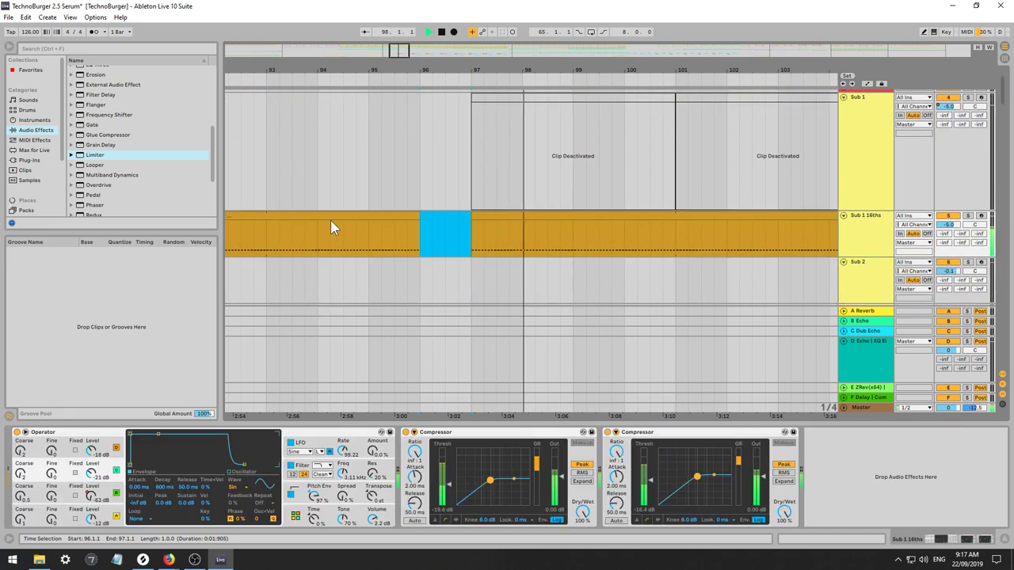
{"action": "key", "text": "Delete"}
Replay from just before bar 94 to hear the break, and show the Kick track's devices.
{"action": "left_click", "coordinate": [303, 237]}
{"action": "key", "text": "space"}
{"action": "key", "text": "space"}
{"action": "left_click_drag", "start_coordinate": [404, 51], "coordinate": [404, 27]}
{"action": "scroll", "coordinate": [381, 163], "scroll_direction": "up", "scroll_amount": 2}
{"action": "scroll", "coordinate": [602, 143], "scroll_direction": "up", "scroll_amount": 1}
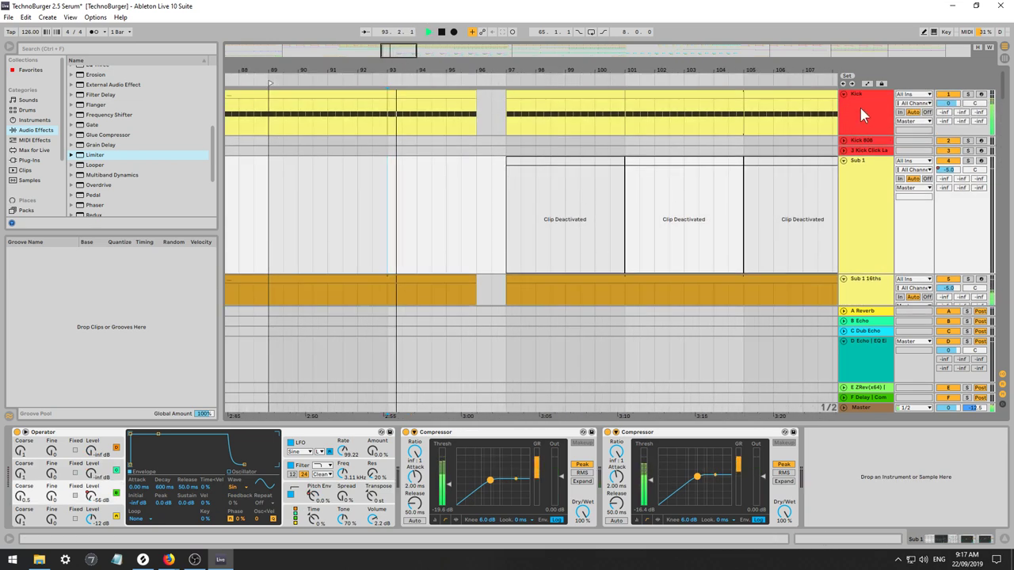
{"action": "left_click", "coordinate": [858, 93]}
Select the Kick's Auto Filter, show automation, and draw its Device On automation up to bar 97.
{"action": "left_click", "coordinate": [554, 433]}
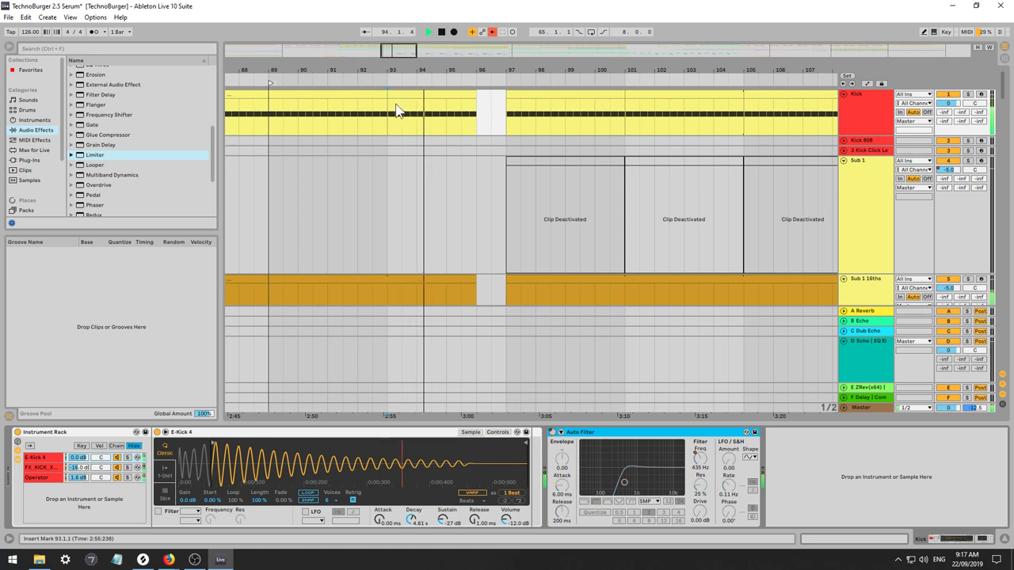
{"action": "key", "text": "a"}
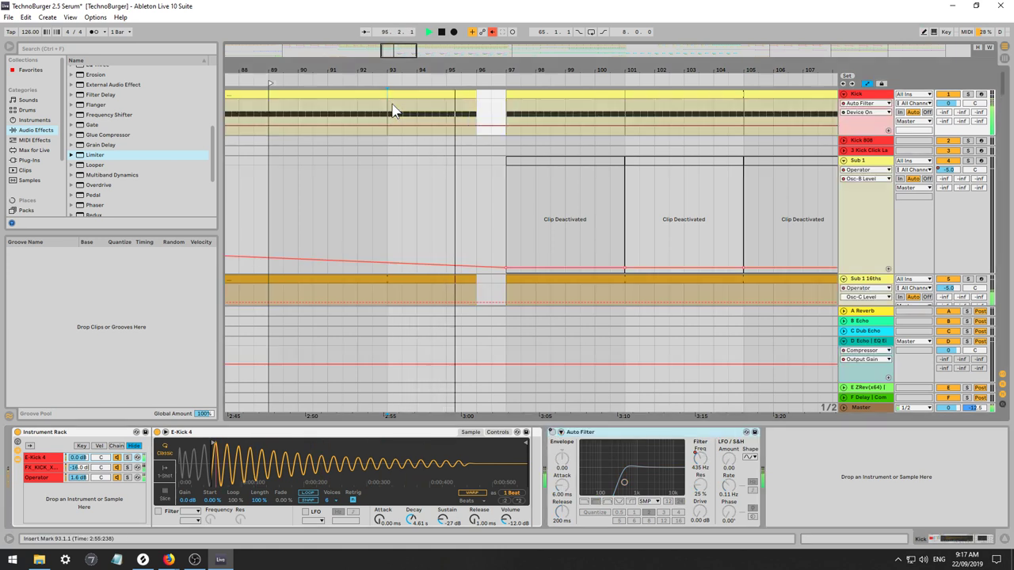
{"action": "key", "text": "b"}
{"action": "left_click_drag", "start_coordinate": [489, 93], "coordinate": [500, 94]}
{"action": "key", "text": "b"}
{"action": "key", "text": "space"}
{"action": "key", "text": "space"}
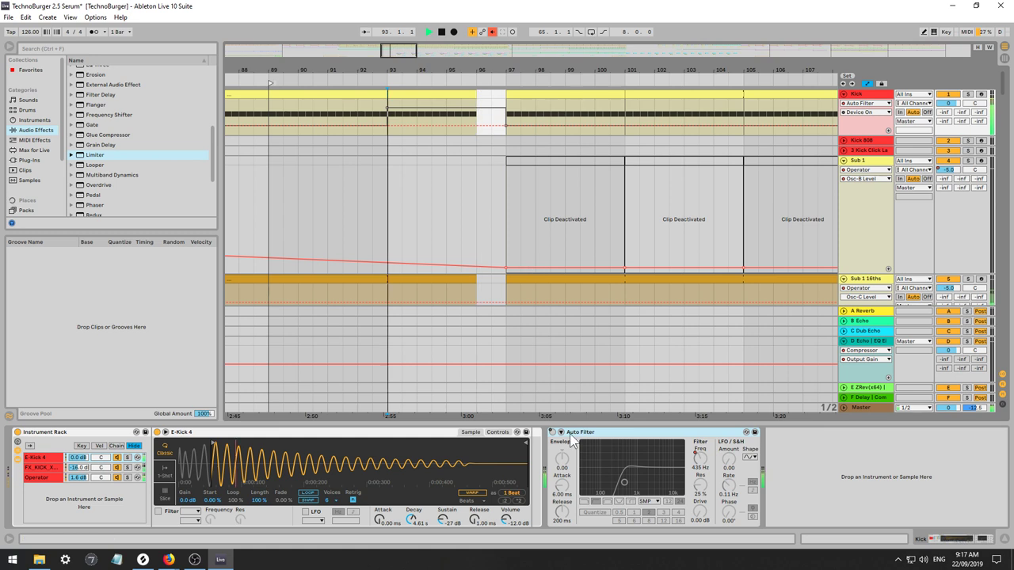
Draw a rising Filter Frequency ramp from bar 93 to near 96, then select the Noise Build track.
{"action": "left_click", "coordinate": [700, 458]}
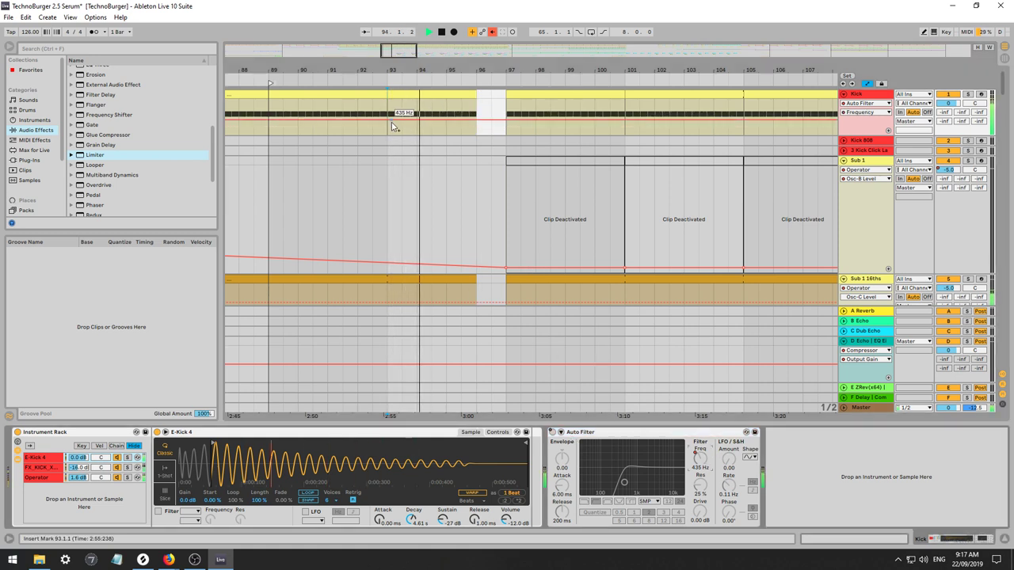
{"action": "mouse_move", "coordinate": [403, 134]}
{"action": "left_mouse_down"}
{"action": "mouse_move", "coordinate": [447, 120]}
{"action": "mouse_move", "coordinate": [447, 100]}
{"action": "mouse_move", "coordinate": [461, 97]}
{"action": "mouse_move", "coordinate": [446, 100]}
{"action": "mouse_move", "coordinate": [498, 102]}
{"action": "mouse_move", "coordinate": [498, 133]}
{"action": "mouse_move", "coordinate": [507, 134]}
{"action": "mouse_move", "coordinate": [477, 120]}
{"action": "left_mouse_up"}
{"action": "key", "text": "space"}
{"action": "key", "text": "space"}
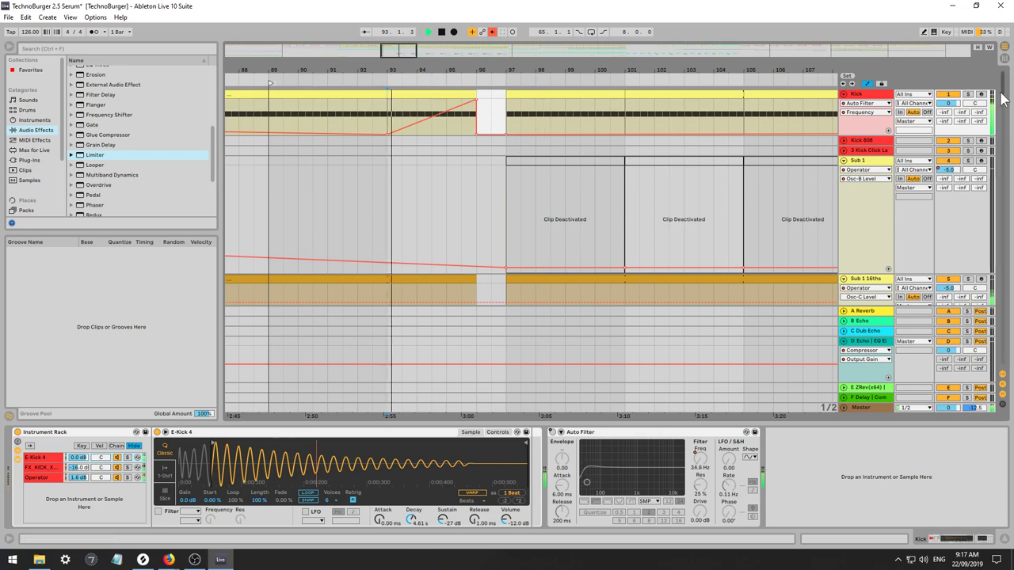
{"action": "left_click_drag", "start_coordinate": [1003, 94], "coordinate": [991, 361]}
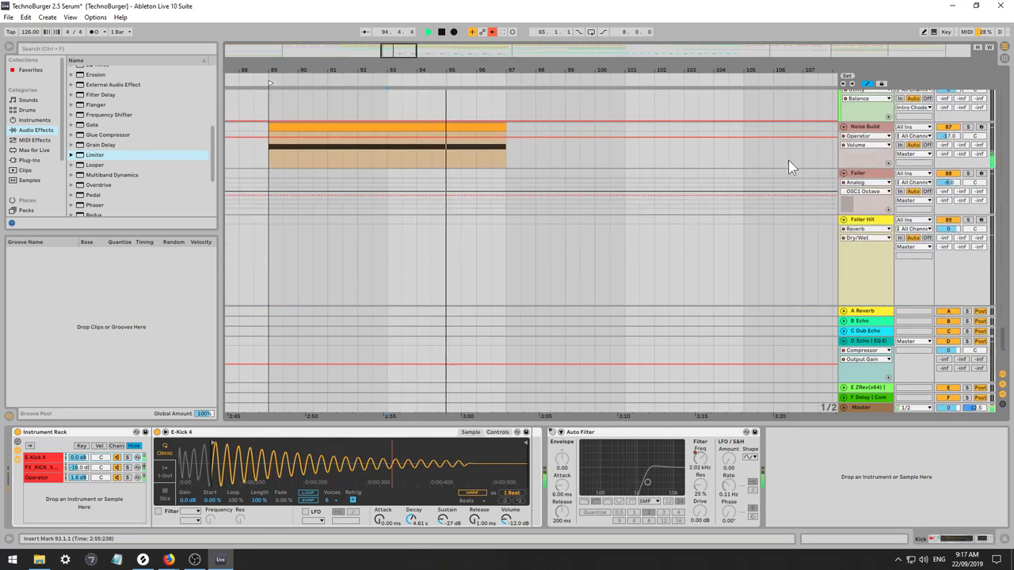
{"action": "left_click", "coordinate": [860, 128]}
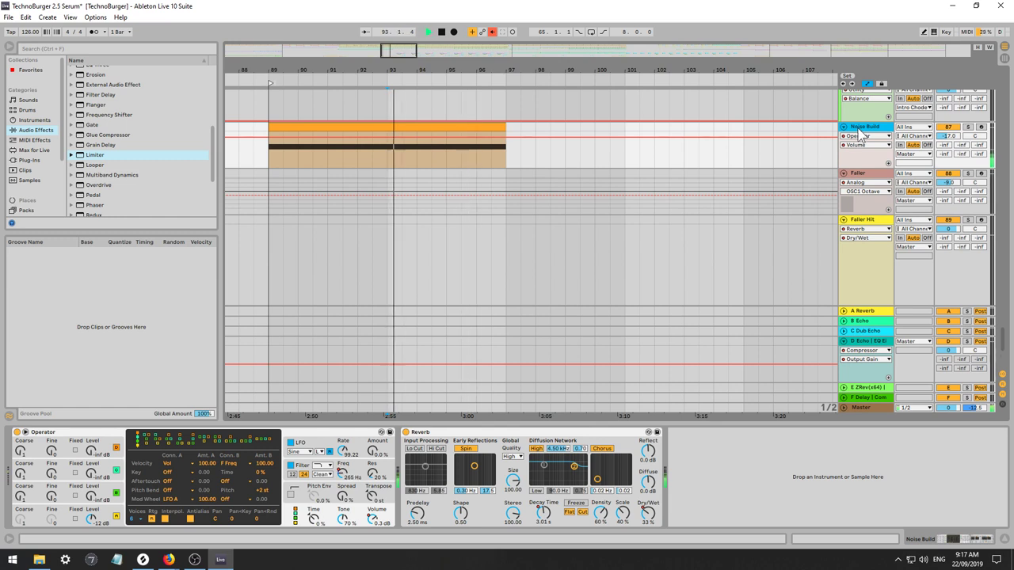
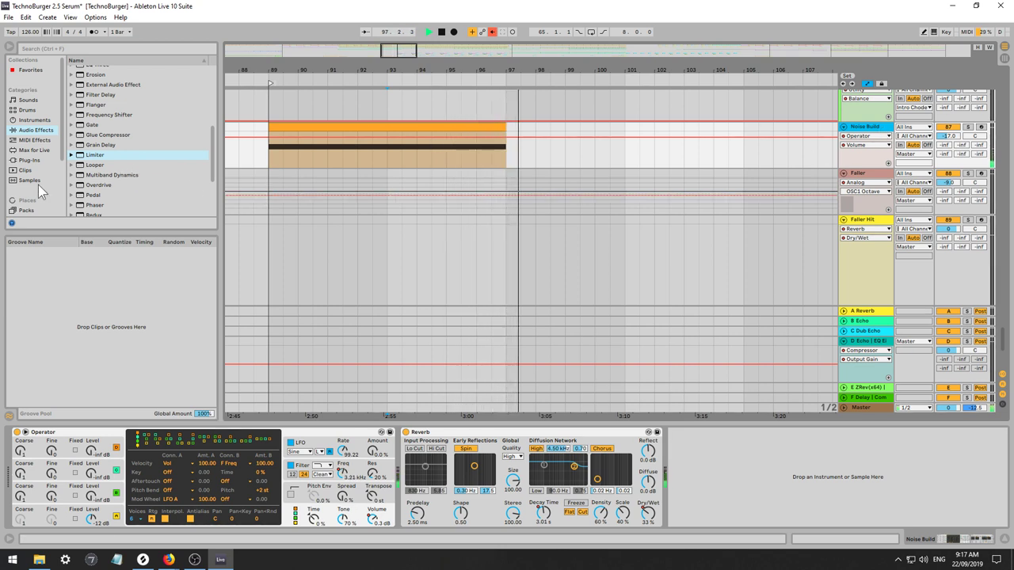
Add a Phaser to the Noise Build track and lower its Color.
{"action": "scroll", "coordinate": [111, 185], "scroll_direction": "down", "scroll_amount": 2}
{"action": "left_click", "coordinate": [101, 163]}
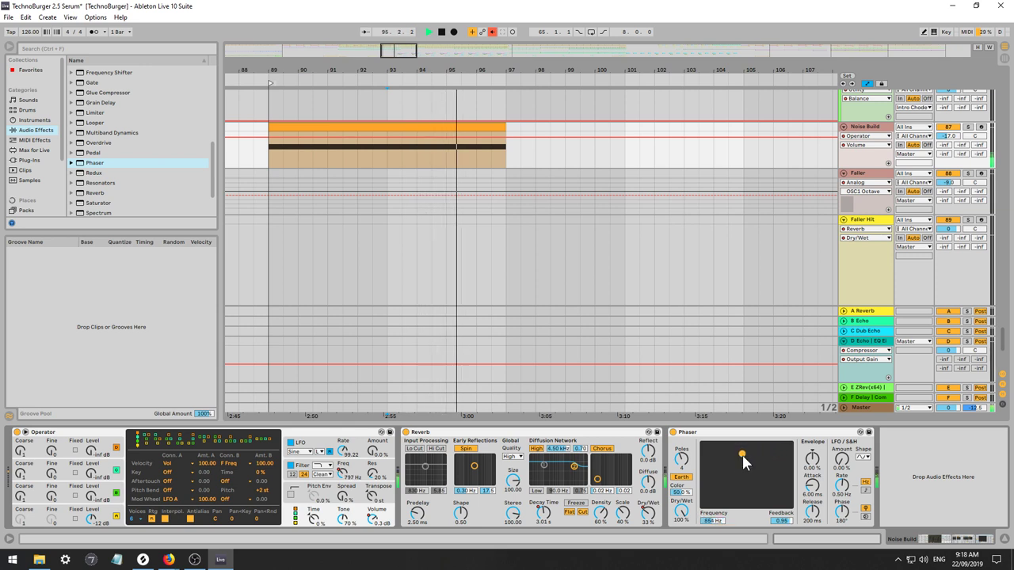
{"action": "left_click_drag", "start_coordinate": [680, 492], "coordinate": [680, 450]}
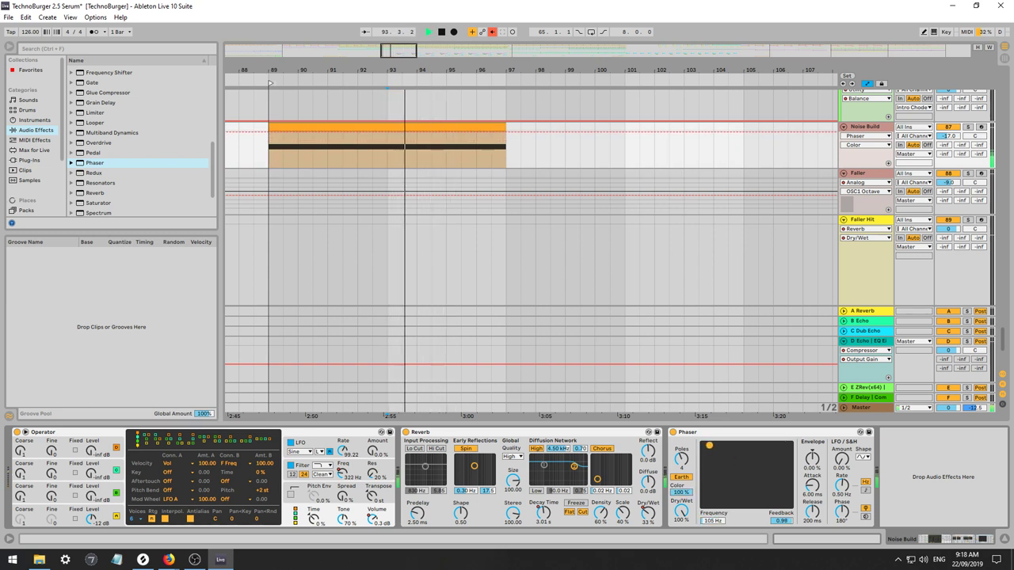
Draw Phaser Frequency automation rising from 141 Hz to 10.7 kHz, then set Poles and lower Feedback from 0.99.
{"action": "left_click", "coordinate": [717, 445]}
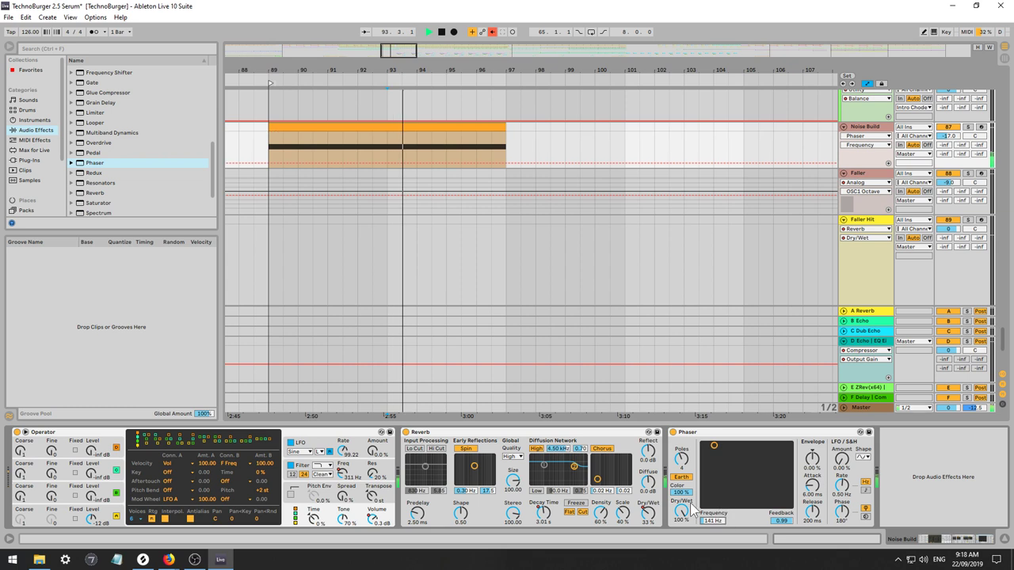
{"action": "left_click", "coordinate": [372, 163]}
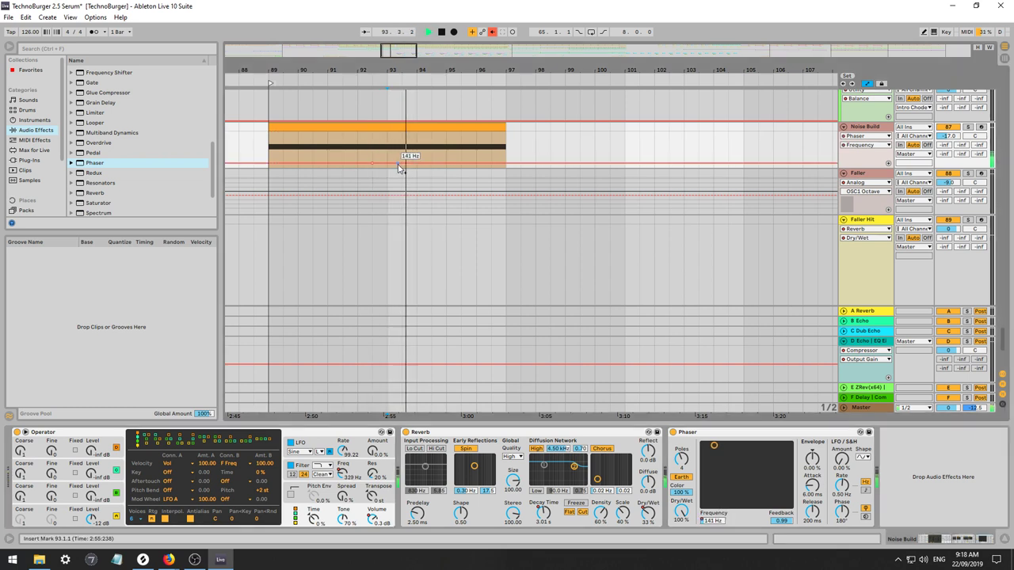
{"action": "left_click_drag", "start_coordinate": [431, 164], "coordinate": [507, 134]}
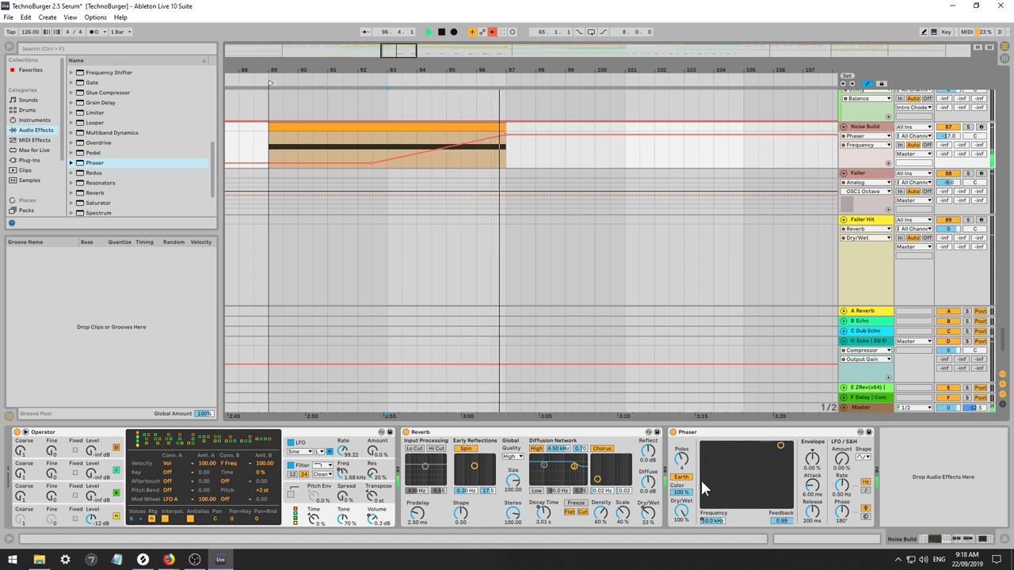
{"action": "left_click", "coordinate": [683, 461]}
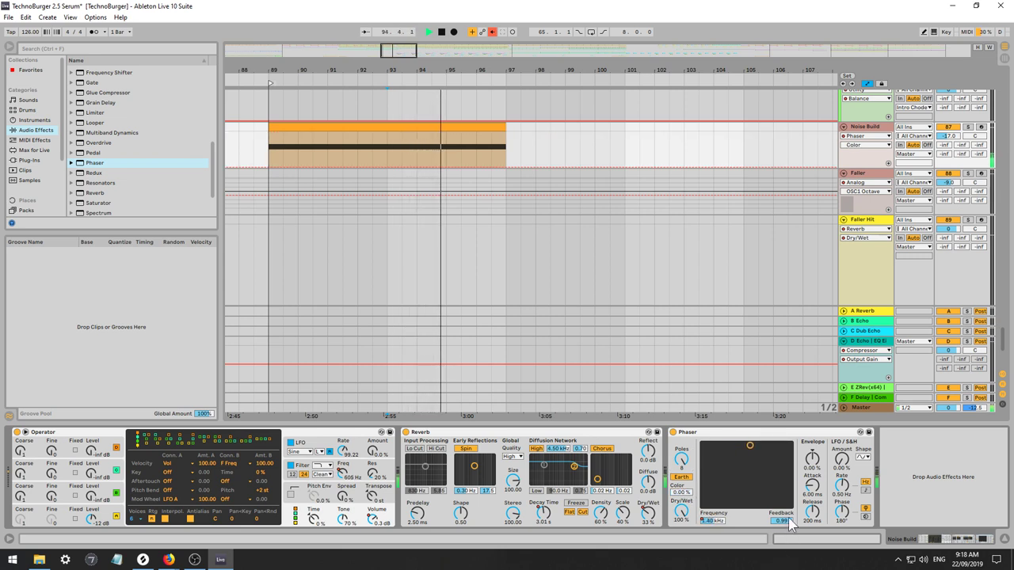
{"action": "left_click_drag", "start_coordinate": [788, 517], "coordinate": [788, 561]}
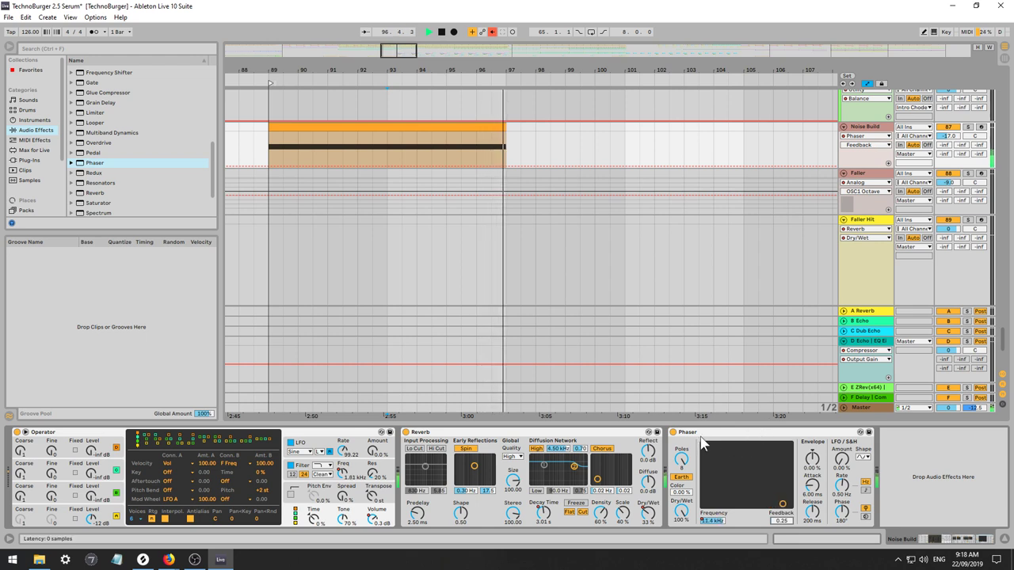
Group the Phaser into an Audio Effect Rack and duplicate its chain into two chains.
{"action": "right_click", "coordinate": [701, 444]}
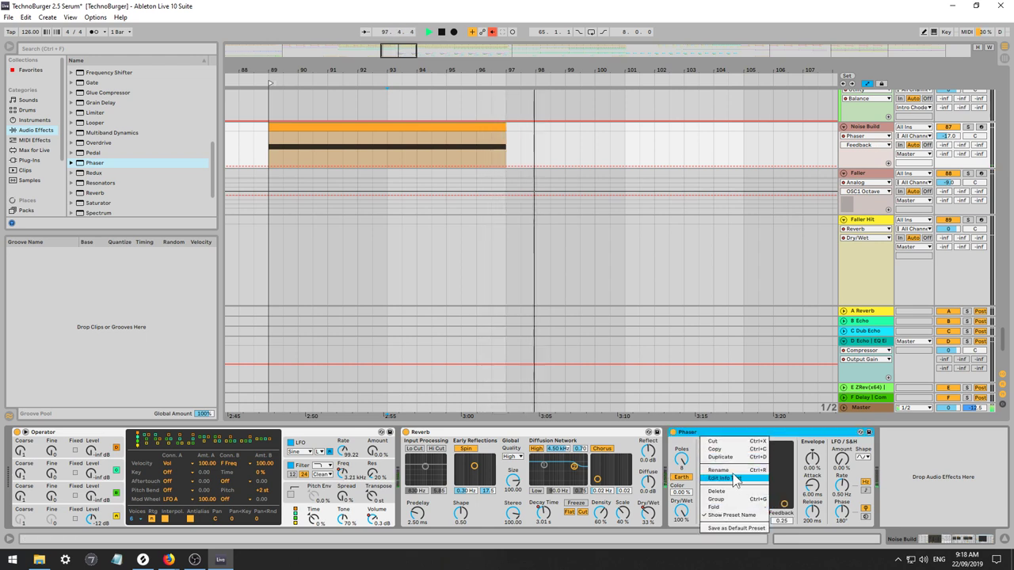
{"action": "left_click", "coordinate": [735, 479]}
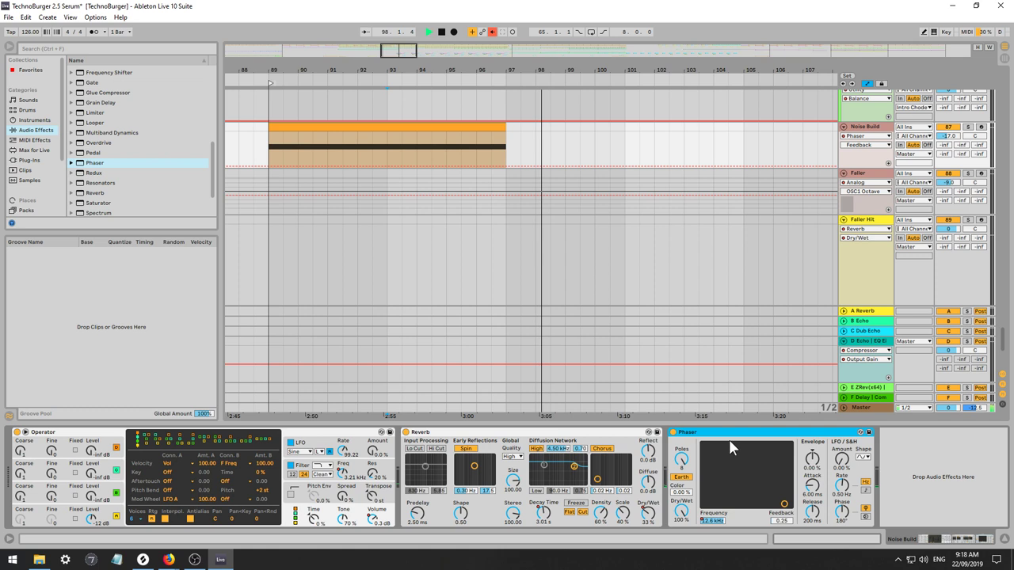
{"action": "key", "text": "ctrl+d"}
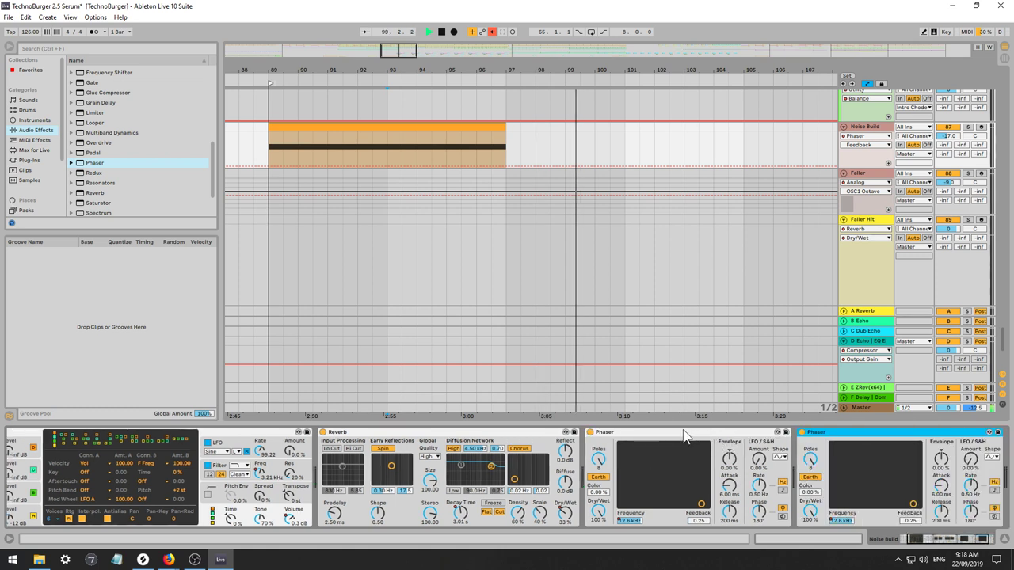
{"action": "key", "text": "Delete"}
{"action": "right_click", "coordinate": [696, 434]}
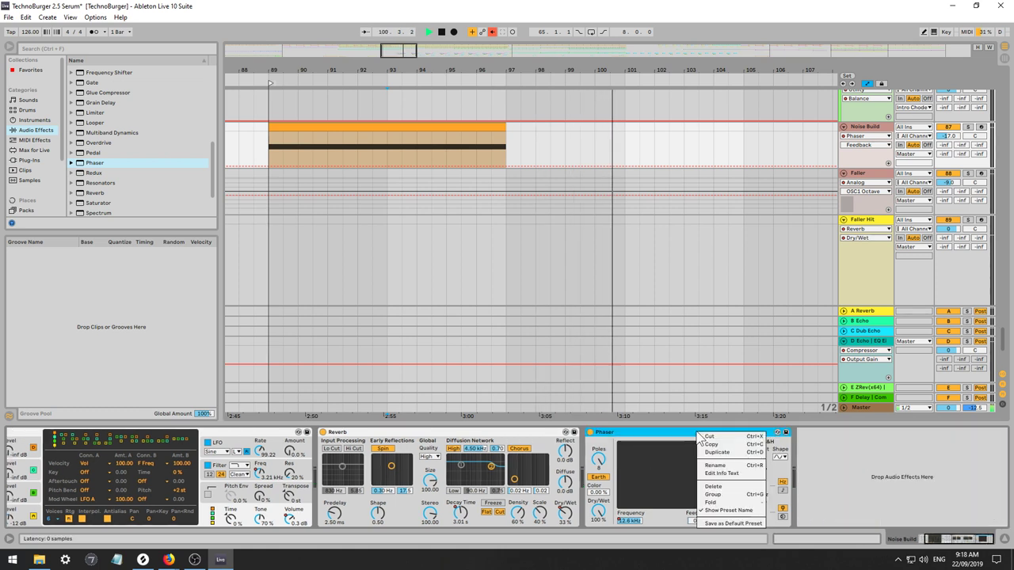
{"action": "left_click", "coordinate": [715, 493]}
{"action": "key", "text": "ctrl+g"}
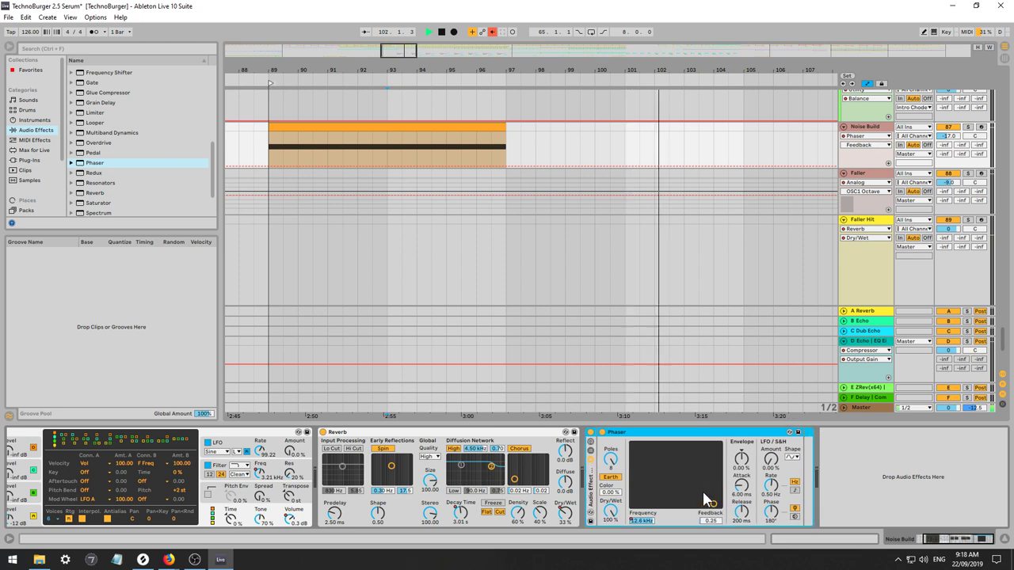
{"action": "left_click", "coordinate": [590, 450]}
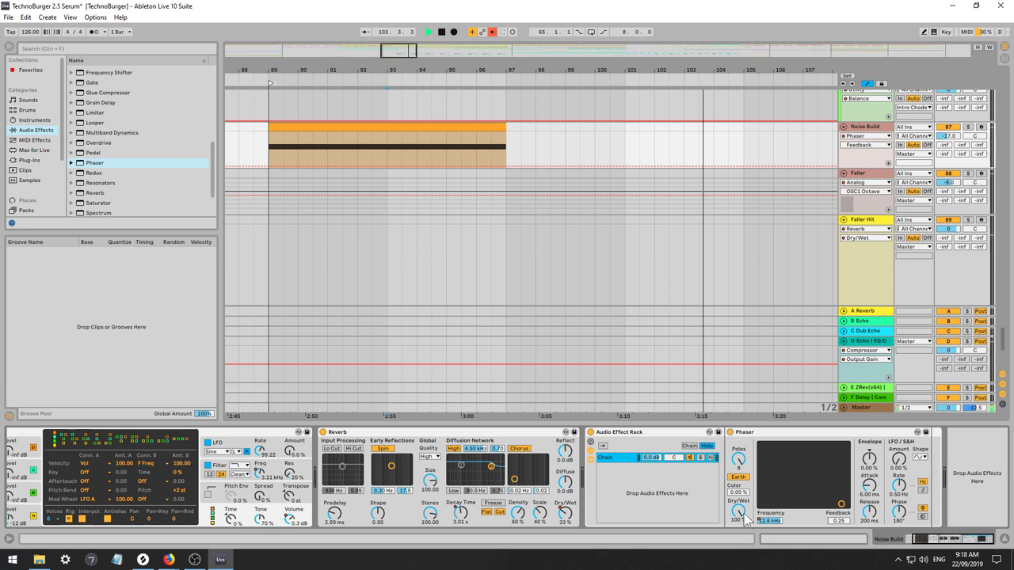
{"action": "key", "text": "ctrl+d"}
Raise the Phaser Color to 71.1% and draw a rising Frequency ramp toward bar 97.
{"action": "left_click", "coordinate": [739, 459]}
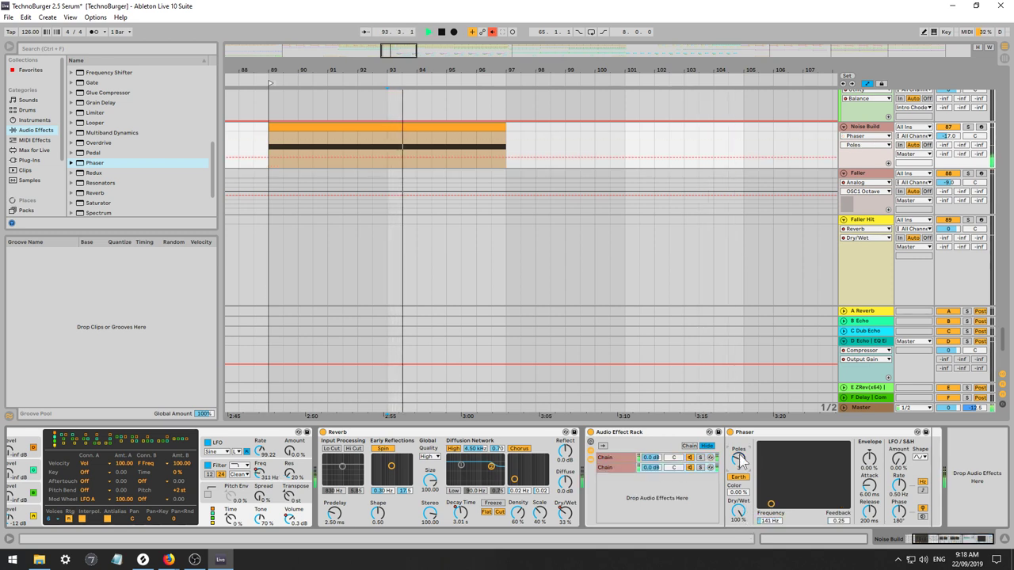
{"action": "left_click_drag", "start_coordinate": [737, 493], "coordinate": [737, 438]}
{"action": "left_click_drag", "start_coordinate": [771, 503], "coordinate": [777, 500]}
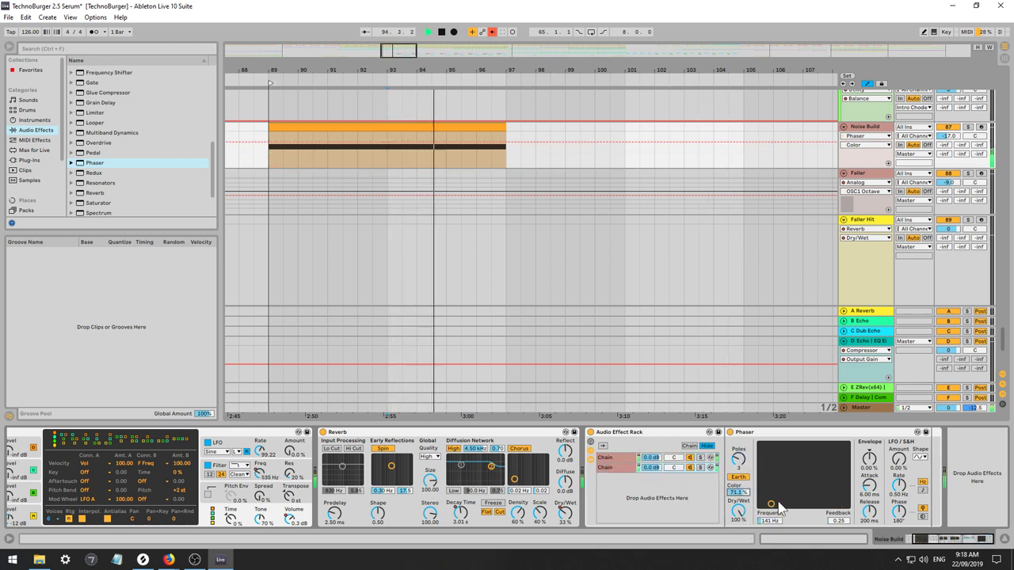
{"action": "left_click", "coordinate": [784, 519]}
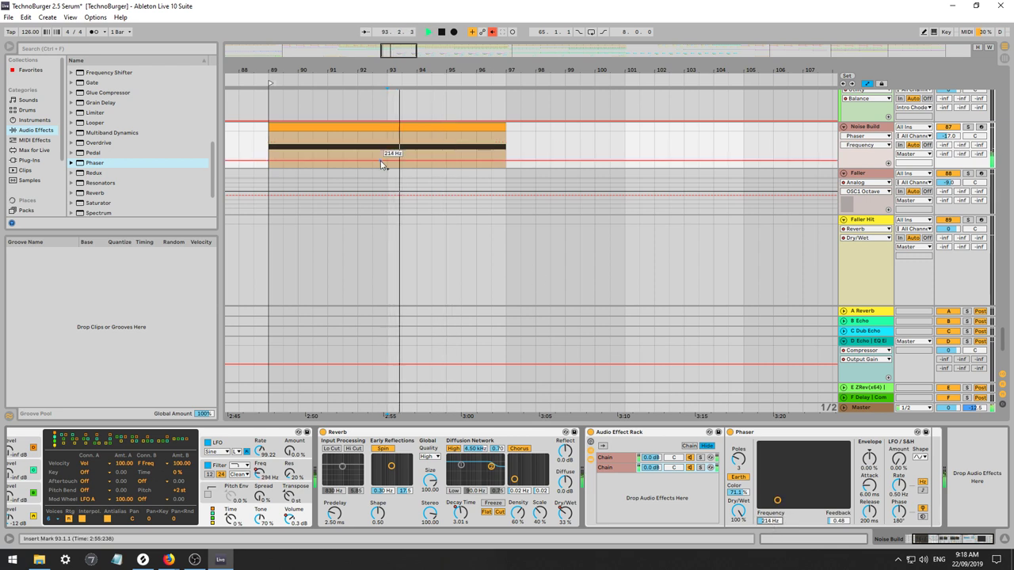
{"action": "left_click_drag", "start_coordinate": [388, 162], "coordinate": [507, 133]}
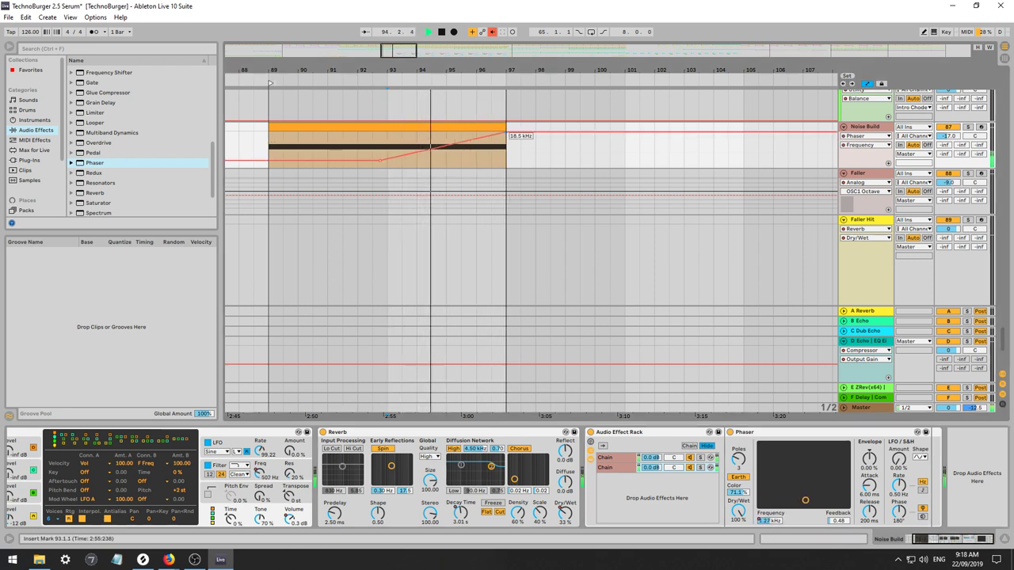
Select the rack's second chain and pull its Phaser Frequency breakpoint up to 18.5 kHz.
{"action": "left_click", "coordinate": [700, 458]}
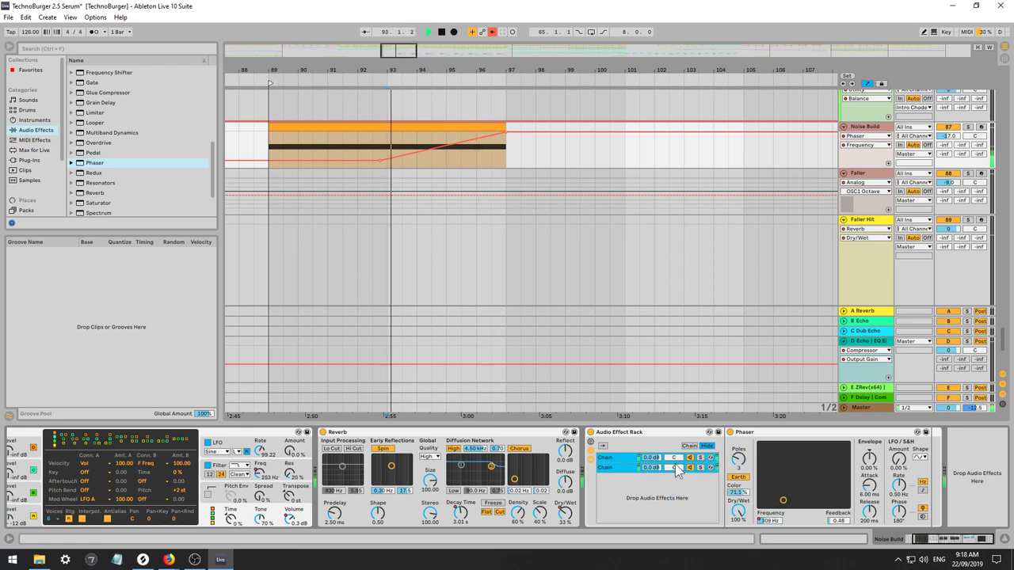
{"action": "left_click", "coordinate": [678, 468], "text": "shift"}
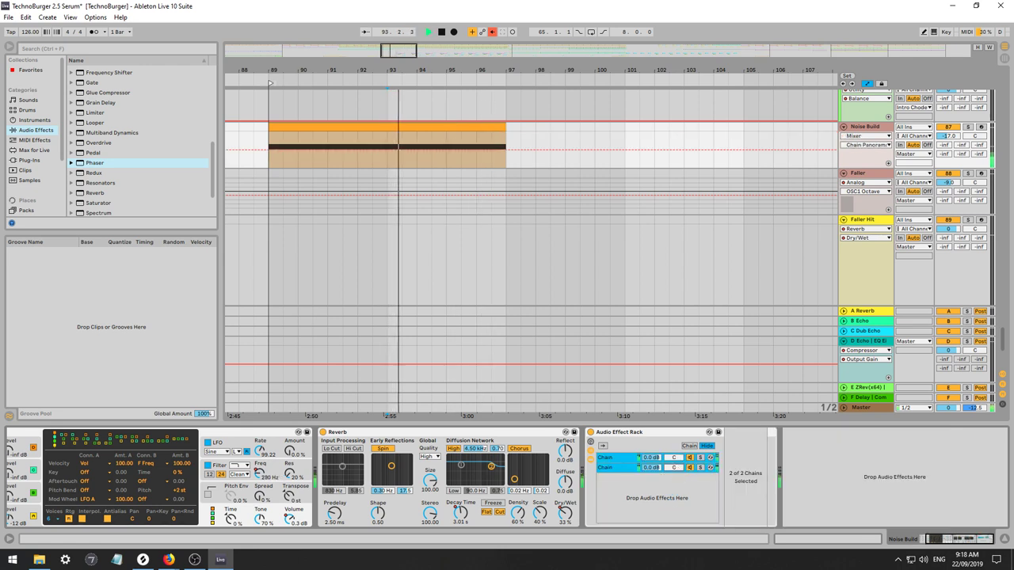
{"action": "left_click", "coordinate": [614, 458]}
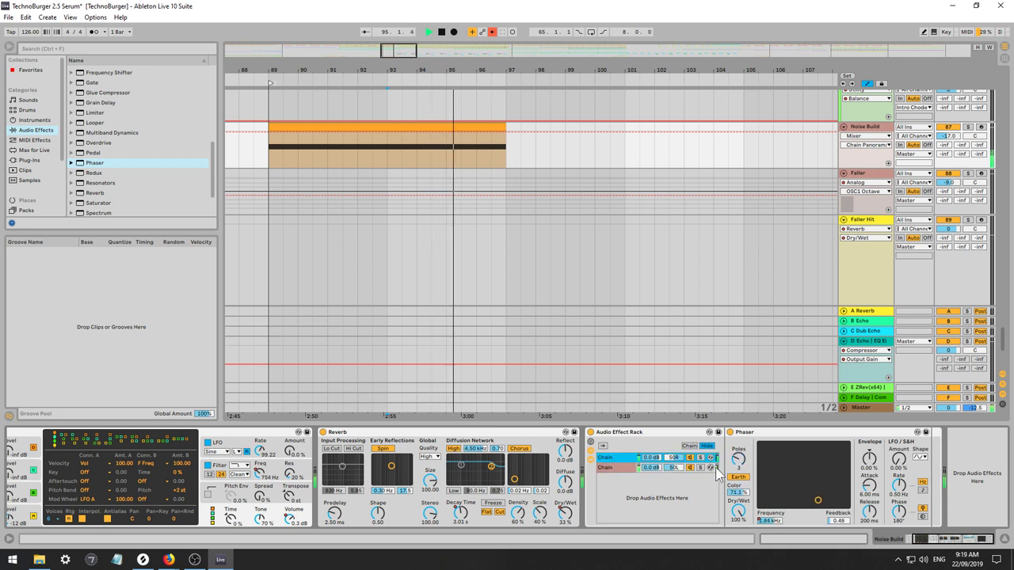
{"action": "left_click", "coordinate": [657, 468]}
{"action": "left_click", "coordinate": [625, 467]}
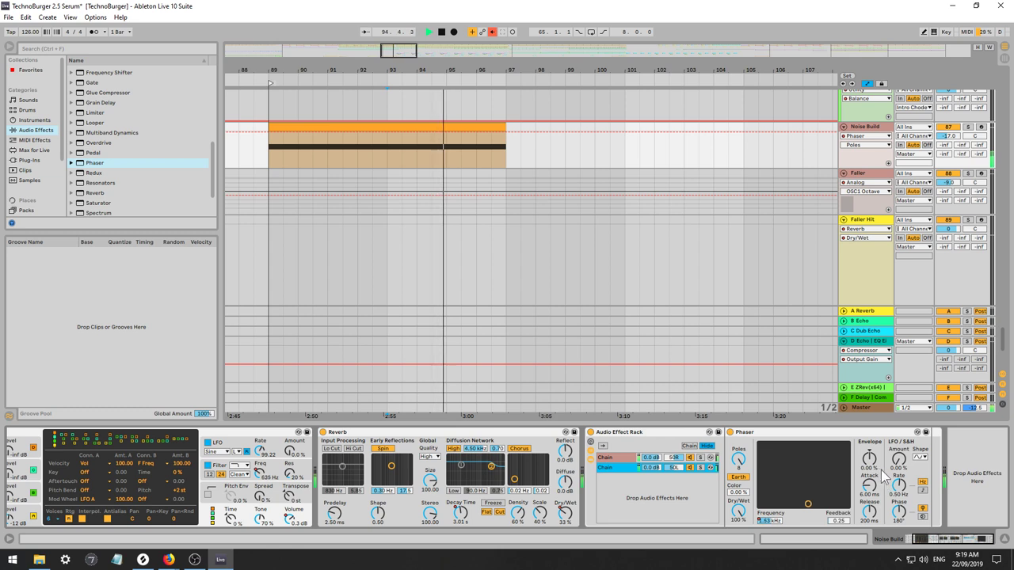
{"action": "left_click", "coordinate": [769, 518]}
{"action": "mouse_move", "coordinate": [375, 158]}
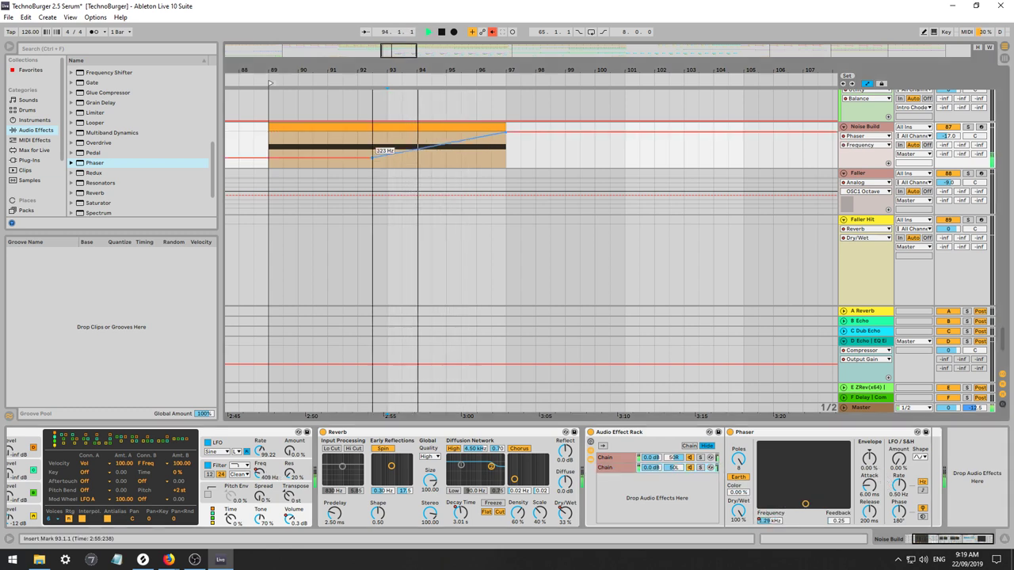
{"action": "left_click_drag", "start_coordinate": [373, 159], "coordinate": [442, 168]}
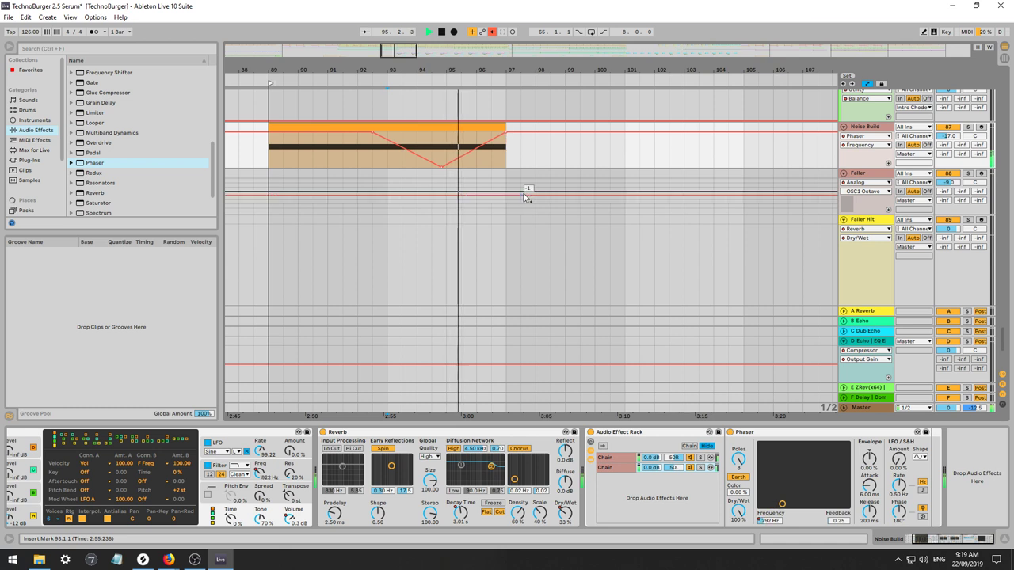
Replay the section from the bar 95 marker to audition the Phaser.
{"action": "key", "text": "space"}
{"action": "key", "text": "space"}
{"action": "left_click", "coordinate": [445, 133]}
{"action": "key", "text": "space"}
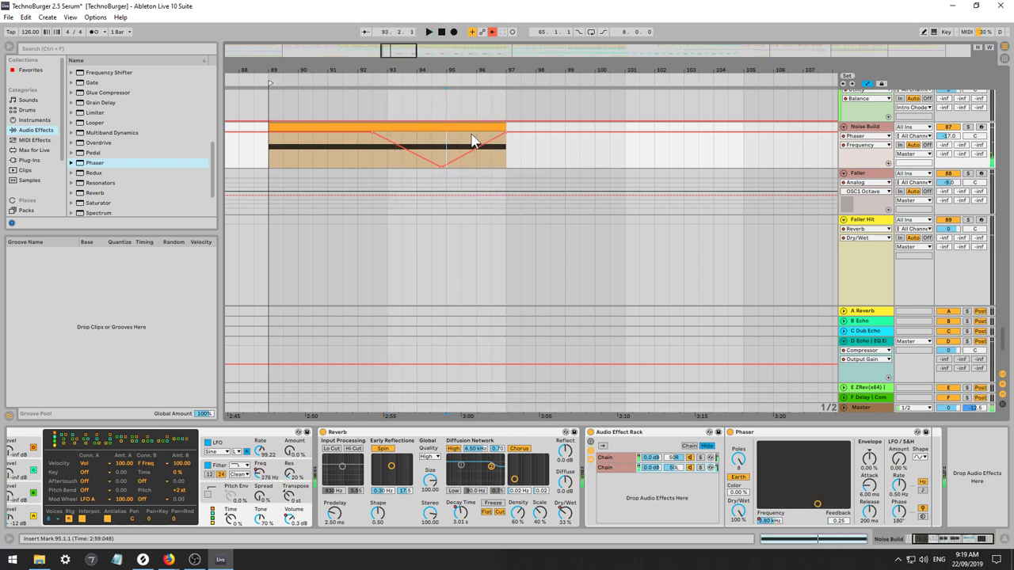
{"action": "key", "text": "space"}
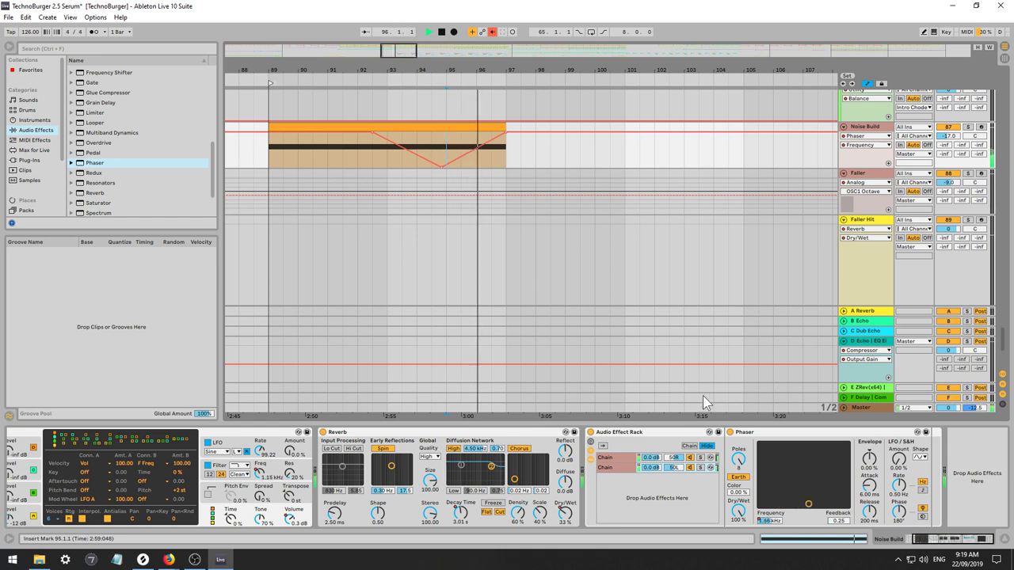
{"action": "key", "text": "space"}
{"action": "key", "text": "space"}
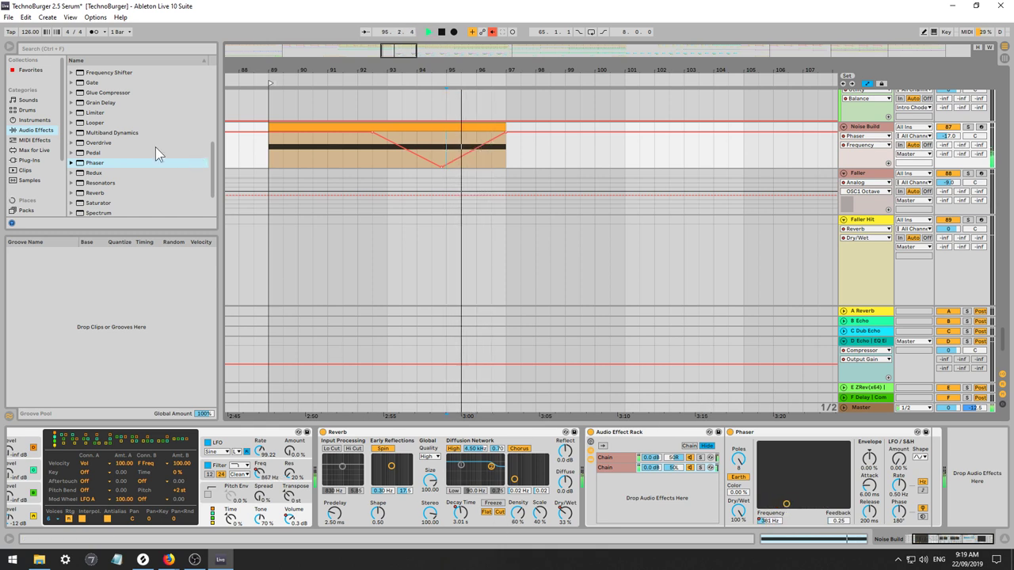
{"action": "scroll", "coordinate": [156, 151], "scroll_direction": "up", "scroll_amount": 8}
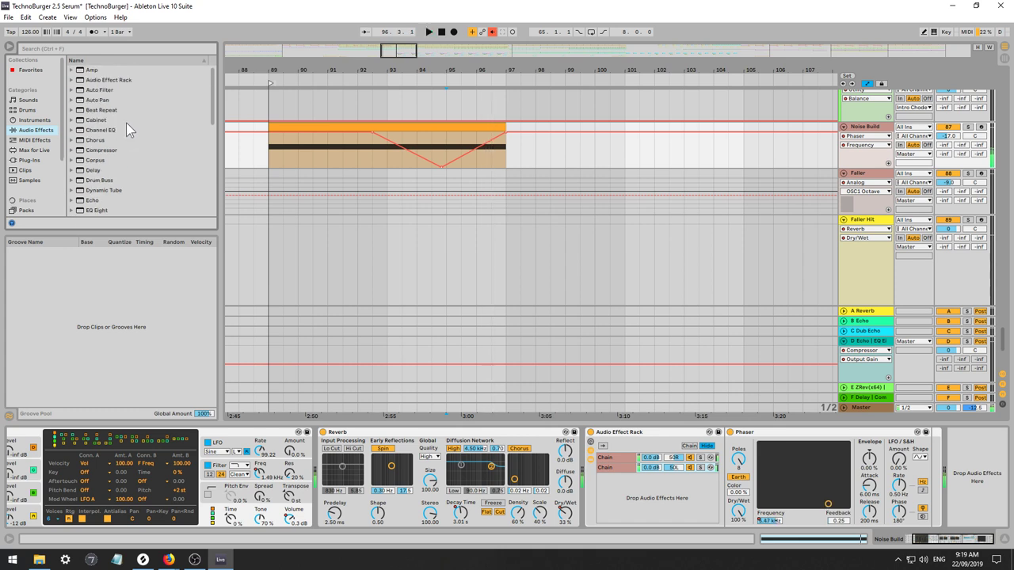
Add an Auto Filter after the Phaser rack and draw its Device On step up to bar 100.
{"action": "left_click_drag", "start_coordinate": [99, 90], "coordinate": [982, 454]}
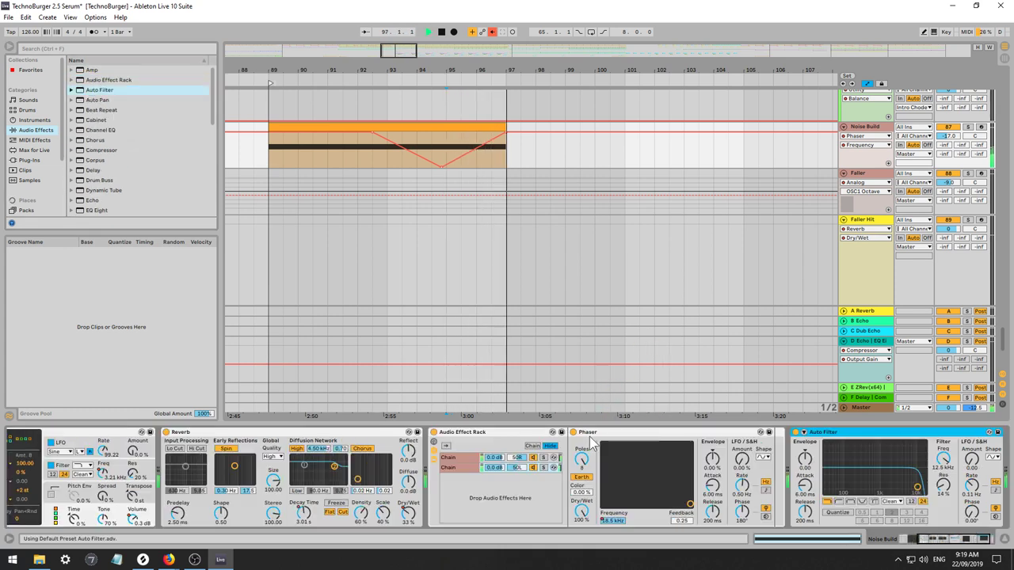
{"action": "left_click", "coordinate": [433, 432]}
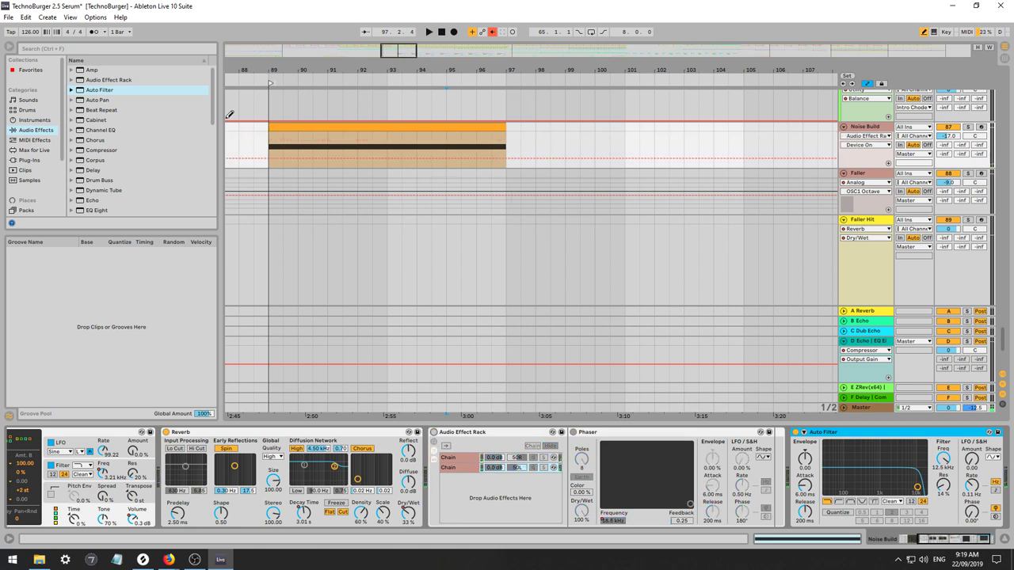
{"action": "mouse_move", "coordinate": [245, 132]}
{"action": "left_mouse_down"}
{"action": "mouse_move", "coordinate": [478, 121]}
{"action": "mouse_move", "coordinate": [638, 129]}
{"action": "left_mouse_up"}
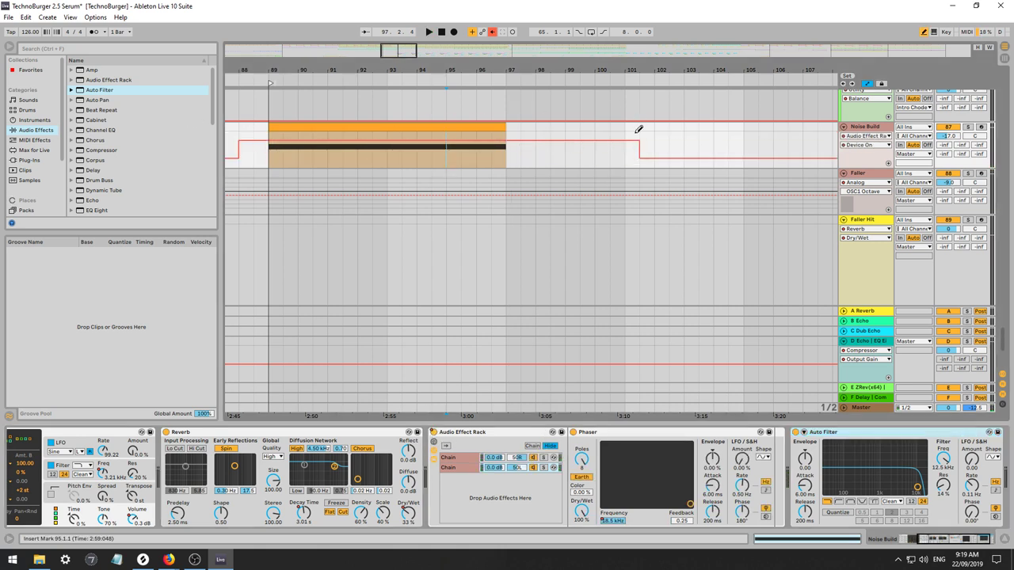
{"action": "left_click", "coordinate": [796, 435]}
{"action": "left_click", "coordinate": [796, 435]}
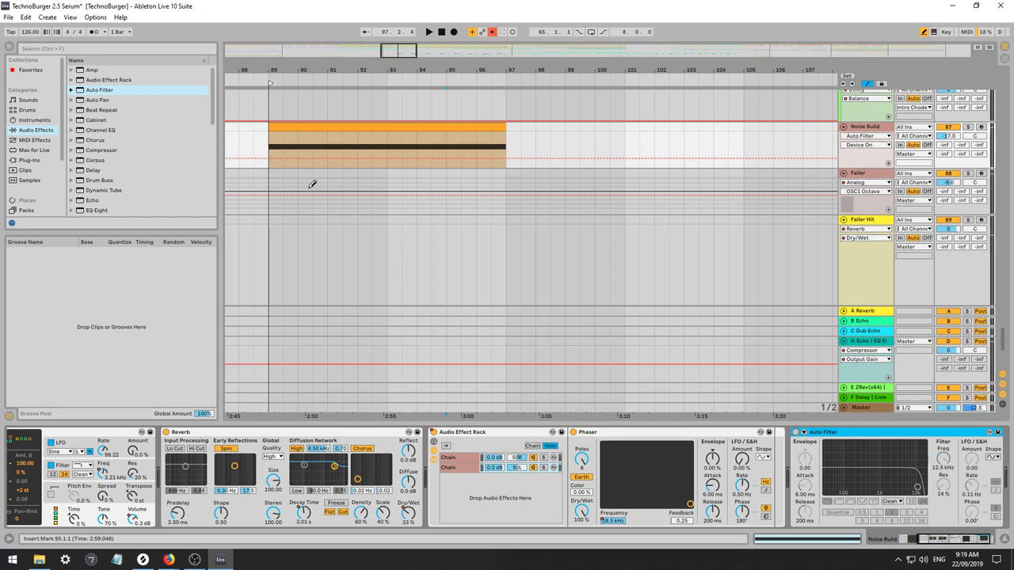
{"action": "key", "text": "b"}
{"action": "mouse_move", "coordinate": [242, 148]}
{"action": "left_mouse_down"}
{"action": "mouse_move", "coordinate": [396, 110]}
{"action": "mouse_move", "coordinate": [611, 93]}
{"action": "left_mouse_up"}
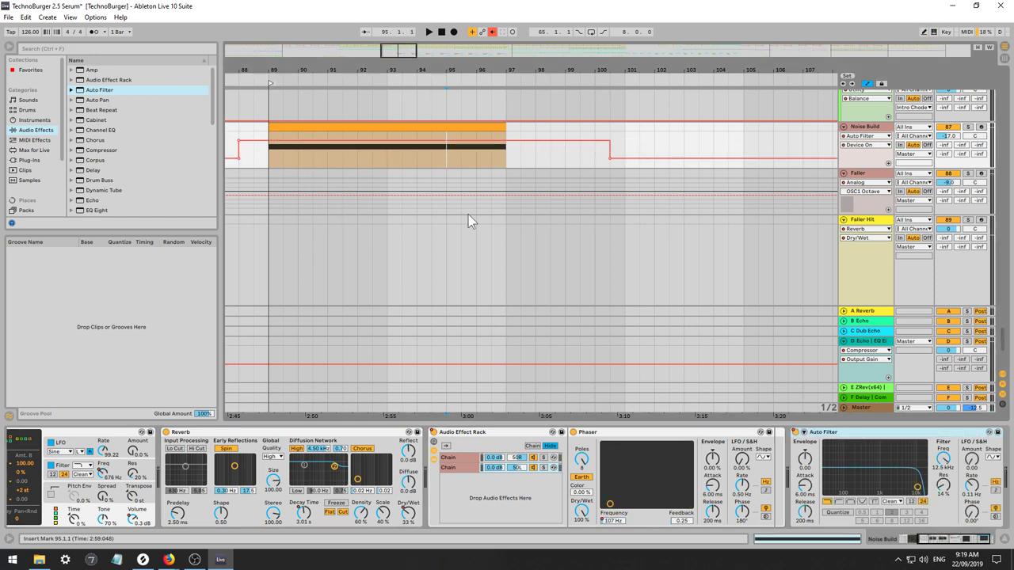
Automate the filter Frequency dipping near bar 96 and ramp LFO Amount up from bar 95 to 96.
{"action": "left_click", "coordinate": [948, 463]}
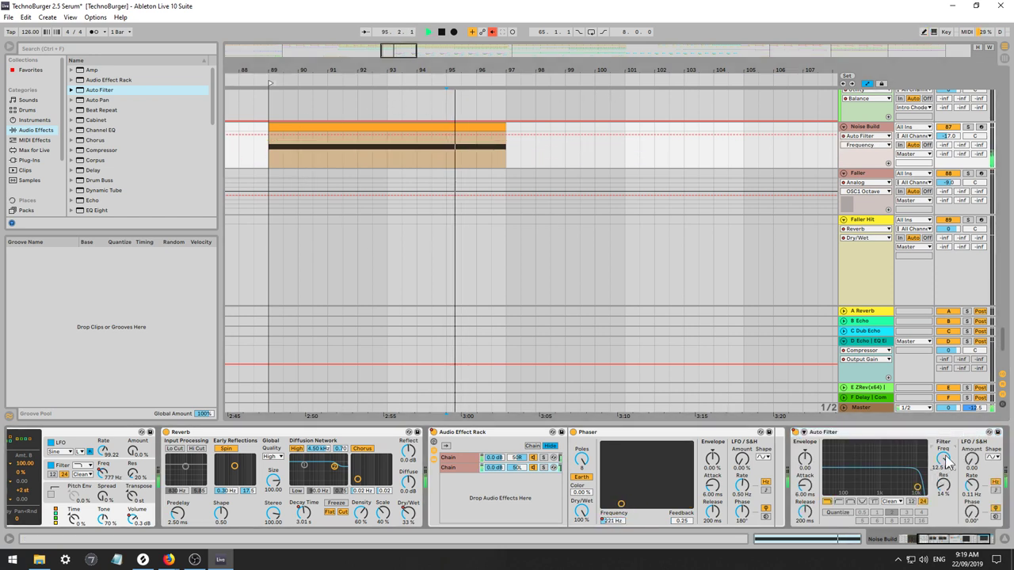
{"action": "left_click", "coordinate": [446, 134]}
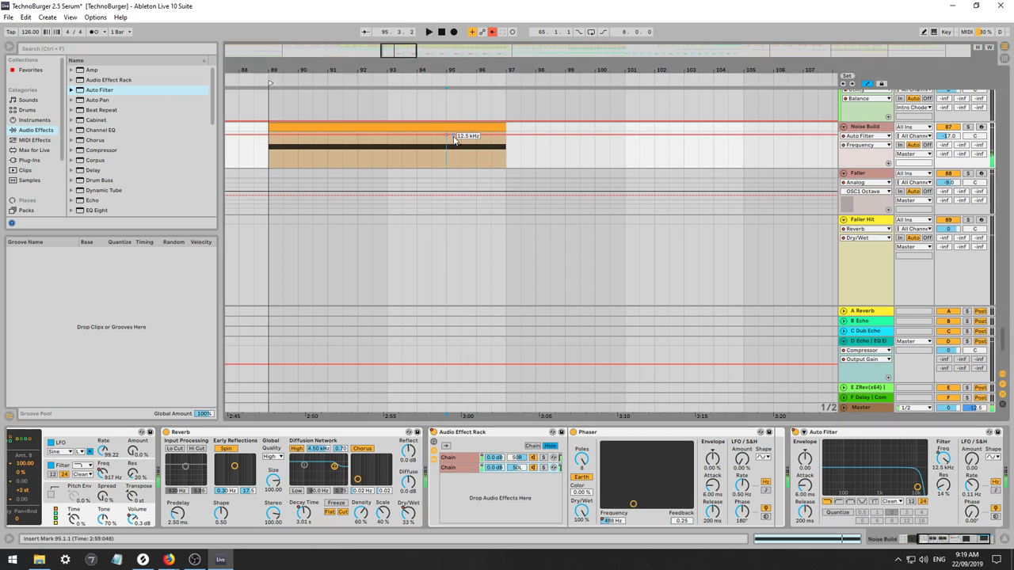
{"action": "left_click_drag", "start_coordinate": [485, 135], "coordinate": [476, 146]}
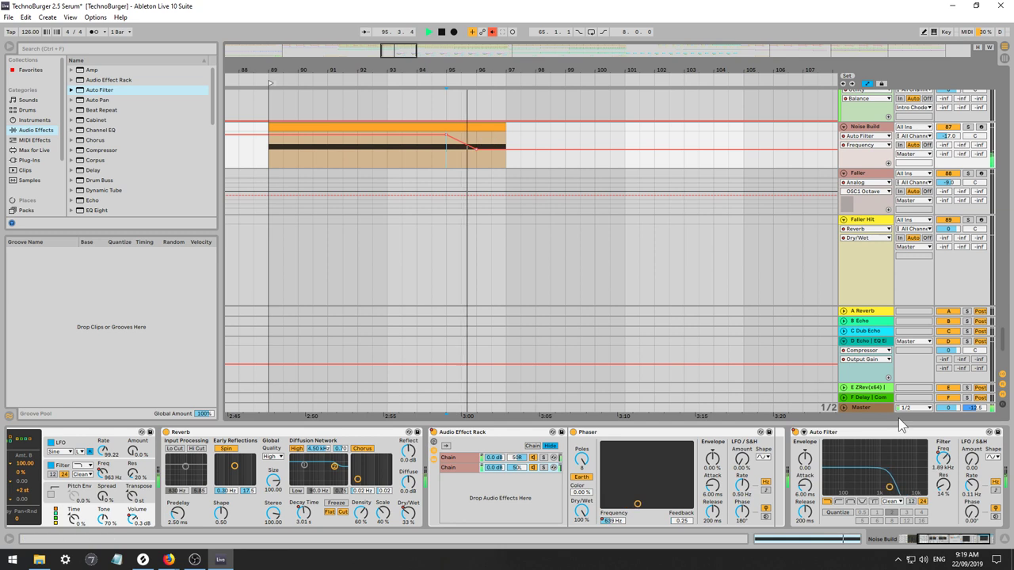
{"action": "left_click", "coordinate": [973, 462]}
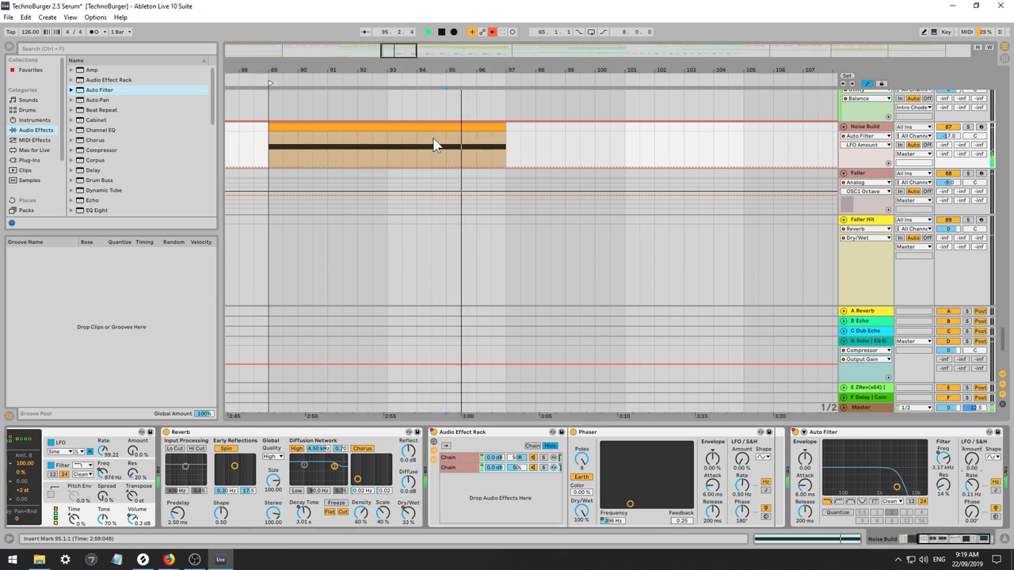
{"action": "key", "text": "space"}
{"action": "left_click_drag", "start_coordinate": [451, 167], "coordinate": [480, 131]}
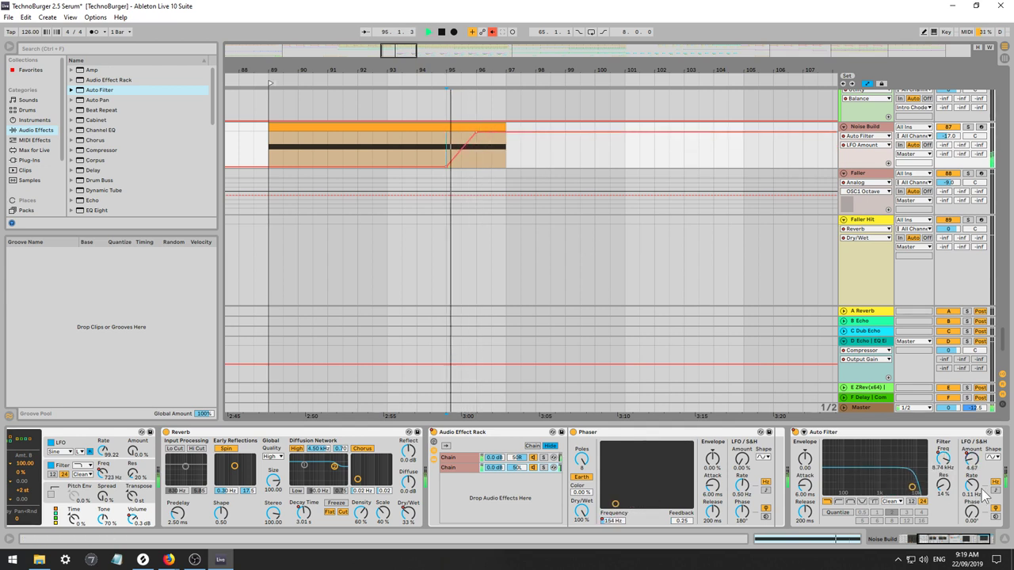
Automate the LFO Rate starting at 10 Hz at bar 95 and ramping down toward bar 97.
{"action": "left_click_drag", "start_coordinate": [972, 486], "coordinate": [972, 432]}
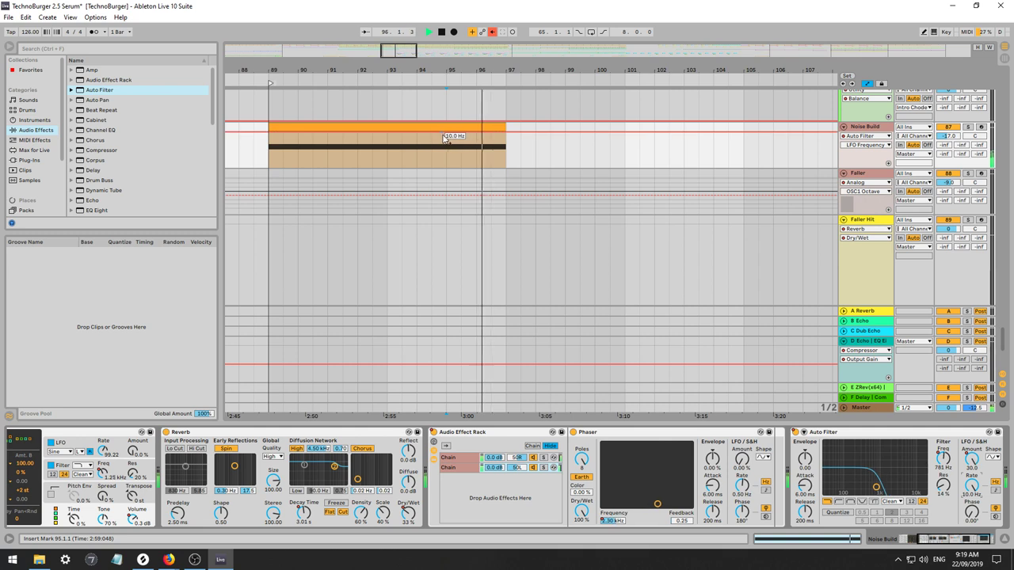
{"action": "key", "text": "space"}
{"action": "key", "text": "space"}
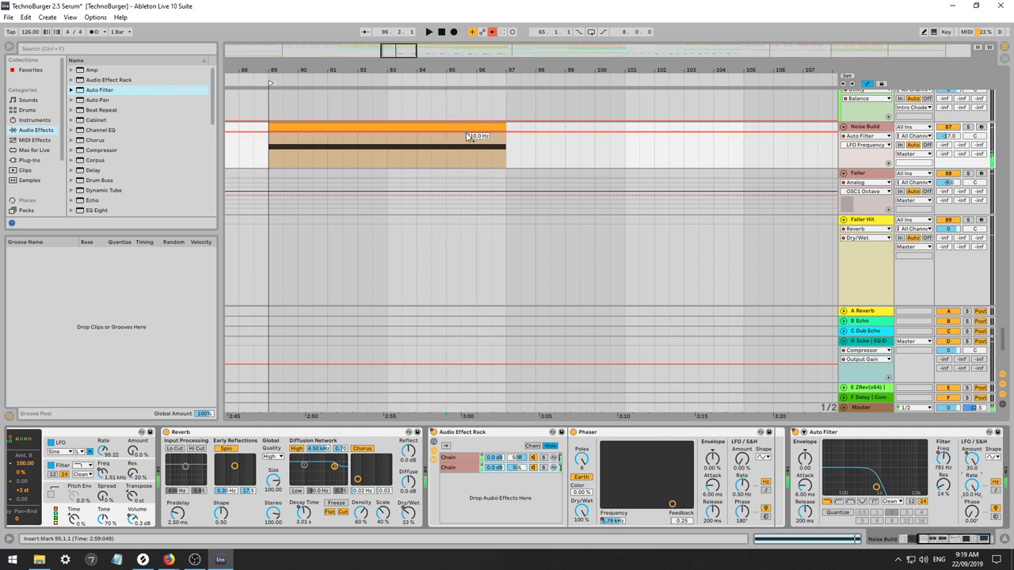
{"action": "key", "text": "space"}
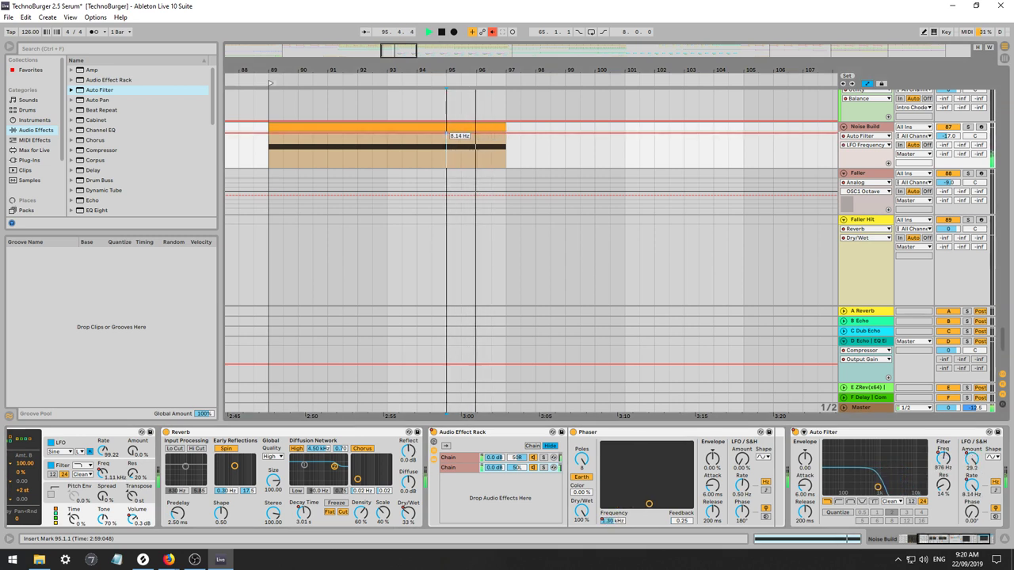
{"action": "left_click_drag", "start_coordinate": [508, 134], "coordinate": [476, 131]}
{"action": "key", "text": "space"}
{"action": "key", "text": "space"}
{"action": "key", "text": "space"}
{"action": "key", "text": "space"}
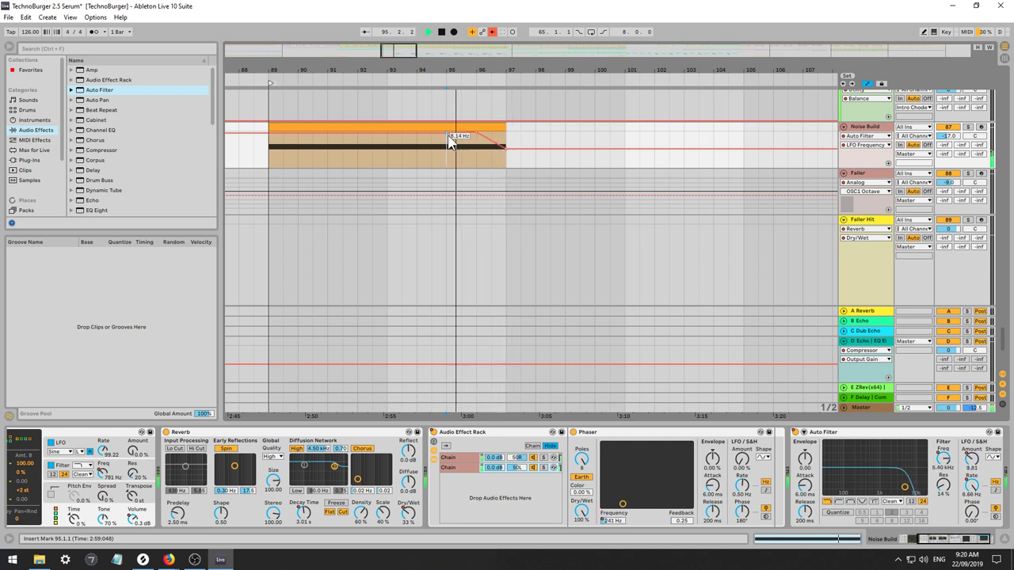
{"action": "left_click_drag", "start_coordinate": [448, 136], "coordinate": [447, 131]}
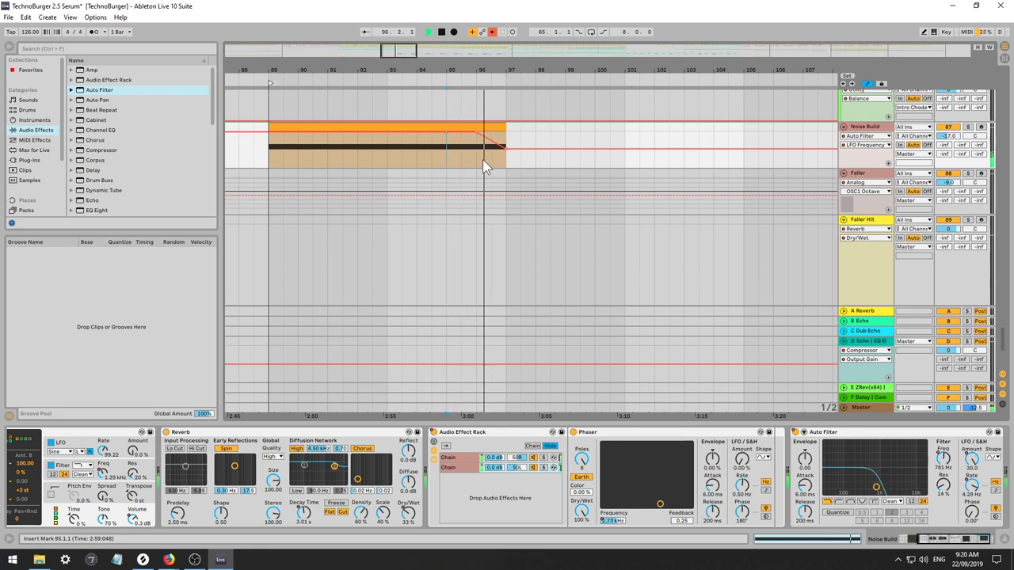
{"action": "key", "text": "space"}
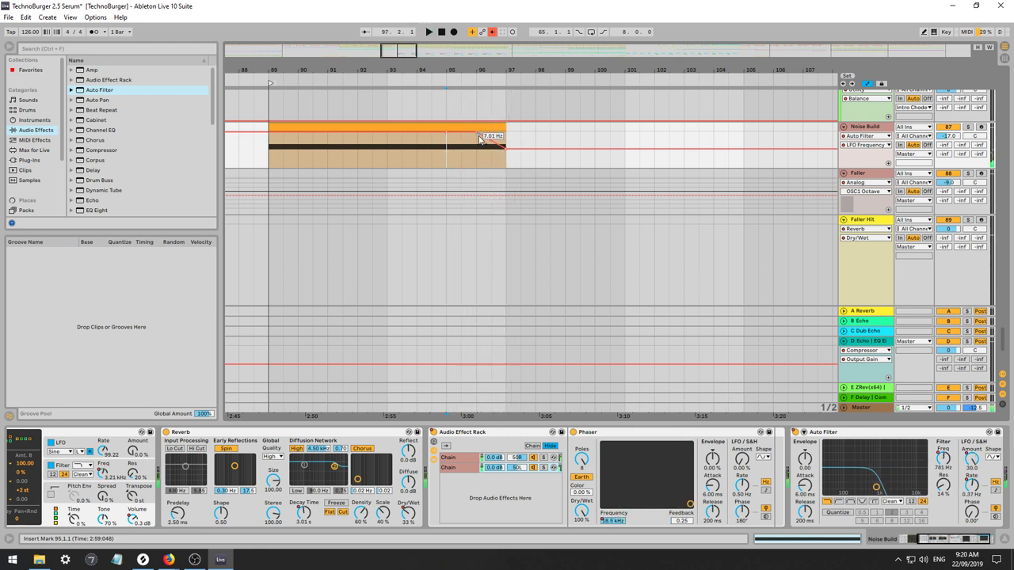
{"action": "key", "text": "space"}
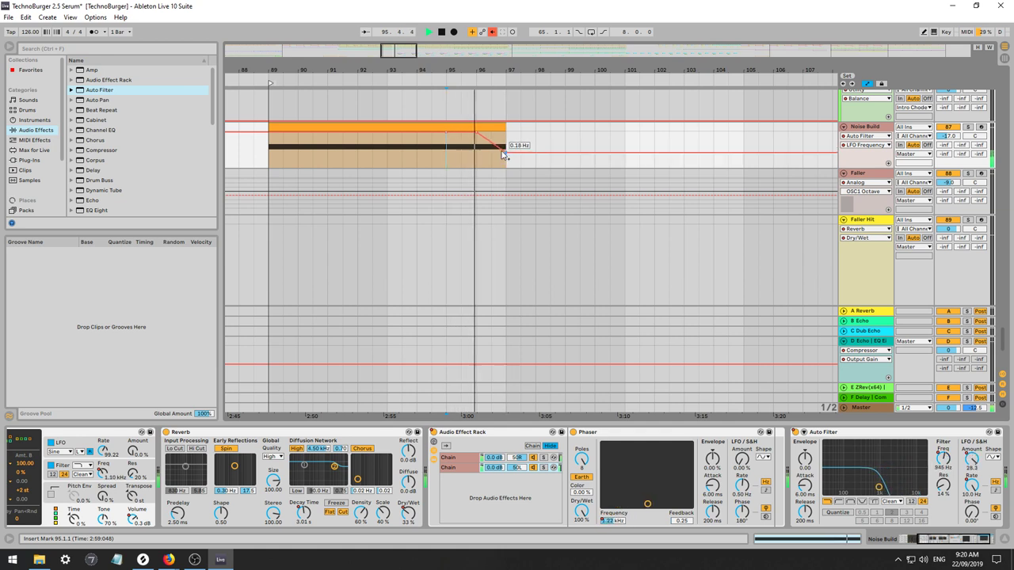
Bend the LFO Amount ramp, re-enable automation, and raise the bar 97 LFO Rate point to 0.99 Hz.
{"action": "left_click", "coordinate": [969, 464]}
{"action": "key", "text": "space"}
{"action": "key", "text": "space"}
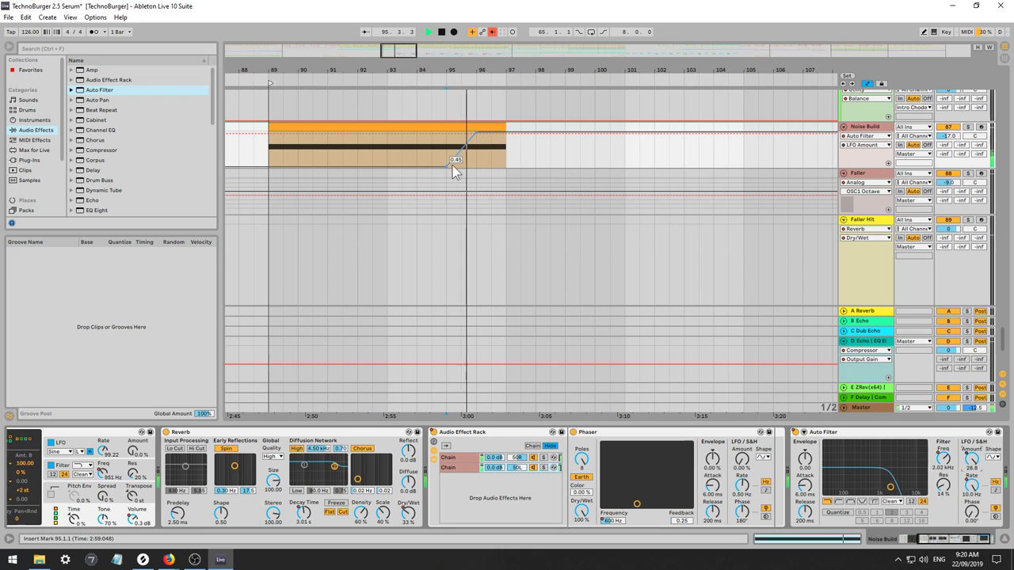
{"action": "left_click_drag", "start_coordinate": [461, 149], "coordinate": [461, 164]}
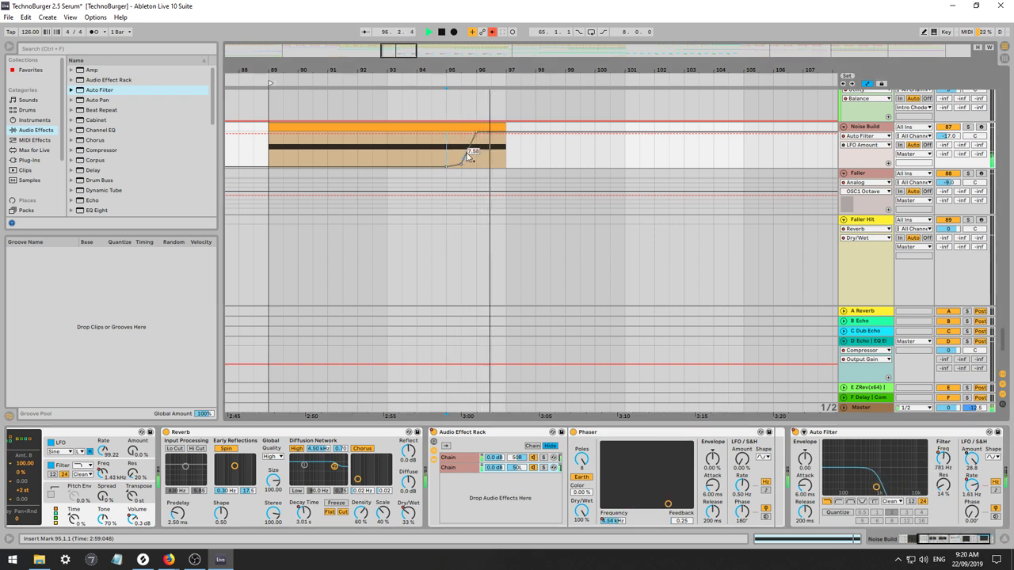
{"action": "left_click", "coordinate": [491, 34]}
{"action": "key", "text": "space"}
{"action": "key", "text": "space"}
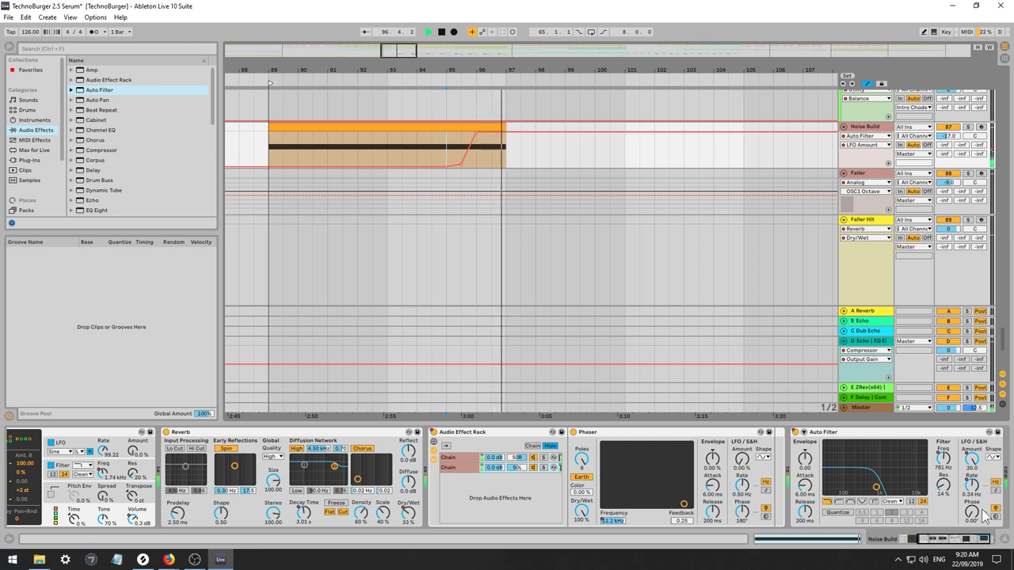
{"action": "key", "text": "space"}
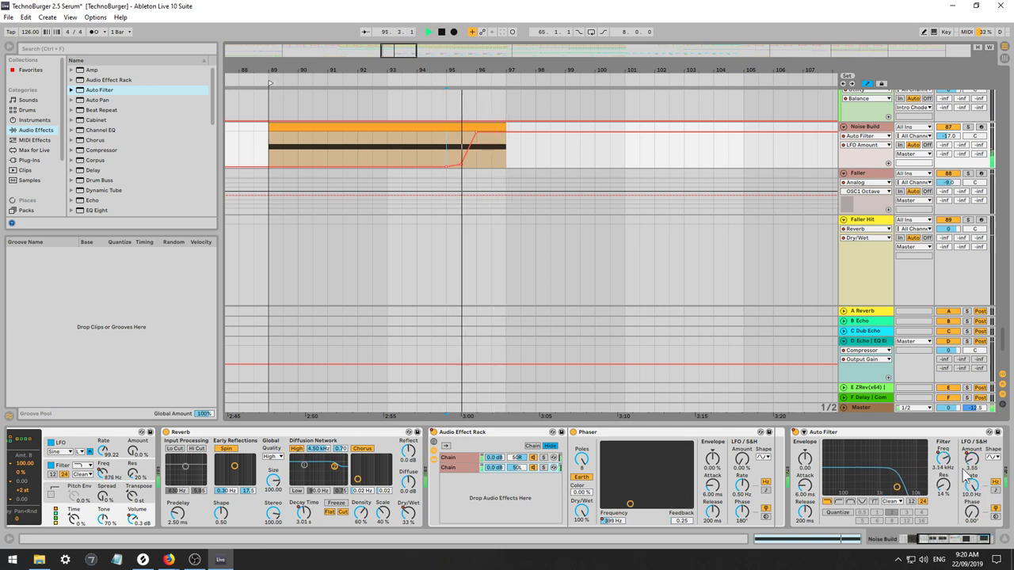
{"action": "left_click", "coordinate": [970, 484]}
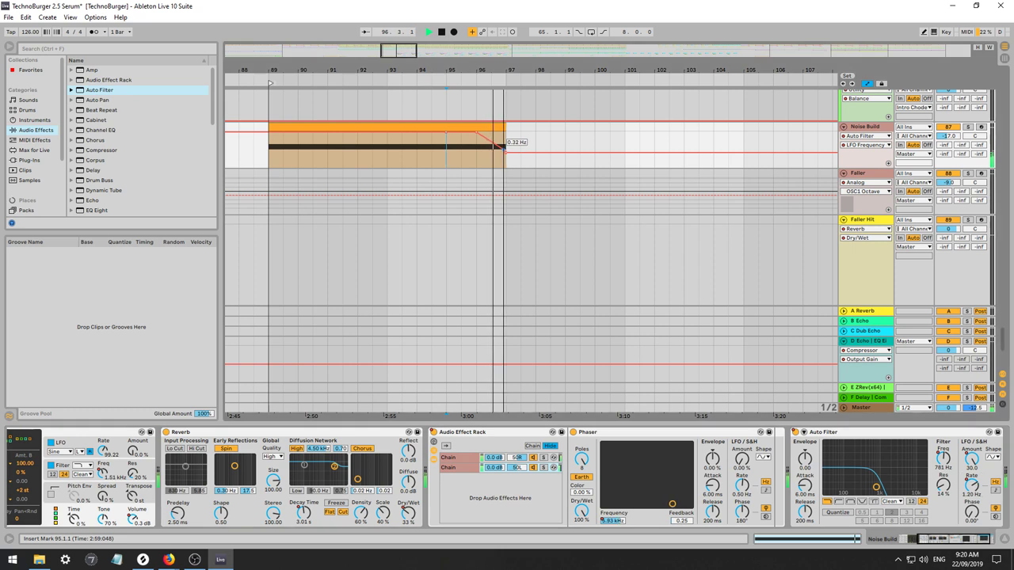
{"action": "key", "text": "space"}
{"action": "key", "text": "space"}
{"action": "left_click_drag", "start_coordinate": [505, 151], "coordinate": [504, 145]}
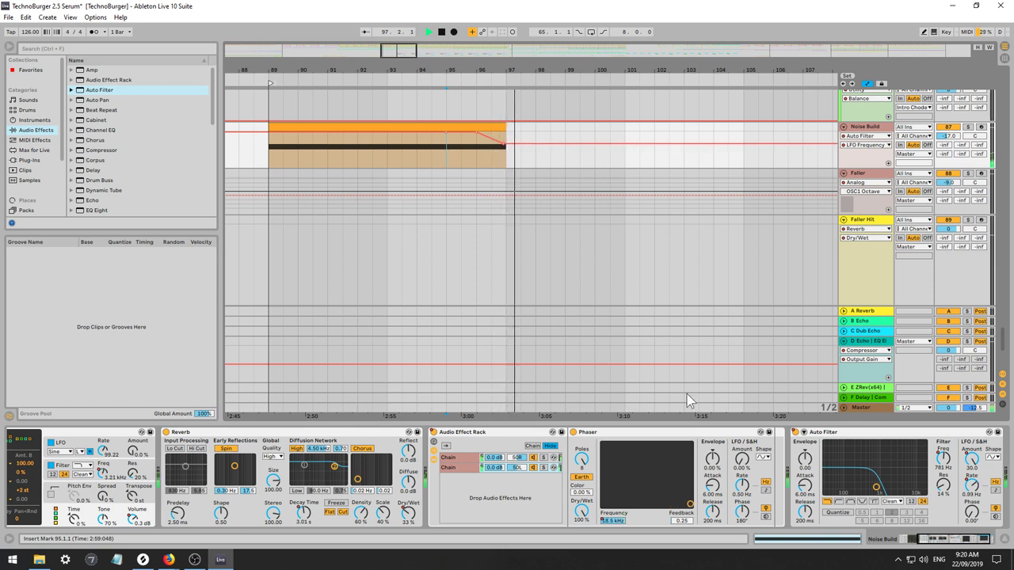
Add a brief Resonance spike between bars 95 and 96 and switch the LFO to a tempo-synced rate.
{"action": "left_click", "coordinate": [943, 484]}
{"action": "left_click", "coordinate": [446, 164]}
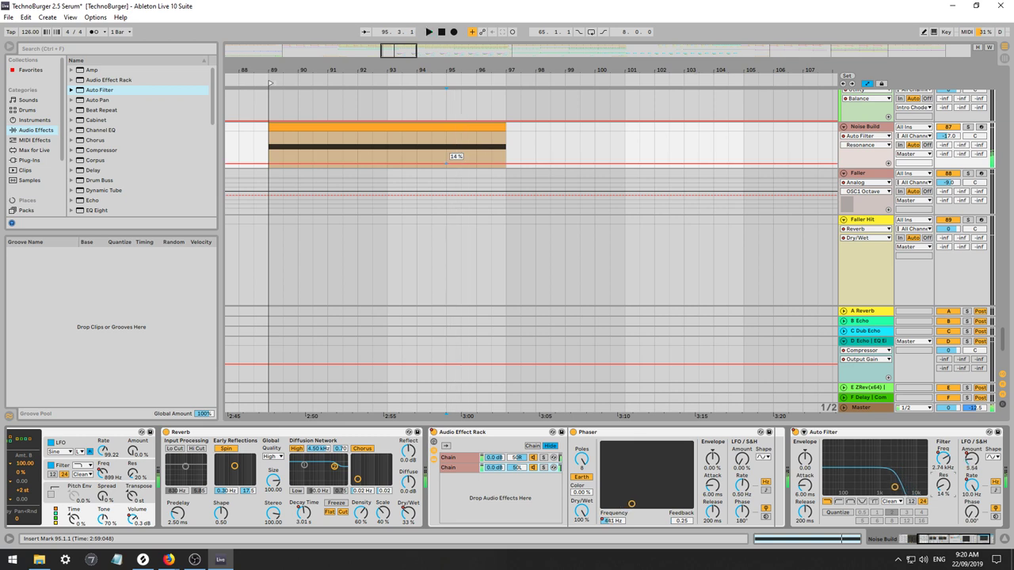
{"action": "key", "text": "space"}
{"action": "key", "text": "space"}
{"action": "left_click_drag", "start_coordinate": [476, 164], "coordinate": [506, 162]}
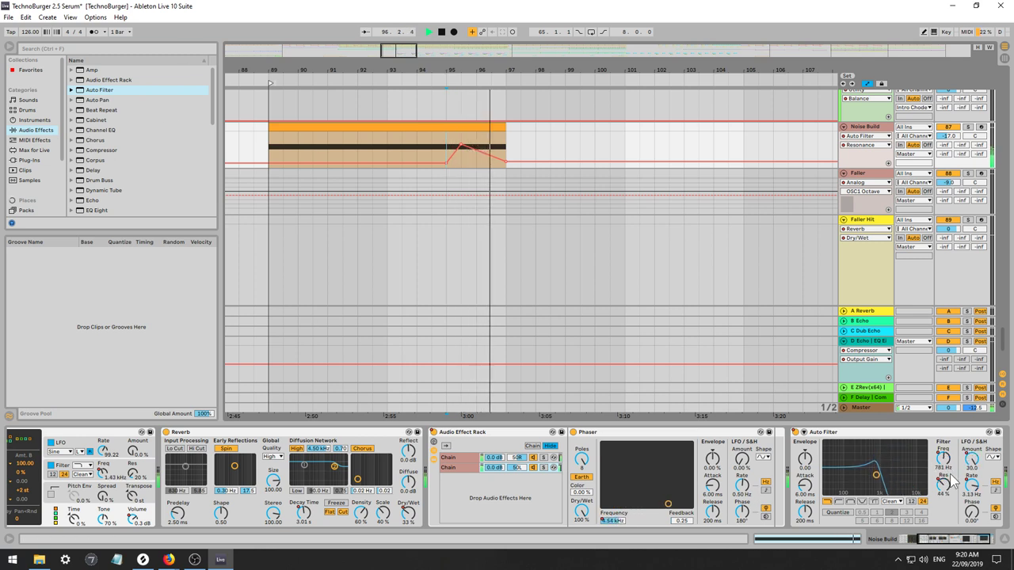
{"action": "key", "text": "space"}
{"action": "key", "text": "space"}
{"action": "left_click_drag", "start_coordinate": [456, 147], "coordinate": [462, 147]}
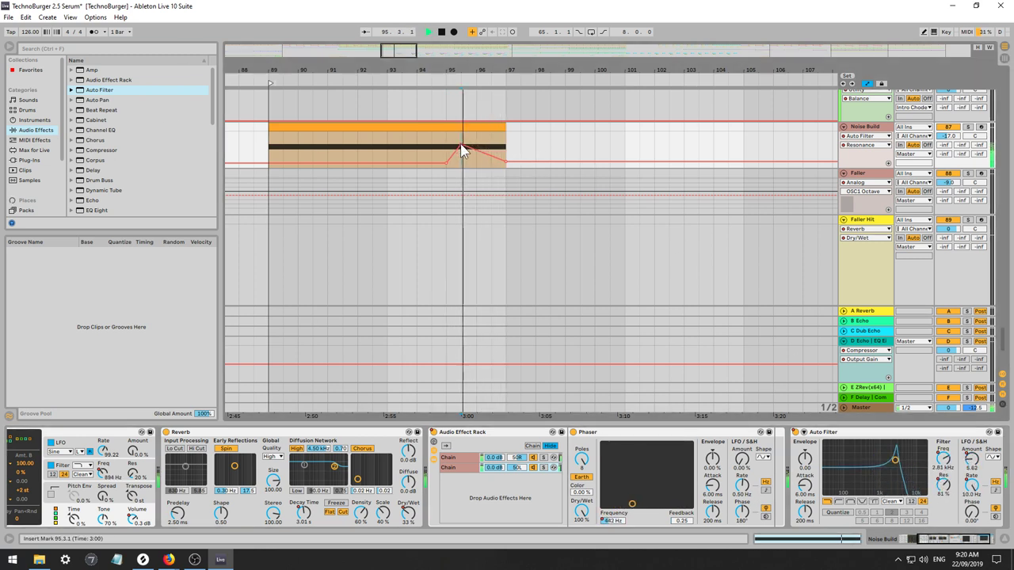
{"action": "key", "text": "space"}
{"action": "left_click", "coordinate": [998, 492]}
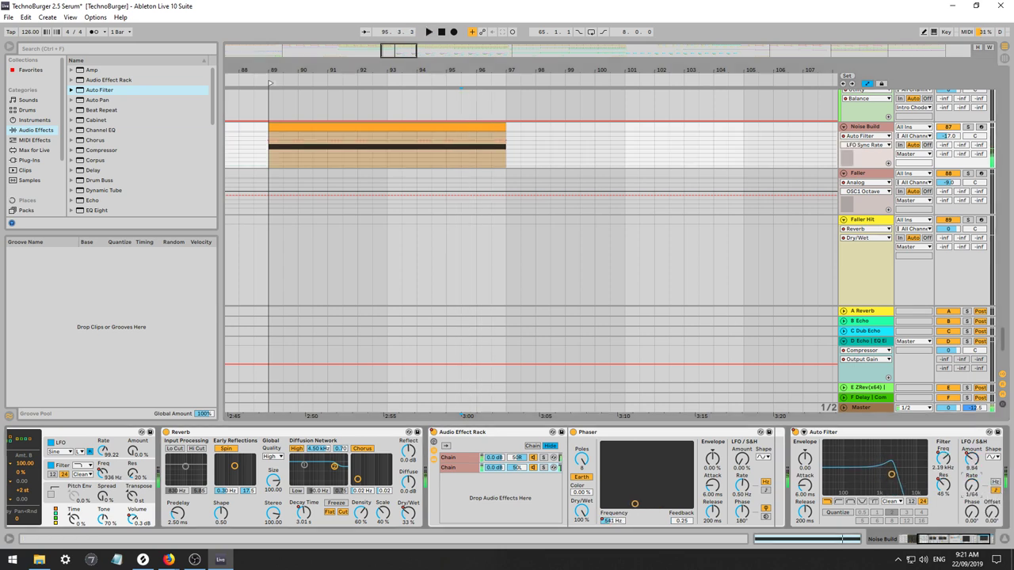
Step the LFO Sync Rate automation up to 1/32 after bar 95 and 1/24 at bar 96.
{"action": "left_click", "coordinate": [447, 149]}
{"action": "key", "text": "space"}
{"action": "key", "text": "space"}
{"action": "key", "text": "a"}
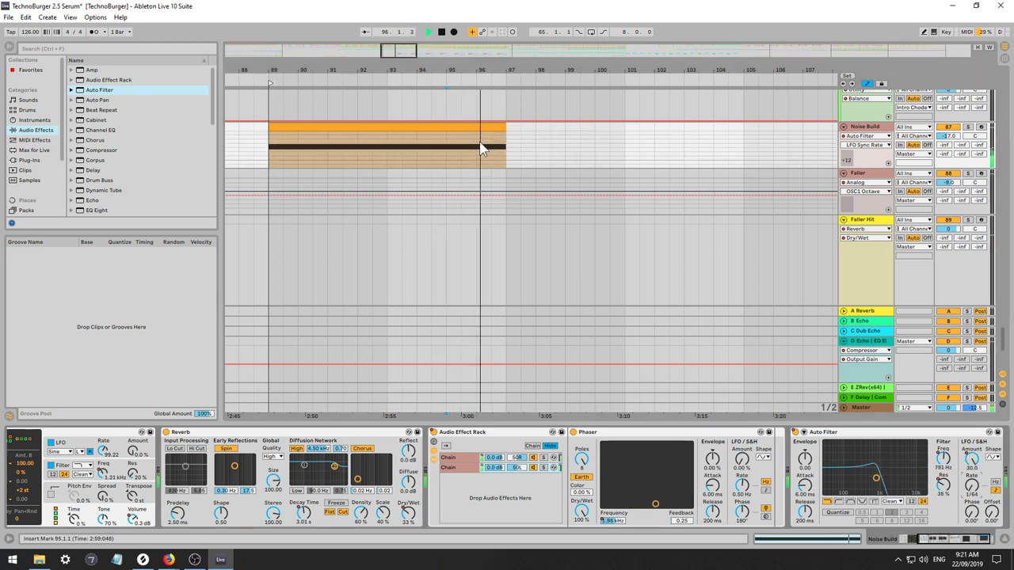
{"action": "scroll", "coordinate": [481, 147], "scroll_direction": "down", "scroll_amount": 1}
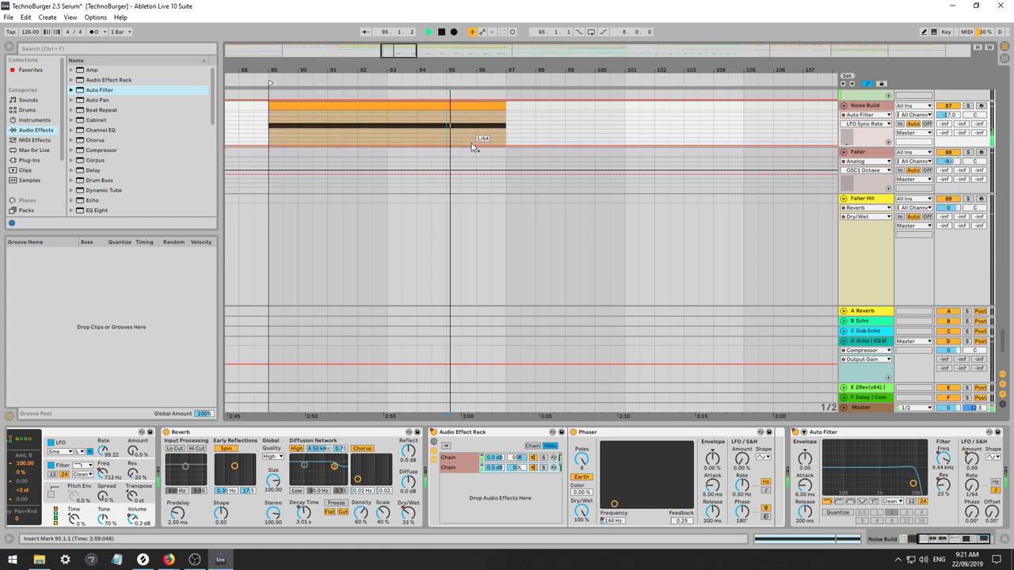
{"action": "left_click_drag", "start_coordinate": [466, 146], "coordinate": [467, 137]}
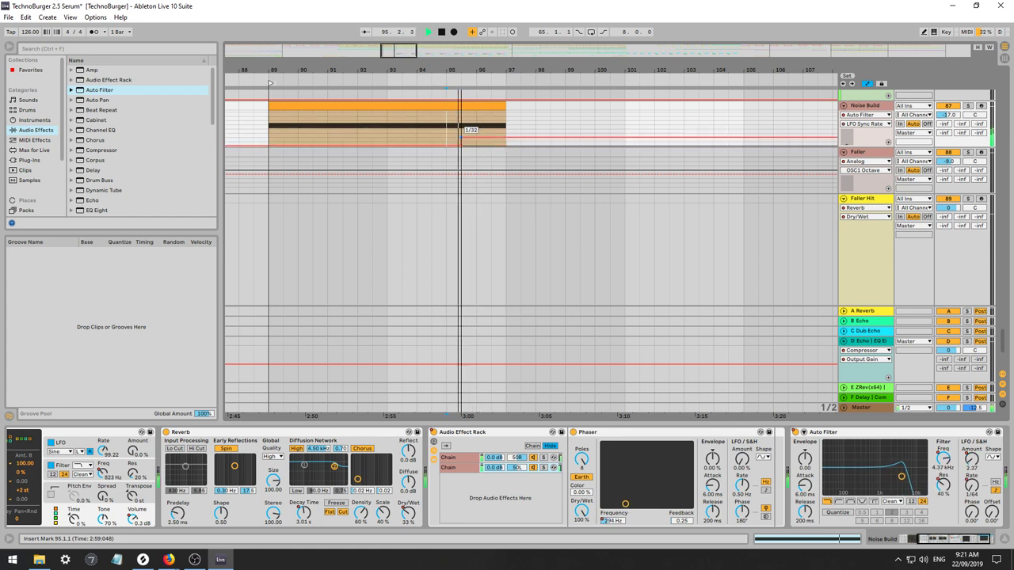
{"action": "mouse_move", "coordinate": [487, 137]}
{"action": "left_mouse_down"}
{"action": "mouse_move", "coordinate": [477, 134]}
{"action": "mouse_move", "coordinate": [493, 125]}
{"action": "mouse_move", "coordinate": [475, 136]}
{"action": "mouse_move", "coordinate": [501, 128]}
{"action": "left_mouse_up"}
{"action": "left_click", "coordinate": [492, 134]}
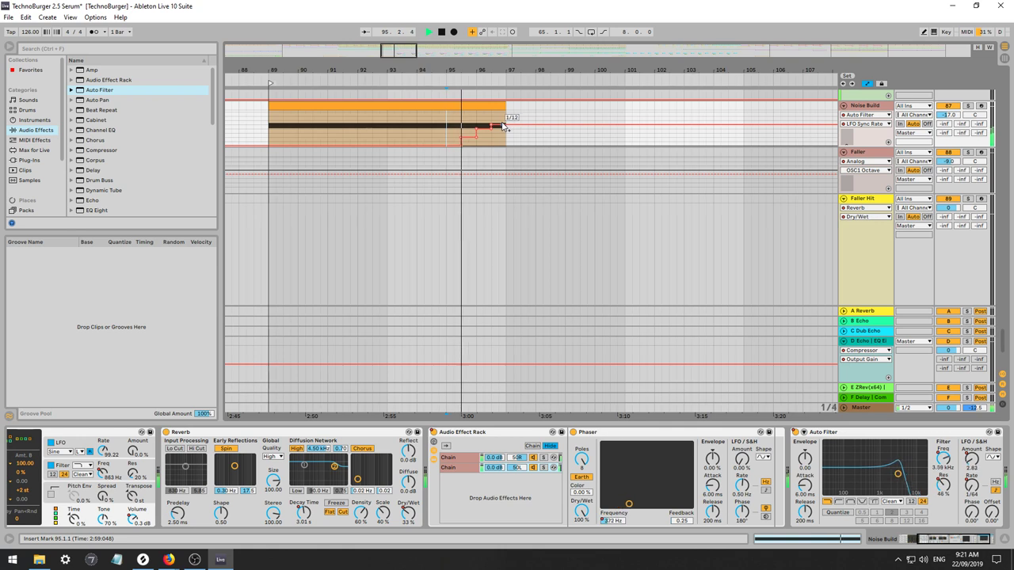
Draw a faster sync-rate step before bar 97 on a finer grid, then start playback near bar 88.3.
{"action": "key", "text": "b"}
{"action": "key", "text": "ctrl+1"}
{"action": "left_click", "coordinate": [502, 120]}
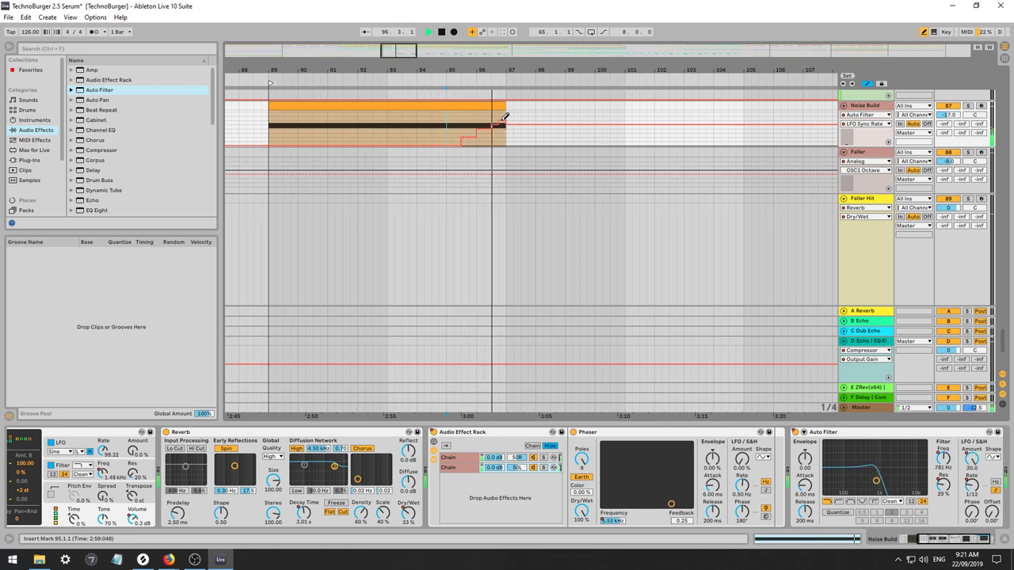
{"action": "key", "text": "b"}
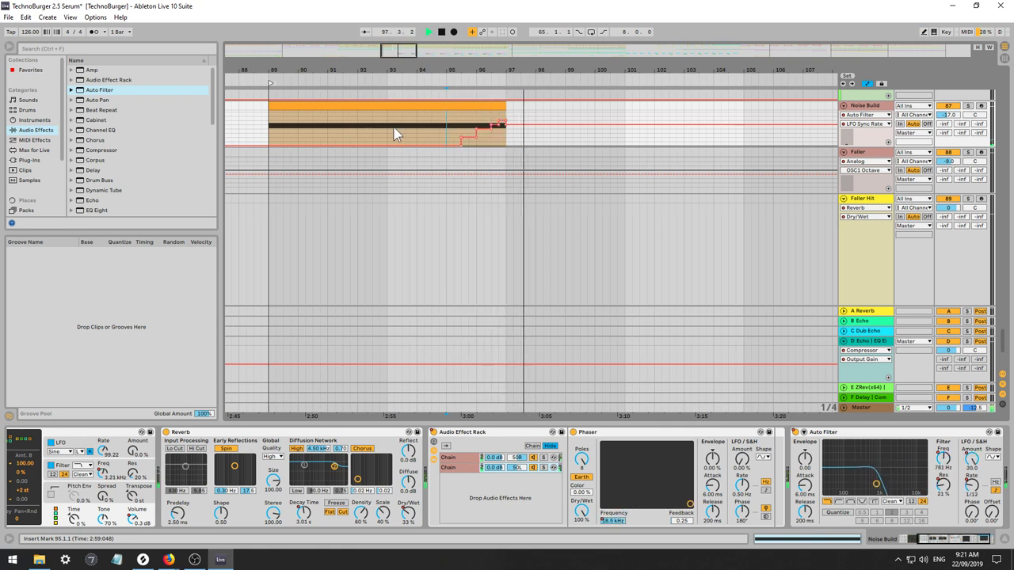
{"action": "left_click", "coordinate": [256, 131]}
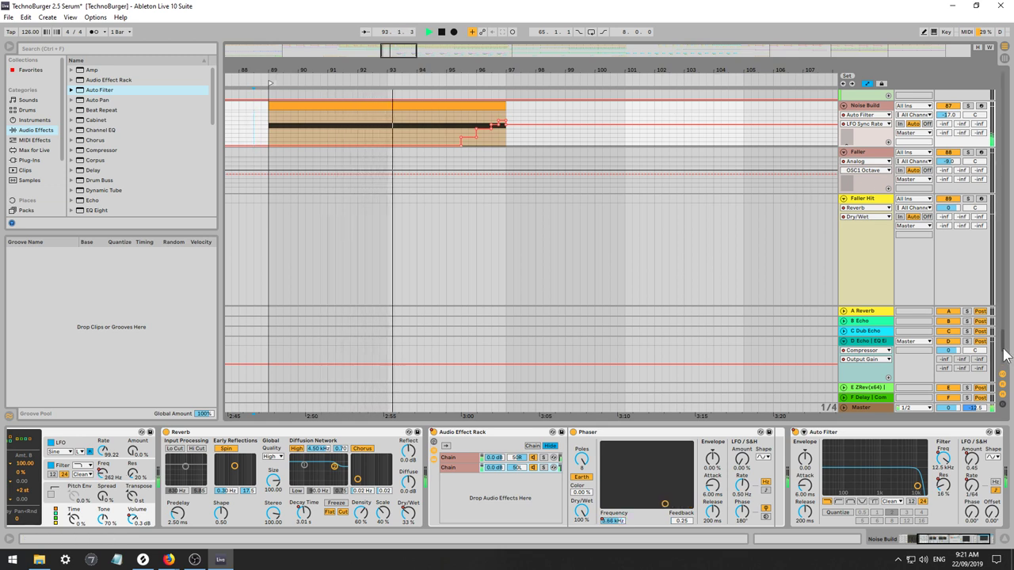
{"action": "left_click_drag", "start_coordinate": [1007, 328], "coordinate": [1009, 299]}
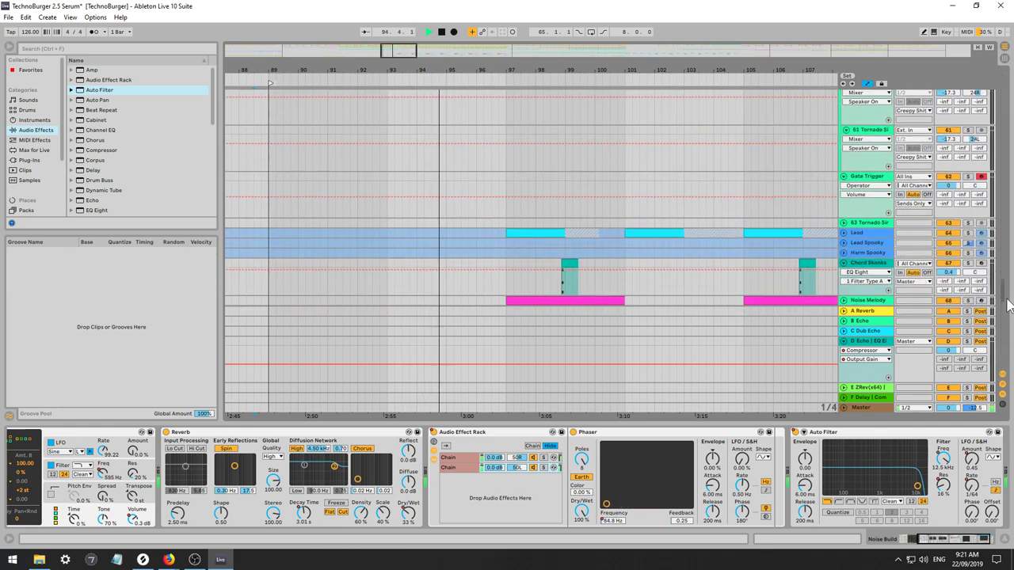
Unfold Lead and Lead Spooky, select Lead, and insert the new 65-Audio track beneath it.
{"action": "left_click", "coordinate": [844, 232]}
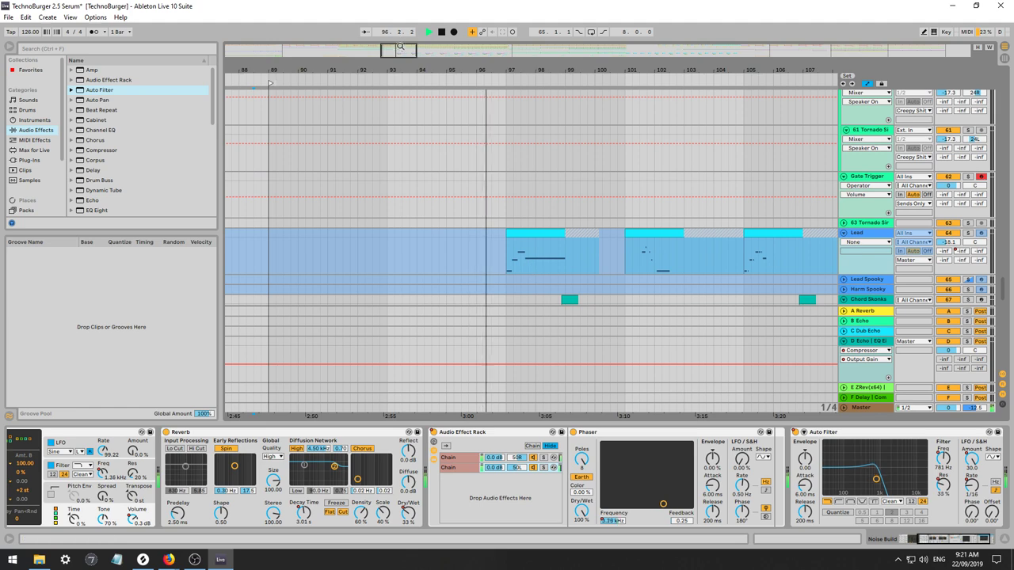
{"action": "scroll", "coordinate": [534, 227], "scroll_direction": "down", "scroll_amount": 2}
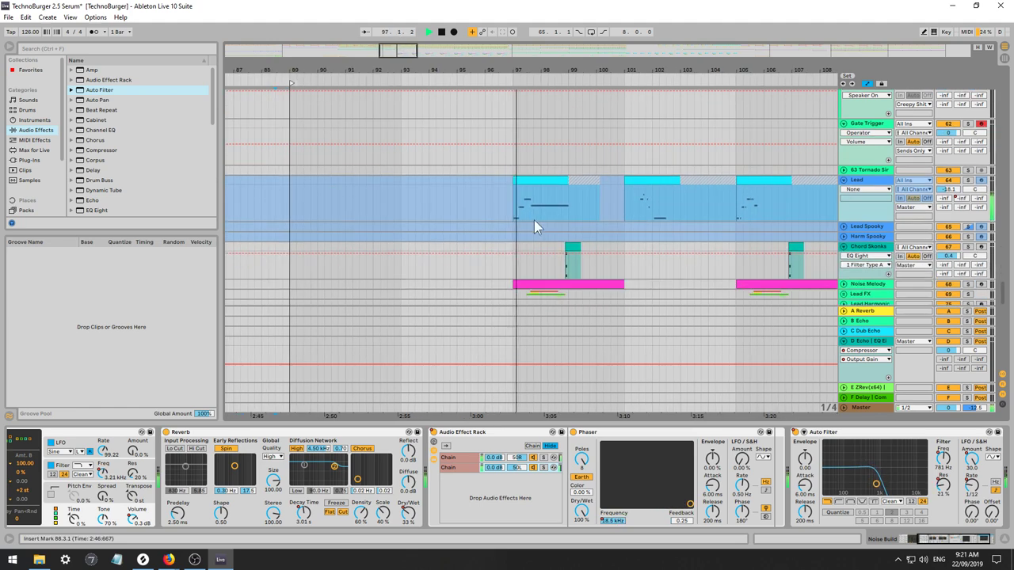
{"action": "left_click", "coordinate": [844, 227]}
{"action": "key", "text": "space"}
{"action": "key", "text": "space"}
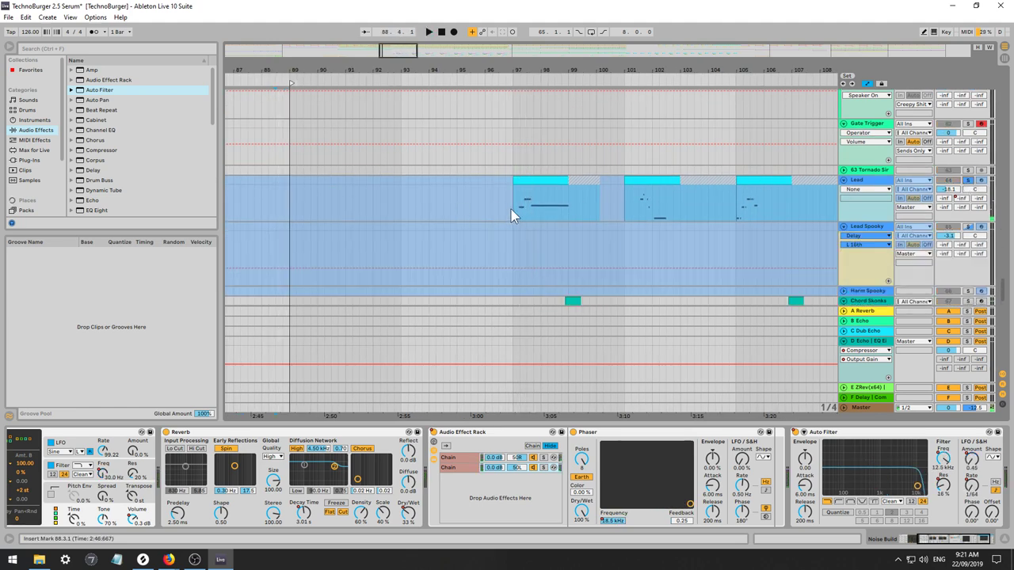
{"action": "left_click", "coordinate": [536, 193]}
{"action": "key", "text": "space"}
{"action": "key", "text": "space"}
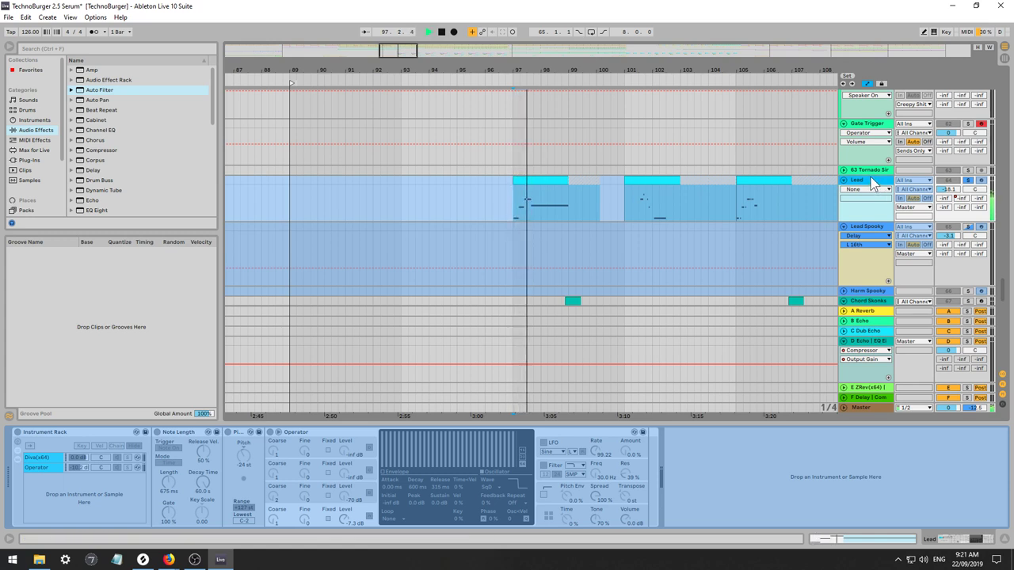
{"action": "key", "text": "ctrl+t"}
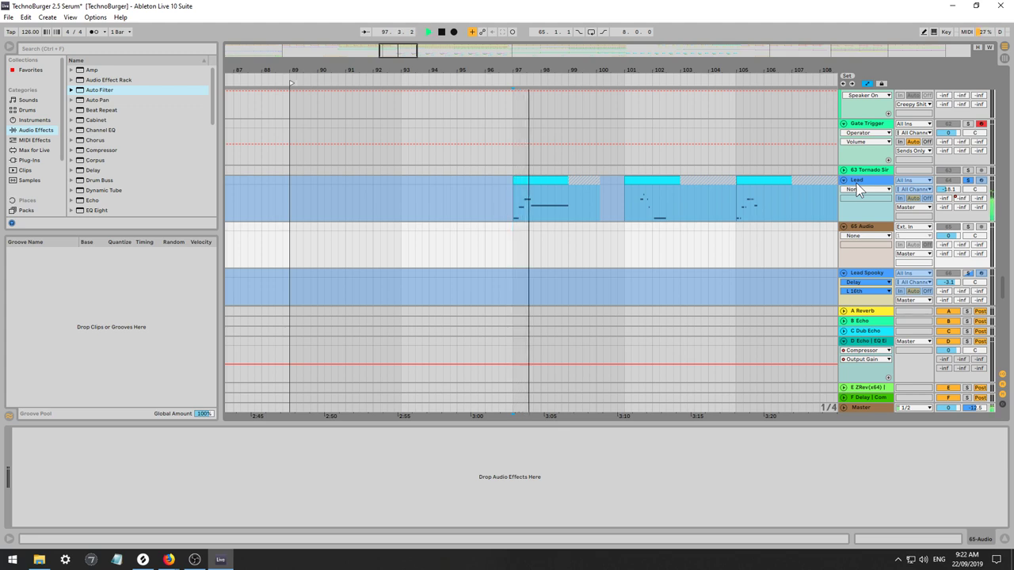
Copy the Lead clip at bar 97 onto the new track as audio and trim it to its first beat.
{"action": "key", "text": "space"}
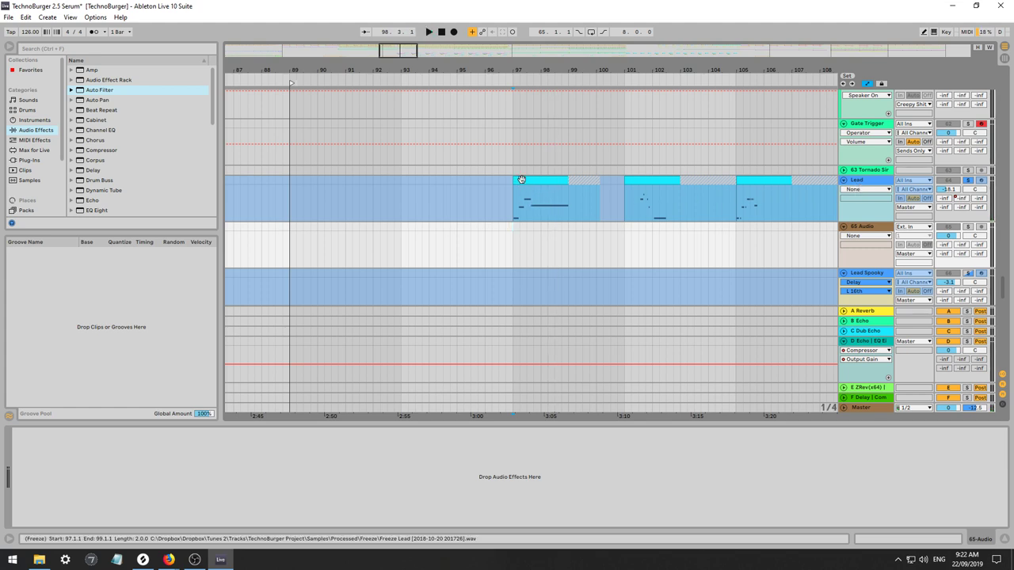
{"action": "left_click_drag", "start_coordinate": [541, 191], "coordinate": [519, 248]}
{"action": "key", "text": "space"}
{"action": "key", "text": "space"}
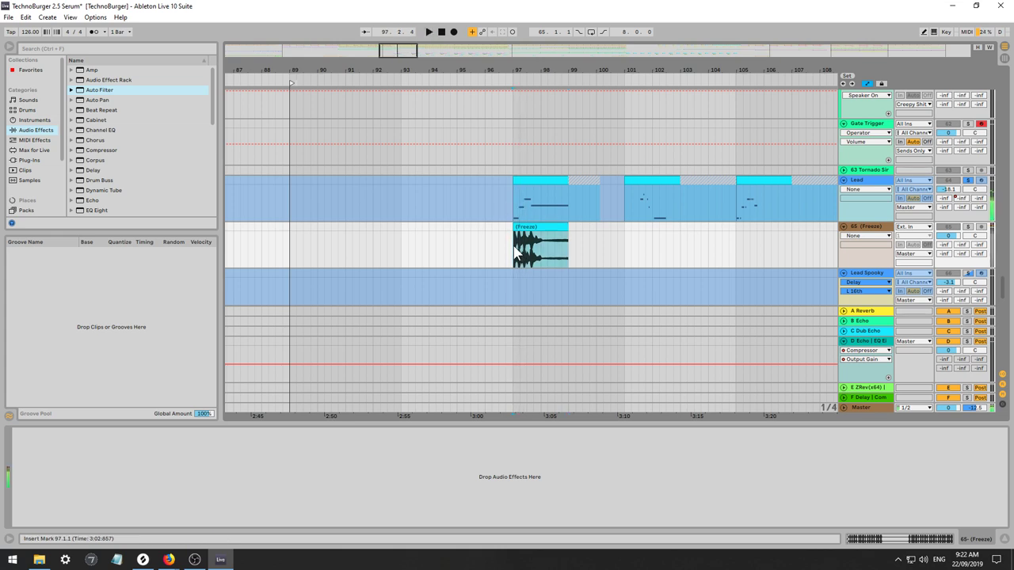
{"action": "key", "text": "space"}
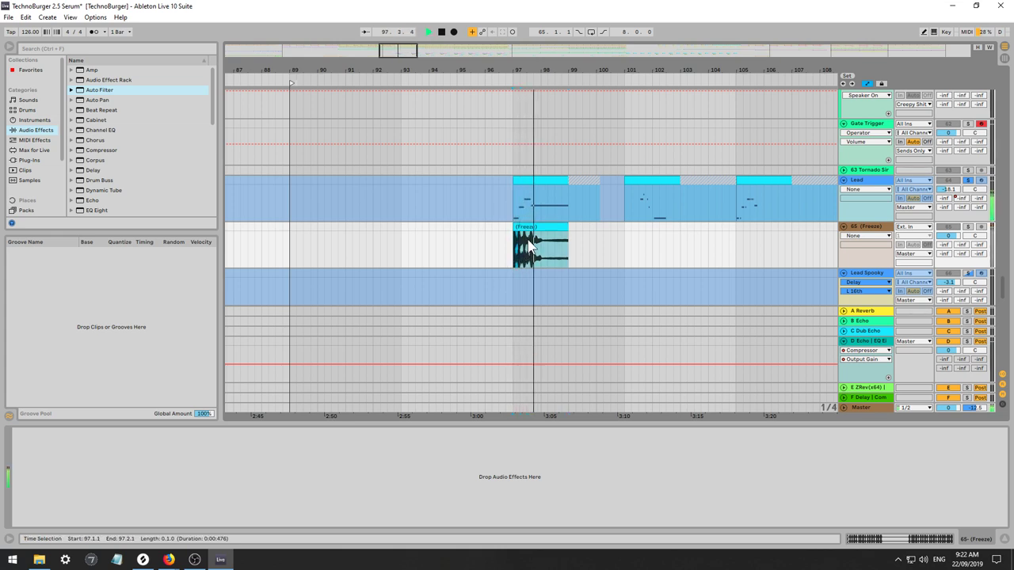
{"action": "key", "text": "ctrl+e"}
{"action": "left_click", "coordinate": [528, 228]}
{"action": "key", "text": "Delete"}
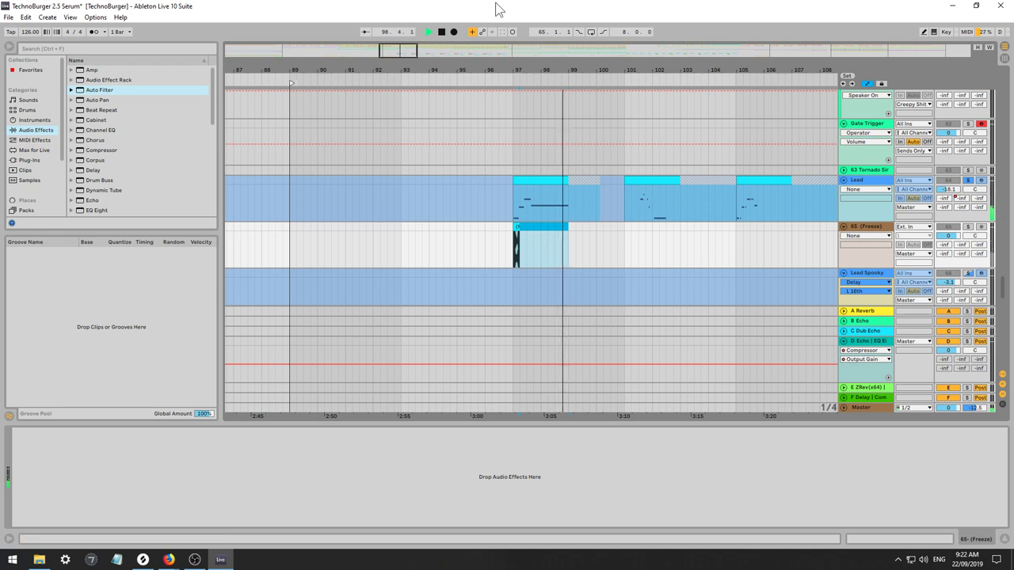
Zoom in on bar 97, audition from 97.1.1, and open the Freeze clip's waveform.
{"action": "left_click_drag", "start_coordinate": [396, 50], "coordinate": [393, 98]}
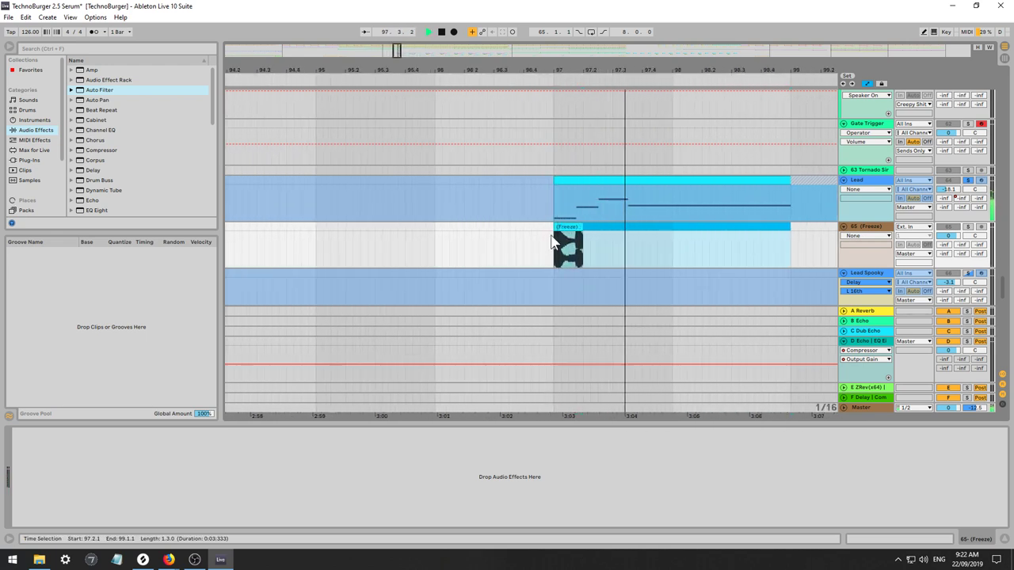
{"action": "left_click", "coordinate": [559, 246]}
{"action": "key", "text": "space"}
{"action": "key", "text": "space"}
{"action": "key", "text": "space"}
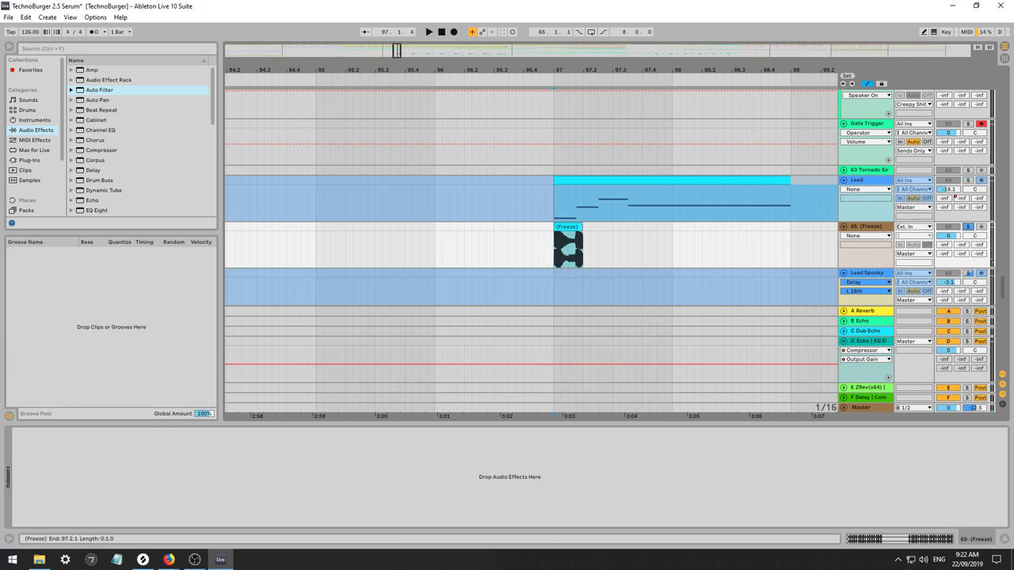
{"action": "double_click", "coordinate": [562, 229]}
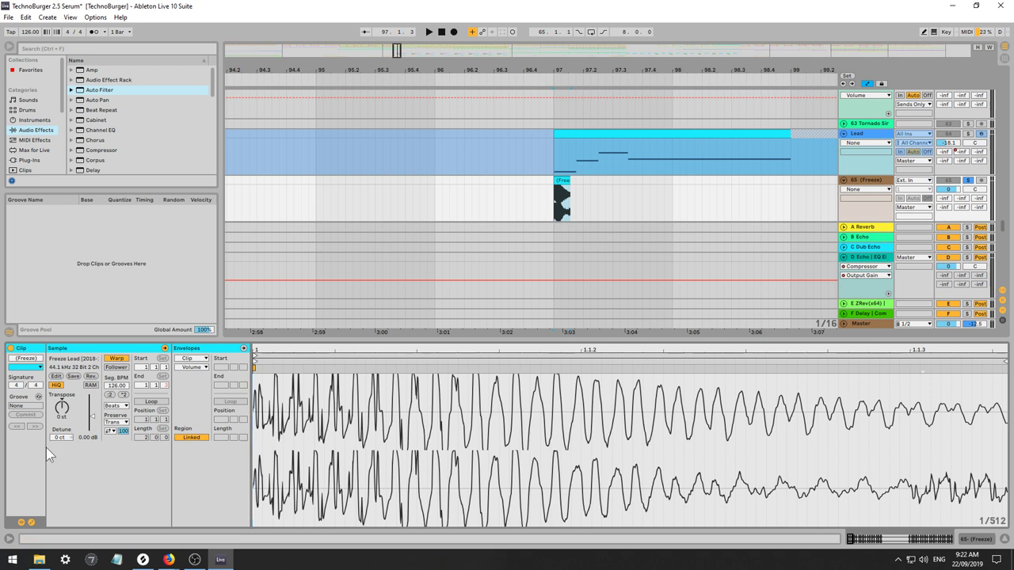
Lower the Freeze clip's gain to -11.9 dB and reverse the sample.
{"action": "key", "text": "space"}
{"action": "left_click_drag", "start_coordinate": [92, 416], "coordinate": [92, 422]}
{"action": "key", "text": "space"}
{"action": "key", "text": "space"}
{"action": "key", "text": "space"}
{"action": "key", "text": "space"}
{"action": "key", "text": "space"}
{"action": "key", "text": "space"}
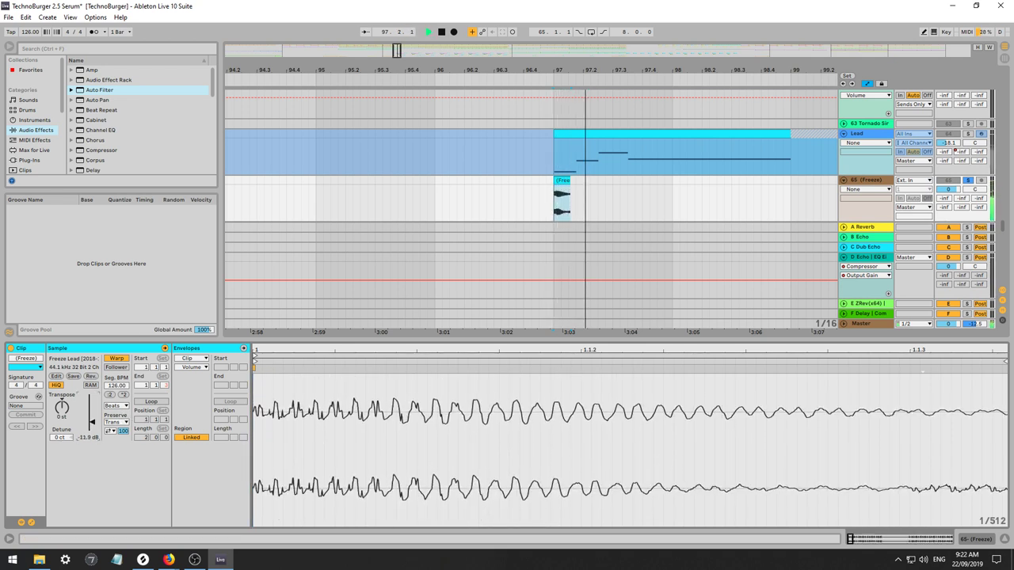
{"action": "key", "text": "space"}
{"action": "key", "text": "space"}
{"action": "key", "text": "space"}
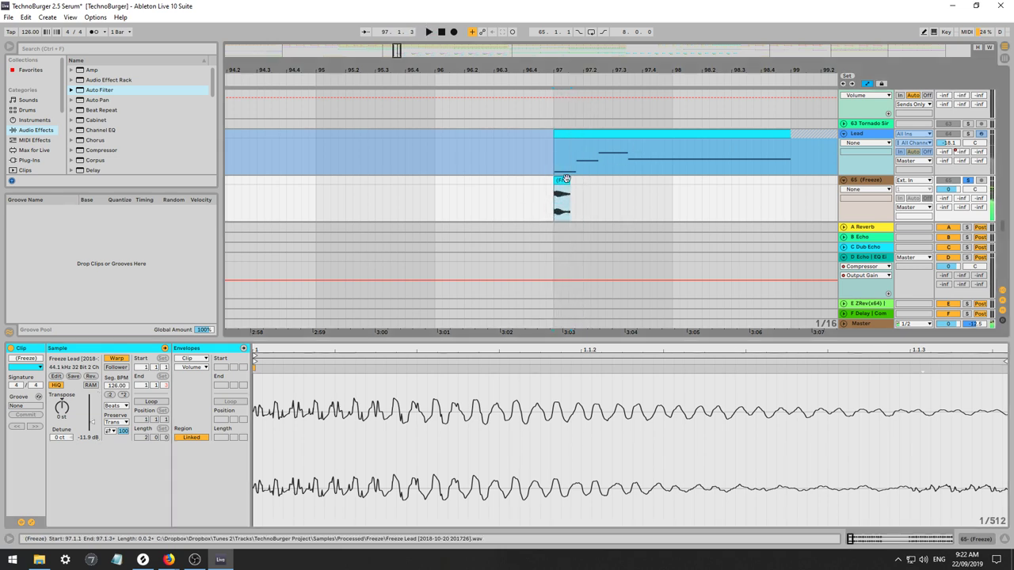
{"action": "key", "text": "r"}
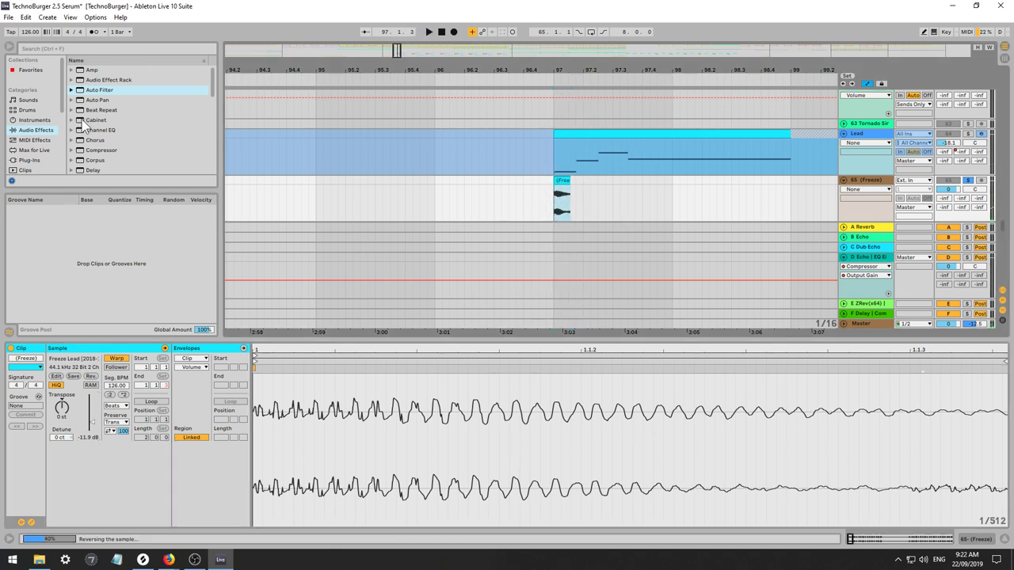
Load Reverb onto the Freeze track and raise its Decay Time to 26.6 s.
{"action": "scroll", "coordinate": [126, 133], "scroll_direction": "down", "scroll_amount": 5}
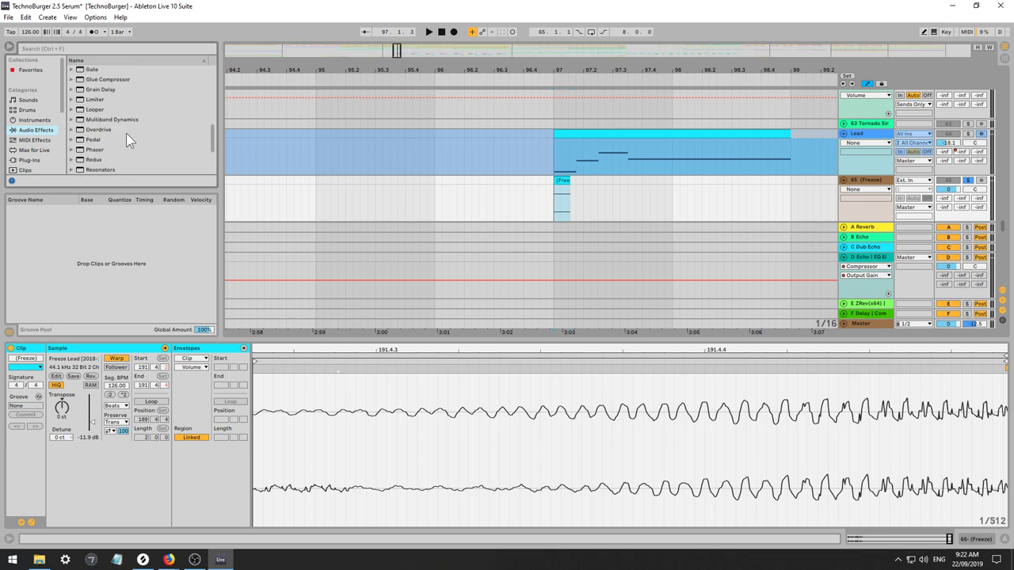
{"action": "scroll", "coordinate": [110, 158], "scroll_direction": "down", "scroll_amount": 2}
{"action": "double_click", "coordinate": [99, 159]}
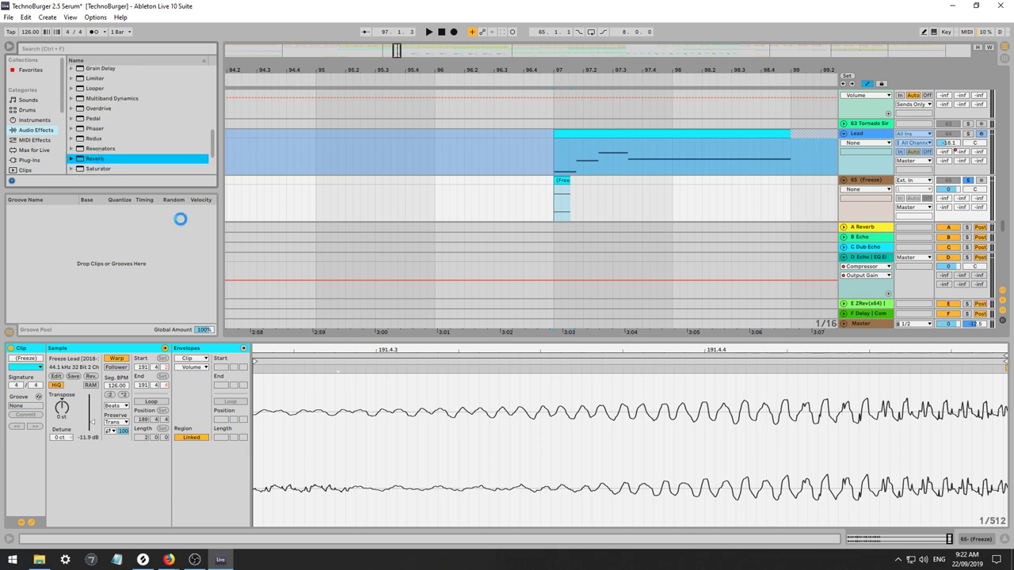
{"action": "key", "text": "space"}
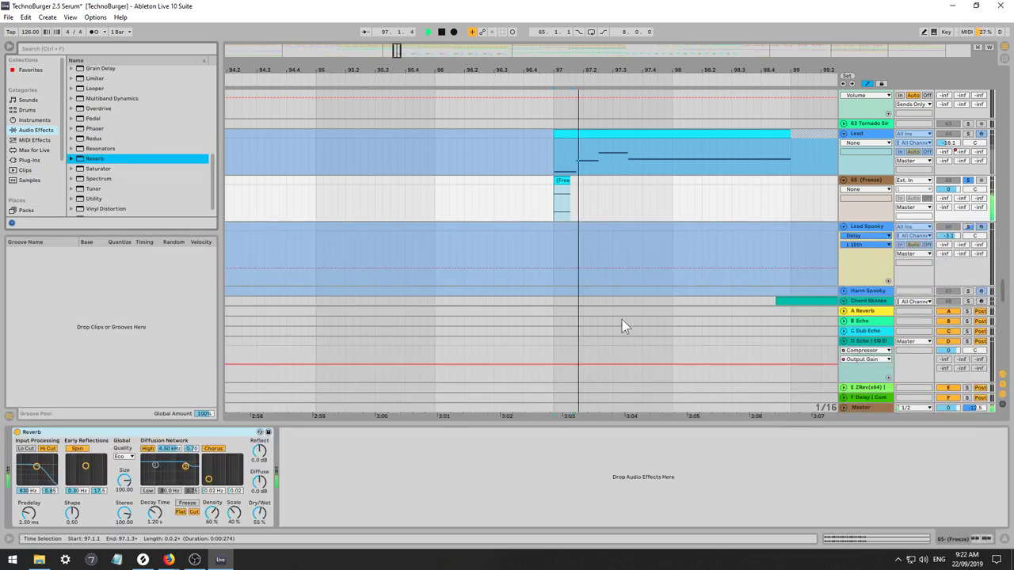
{"action": "key", "text": "space"}
{"action": "left_click_drag", "start_coordinate": [157, 519], "coordinate": [158, 471]}
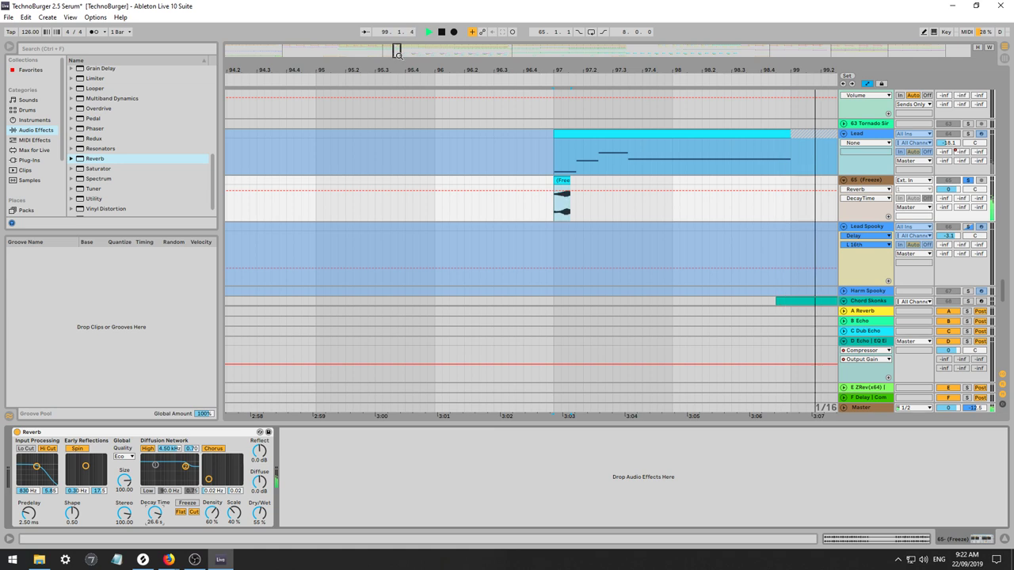
Insert a new audio track below the 65 (Freeze) track and start renaming it.
{"action": "left_click_drag", "start_coordinate": [396, 50], "coordinate": [397, 15]}
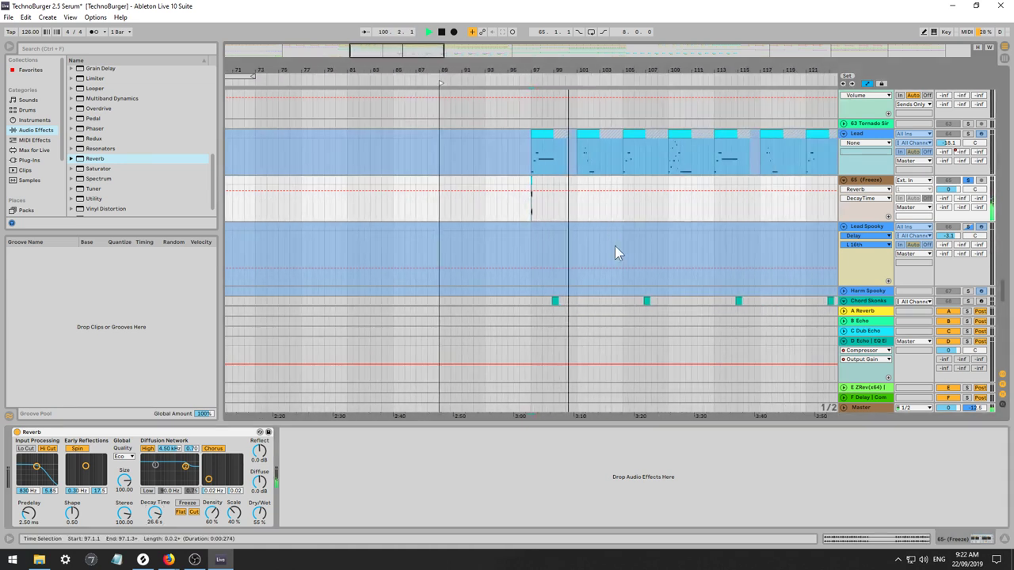
{"action": "left_click", "coordinate": [529, 198]}
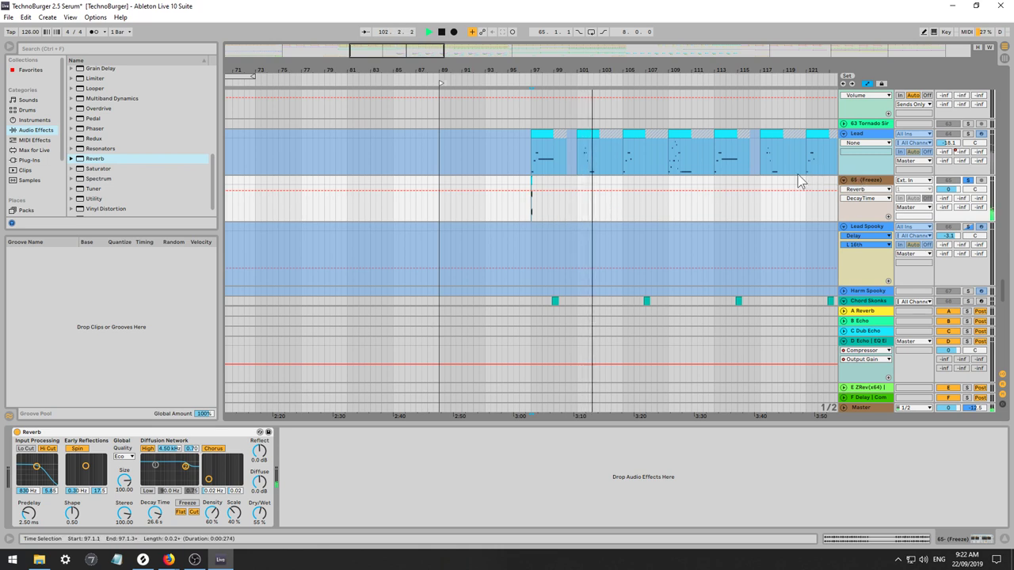
{"action": "left_click", "coordinate": [870, 181]}
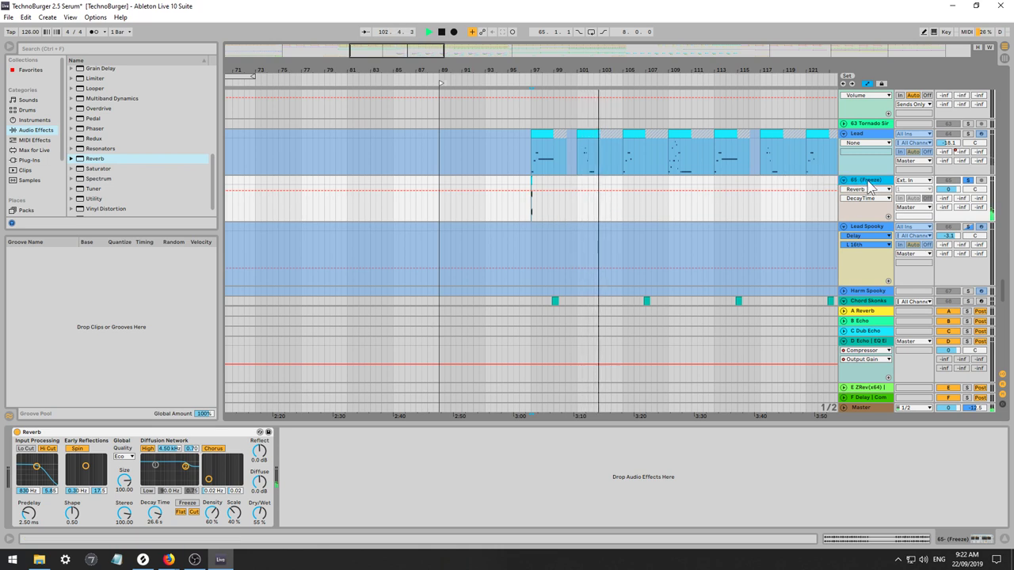
{"action": "key", "text": "ctrl+t"}
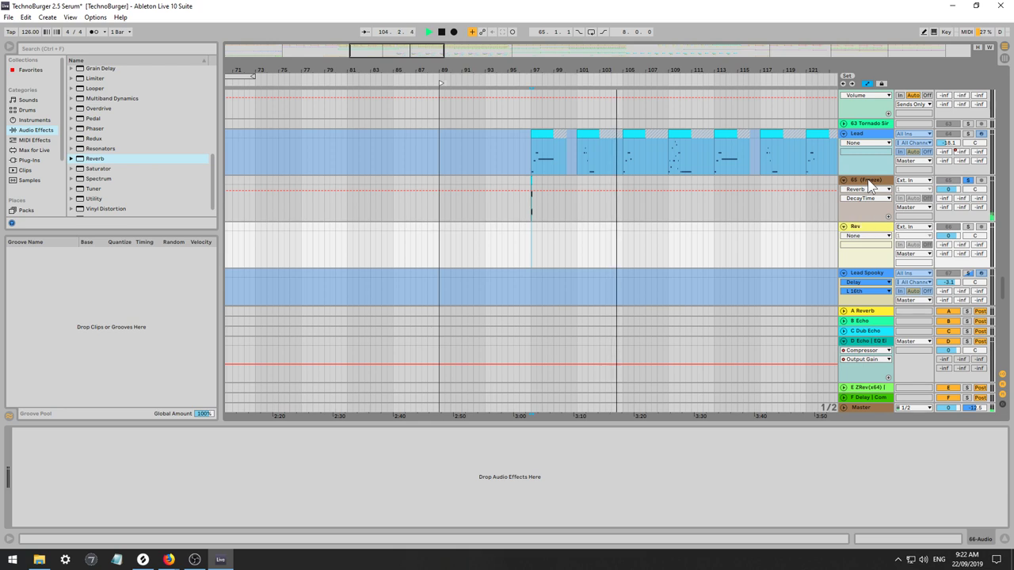
{"action": "key", "text": "BackSpace"}
{"action": "key", "text": "BackSpace"}
{"action": "key", "text": "BackSpace"}
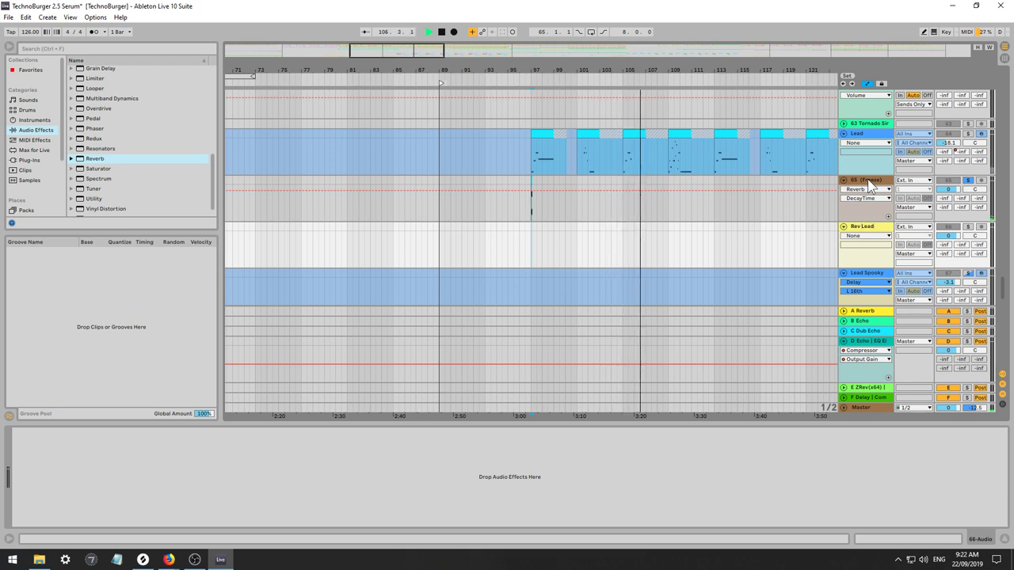
Name the track Rev Lead, set its input to Resampling, and record the Lead from bar 97.
{"action": "key", "text": "Return"}
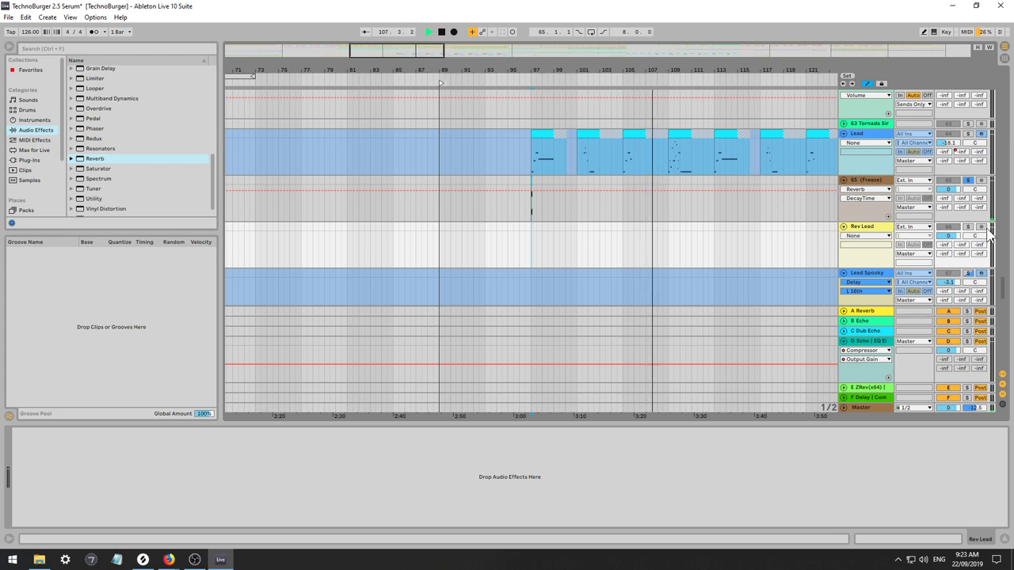
{"action": "left_click", "coordinate": [926, 228]}
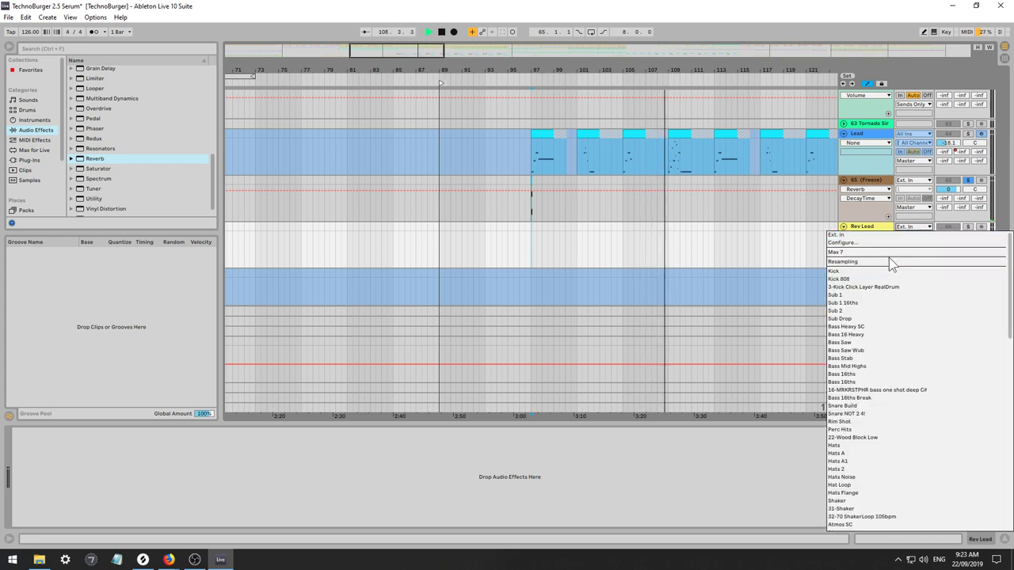
{"action": "left_click", "coordinate": [893, 264]}
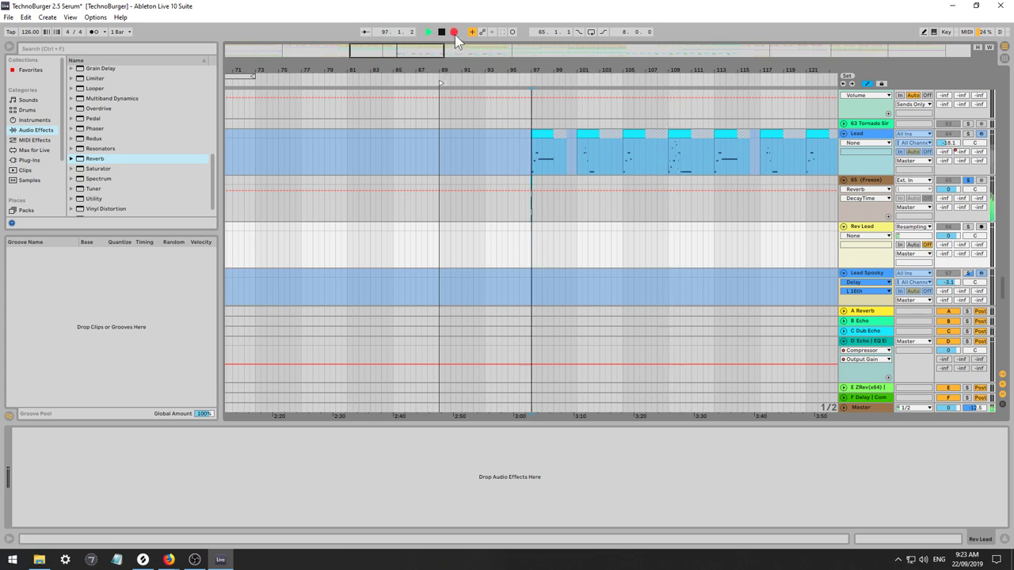
{"action": "key", "text": "space"}
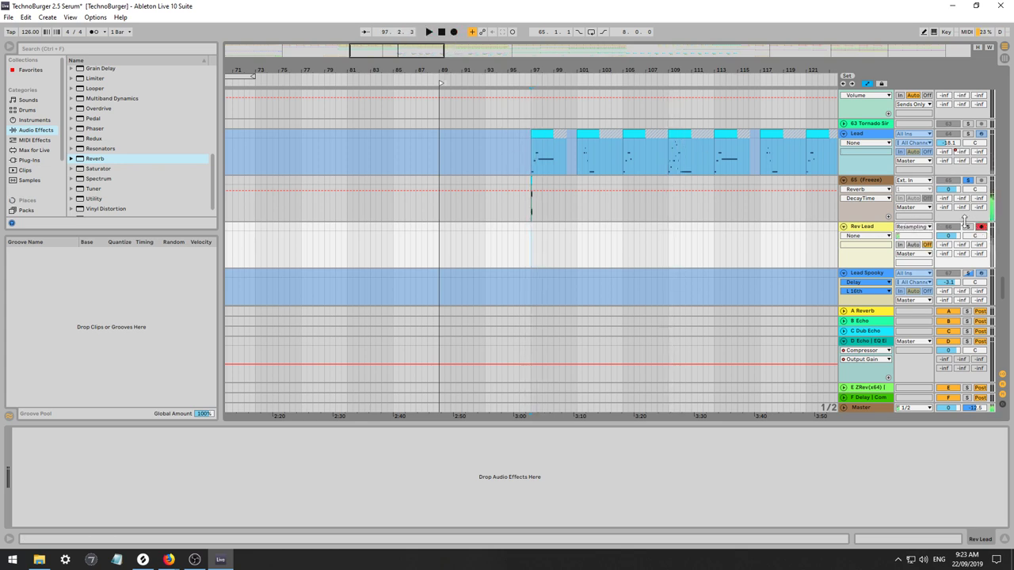
{"action": "left_click", "coordinate": [453, 32]}
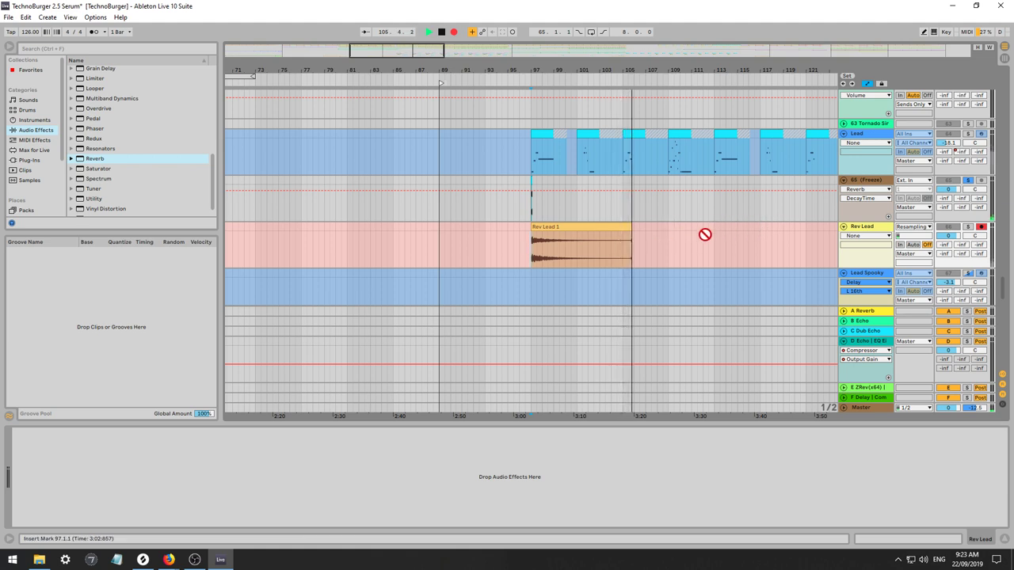
Stop recording, trim the new Rev Lead 1 clip's end, reverse it and move it to bar 89.
{"action": "key", "text": "space"}
{"action": "left_click_drag", "start_coordinate": [634, 229], "coordinate": [529, 255]}
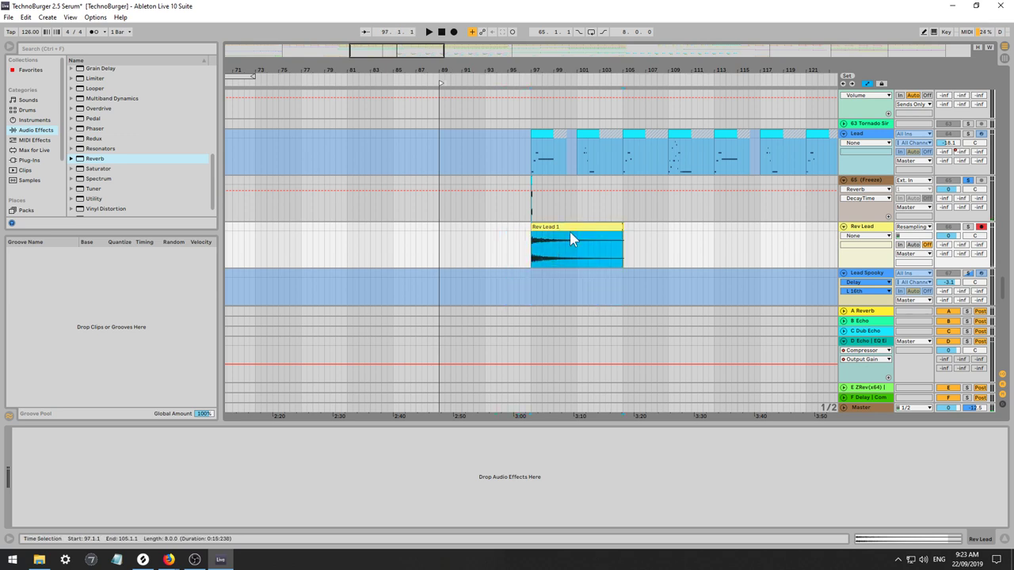
{"action": "key", "text": "r"}
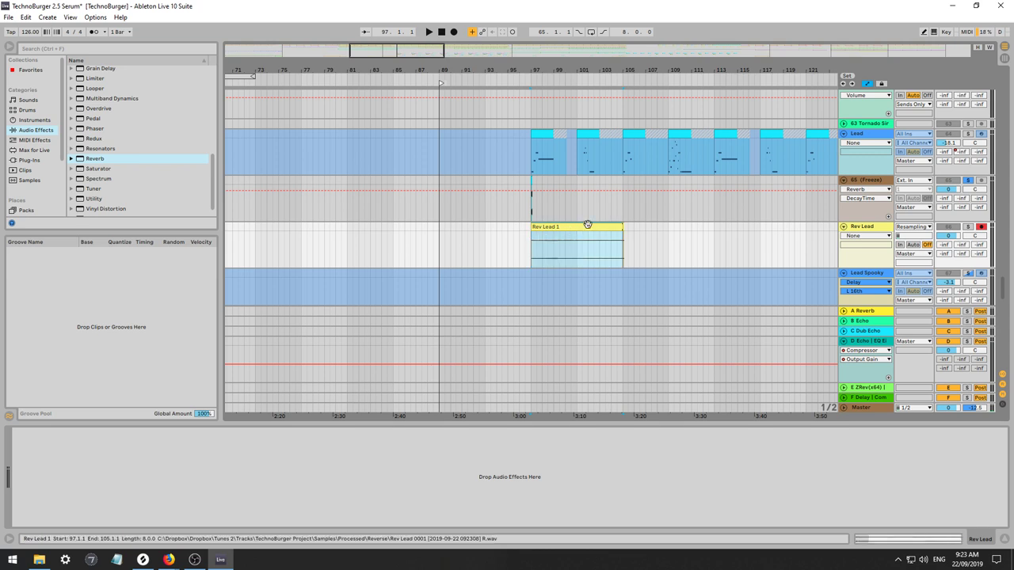
{"action": "left_click_drag", "start_coordinate": [590, 226], "coordinate": [498, 231]}
Delete the 65 (Freeze) track.
{"action": "left_click_drag", "start_coordinate": [648, 244], "coordinate": [594, 247]}
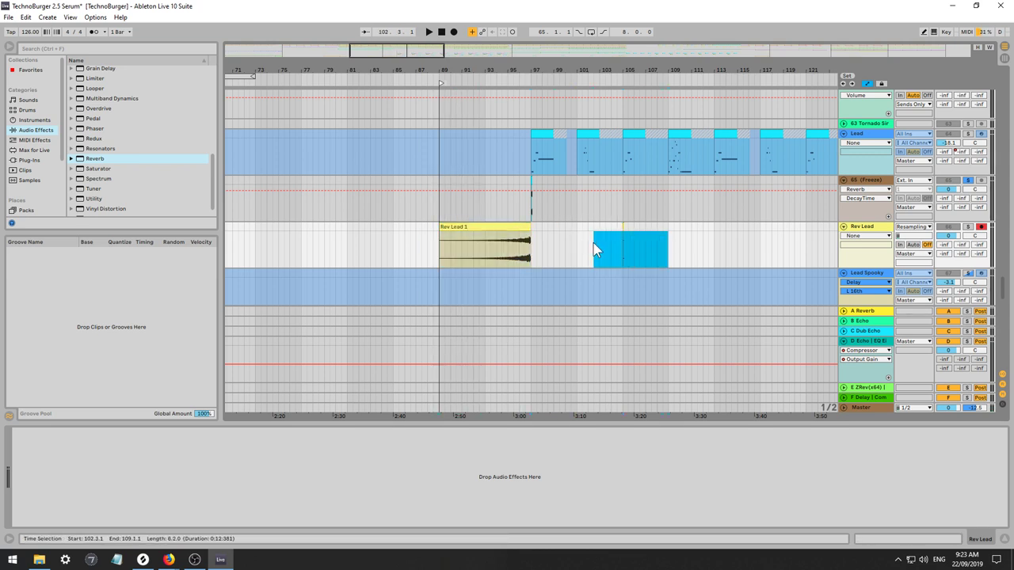
{"action": "left_click", "coordinate": [866, 180]}
{"action": "key", "text": "Delete"}
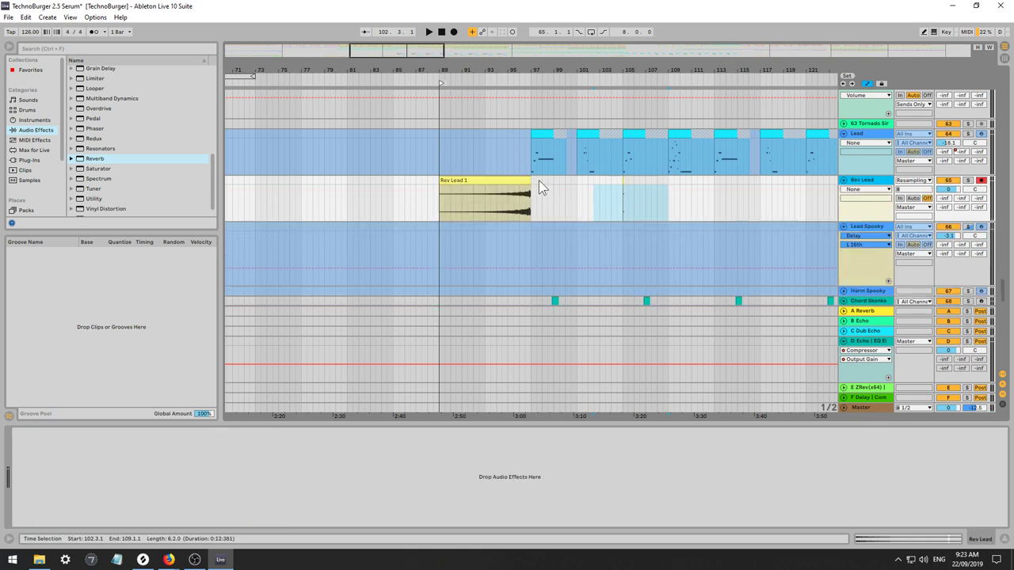
Audition the reversed clip and align its end to bar 97, deleting the overhanging range.
{"action": "left_click_drag", "start_coordinate": [634, 199], "coordinate": [618, 198]}
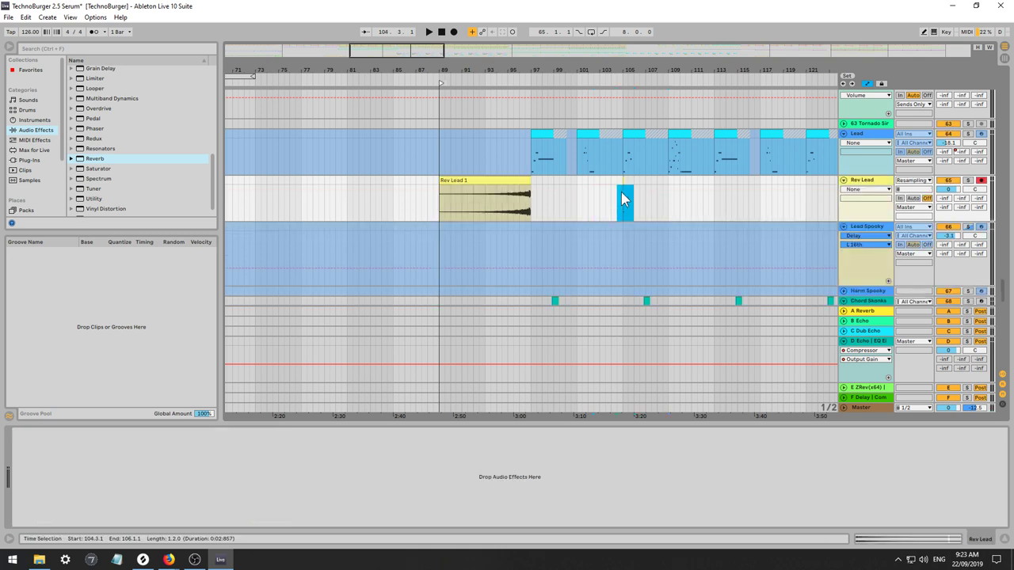
{"action": "key", "text": "a"}
{"action": "left_click", "coordinate": [499, 207]}
{"action": "key", "text": "space"}
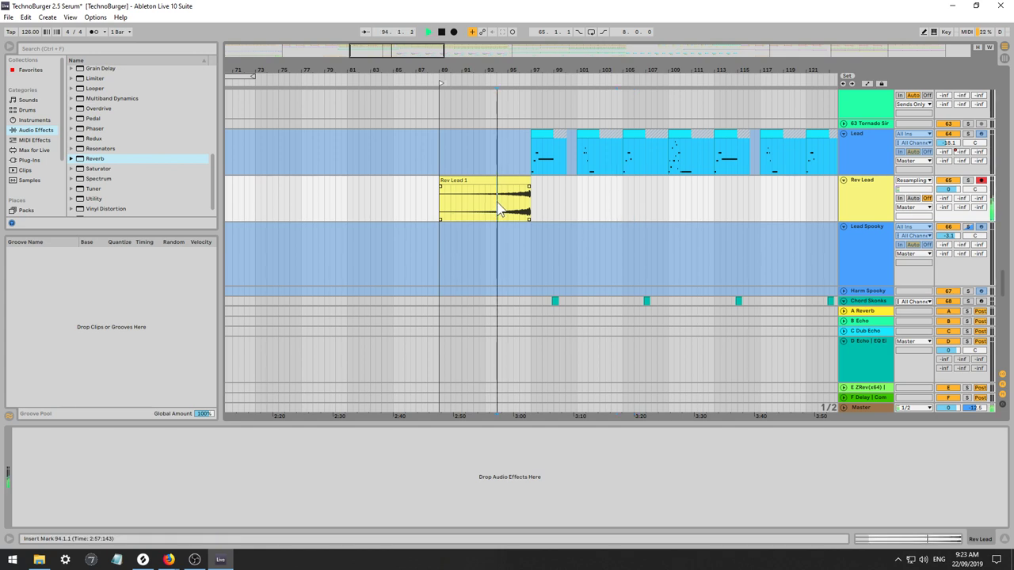
{"action": "left_click_drag", "start_coordinate": [415, 52], "coordinate": [417, 68]}
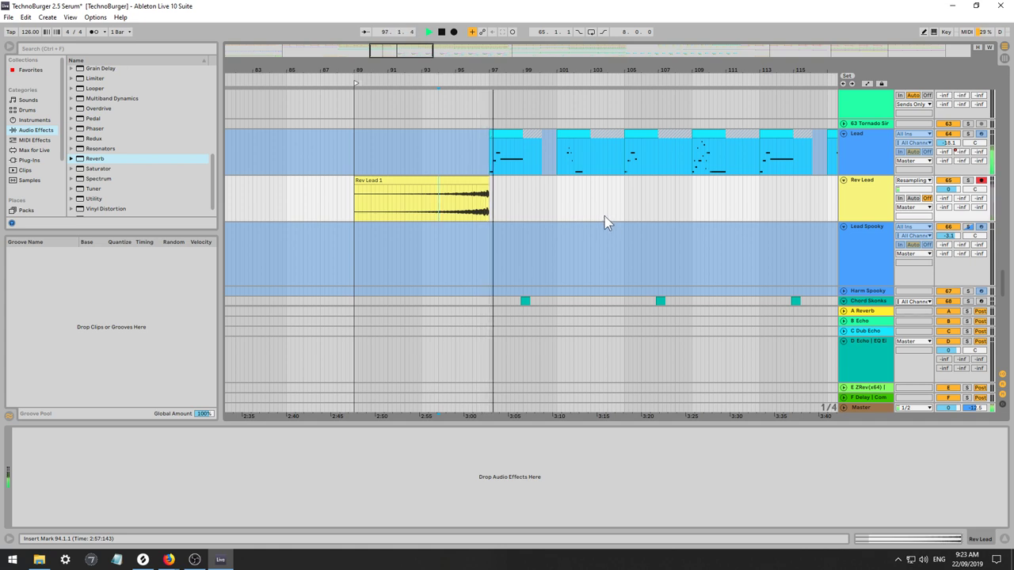
{"action": "left_click_drag", "start_coordinate": [402, 50], "coordinate": [441, 77]}
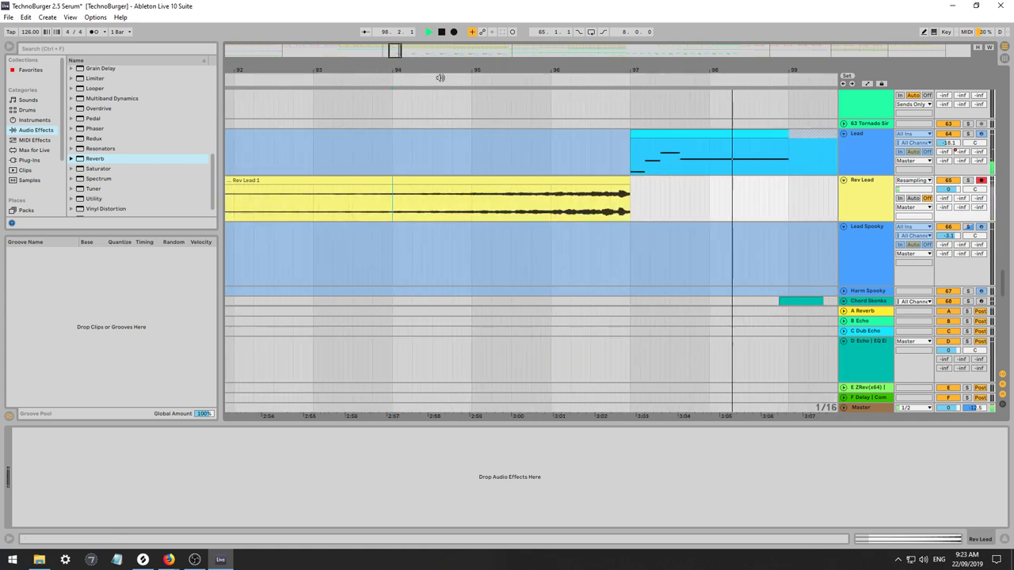
{"action": "left_click_drag", "start_coordinate": [612, 180], "coordinate": [642, 198]}
{"action": "key", "text": "Delete"}
{"action": "left_click", "coordinate": [488, 209]}
{"action": "key", "text": "space"}
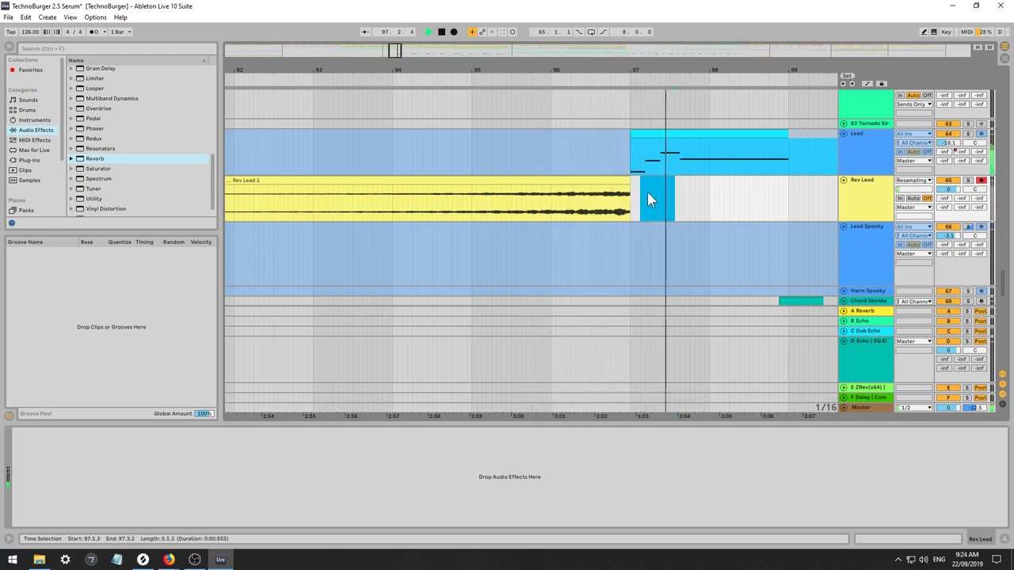
{"action": "key", "text": "space"}
Lower the Rev Lead track volume to -7.3 dB and audition the transition.
{"action": "key", "text": "space"}
{"action": "left_click_drag", "start_coordinate": [947, 190], "coordinate": [947, 205]}
{"action": "key", "text": "space"}
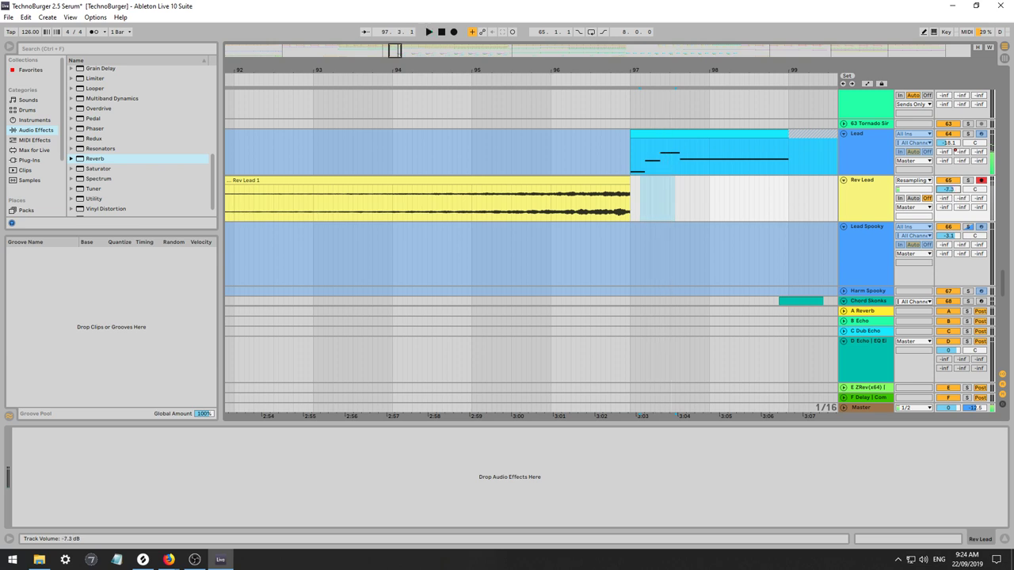
{"action": "key", "text": "space"}
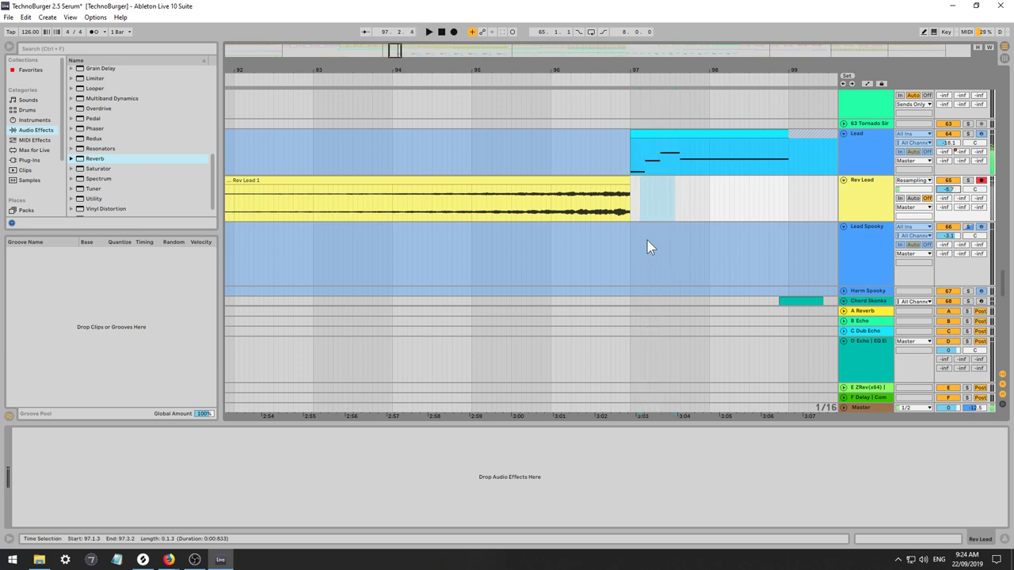
{"action": "left_click", "coordinate": [569, 202]}
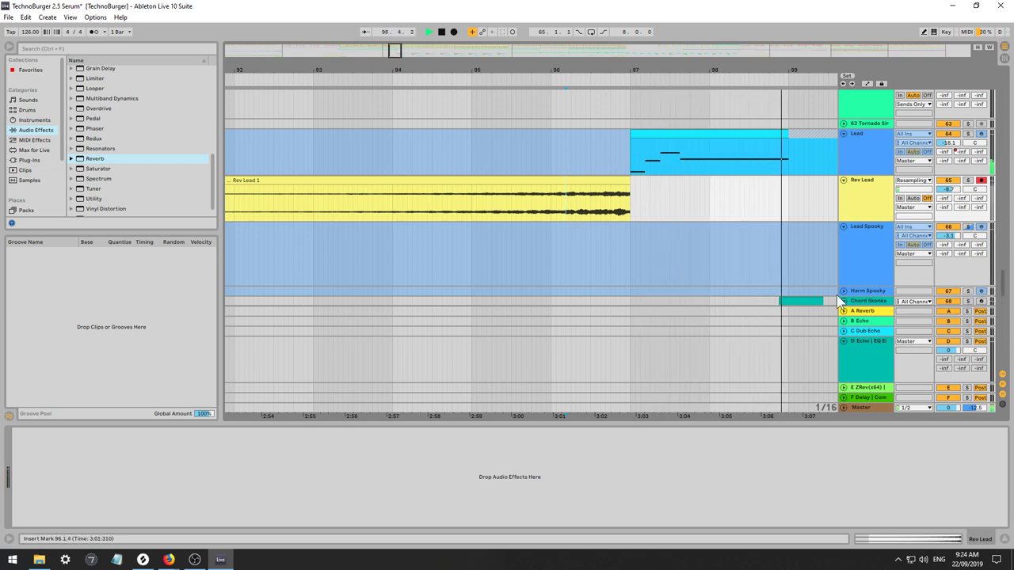
Play back from bar 94.4 to hear the reversed Rev Lead 1 leading into the Lead at bar 97.
{"action": "left_click", "coordinate": [468, 211]}
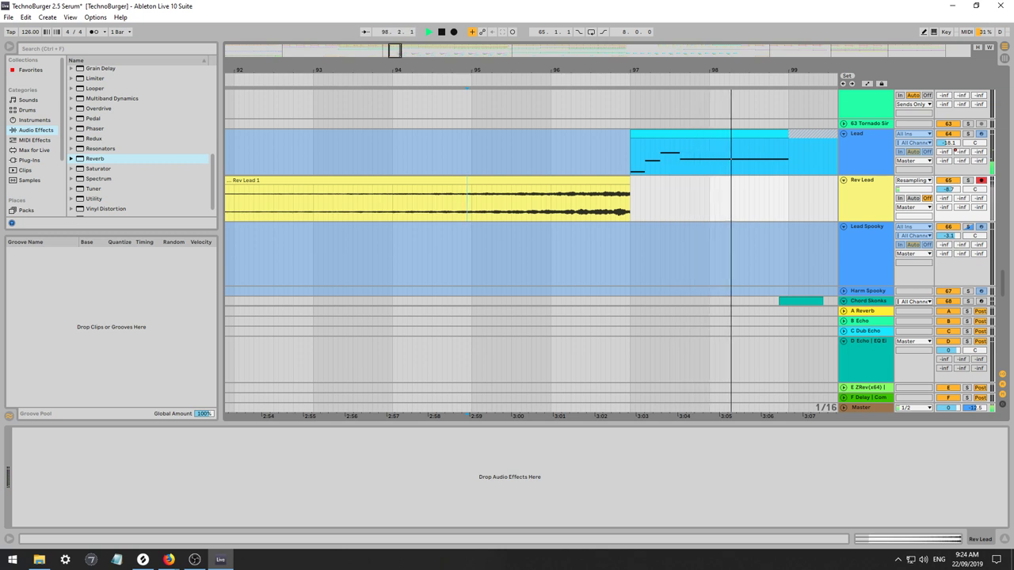
{"action": "key", "text": "space"}
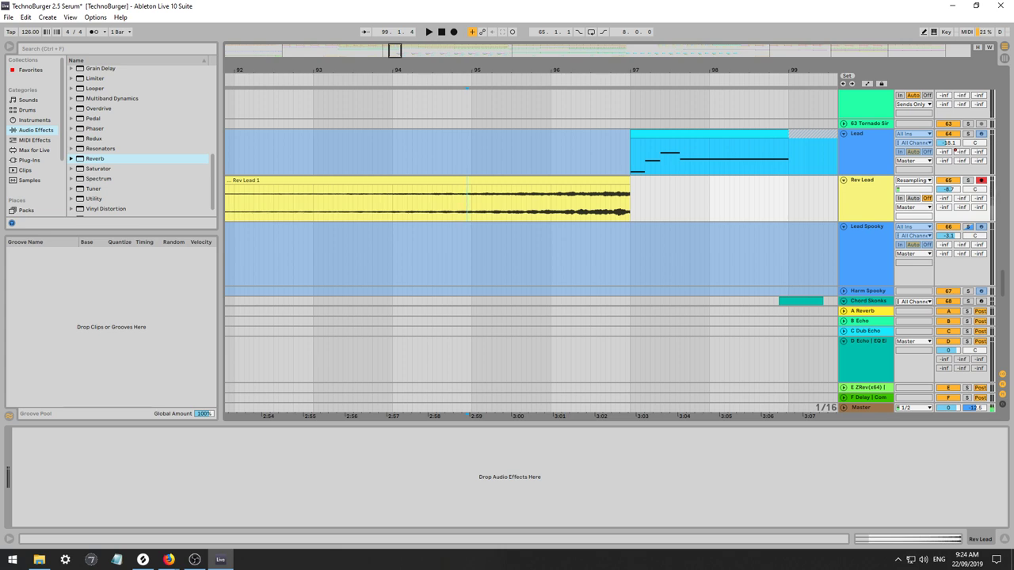
{"action": "key", "text": "alt+Tab"}
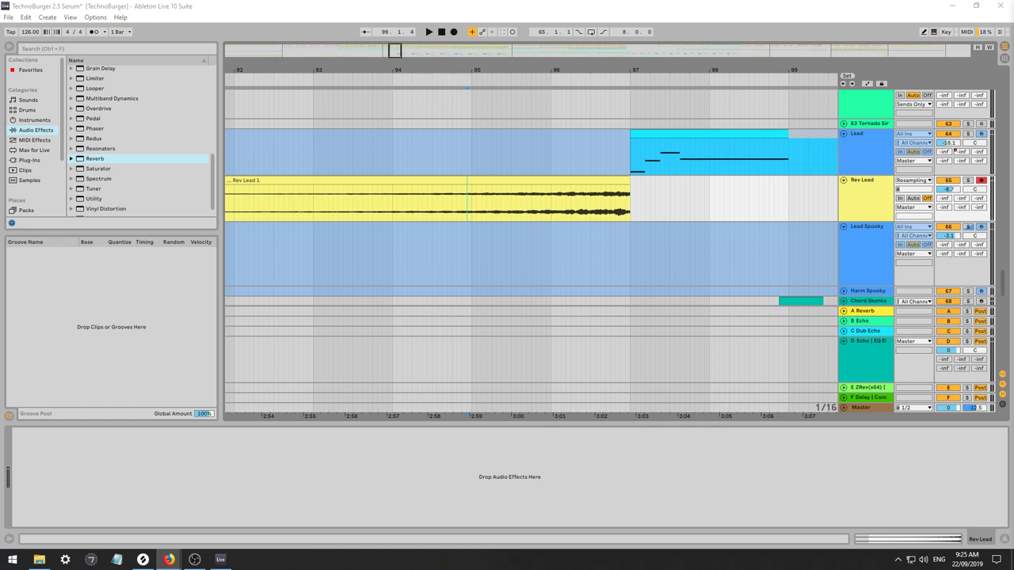
{"action": "left_click", "coordinate": [442, 15]}
{"action": "key", "text": "space"}
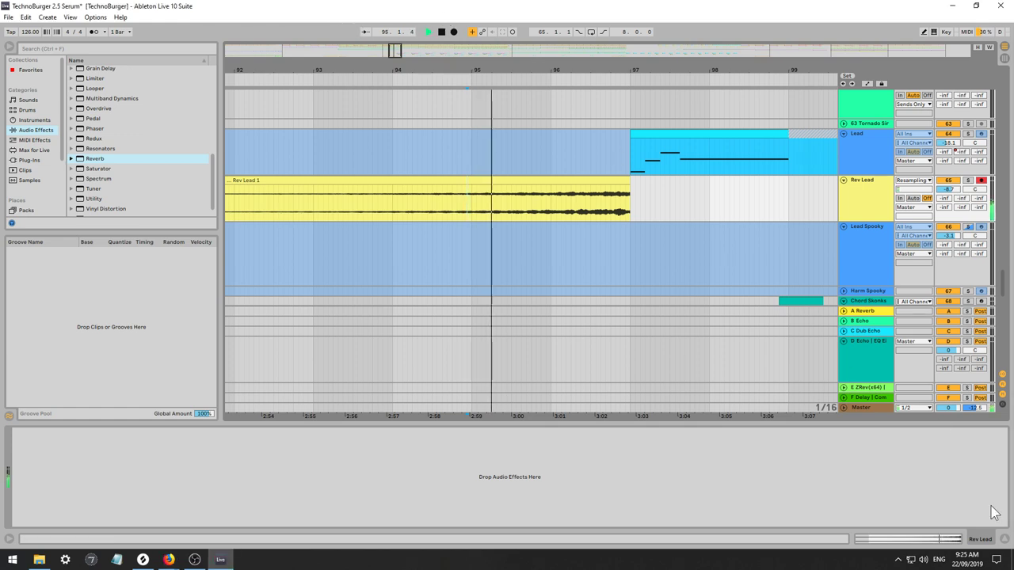
Show Rev Lead 1's Clip Transposition envelope, add a breakpoint near its end, and set Warp to Complex.
{"action": "double_click", "coordinate": [567, 180]}
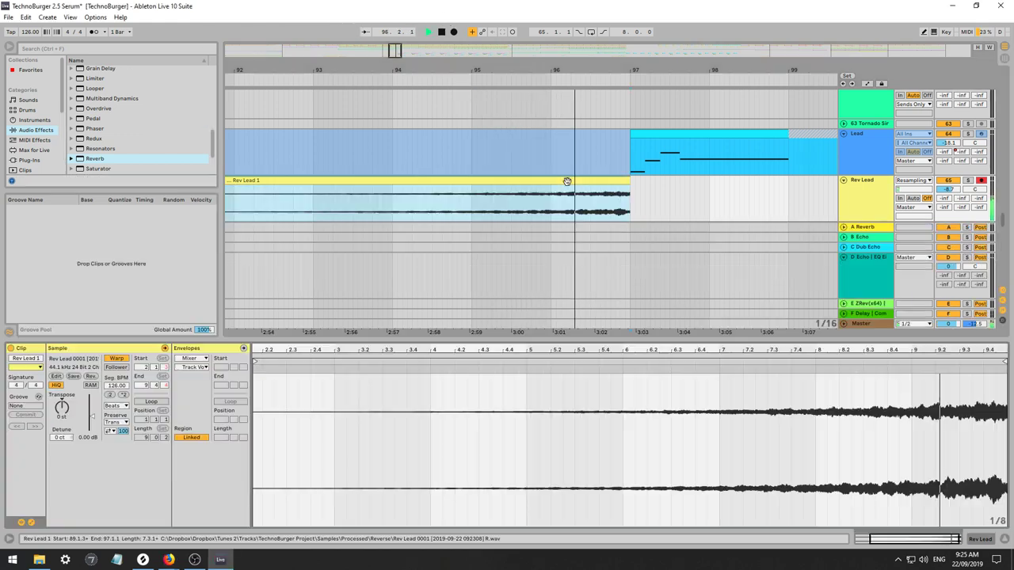
{"action": "left_click", "coordinate": [190, 358]}
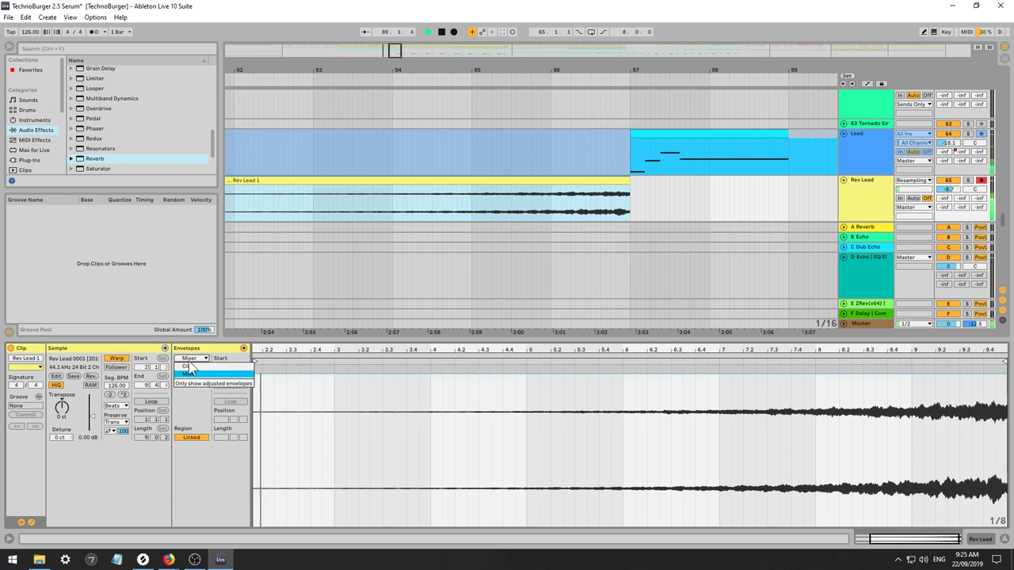
{"action": "left_click", "coordinate": [190, 368]}
{"action": "left_click", "coordinate": [192, 367]}
{"action": "left_click", "coordinate": [198, 383]}
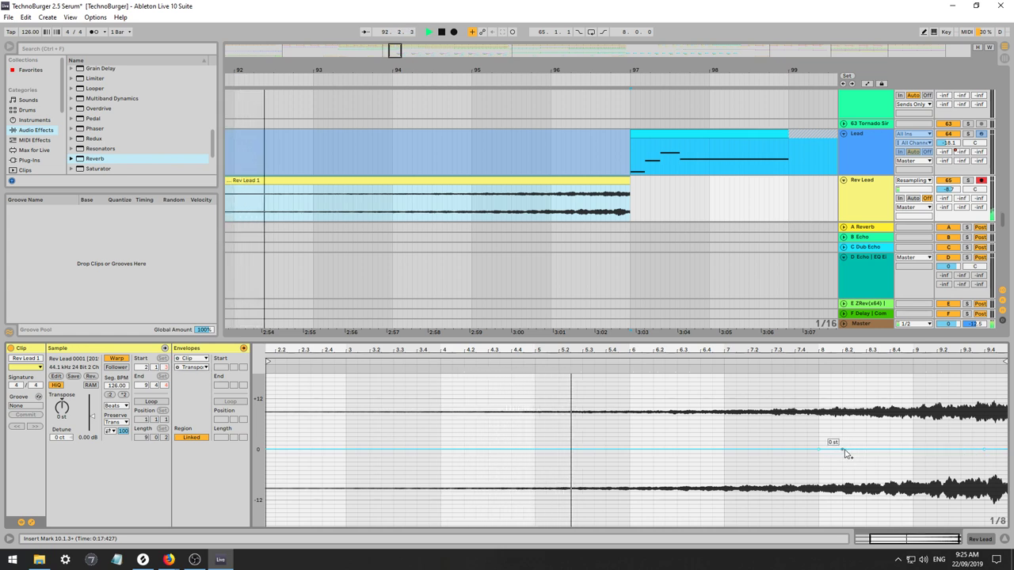
{"action": "left_click_drag", "start_coordinate": [863, 450], "coordinate": [913, 475]}
{"action": "left_click", "coordinate": [115, 405]}
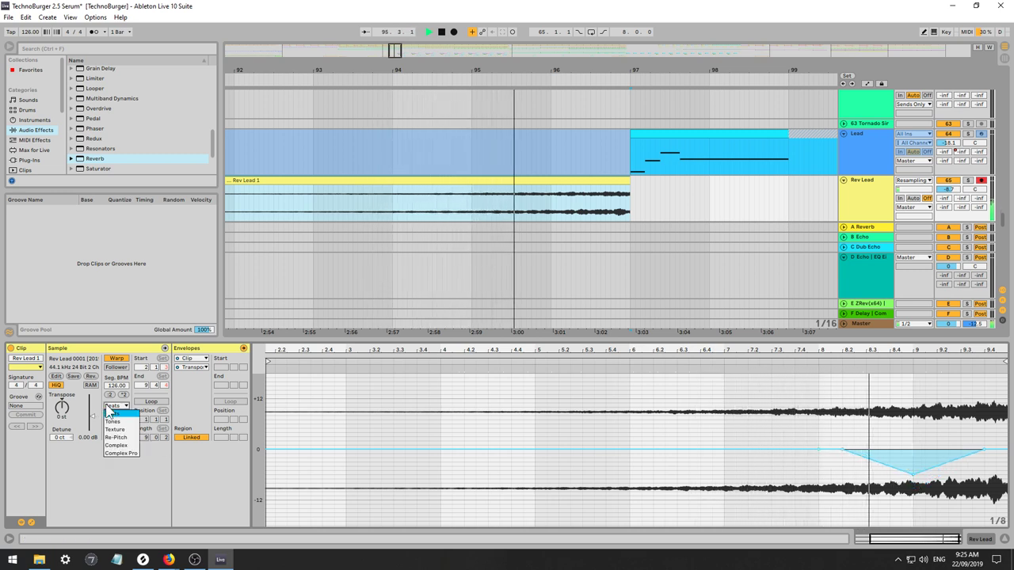
{"action": "left_click", "coordinate": [116, 446]}
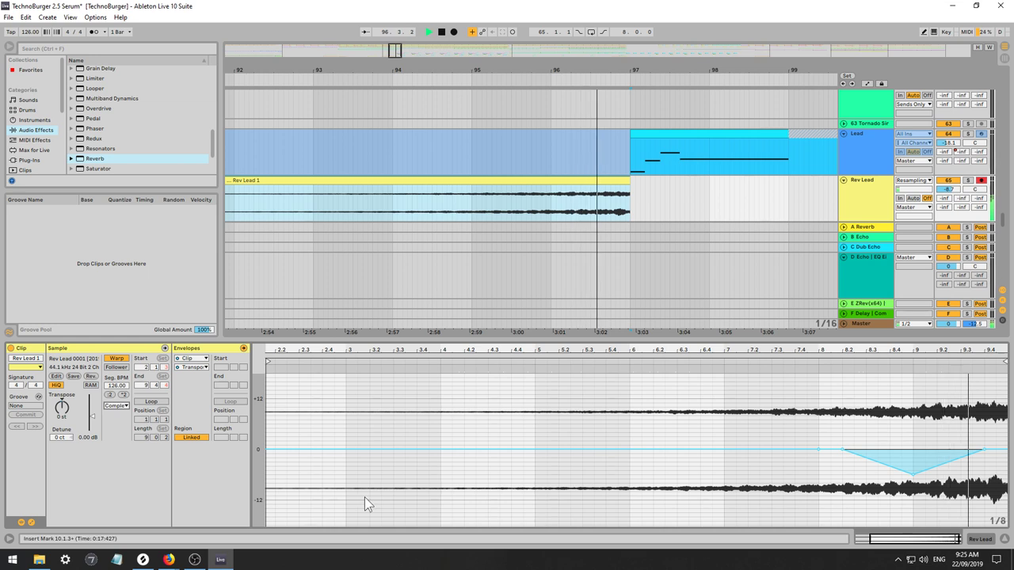
Audition and reshape the transposition breakpoint into a +3 st peak near the clip's end.
{"action": "key", "text": "space"}
{"action": "left_click", "coordinate": [576, 204]}
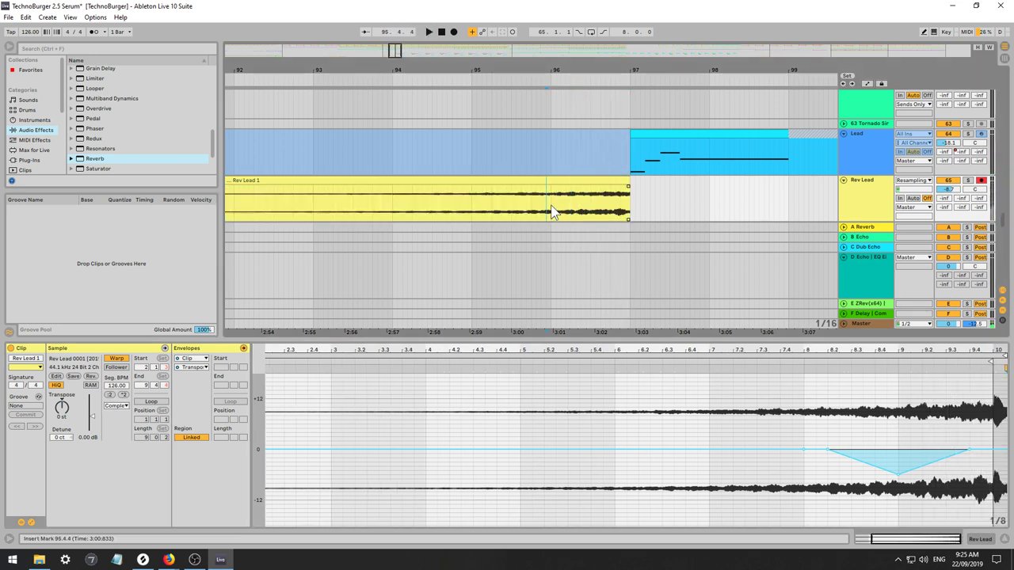
{"action": "key", "text": "space"}
{"action": "key", "text": "space"}
{"action": "key", "text": "space"}
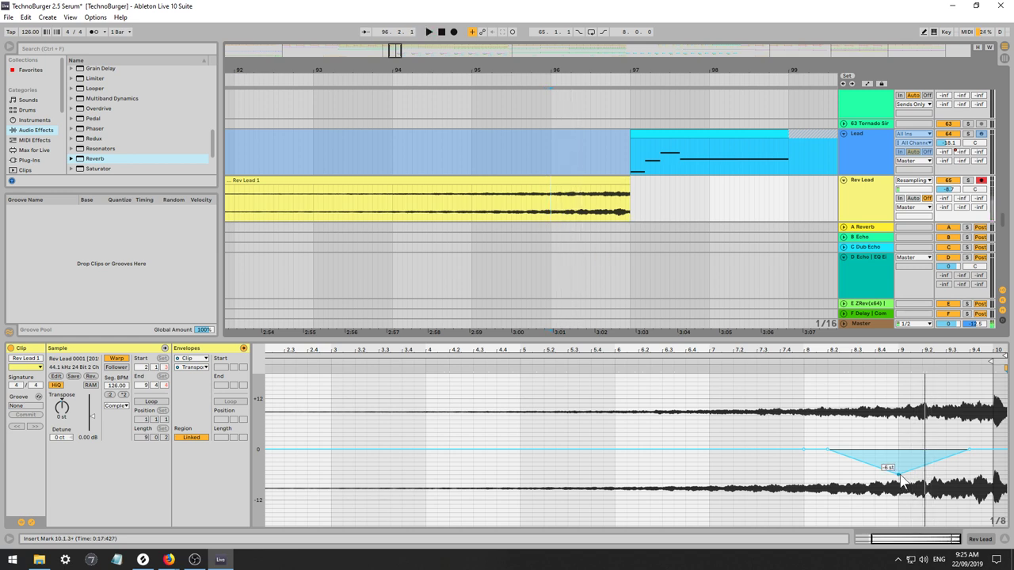
{"action": "left_click_drag", "start_coordinate": [900, 475], "coordinate": [900, 458]}
{"action": "key", "text": "space"}
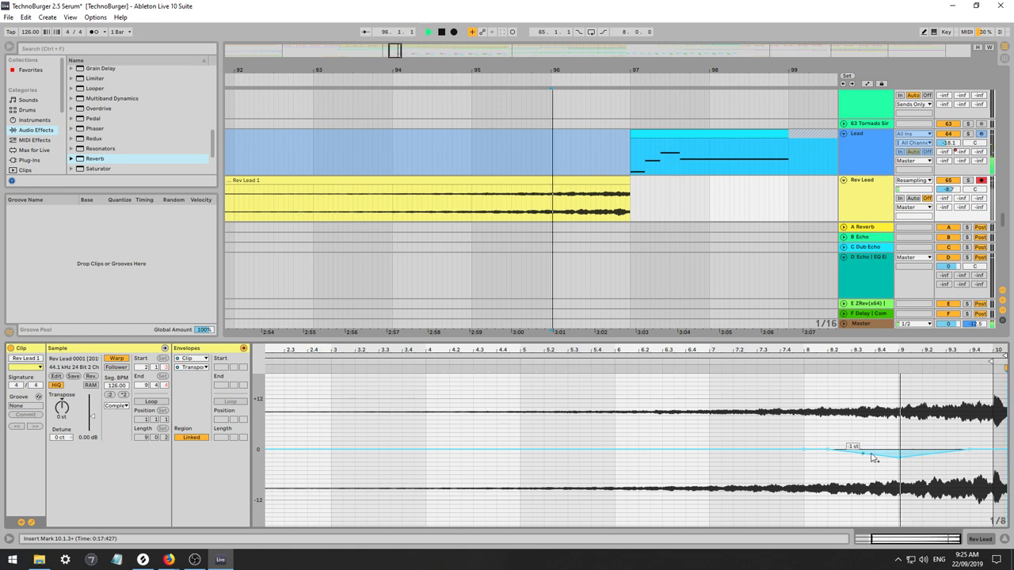
{"action": "left_click_drag", "start_coordinate": [901, 458], "coordinate": [898, 438]}
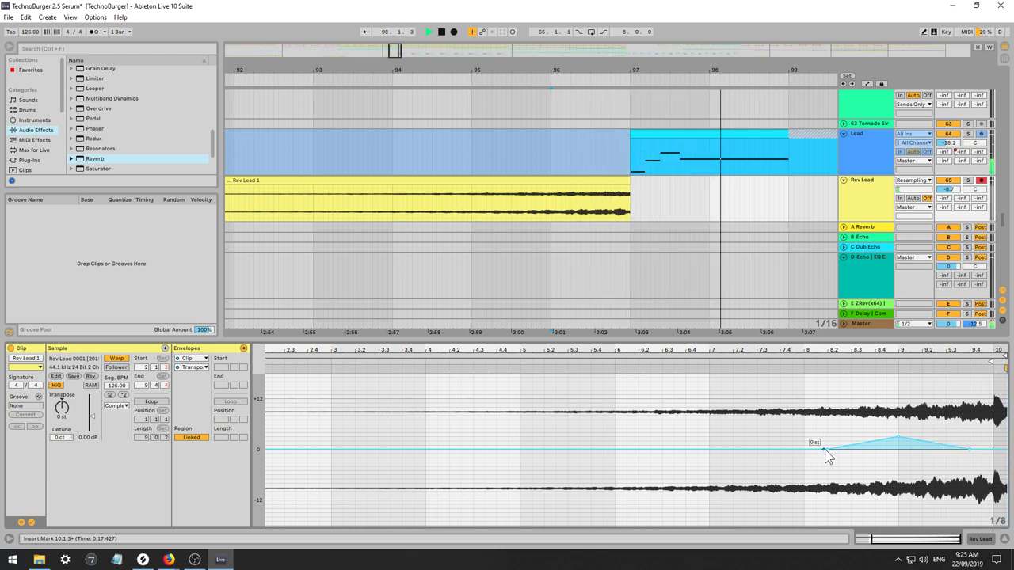
{"action": "left_click_drag", "start_coordinate": [825, 450], "coordinate": [334, 423]}
{"action": "left_click", "coordinate": [447, 171]}
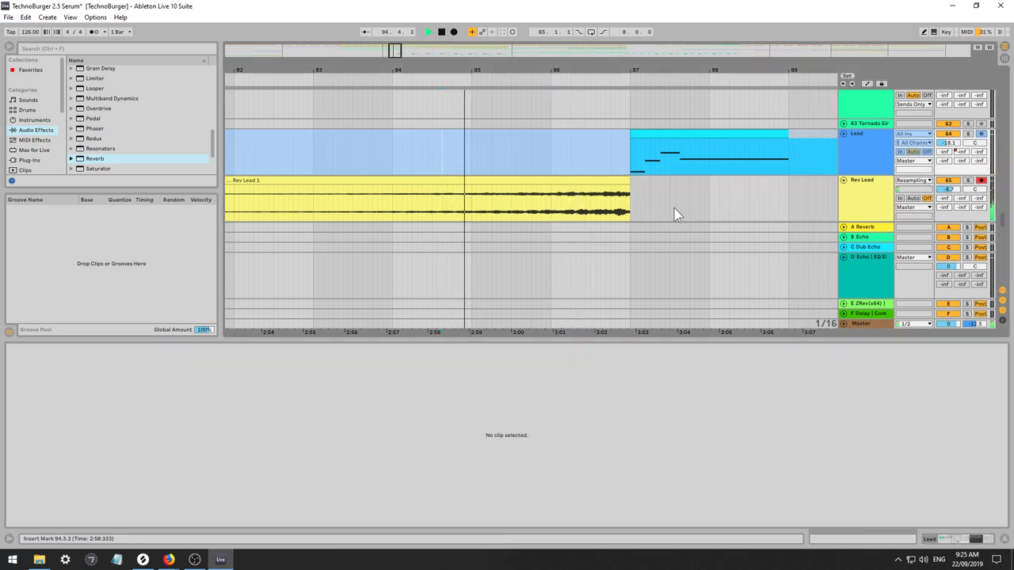
Edit Rev Lead 1's transposition breakpoints so the pitch ramp drops steeply early.
{"action": "left_click_drag", "start_coordinate": [399, 51], "coordinate": [400, 36]}
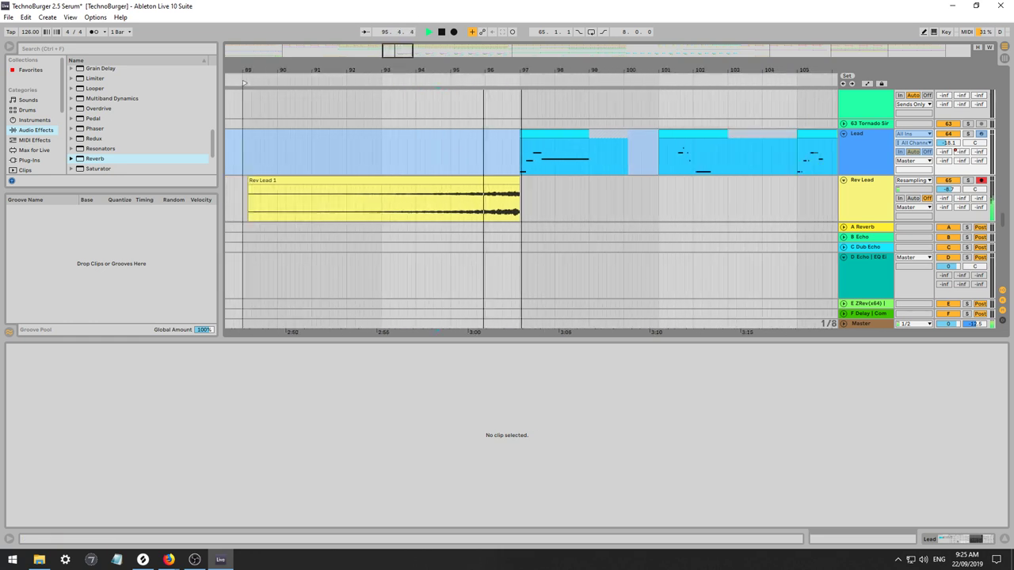
{"action": "scroll", "coordinate": [617, 204], "scroll_direction": "down", "scroll_amount": 1}
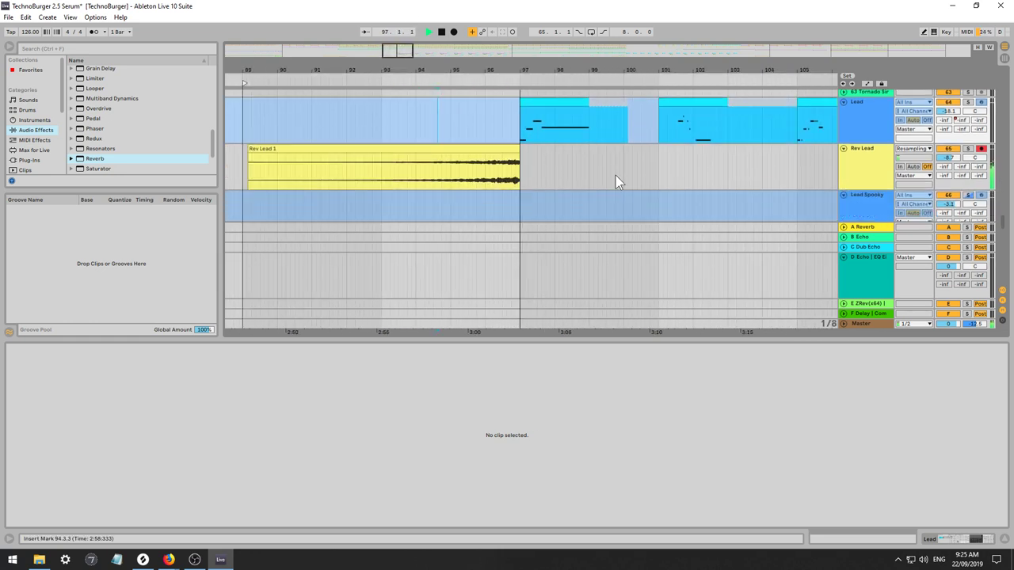
{"action": "double_click", "coordinate": [505, 149]}
{"action": "scroll", "coordinate": [743, 415], "scroll_direction": "down", "scroll_amount": 4}
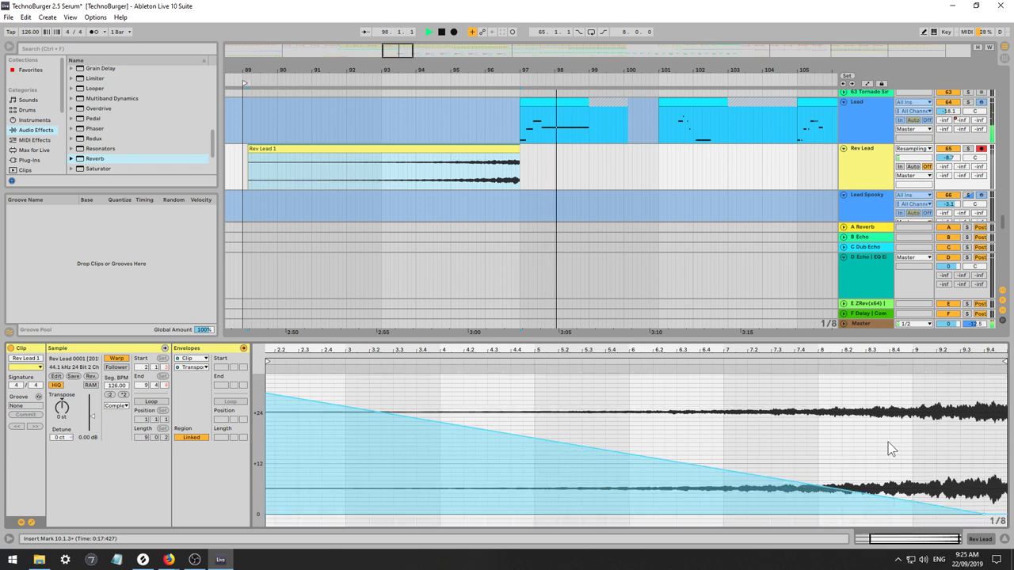
{"action": "key", "text": "space"}
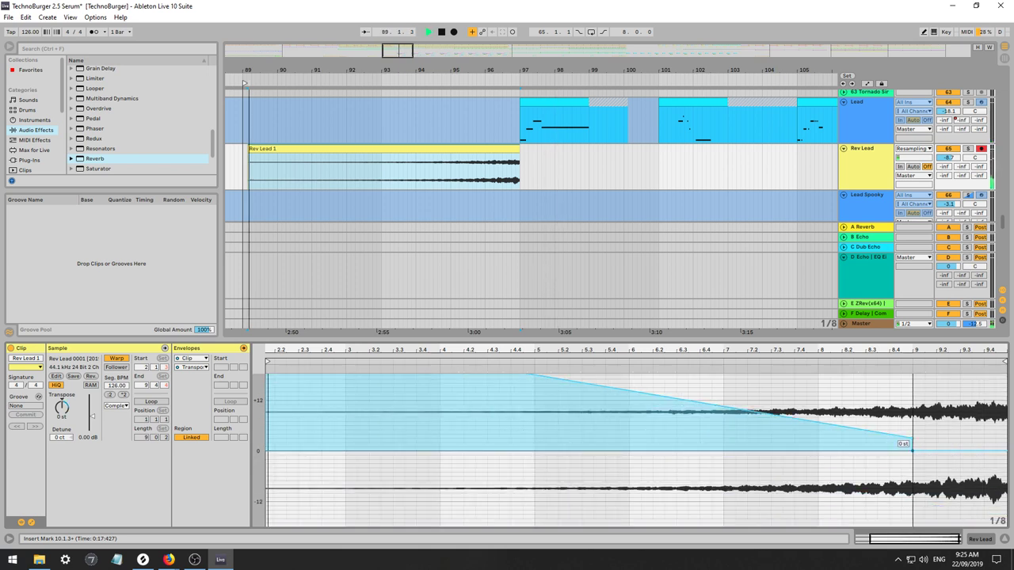
{"action": "left_click", "coordinate": [912, 438]}
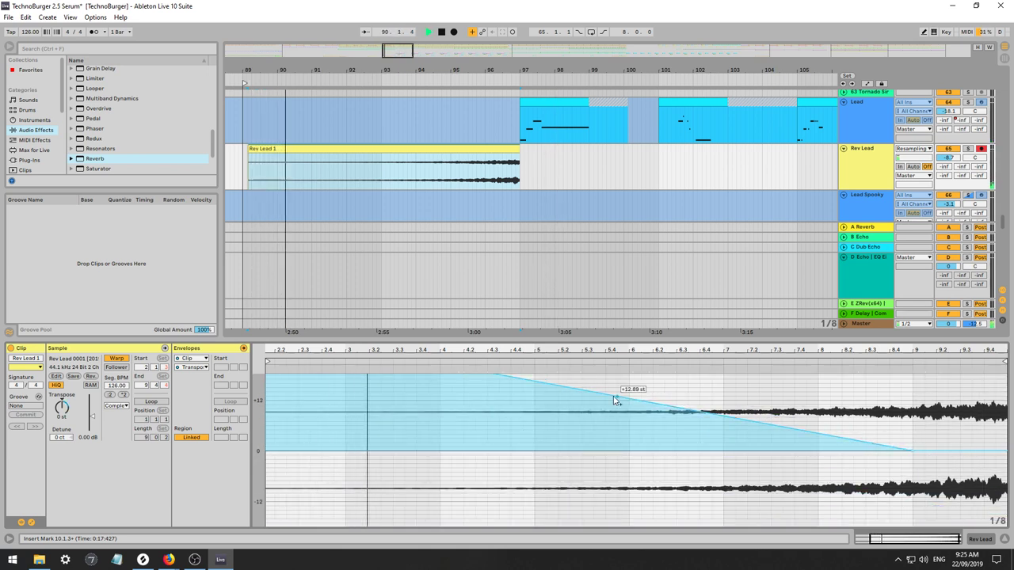
{"action": "scroll", "coordinate": [438, 381], "scroll_direction": "up", "scroll_amount": 5}
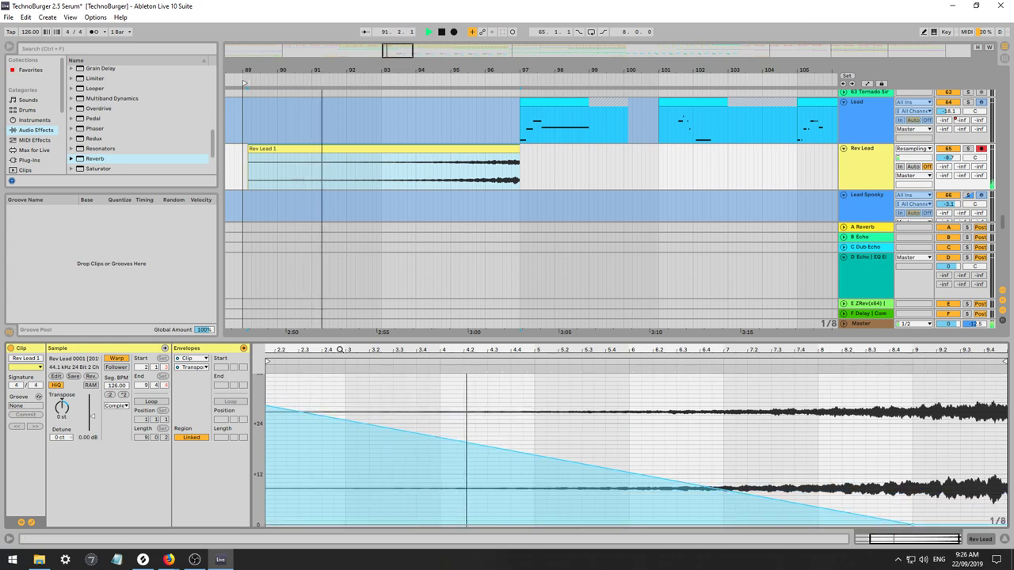
{"action": "left_click_drag", "start_coordinate": [339, 350], "coordinate": [343, 317]}
{"action": "key", "text": "space"}
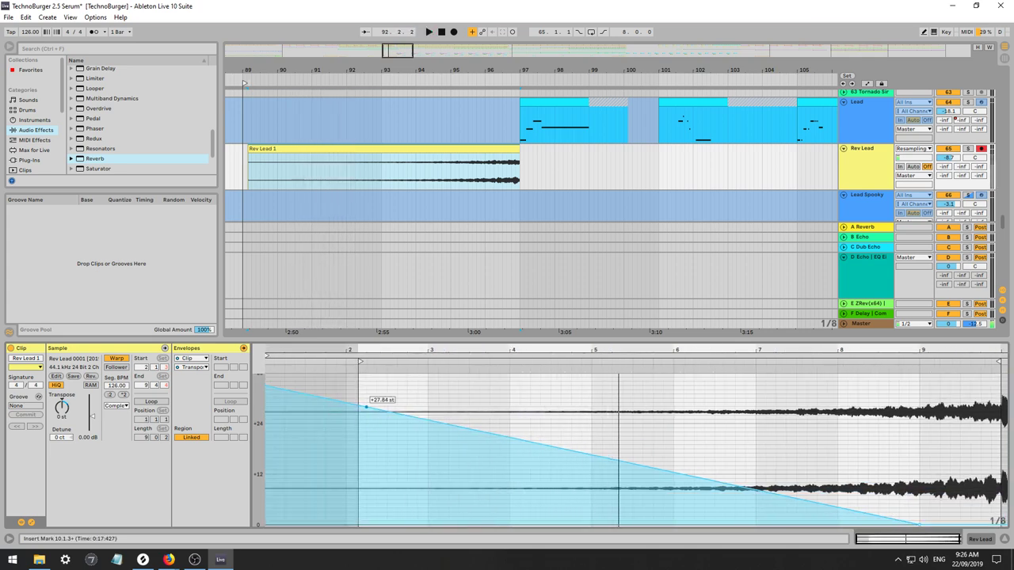
{"action": "key", "text": "space"}
{"action": "left_click_drag", "start_coordinate": [365, 408], "coordinate": [362, 438]}
{"action": "key", "text": "space"}
{"action": "key", "text": "space"}
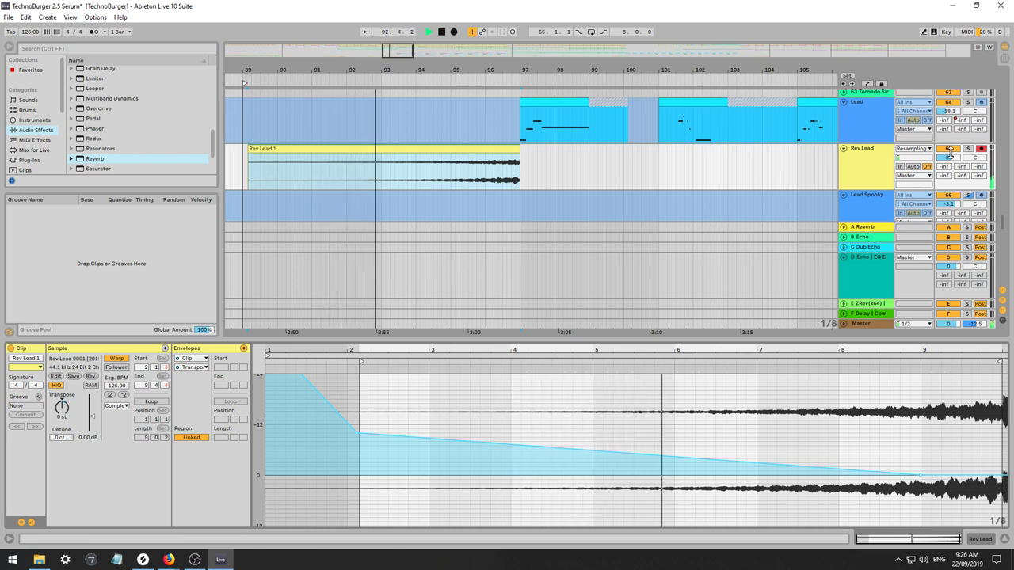
Raise the Rev Lead track volume to about -5.4 dB.
{"action": "left_click", "coordinate": [950, 156]}
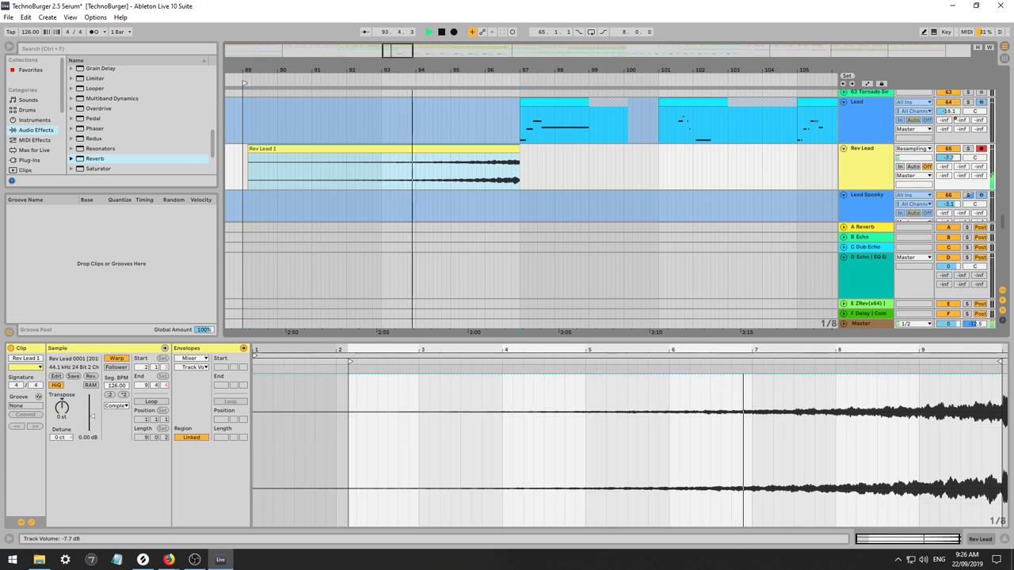
{"action": "left_click_drag", "start_coordinate": [950, 156], "coordinate": [950, 146]}
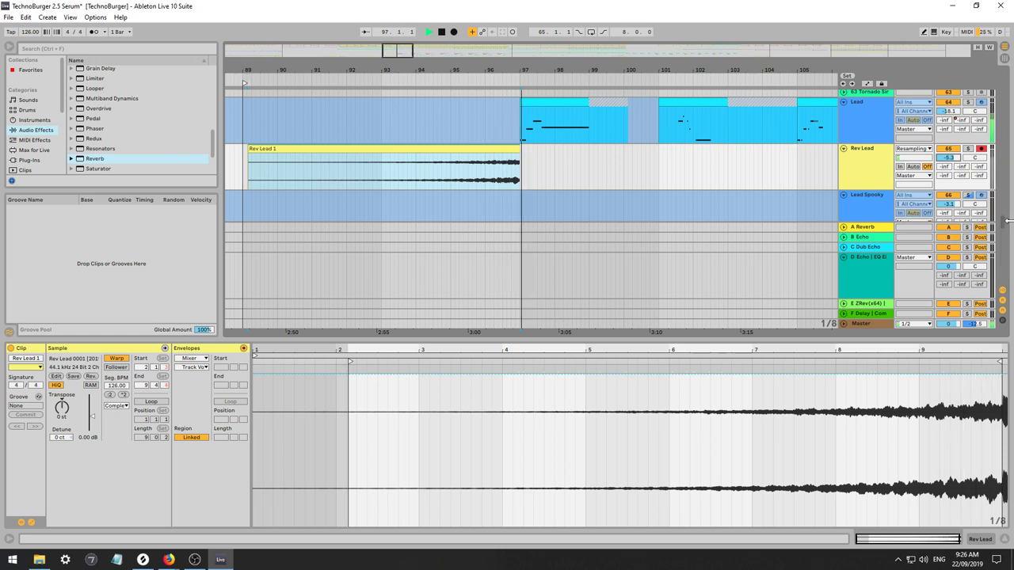
{"action": "left_click_drag", "start_coordinate": [1006, 221], "coordinate": [991, 260]}
{"action": "key", "text": "space"}
{"action": "key", "text": "space"}
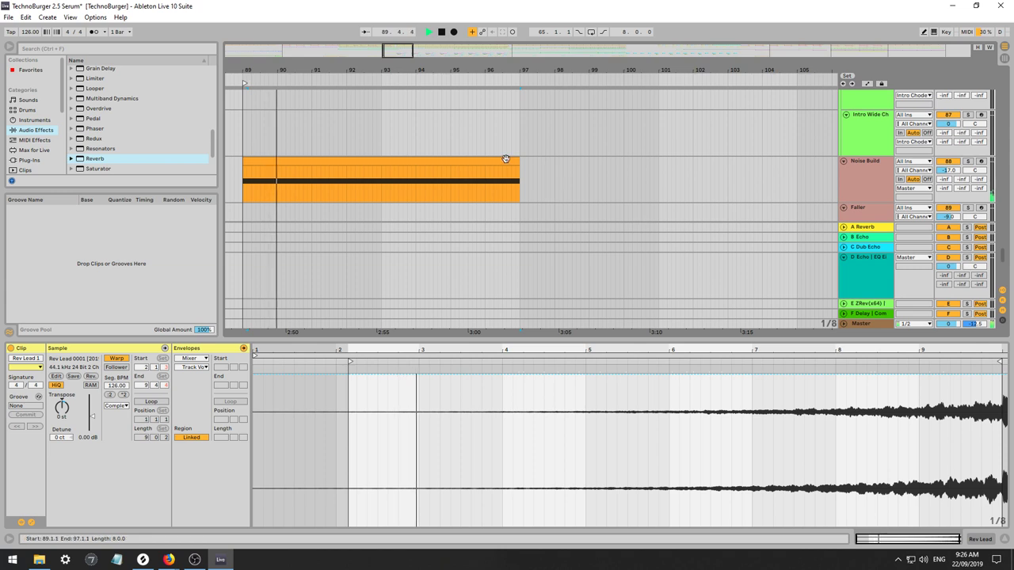
Move the Noise Build clip earlier so it ends near bar 96.
{"action": "left_click_drag", "start_coordinate": [506, 159], "coordinate": [473, 159]}
{"action": "left_click", "coordinate": [488, 186]}
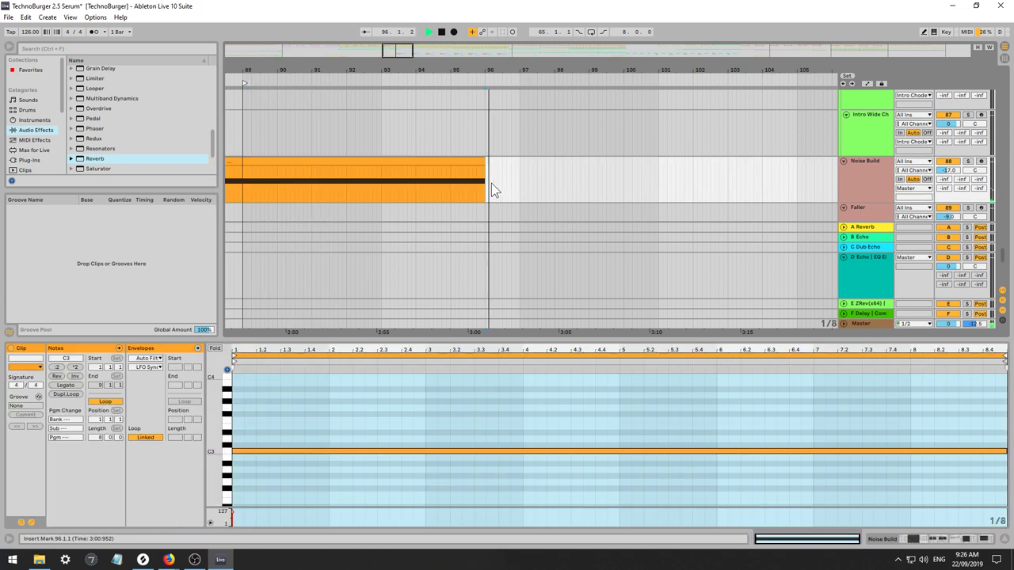
{"action": "scroll", "coordinate": [499, 171], "scroll_direction": "up", "scroll_amount": 10}
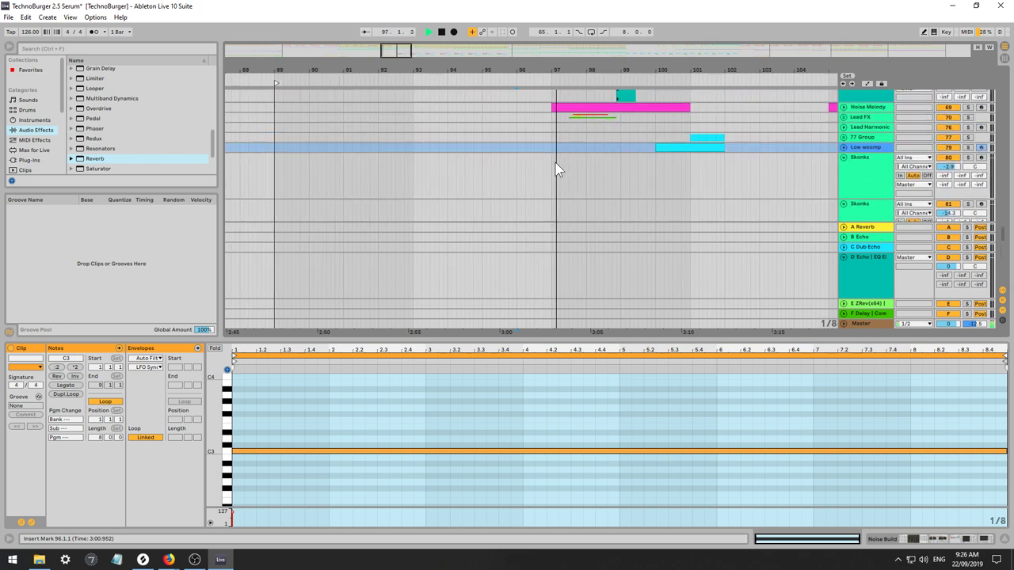
{"action": "scroll", "coordinate": [557, 163], "scroll_direction": "up", "scroll_amount": 8}
{"action": "scroll", "coordinate": [728, 191], "scroll_direction": "up", "scroll_amount": 3}
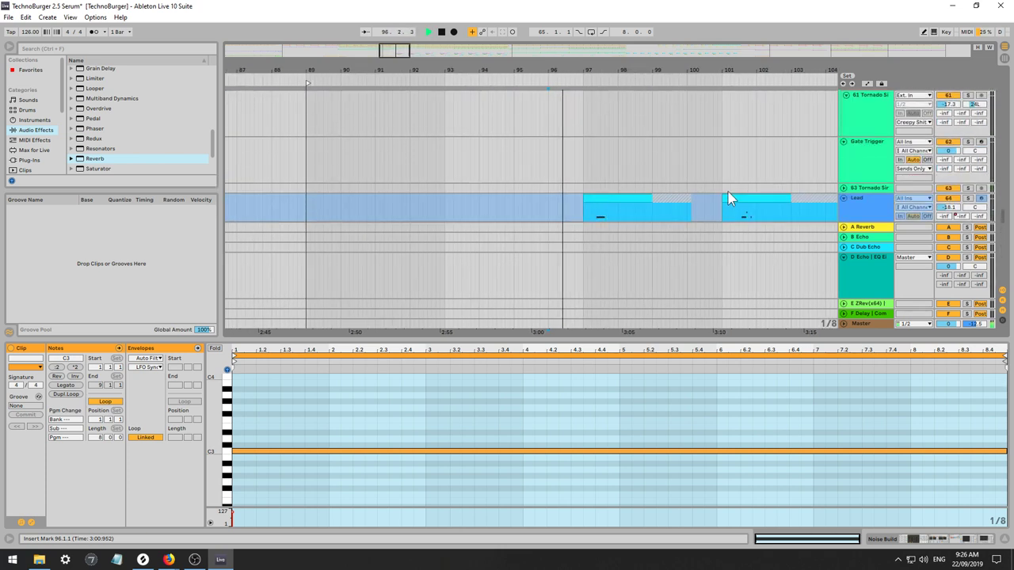
{"action": "scroll", "coordinate": [729, 198], "scroll_direction": "up", "scroll_amount": 5}
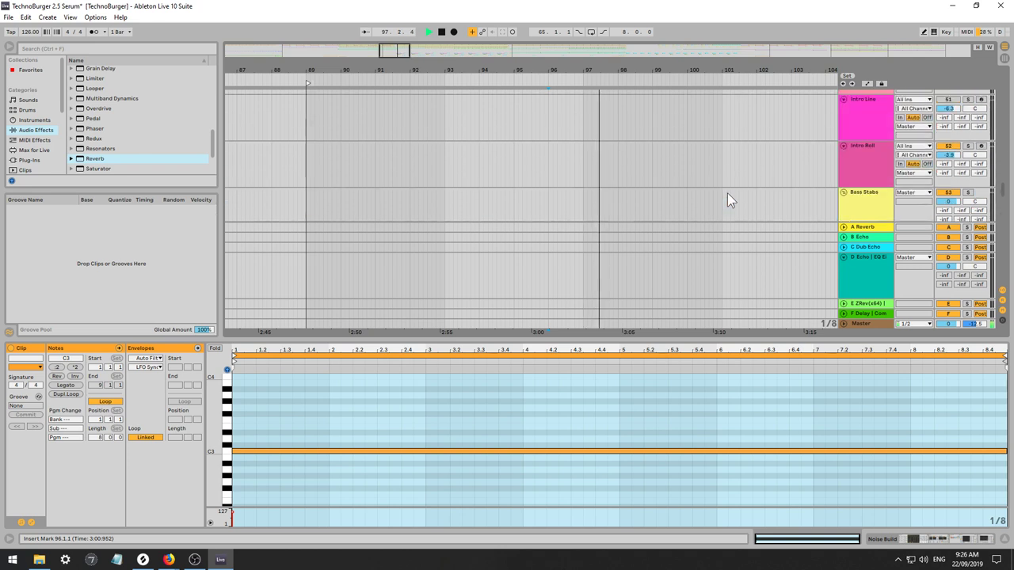
{"action": "scroll", "coordinate": [727, 193], "scroll_direction": "up", "scroll_amount": 5}
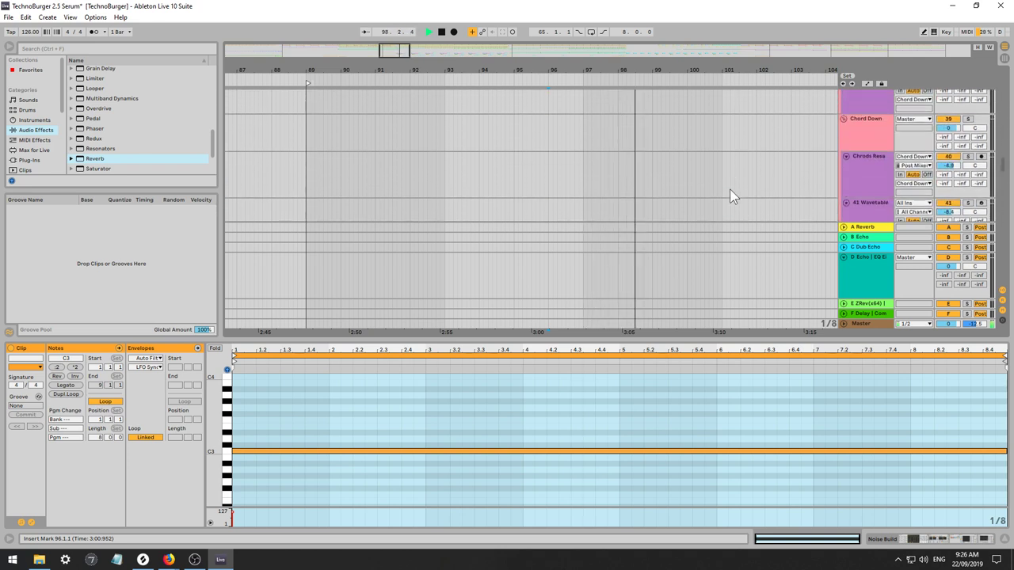
{"action": "scroll", "coordinate": [730, 188], "scroll_direction": "up", "scroll_amount": 2}
{"action": "scroll", "coordinate": [558, 146], "scroll_direction": "down", "scroll_amount": 1}
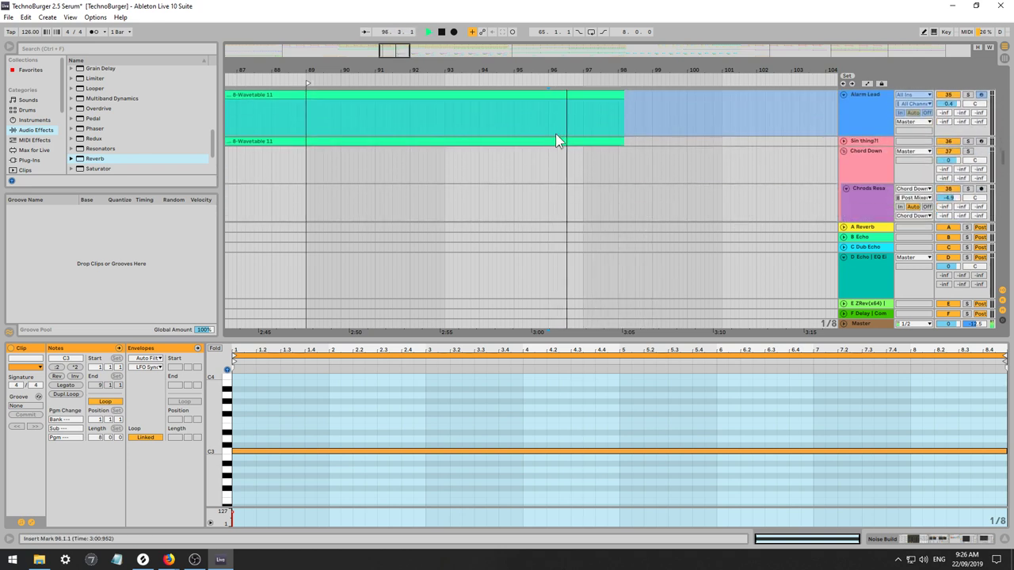
{"action": "left_click_drag", "start_coordinate": [548, 119], "coordinate": [637, 134]}
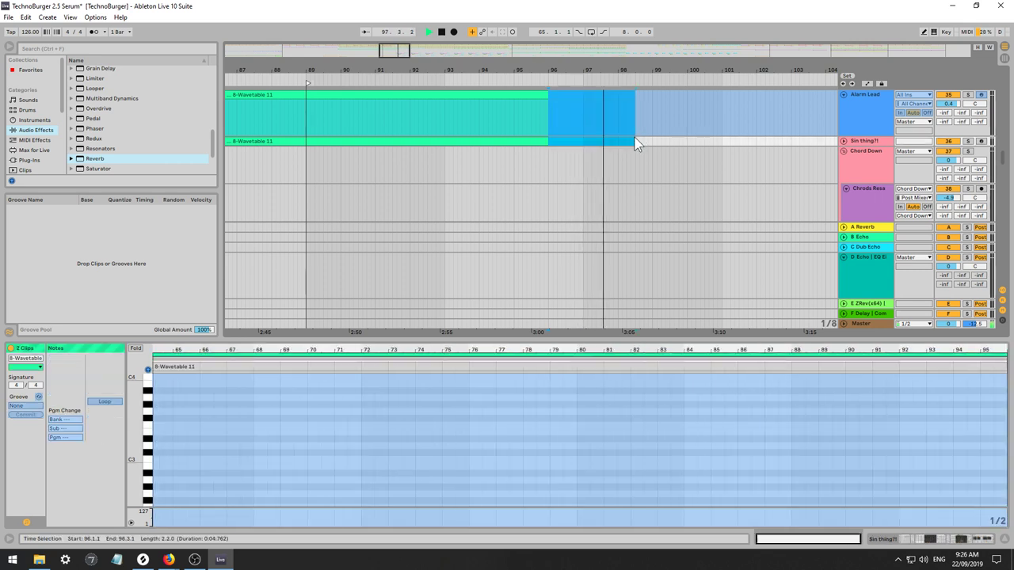
{"action": "scroll", "coordinate": [619, 170], "scroll_direction": "up", "scroll_amount": 2}
{"action": "scroll", "coordinate": [620, 174], "scroll_direction": "up", "scroll_amount": 5}
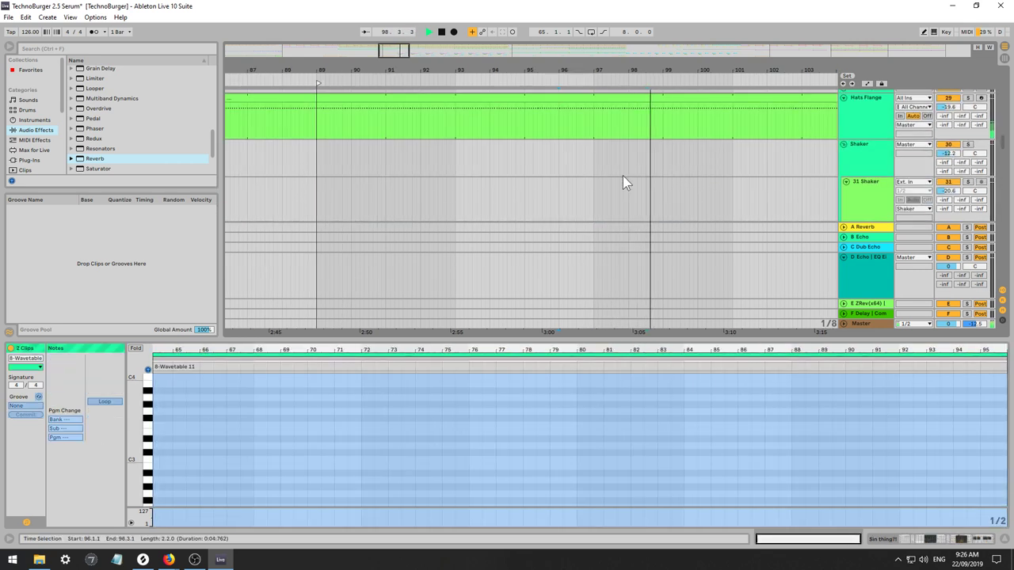
Clear one beat of the Hats Flange clip around bar 96 and play it back.
{"action": "key", "text": "space"}
{"action": "key", "text": "space"}
{"action": "left_click_drag", "start_coordinate": [555, 176], "coordinate": [595, 186]}
{"action": "key", "text": "Delete"}
{"action": "scroll", "coordinate": [576, 188], "scroll_direction": "up", "scroll_amount": 1}
{"action": "key", "text": "space"}
{"action": "key", "text": "space"}
{"action": "scroll", "coordinate": [576, 188], "scroll_direction": "up", "scroll_amount": 3}
{"action": "scroll", "coordinate": [558, 216], "scroll_direction": "up", "scroll_amount": 8}
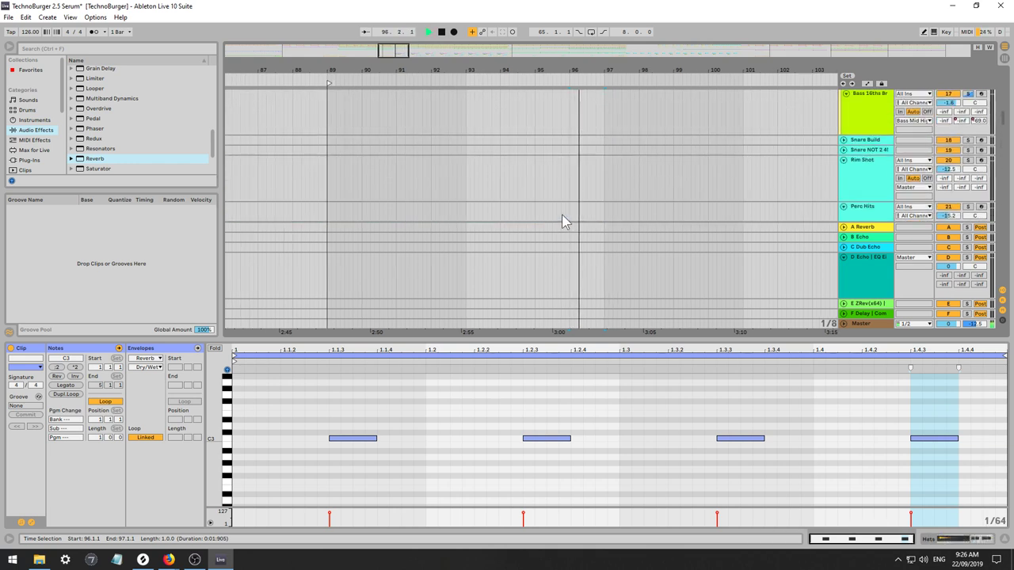
{"action": "scroll", "coordinate": [587, 202], "scroll_direction": "up", "scroll_amount": 8}
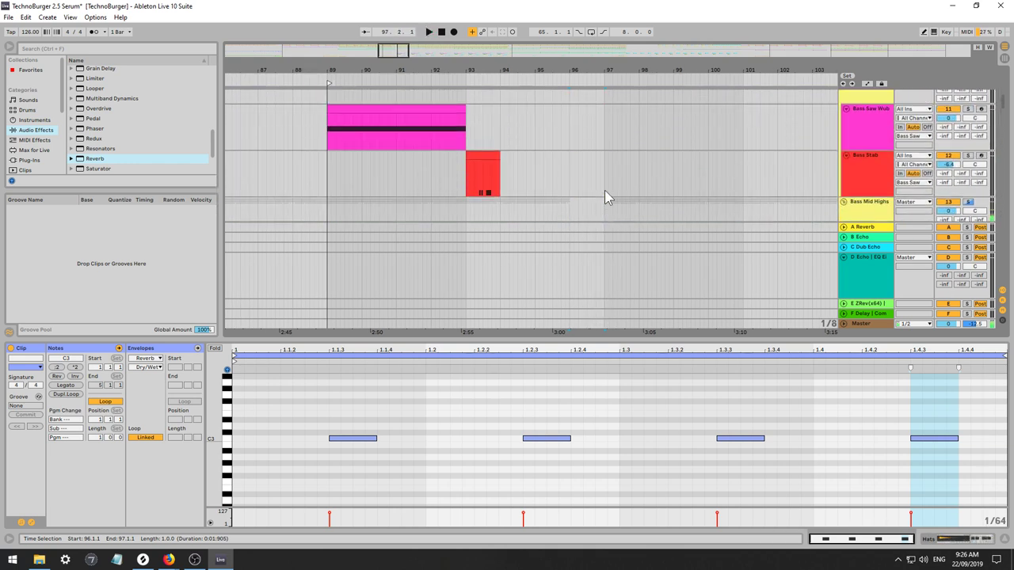
{"action": "scroll", "coordinate": [604, 190], "scroll_direction": "up", "scroll_amount": 3}
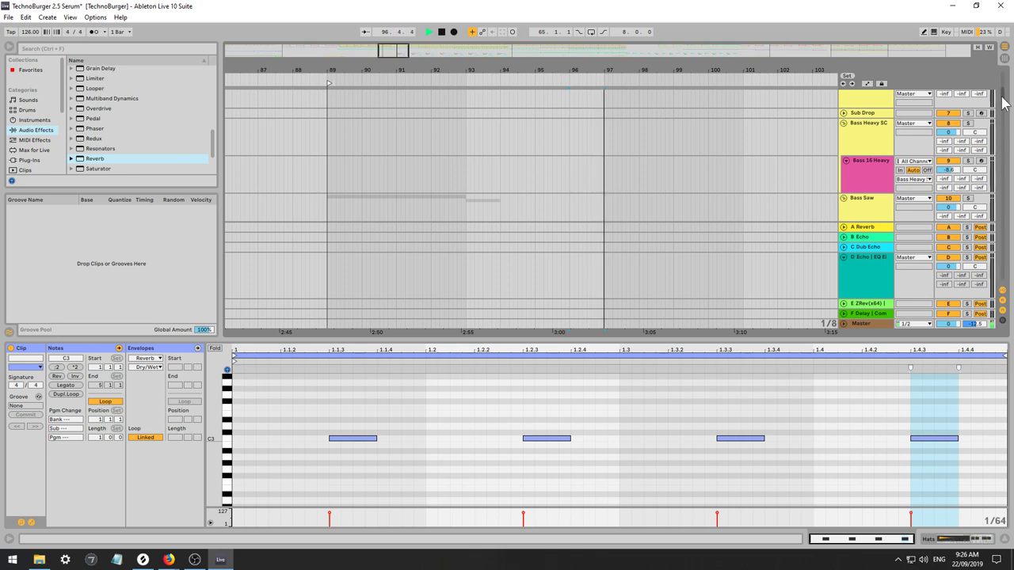
{"action": "scroll", "coordinate": [1002, 103], "scroll_direction": "up", "scroll_amount": 10}
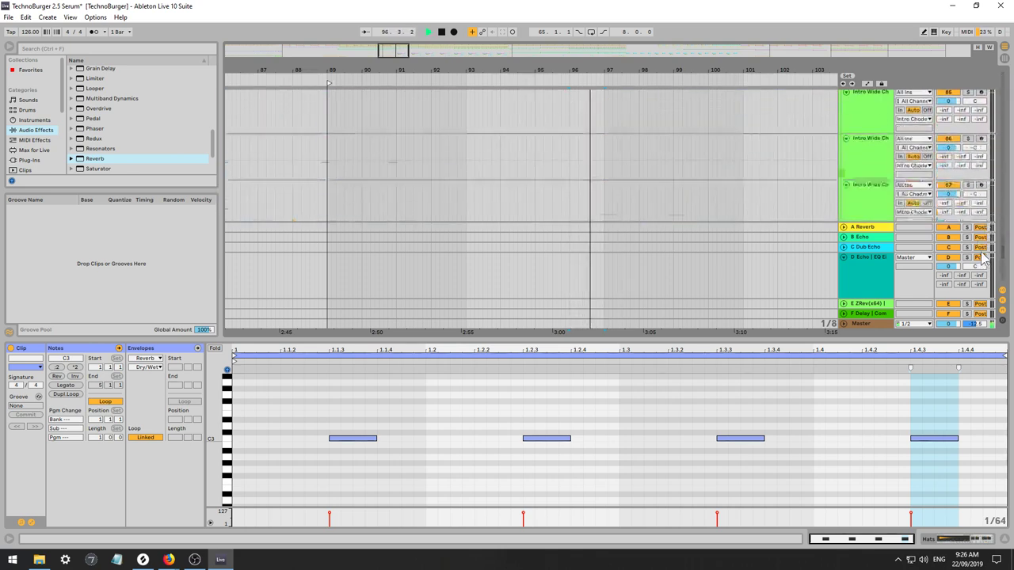
{"action": "scroll", "coordinate": [982, 261], "scroll_direction": "up", "scroll_amount": 8}
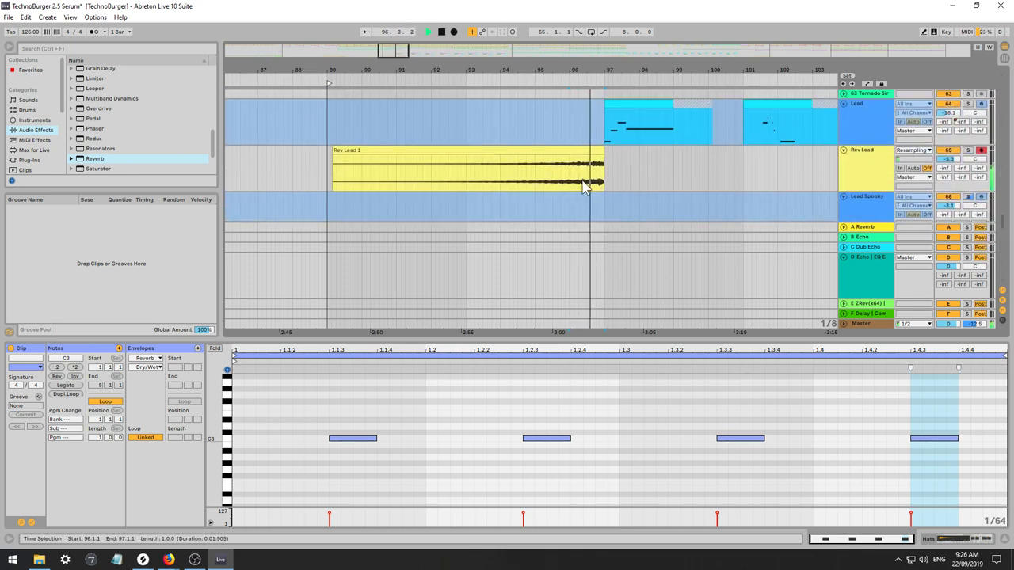
Duplicate the Rev Lead track with Ctrl+D.
{"action": "left_click", "coordinate": [564, 181]}
{"action": "key", "text": "space"}
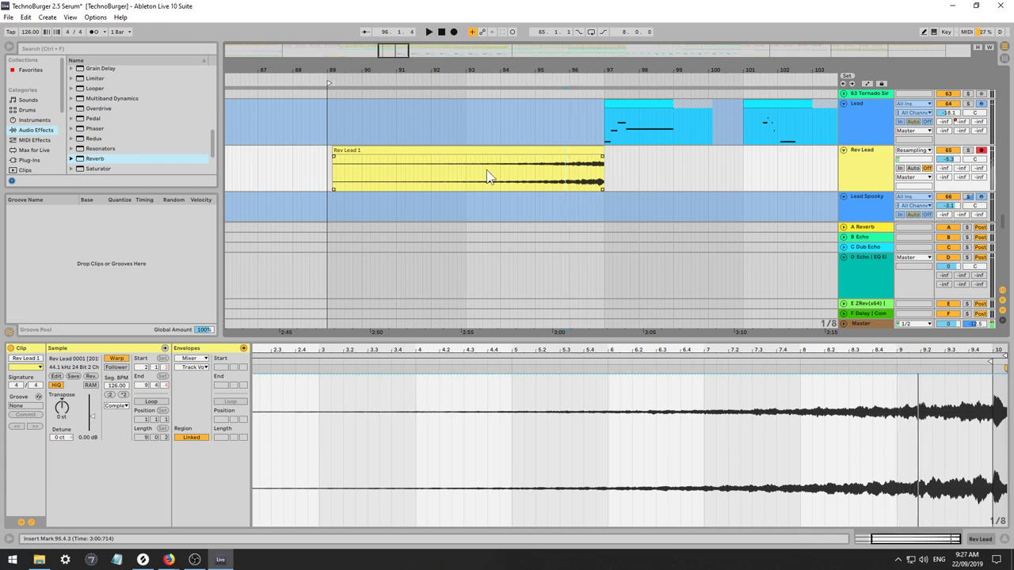
{"action": "left_click", "coordinate": [487, 176]}
{"action": "key", "text": "space"}
{"action": "left_click", "coordinate": [862, 151]}
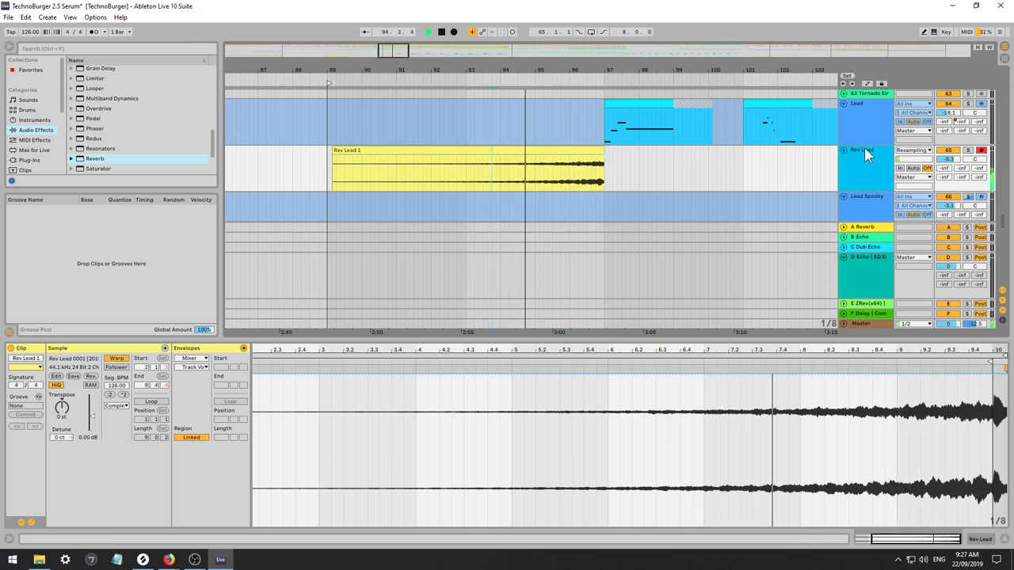
{"action": "key", "text": "ctrl+d"}
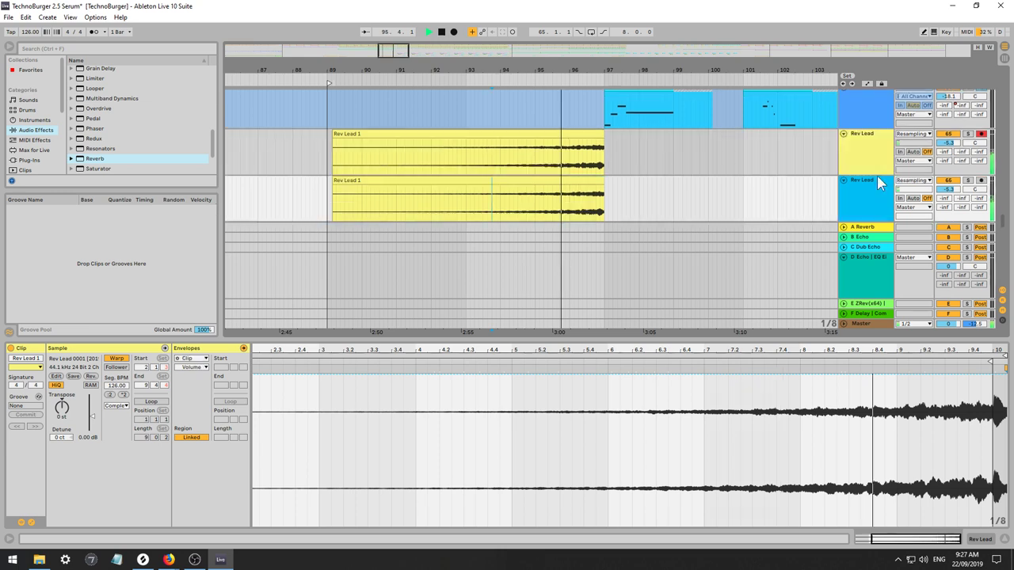
On the duplicate's Rev Lead 1 clip, drop the transposition ramp breakpoint to -12 st.
{"action": "left_click", "coordinate": [548, 186]}
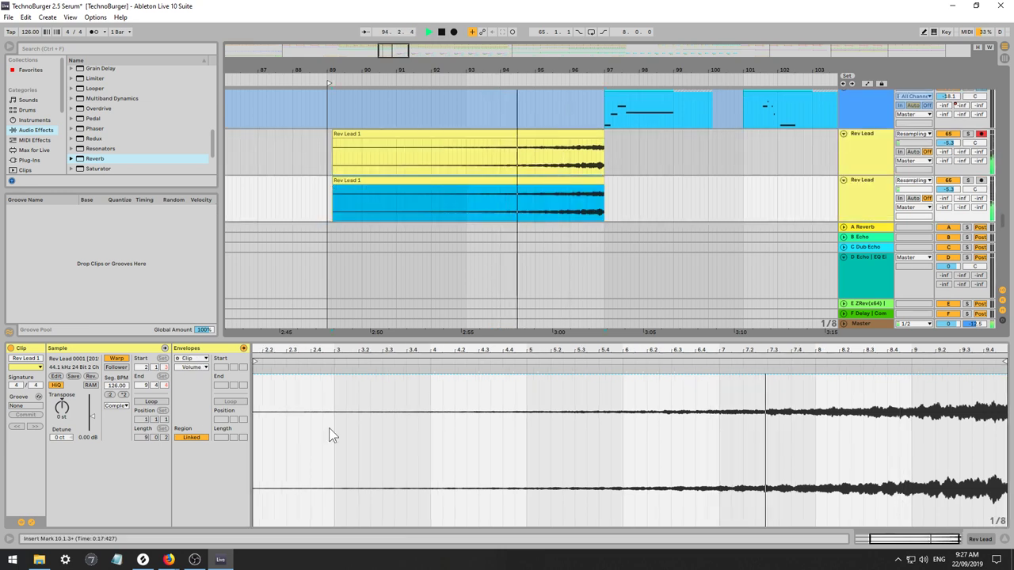
{"action": "left_click", "coordinate": [190, 349]}
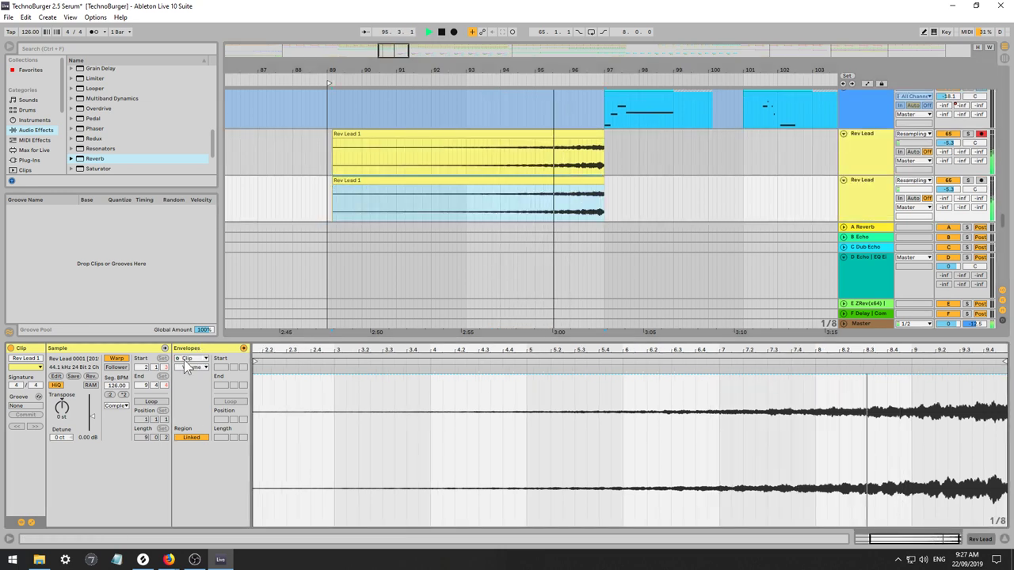
{"action": "left_click", "coordinate": [191, 366]}
{"action": "left_click", "coordinate": [192, 388]}
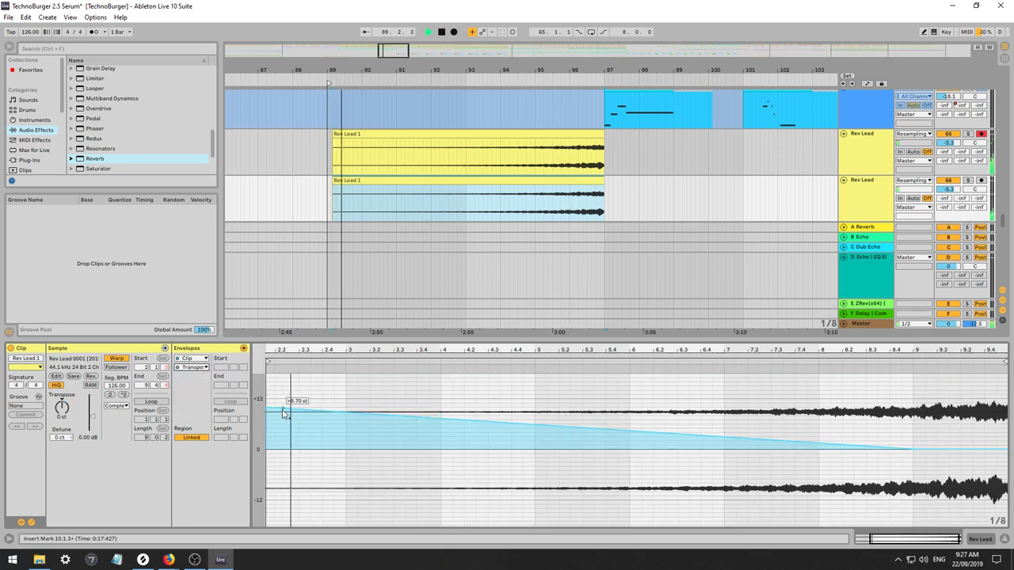
{"action": "left_click_drag", "start_coordinate": [291, 351], "coordinate": [379, 351]}
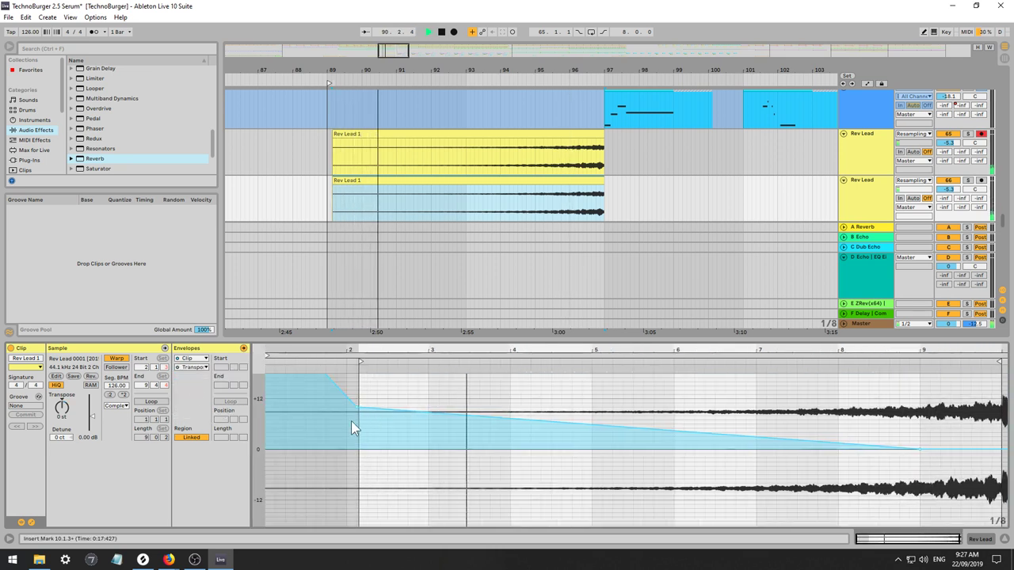
{"action": "left_click_drag", "start_coordinate": [355, 412], "coordinate": [358, 515]}
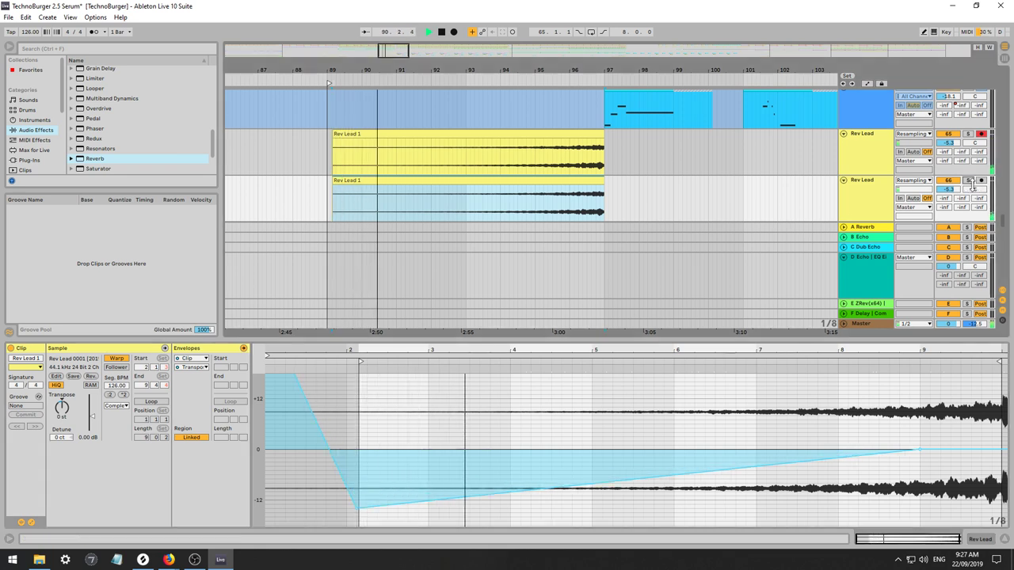
Select both Rev Lead tracks and group them into 65 Group with Ctrl+G.
{"action": "left_click", "coordinate": [862, 182]}
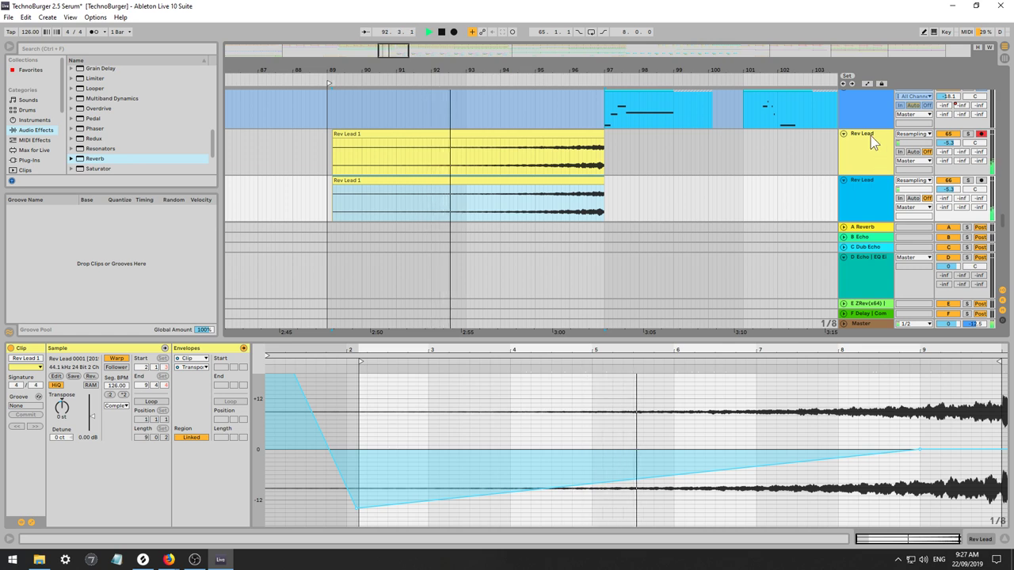
{"action": "left_click", "coordinate": [860, 184]}
{"action": "right_click", "coordinate": [858, 181]}
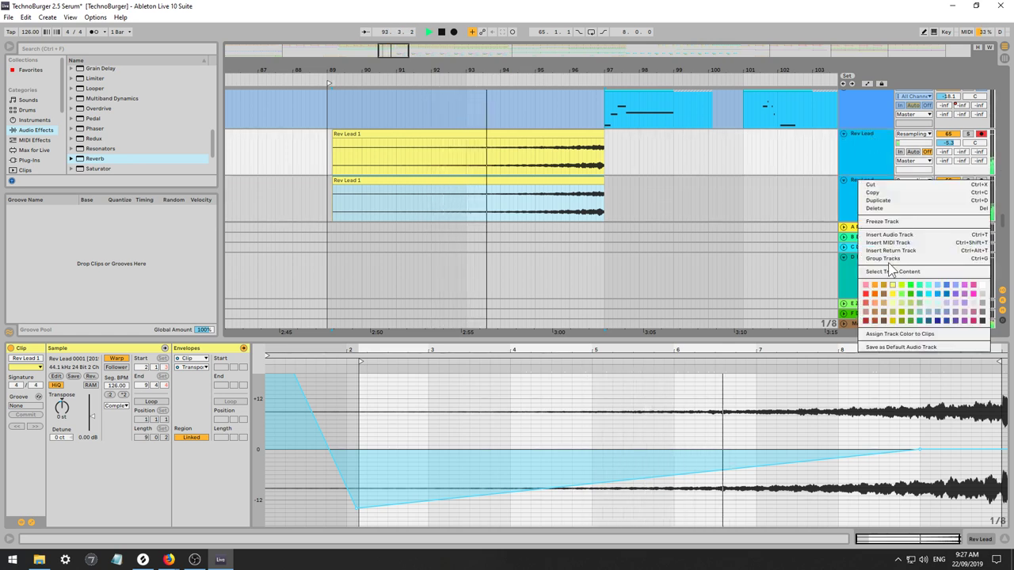
{"action": "left_click", "coordinate": [885, 260]}
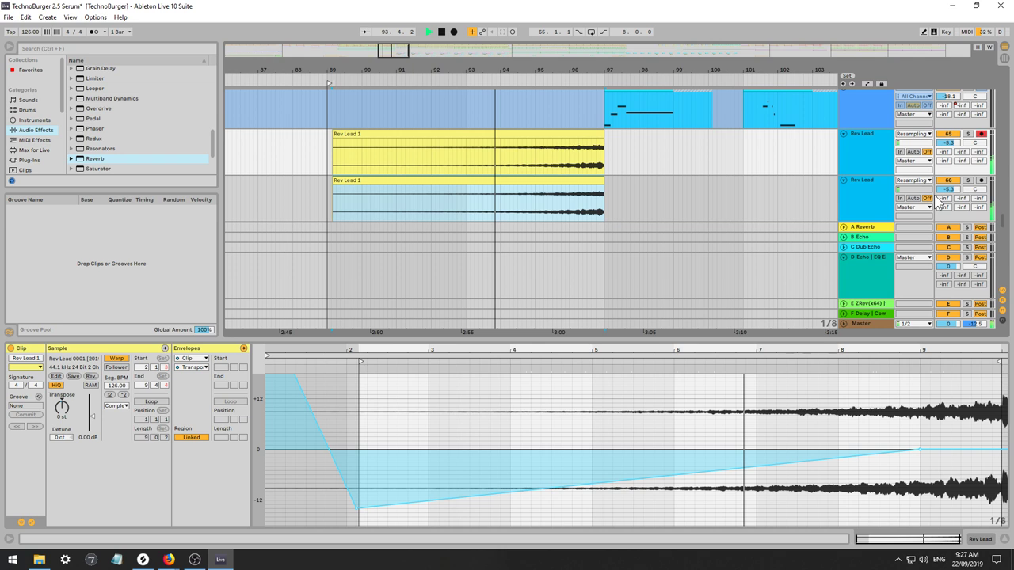
{"action": "key", "text": "ctrl+g"}
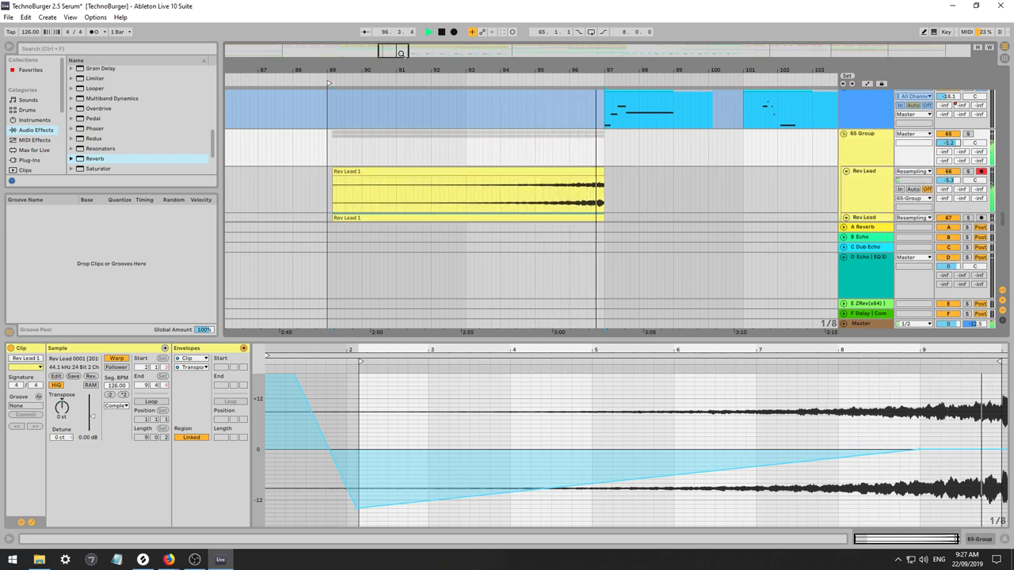
Set the duplicated Rev Lead 1 clip's warp mode to Complex Pro.
{"action": "left_click_drag", "start_coordinate": [401, 54], "coordinate": [404, 37]}
{"action": "scroll", "coordinate": [493, 141], "scroll_direction": "down", "scroll_amount": 3}
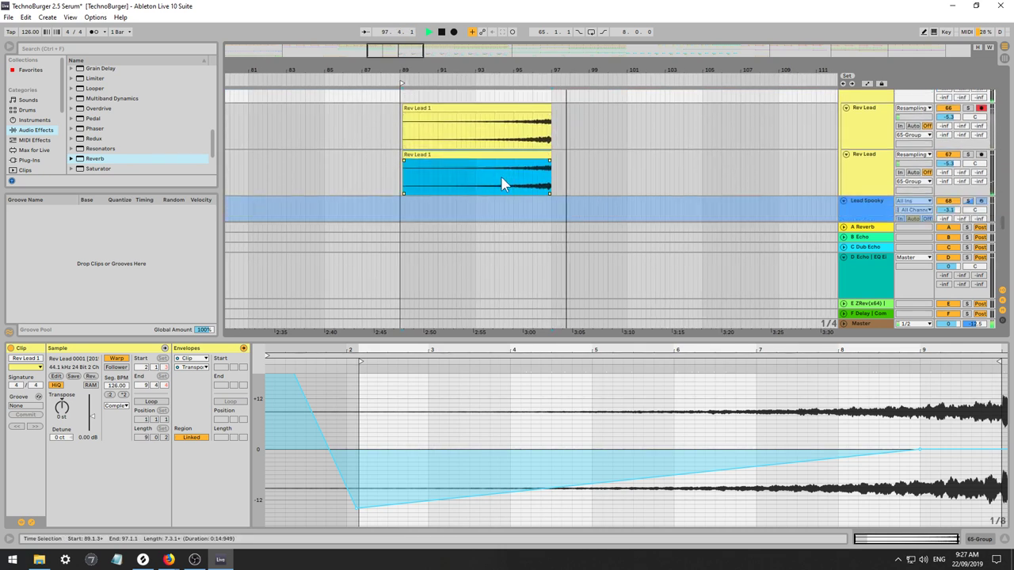
{"action": "left_click", "coordinate": [503, 184]}
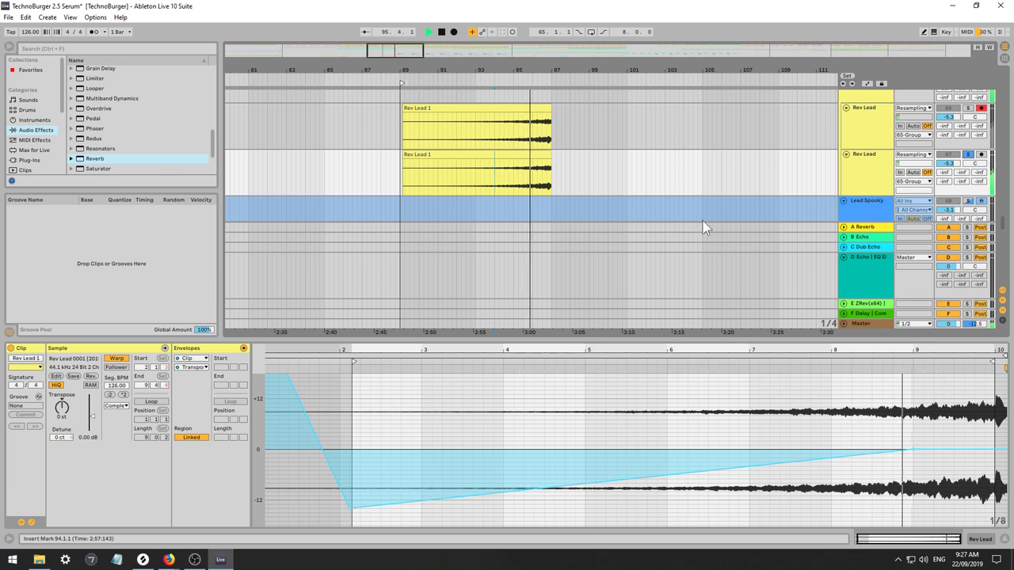
{"action": "left_click", "coordinate": [490, 180]}
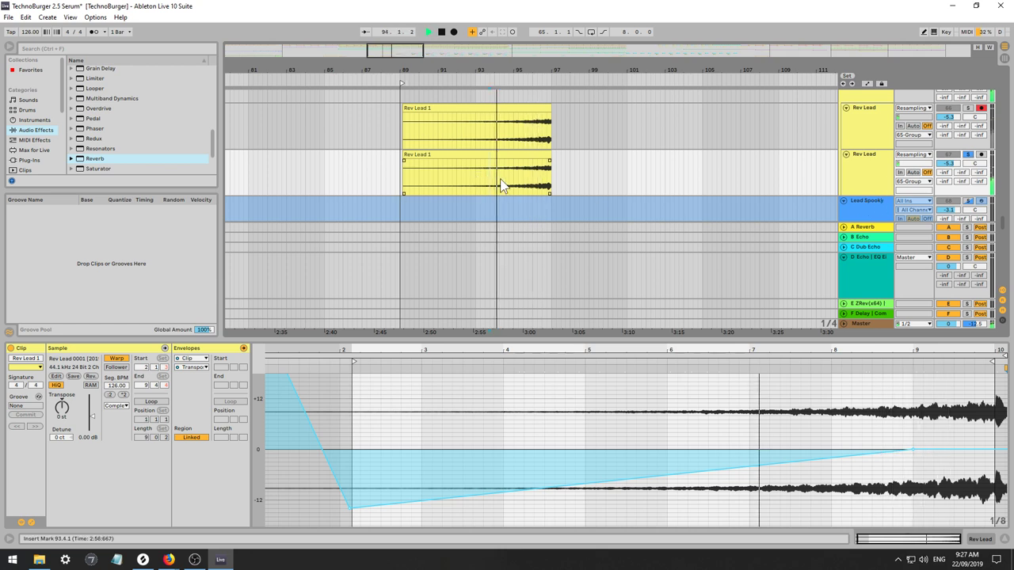
{"action": "left_click", "coordinate": [120, 407]}
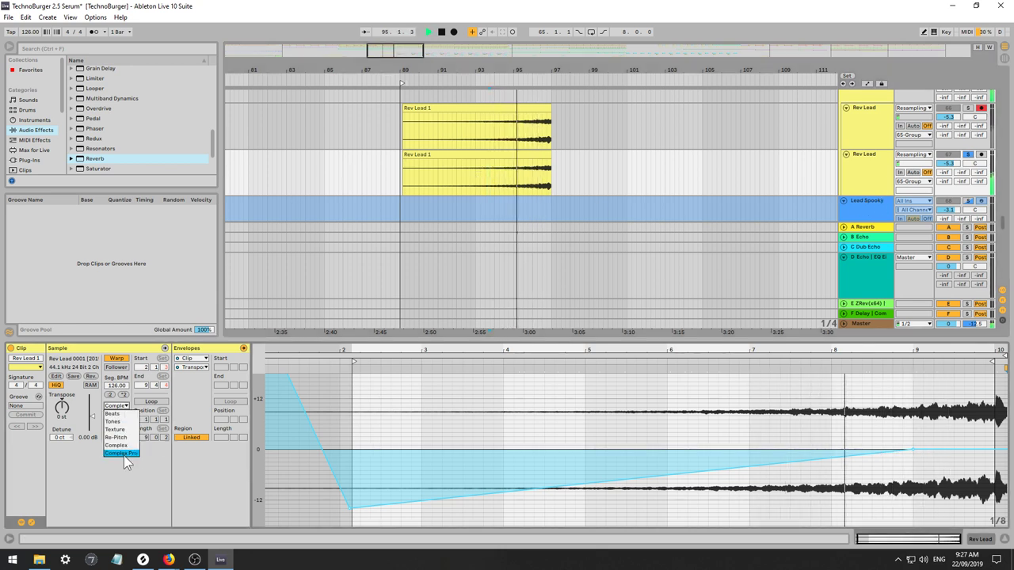
{"action": "left_click", "coordinate": [121, 454]}
{"action": "scroll", "coordinate": [95, 143], "scroll_direction": "up", "scroll_amount": 8}
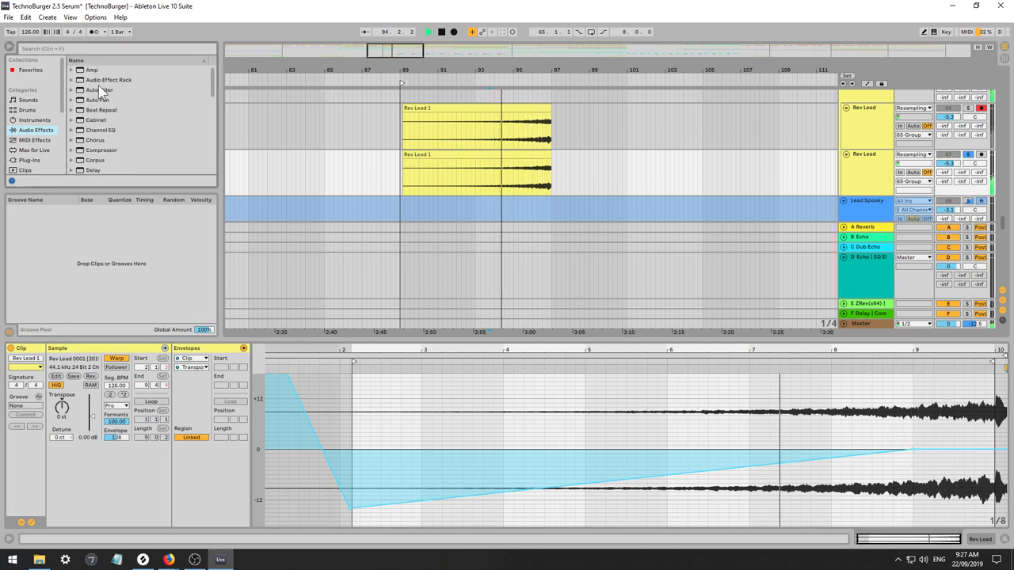
Add a high-pass Auto Filter to the lower Rev Lead track at about 1.86 kHz.
{"action": "left_click", "coordinate": [98, 89]}
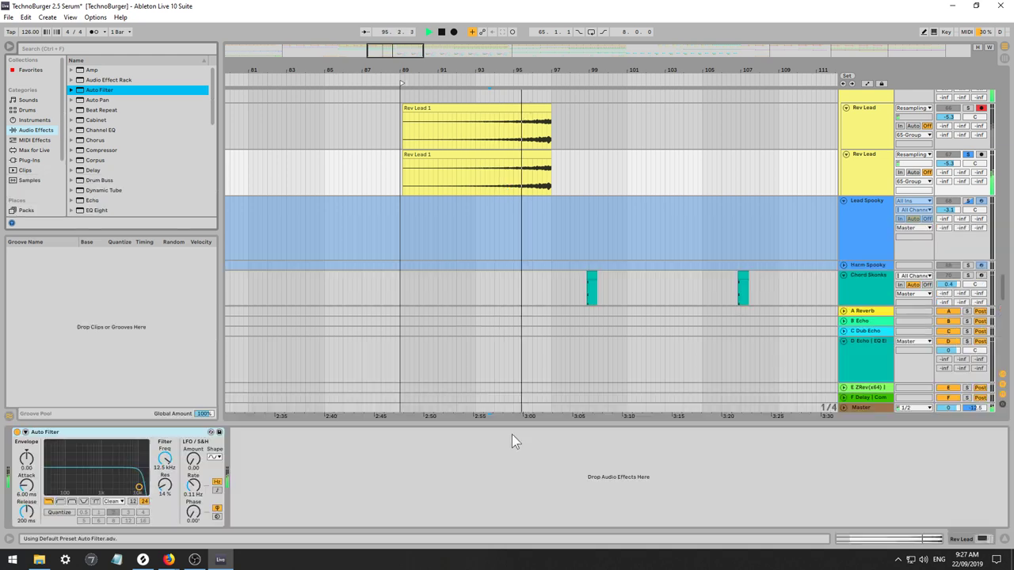
{"action": "left_click", "coordinate": [60, 501]}
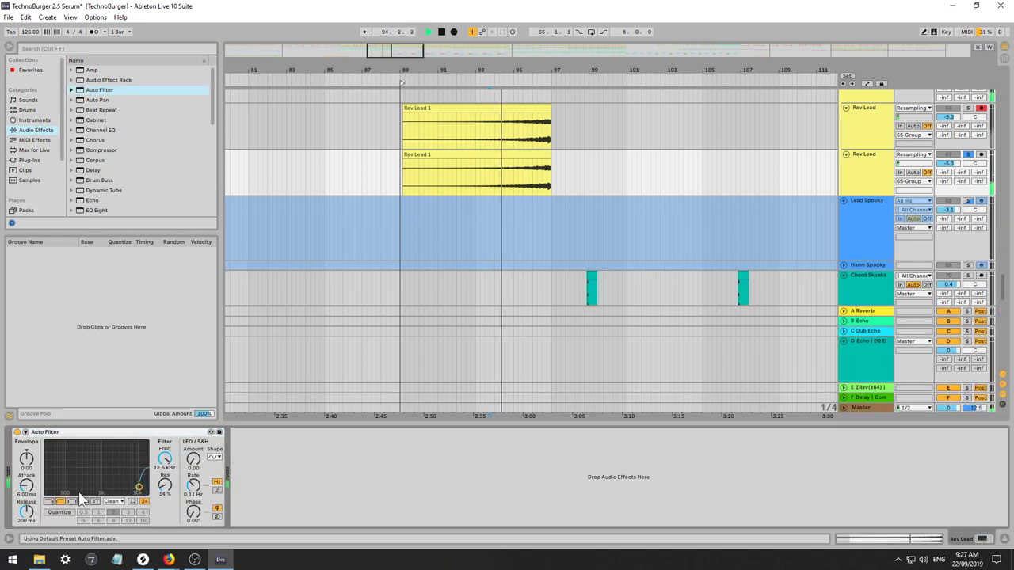
{"action": "left_click_drag", "start_coordinate": [114, 483], "coordinate": [113, 481]}
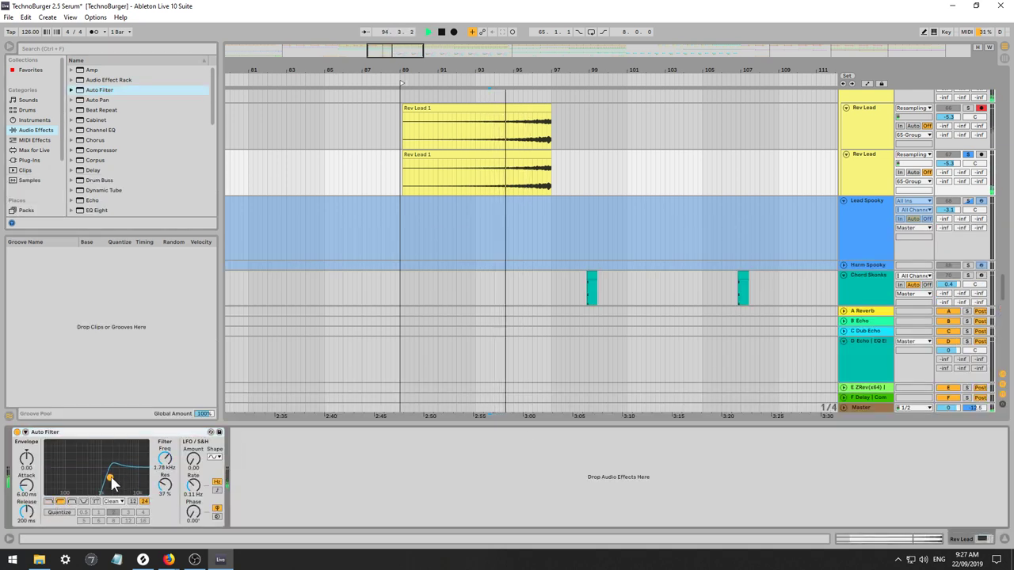
{"action": "left_click_drag", "start_coordinate": [167, 456], "coordinate": [168, 453]}
Automate the filter Frequency to fall from 5.00 kHz toward the clip's end at bar 97.
{"action": "key", "text": "a"}
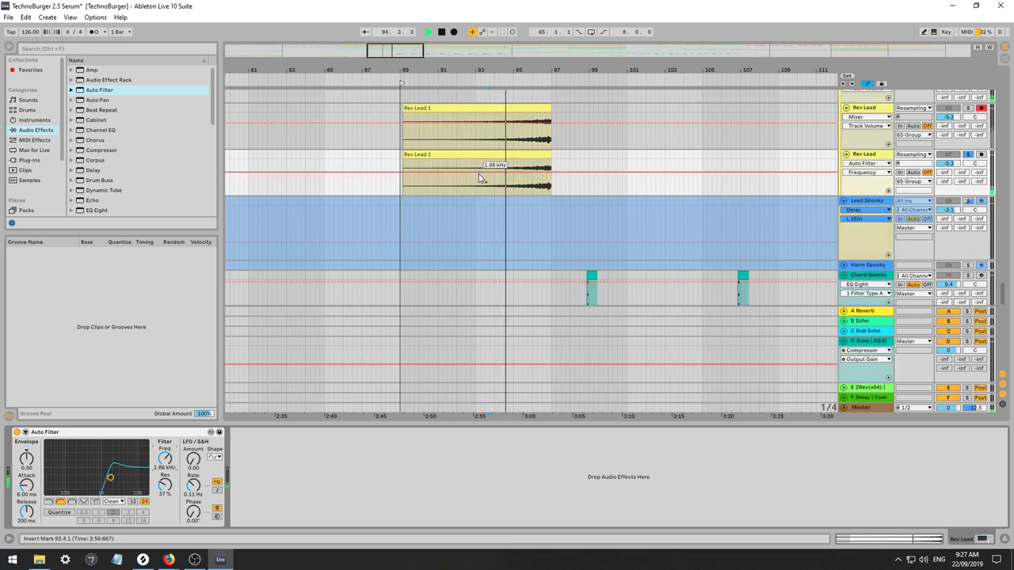
{"action": "left_click_drag", "start_coordinate": [550, 182], "coordinate": [547, 196]}
{"action": "key", "text": "space"}
{"action": "key", "text": "space"}
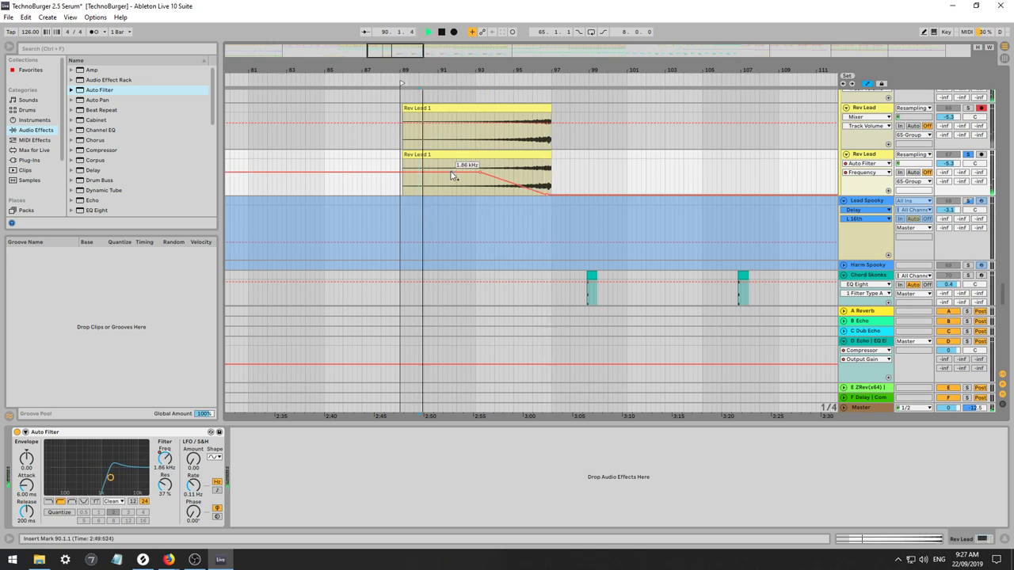
{"action": "left_click_drag", "start_coordinate": [419, 172], "coordinate": [420, 166]}
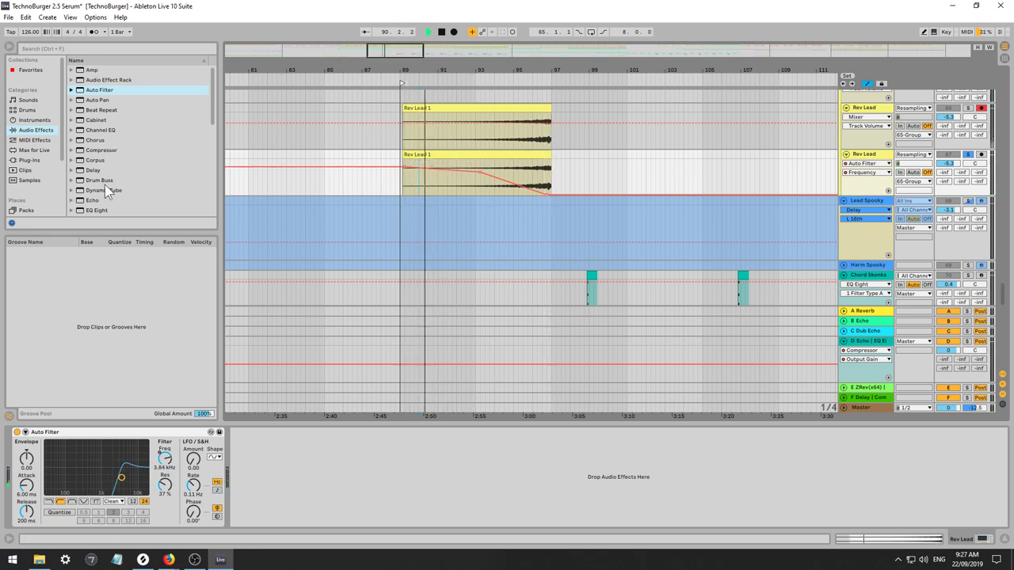
{"action": "scroll", "coordinate": [107, 186], "scroll_direction": "down", "scroll_amount": 3}
{"action": "scroll", "coordinate": [114, 159], "scroll_direction": "up", "scroll_amount": 3}
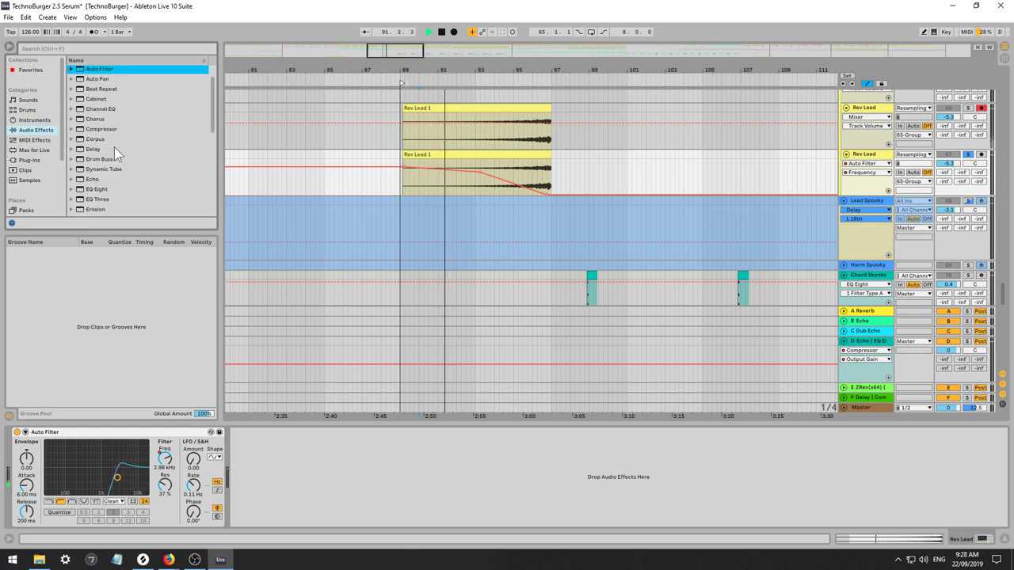
{"action": "left_click", "coordinate": [99, 89]}
{"action": "key", "text": "alt+Tab"}
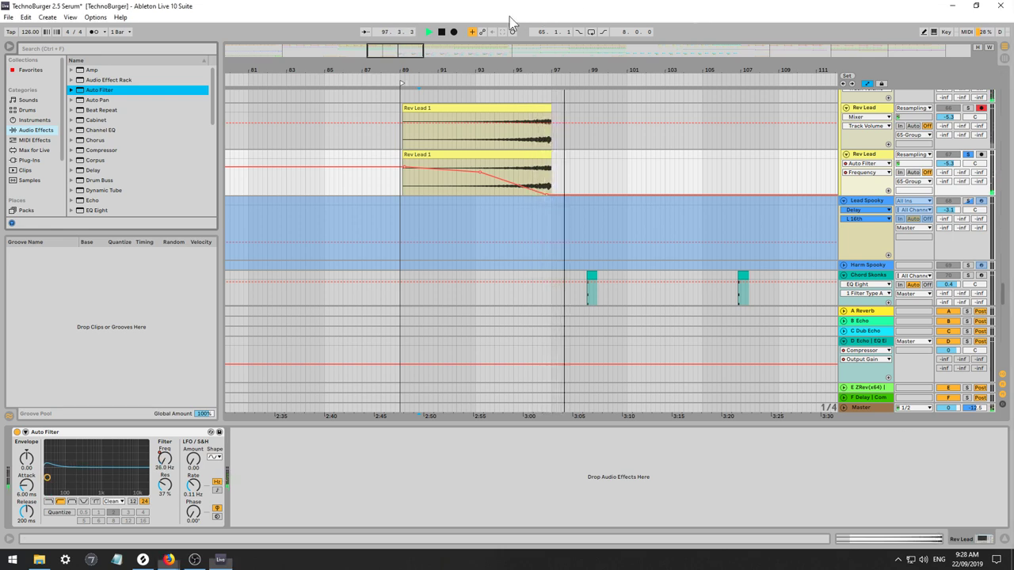
{"action": "left_click", "coordinate": [412, 94]}
Add a Limiter to the lower Rev Lead track with Gain automation falling from 23.8 dB toward bar 96.
{"action": "scroll", "coordinate": [112, 177], "scroll_direction": "down", "scroll_amount": 5}
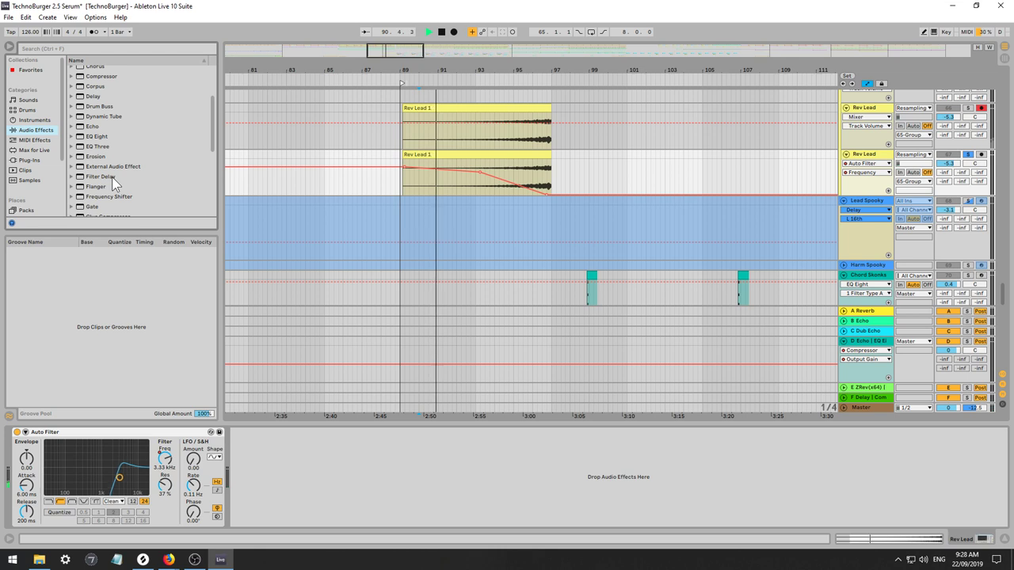
{"action": "left_click_drag", "start_coordinate": [96, 173], "coordinate": [261, 520]}
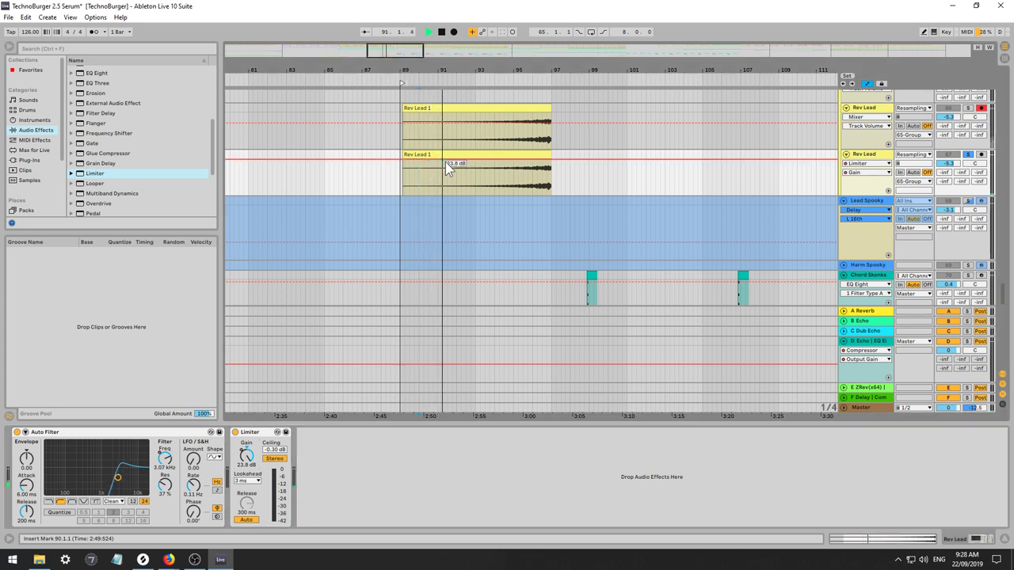
{"action": "left_click_drag", "start_coordinate": [465, 163], "coordinate": [528, 176]}
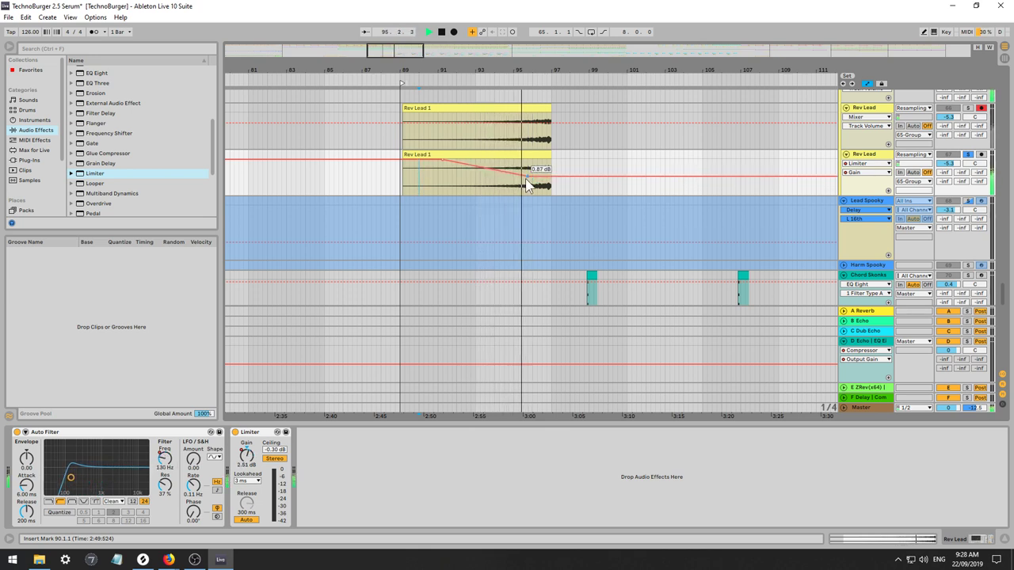
{"action": "left_click", "coordinate": [863, 109]}
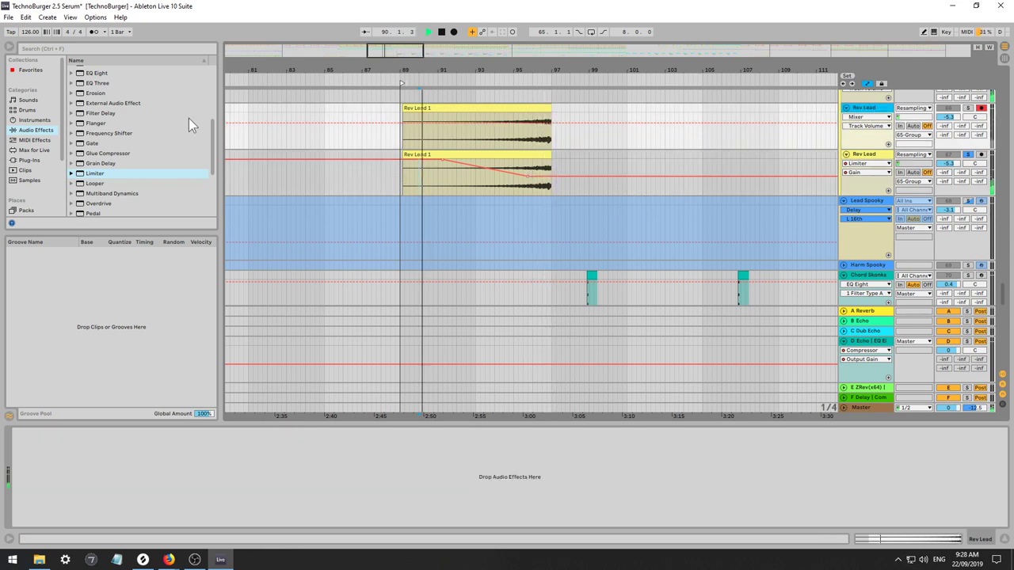
{"action": "key", "text": "space"}
{"action": "scroll", "coordinate": [103, 134], "scroll_direction": "up", "scroll_amount": 5}
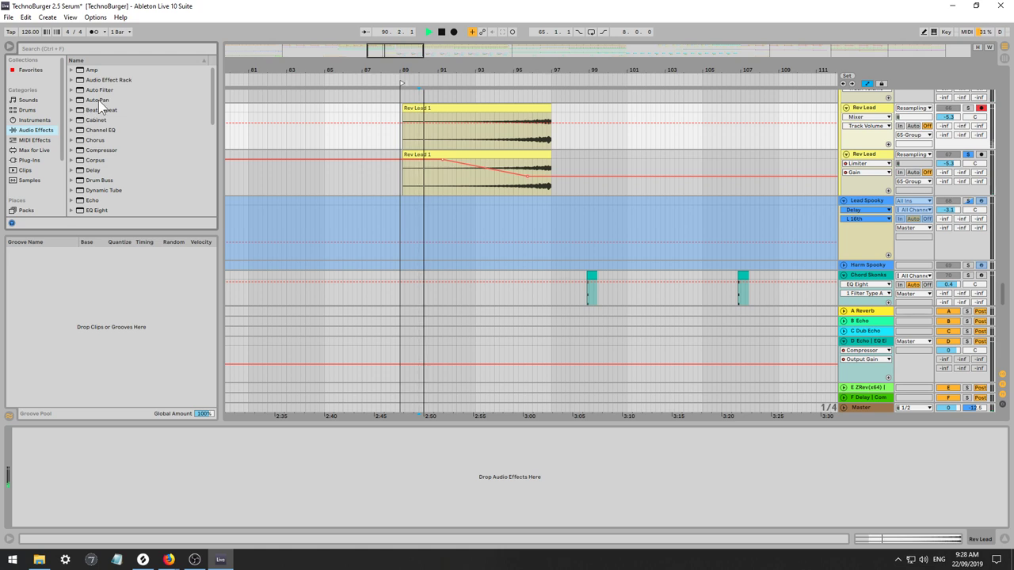
{"action": "left_click", "coordinate": [100, 91]}
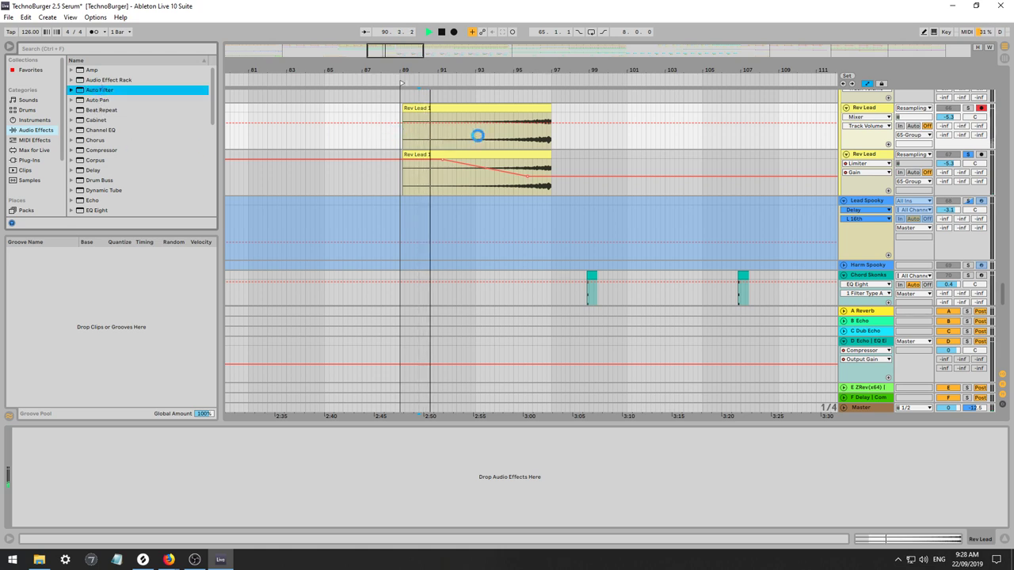
Set the upper Rev Lead Auto Filter to about 347 Hz, automating Frequency from 269 Hz up to 11.7 kHz.
{"action": "key", "text": "space"}
{"action": "left_click", "coordinate": [972, 115]}
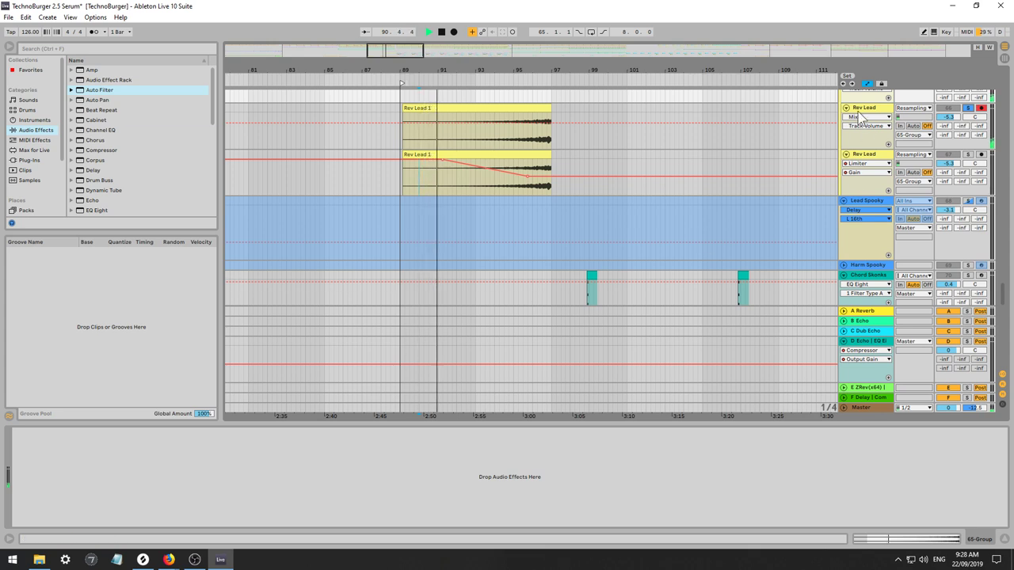
{"action": "left_click", "coordinate": [837, 124]}
{"action": "left_click_drag", "start_coordinate": [139, 487], "coordinate": [97, 485]}
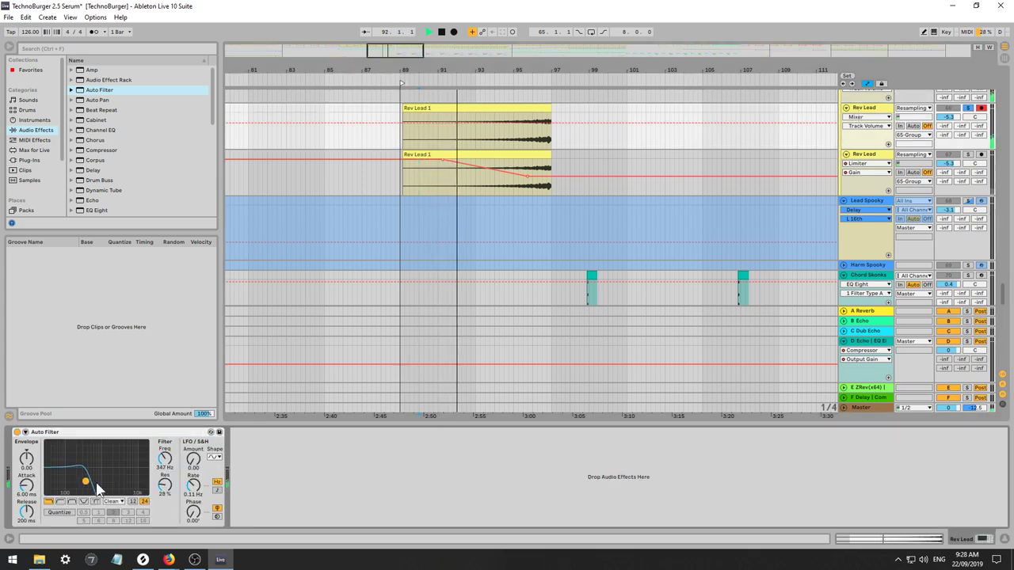
{"action": "left_click", "coordinate": [161, 460]}
{"action": "left_click", "coordinate": [460, 135]}
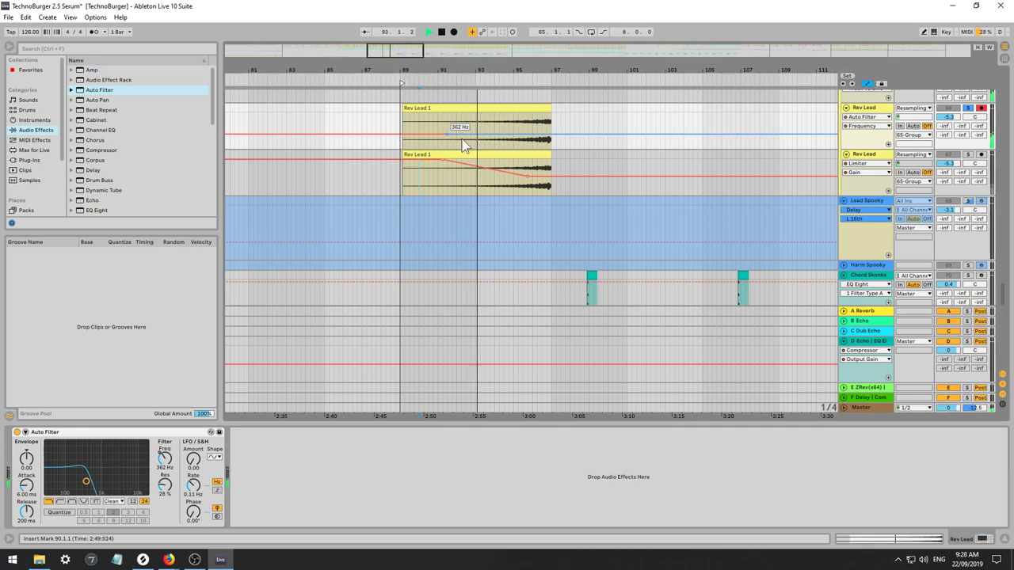
{"action": "left_click_drag", "start_coordinate": [461, 134], "coordinate": [442, 136]}
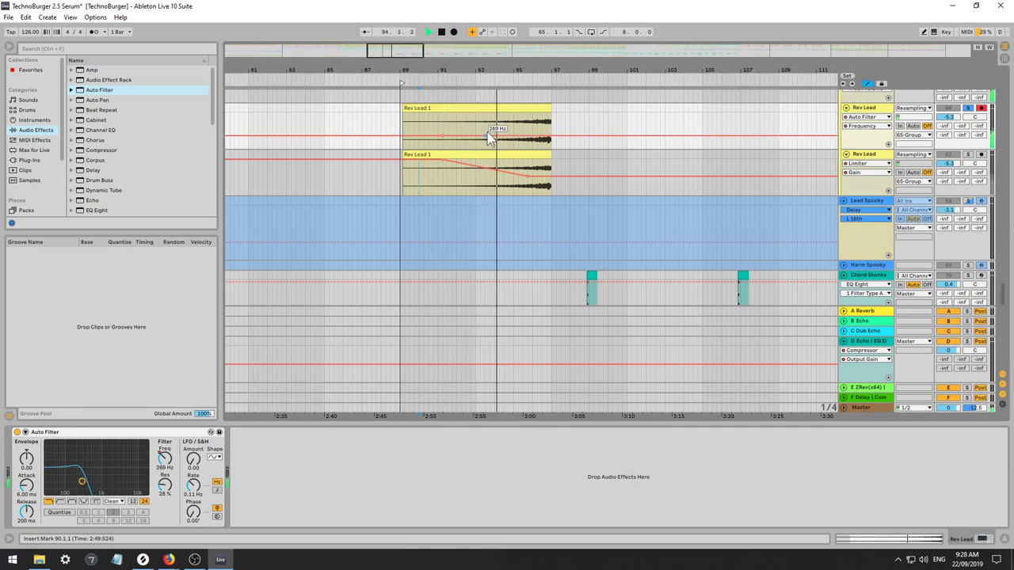
{"action": "left_click_drag", "start_coordinate": [518, 136], "coordinate": [532, 112]}
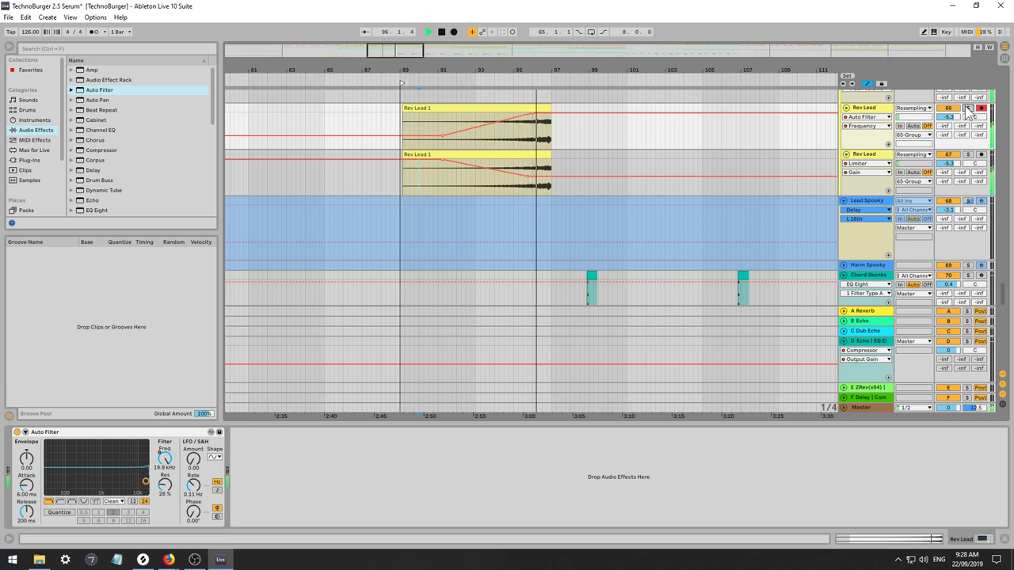
{"action": "left_click", "coordinate": [460, 187]}
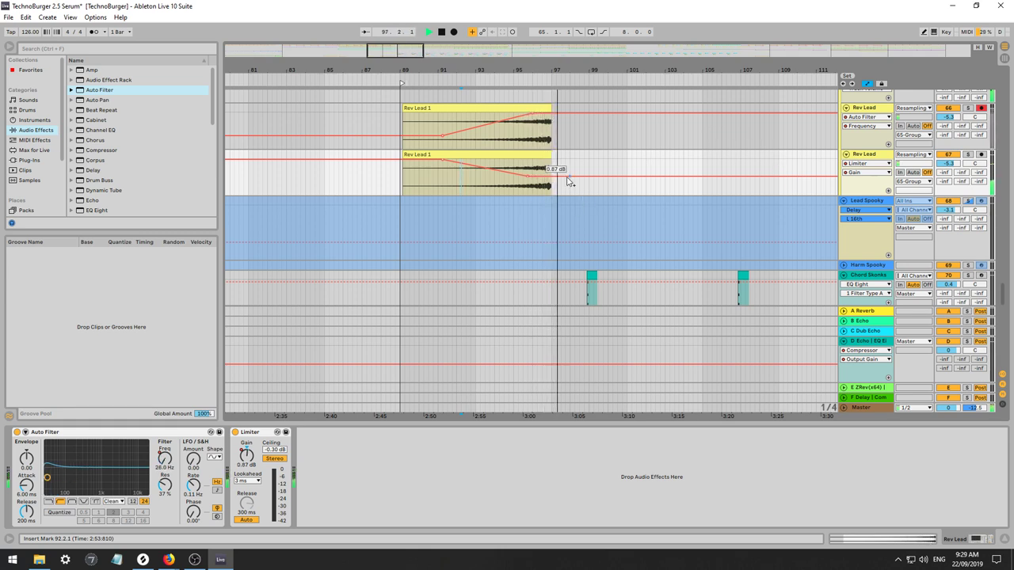
{"action": "key", "text": "space"}
{"action": "left_click", "coordinate": [512, 184]}
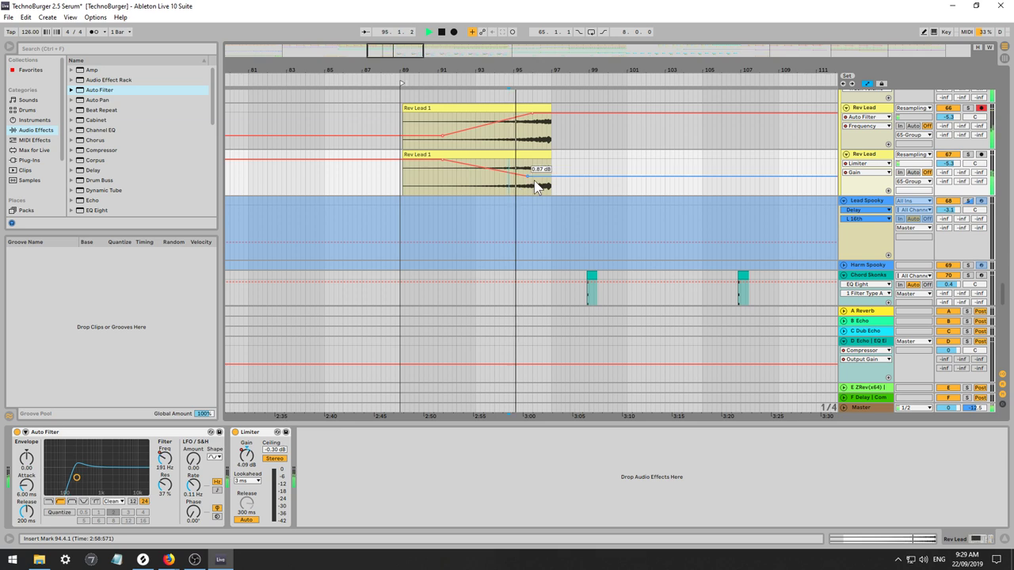
{"action": "left_click", "coordinate": [536, 156]}
Pull the lower Rev Lead clip's fade-out earlier and audition from bar 94.3.1.
{"action": "key", "text": "a"}
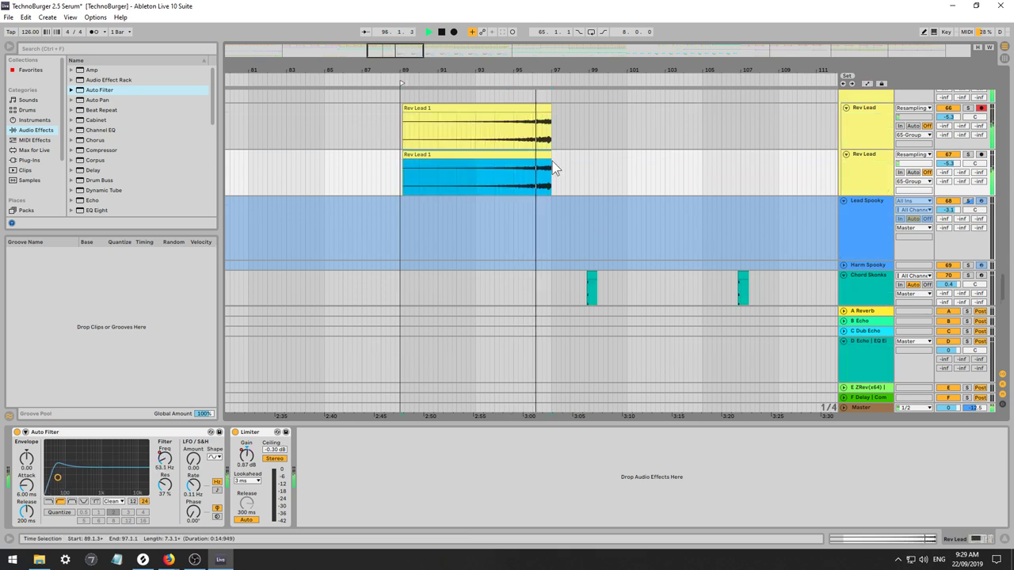
{"action": "key", "text": "space"}
{"action": "key", "text": "space"}
{"action": "mouse_move", "coordinate": [551, 161]}
{"action": "left_mouse_down"}
{"action": "mouse_move", "coordinate": [522, 163]}
{"action": "mouse_move", "coordinate": [535, 162]}
{"action": "left_mouse_up"}
{"action": "left_click", "coordinate": [507, 170]}
{"action": "key", "text": "space"}
{"action": "key", "text": "space"}
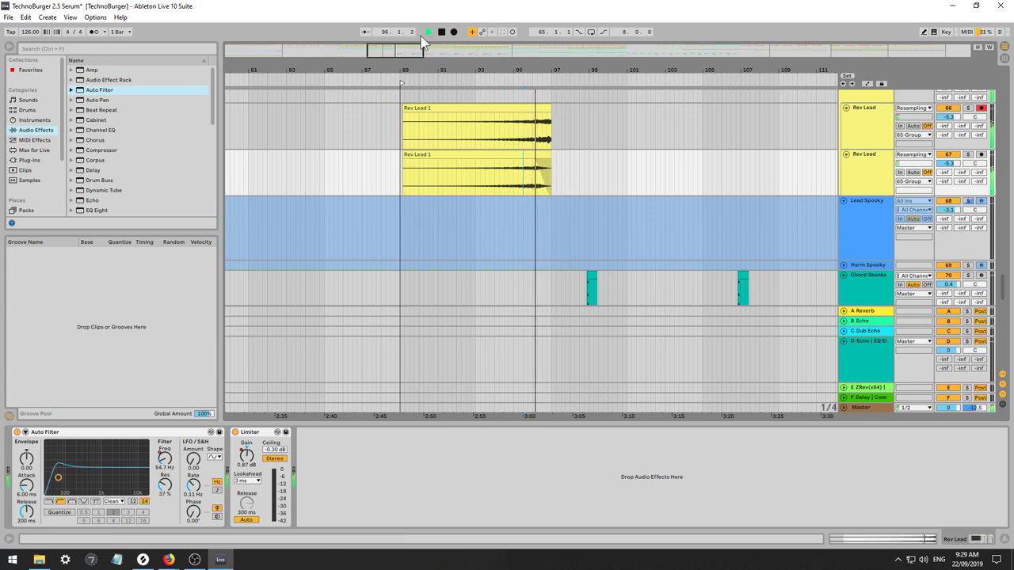
Nudge both Rev Lead 1 clips slightly later and cut their tails at bar 97.
{"action": "left_click_drag", "start_coordinate": [408, 51], "coordinate": [395, 82]}
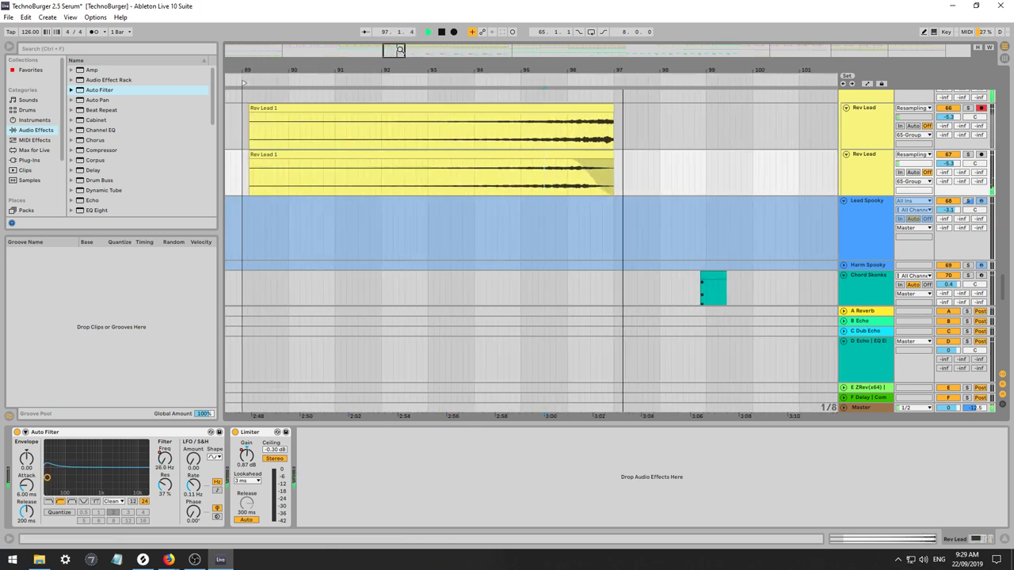
{"action": "double_click", "coordinate": [578, 117]}
{"action": "left_click", "coordinate": [577, 154], "text": "shift"}
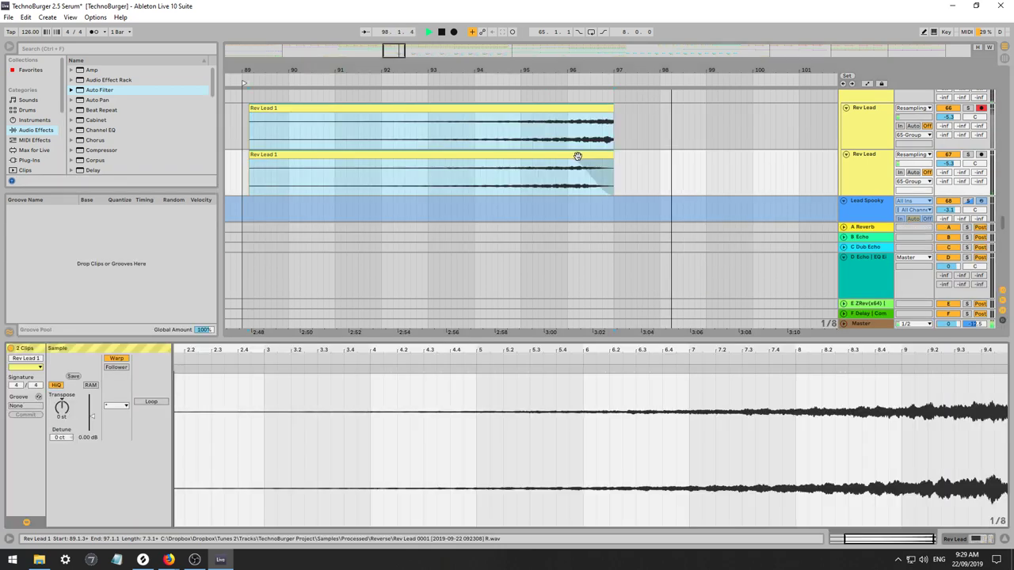
{"action": "left_click_drag", "start_coordinate": [581, 156], "coordinate": [586, 161]}
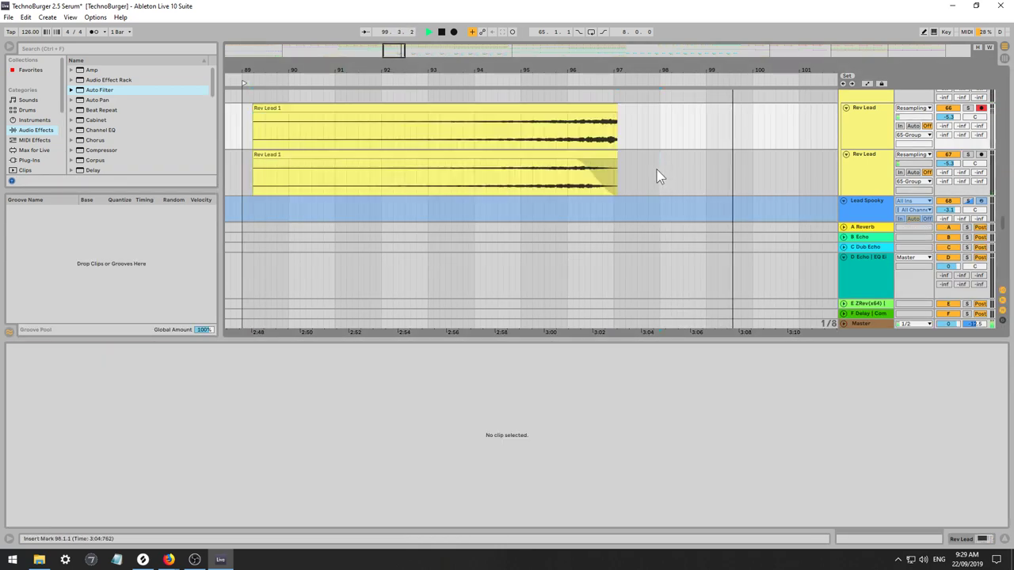
{"action": "left_click_drag", "start_coordinate": [658, 174], "coordinate": [613, 138]}
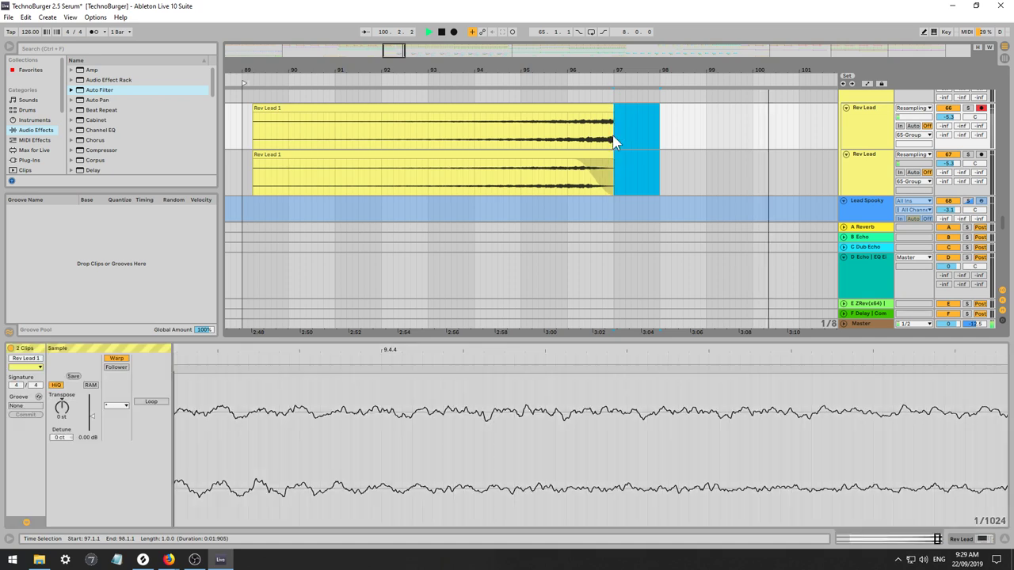
{"action": "key", "text": "Delete"}
{"action": "left_click", "coordinate": [586, 178]}
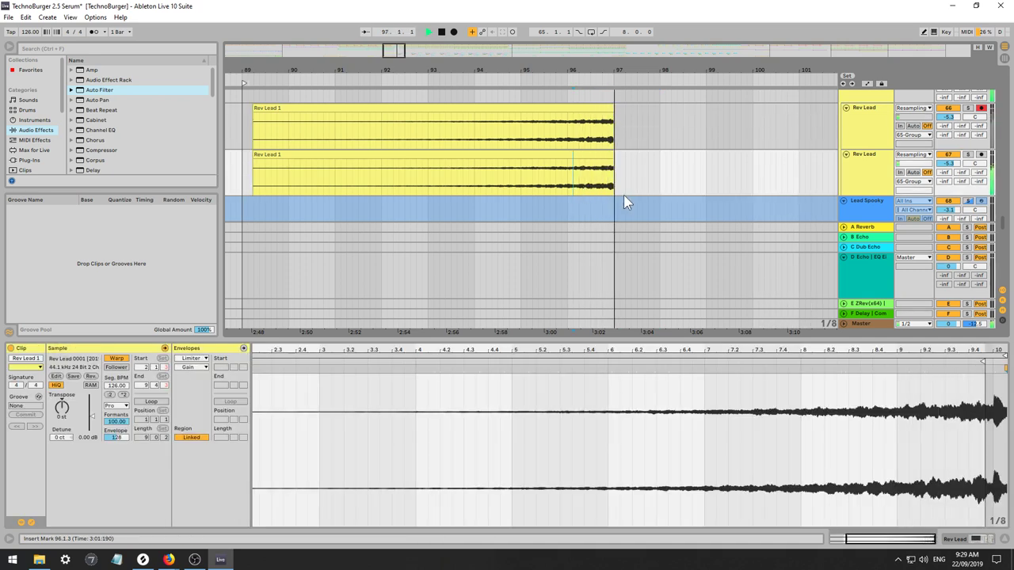
{"action": "left_click", "coordinate": [268, 174]}
{"action": "key", "text": "space"}
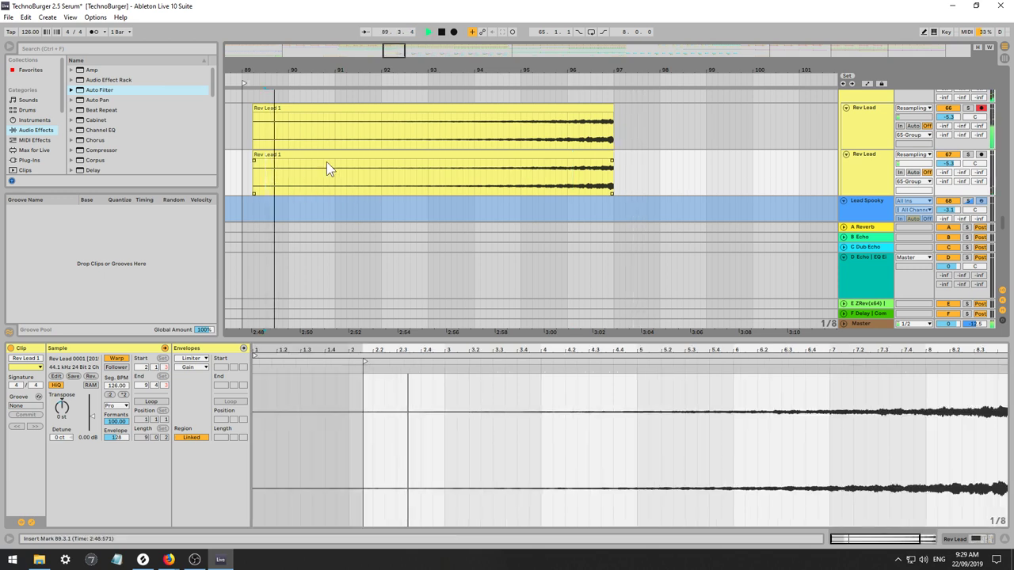
Load Auto Pan from Audio Effects onto the top Rev Lead track.
{"action": "left_click", "coordinate": [862, 111]}
{"action": "scroll", "coordinate": [140, 73], "scroll_direction": "down", "scroll_amount": 3}
{"action": "scroll", "coordinate": [112, 134], "scroll_direction": "down", "scroll_amount": 5}
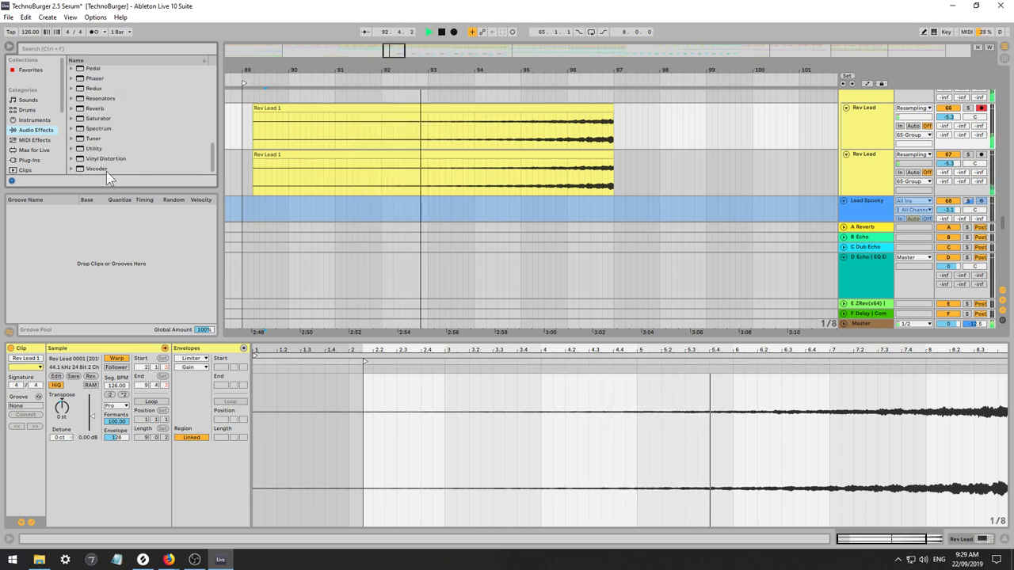
{"action": "left_click_drag", "start_coordinate": [211, 156], "coordinate": [206, 49]}
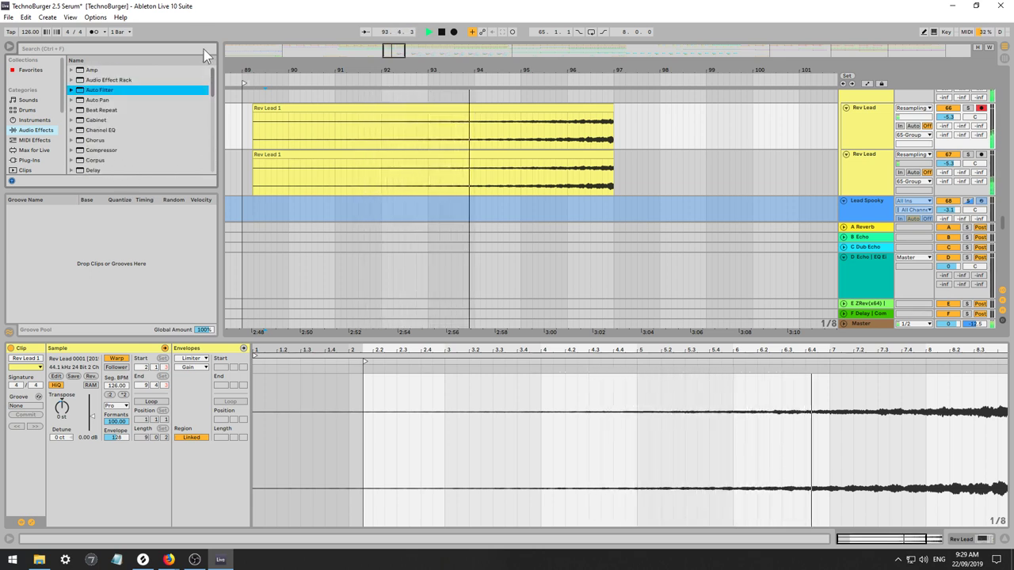
{"action": "double_click", "coordinate": [101, 102]}
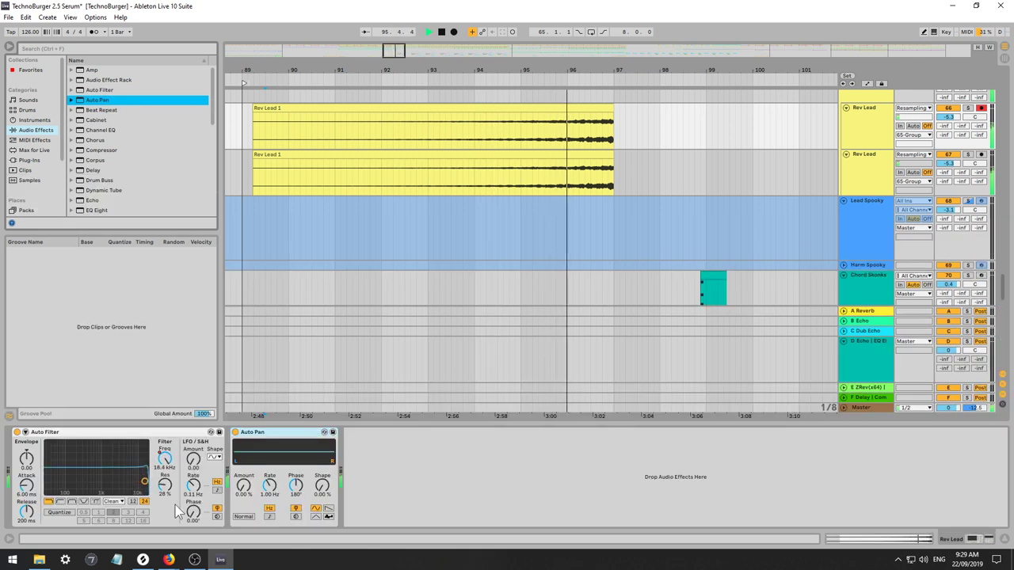
Set Auto Pan Amount to 100% and slow its rate below 1 Hz.
{"action": "left_click_drag", "start_coordinate": [241, 488], "coordinate": [242, 396]}
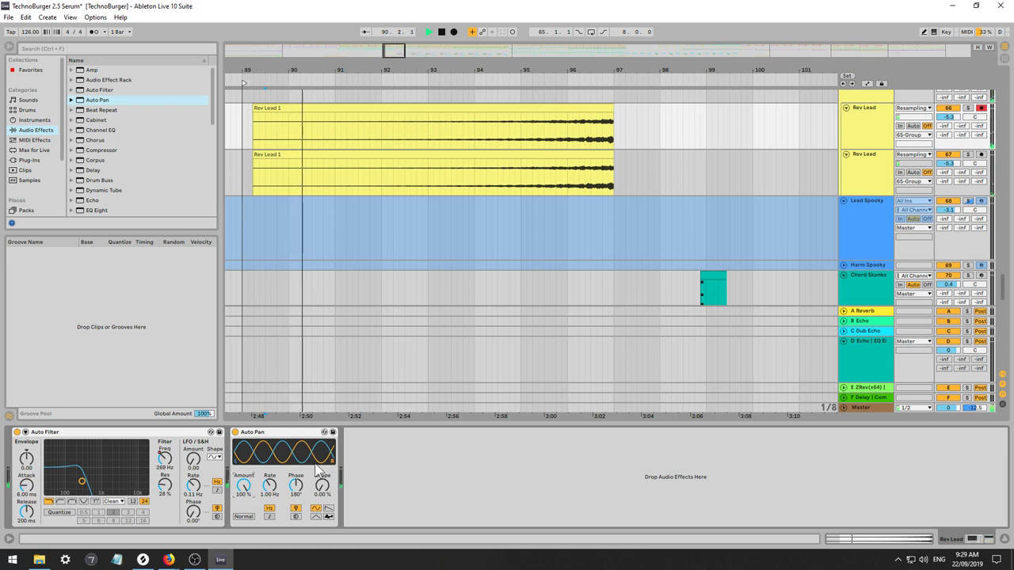
{"action": "left_click", "coordinate": [285, 440]}
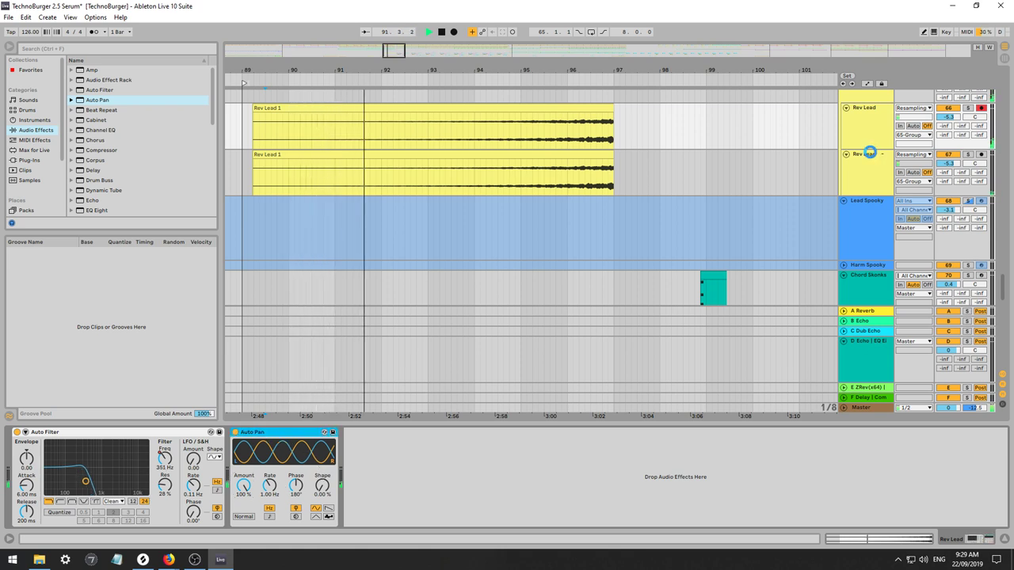
{"action": "left_click", "coordinate": [869, 153]}
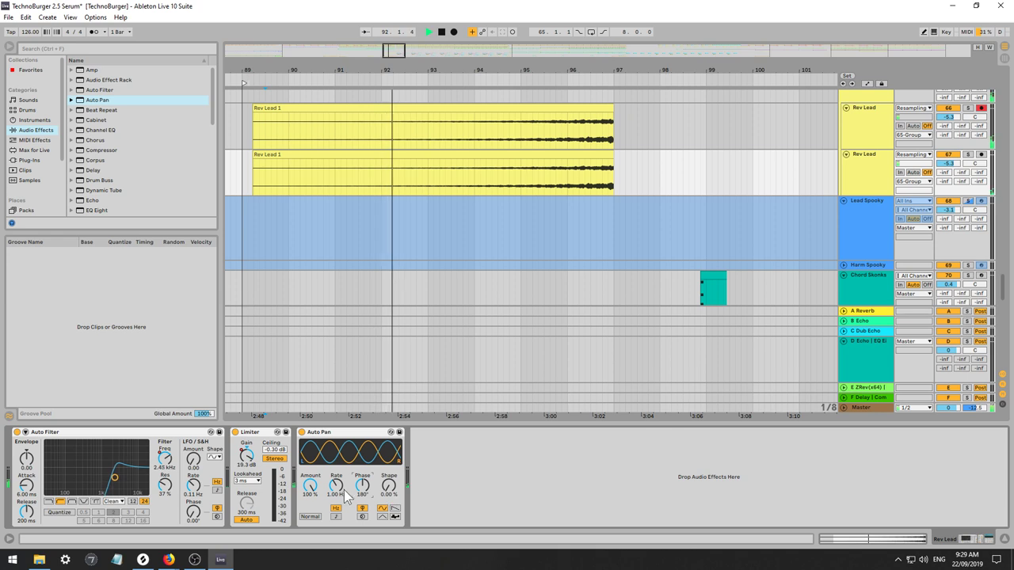
{"action": "mouse_move", "coordinate": [344, 490]}
{"action": "left_mouse_down"}
{"action": "mouse_move", "coordinate": [343, 515]}
{"action": "mouse_move", "coordinate": [339, 507]}
{"action": "left_mouse_up"}
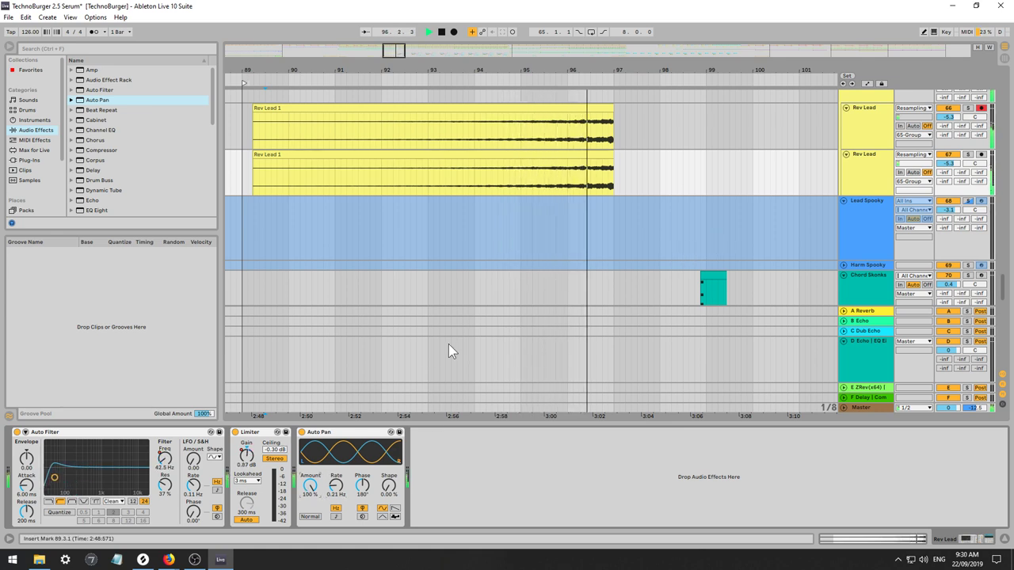
Draw Amount automation ramps from 100% down to 0% on both Rev Lead lanes.
{"action": "key", "text": "a"}
{"action": "key", "text": "space"}
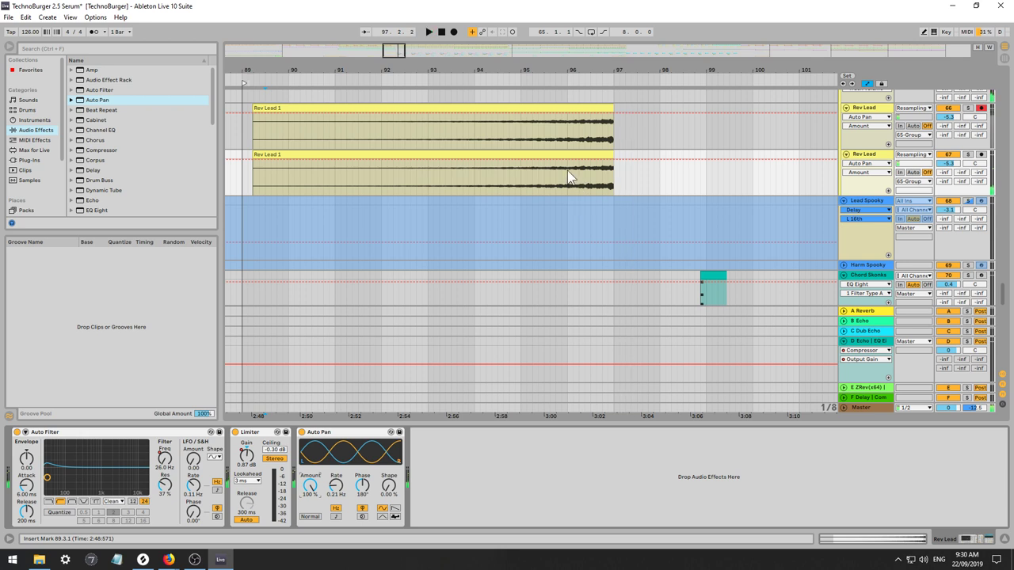
{"action": "key", "text": "space"}
{"action": "left_click", "coordinate": [567, 160]}
{"action": "left_click_drag", "start_coordinate": [575, 160], "coordinate": [614, 193]}
{"action": "left_click_drag", "start_coordinate": [567, 161], "coordinate": [517, 162]}
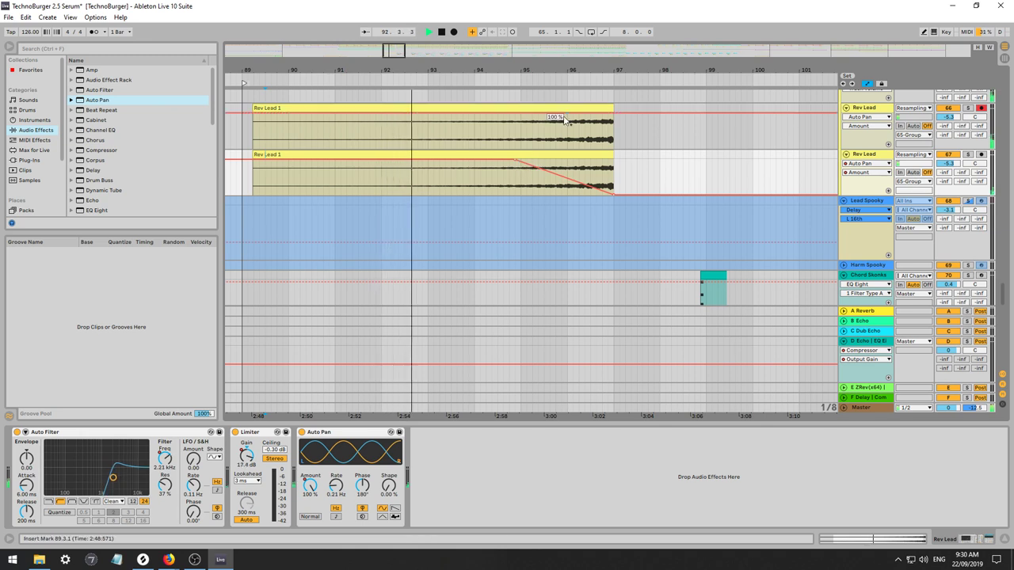
{"action": "left_click", "coordinate": [522, 115]}
{"action": "left_click_drag", "start_coordinate": [537, 114], "coordinate": [614, 149]}
Switch the upper lane to Auto Pan Frequency and ramp it up toward the clip end.
{"action": "left_click", "coordinate": [271, 485]}
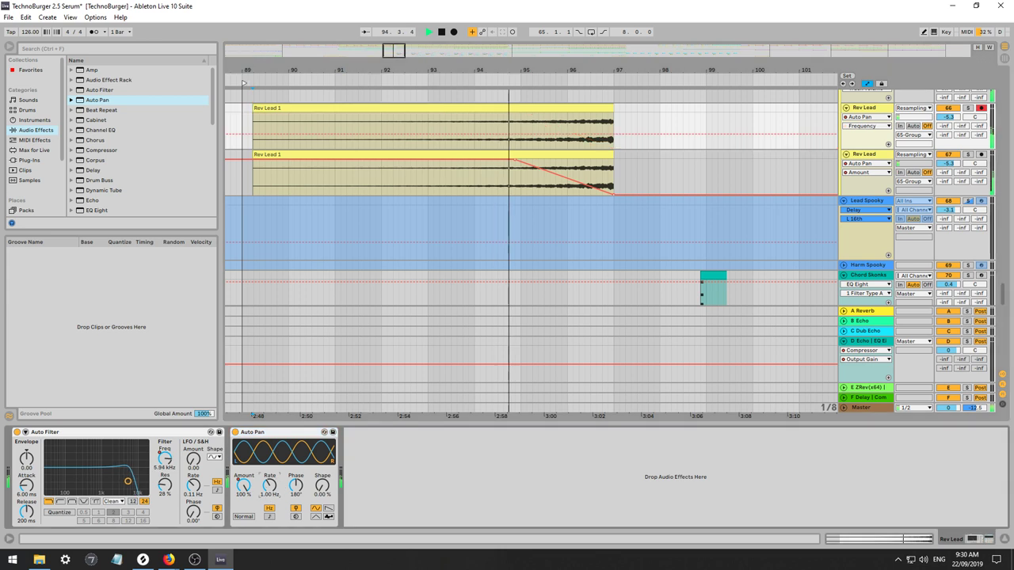
{"action": "left_click", "coordinate": [520, 134]}
{"action": "left_click_drag", "start_coordinate": [559, 134], "coordinate": [607, 112]}
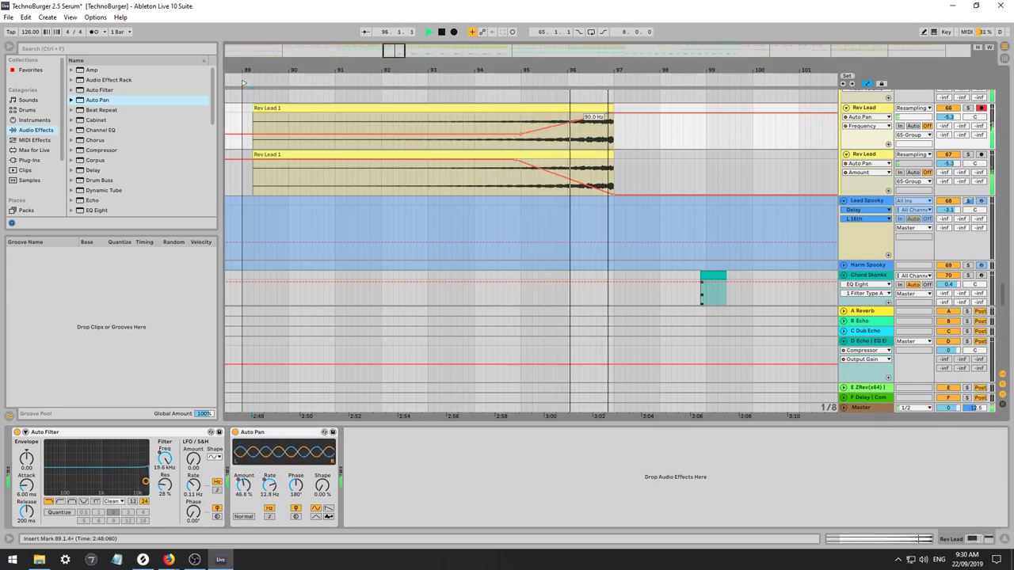
Inspect the Lead Spooky instrument, try a bar 95–96 selection, and hide the automation lanes.
{"action": "left_click", "coordinate": [520, 215]}
{"action": "key", "text": "space"}
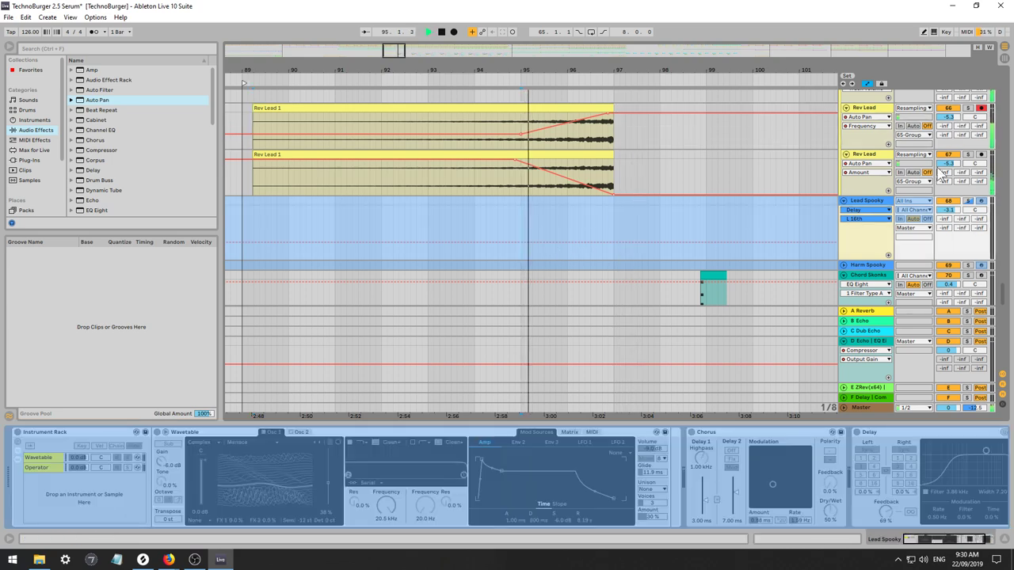
{"action": "left_click_drag", "start_coordinate": [1002, 294], "coordinate": [999, 88]}
{"action": "left_click", "coordinate": [523, 273]}
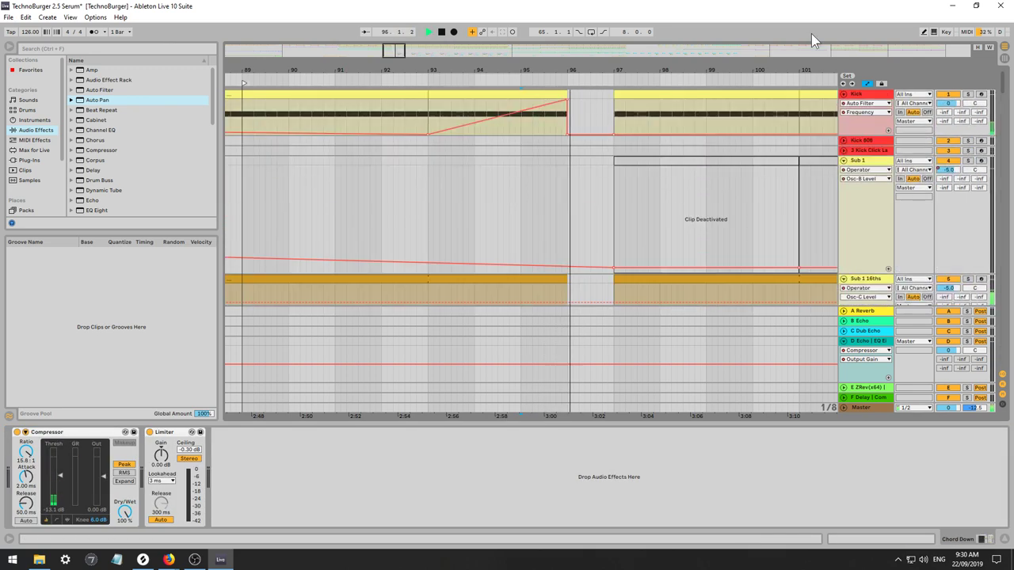
{"action": "left_click", "coordinate": [575, 112]}
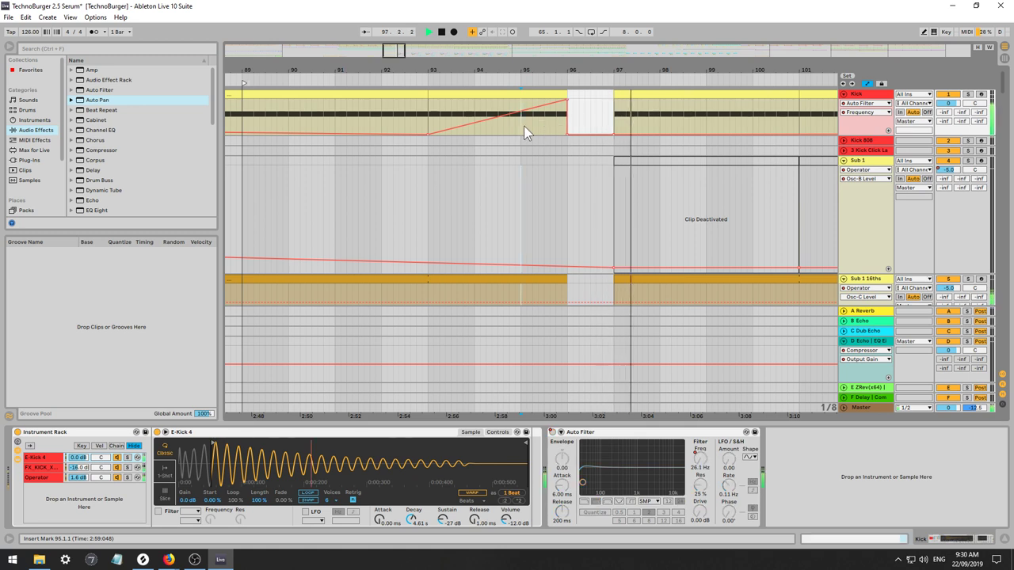
{"action": "left_click_drag", "start_coordinate": [524, 125], "coordinate": [572, 130]}
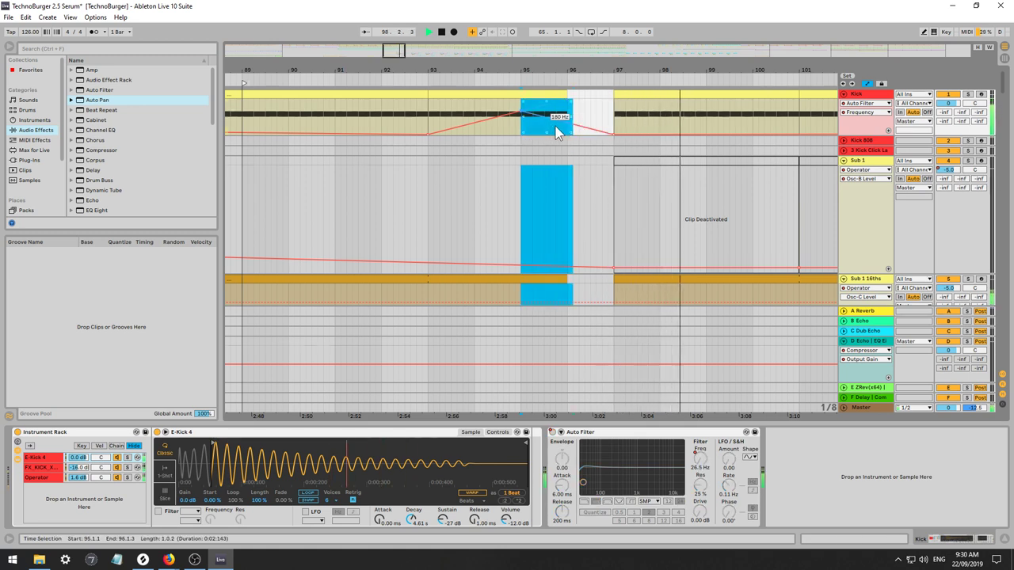
{"action": "key", "text": "a"}
{"action": "left_click", "coordinate": [503, 123]}
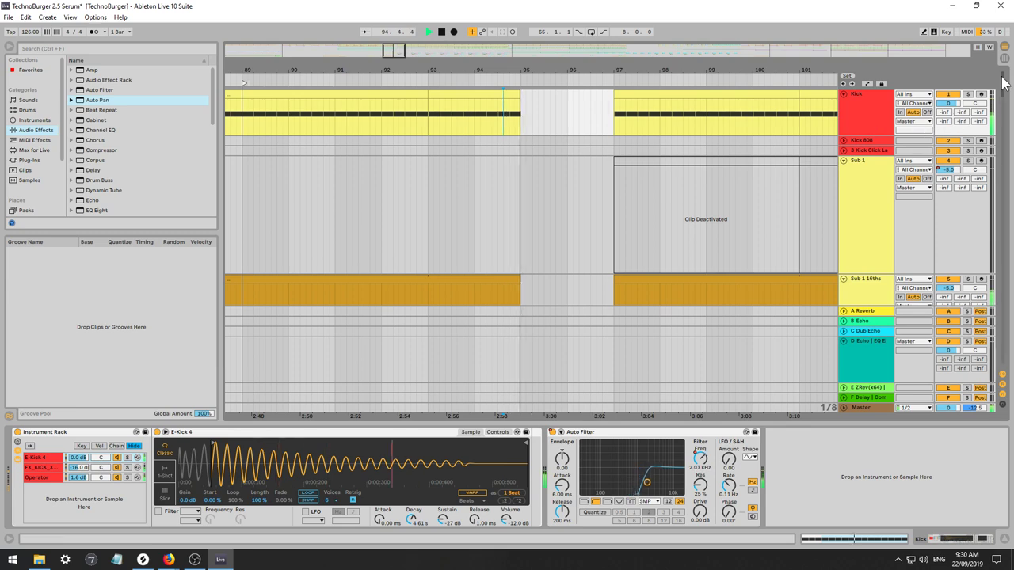
Shorten the Noise Build clip so it ends at bar 95.
{"action": "left_click_drag", "start_coordinate": [1003, 85], "coordinate": [985, 199]}
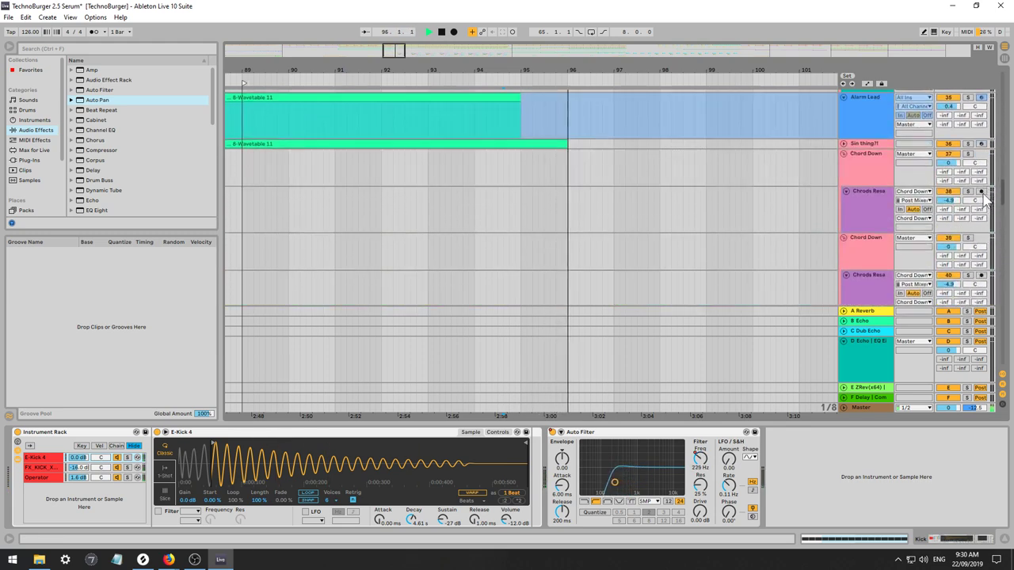
{"action": "scroll", "coordinate": [987, 200], "scroll_direction": "down", "scroll_amount": 1}
{"action": "left_click_drag", "start_coordinate": [578, 123], "coordinate": [521, 124]}
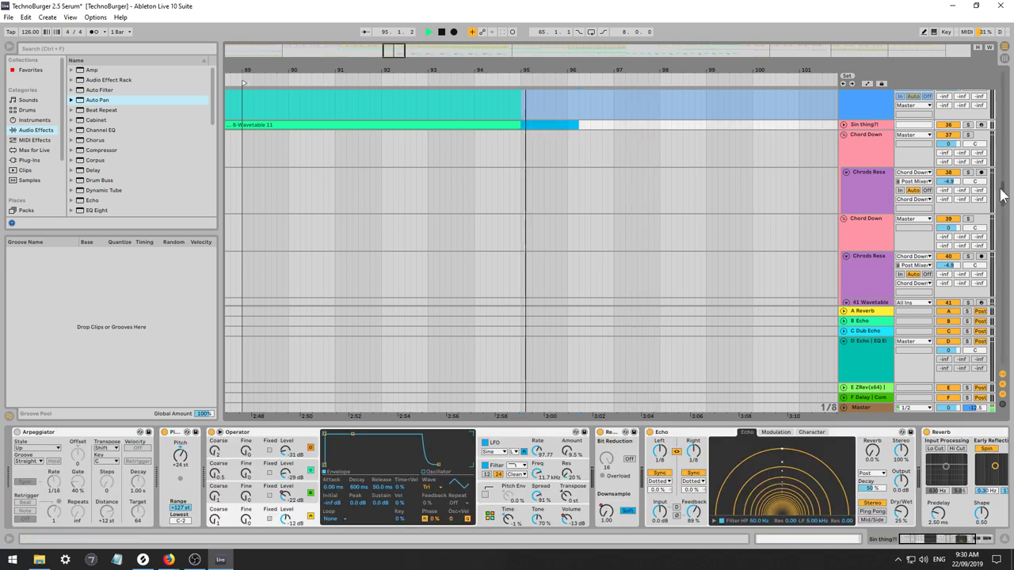
{"action": "left_click_drag", "start_coordinate": [1003, 194], "coordinate": [955, 317]}
{"action": "key", "text": "space"}
{"action": "key", "text": "space"}
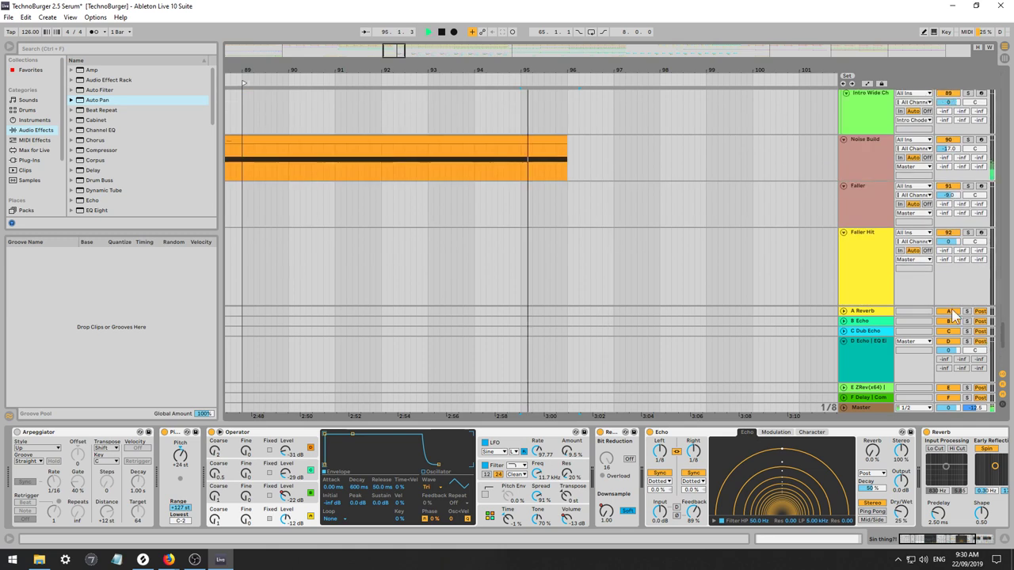
{"action": "left_click_drag", "start_coordinate": [534, 140], "coordinate": [485, 158]}
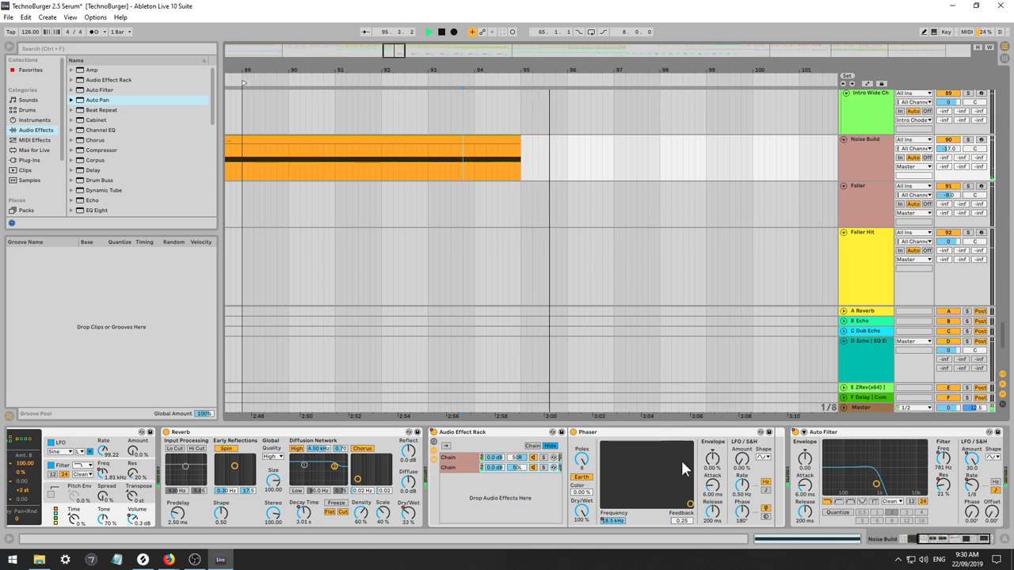
Review the effect chain and Operator A's envelope and oscillator settings.
{"action": "left_click", "coordinate": [955, 539]}
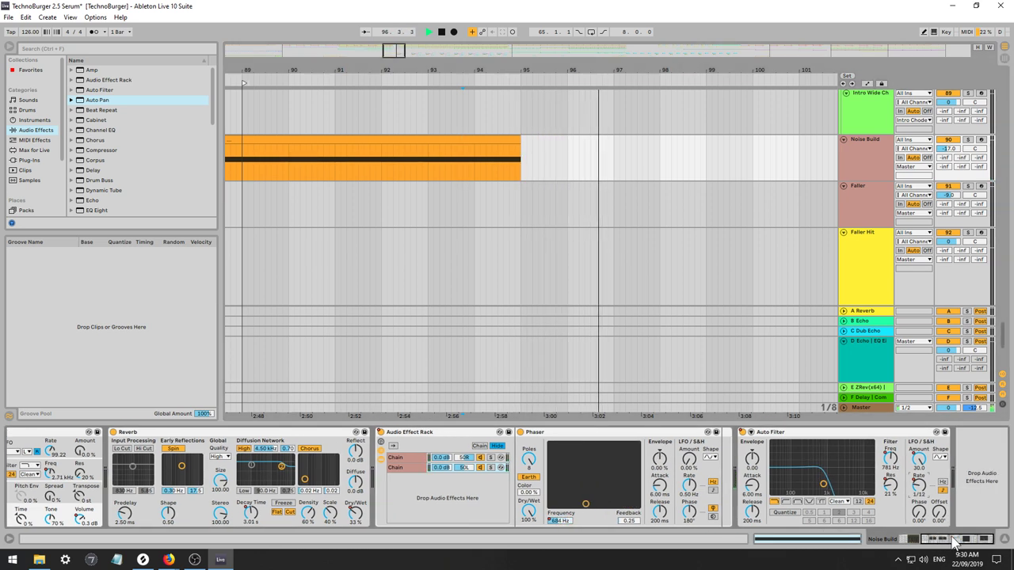
{"action": "mouse_move", "coordinate": [948, 536]}
{"action": "left_mouse_down"}
{"action": "mouse_move", "coordinate": [921, 537]}
{"action": "mouse_move", "coordinate": [937, 538]}
{"action": "left_mouse_up"}
{"action": "key", "text": "space"}
{"action": "key", "text": "space"}
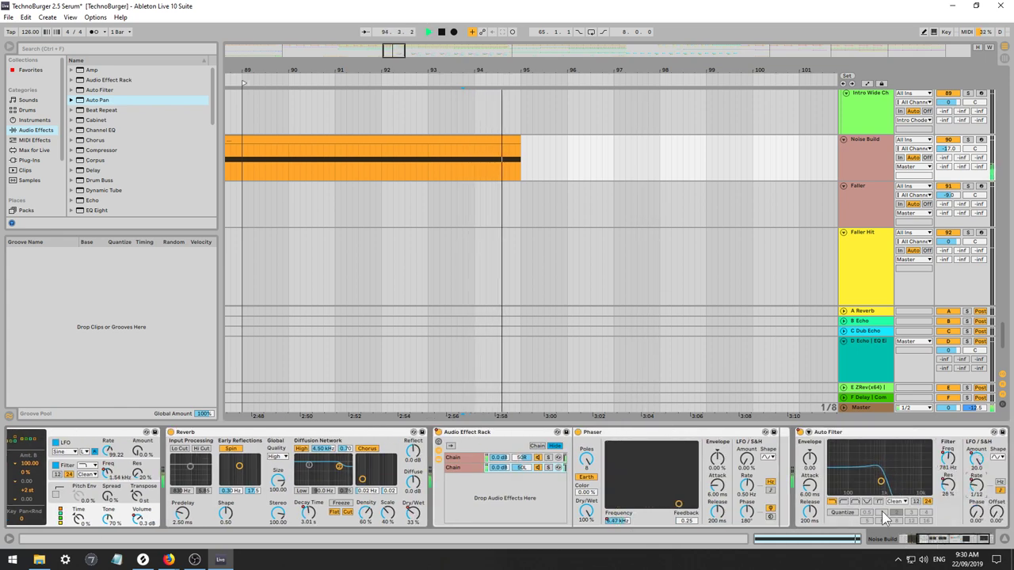
{"action": "left_click", "coordinate": [922, 539]}
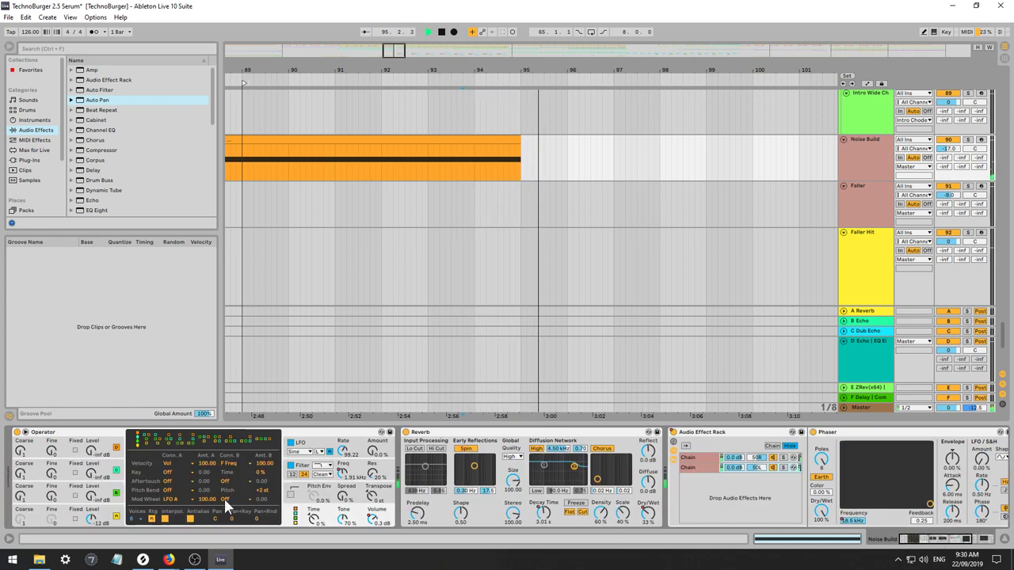
{"action": "left_click", "coordinate": [100, 519]}
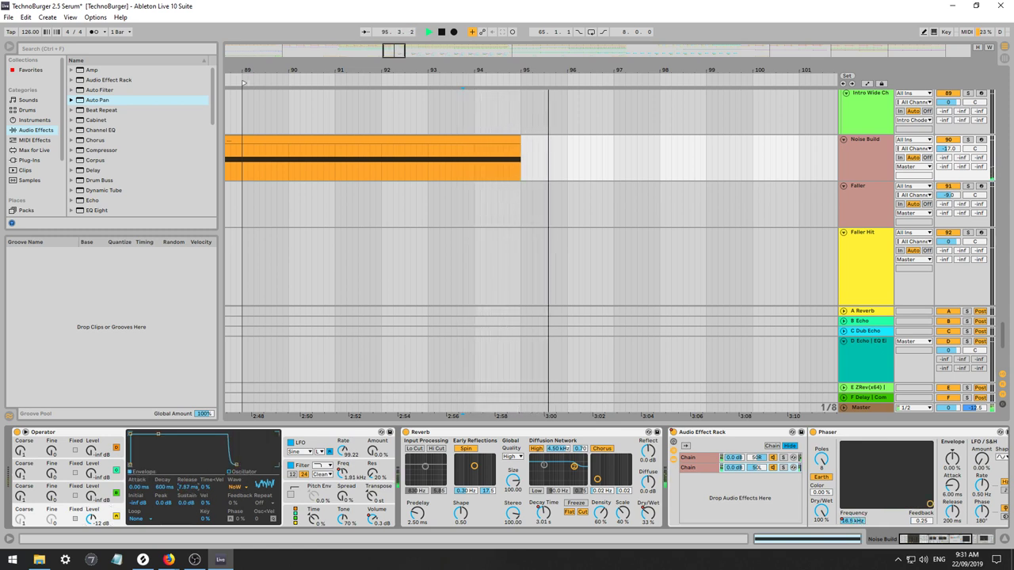
Play from bar 97, select the Lead track, and insert a new audio track below it with Ctrl+T.
{"action": "left_click_drag", "start_coordinate": [999, 334], "coordinate": [1000, 277]}
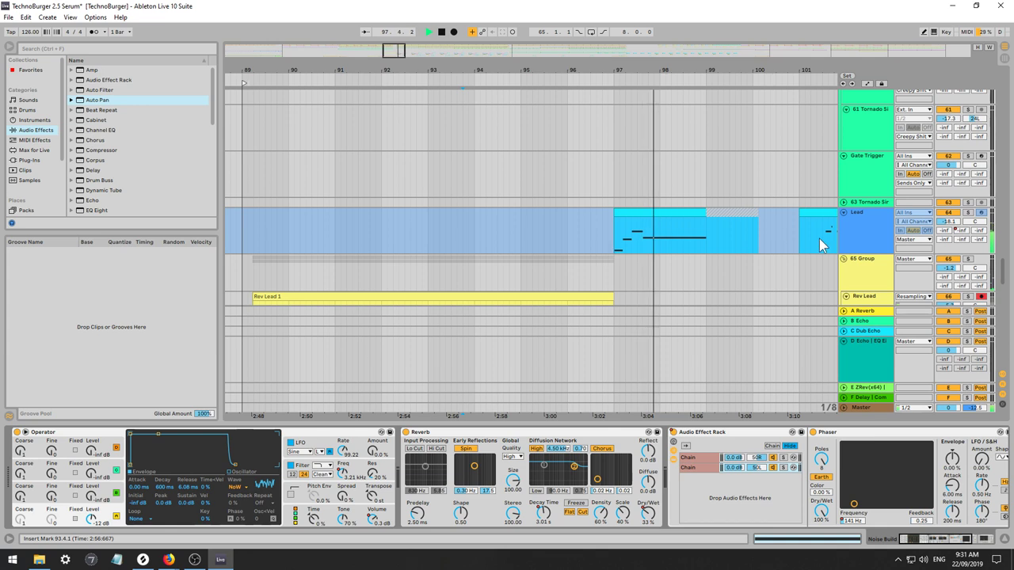
{"action": "scroll", "coordinate": [819, 239], "scroll_direction": "down", "scroll_amount": 2}
{"action": "key", "text": "space"}
{"action": "left_click", "coordinate": [612, 254]}
{"action": "key", "text": "space"}
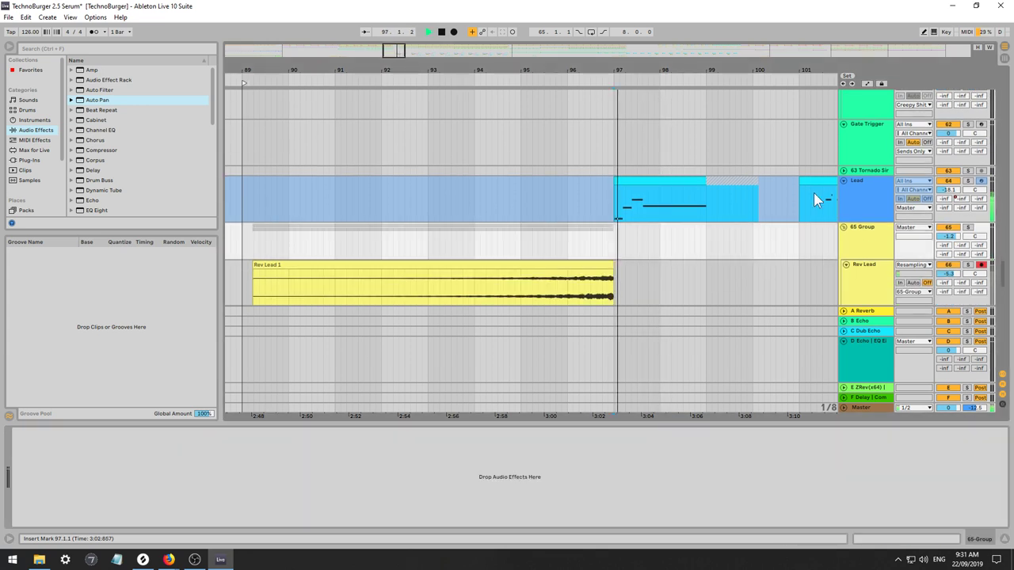
{"action": "left_click", "coordinate": [860, 182]}
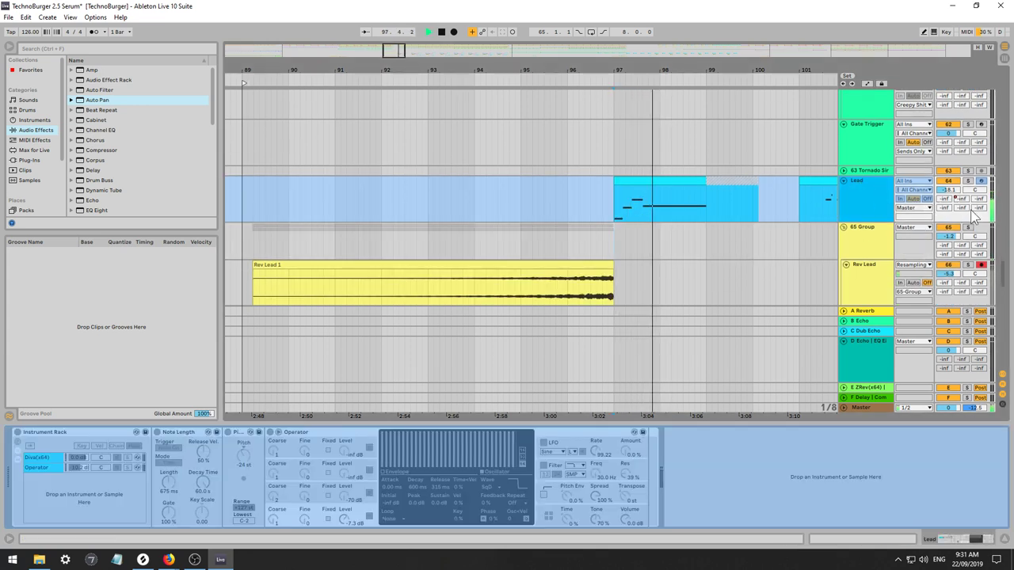
{"action": "key", "text": "ctrl+t"}
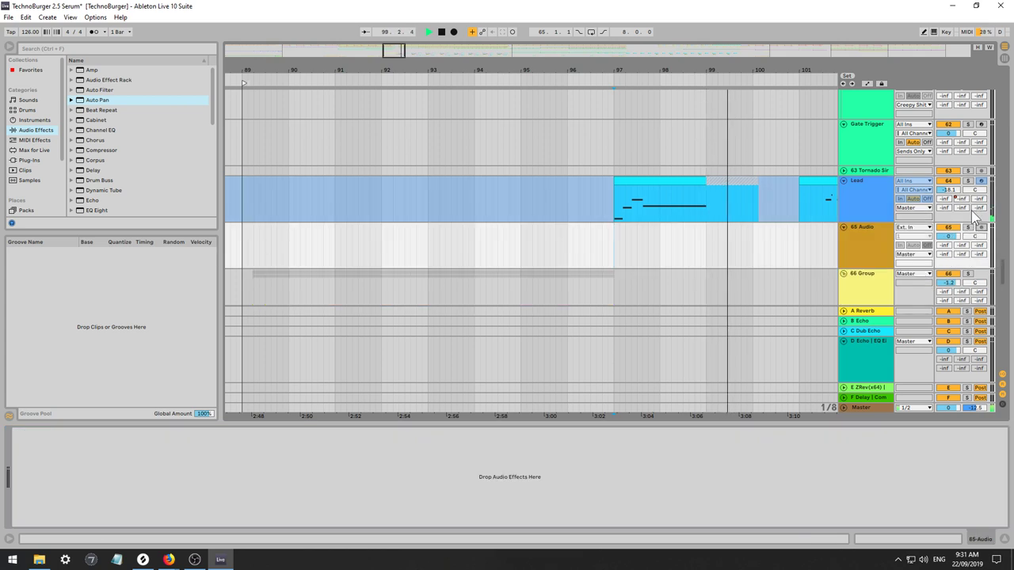
Set the new 65 Audio track's input to Resampling.
{"action": "key", "text": "space"}
{"action": "left_click", "coordinate": [913, 227]}
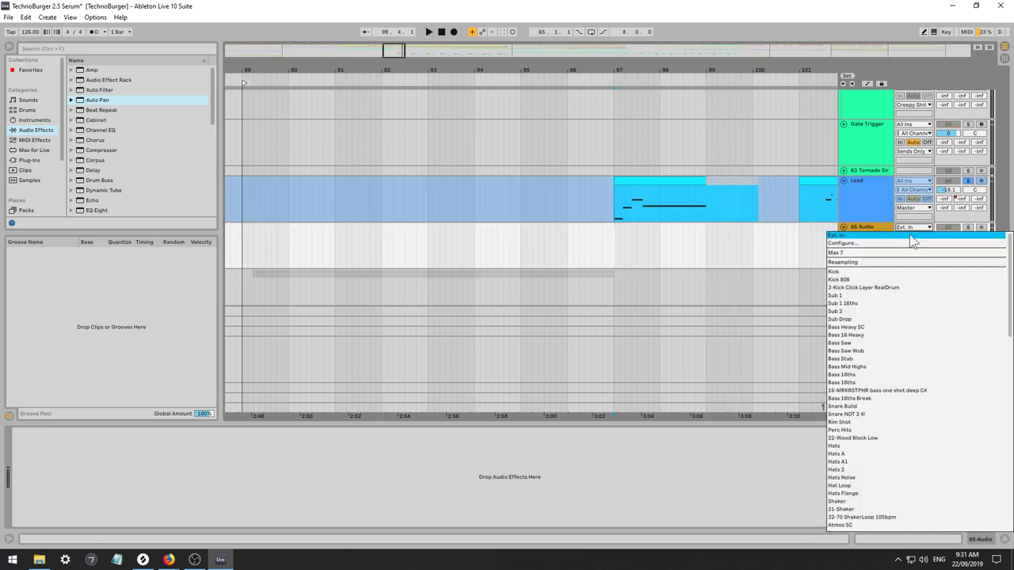
{"action": "left_click", "coordinate": [870, 264]}
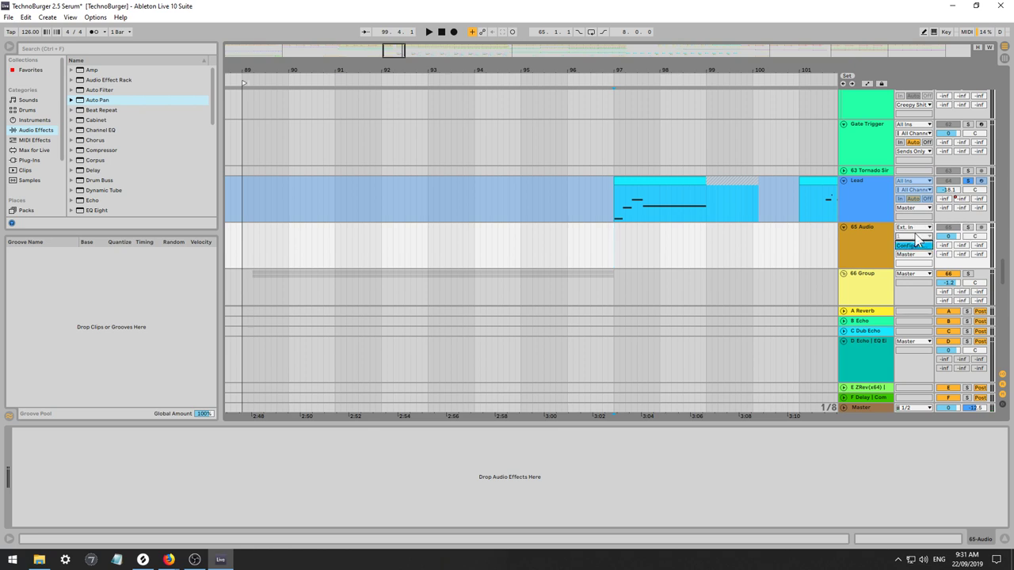
{"action": "left_click", "coordinate": [912, 229]}
{"action": "left_click", "coordinate": [912, 230]}
{"action": "left_click", "coordinate": [913, 230]}
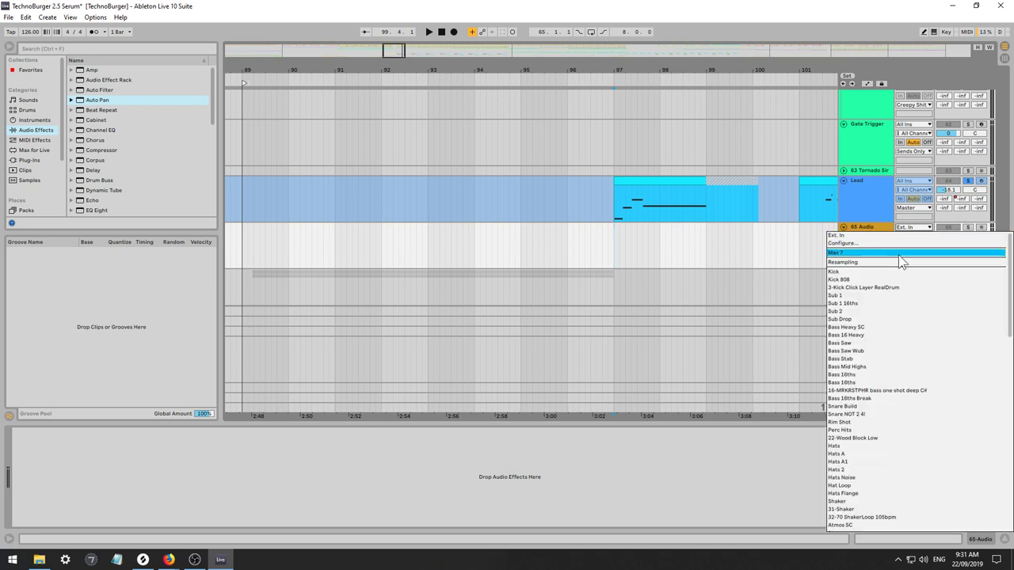
{"action": "left_click", "coordinate": [892, 264]}
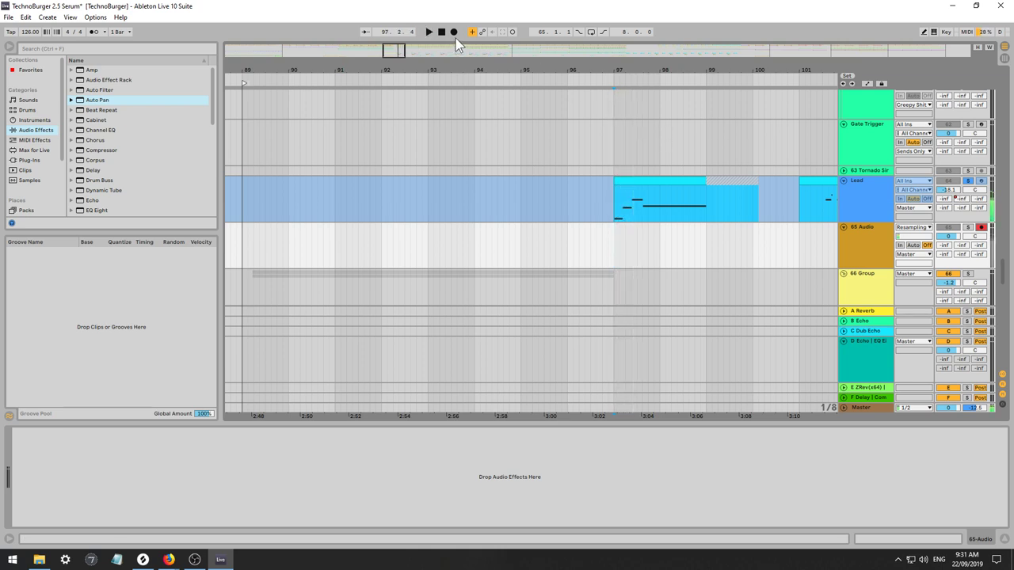
Record a short resampled clip at bar 97 and paste a slice at bar 96.
{"action": "left_click", "coordinate": [453, 31]}
{"action": "key", "text": "space"}
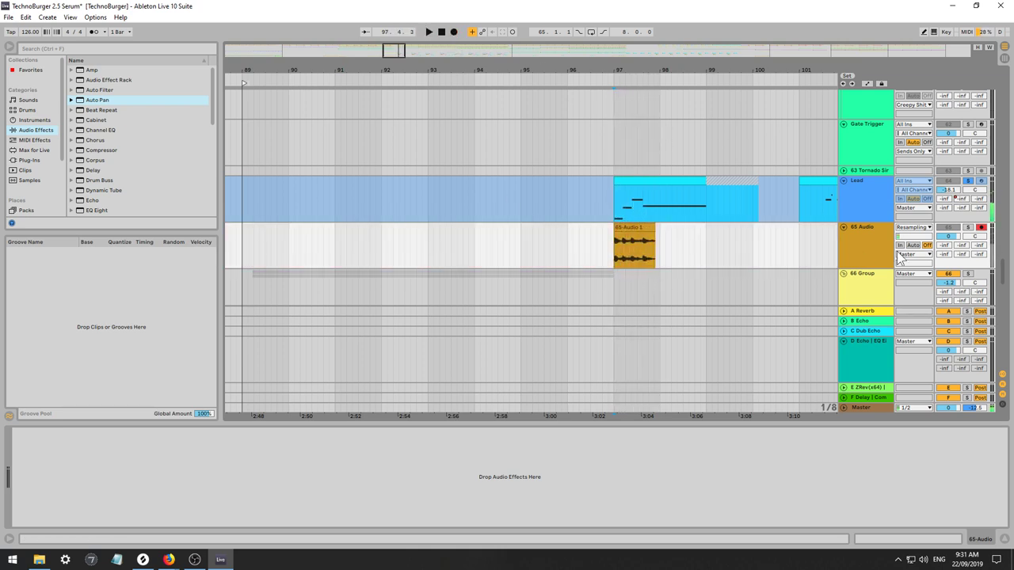
{"action": "left_click", "coordinate": [570, 251]}
{"action": "key", "text": "ctrl+v"}
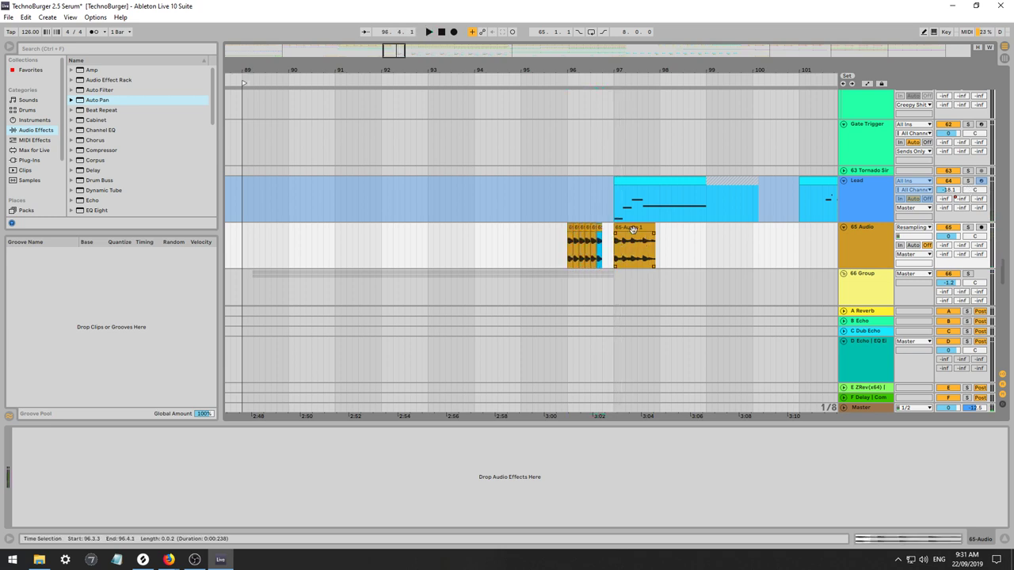
Clear the extra recorded slices and zoom in on bars 95 to 97.
{"action": "key", "text": "ctrl+d"}
{"action": "key", "text": "ctrl+d"}
{"action": "left_click", "coordinate": [633, 229]}
{"action": "key", "text": "Delete"}
{"action": "left_click", "coordinate": [567, 248]}
{"action": "key", "text": "space"}
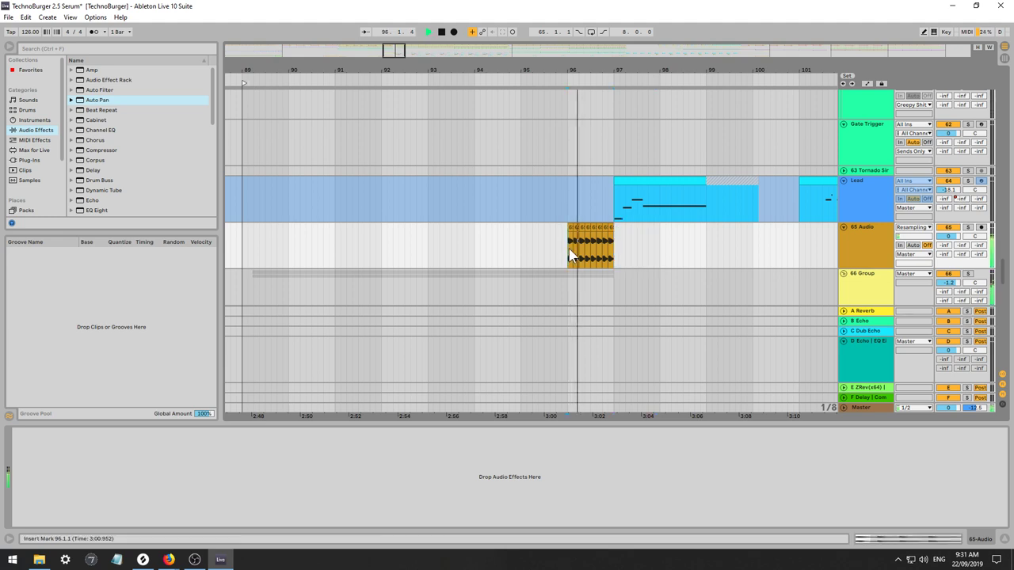
{"action": "left_click_drag", "start_coordinate": [387, 52], "coordinate": [394, 109]}
{"action": "key", "text": "space"}
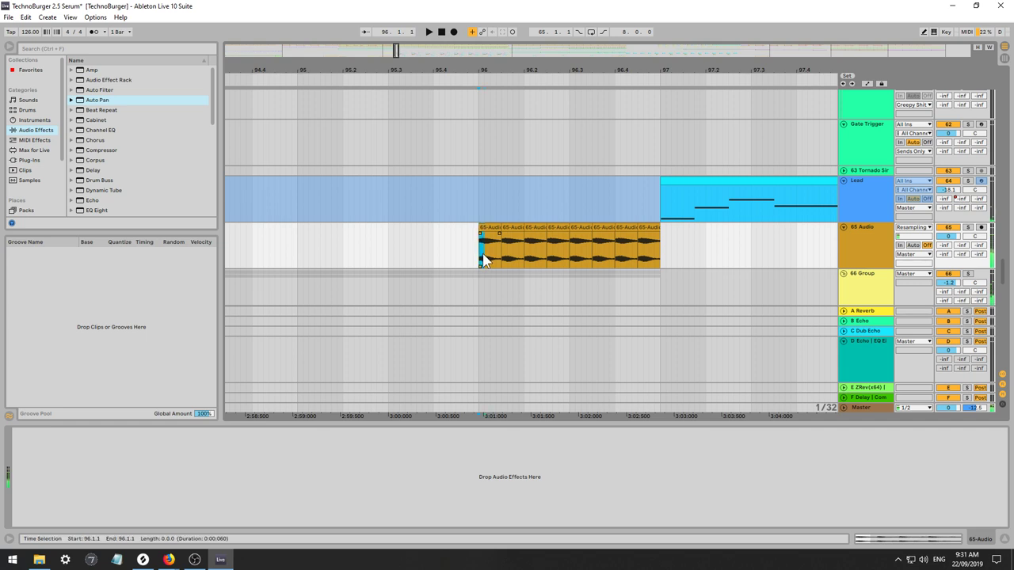
Repeat the clip's first sixteenth up to bar 97, then delete four small slices near the end.
{"action": "left_click_drag", "start_coordinate": [478, 259], "coordinate": [501, 257]}
{"action": "key", "text": "ctrl+d"}
{"action": "key", "text": "ctrl+d"}
{"action": "key", "text": "ctrl+d"}
{"action": "key", "text": "ctrl+d"}
{"action": "key", "text": "ctrl+d"}
{"action": "key", "text": "ctrl+d"}
{"action": "key", "text": "ctrl+d"}
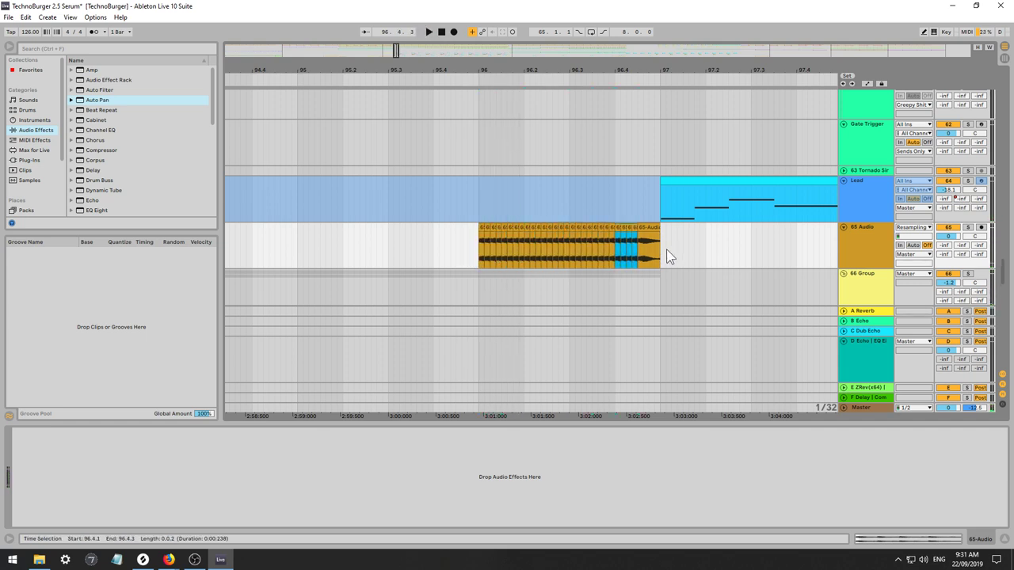
{"action": "left_click", "coordinate": [624, 226]}
{"action": "key", "text": "Delete"}
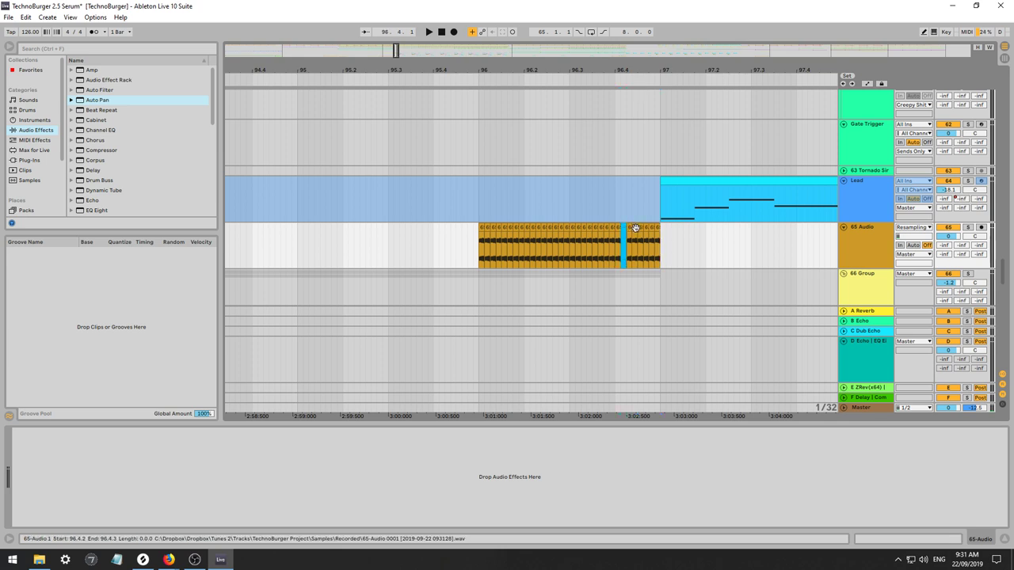
{"action": "left_click", "coordinate": [636, 227]}
{"action": "key", "text": "Delete"}
{"action": "left_click", "coordinate": [645, 227]}
{"action": "key", "text": "Delete"}
{"action": "left_click", "coordinate": [657, 227]}
{"action": "key", "text": "Delete"}
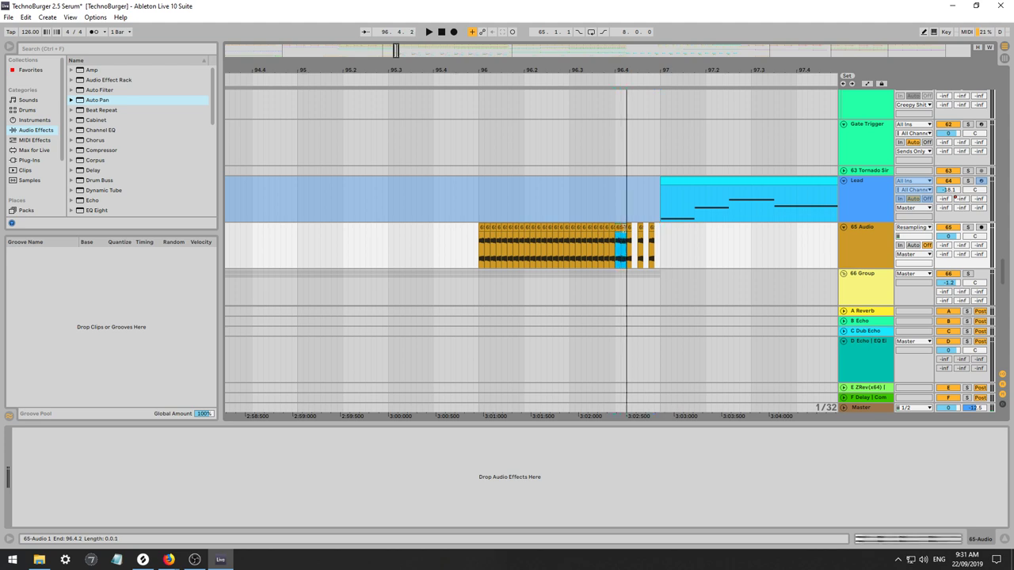
Make the 65 Audio track taller and lower its volume to -18.3 dB while playing from bar 96.
{"action": "left_click_drag", "start_coordinate": [641, 228], "coordinate": [662, 229]}
{"action": "left_click", "coordinate": [482, 258]}
{"action": "key", "text": "space"}
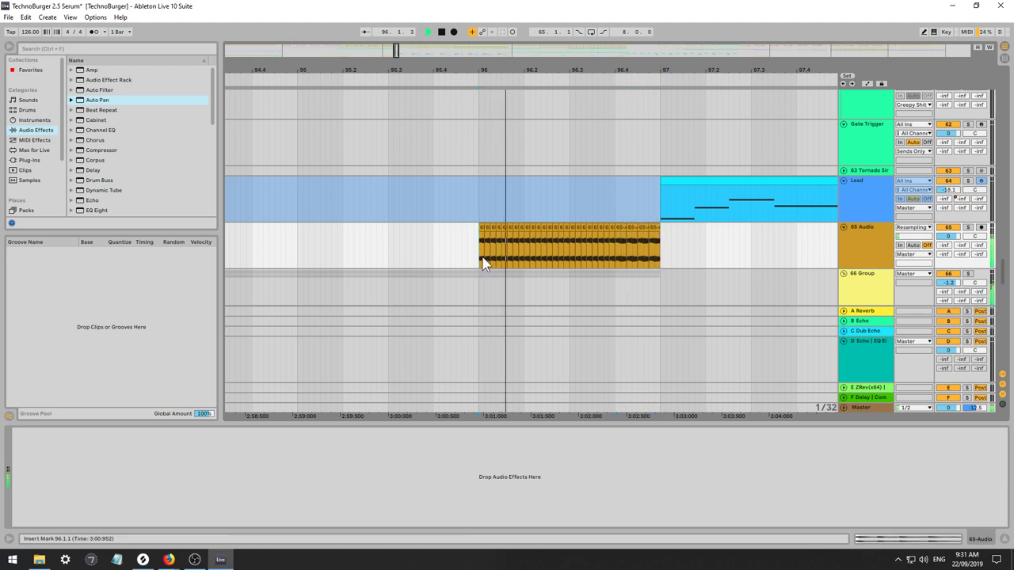
{"action": "mouse_move", "coordinate": [949, 232]}
{"action": "left_mouse_down"}
{"action": "mouse_move", "coordinate": [949, 251]}
{"action": "mouse_move", "coordinate": [948, 241]}
{"action": "left_mouse_up"}
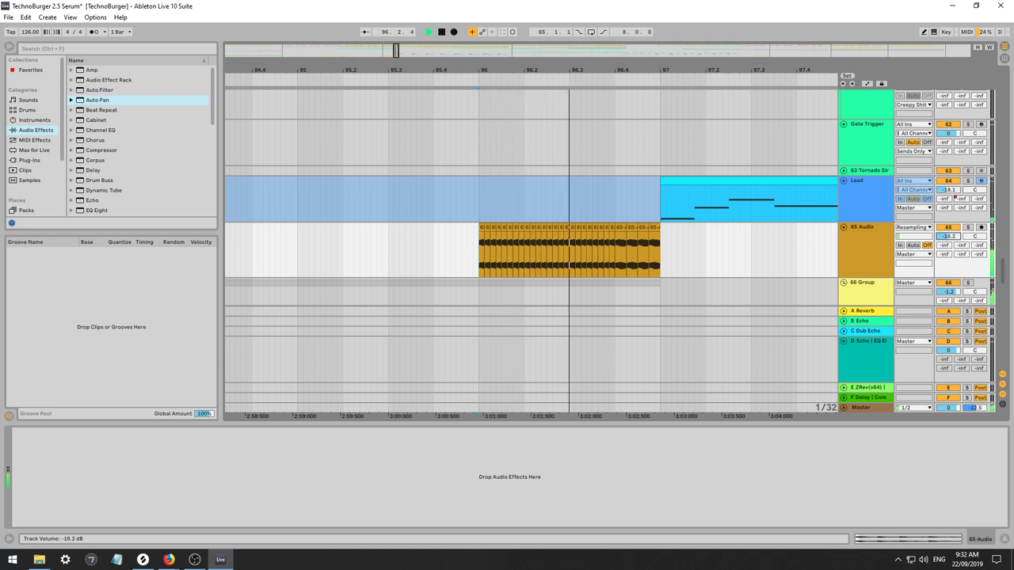
{"action": "left_click_drag", "start_coordinate": [949, 262], "coordinate": [948, 270]}
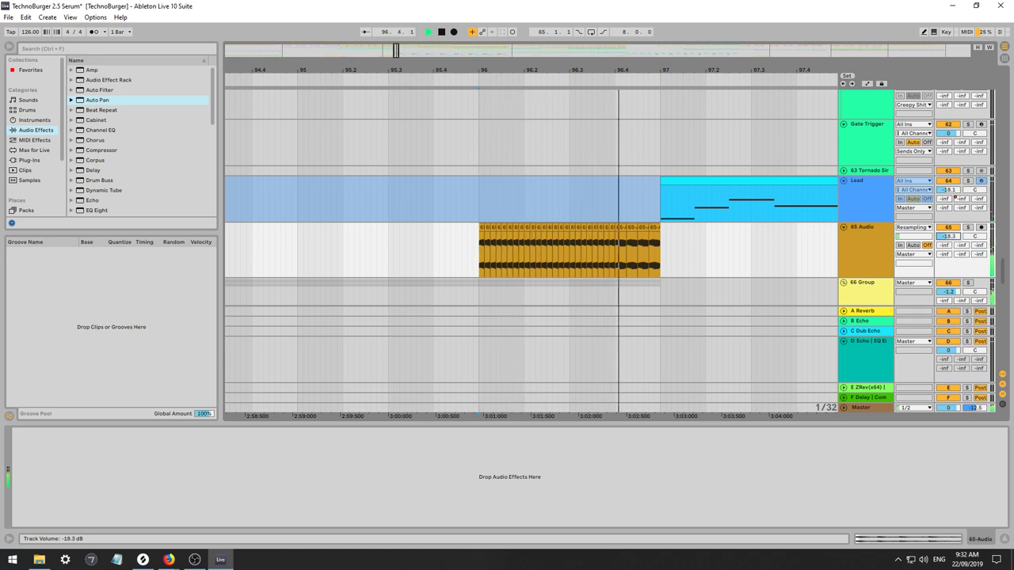
{"action": "key", "text": "space"}
{"action": "key", "text": "space"}
Delete two more small clips near bar 97 and audition the first two sixteenths.
{"action": "left_click", "coordinate": [632, 228]}
{"action": "key", "text": "Delete"}
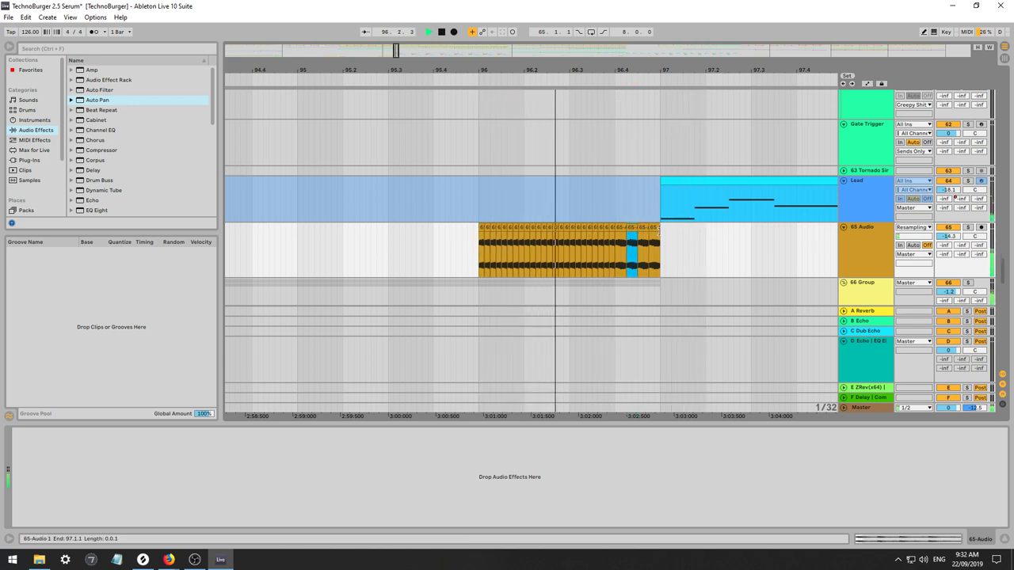
{"action": "left_click", "coordinate": [656, 229]}
{"action": "key", "text": "Delete"}
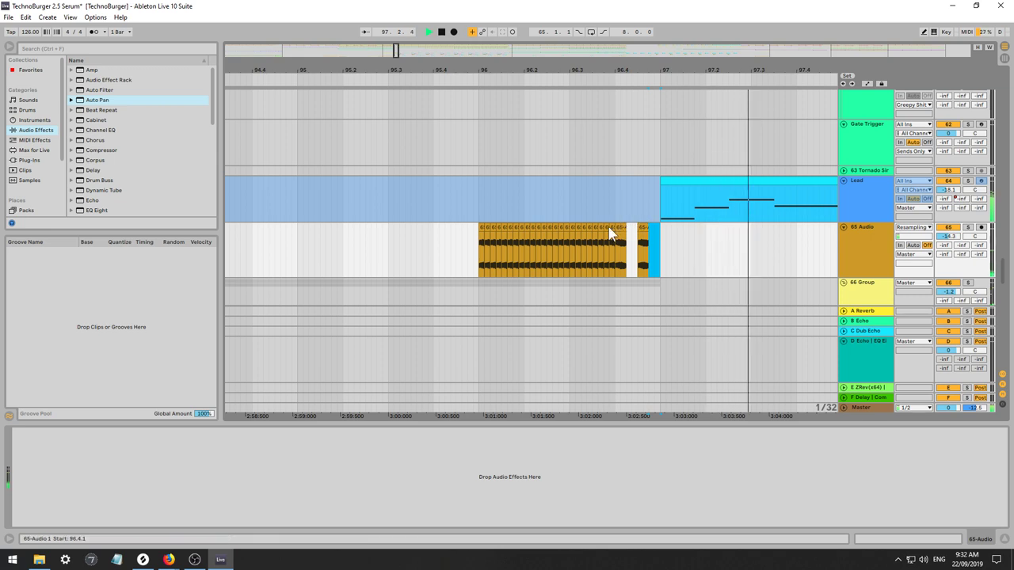
{"action": "left_click", "coordinate": [472, 244]}
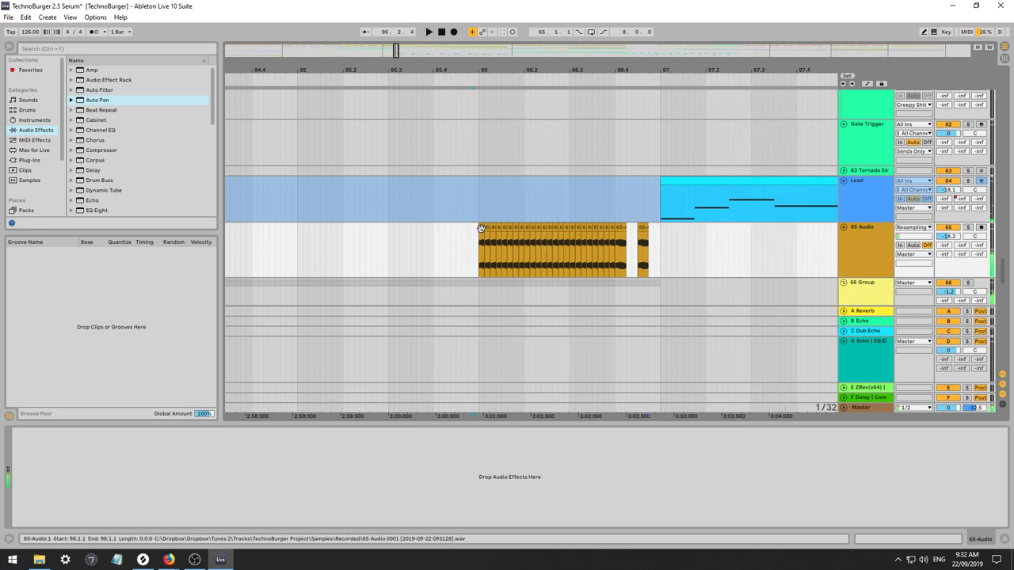
{"action": "key", "text": "space"}
{"action": "left_click_drag", "start_coordinate": [481, 230], "coordinate": [502, 230]}
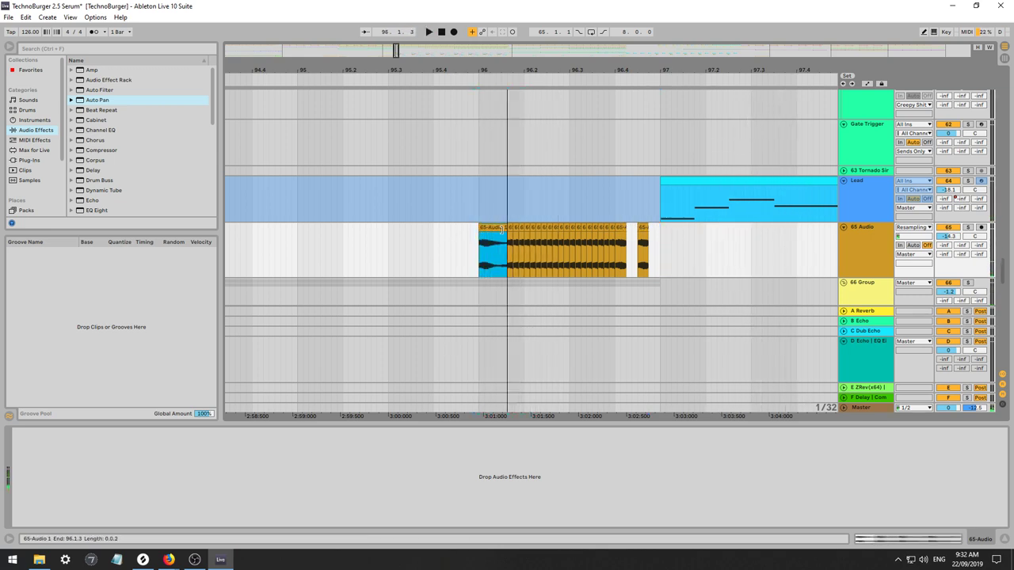
{"action": "key", "text": "space"}
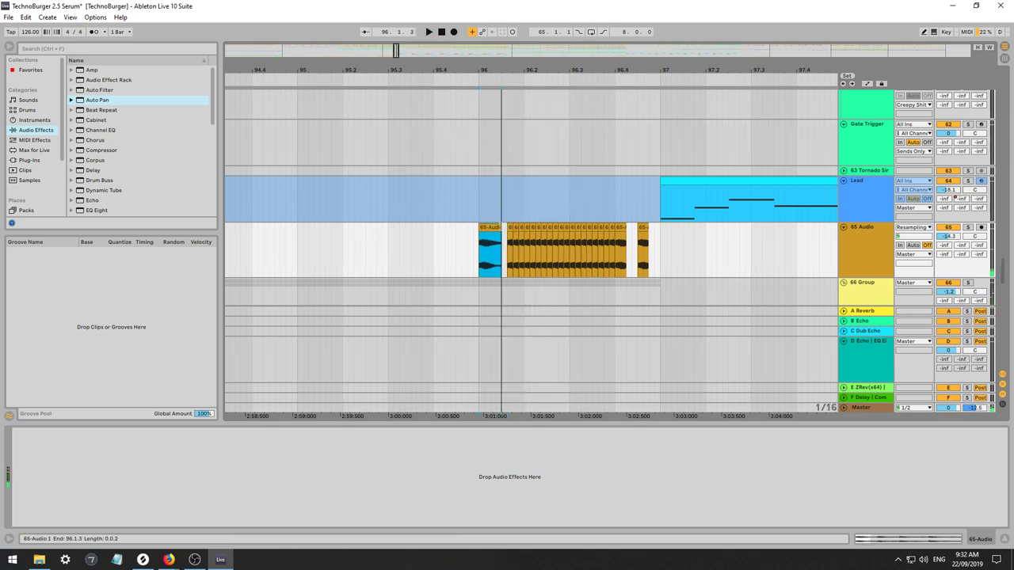
Duplicate a three-sixteenth section of 65-Audio 1 several times after itself.
{"action": "left_click_drag", "start_coordinate": [508, 227], "coordinate": [513, 226]}
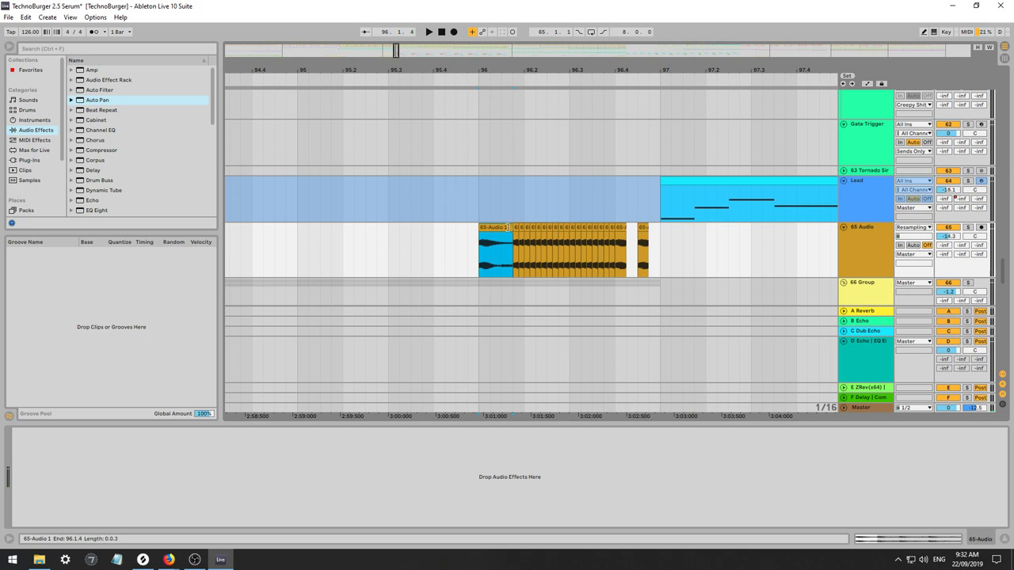
{"action": "key", "text": "ctrl+d"}
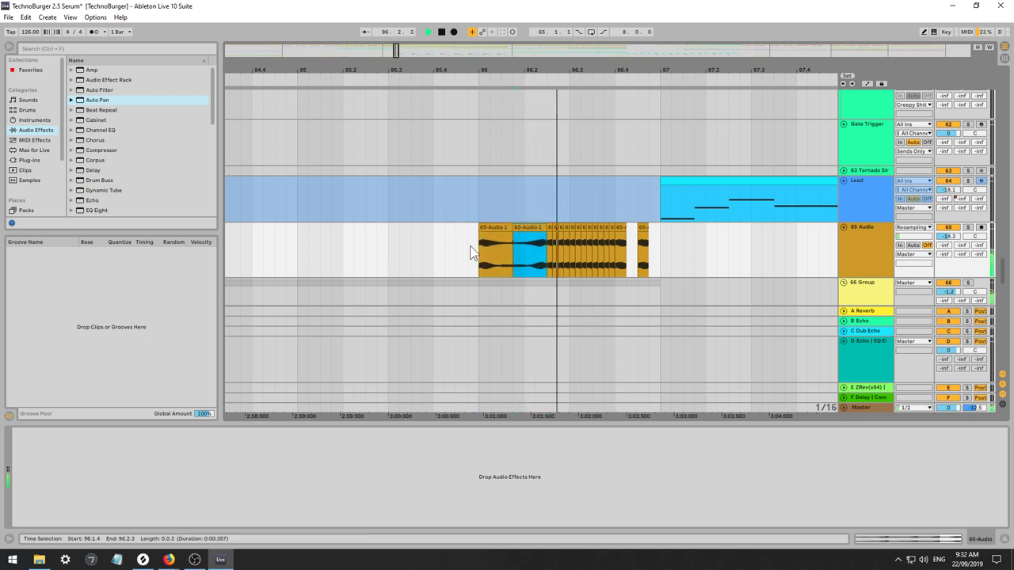
{"action": "left_click", "coordinate": [481, 246]}
{"action": "key", "text": "space"}
{"action": "left_click", "coordinate": [529, 229]}
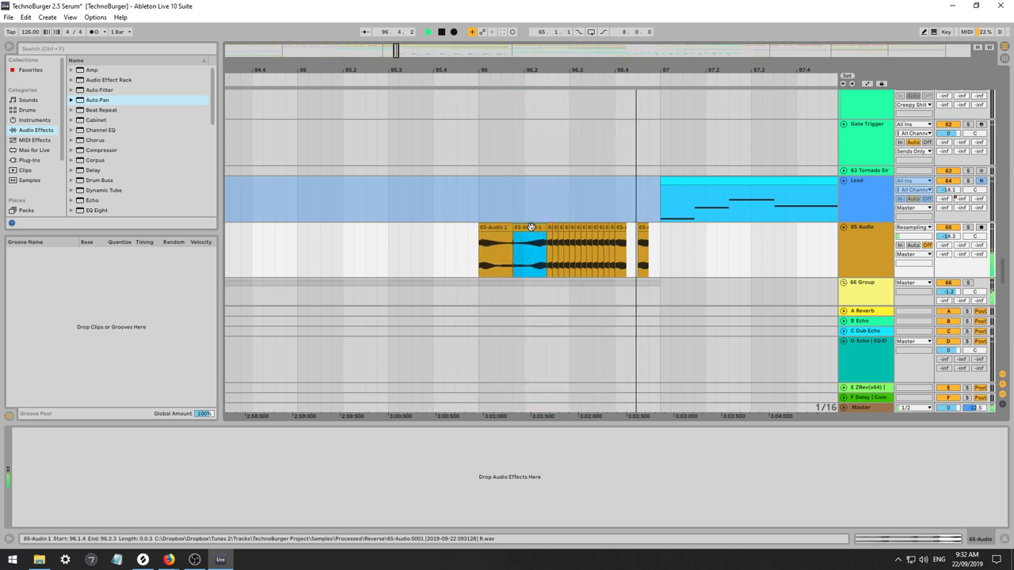
{"action": "key", "text": "ctrl+d"}
{"action": "key", "text": "ctrl+d"}
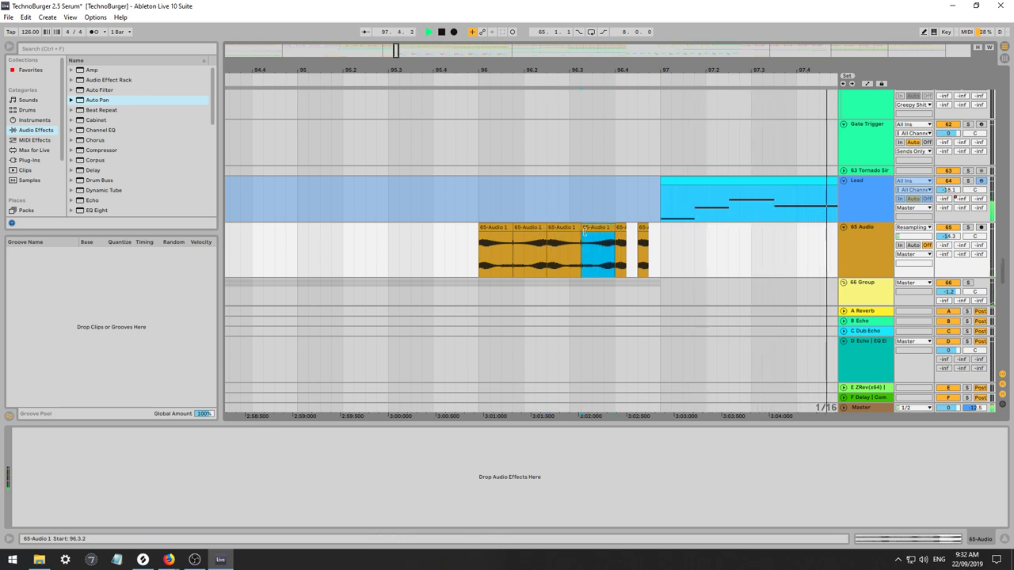
{"action": "key", "text": "ctrl+d"}
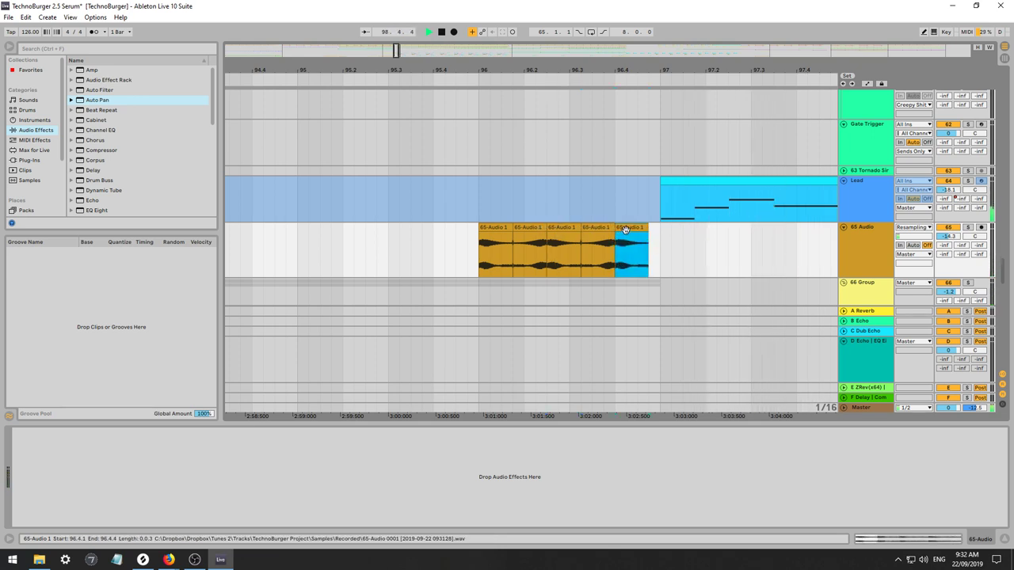
Duplicate the last sixteenth slice after itself and audition the result.
{"action": "left_click", "coordinate": [623, 256]}
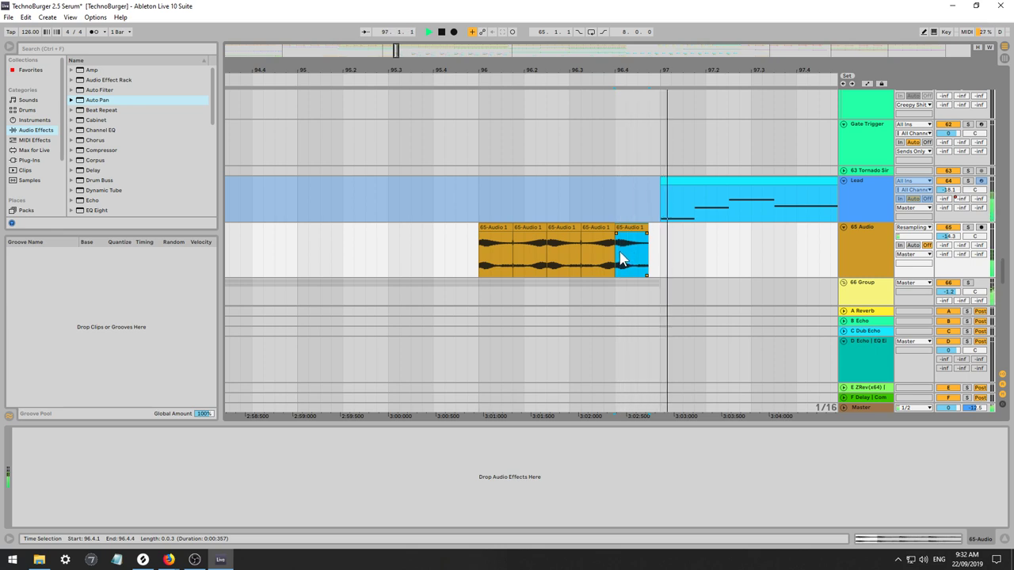
{"action": "key", "text": "space"}
{"action": "key", "text": "space"}
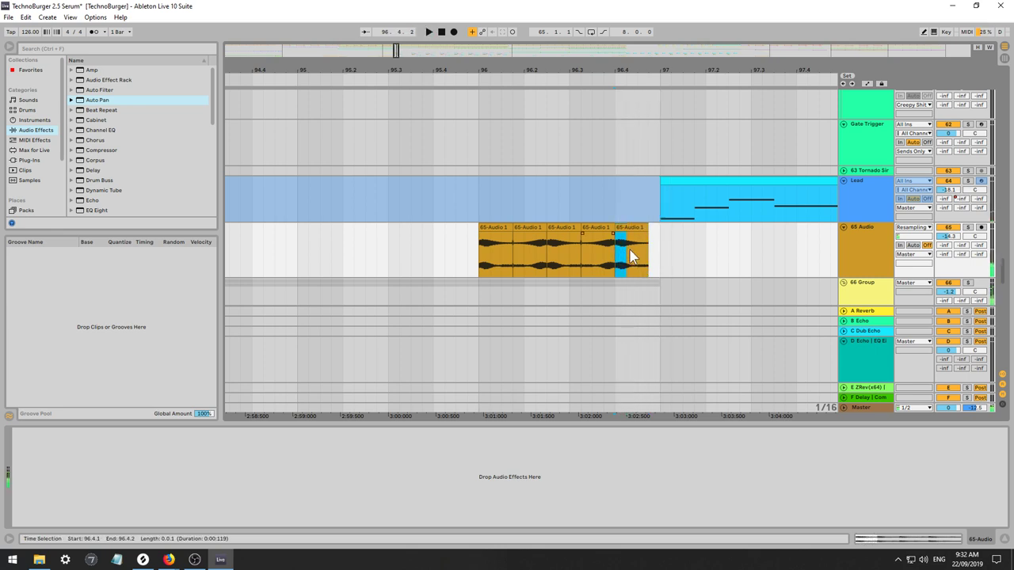
{"action": "key", "text": "ctrl+d"}
{"action": "left_click_drag", "start_coordinate": [387, 265], "coordinate": [377, 267]}
{"action": "key", "text": "space"}
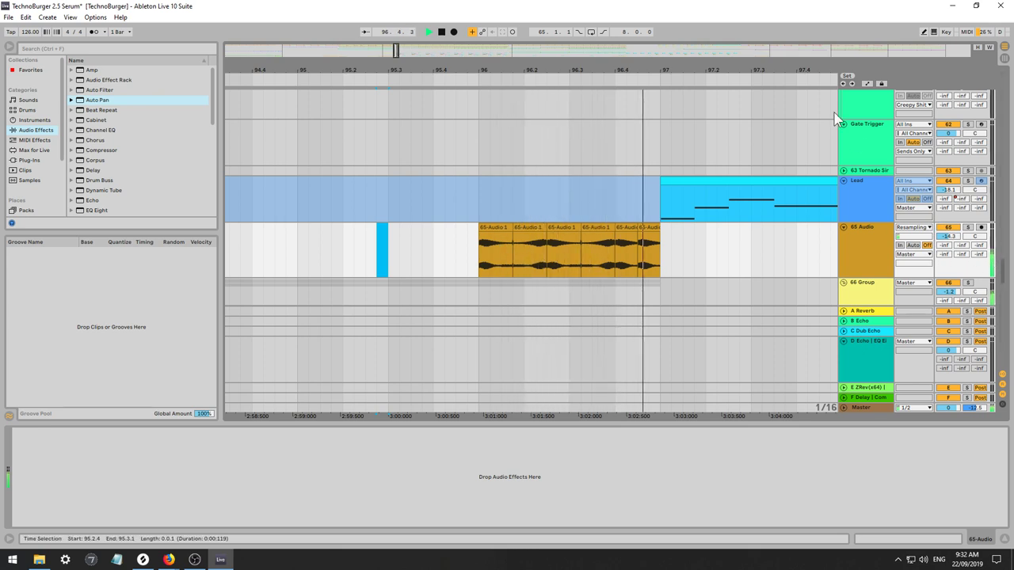
{"action": "key", "text": "space"}
Delete the five 65 Audio slices between the clip start and 96.4.
{"action": "left_click_drag", "start_coordinate": [720, 244], "coordinate": [480, 244]}
{"action": "left_click", "coordinate": [526, 228]}
{"action": "key", "text": "Delete"}
{"action": "left_click", "coordinate": [571, 229]}
{"action": "key", "text": "Delete"}
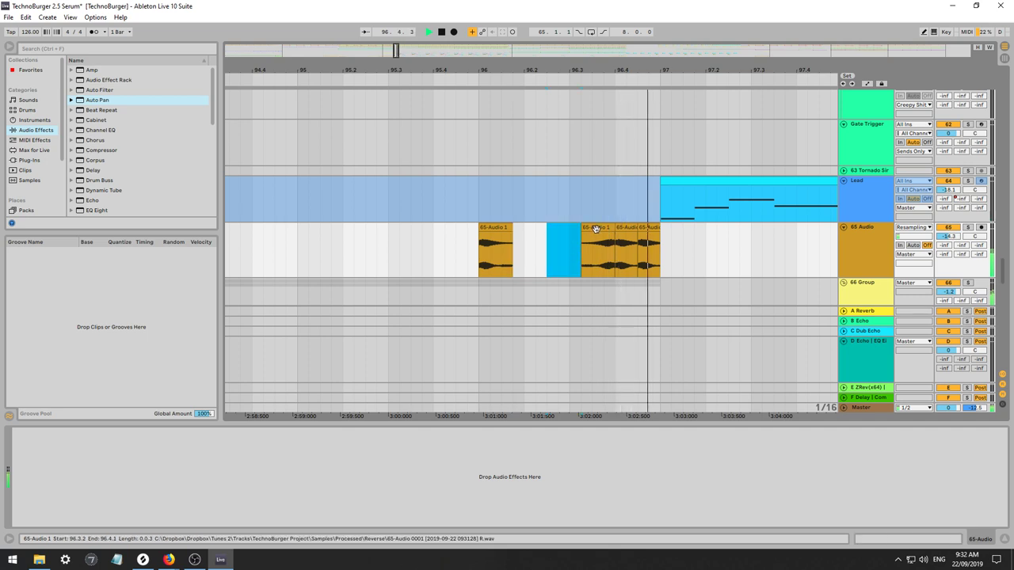
{"action": "left_click", "coordinate": [598, 228]}
{"action": "key", "text": "Delete"}
{"action": "left_click", "coordinate": [631, 228]}
{"action": "key", "text": "Delete"}
{"action": "left_click", "coordinate": [643, 230]}
{"action": "key", "text": "Delete"}
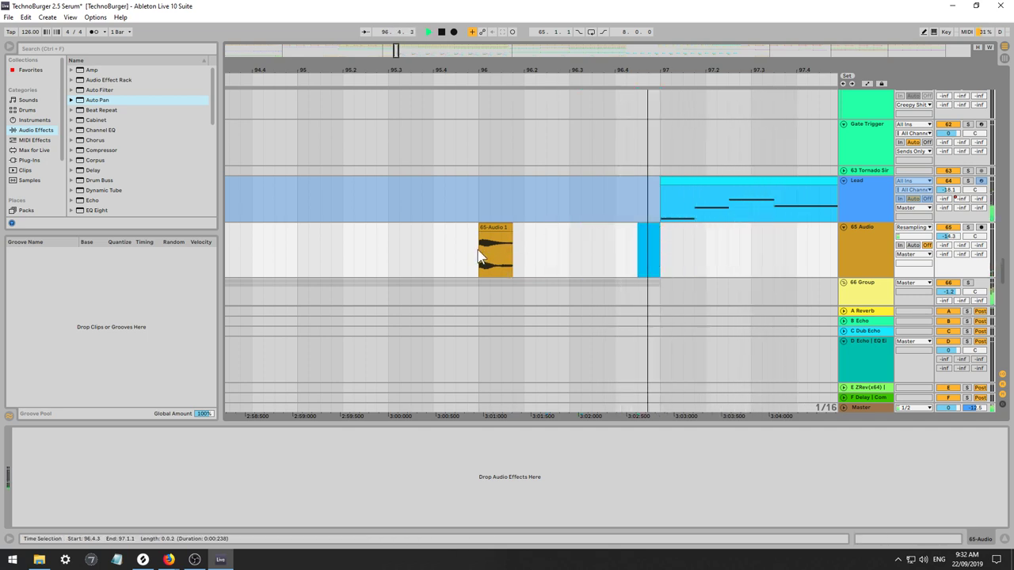
Copy the first sixteenth of 65-Audio 1 and paste it four times from 96.4 up to bar 97.
{"action": "key", "text": "space"}
{"action": "left_click", "coordinate": [482, 257]}
{"action": "key", "text": "ctrl+c"}
{"action": "left_click", "coordinate": [615, 246]}
{"action": "key", "text": "ctrl+v"}
{"action": "key", "text": "space"}
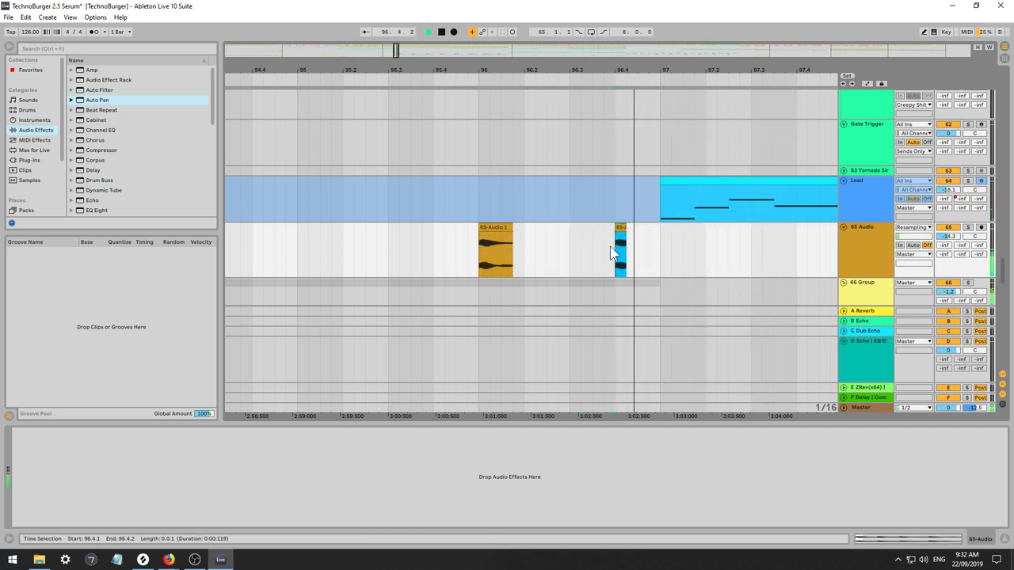
{"action": "key", "text": "space"}
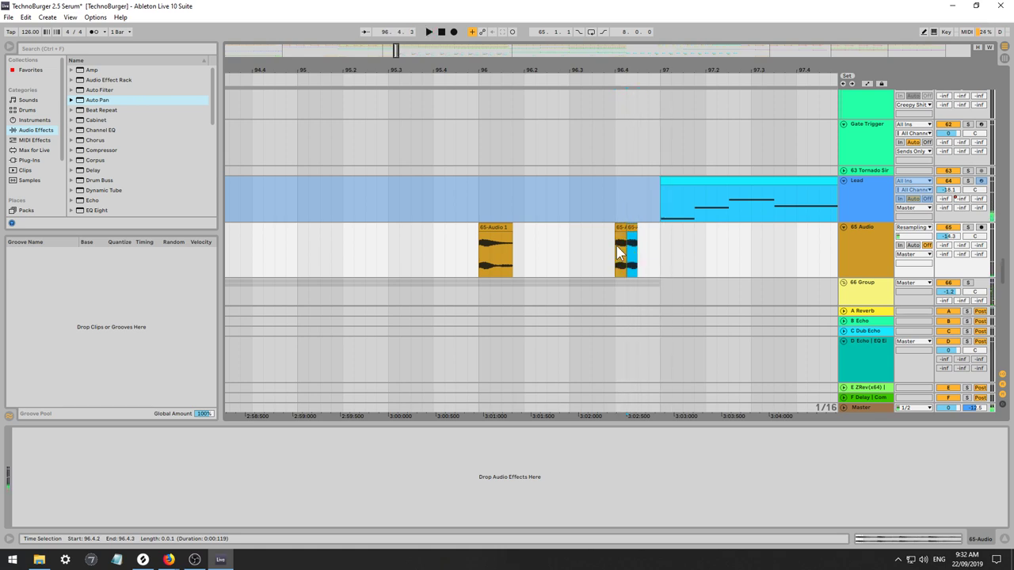
{"action": "key", "text": "ctrl+d"}
{"action": "key", "text": "ctrl+d"}
{"action": "key", "text": "ctrl+1"}
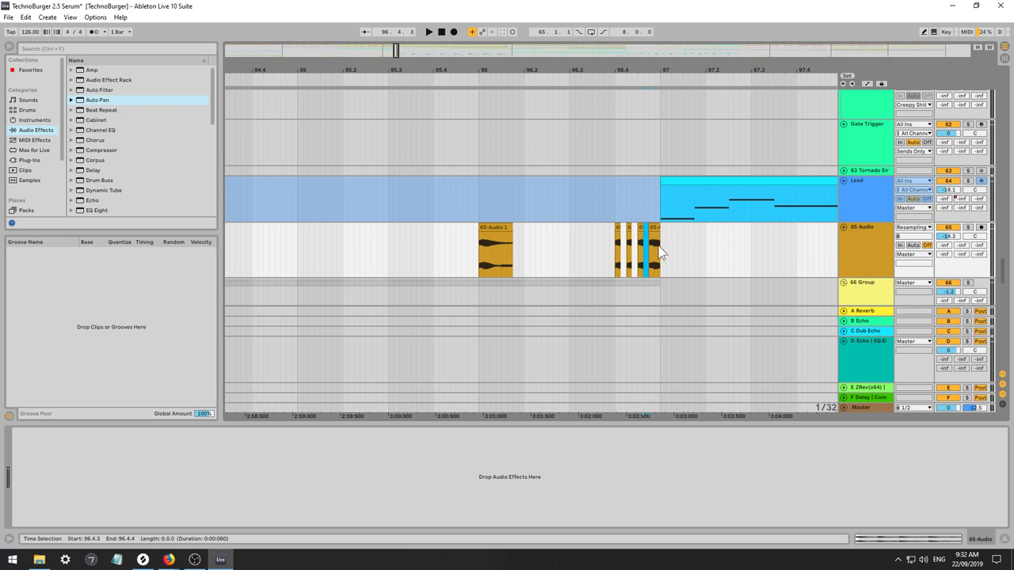
Delete the leftover 65-Audio 1 clip and play from 96.3.3 to hear the stutter.
{"action": "left_click", "coordinate": [497, 247]}
{"action": "key", "text": "Delete"}
{"action": "left_click", "coordinate": [595, 244]}
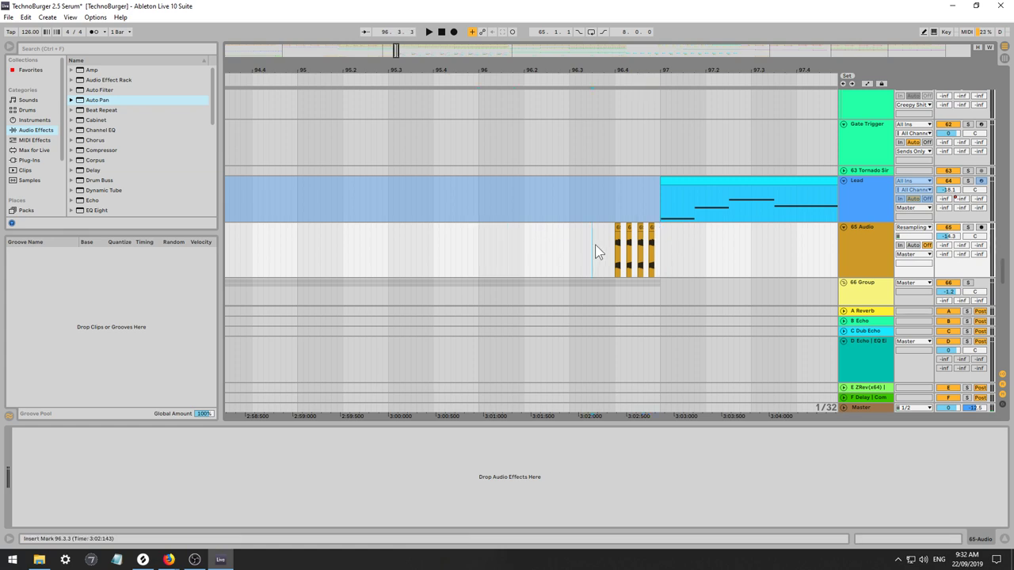
{"action": "key", "text": "space"}
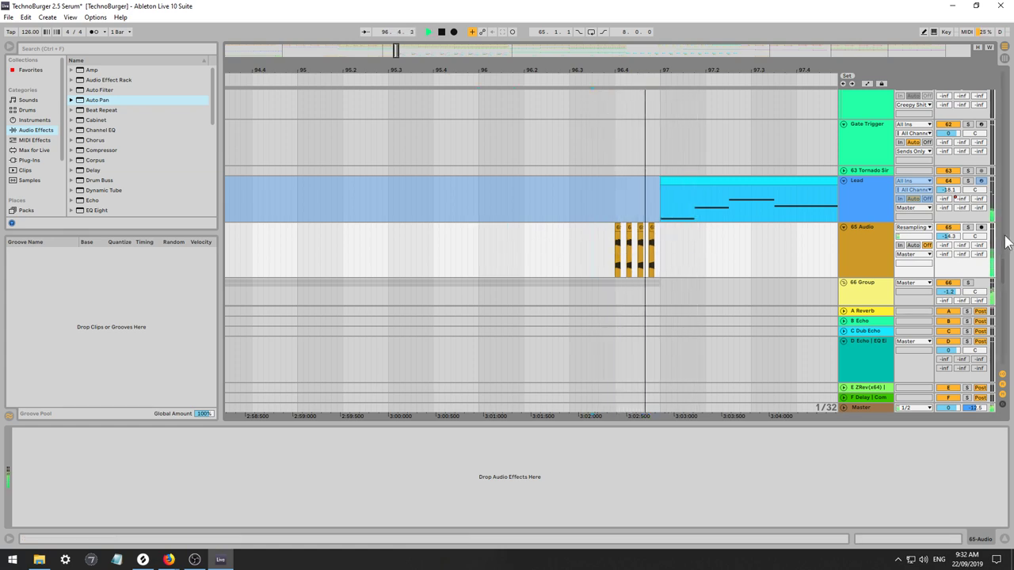
Shift both Rev Lead clips so they end at 96.4.
{"action": "mouse_move", "coordinate": [1003, 254]}
{"action": "left_mouse_down"}
{"action": "mouse_move", "coordinate": [996, 336]}
{"action": "mouse_move", "coordinate": [1000, 266]}
{"action": "left_mouse_up"}
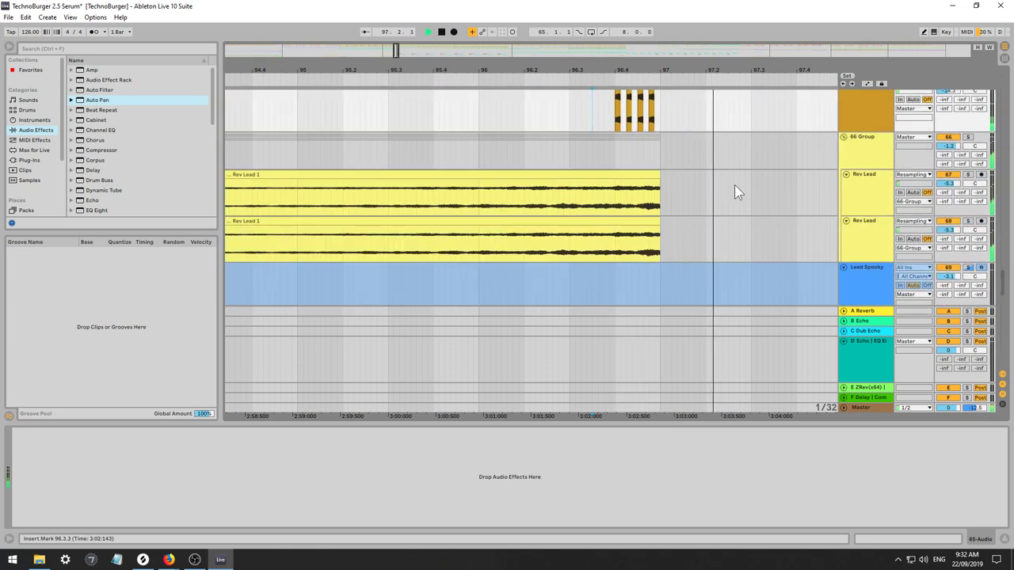
{"action": "left_click", "coordinate": [647, 176]}
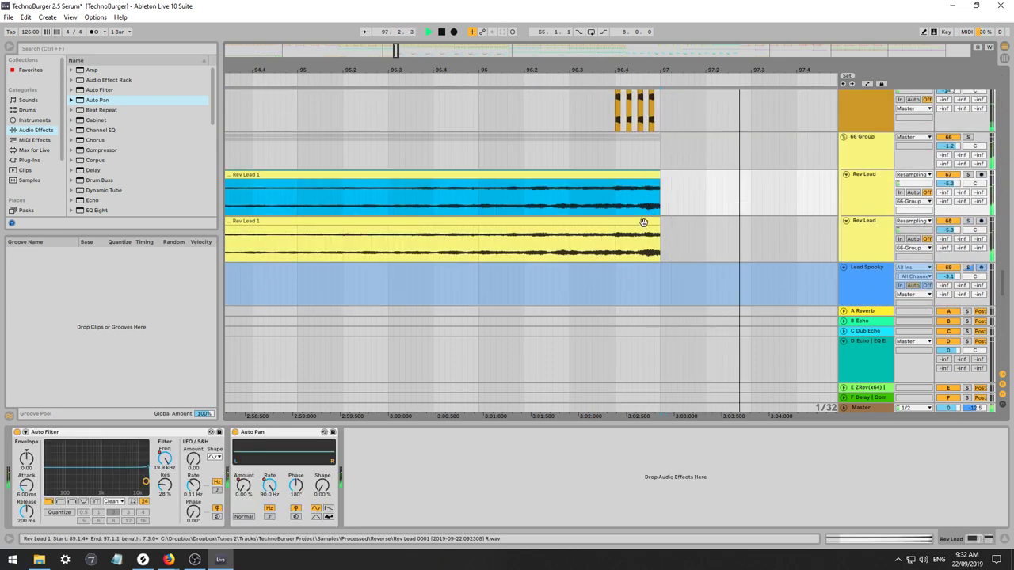
{"action": "left_click", "coordinate": [646, 222], "text": "shift"}
{"action": "left_click_drag", "start_coordinate": [646, 222], "coordinate": [602, 222]}
{"action": "key", "text": "space"}
{"action": "left_click", "coordinate": [388, 145]}
{"action": "key", "text": "space"}
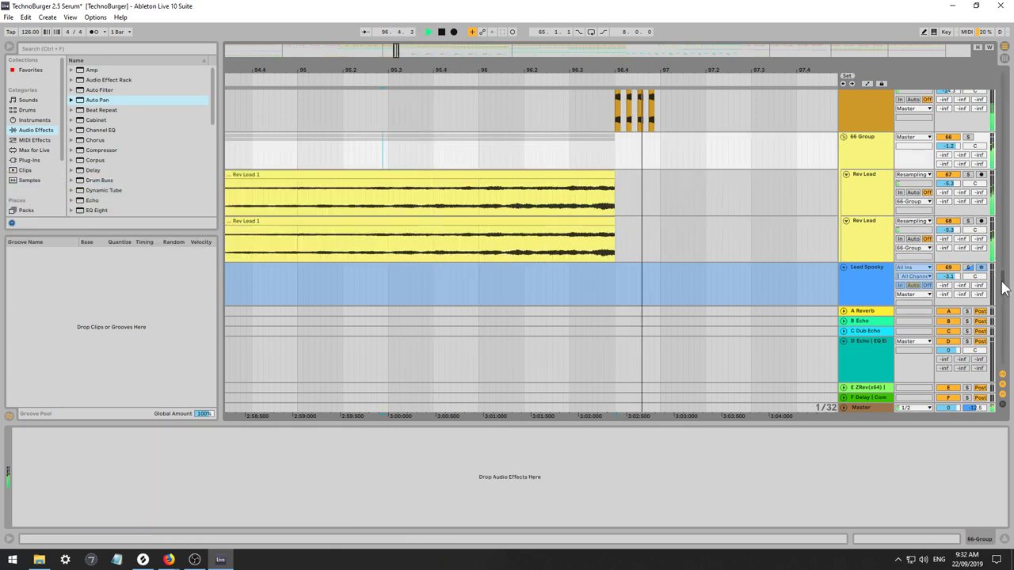
Unfreeze the Lead track and delete the four 65 Audio stutter slices.
{"action": "left_click_drag", "start_coordinate": [1003, 284], "coordinate": [1003, 271]}
{"action": "right_click", "coordinate": [858, 201]}
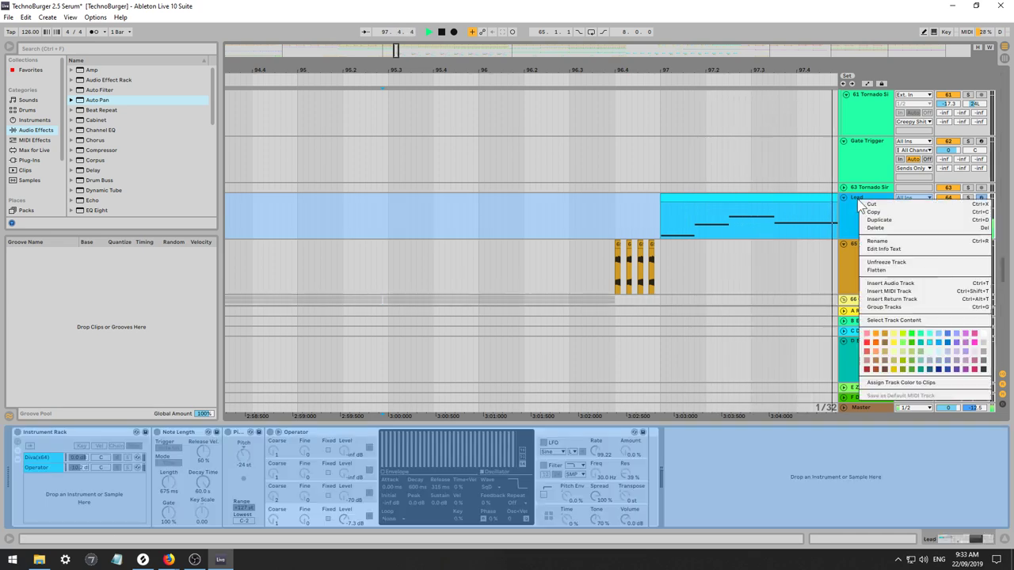
{"action": "left_click", "coordinate": [885, 263]}
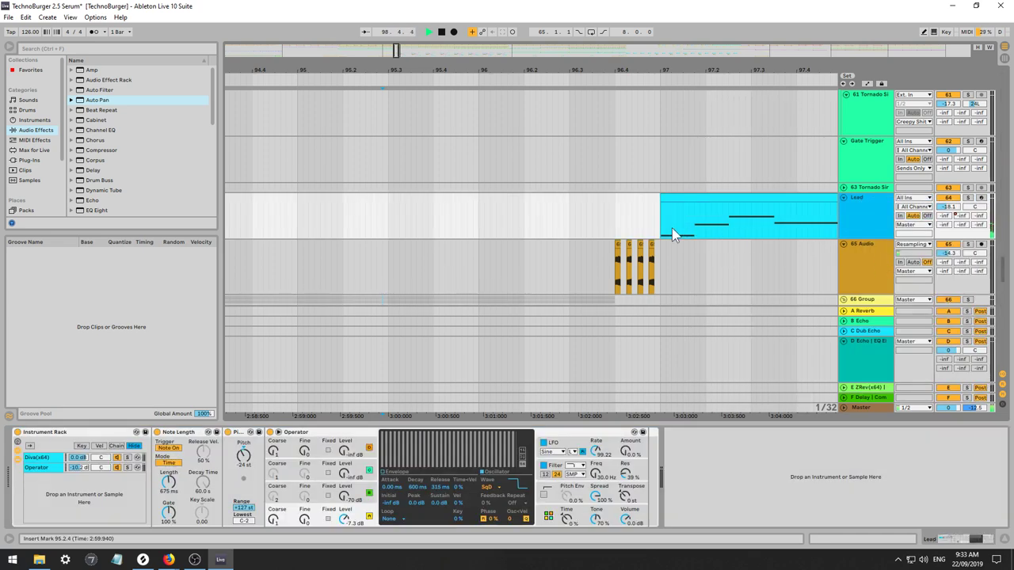
{"action": "left_click_drag", "start_coordinate": [666, 268], "coordinate": [617, 255]}
{"action": "key", "text": "Delete"}
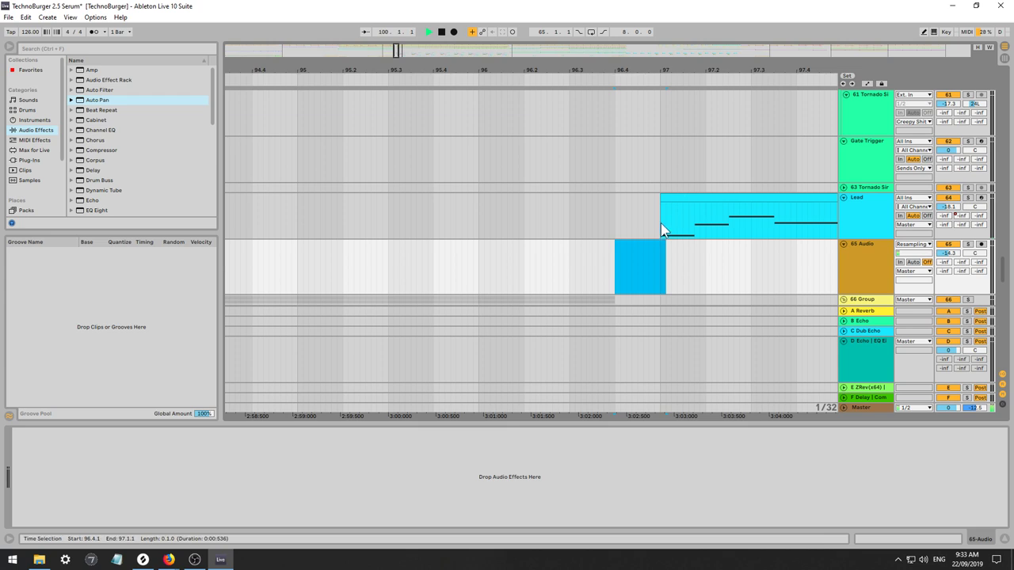
Paste the Lead clip's opening stretch at 96.4.1 and extend it to bar 97.
{"action": "left_click_drag", "start_coordinate": [664, 230], "coordinate": [688, 231]}
{"action": "left_click", "coordinate": [624, 228]}
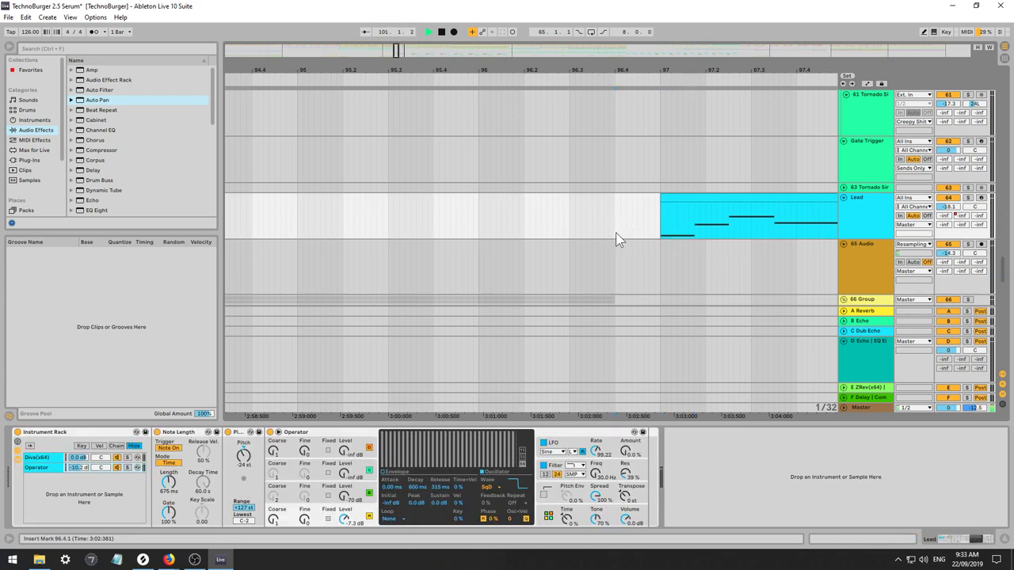
{"action": "key", "text": "ctrl+v"}
{"action": "left_click_drag", "start_coordinate": [646, 197], "coordinate": [658, 198]}
{"action": "key", "text": "space"}
{"action": "key", "text": "space"}
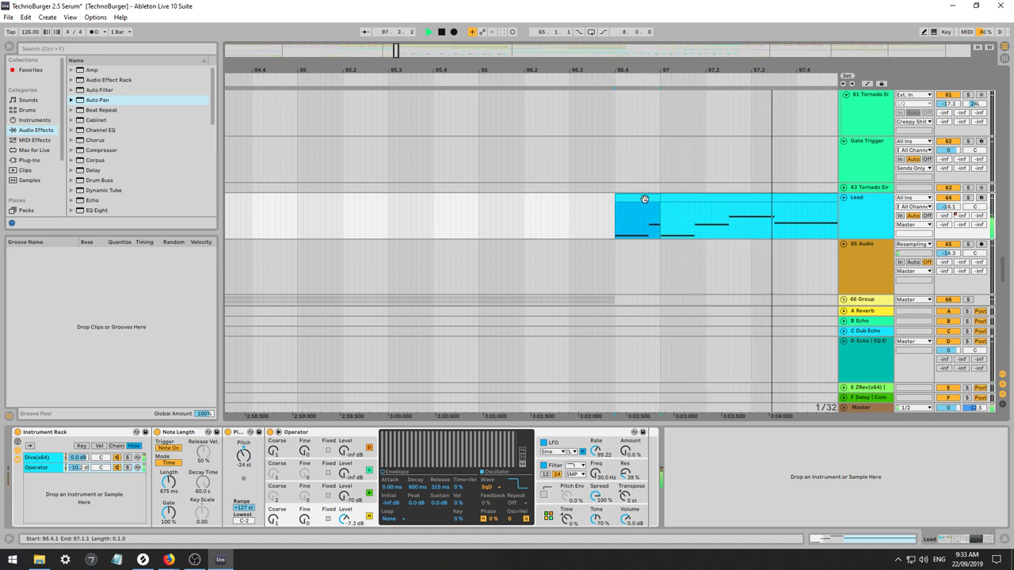
Clear all existing notes from the pasted Lead piece.
{"action": "double_click", "coordinate": [643, 228]}
{"action": "key", "text": "space"}
{"action": "key", "text": "space"}
{"action": "left_click", "coordinate": [461, 457]}
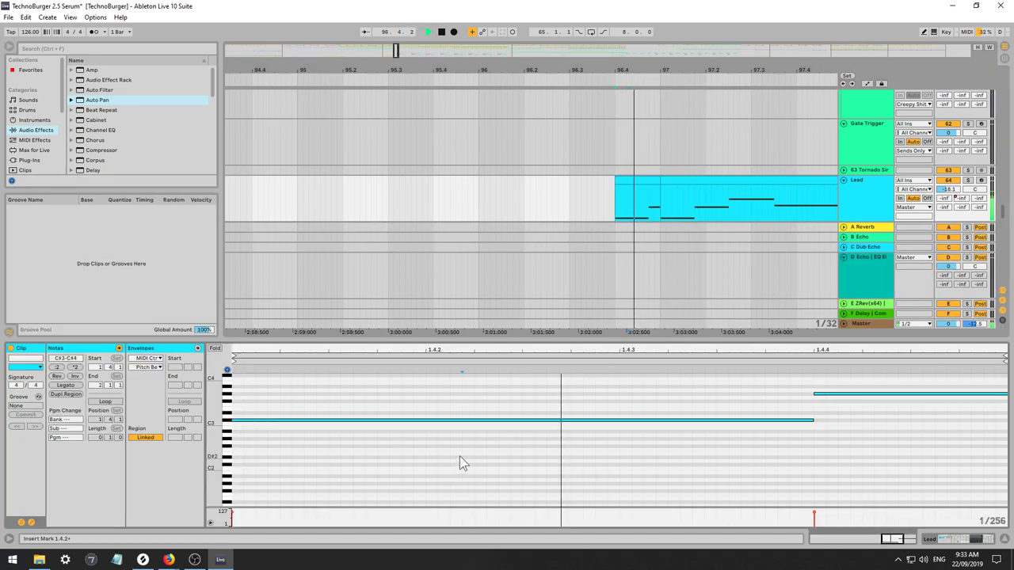
{"action": "key", "text": "ctrl+a"}
{"action": "key", "text": "Delete"}
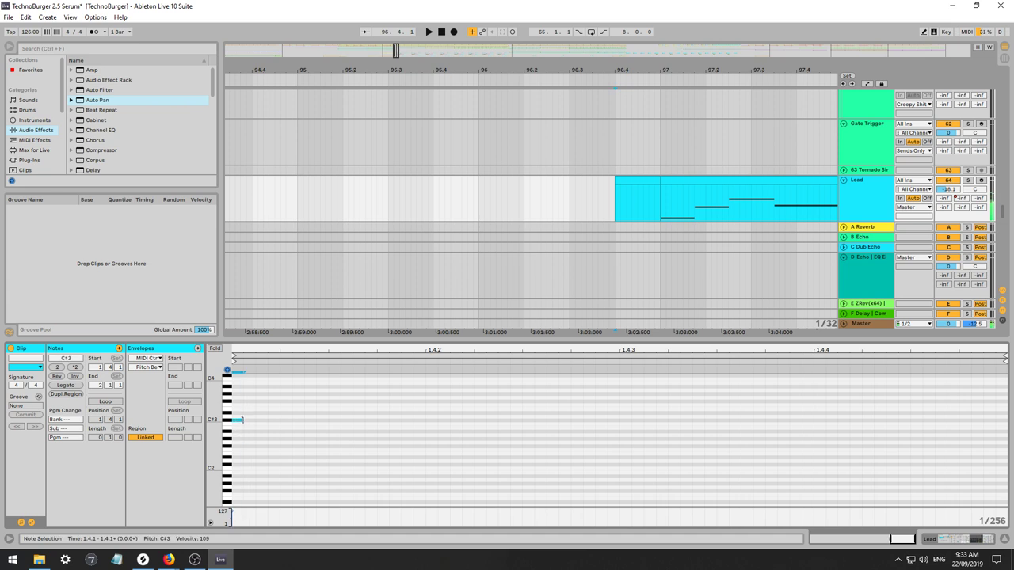
Sketch a short D#3/C#3 note pattern at 1.4.2, 1.4.3 and 1.4.4.
{"action": "left_click_drag", "start_coordinate": [238, 431], "coordinate": [238, 431]}
{"action": "key", "text": "Up"}
{"action": "key", "text": "Up"}
{"action": "key", "text": "Up"}
{"action": "key", "text": "Down"}
{"action": "left_click_drag", "start_coordinate": [245, 412], "coordinate": [379, 410]}
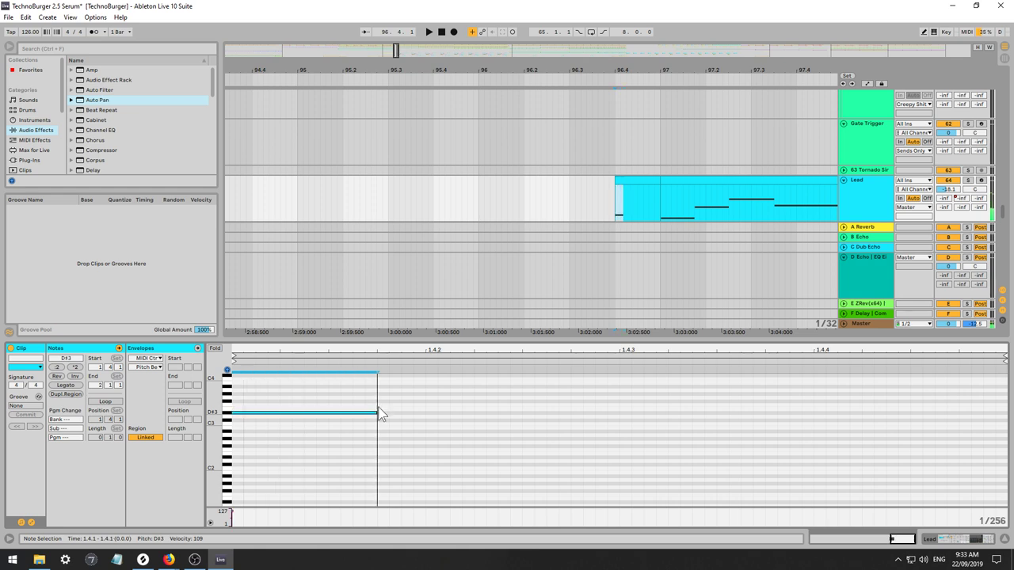
{"action": "double_click", "coordinate": [433, 412]}
{"action": "double_click", "coordinate": [630, 421]}
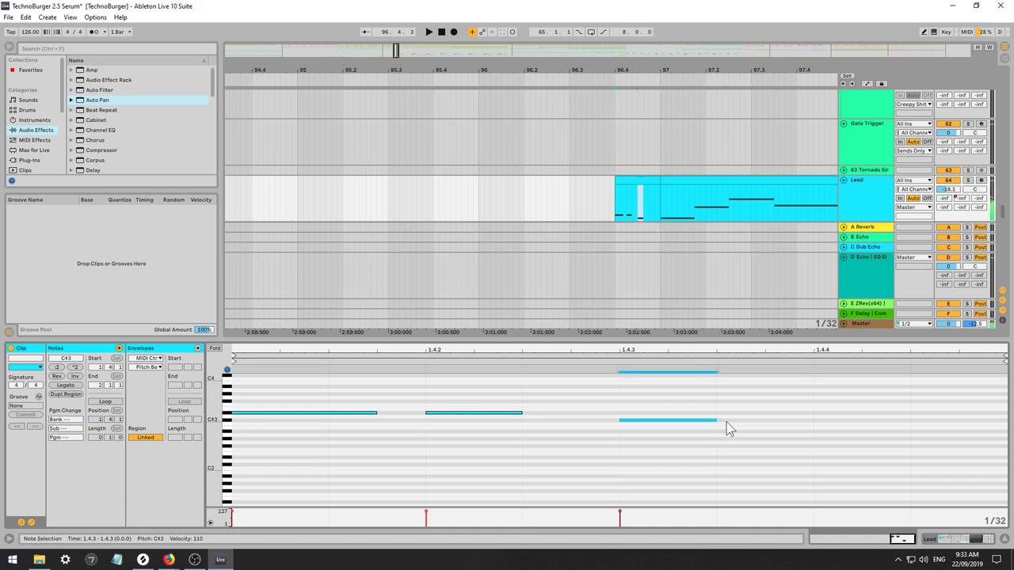
{"action": "key", "text": "Up"}
{"action": "double_click", "coordinate": [821, 418]}
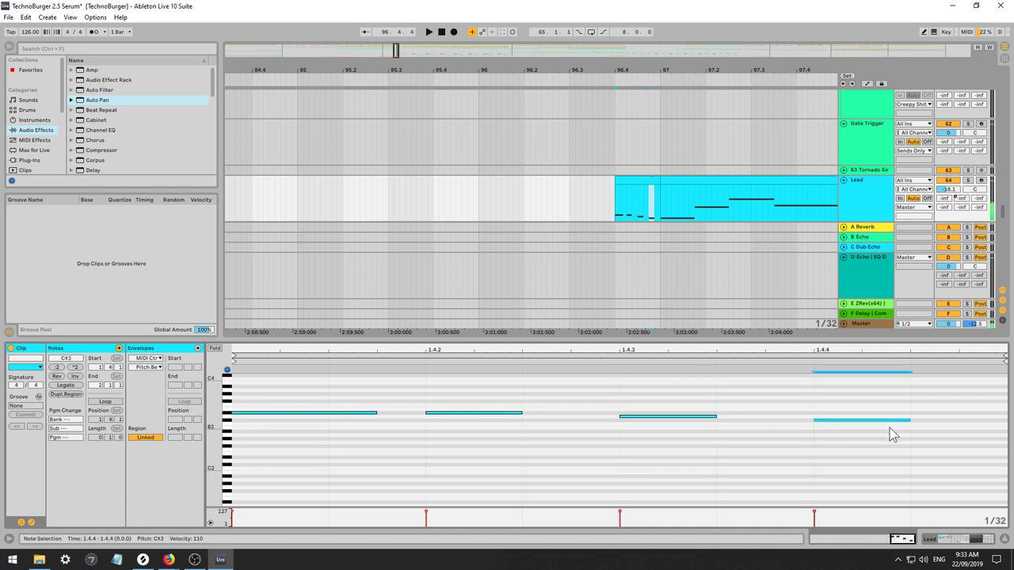
{"action": "key", "text": "space"}
Stretch the short C#3 notes to fill the Lead piece.
{"action": "key", "text": "space"}
{"action": "key", "text": "space"}
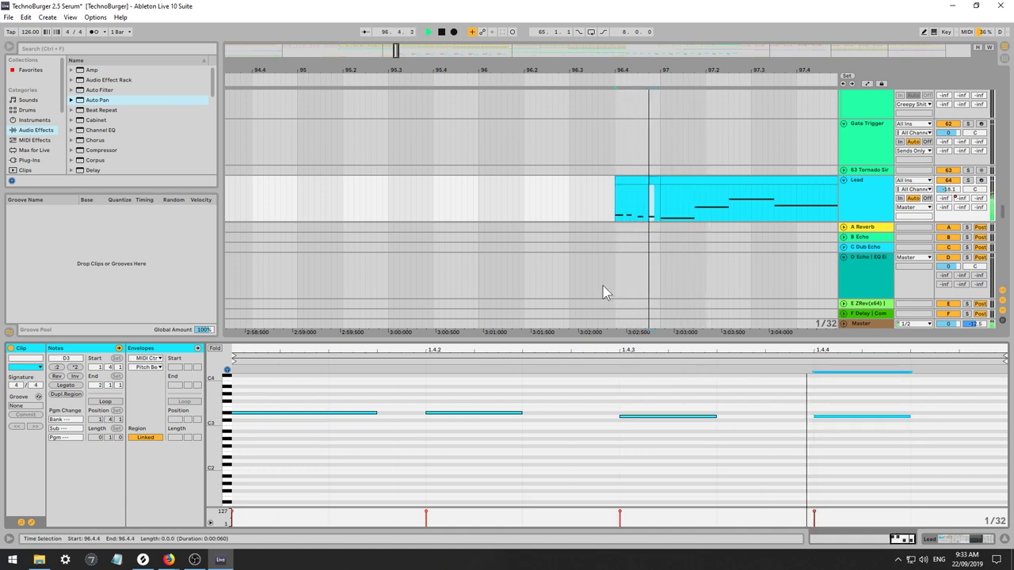
{"action": "left_click", "coordinate": [571, 209]}
{"action": "key", "text": "space"}
{"action": "key", "text": "space"}
{"action": "left_click", "coordinate": [636, 180]}
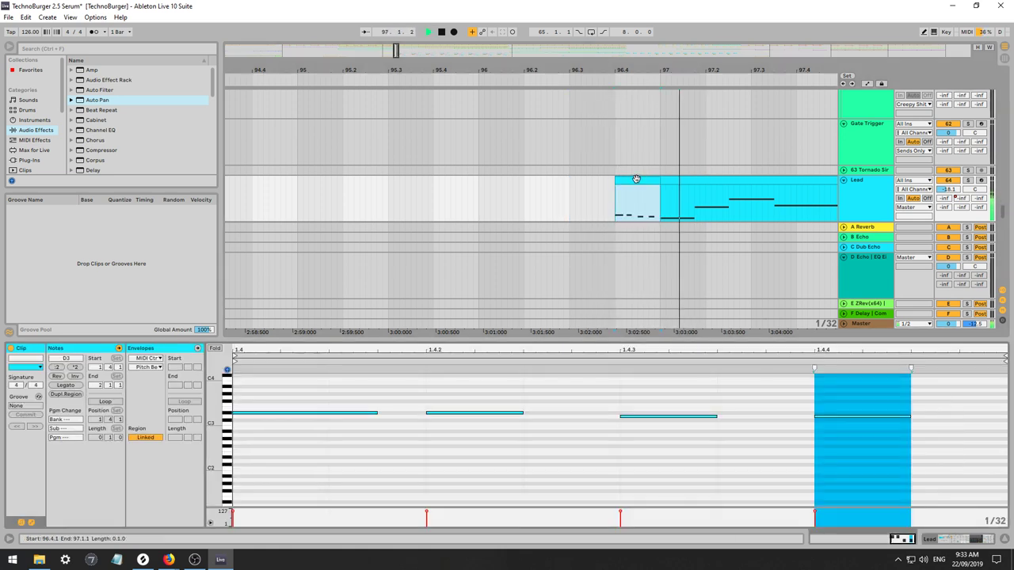
{"action": "key", "text": "space"}
{"action": "left_click_drag", "start_coordinate": [927, 404], "coordinate": [159, 448]}
{"action": "key", "text": "Delete"}
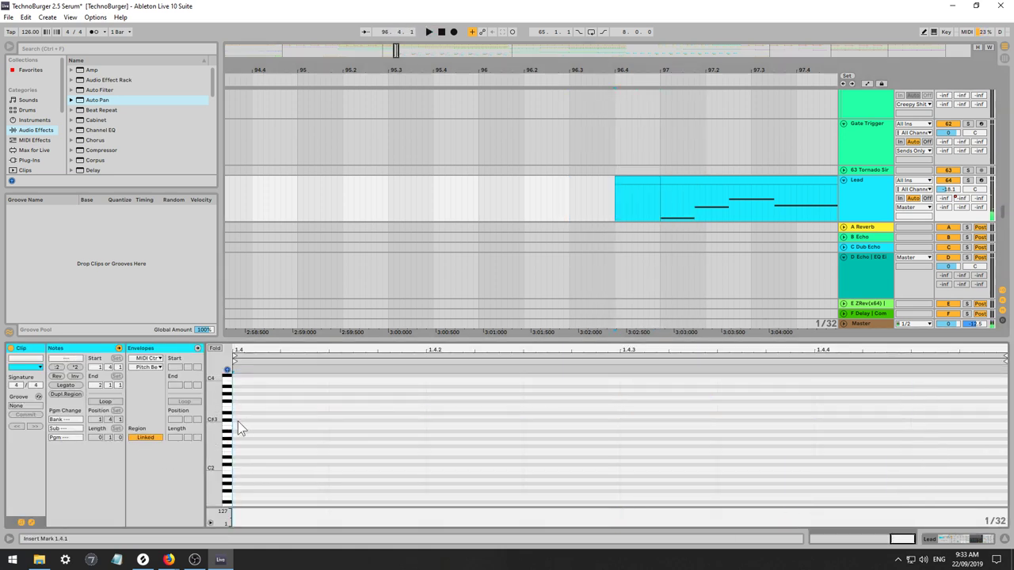
{"action": "key", "text": "ctrl+z"}
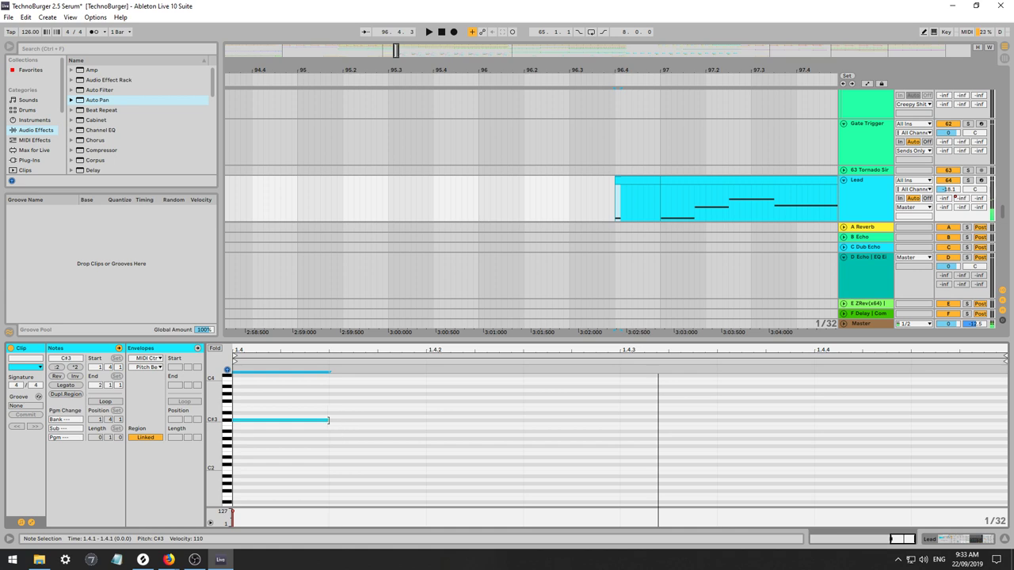
{"action": "left_click_drag", "start_coordinate": [329, 421], "coordinate": [1006, 428]}
{"action": "key", "text": "space"}
{"action": "key", "text": "space"}
{"action": "key", "text": "space"}
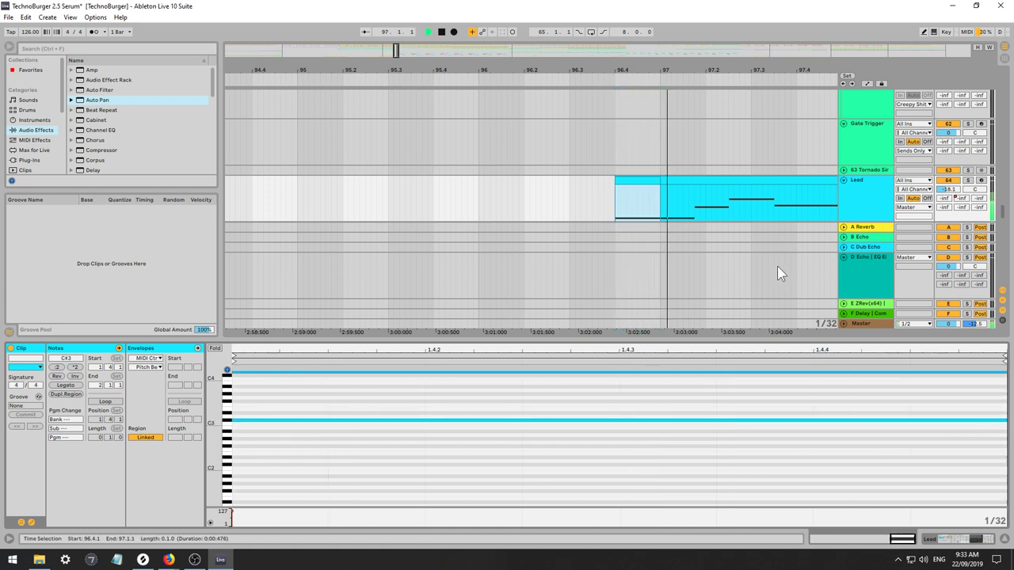
Move the Lead piece to 96.1.1 and consolidate bar 96 into a one-bar clip.
{"action": "key", "text": "space"}
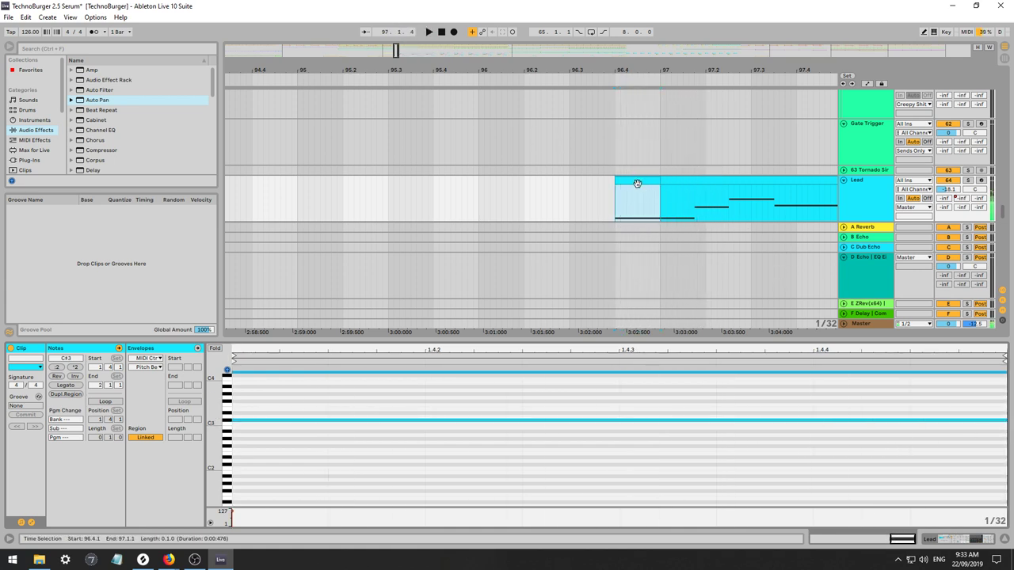
{"action": "left_click_drag", "start_coordinate": [628, 181], "coordinate": [493, 184]}
{"action": "key", "text": "space"}
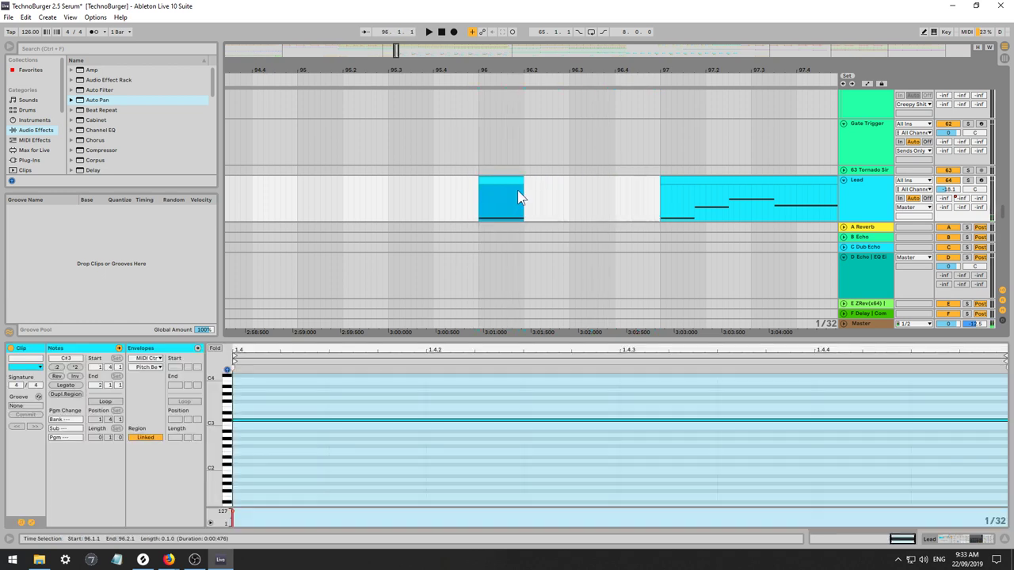
{"action": "left_click", "coordinate": [657, 205], "text": "shift"}
{"action": "left_click", "coordinate": [661, 201], "text": "shift"}
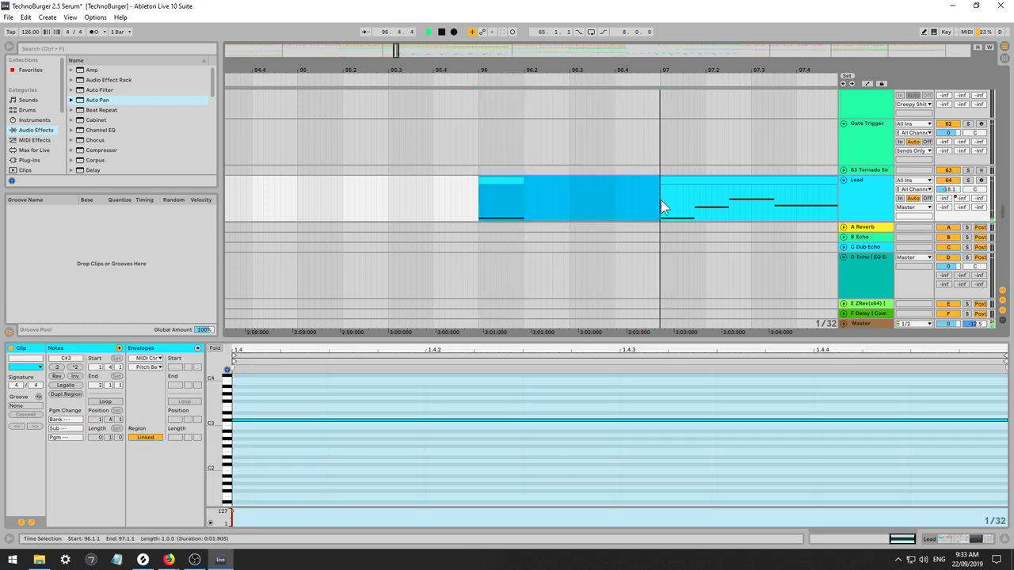
{"action": "key", "text": "ctrl+j"}
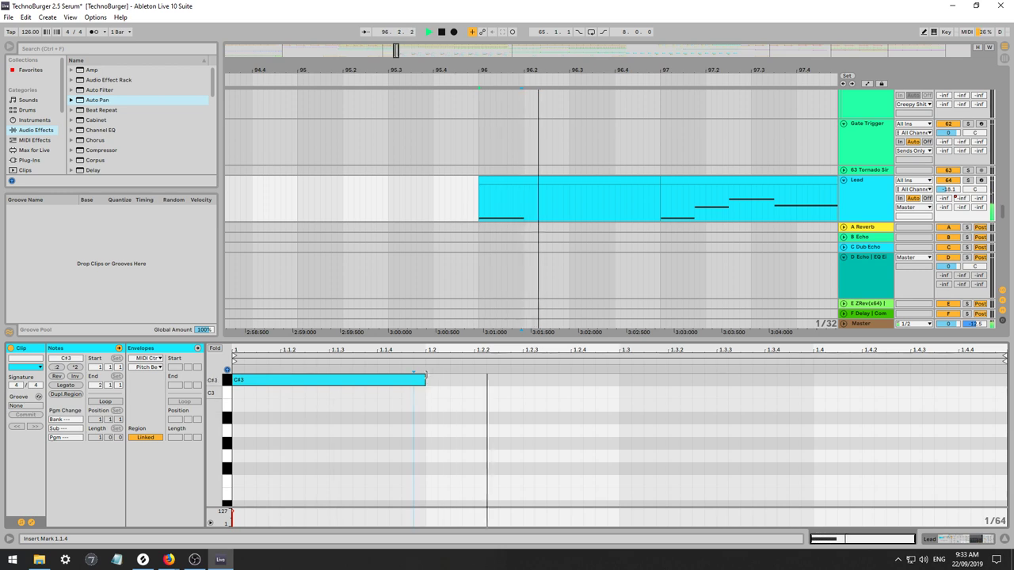
Hold the C#3 note to the end of the bar and play it back.
{"action": "key", "text": "space"}
{"action": "left_click_drag", "start_coordinate": [425, 381], "coordinate": [1006, 369]}
{"action": "key", "text": "space"}
{"action": "key", "text": "space"}
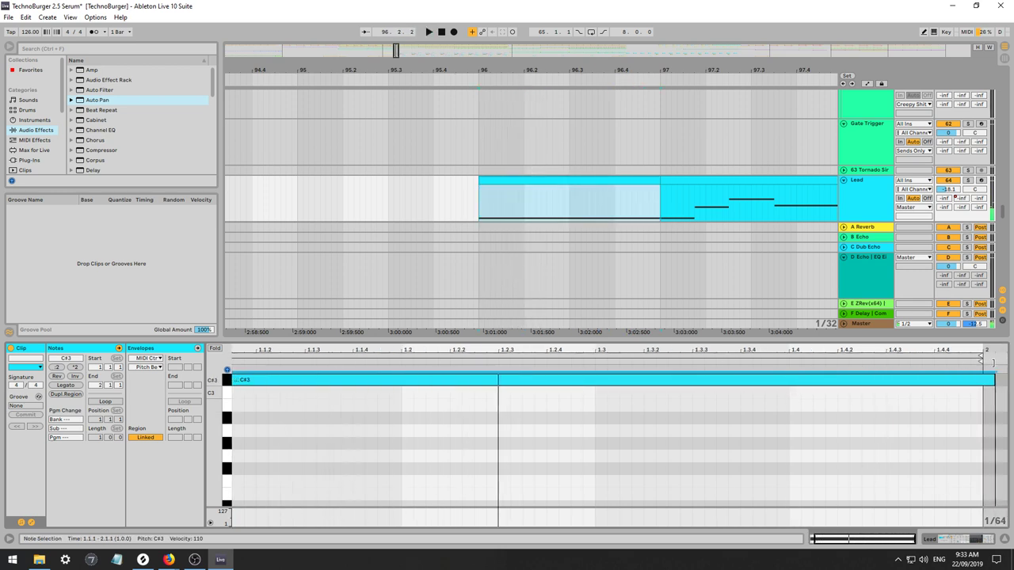
{"action": "key", "text": "space"}
Drag both Rev Lead resample clips left so they end at bar 96, before the Lead clip.
{"action": "left_click", "coordinate": [598, 182]}
{"action": "key", "text": "space"}
{"action": "key", "text": "space"}
{"action": "scroll", "coordinate": [596, 210], "scroll_direction": "down", "scroll_amount": 5}
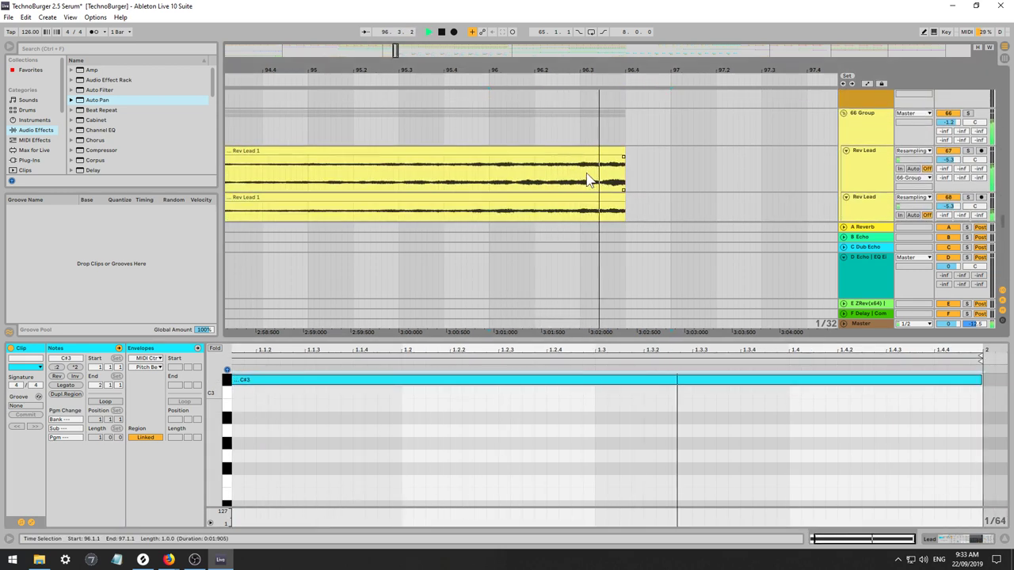
{"action": "left_click", "coordinate": [590, 190]}
{"action": "left_click", "coordinate": [591, 195], "text": "shift"}
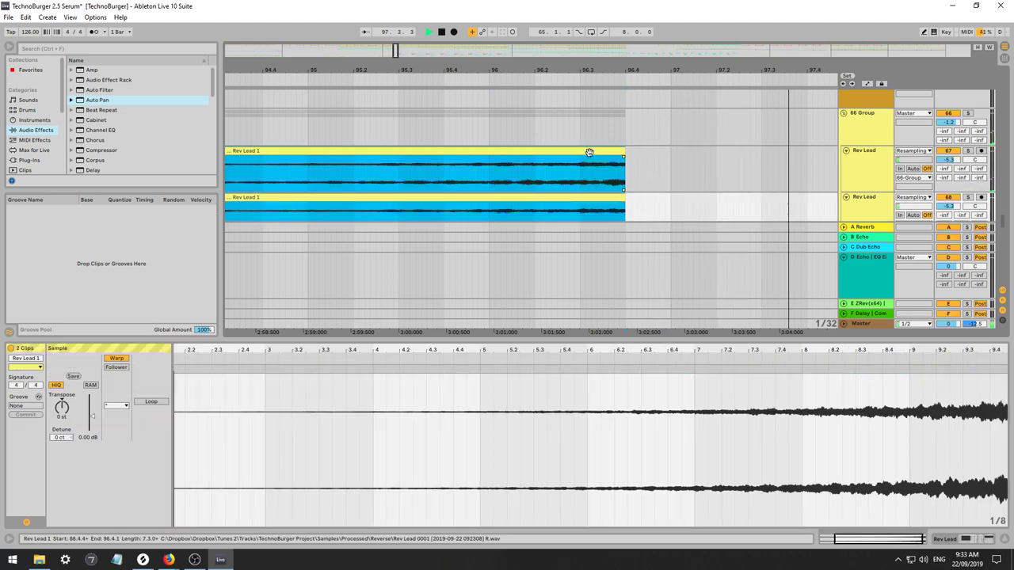
{"action": "left_click_drag", "start_coordinate": [589, 153], "coordinate": [468, 152]}
{"action": "key", "text": "ctrl+z"}
{"action": "key", "text": "ctrl+z"}
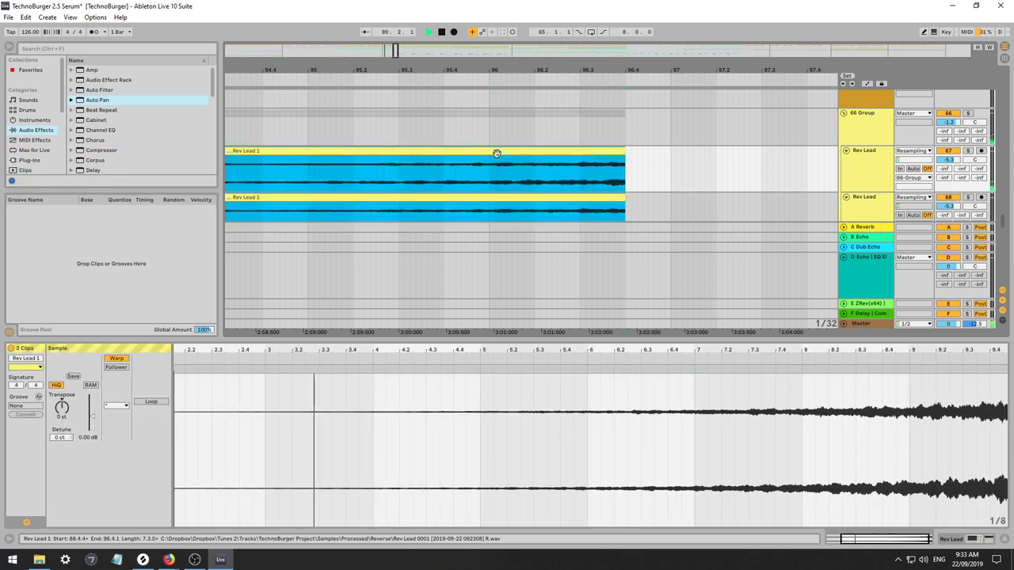
{"action": "left_click_drag", "start_coordinate": [618, 151], "coordinate": [477, 167]}
{"action": "left_click", "coordinate": [412, 188]}
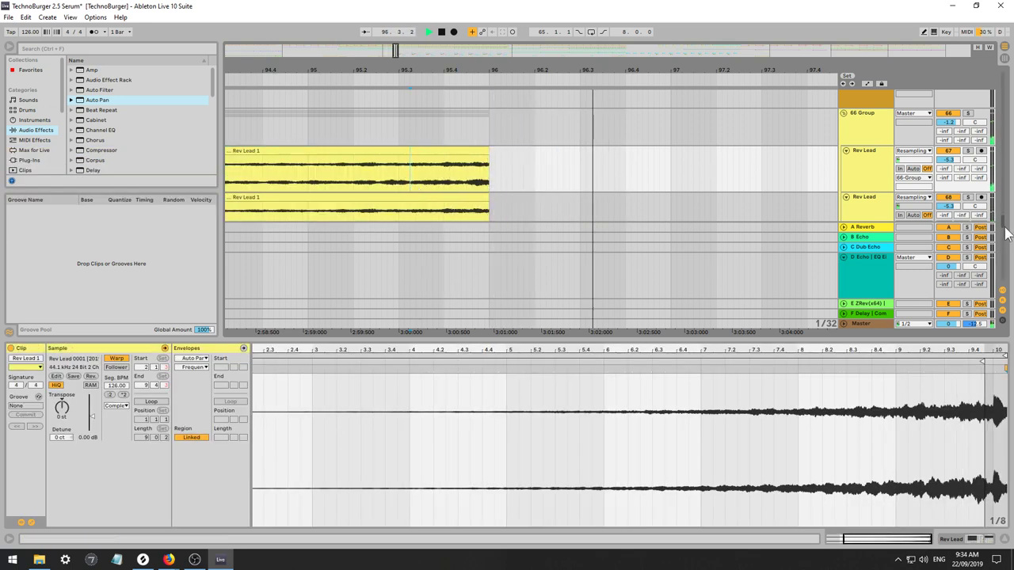
{"action": "mouse_move", "coordinate": [1004, 225]}
{"action": "left_mouse_down"}
{"action": "mouse_move", "coordinate": [1004, 272]}
{"action": "mouse_move", "coordinate": [993, 199]}
{"action": "mouse_move", "coordinate": [987, 234]}
{"action": "mouse_move", "coordinate": [980, 219]}
{"action": "left_mouse_up"}
{"action": "key", "text": "space"}
{"action": "key", "text": "space"}
Expose Diva's parameters in the Lead track's Diva chain and show automation envelopes.
{"action": "double_click", "coordinate": [870, 129]}
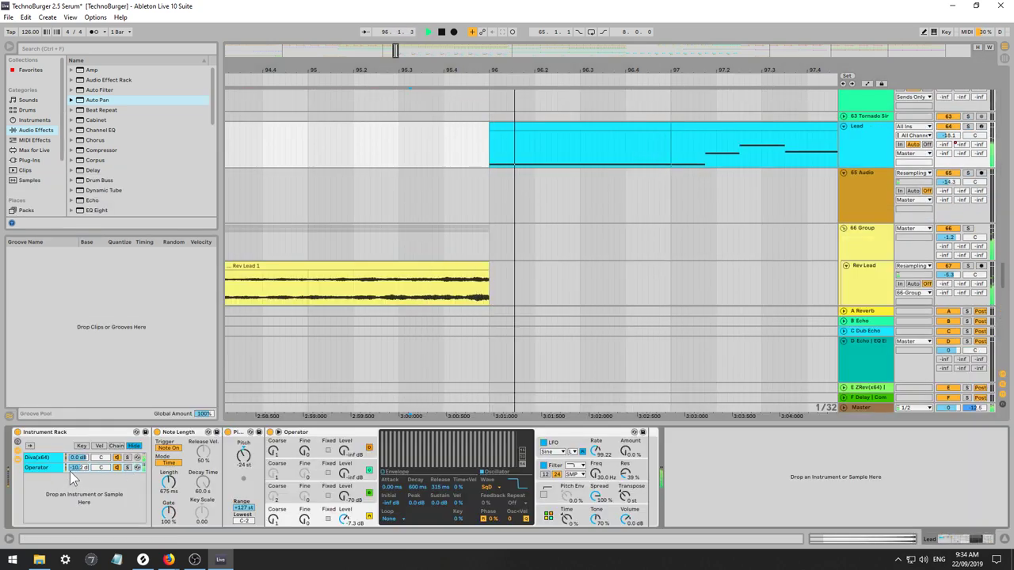
{"action": "left_click", "coordinate": [47, 460]}
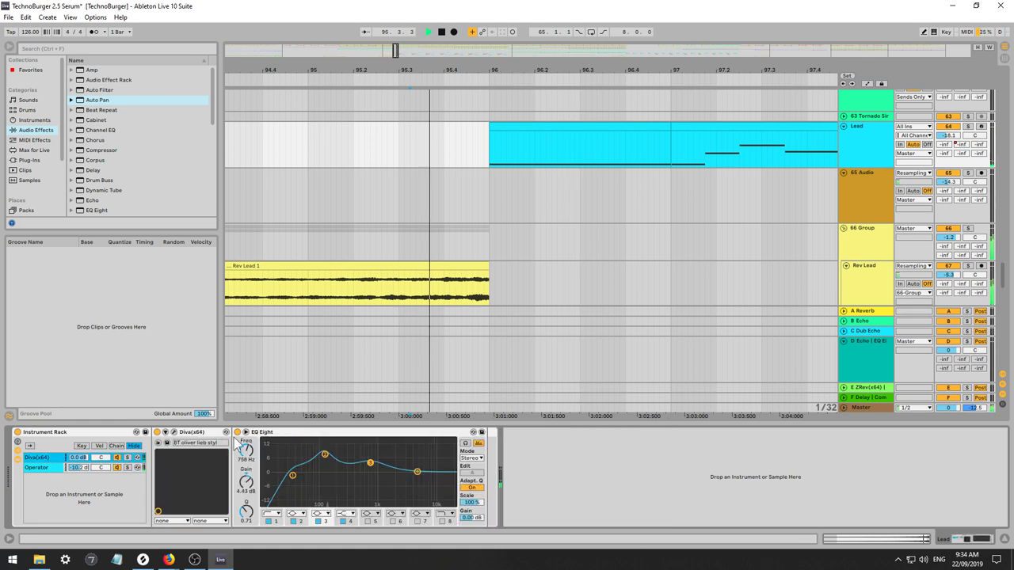
{"action": "left_click", "coordinate": [165, 432]}
{"action": "key", "text": "space"}
{"action": "key", "text": "space"}
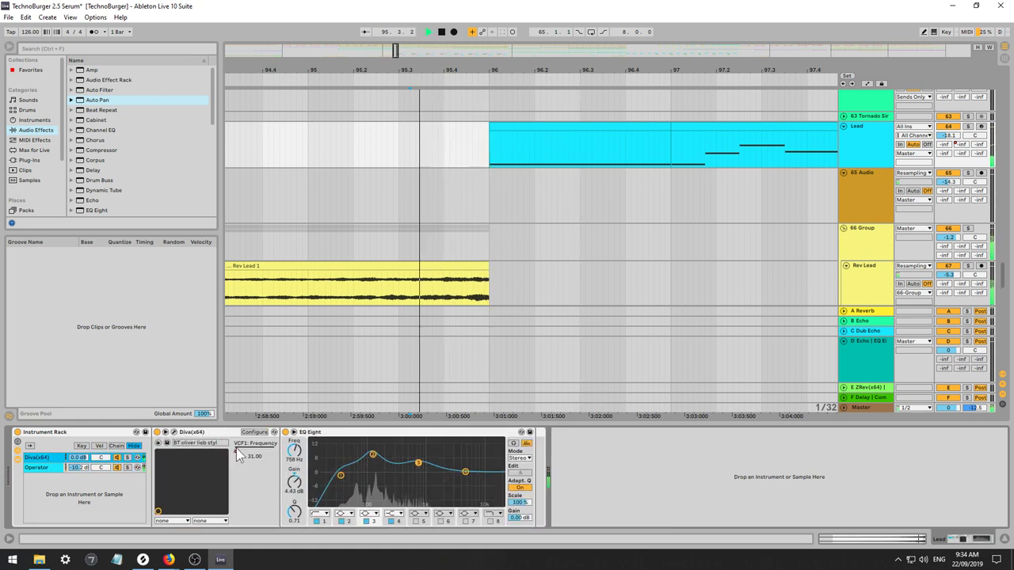
{"action": "key", "text": "a"}
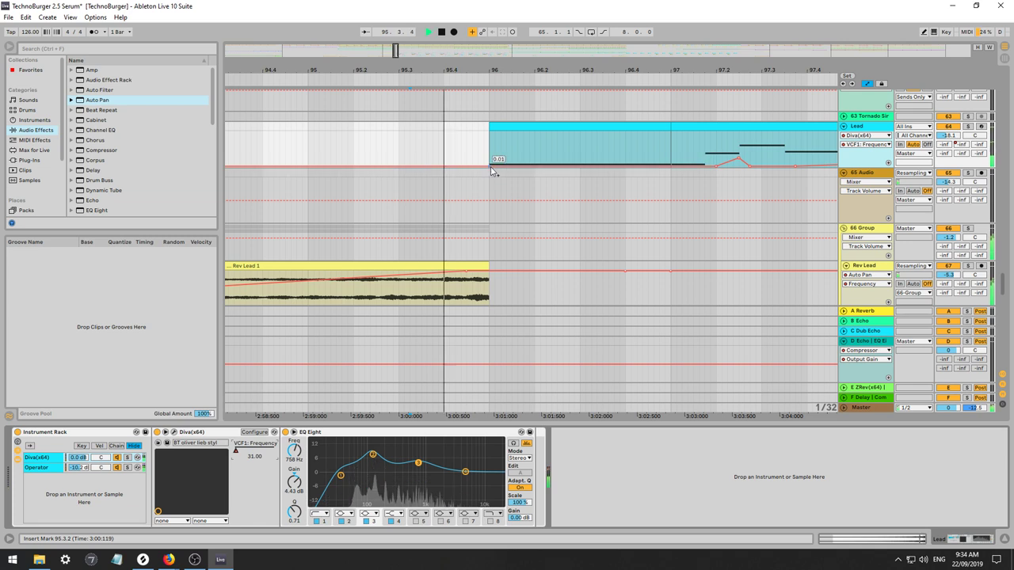
Draw a VCF1 Frequency peak at full value 1.00 near 96.3.
{"action": "left_click", "coordinate": [541, 165]}
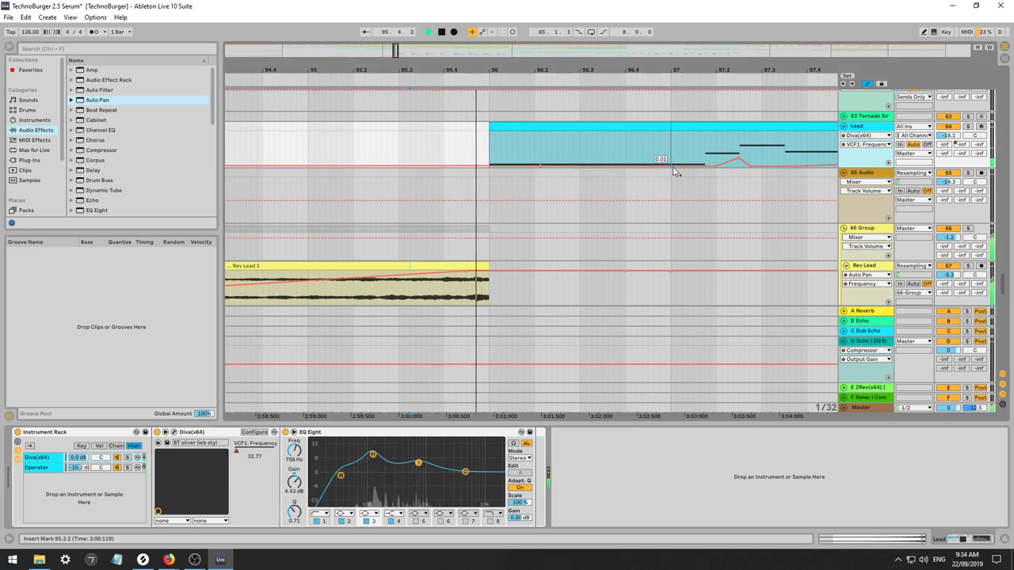
{"action": "left_click_drag", "start_coordinate": [671, 166], "coordinate": [670, 136]}
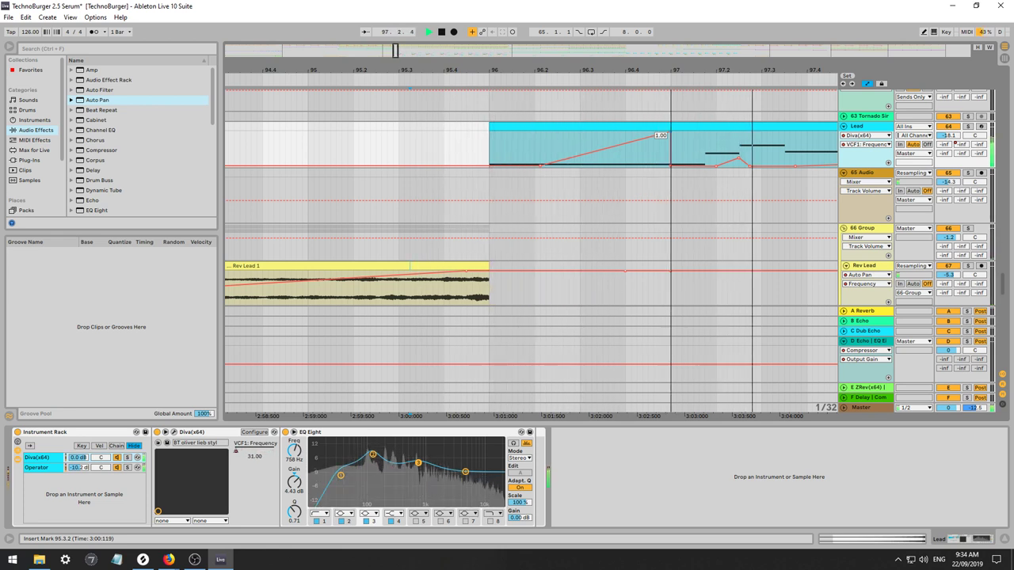
{"action": "left_click_drag", "start_coordinate": [656, 137], "coordinate": [586, 137]}
{"action": "left_click_drag", "start_coordinate": [580, 133], "coordinate": [585, 135]}
{"action": "key", "text": "space"}
{"action": "key", "text": "space"}
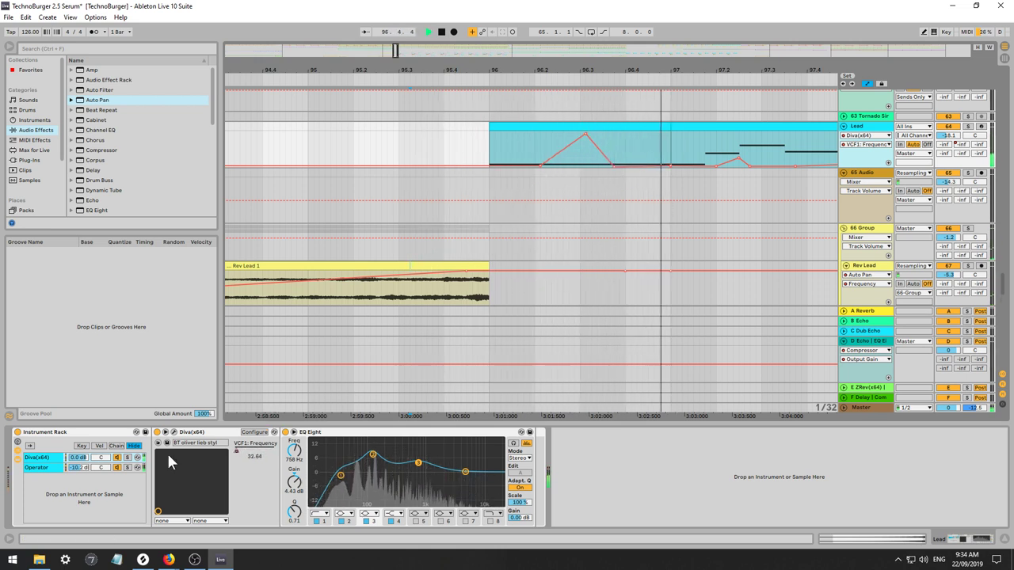
Glance at the Operator chain's devices, then return to the Diva chain.
{"action": "left_click", "coordinate": [119, 468]}
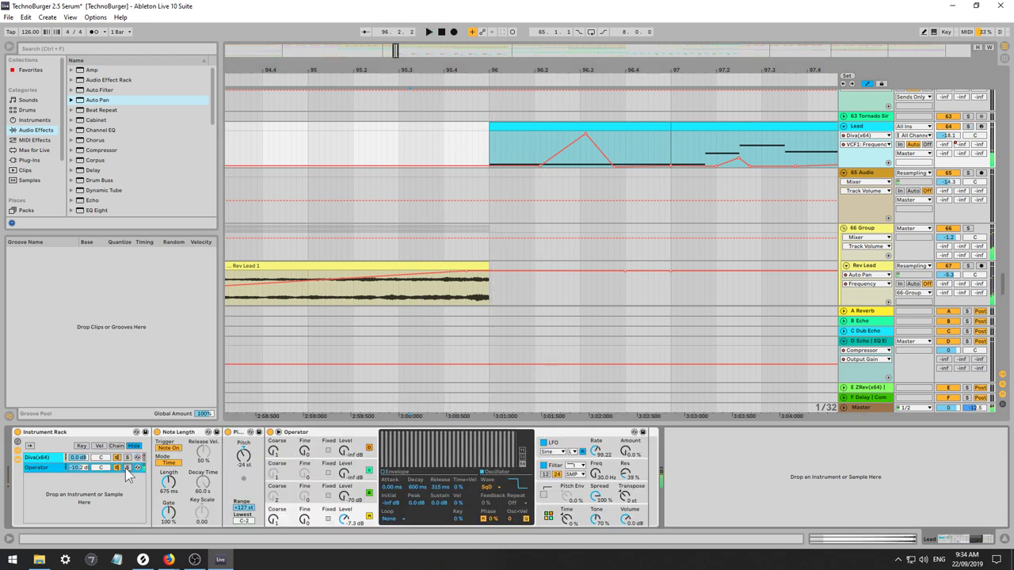
{"action": "left_click", "coordinate": [35, 458]}
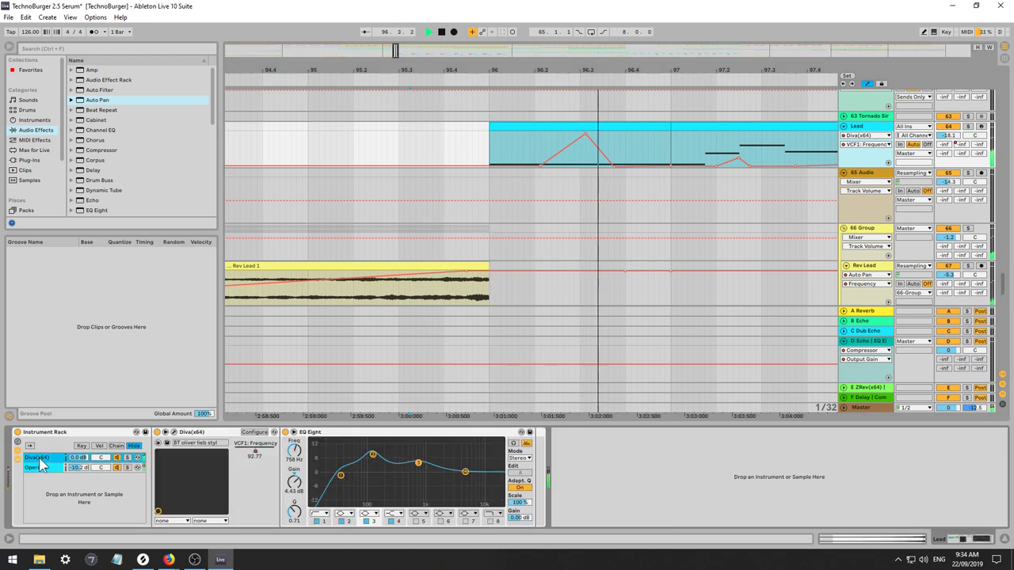
{"action": "key", "text": "space"}
{"action": "key", "text": "space"}
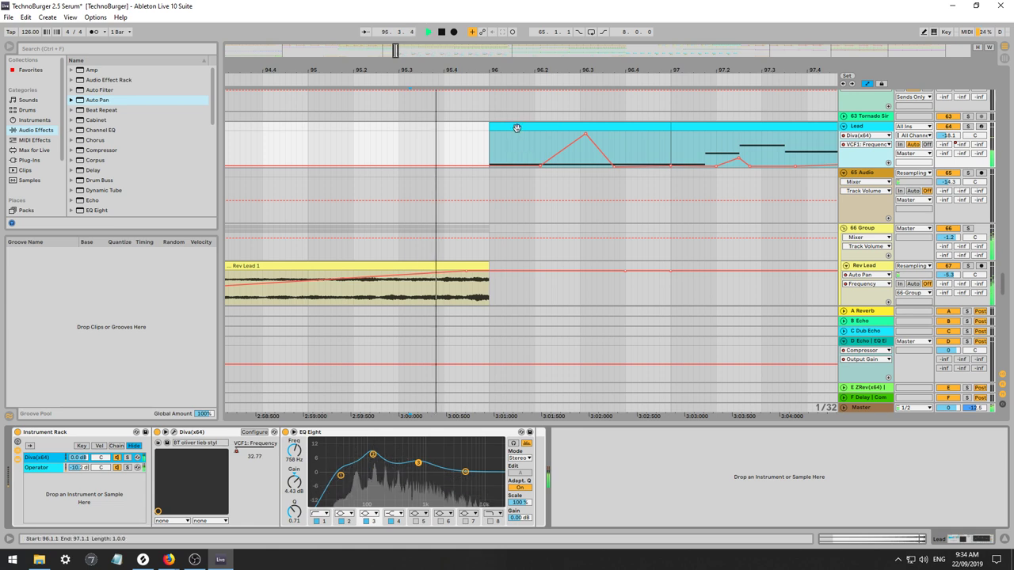
{"action": "double_click", "coordinate": [516, 133]}
Shorten the held C#3 to a short stab and add a second C#3 at 1.1.2.
{"action": "scroll", "coordinate": [753, 462], "scroll_direction": "up", "scroll_amount": 4}
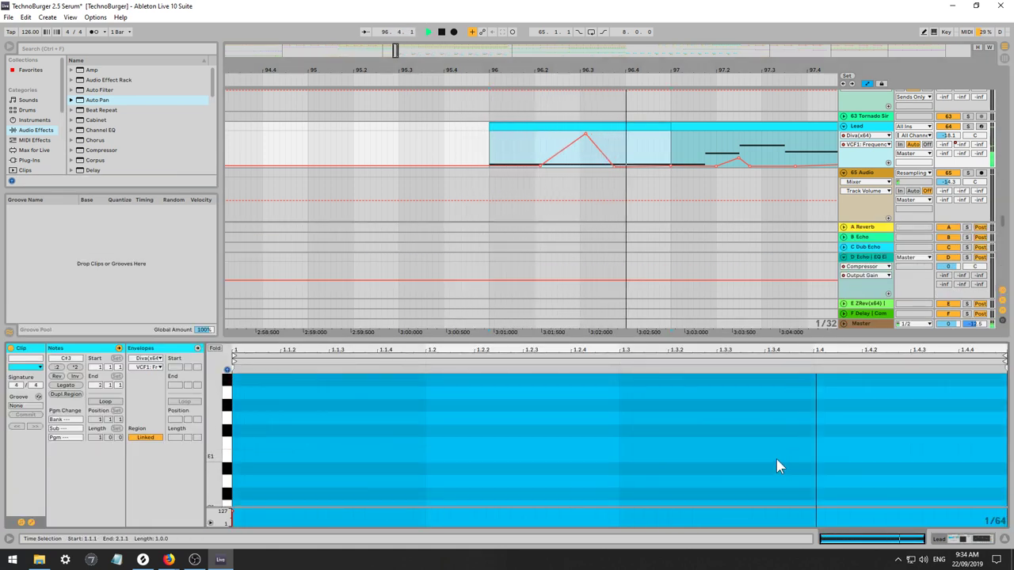
{"action": "key", "text": "space"}
{"action": "key", "text": "space"}
{"action": "key", "text": "space"}
{"action": "key", "text": "space"}
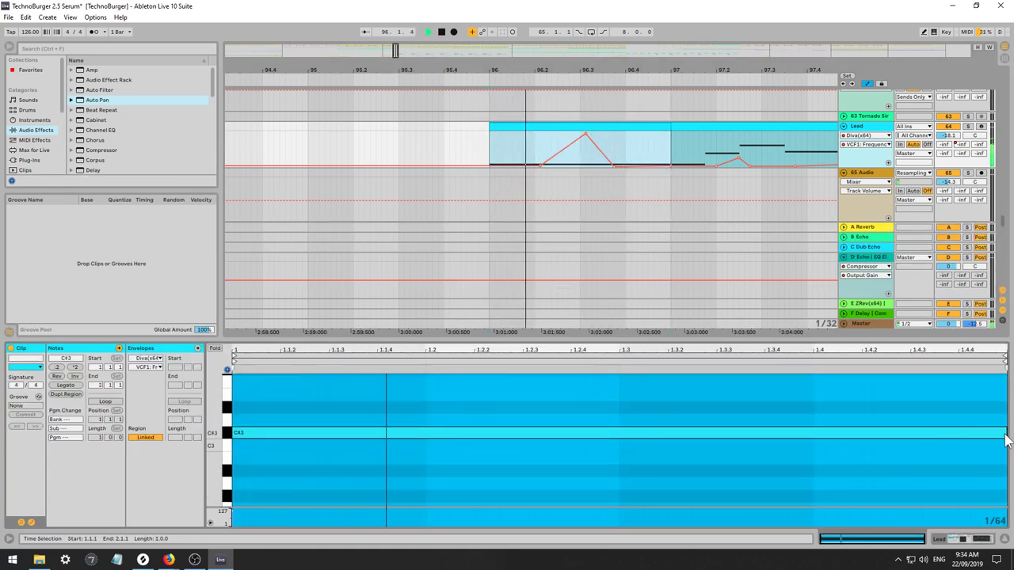
{"action": "left_click_drag", "start_coordinate": [1006, 433], "coordinate": [265, 457]}
{"action": "key", "text": "space"}
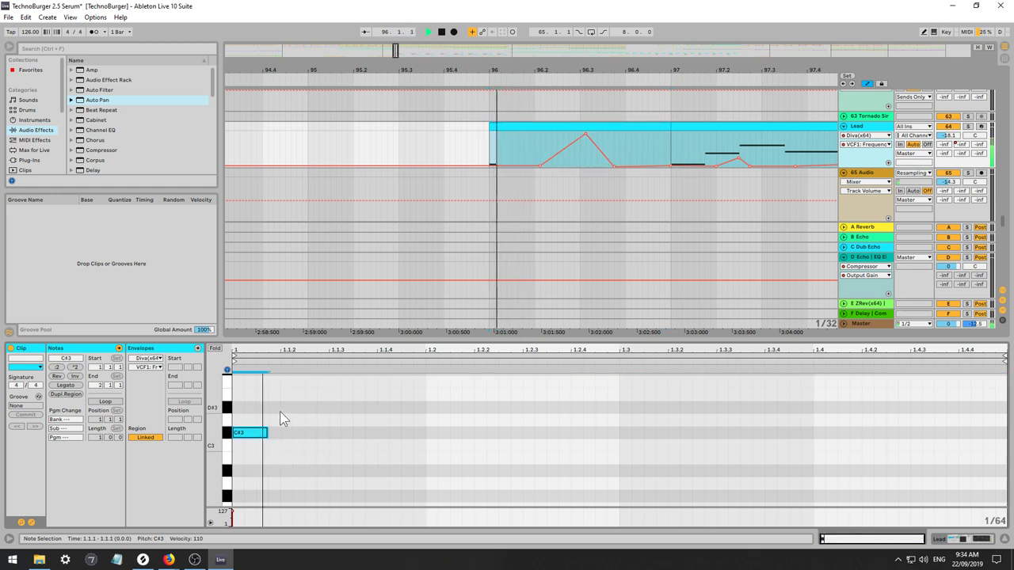
{"action": "double_click", "coordinate": [301, 433]}
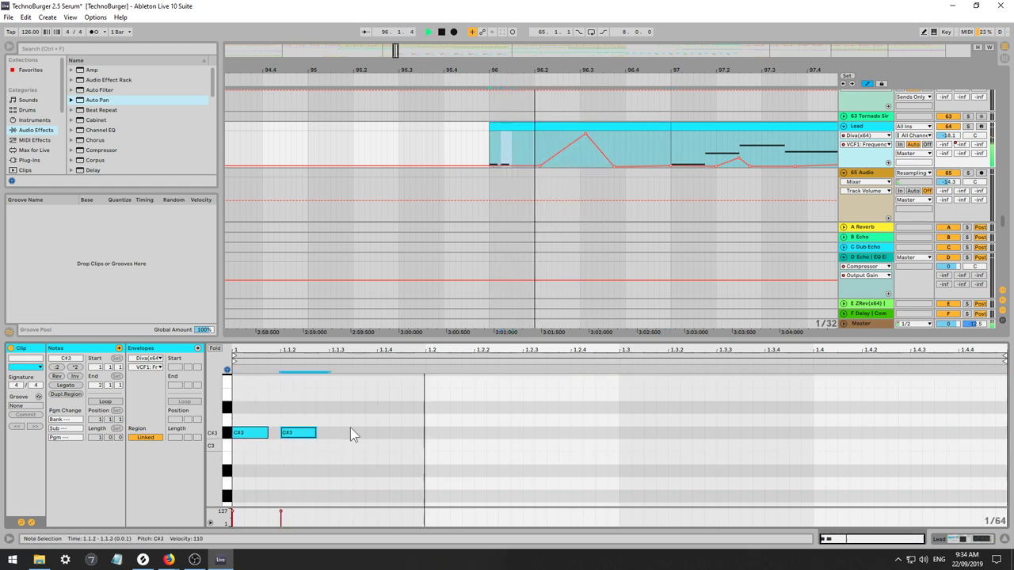
{"action": "key", "text": "space"}
Duplicate the C#3 pair to 1.2.3 and 1.2.4, then add C#3 notes in beats three and four.
{"action": "left_click_drag", "start_coordinate": [424, 414], "coordinate": [238, 470]}
{"action": "key", "text": "ctrl+d"}
{"action": "key", "text": "space"}
{"action": "left_click_drag", "start_coordinate": [418, 390], "coordinate": [510, 451]}
{"action": "left_click_drag", "start_coordinate": [446, 435], "coordinate": [536, 442]}
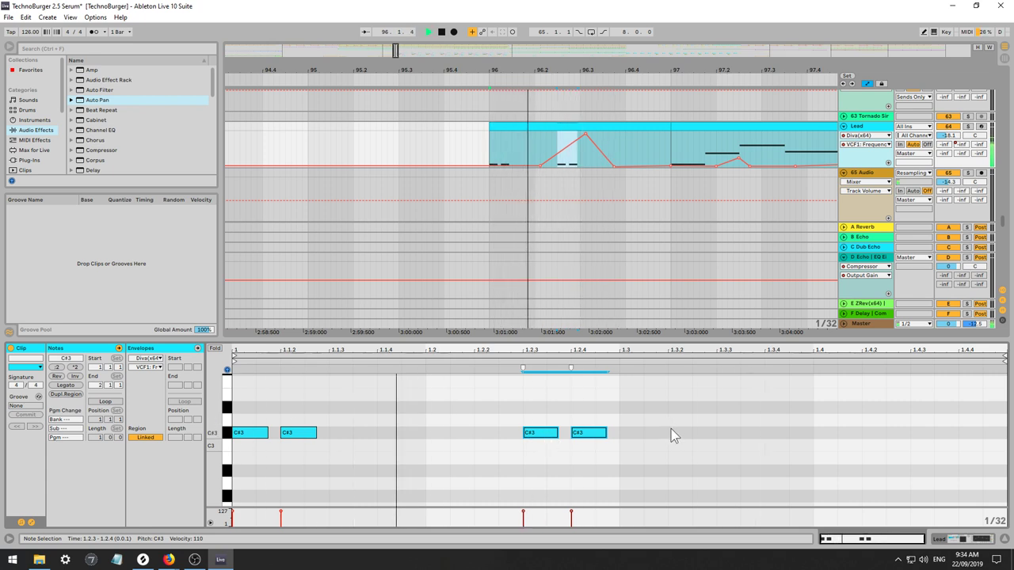
{"action": "double_click", "coordinate": [755, 436]}
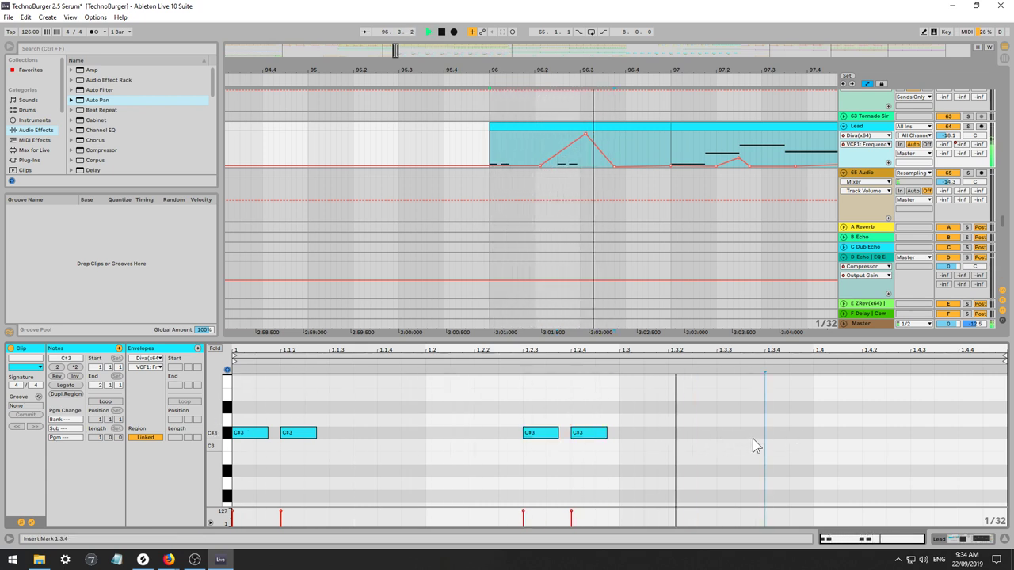
{"action": "left_click", "coordinate": [857, 436]}
{"action": "double_click", "coordinate": [857, 436]}
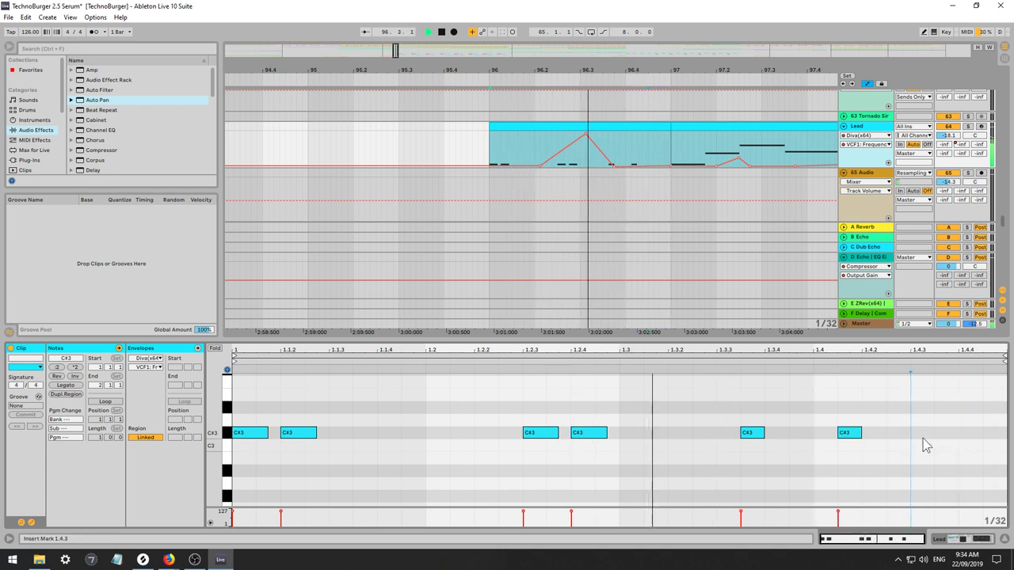
{"action": "key", "text": "space"}
{"action": "key", "text": "space"}
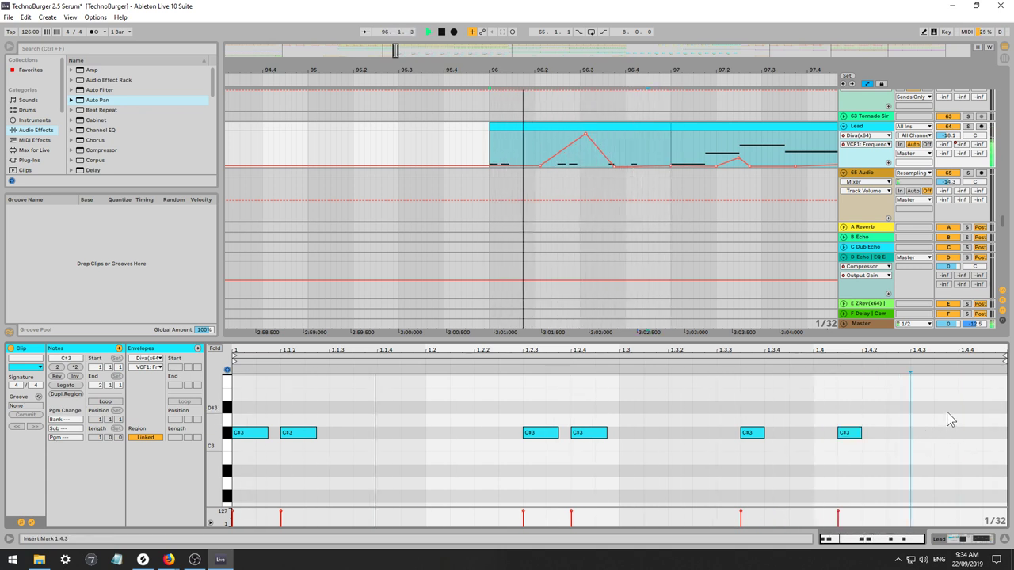
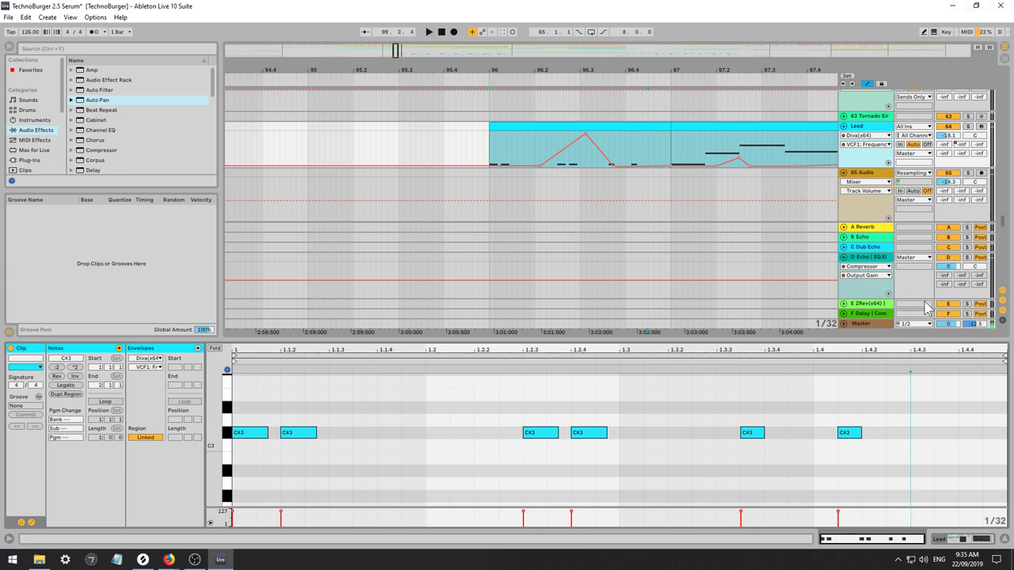
Delete the stray C#3 note from the end of the Lead clip.
{"action": "left_click", "coordinate": [853, 434]}
{"action": "mouse_move", "coordinate": [845, 433]}
{"action": "left_mouse_down"}
{"action": "mouse_move", "coordinate": [787, 419]}
{"action": "mouse_move", "coordinate": [751, 445]}
{"action": "left_mouse_up"}
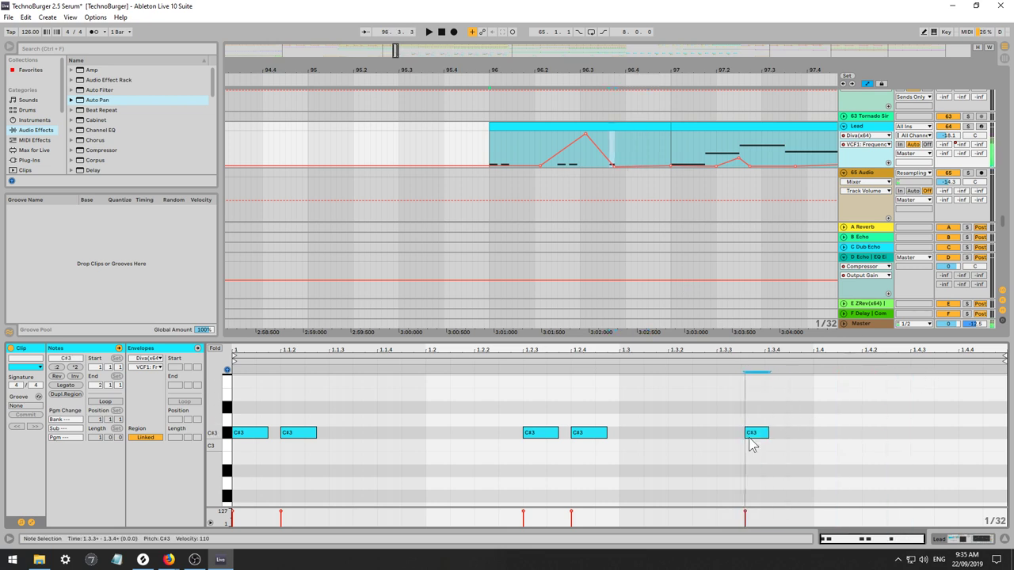
{"action": "key", "text": "Delete"}
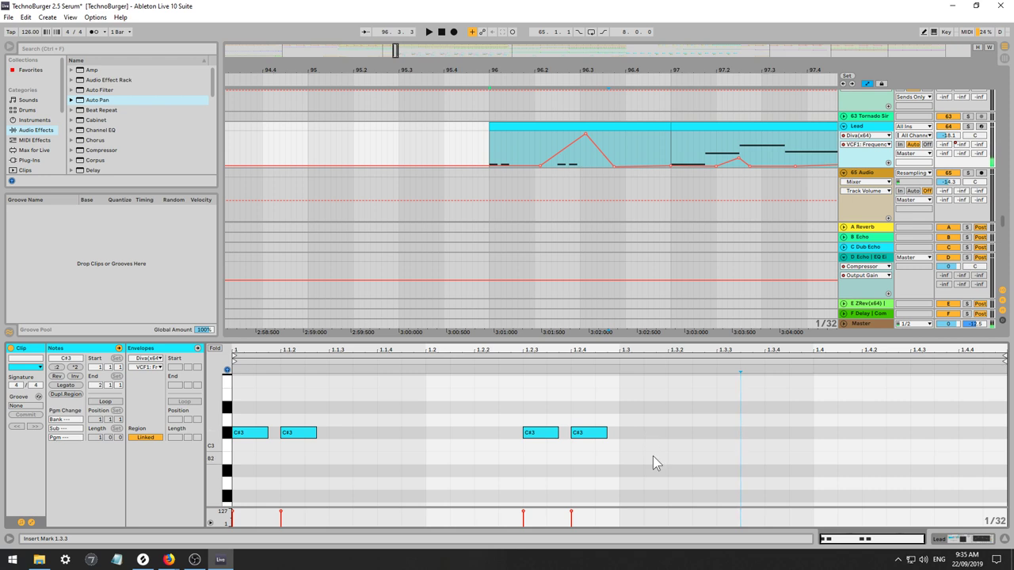
{"action": "left_click", "coordinate": [639, 442]}
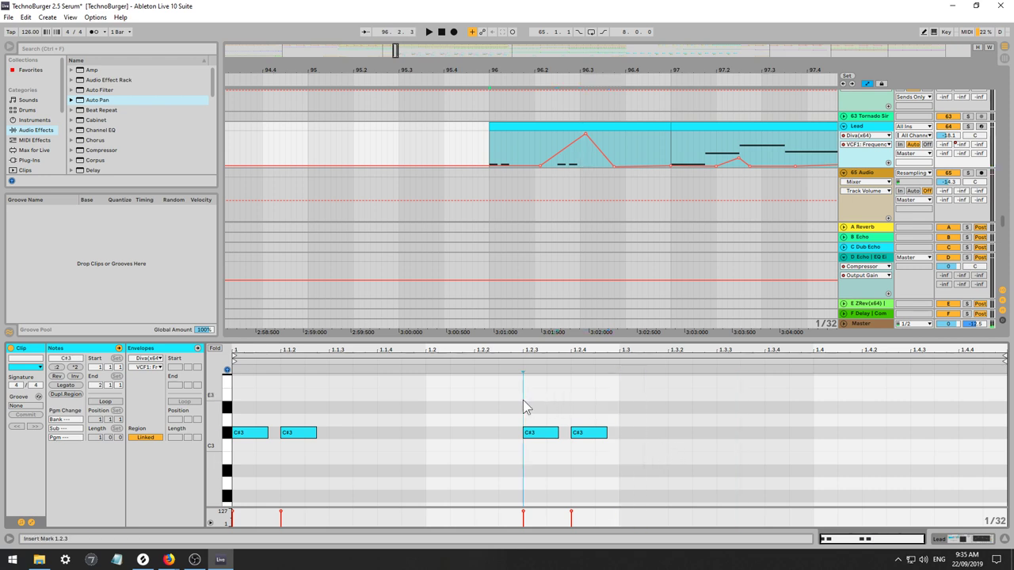
Duplicate the opening C#3 notes with Ctrl+D until short C#3 notes fill the bar.
{"action": "left_click_drag", "start_coordinate": [505, 399], "coordinate": [589, 432]}
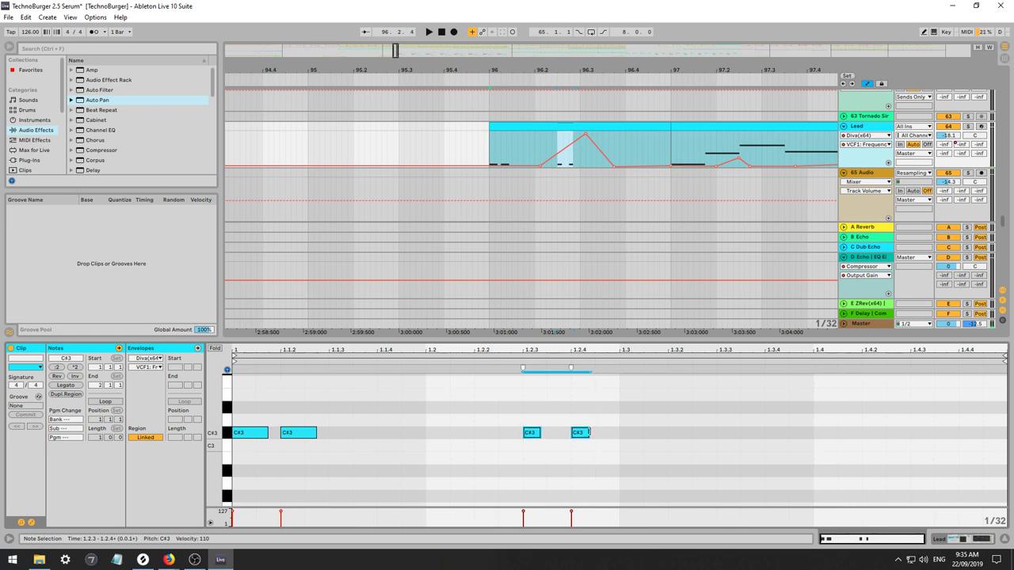
{"action": "key", "text": "space"}
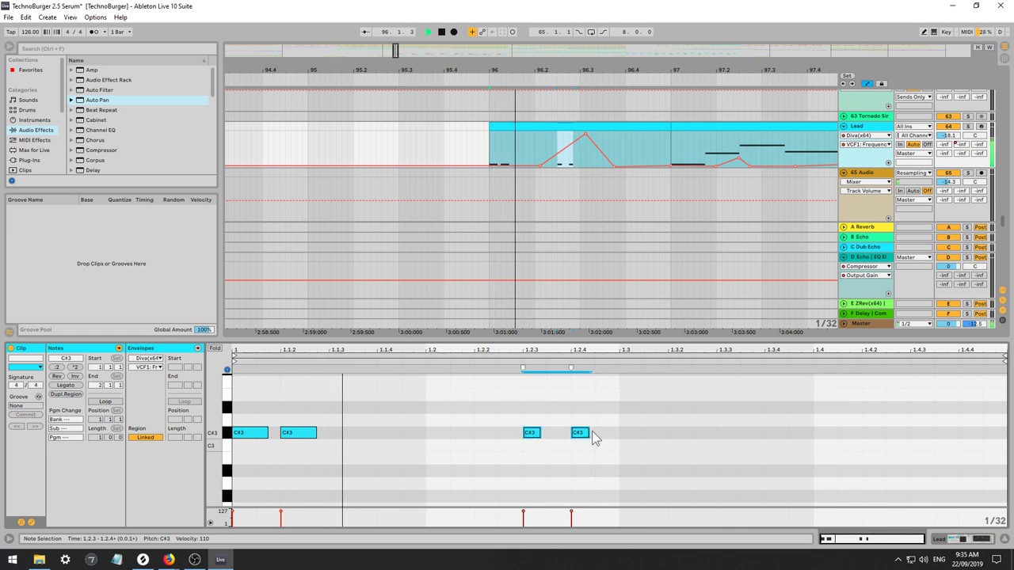
{"action": "left_click", "coordinate": [548, 435]}
{"action": "key", "text": "space"}
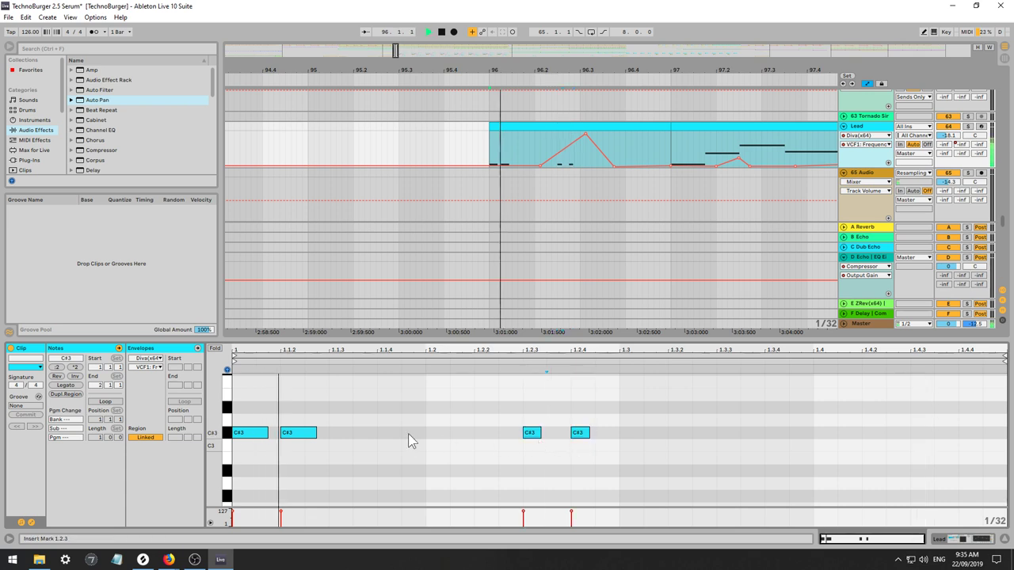
{"action": "key", "text": "space"}
{"action": "key", "text": "space"}
{"action": "left_click_drag", "start_coordinate": [327, 460], "coordinate": [224, 404]}
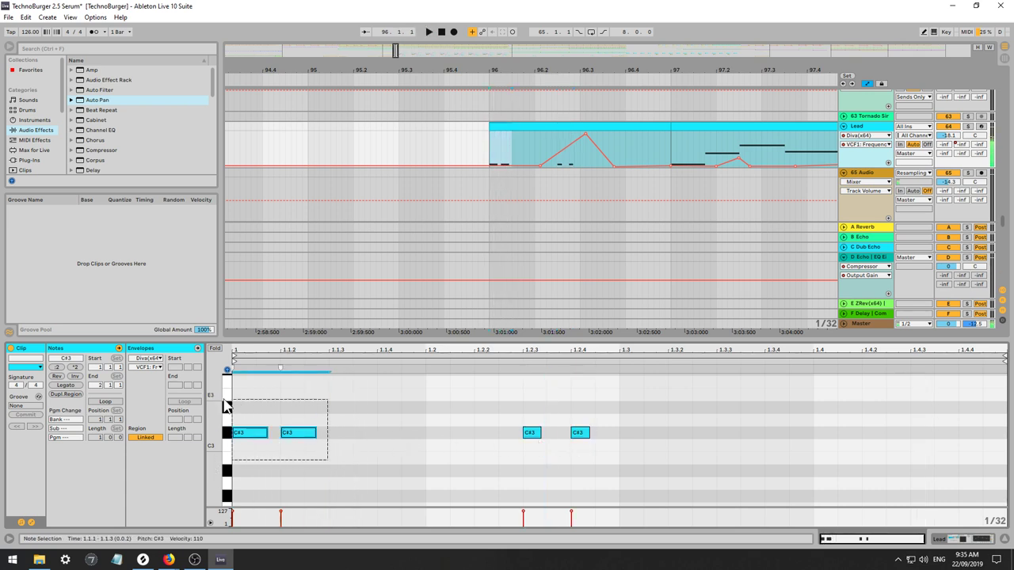
{"action": "key", "text": "ctrl+d"}
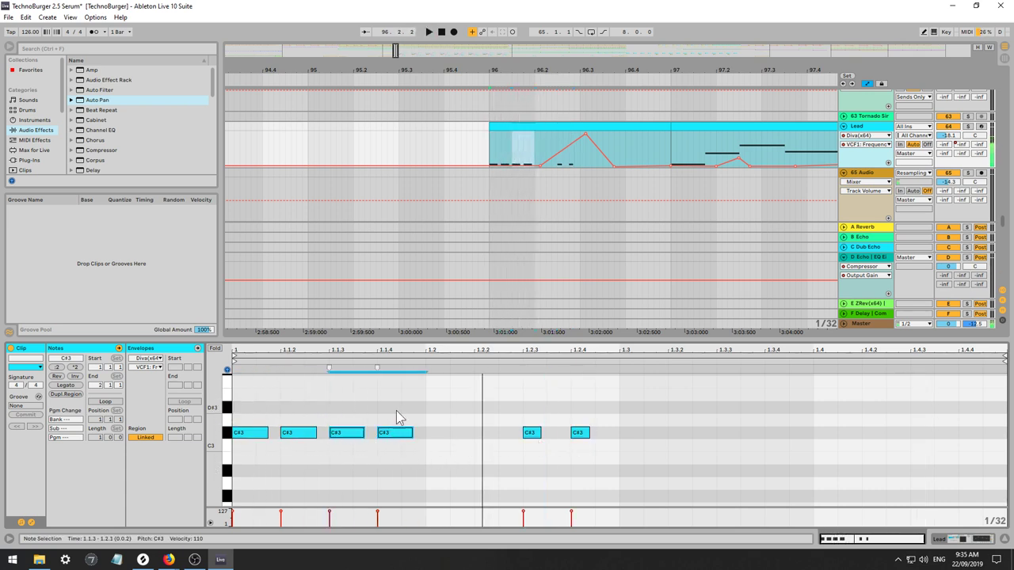
{"action": "key", "text": "space"}
{"action": "left_click_drag", "start_coordinate": [426, 406], "coordinate": [256, 461]}
{"action": "key", "text": "ctrl+d"}
{"action": "key", "text": "ctrl+d"}
{"action": "key", "text": "ctrl+d"}
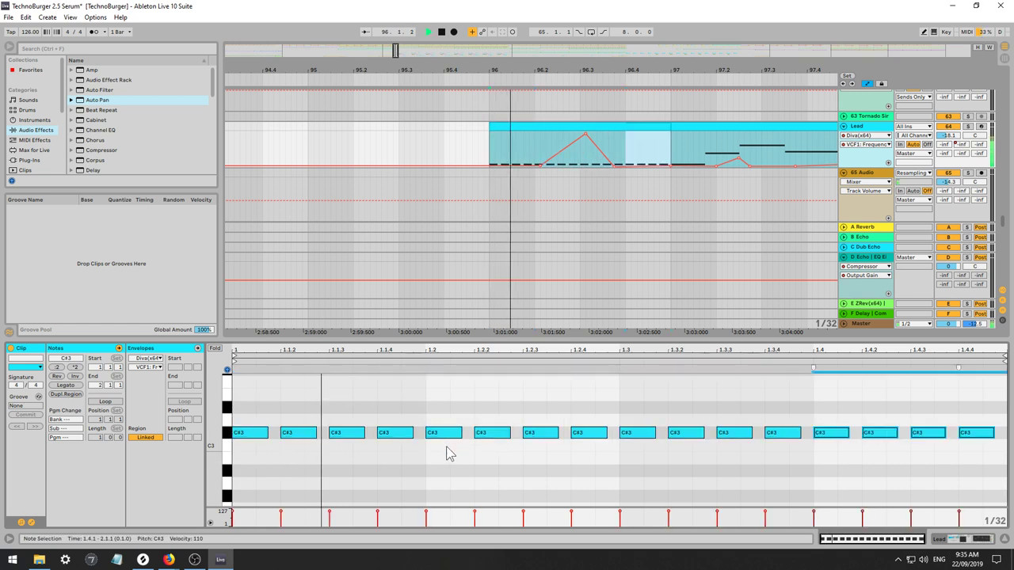
Audition the pattern with the 1.2 note pair lowered to A2 and the 1.2.3 pair to C3.
{"action": "key", "text": "space"}
{"action": "left_click_drag", "start_coordinate": [446, 453], "coordinate": [503, 425]}
{"action": "key", "text": "Down"}
{"action": "key", "text": "Down"}
{"action": "left_click_drag", "start_coordinate": [548, 453], "coordinate": [605, 412]}
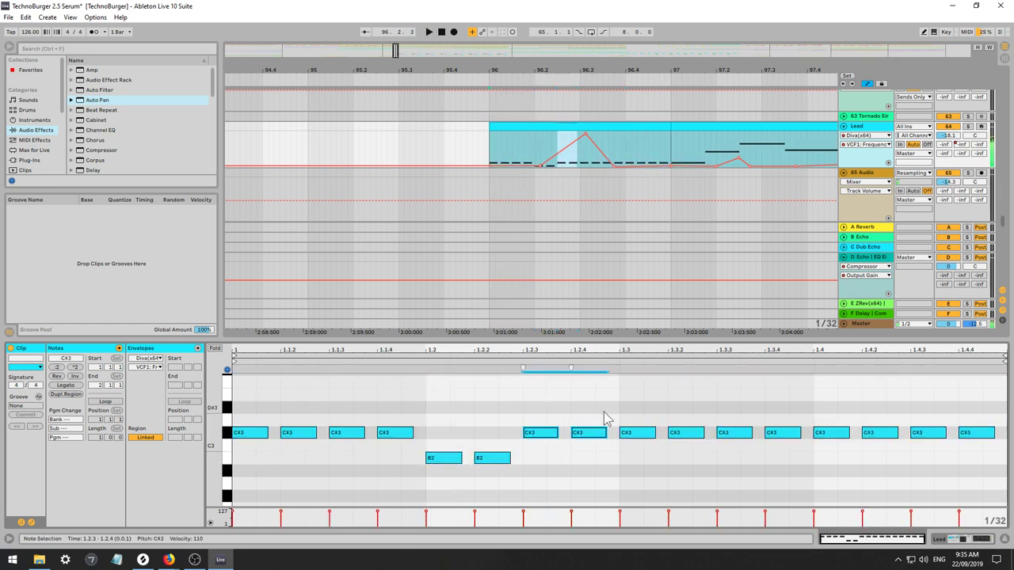
{"action": "key", "text": "Down"}
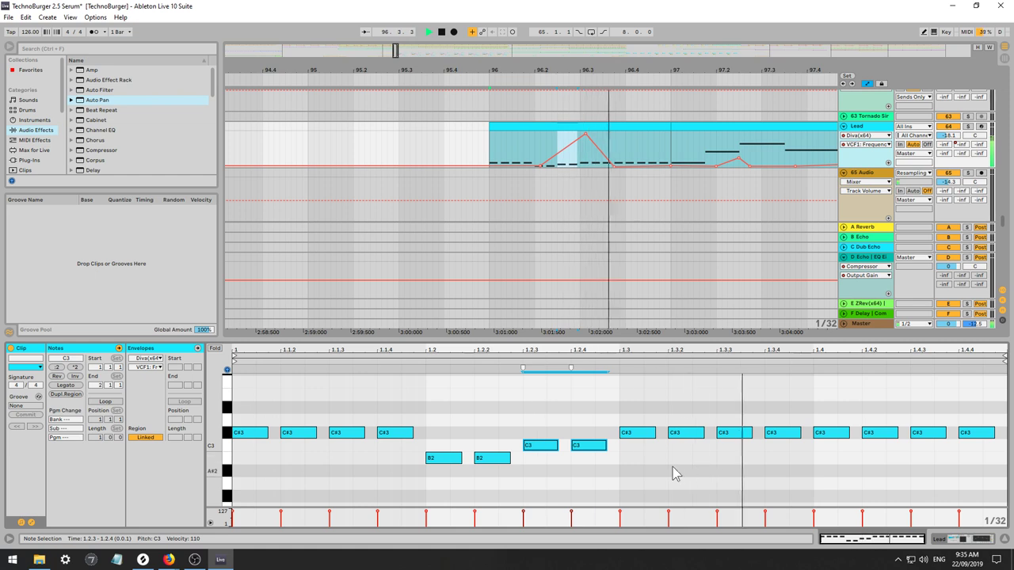
{"action": "key", "text": "space"}
{"action": "left_click_drag", "start_coordinate": [511, 480], "coordinate": [425, 446]}
{"action": "key", "text": "Down"}
{"action": "key", "text": "Down"}
{"action": "key", "text": "Down"}
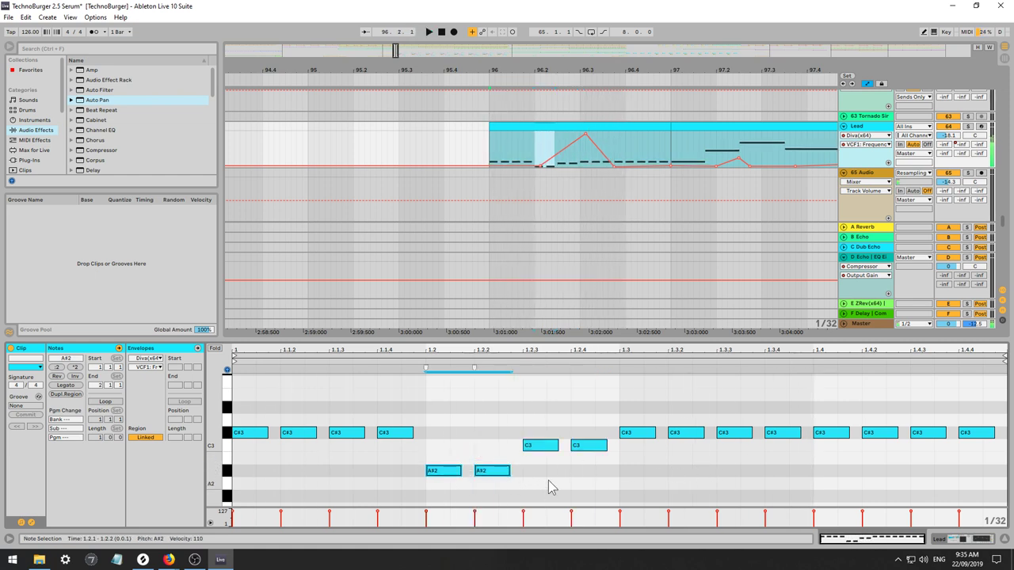
{"action": "key", "text": "Up"}
{"action": "left_click_drag", "start_coordinate": [543, 451], "coordinate": [602, 419]}
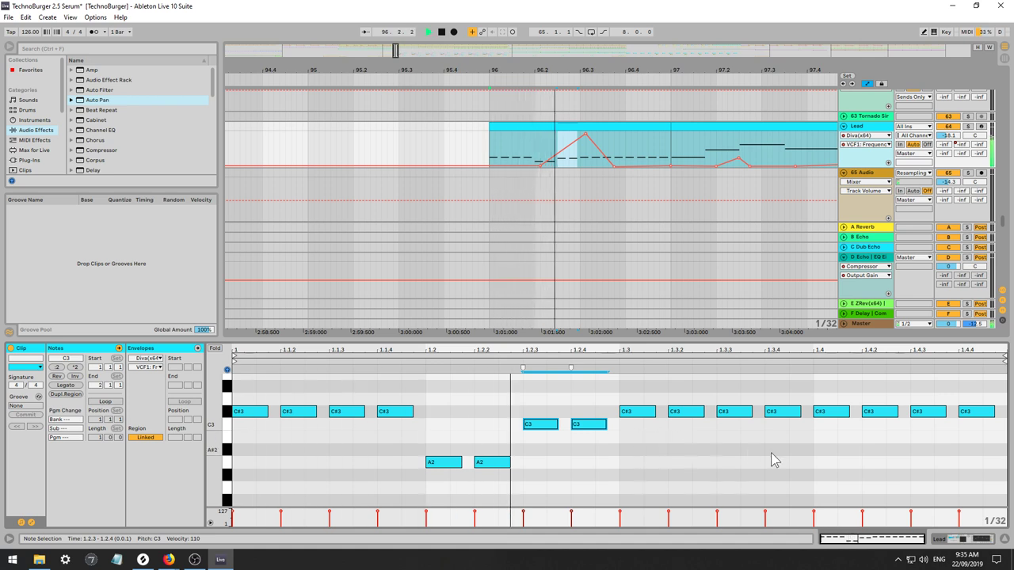
{"action": "scroll", "coordinate": [780, 462], "scroll_direction": "up", "scroll_amount": 2}
{"action": "scroll", "coordinate": [816, 468], "scroll_direction": "up", "scroll_amount": 2}
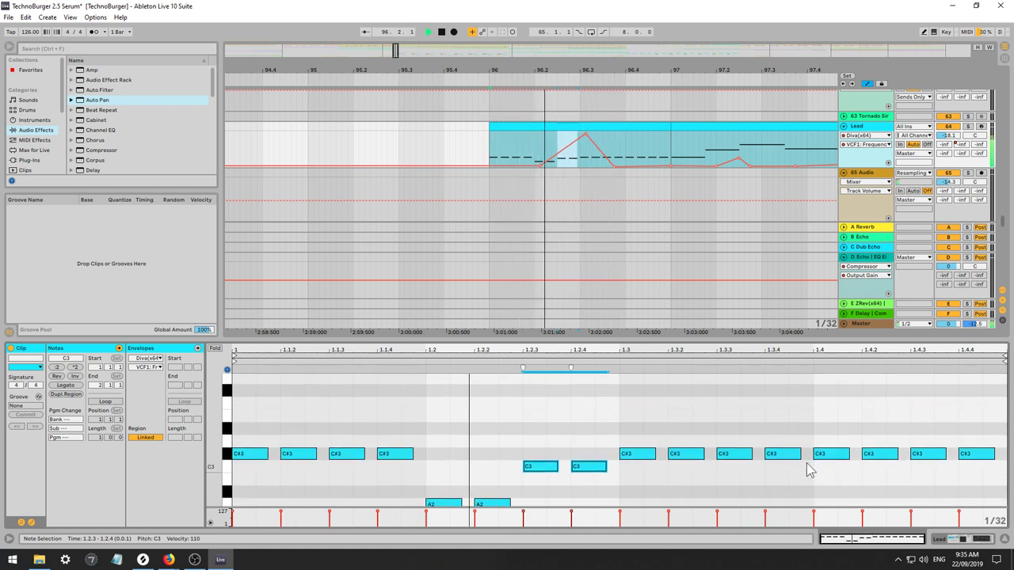
{"action": "scroll", "coordinate": [845, 483], "scroll_direction": "down", "scroll_amount": 2}
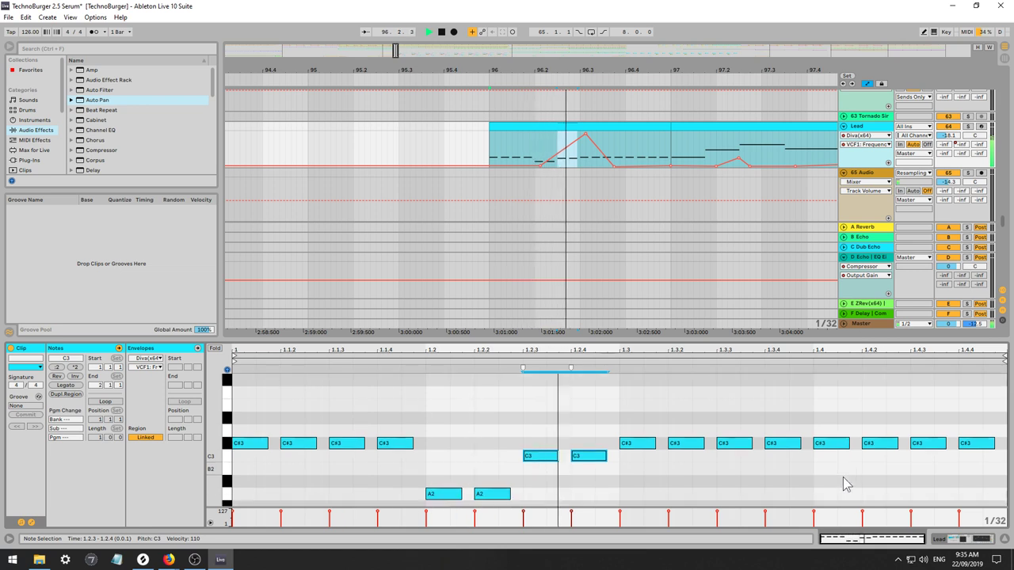
Select the C#3 notes in the final beat 1.4 to shorten them.
{"action": "key", "text": "space"}
{"action": "left_click_drag", "start_coordinate": [690, 404], "coordinate": [990, 446]}
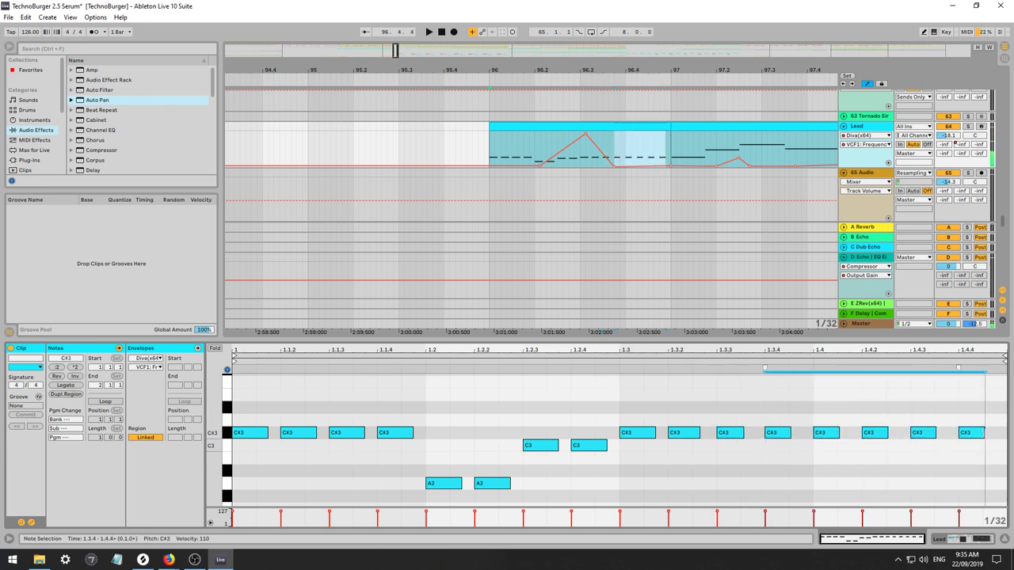
{"action": "left_click_drag", "start_coordinate": [992, 411], "coordinate": [787, 433]}
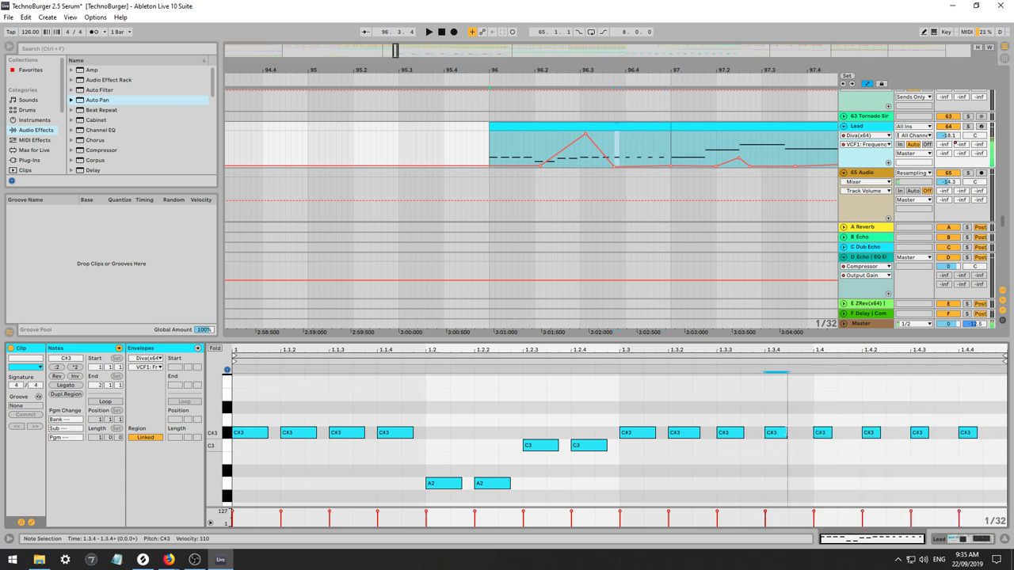
{"action": "left_click_drag", "start_coordinate": [852, 414], "coordinate": [901, 439]}
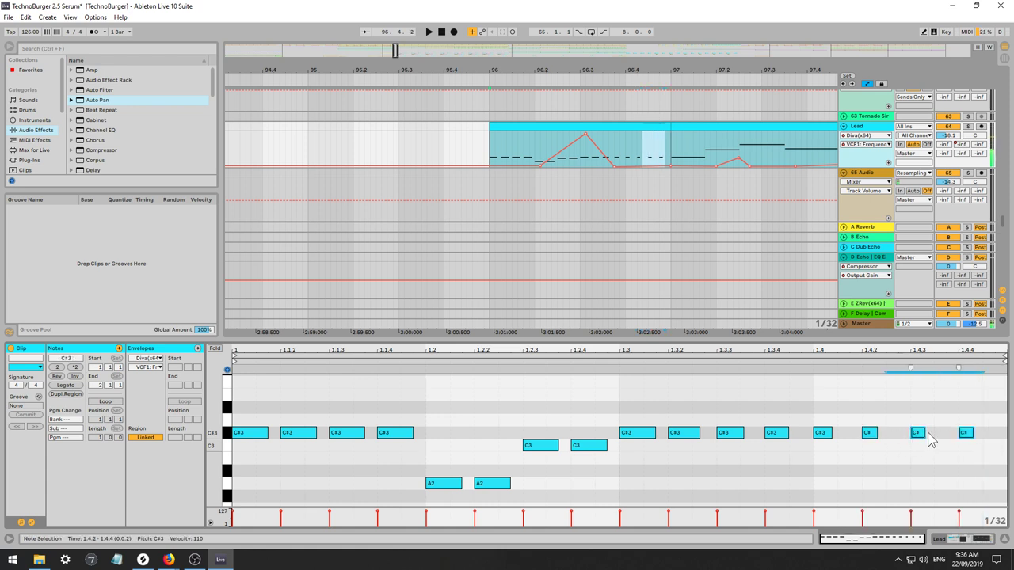
{"action": "left_click", "coordinate": [967, 434]}
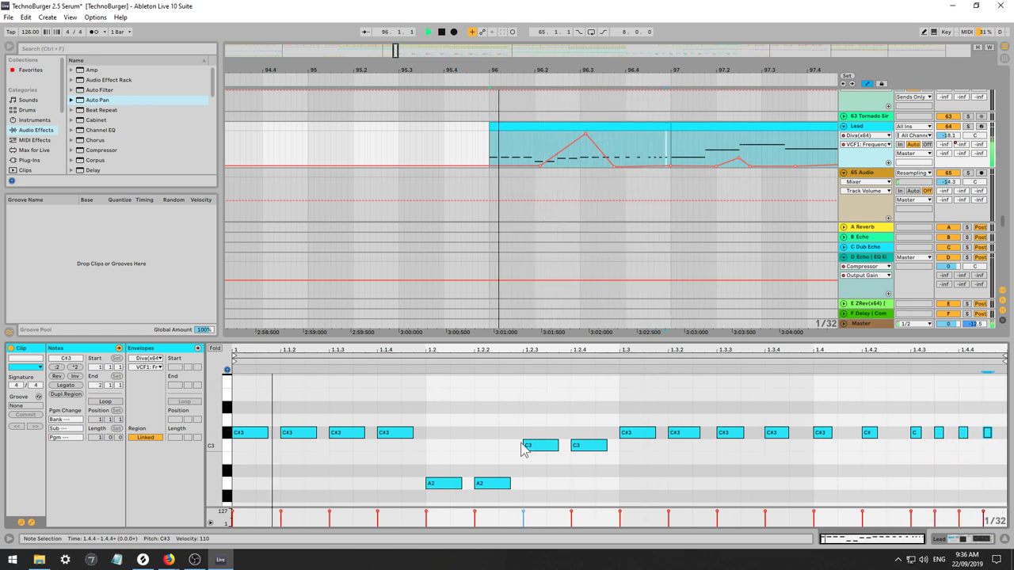
Raise the A2 pair back to C#3 and select the C3 pair.
{"action": "key", "text": "space"}
{"action": "key", "text": "space"}
{"action": "key", "text": "space"}
{"action": "left_click_drag", "start_coordinate": [425, 462], "coordinate": [505, 491]}
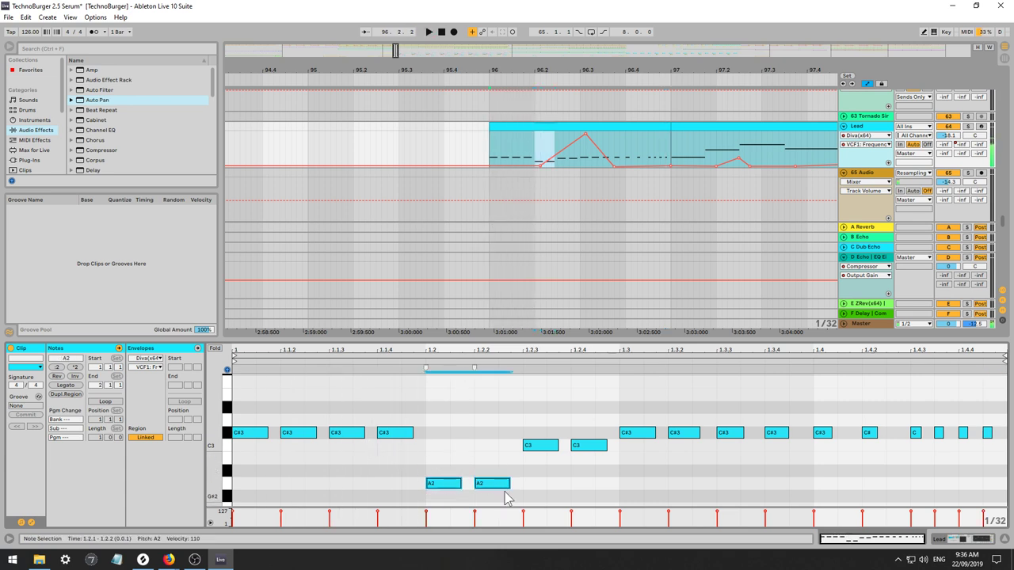
{"action": "key", "text": "Up"}
{"action": "key", "text": "Up"}
{"action": "key", "text": "Up"}
{"action": "key", "text": "Up"}
{"action": "left_click_drag", "start_coordinate": [525, 421], "coordinate": [605, 462]}
Return the C3 pair to C#3 and drop the notes at 1.1.3 and 1.1.4 an octave to C#2.
{"action": "key", "text": "Up"}
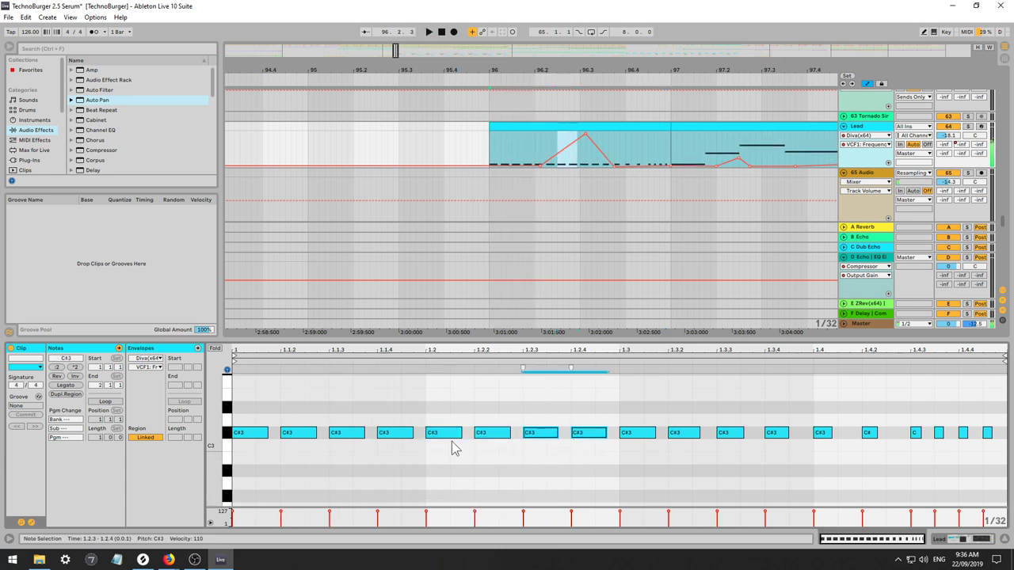
{"action": "scroll", "coordinate": [371, 462], "scroll_direction": "down", "scroll_amount": 3}
{"action": "scroll", "coordinate": [380, 447], "scroll_direction": "up", "scroll_amount": 1}
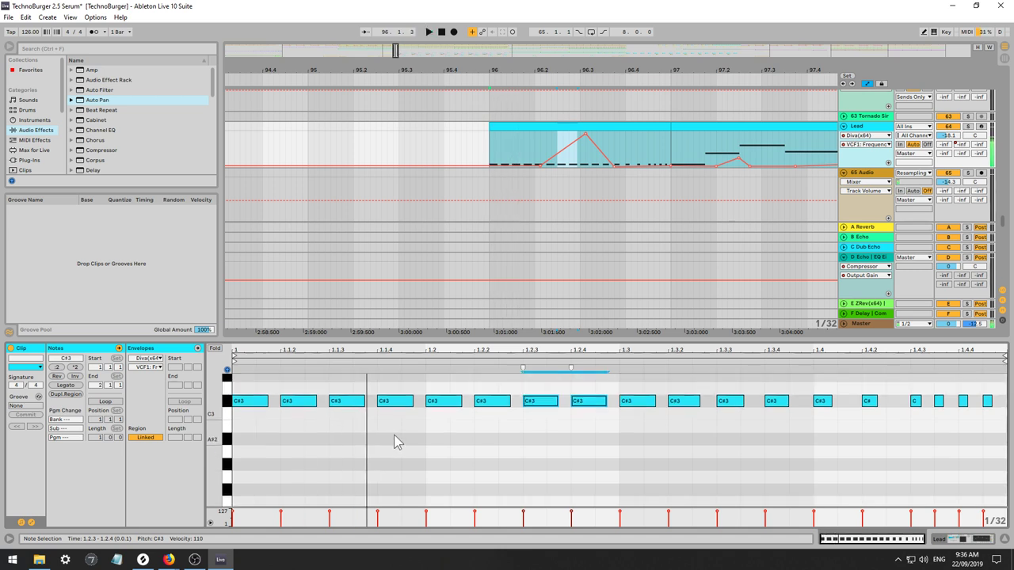
{"action": "left_click", "coordinate": [414, 388]}
{"action": "left_click_drag", "start_coordinate": [413, 385], "coordinate": [254, 439]}
{"action": "left_click", "coordinate": [394, 410]}
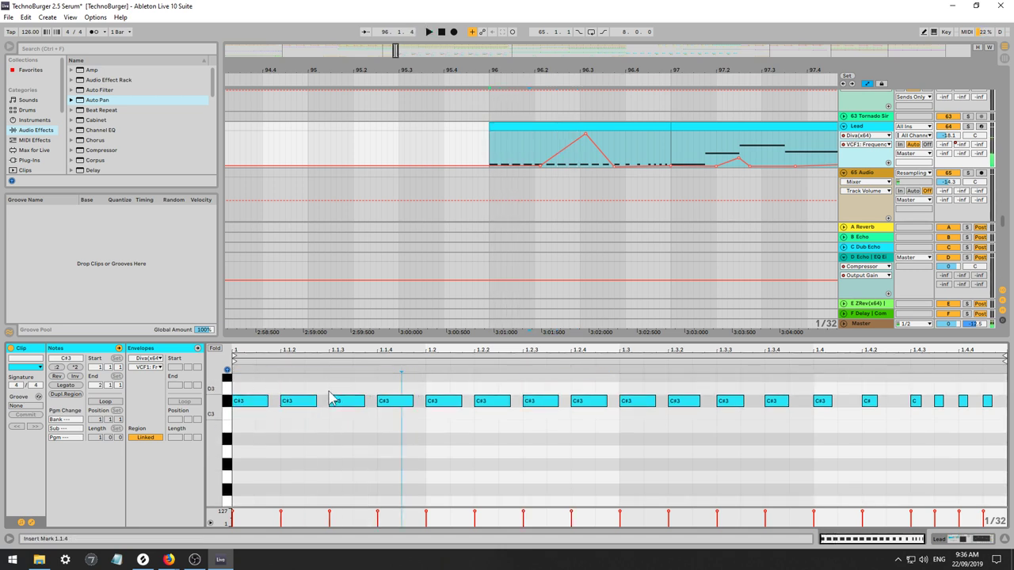
{"action": "left_click_drag", "start_coordinate": [329, 390], "coordinate": [402, 416]}
{"action": "key", "text": "shift+Down"}
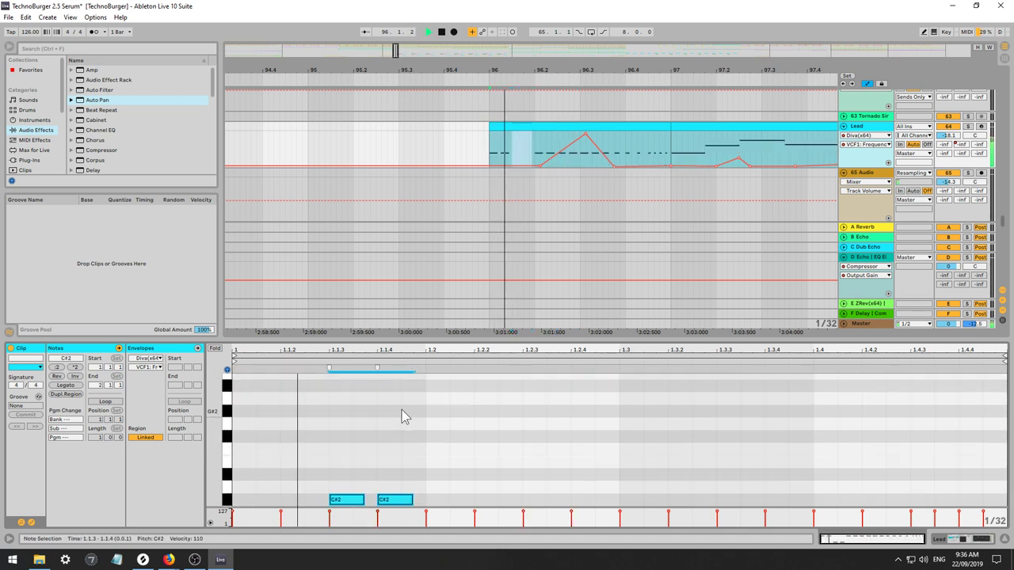
Lower the notes at 1.2 to E2, 1.2.2 to G2, 1.2.3 to A2 and 1.2.4 to B2.
{"action": "scroll", "coordinate": [478, 301], "scroll_direction": "up", "scroll_amount": 2}
{"action": "scroll", "coordinate": [462, 426], "scroll_direction": "up", "scroll_amount": 3}
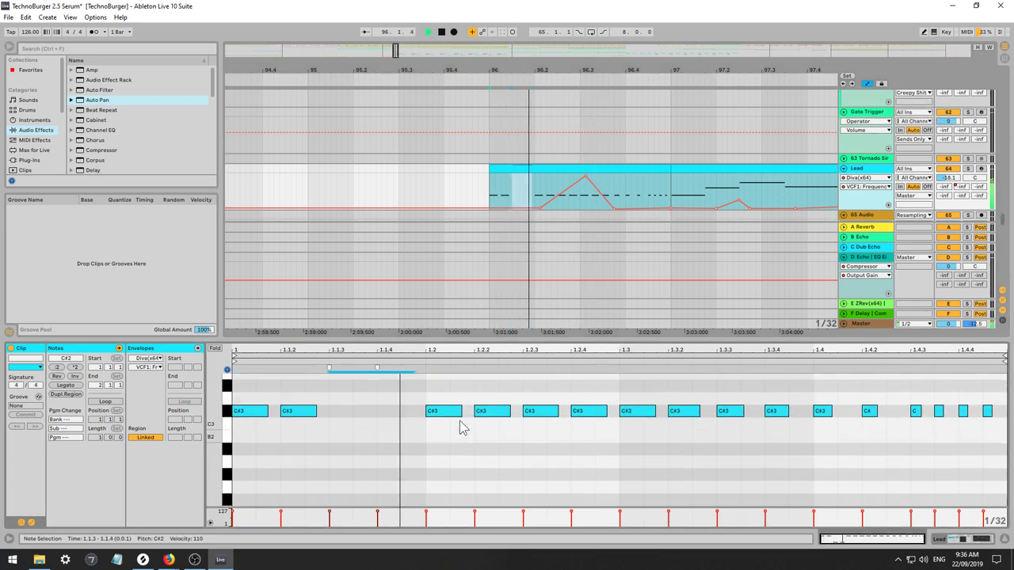
{"action": "key", "text": "space"}
{"action": "left_click_drag", "start_coordinate": [422, 388], "coordinate": [530, 444]}
{"action": "left_click", "coordinate": [432, 375]}
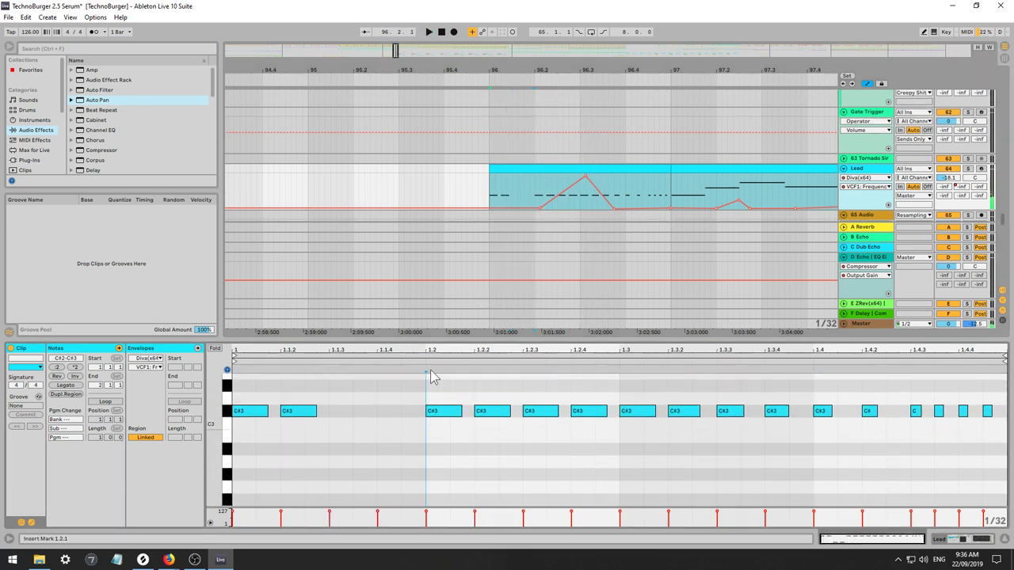
{"action": "key", "text": "space"}
{"action": "left_click_drag", "start_coordinate": [440, 340], "coordinate": [440, 190]}
{"action": "key", "text": "space"}
{"action": "left_click_drag", "start_coordinate": [450, 262], "coordinate": [450, 394]}
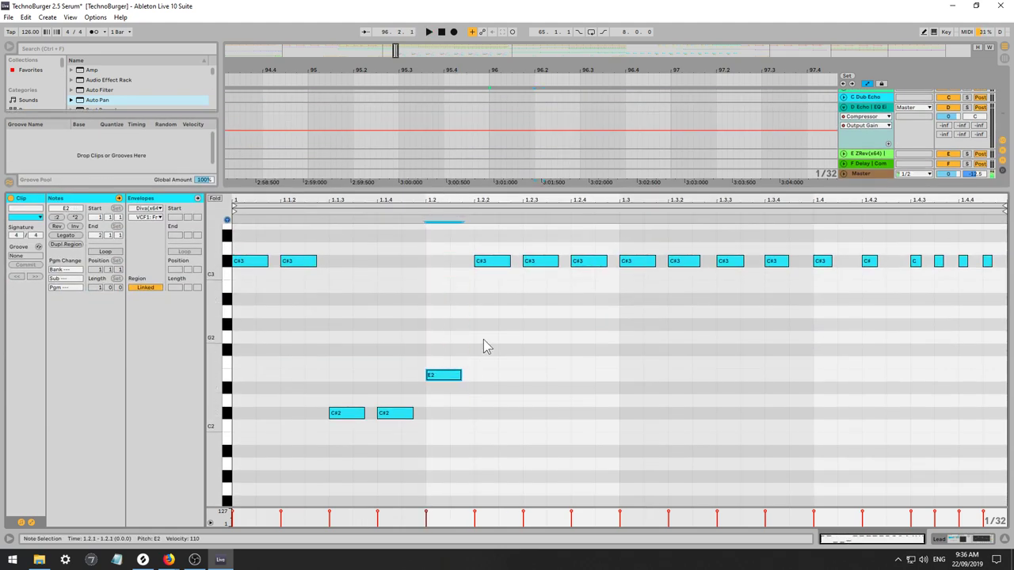
{"action": "left_click_drag", "start_coordinate": [497, 265], "coordinate": [493, 339]}
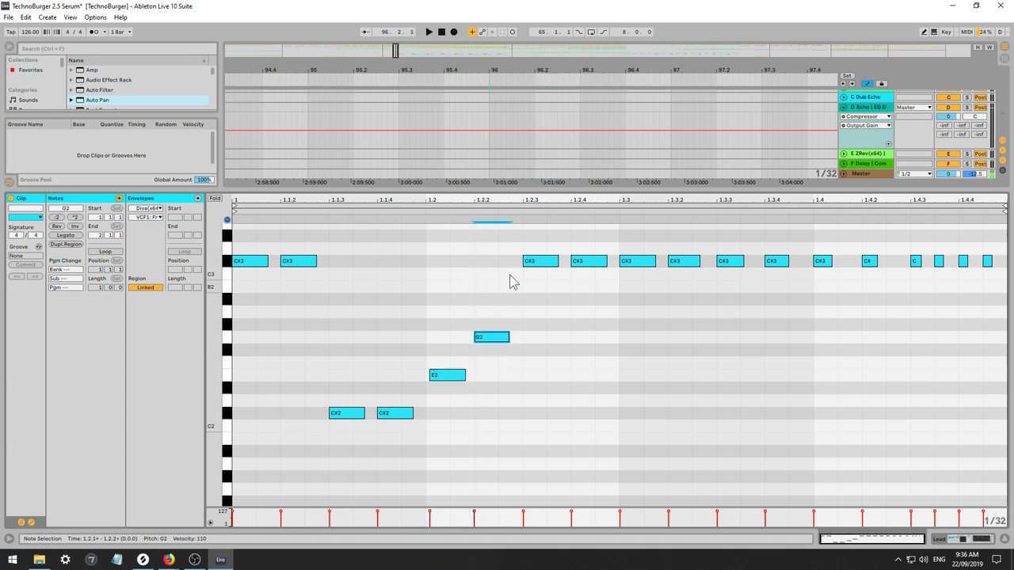
{"action": "left_click", "coordinate": [534, 265]}
{"action": "left_click_drag", "start_coordinate": [536, 272], "coordinate": [532, 326]}
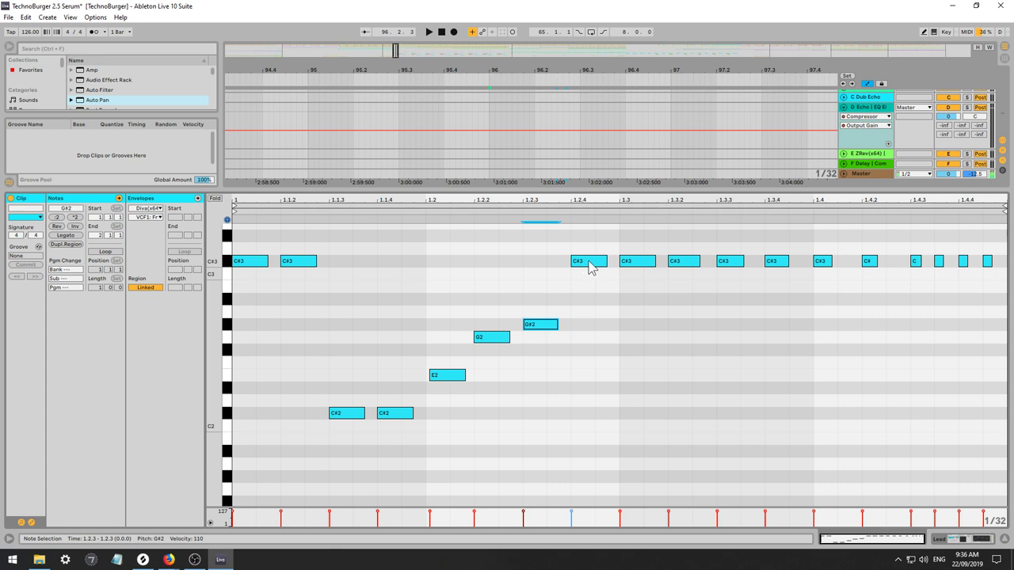
{"action": "left_click_drag", "start_coordinate": [590, 267], "coordinate": [592, 278]}
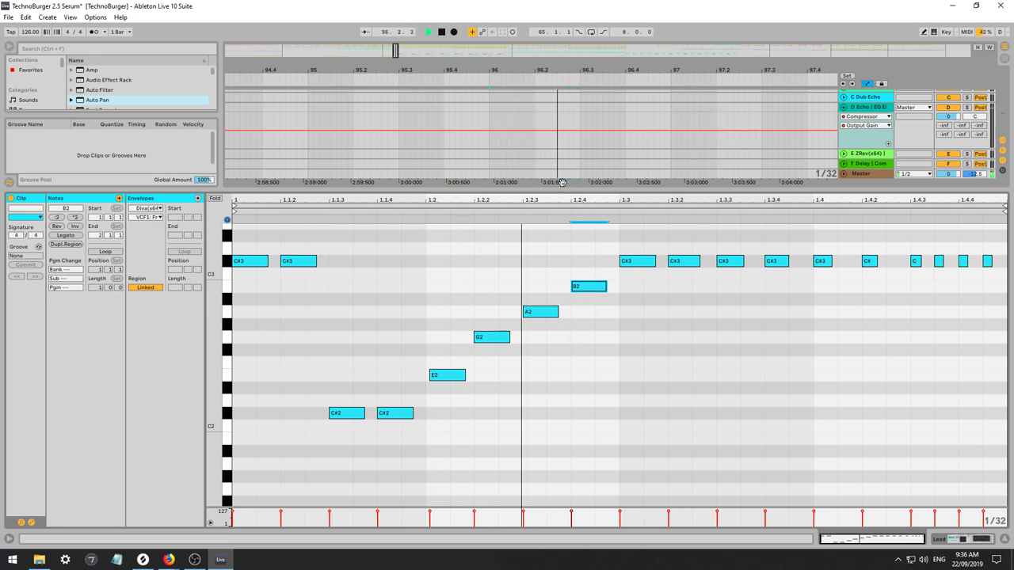
Enlarge the arrangement view and audition the Lead section from bar 96.
{"action": "left_click_drag", "start_coordinate": [612, 191], "coordinate": [604, 325]}
{"action": "key", "text": "space"}
{"action": "scroll", "coordinate": [518, 118], "scroll_direction": "down", "scroll_amount": 1}
{"action": "scroll", "coordinate": [639, 124], "scroll_direction": "up", "scroll_amount": 1}
{"action": "scroll", "coordinate": [639, 128], "scroll_direction": "up", "scroll_amount": 1}
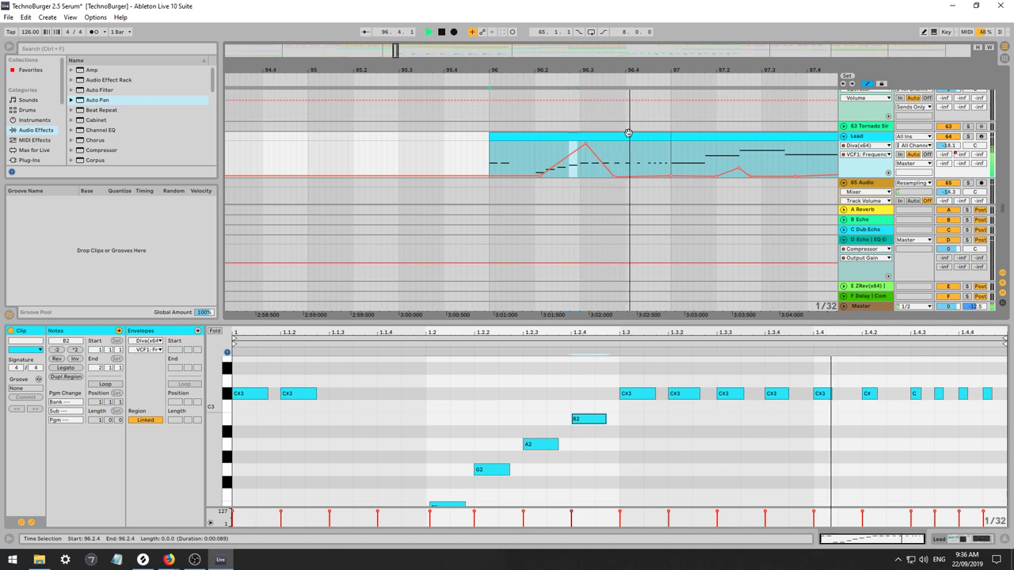
{"action": "key", "text": "space"}
{"action": "key", "text": "space"}
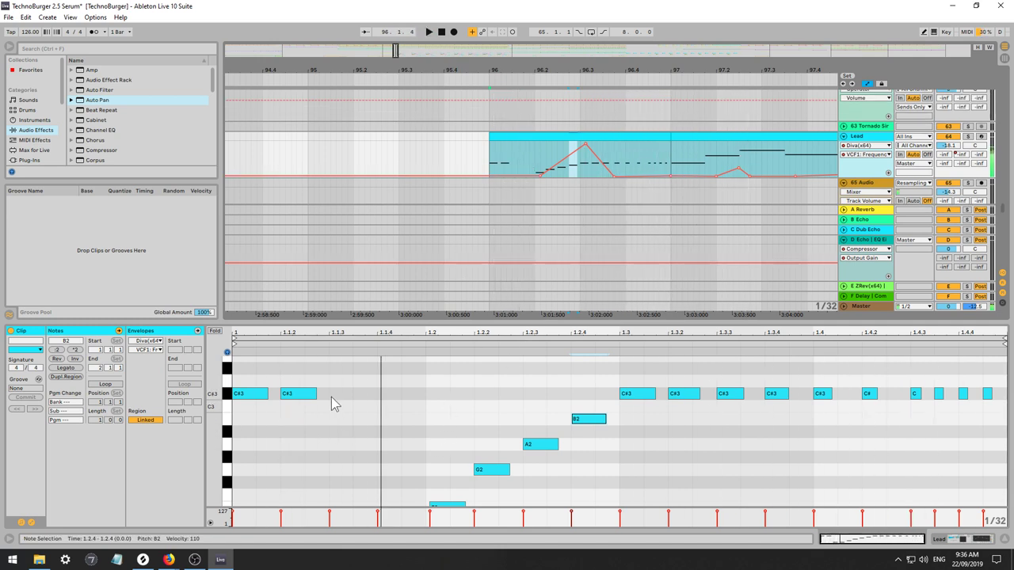
{"action": "left_click", "coordinate": [520, 143]}
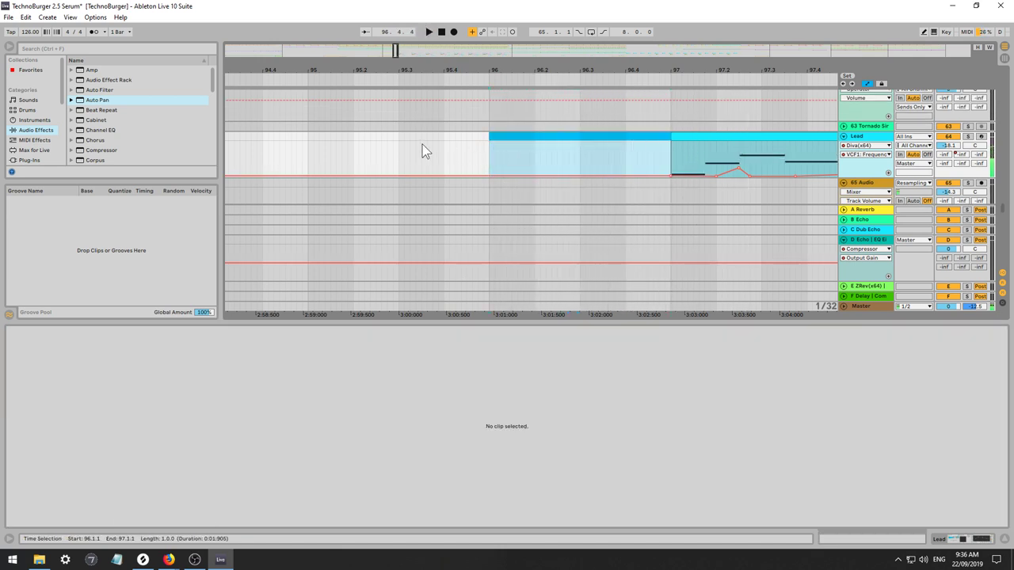
Copy the opening slice of the bar 97 Lead clip and paste it at bar 96.
{"action": "left_click", "coordinate": [400, 149]}
{"action": "key", "text": "space"}
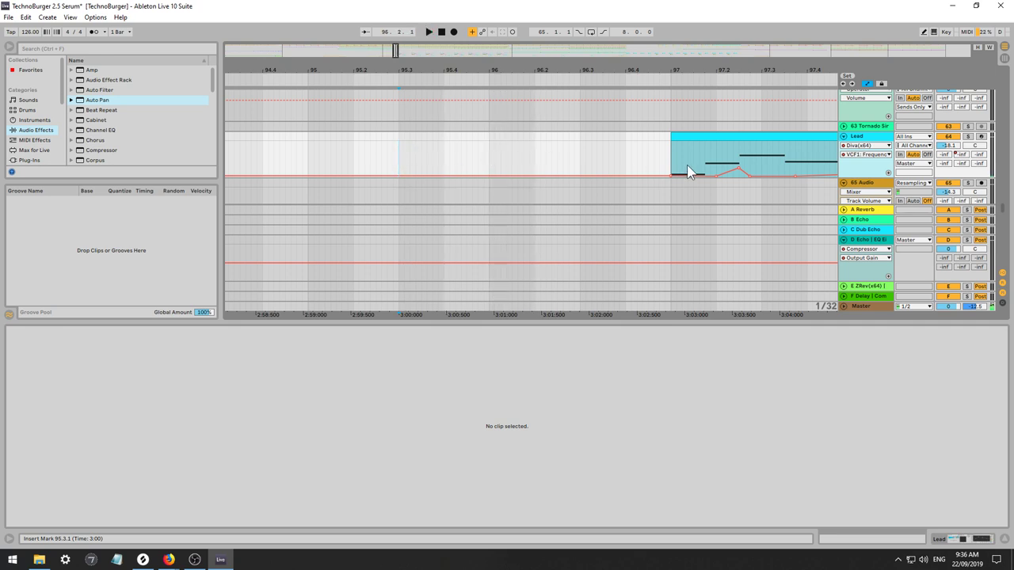
{"action": "left_click", "coordinate": [687, 167]}
{"action": "left_click", "coordinate": [492, 146]}
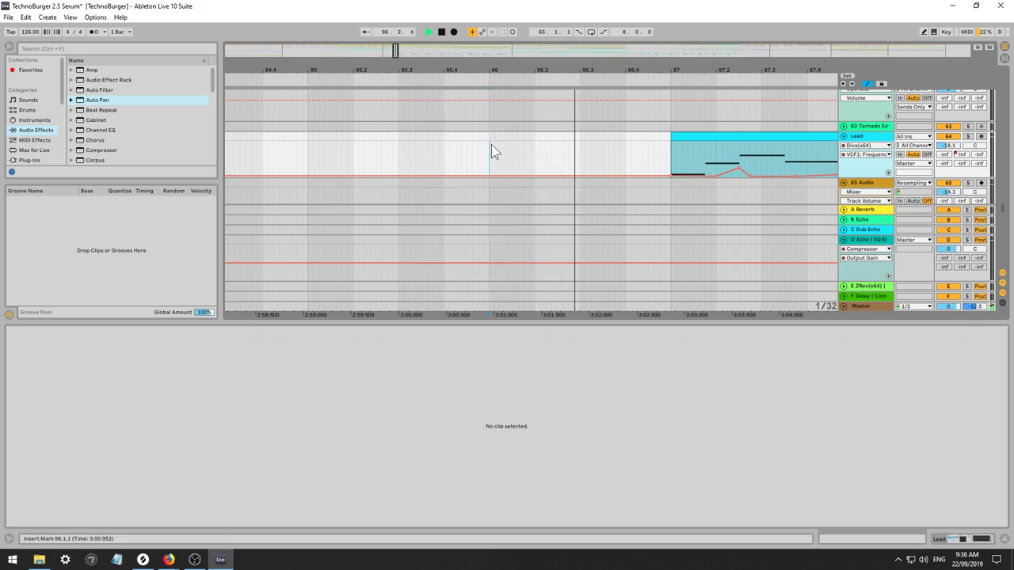
{"action": "key", "text": "space"}
{"action": "key", "text": "ctrl+v"}
{"action": "left_click", "coordinate": [676, 169]}
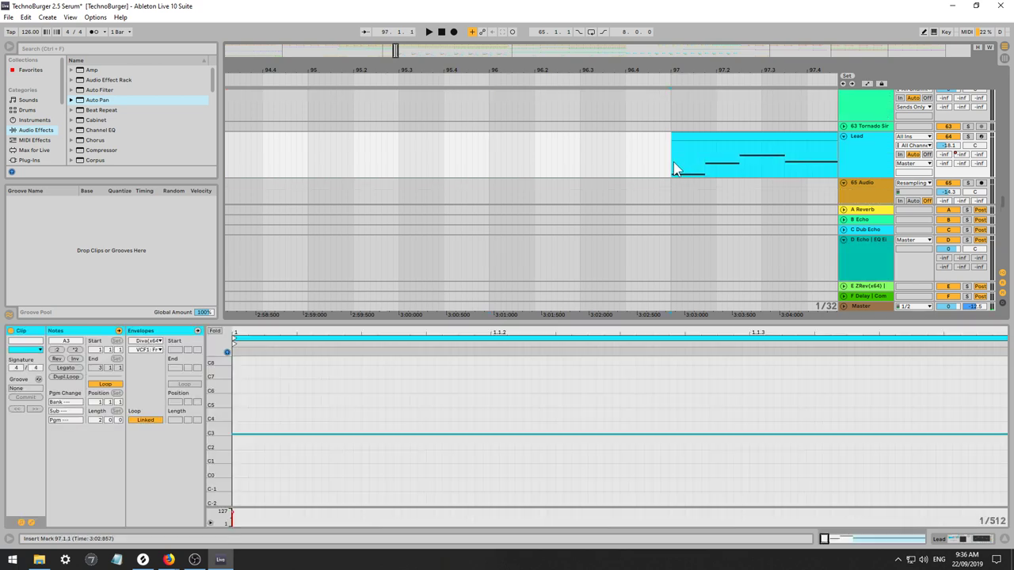
{"action": "key", "text": "ctrl+c"}
{"action": "left_click", "coordinate": [491, 156]}
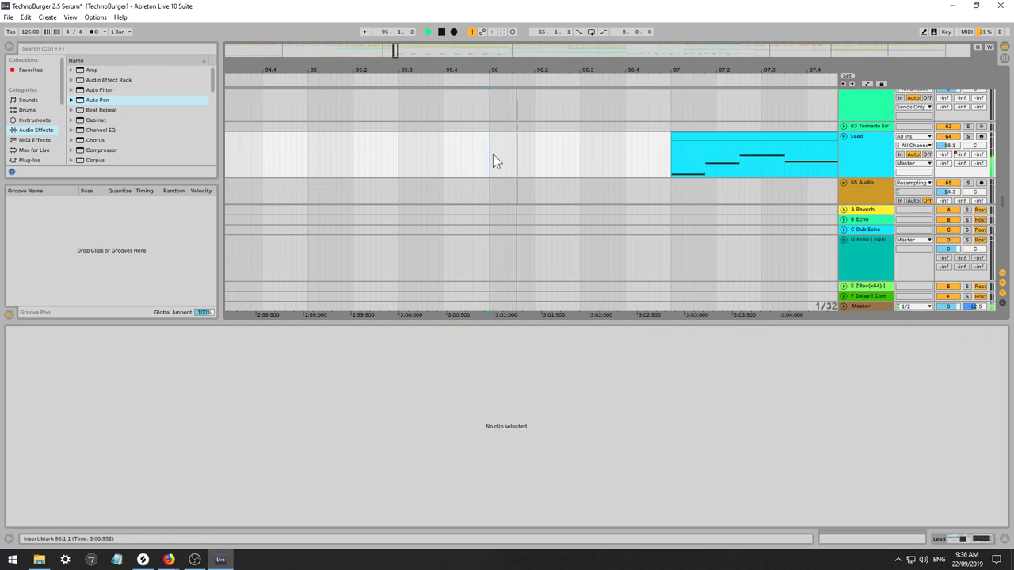
{"action": "key", "text": "ctrl+v"}
Add a Delay after EQ Eight on the Lead track and switch it off.
{"action": "left_click", "coordinate": [409, 161]}
{"action": "key", "text": "space"}
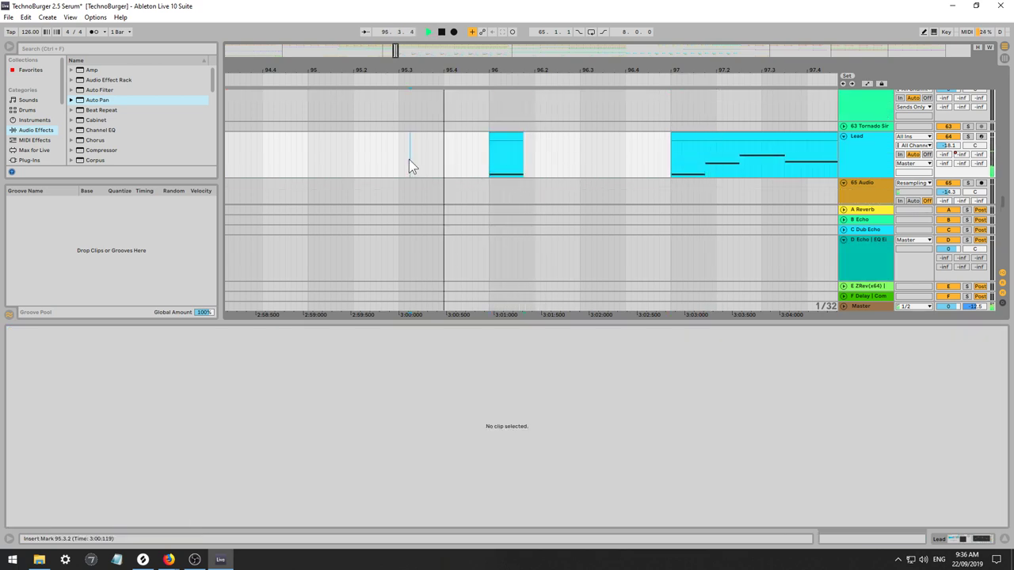
{"action": "key", "text": "space"}
{"action": "key", "text": "space"}
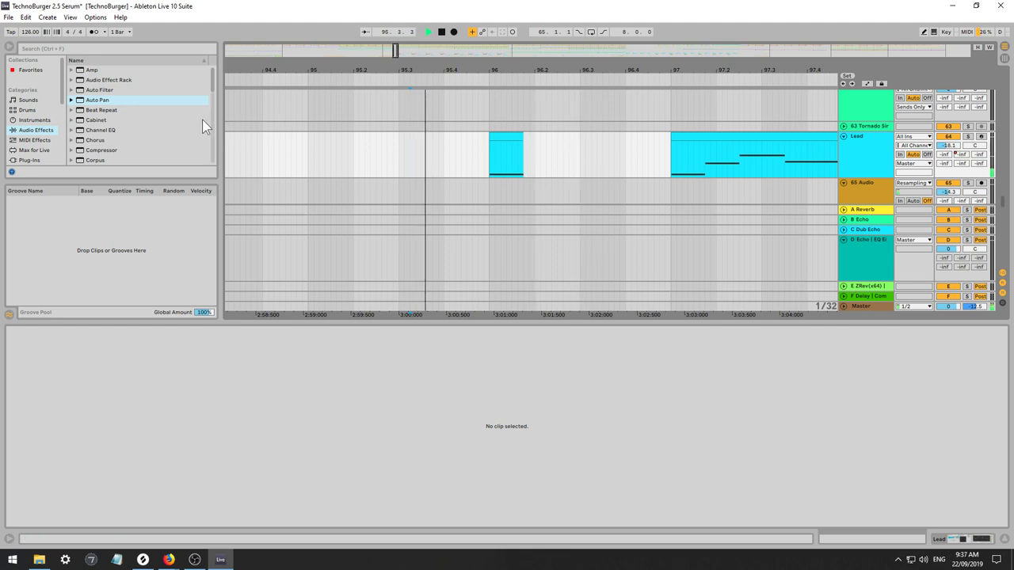
{"action": "scroll", "coordinate": [140, 119], "scroll_direction": "down", "scroll_amount": 5}
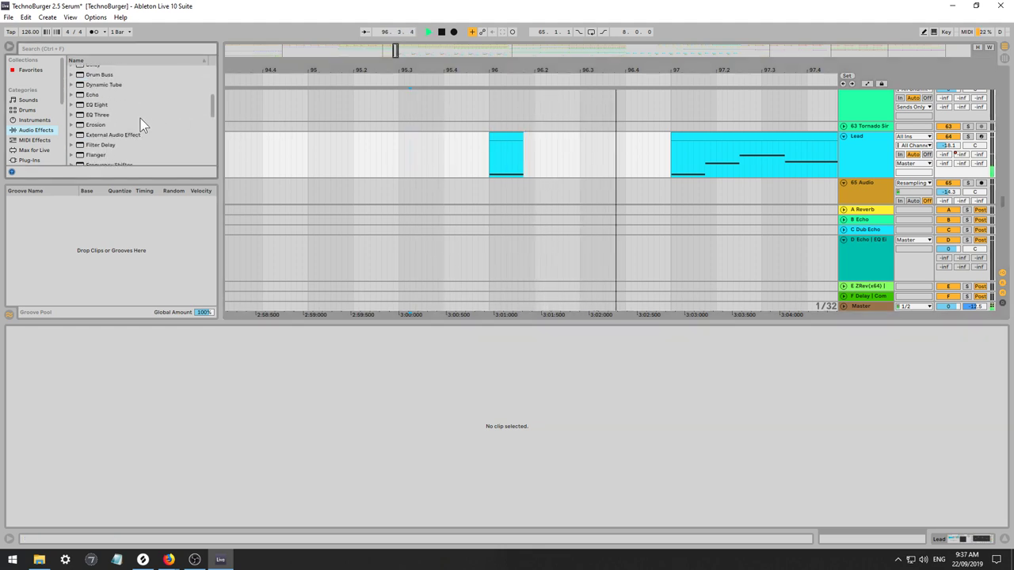
{"action": "scroll", "coordinate": [134, 129], "scroll_direction": "up", "scroll_amount": 4}
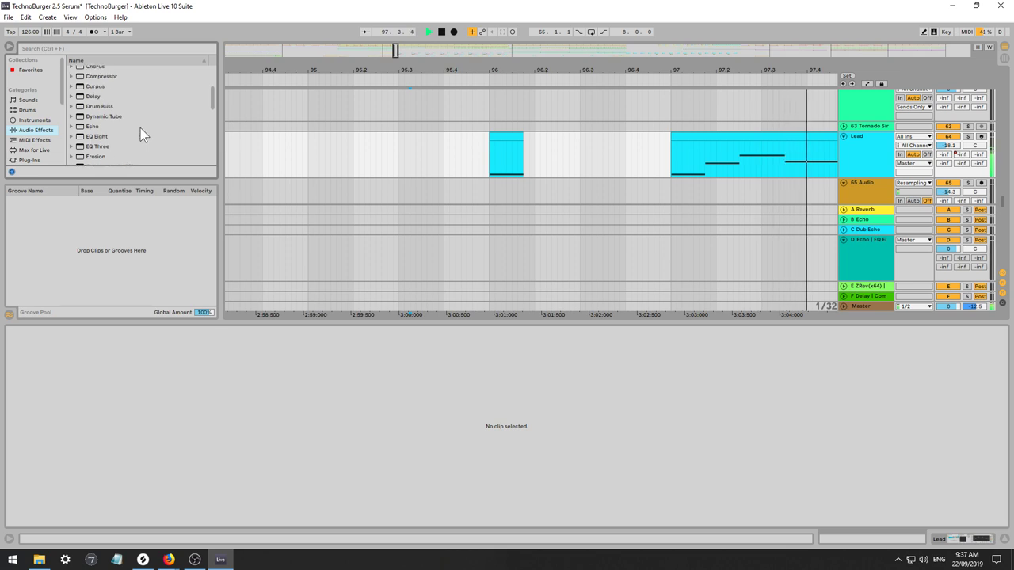
{"action": "left_click", "coordinate": [93, 107]}
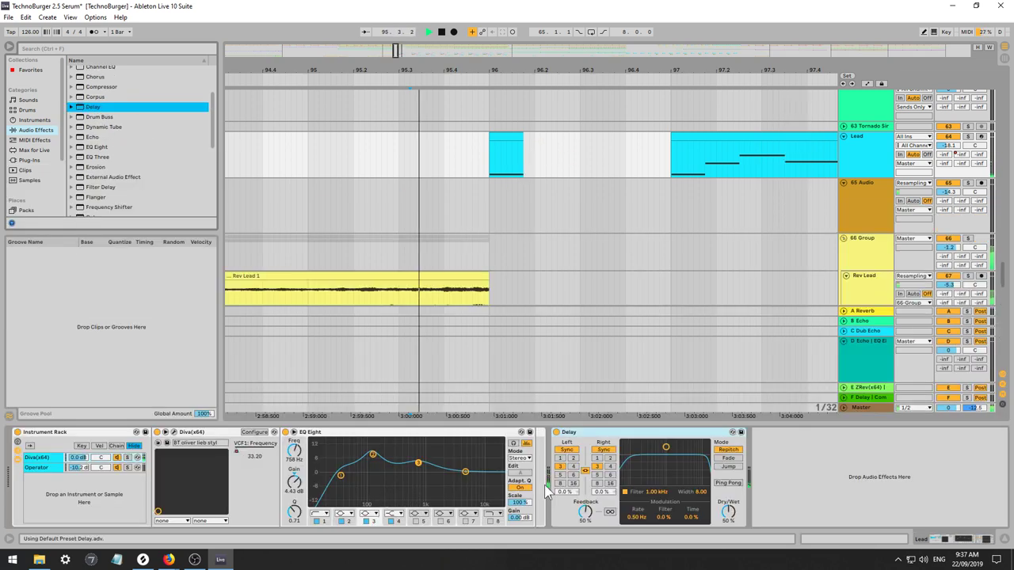
{"action": "left_click", "coordinate": [557, 432]}
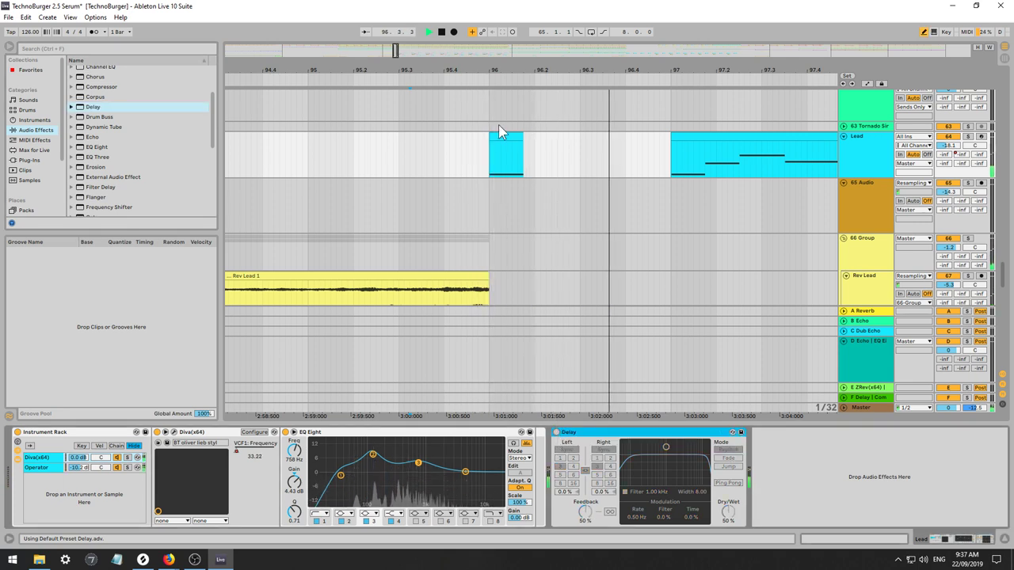
Turn the Delay on only during bar 96, with about 2 ms time and 95% feedback.
{"action": "key", "text": "a"}
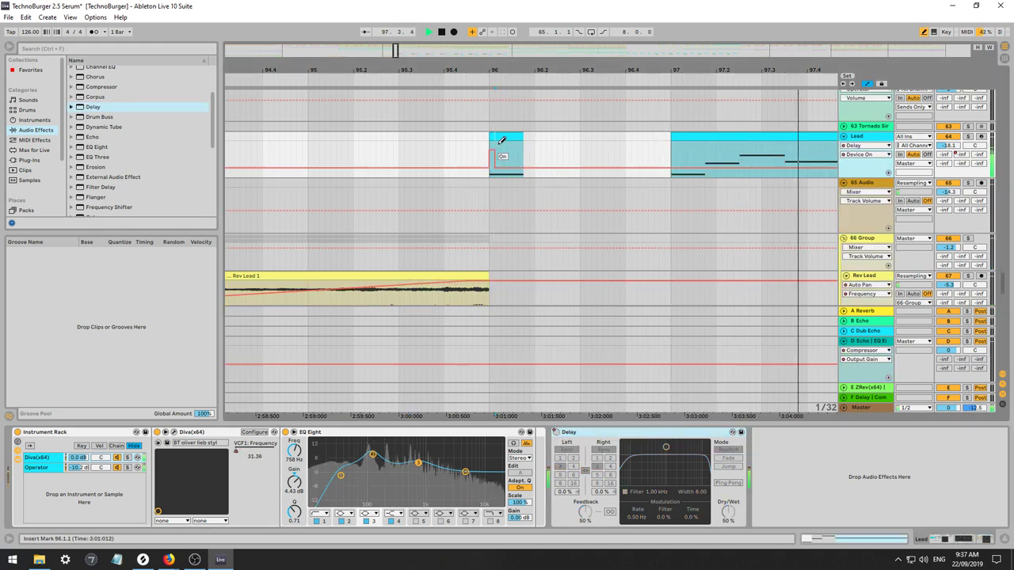
{"action": "left_click_drag", "start_coordinate": [501, 140], "coordinate": [670, 138]}
{"action": "key", "text": "space"}
{"action": "key", "text": "space"}
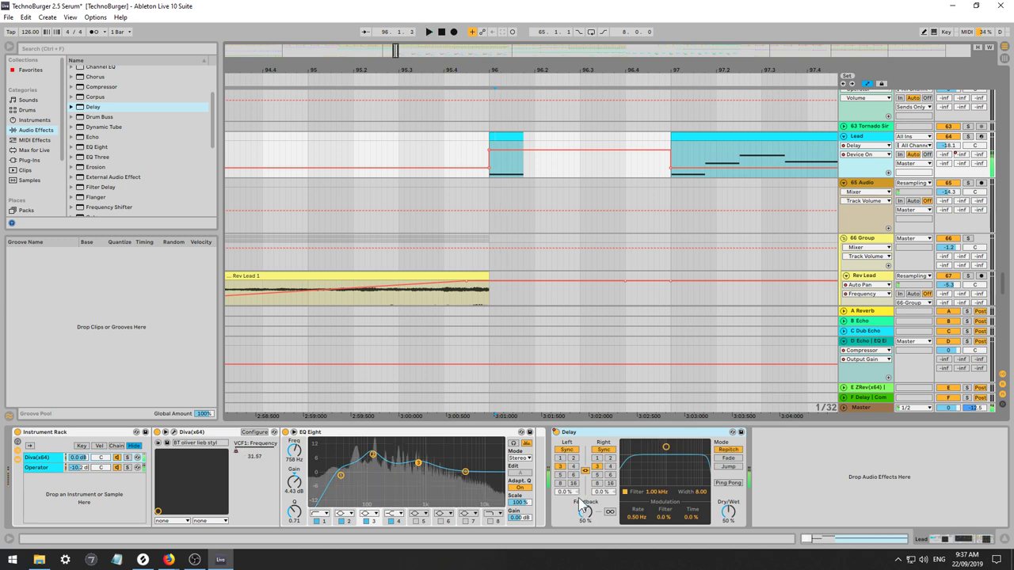
{"action": "left_click", "coordinate": [574, 450]}
{"action": "left_click", "coordinate": [586, 513]}
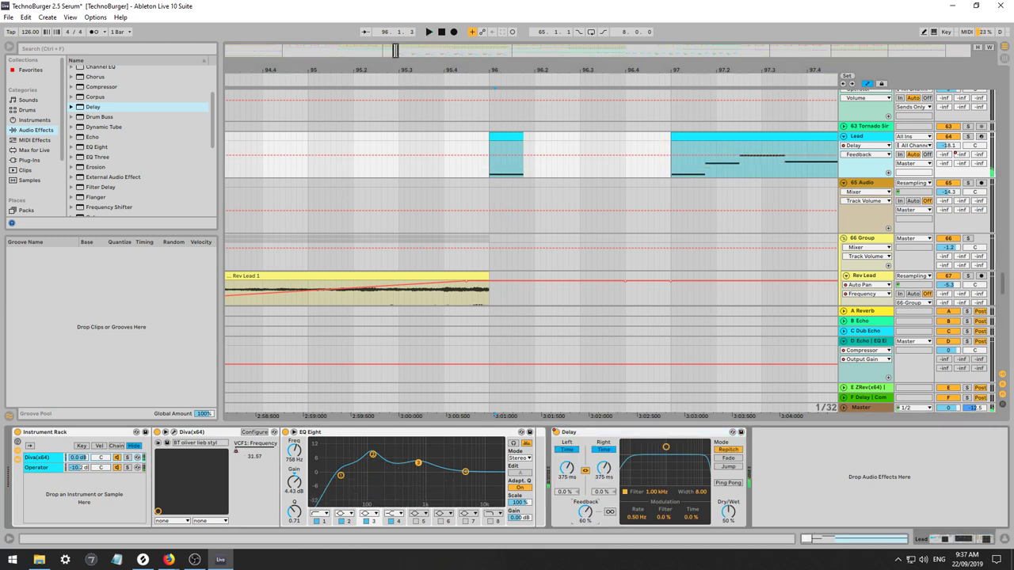
{"action": "left_click_drag", "start_coordinate": [575, 472], "coordinate": [575, 546]}
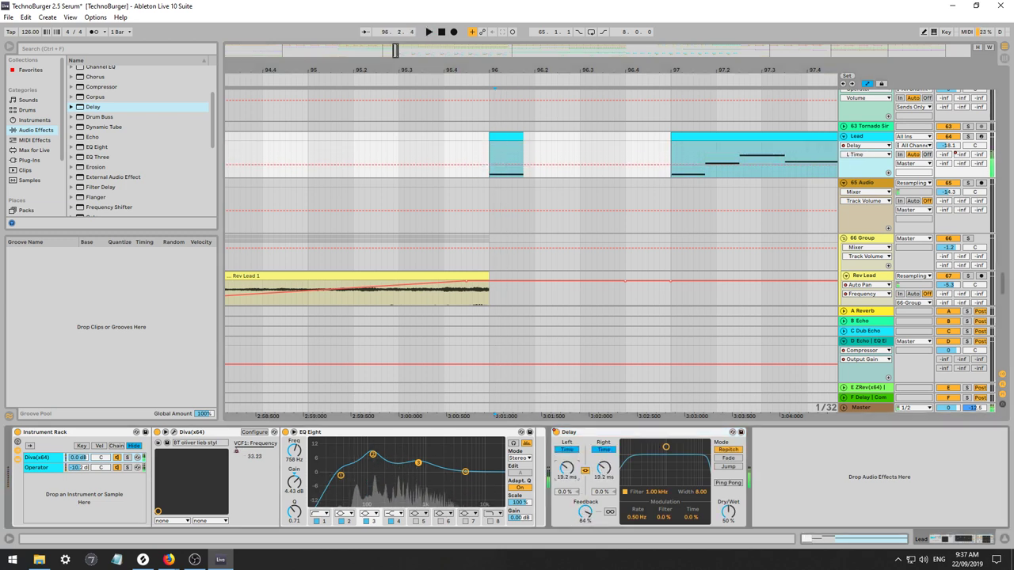
{"action": "left_click_drag", "start_coordinate": [585, 512], "coordinate": [569, 474]}
Lengthen the delay time slightly and lower the Delay dry/wet to 22%.
{"action": "key", "text": "space"}
{"action": "left_click_drag", "start_coordinate": [724, 514], "coordinate": [724, 515]}
{"action": "key", "text": "space"}
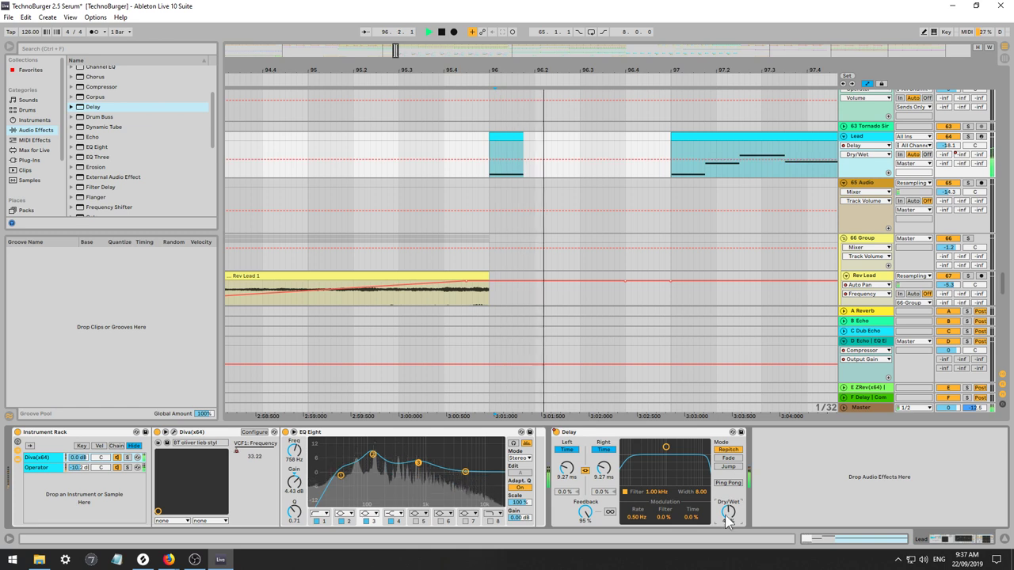
{"action": "key", "text": "space"}
{"action": "left_click_drag", "start_coordinate": [559, 478], "coordinate": [567, 448]}
{"action": "key", "text": "space"}
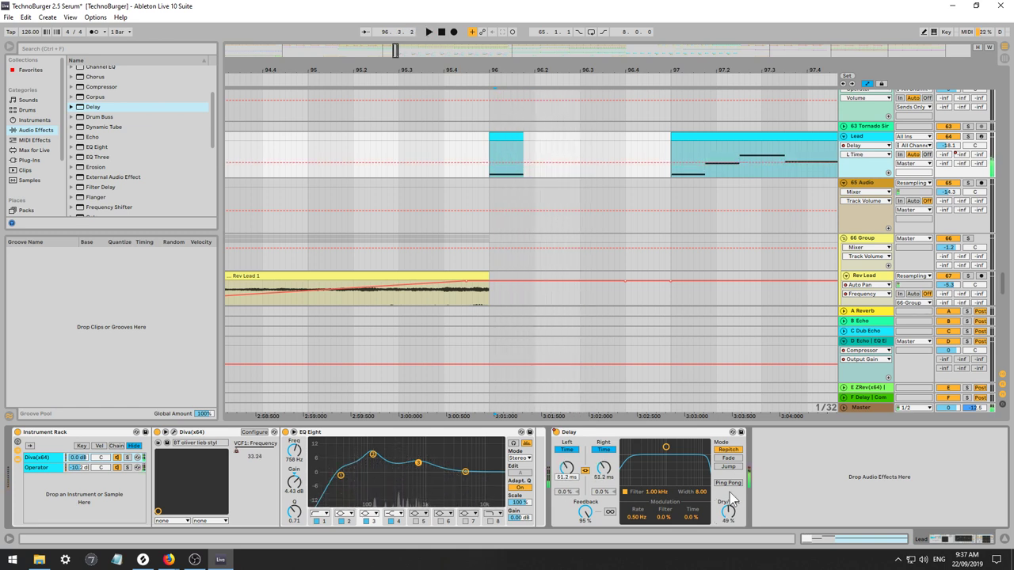
{"action": "key", "text": "space"}
{"action": "left_click_drag", "start_coordinate": [728, 512], "coordinate": [729, 533]}
{"action": "key", "text": "space"}
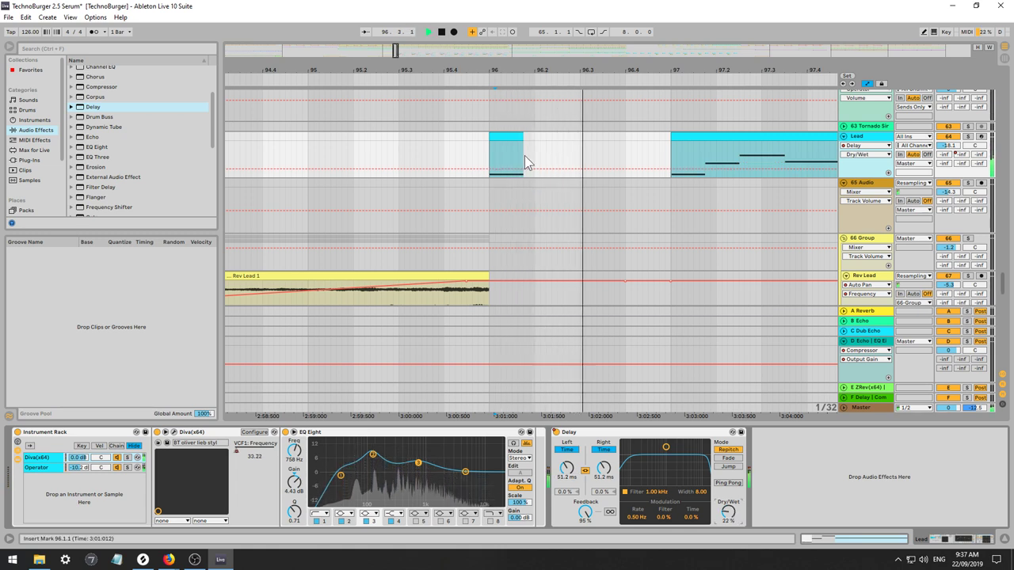
{"action": "key", "text": "space"}
{"action": "key", "text": "space"}
{"action": "key", "text": "space"}
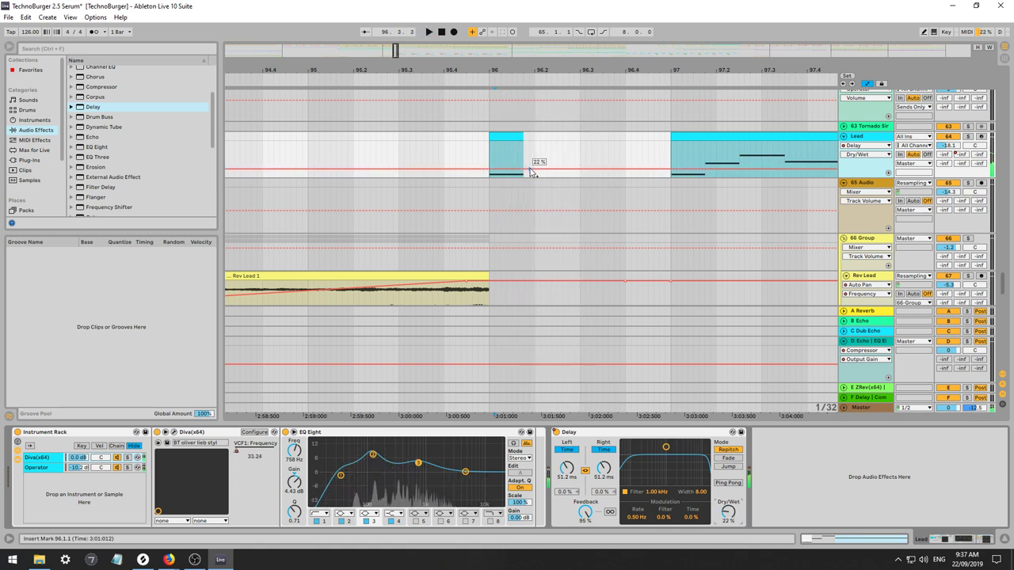
Automate Delay L Time with a peak at 96.3 falling to minimum at bar 97.
{"action": "key", "text": "space"}
{"action": "left_click", "coordinate": [568, 469]}
{"action": "key", "text": "space"}
{"action": "key", "text": "space"}
{"action": "key", "text": "space"}
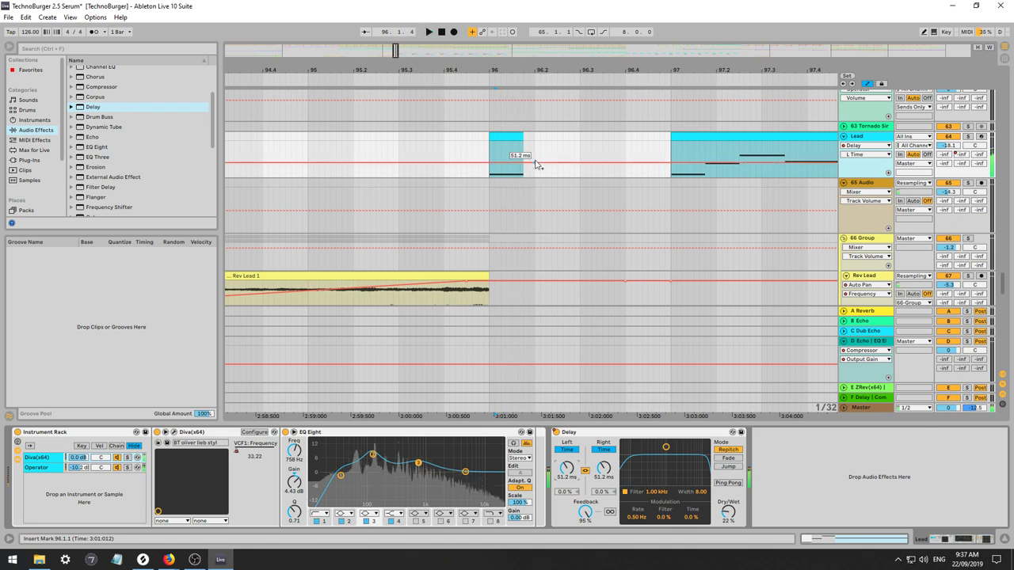
{"action": "left_click", "coordinate": [536, 164]}
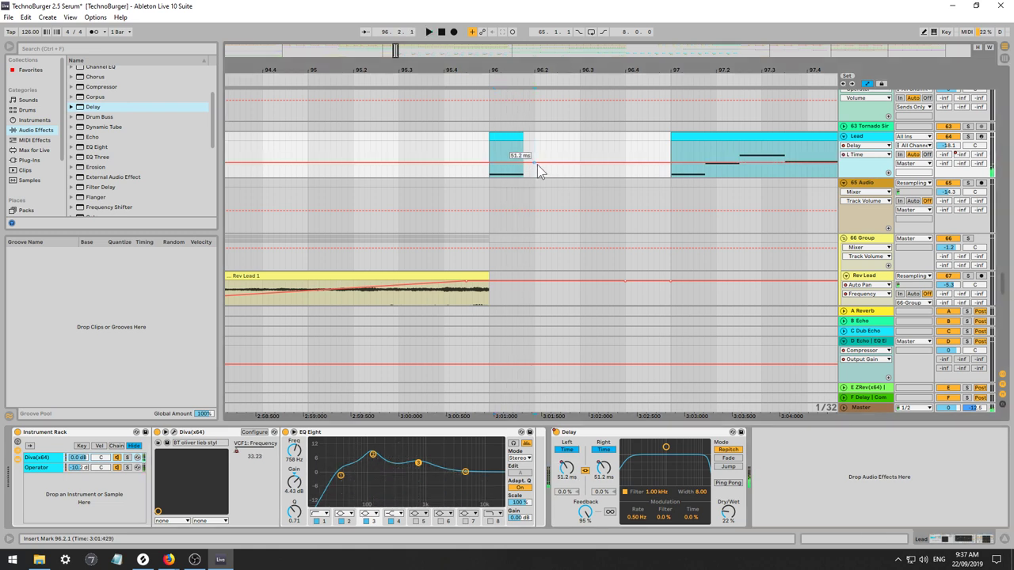
{"action": "key", "text": "space"}
{"action": "left_click_drag", "start_coordinate": [580, 163], "coordinate": [580, 152]}
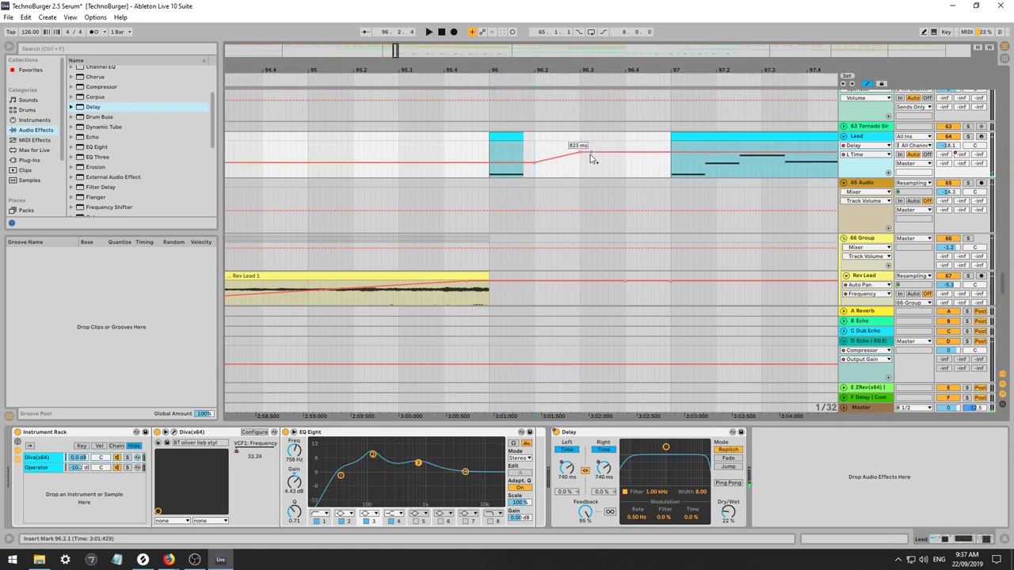
{"action": "key", "text": "space"}
{"action": "left_click_drag", "start_coordinate": [693, 152], "coordinate": [670, 177]}
Audition from just before bar 96 and lower the delay-time breakpoint to 12.4 ms.
{"action": "left_click", "coordinate": [491, 162]}
{"action": "key", "text": "space"}
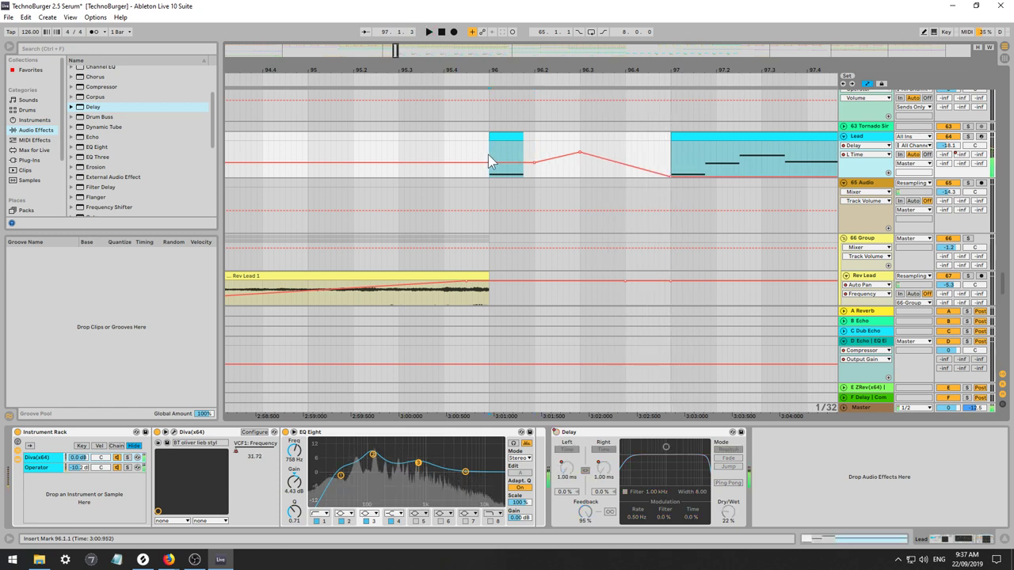
{"action": "key", "text": "space"}
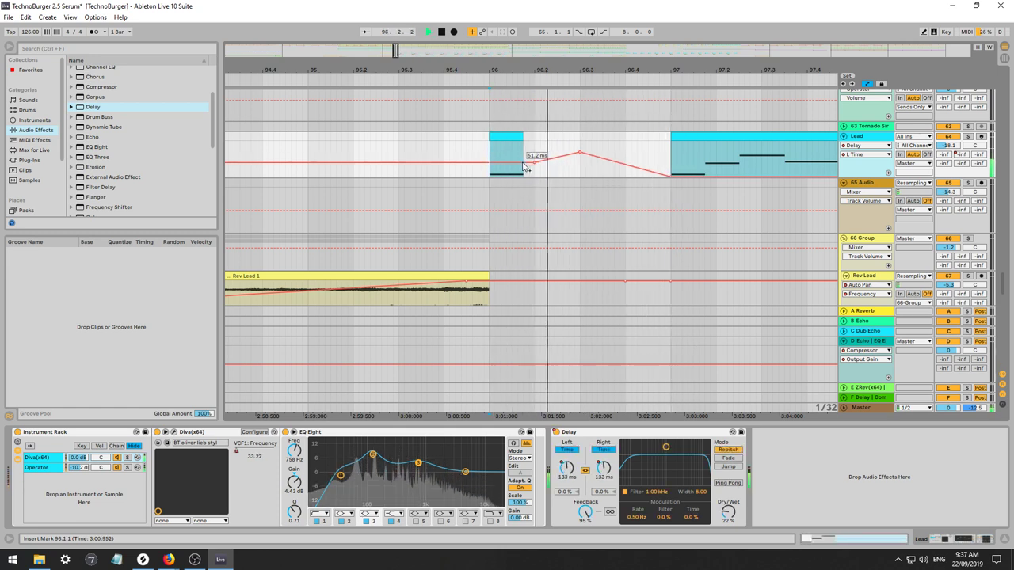
{"action": "key", "text": "space"}
{"action": "left_click", "coordinate": [433, 151]}
{"action": "key", "text": "space"}
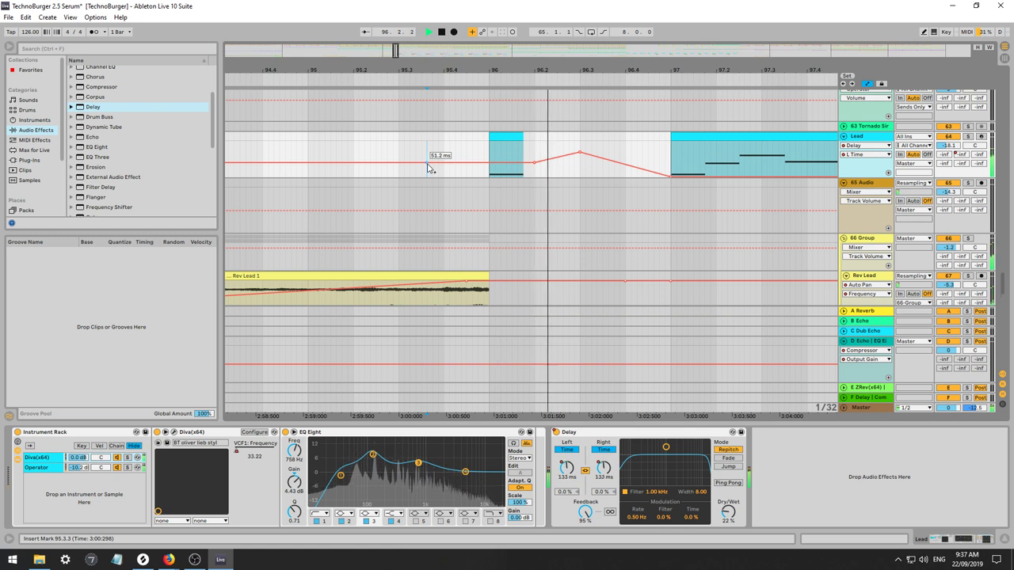
{"action": "key", "text": "space"}
{"action": "key", "text": "space"}
{"action": "left_click_drag", "start_coordinate": [581, 153], "coordinate": [582, 165]}
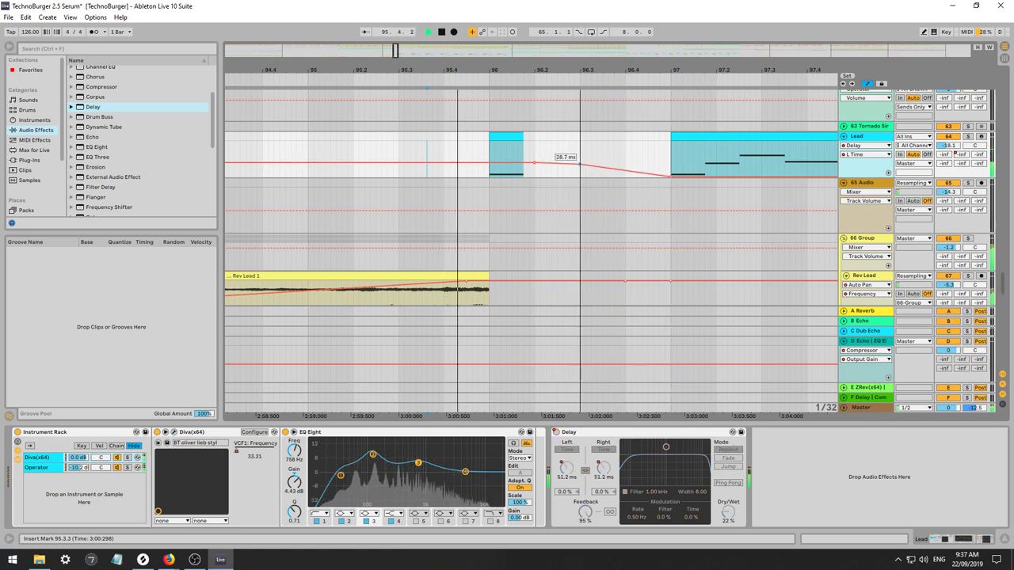
Remove the middle delay-time breakpoint and raise the bar 97 breakpoint into an upward ramp.
{"action": "key", "text": "ctrl+z"}
{"action": "left_click", "coordinate": [581, 152]}
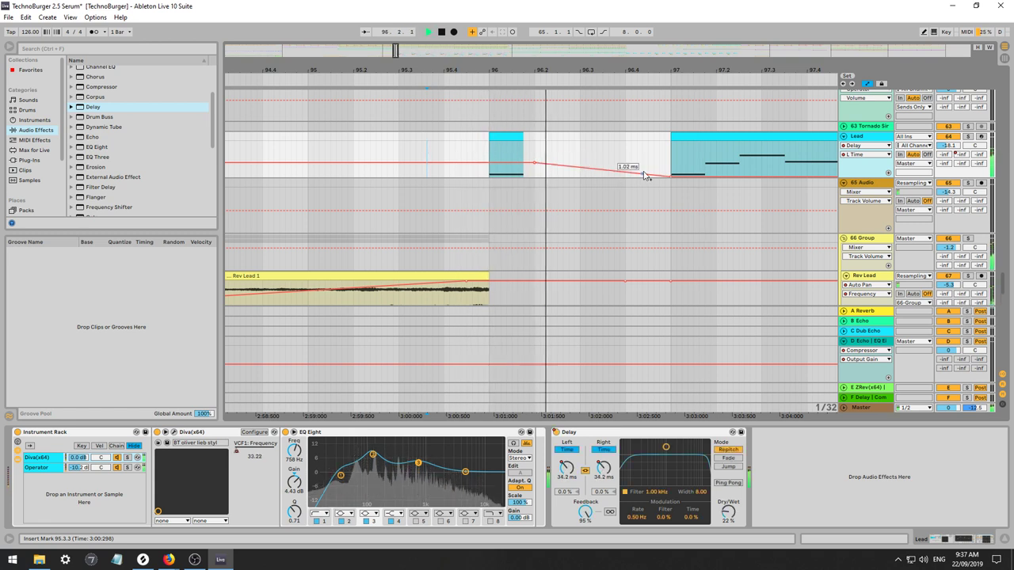
{"action": "left_click_drag", "start_coordinate": [671, 175], "coordinate": [671, 157]}
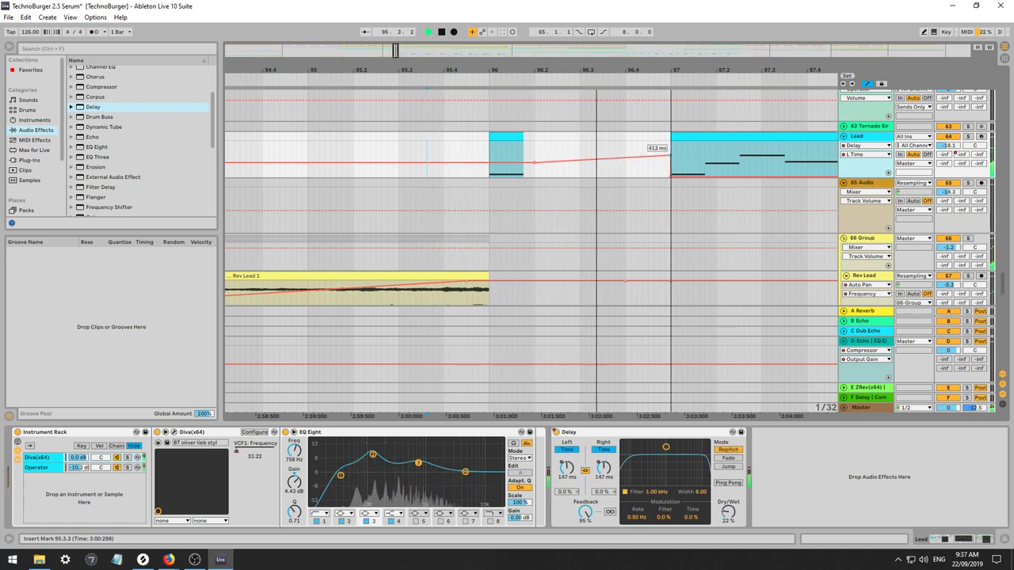
{"action": "key", "text": "space"}
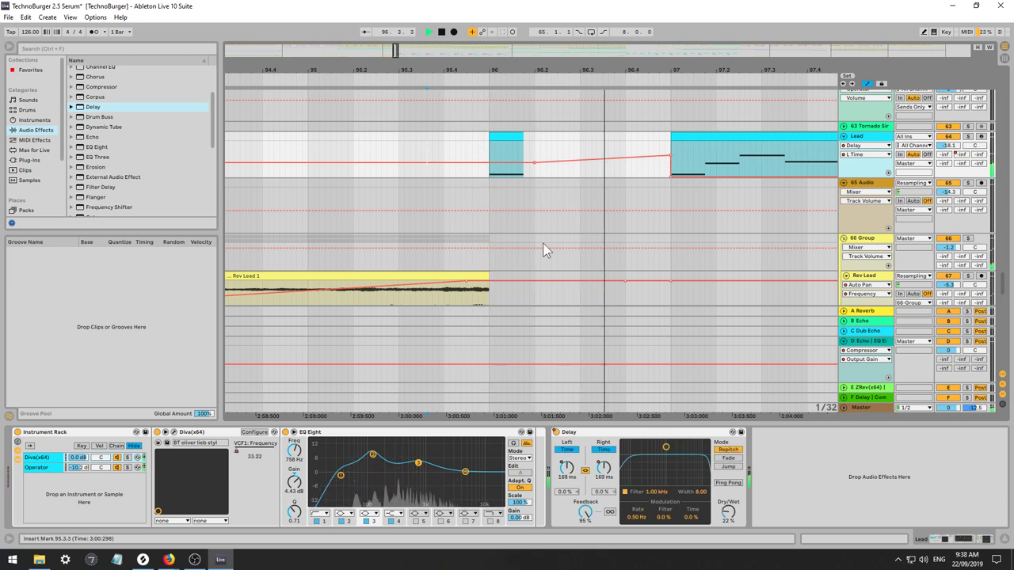
{"action": "scroll", "coordinate": [543, 243], "scroll_direction": "down", "scroll_amount": 1}
Select the last beat of the Rev Lead 1 clip, 95.4.1 to 96.1.1.
{"action": "scroll", "coordinate": [543, 245], "scroll_direction": "up", "scroll_amount": 1}
{"action": "key", "text": "space"}
{"action": "scroll", "coordinate": [543, 245], "scroll_direction": "down", "scroll_amount": 1}
{"action": "key", "text": "space"}
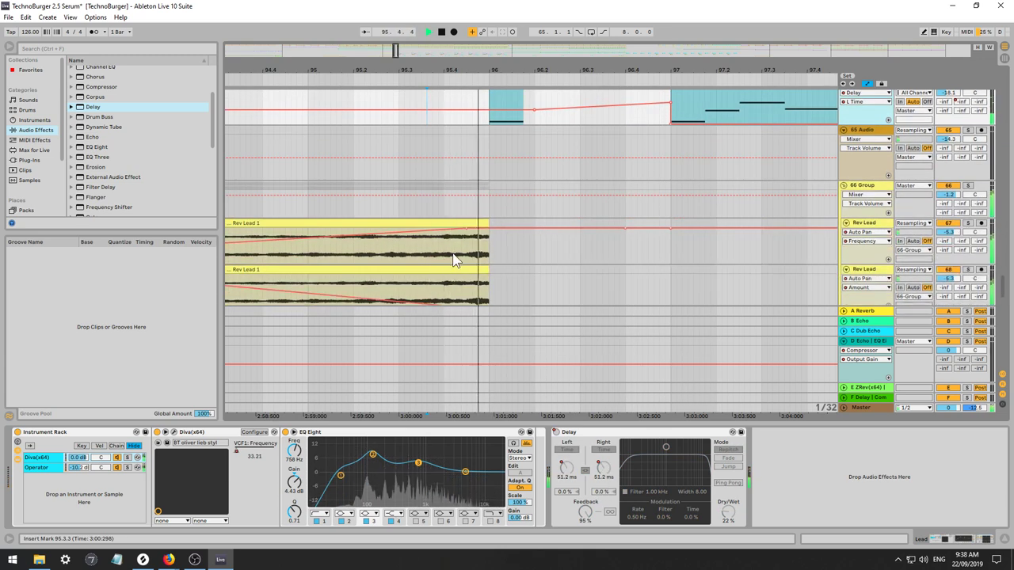
{"action": "key", "text": "space"}
{"action": "key", "text": "space"}
{"action": "left_click_drag", "start_coordinate": [444, 260], "coordinate": [483, 263]}
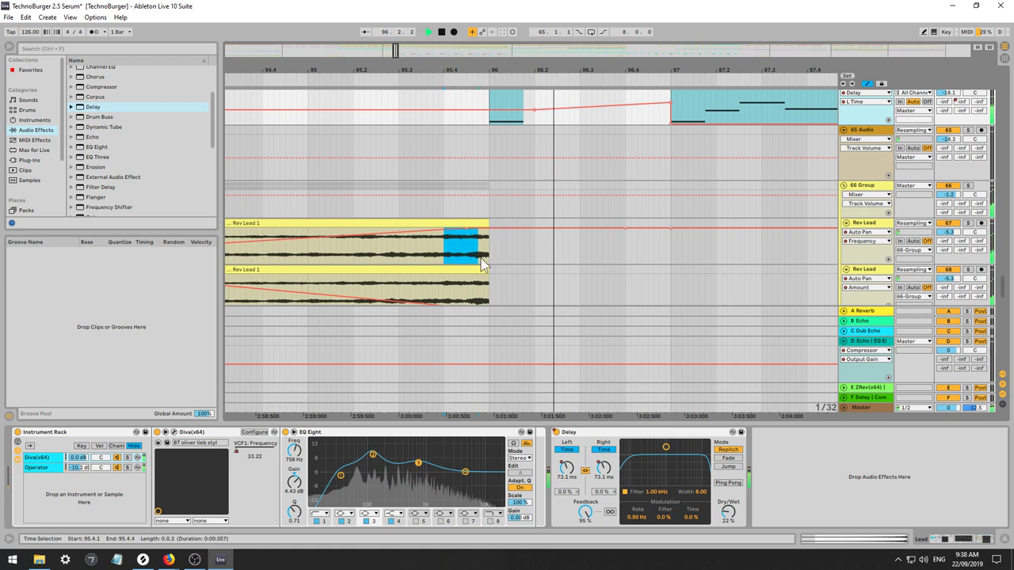
{"action": "left_click_drag", "start_coordinate": [626, 244], "coordinate": [671, 245]}
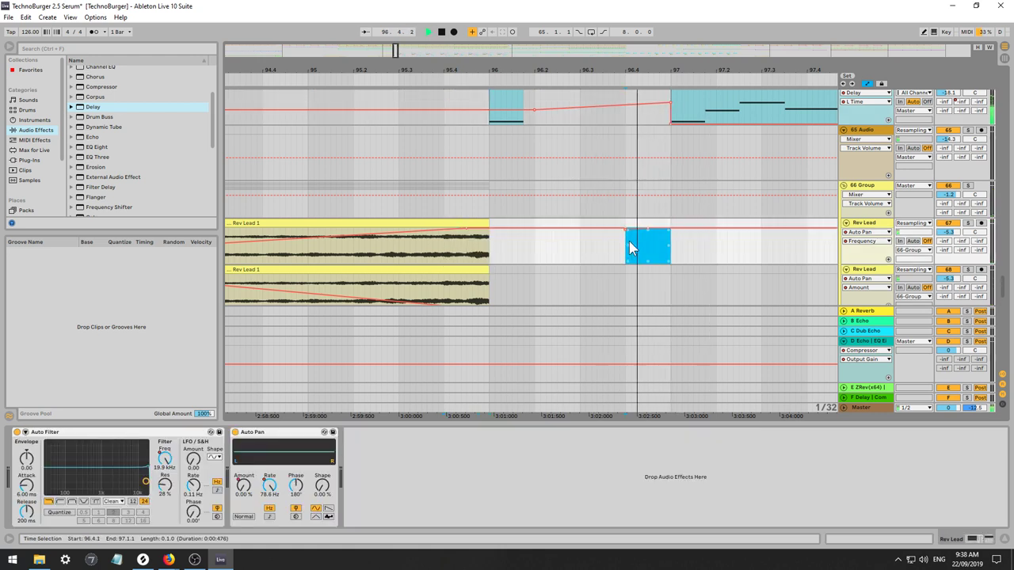
{"action": "left_click", "coordinate": [469, 261]}
Paste the snippet at 96.4.1 on Rev Lead and give it a long fade-in.
{"action": "key", "text": "a"}
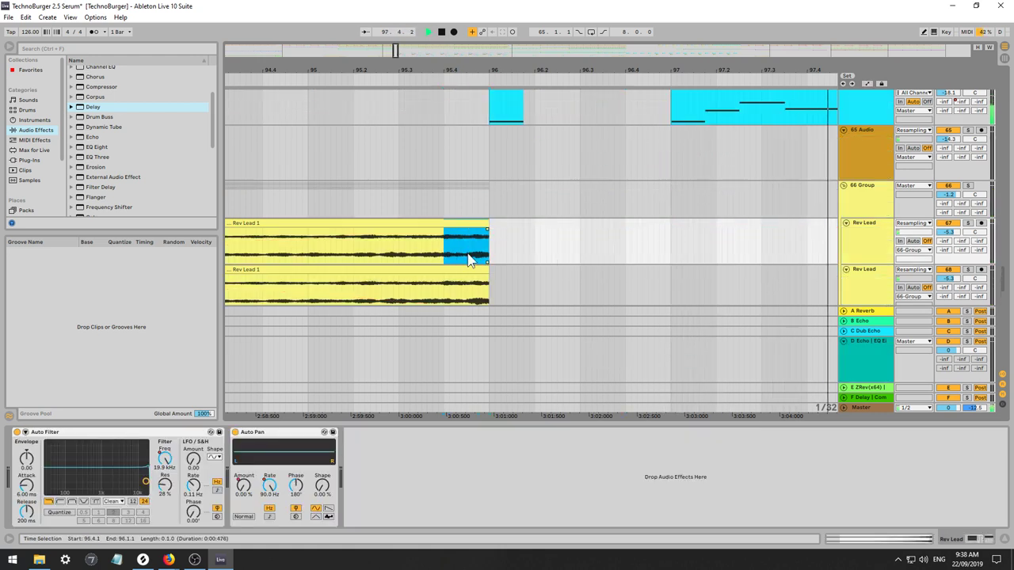
{"action": "left_click", "coordinate": [625, 252]}
{"action": "key", "text": "space"}
{"action": "key", "text": "ctrl+v"}
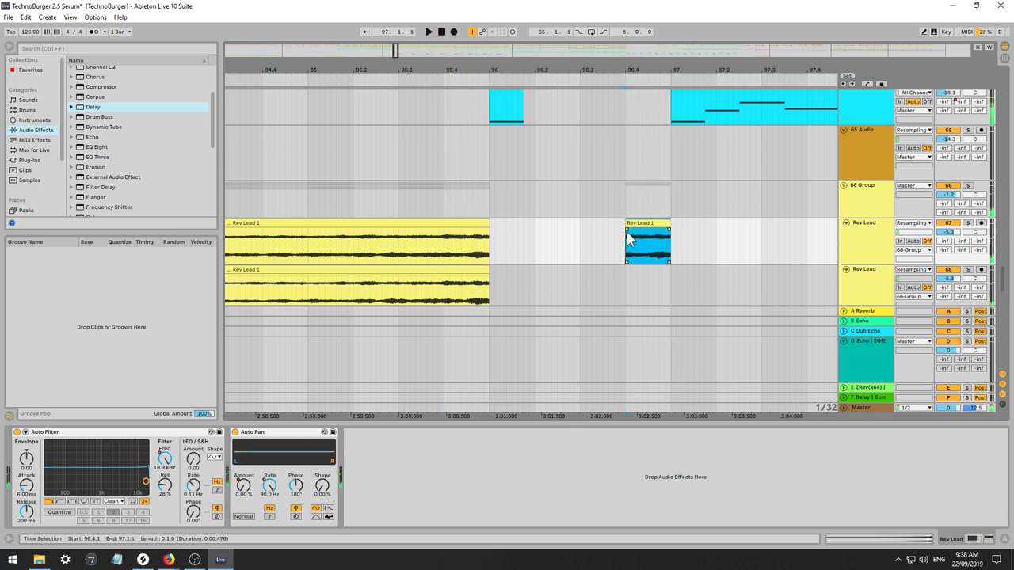
{"action": "left_click_drag", "start_coordinate": [627, 229], "coordinate": [668, 251]}
{"action": "key", "text": "space"}
{"action": "key", "text": "space"}
{"action": "key", "text": "space"}
{"action": "key", "text": "space"}
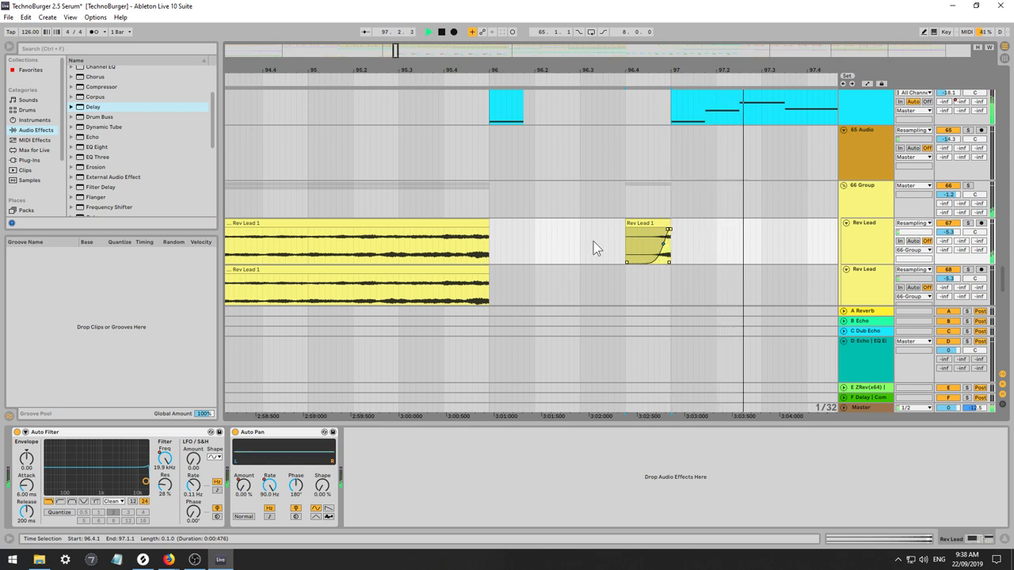
{"action": "left_click", "coordinate": [418, 204]}
{"action": "scroll", "coordinate": [584, 216], "scroll_direction": "up", "scroll_amount": 3}
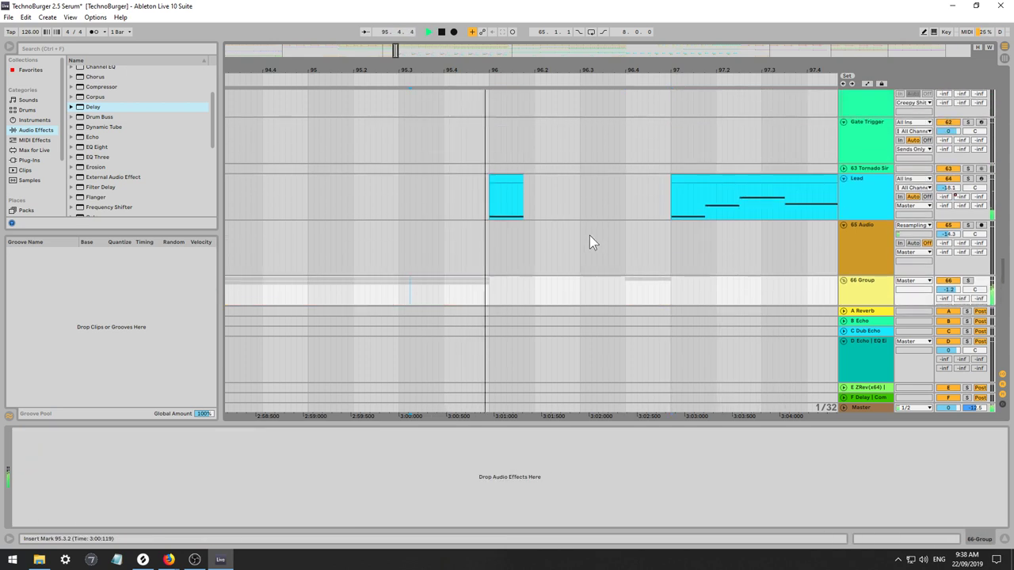
Select the Lead track and raise its Delay Dry/Wet to about 53%.
{"action": "left_click", "coordinate": [512, 180]}
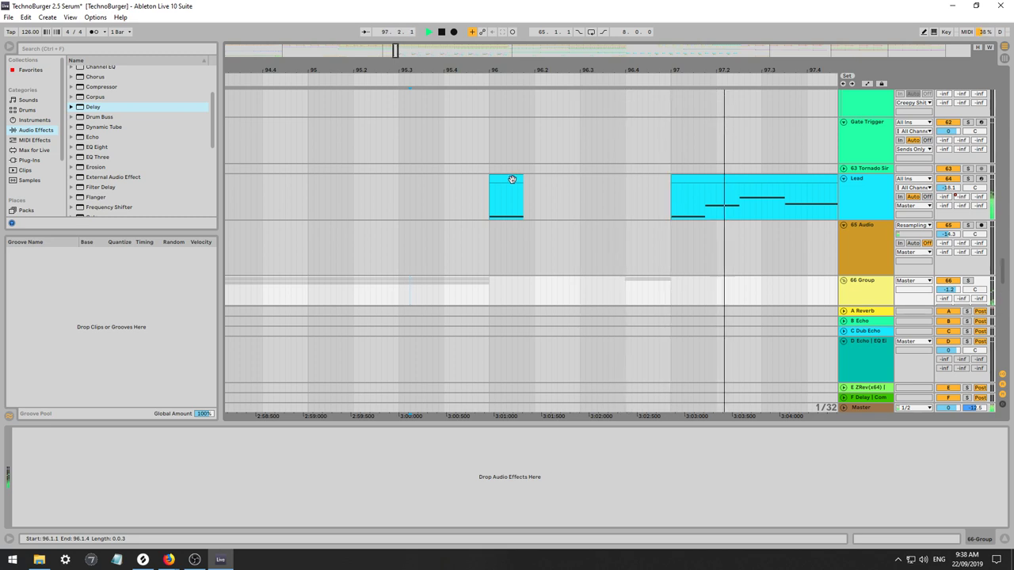
{"action": "left_click", "coordinate": [847, 187]}
{"action": "key", "text": "space"}
{"action": "key", "text": "space"}
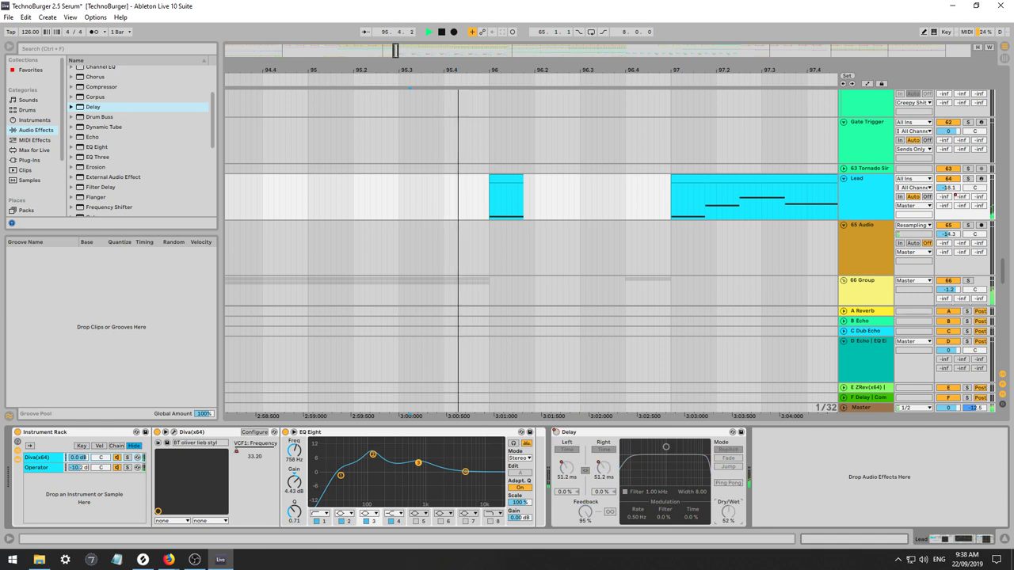
{"action": "left_click_drag", "start_coordinate": [727, 515], "coordinate": [727, 496]}
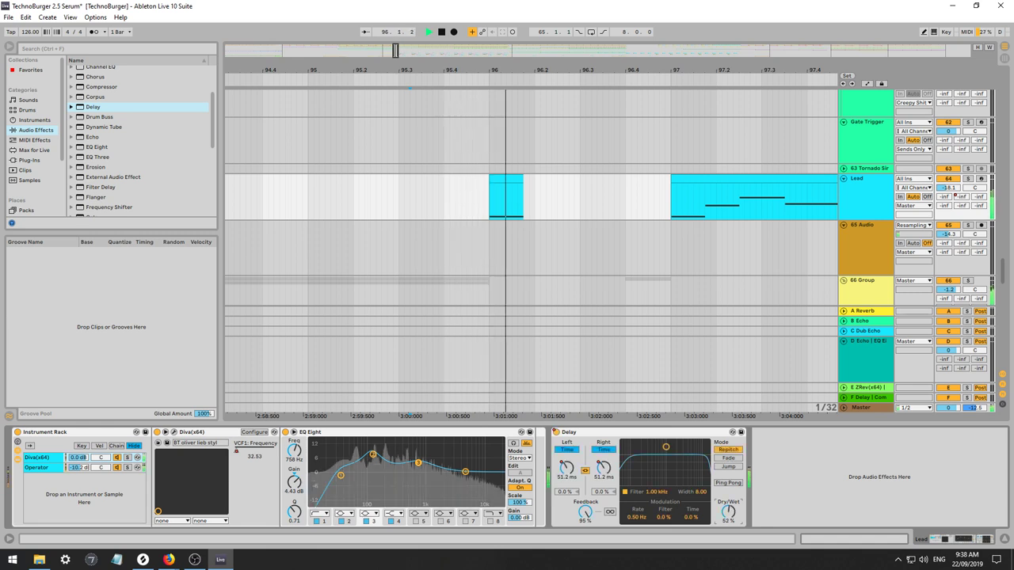
Audition the Delay in Fade mode, then in Jump mode, replaying from the insert mark.
{"action": "left_click", "coordinate": [728, 458]}
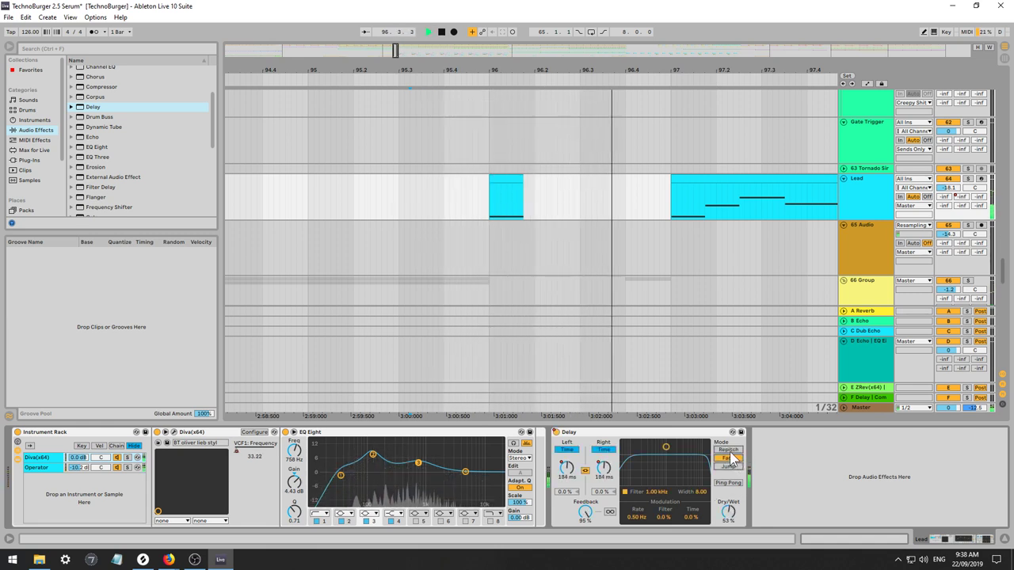
{"action": "left_click", "coordinate": [730, 468]}
{"action": "key", "text": "space"}
{"action": "key", "text": "space"}
{"action": "key", "text": "0"}
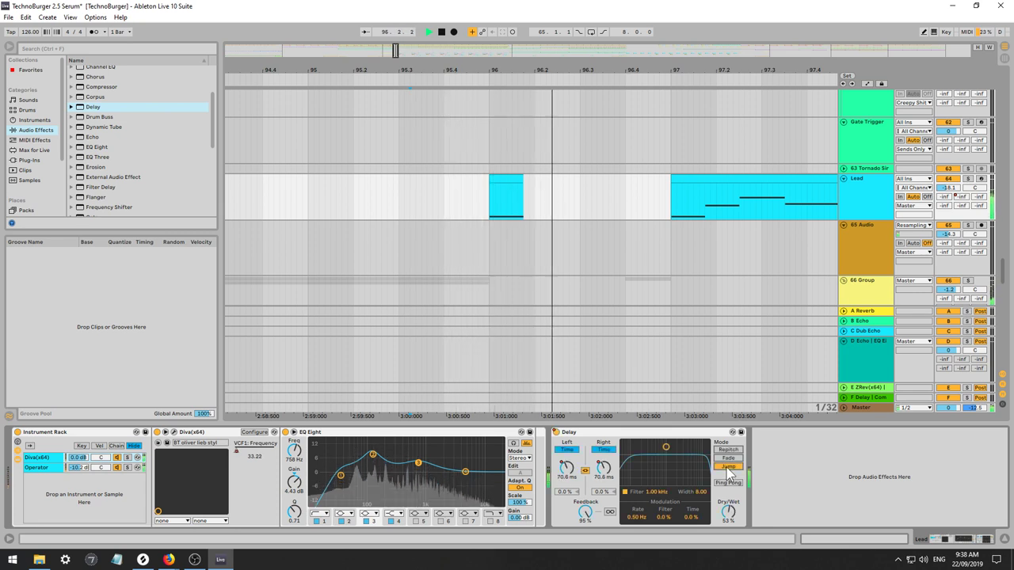
{"action": "key", "text": "0"}
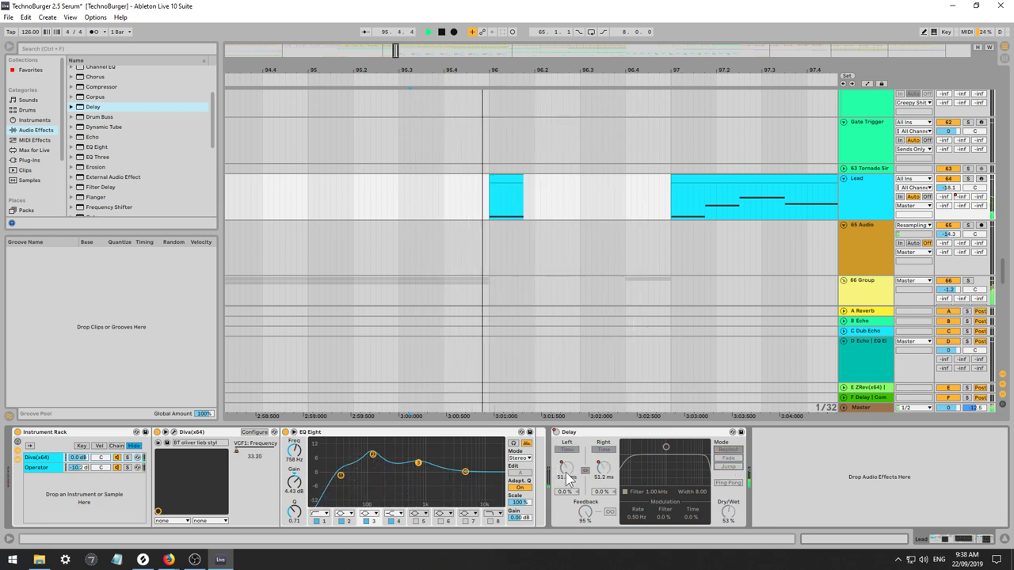
Set the Delay time to 55.3 ms and lower the first L Time breakpoint at bar 96.
{"action": "left_click_drag", "start_coordinate": [566, 473], "coordinate": [566, 469]}
{"action": "key", "text": "space"}
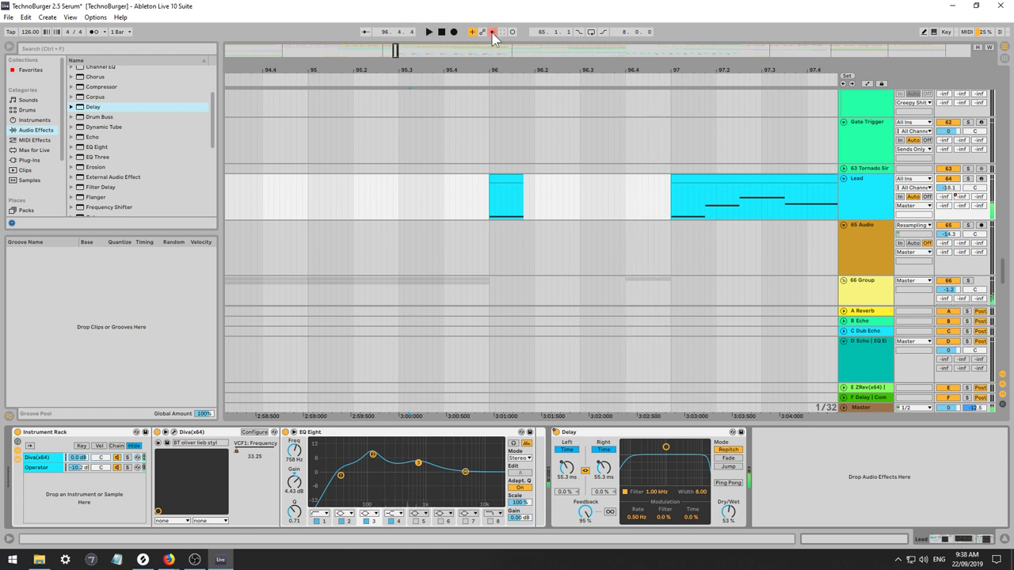
{"action": "key", "text": "space"}
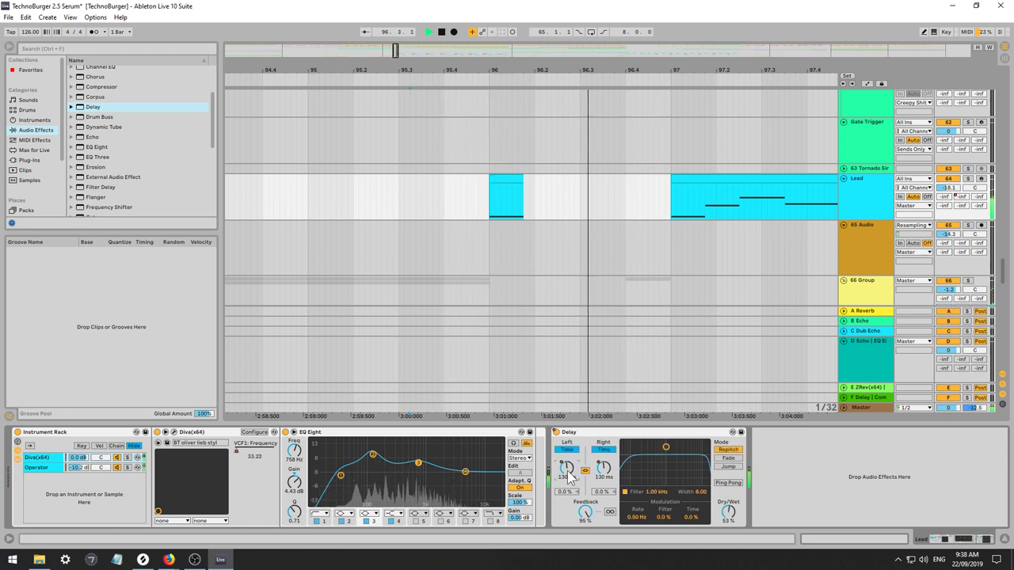
{"action": "key", "text": "a"}
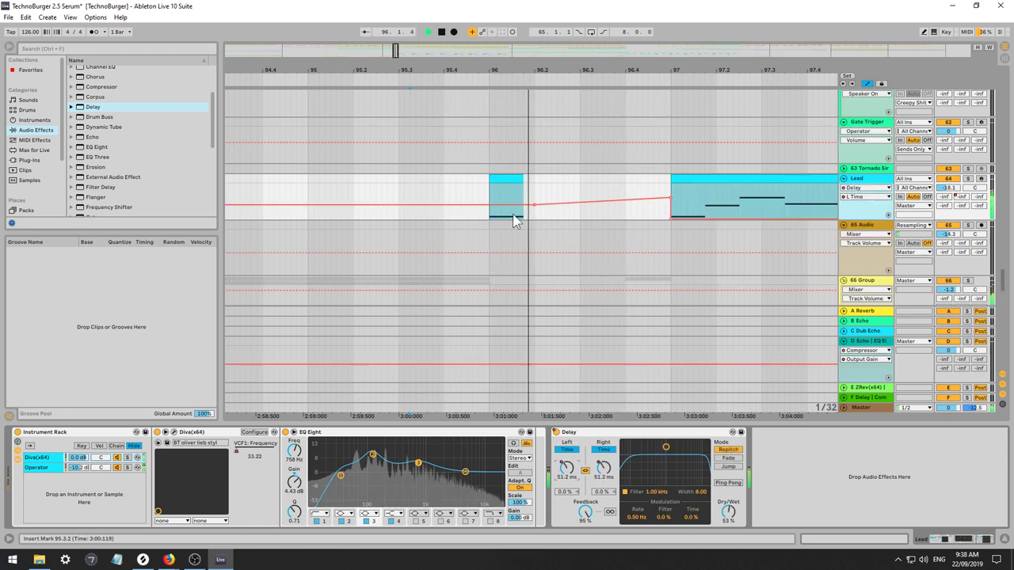
{"action": "left_click", "coordinate": [403, 194]}
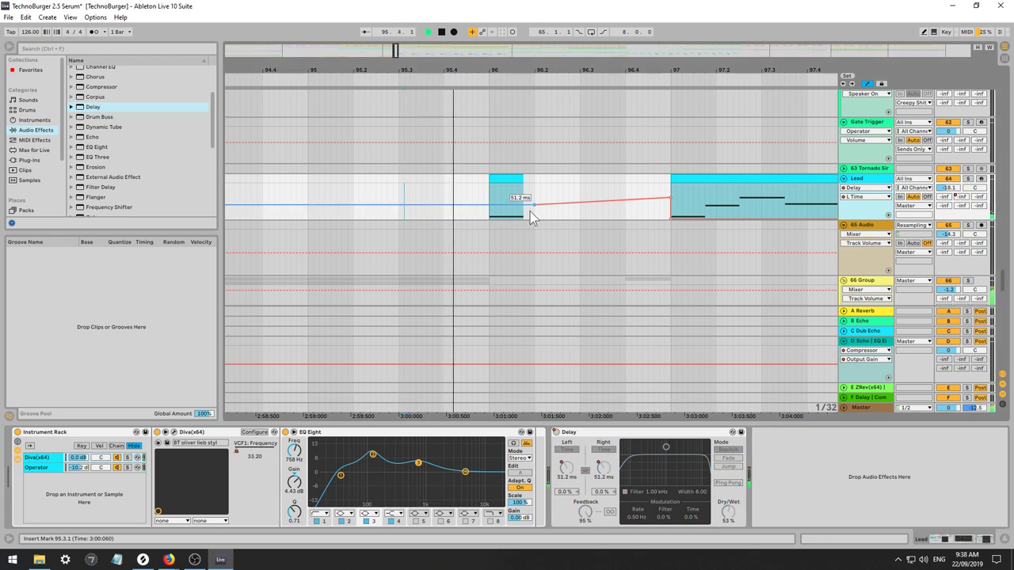
{"action": "mouse_move", "coordinate": [534, 207]}
{"action": "left_mouse_down"}
{"action": "mouse_move", "coordinate": [534, 218]}
{"action": "mouse_move", "coordinate": [534, 202]}
{"action": "left_mouse_up"}
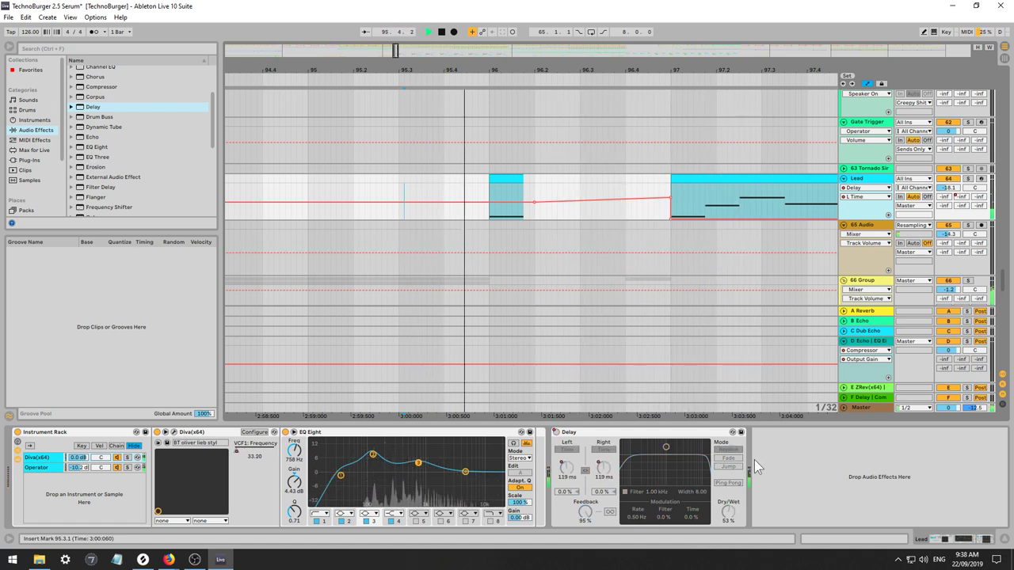
Automate the Lead Delay Dry/Wet from about 54% at bar 96 to 84% before bar 97.
{"action": "left_click", "coordinate": [729, 516]}
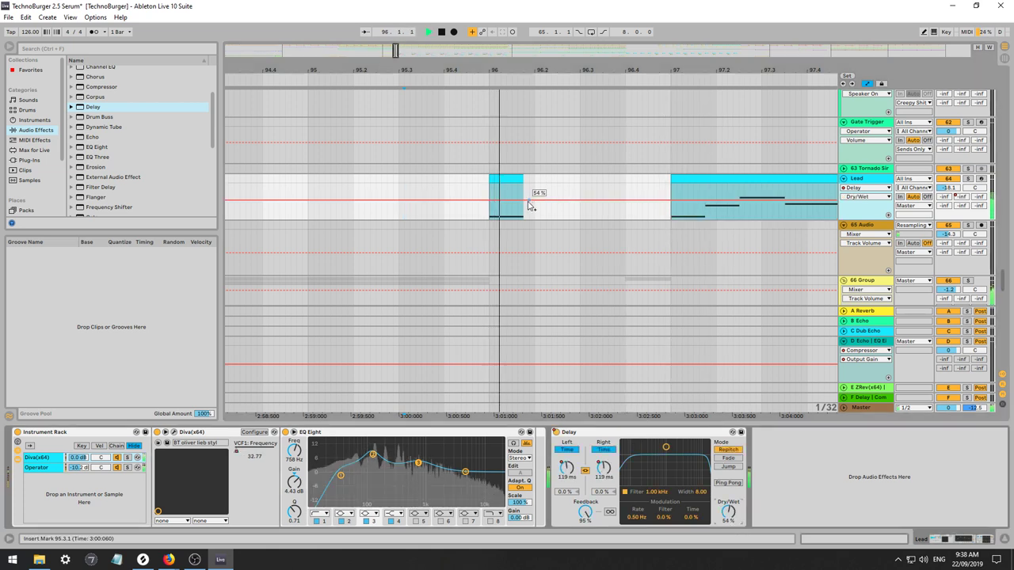
{"action": "key", "text": "space"}
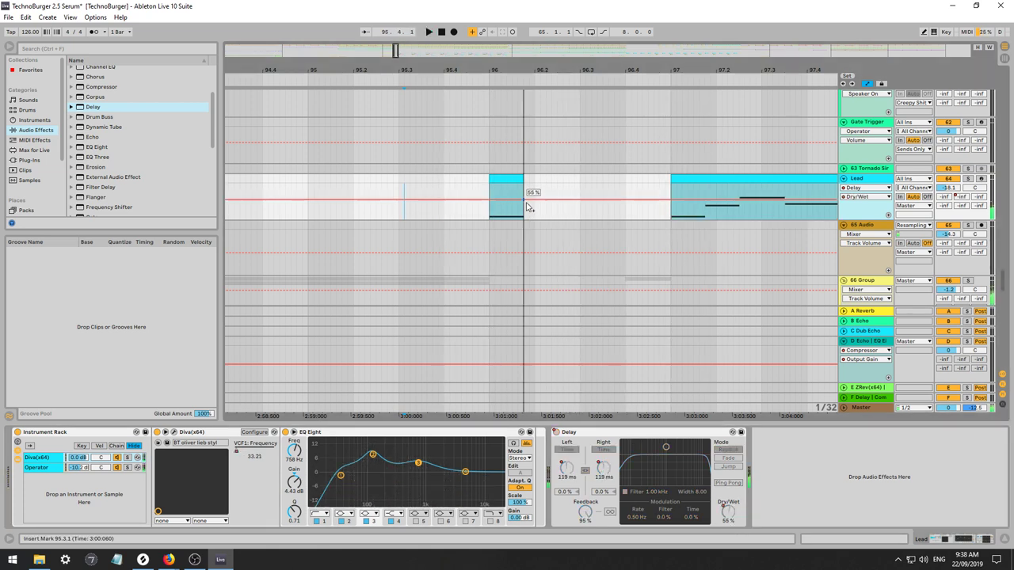
{"action": "key", "text": "space"}
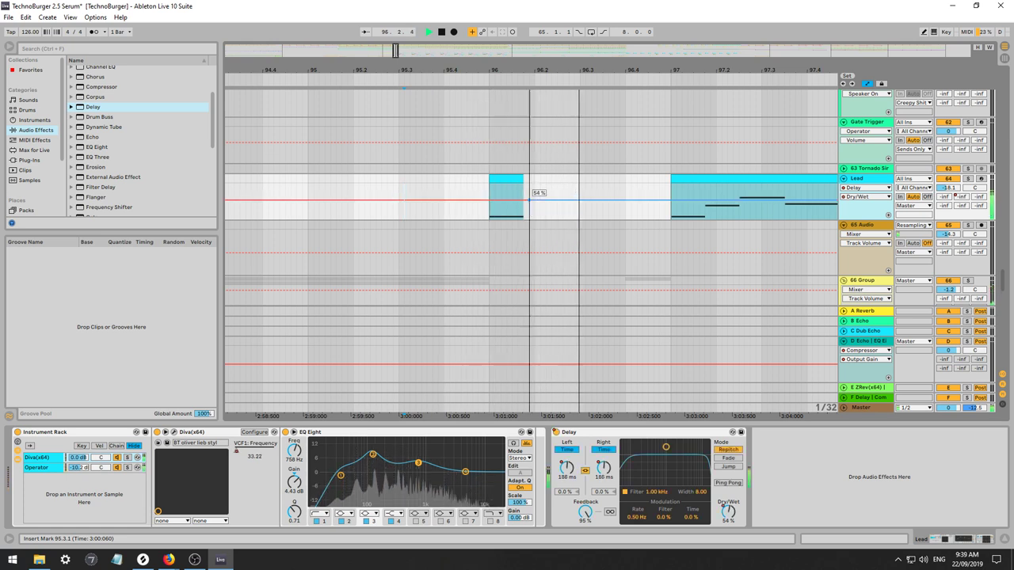
{"action": "left_click", "coordinate": [669, 188]}
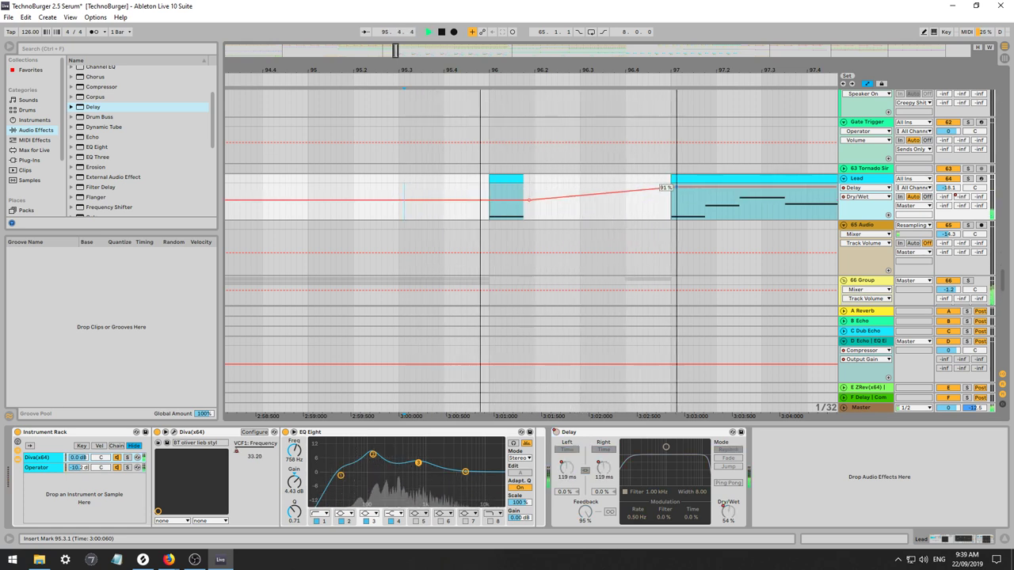
{"action": "left_click_drag", "start_coordinate": [677, 187], "coordinate": [664, 190]}
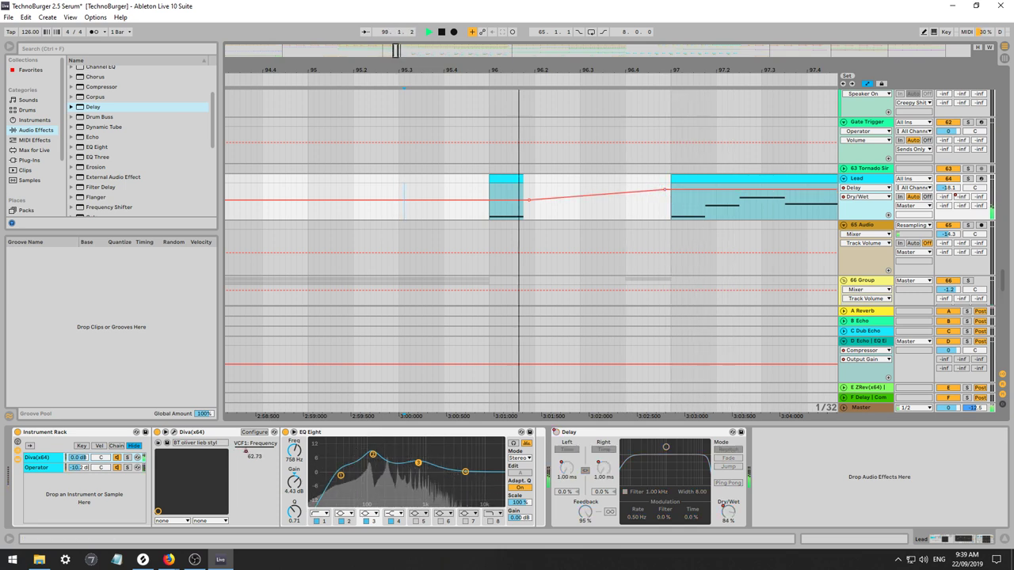
{"action": "left_click_drag", "start_coordinate": [396, 52], "coordinate": [598, 53]}
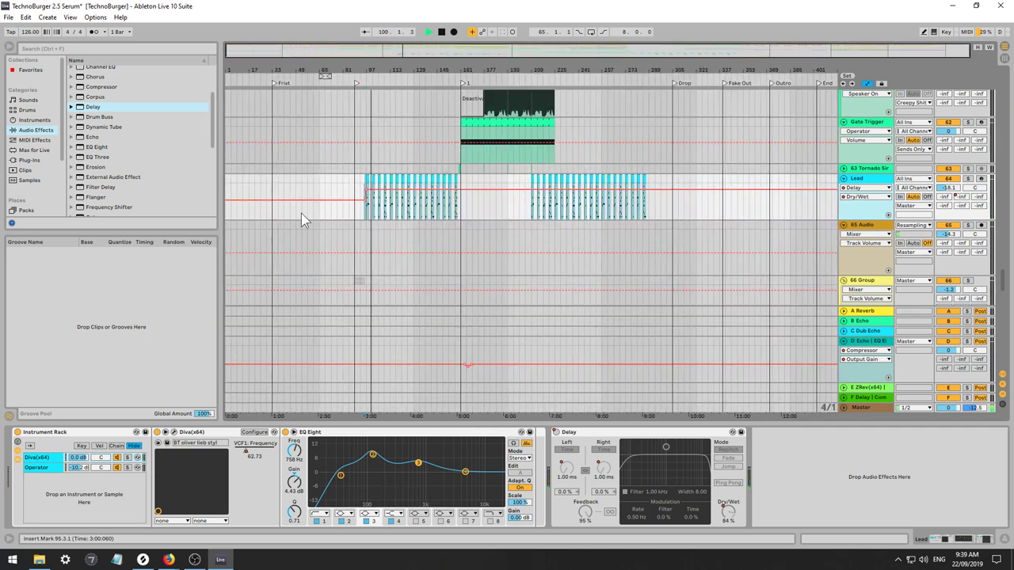